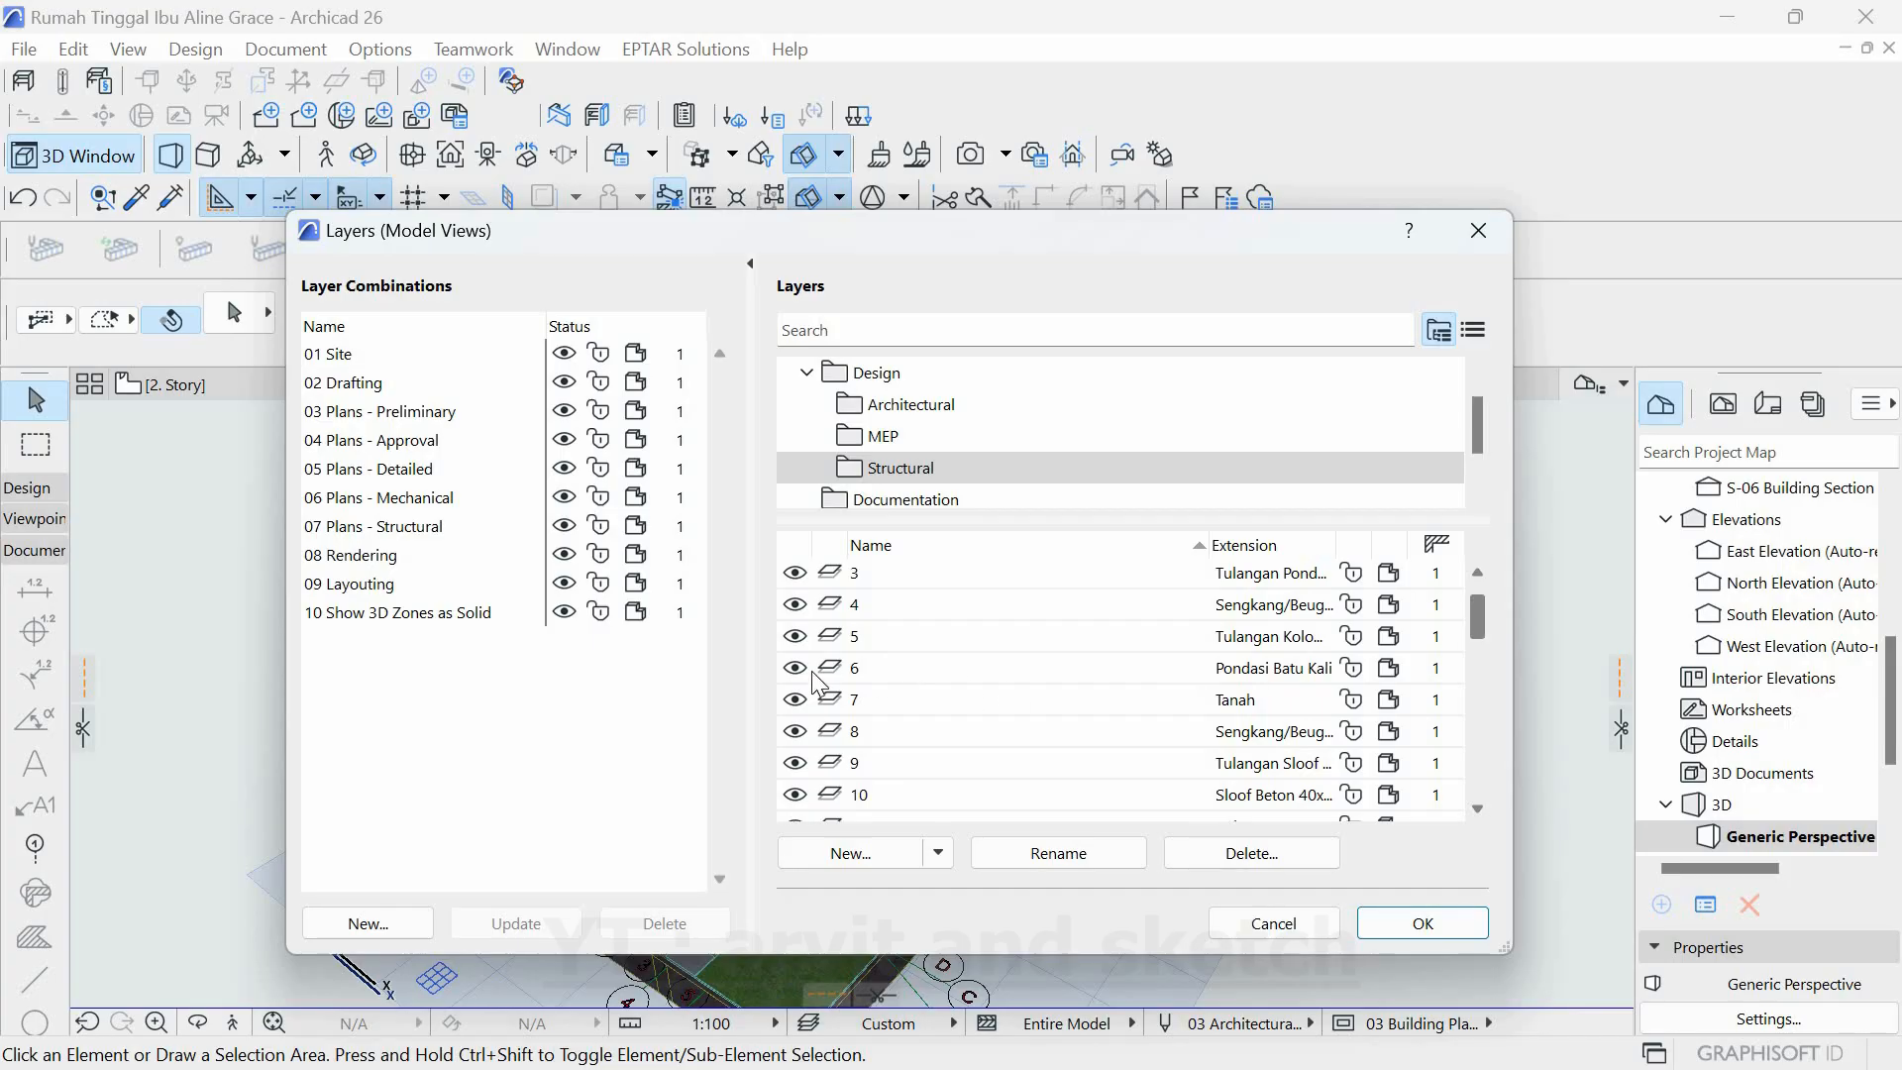
- Hide the structural layers 6 (Pondasi Batu Kali), 7 (Tanah), 10 (Sloof Beton) and 11 (Kolom Beton)
click(794, 668)
click(794, 699)
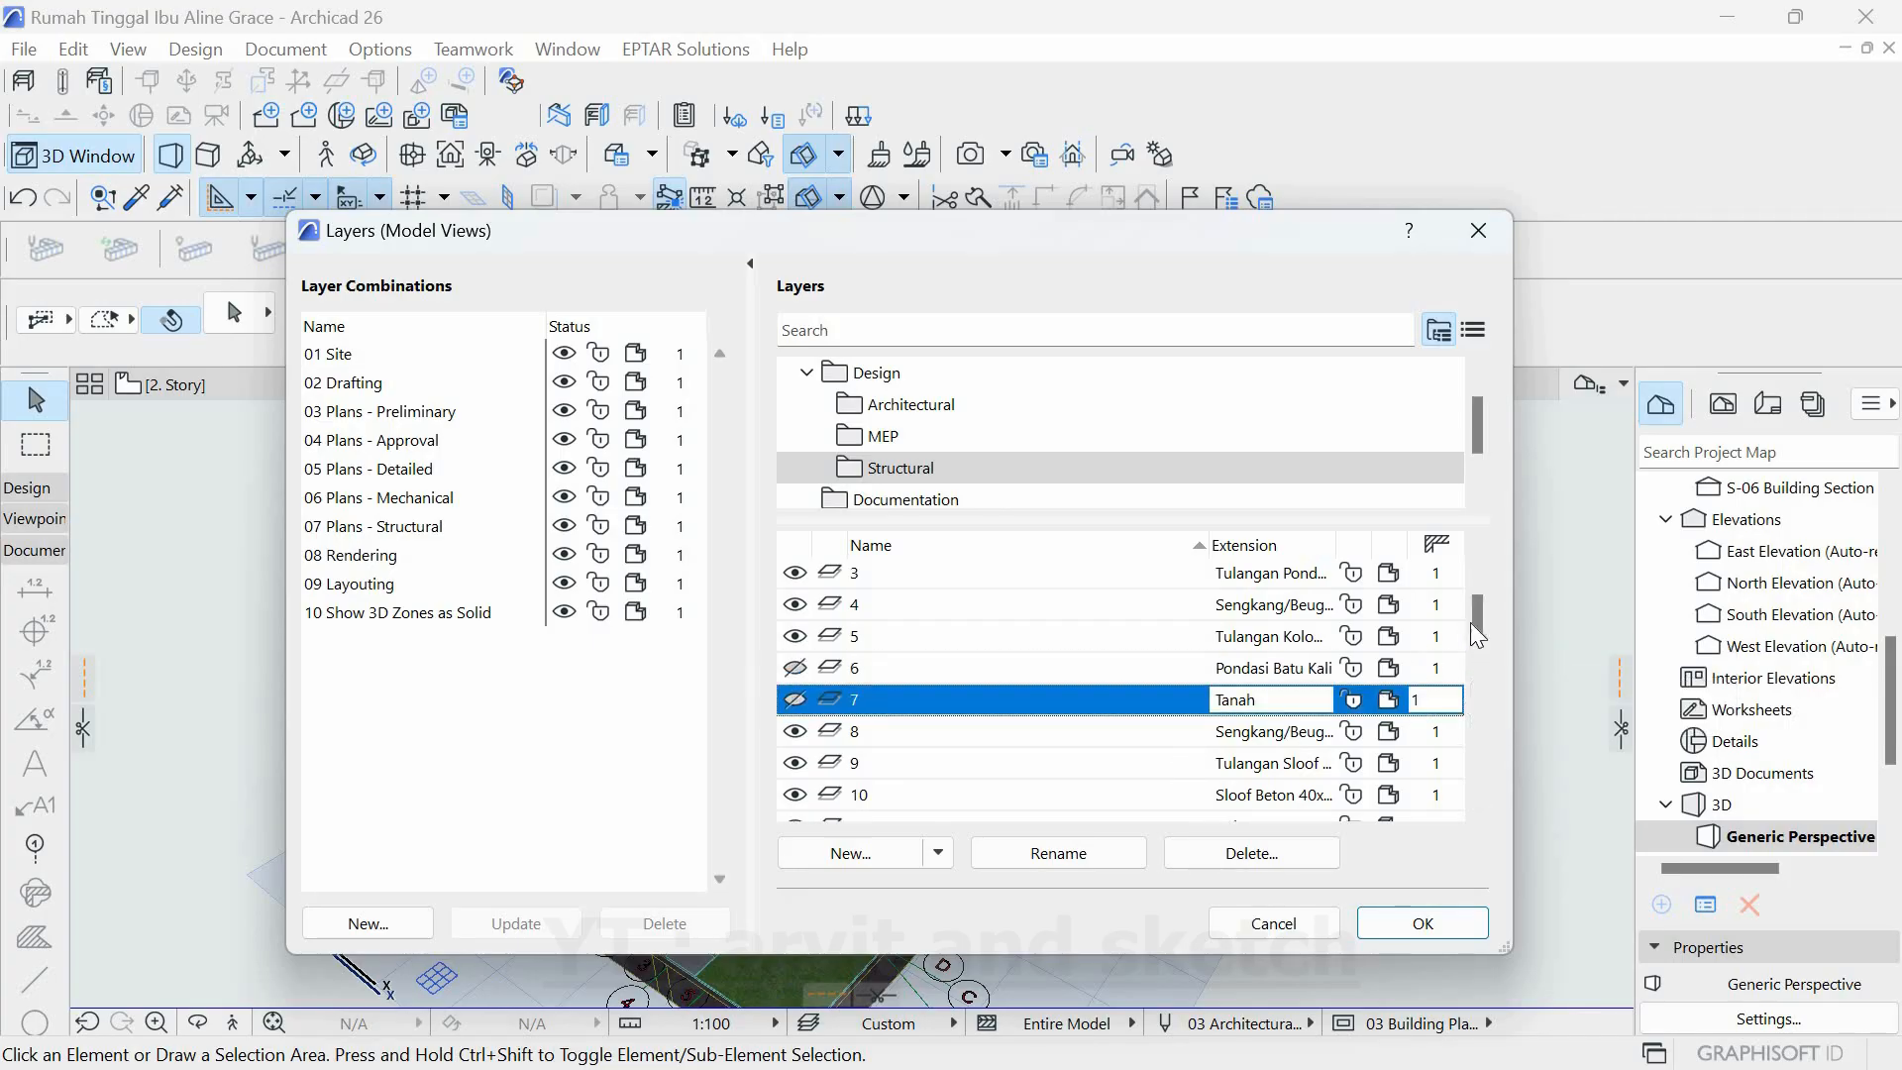
scroll(1476, 630, down, 1)
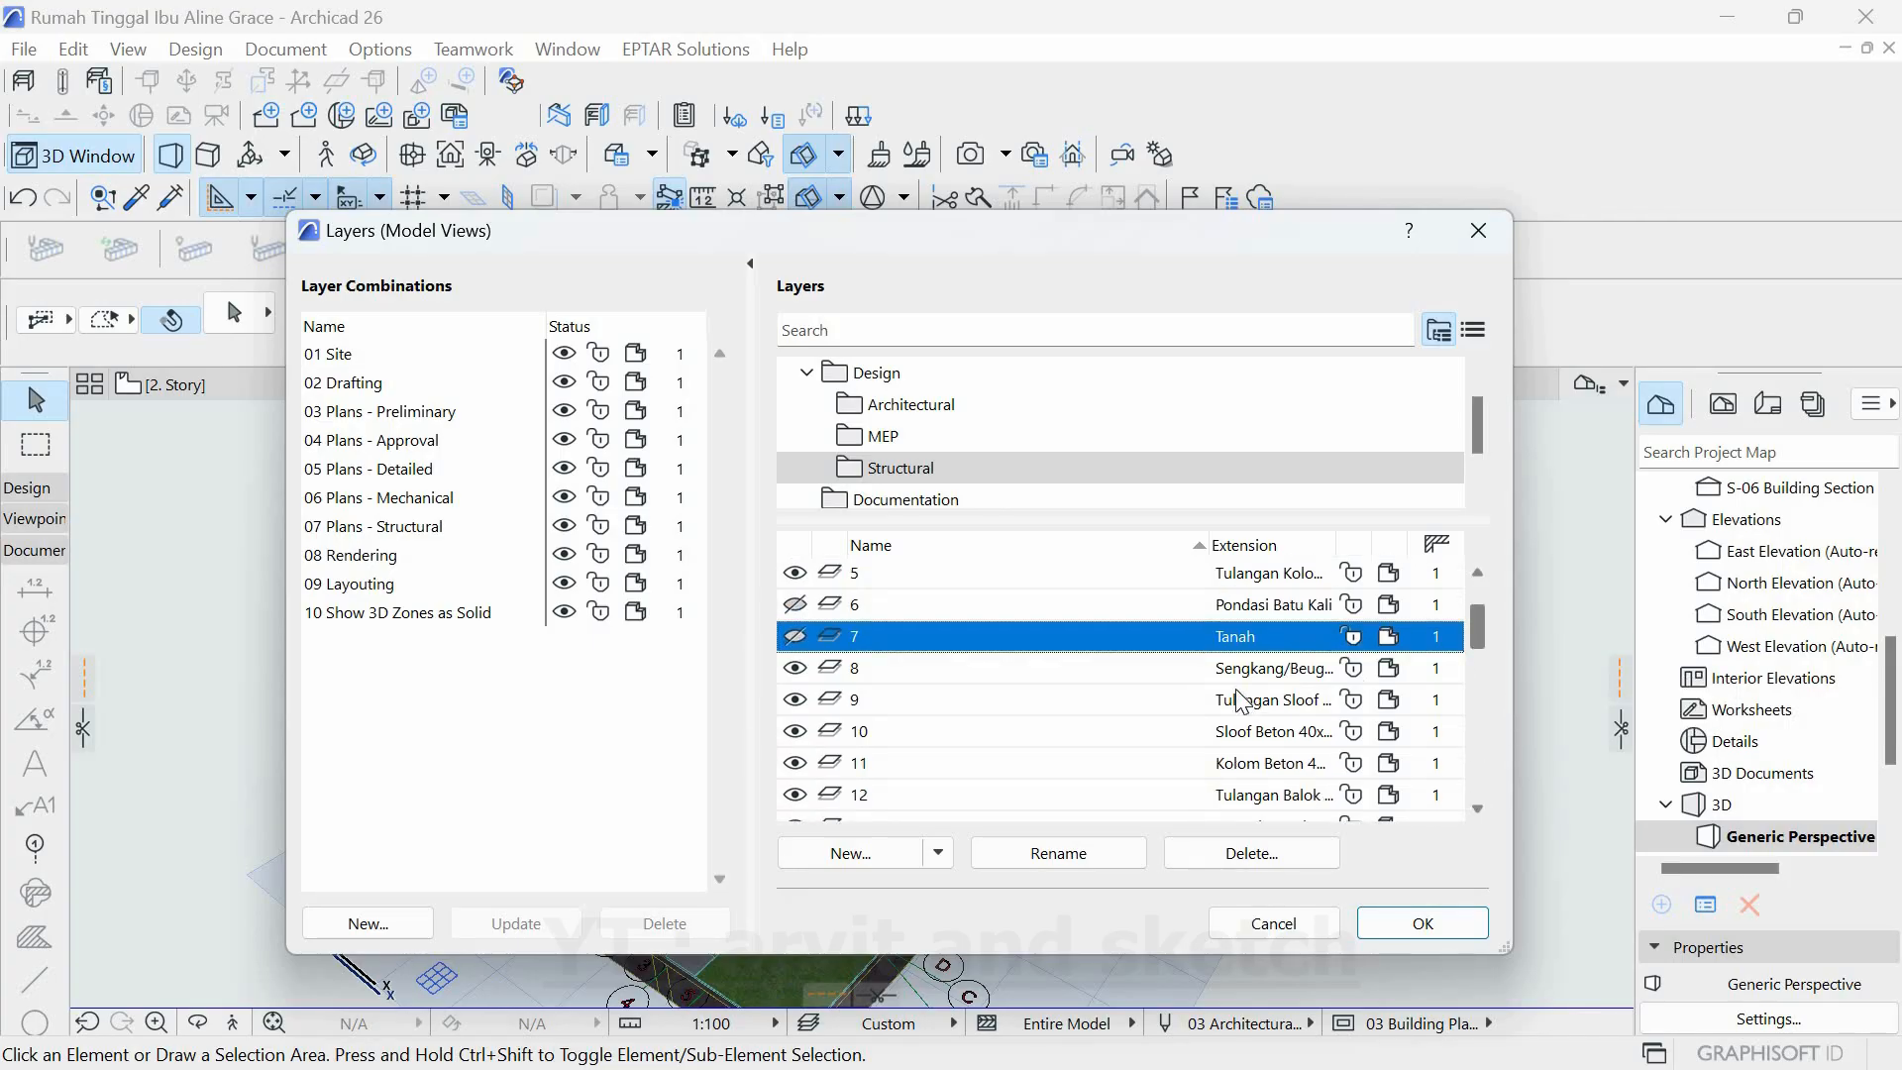
click(795, 731)
scroll(938, 737, down, 2)
scroll(1452, 725, up, 2)
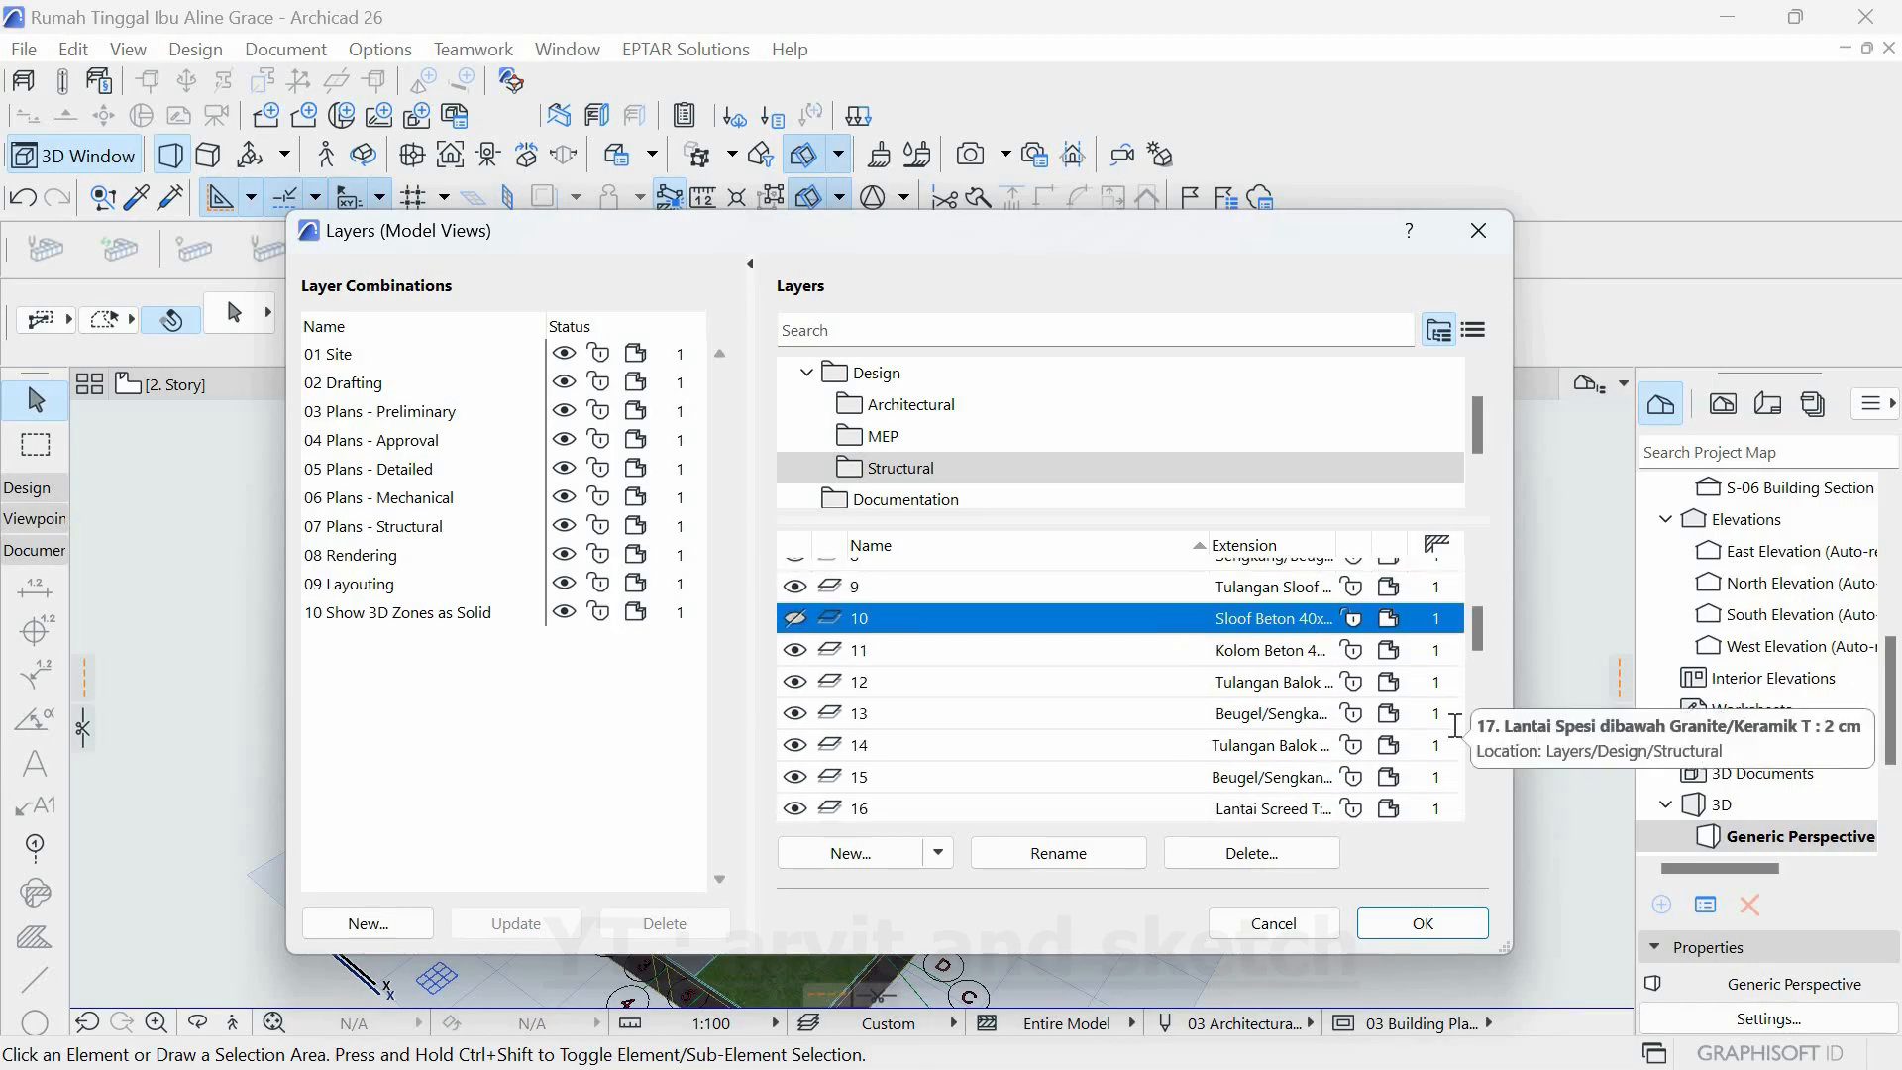
scroll(1476, 646, down, 2)
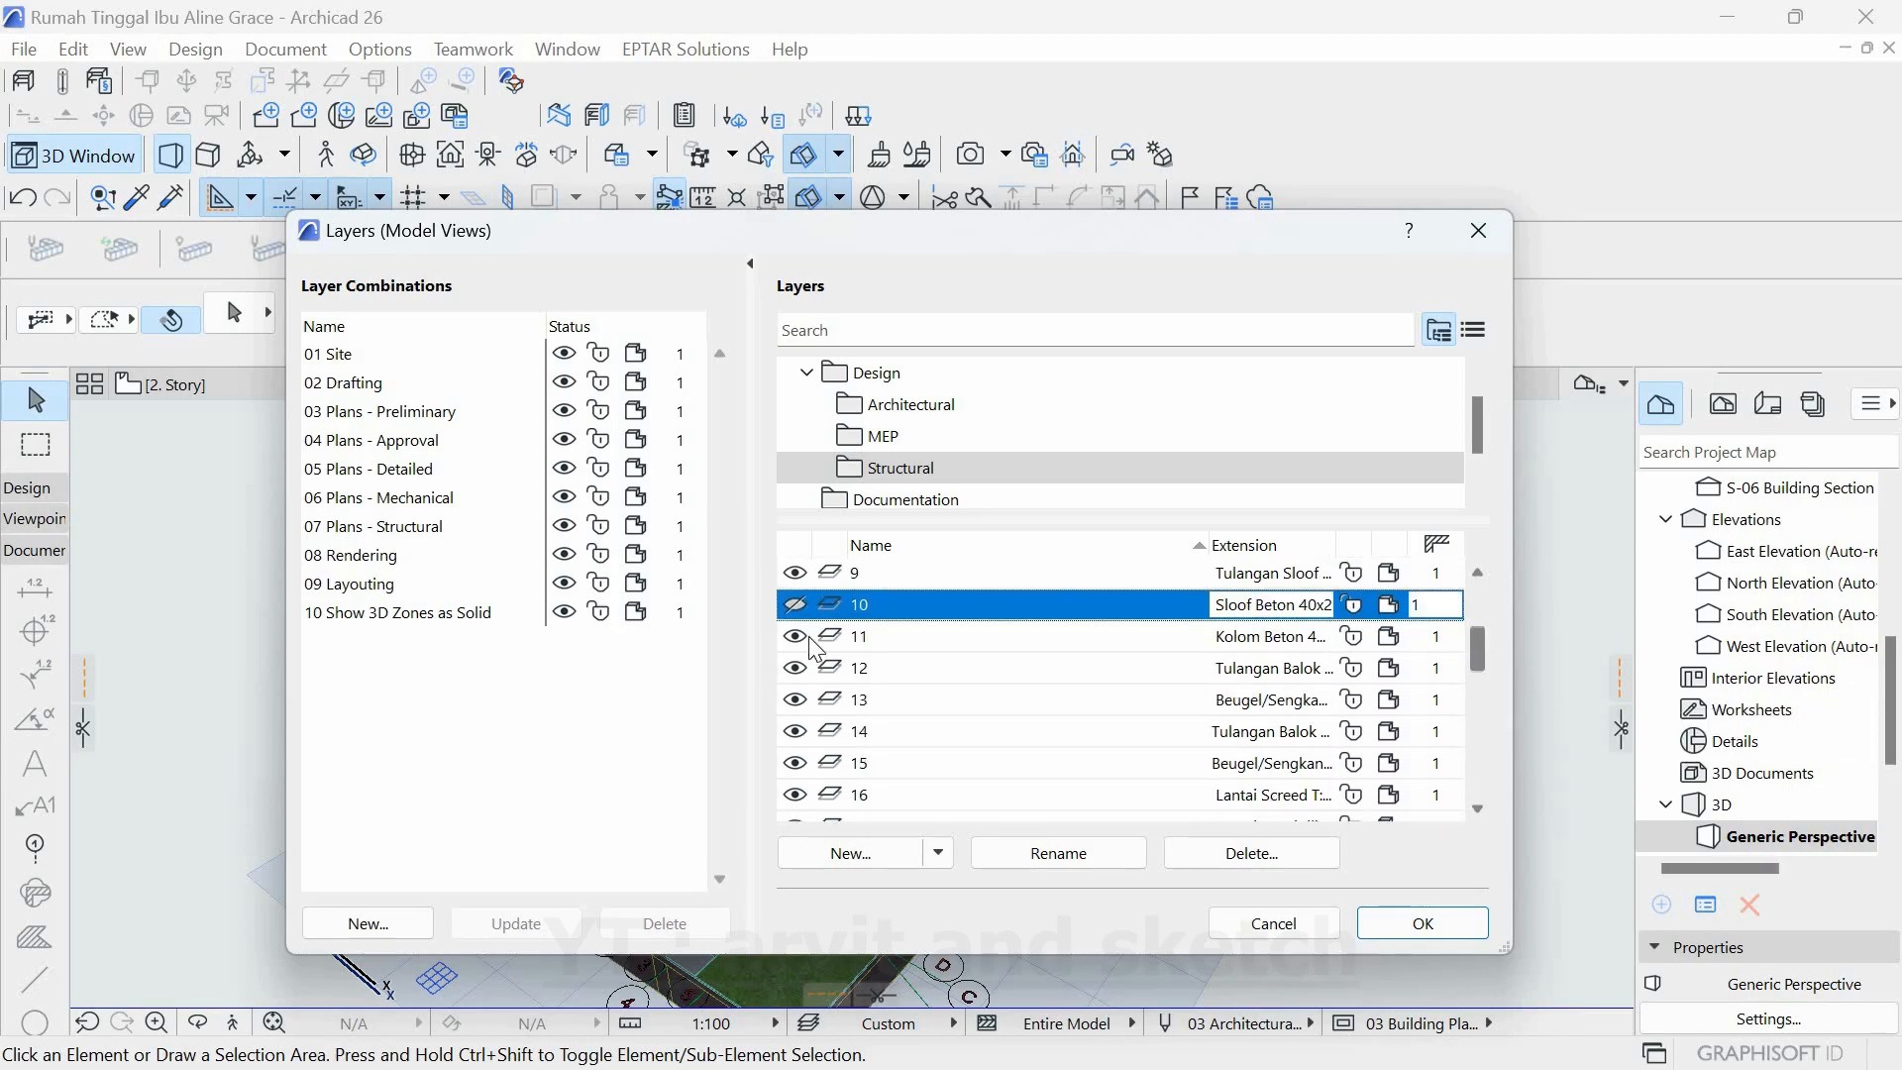
click(798, 638)
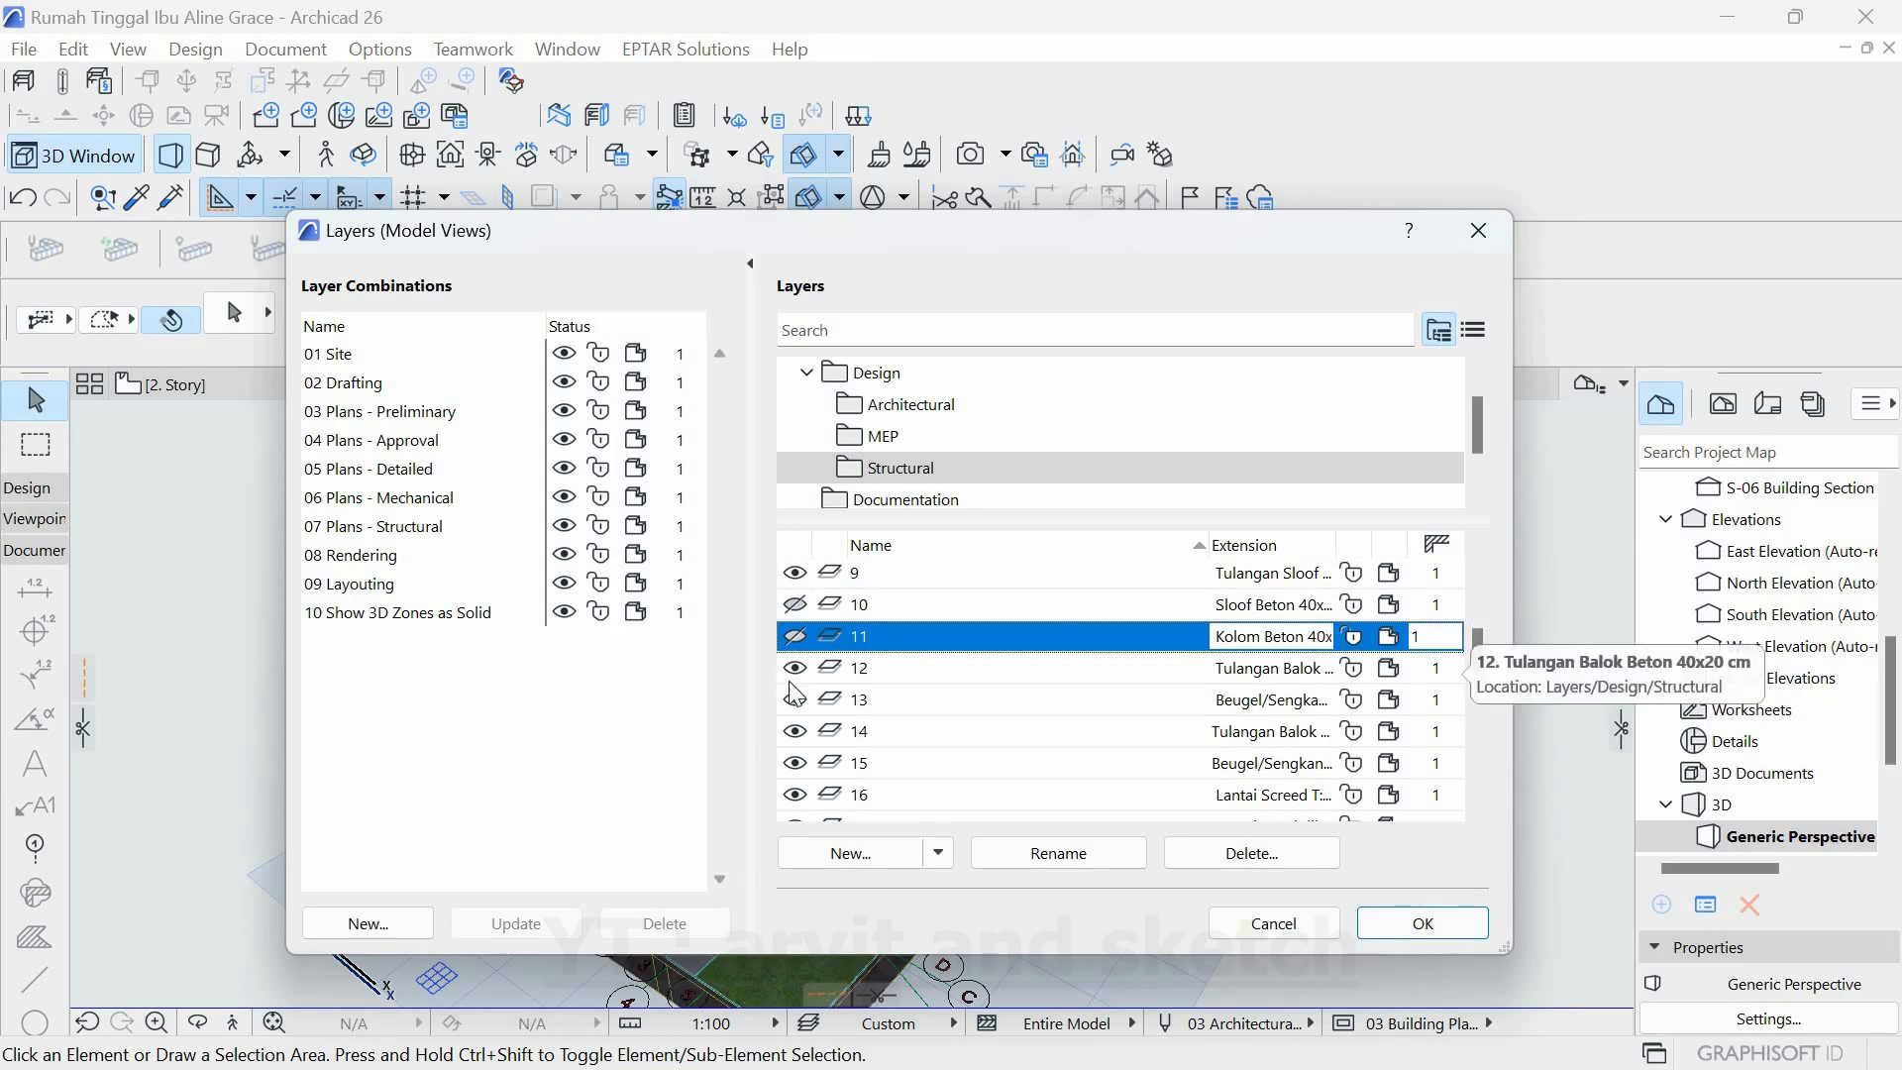
- Hide the floor layers 16 (Lantai Screed T: 5 cm) and 17 (Lantai Spesi dibawah Granite/Keramik T : 2 cm)
click(794, 794)
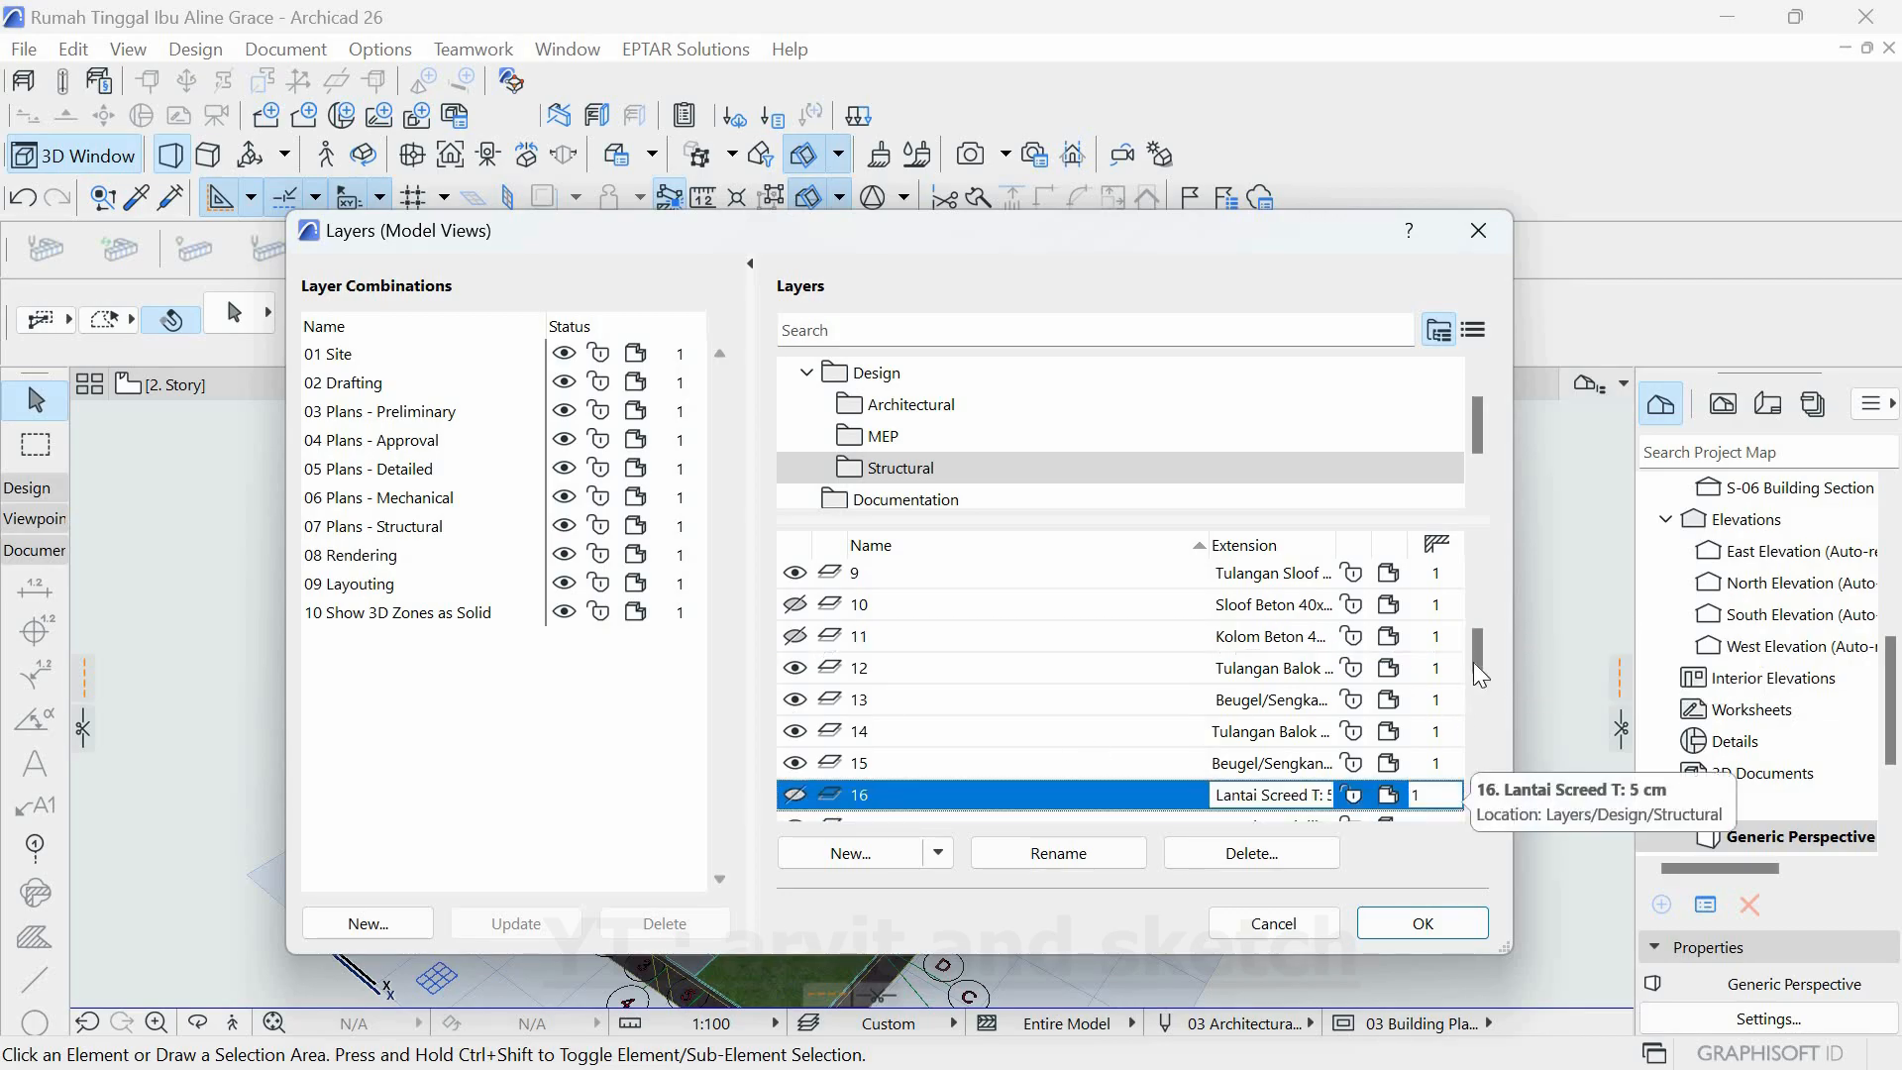
scroll(1476, 659, down, 3)
click(805, 734)
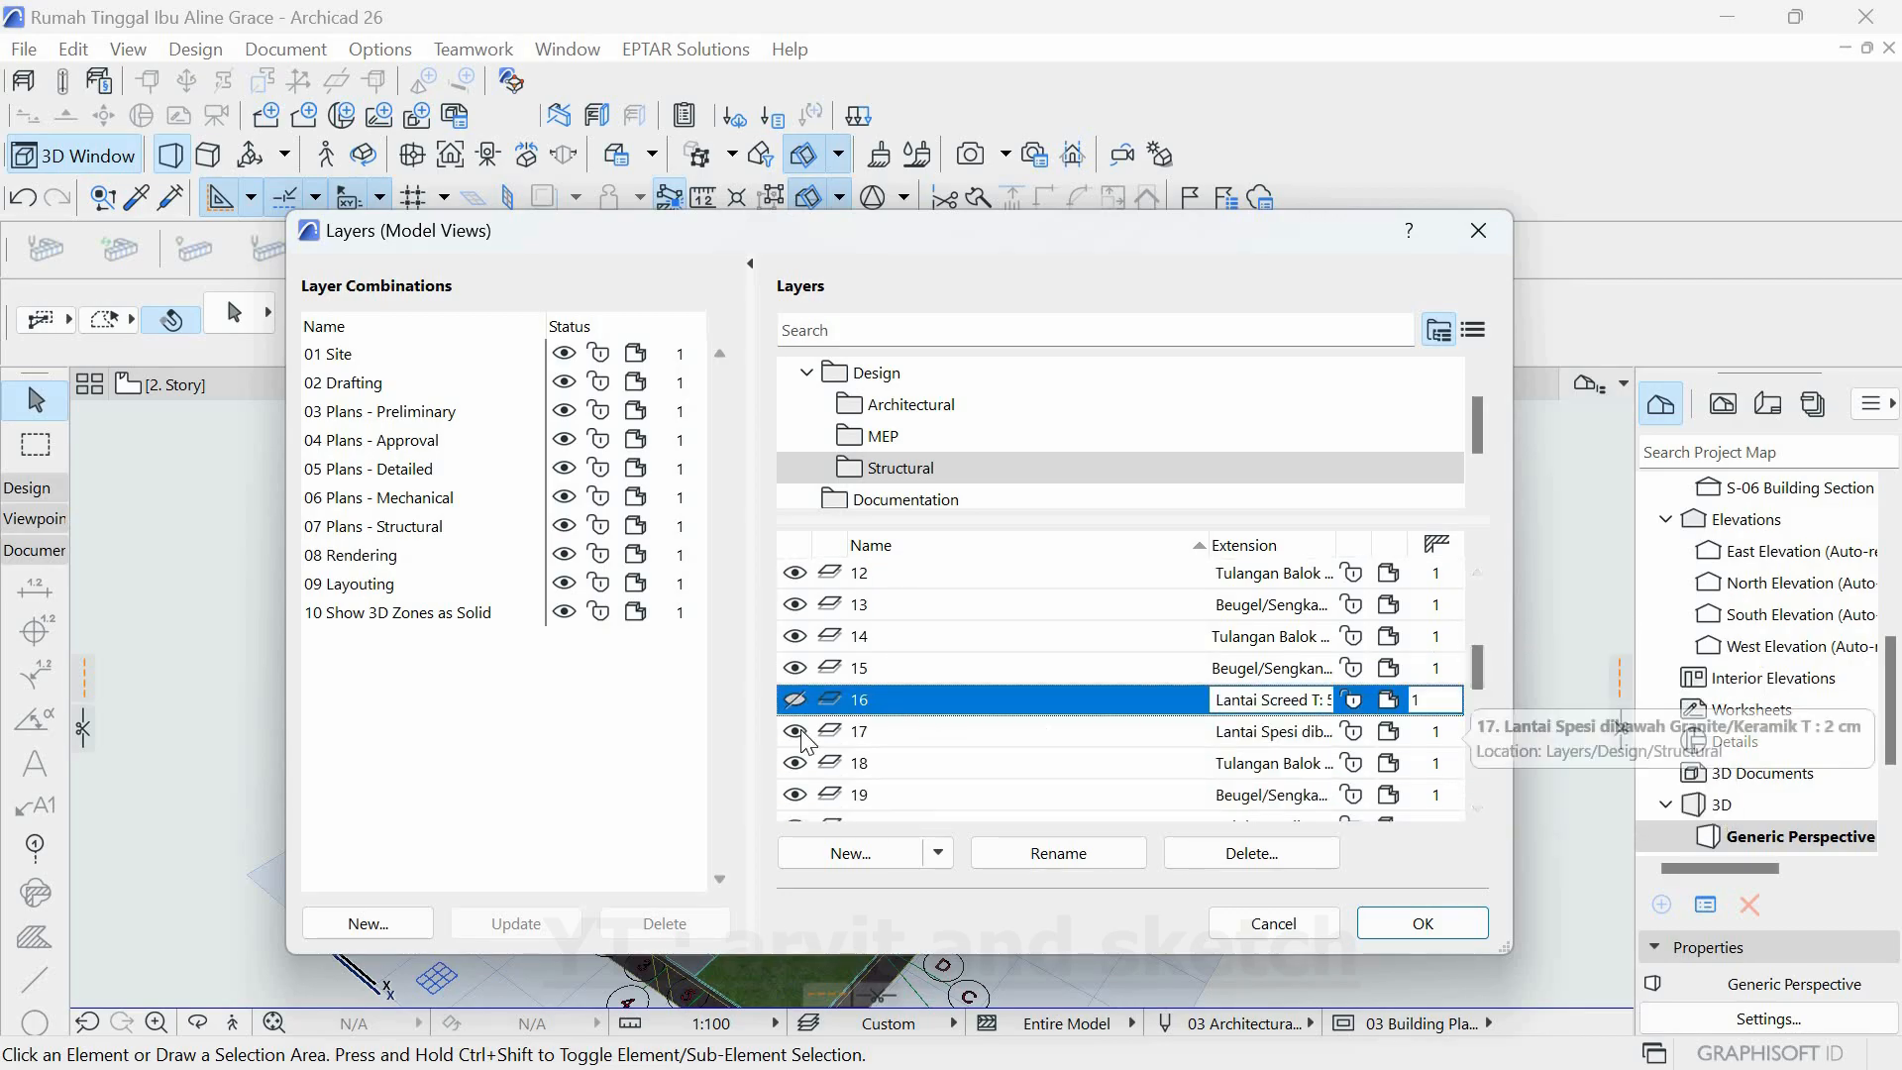
scroll(1474, 681, down, 3)
scroll(1474, 686, down, 1)
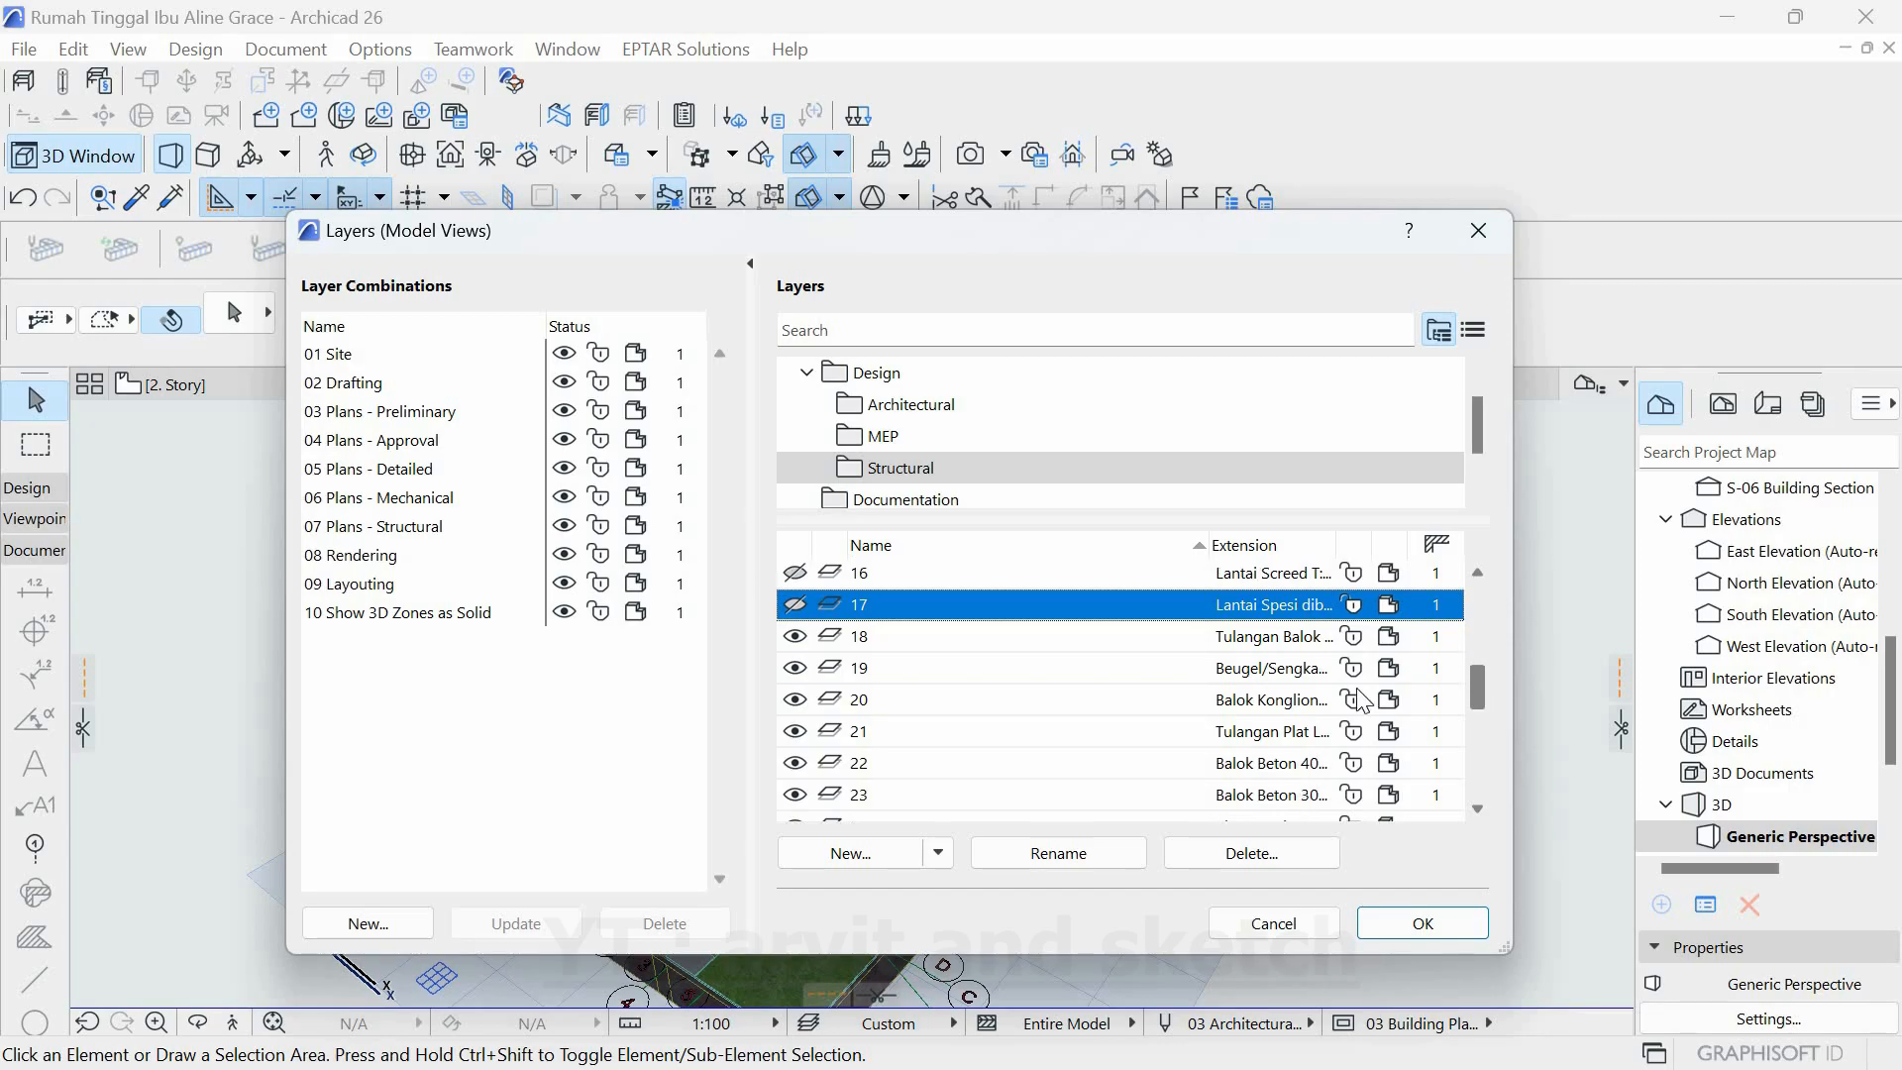
- Hide layers 20 (Balok Kongliong/Latei 15x15 cm), 22 and 23 (Balok Beton), and 24 (Plat Lantai Beton)
click(796, 700)
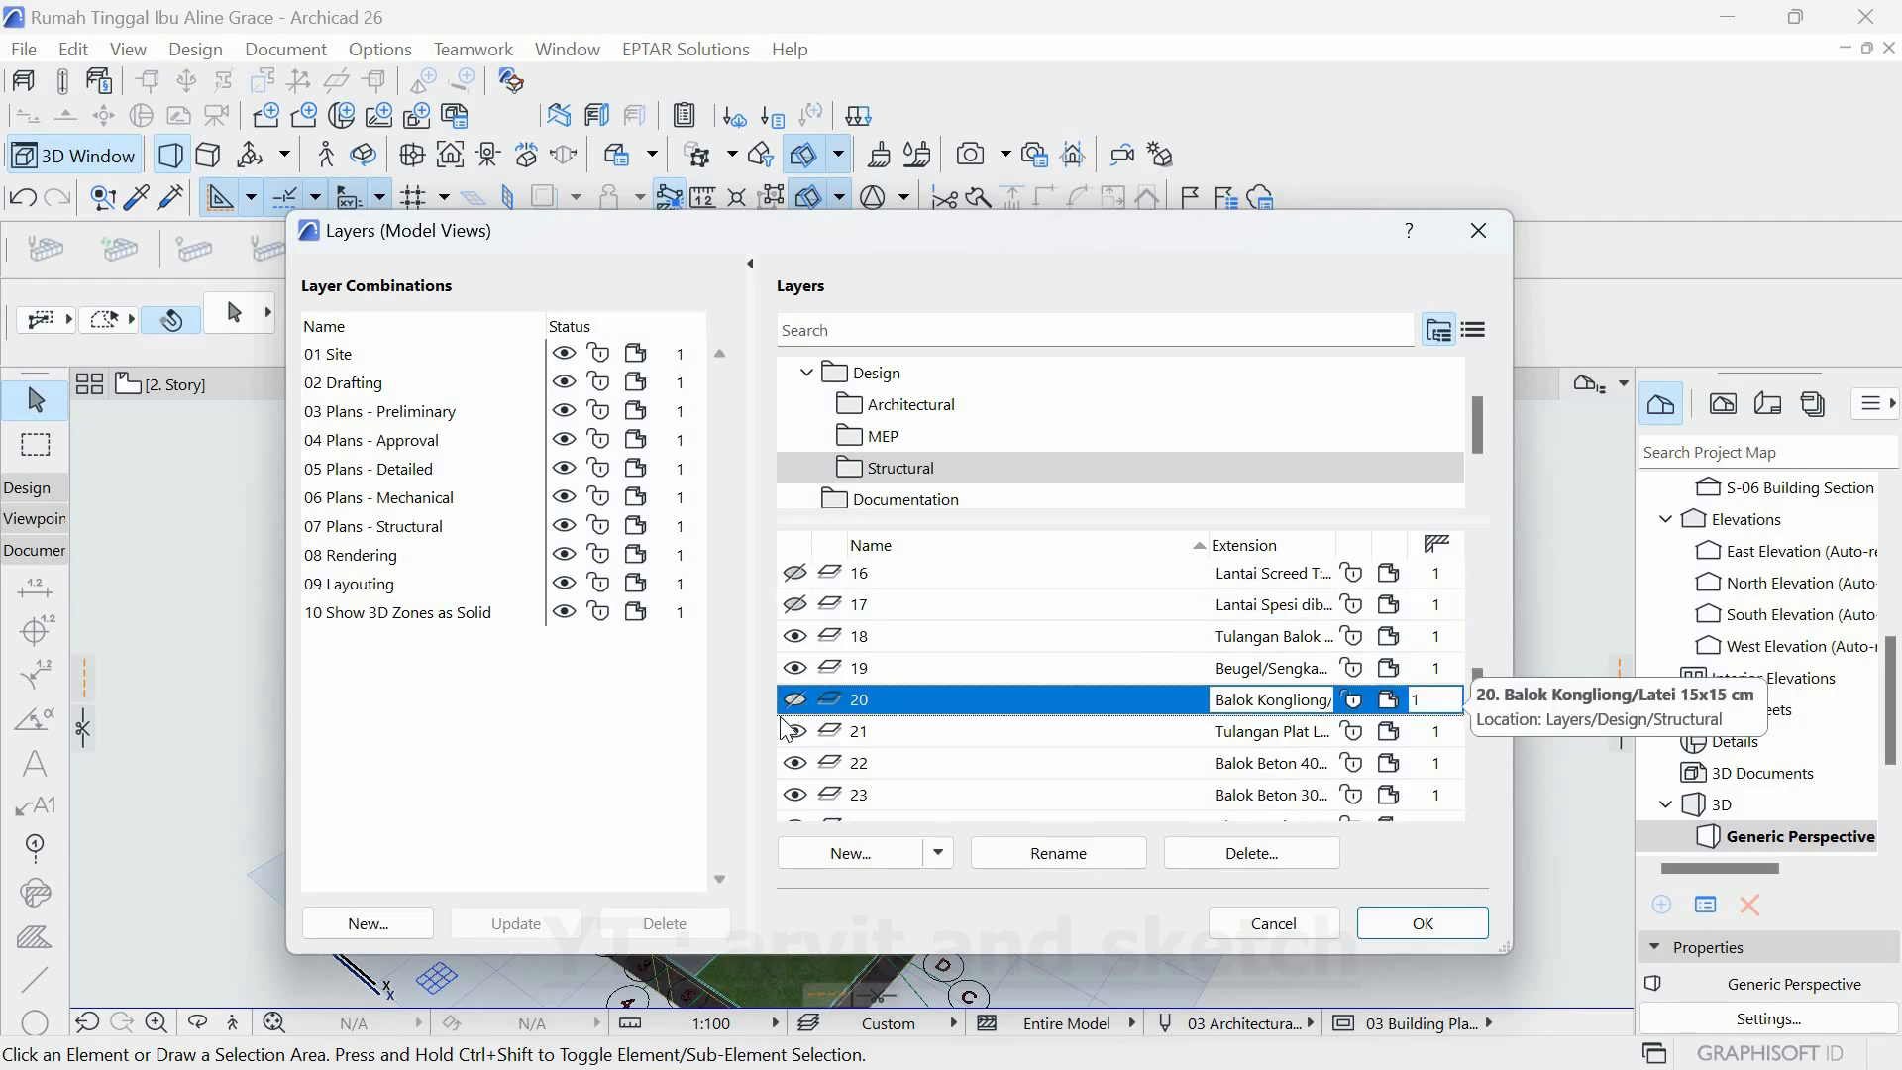
click(795, 764)
click(795, 795)
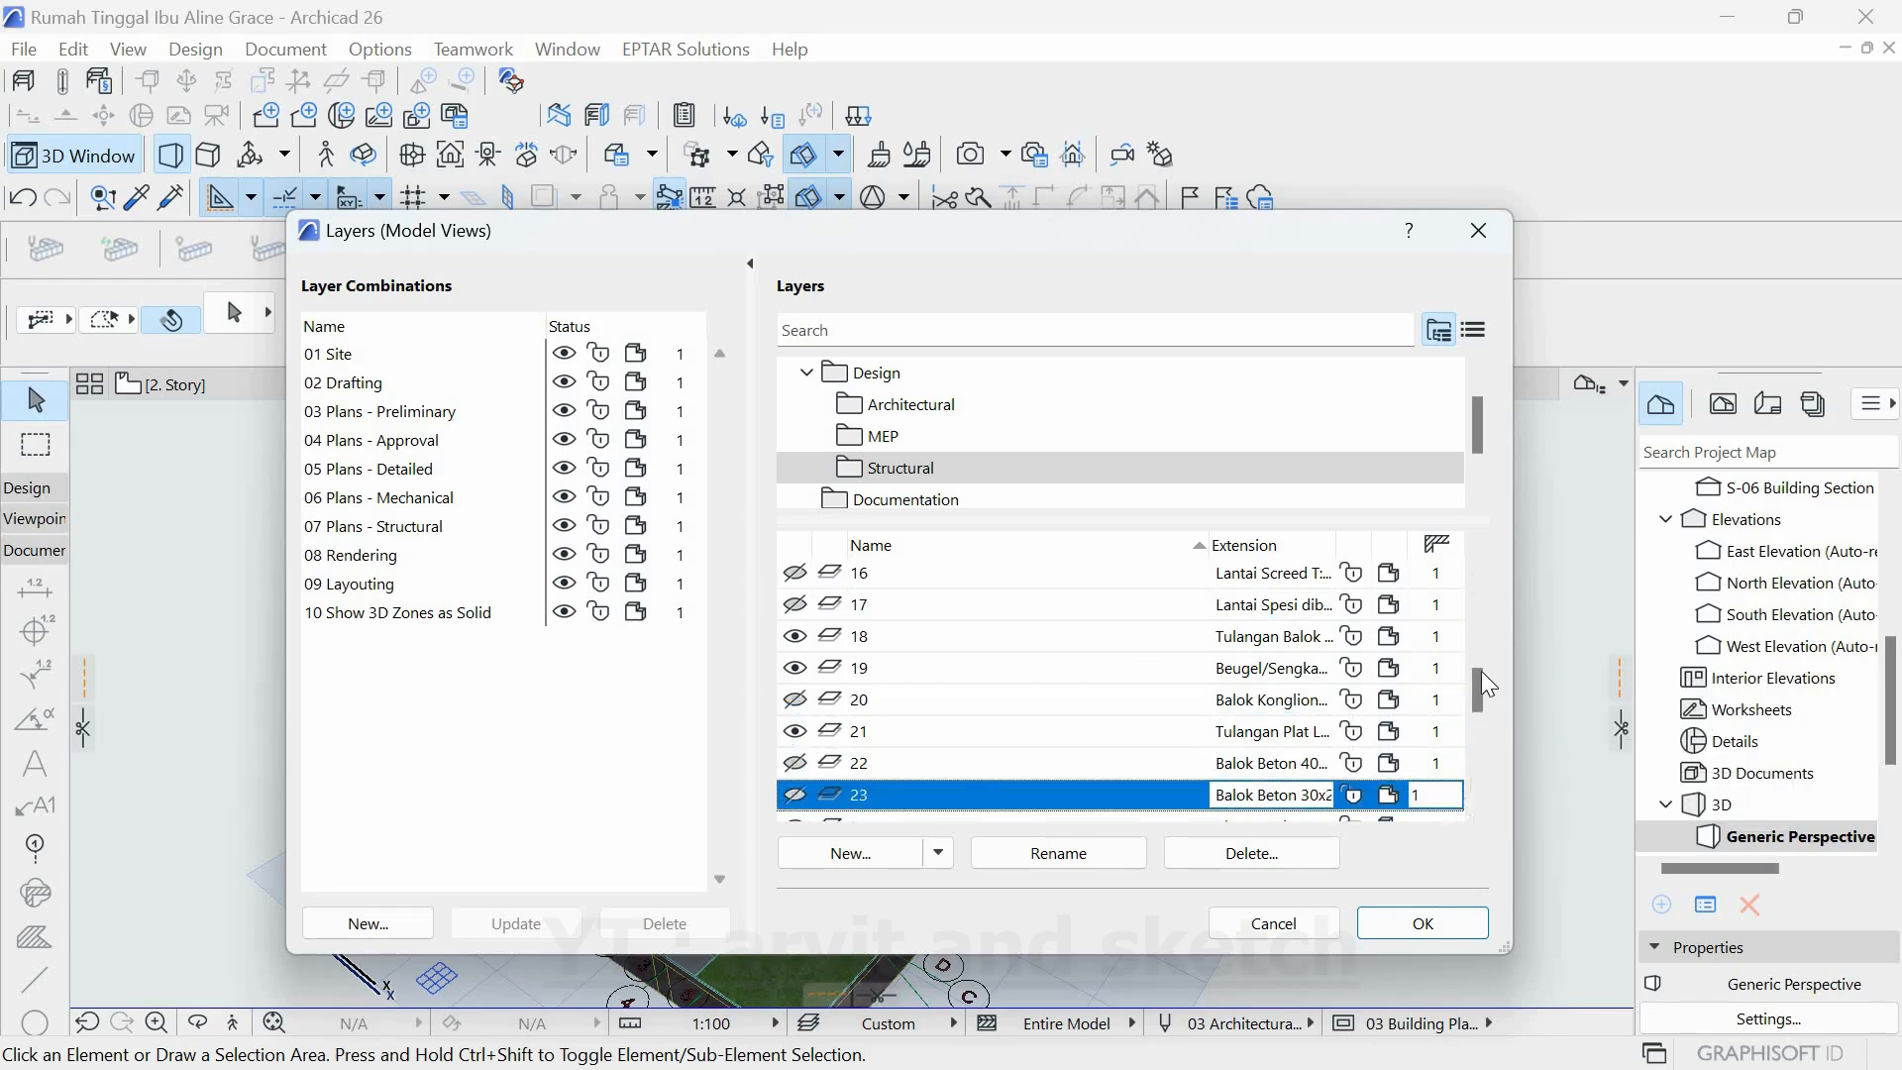
scroll(1482, 685, down, 2)
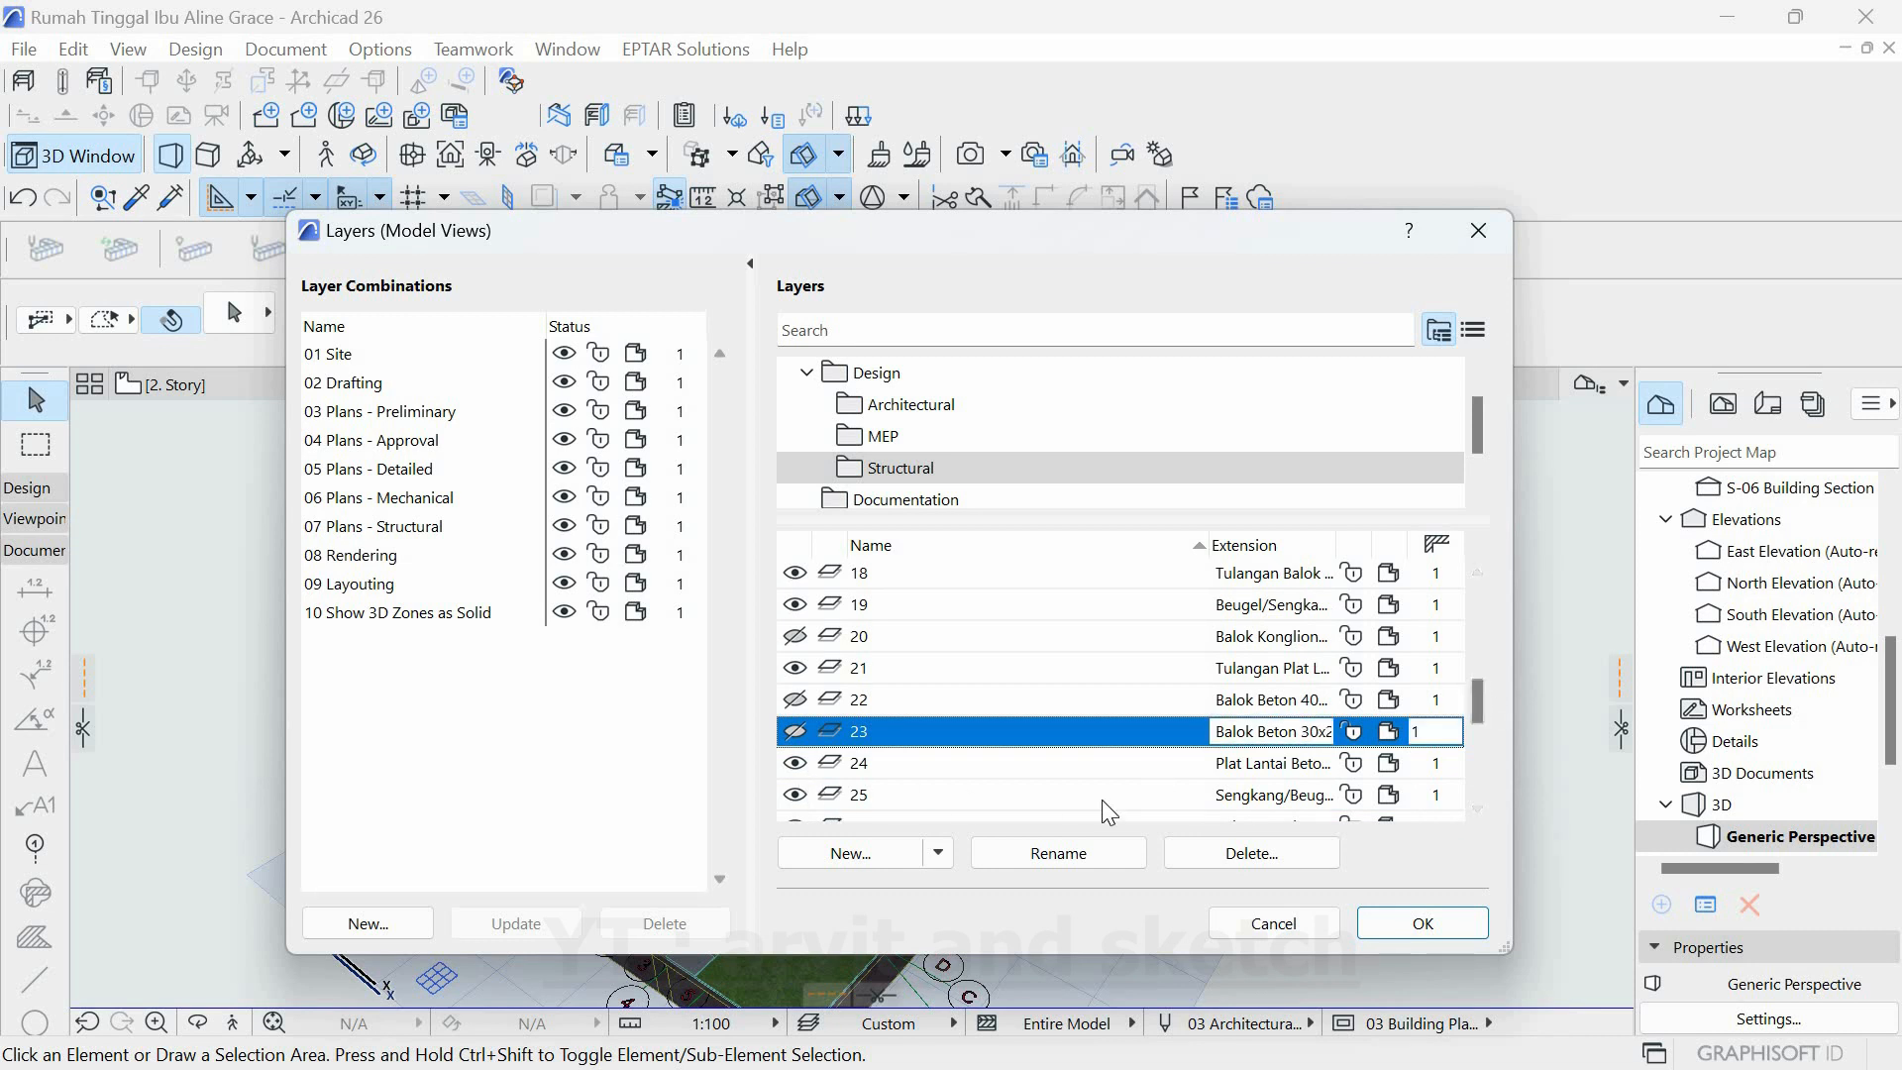
click(796, 762)
scroll(1481, 725, down, 3)
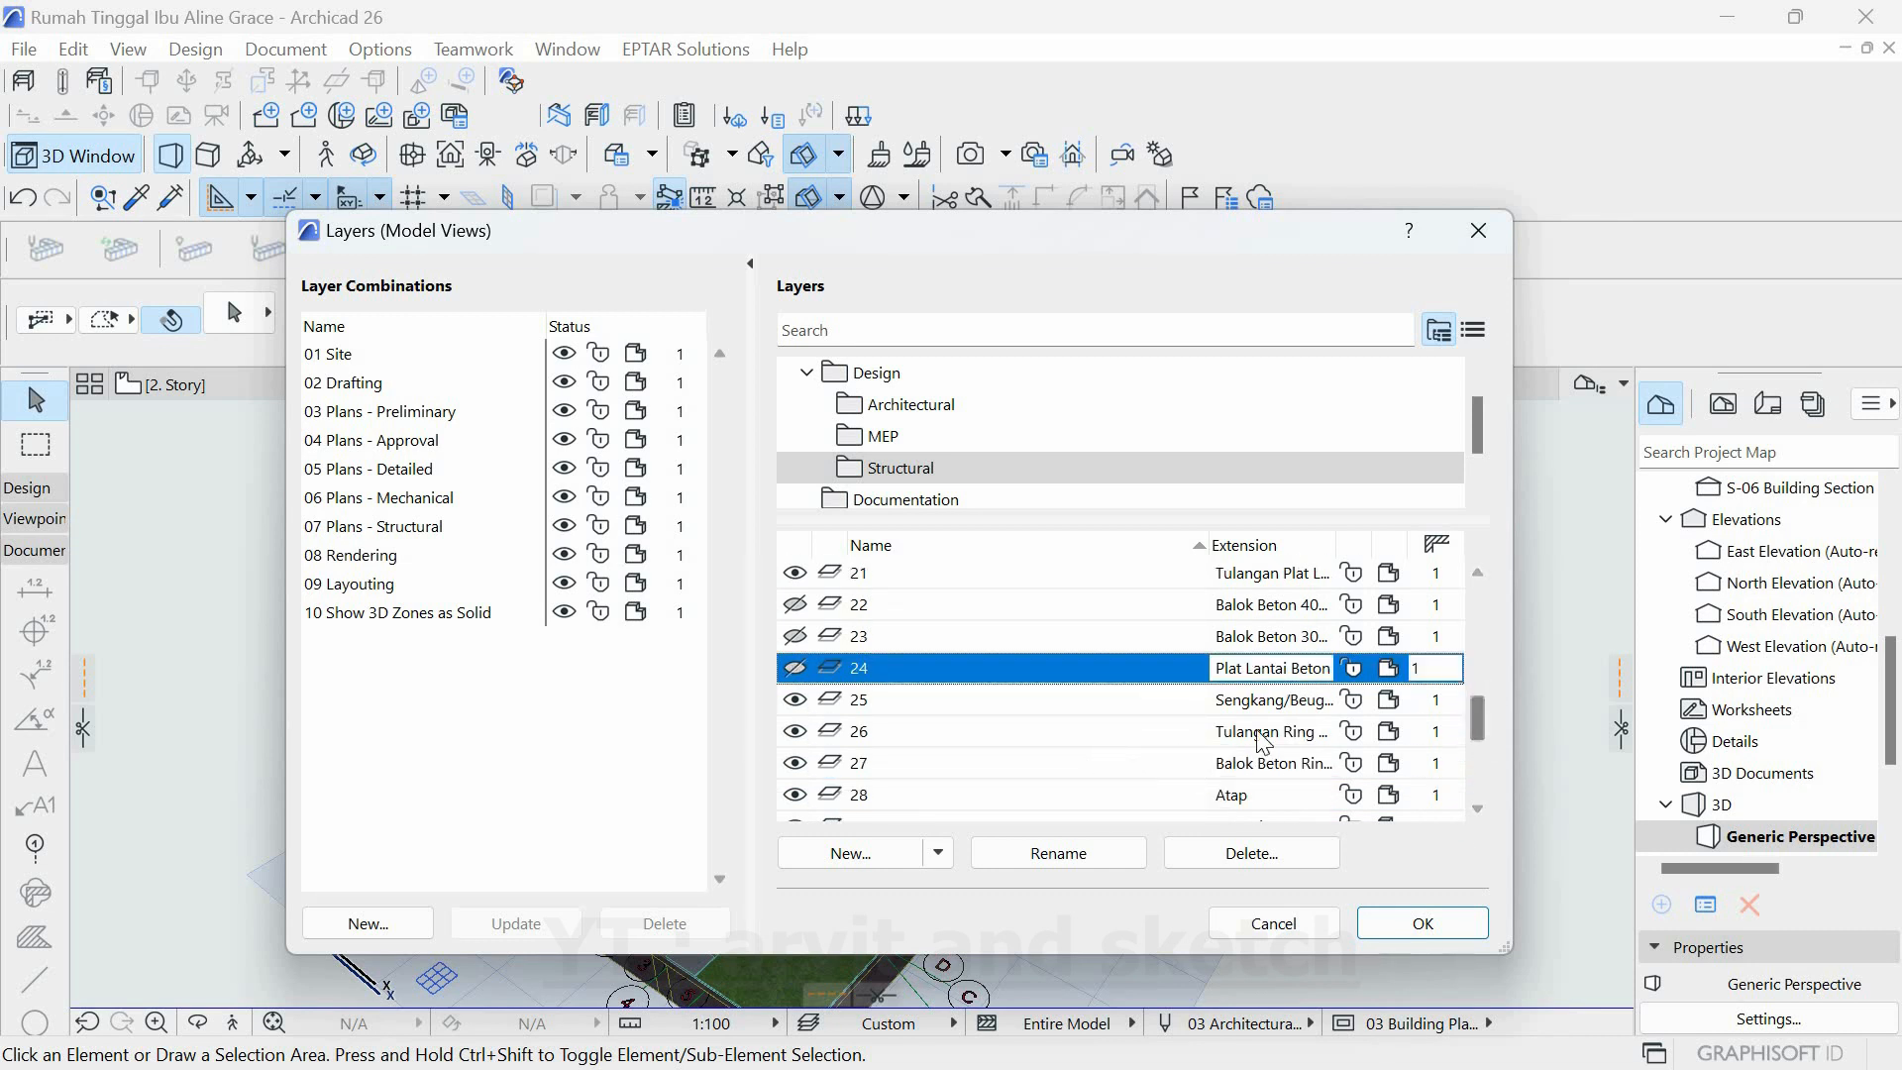
- Hide layers 27 (Balok Beton Ring), 28 (Atap), 29 (Kanopi Beton) and 30 (Janggutan Beton)
click(795, 763)
click(795, 794)
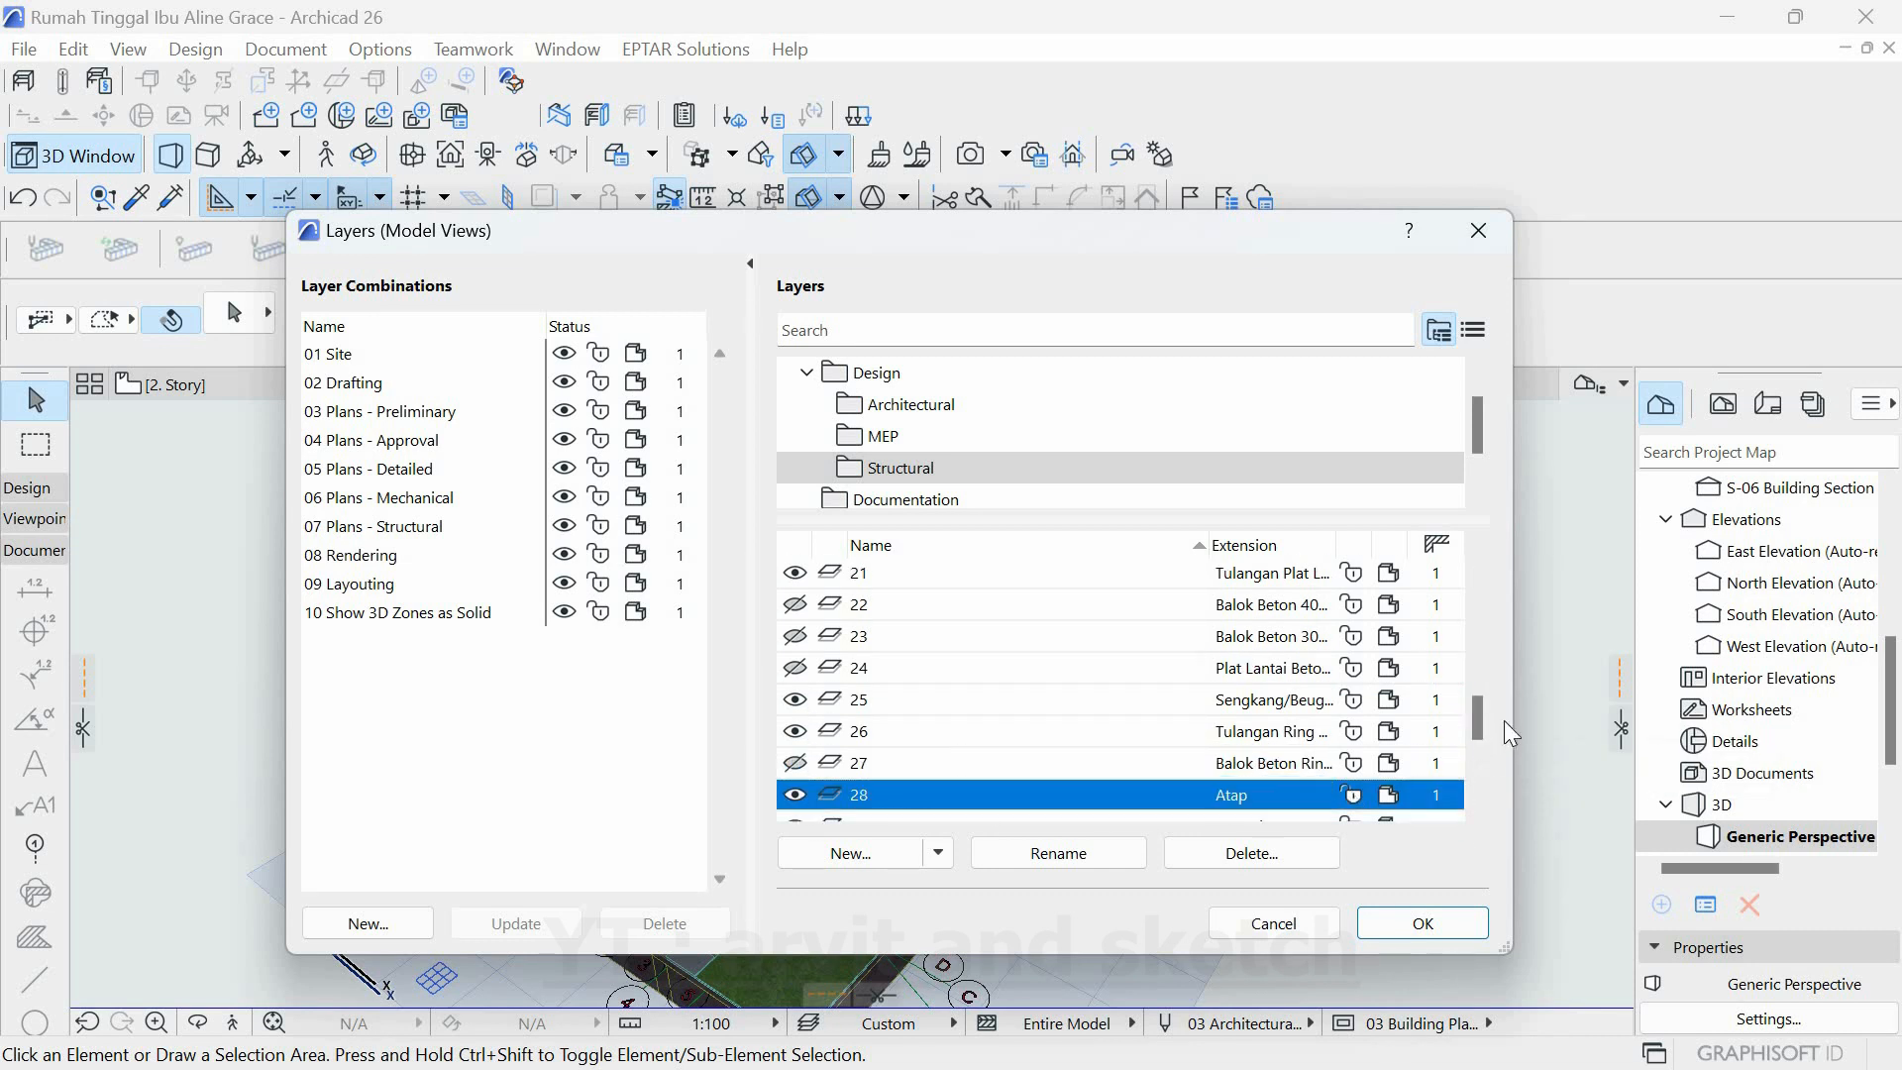
scroll(1470, 718, down, 3)
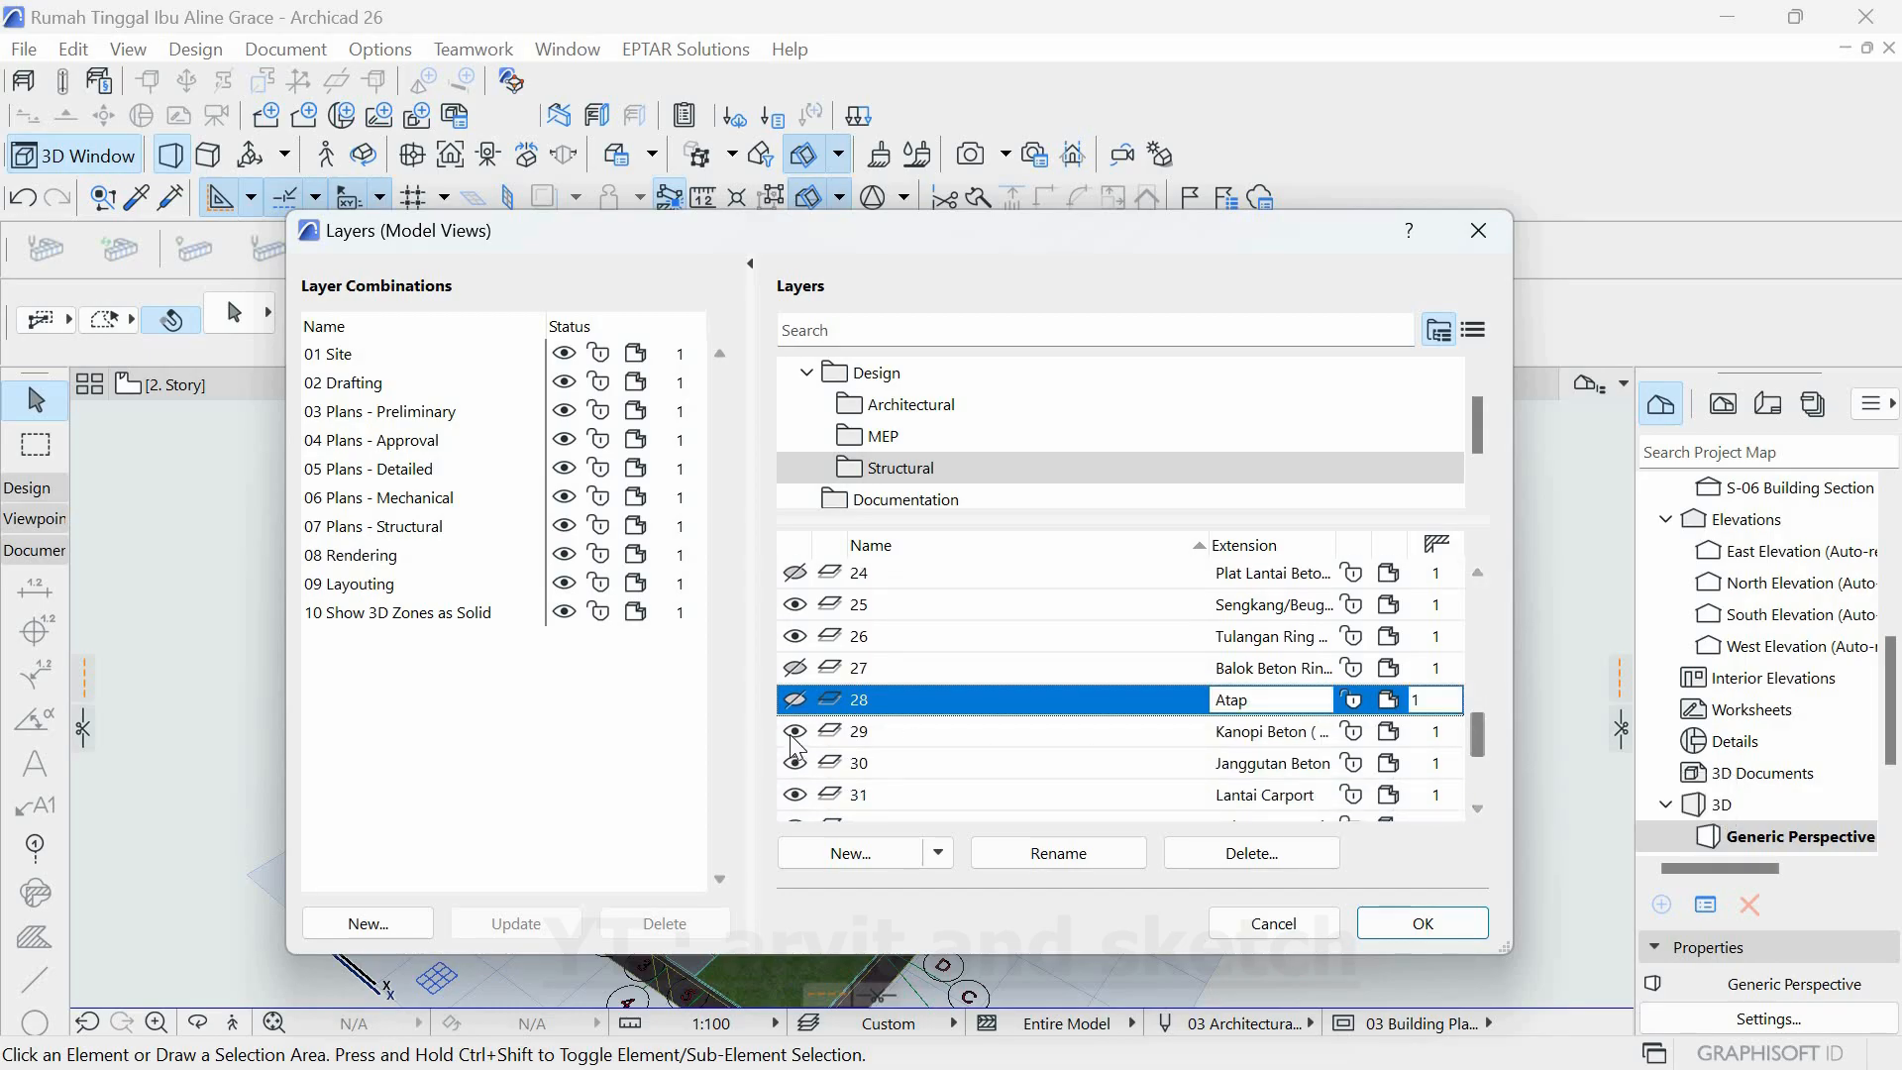
click(796, 735)
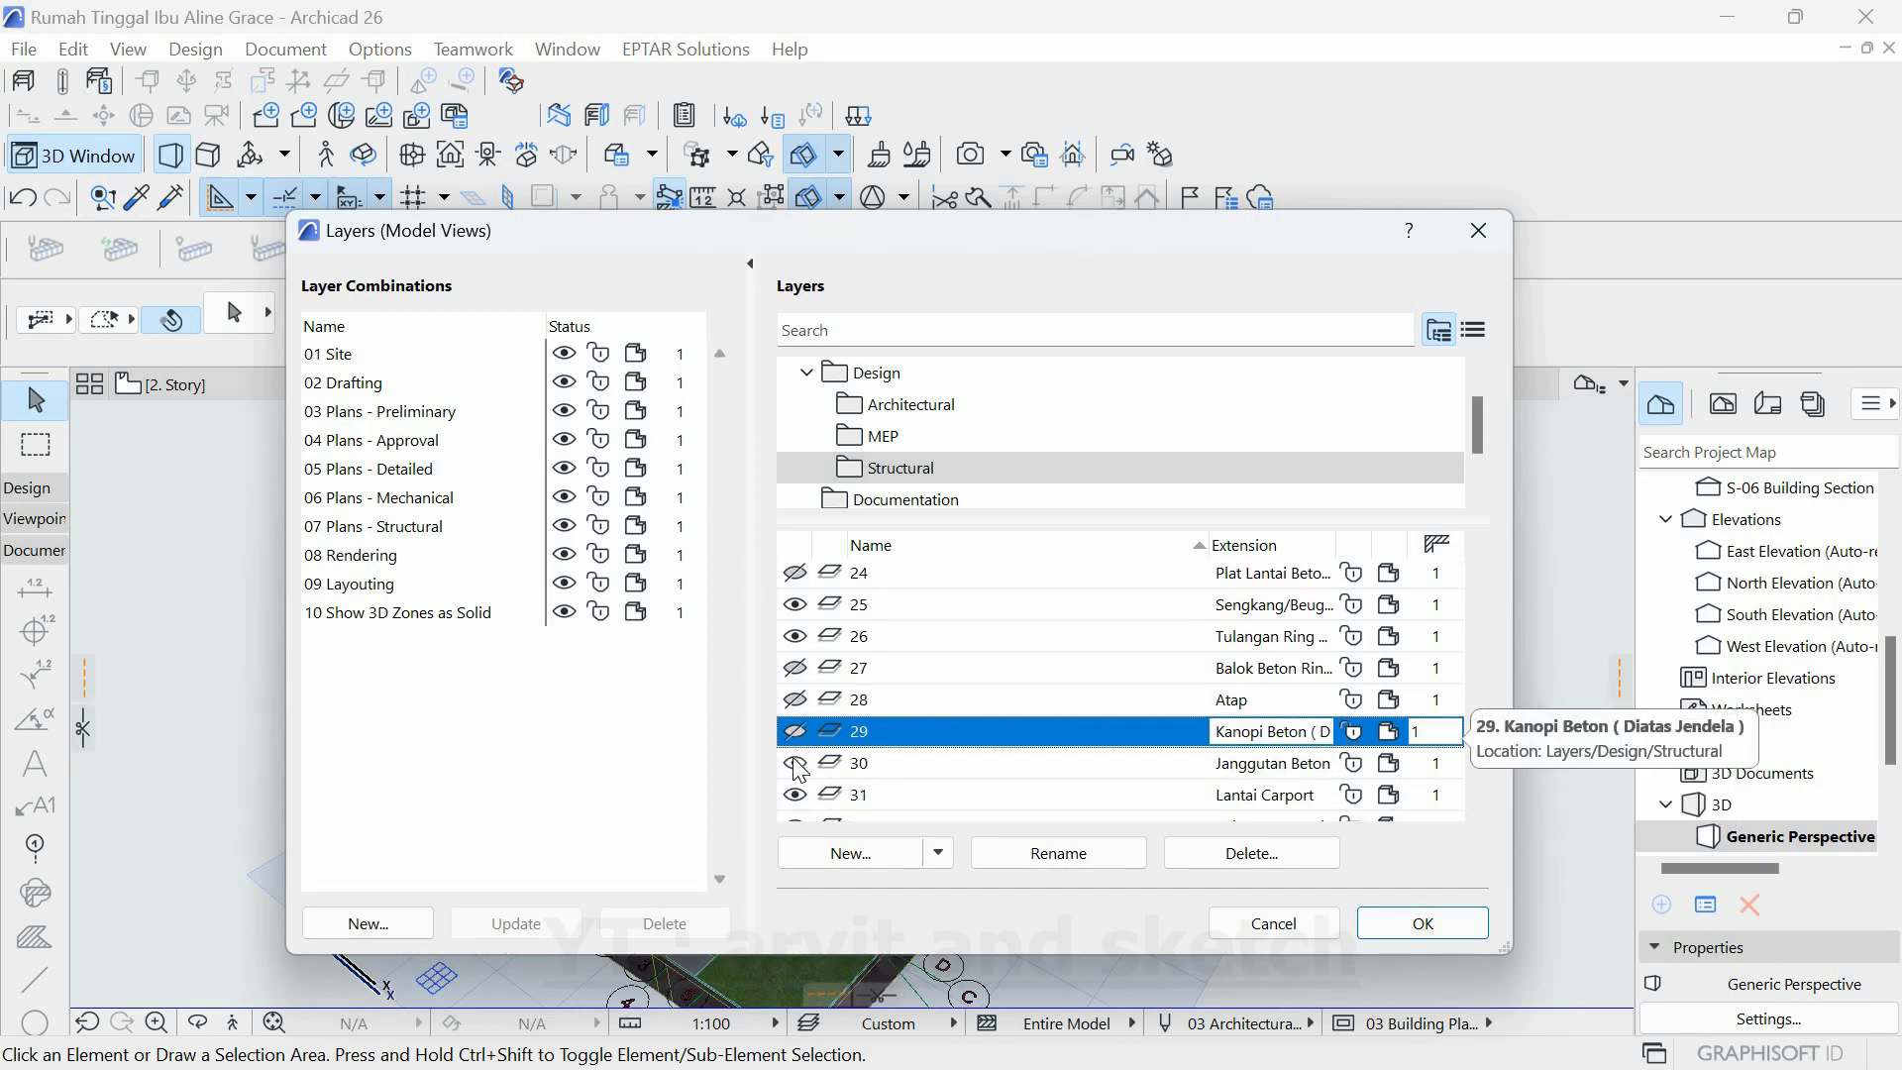
click(795, 762)
- Hide layers 31 (Lantai Carport) and 34 (Tangga), and apply the layer settings to the 3D model
click(1206, 801)
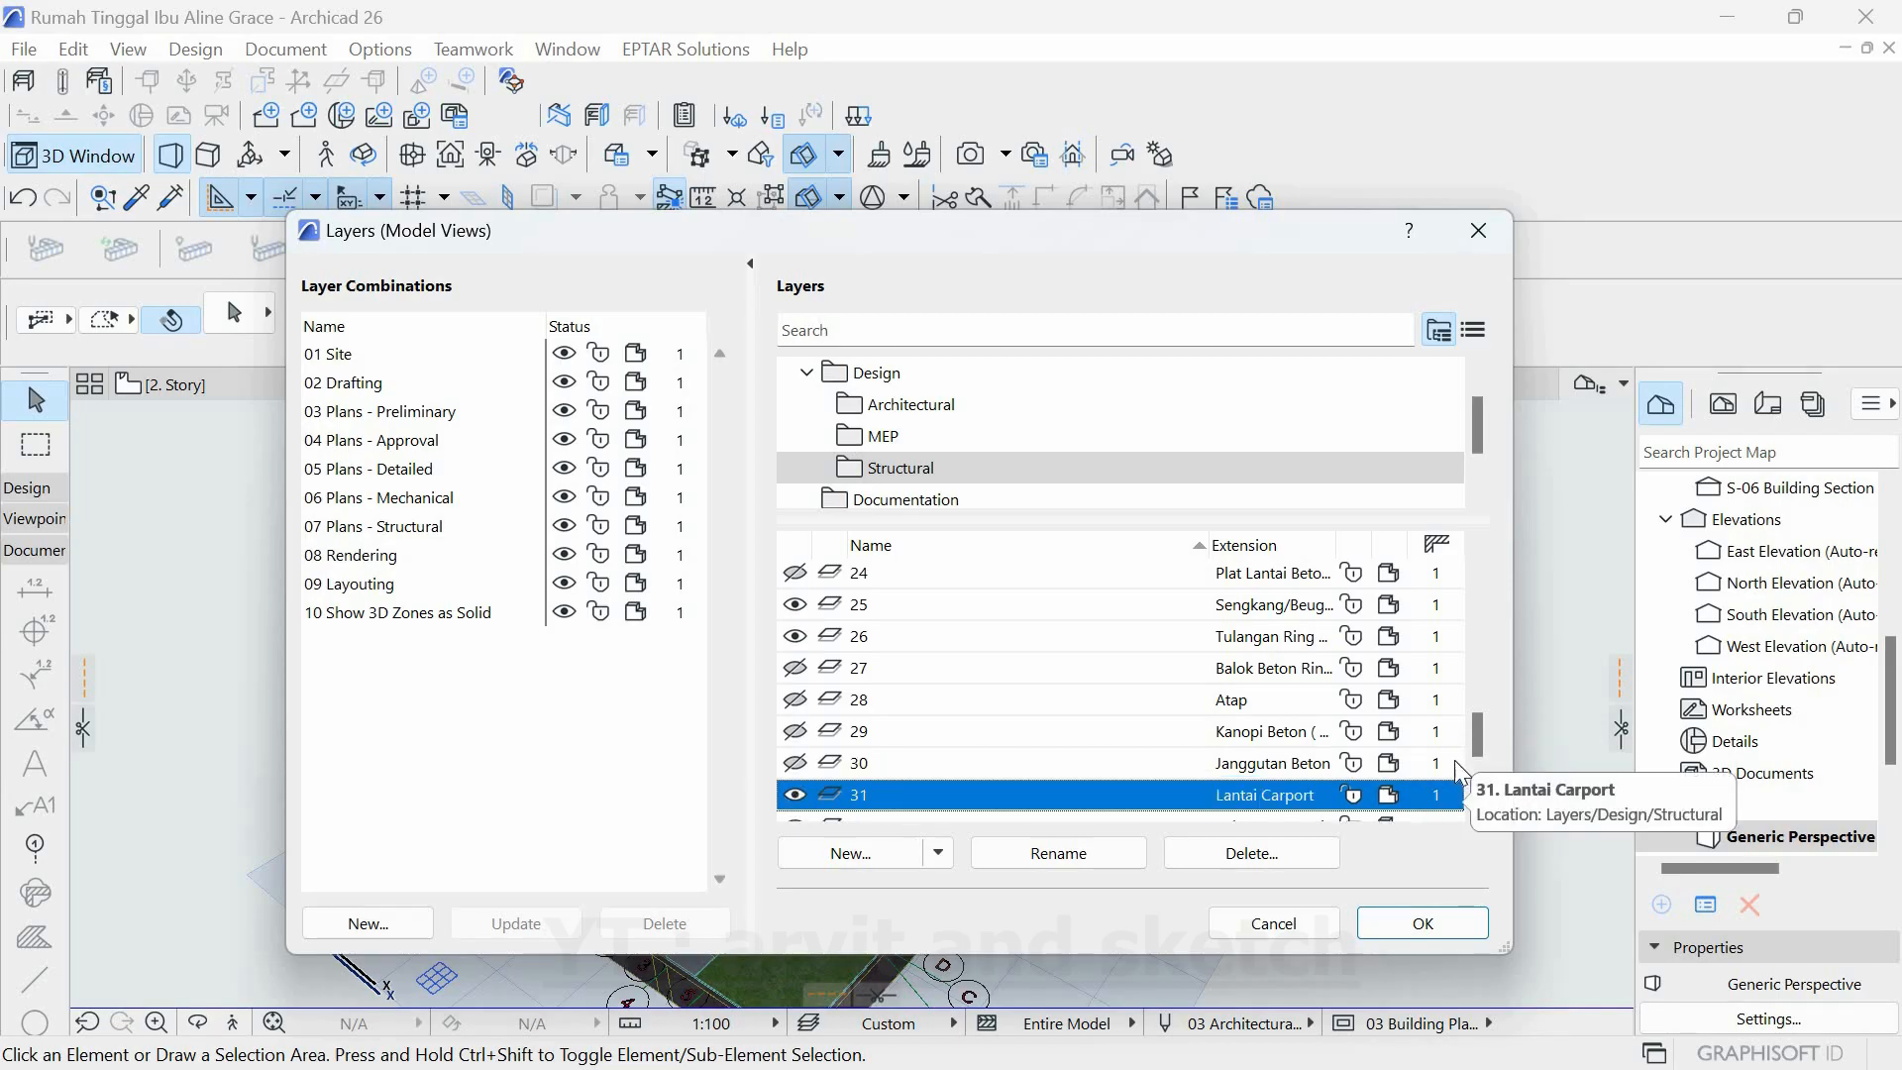
drag(1476, 747, 1476, 768)
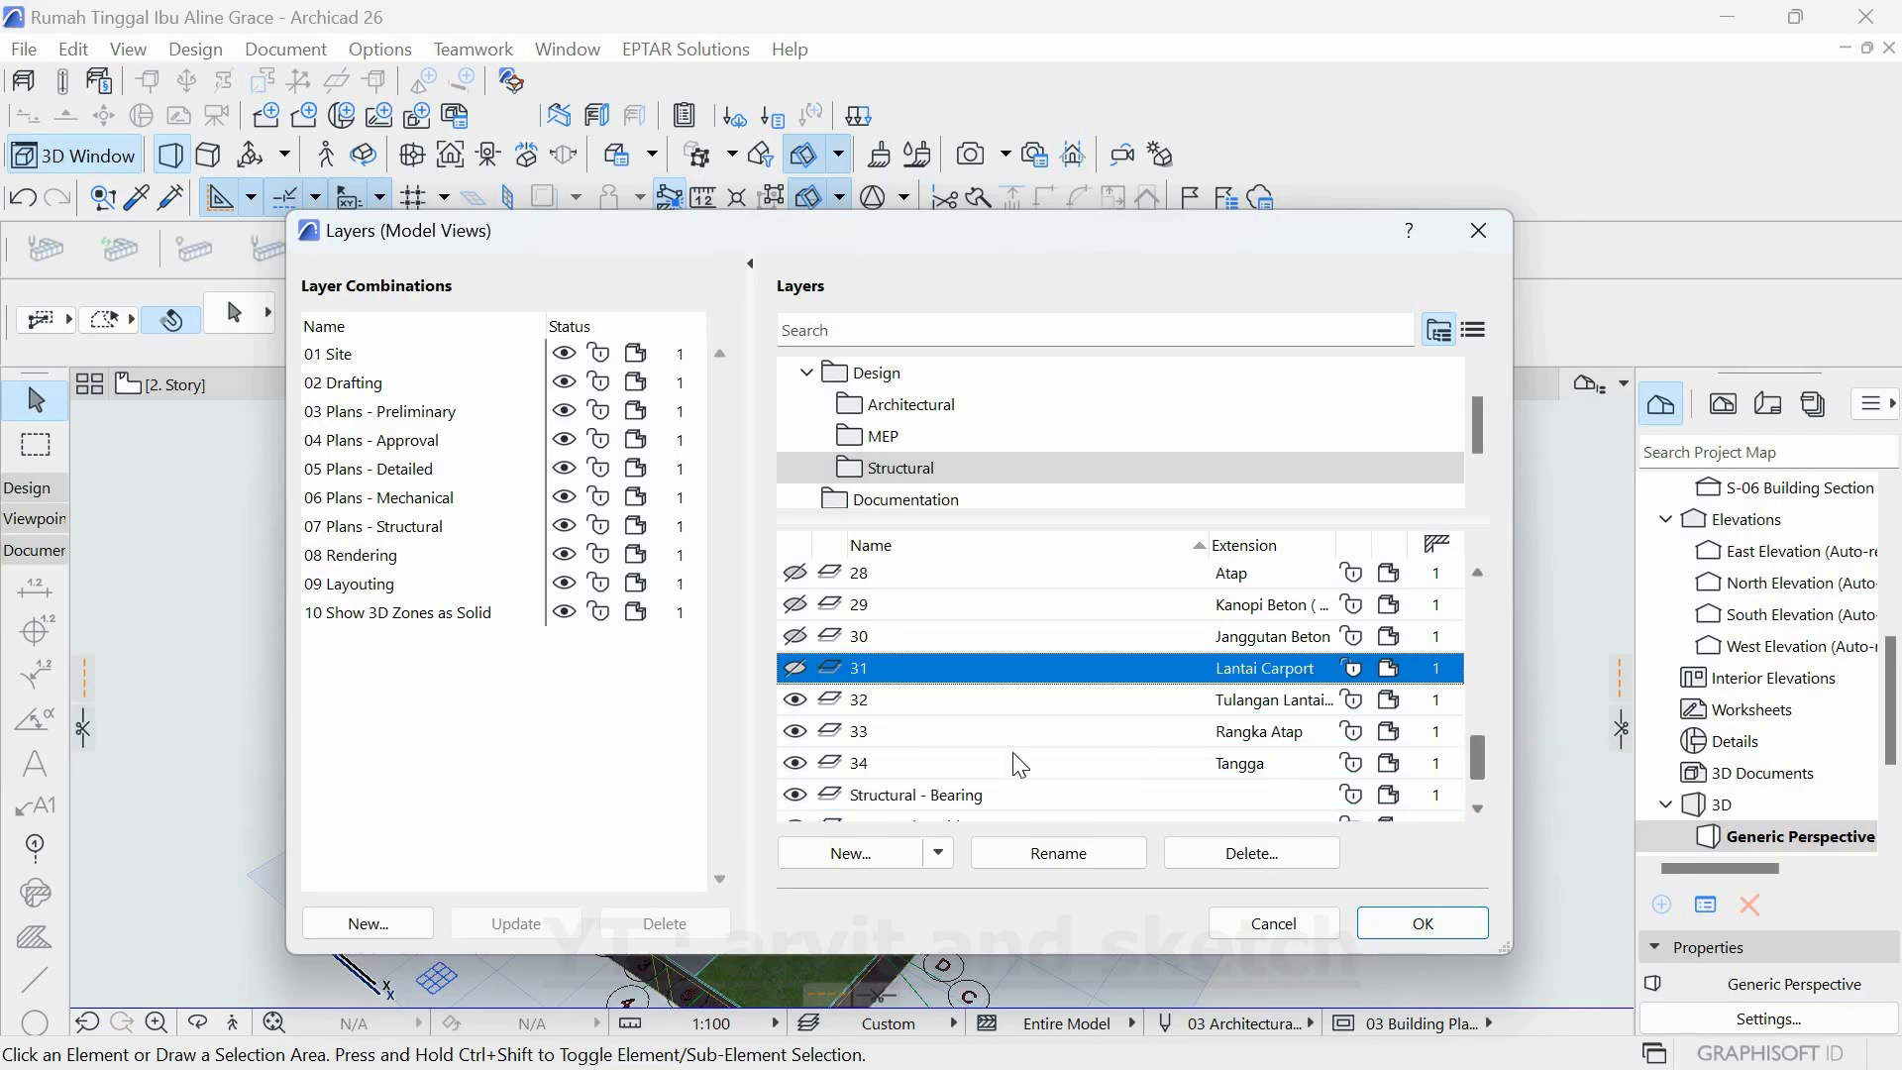
click(795, 763)
click(1422, 922)
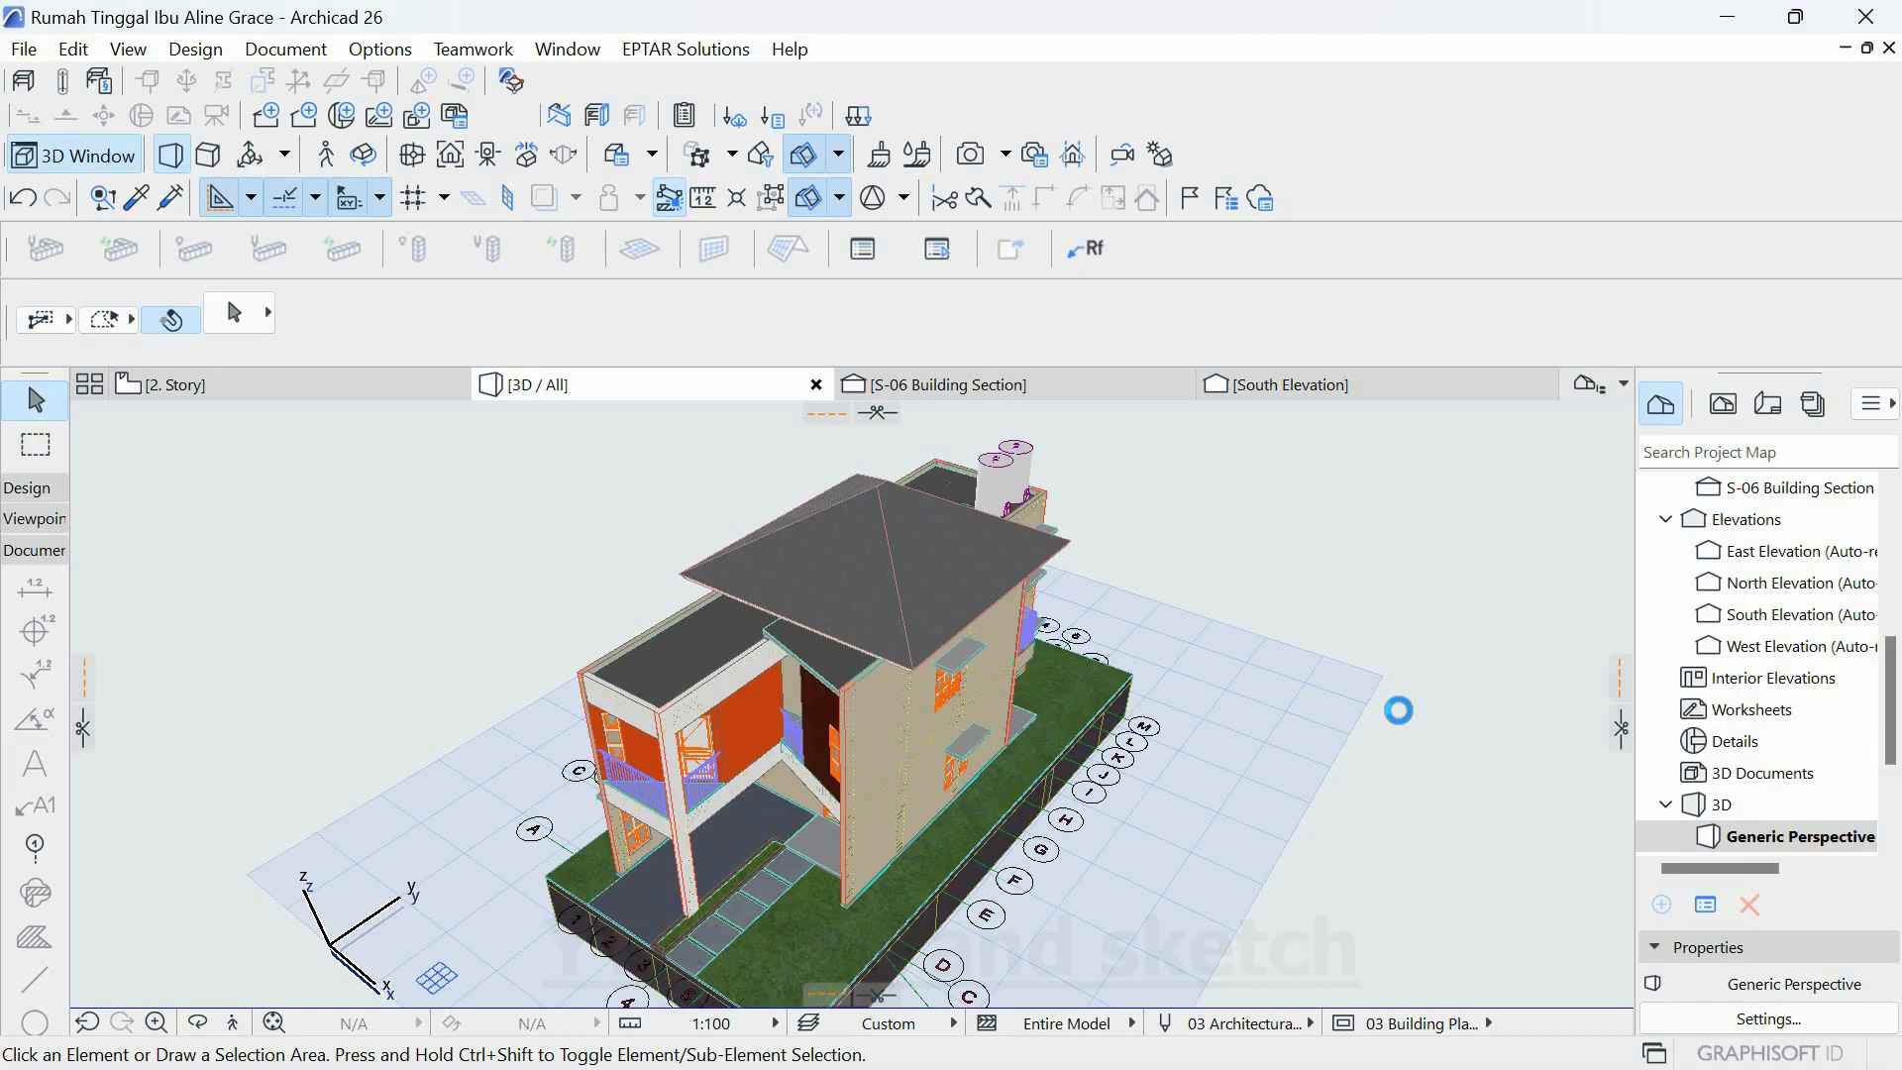
- Examine the slab, beam, column and footing reinforcement and the roof frame from several angles in the 3D model
scroll(1068, 721, up, 3)
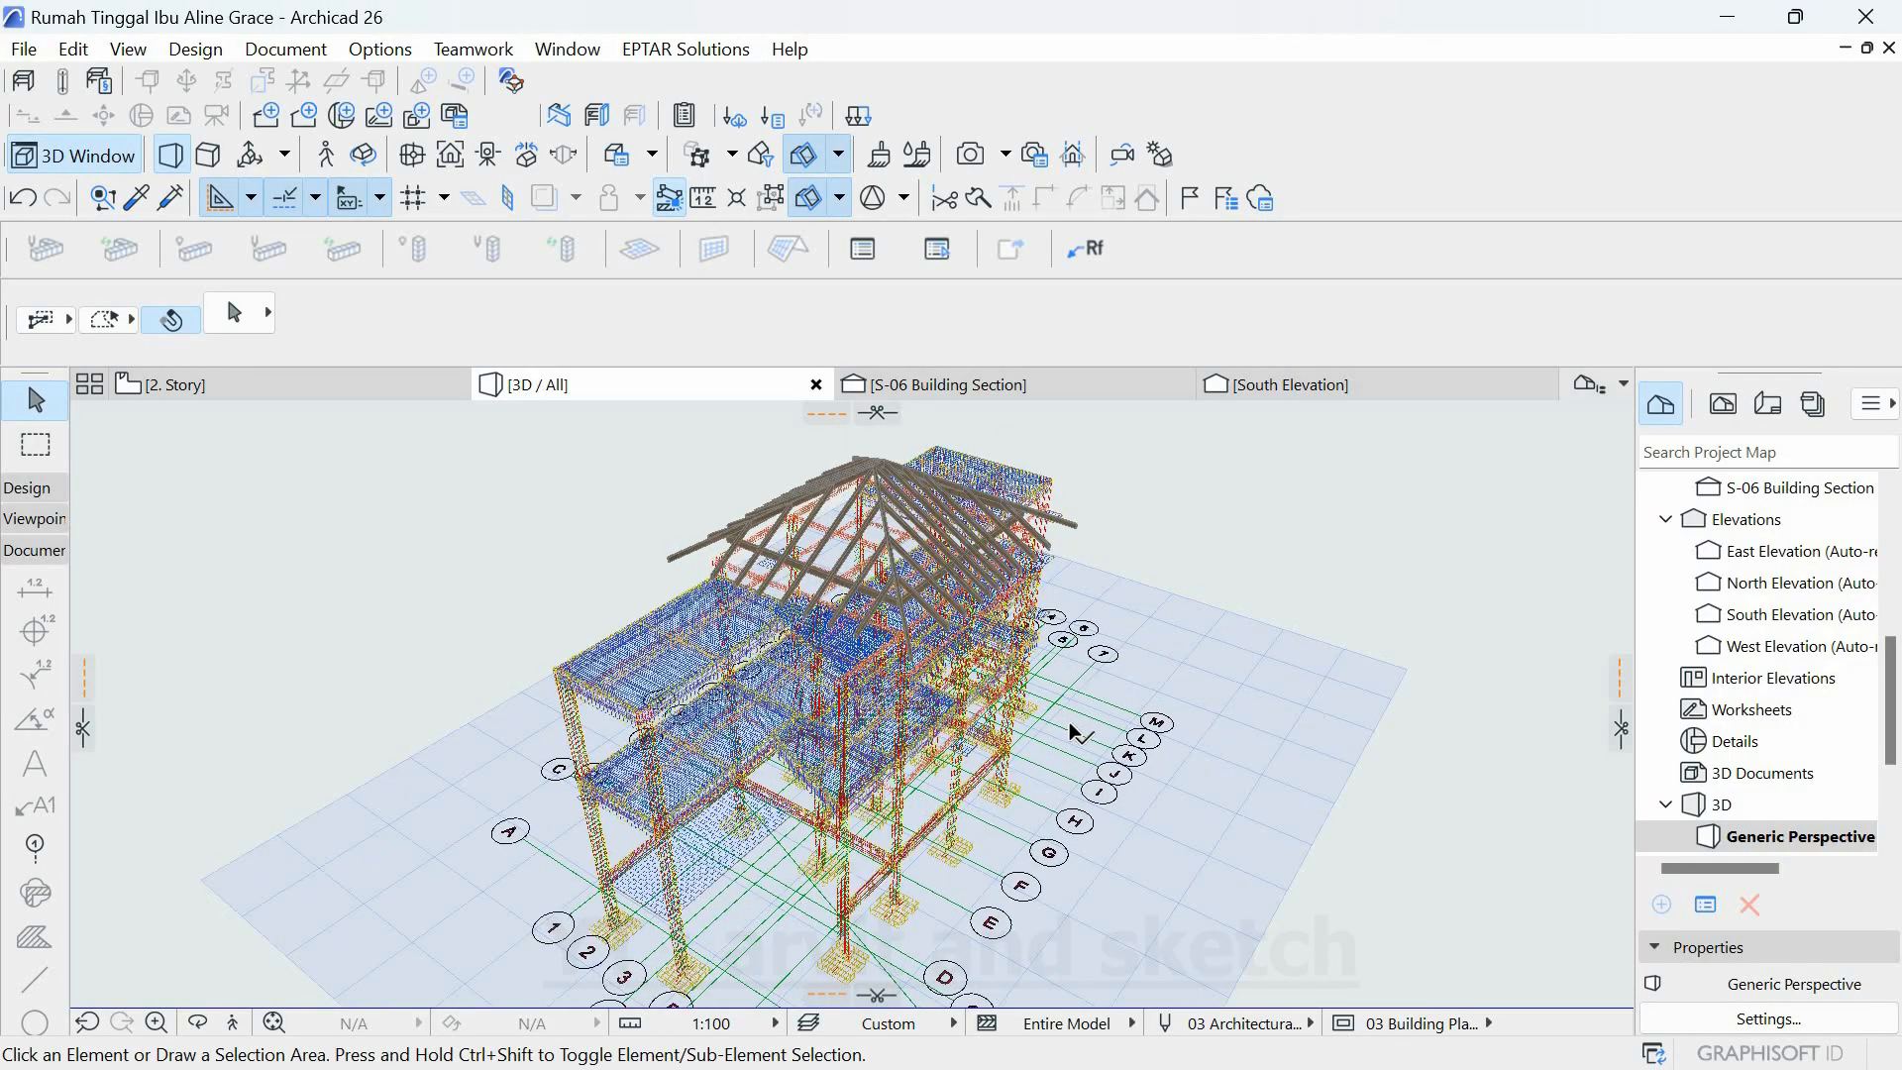
shift+middle_drag(1030, 710, 1286, 733)
mouse_move(1127, 711)
shift+middle_down()
mouse_move(1275, 651)
mouse_move(1164, 907)
mouse_move(872, 809)
mouse_move(1146, 684)
shift+middle_up()
scroll(1197, 693, up, 2)
scroll(1198, 693, up, 5)
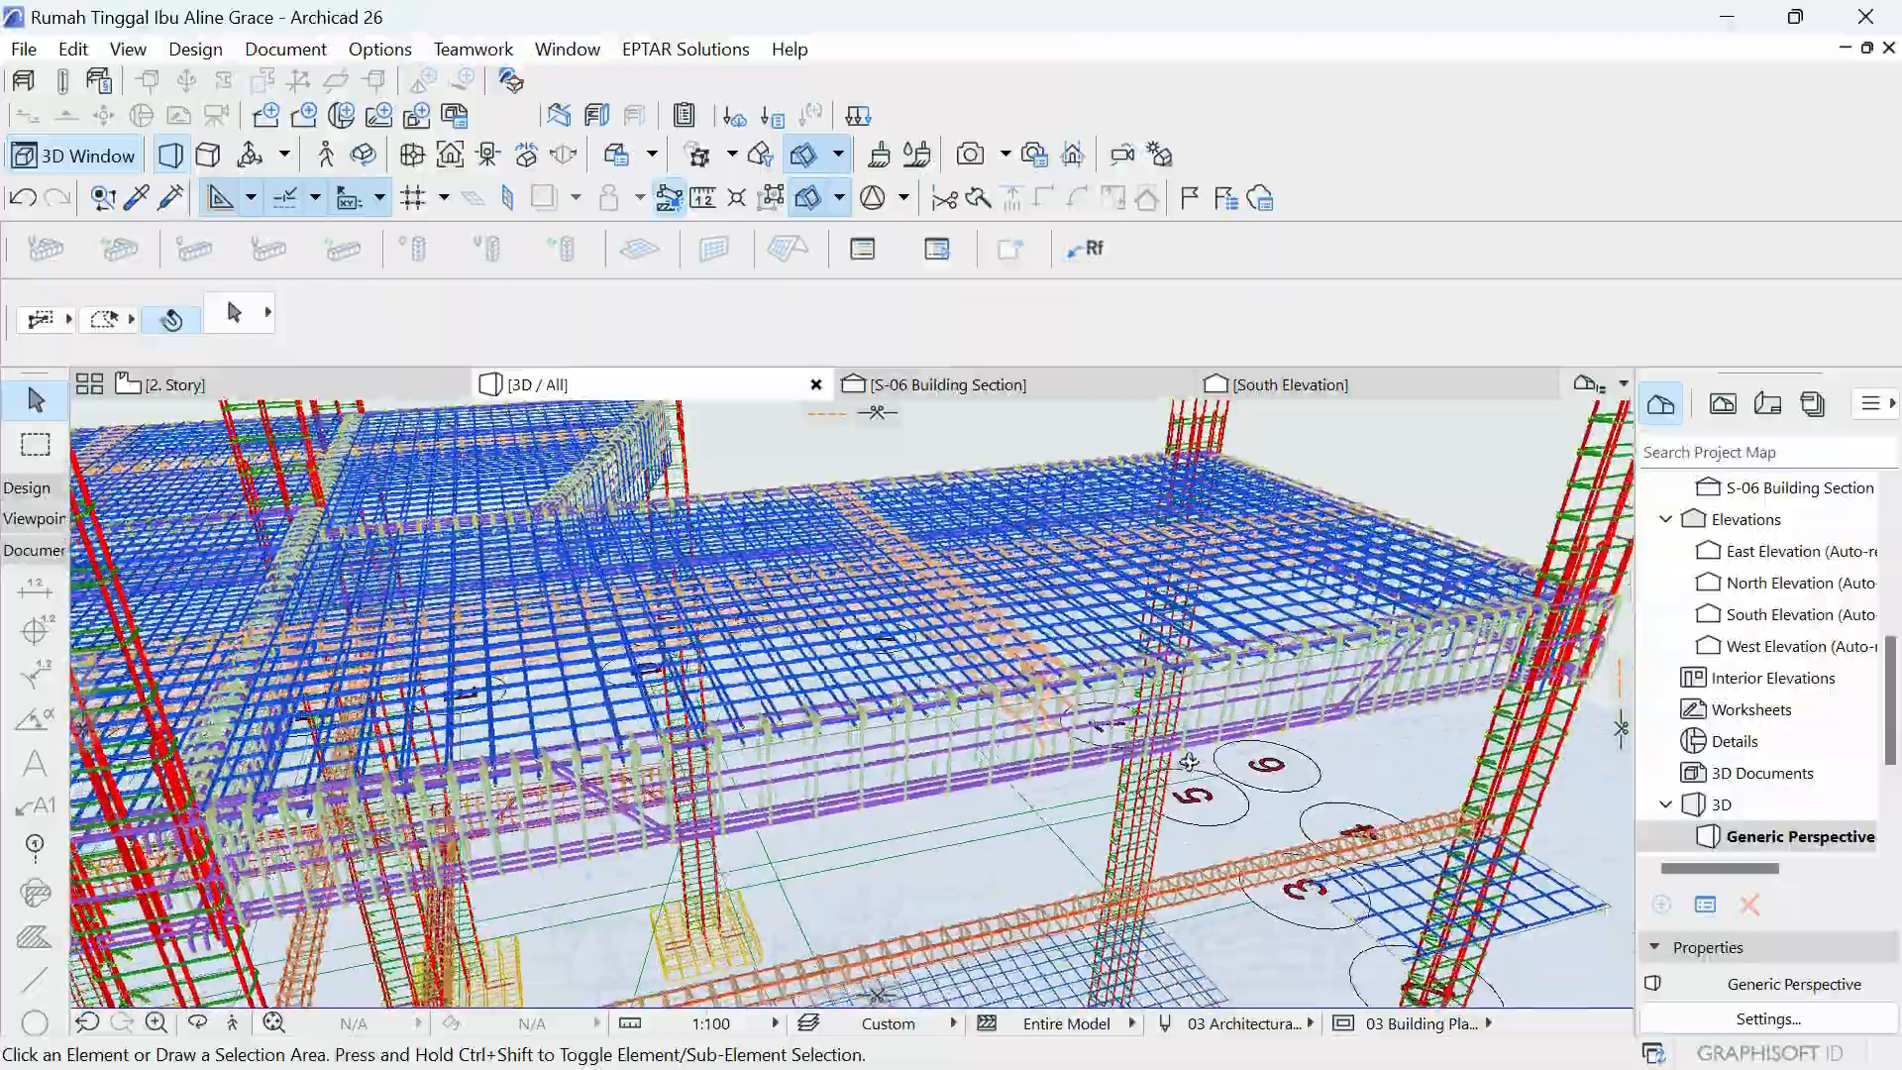
shift+middle_drag(1189, 760, 1086, 760)
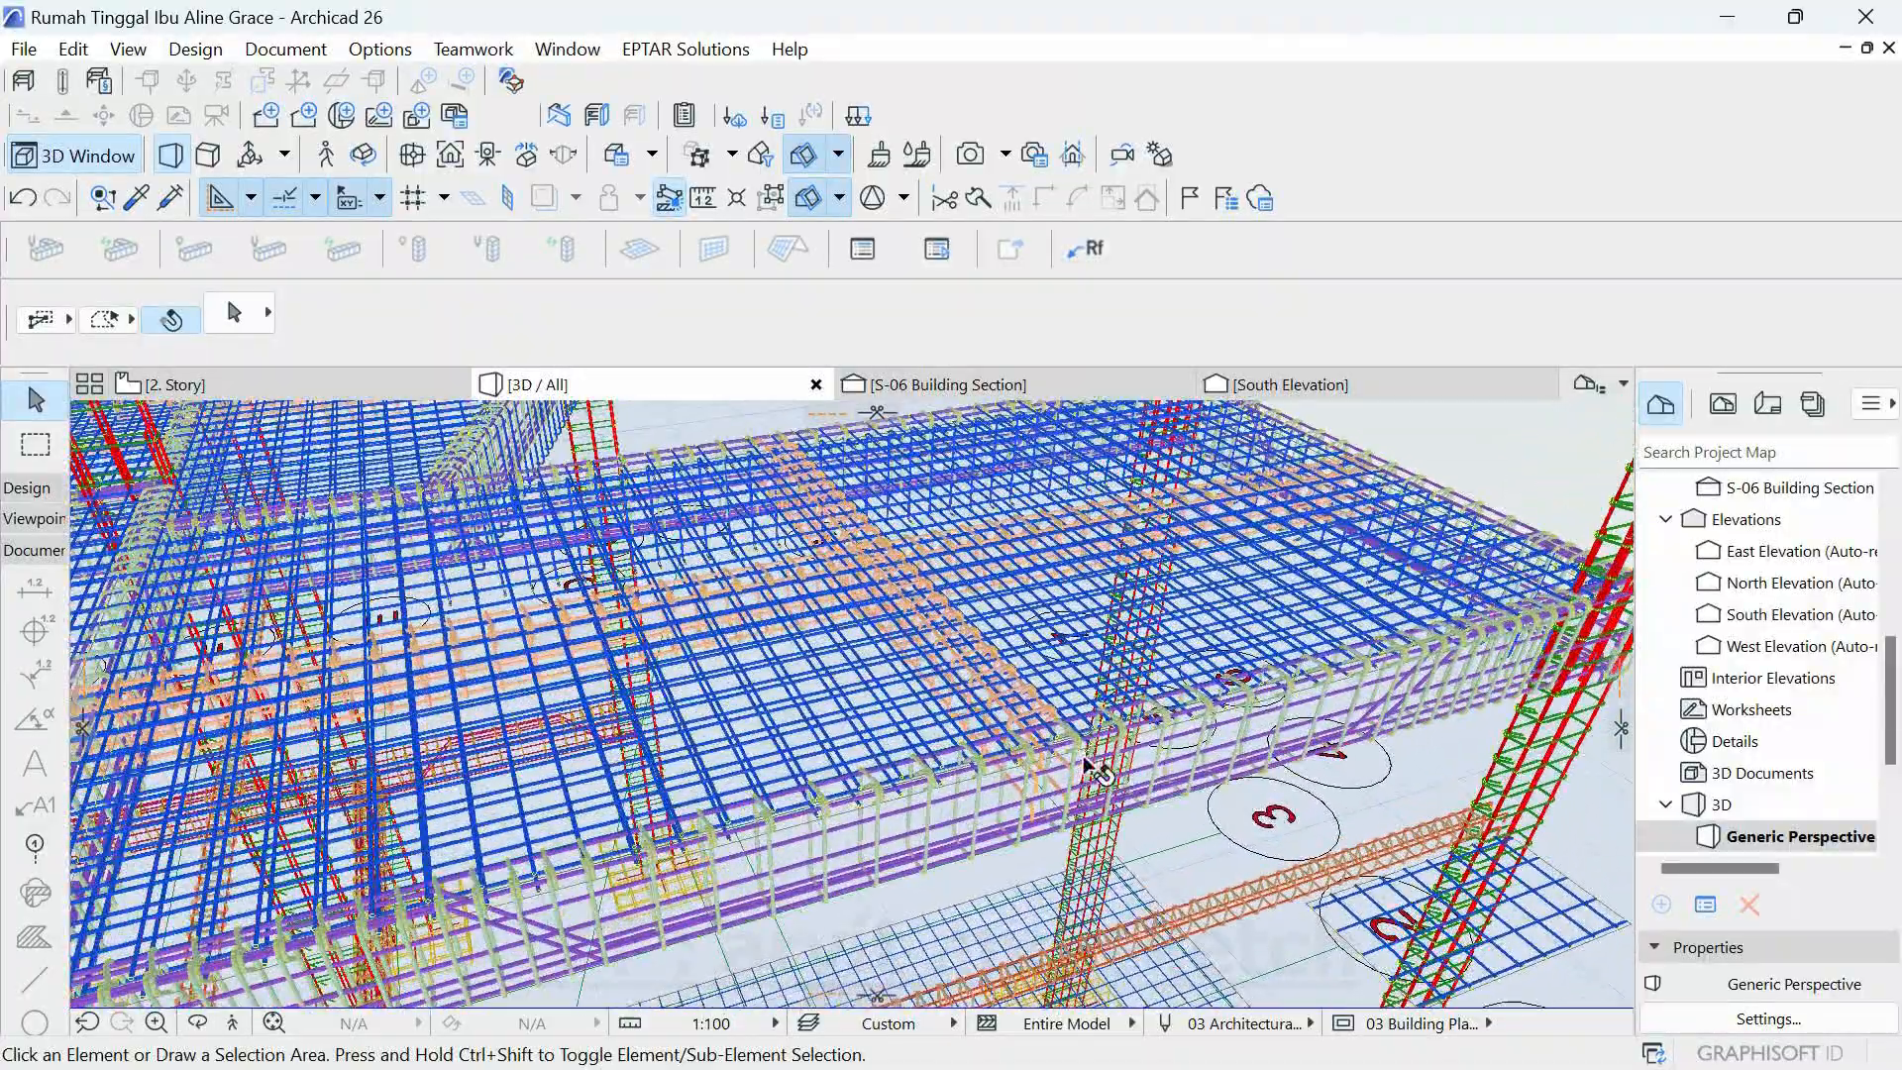
scroll(1089, 720, down, 10)
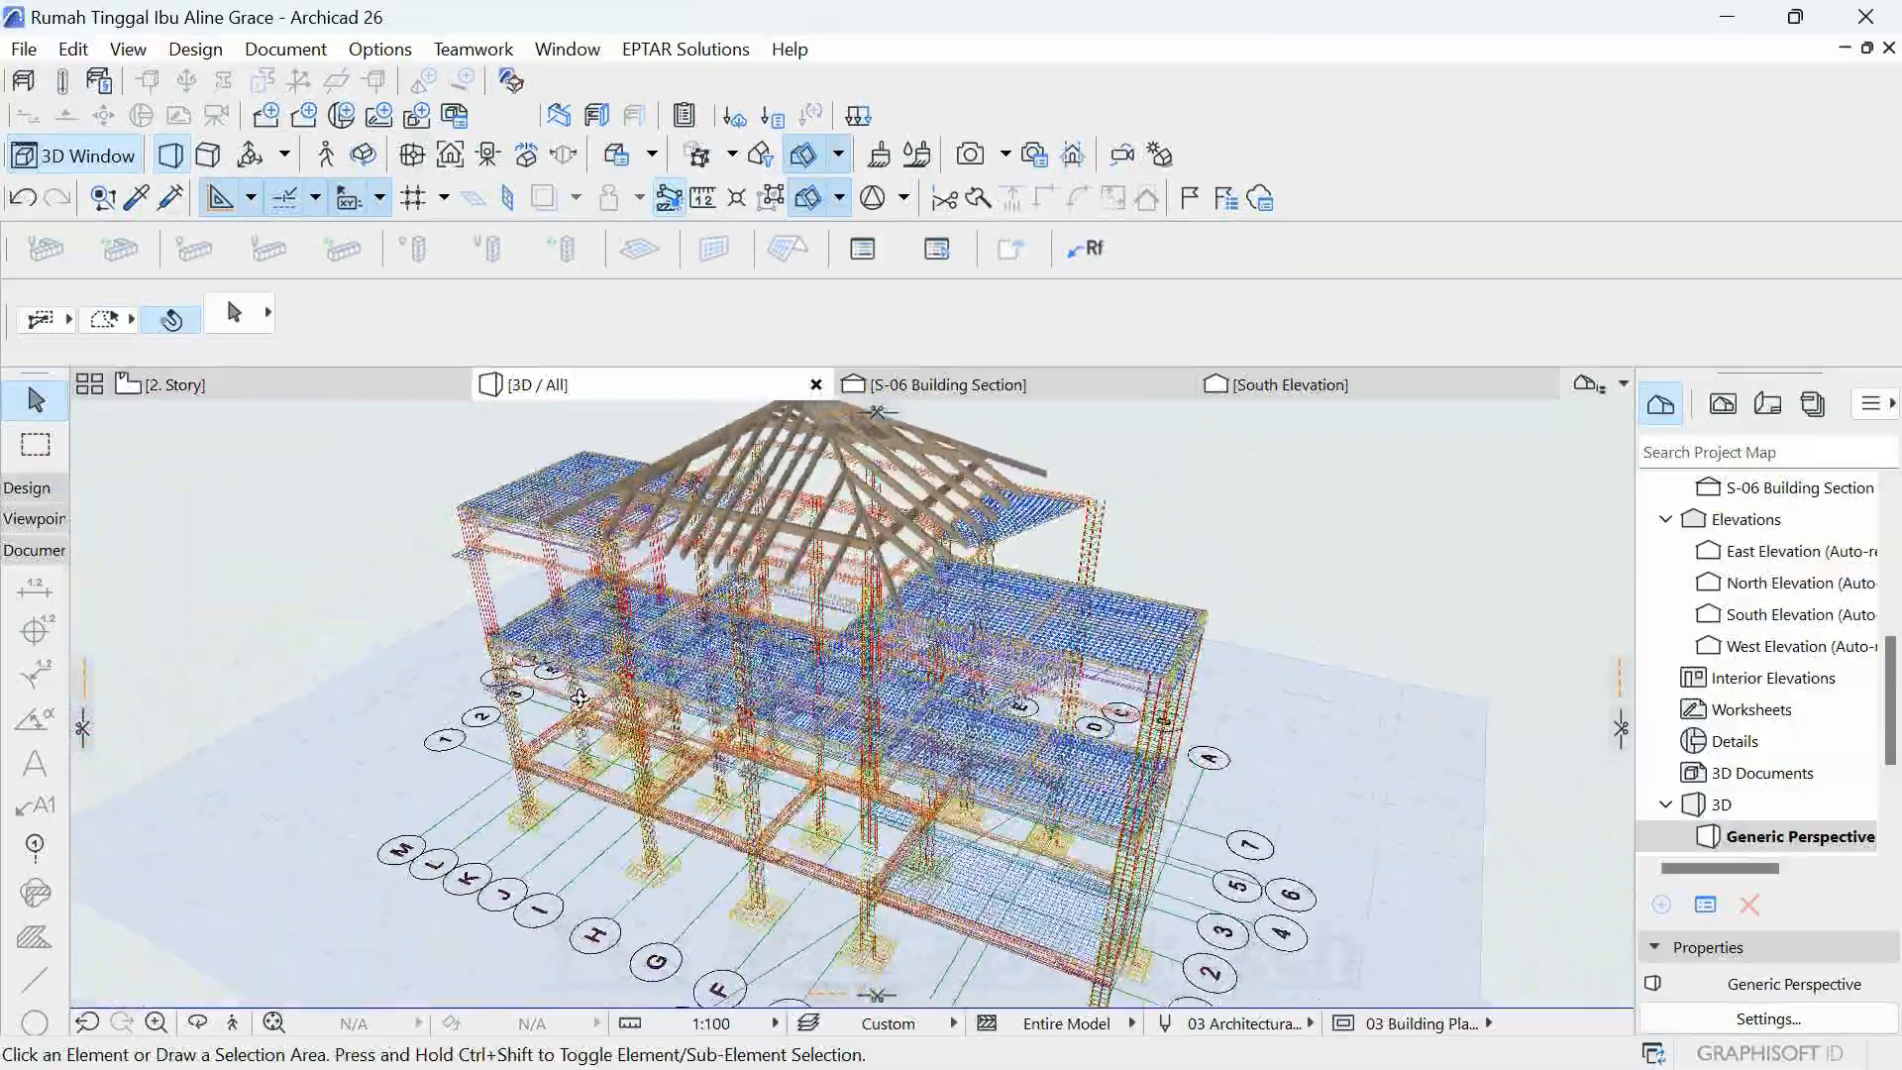
shift+middle_drag(655, 752, 466, 750)
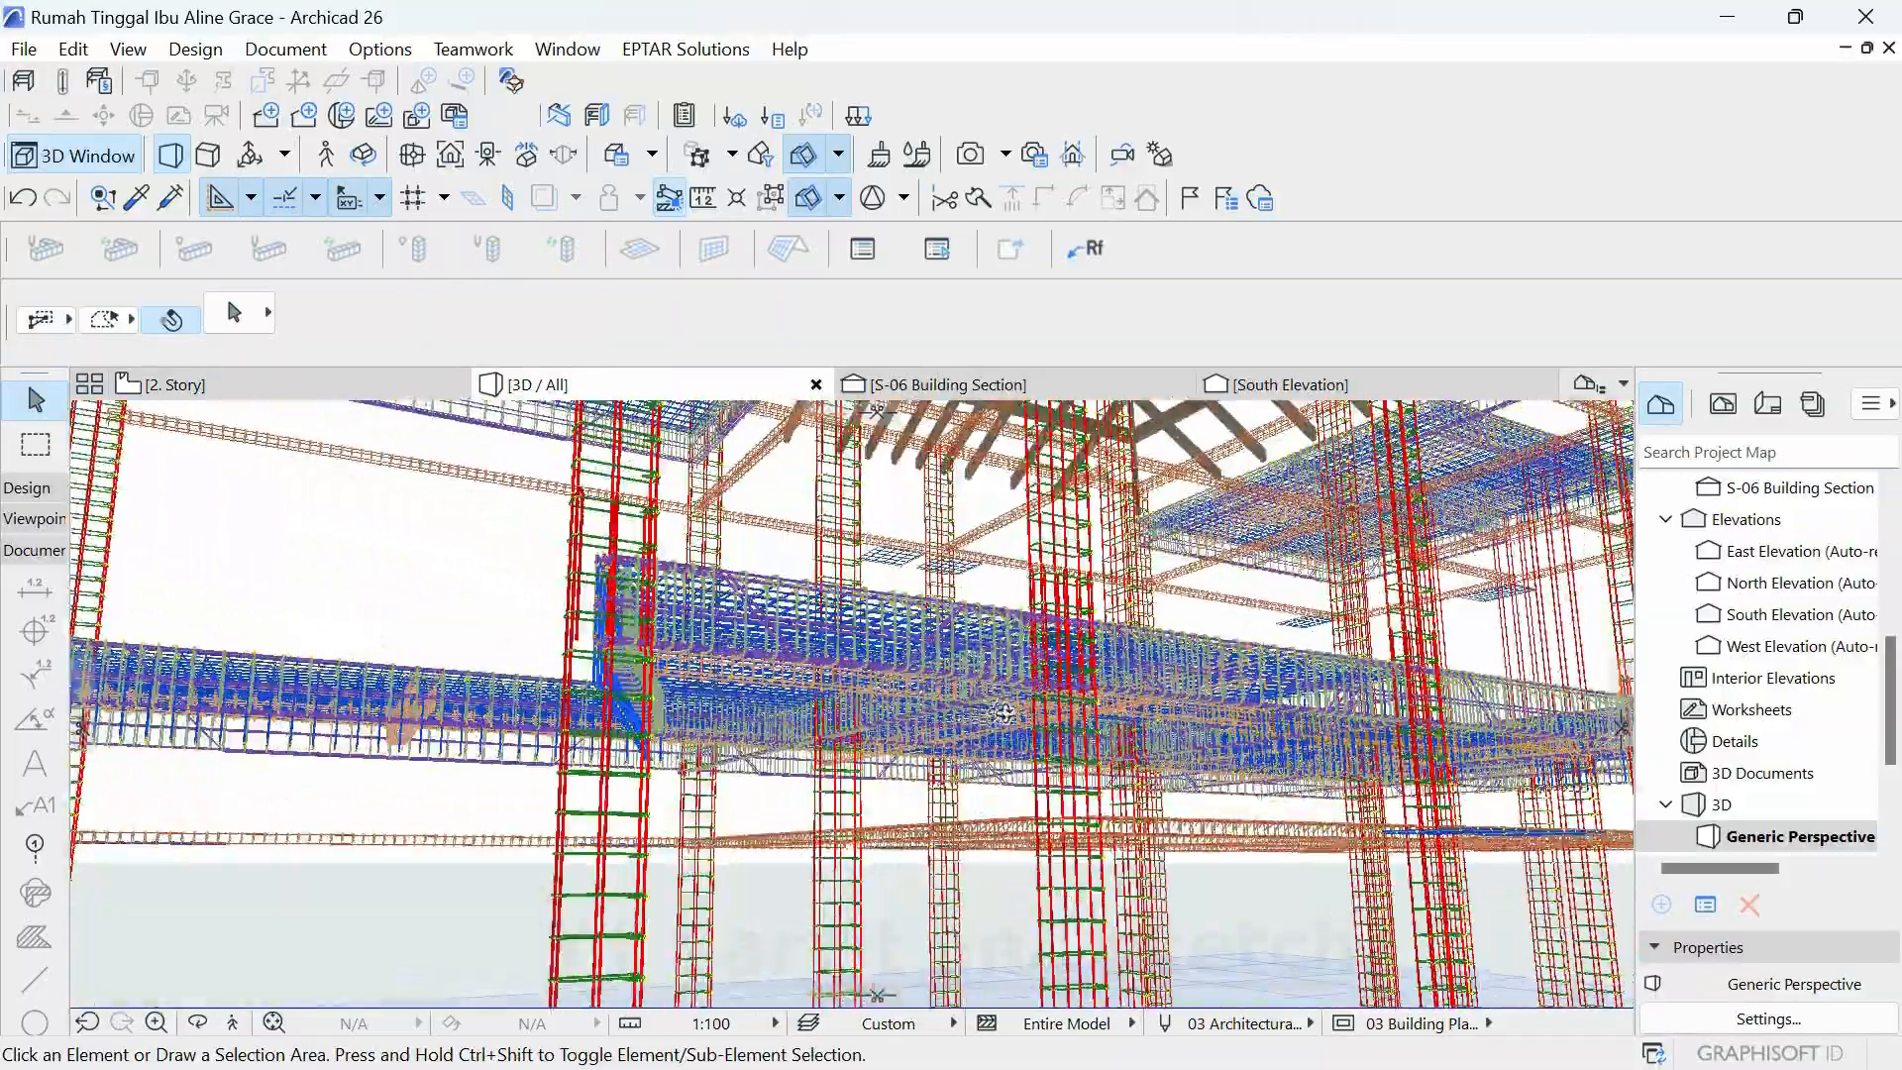
shift+middle_drag(987, 720, 903, 645)
scroll(969, 658, up, 3)
scroll(763, 655, down, 10)
shift+middle_drag(837, 483, 1126, 738)
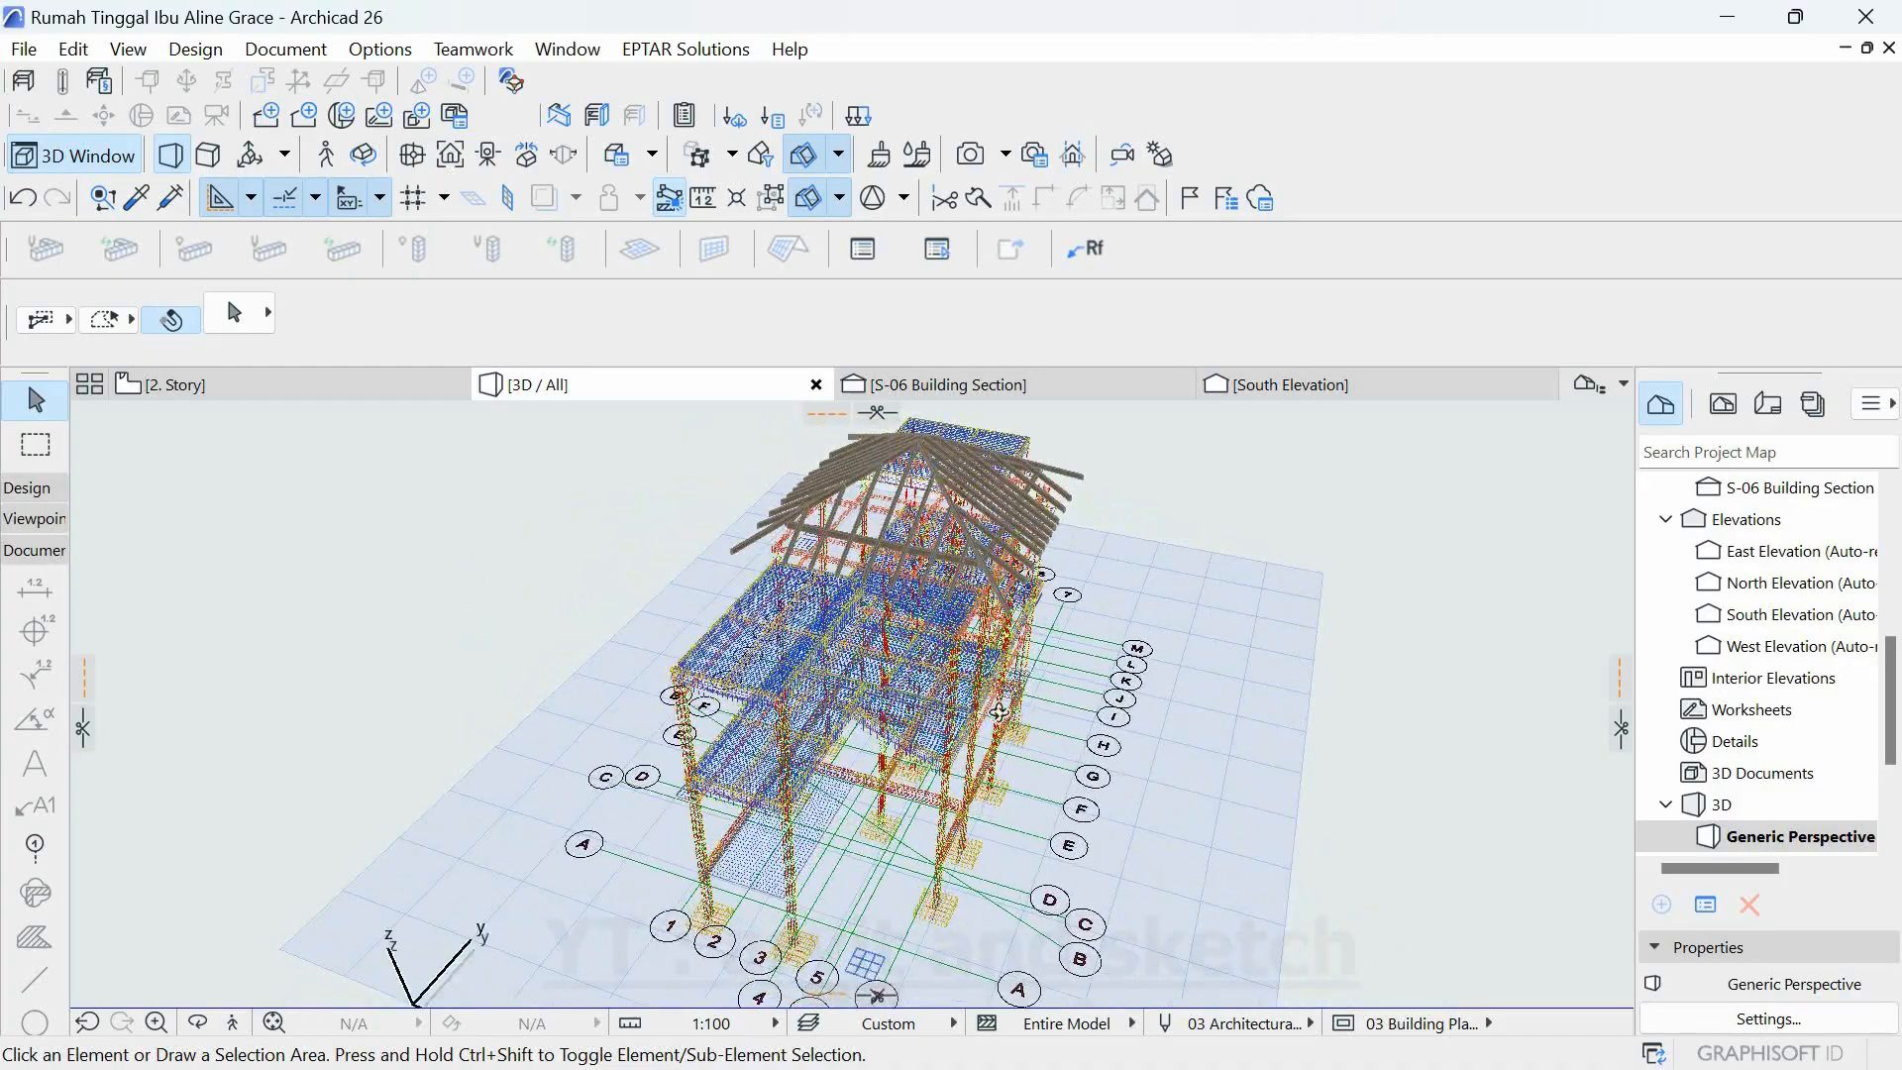
shift+middle_drag(998, 711, 991, 432)
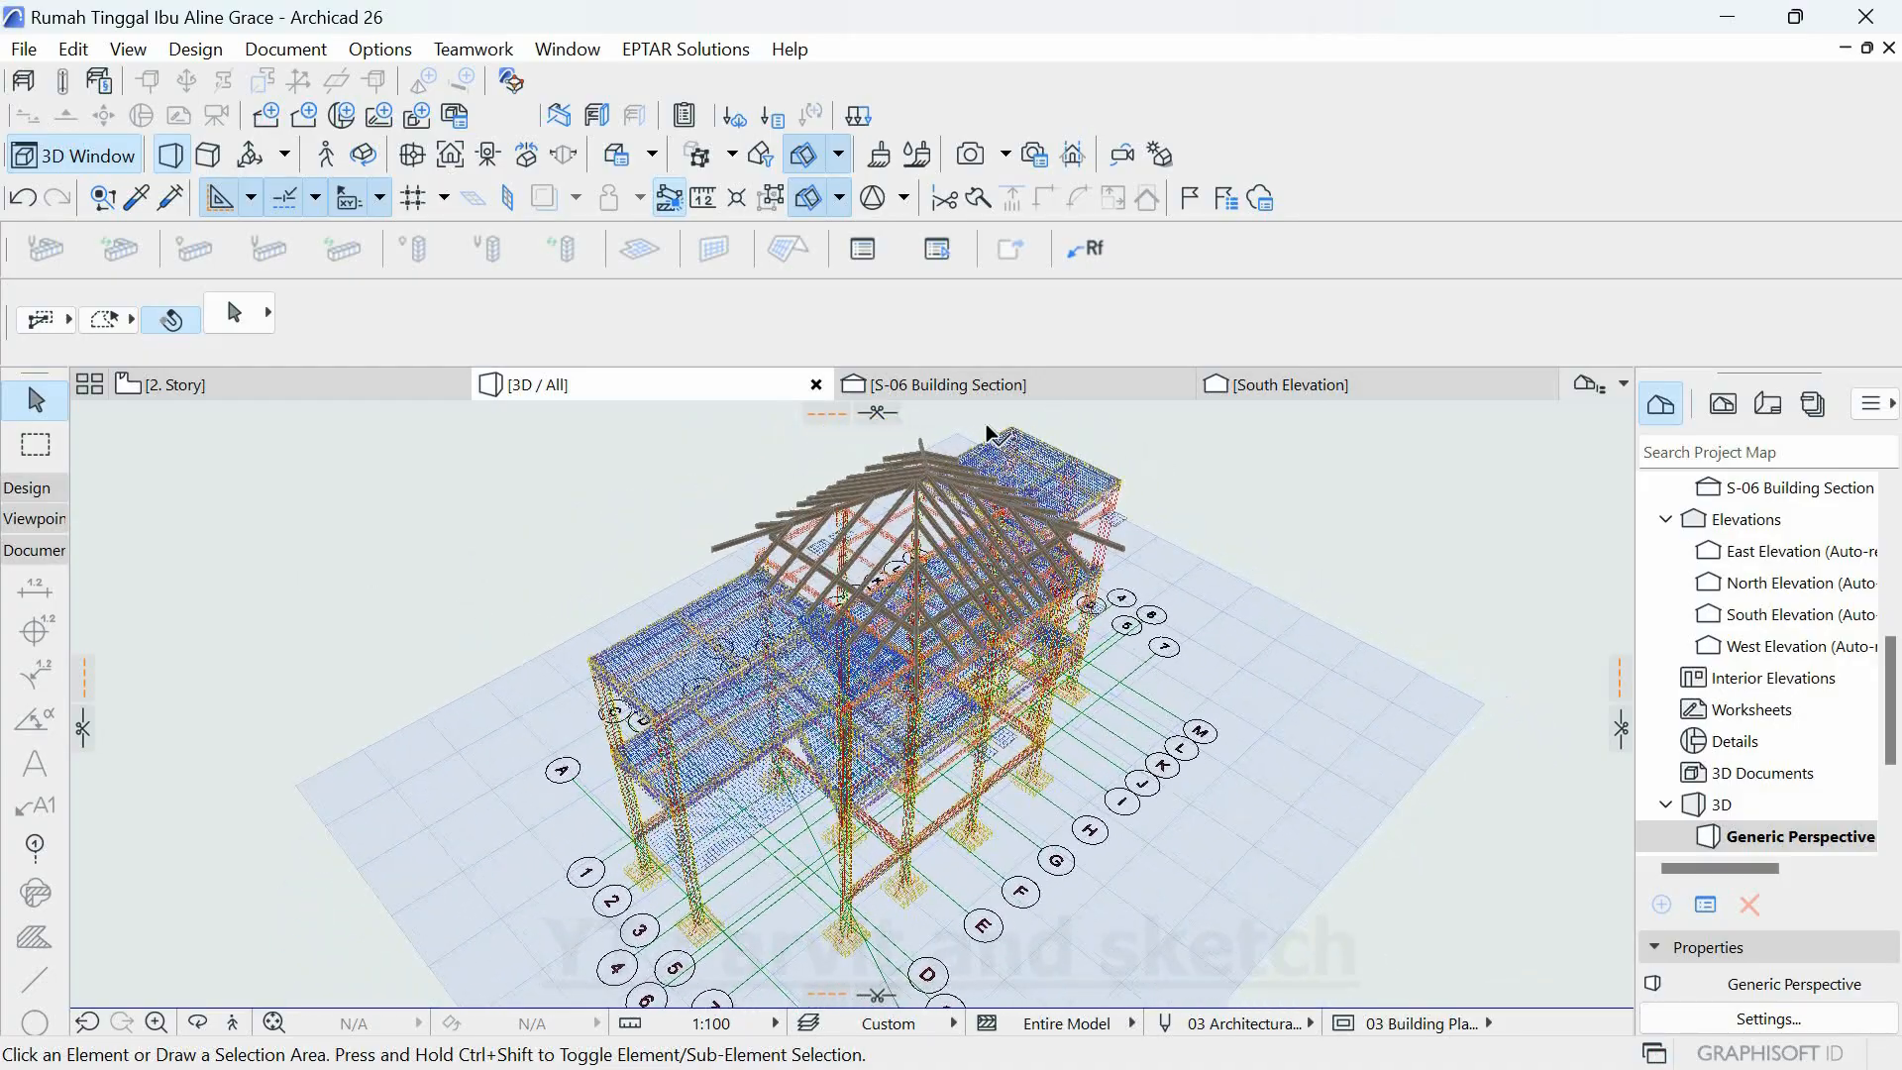
click(287, 49)
mouse_move(488, 110)
click(699, 152)
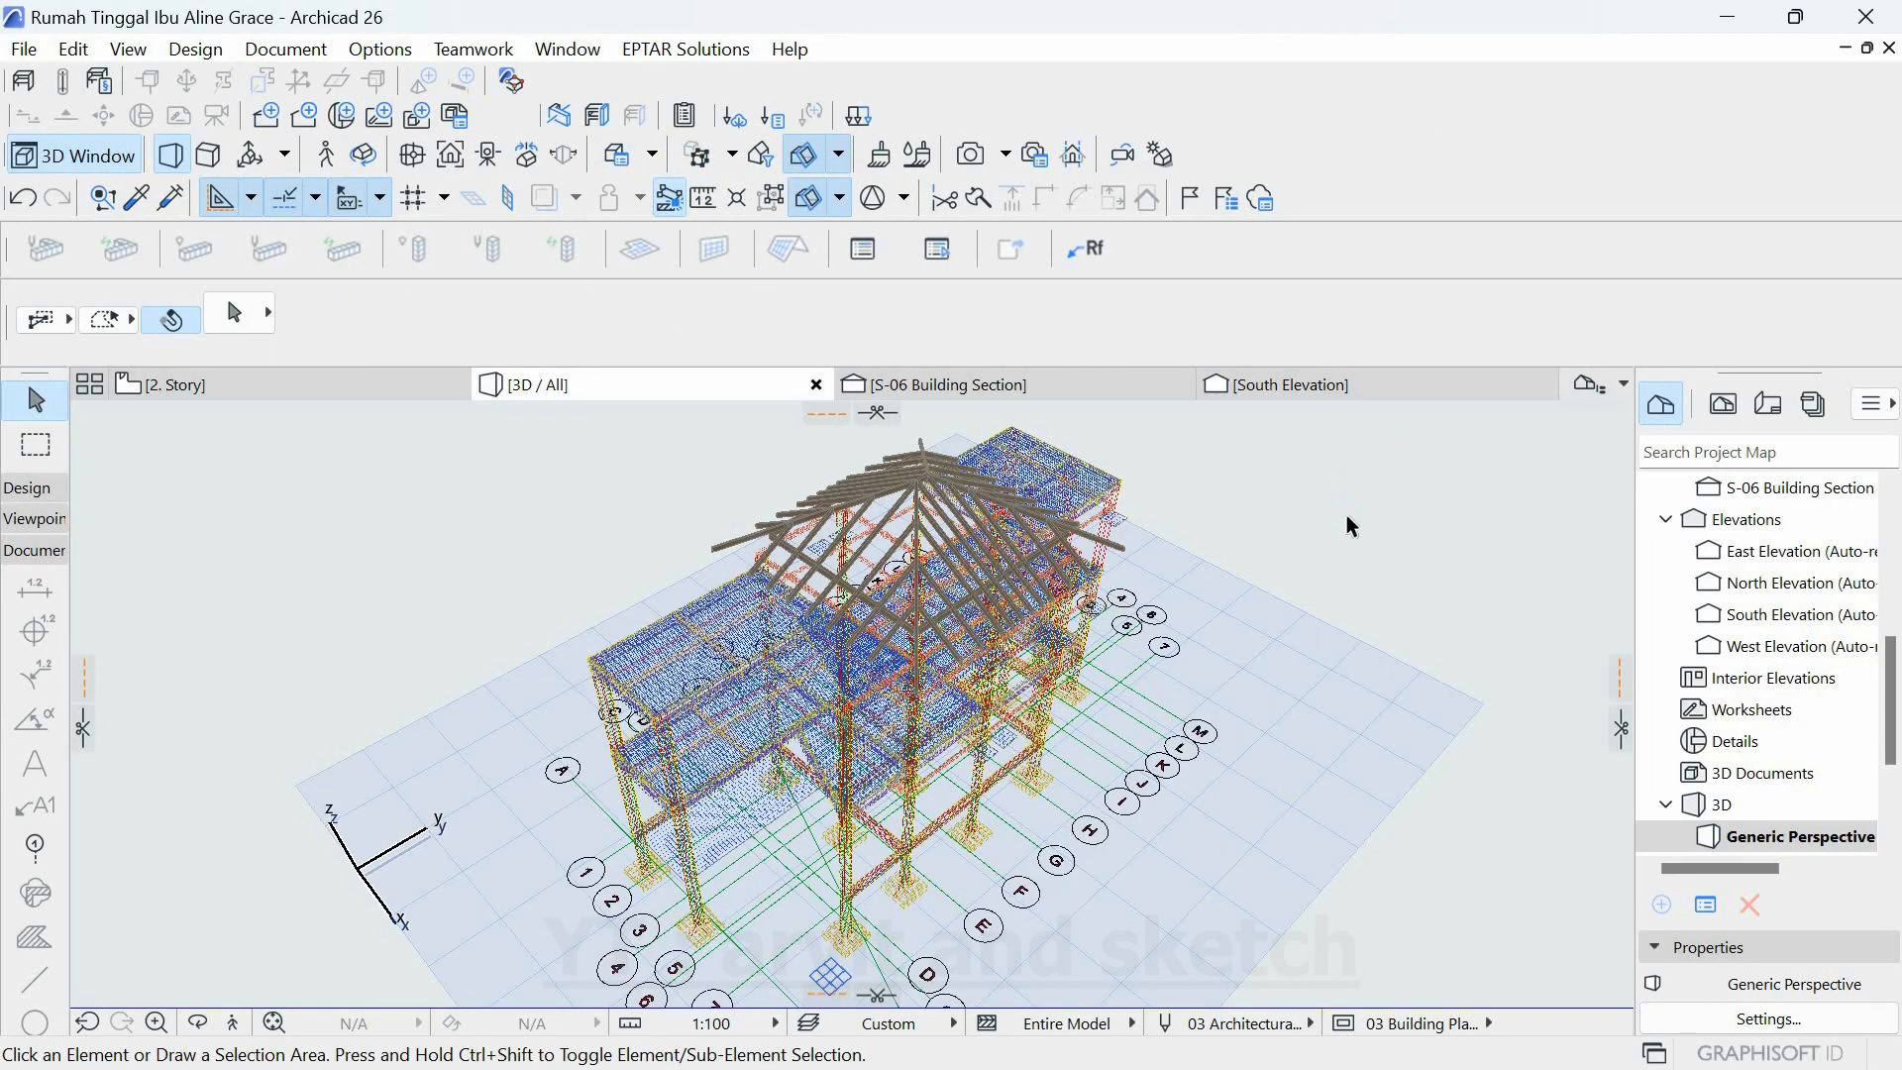
shift+middle_drag(906, 666, 1305, 644)
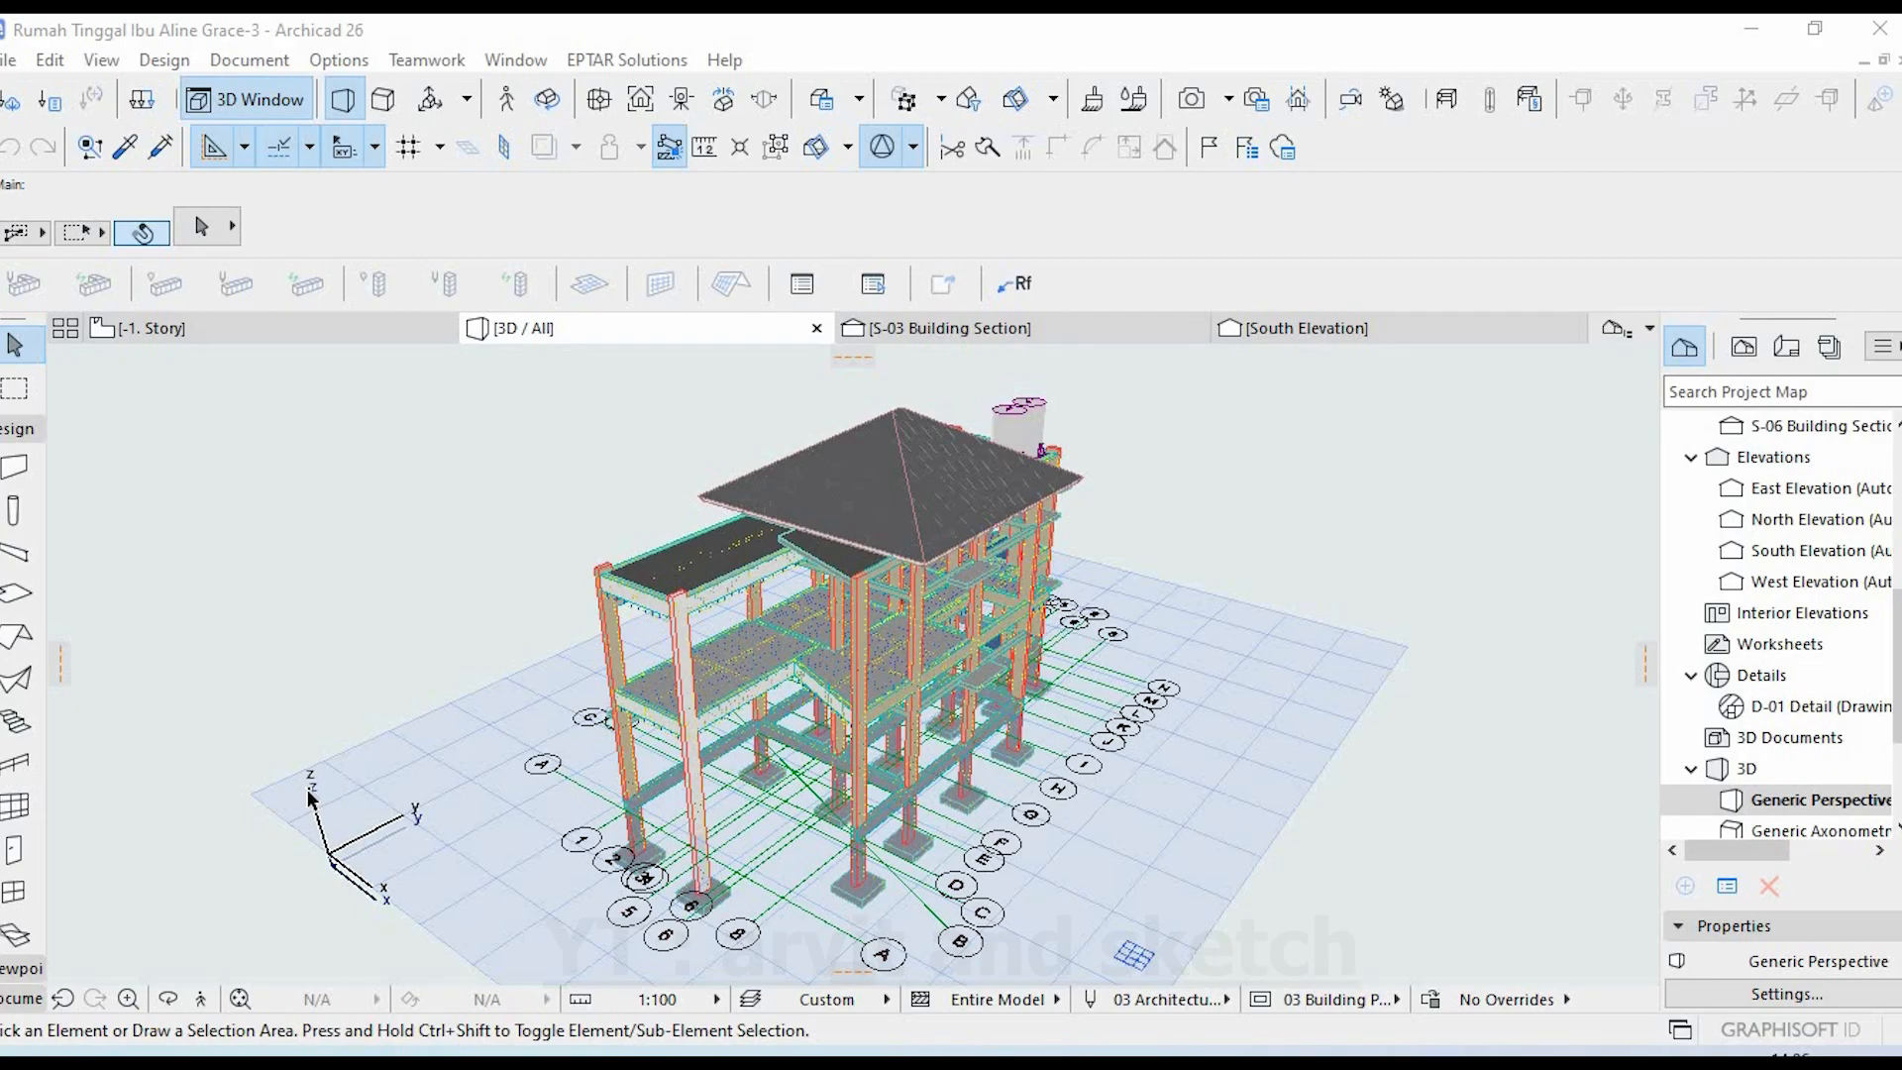
- On the -1. Story plan, dimension the left side of the pad footing slab near grid axis A
click(337, 328)
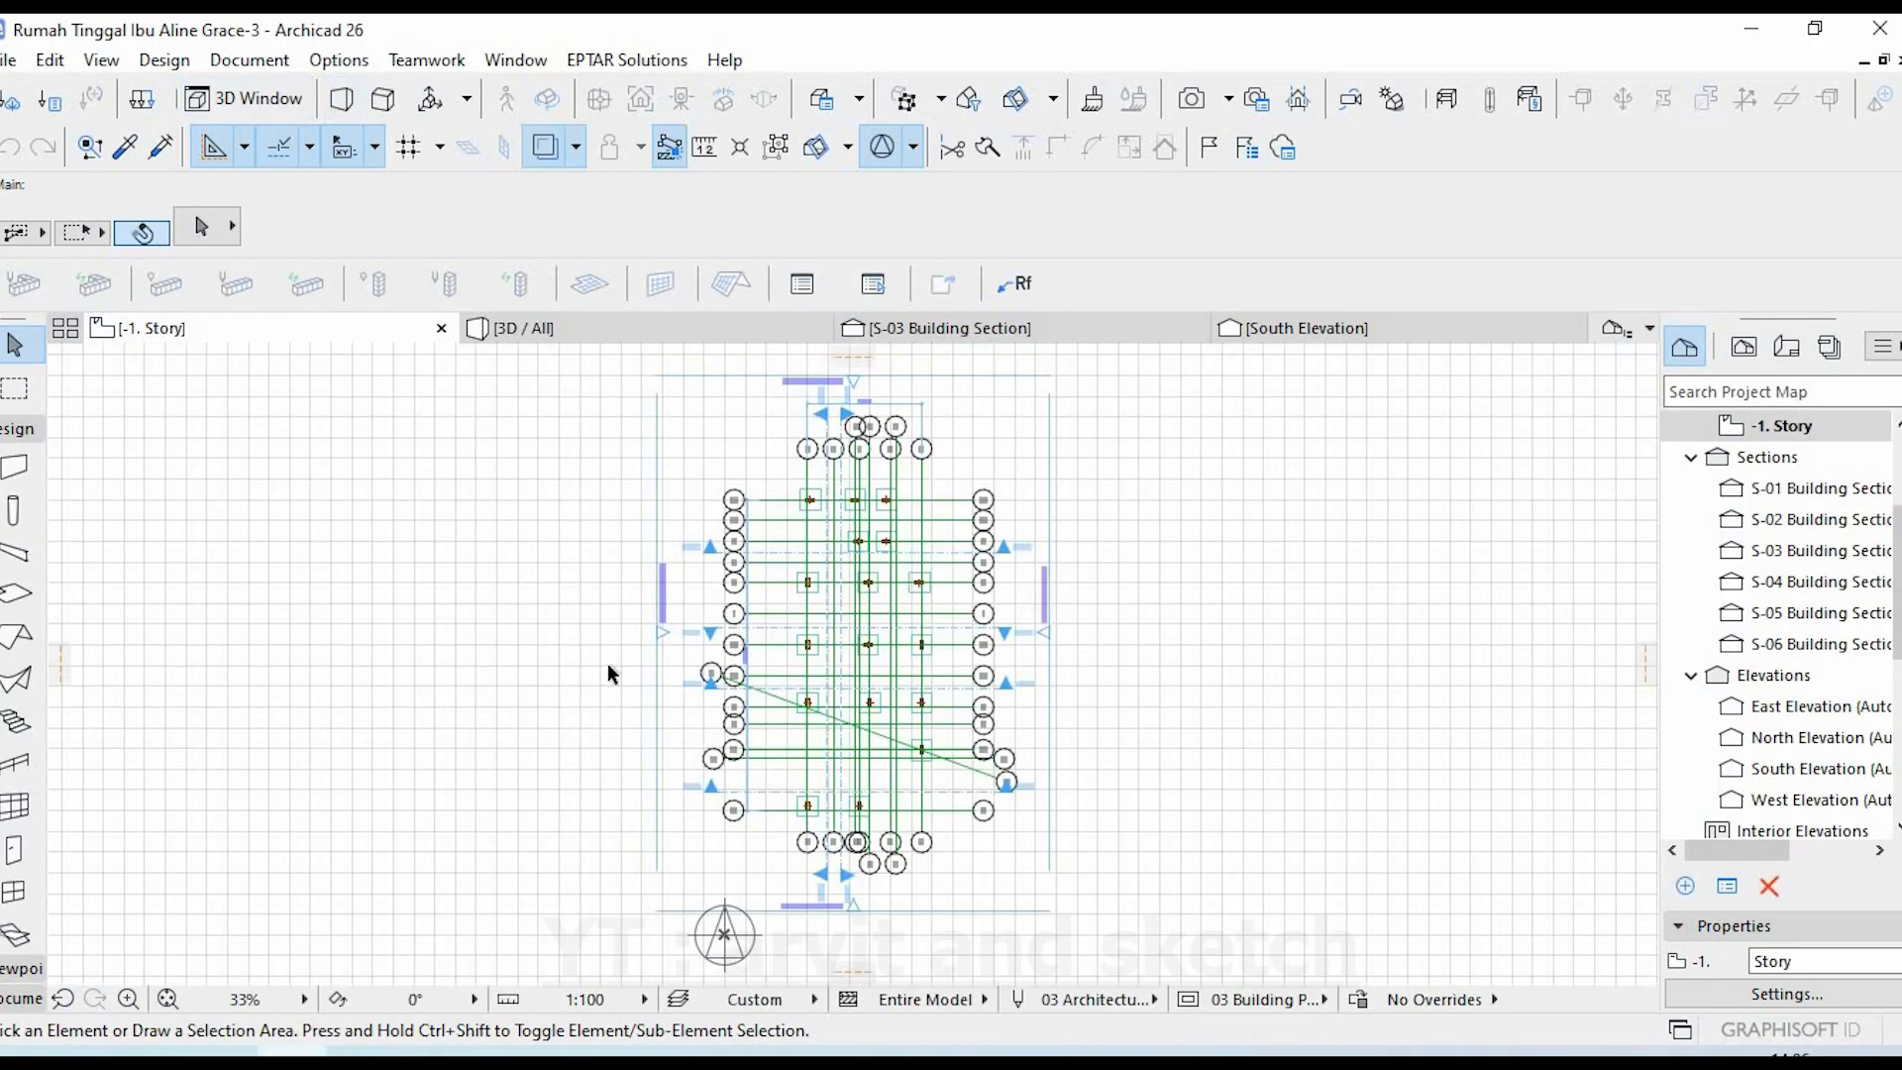
scroll(804, 837, up, 10)
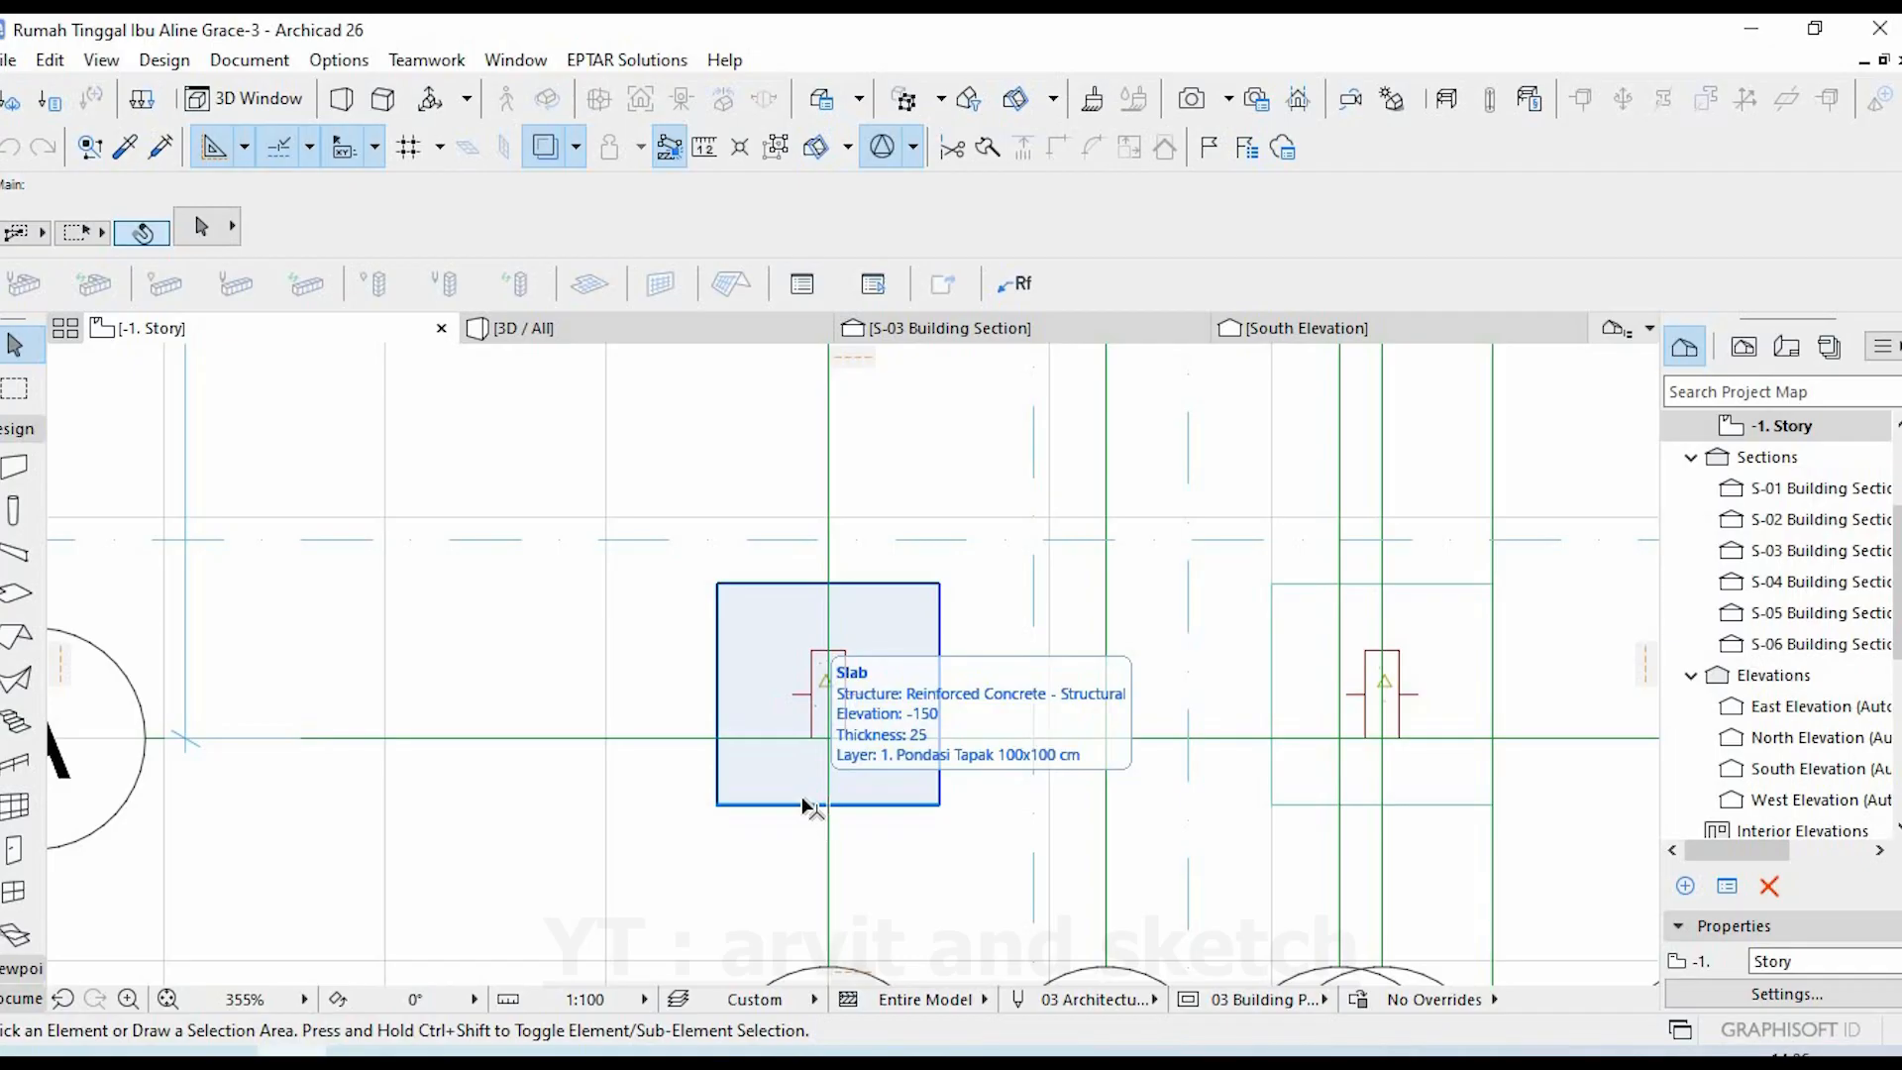
click(18, 971)
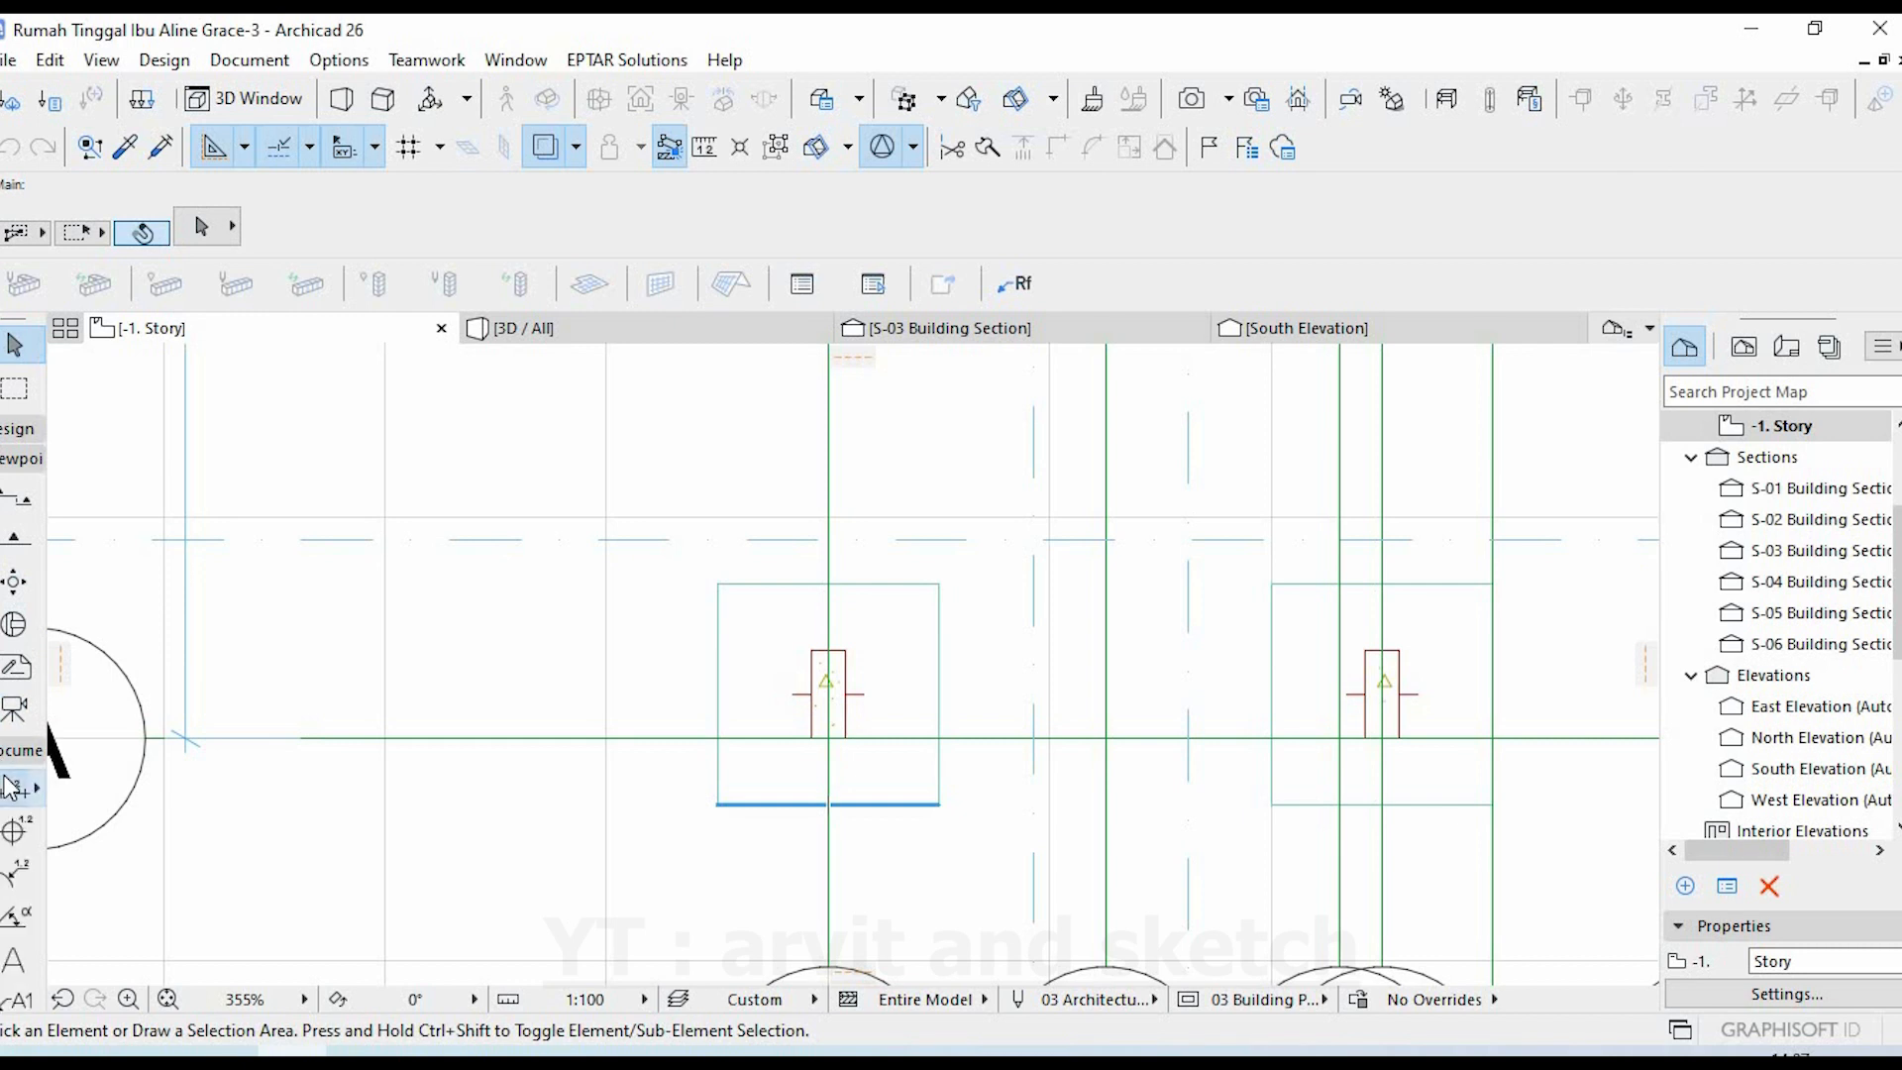
click(717, 584)
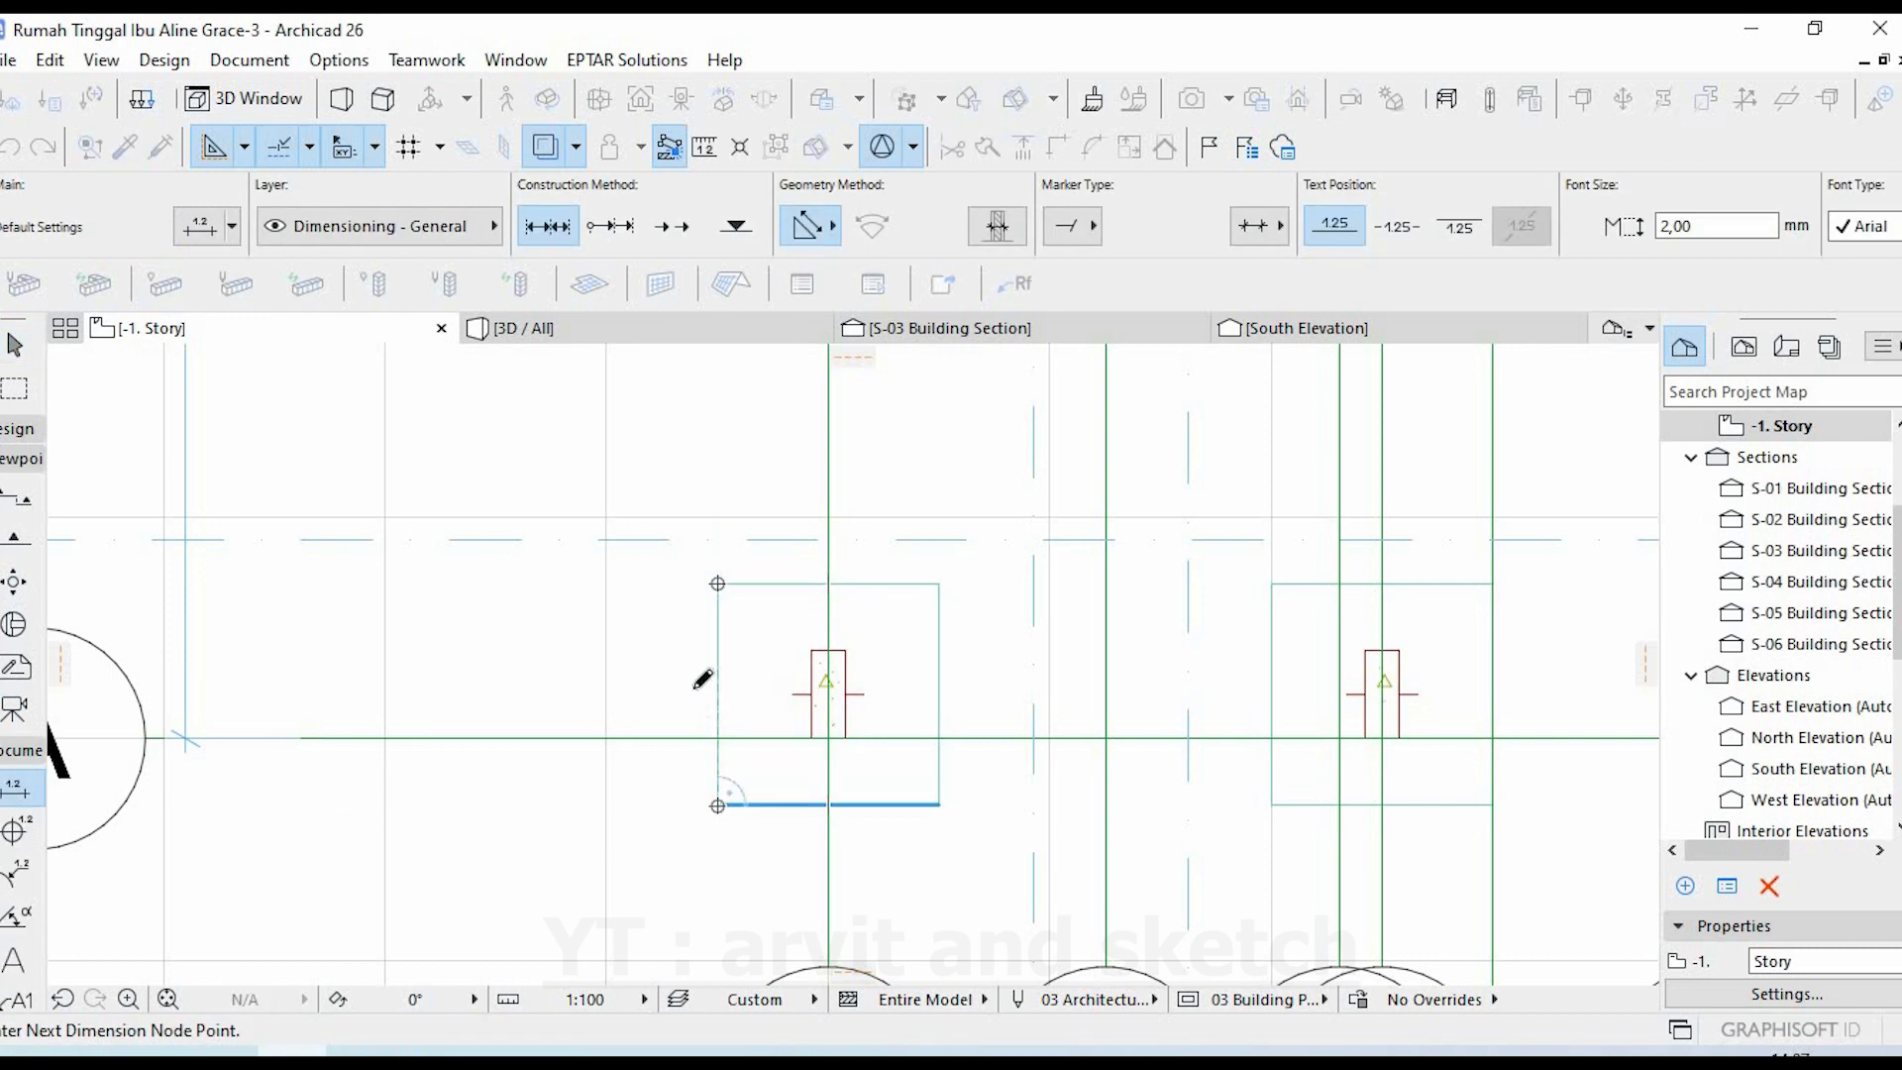
click(660, 682)
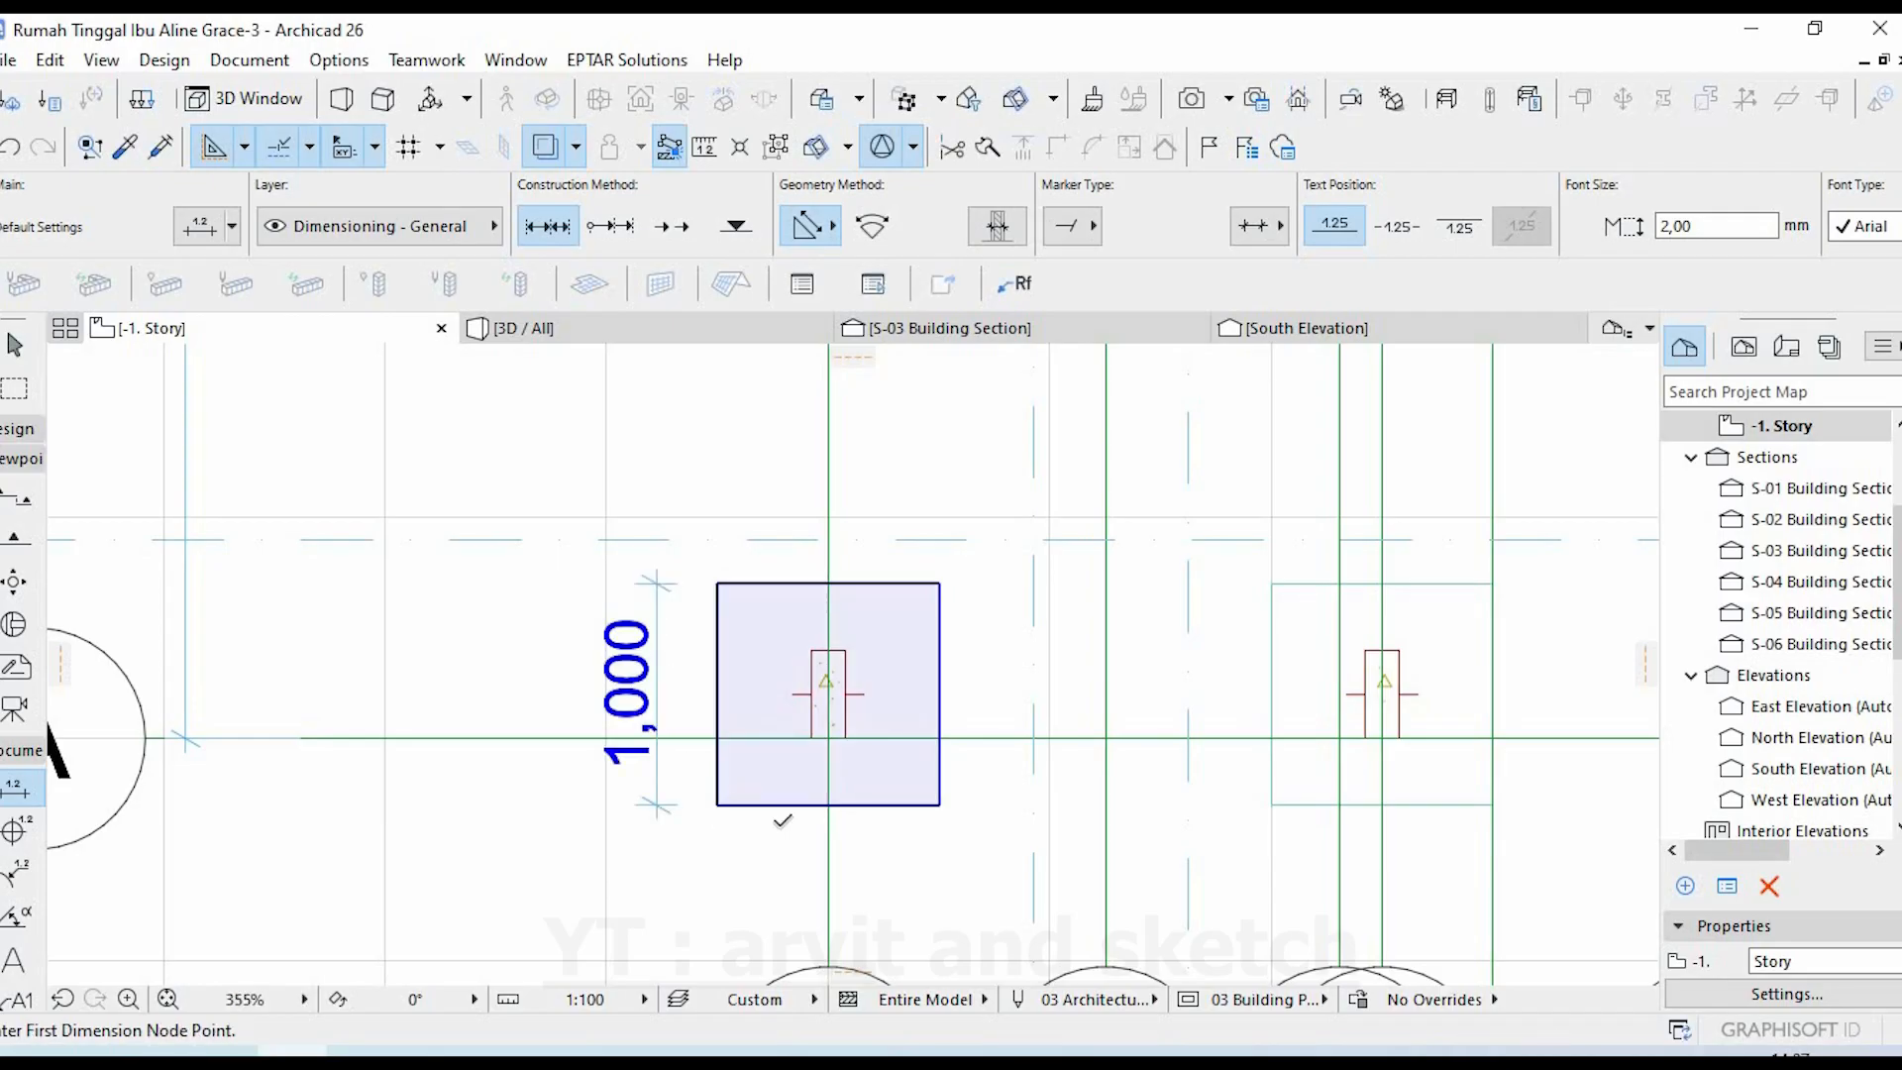
- Dimension the bottom edge of the same pad footing slab and finish dimensioning
click(943, 804)
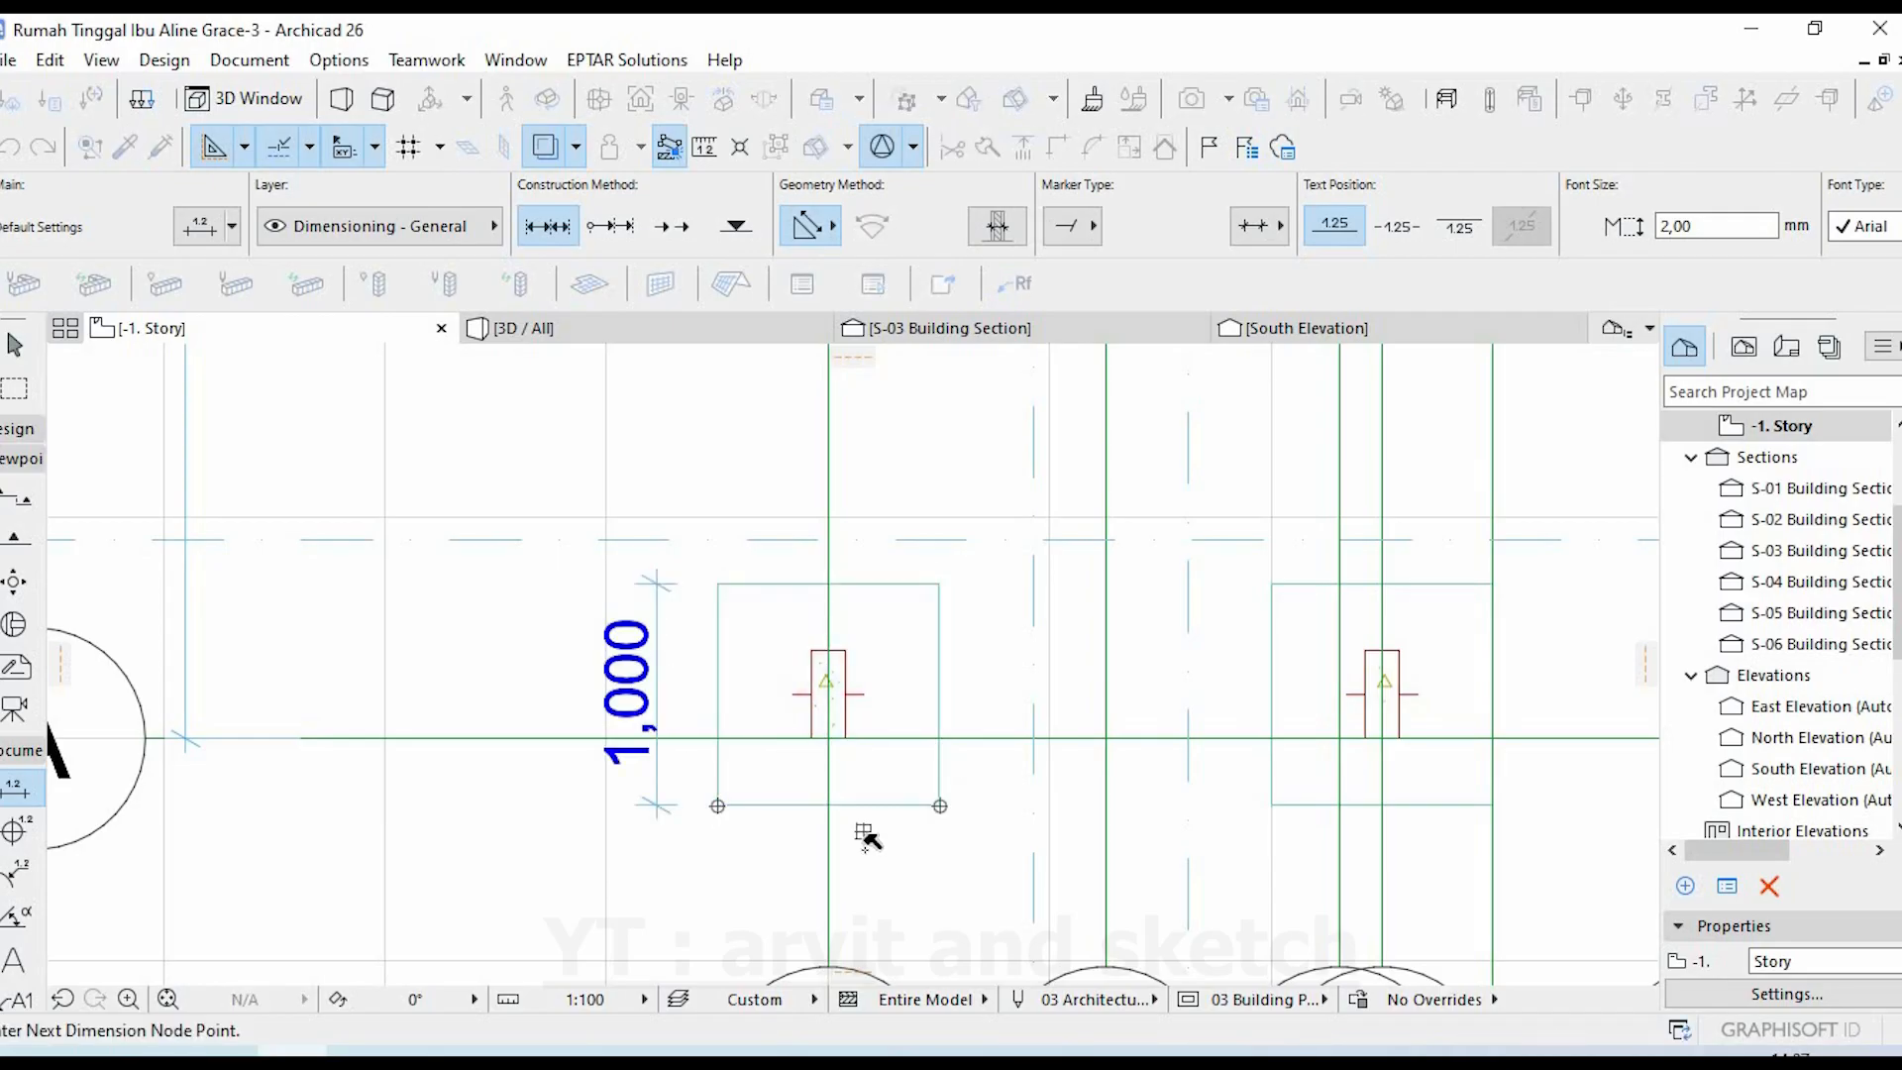
click(867, 868)
key(Escape)
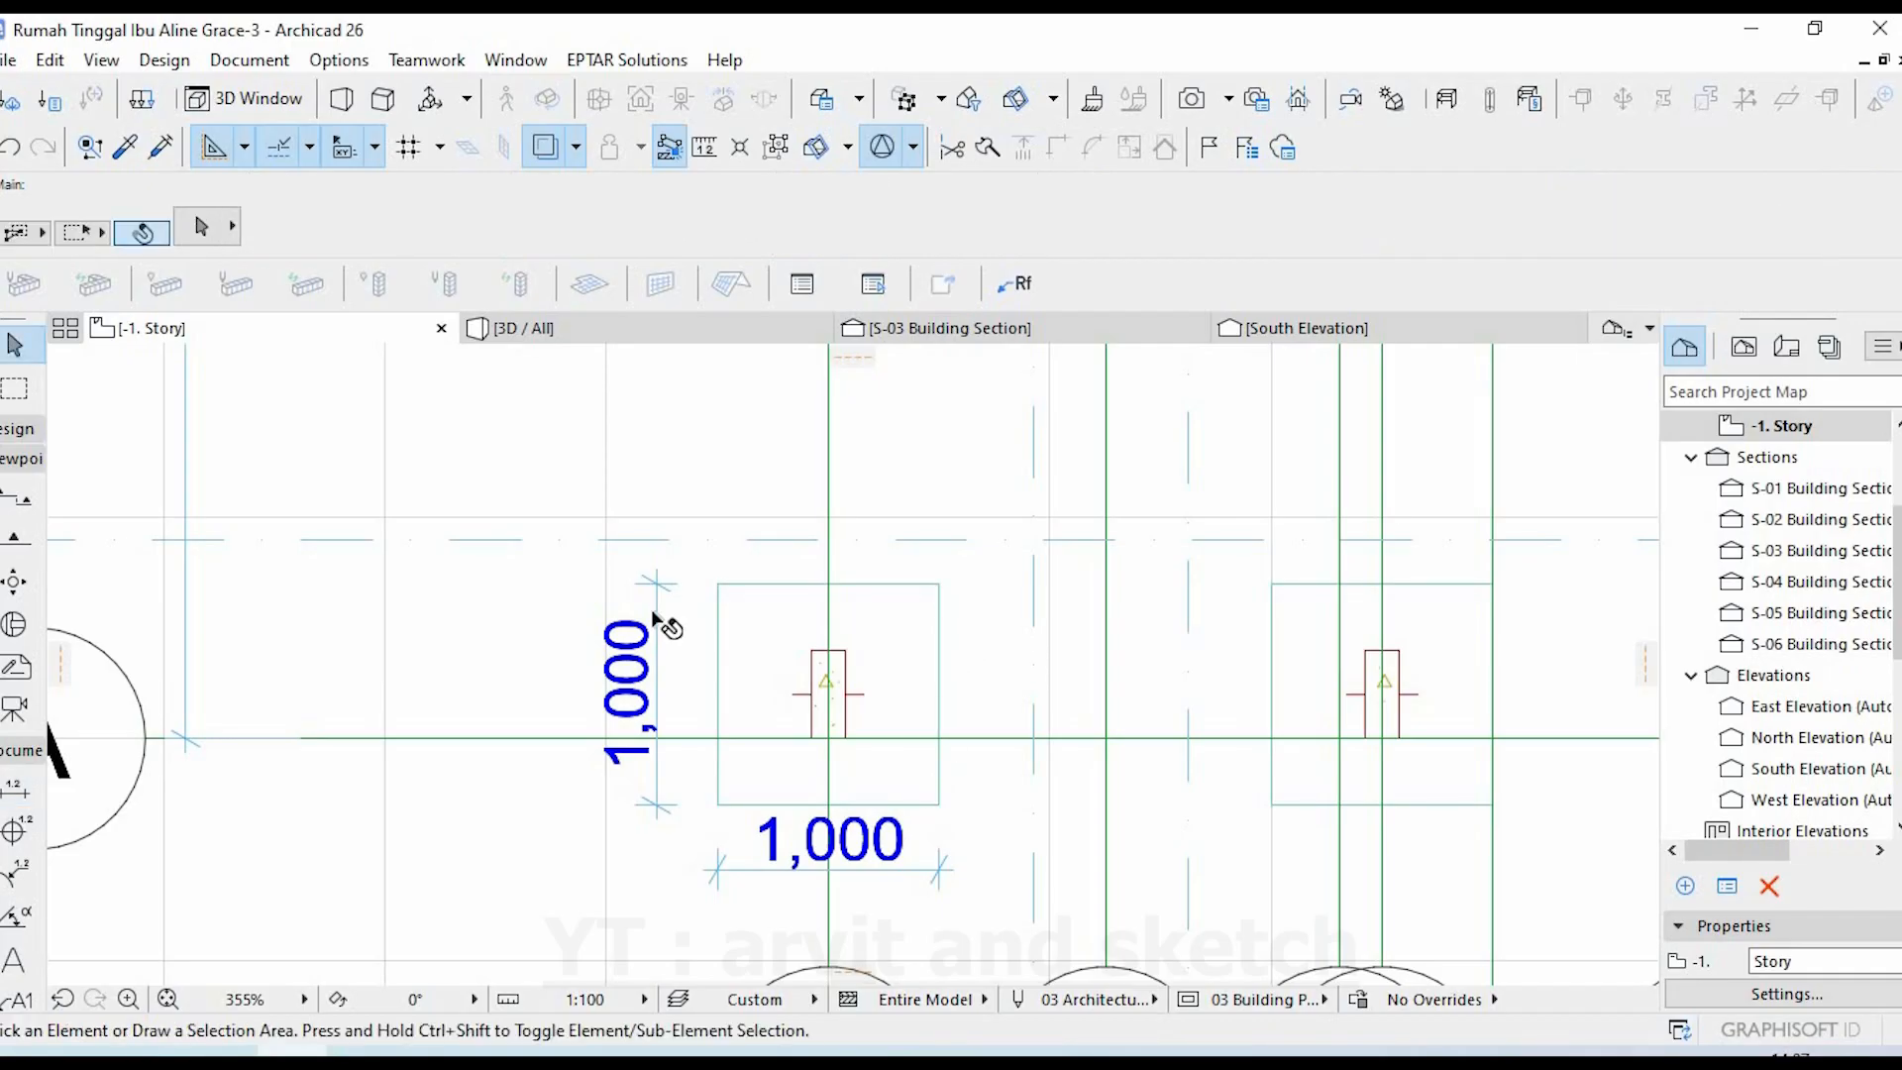
scroll(664, 776, down, 2)
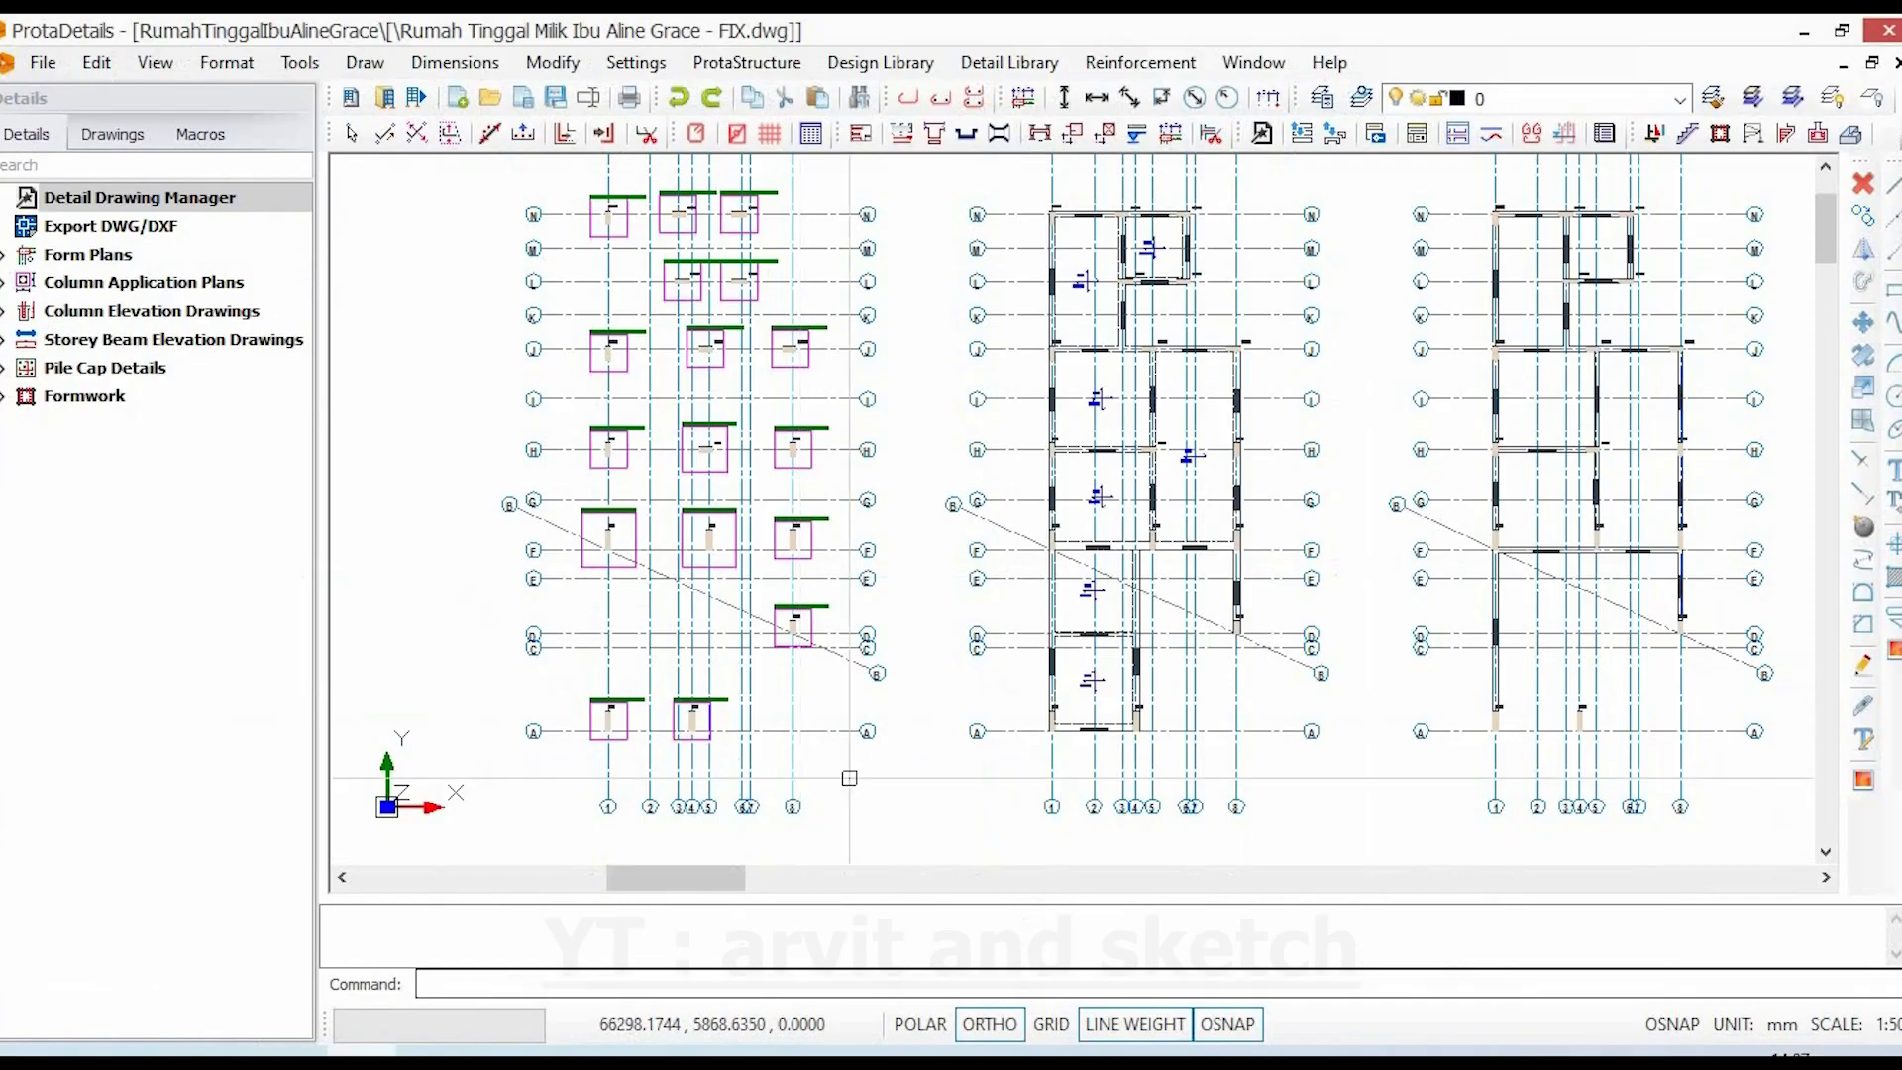
- Dimension the left side and bottom edge of pad footing PC-1C1 on the foundation plan
scroll(601, 728, up, 4)
scroll(601, 728, up, 5)
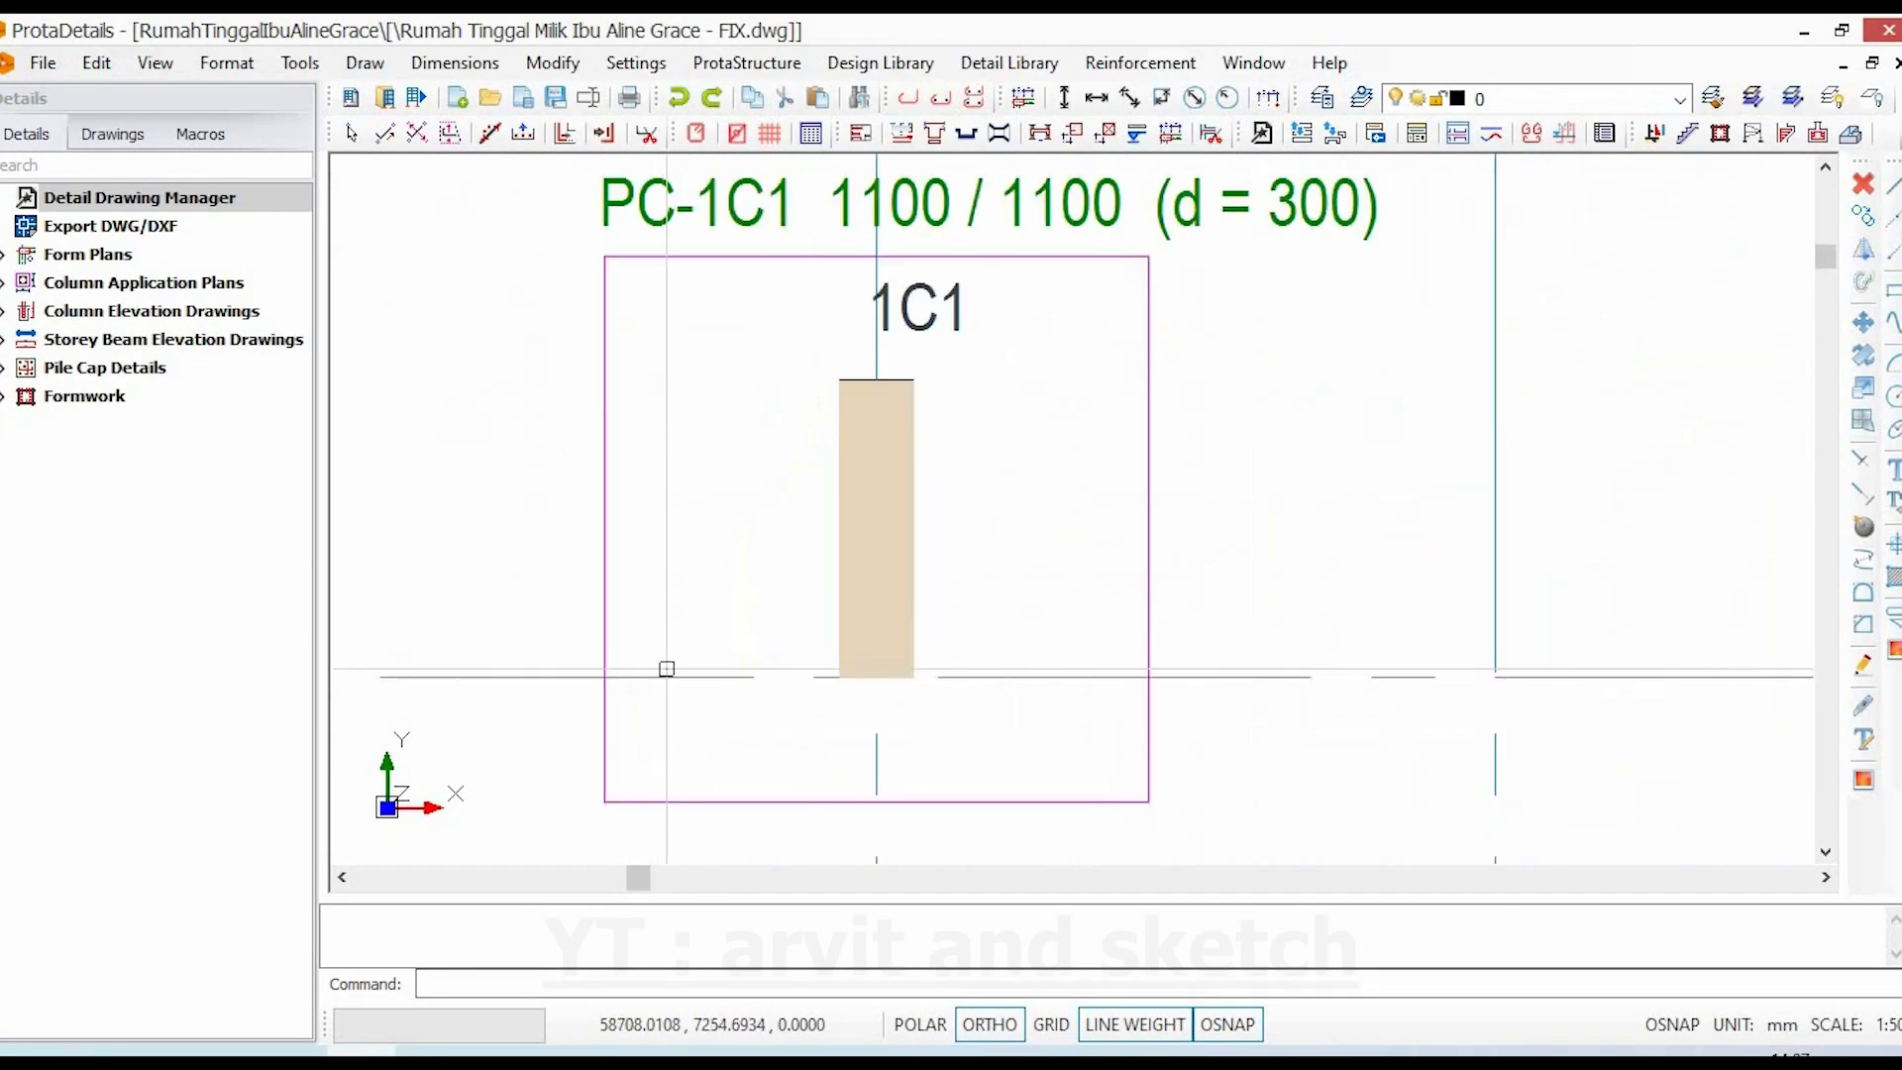
scroll(667, 666, down, 3)
key(Escape)
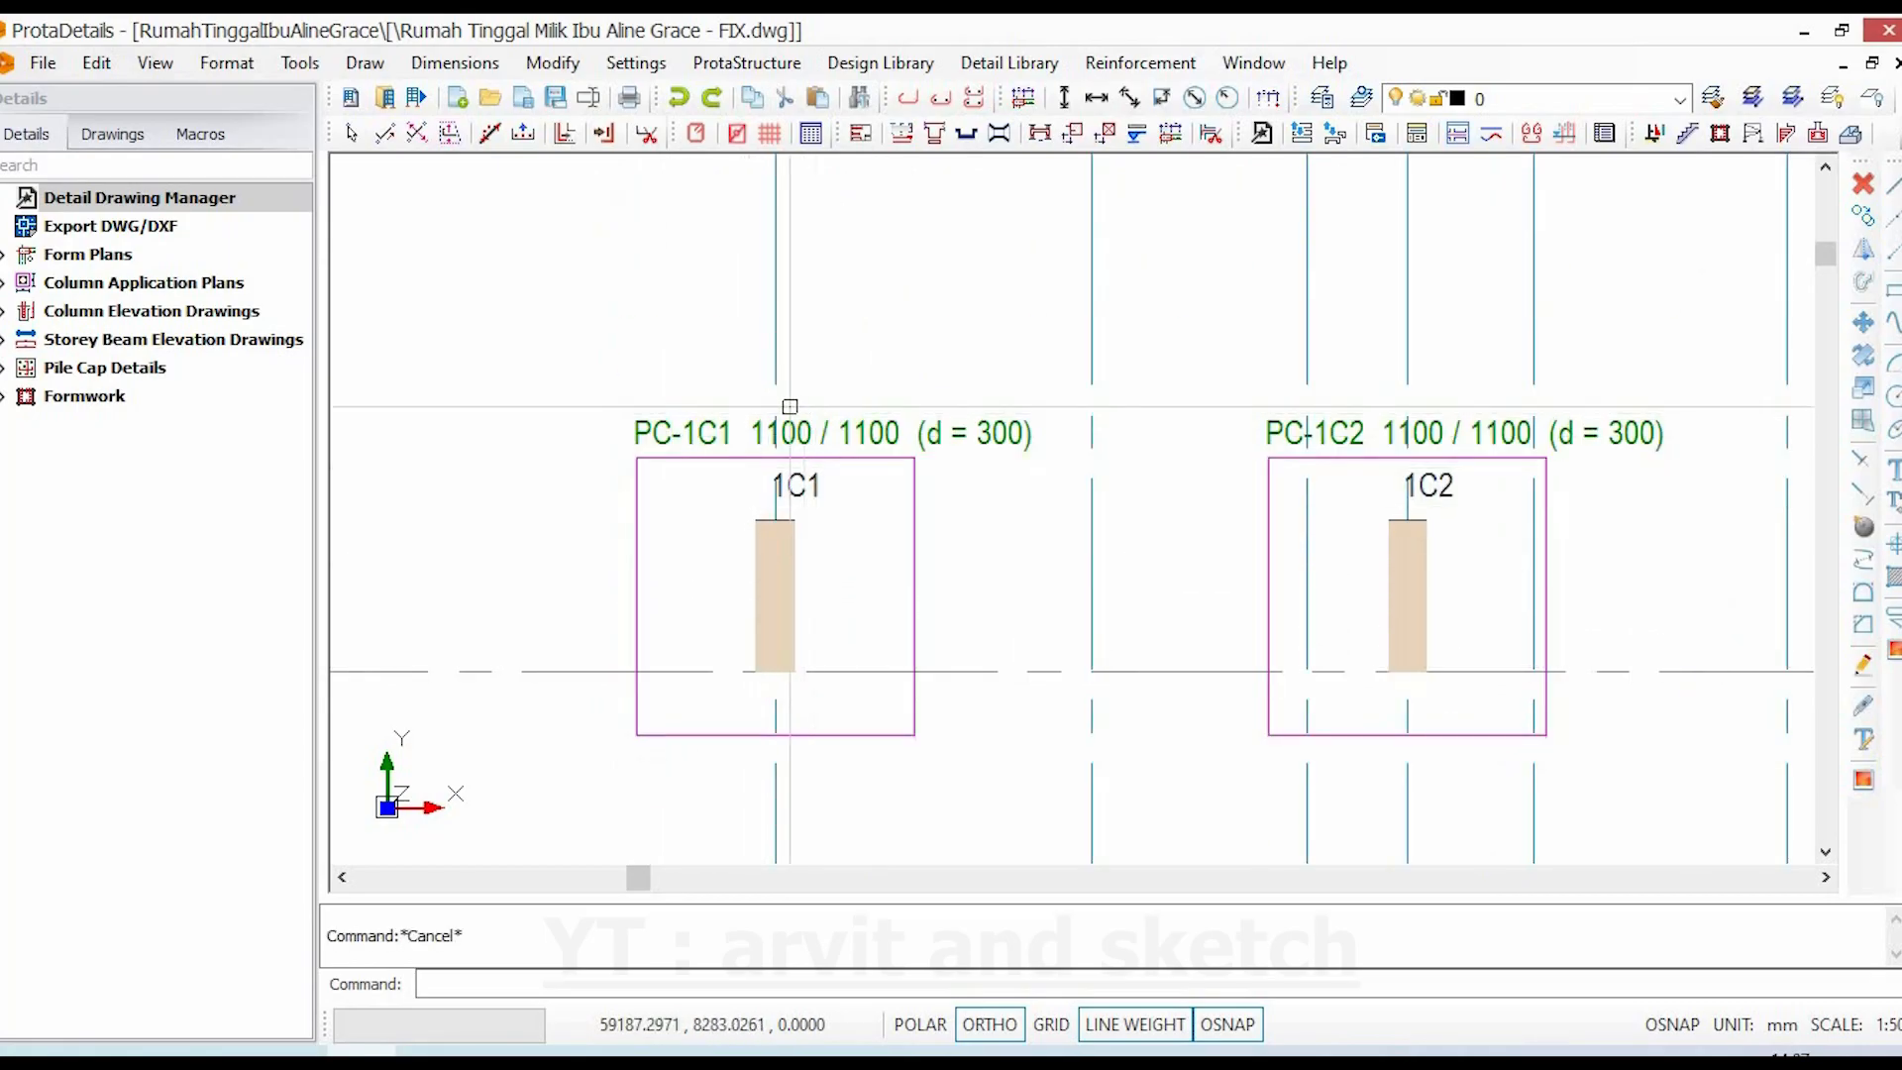
click(1064, 98)
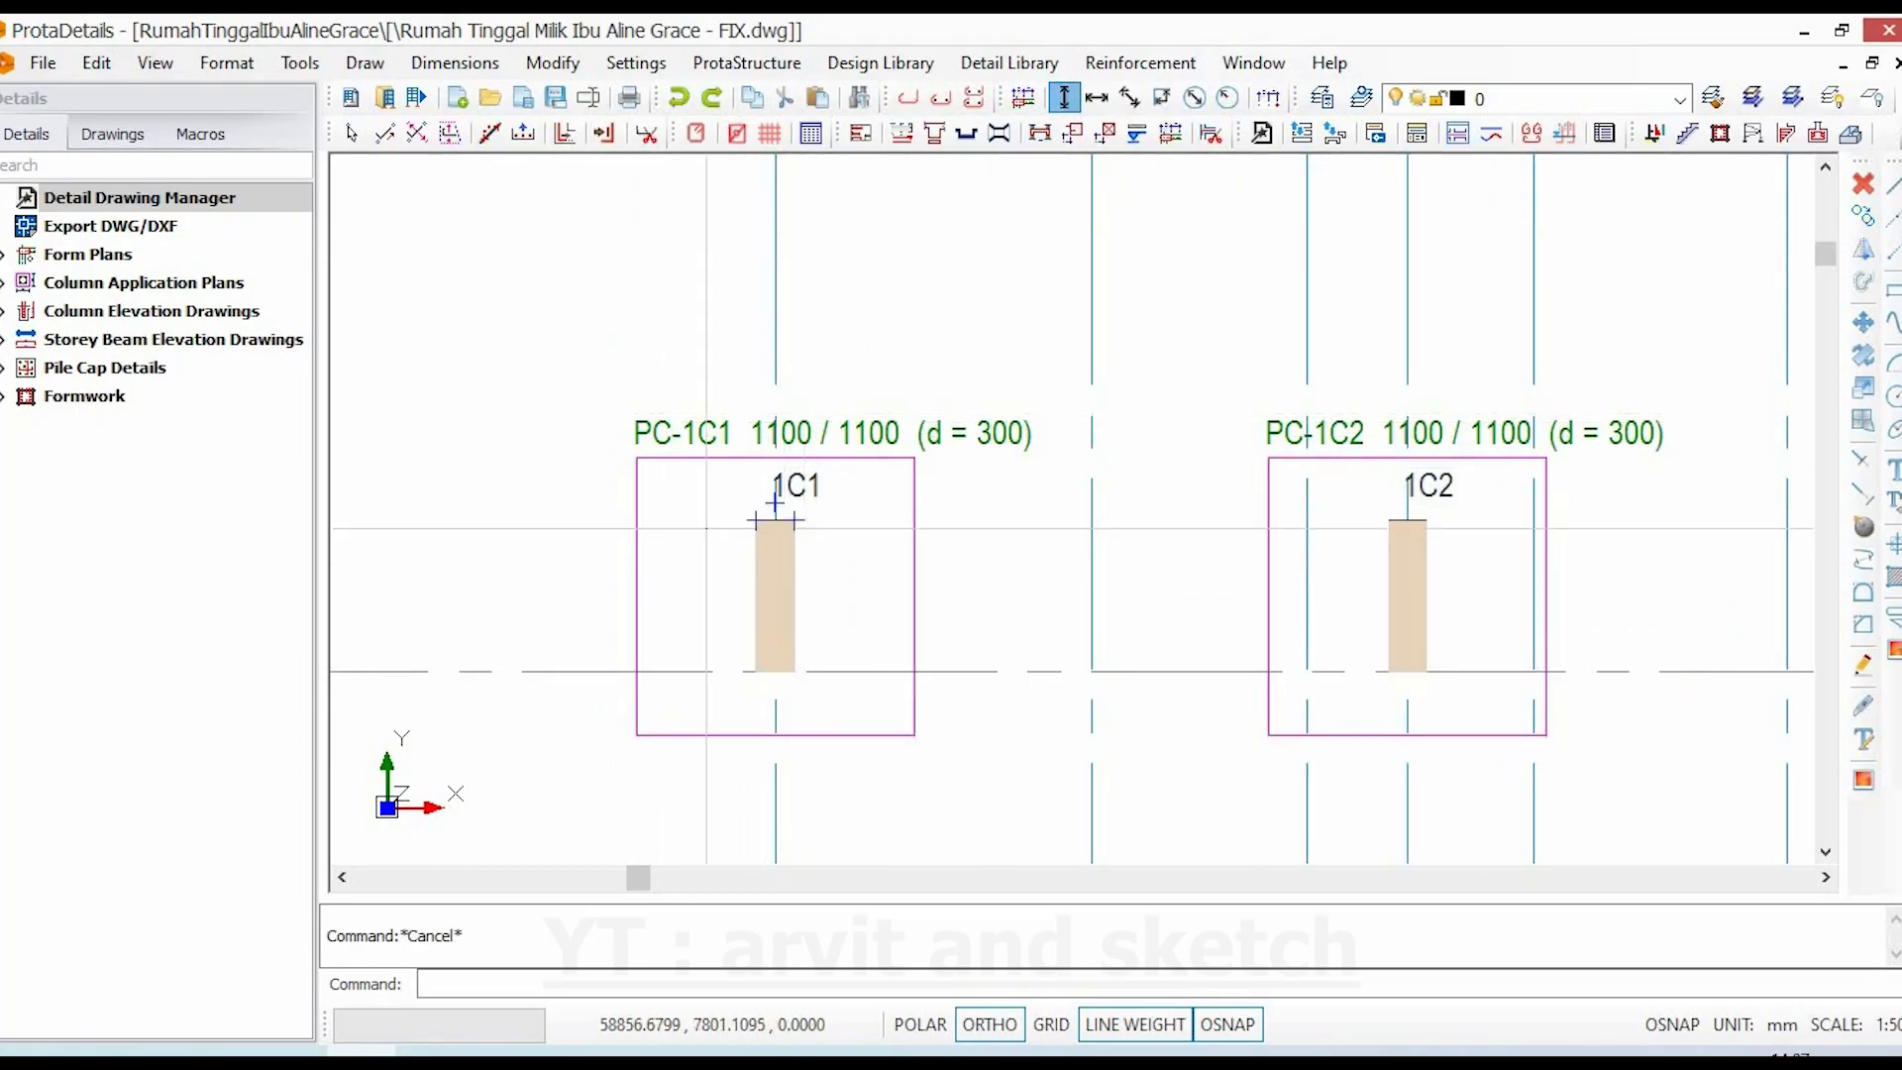
click(636, 457)
click(636, 735)
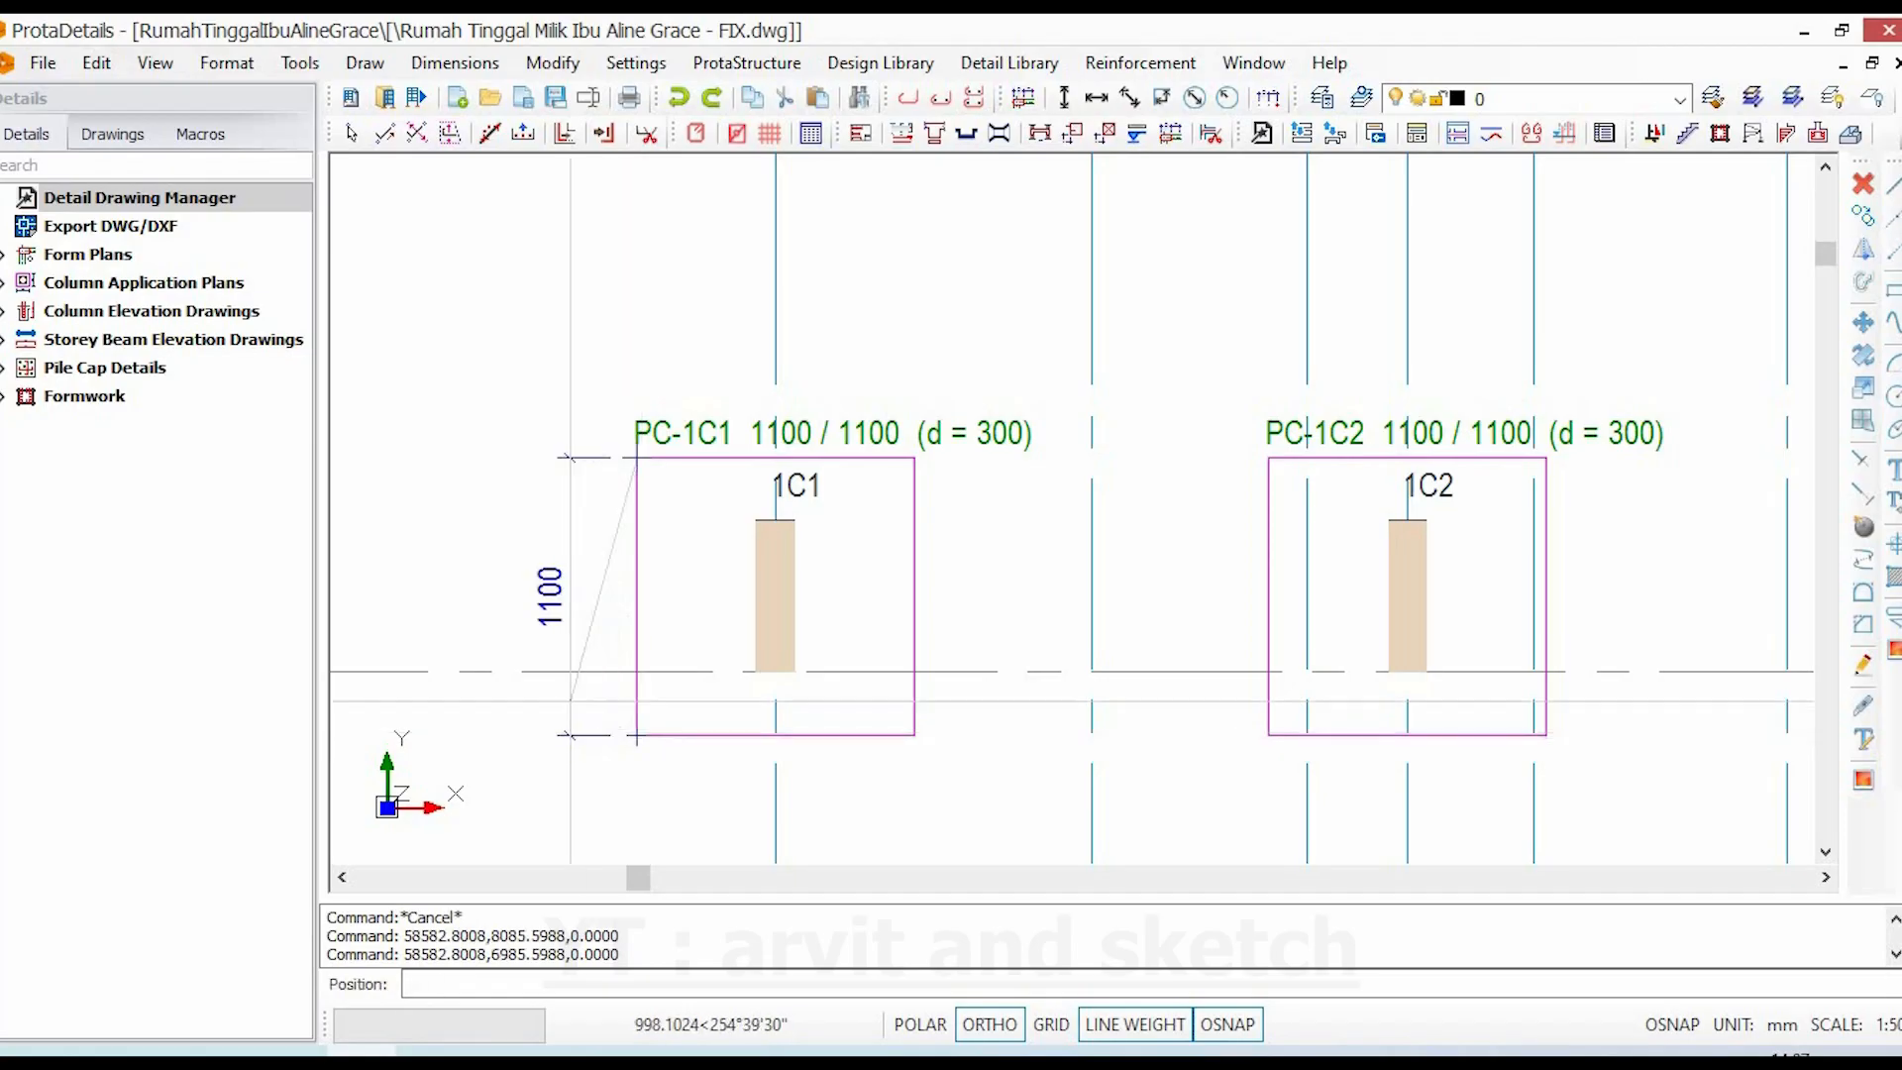
click(537, 709)
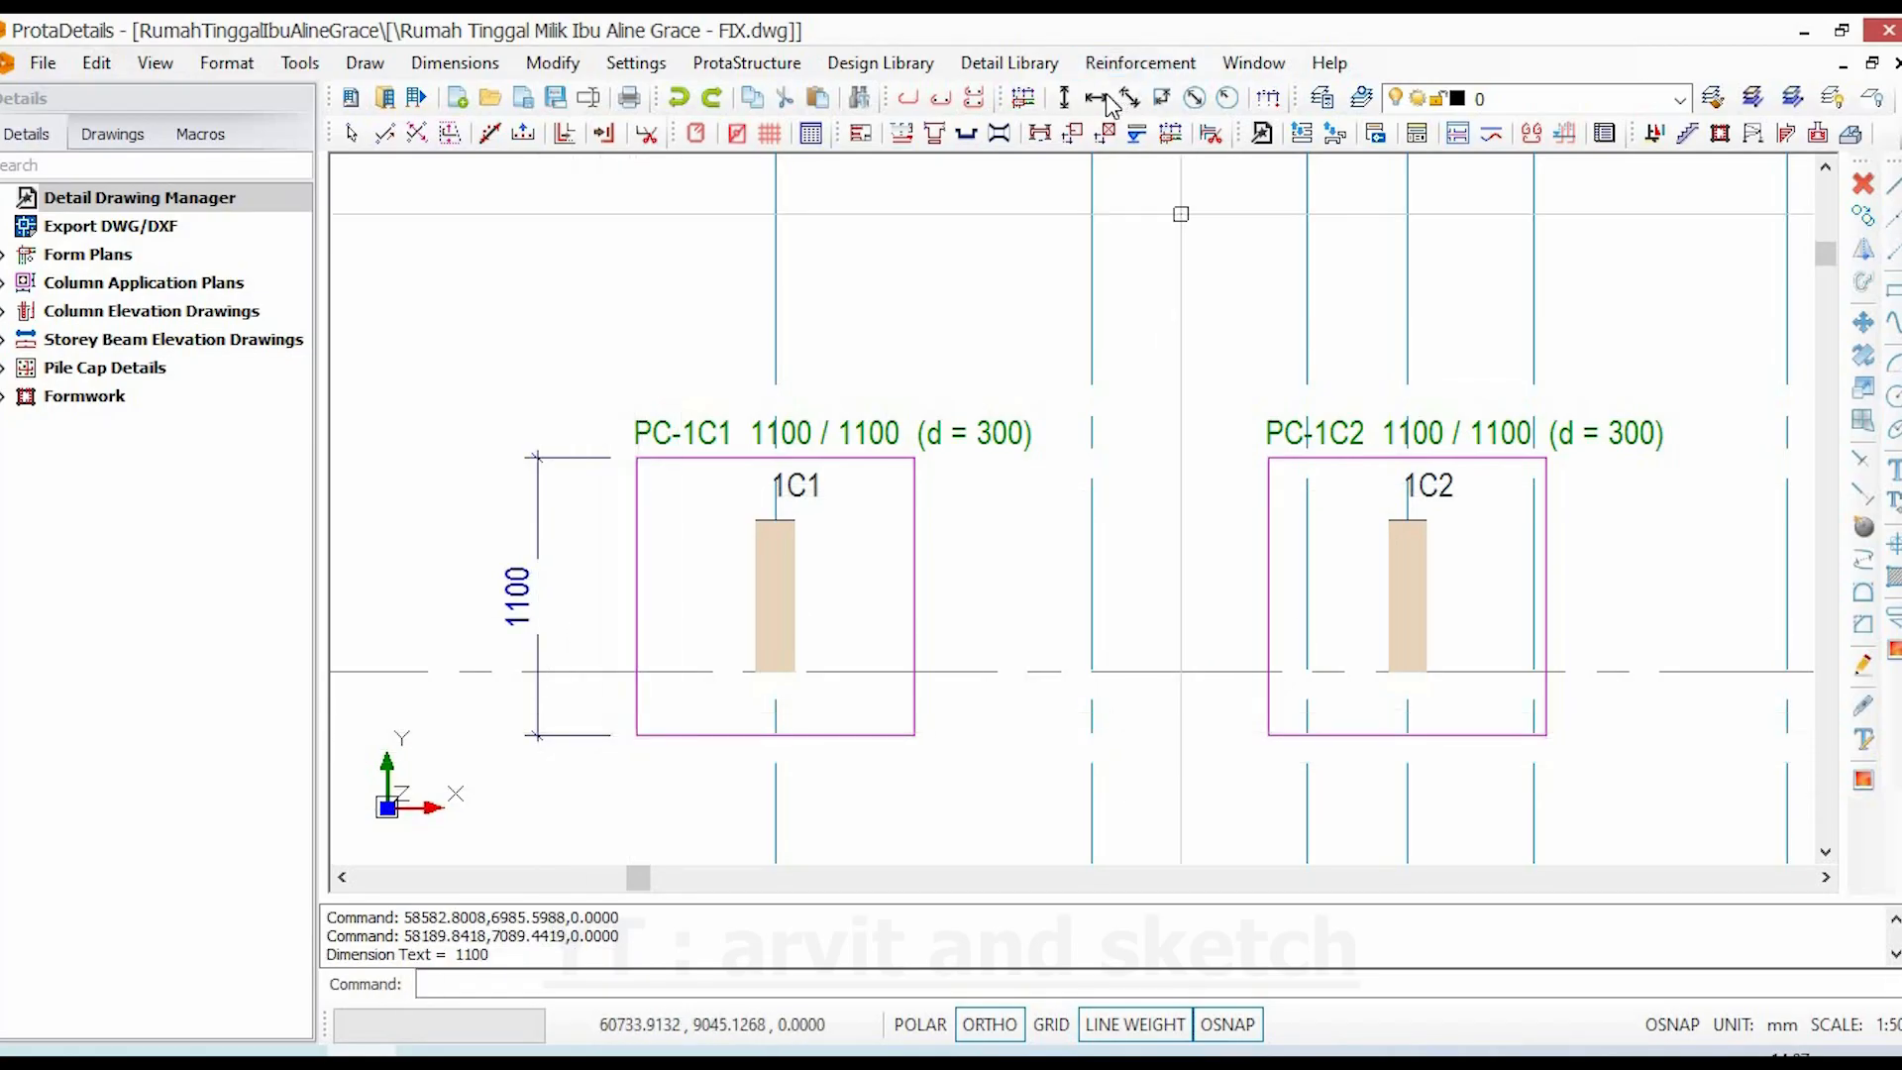
click(636, 735)
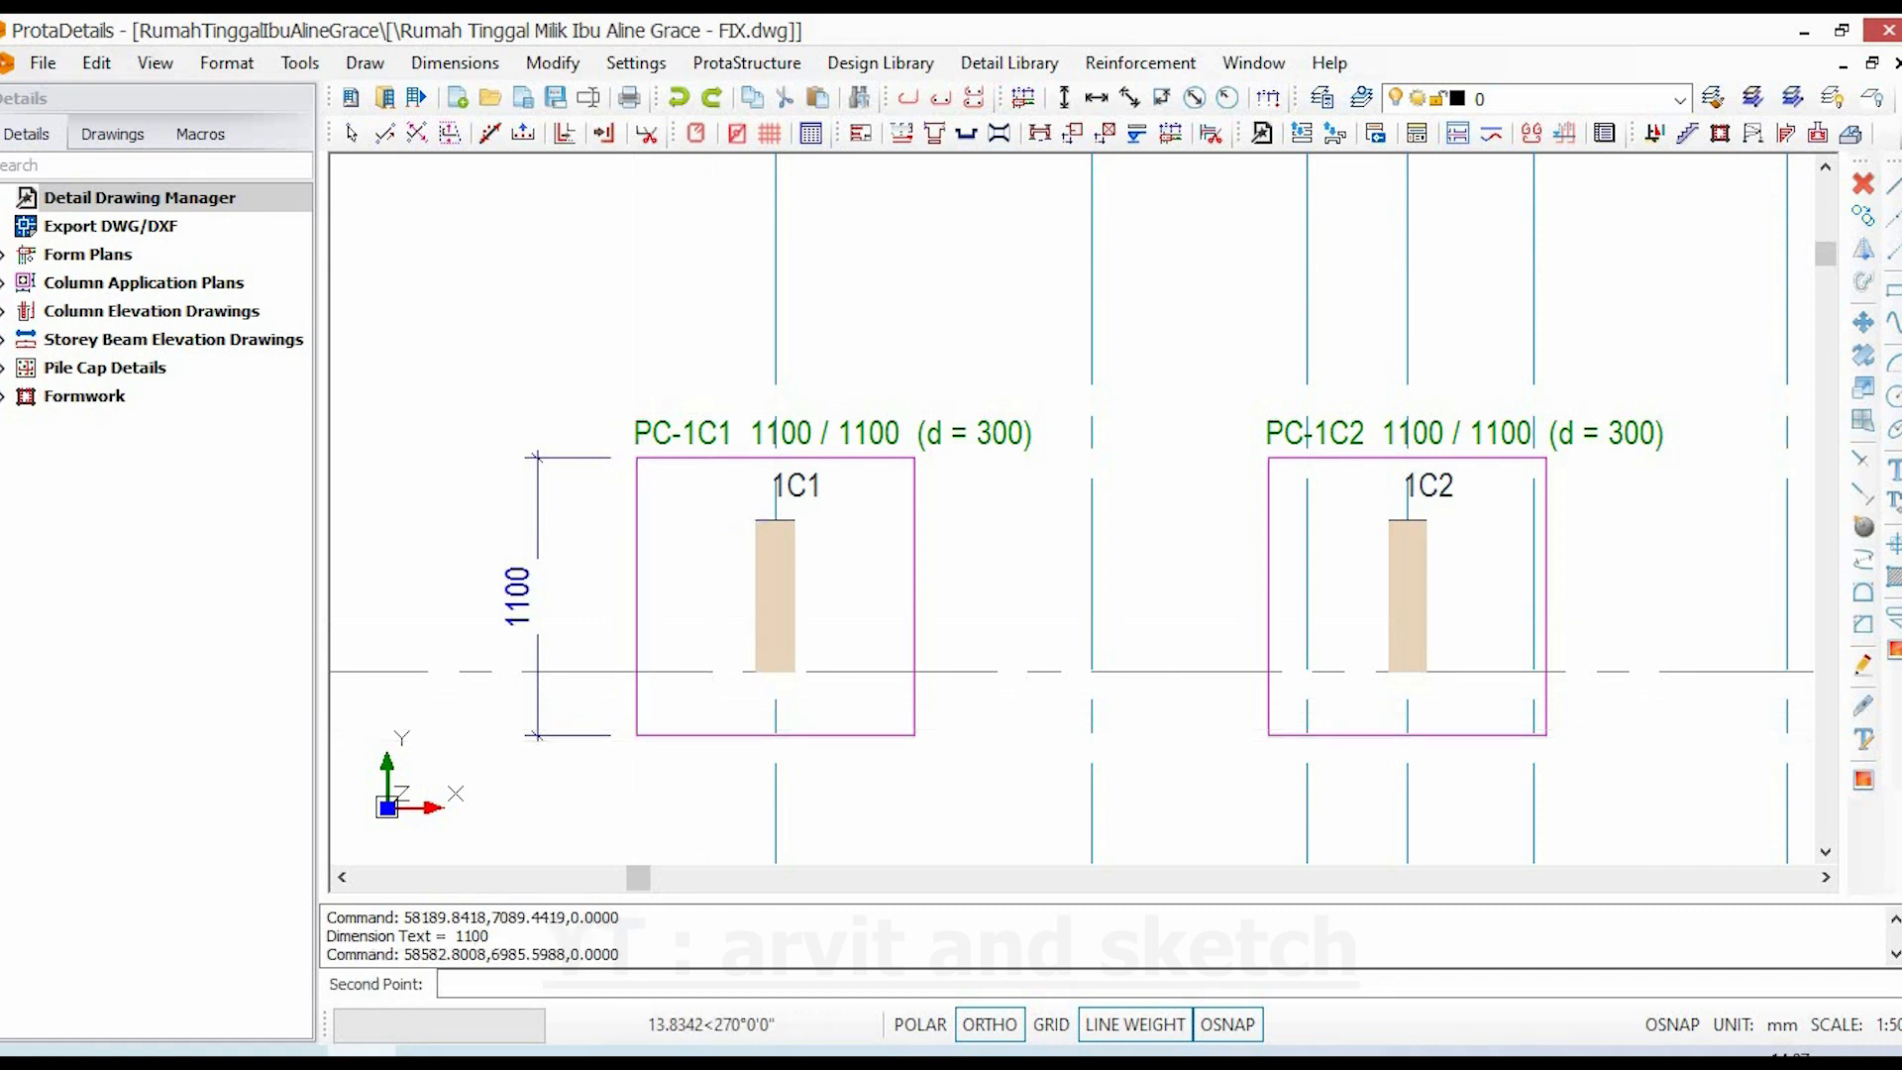
click(913, 735)
click(939, 801)
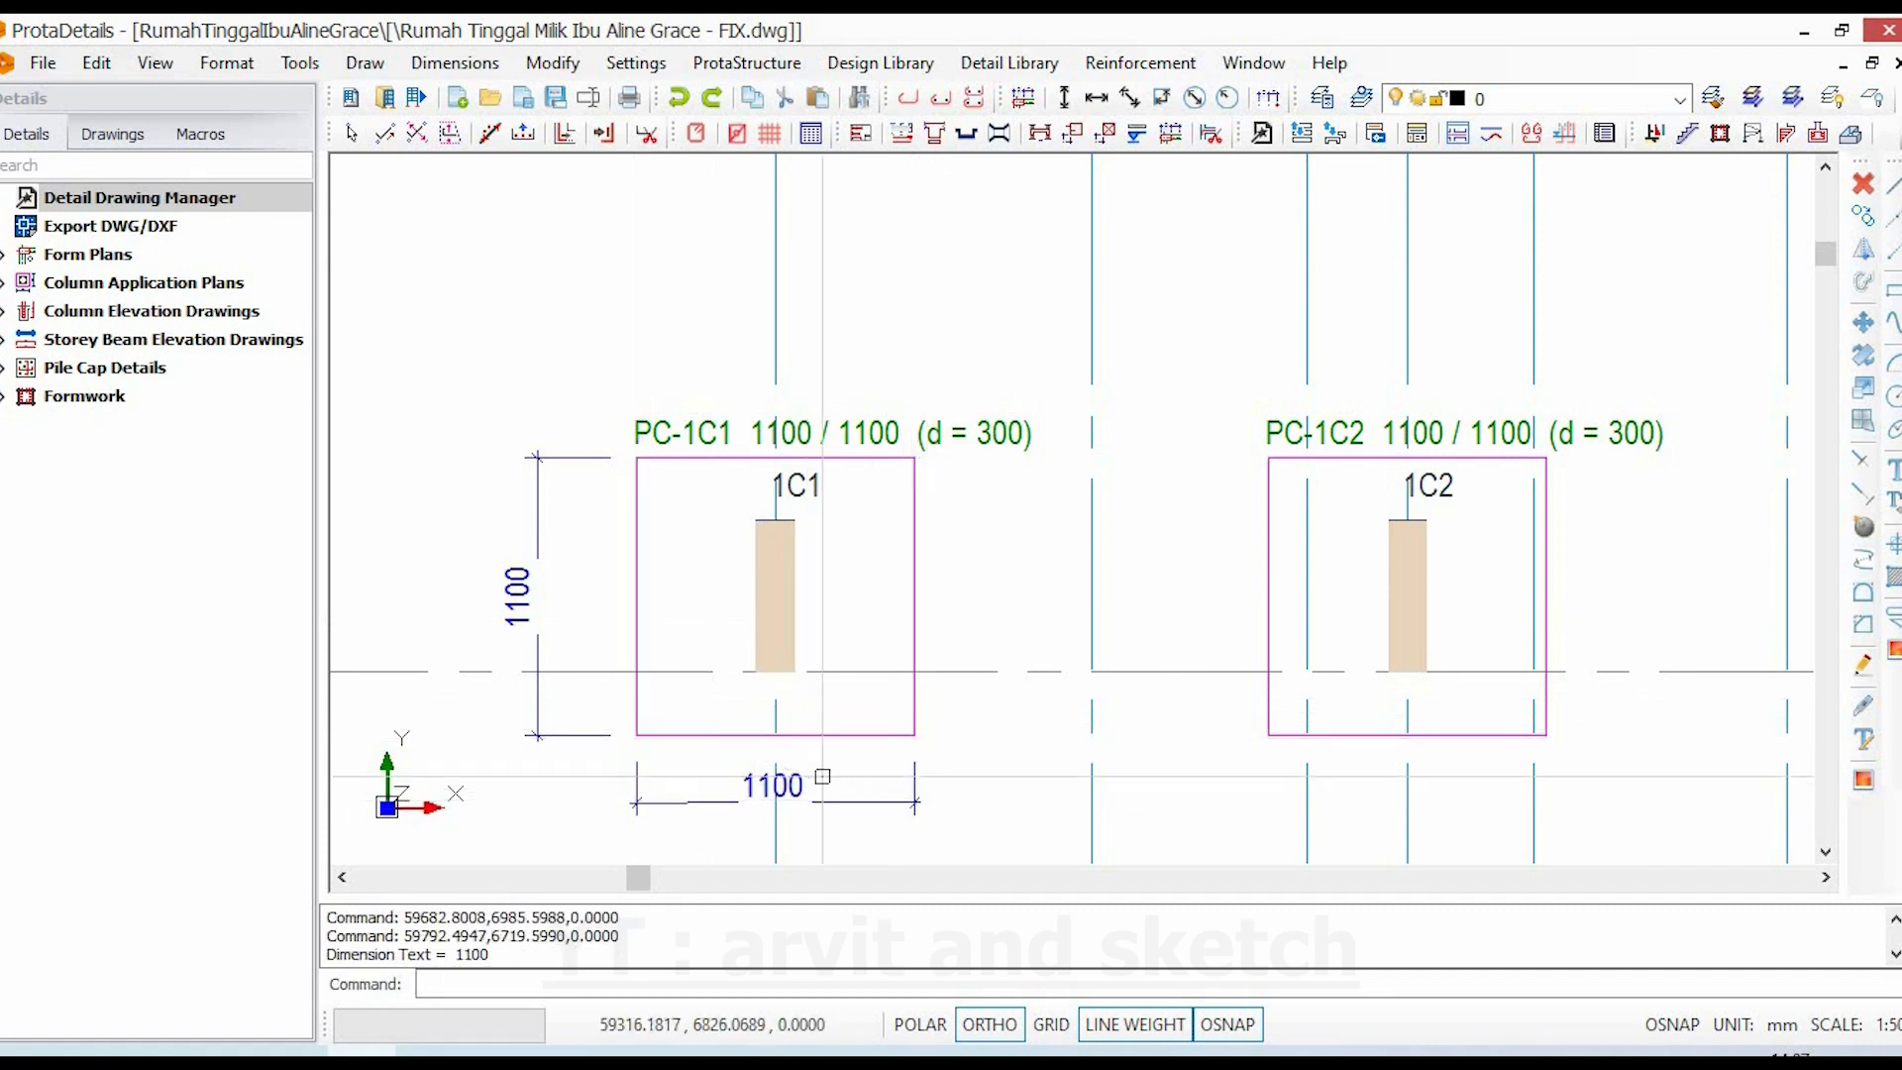
- Dimension the left side and bottom edge of pad footing PC-1C2
scroll(643, 604, down, 2)
scroll(683, 649, up, 5)
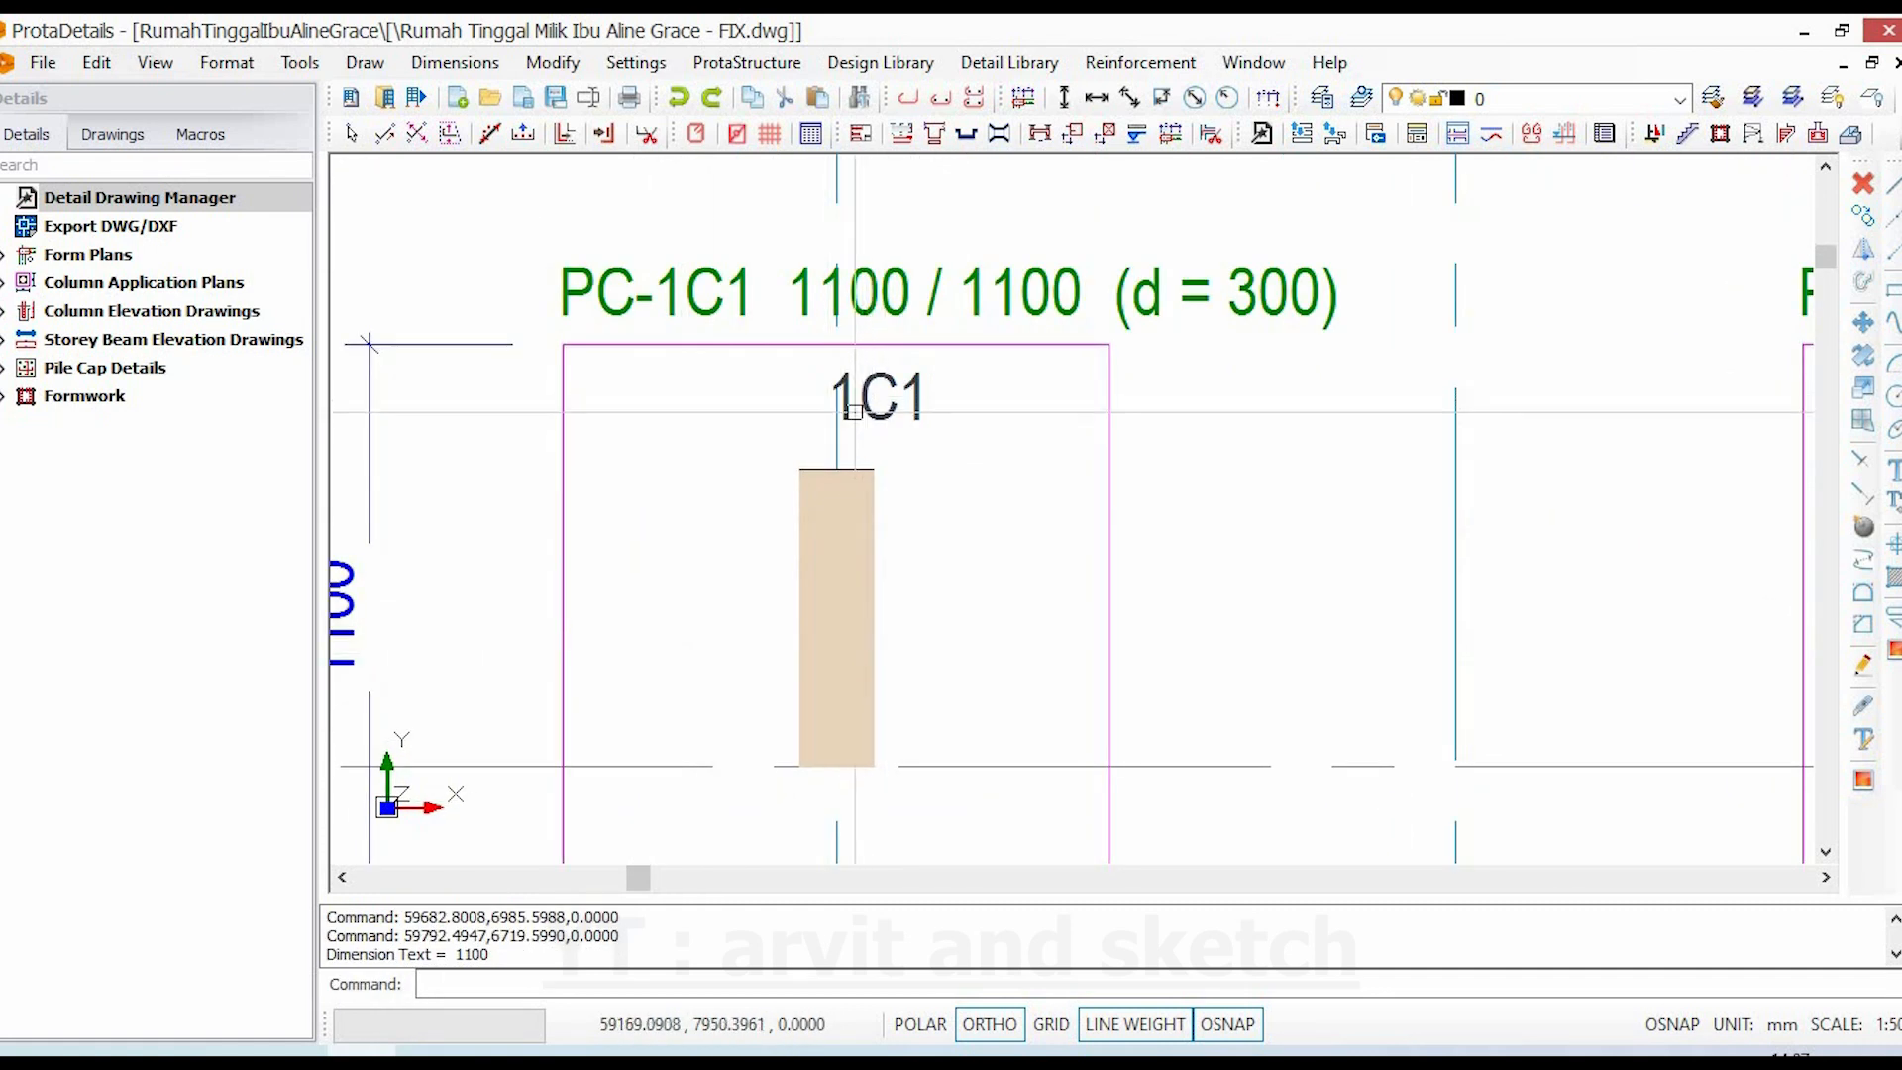
scroll(841, 486, down, 3)
middle_drag(791, 567, 733, 564)
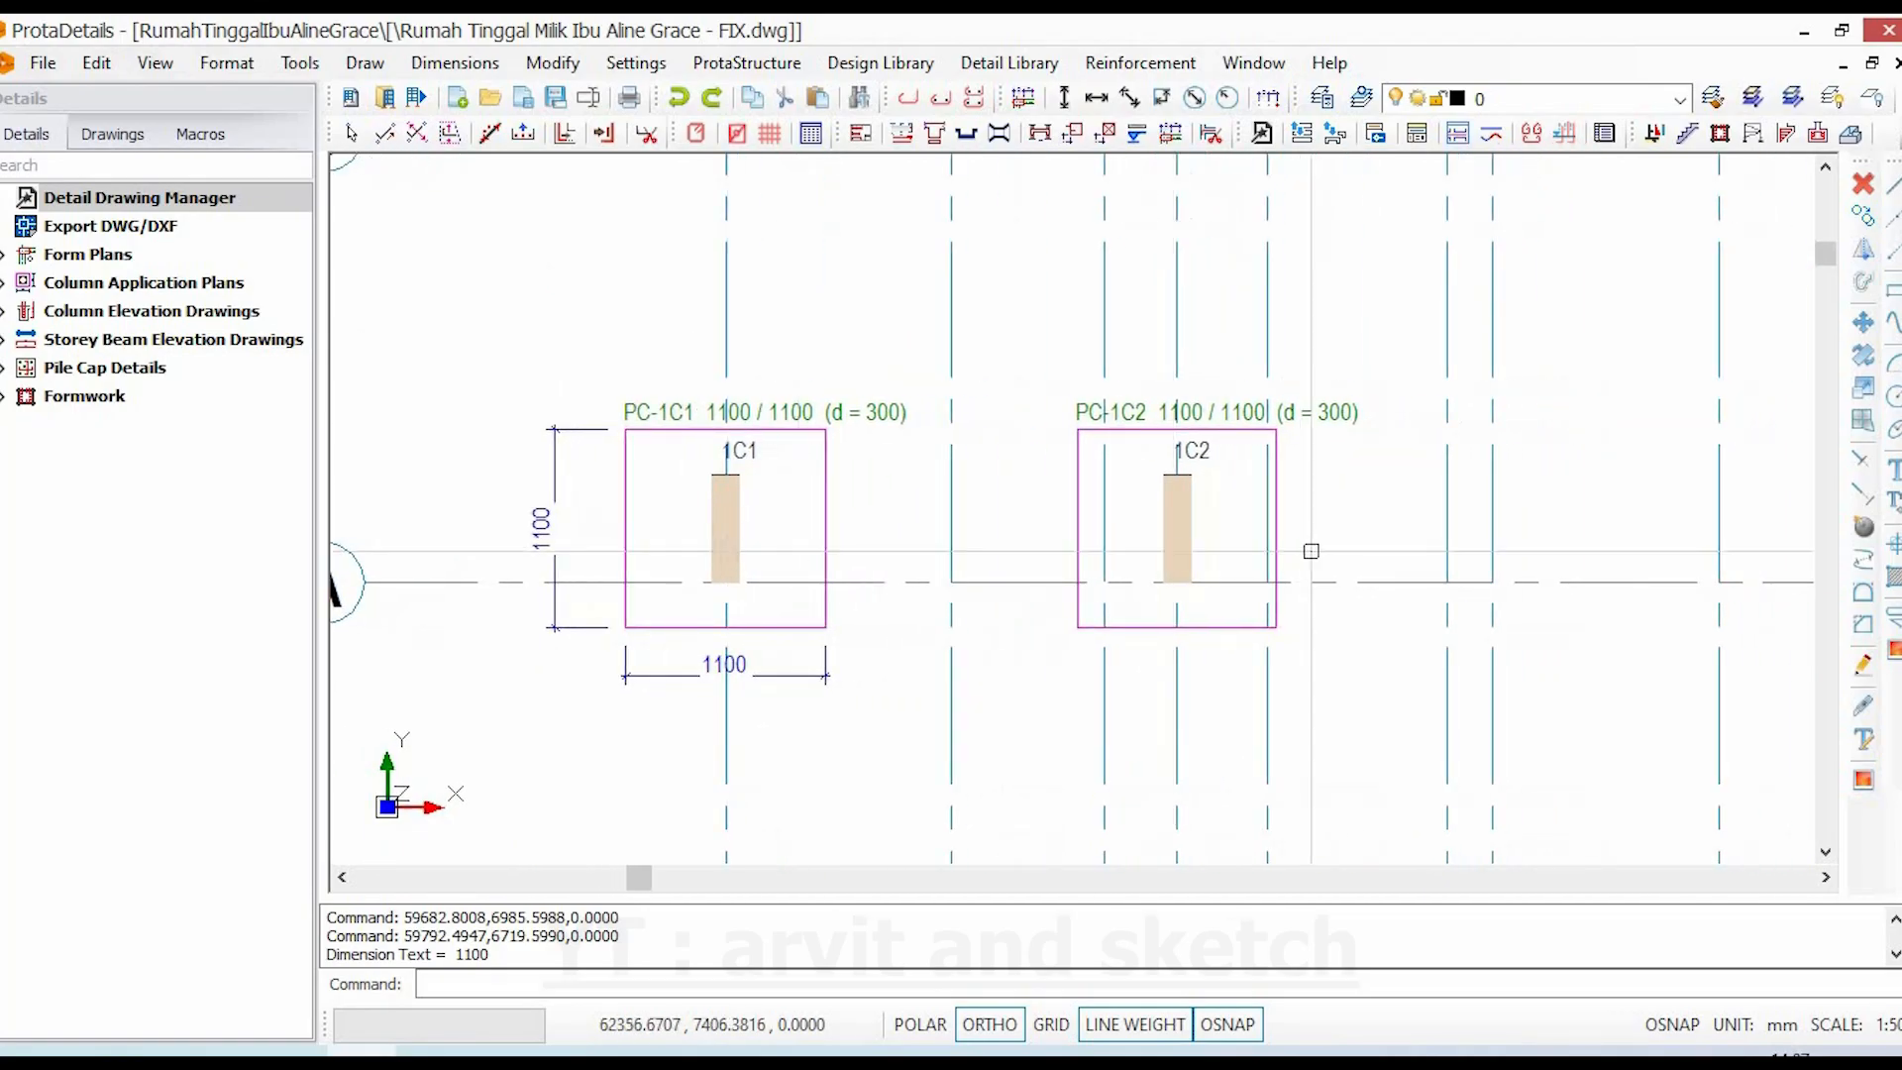
scroll(1307, 560, up, 4)
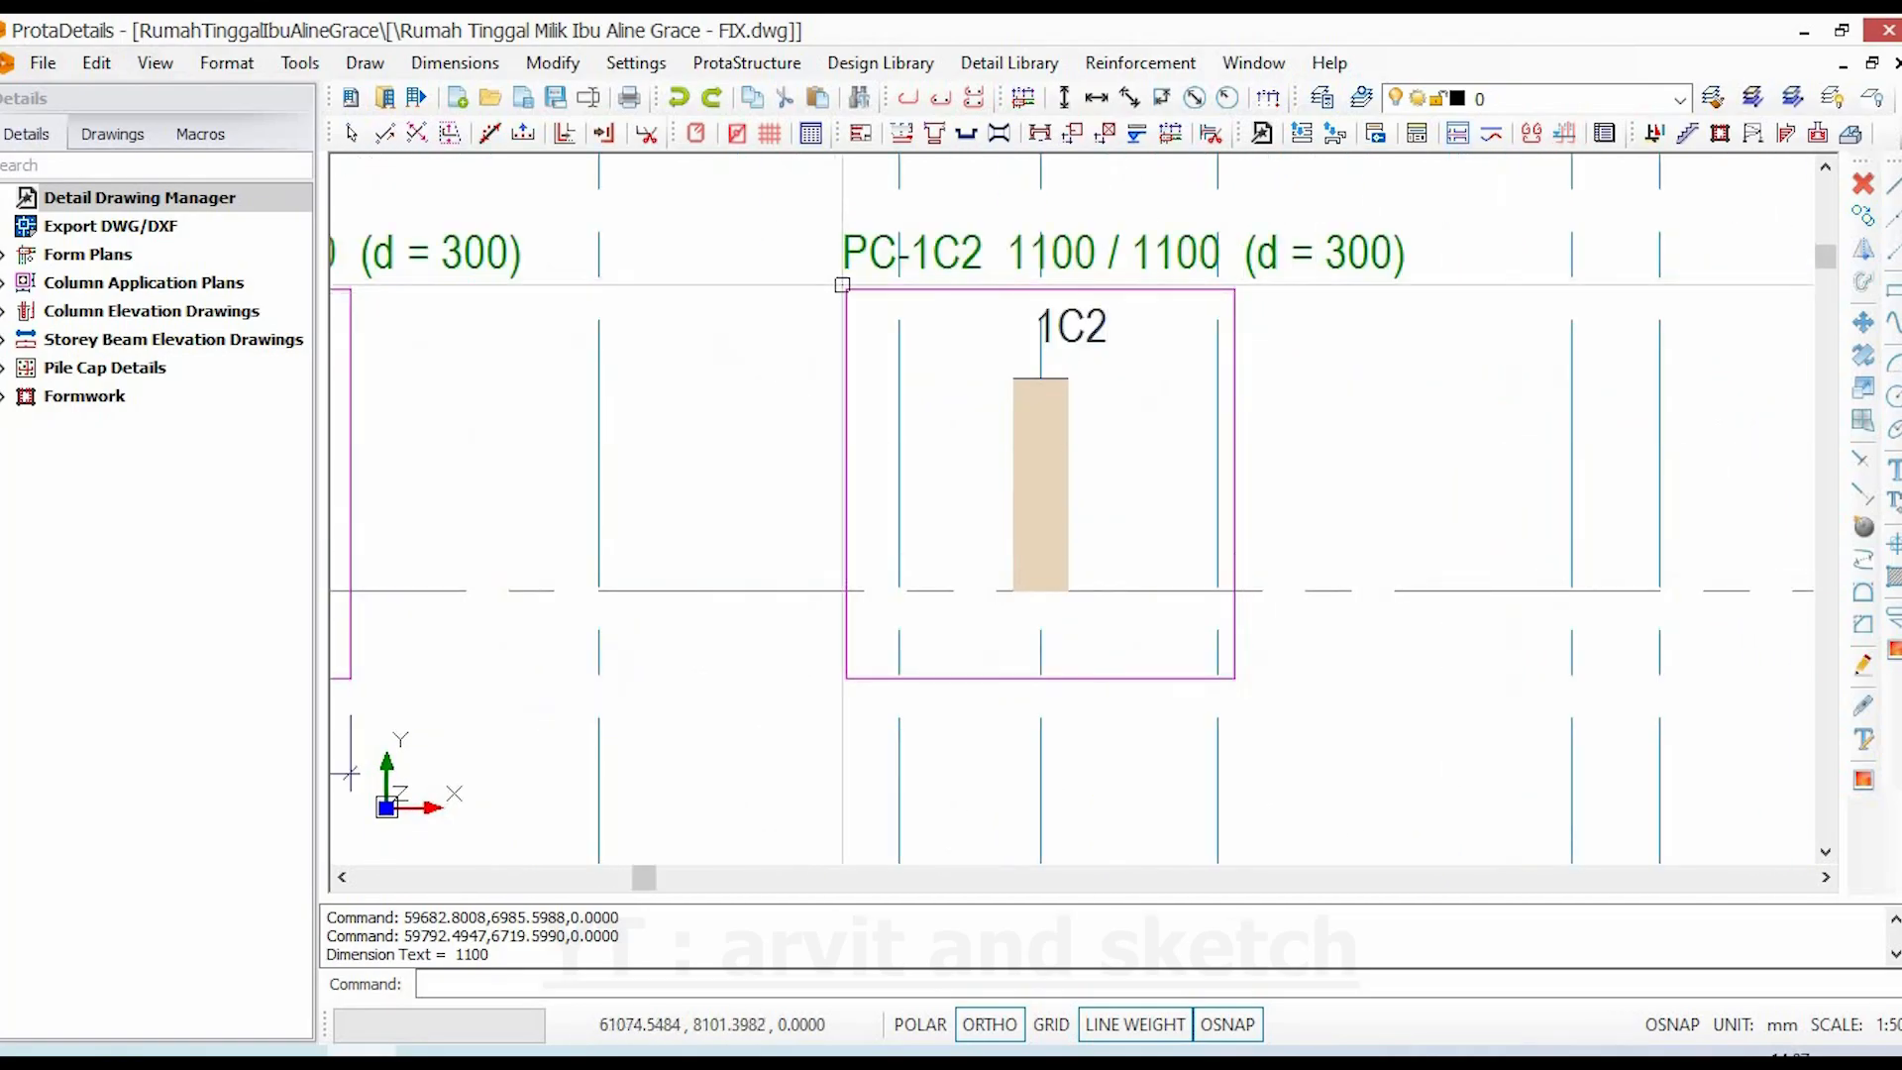
click(1066, 98)
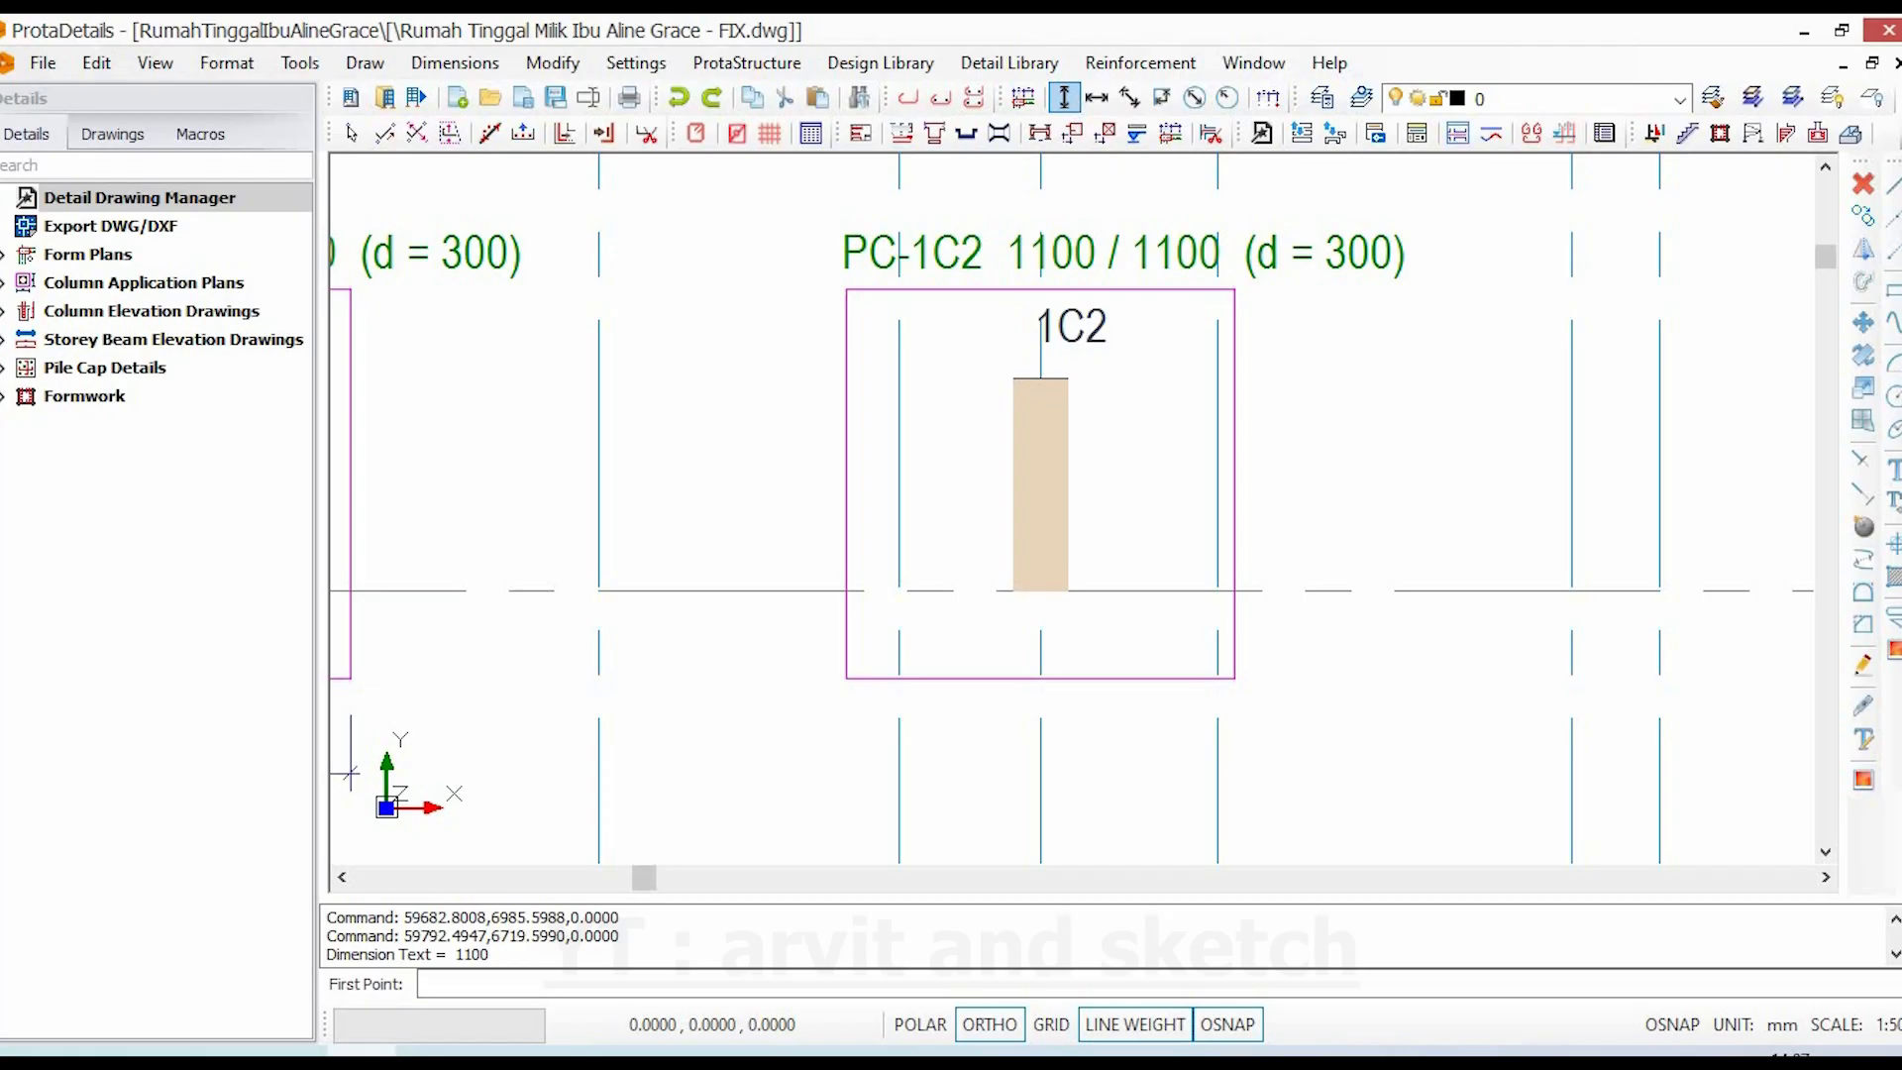
click(846, 288)
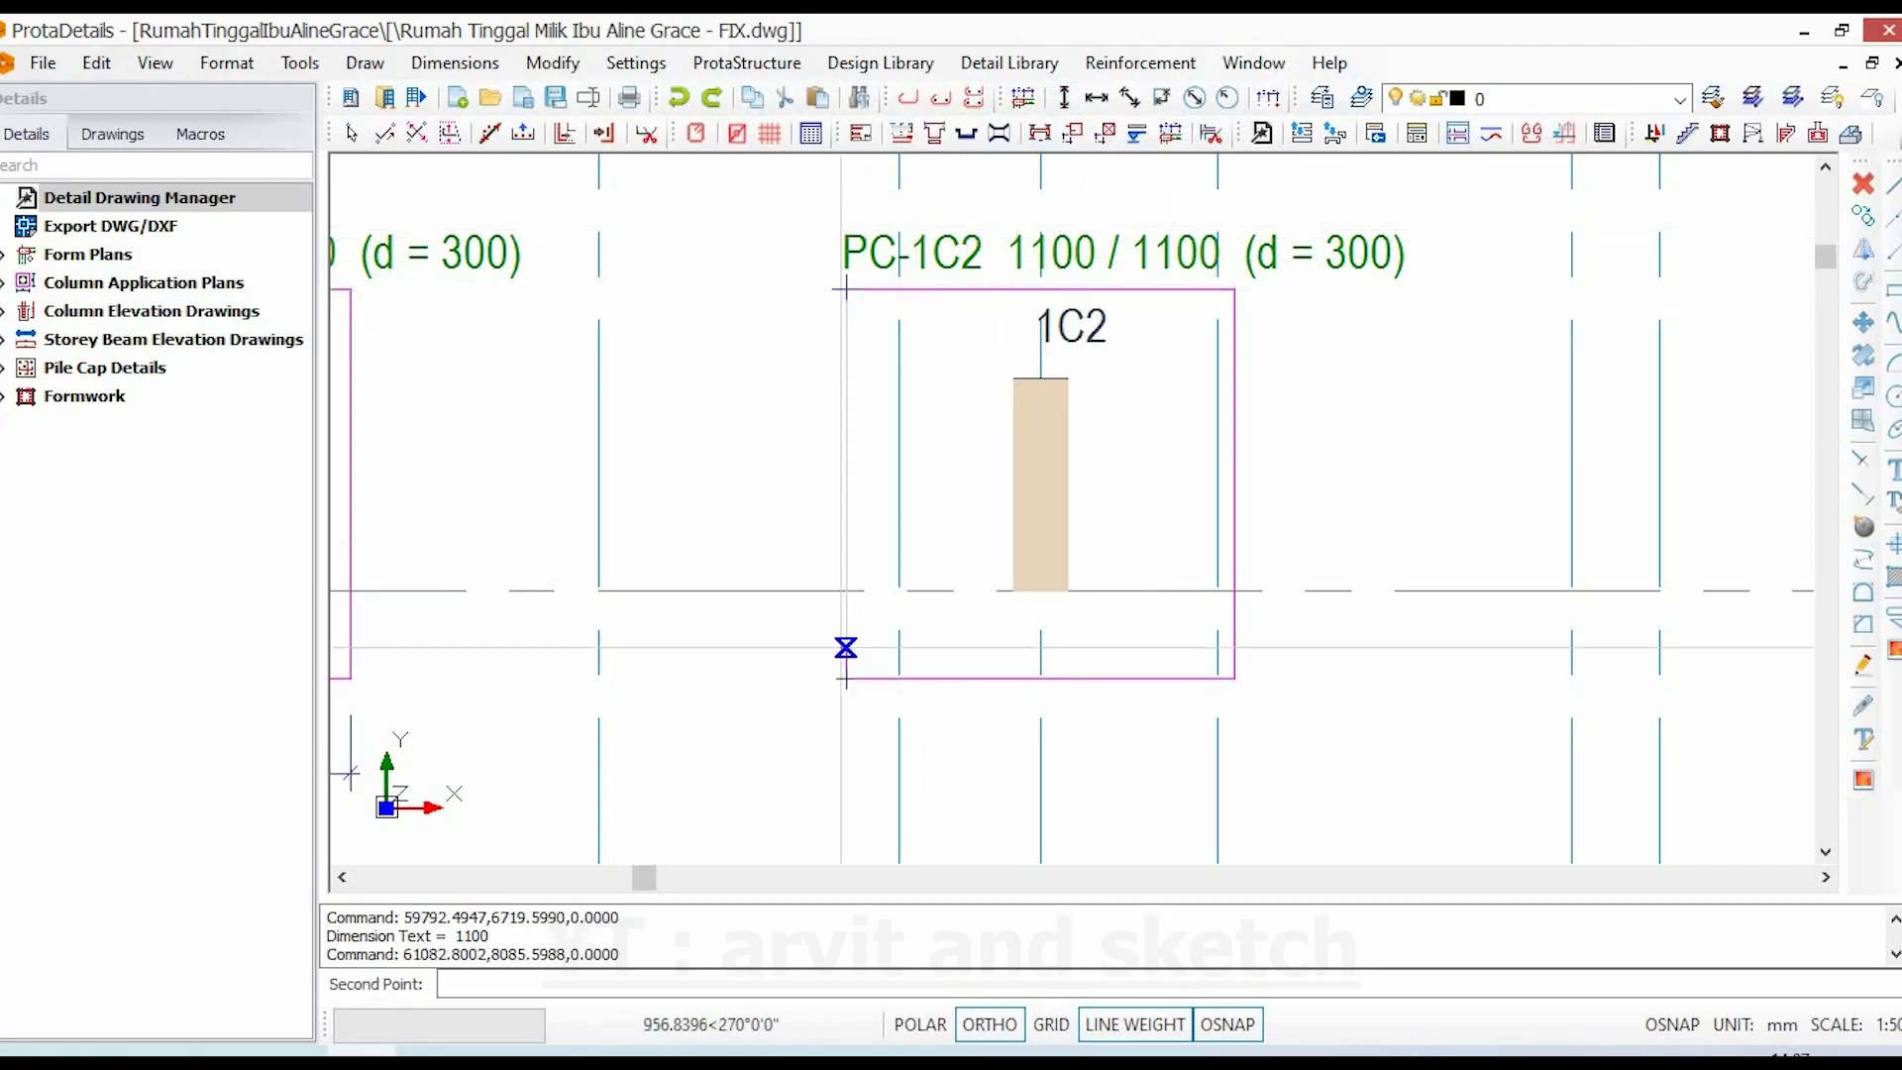
click(845, 679)
click(732, 571)
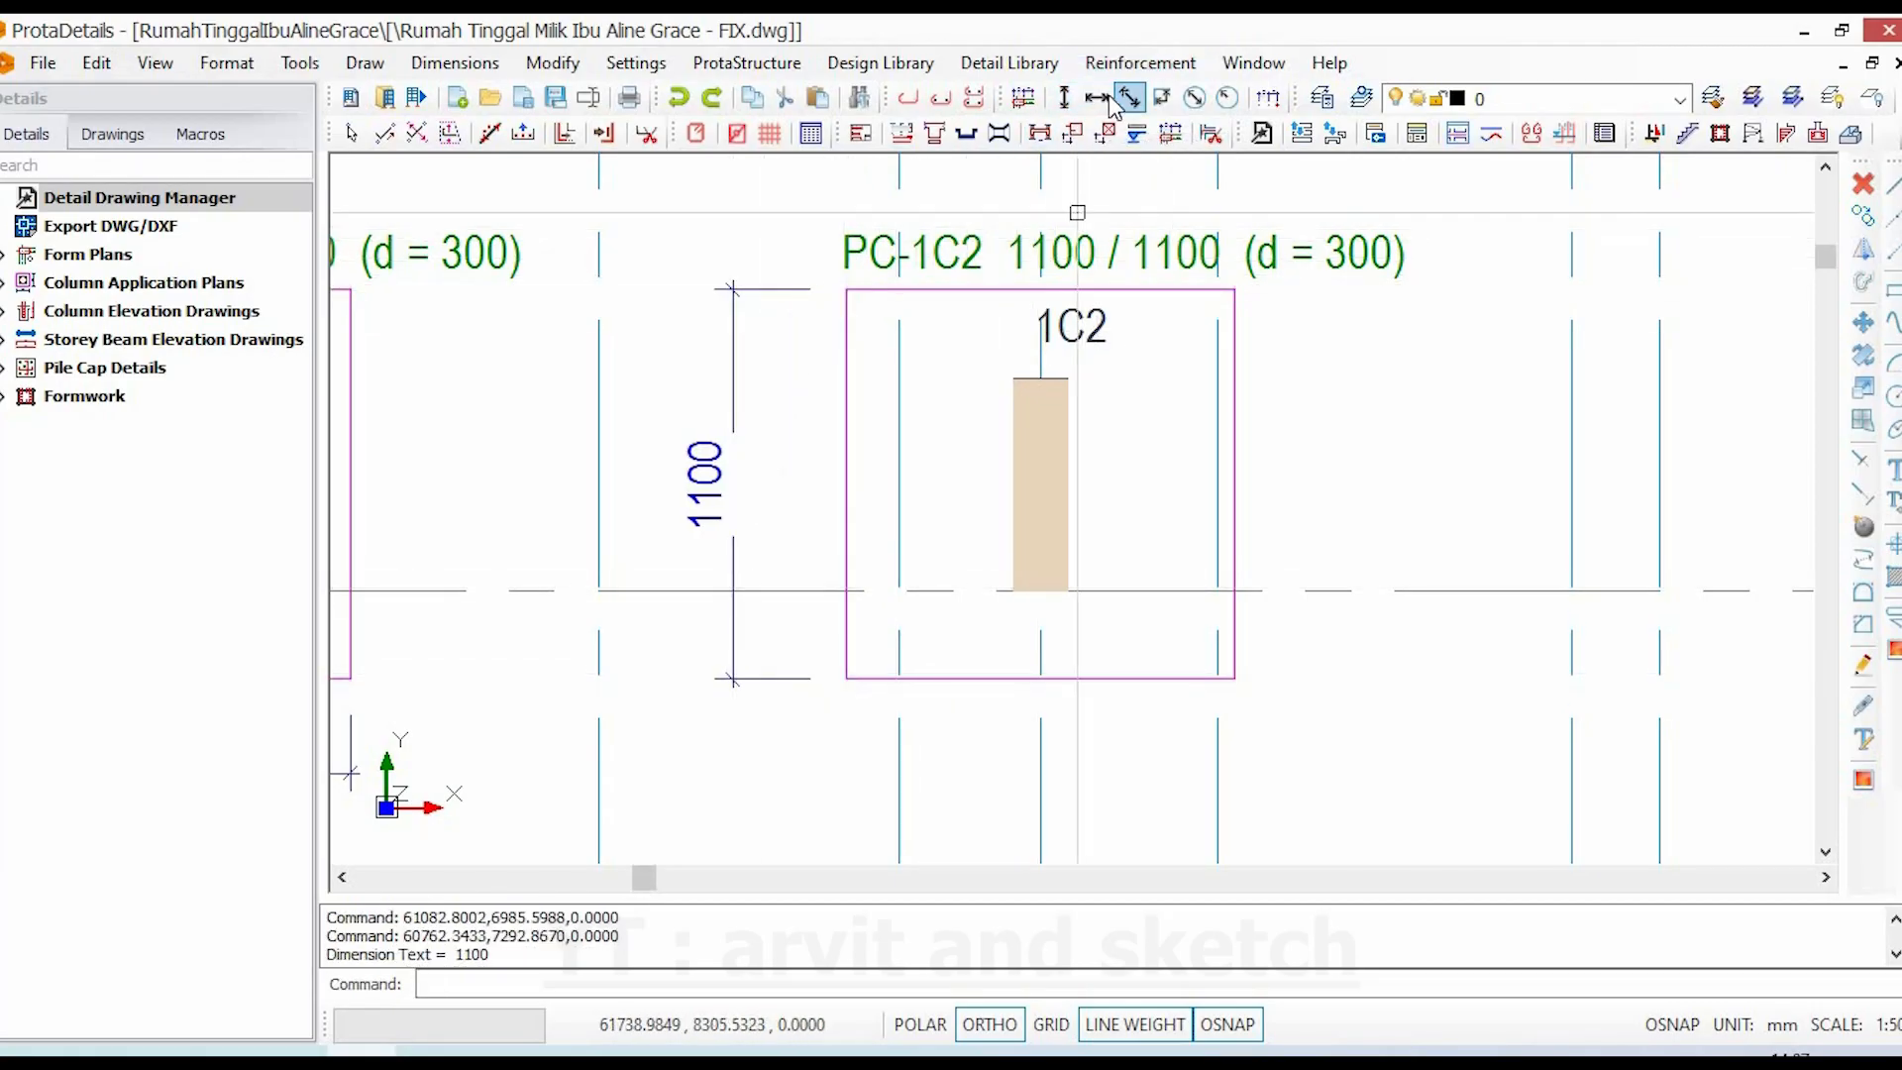
click(846, 678)
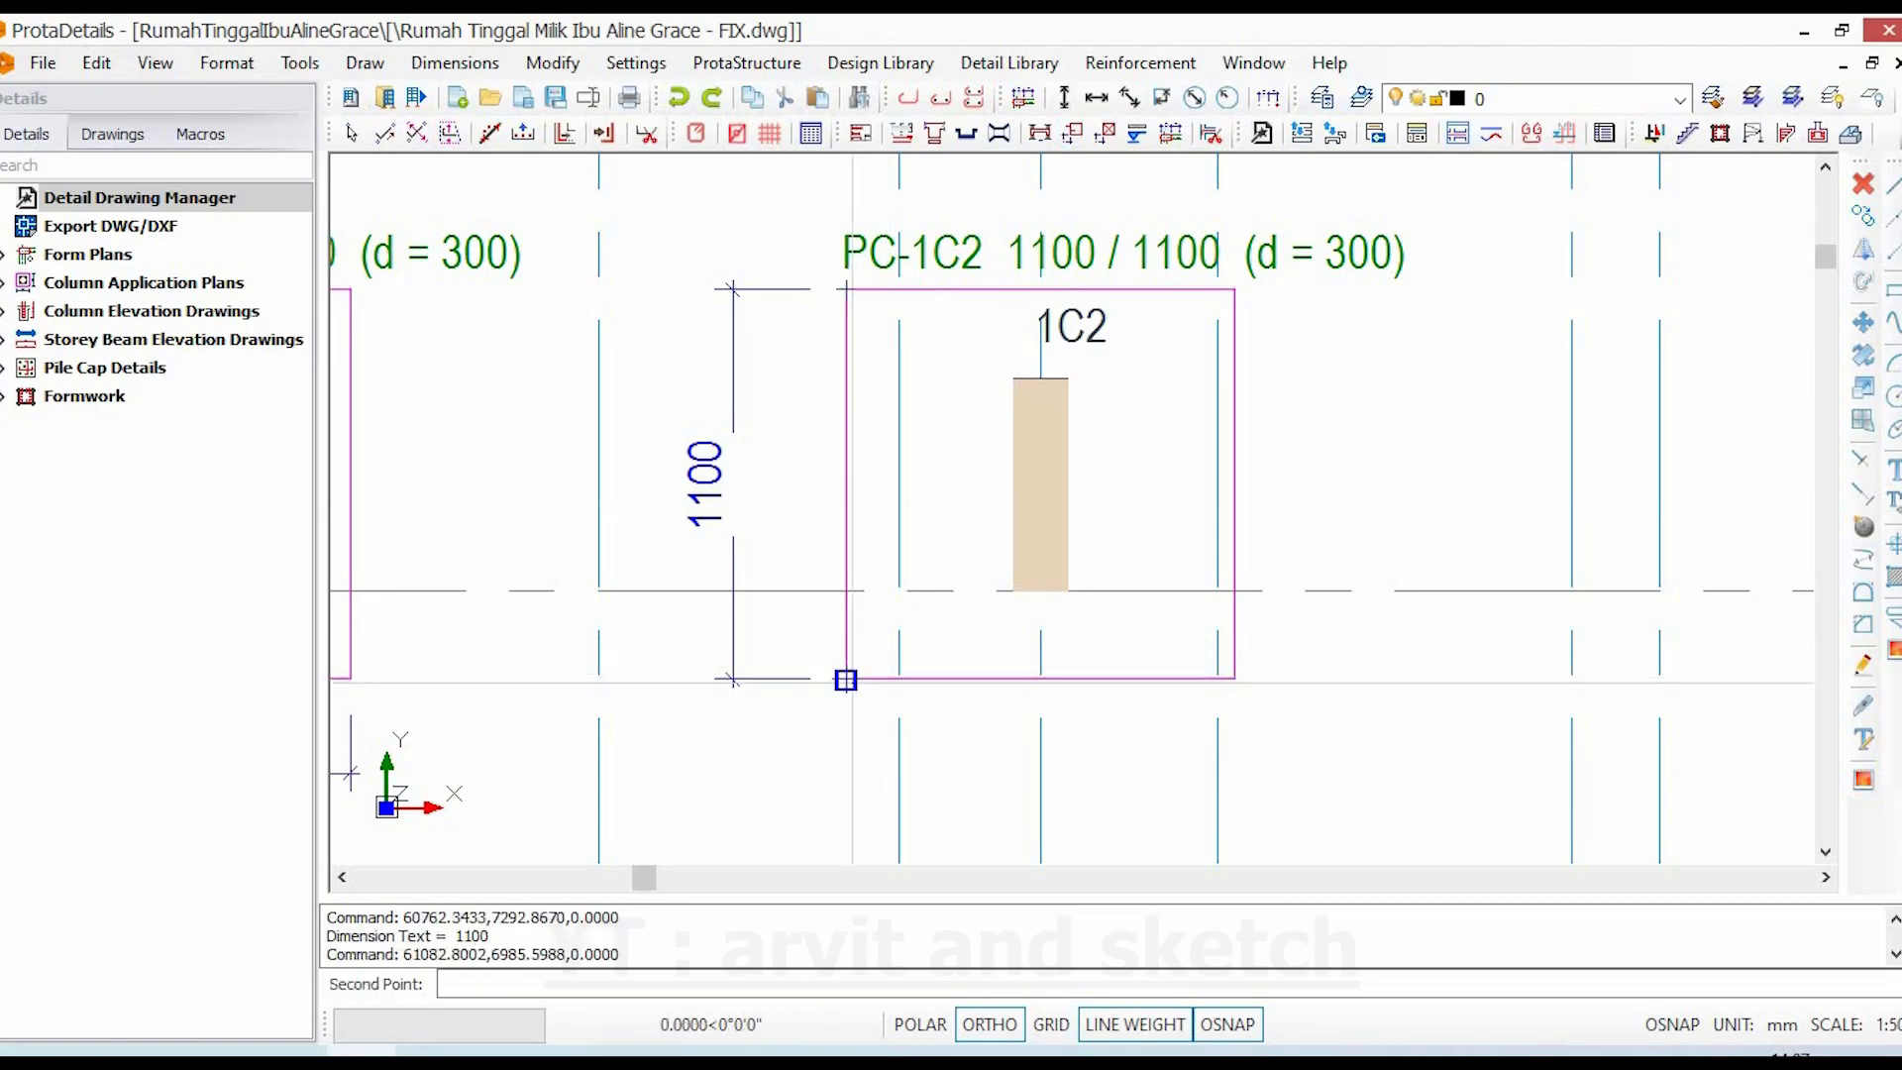
click(1234, 680)
click(1235, 790)
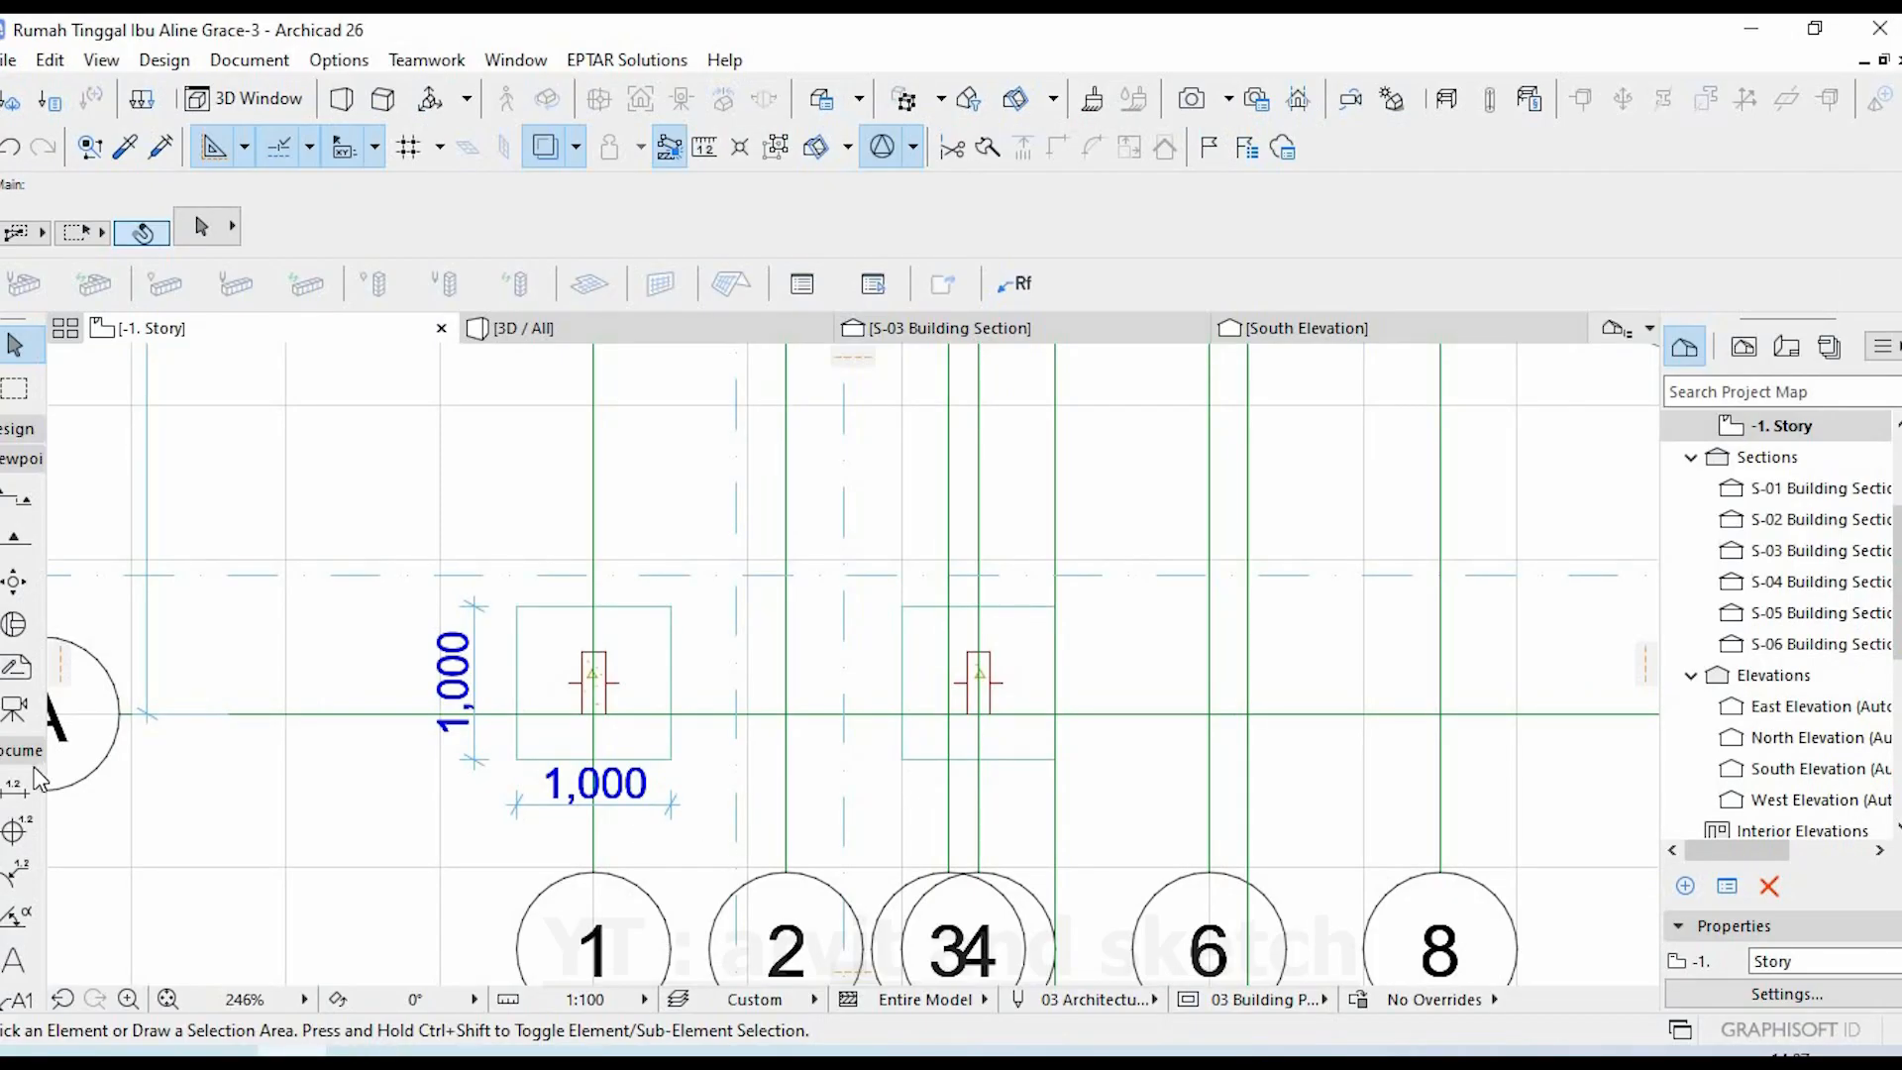
- In Archicad, dimension the left side and bottom edge of the pad footing where grid axis A meets axis 4
click(14, 790)
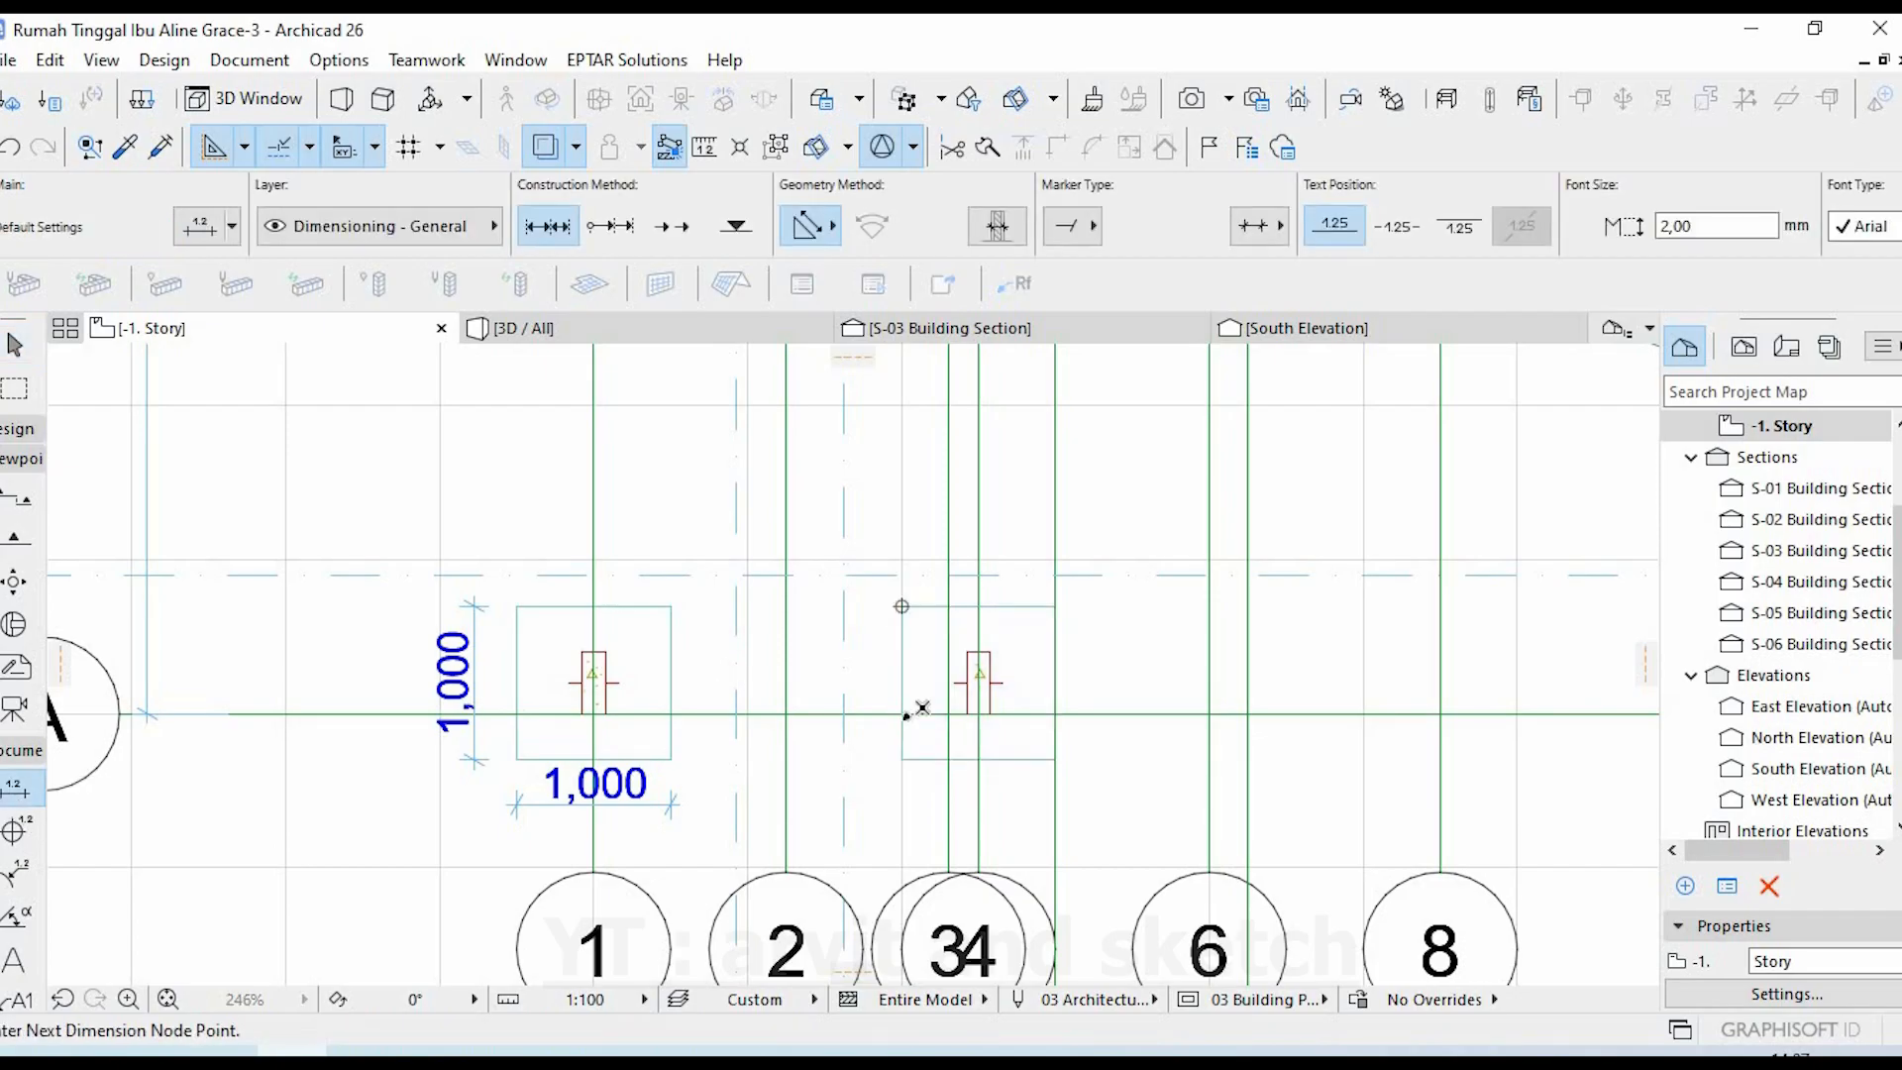
click(900, 759)
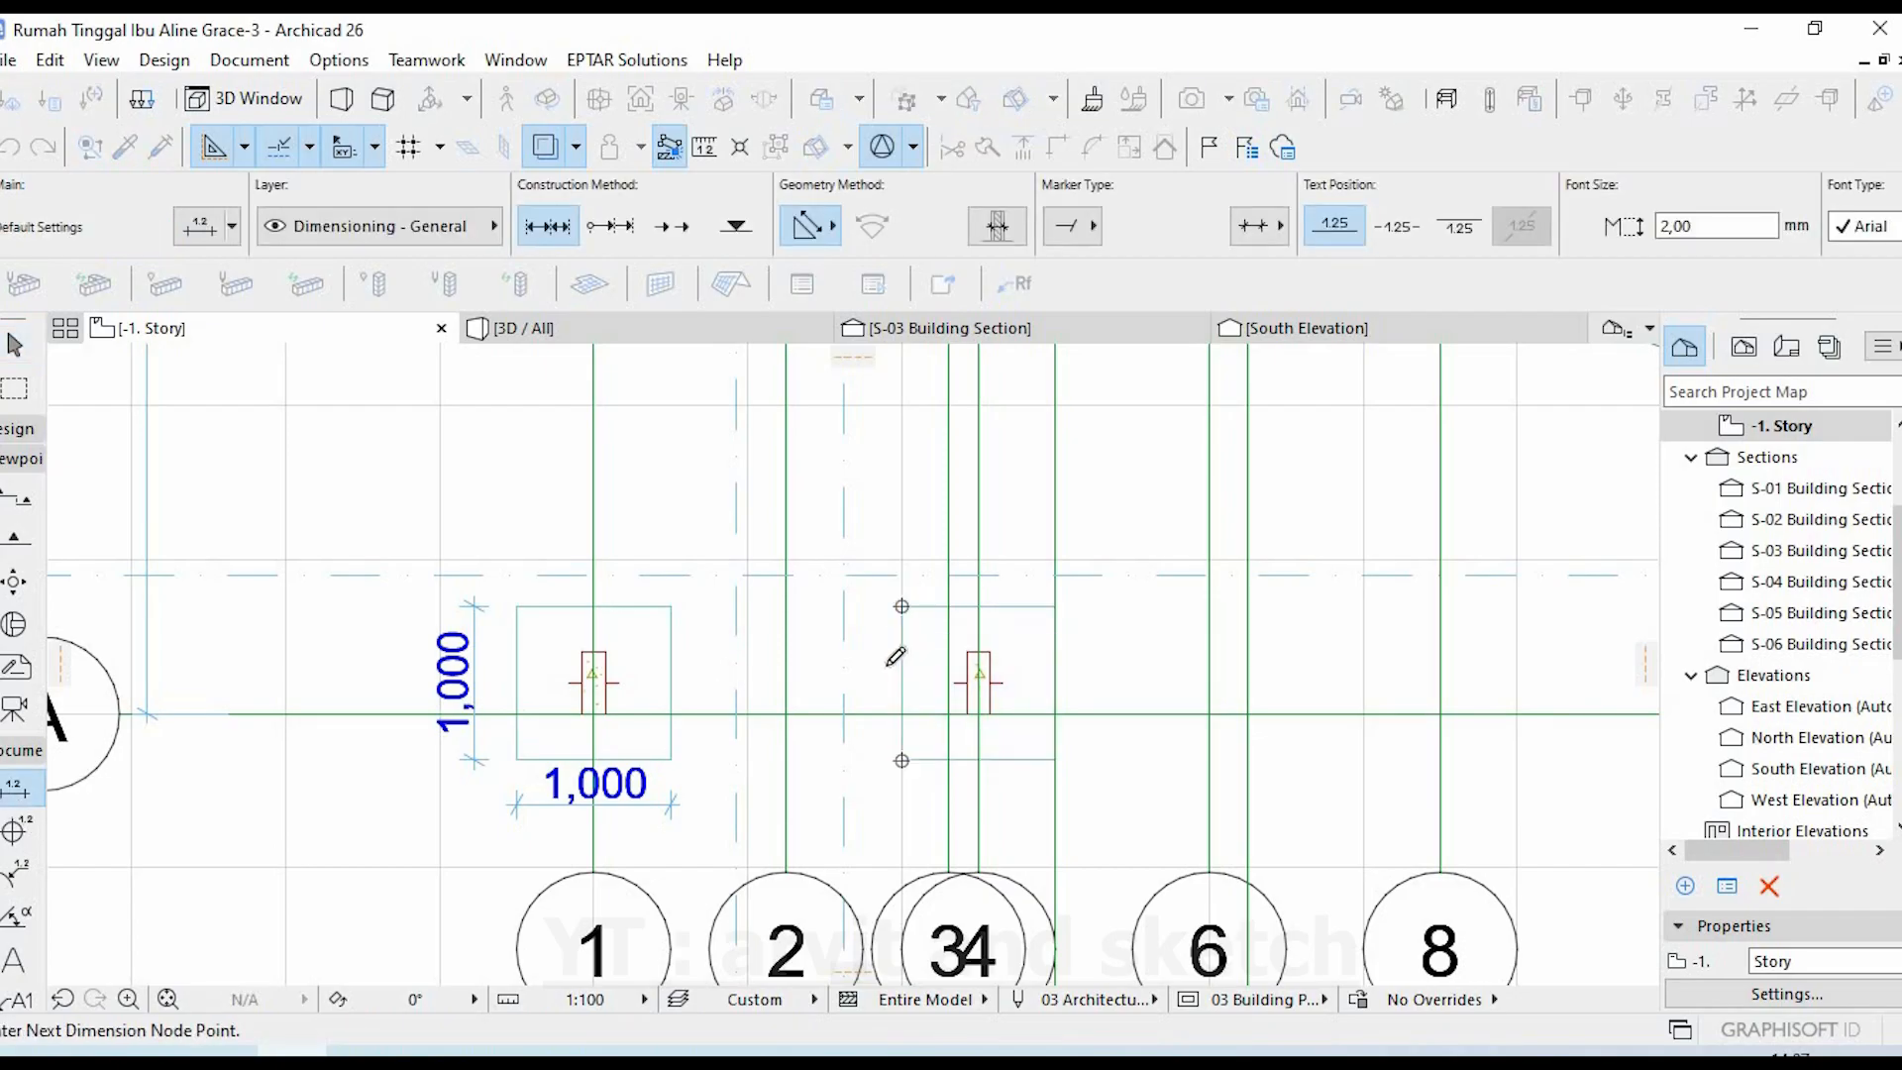
click(901, 758)
click(1056, 760)
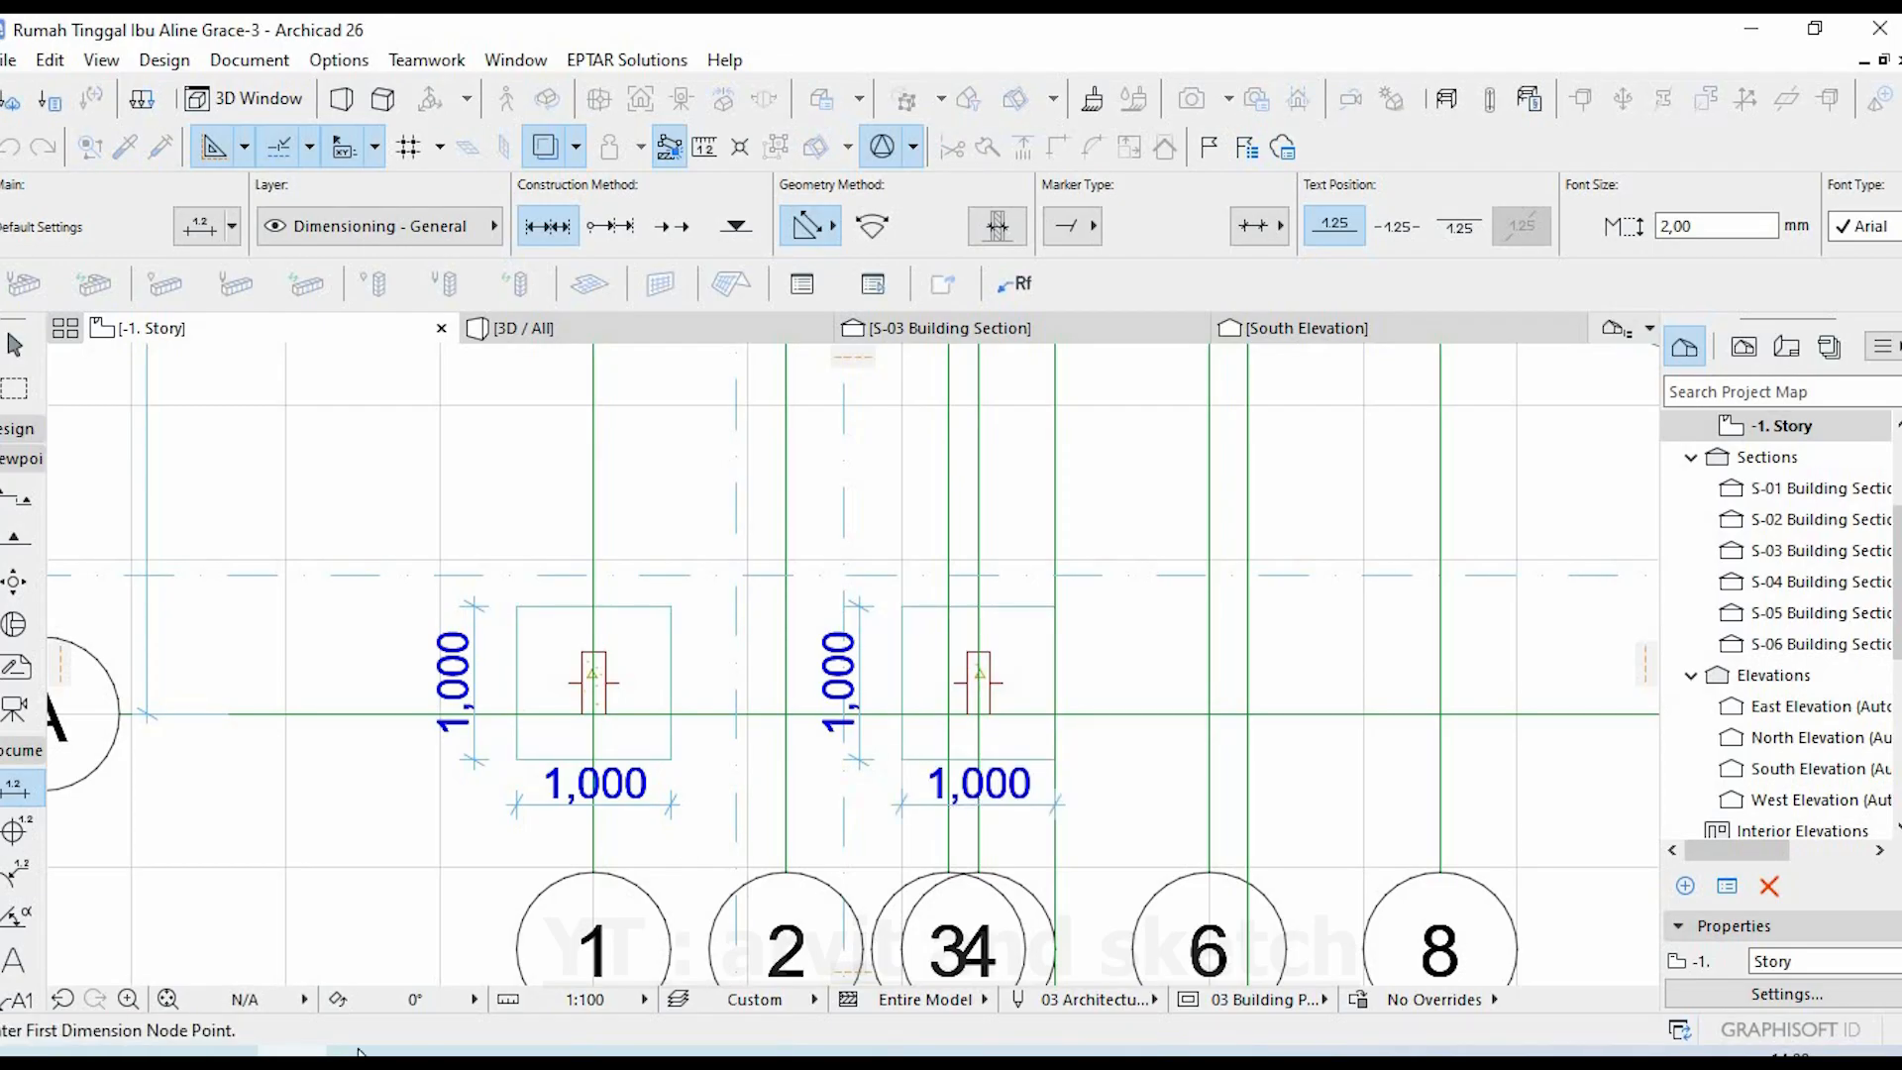
key(Escape)
- Switch back to ProtaDetails and dimension the left side and bottom edge of pad footing PC-1C3
click(450, 1049)
scroll(1007, 654, down, 5)
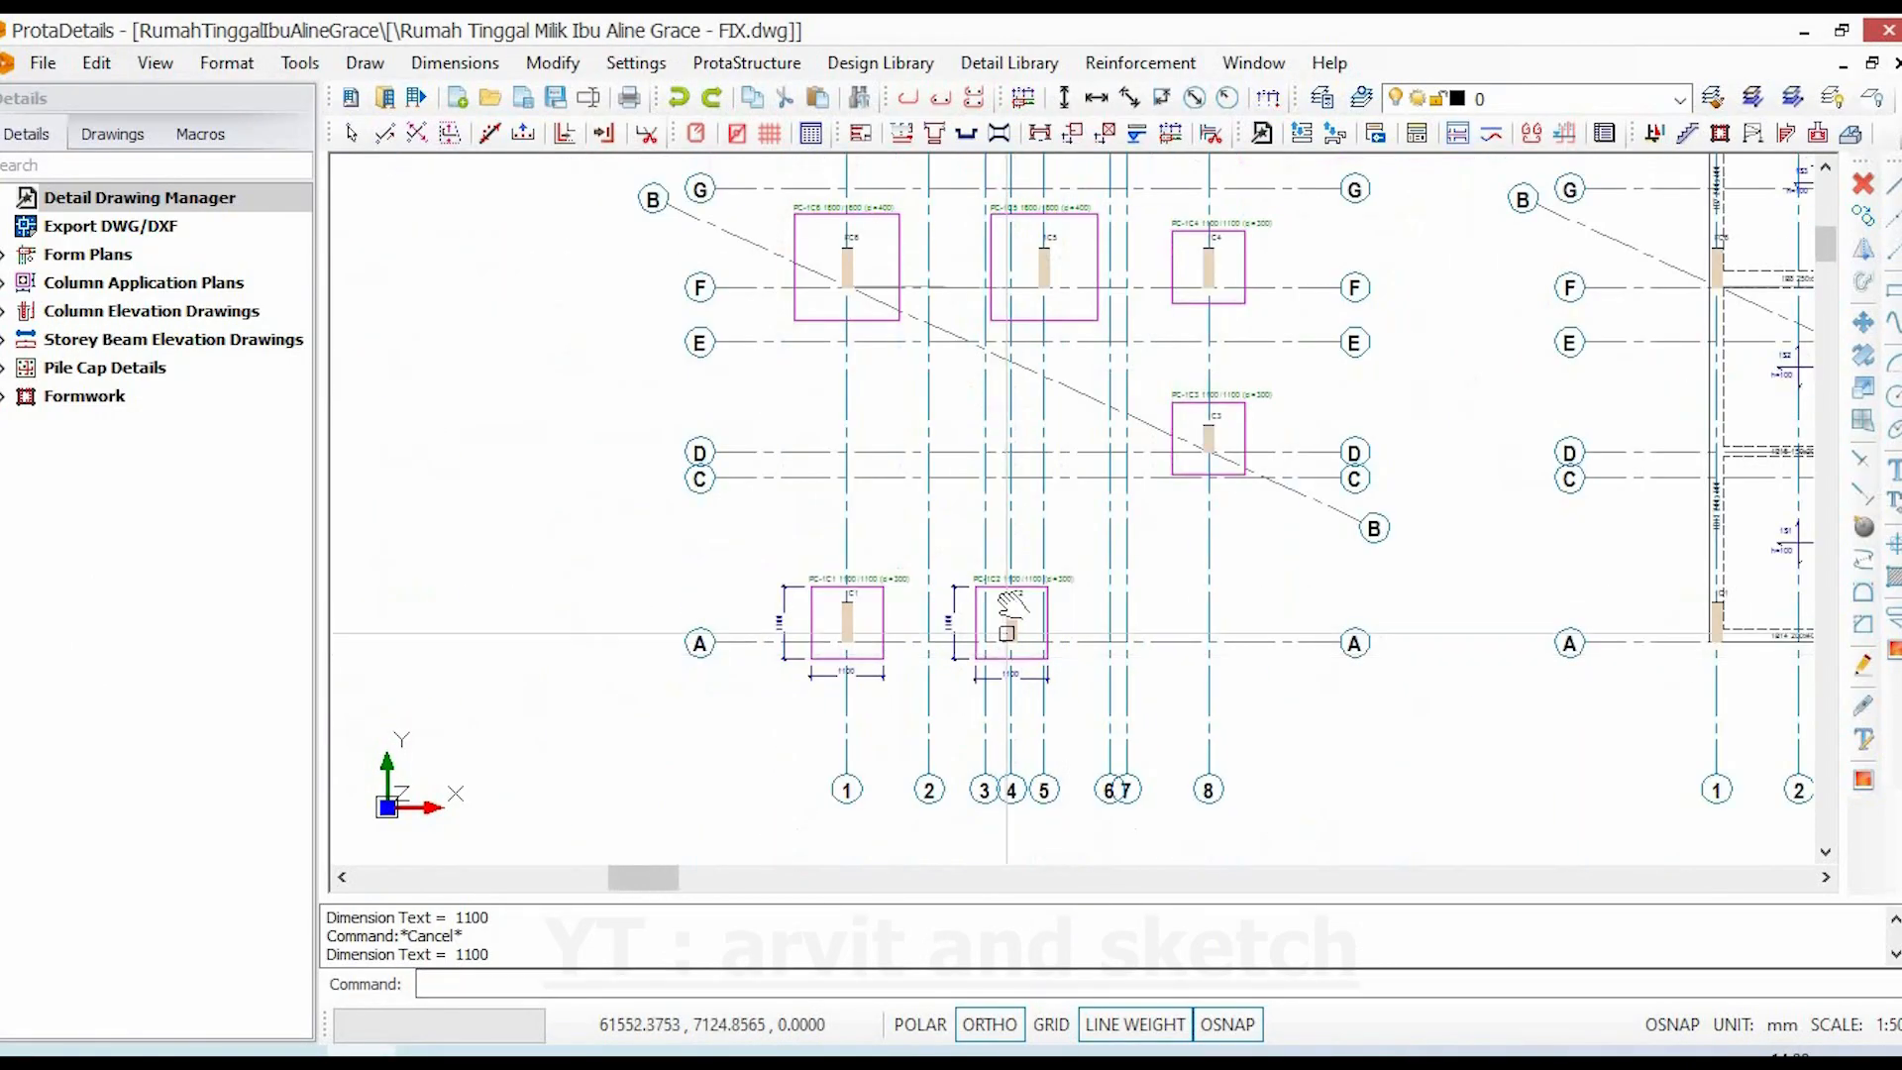
scroll(1086, 541, up, 5)
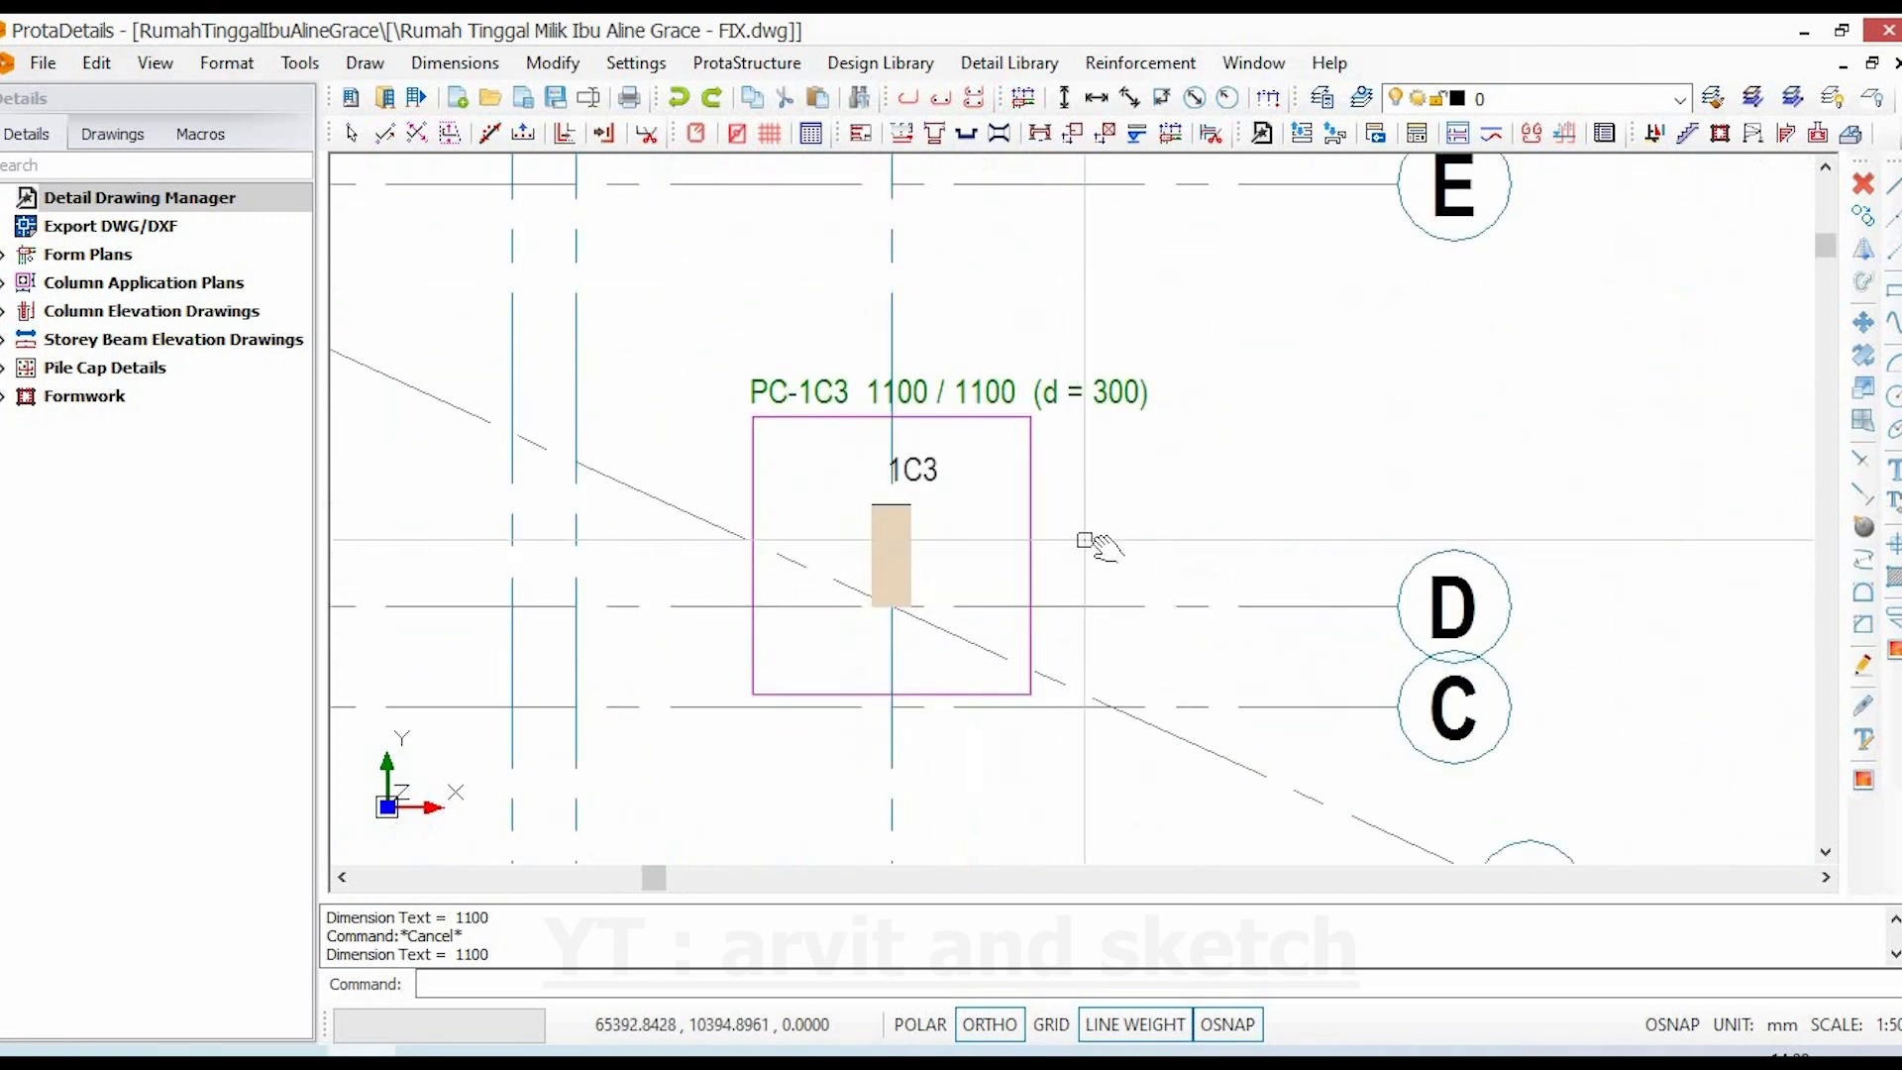
middle_drag(1085, 540, 1130, 540)
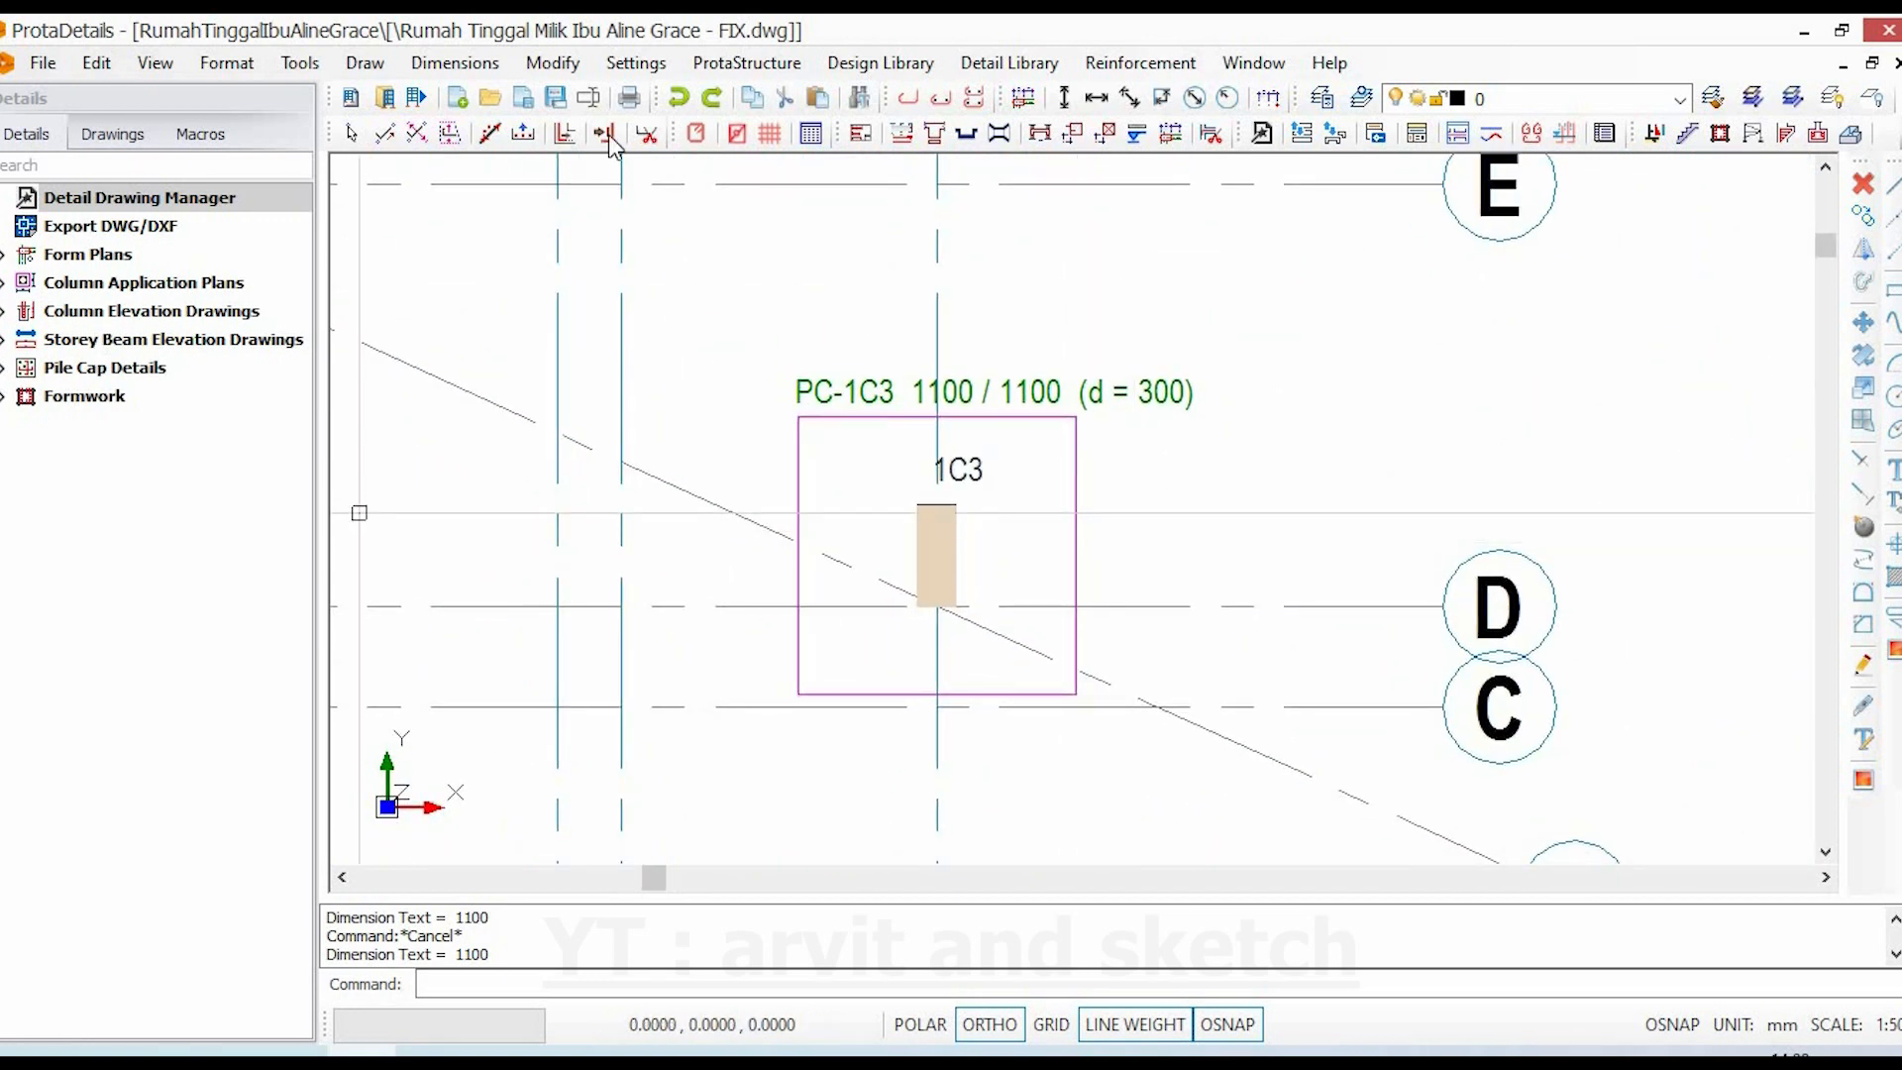
click(798, 415)
click(798, 693)
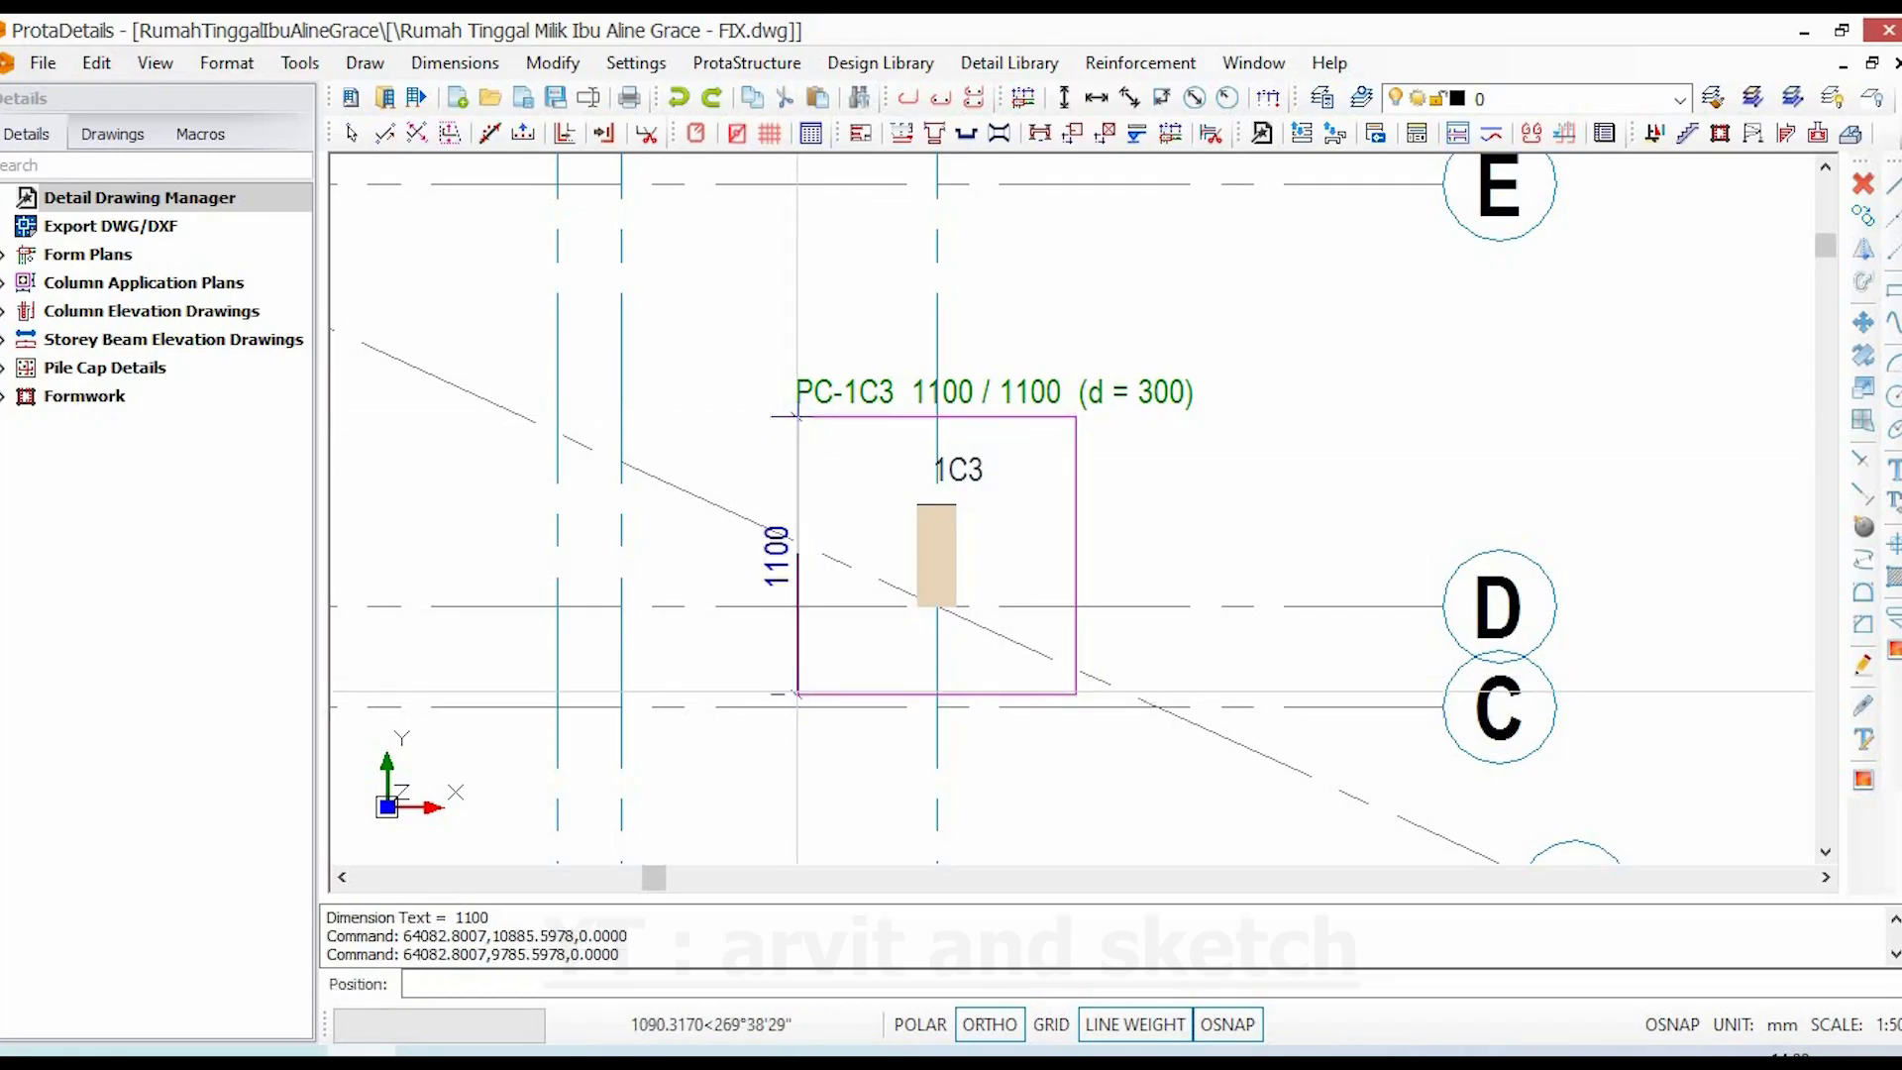
click(726, 568)
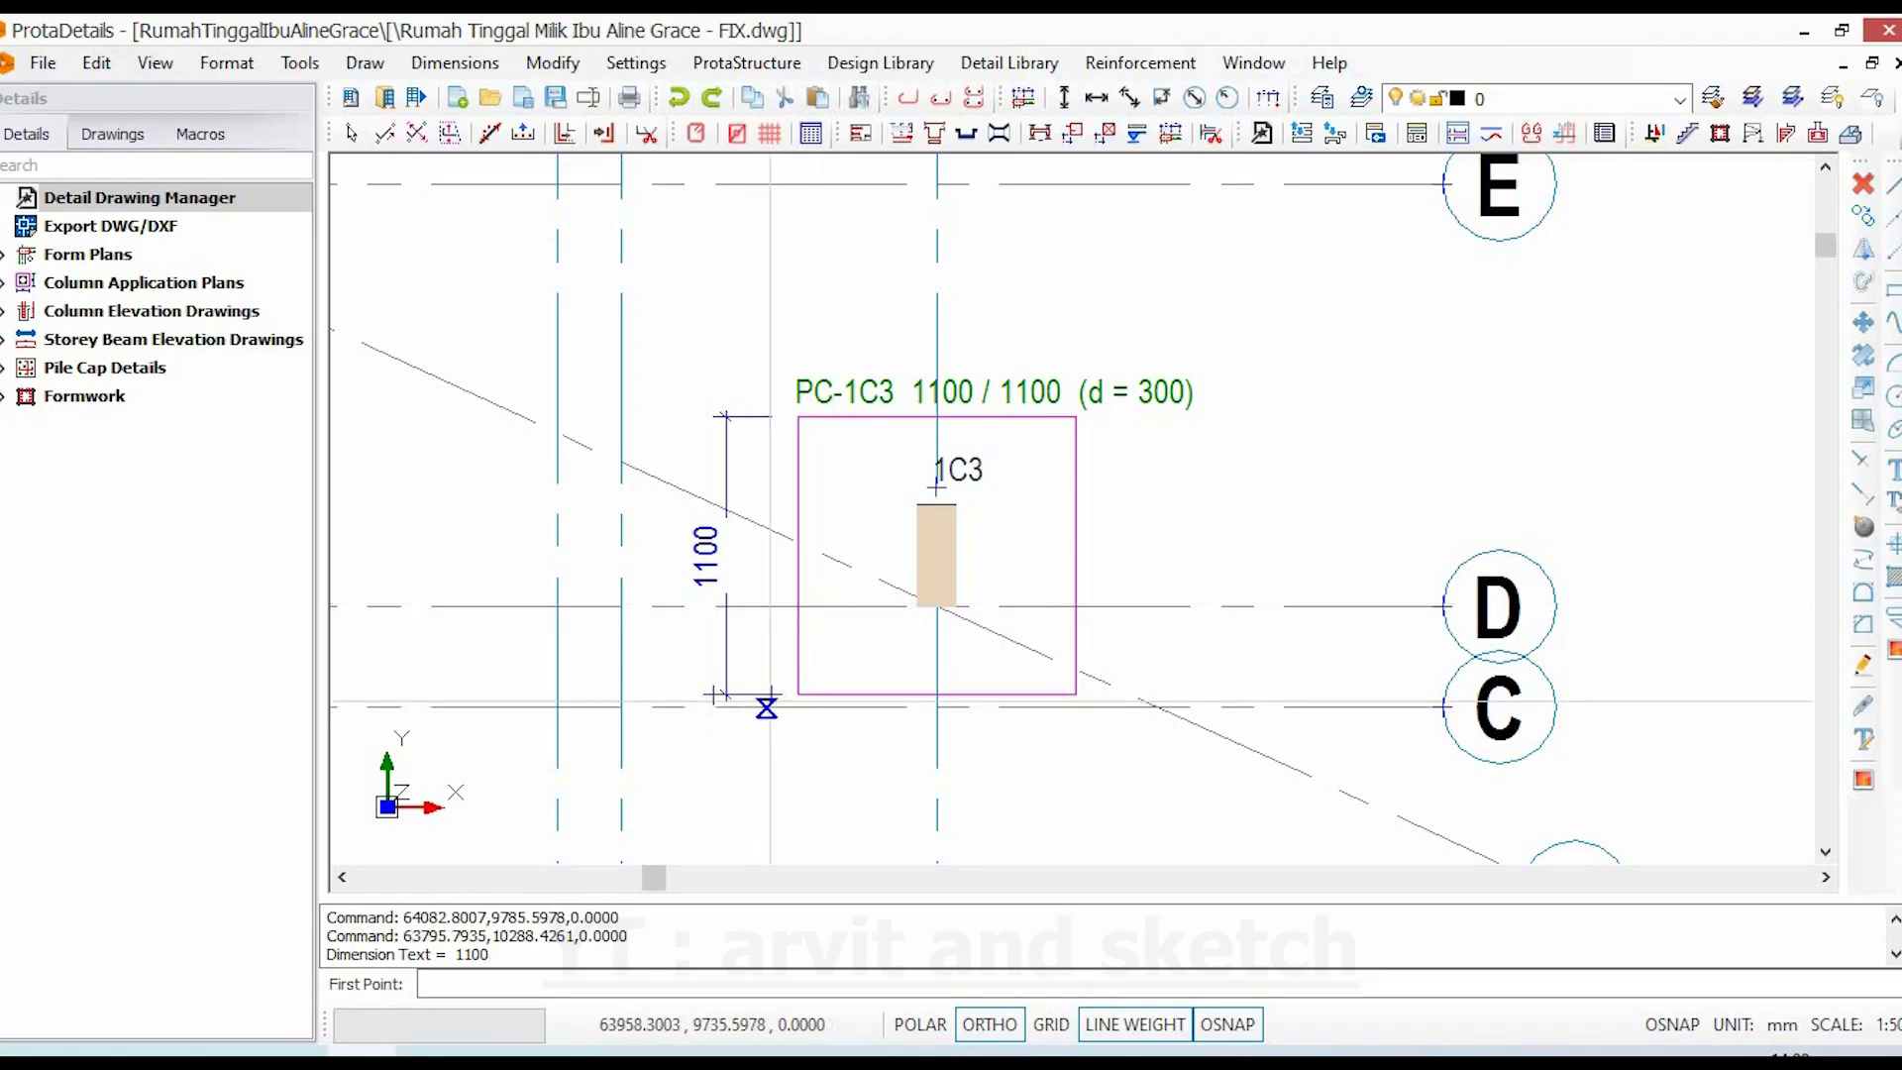
click(798, 694)
click(1076, 695)
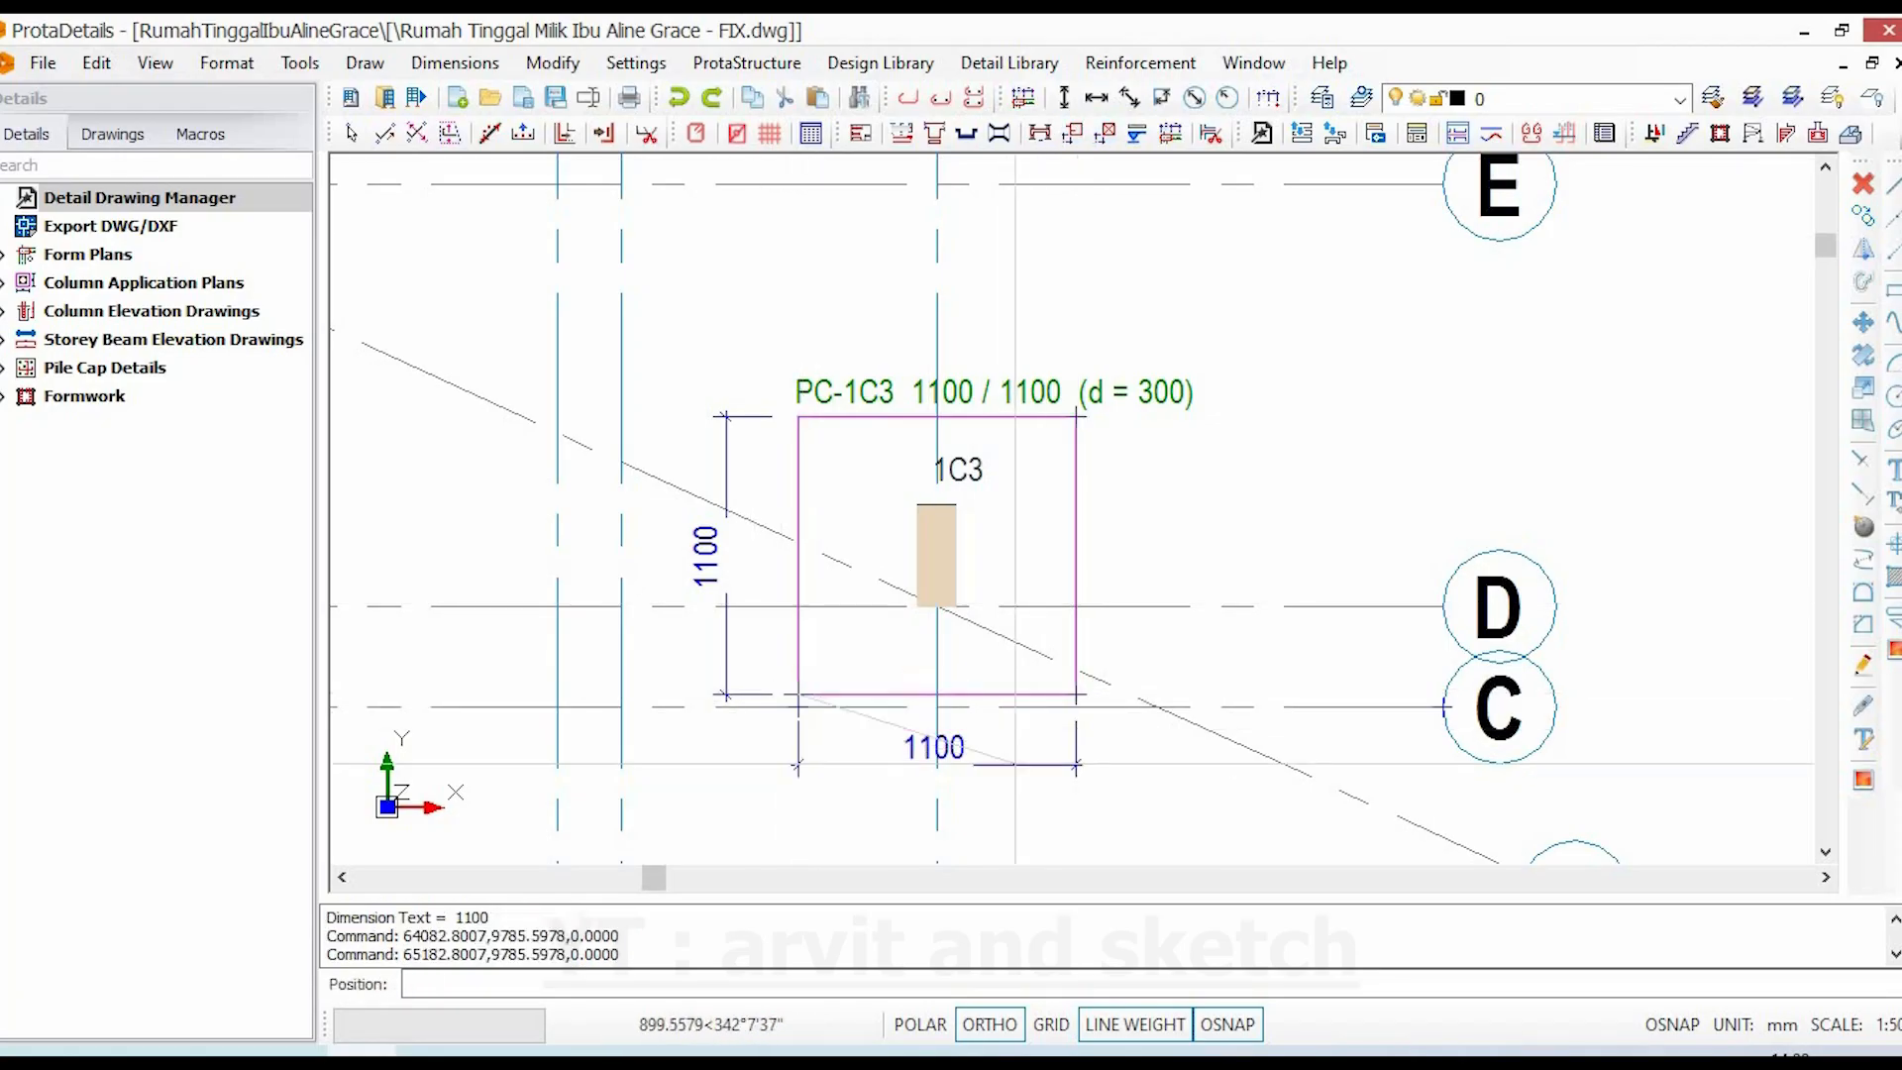
click(1013, 791)
- Dimension the left side and bottom edge of pad footing PC-1C4 at grid axis F
scroll(940, 678, down, 5)
scroll(955, 619, up, 2)
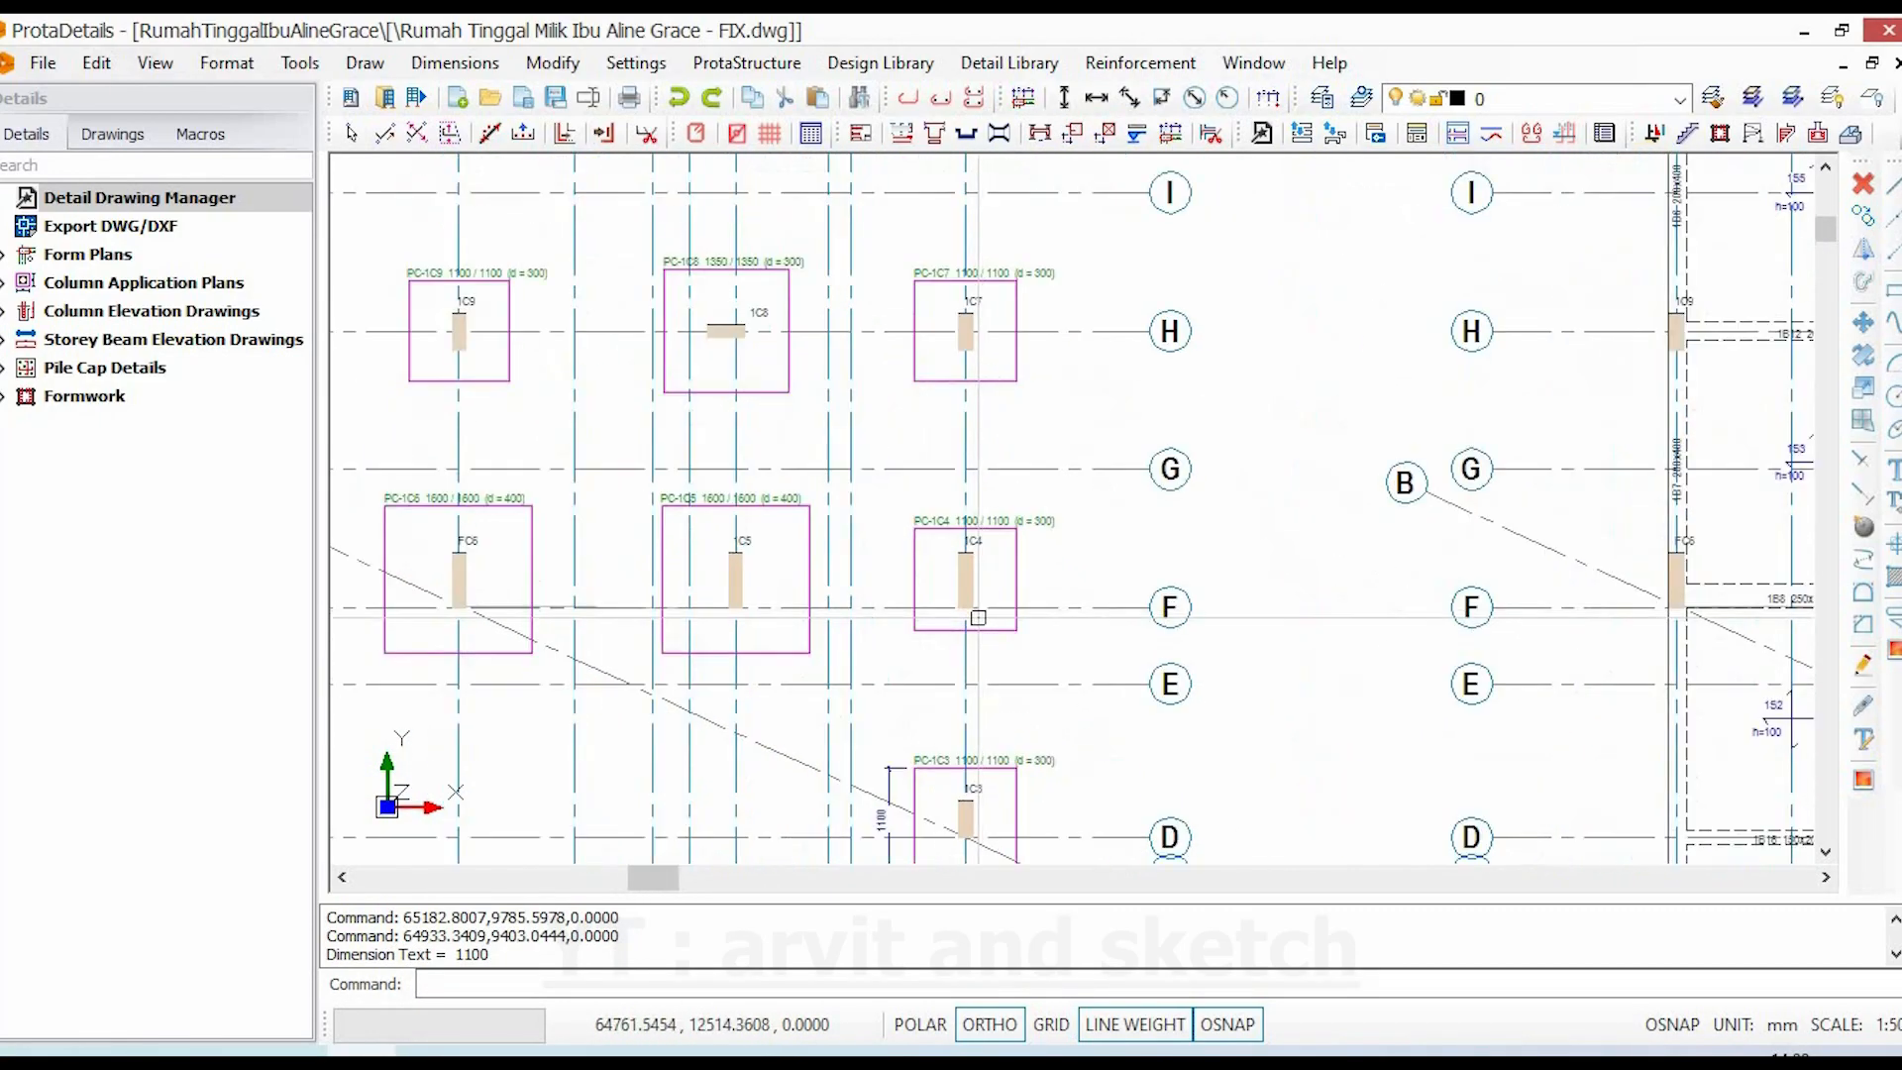
scroll(958, 612, up, 2)
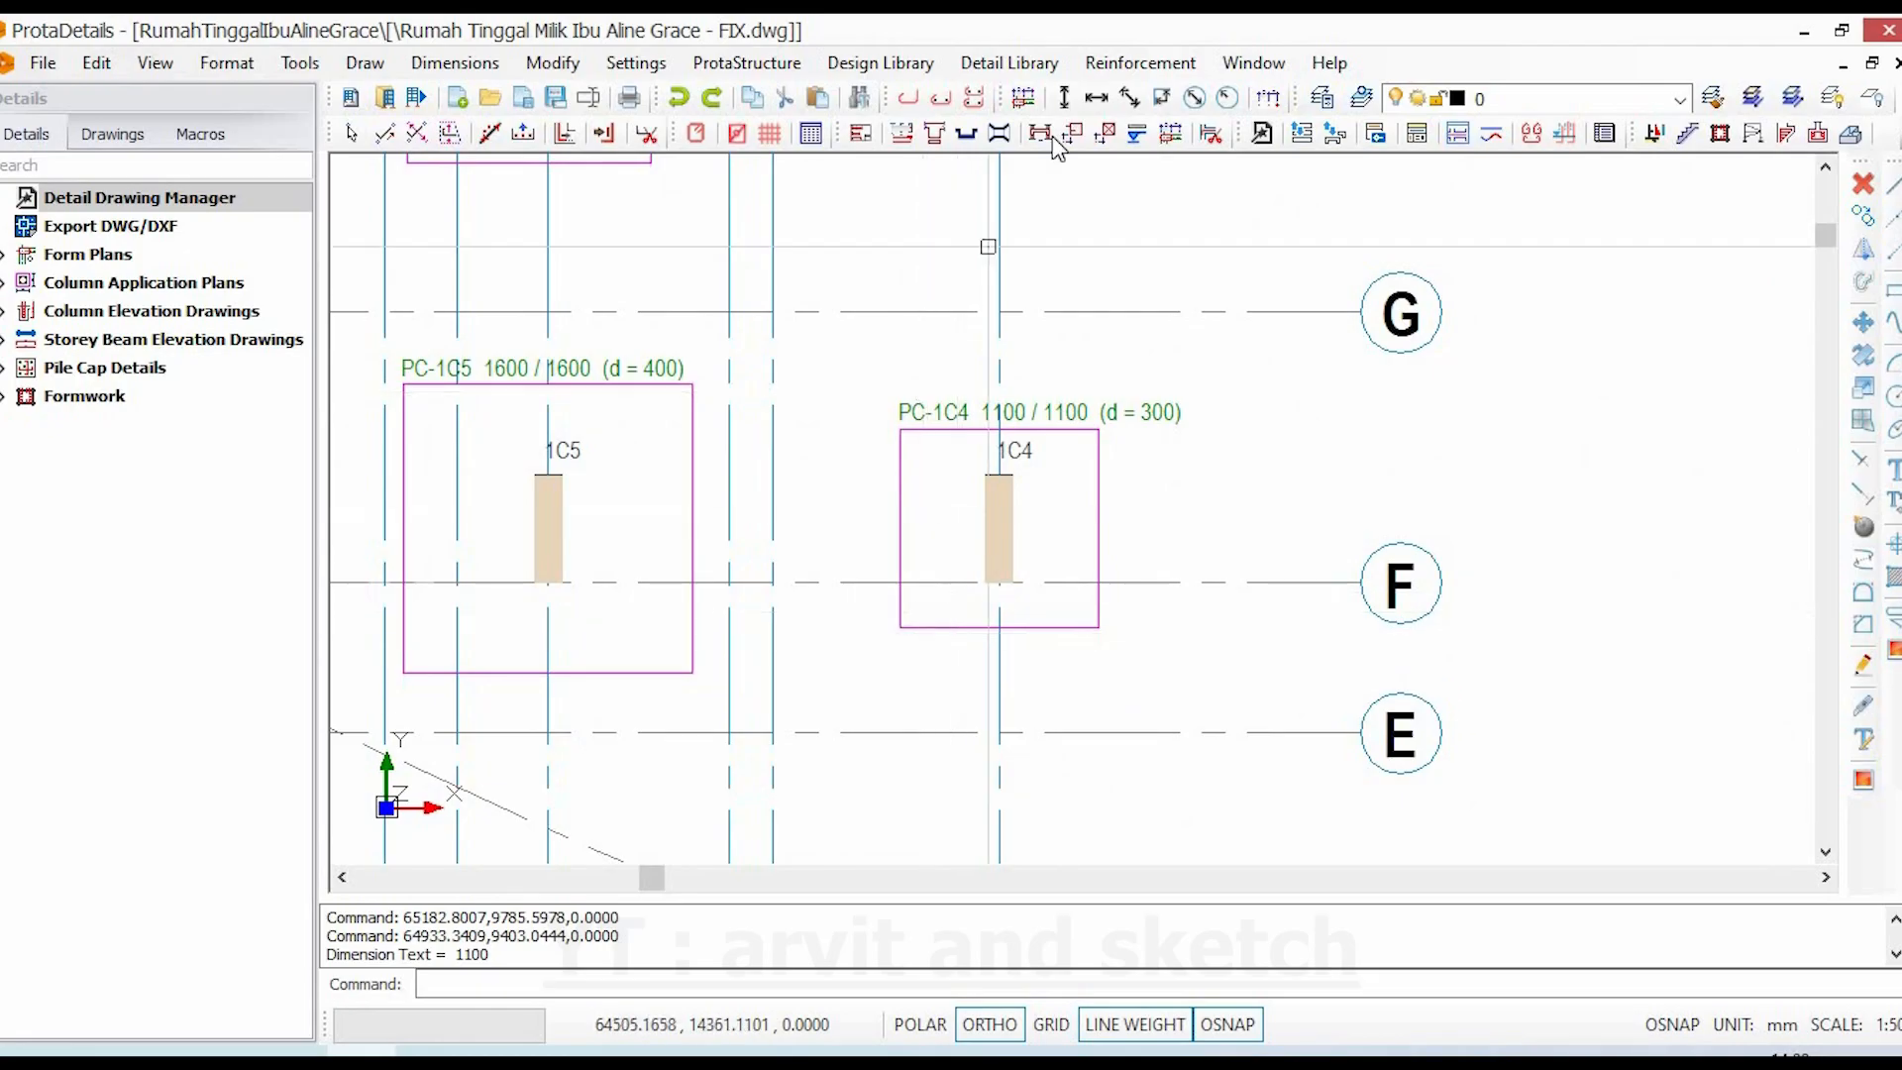
click(899, 431)
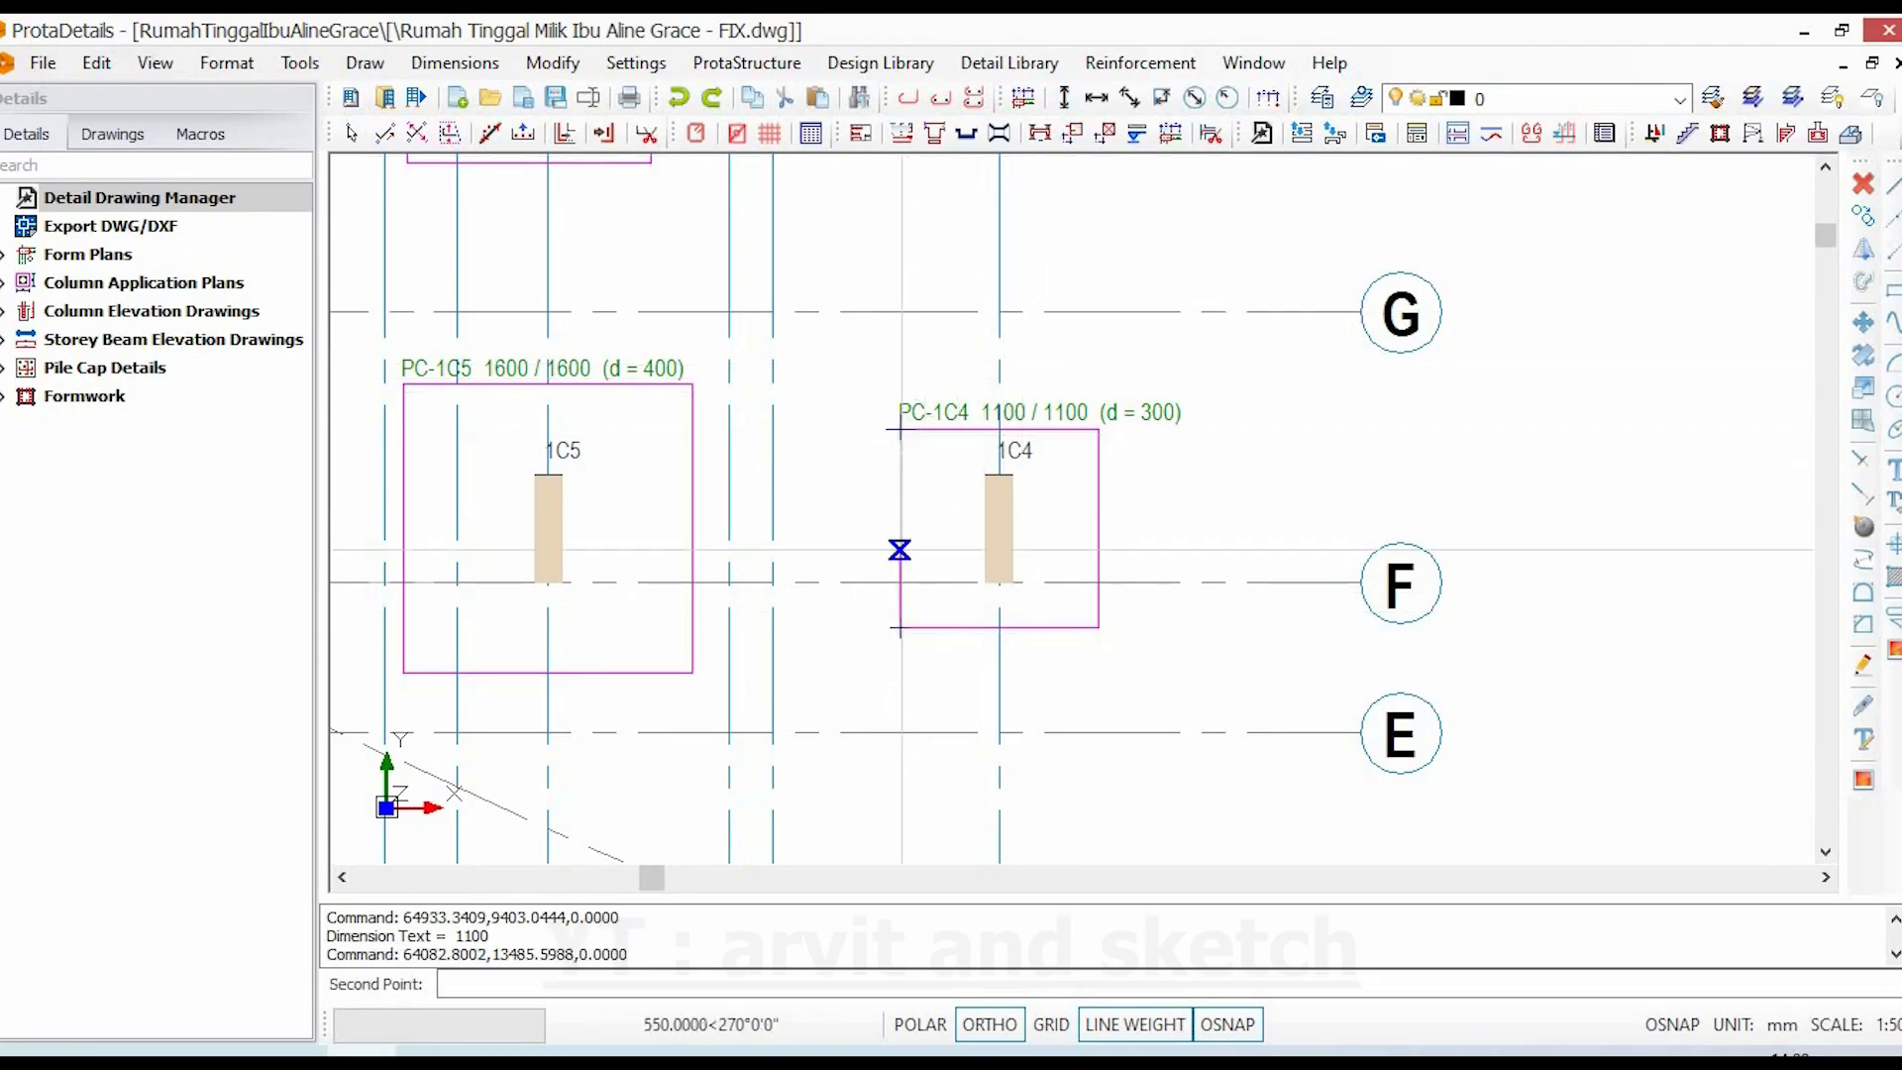
click(899, 629)
click(854, 626)
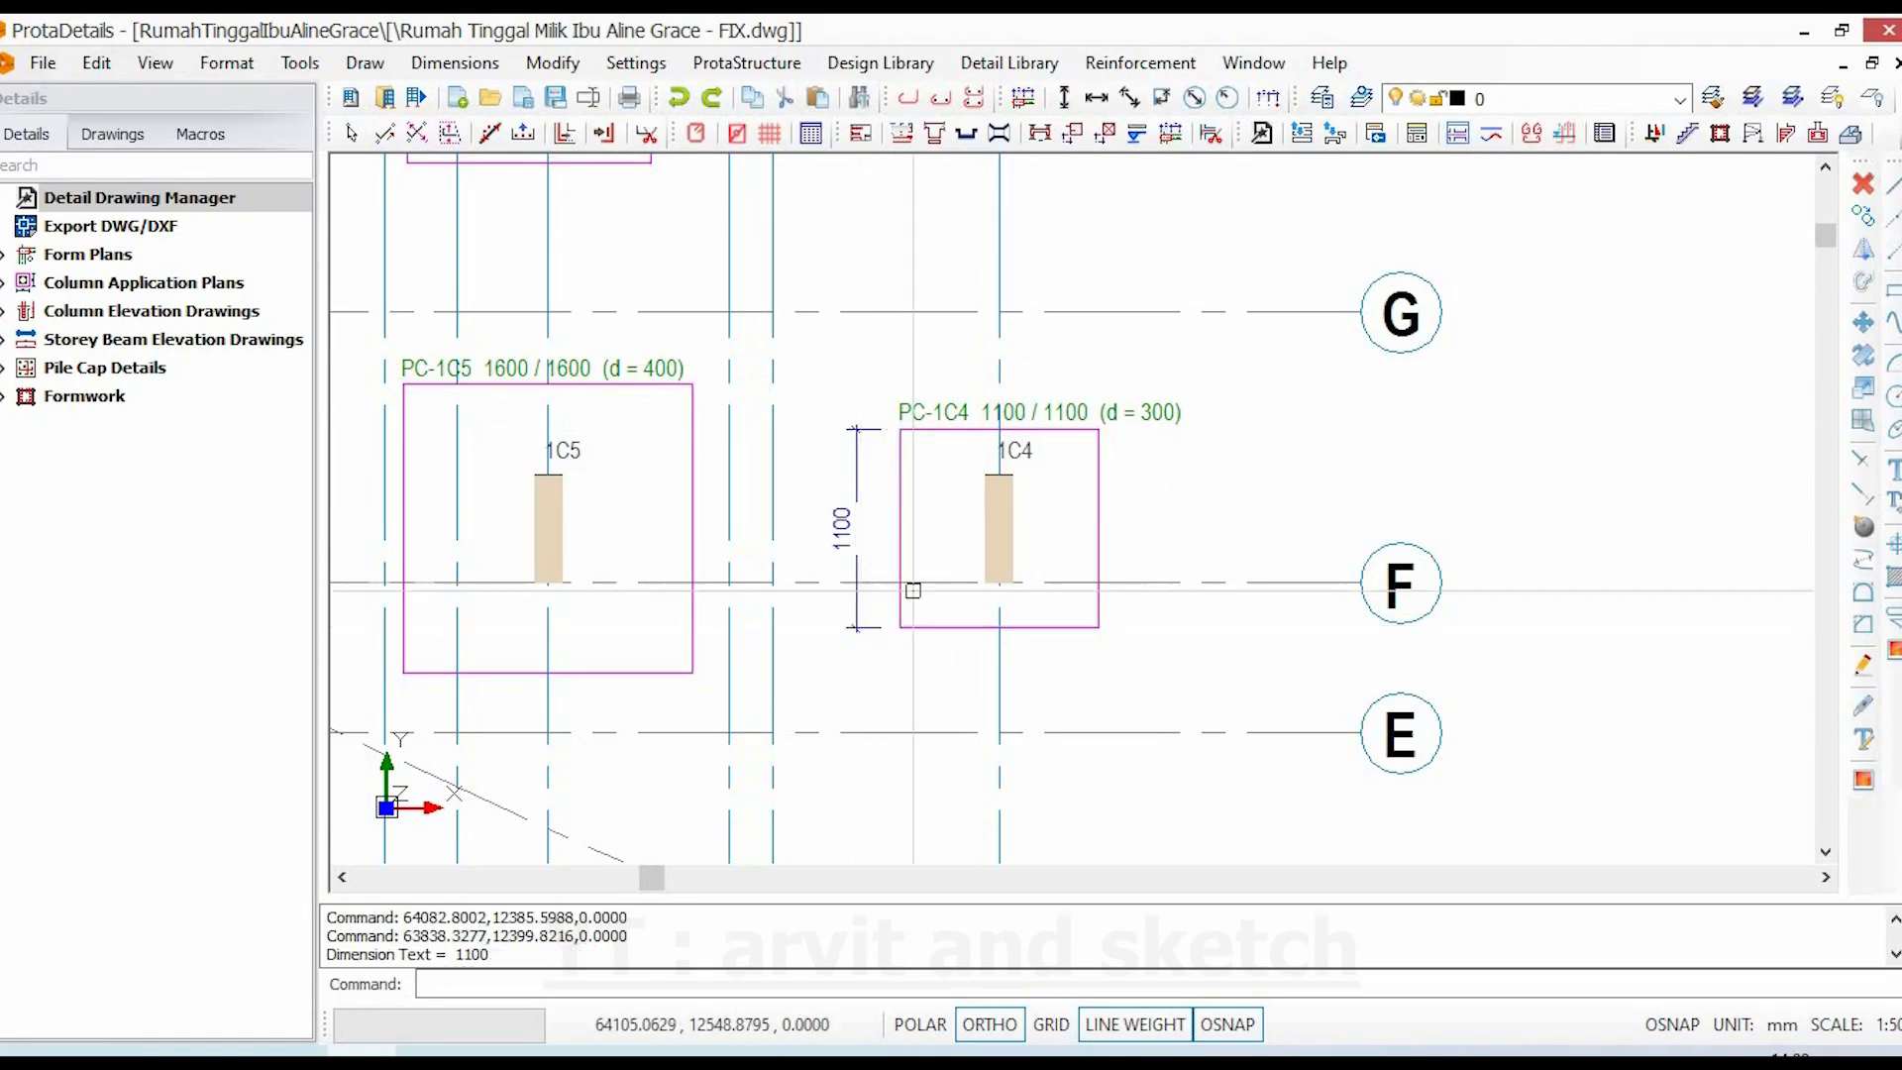
click(898, 629)
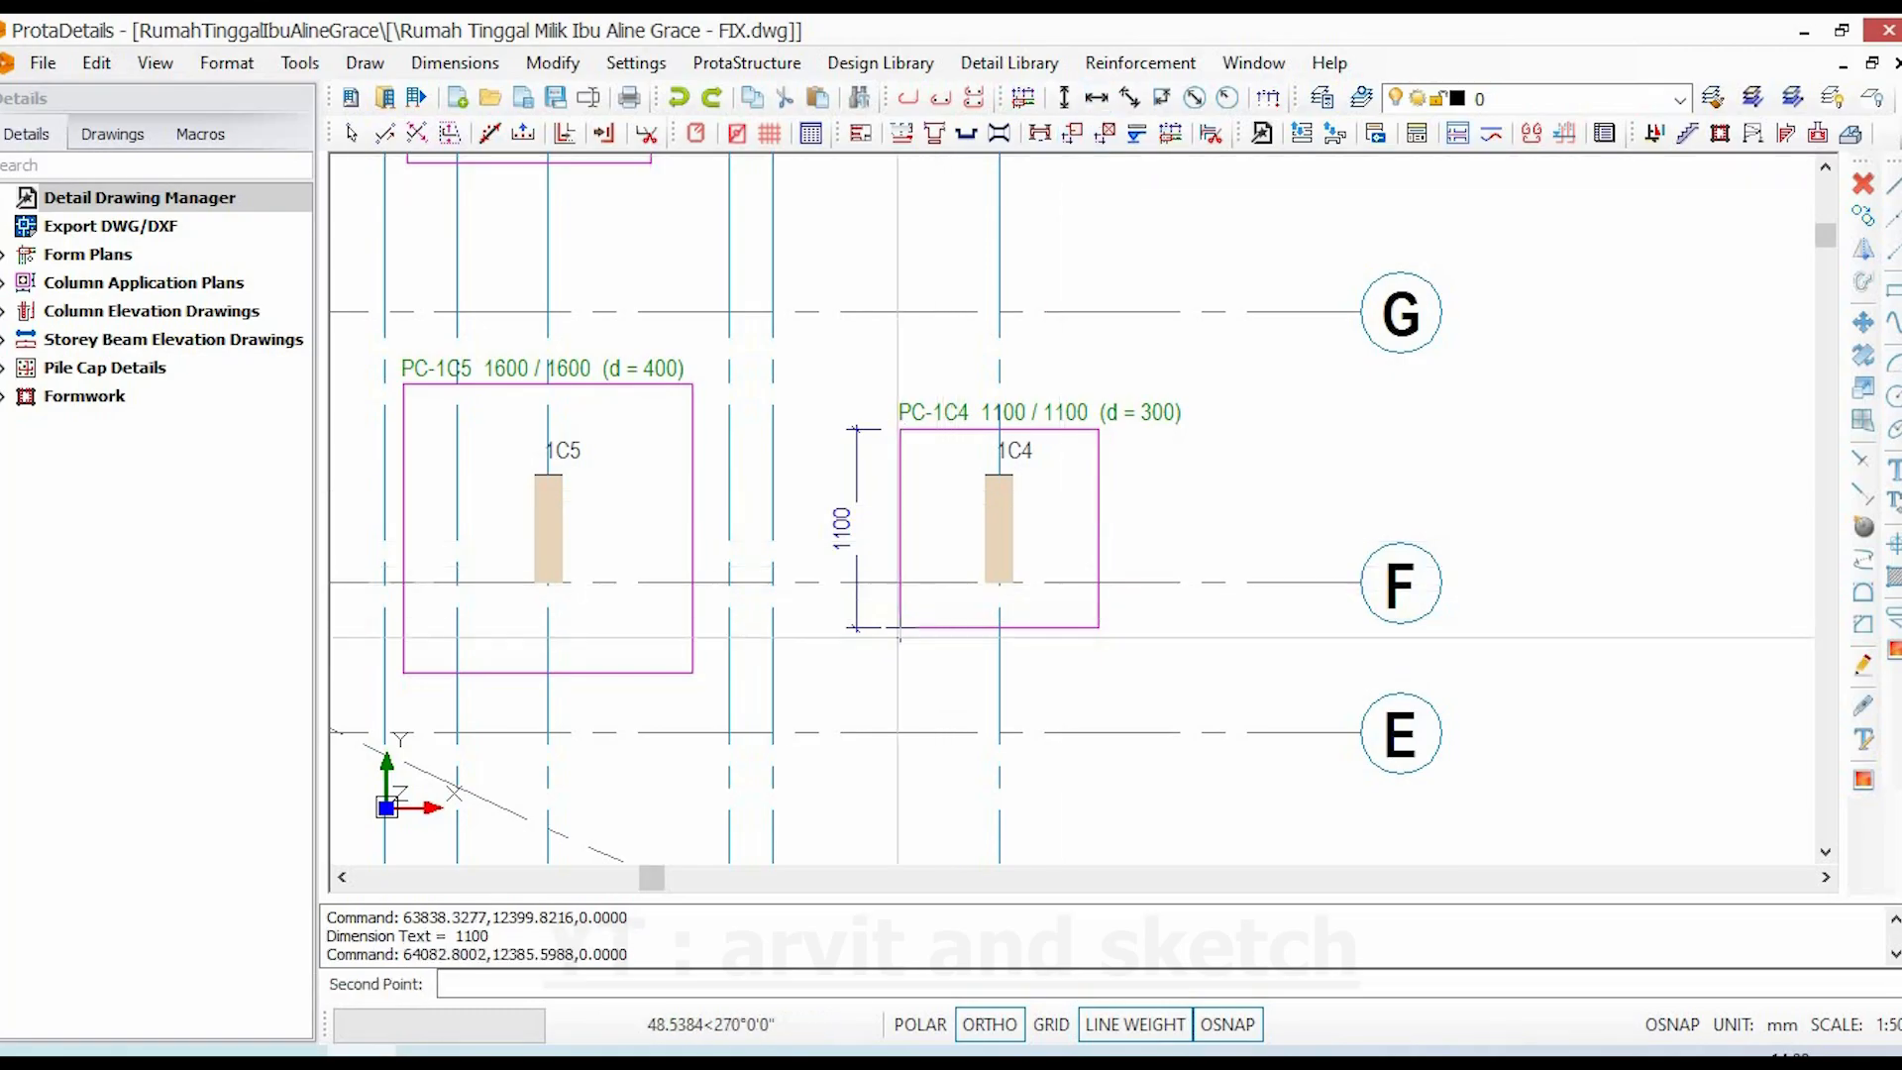
click(1098, 629)
click(1089, 665)
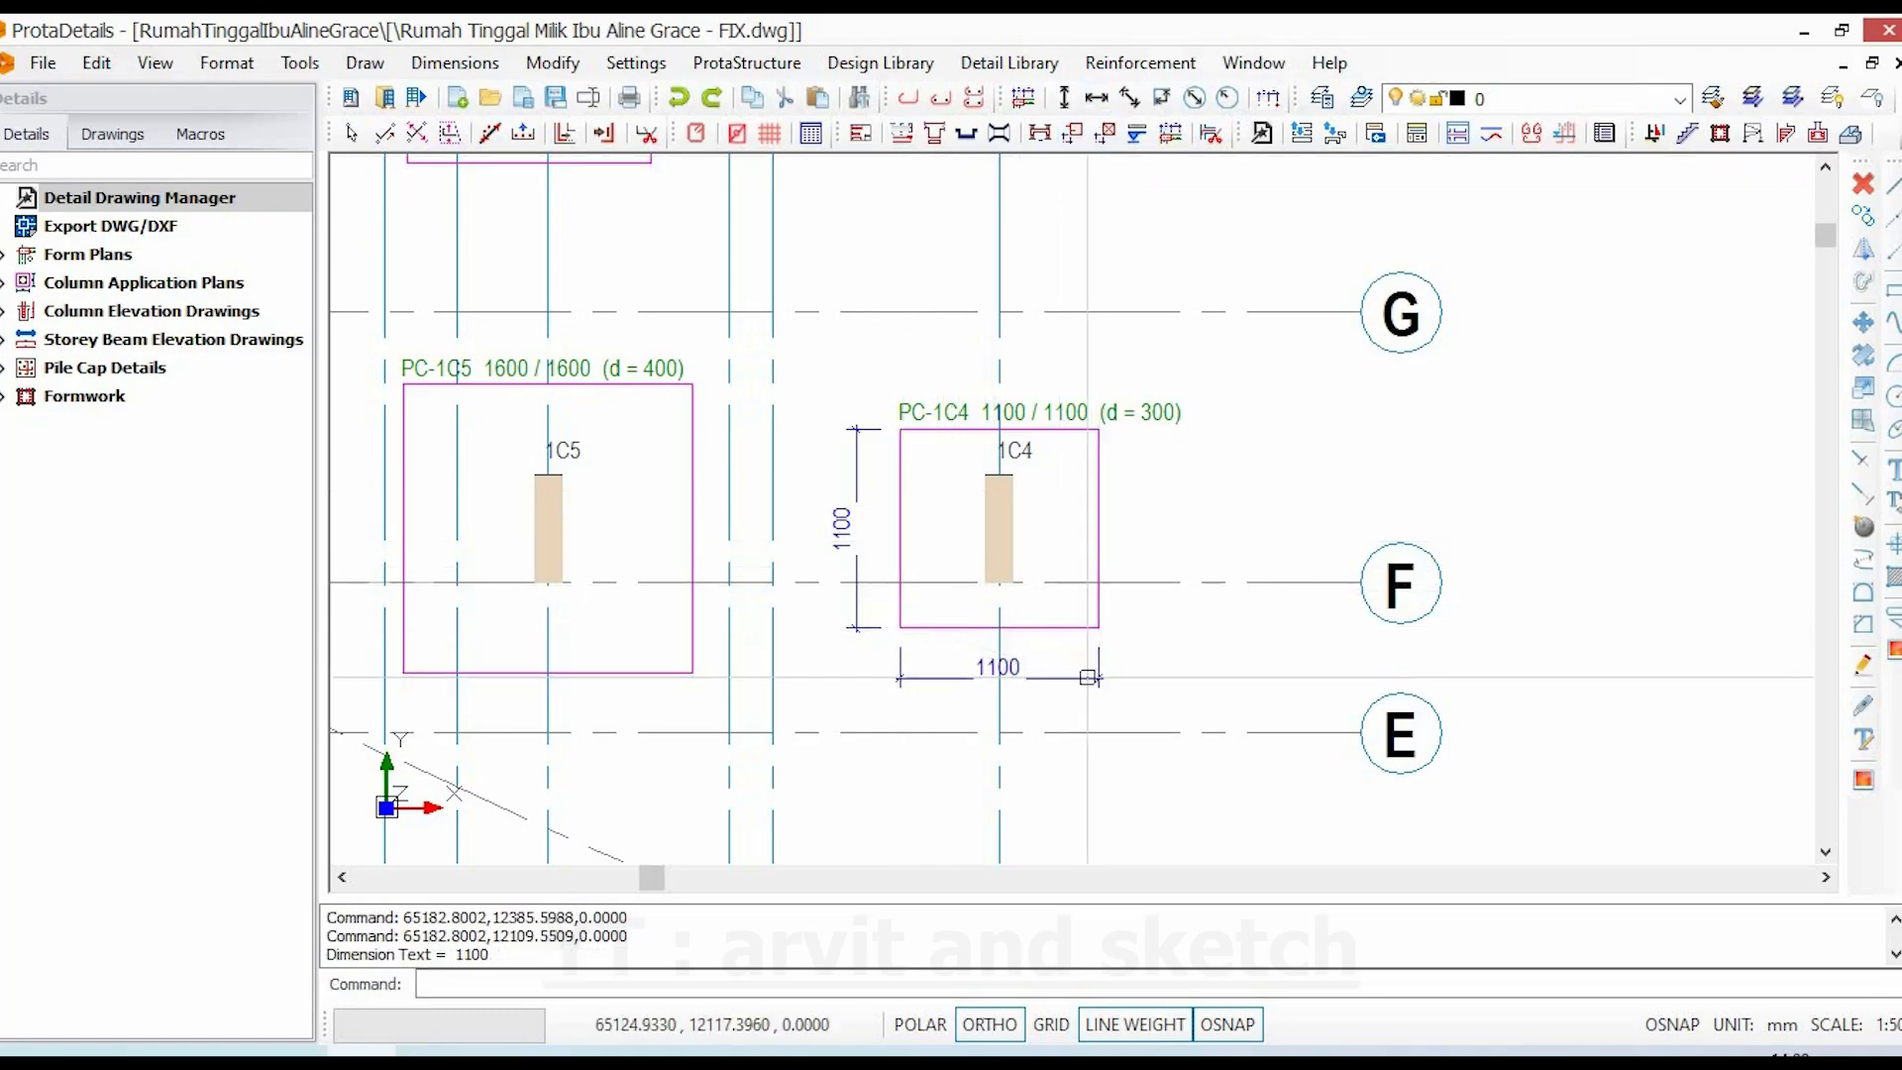
- Dimension the left side of pad footing PC-1C5 at grid axis F
scroll(1079, 664, down, 2)
middle_drag(909, 665, 990, 665)
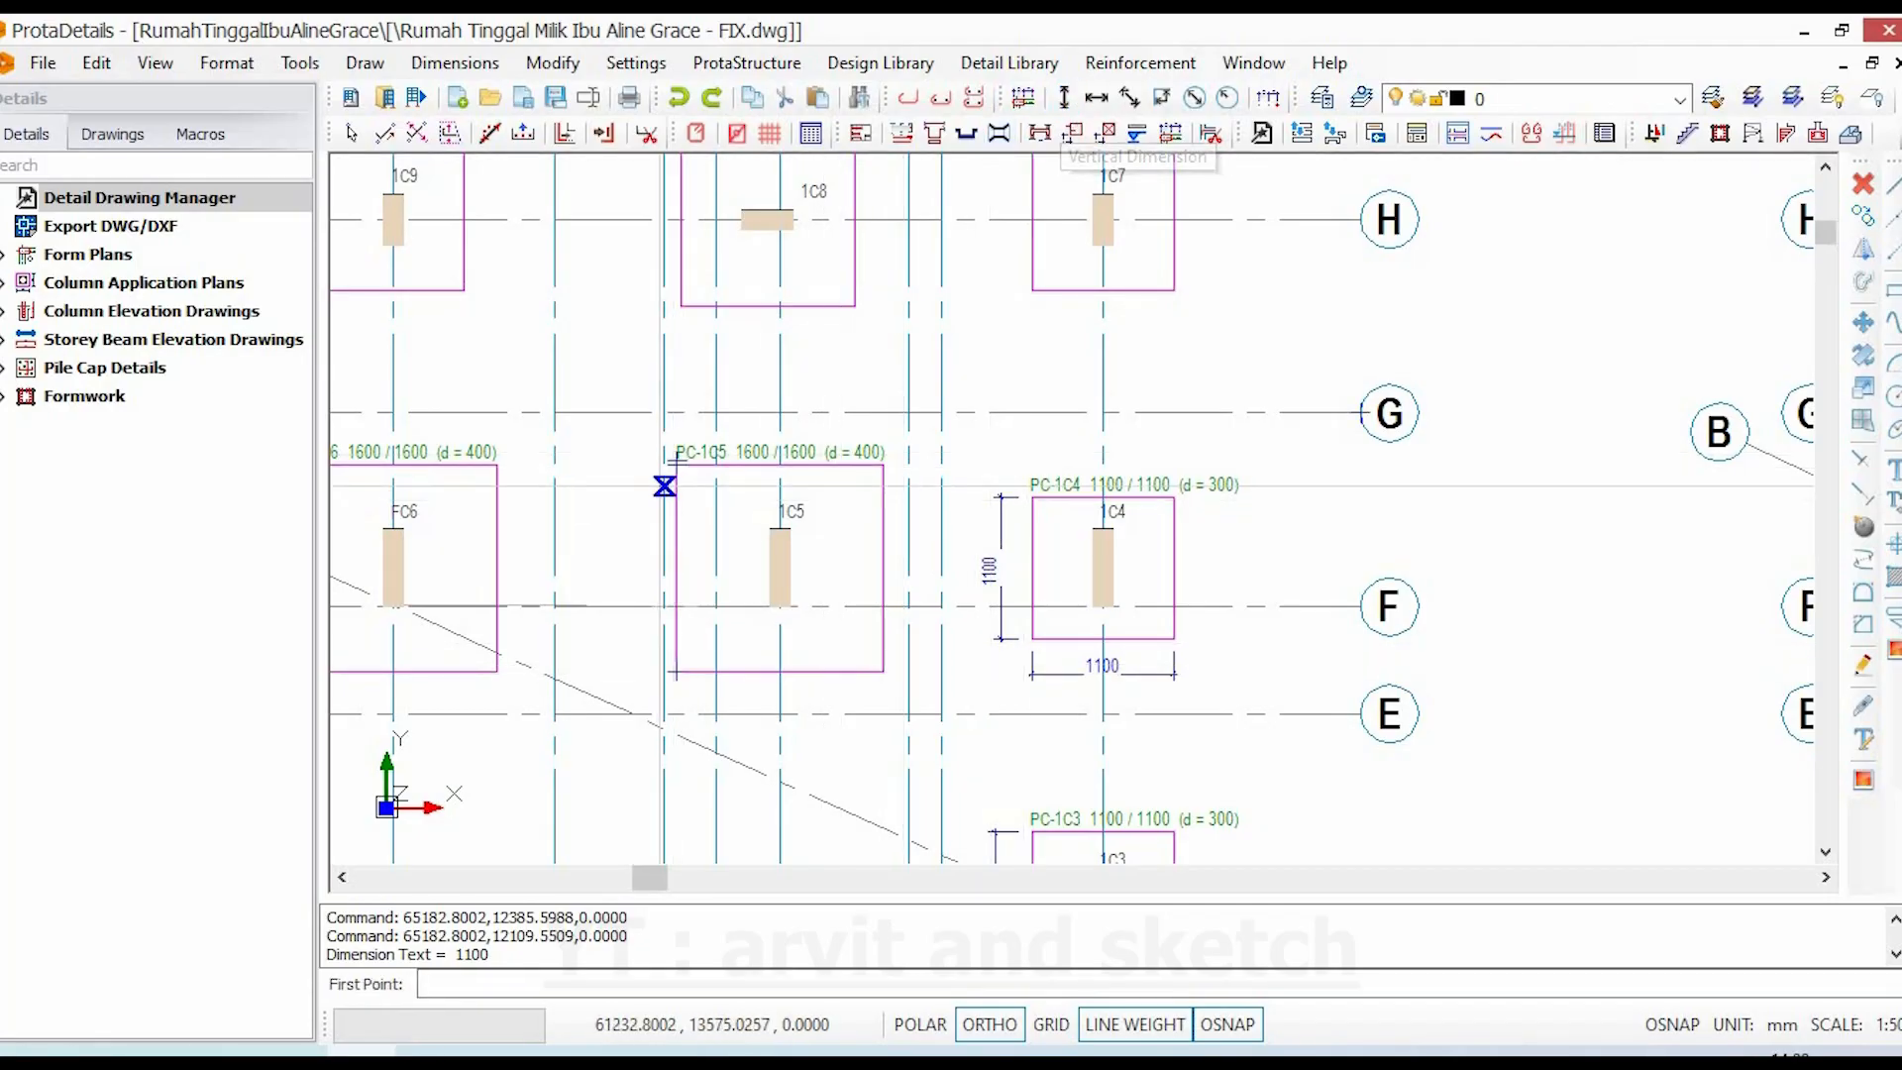
middle_drag(670, 455, 871, 488)
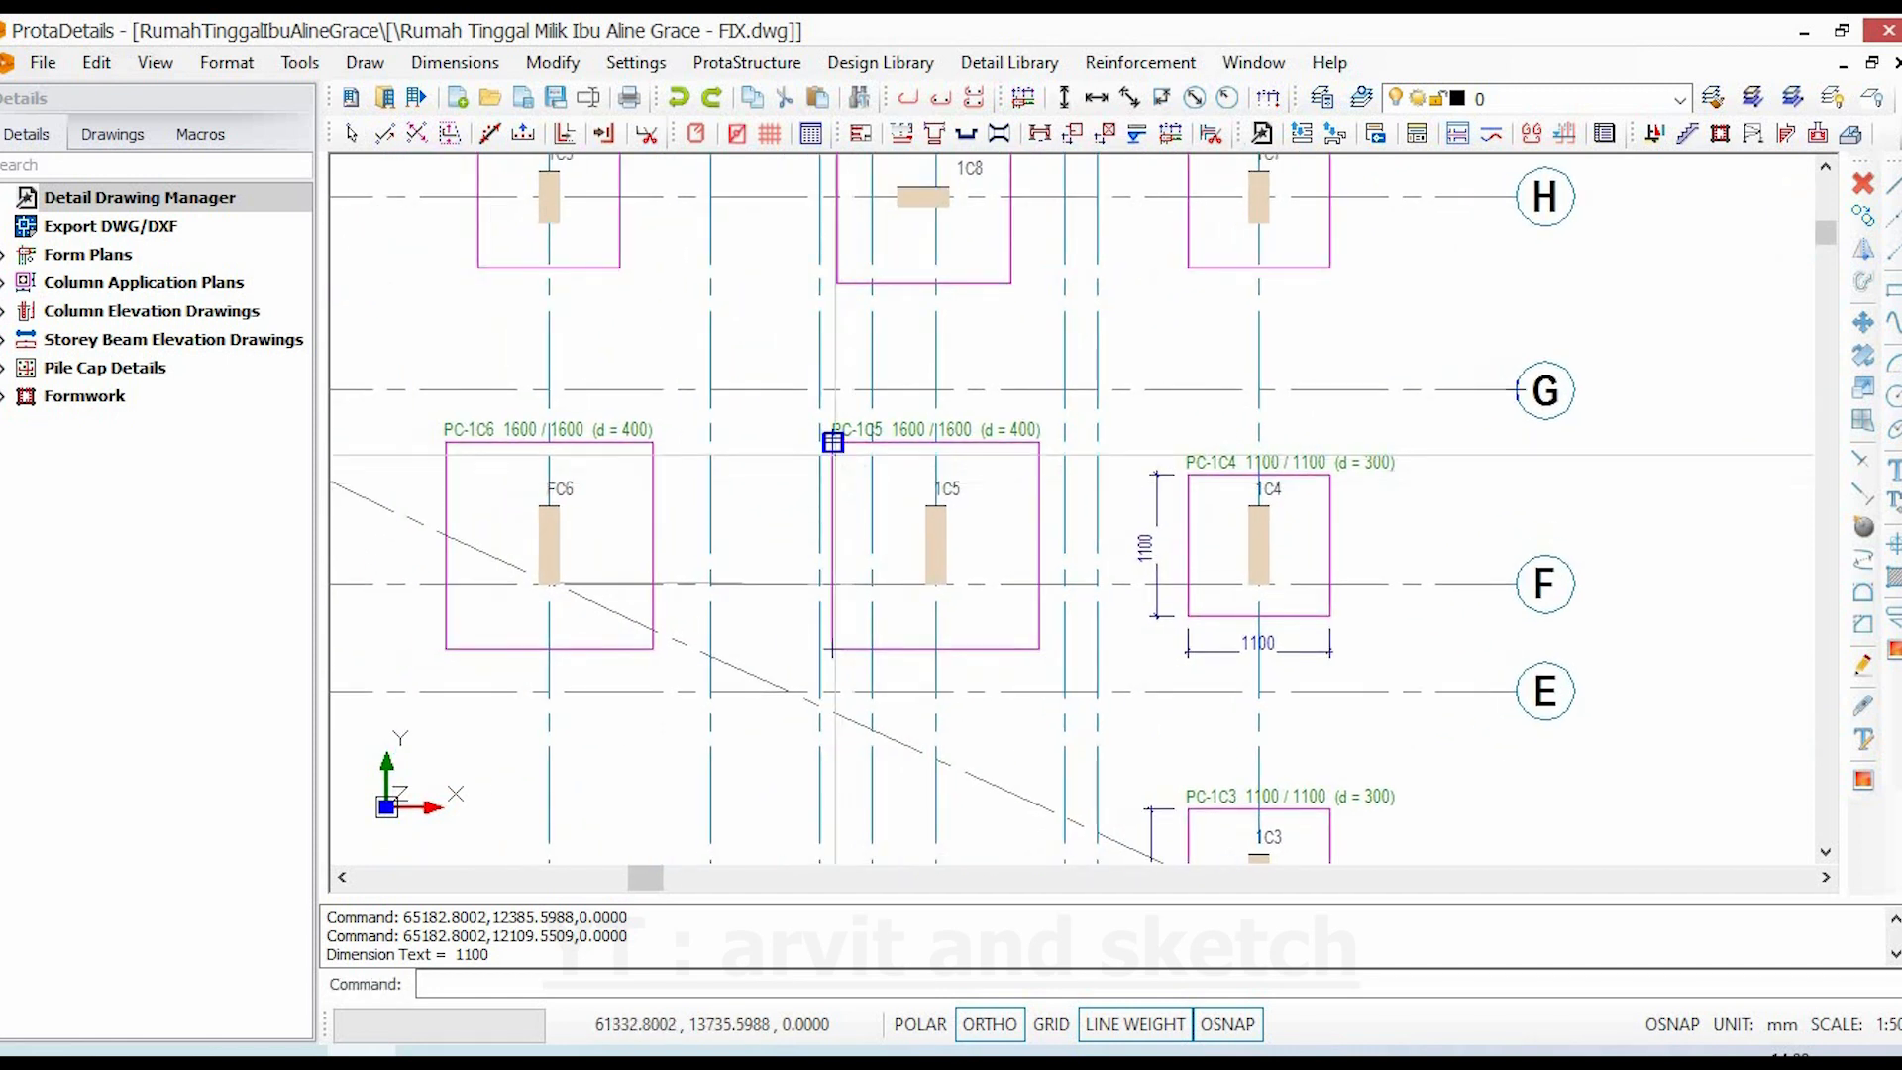
click(833, 442)
click(832, 649)
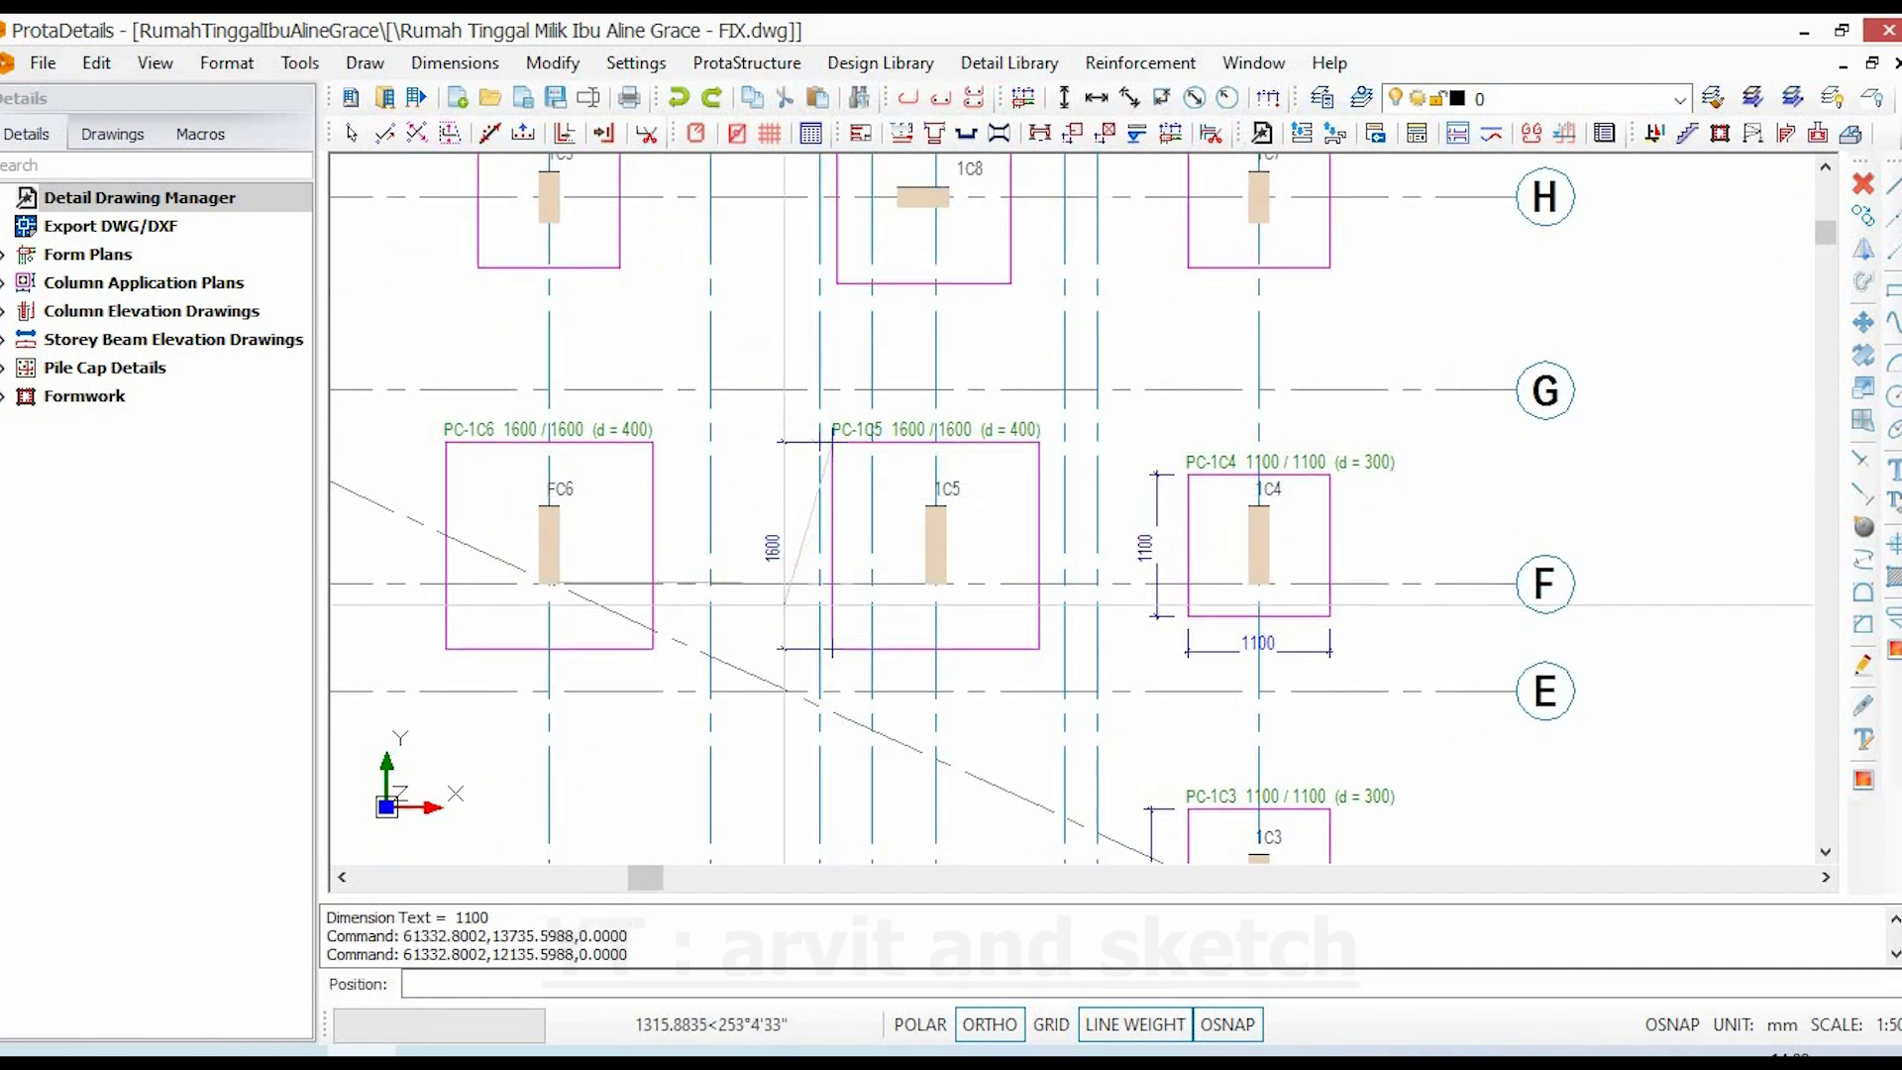
click(782, 604)
scroll(849, 628, up, 2)
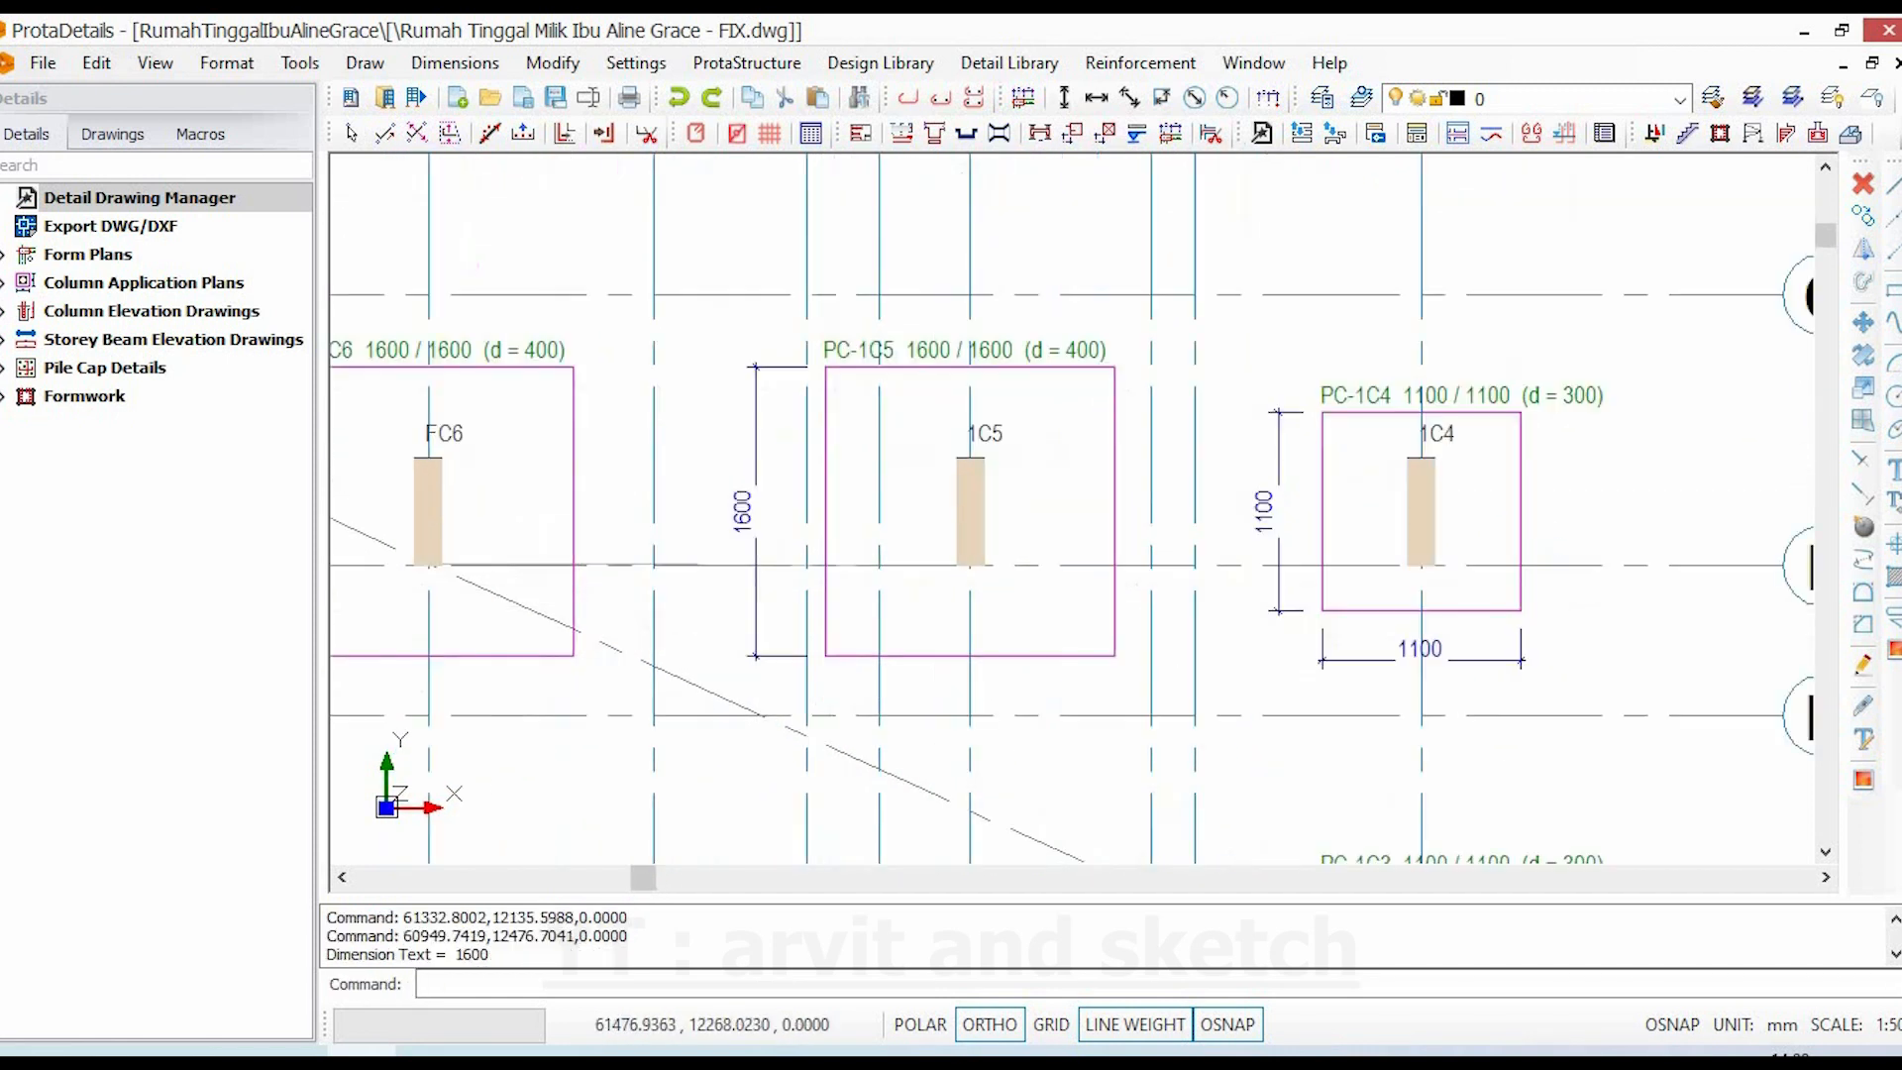
click(825, 655)
click(1114, 655)
key(Escape)
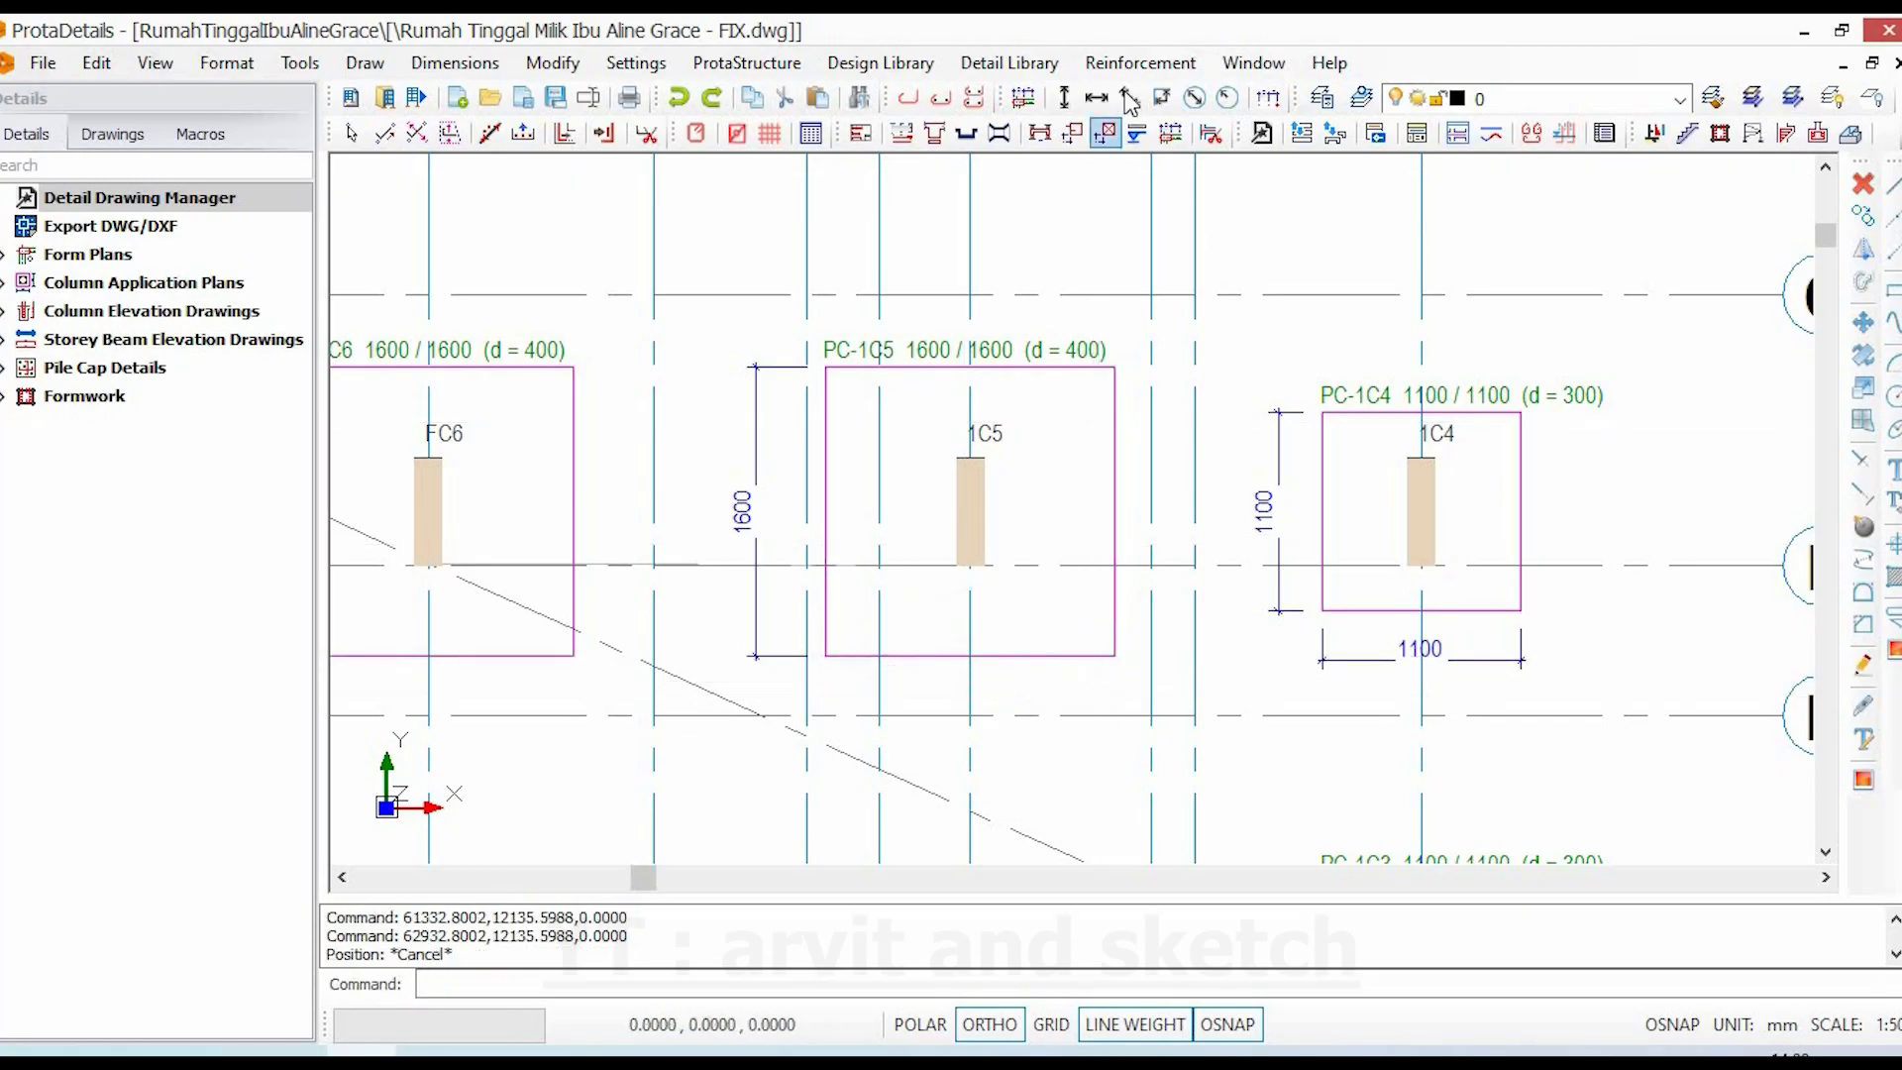
- Dimension the bottom edge of pad footing PC-1C5
click(1095, 97)
click(825, 656)
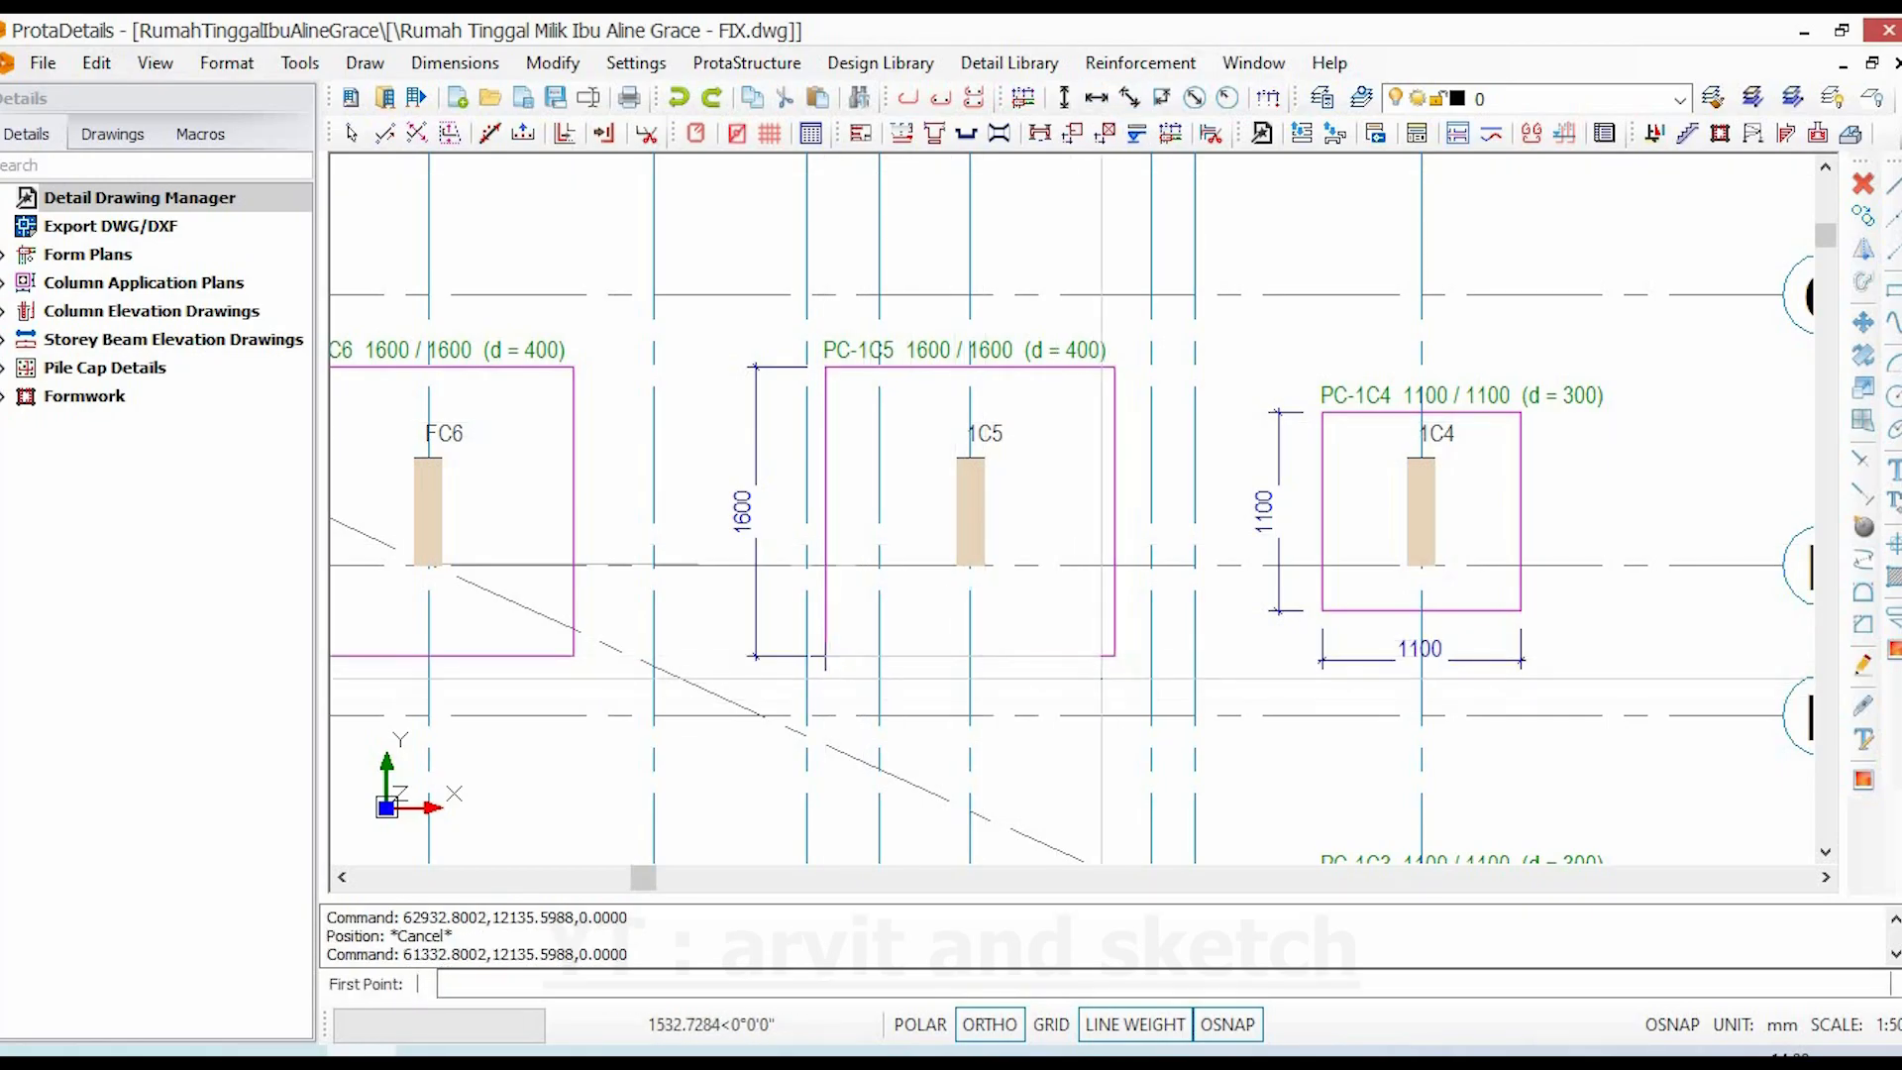
click(1114, 656)
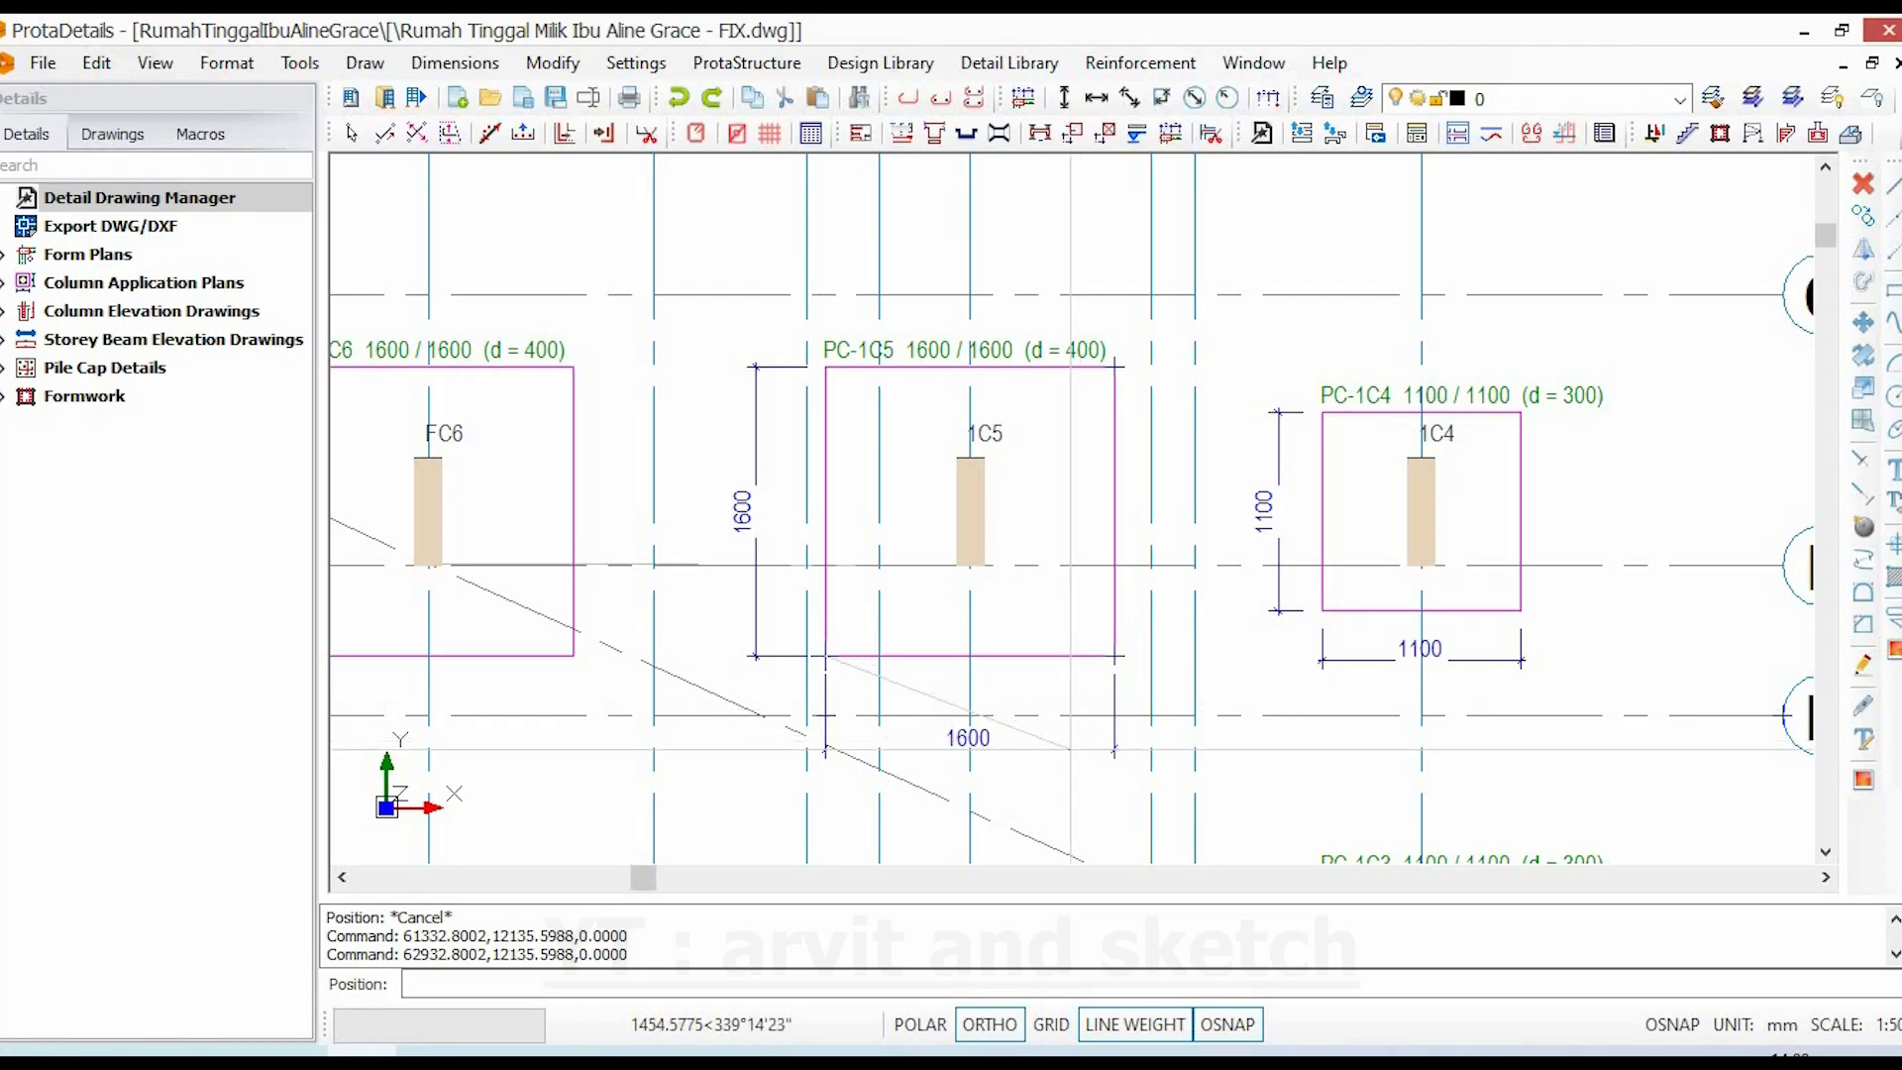
click(957, 749)
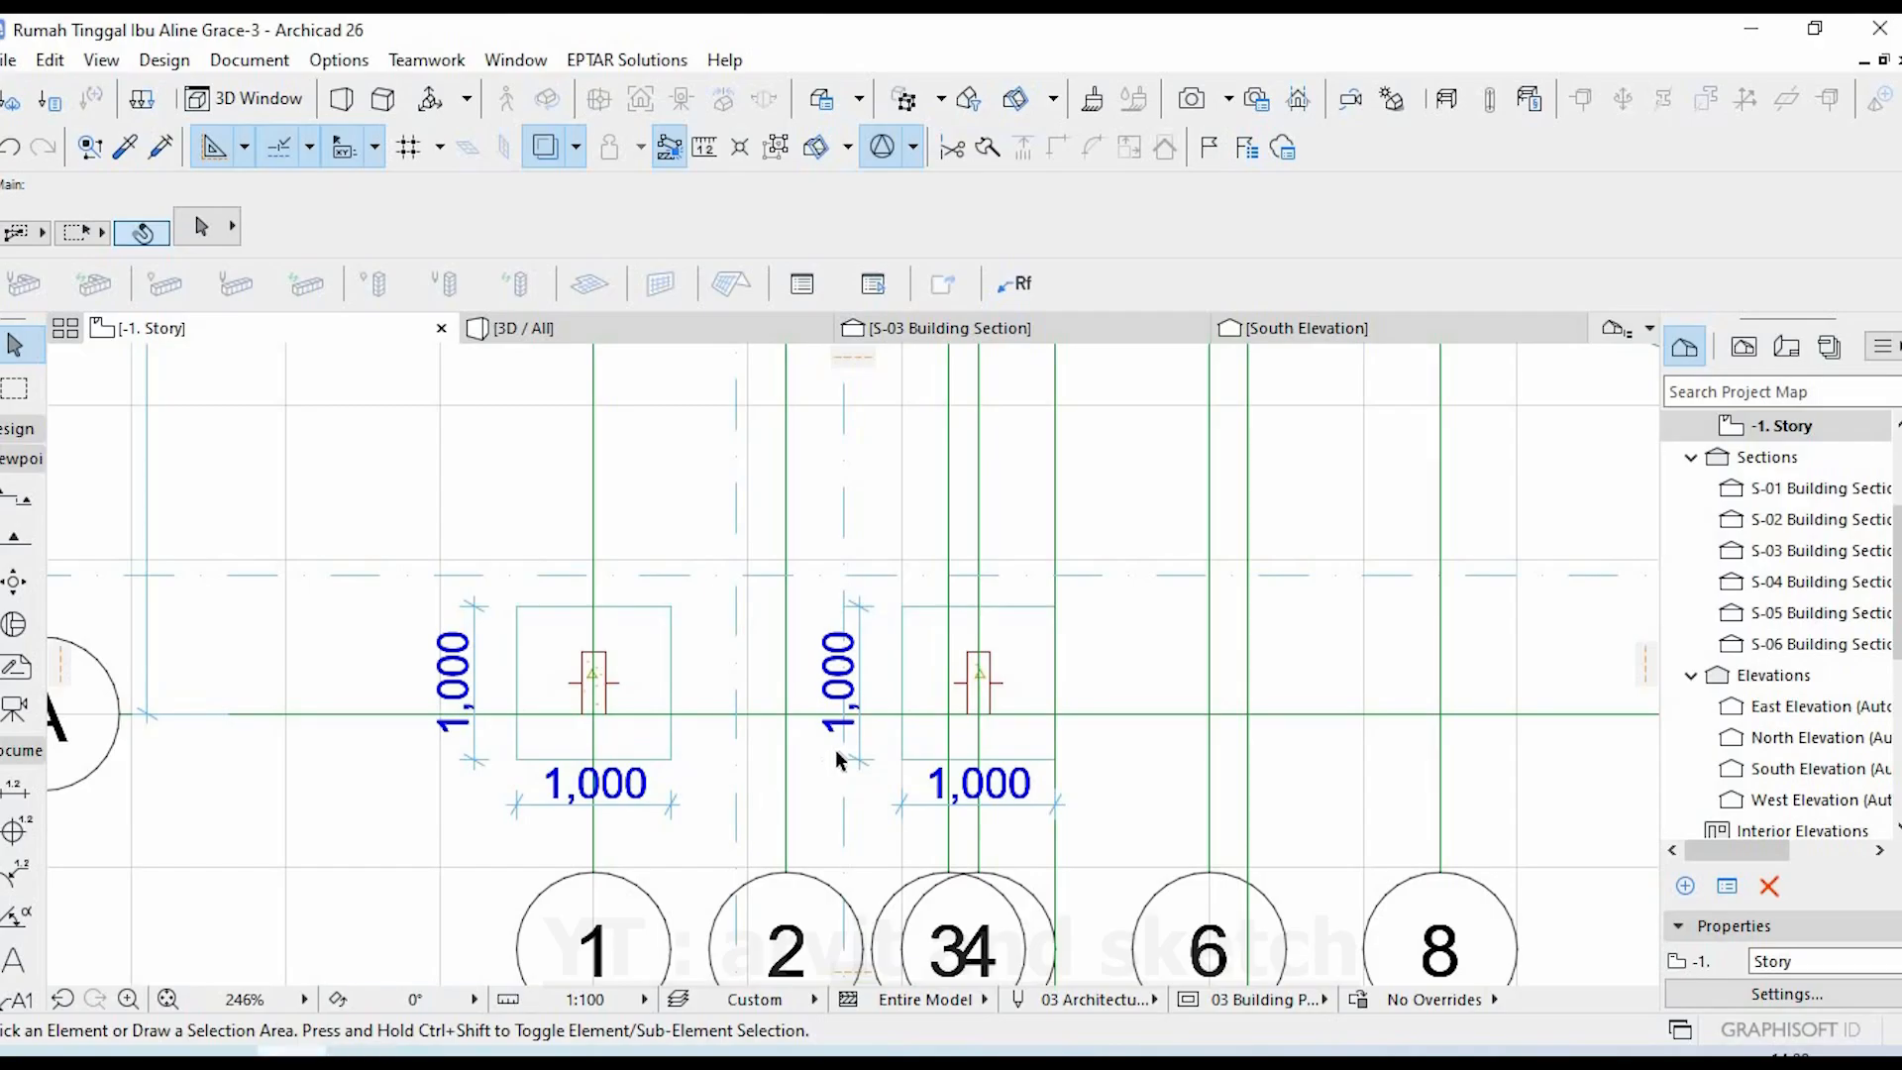
- Switch to Archicad and dimension the left side and bottom edge of the middle pad footing in the row matching PC-1C5
scroll(835, 748, down, 3)
middle_drag(845, 654, 689, 961)
scroll(907, 559, up, 4)
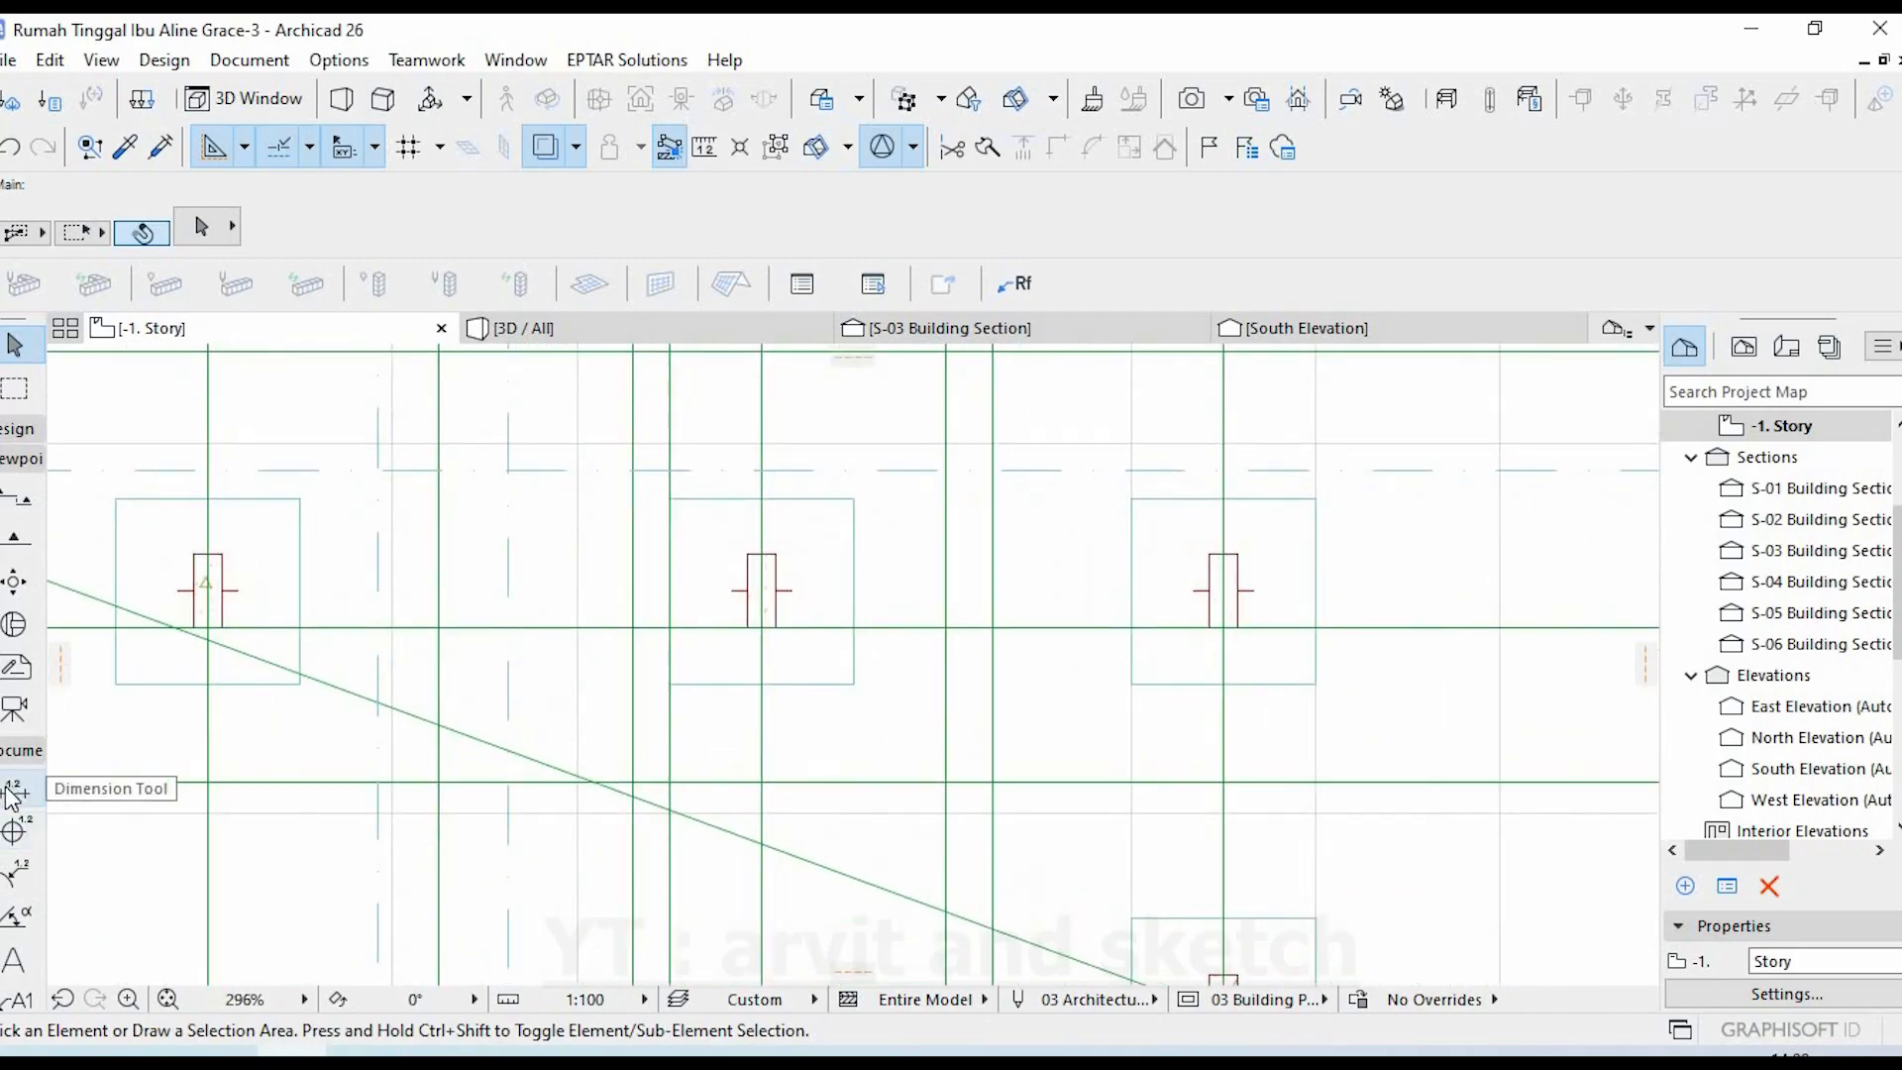
click(14, 792)
click(670, 499)
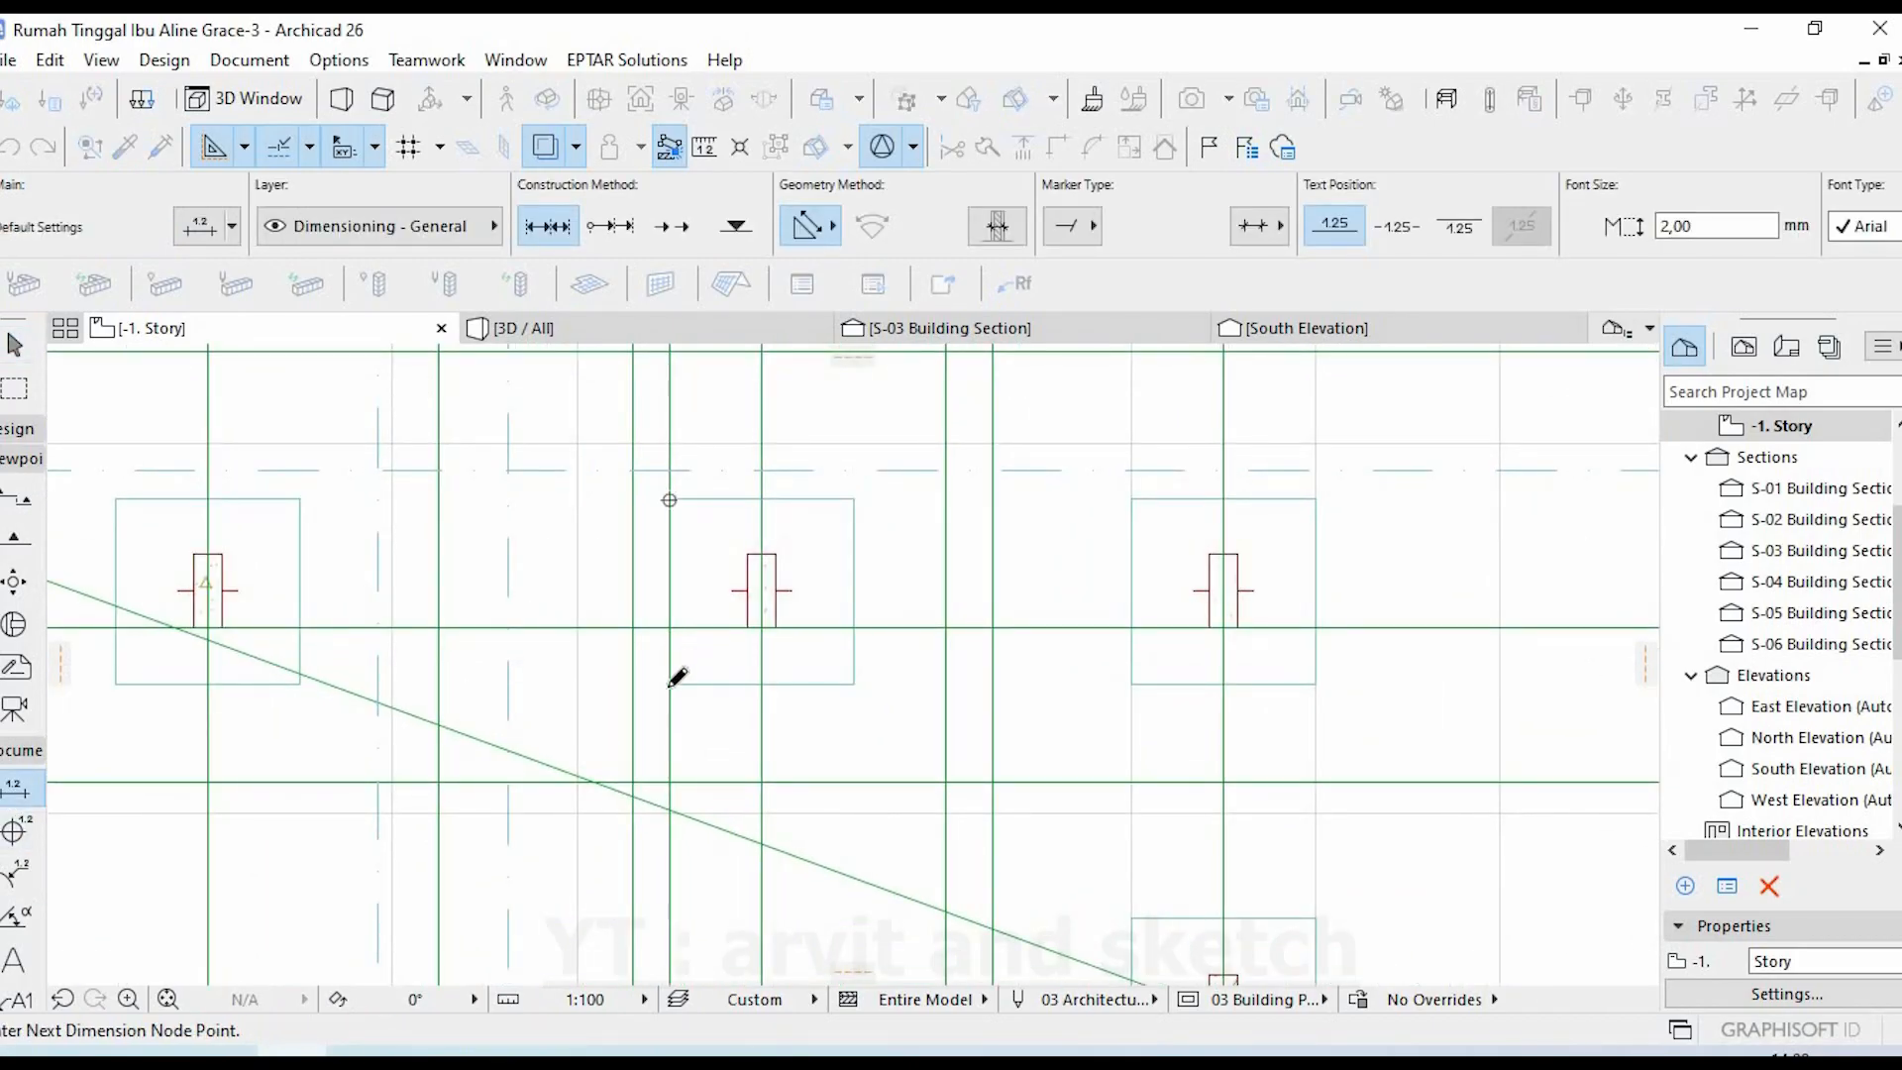
click(669, 684)
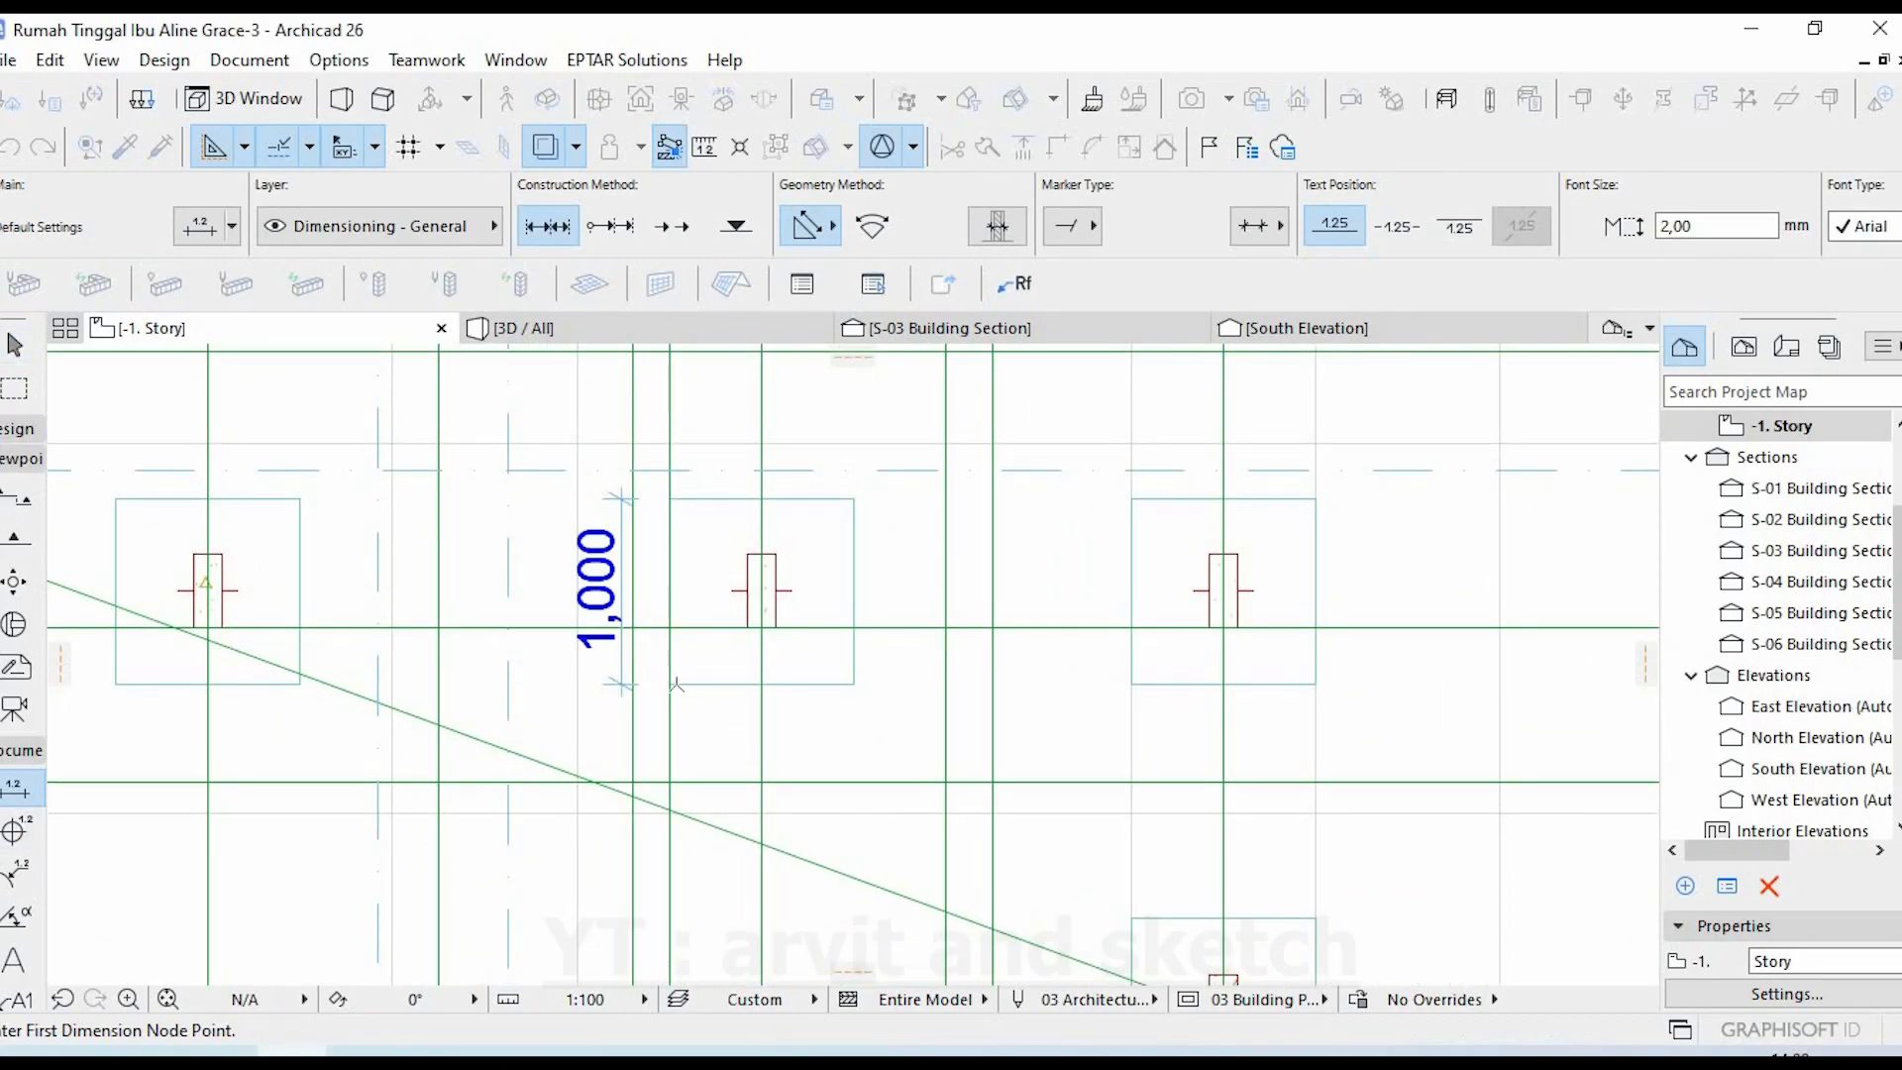
click(669, 683)
click(855, 683)
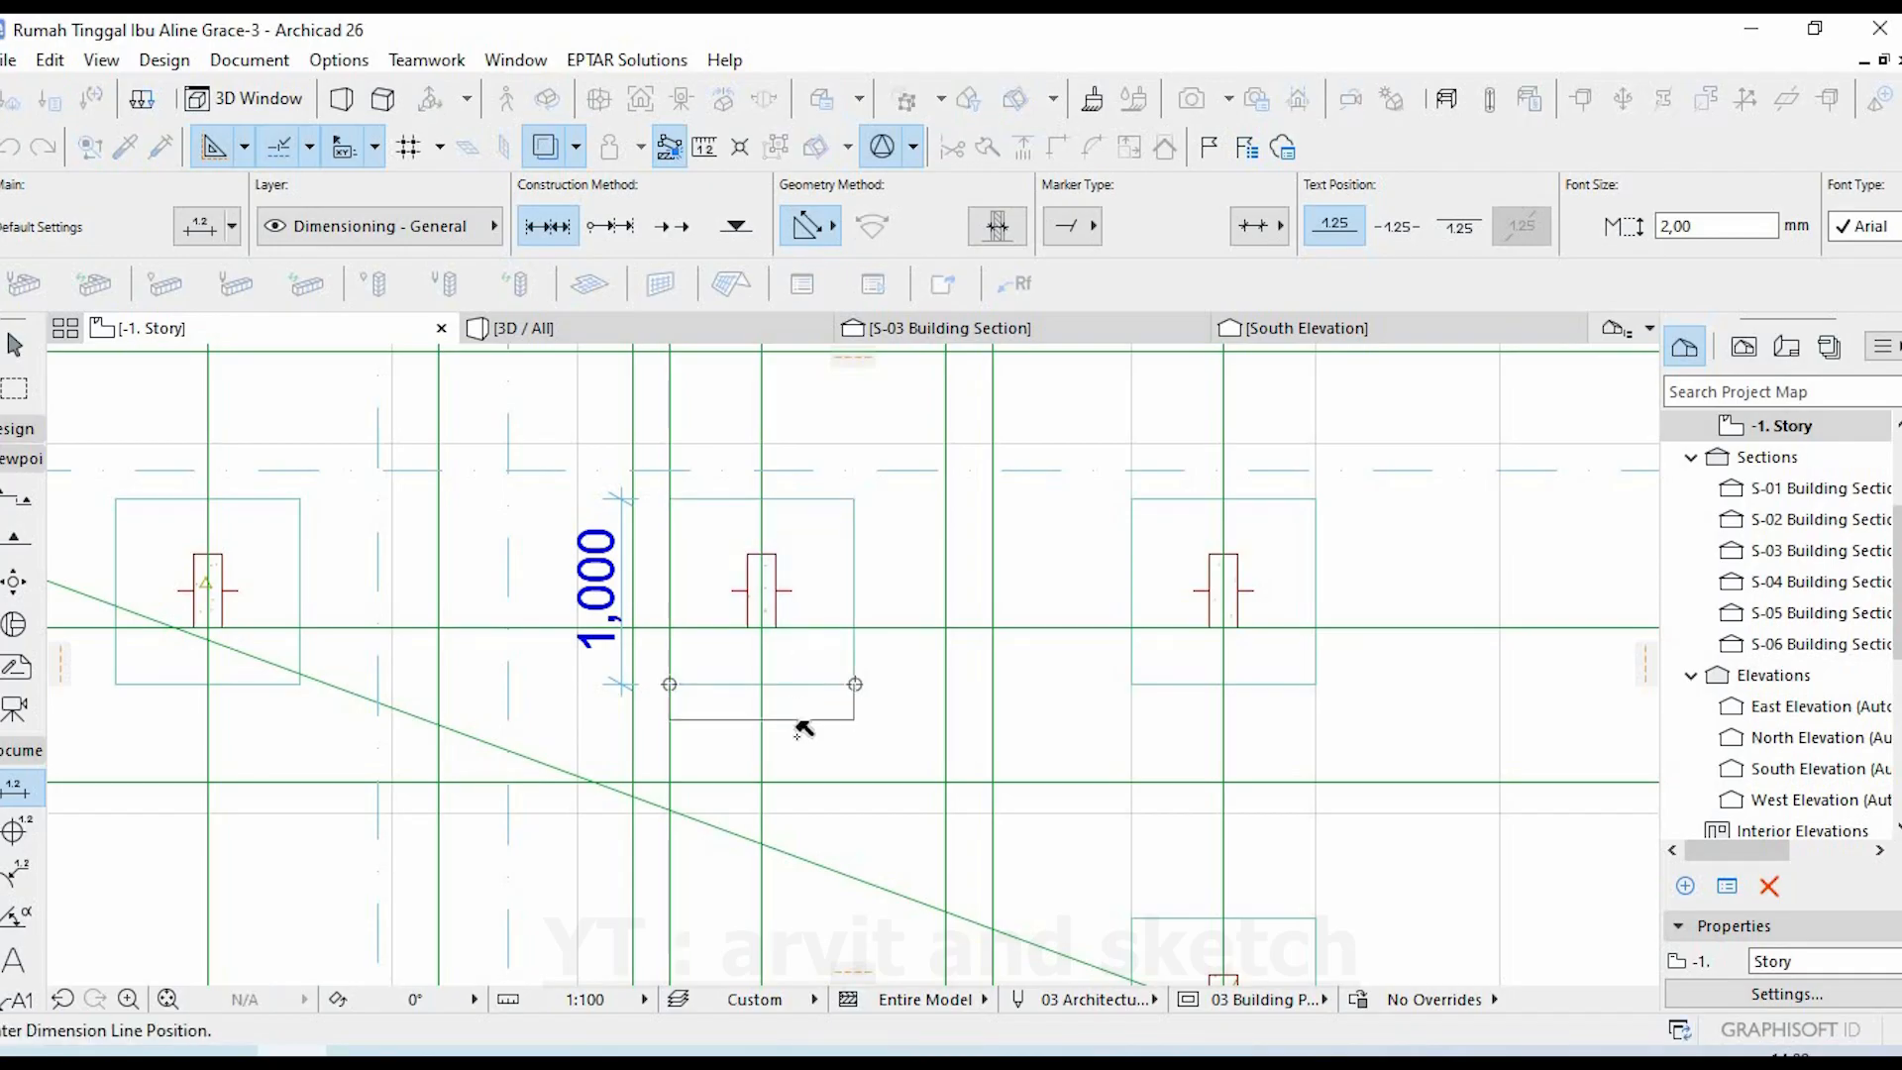
click(821, 738)
- Dimension the left side and bottom edge of the pad footing crossed by the diagonal grid line in the same row
middle_drag(136, 522, 492, 534)
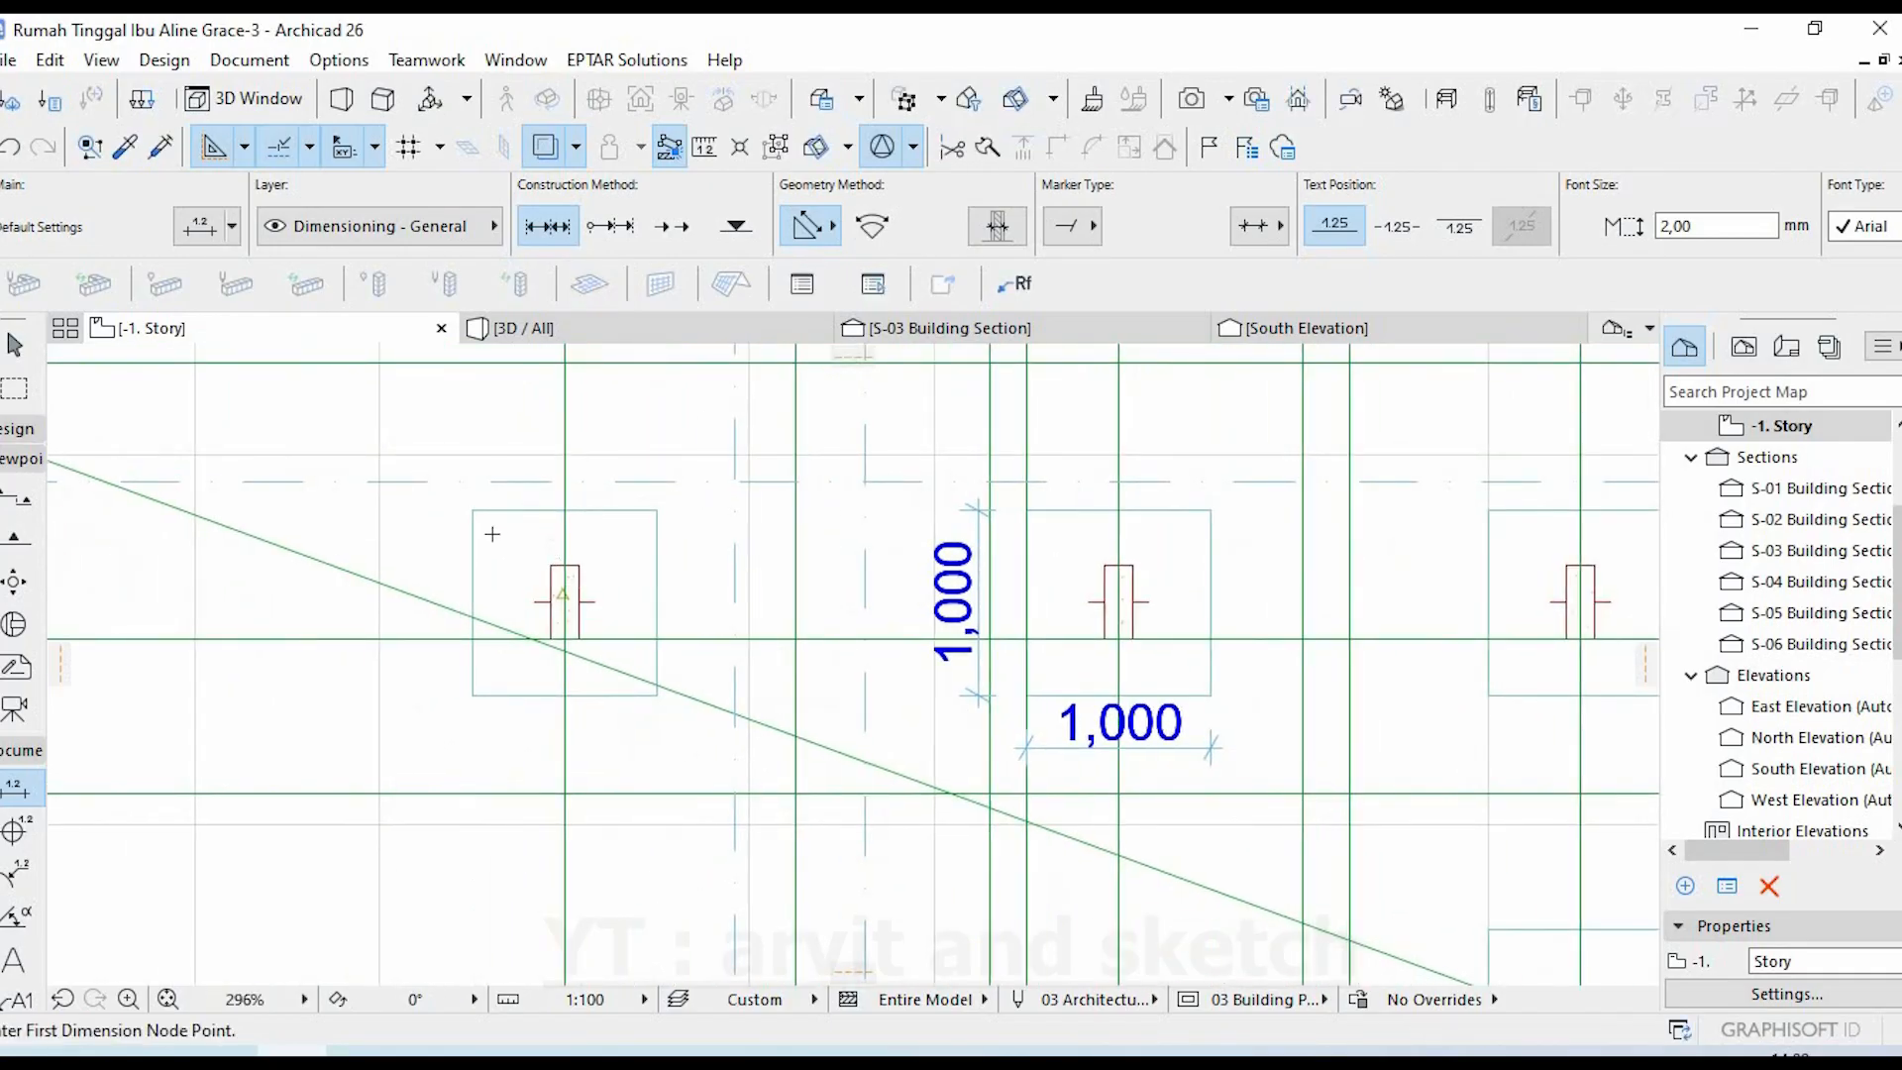
click(472, 511)
click(472, 695)
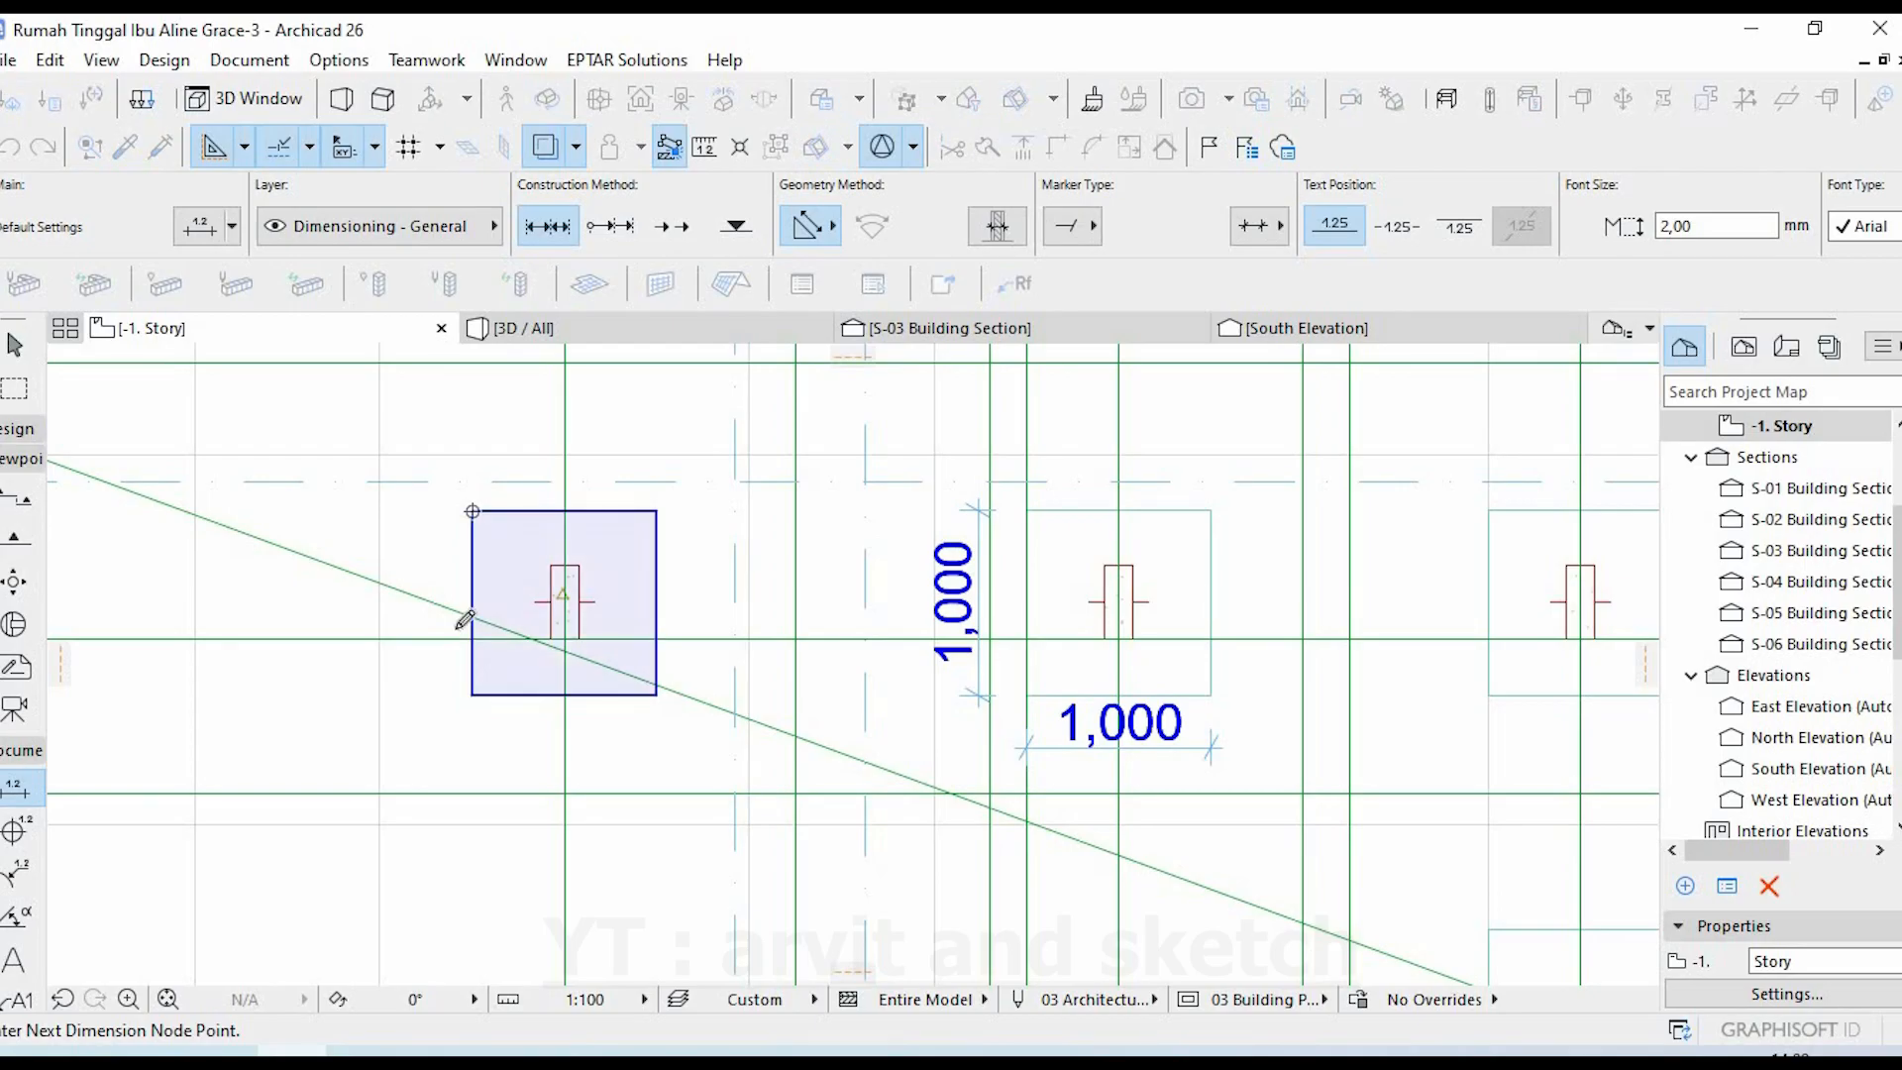
click(414, 721)
click(472, 695)
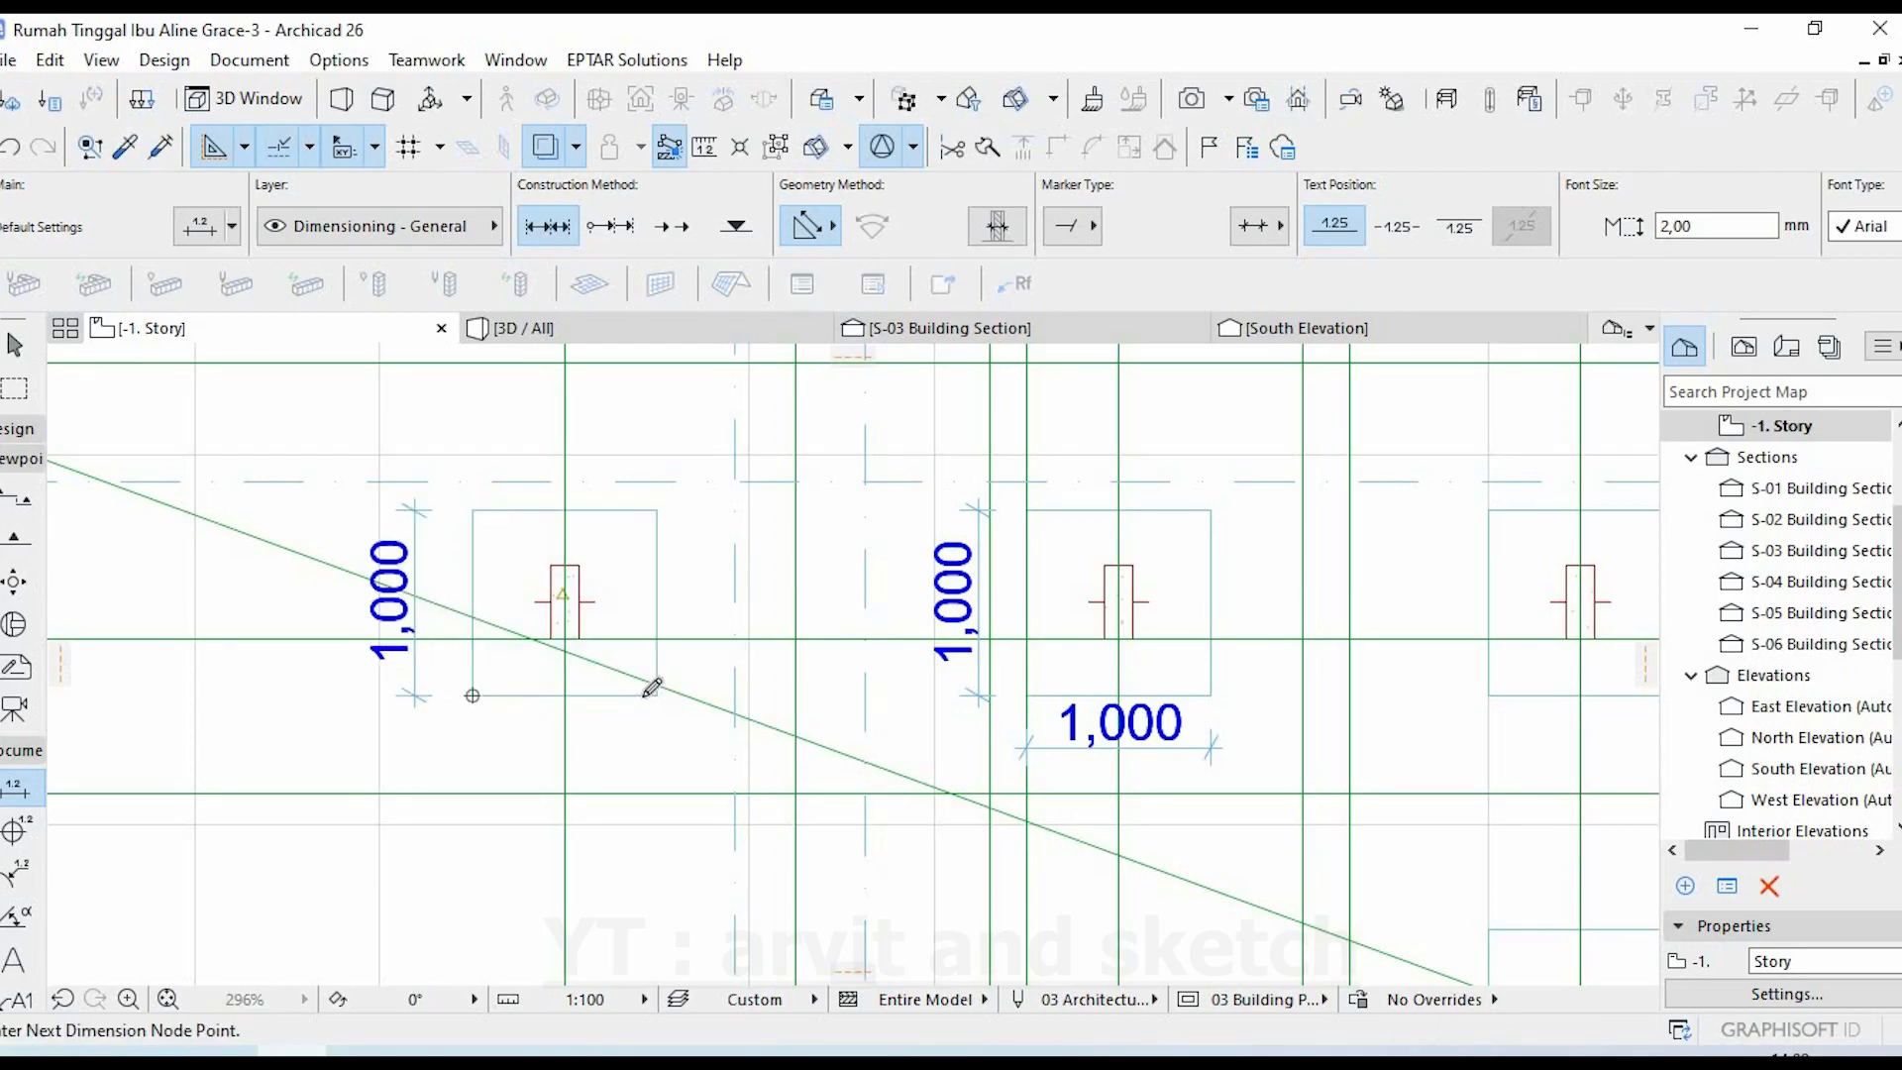
click(657, 695)
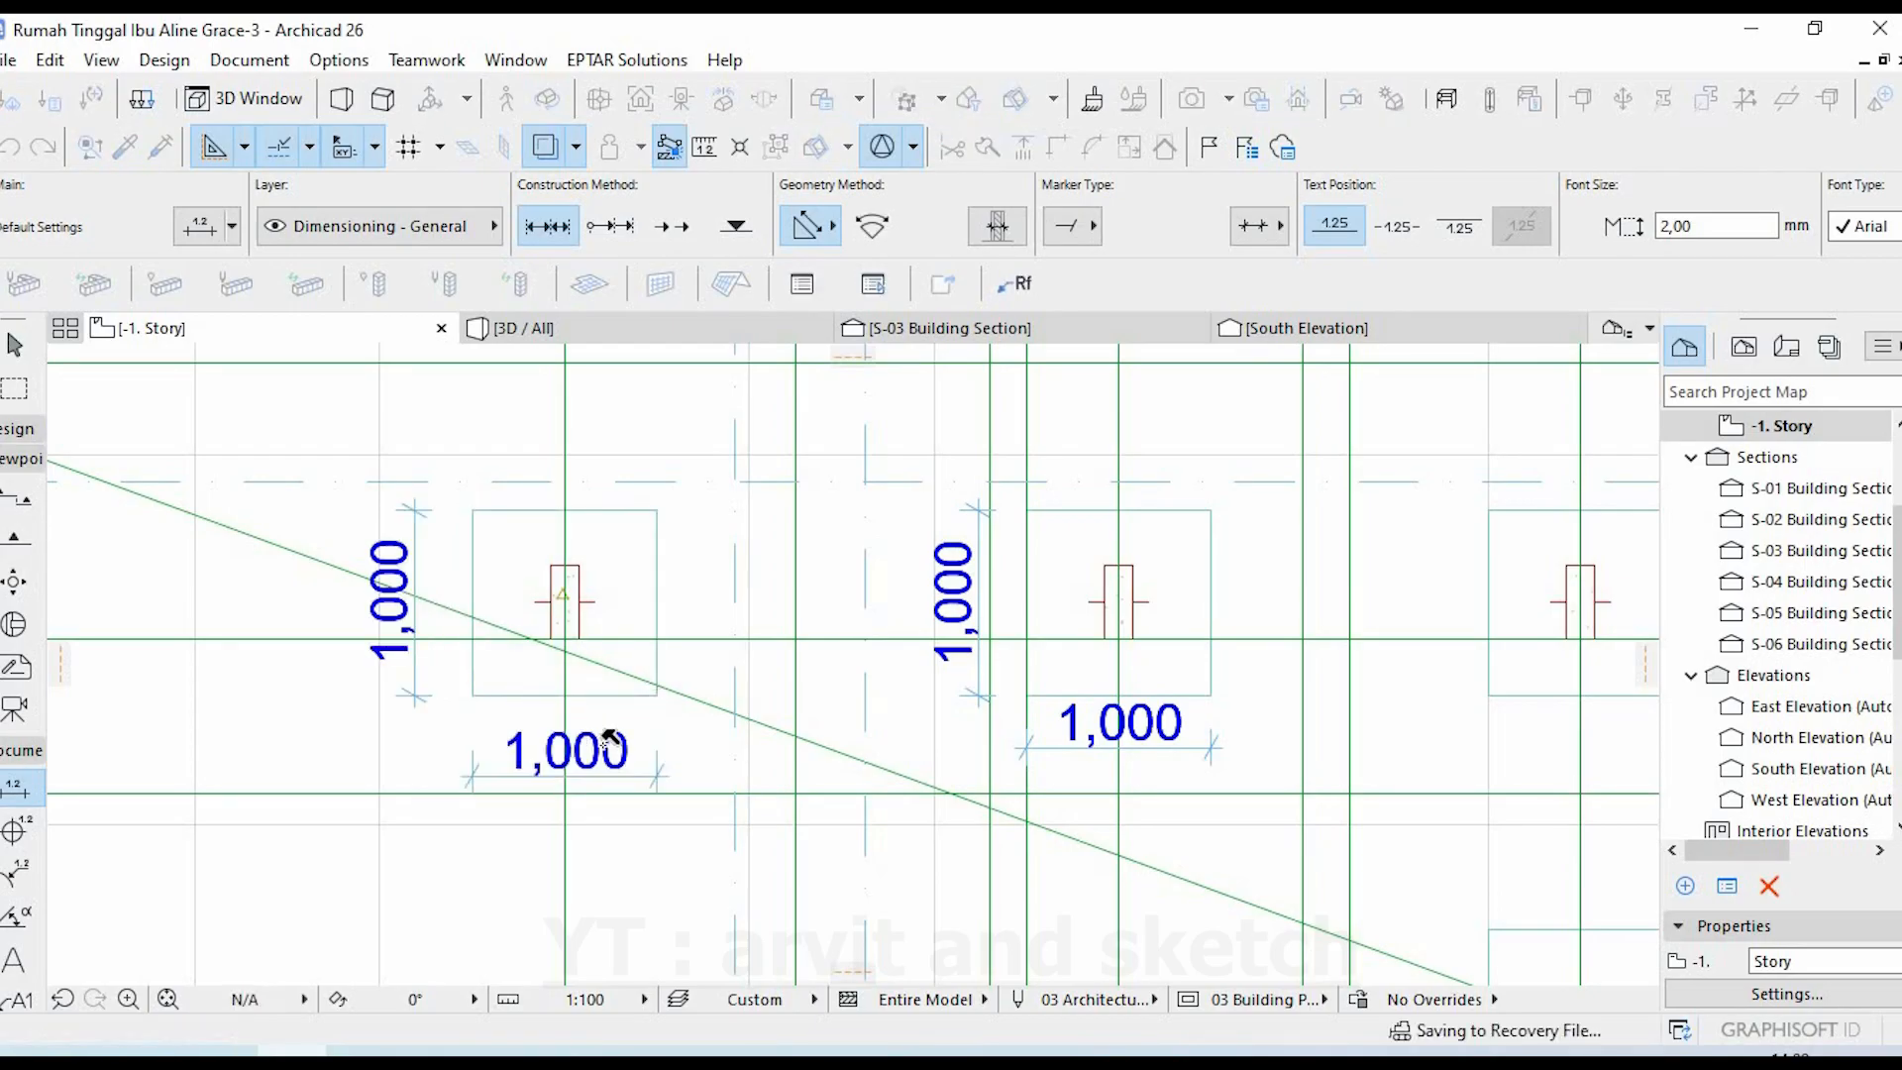
click(609, 740)
- Switch back to ProtaDetails and dimension the left side of pad footing PC-1C6 at grid axis F
scroll(610, 743, down, 5)
scroll(609, 743, up, 3)
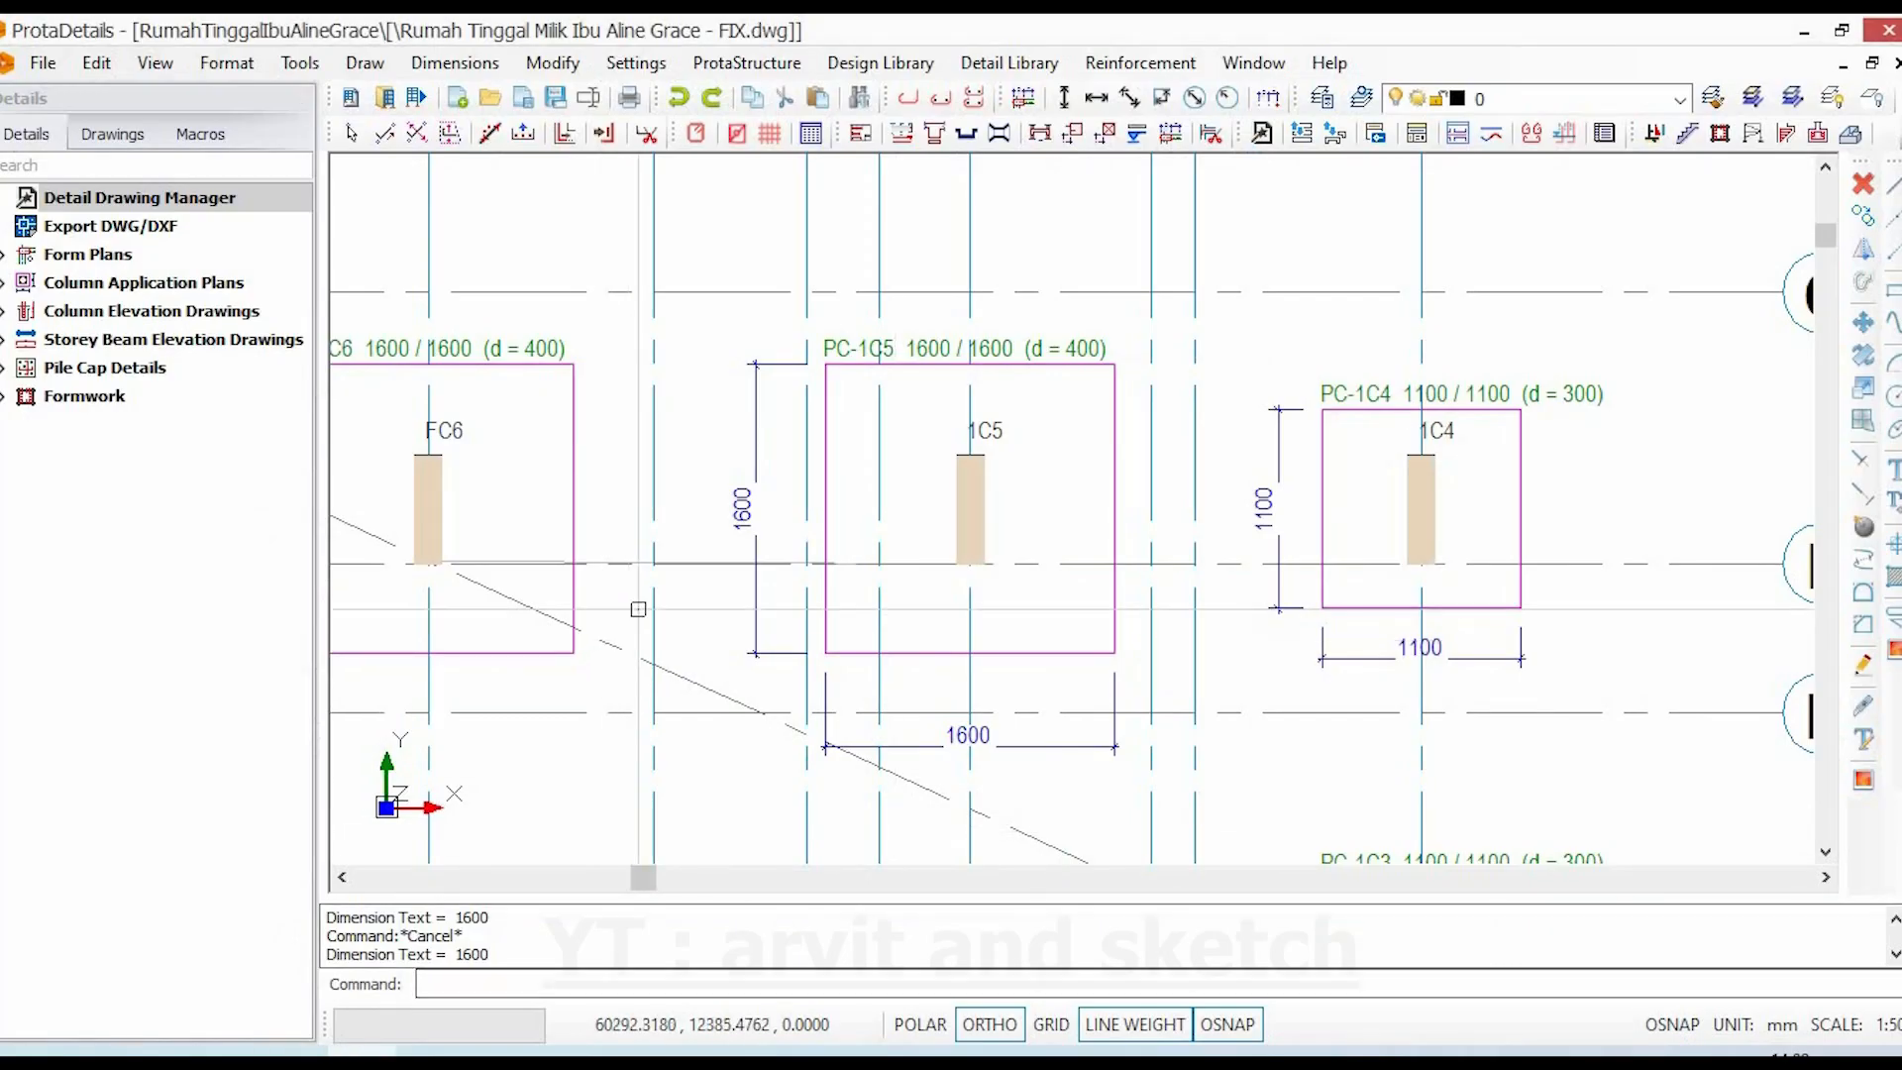
scroll(951, 515, down, 2)
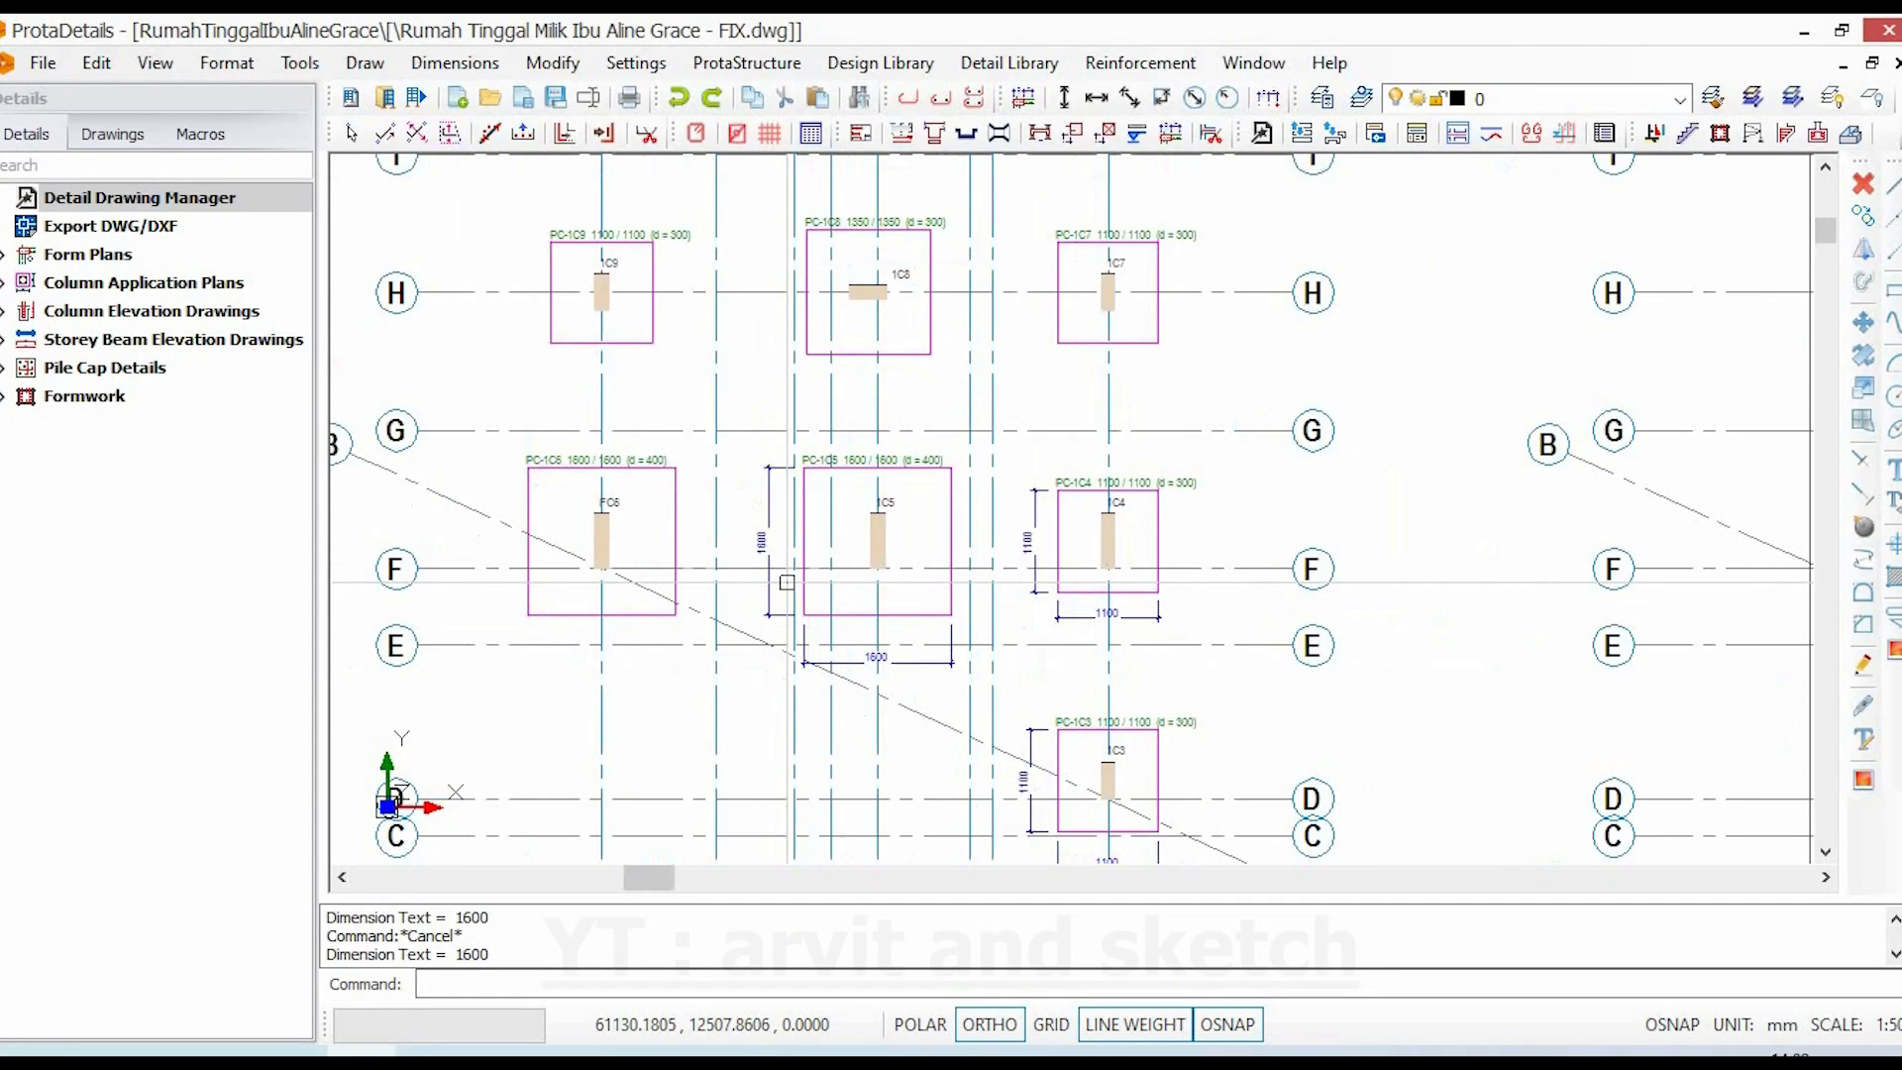
middle_drag(669, 601, 724, 605)
click(459, 582)
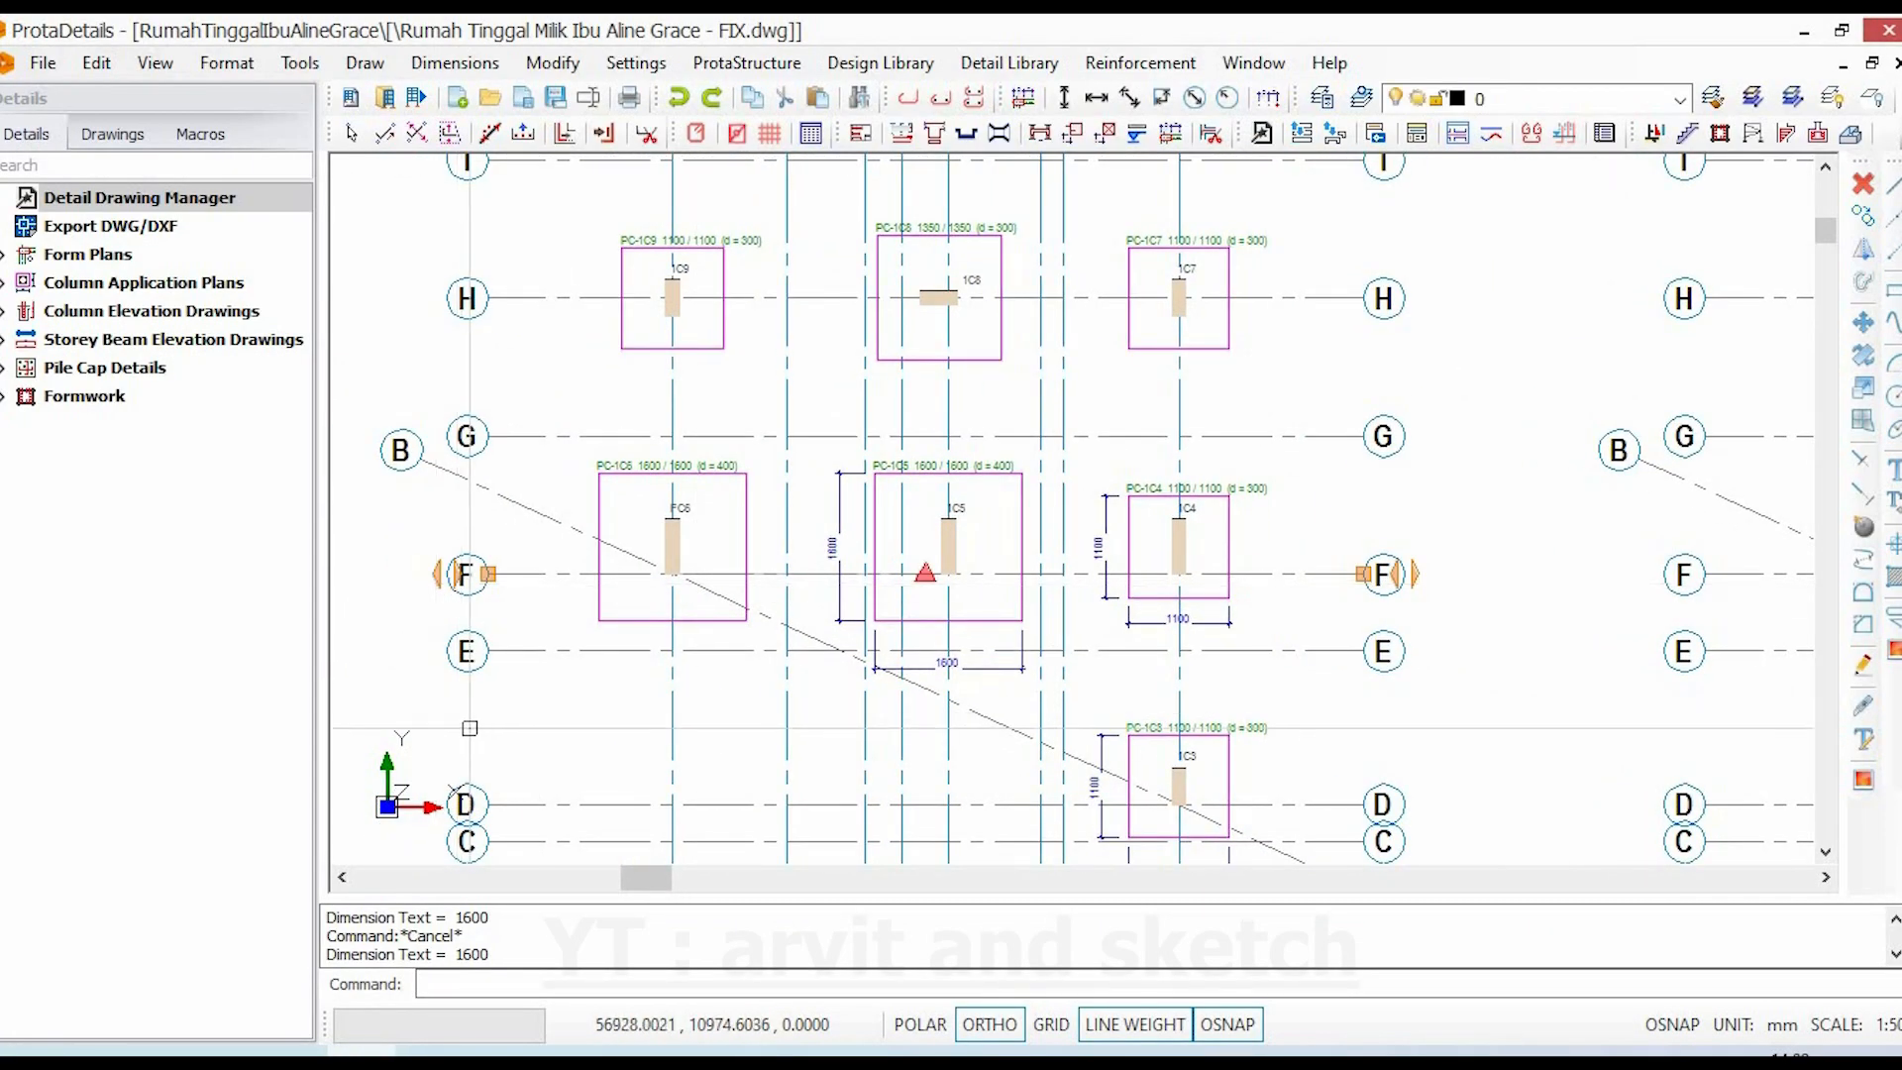
key(Escape)
scroll(652, 597, up, 4)
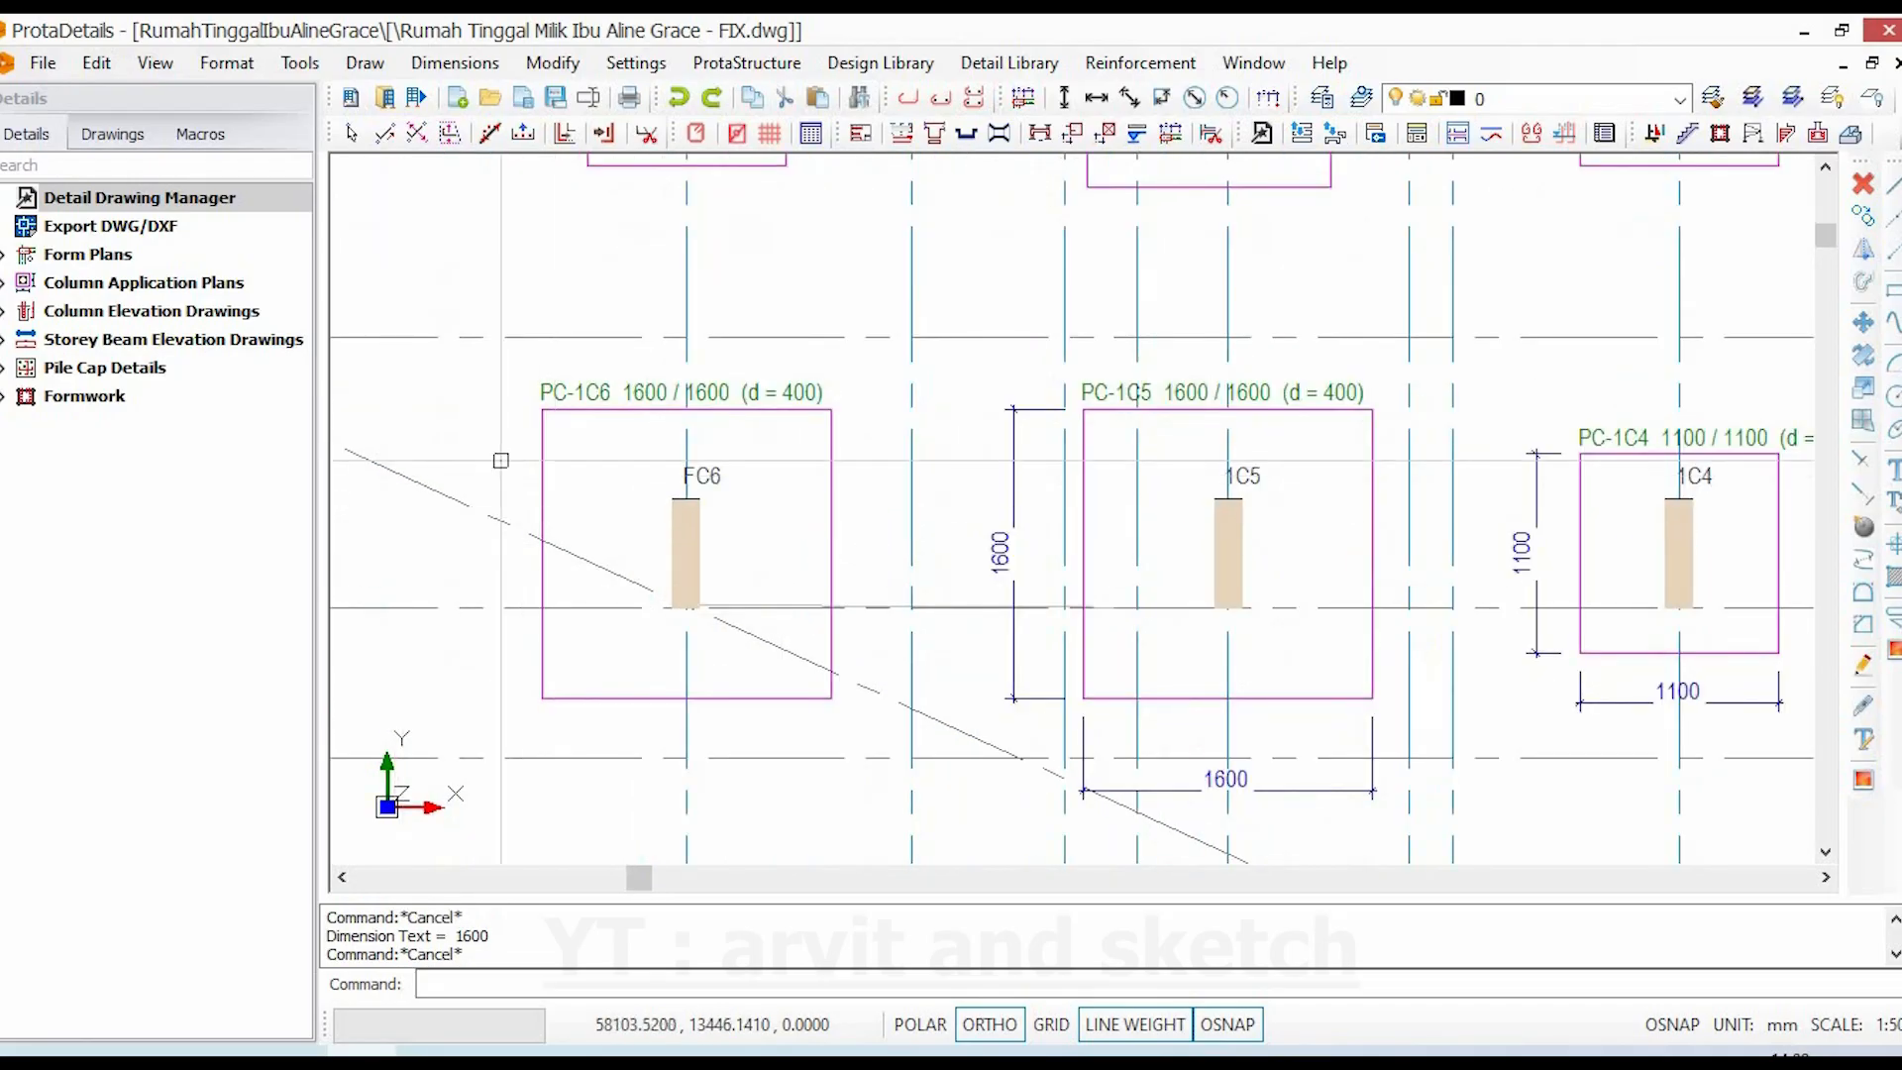
click(1064, 97)
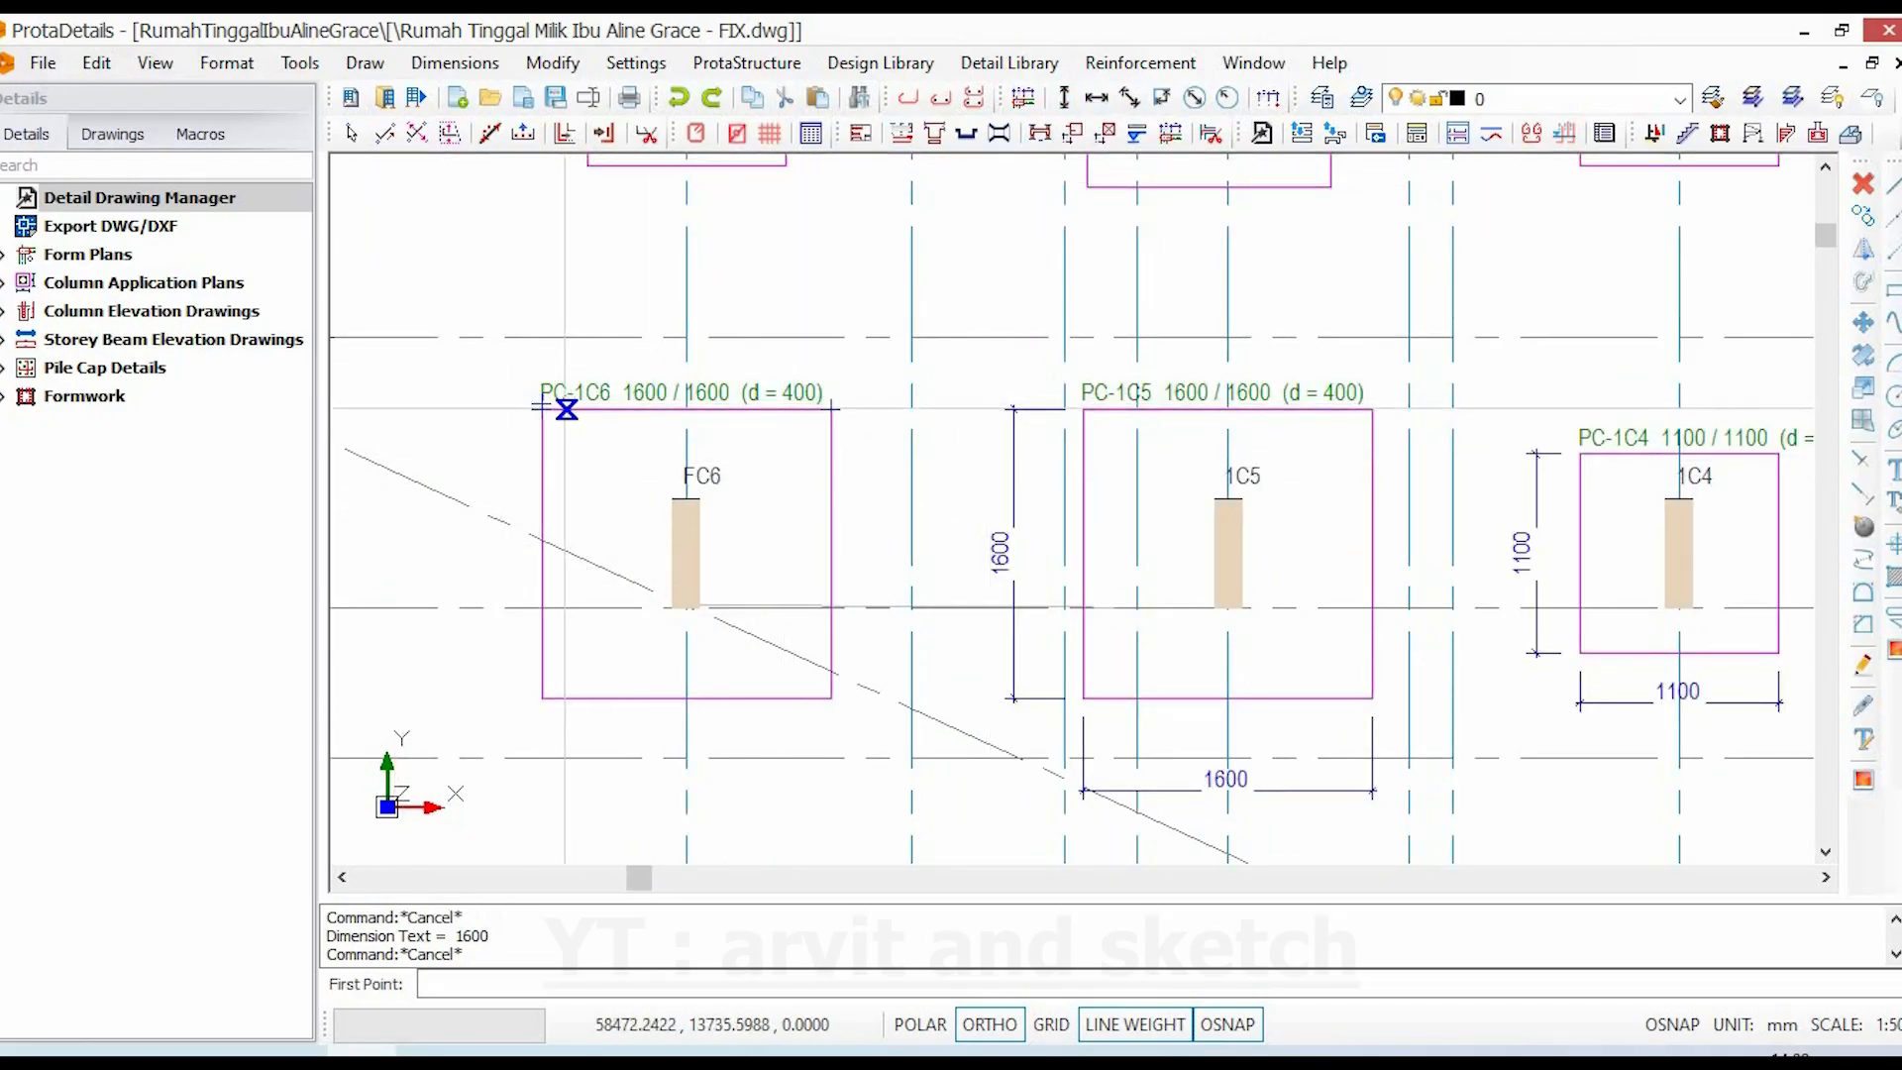
click(541, 409)
click(541, 698)
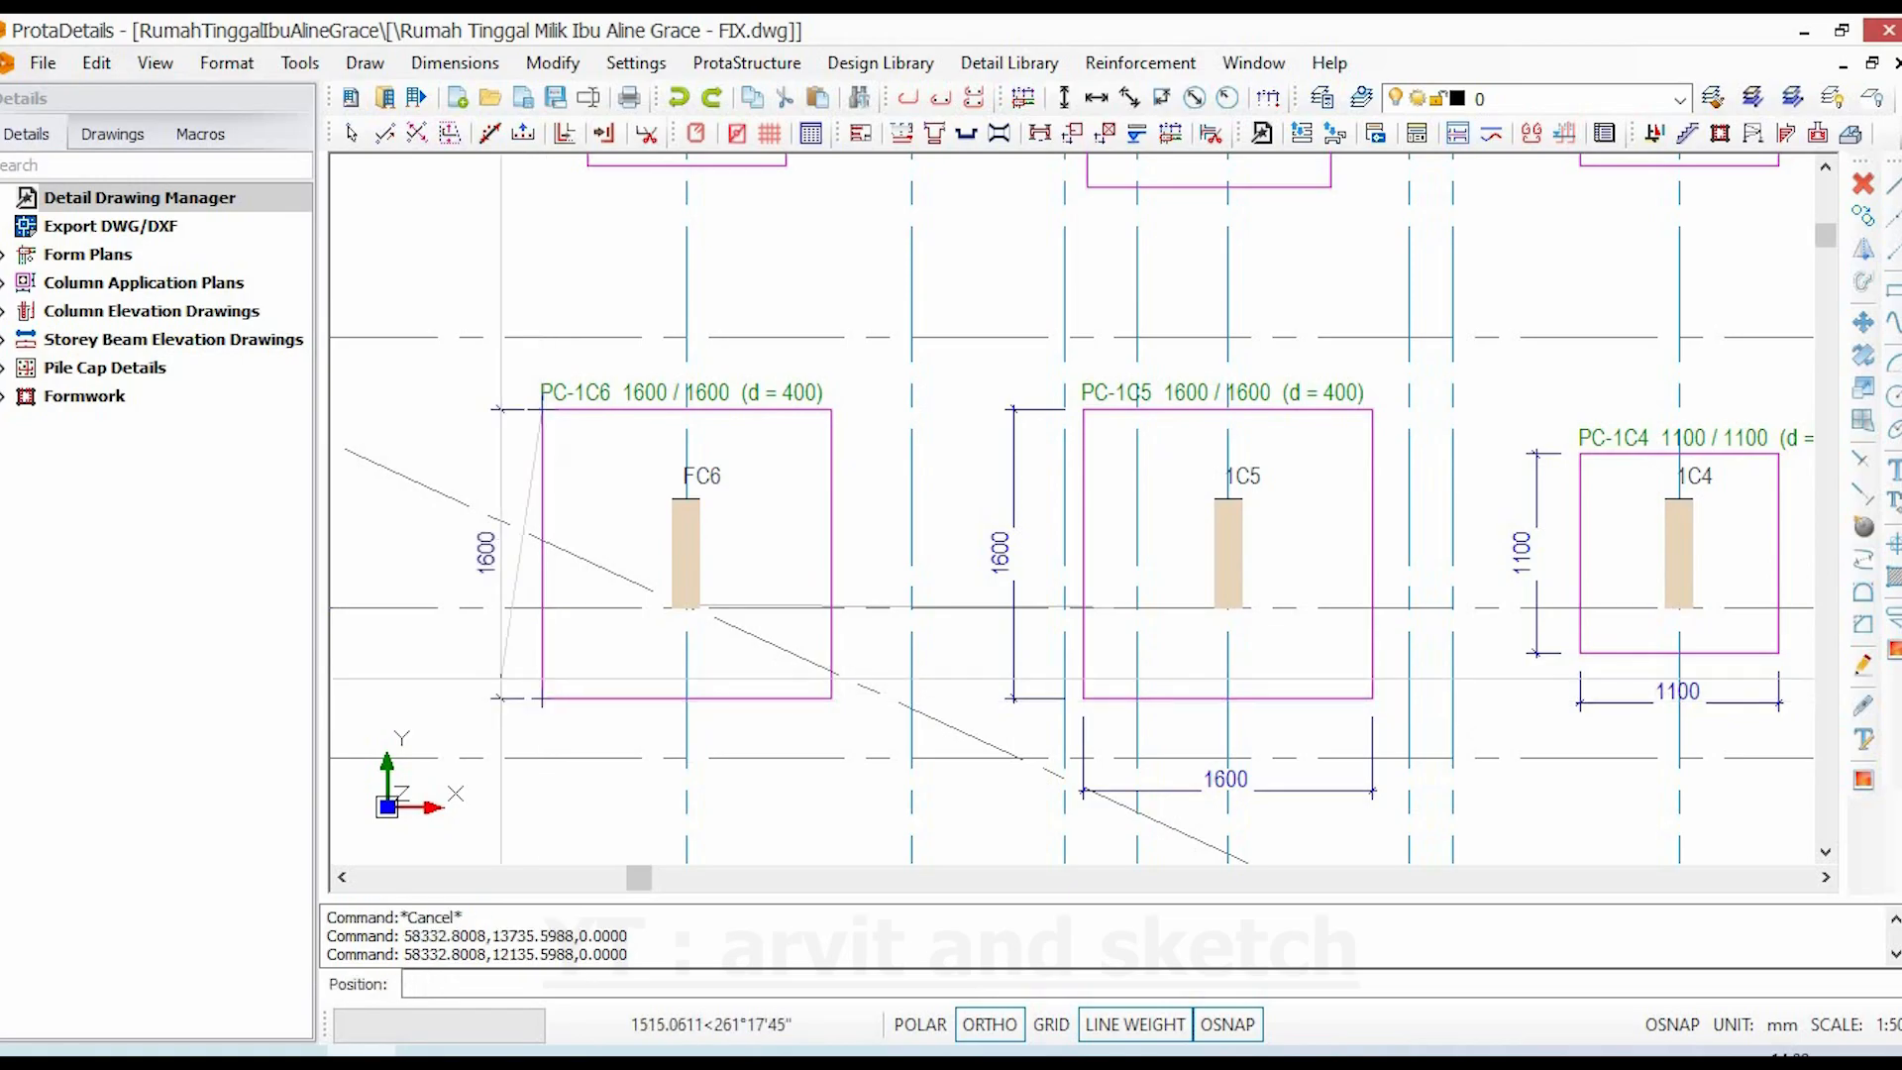
click(476, 659)
- Dimension the bottom edge of pad footing PC-1C6
click(1096, 97)
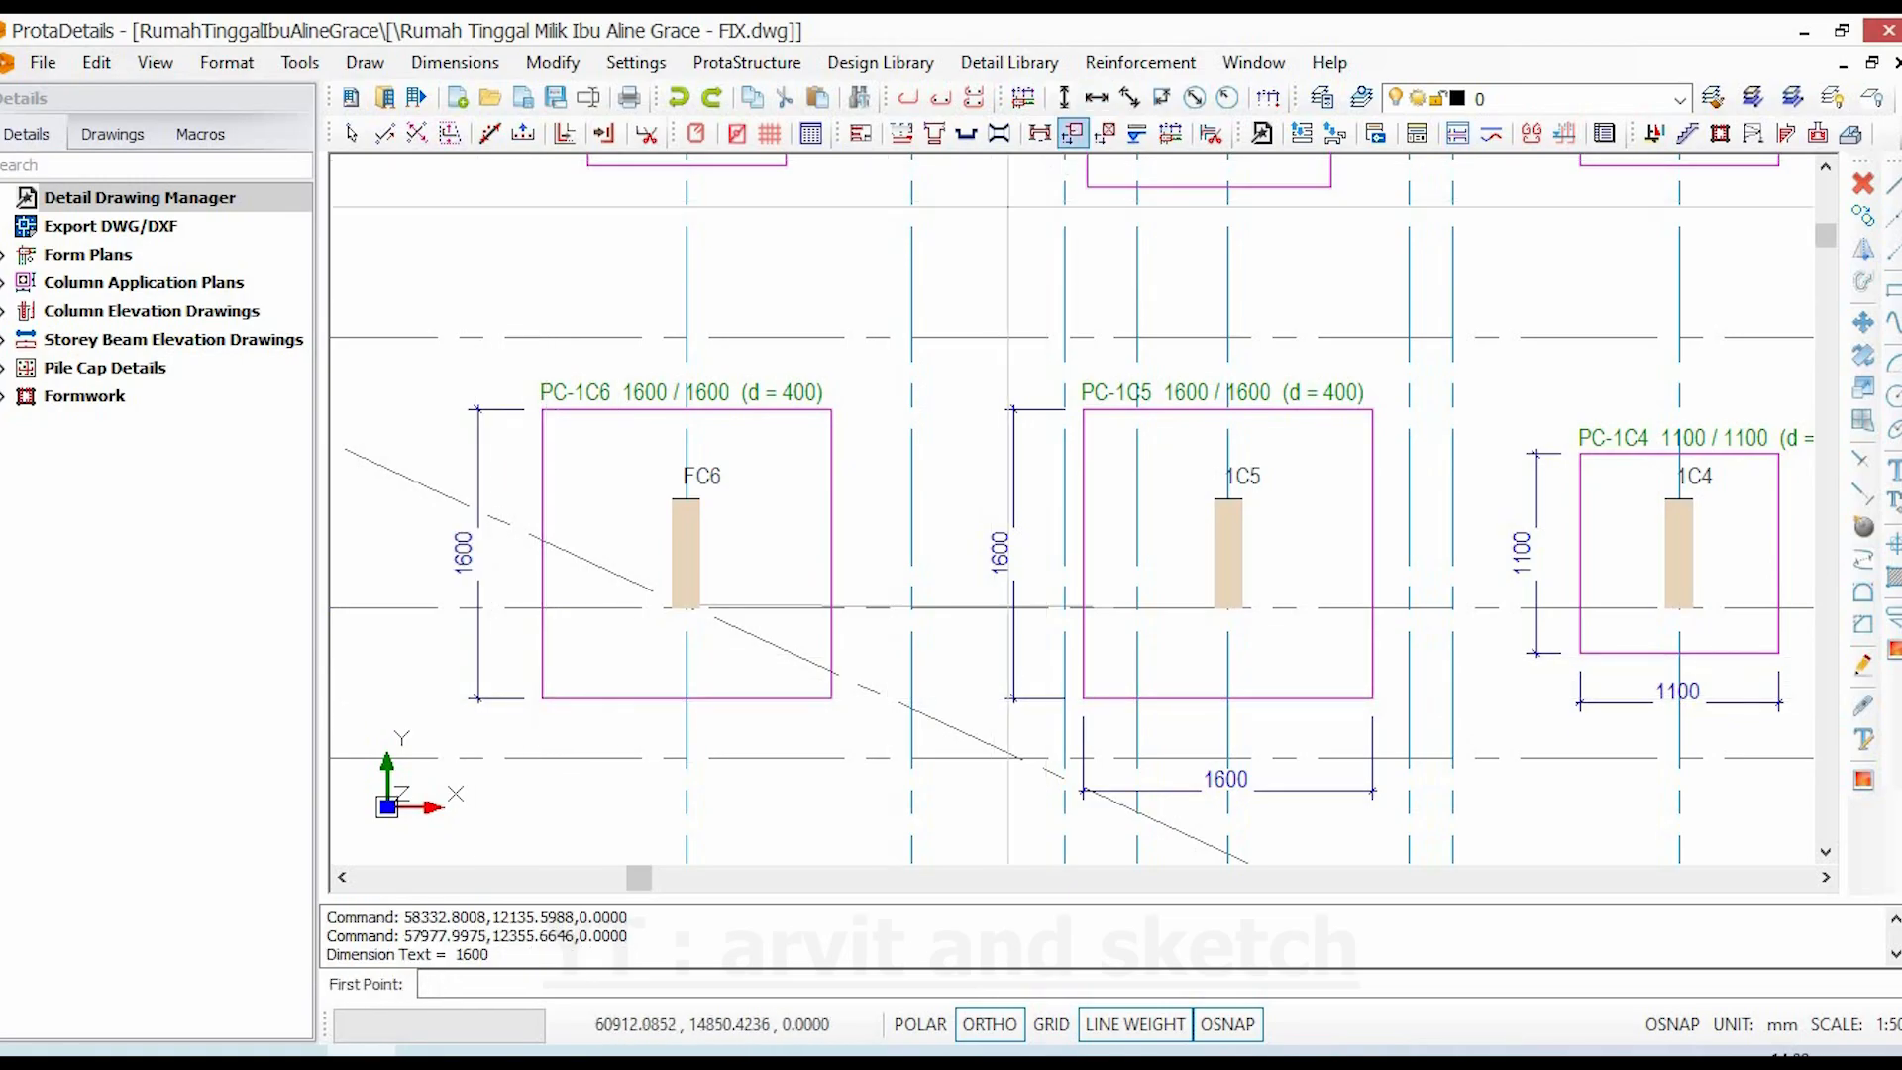
click(541, 698)
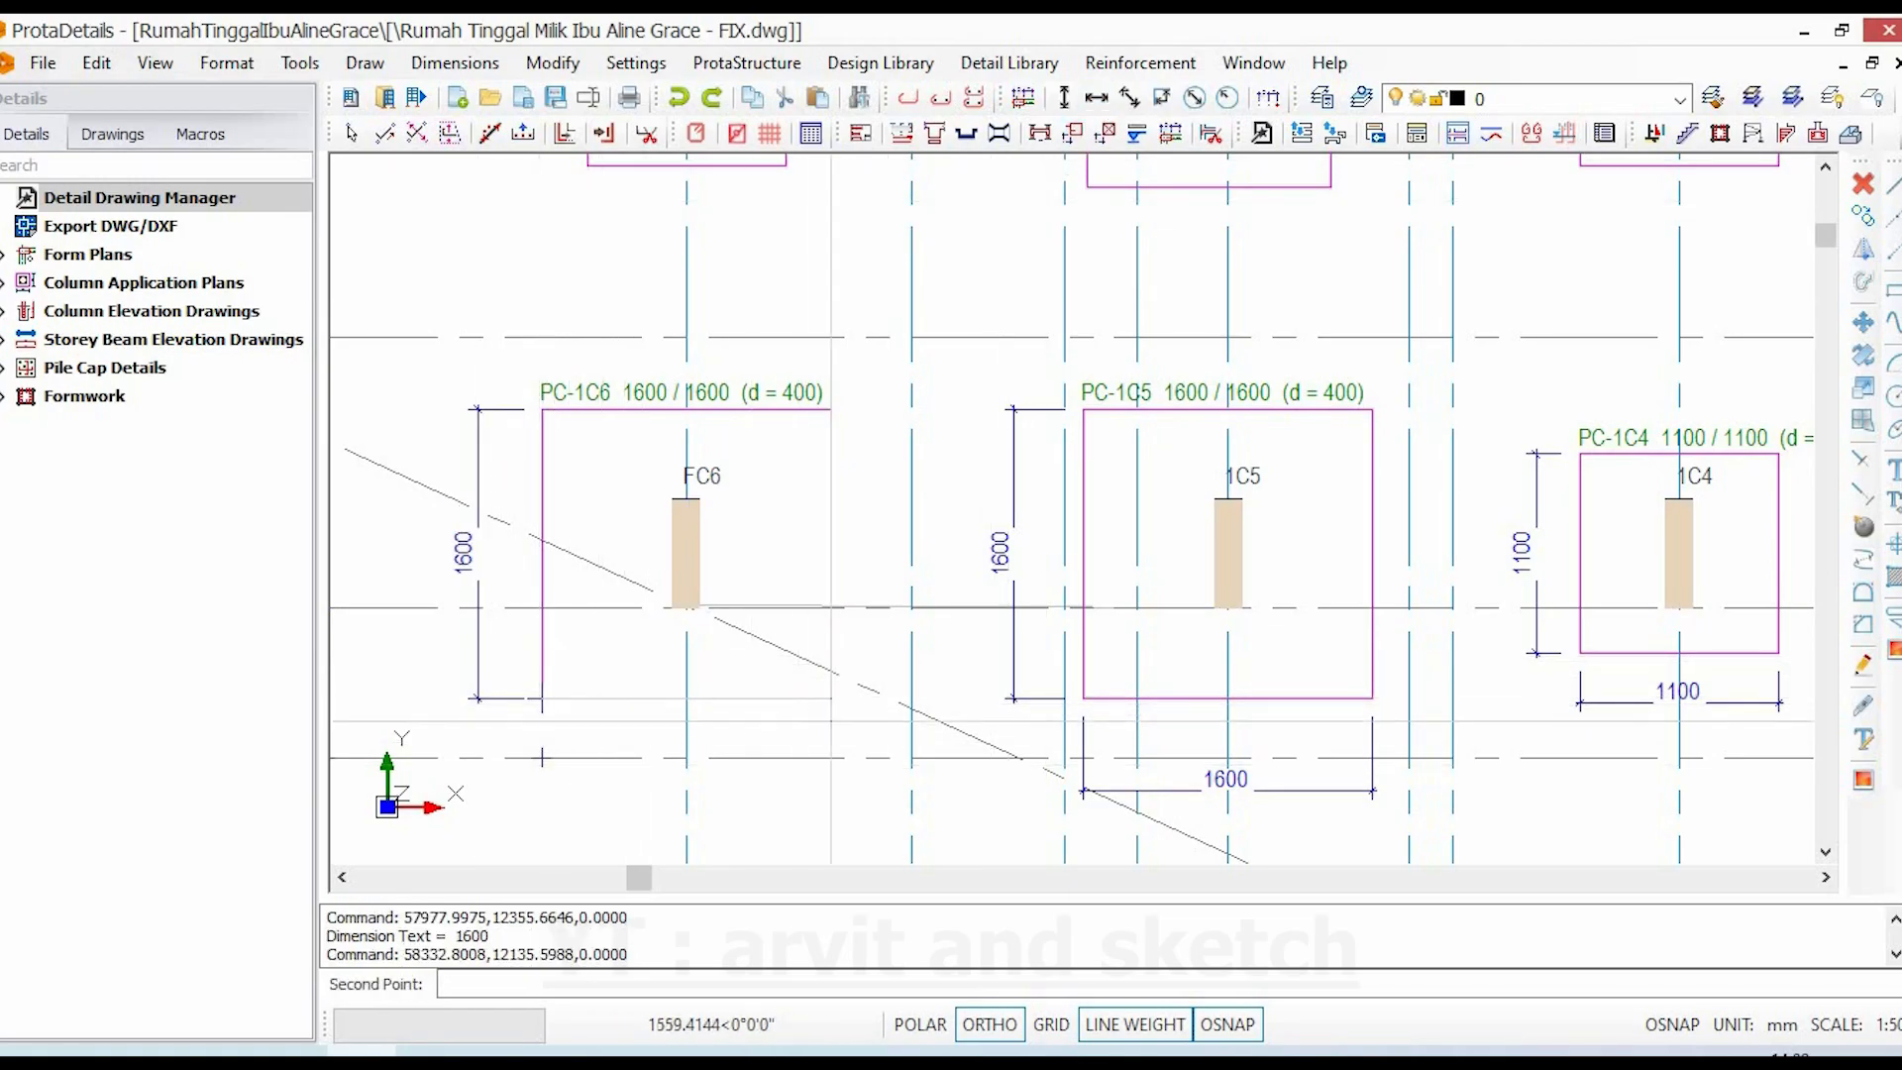
click(830, 698)
click(782, 775)
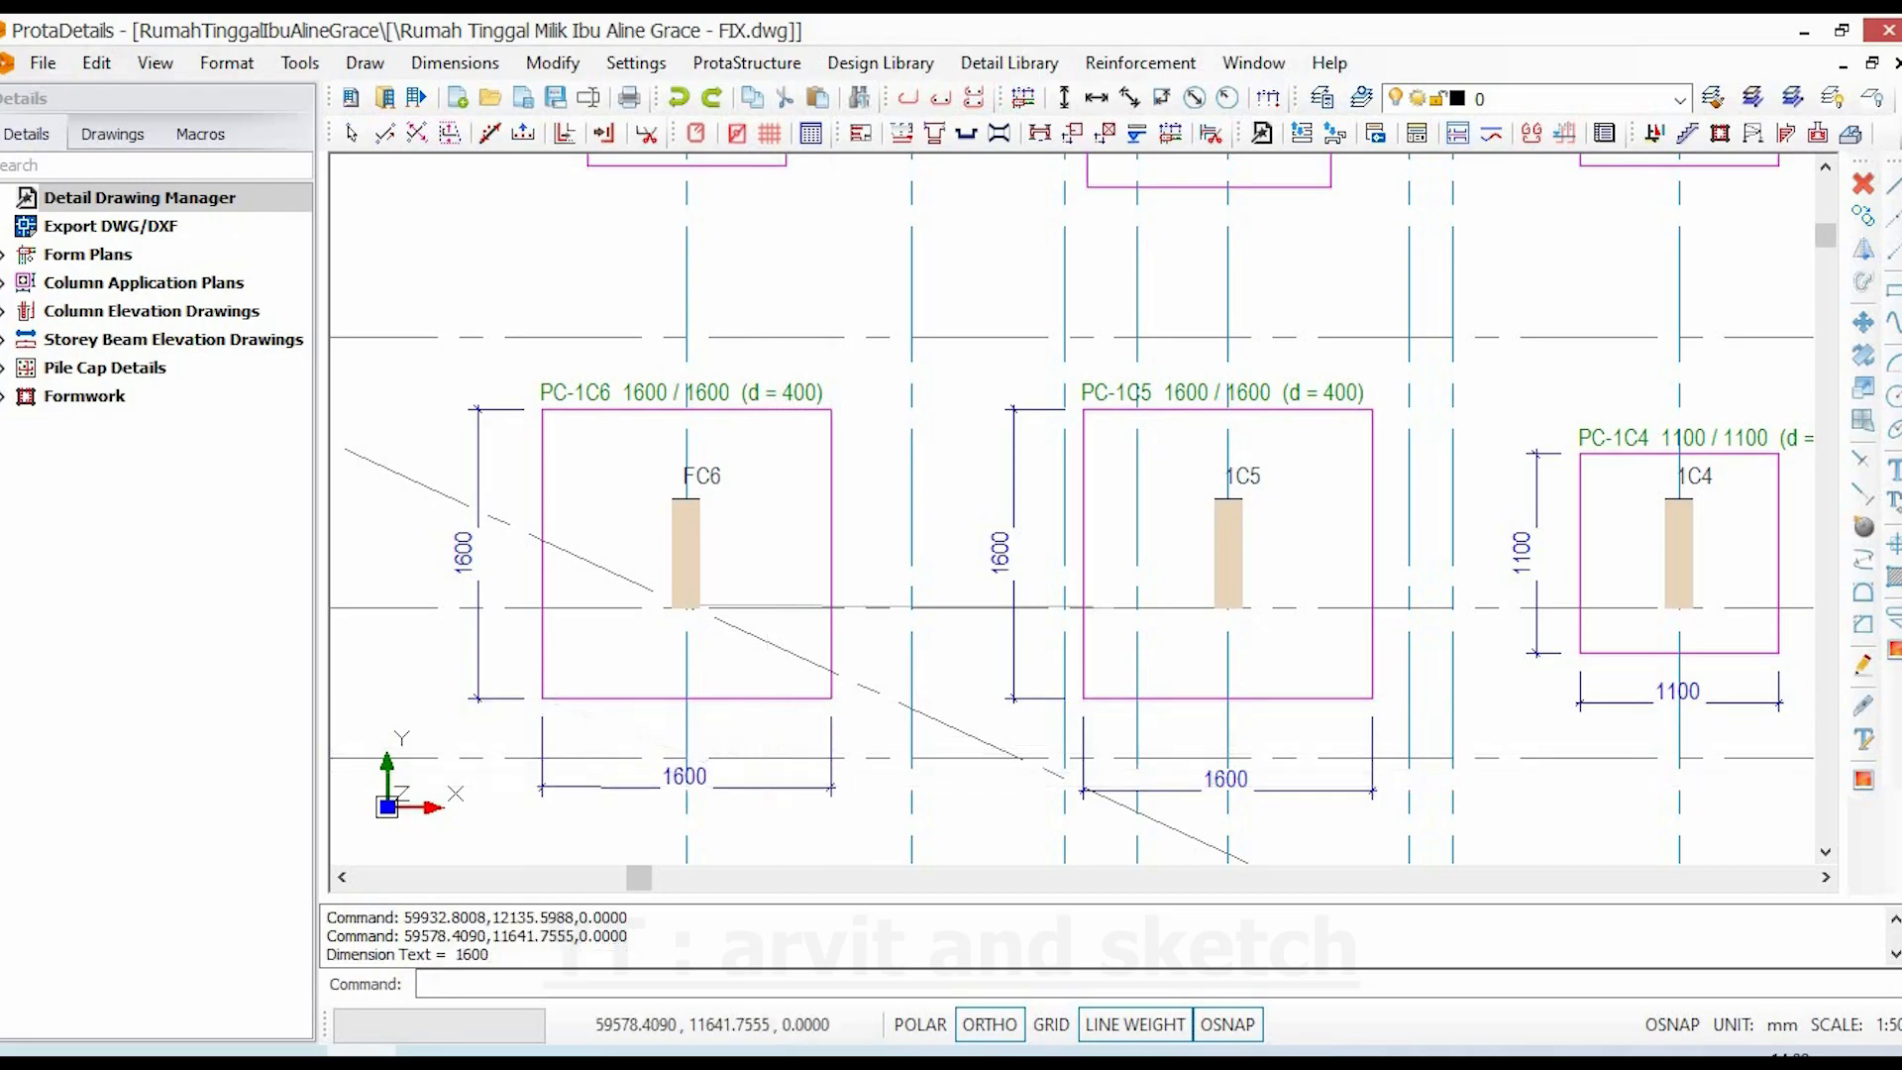
key(Escape)
- Dimension the left side of pad footing PC-1C9 at grid axis H
scroll(722, 749, down, 3)
middle_drag(888, 841, 885, 740)
scroll(794, 607, up, 1)
scroll(697, 564, up, 1)
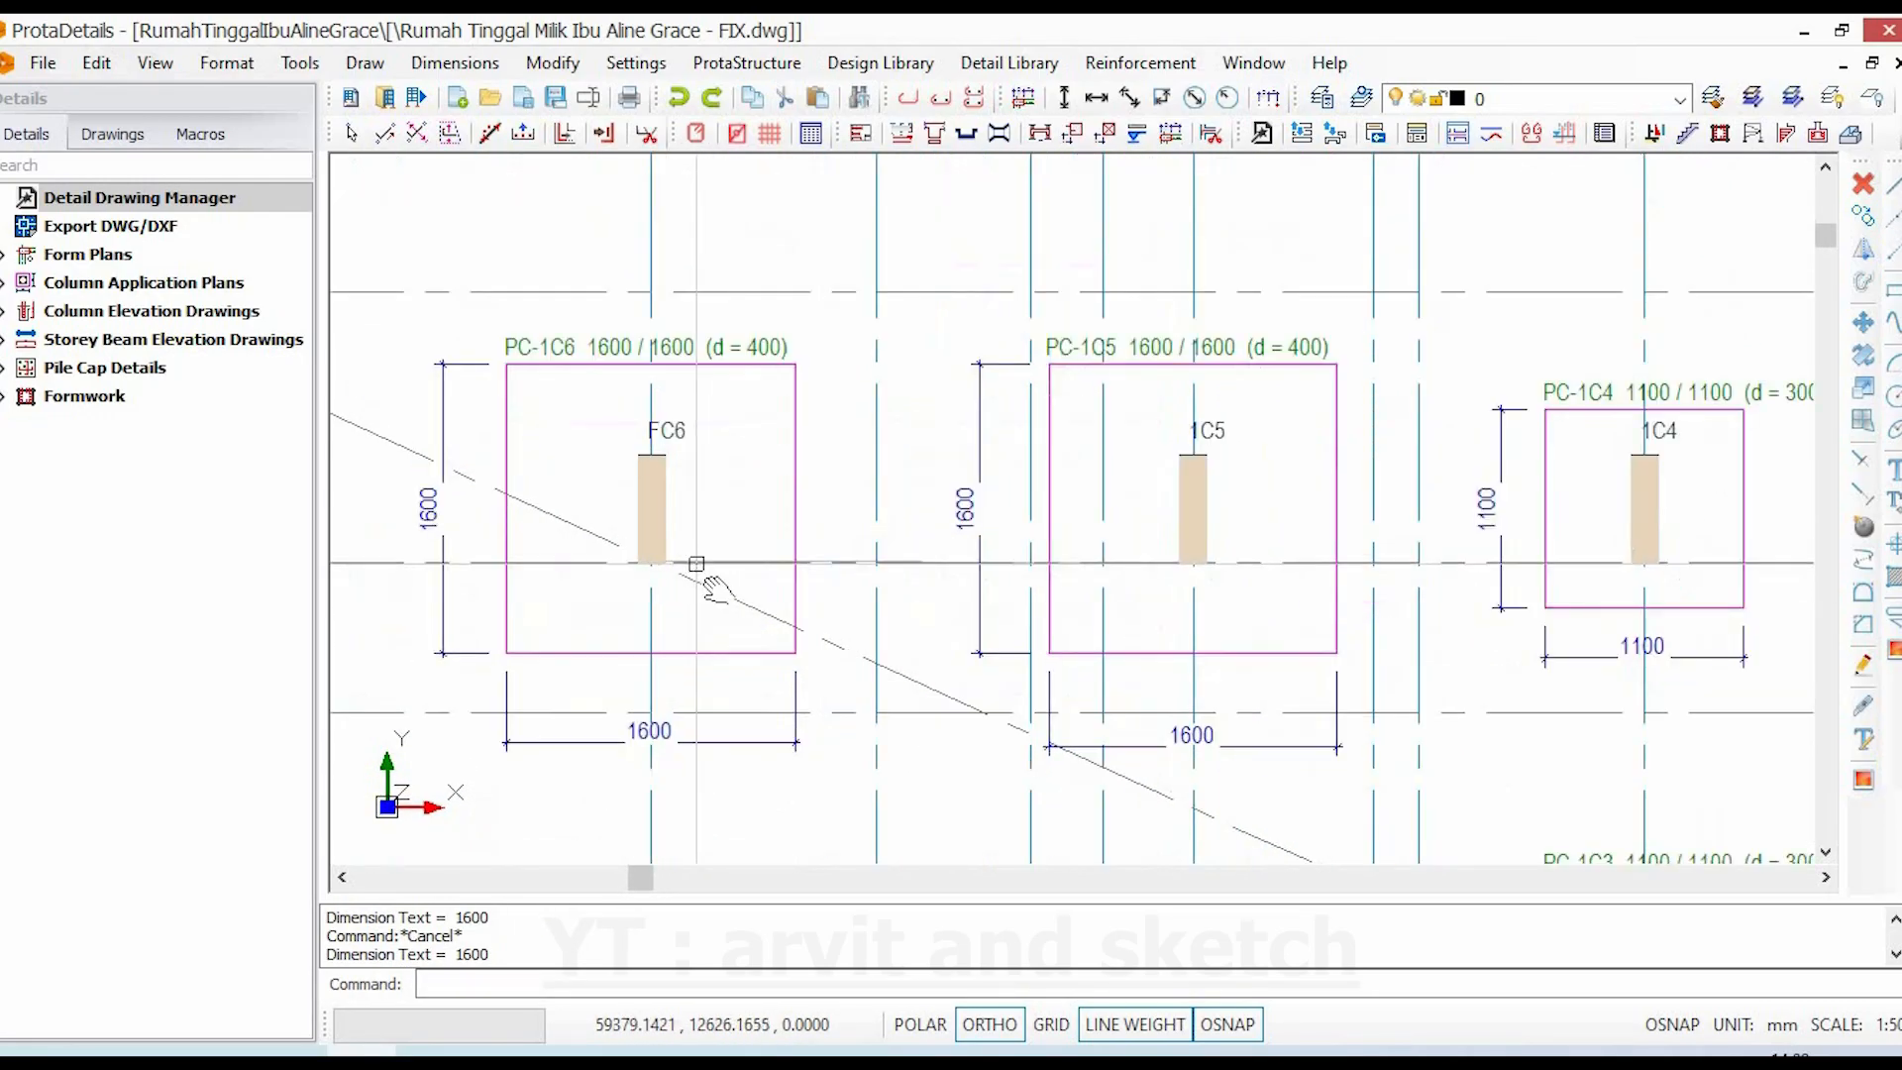
middle_drag(697, 565, 702, 717)
scroll(754, 471, down, 2)
middle_drag(822, 408, 820, 523)
scroll(758, 390, up, 2)
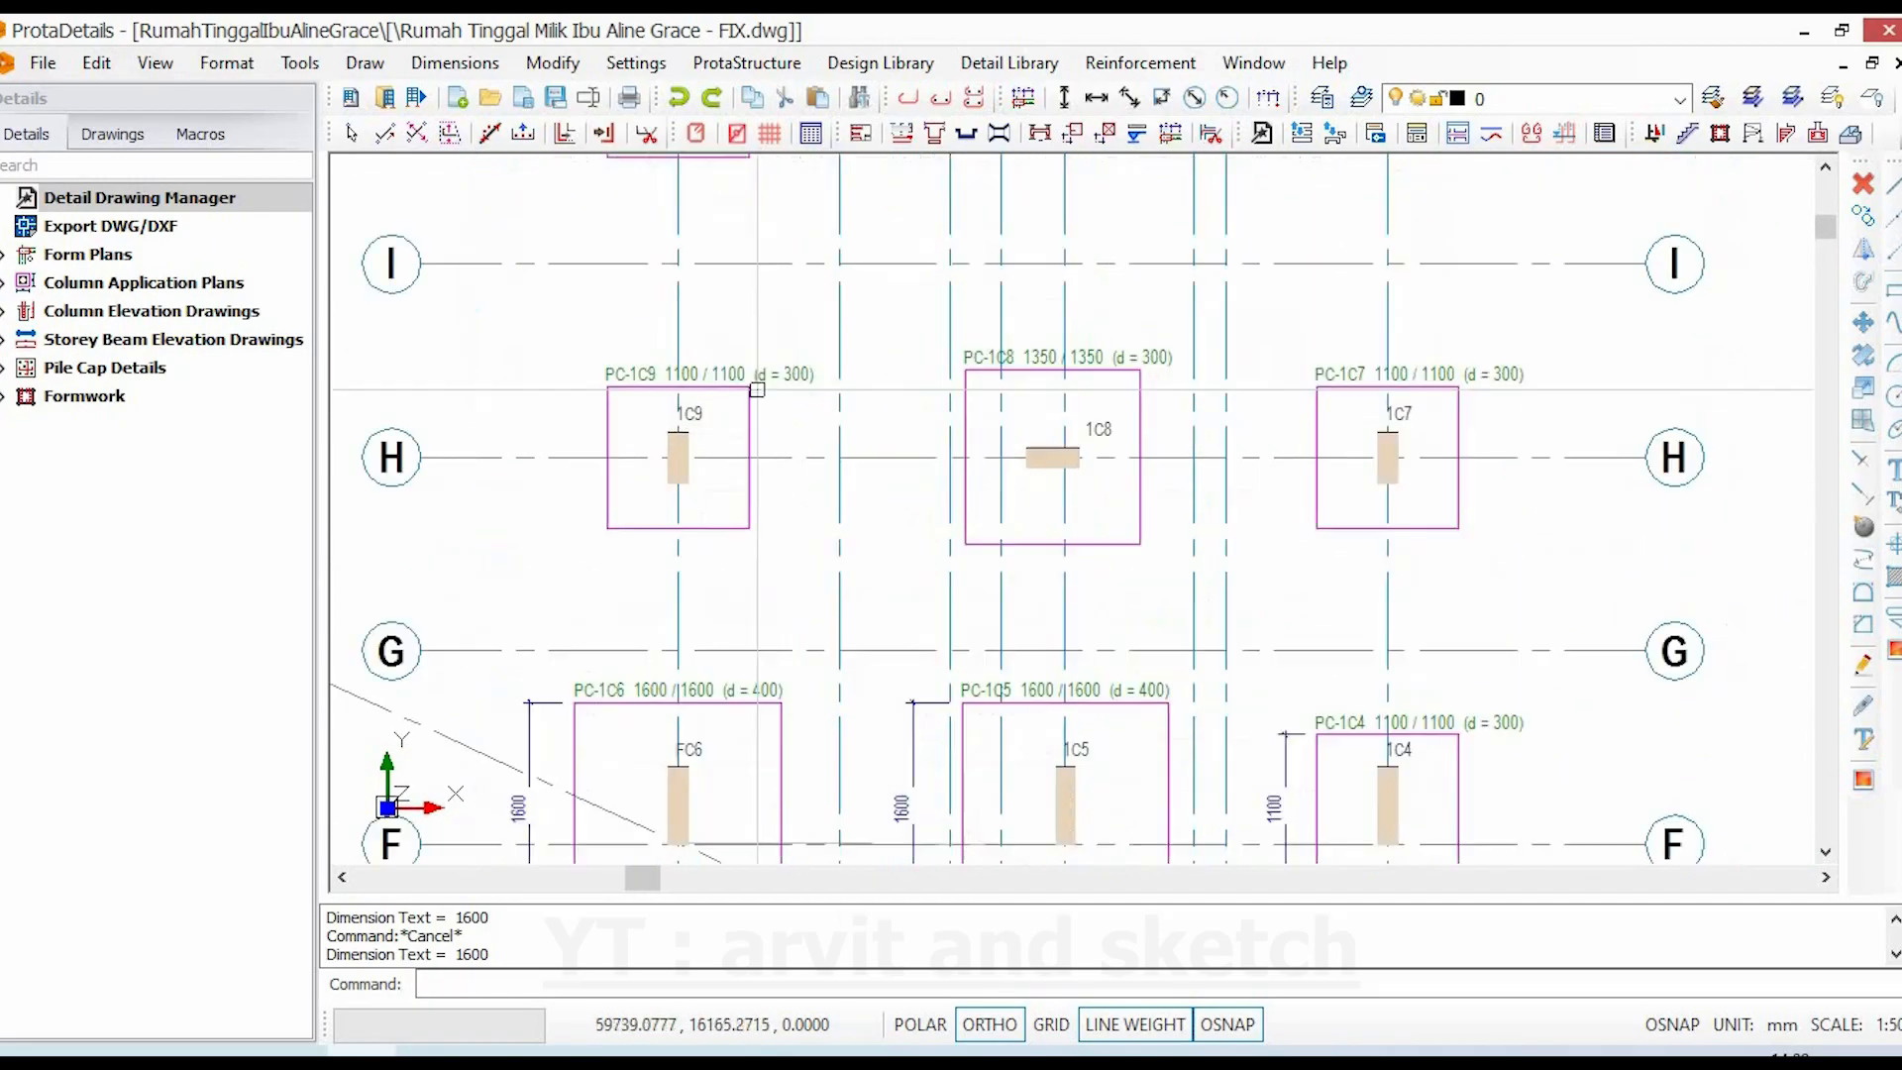
middle_drag(840, 433, 748, 416)
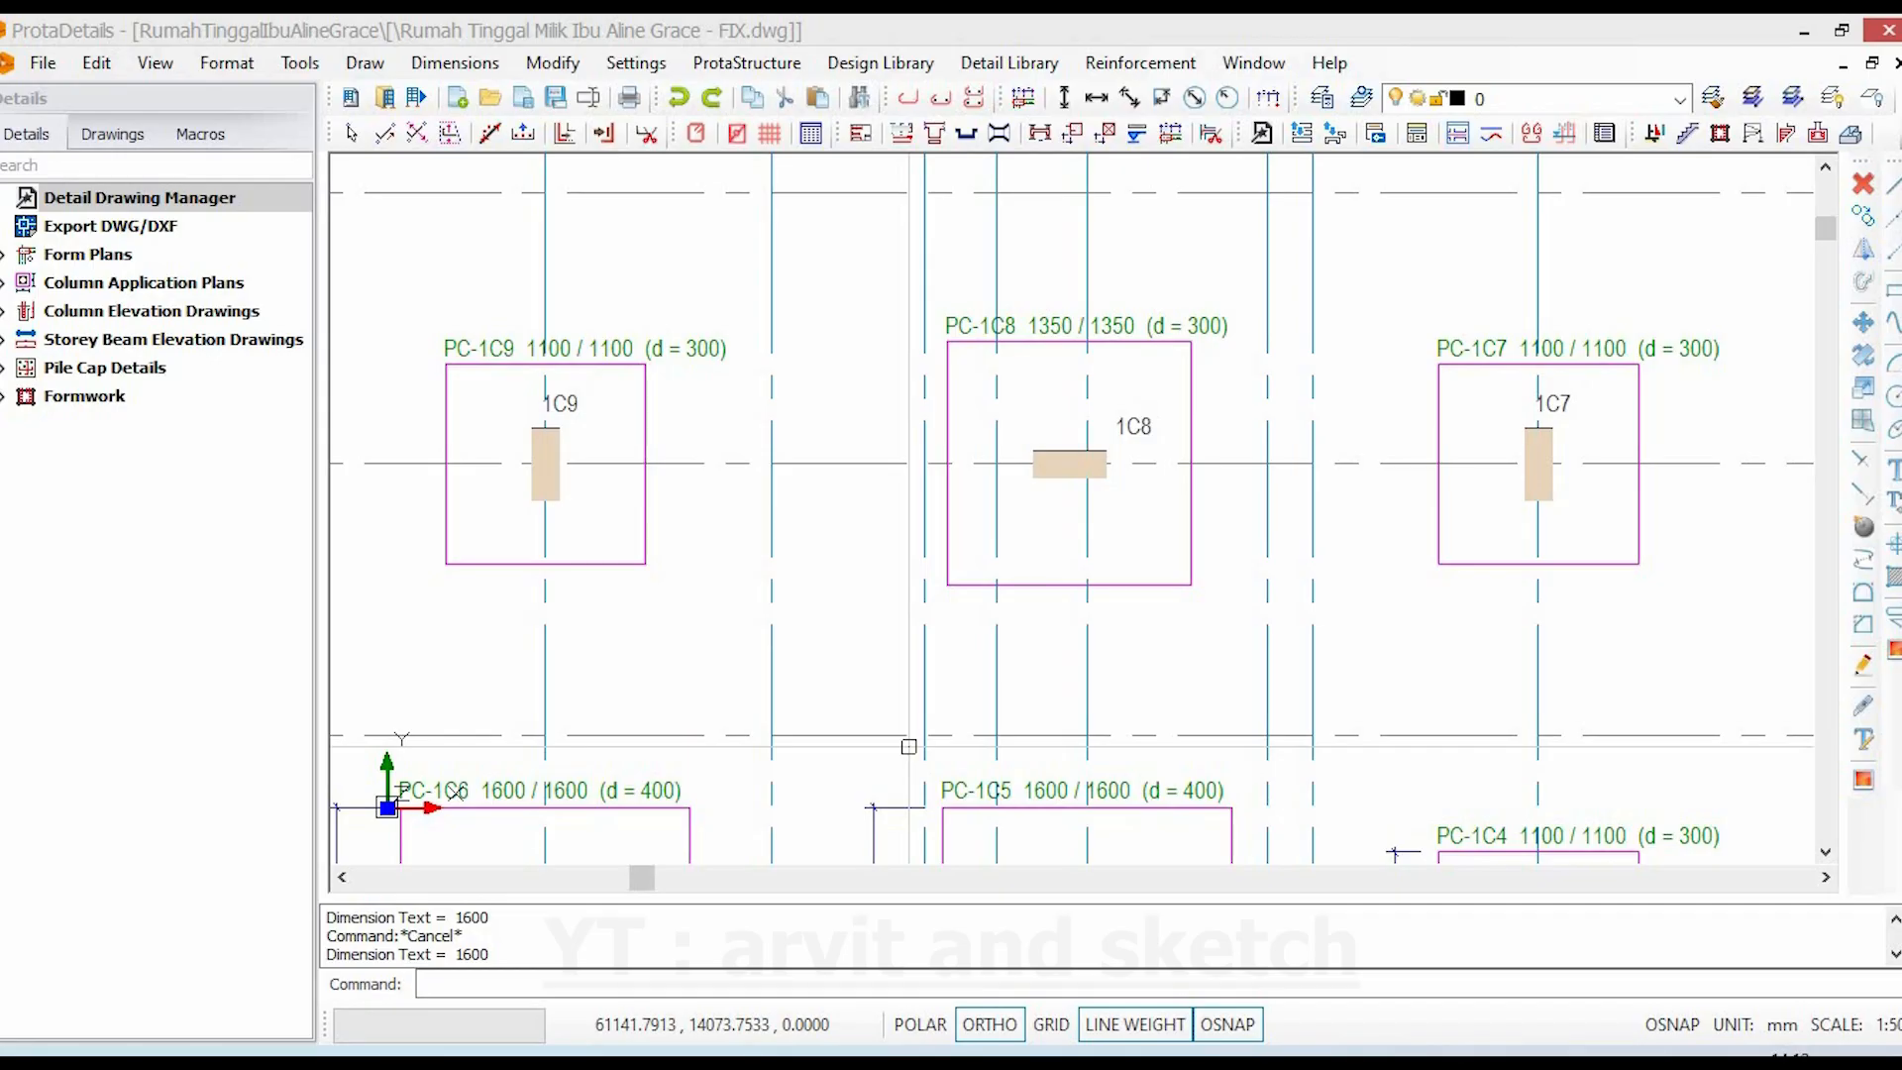
middle_drag(908, 611, 1243, 618)
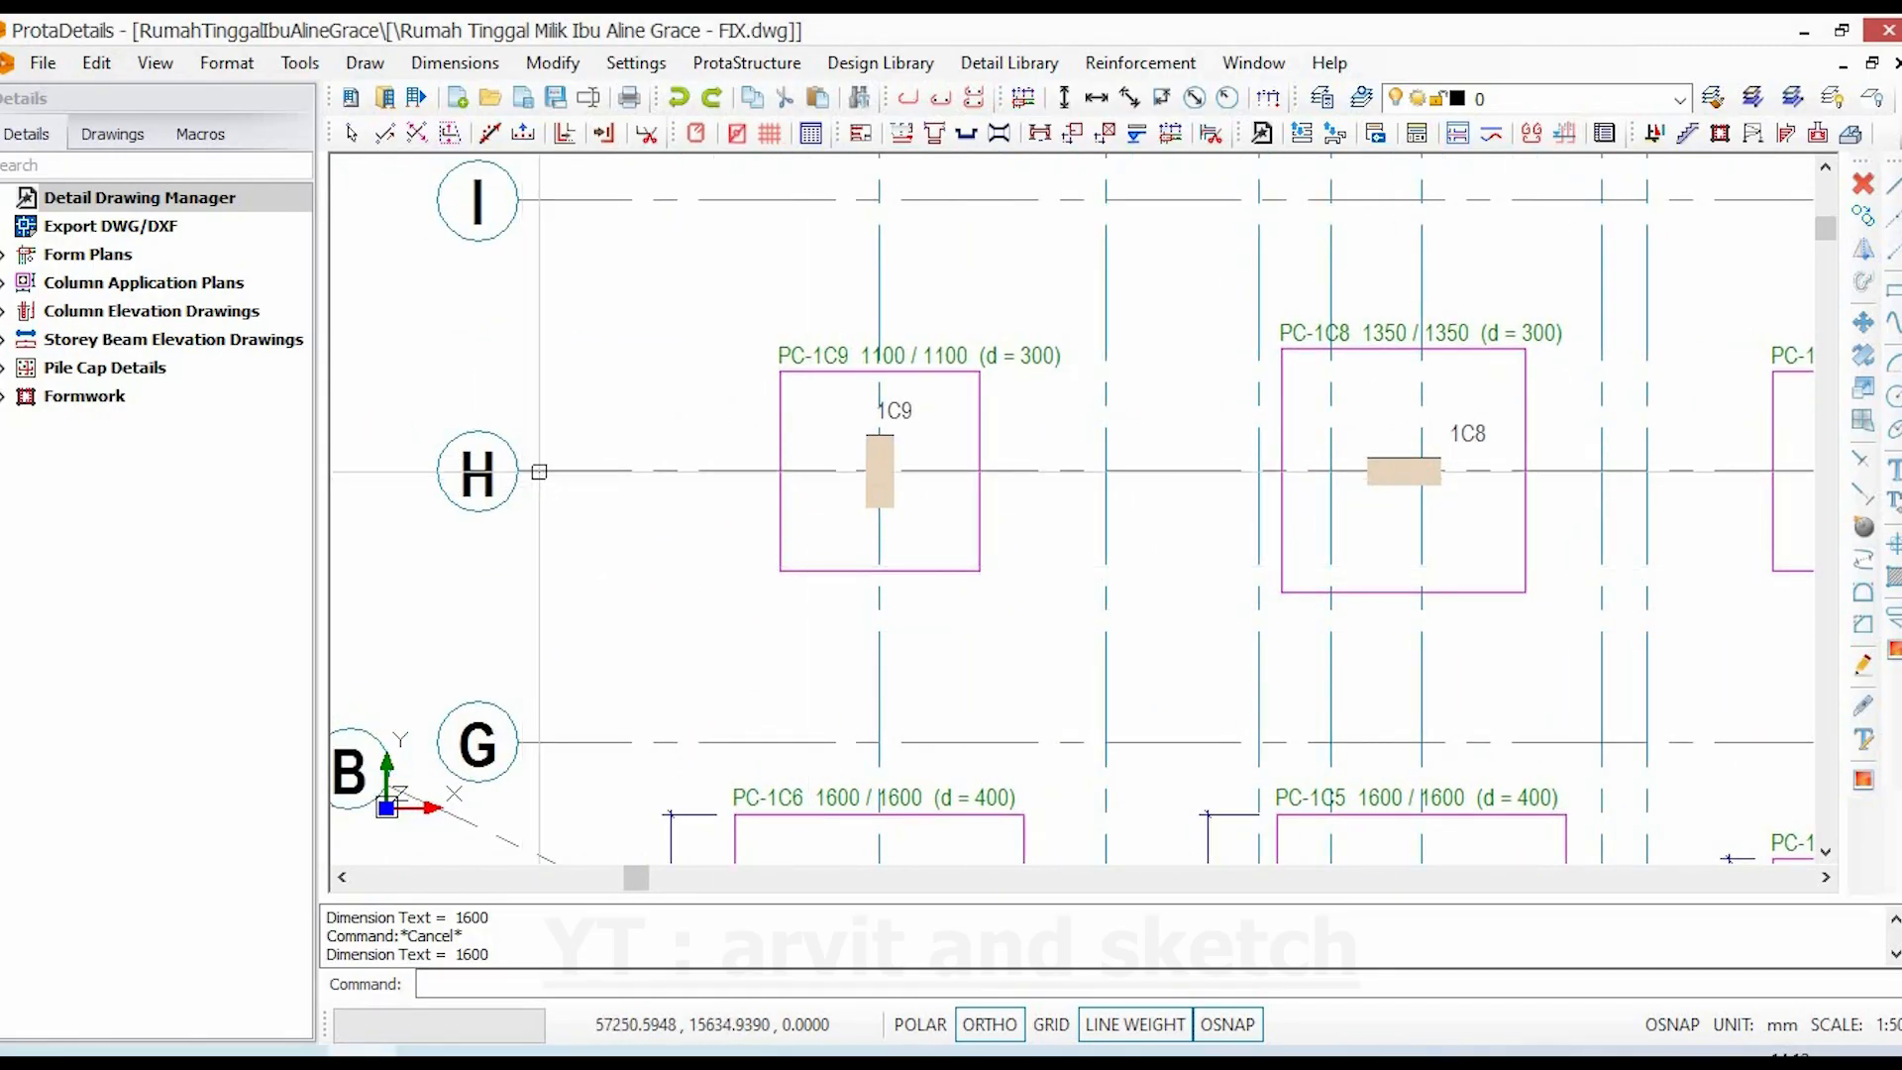
key(Escape)
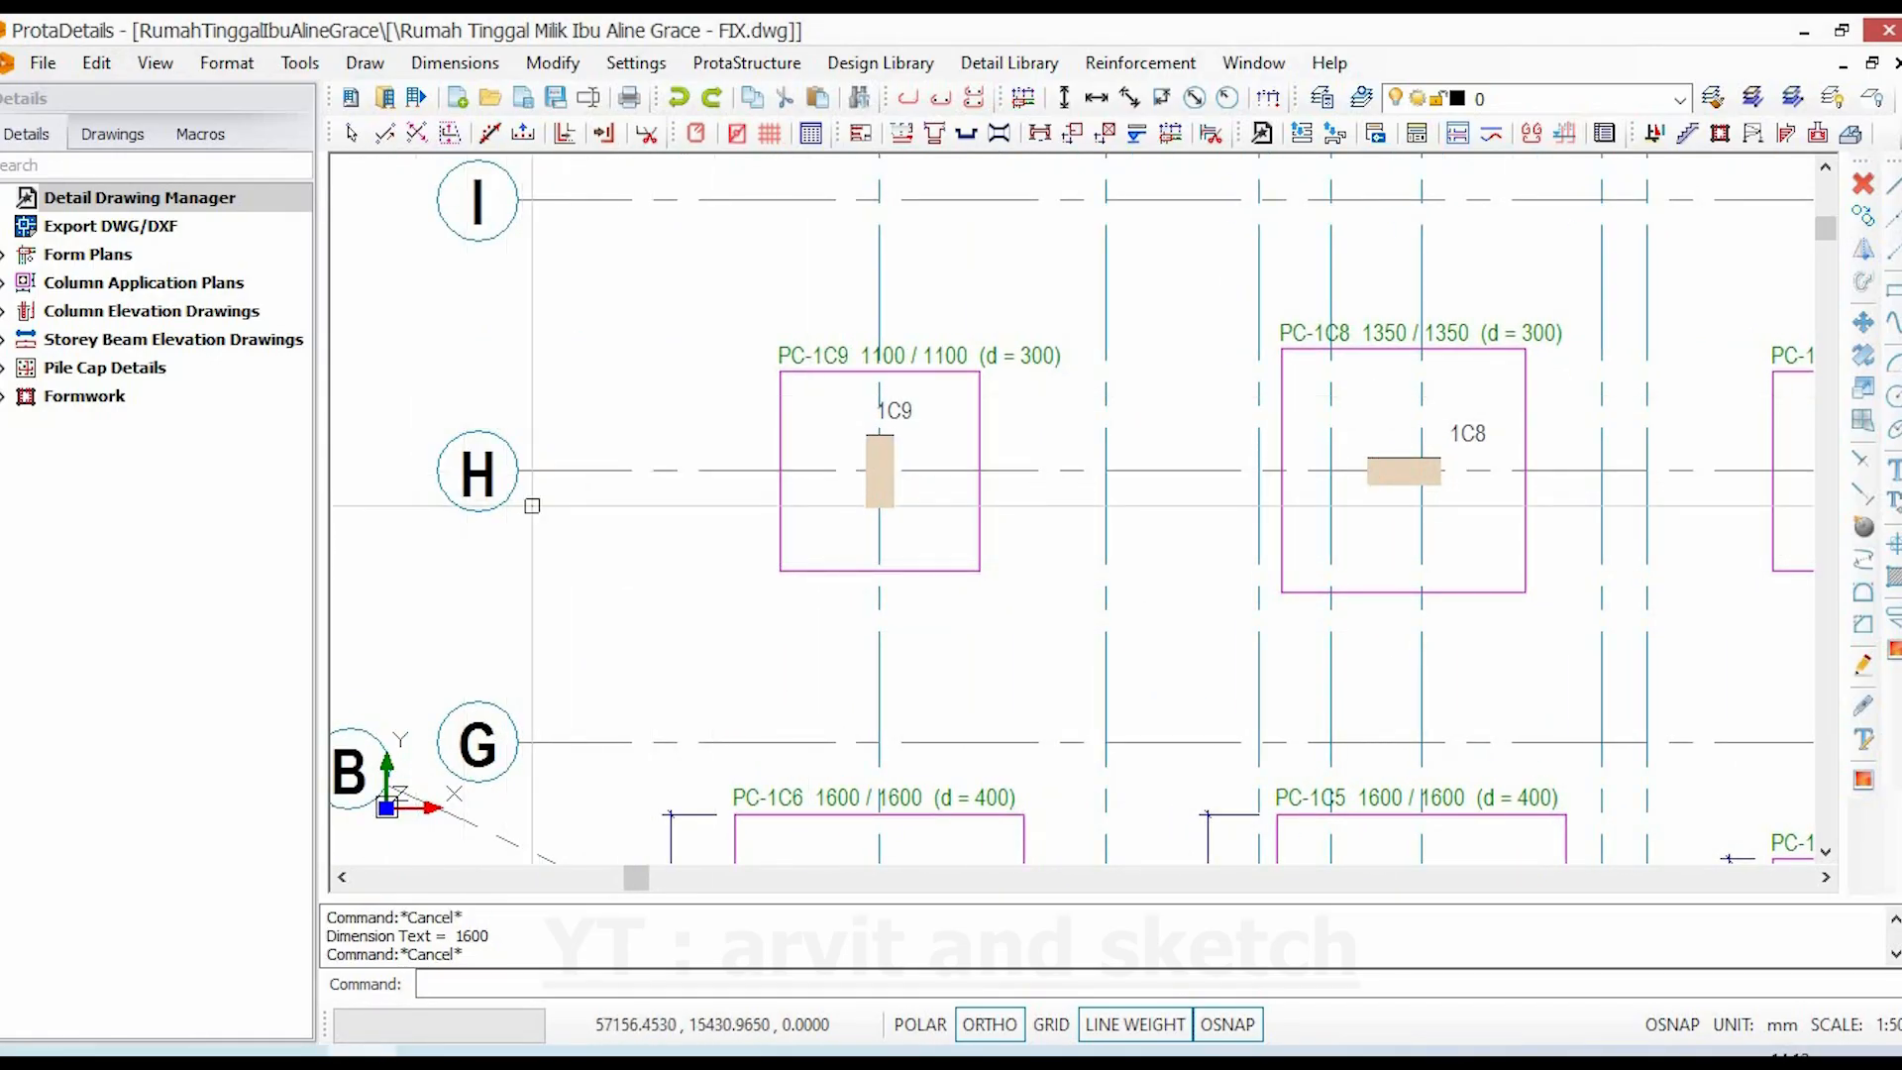
click(998, 133)
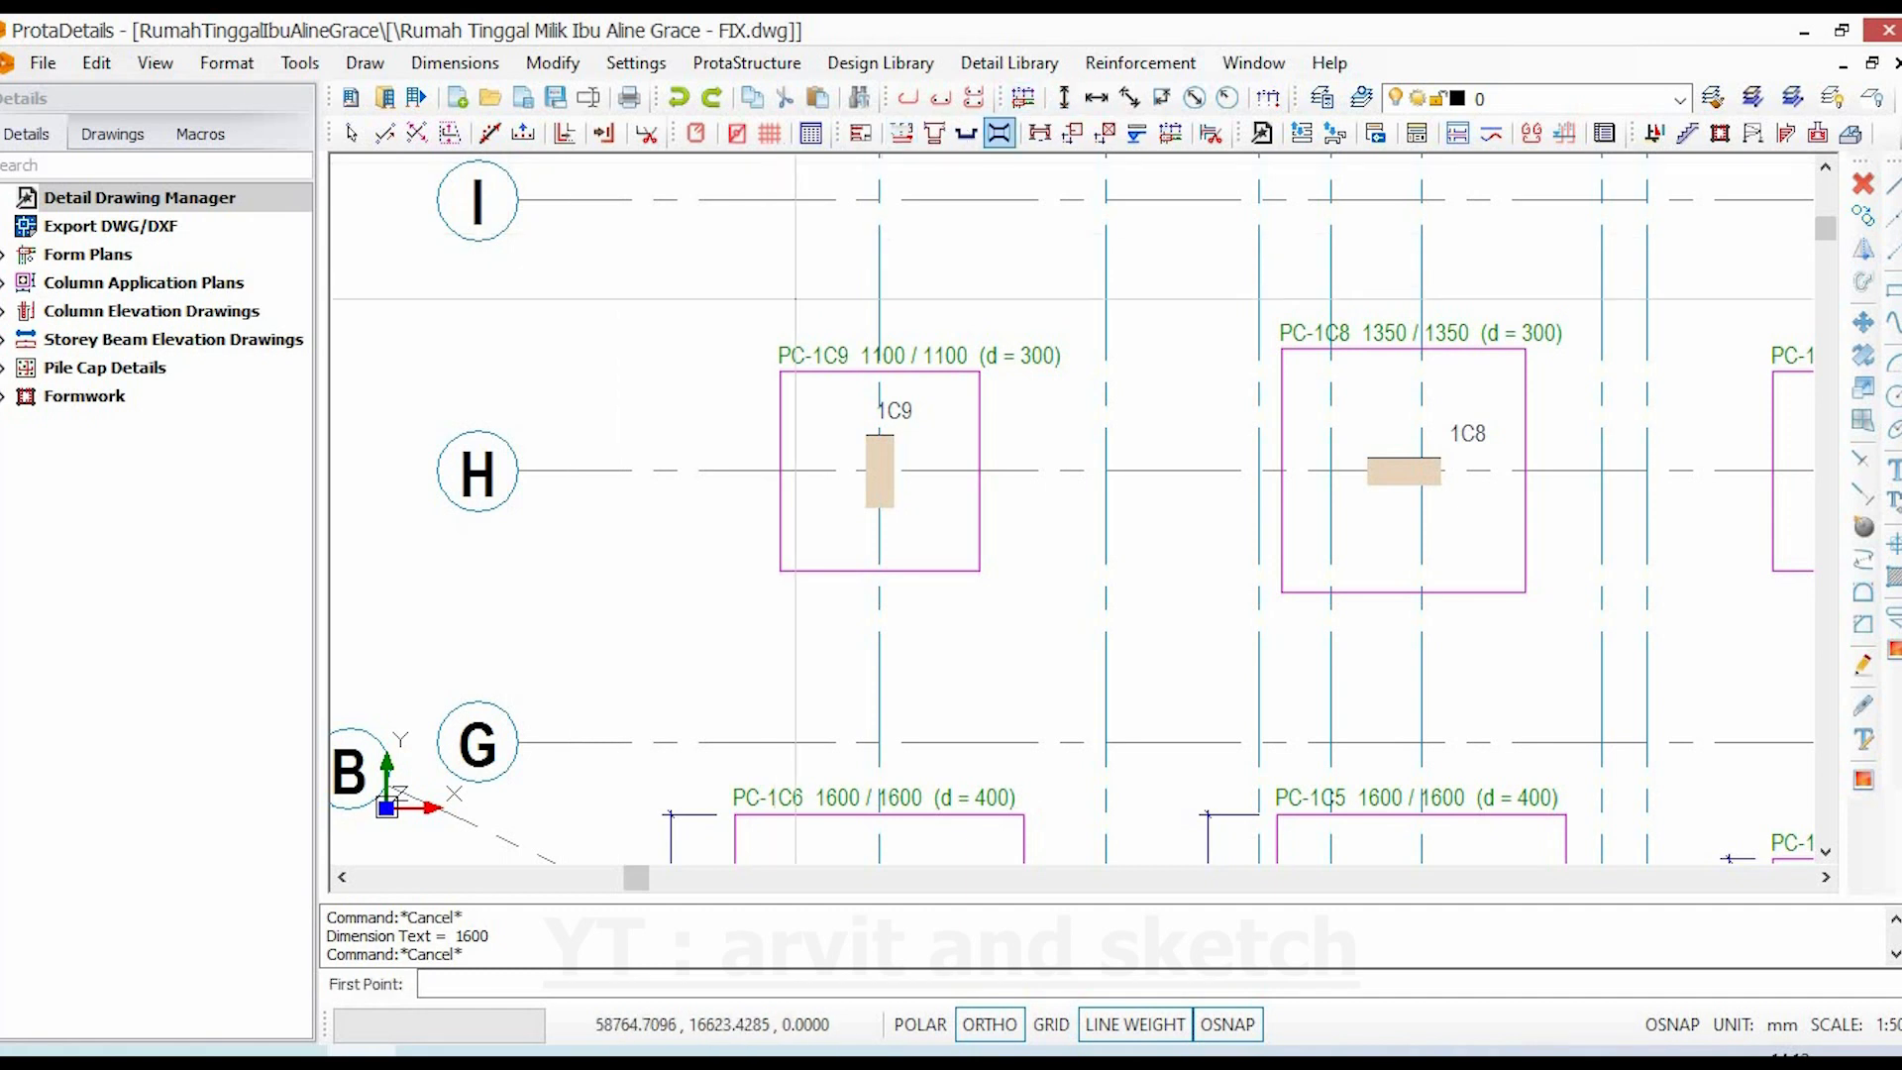
click(780, 571)
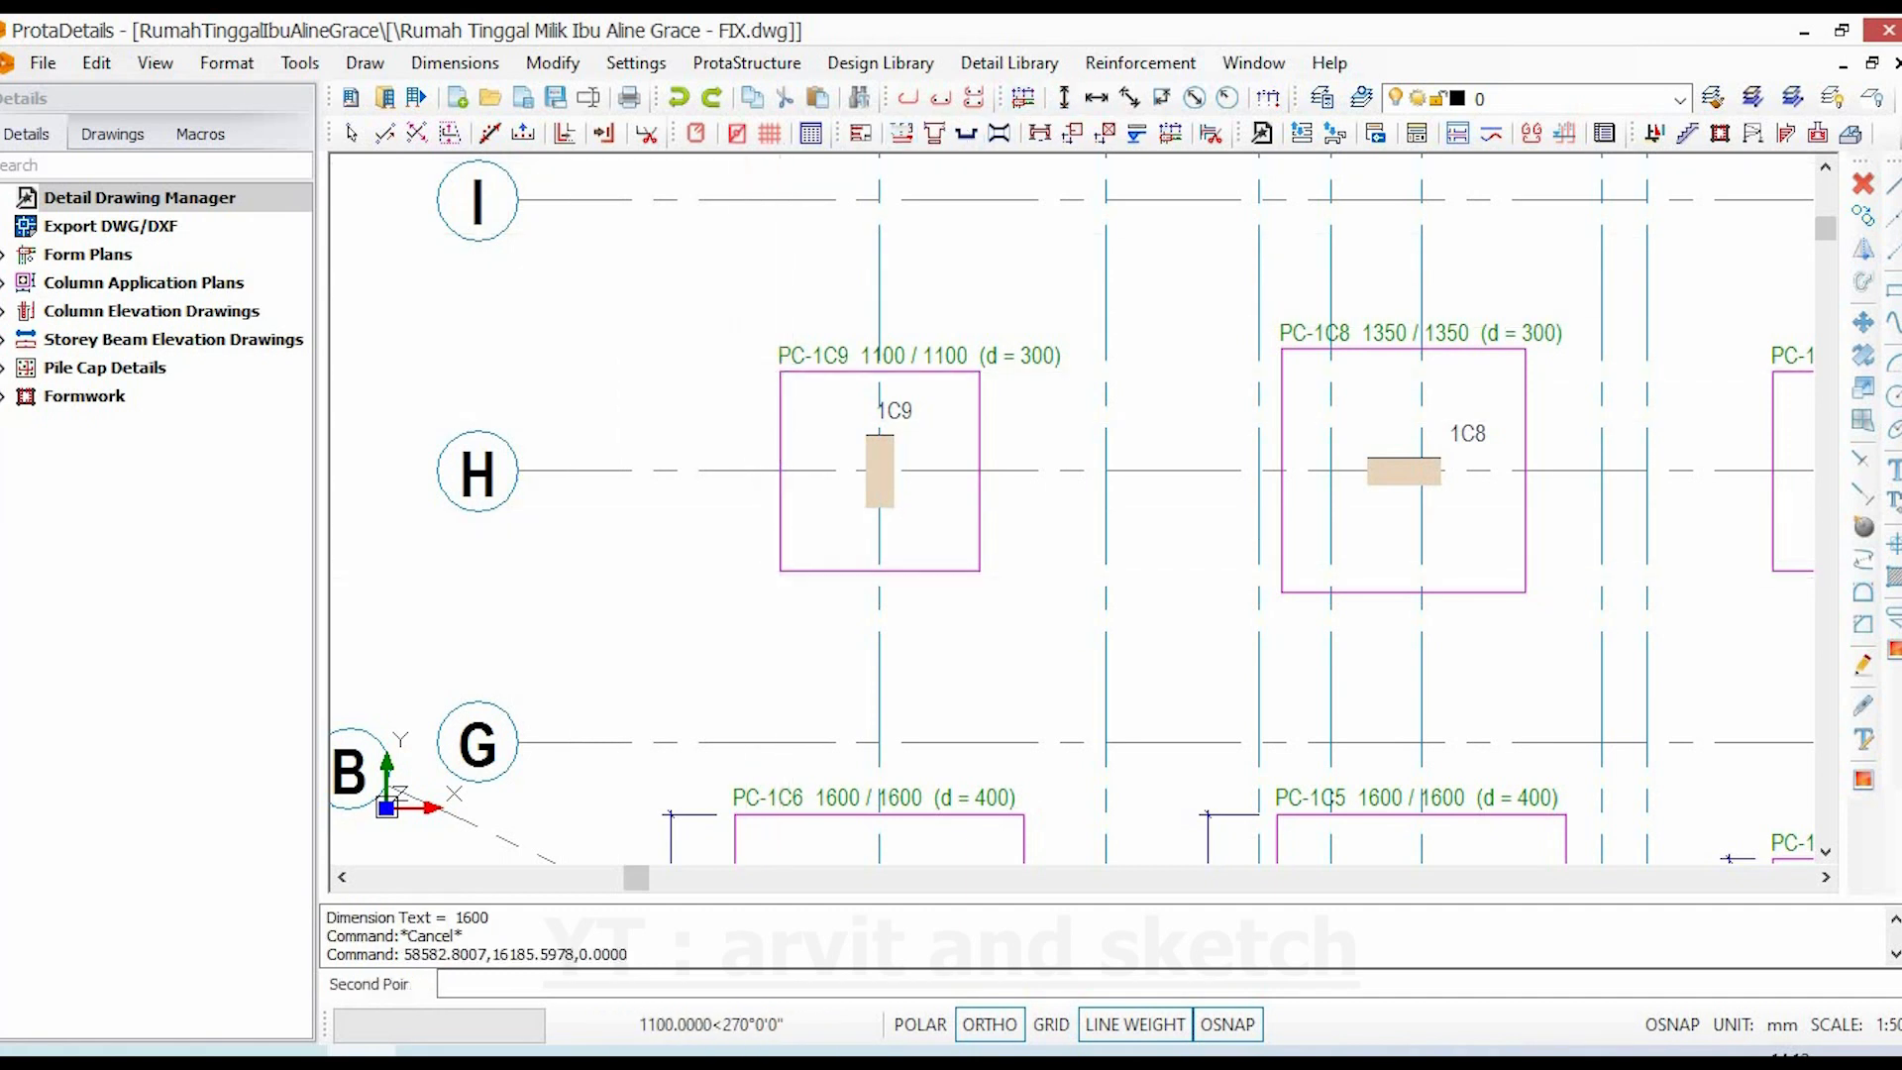
click(780, 570)
click(714, 575)
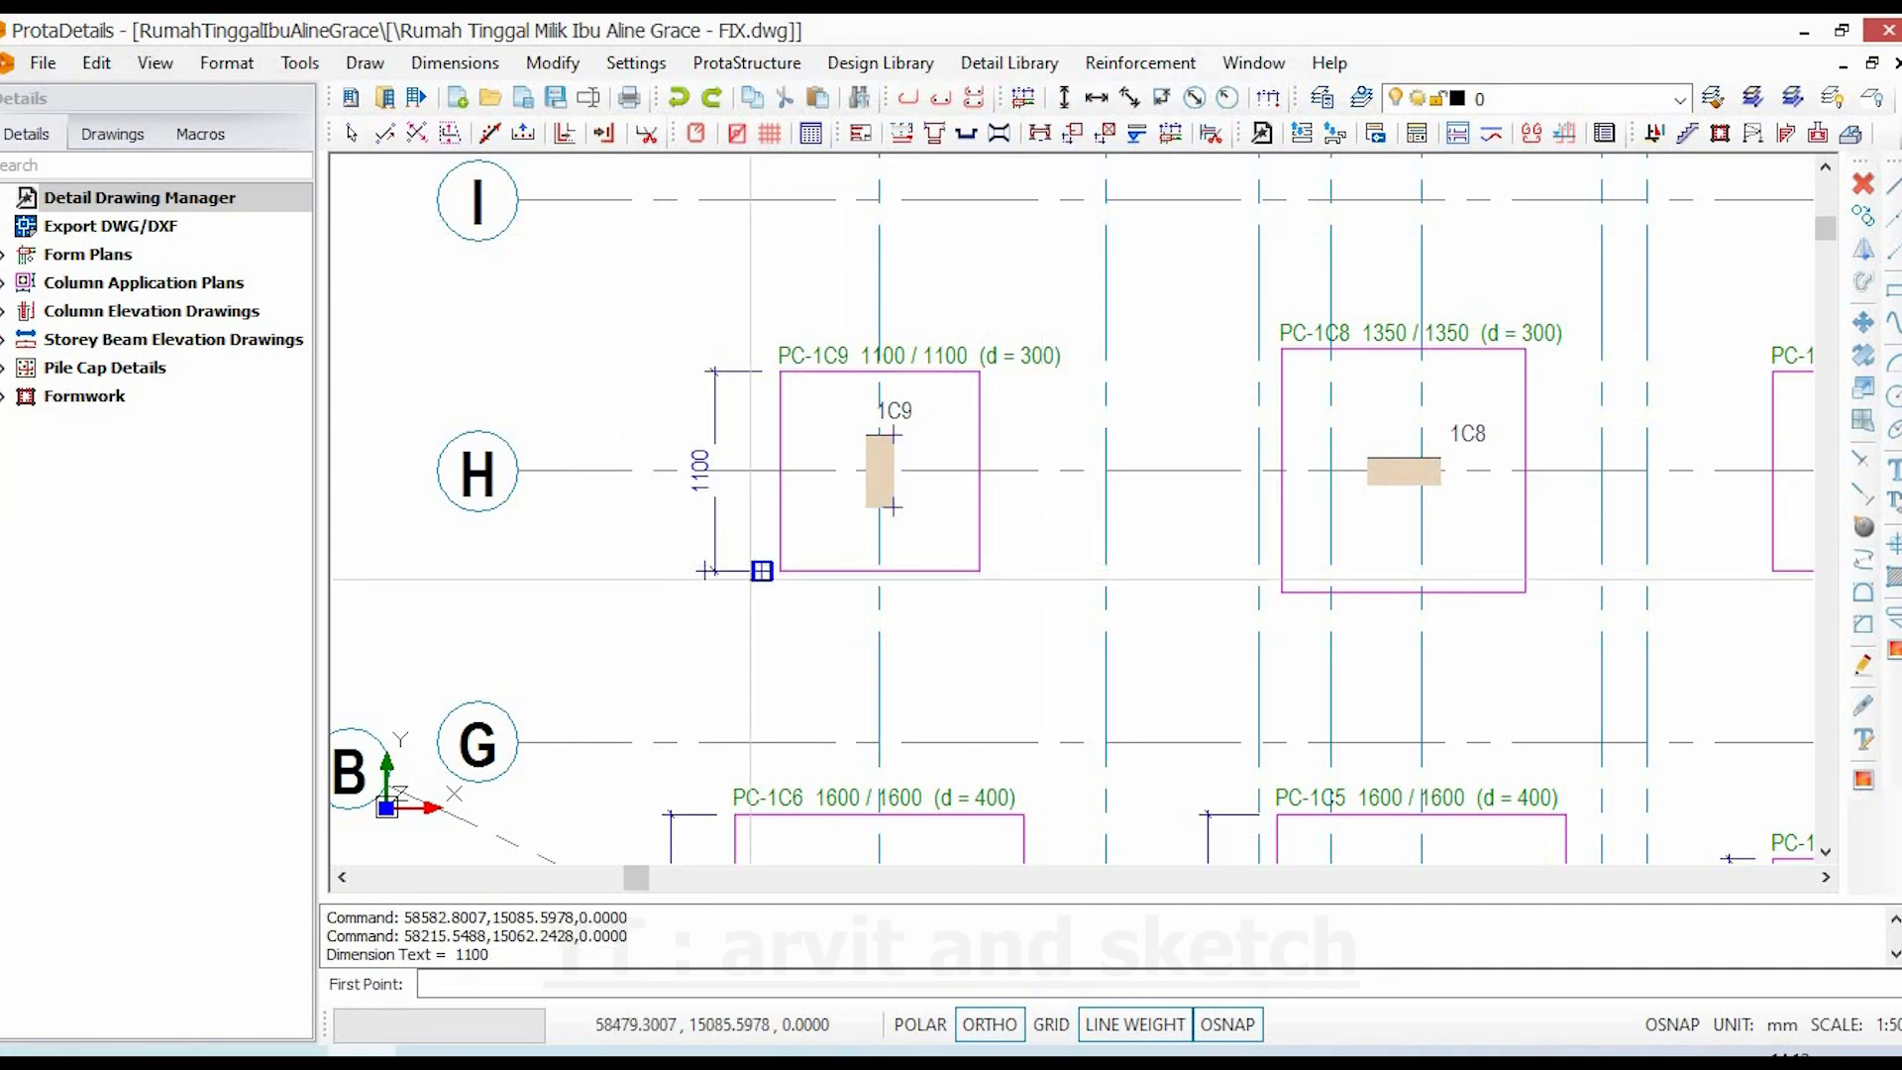
- Dimension the bottom edge of pad footing PC-1C9
click(780, 570)
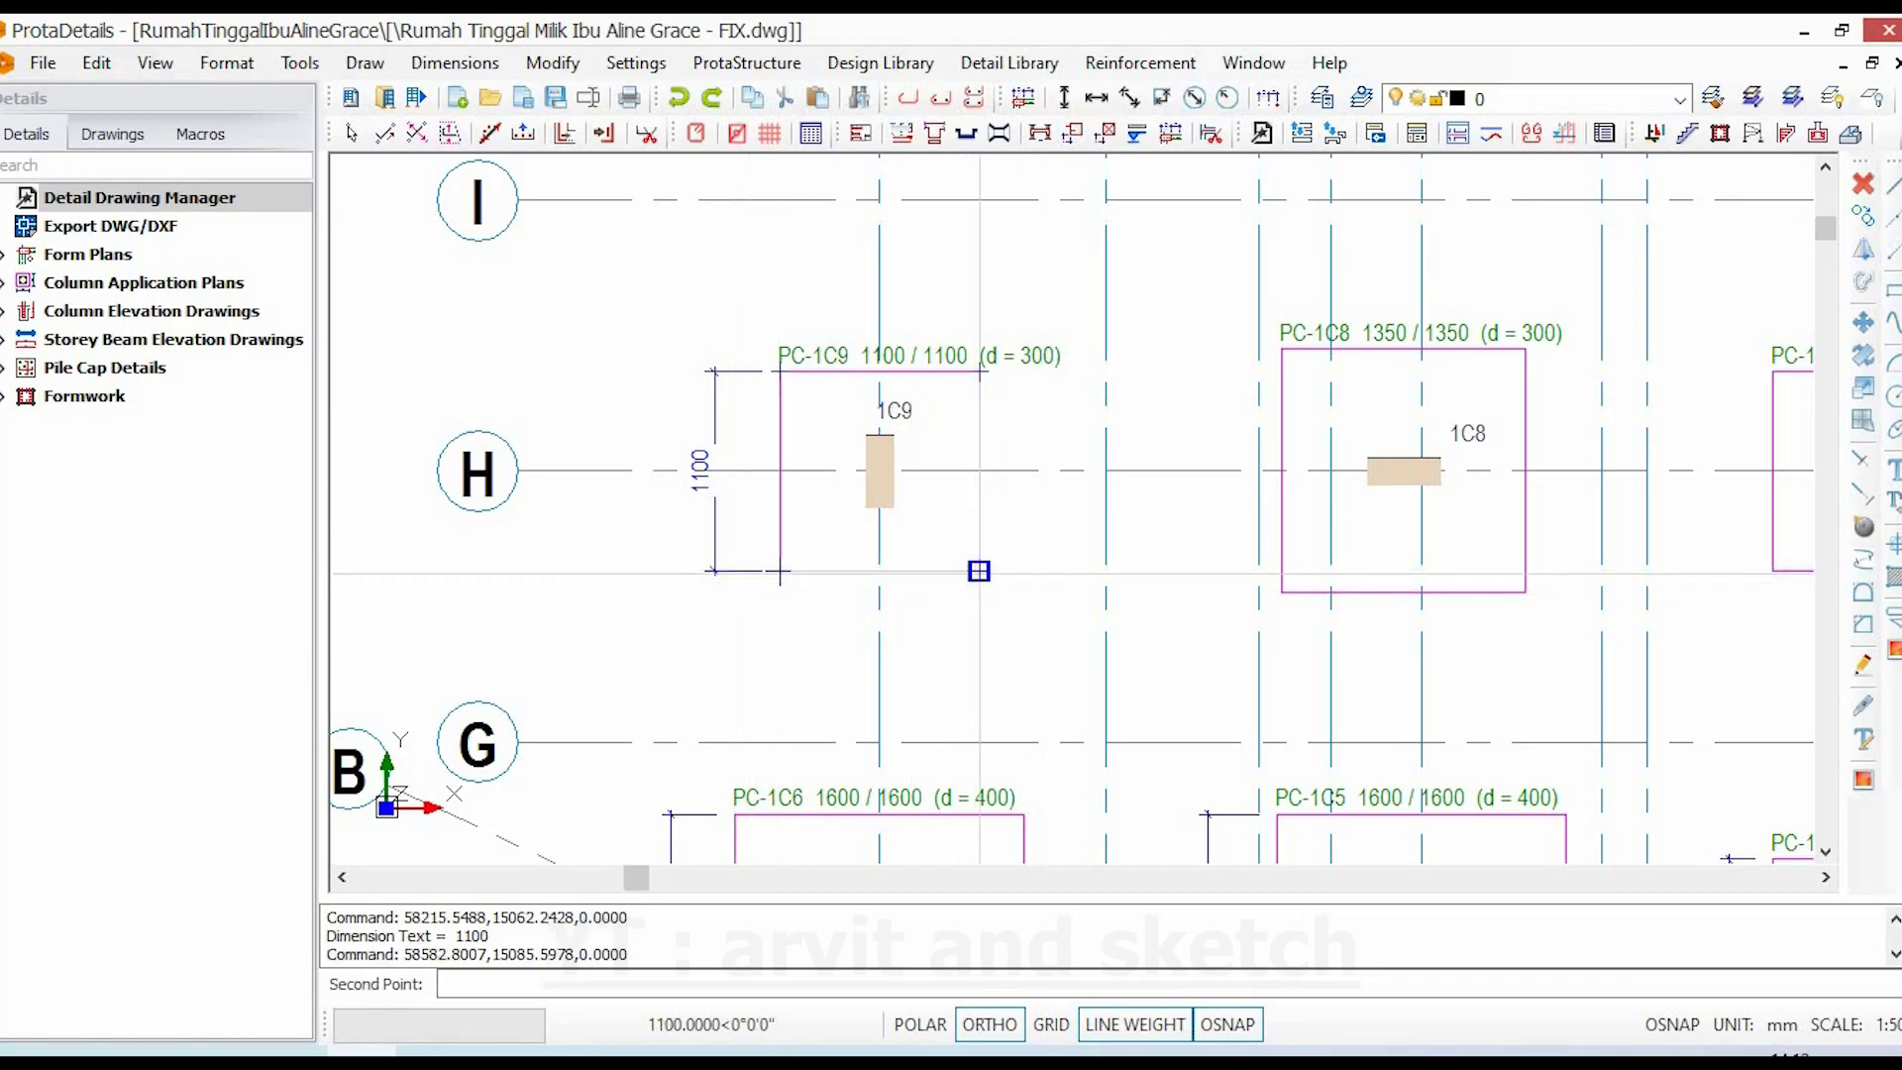
click(978, 571)
click(979, 617)
key(Escape)
- Dimension the left side of pad footing PC-1C8 at grid axis H
click(981, 488)
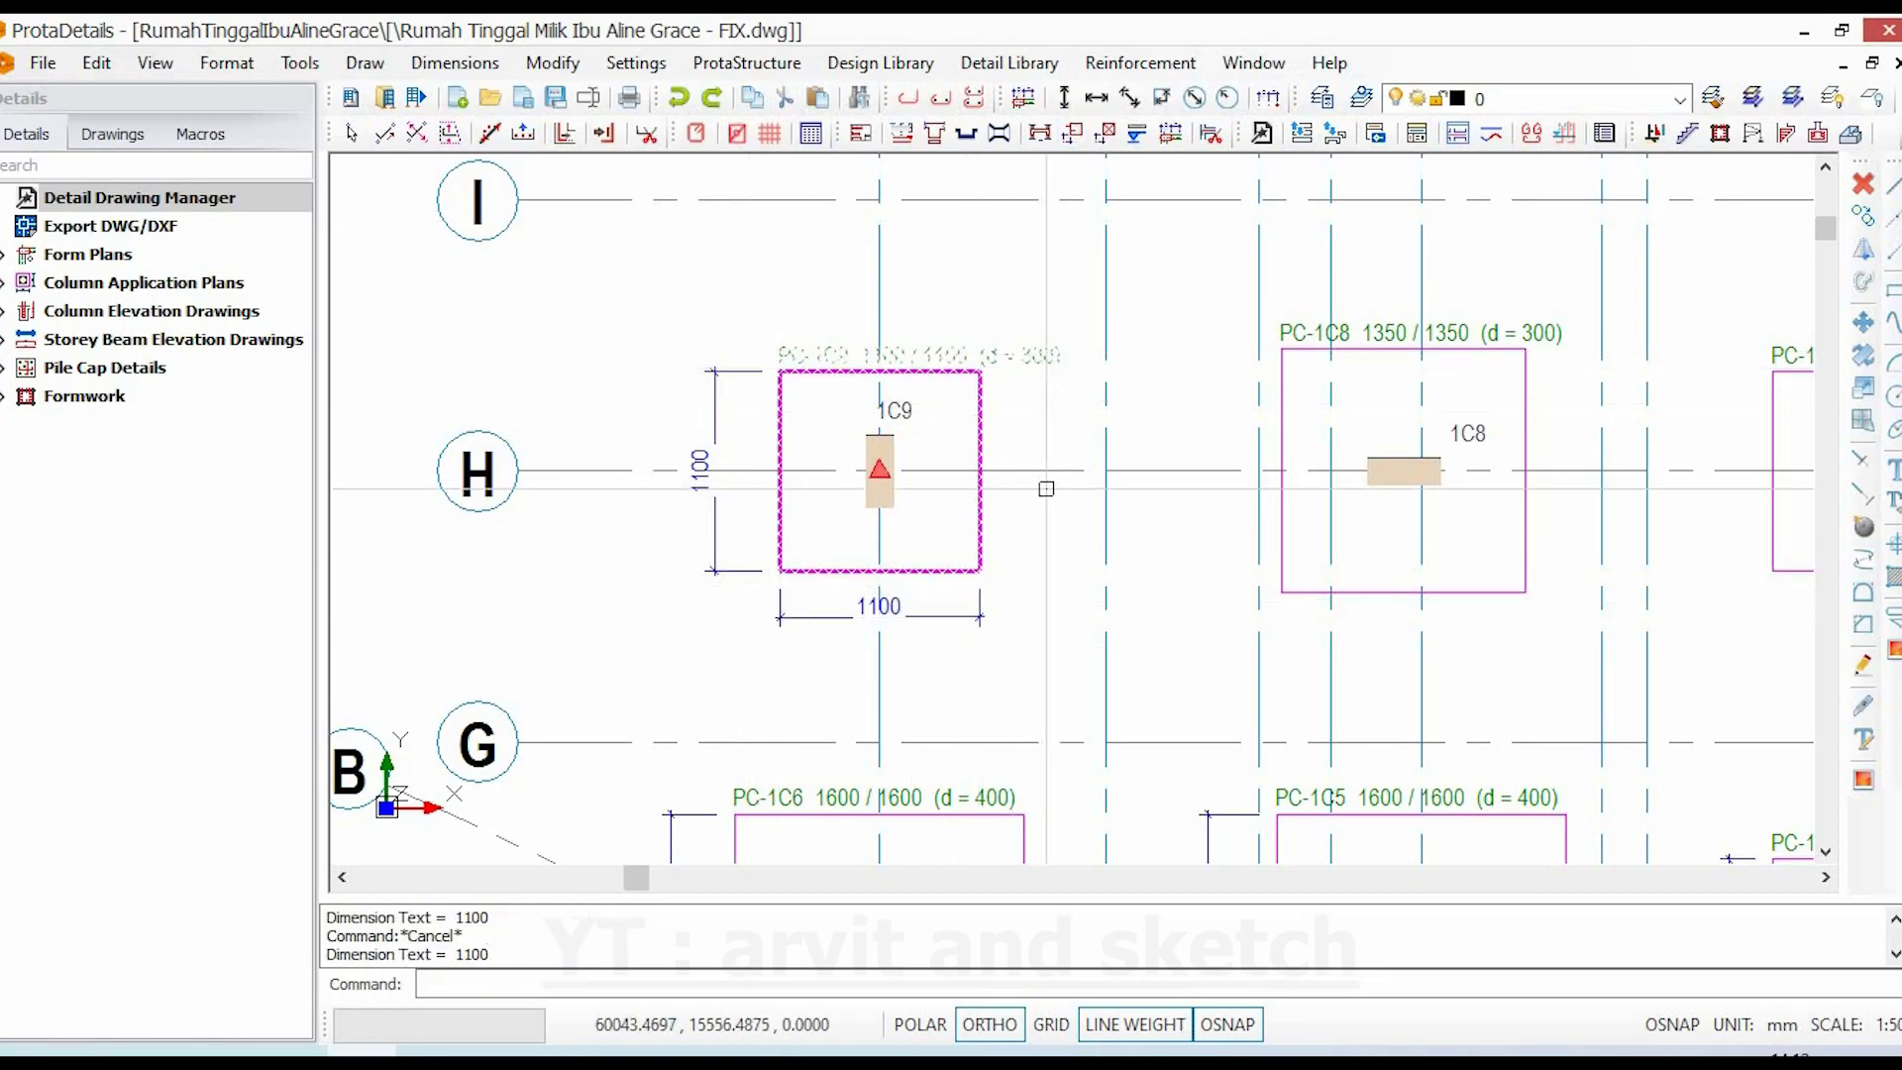
scroll(901, 396, up, 5)
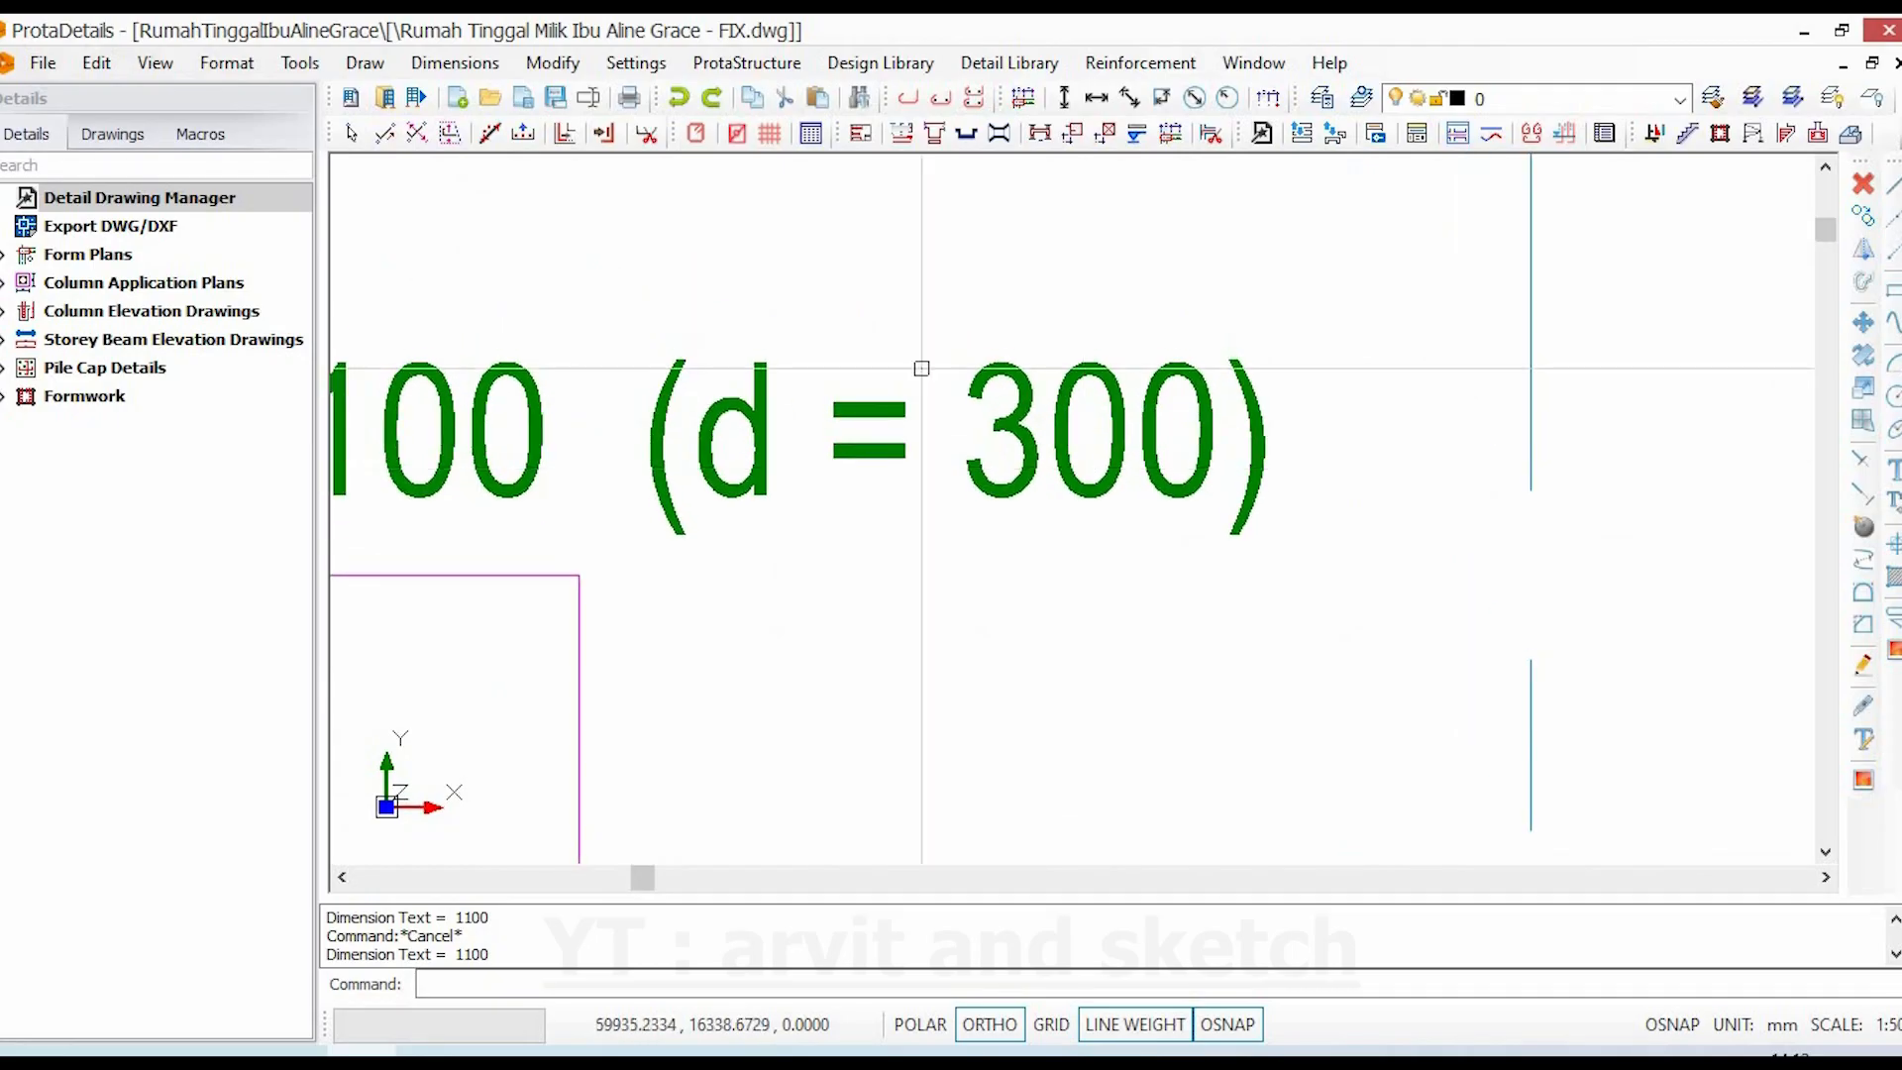
scroll(901, 544, down, 5)
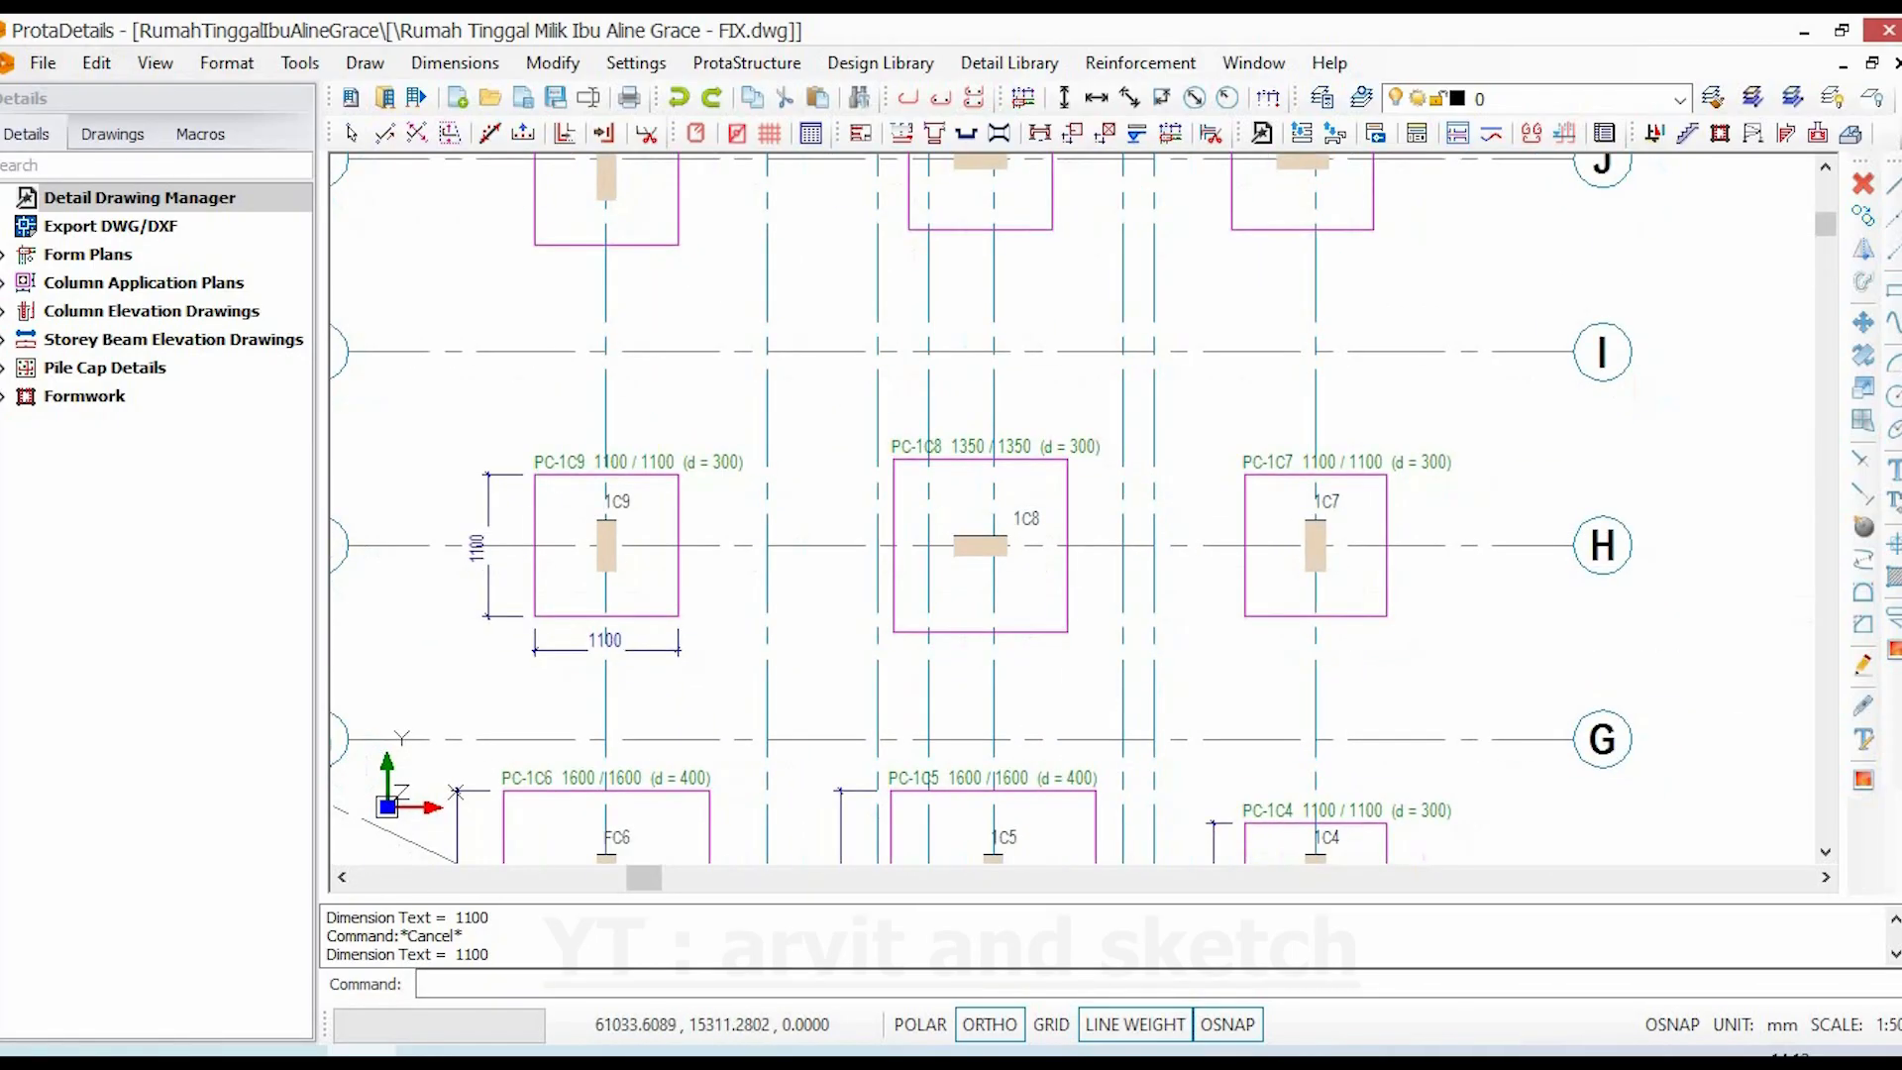
scroll(901, 543, up, 2)
click(1095, 97)
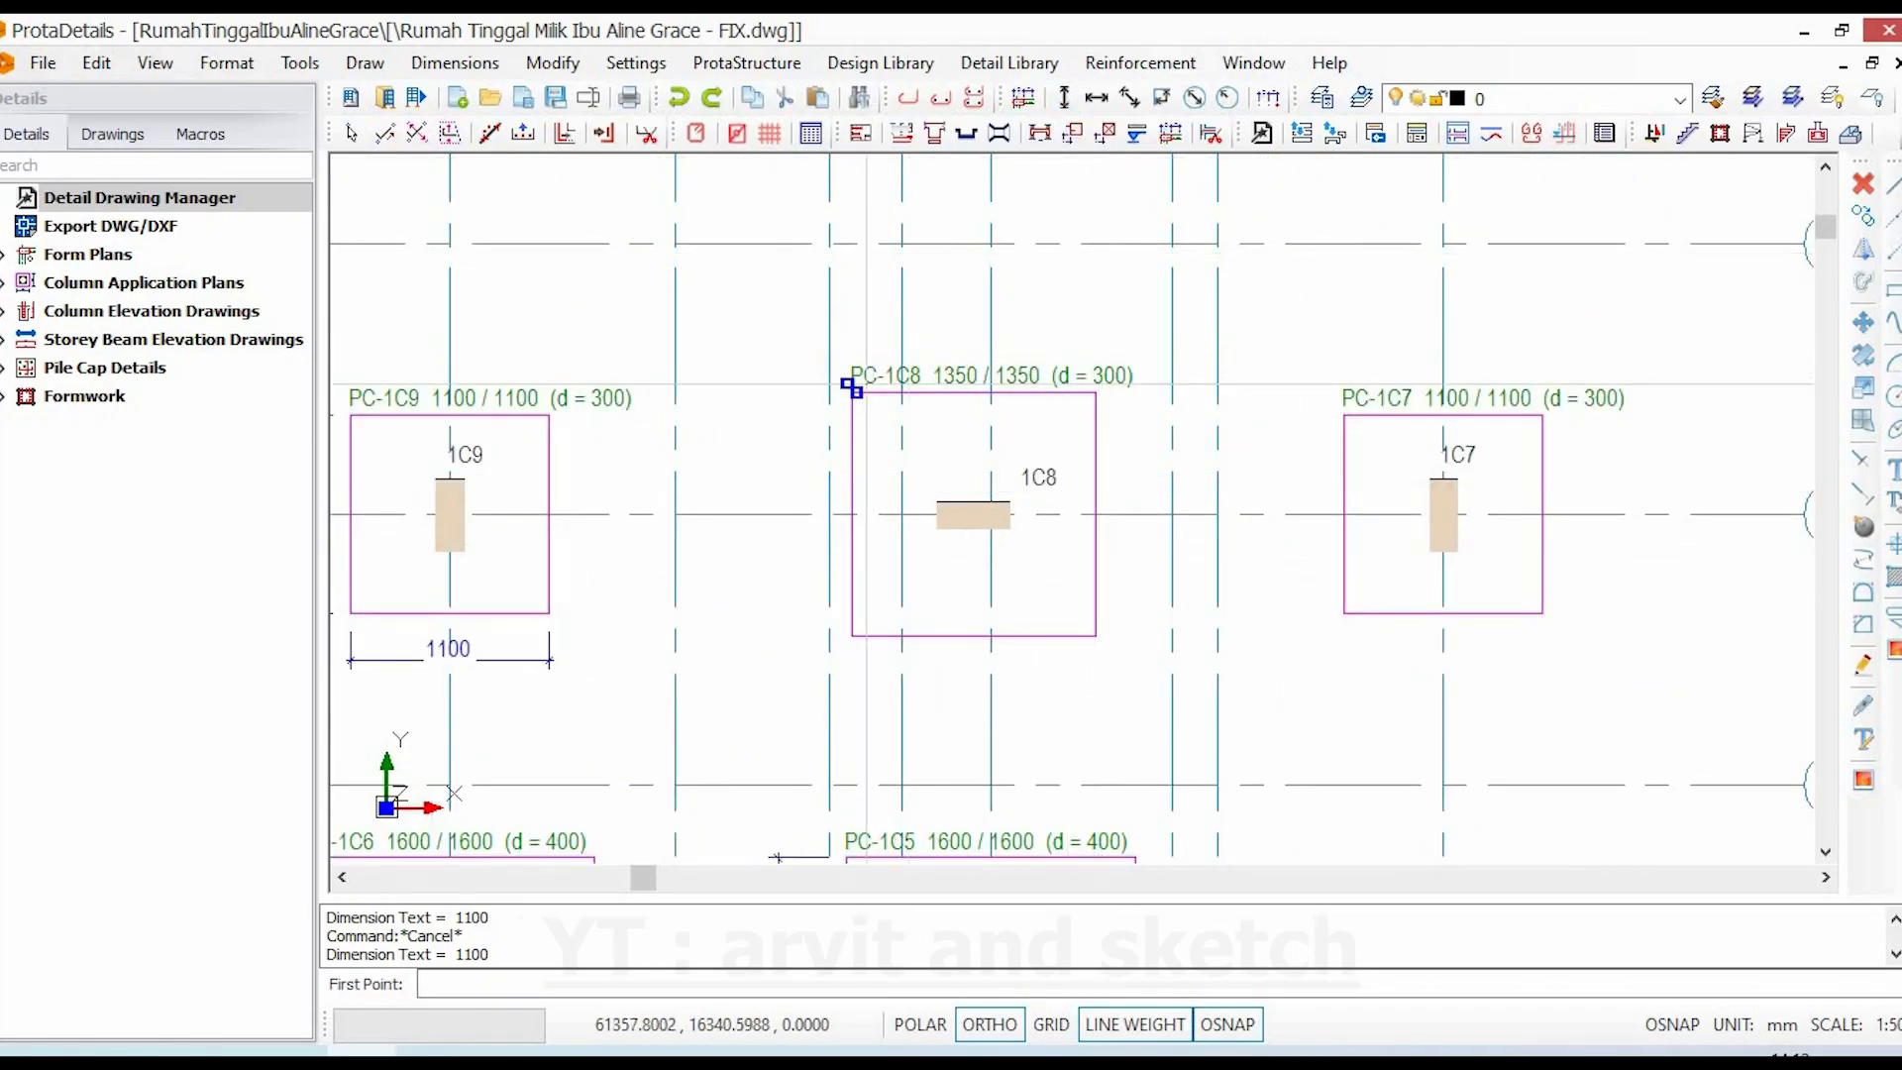
click(850, 636)
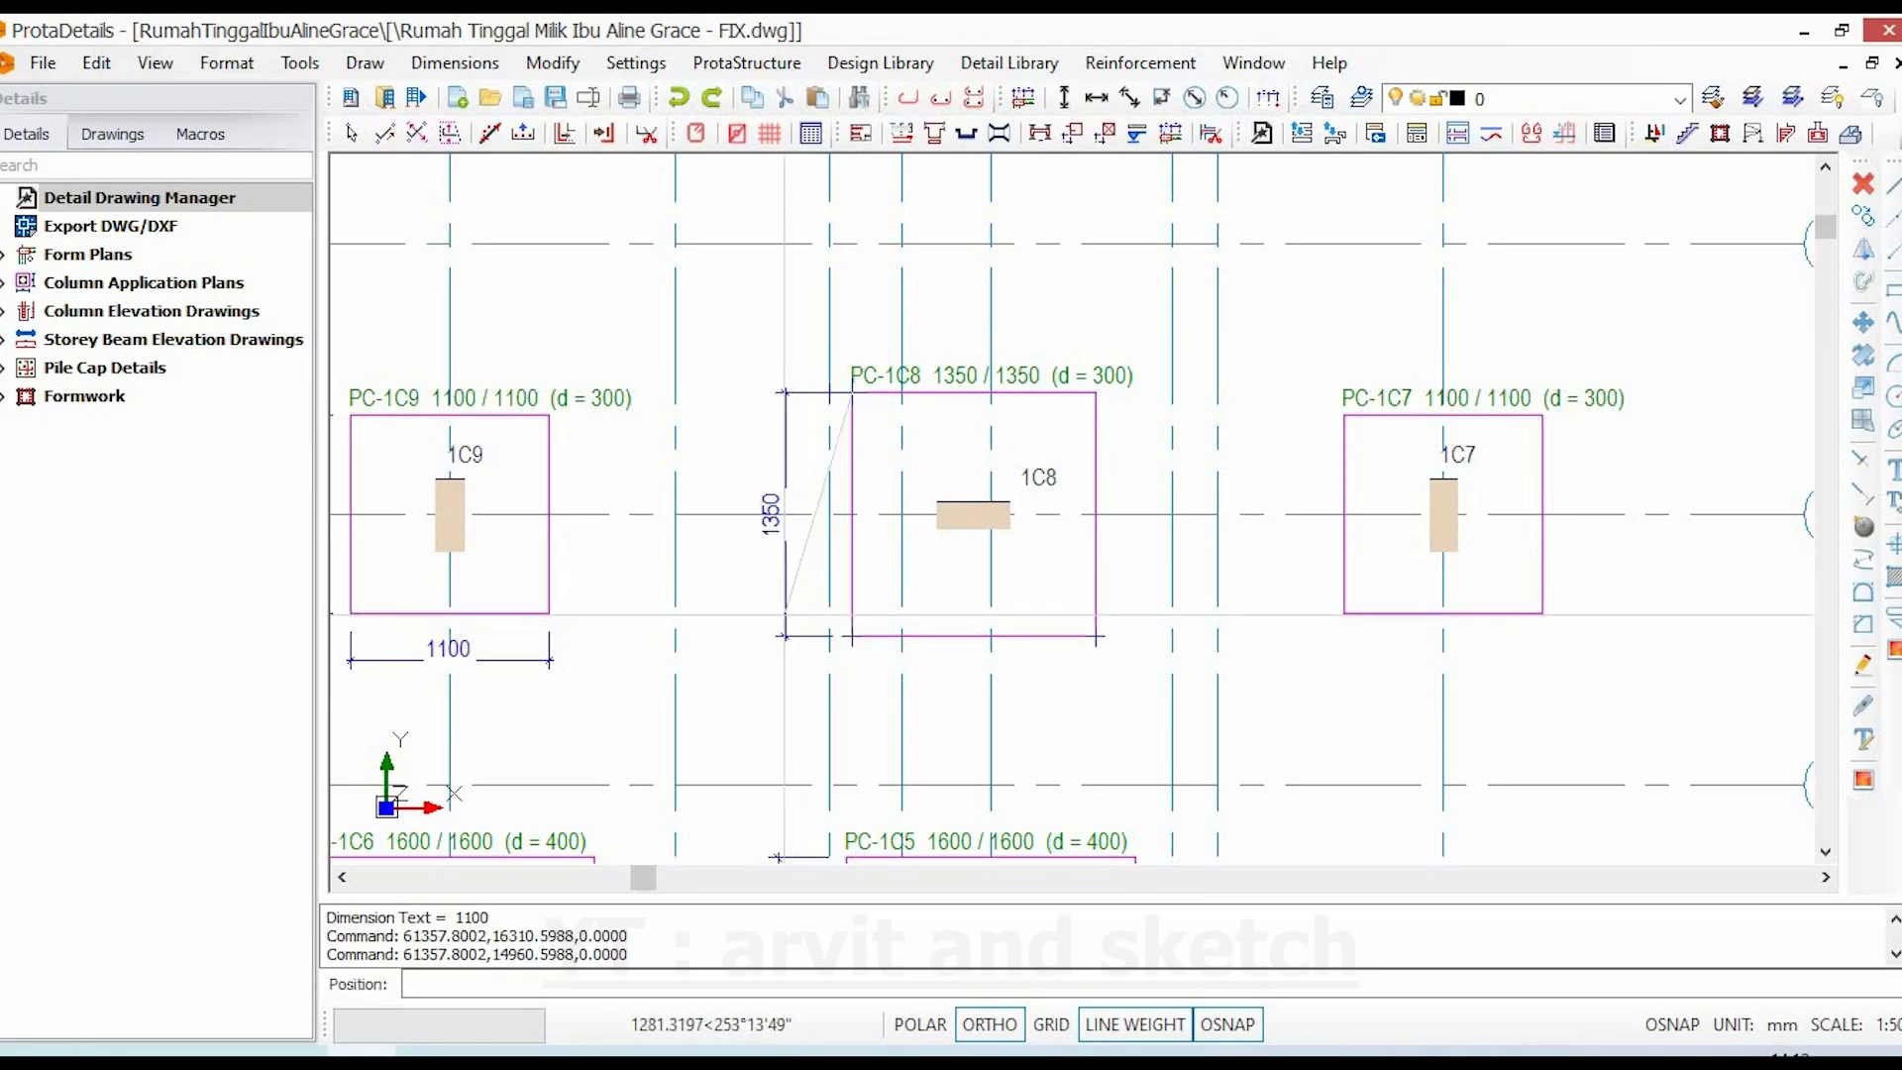
click(784, 614)
key(Escape)
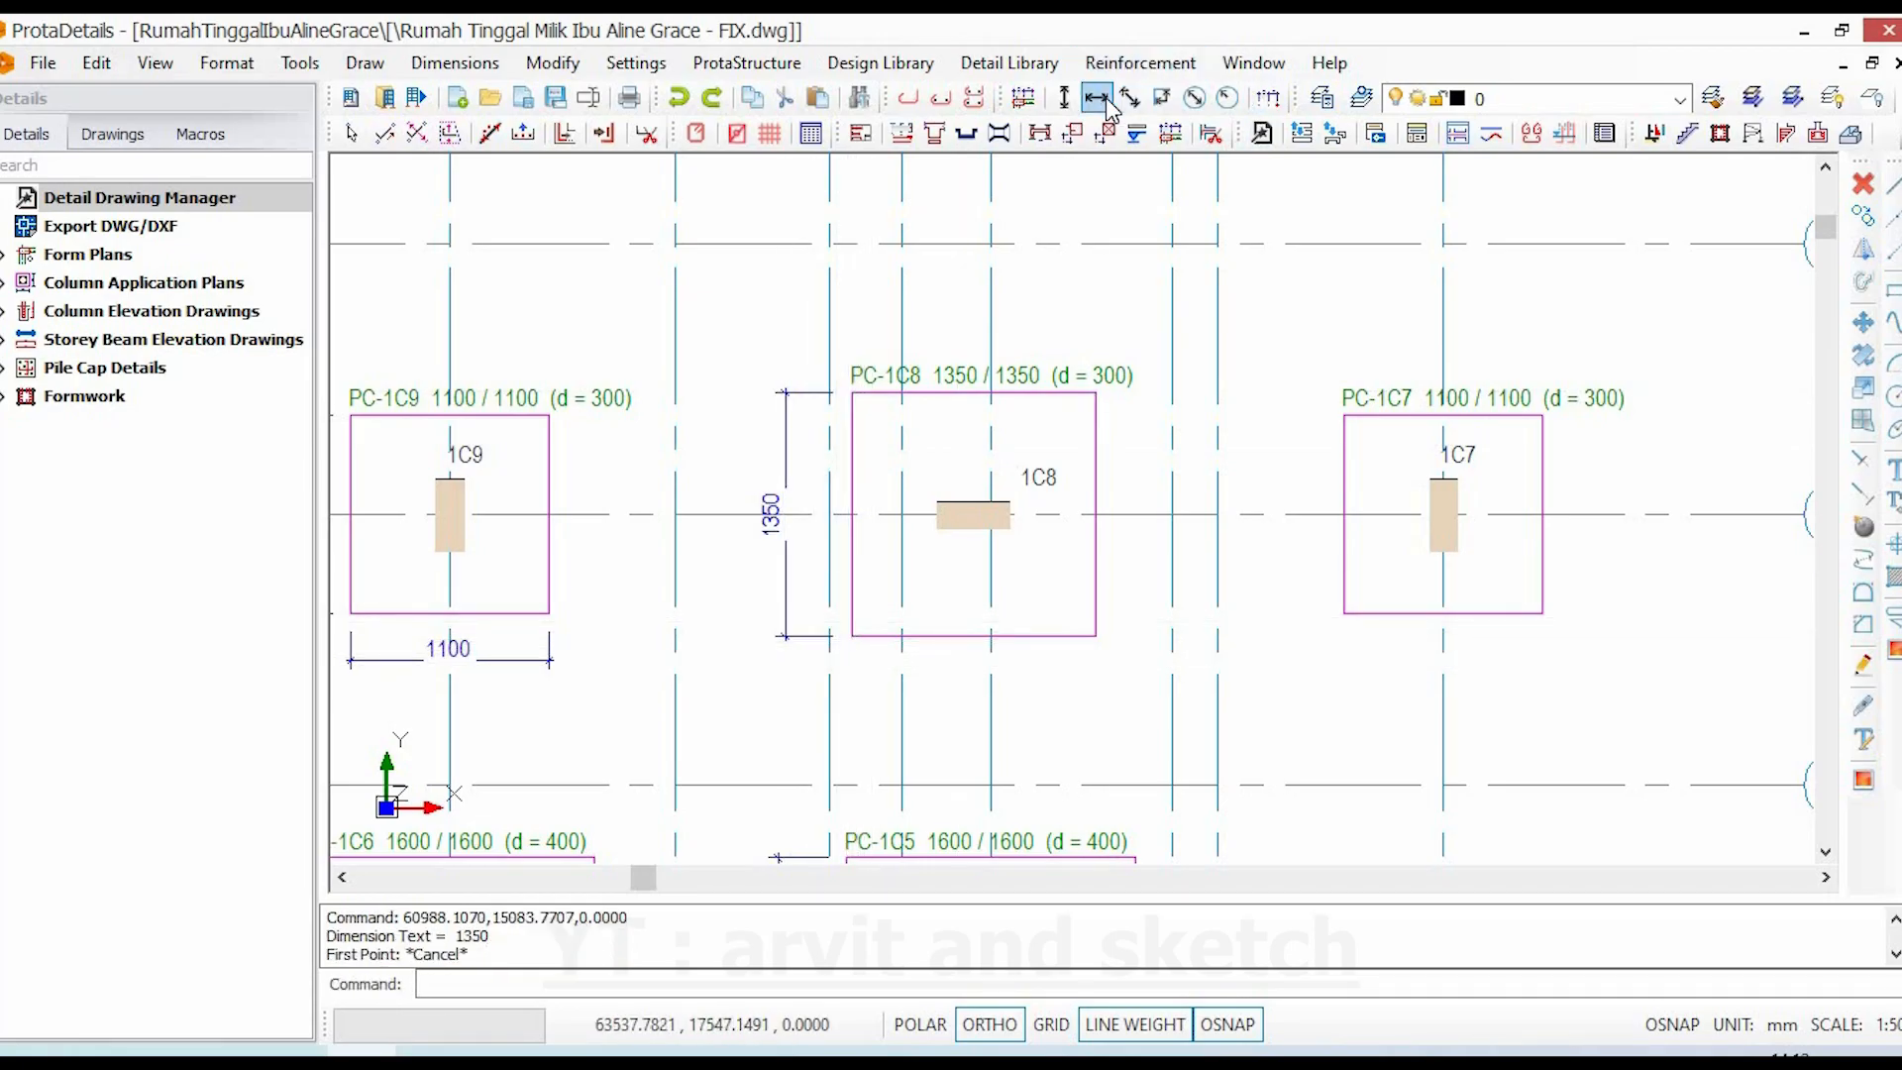
- Dimension the bottom edge of pad footing PC-1C8
click(850, 636)
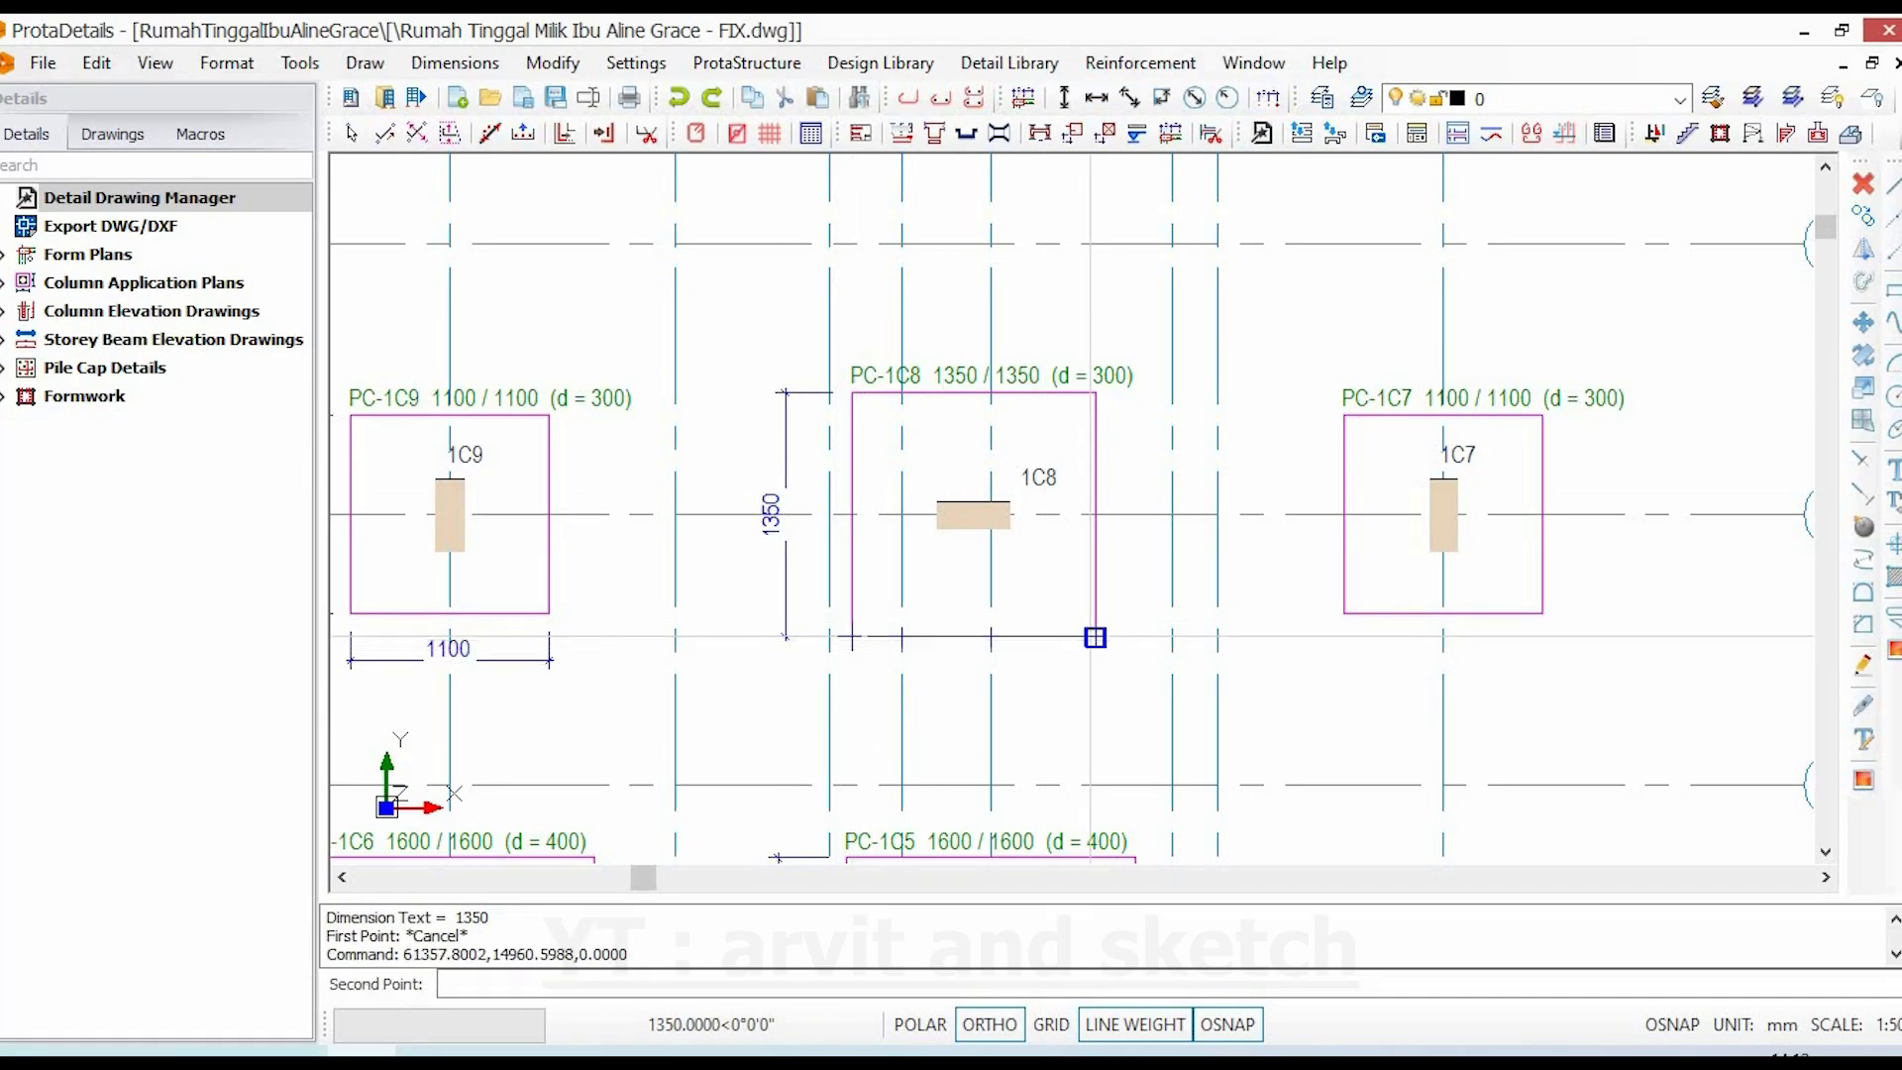
click(1094, 637)
click(1086, 694)
scroll(913, 614, down, 2)
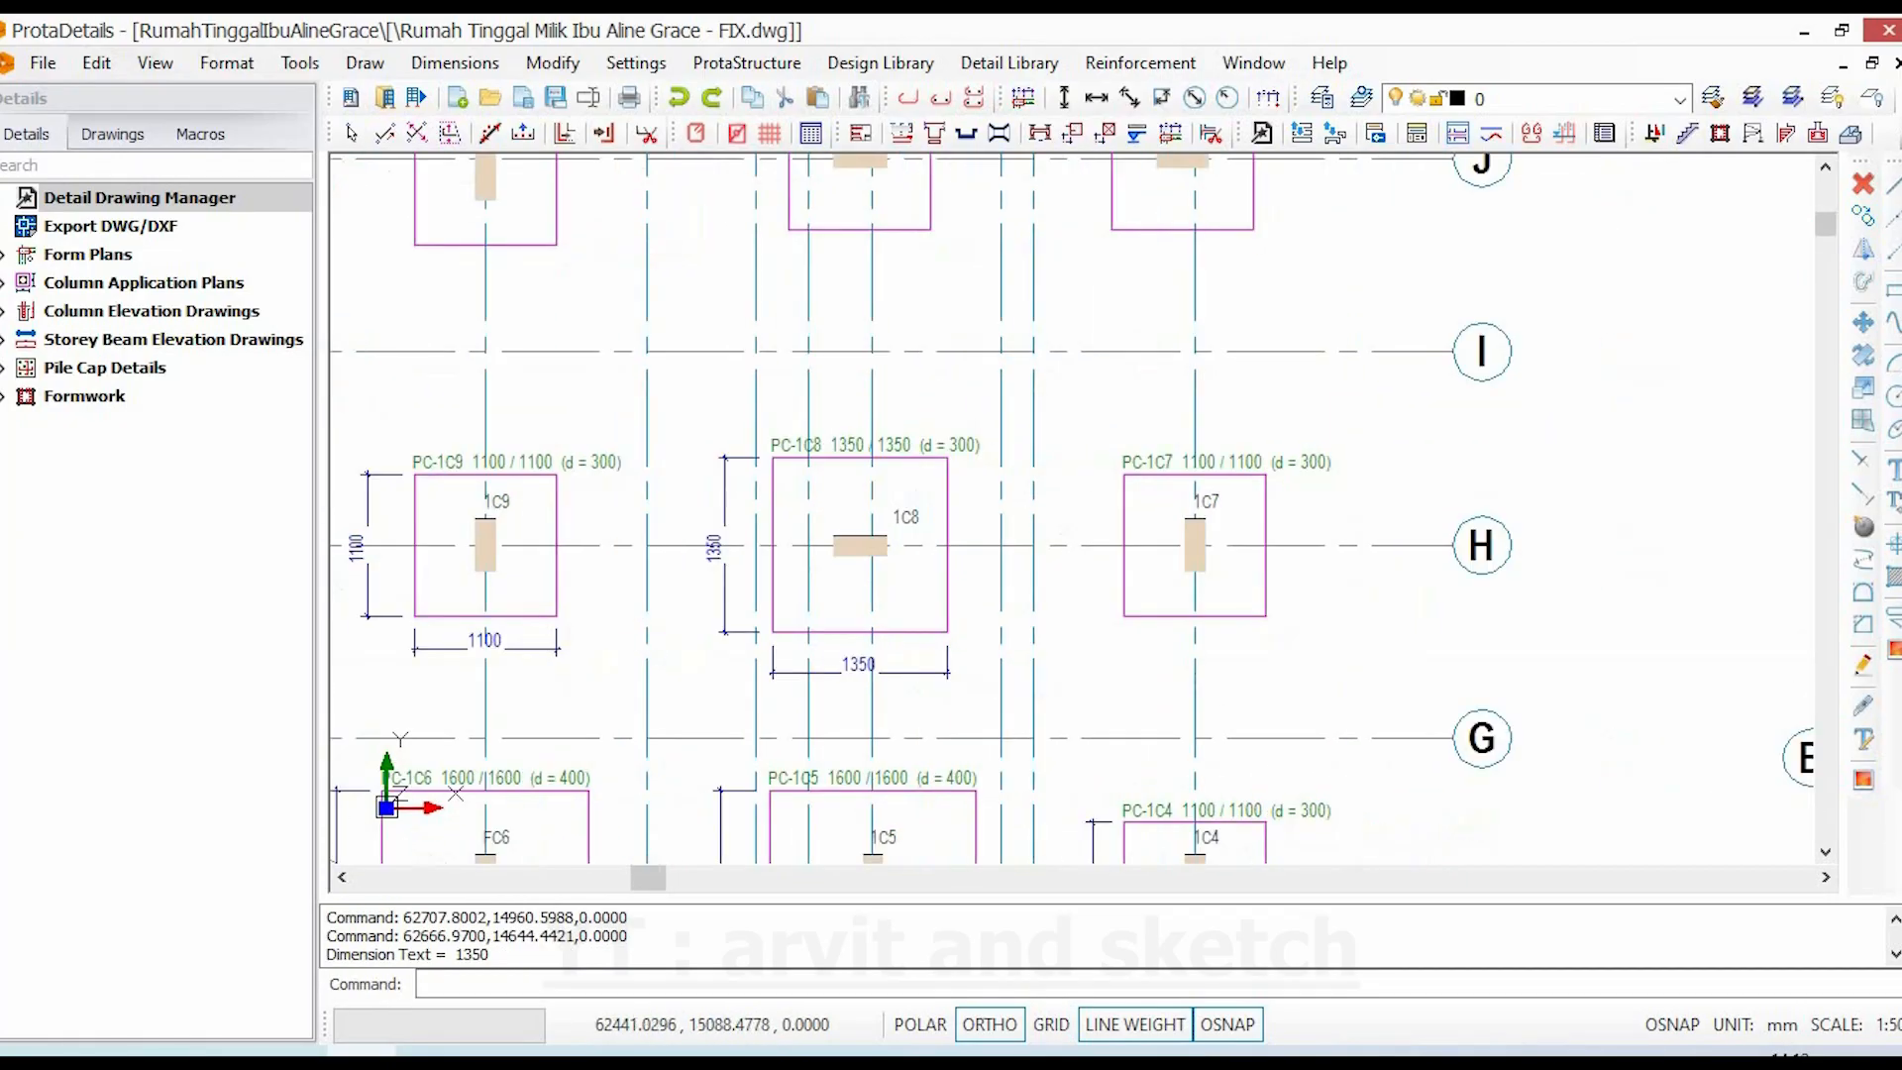
- Dimension the bottom edge of pad footing PC-1C7 at grid axis H, aligned with the PC-1C8 width dimension
scroll(1249, 537, up, 2)
click(1003, 693)
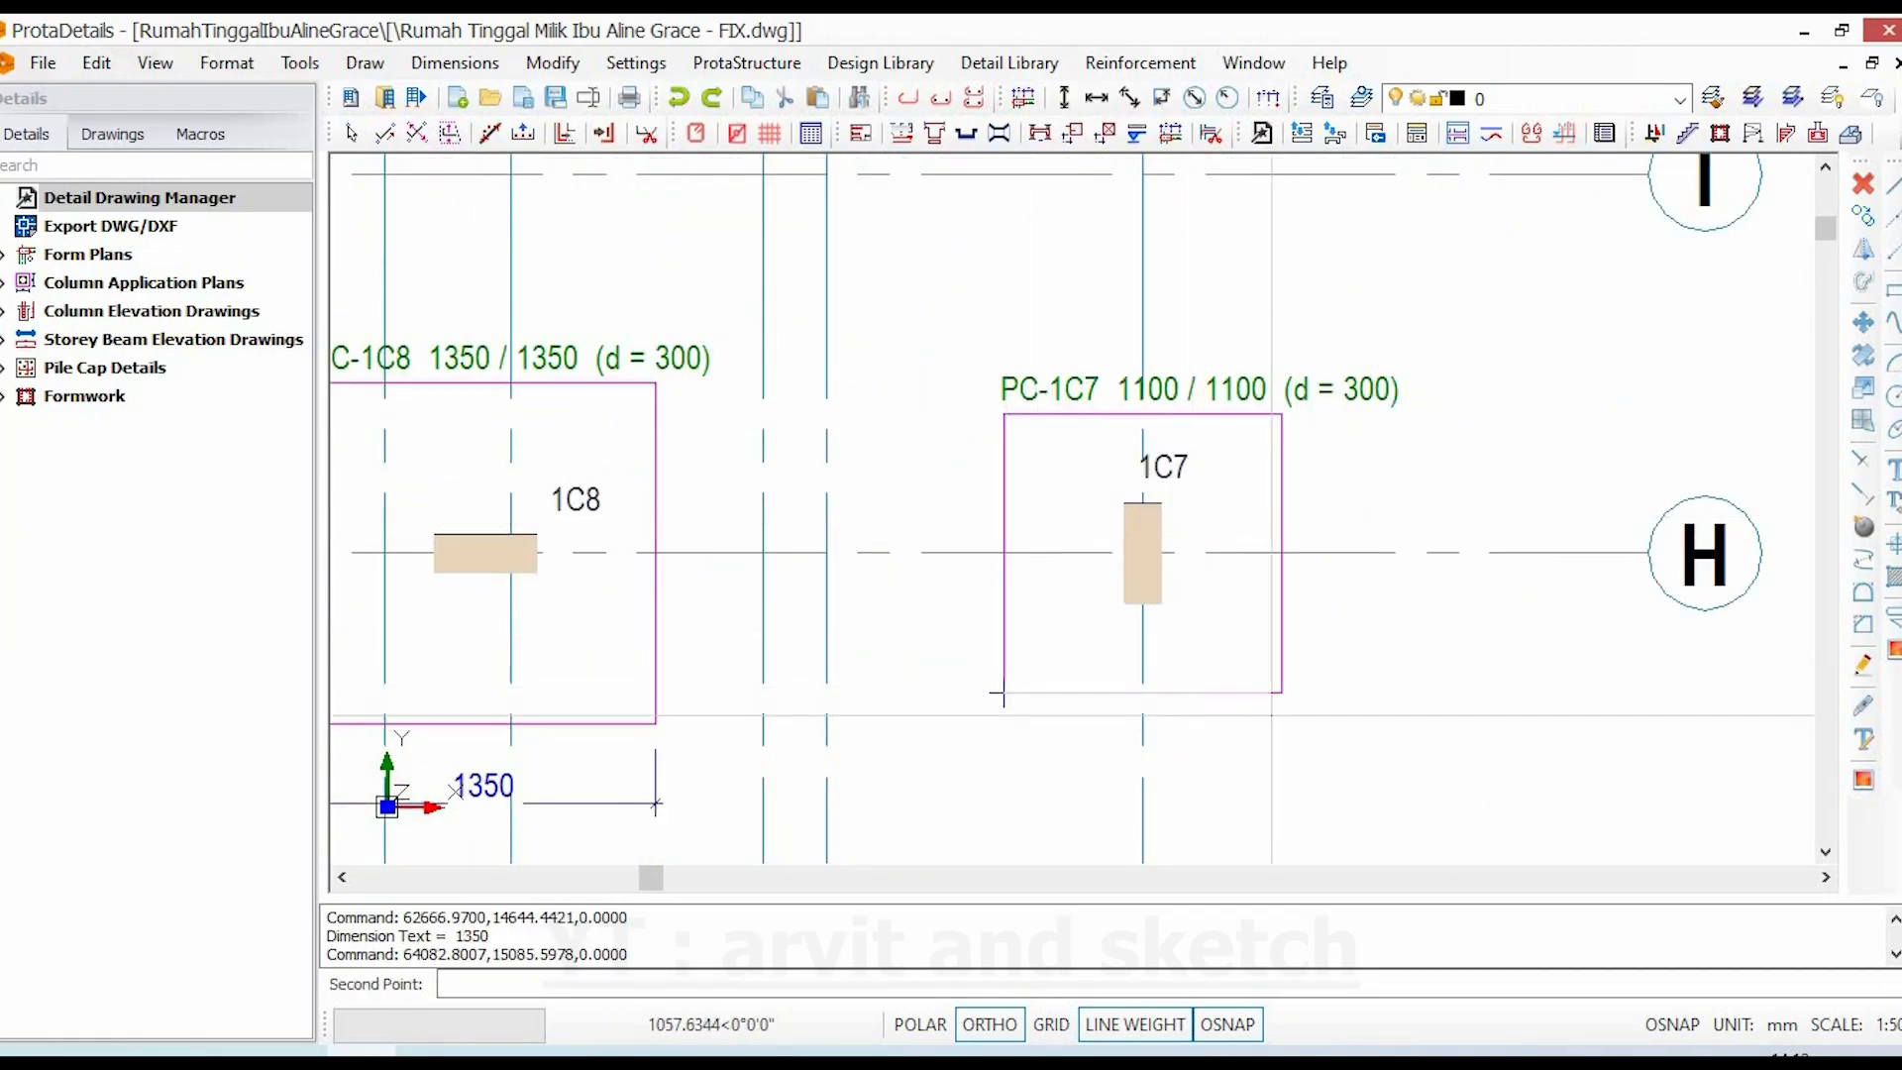
click(1282, 692)
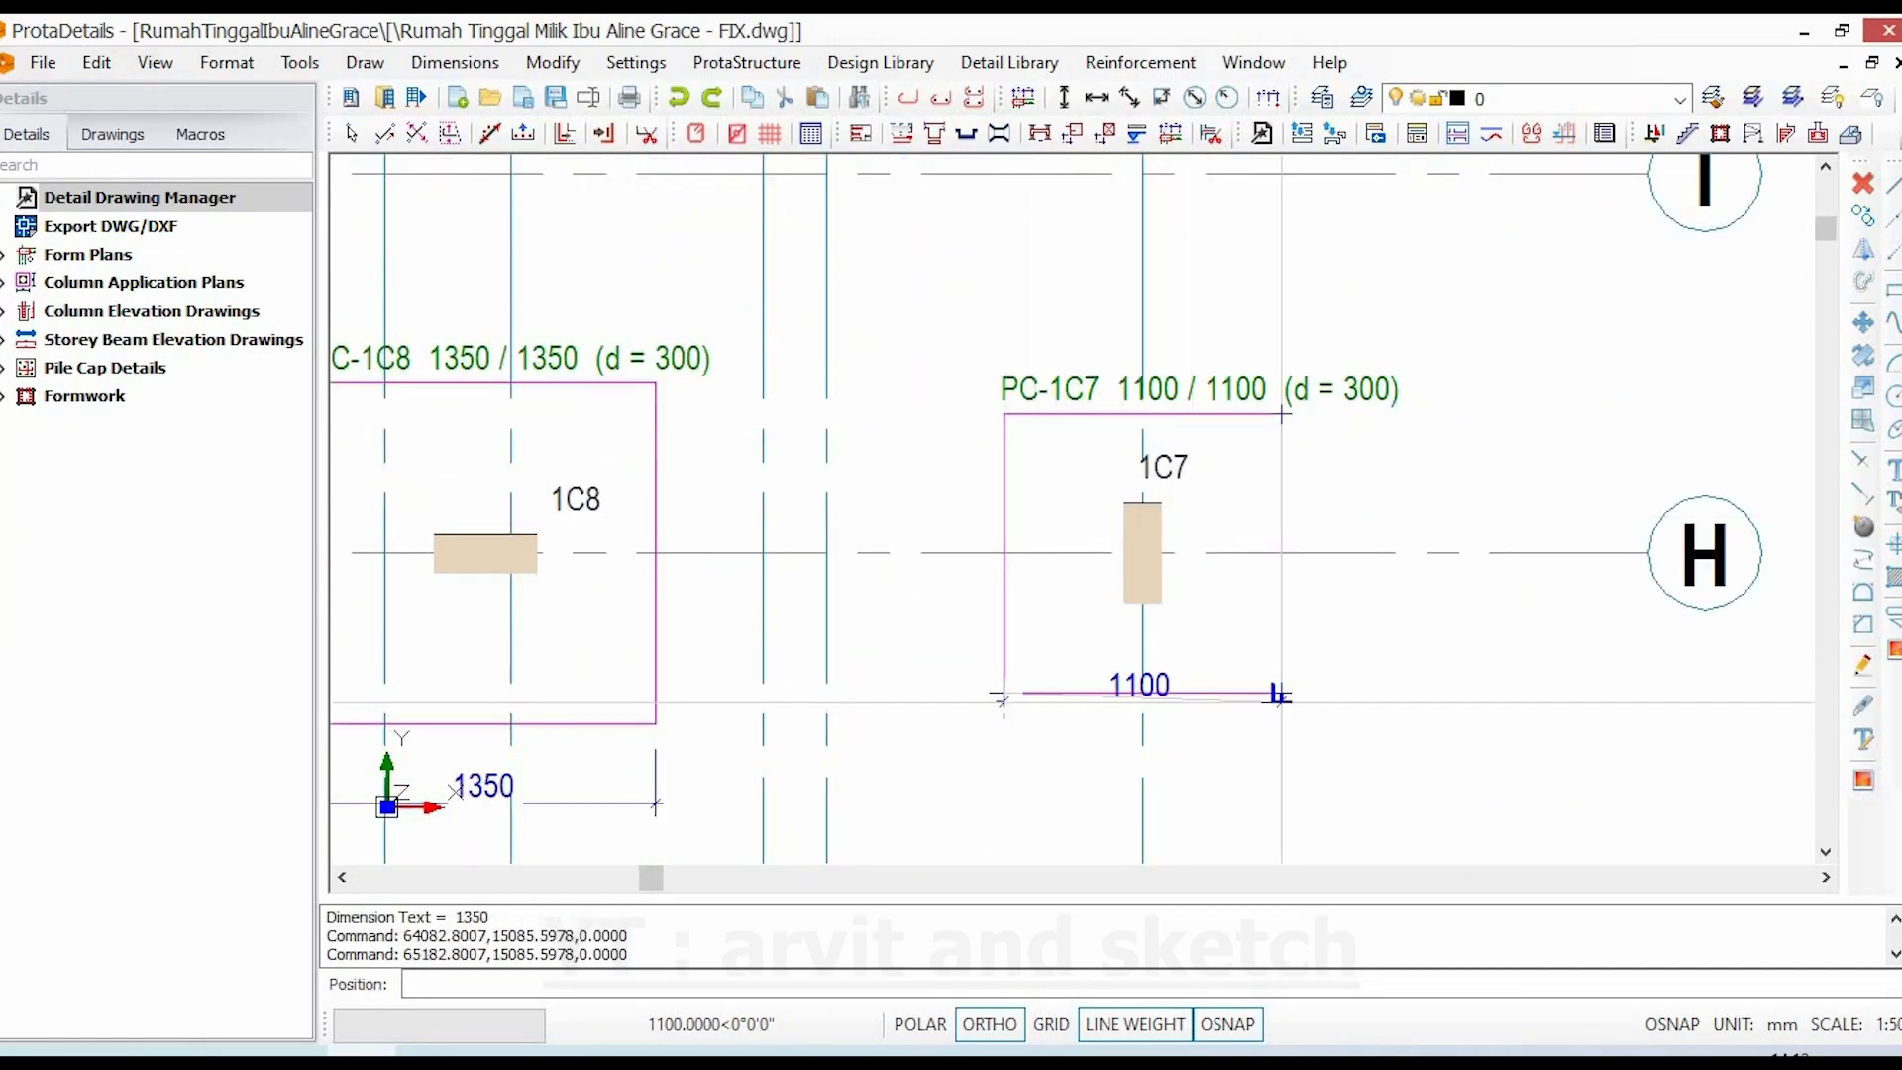
click(655, 804)
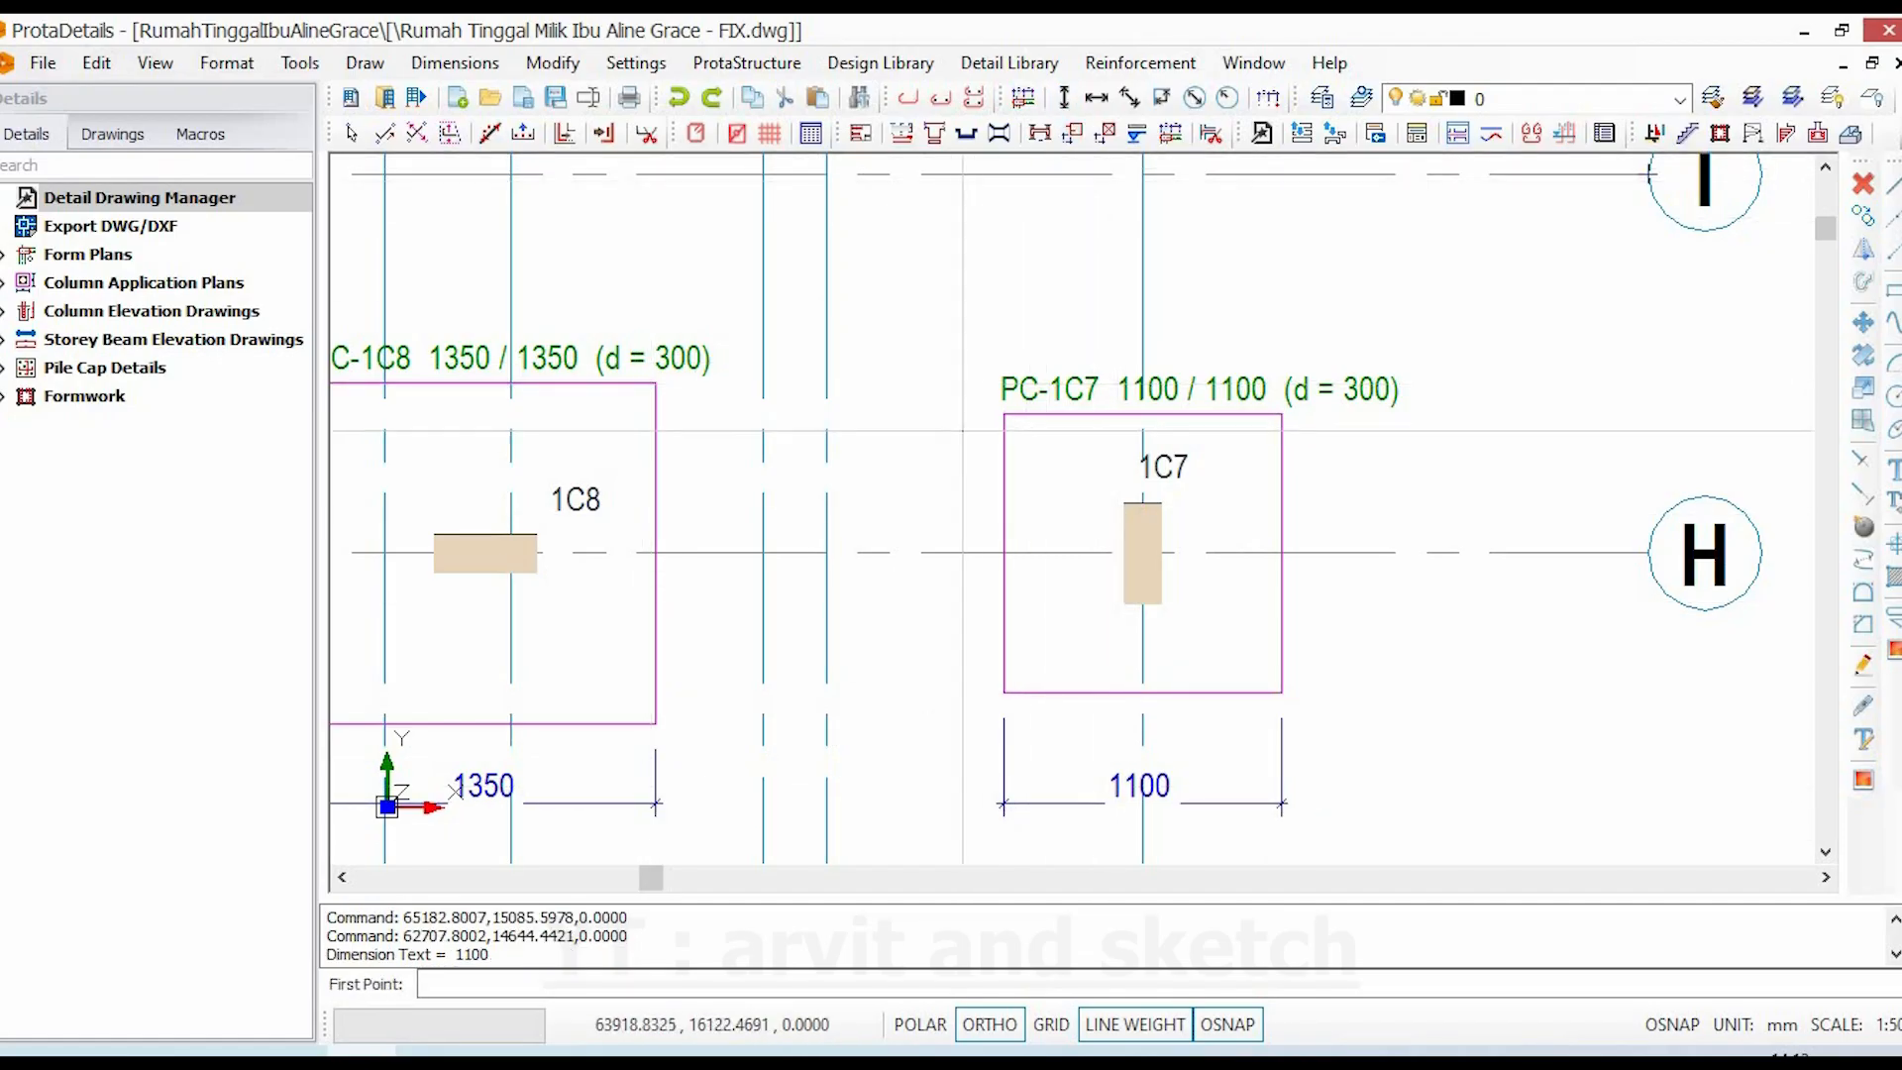
- Dimension the left side of pad footing PC-1C7 at grid axis H
click(1004, 414)
click(1004, 692)
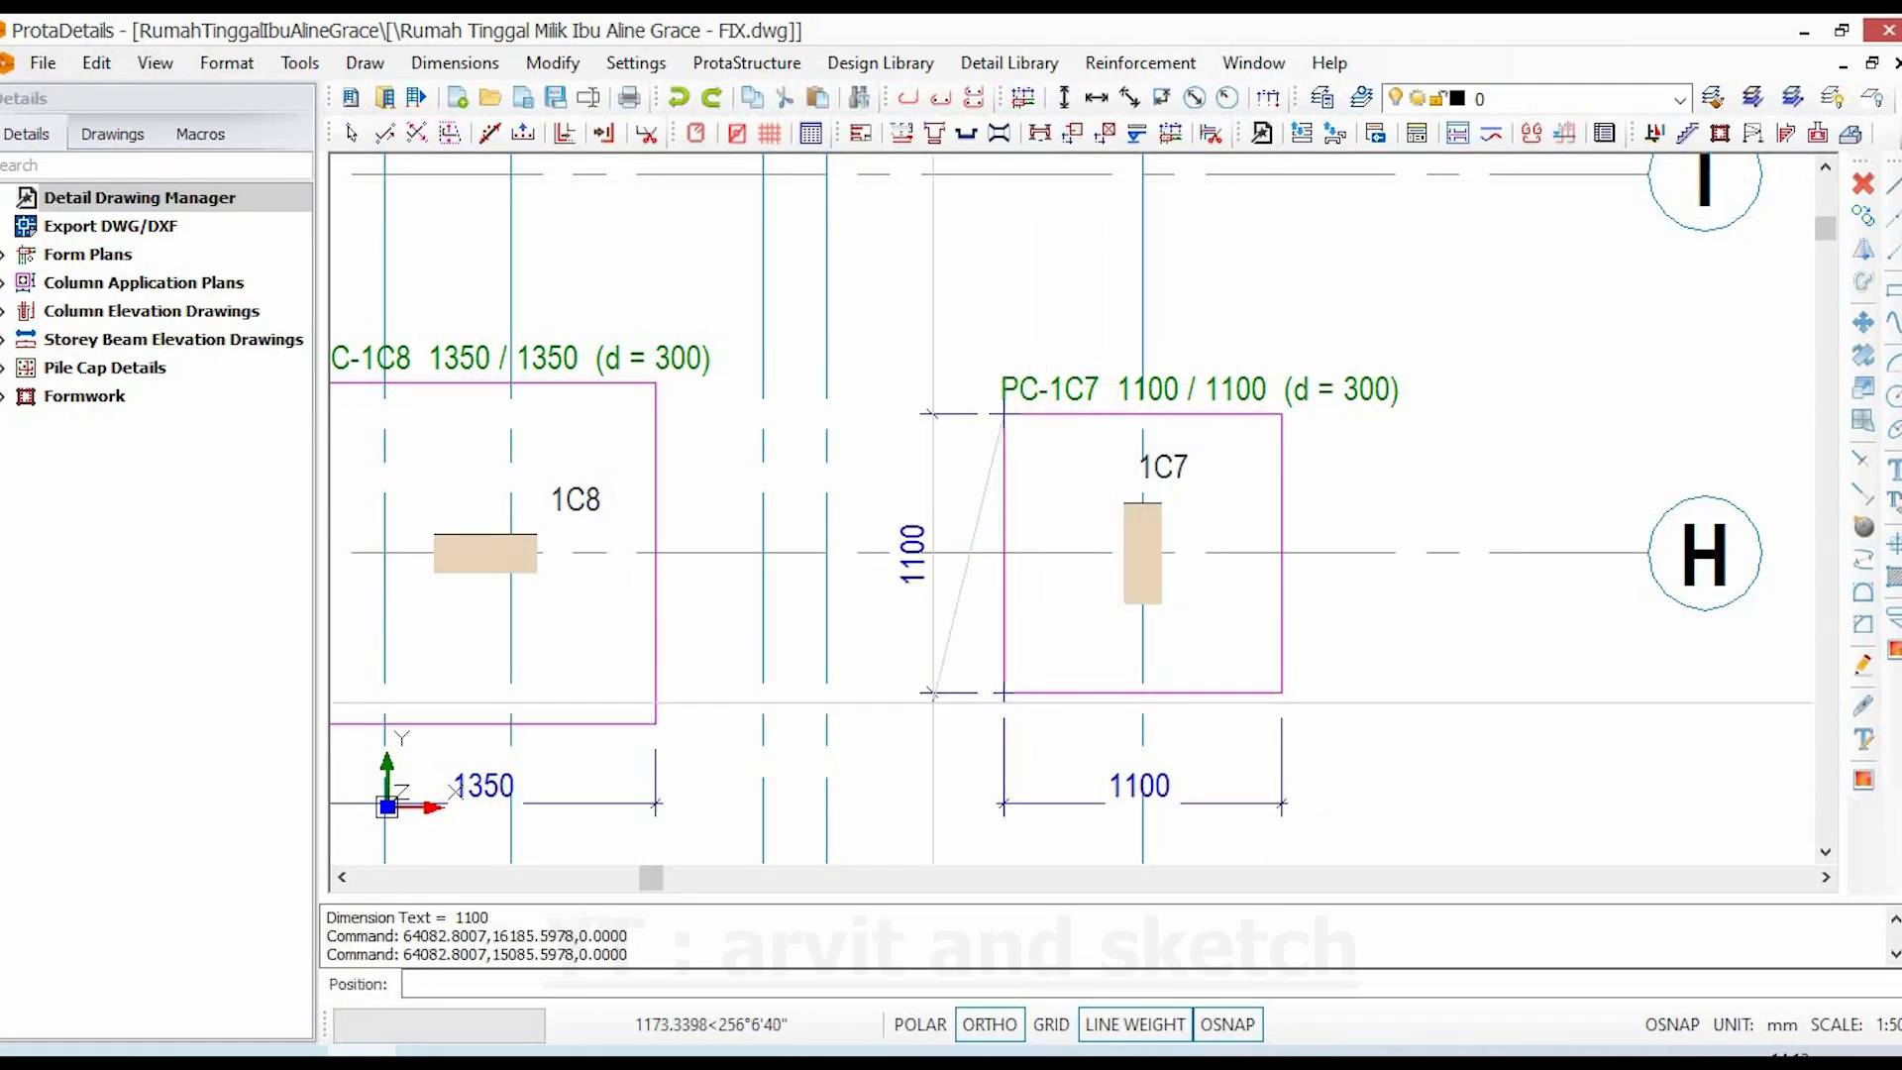
click(932, 702)
key(Escape)
scroll(1418, 366, up, 3)
scroll(1222, 405, down, 4)
mouse_move(779, 418)
middle_down()
mouse_move(906, 474)
mouse_move(904, 456)
middle_up()
scroll(851, 424, up, 4)
scroll(937, 403, down, 3)
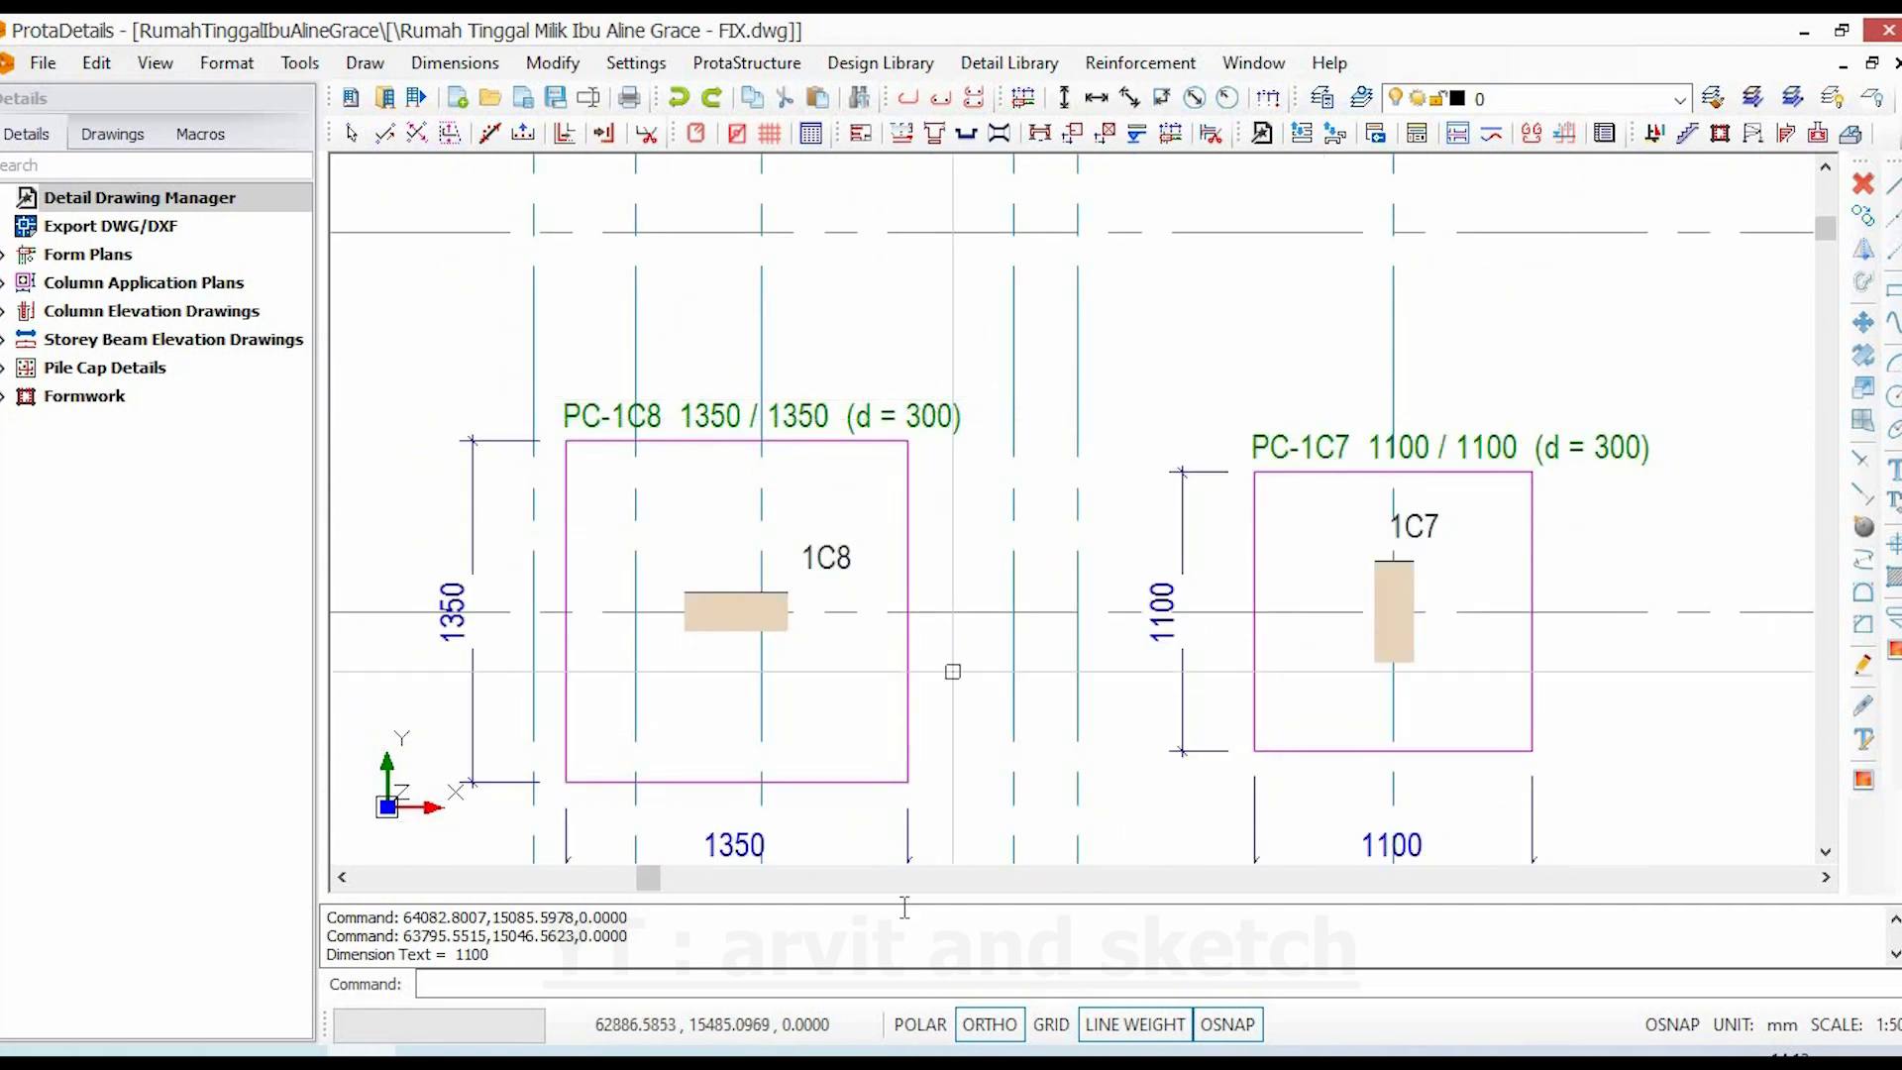
- Switch to Archicad and dimension the left side of the leftmost pad footing on grid axis H of the -1. Story plan
click(690, 1050)
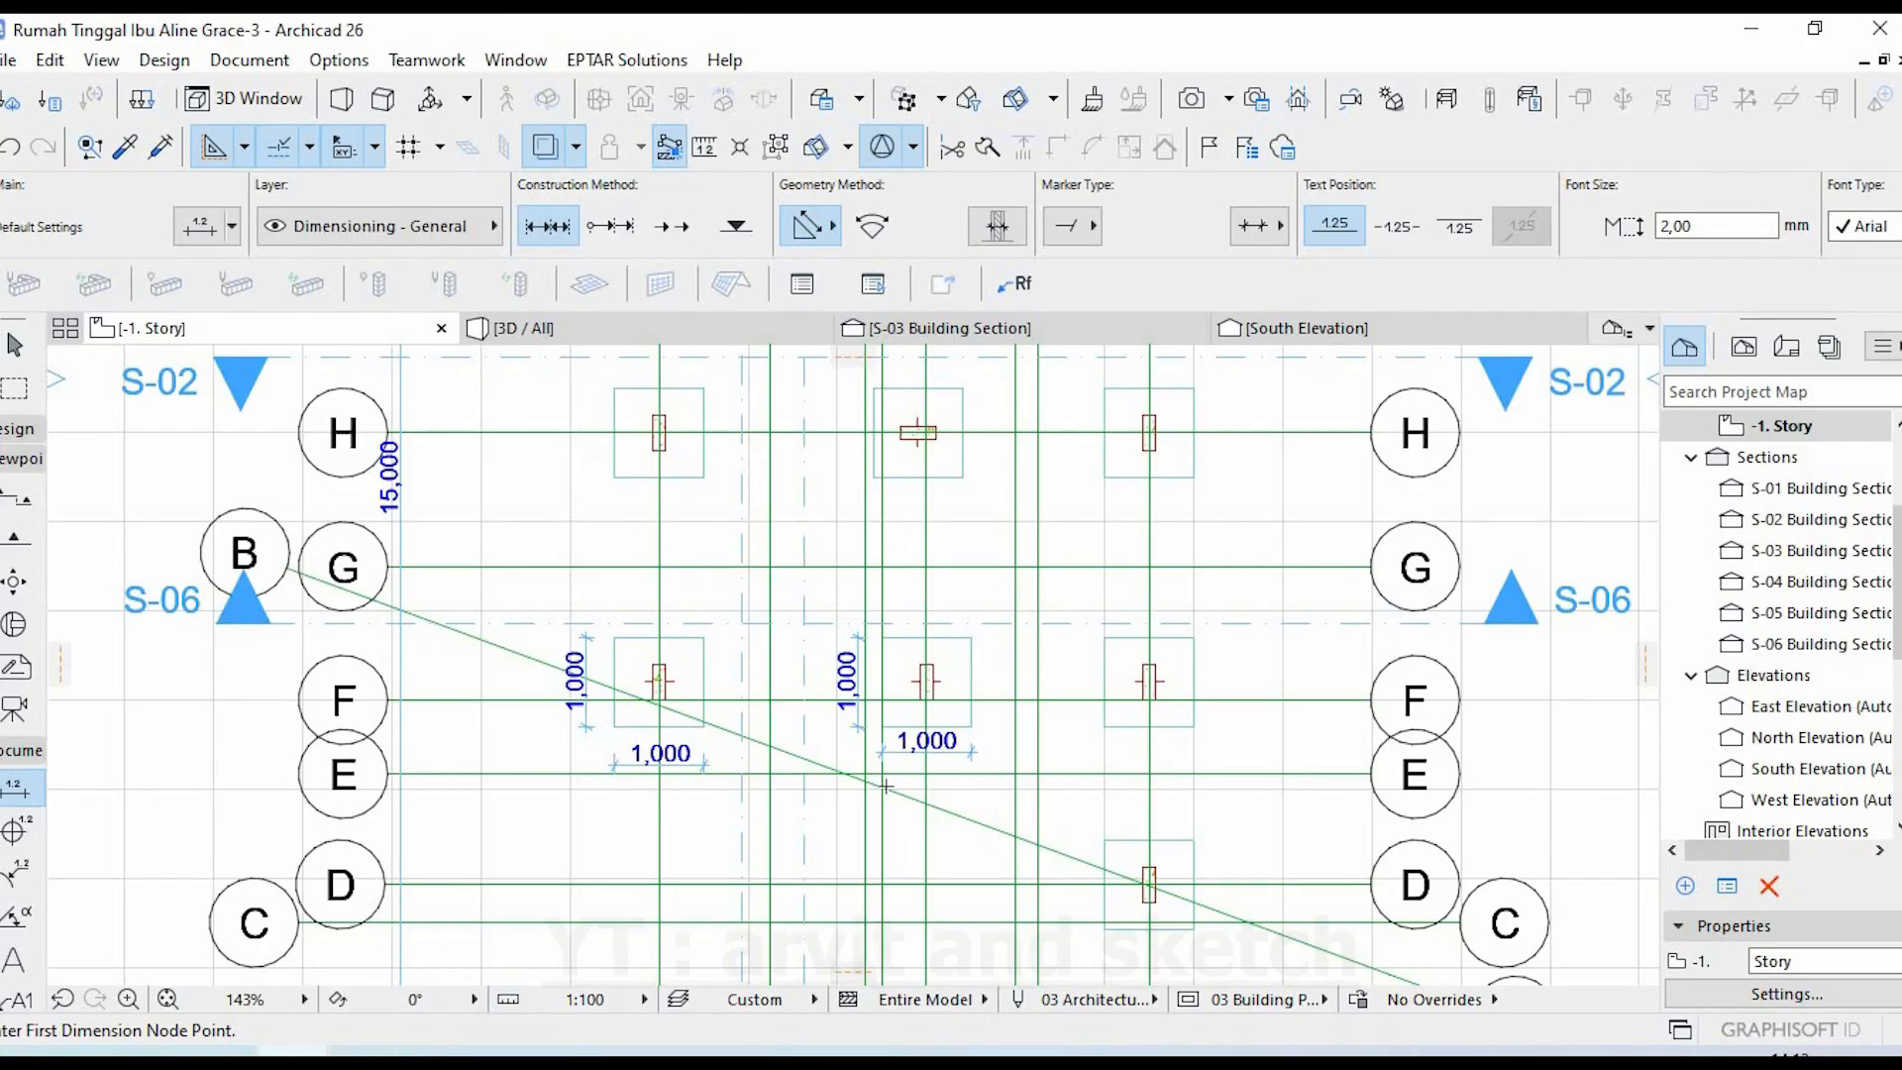
middle_drag(461, 433, 582, 535)
key(Escape)
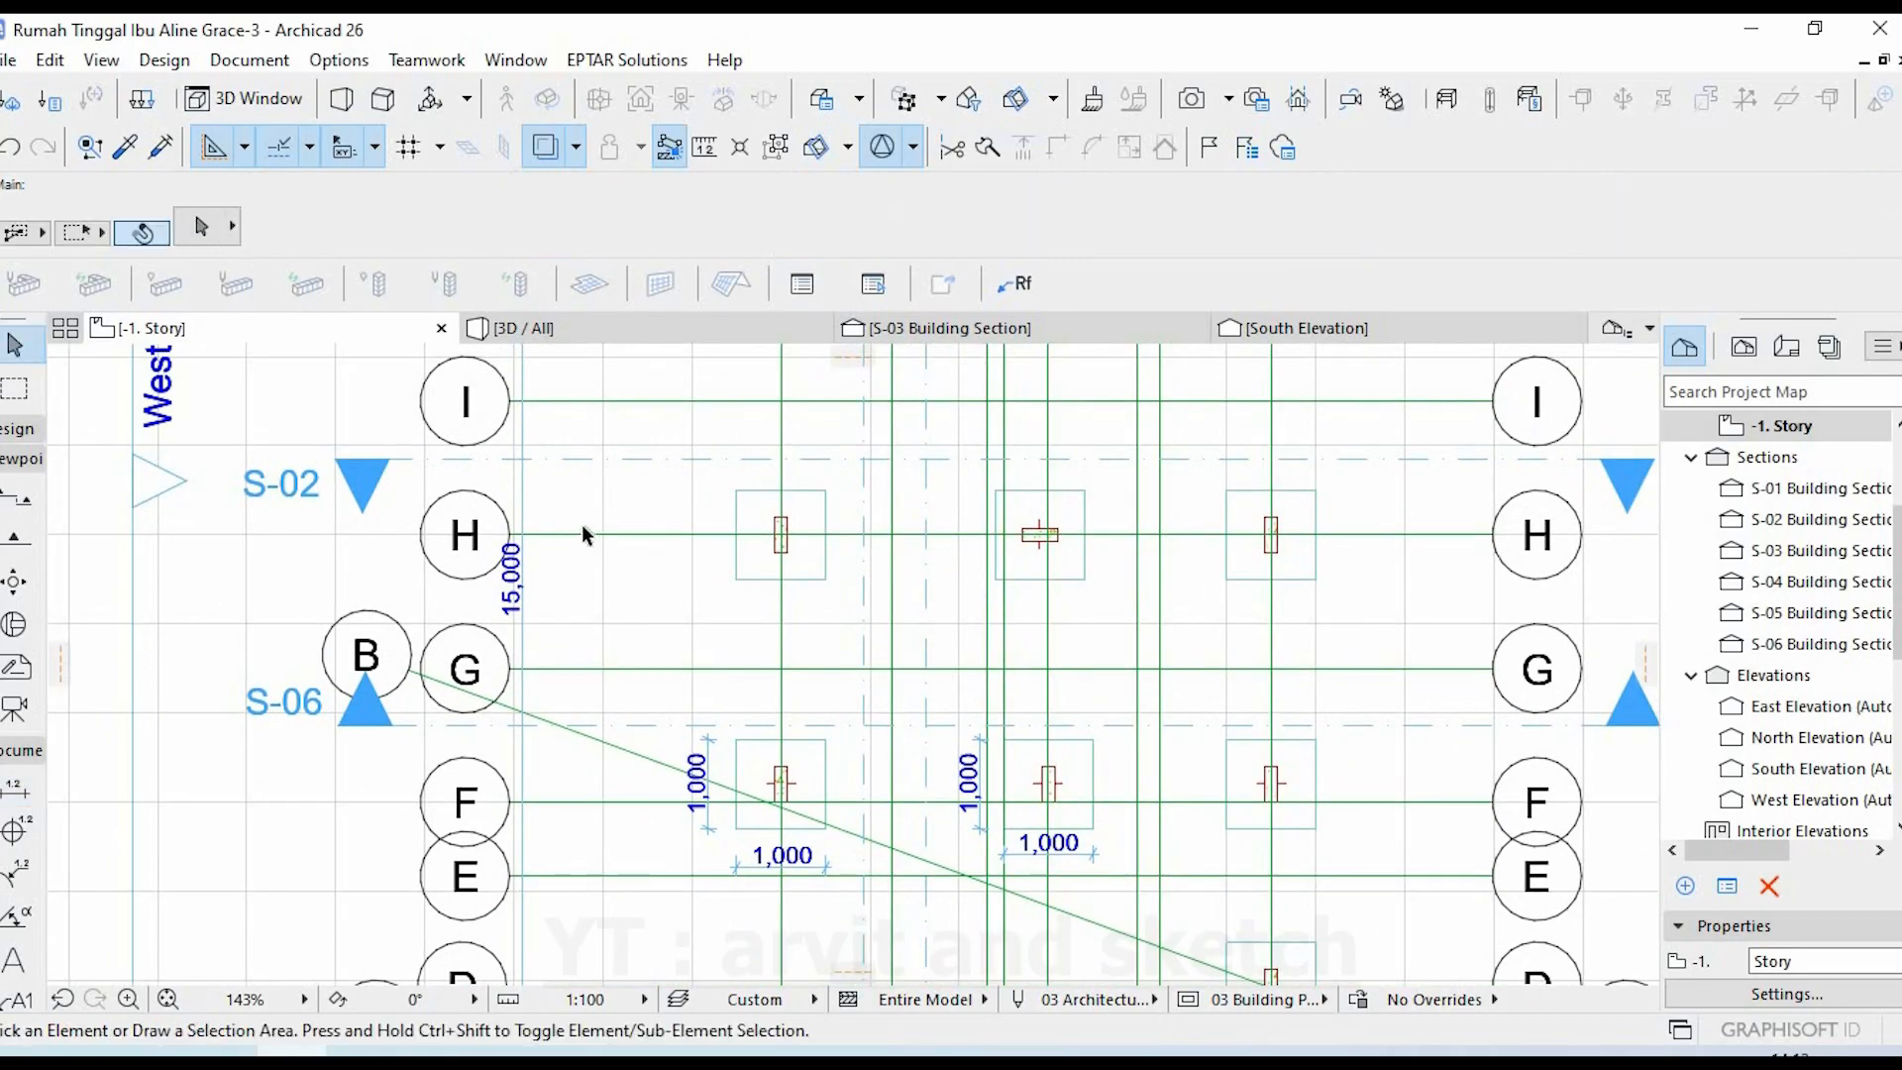
scroll(482, 525, up, 4)
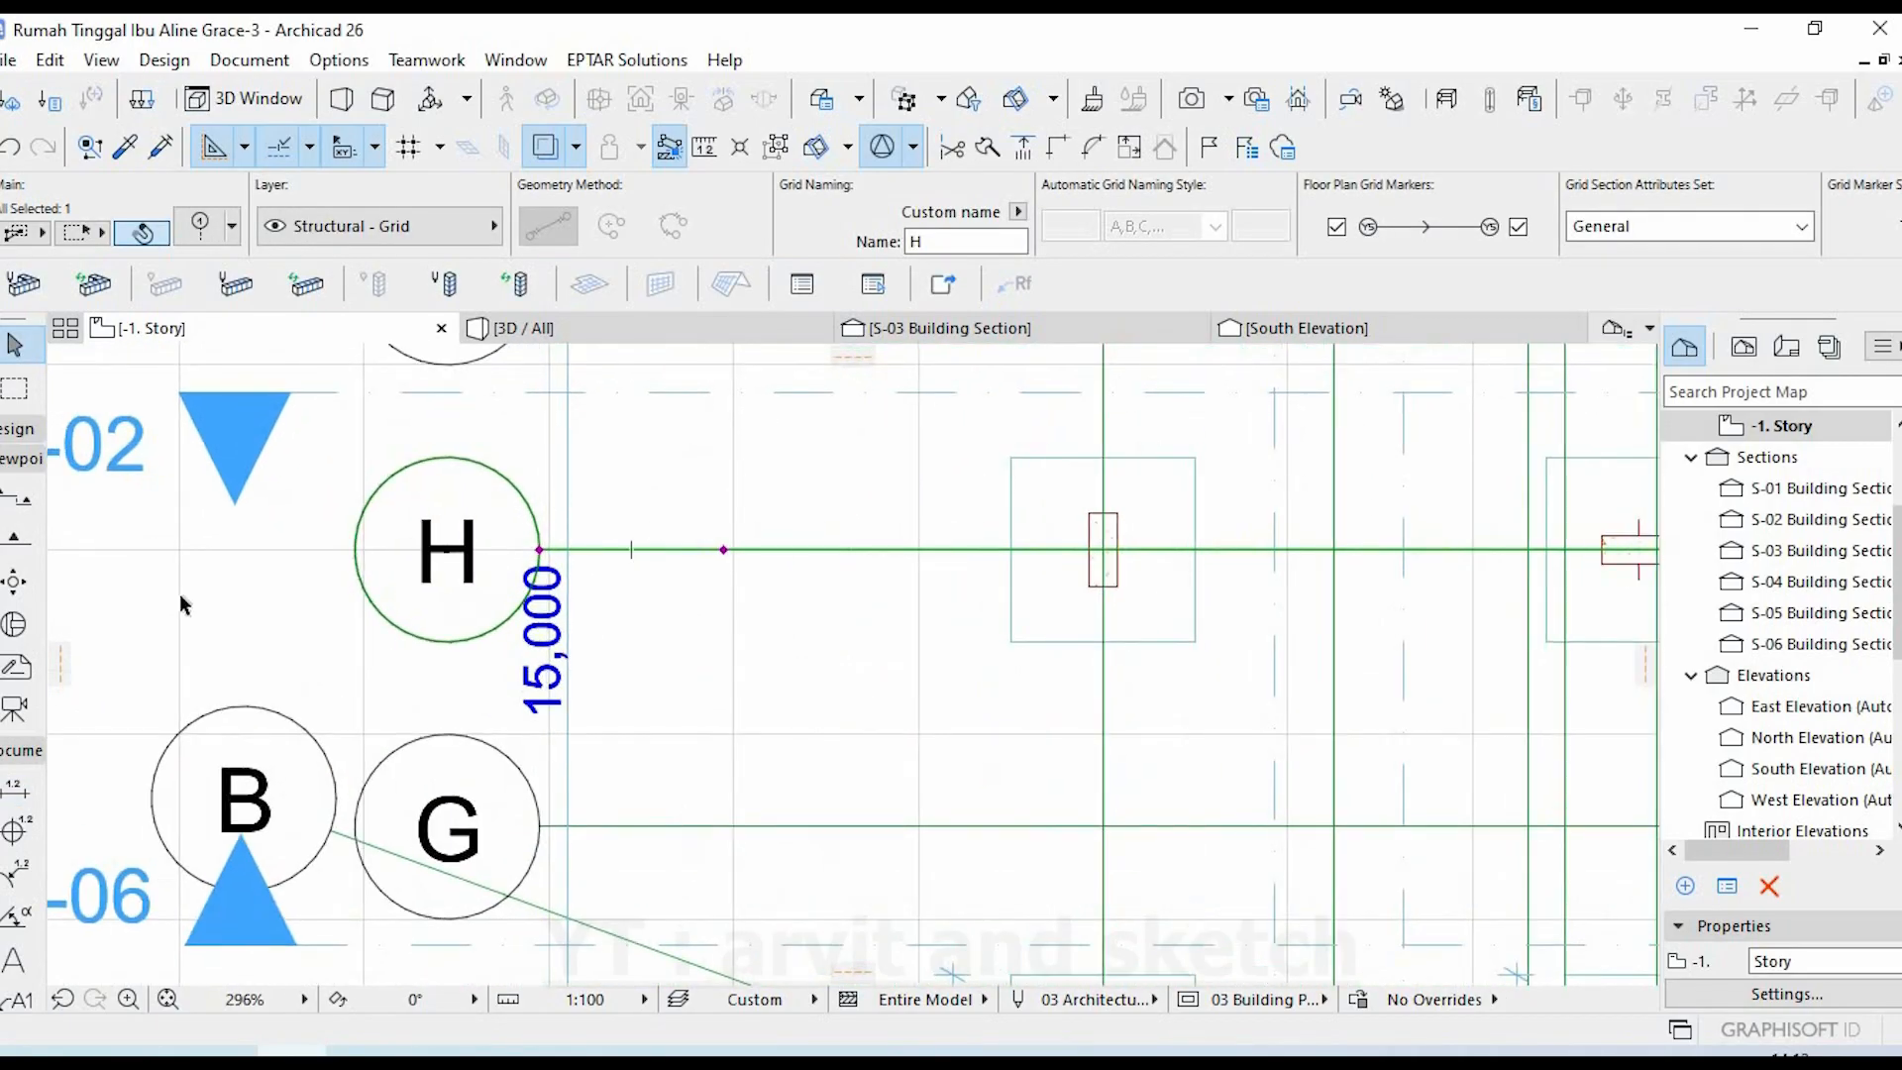
middle_drag(1080, 617, 967, 616)
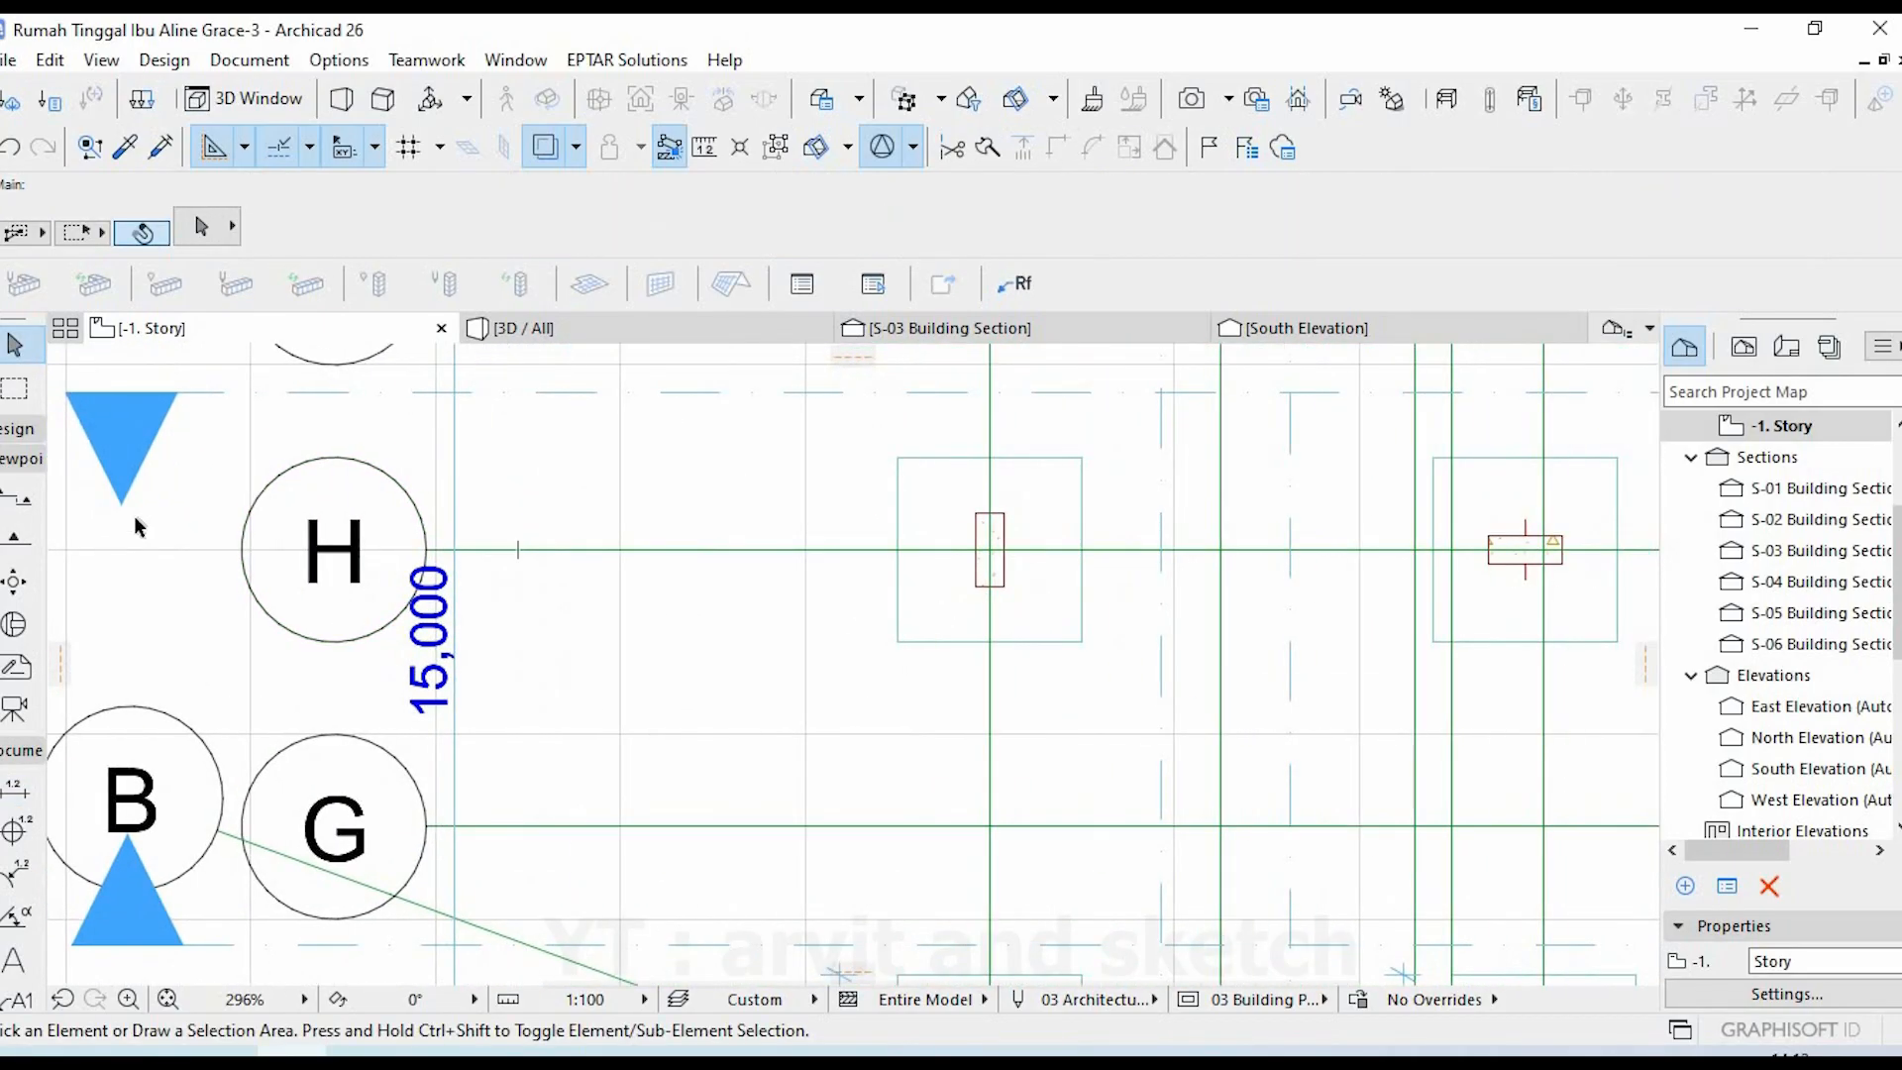
click(15, 789)
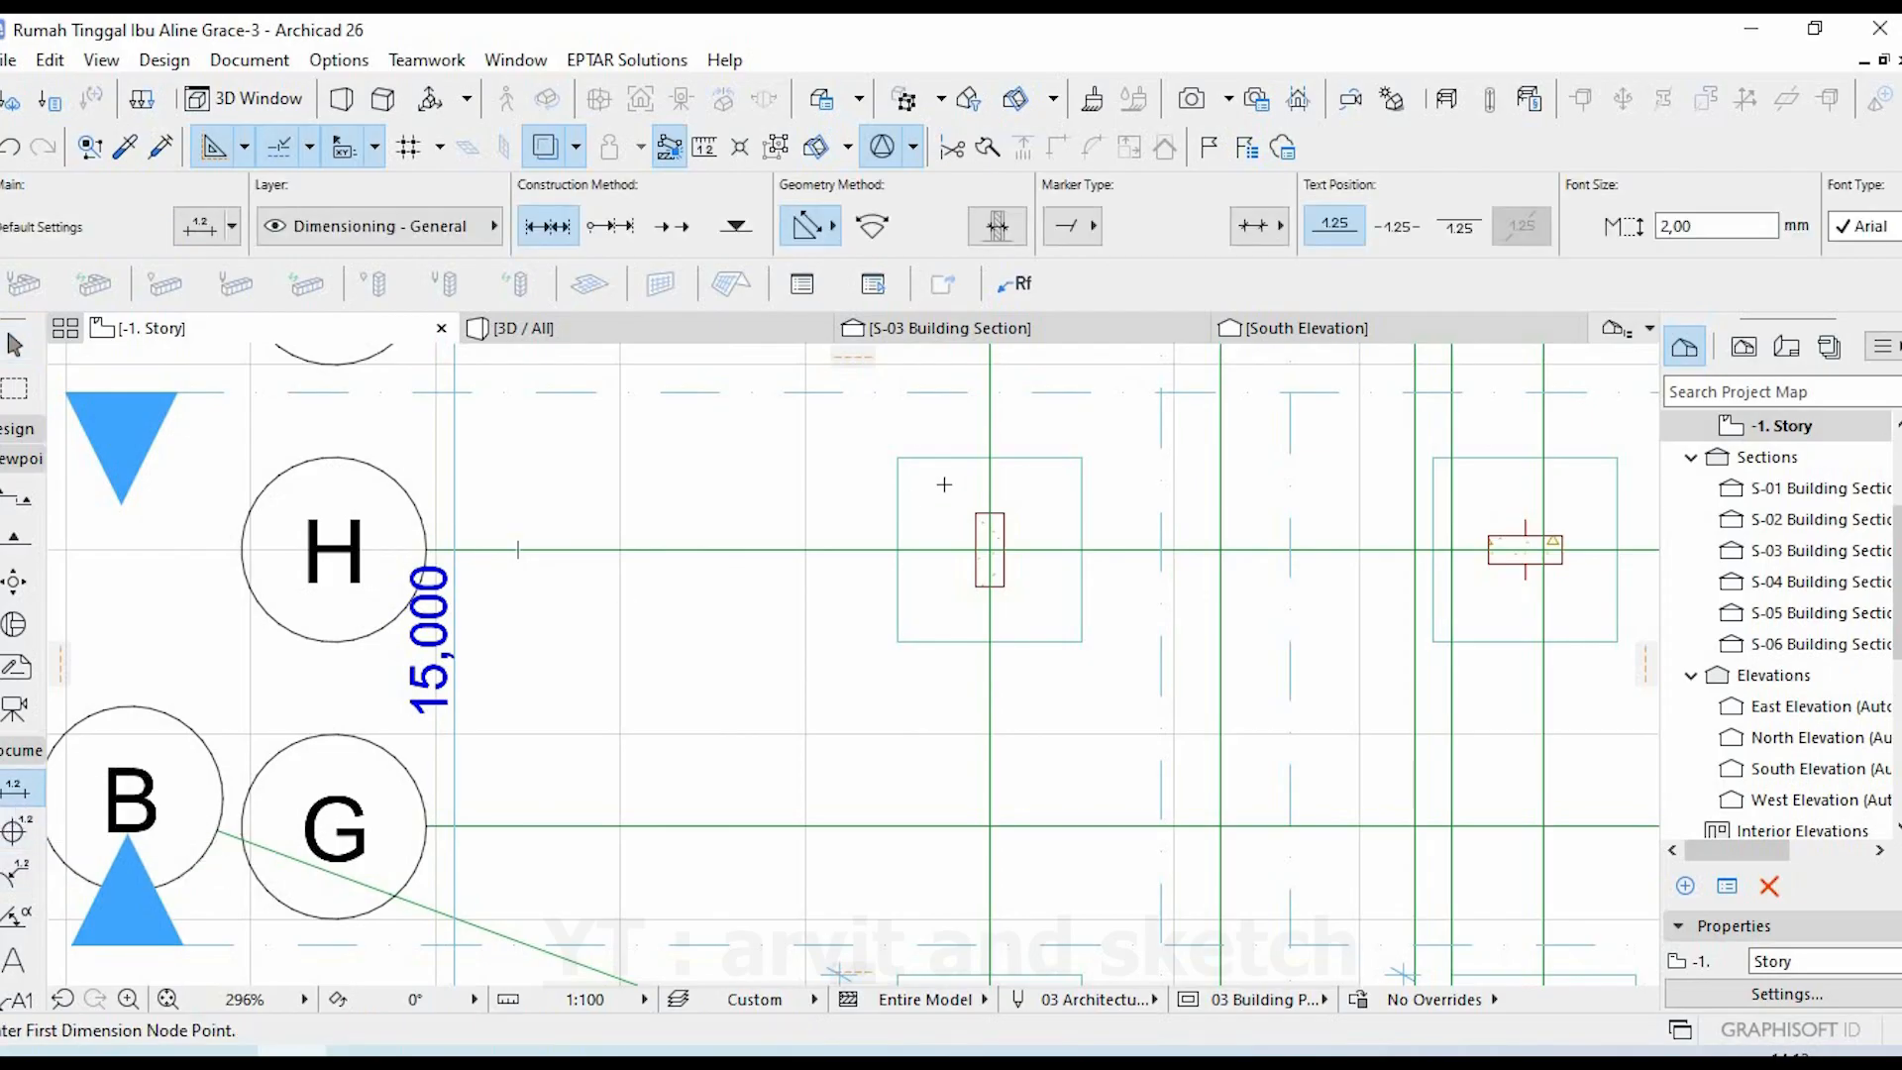
click(897, 642)
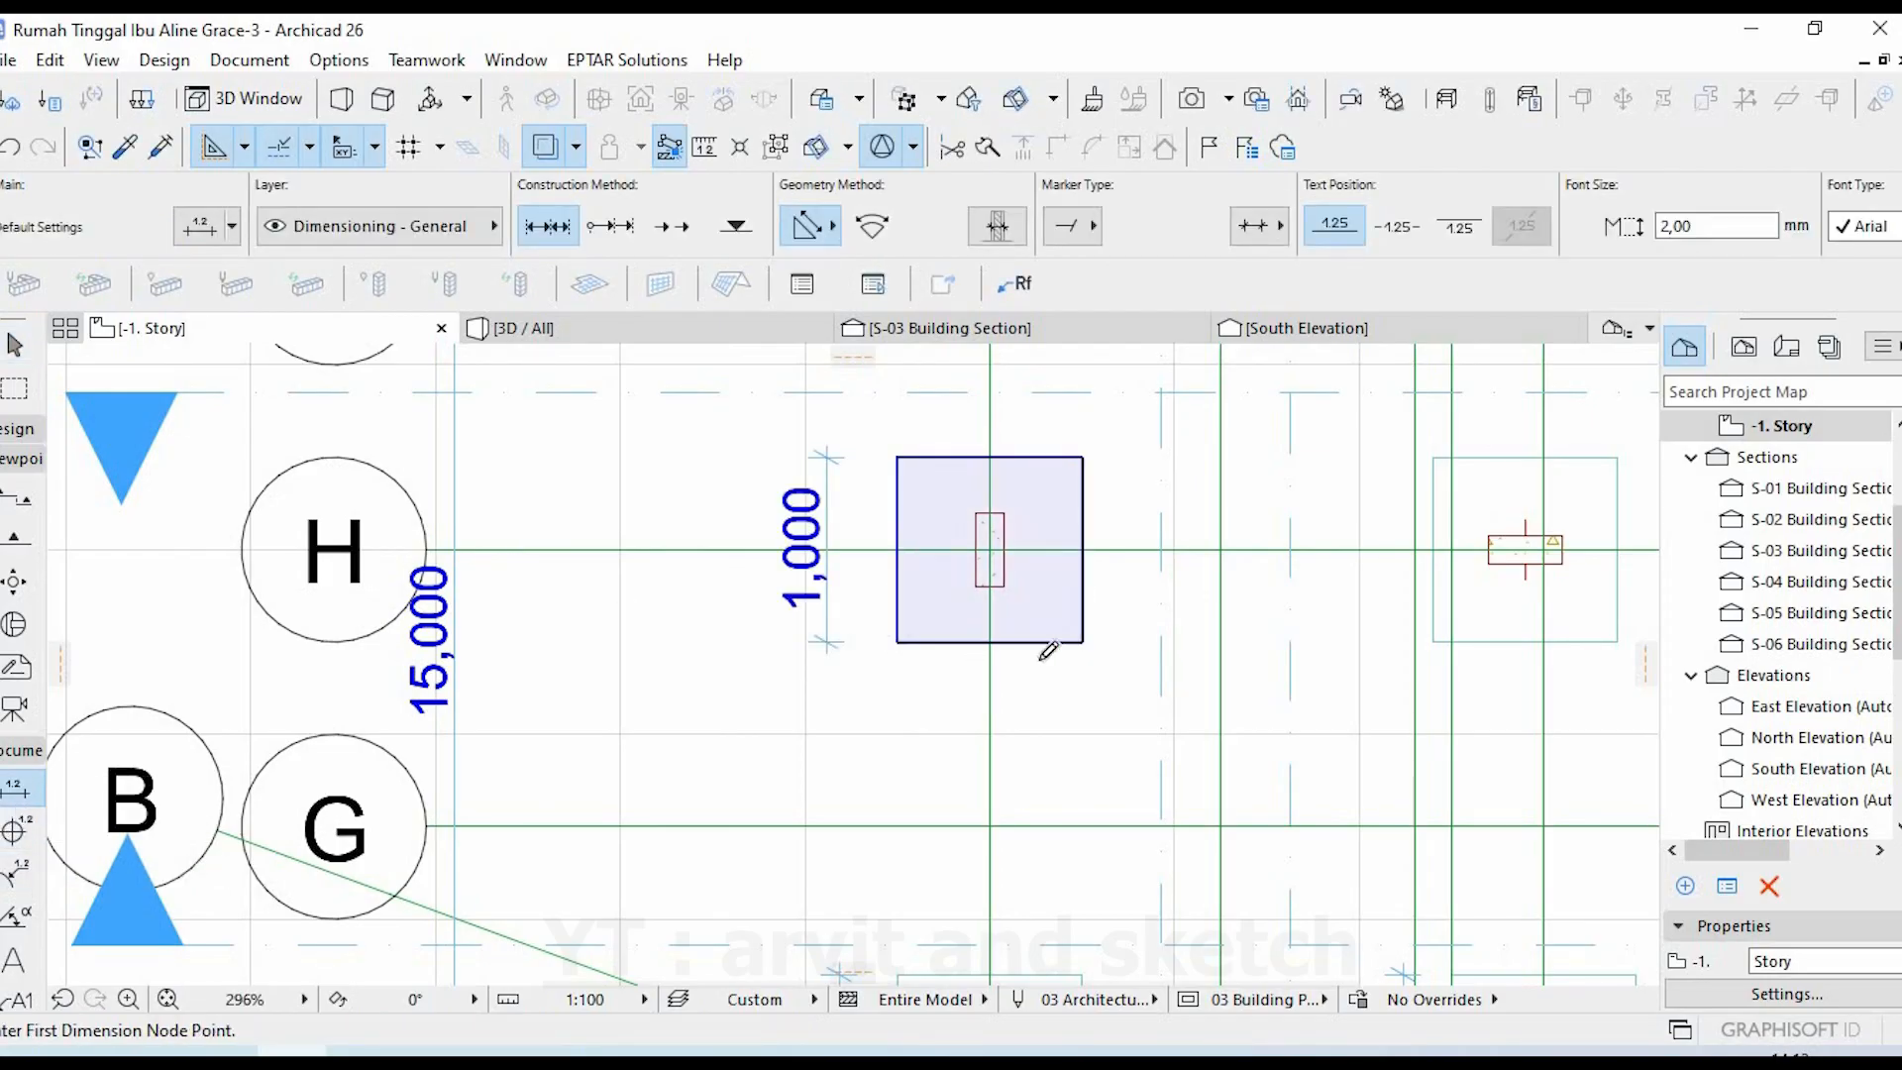
- Dimension the bottom edge of the leftmost pad footing on grid axis H
click(898, 643)
click(1083, 643)
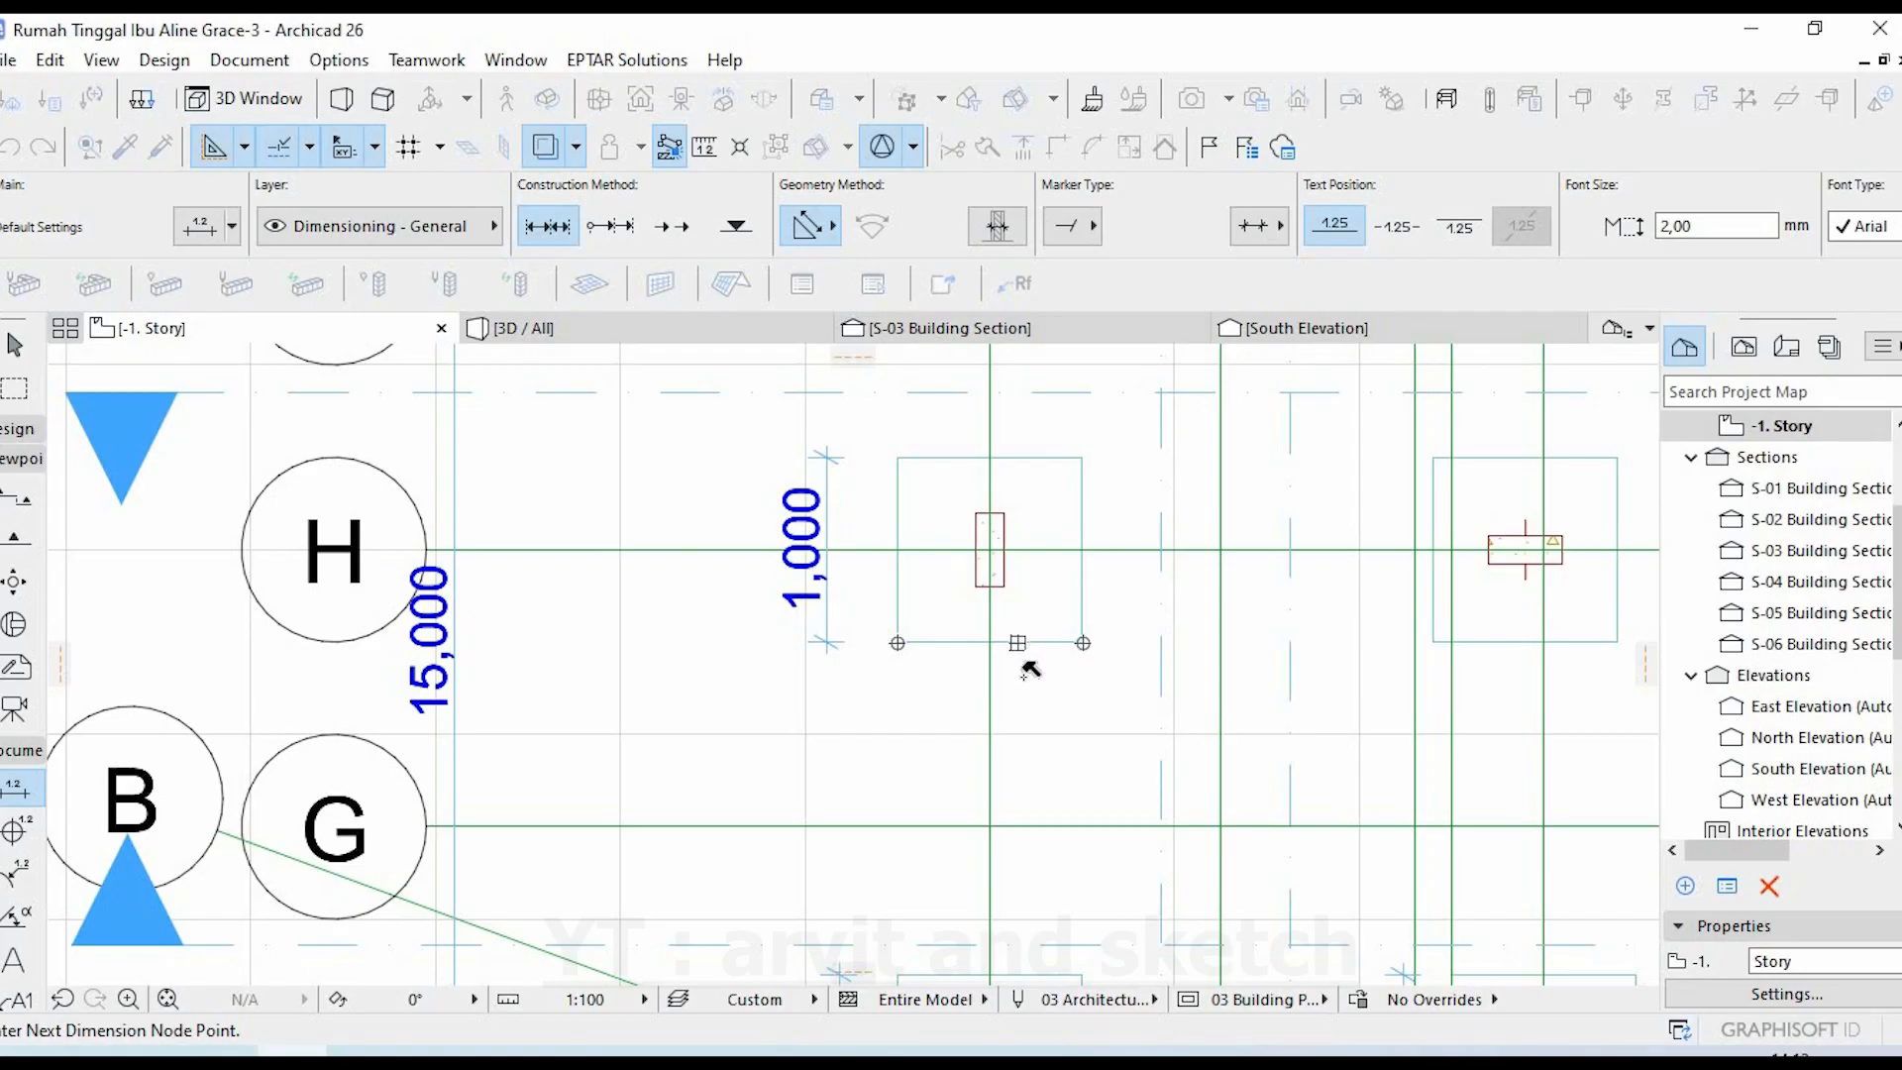
click(898, 642)
click(953, 701)
scroll(730, 681, down, 3)
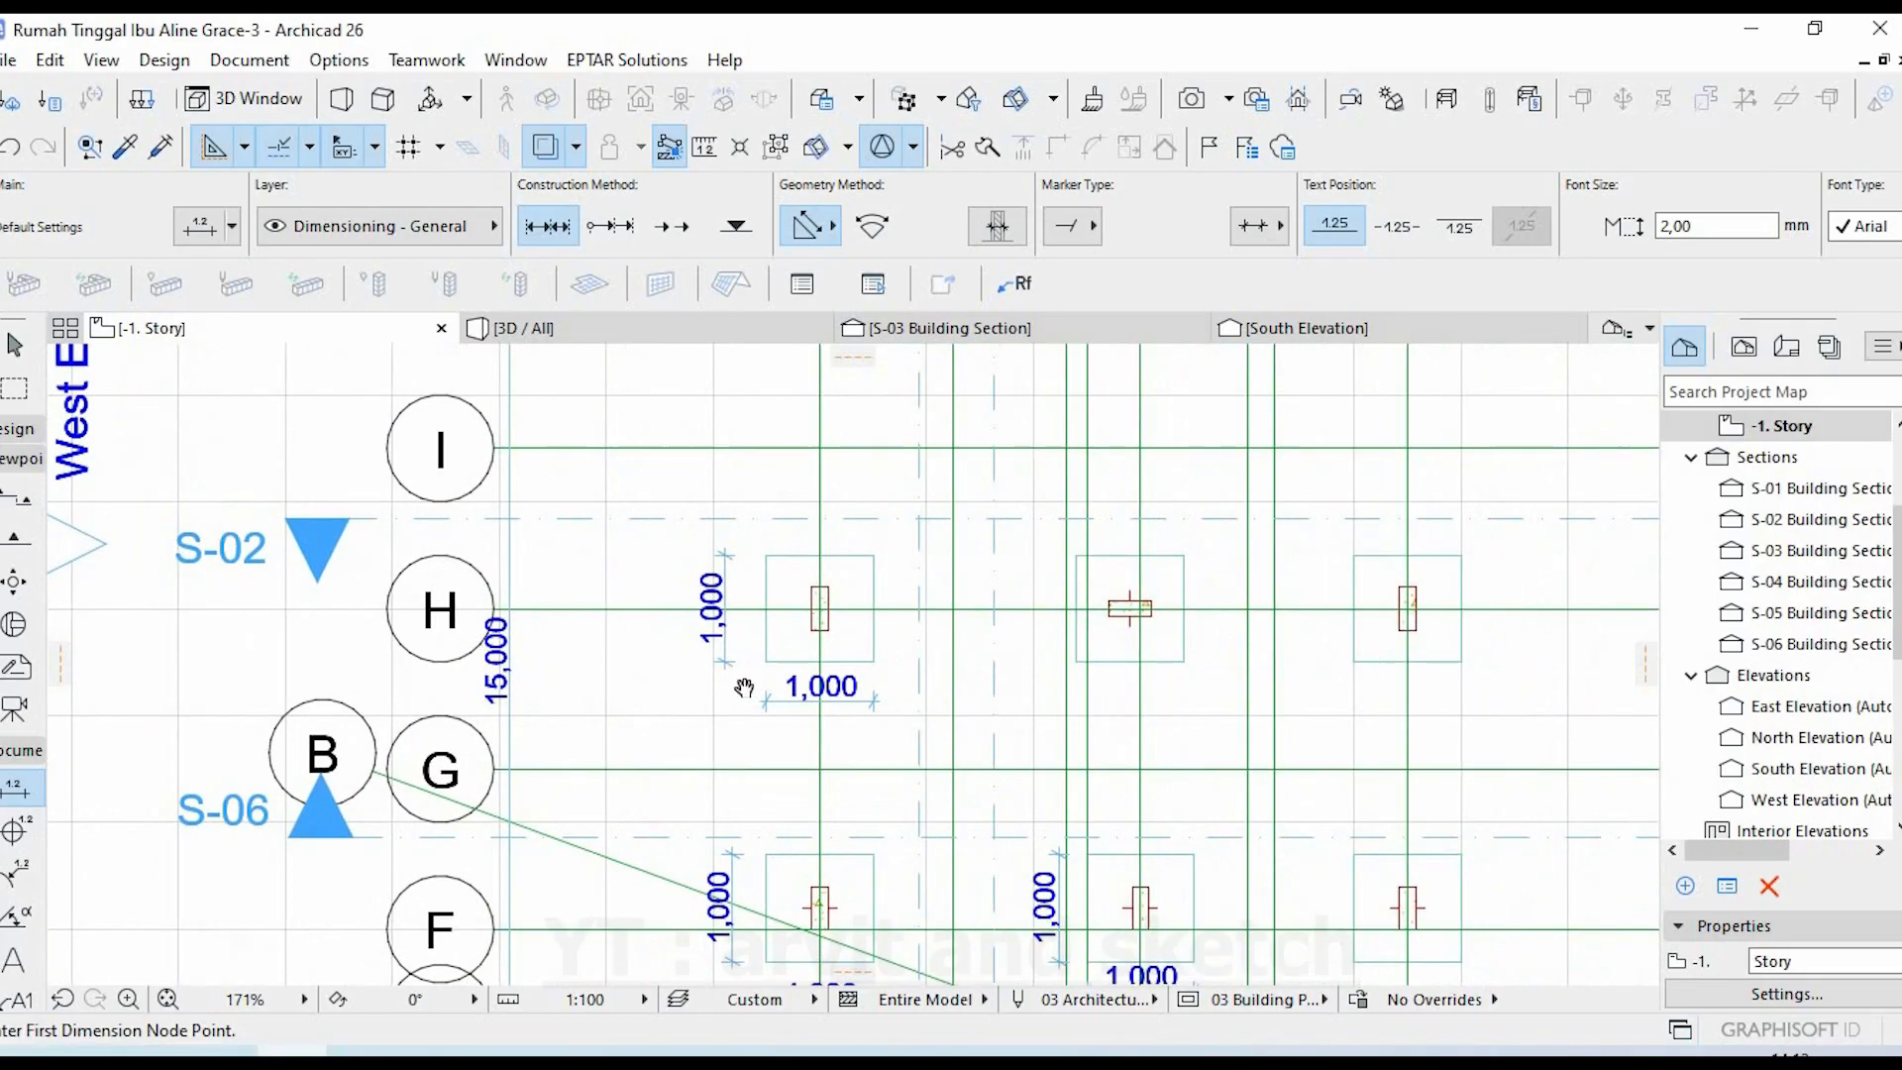
- Dimension the left side and the bottom edge of the middle pad footing on grid axis H
scroll(963, 643, up, 2)
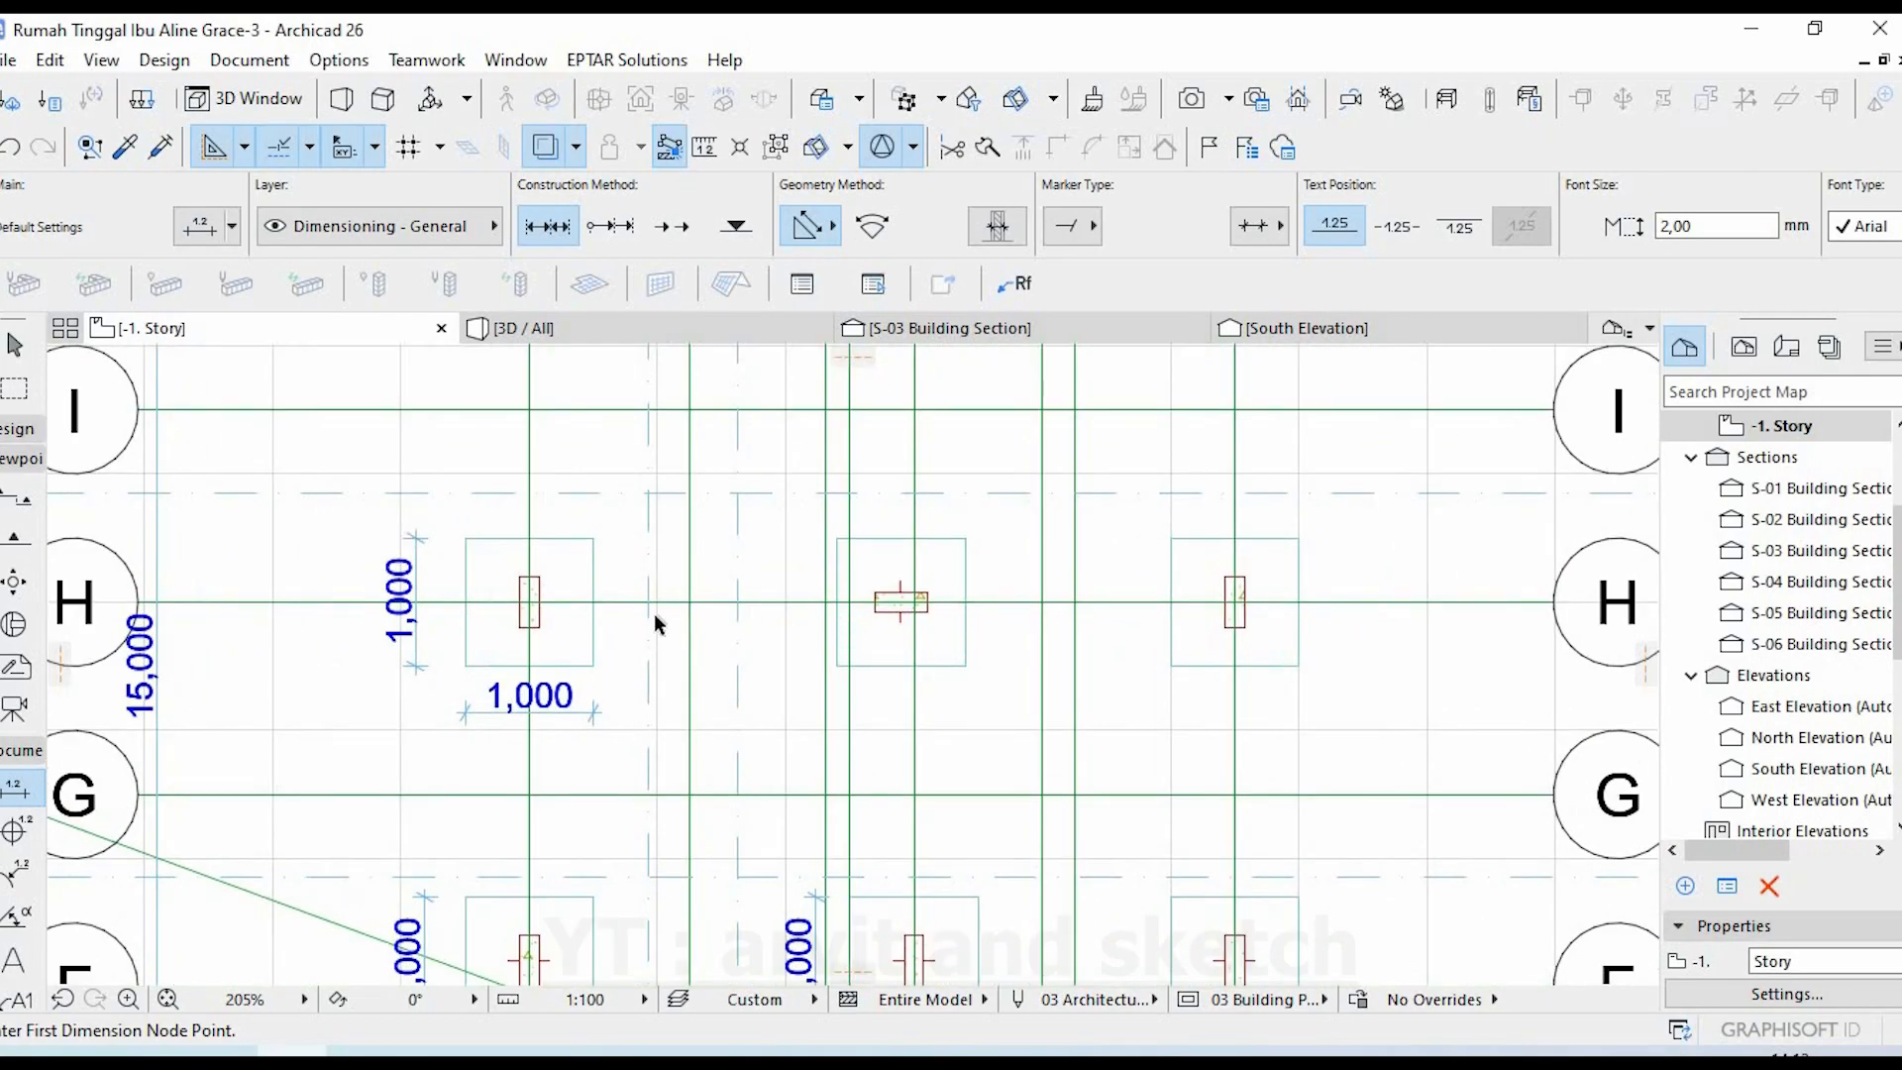
key(Escape)
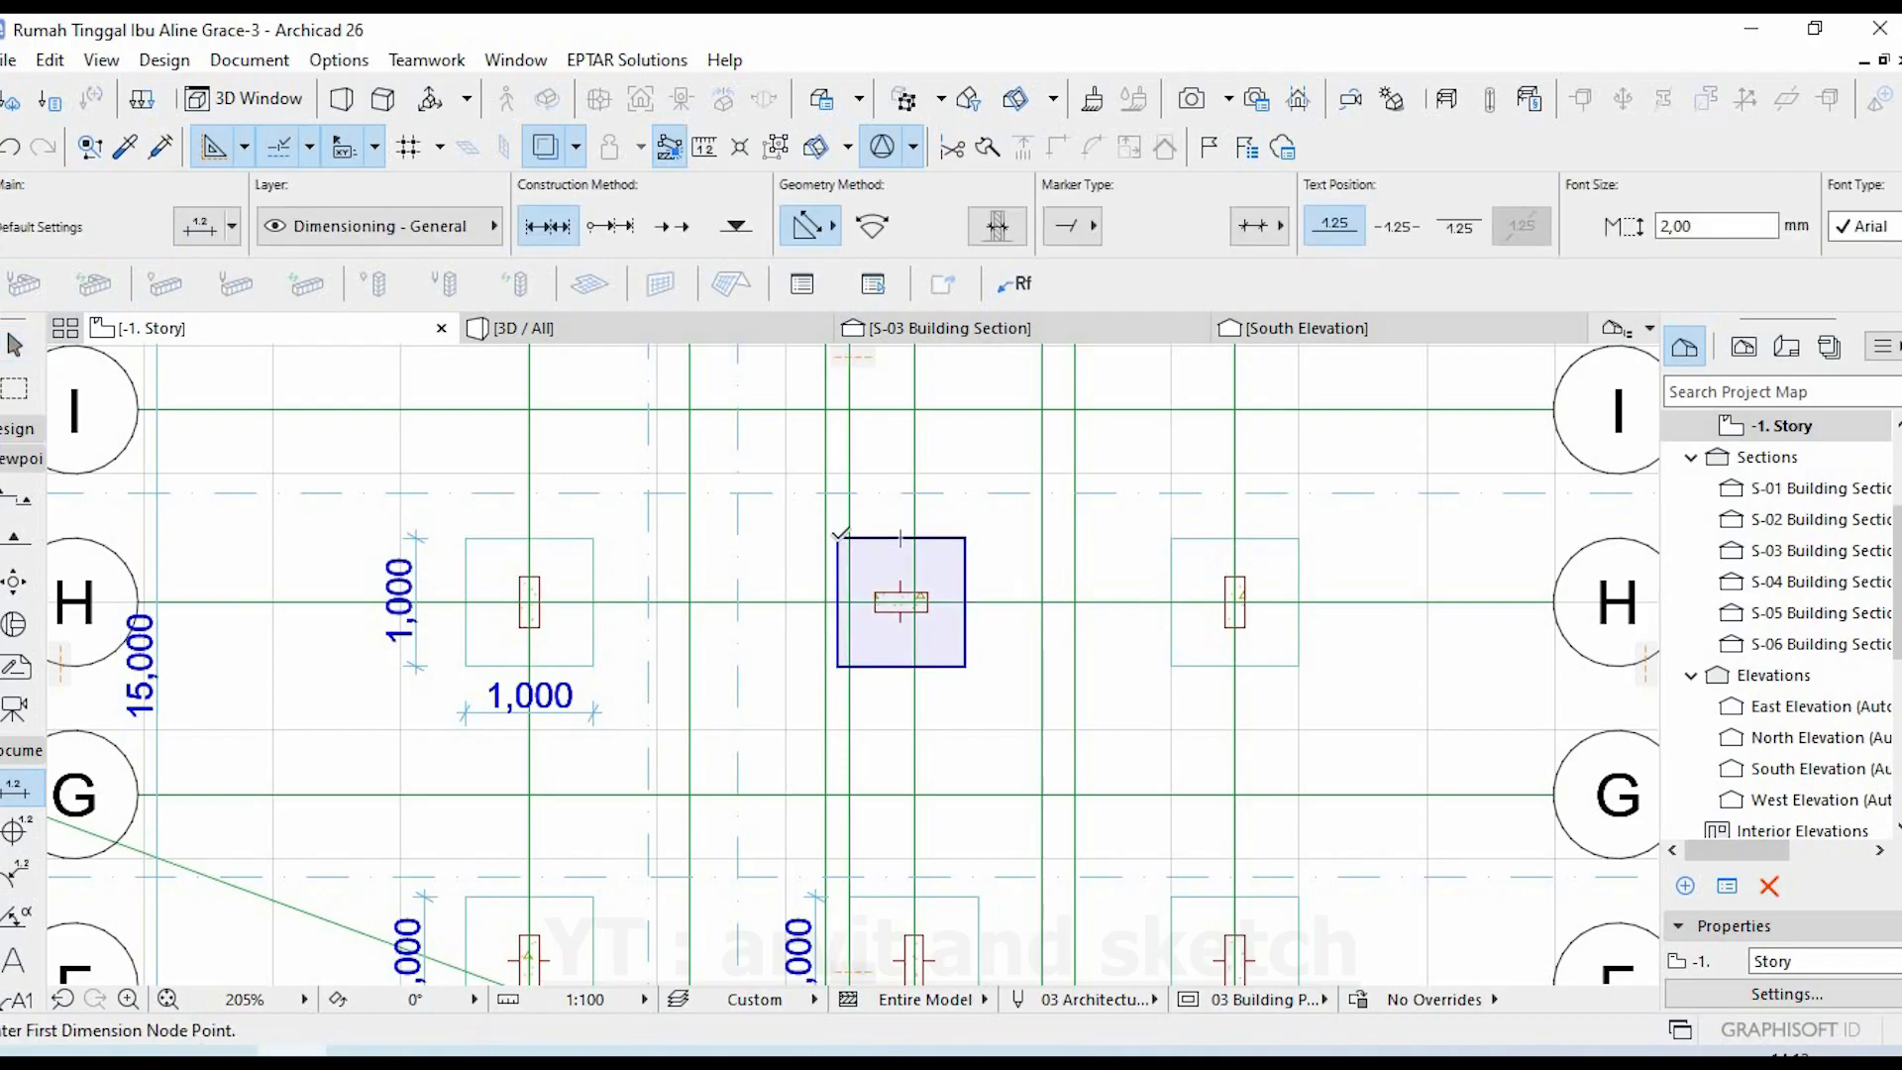
click(837, 538)
click(837, 666)
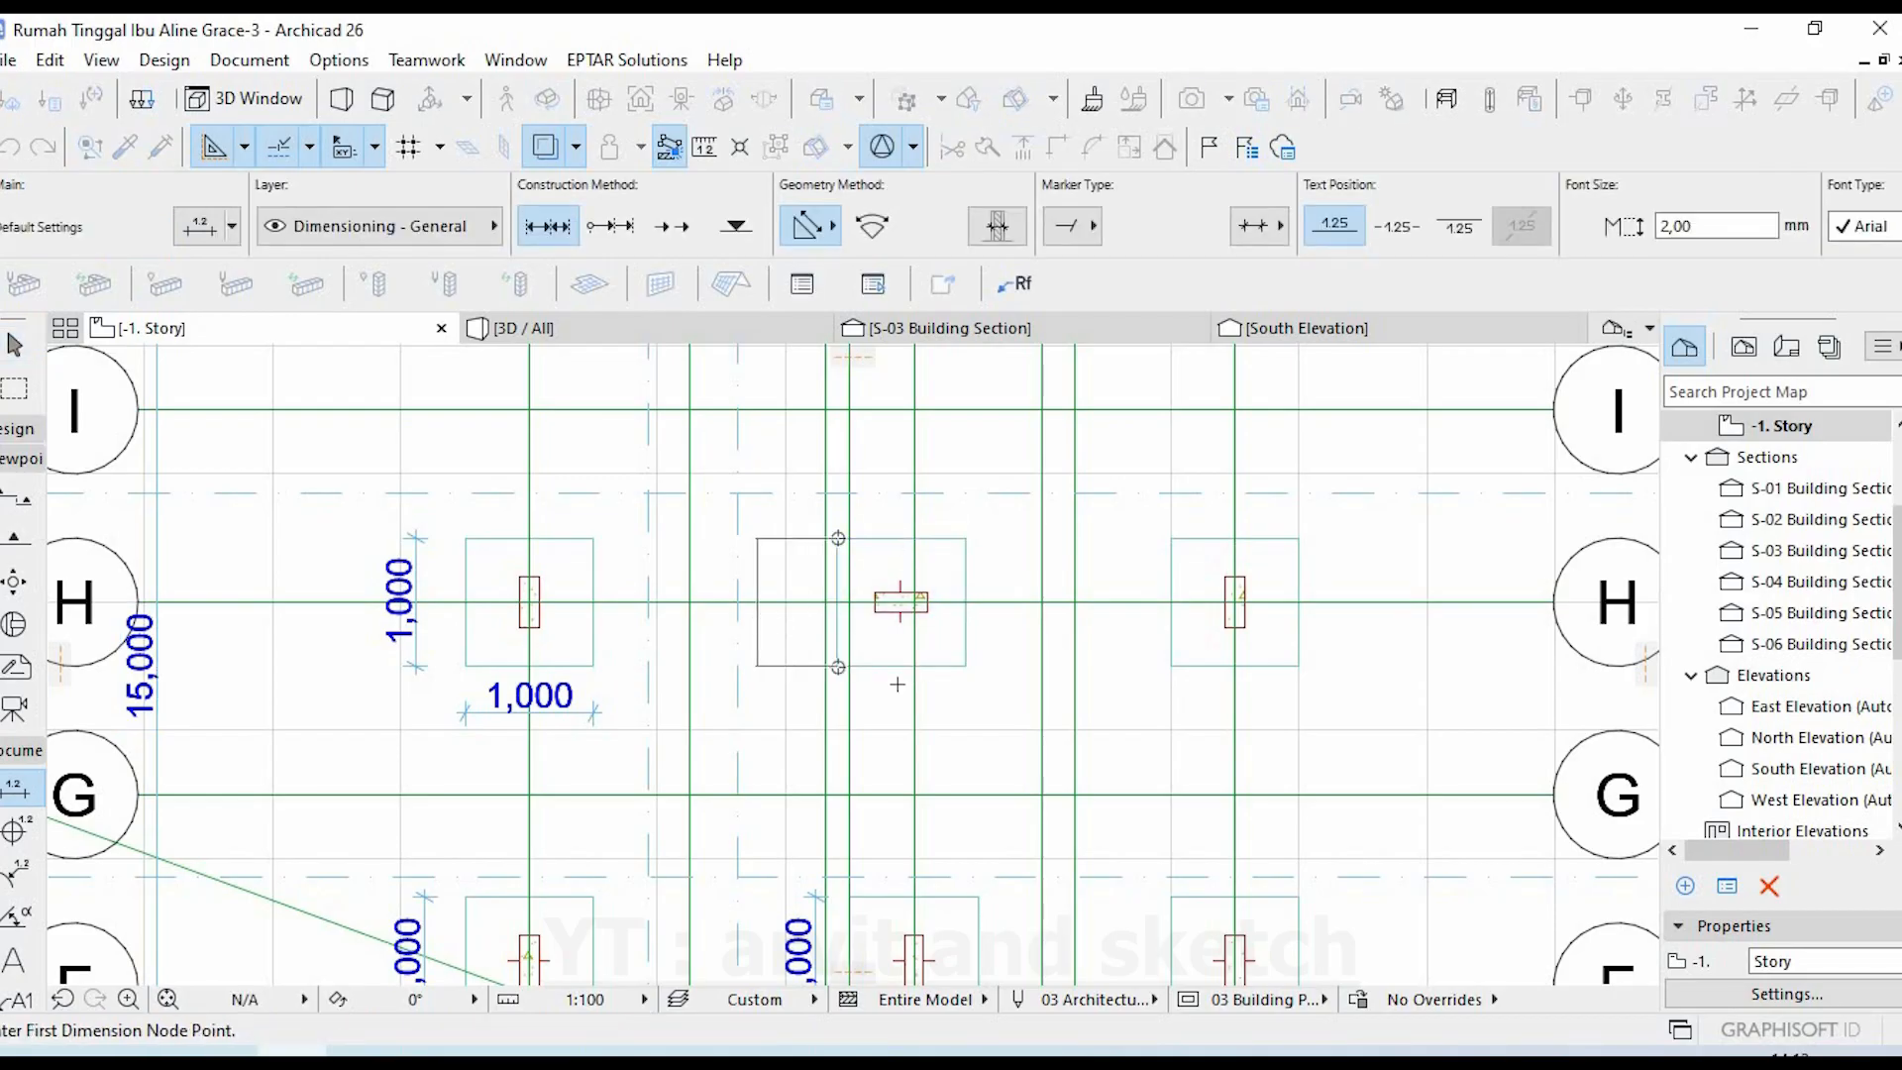
click(965, 667)
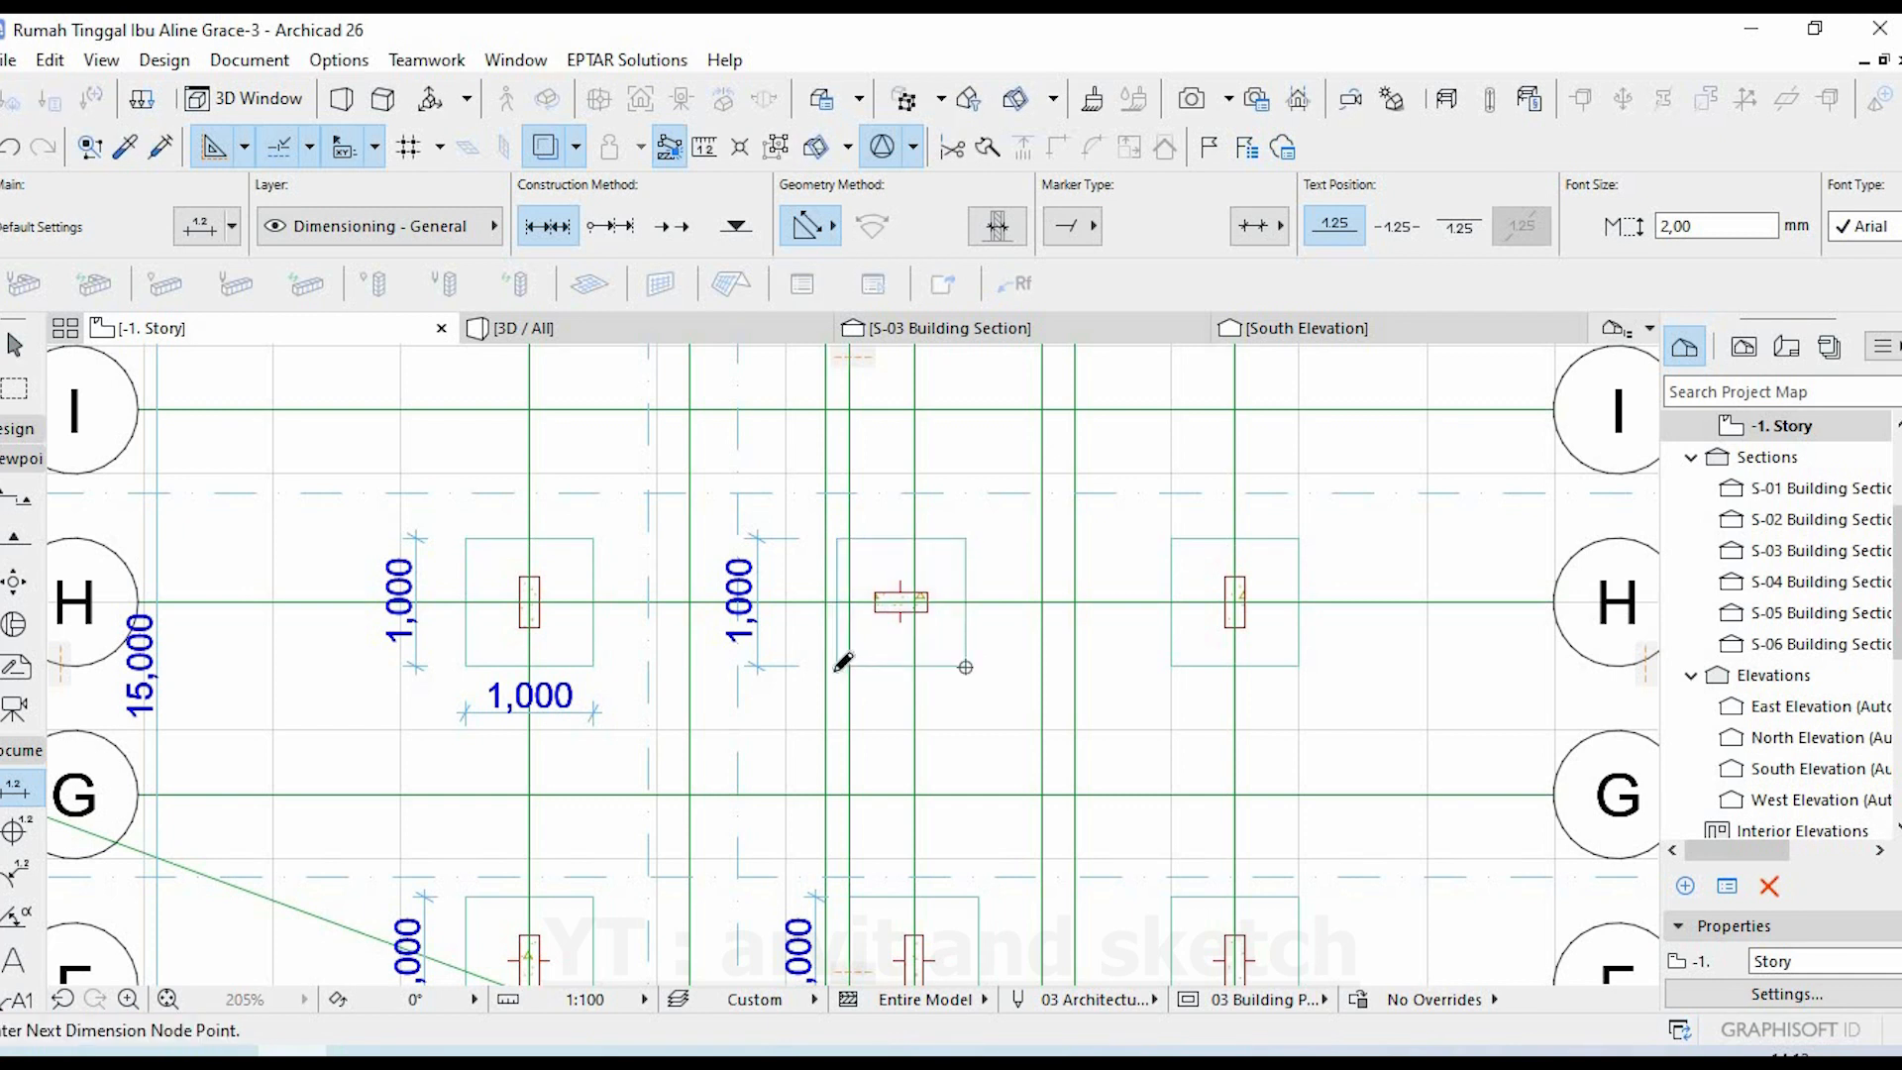
key(Escape)
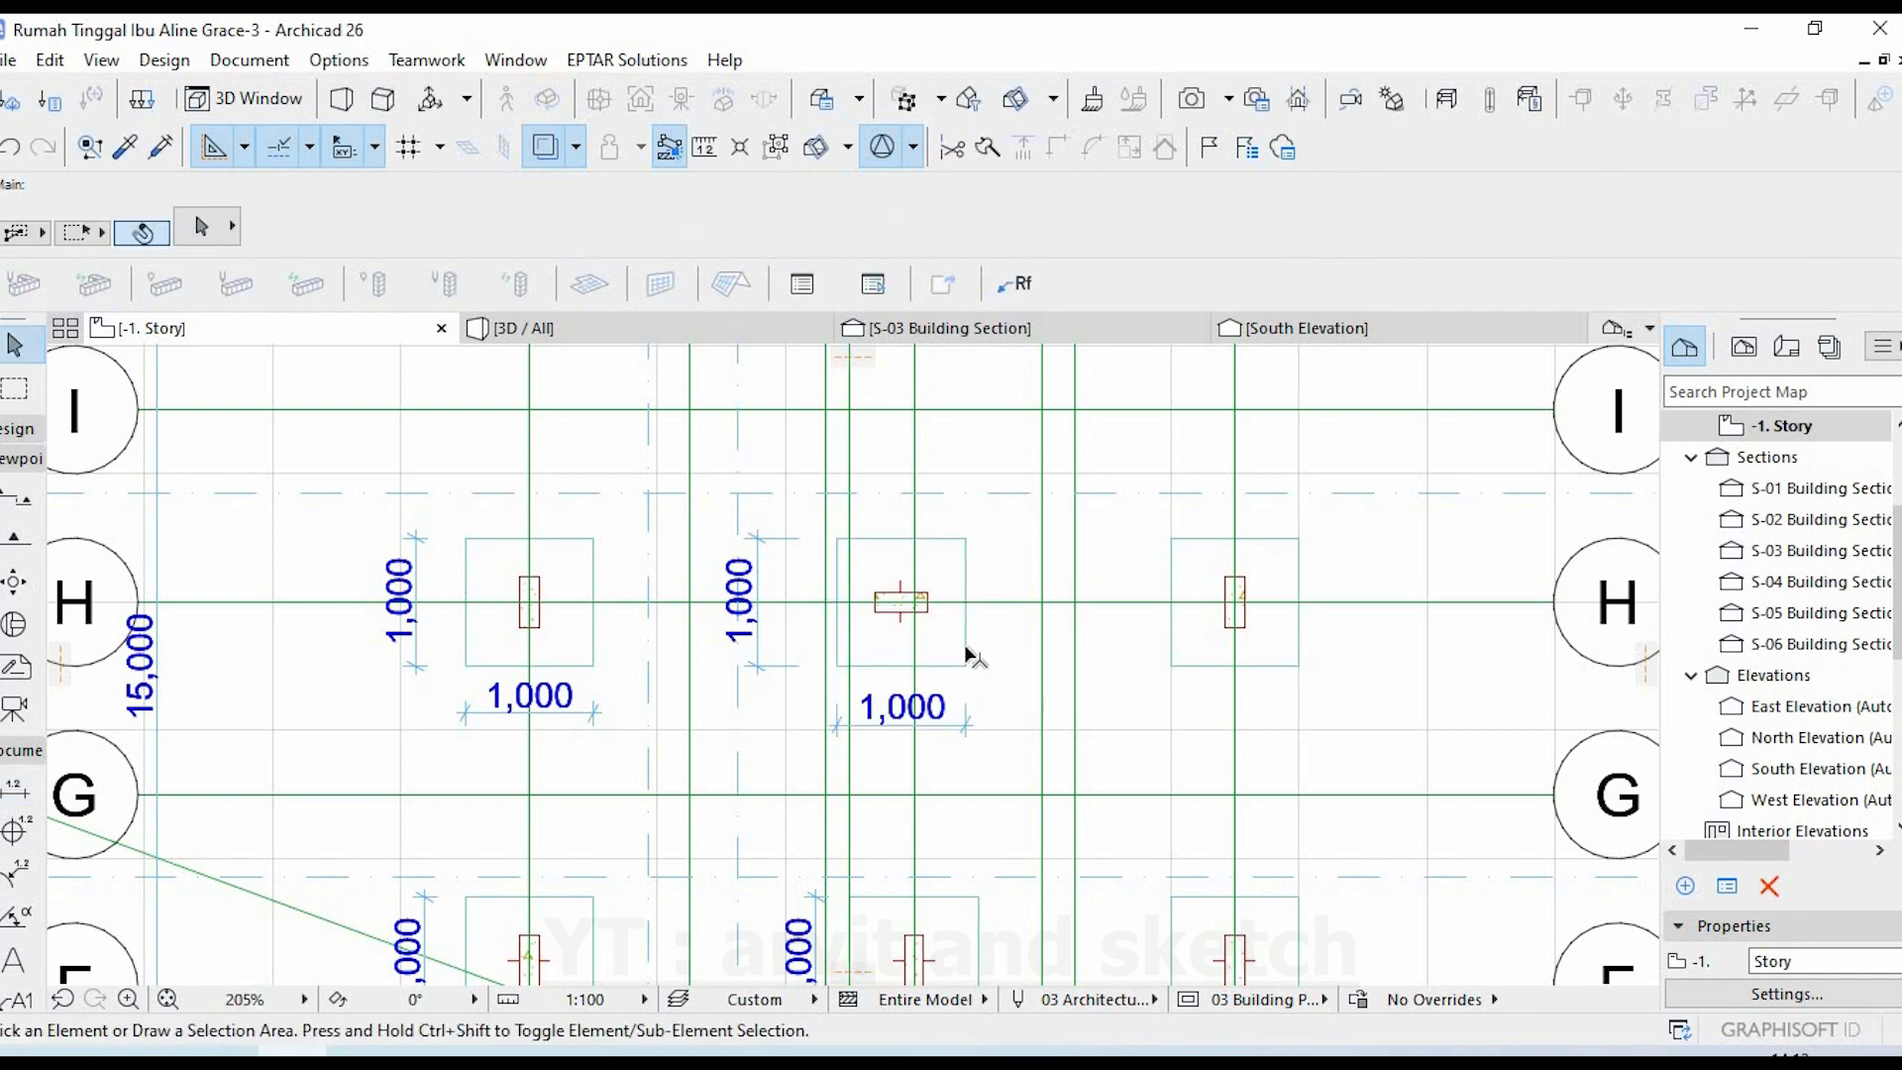
- Check the slab thickness of the middle pad footing on grid axis H in its selection settings
click(965, 651)
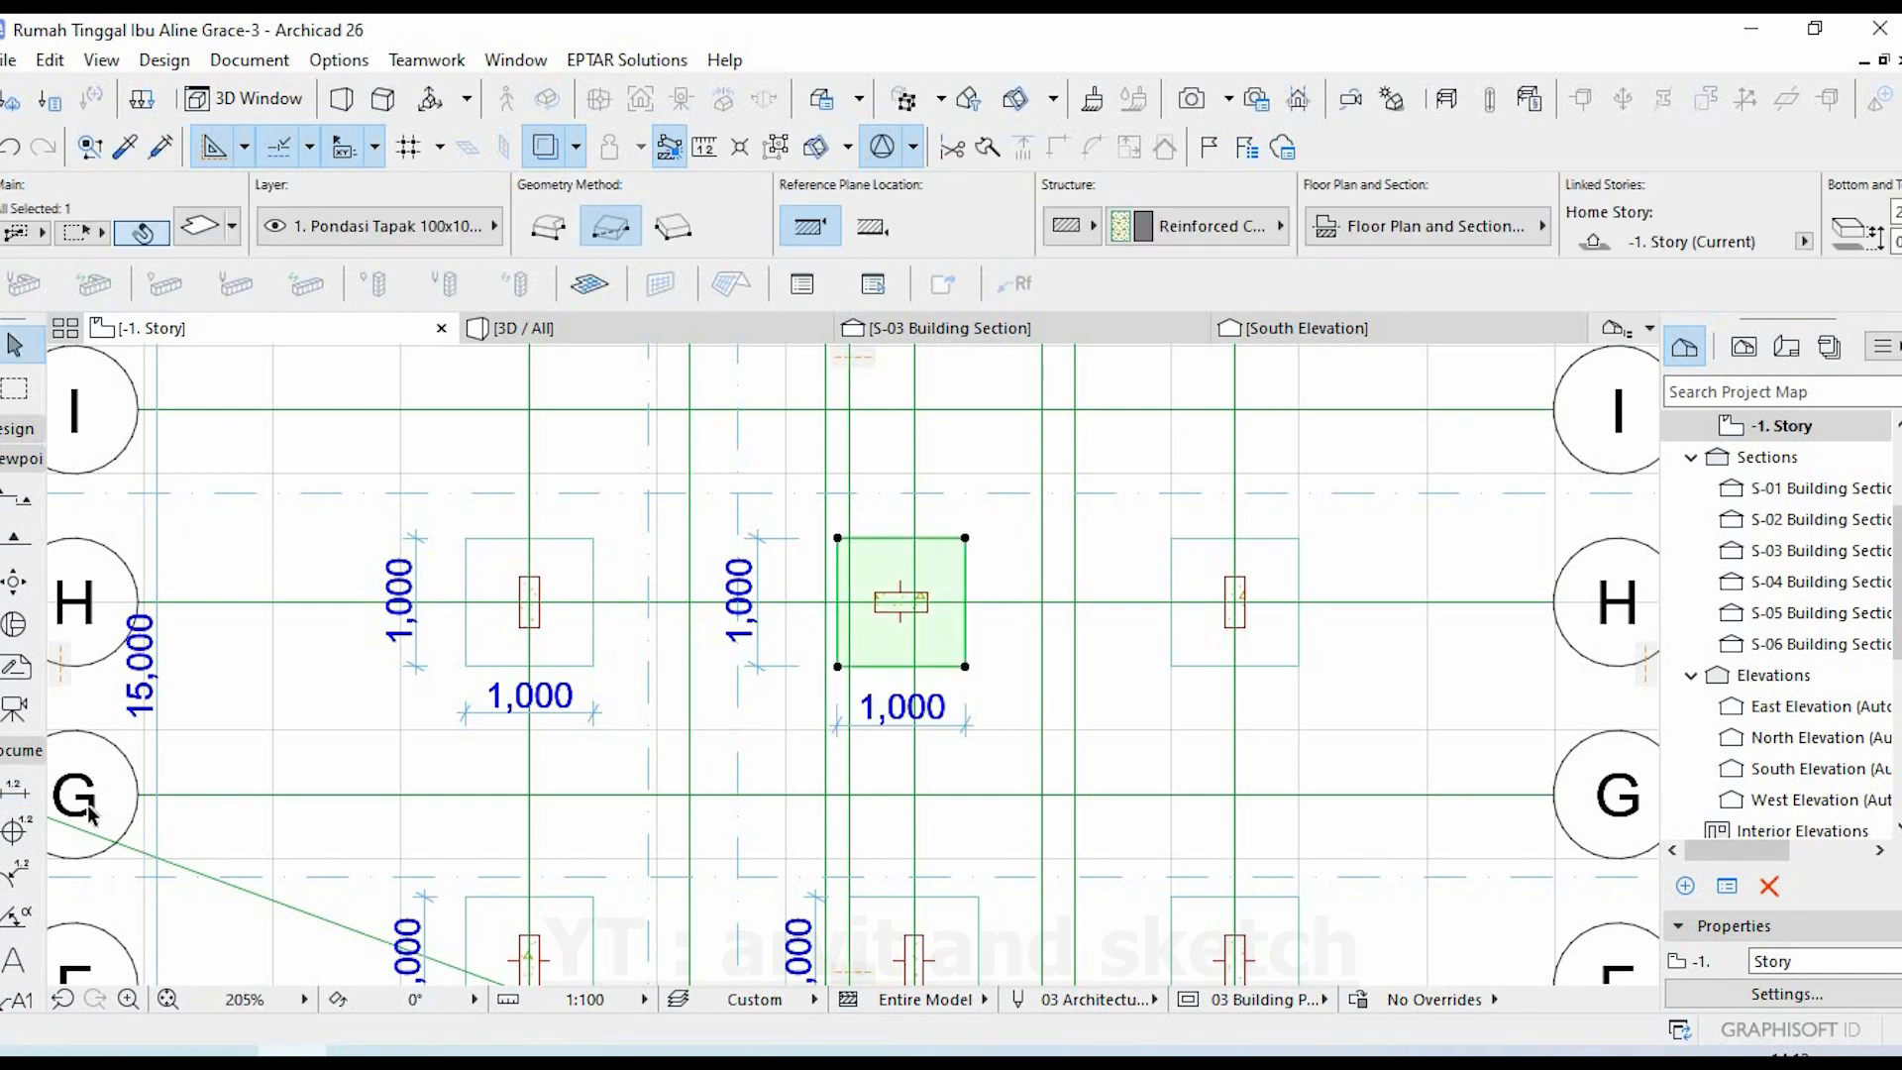
click(24, 432)
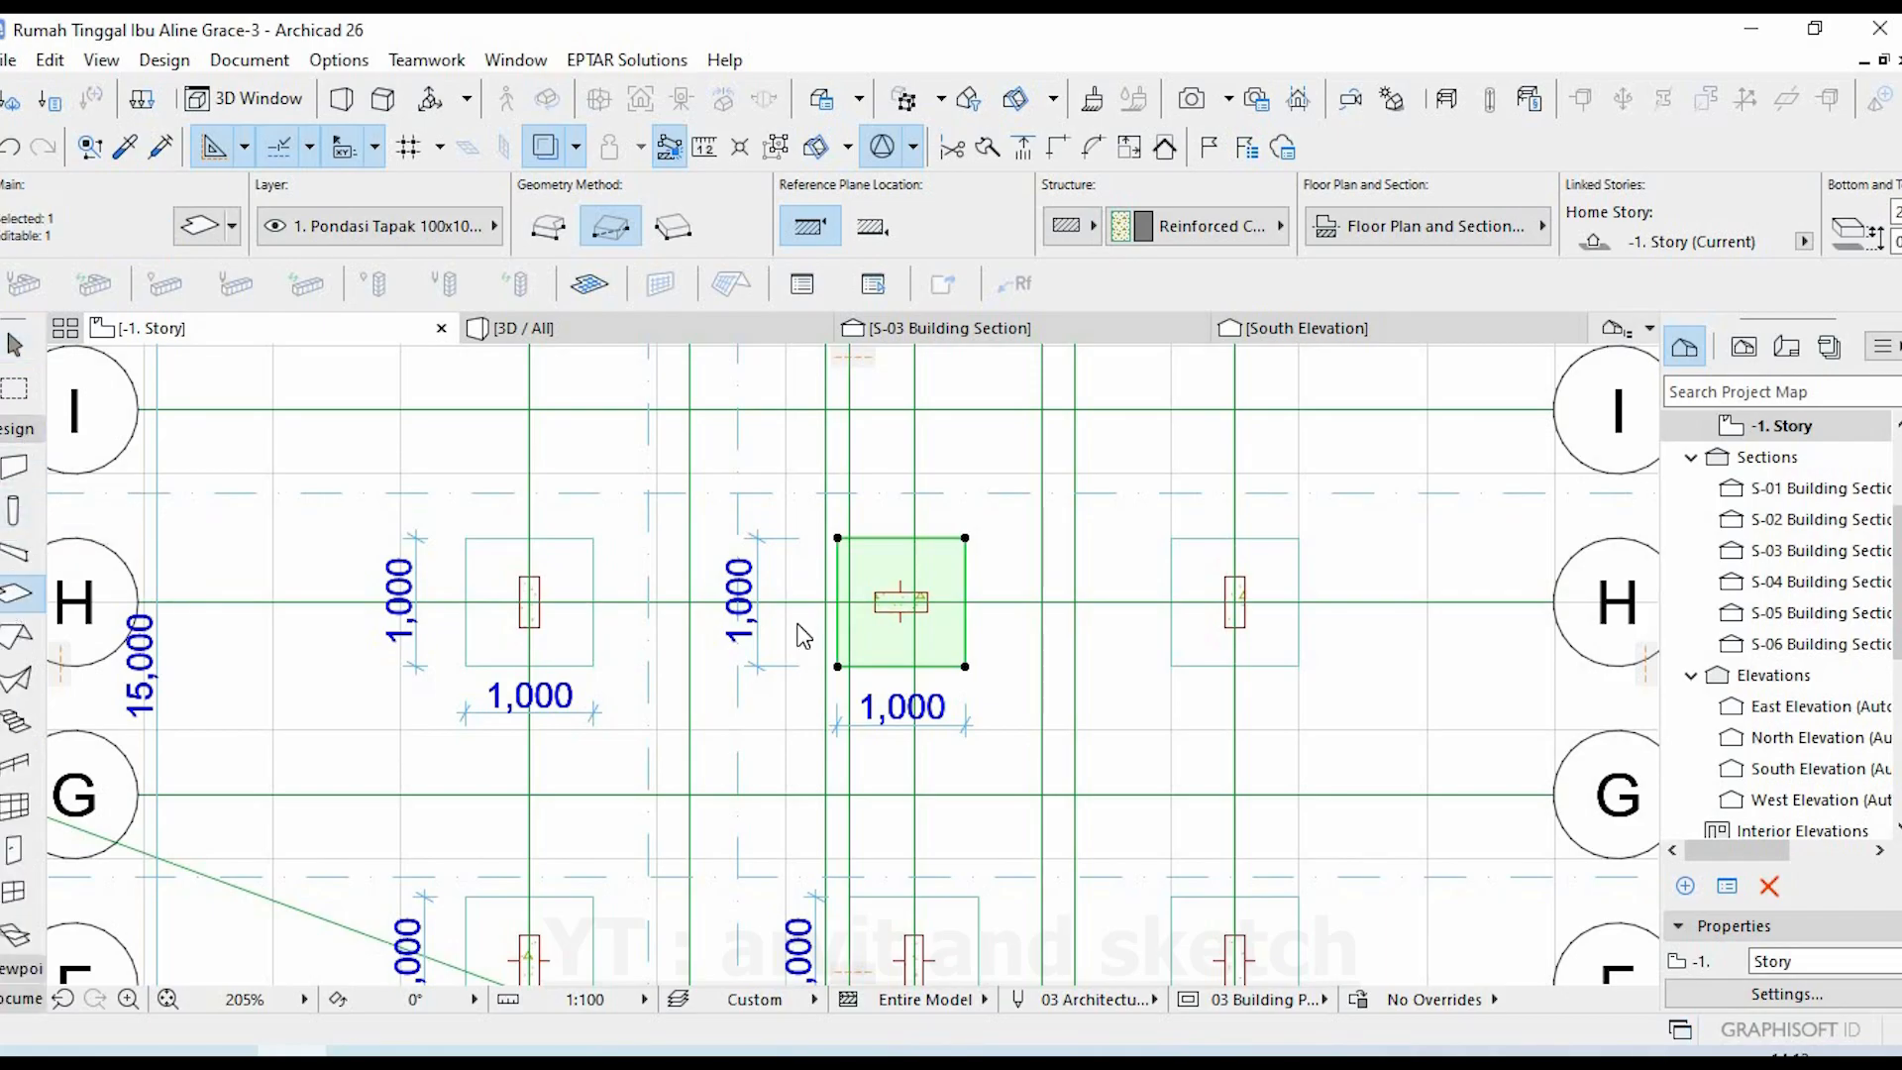
key(ctrl+t)
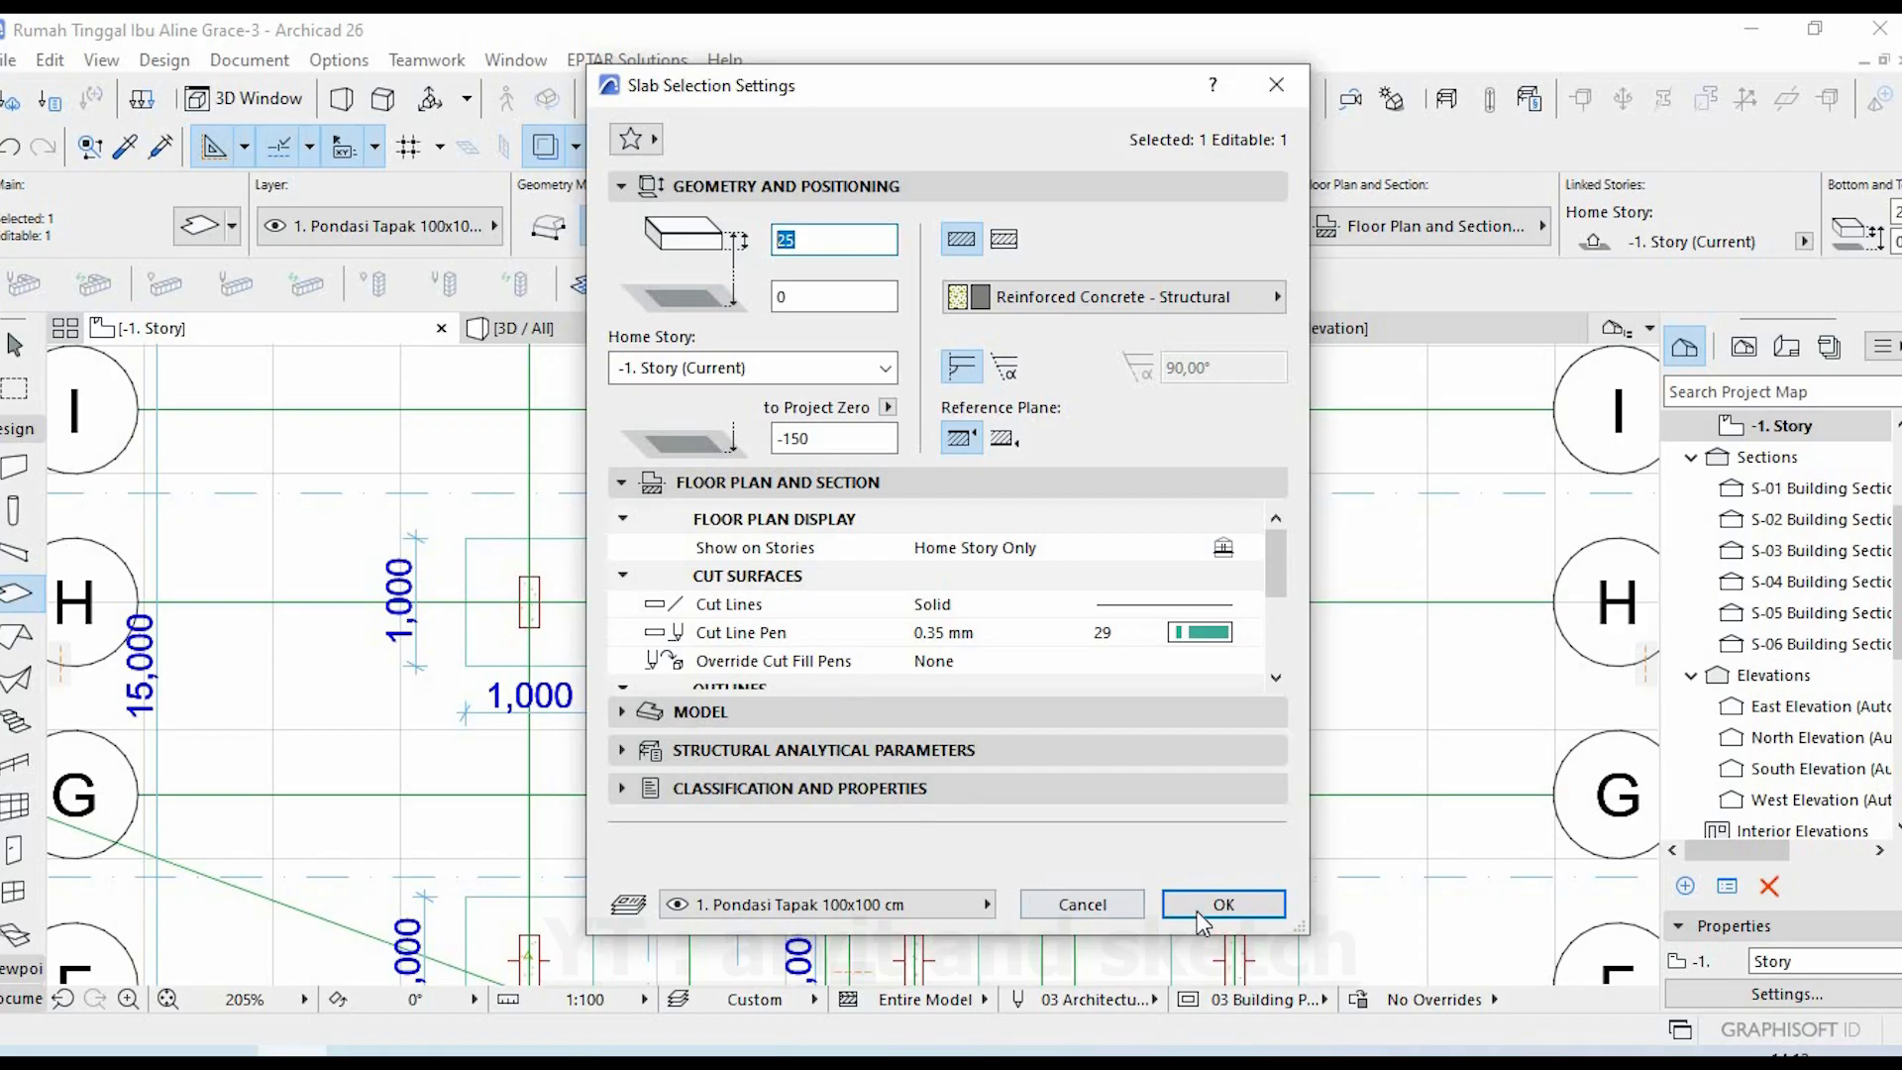
click(1222, 905)
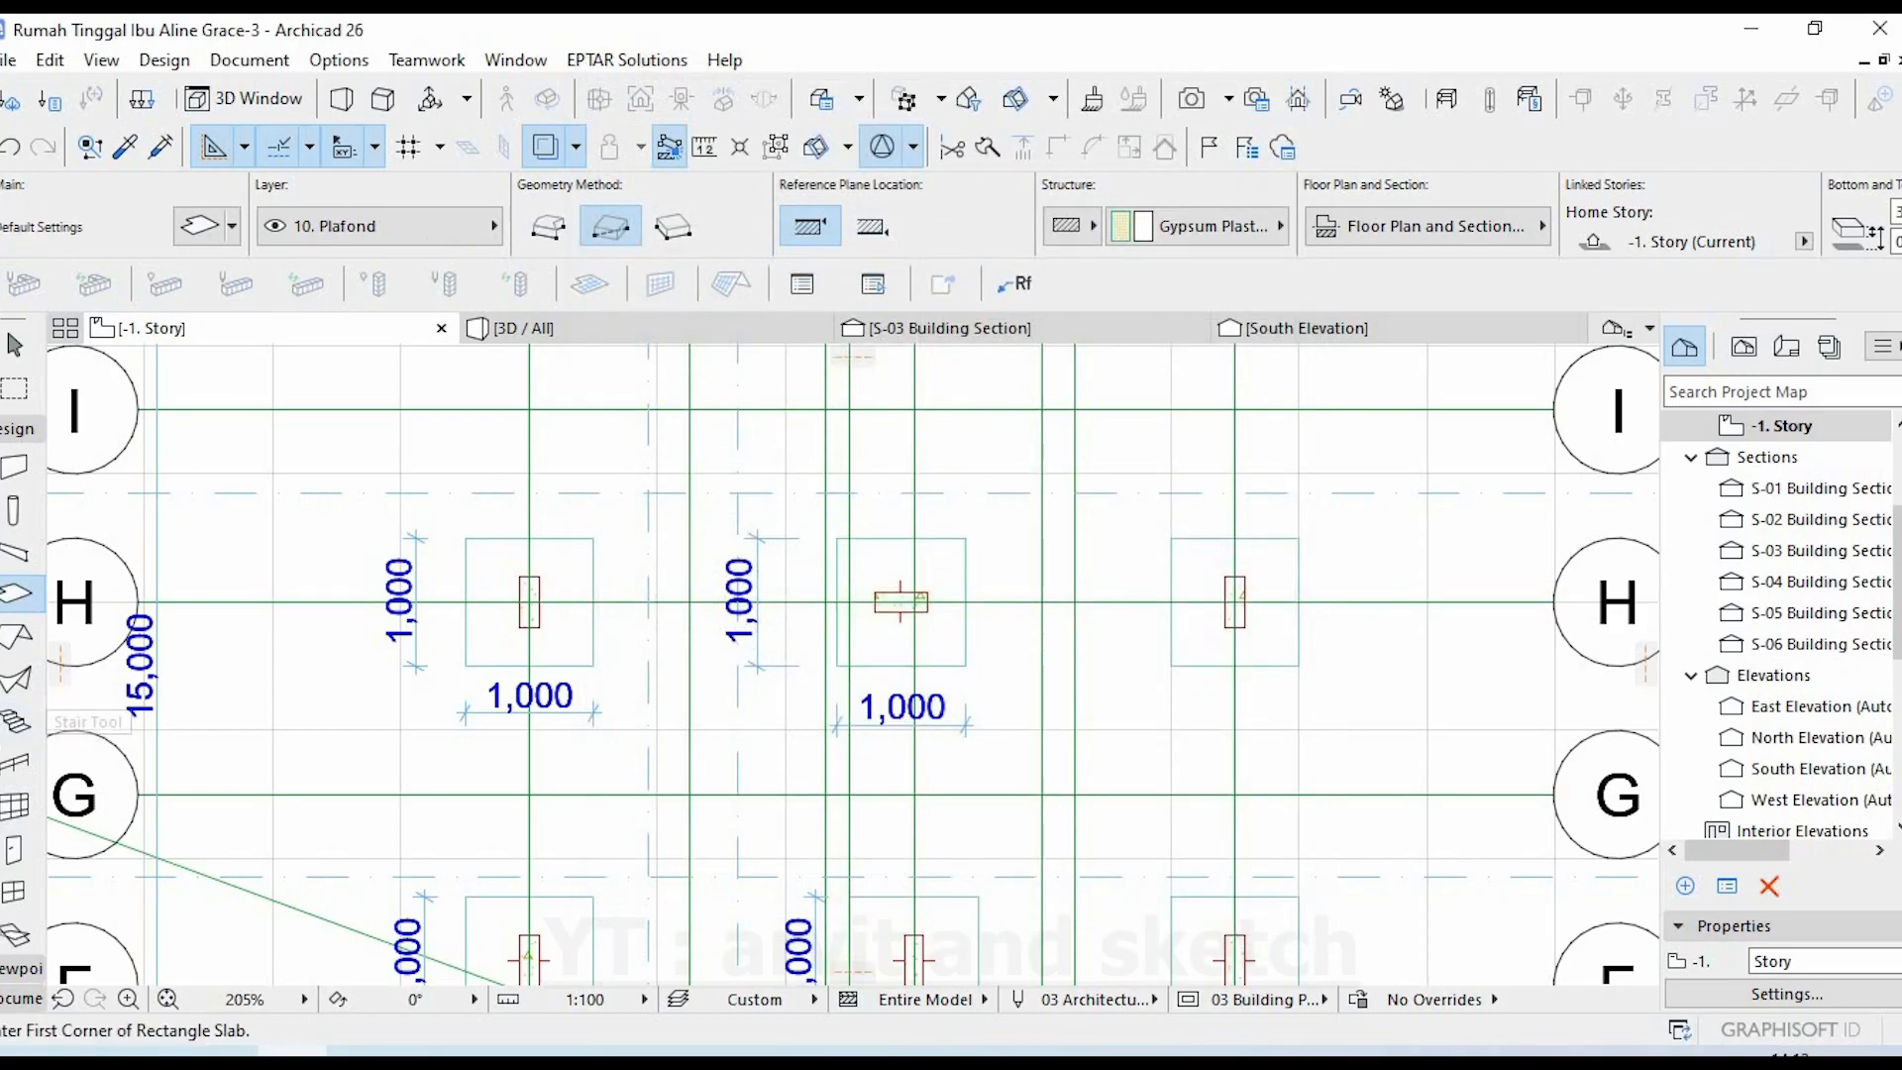
- Switch to ProtaDetails and check the thickness given in the label of pad footing PC-1C8
click(363, 1050)
mouse_move(1000, 565)
middle_down()
mouse_move(736, 608)
mouse_move(1139, 584)
middle_up()
scroll(688, 418, up, 4)
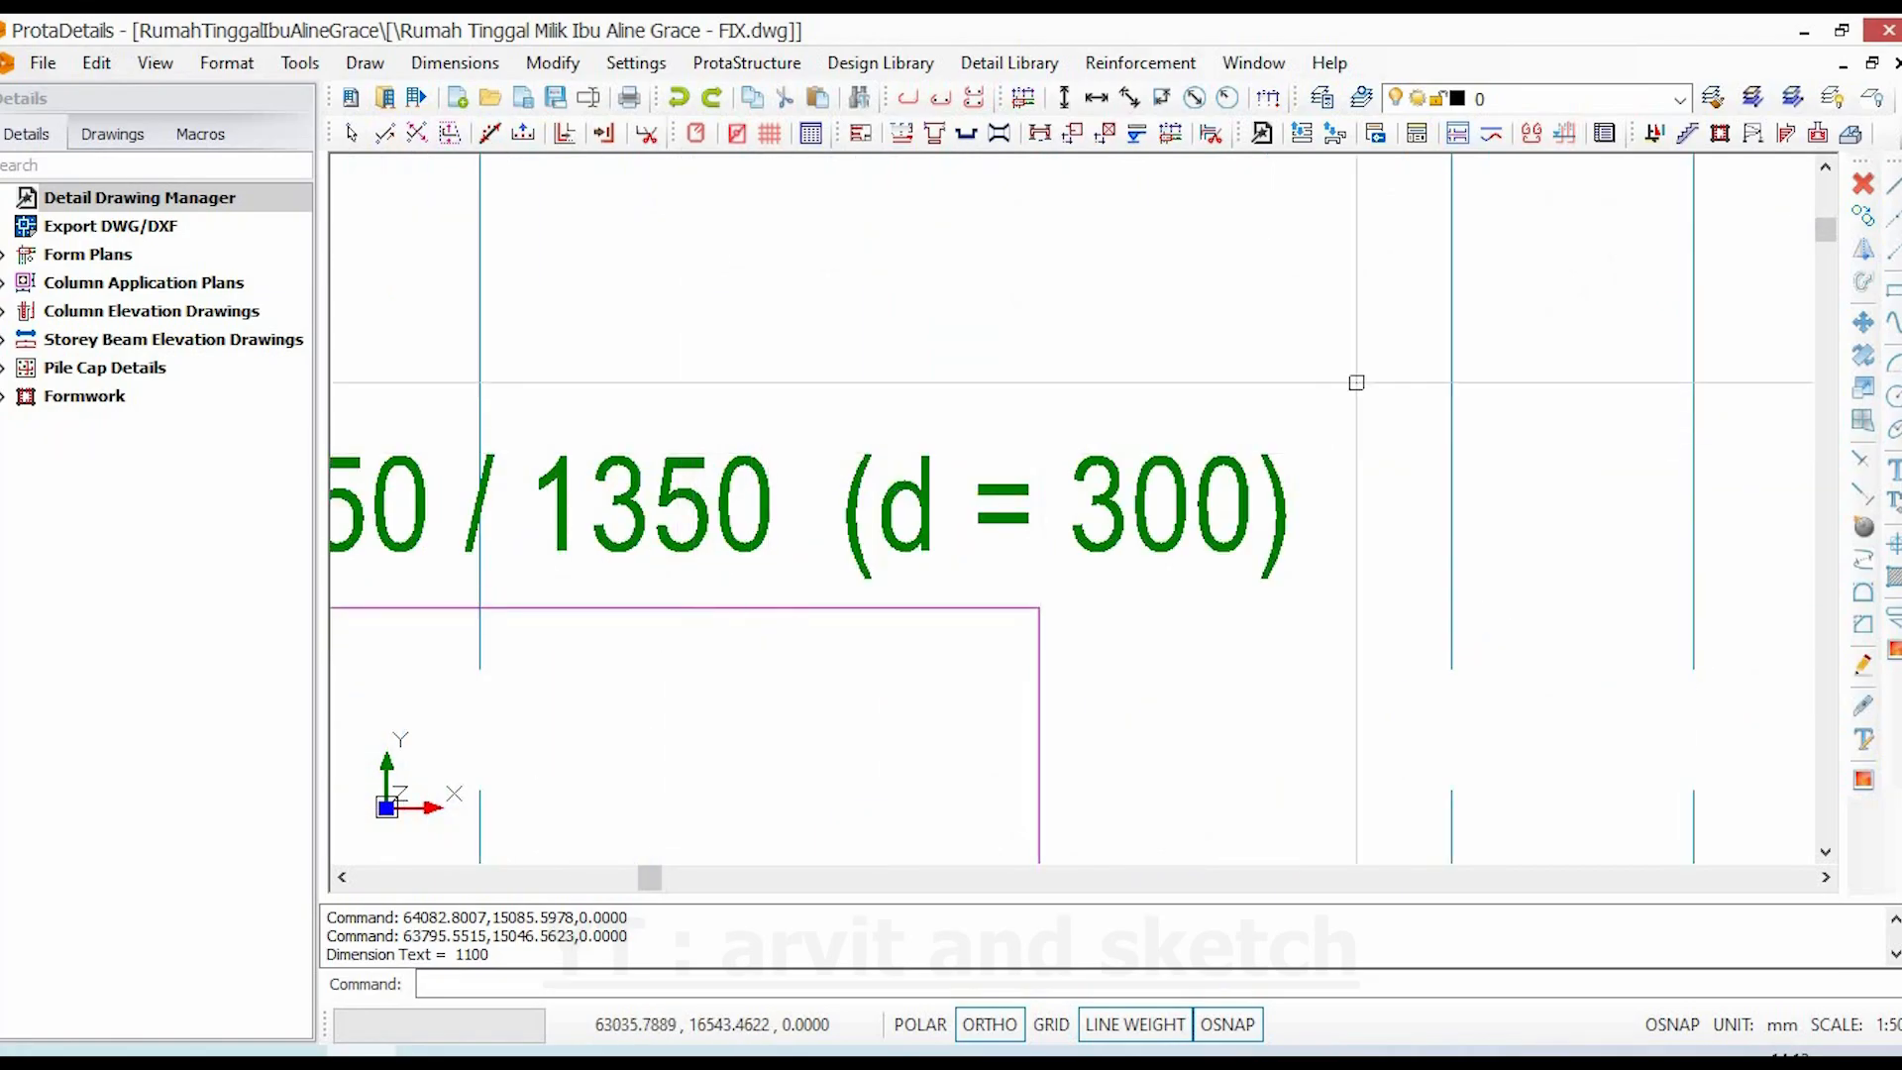
scroll(1065, 536, down, 5)
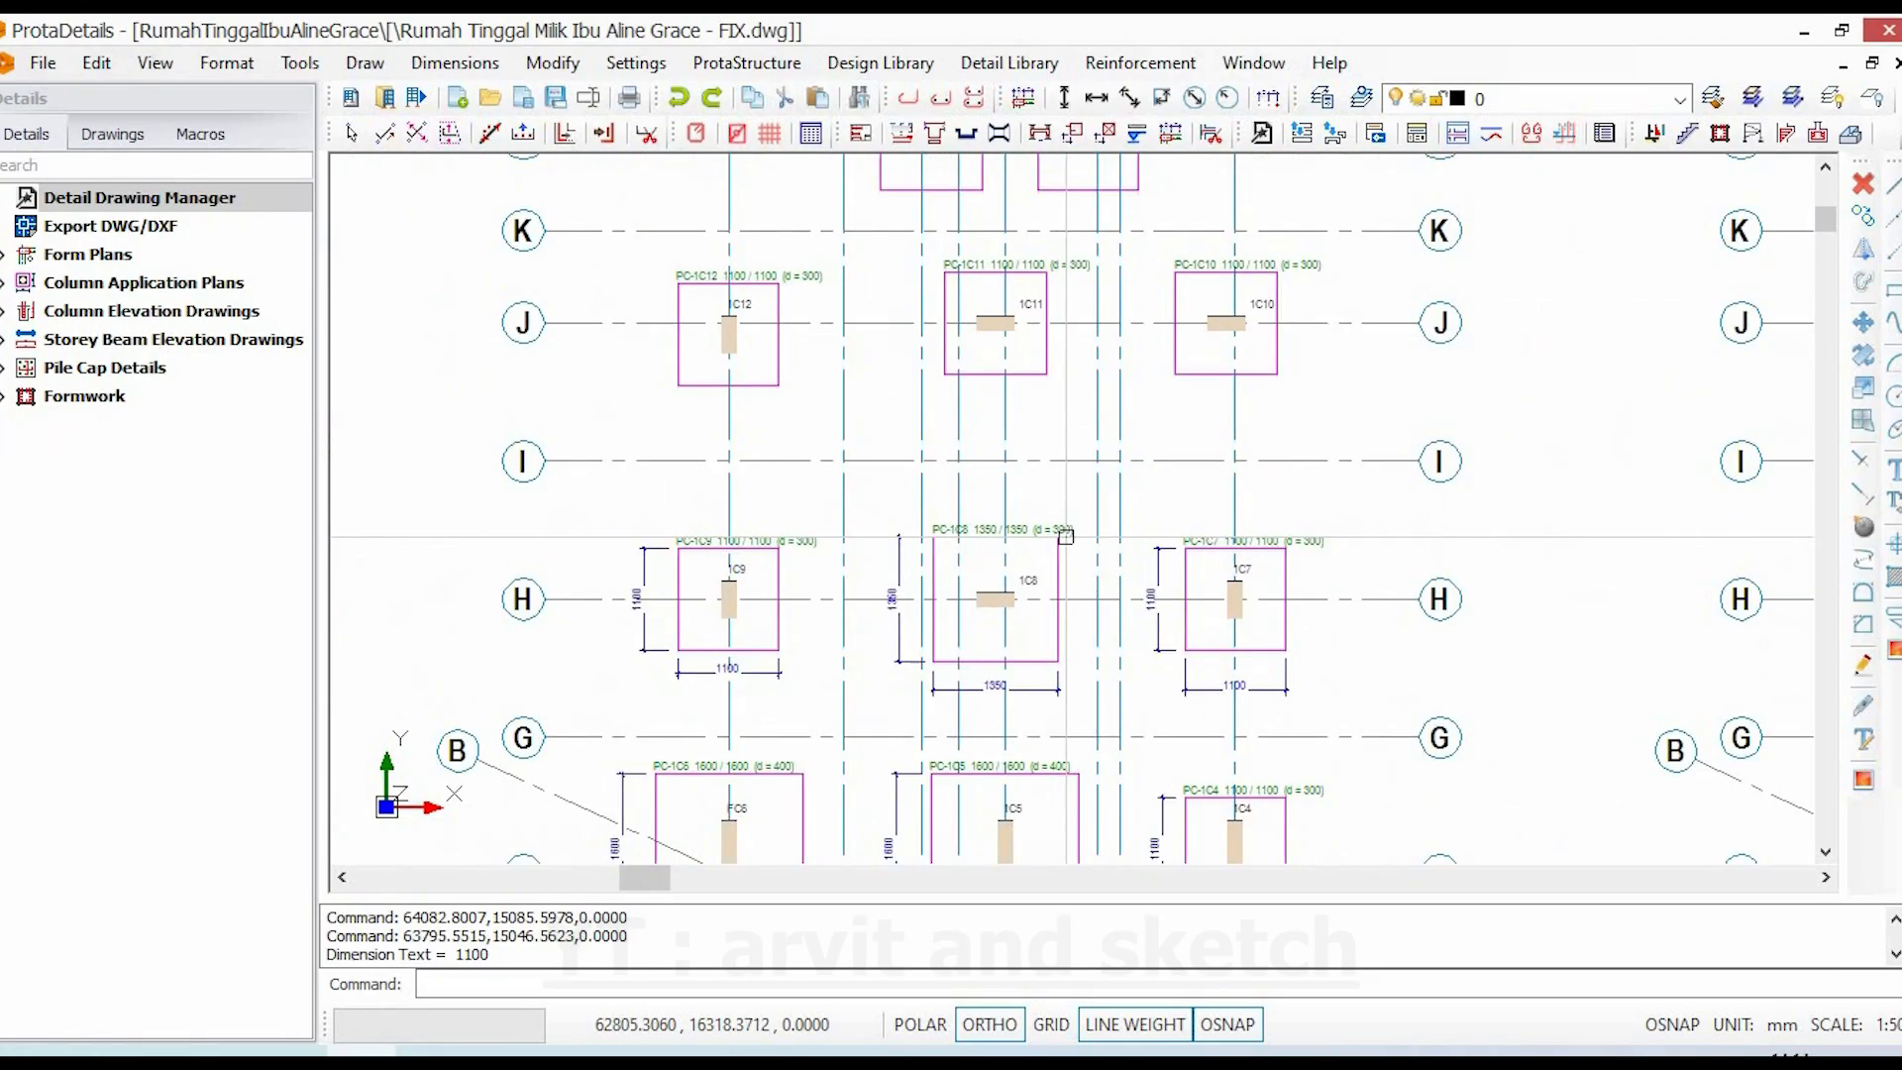
- Dimension the left side of pad footing PC-1C10 at grid axis J
middle_drag(1057, 565, 1075, 688)
scroll(1010, 478, up, 1)
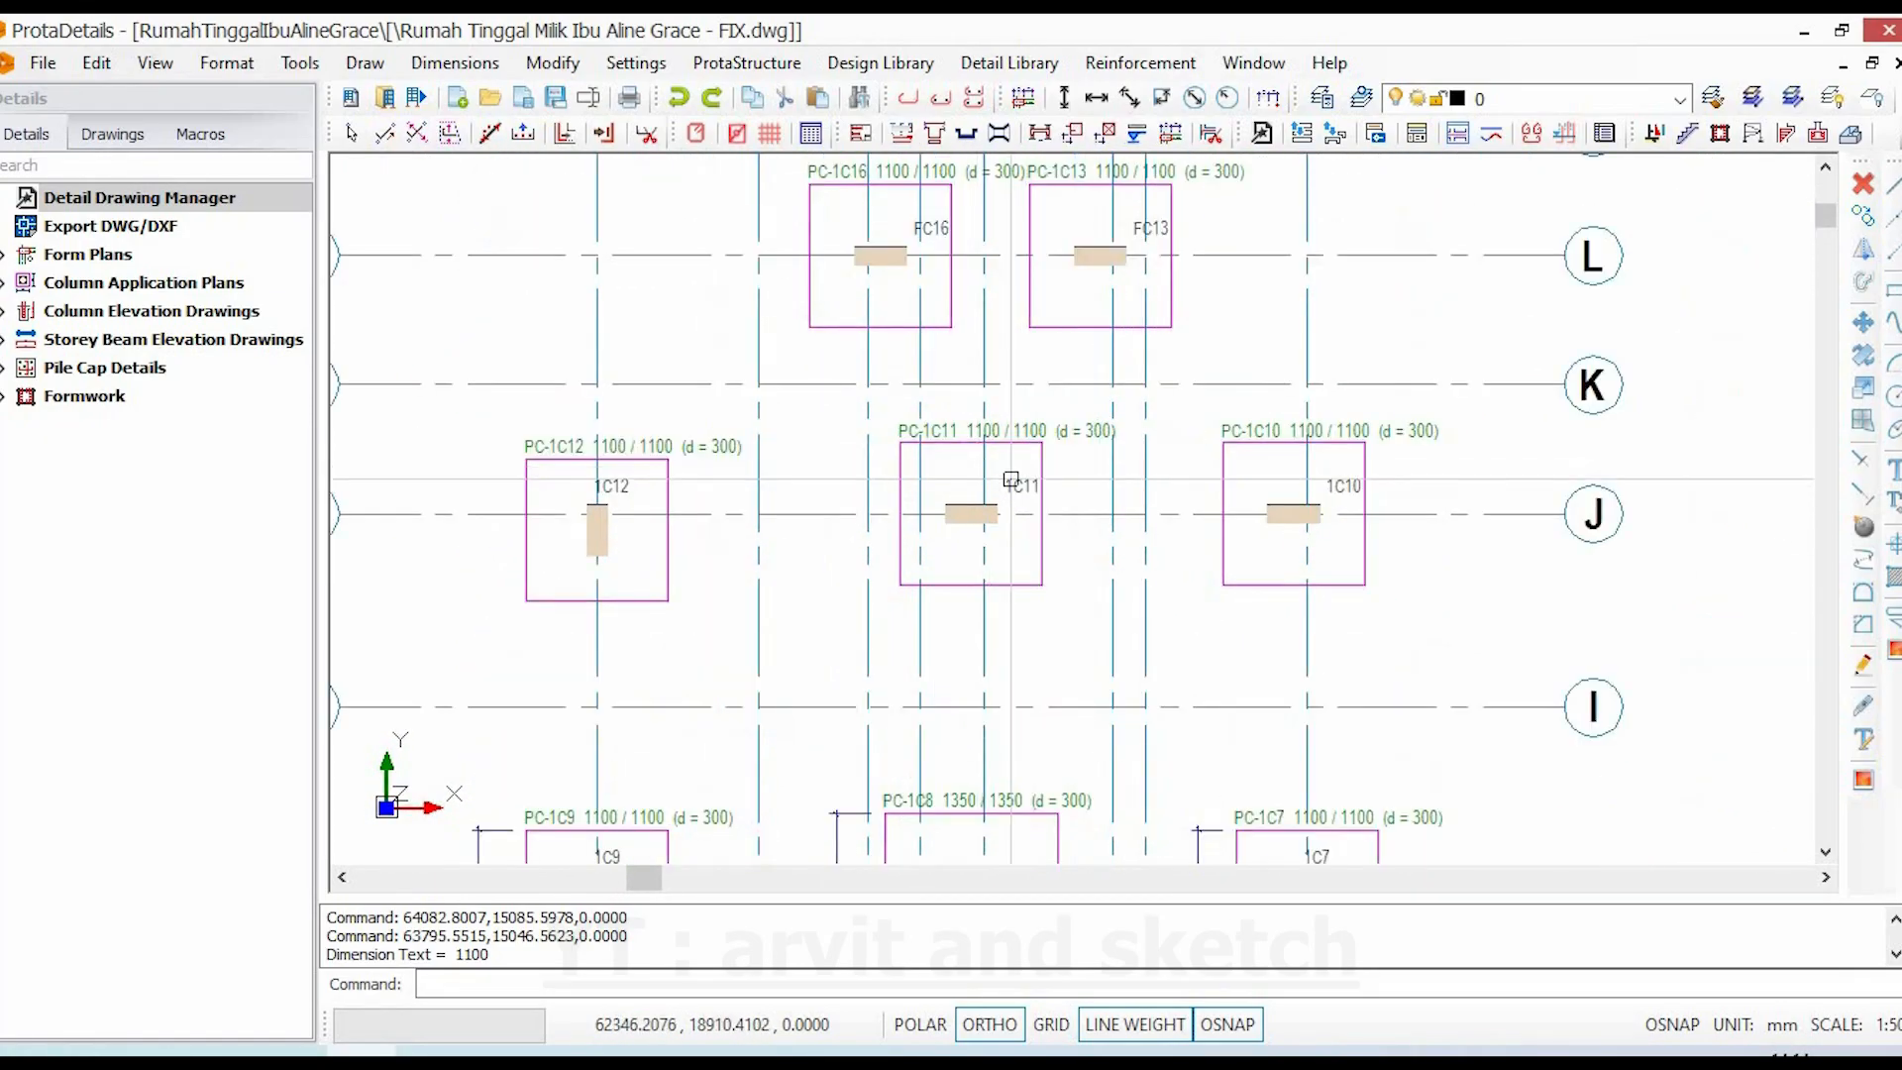
click(1454, 515)
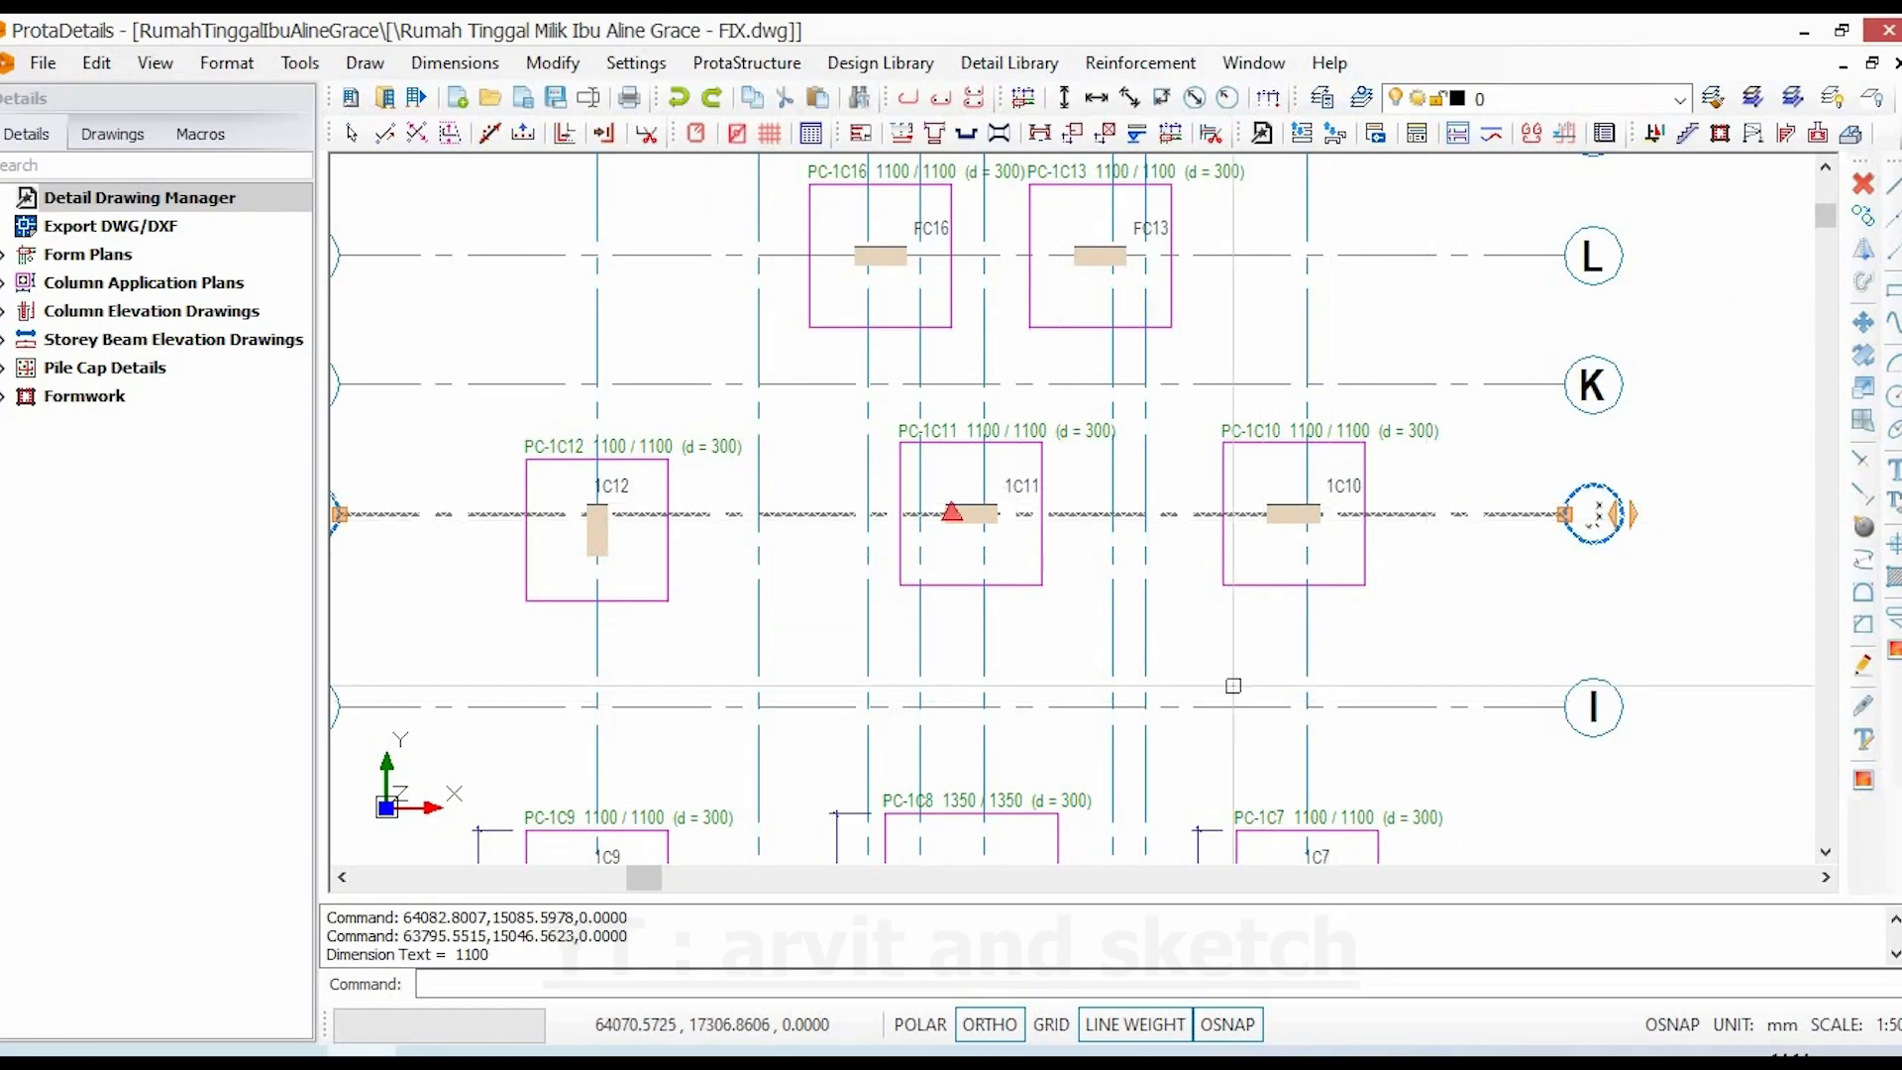
scroll(1597, 525, up, 3)
key(Escape)
scroll(1231, 581, down, 3)
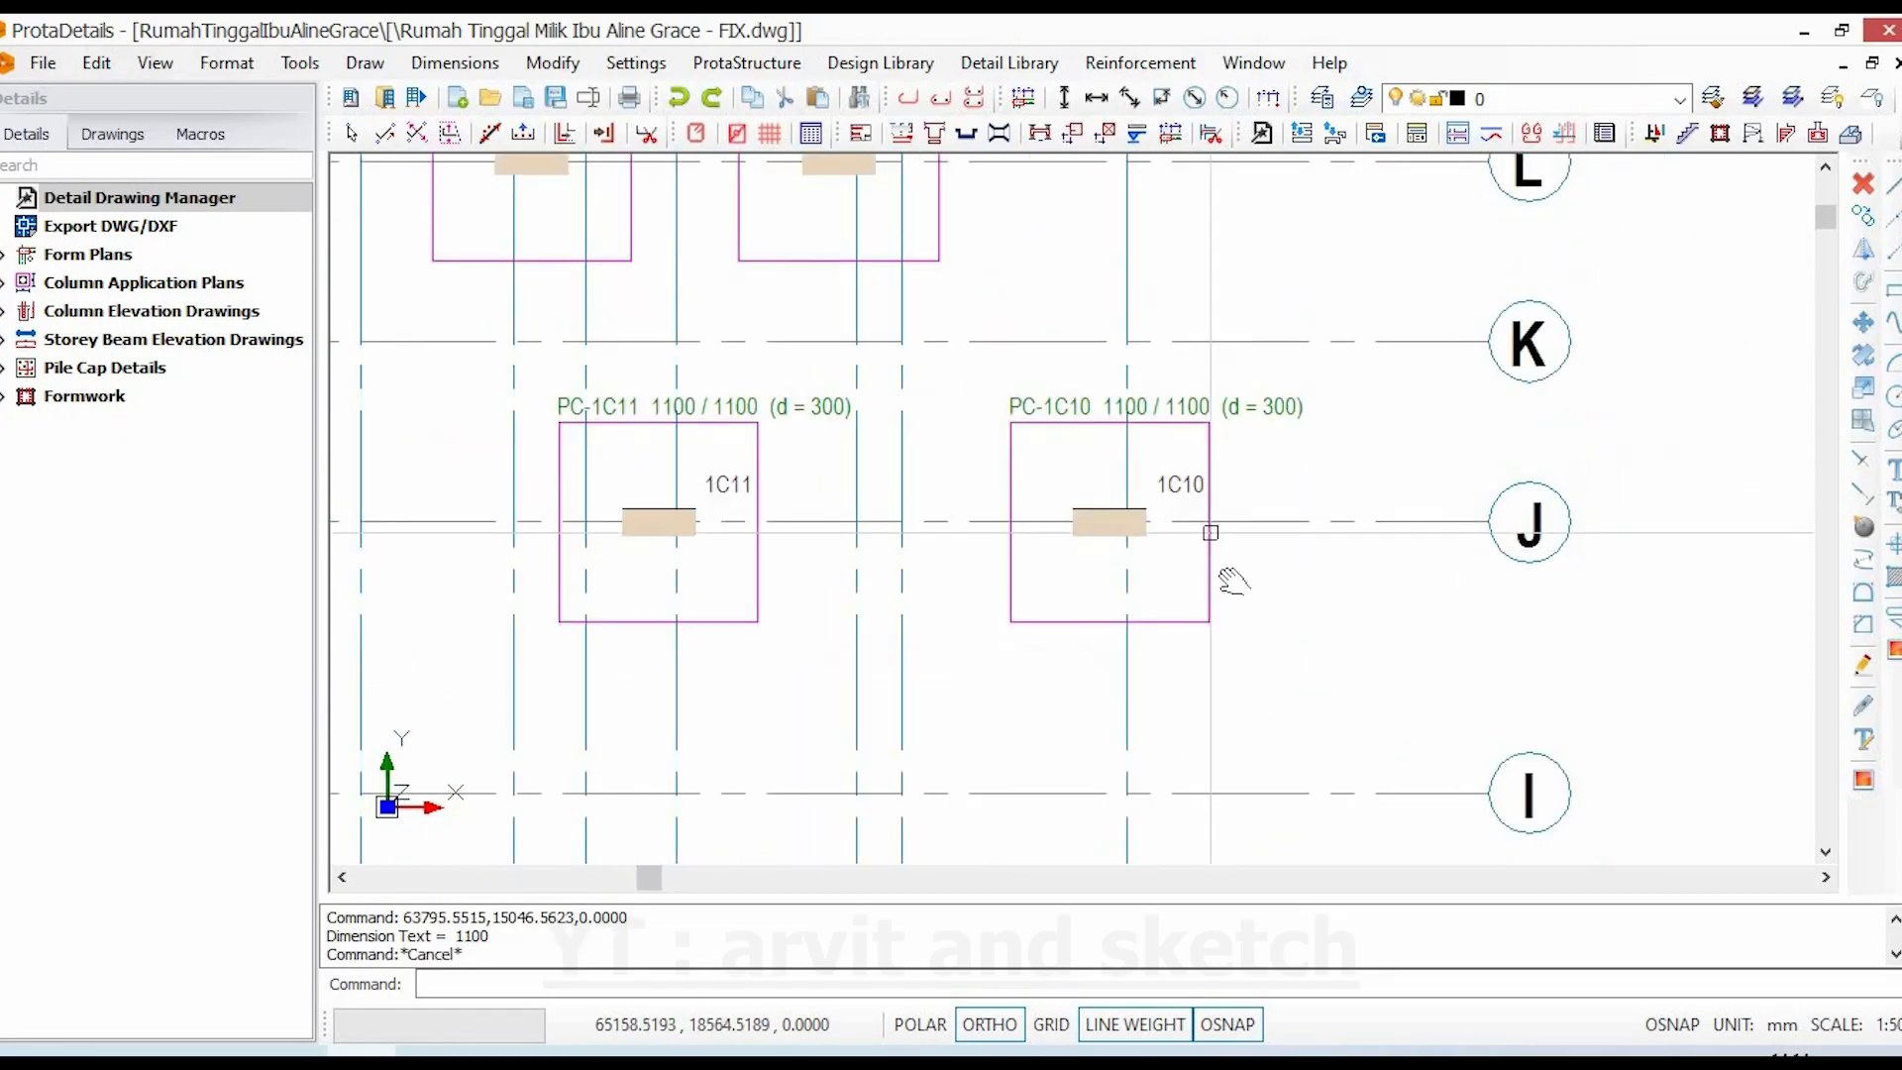
scroll(1231, 582, up, 3)
click(1039, 132)
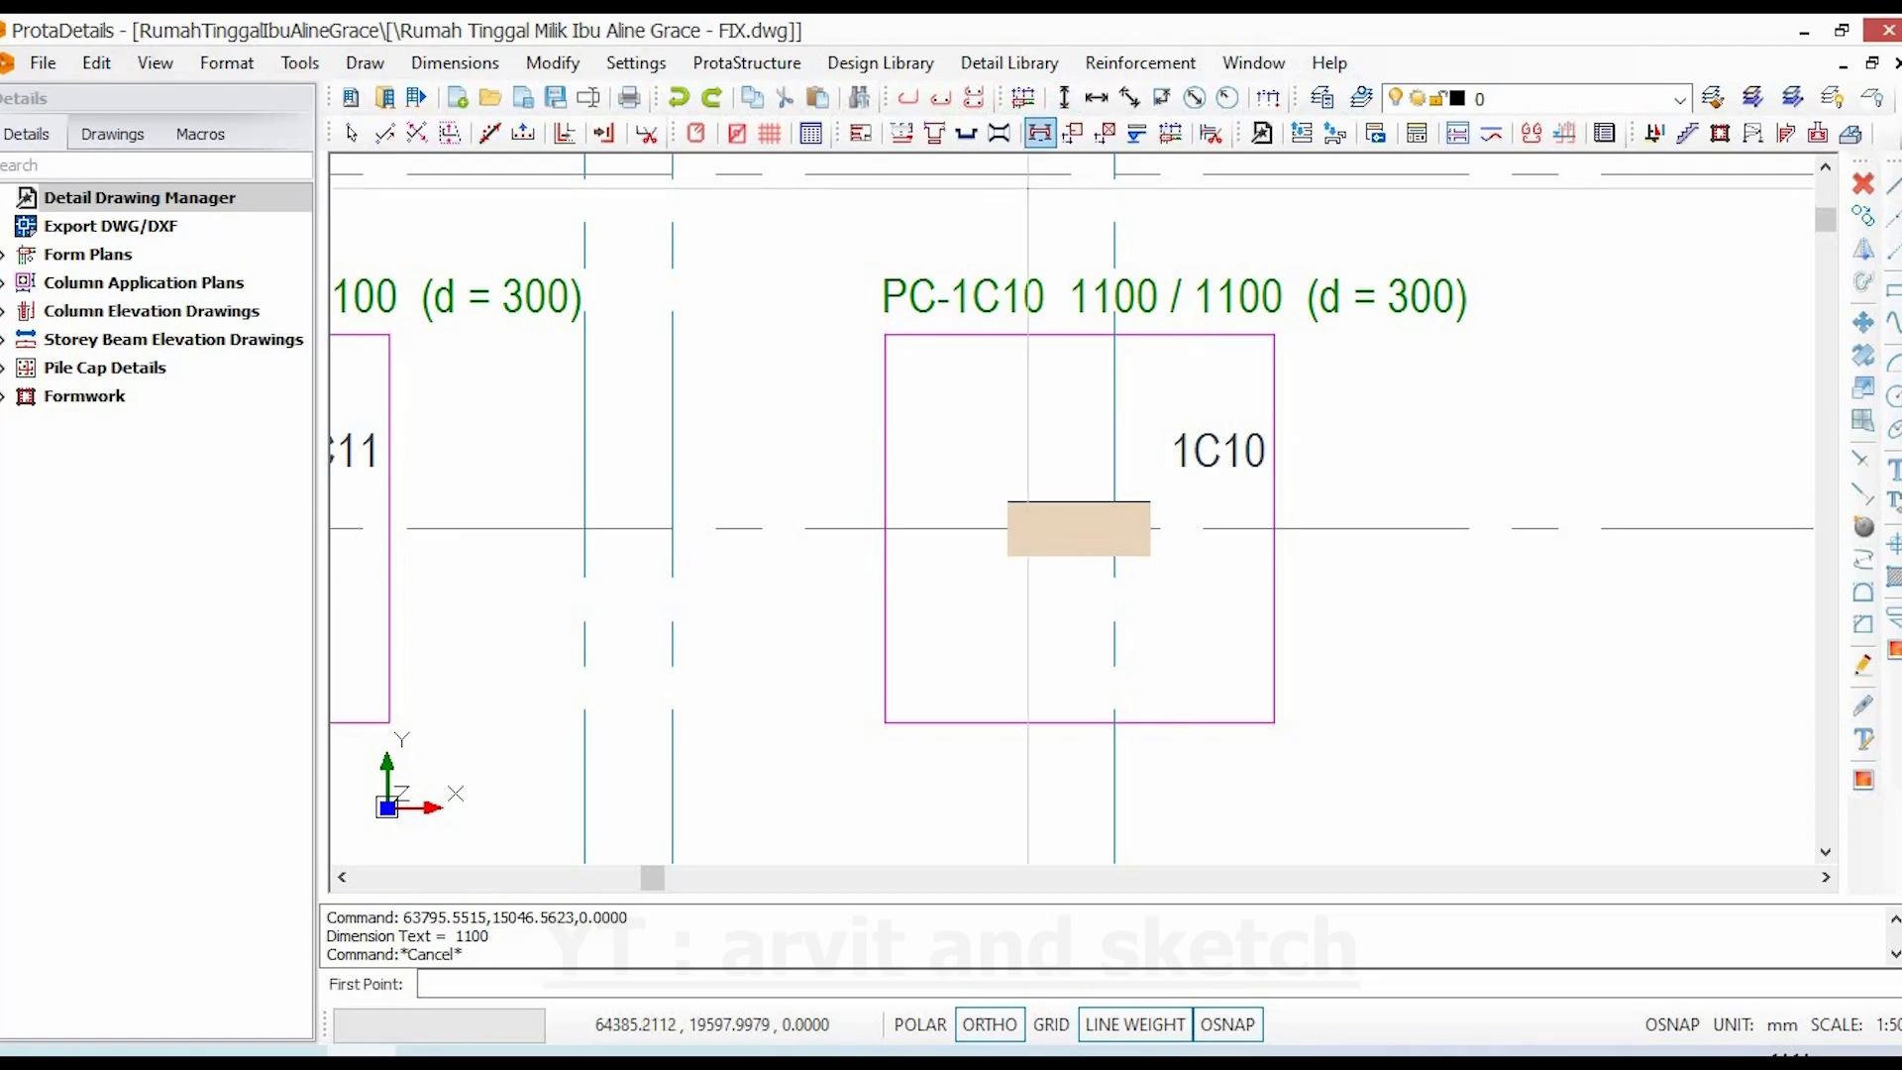
click(884, 334)
click(885, 722)
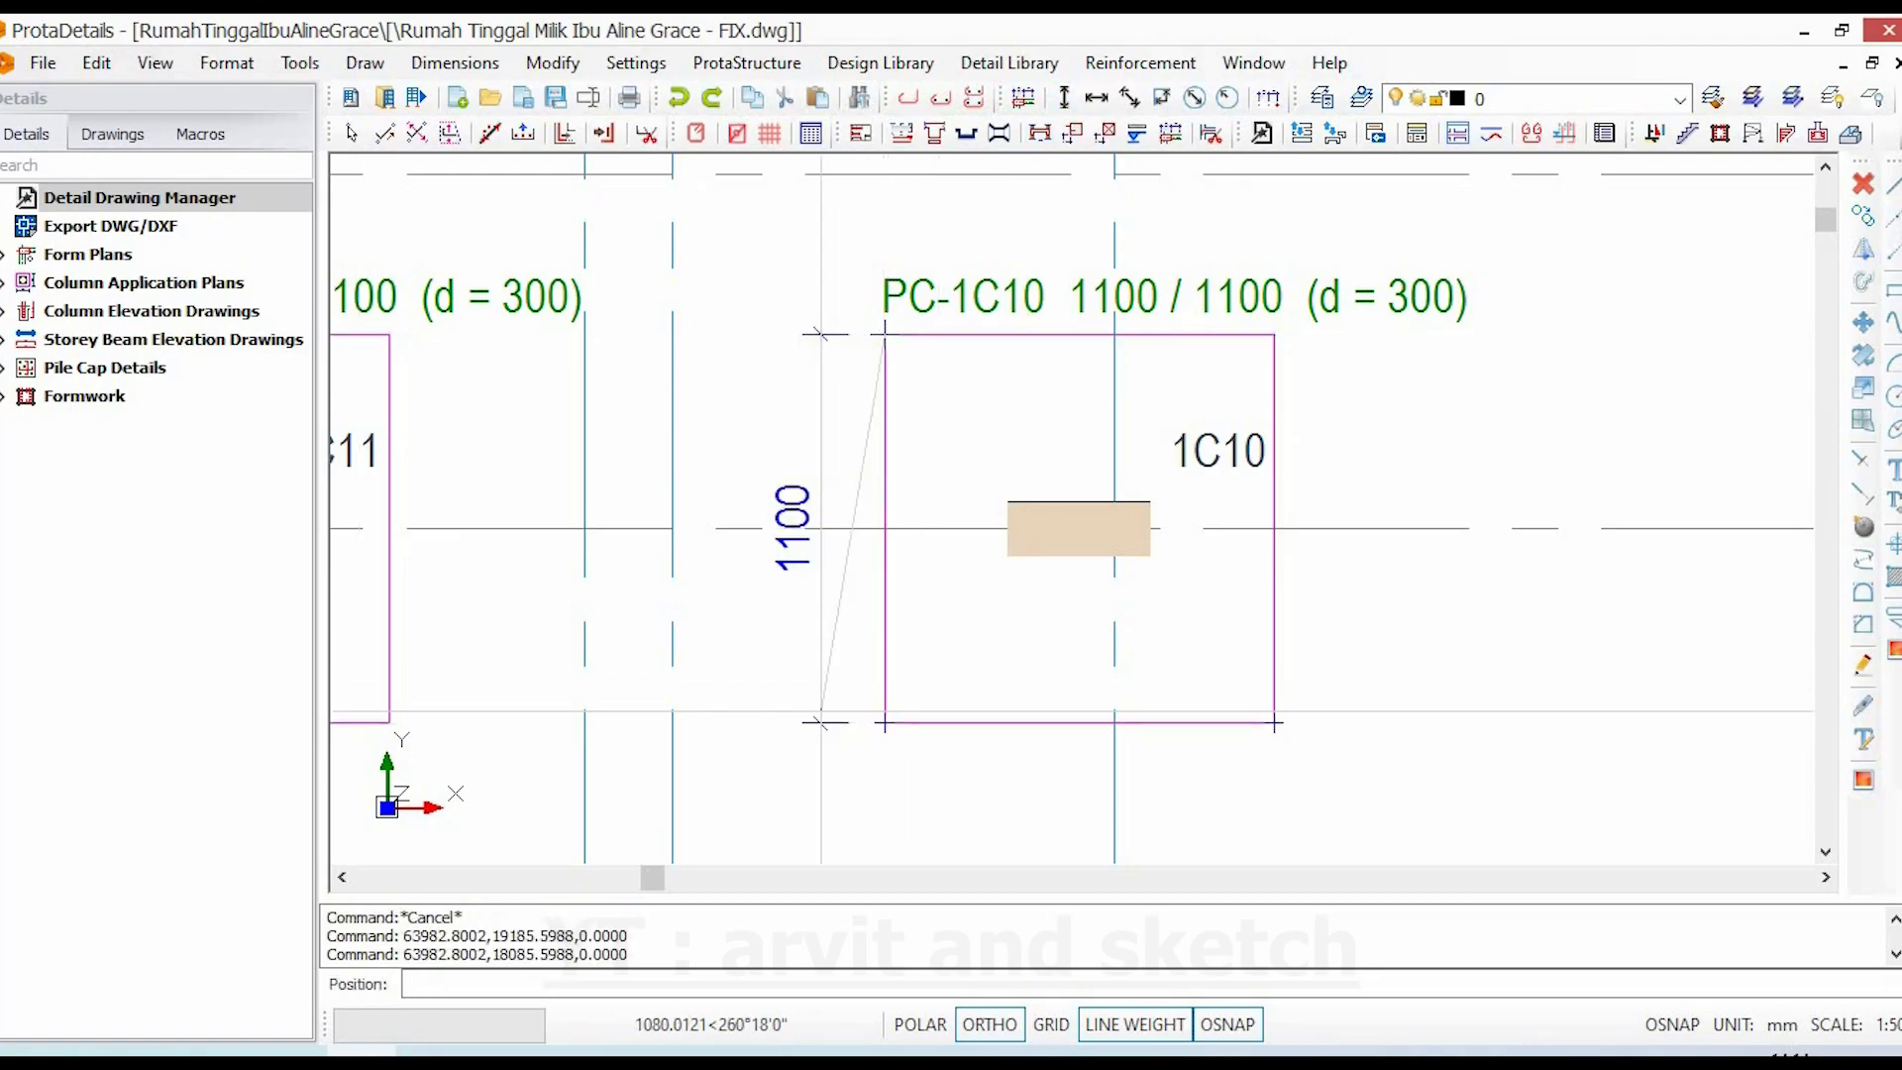
click(820, 709)
- Dimension the bottom edge of pad footing PC-1C10
click(1096, 97)
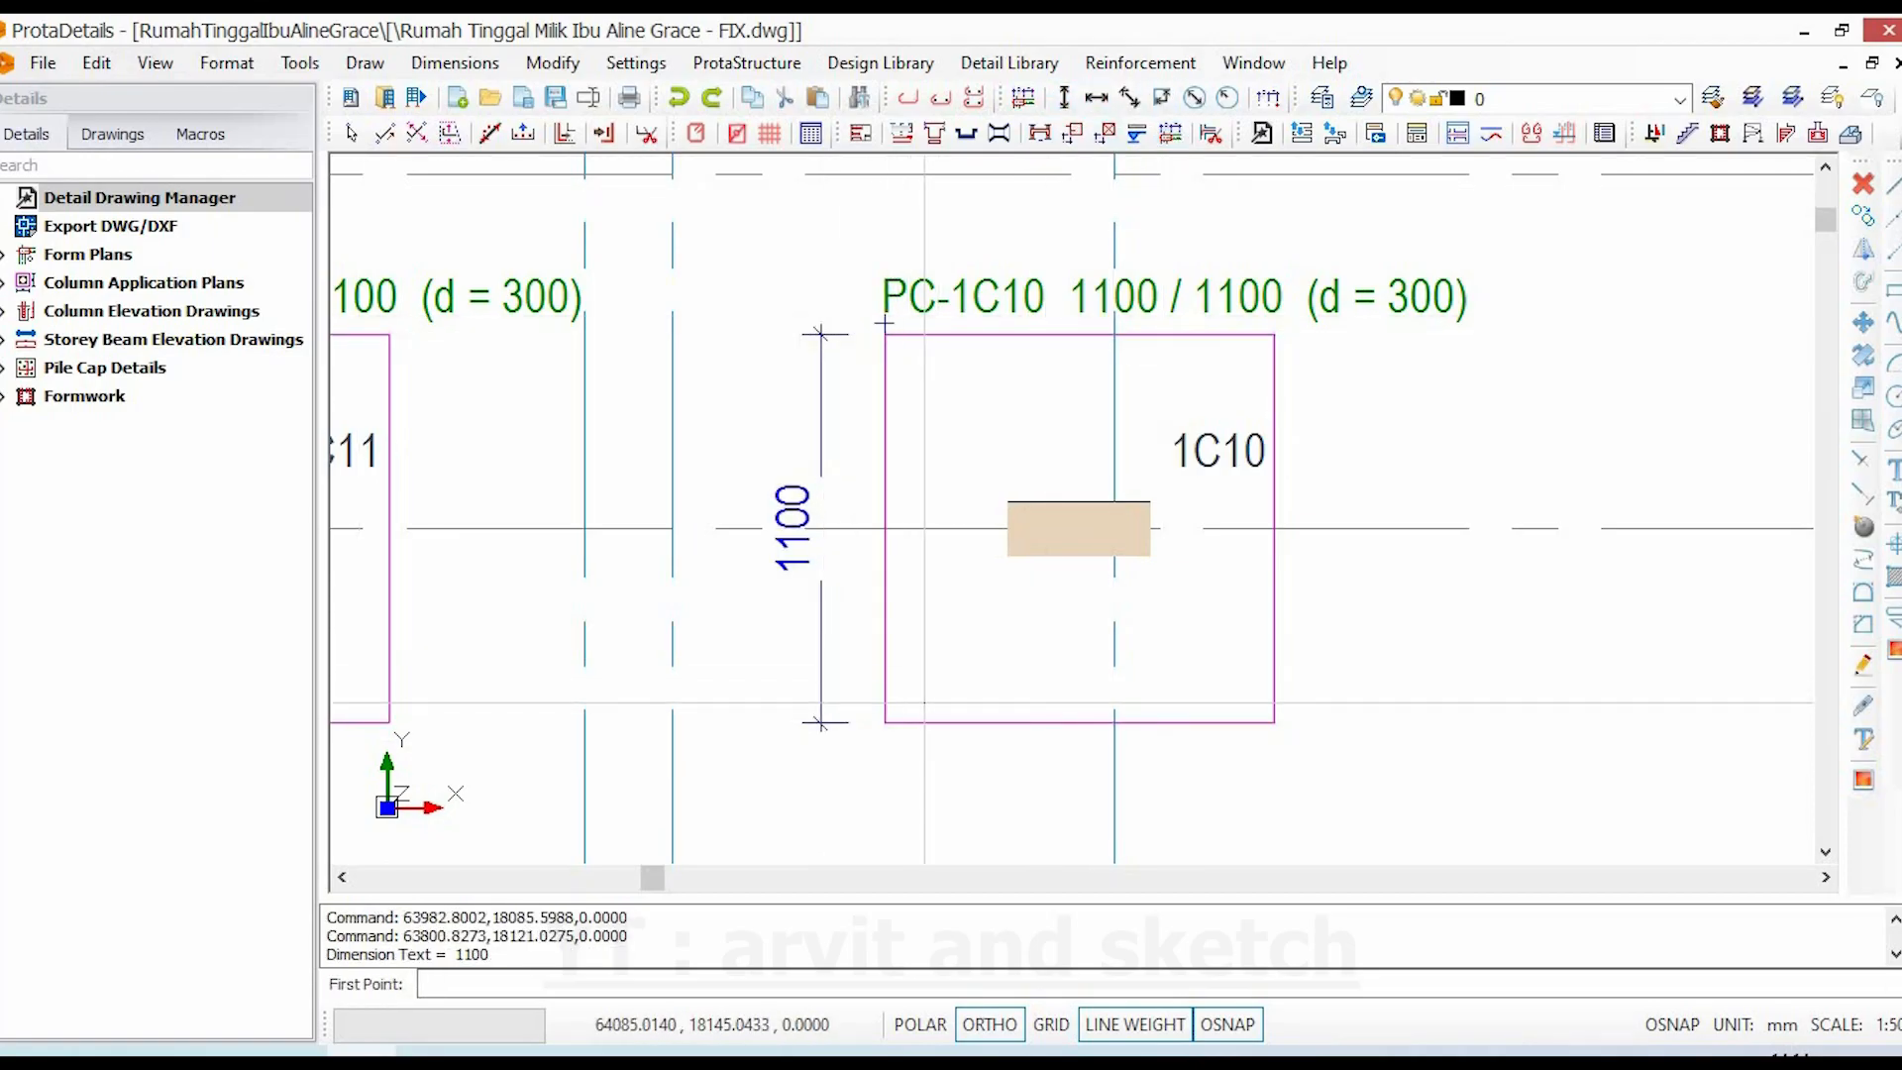
click(884, 722)
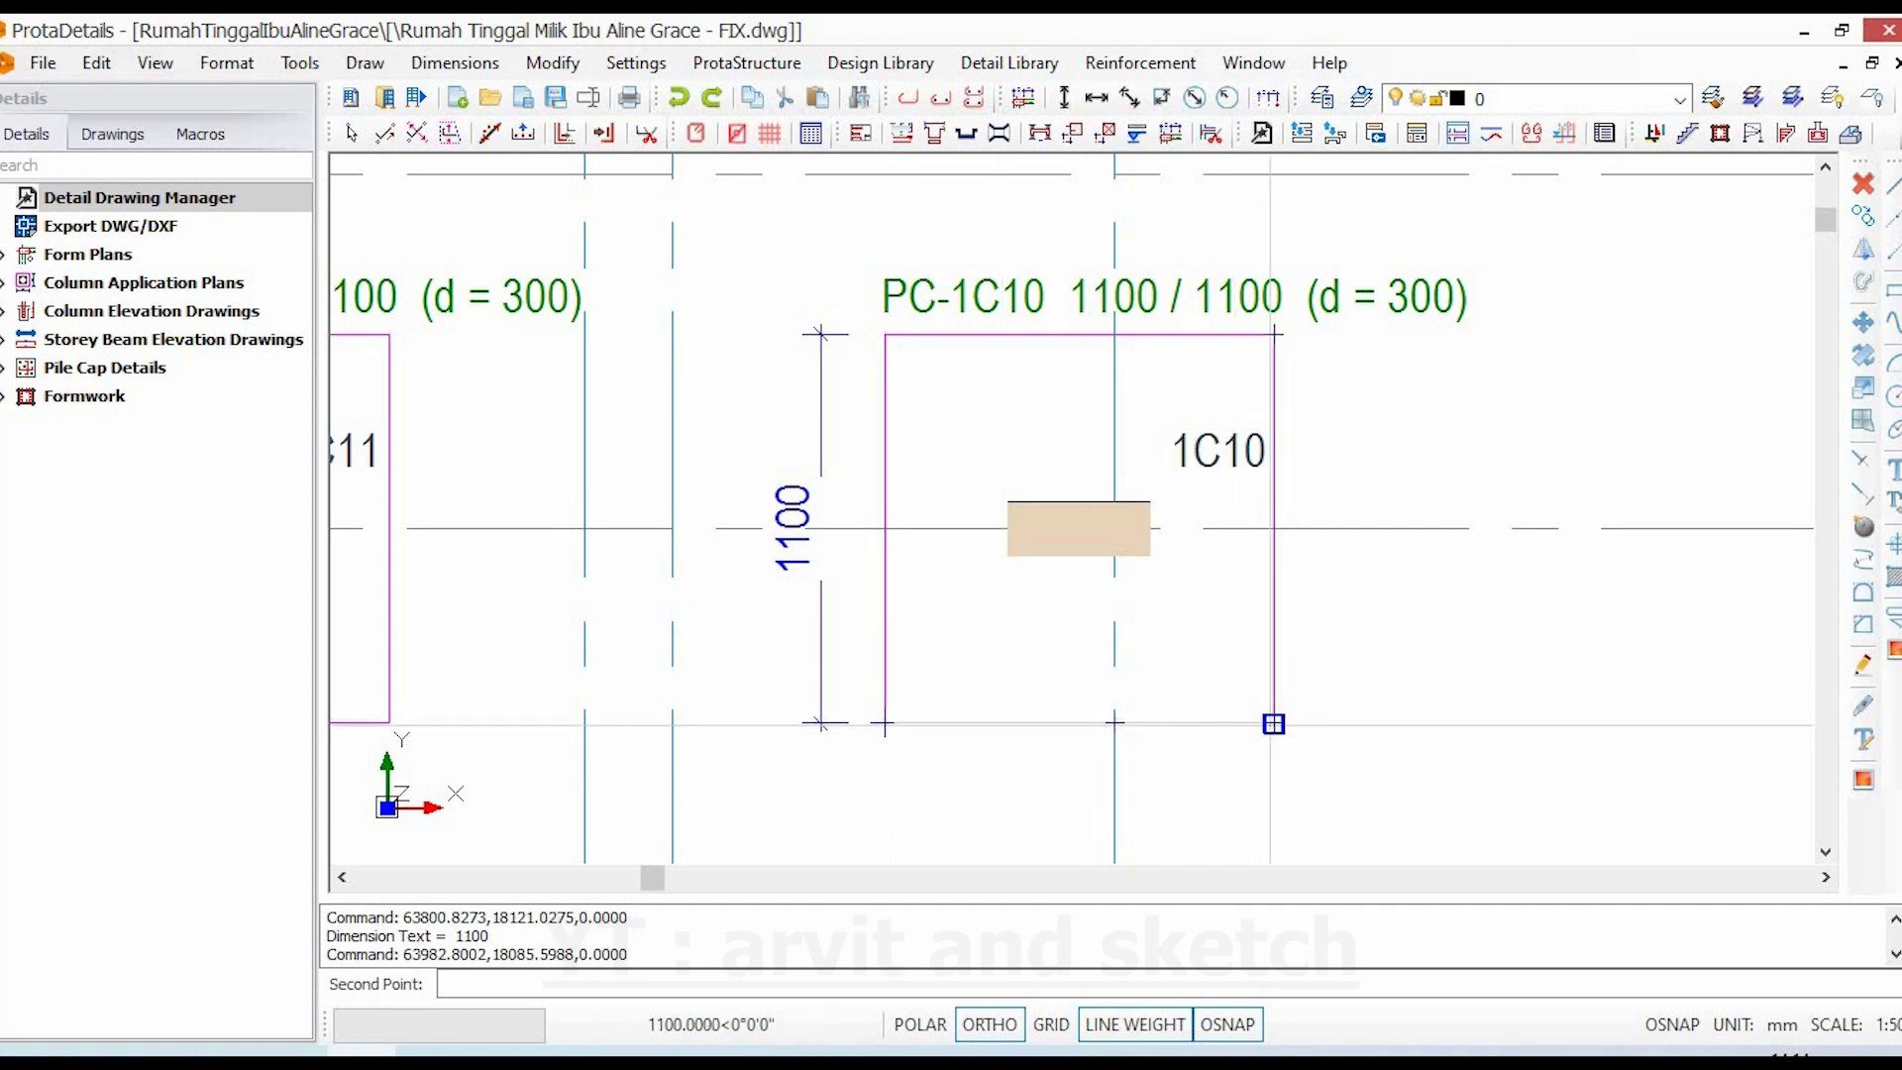
click(1274, 722)
click(1234, 794)
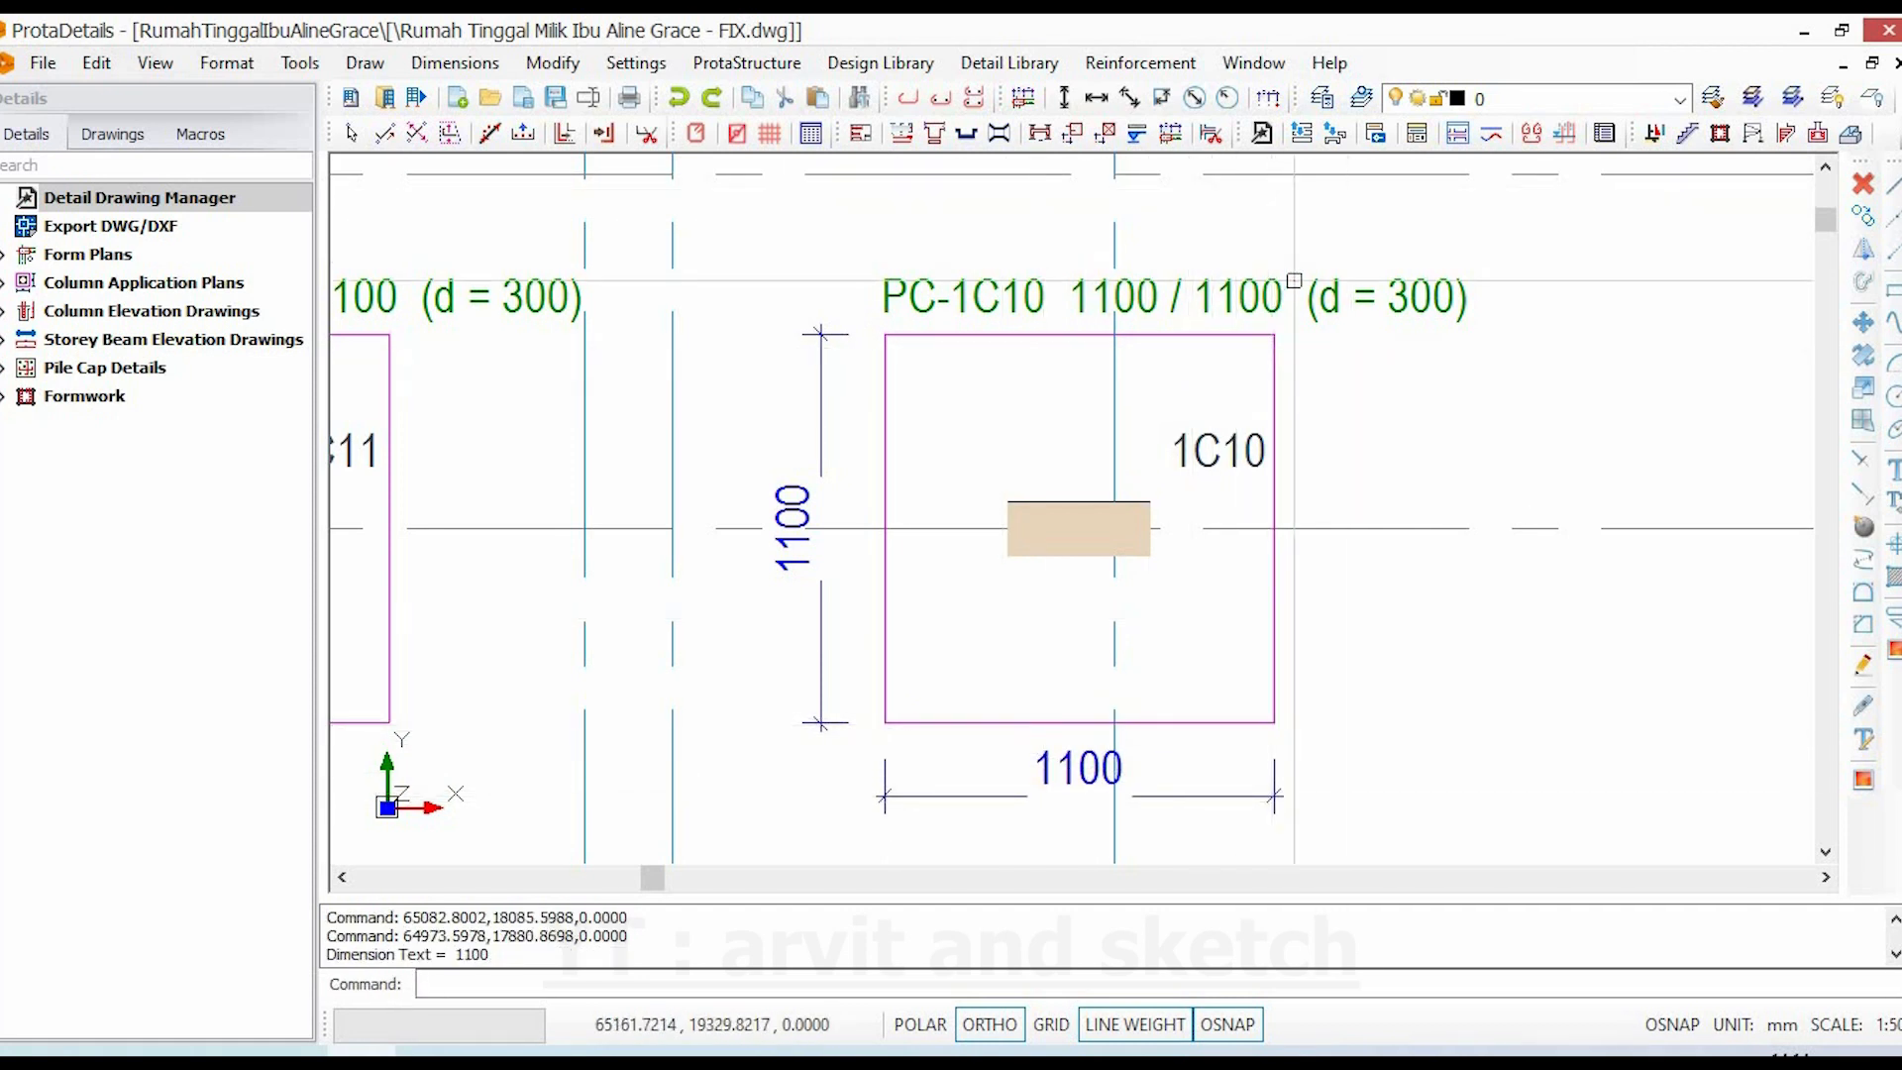
scroll(1294, 280, down, 5)
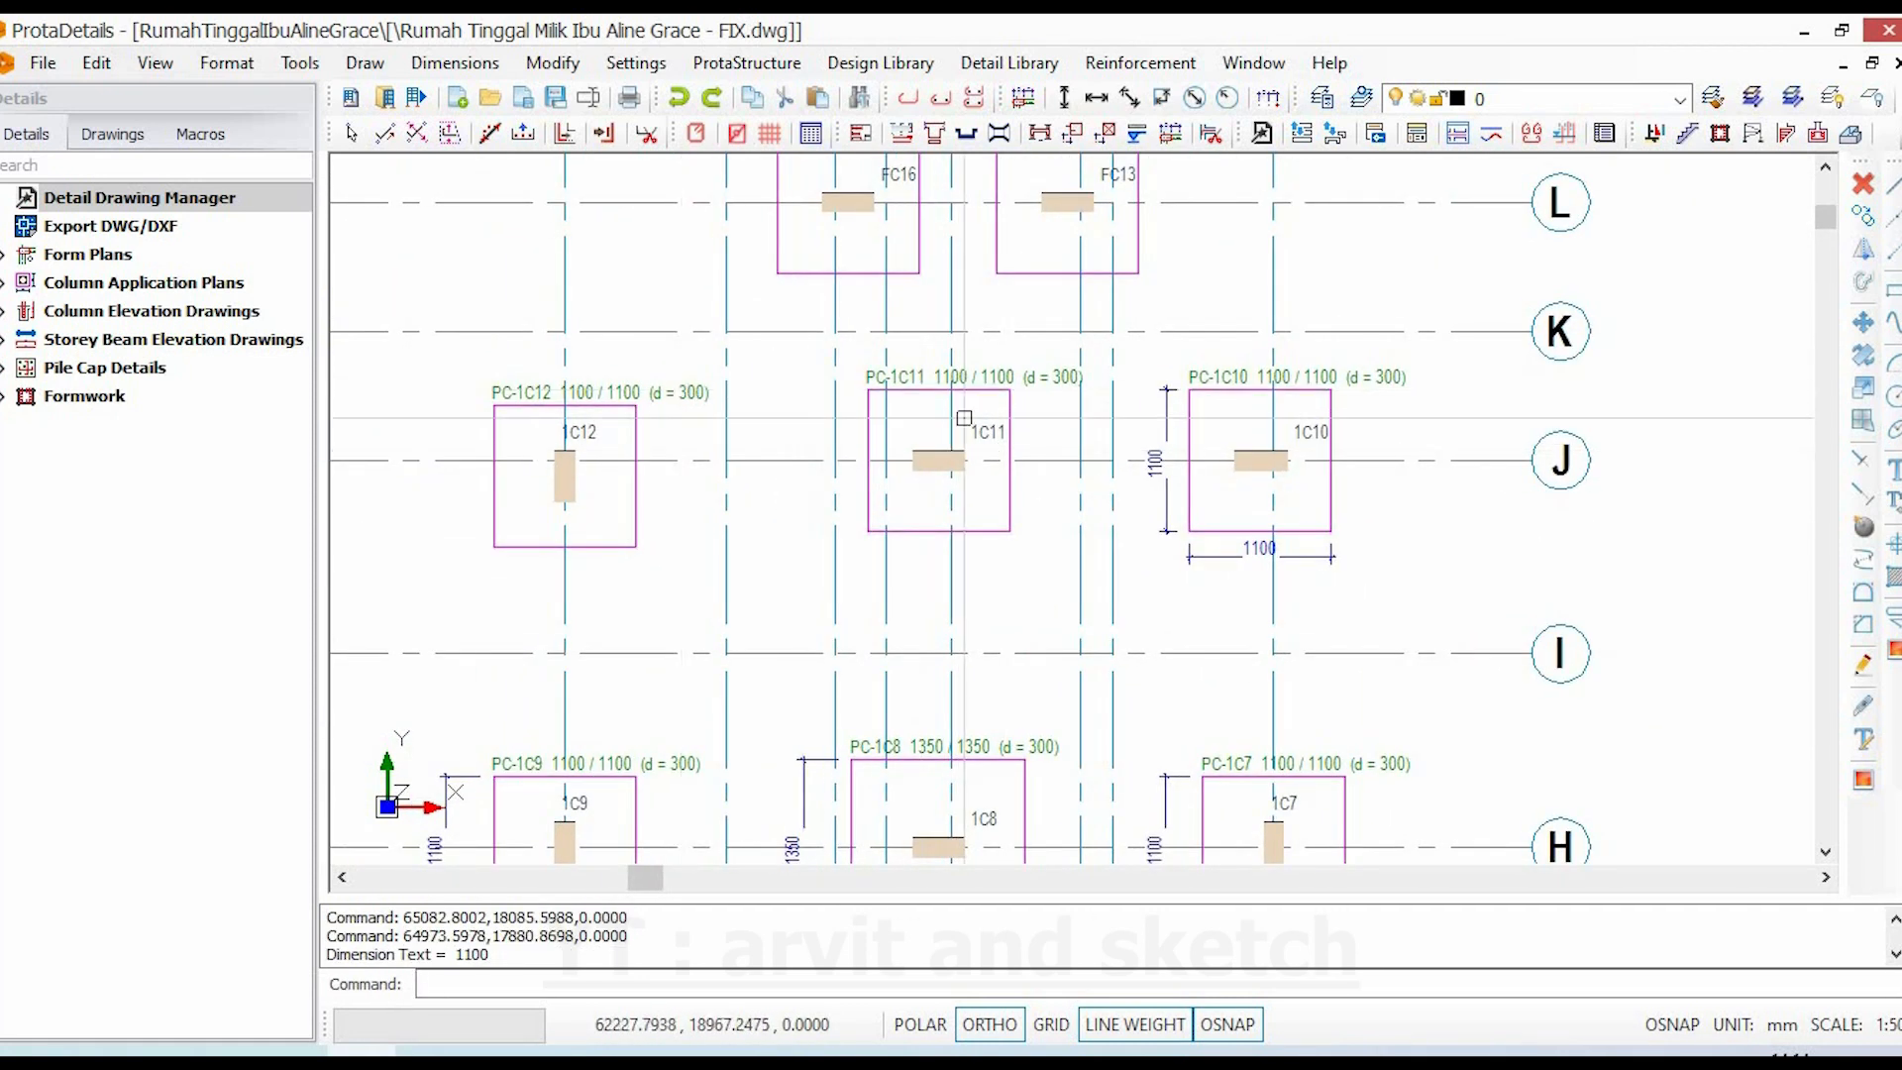
- Check the sizes and thicknesses given in the labels of pad footings PC-1C11 and PC-1C12 on grid axis J
scroll(964, 418, up, 4)
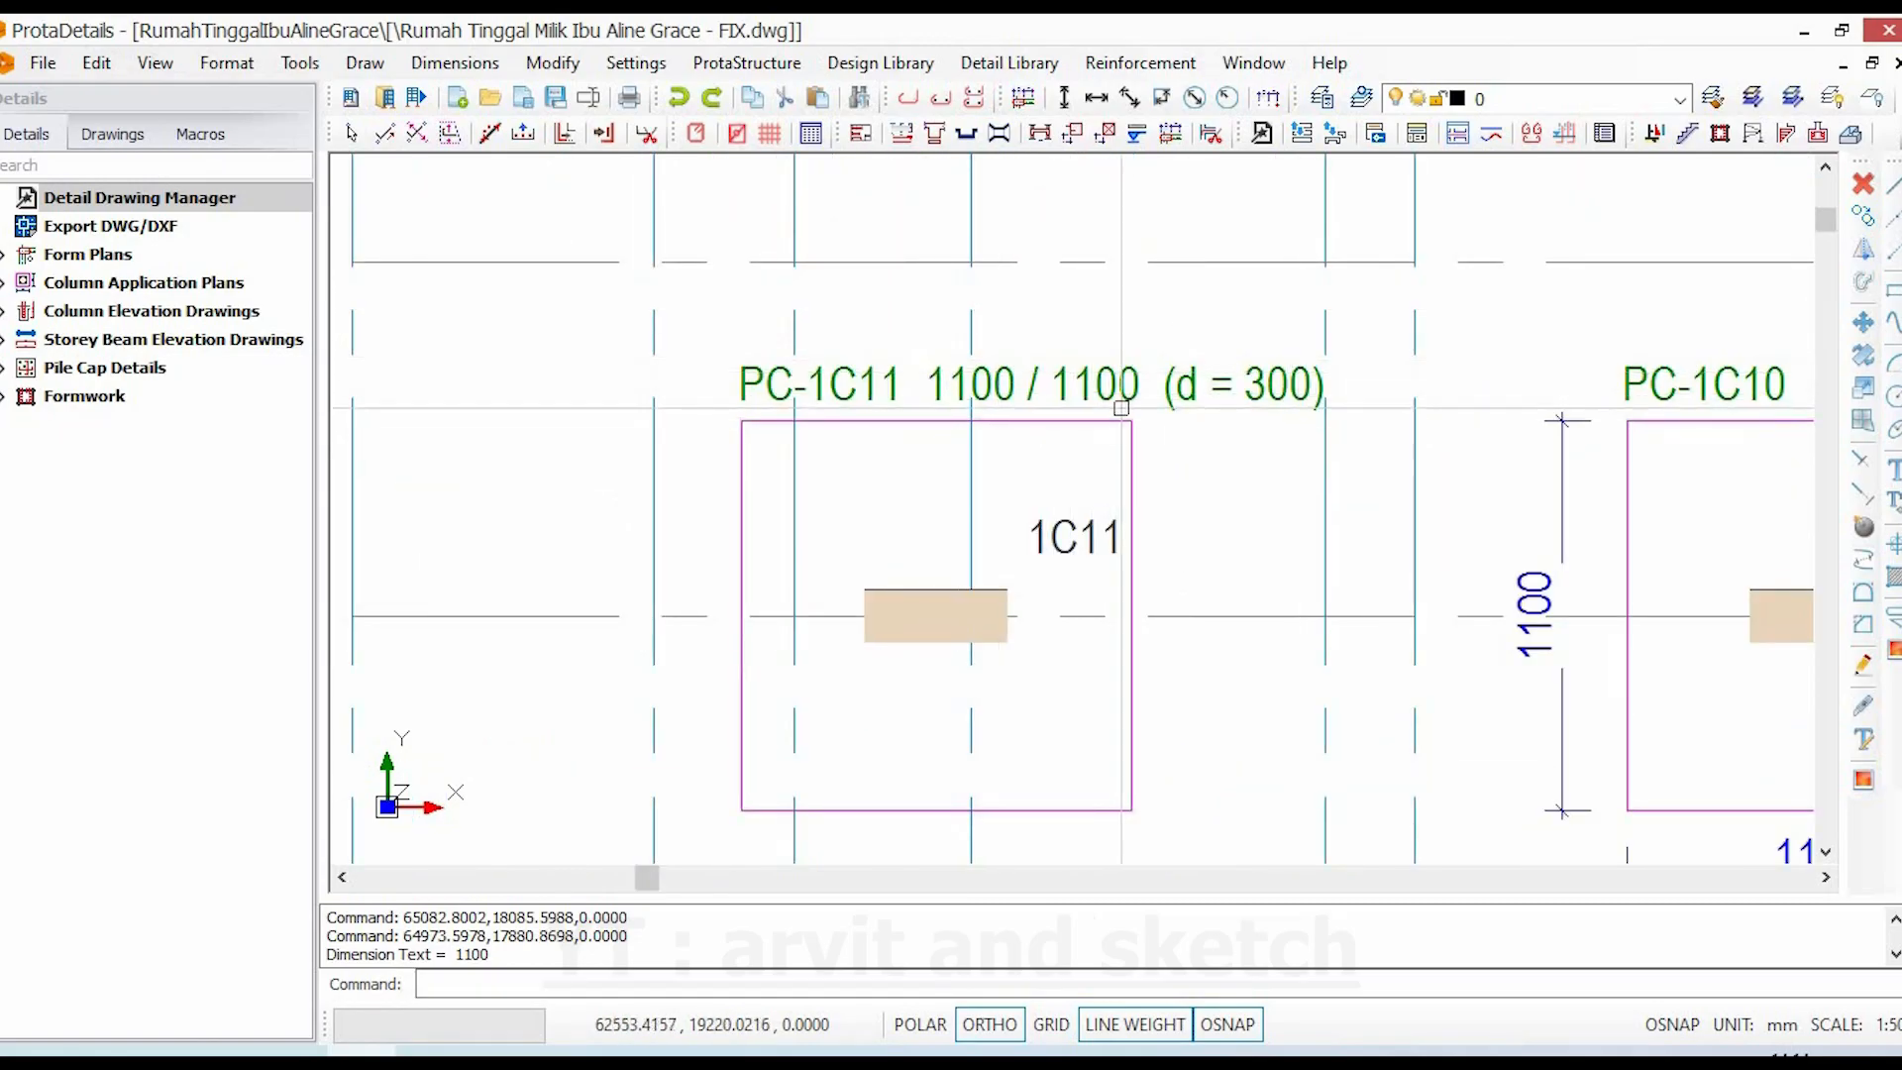
scroll(1740, 448, down, 3)
scroll(835, 478, up, 5)
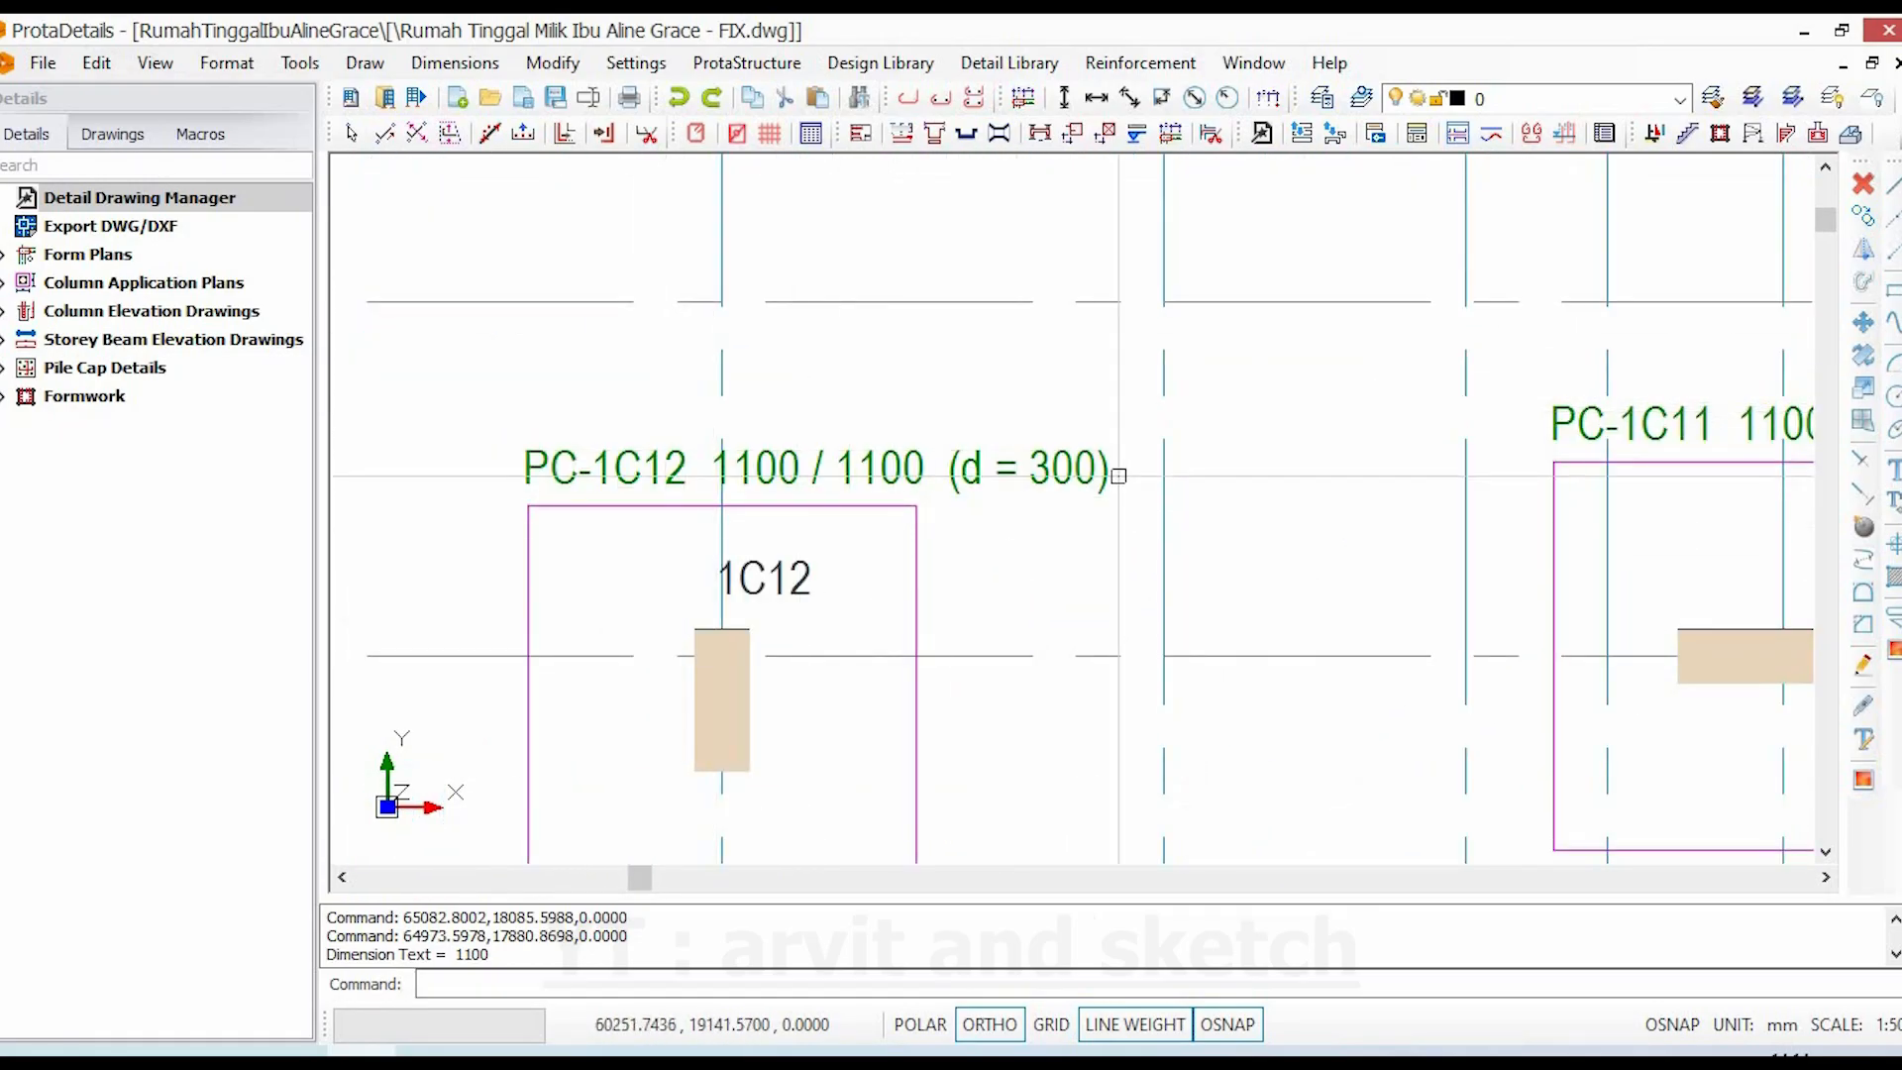
scroll(957, 473, down, 6)
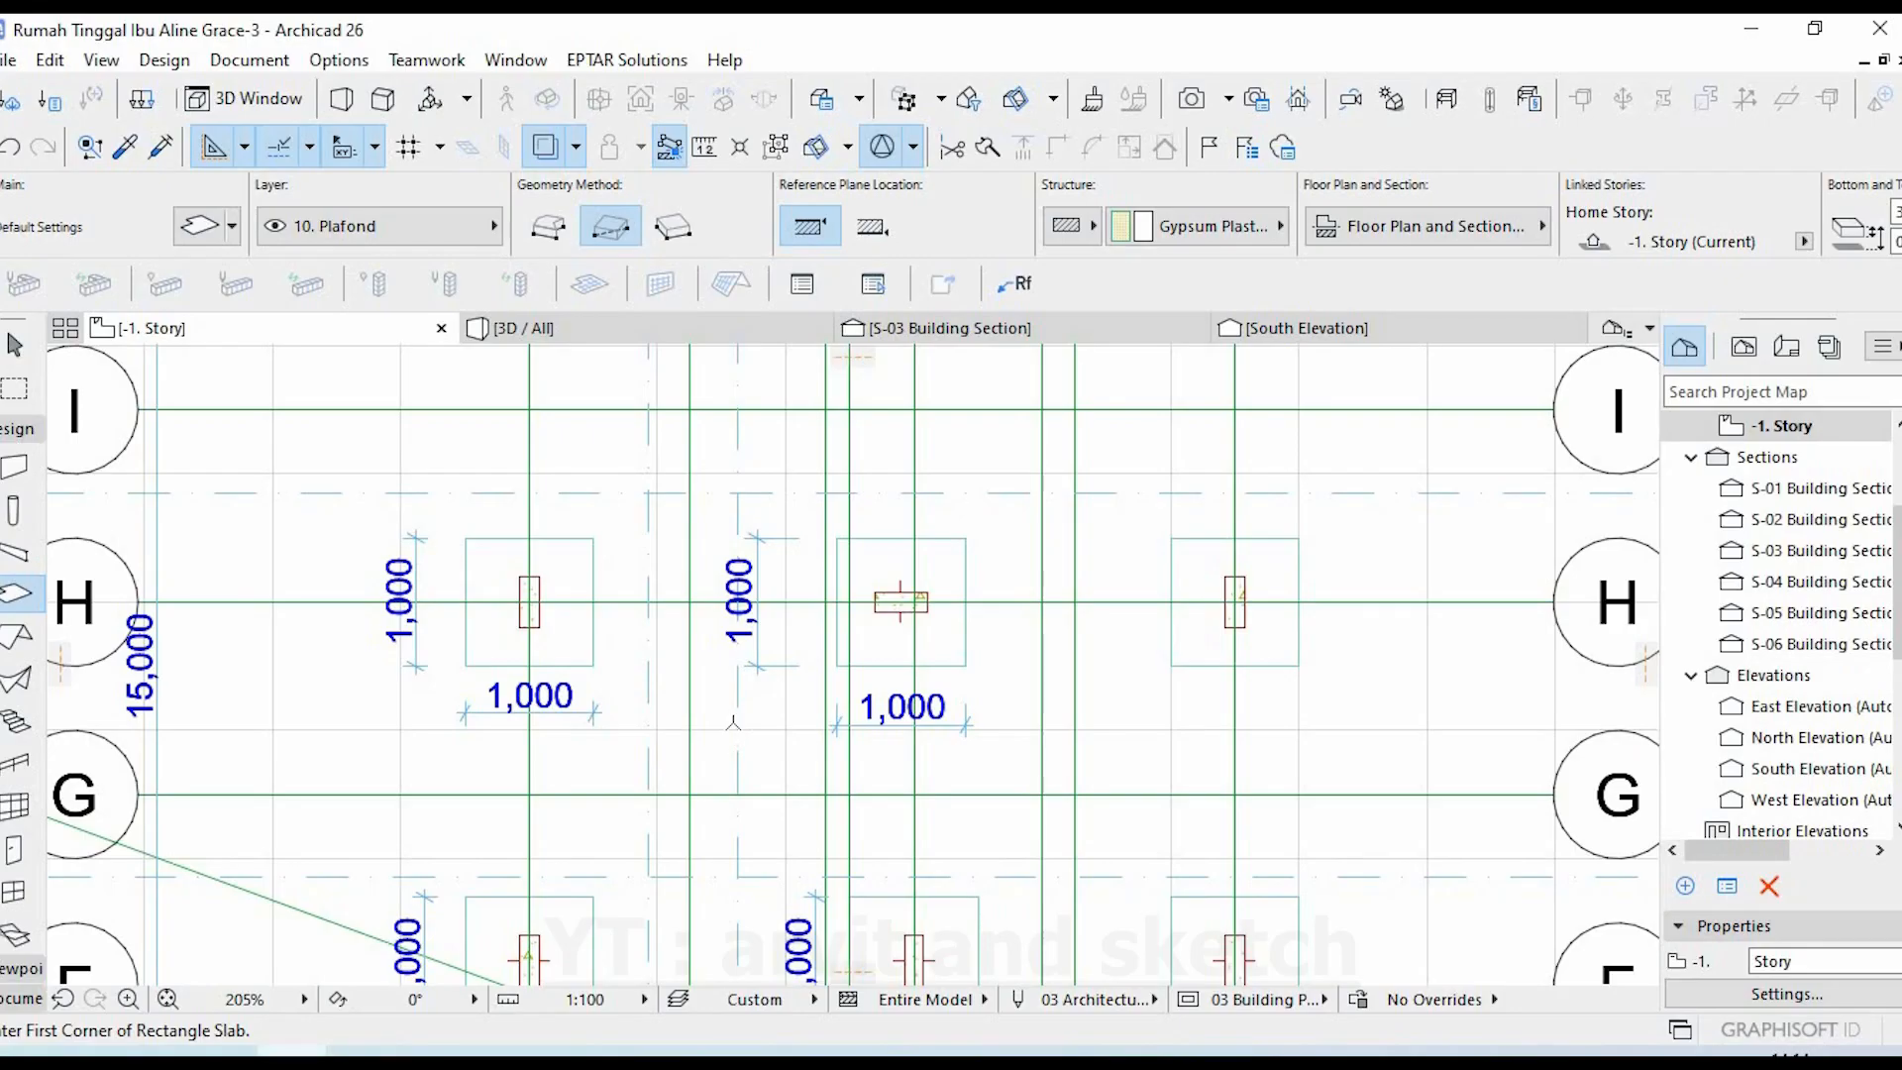
- Switch to Archicad and dimension the left side of the leftmost pad footing on grid axis J
scroll(996, 640, down, 3)
middle_drag(996, 639, 998, 720)
scroll(489, 520, up, 2)
scroll(489, 520, up, 2)
key(Escape)
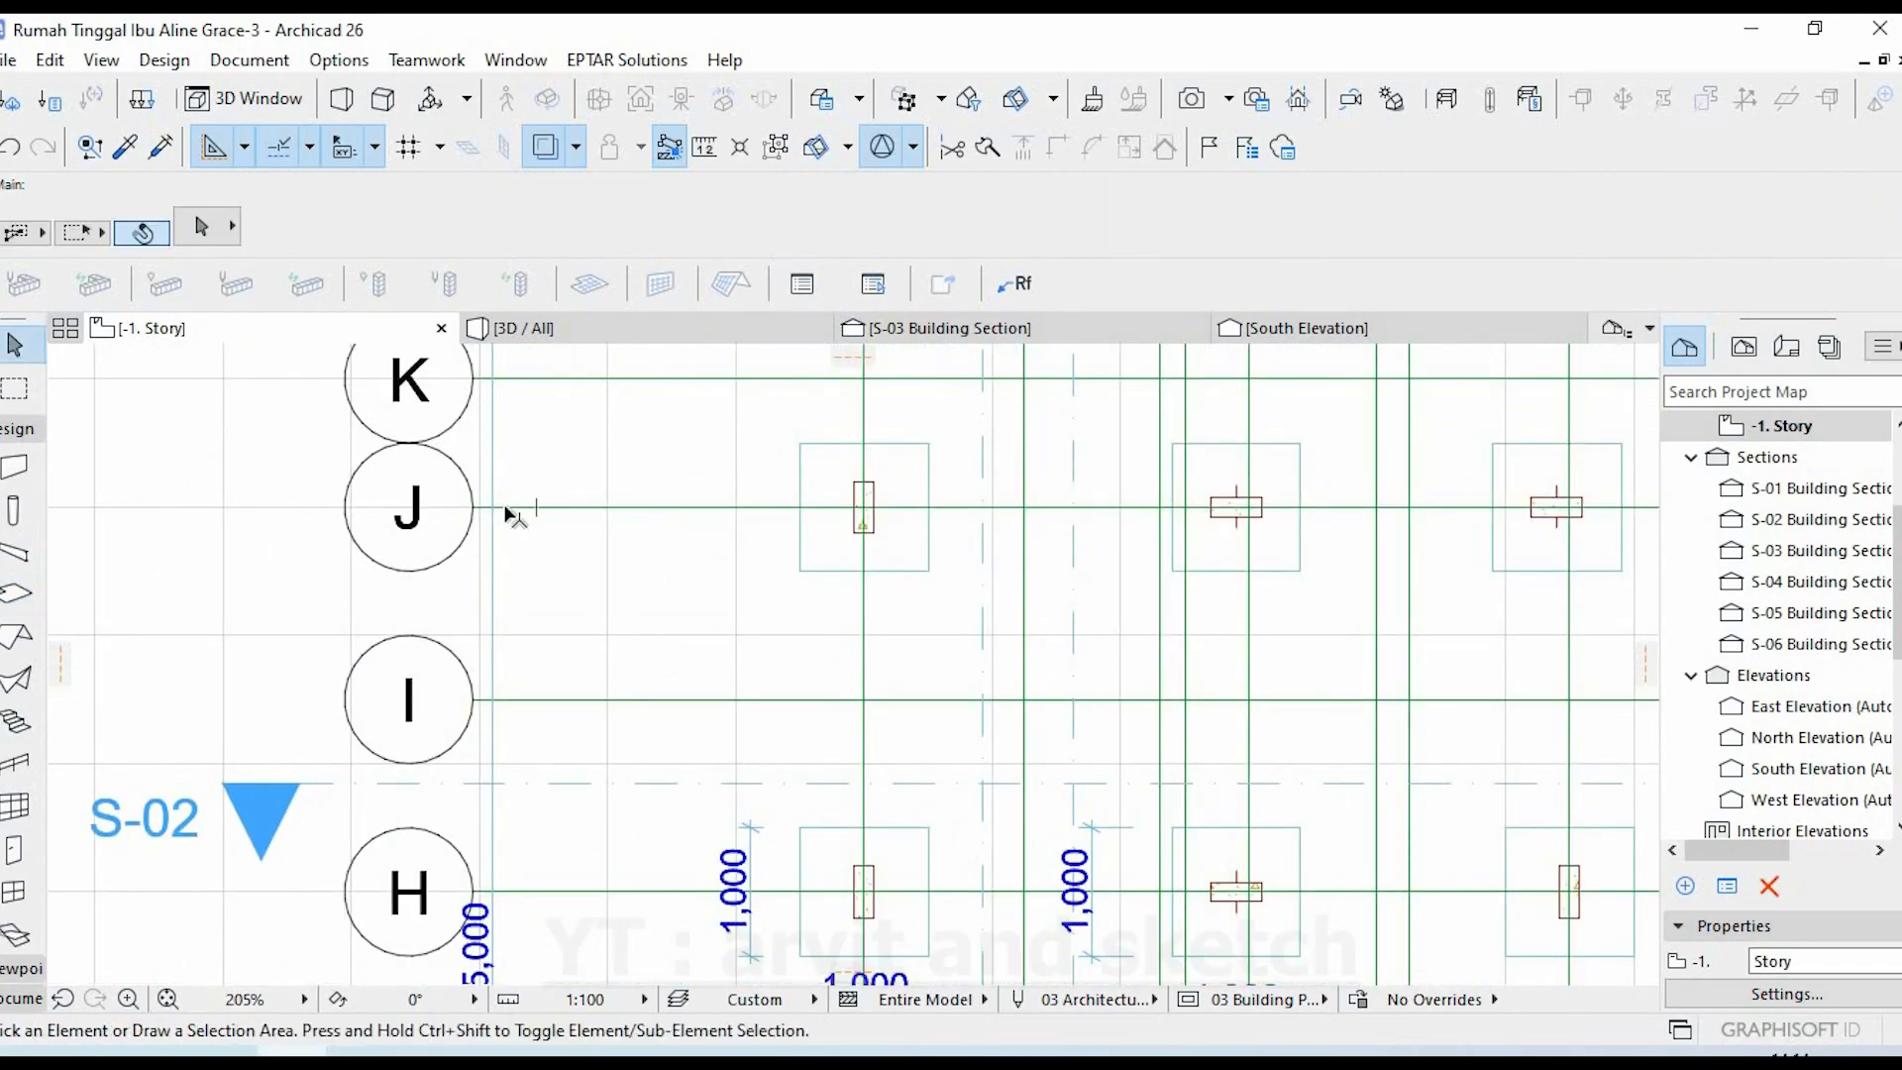
scroll(436, 485, up, 5)
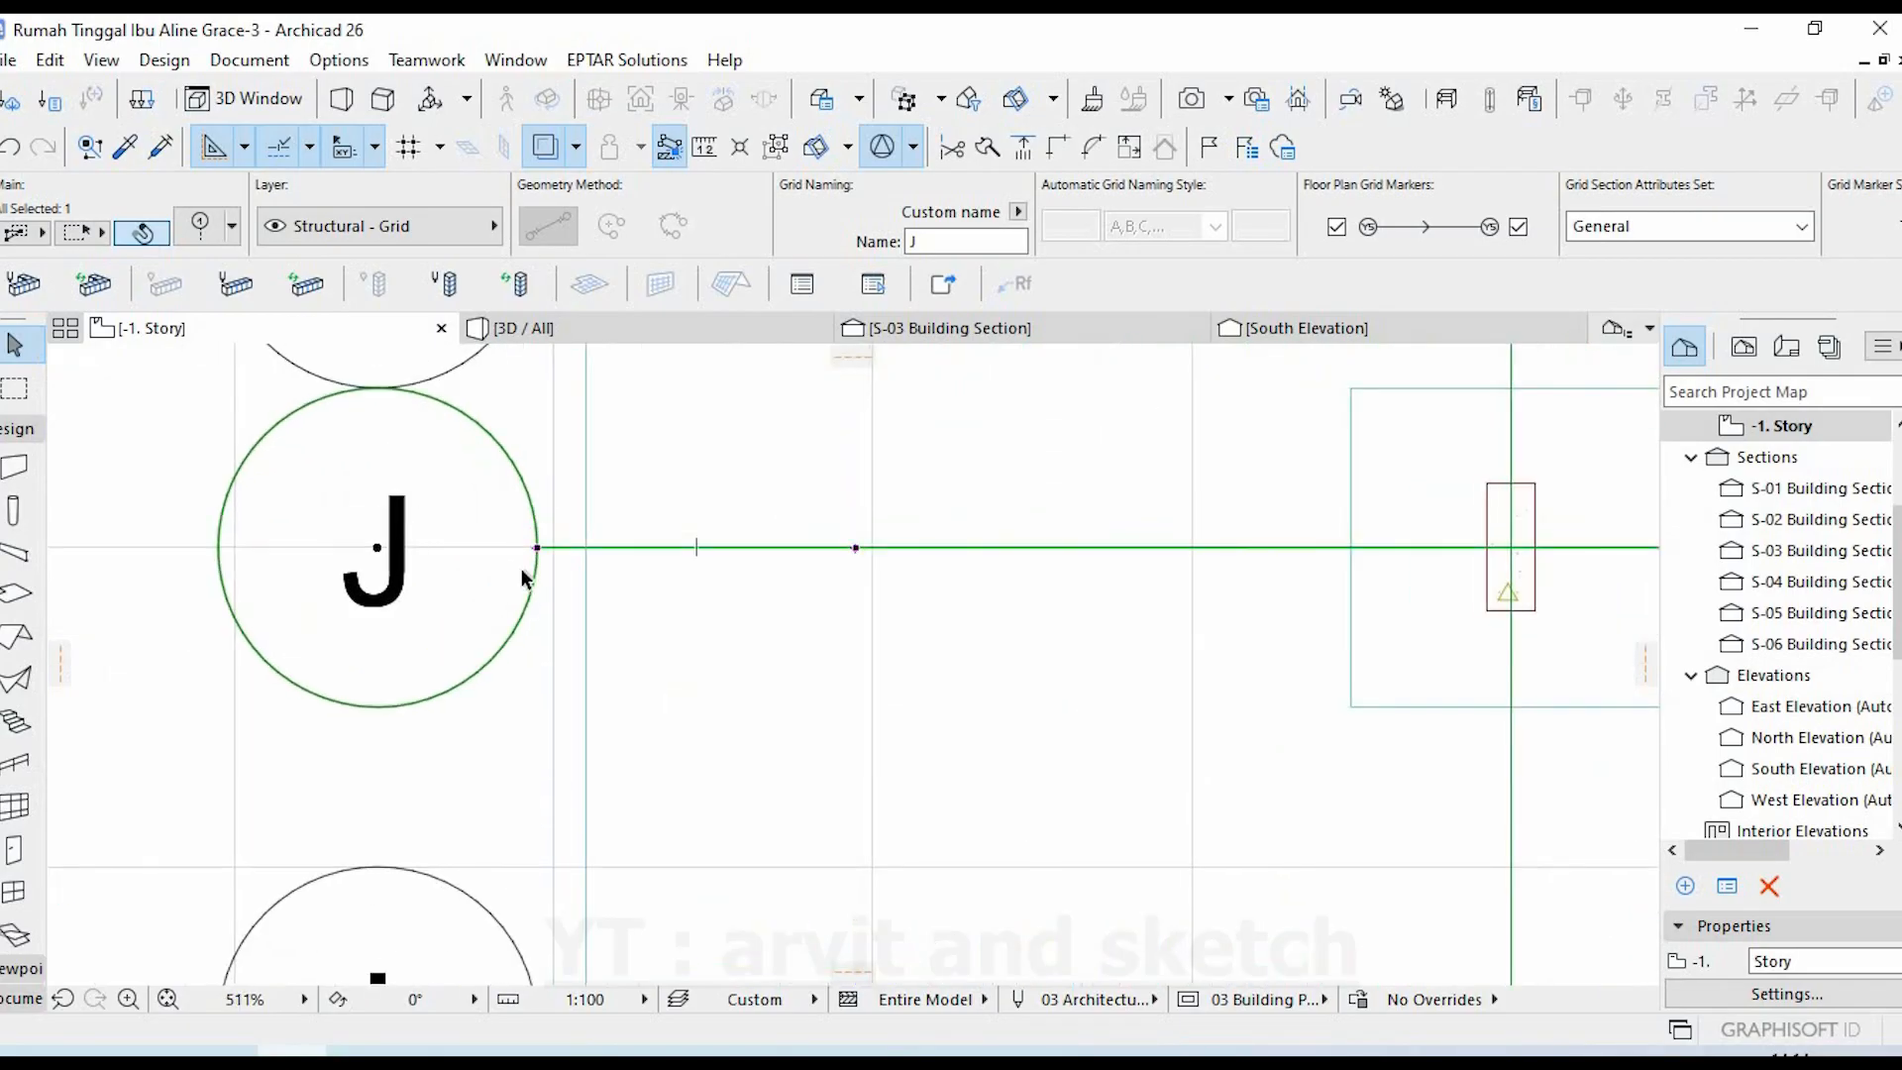
scroll(520, 566, down, 3)
middle_drag(713, 586, 400, 586)
key(Escape)
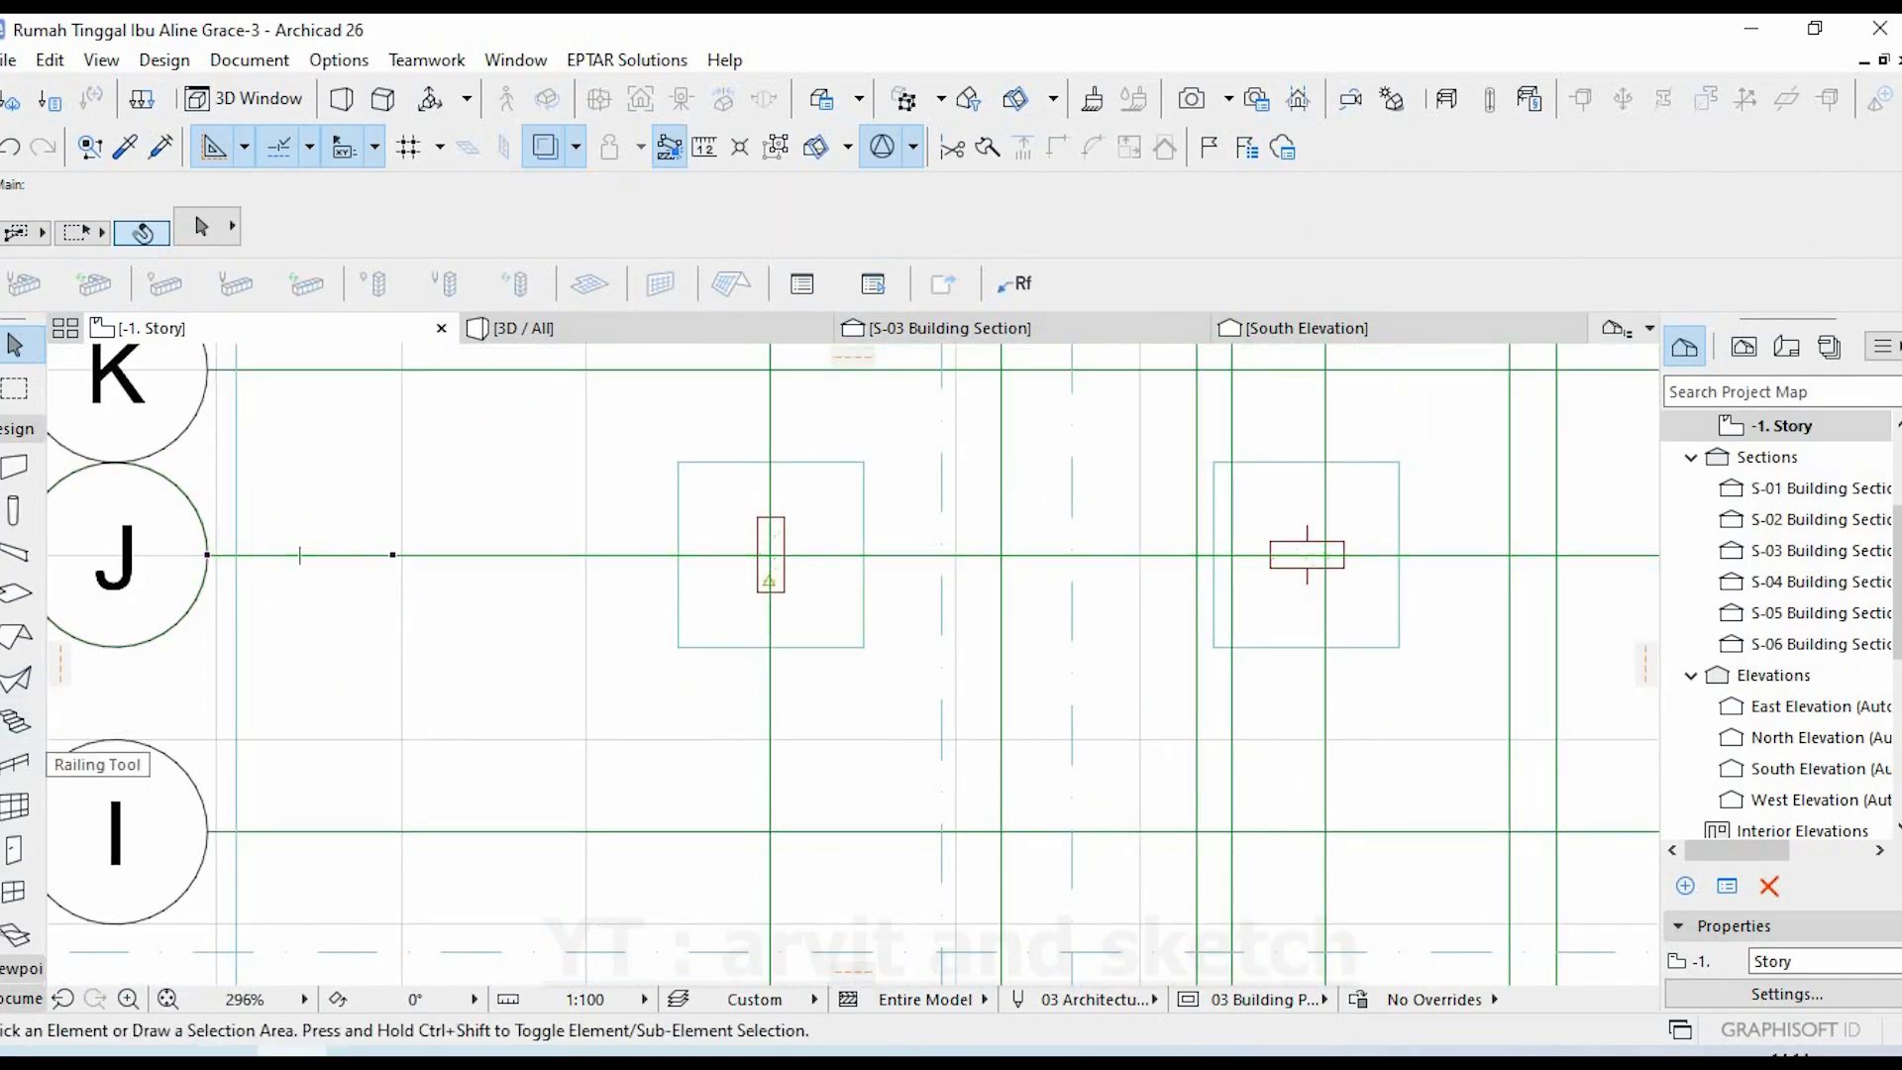
click(10, 1000)
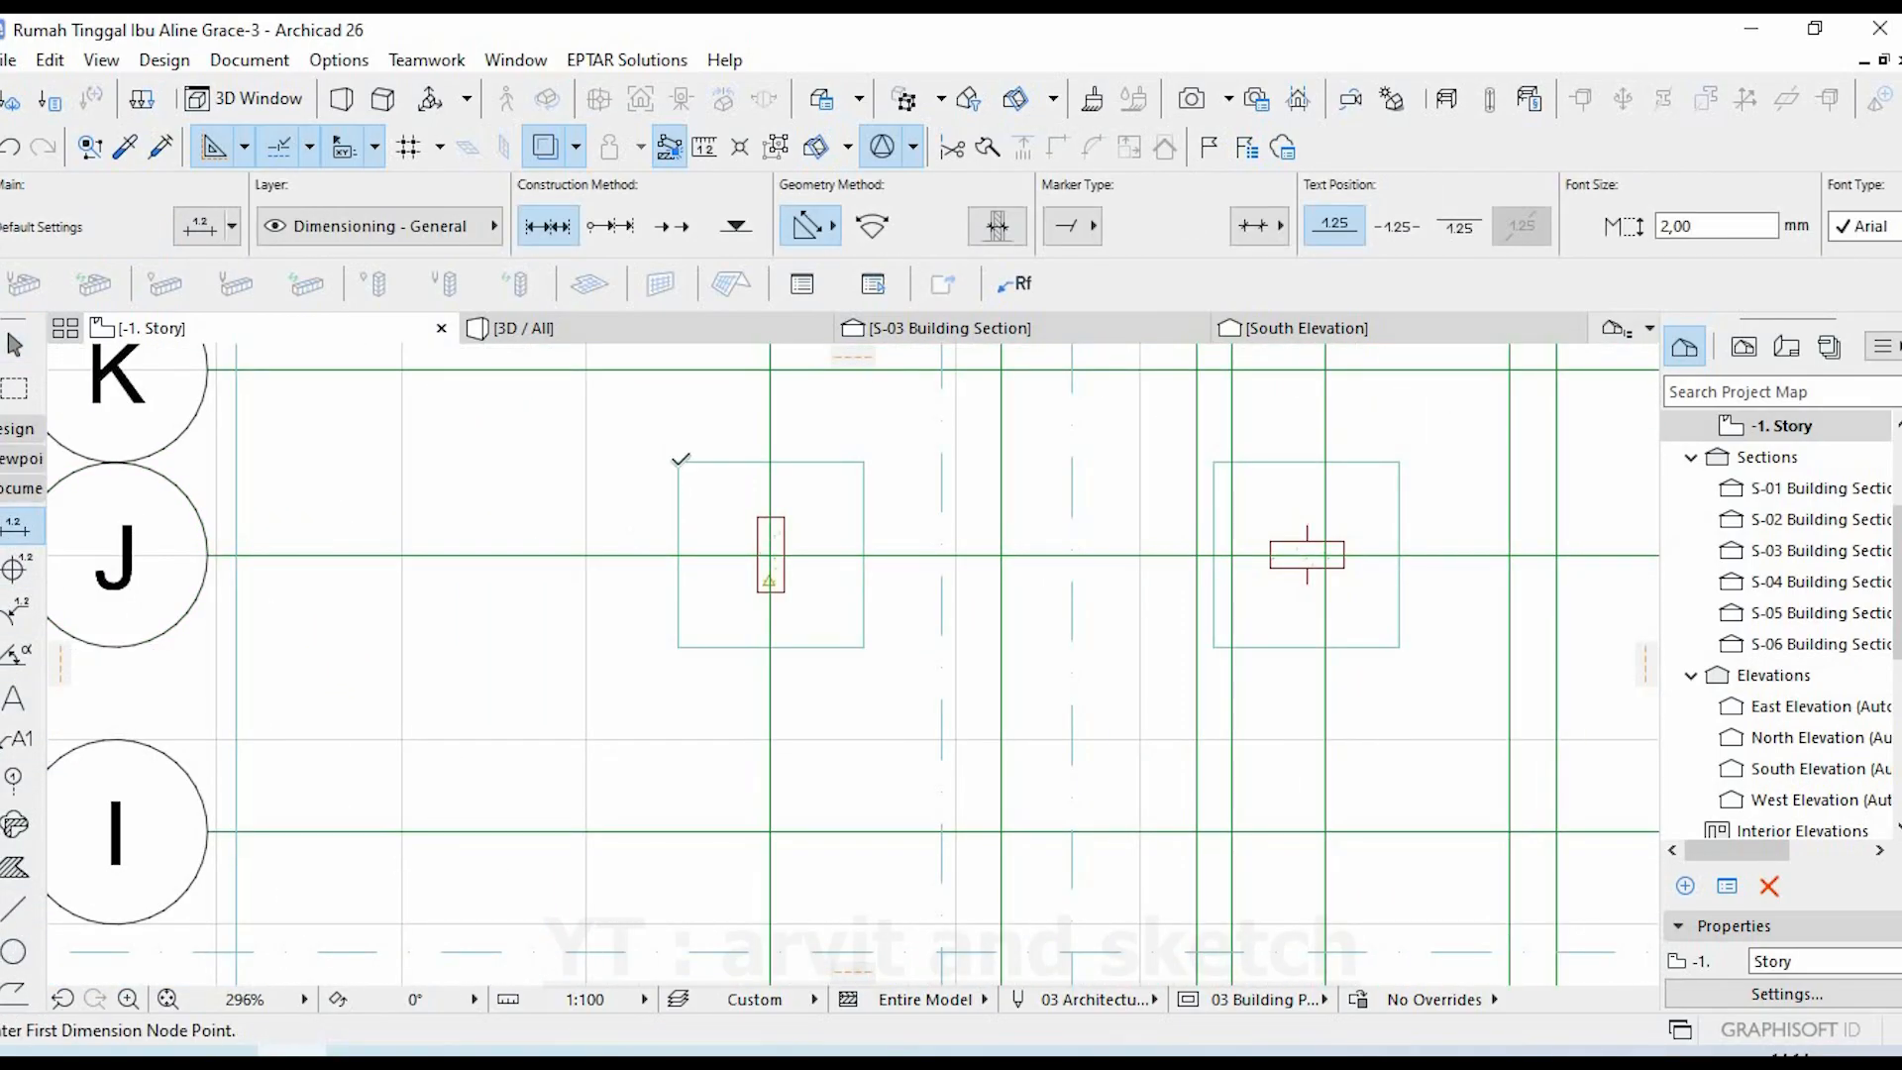
double_click(680, 645)
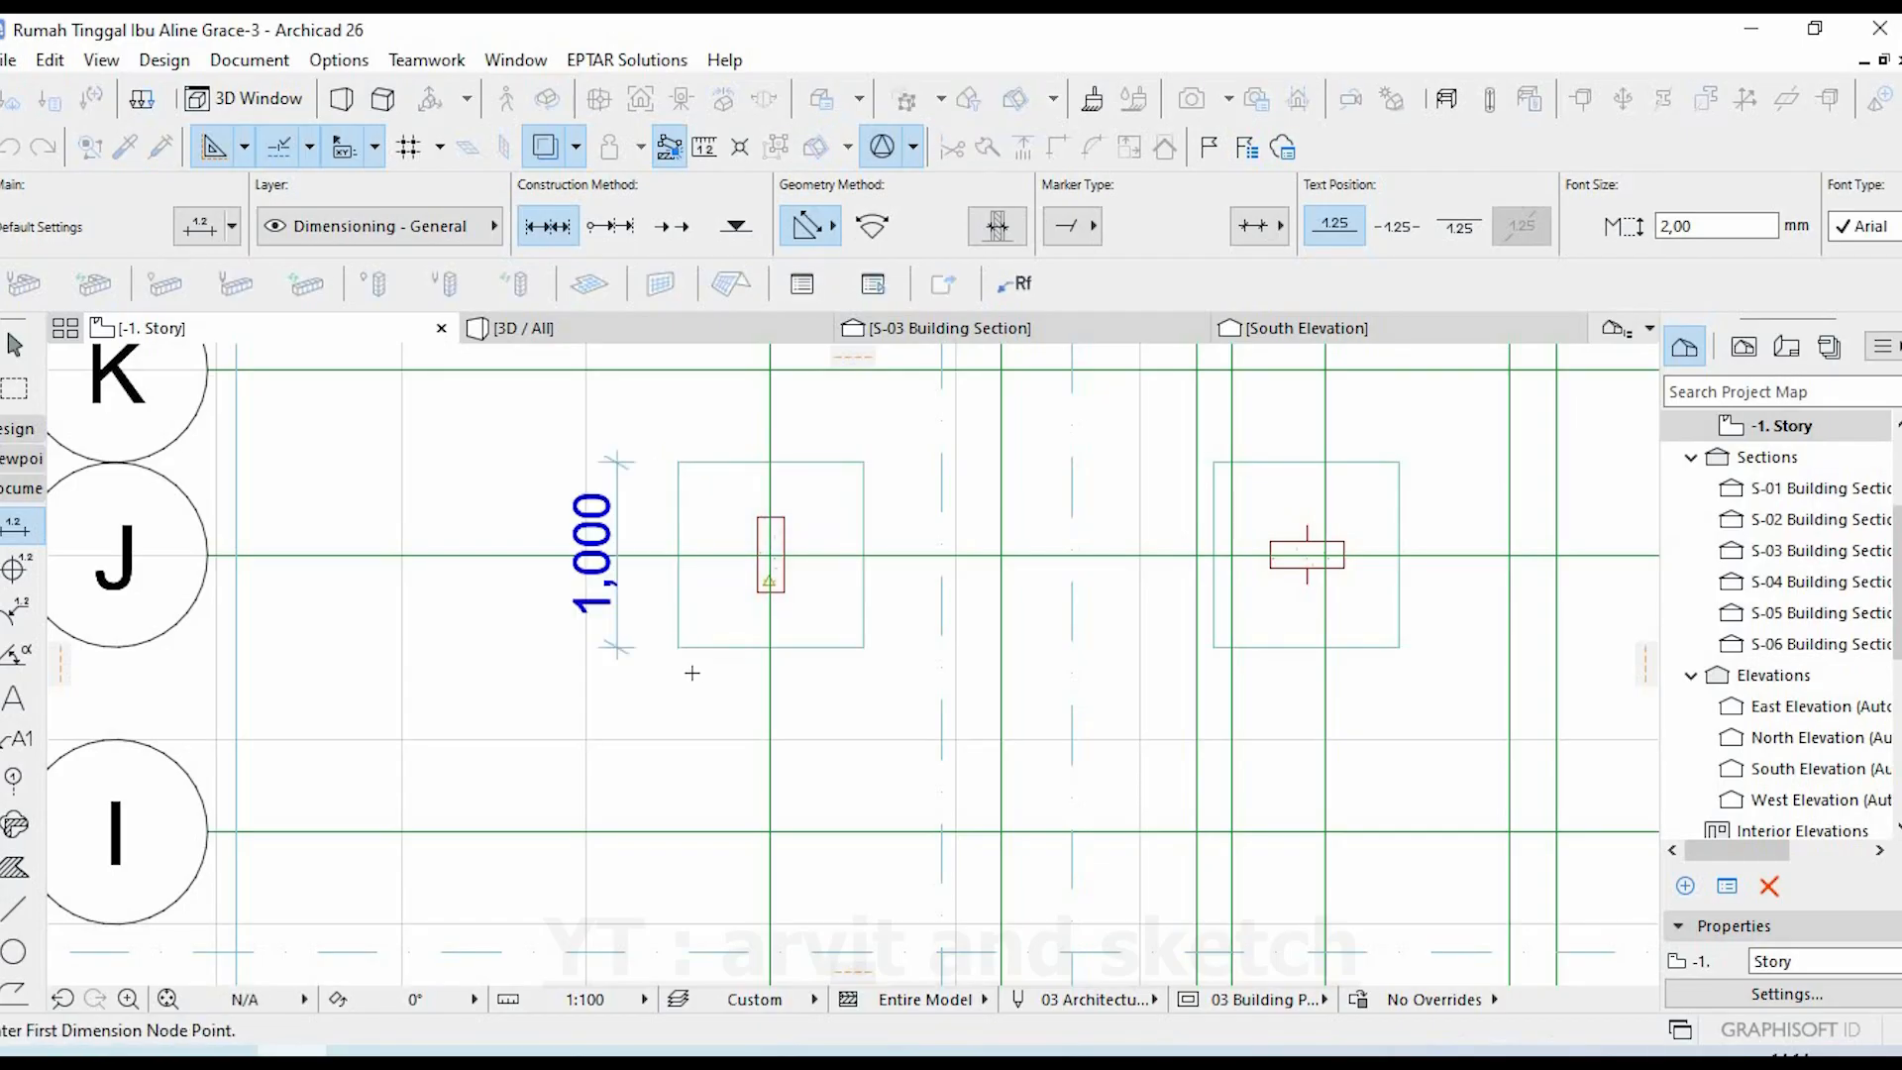
- Dimension the bottom edge of the leftmost pad footing on grid axis J
click(679, 646)
click(864, 647)
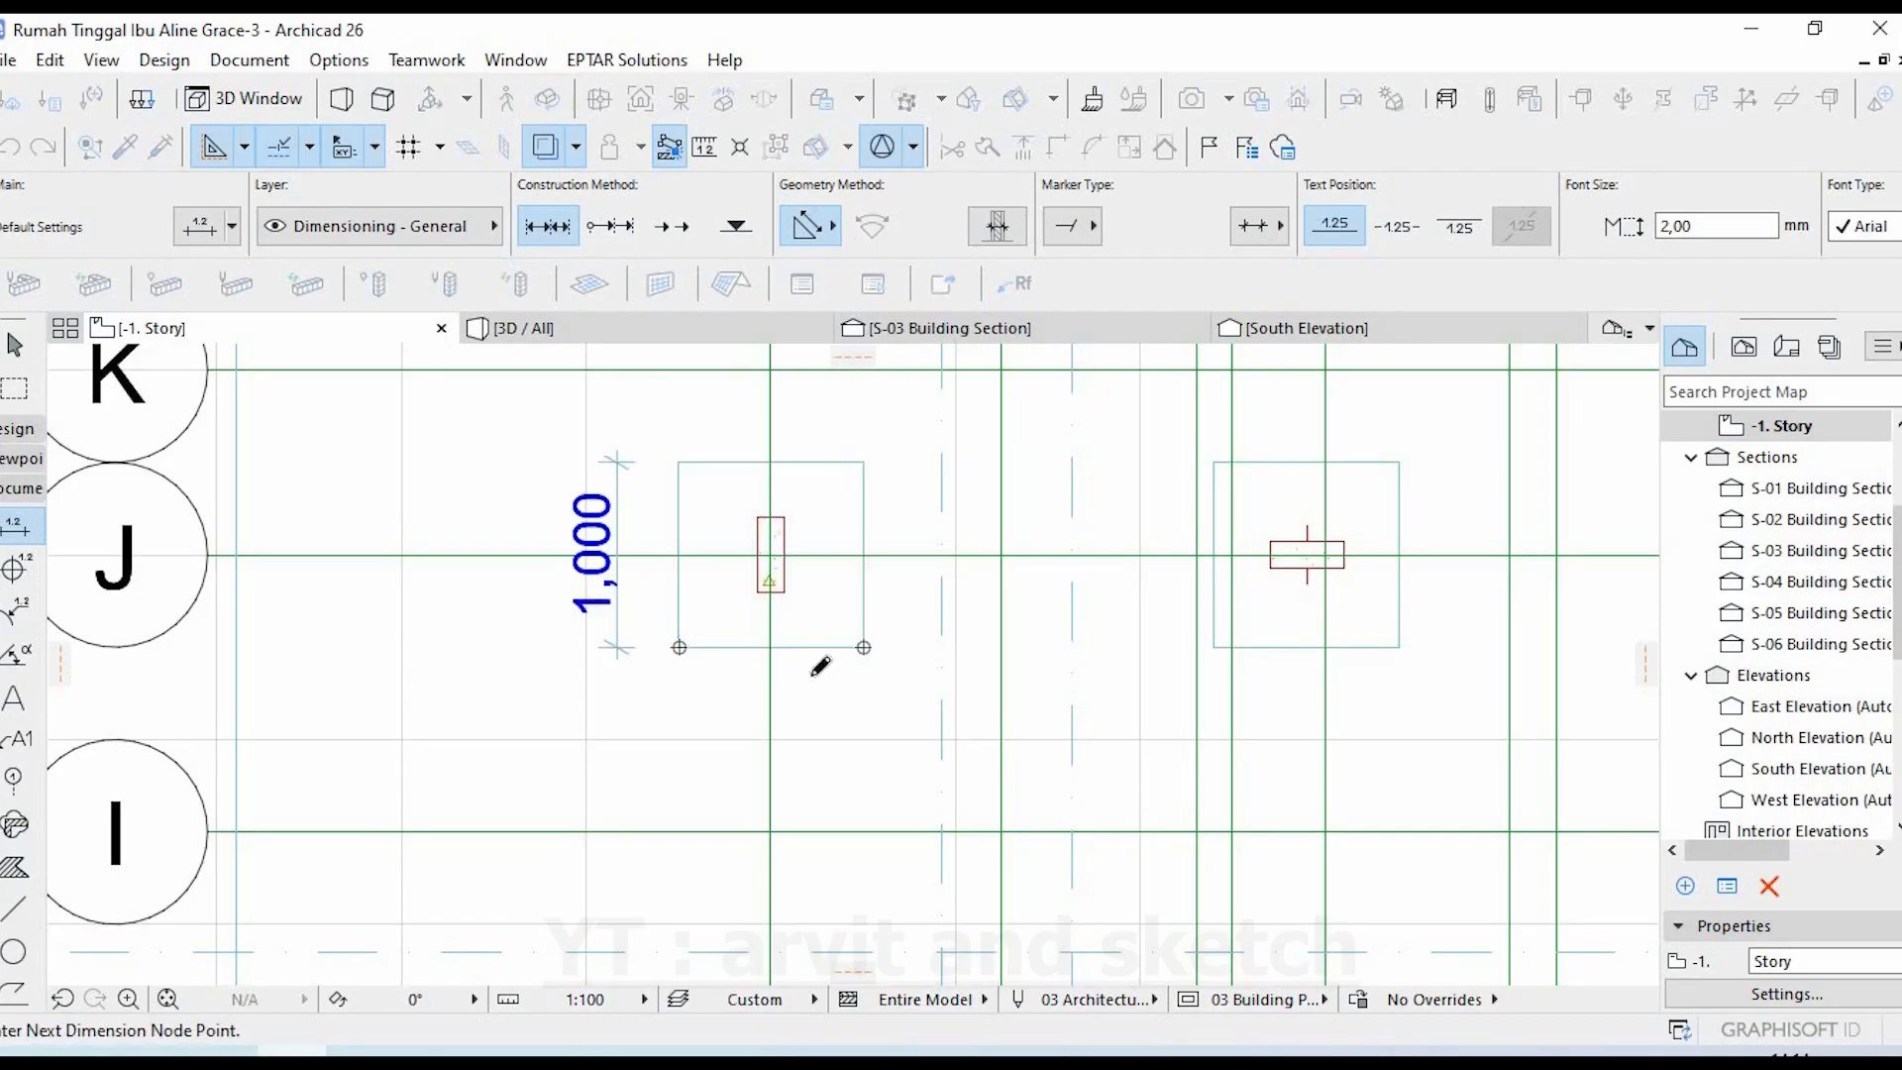
click(823, 696)
scroll(808, 705, down, 2)
scroll(1135, 784, up, 2)
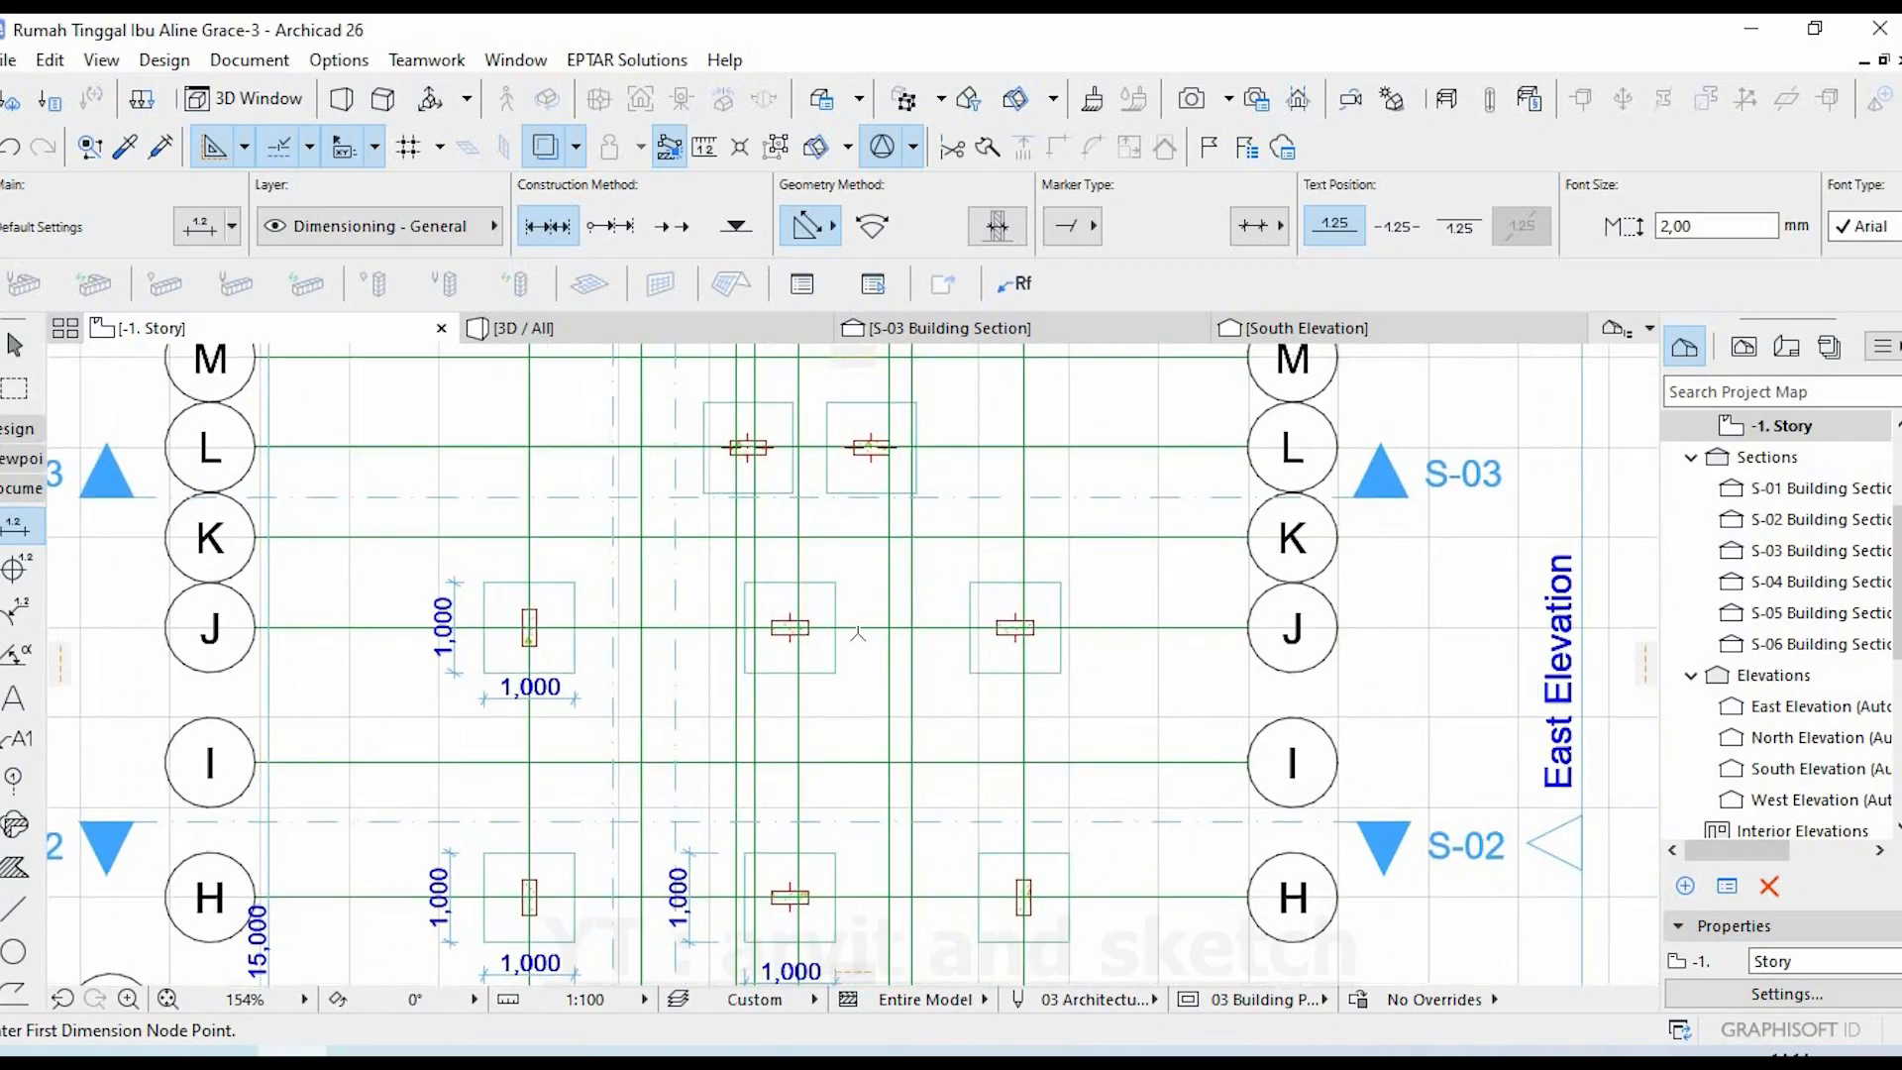
key(Escape)
- Check the slab thickness of the rightmost pad footing on grid axis J in its selection settings
click(1118, 584)
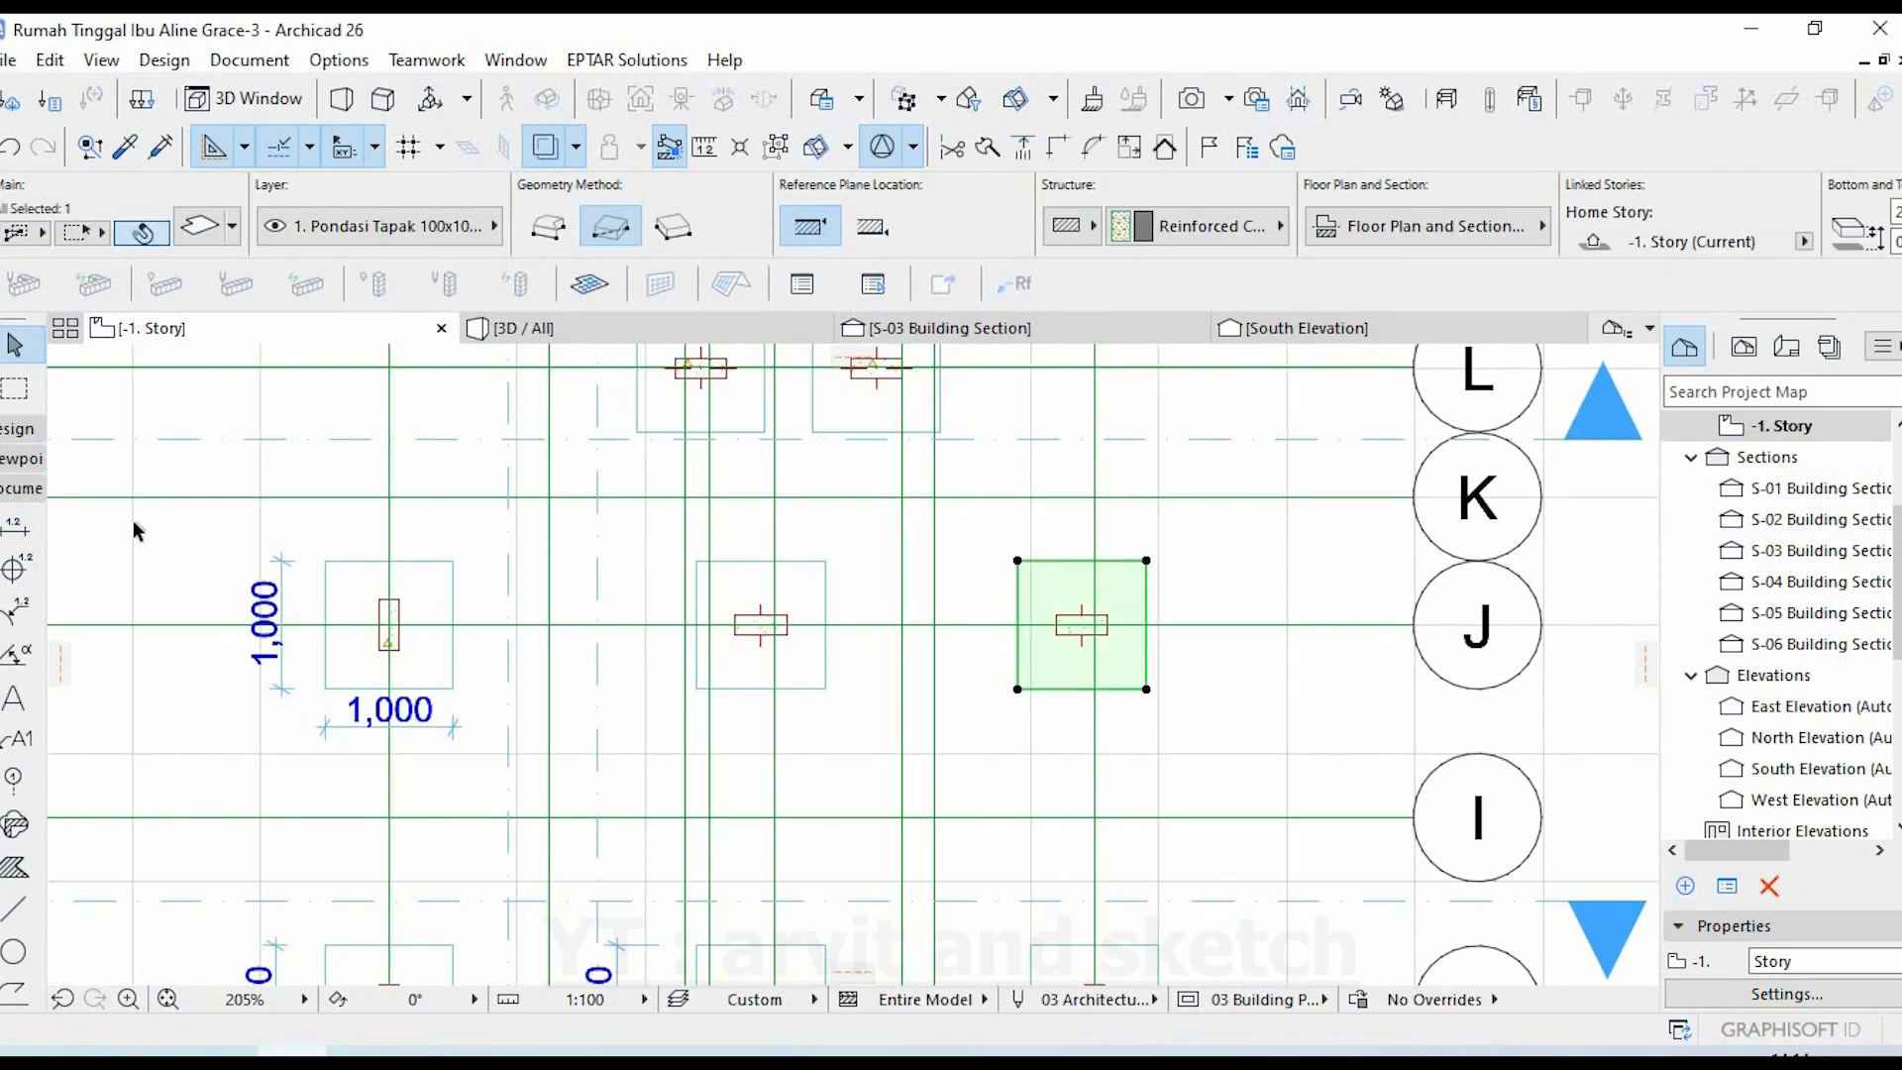
click(21, 434)
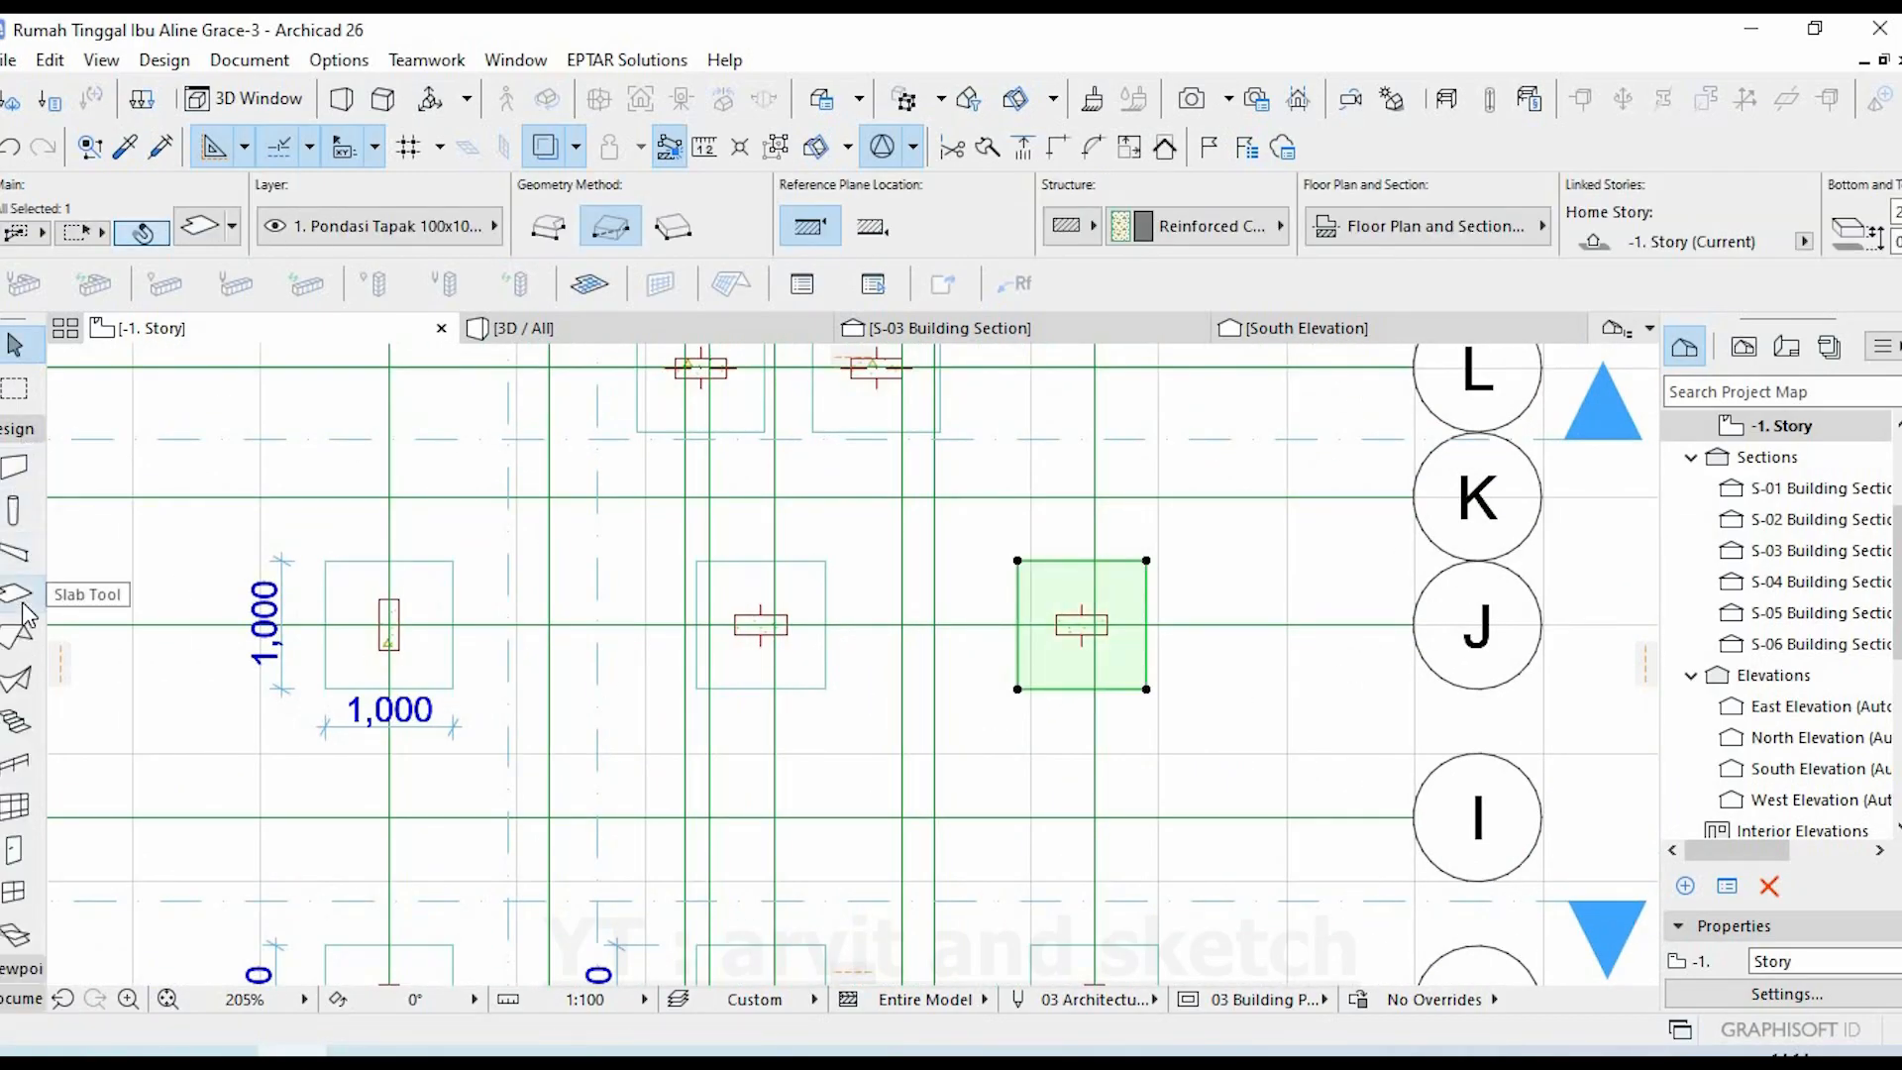
key(ctrl+t)
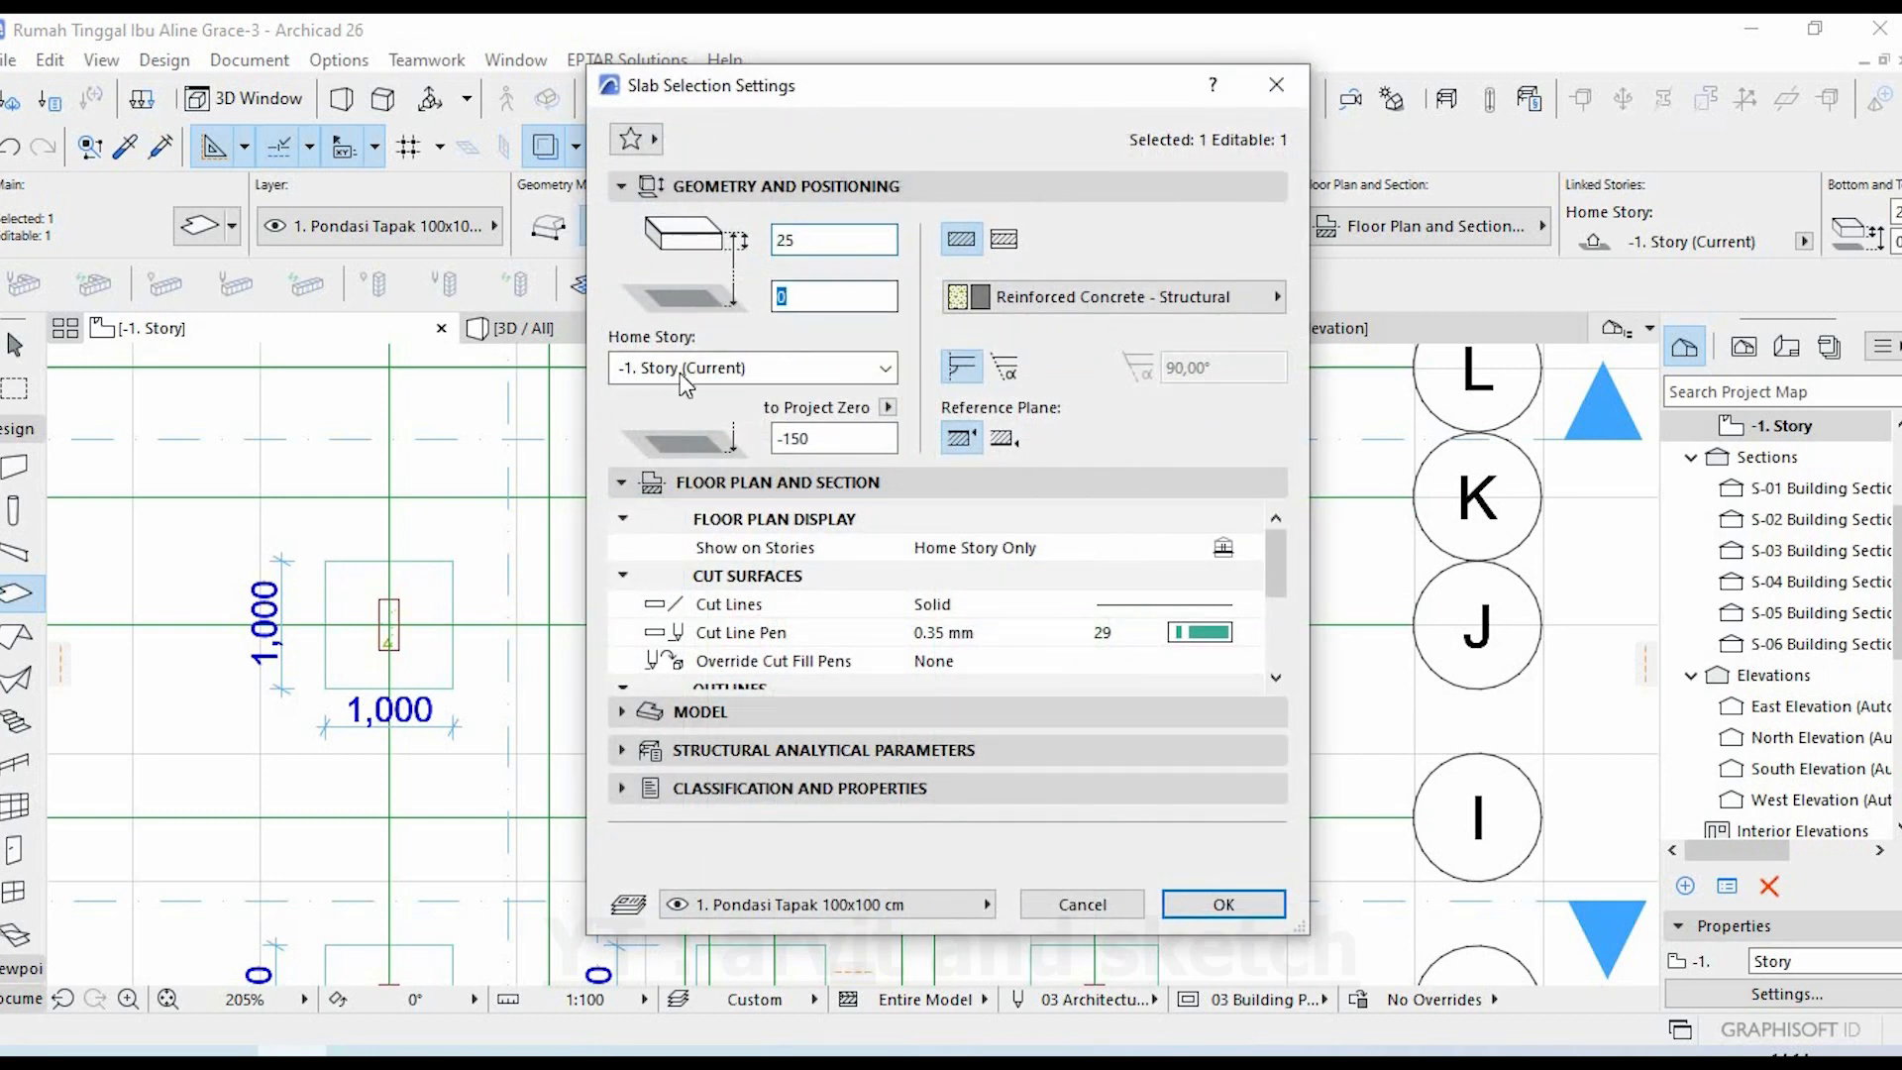
click(1073, 904)
key(Escape)
- Dimension the left side and the top edge of the left pad footing on grid axis L
scroll(891, 594, down, 2)
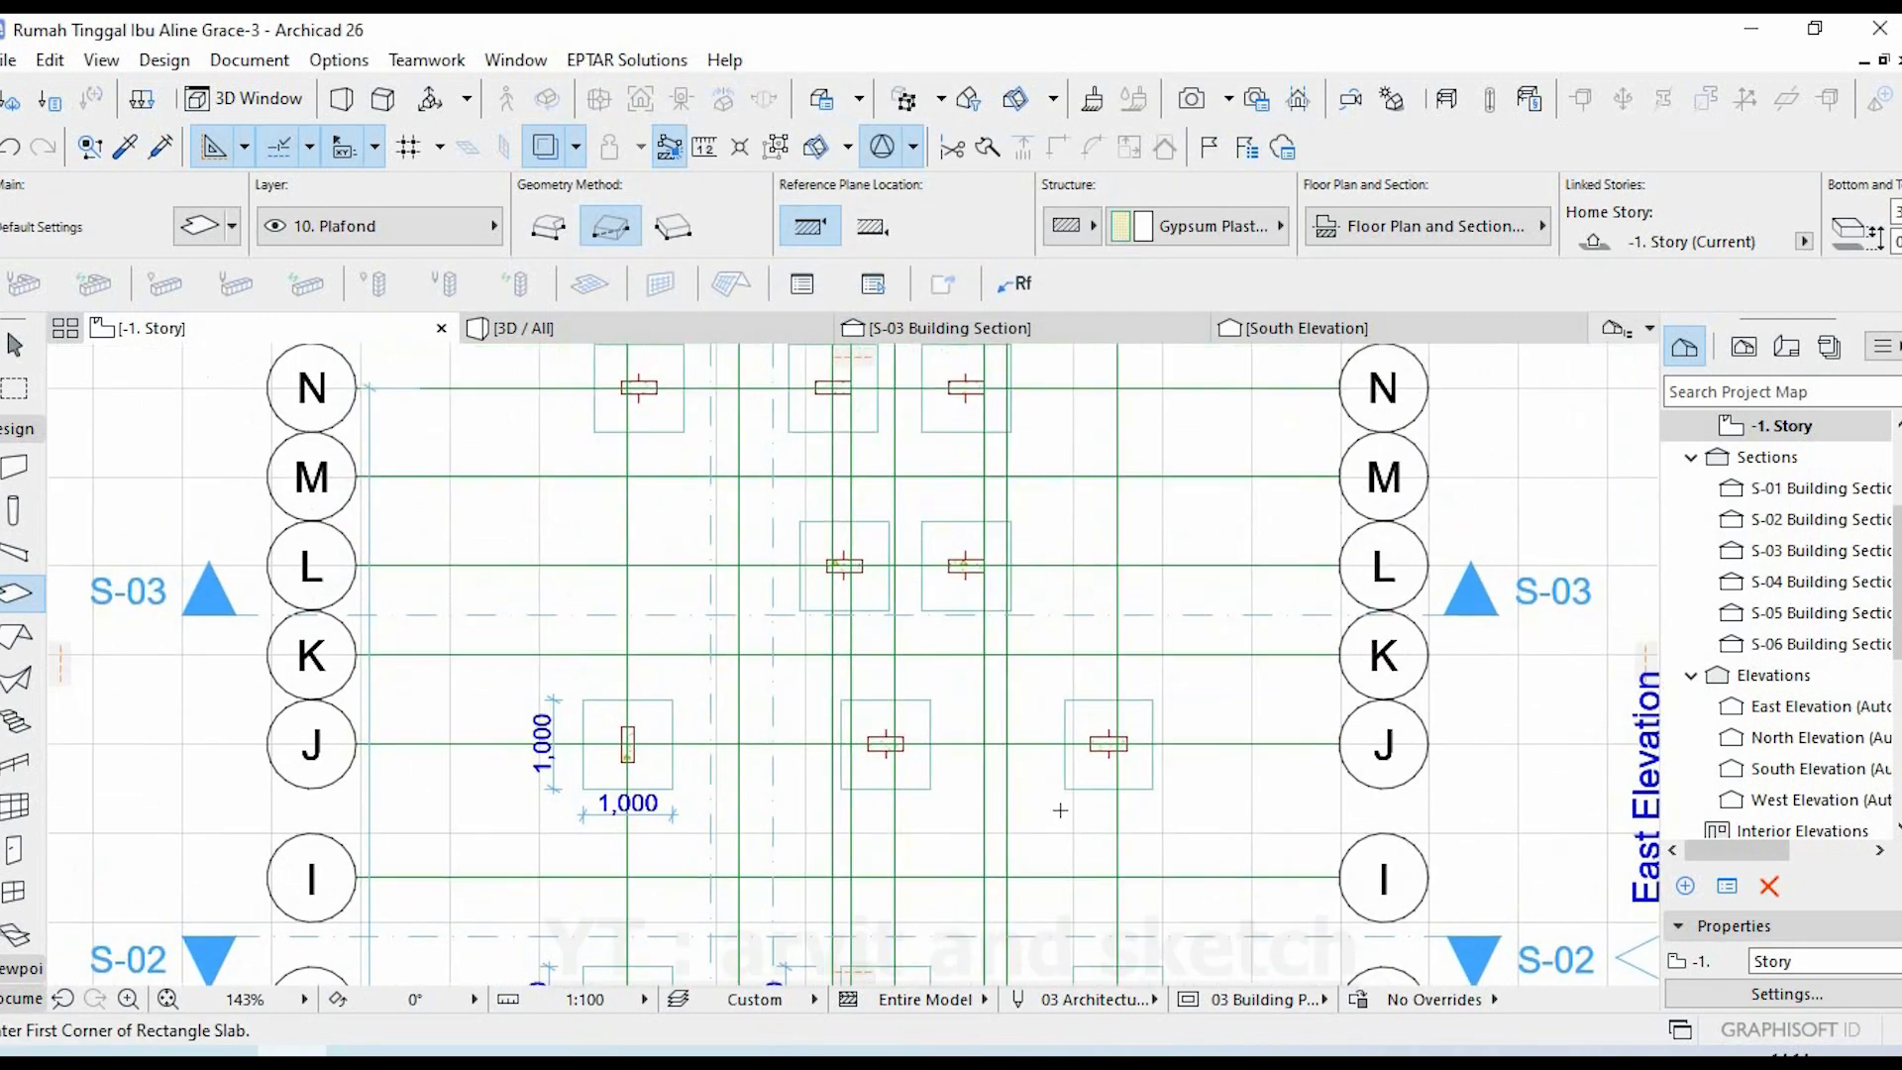
scroll(879, 559, up, 2)
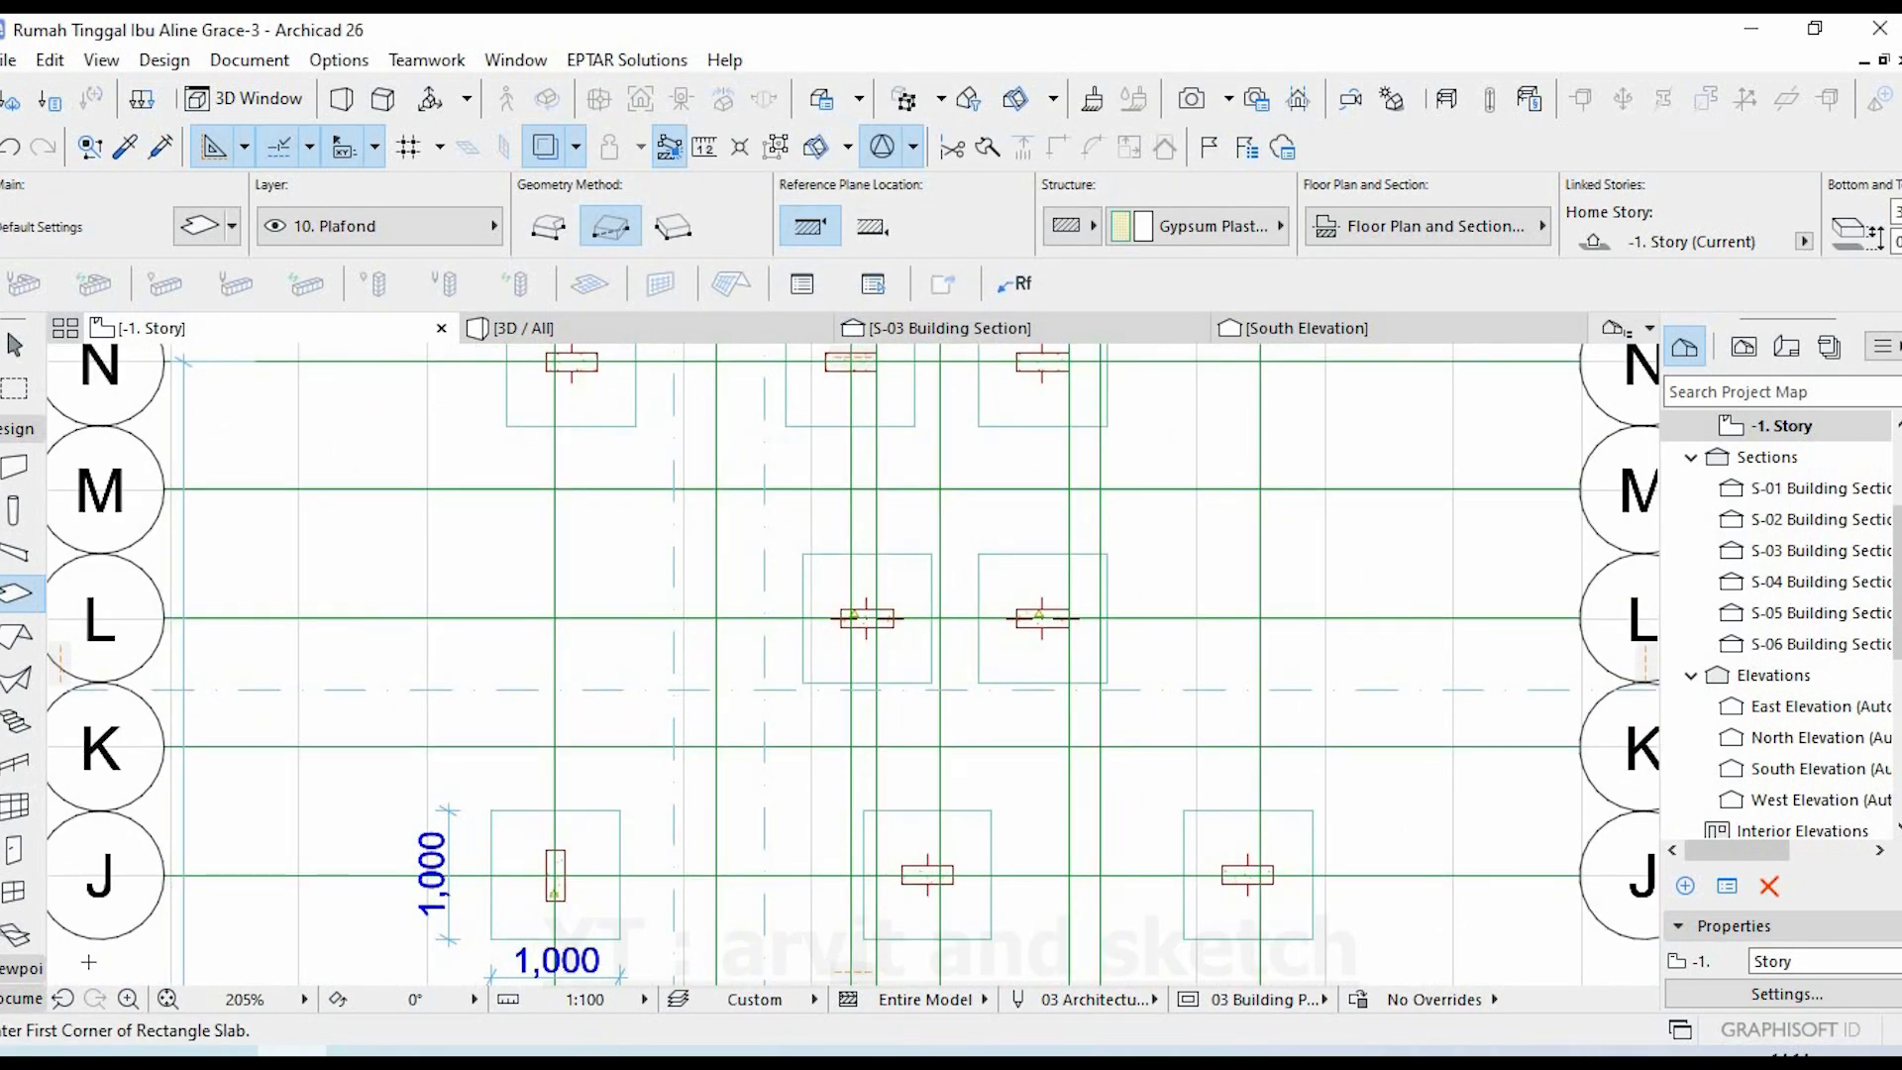
click(20, 999)
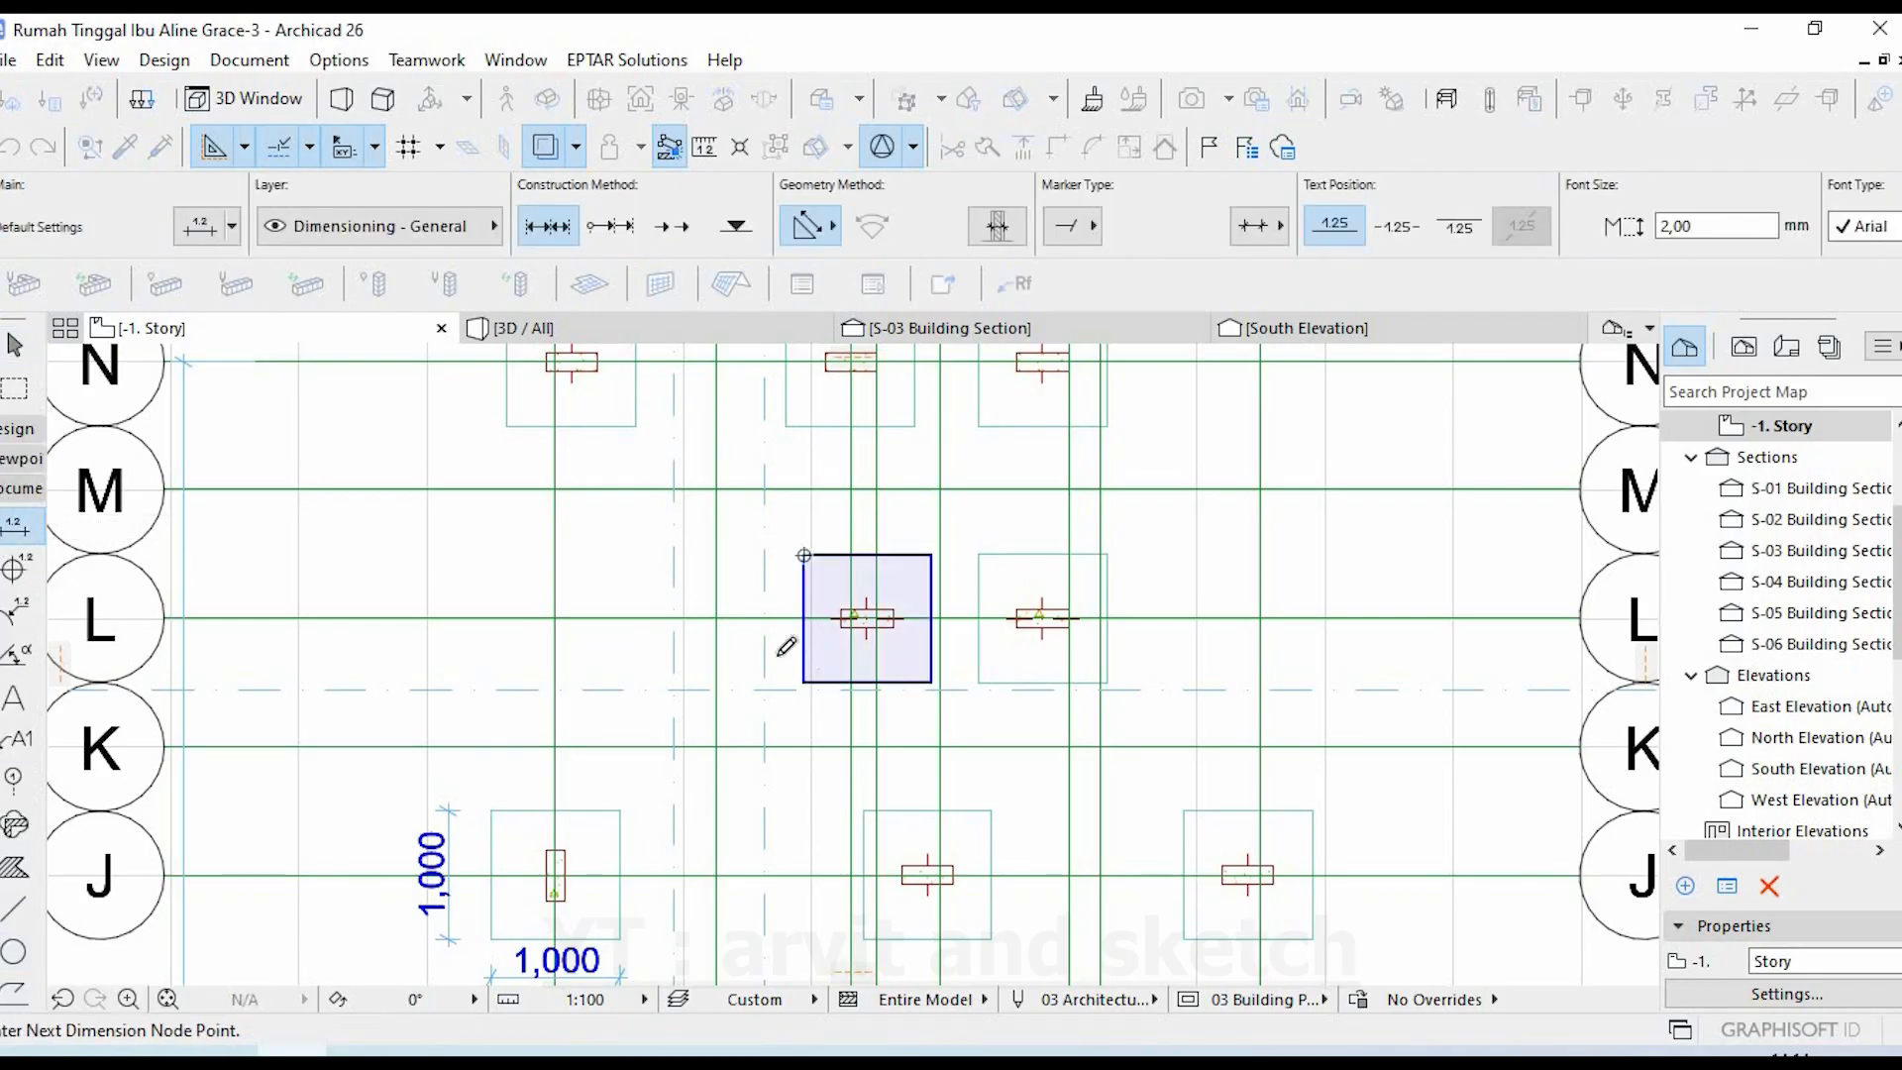
click(803, 683)
scroll(953, 581, up, 2)
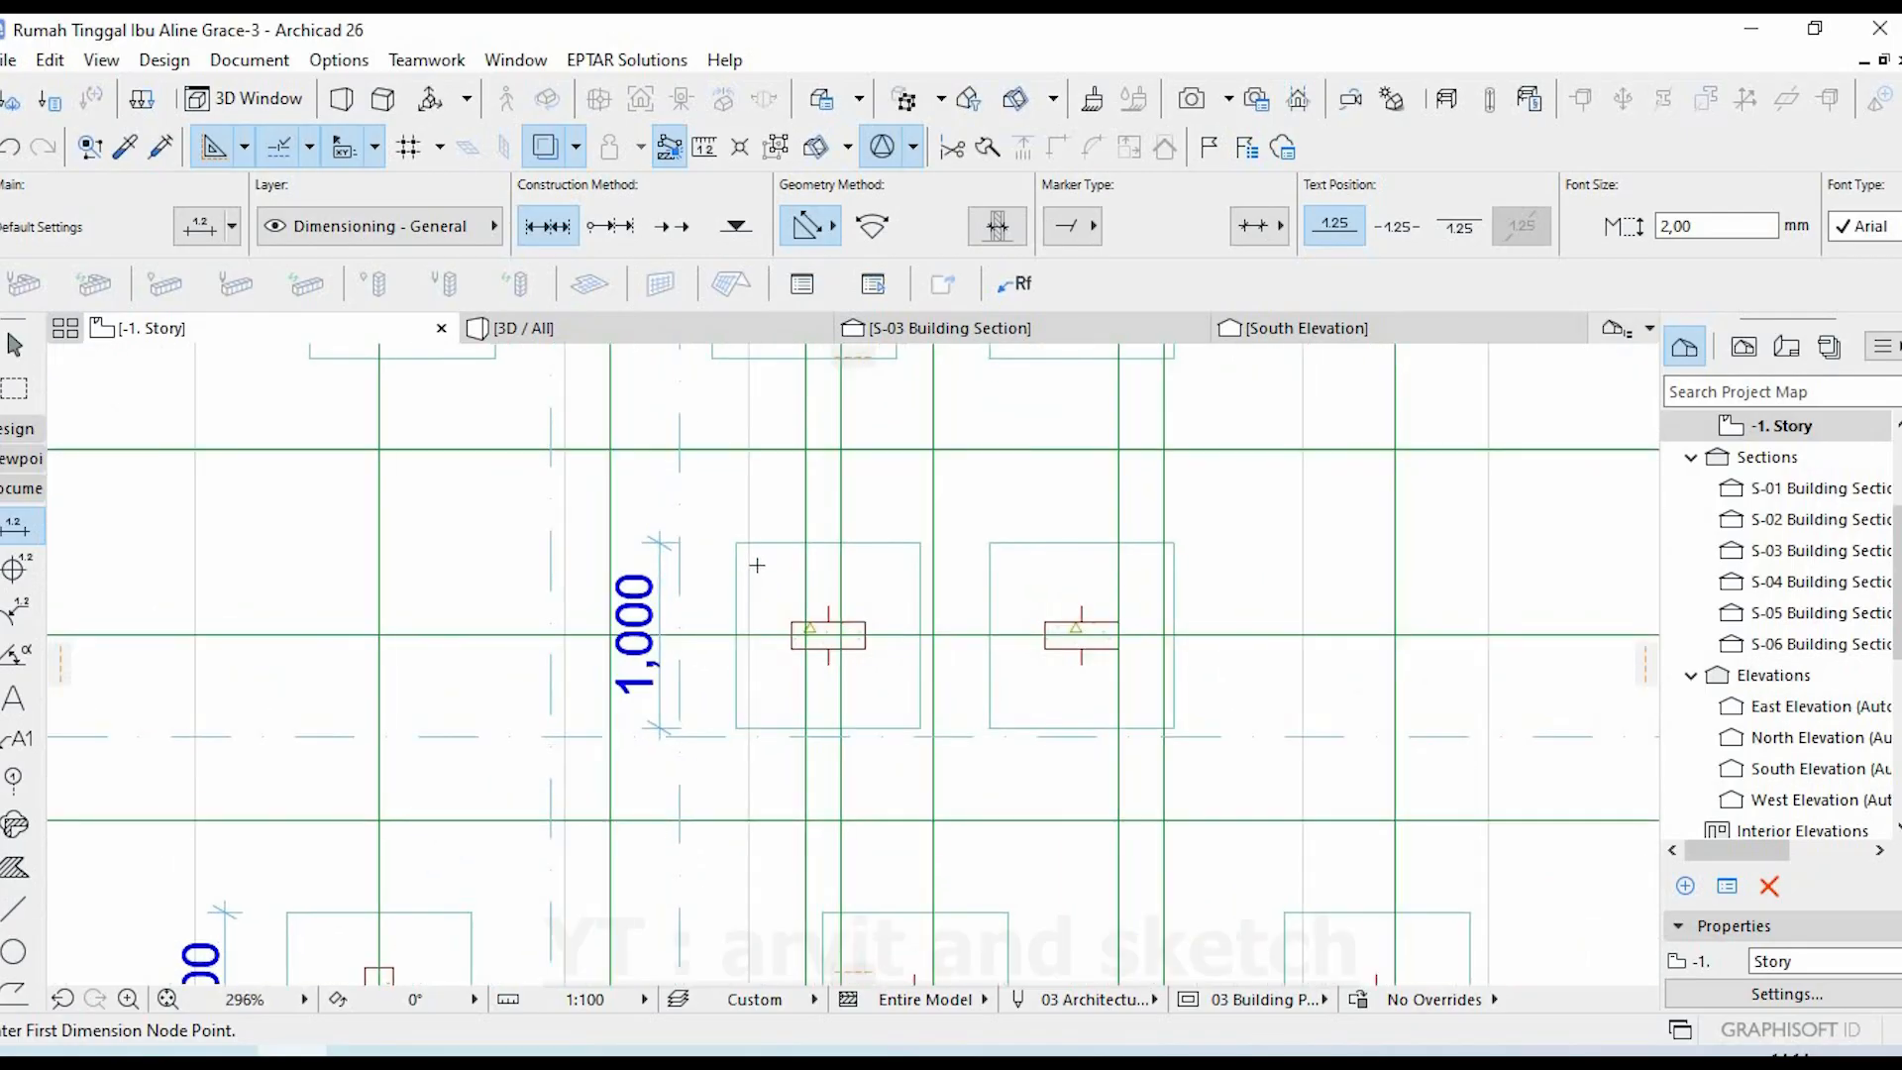
click(736, 543)
click(920, 542)
double_click(857, 521)
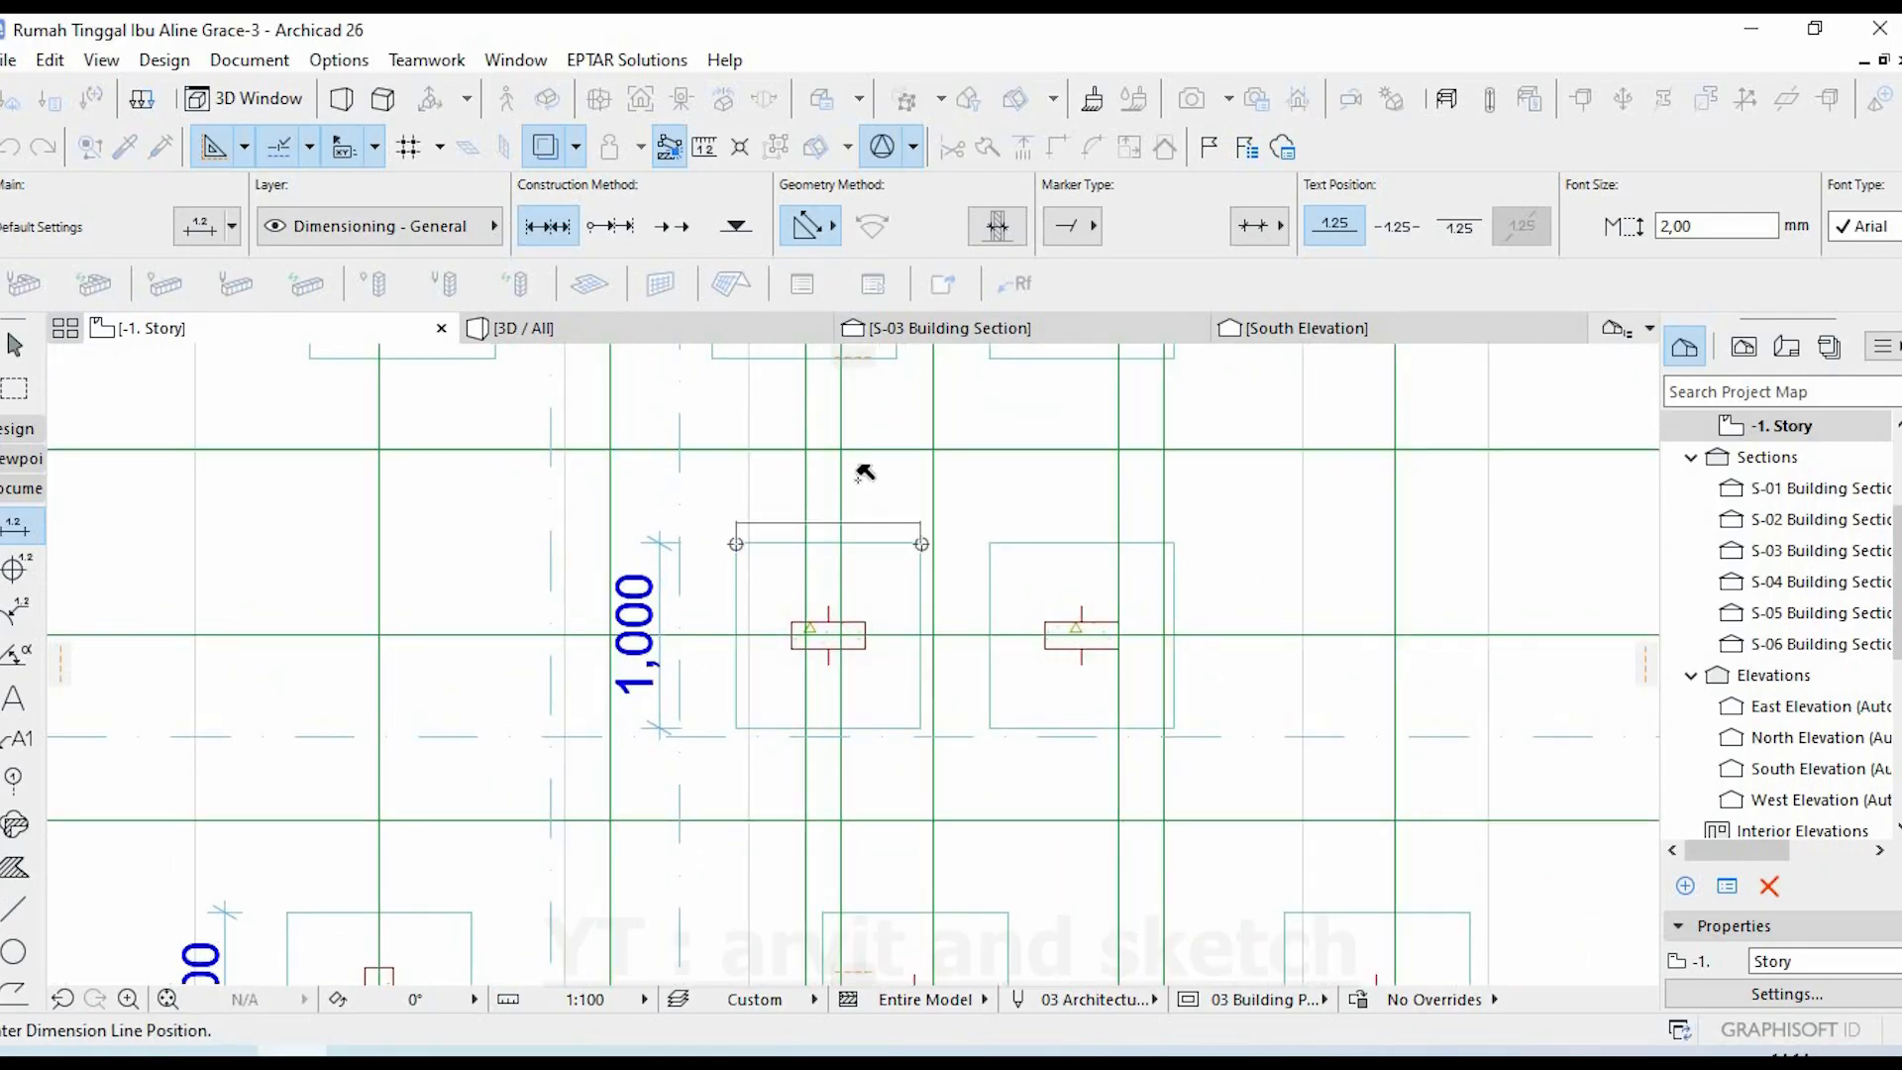
- Dimension the right side of the right pad footing on grid axis L
click(1175, 720)
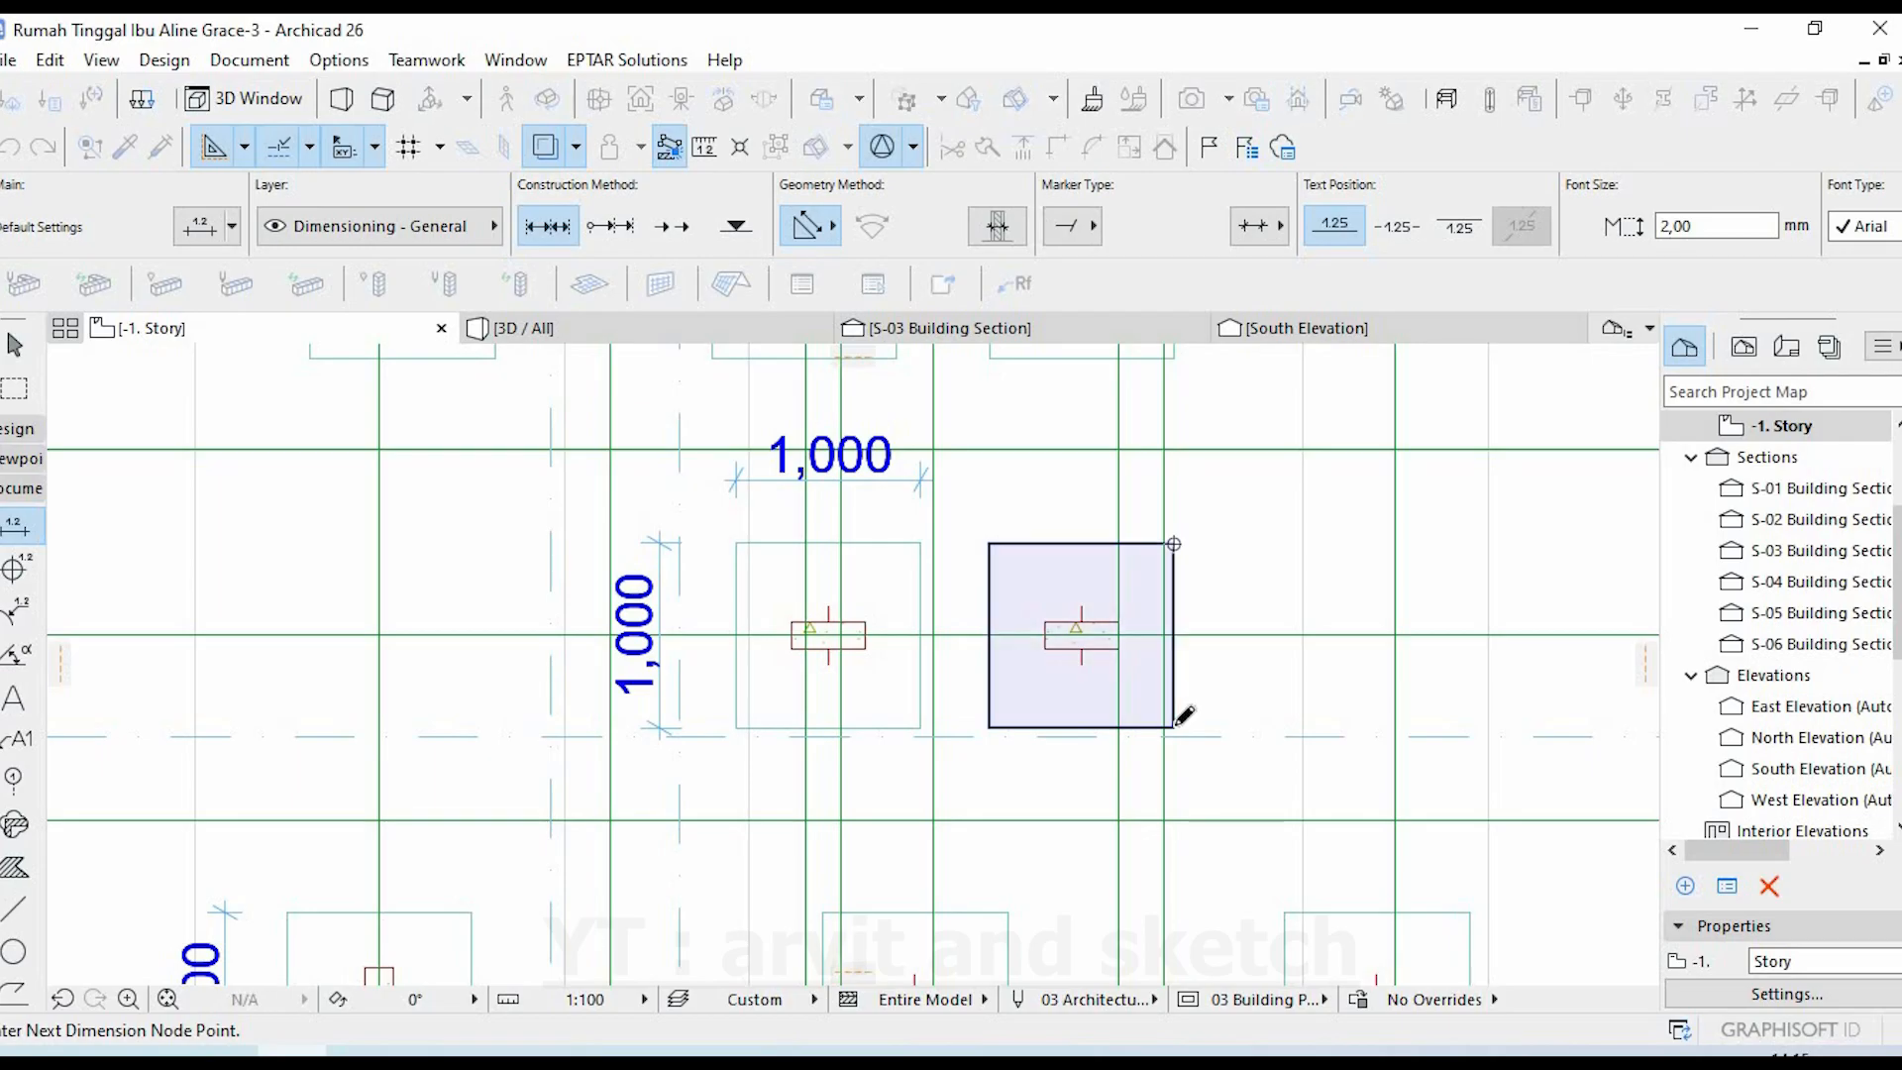
double_click(1273, 621)
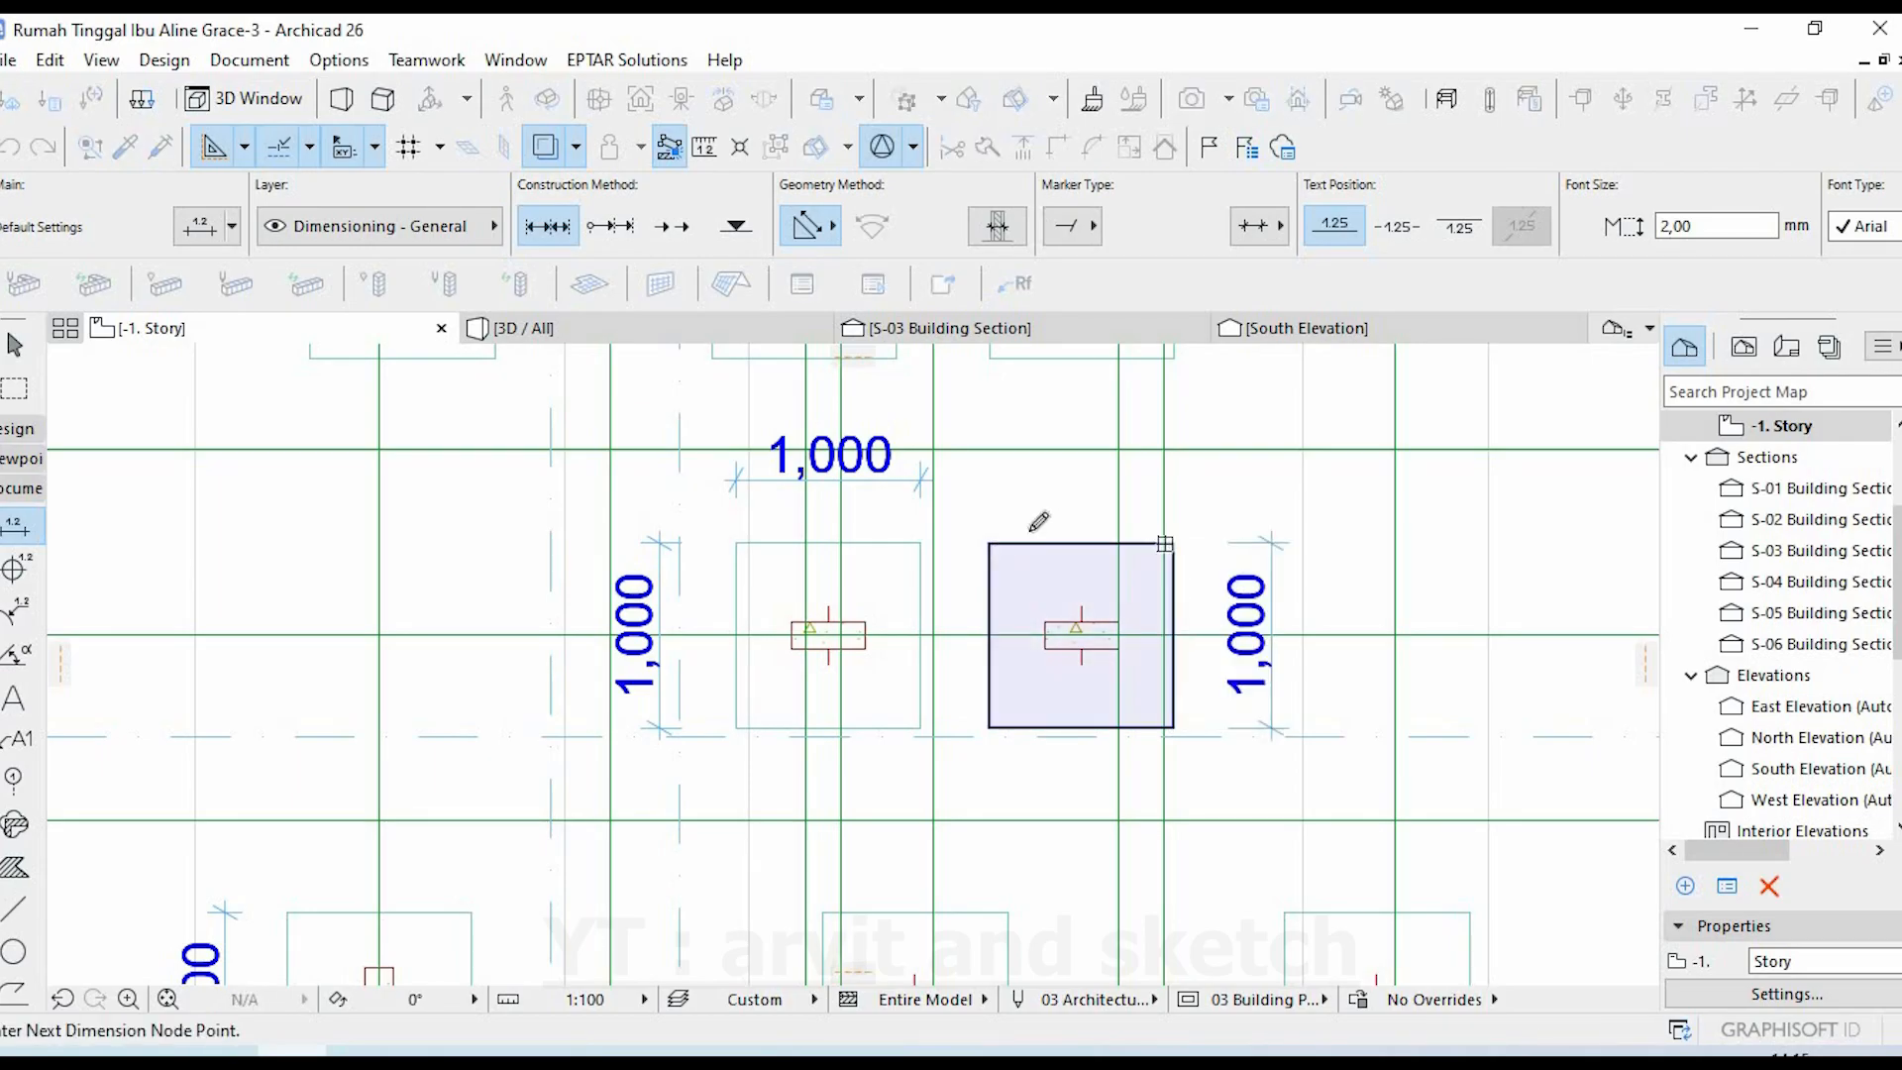
- Try to dimension the top edge of the right pad footing on grid axis L and delete that dimension
click(990, 544)
click(923, 478)
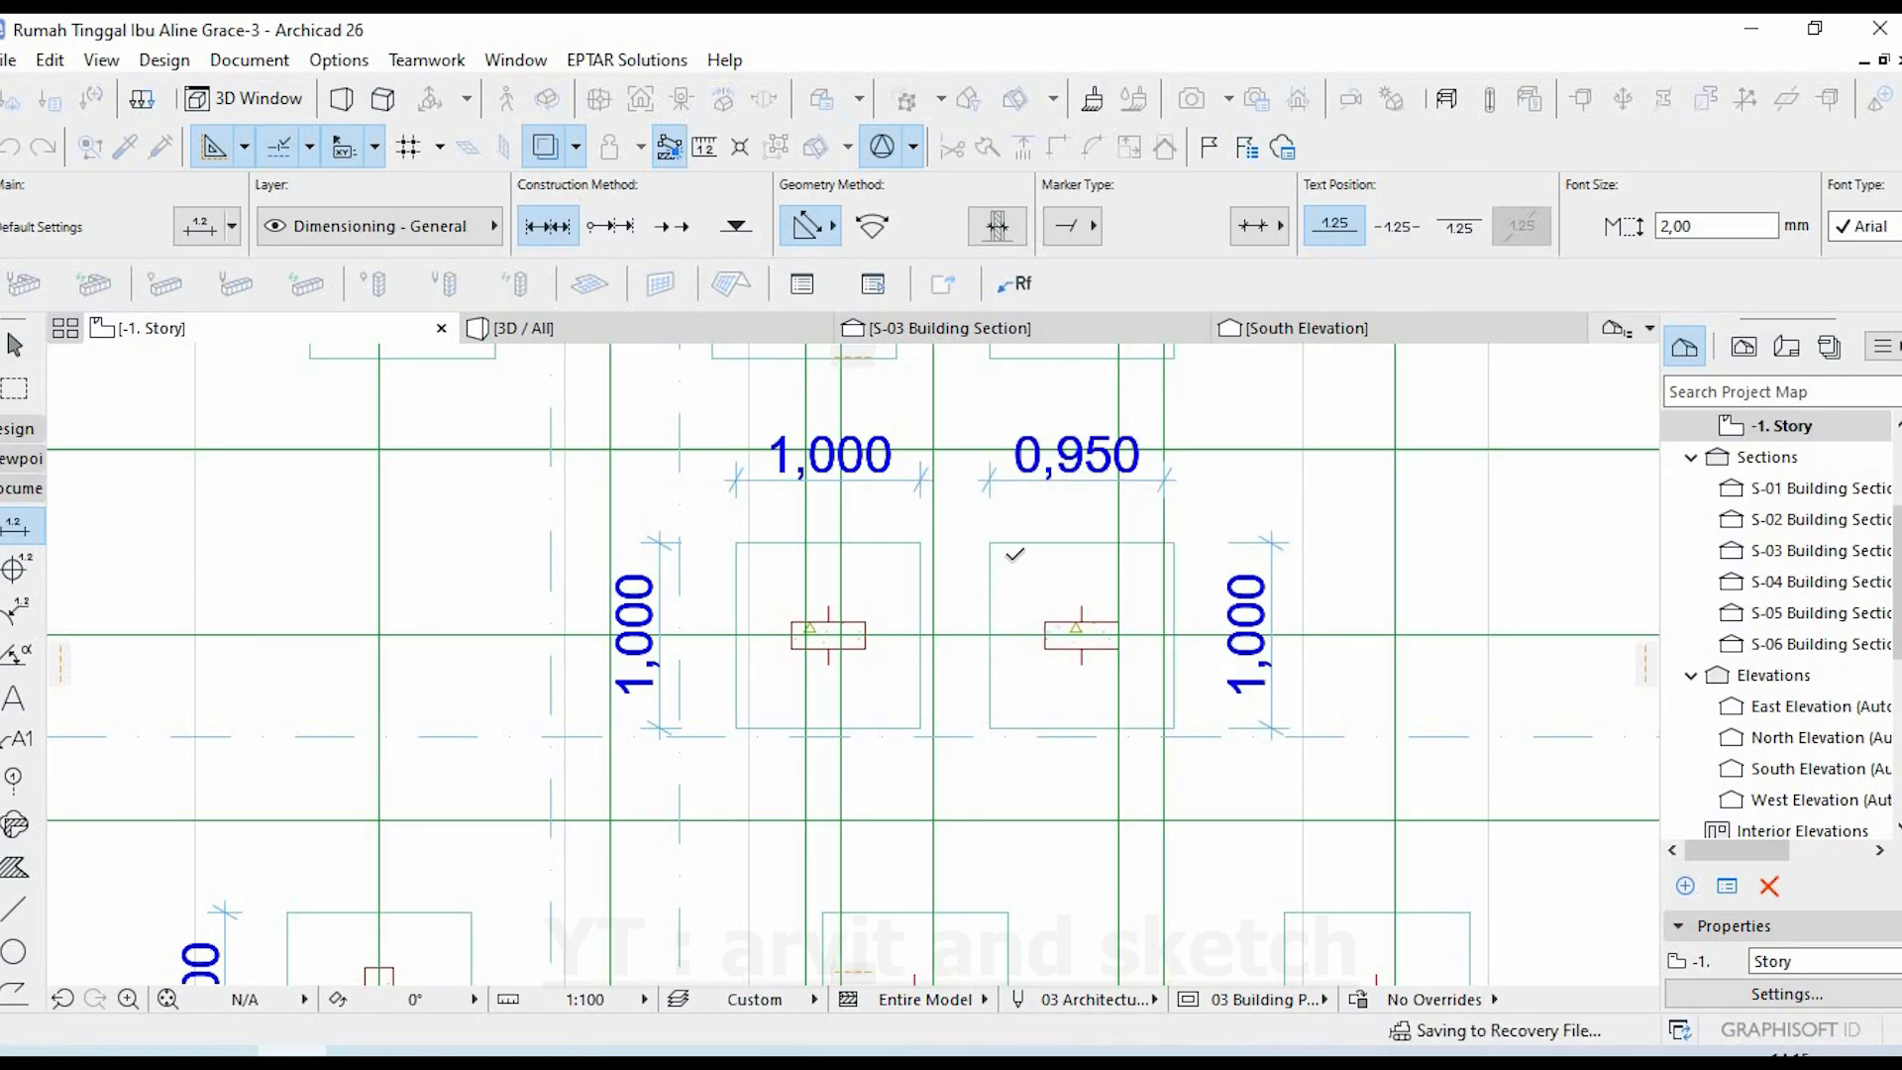
scroll(1138, 518, down, 1)
key(Escape)
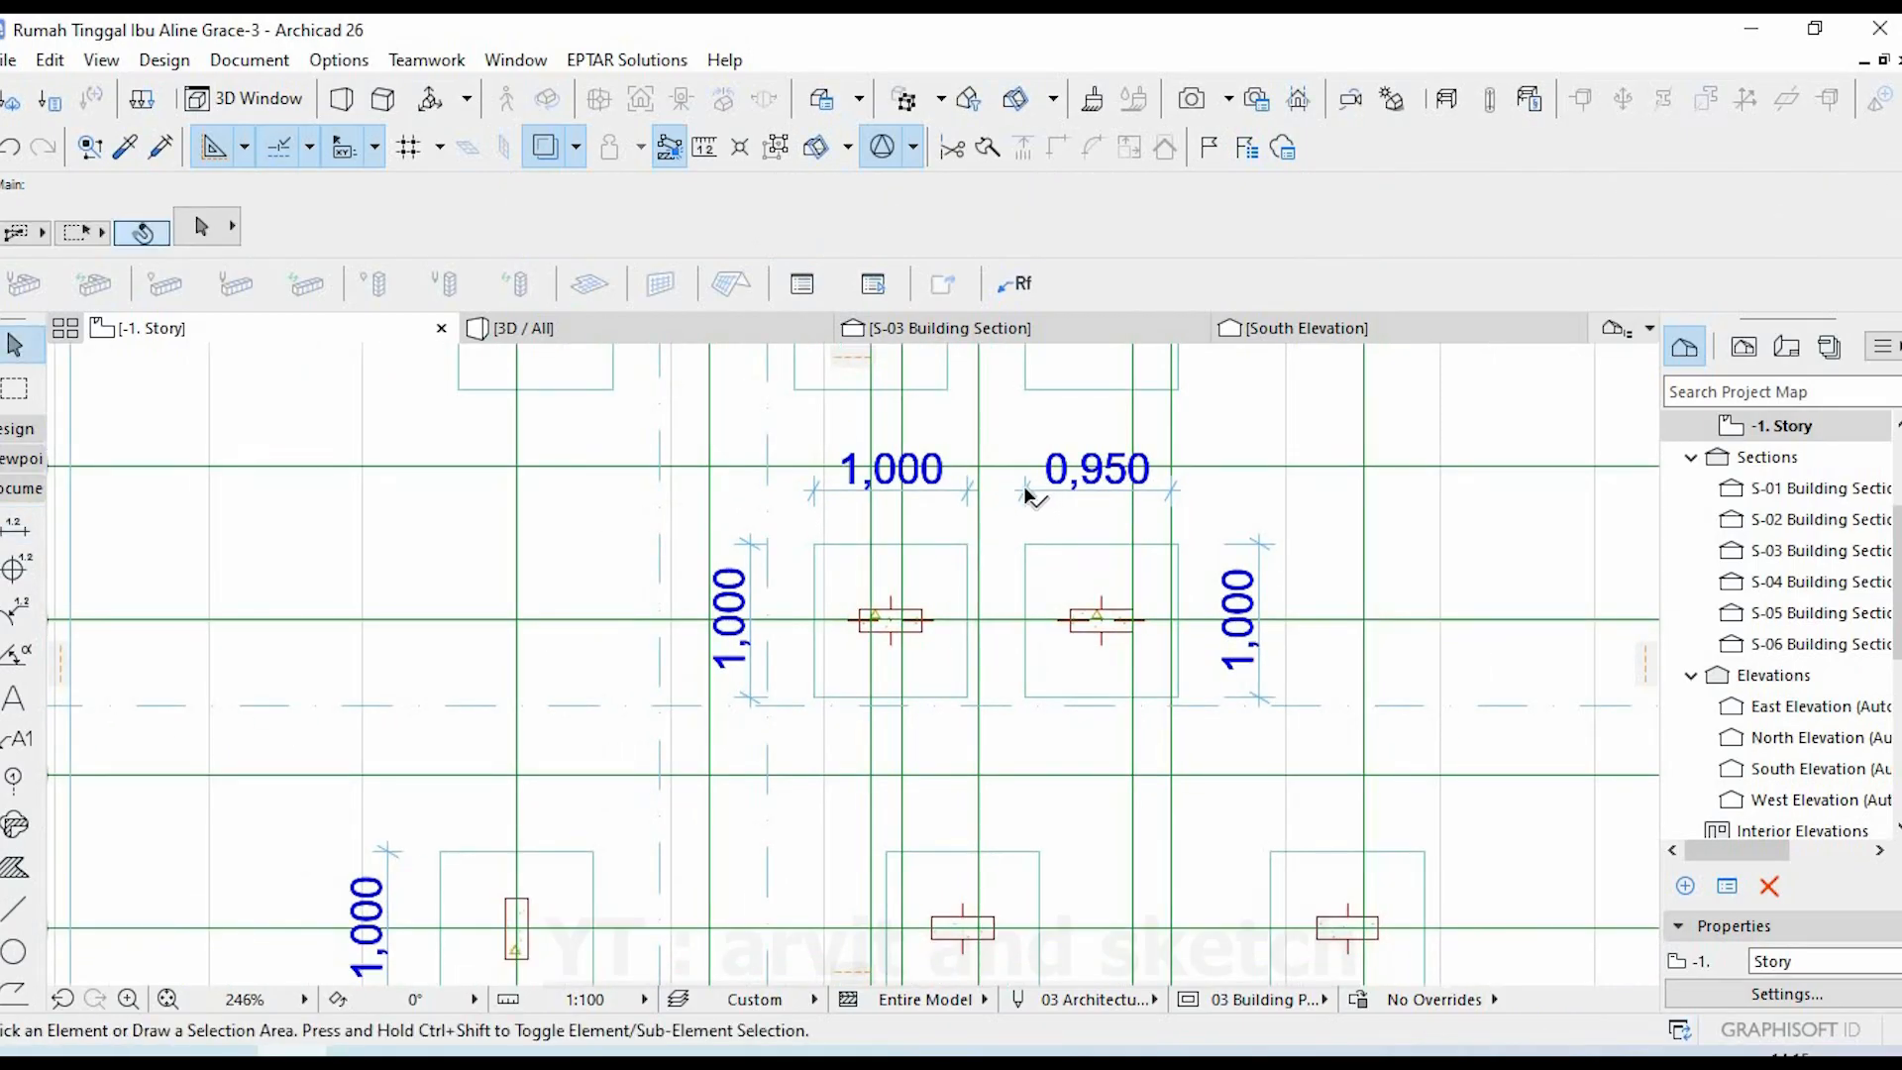
click(1030, 492)
key(Delete)
- Dimension the full top edge of the right pad footing on grid axis L, corner to corner, in line with the neighbouring footing's dimension
scroll(1020, 491, up, 1)
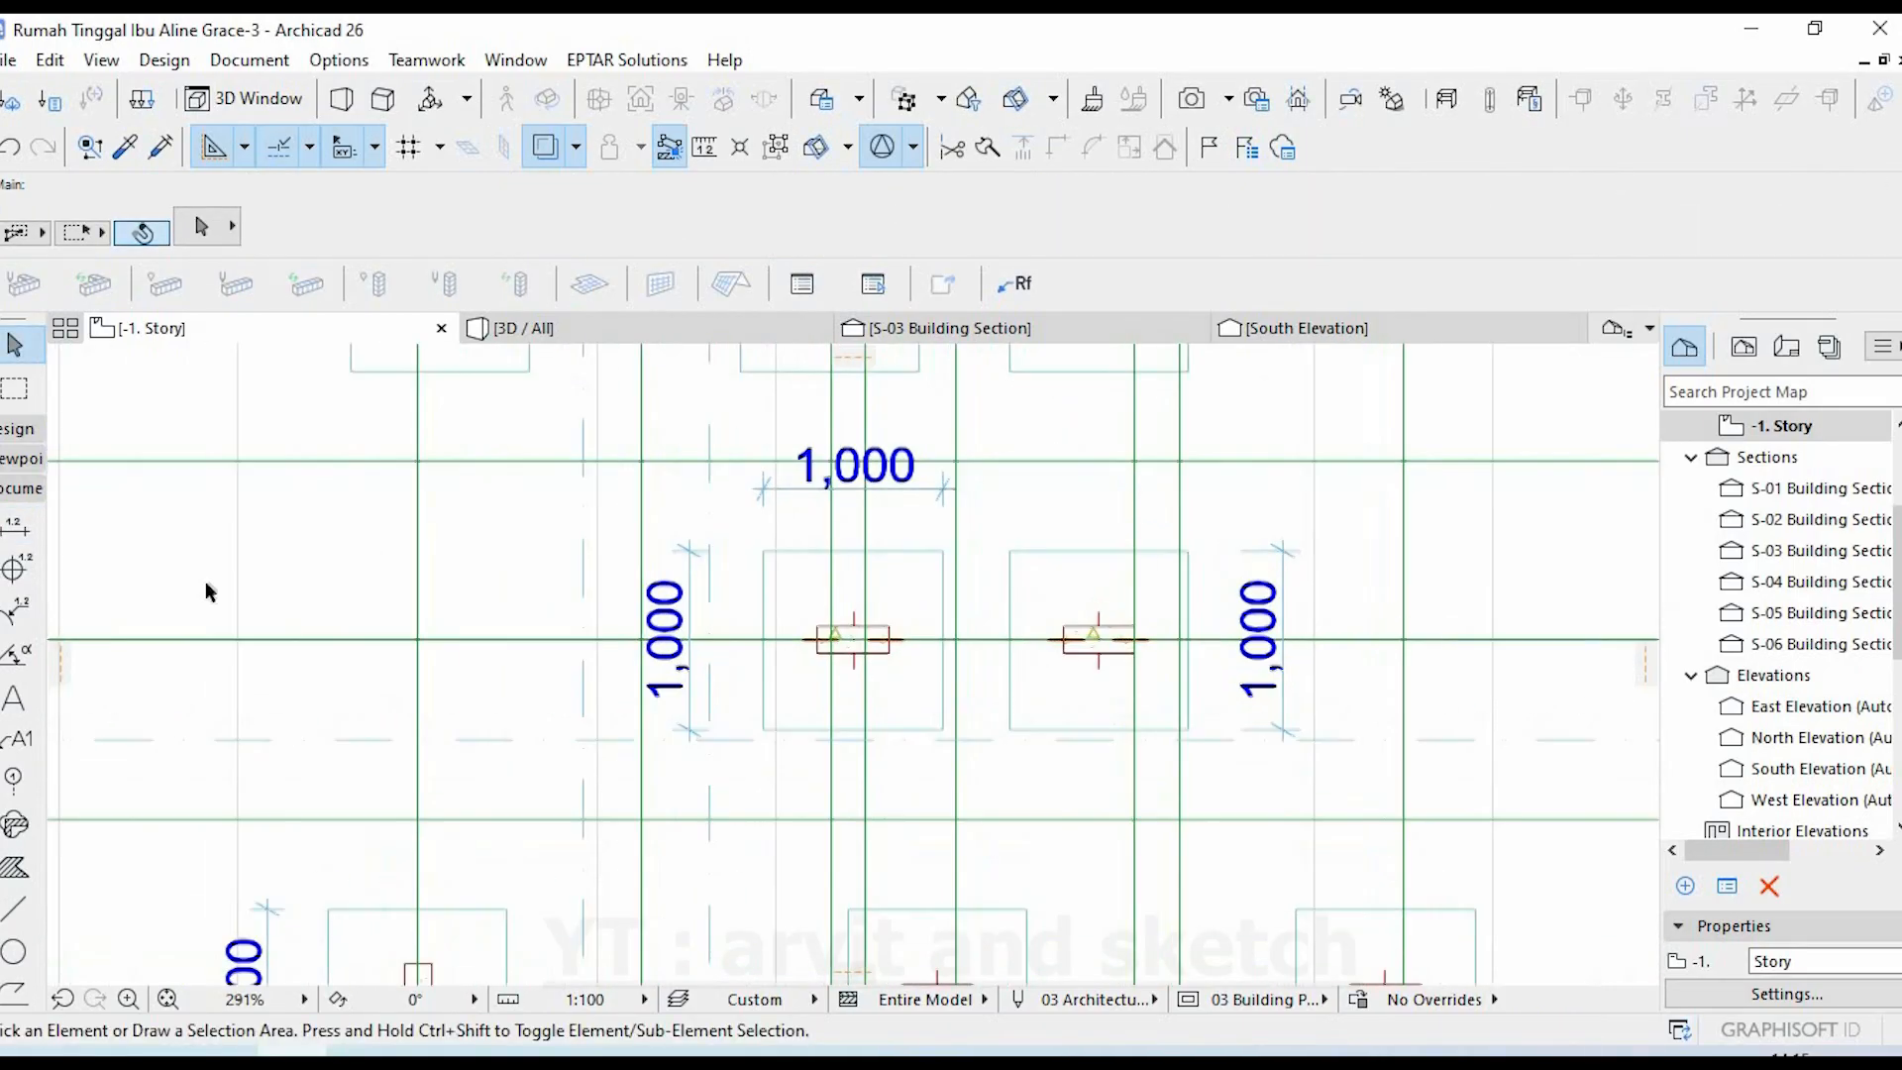
scroll(993, 595, up, 2)
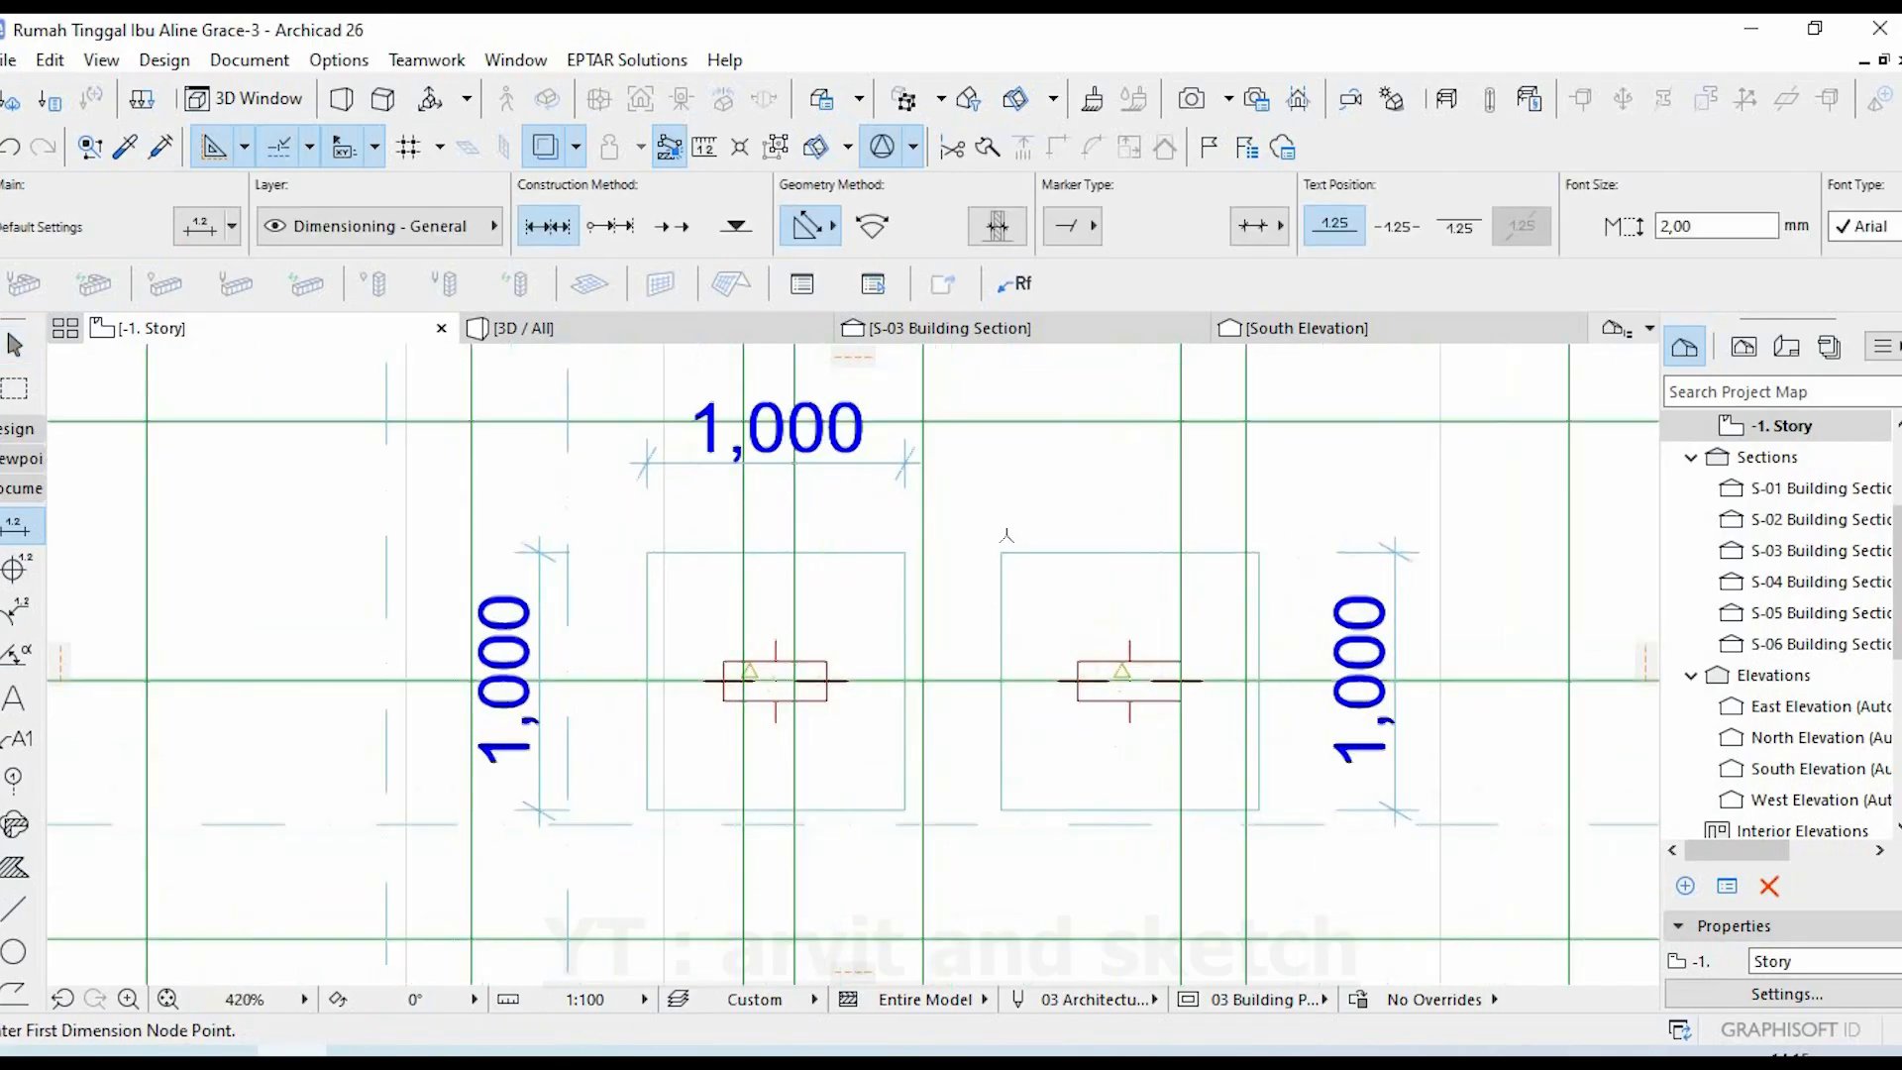
click(1001, 552)
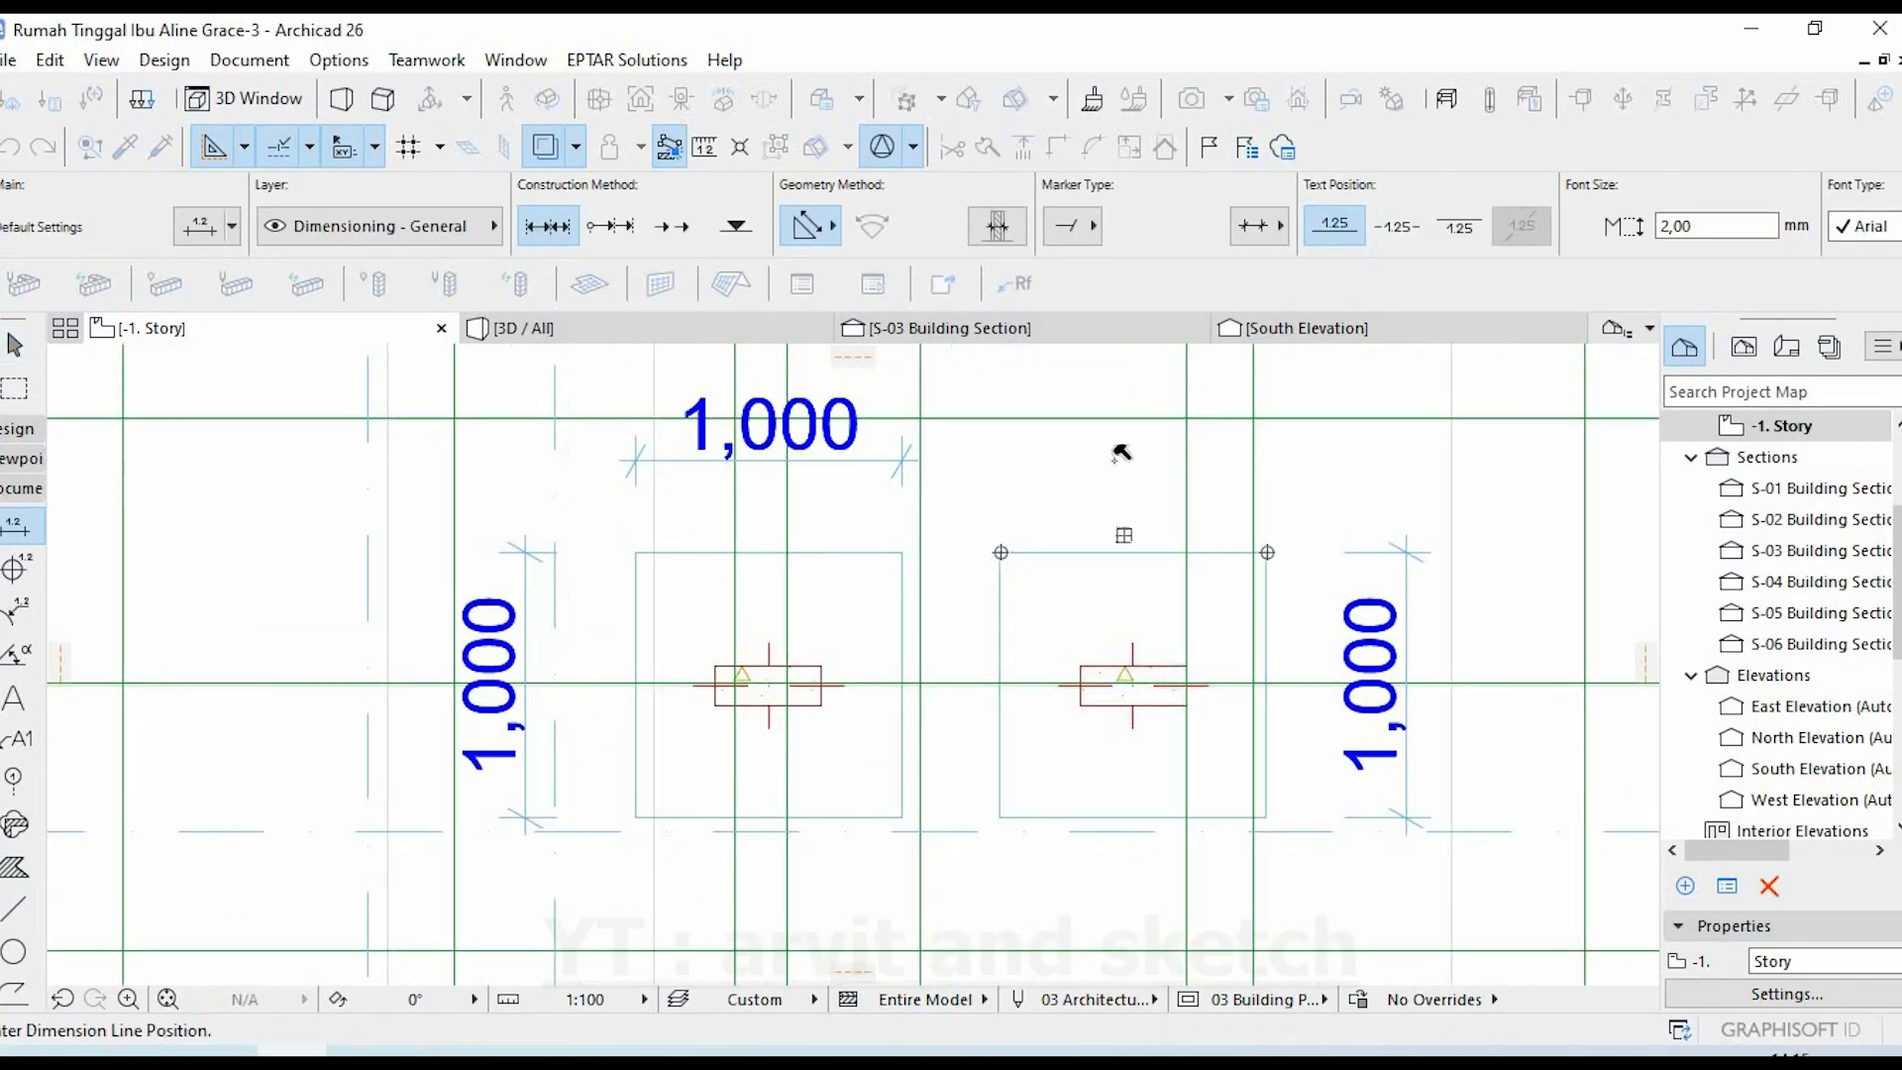
click(908, 457)
scroll(935, 496, down, 5)
key(Escape)
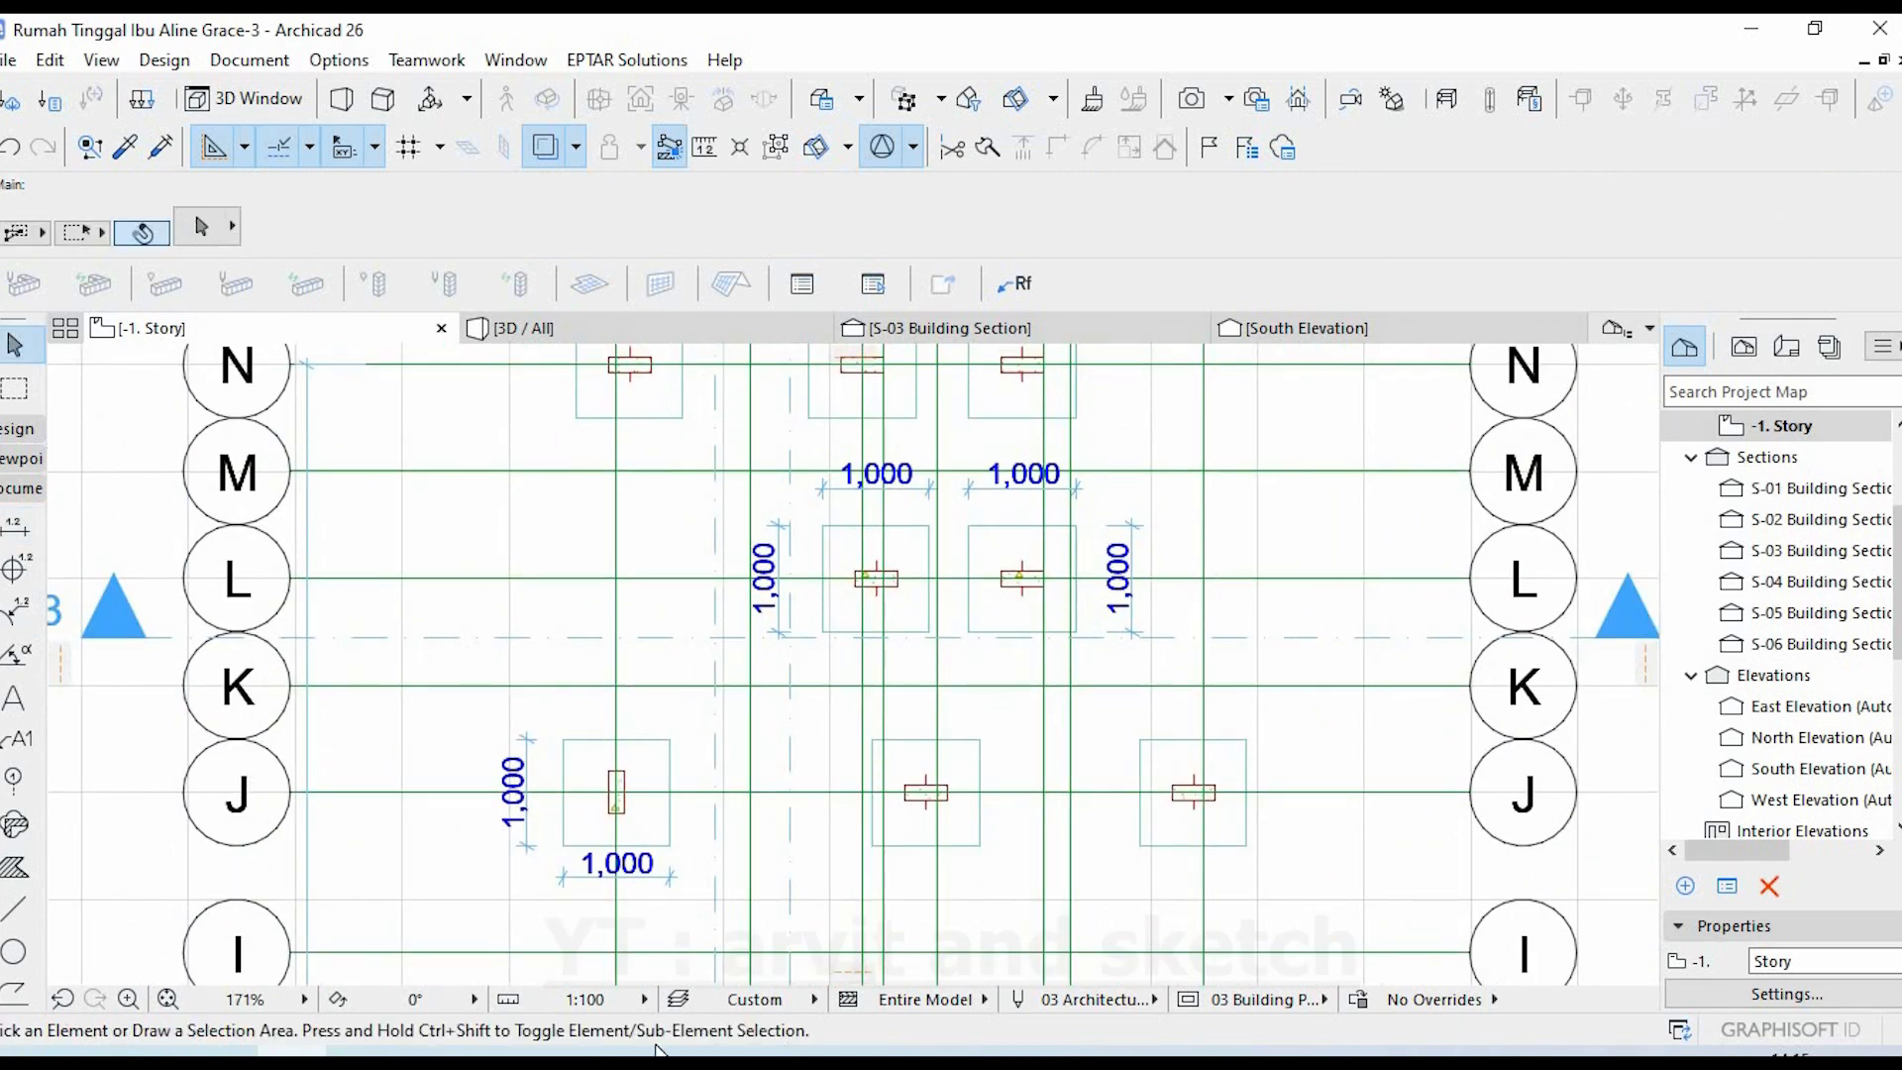
- Switch to ProtaDetails and check the sizes and thicknesses in the labels of pad footings PC-1C16 and PC-1C13
key(alt+Tab)
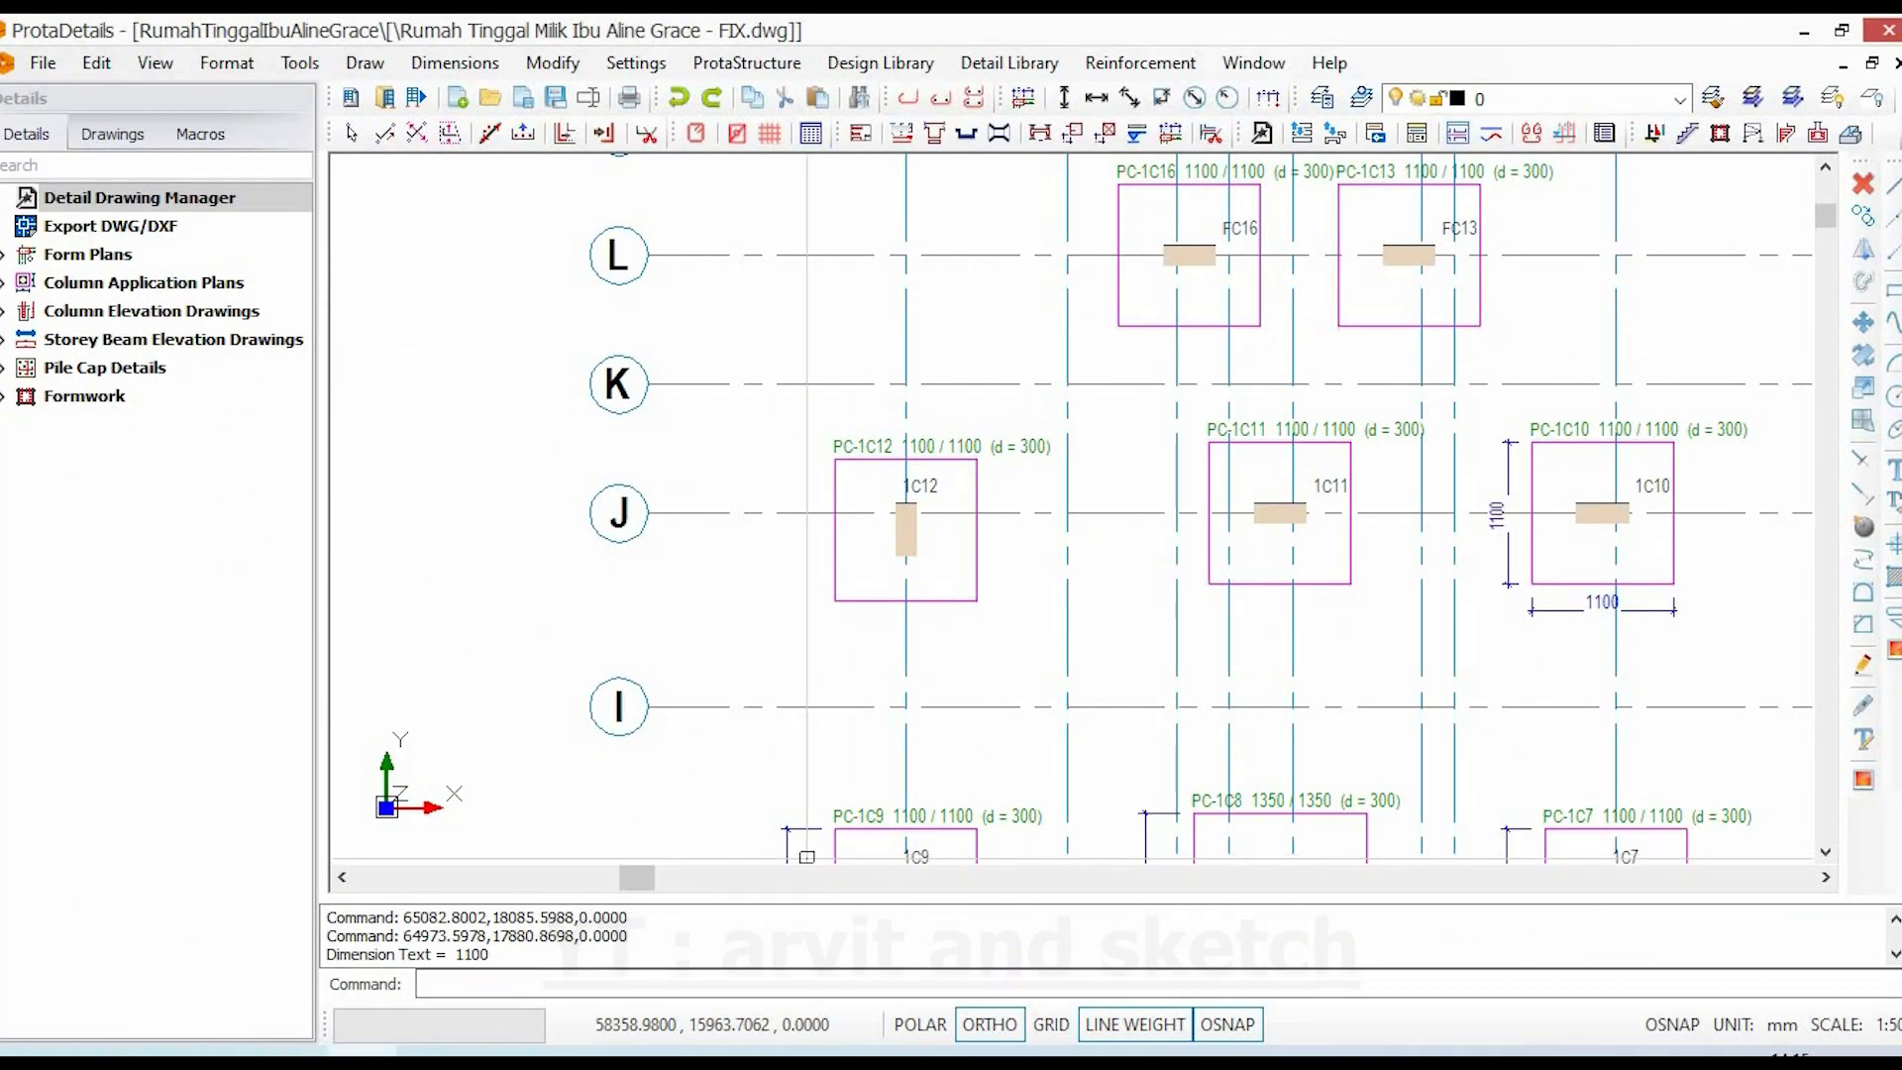
middle_drag(1205, 574, 832, 776)
scroll(1067, 393, up, 3)
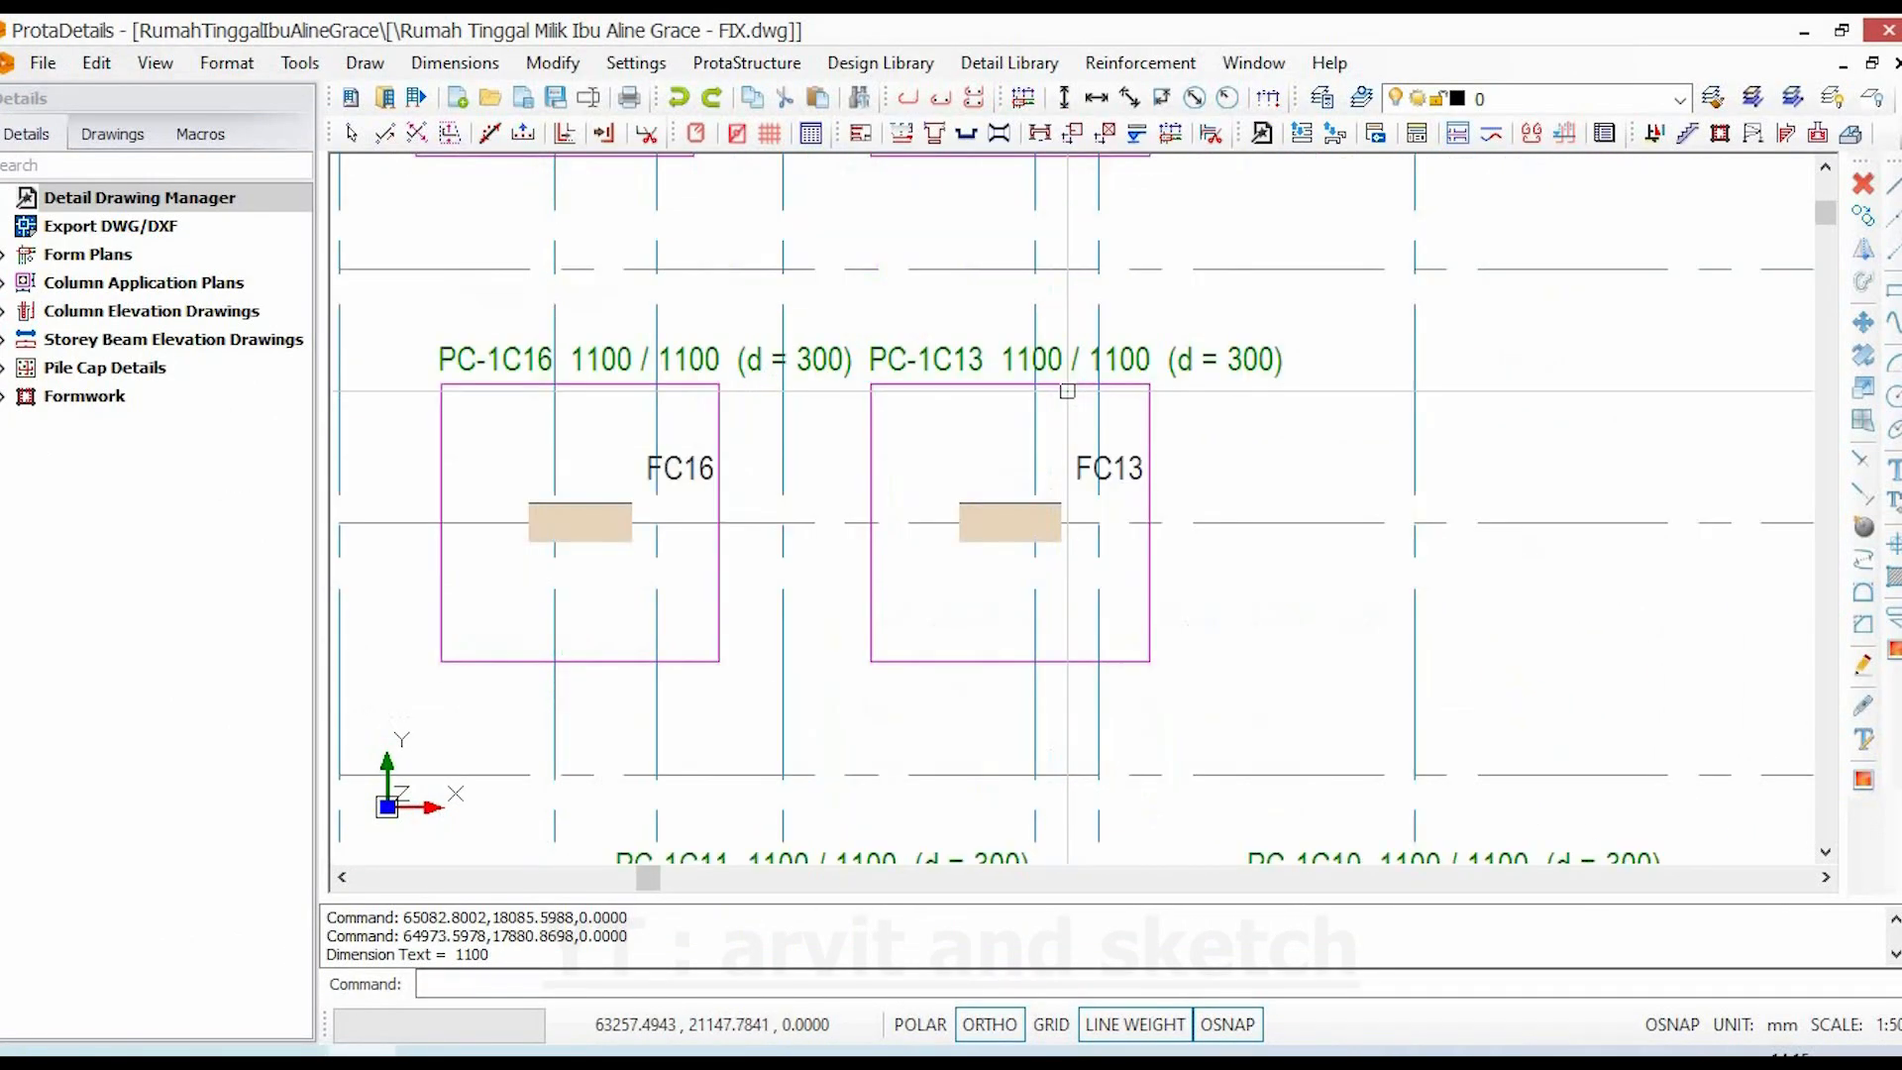
scroll(1067, 391, up, 1)
scroll(1370, 390, down, 1)
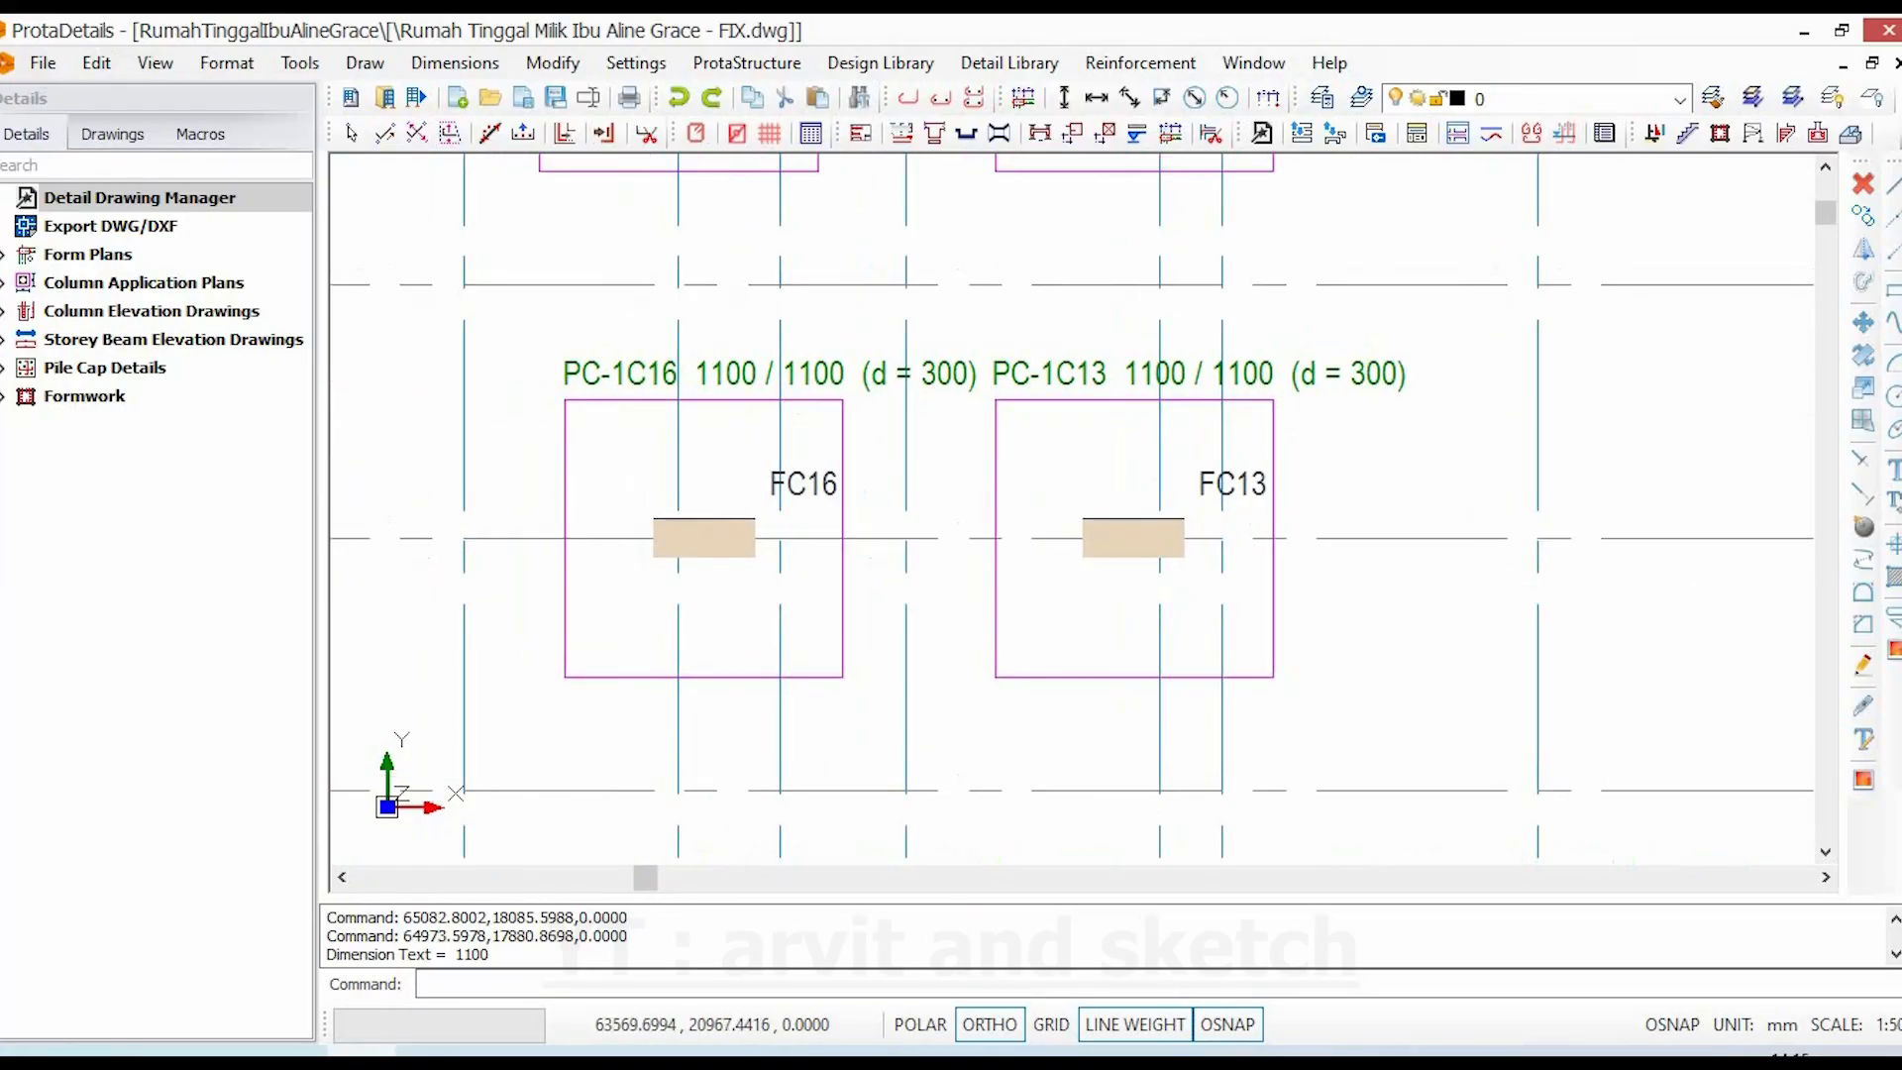
scroll(845, 347, up, 2)
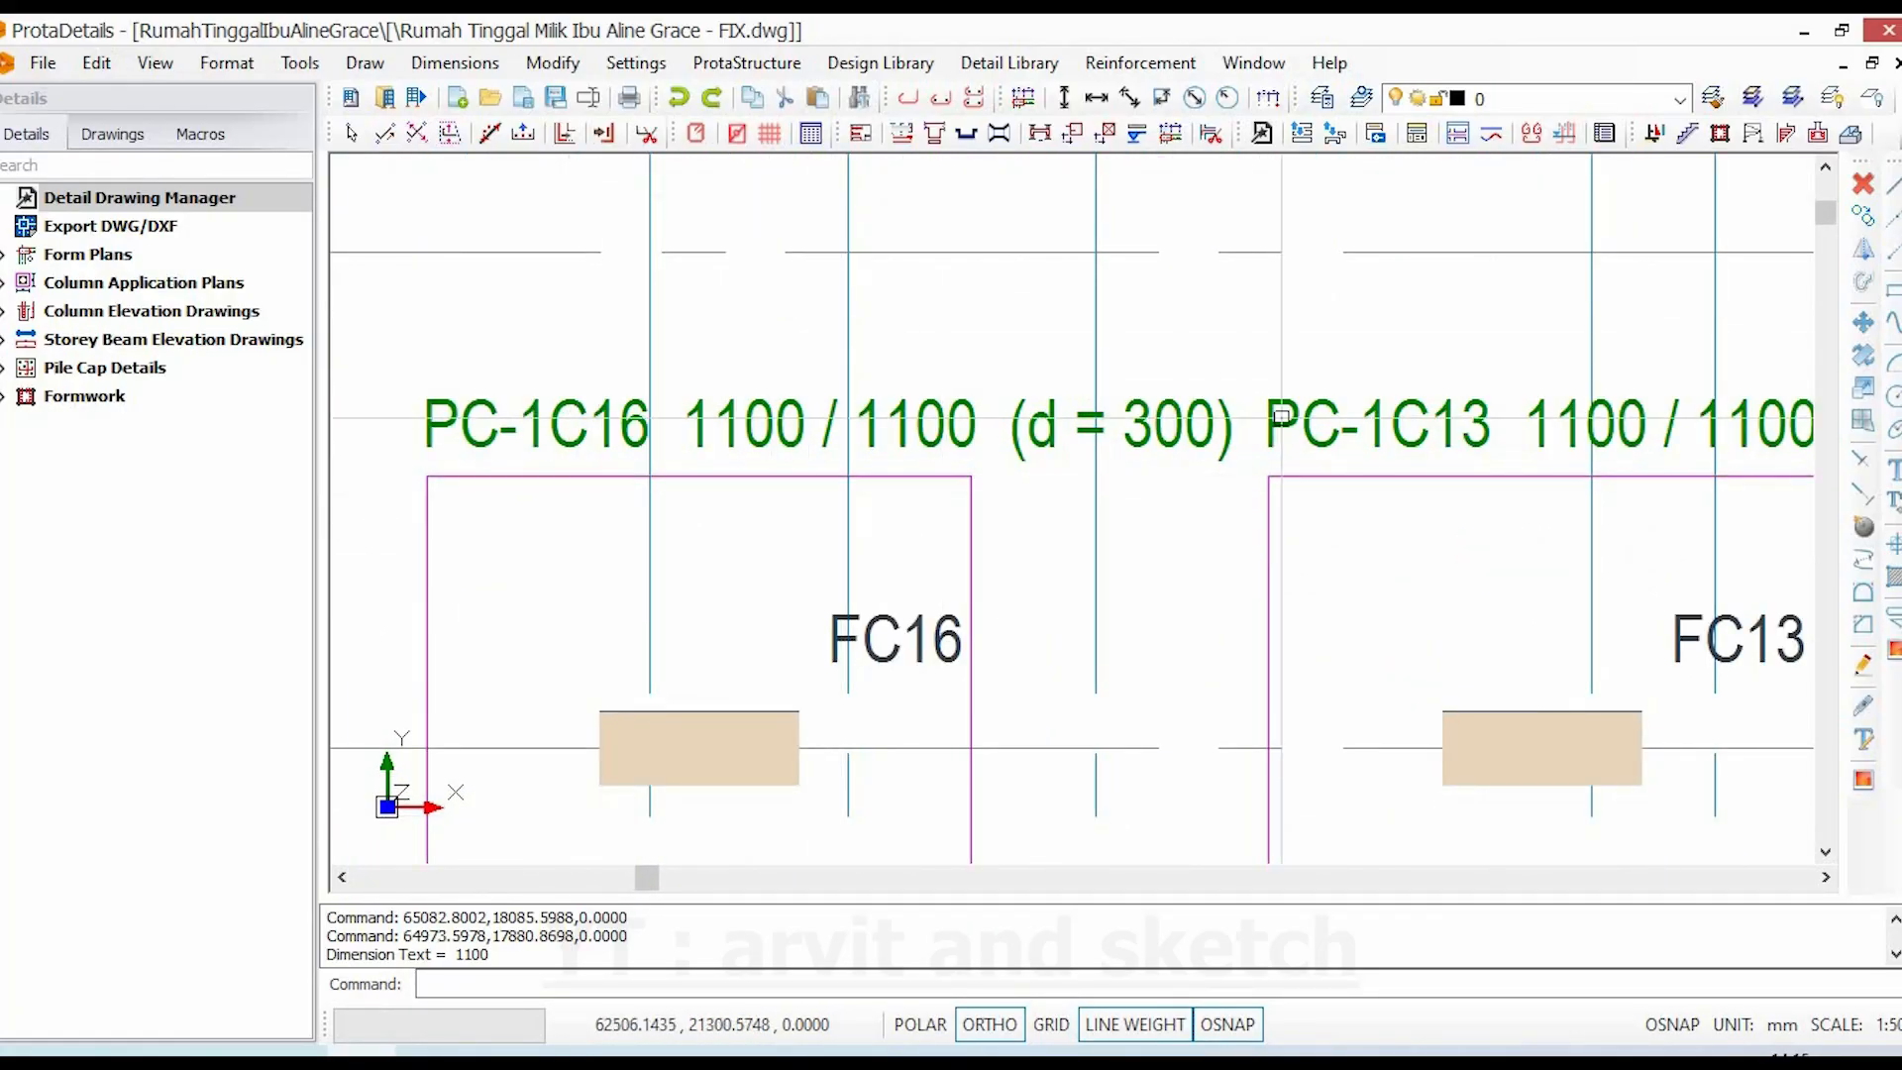
- Check the sizes and thicknesses in the labels of pad footings PC-1C14, PC-1C15 and PC-1C17 on grid axis N
scroll(1025, 461, down, 5)
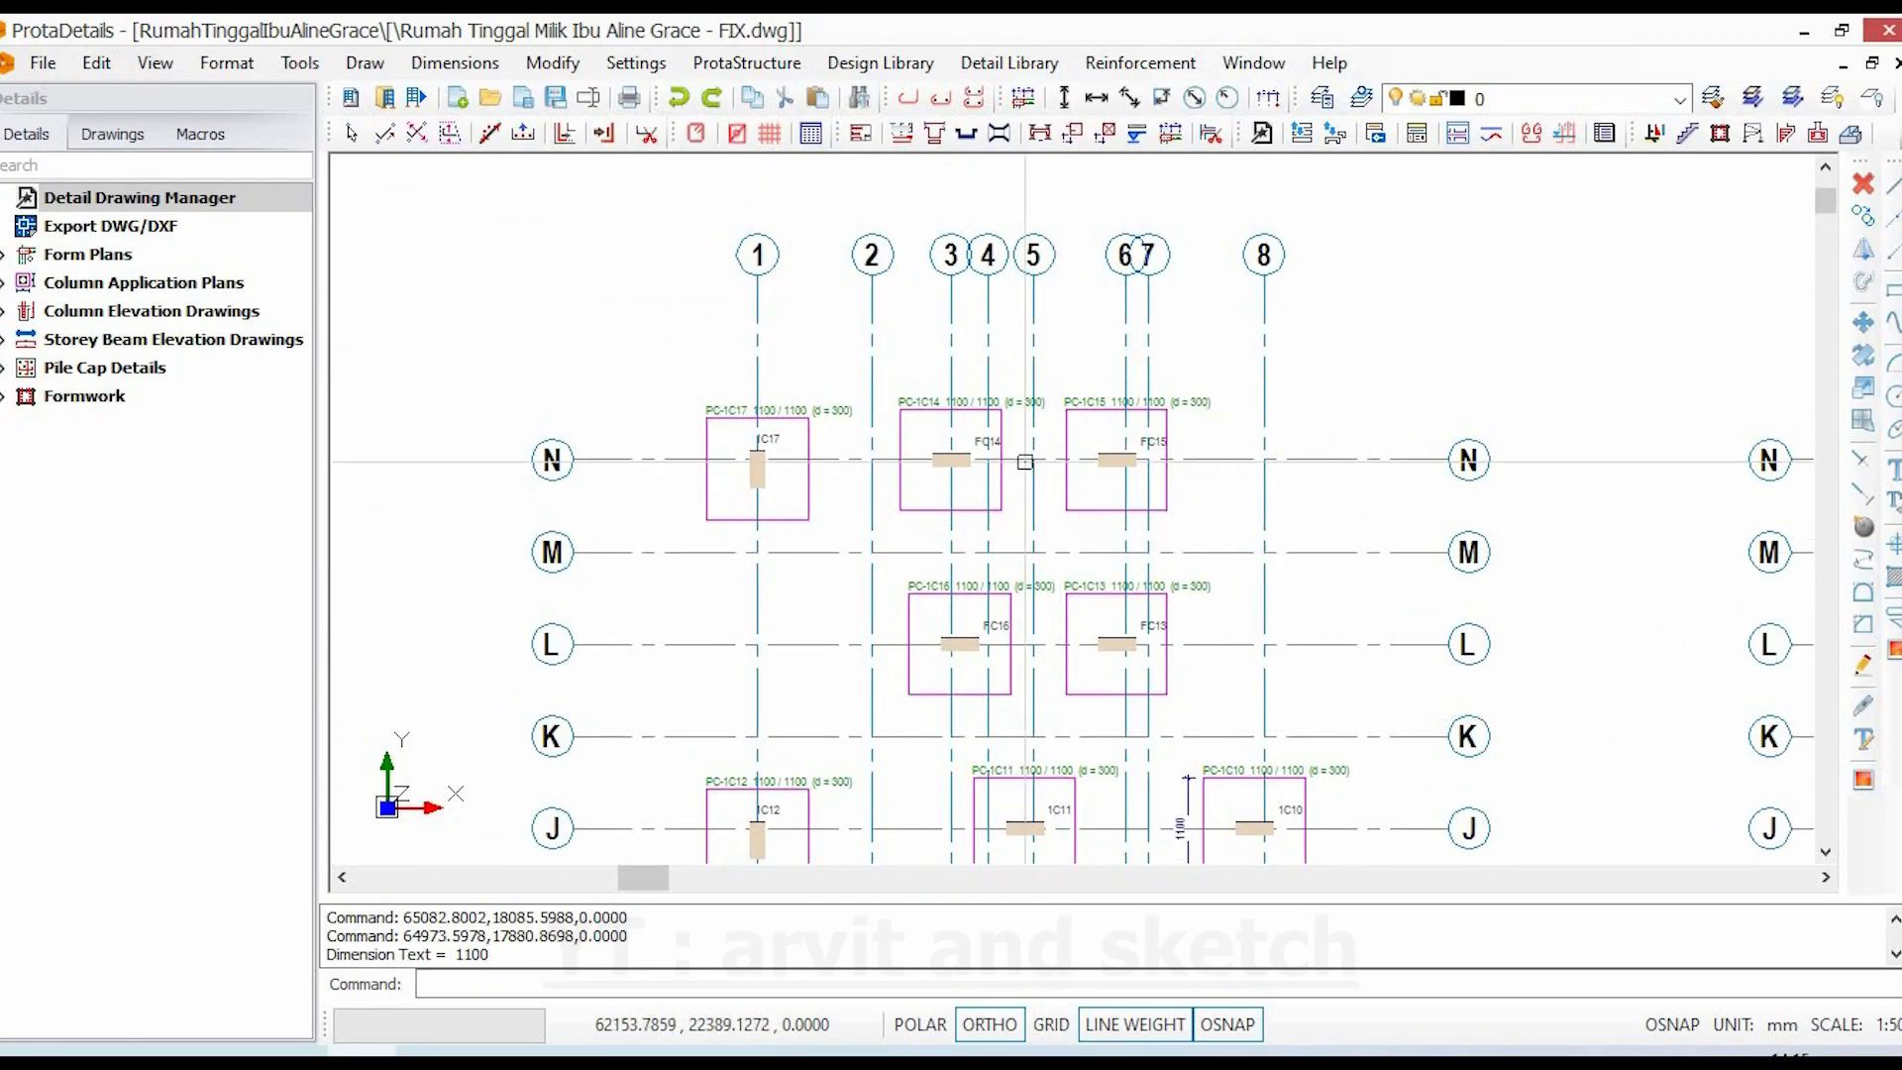
scroll(1025, 461, up, 2)
scroll(1313, 301, up, 1)
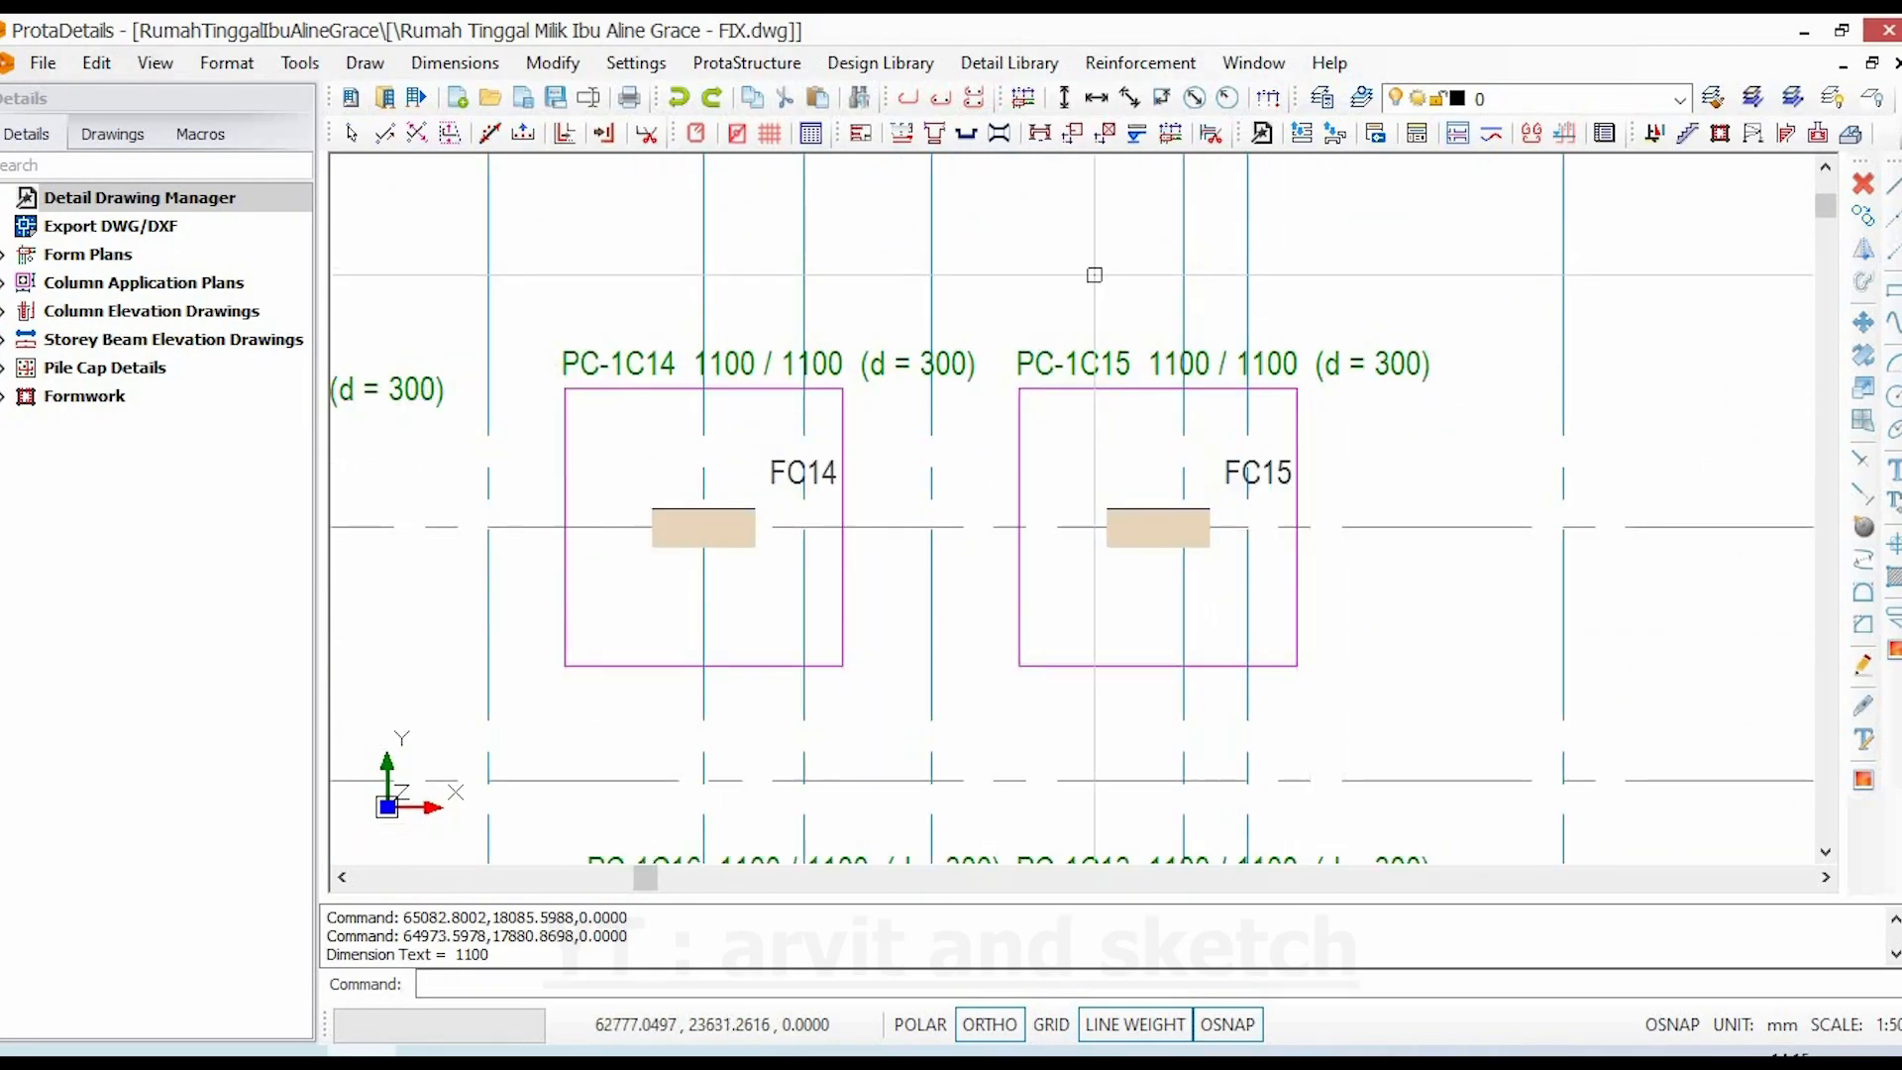
middle_drag(1031, 438, 1315, 441)
scroll(1065, 355, up, 2)
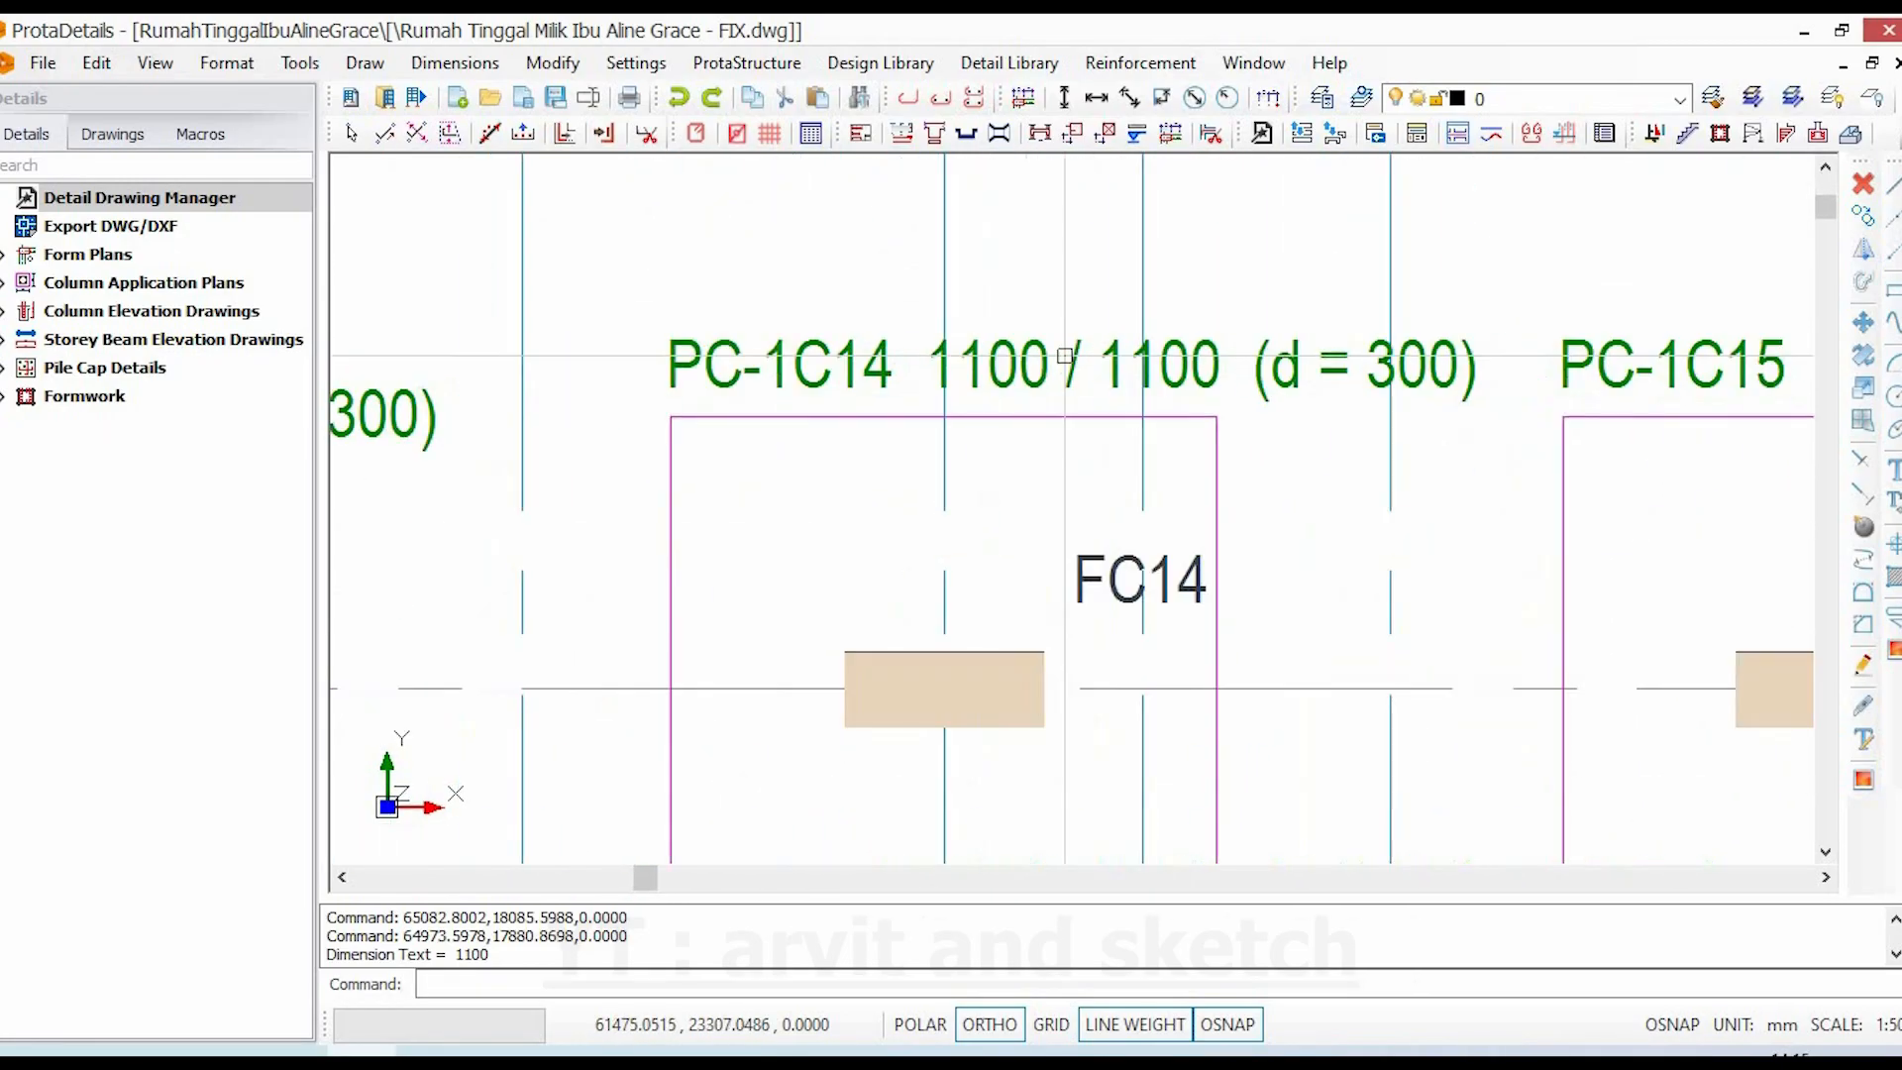
scroll(1161, 383, down, 1)
middle_drag(806, 382, 1286, 365)
scroll(891, 370, down, 5)
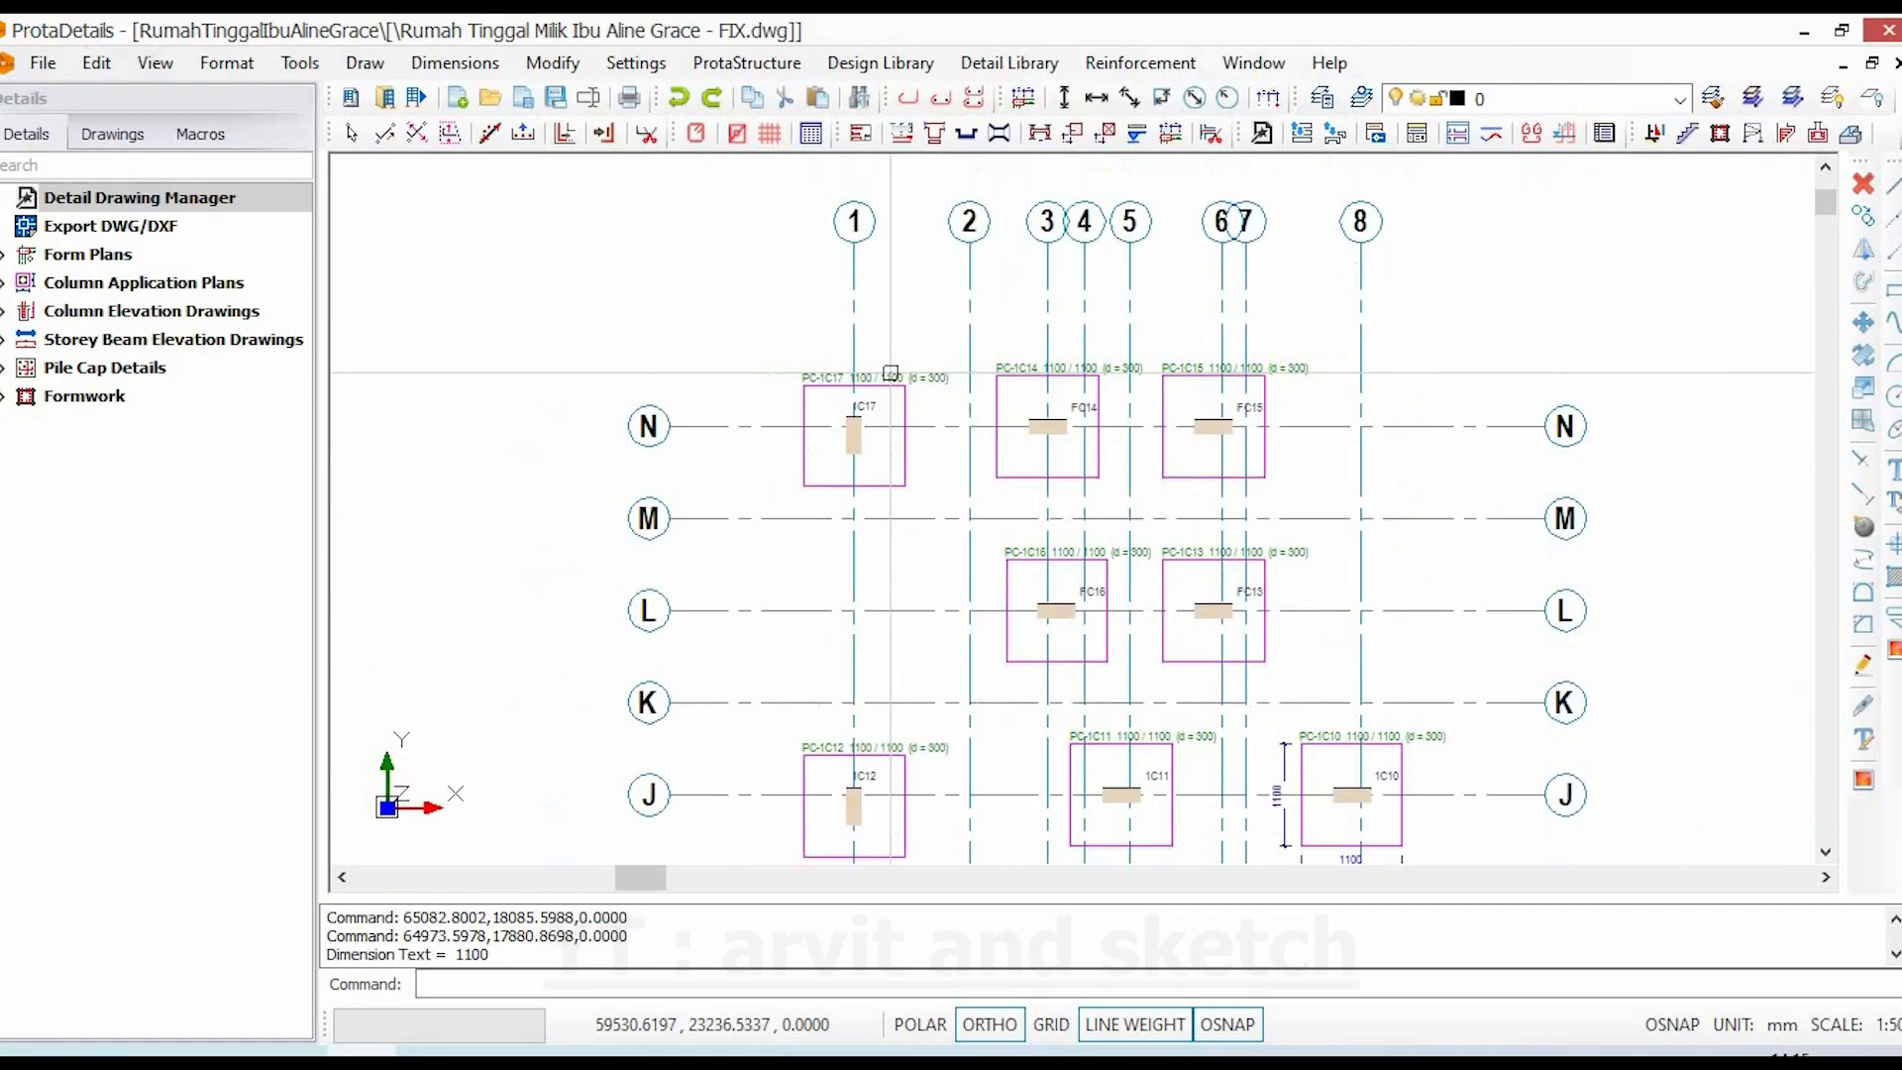
middle_drag(1006, 611, 896, 339)
middle_drag(913, 602, 948, 535)
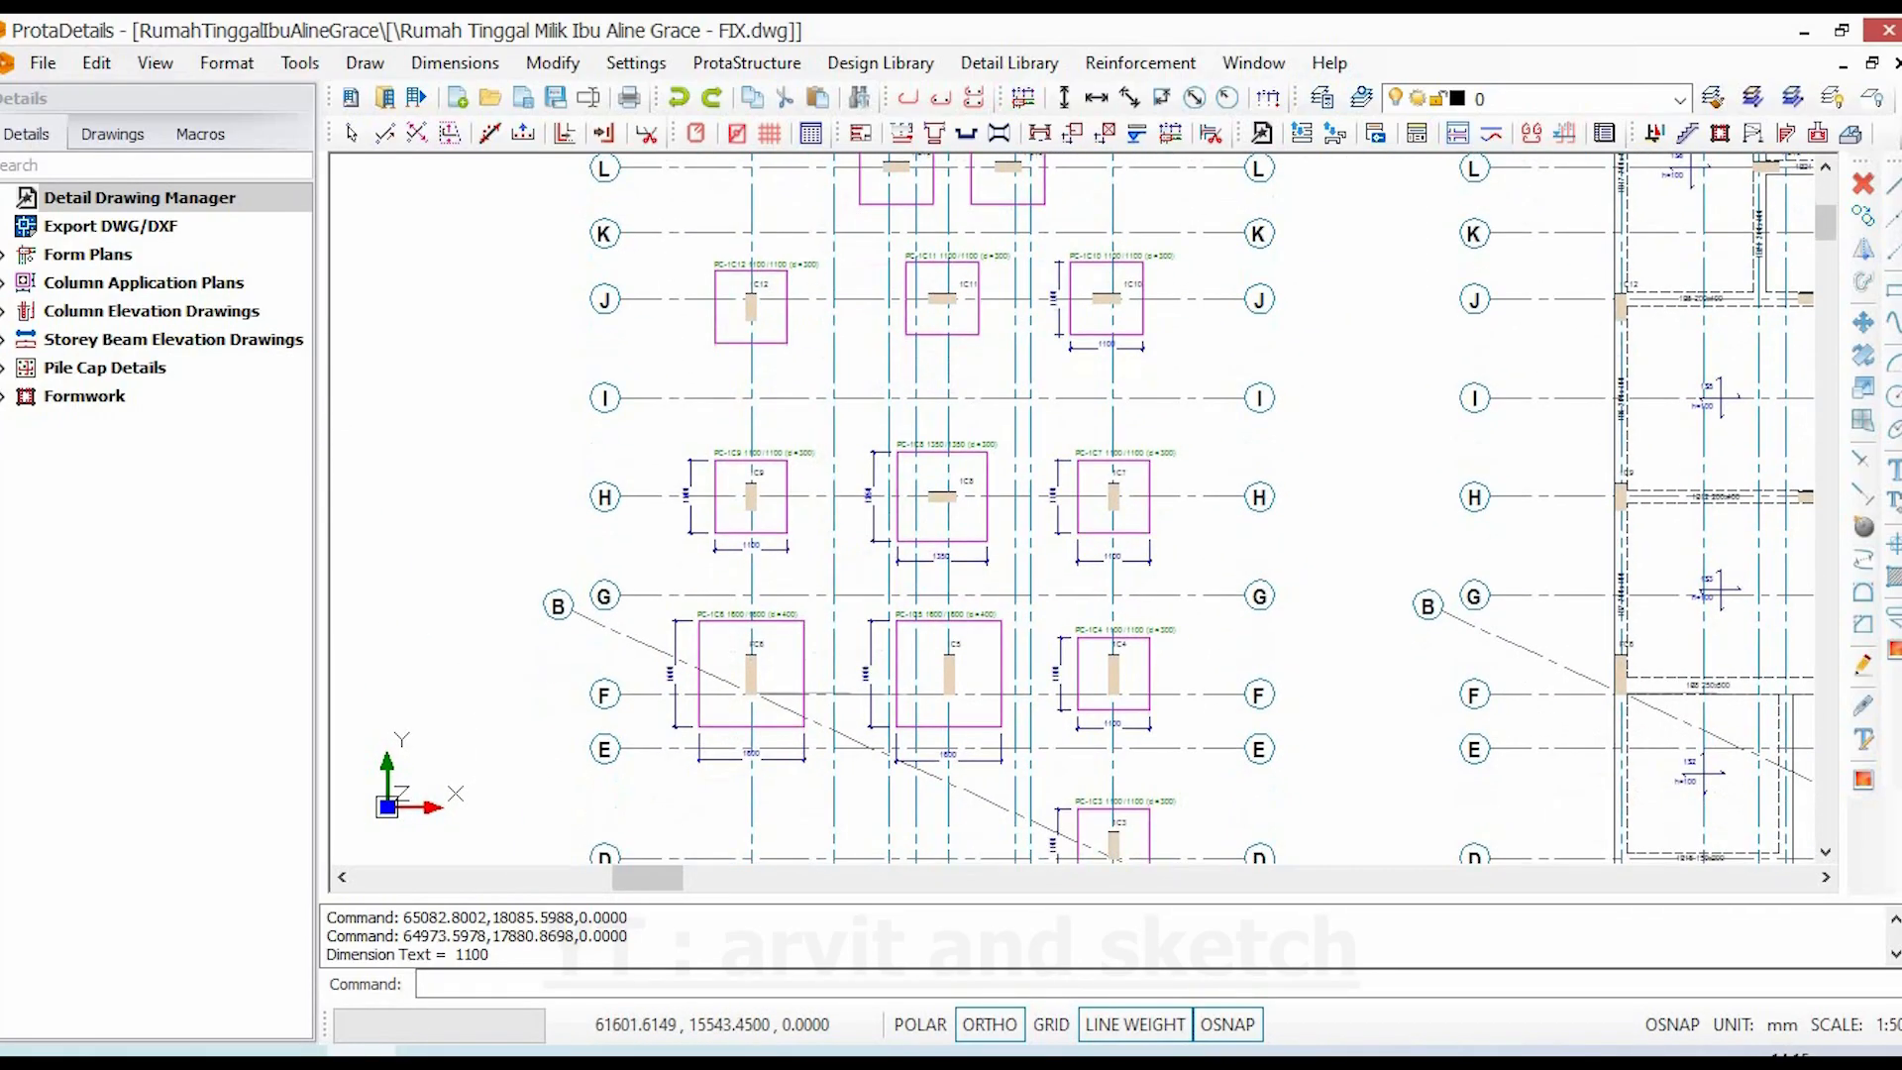
- Check the sizes and thicknesses in the labels of pad footings PC-1C8, PC-1C5, PC-1C6 and PC-1C1 to PC-1C3
scroll(948, 535, up, 4)
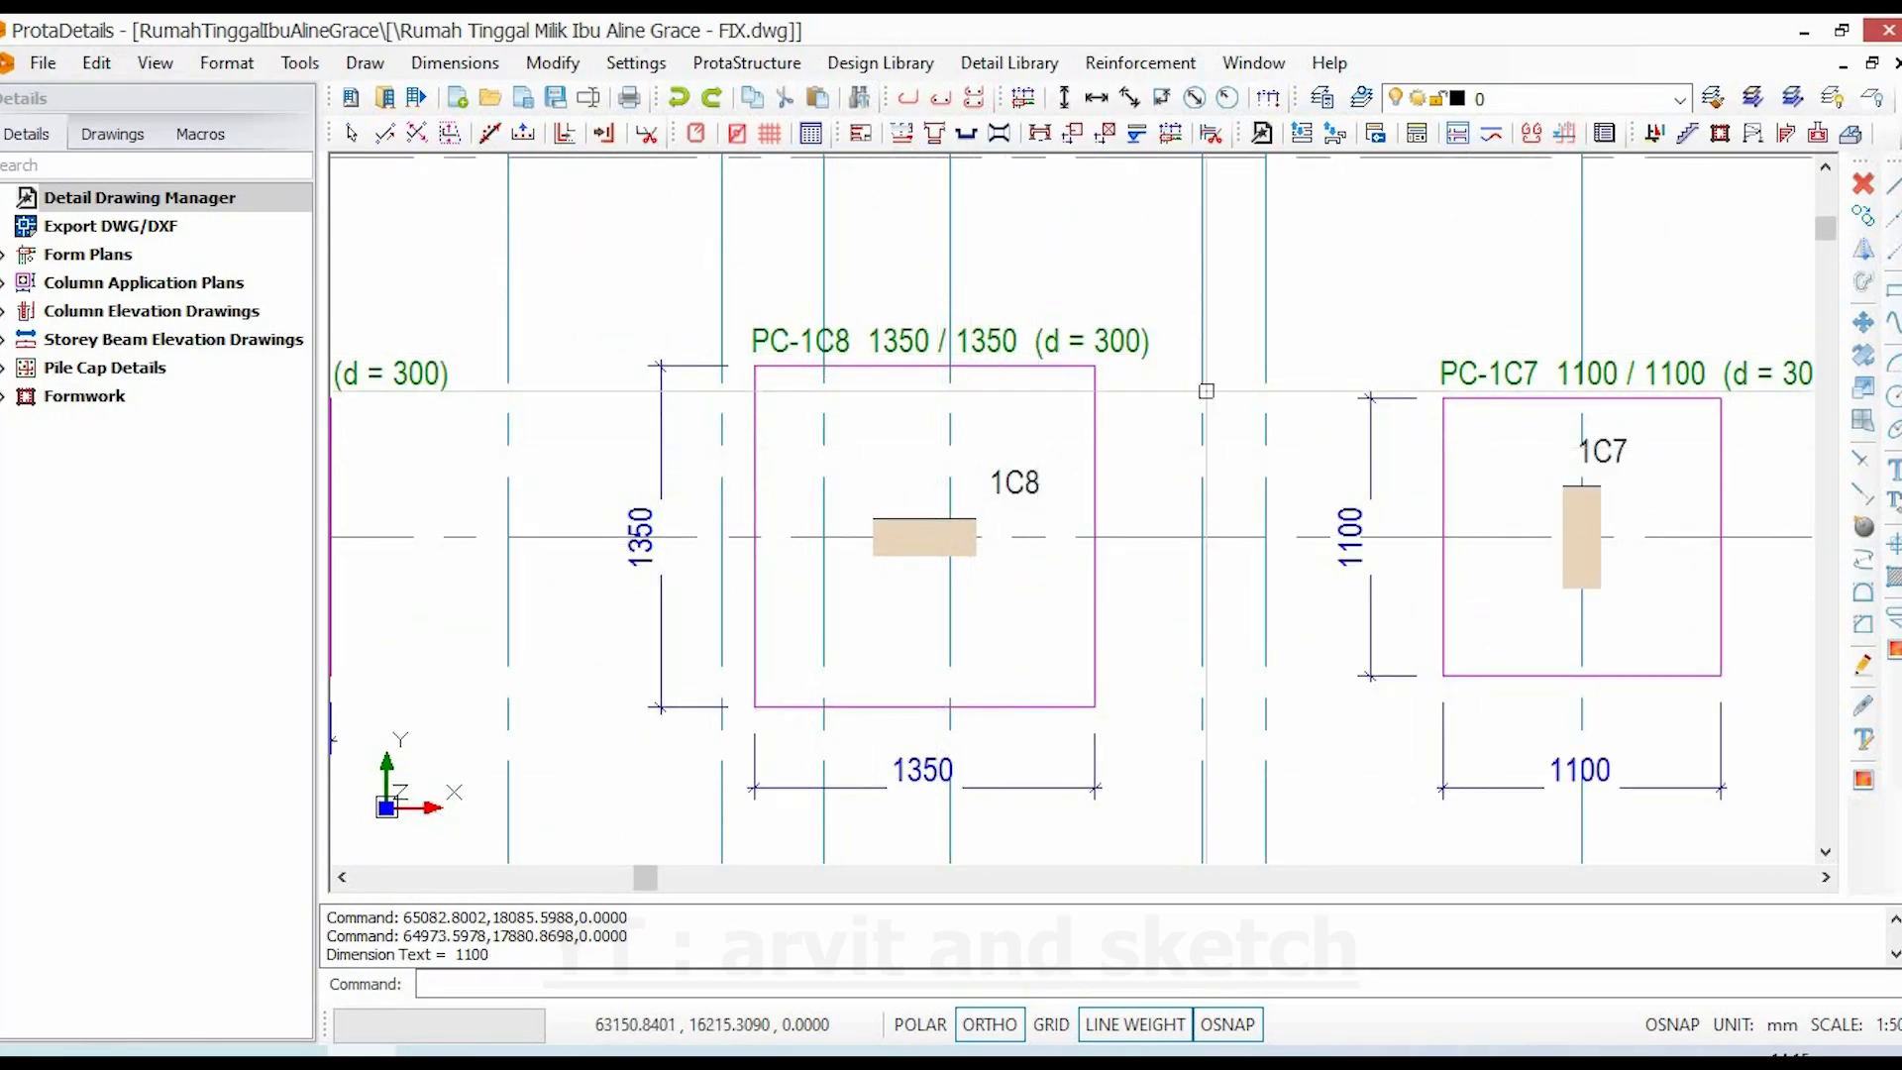
scroll(981, 302, down, 2)
middle_drag(1002, 422, 1000, 235)
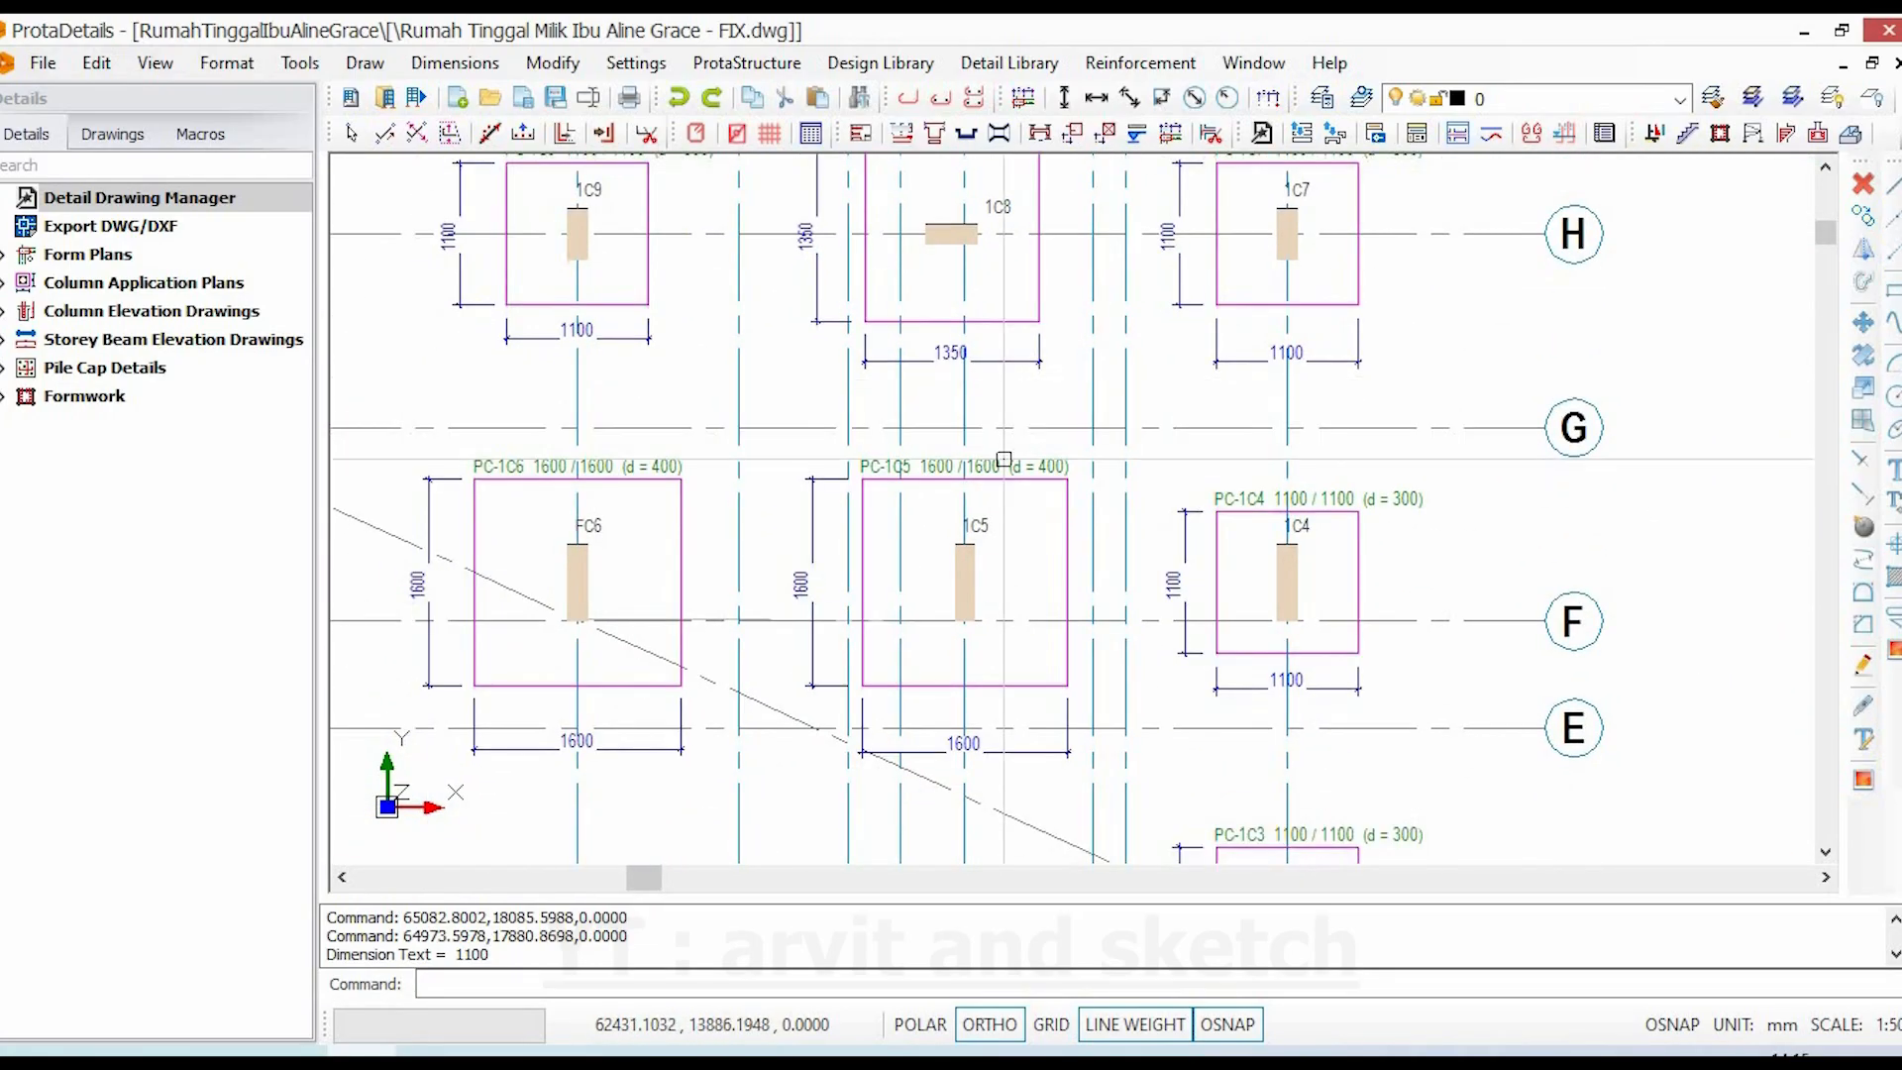
scroll(1003, 459, up, 3)
scroll(1108, 449, down, 3)
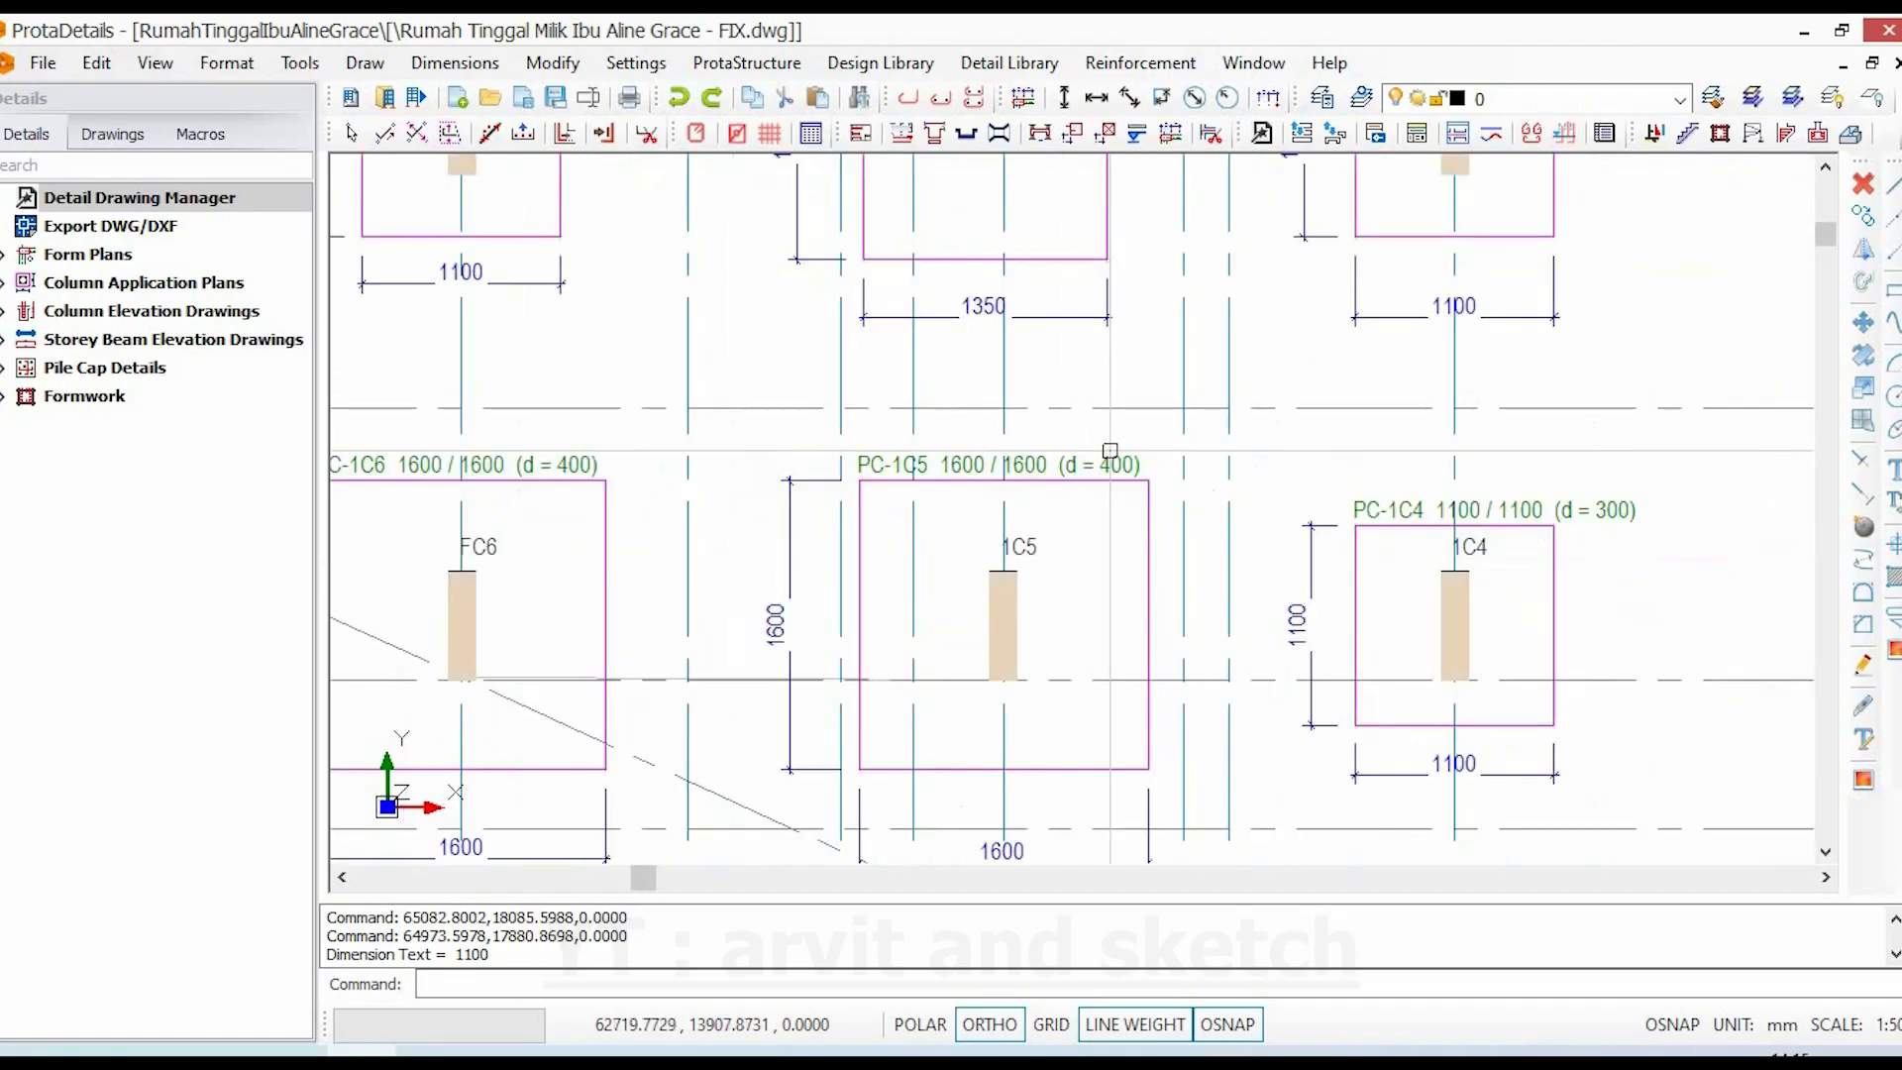
middle_drag(763, 454, 1008, 466)
scroll(1008, 466, up, 2)
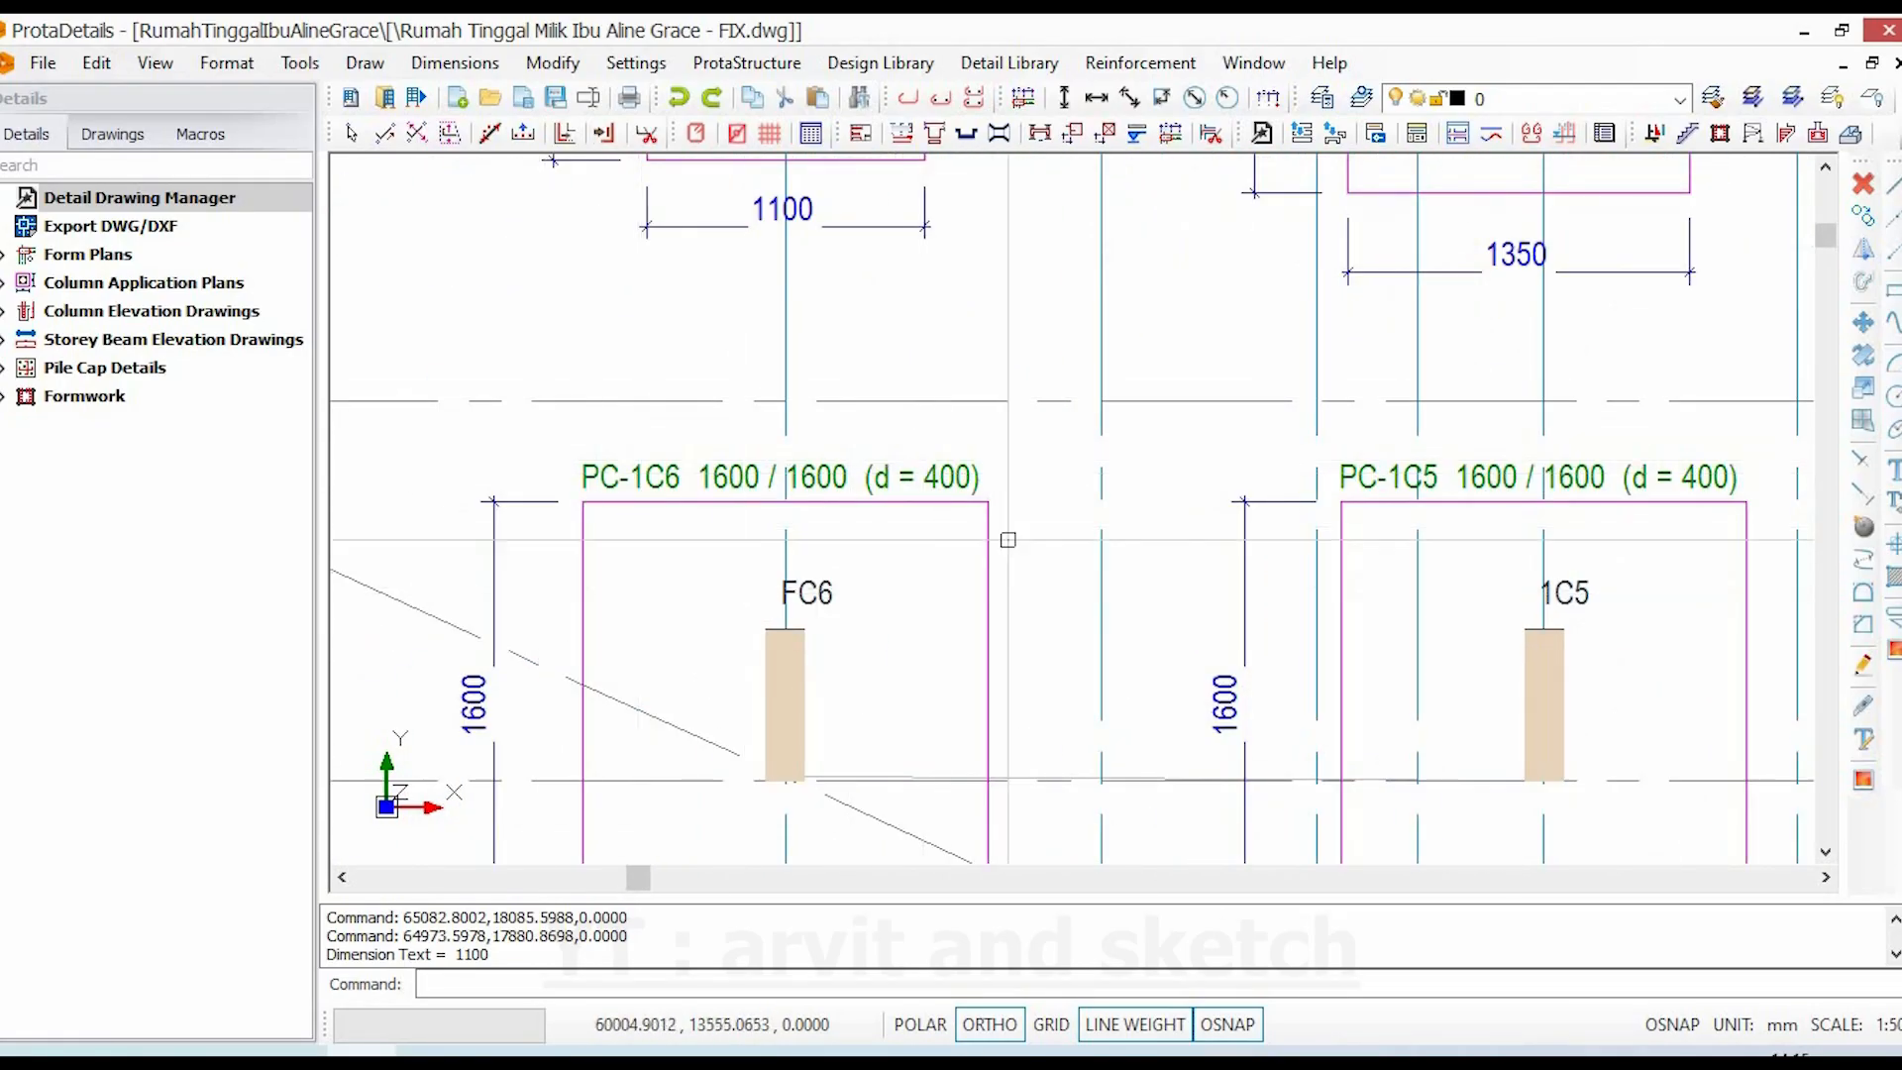
scroll(1008, 540, down, 6)
middle_drag(911, 502, 790, 579)
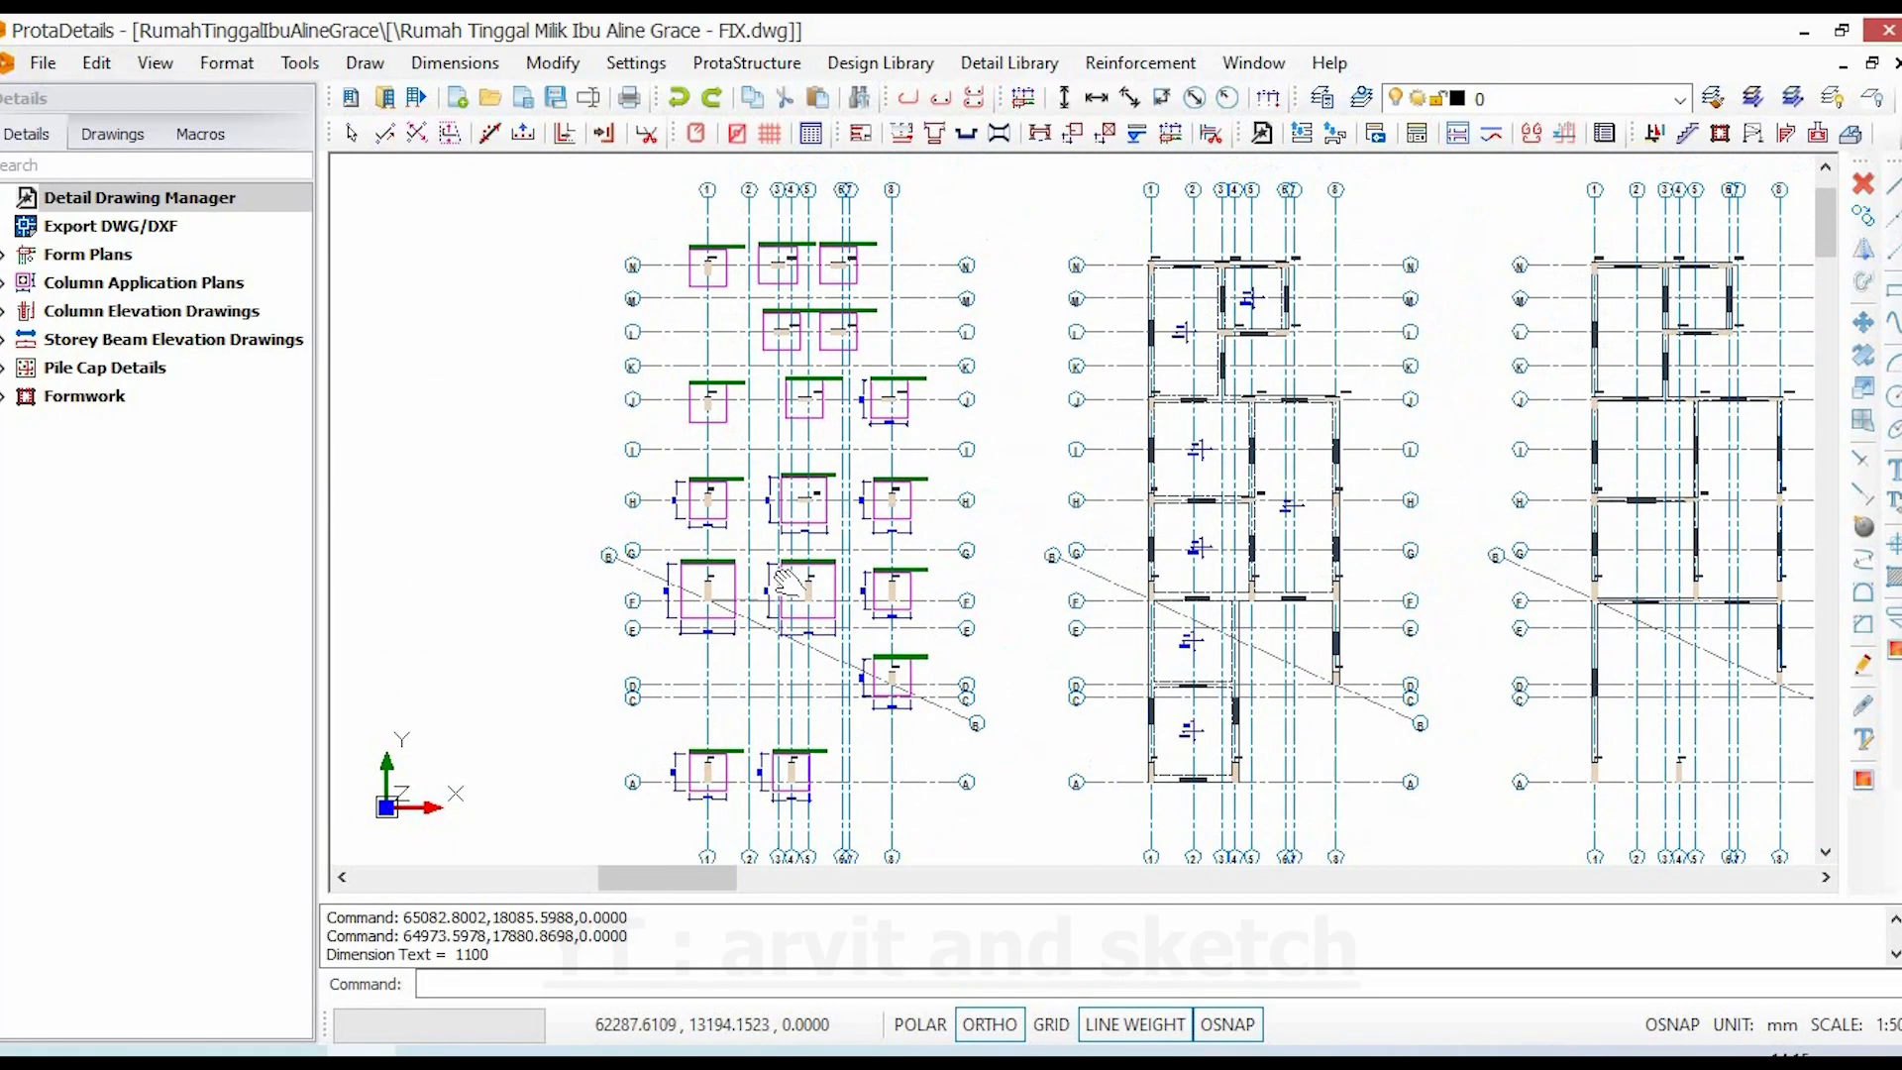
scroll(705, 783, up, 4)
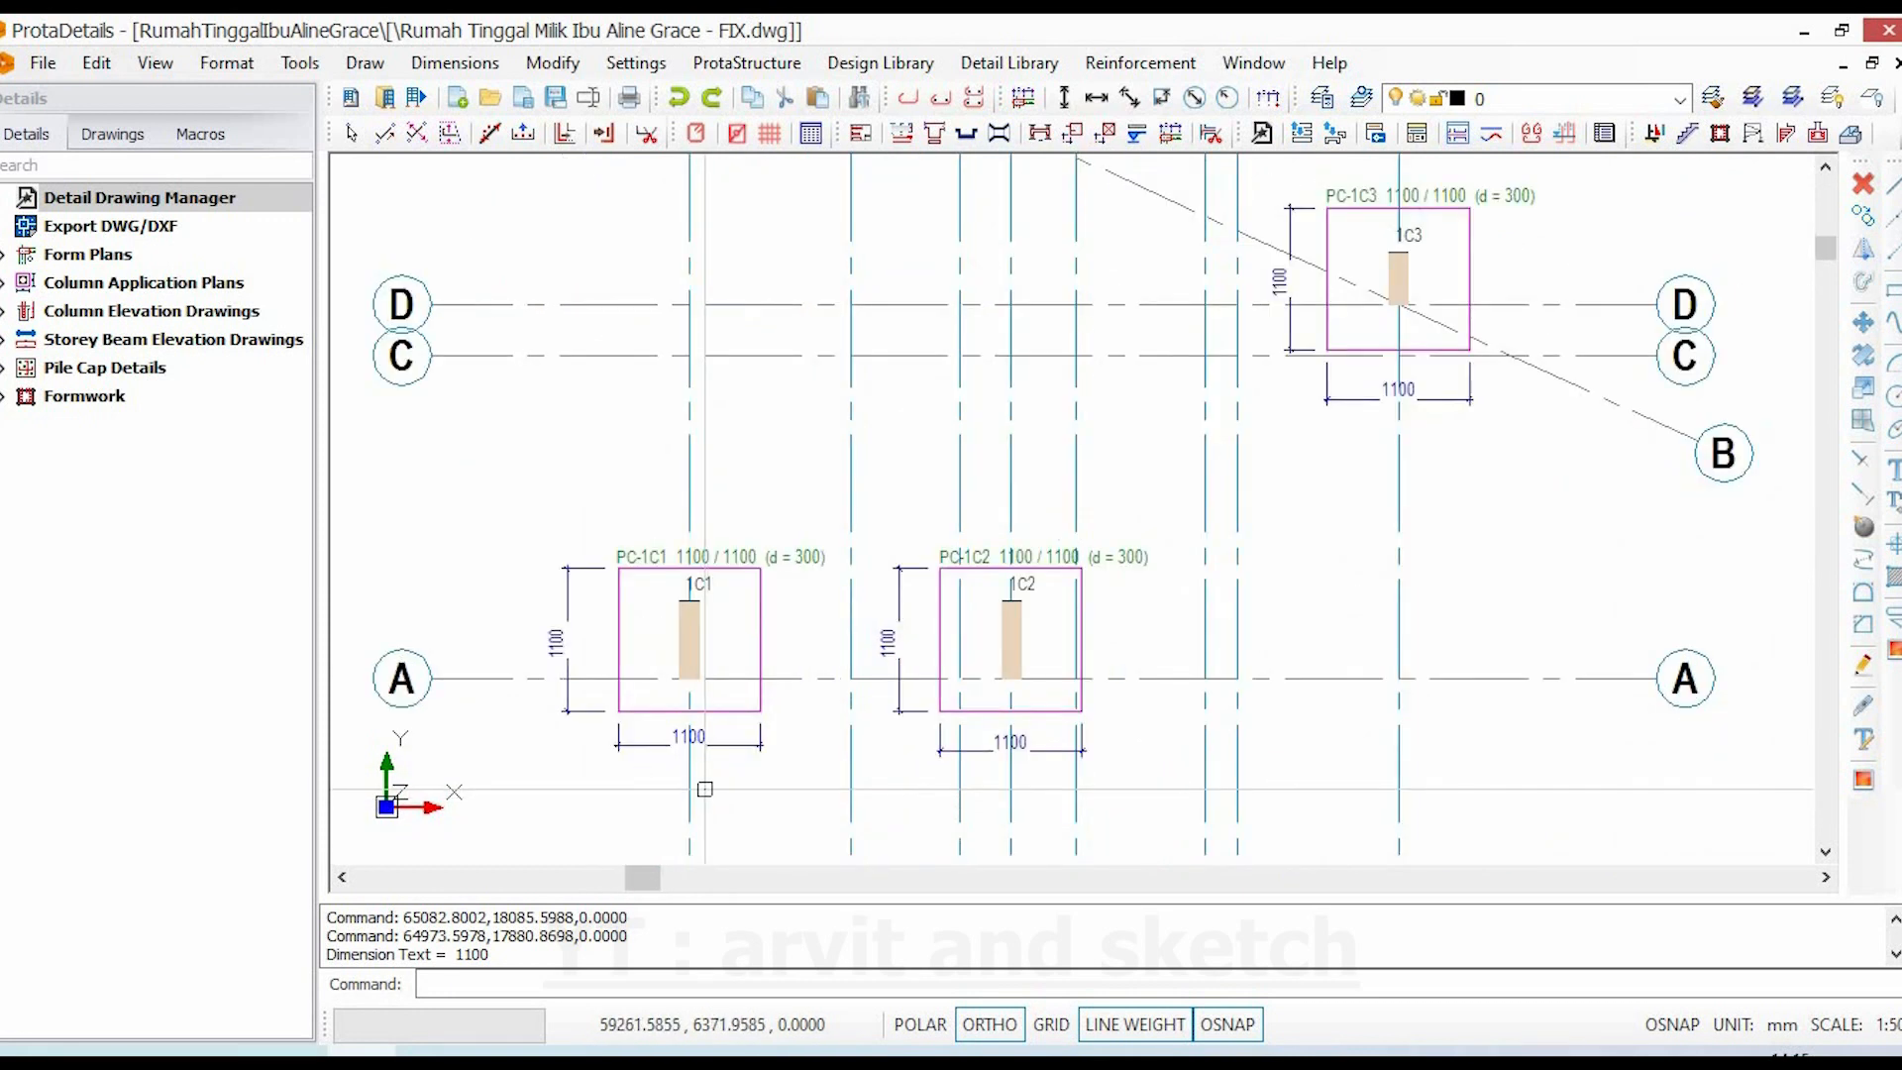
- Switch to Archicad and compare the dimensioned pad footings across the -1. Story plan, from grid axis N down to A
click(292, 1050)
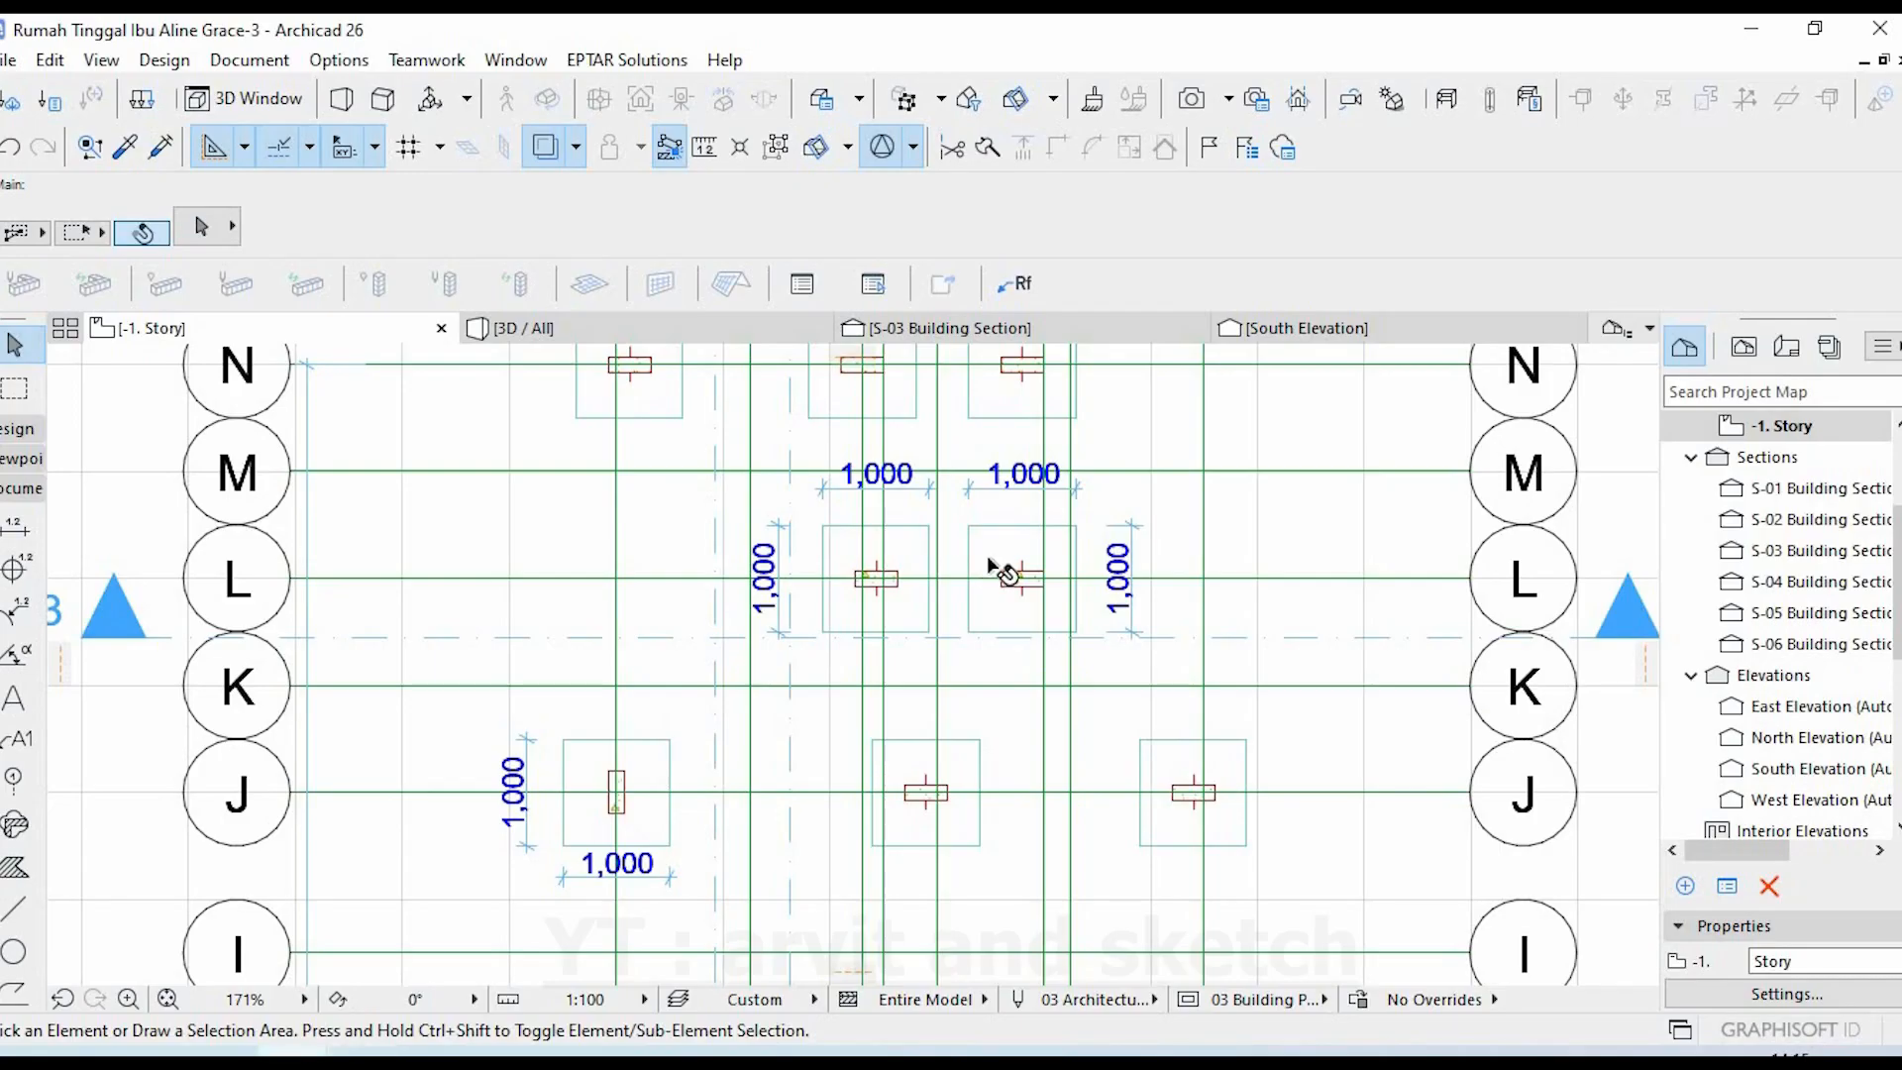
scroll(953, 565, down, 3)
middle_drag(955, 544, 936, 622)
scroll(936, 623, down, 5)
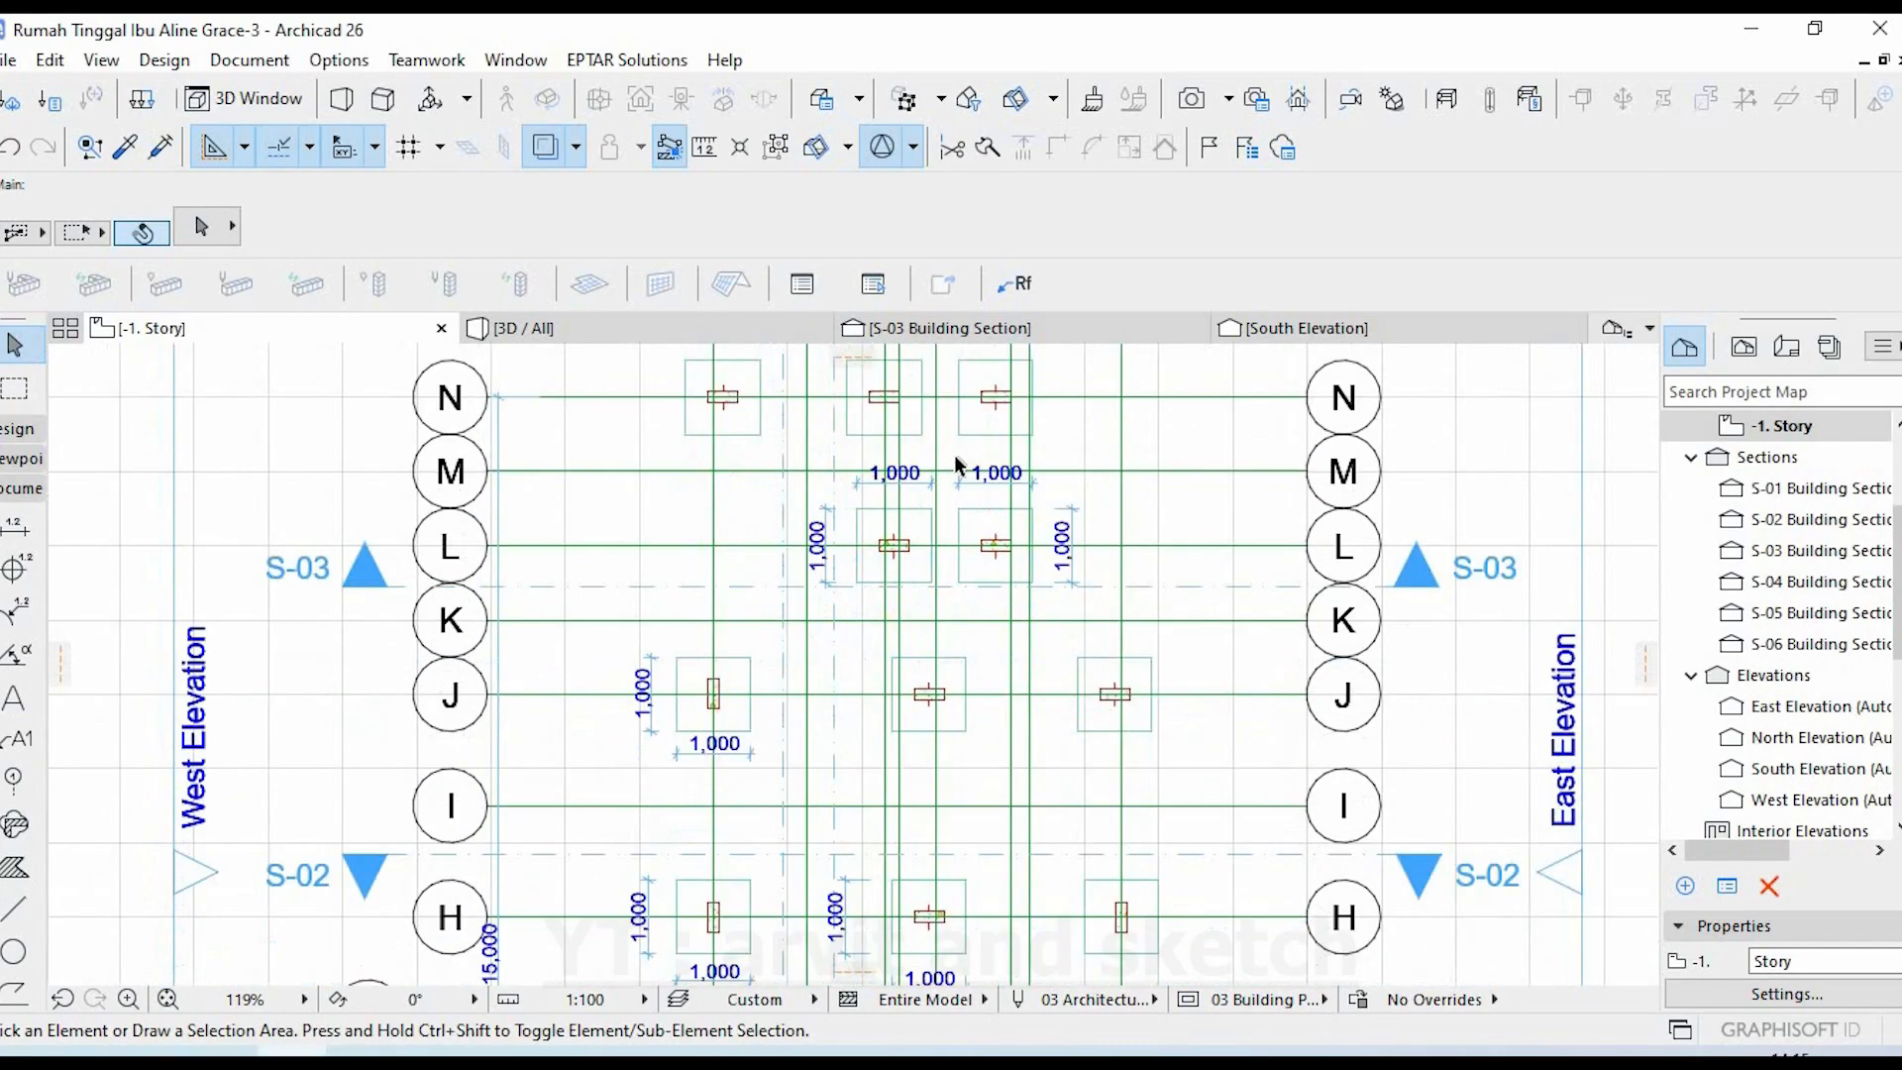
scroll(892, 629, down, 3)
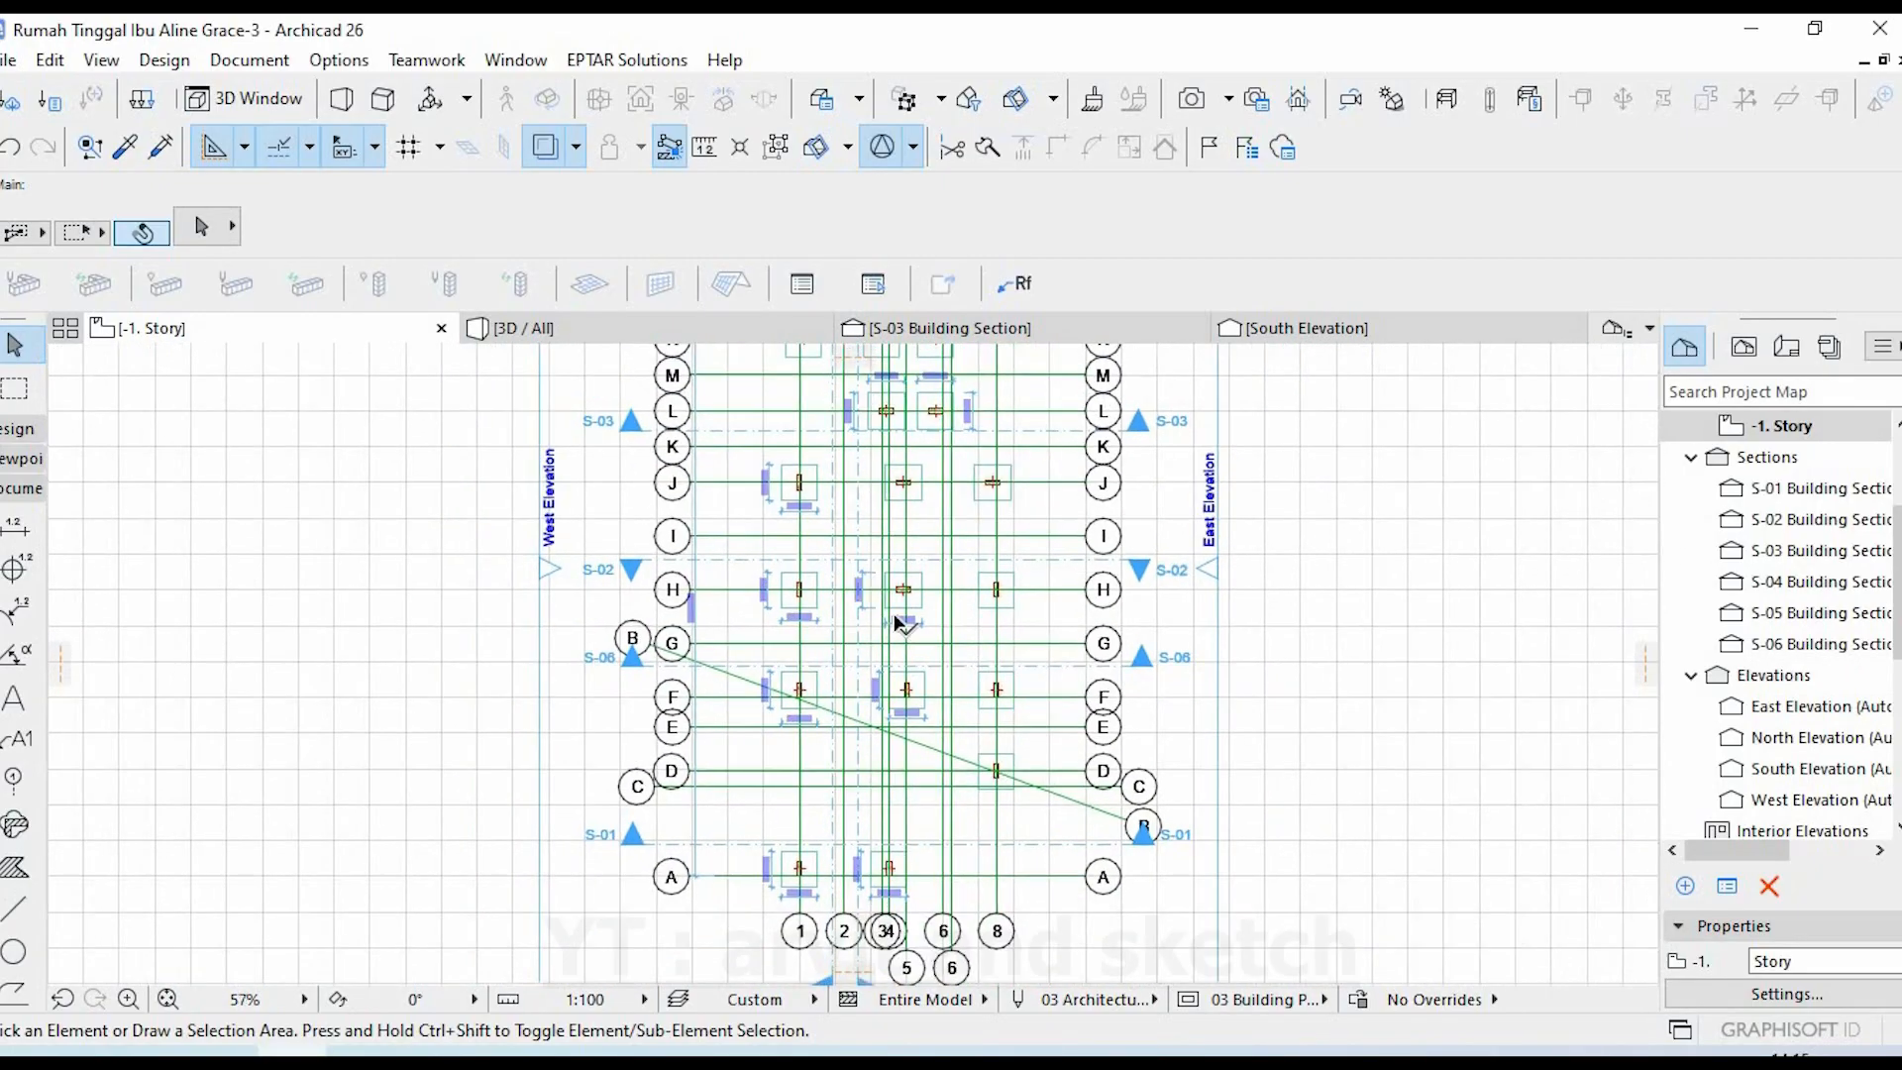
scroll(811, 941, up, 7)
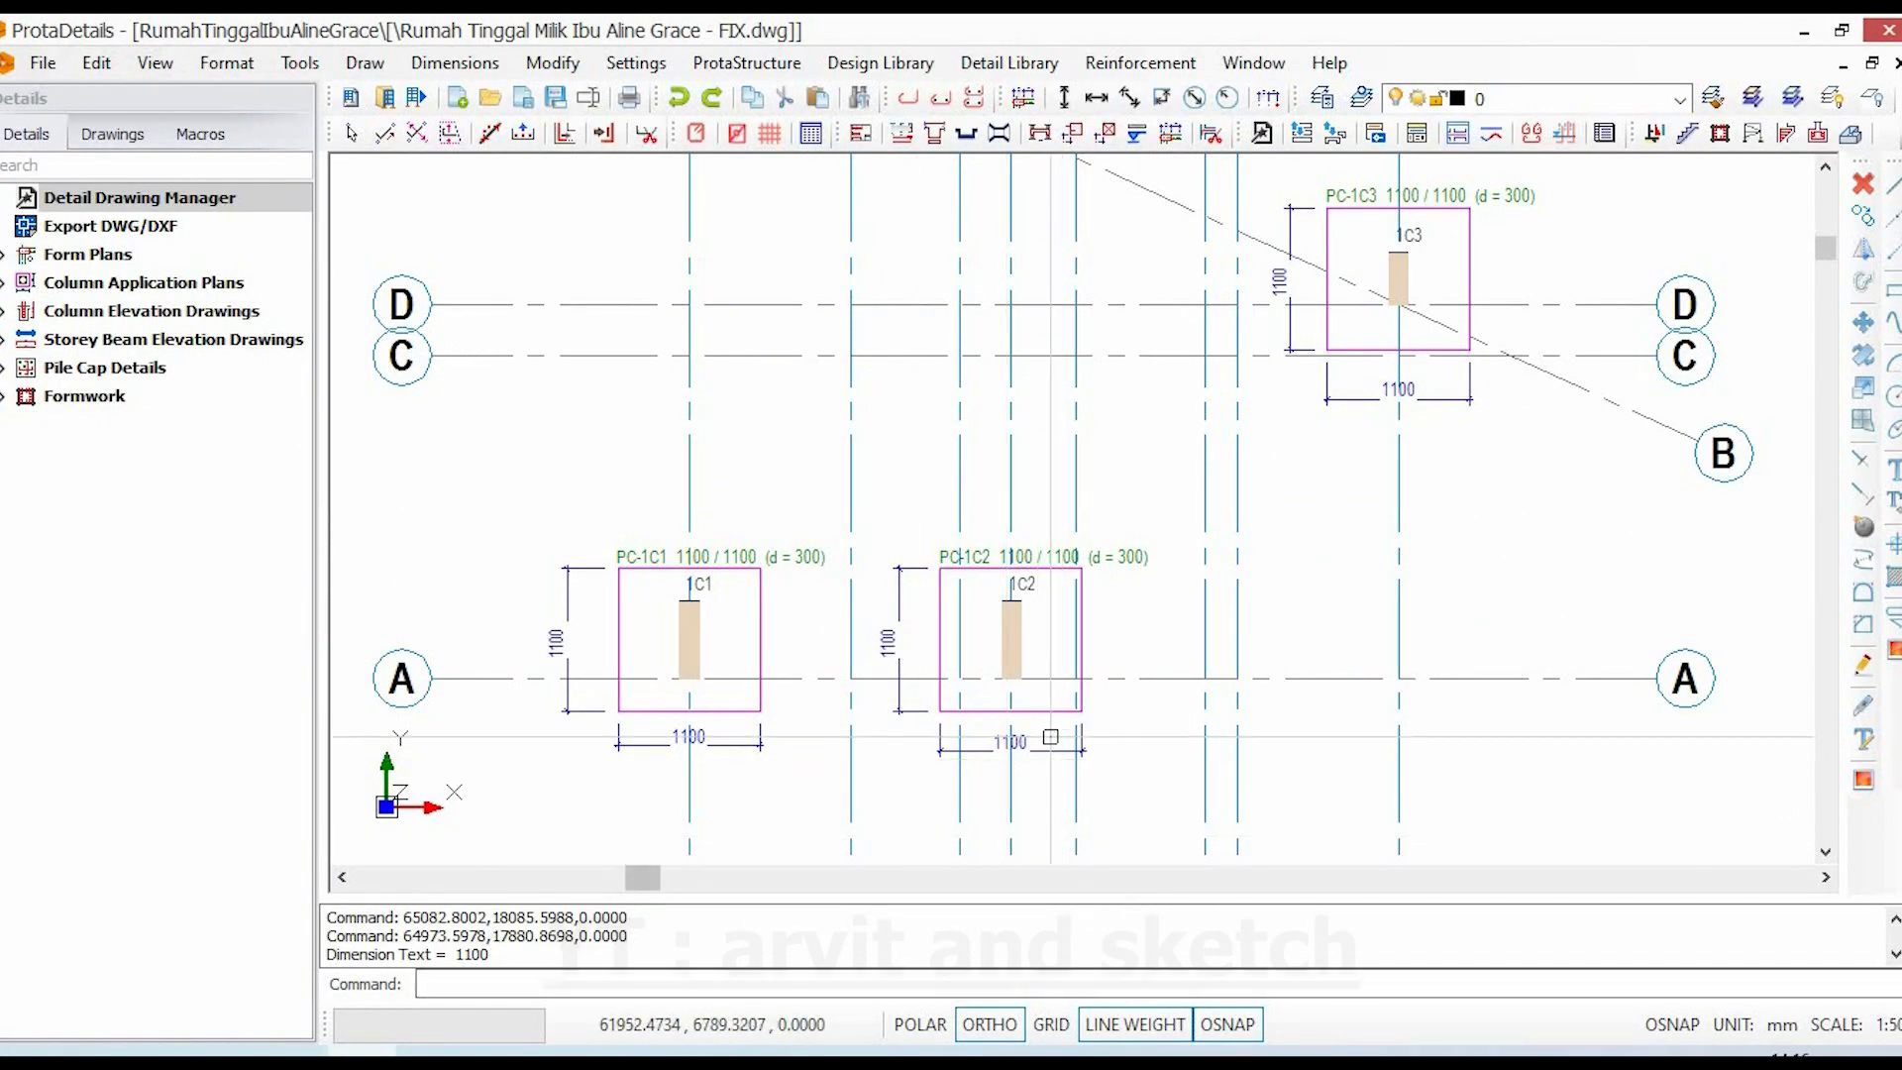
- Switch to ProtaDetails and dimension the long side of column 1C1 vertically, placing the dimension left of the column
scroll(745, 592, up, 2)
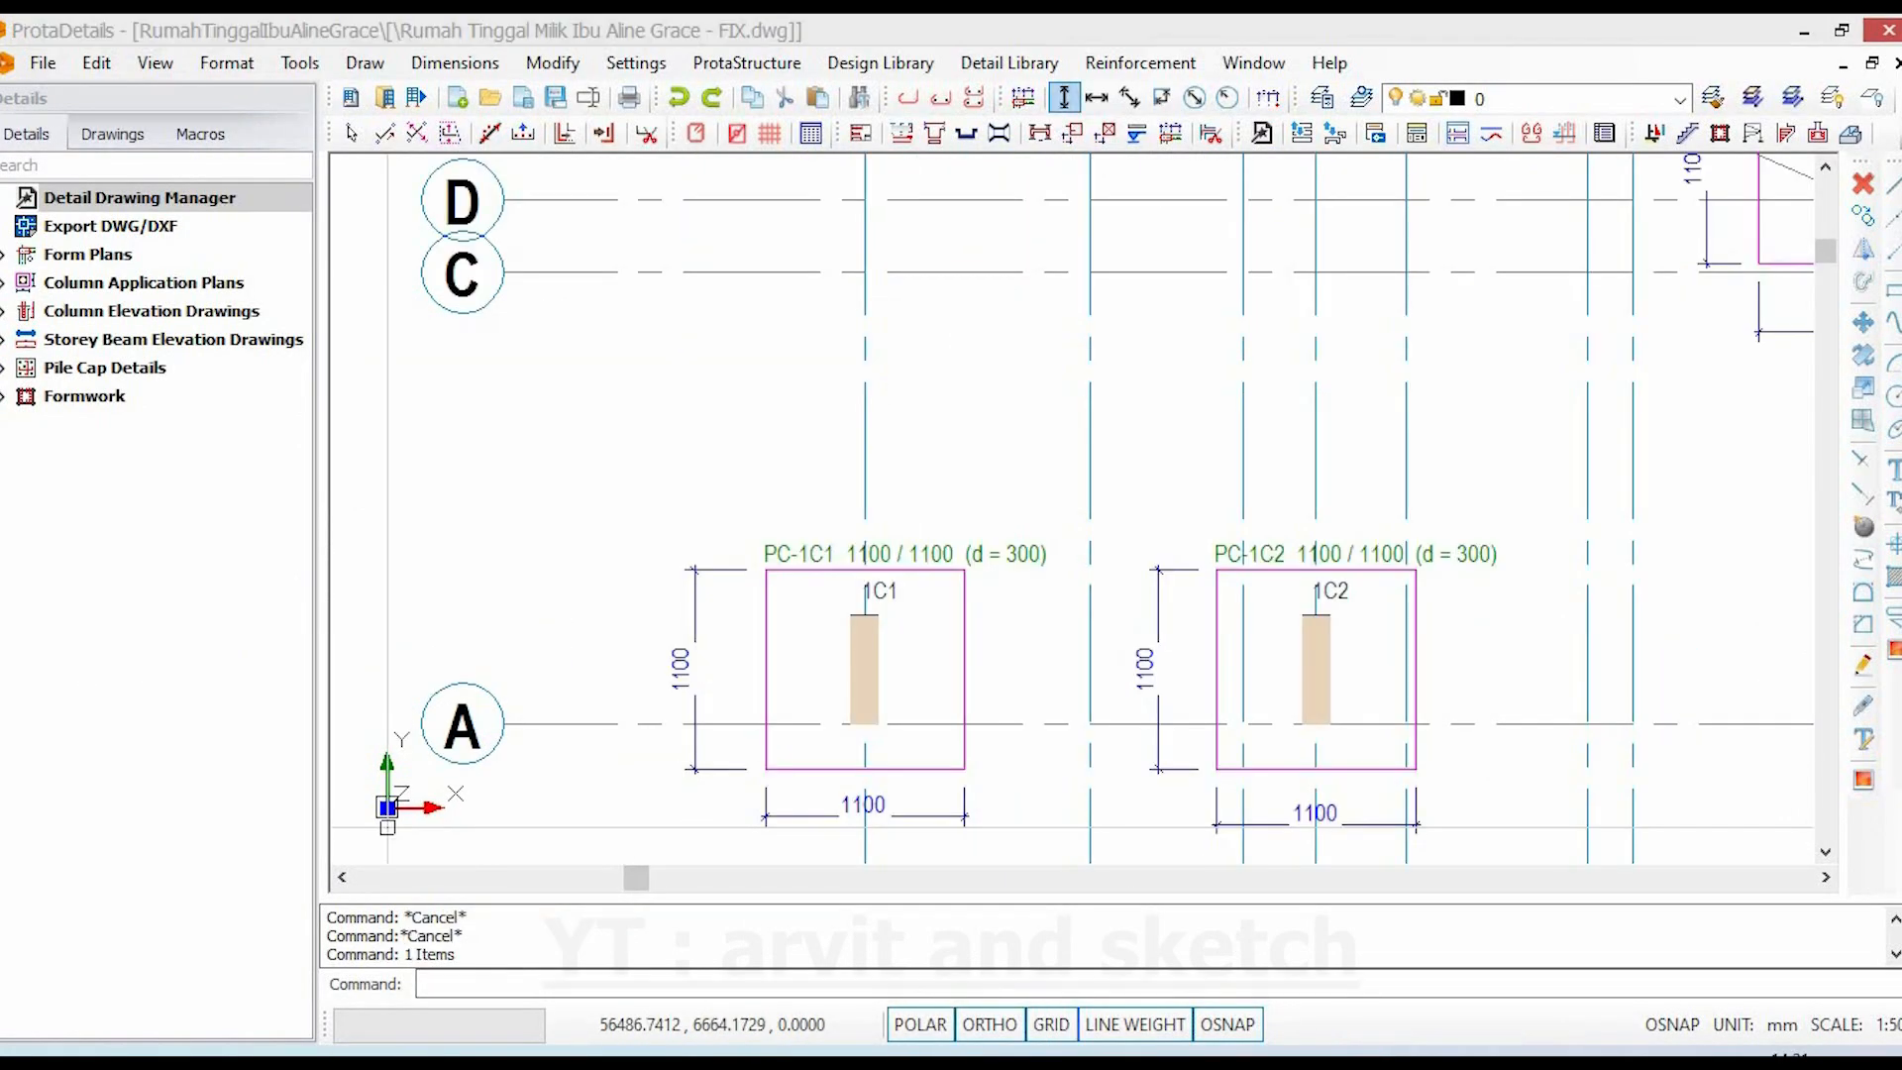
scroll(744, 761, up, 3)
scroll(866, 657, down, 2)
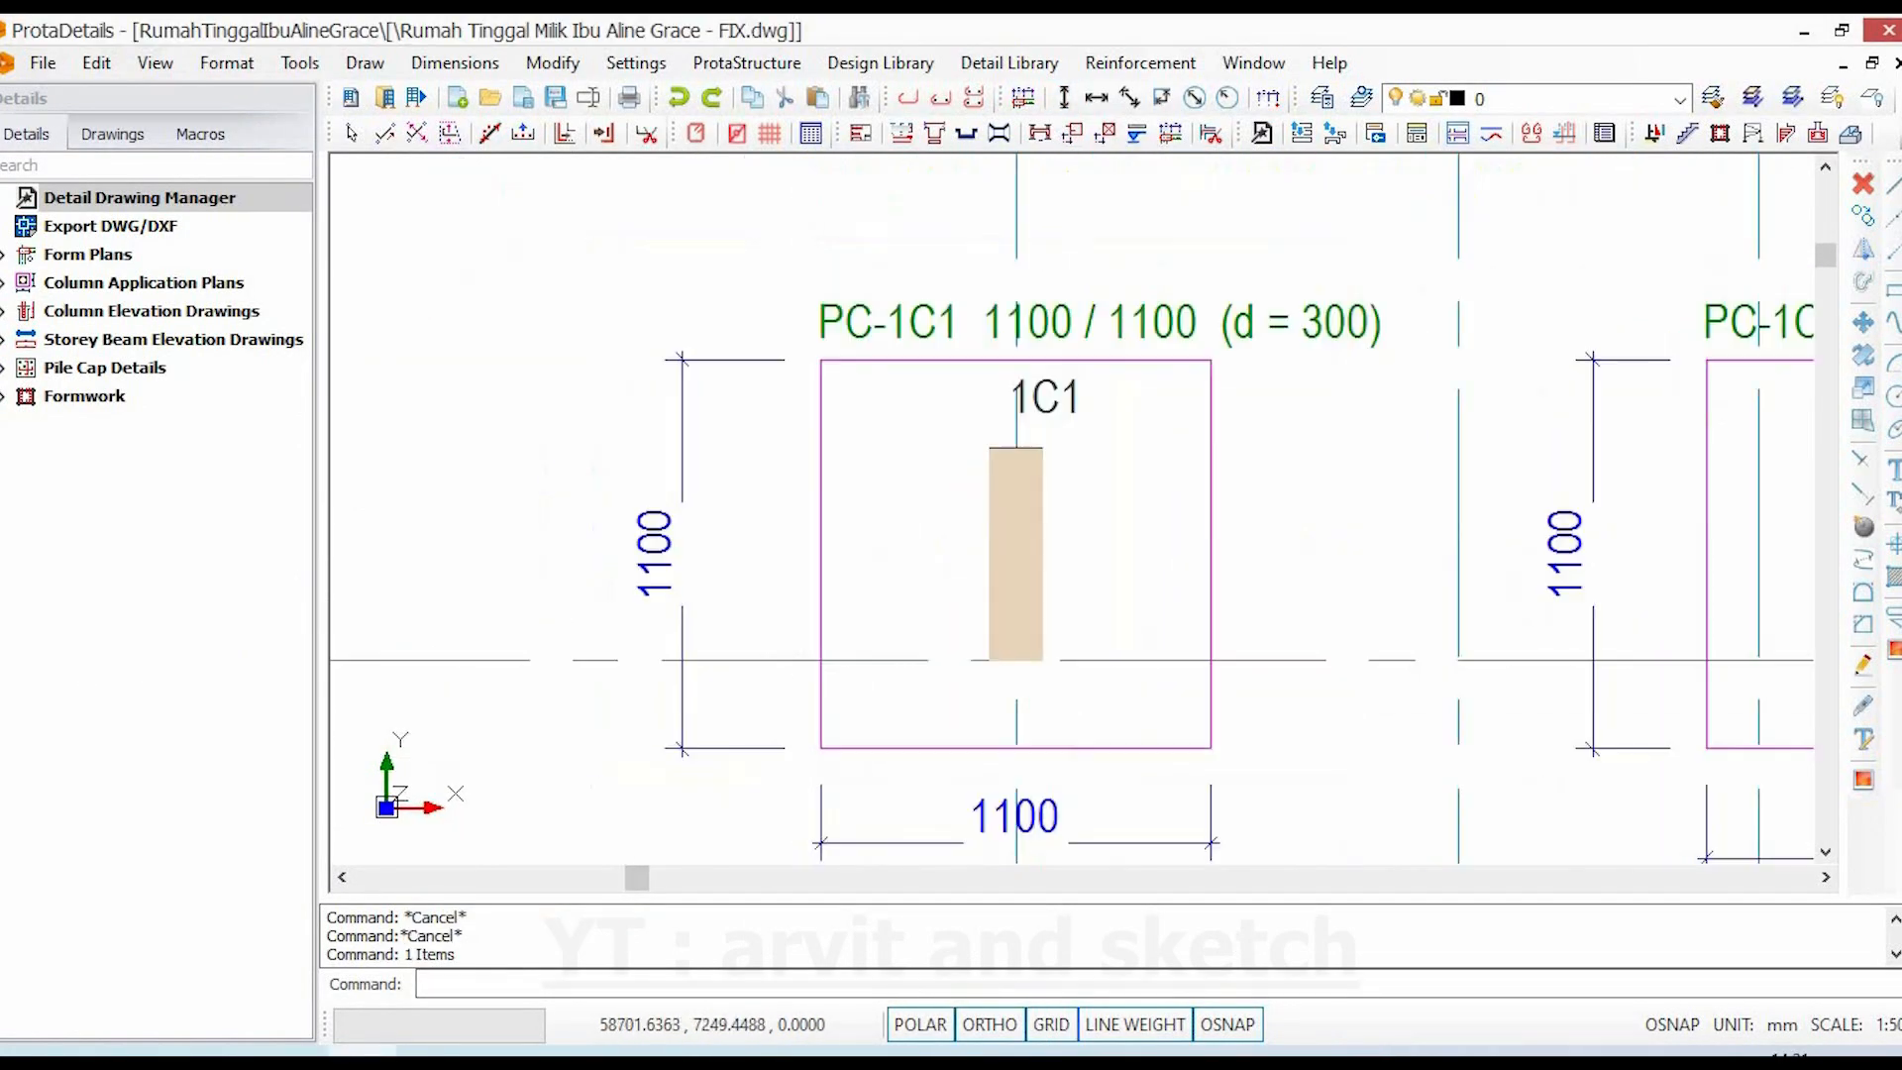
click(1064, 98)
scroll(981, 436, up, 3)
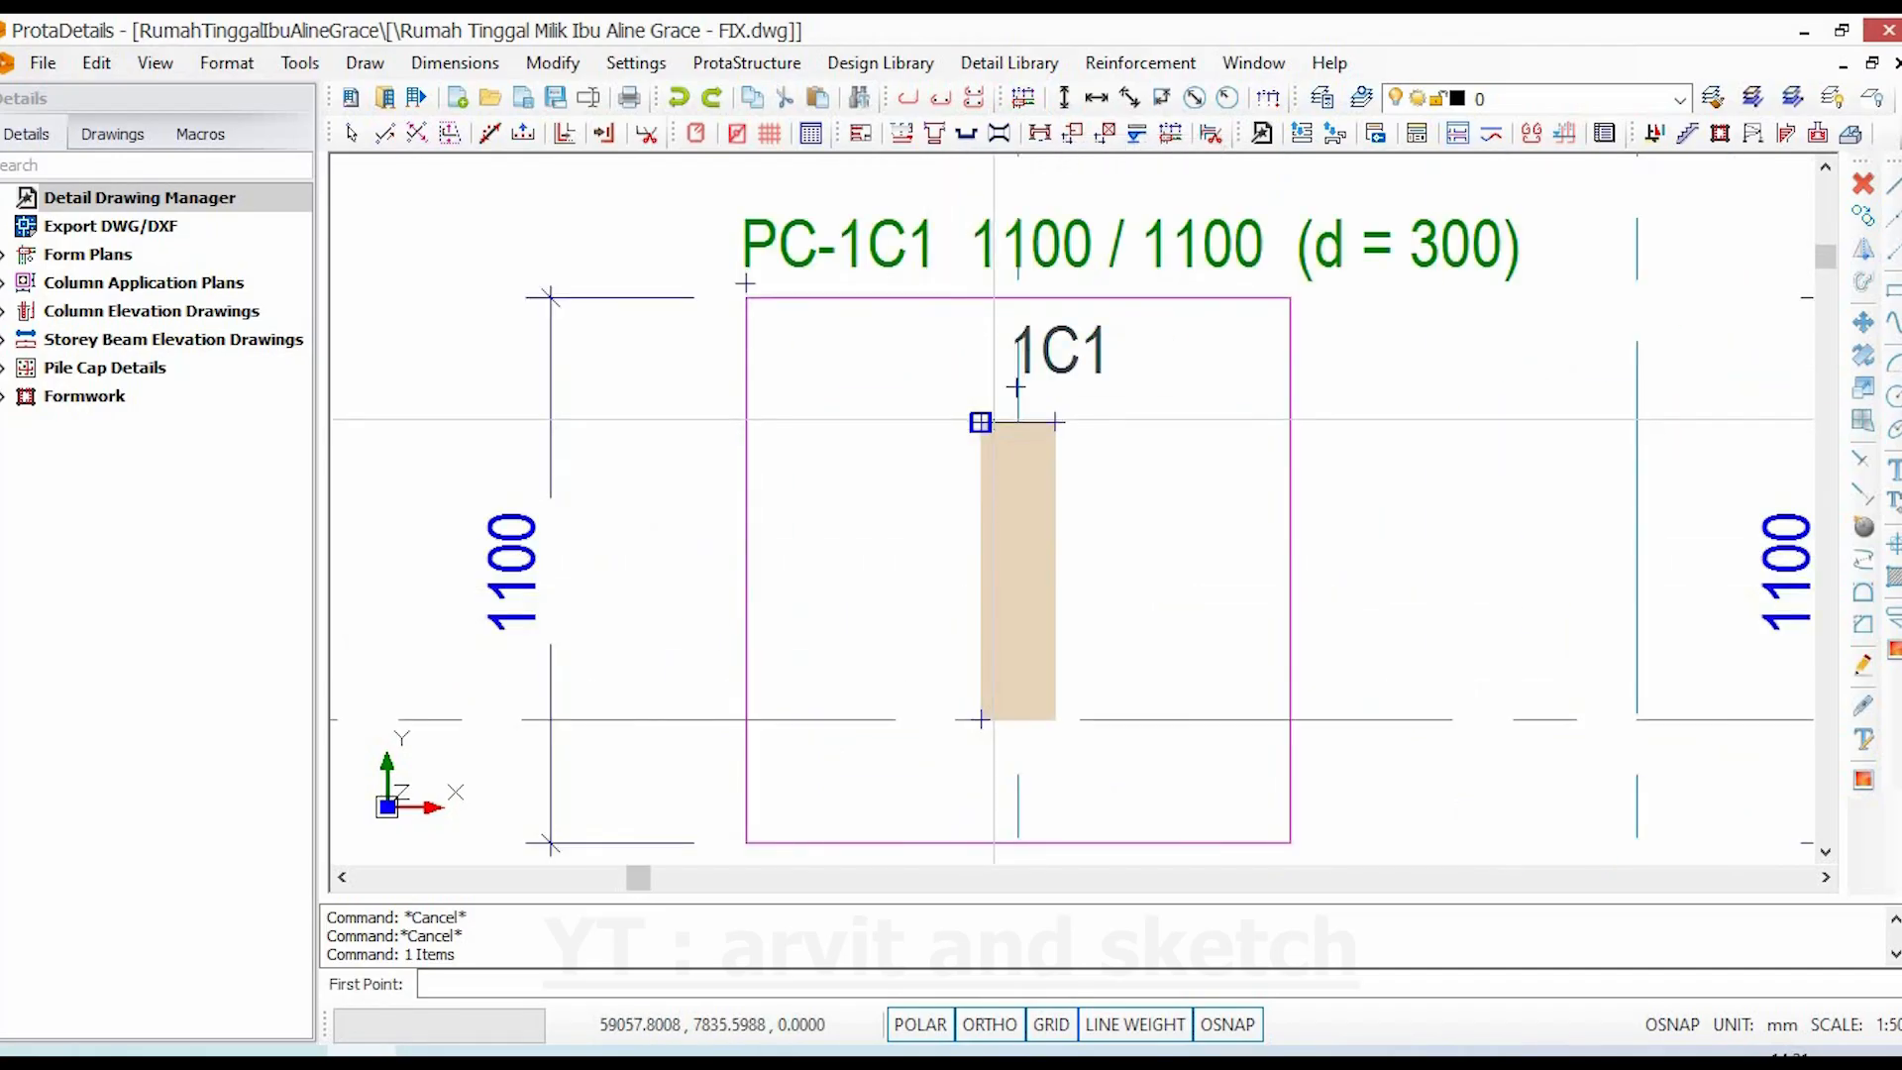
click(980, 422)
click(981, 719)
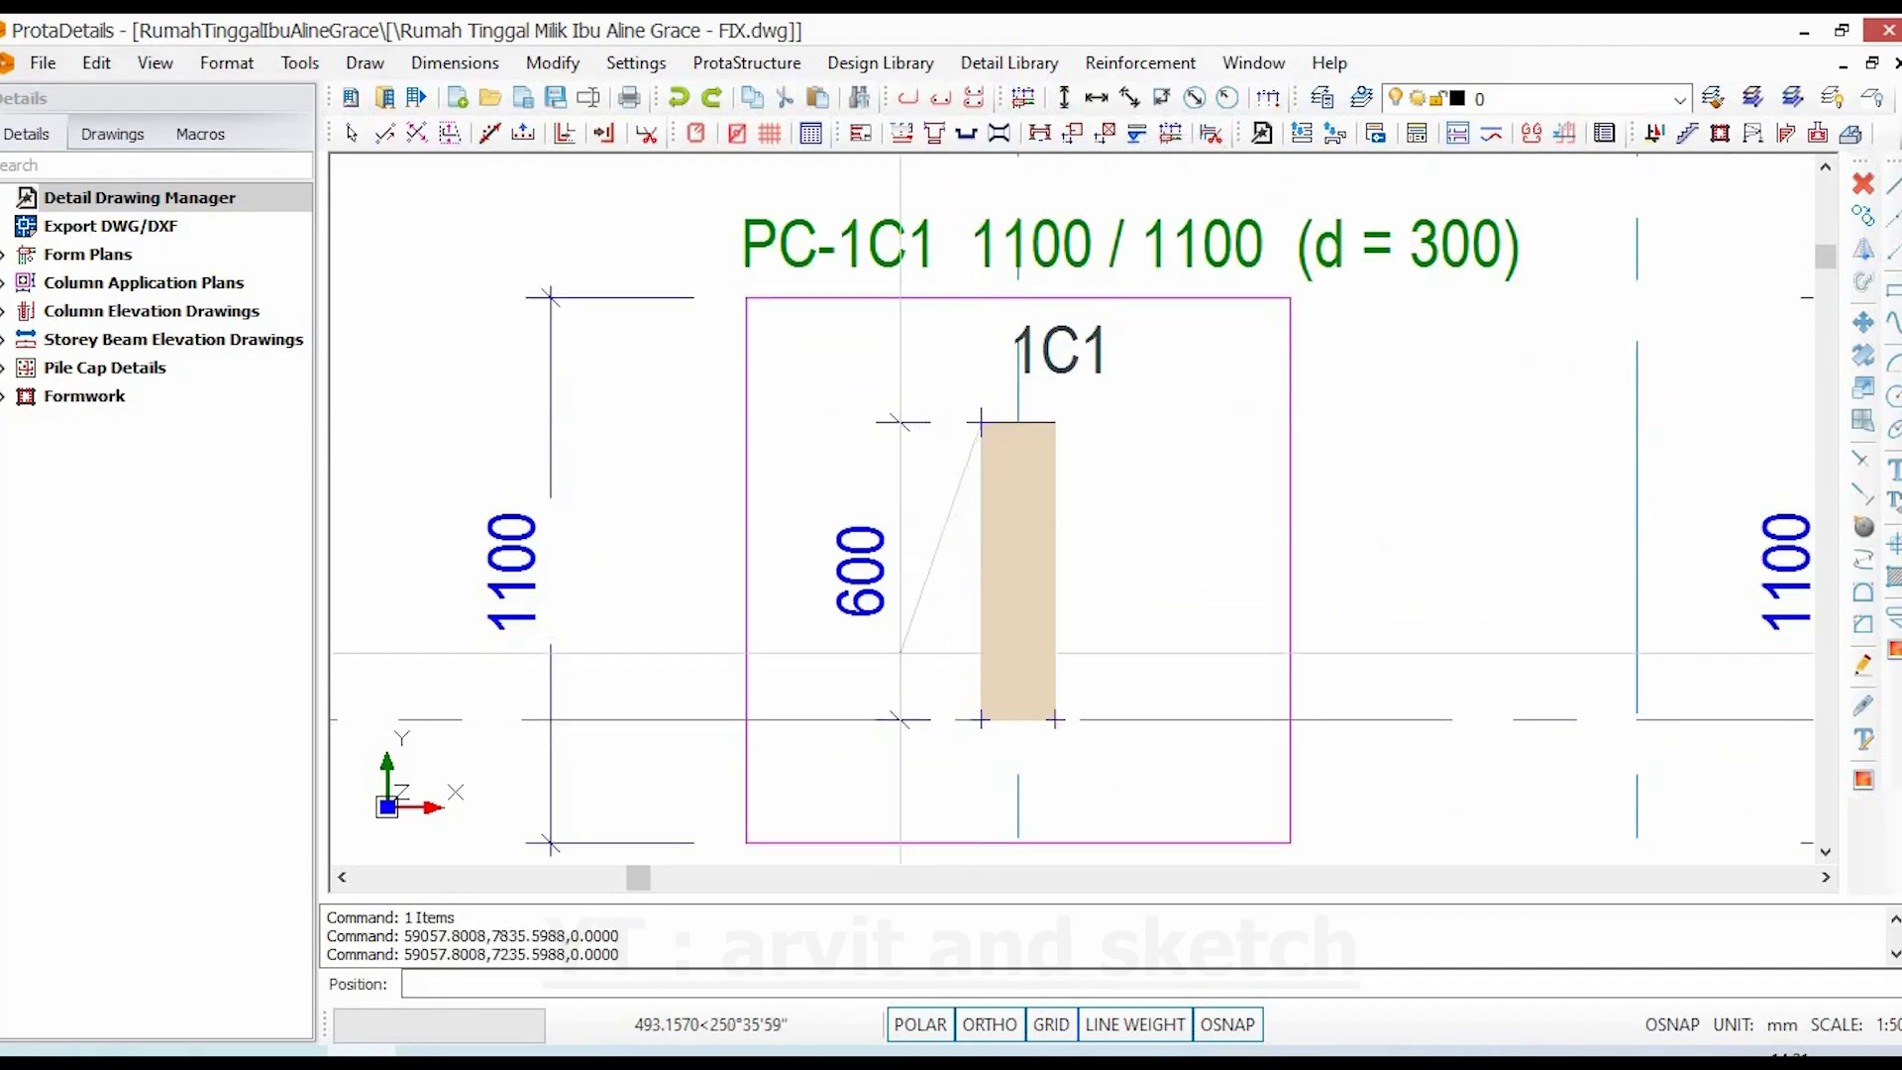
click(876, 642)
scroll(876, 642, down, 2)
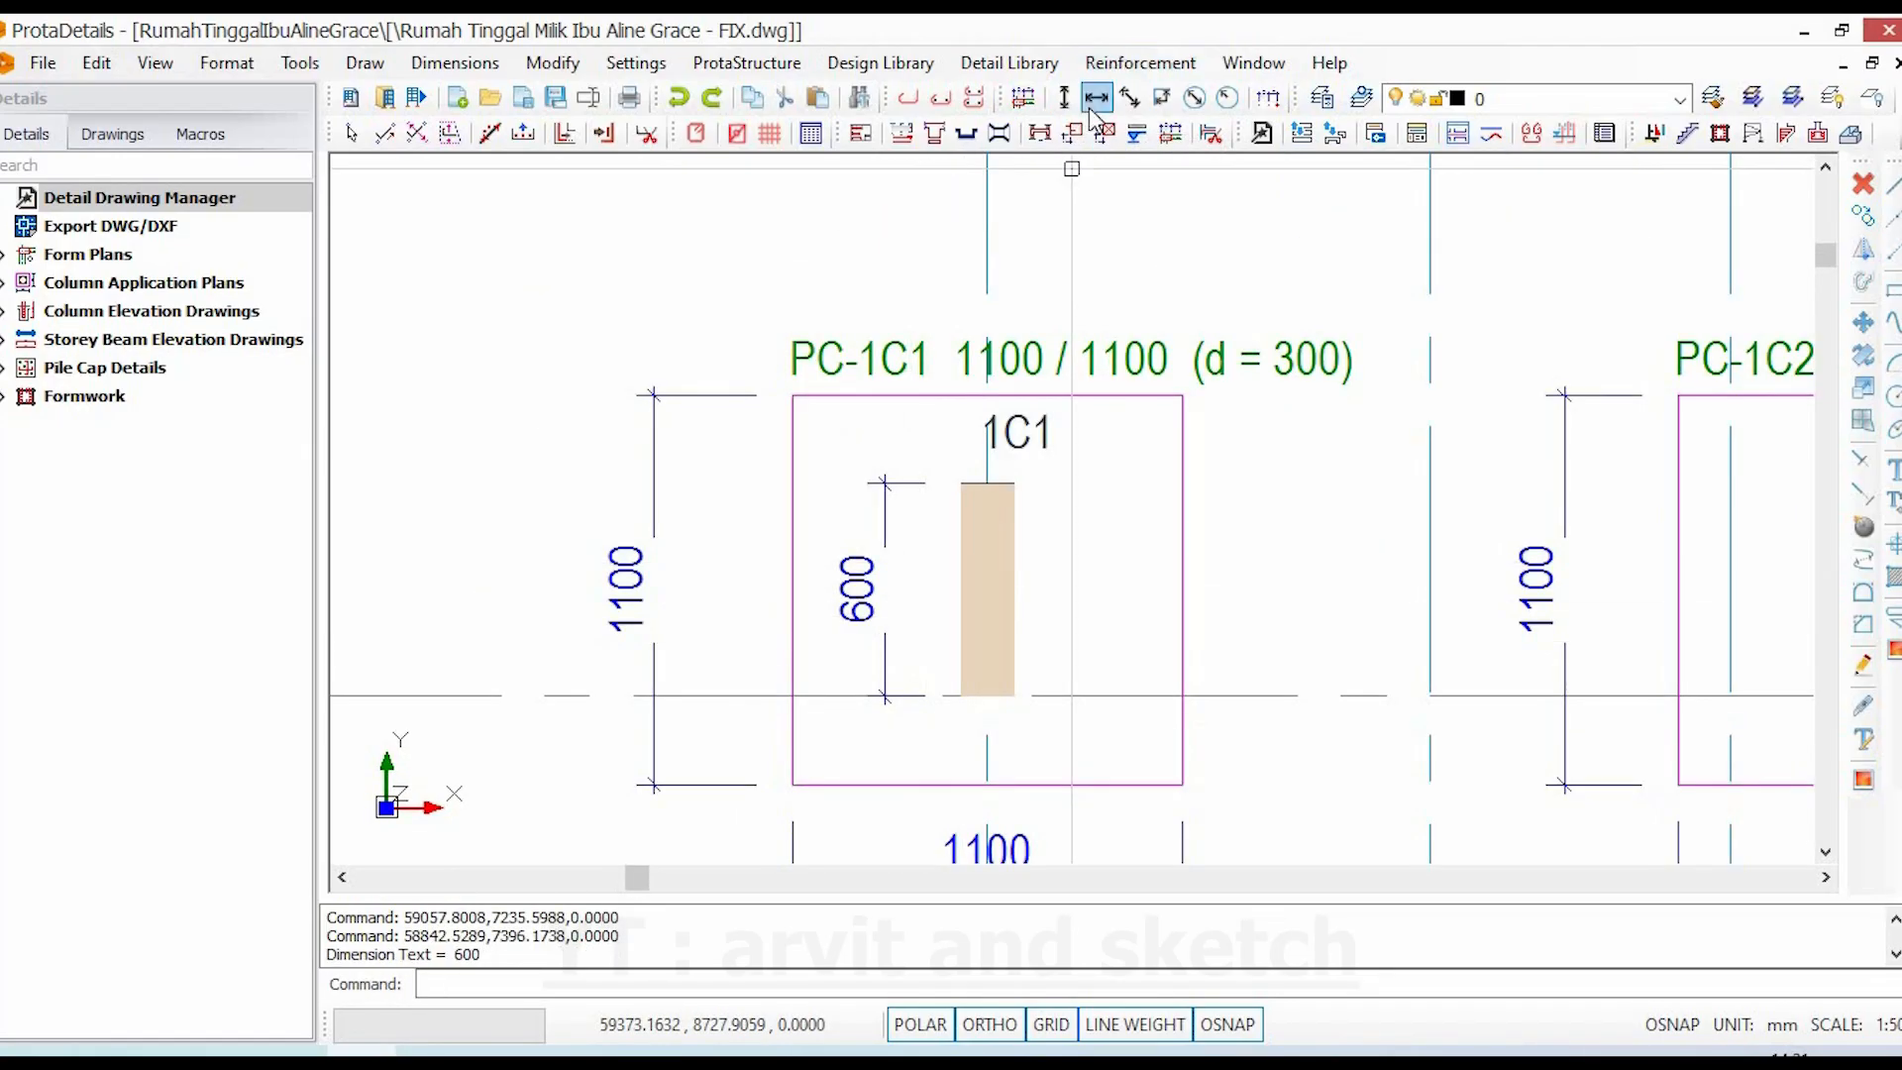
- Dimension the short side of column 1C1 horizontally along its lower edge, placing the dimension below the column
click(1095, 98)
click(961, 695)
scroll(960, 688, up, 3)
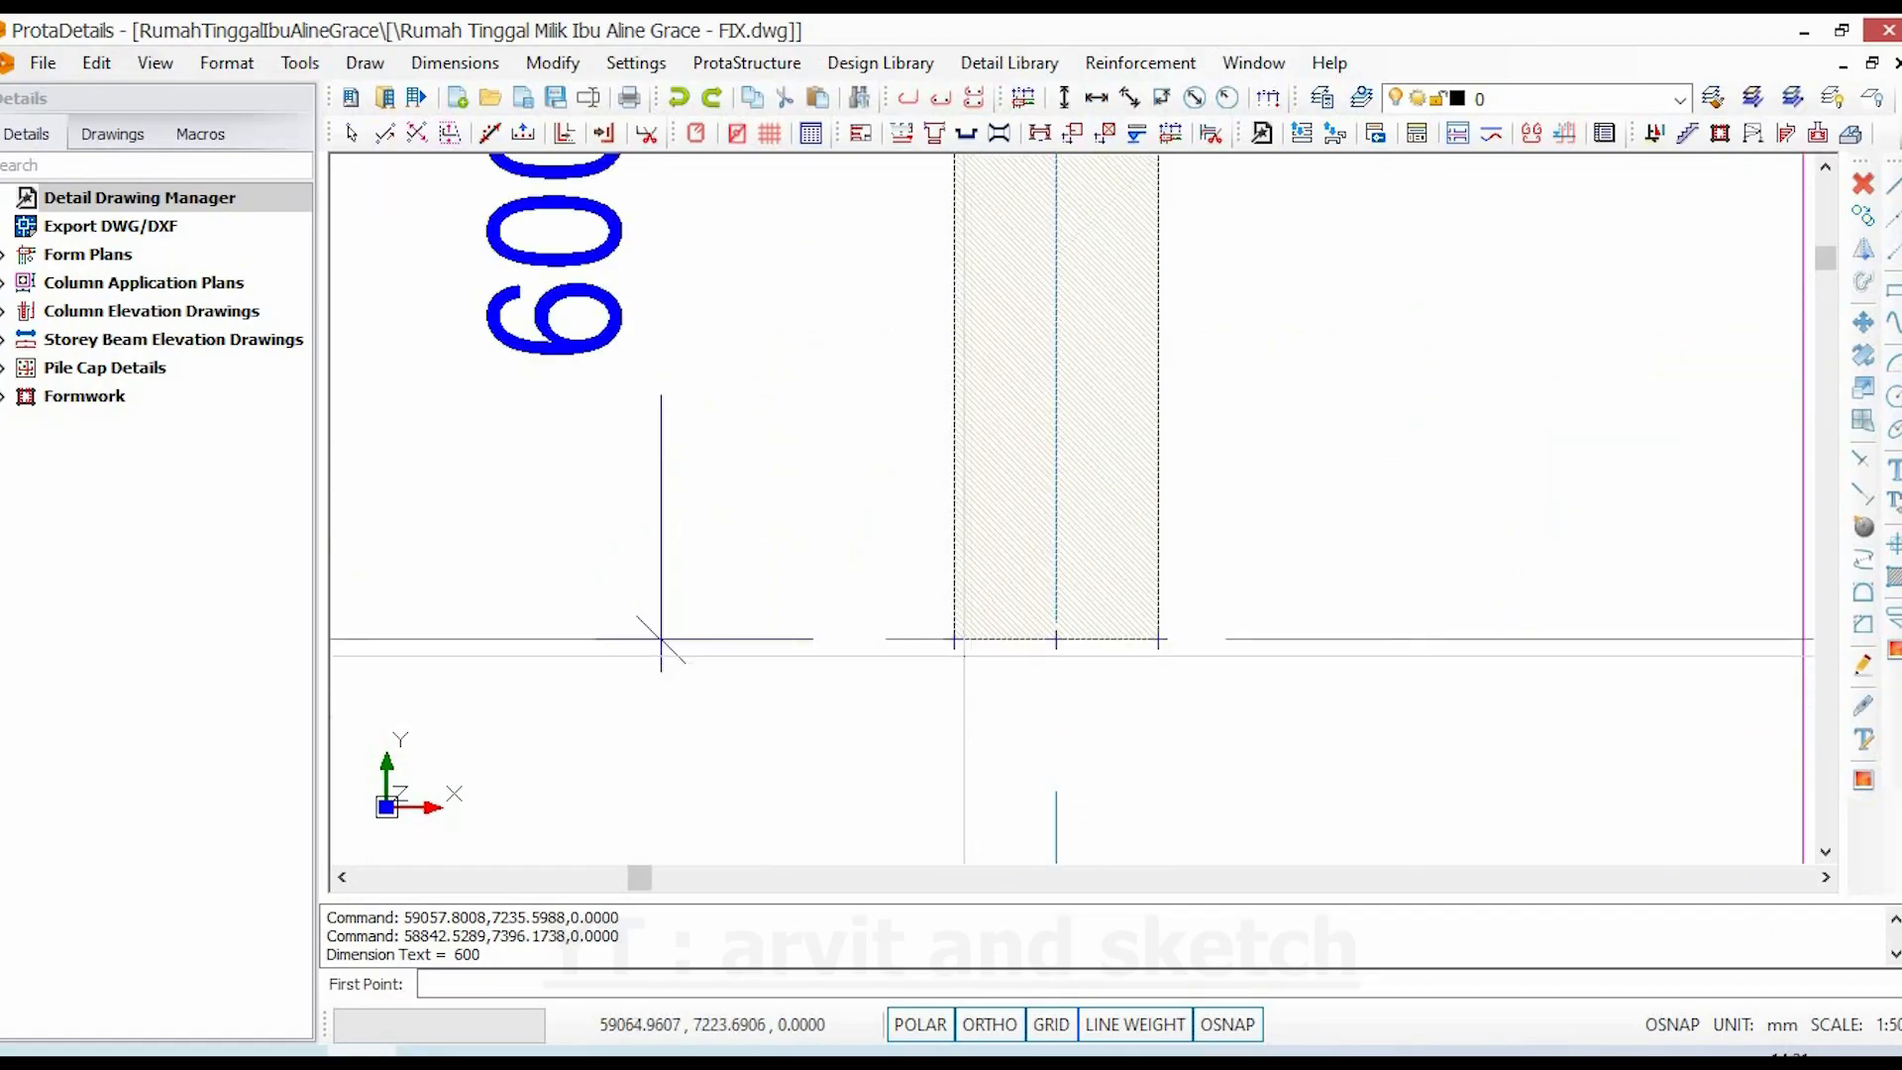
click(1157, 639)
scroll(1157, 639, down, 3)
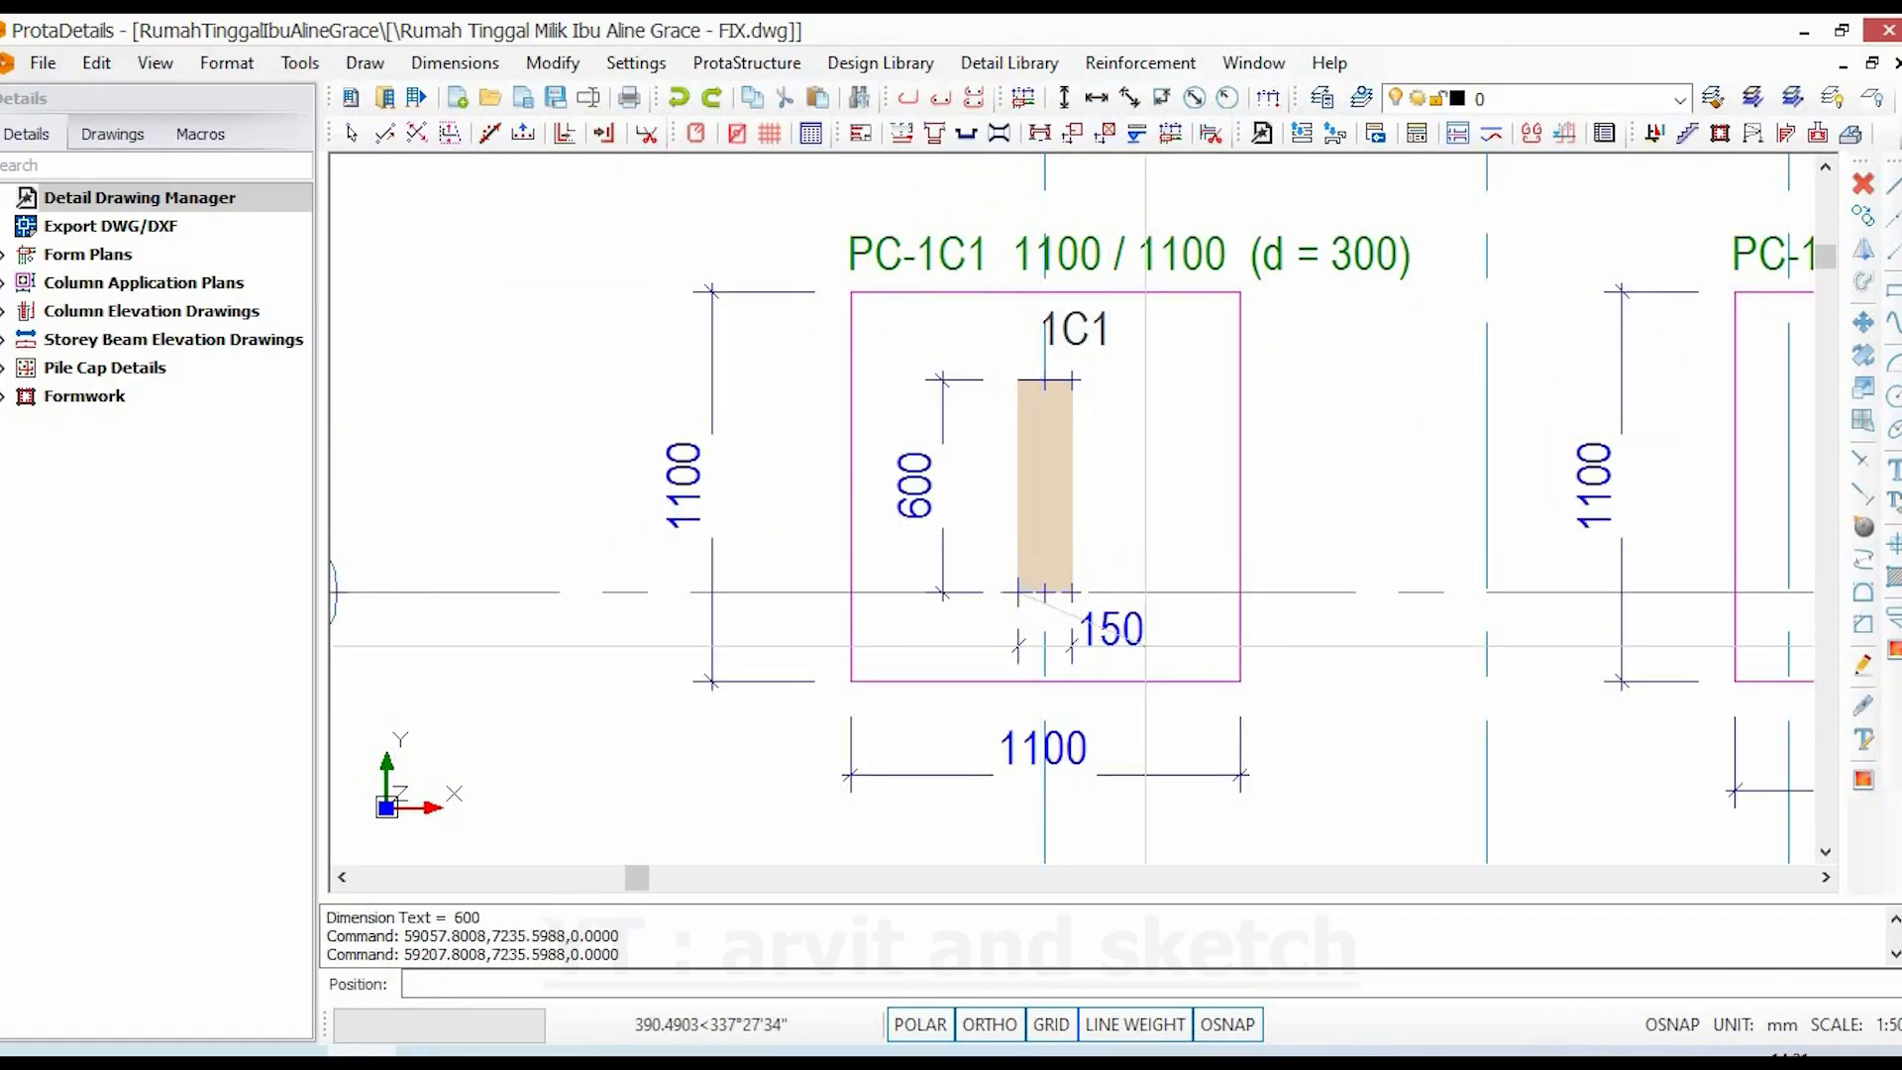
click(1152, 645)
key(Escape)
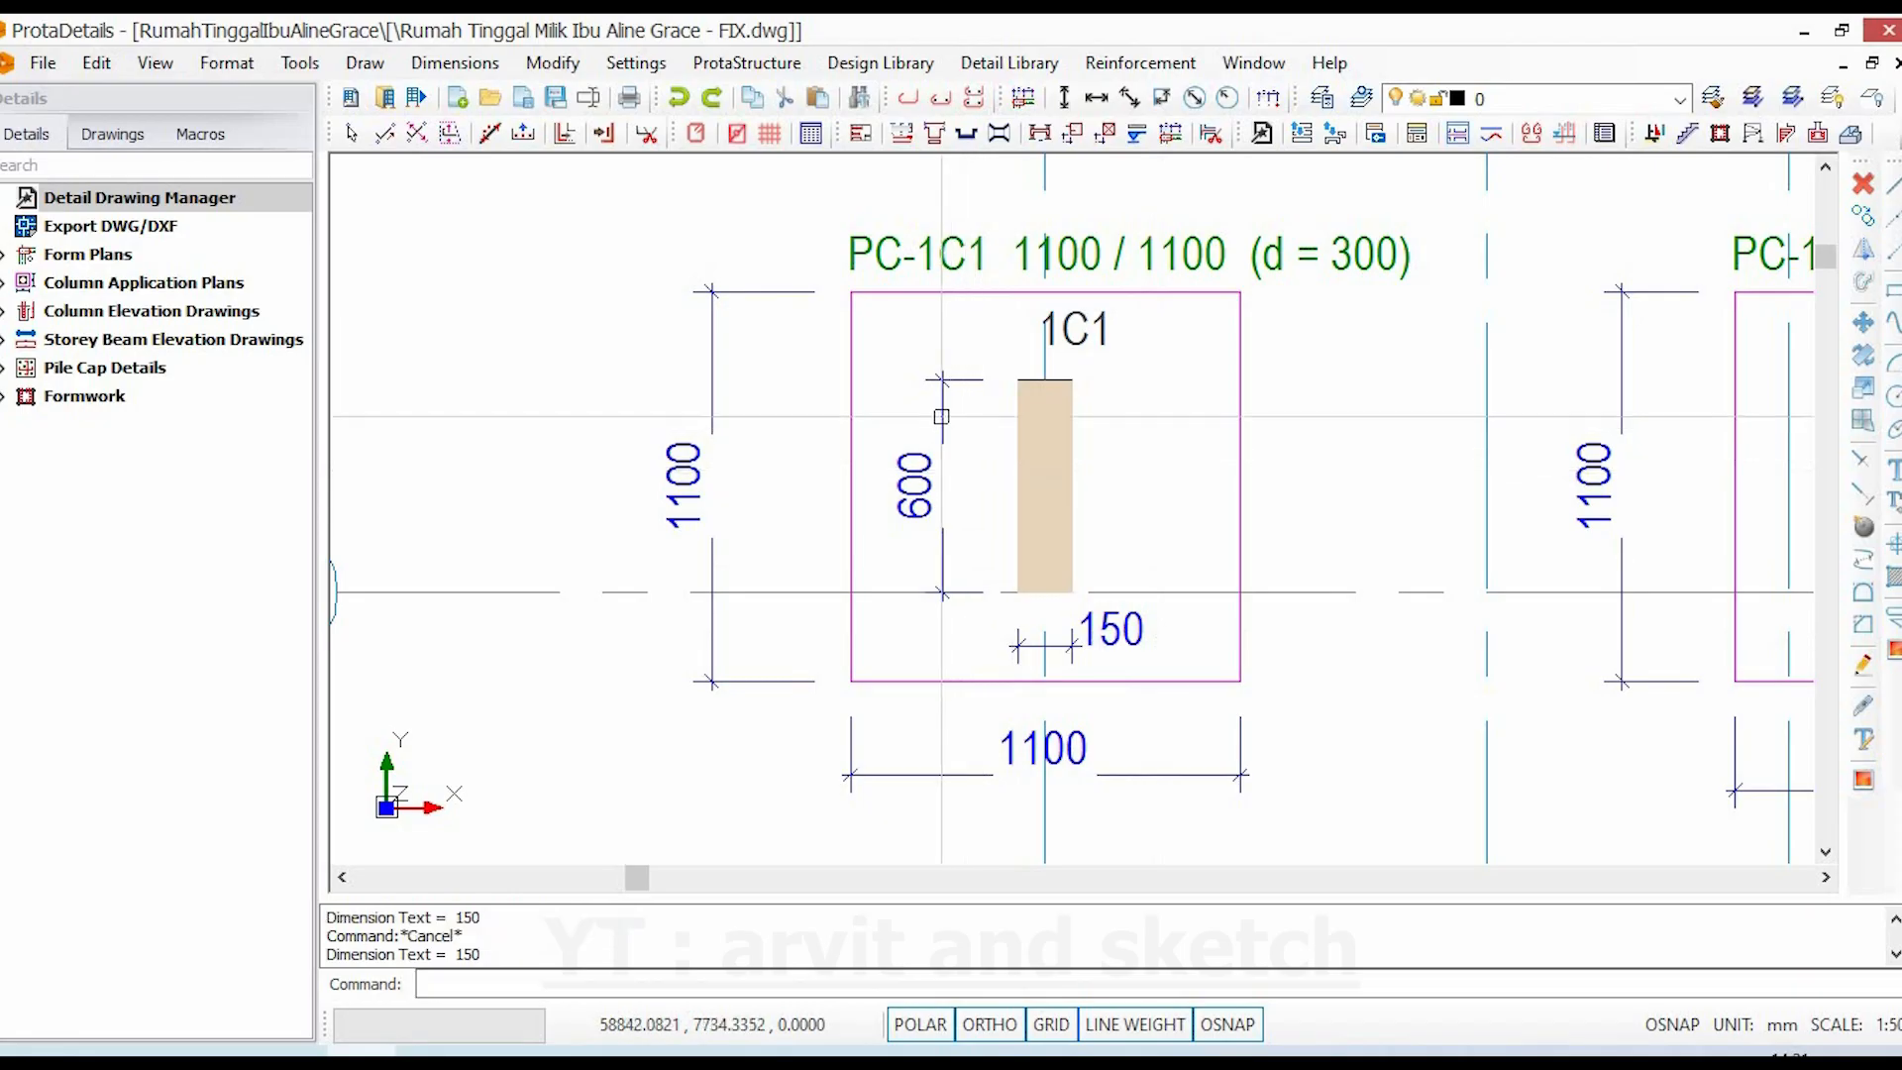
- Switch to Archicad and dimension the long side of the column at grid A-1, placing the dimension left of it
scroll(868, 498, down, 2)
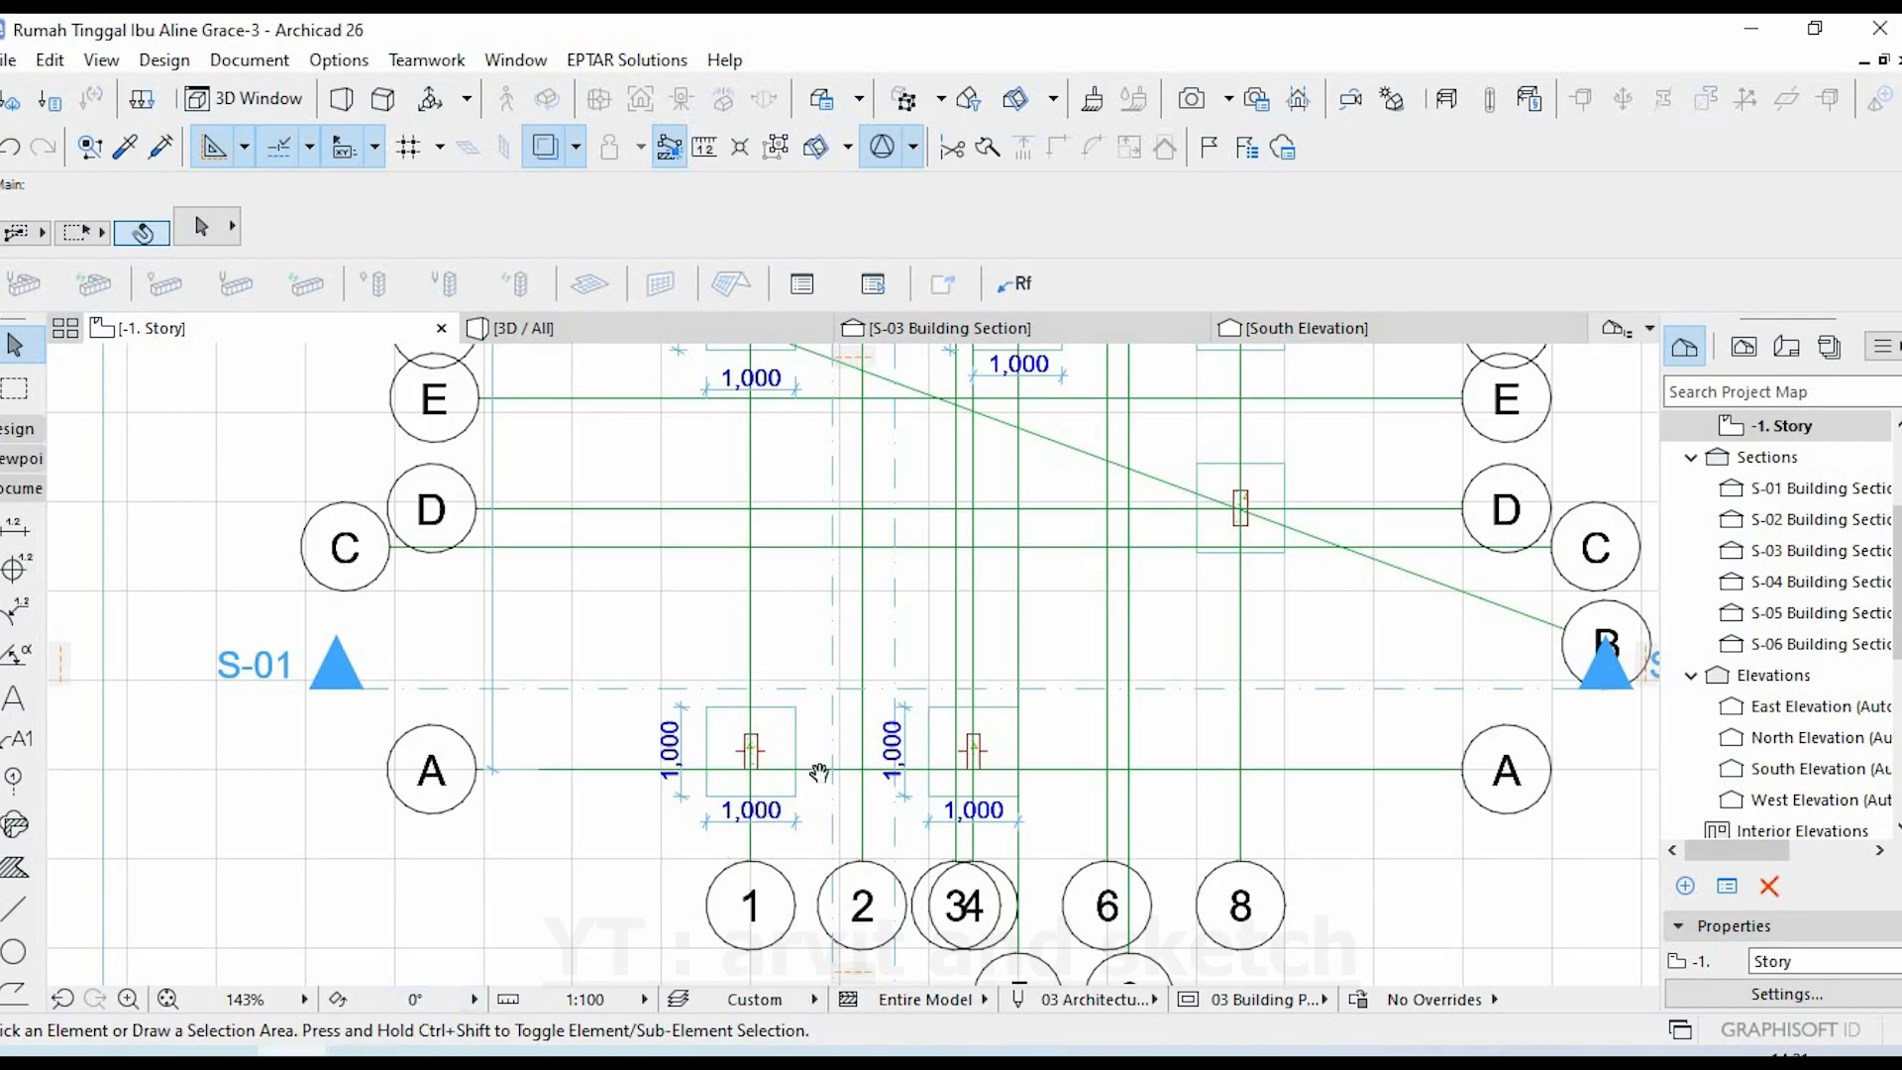
scroll(818, 772, up, 5)
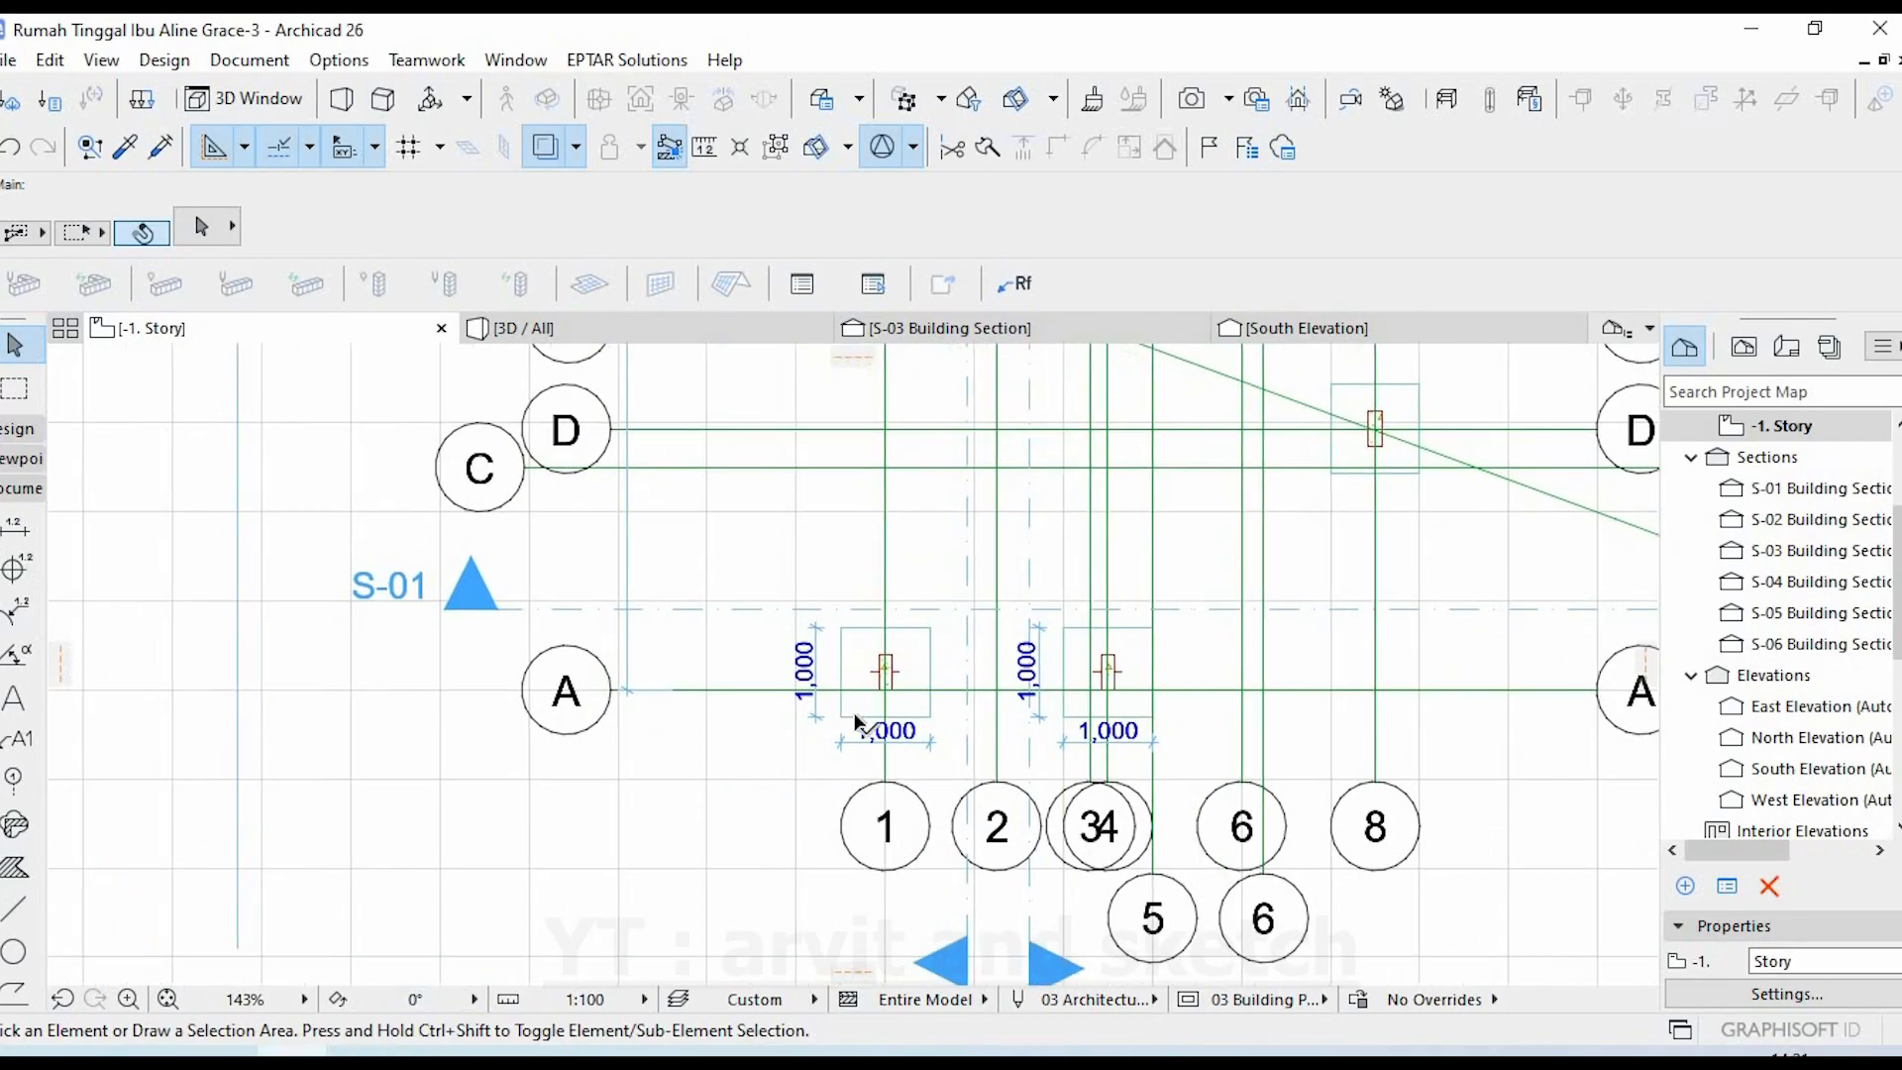
click(14, 536)
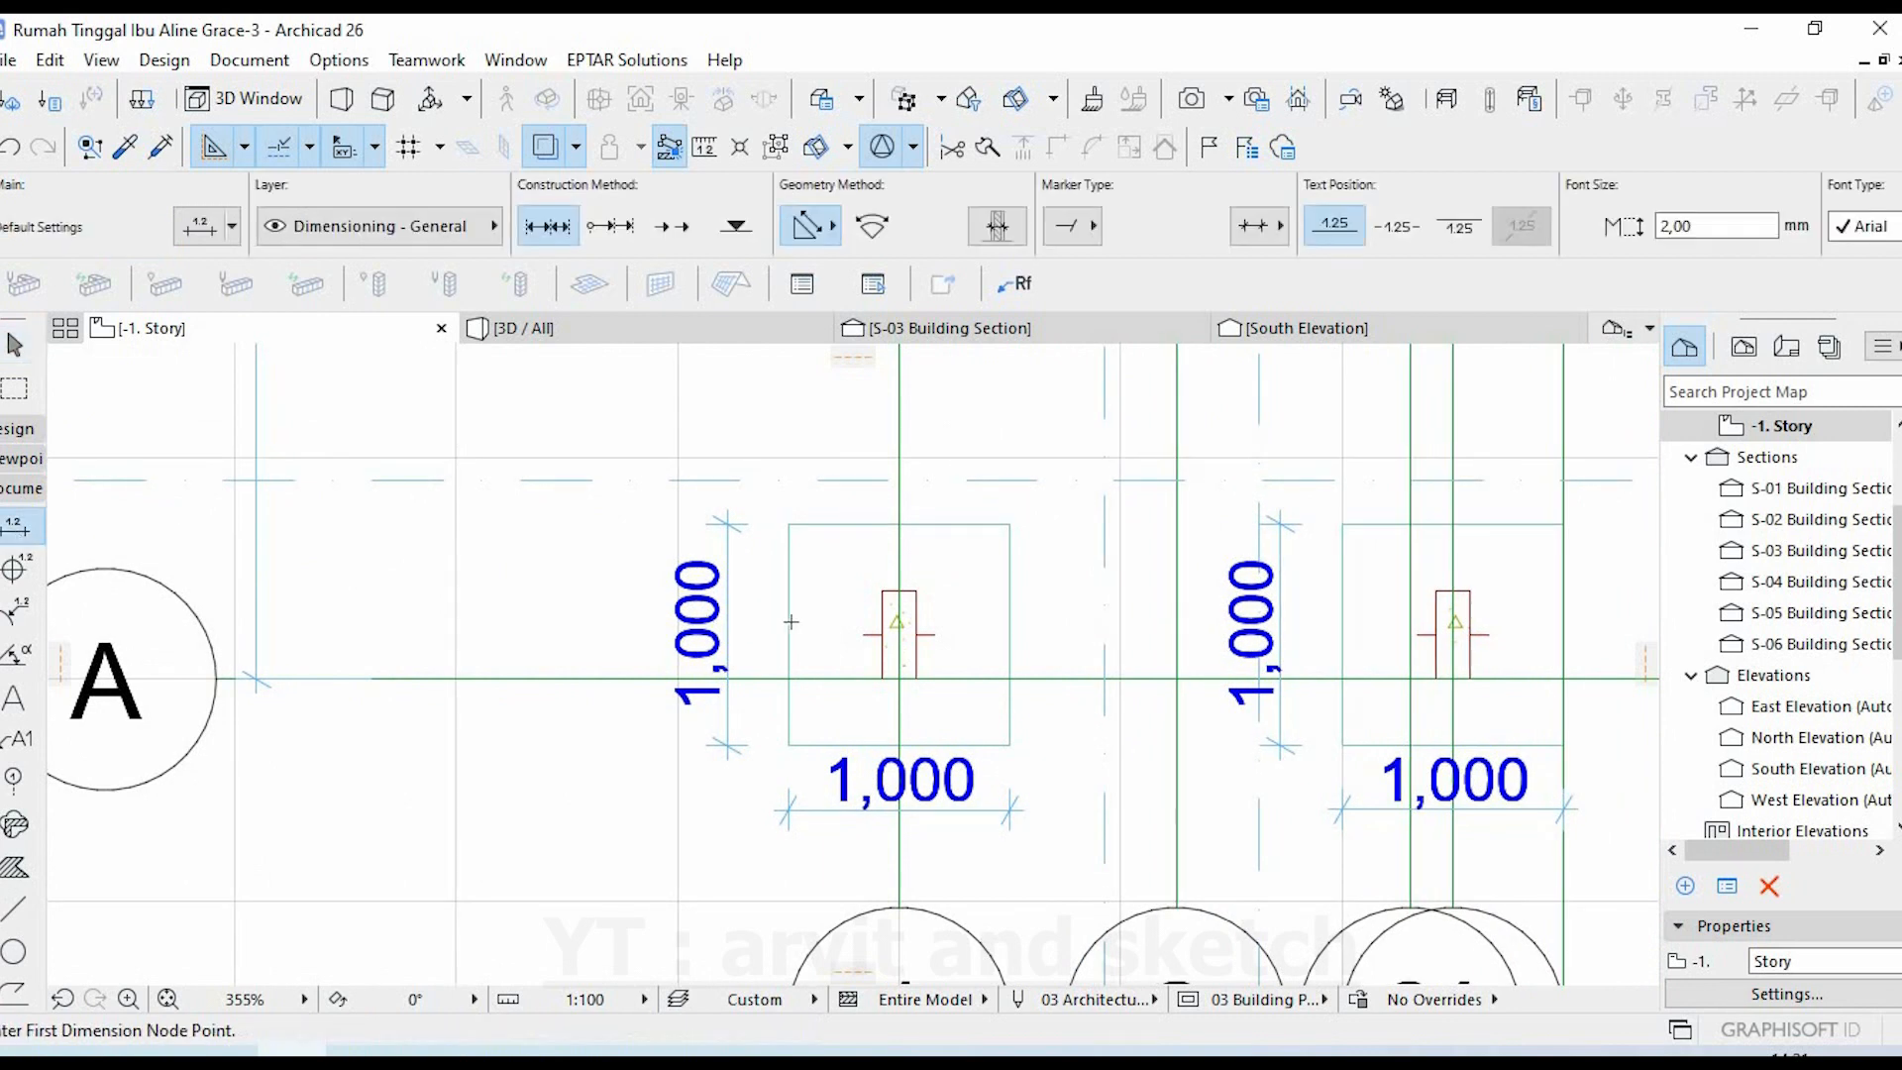
scroll(778, 622, up, 2)
click(929, 578)
click(928, 705)
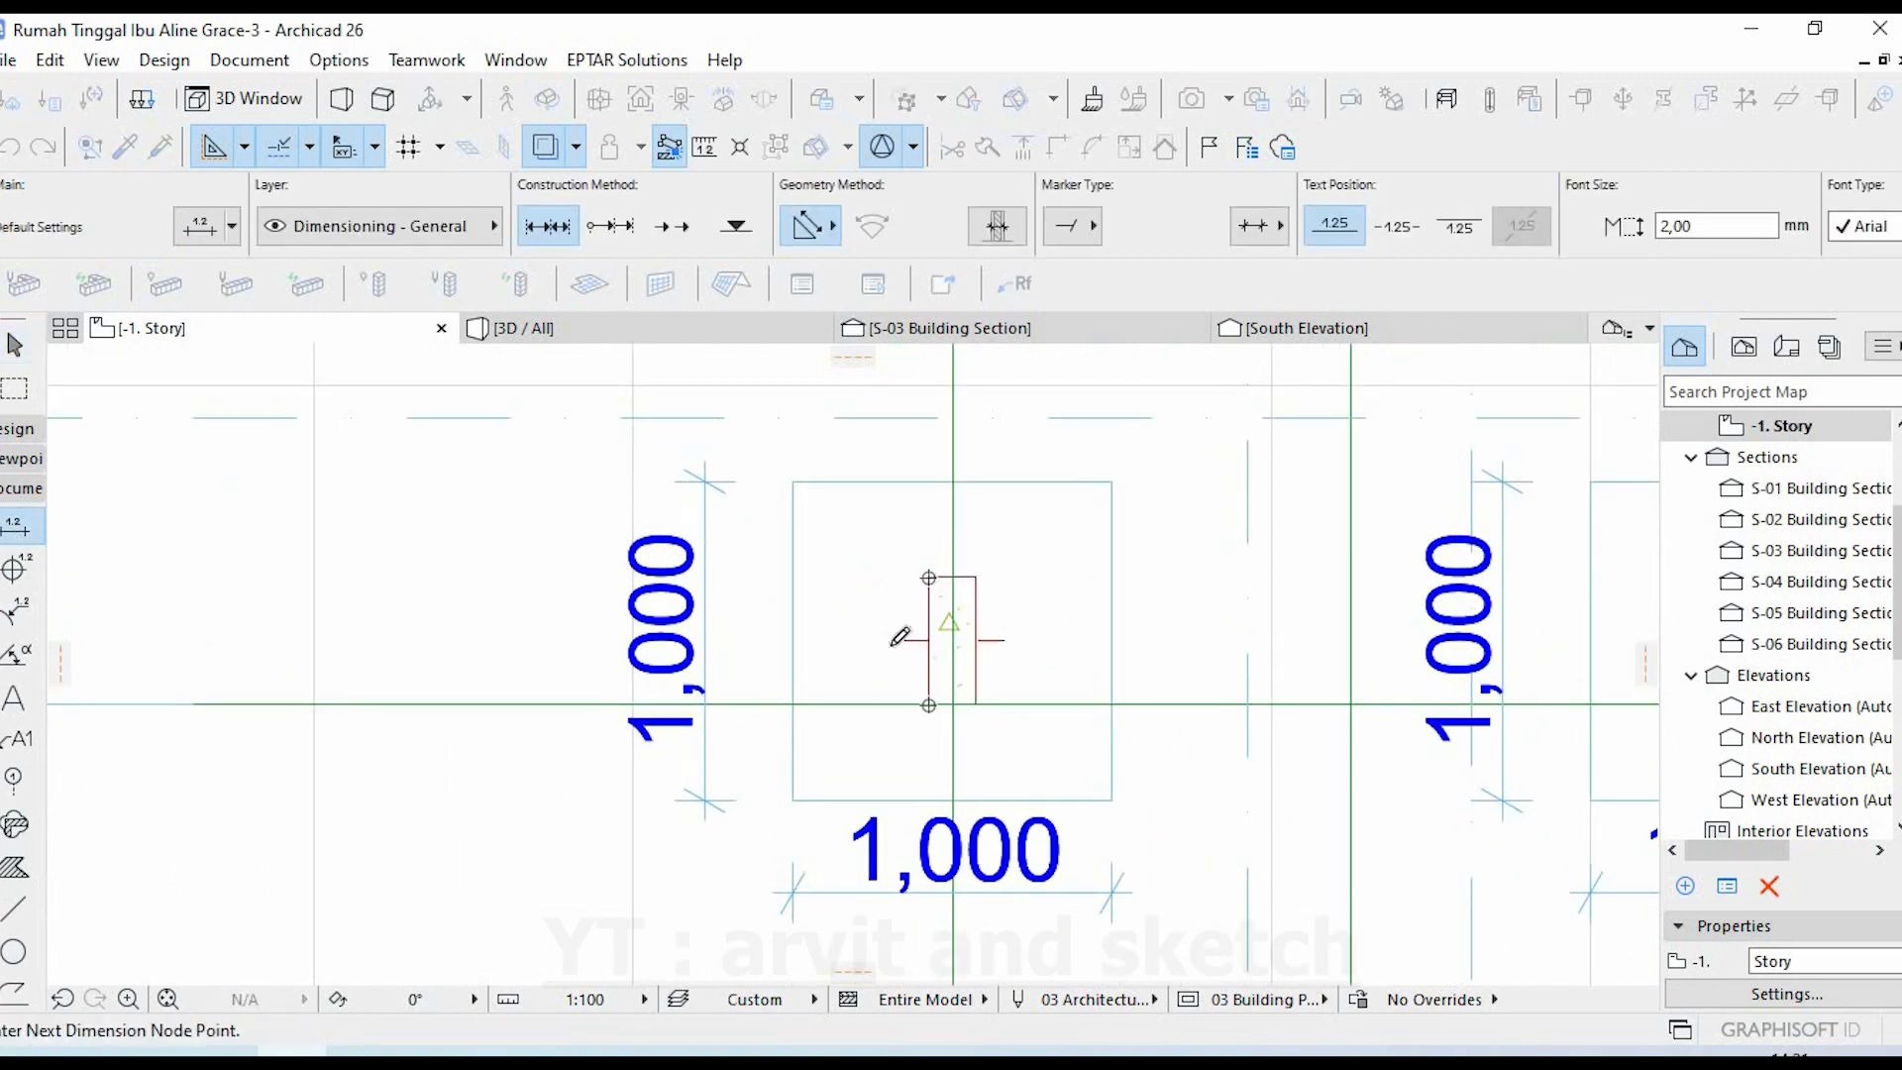
click(864, 635)
- Dimension the short side of the column at grid A-1 along its upper edge, placing the dimension above it
scroll(966, 758, up, 2)
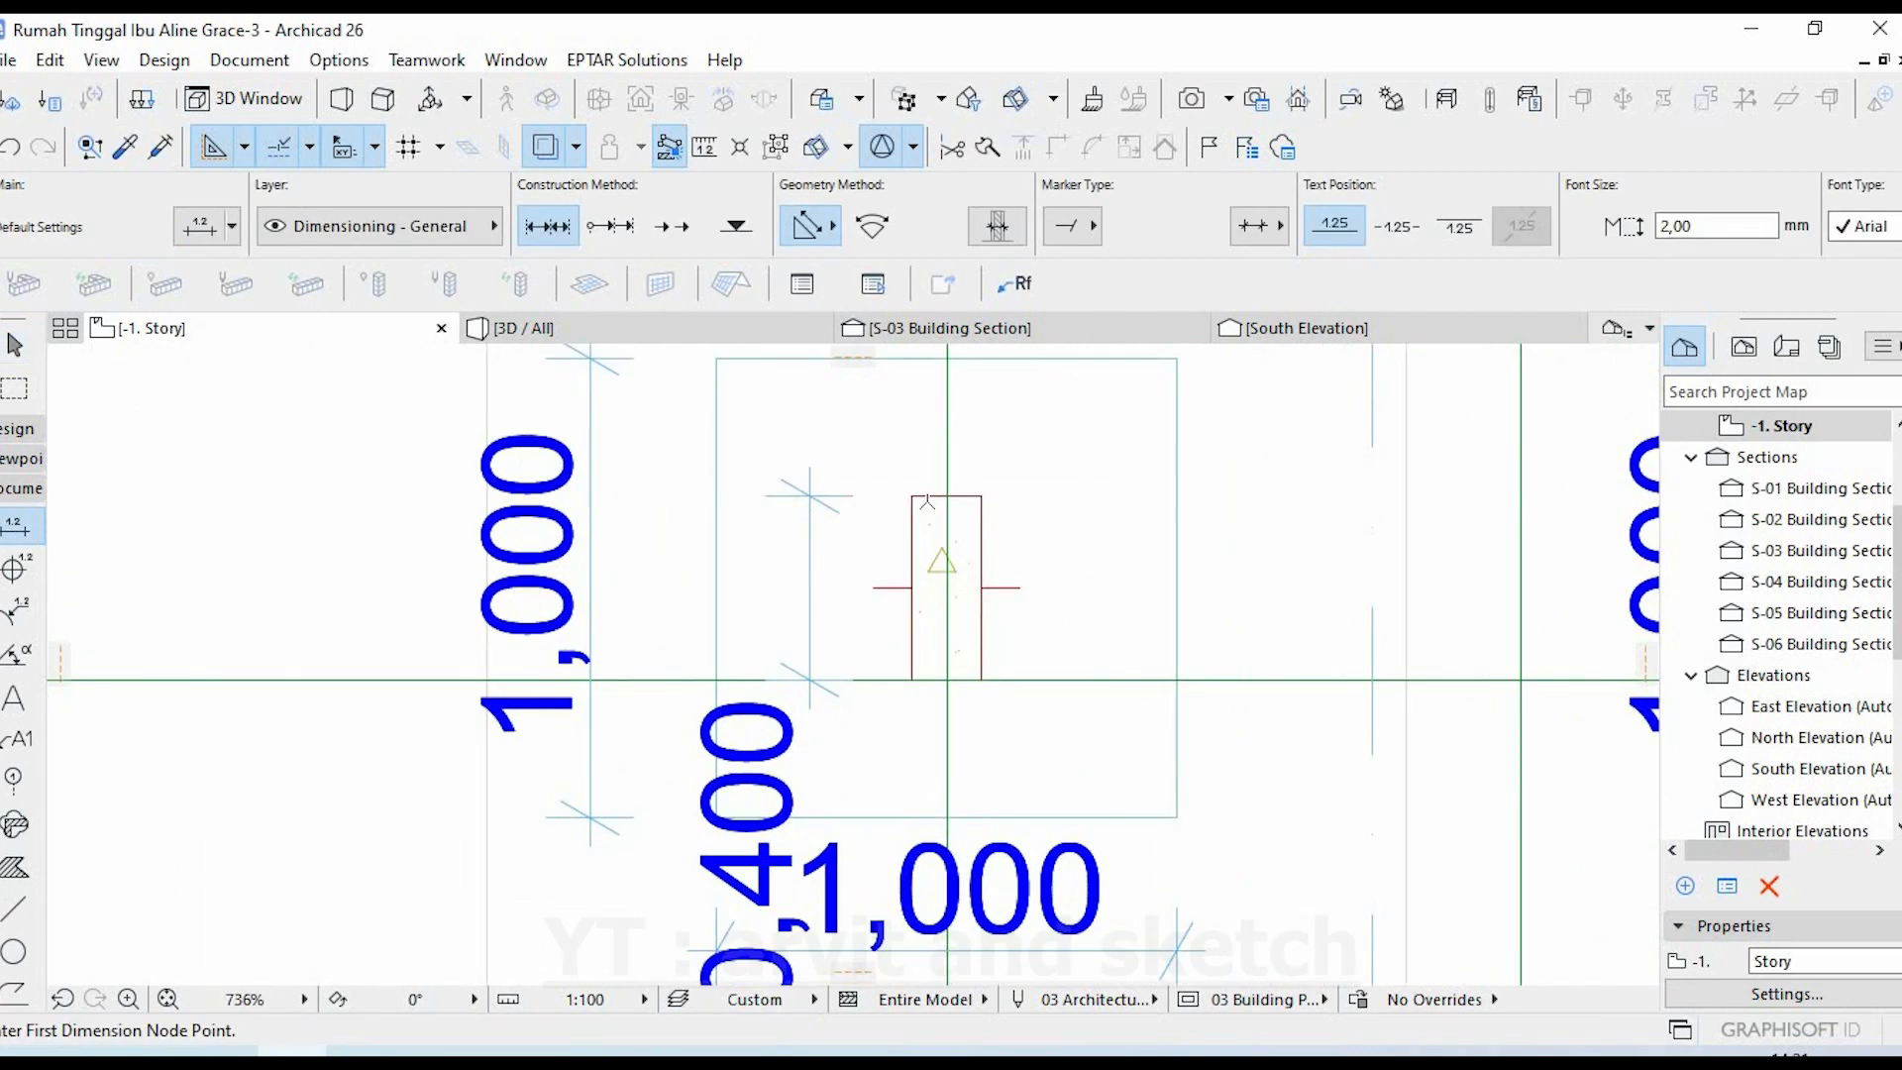
click(912, 496)
click(981, 496)
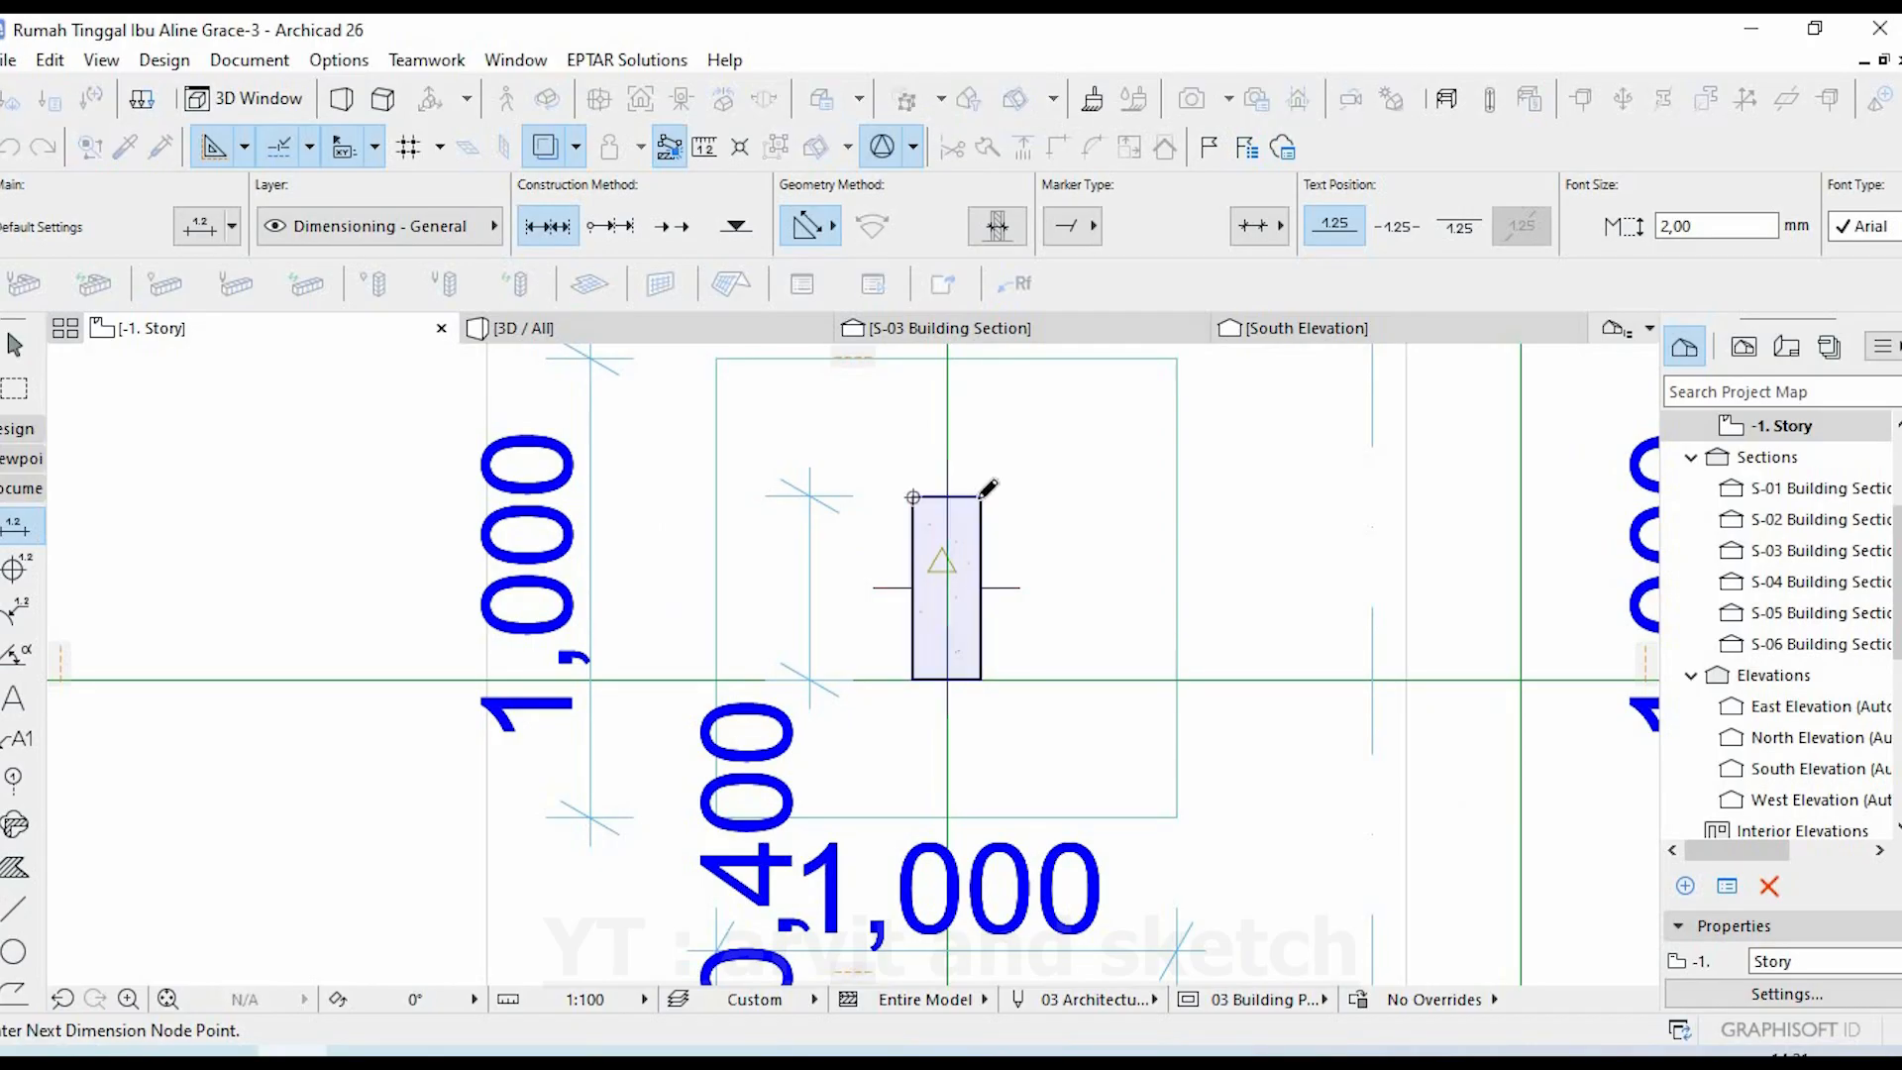
click(993, 443)
scroll(900, 691, down, 2)
key(Escape)
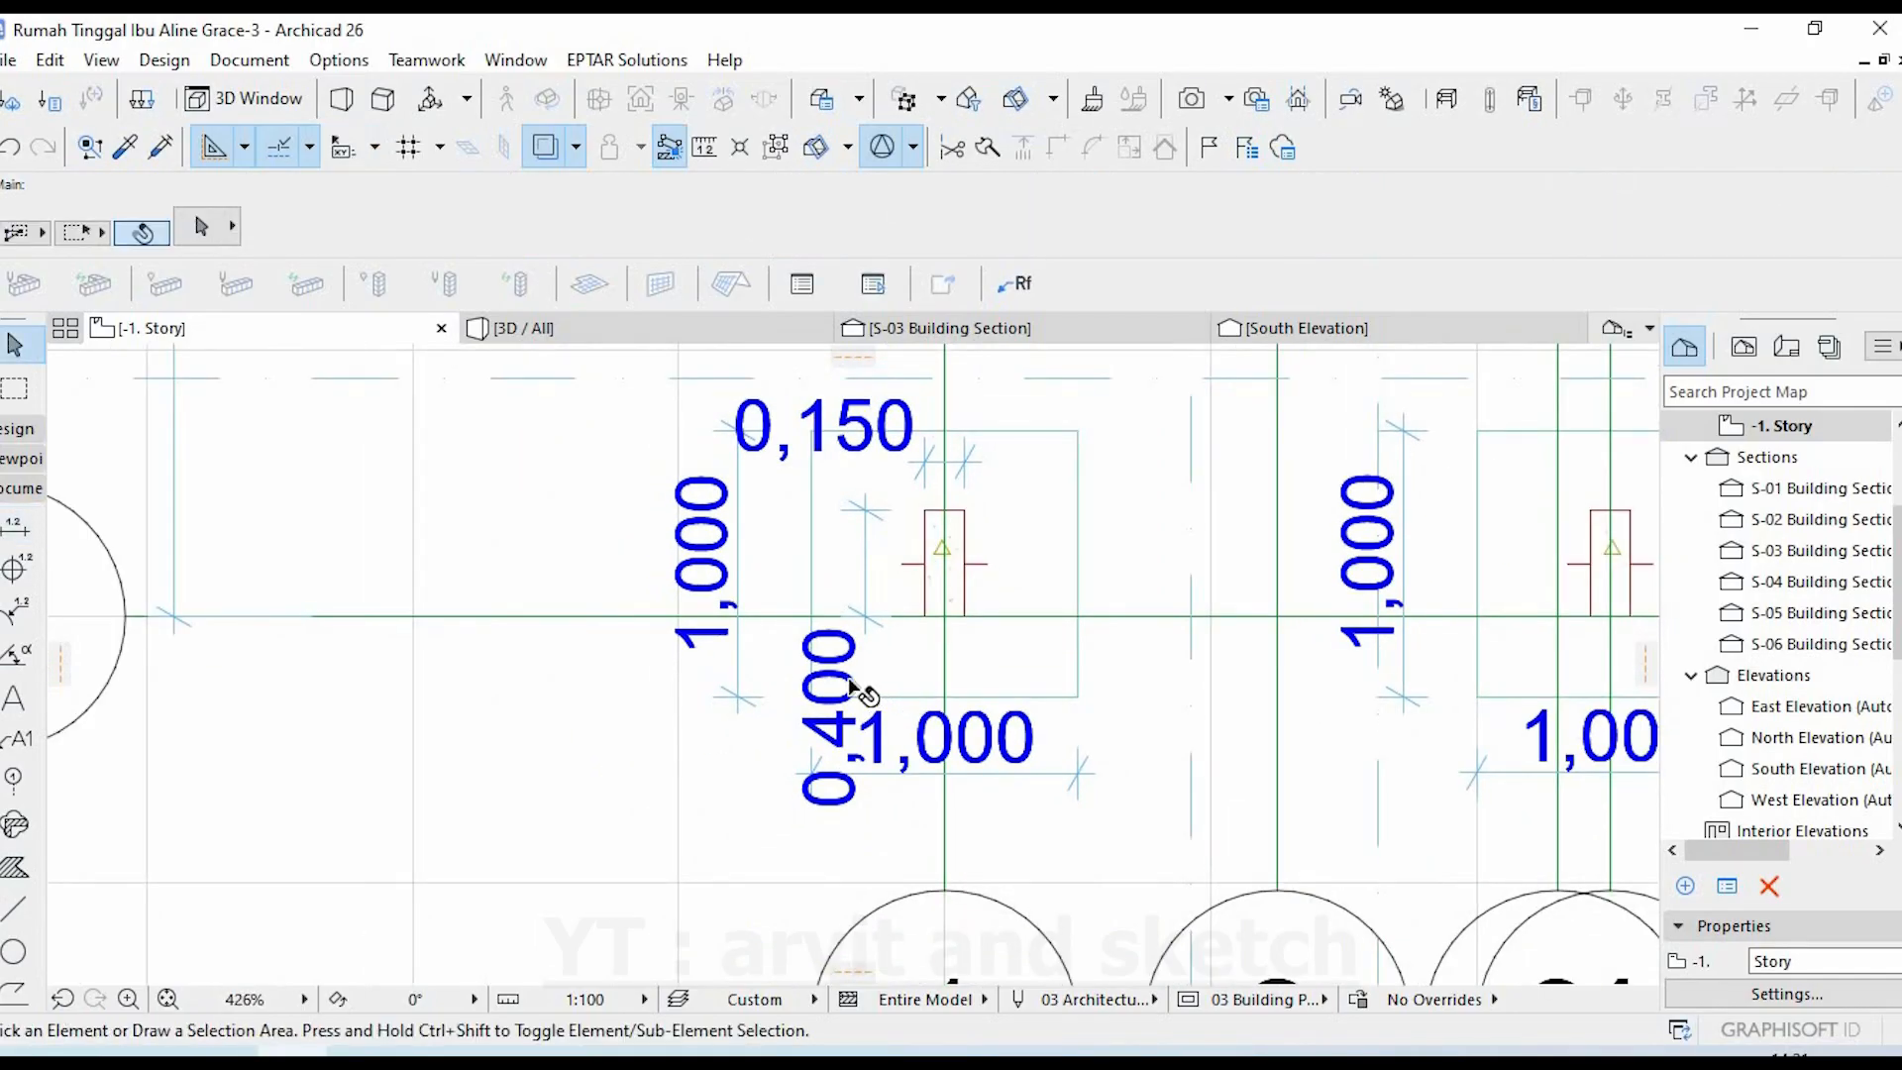
click(860, 693)
key(Escape)
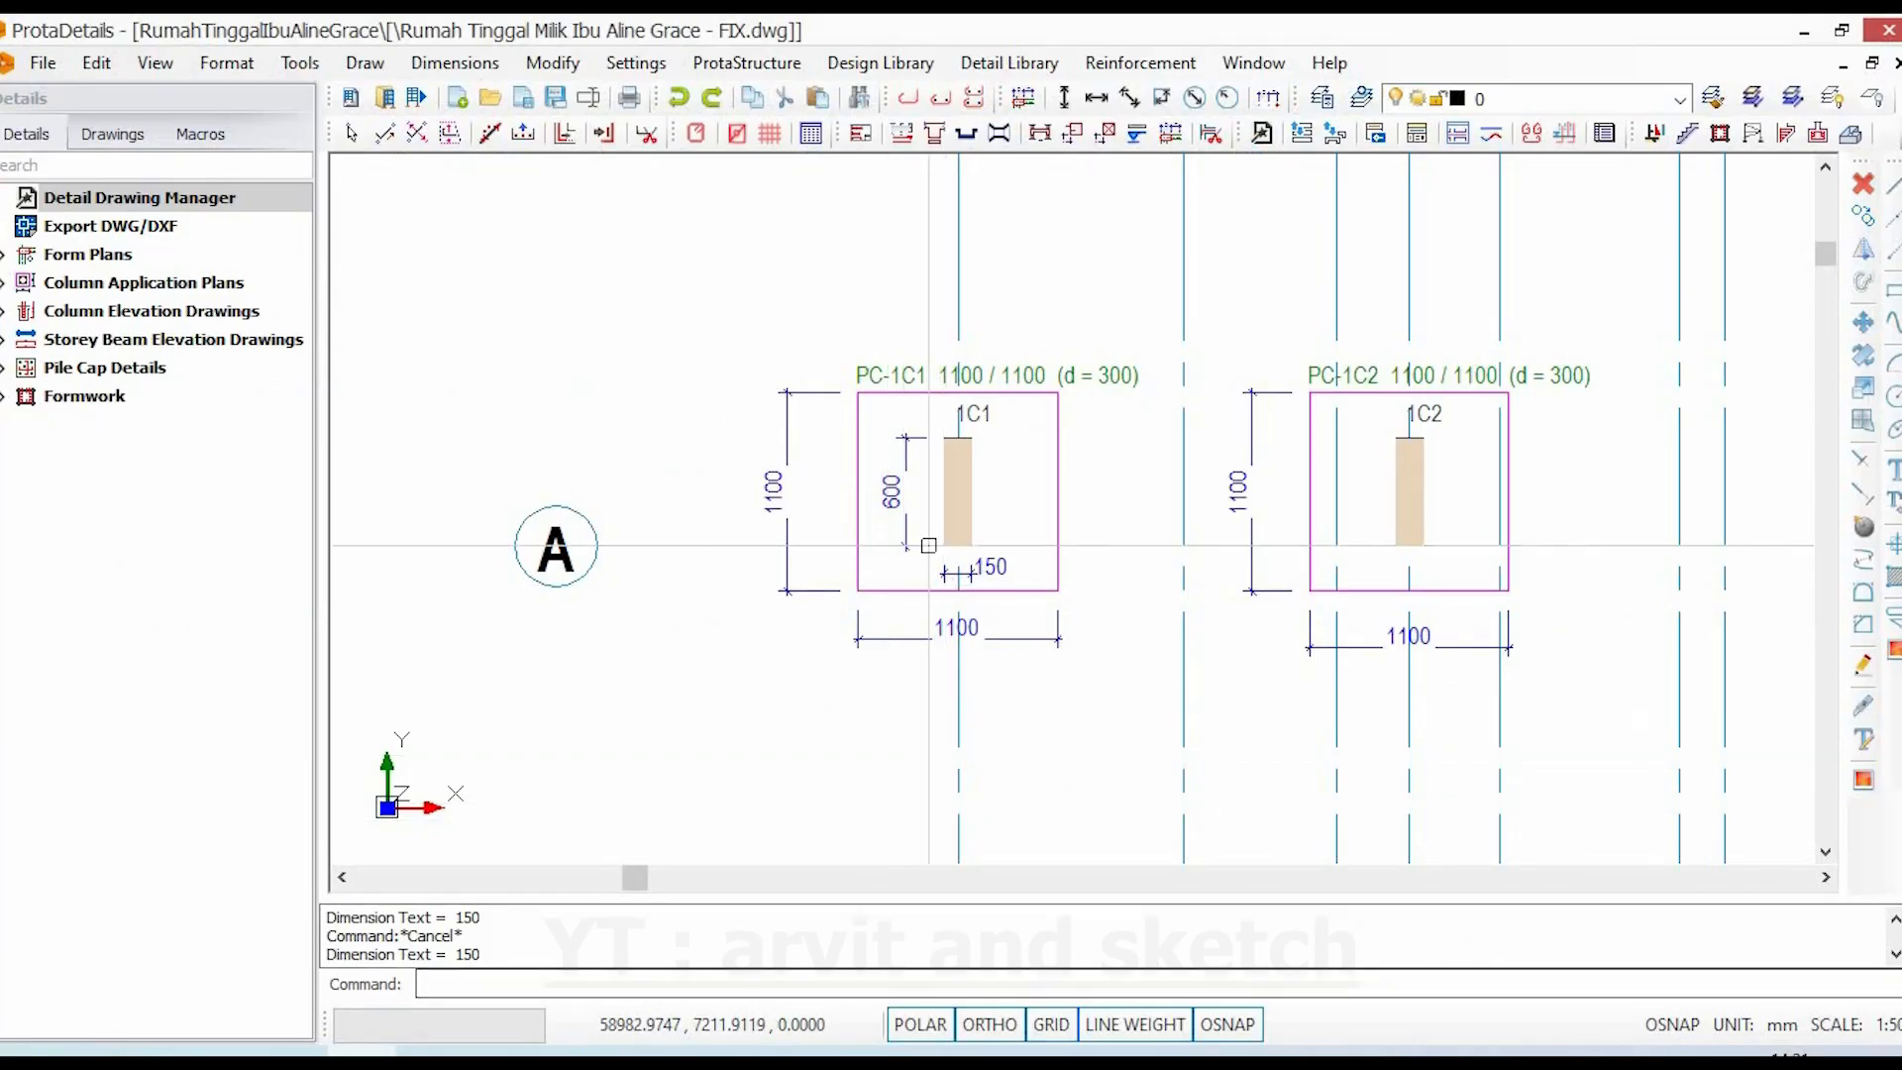
- Switch to ProtaDetails and inspect the properties of column 1C1's vertical dimension
scroll(897, 396, up, 3)
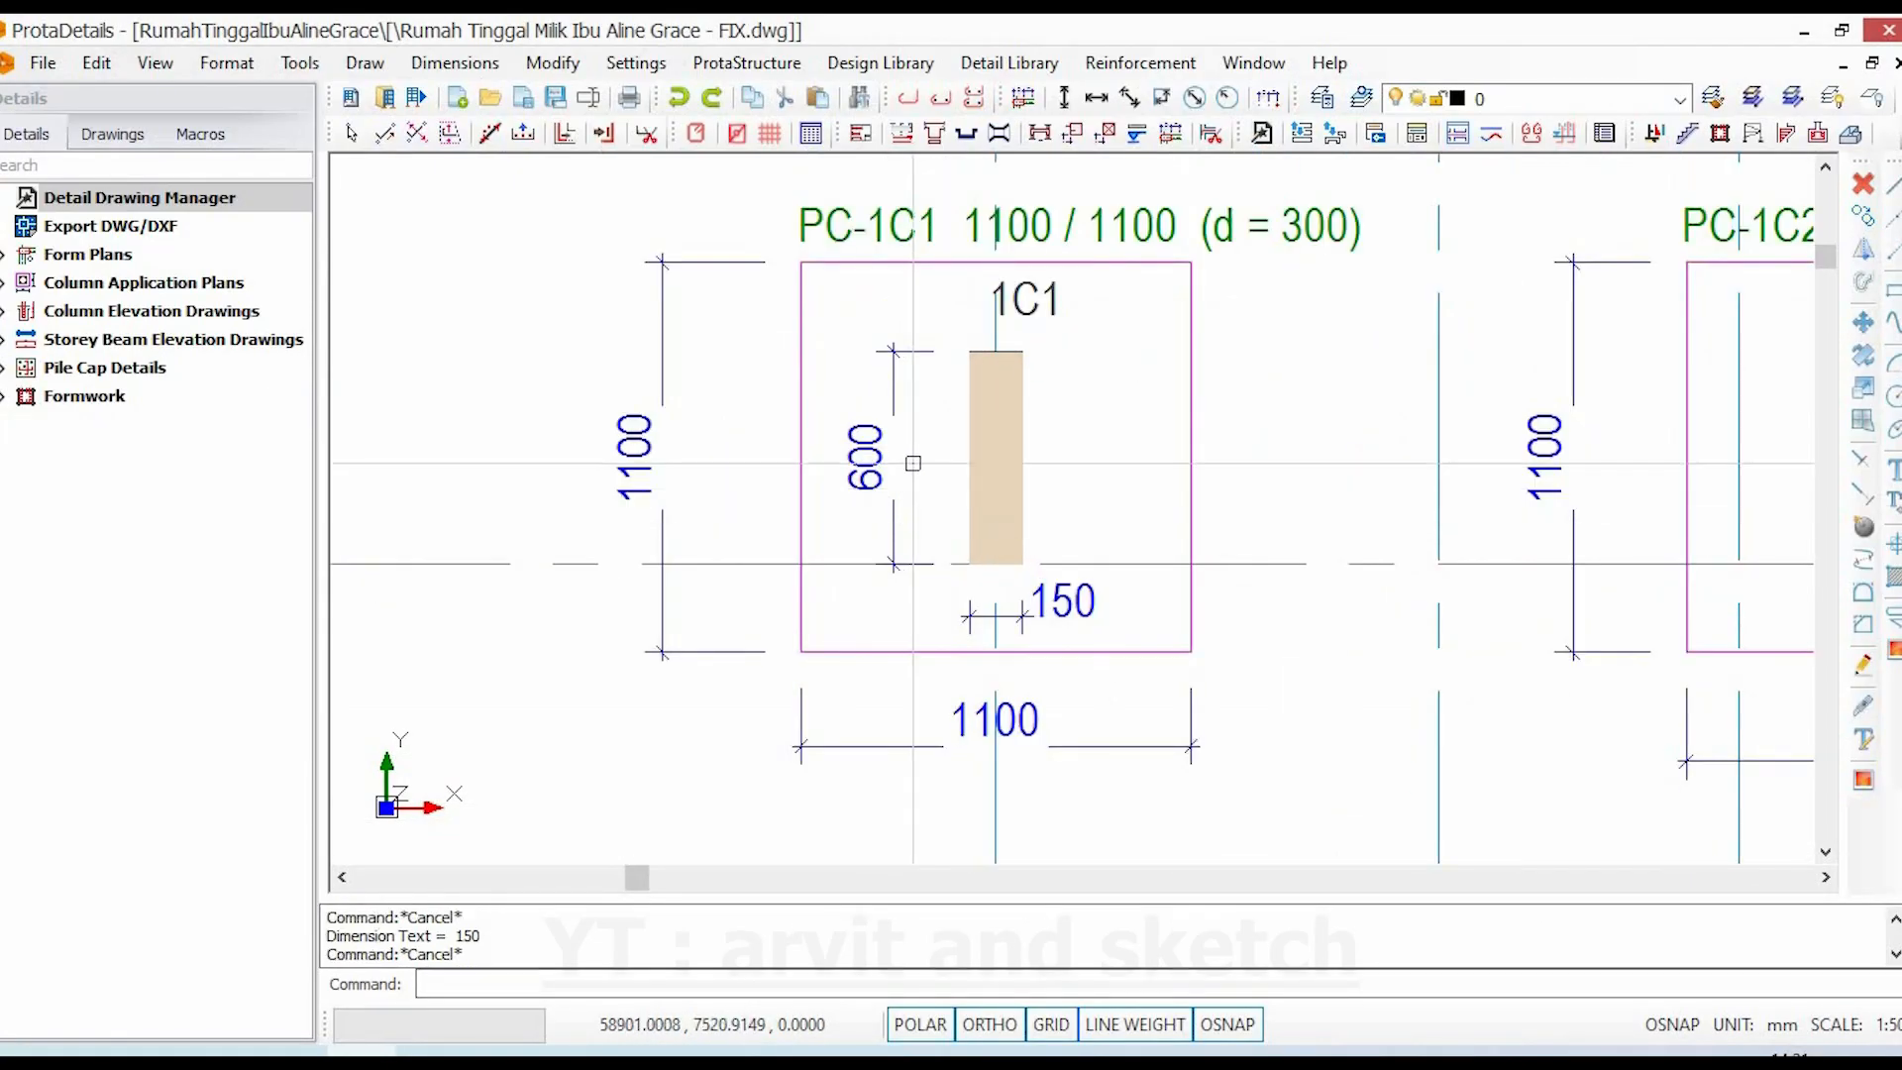
double_click(895, 349)
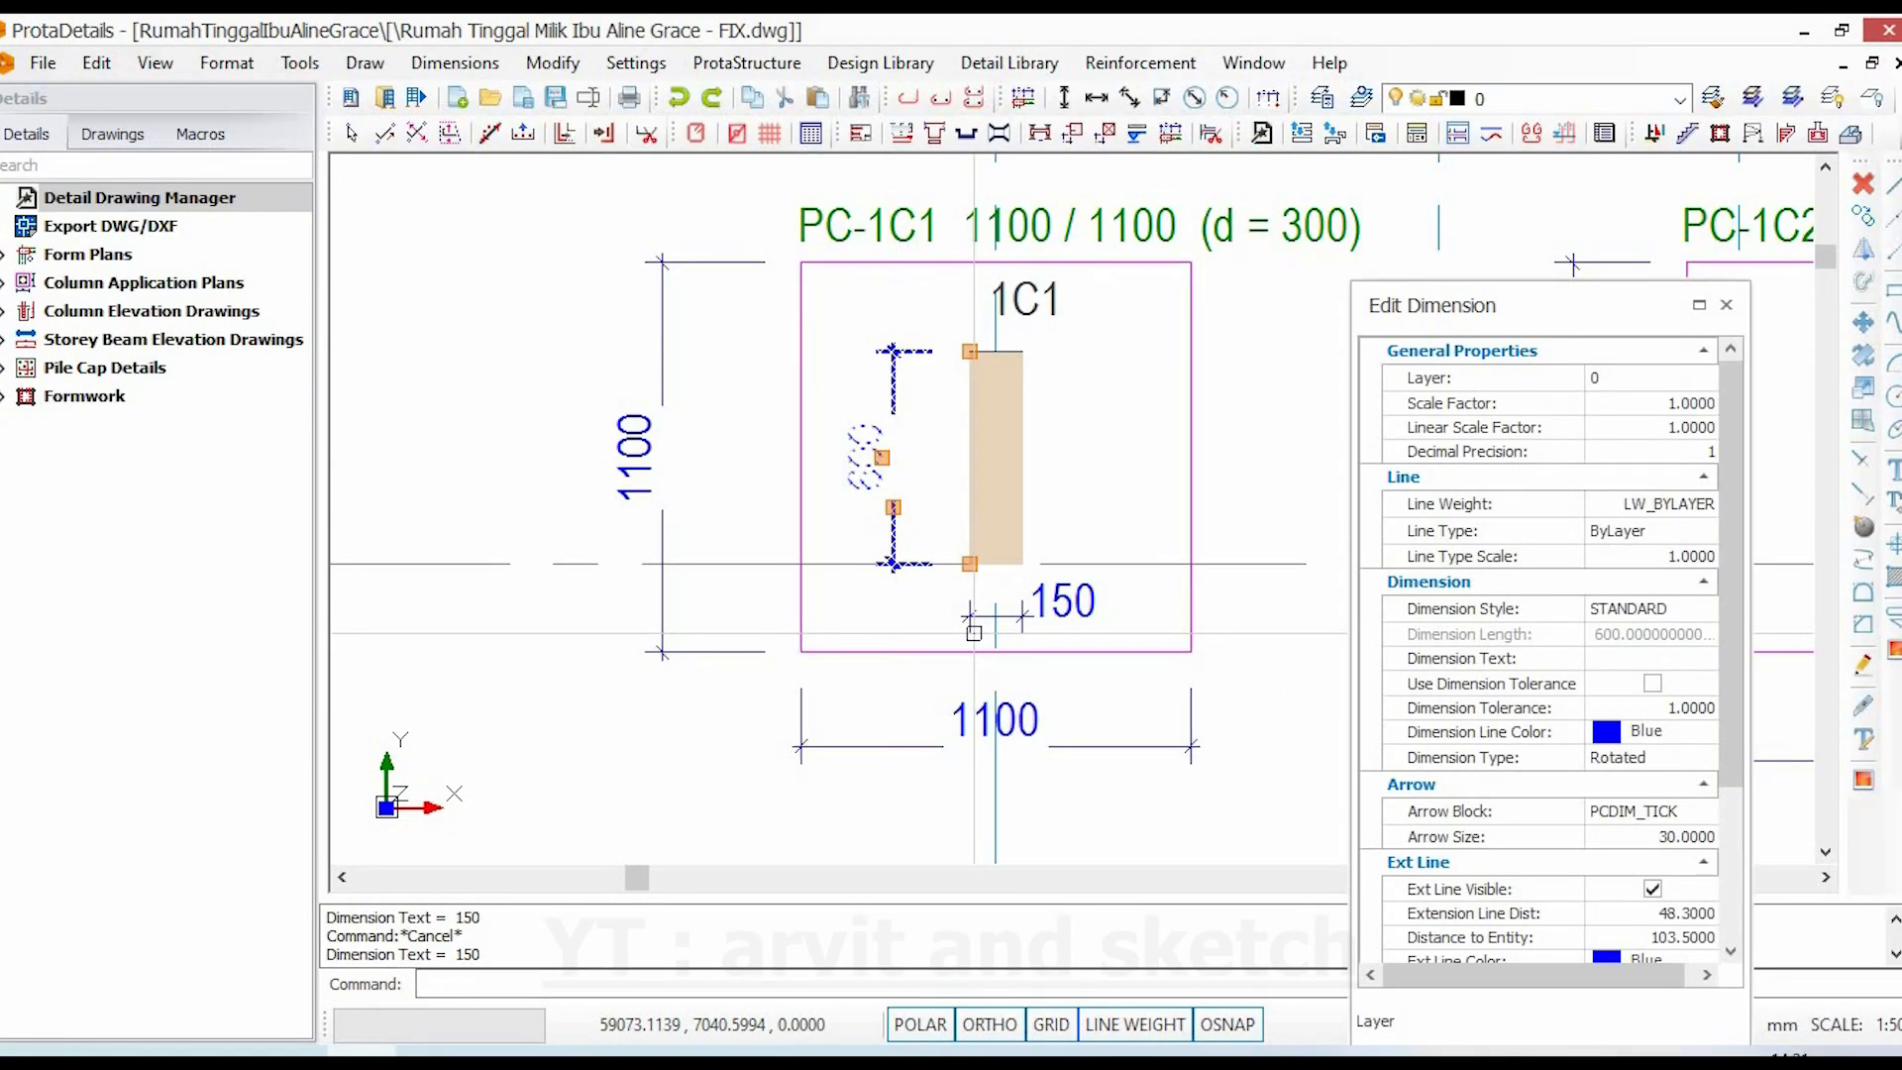
key(Escape)
- Dimension the long side of column 1C2 vertically, placing the dimension left of the column
scroll(971, 694, down, 2)
middle_drag(1074, 762, 926, 711)
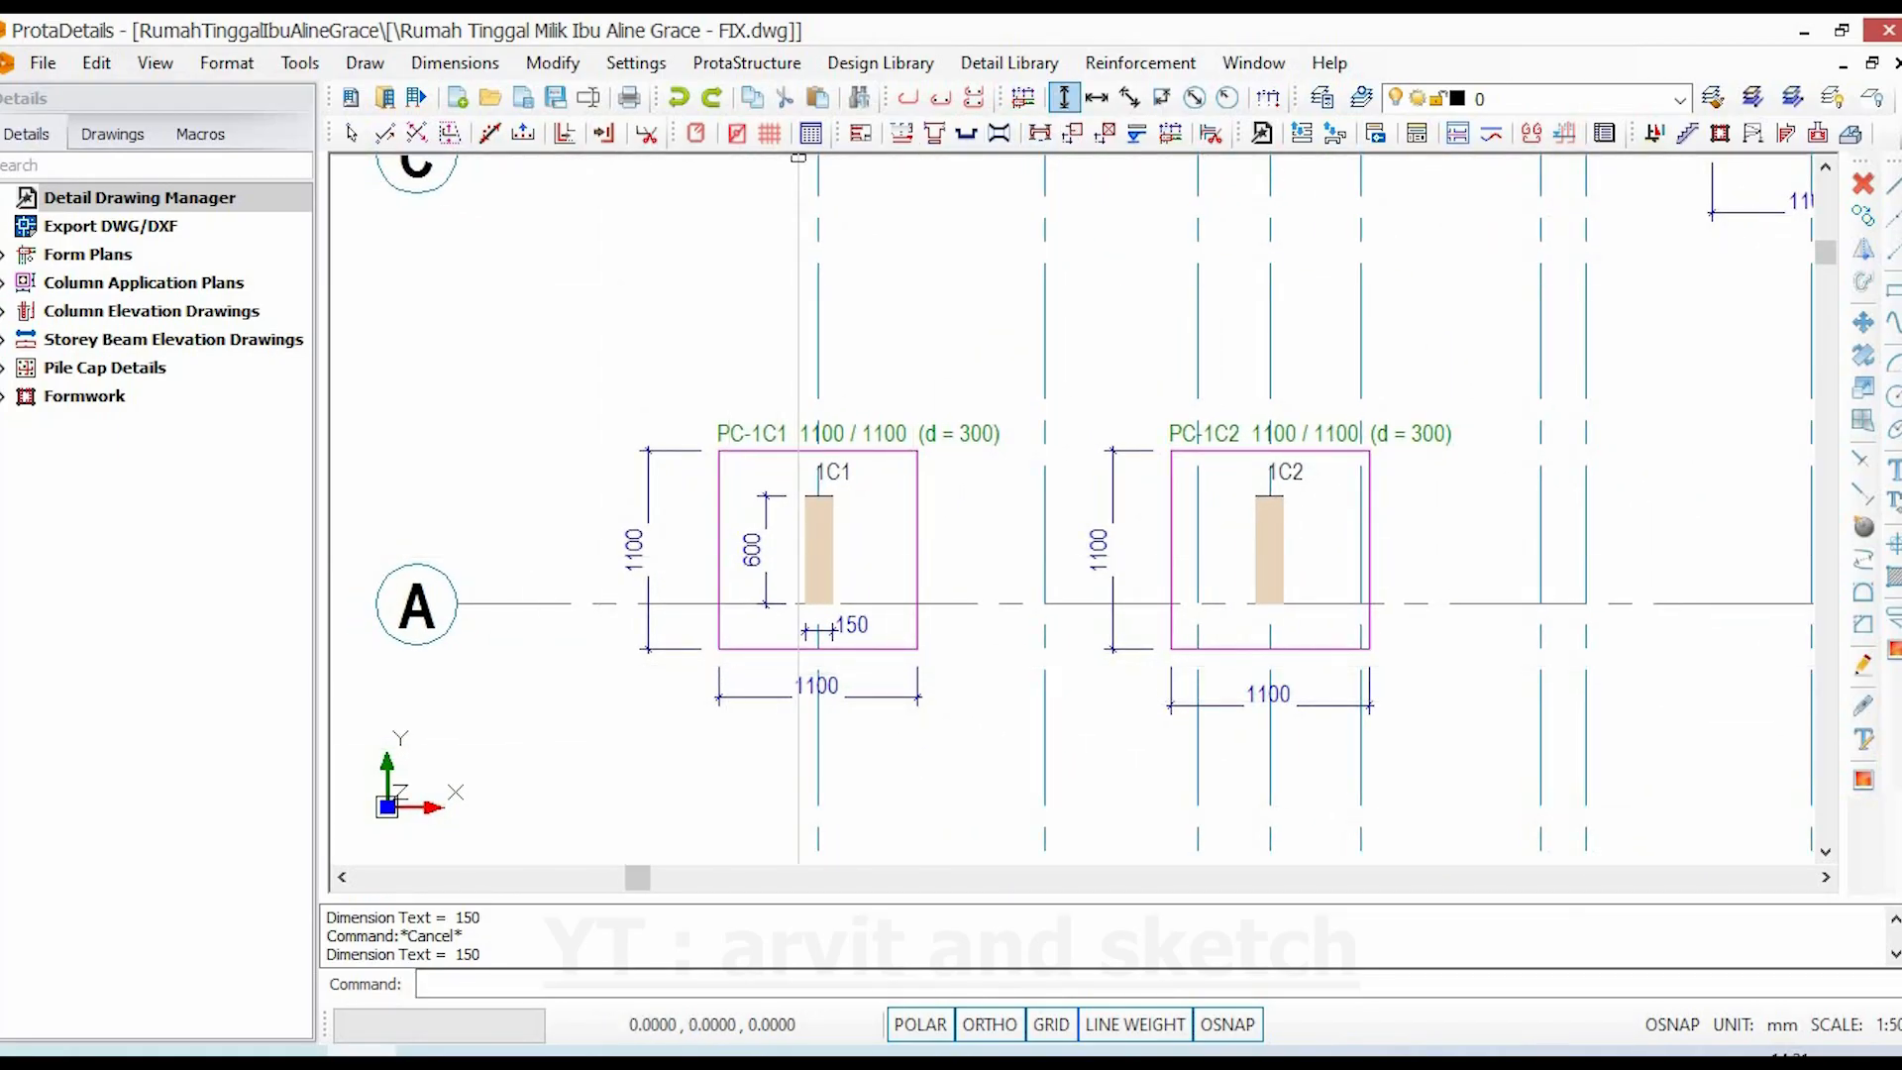
scroll(1278, 518, up, 4)
click(1190, 448)
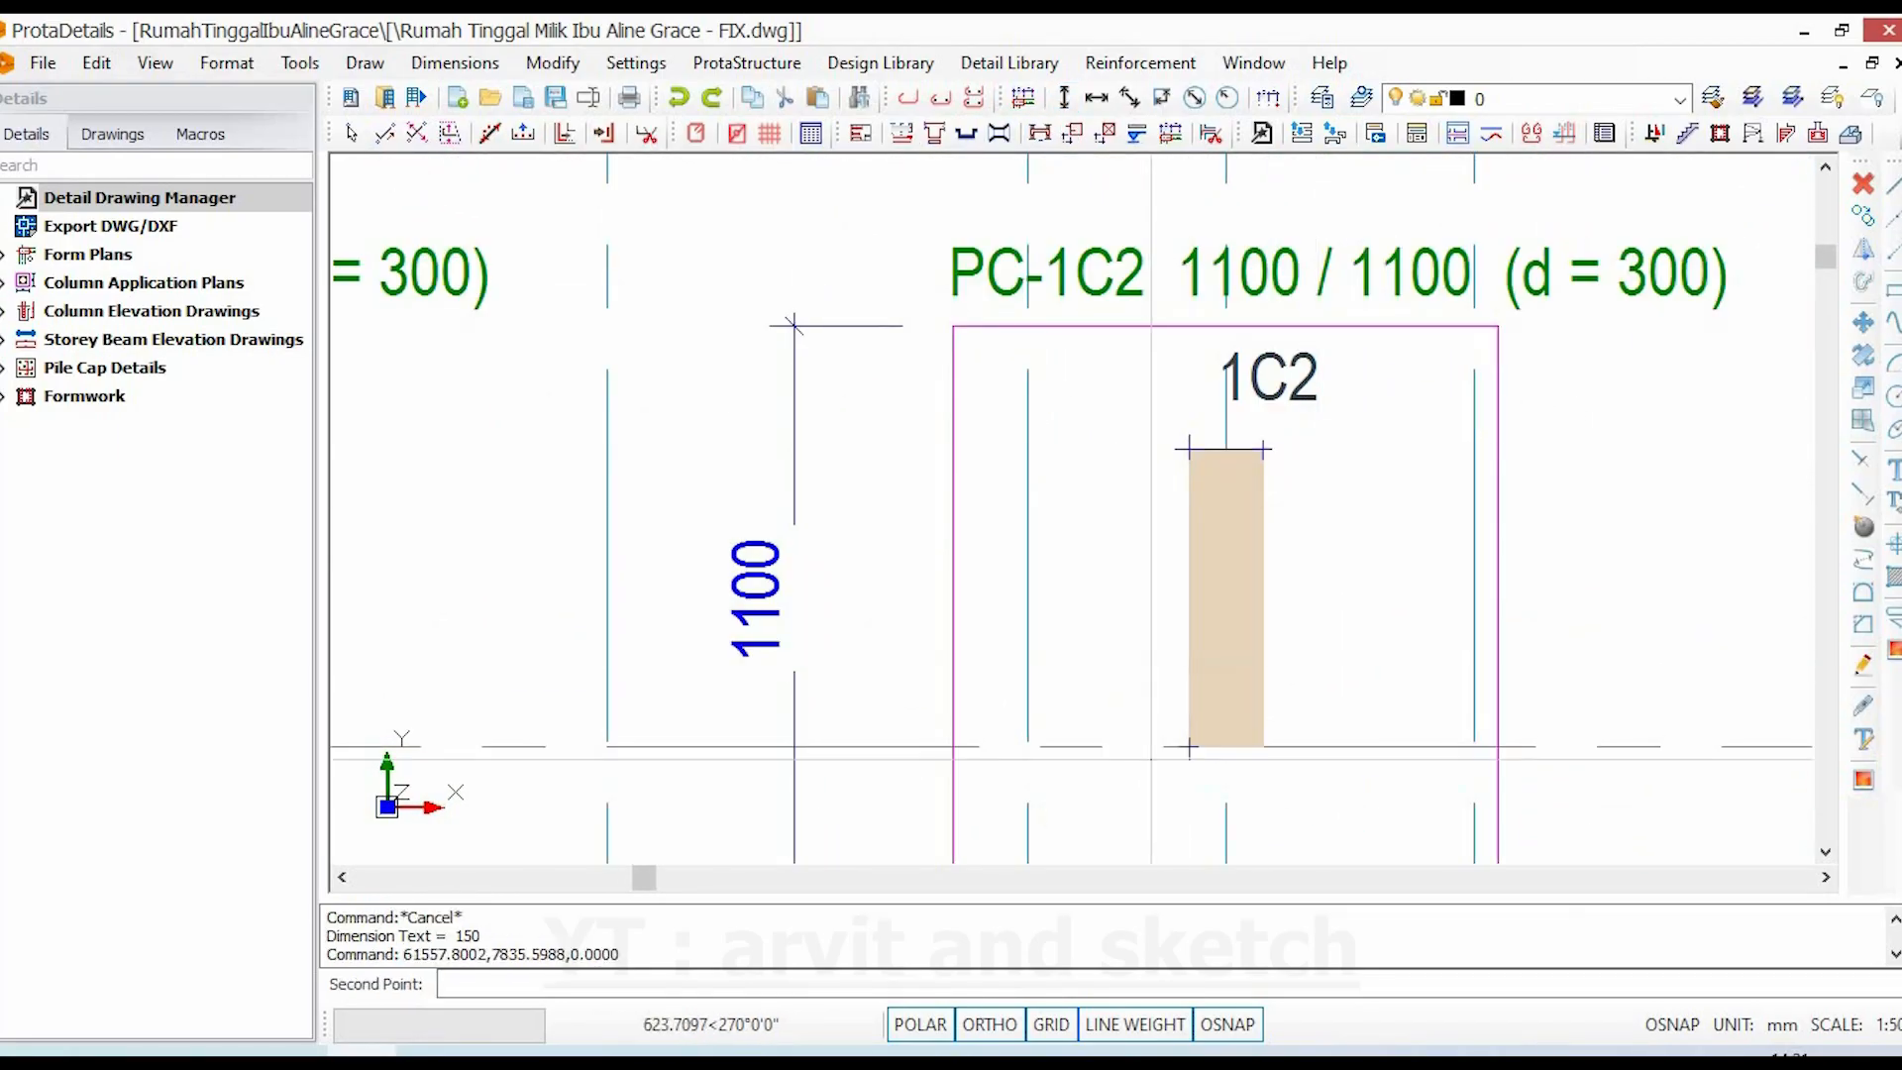
click(1190, 746)
click(1101, 659)
- Dimension the short side of column 1C2 horizontally along its lower edge, placing the dimension below the column
middle_drag(1155, 696, 1020, 578)
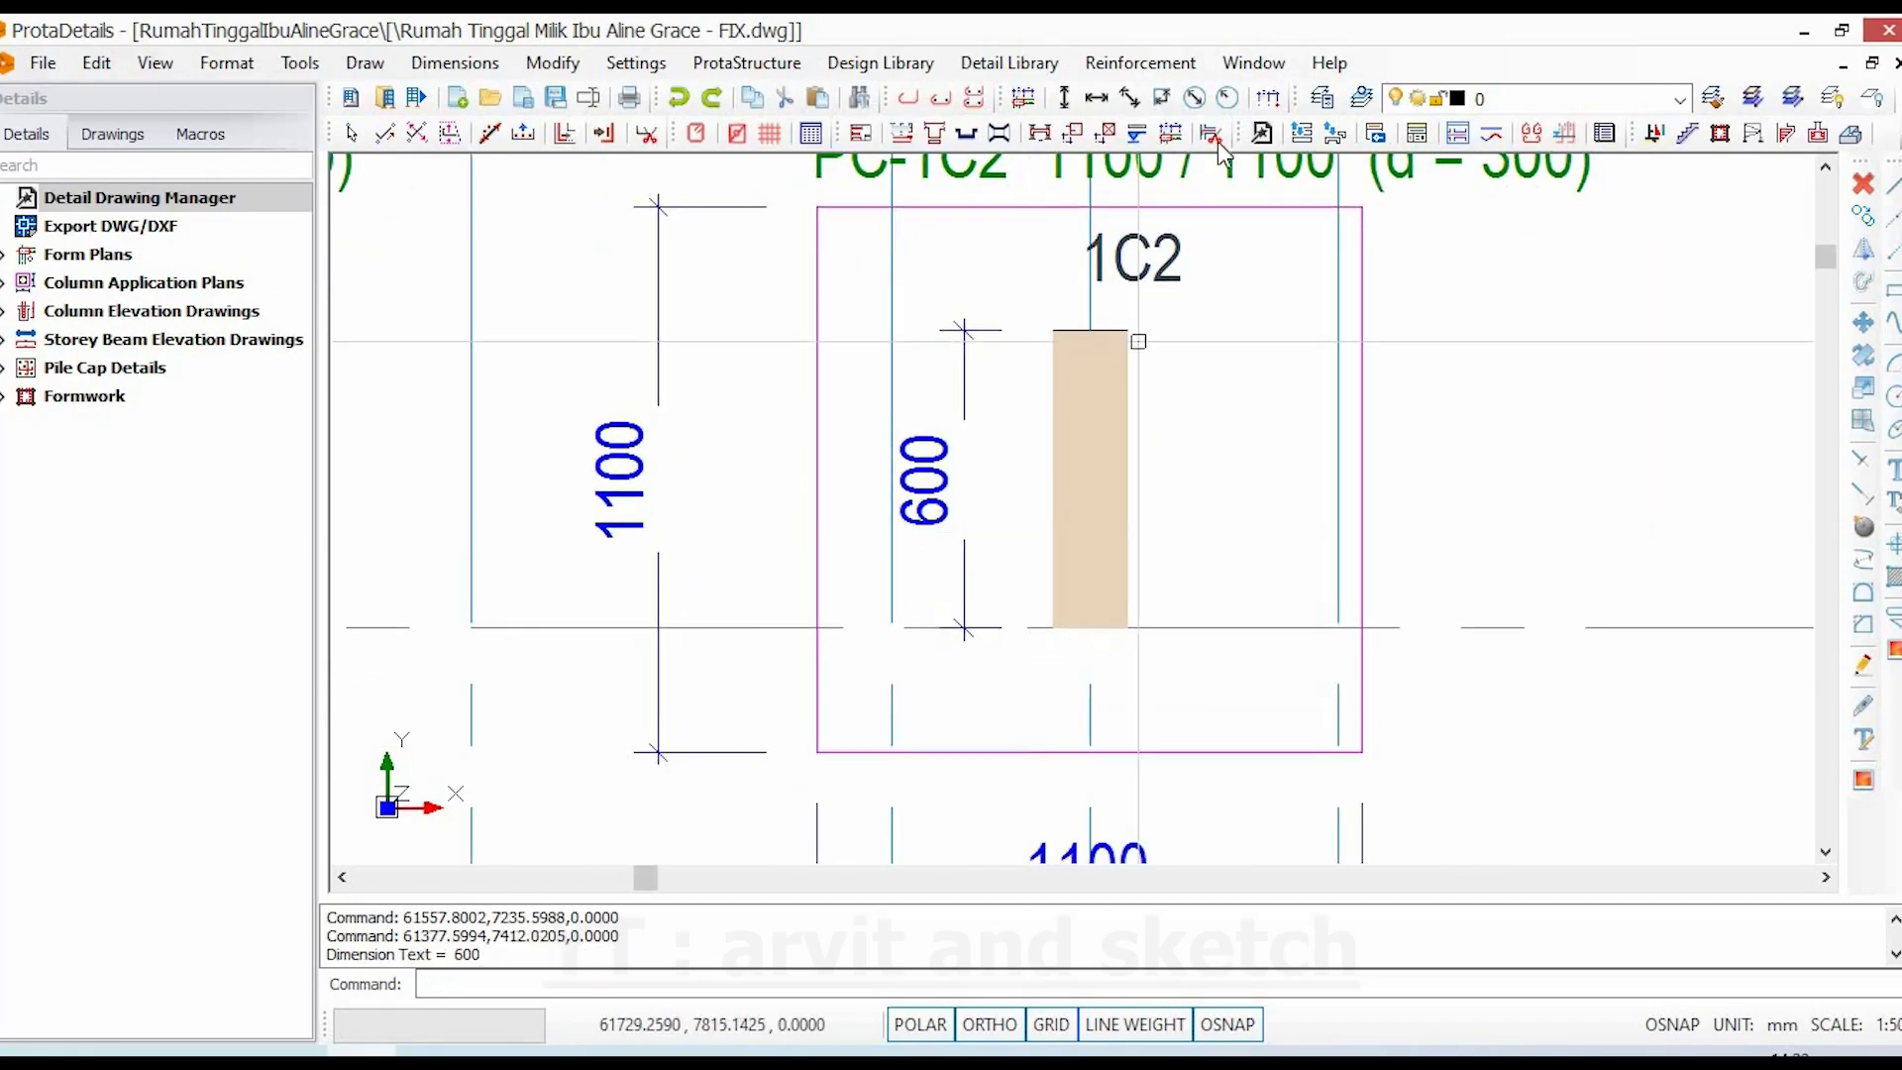
click(1052, 627)
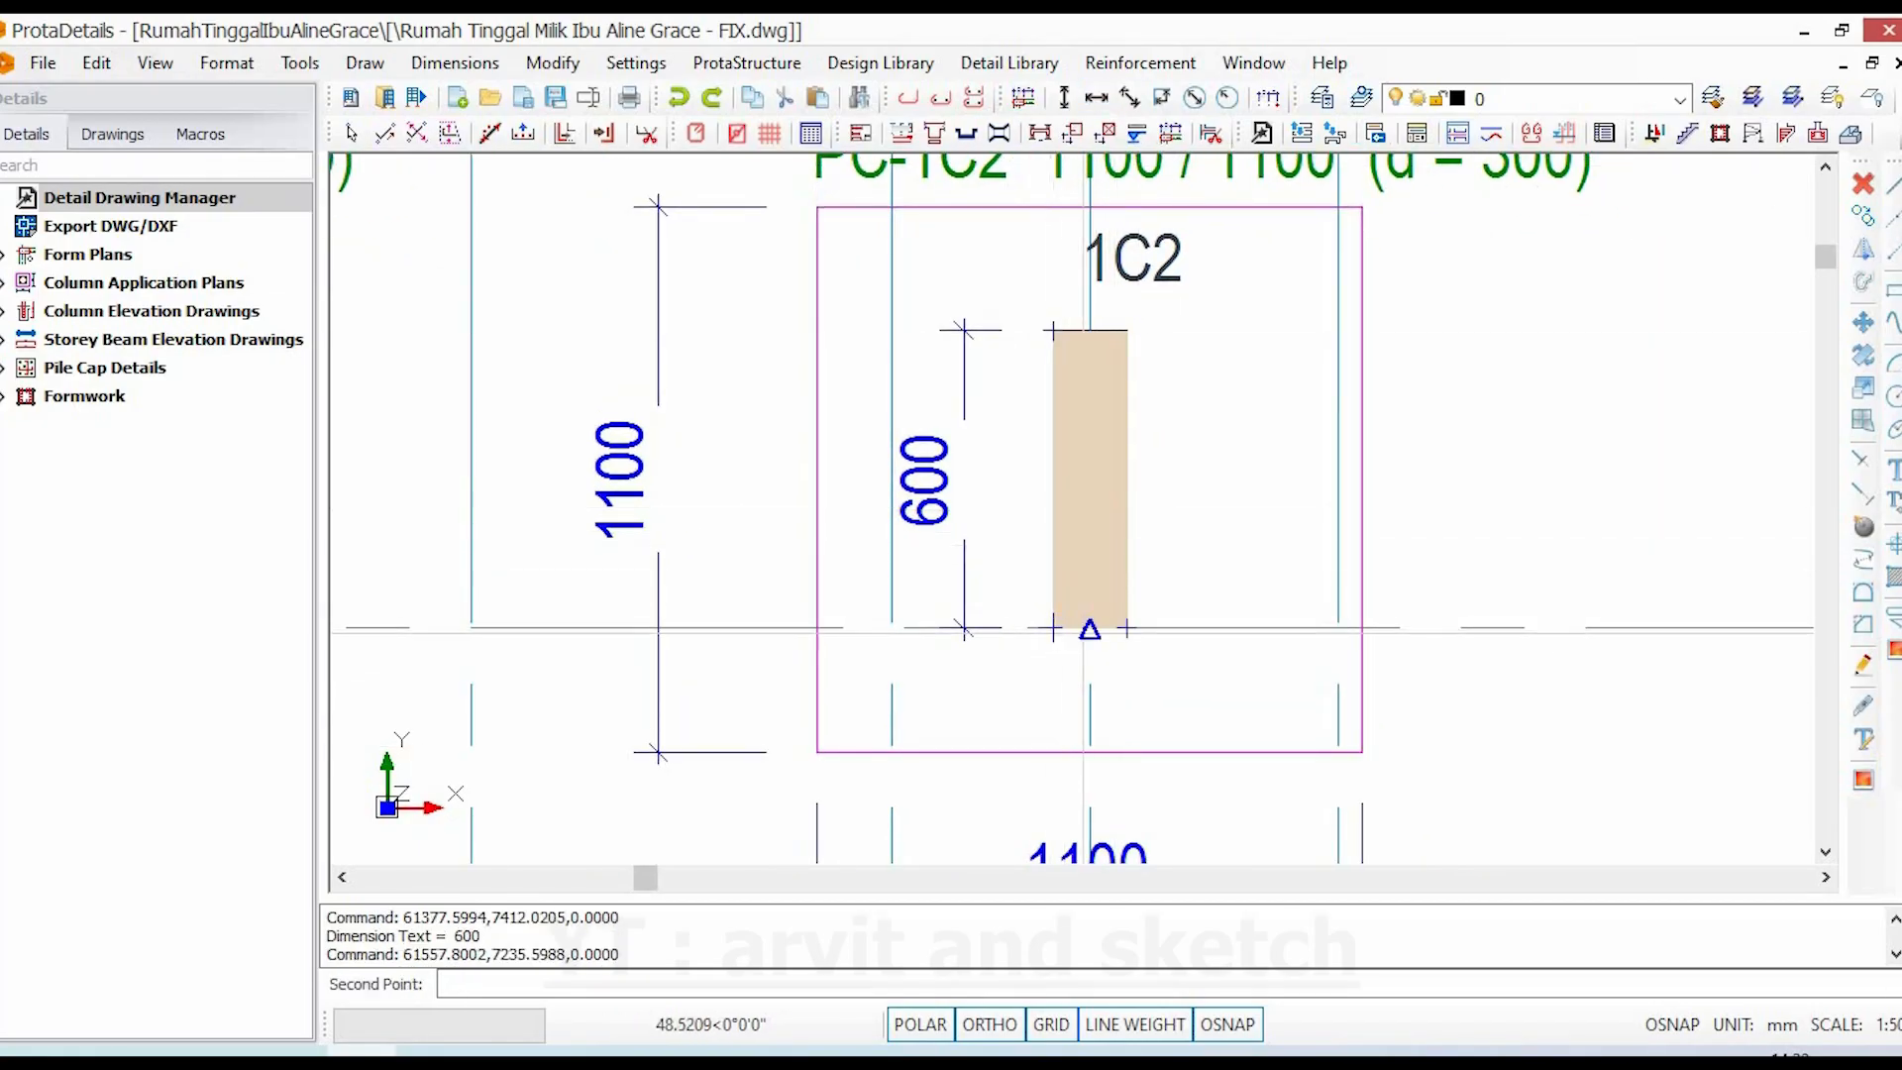
click(1126, 628)
click(1137, 699)
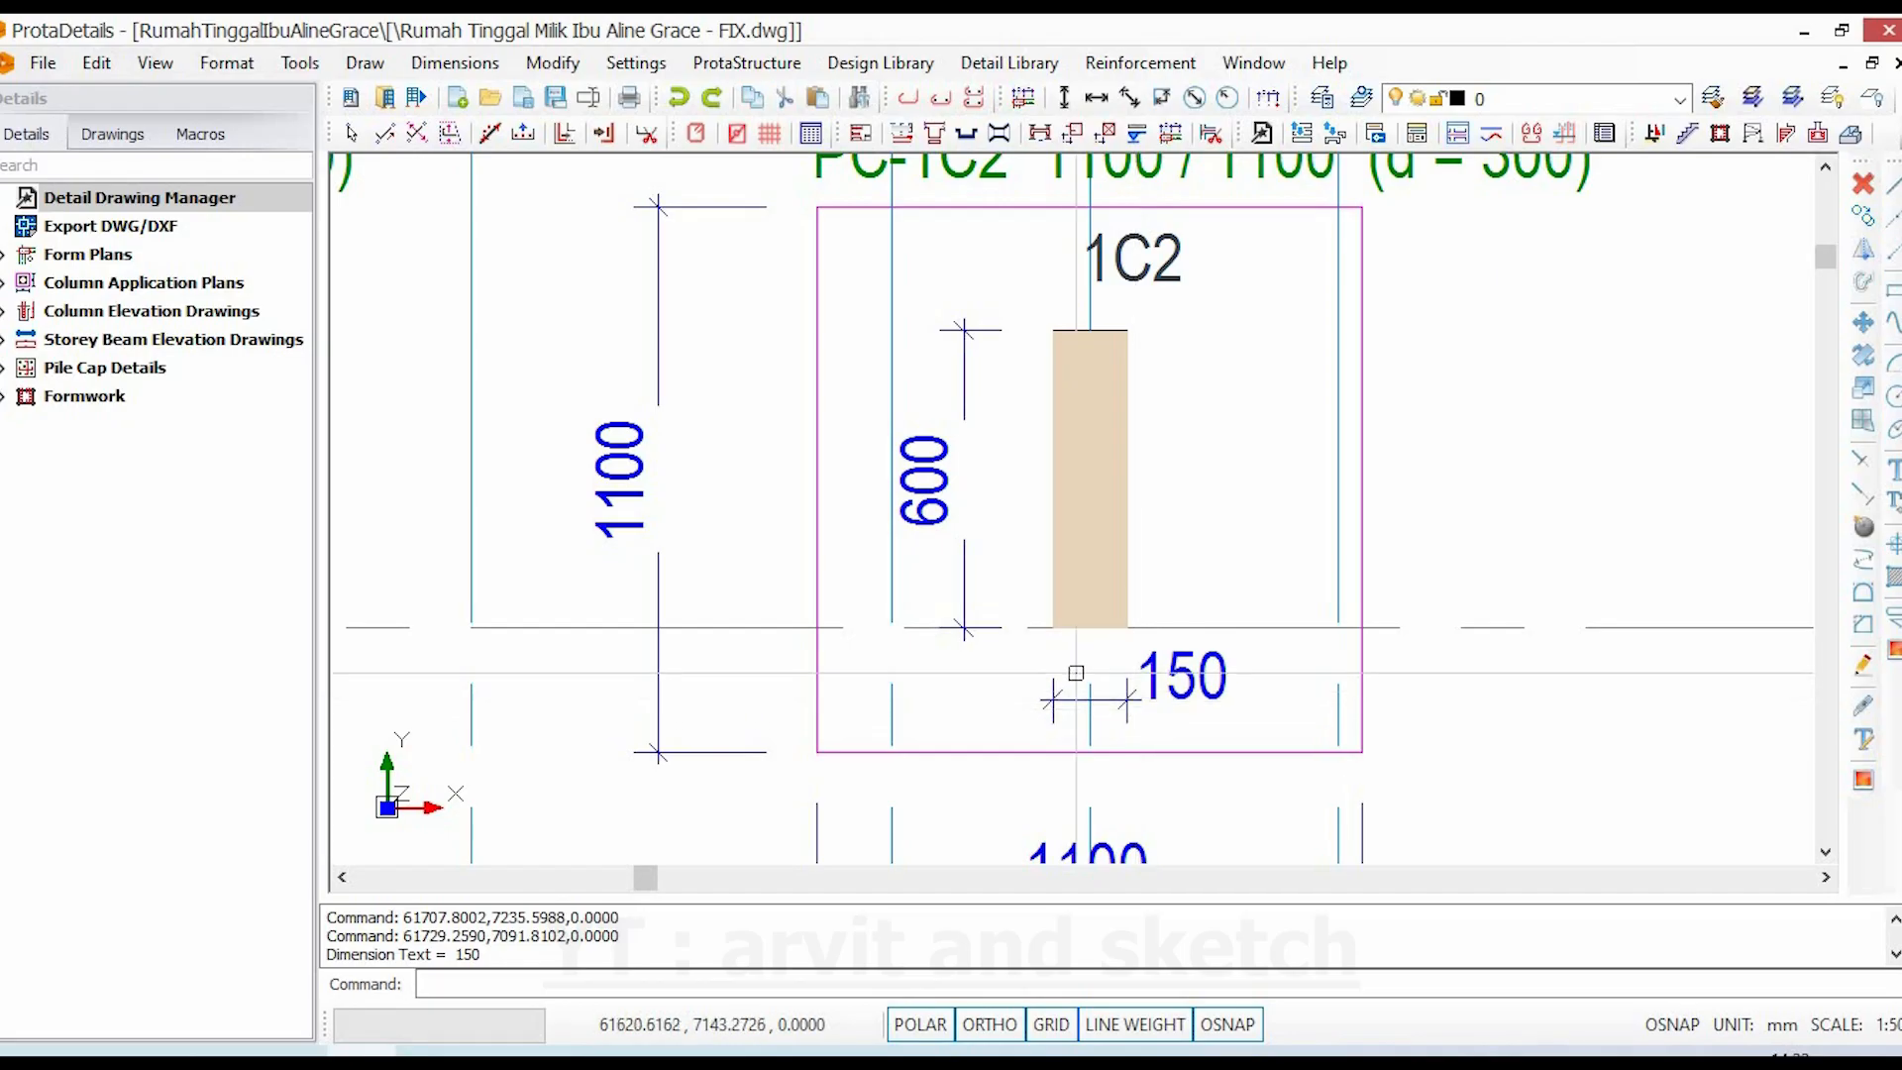
- Switch to Archicad and dimension the column at grid 4, with its long side dimensioned on the left and its short side above
scroll(1065, 650, down, 2)
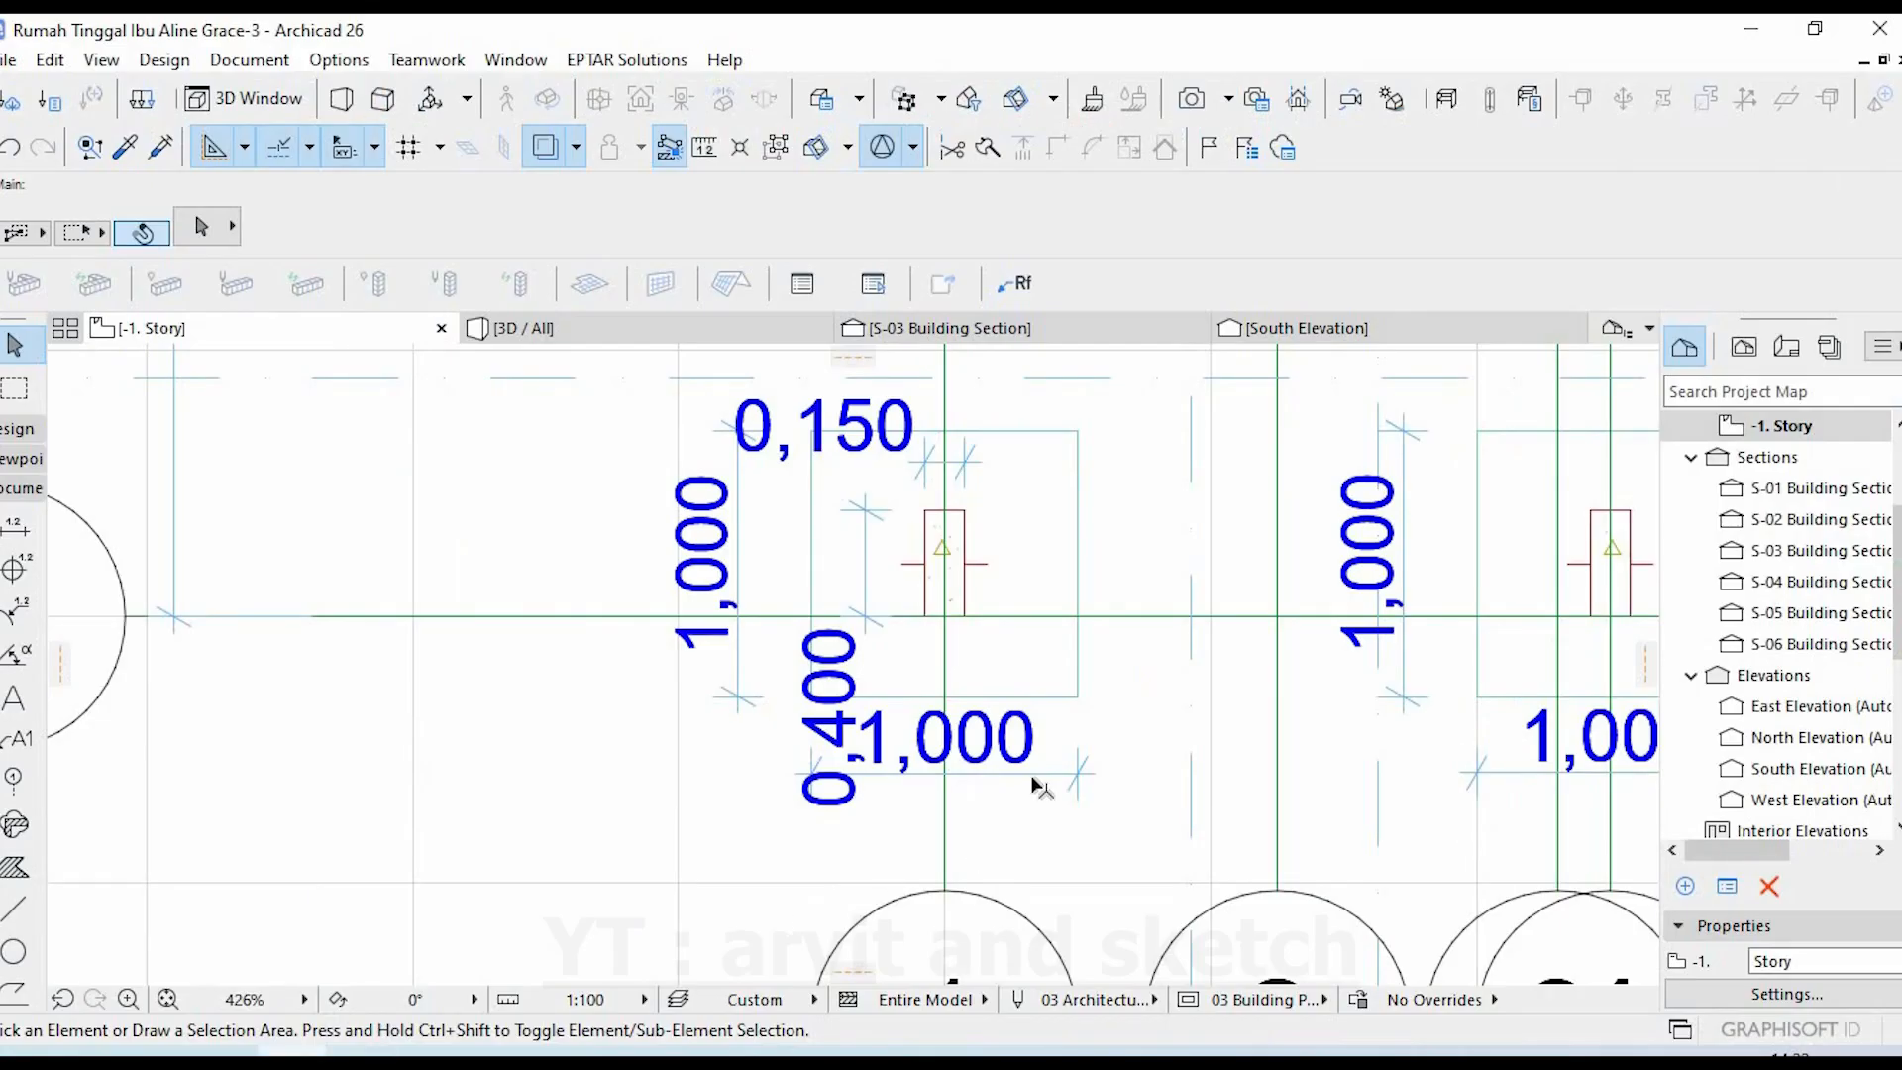
scroll(828, 731, down, 2)
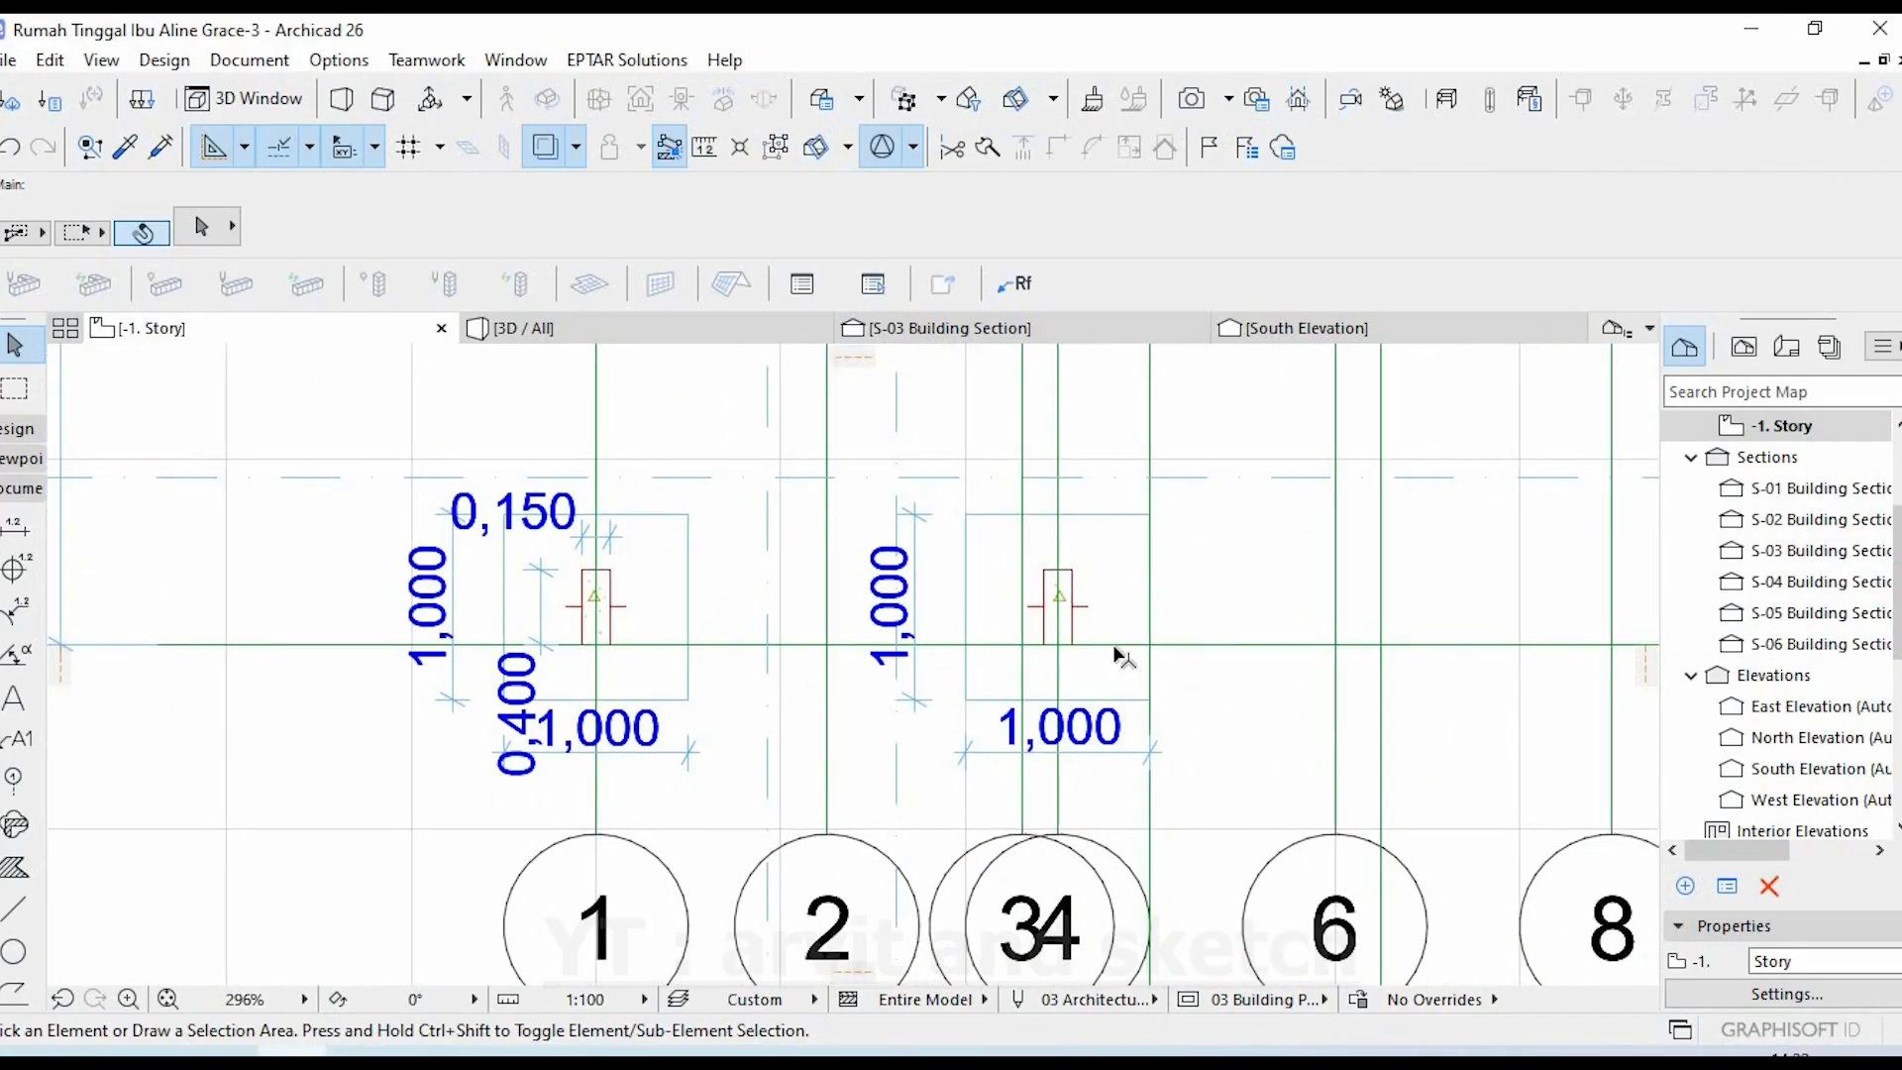
scroll(77, 448, up, 3)
click(18, 535)
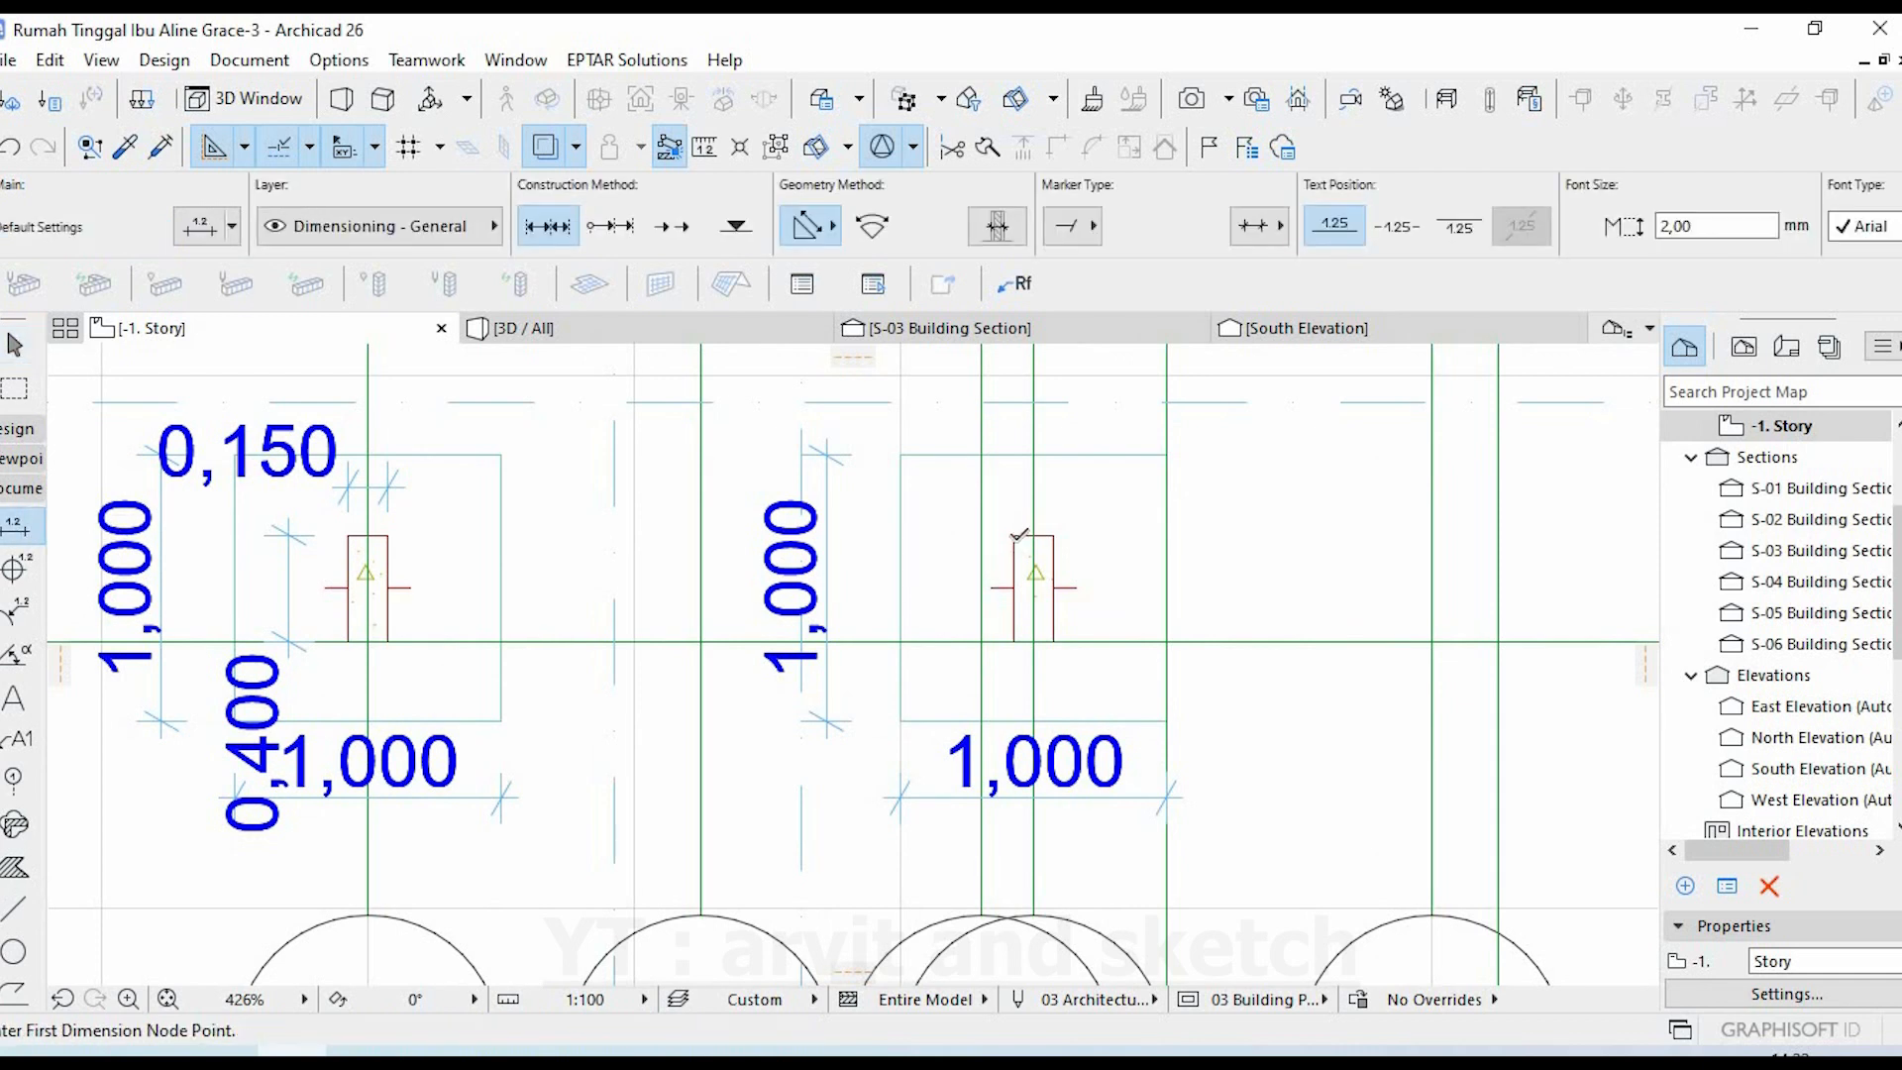
click(951, 598)
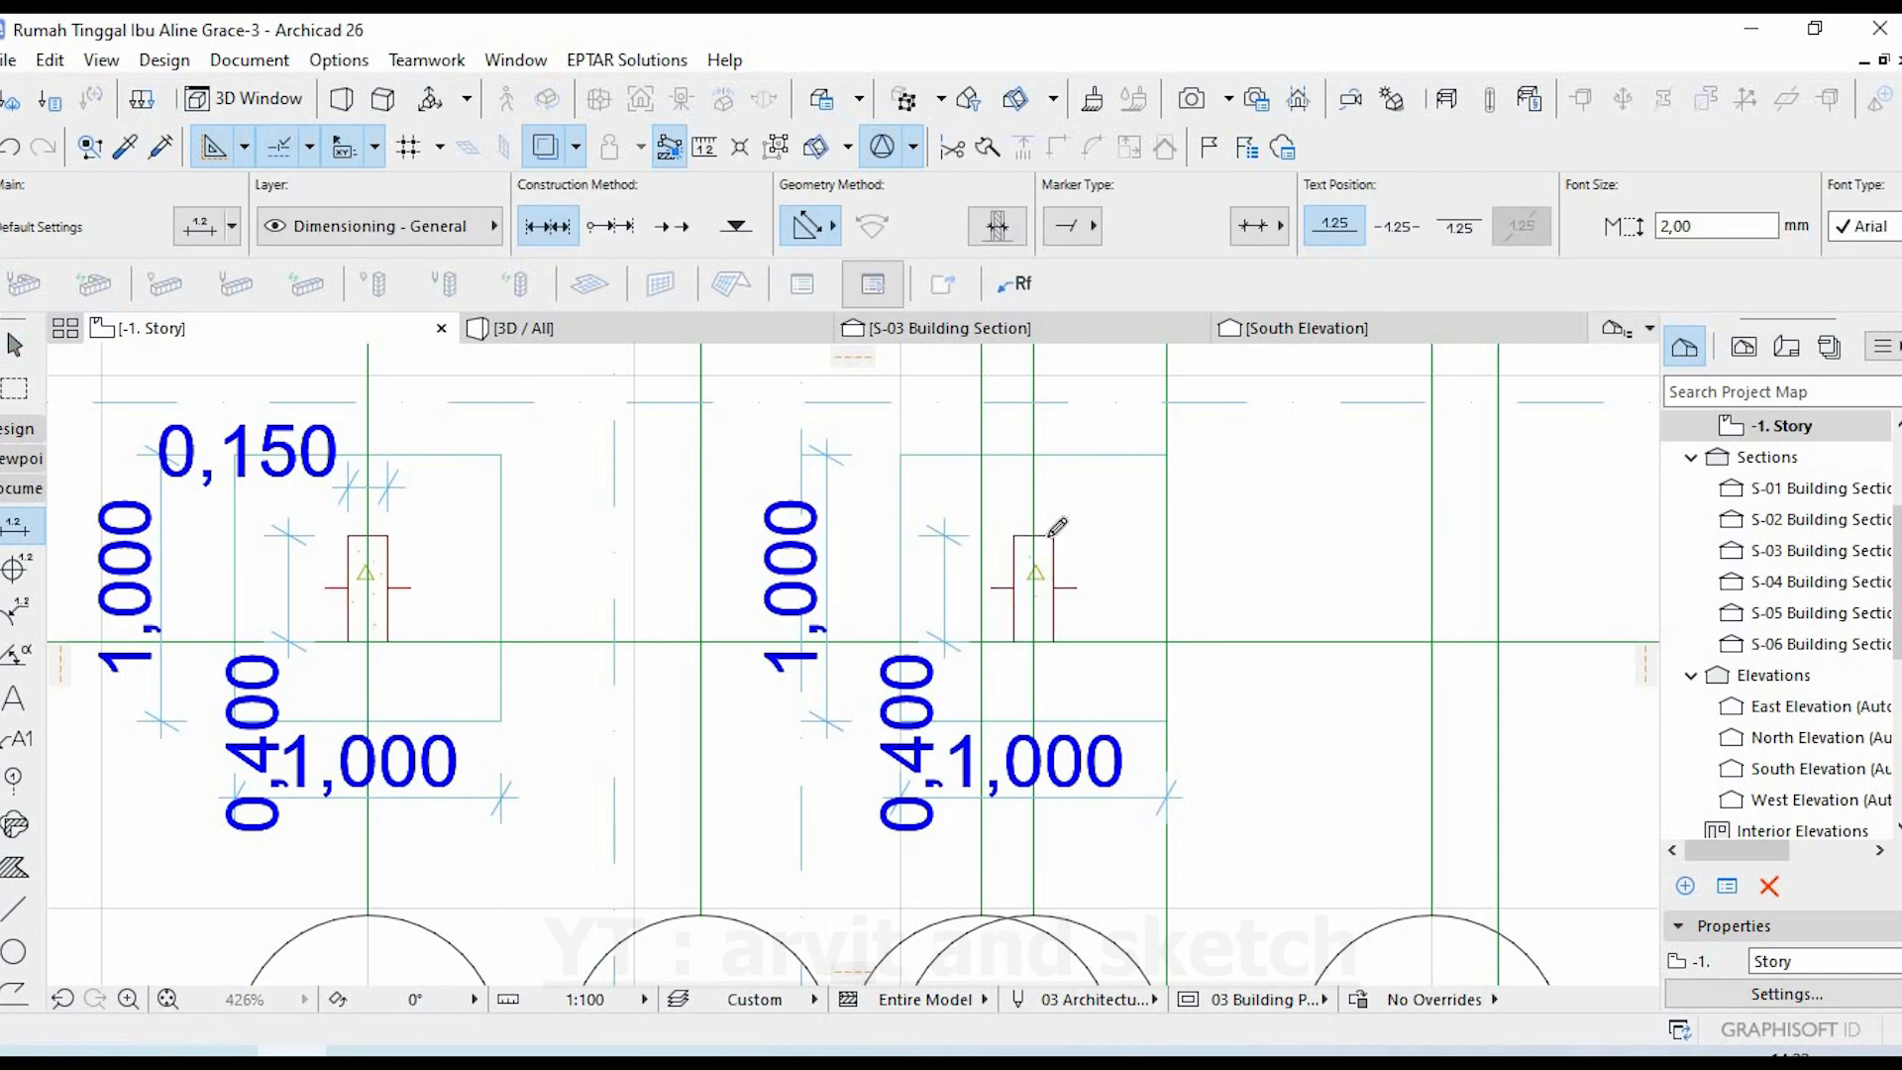
click(1087, 475)
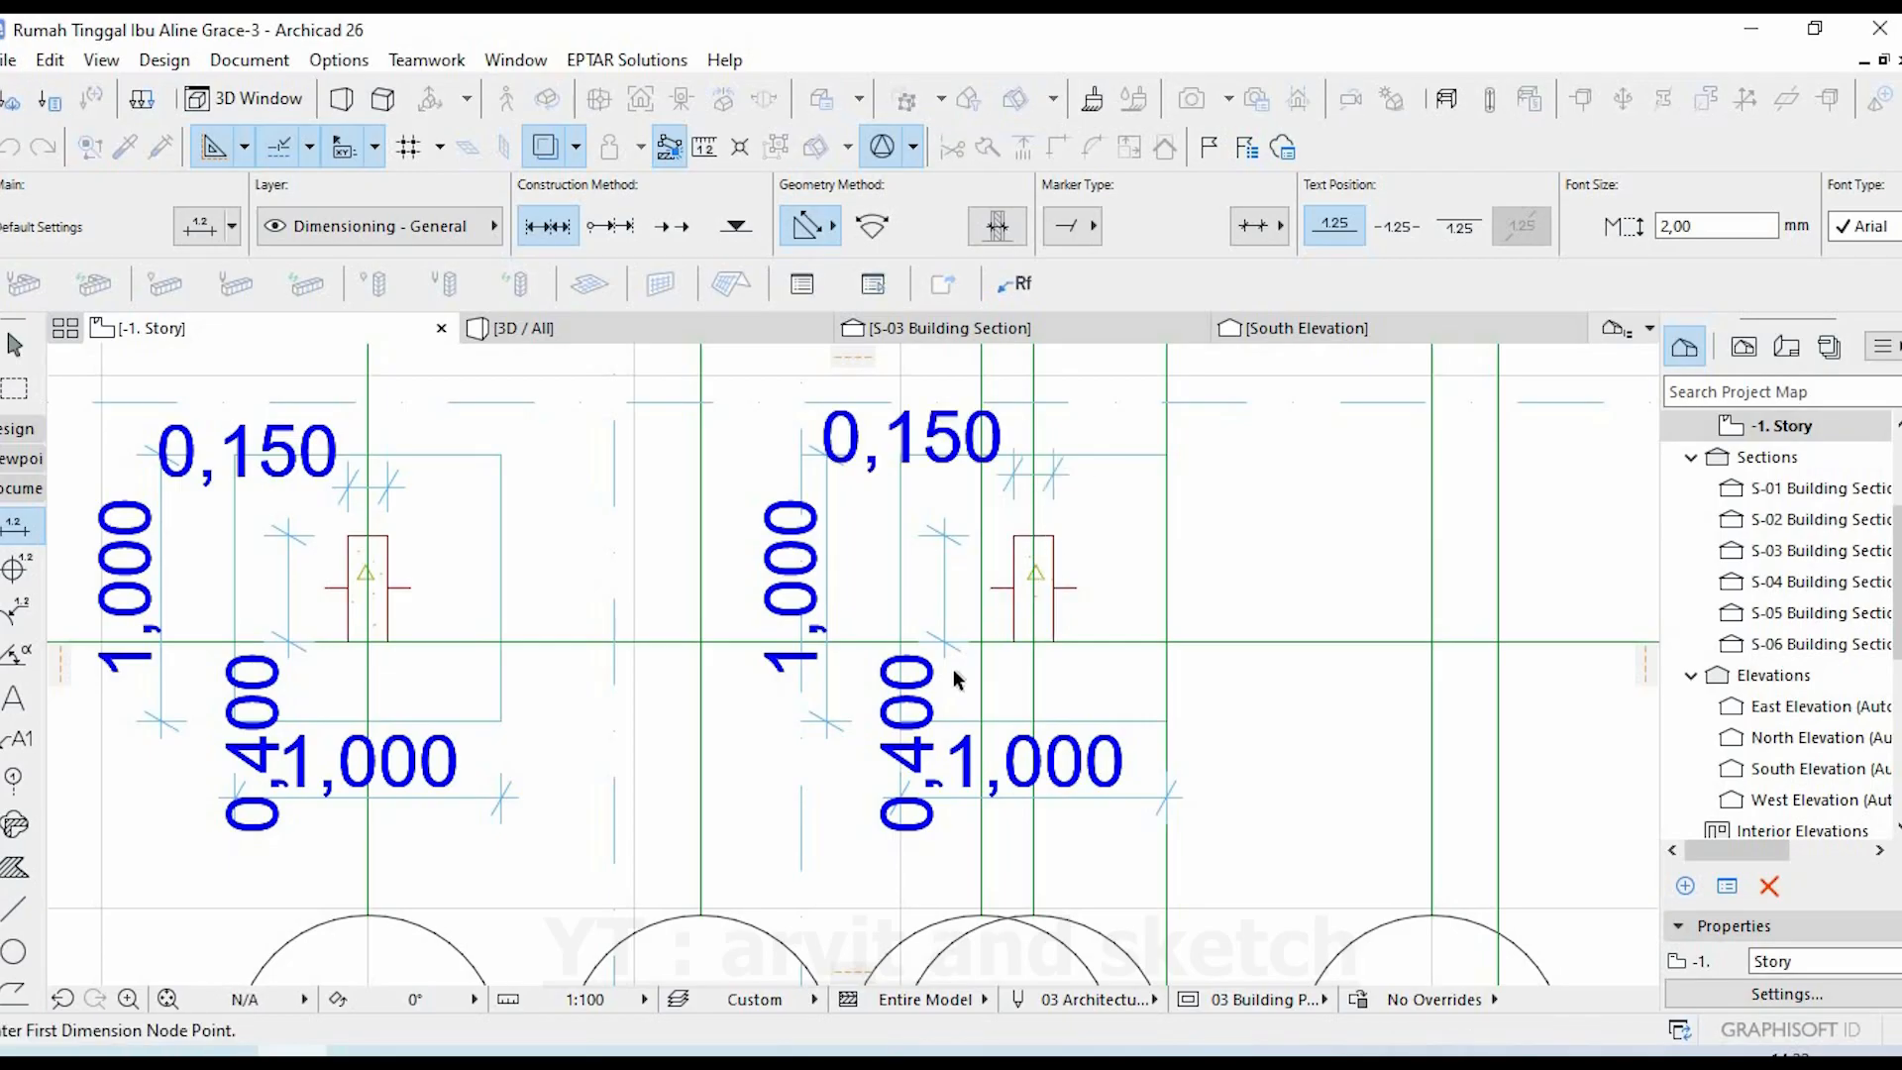
key(Escape)
- Dimension the long side of the column at grid D vertically, placing the dimension left of the column
scroll(937, 660, down, 2)
middle_drag(1172, 514, 981, 884)
scroll(1251, 654, up, 1)
scroll(1251, 654, up, 2)
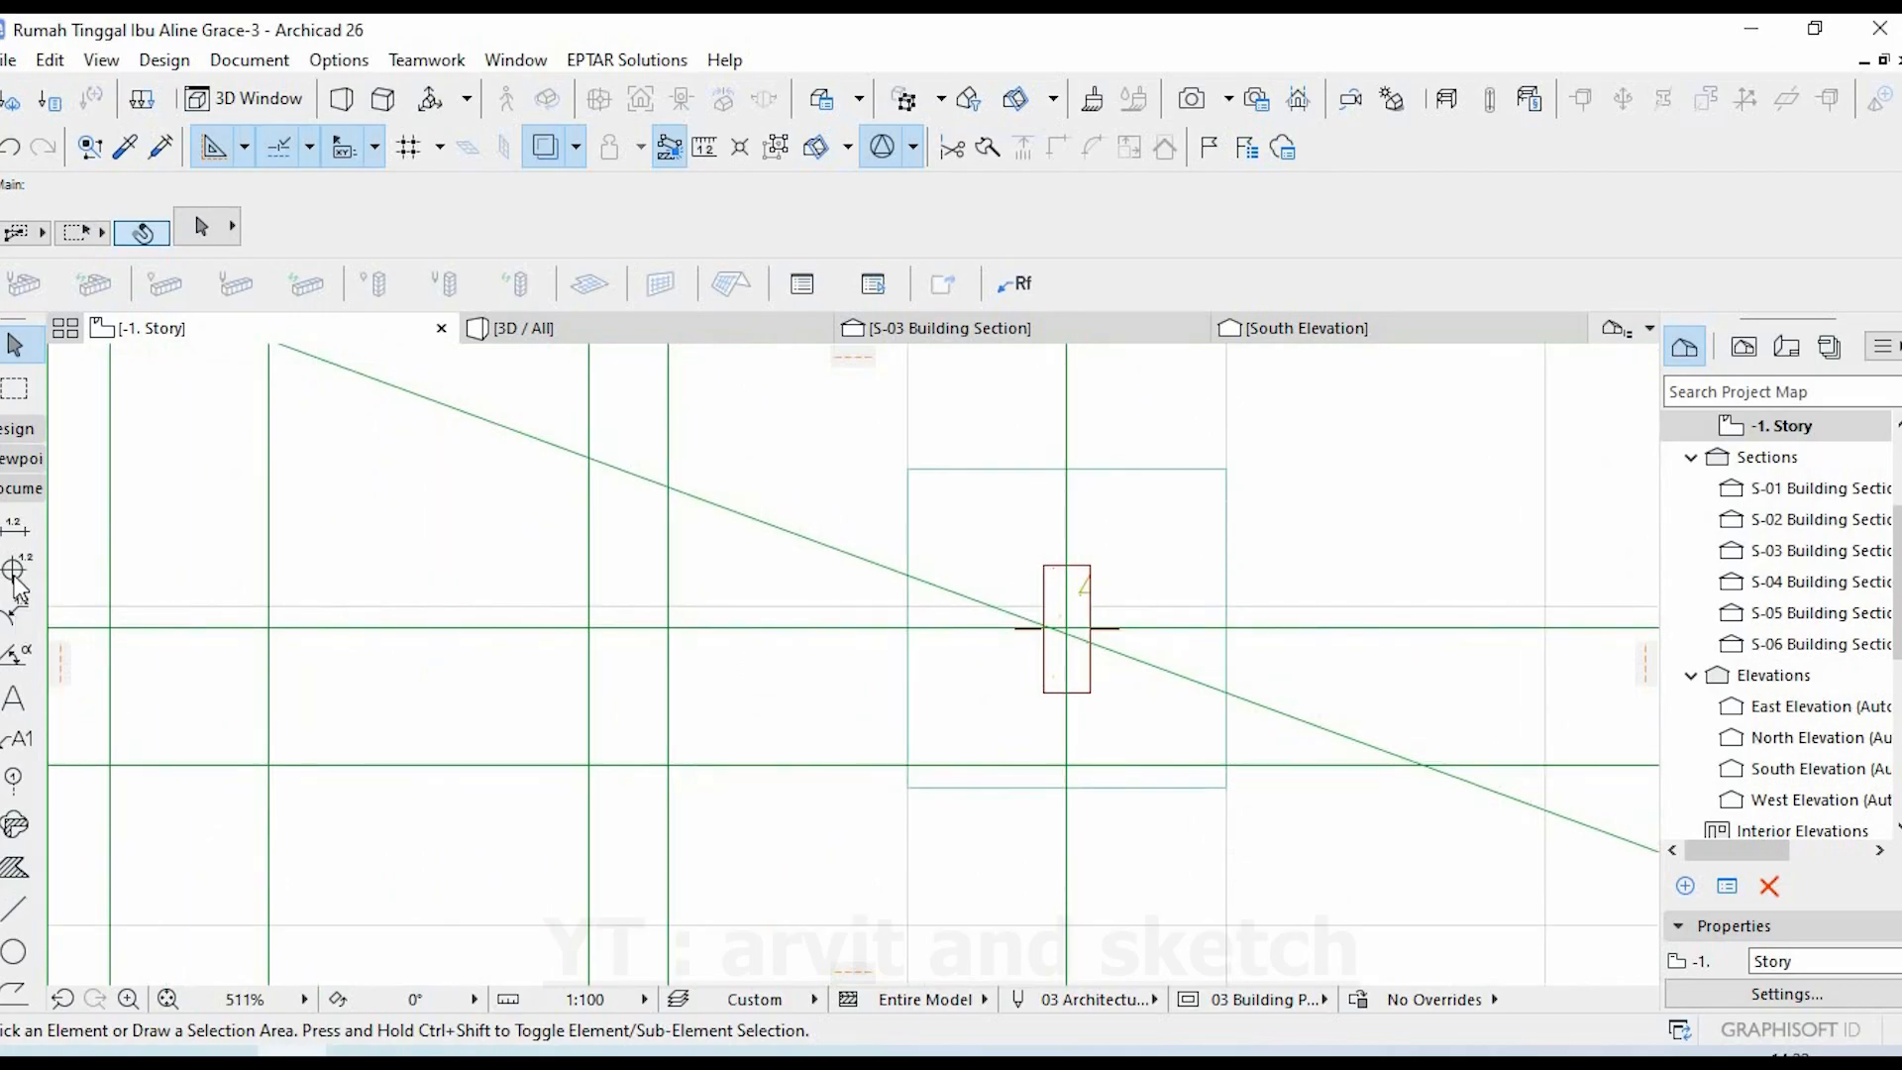
click(15, 525)
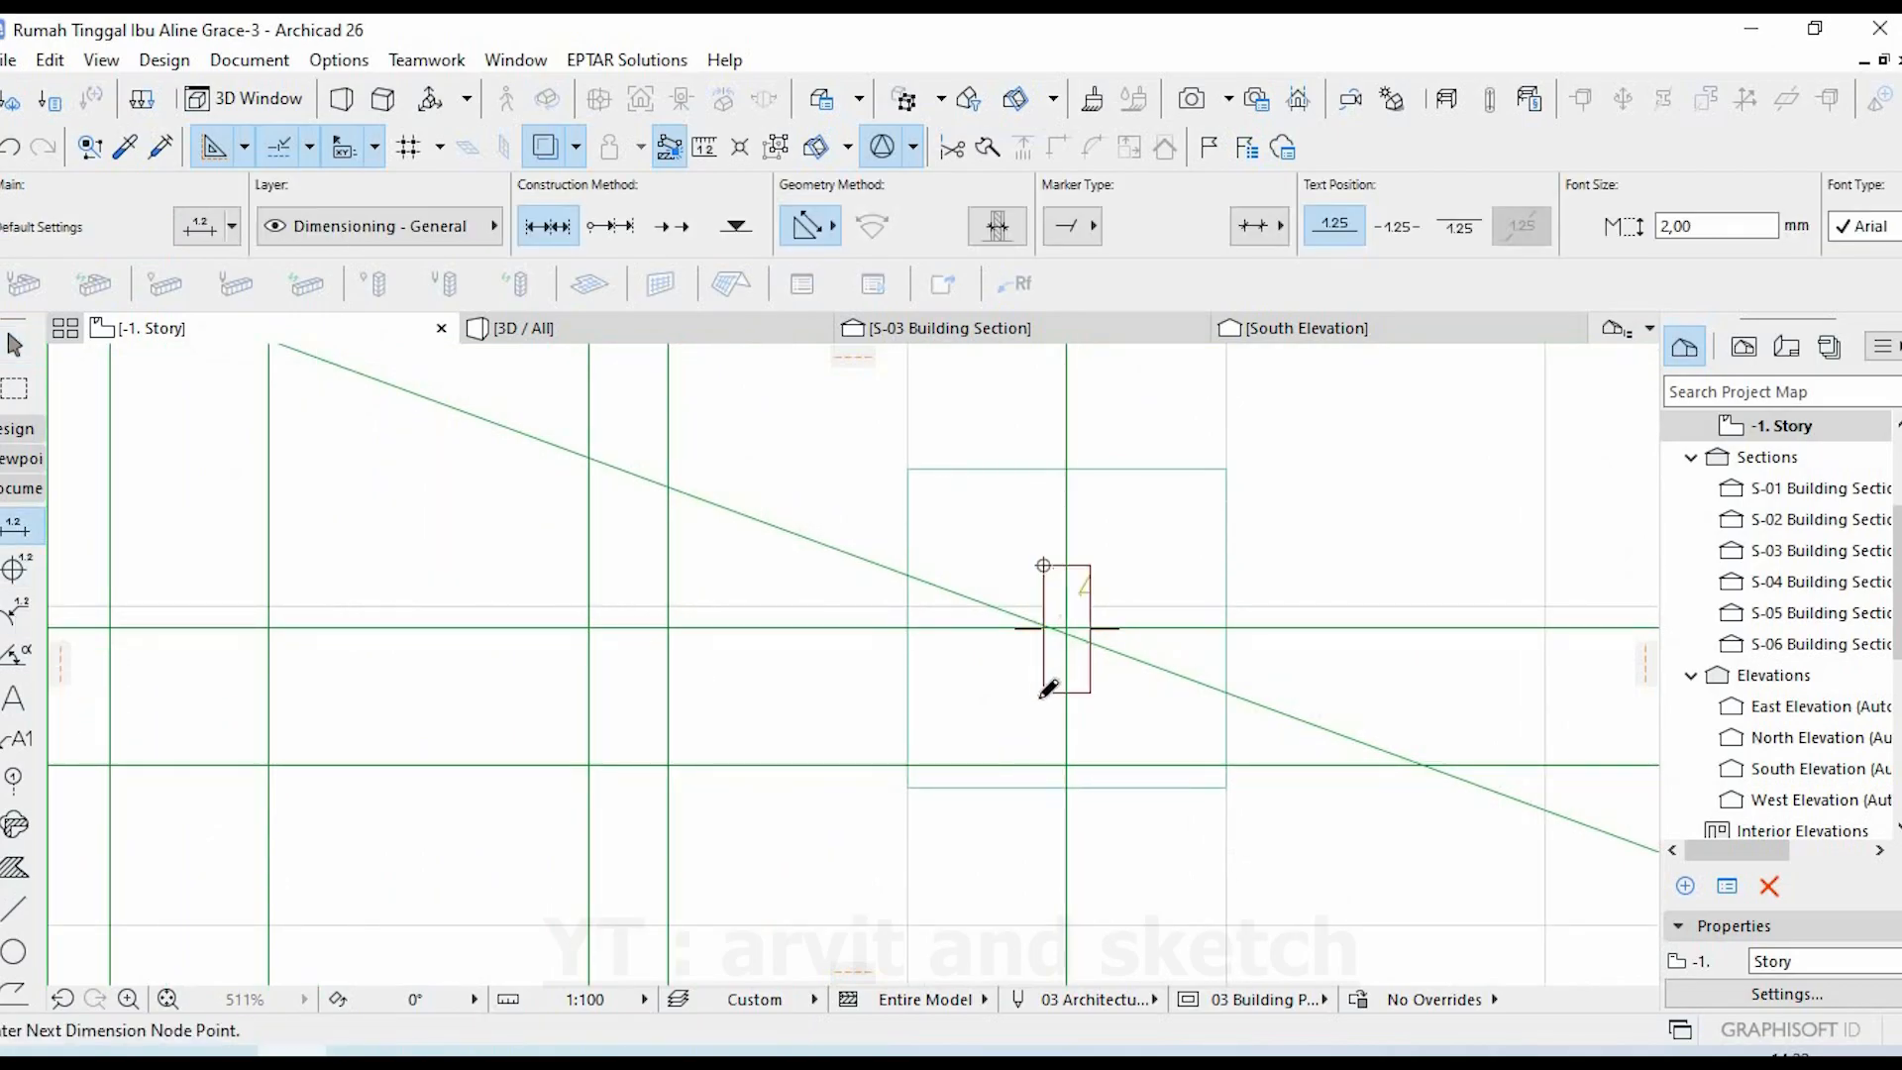
click(1043, 692)
click(981, 666)
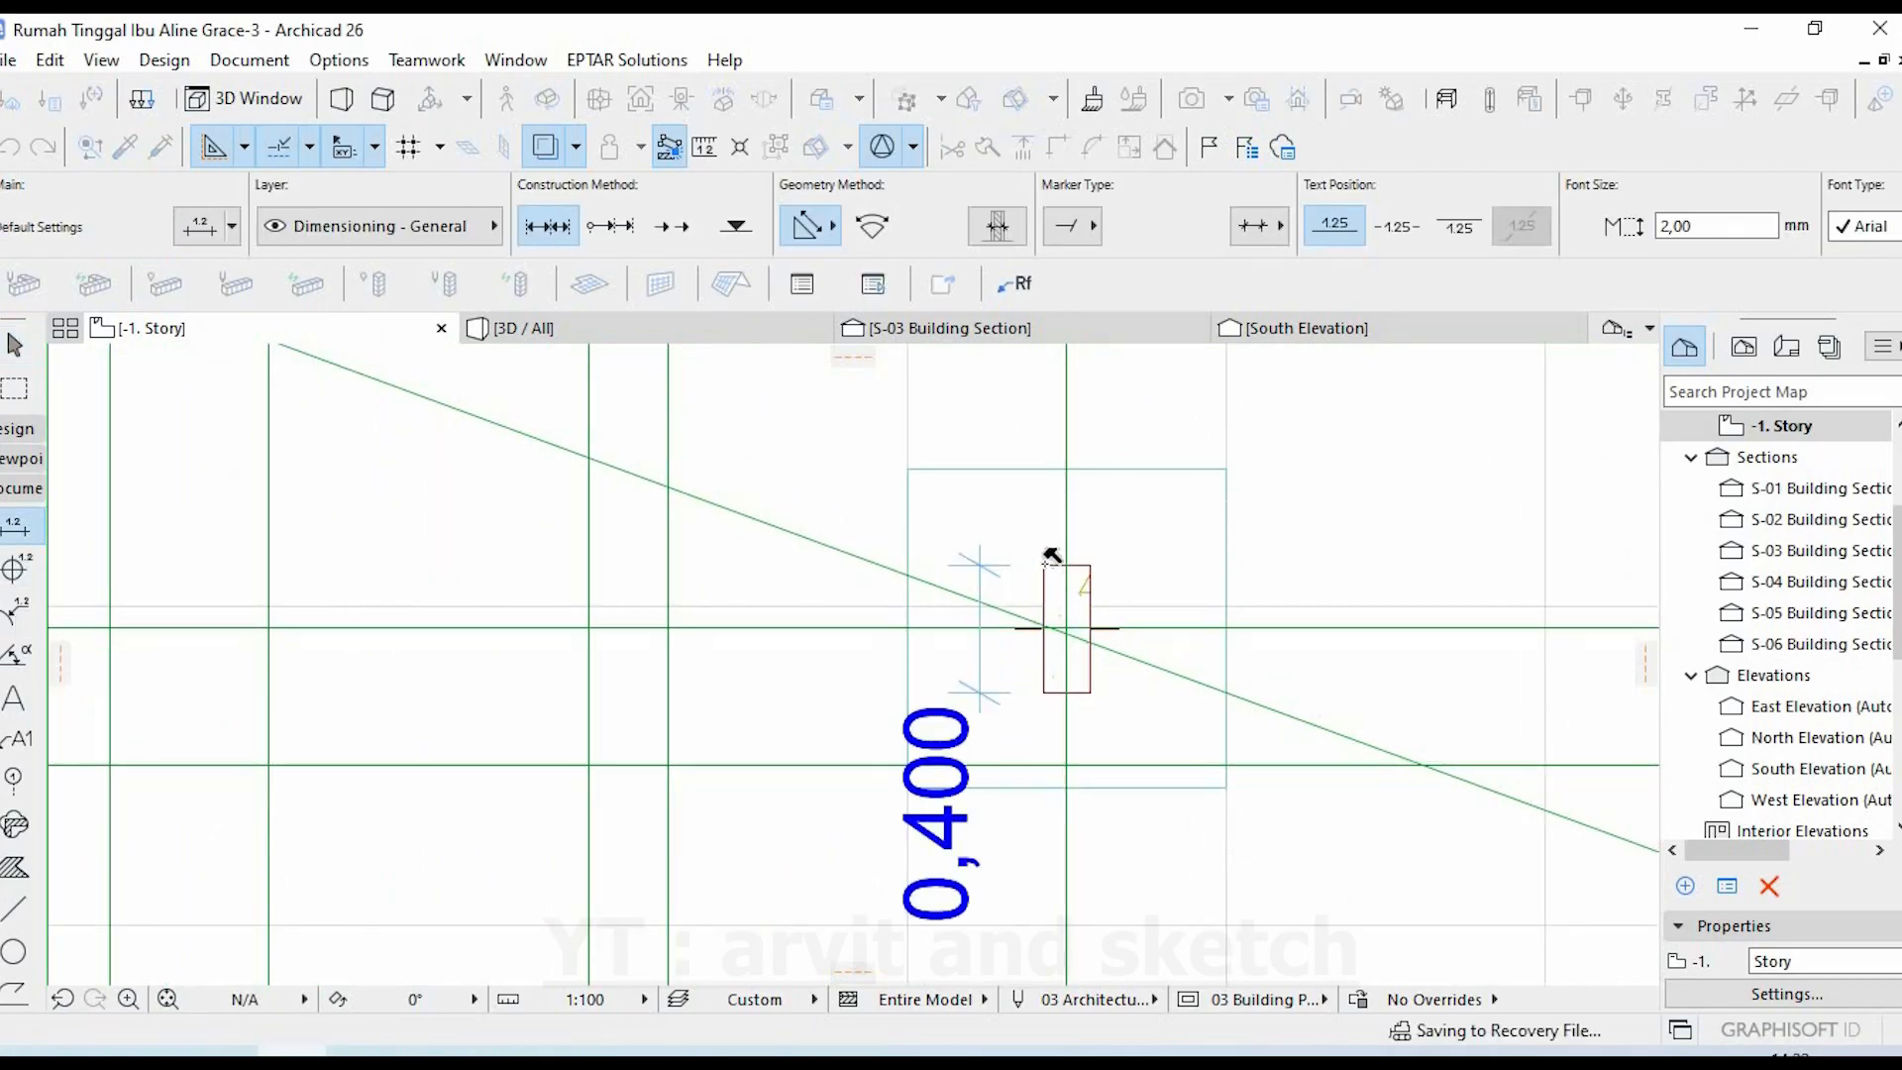
- Dimension the short side of the grid D column along its upper edge, placing the dimension above it
key(Escape)
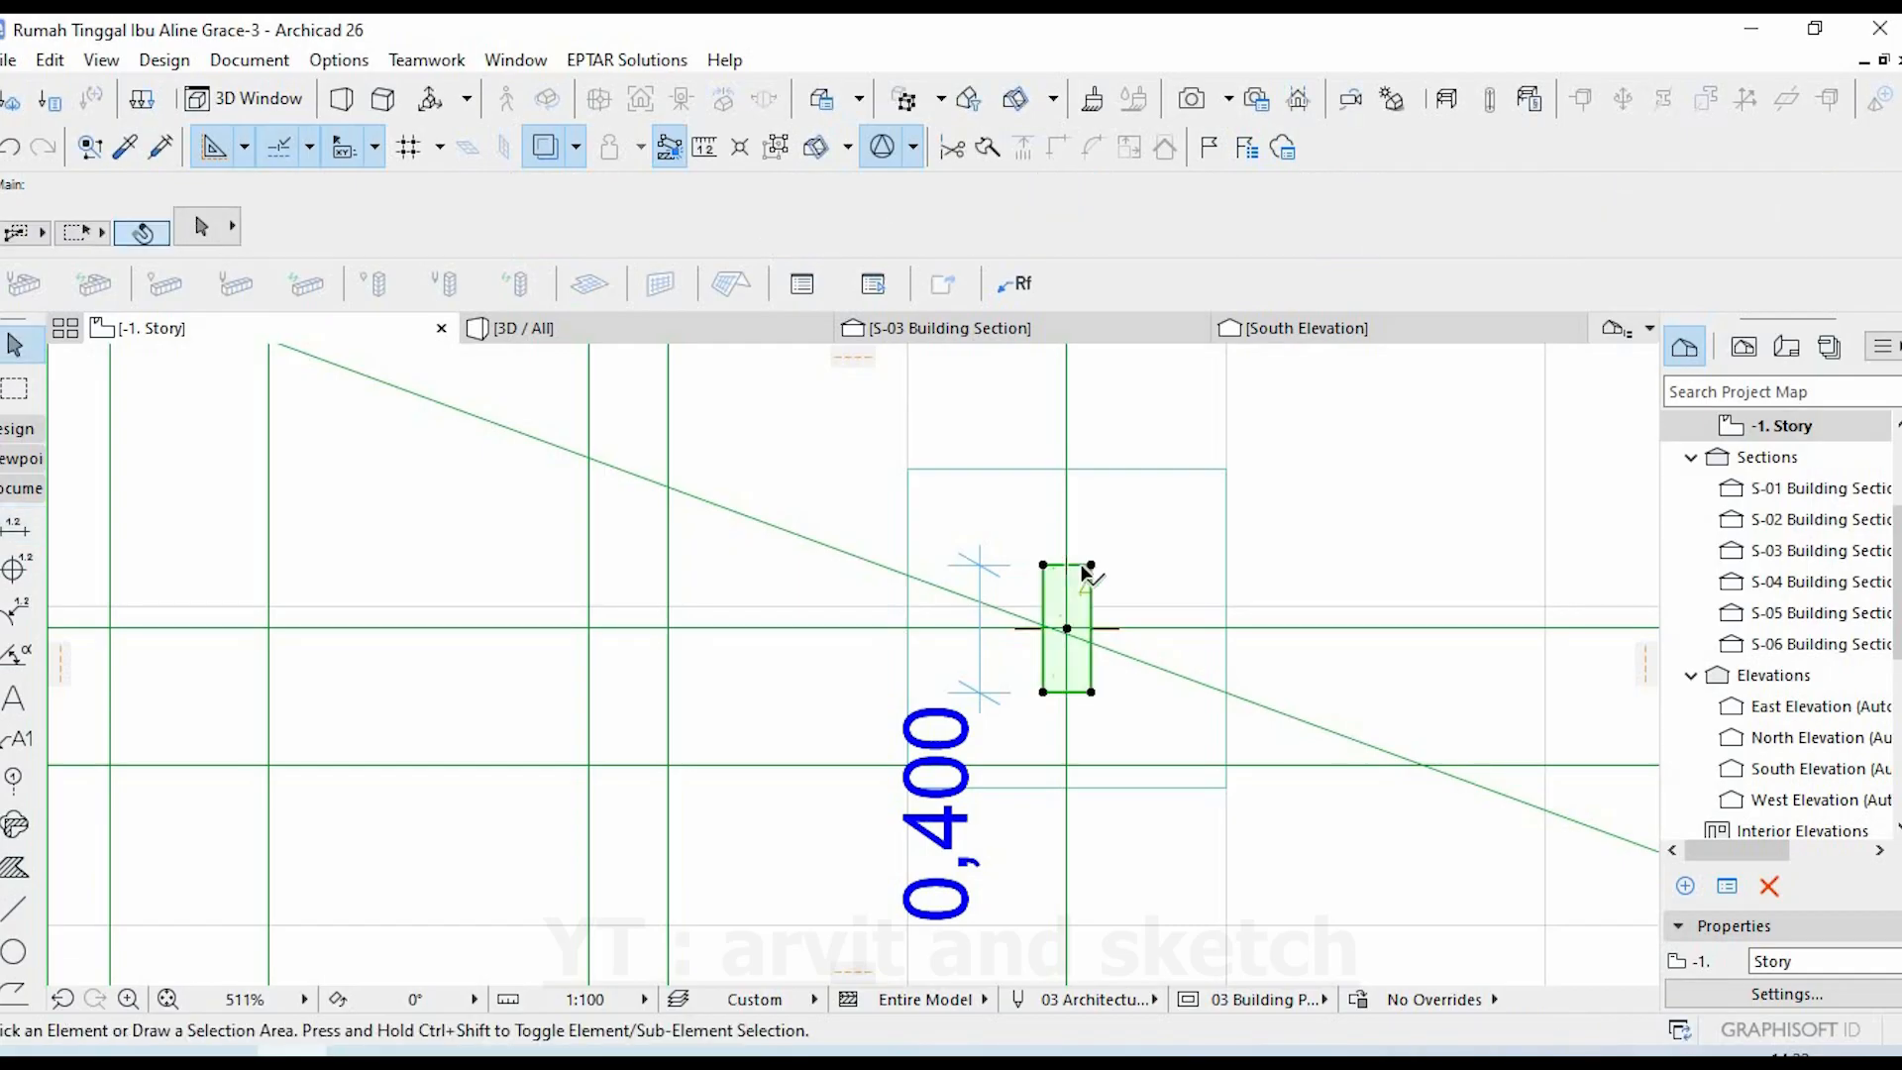
key(Escape)
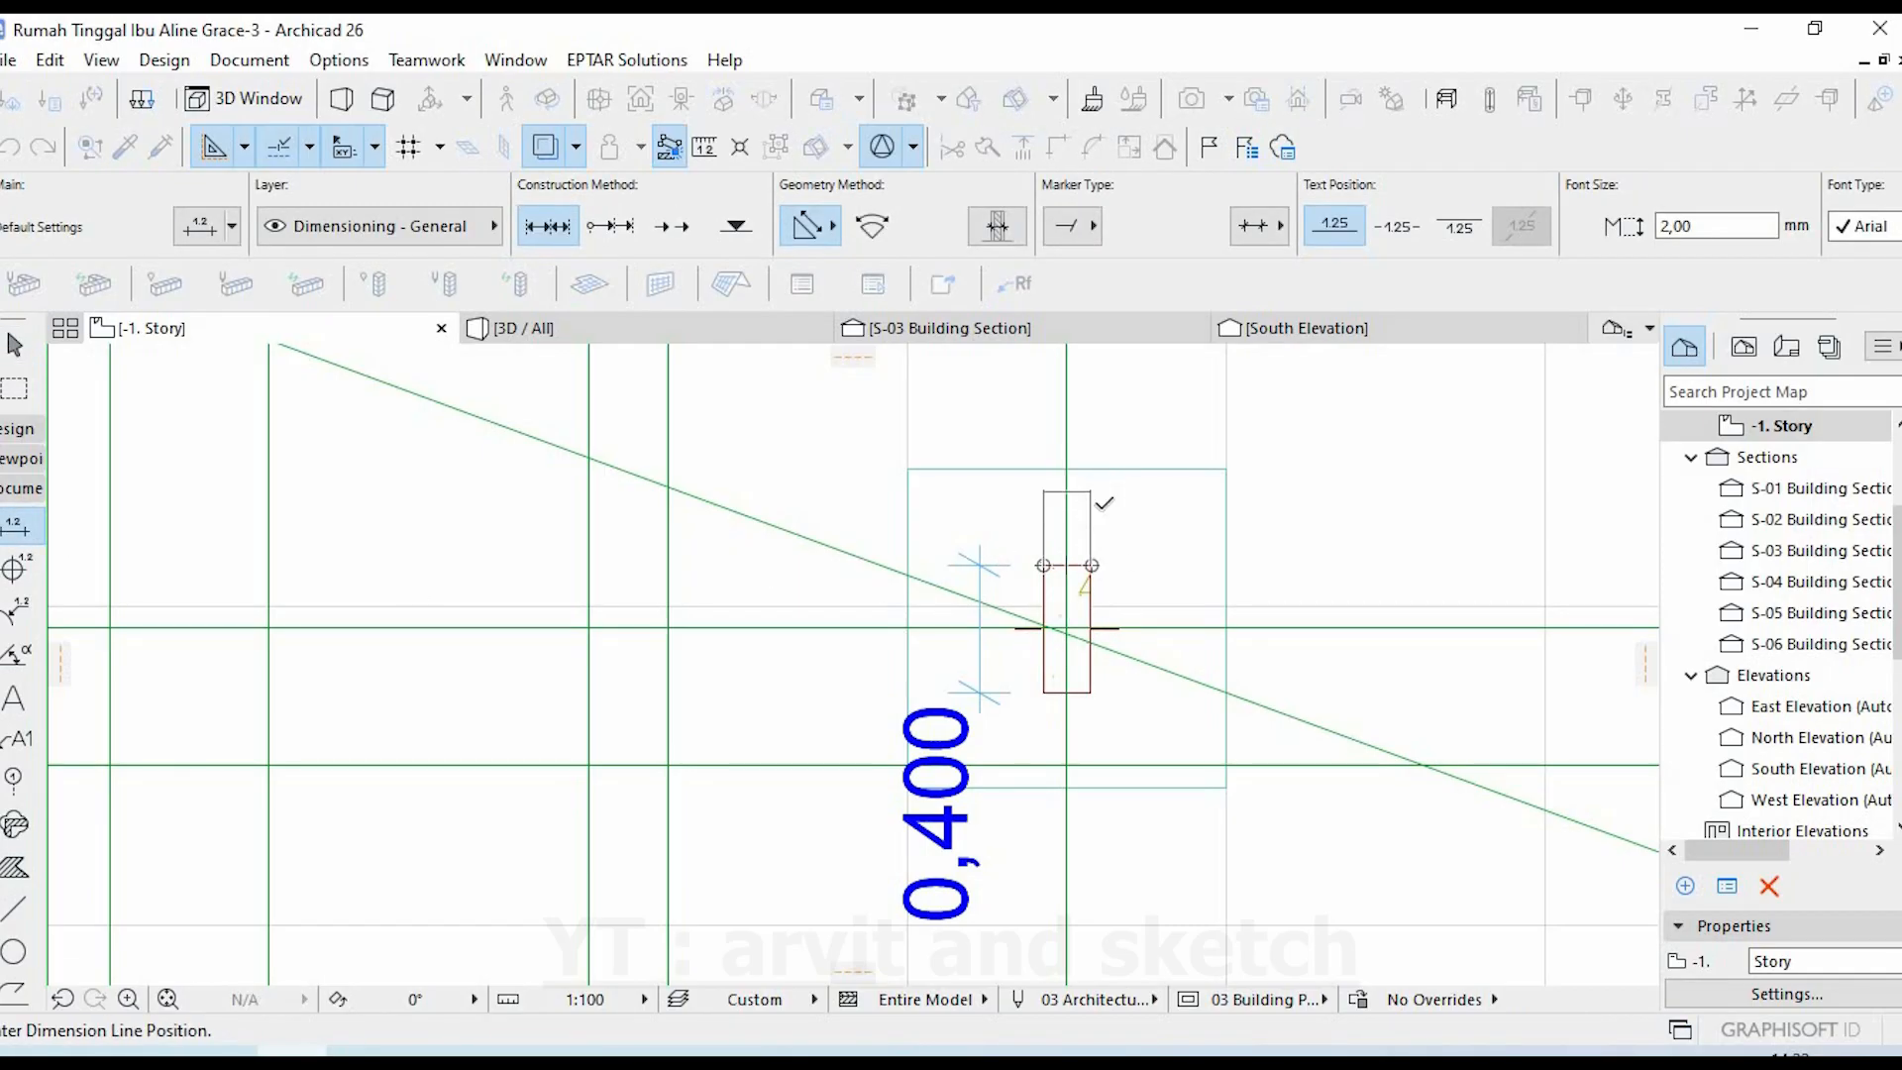
key(Escape)
- Switch to ProtaDetails and dimension the long side of column 1C3 vertically, placing the dimension left of the column
click(360, 1052)
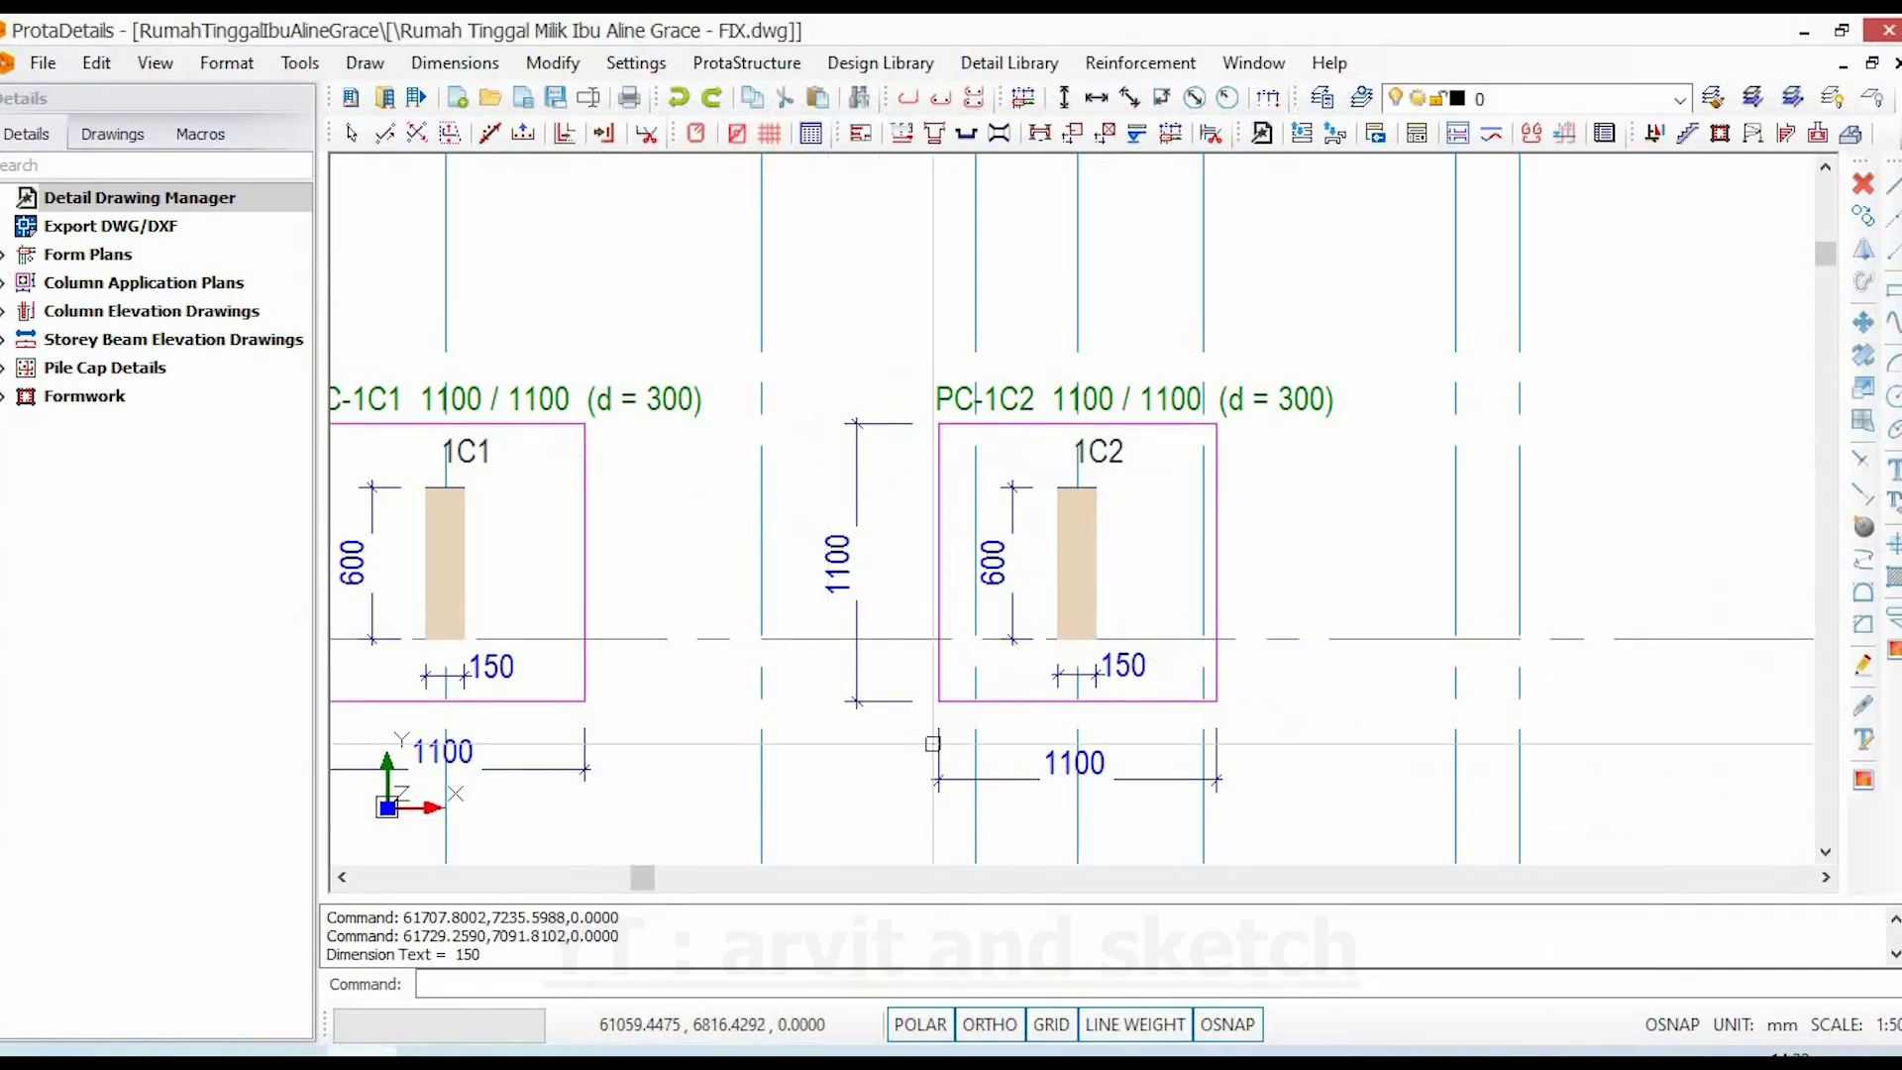
scroll(926, 738, down, 5)
scroll(1216, 503, up, 4)
scroll(1148, 488, up, 3)
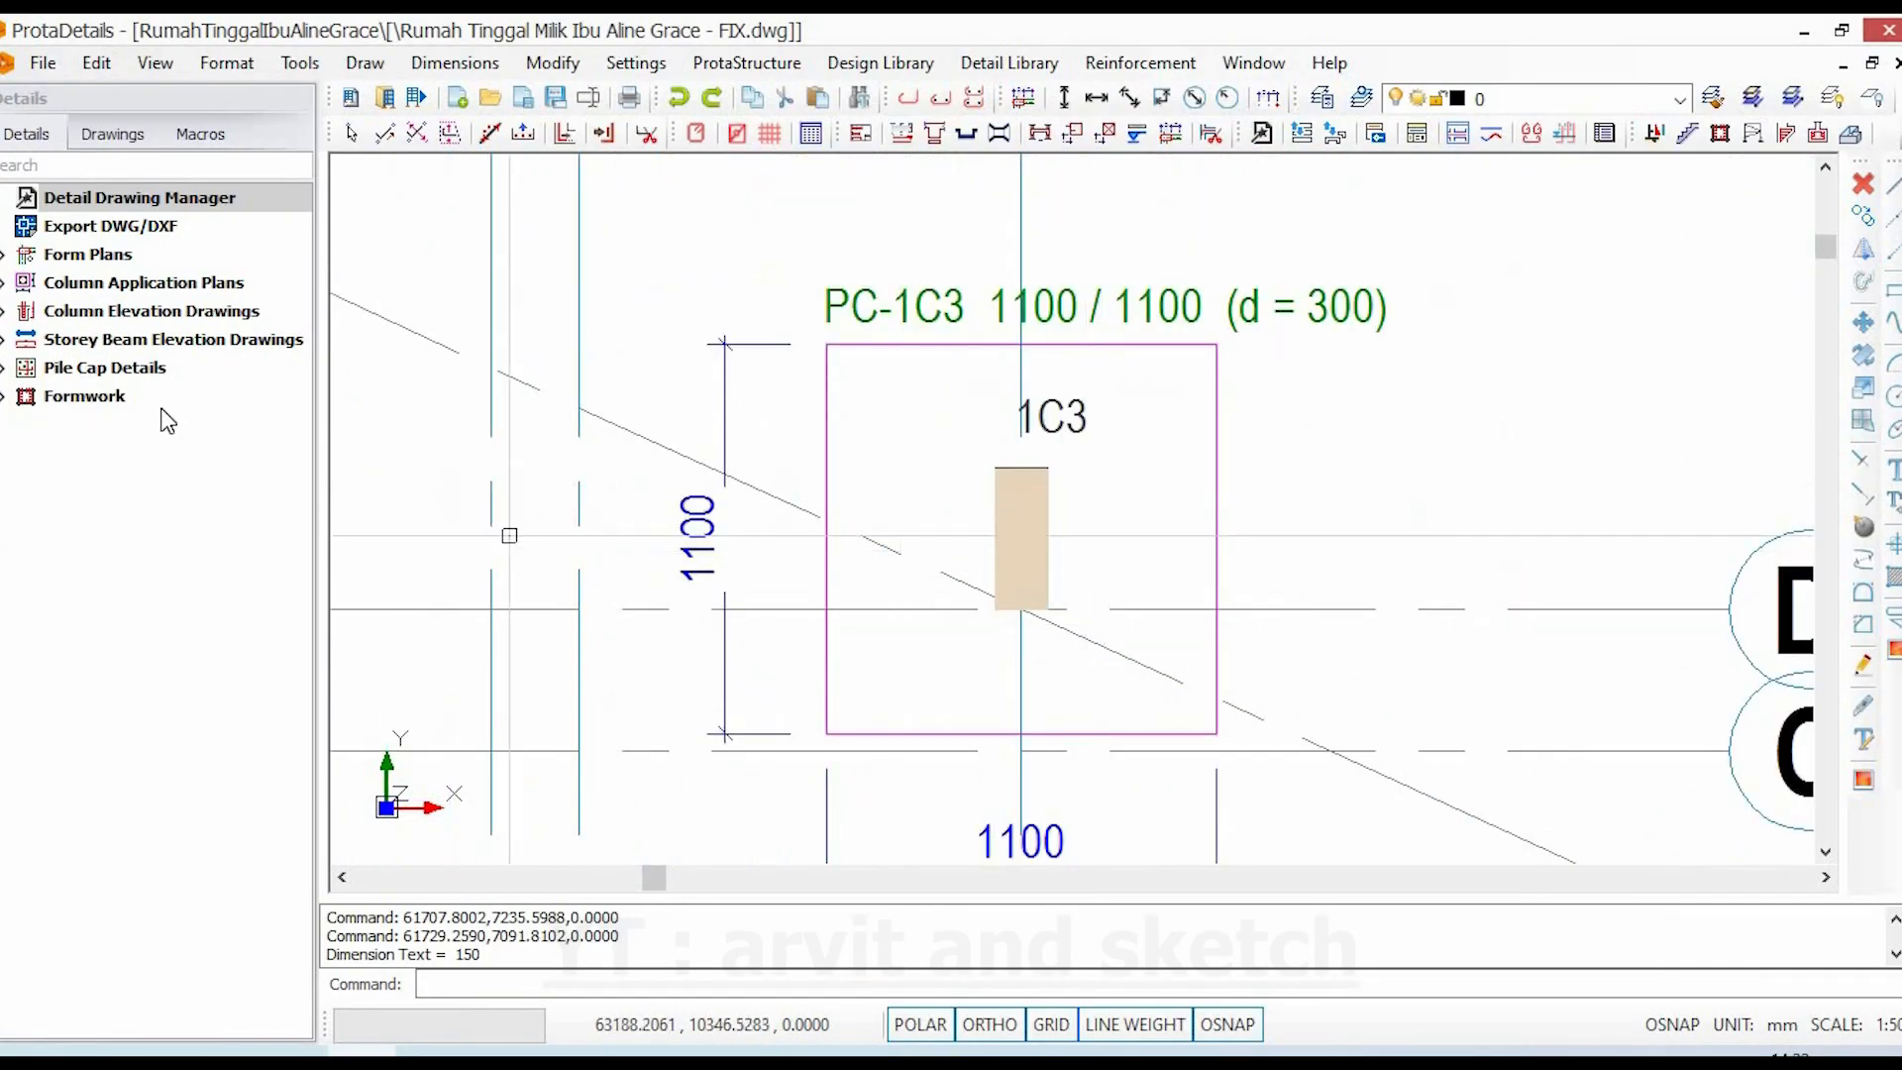
click(1072, 132)
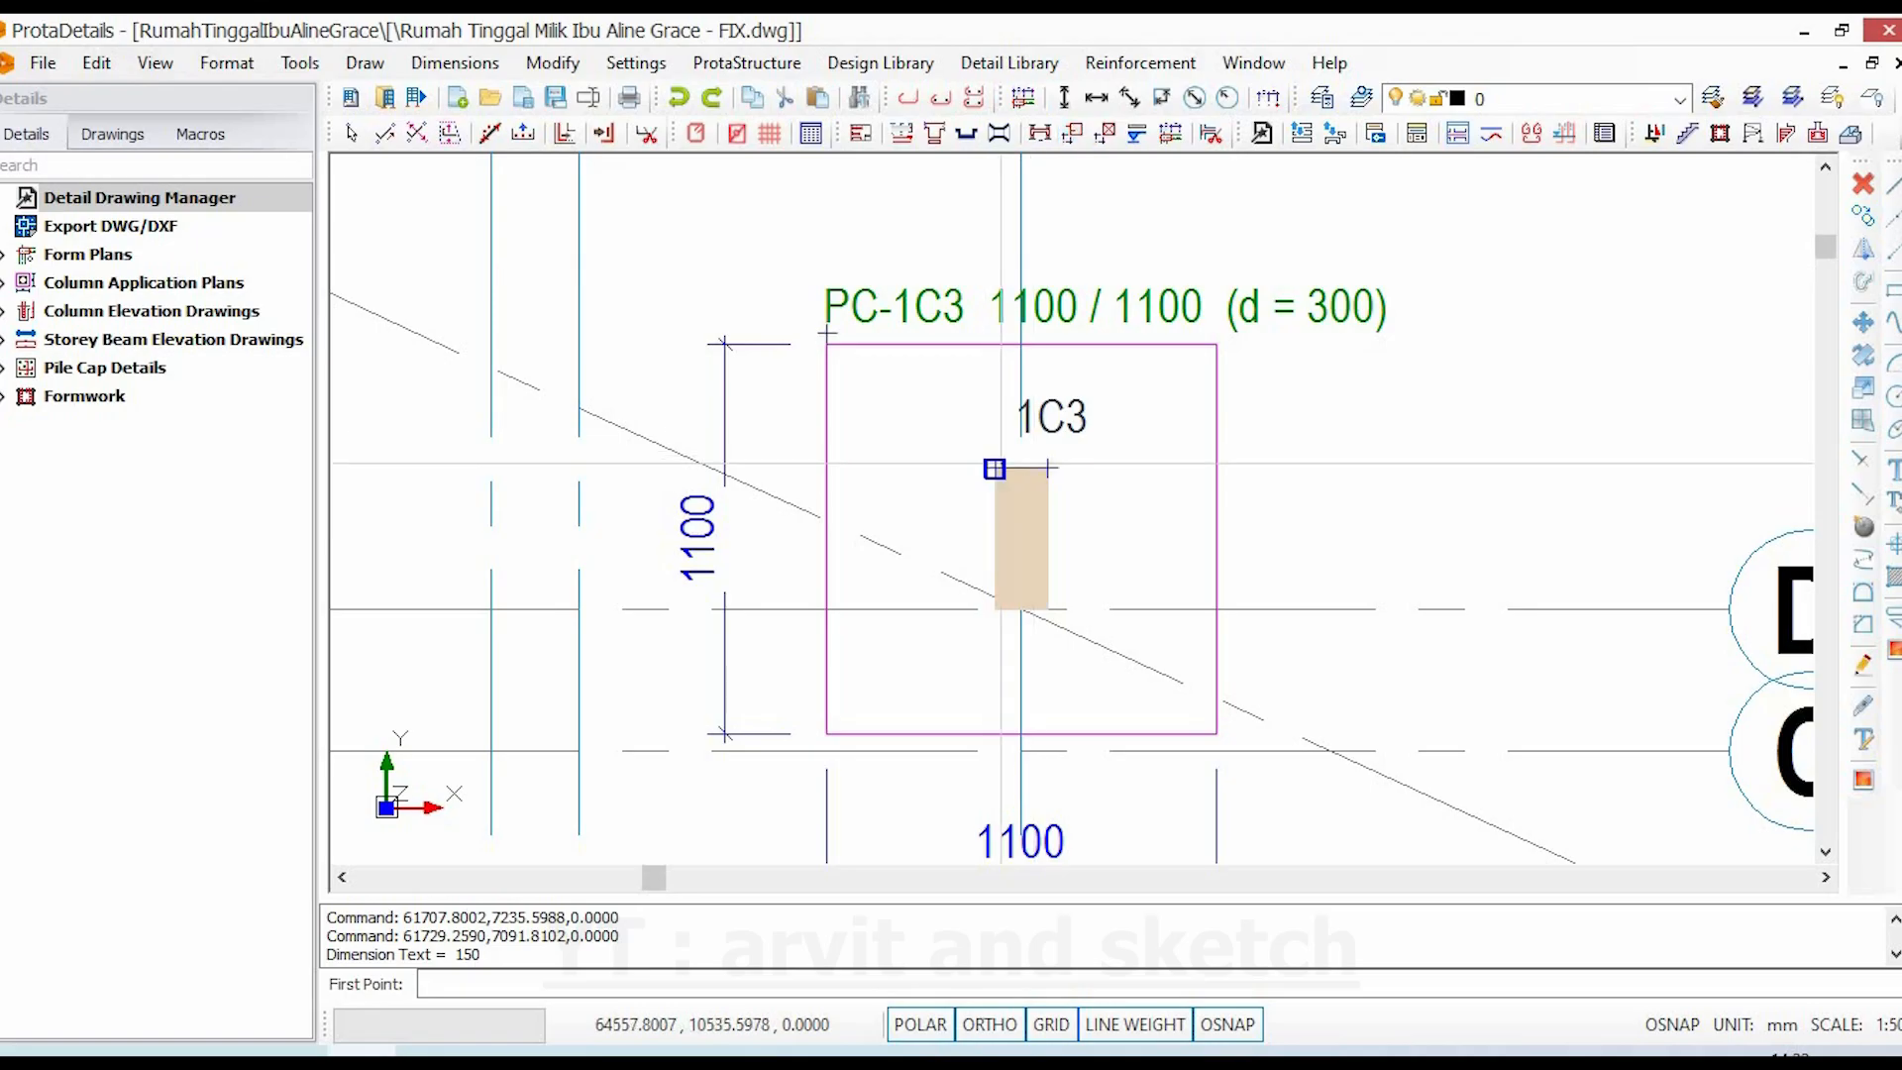
click(996, 467)
click(994, 609)
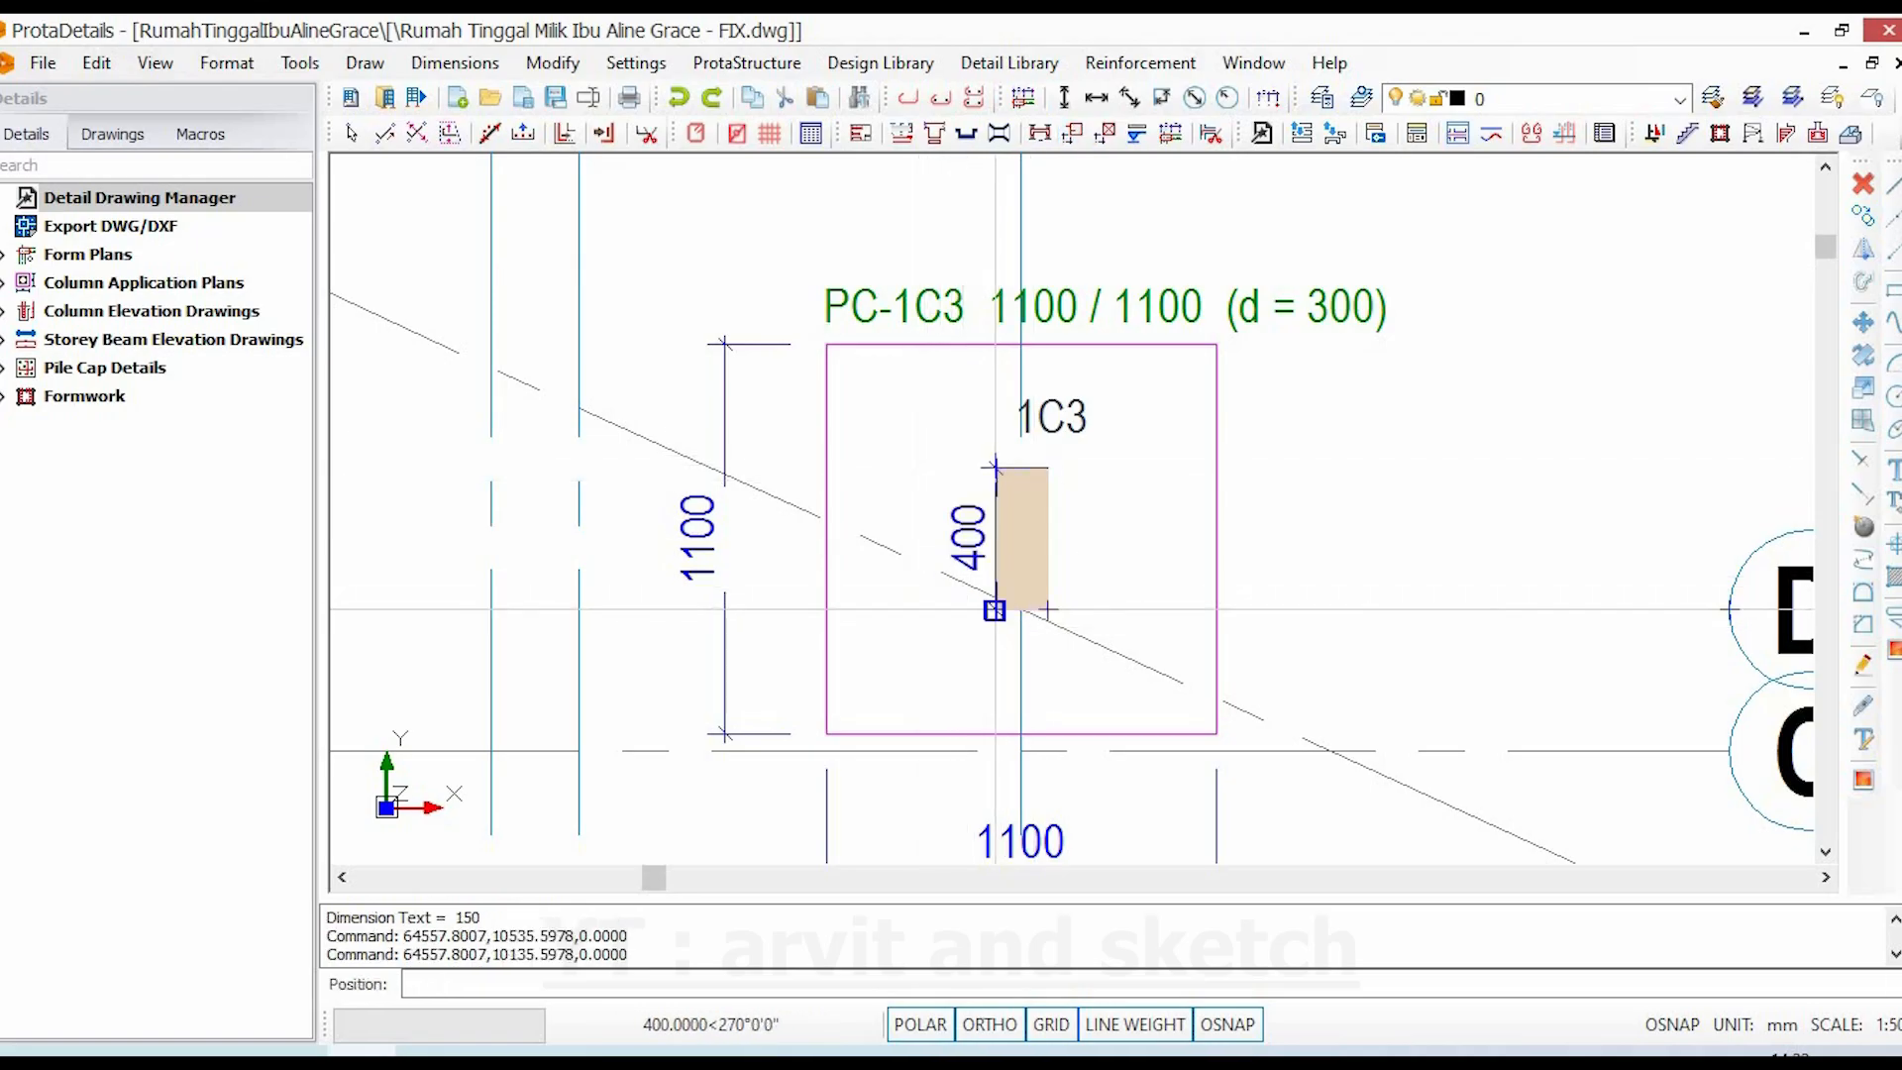
click(942, 527)
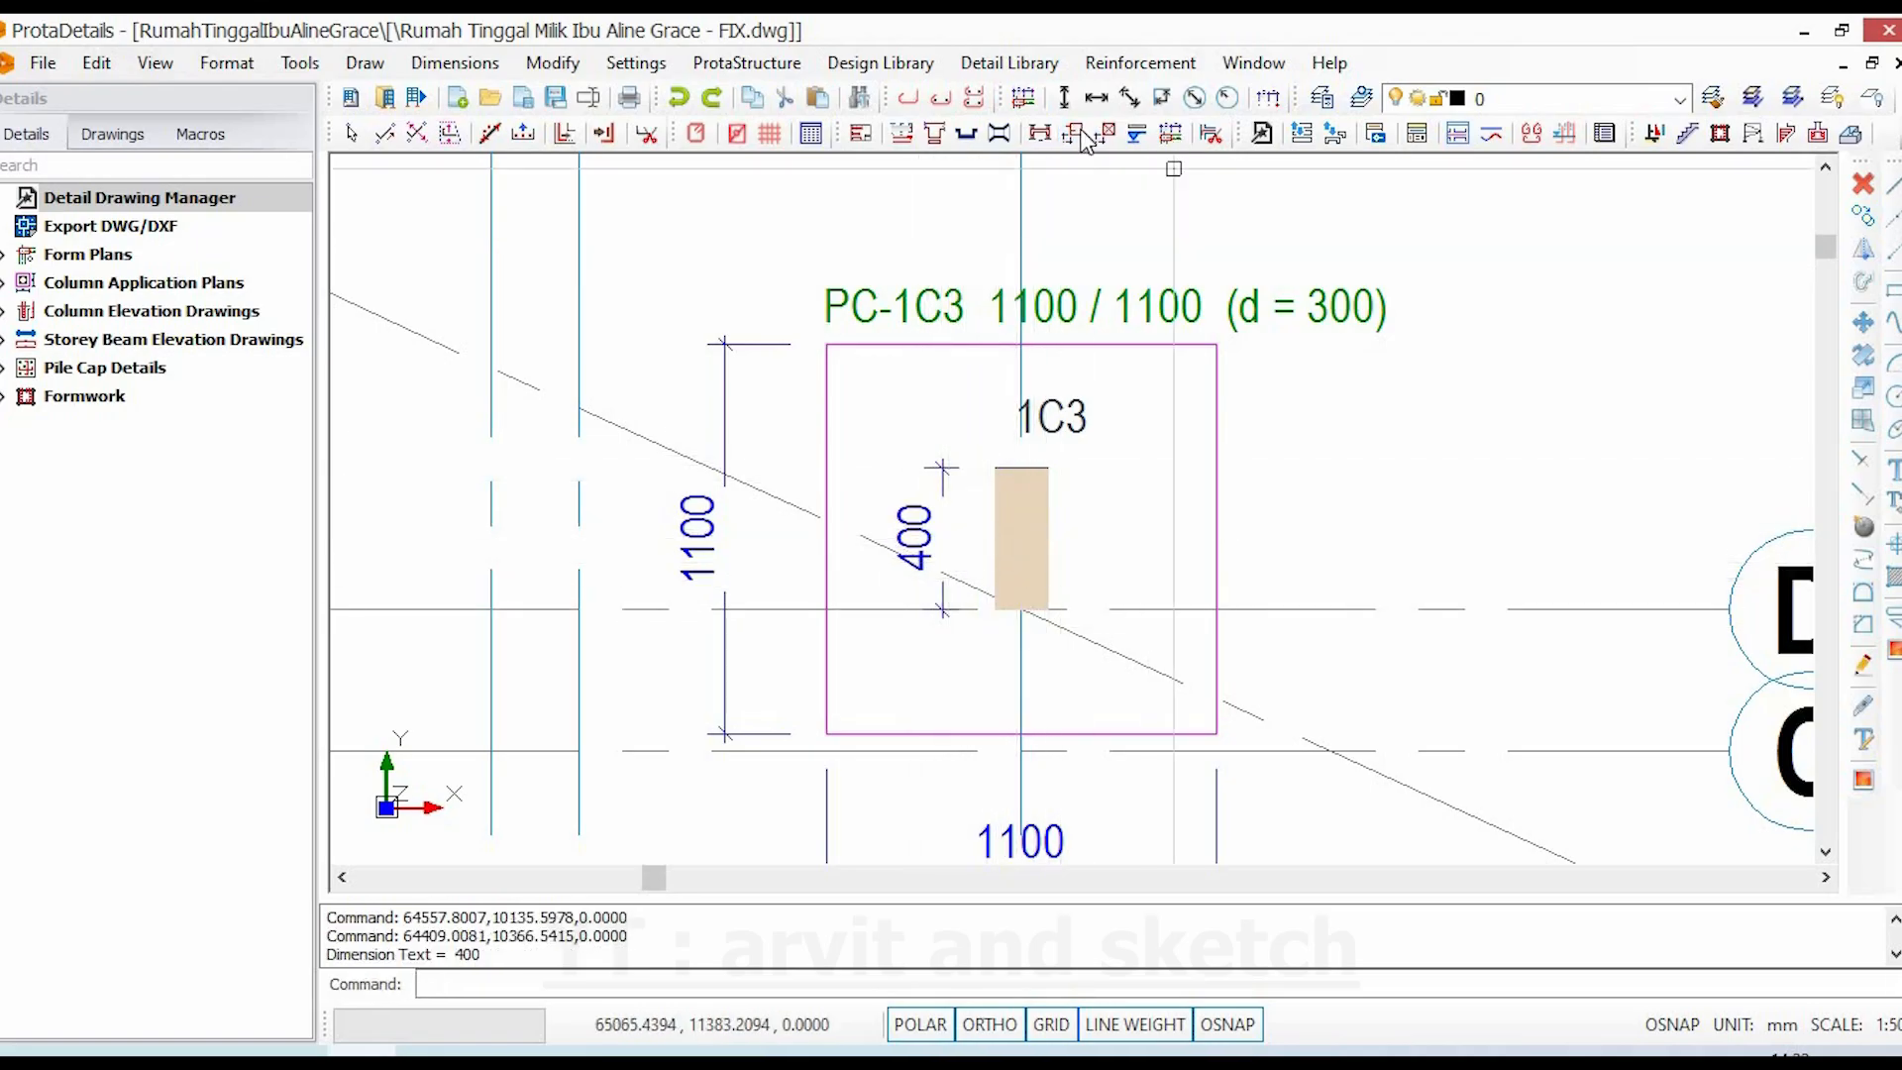
- Dimension the short side of column 1C3 horizontally along its lower edge, placing the dimension below the column
click(1096, 98)
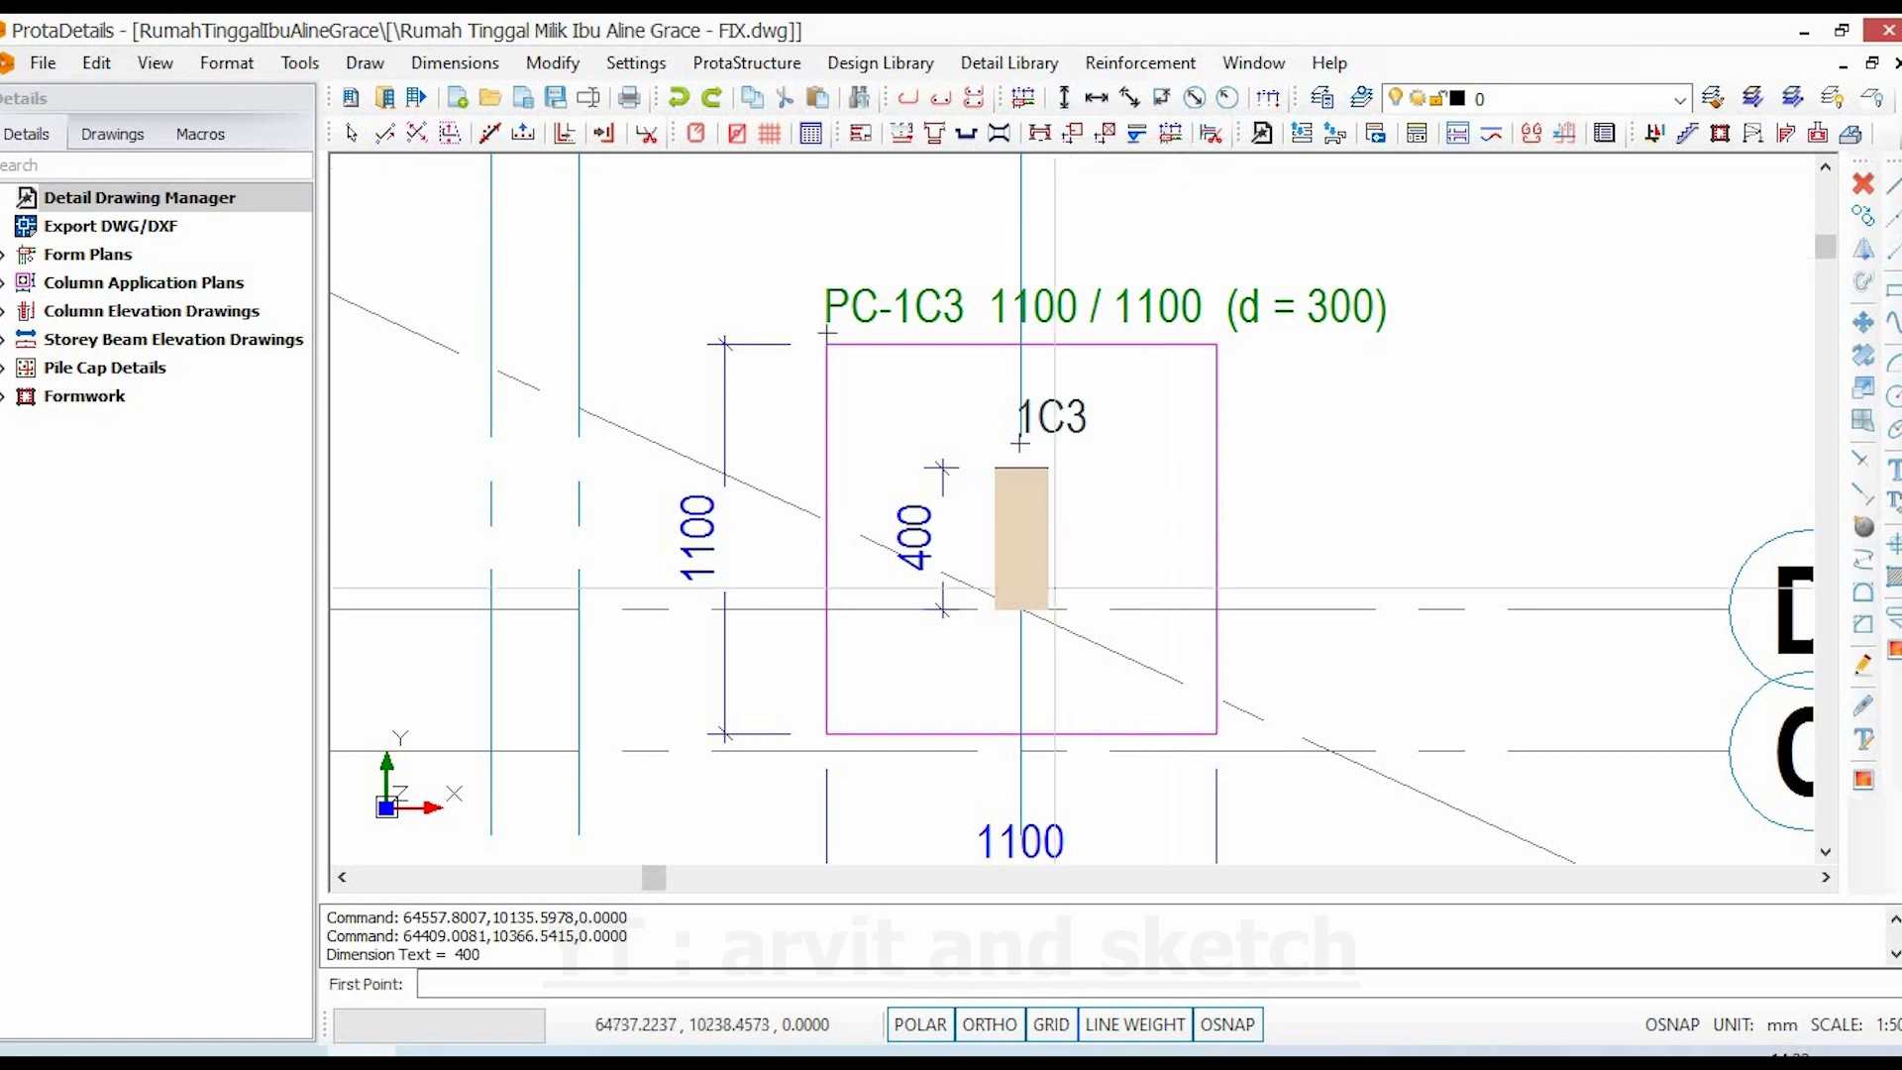
click(994, 609)
scroll(994, 609, up, 3)
click(1081, 549)
scroll(1082, 550, down, 3)
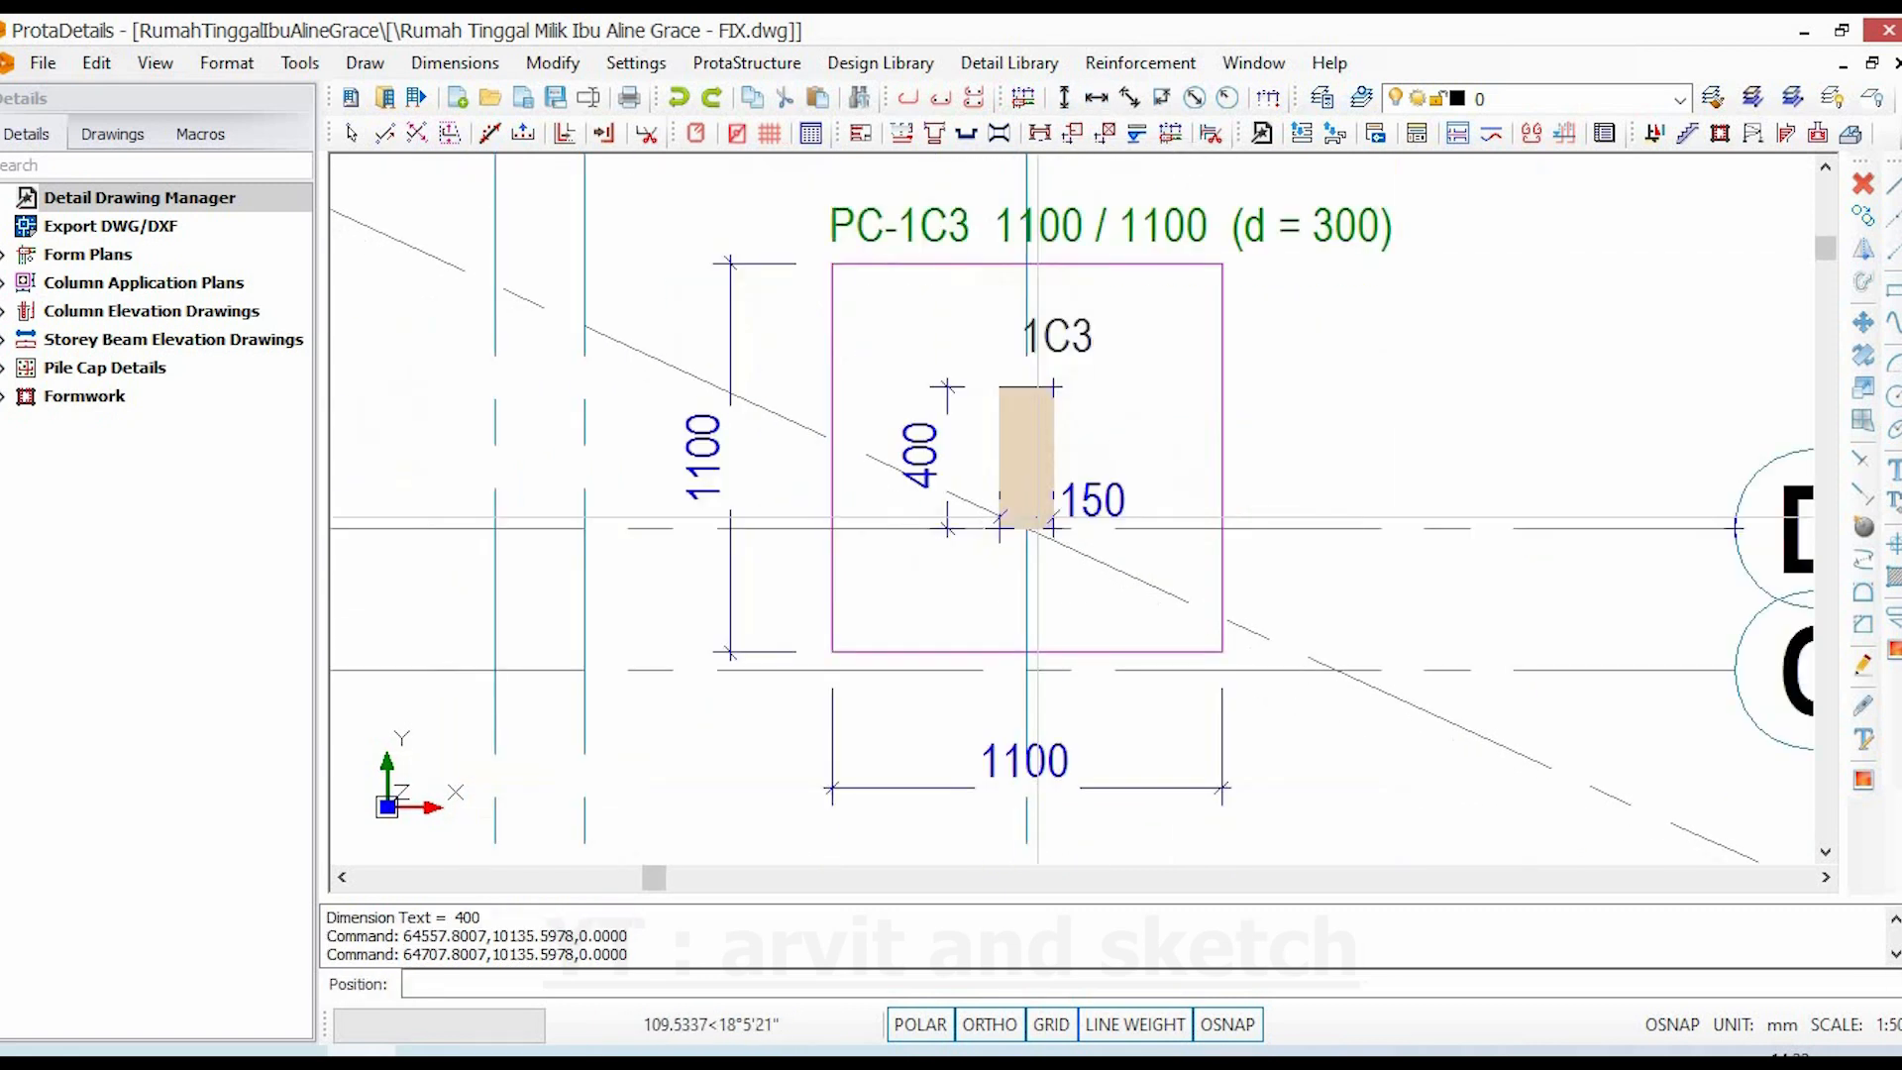
click(1079, 597)
- Switch to Archicad and dimension the long side of the rightmost column on grid F vertically, placing the dimension left of it
scroll(1116, 599, down, 3)
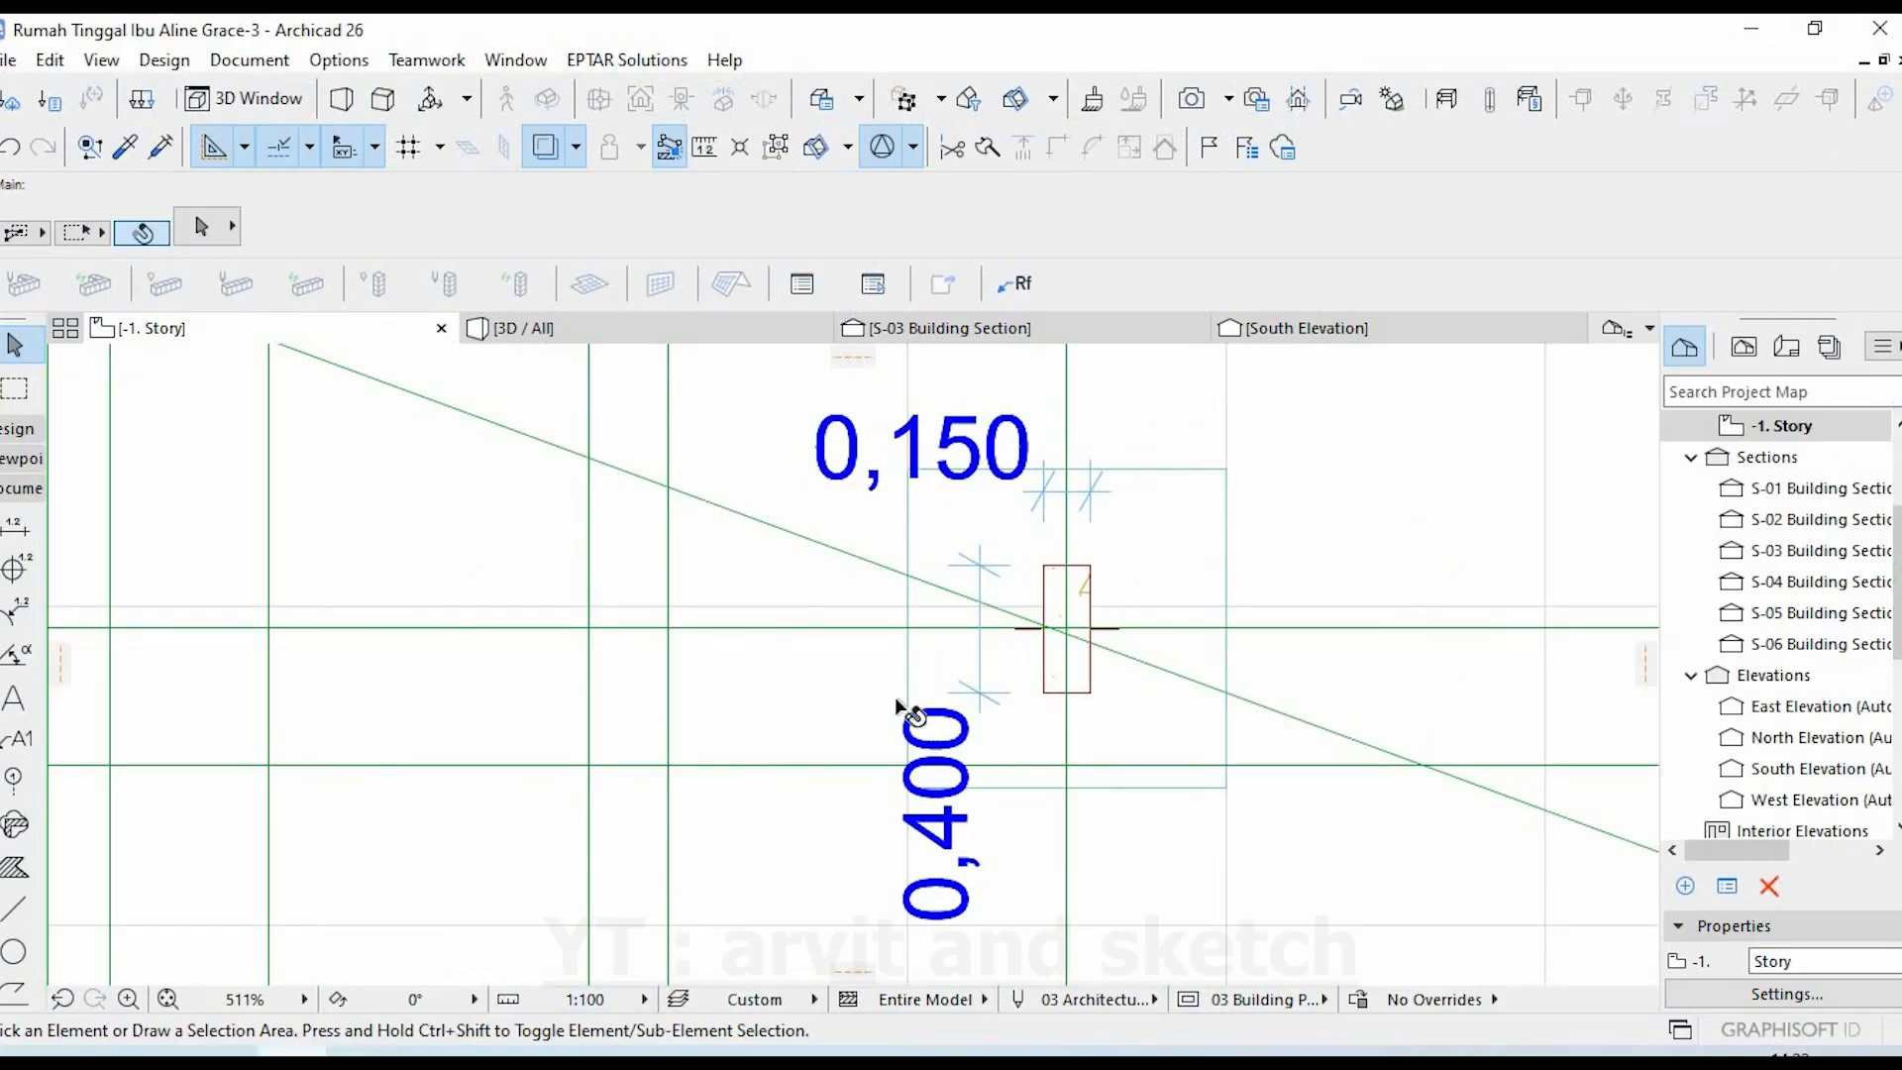
scroll(807, 692, down, 3)
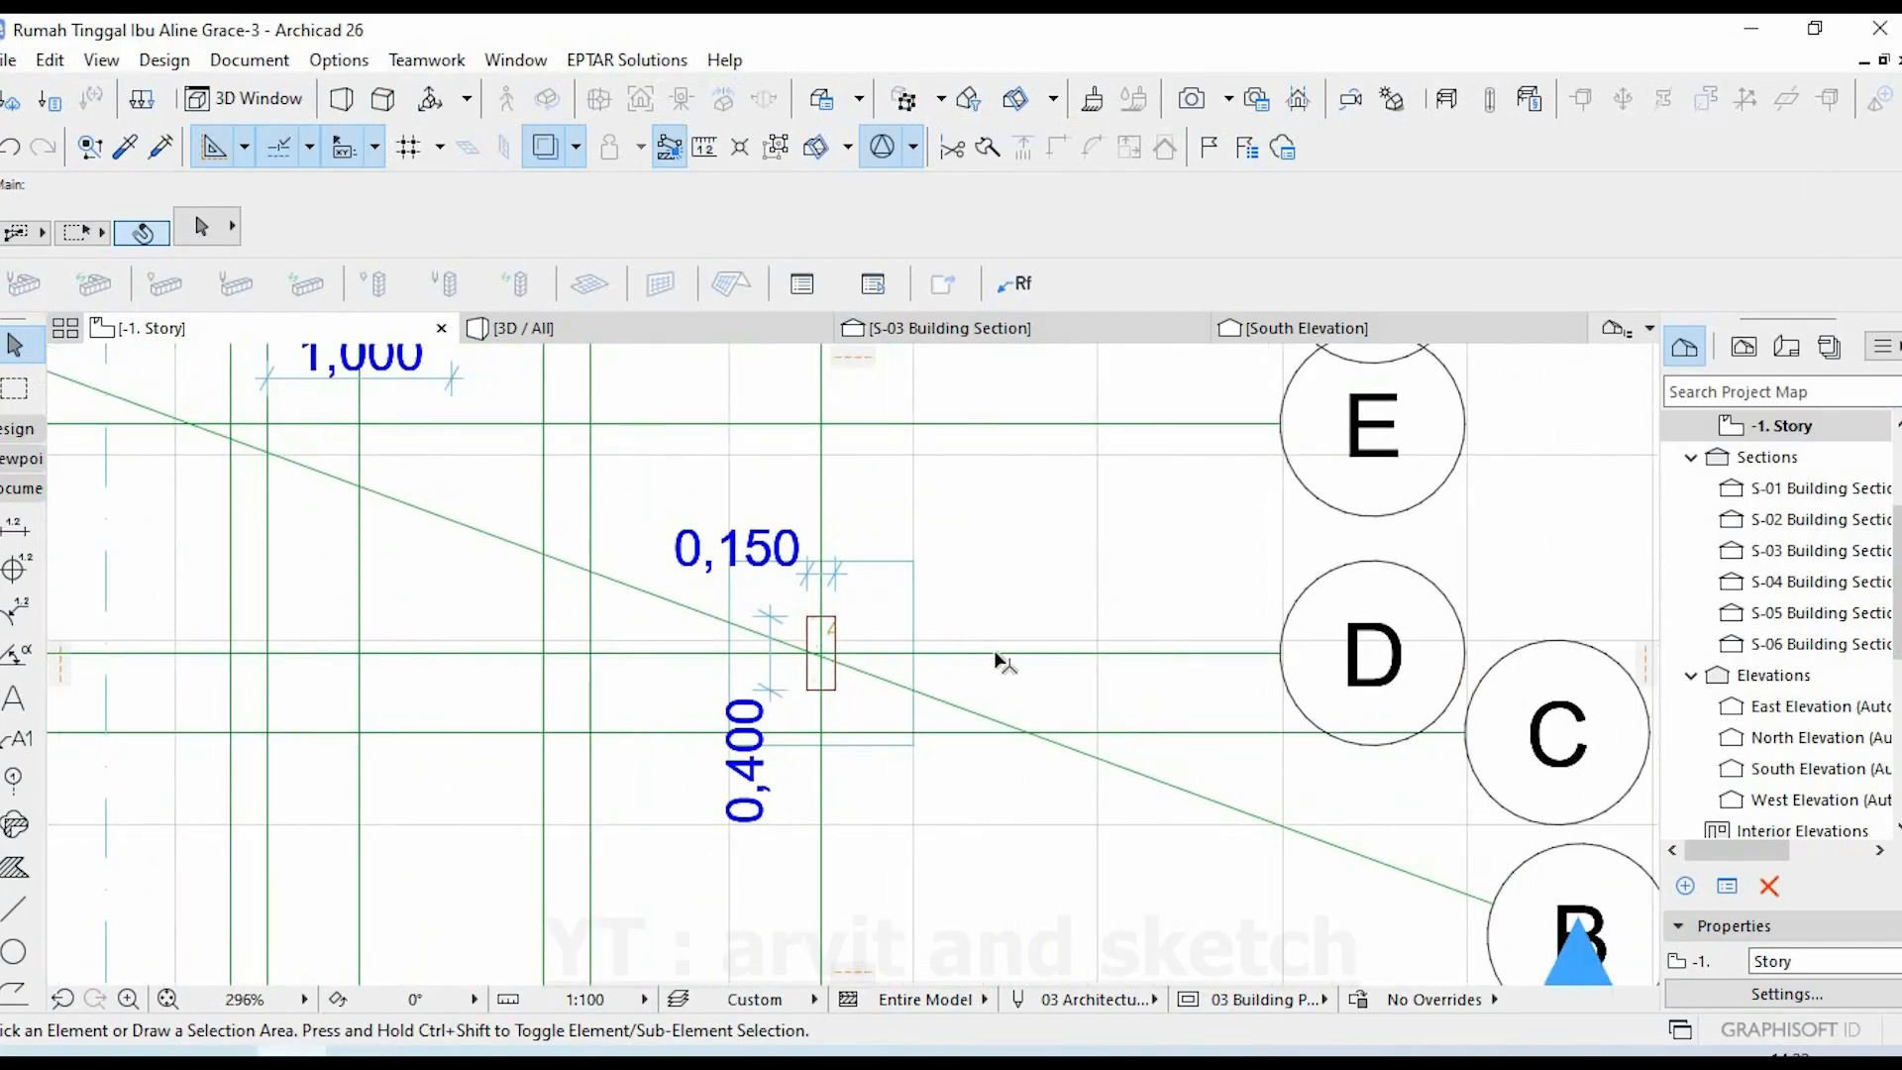
scroll(948, 717, down, 4)
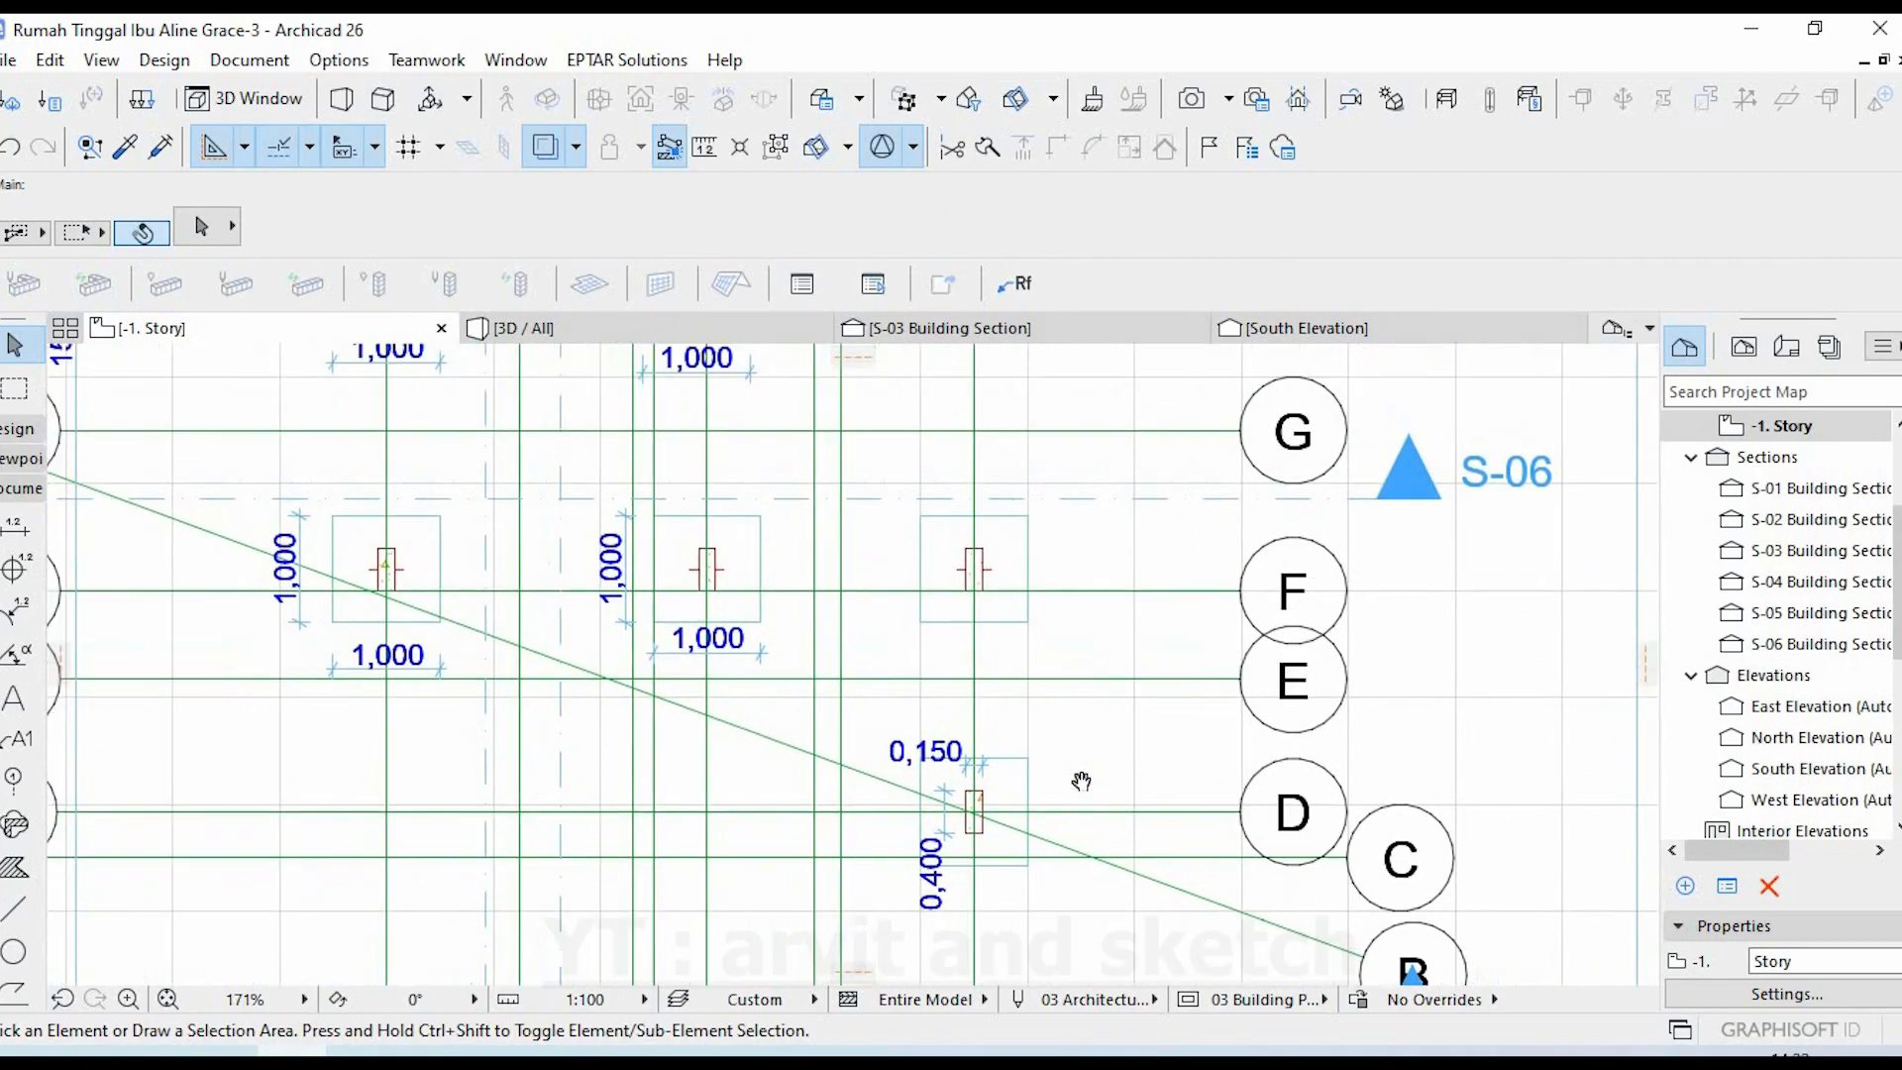
scroll(1025, 636, up, 3)
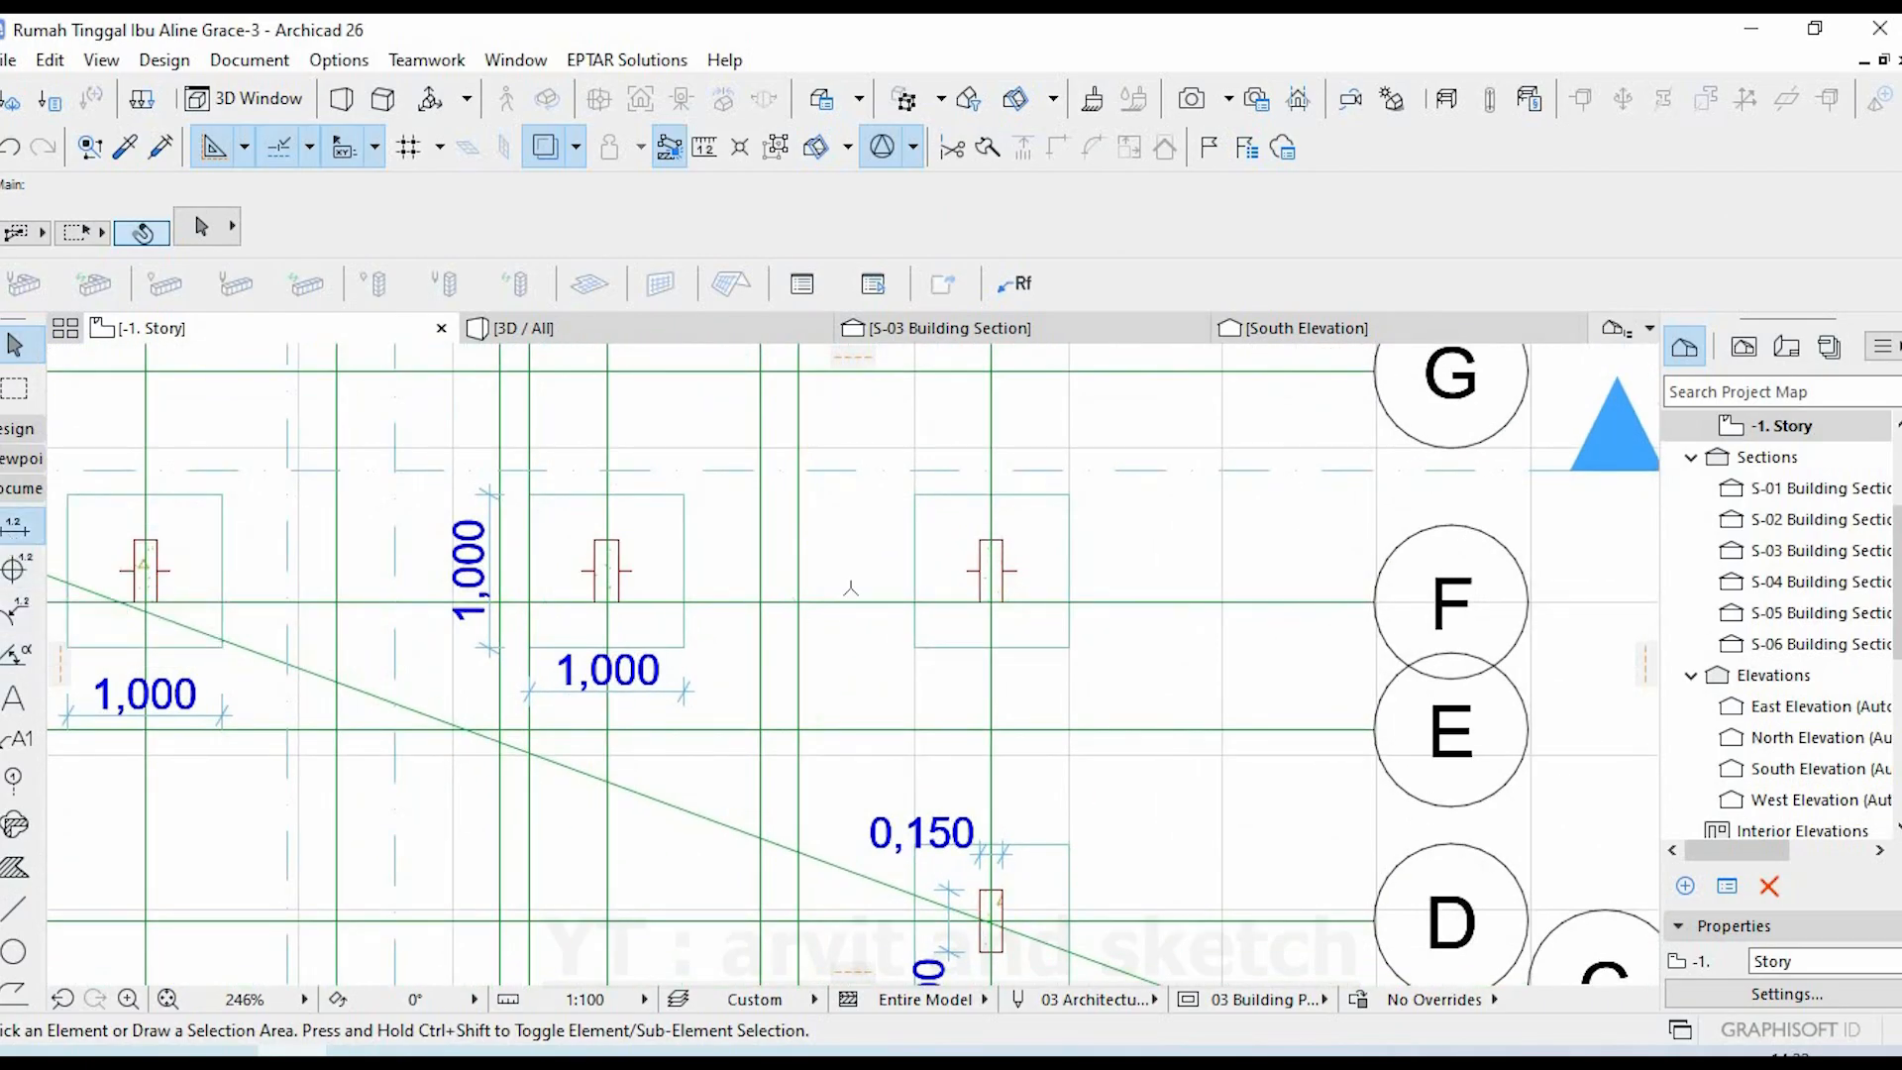
scroll(986, 597, up, 3)
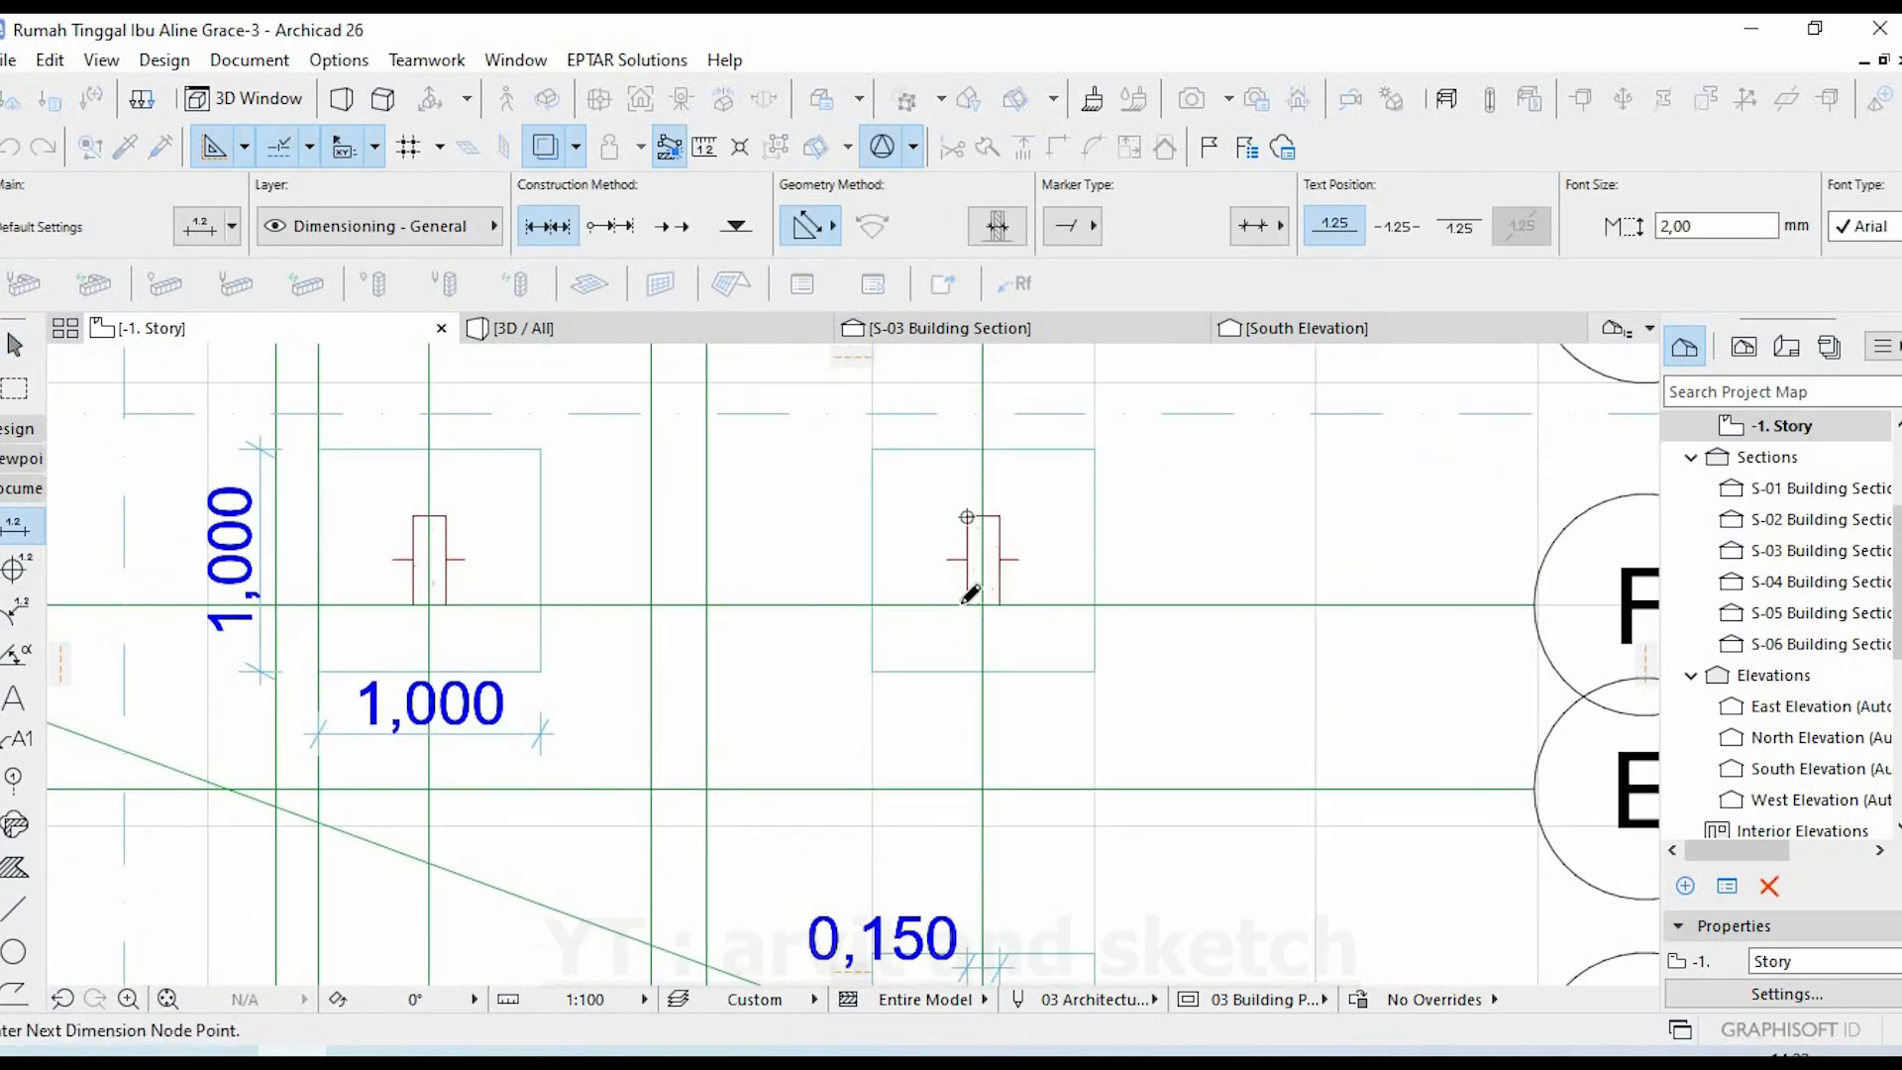
click(923, 563)
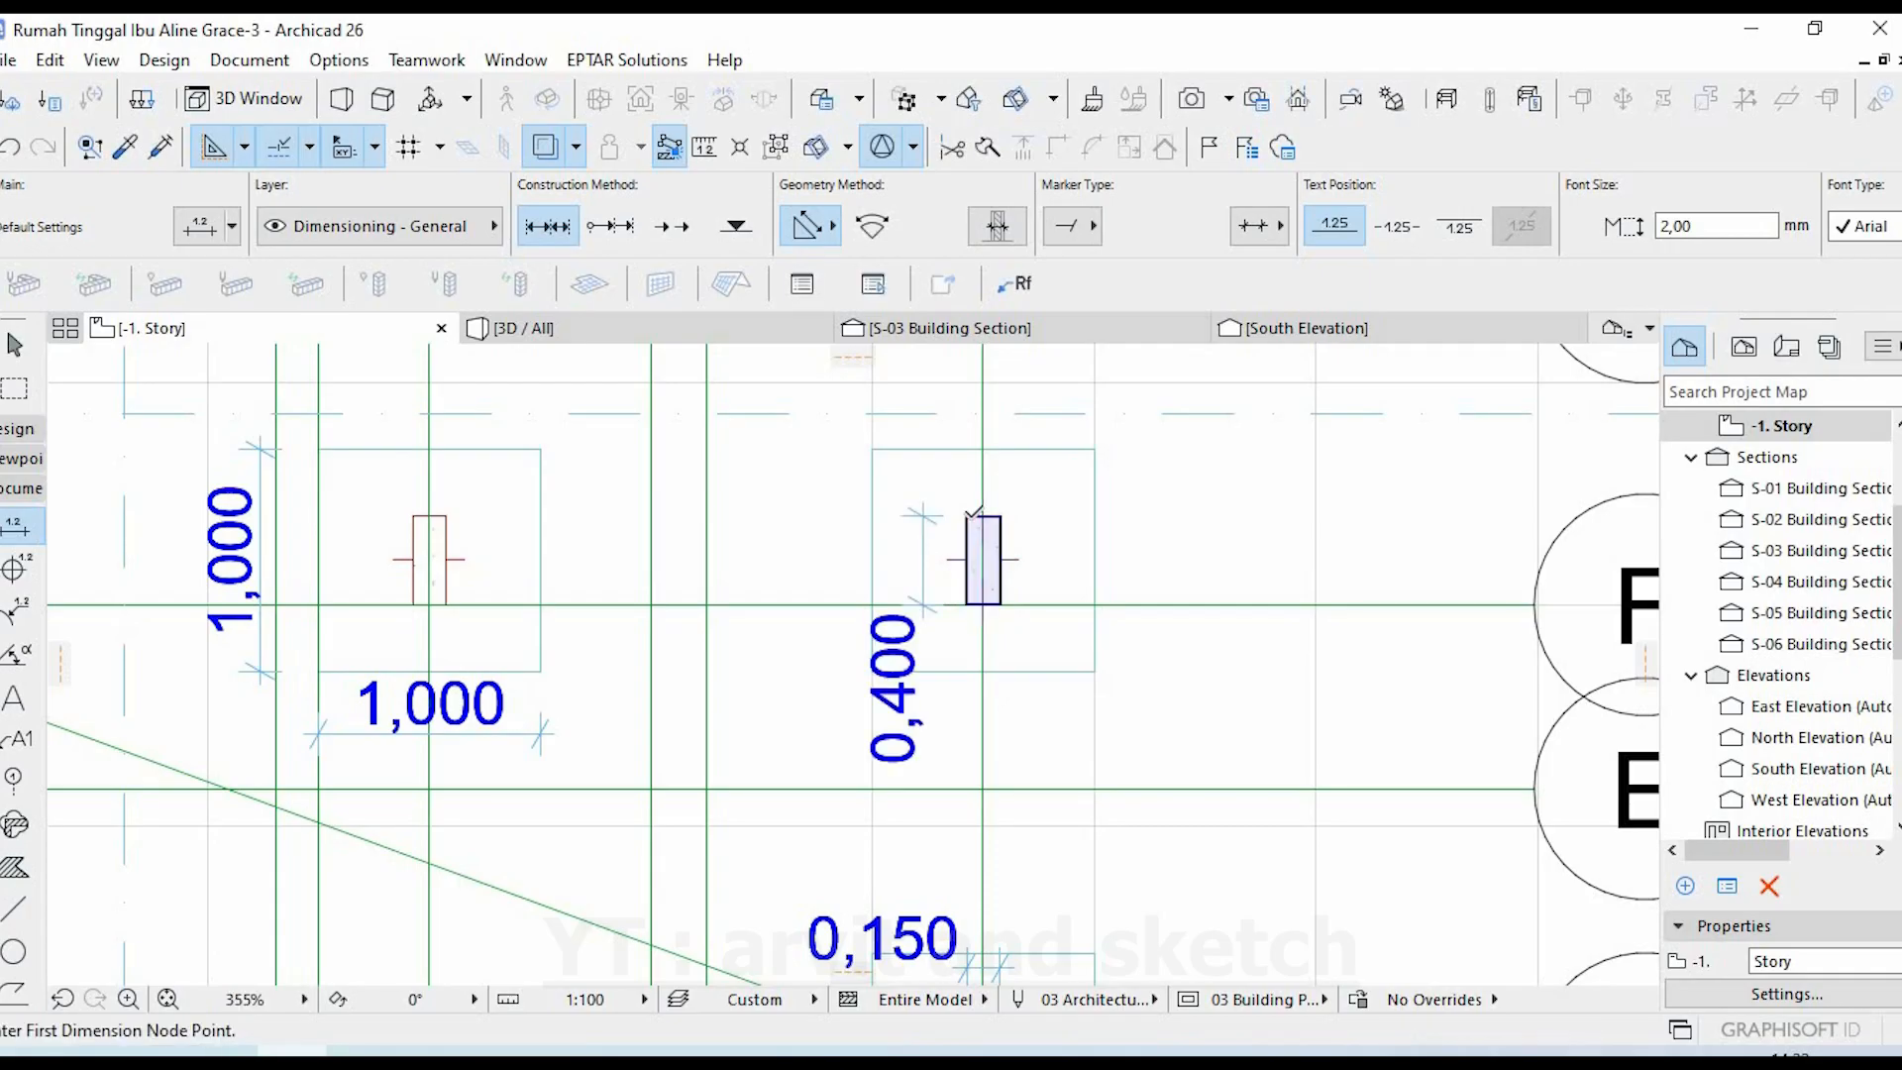
- Dimension the short side of the rightmost grid F column along its upper edge, placing the dimension above it
click(969, 516)
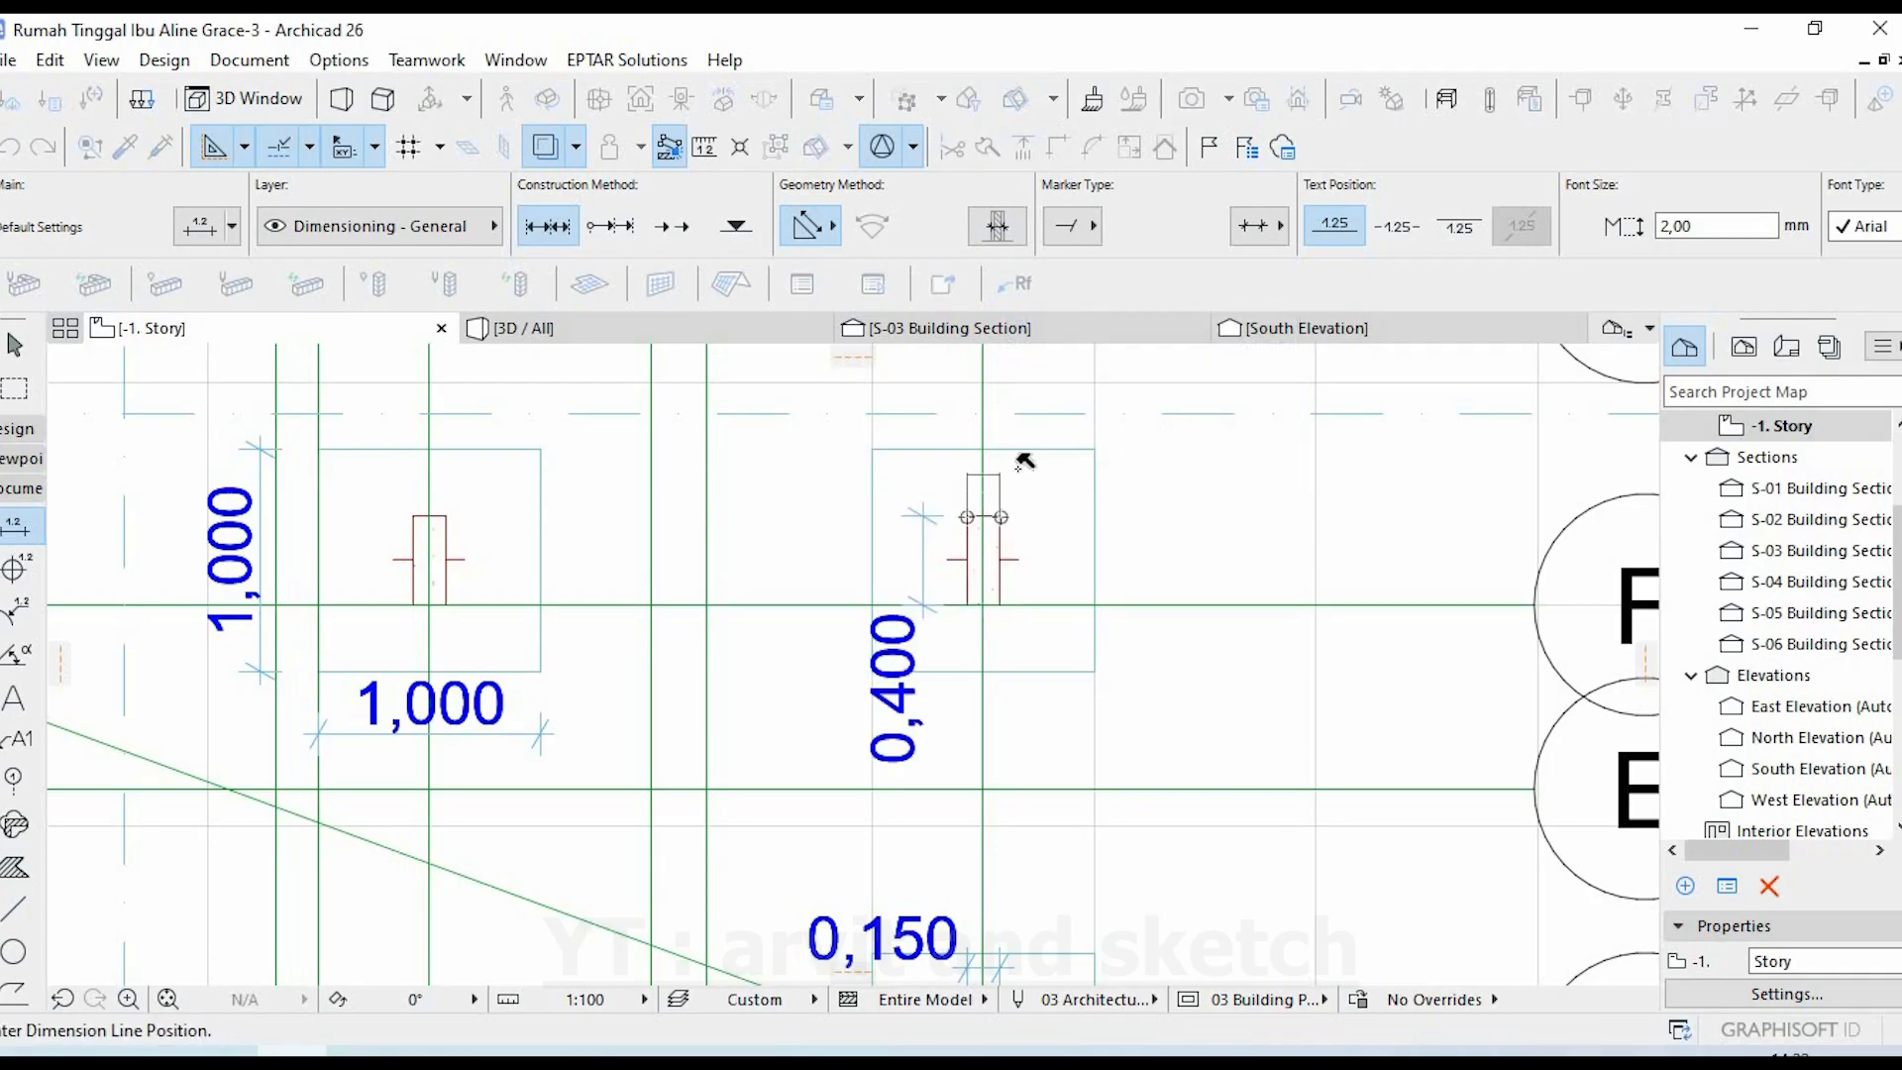
key(Escape)
scroll(1192, 596, down, 2)
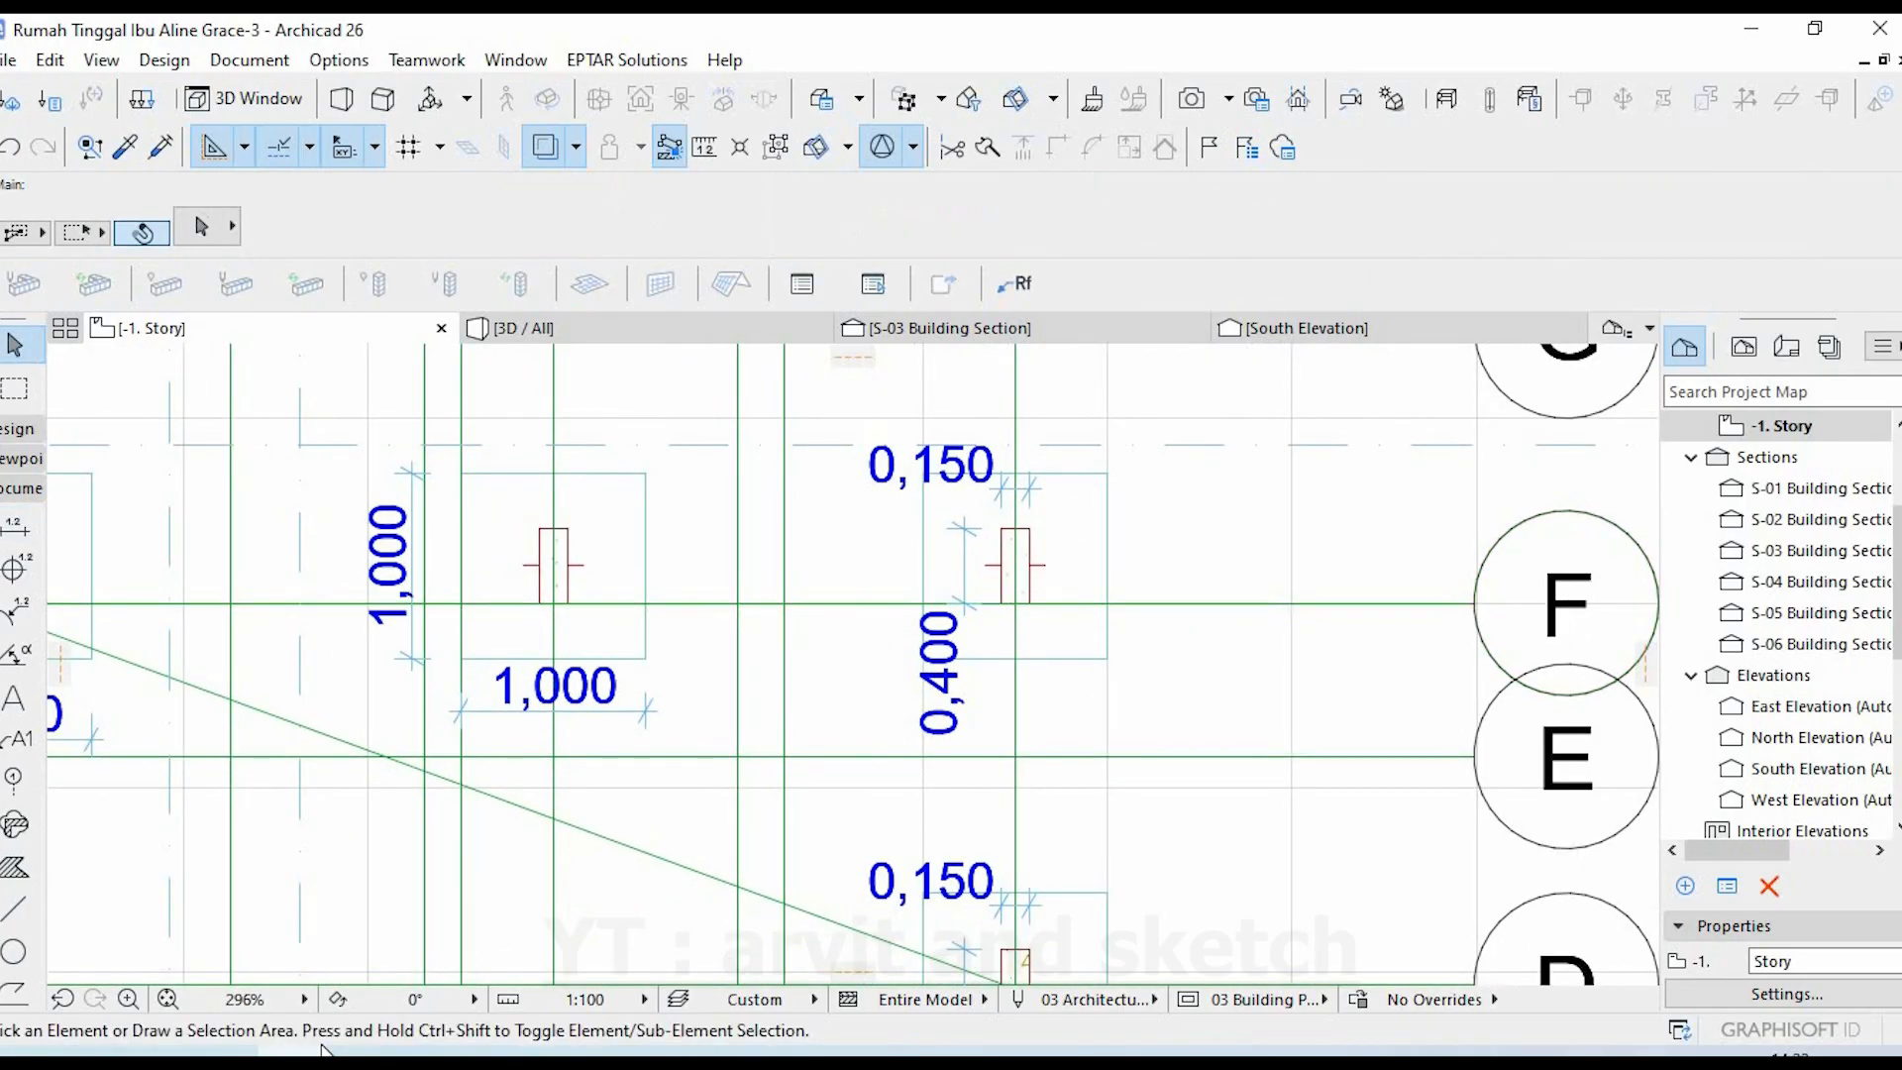
- Switch to ProtaDetails and dimension the long side of column 1C4 vertically, placing the dimension left of the column
click(376, 1051)
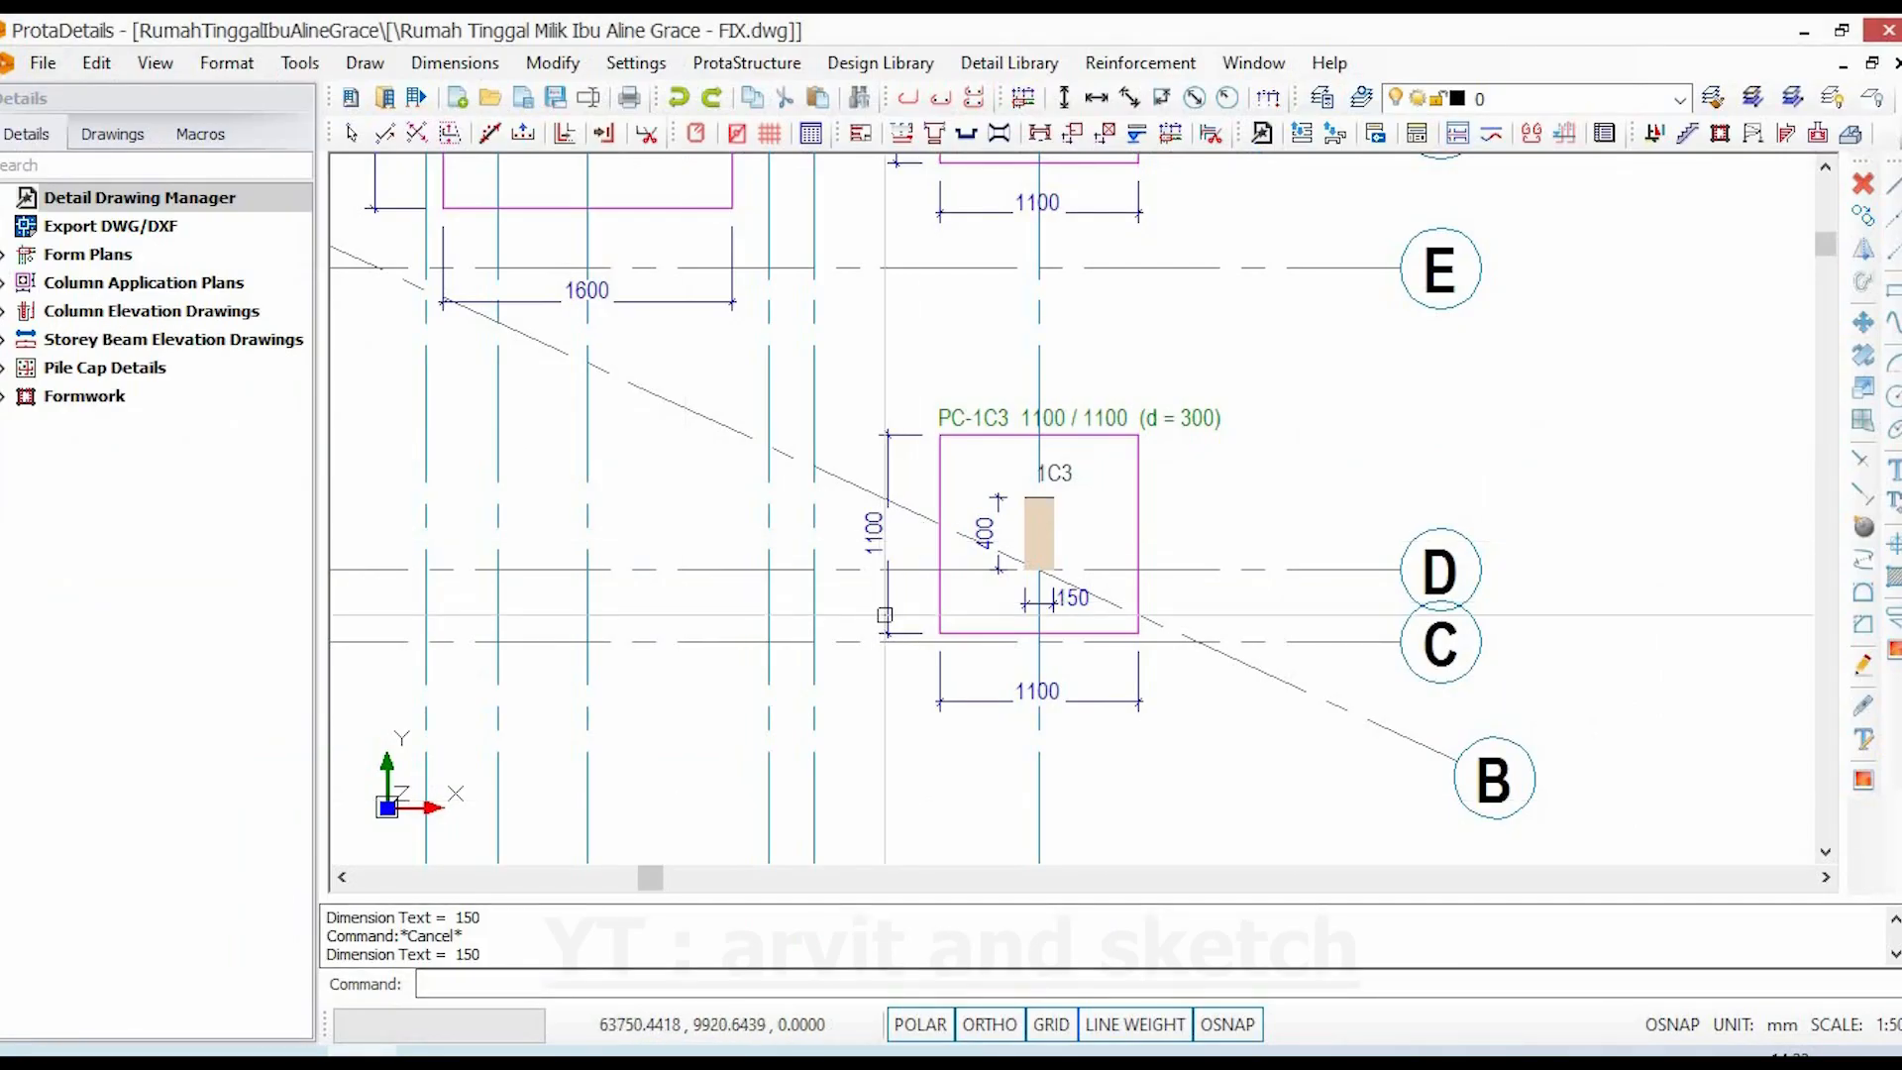
scroll(941, 619, down, 2)
middle_drag(1155, 505, 1183, 591)
middle_drag(911, 467, 870, 555)
scroll(869, 556, up, 1)
scroll(1130, 556, up, 4)
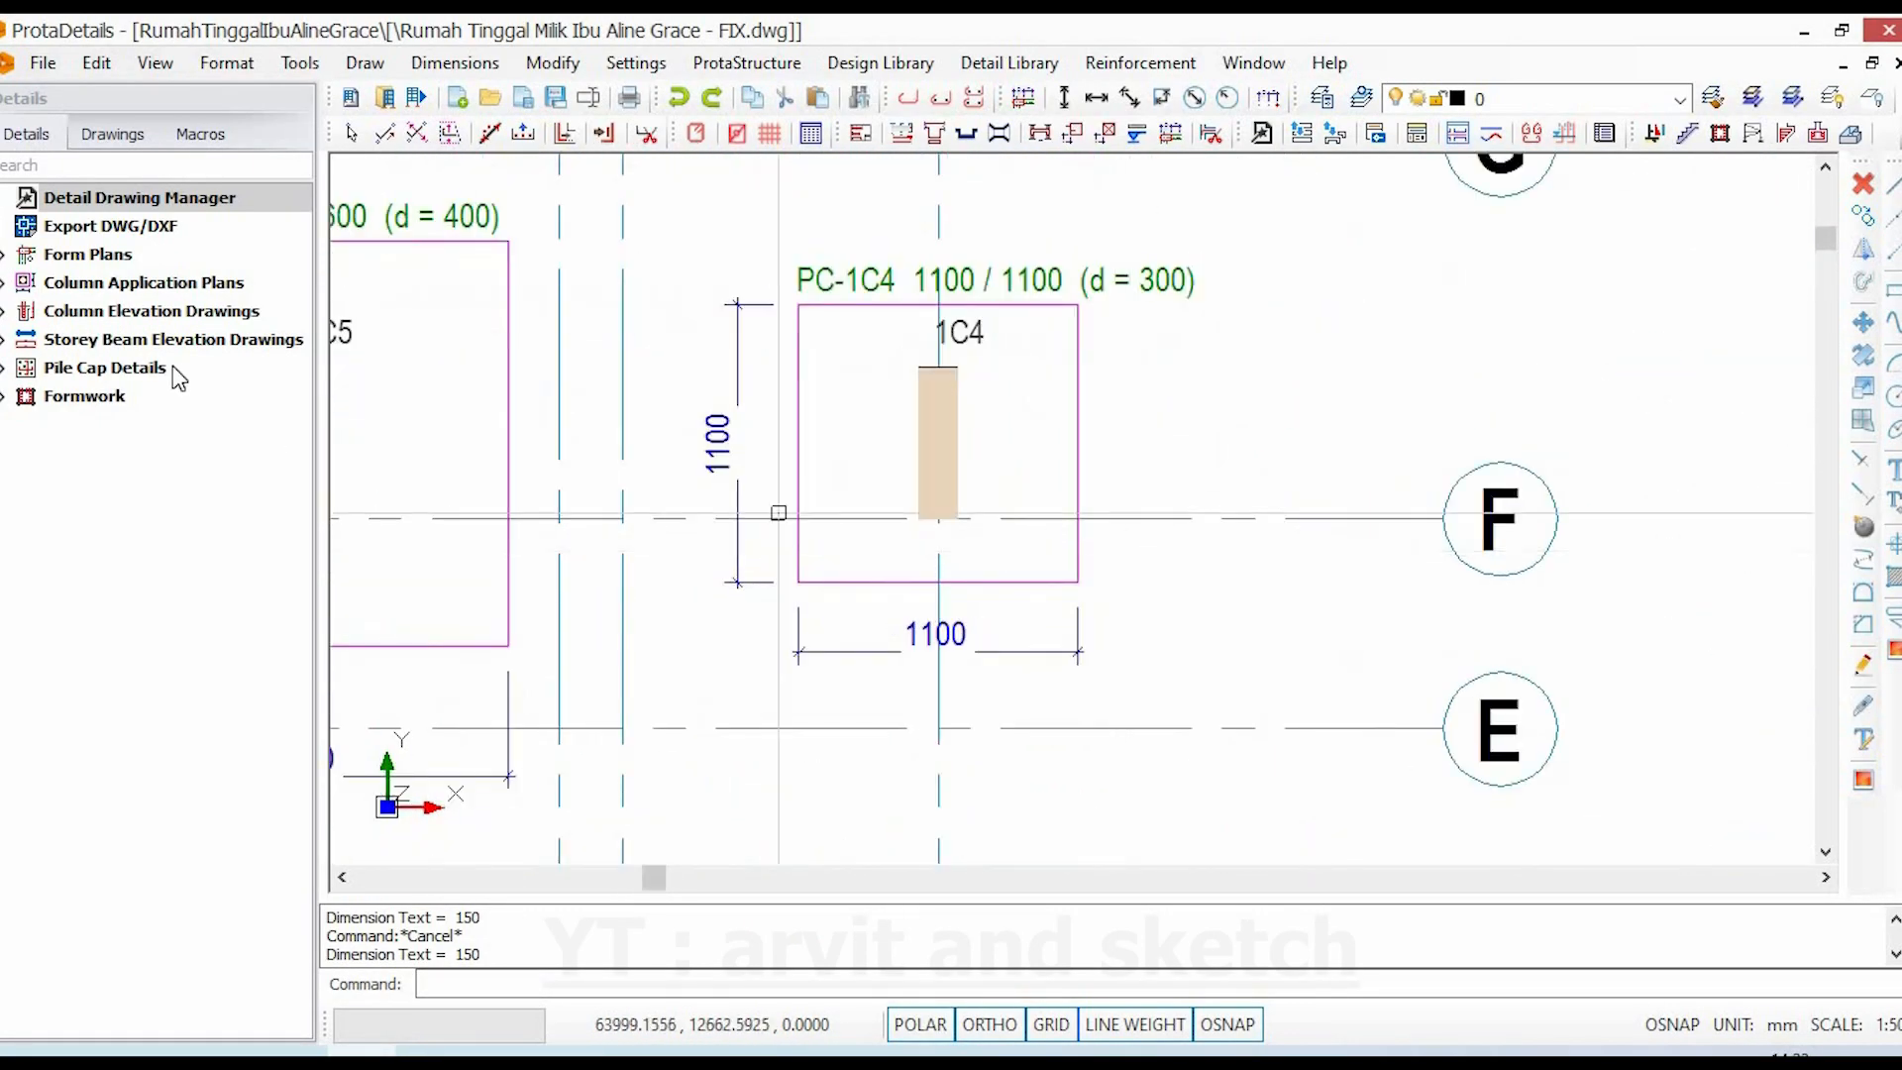
click(919, 369)
click(919, 520)
click(888, 465)
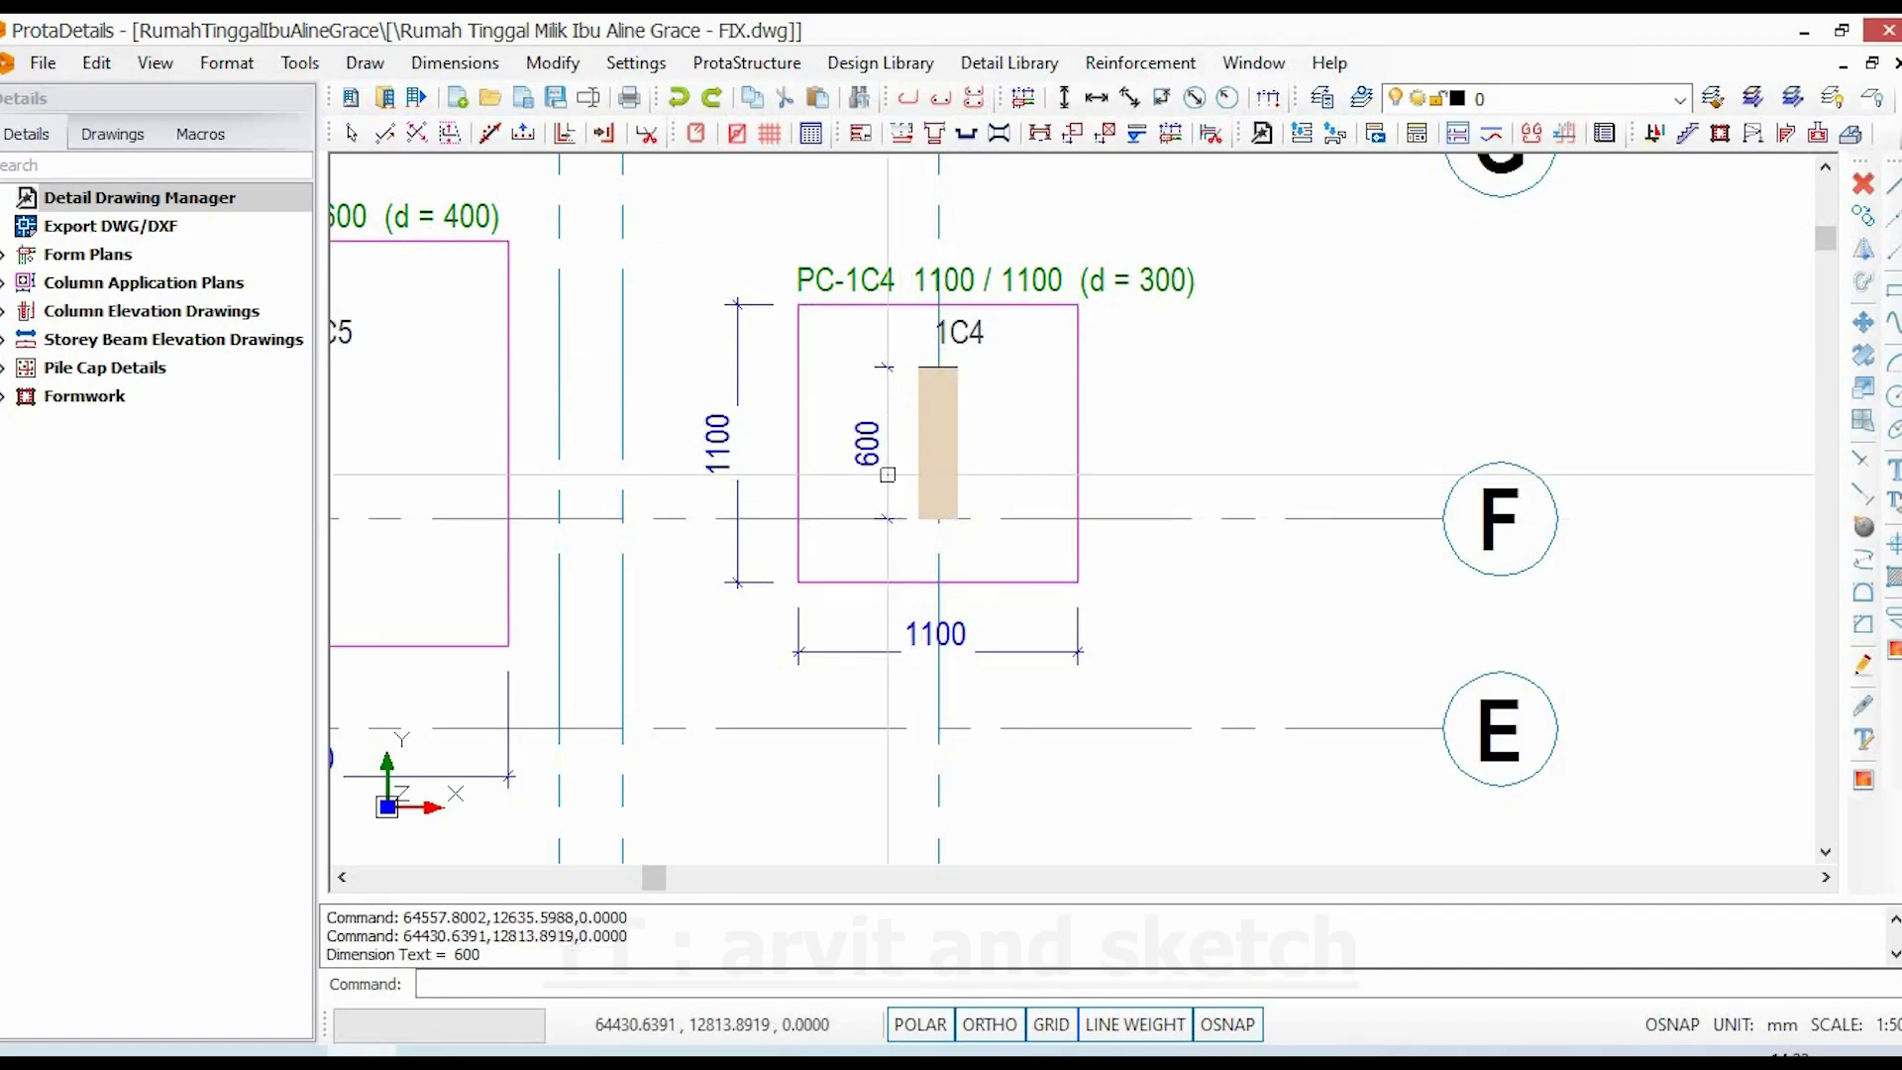
- Dimension the short side of column 1C4 horizontally along its lower edge, placing the dimension below the column
scroll(938, 531, up, 3)
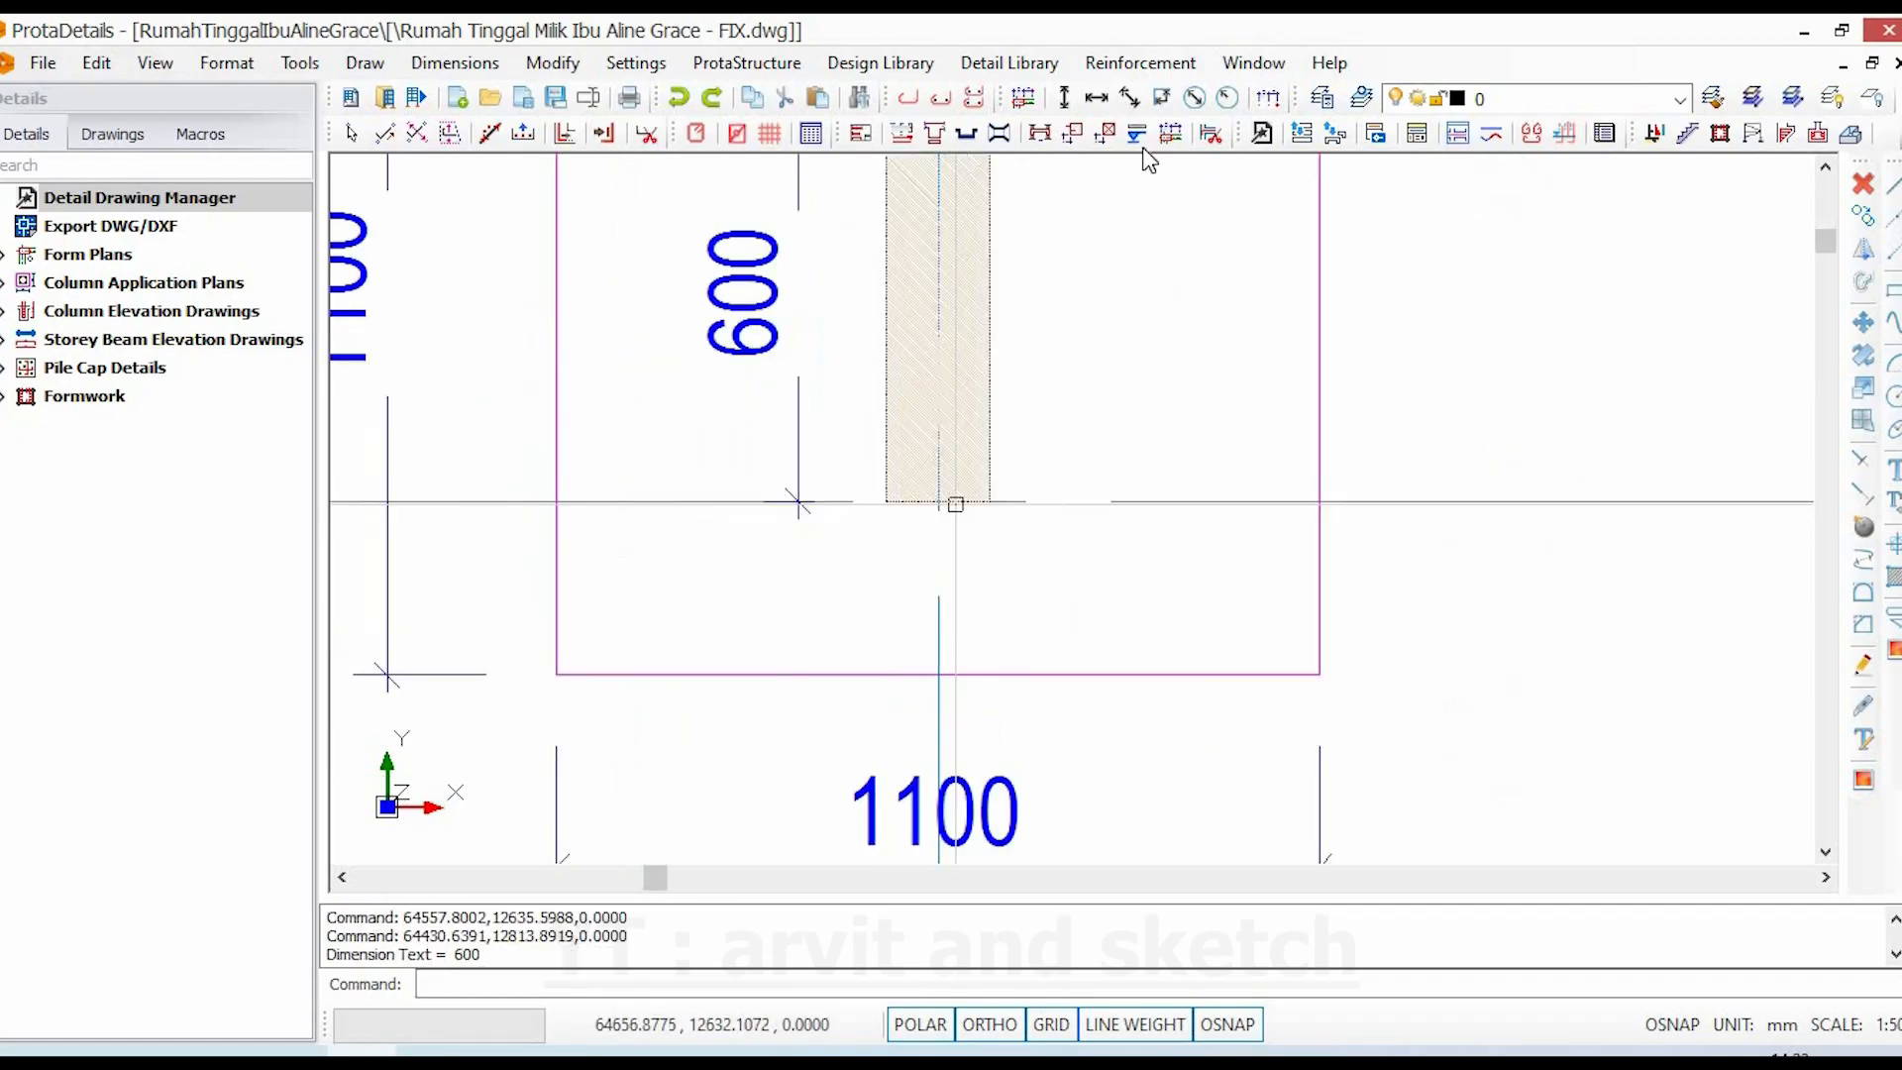
click(886, 501)
click(990, 501)
click(989, 569)
scroll(989, 574, down, 4)
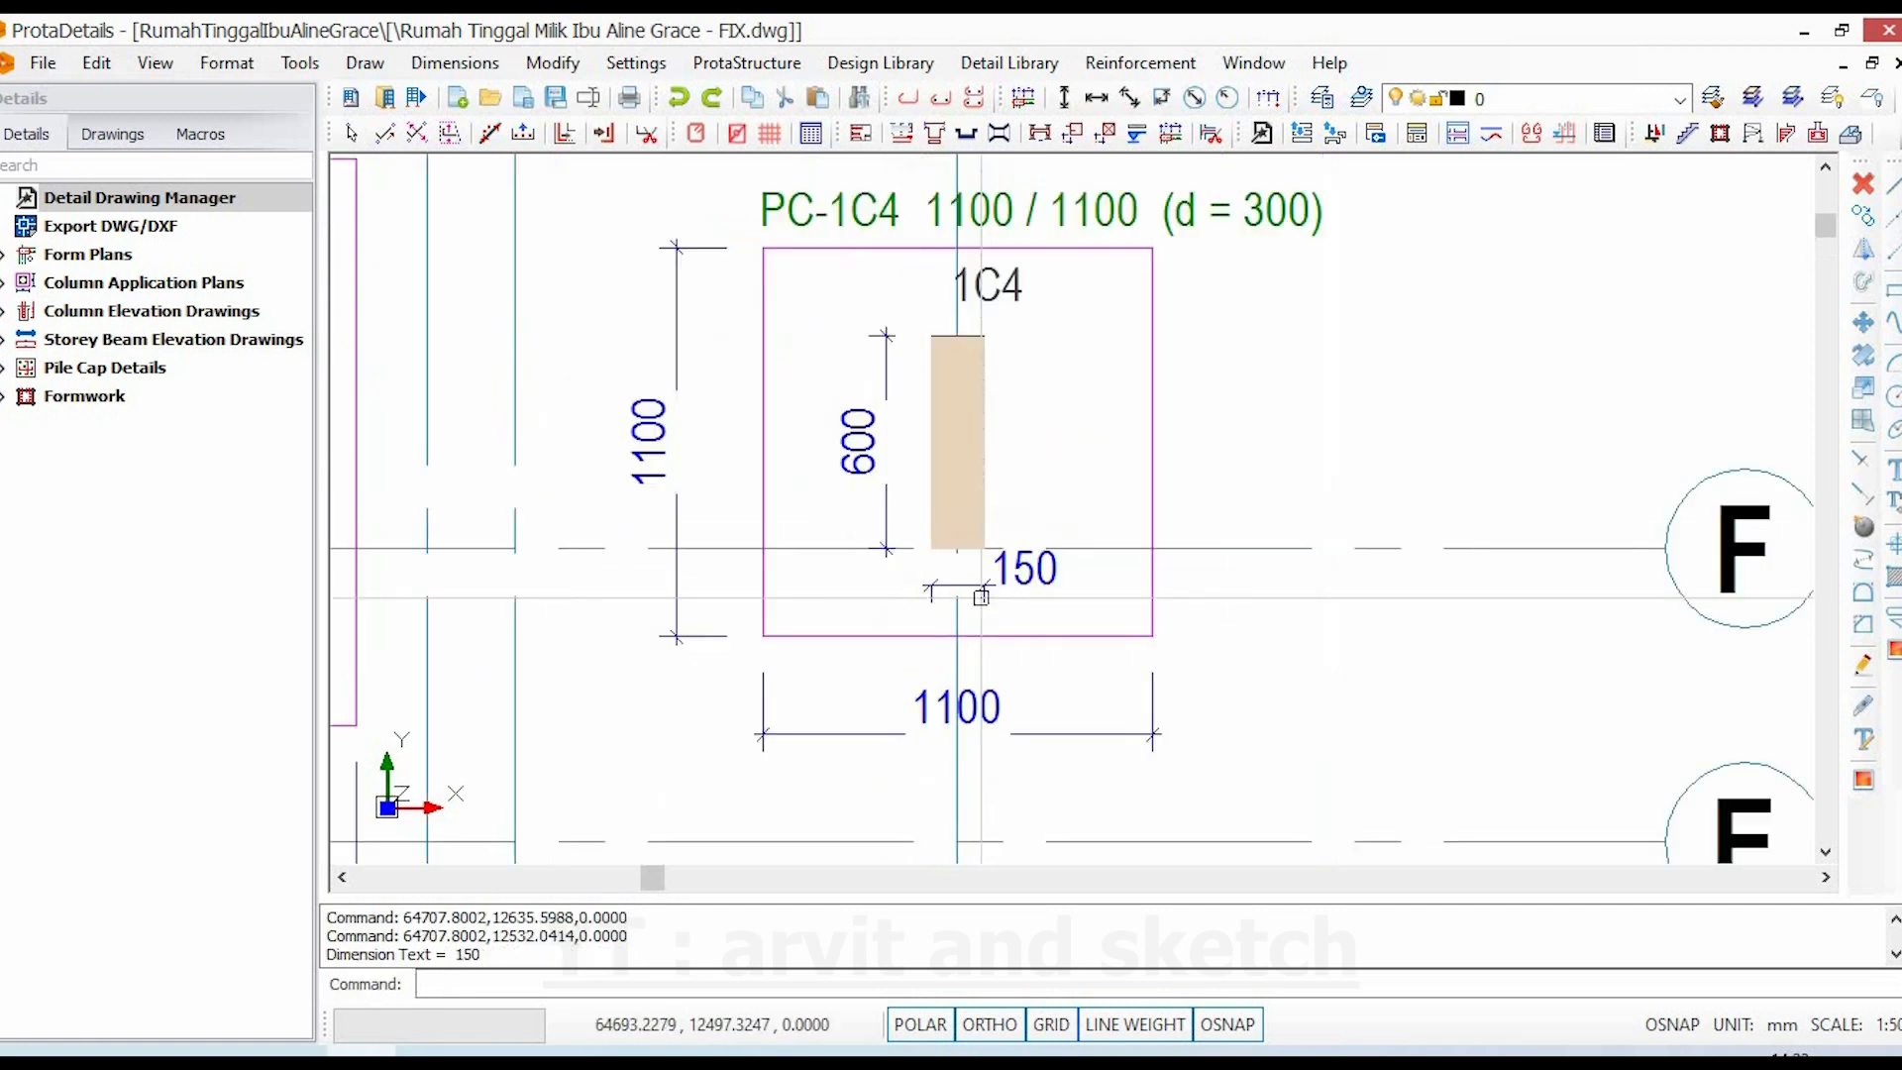
key(Escape)
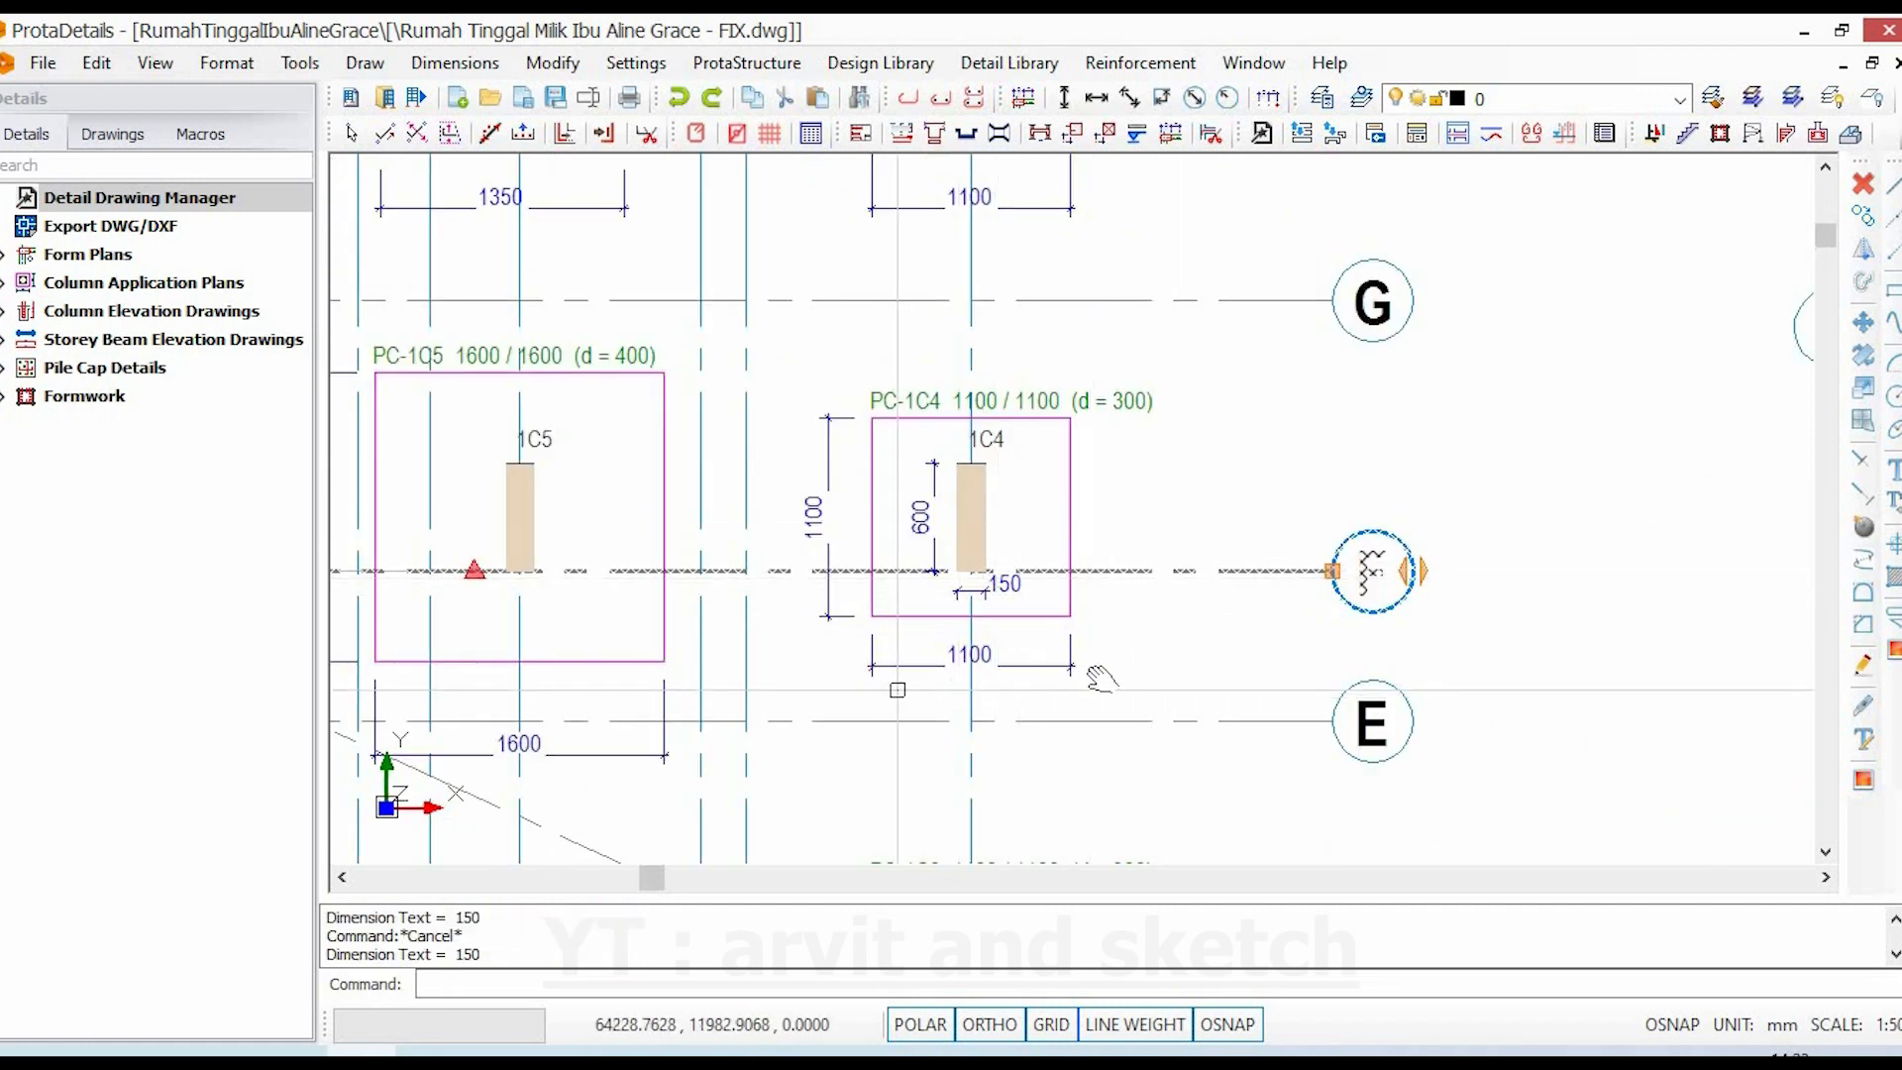
- Dimension the long side of column 1C5 vertically, placing the dimension left of the column
middle_drag(1019, 645, 1346, 638)
middle_drag(961, 561, 1134, 562)
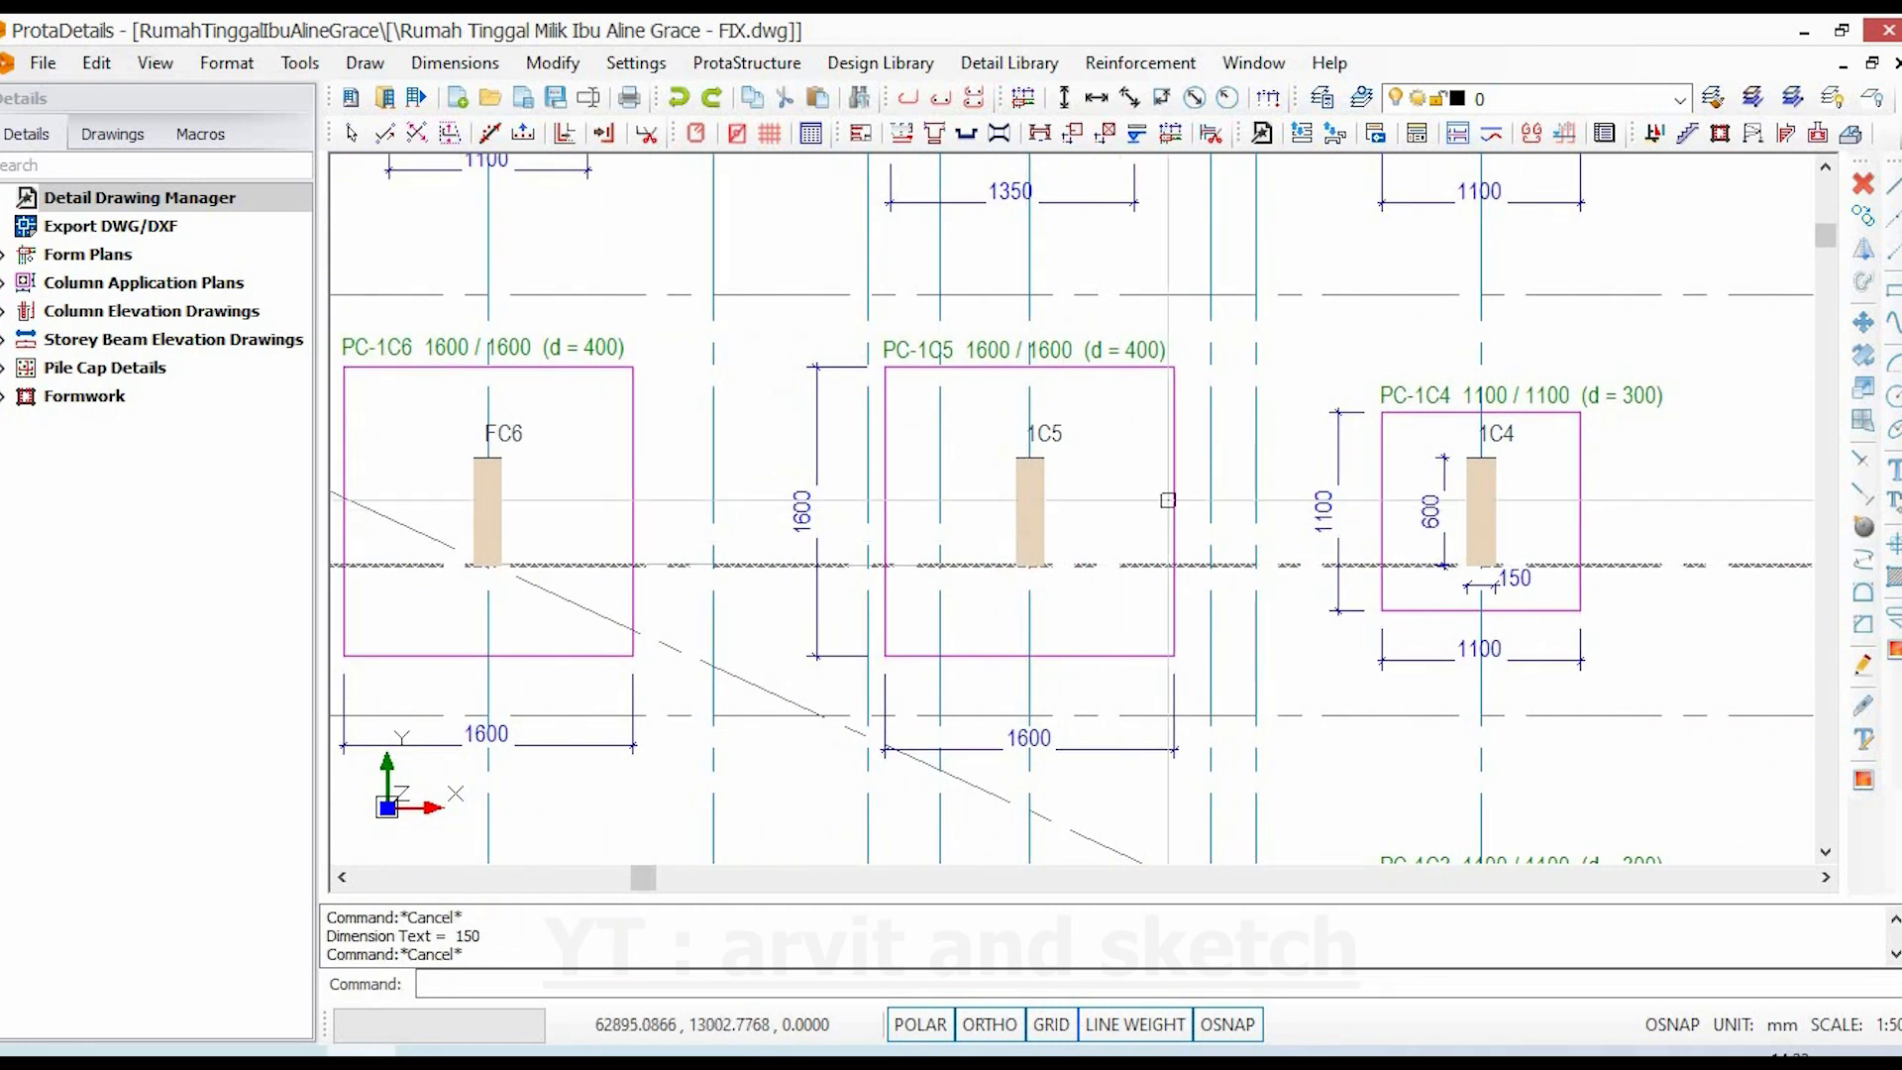
scroll(1144, 495, up, 3)
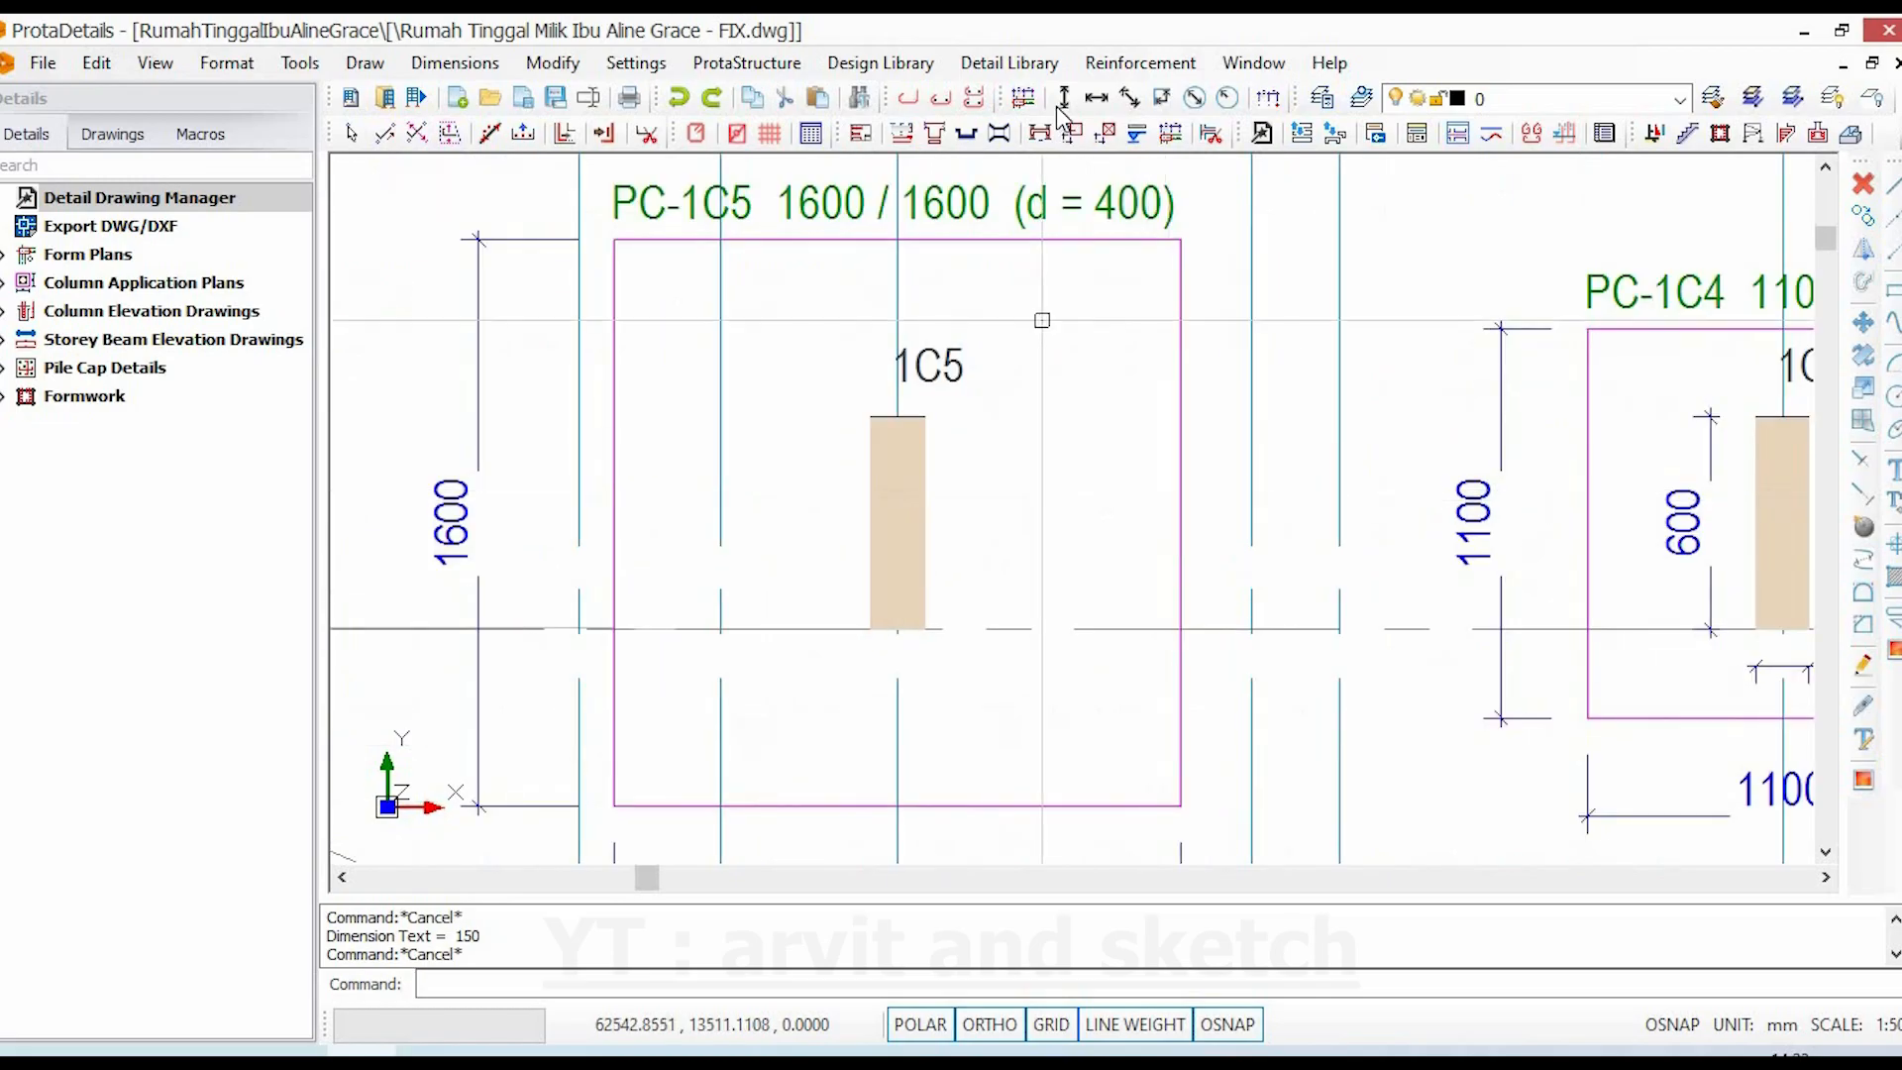
click(870, 416)
click(869, 628)
click(828, 590)
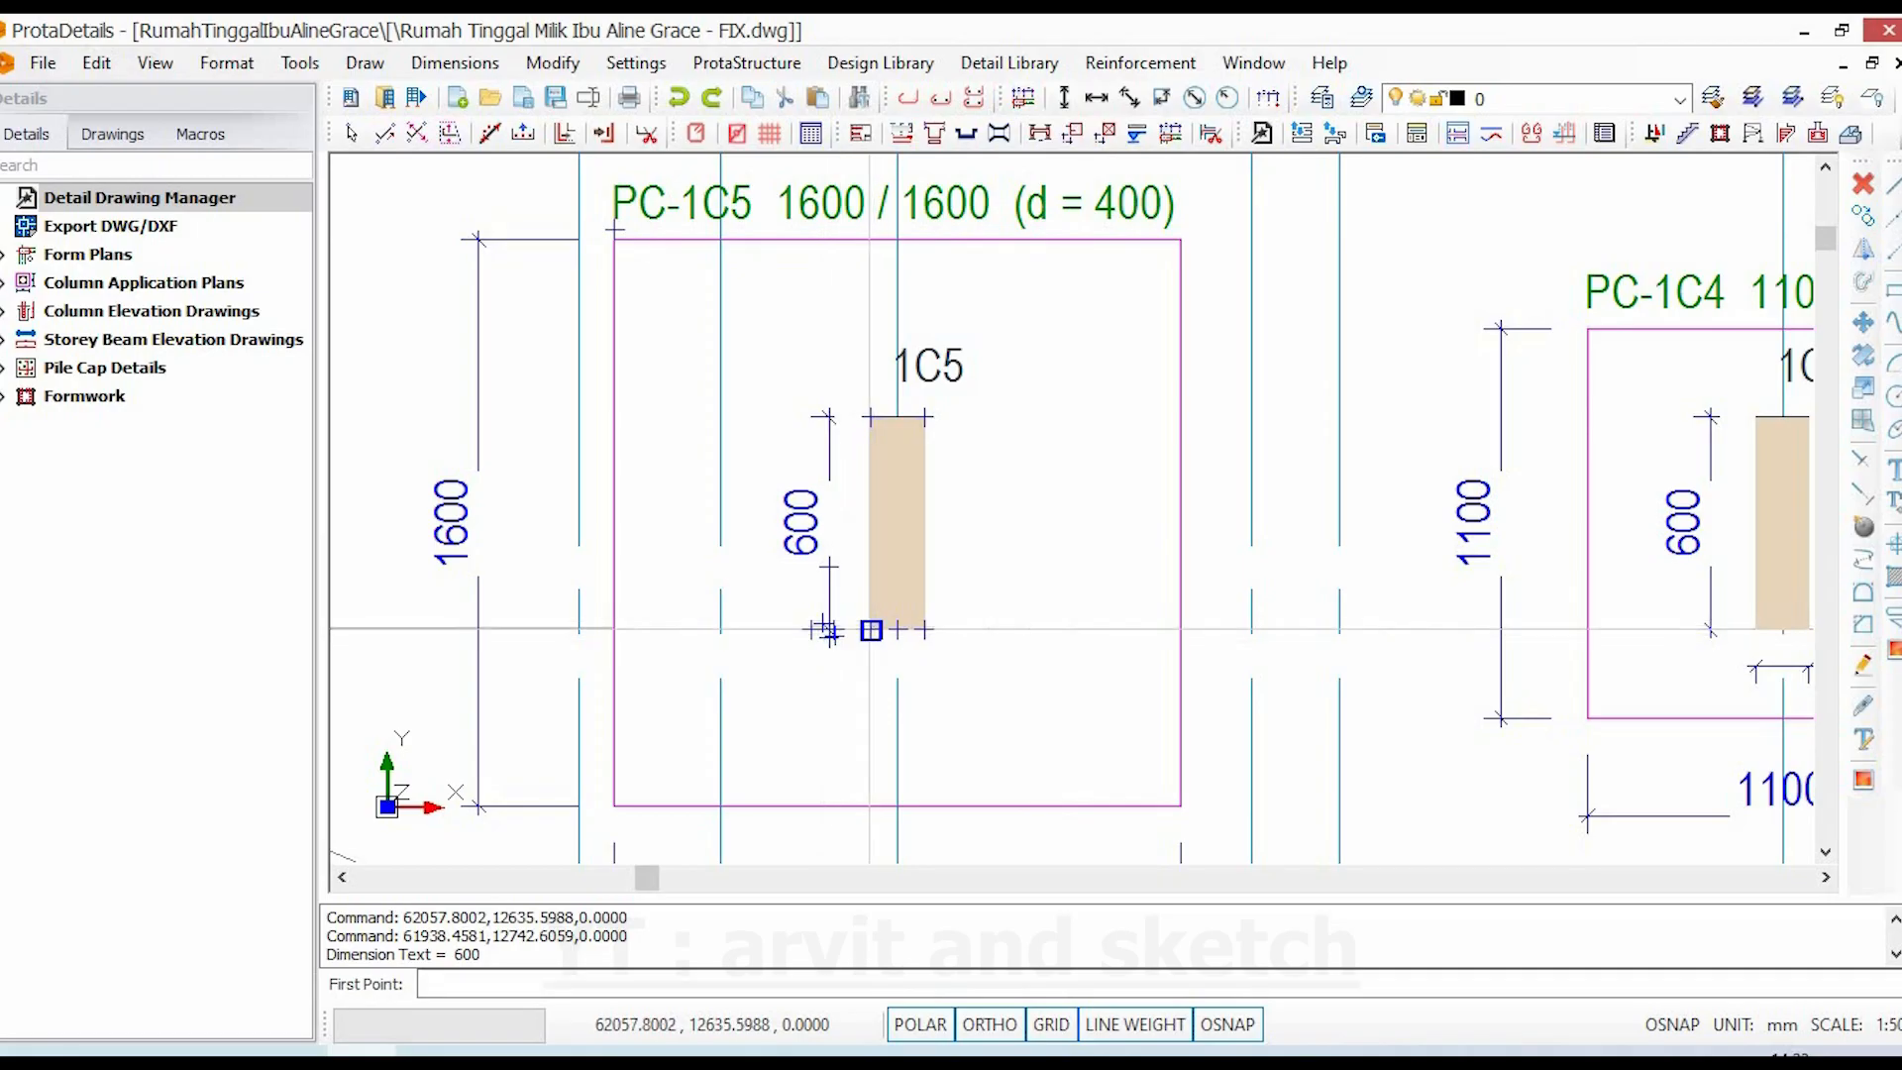
- Dimension the short side of column 1C5 horizontally along its lower edge, placing the dimension below the column
click(870, 628)
click(925, 628)
click(925, 699)
scroll(938, 684, down, 5)
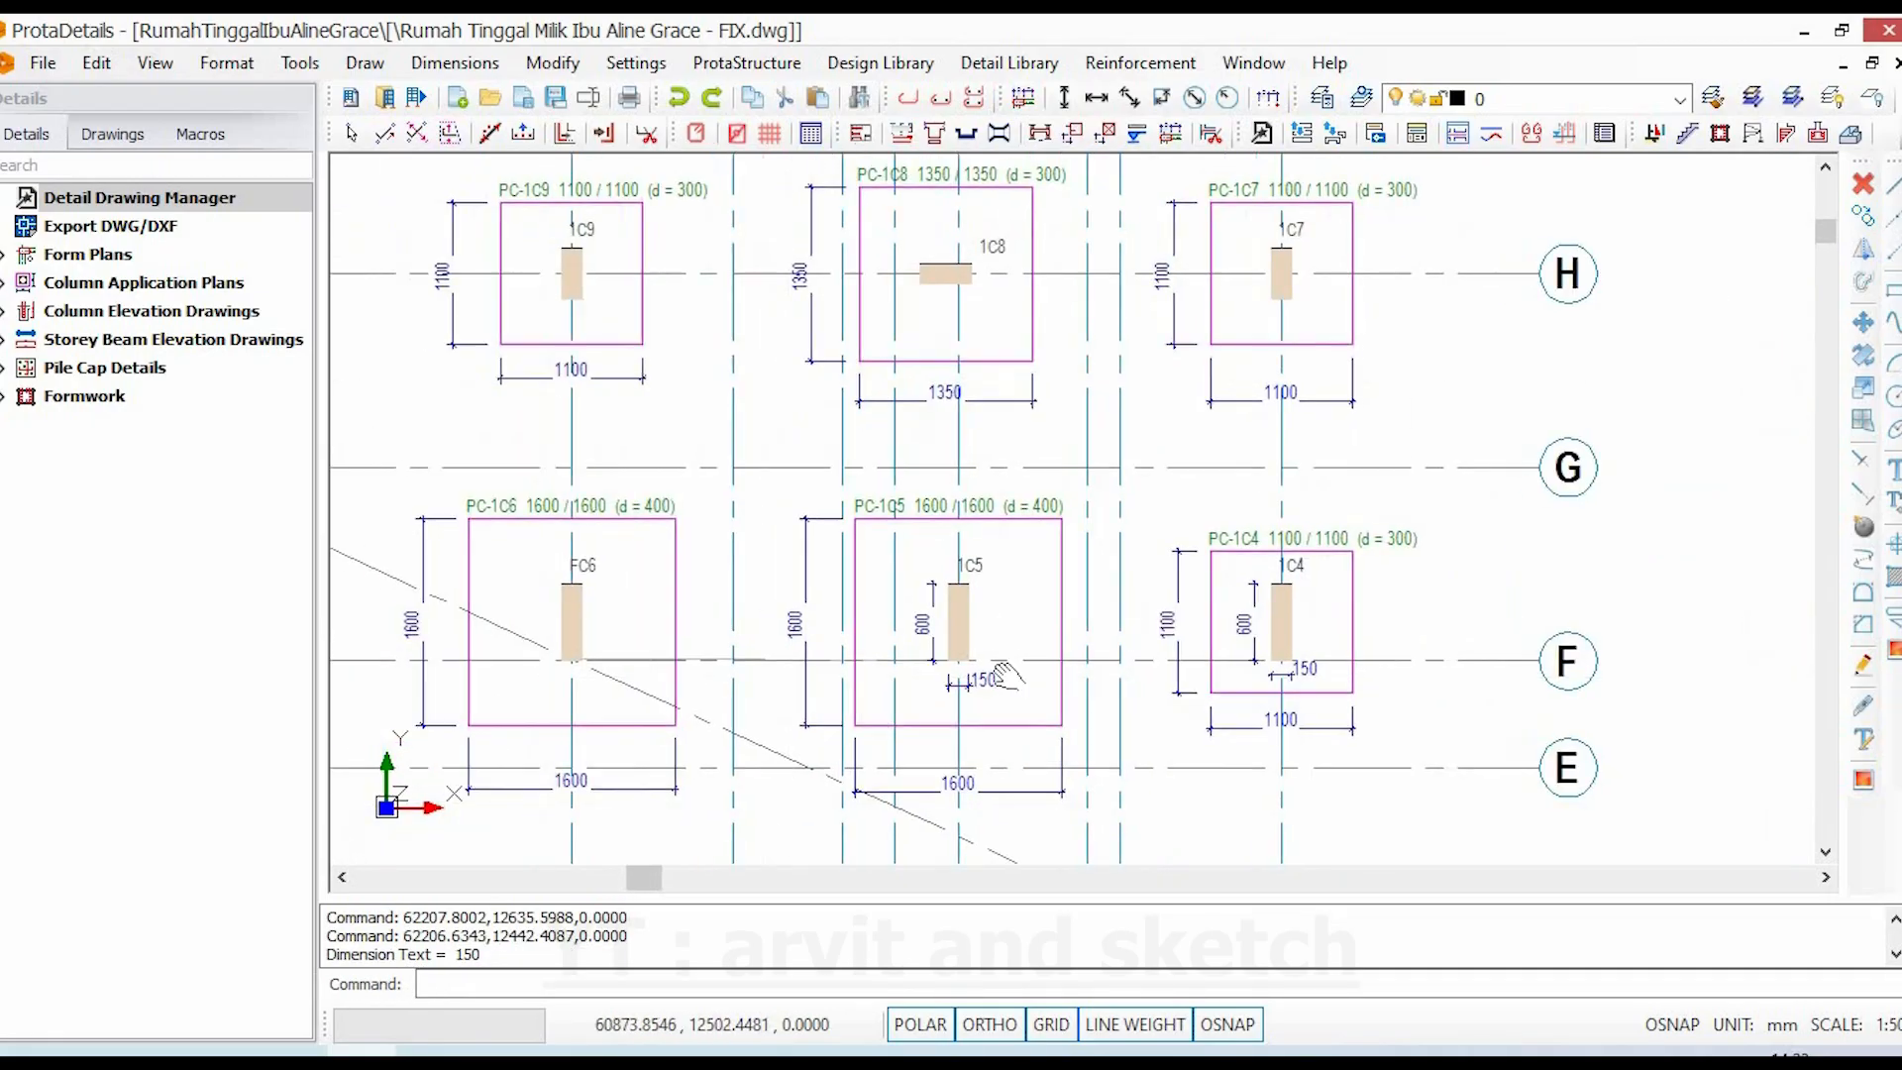
- Dimension the long side of the column in footing PC-1C6 vertically, placing the dimension left of the column
middle_drag(938, 684, 1216, 683)
scroll(1037, 652, up, 5)
click(1048, 131)
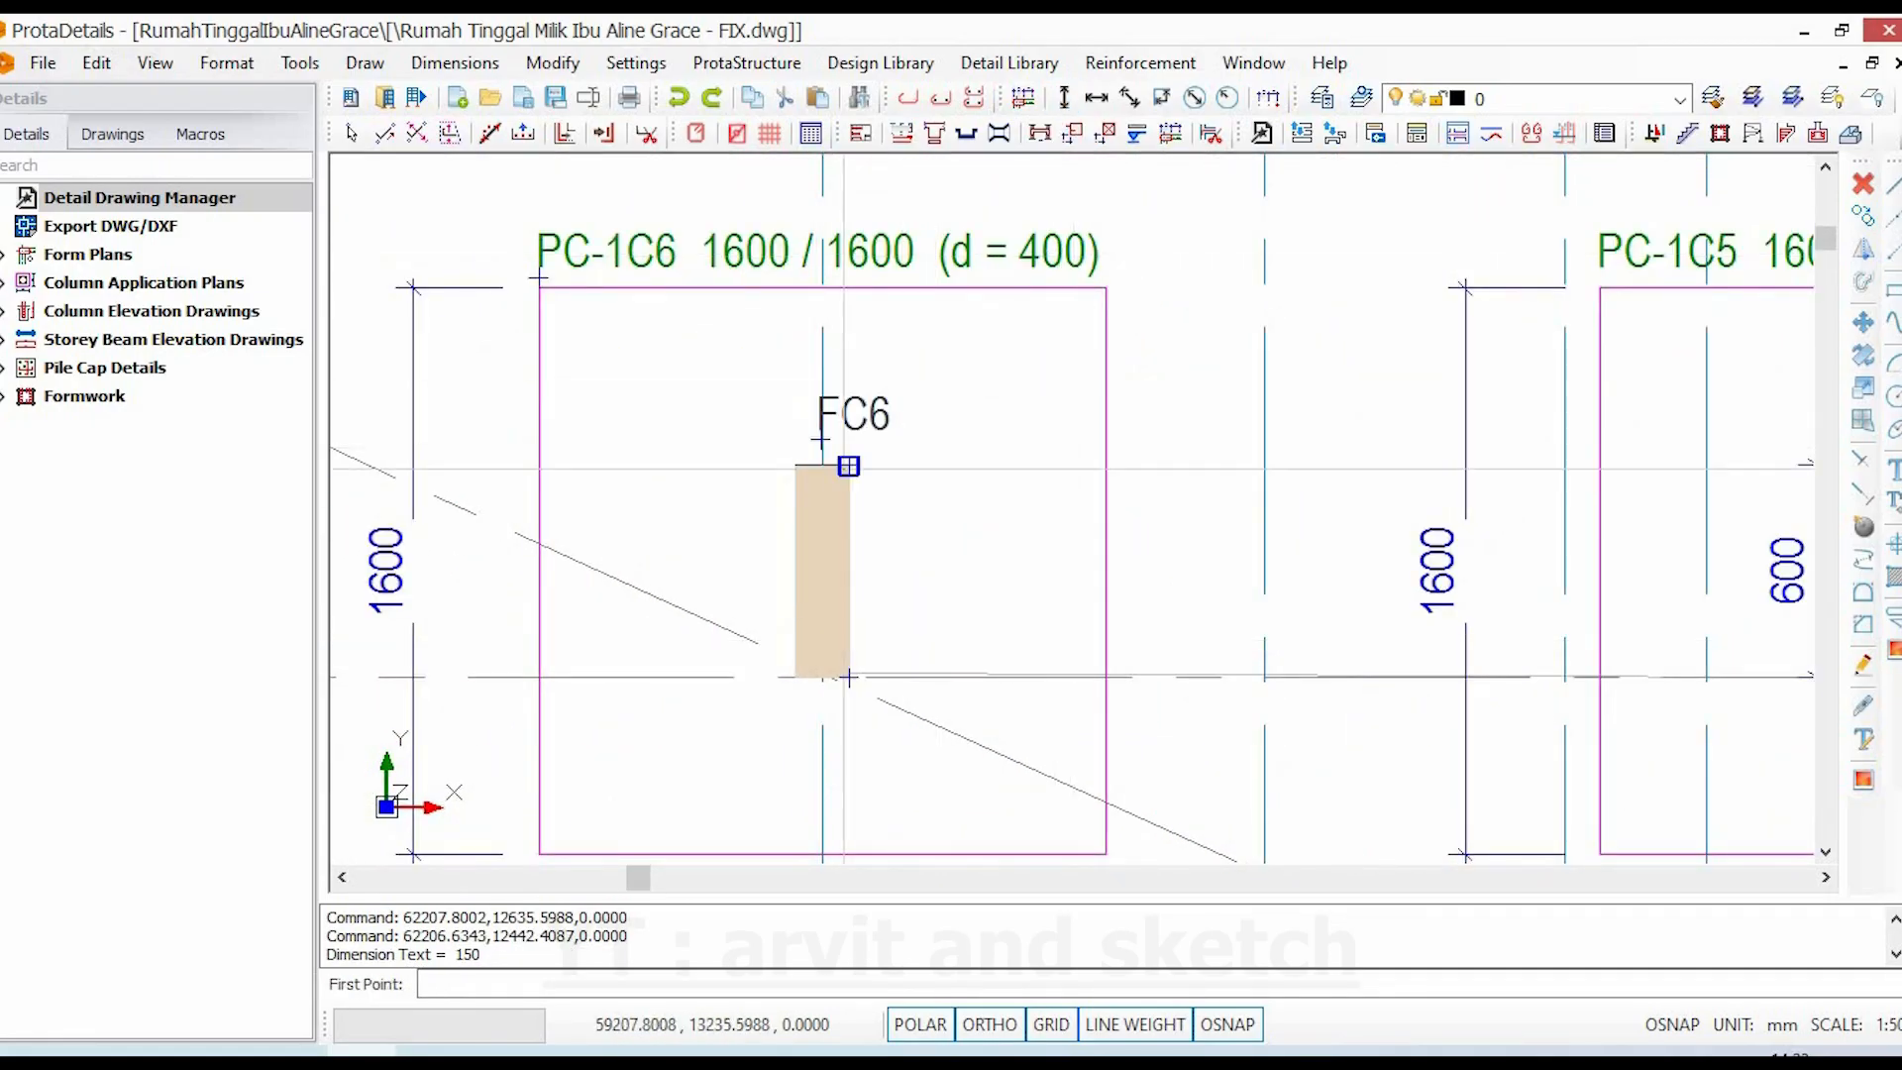
click(795, 464)
click(796, 677)
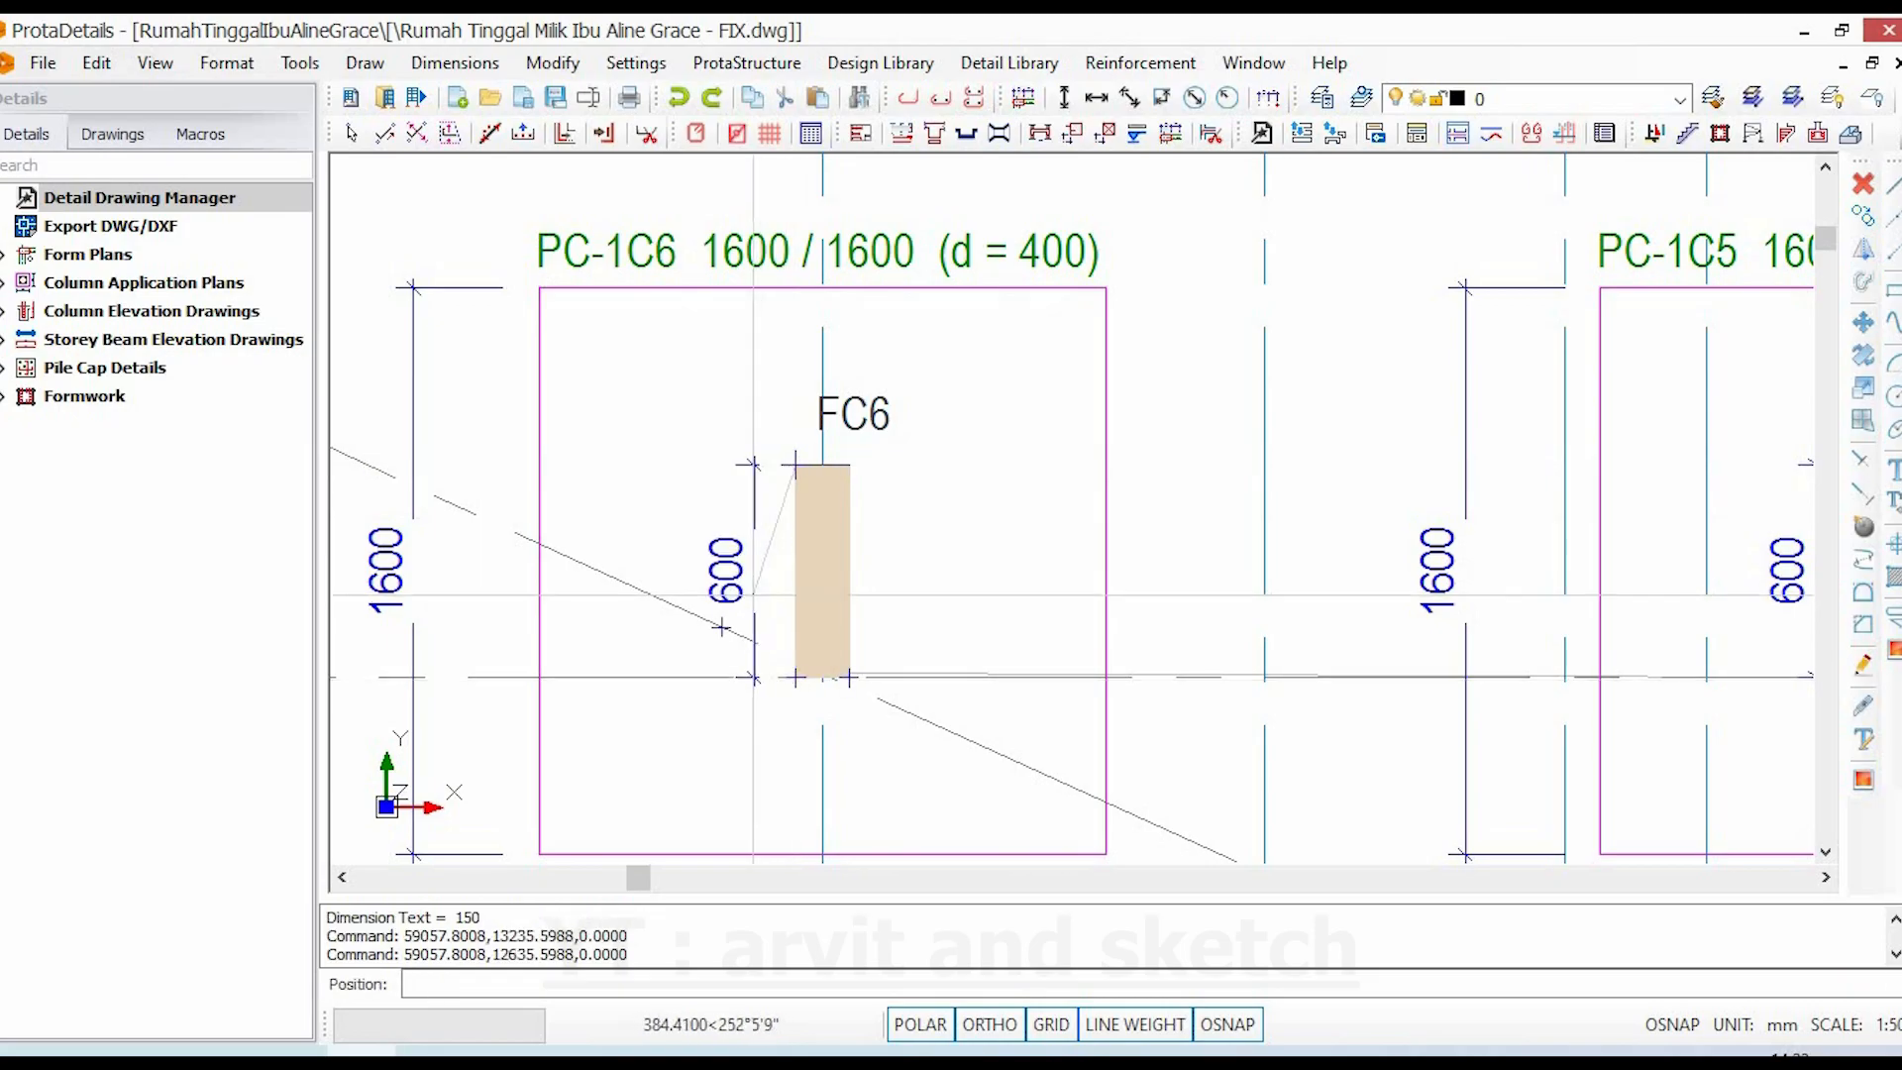
click(729, 579)
- Dimension the short side of the column in footing PC-1C6 horizontally along its lower edge, placing the dimension below the column
click(1071, 96)
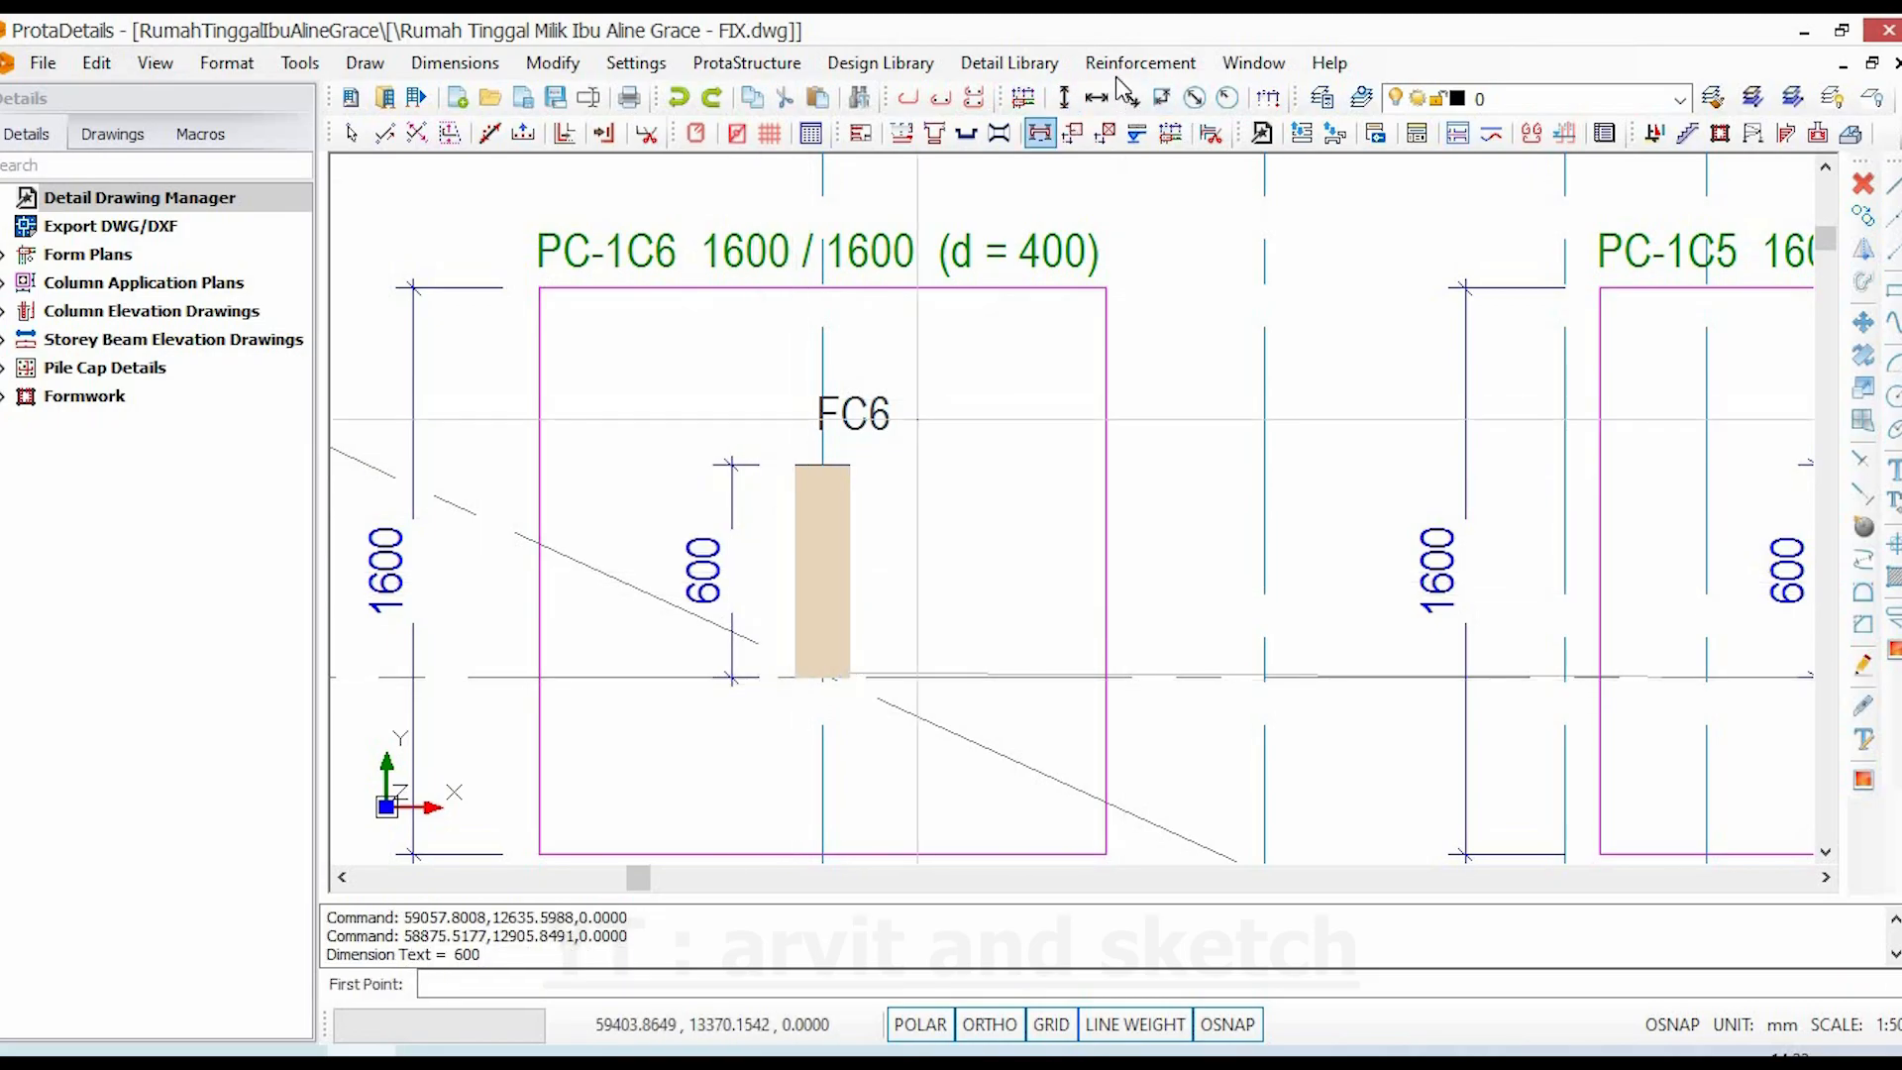
key(Escape)
click(1093, 99)
click(795, 678)
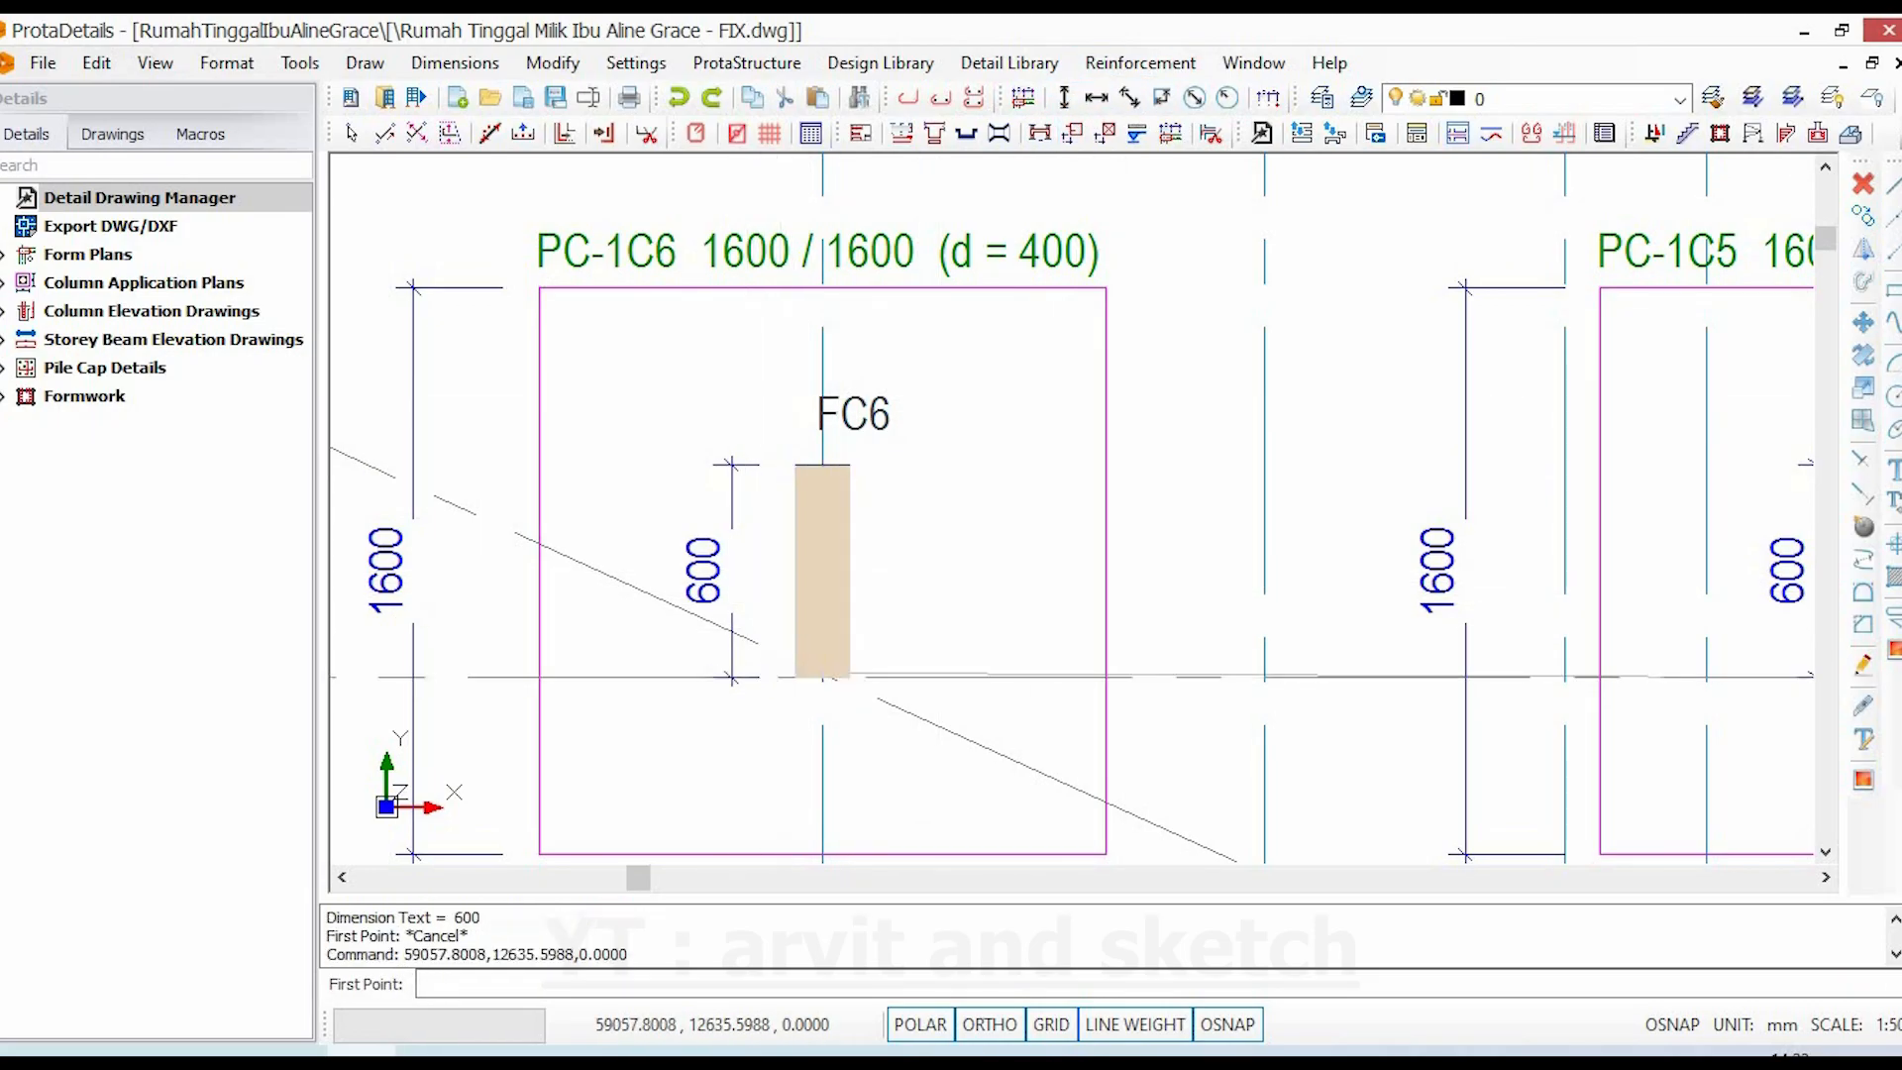
click(850, 678)
click(851, 728)
key(Escape)
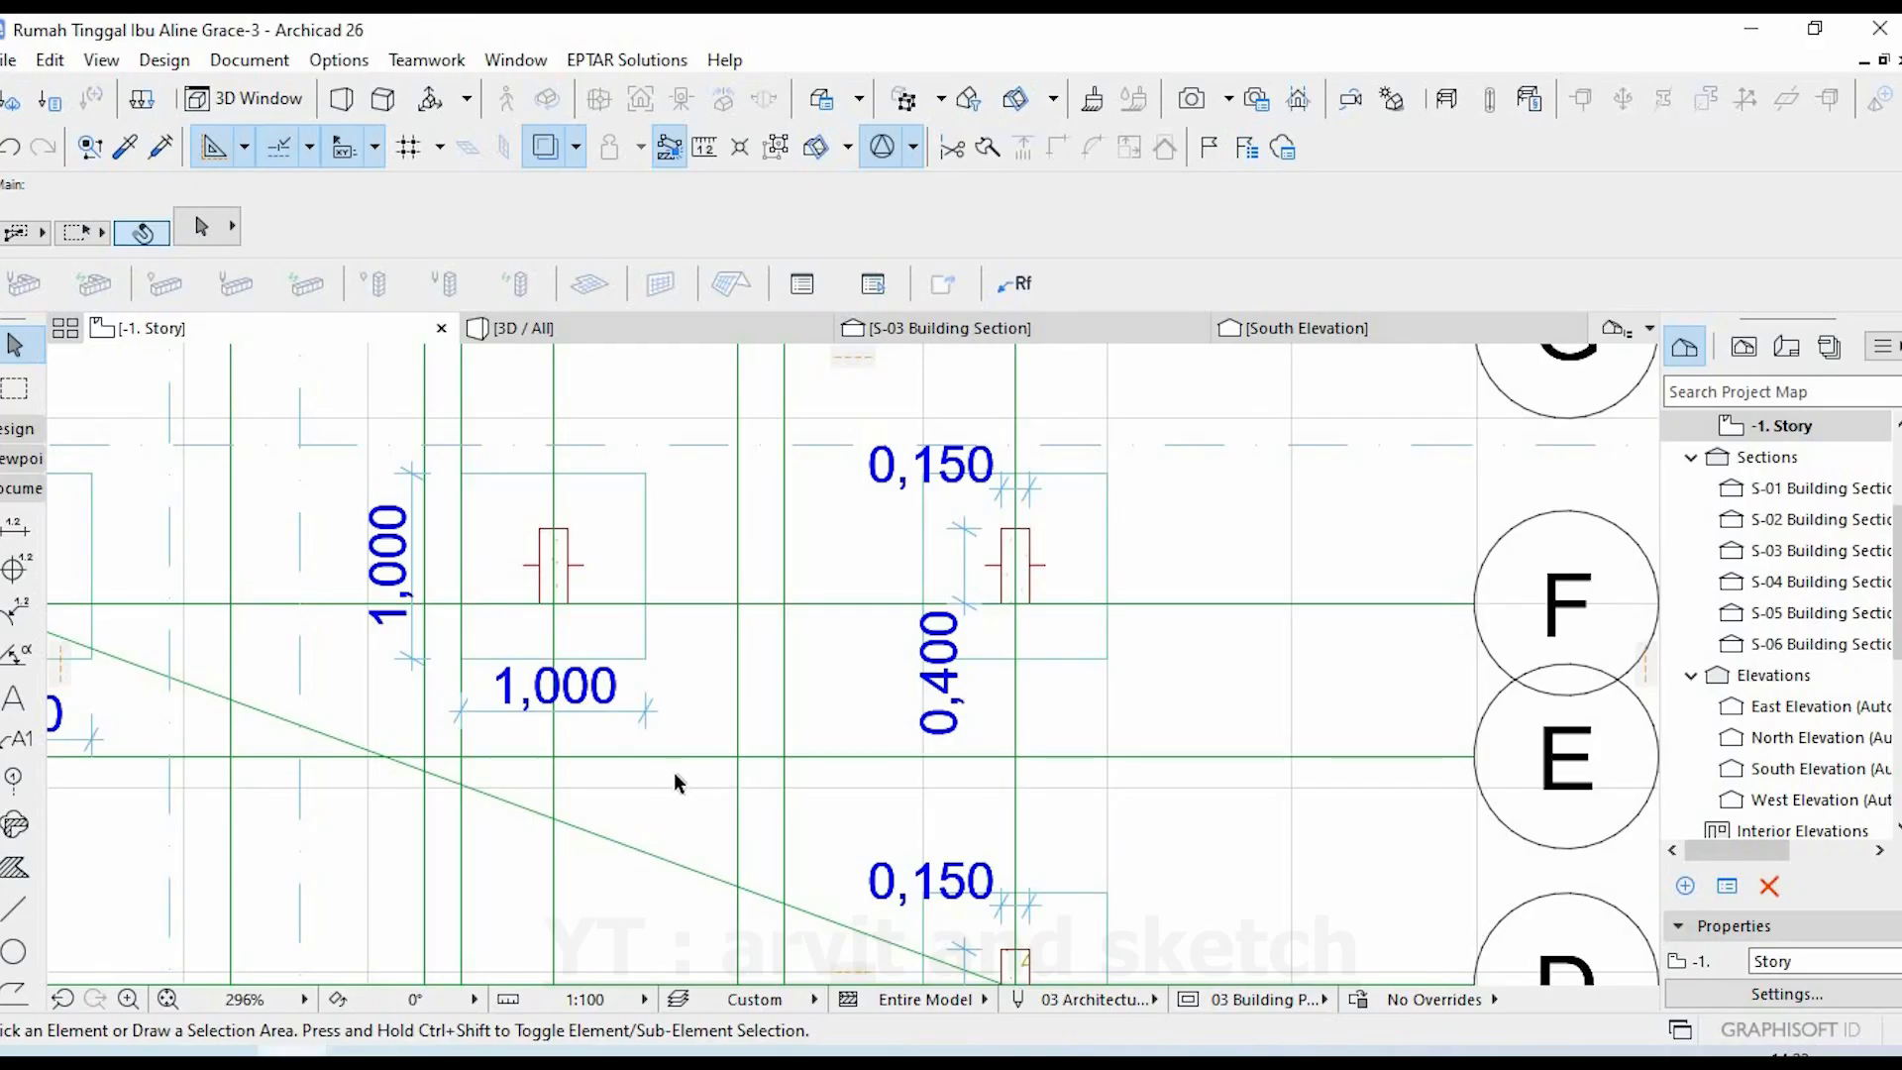
- Switch to Archicad and dimension the long side of the leftmost column on grid F vertically, placing the dimension left of the column
scroll(679, 776, up, 3)
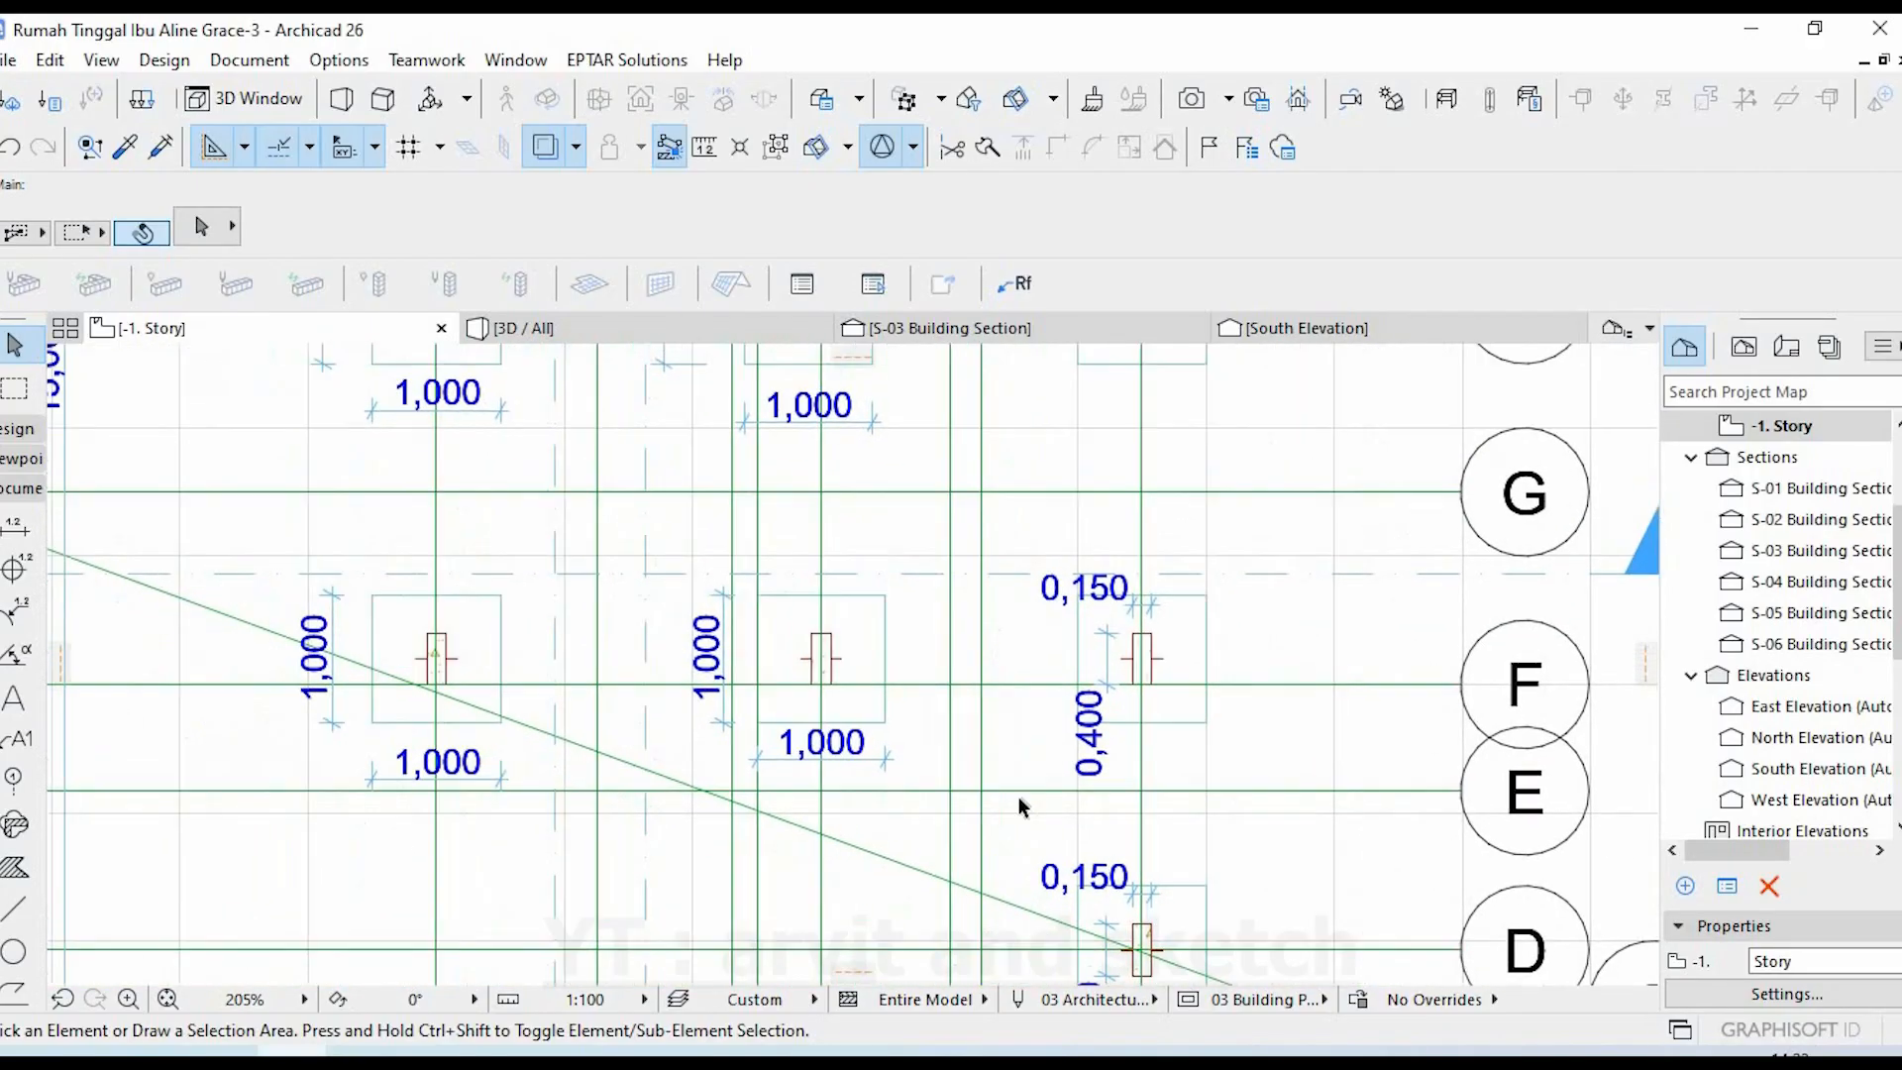
scroll(834, 723, up, 2)
click(15, 525)
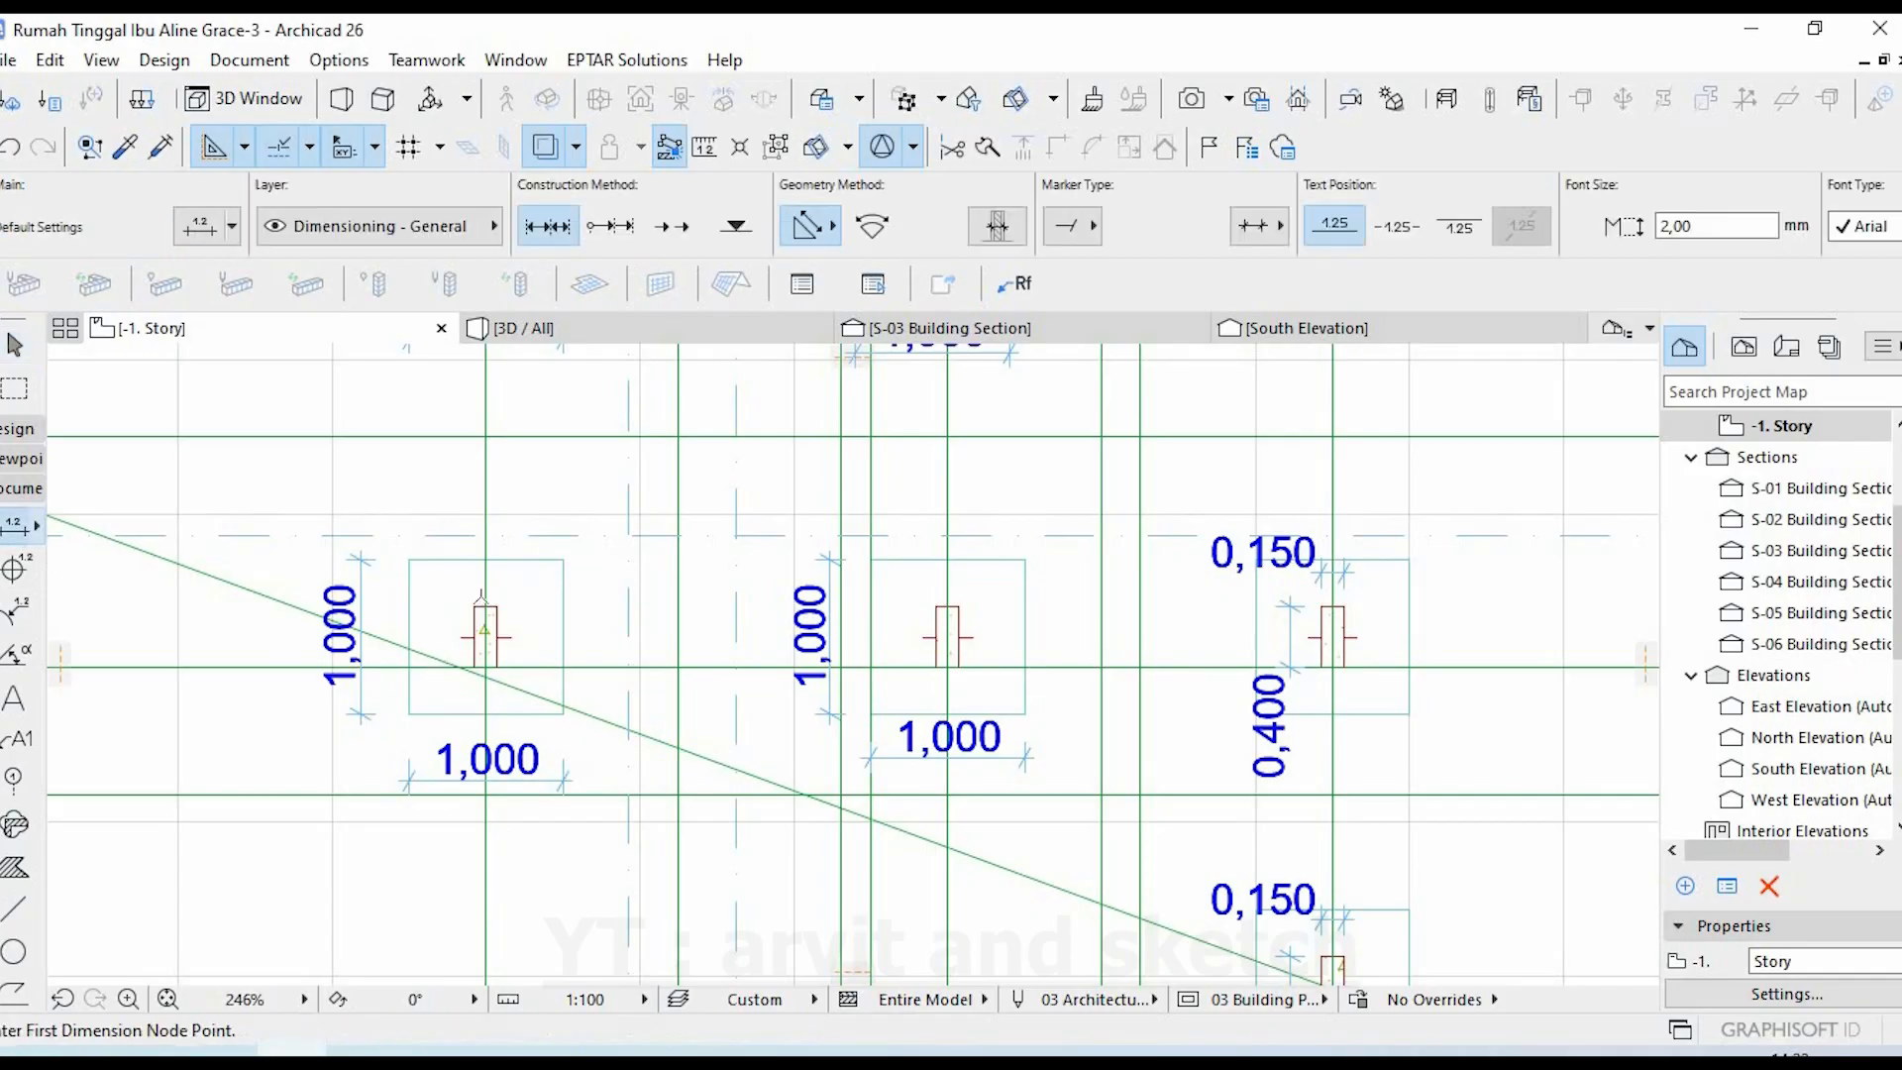
scroll(483, 575, up, 2)
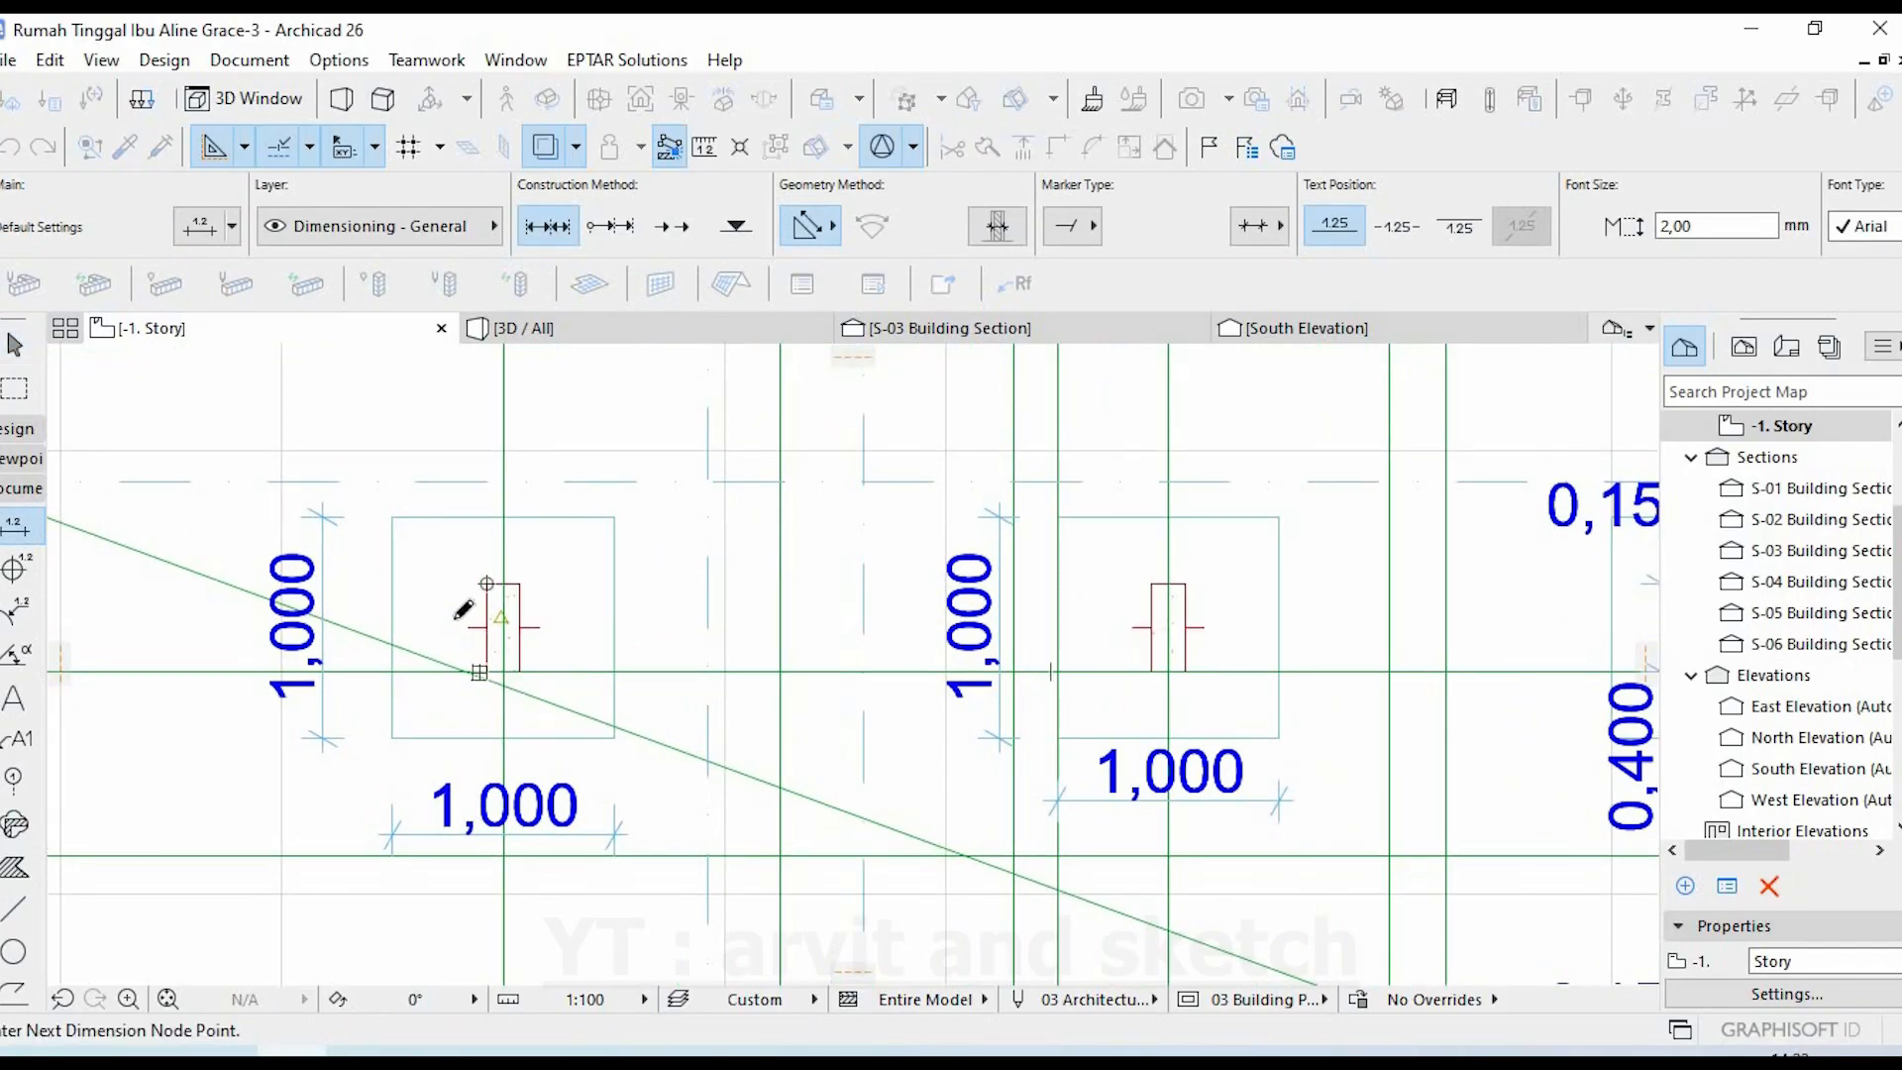
scroll(427, 656, up, 3)
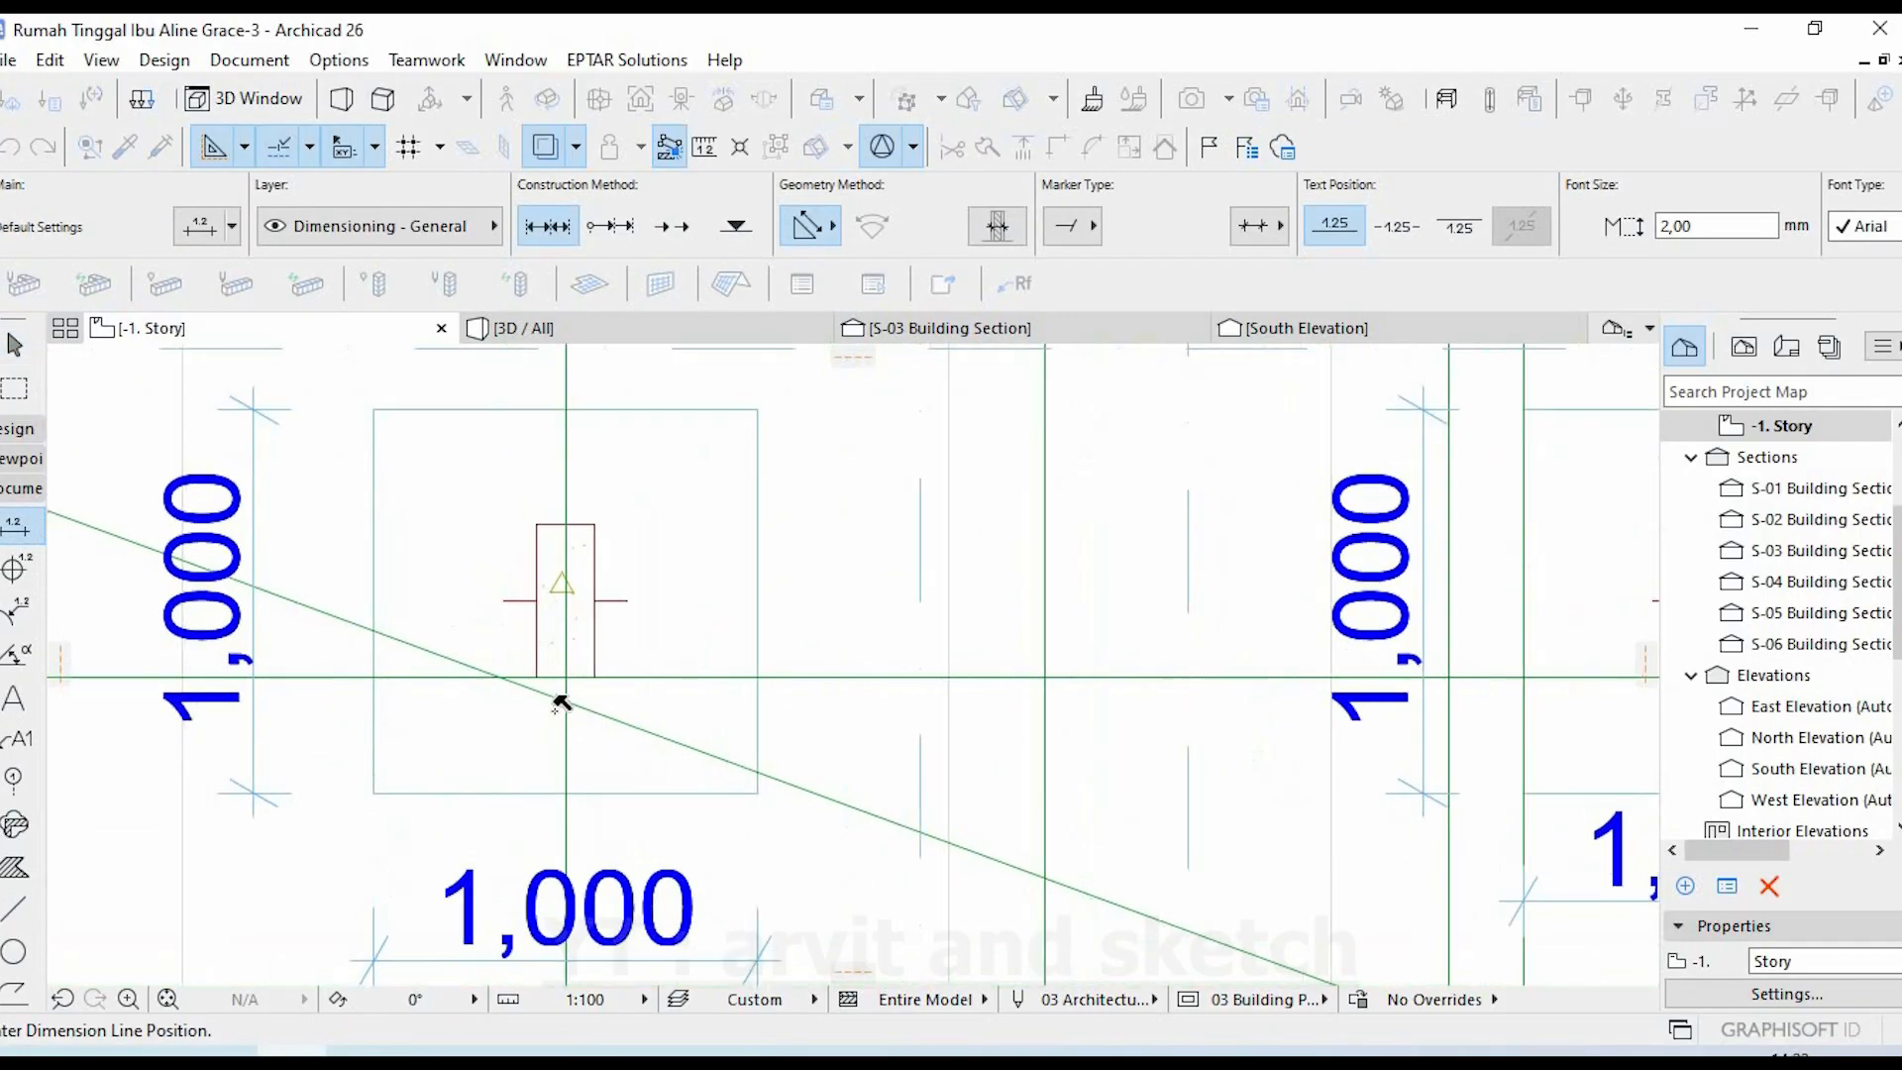
key(Escape)
click(536, 679)
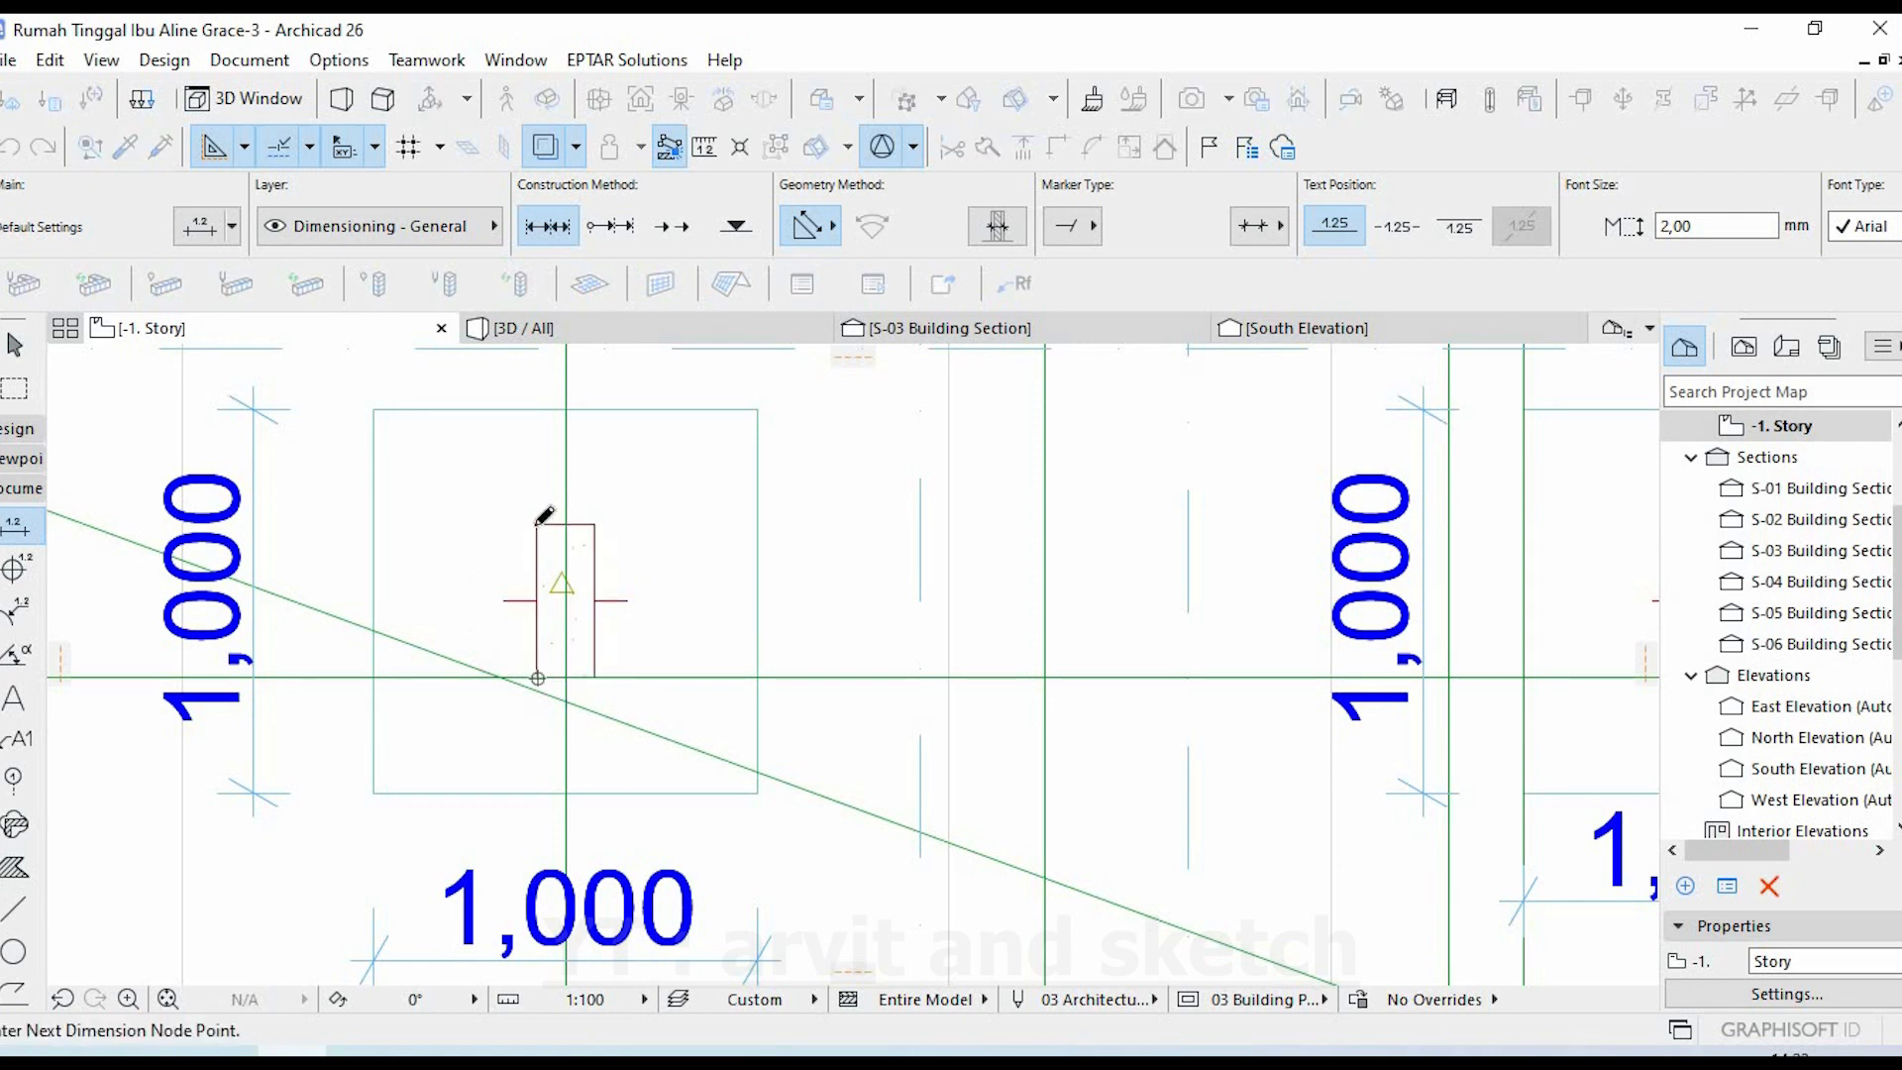
click(432, 553)
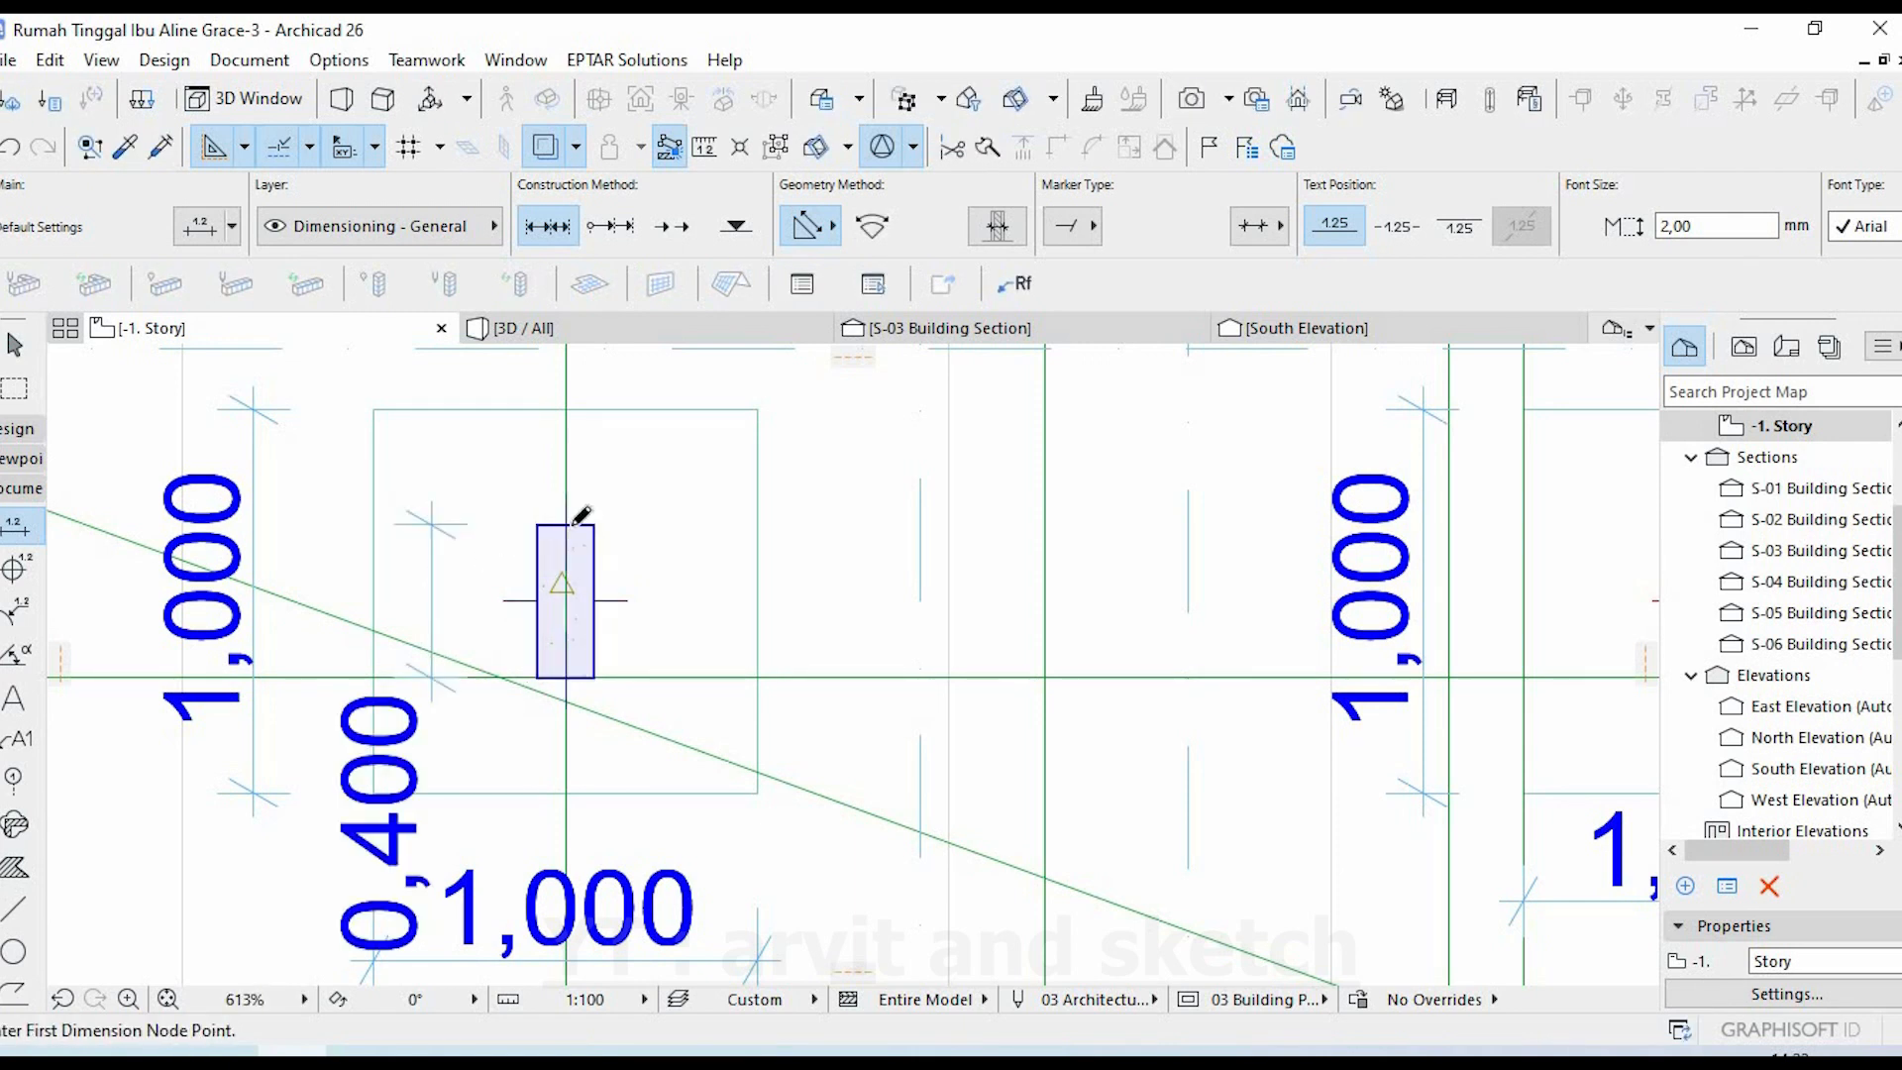
- Dimension the short side of the leftmost grid F column horizontally along its upper edge, placing the dimension above the column
click(536, 525)
click(603, 450)
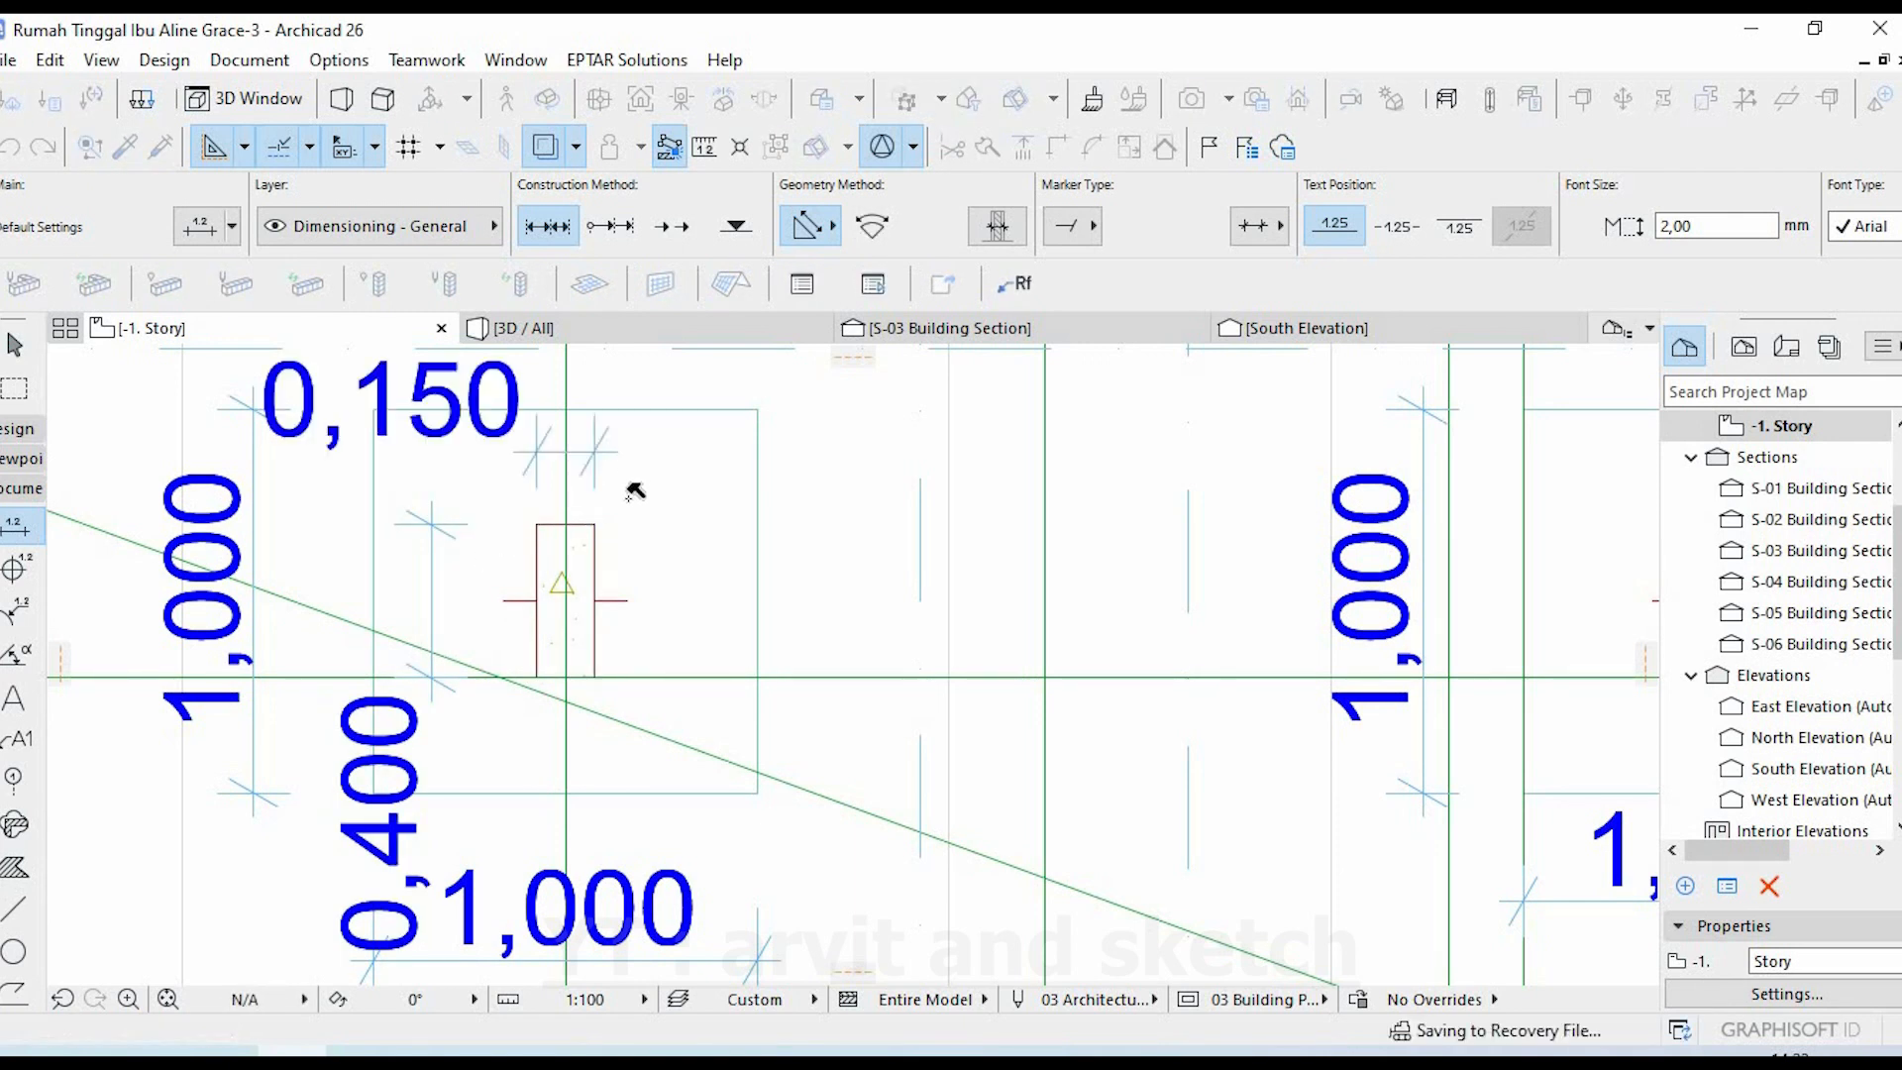
key(Escape)
scroll(583, 564, down, 1)
click(437, 777)
click(522, 728)
scroll(555, 729, down, 3)
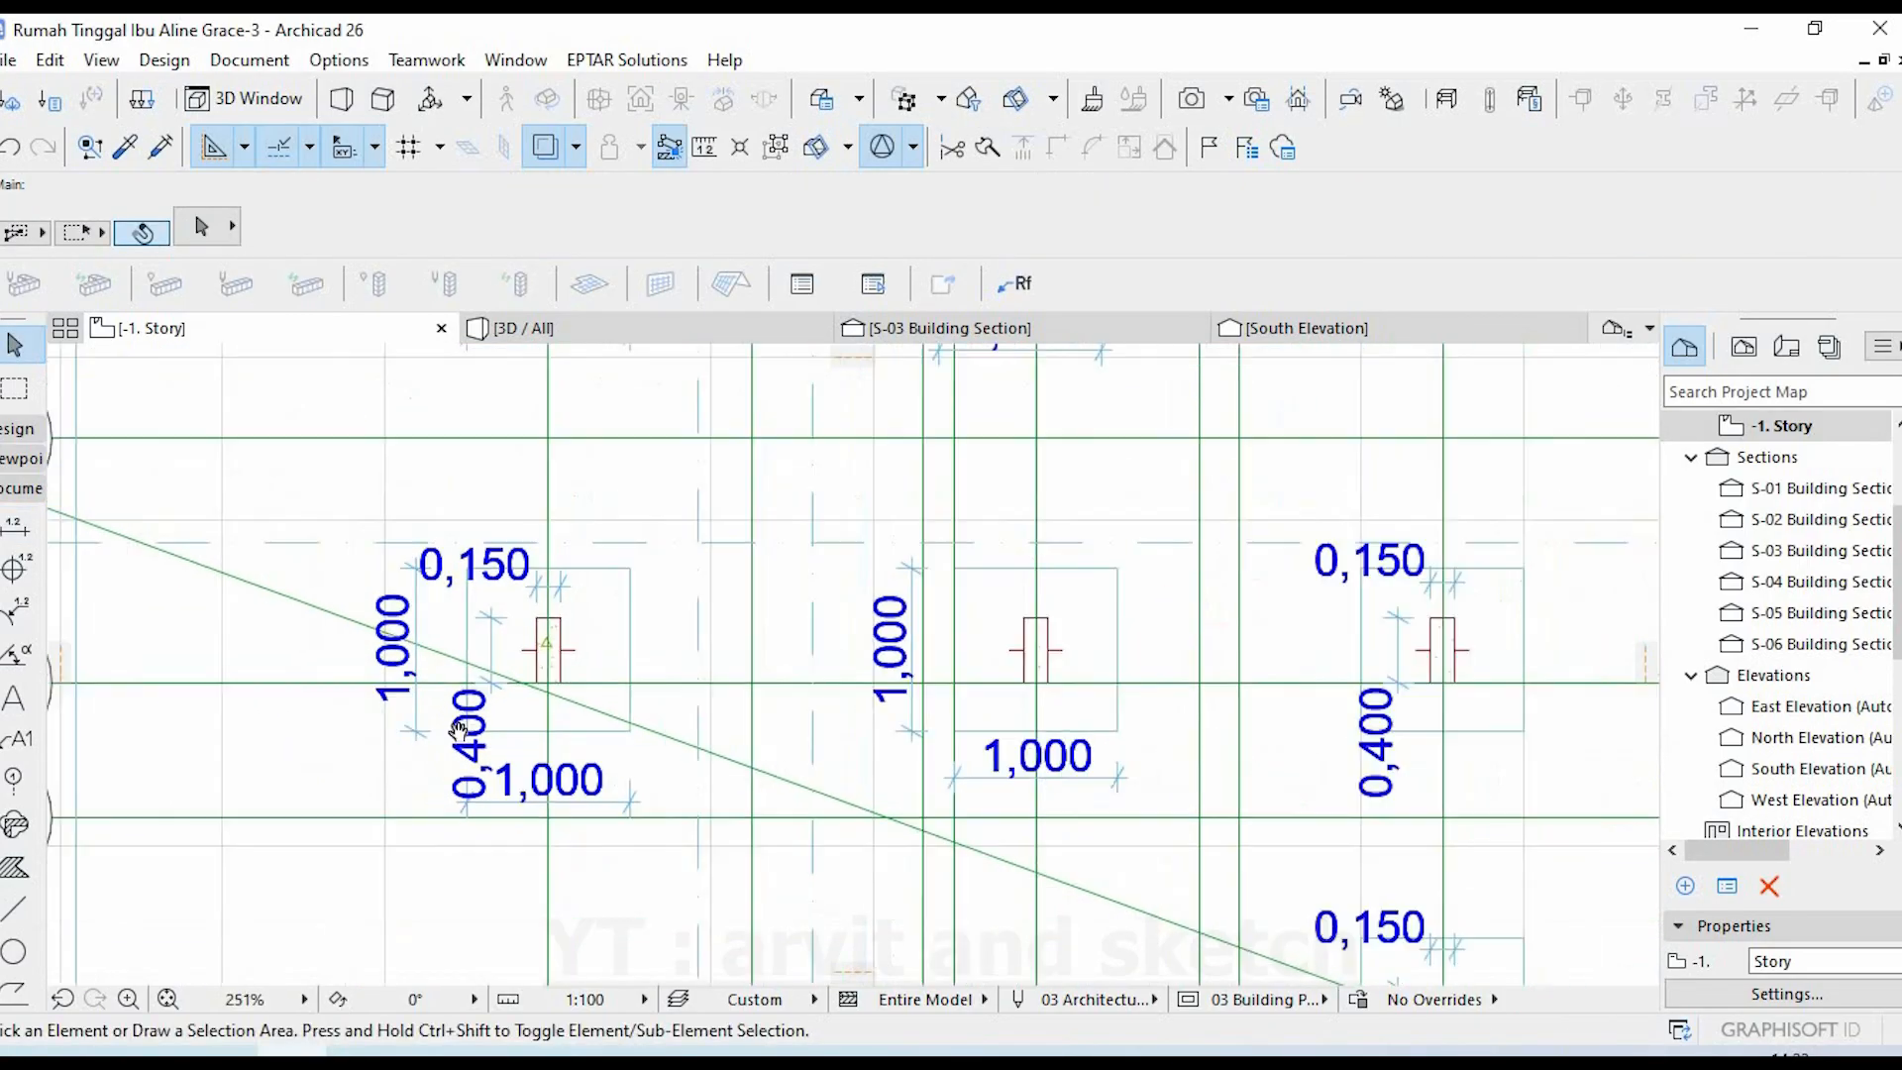
- Review the footings and columns along grid H in the Archicad plan, and switch to ProtaDetails to examine footing PC-1C7
scroll(860, 624, down, 2)
middle_drag(819, 796, 661, 1069)
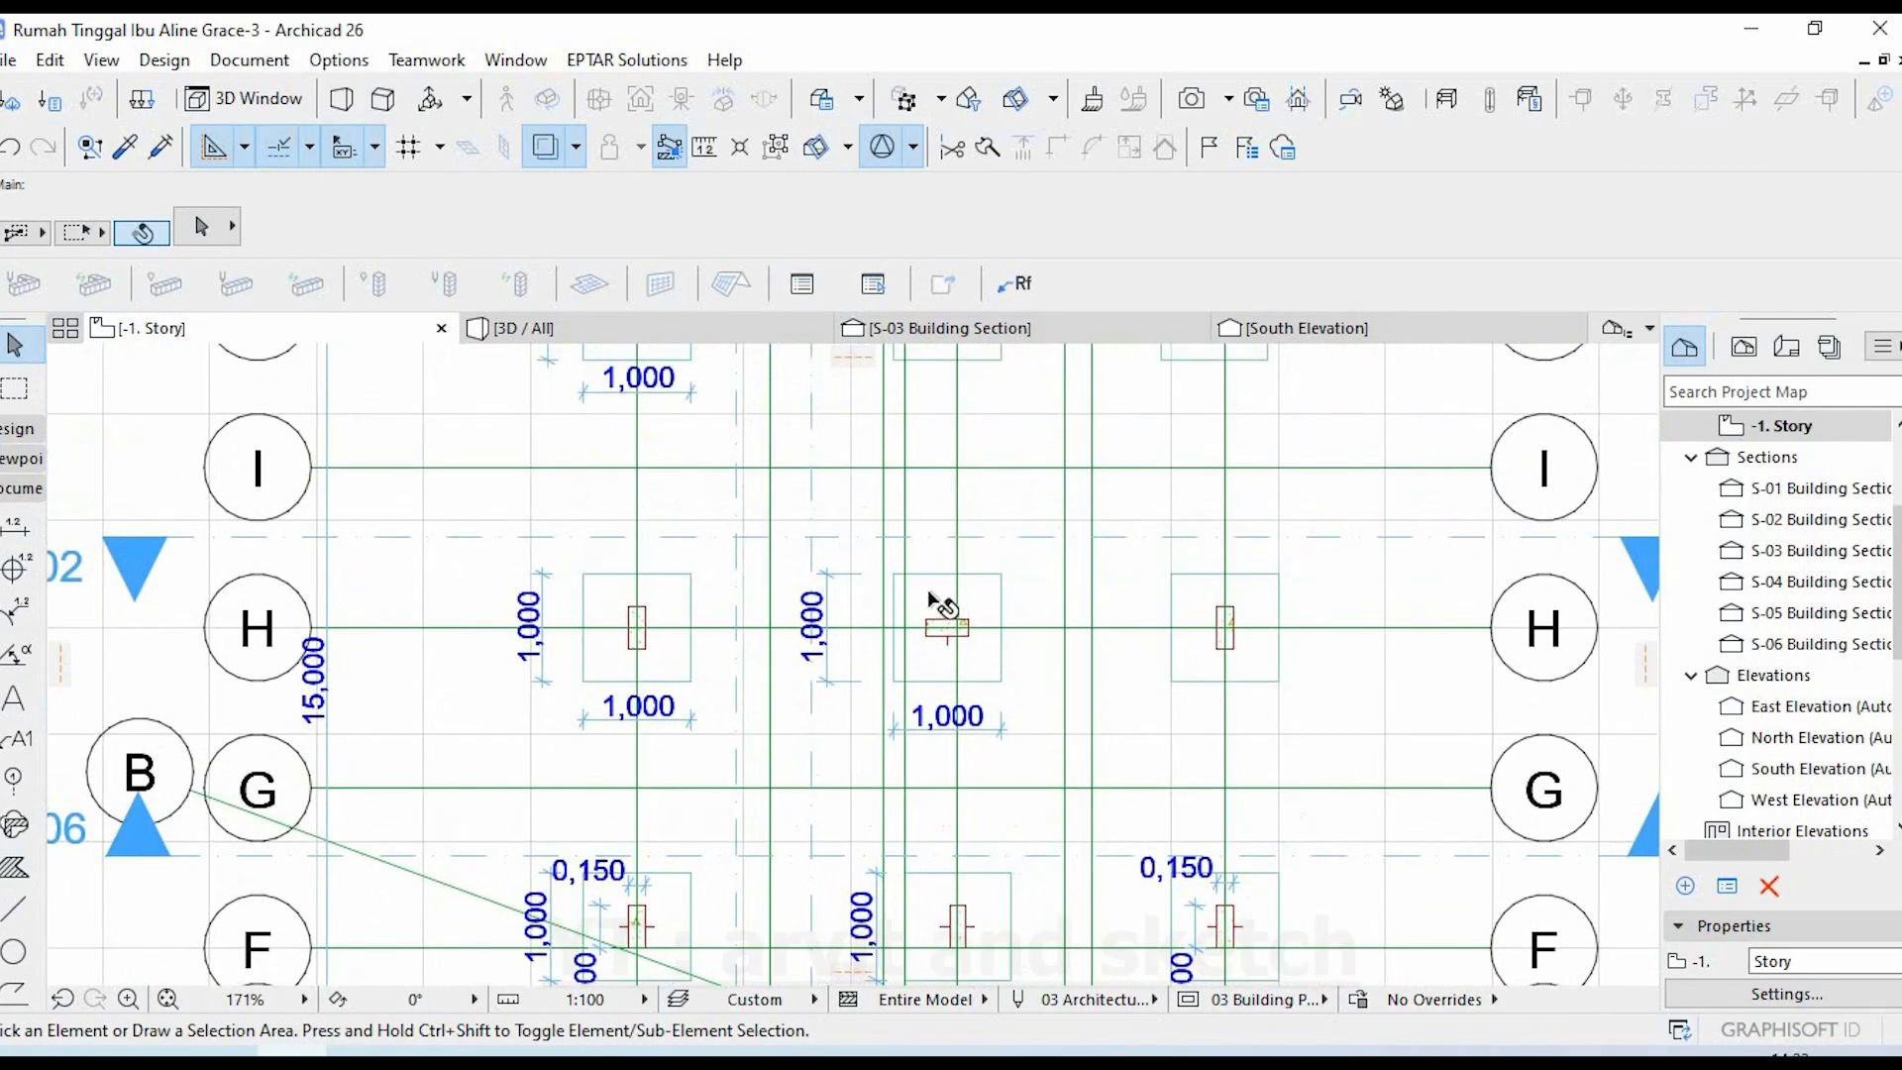
scroll(1349, 630, up, 1)
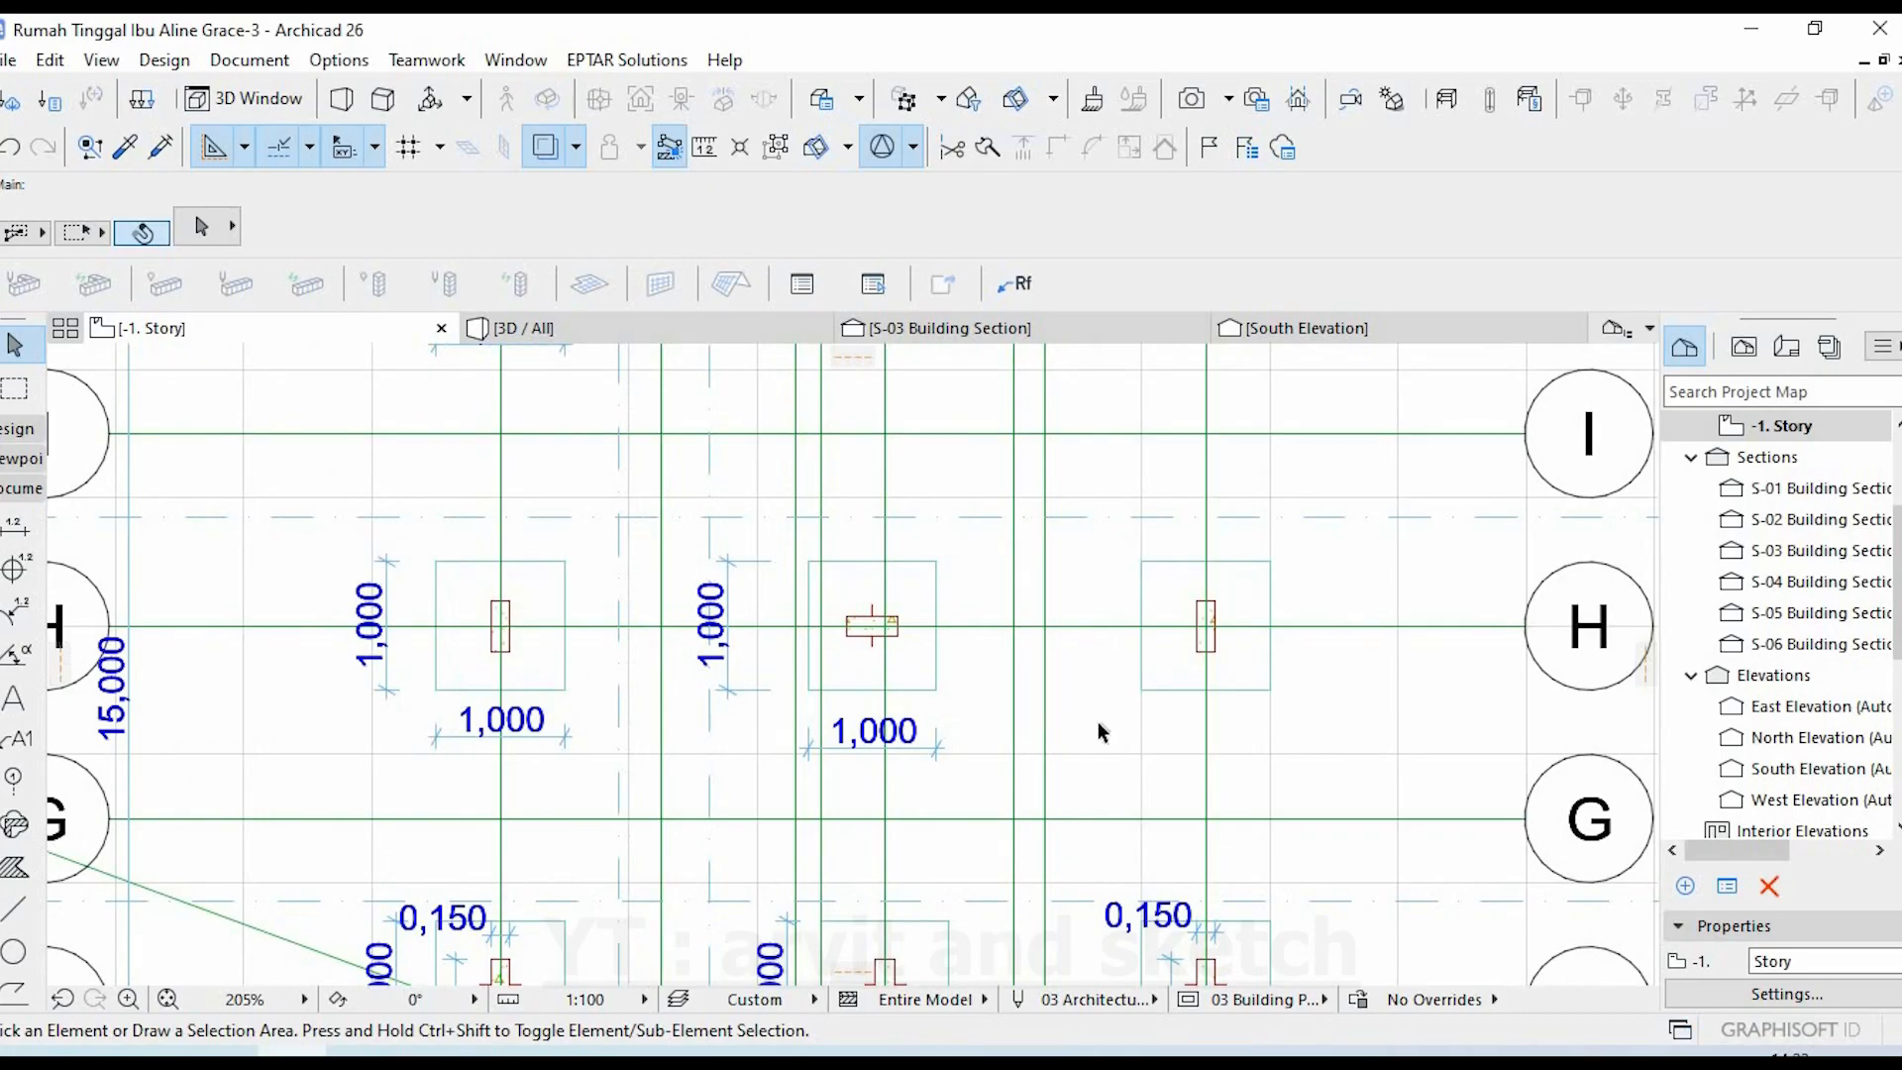
click(1494, 622)
click(1025, 849)
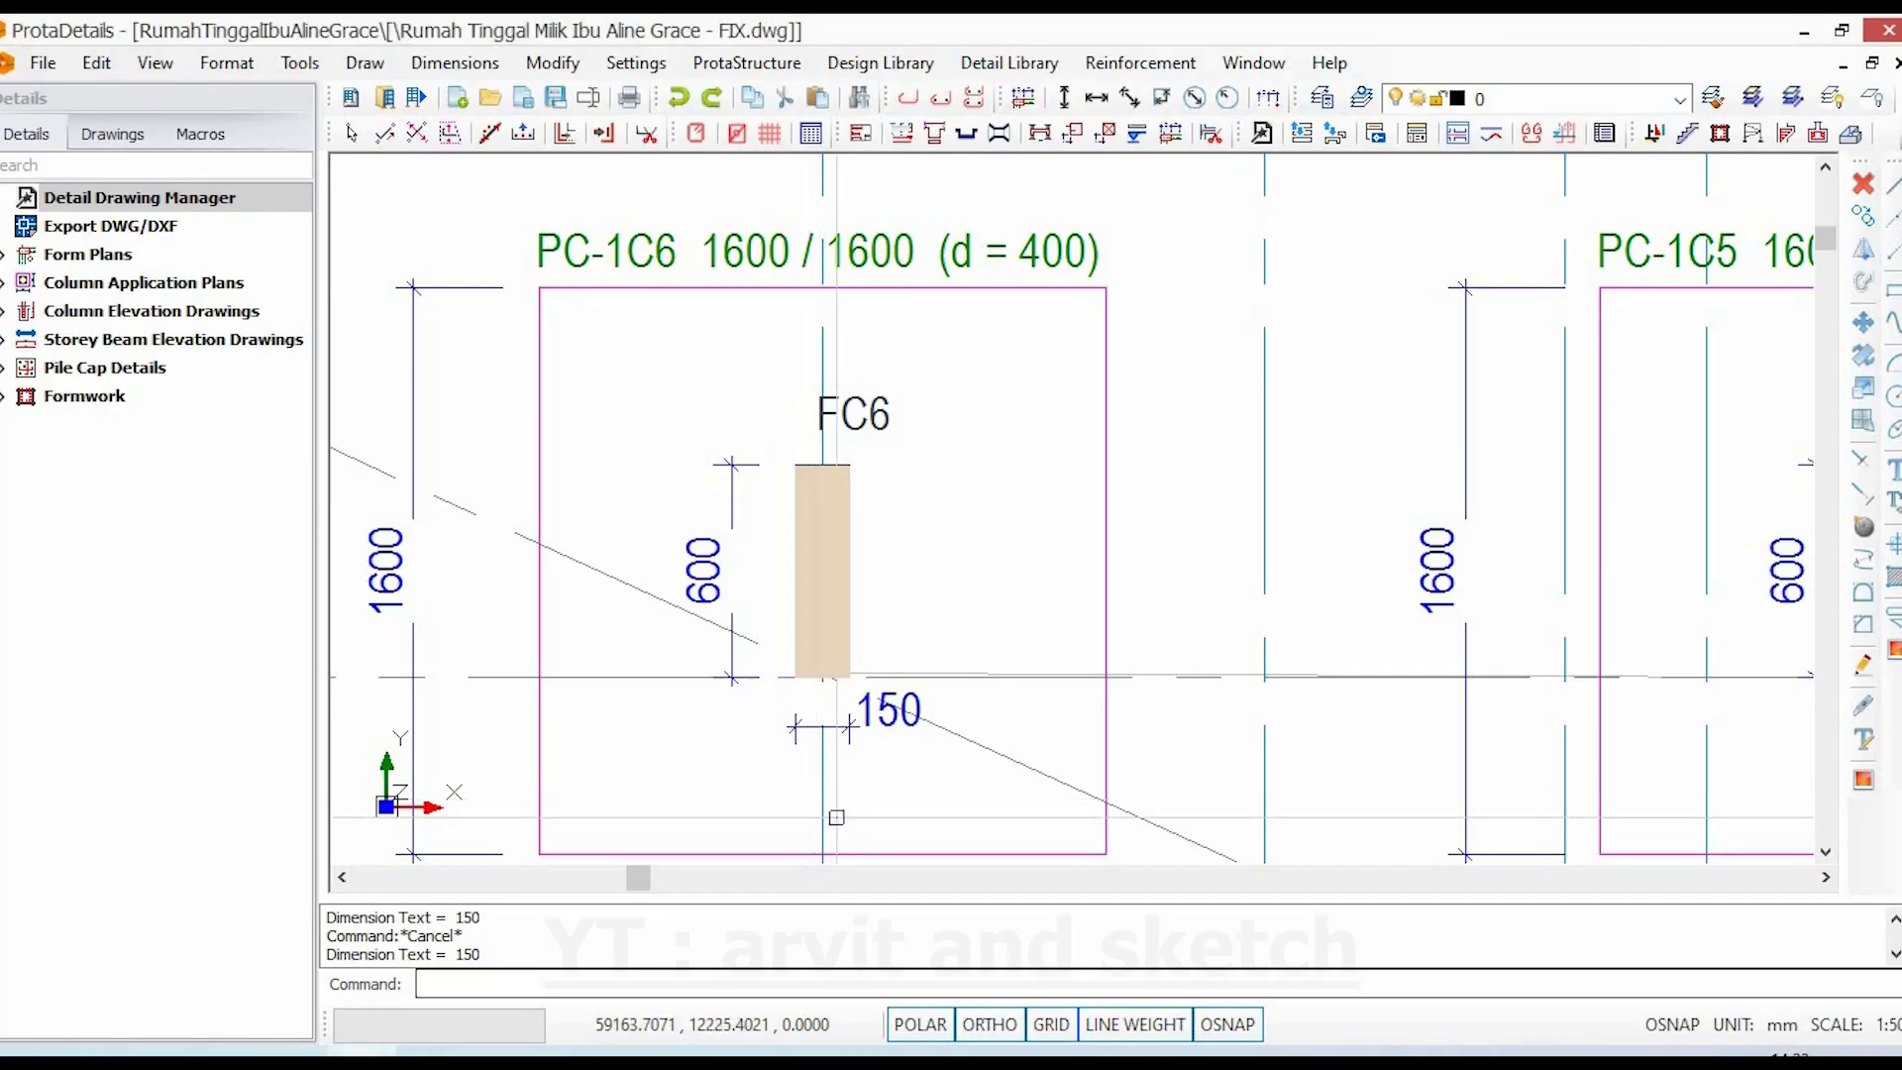
scroll(1135, 613, down, 3)
scroll(1135, 613, up, 3)
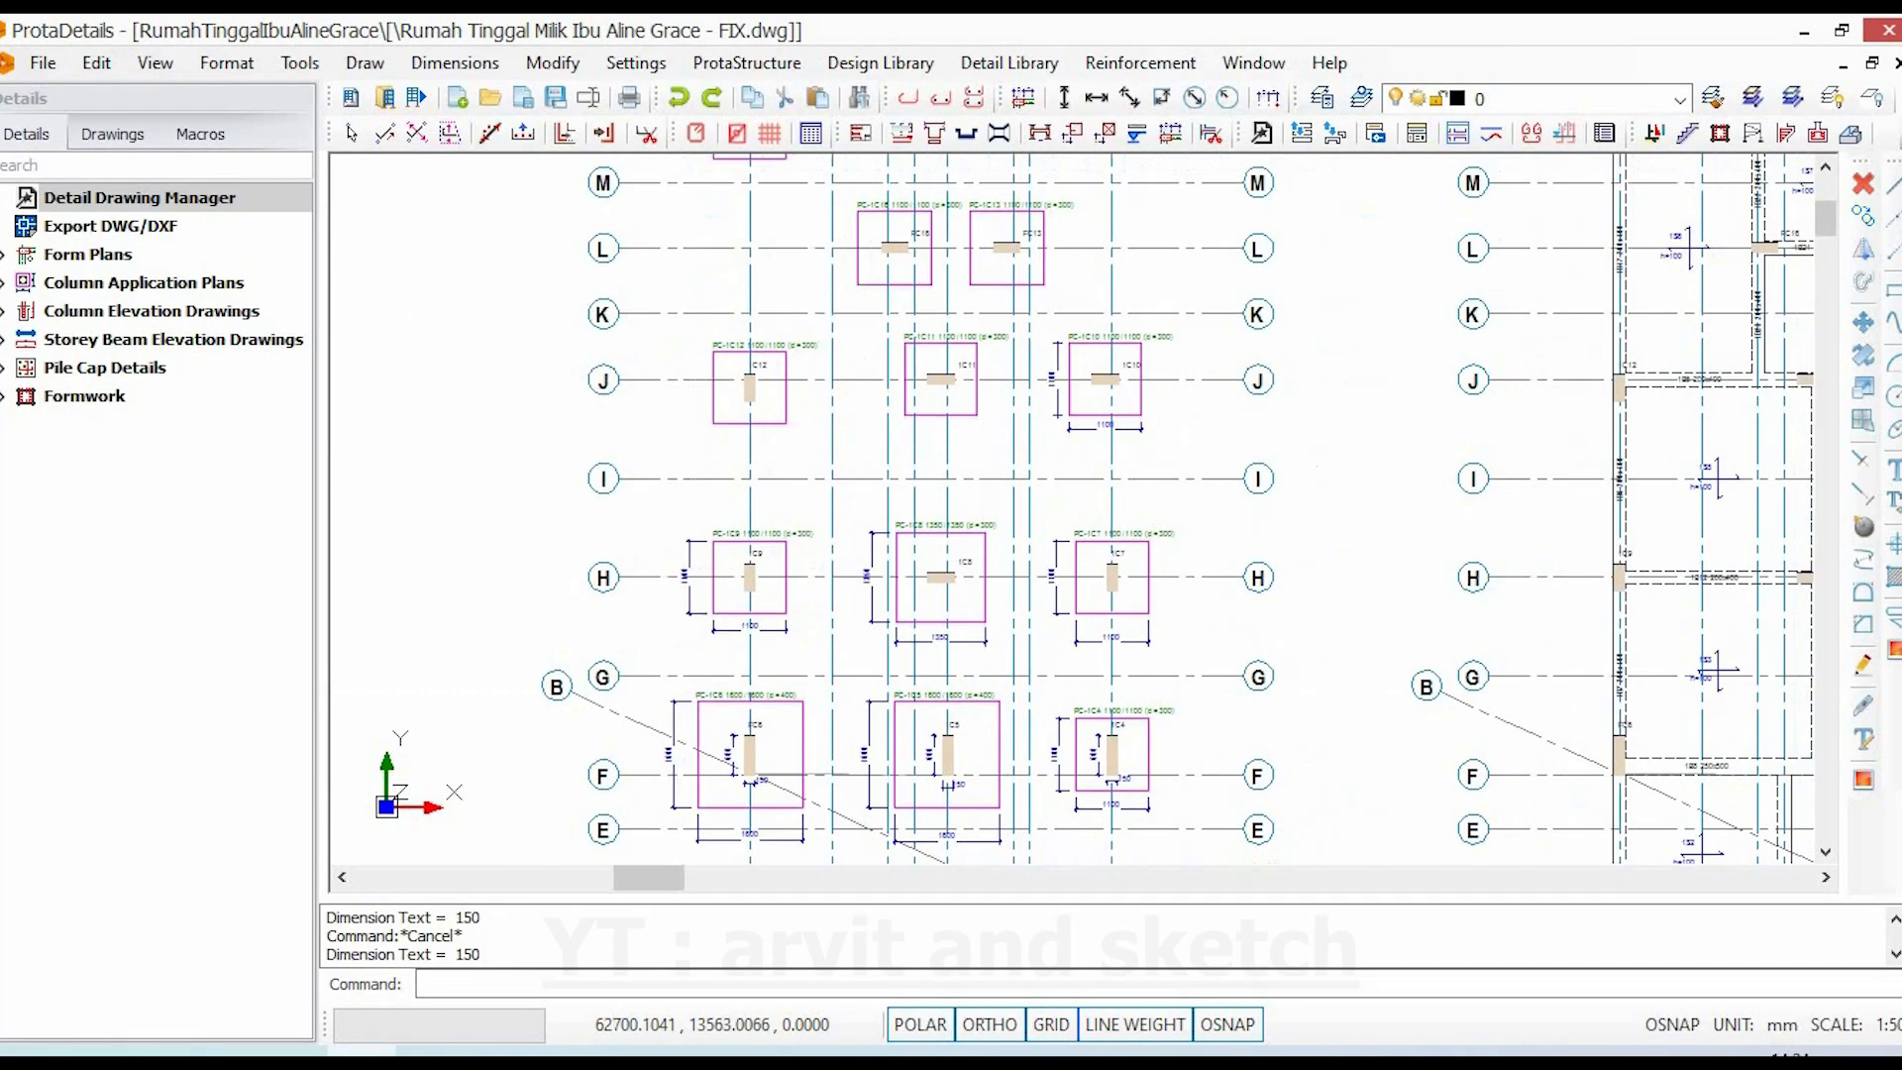
scroll(1135, 613, up, 2)
key(Escape)
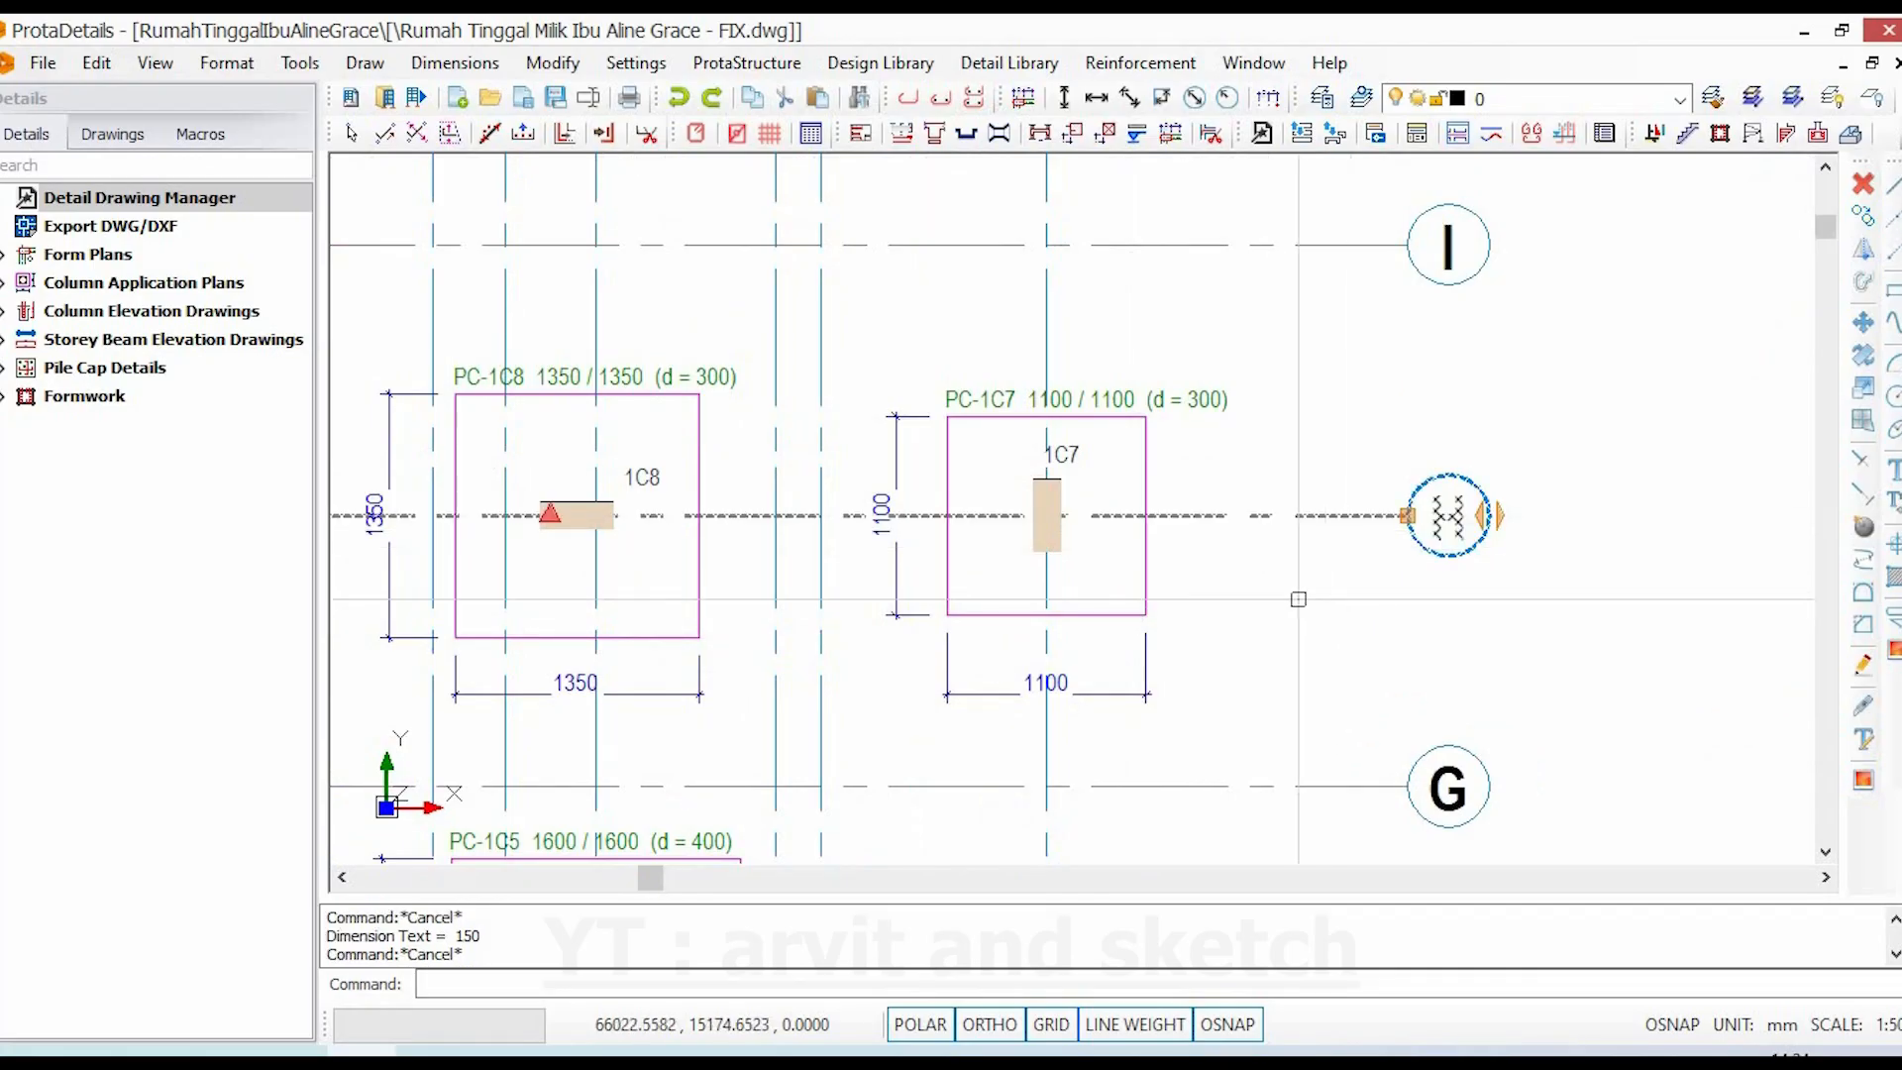
key(Escape)
middle_drag(1038, 608, 1124, 609)
scroll(1123, 594, up, 2)
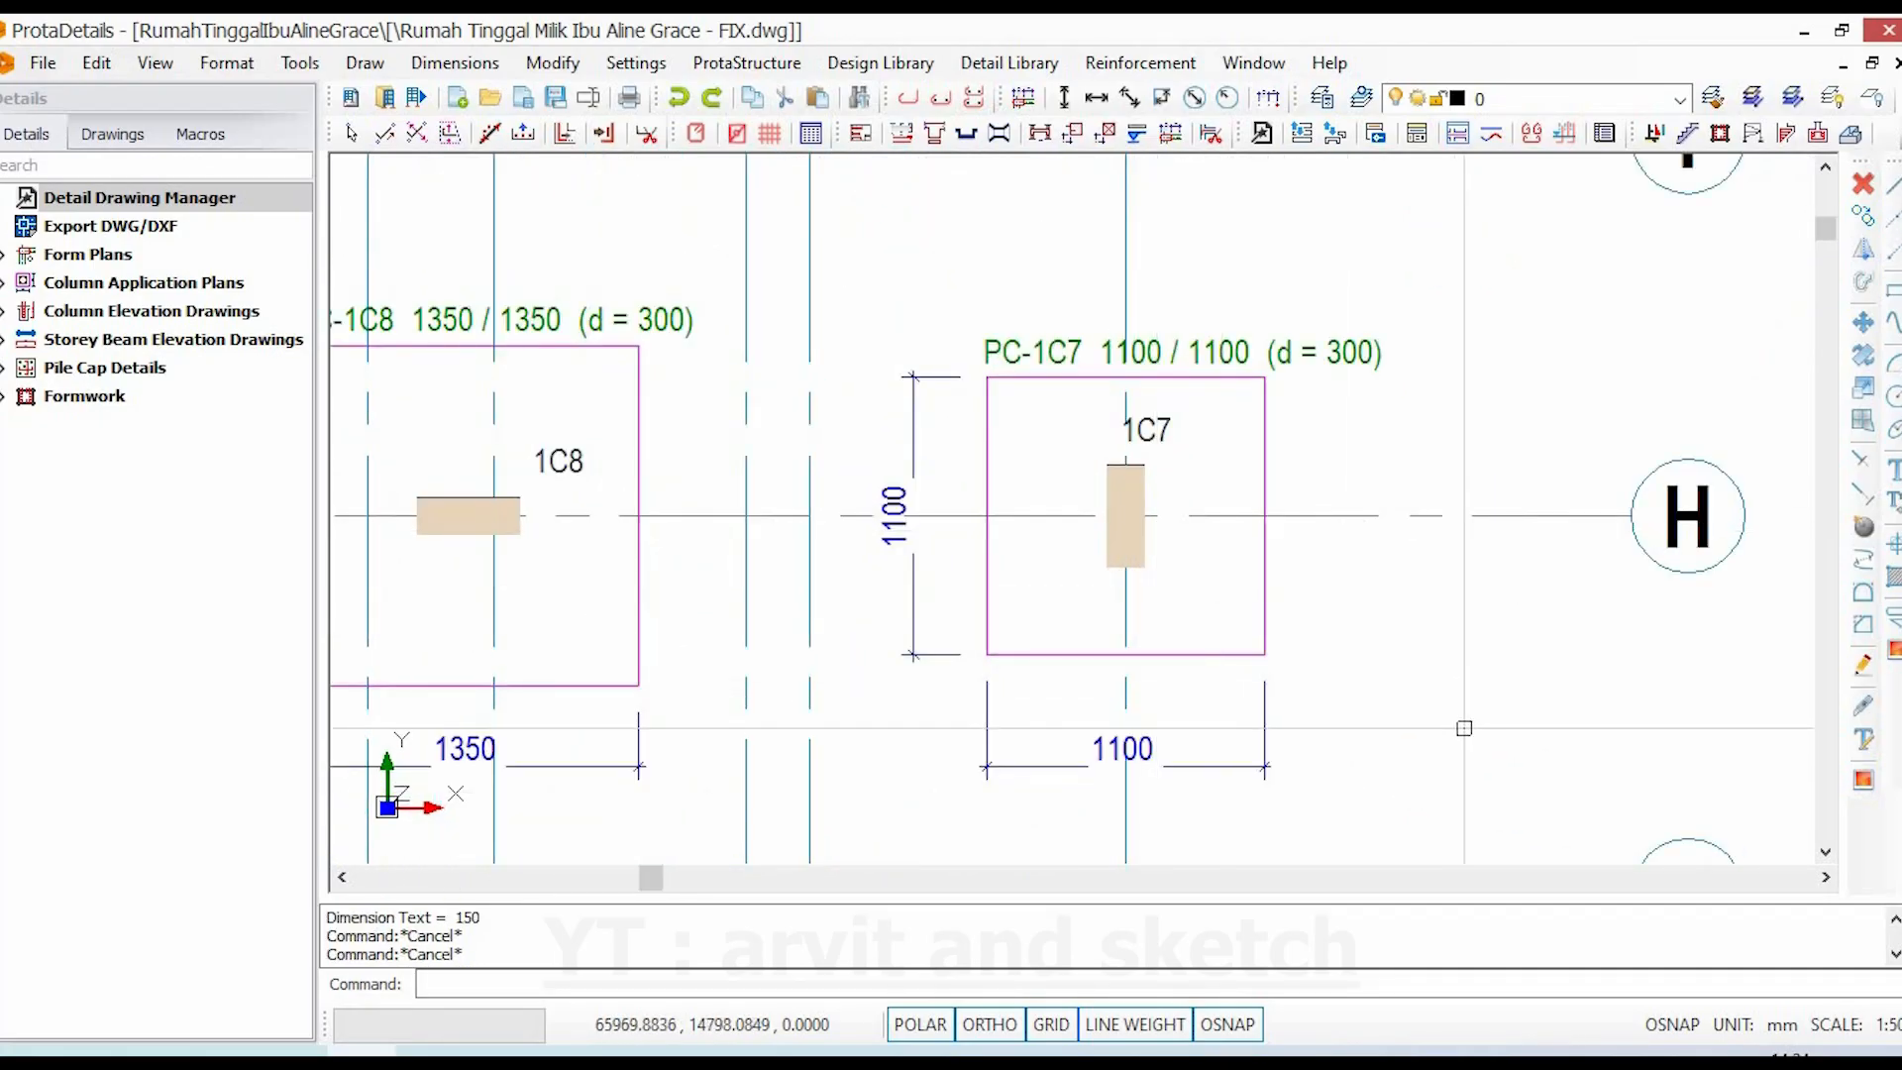
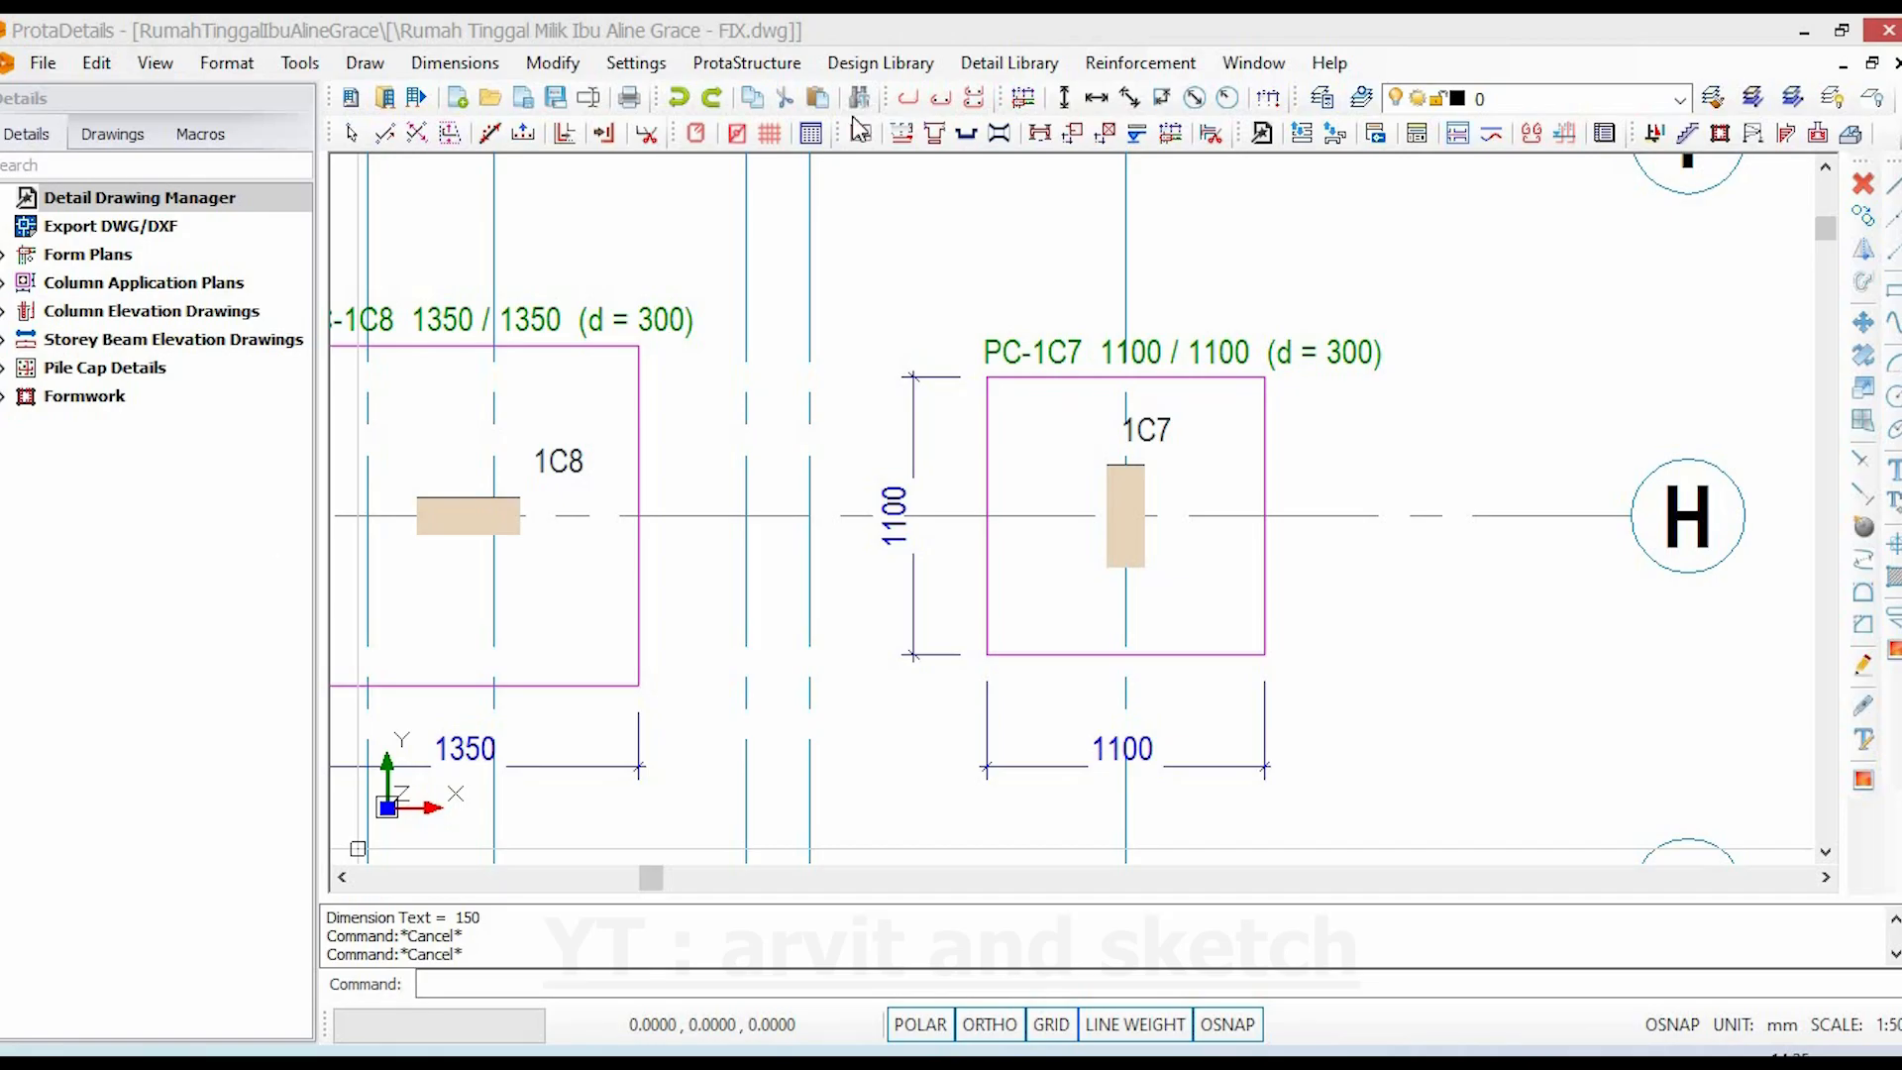
- Dimension the long side of column 1C7 vertically, placing the dimension left of the column
scroll(1144, 476, up, 6)
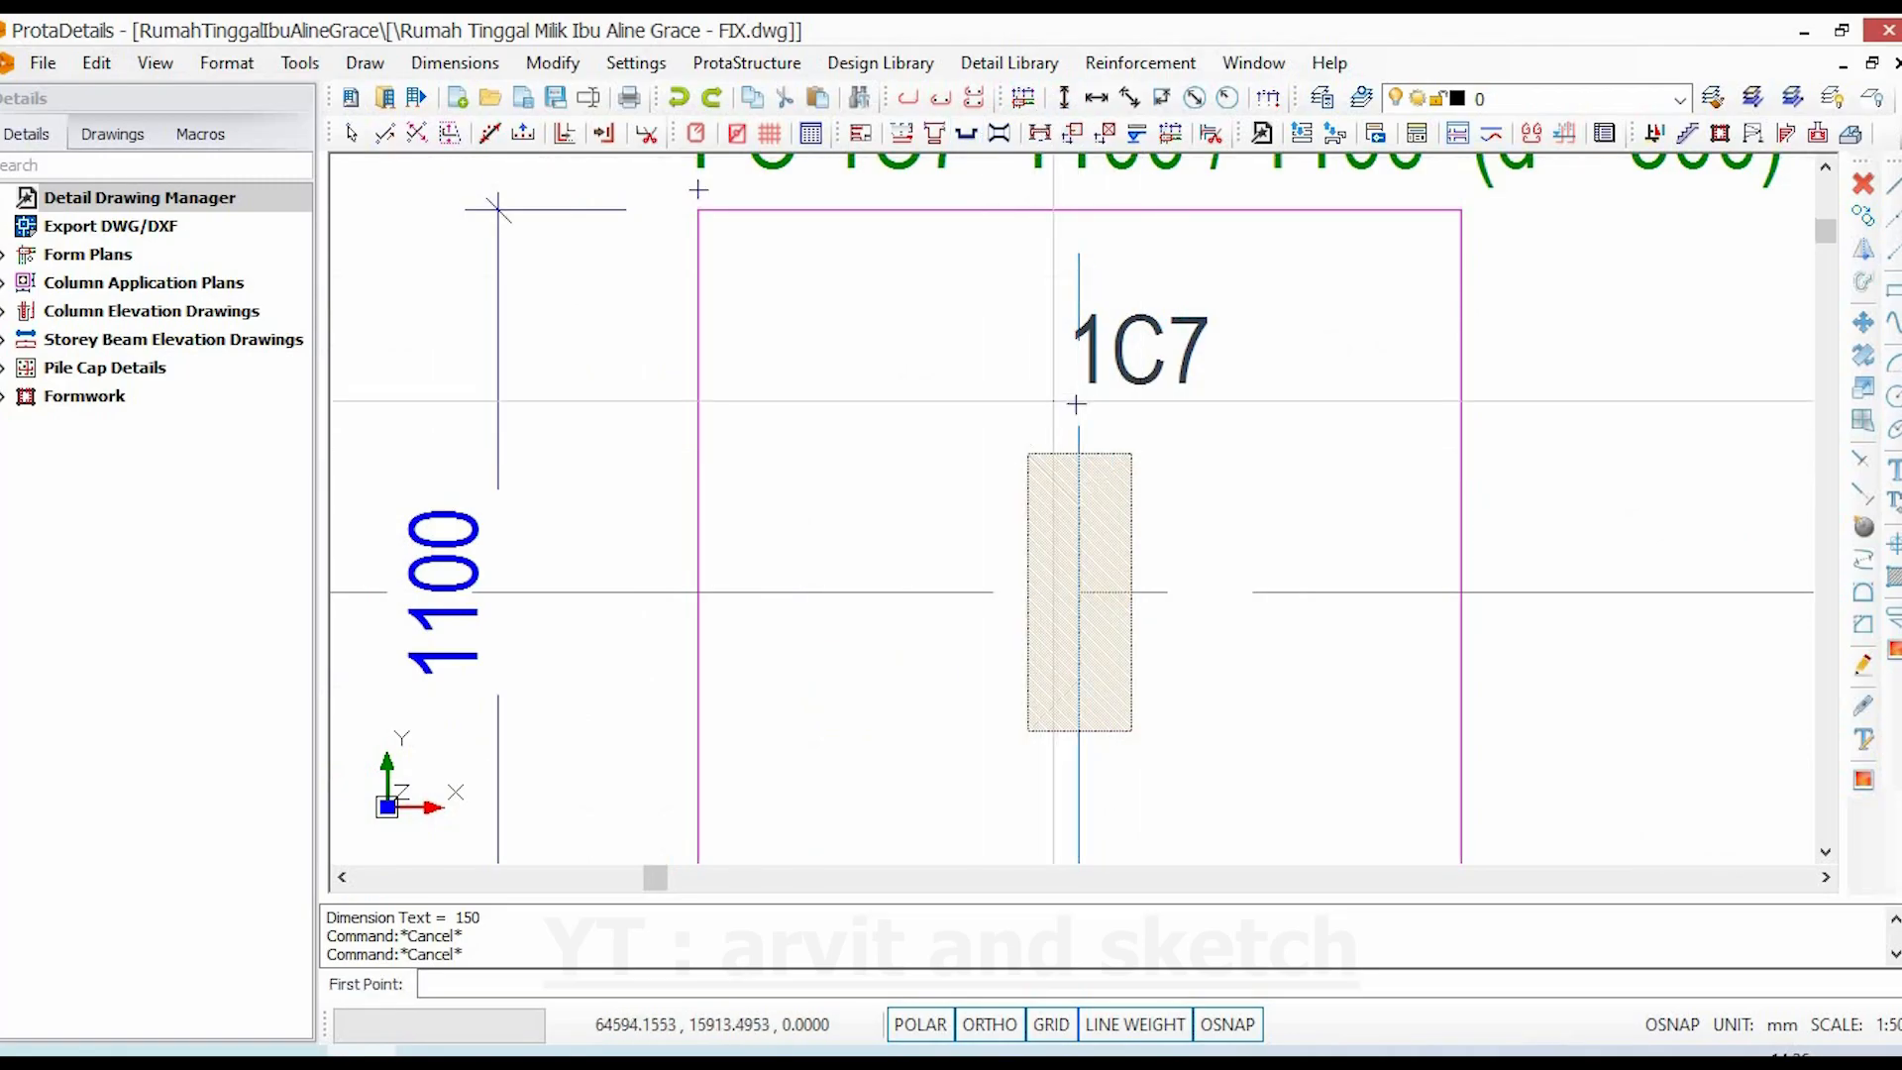
click(1028, 453)
click(1028, 731)
click(940, 716)
scroll(1019, 596, down, 2)
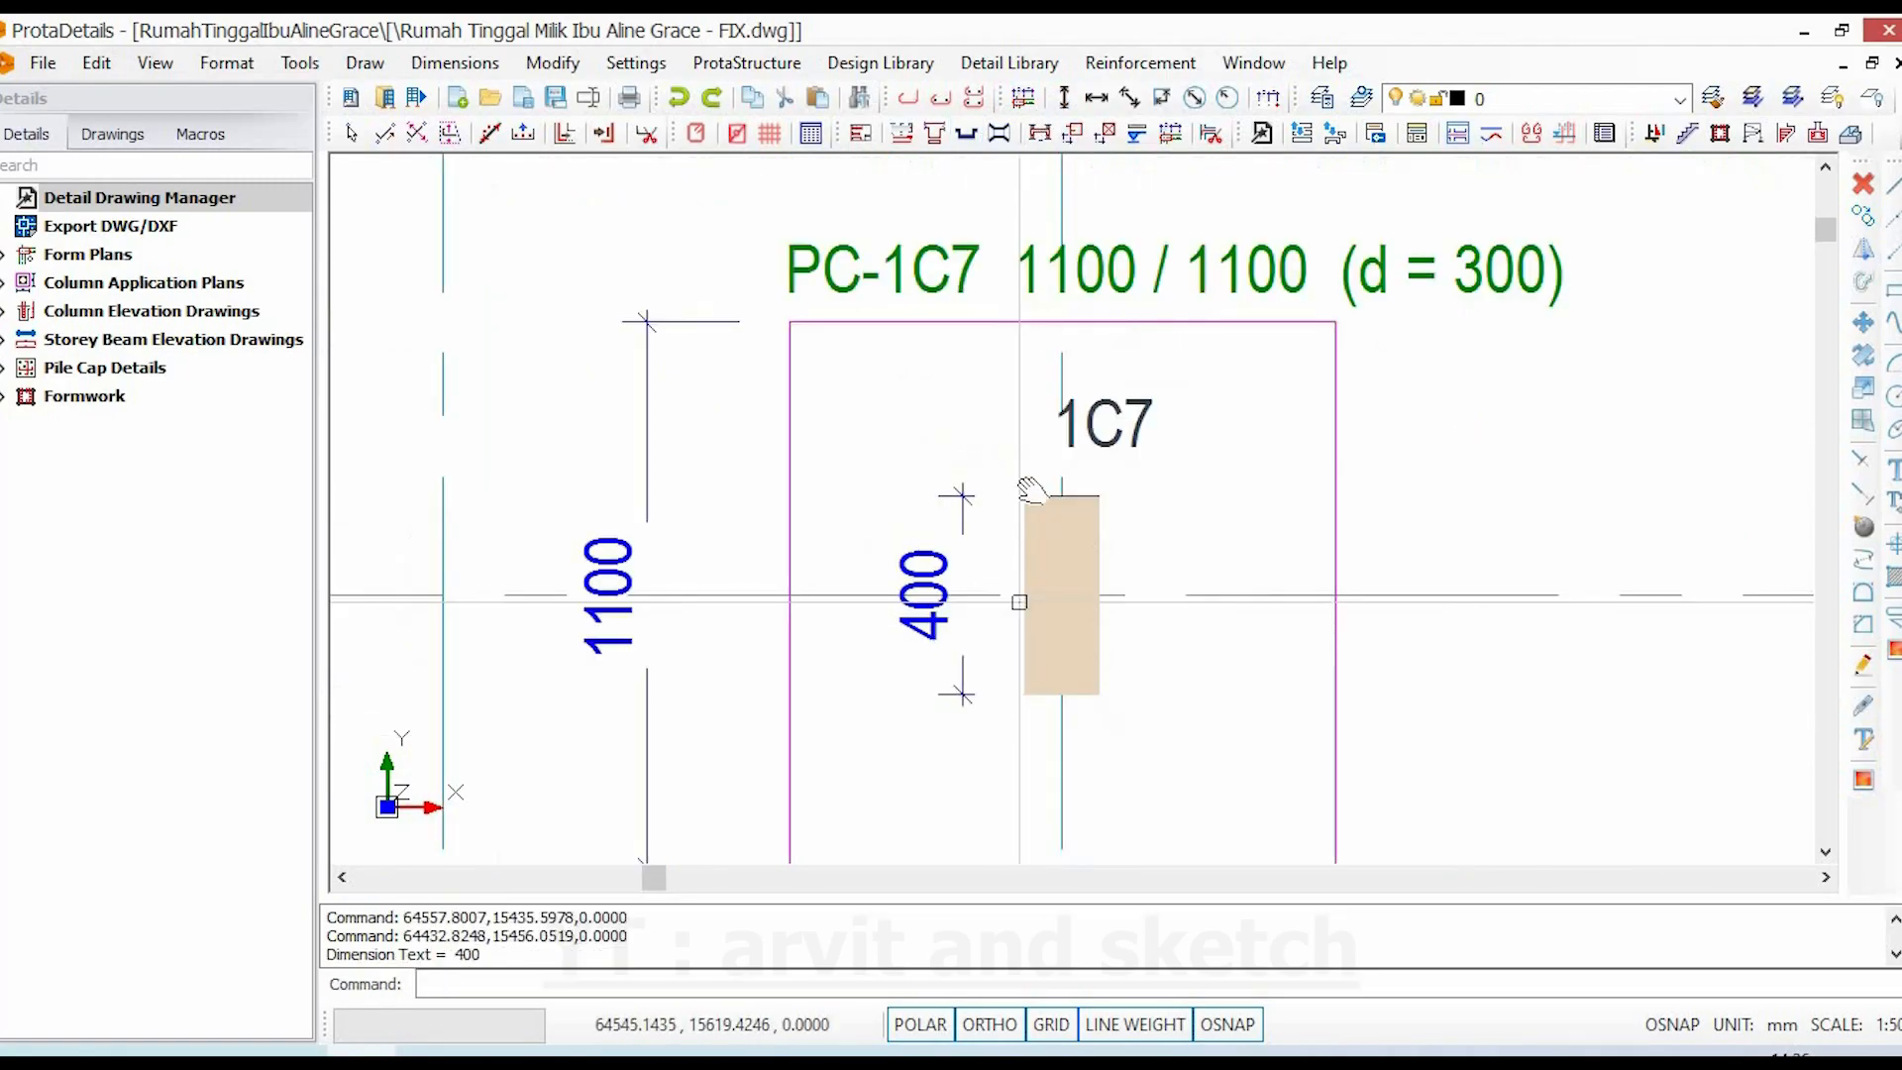
- Dimension the short side of column 1C7 horizontally along its lower edge, placing the dimension below the column
middle_drag(1030, 491, 1033, 438)
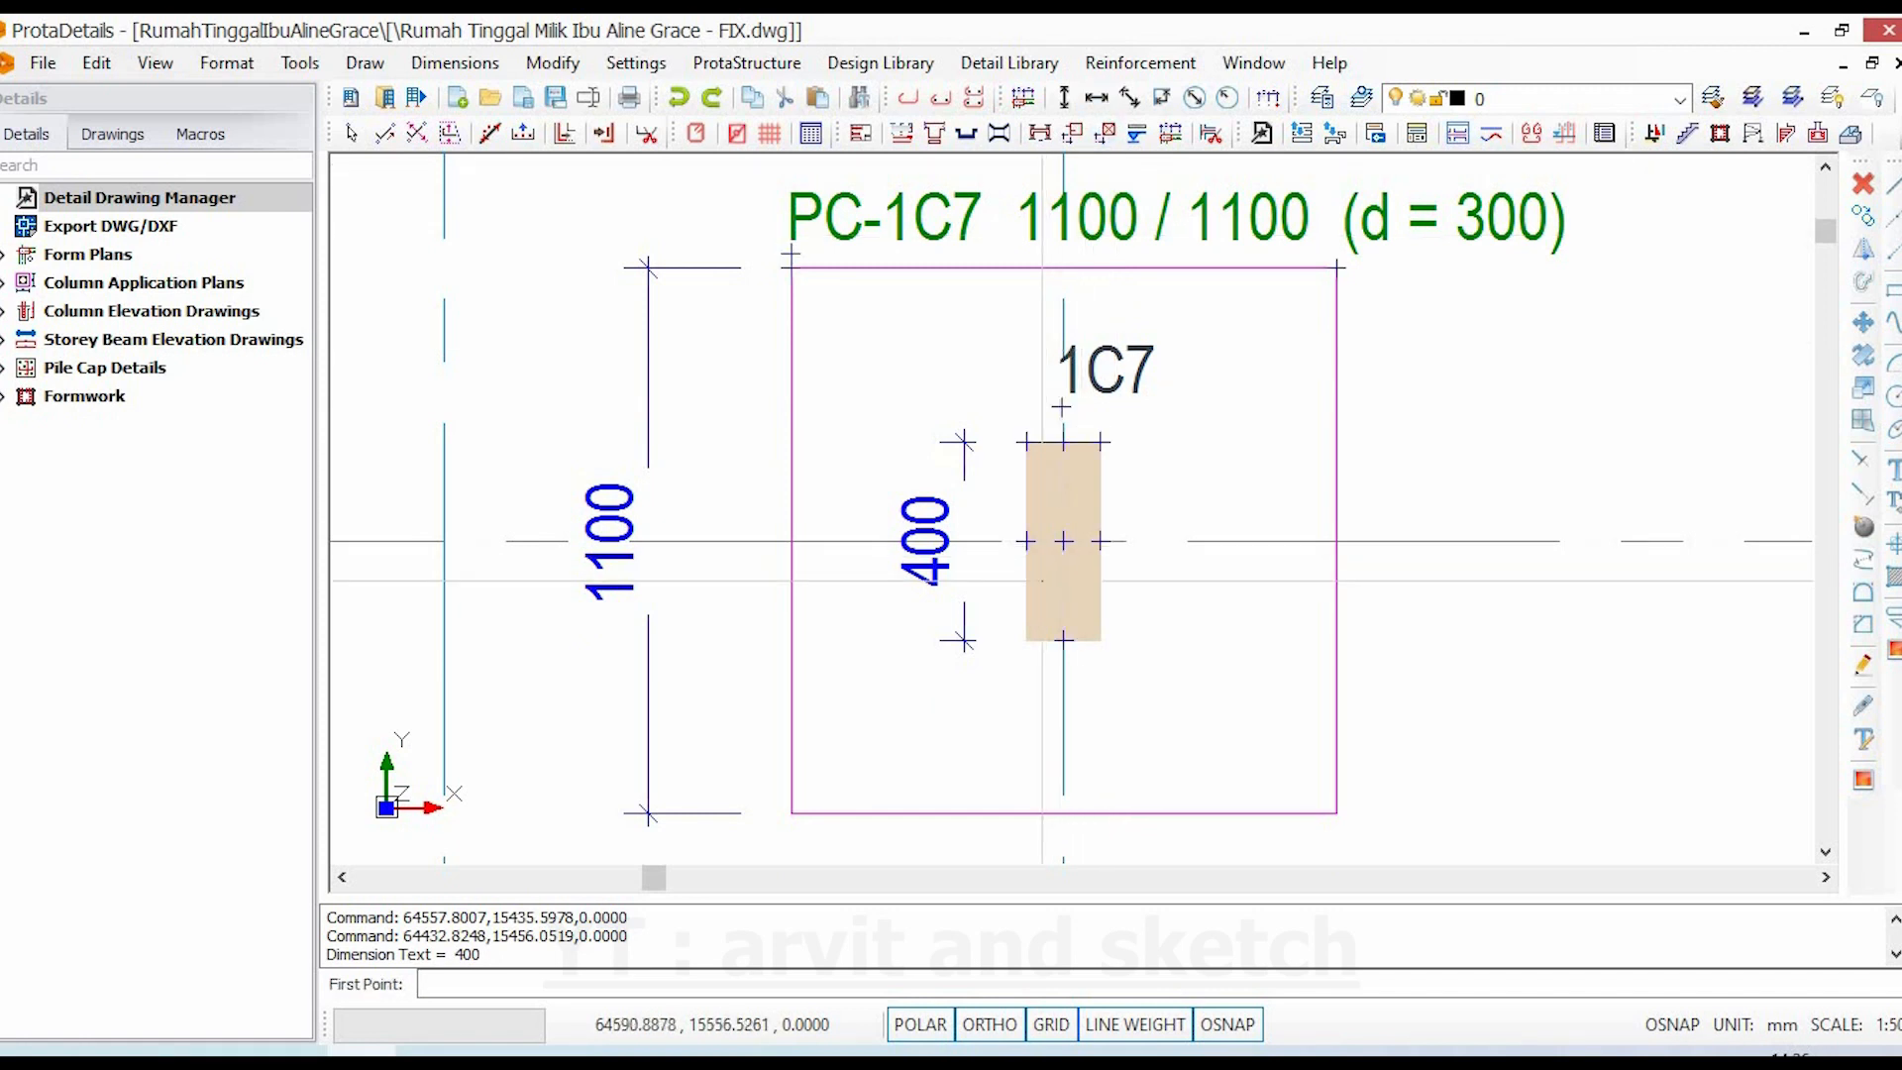
click(1026, 640)
click(1099, 640)
click(1099, 702)
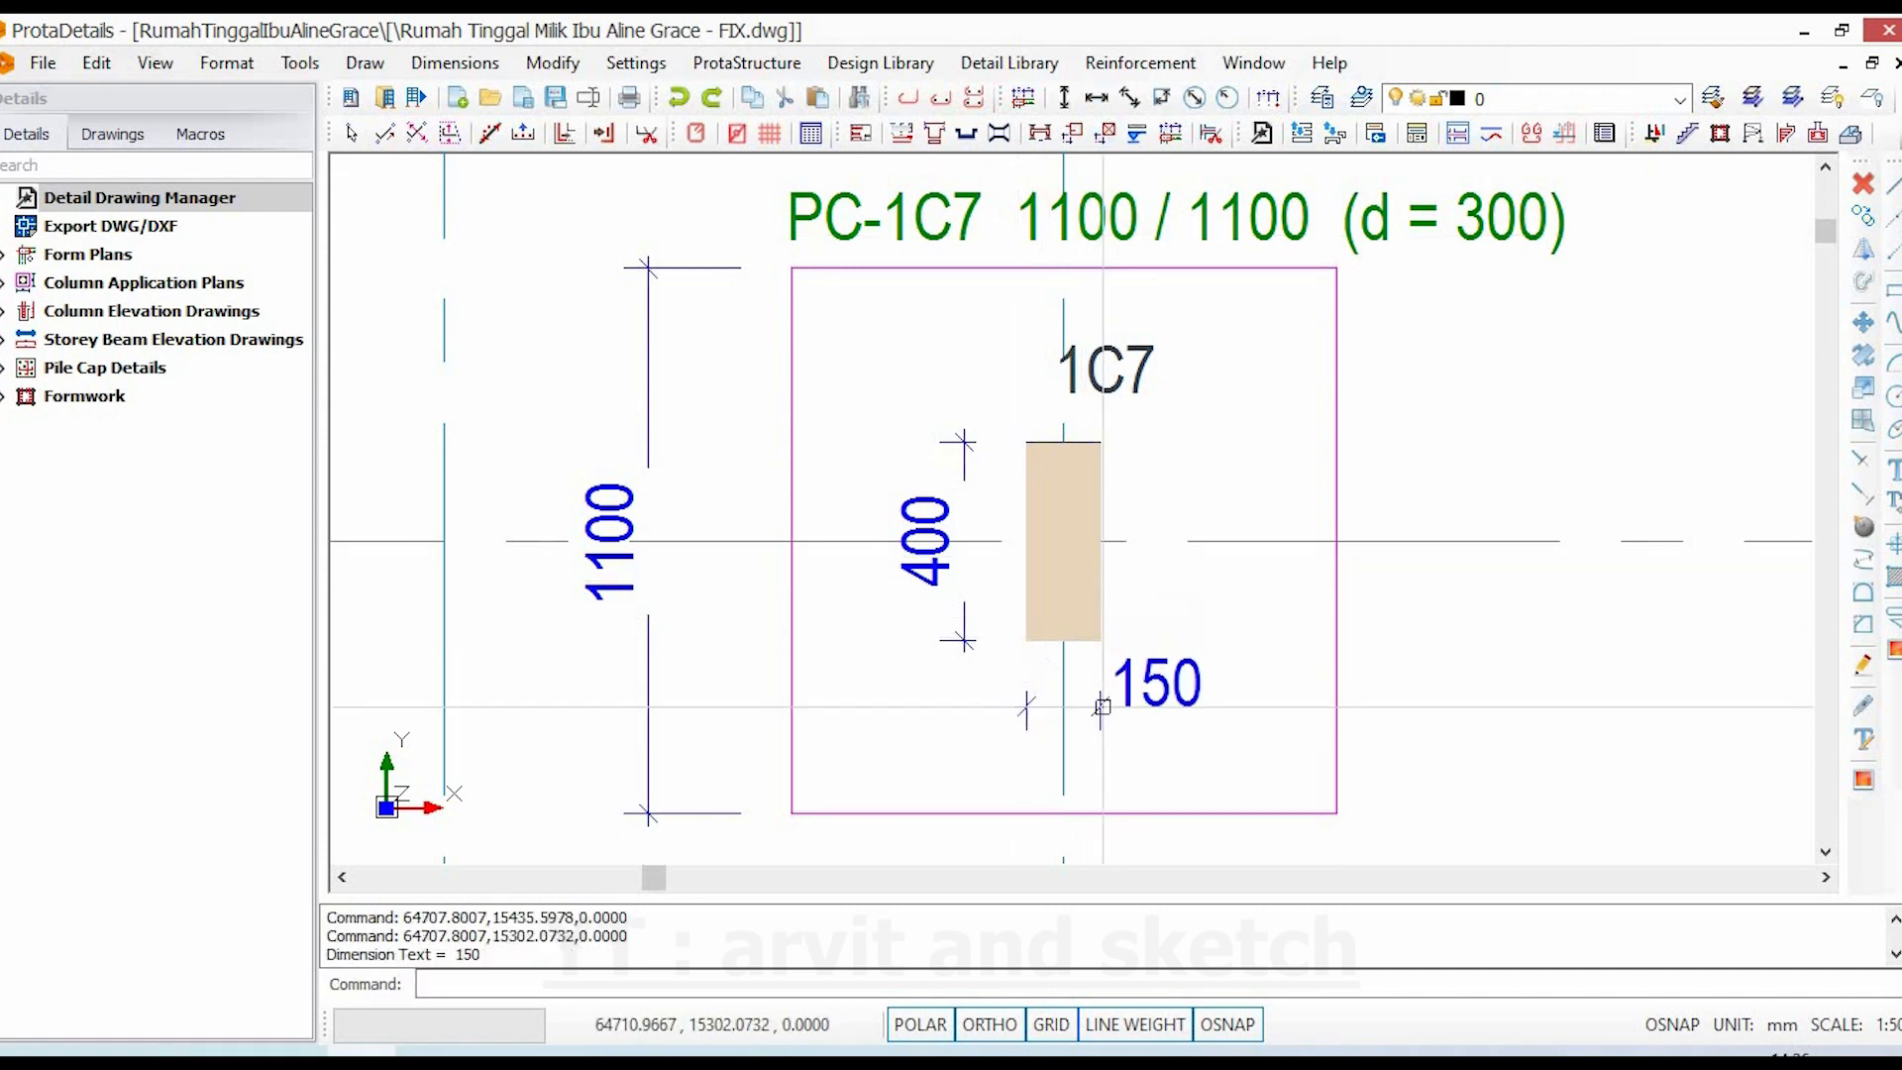
scroll(1089, 698, down, 3)
middle_drag(822, 710, 937, 683)
scroll(936, 683, up, 1)
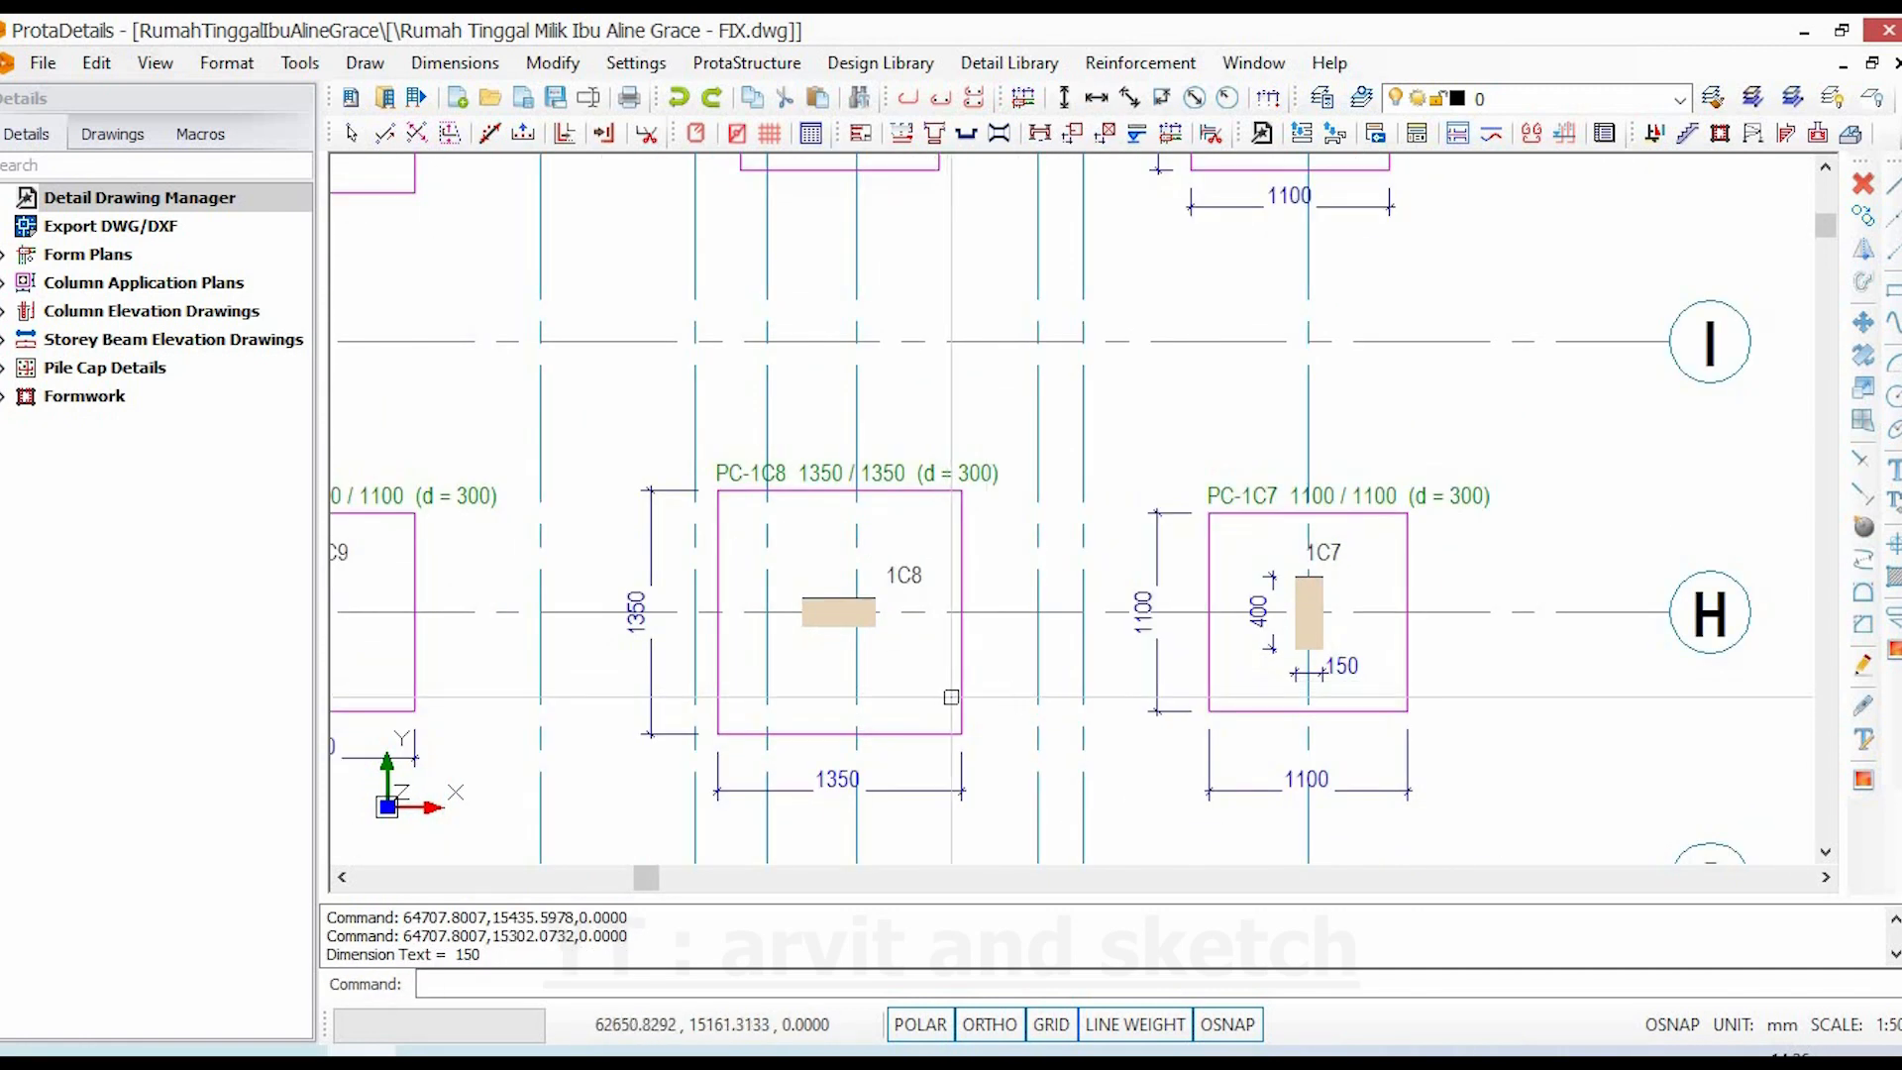
middle_drag(823, 642, 867, 642)
scroll(867, 641, up, 3)
click(1065, 99)
scroll(857, 495, up, 2)
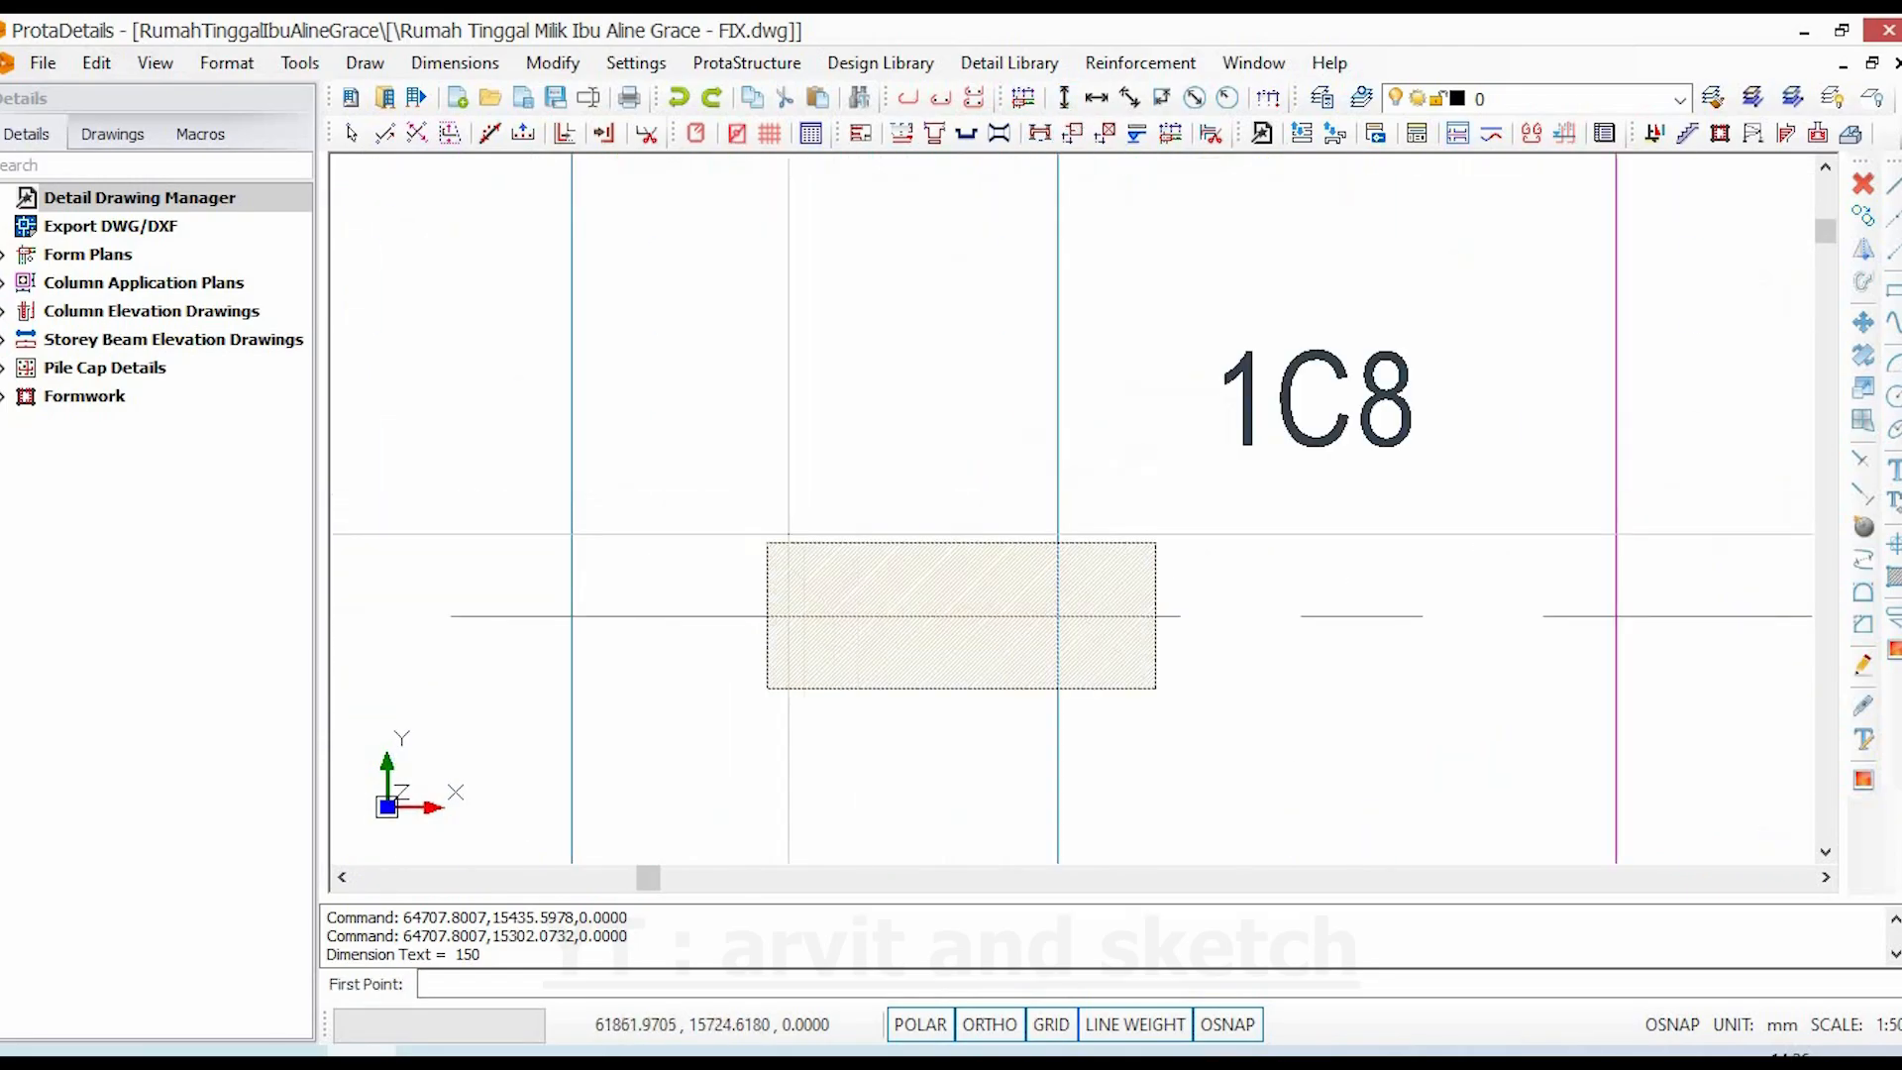
click(1155, 543)
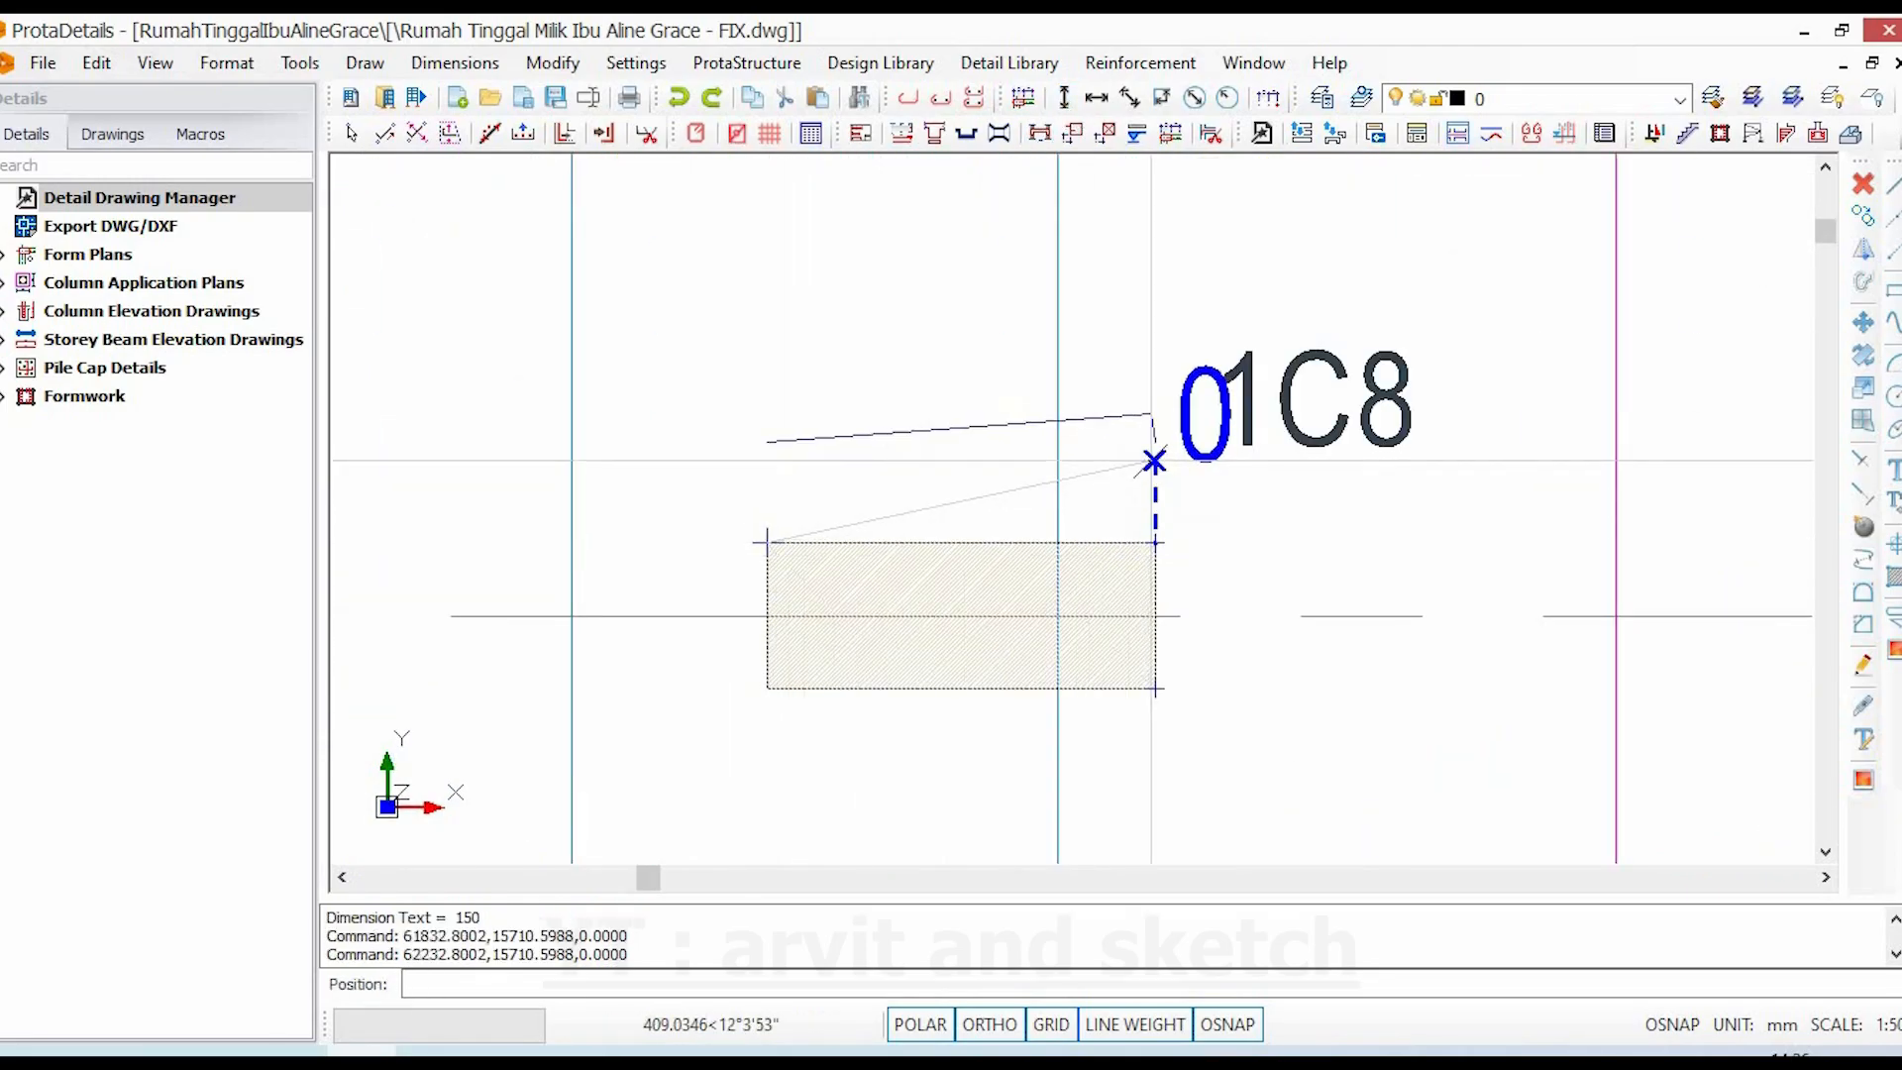
key(Escape)
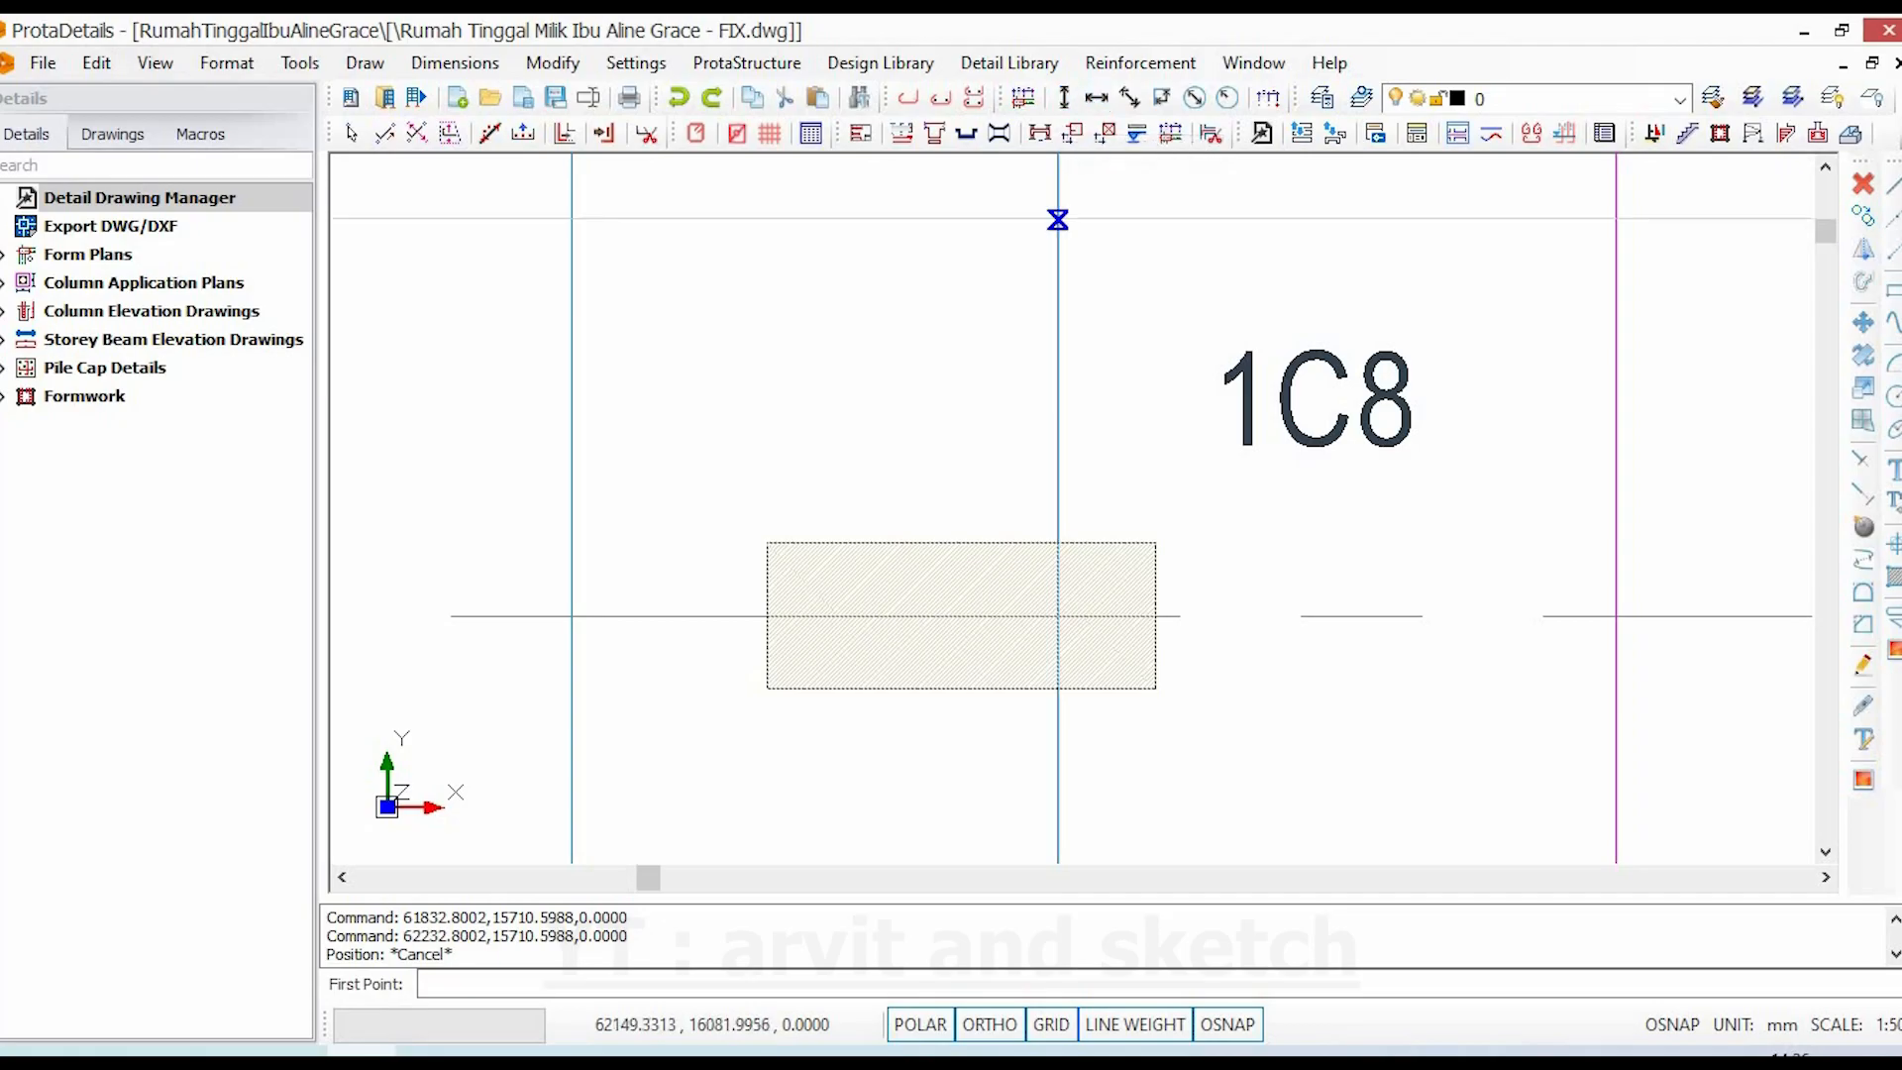
- Dimension the long side of column 1C8 horizontally along its upper edge, placing the dimension above the column
click(763, 542)
click(1155, 543)
click(1147, 424)
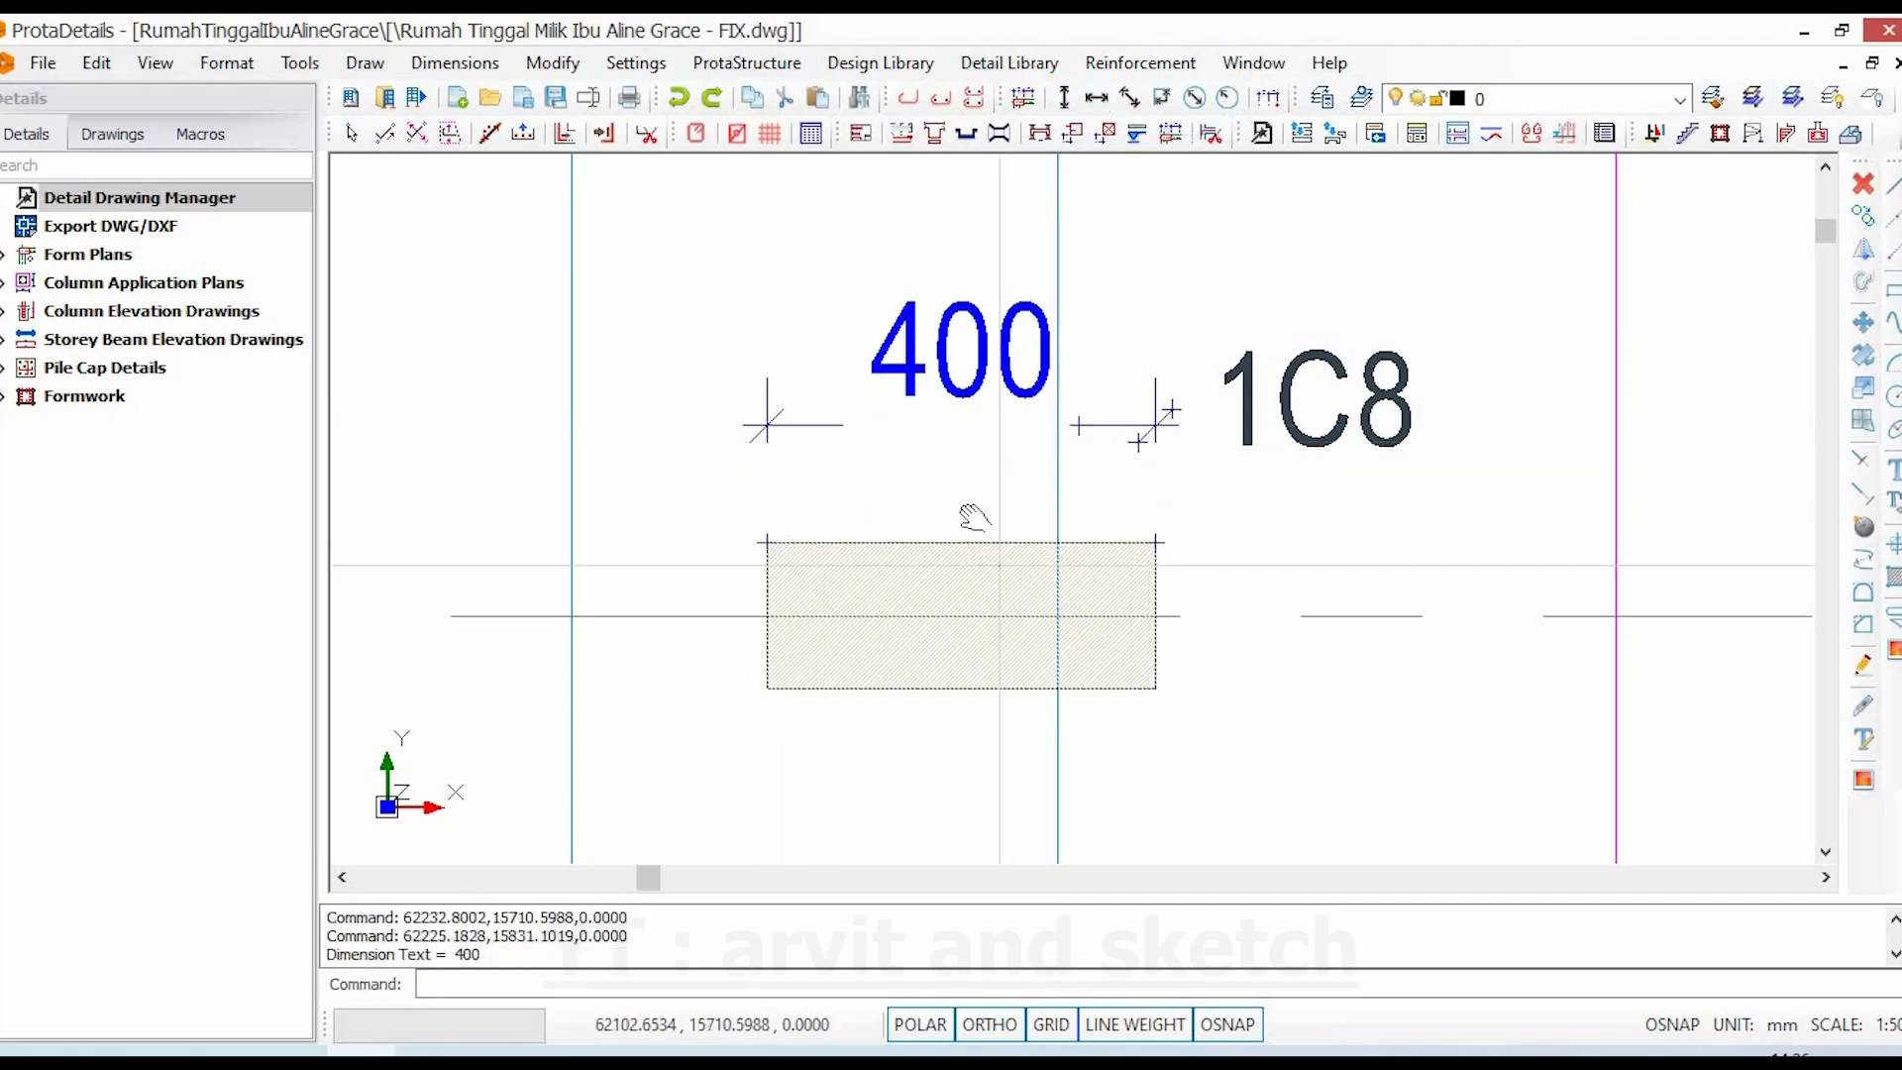
- Dimension the short side of column 1C8 vertically, placing the dimension left of the column
middle_drag(974, 516, 986, 444)
click(1064, 97)
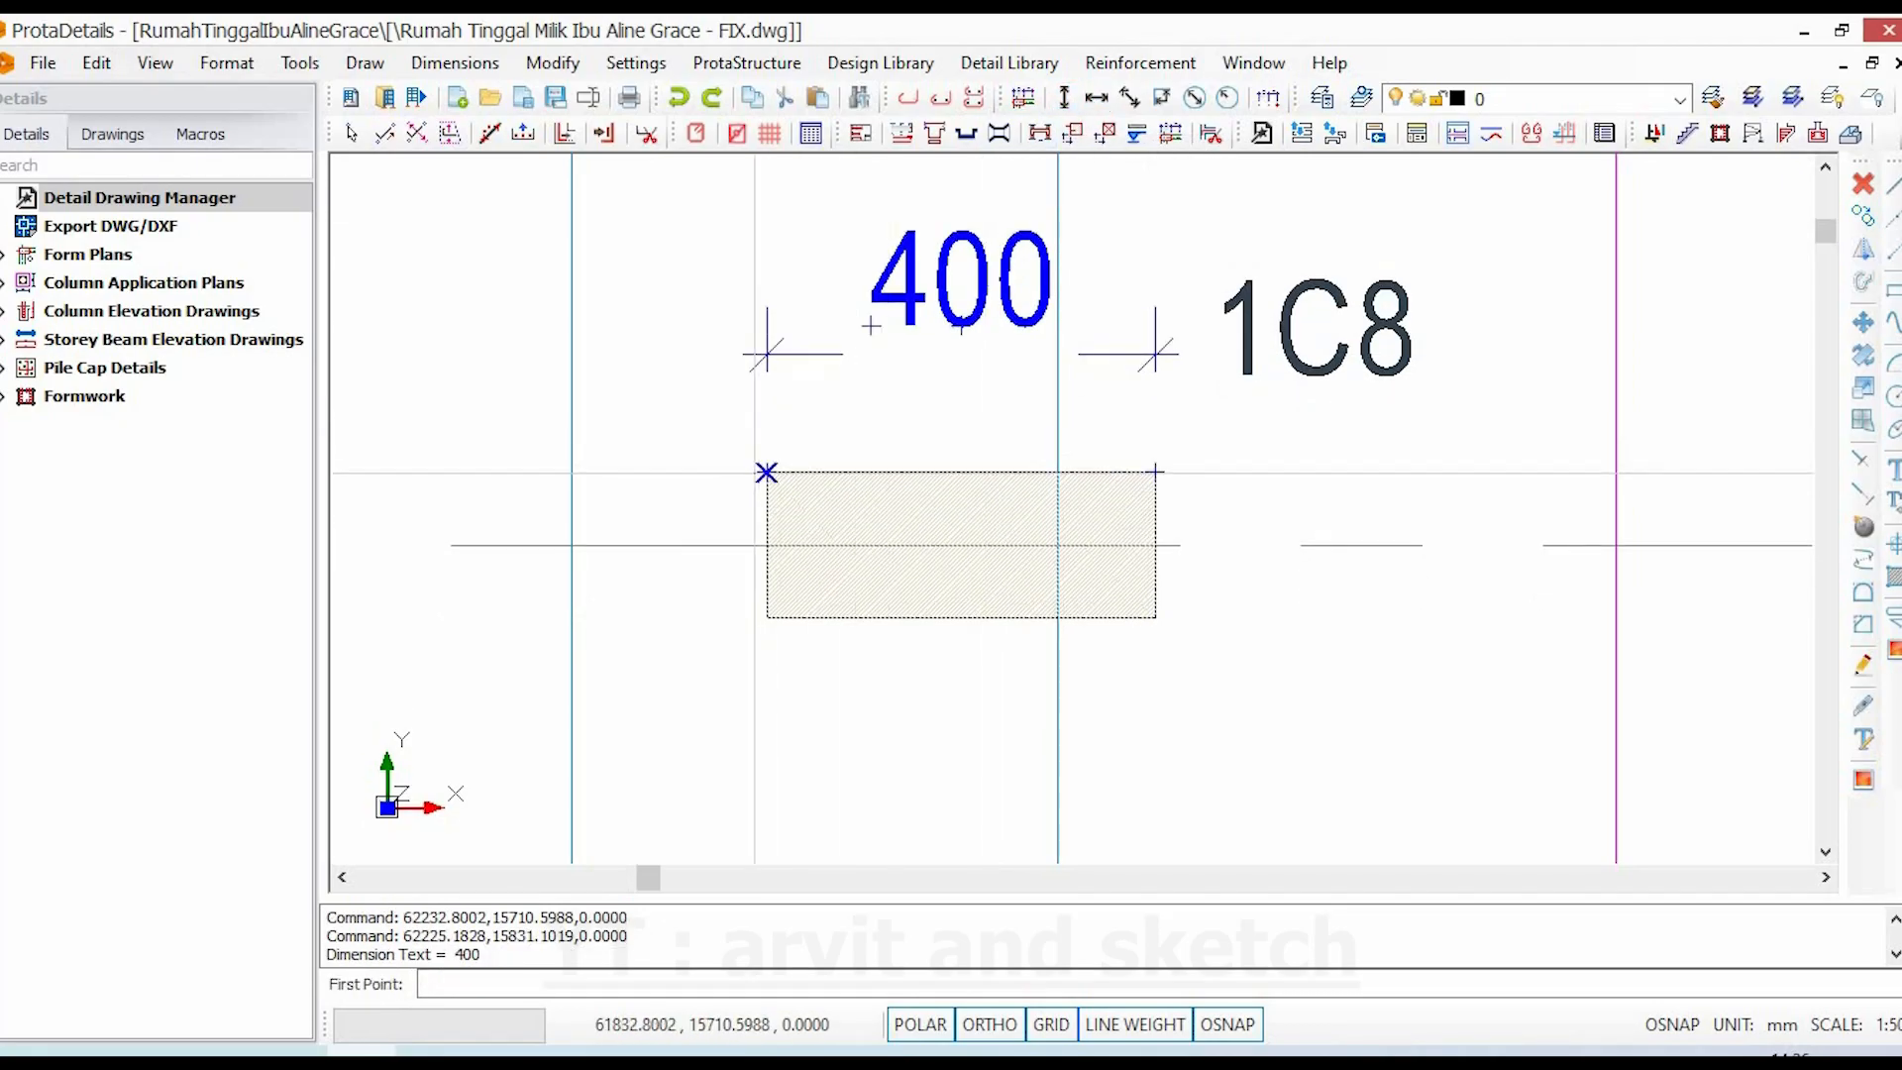
click(767, 617)
click(714, 616)
- Dimension the long side of column 1C9 vertically, placing the dimension left of the column
scroll(1081, 545, down, 6)
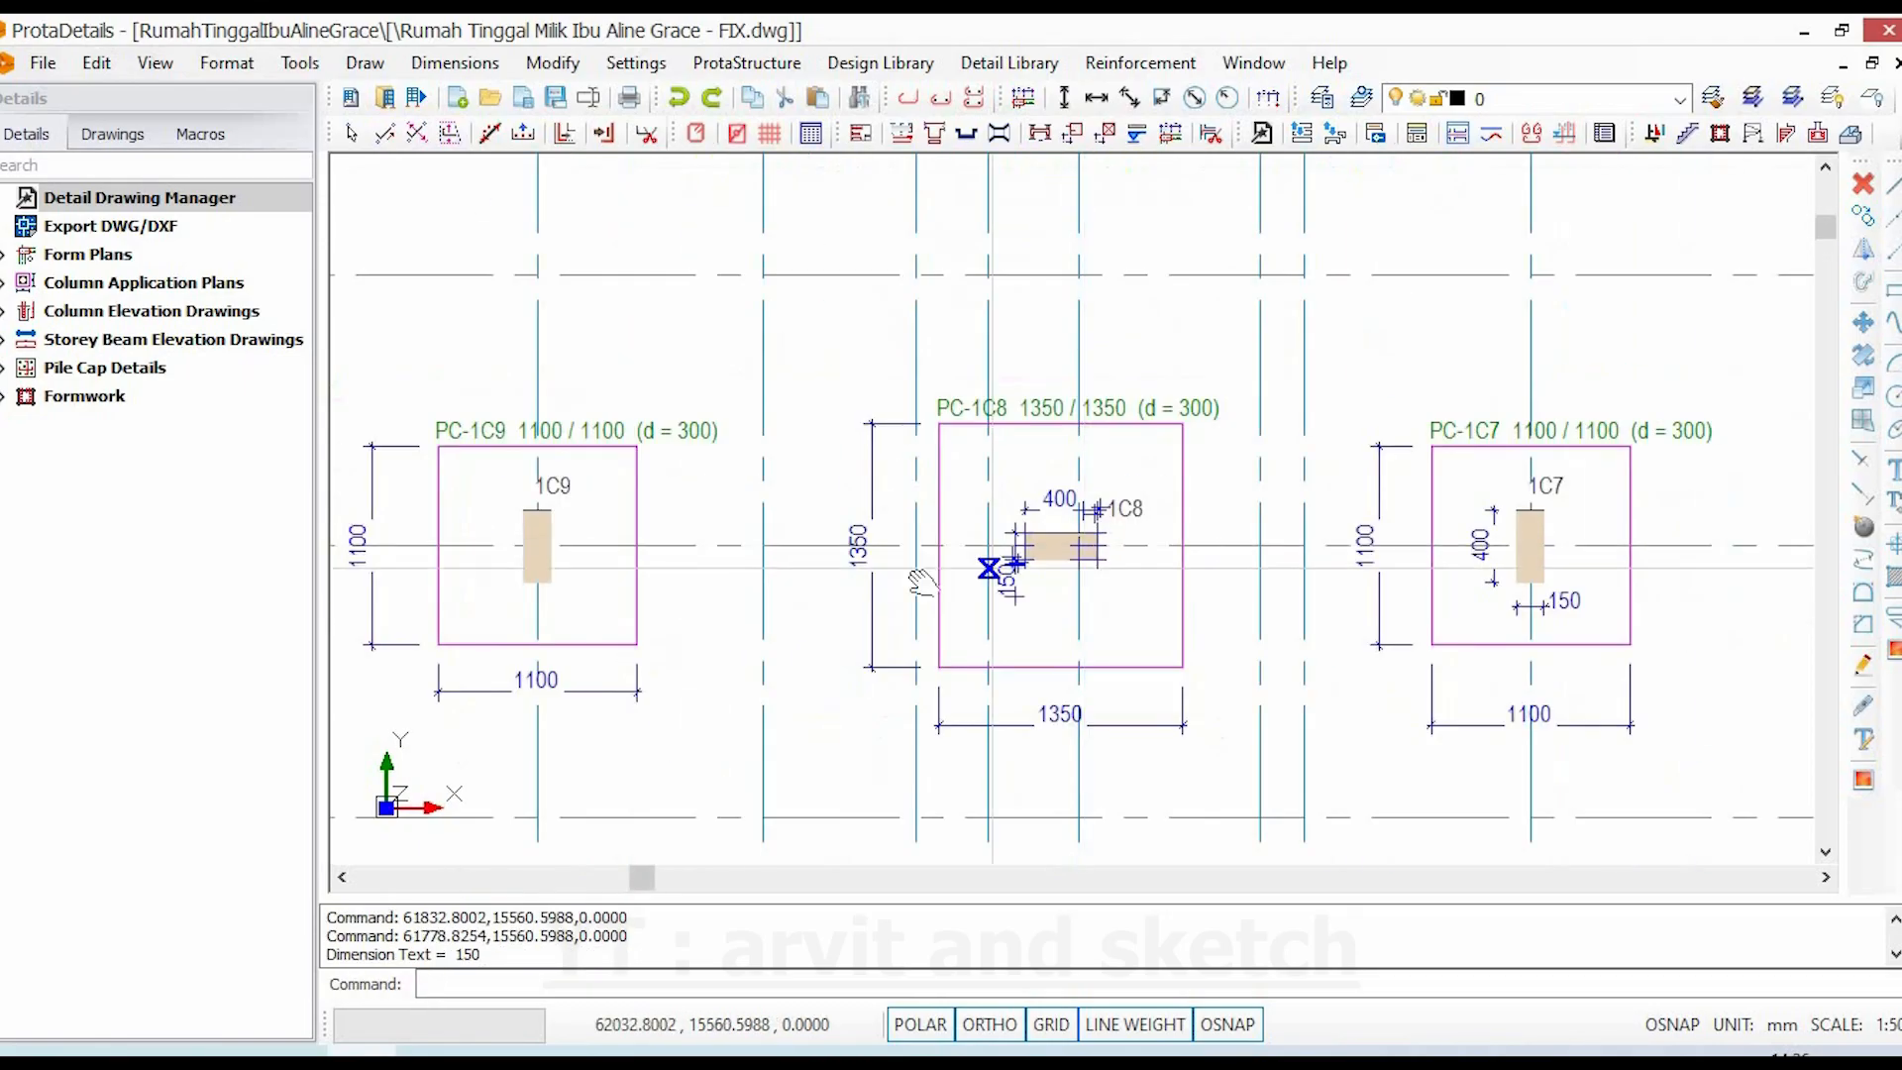
middle_drag(758, 592, 1100, 602)
scroll(819, 543, up, 3)
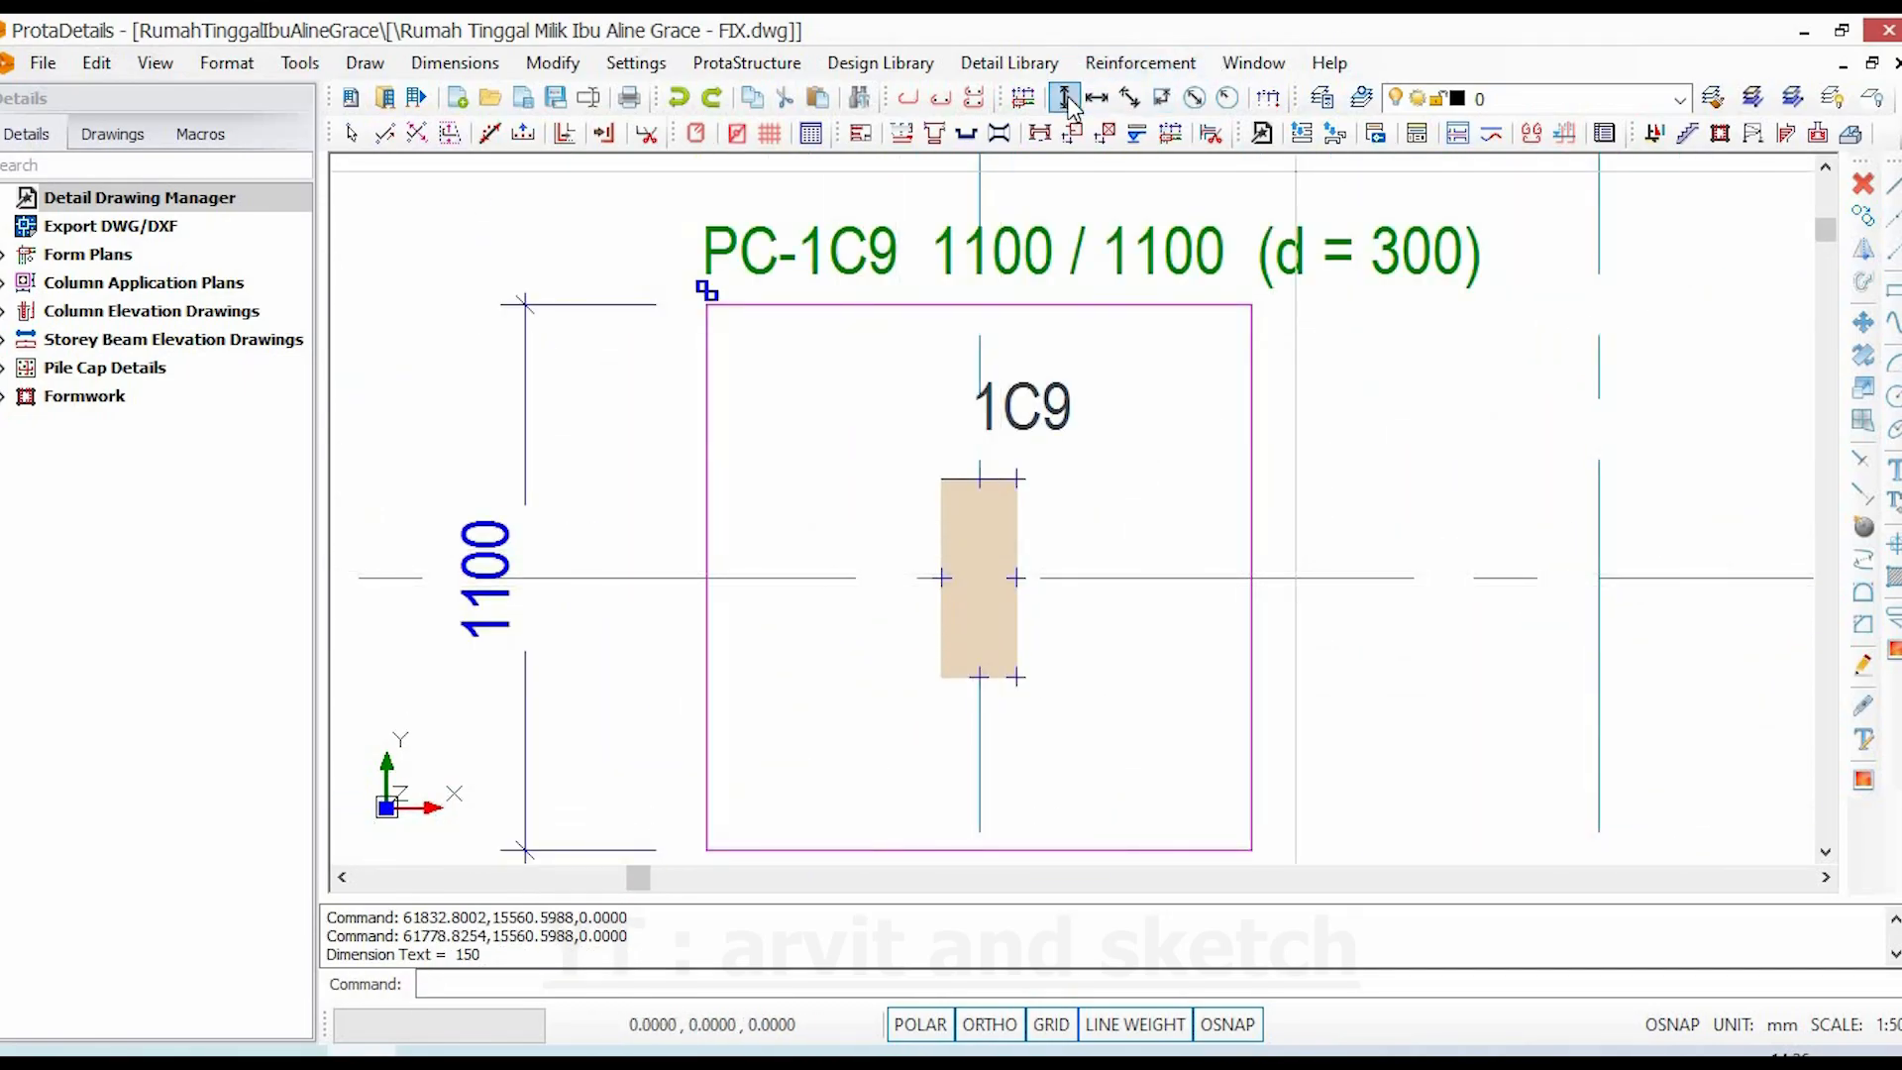
click(1064, 97)
click(941, 479)
click(941, 677)
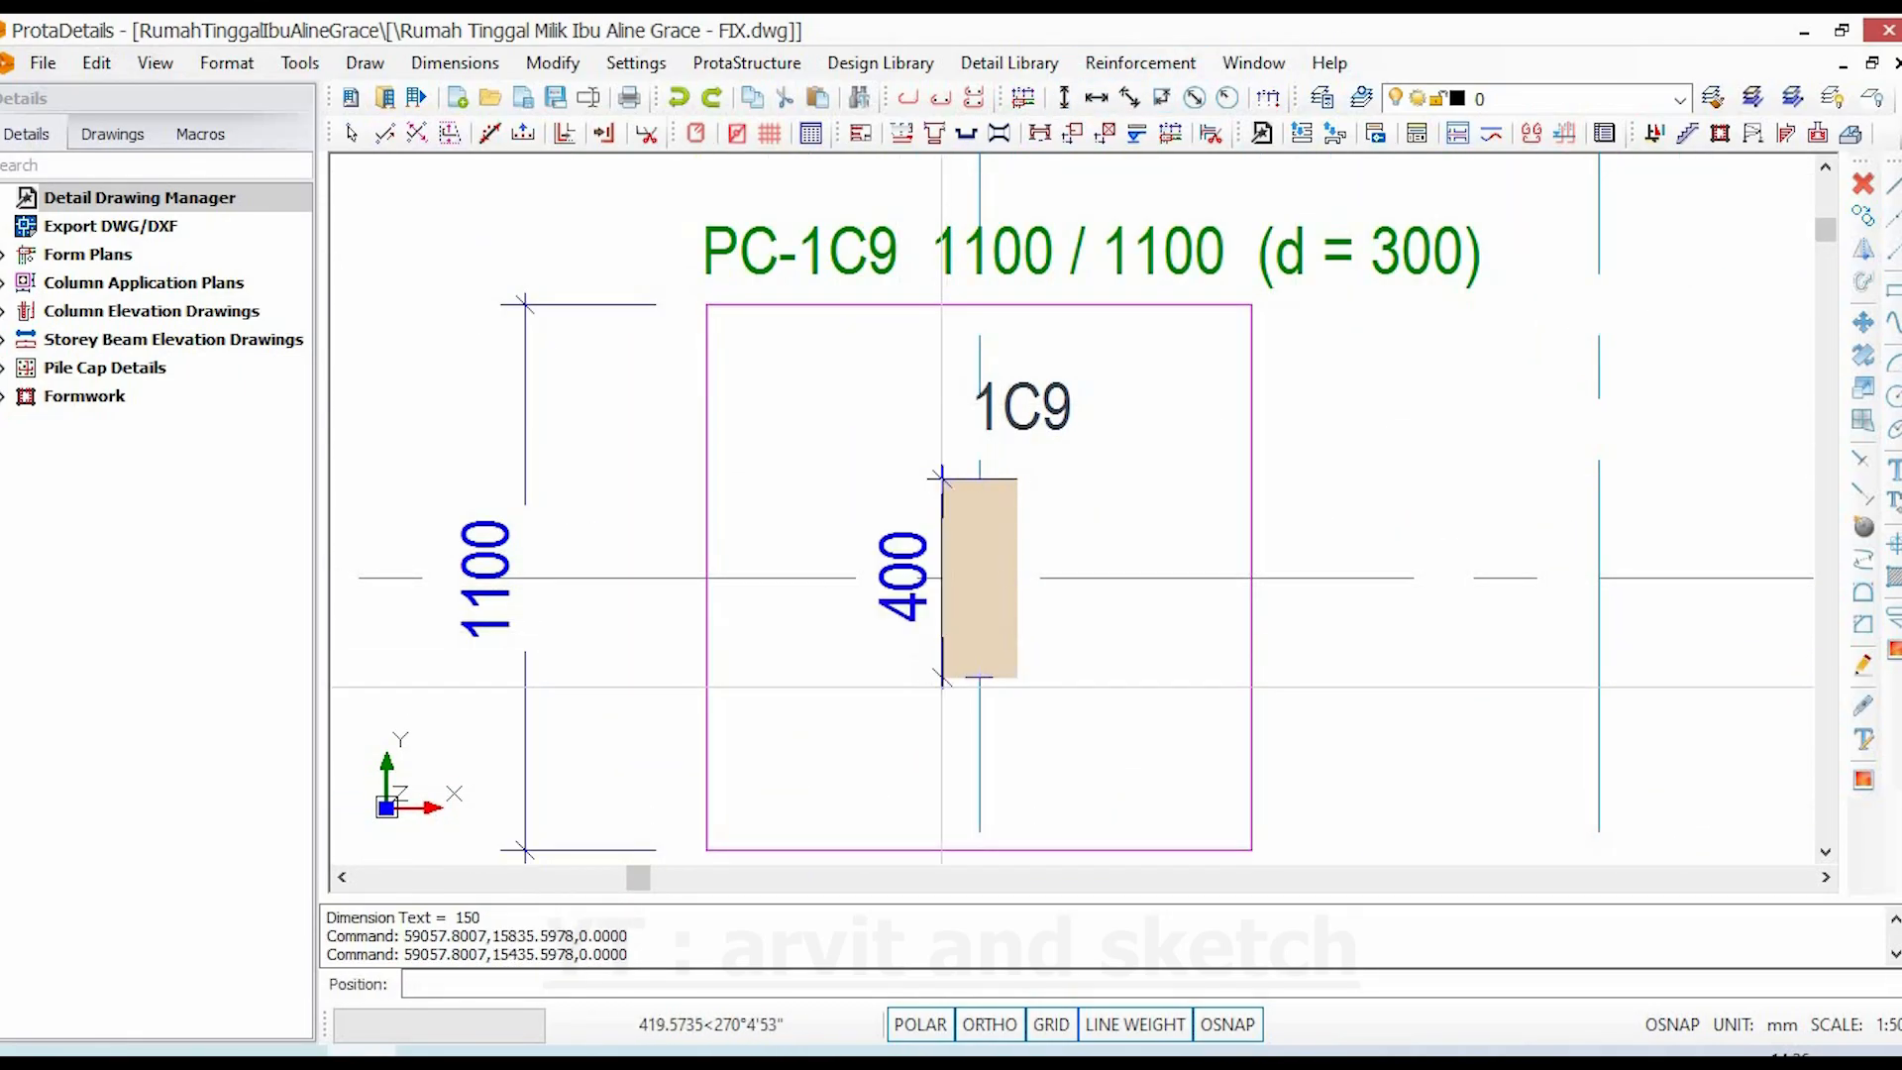
click(889, 684)
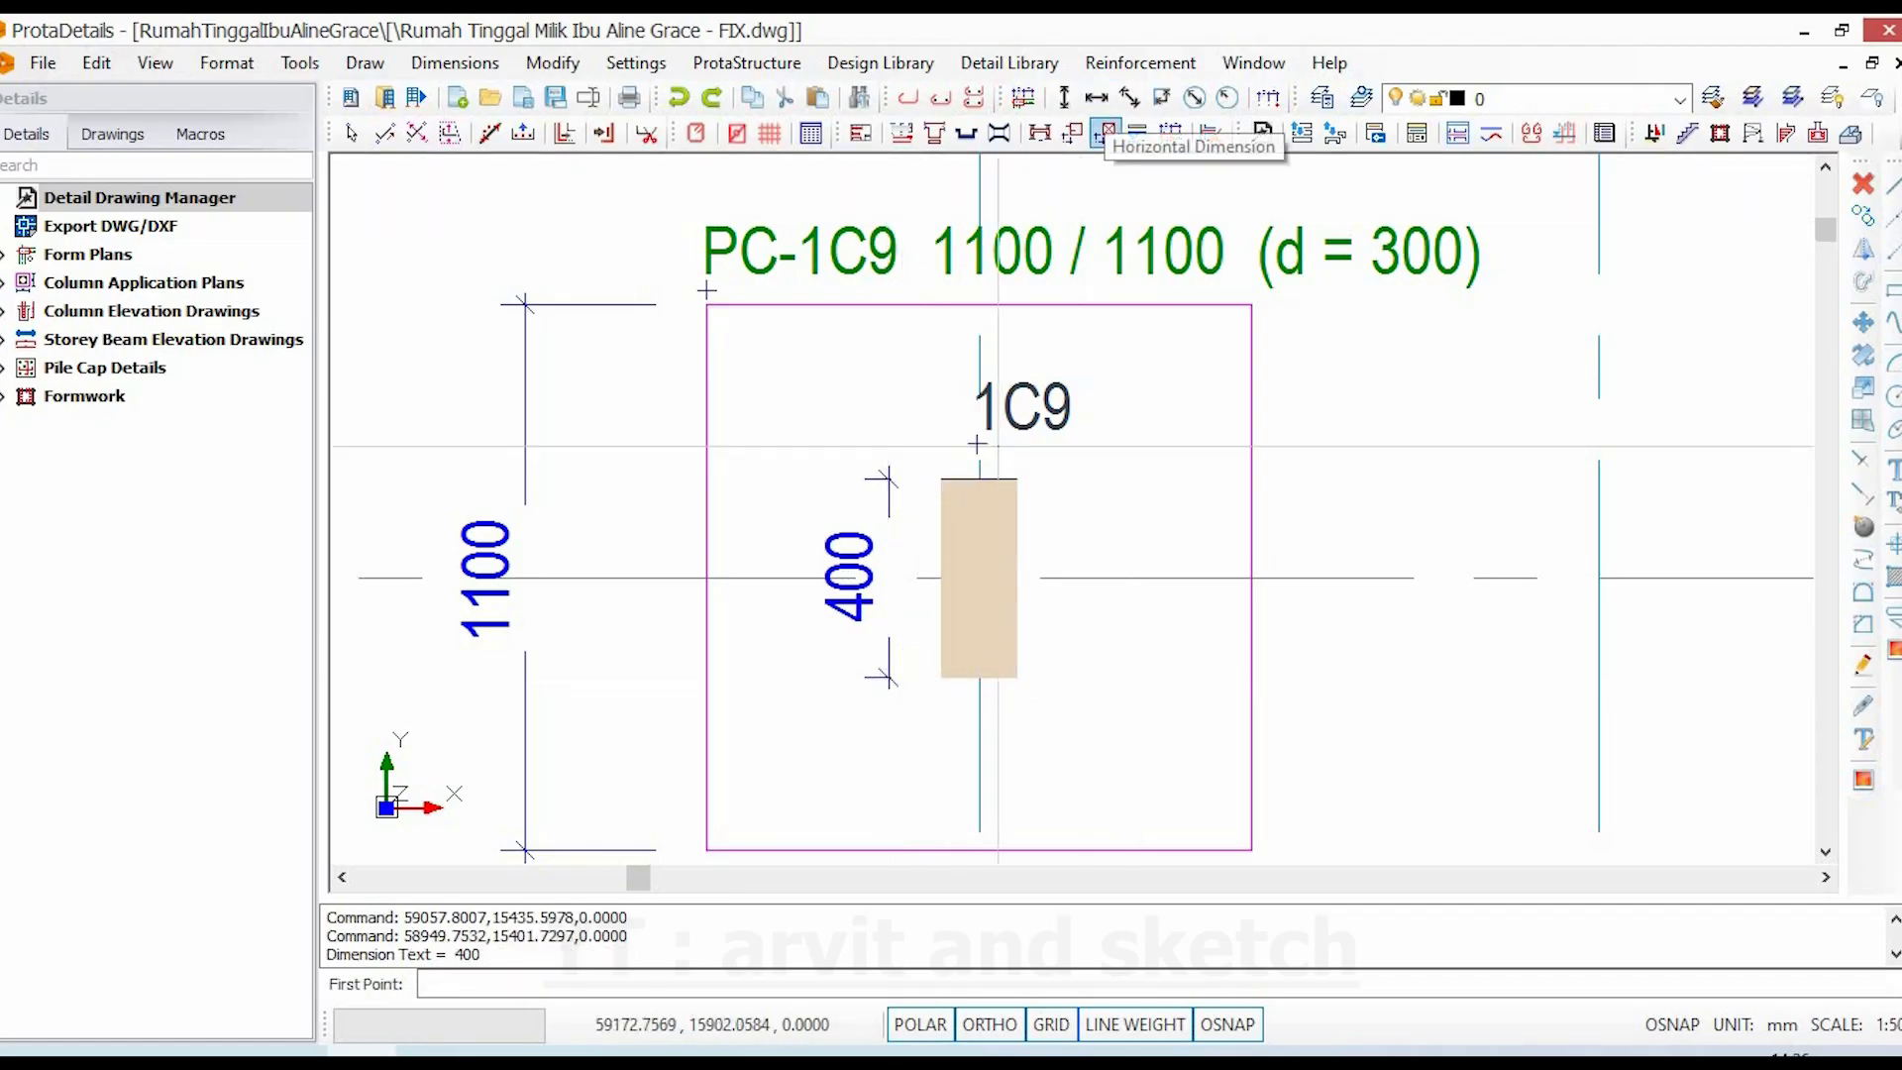
click(1096, 98)
click(941, 479)
click(1016, 480)
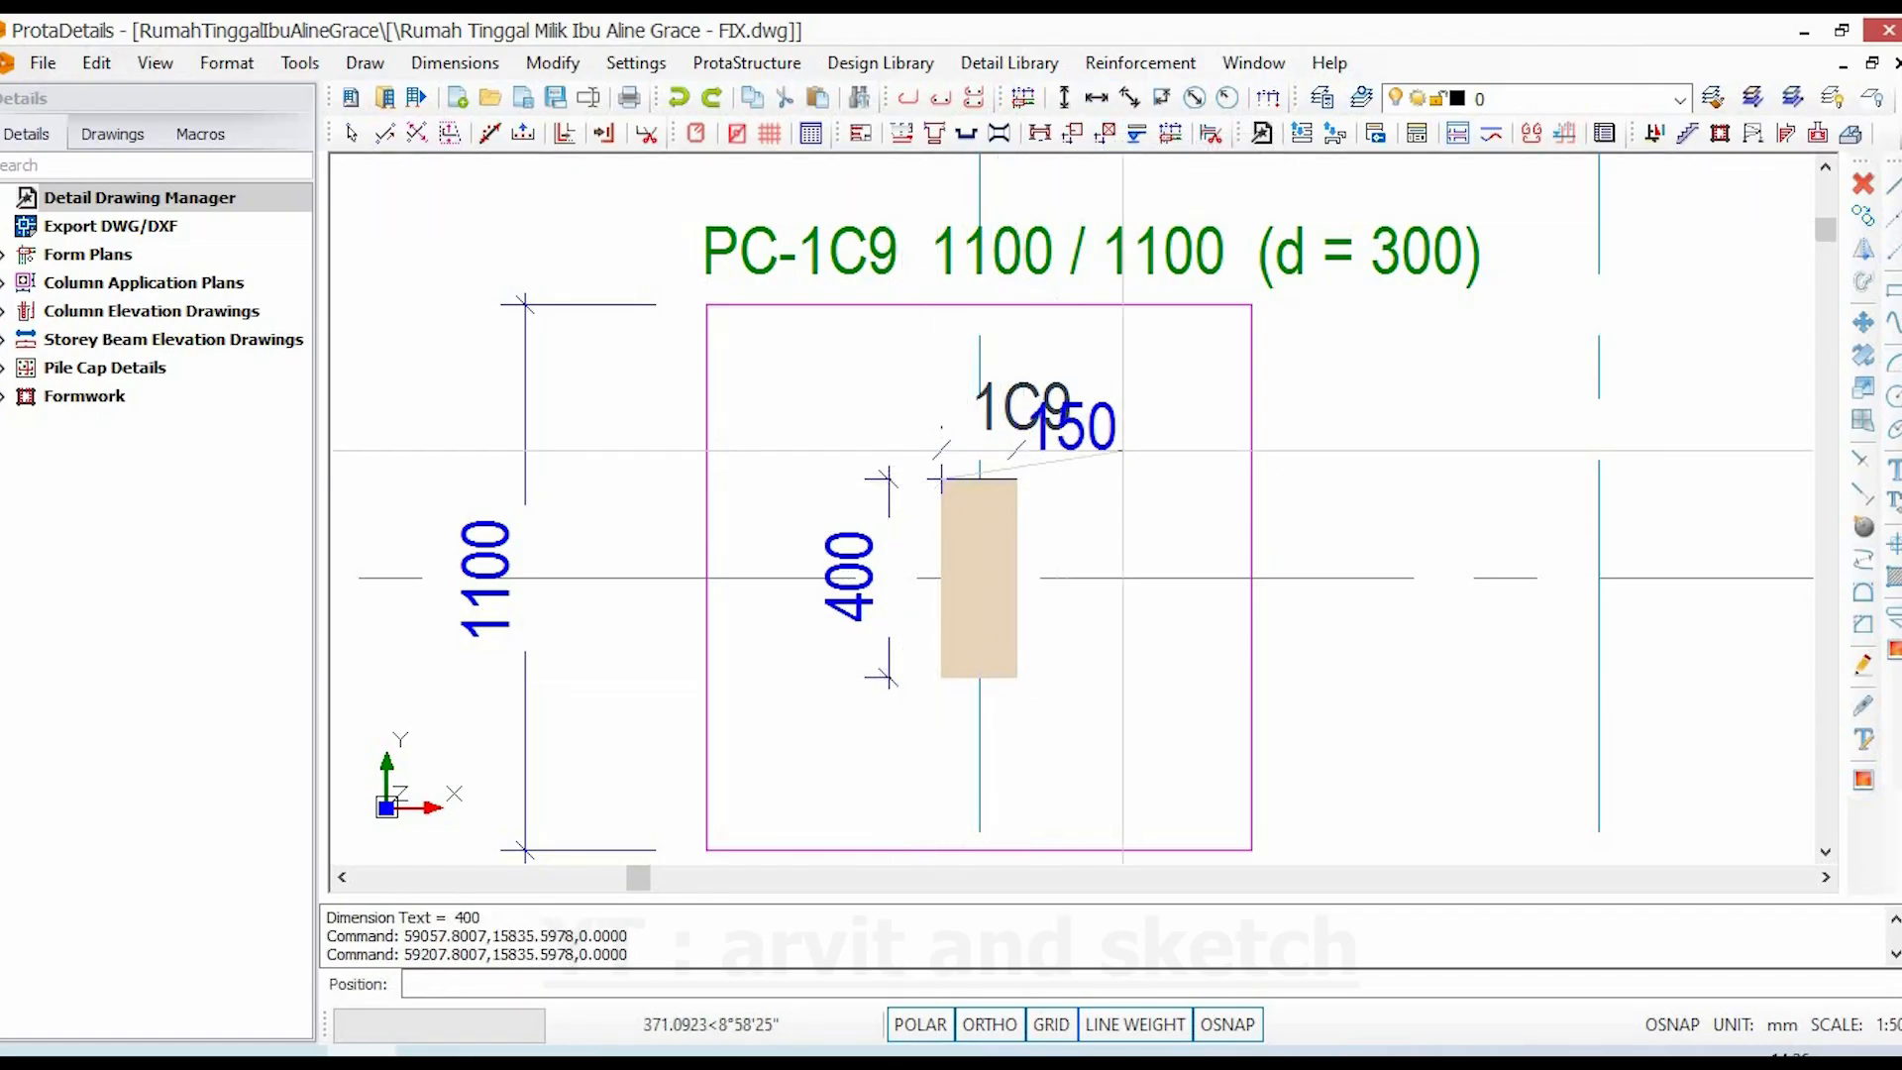
key(Escape)
- Try to dimension the short side of column 1C9 along its lower edge, and undo that dimension
key(Return)
click(941, 678)
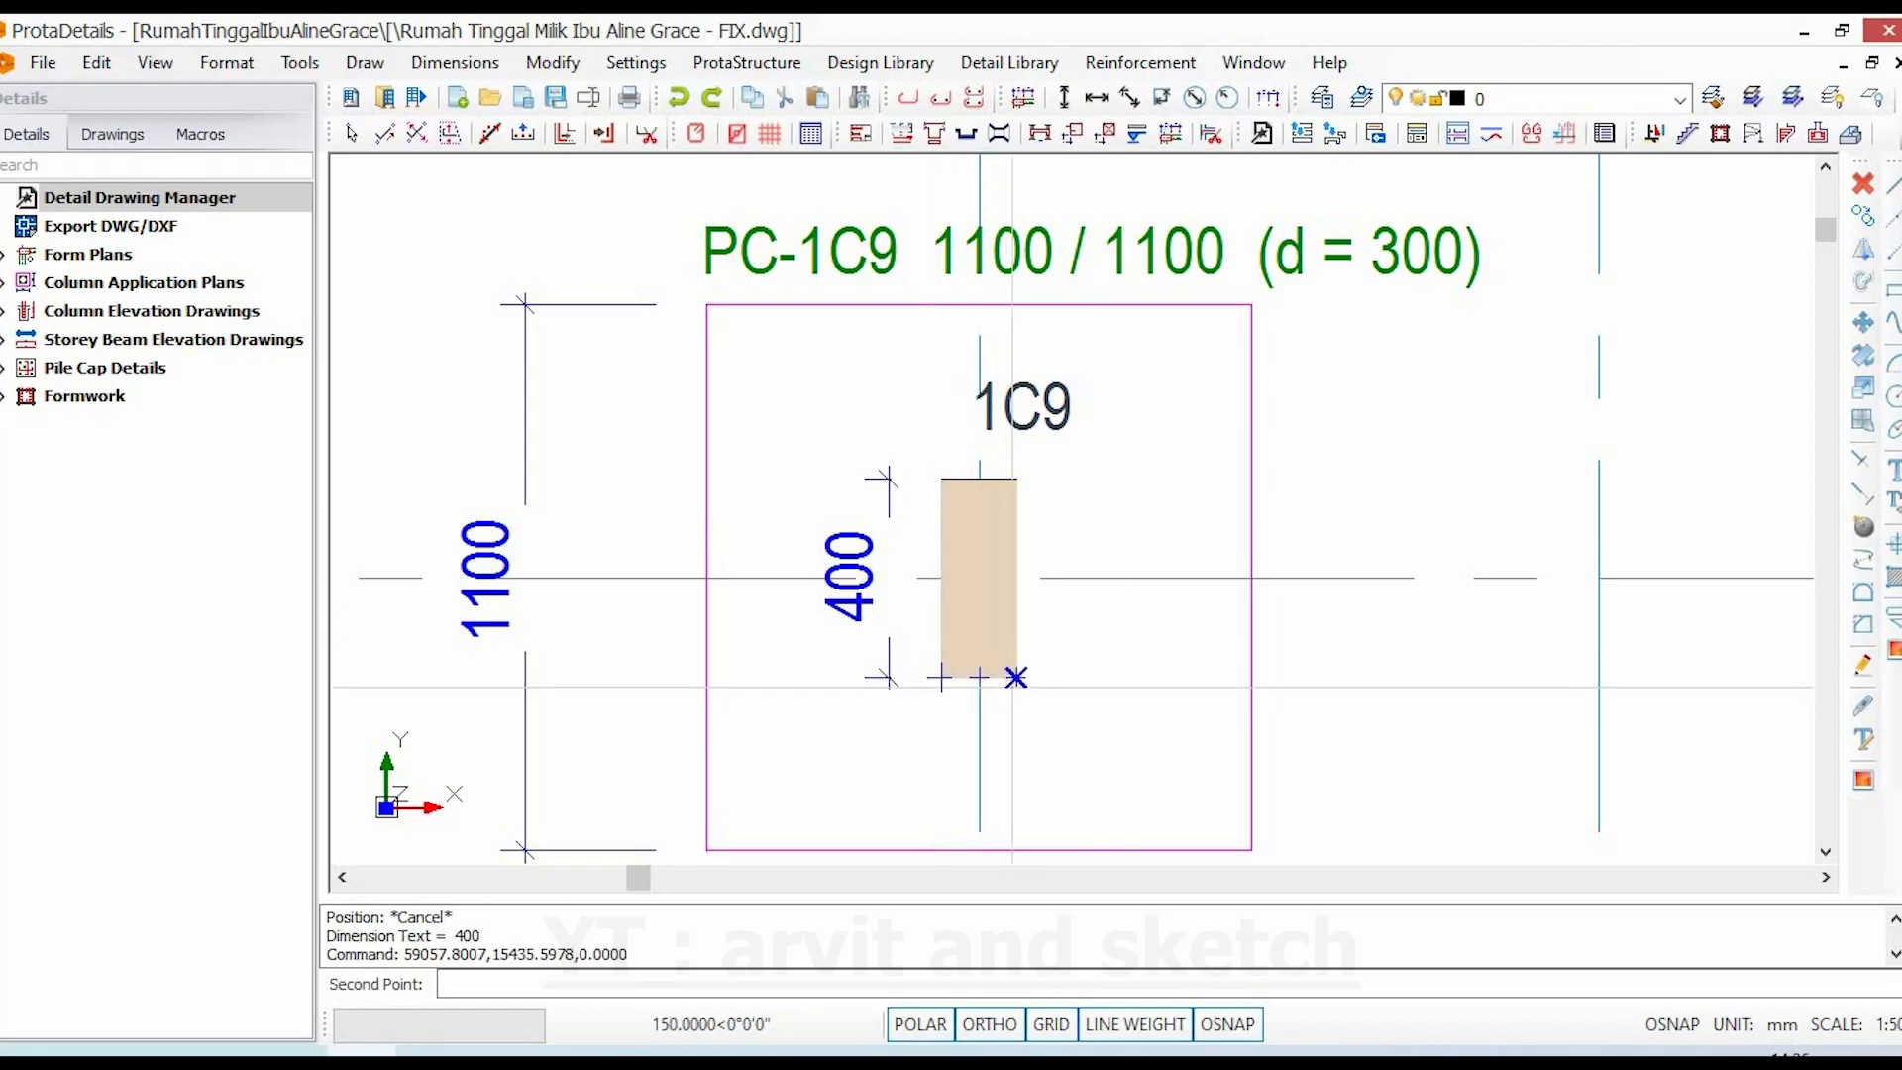
click(1016, 677)
click(1035, 773)
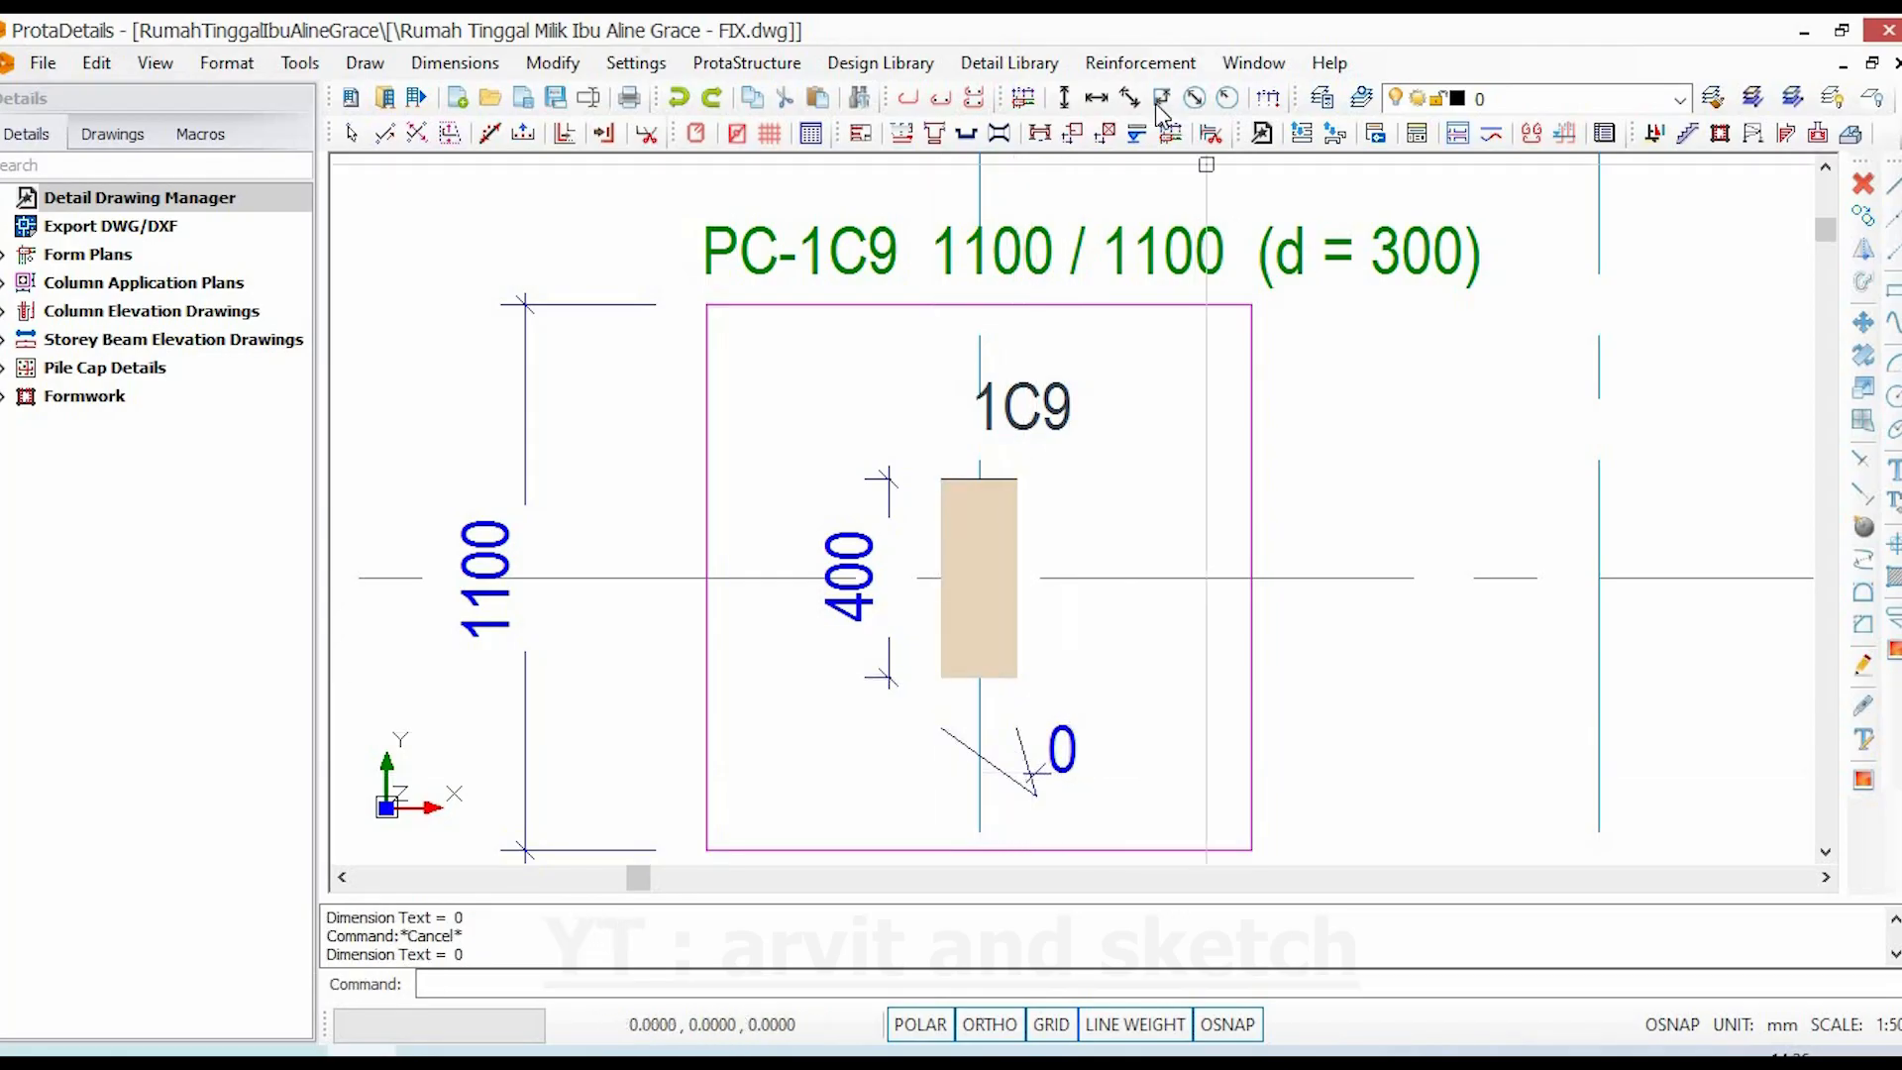
key(ctrl+z)
- Dimension the short side of column 1C9 horizontally along its lower edge, placing the dimension below the column
click(1096, 97)
click(941, 678)
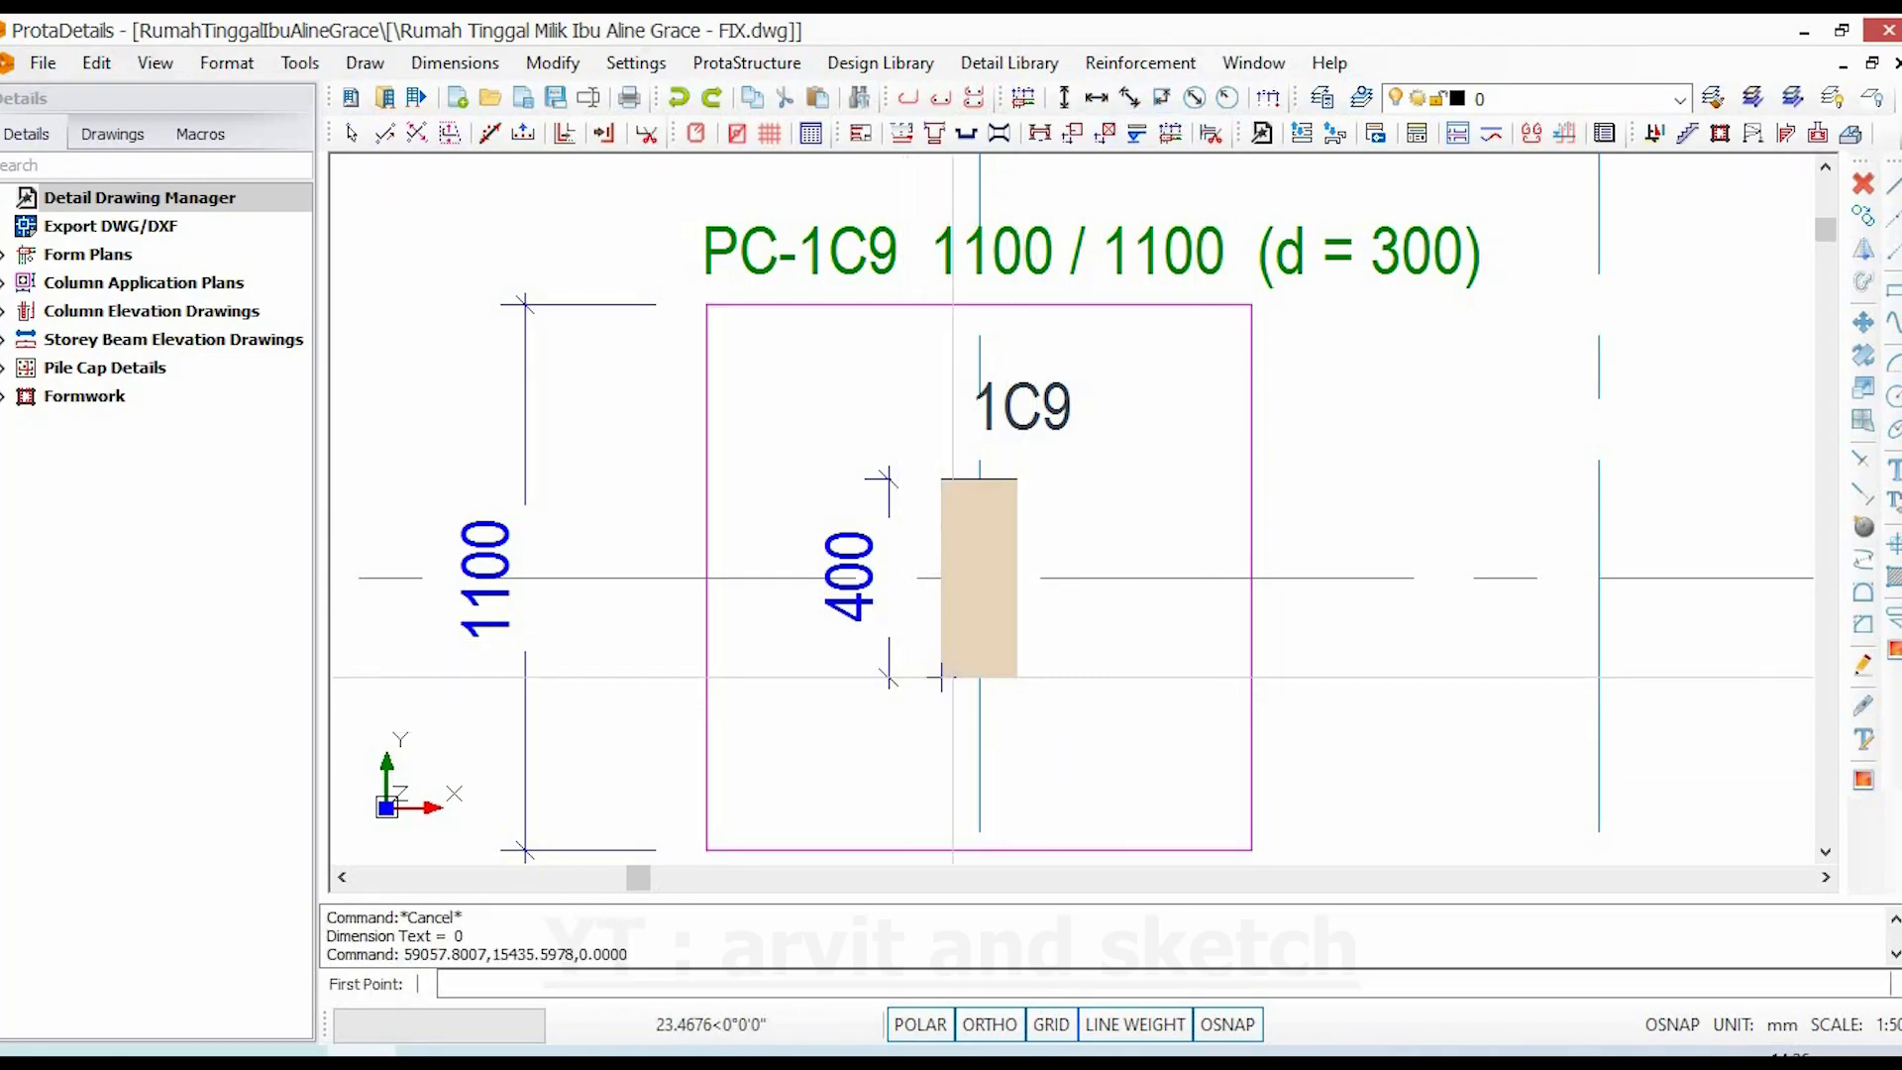
click(1017, 677)
click(1021, 739)
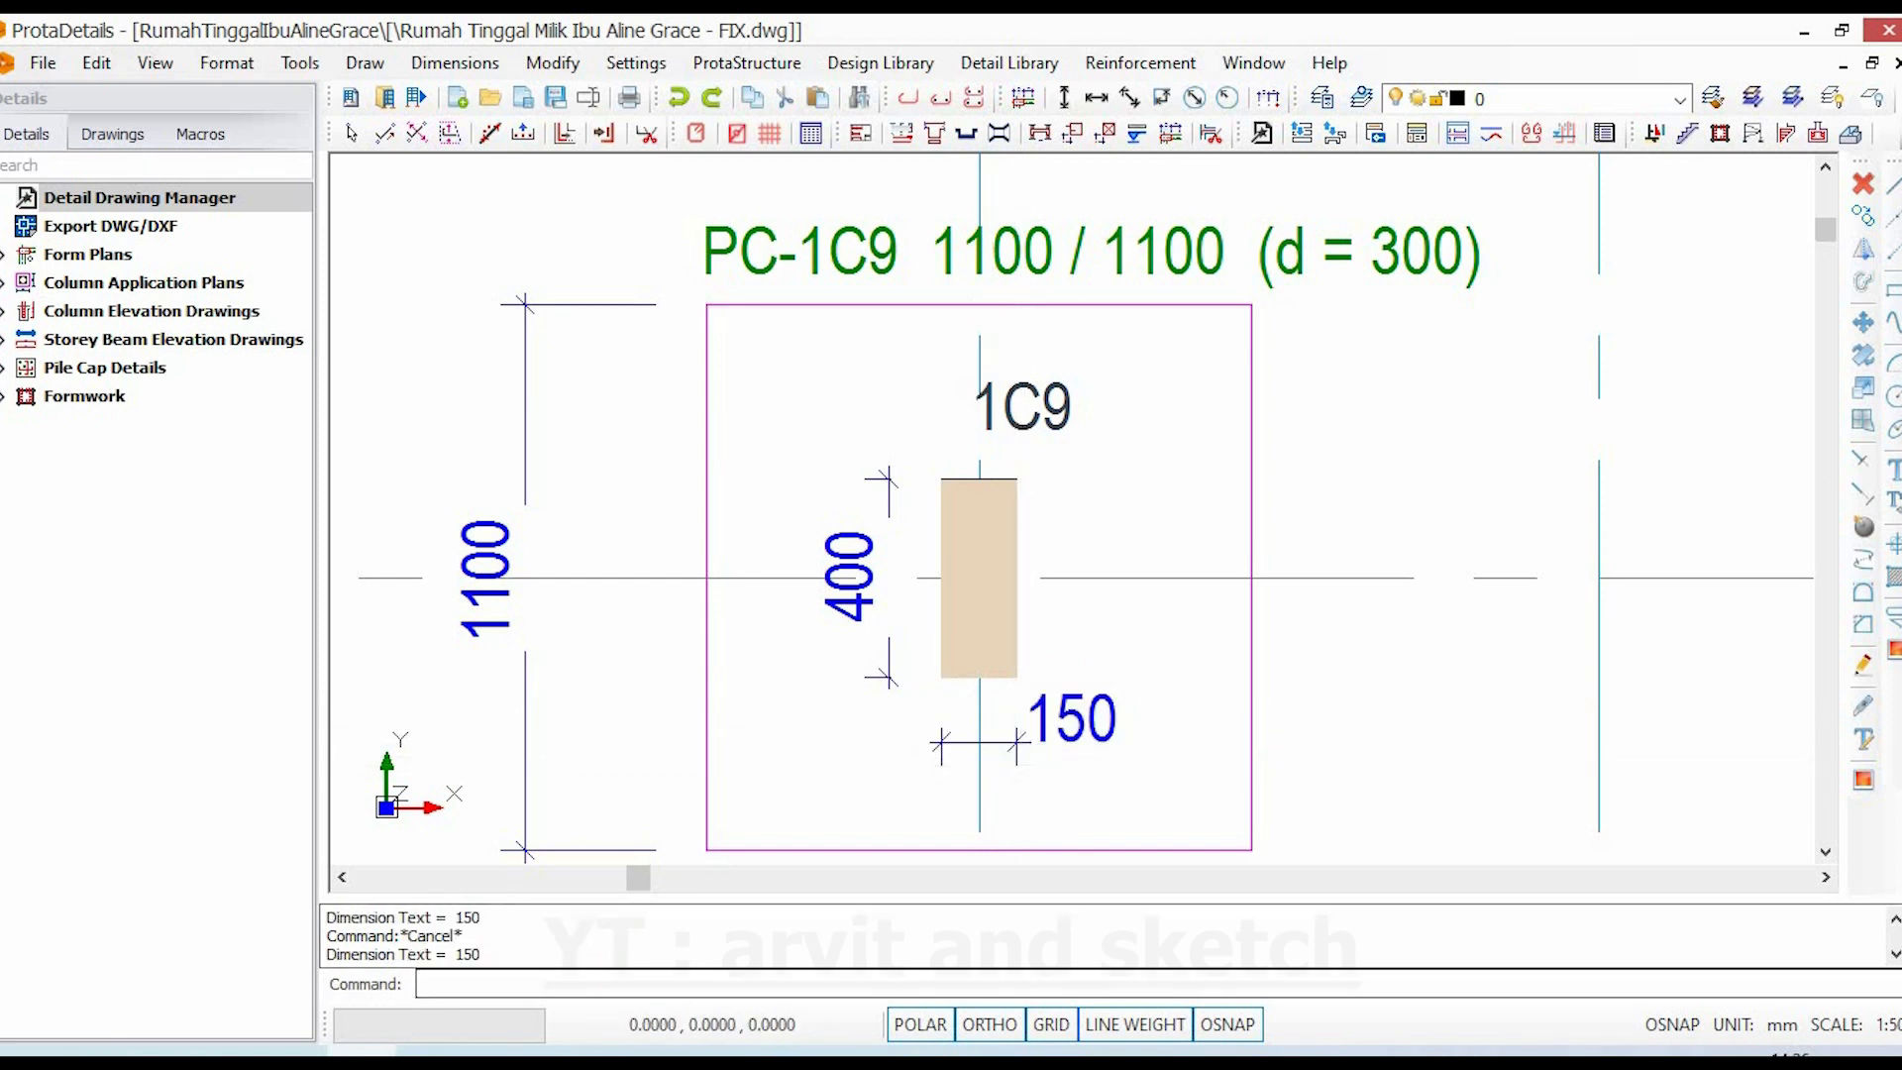
- Switch to Archicad and dimension the rightmost column on grid line H, its long side to the left and its short side above
scroll(903, 520, down, 3)
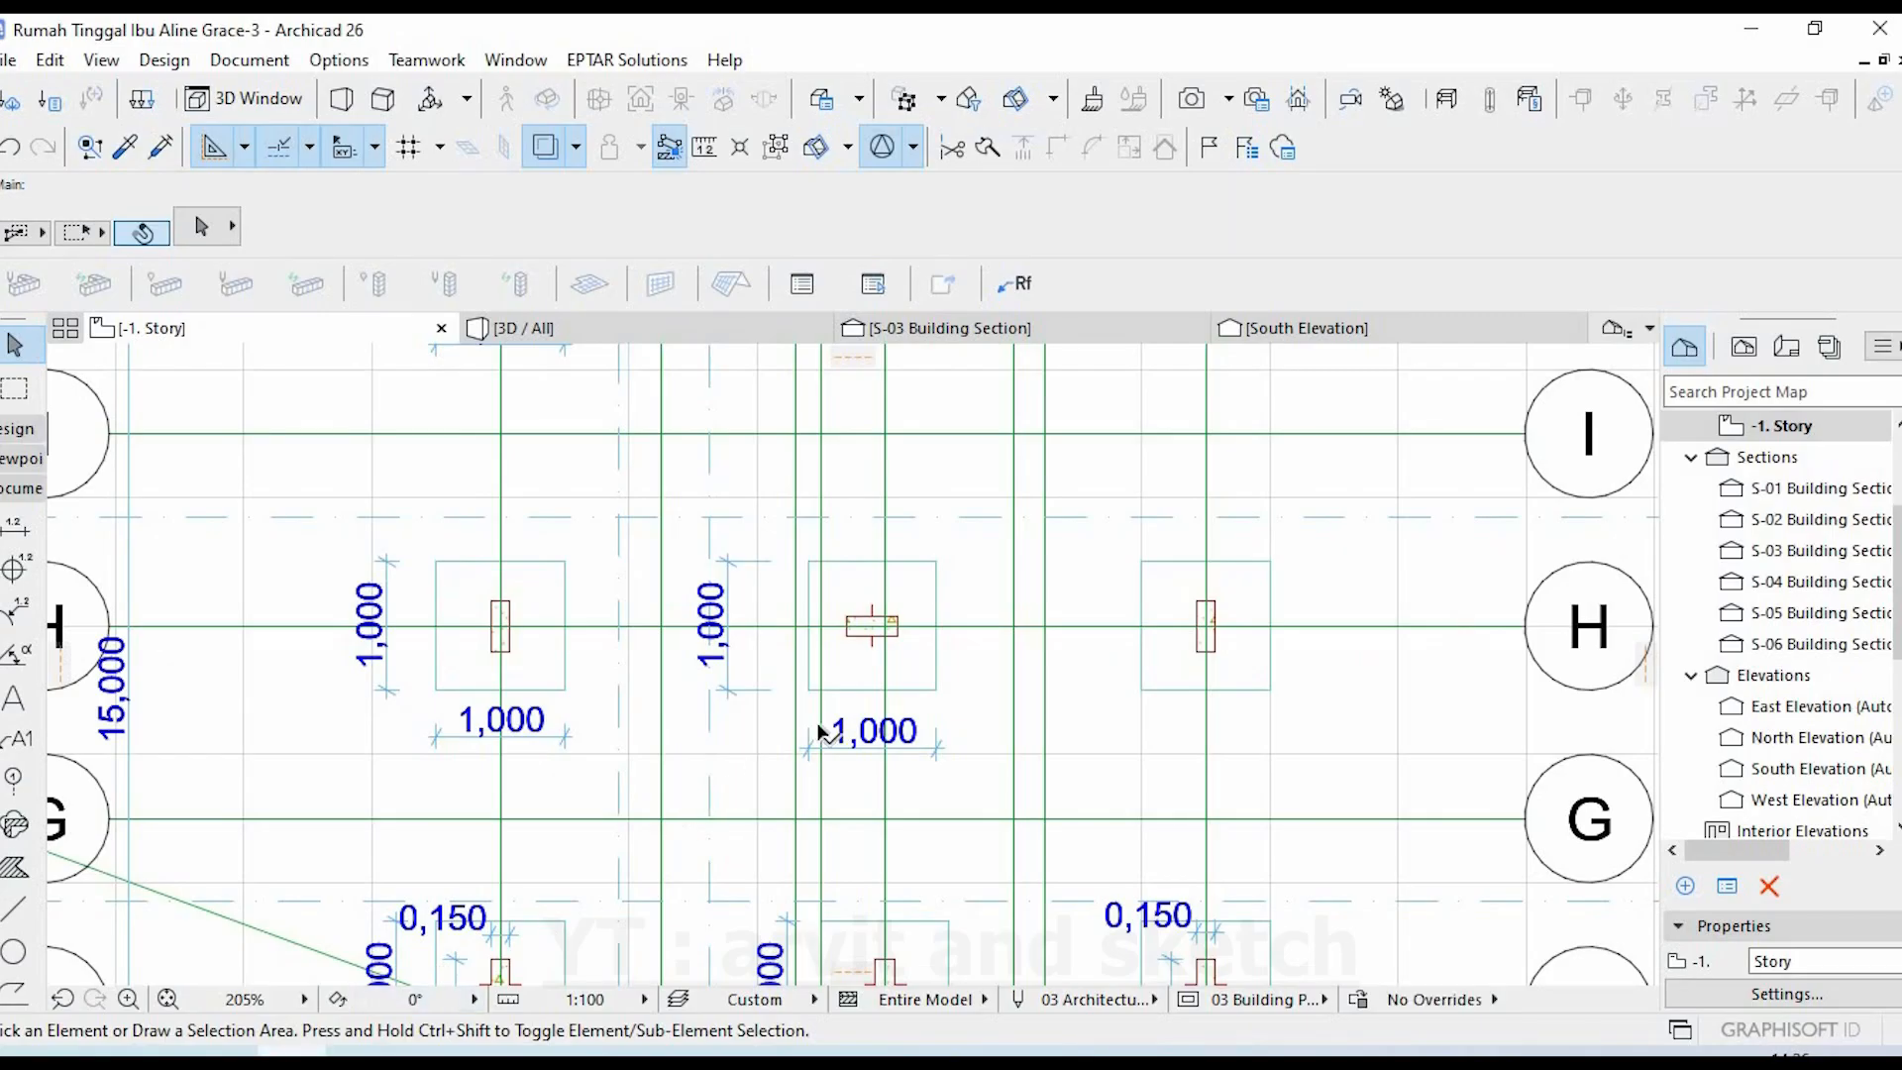
scroll(1381, 638, up, 5)
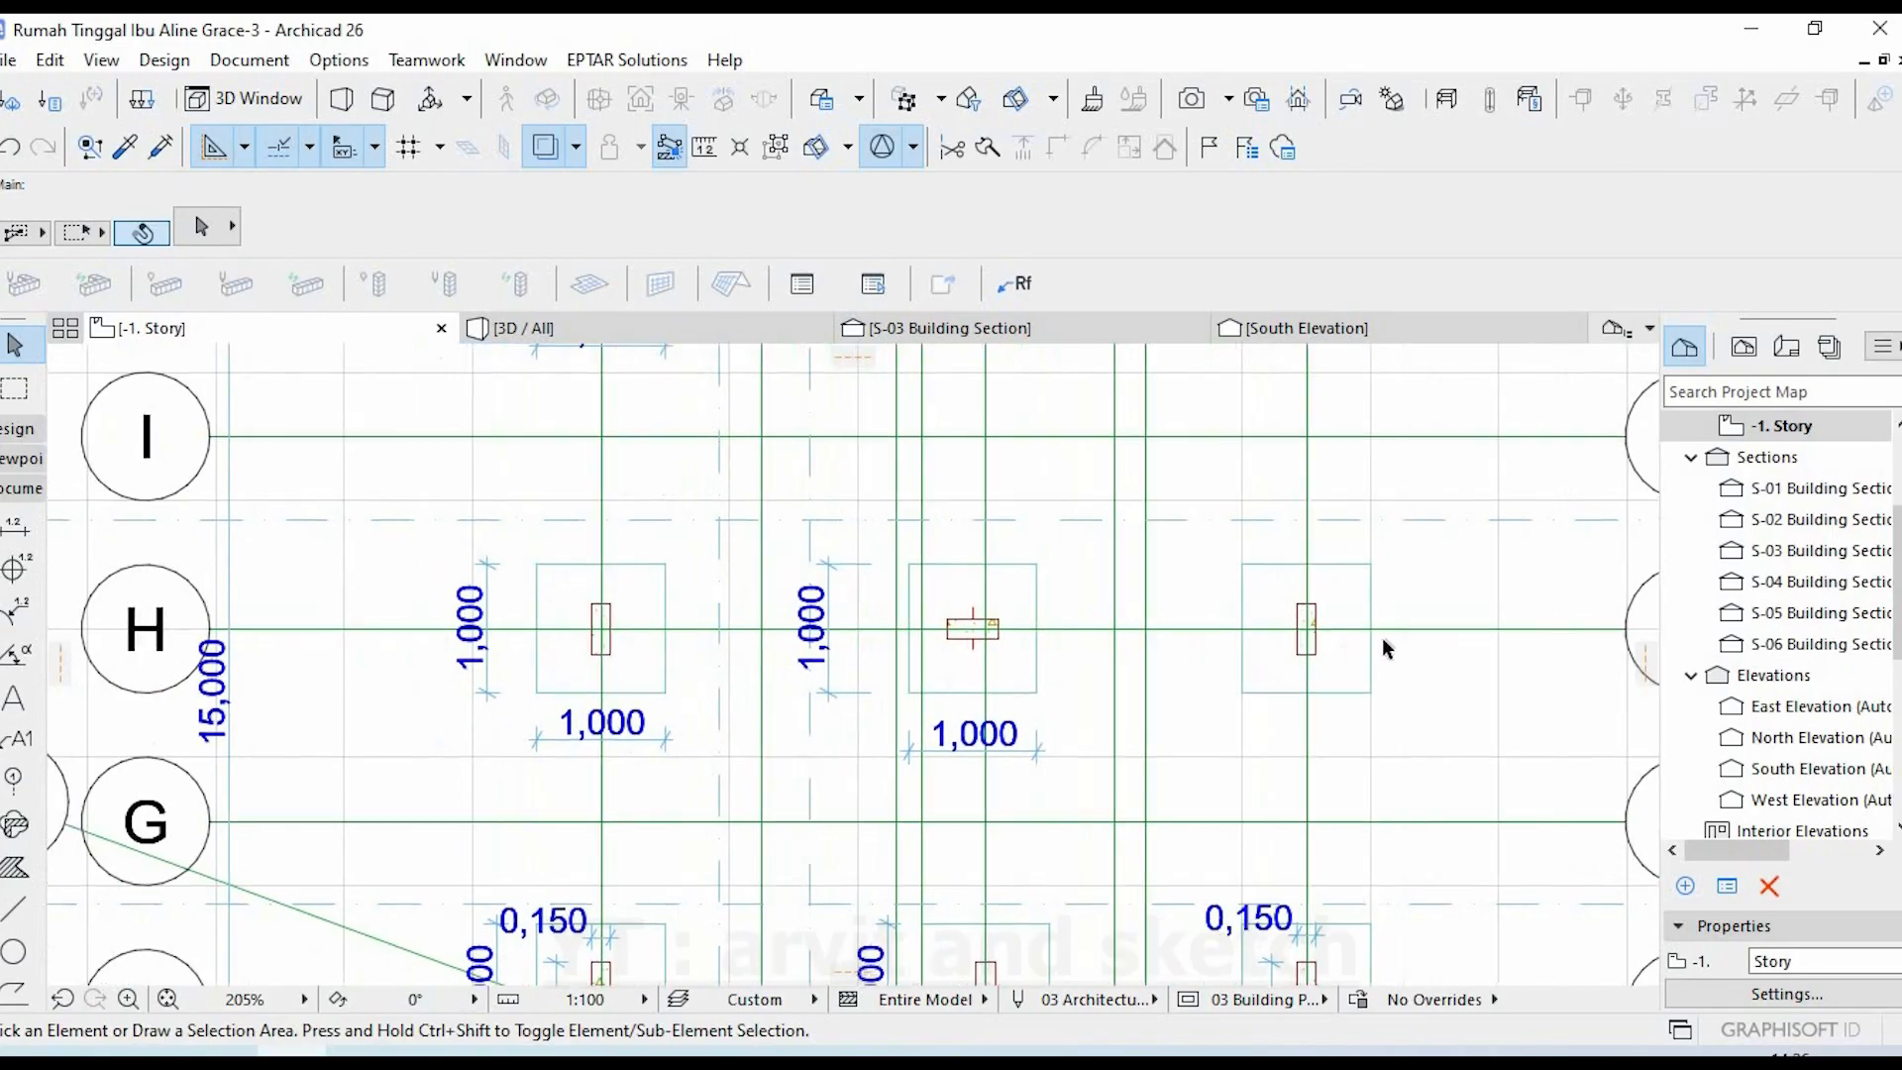
click(16, 532)
click(1010, 696)
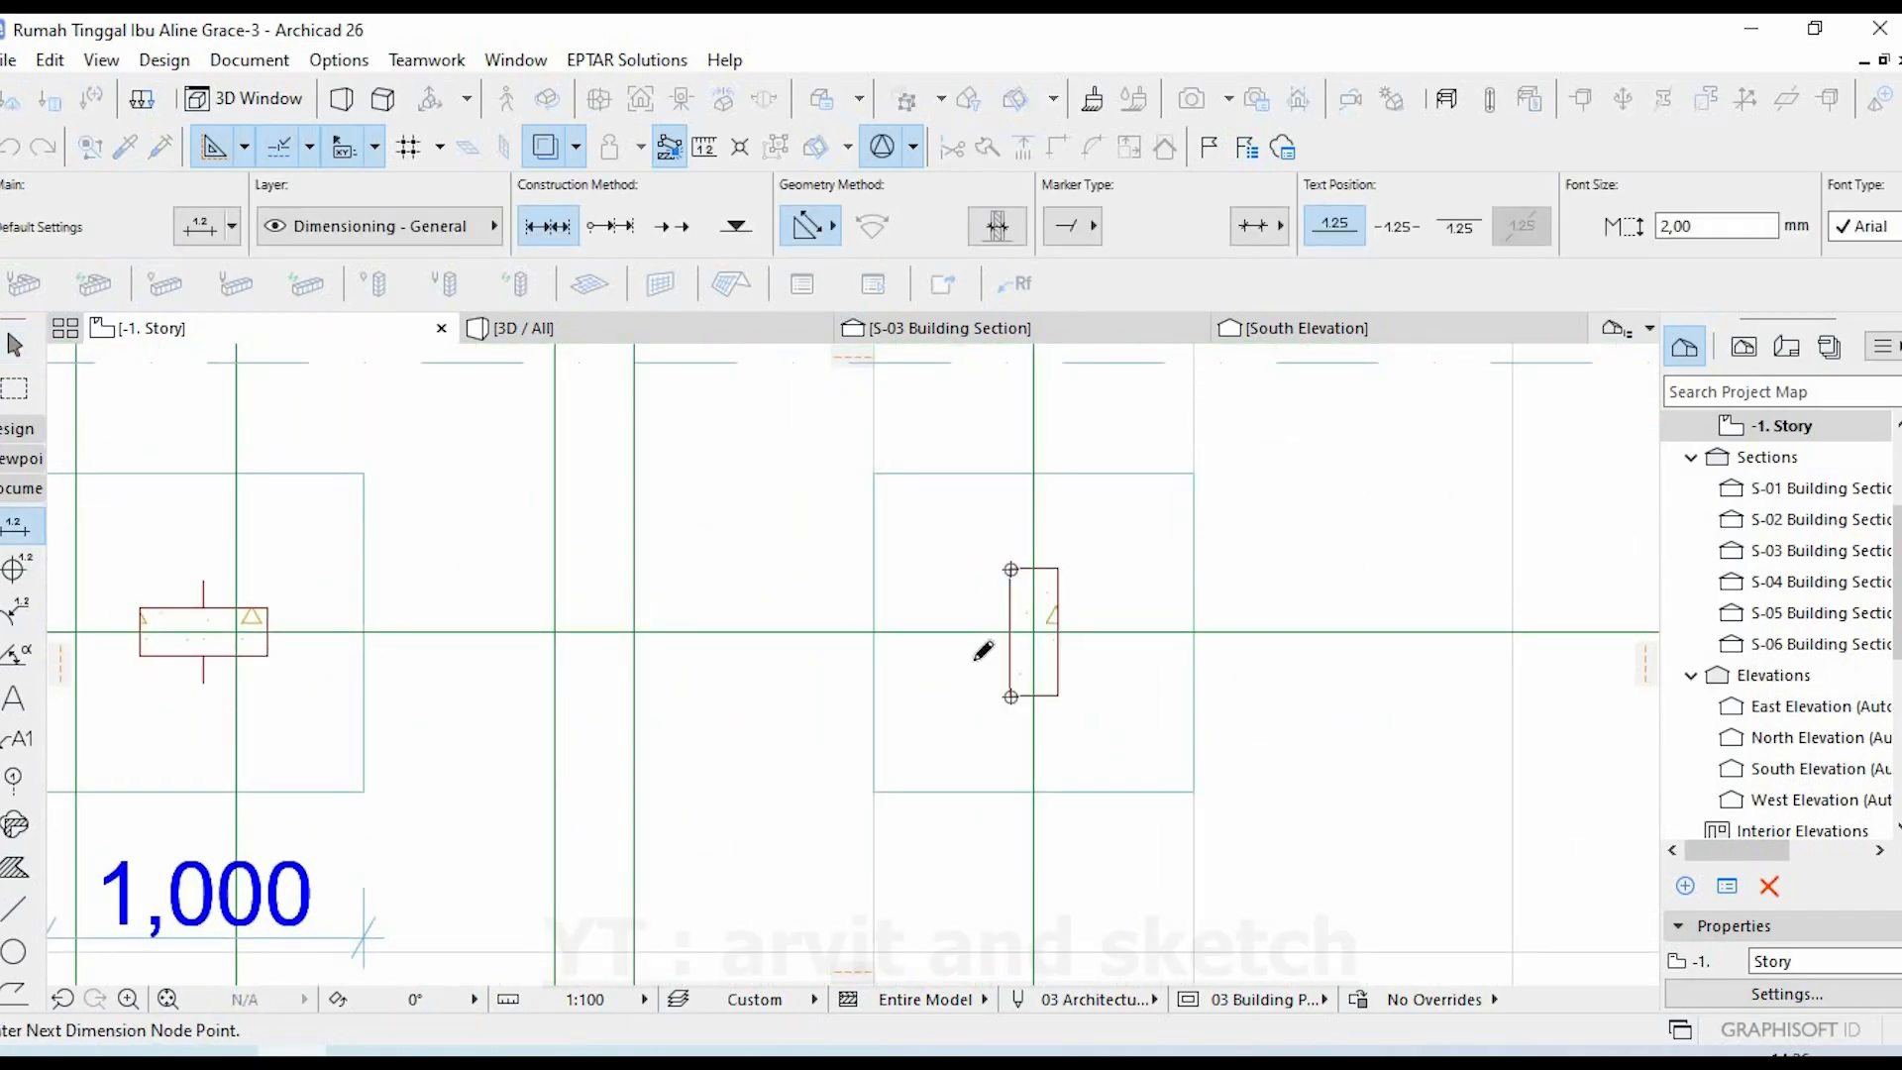
click(946, 634)
scroll(1013, 552, up, 2)
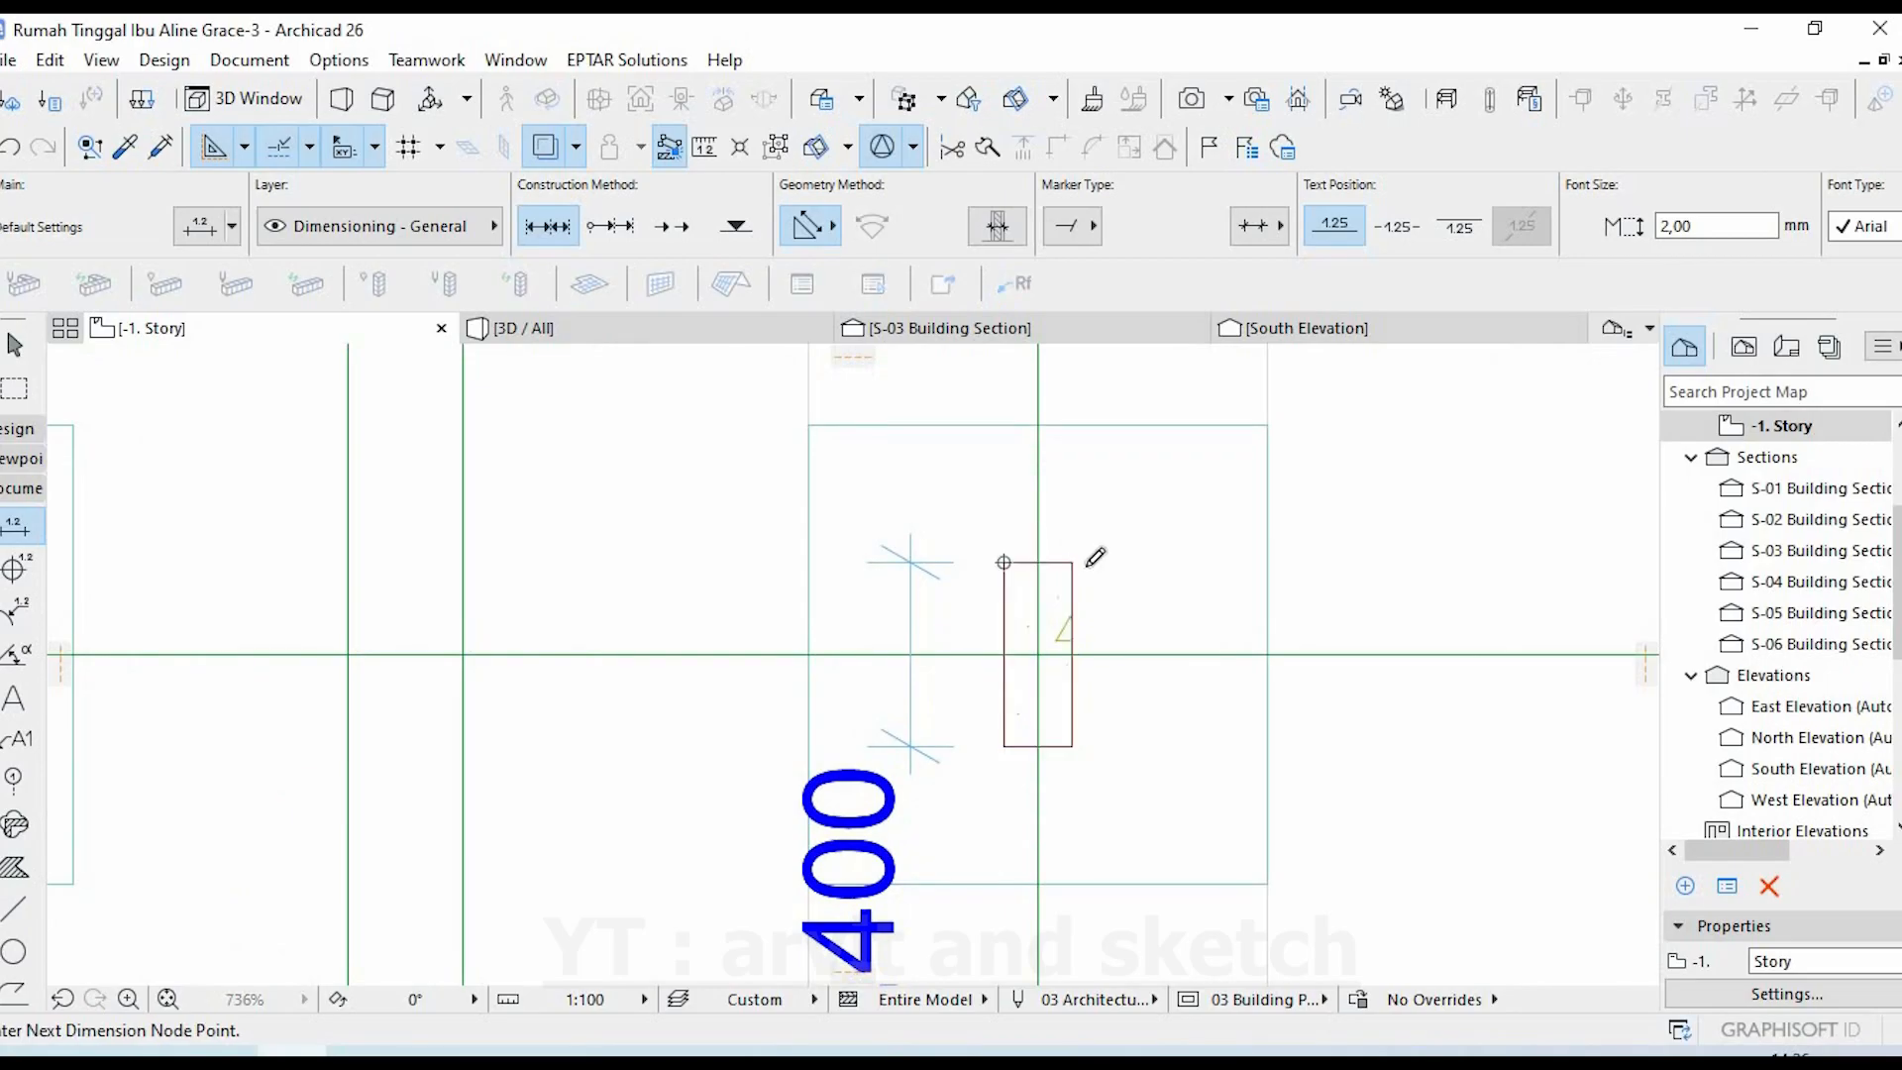
click(1177, 483)
scroll(1177, 483, down, 3)
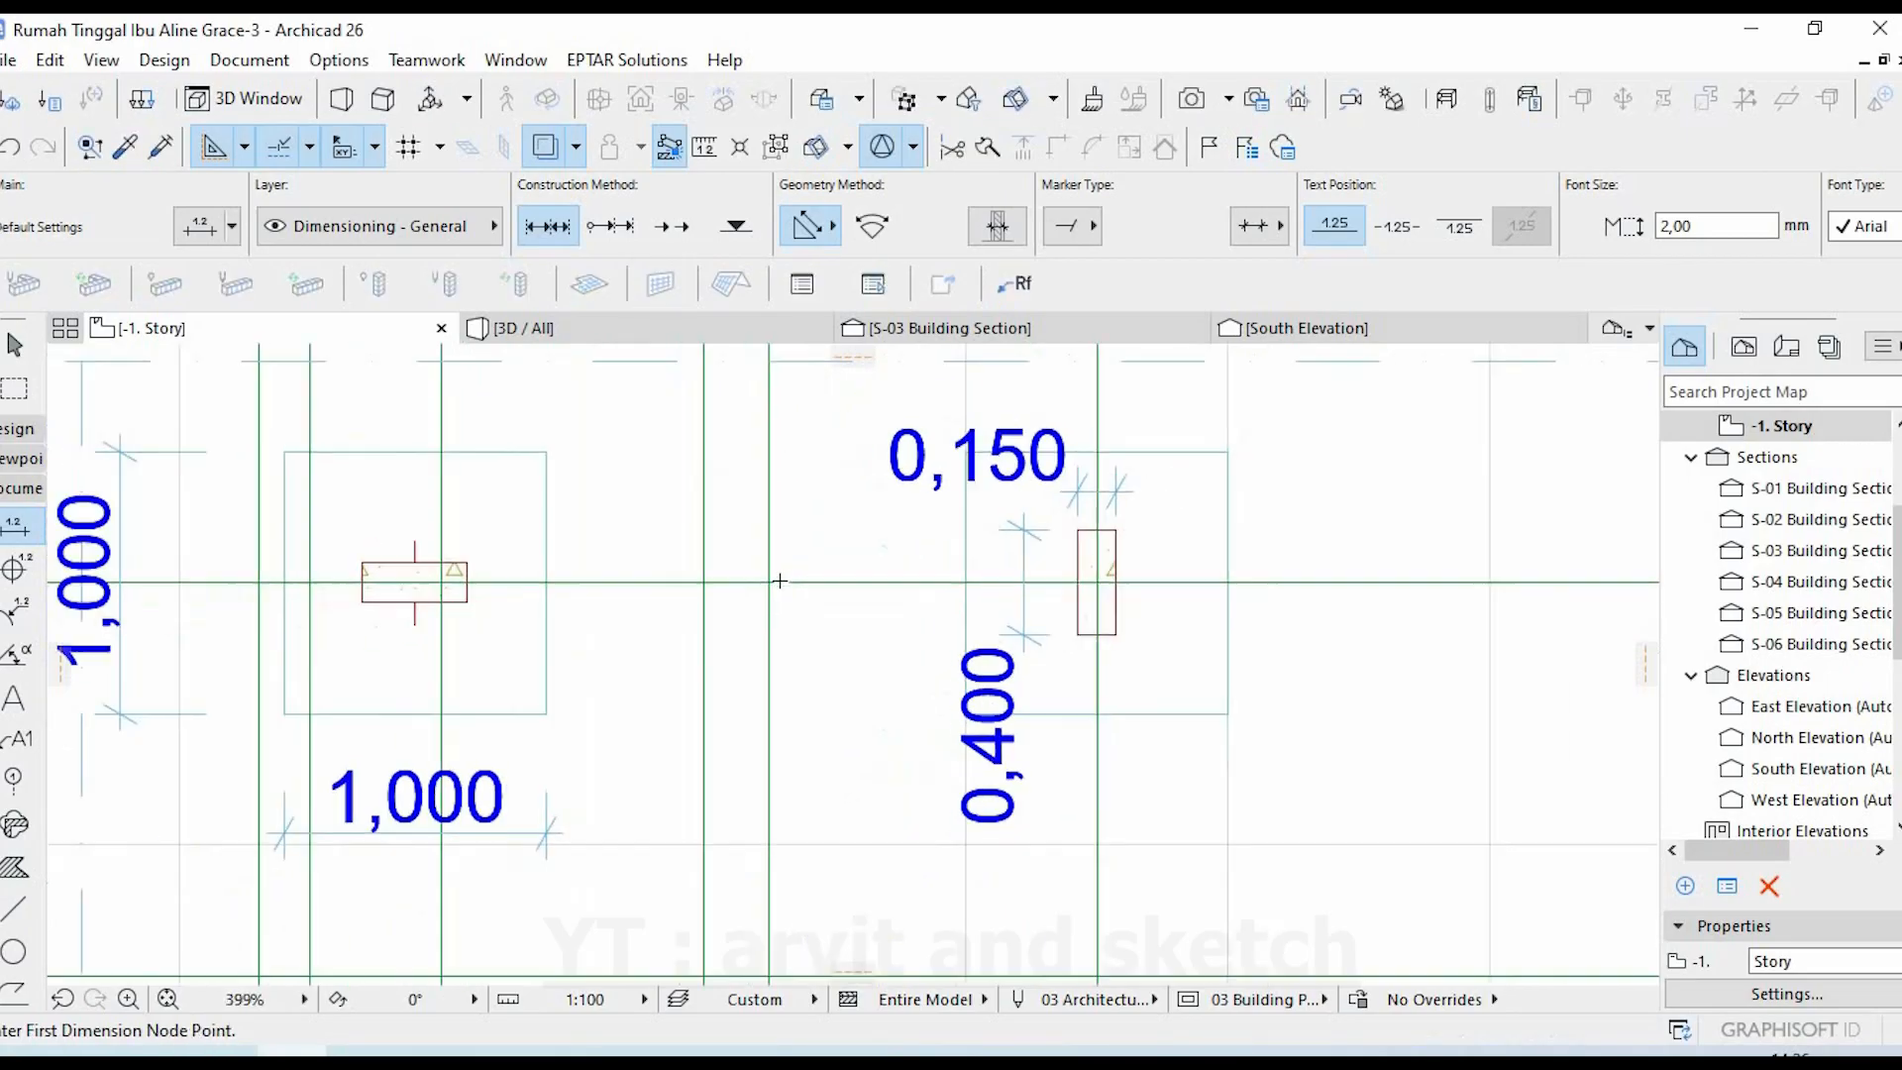
- Dimension the middle column on grid line H, placing its long-side dimension above it and its short-side dimension to the left
scroll(535, 639, down, 3)
middle_drag(535, 639, 1035, 639)
scroll(965, 599, up, 4)
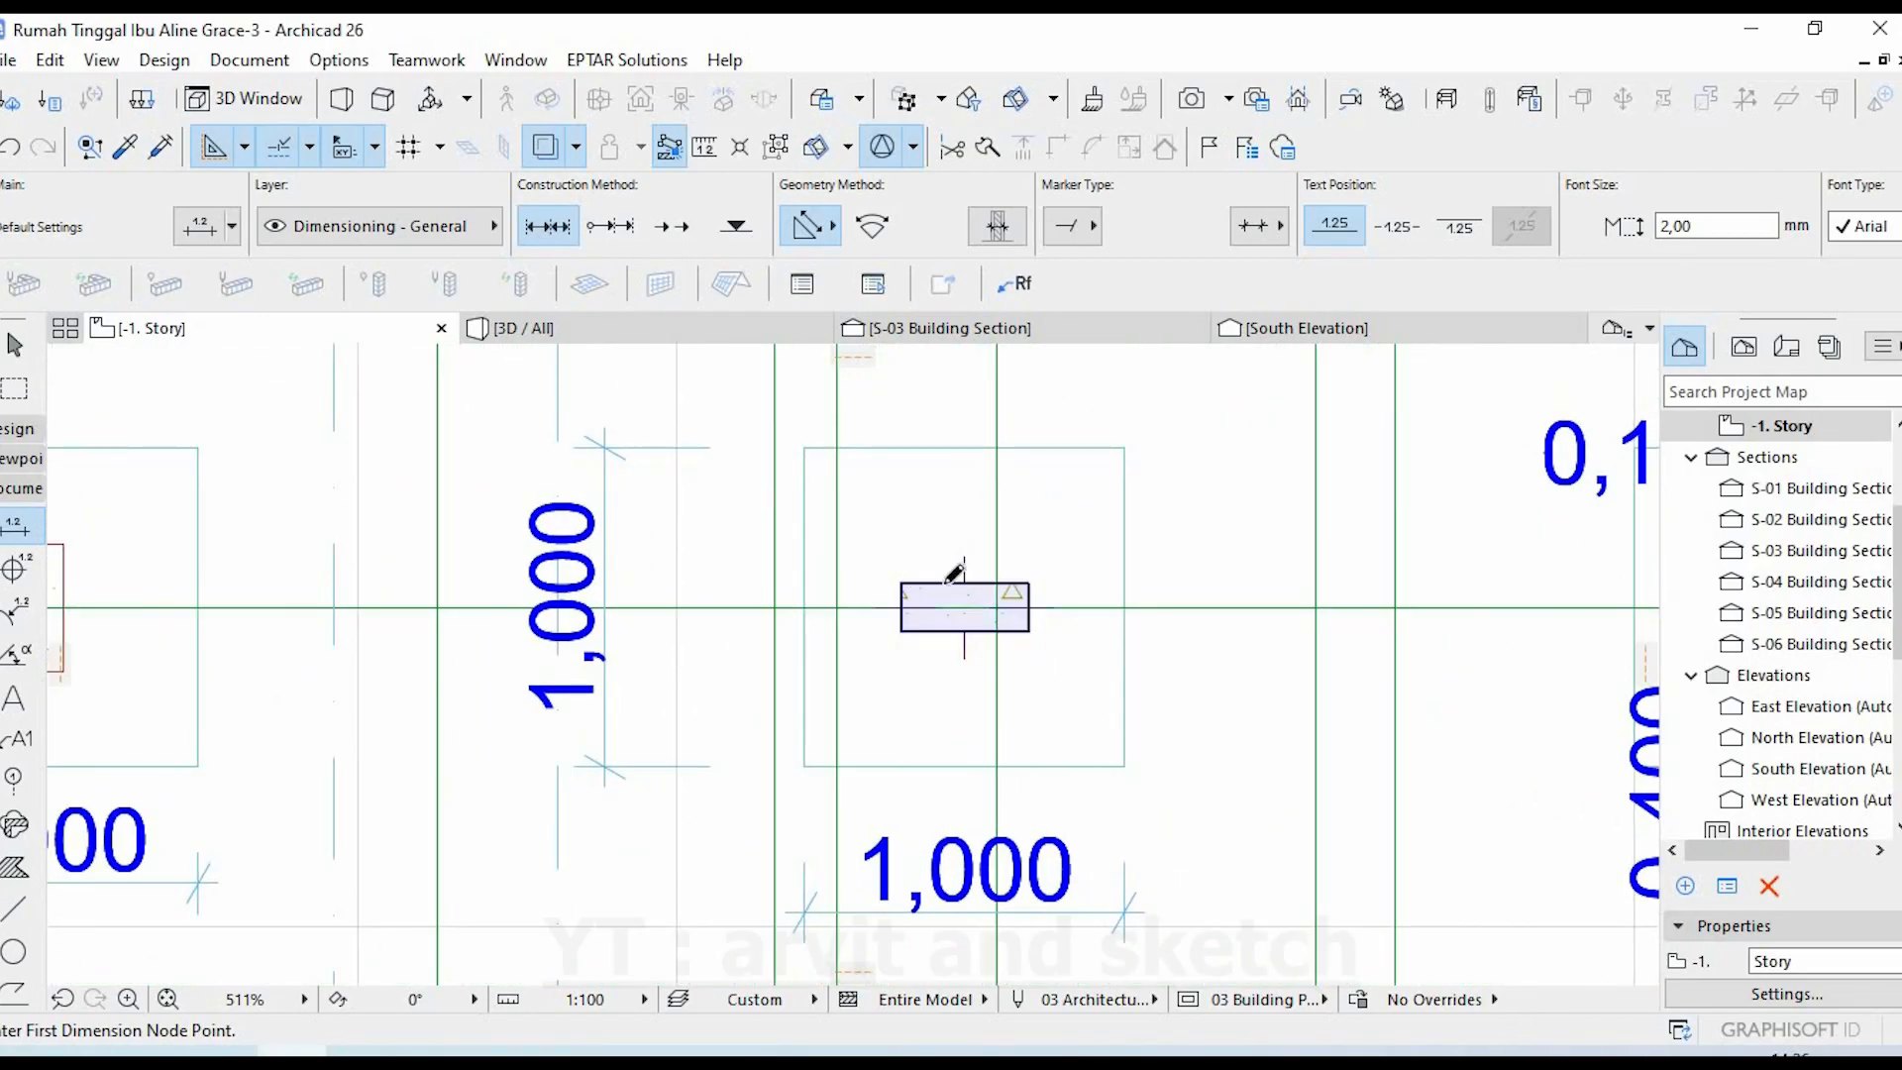
click(983, 516)
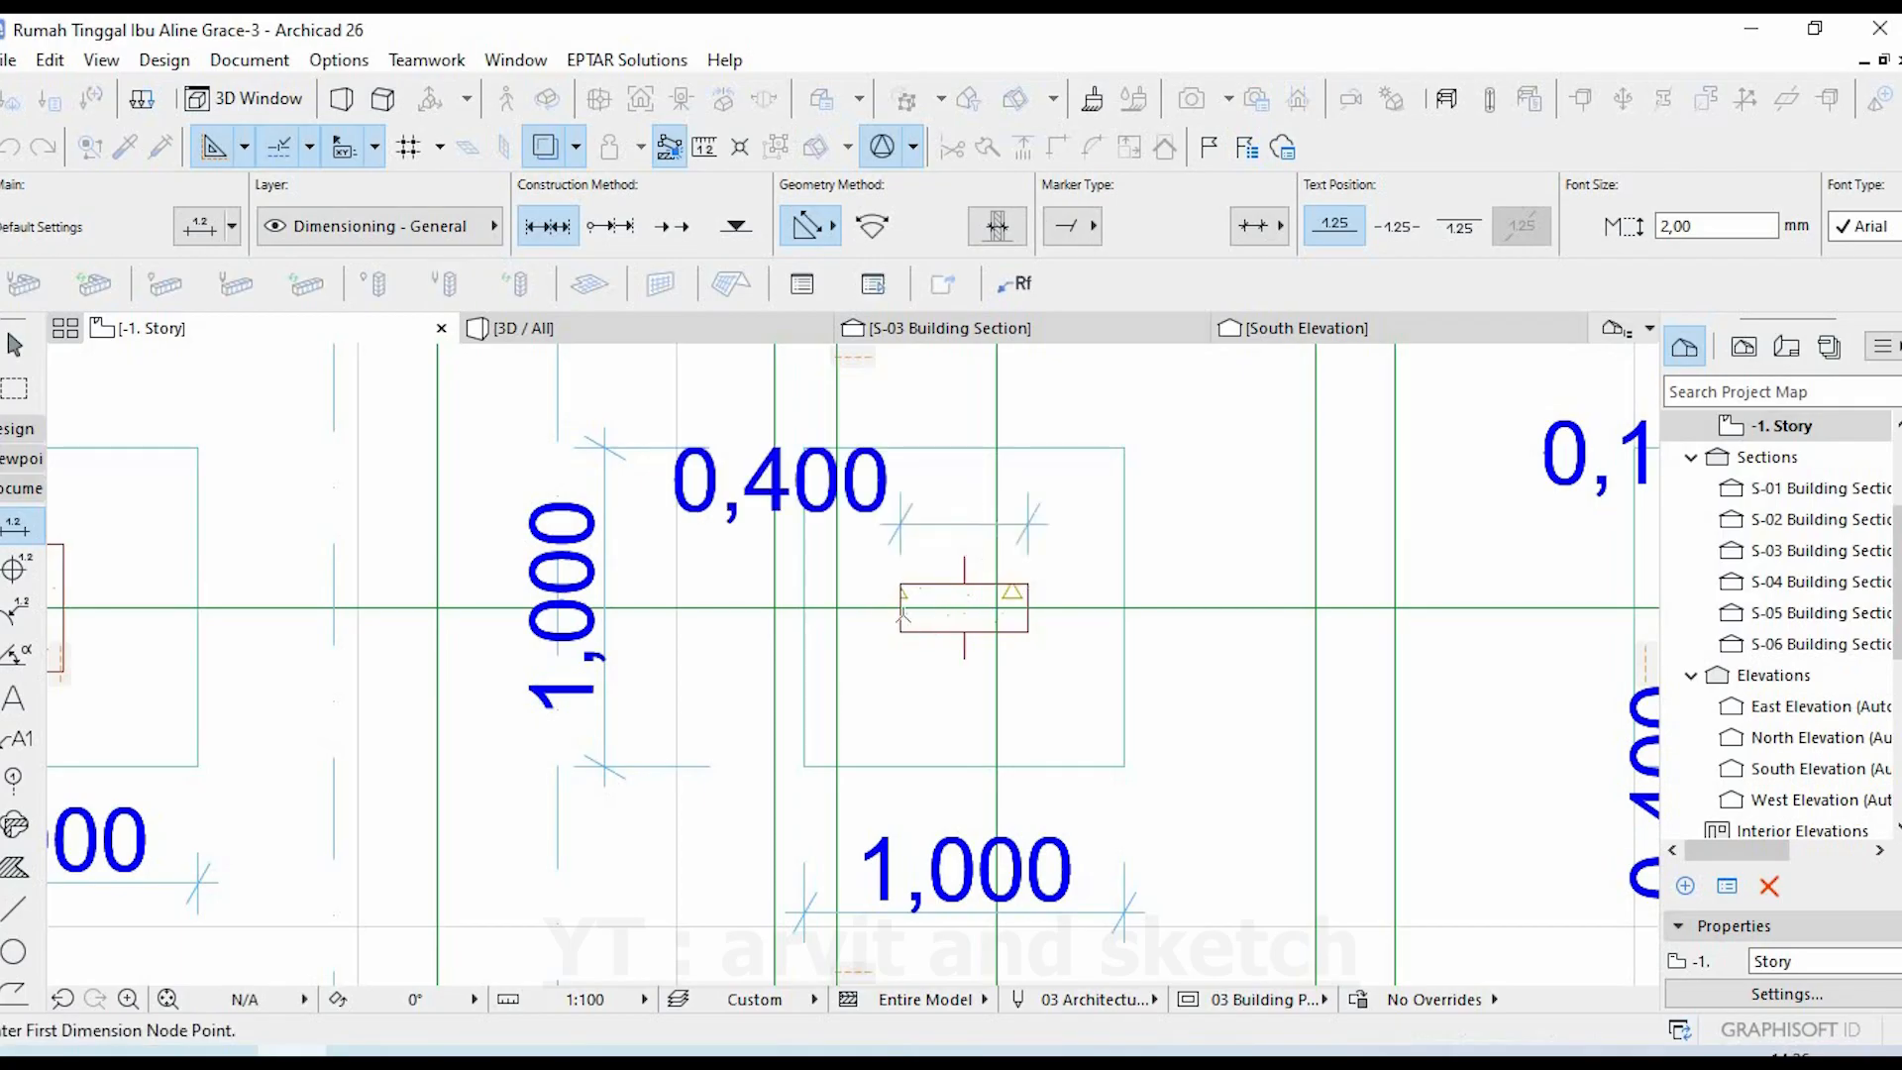
click(851, 622)
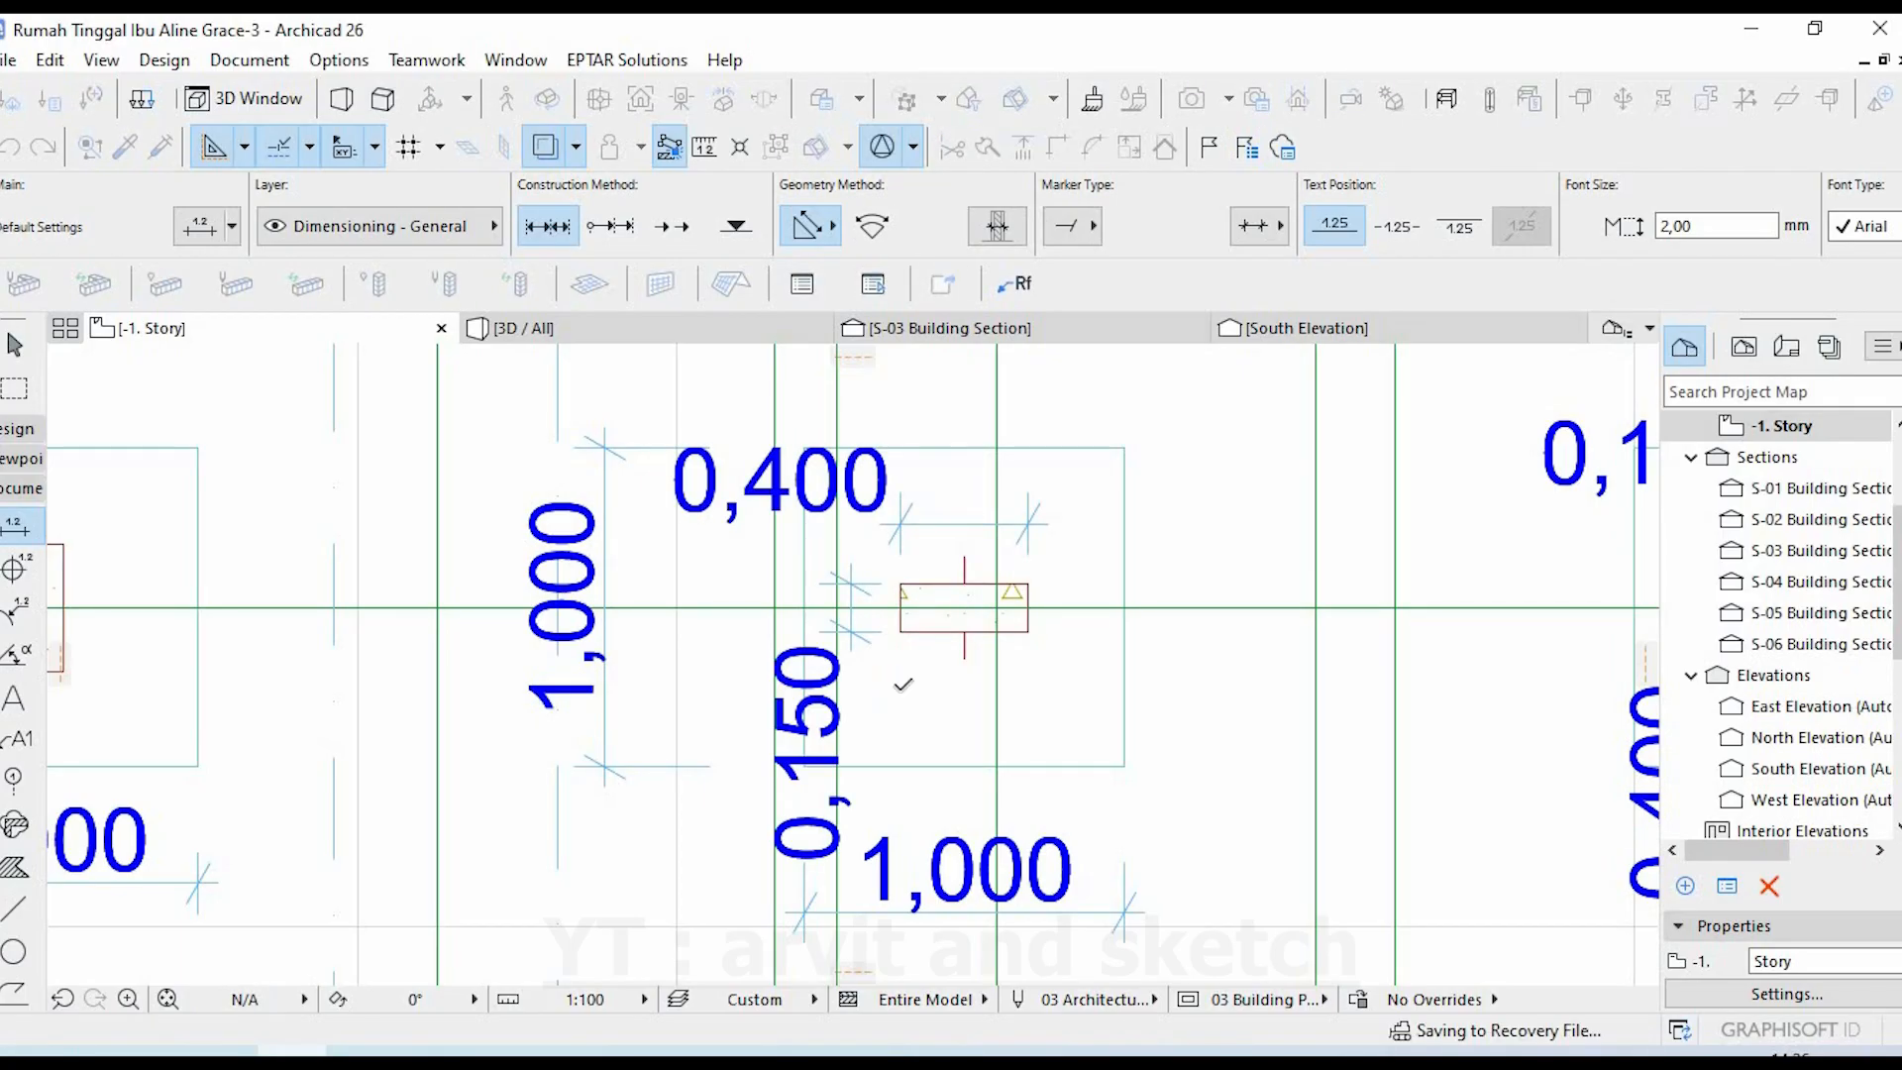
- Dimension the long side of the rightmost column on grid line J horizontally, placing the dimension above the column
scroll(902, 684, down, 6)
scroll(734, 783, up, 1)
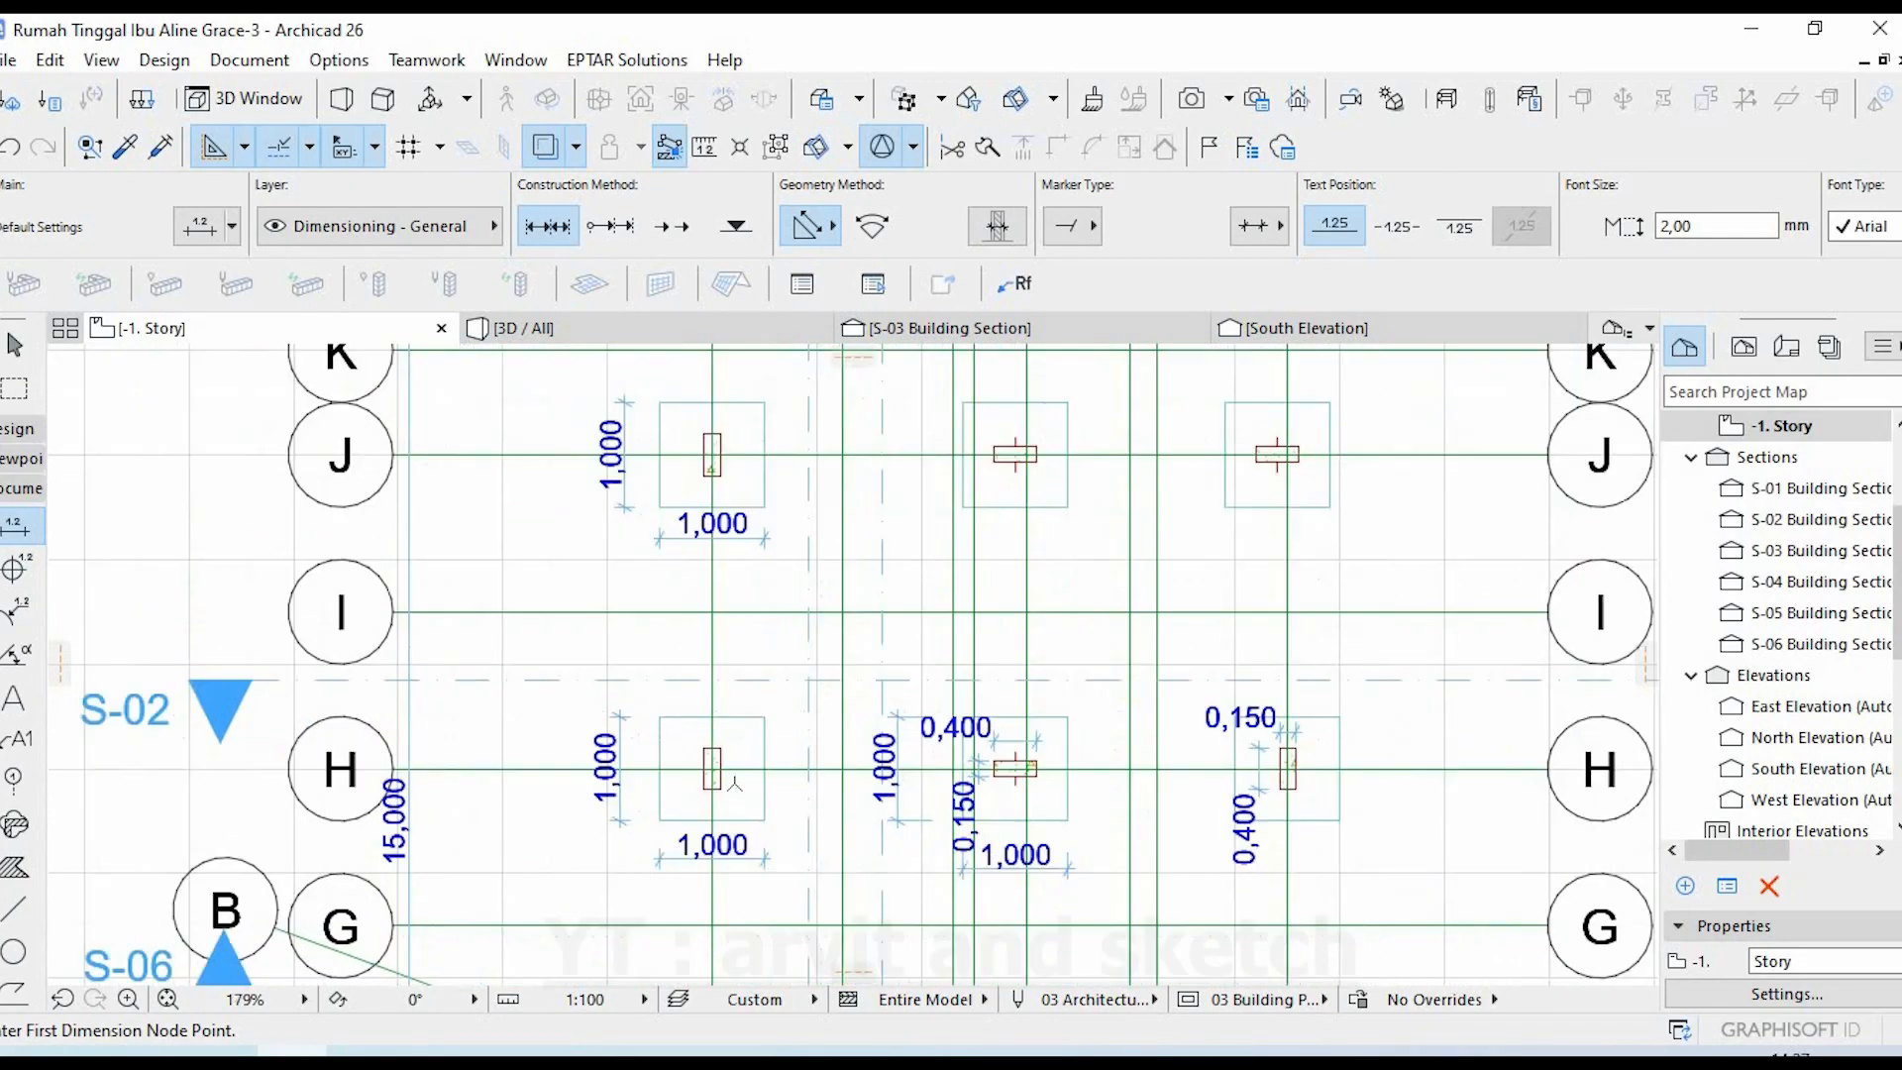
scroll(734, 784, up, 5)
scroll(751, 743, down, 4)
middle_drag(1018, 694, 665, 963)
key(Escape)
click(1310, 636)
scroll(1178, 642, up, 3)
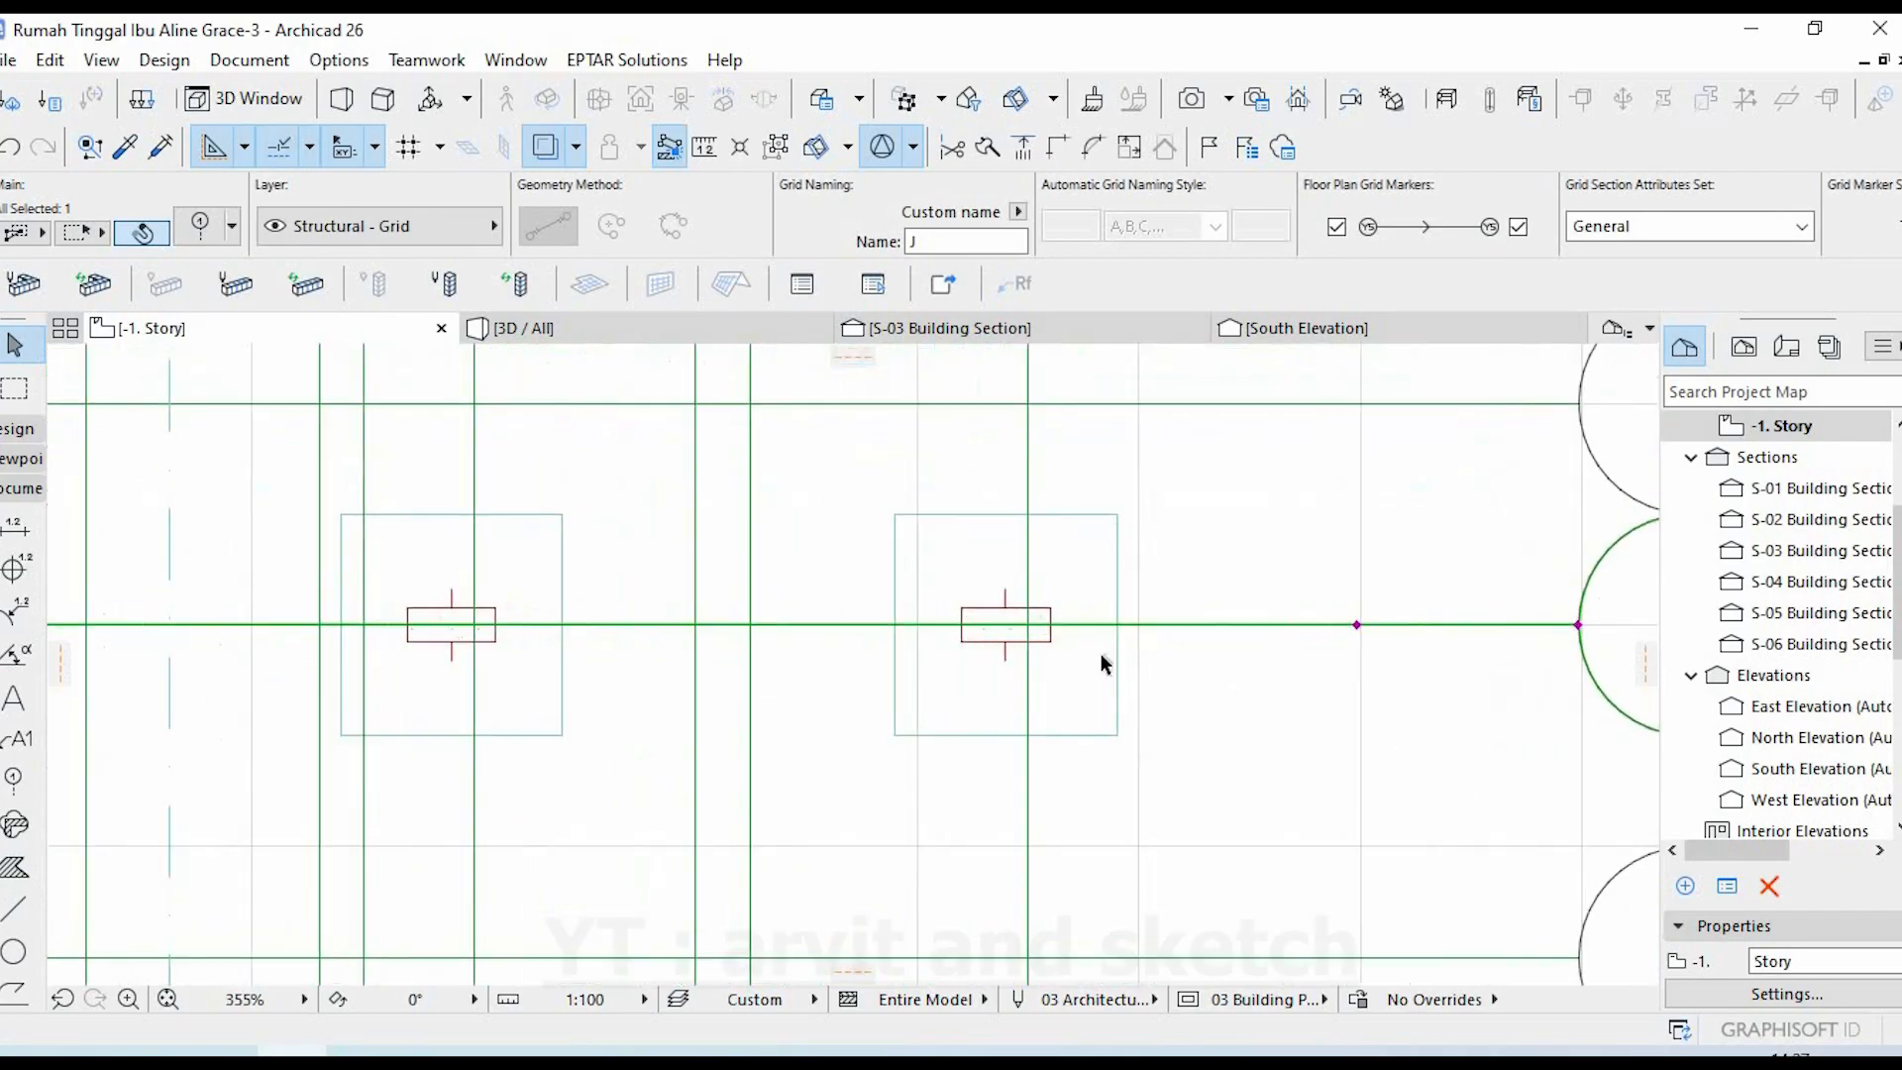
key(Escape)
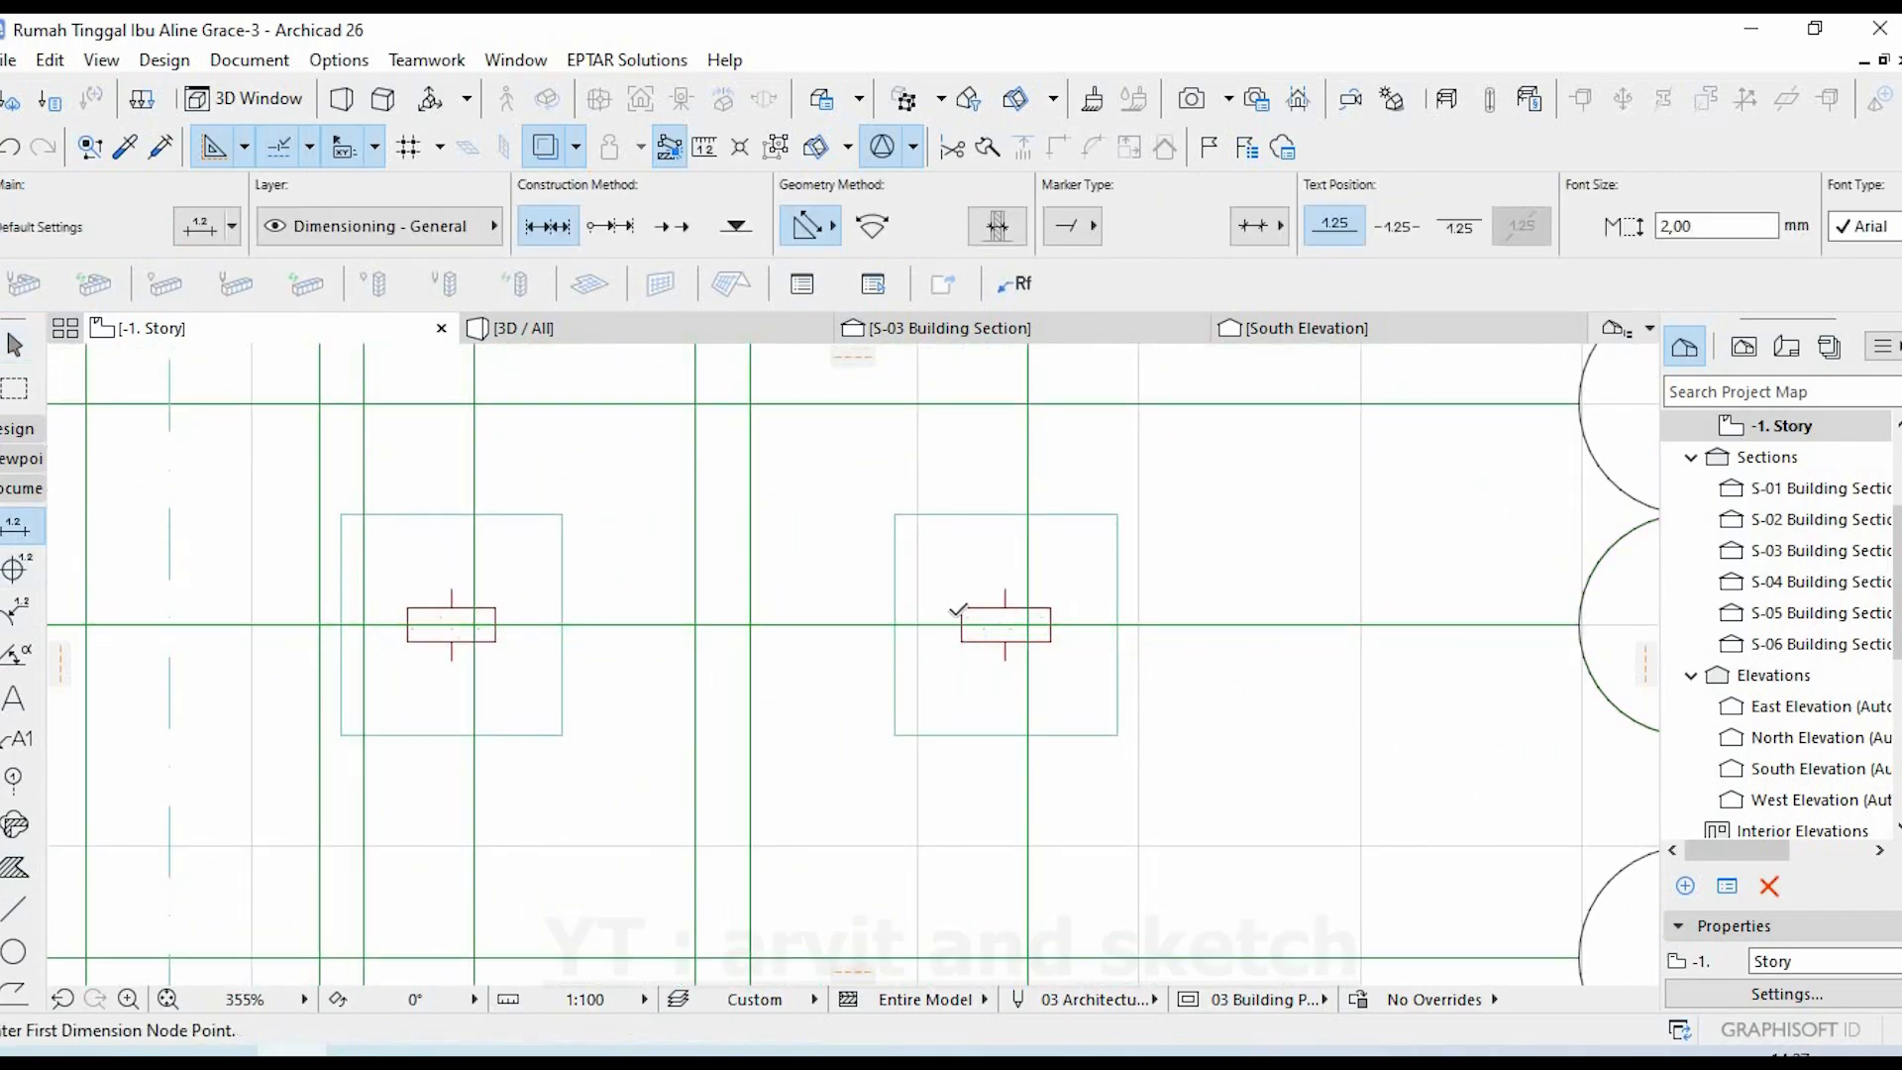
click(1050, 608)
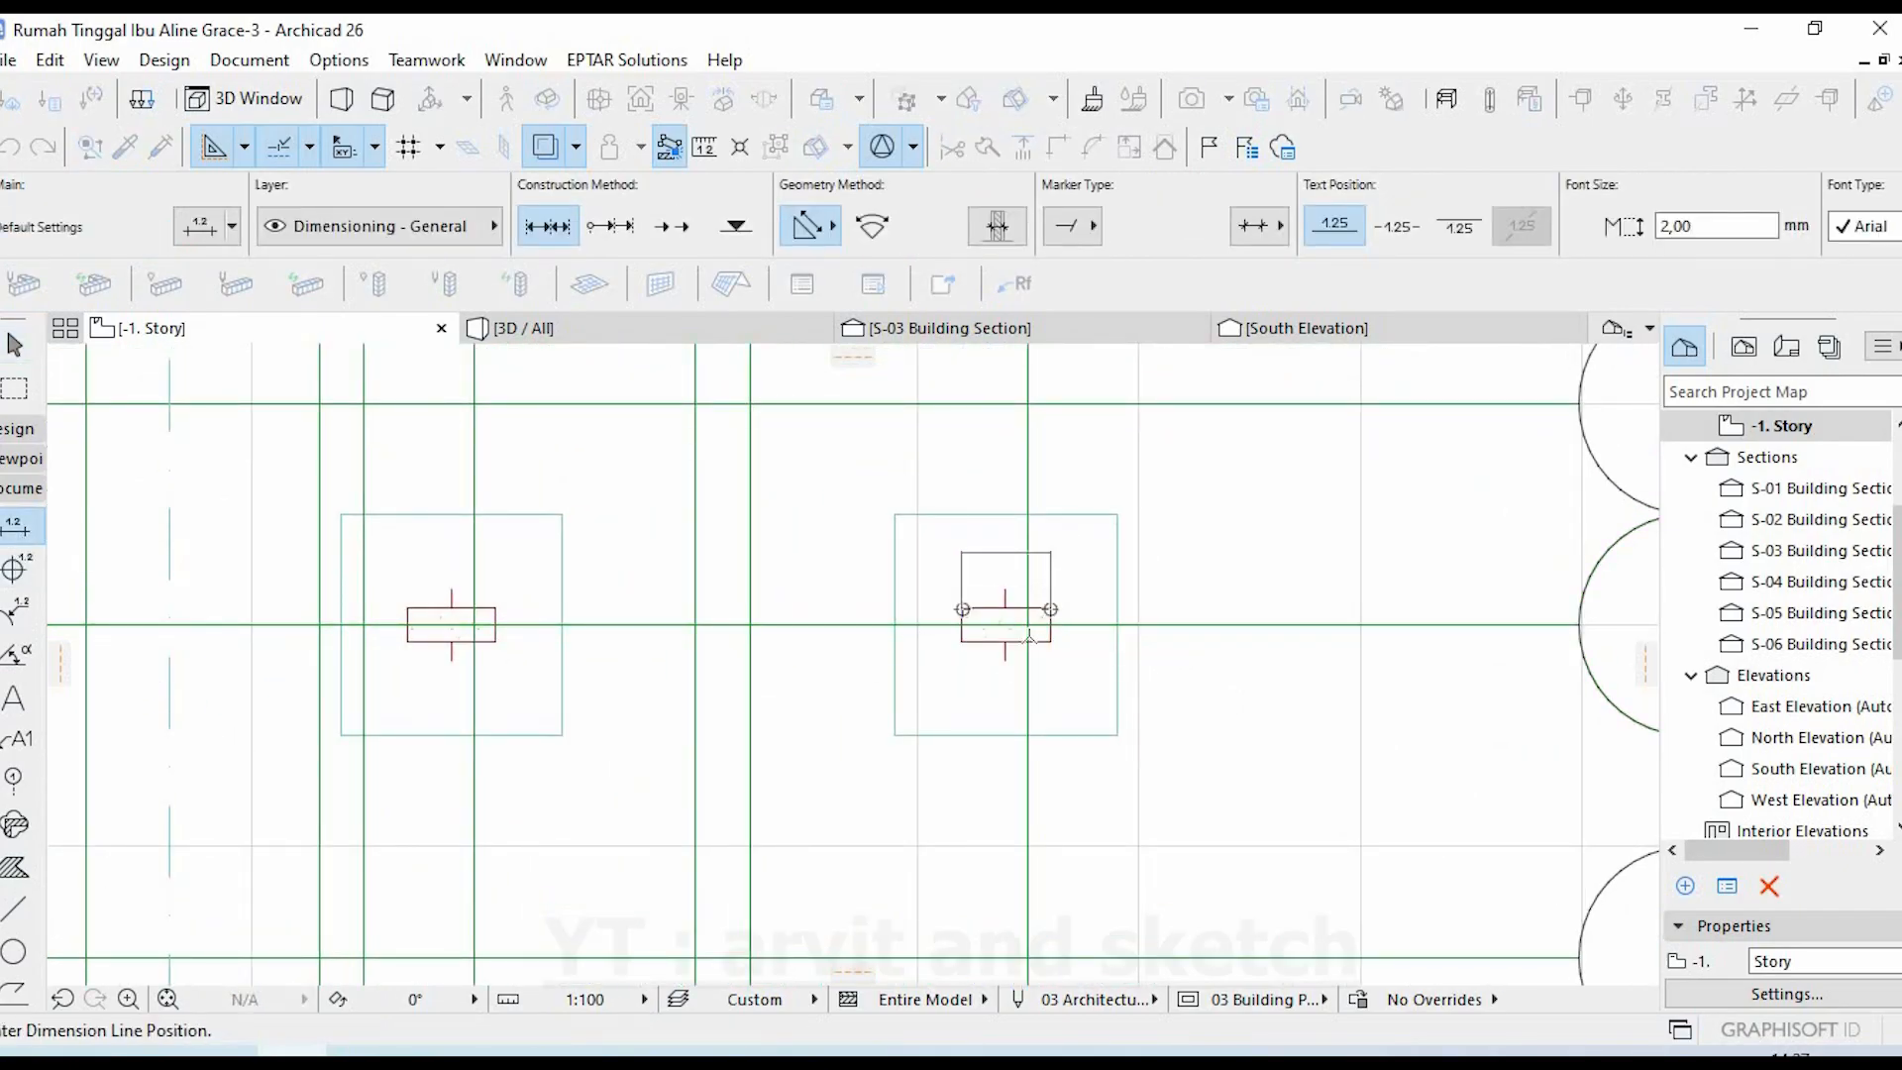
click(1031, 551)
- Dimension the short side of the rightmost column on grid line J vertically, placing the dimension right of the column
scroll(1054, 608, up, 2)
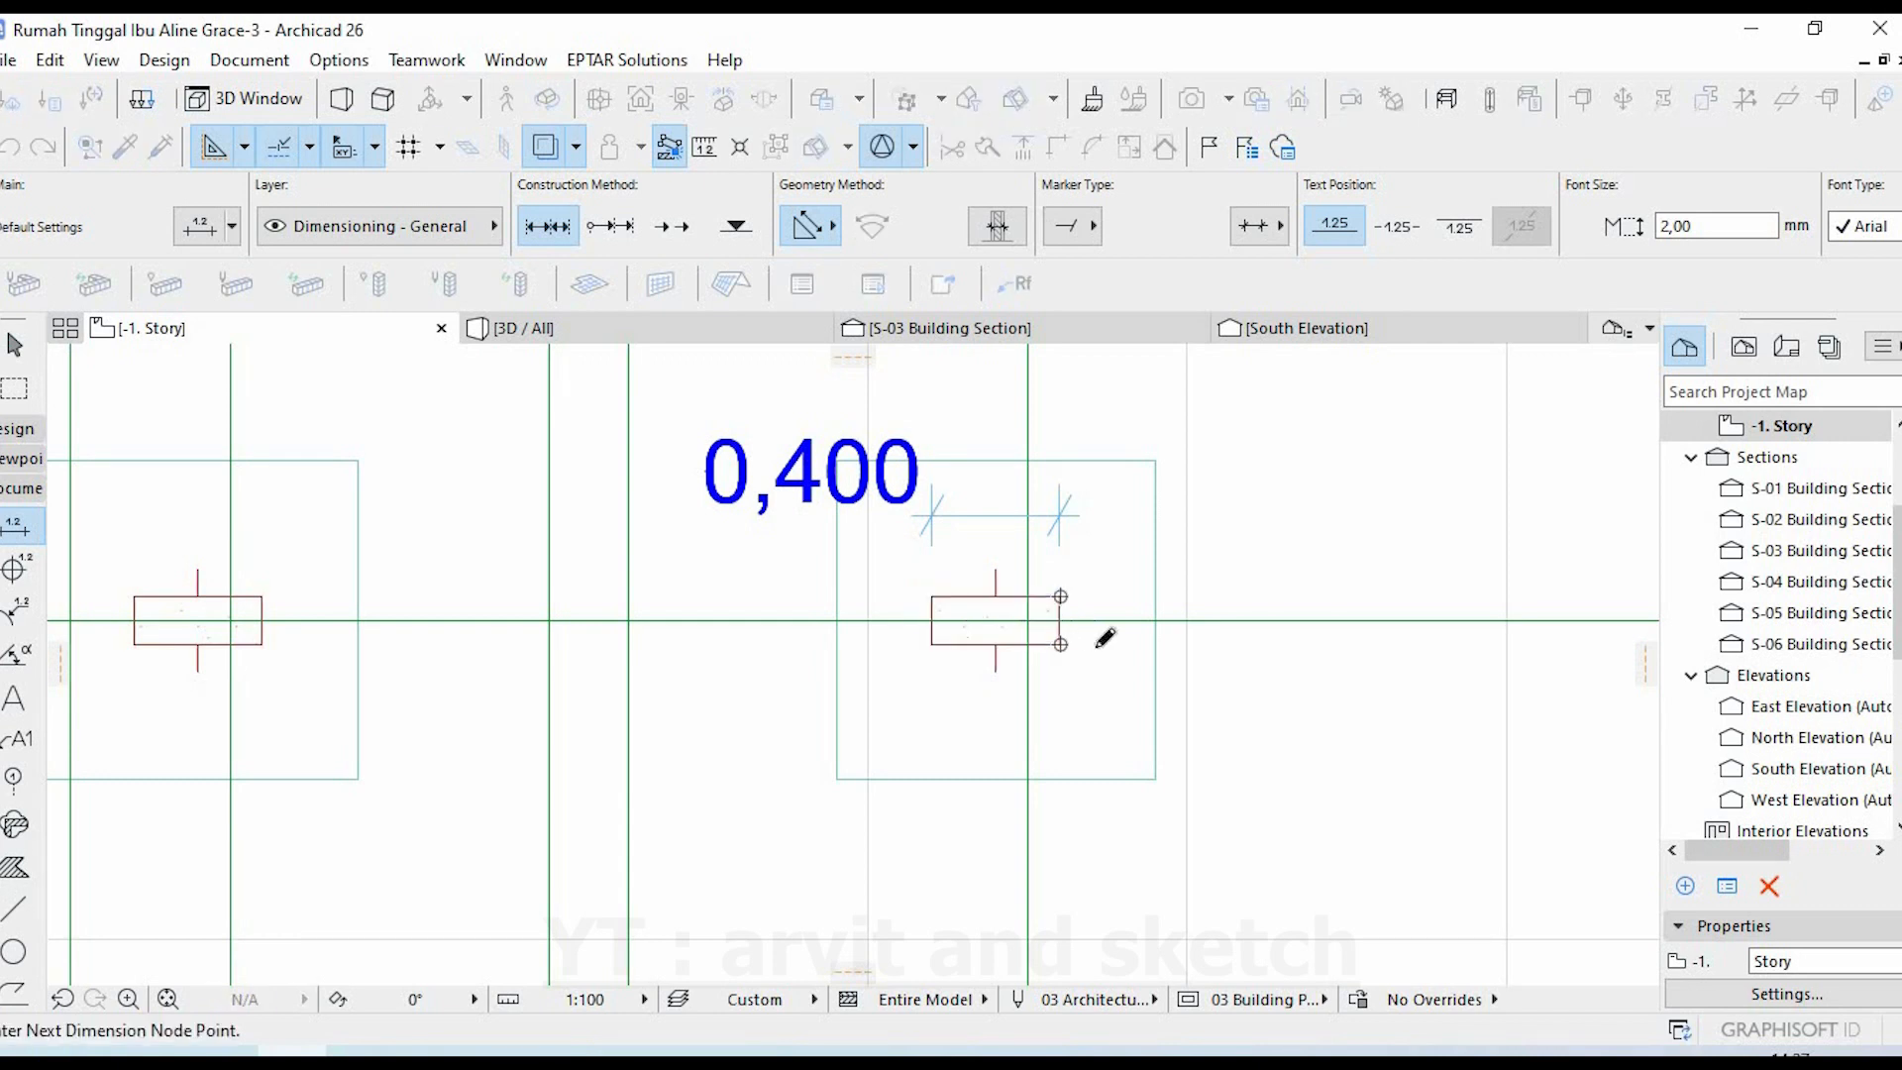
click(1141, 645)
key(Escape)
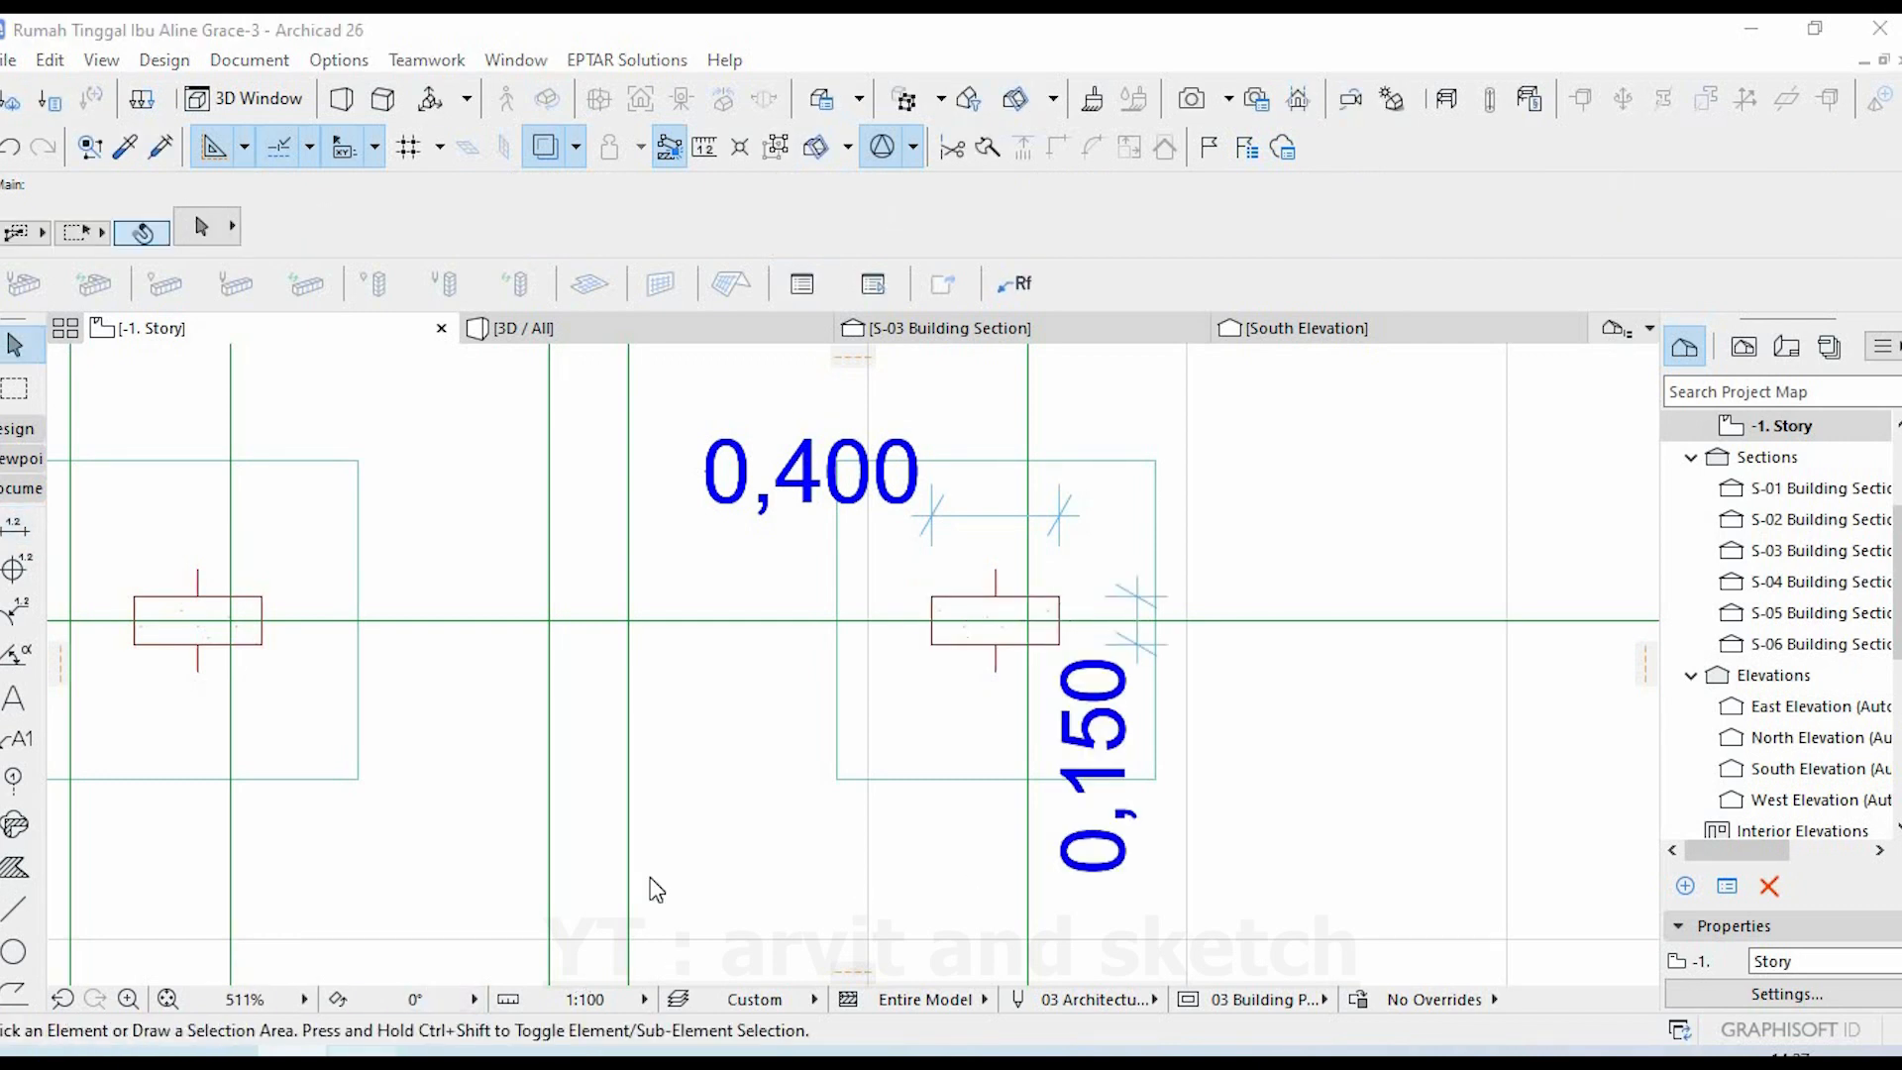
- Switch to ProtaDetails and show column 1C10 on grid line J close up for dimensioning
key(alt+Tab)
scroll(871, 718, down, 4)
scroll(1275, 547, up, 3)
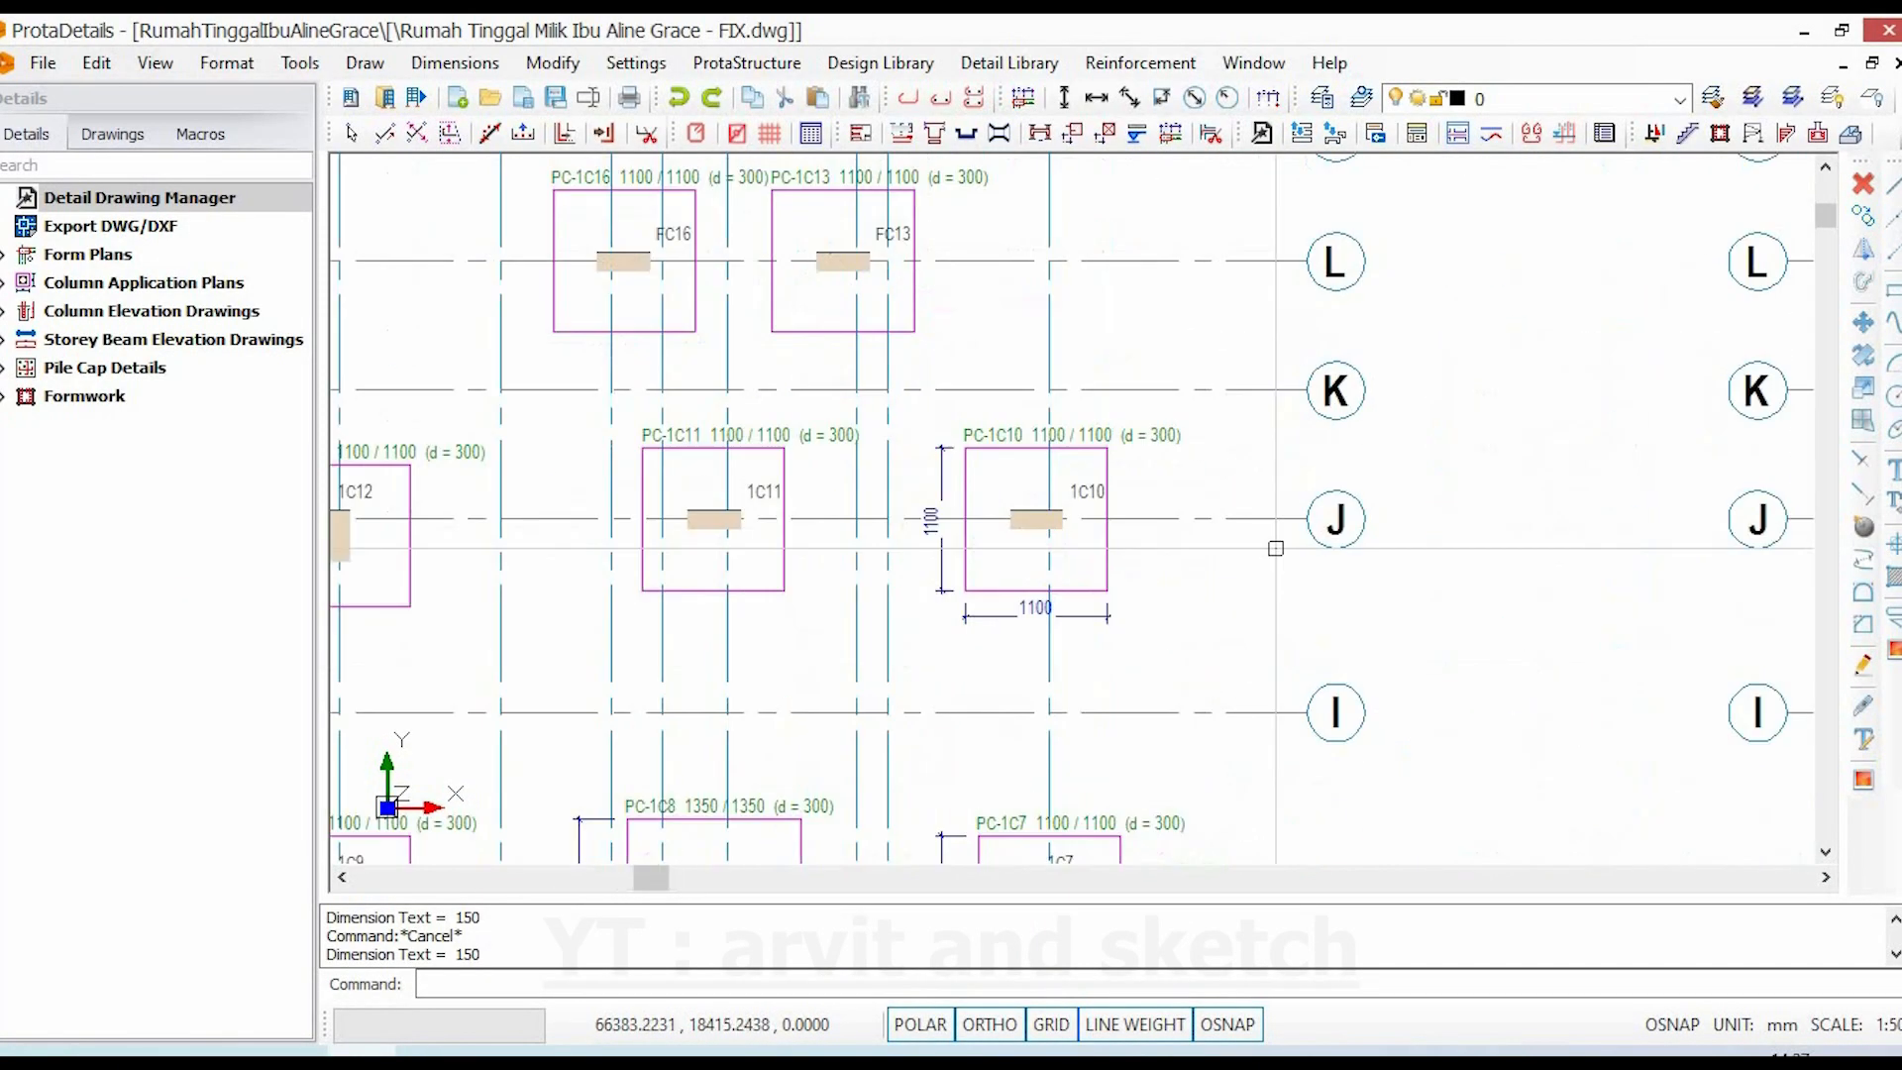
scroll(1276, 548, up, 3)
click(1382, 502)
scroll(1134, 637, down, 2)
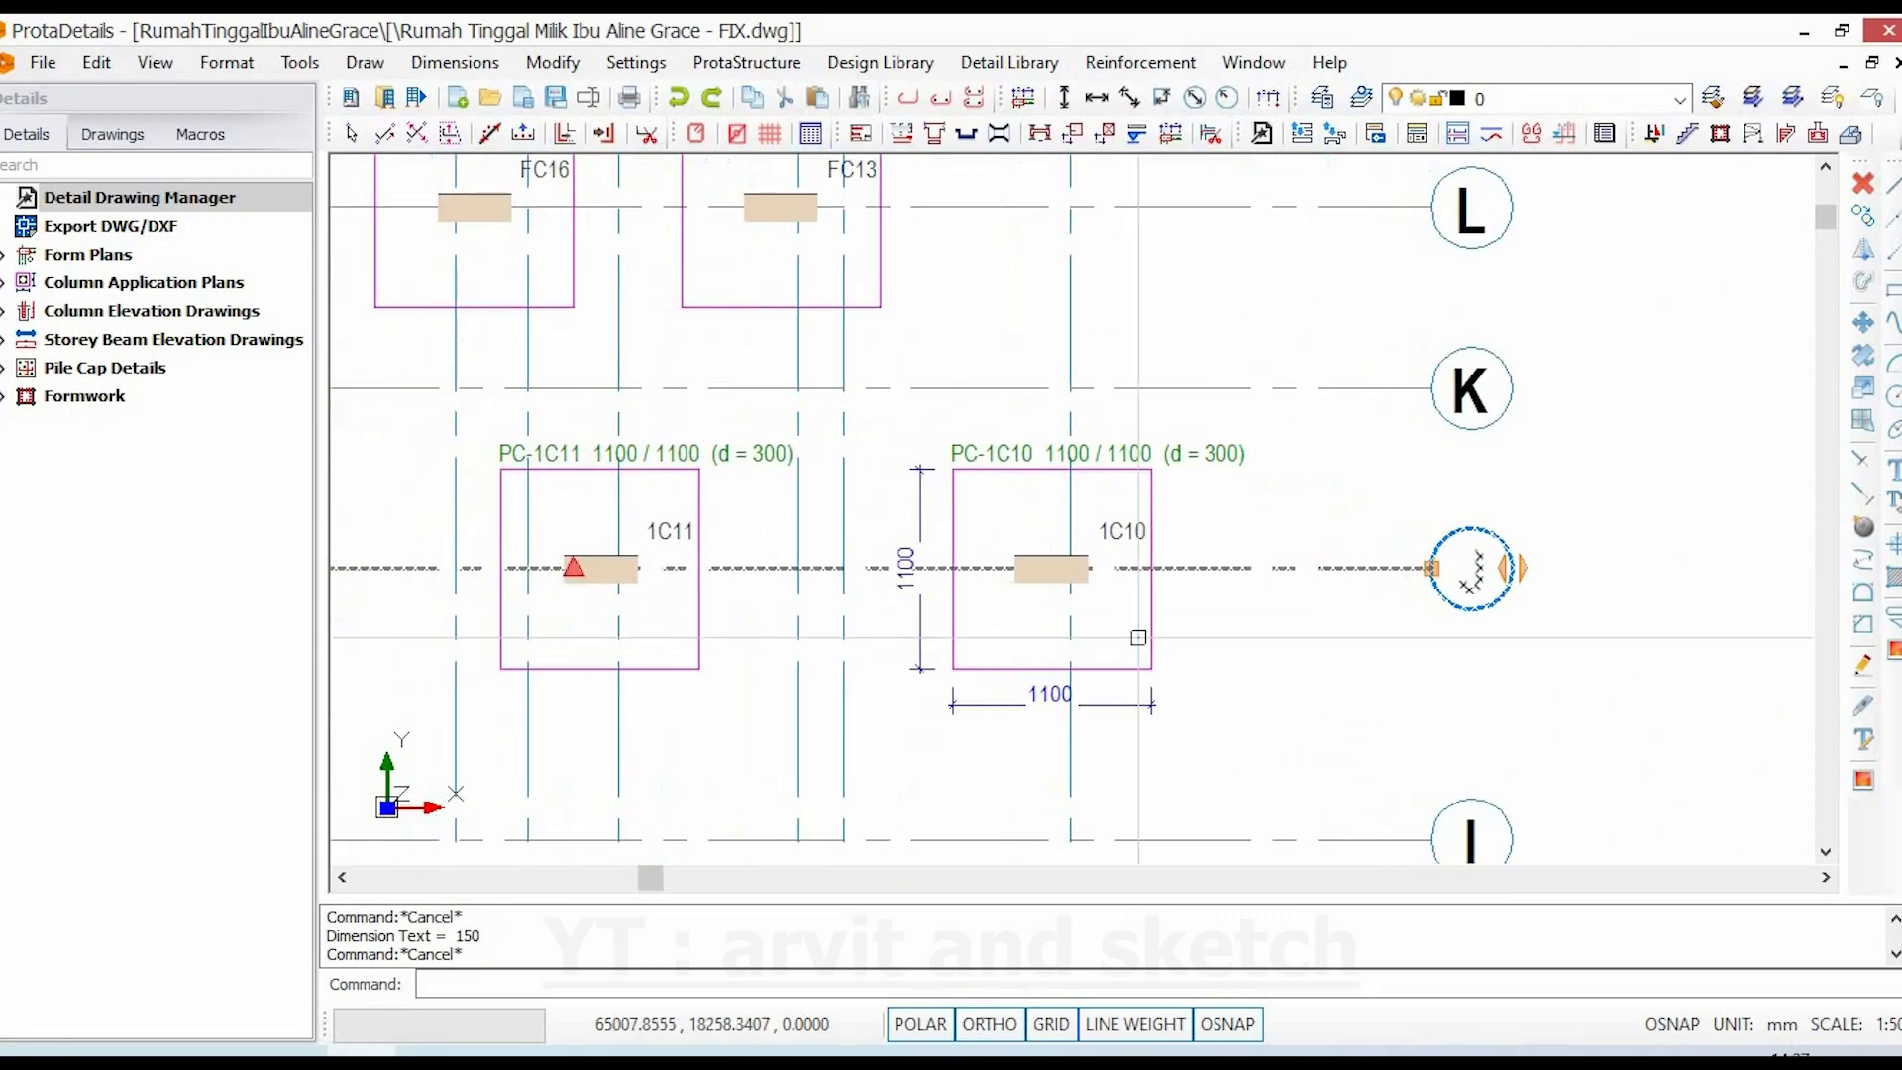
scroll(1043, 574, up, 1)
key(Escape)
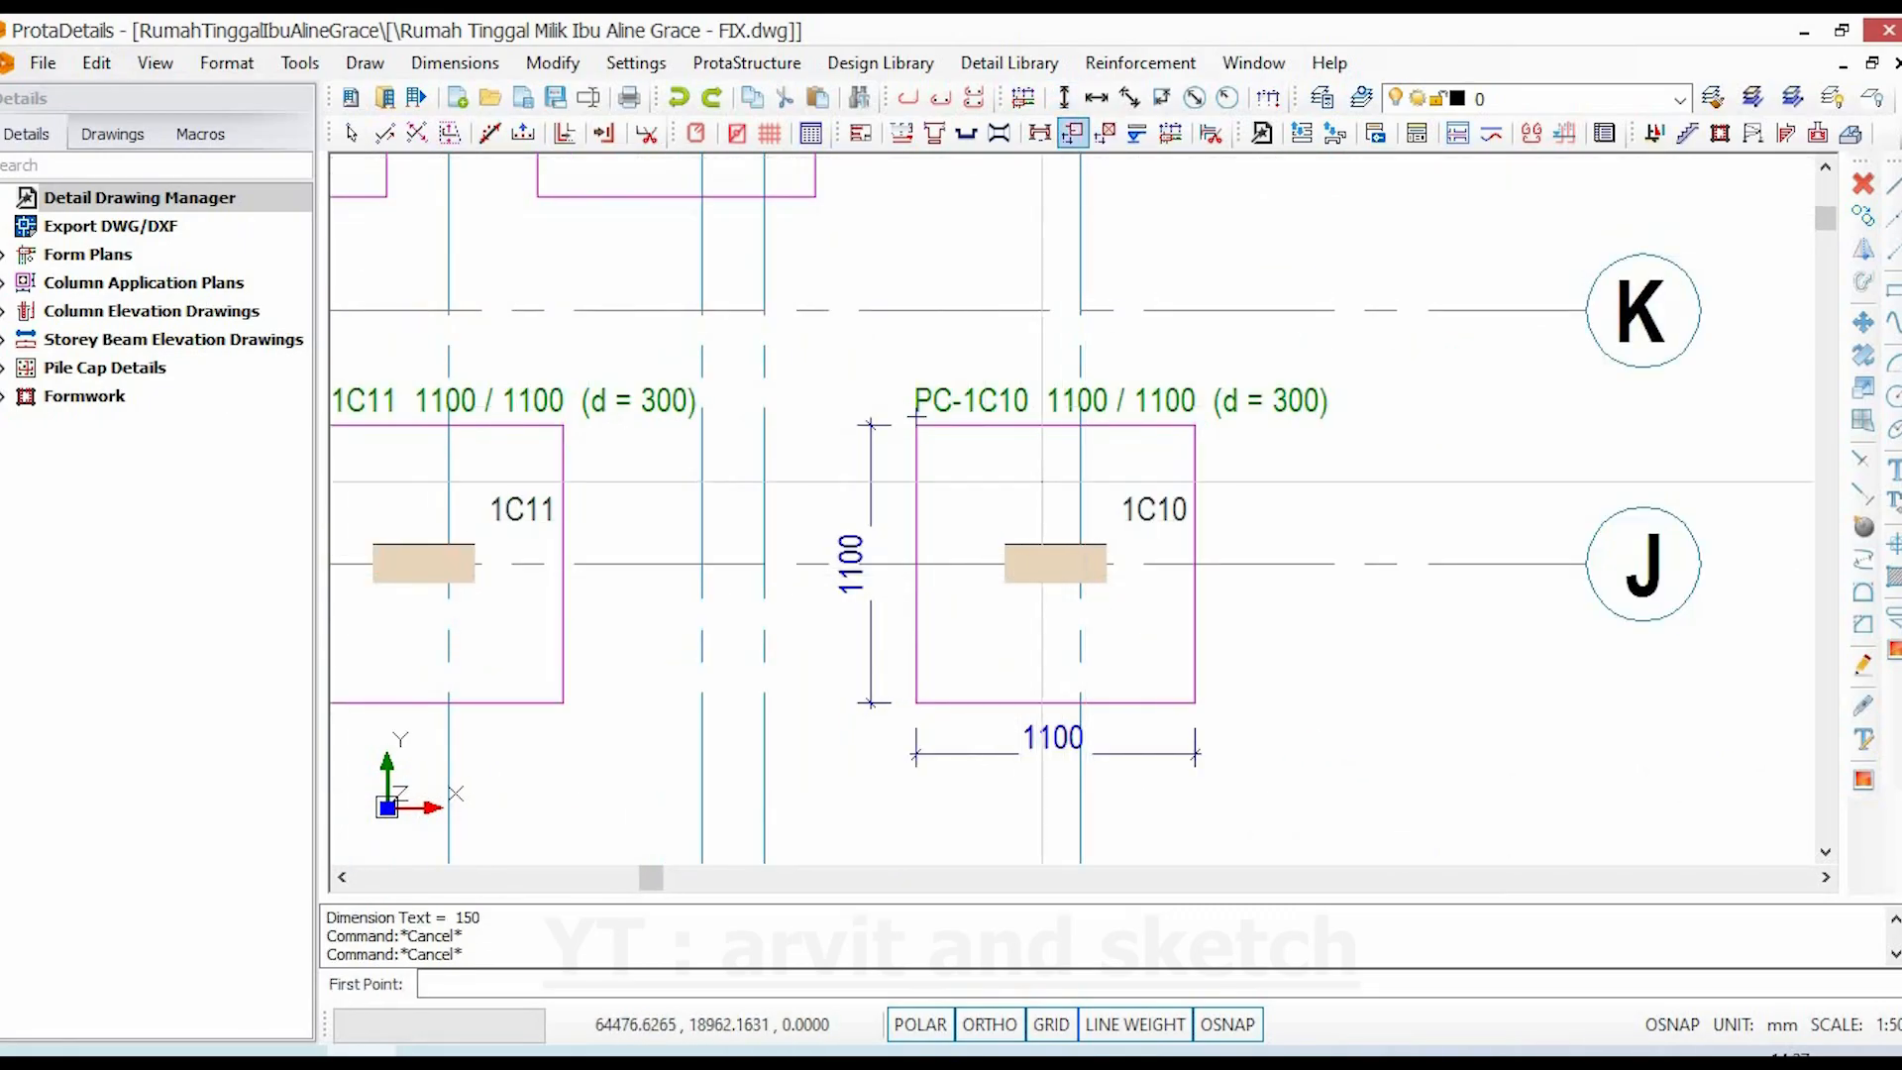
scroll(1103, 539, up, 2)
click(1105, 540)
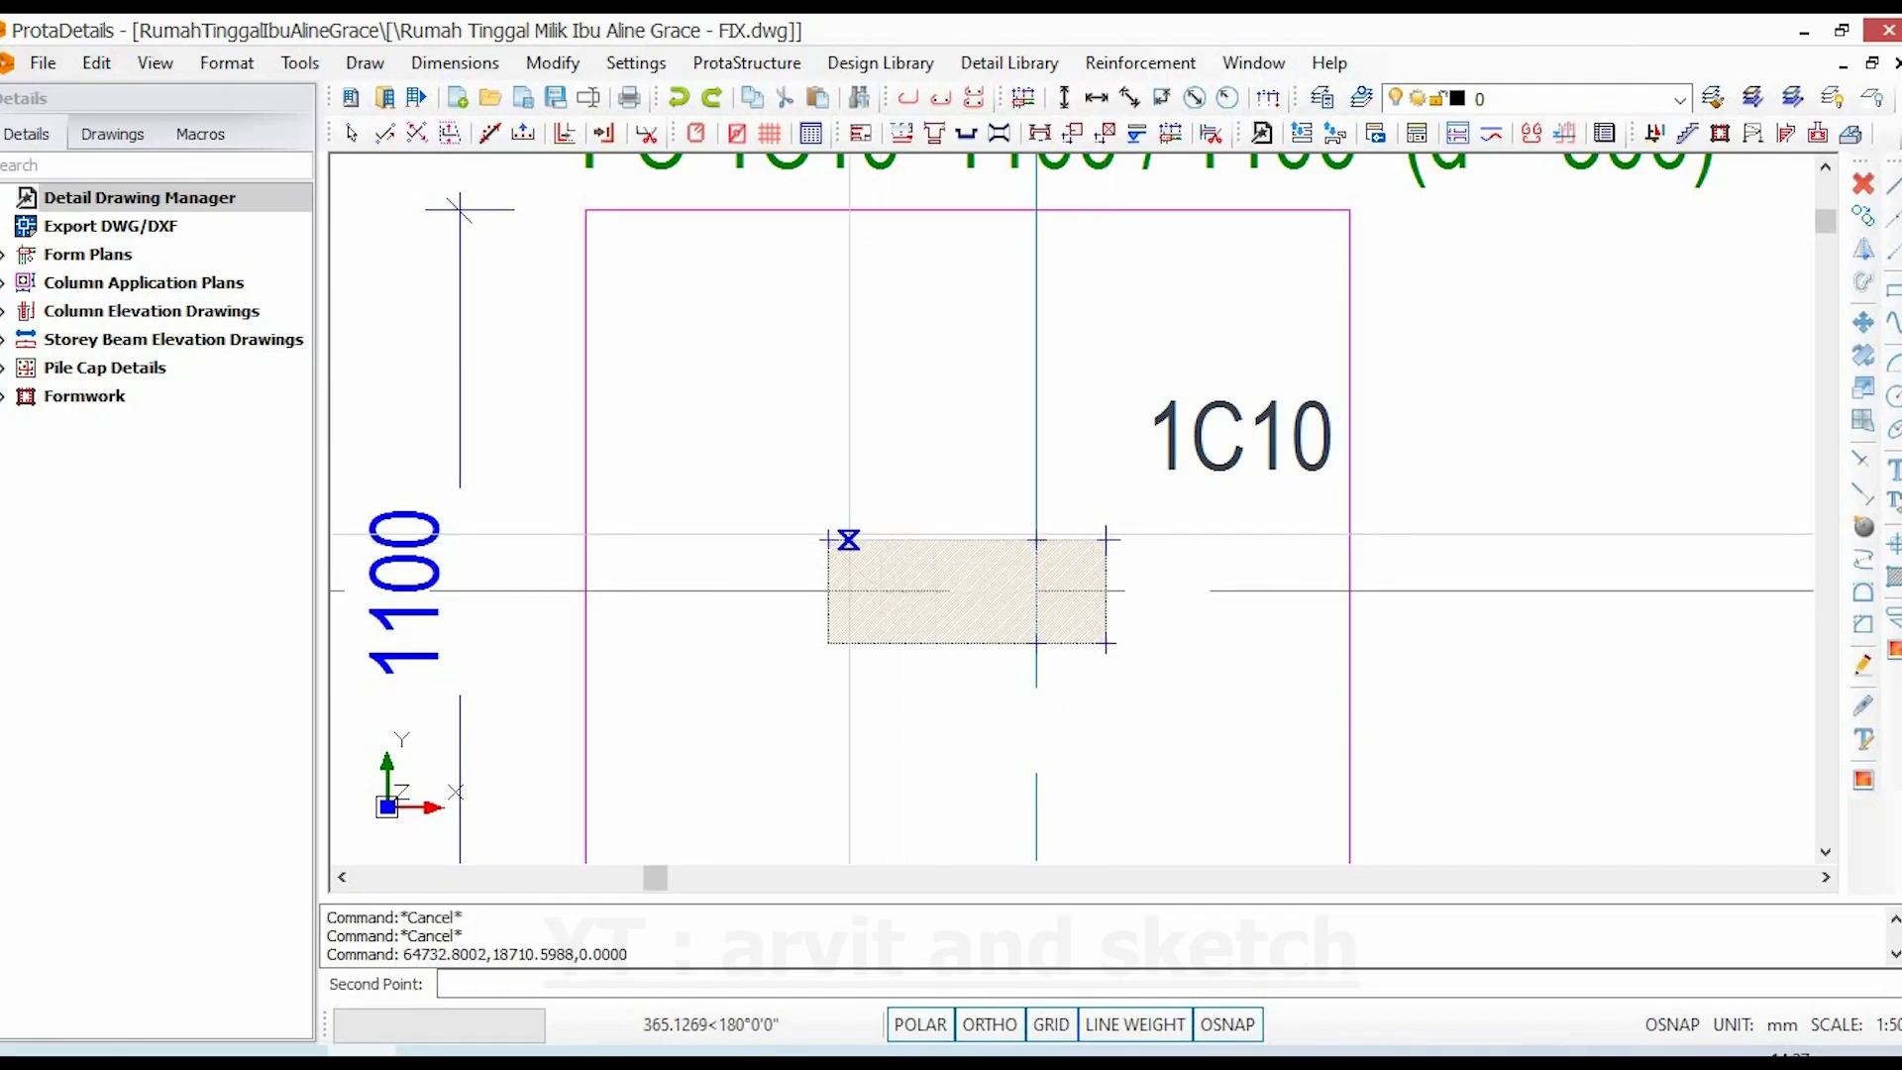
click(849, 540)
key(Escape)
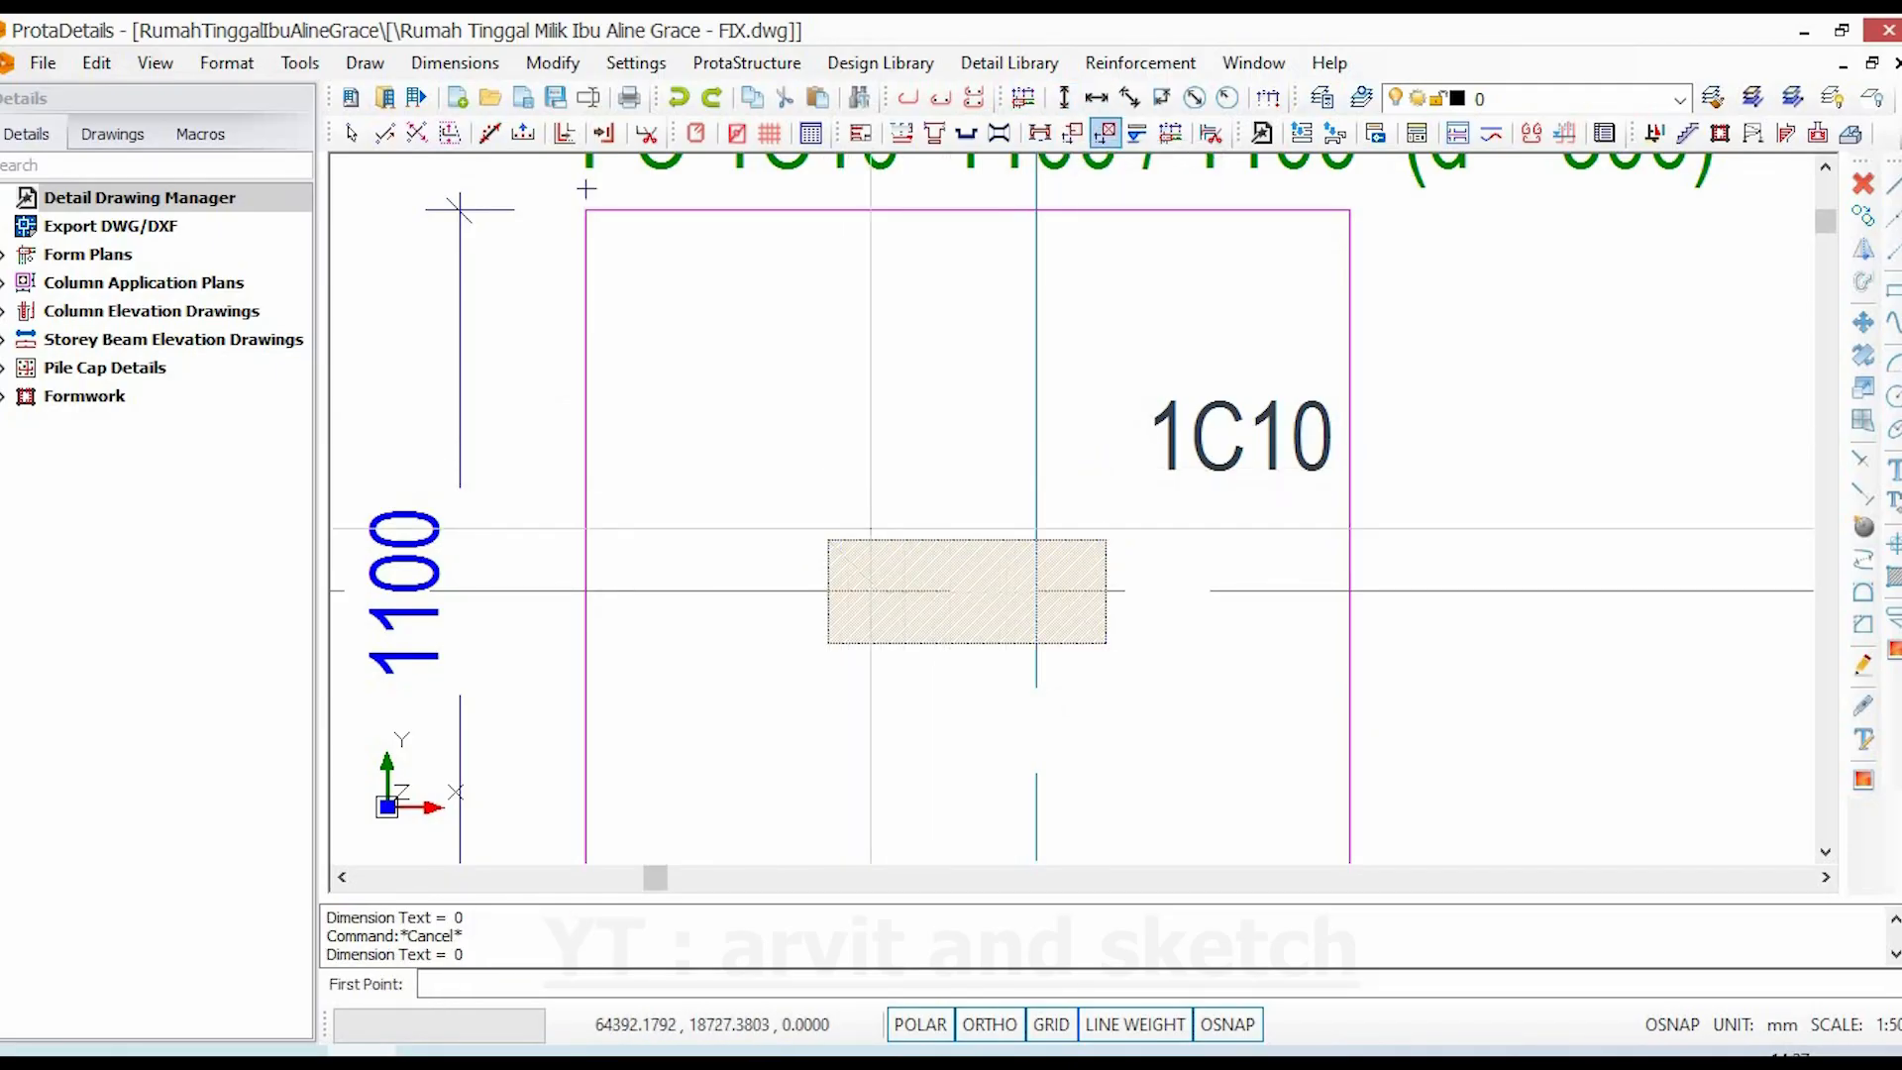
- Dimension the long side of column 1C10 horizontally along its upper edge, placing the dimension above the column
click(828, 540)
click(1106, 540)
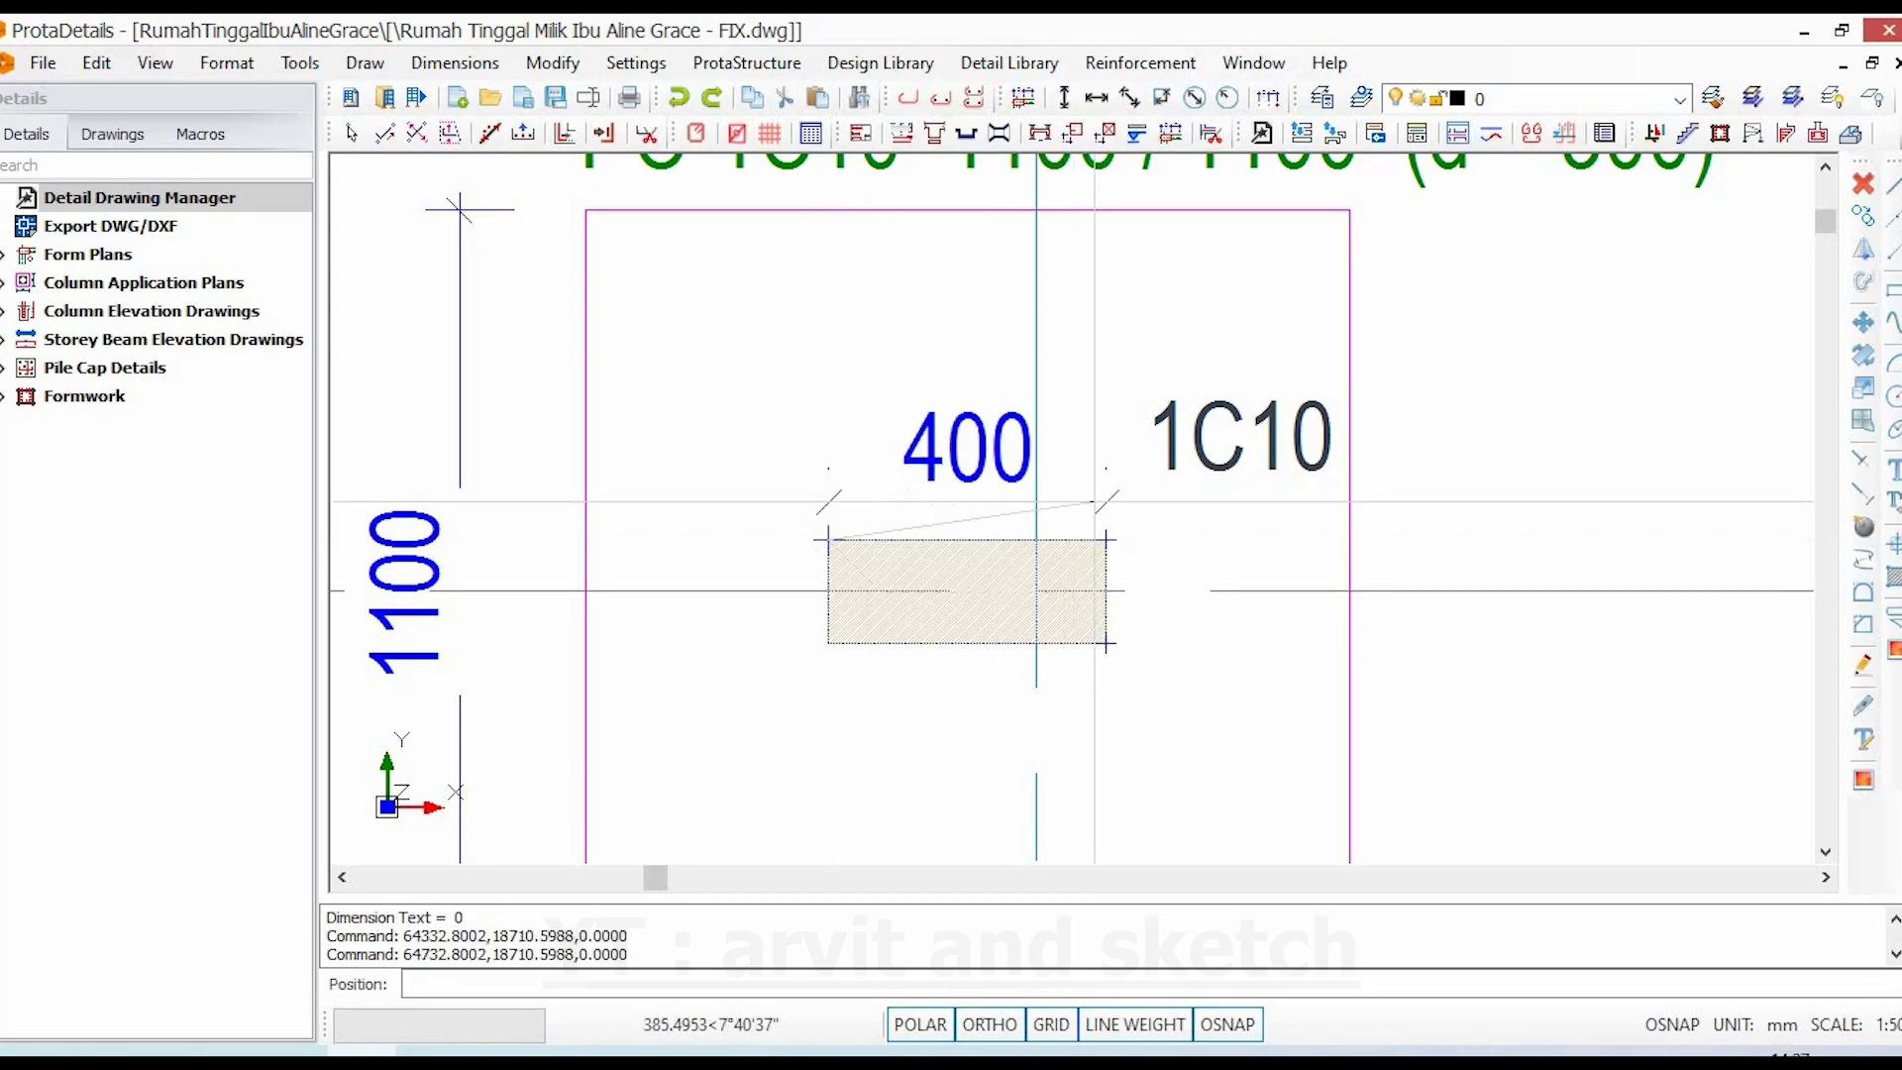
click(1086, 459)
- Dimension the short side of column 1C10 vertically, placing the dimension right of the column
click(1040, 132)
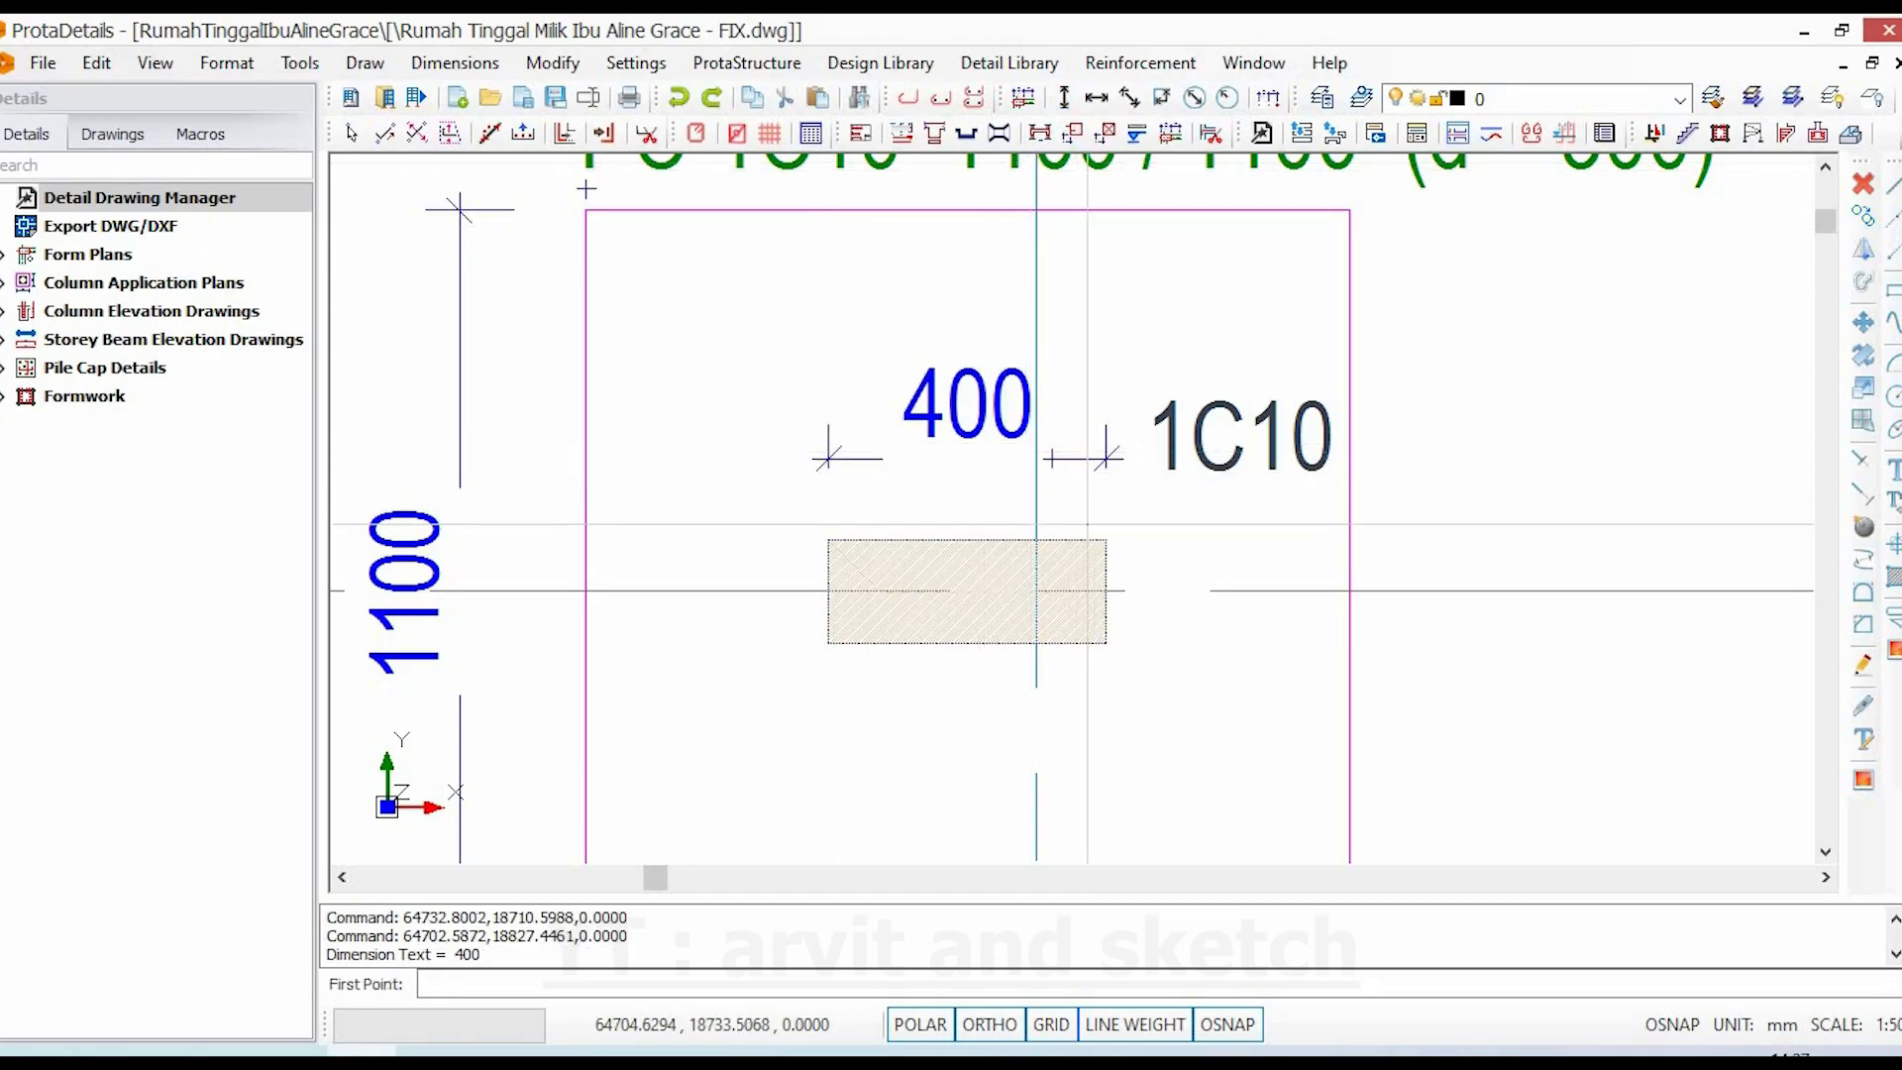
key(Escape)
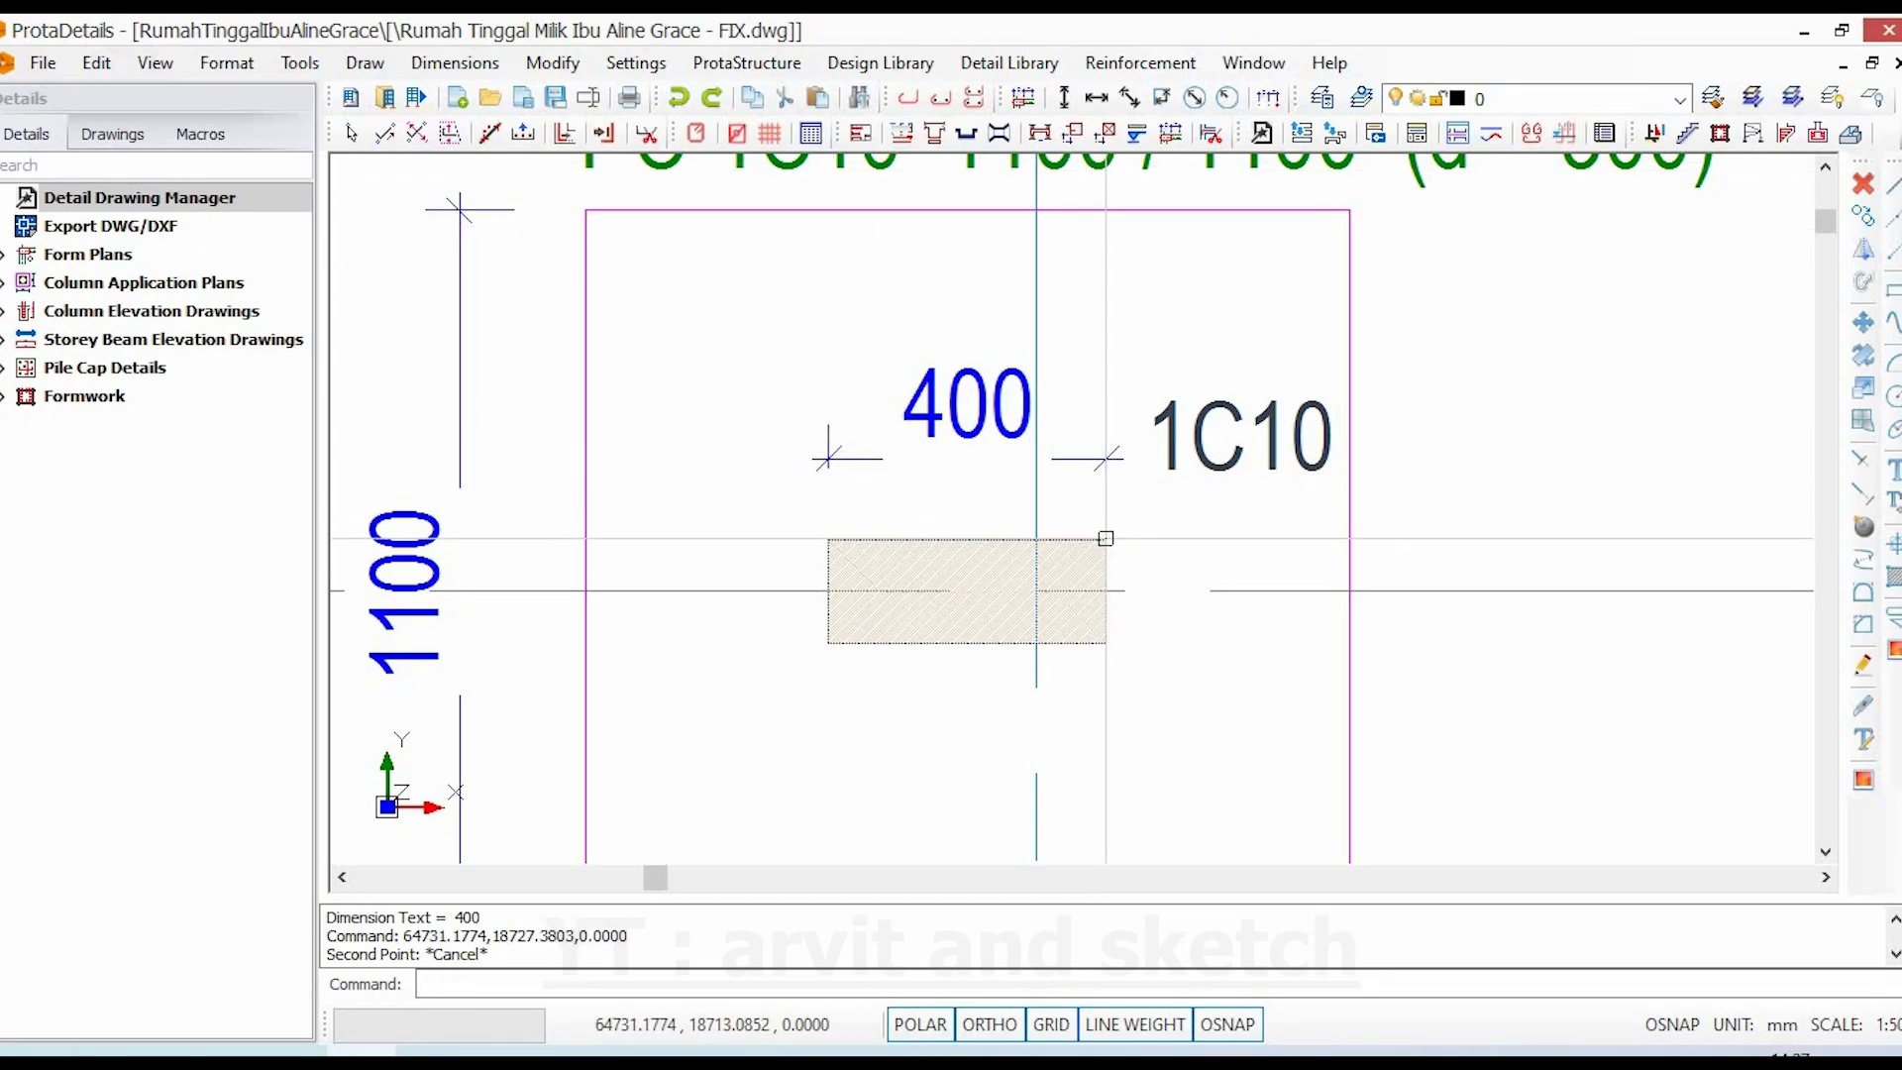
click(1105, 539)
click(1106, 645)
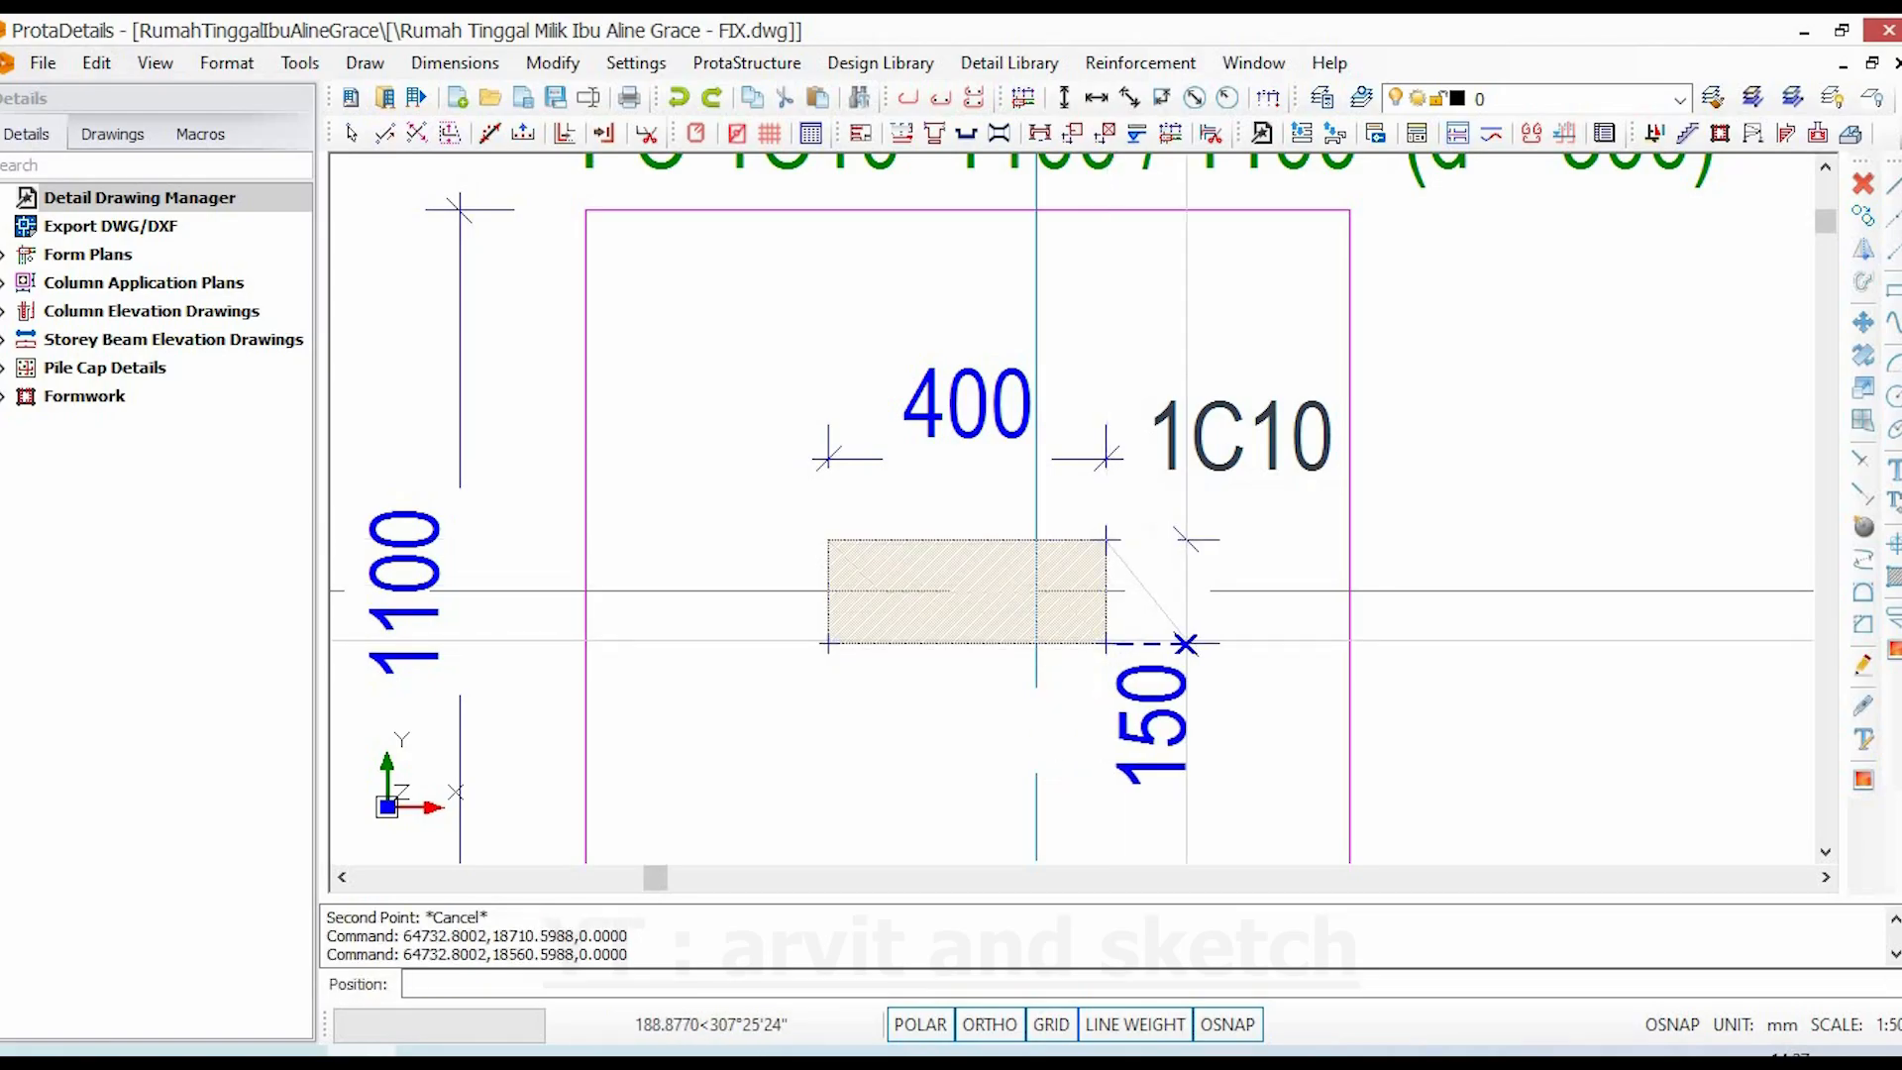
click(1189, 643)
- Dimension the short side of column 1C11 vertically, placing the dimension right of the column
scroll(1025, 642, down, 5)
scroll(892, 630, up, 8)
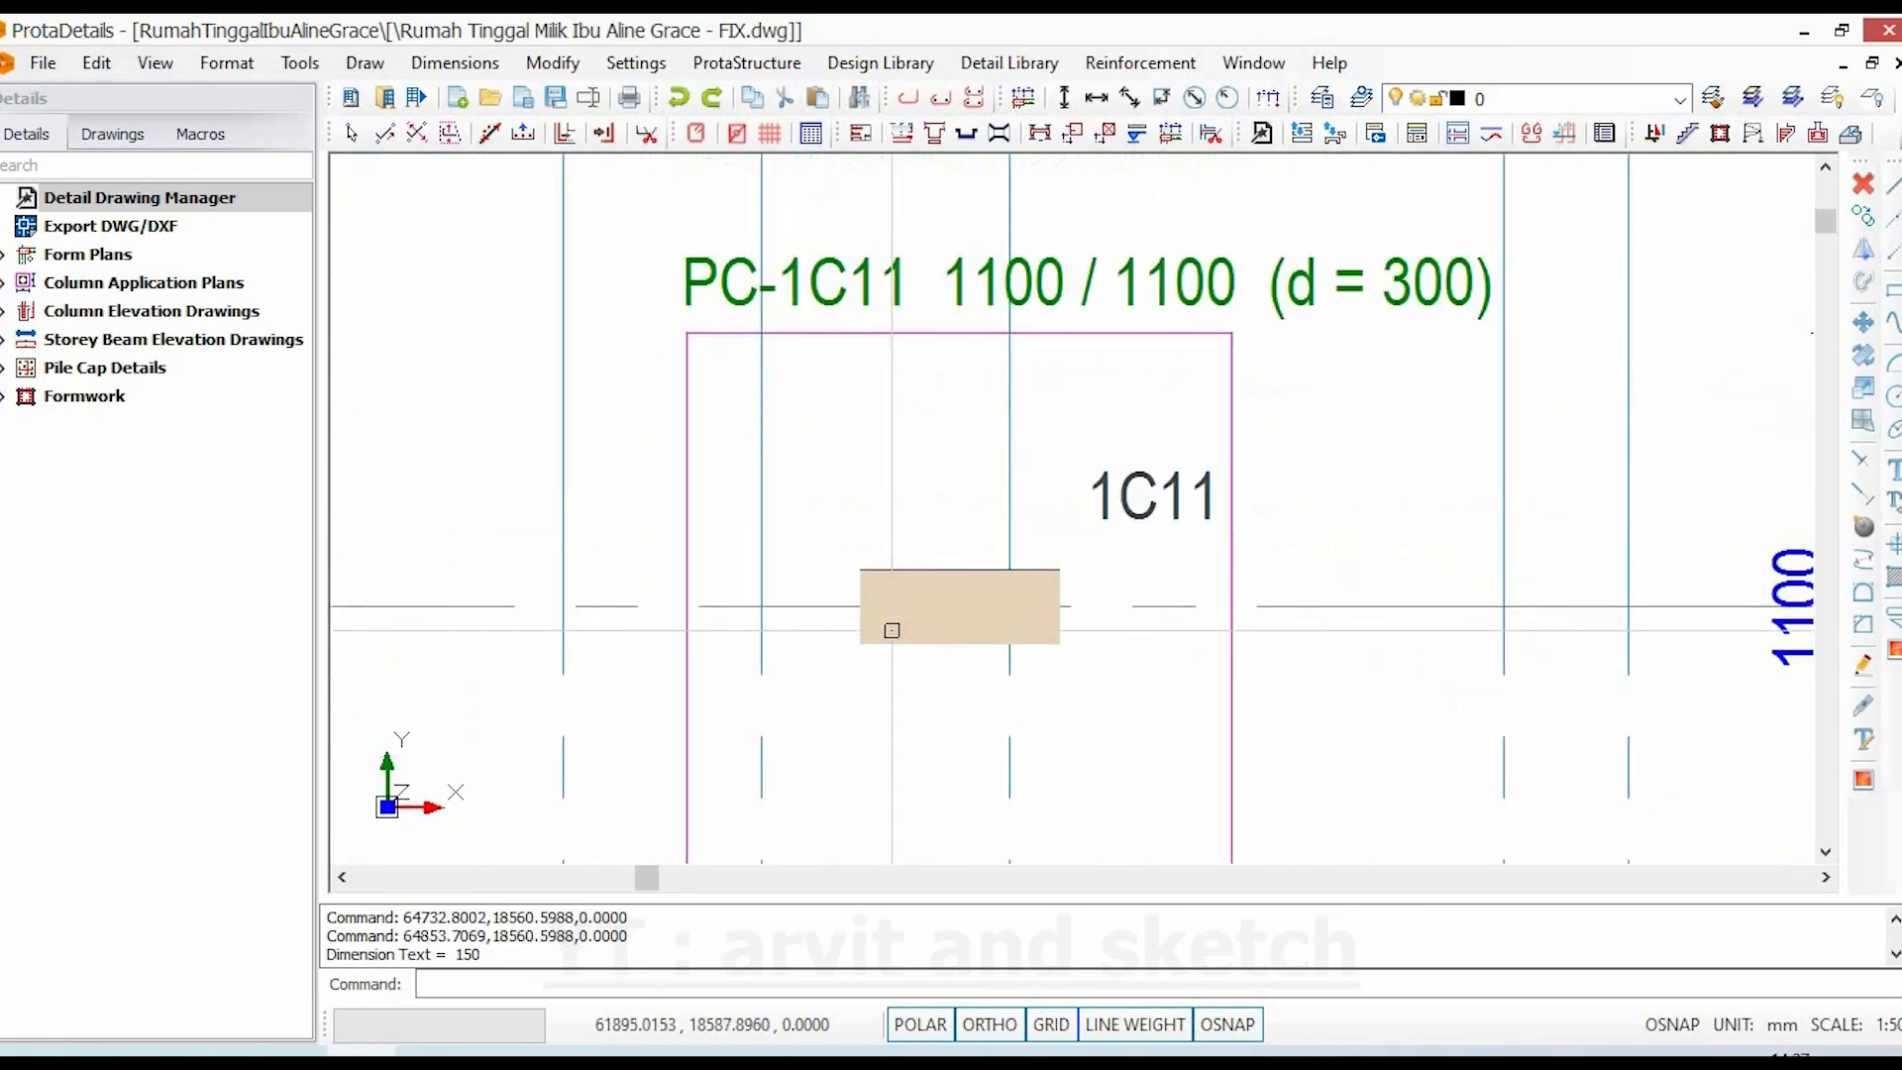
scroll(891, 630, up, 2)
key(Return)
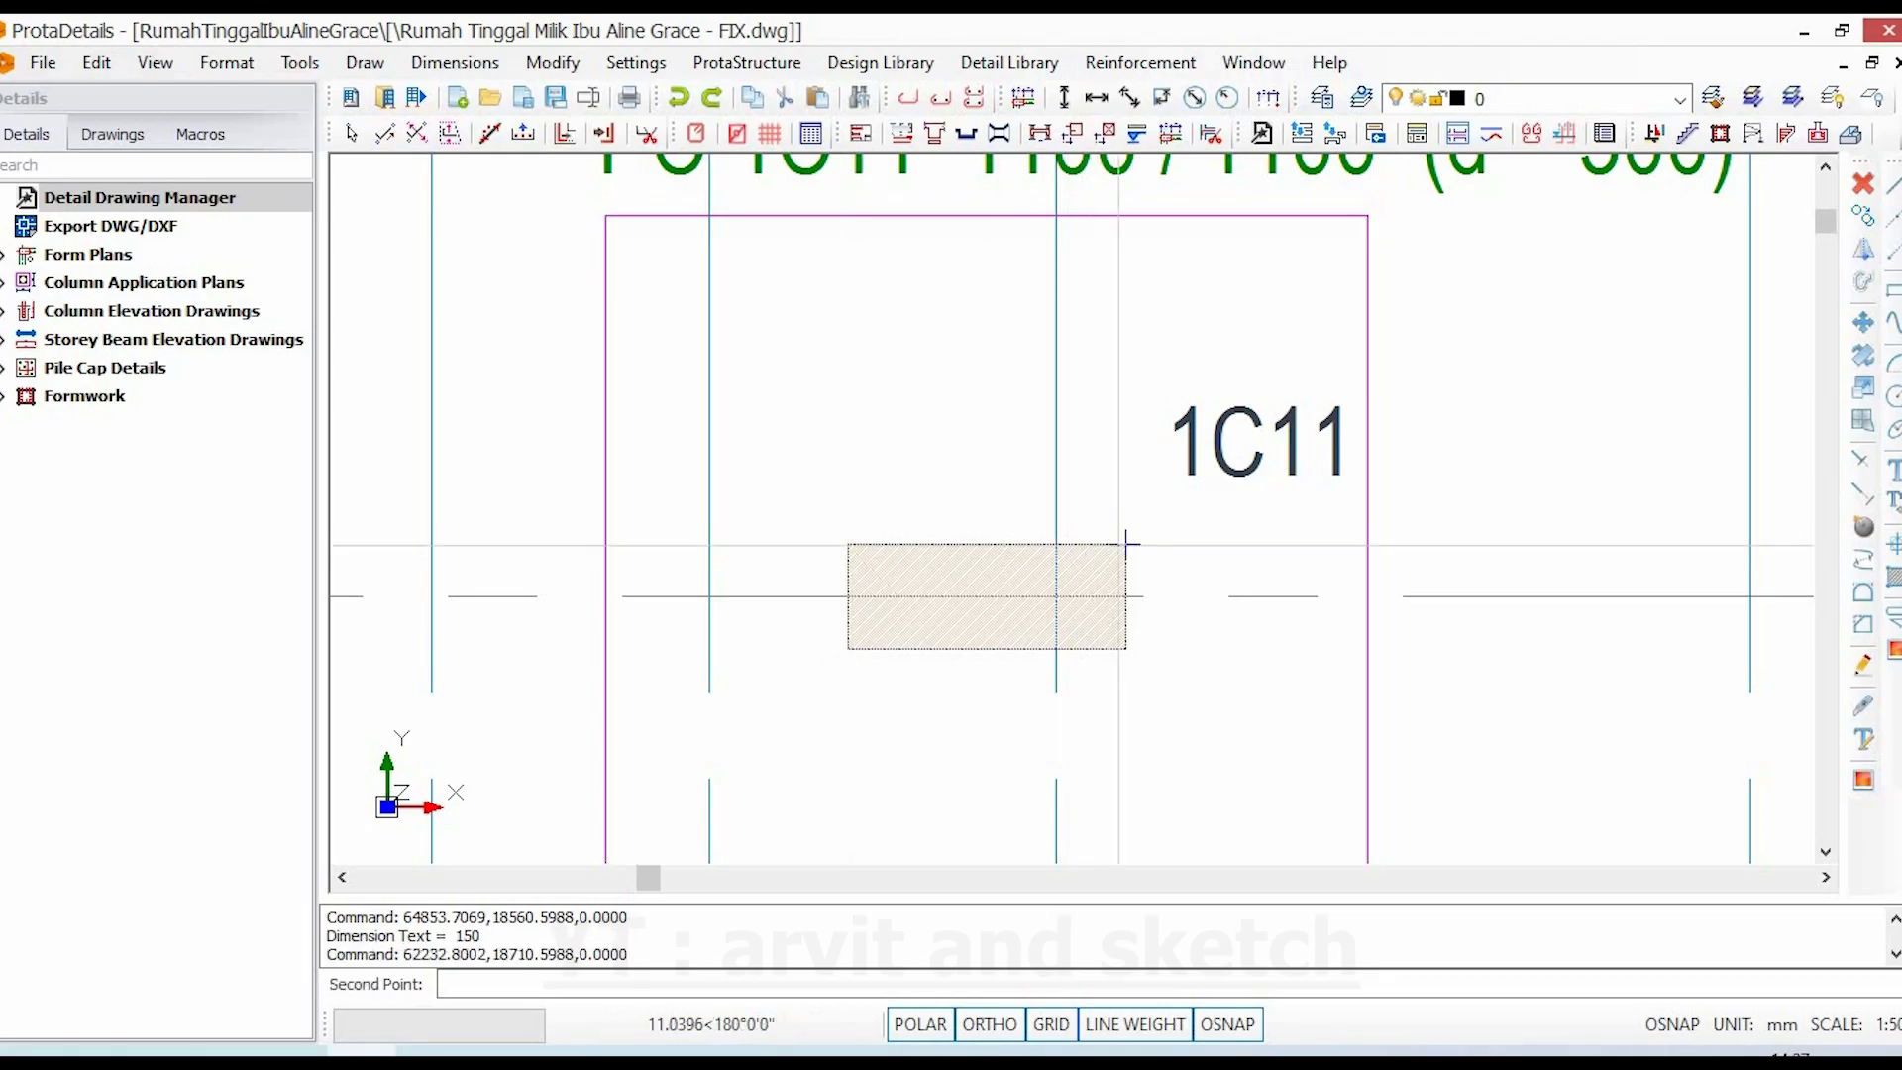
click(1126, 649)
click(1215, 673)
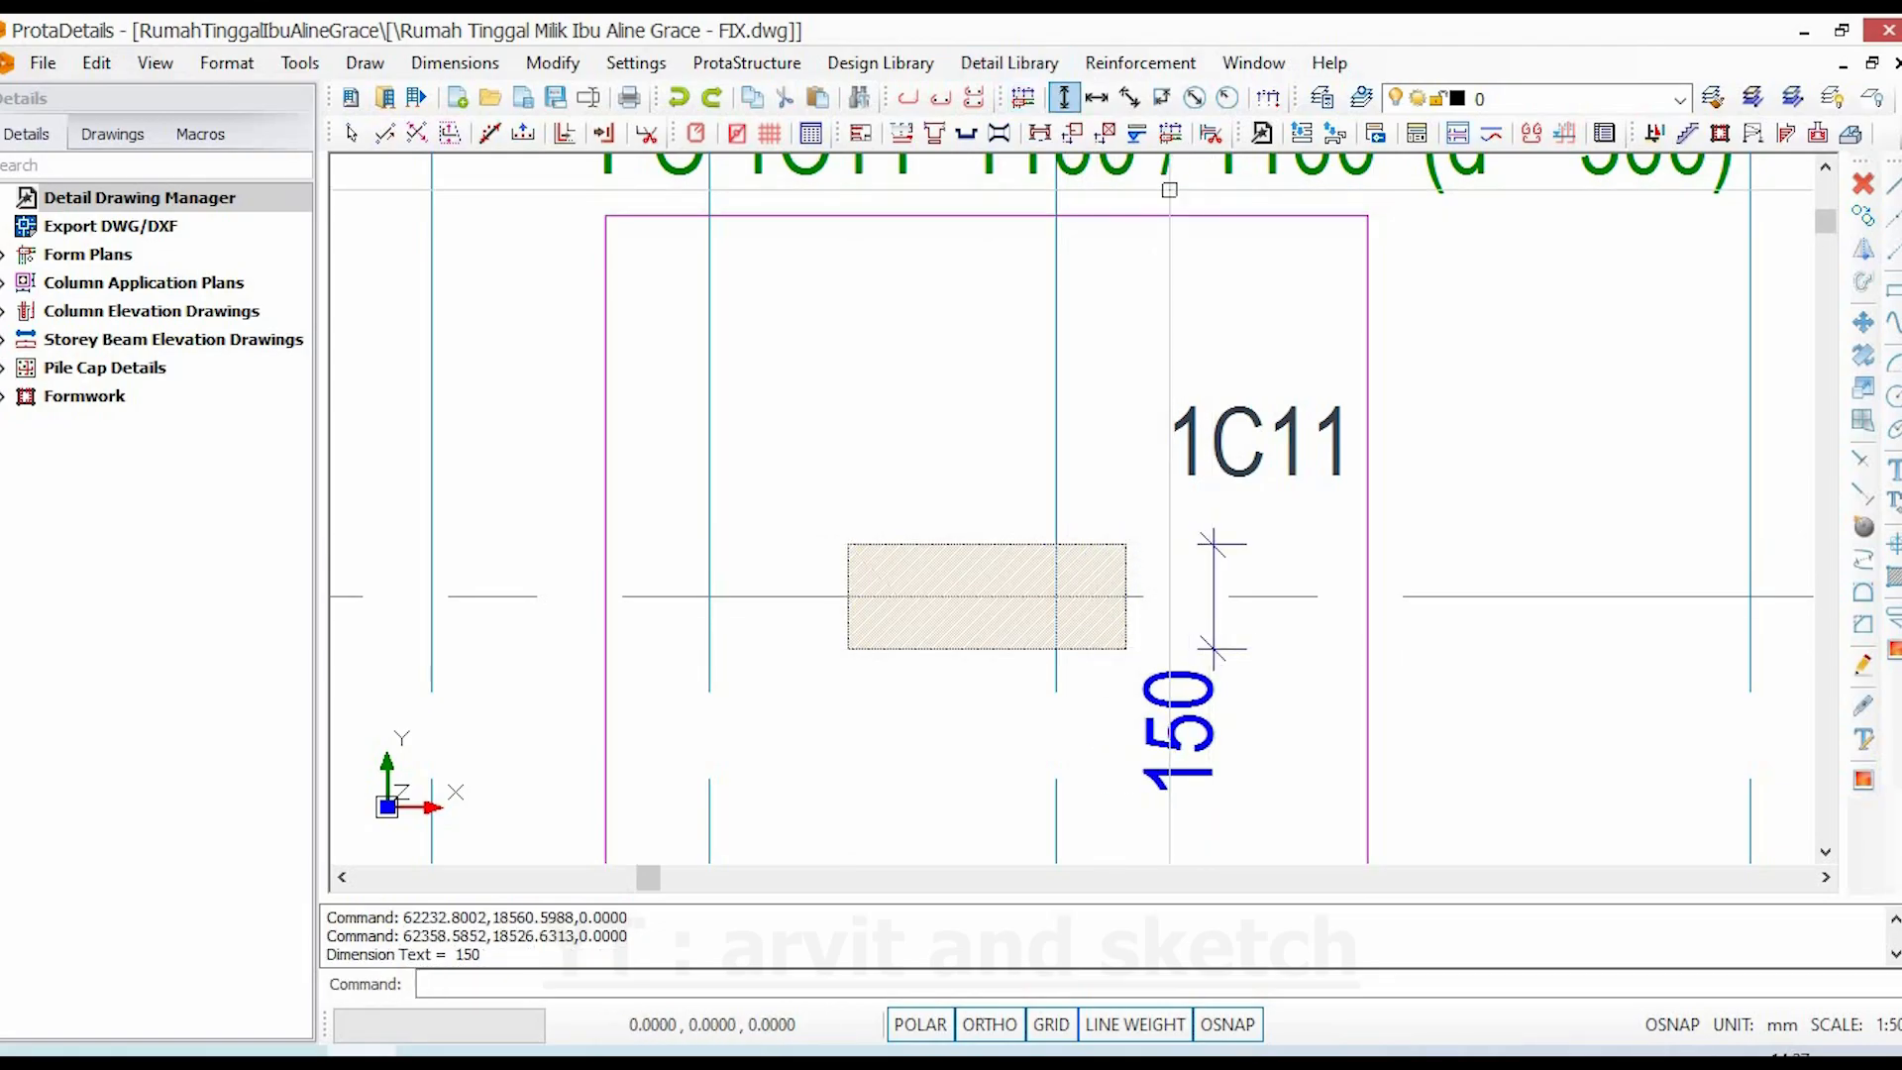
- Dimension the long side of column 1C11 horizontally along its upper edge, placing the dimension above the column
click(1104, 132)
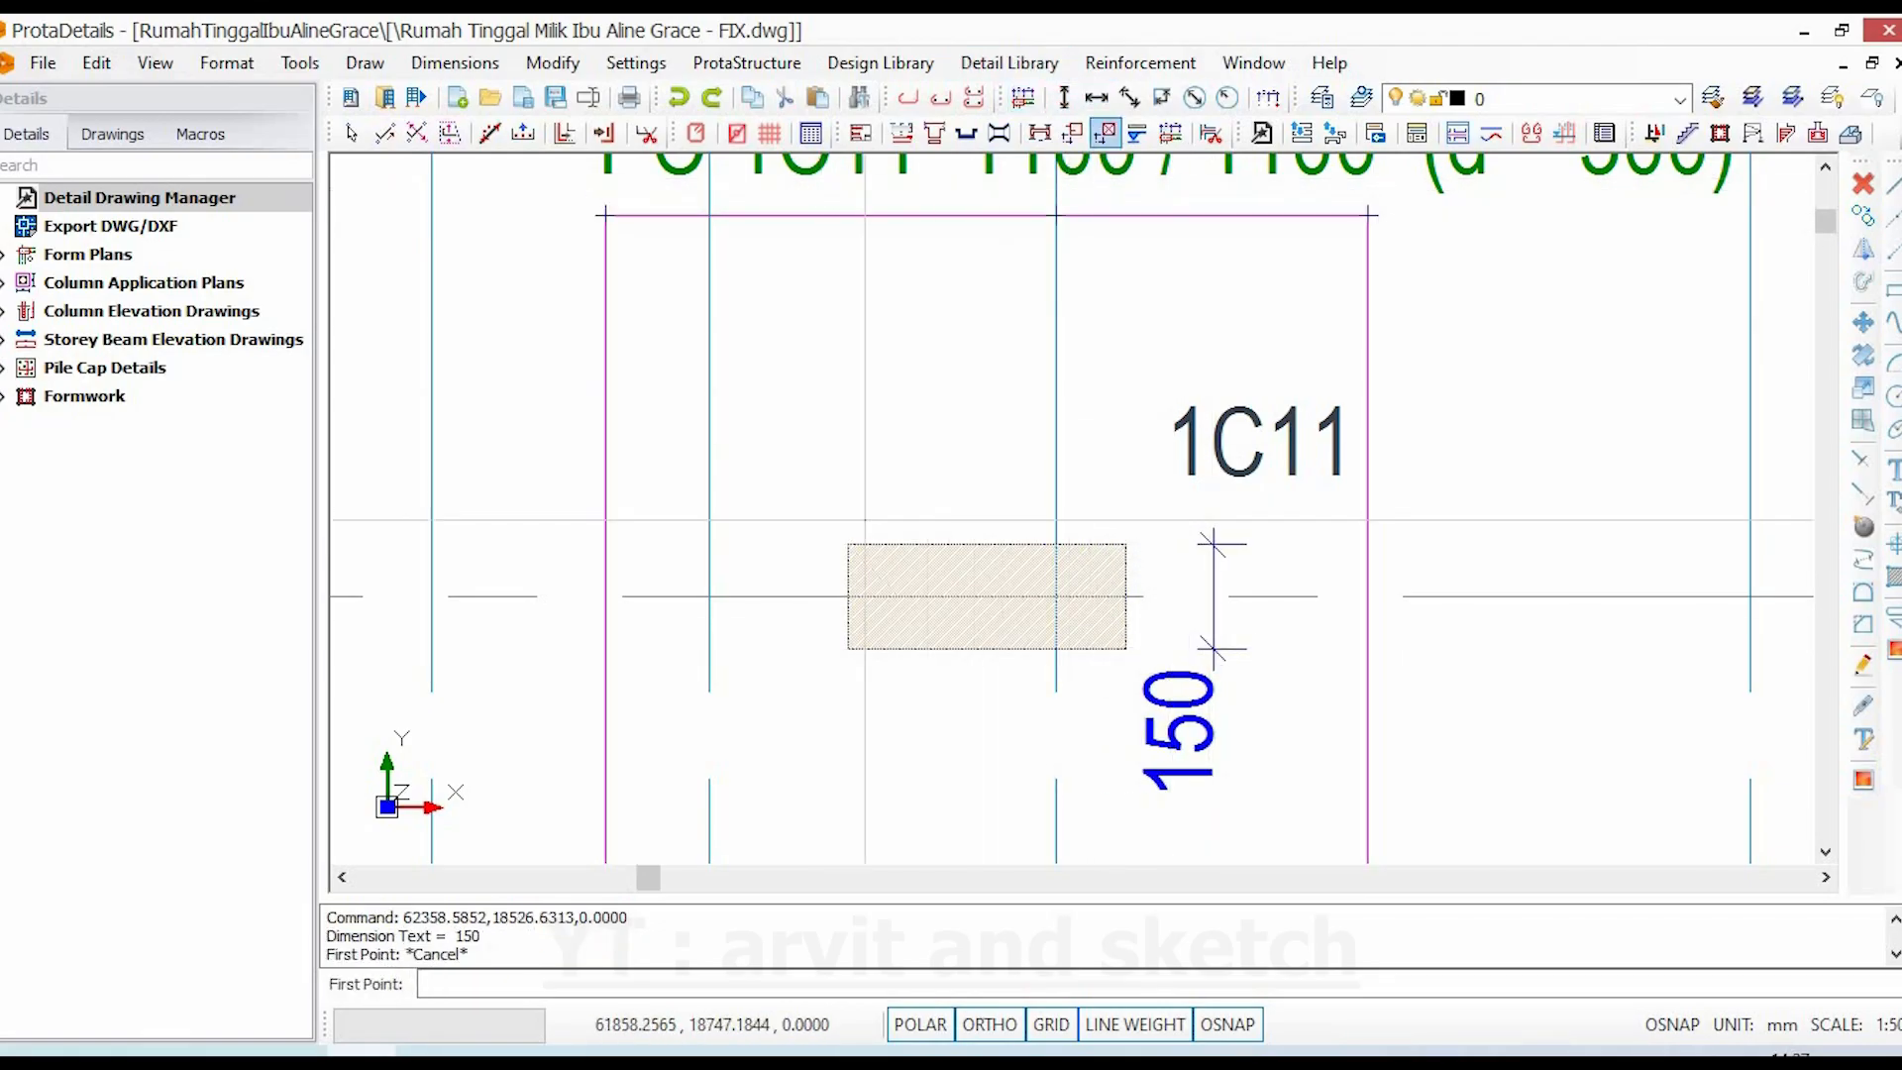
click(847, 544)
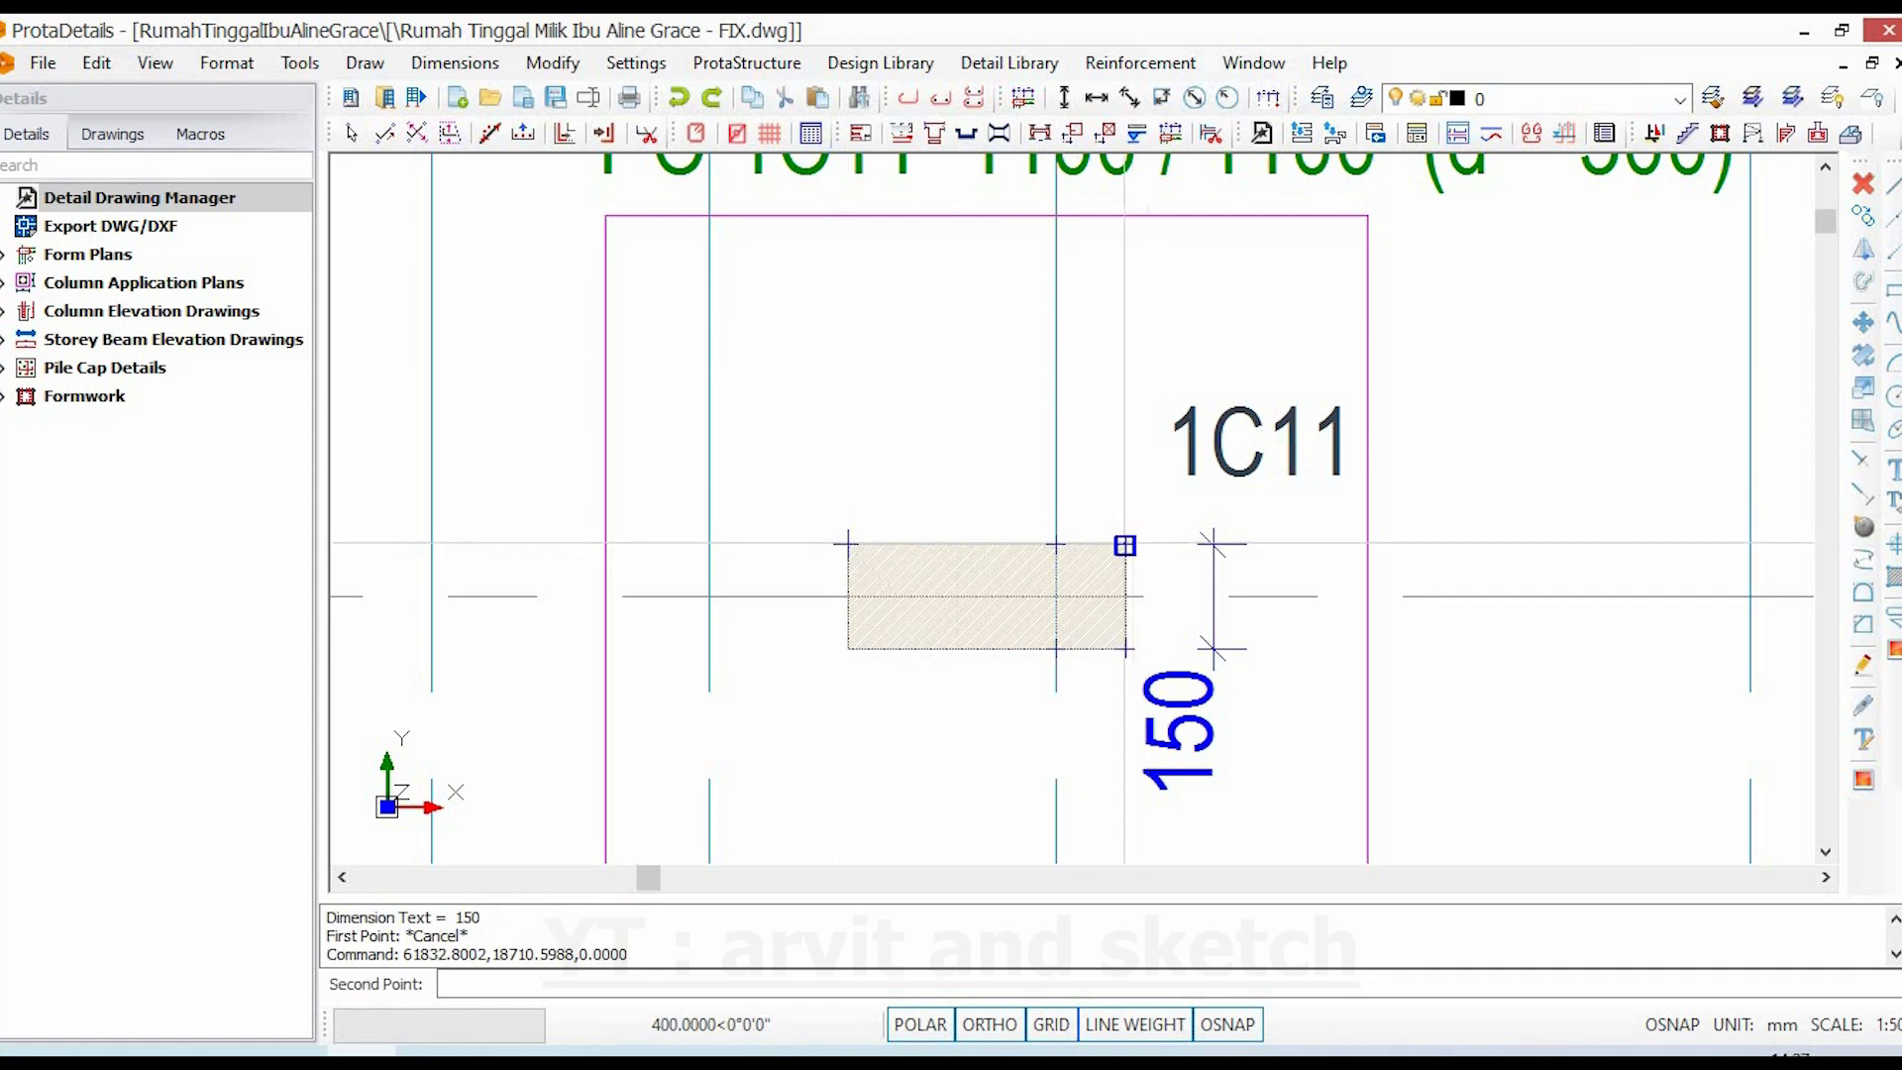
click(1124, 545)
click(1080, 463)
- Dimension the short side of column 1C12 horizontally along its lower edge, placing the dimension below the column
scroll(1079, 476, down, 3)
middle_drag(560, 542, 1031, 585)
scroll(695, 584, up, 2)
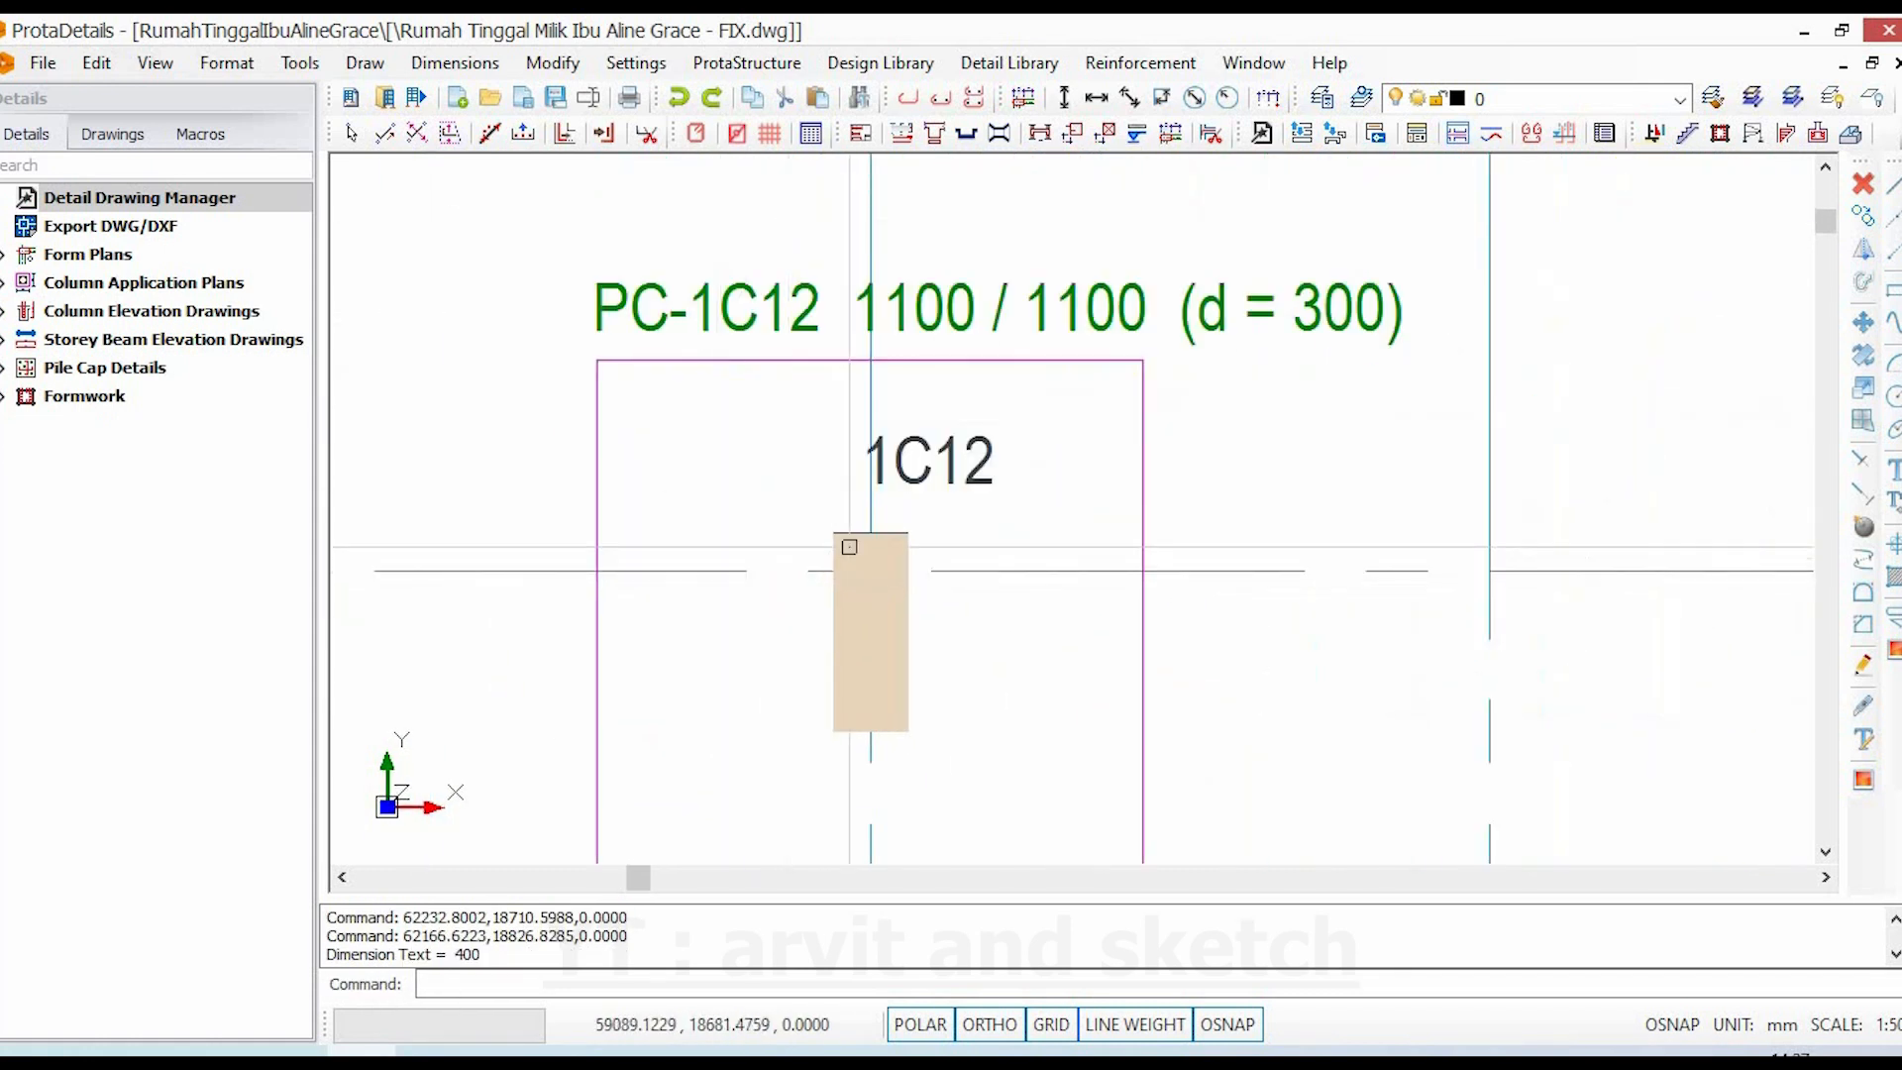
key(Return)
click(833, 732)
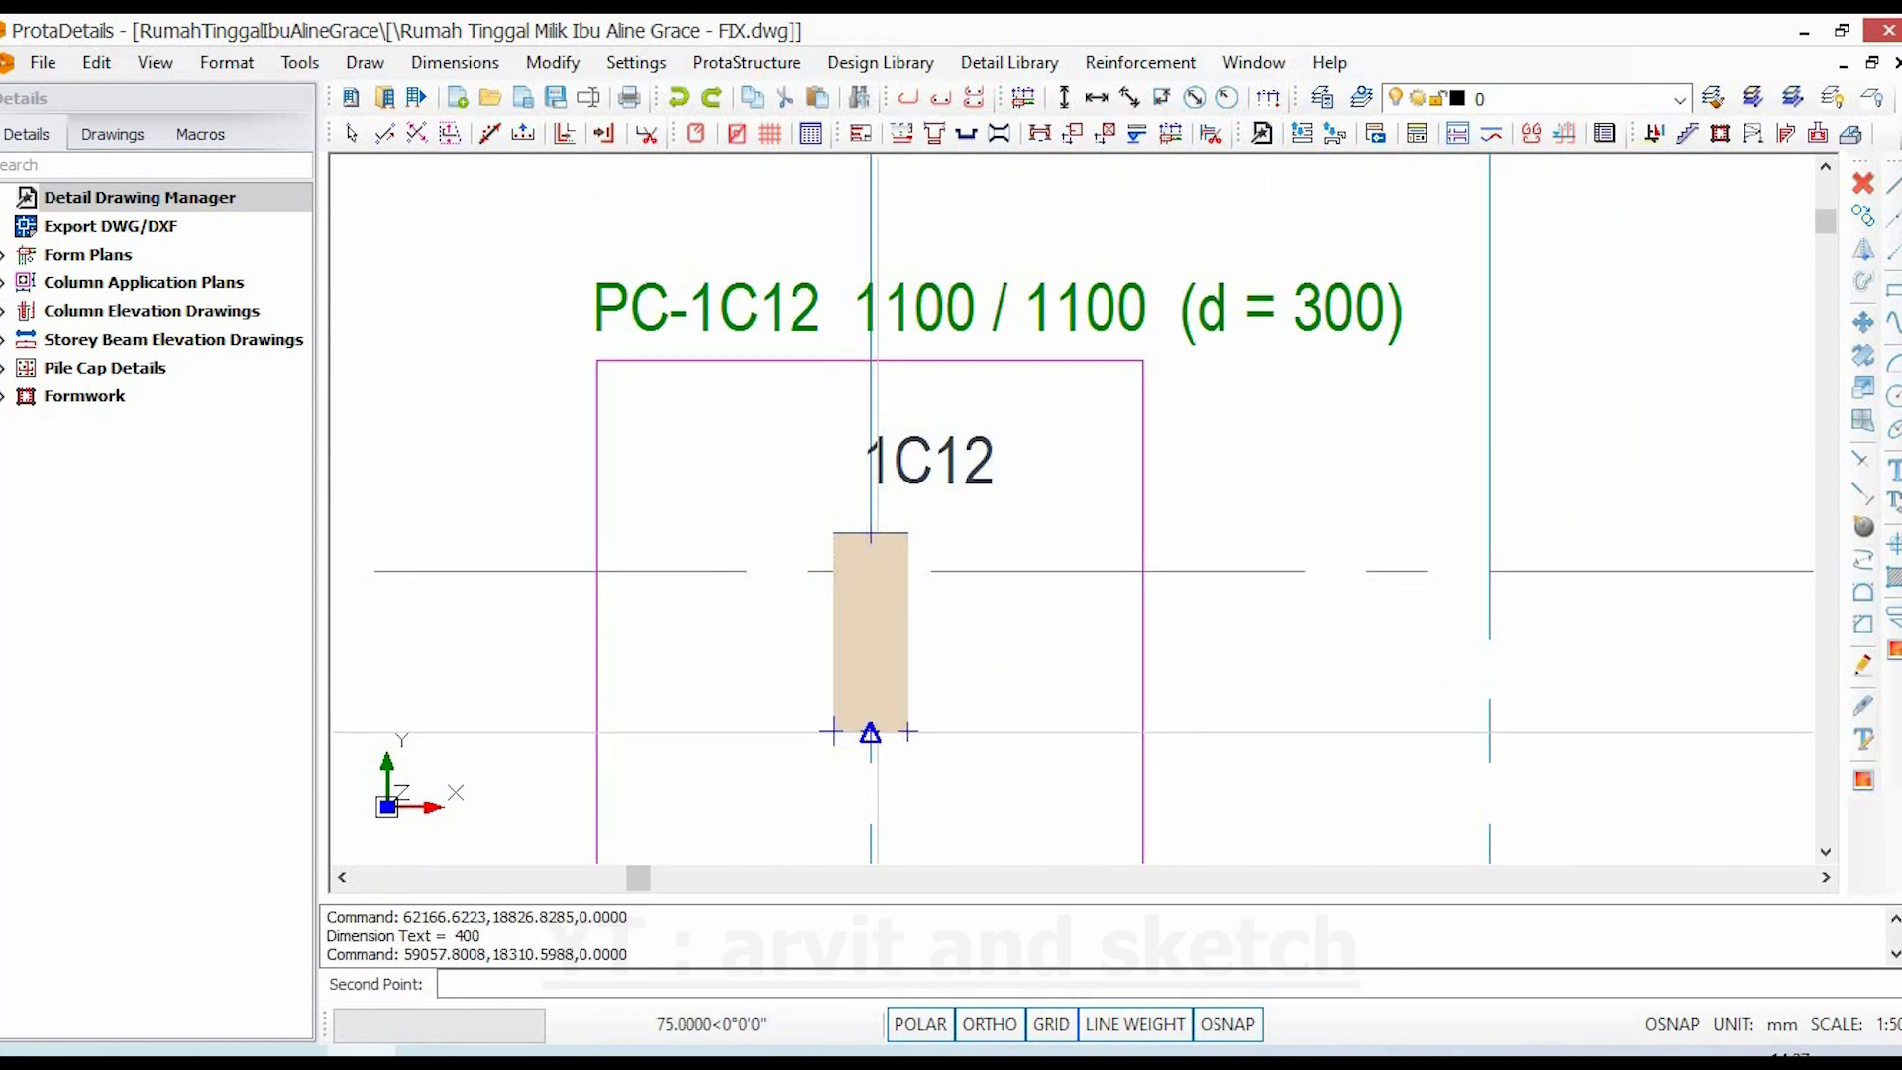
click(908, 732)
click(904, 816)
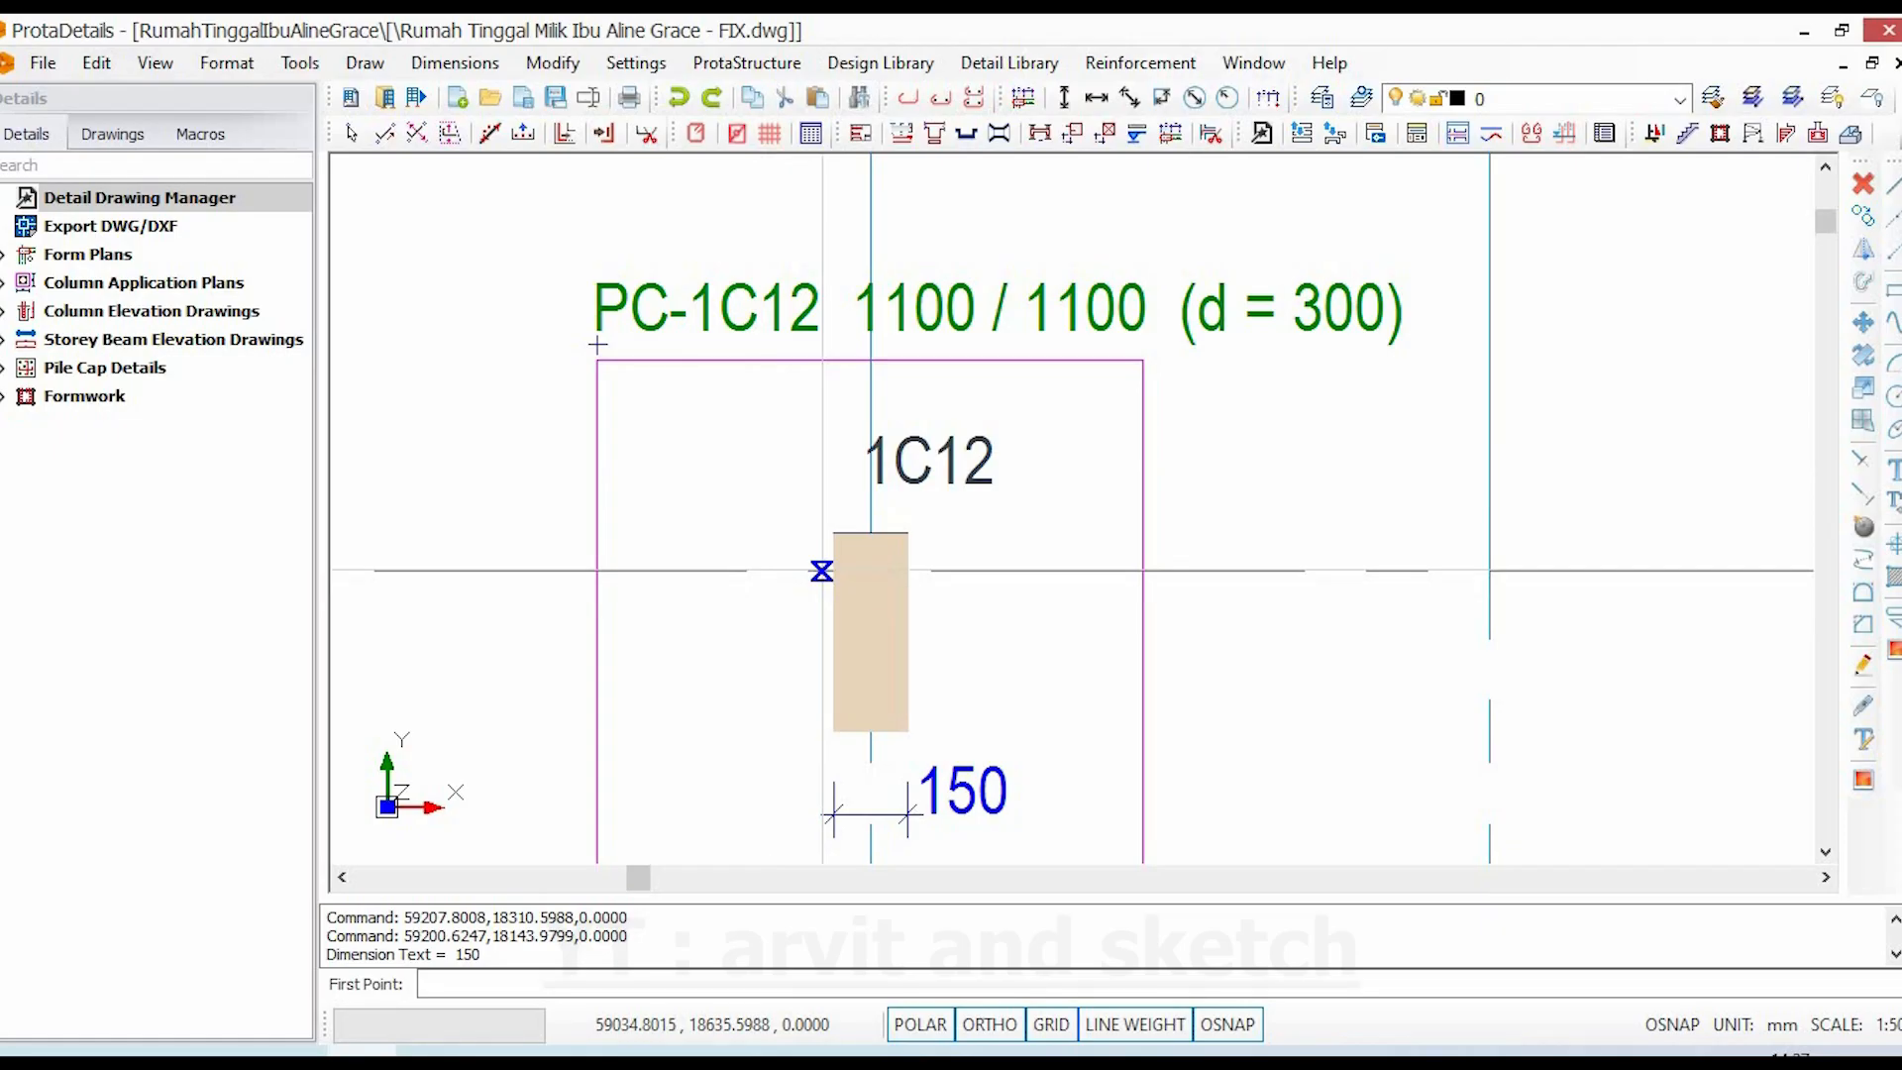
- Dimension the long side of column 1C12 vertically, placing the dimension left of the column
click(833, 533)
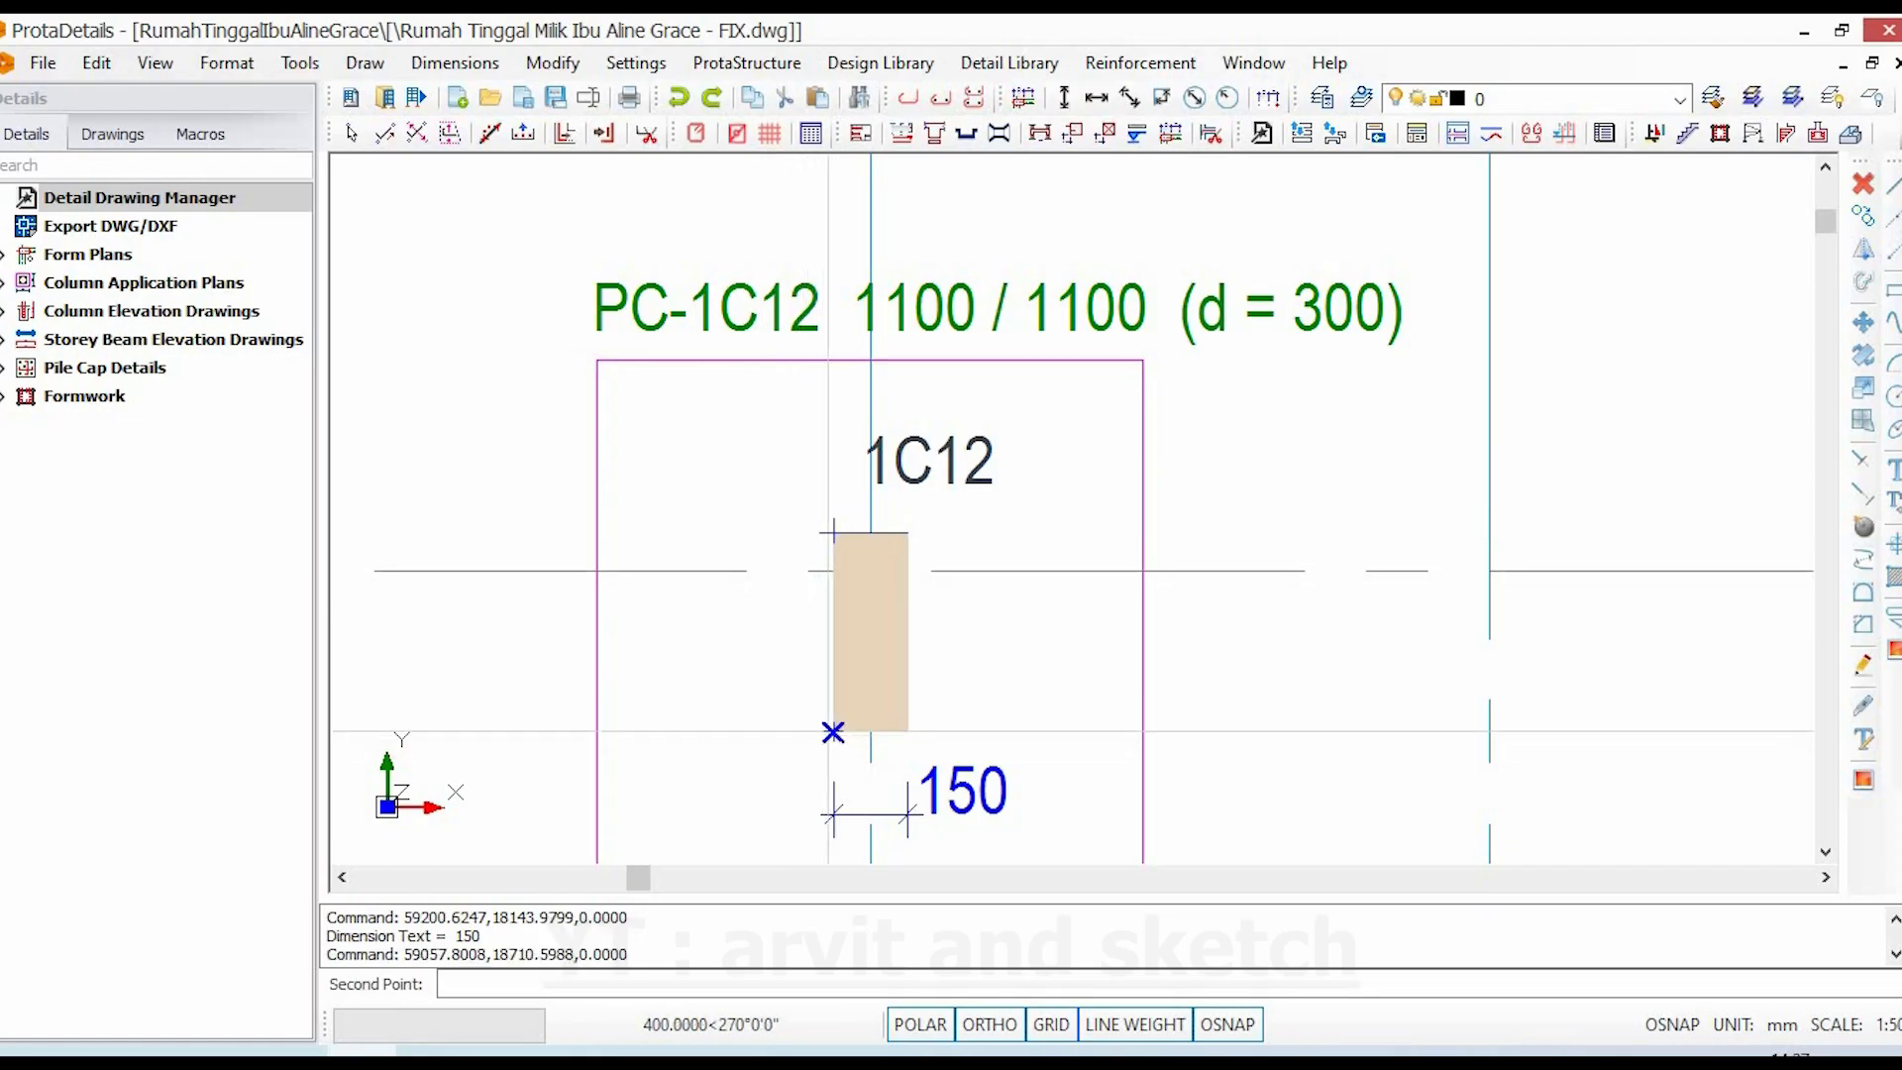
click(833, 732)
click(763, 711)
scroll(762, 712, down, 3)
middle_drag(766, 699, 1156, 683)
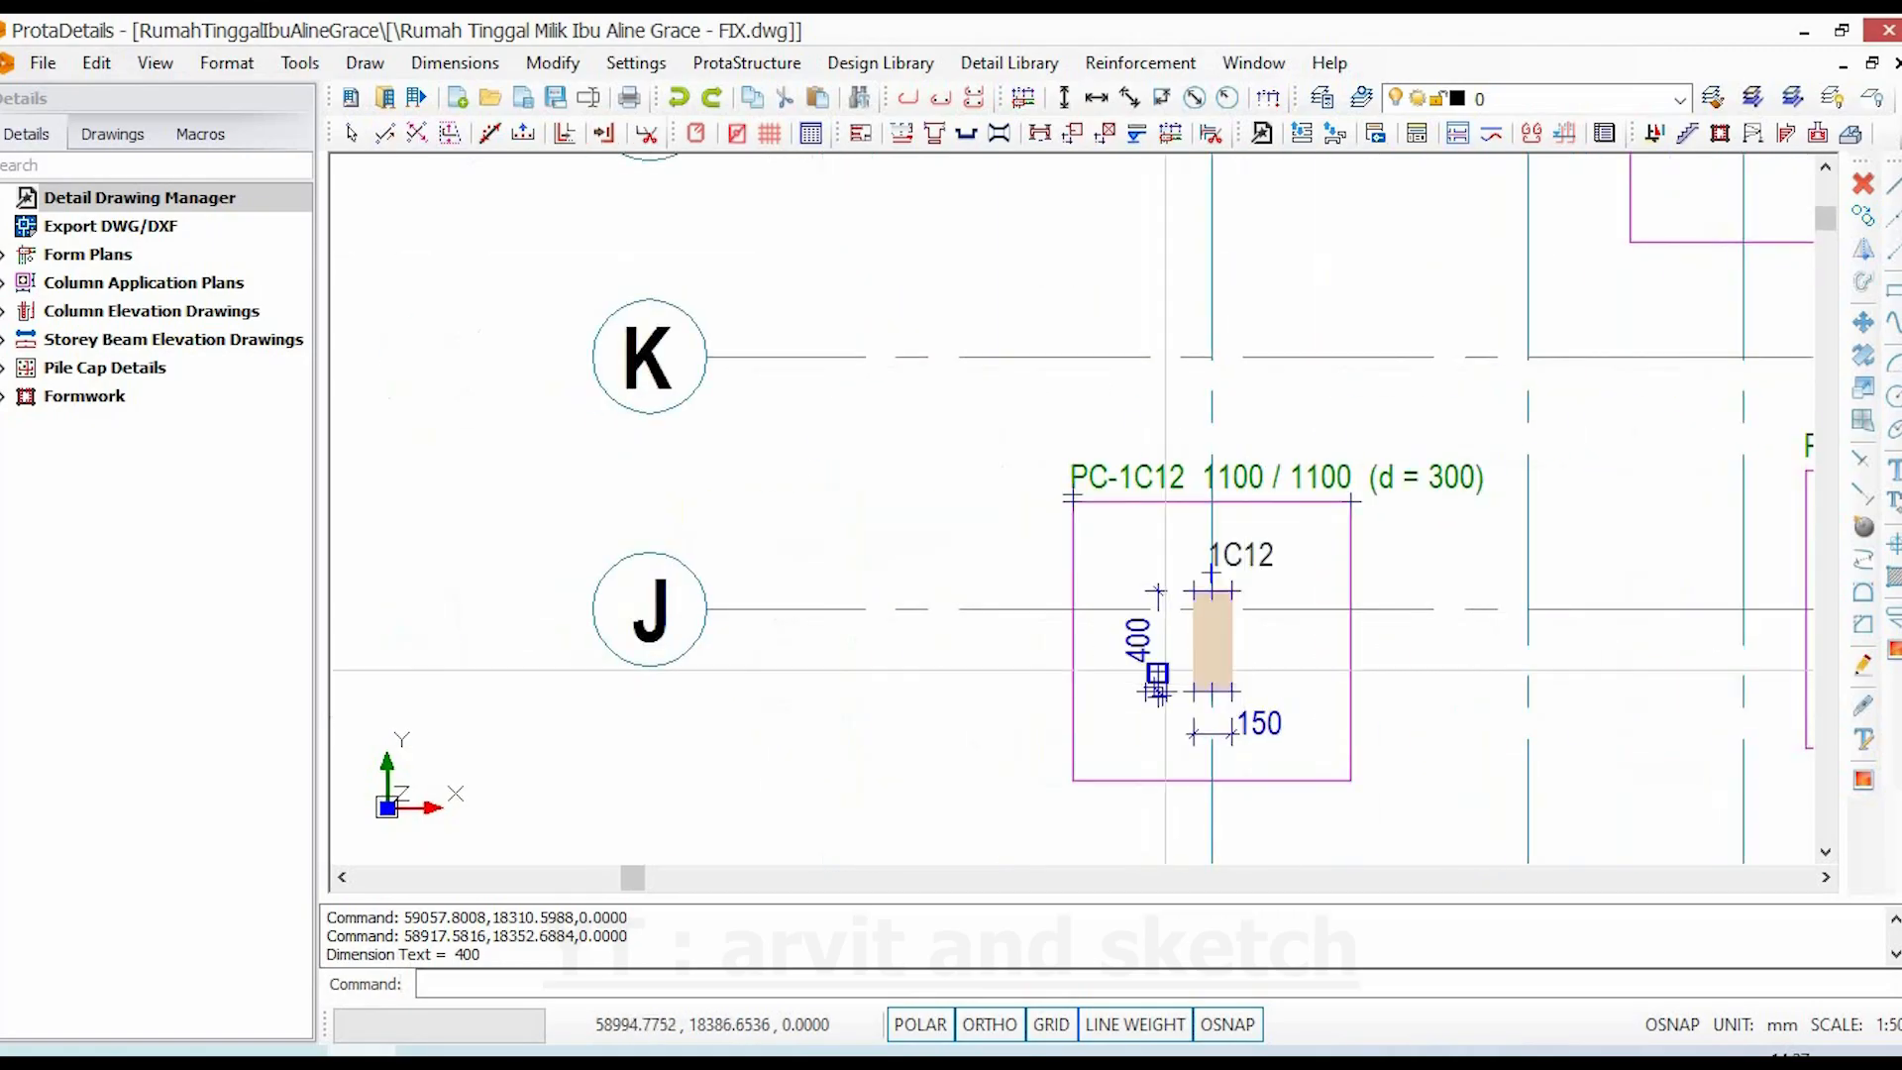
key(Escape)
- Switch to Archicad and dimension the long side of the leftmost column on grid J vertically, placing the dimension left of the column
key(alt+Tab)
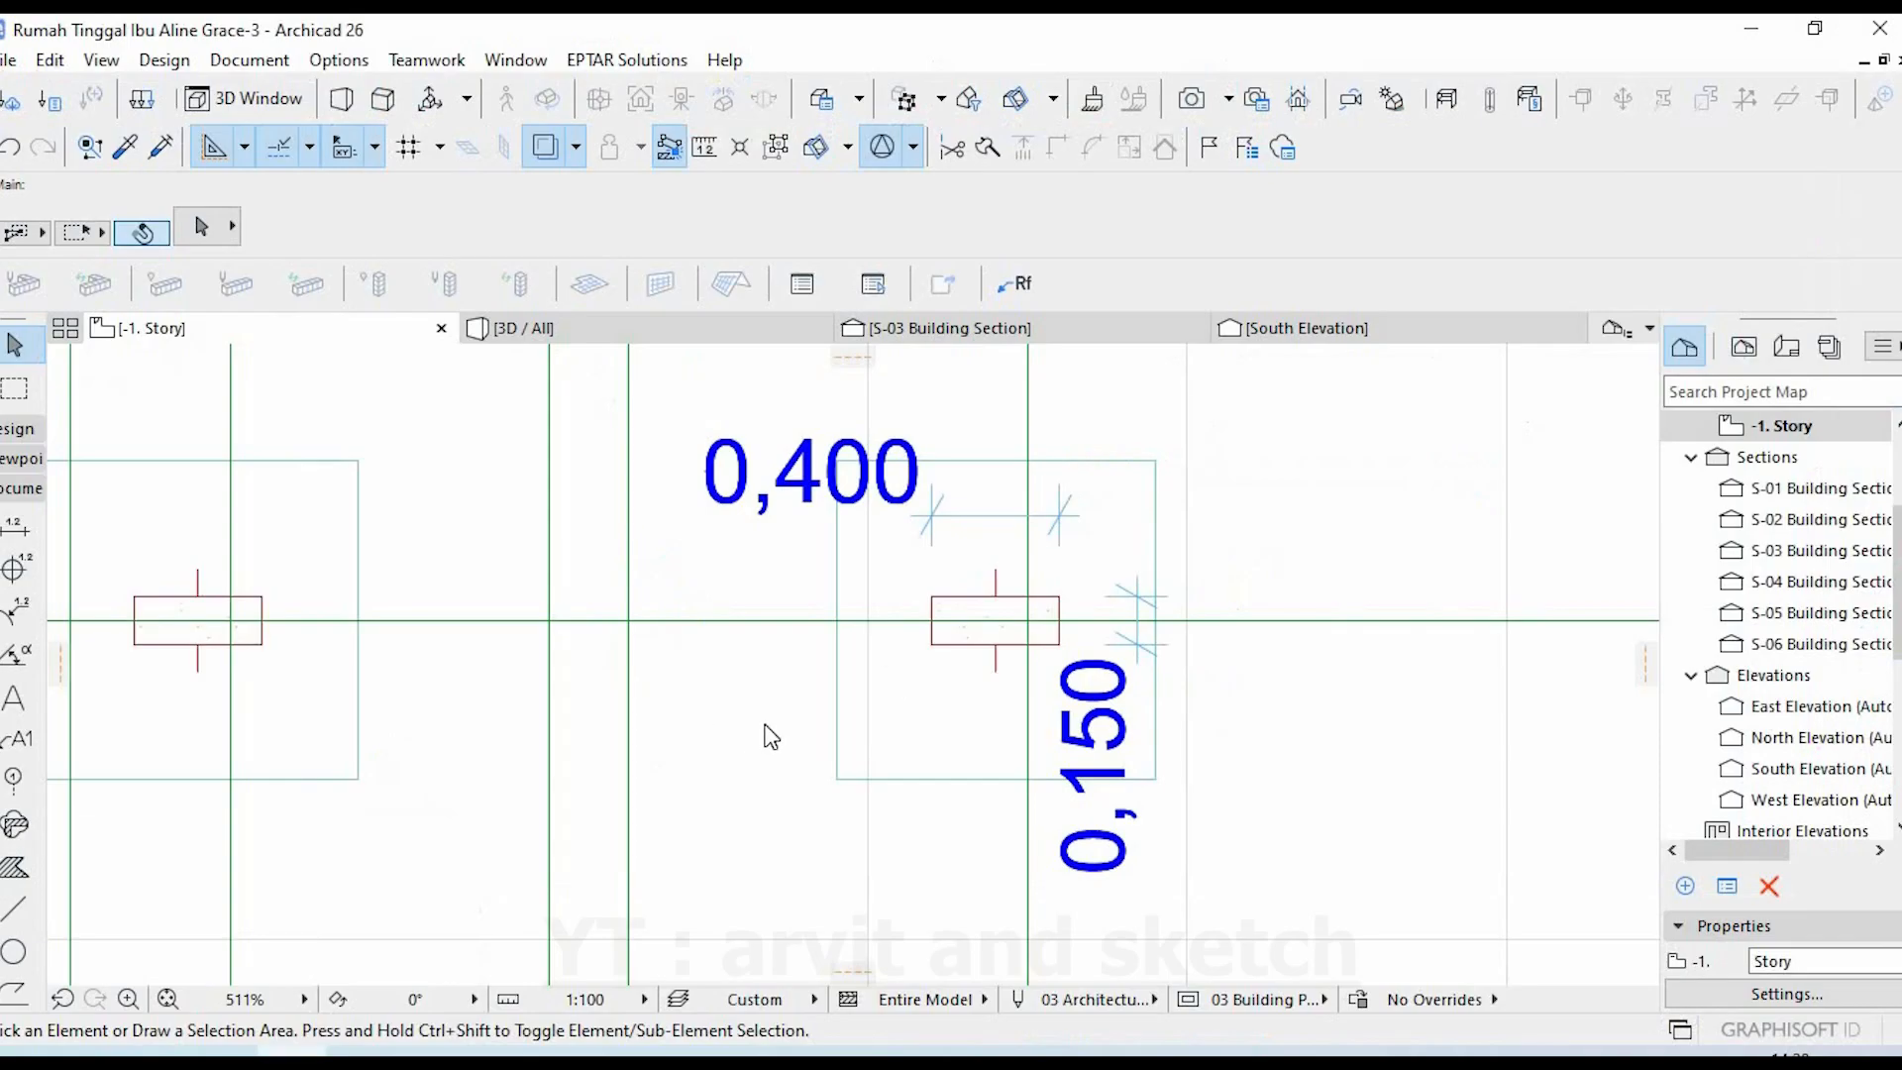
scroll(883, 669, down, 4)
middle_drag(104, 695, 739, 700)
scroll(389, 687, up, 3)
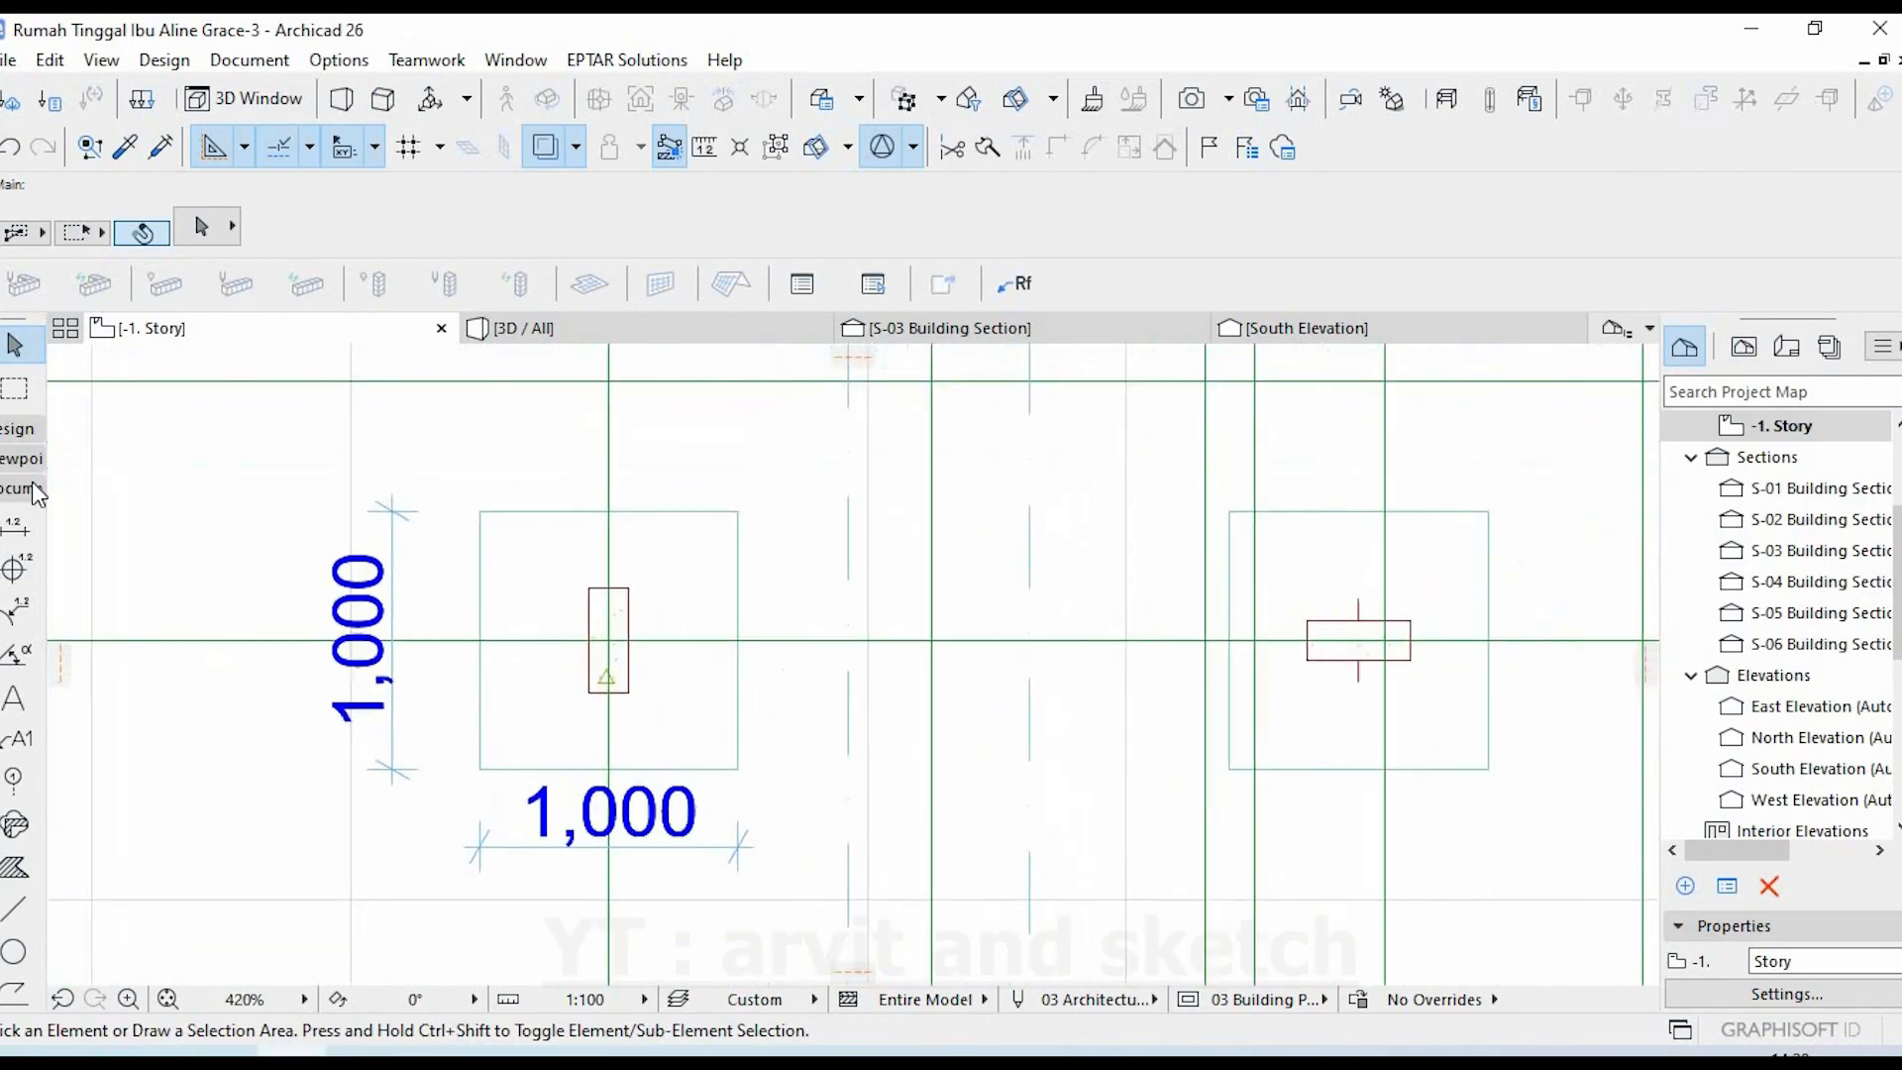
click(16, 525)
scroll(587, 646, up, 2)
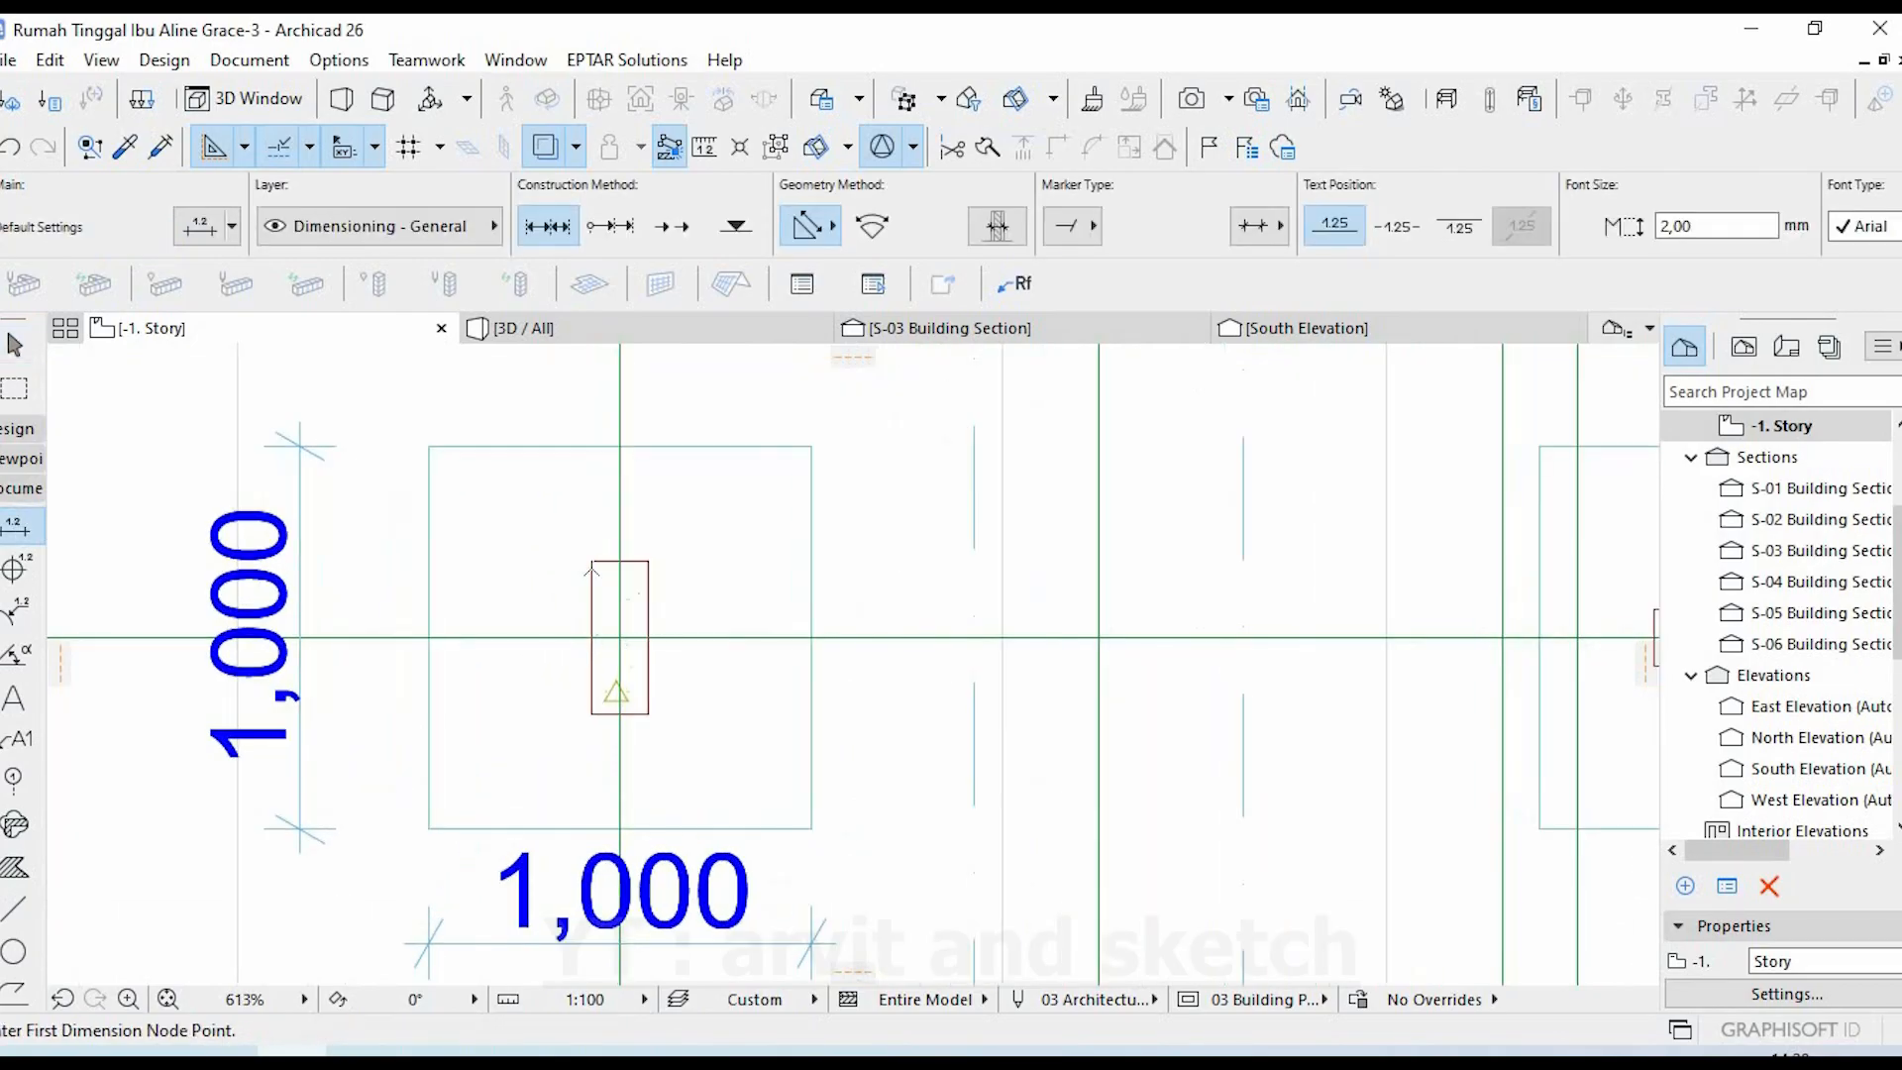
click(591, 694)
click(527, 656)
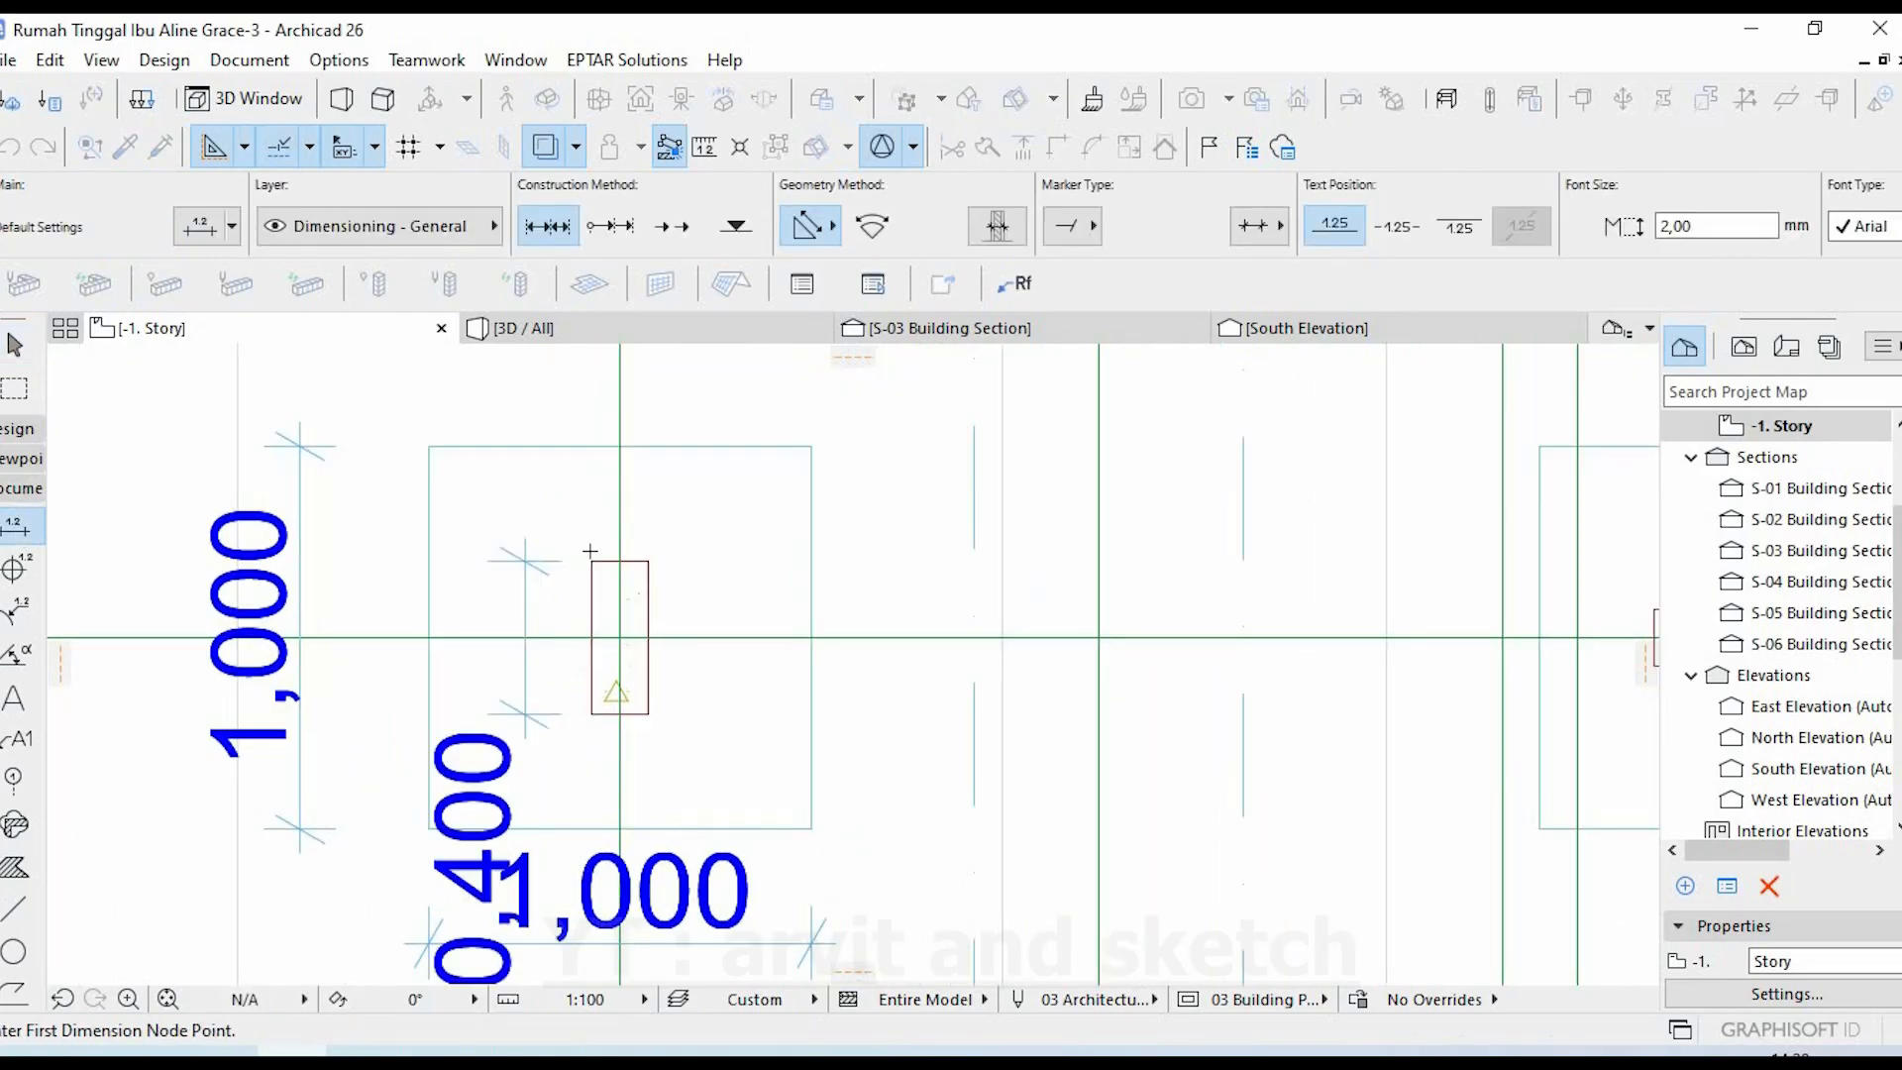
- Dimension the short side of the leftmost grid J column horizontally, placing the dimension above the column
click(591, 562)
click(650, 562)
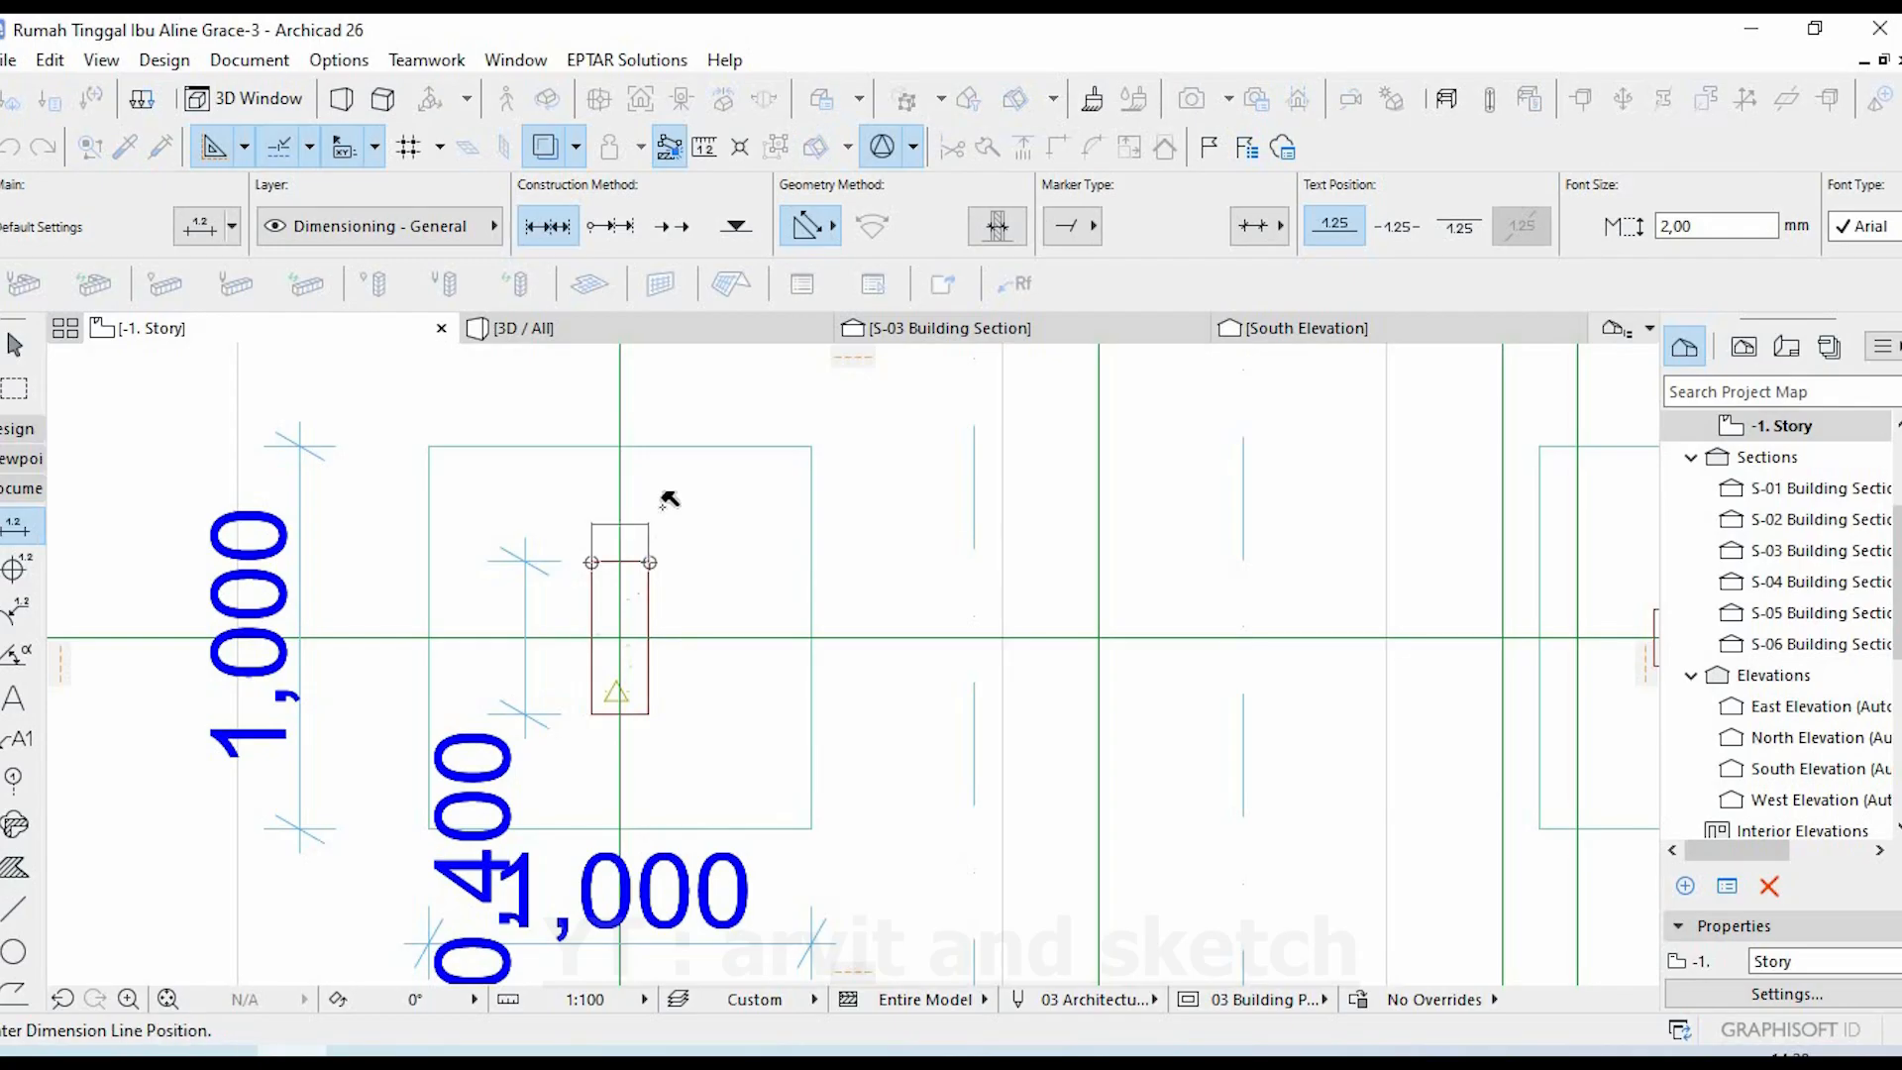
click(662, 506)
key(Escape)
- Dimension the right-hand column on grid L, with its long side dimensioned above and its short side to the left
scroll(594, 604, down, 5)
middle_drag(734, 739, 571, 980)
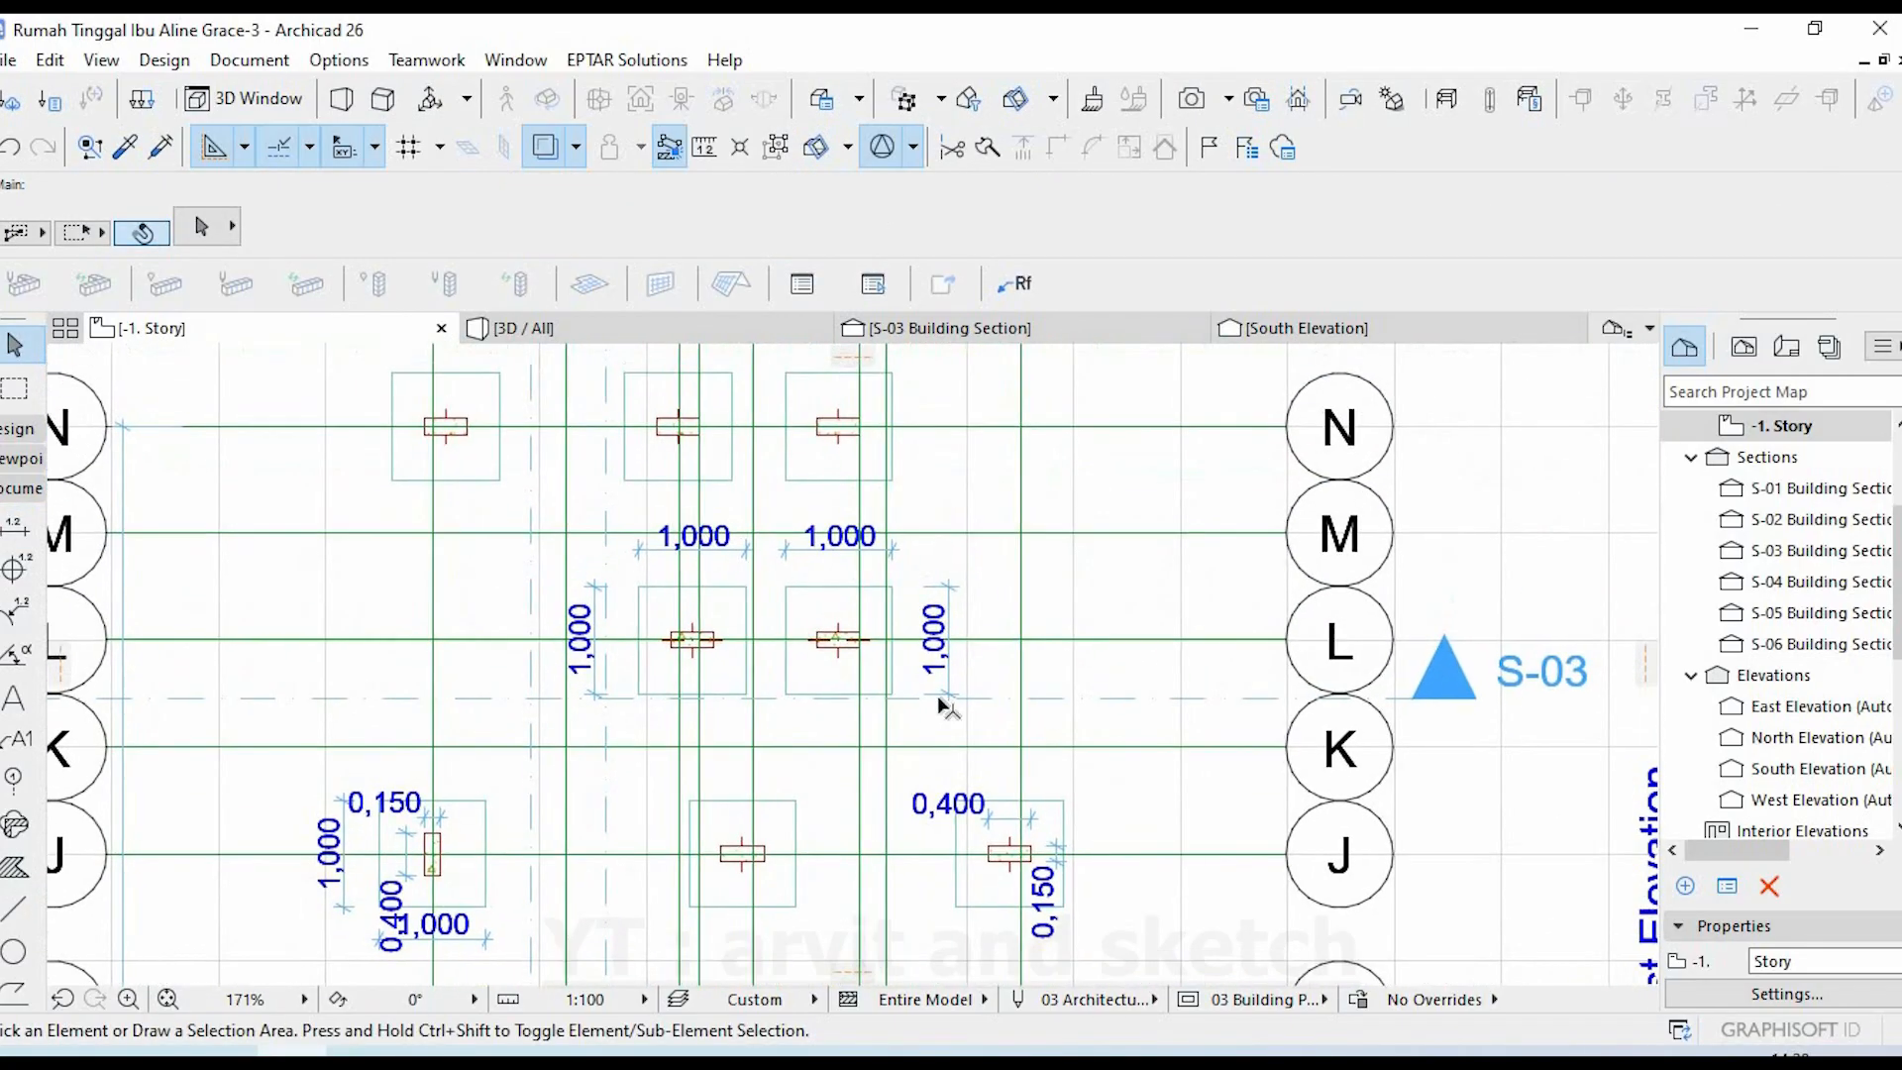
scroll(1137, 677, up, 2)
scroll(868, 731, up, 2)
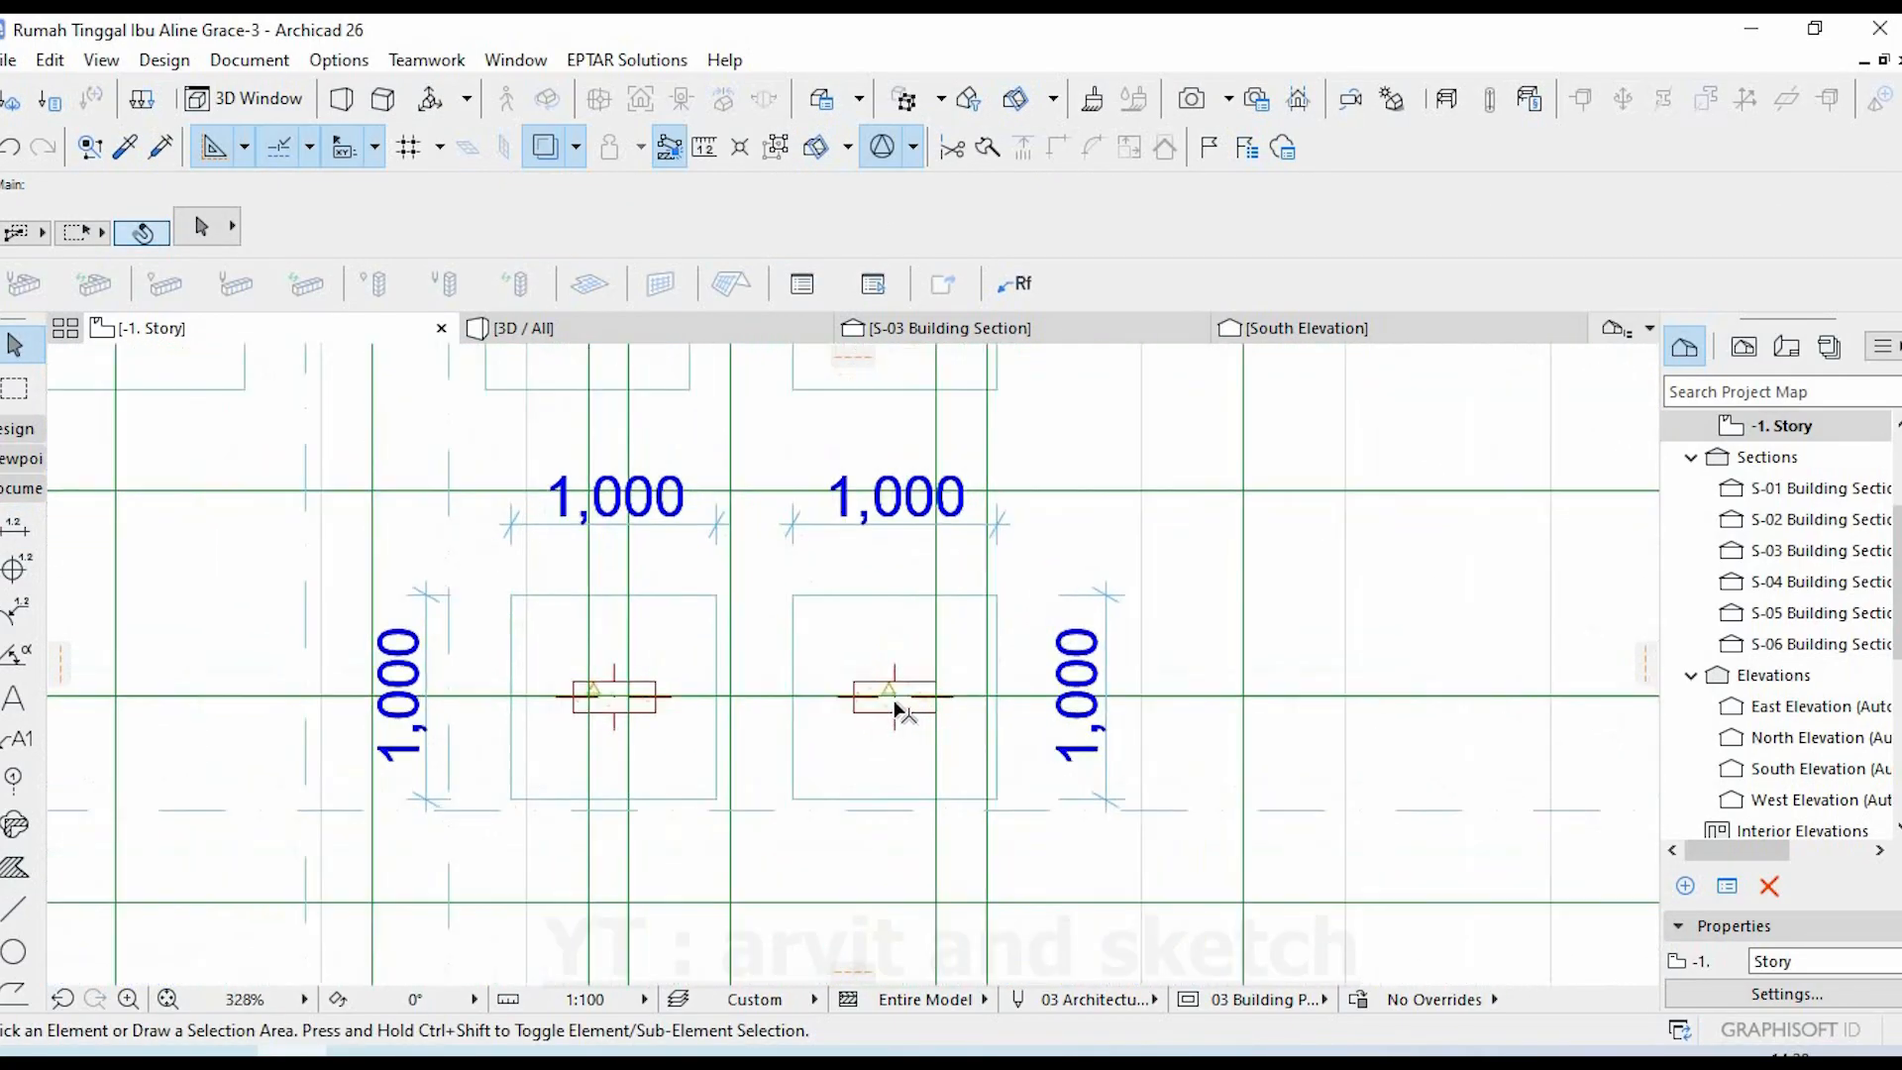
click(14, 533)
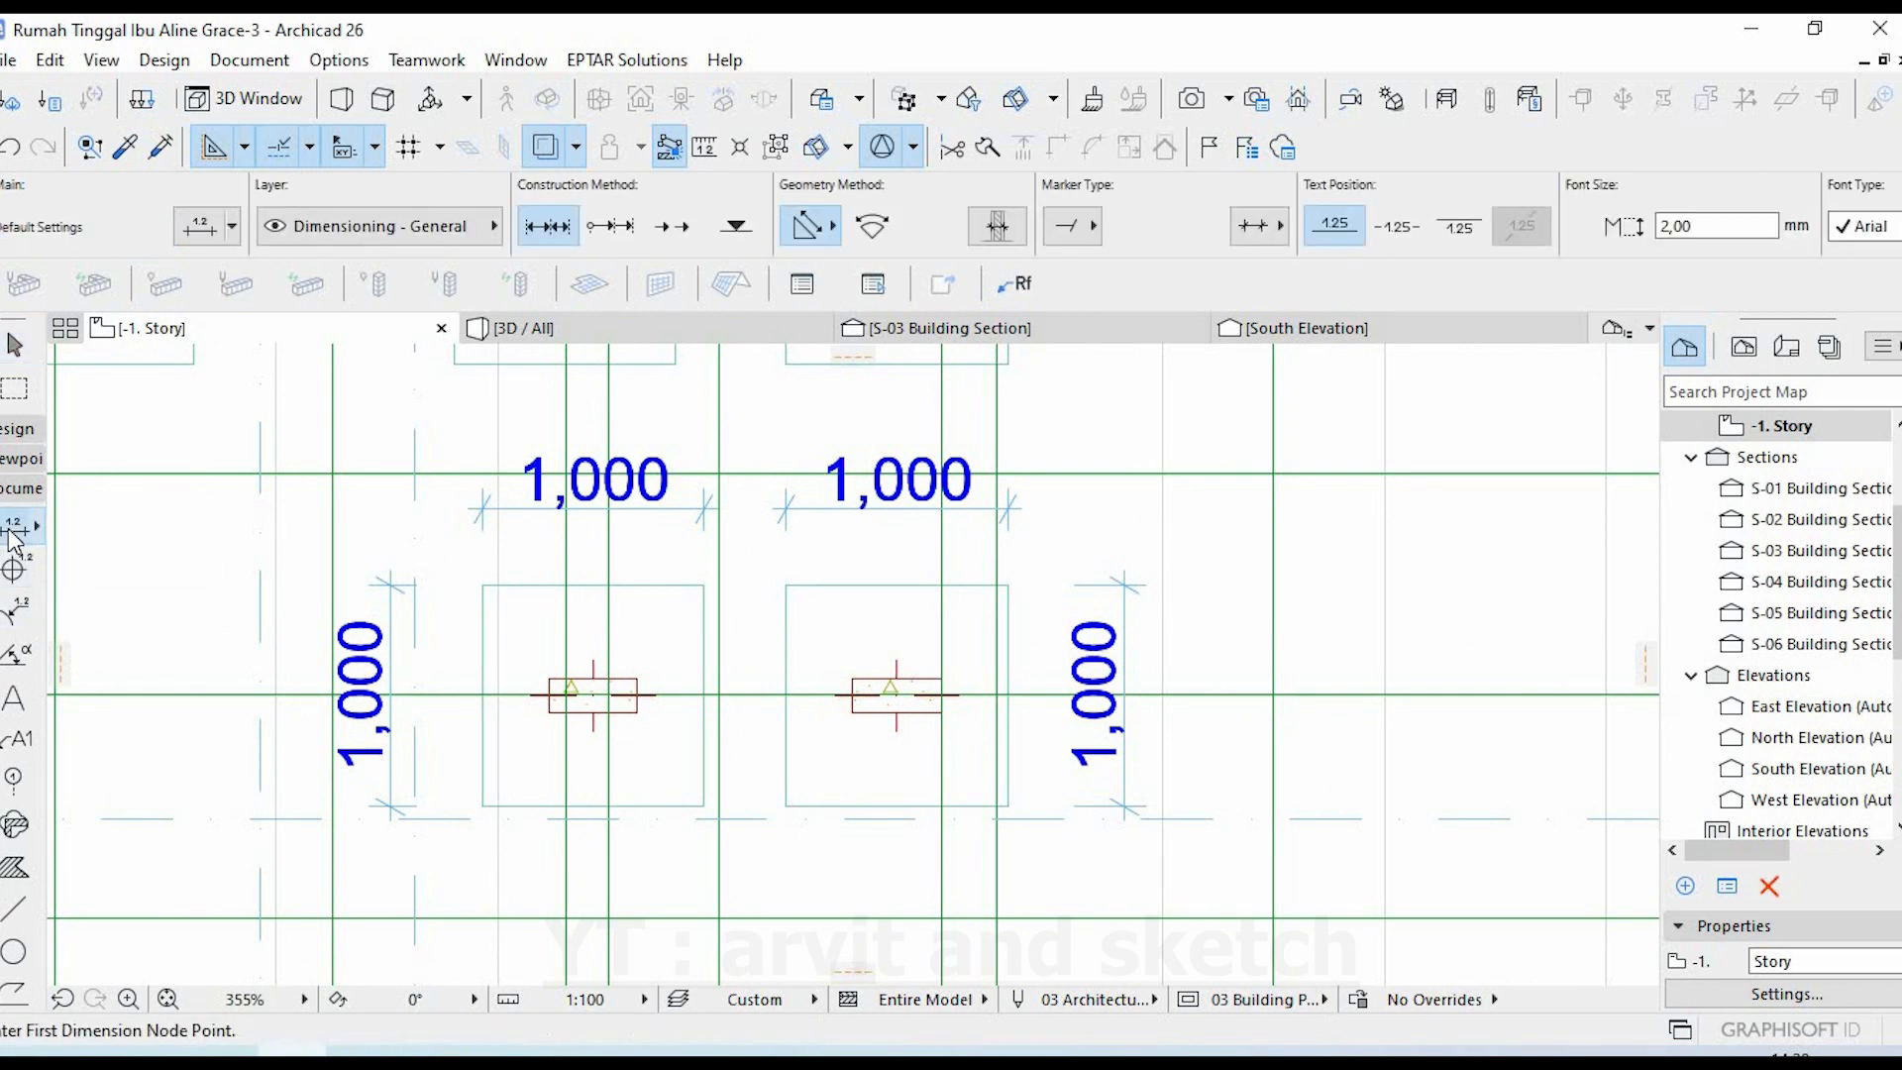
scroll(896, 693, up, 3)
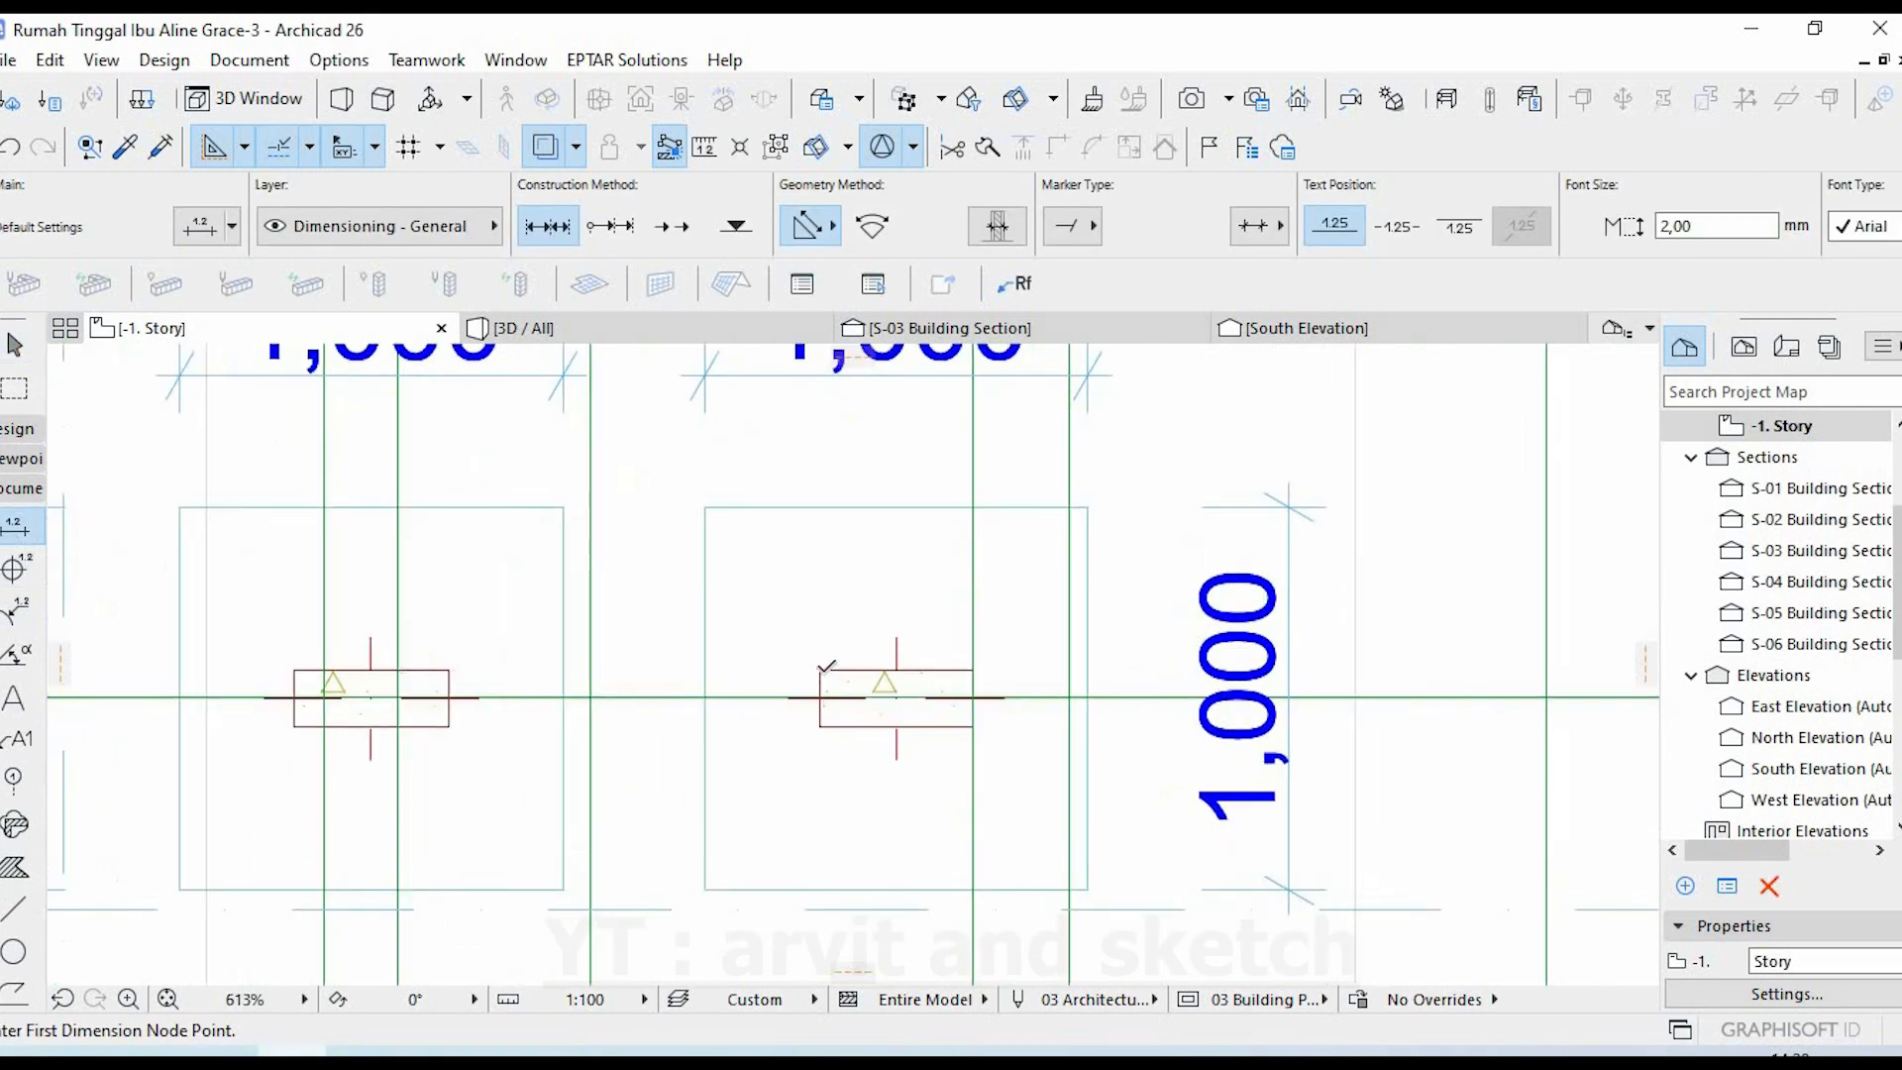
click(819, 669)
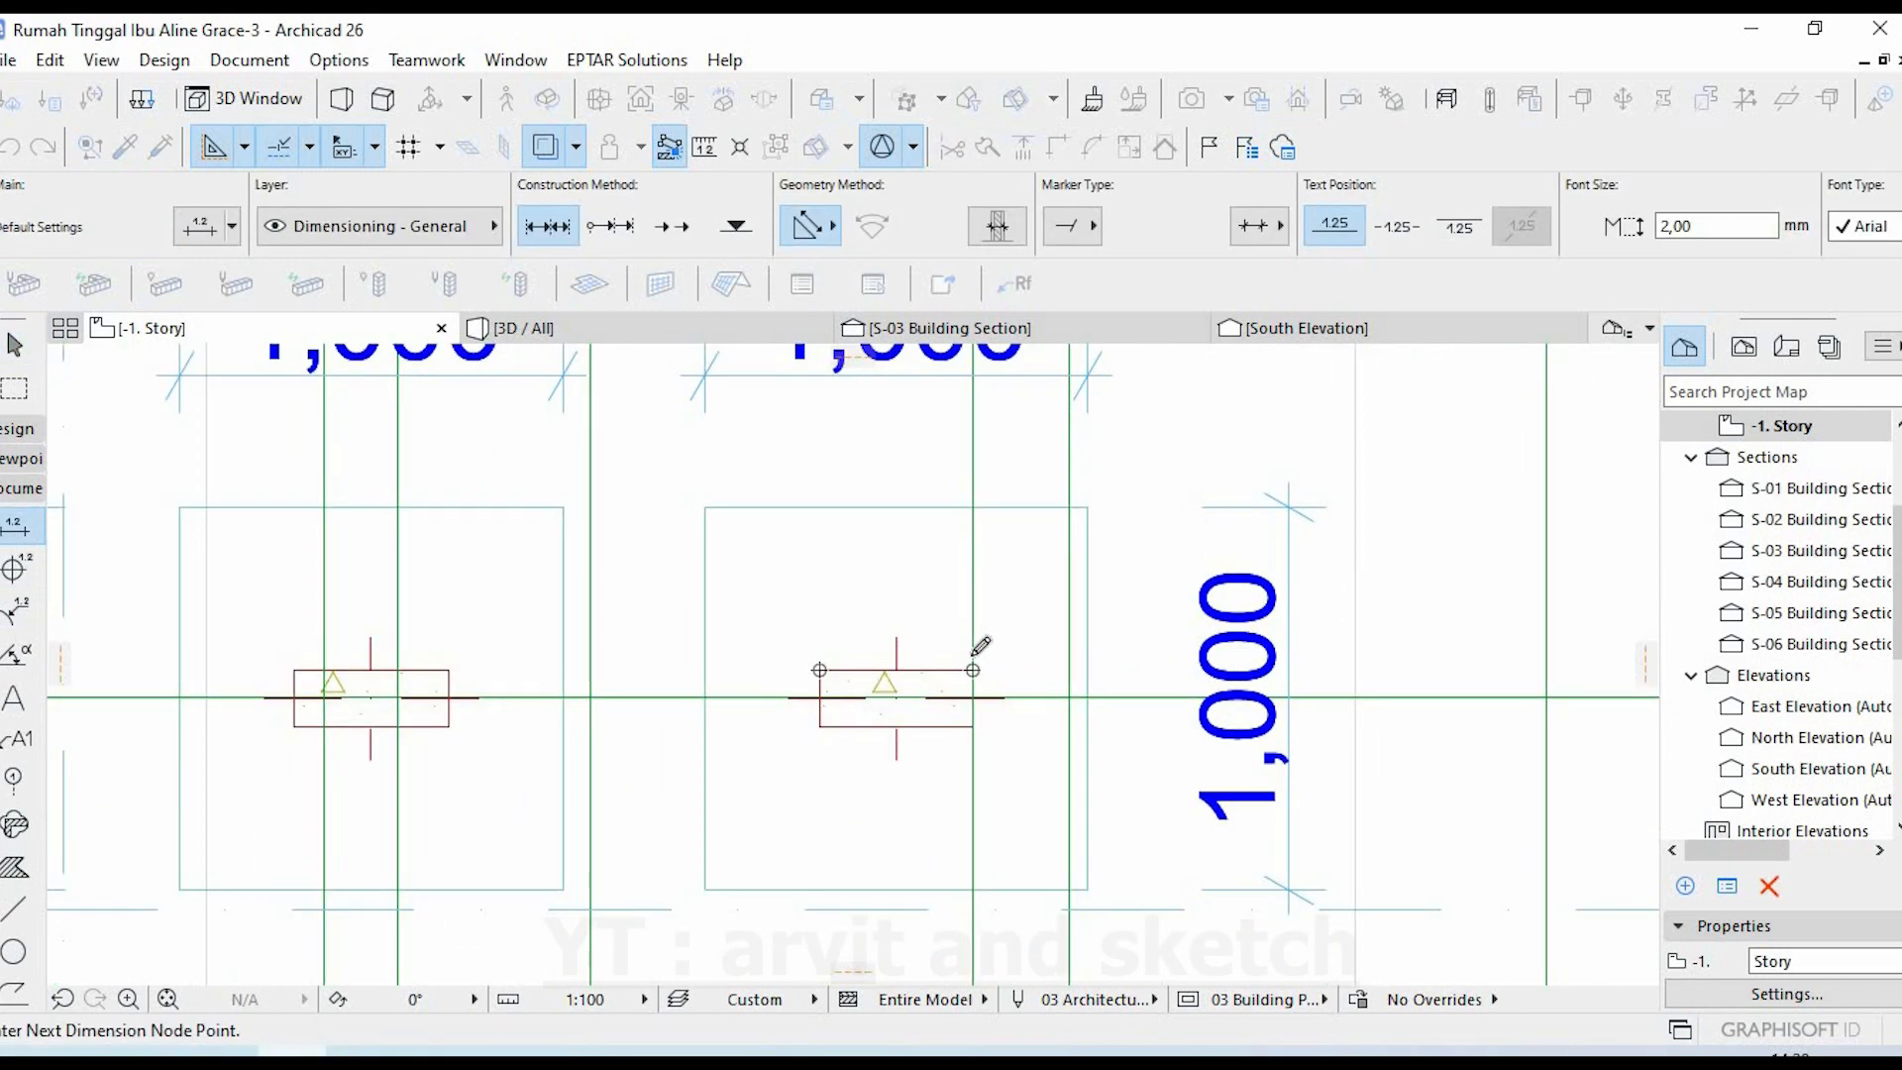
click(921, 592)
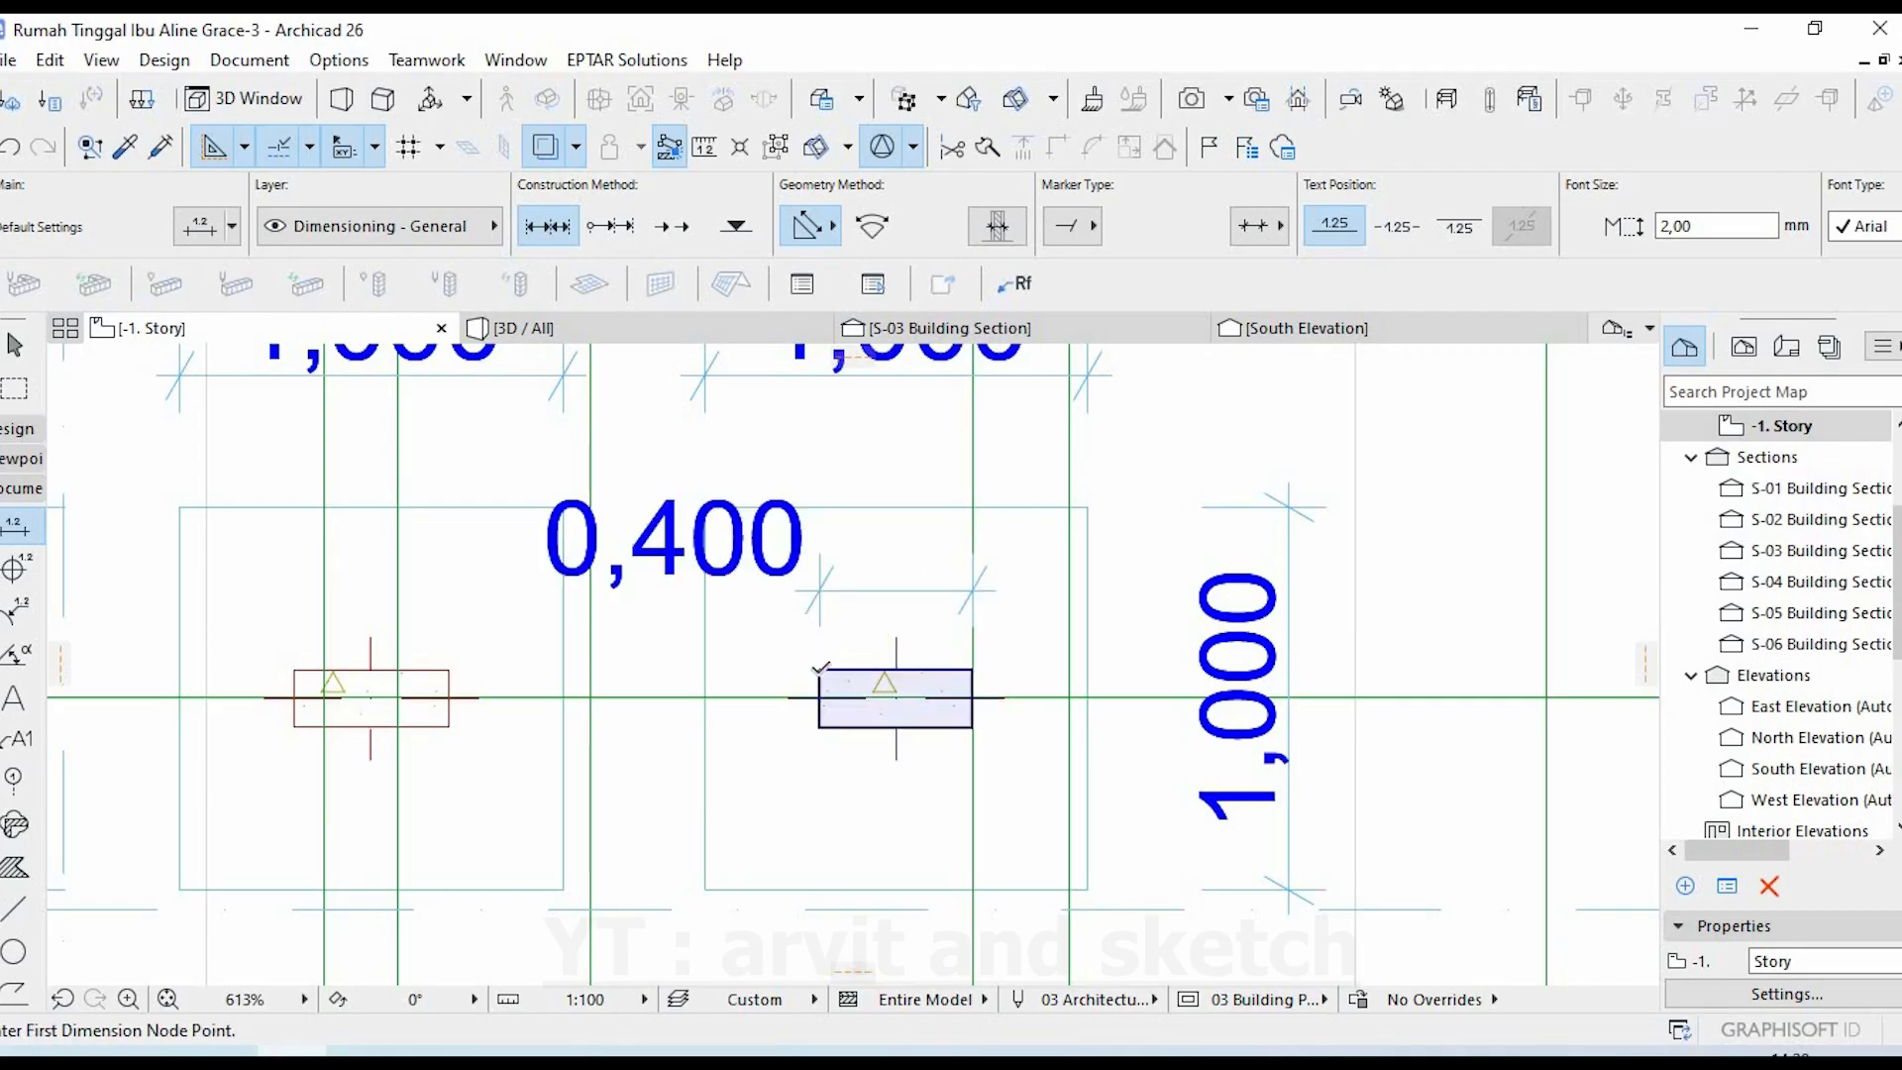
click(820, 670)
click(764, 717)
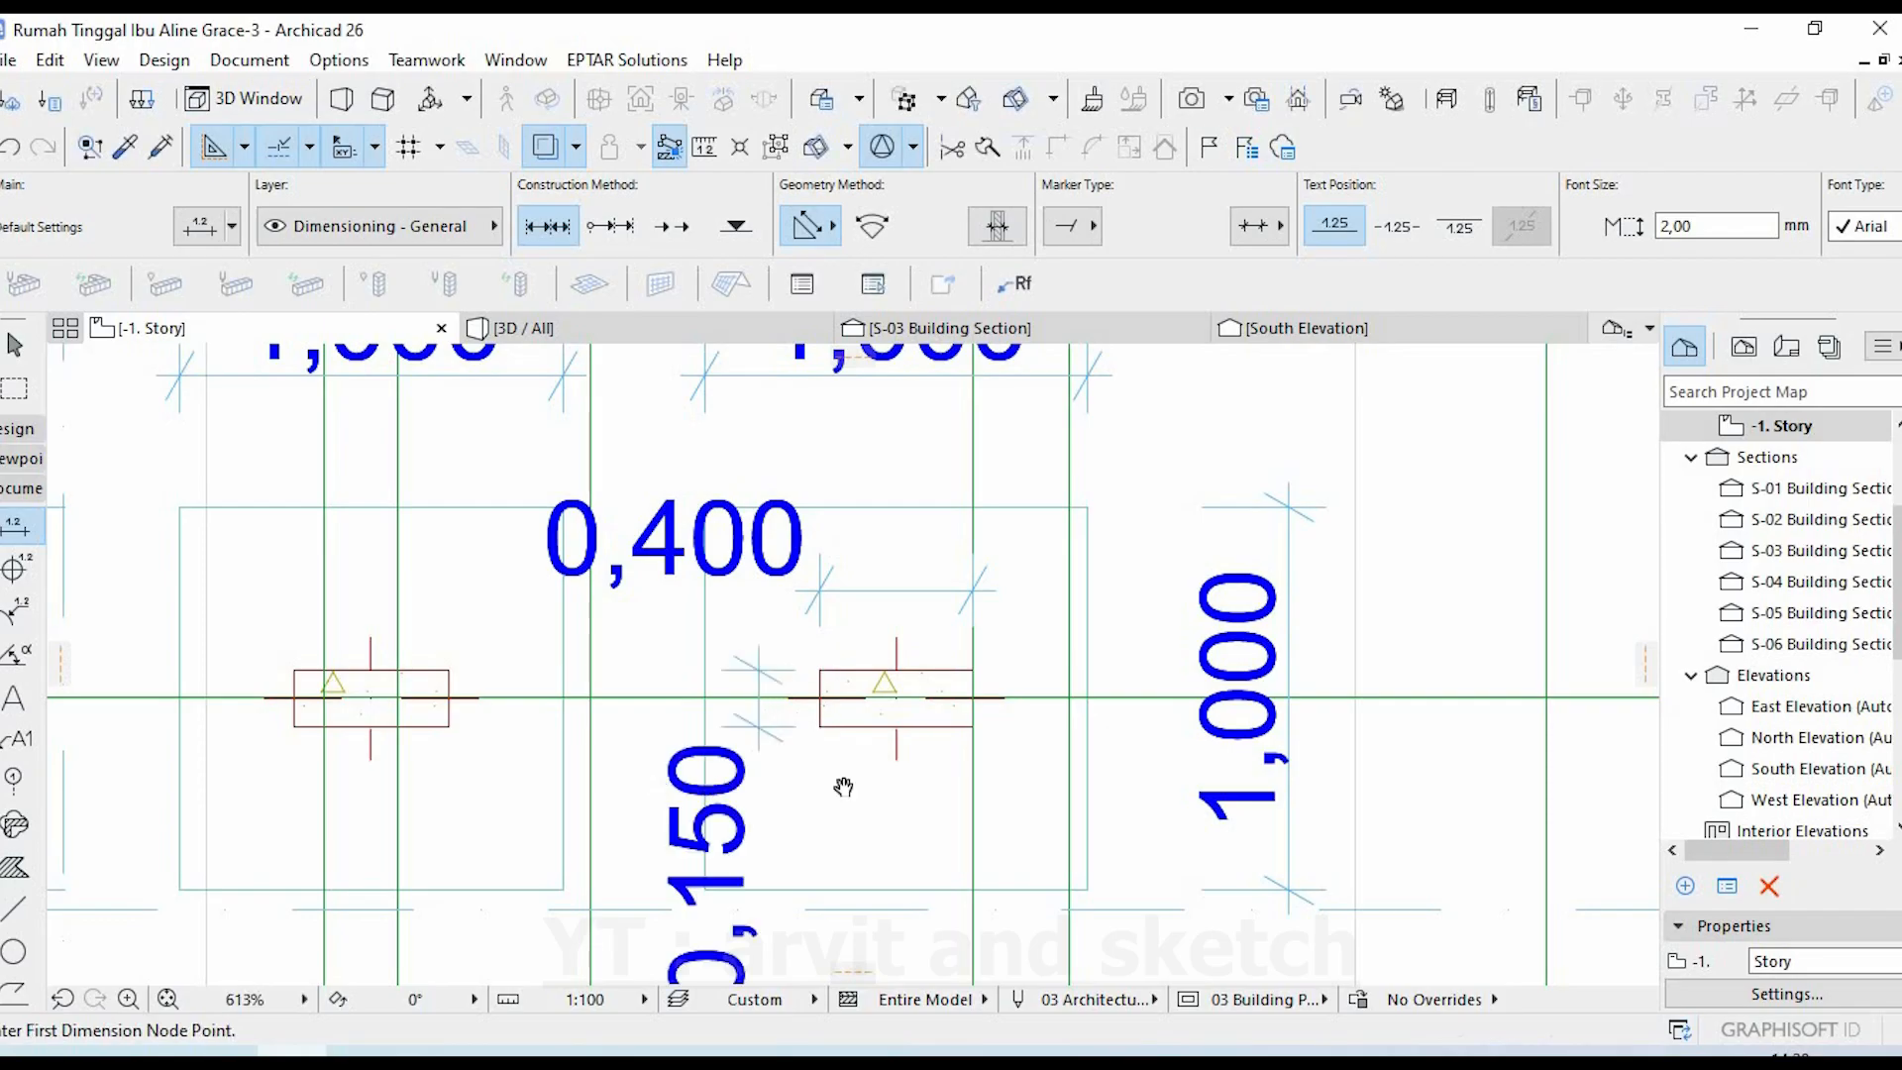
- Dimension the left-hand column on grid L, with its short side dimensioned to the right and its long side above
scroll(719, 657, left, 5)
click(690, 658)
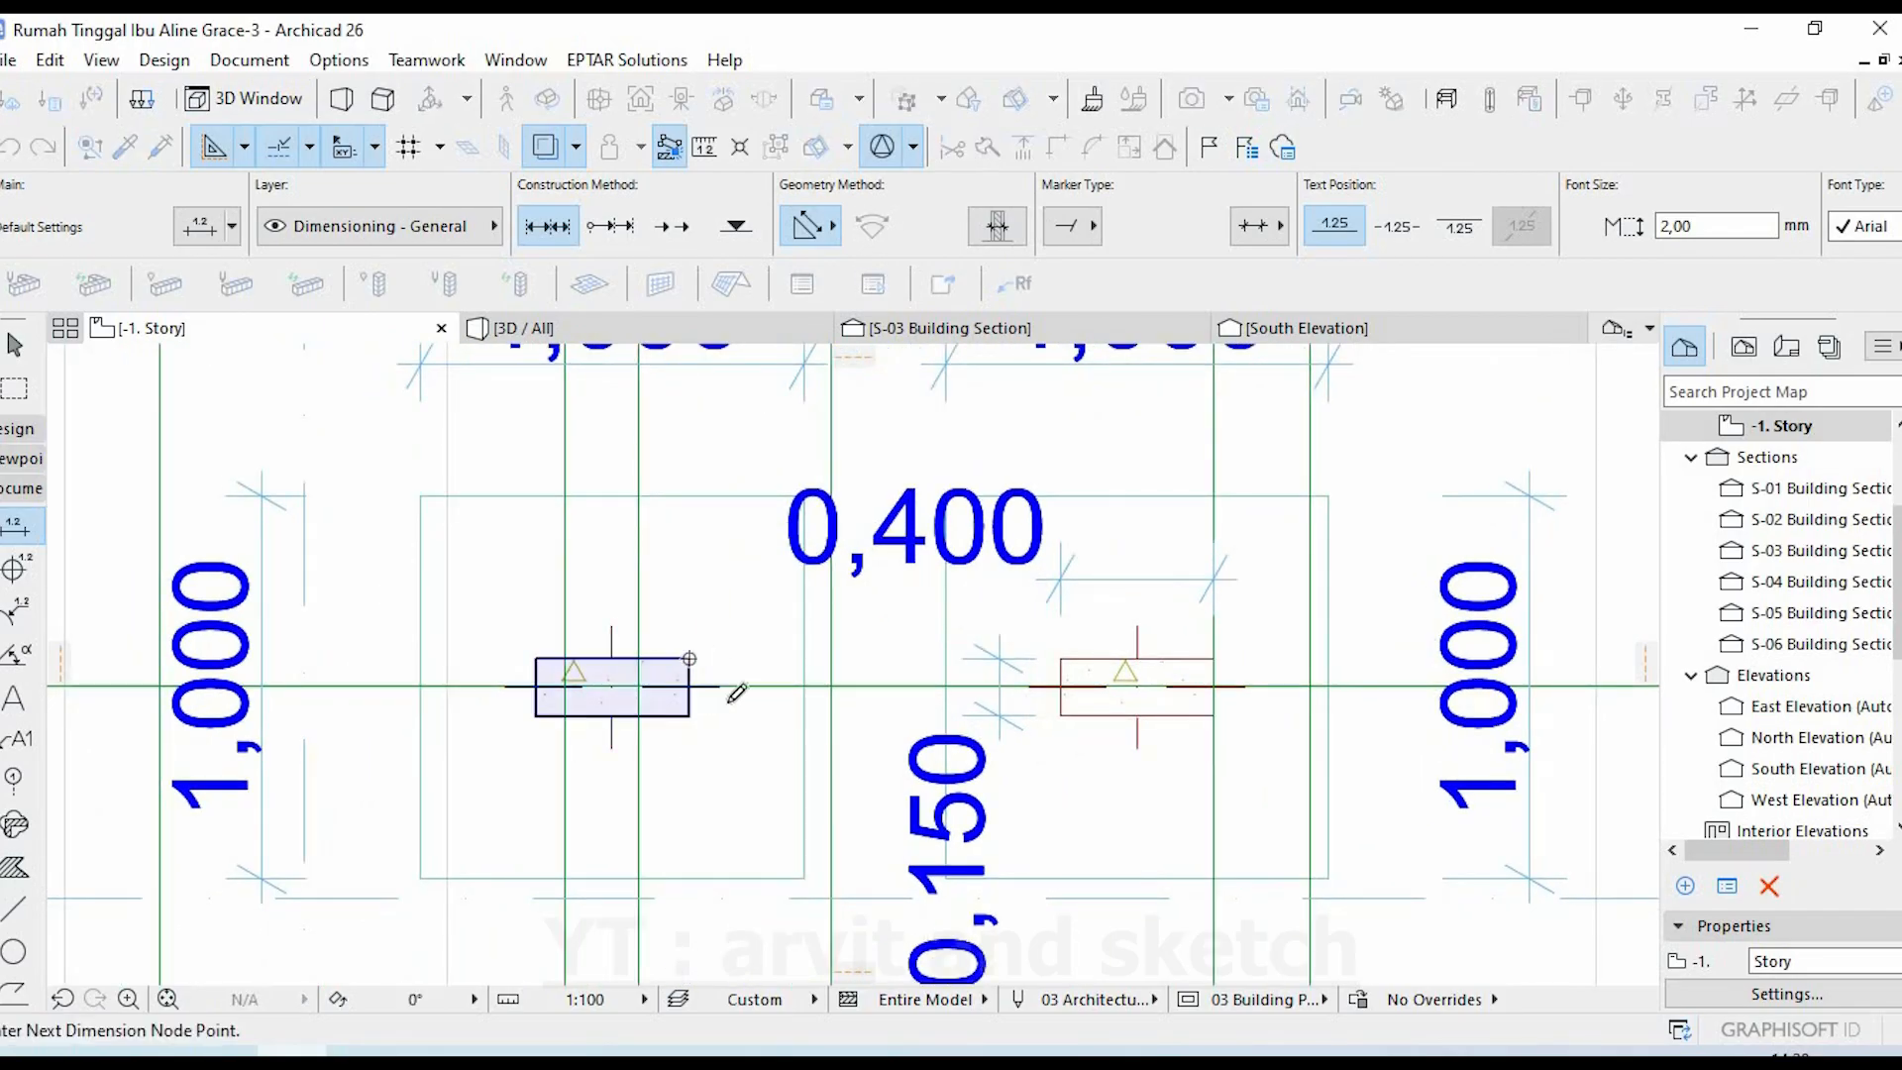
click(778, 703)
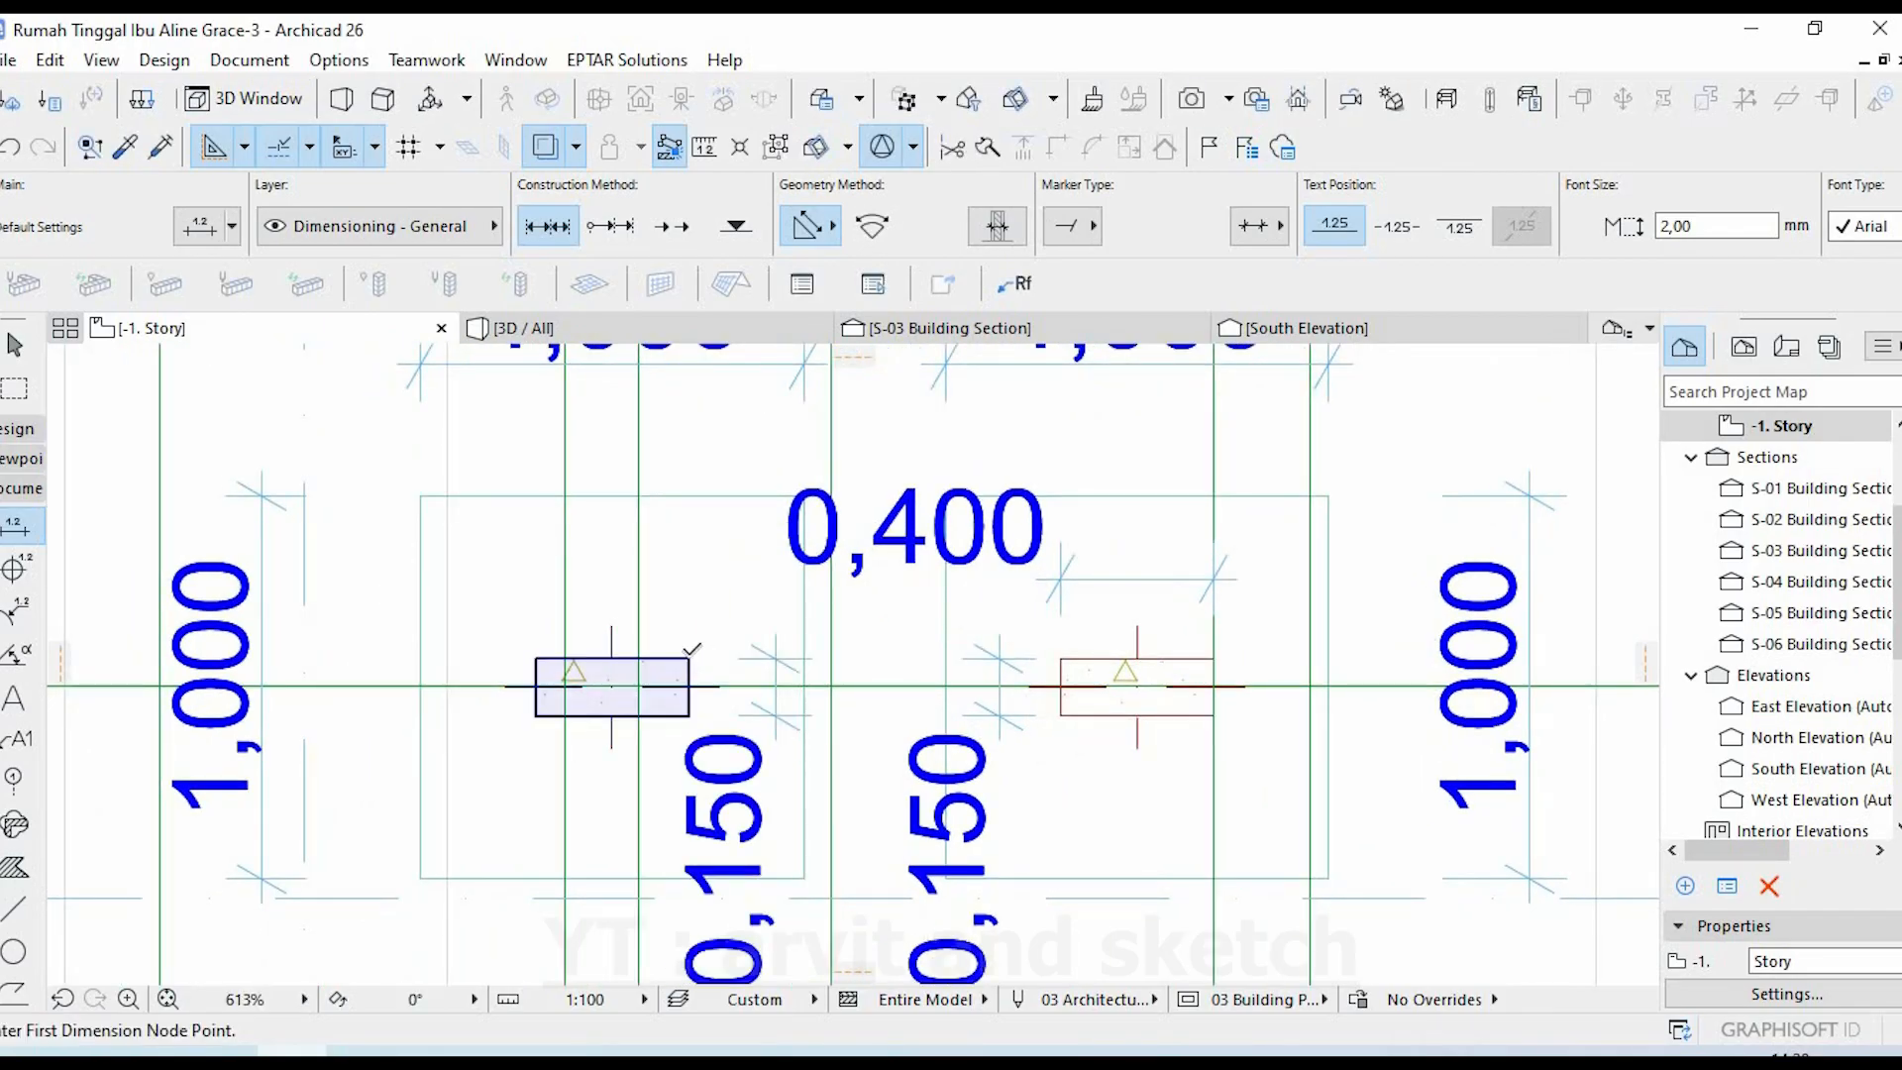
click(689, 659)
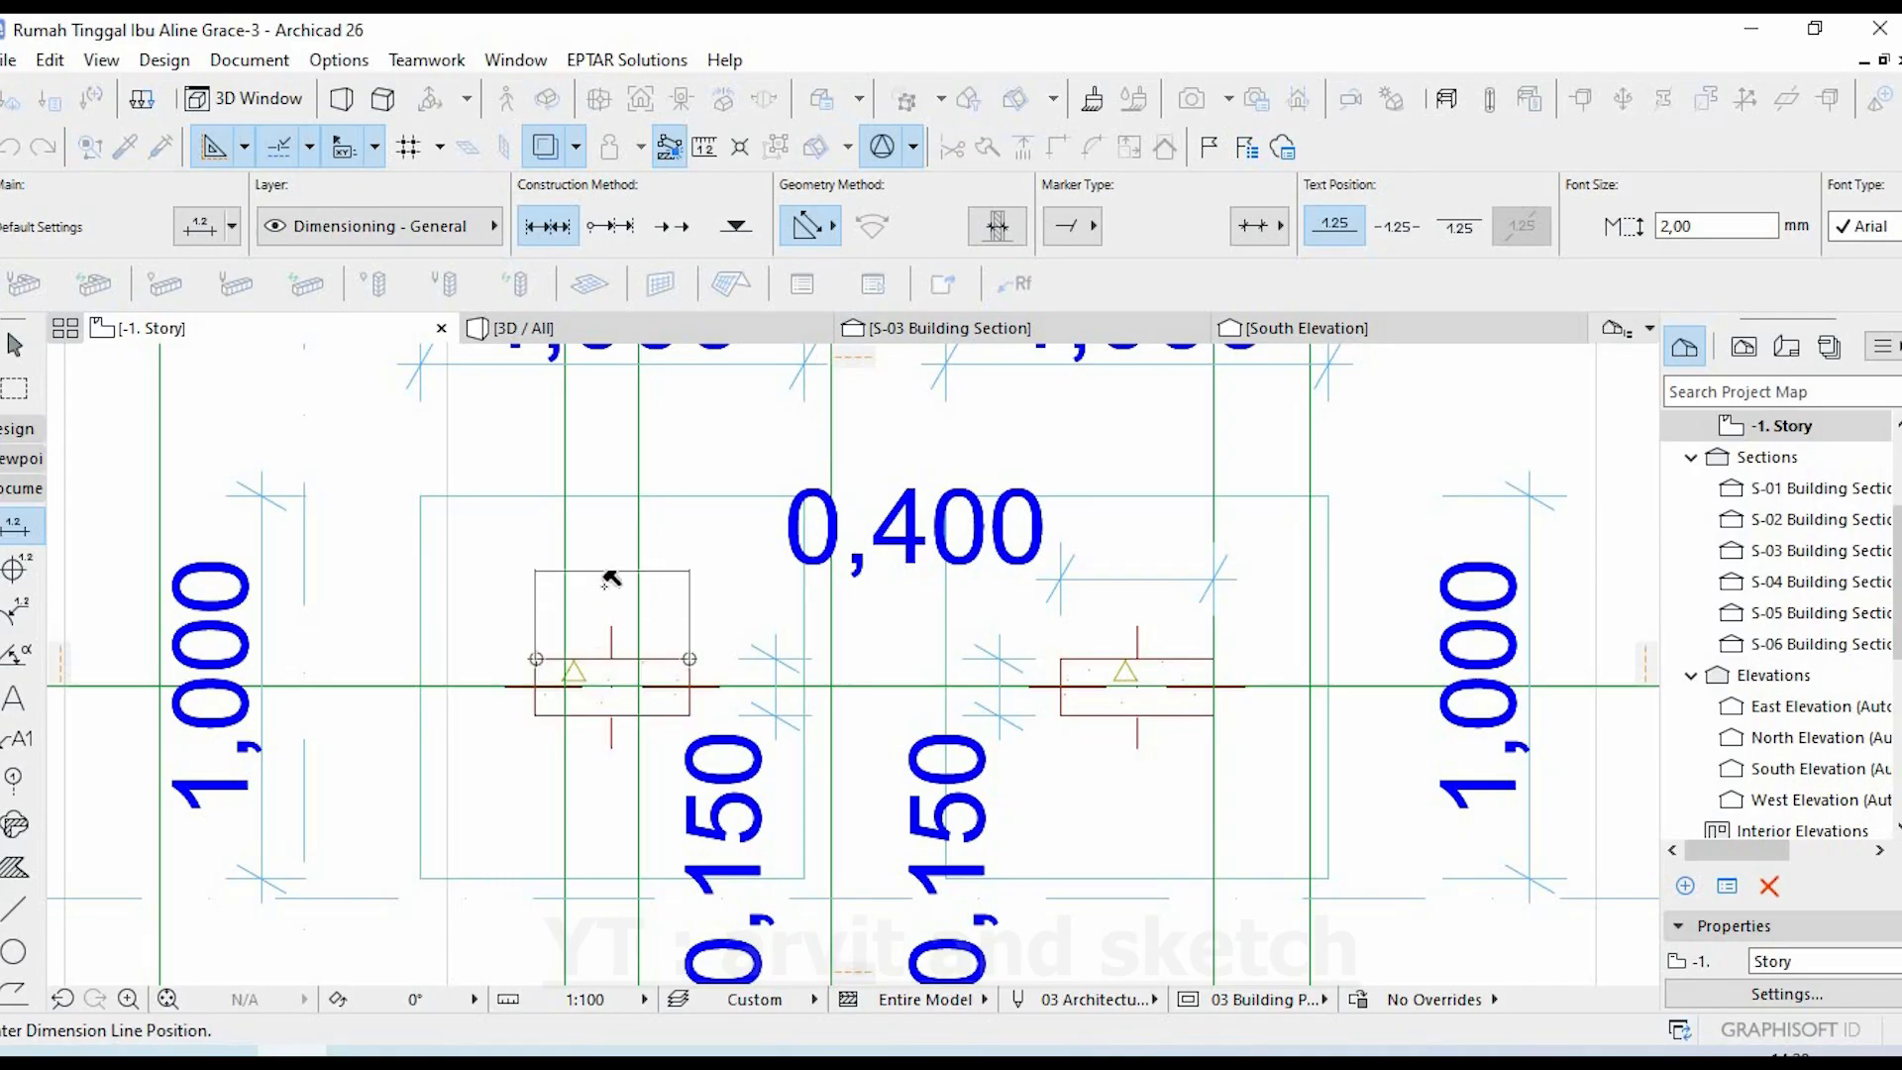
click(608, 573)
key(Escape)
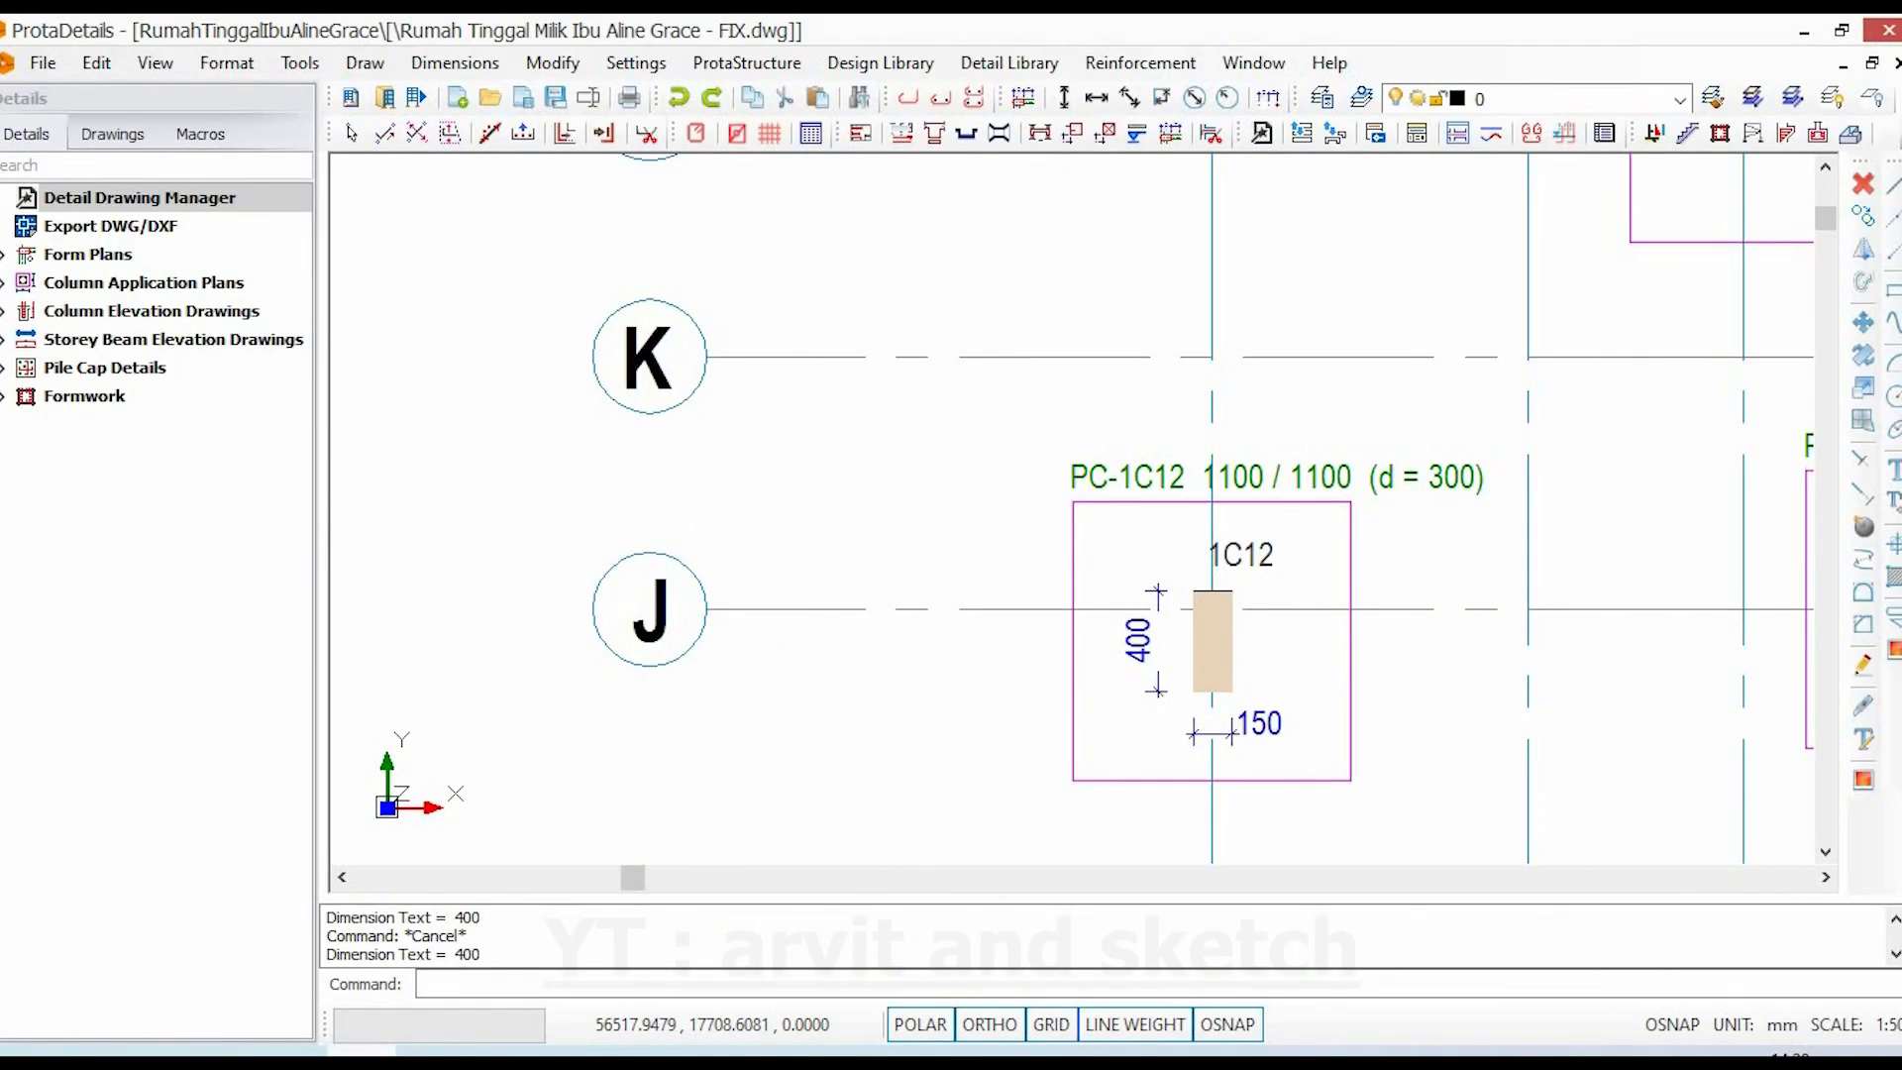
- In the ProtaDetails foundation plan, dimension the short side of column FC13 vertically, placing the dimension left of the column
scroll(1138, 641, down, 6)
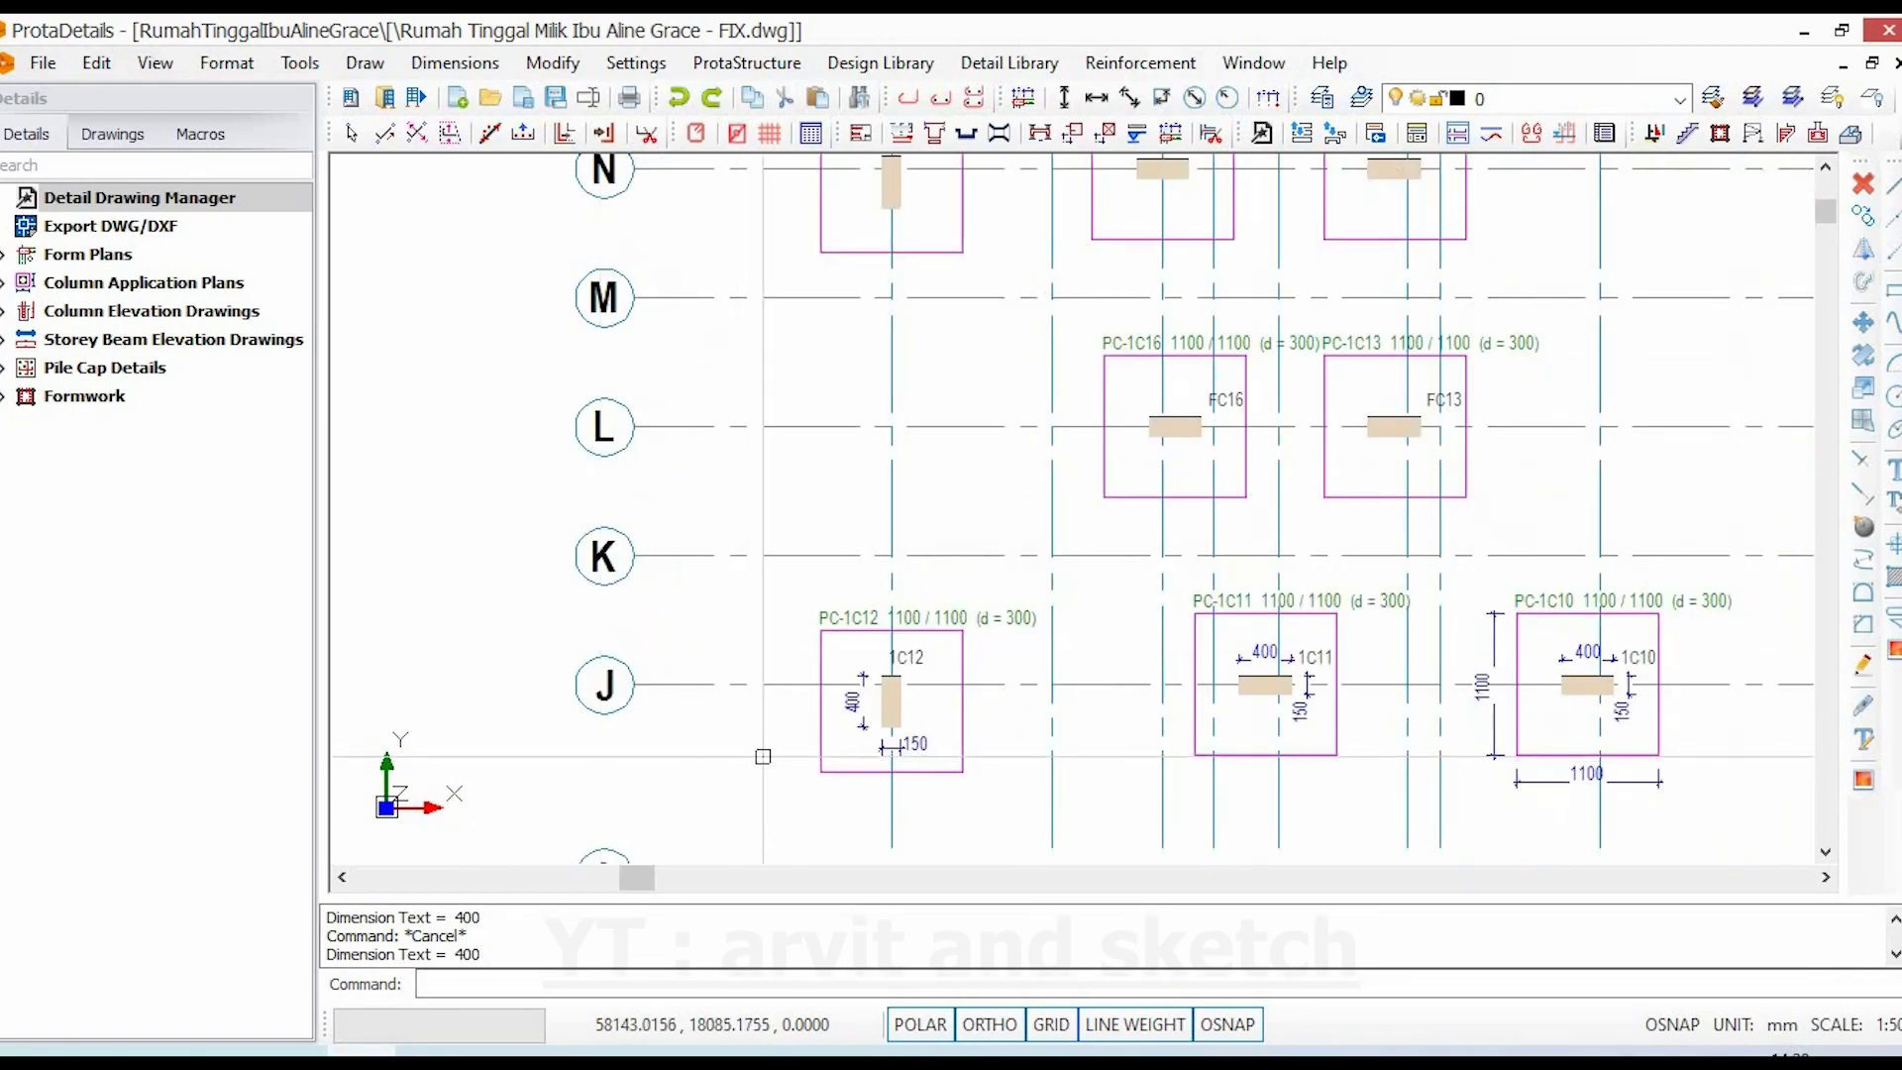
scroll(1138, 641, up, 7)
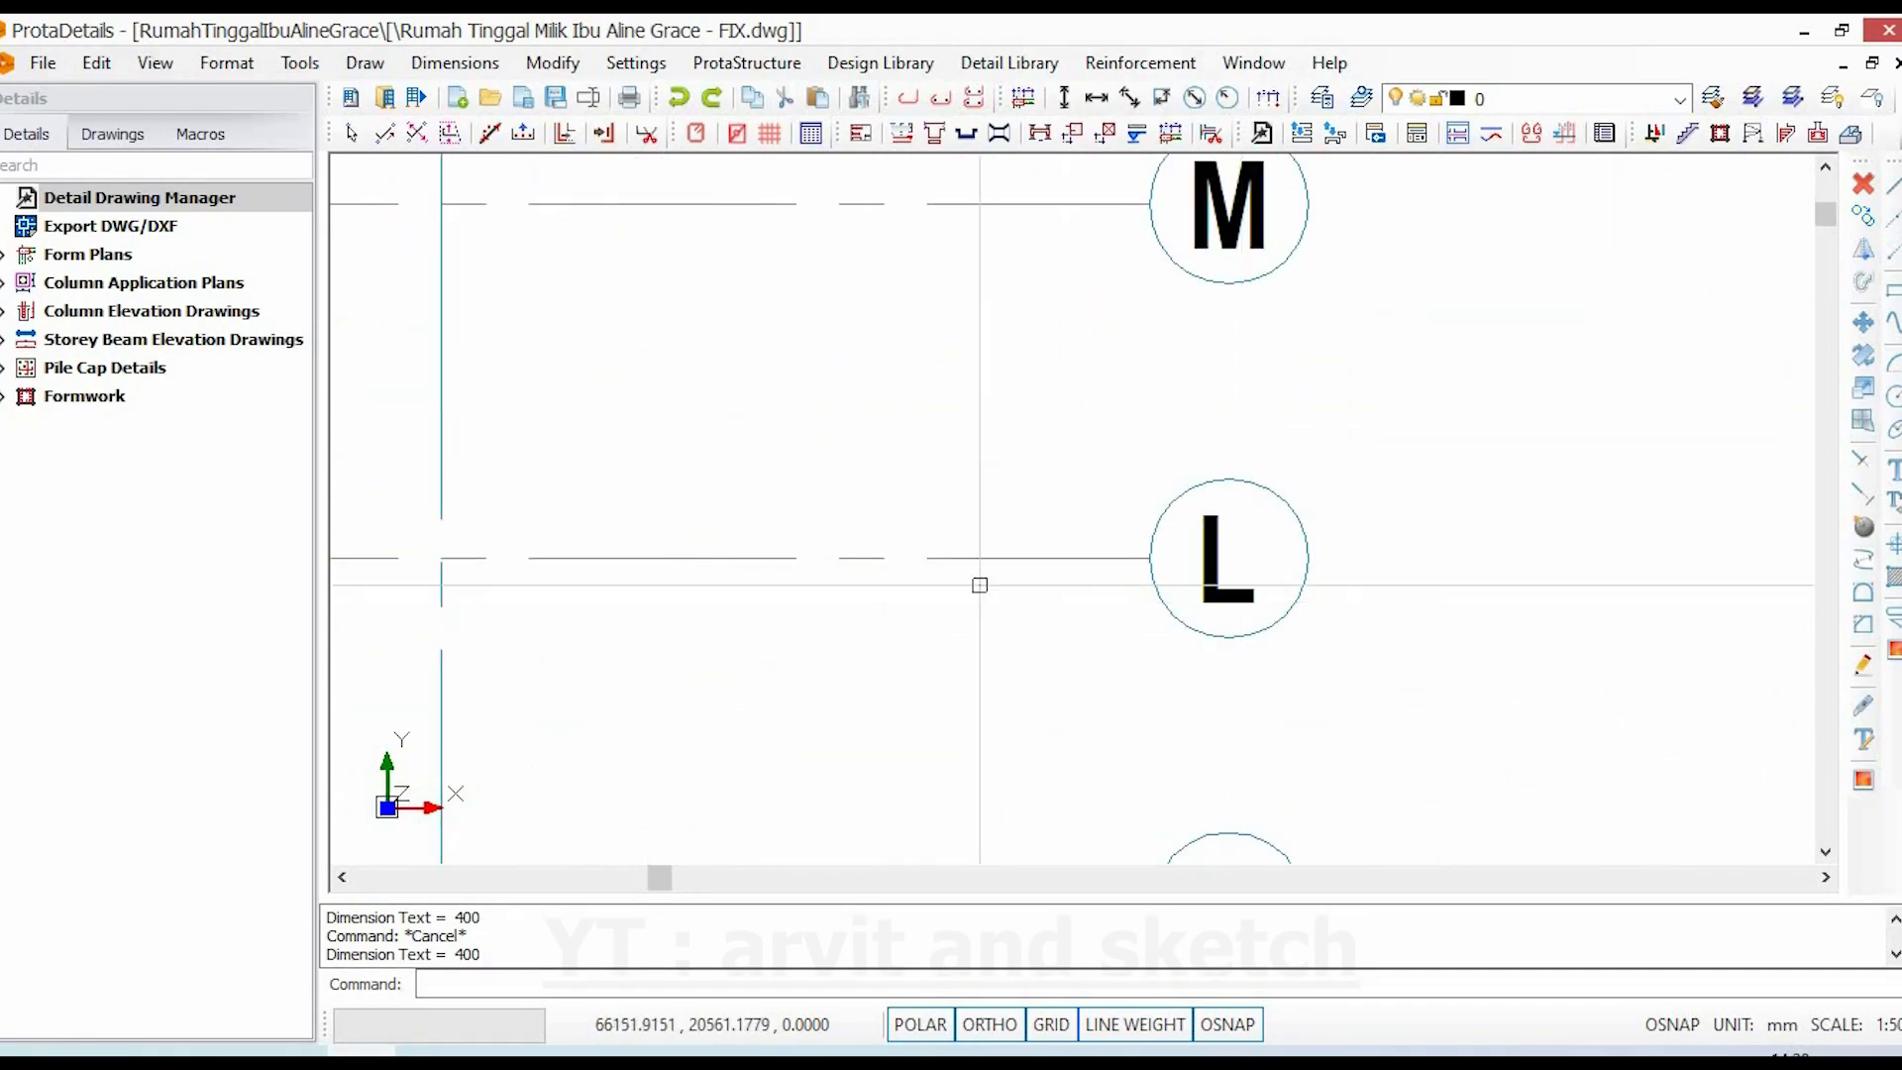
scroll(1228, 495, down, 5)
scroll(956, 523, up, 5)
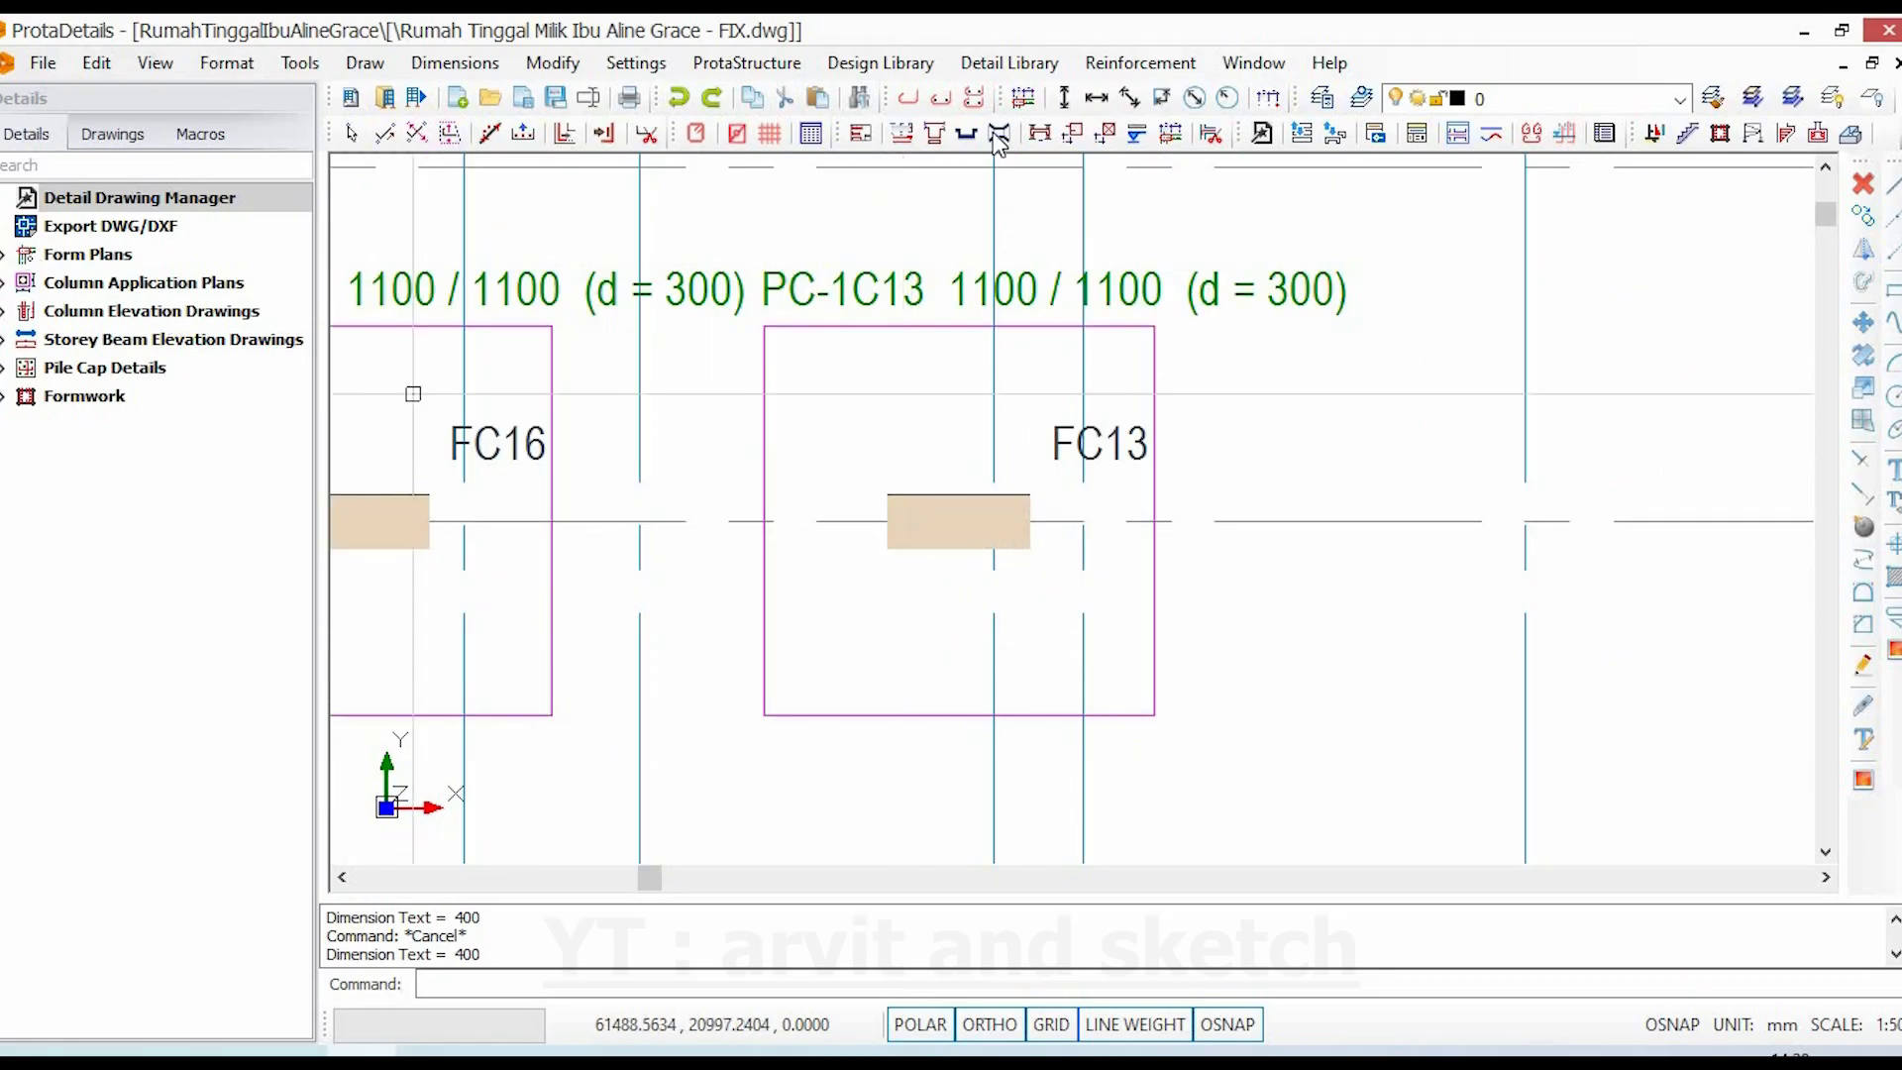
click(887, 495)
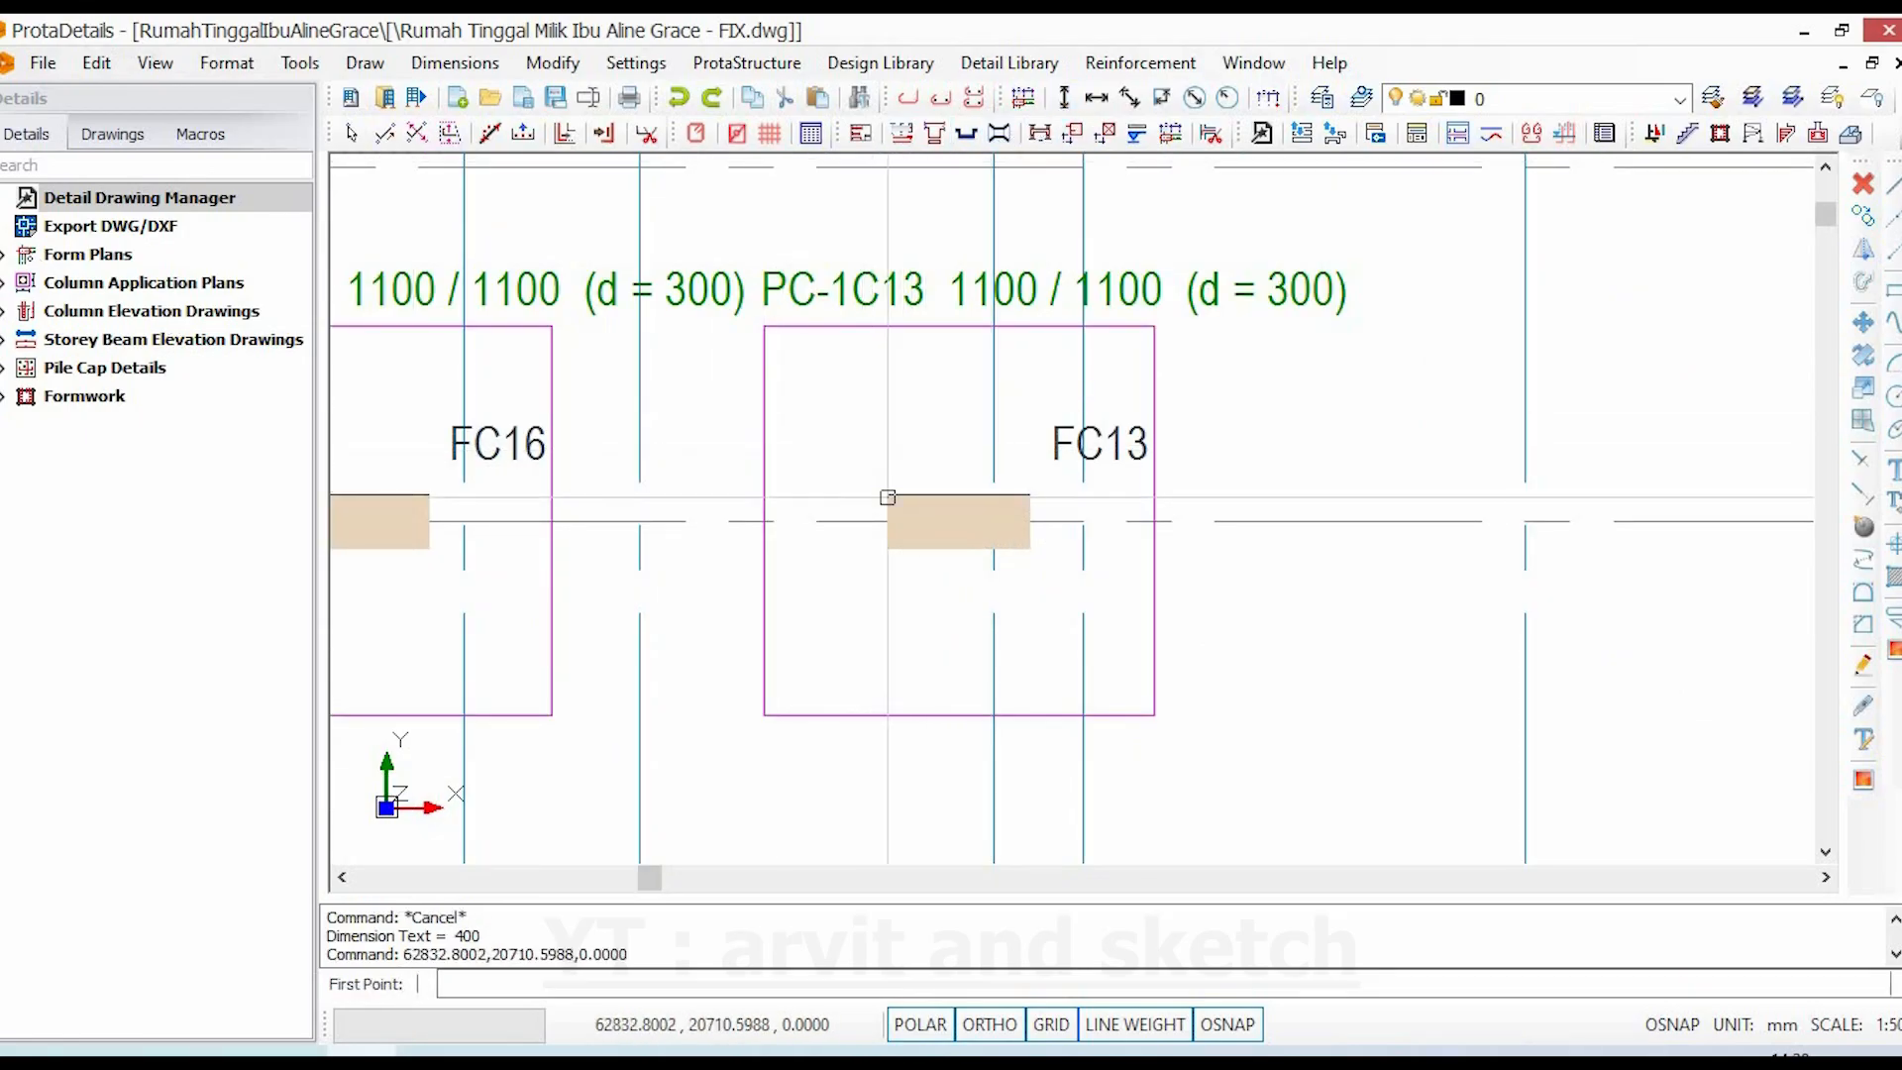
click(887, 548)
click(860, 548)
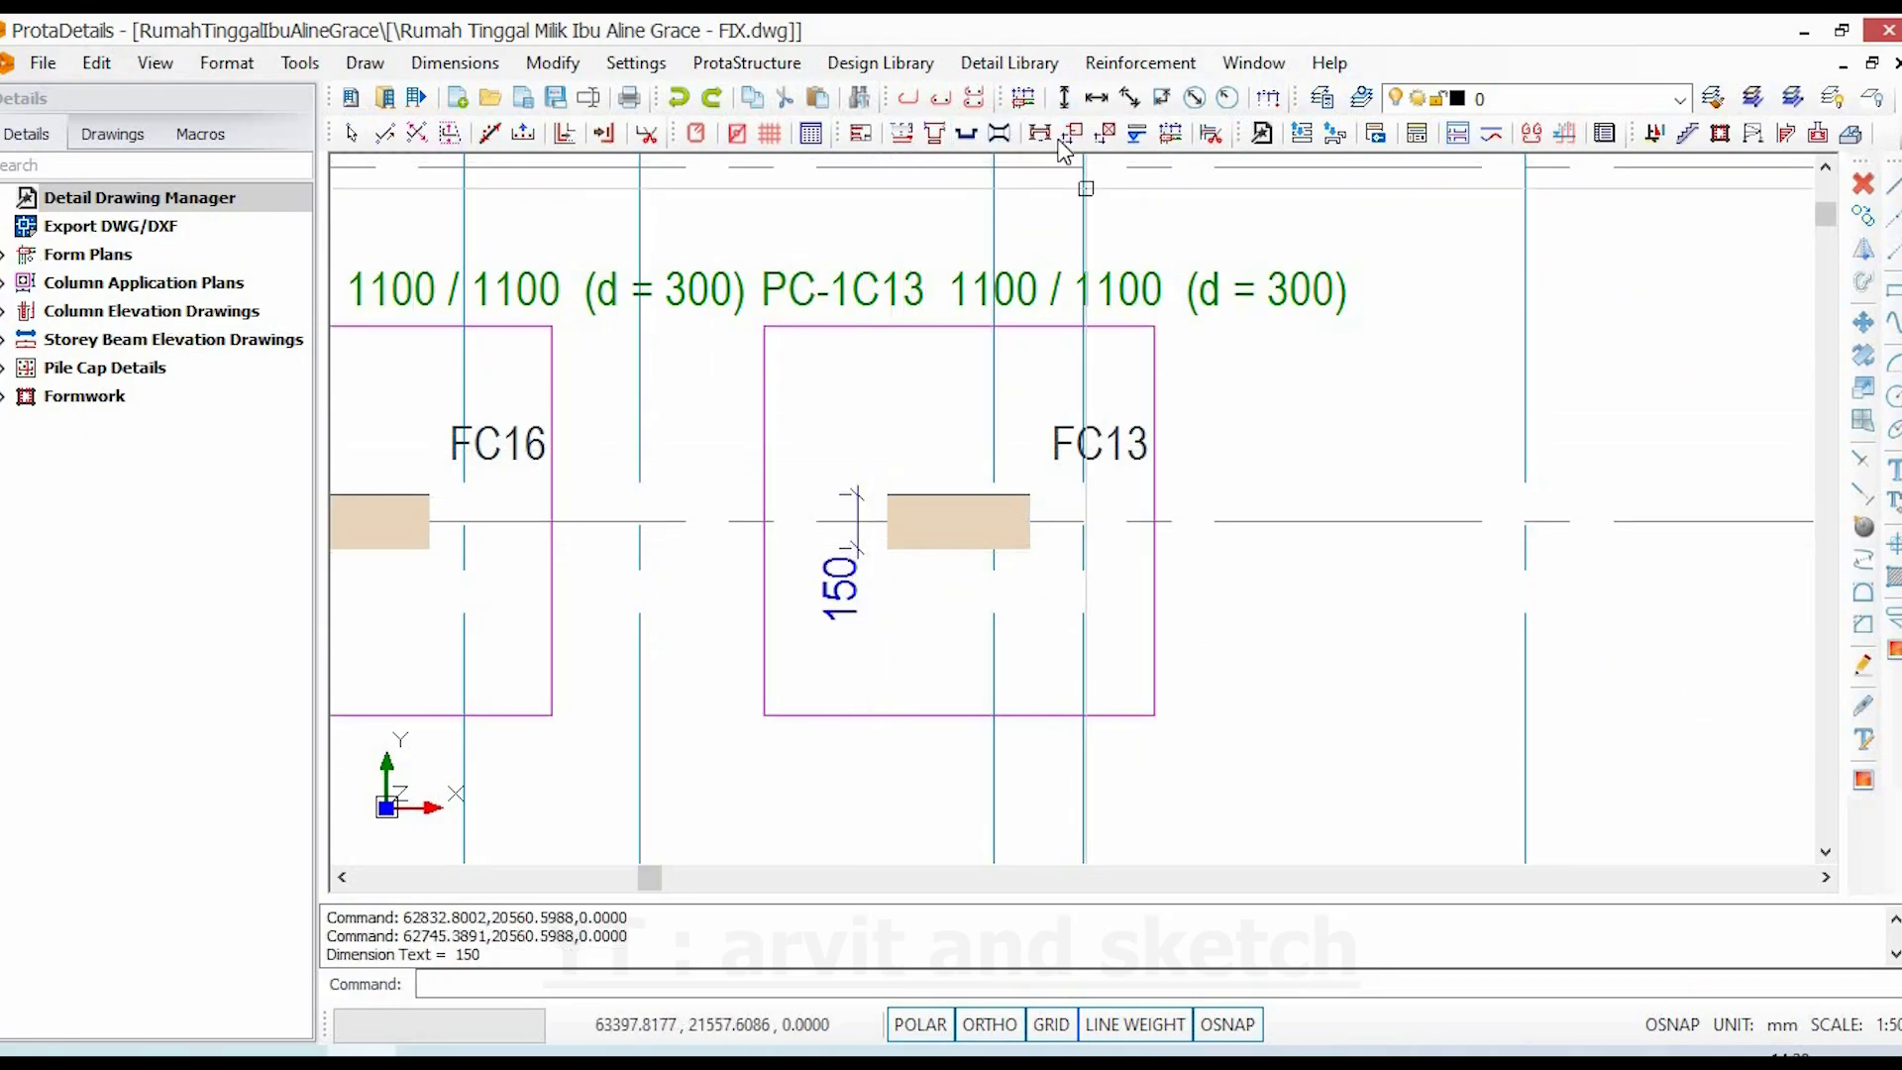
- Dimension the long side of column FC13 horizontally along its upper edge, placing the dimension above the column
click(1095, 98)
click(888, 494)
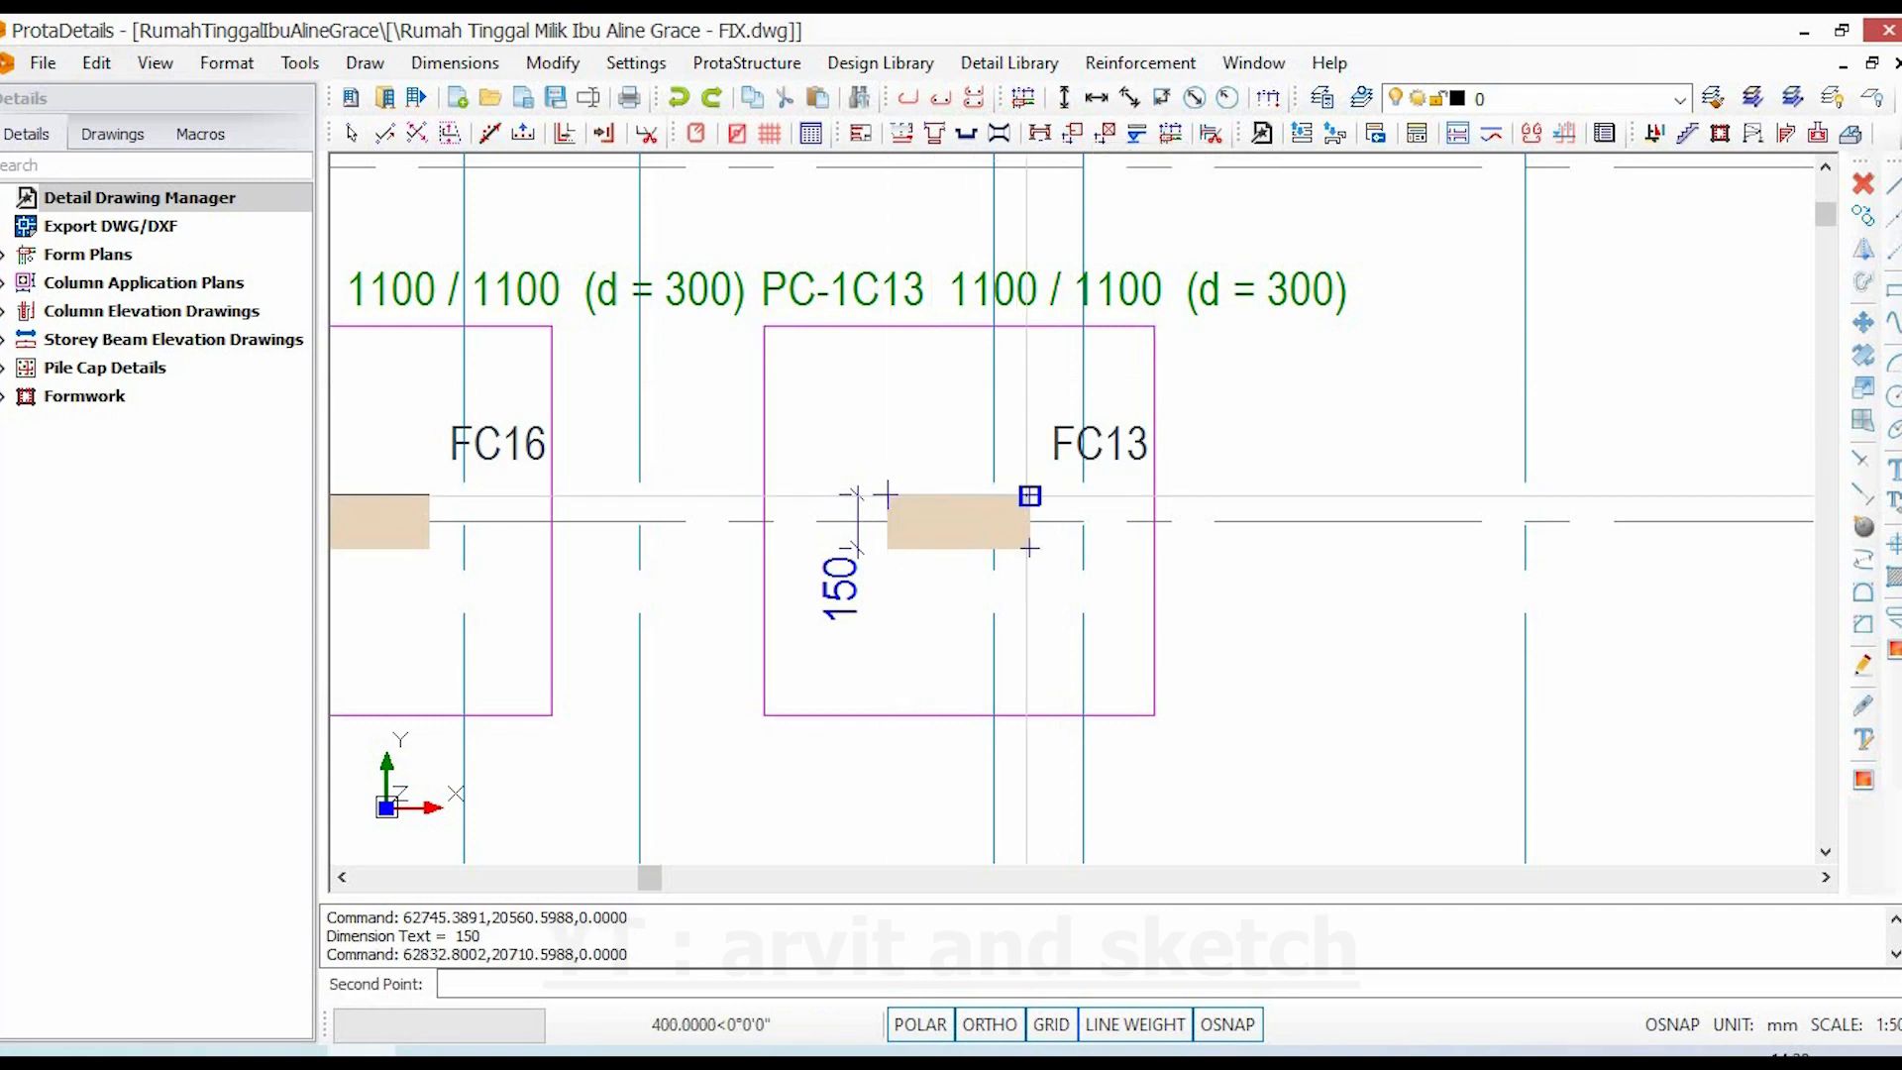
click(1030, 495)
click(990, 428)
- Dimension the short side of column FC16 vertically, placing the dimension left of the column
scroll(1053, 522, down, 2)
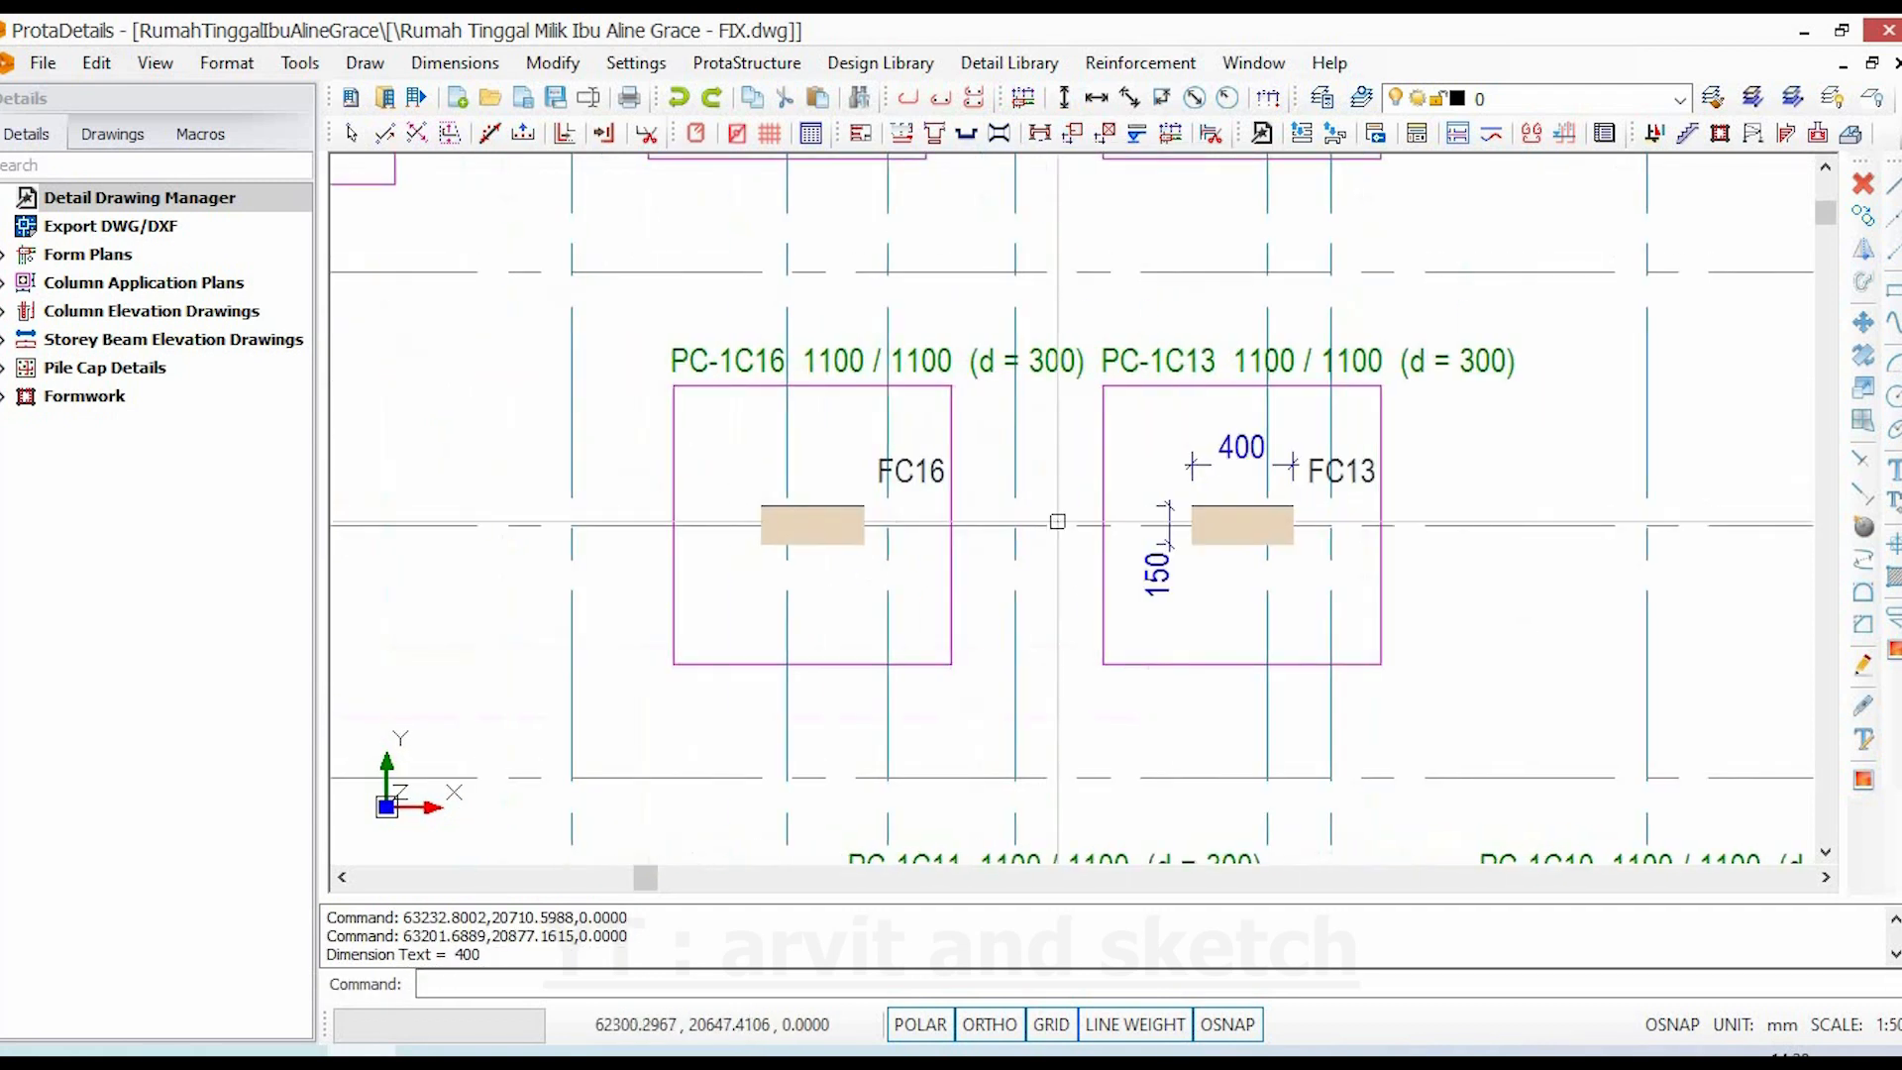
scroll(868, 483, up, 3)
click(1039, 133)
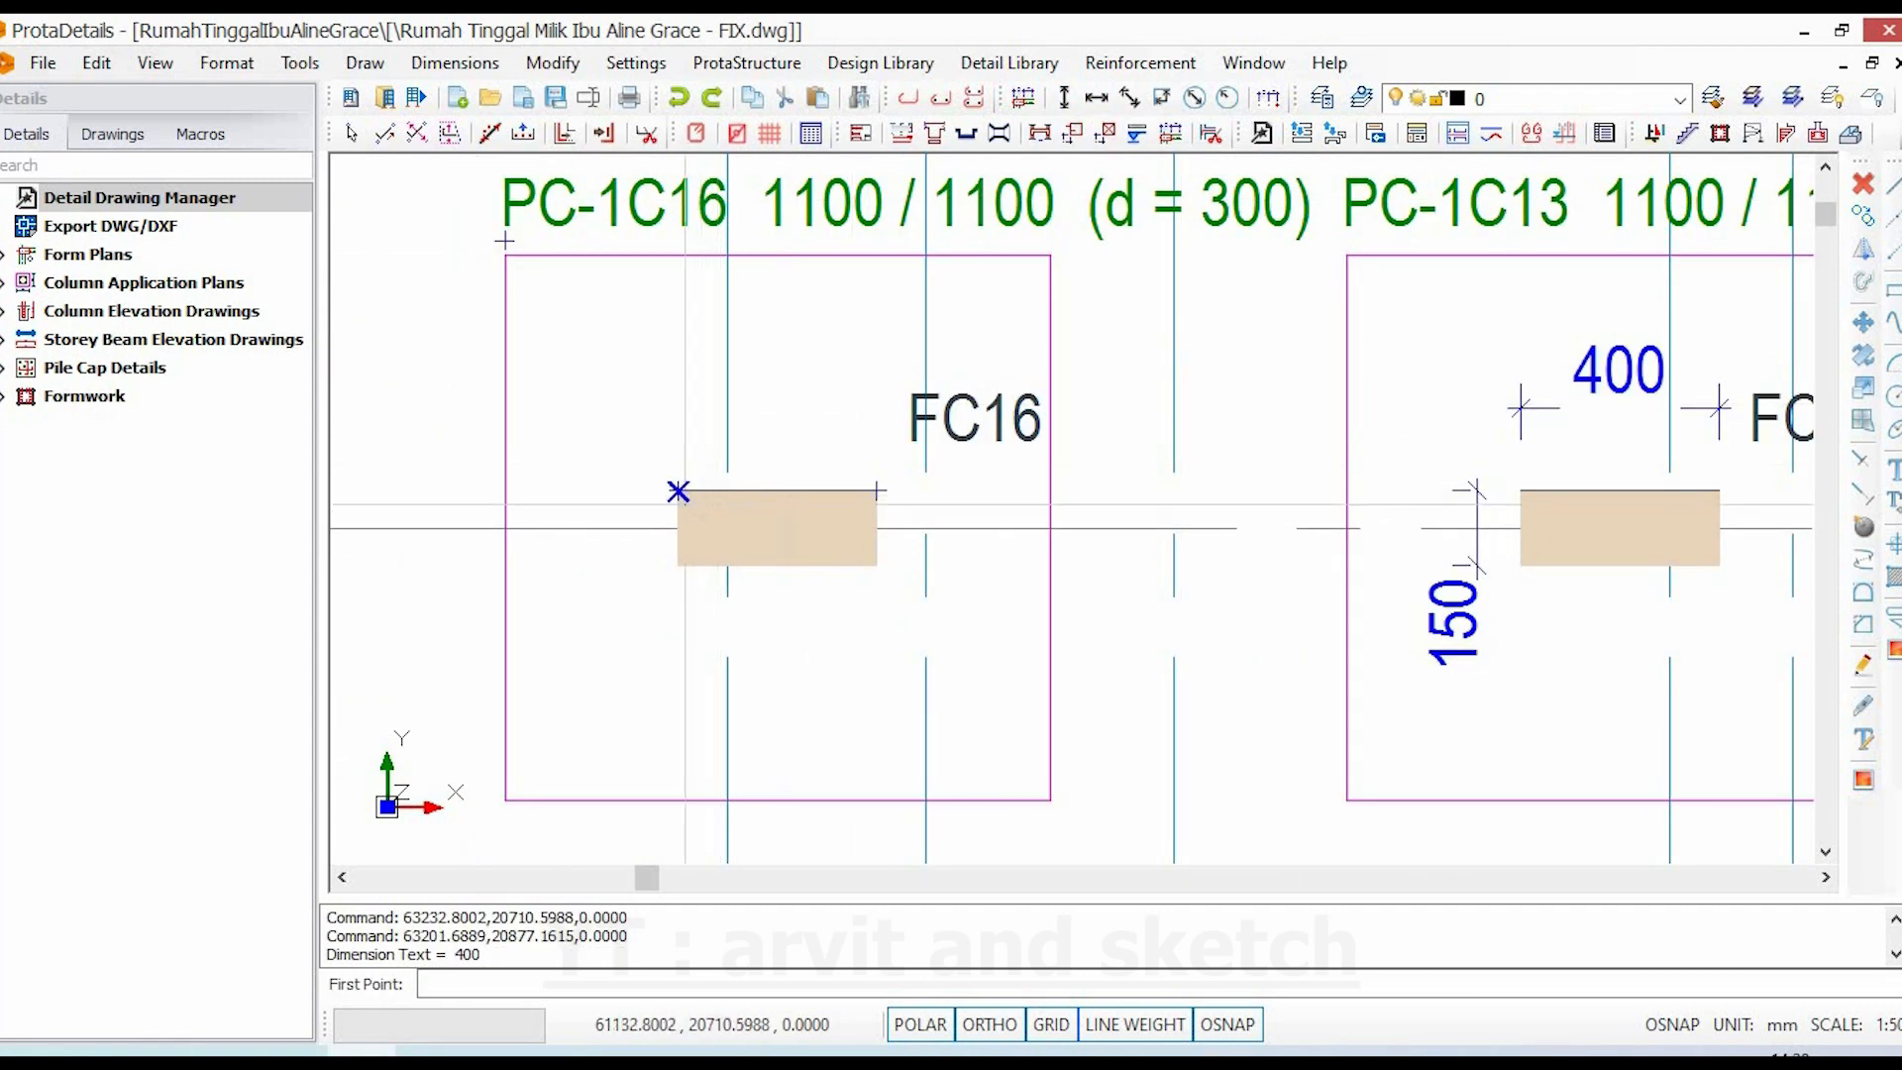
click(679, 491)
click(678, 565)
click(621, 565)
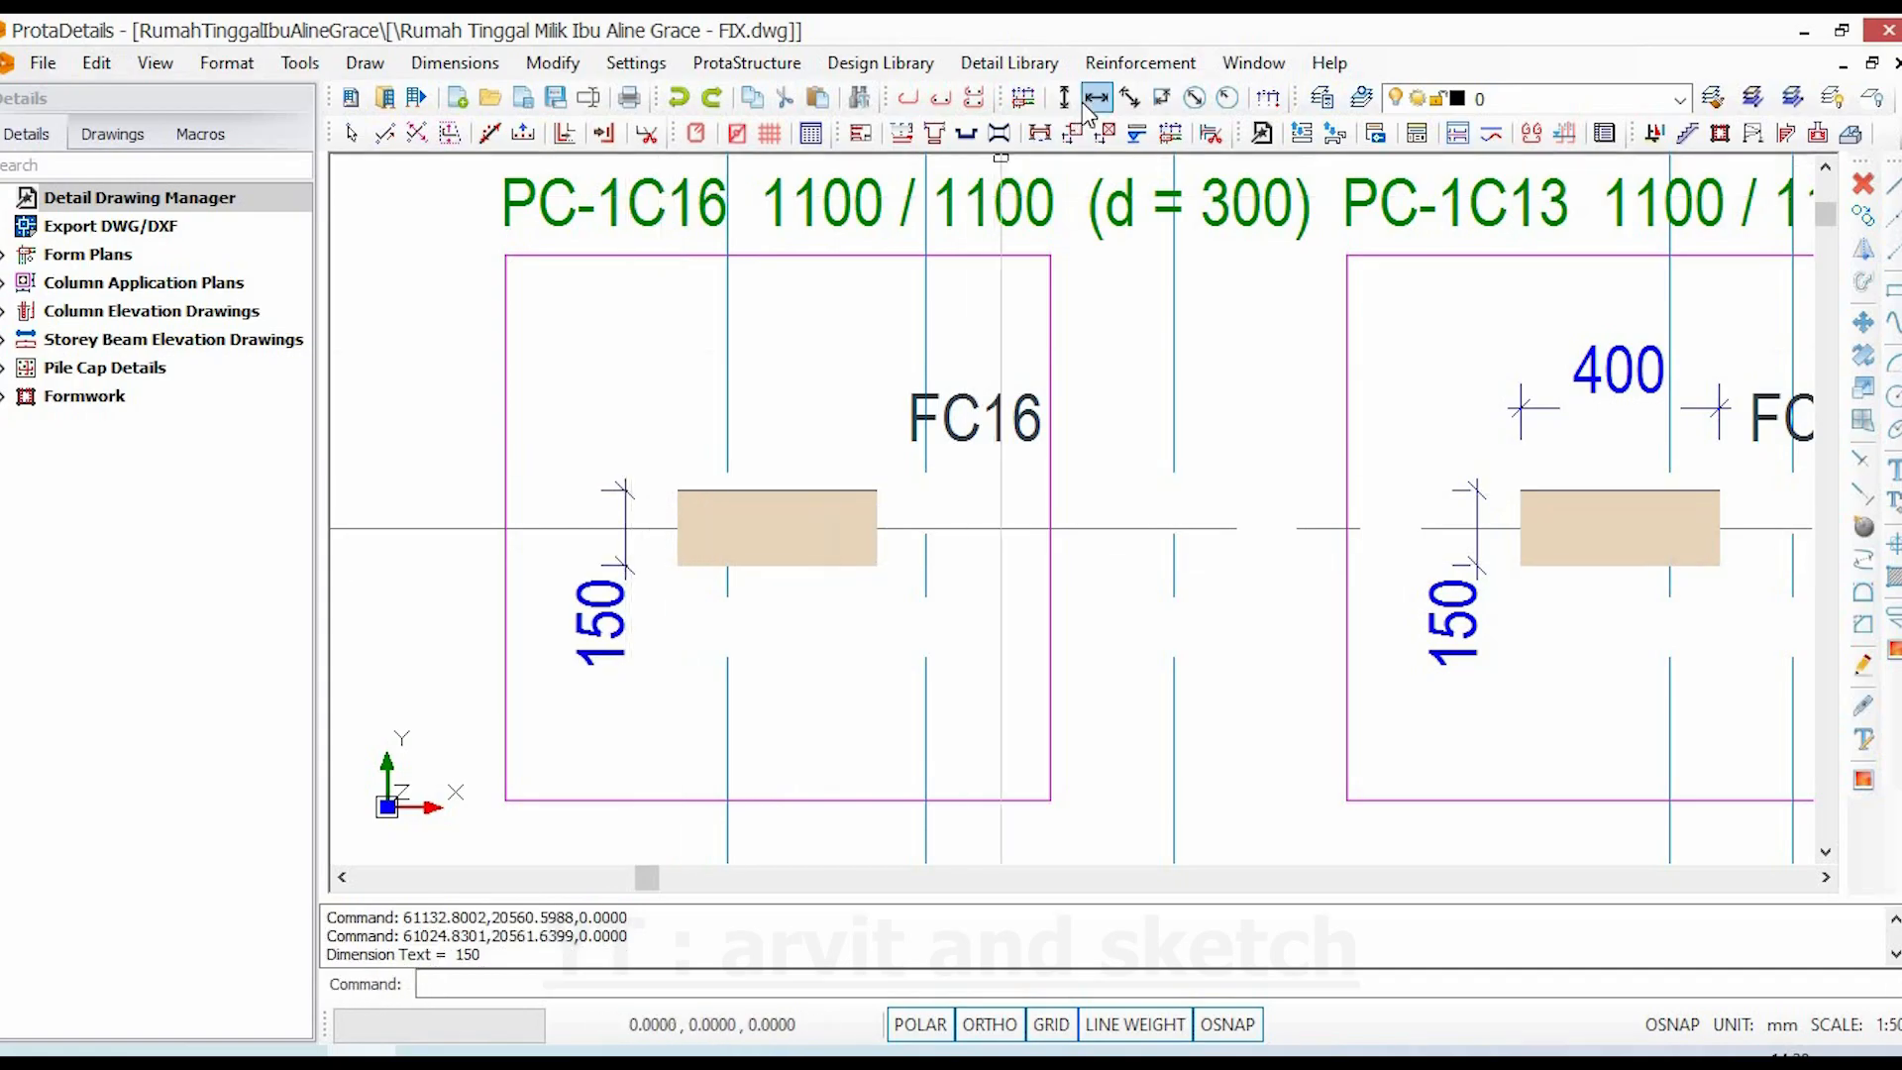
- Dimension the long side of column FC16 horizontally along its upper edge, placing the dimension above the column
click(1104, 133)
click(679, 492)
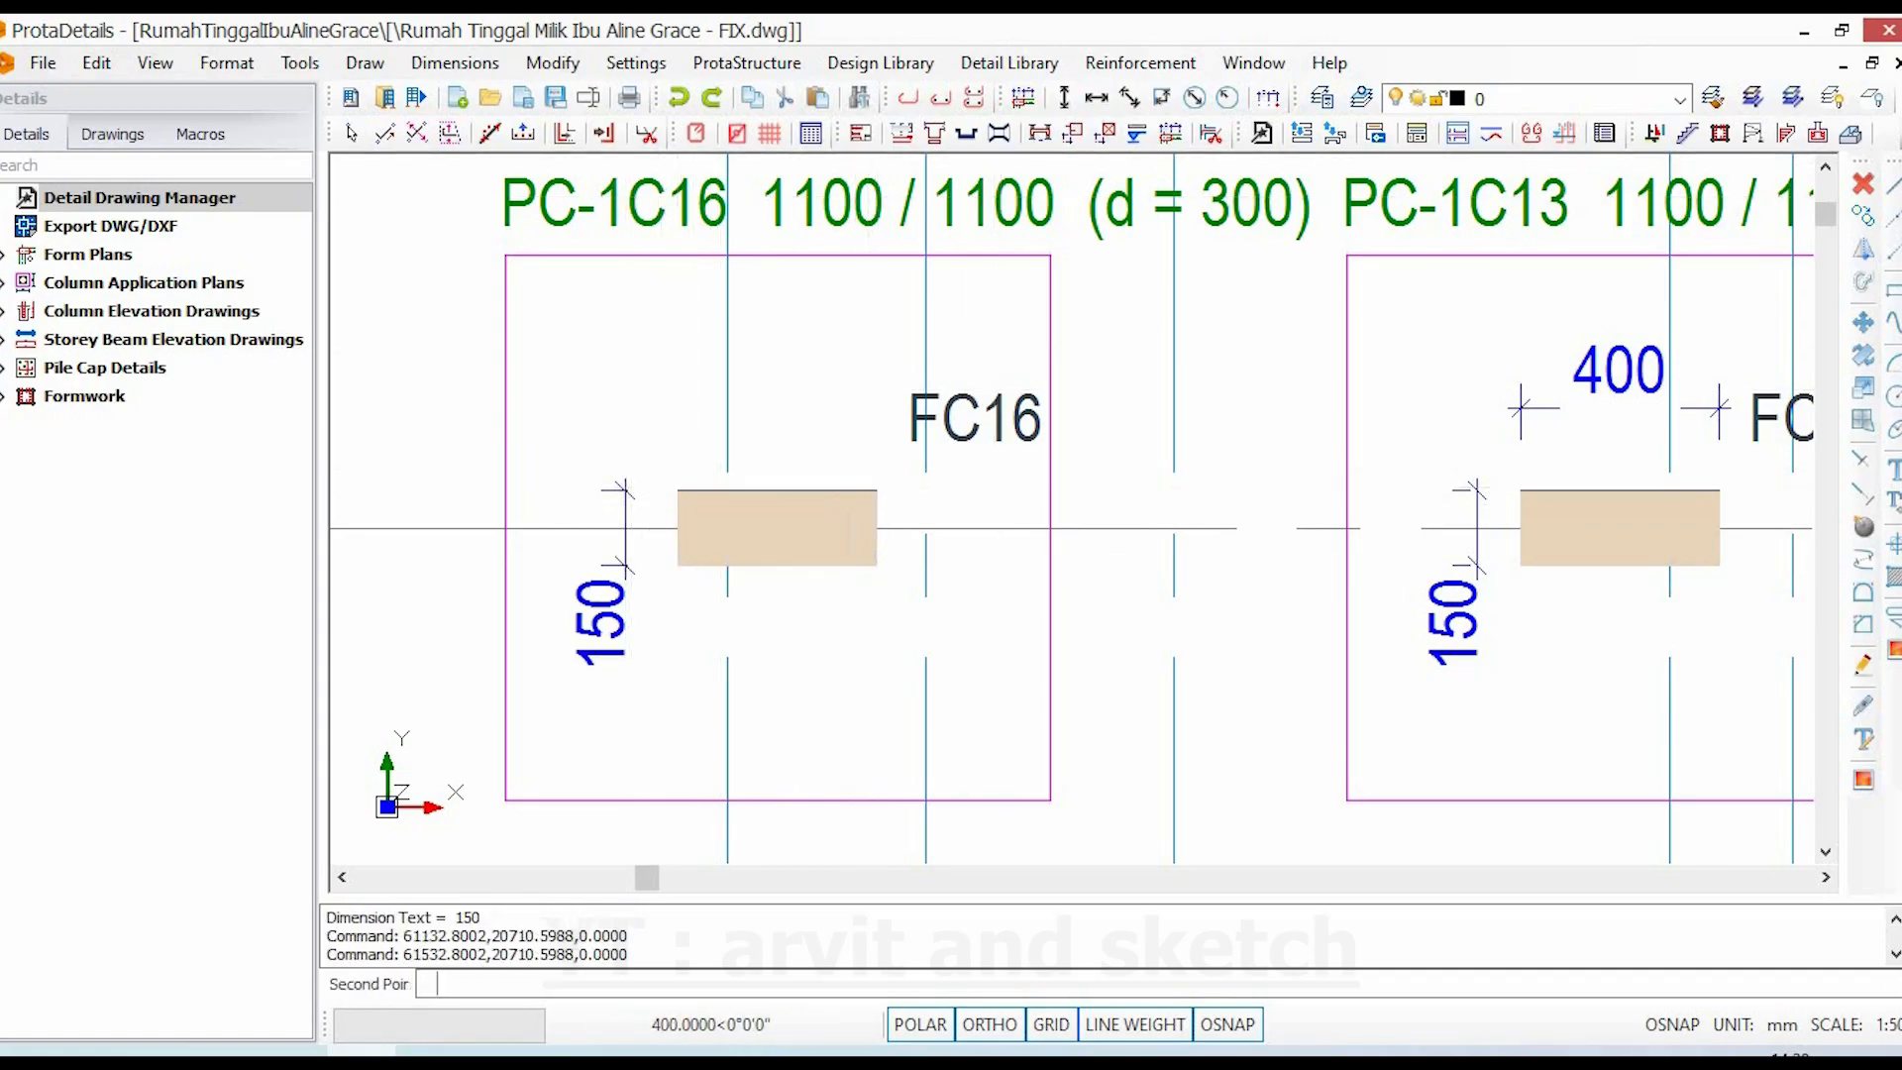
click(868, 429)
- Dimension the short side of column FC15 vertically, placing the dimension left of the column
scroll(792, 515, down, 6)
middle_drag(869, 526, 952, 757)
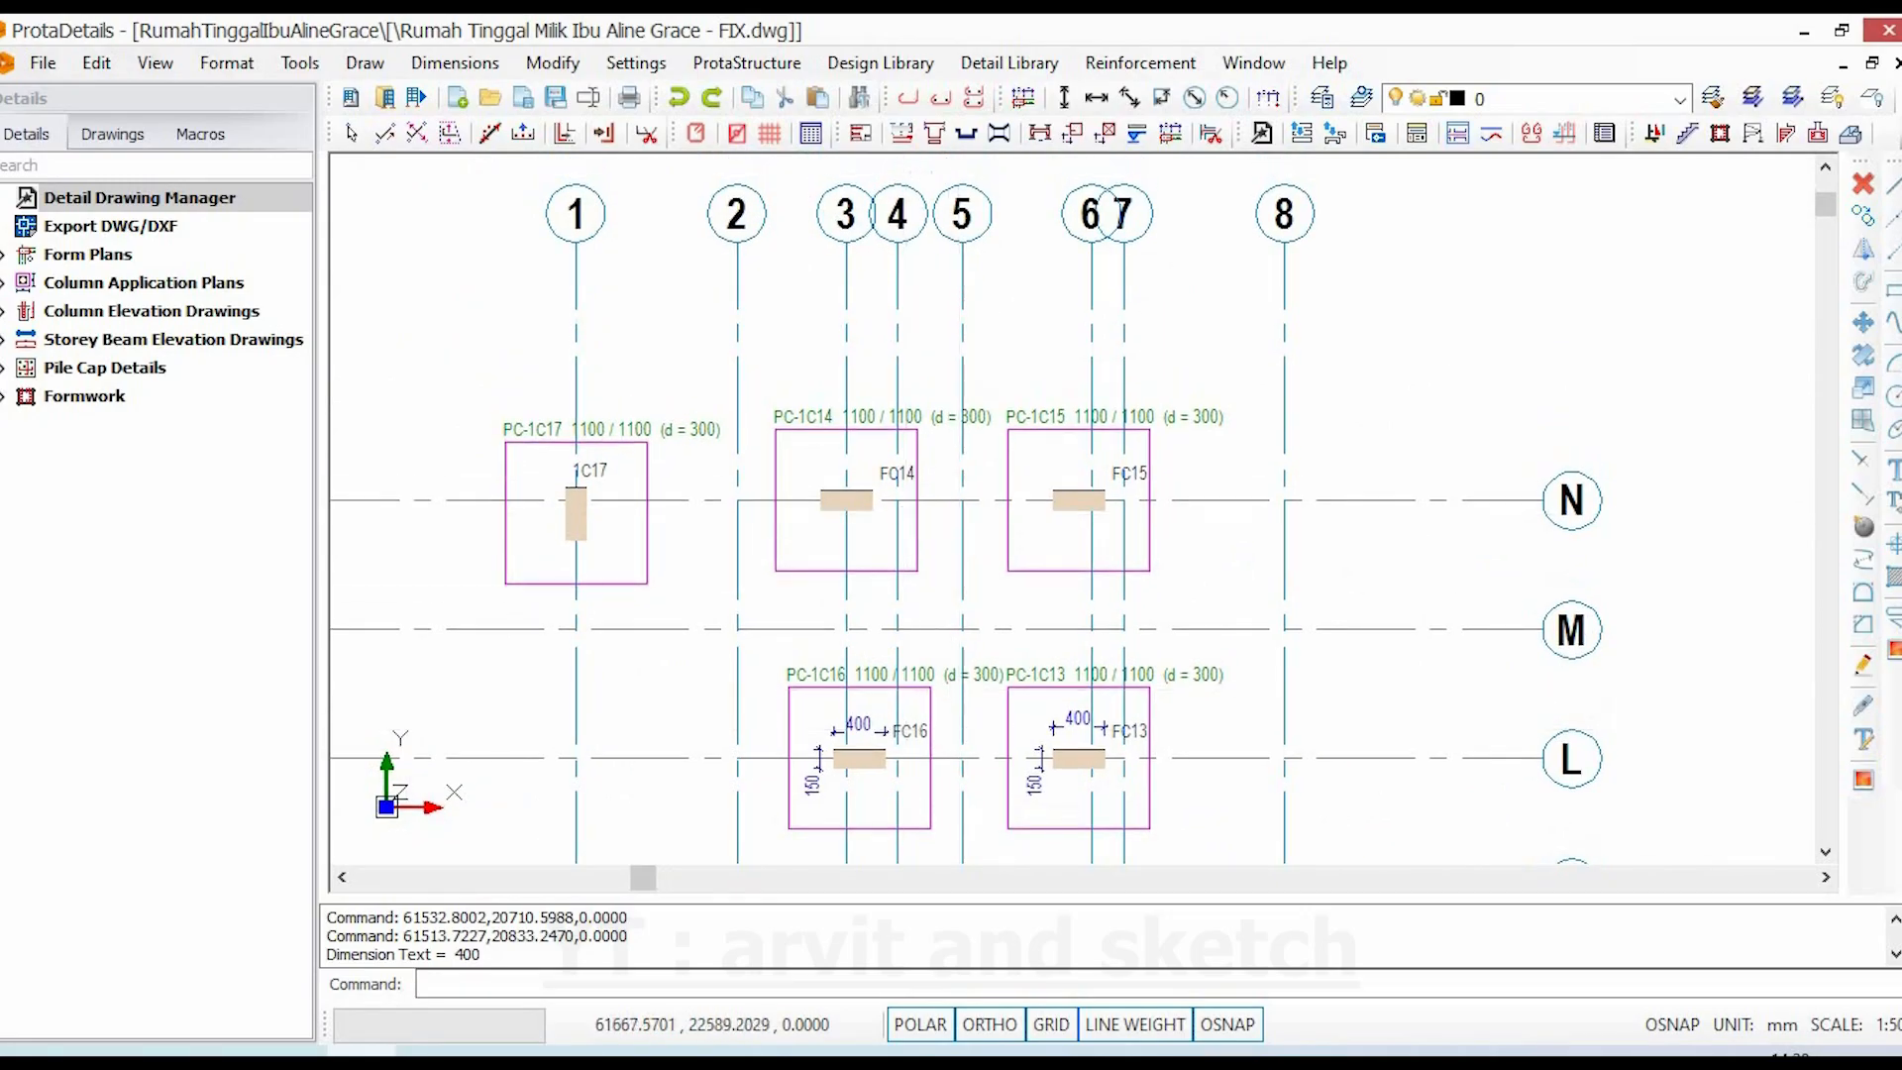
scroll(921, 208, up, 2)
middle_drag(1288, 633, 946, 555)
scroll(720, 560, up, 2)
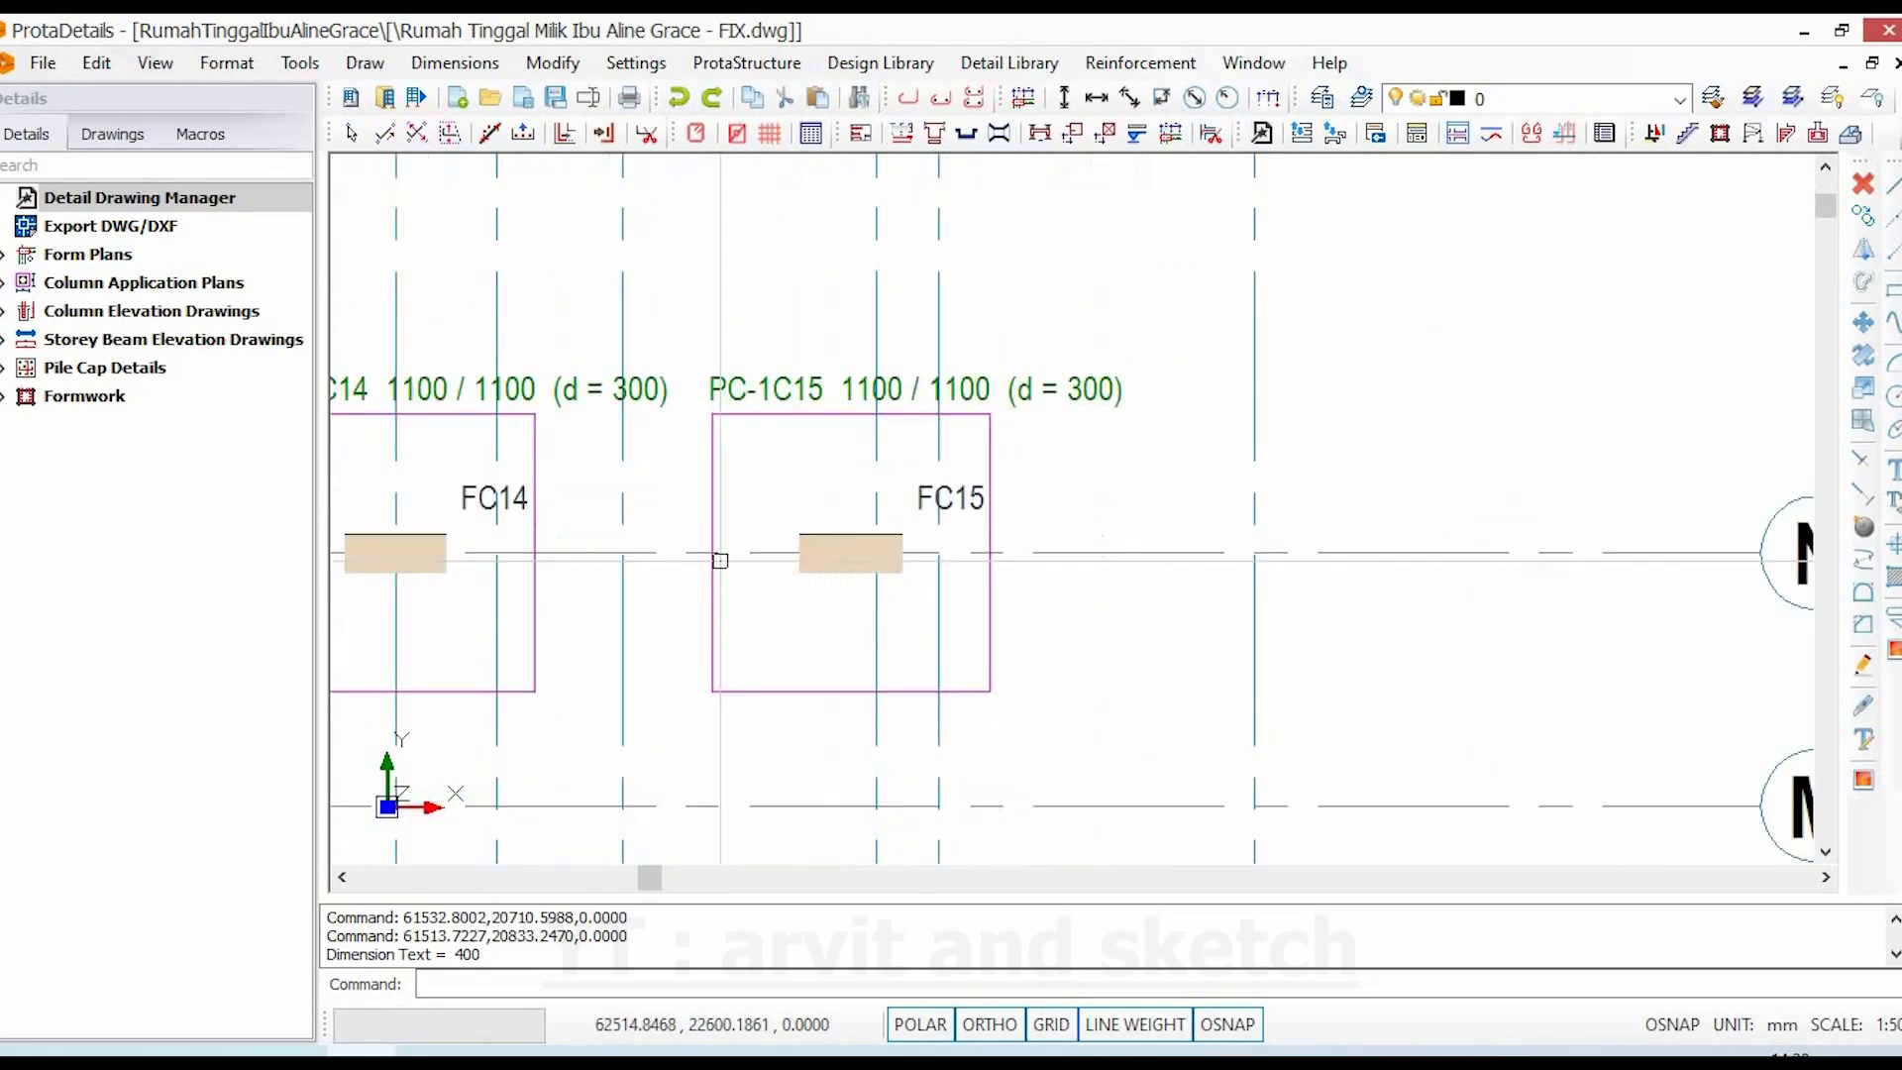
scroll(720, 560, up, 2)
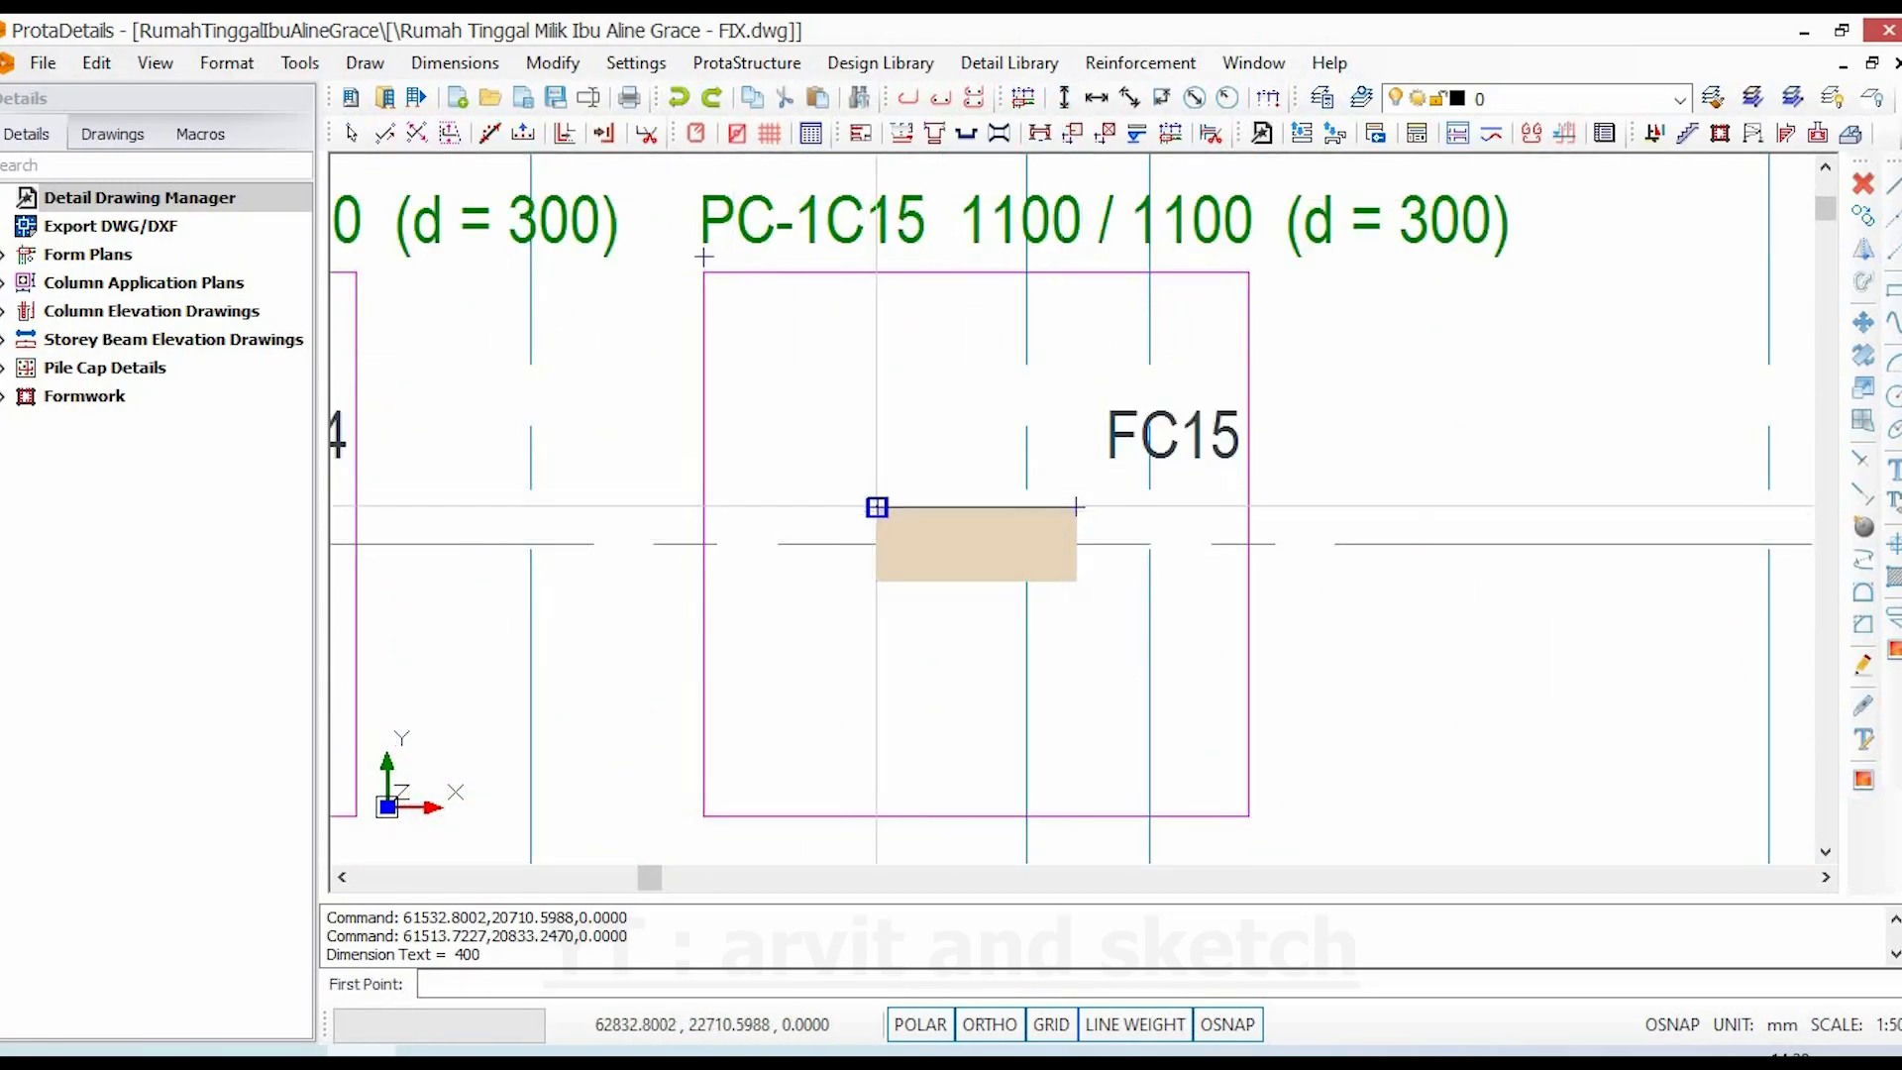
click(877, 582)
click(823, 600)
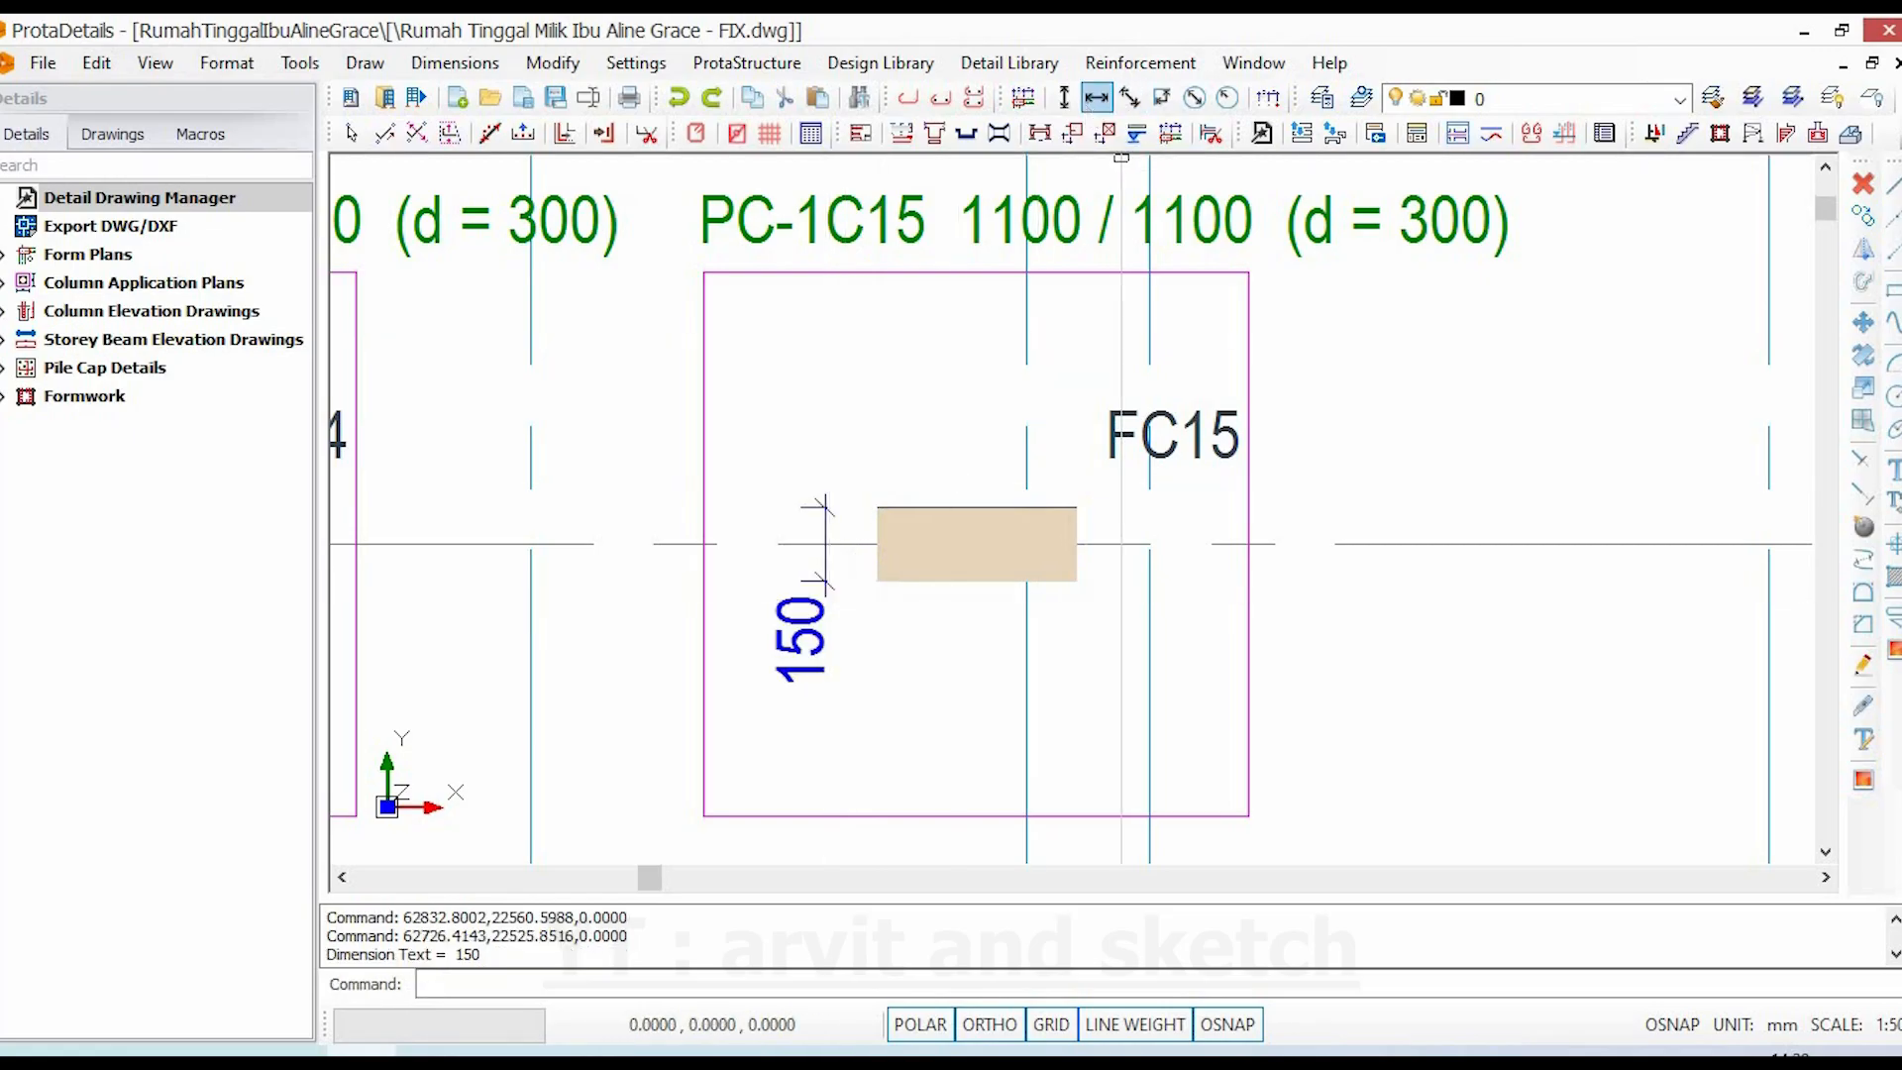
- Dimension the long side of column FC15 horizontally along its upper edge, placing the dimension above the column
click(1096, 97)
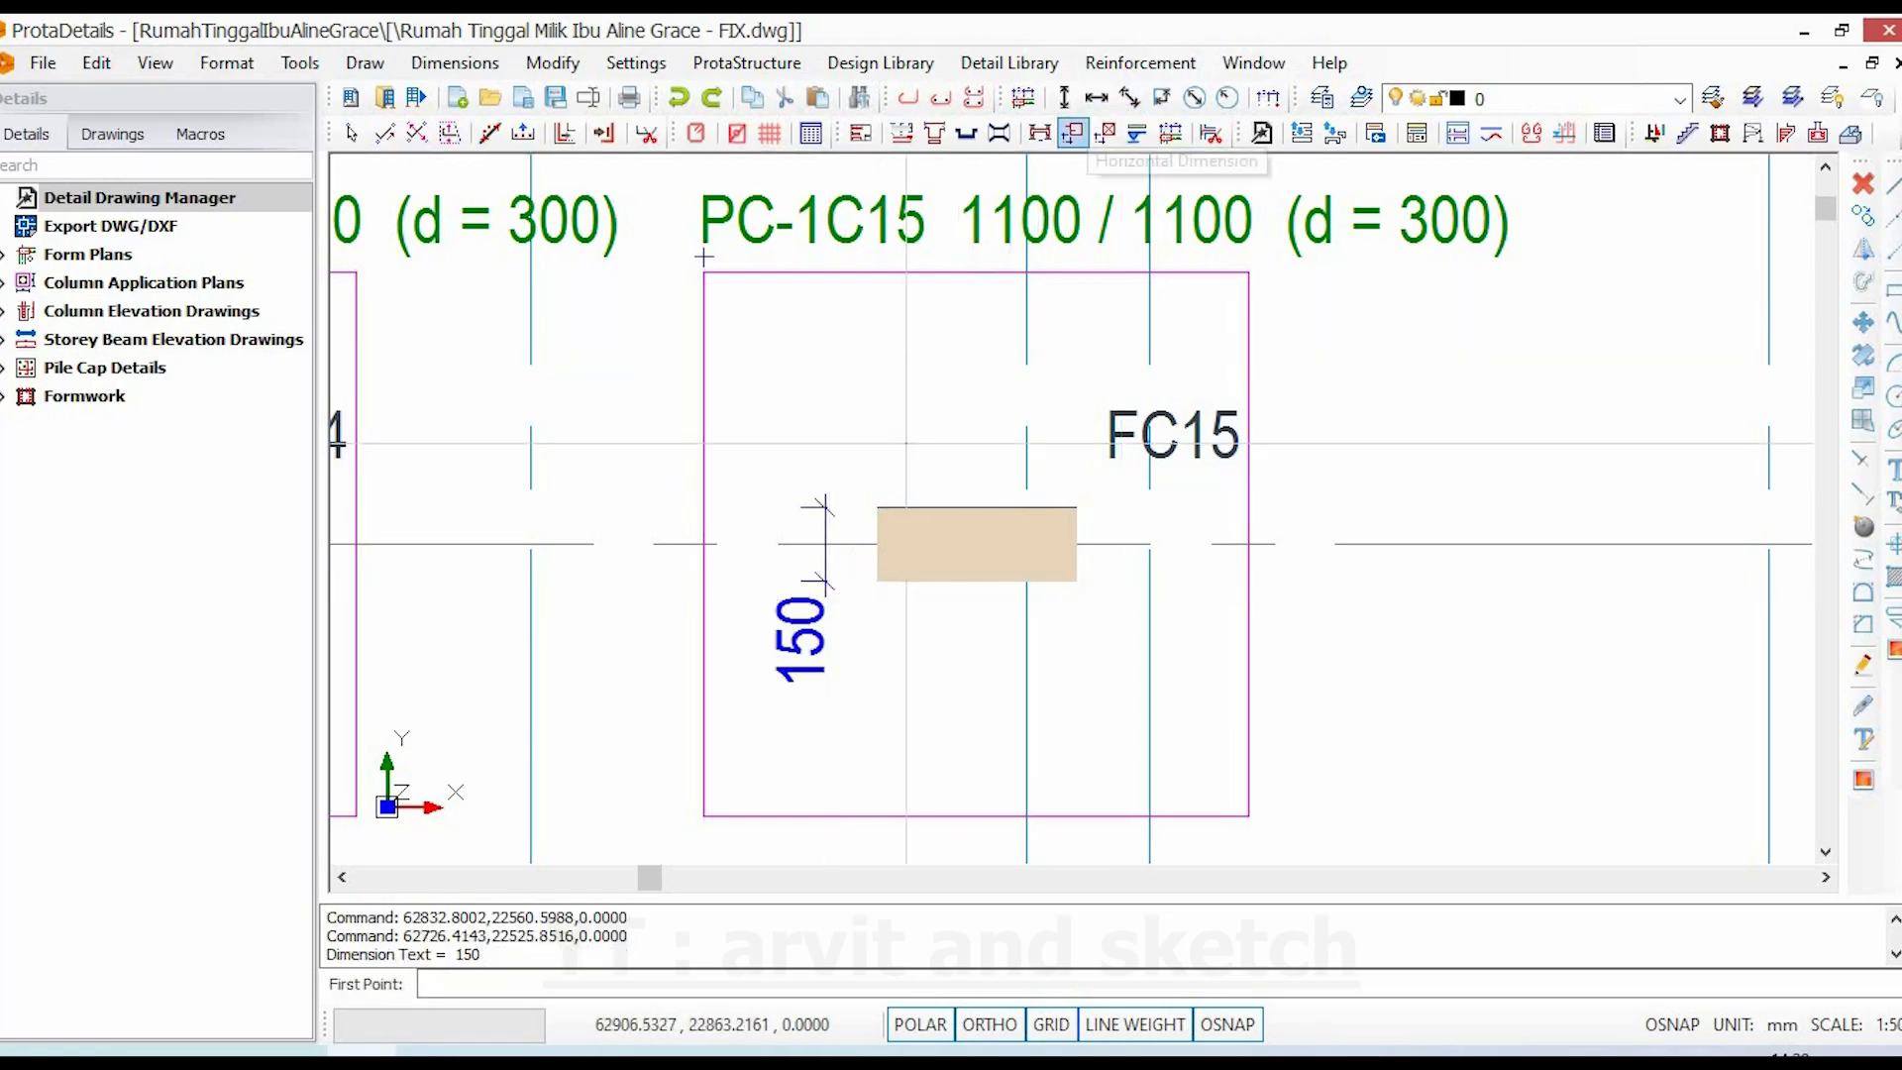
click(1075, 507)
click(1023, 403)
scroll(1542, 549, down, 3)
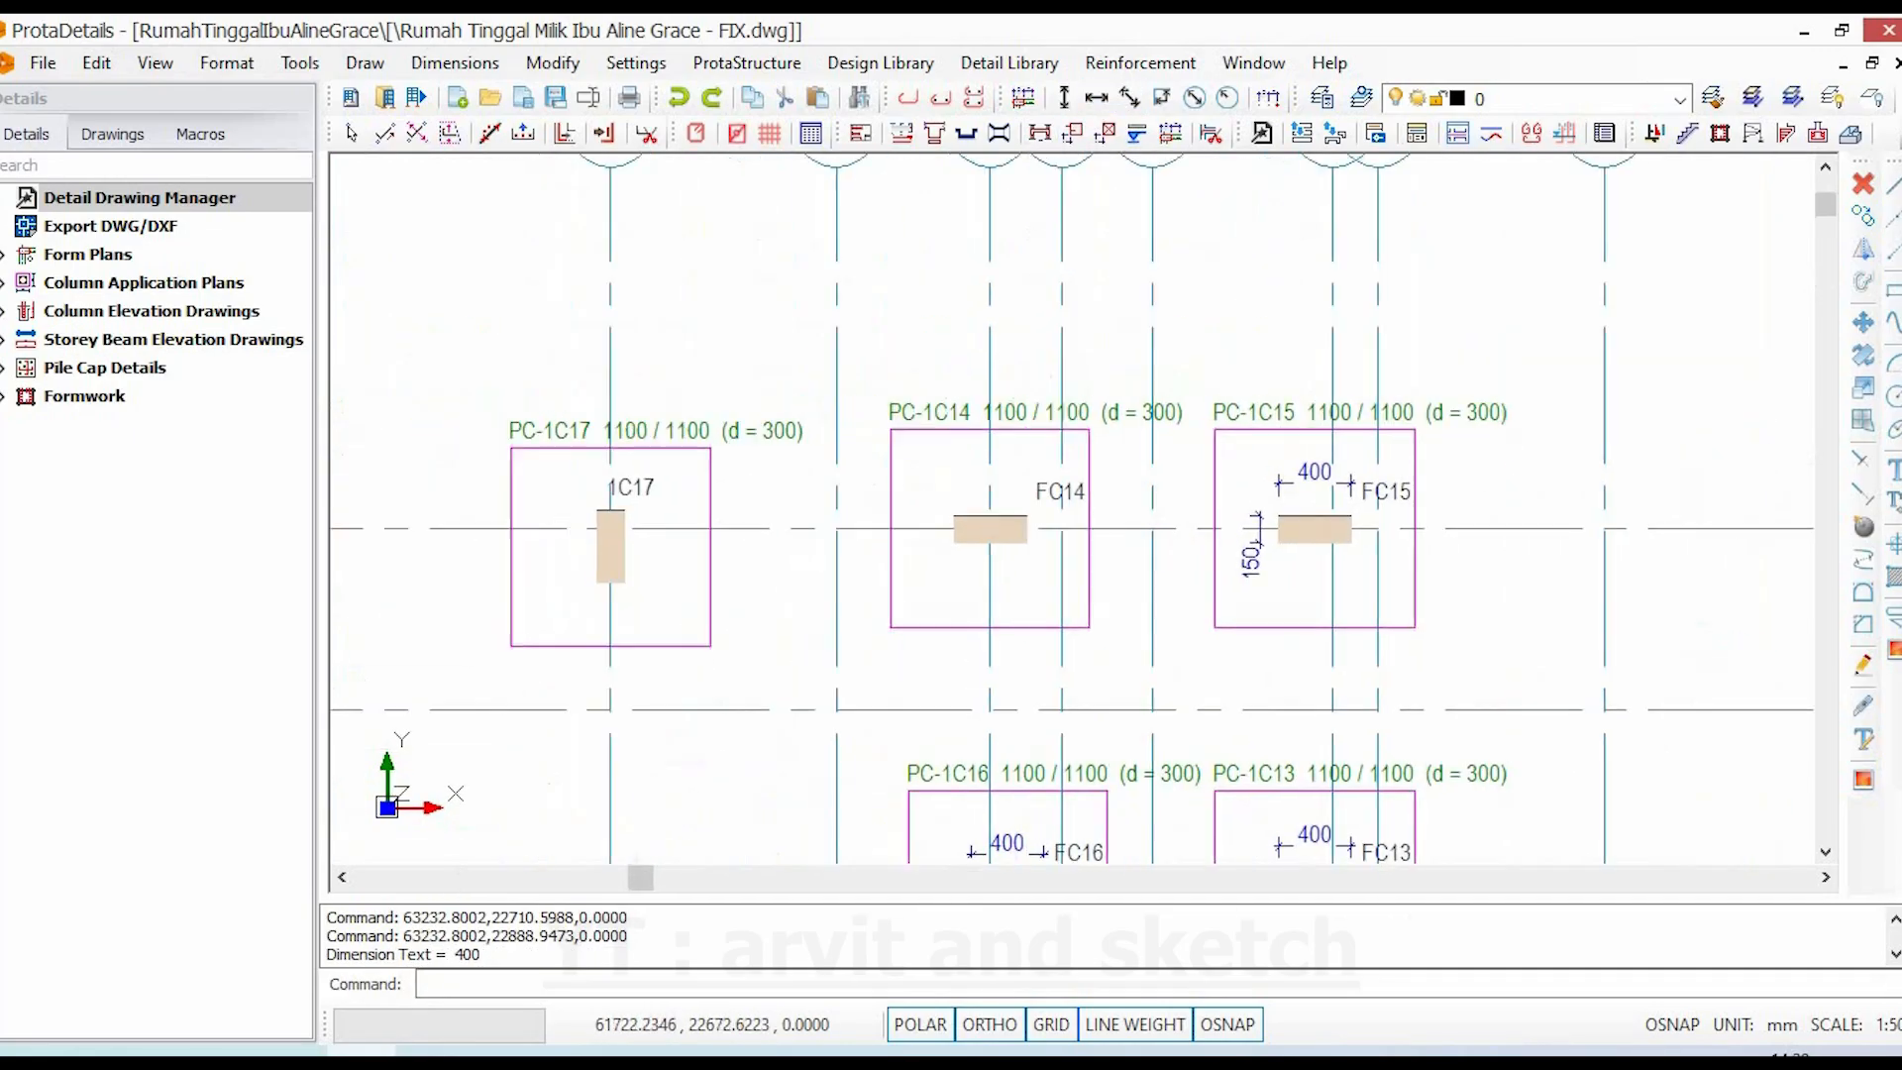
- Dimension the long side of column FC14 horizontally along its upper edge, placing the dimension above the column
scroll(1007, 547, up, 5)
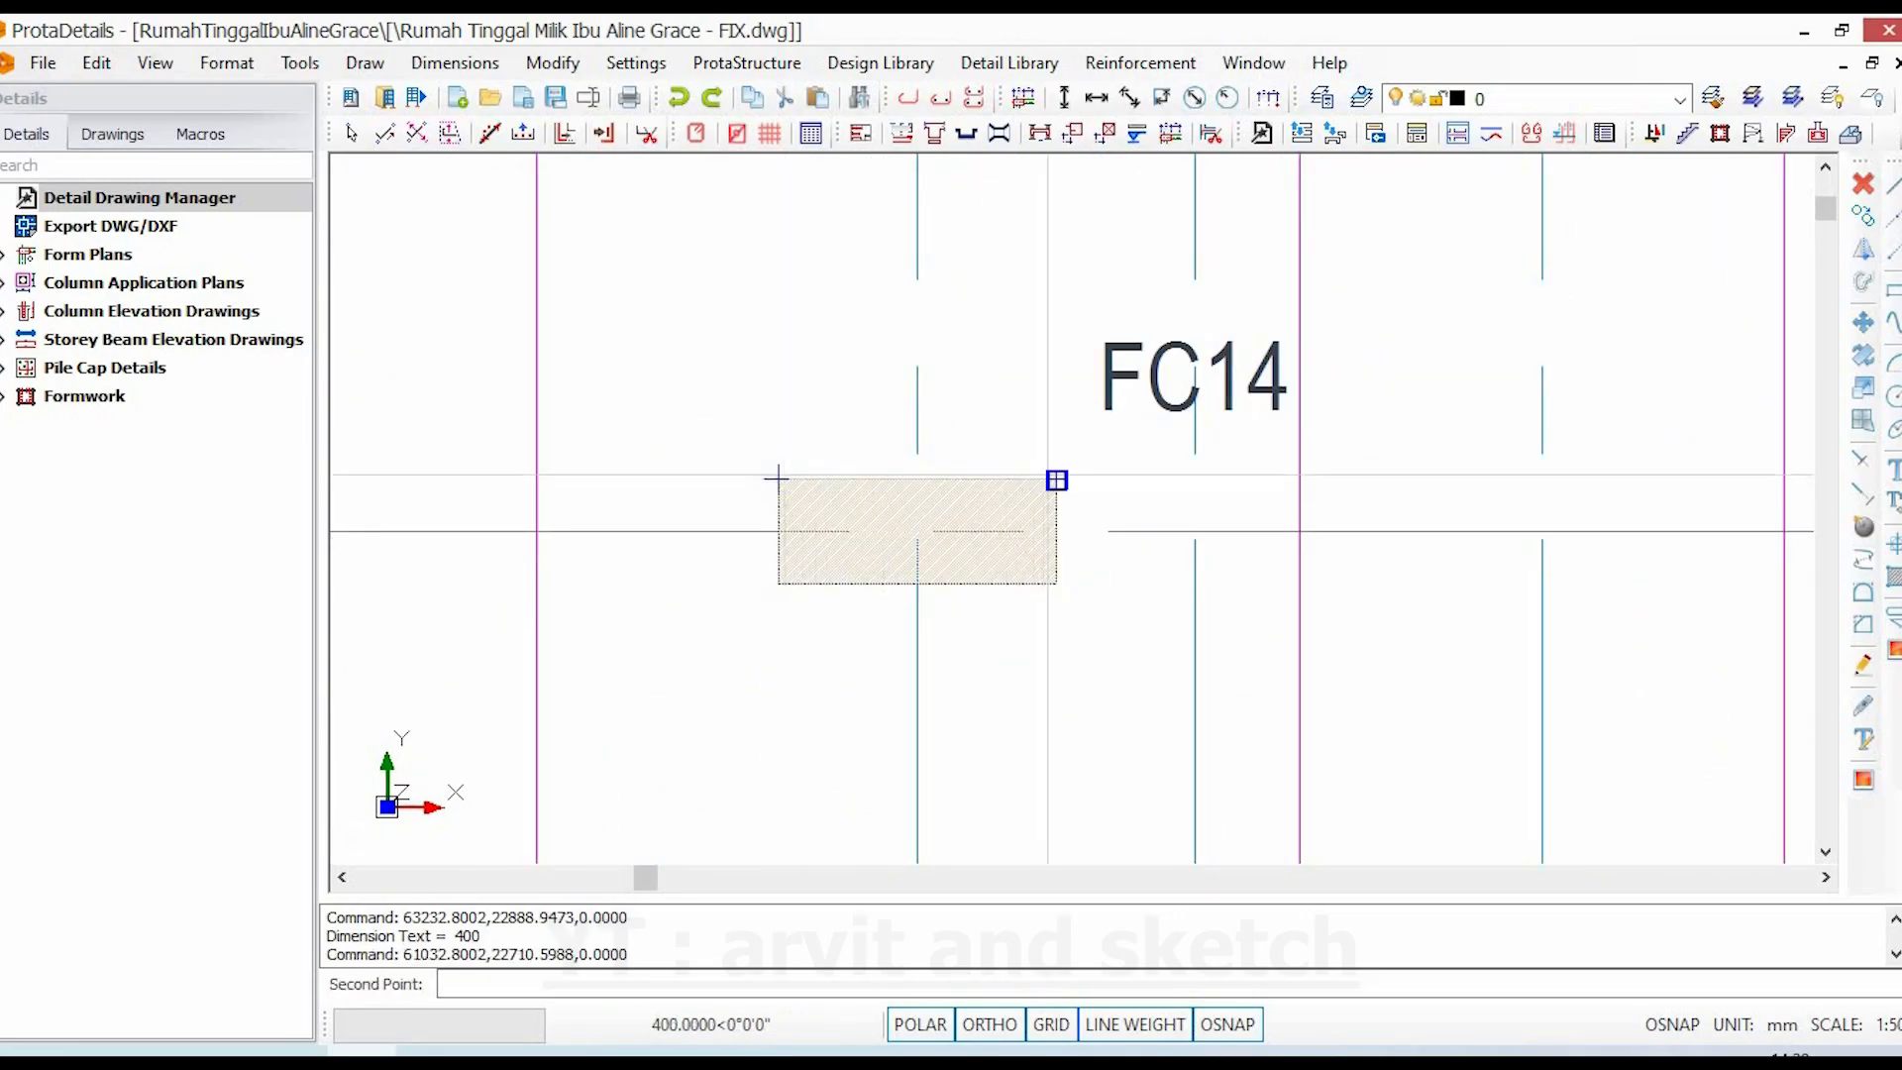
click(1057, 480)
click(1039, 383)
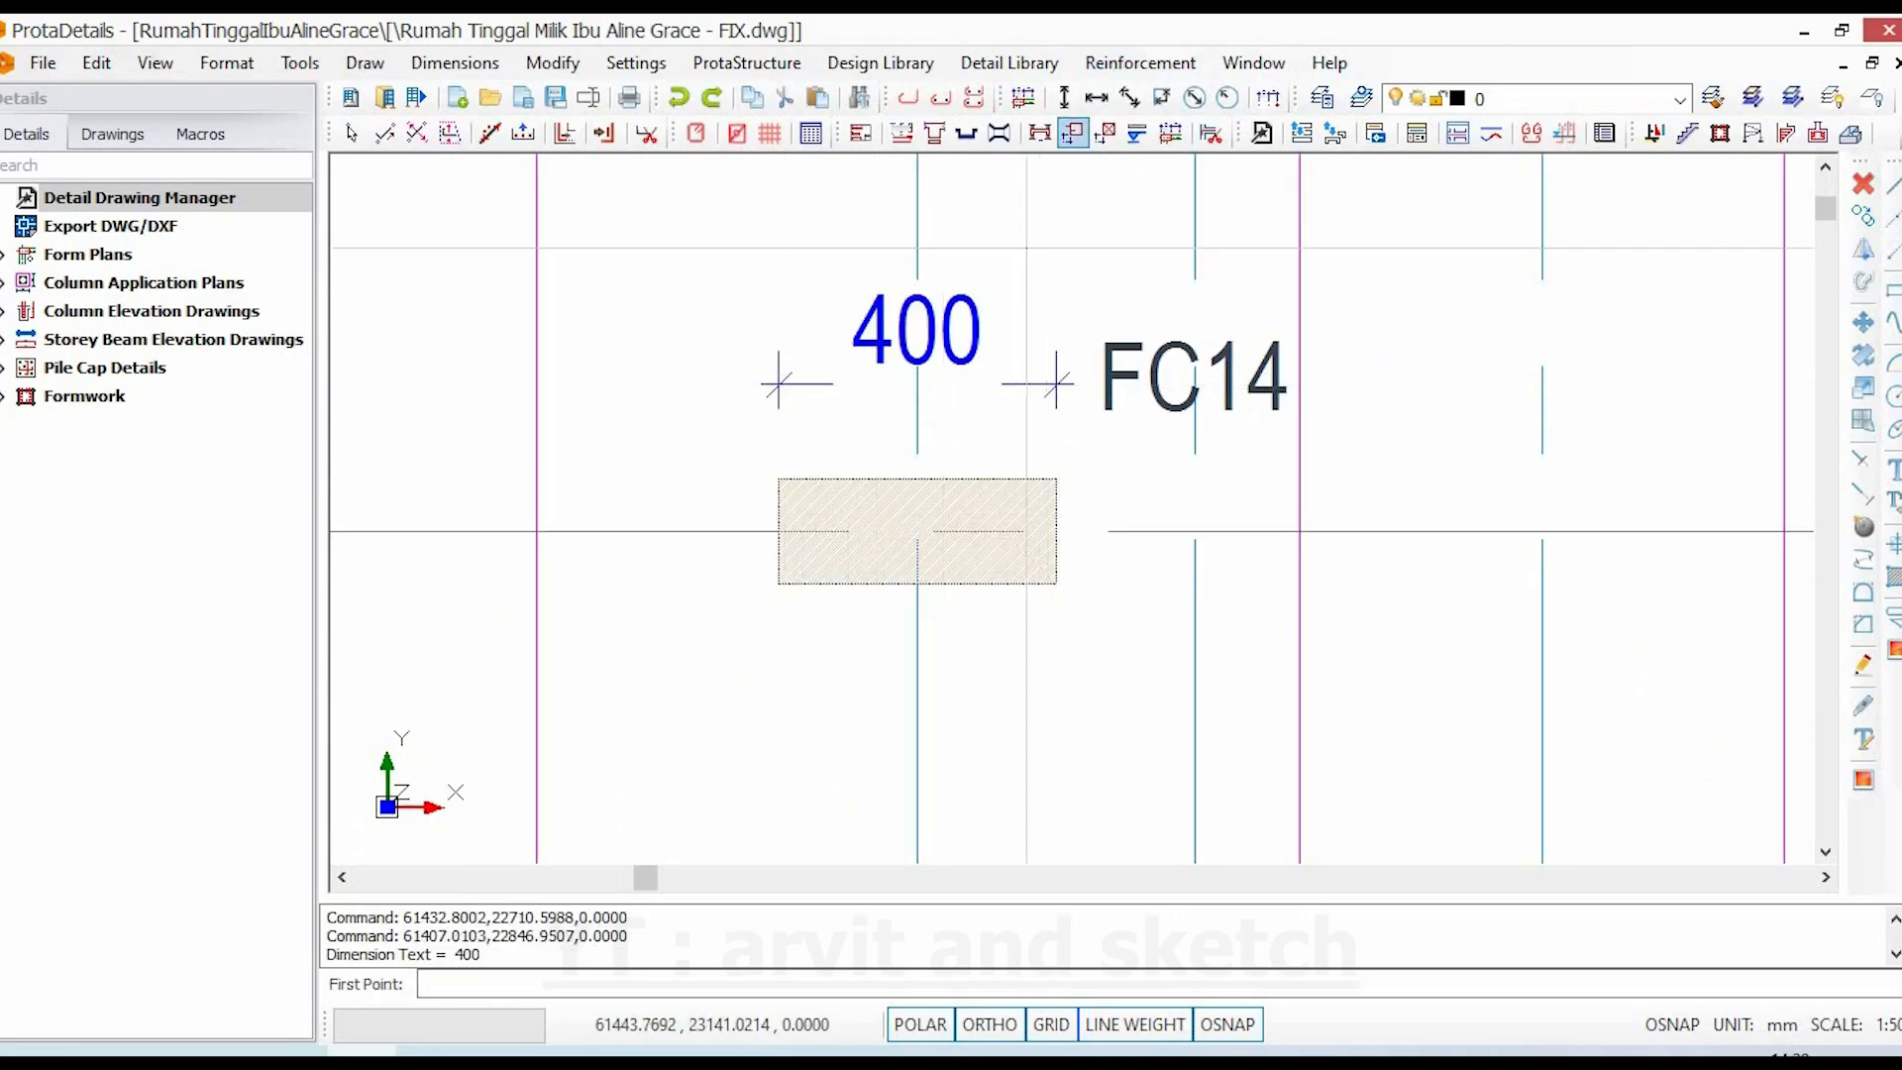
click(778, 480)
click(779, 583)
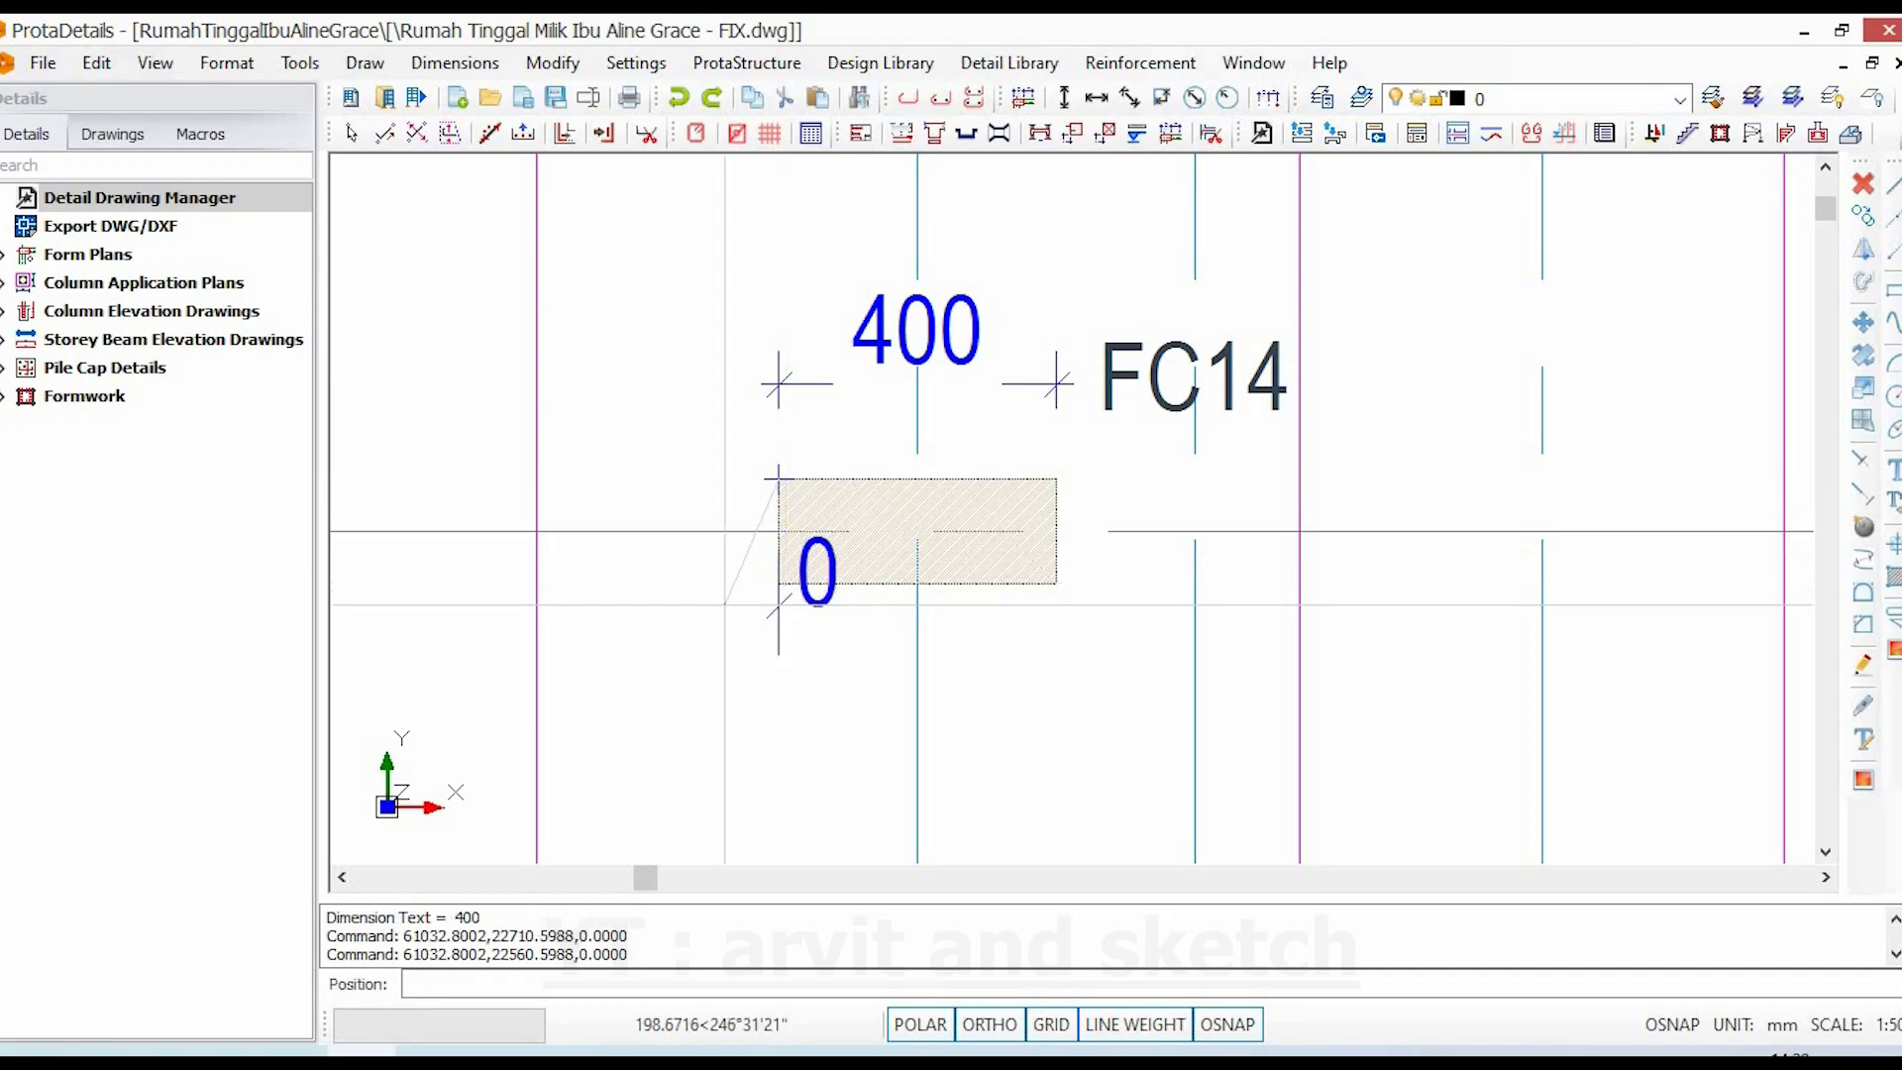
key(Escape)
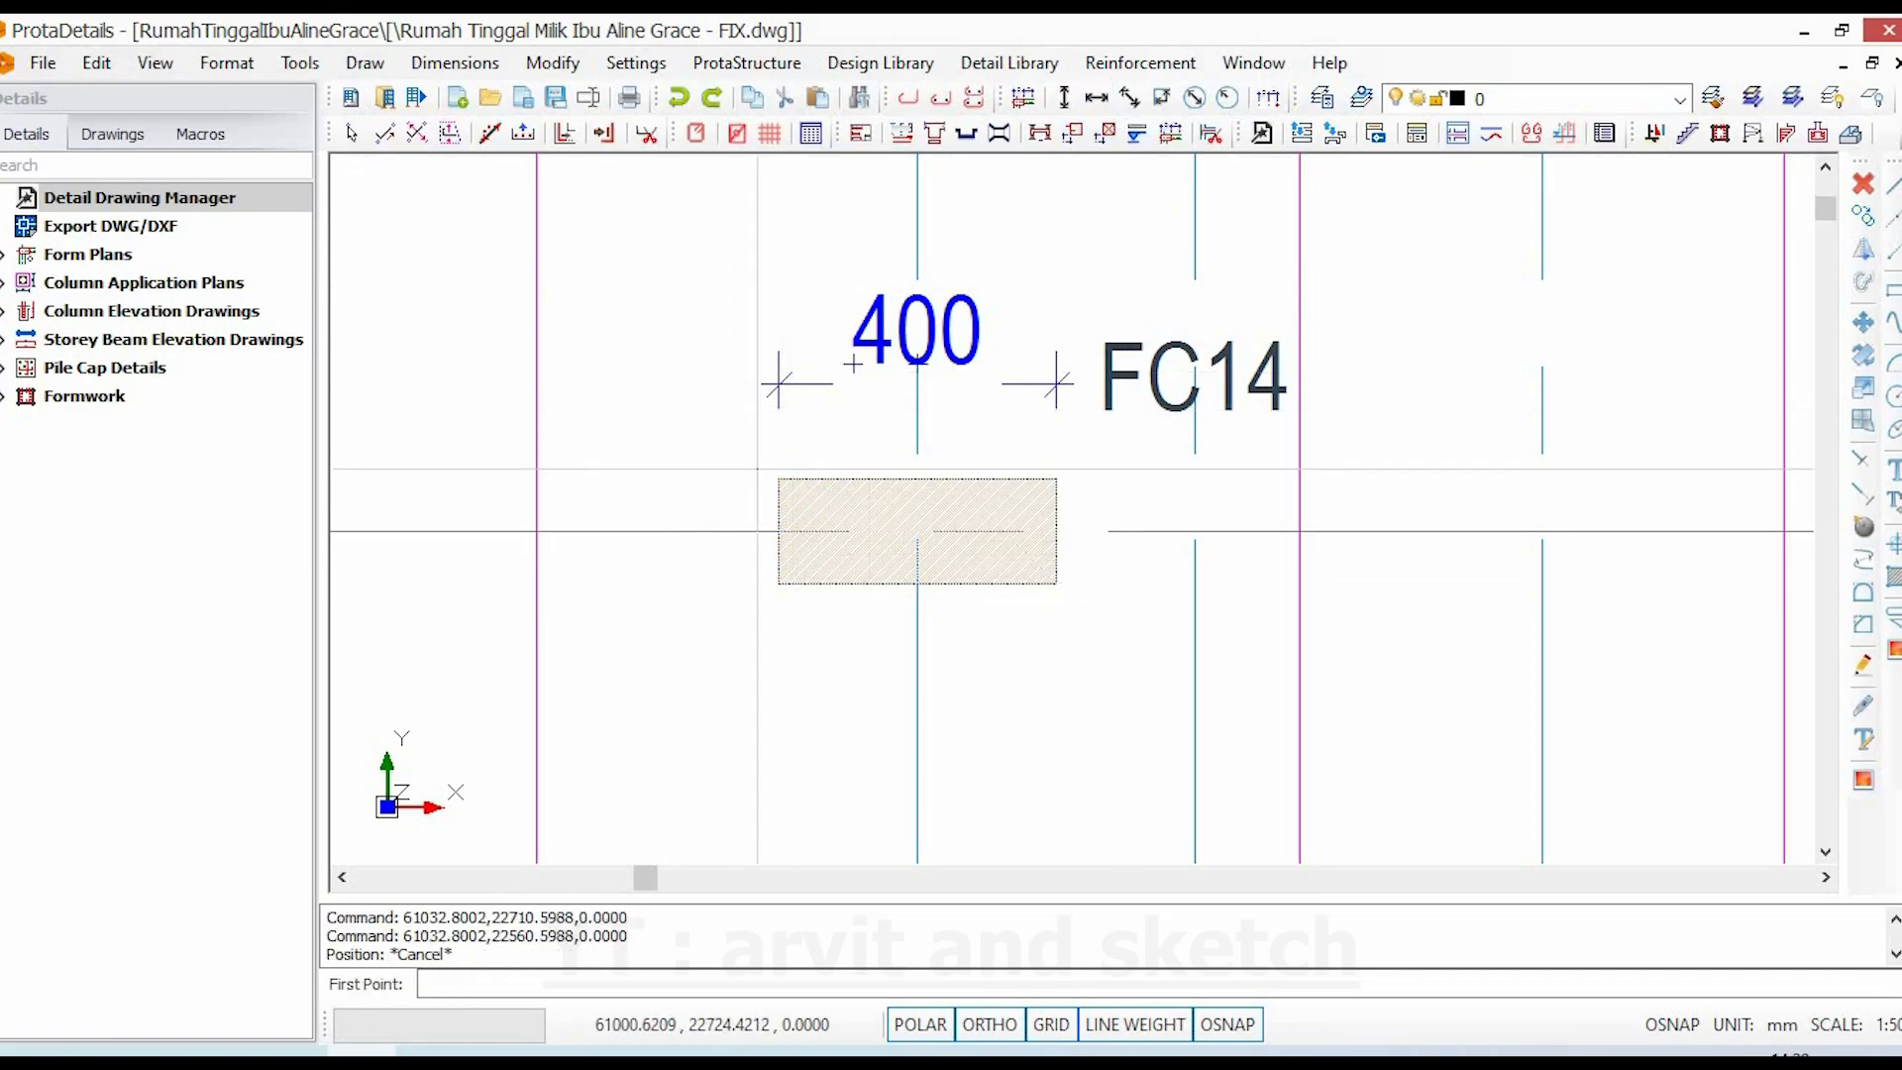
click(779, 480)
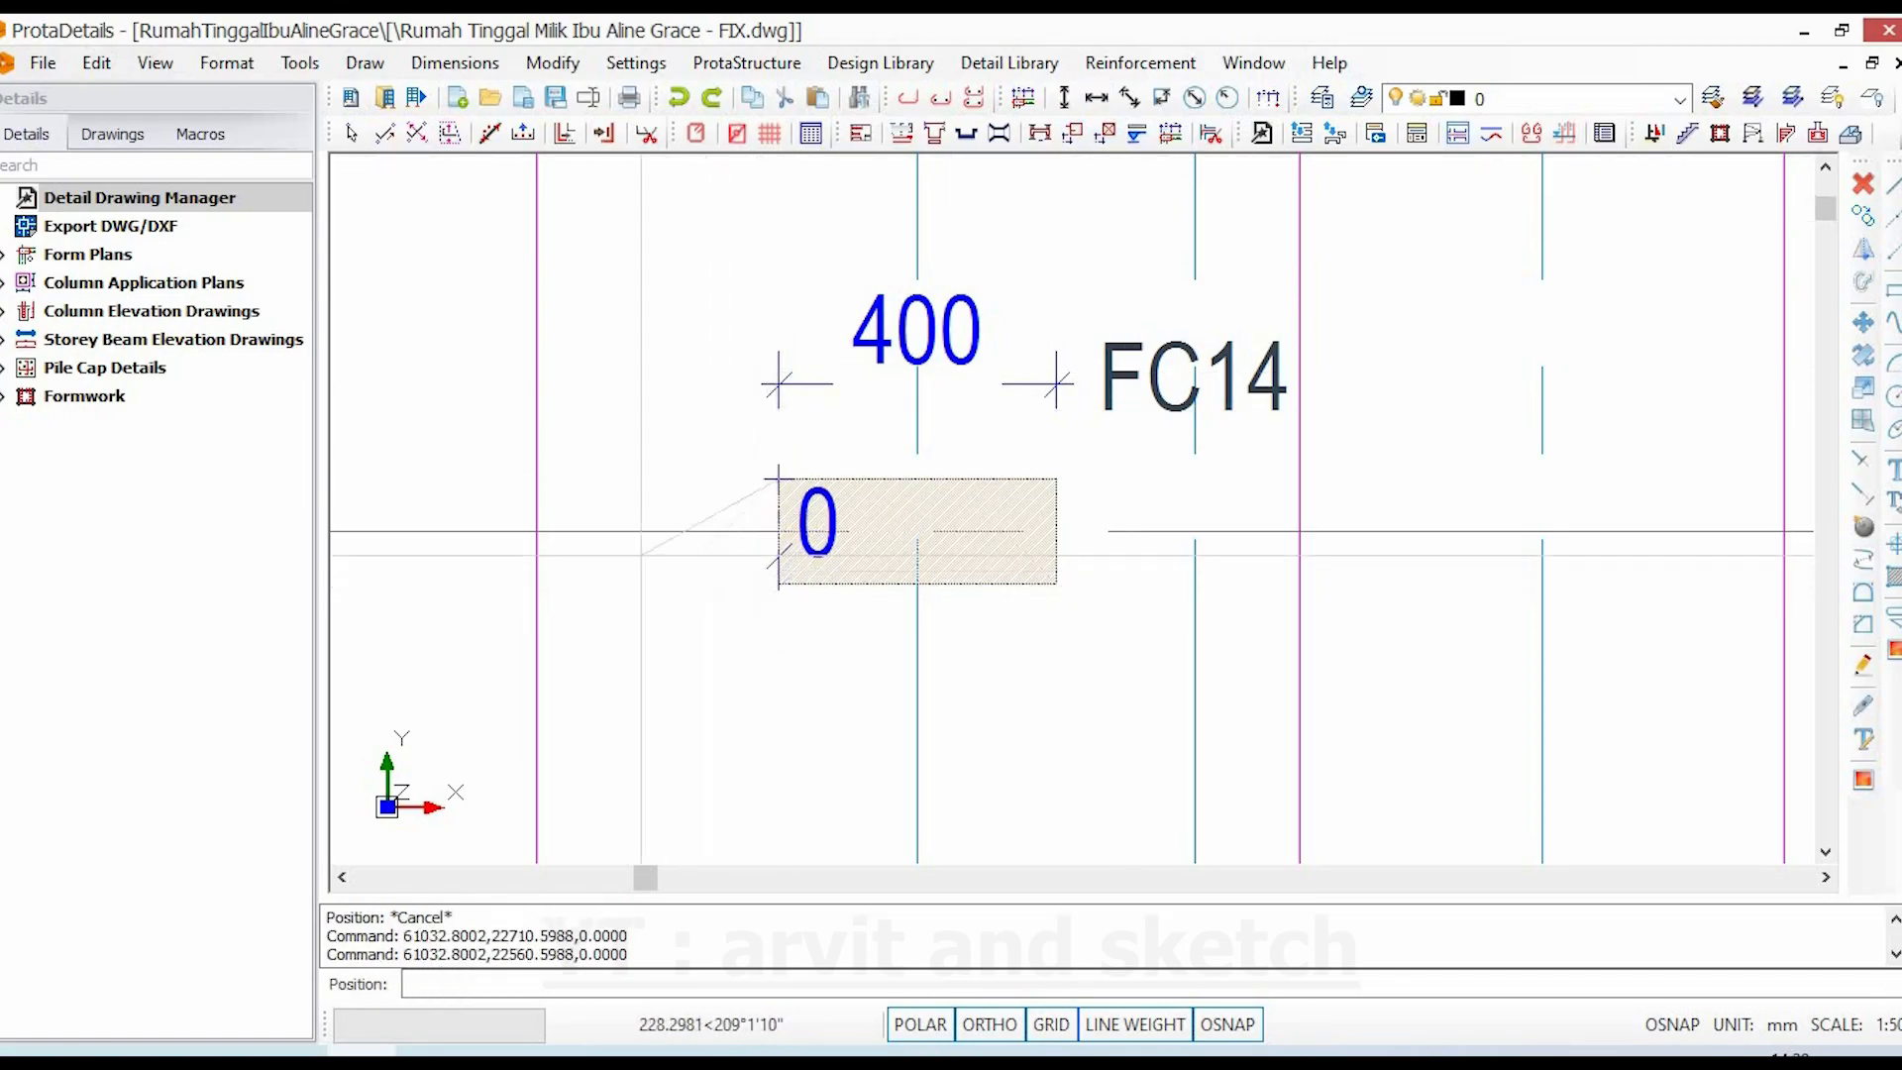
key(Escape)
- Dimension the short side of column FC14 vertically, placing the dimension left of the column
click(1065, 99)
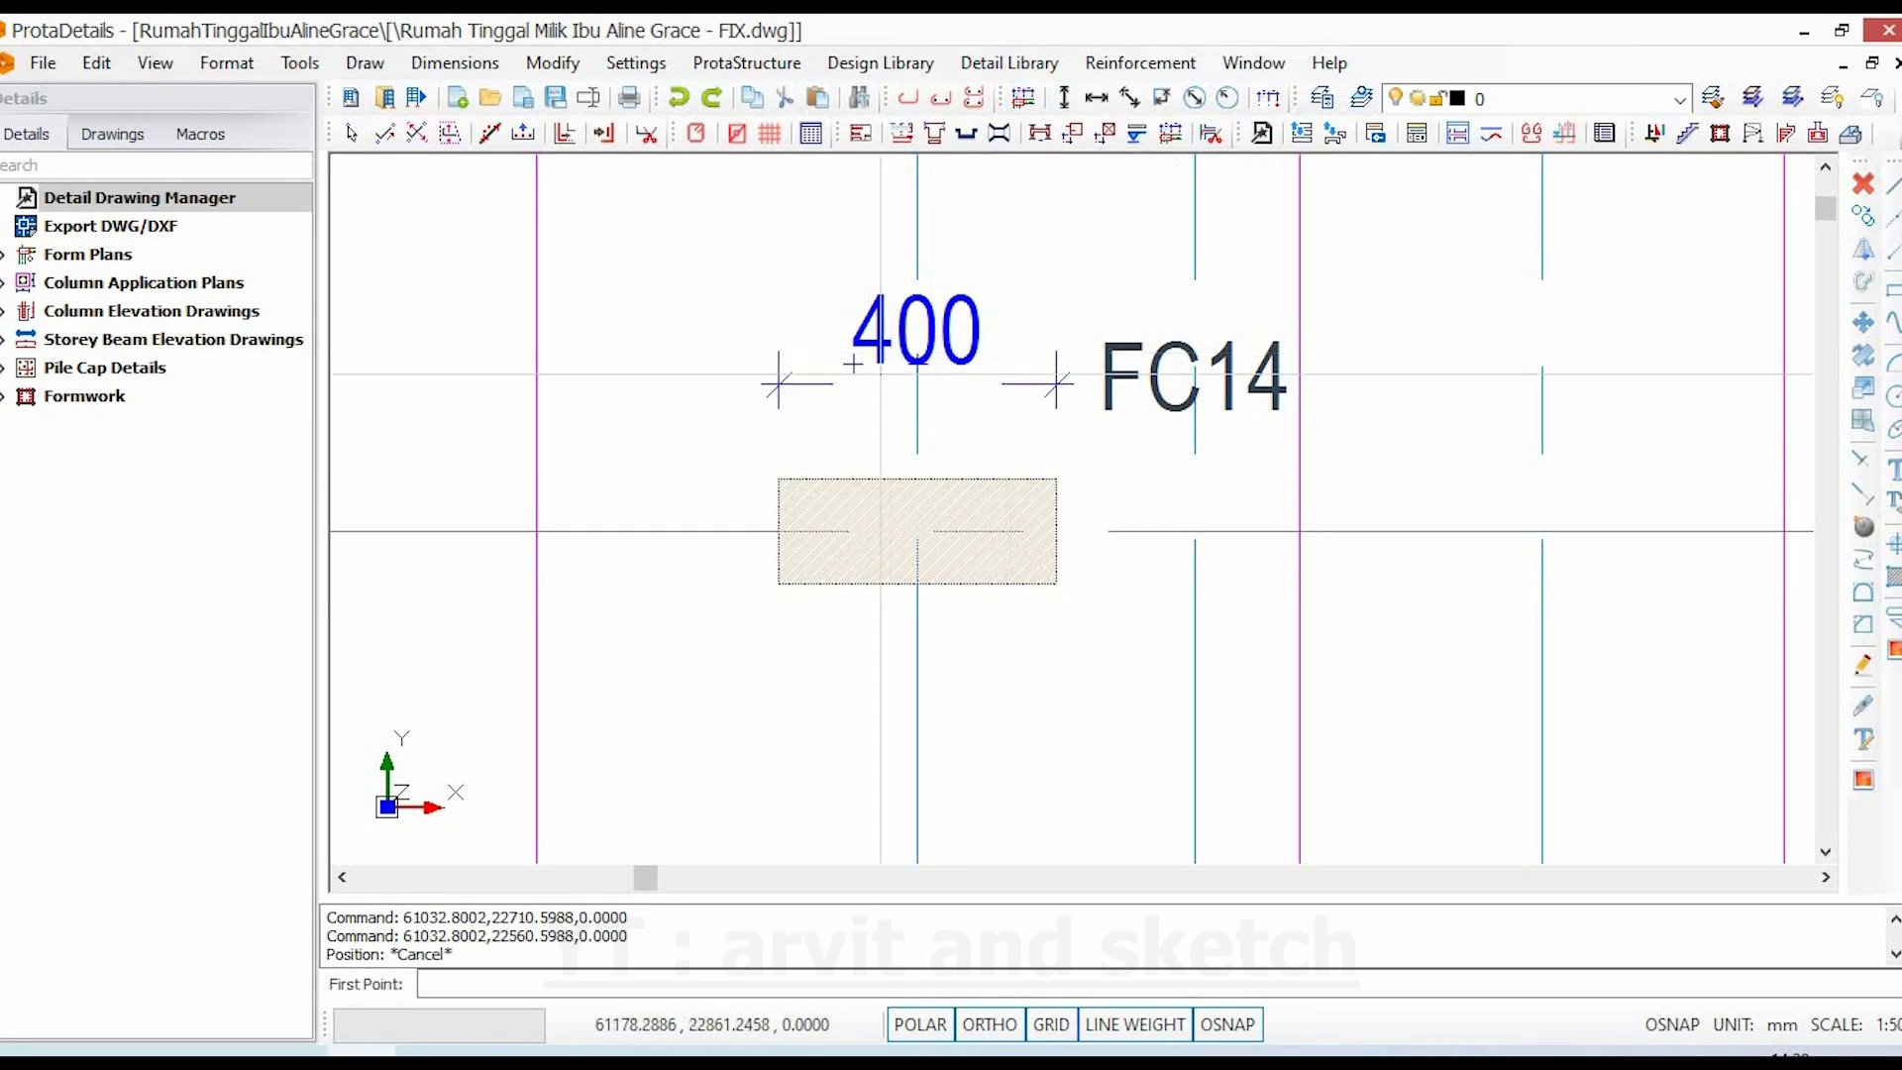
click(779, 479)
click(779, 583)
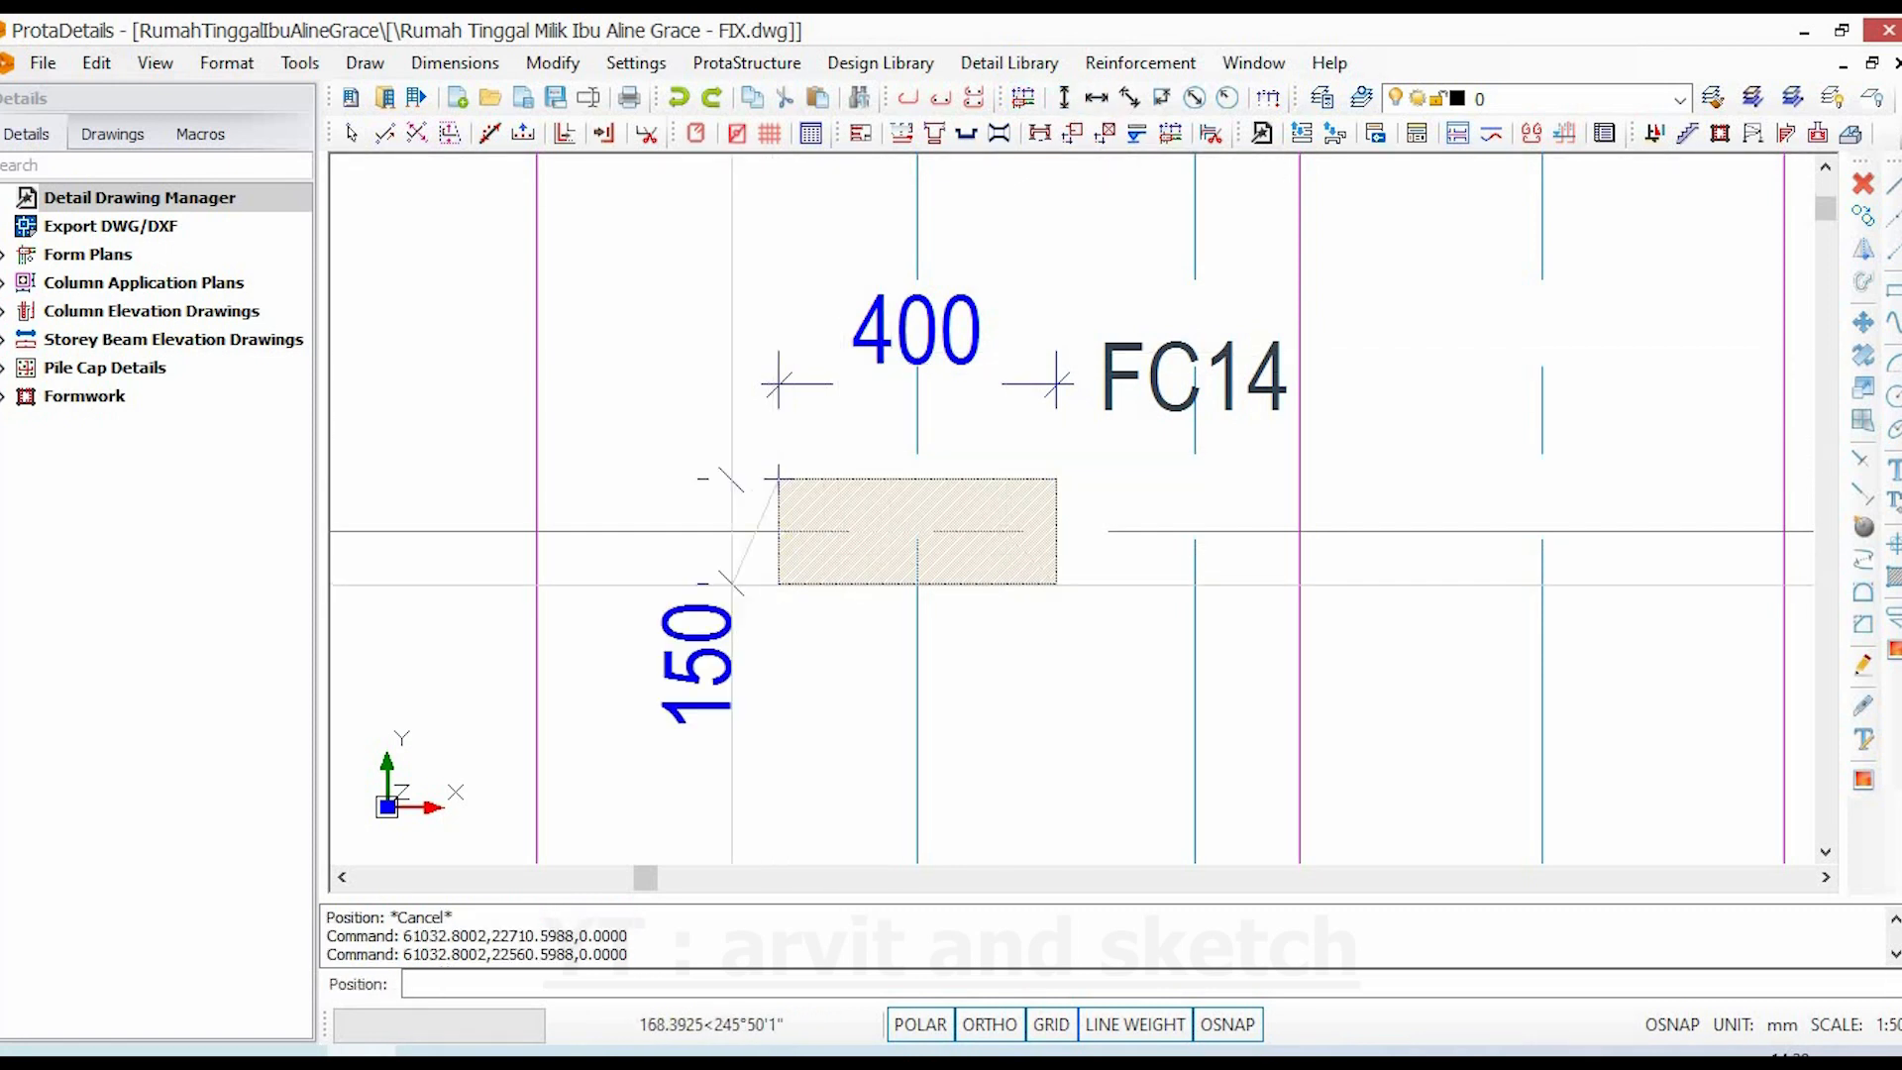
click(729, 586)
- Dimension the long side of column 1C17 vertically along its right edge, placing the dimension right of the column
scroll(773, 557, down, 5)
scroll(772, 557, up, 3)
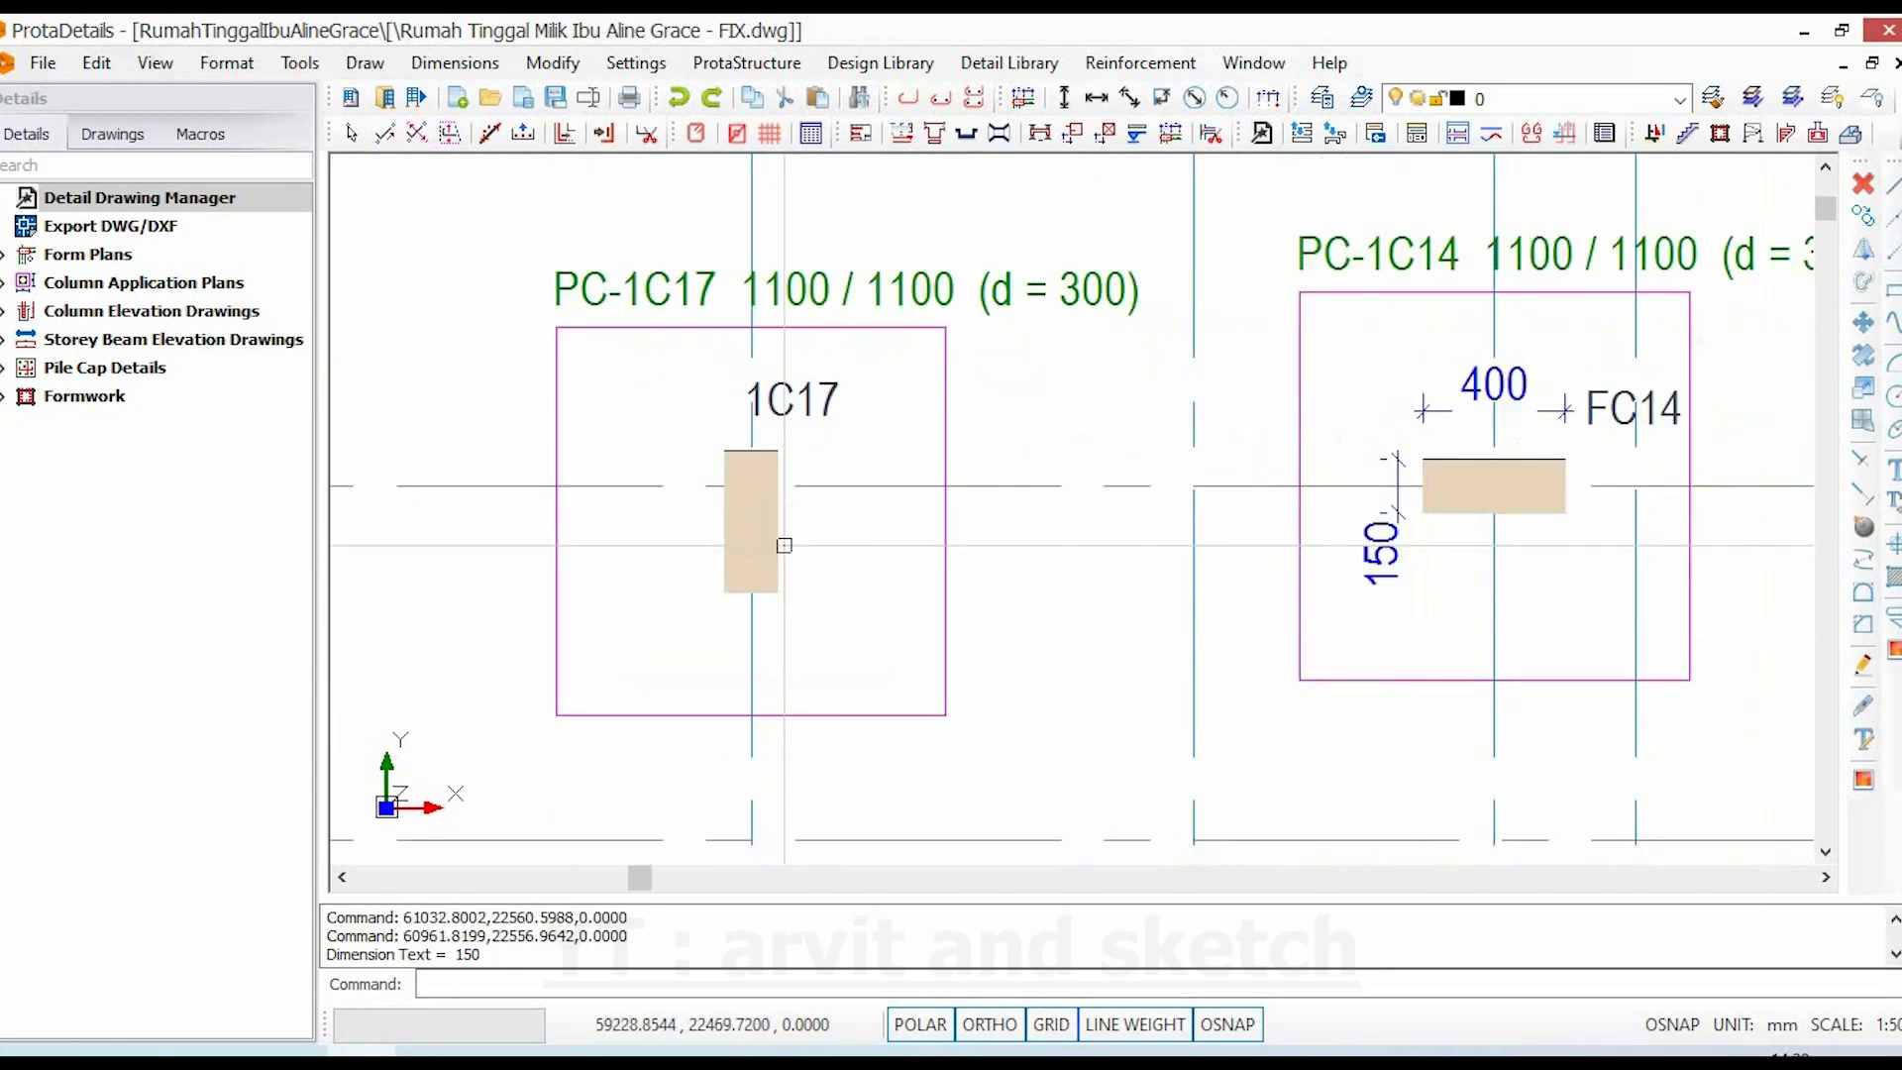
middle_drag(801, 508, 858, 552)
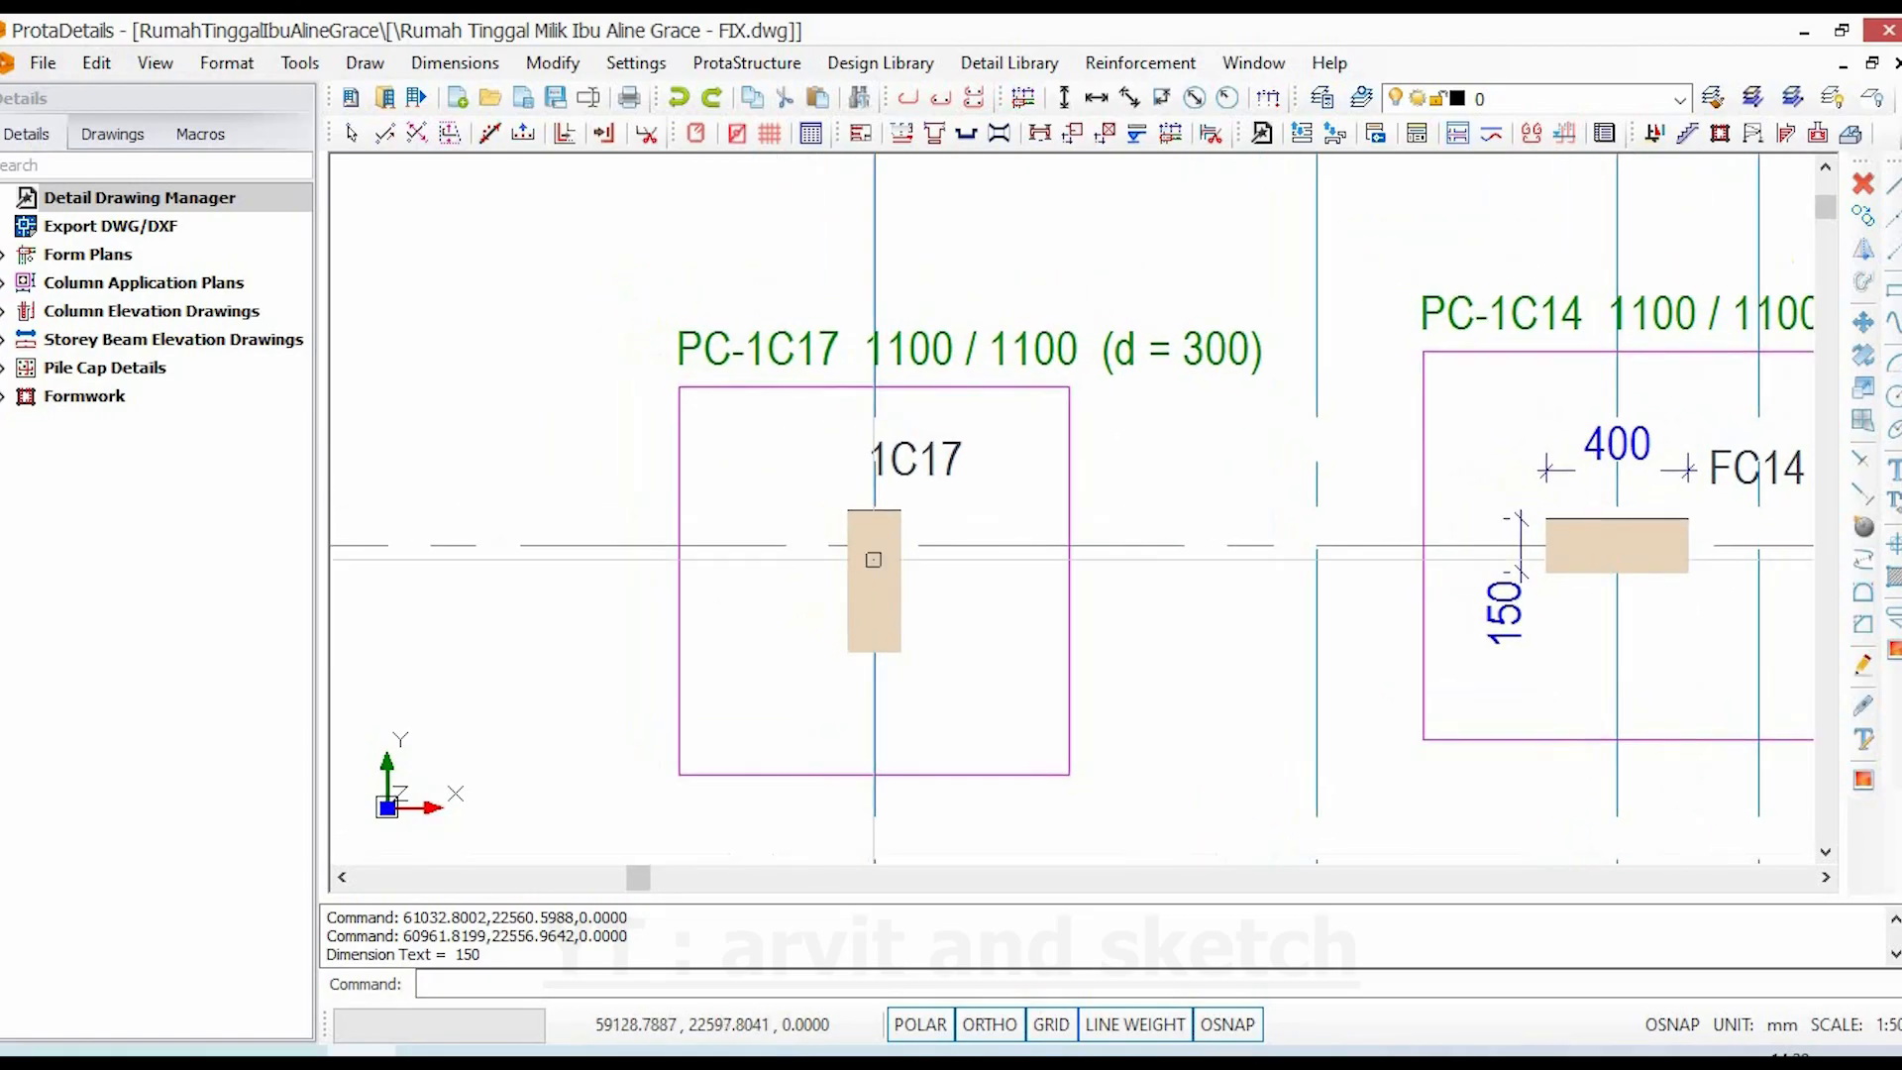
key(Return)
click(896, 508)
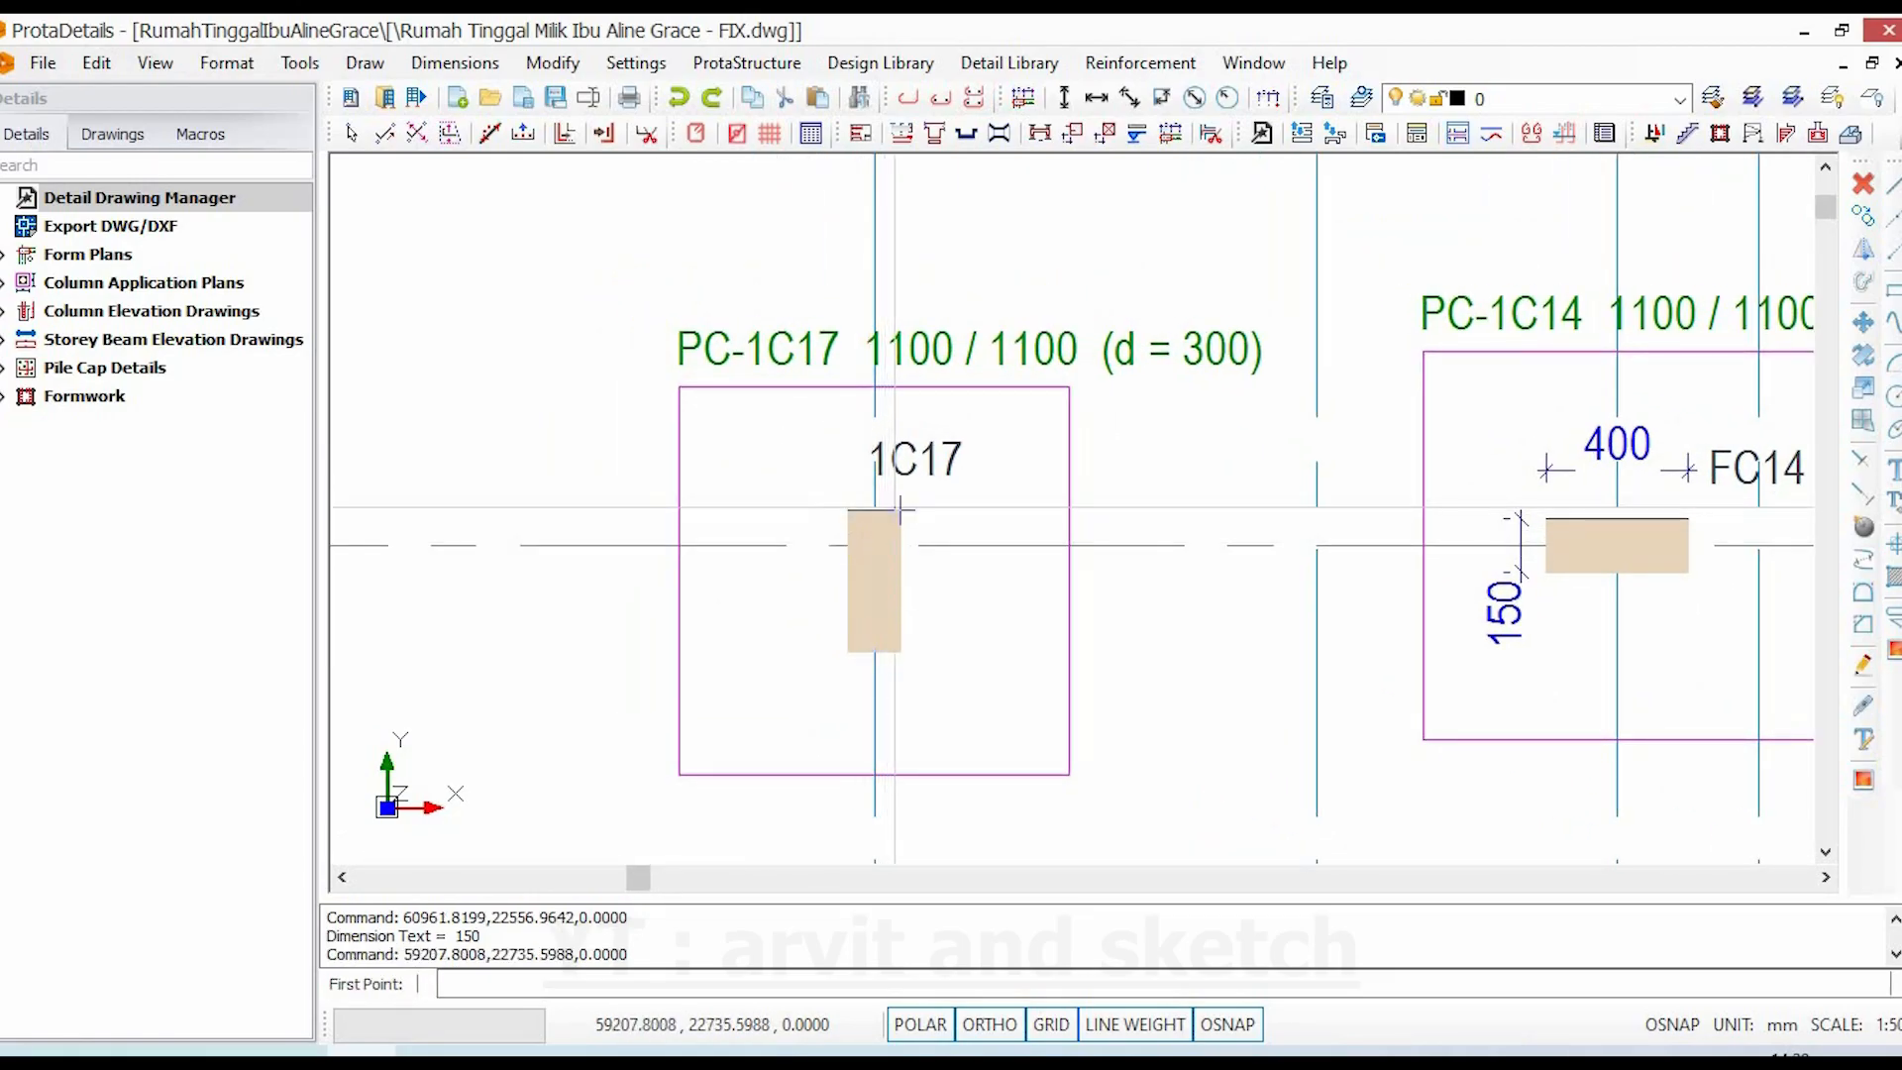
click(899, 651)
click(959, 647)
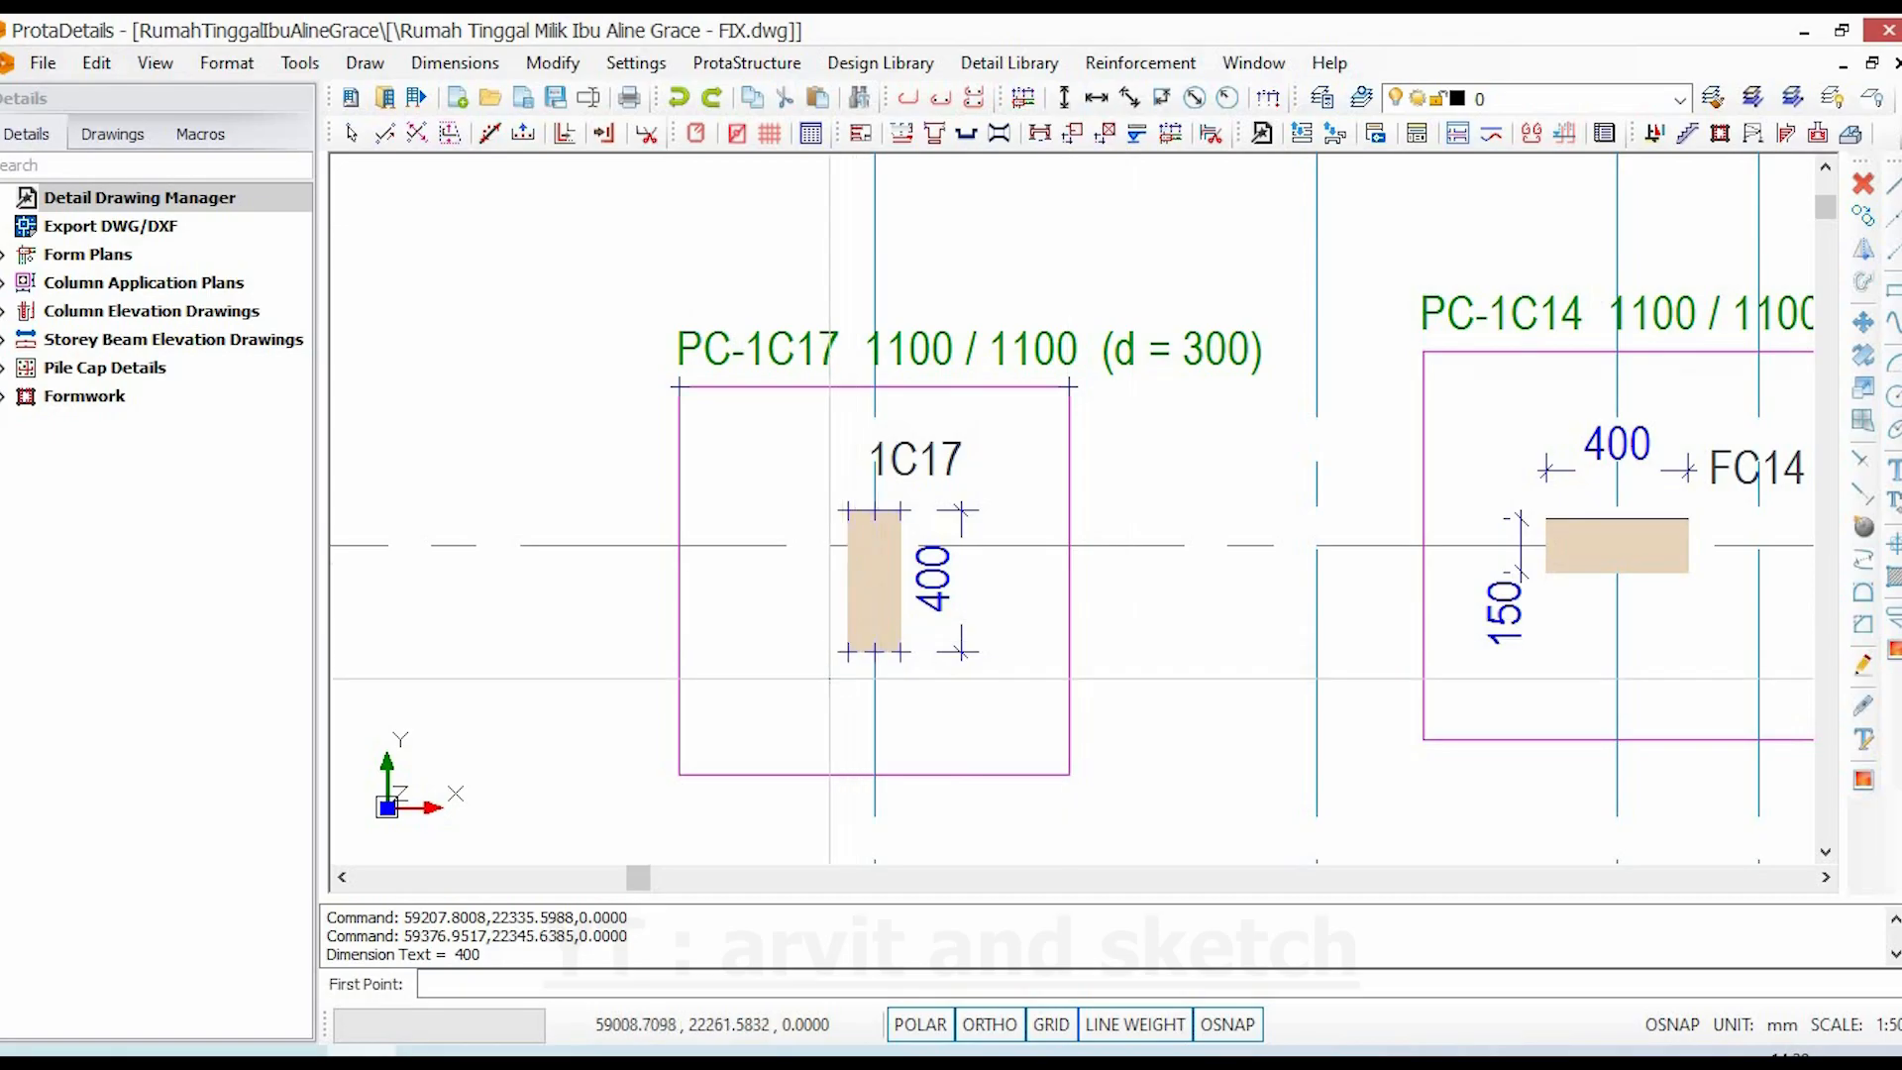
- Dimension the short side of column 1C17 horizontally, placing the dimension below the column
click(847, 510)
click(900, 511)
click(897, 674)
key(Escape)
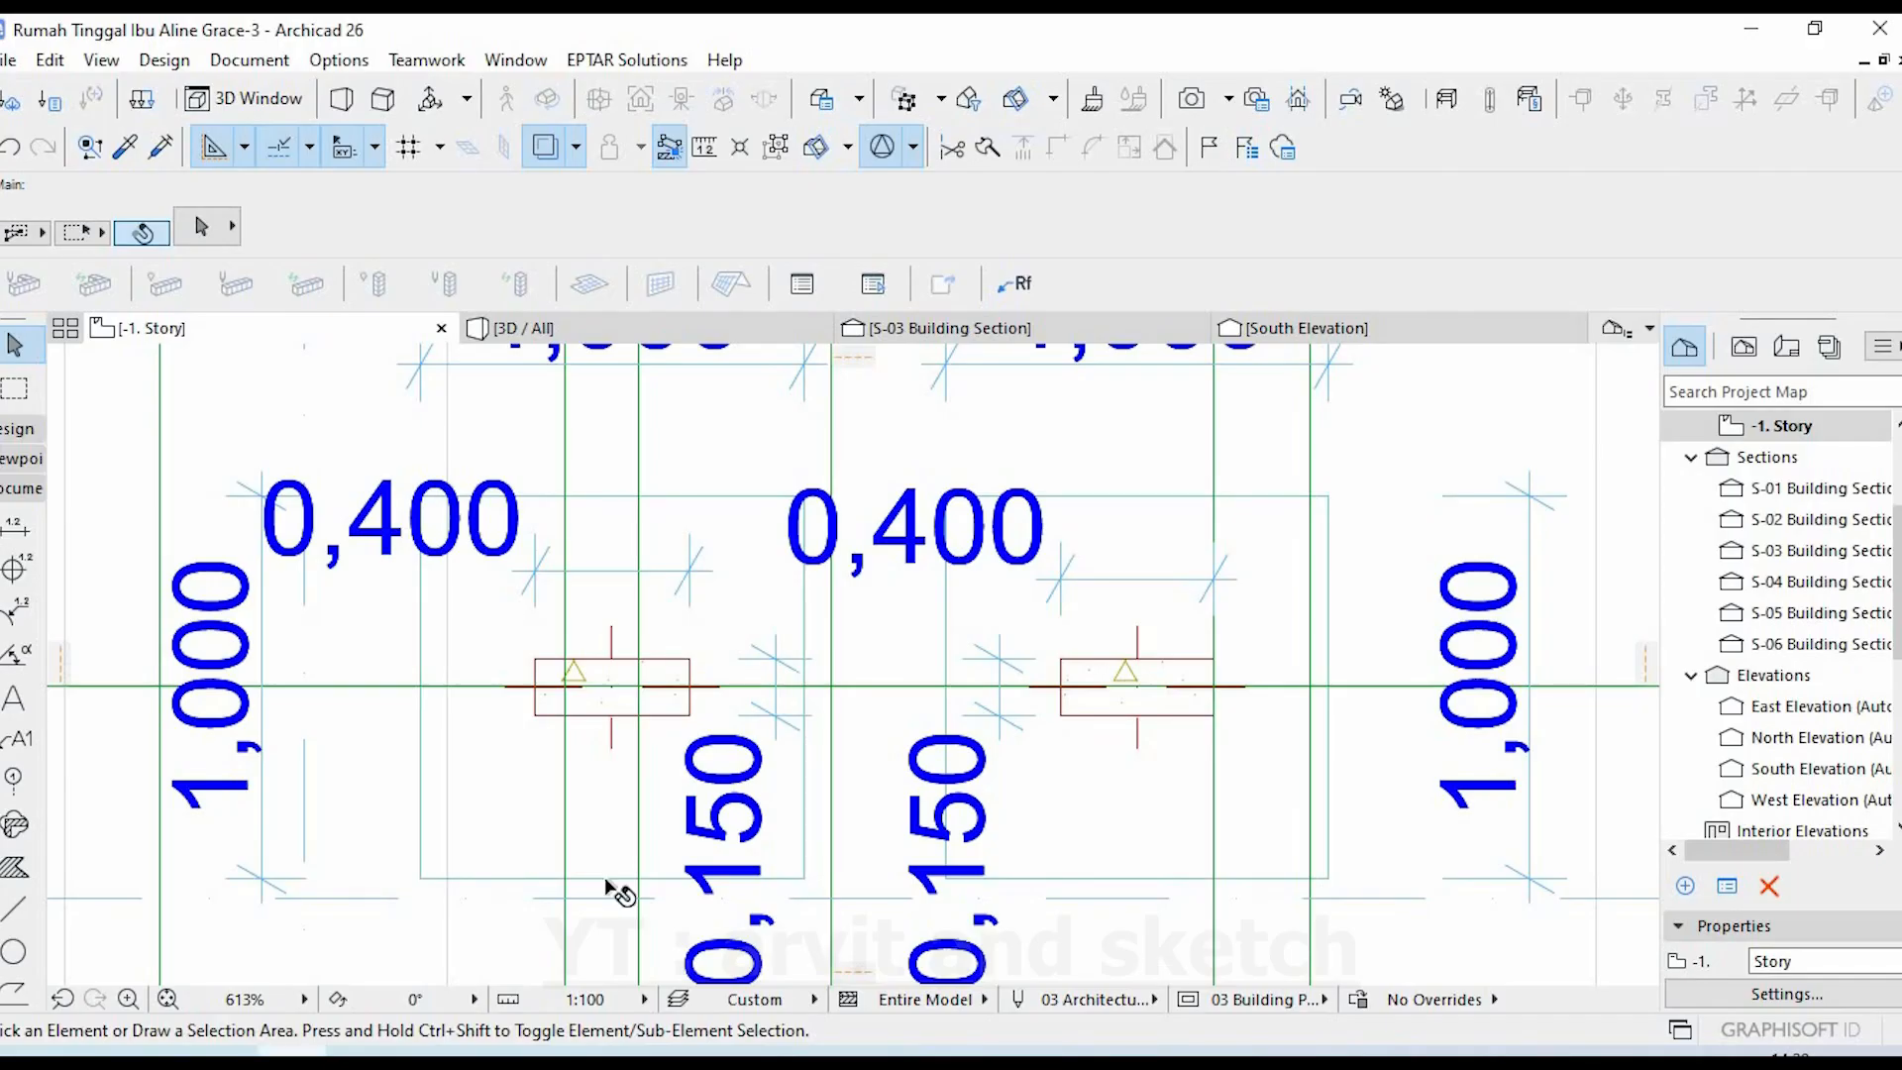
- Switch to the -1. Story plan in Archicad and examine the row of footings along grid line N
scroll(607, 886, down, 10)
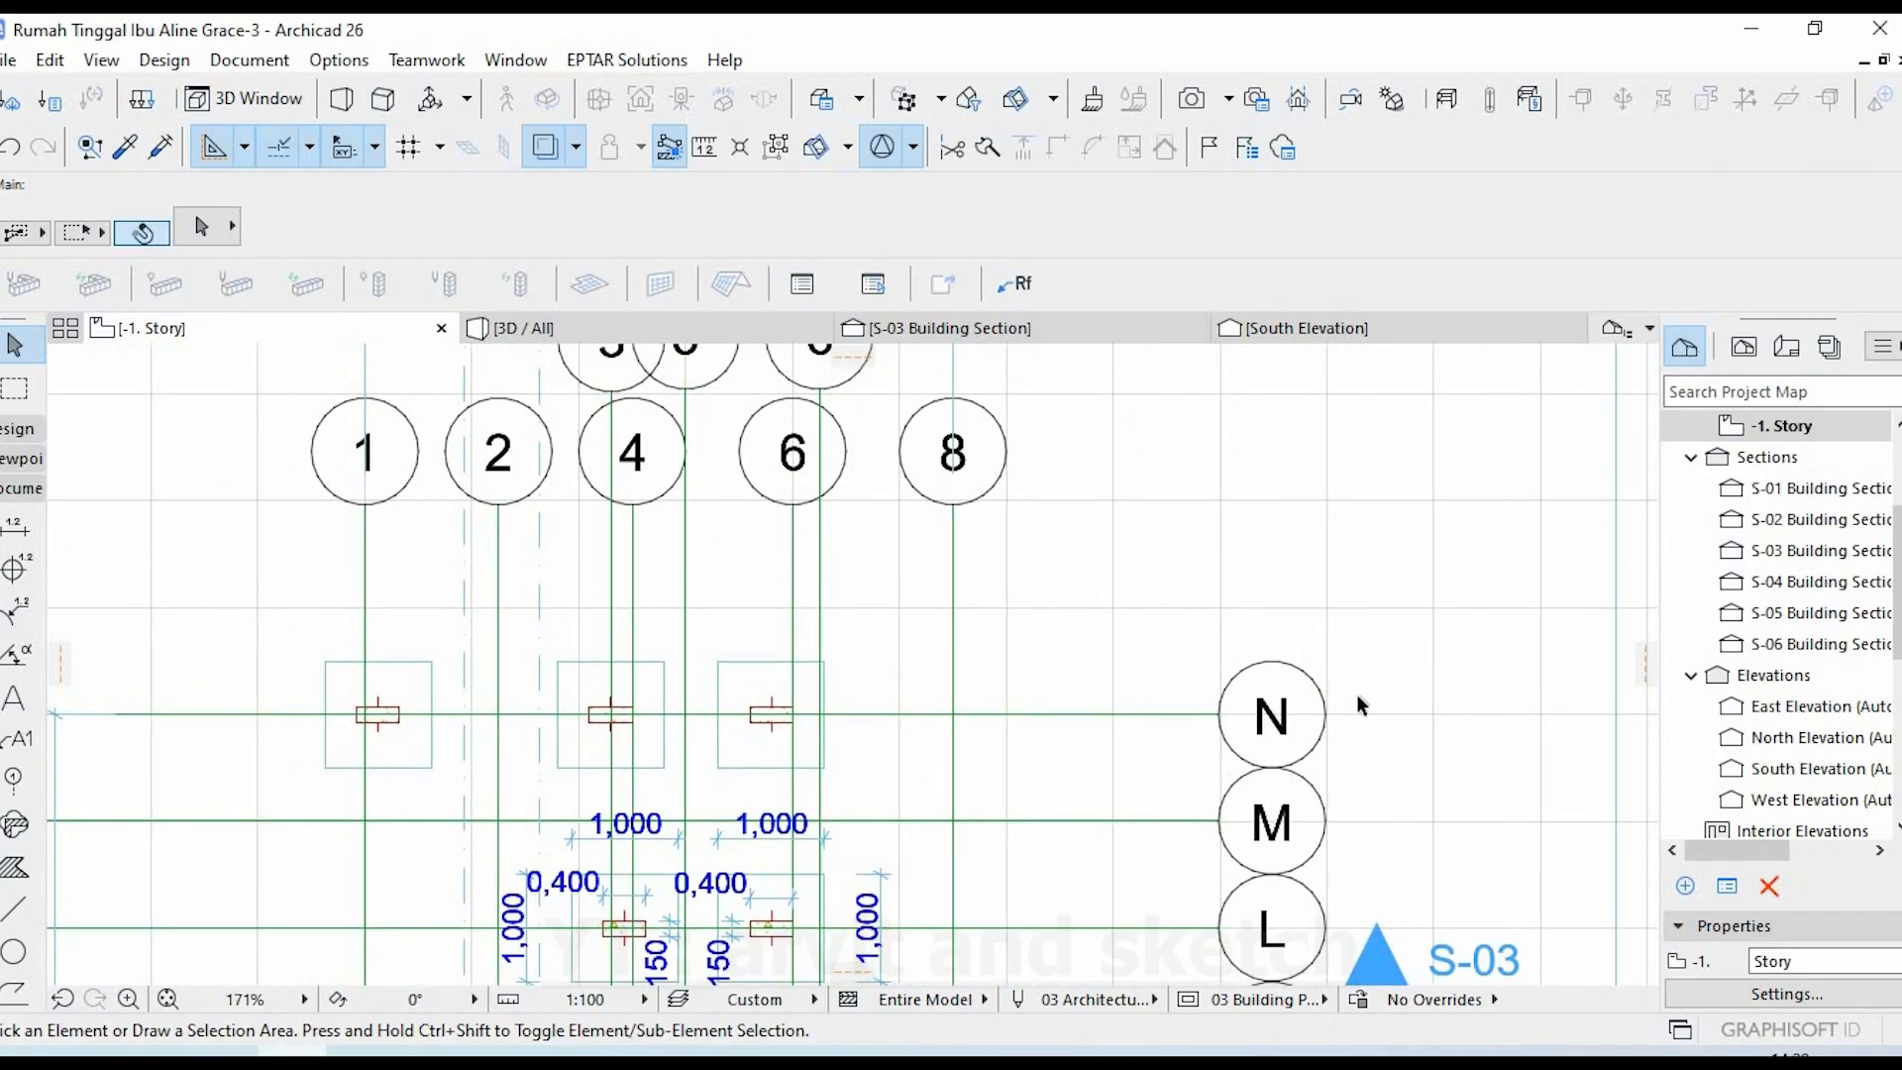
- Dimension the width and depth of the column on grid row N beside grid line 6
scroll(1288, 752, up, 4)
scroll(935, 685, left, 3)
scroll(793, 684, up, 2)
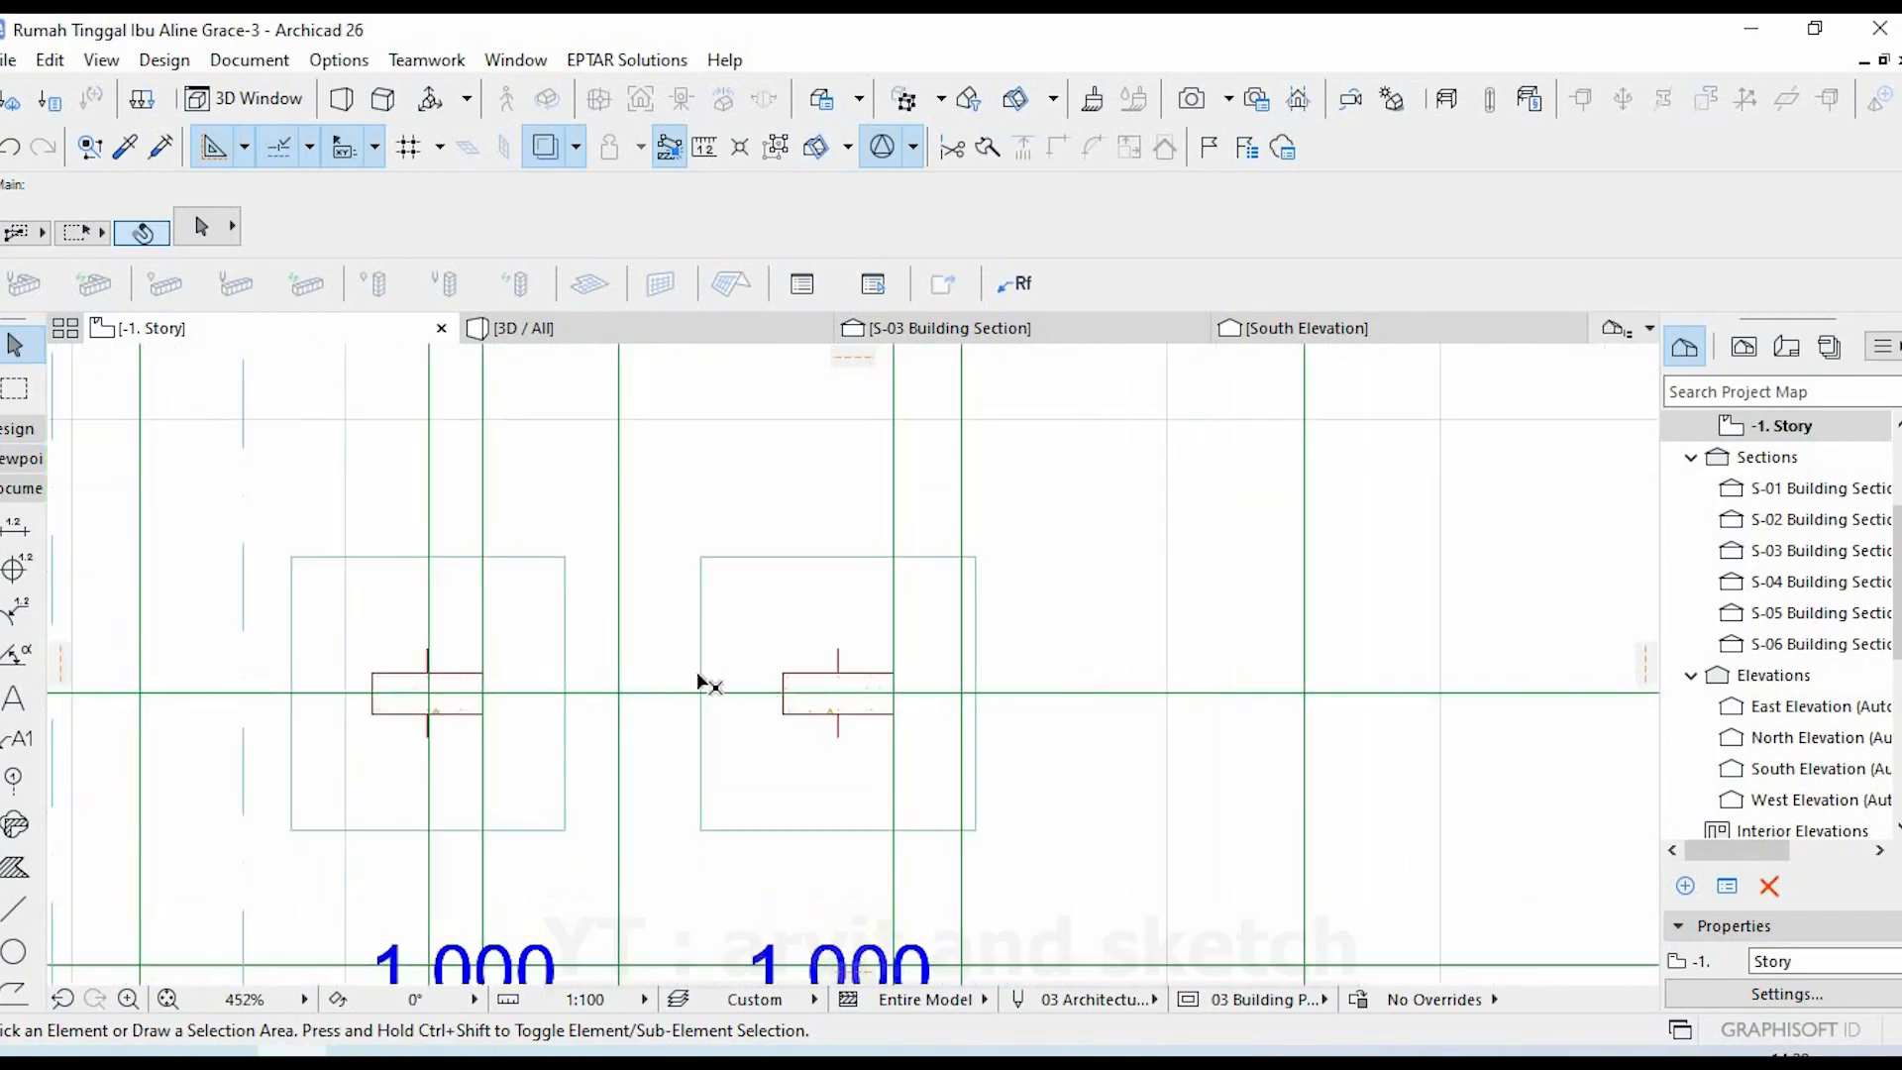
scroll(697, 681, up, 1)
click(786, 669)
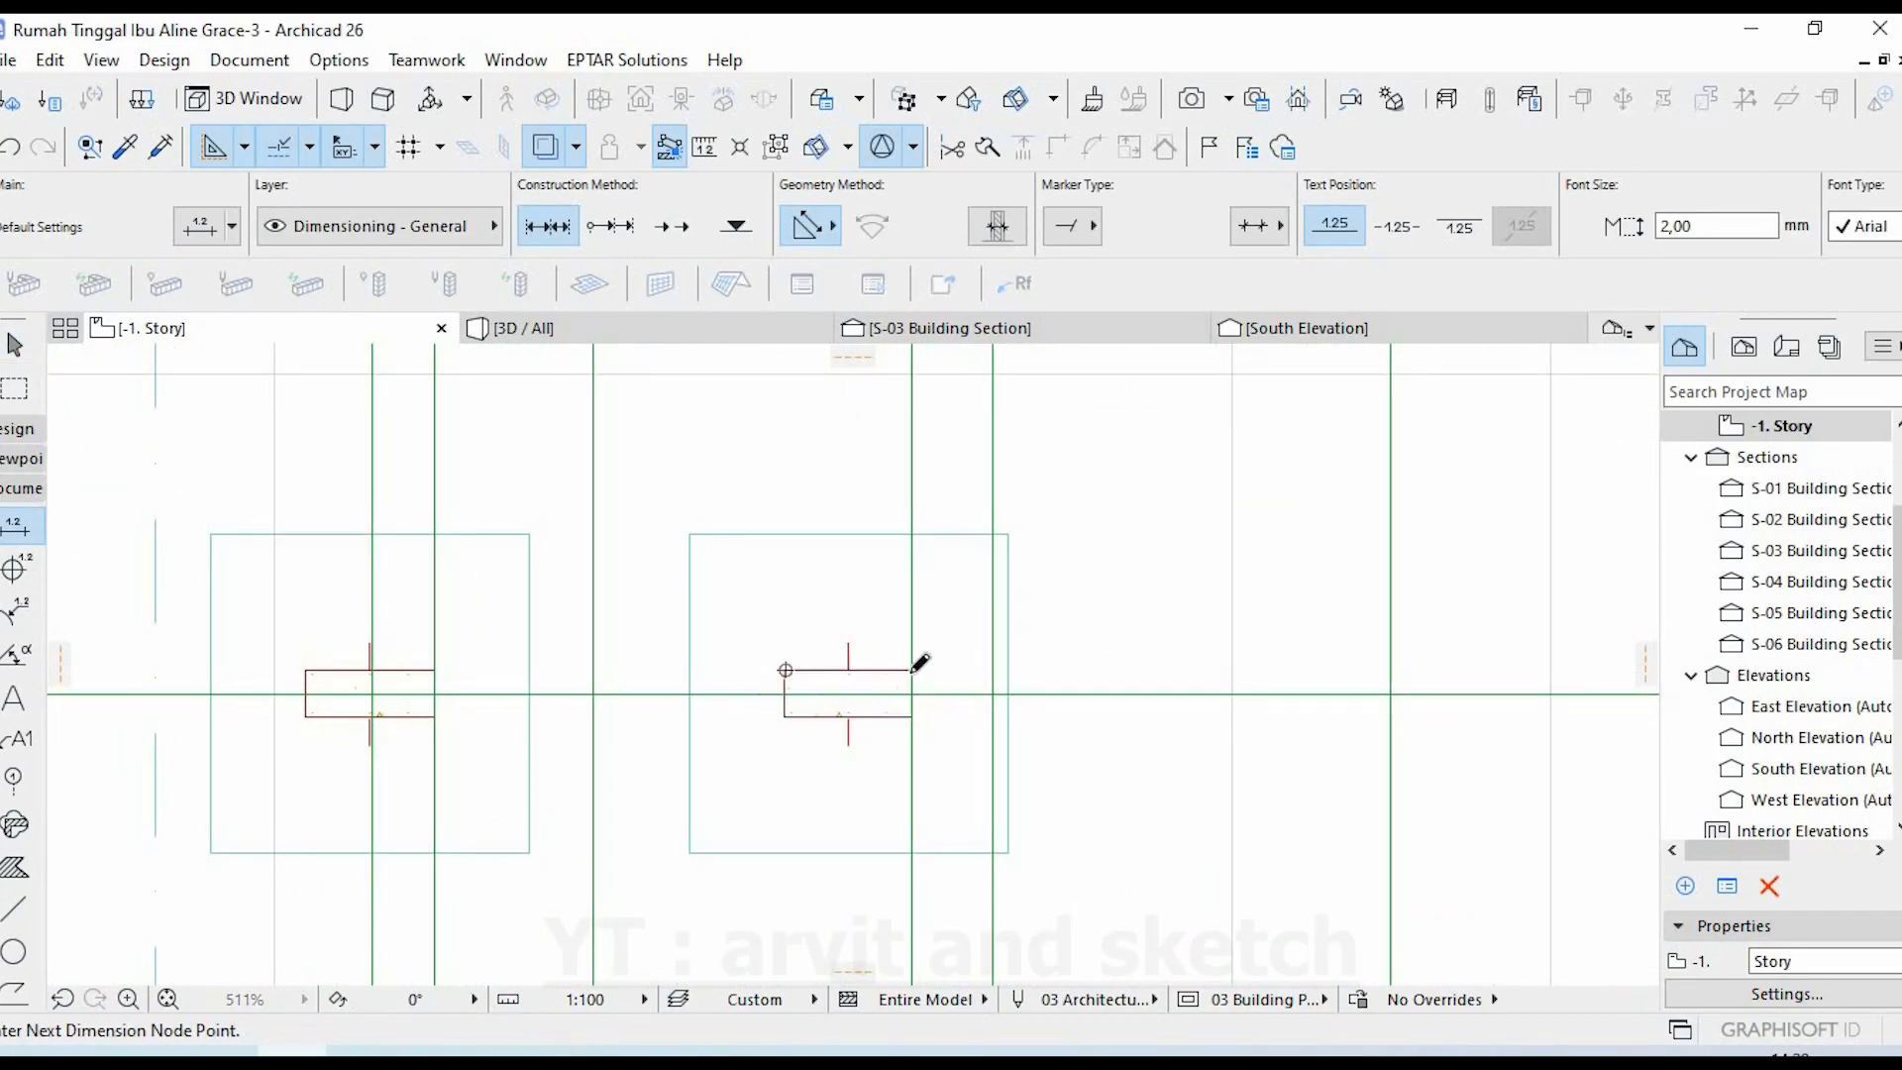
click(914, 669)
click(859, 595)
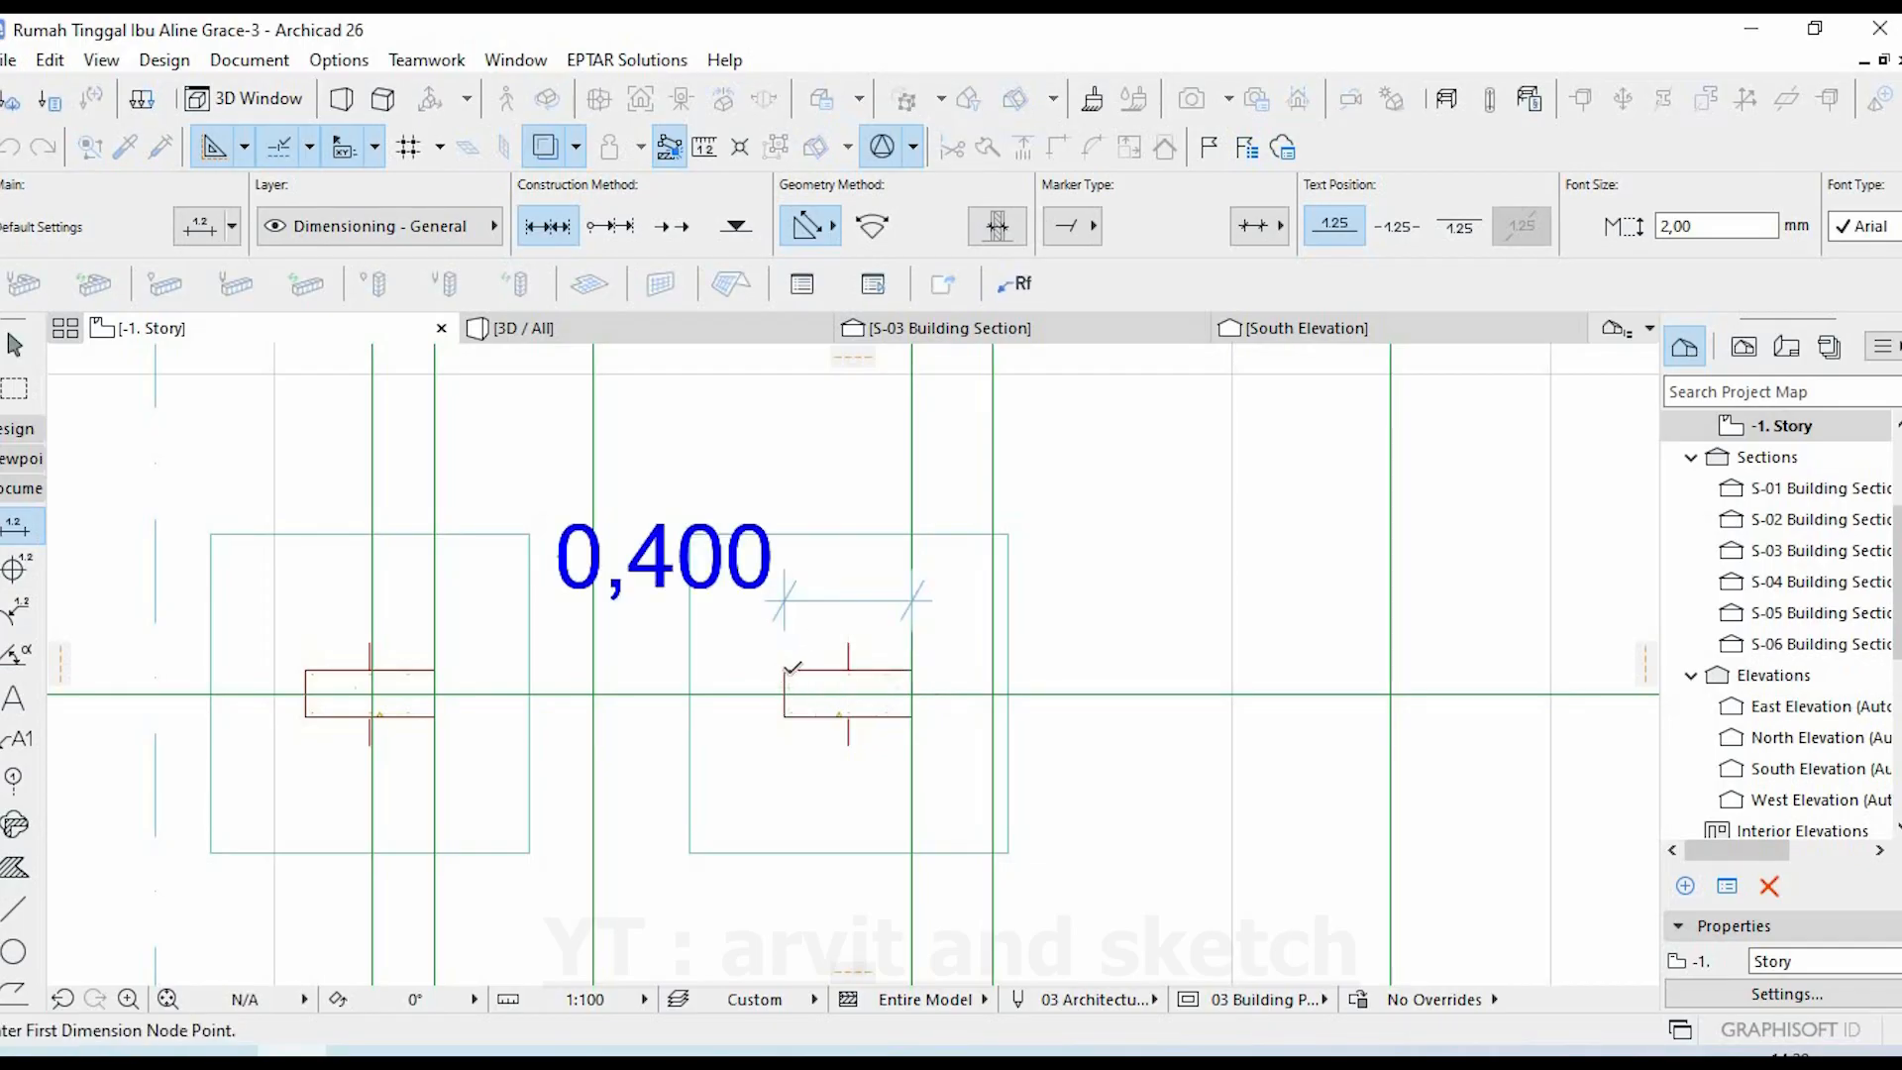
click(704, 700)
- Switch to ProtaDetails and examine the column sizes and orientations in the pile caps along grid row N
scroll(882, 700, down, 5)
scroll(888, 701, up, 2)
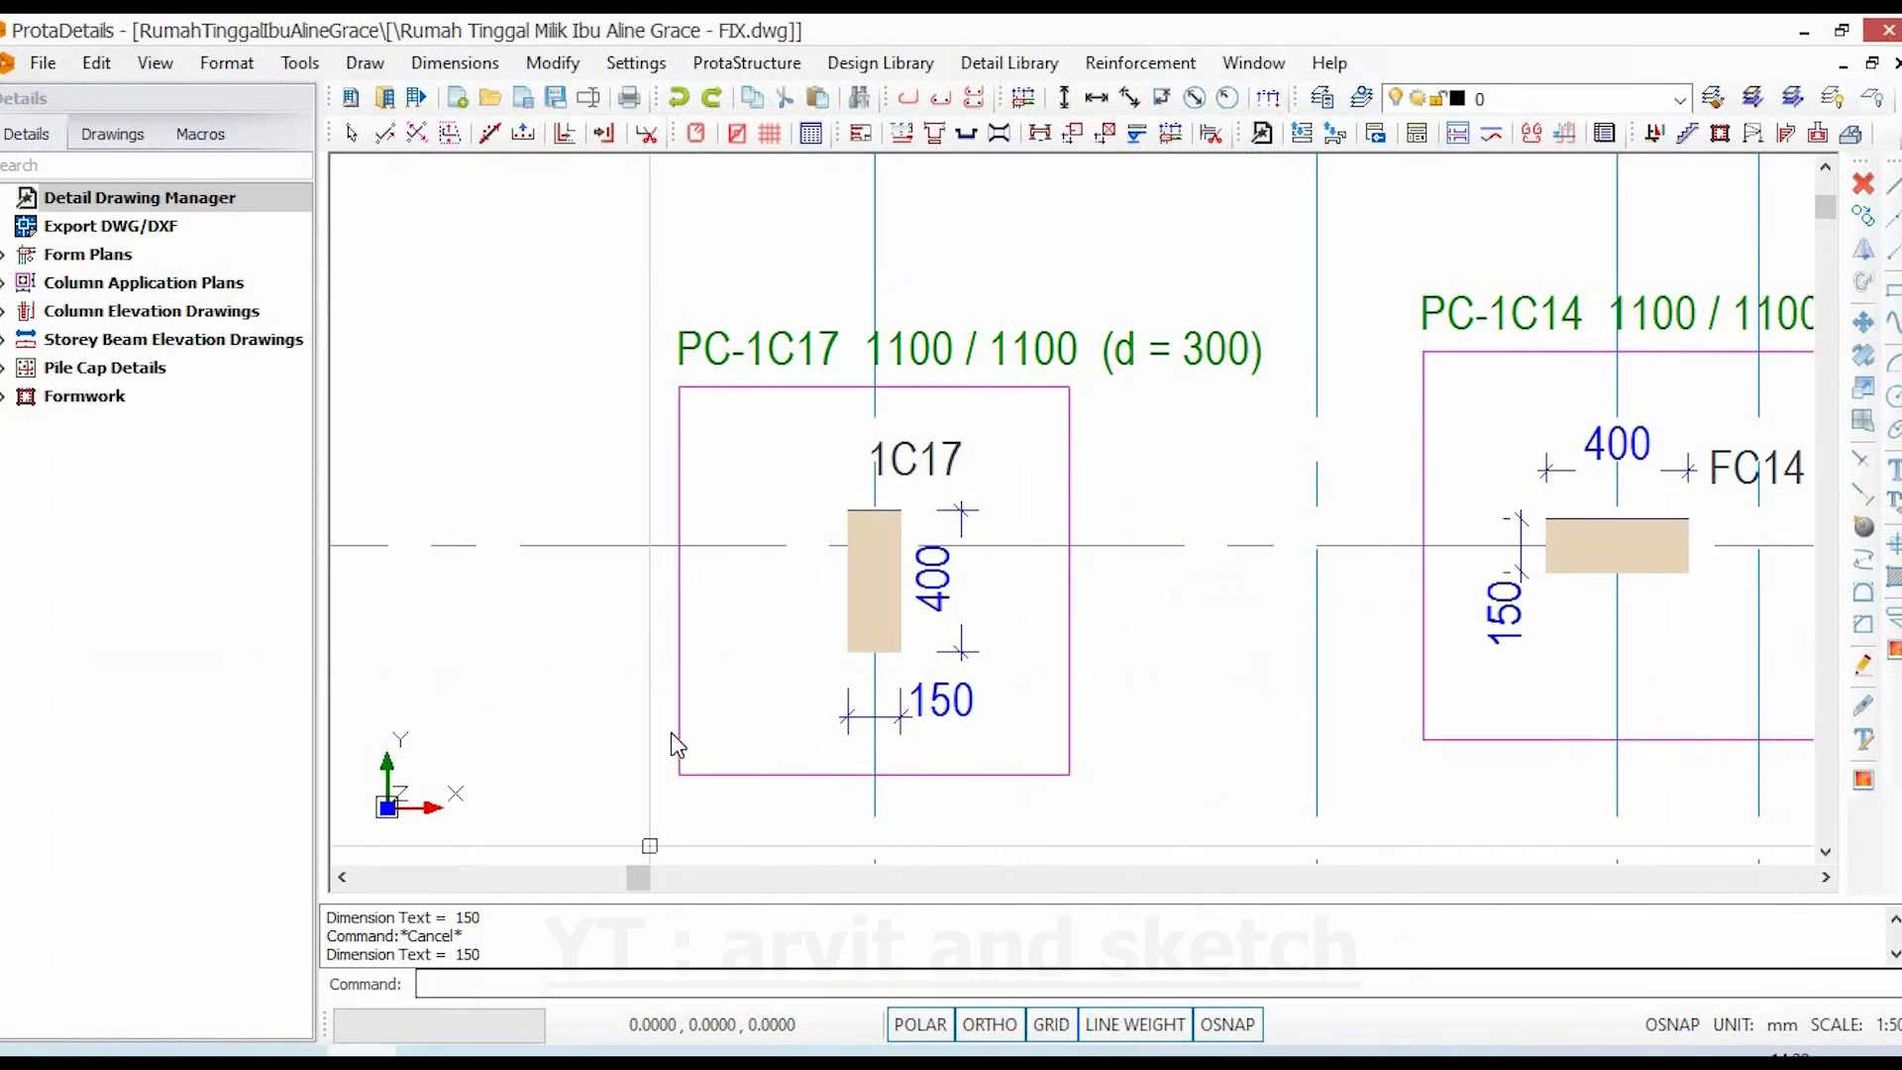
scroll(832, 662, down, 3)
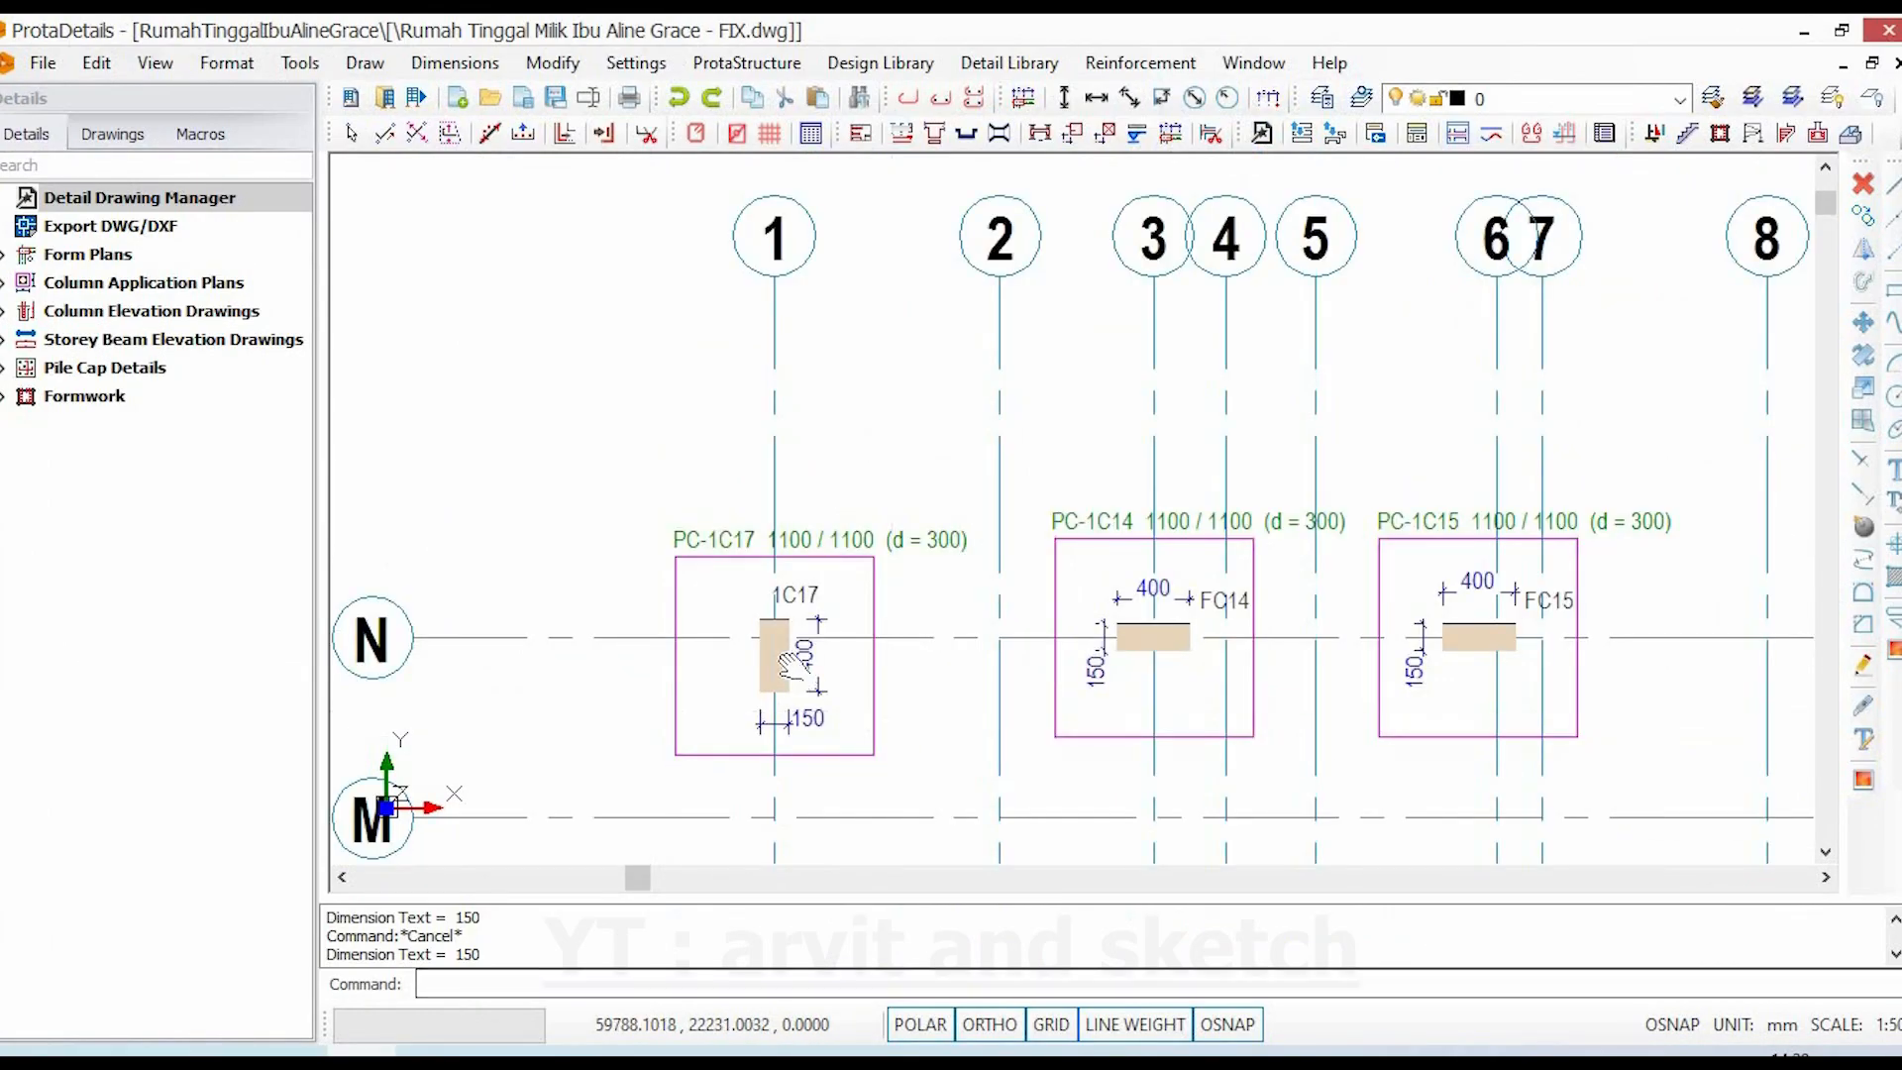
scroll(832, 662, up, 3)
middle_drag(832, 662, 1159, 638)
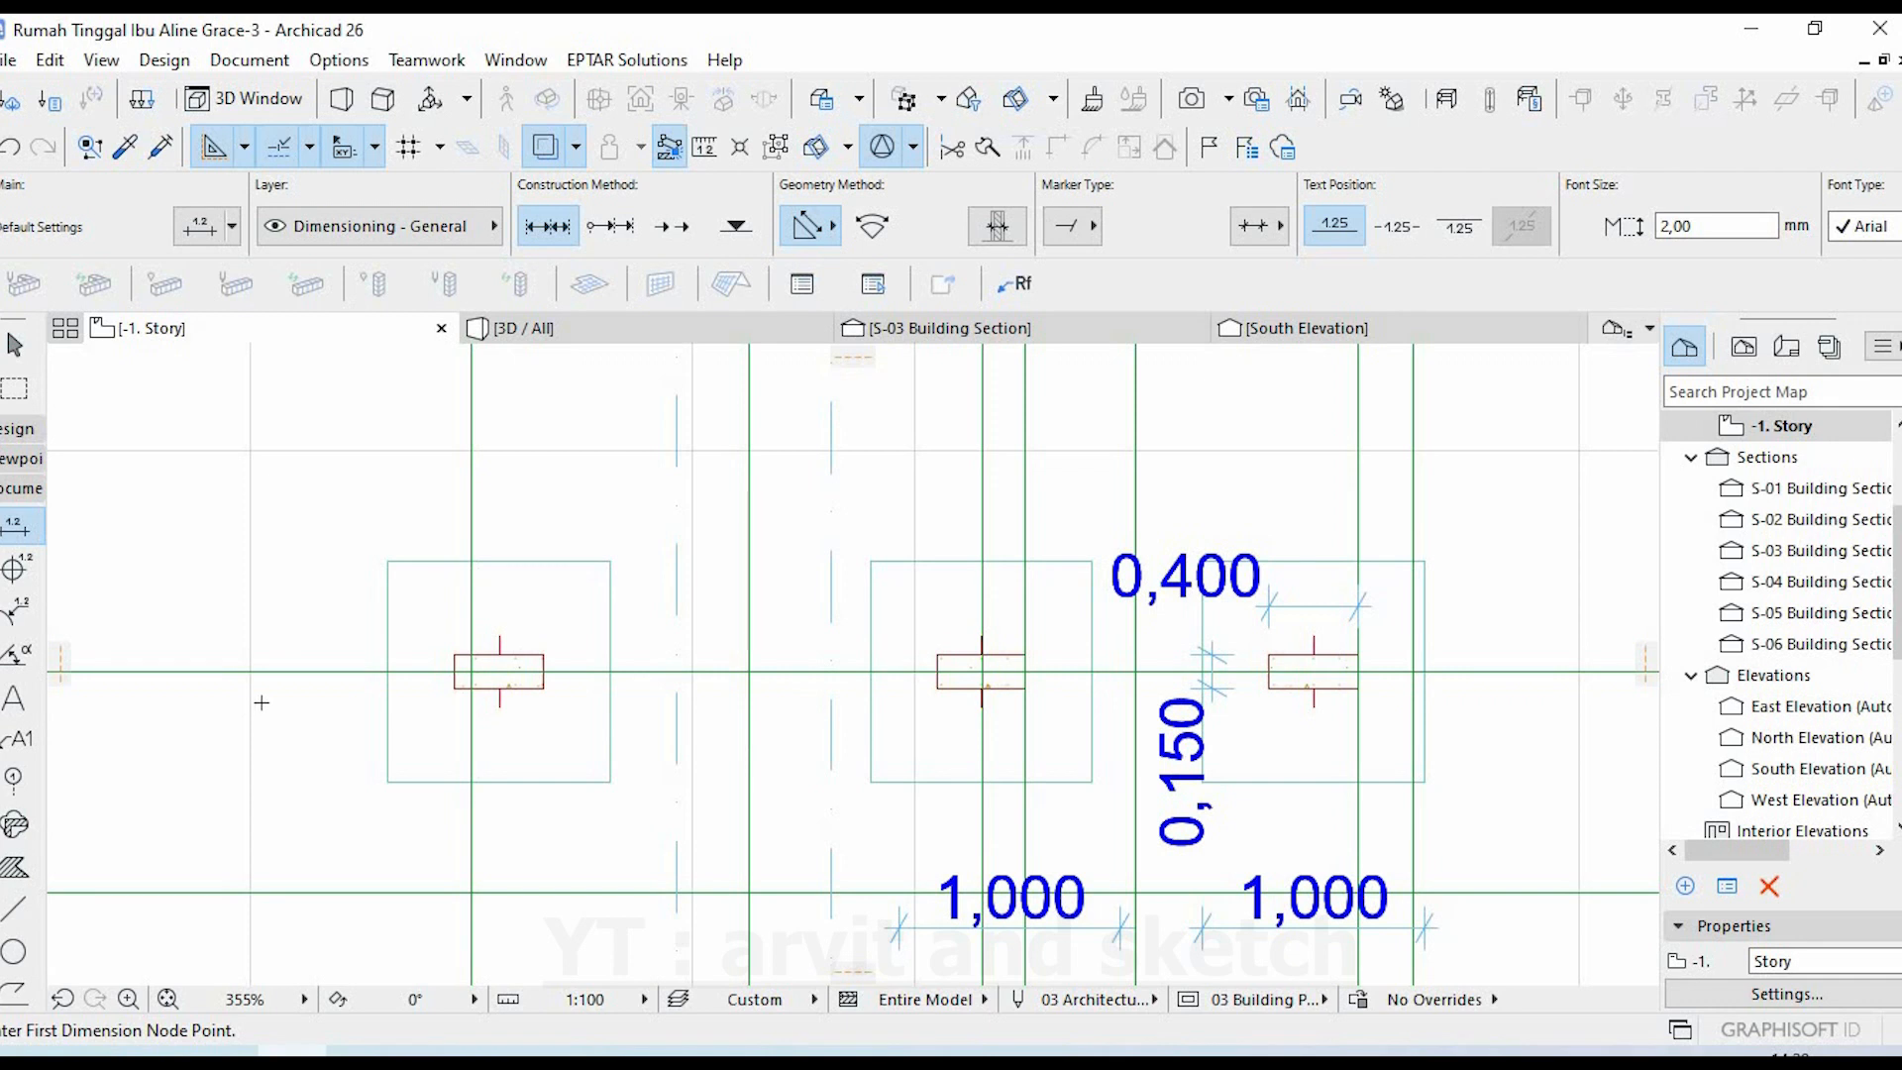
- Back in Archicad, dimension the width and depth of the column at grid lines 1 and N
scroll(388, 709, up, 3)
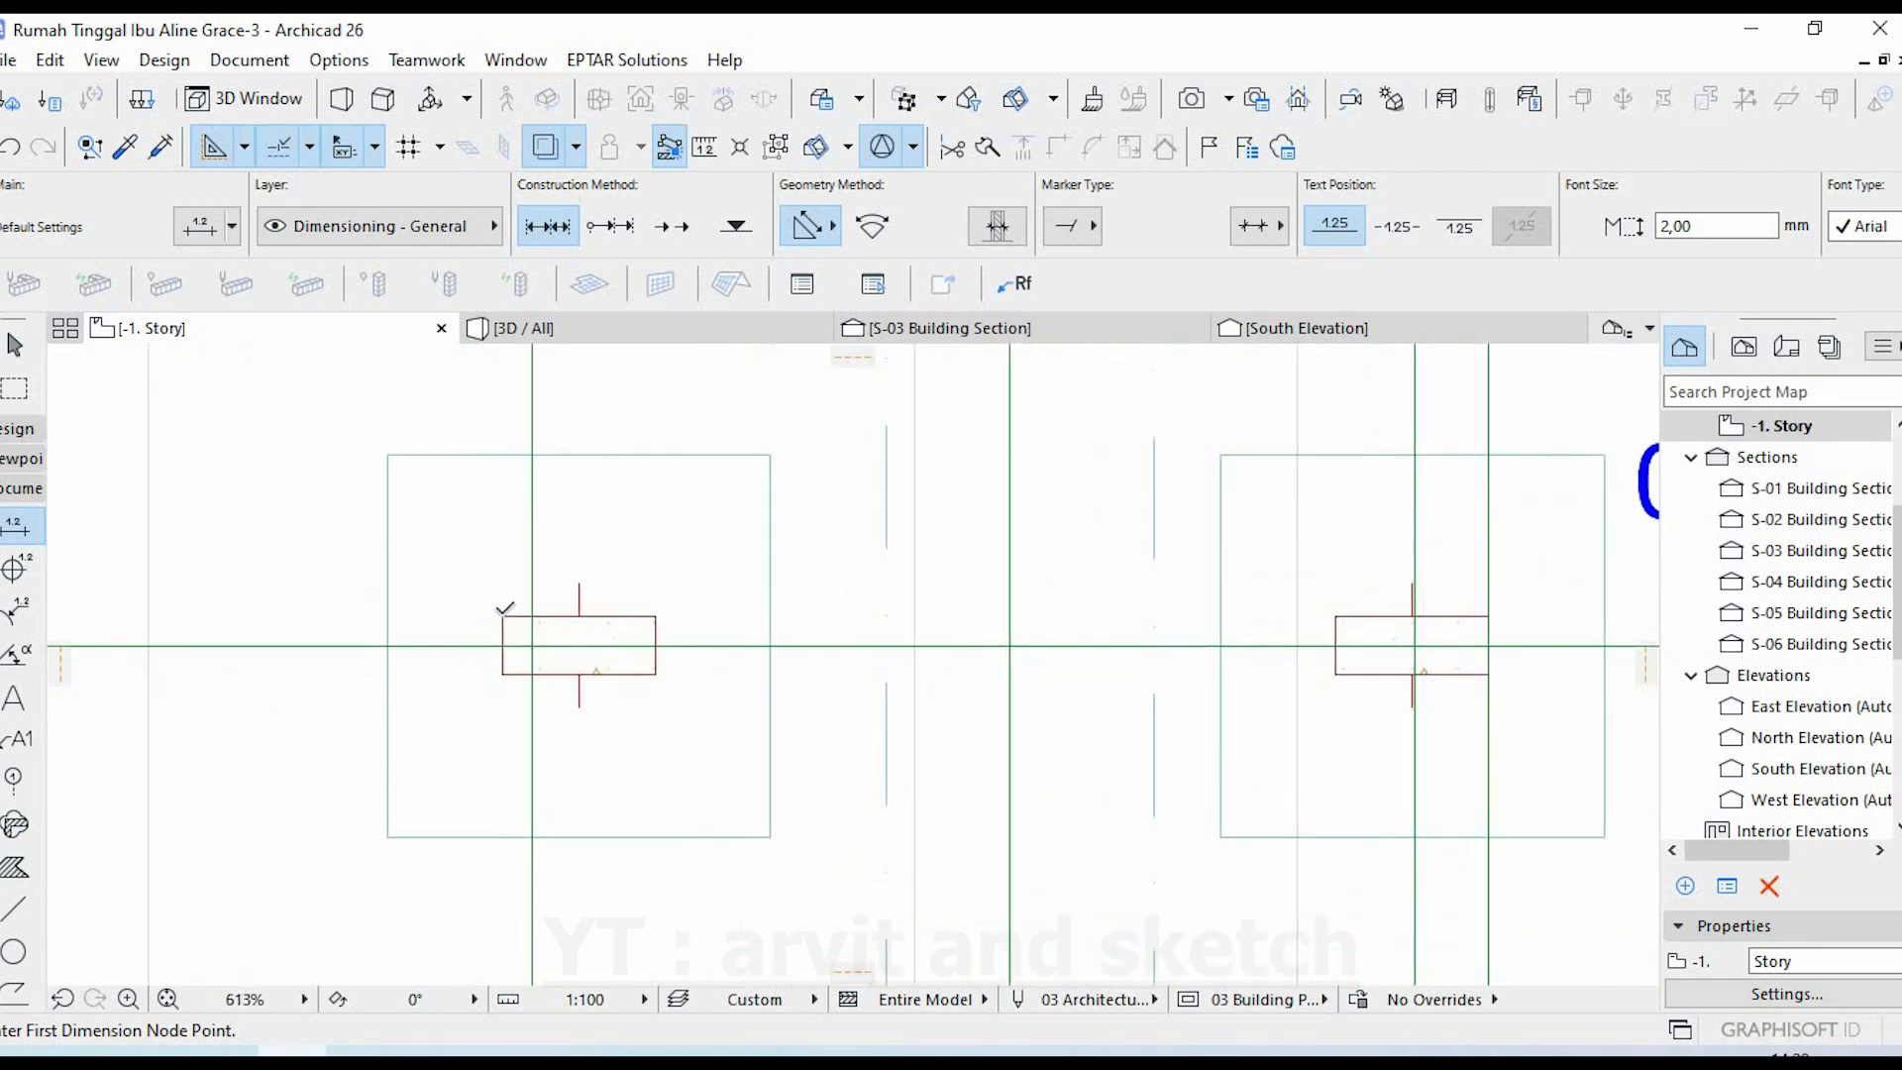
click(454, 656)
click(646, 508)
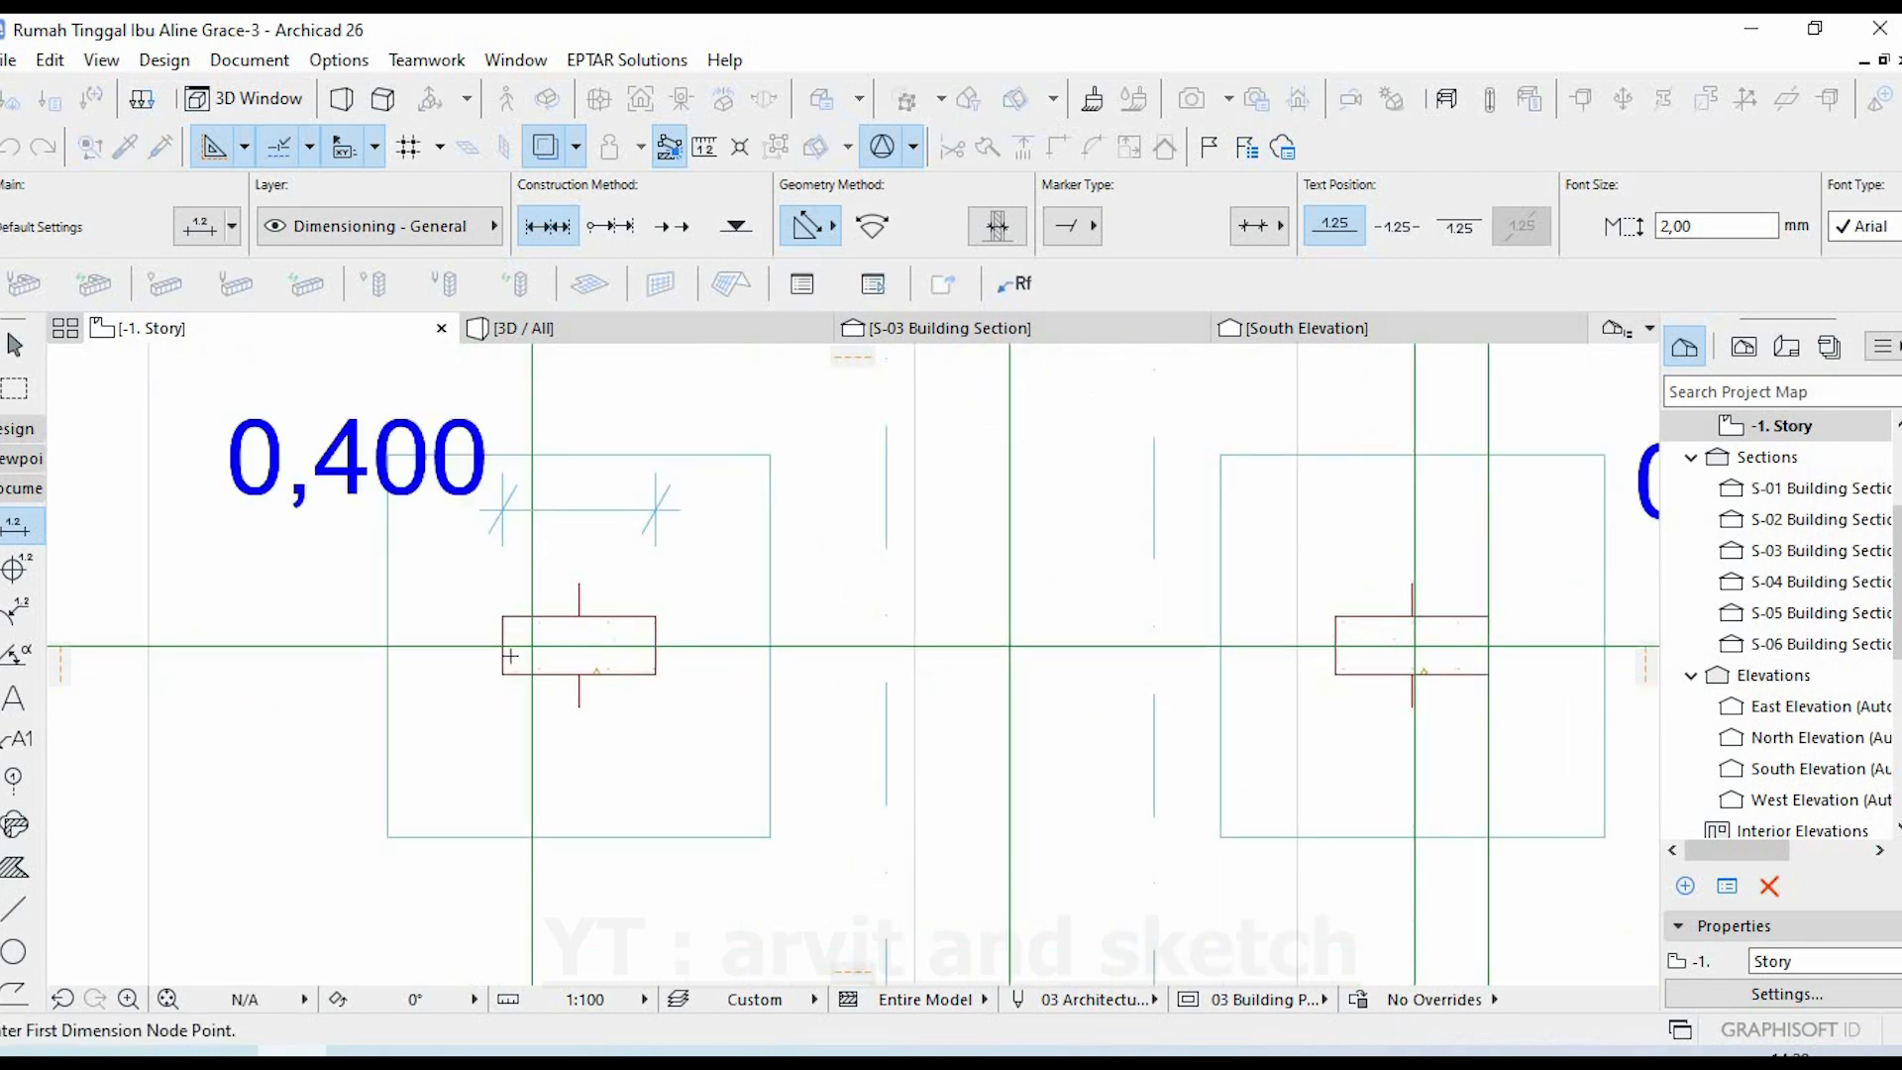
click(504, 616)
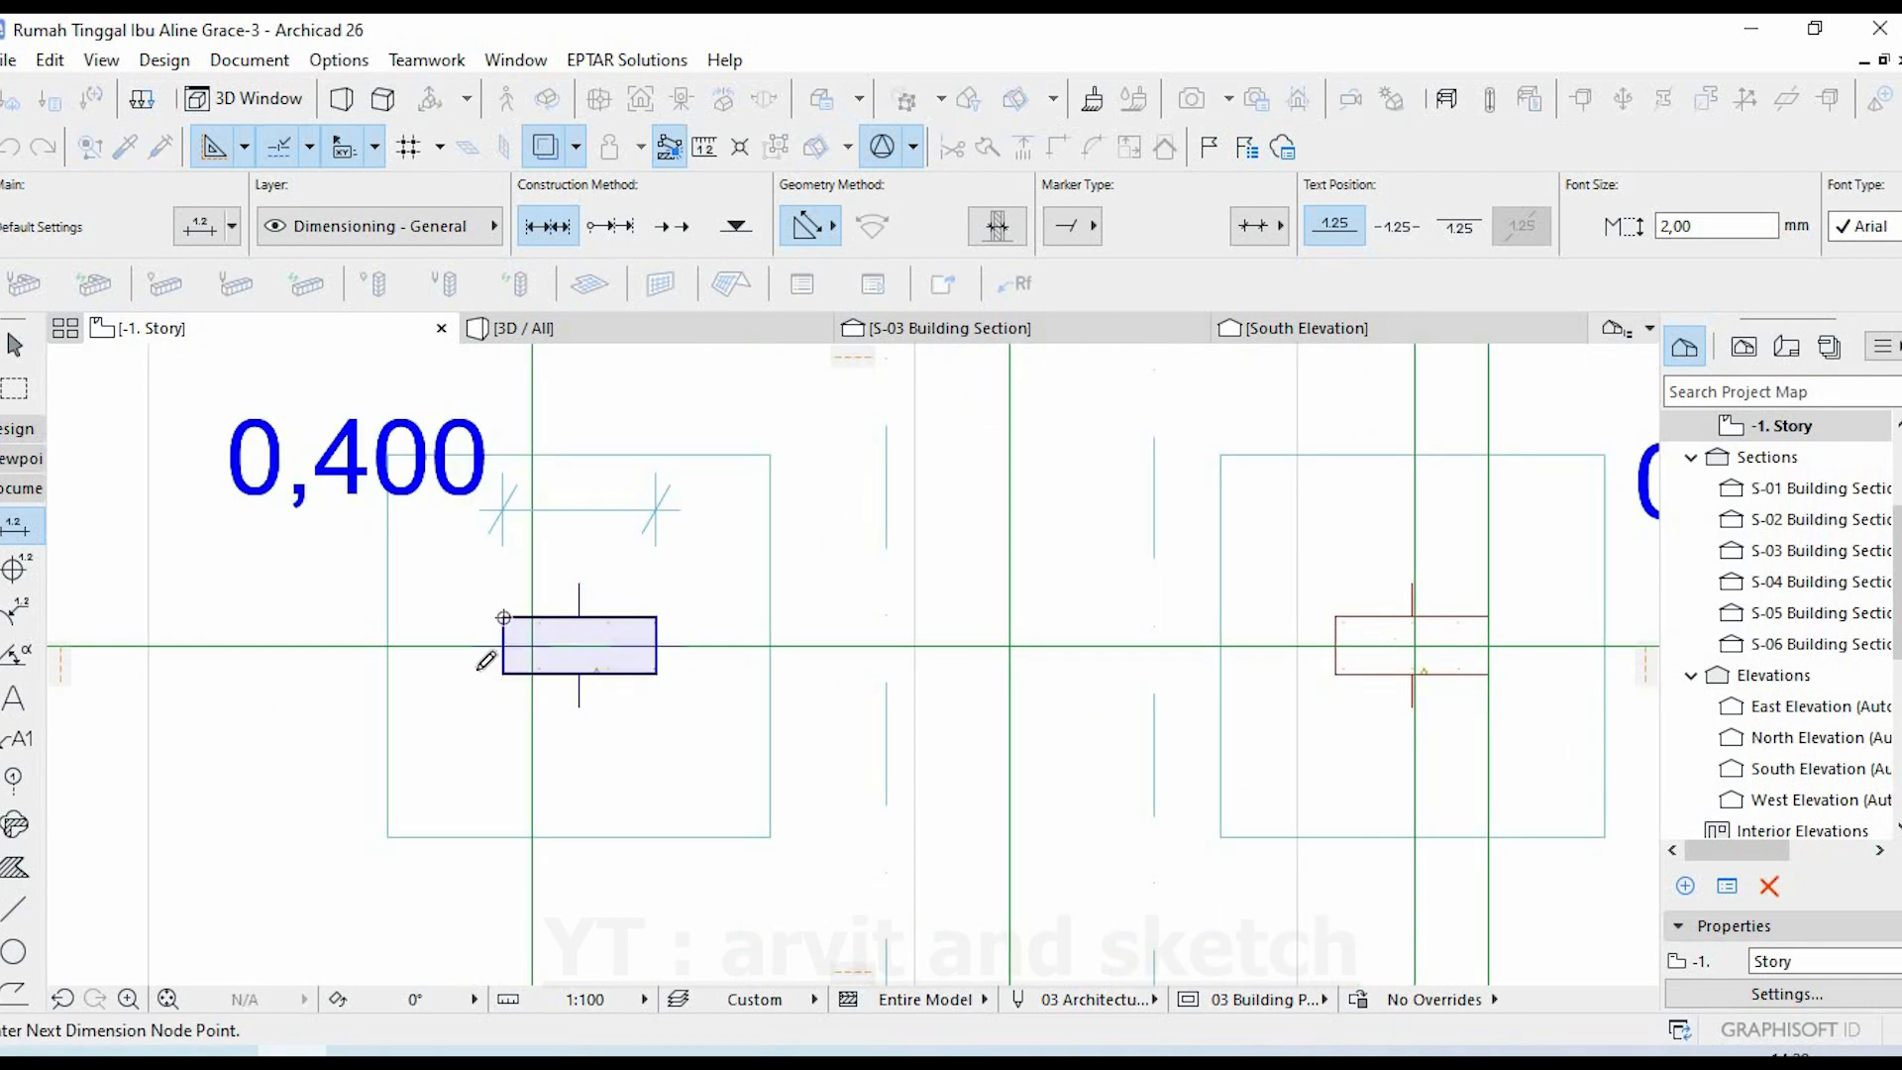
click(362, 666)
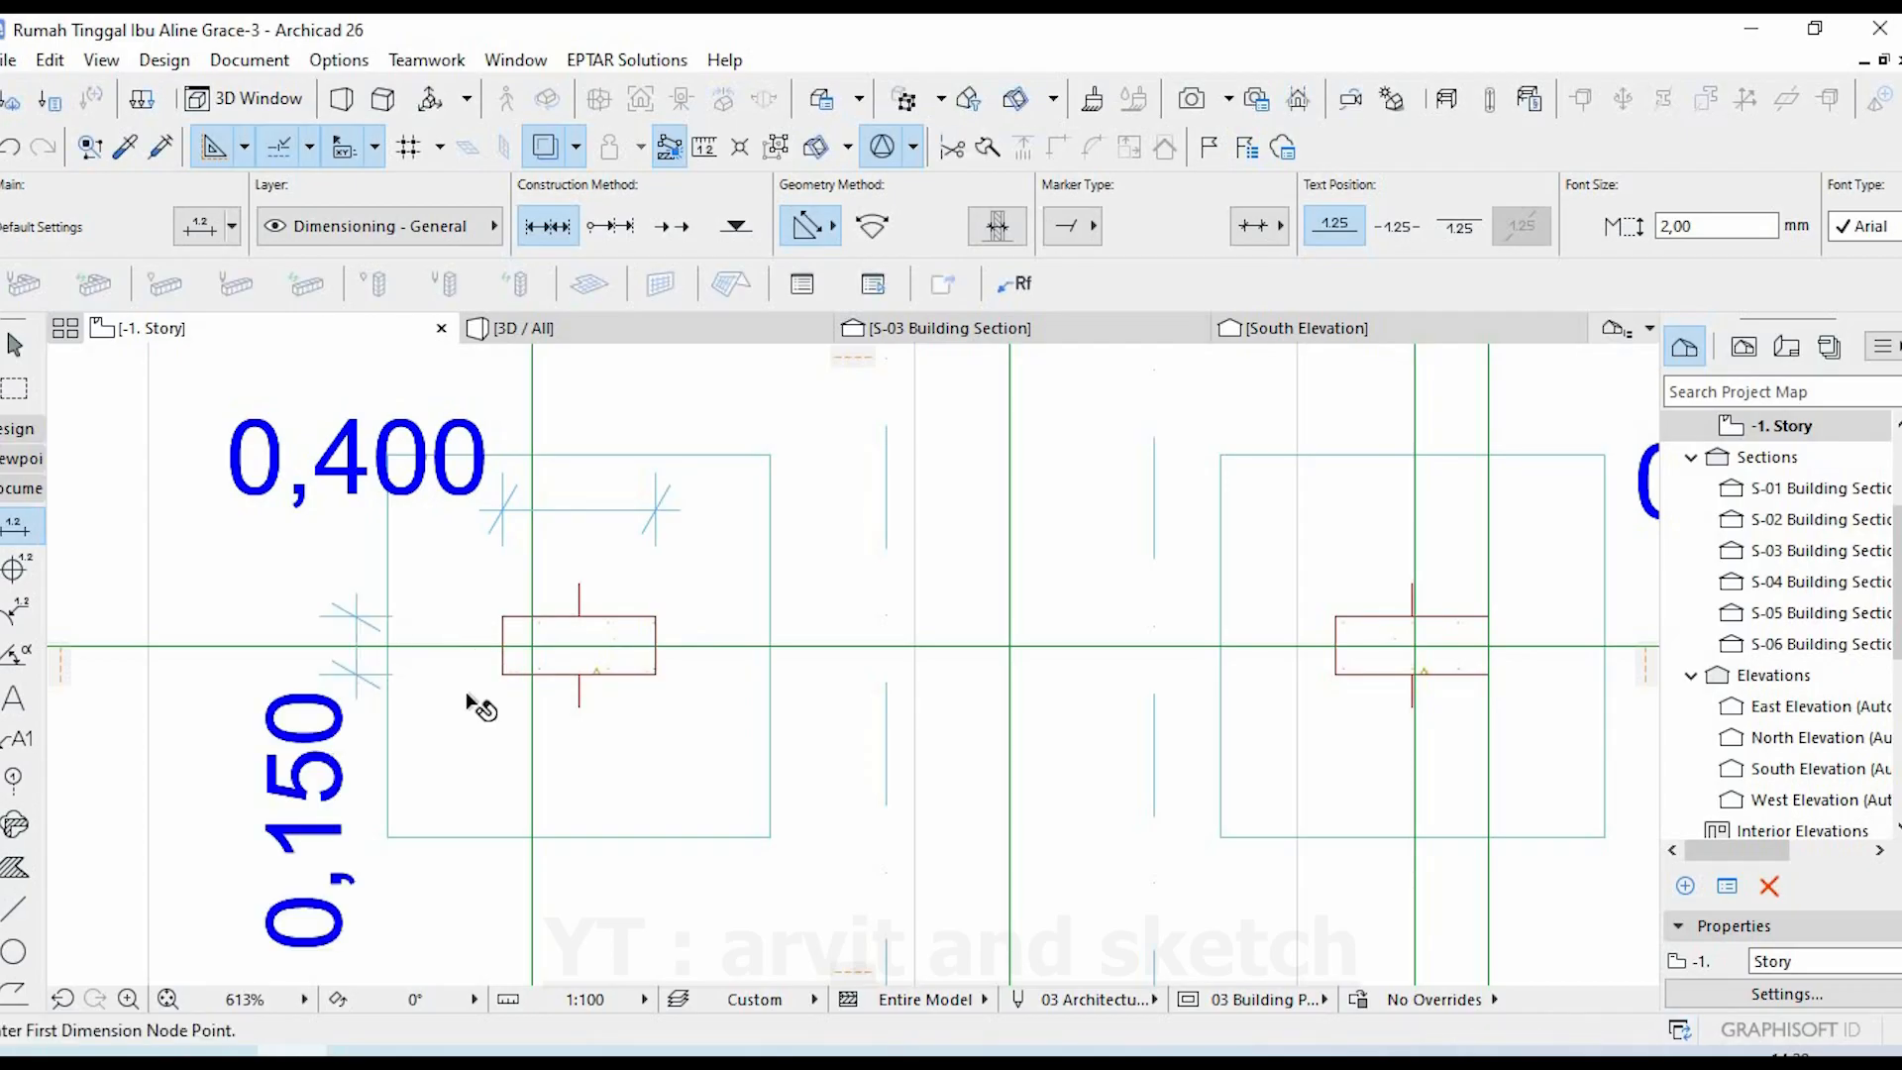
key(Escape)
- Switch to ProtaDetails and examine the row N footings and the reinforcement of column 1C1 in the column application plan
scroll(515, 705, down, 3)
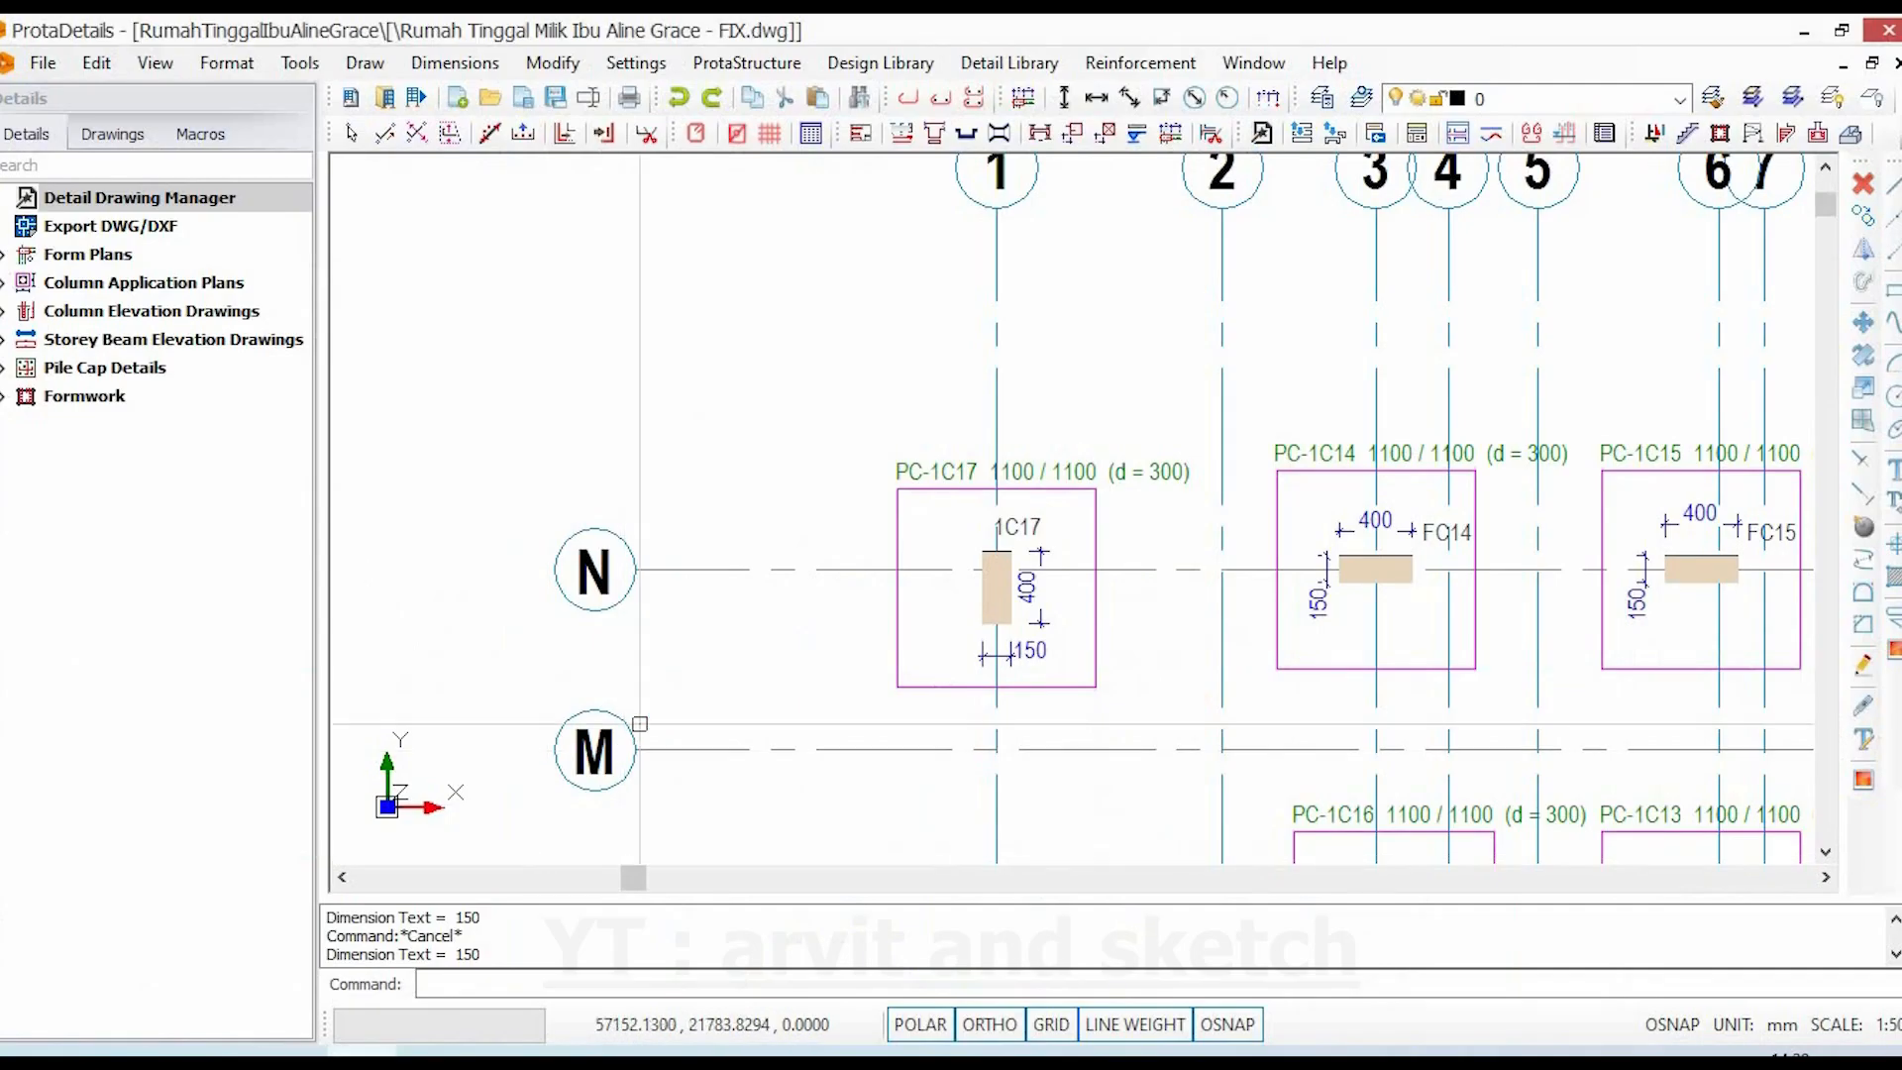
scroll(586, 583, up, 2)
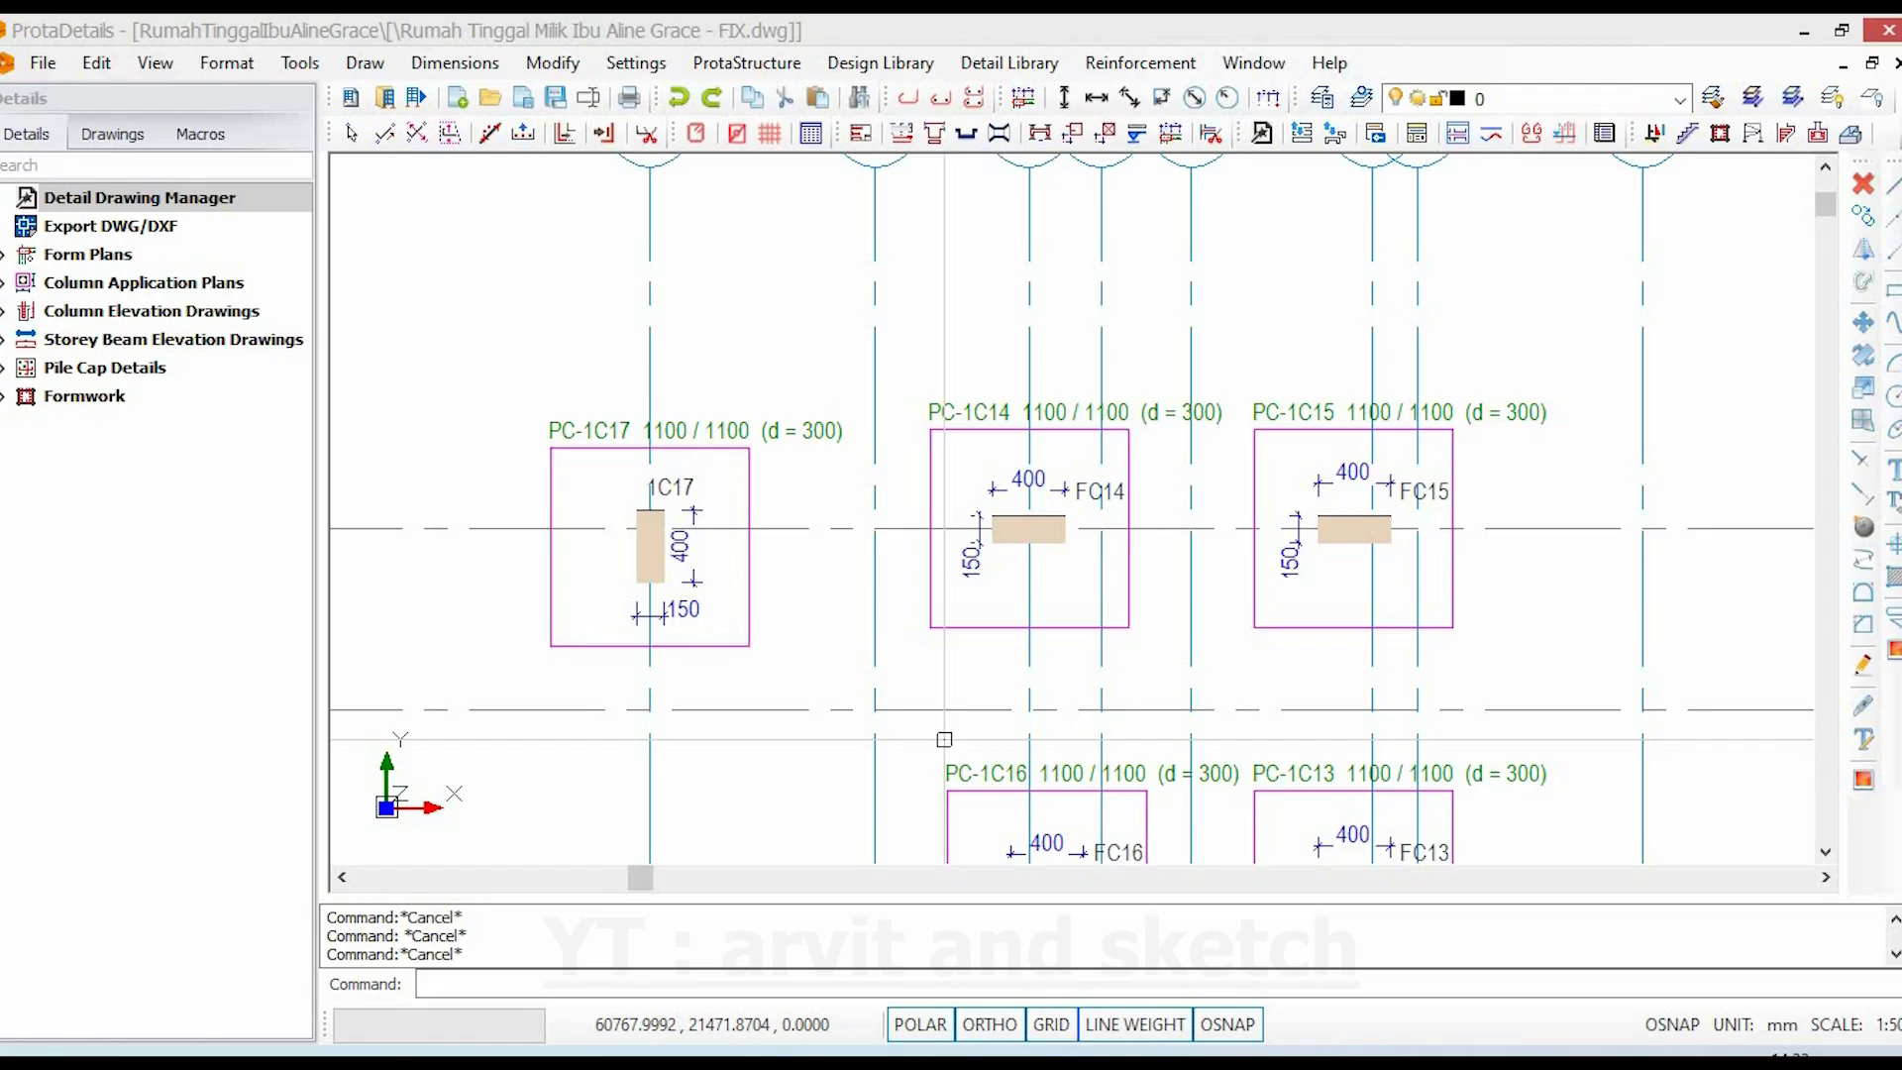
scroll(944, 739, down, 8)
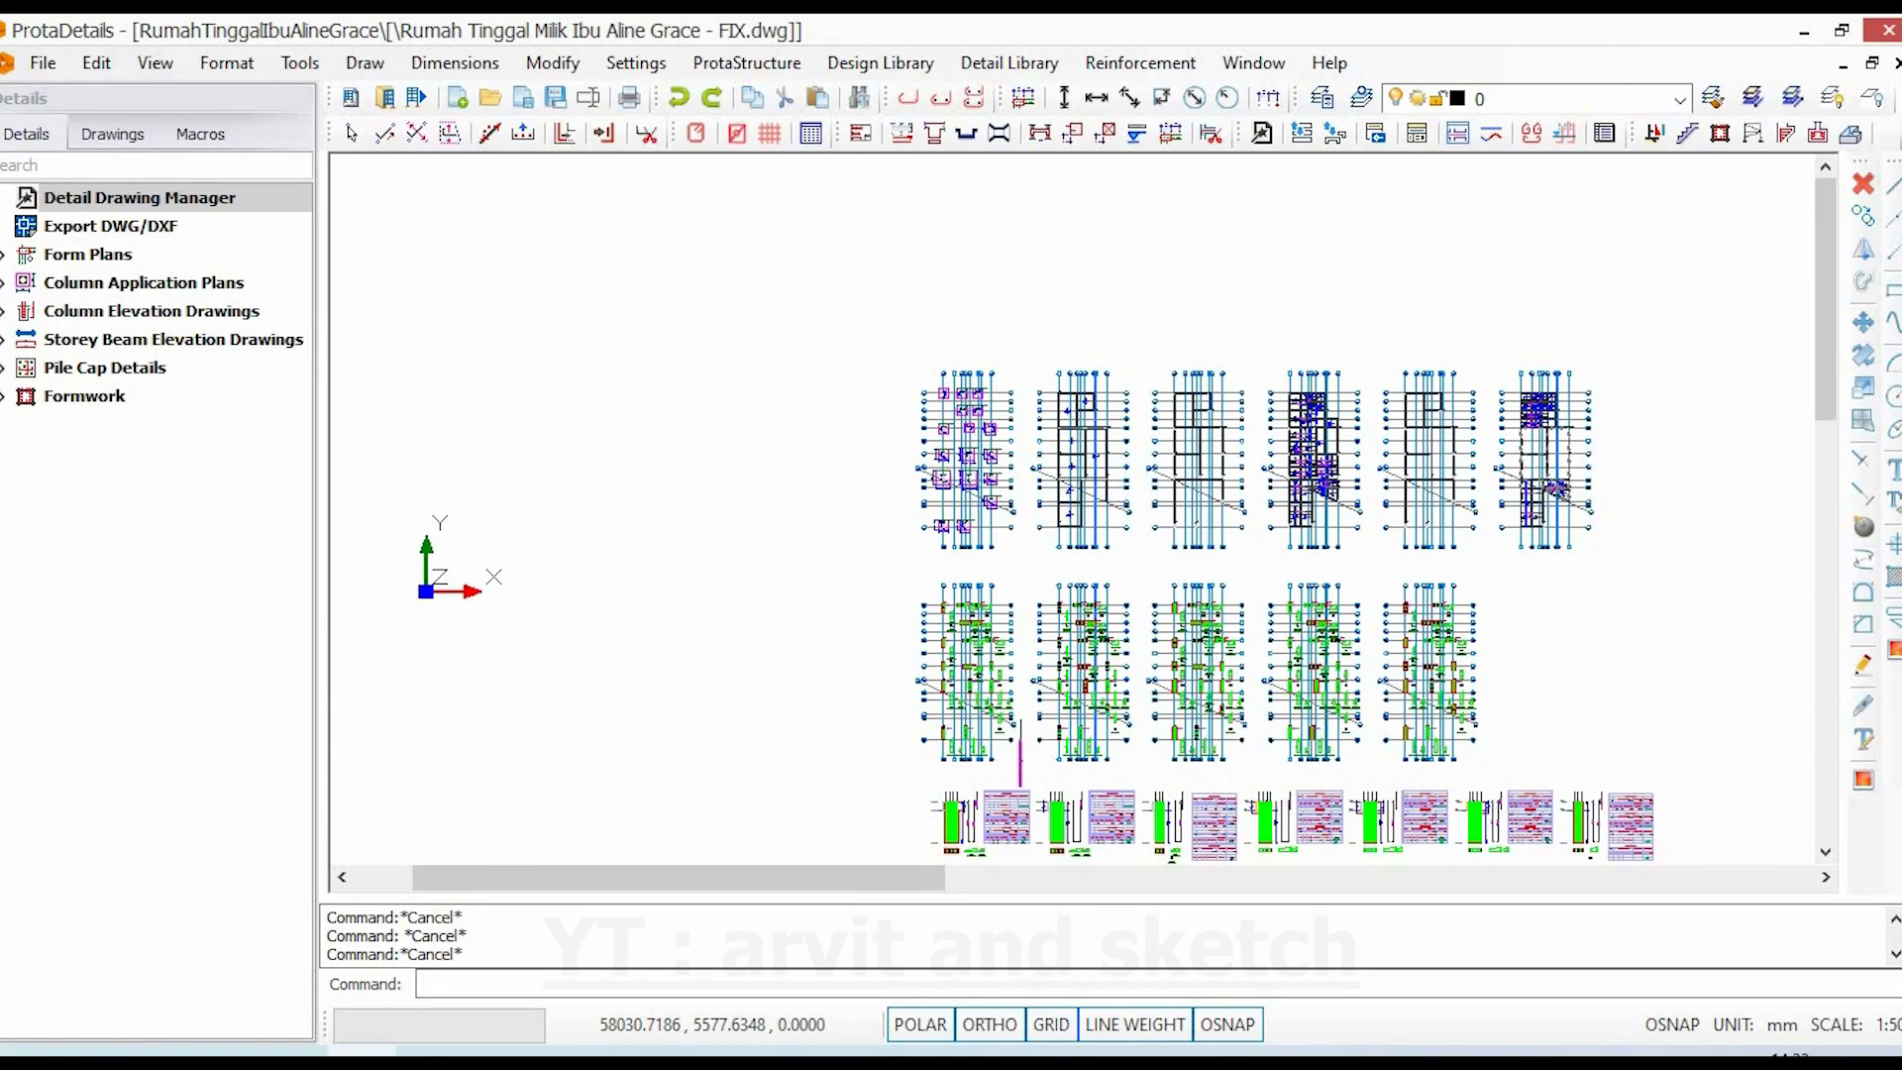
scroll(966, 753, up, 5)
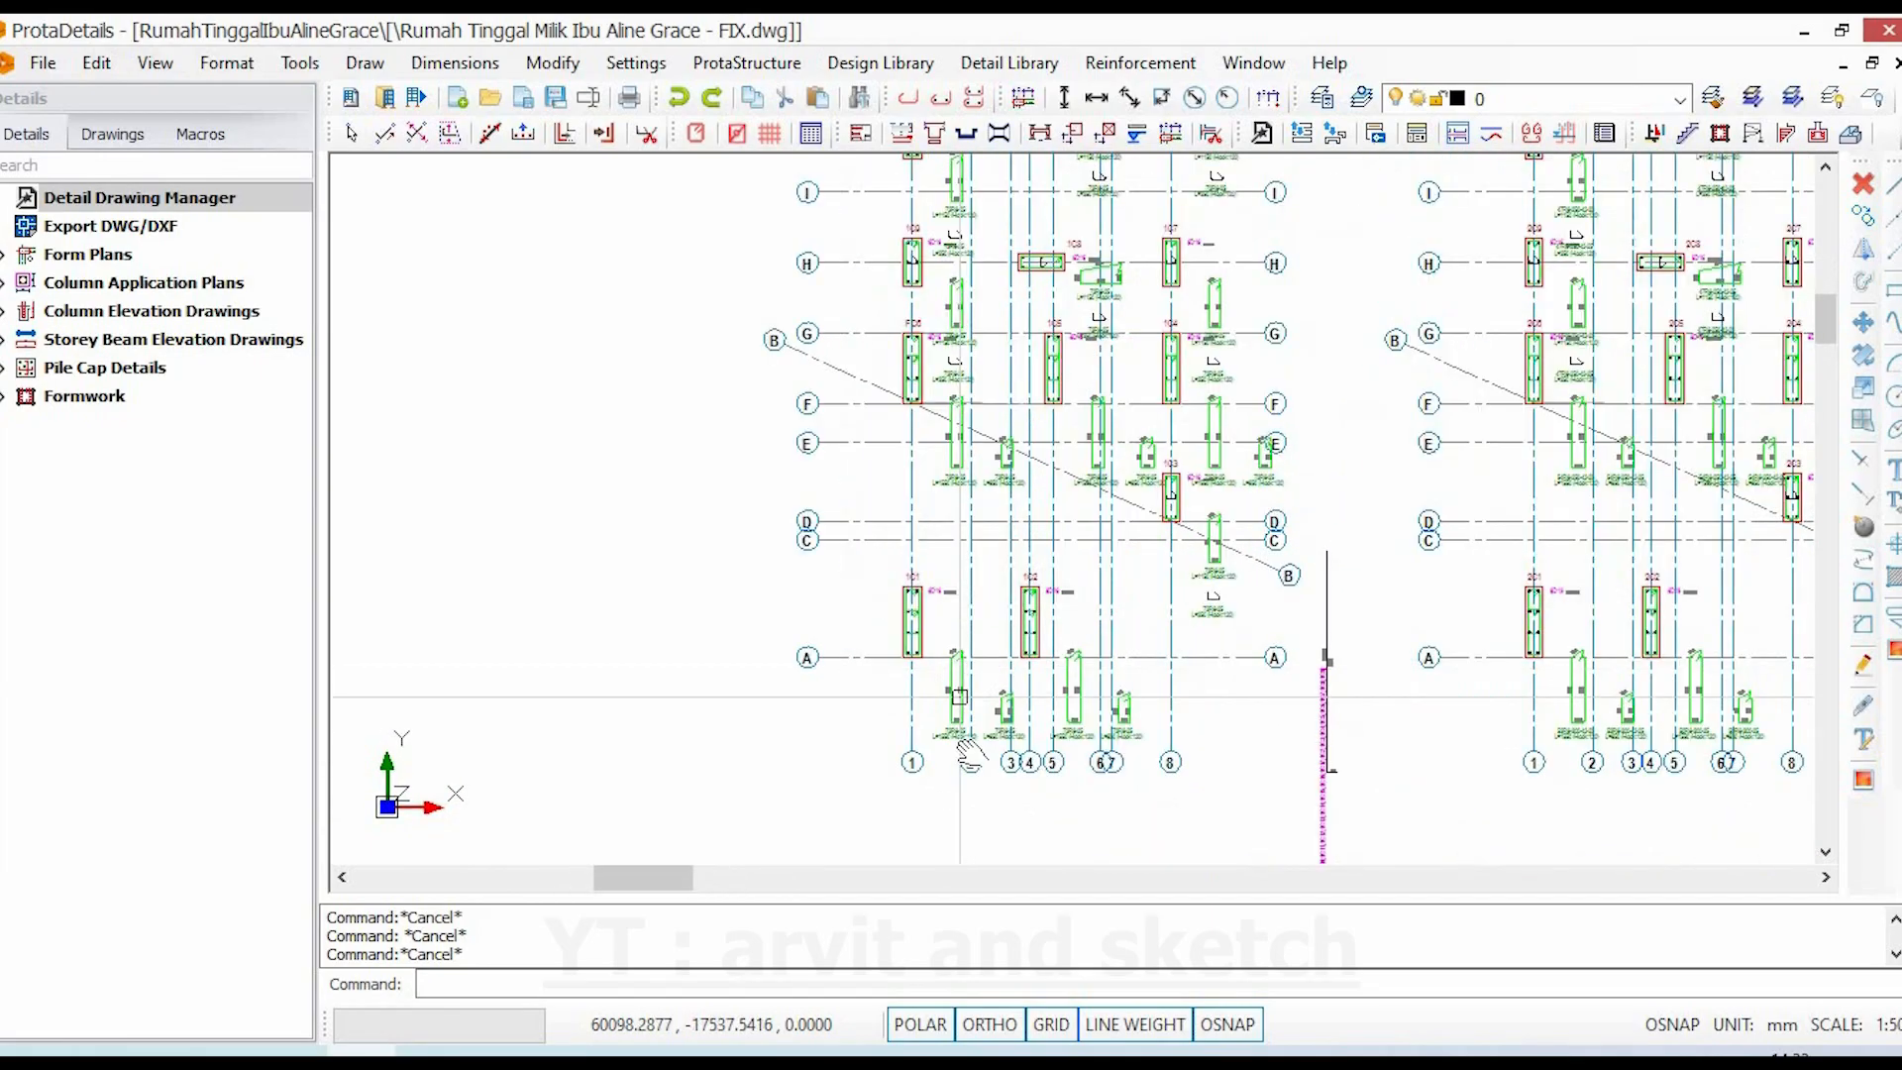
scroll(960, 696, up, 6)
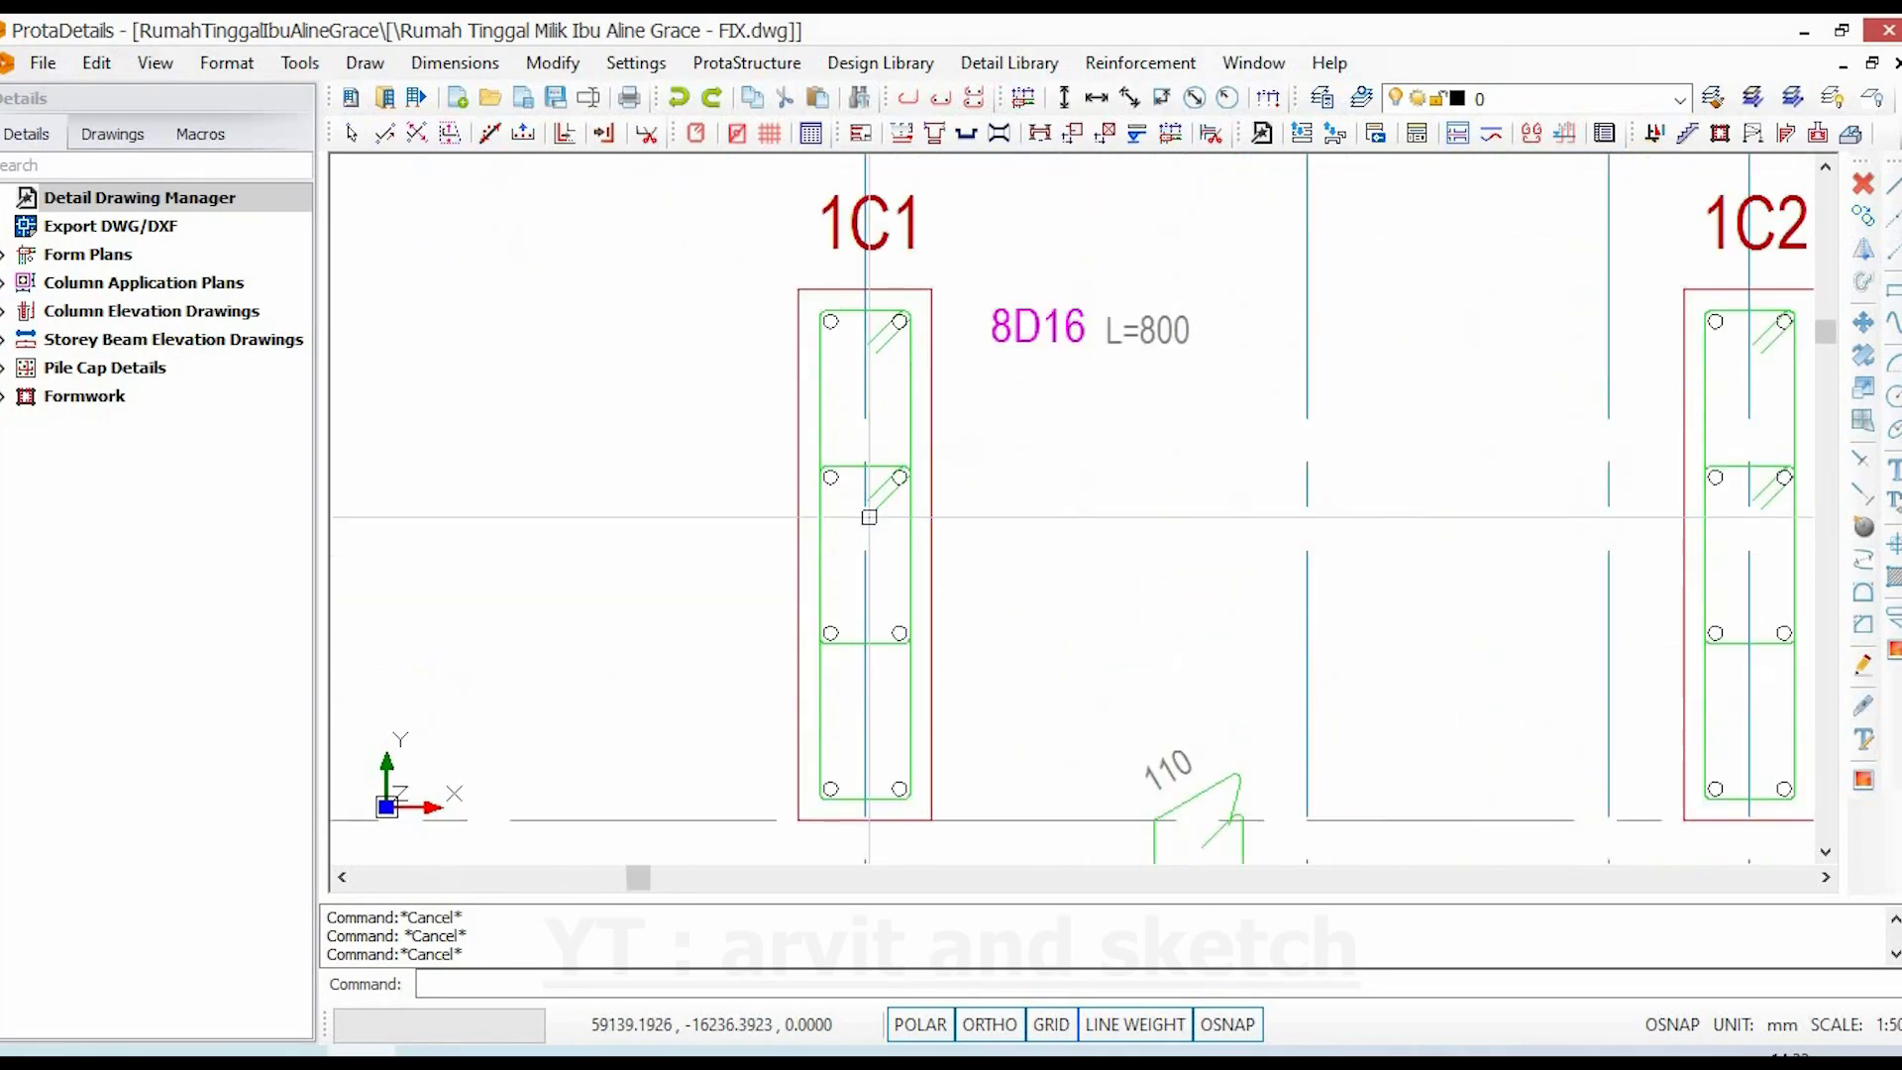
scroll(964, 377, down, 4)
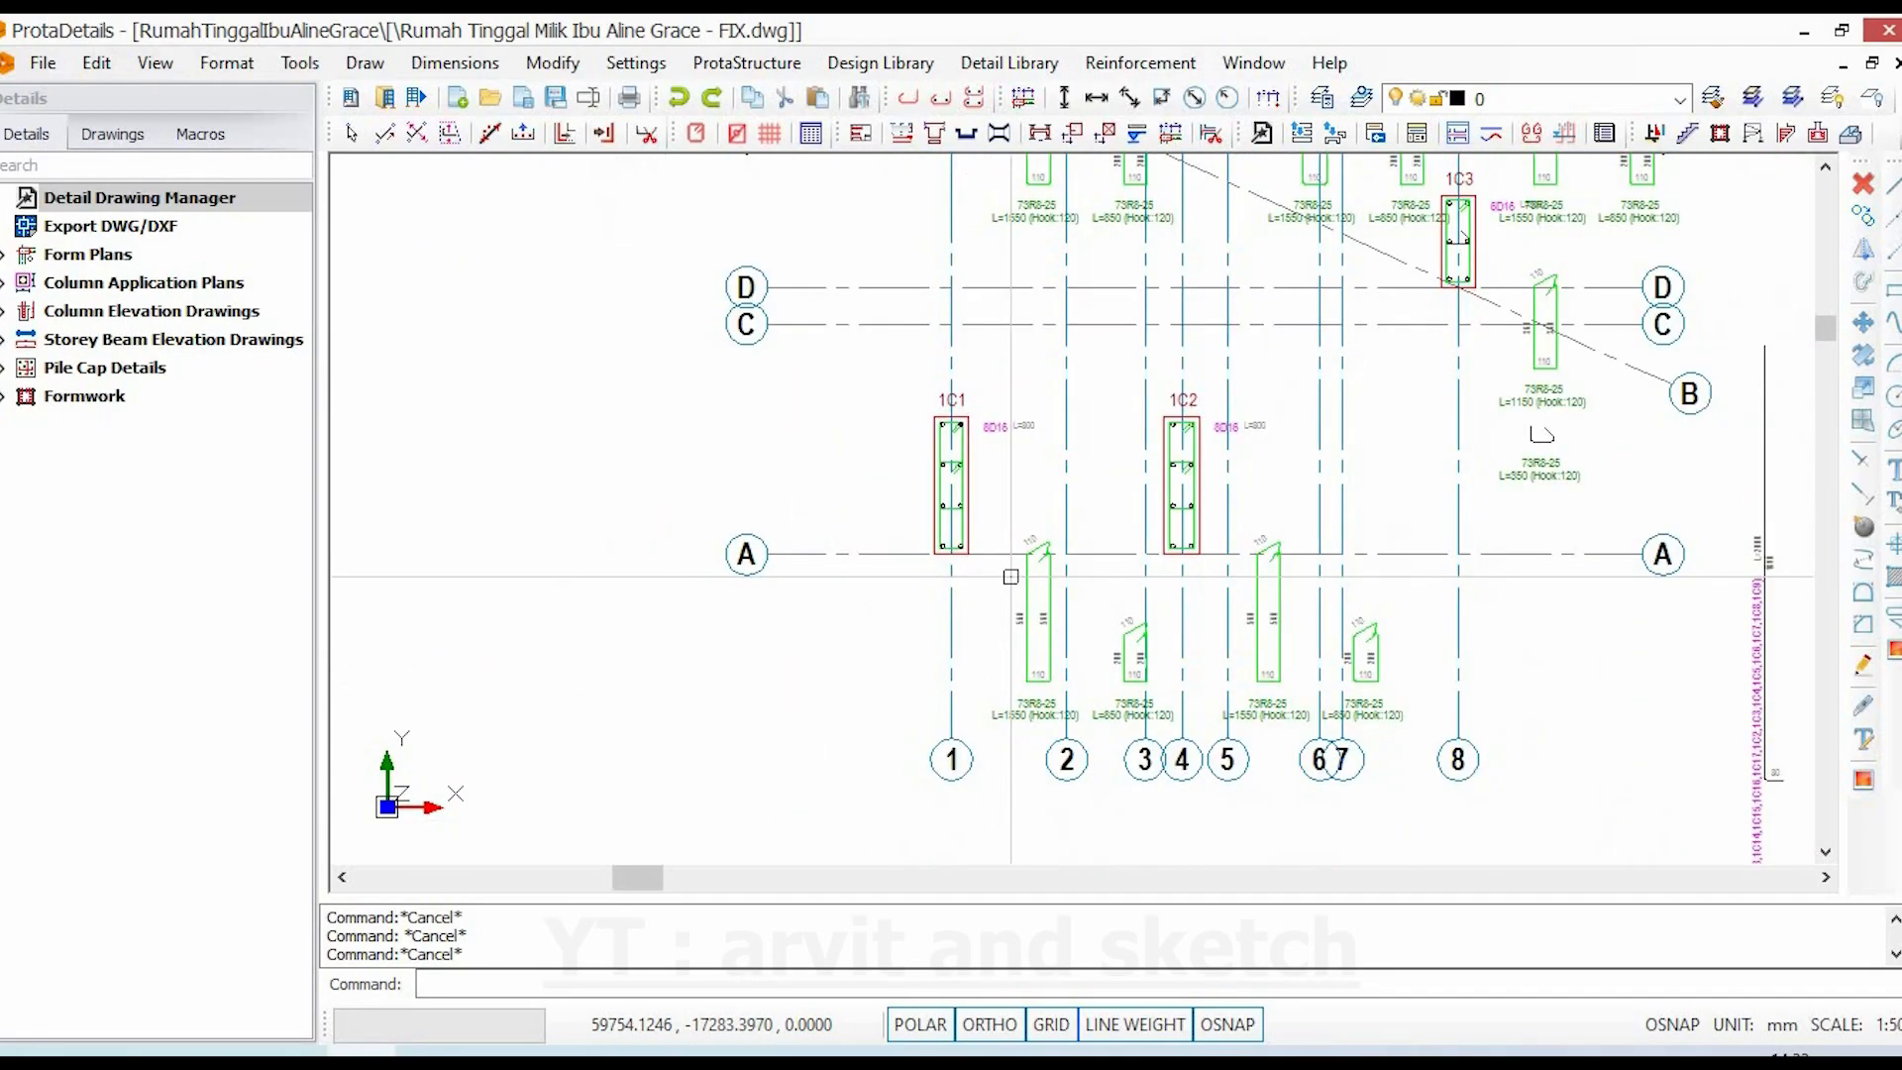
- Examine the first column's elevation and cross-section, and view the diameter options of its longitudinal bars
scroll(1010, 577, down, 2)
middle_drag(1027, 523, 993, 200)
middle_drag(1007, 658, 938, 373)
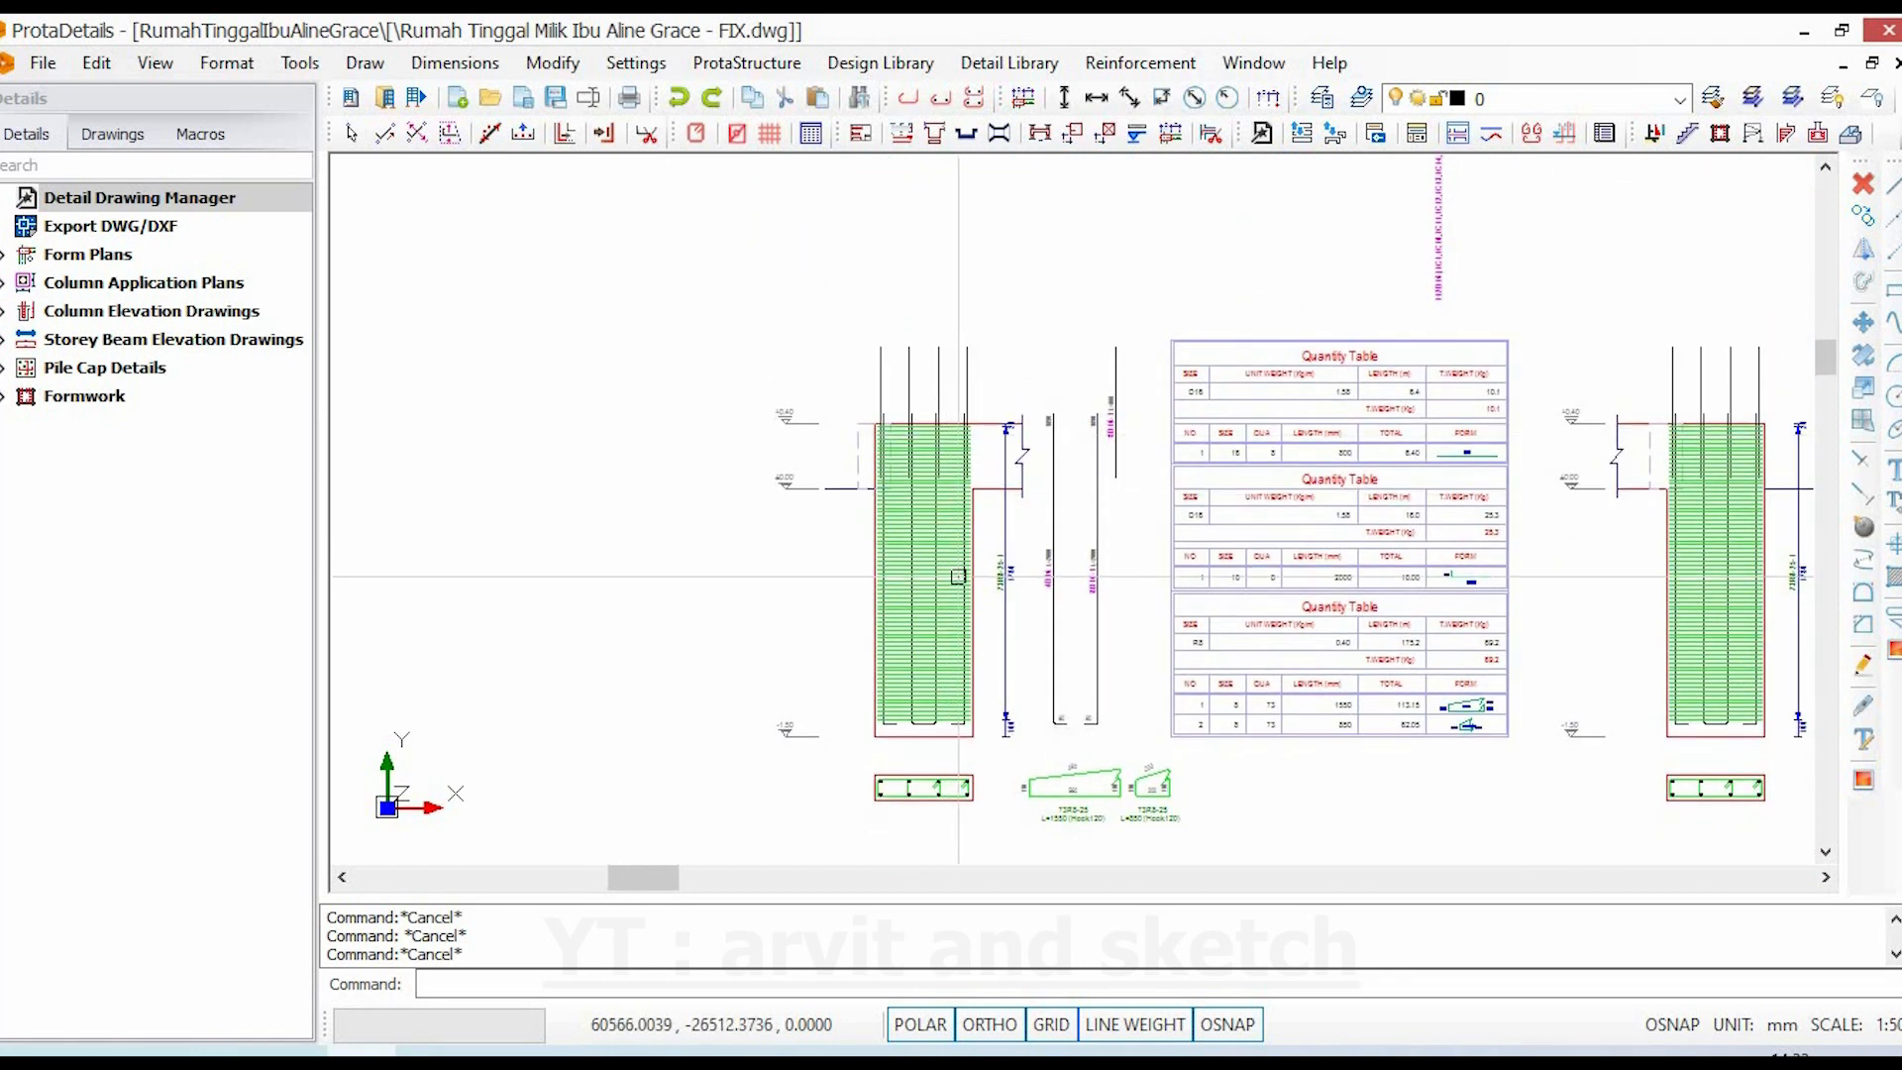
scroll(965, 787, up, 5)
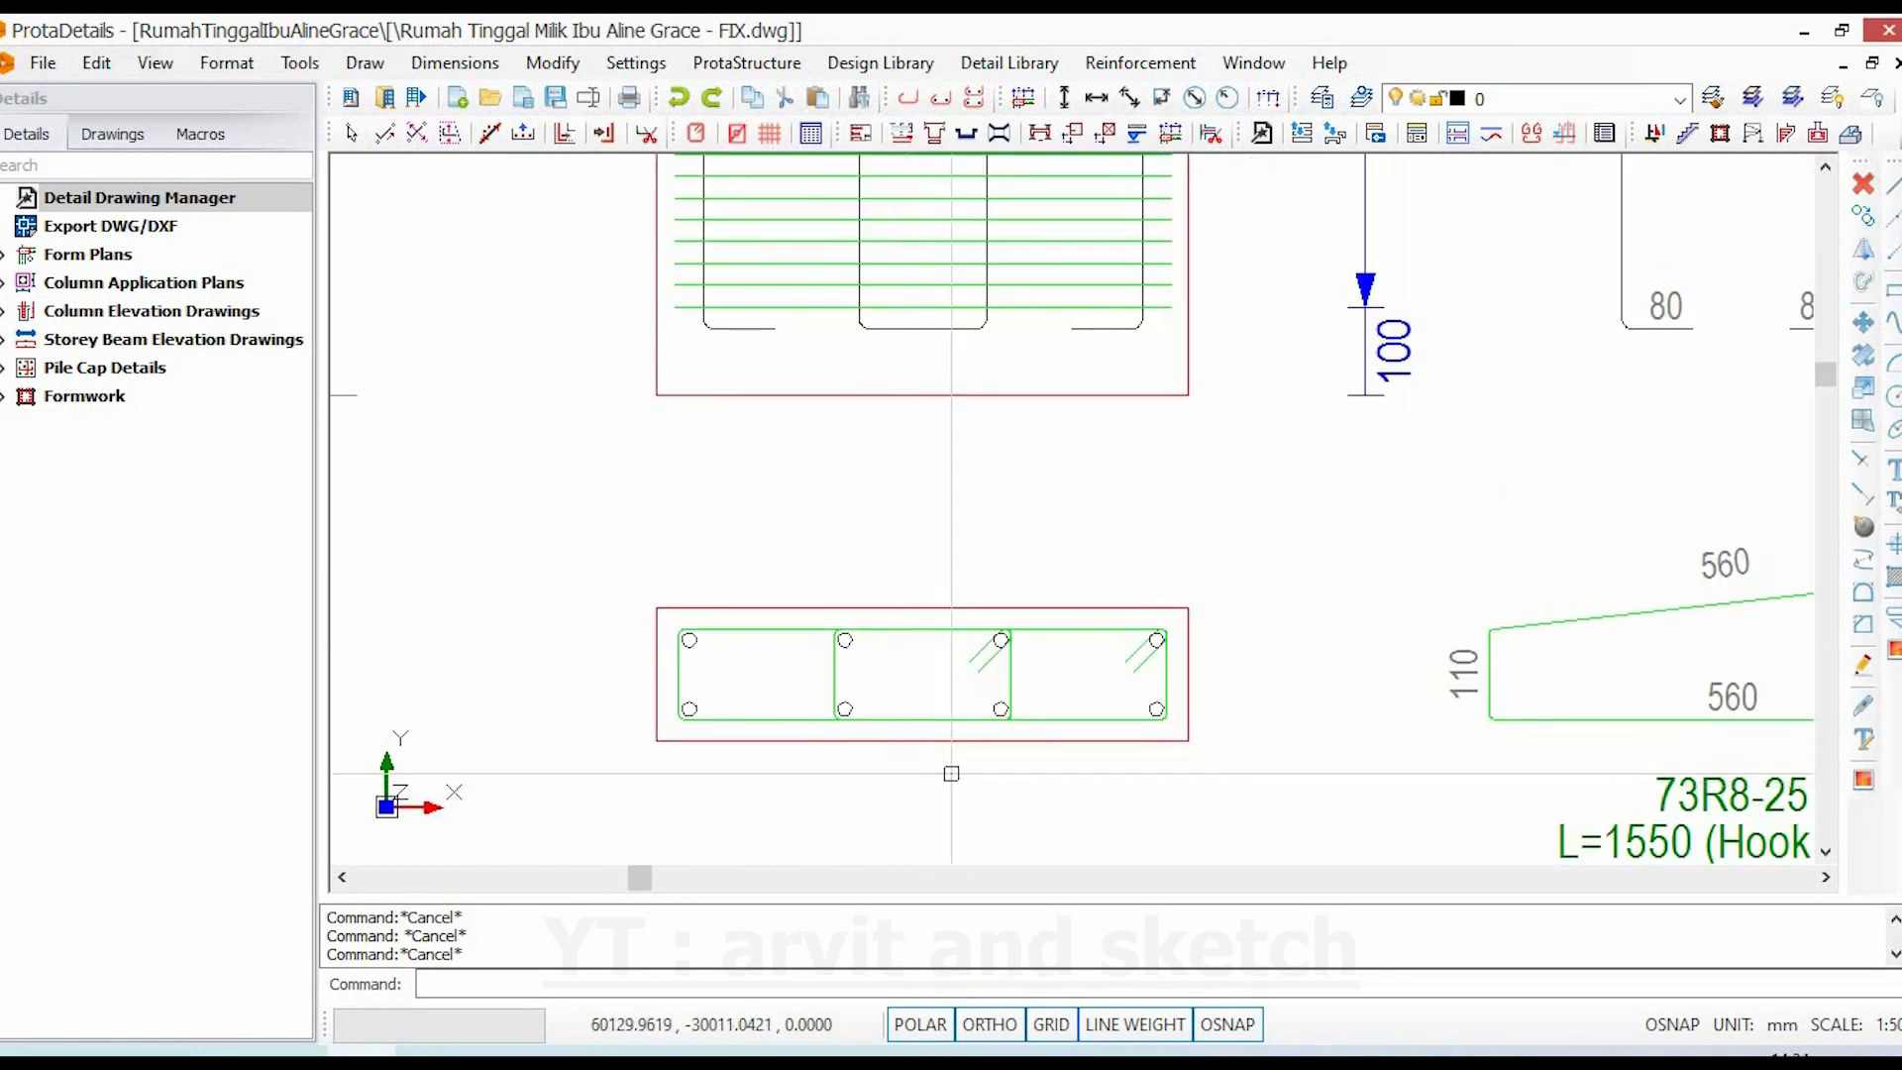
scroll(993, 772, up, 2)
click(1220, 682)
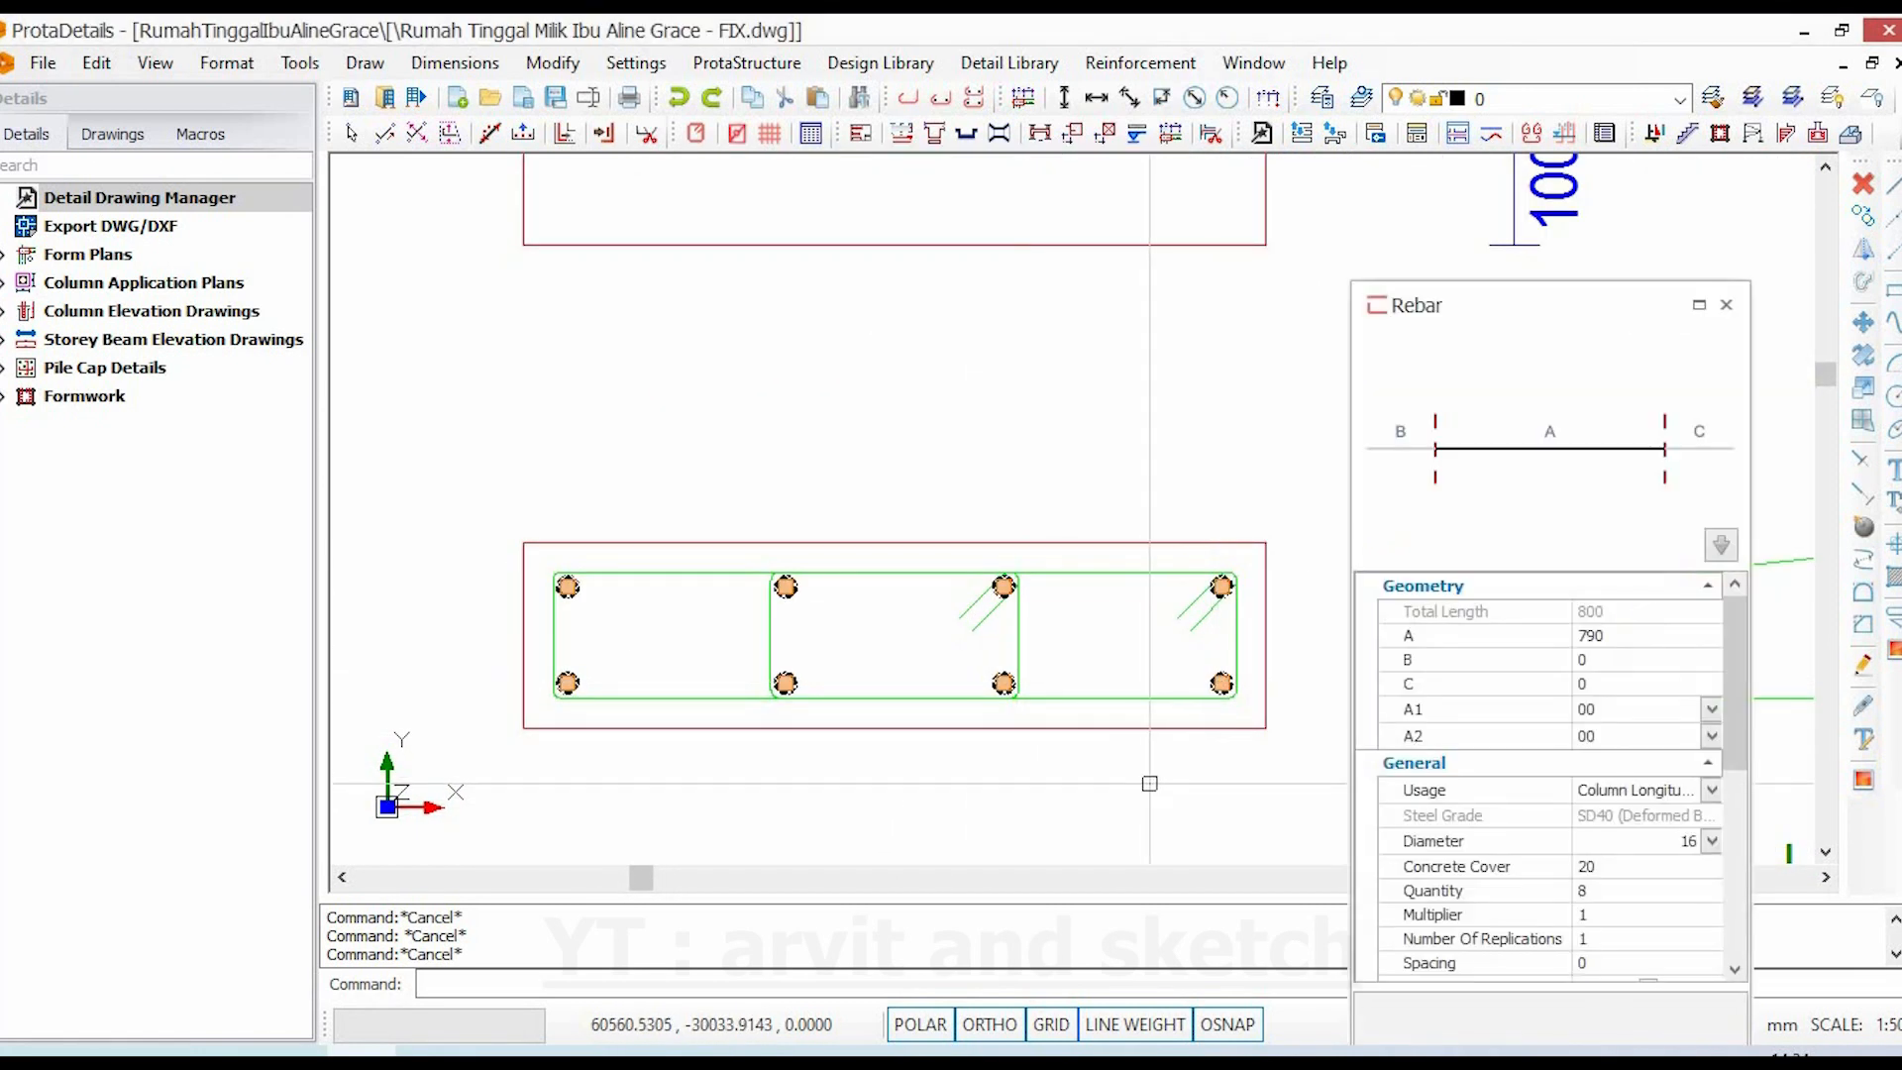
click(1714, 841)
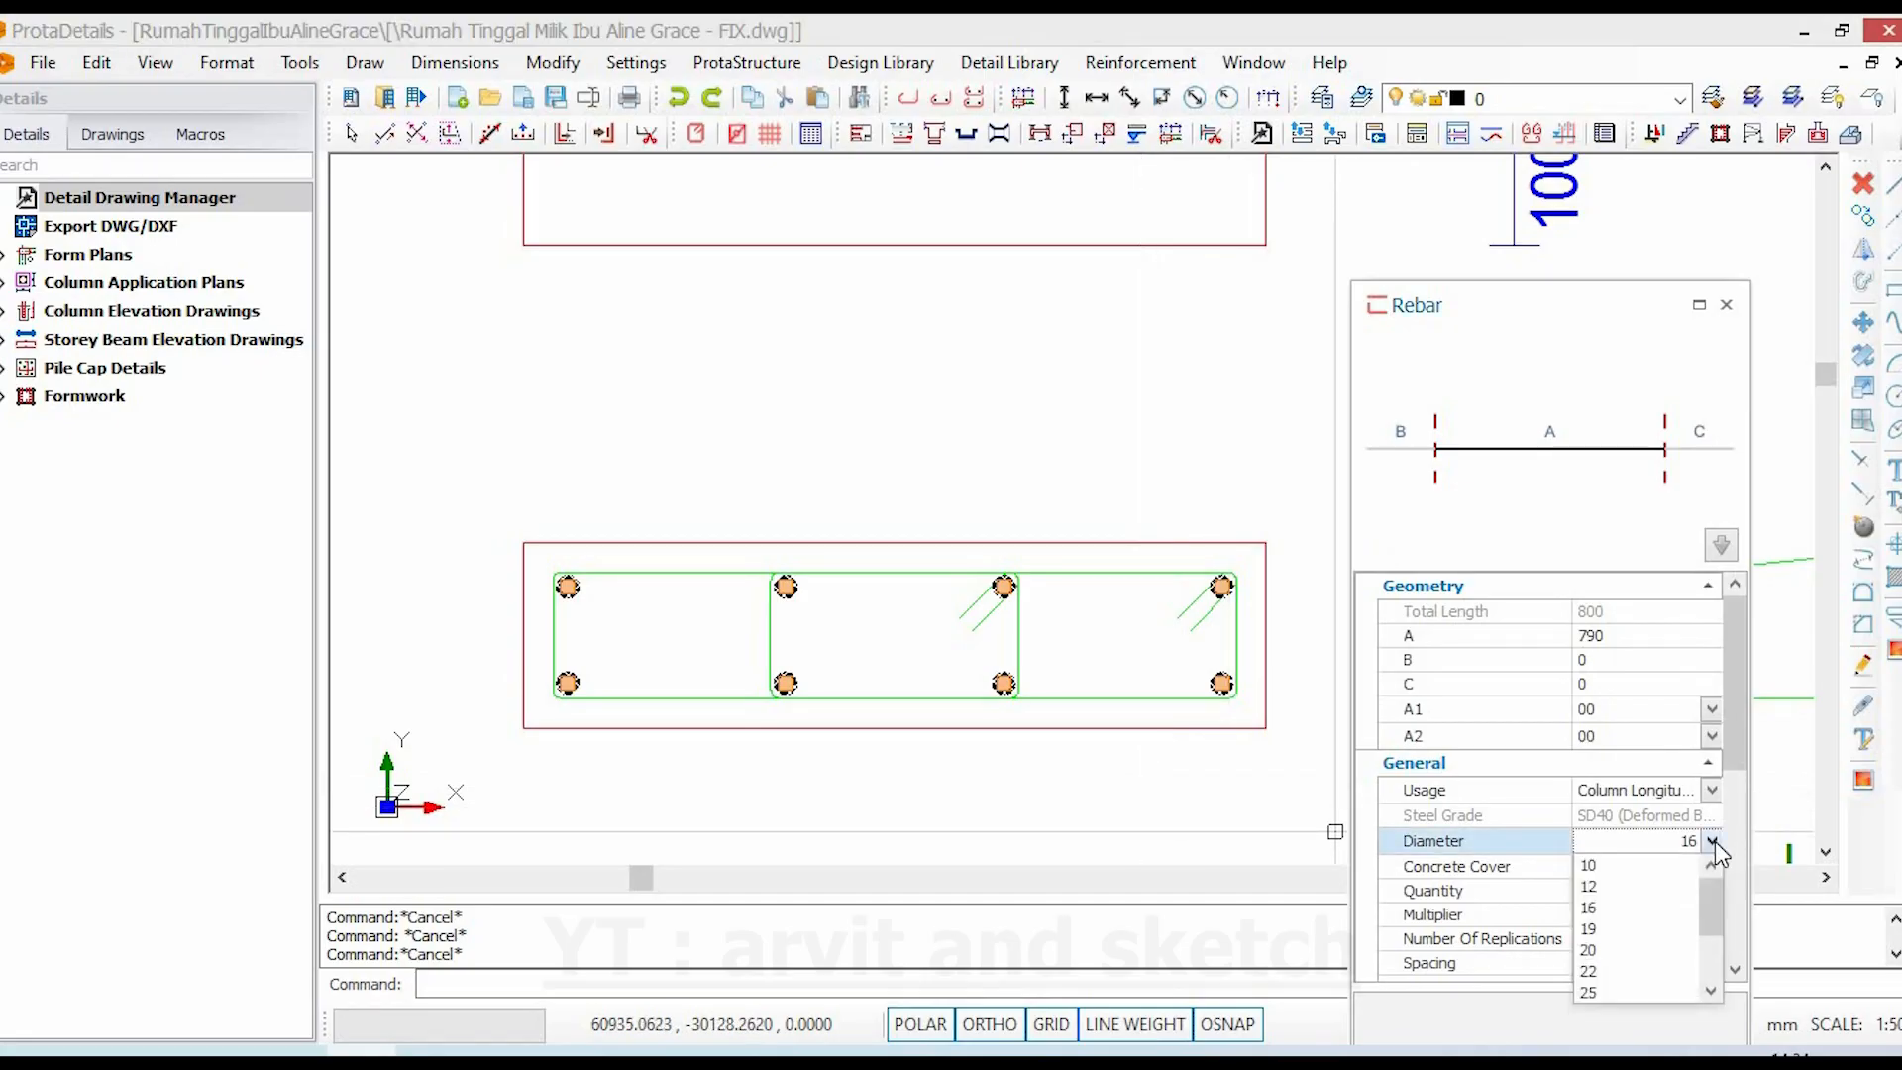
key(Escape)
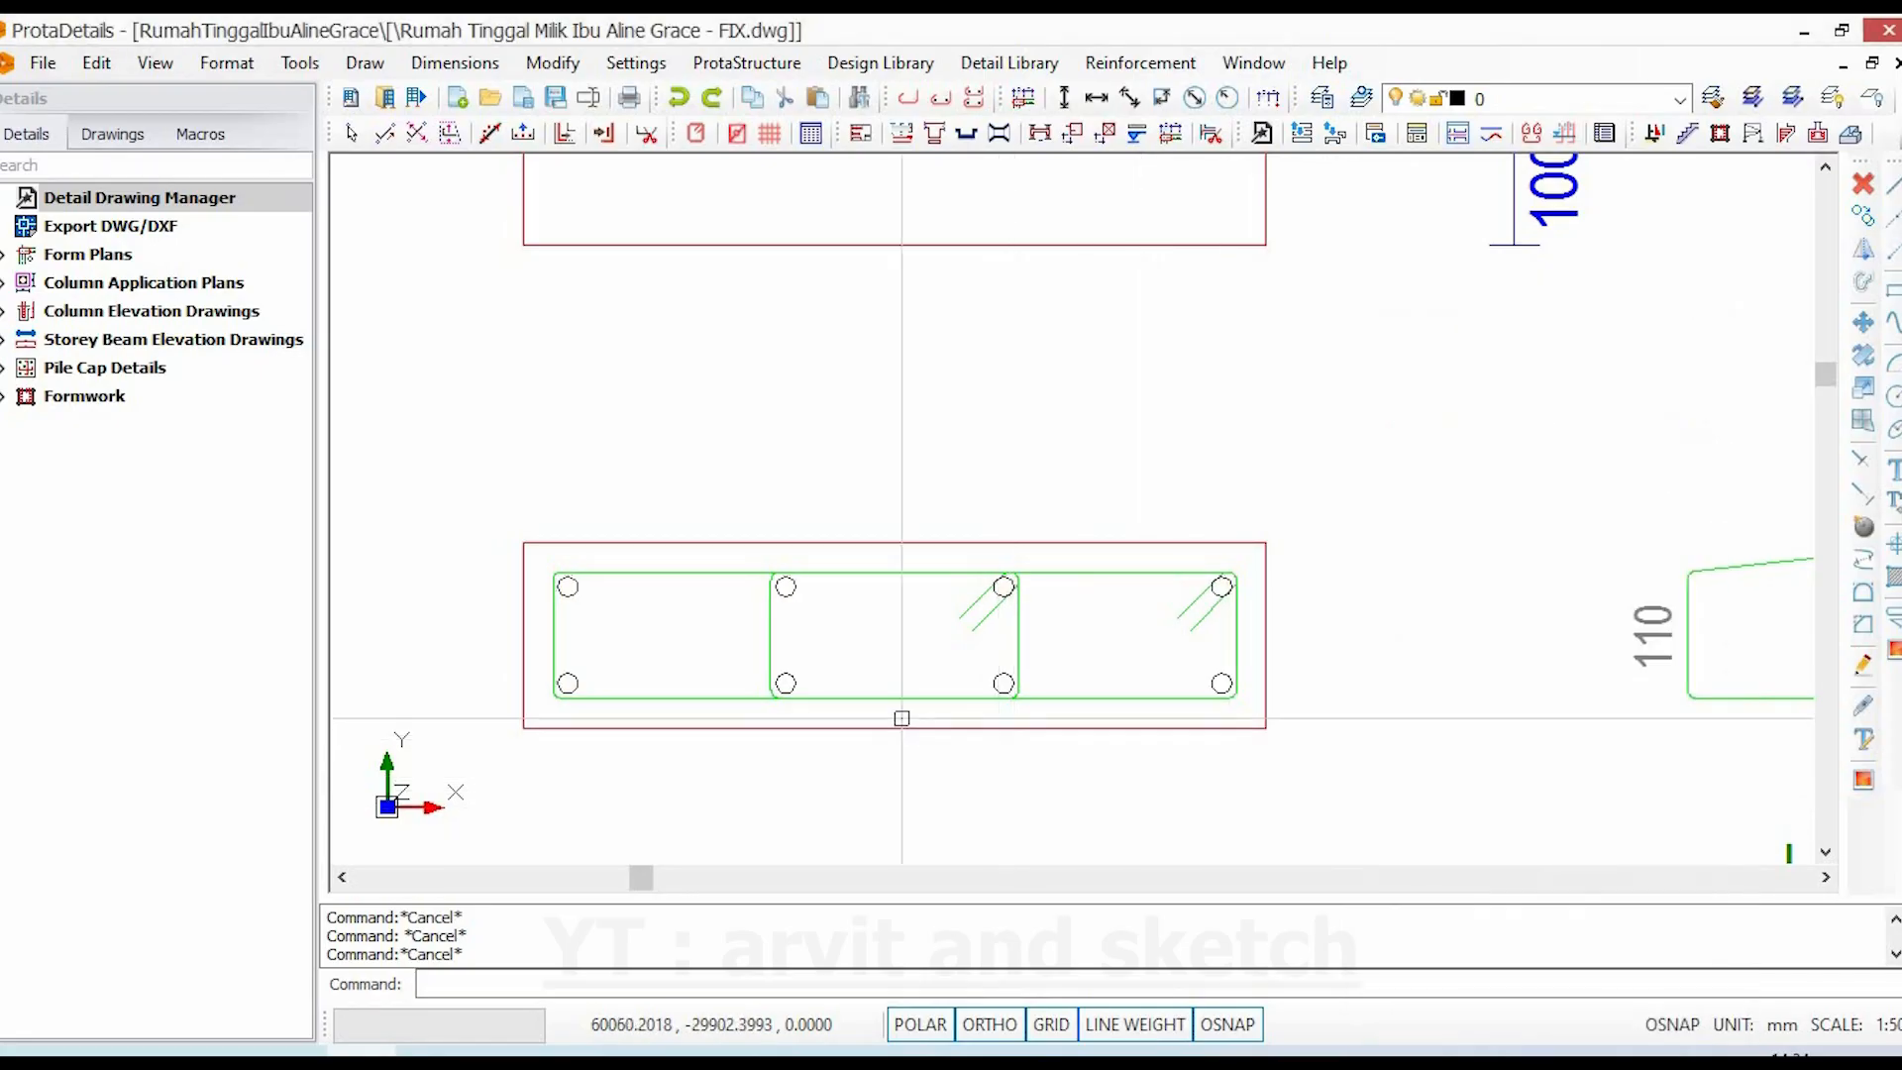
- Examine the two stirrup details beside the column cross-section, highlighting the smaller stirrup
scroll(921, 673, down, 4)
scroll(1060, 703, up, 2)
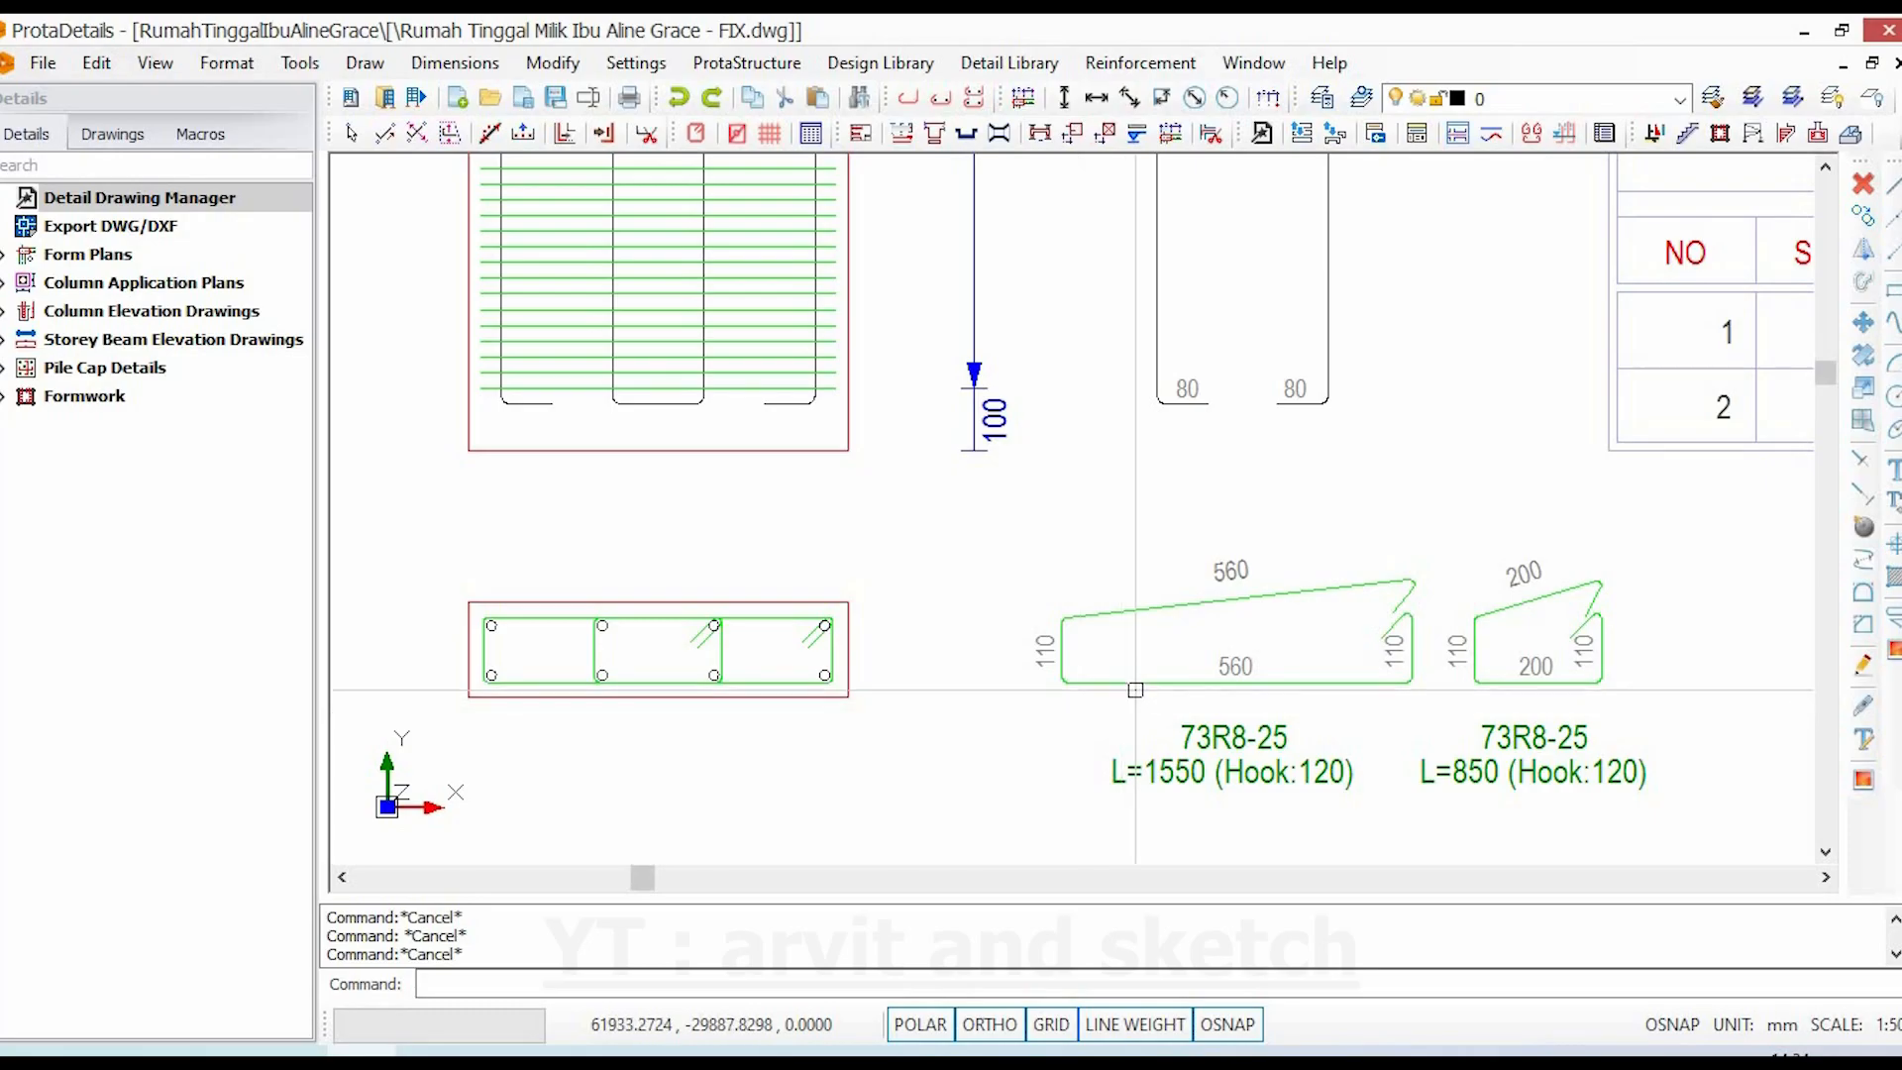
key(Escape)
middle_drag(1120, 754, 1046, 742)
double_click(1434, 671)
key(Escape)
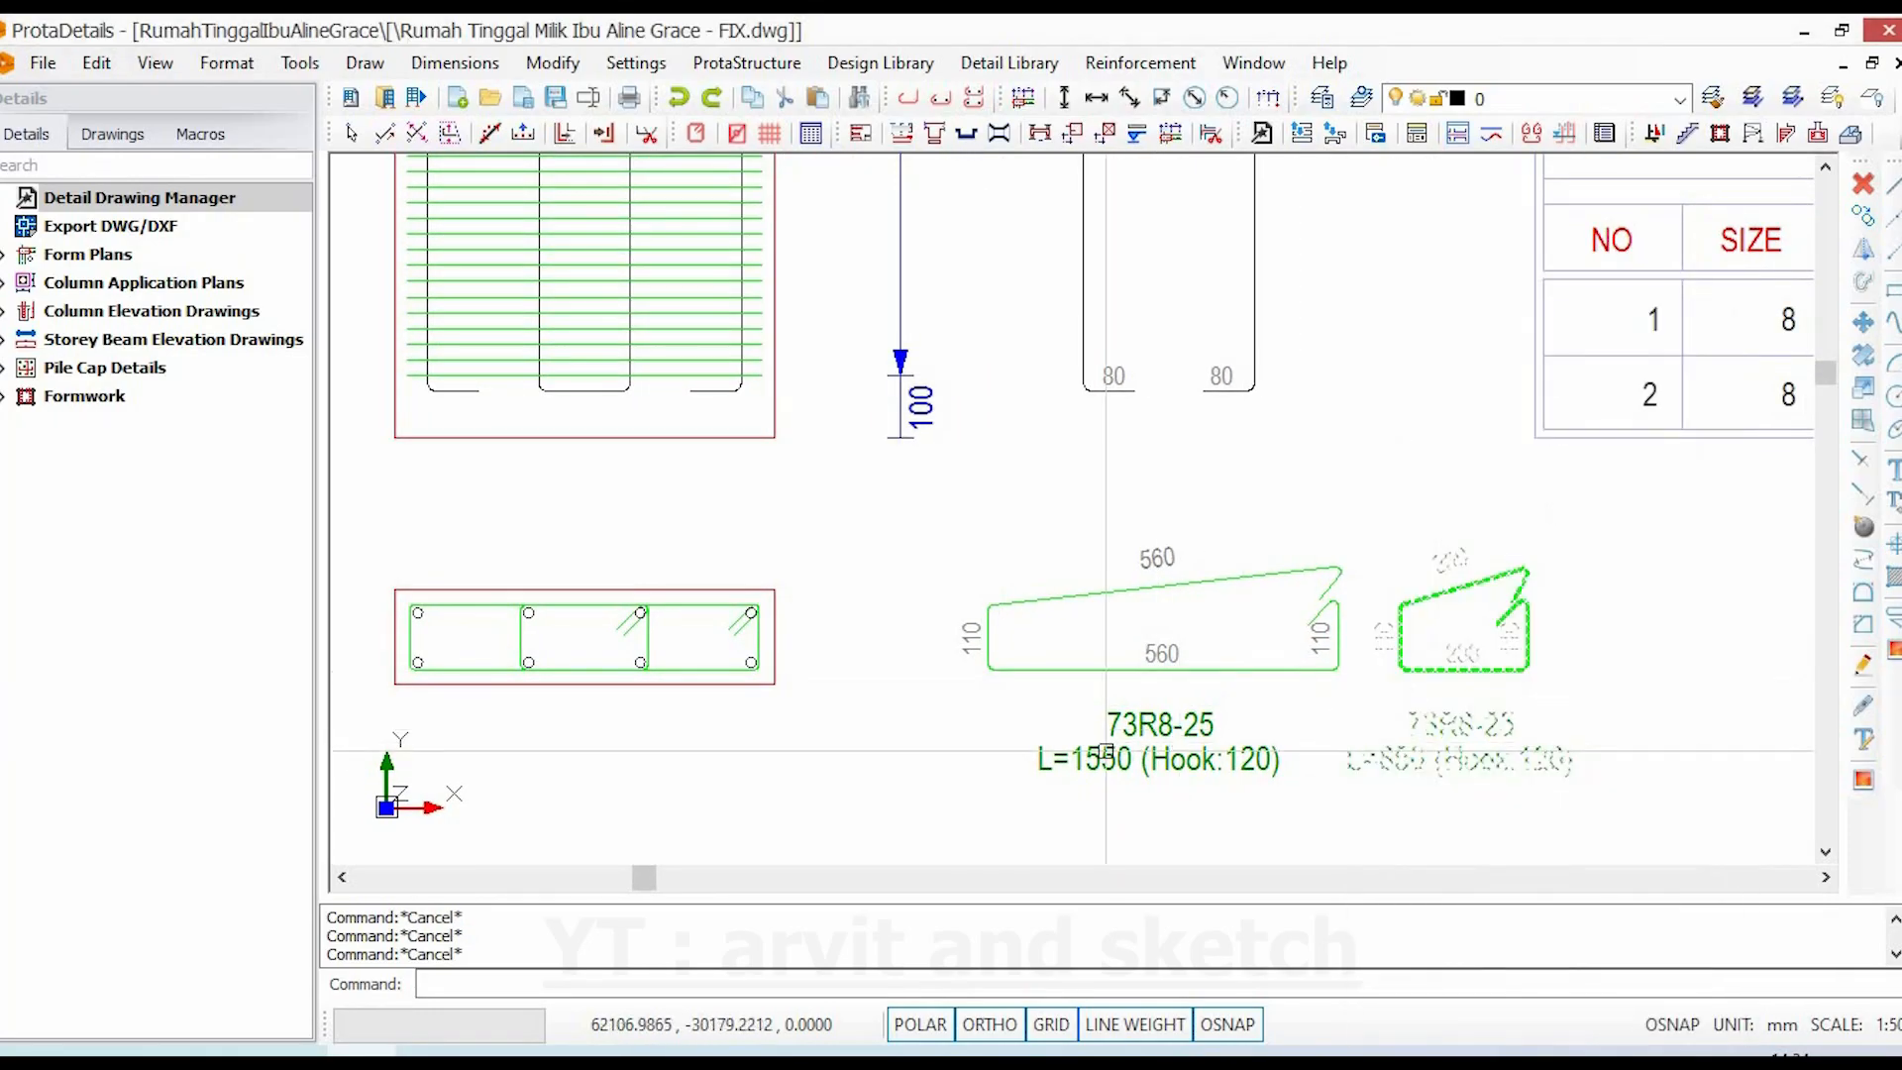
- Examine the first D16 quantity table beside the column elevation, including bar size, quantity, length and form
scroll(1169, 725, down, 3)
middle_drag(1238, 674, 1001, 781)
middle_drag(1254, 453, 1203, 577)
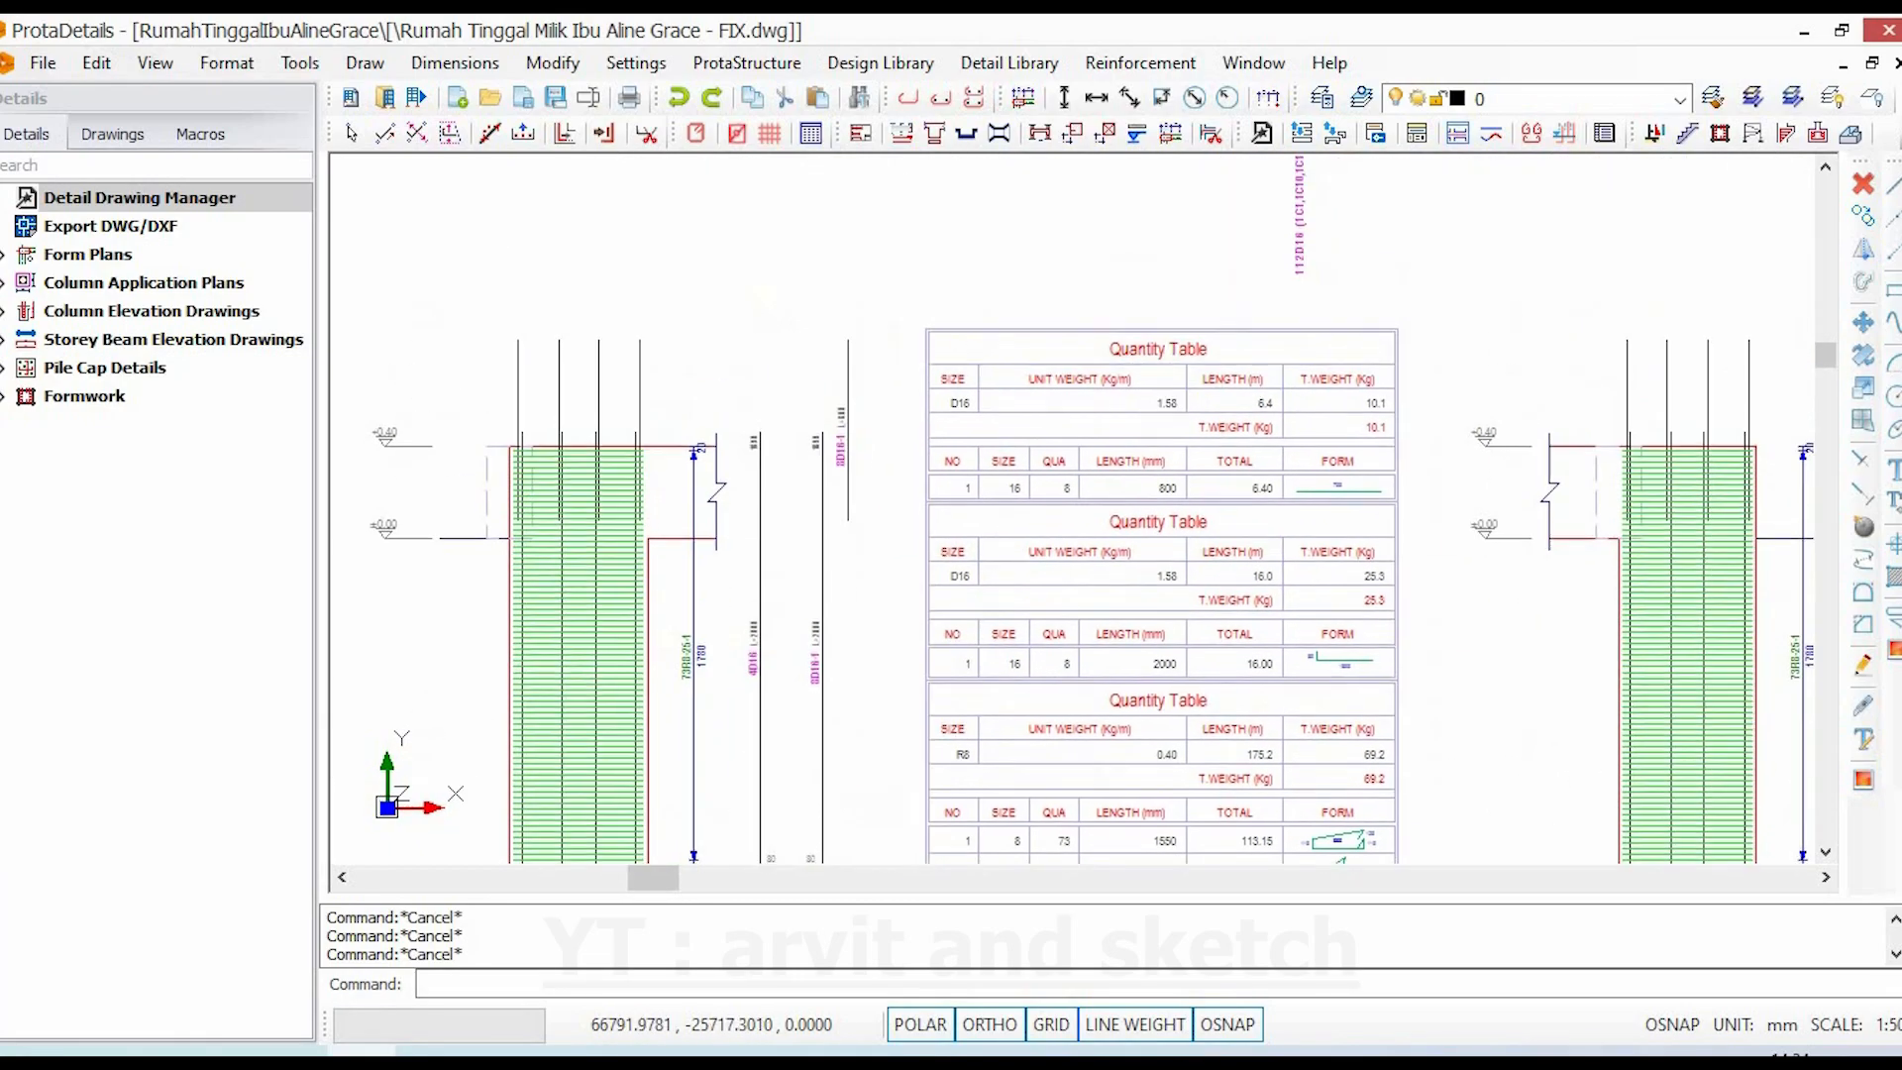
scroll(1229, 465, up, 3)
scroll(1468, 546, up, 2)
click(1469, 542)
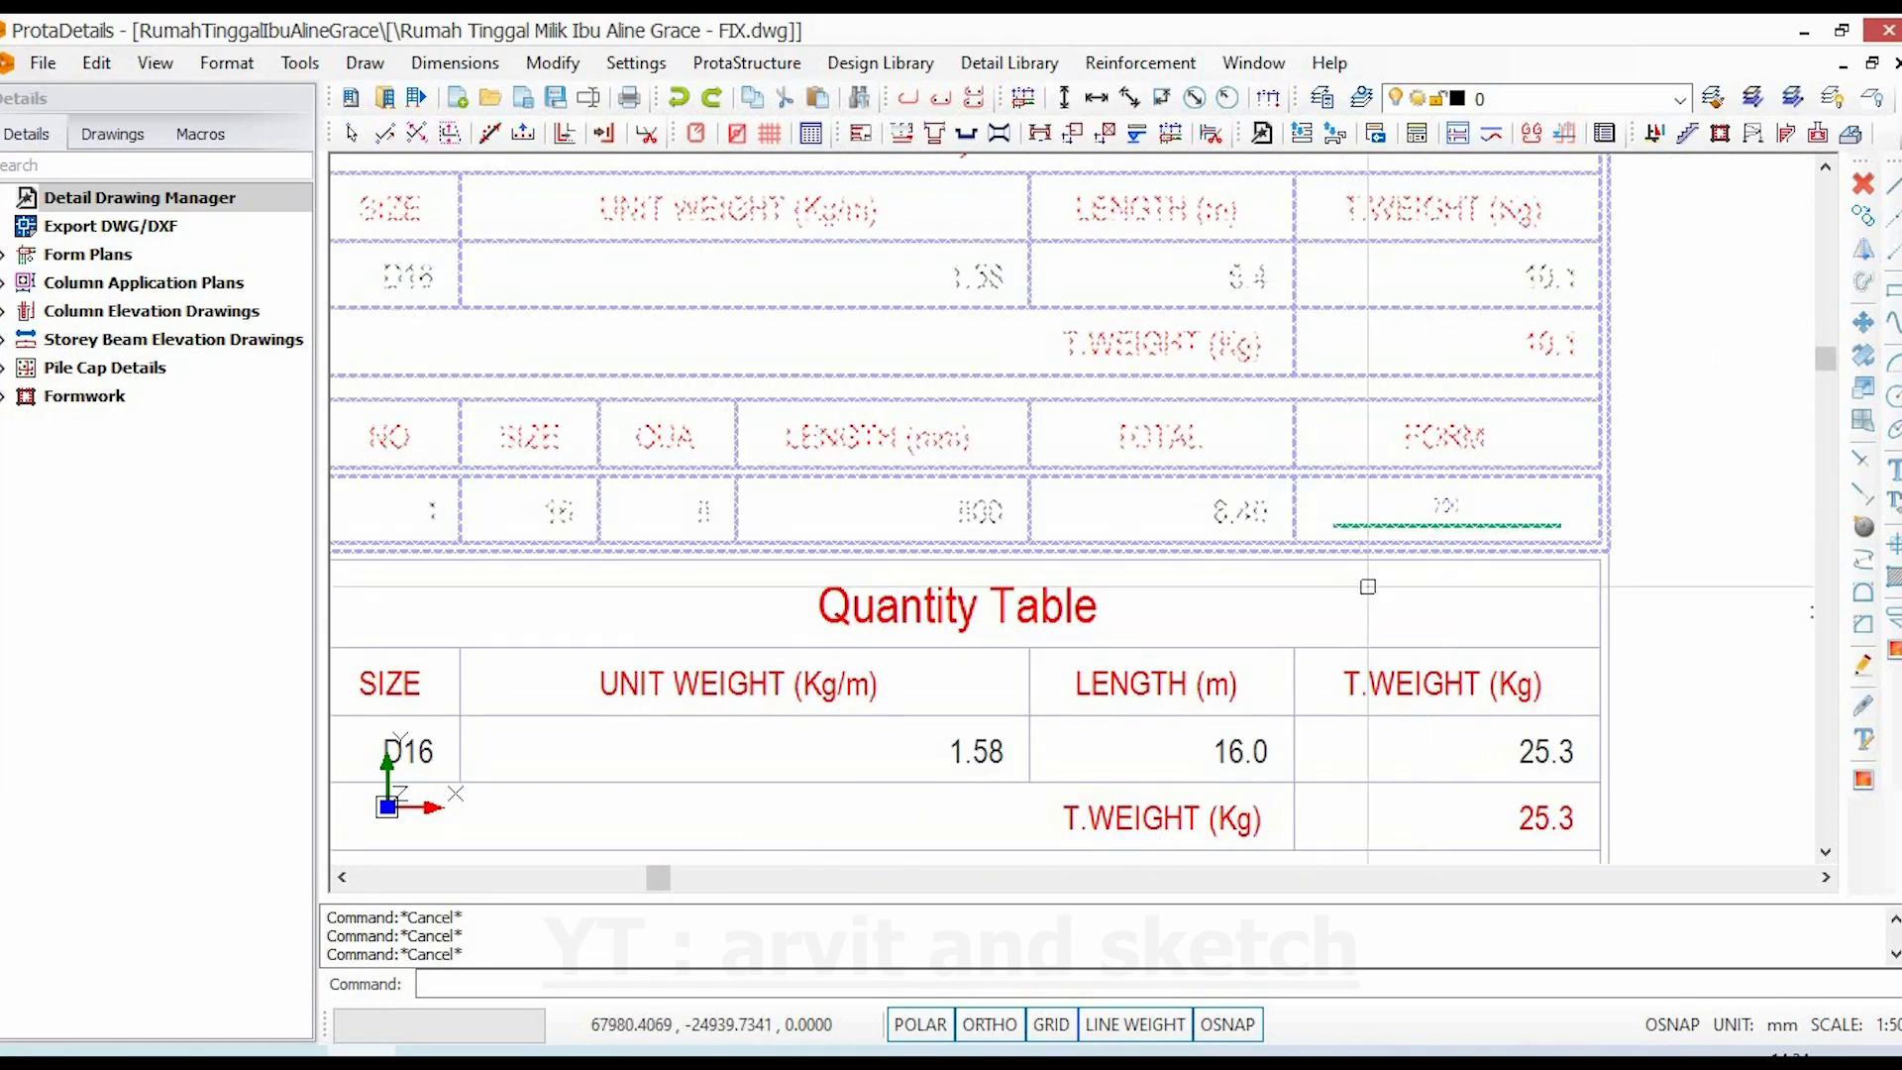
scroll(1363, 582, down, 2)
scroll(683, 393, up, 2)
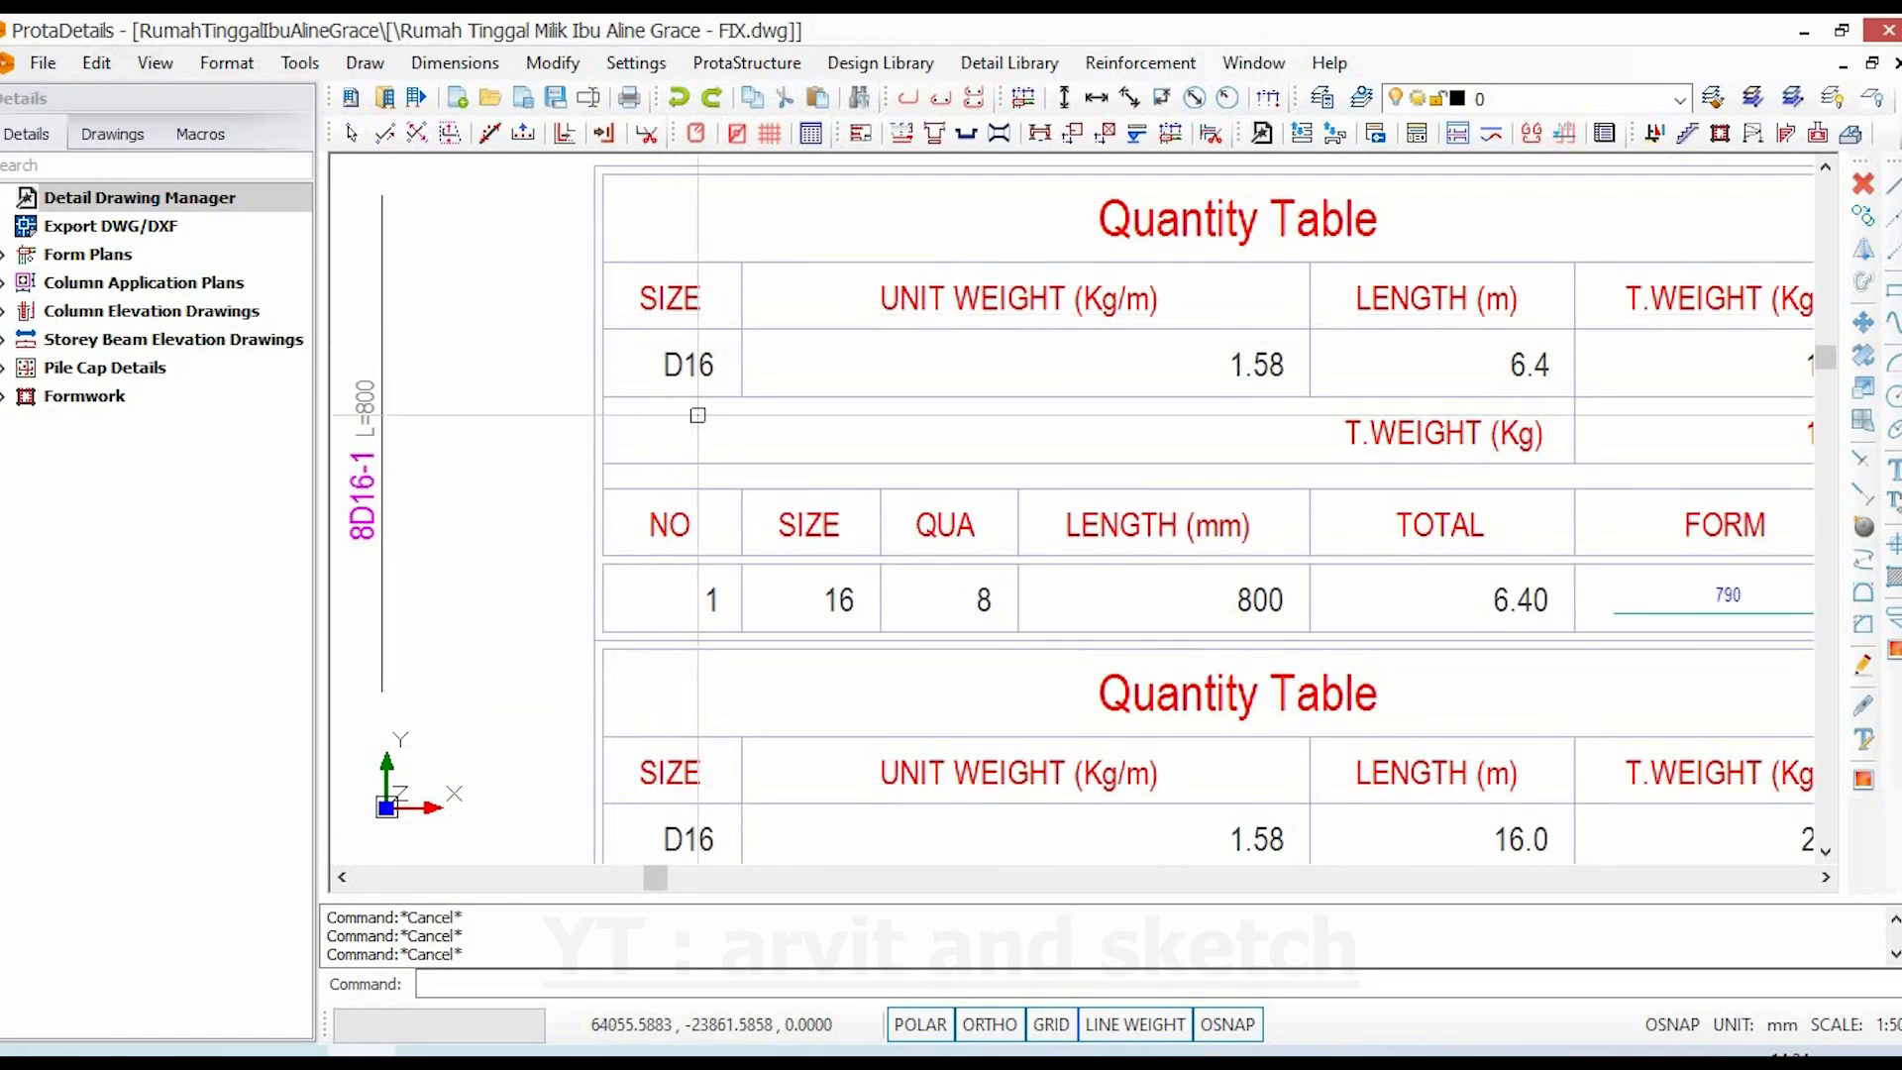
scroll(1133, 411, down, 2)
- Inspect the properties of the straight starter bar at the column's upper end, including its A length
middle_drag(1070, 439, 1350, 458)
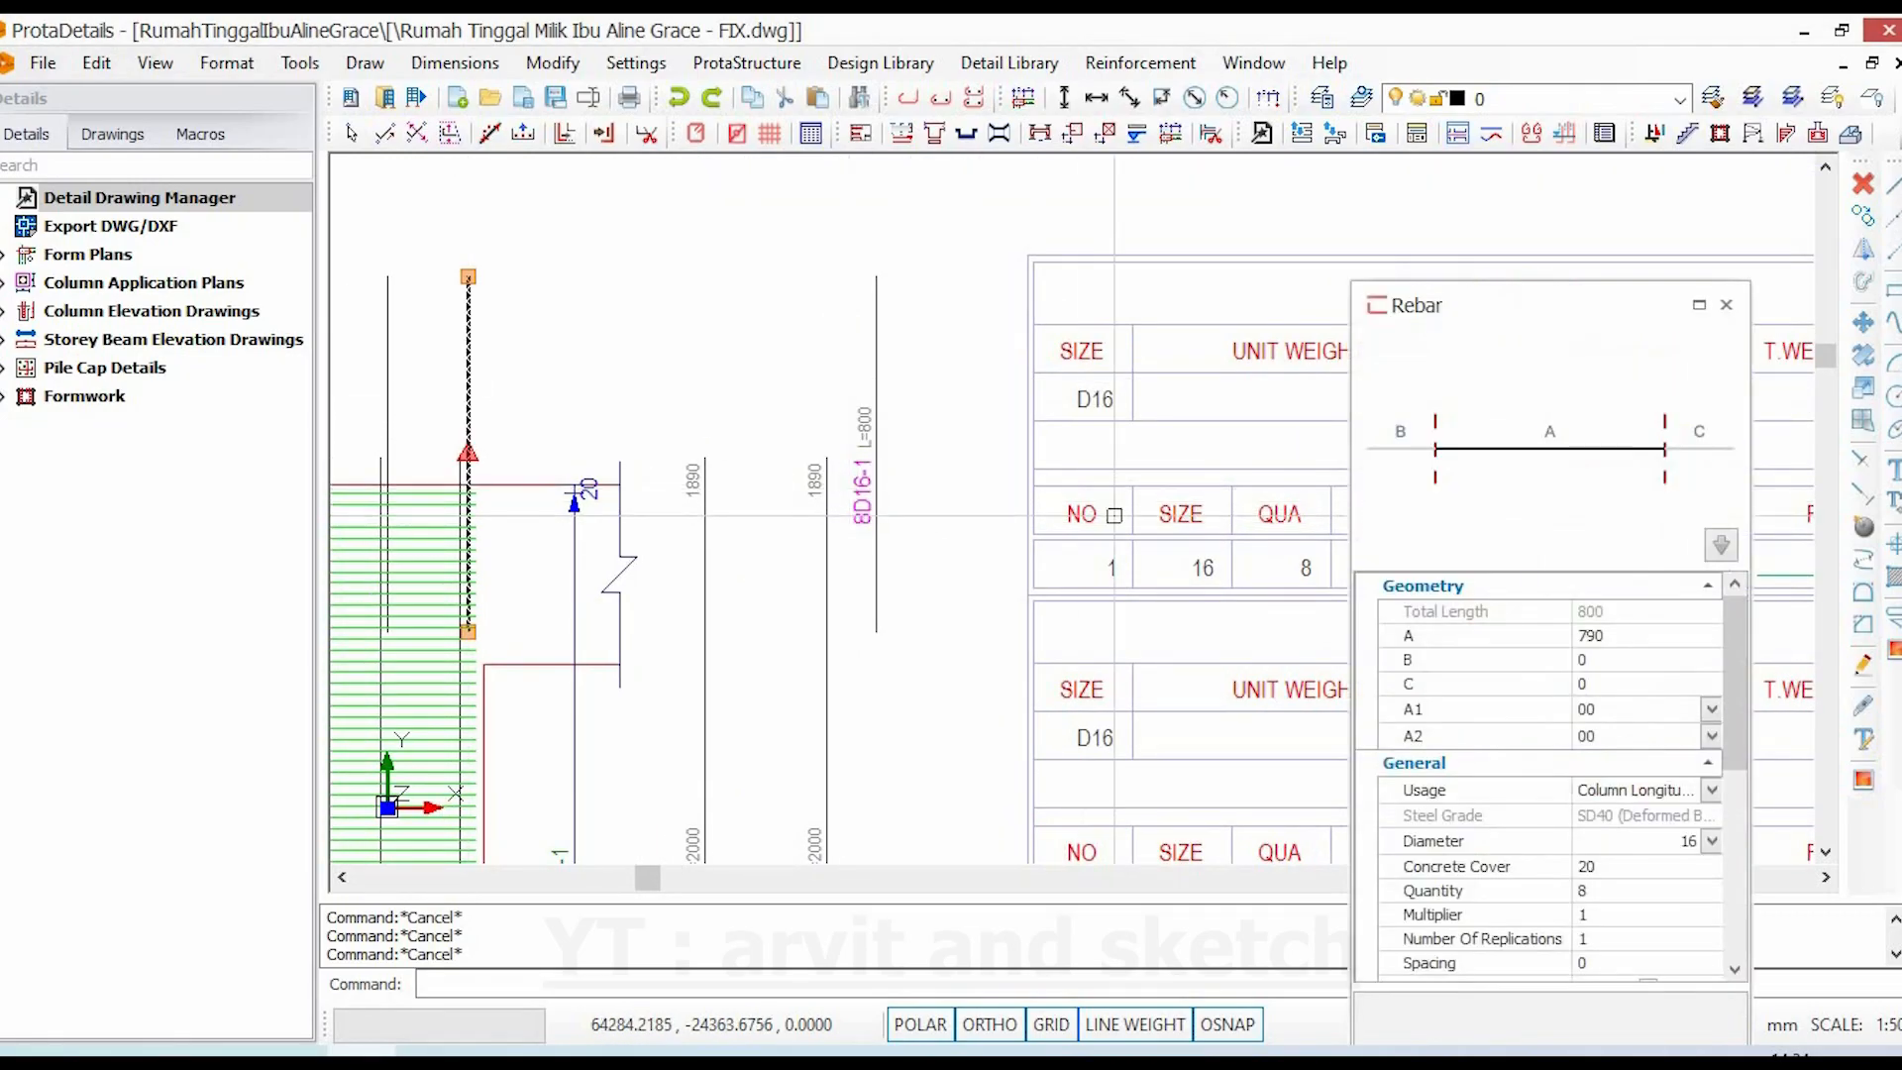
click(1616, 631)
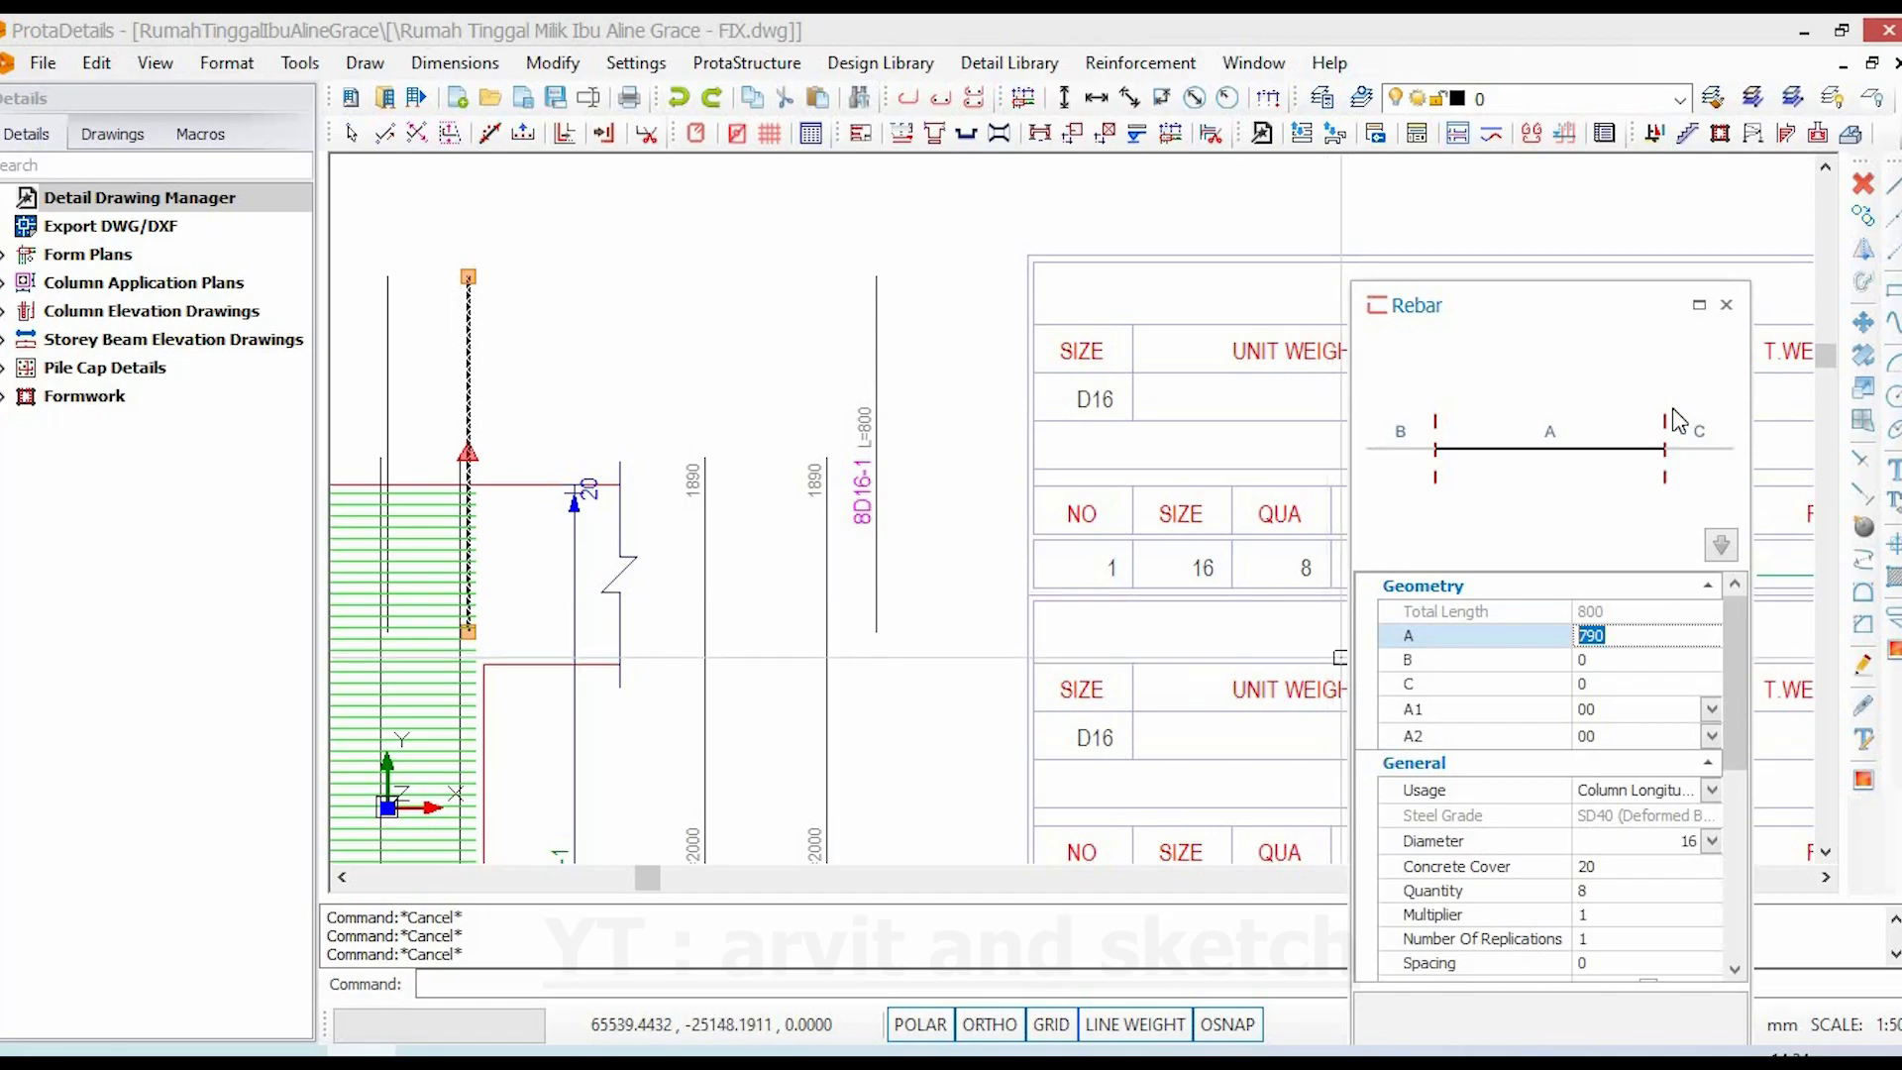
key(Escape)
- Examine the second D16 quantity table and open the properties of the hooked longitudinal bar at the column base
middle_drag(1562, 646, 1006, 605)
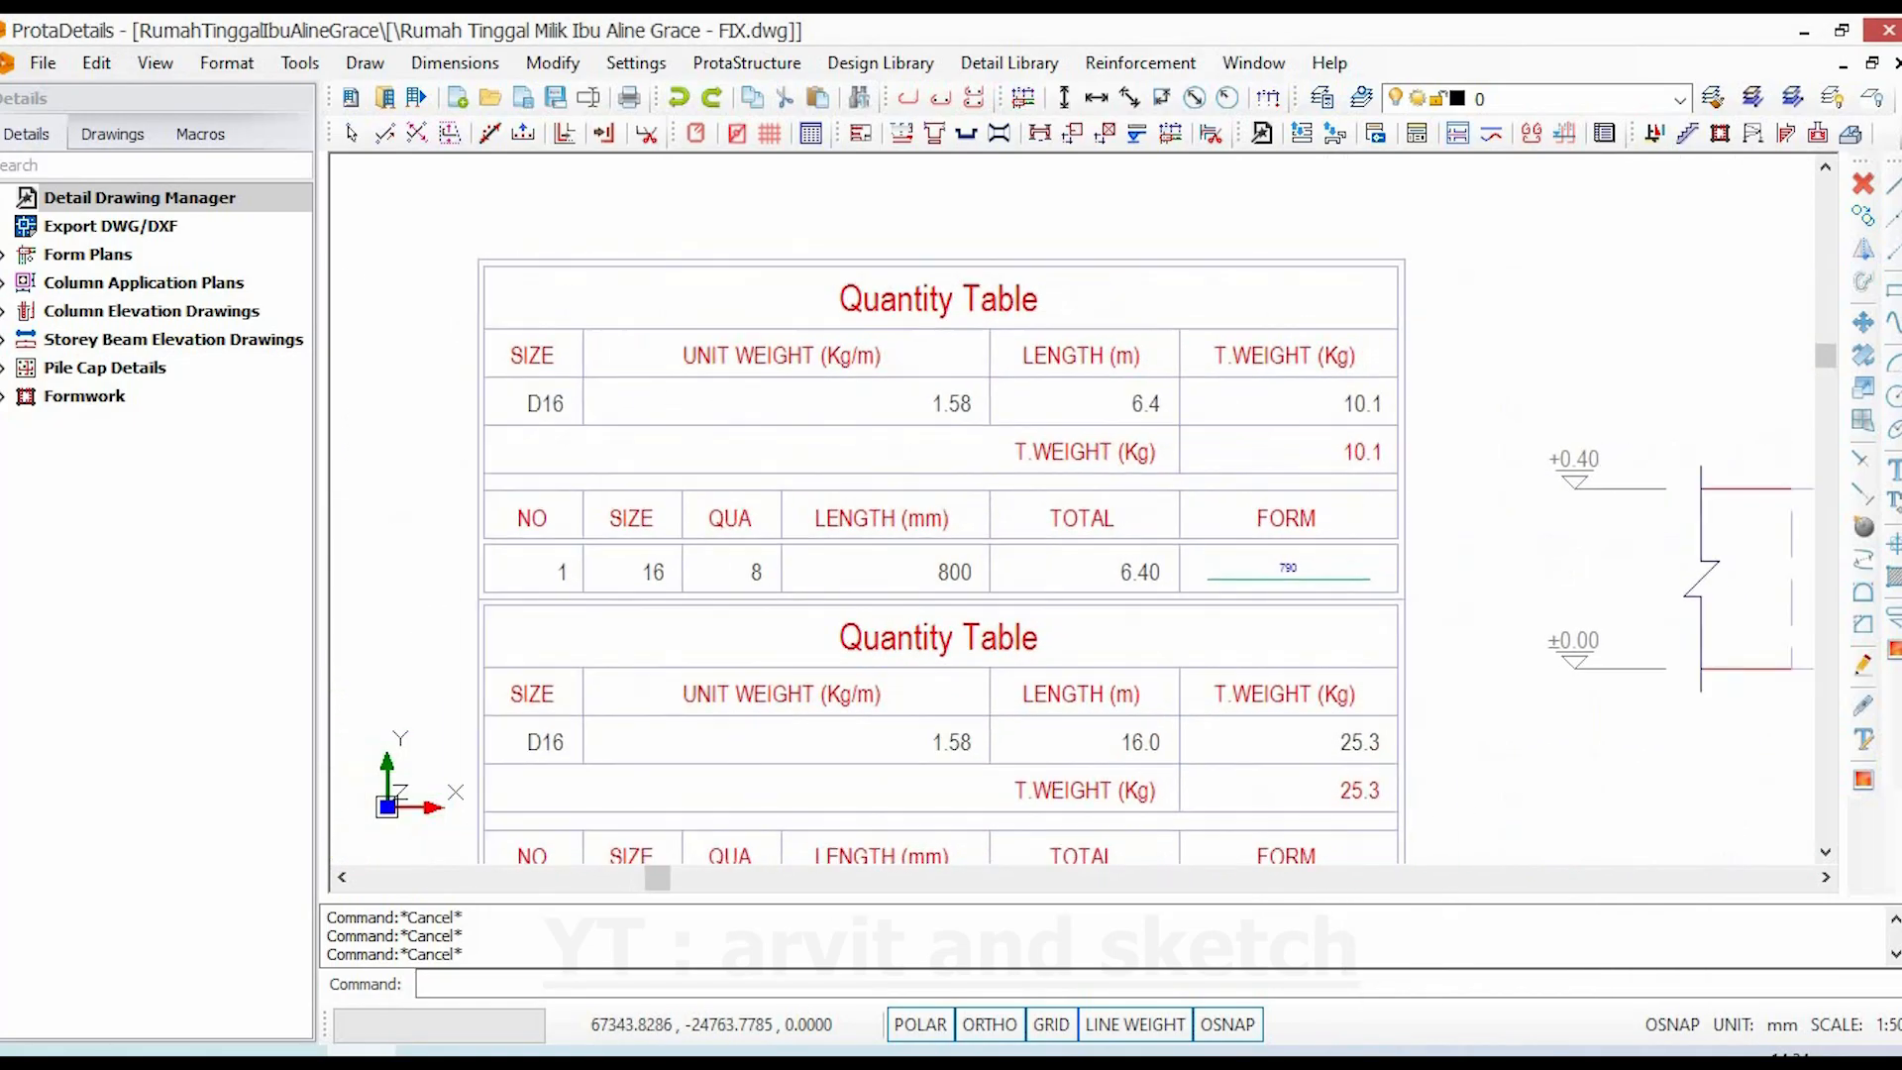
scroll(1007, 605, up, 3)
scroll(1205, 530, down, 4)
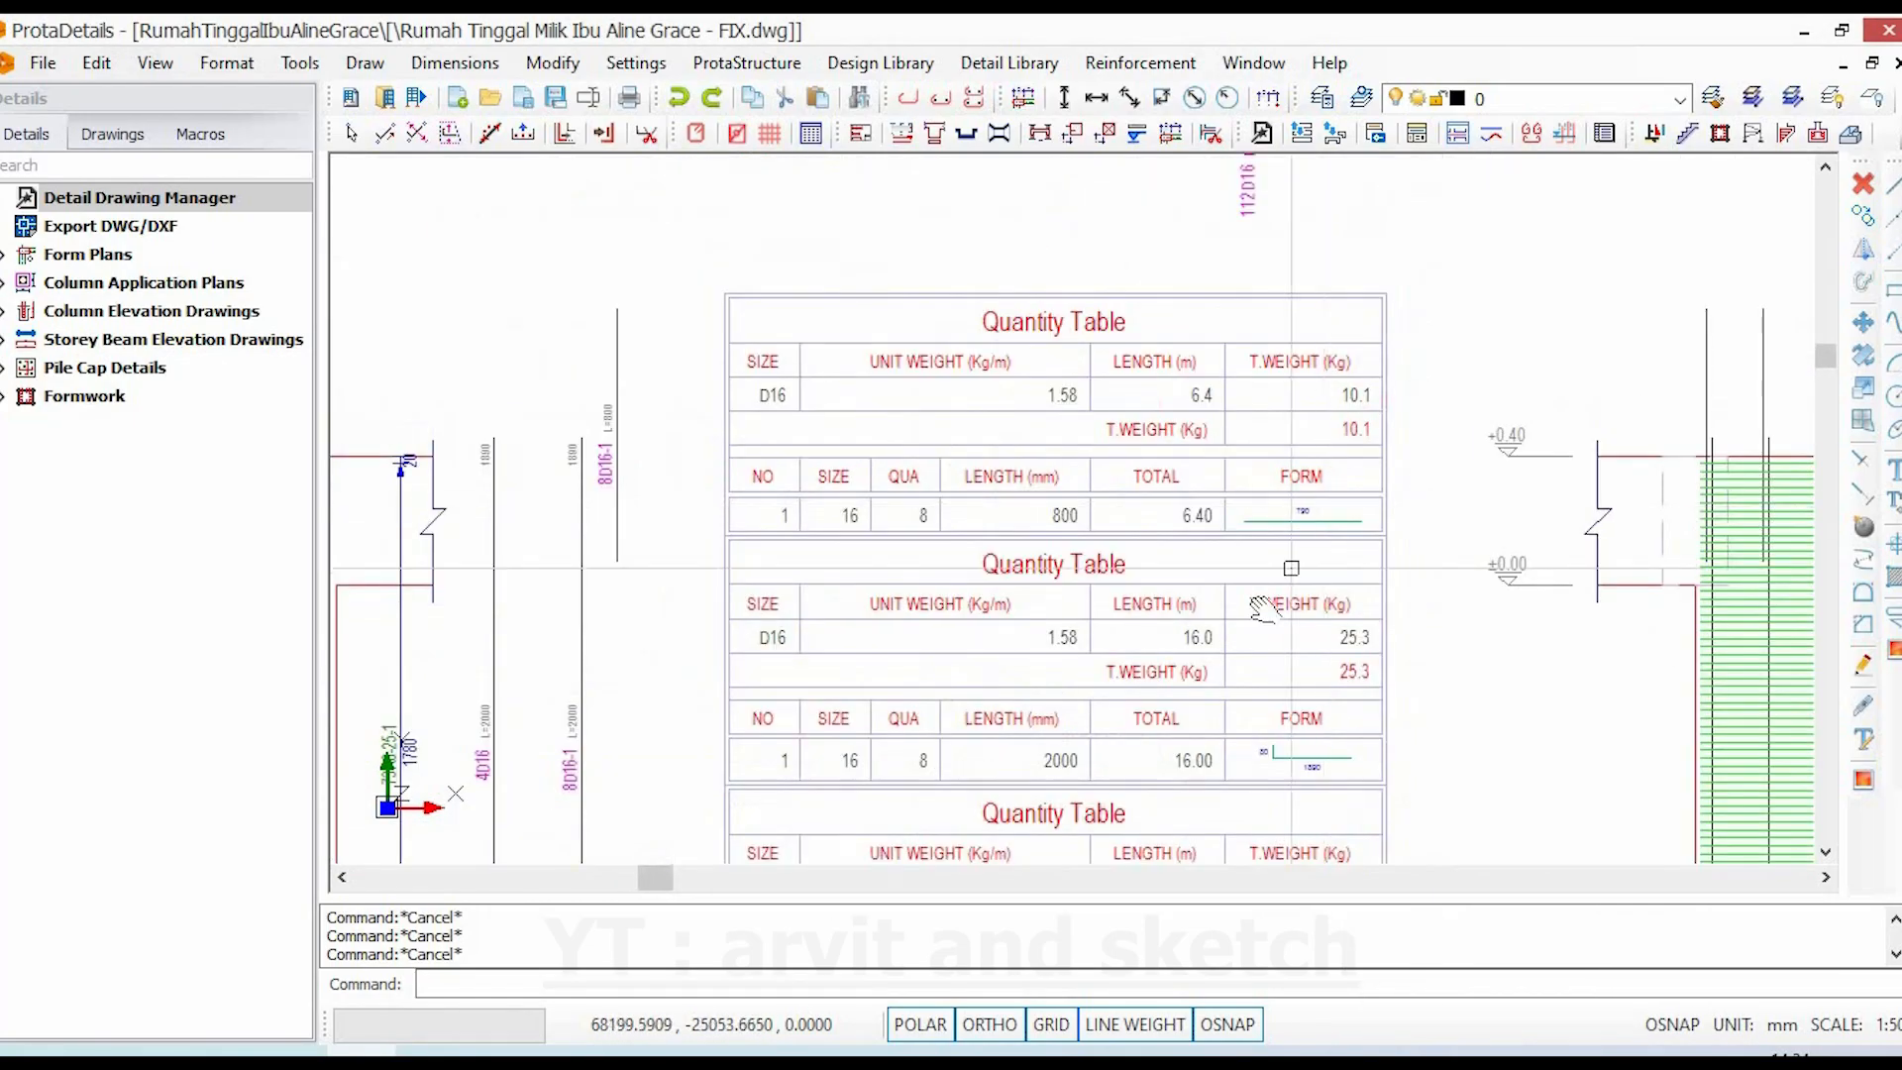
scroll(1127, 669, up, 3)
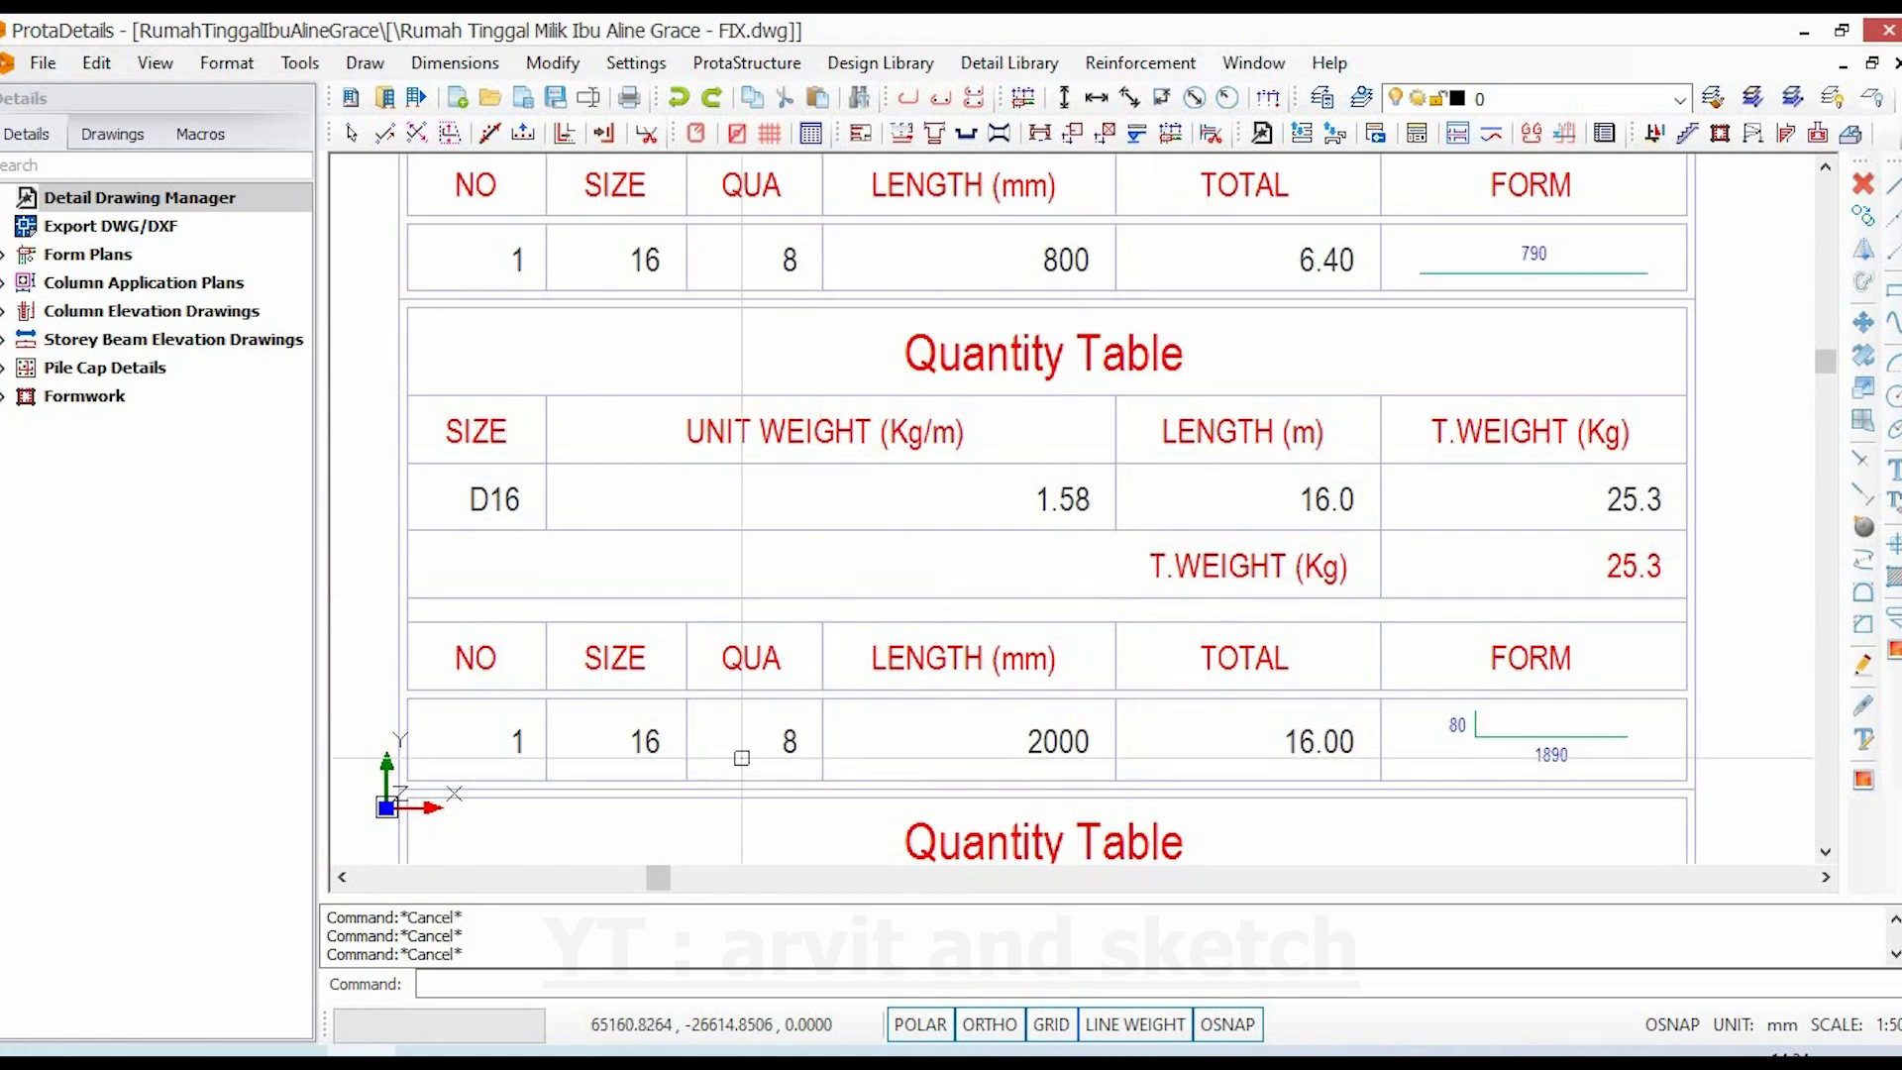
middle_drag(669, 753, 712, 743)
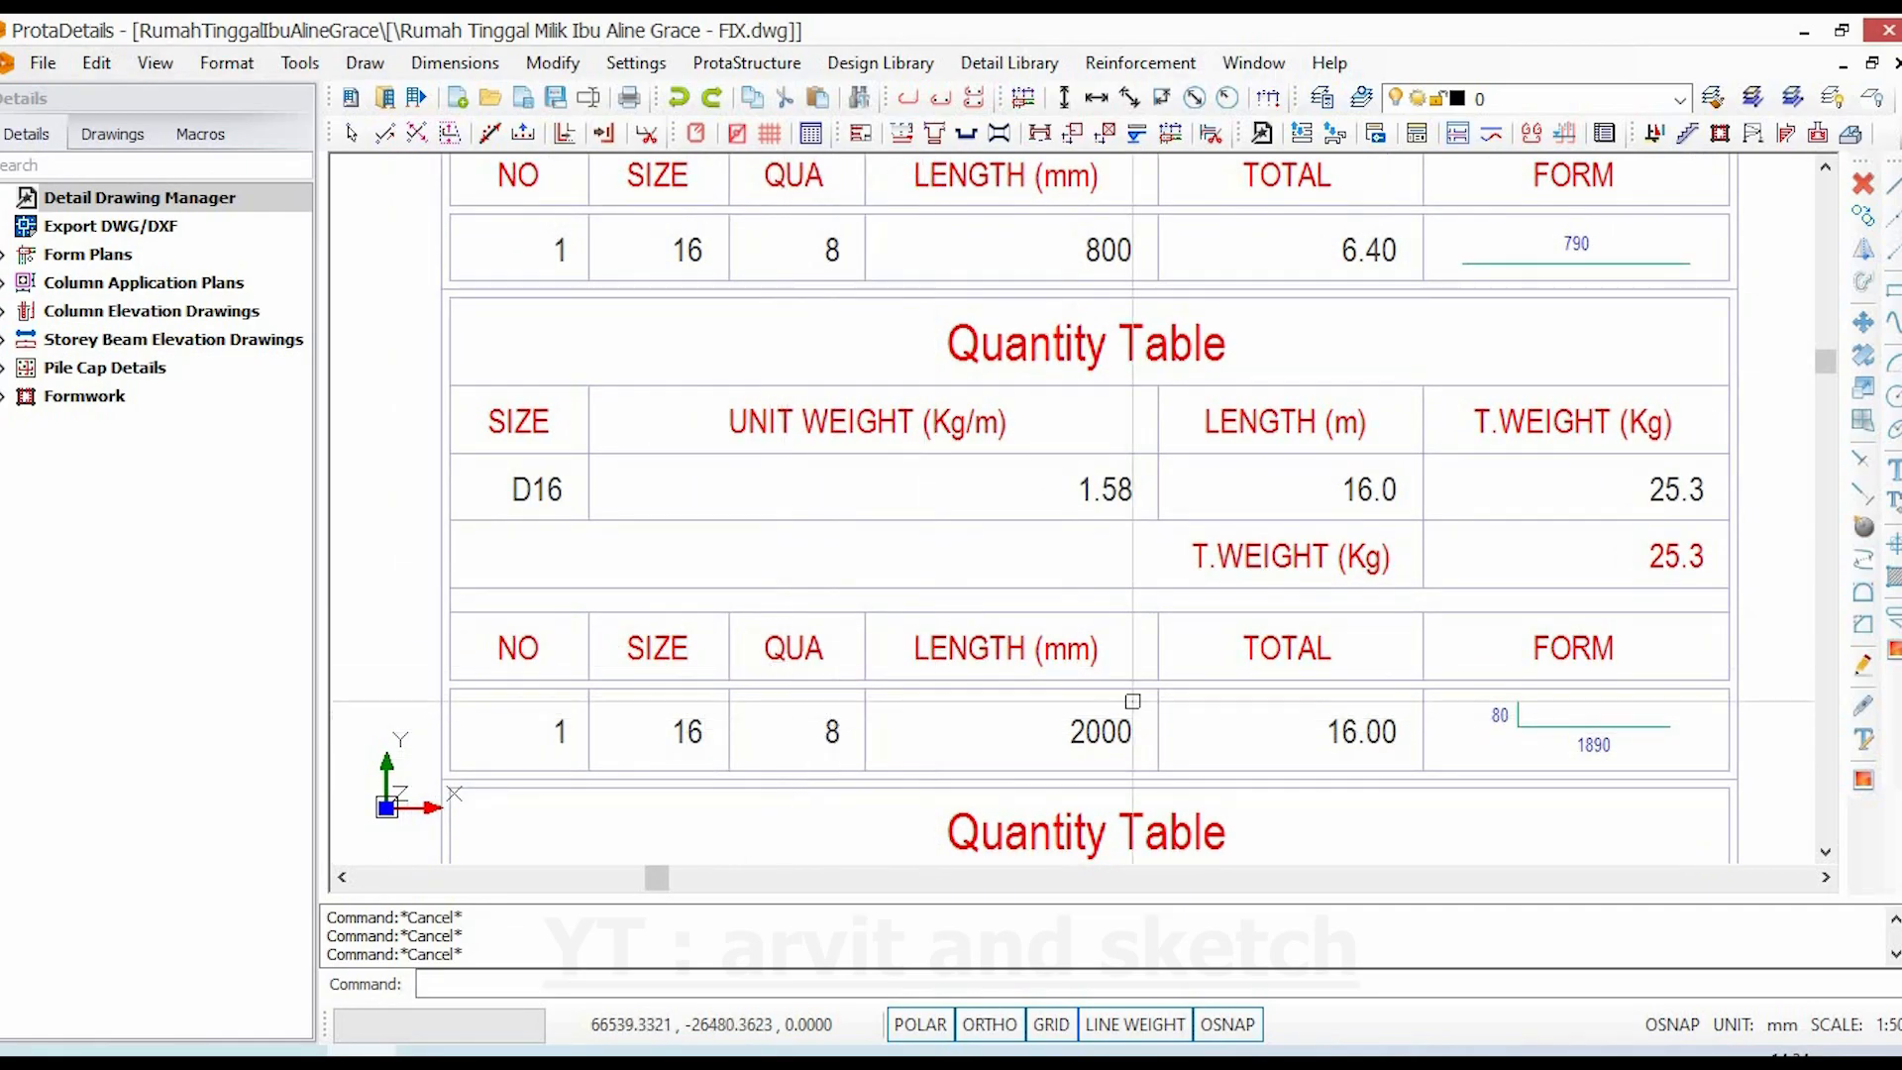
scroll(1348, 682, down, 5)
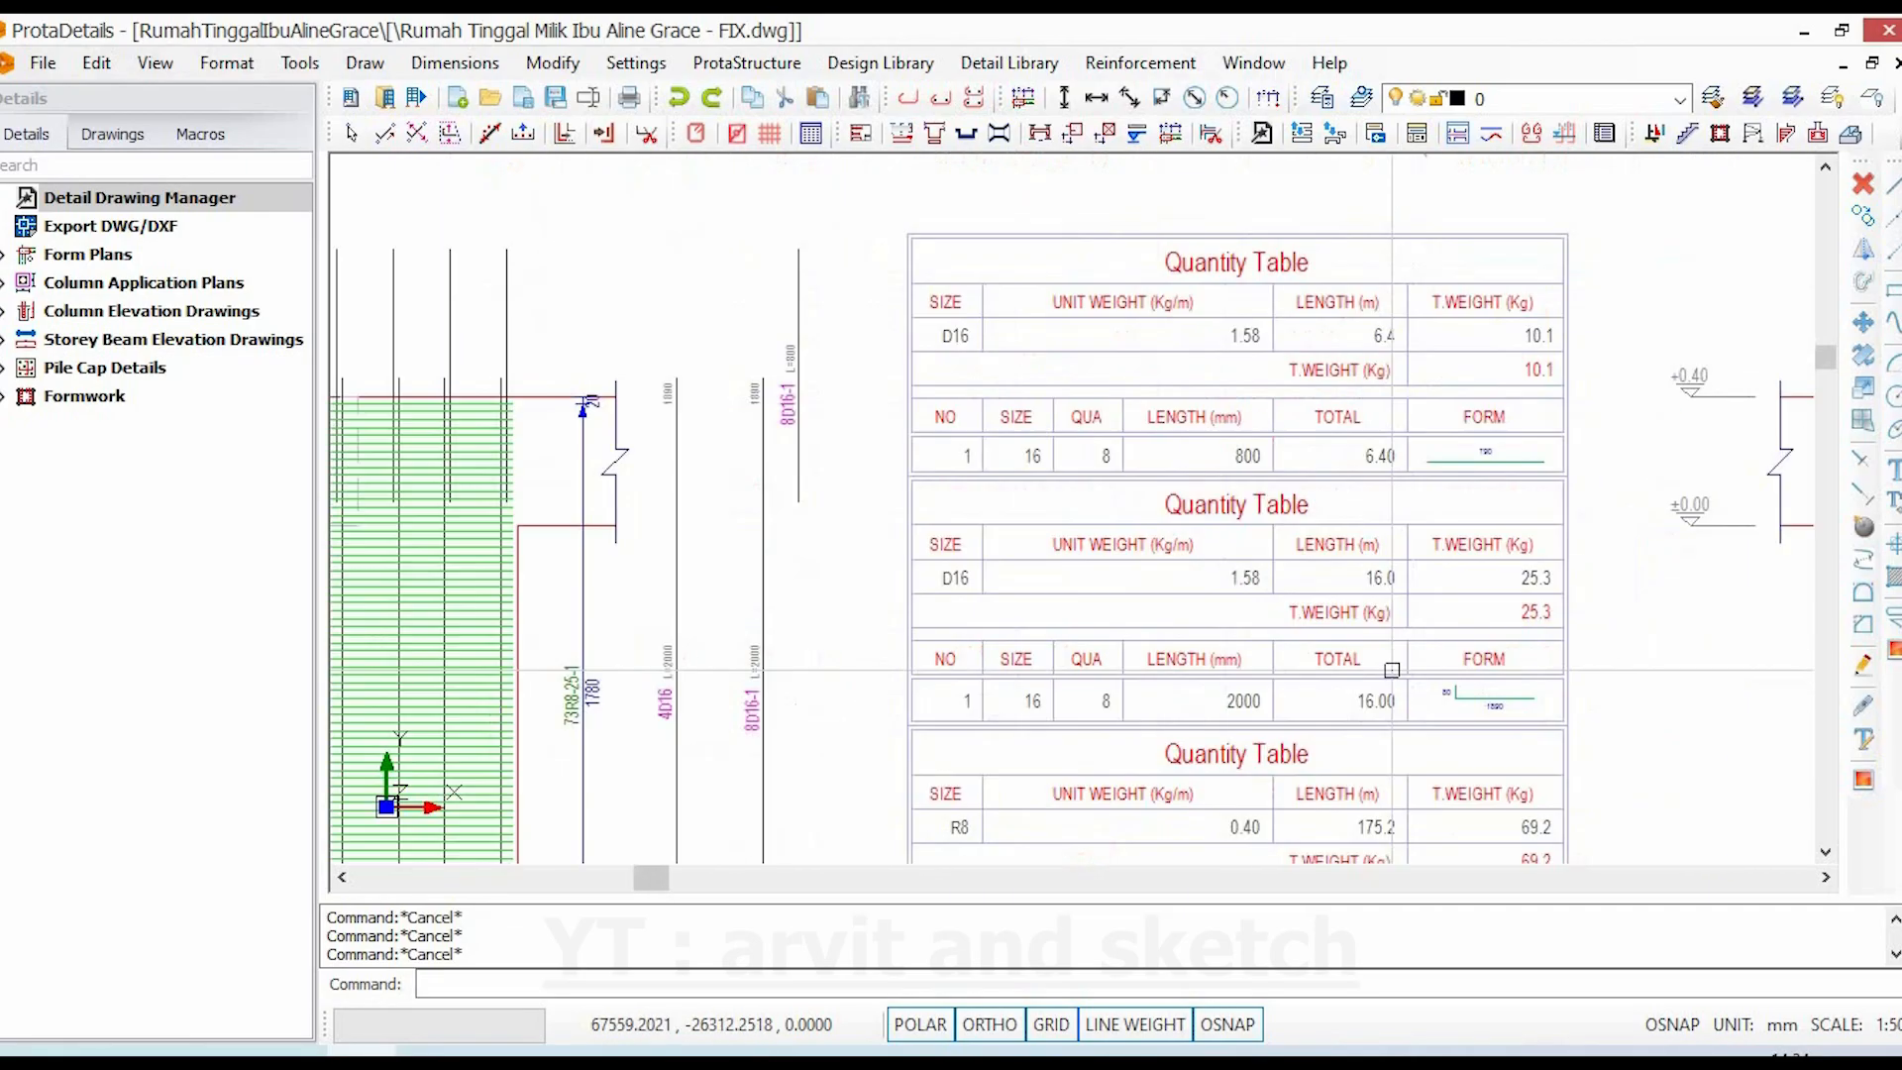
scroll(798, 742, up, 5)
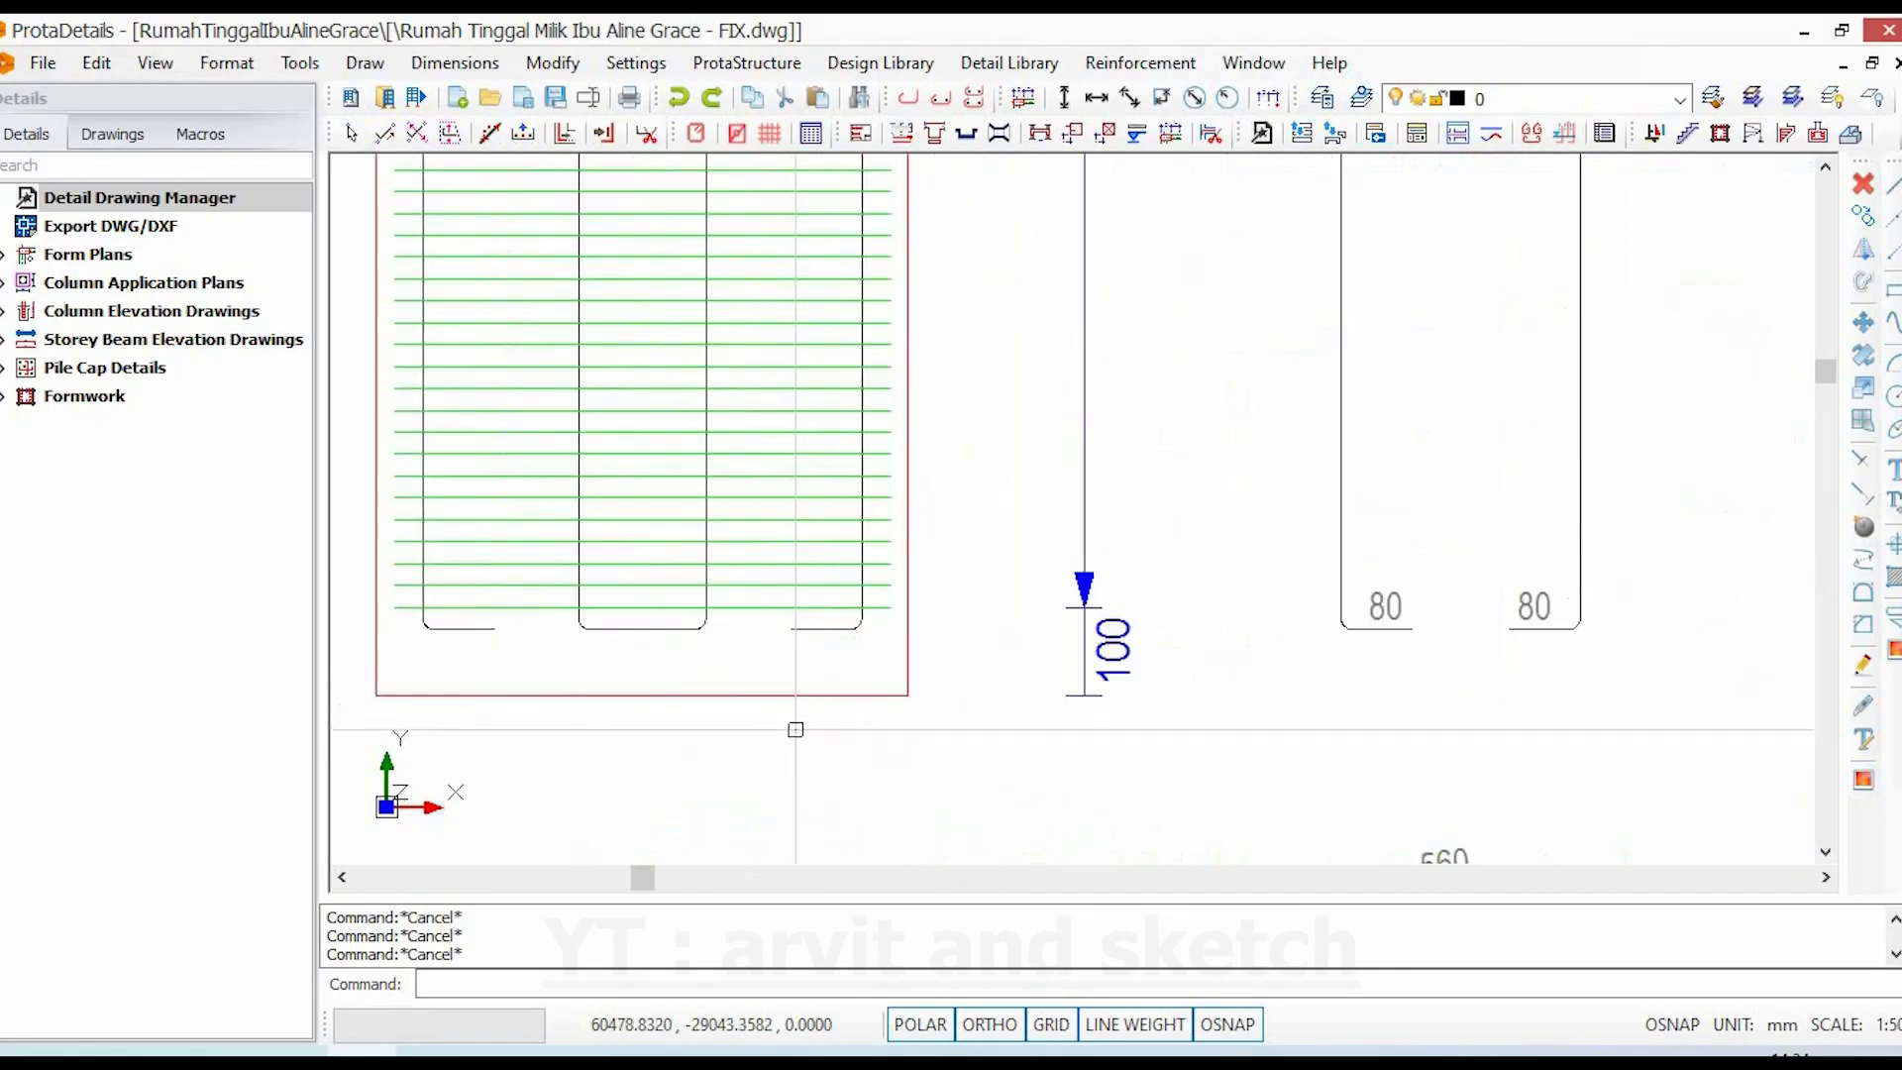
click(806, 631)
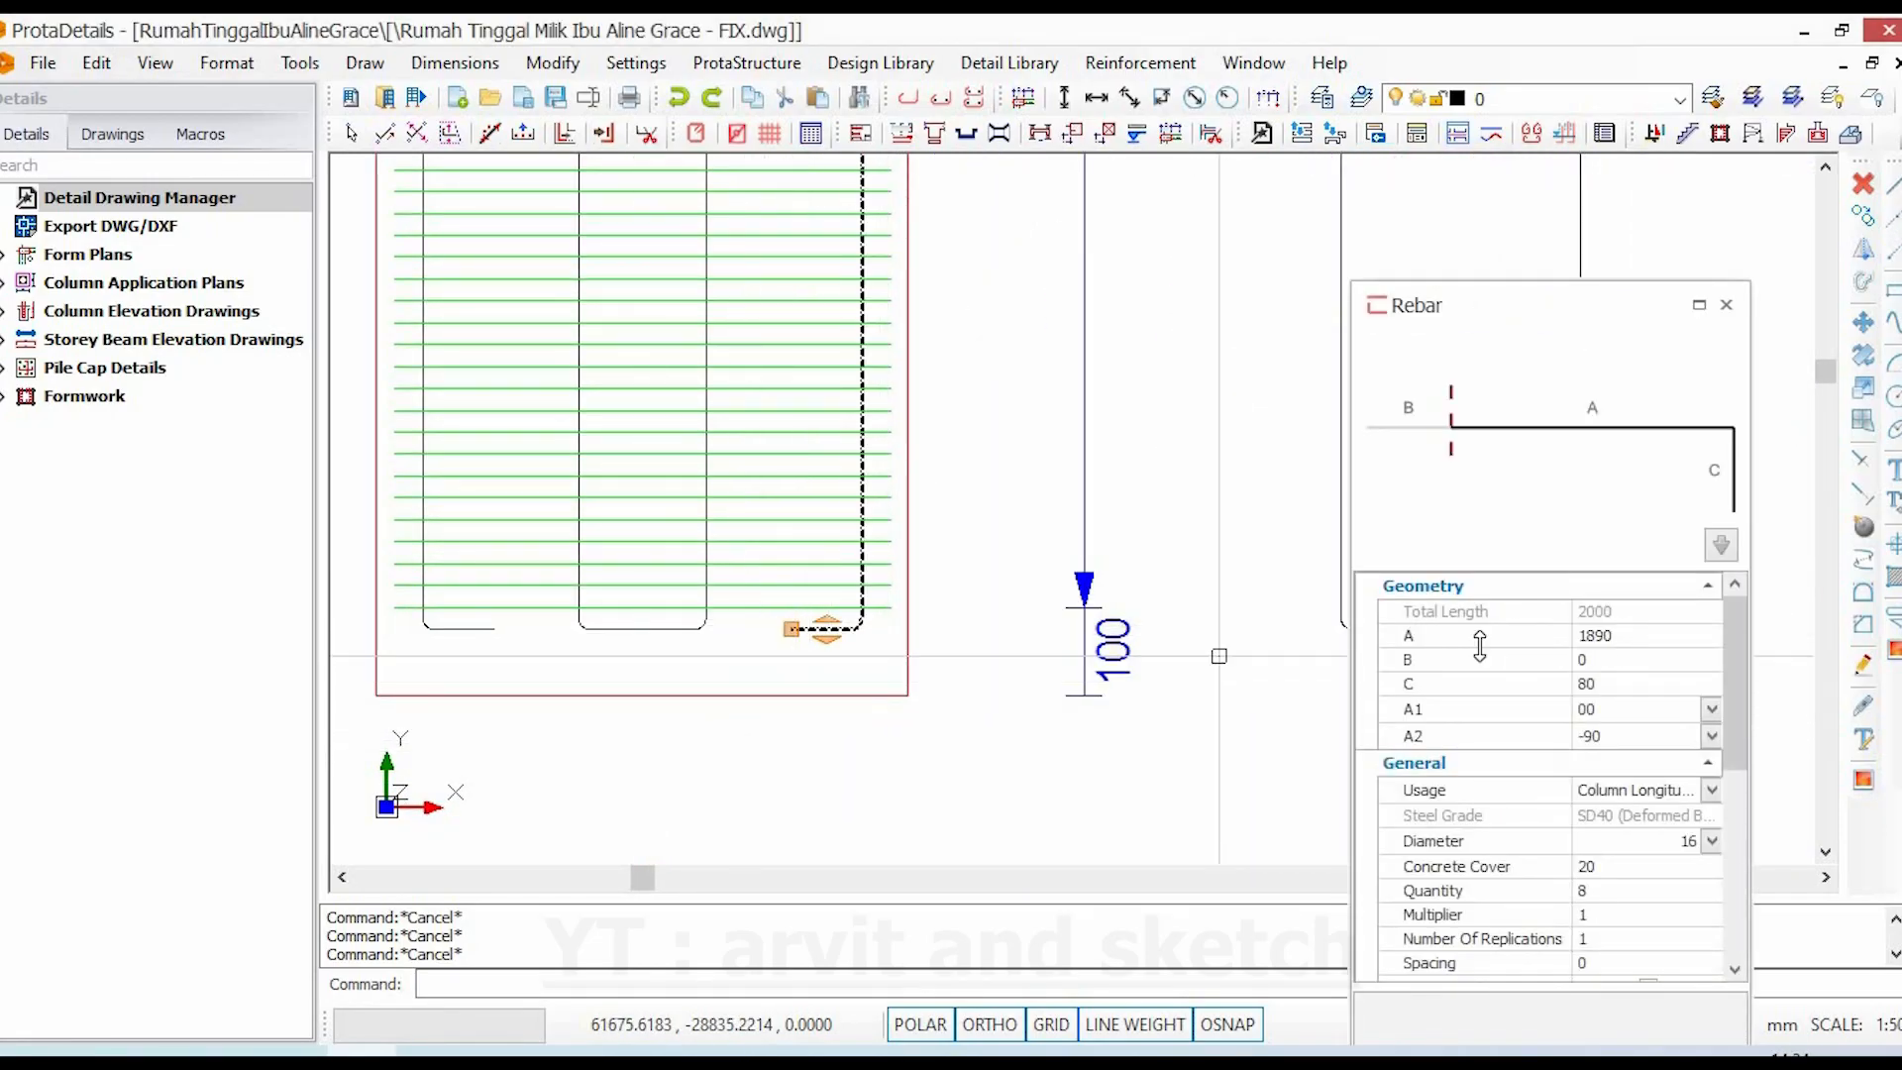
- Inspect the hooked bar's A length, close its properties and examine the stirrup lengths, totals and forms in the R8 quantity table
click(1525, 642)
key(Escape)
scroll(1016, 688, down, 6)
mouse_move(1398, 515)
middle_down()
mouse_move(1002, 595)
mouse_move(1192, 456)
mouse_move(1209, 389)
middle_up()
scroll(1307, 550, up, 5)
scroll(1357, 535, down, 3)
scroll(1396, 691, up, 3)
mouse_move(1426, 677)
middle_down()
mouse_move(1426, 709)
mouse_move(1723, 709)
middle_up()
scroll(1373, 658, down, 3)
scroll(1372, 659, up, 3)
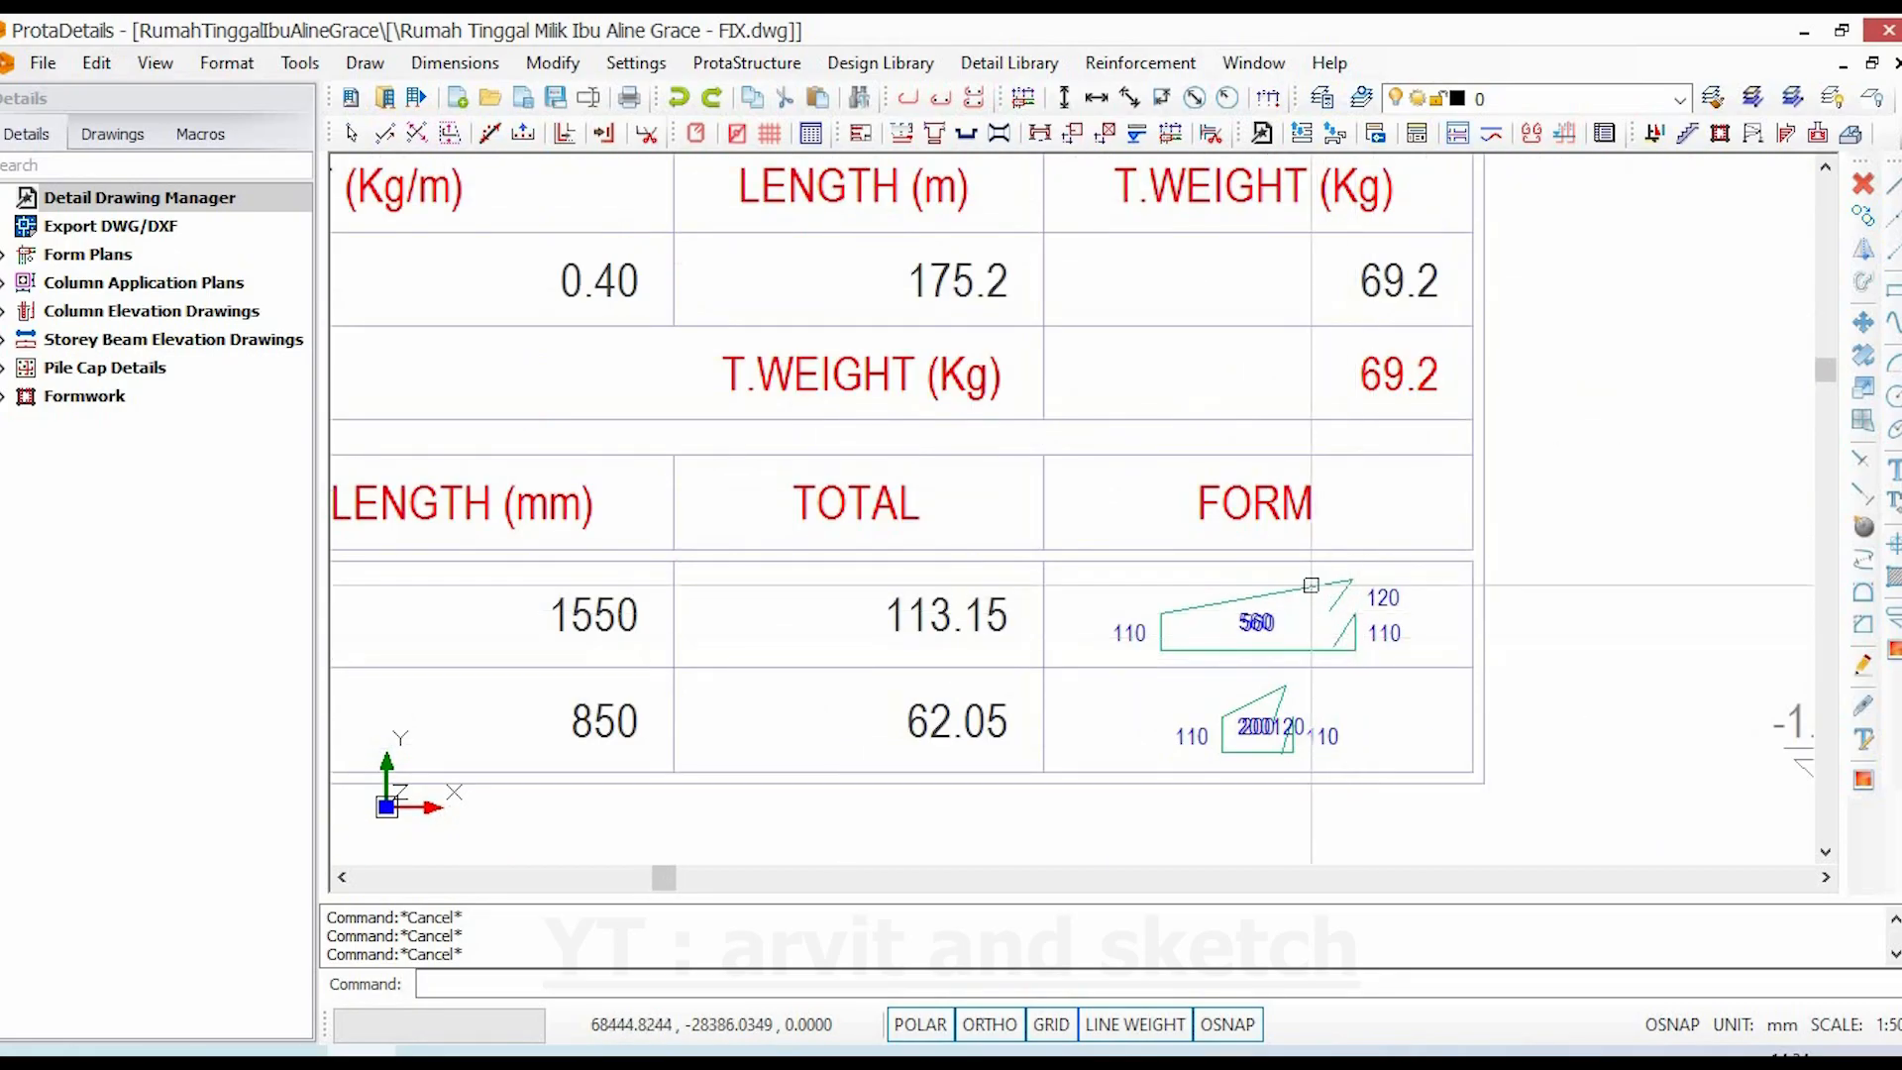
scroll(1311, 585, down, 1)
scroll(1297, 673, up, 1)
scroll(1288, 694, down, 3)
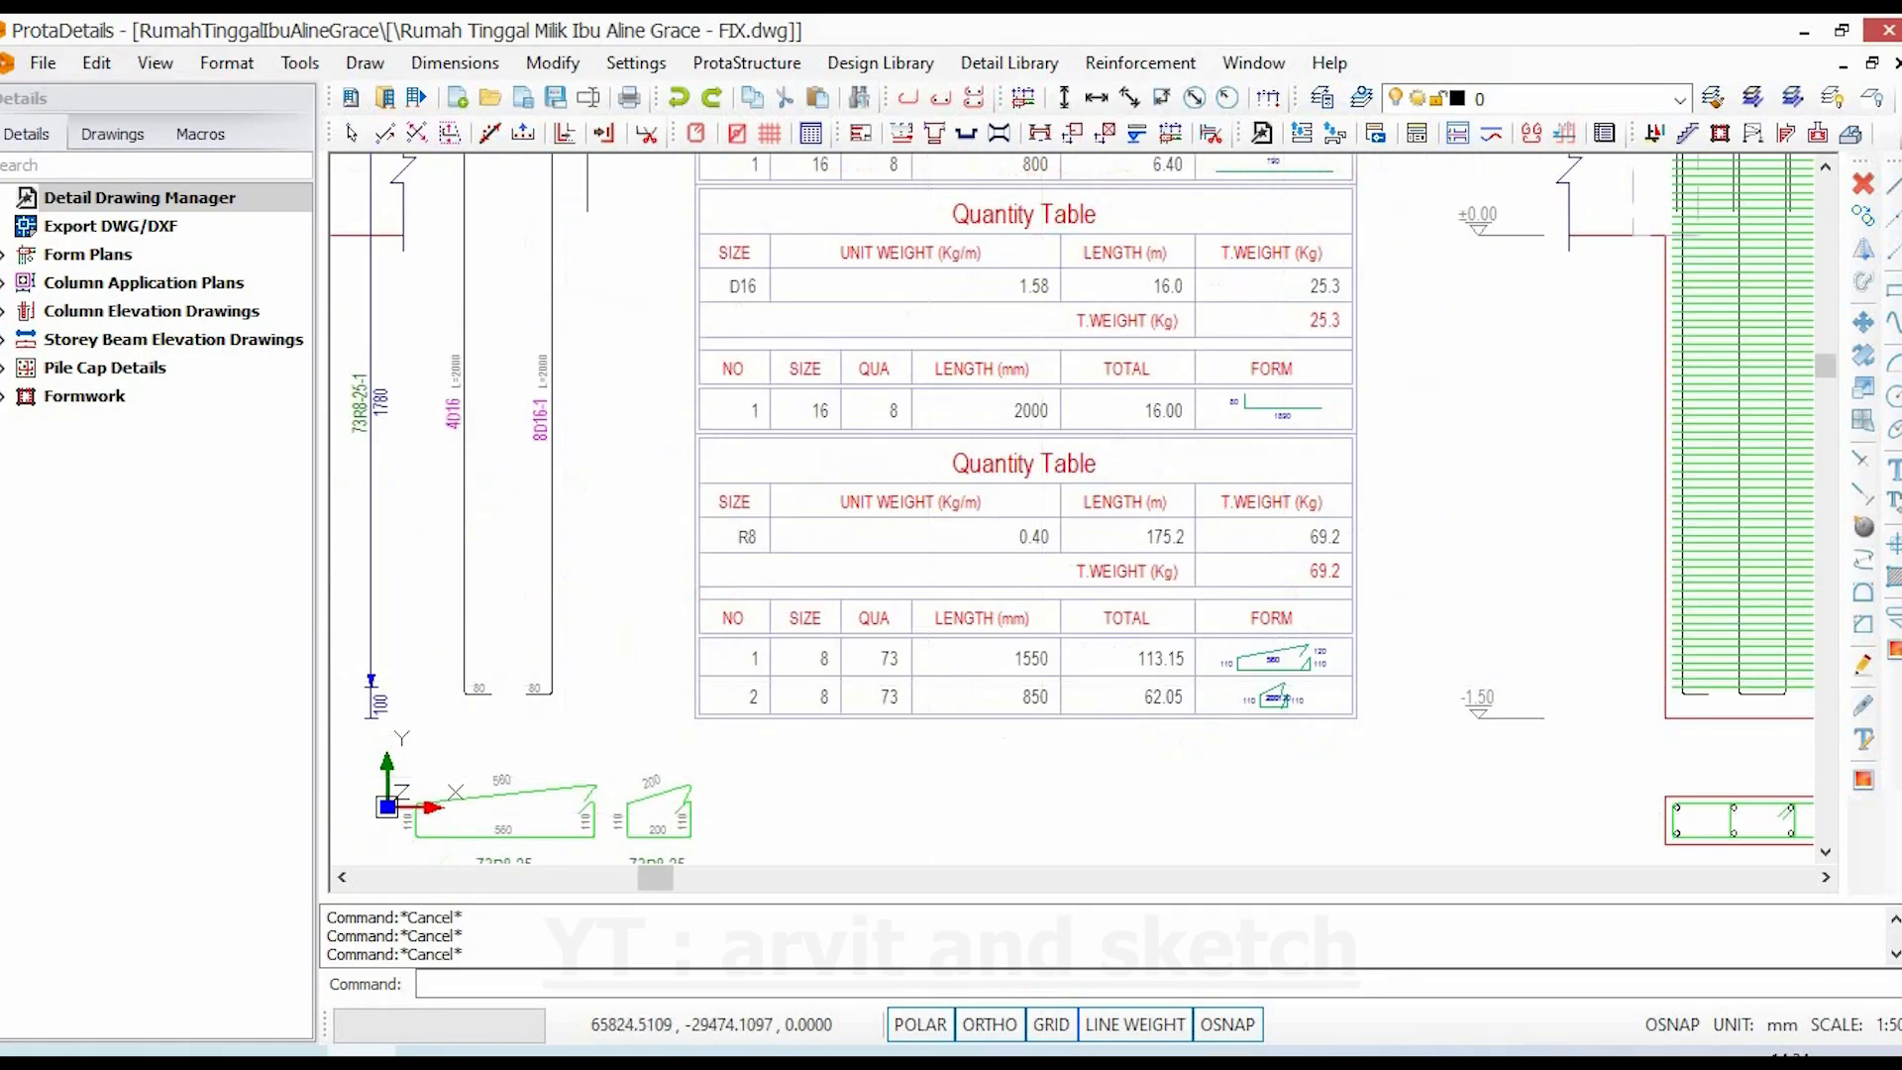
- Compare the two stirrup details below the column elevation with the two rows of the R8 quantity table
mouse_move(623, 832)
middle_down()
mouse_move(734, 771)
mouse_move(692, 753)
middle_up()
scroll(678, 768, up, 6)
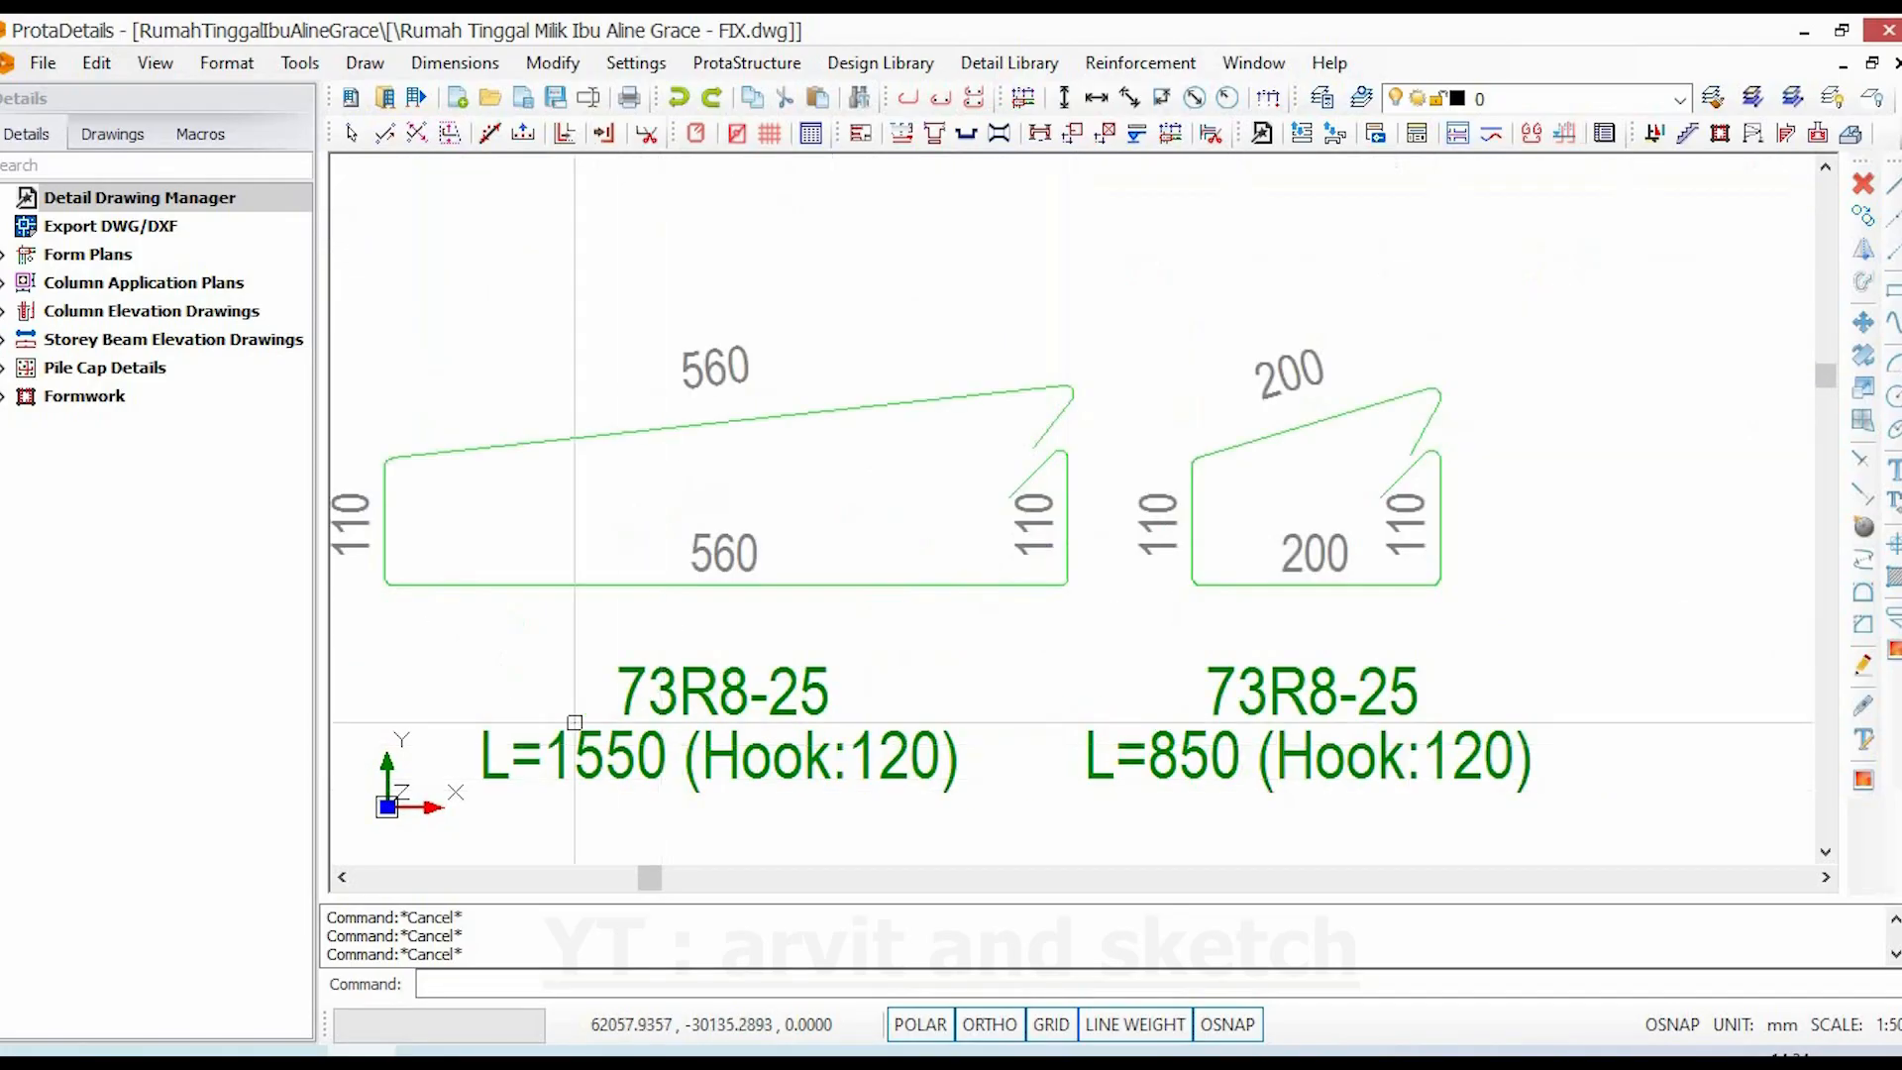
scroll(1161, 498, down, 6)
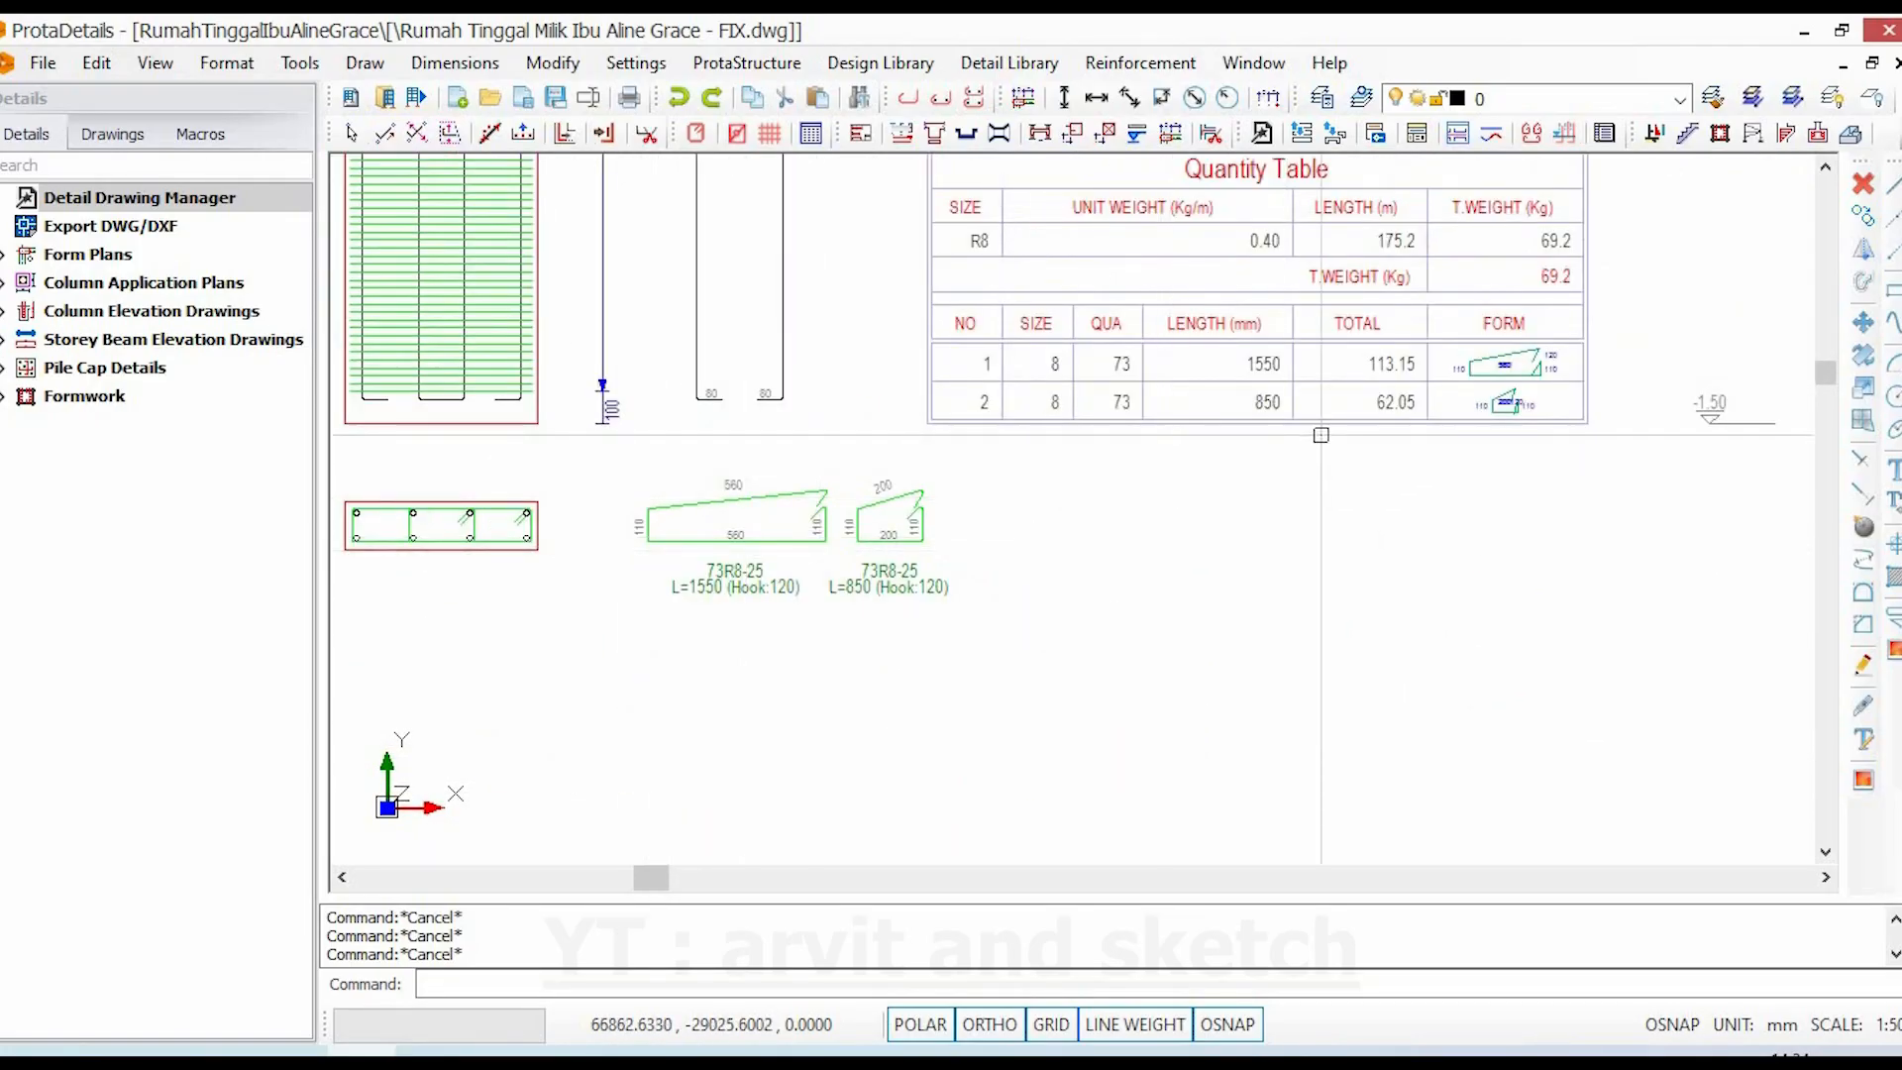
scroll(830, 593, up, 4)
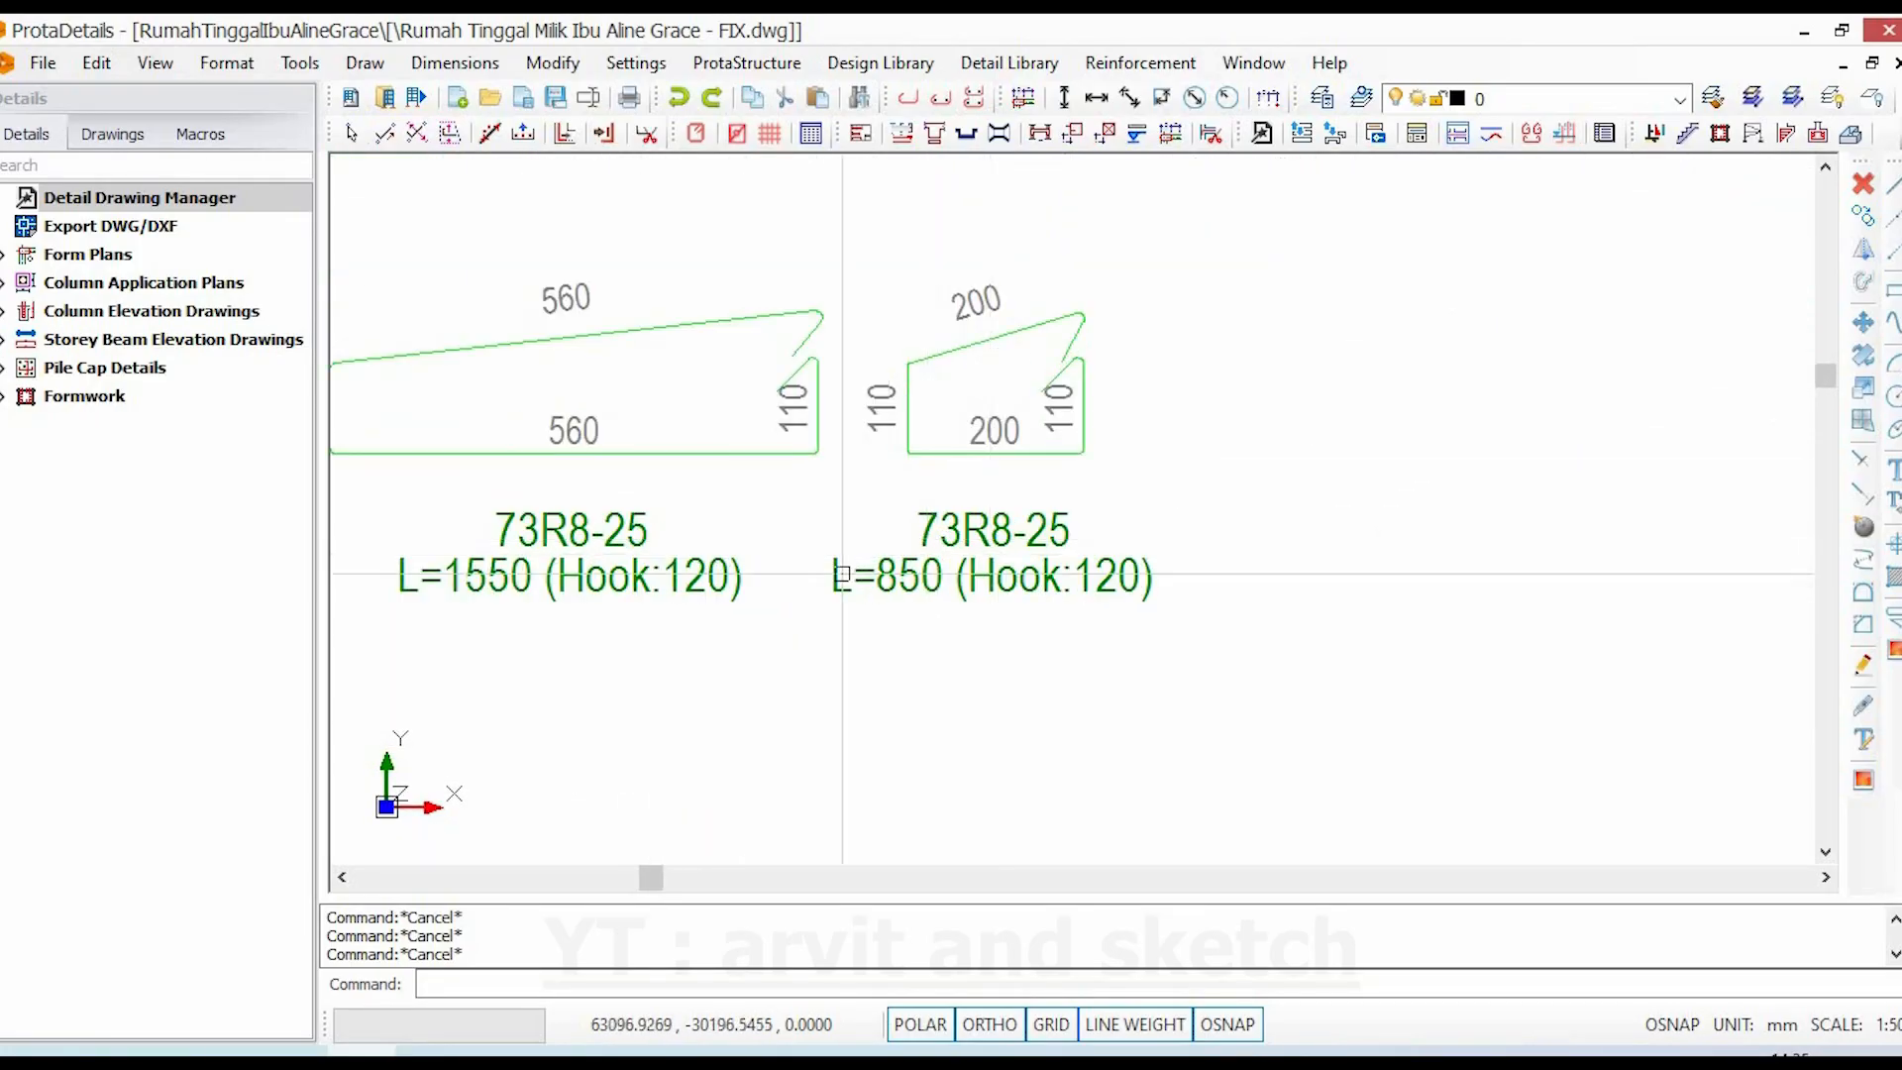
scroll(842, 572, down, 3)
scroll(1220, 475, up, 4)
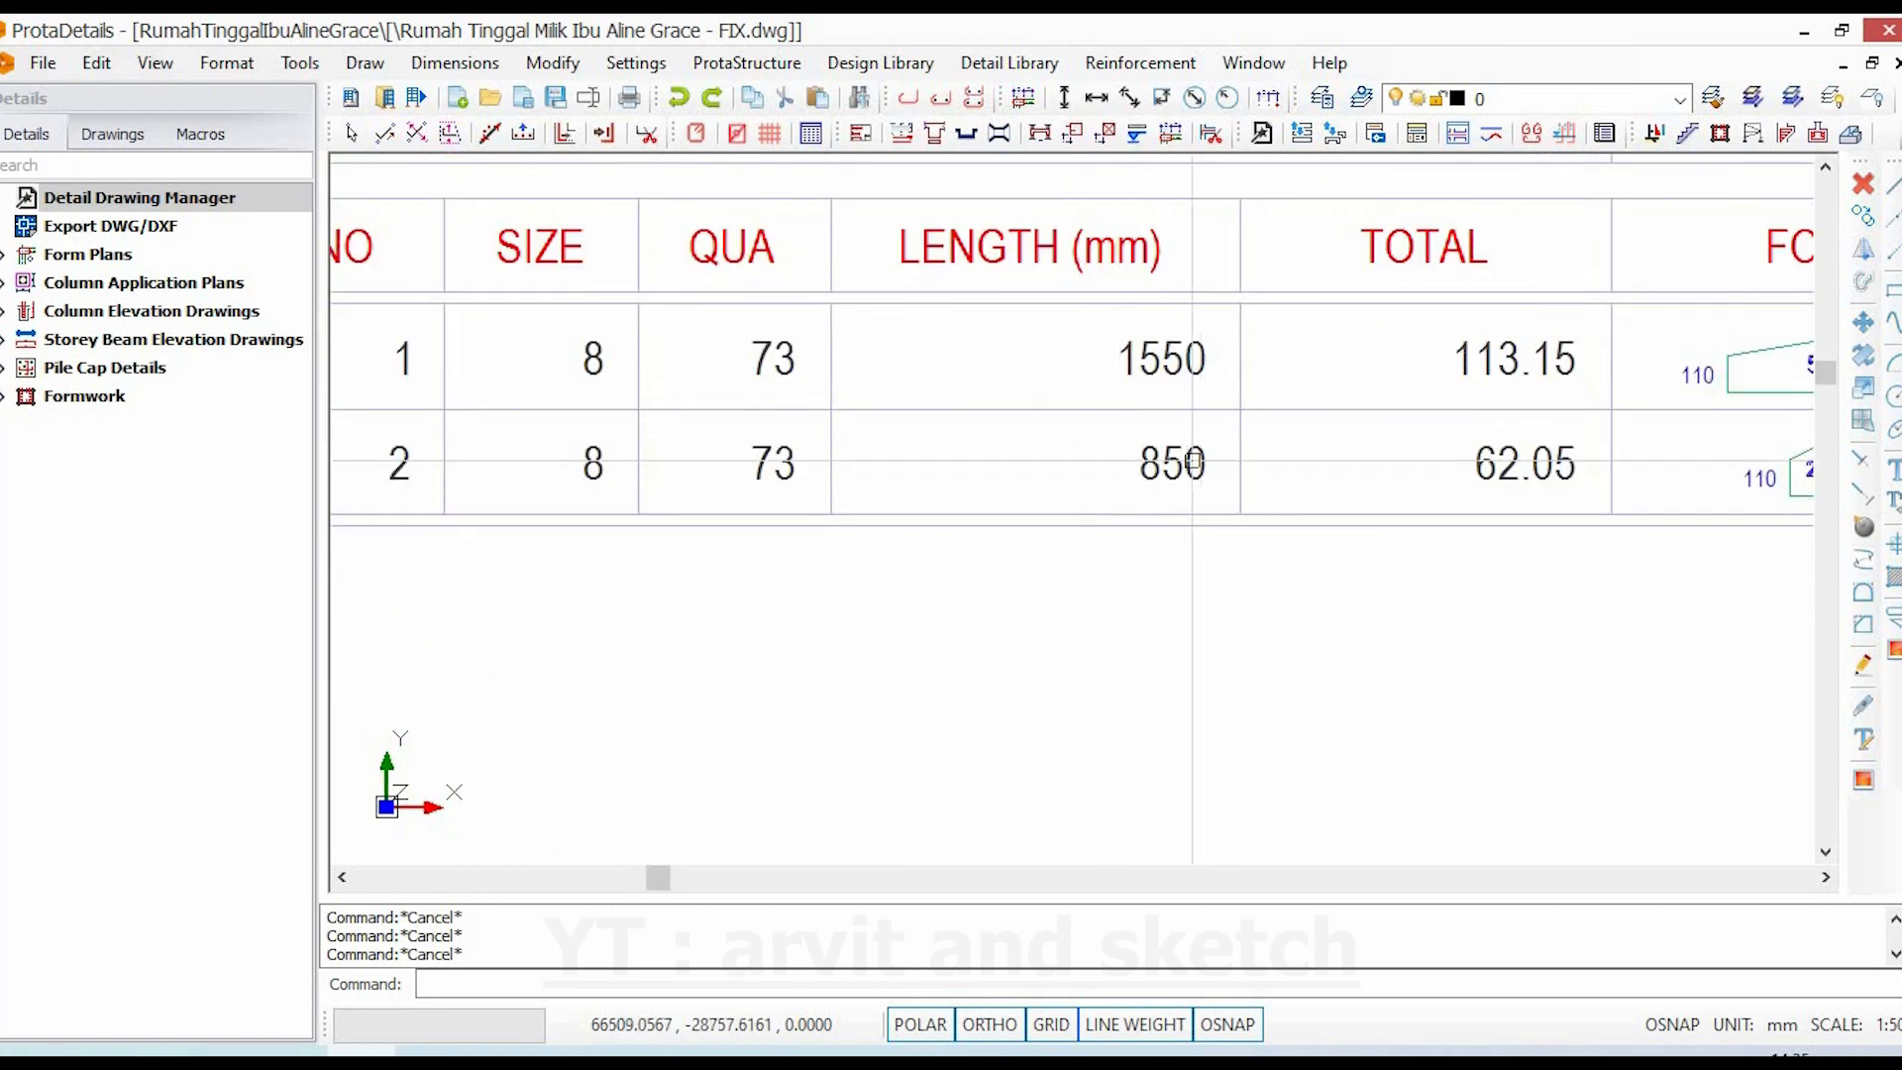
scroll(1194, 461, down, 3)
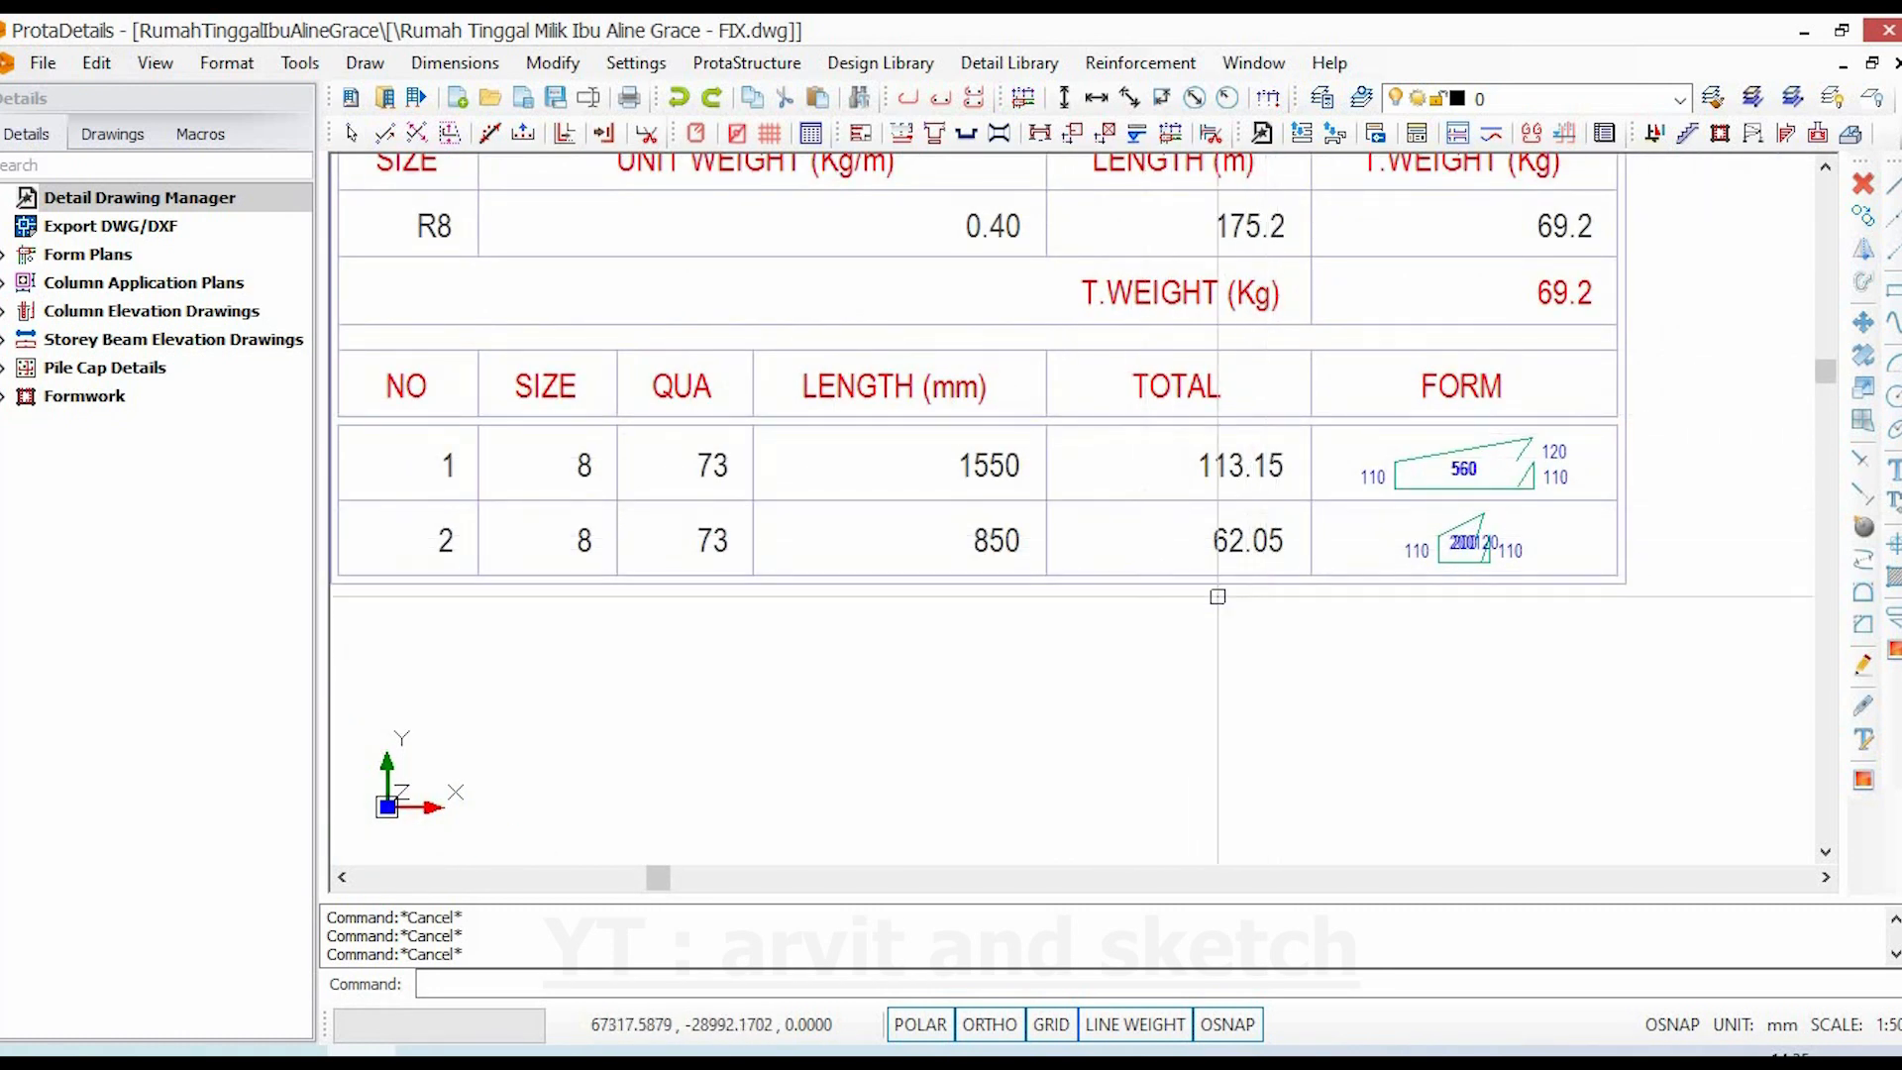
scroll(1233, 540, down, 3)
scroll(1057, 465, up, 3)
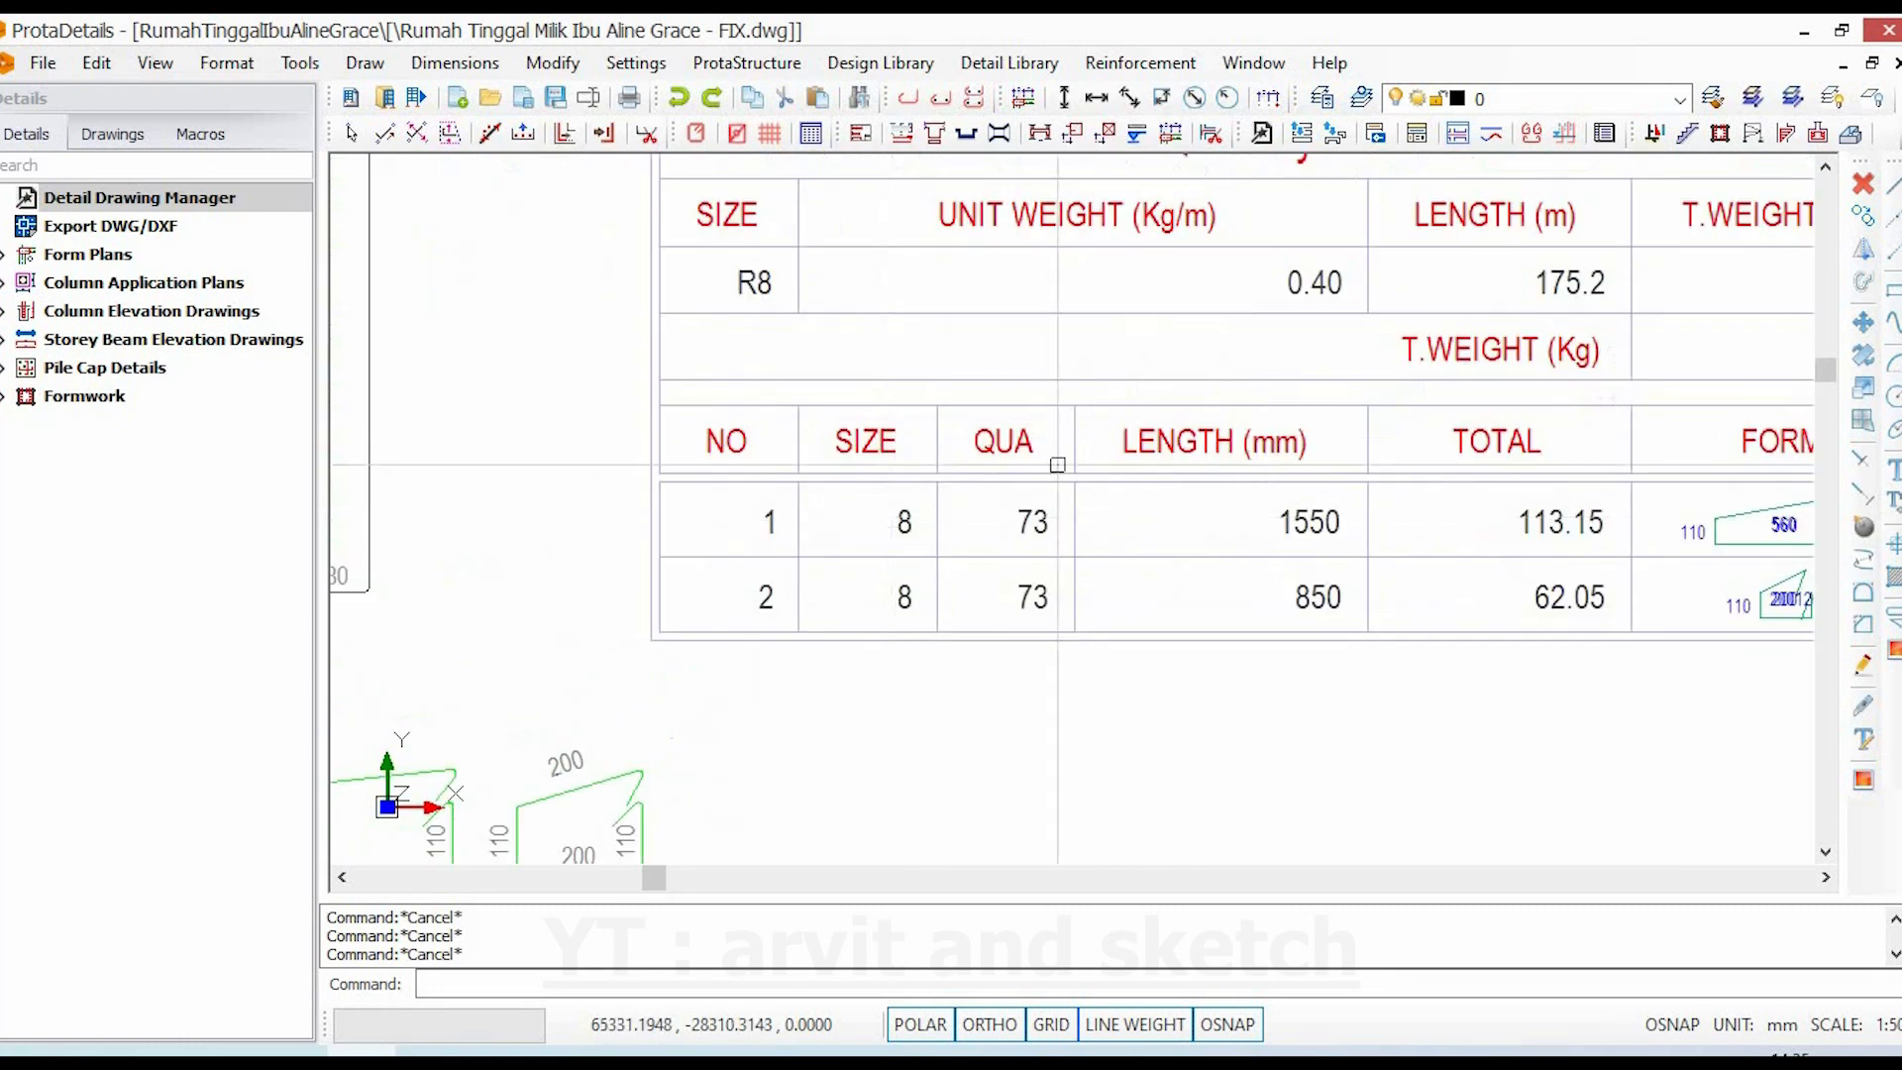
scroll(1056, 614, down, 3)
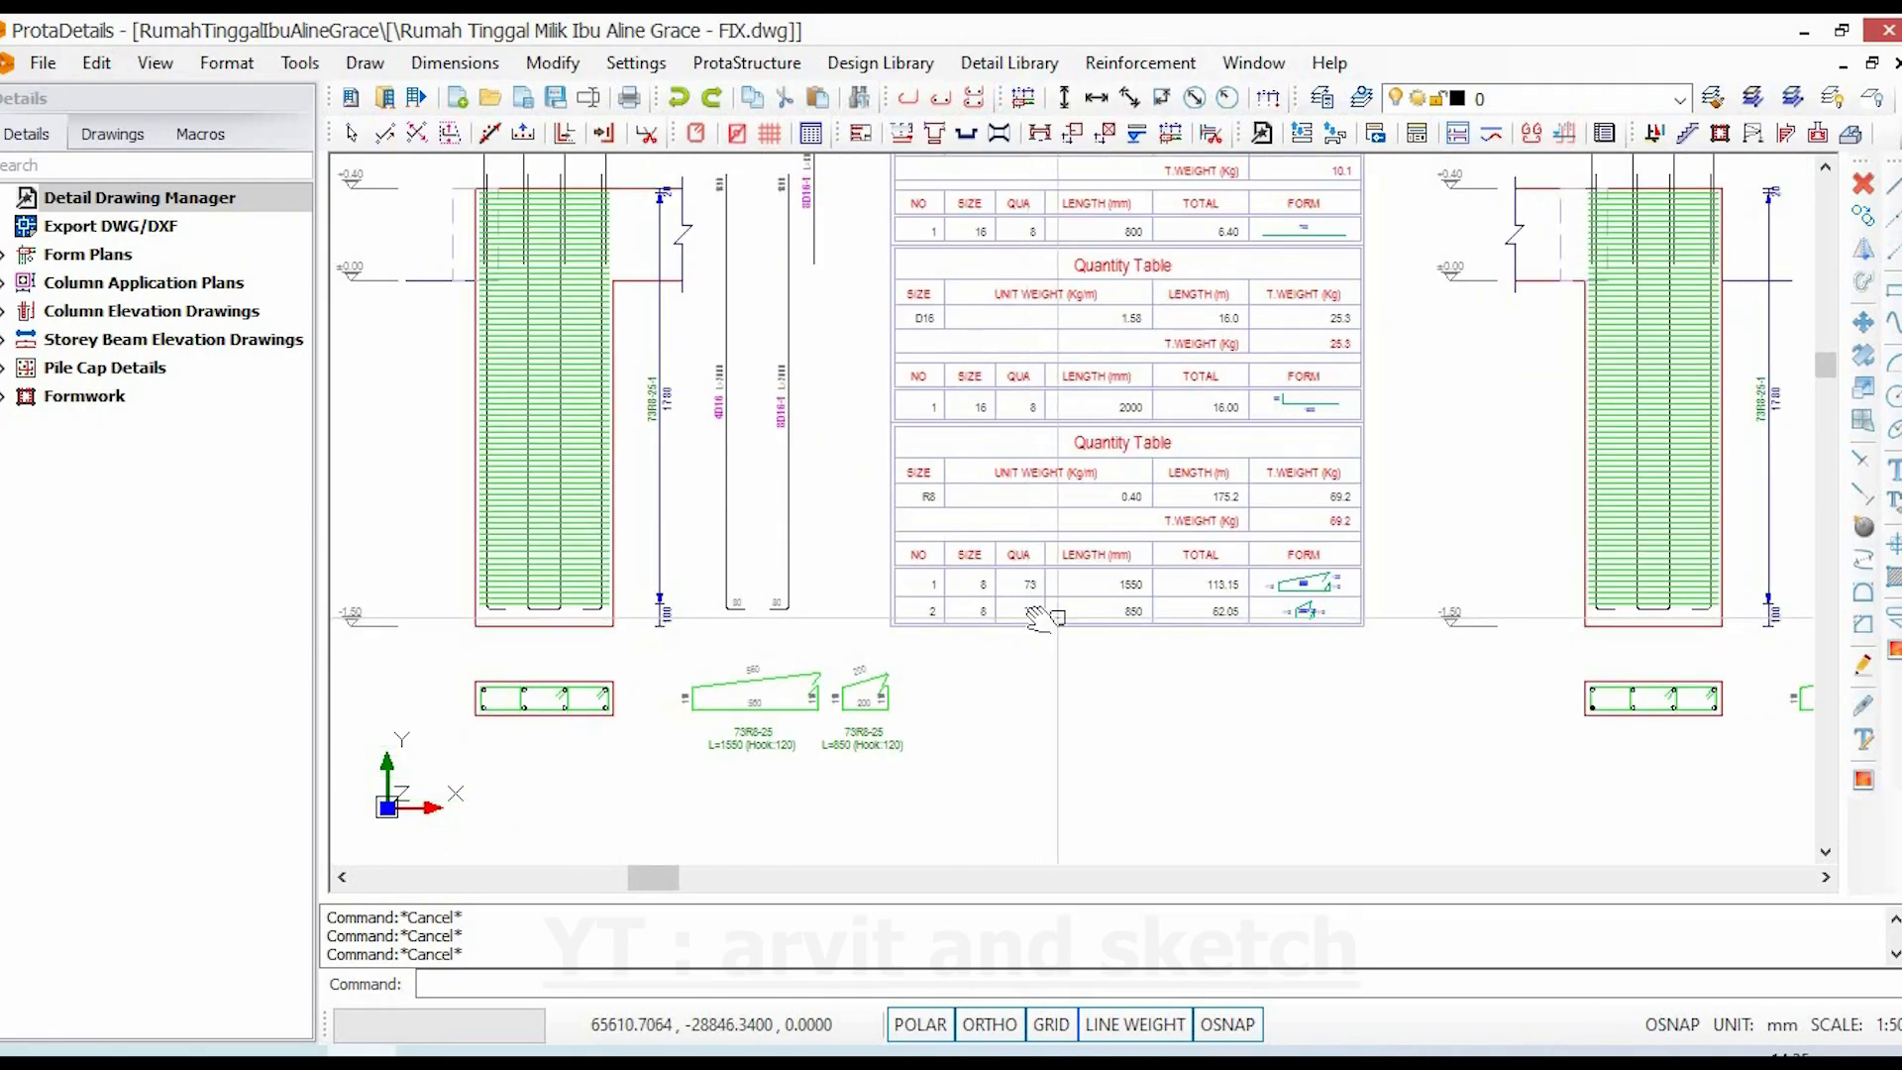
- Inspect the label, section and size in the column cross-section's properties, and close them
mouse_move(1040, 618)
middle_down()
mouse_move(1023, 730)
mouse_move(1072, 724)
middle_up()
mouse_move(890, 815)
middle_down()
mouse_move(909, 825)
mouse_move(892, 879)
middle_up()
middle_drag(916, 743, 952, 683)
scroll(722, 798, up, 3)
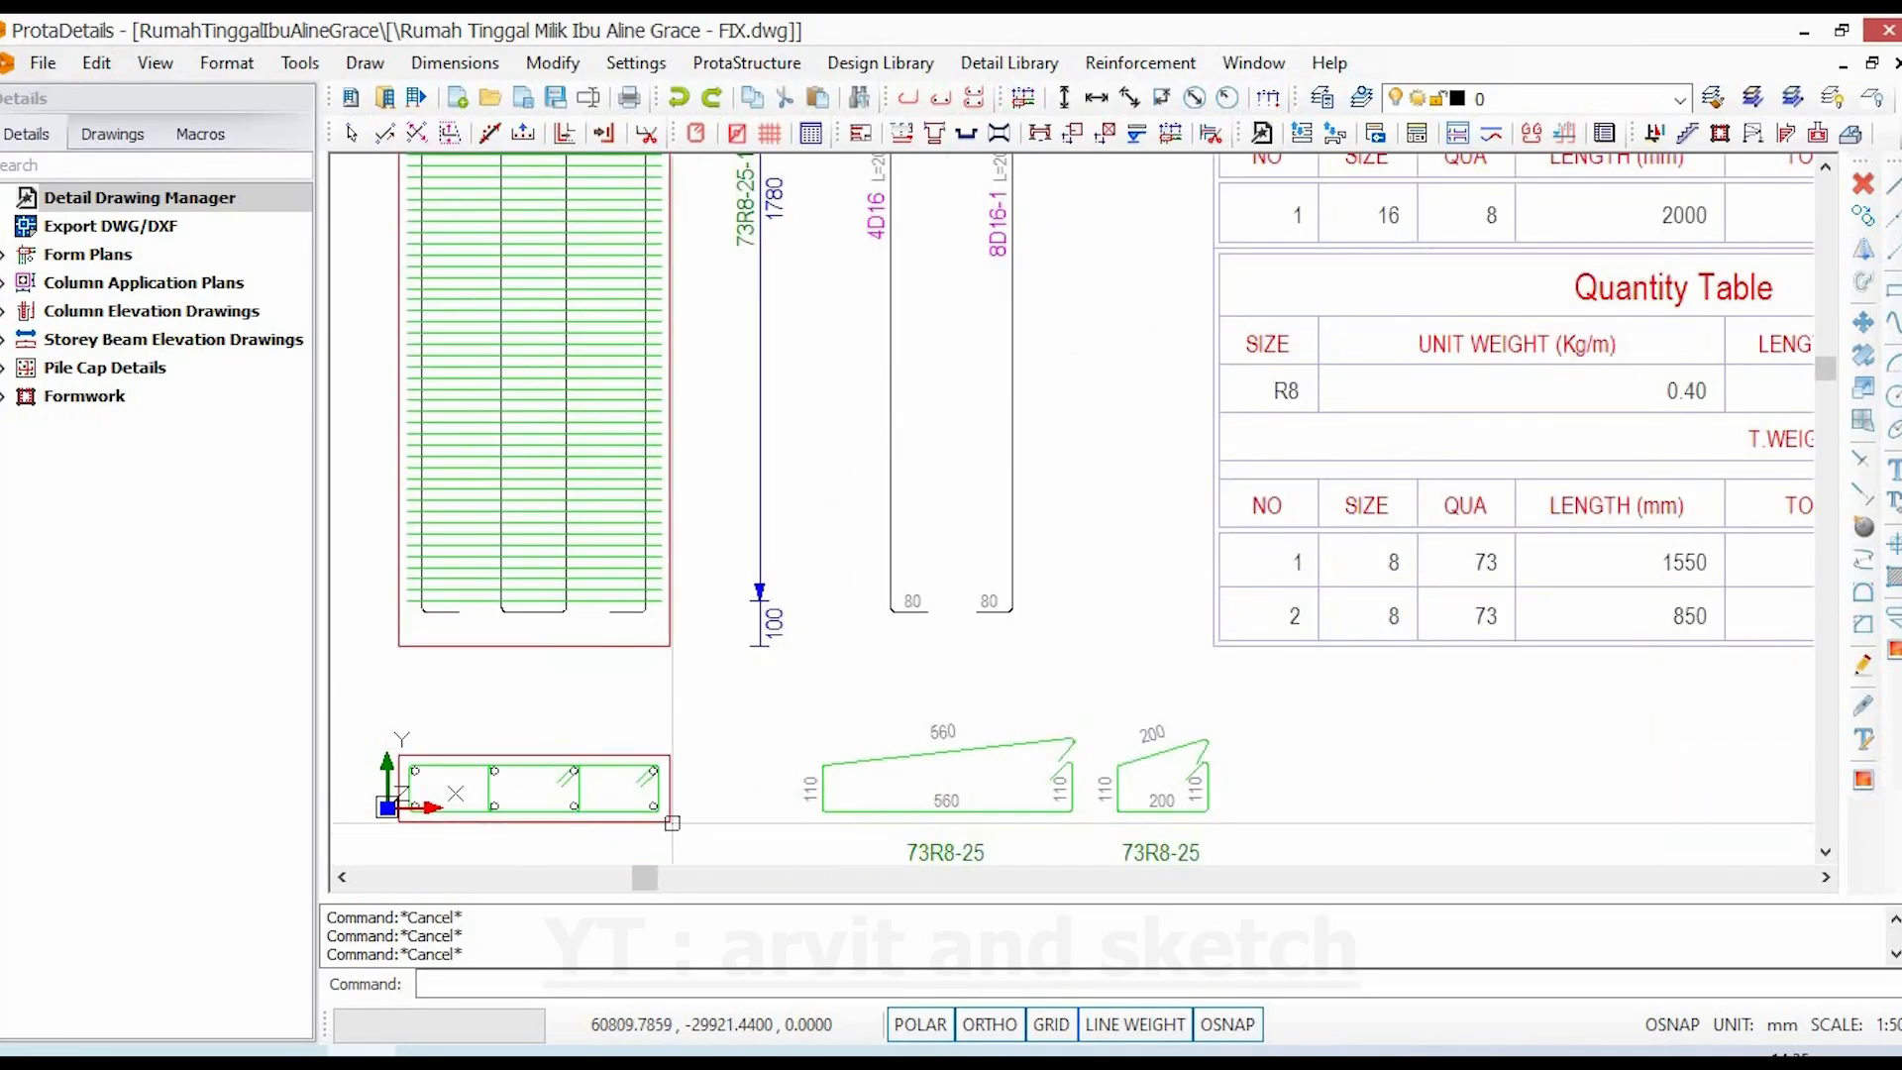
double_click(672, 821)
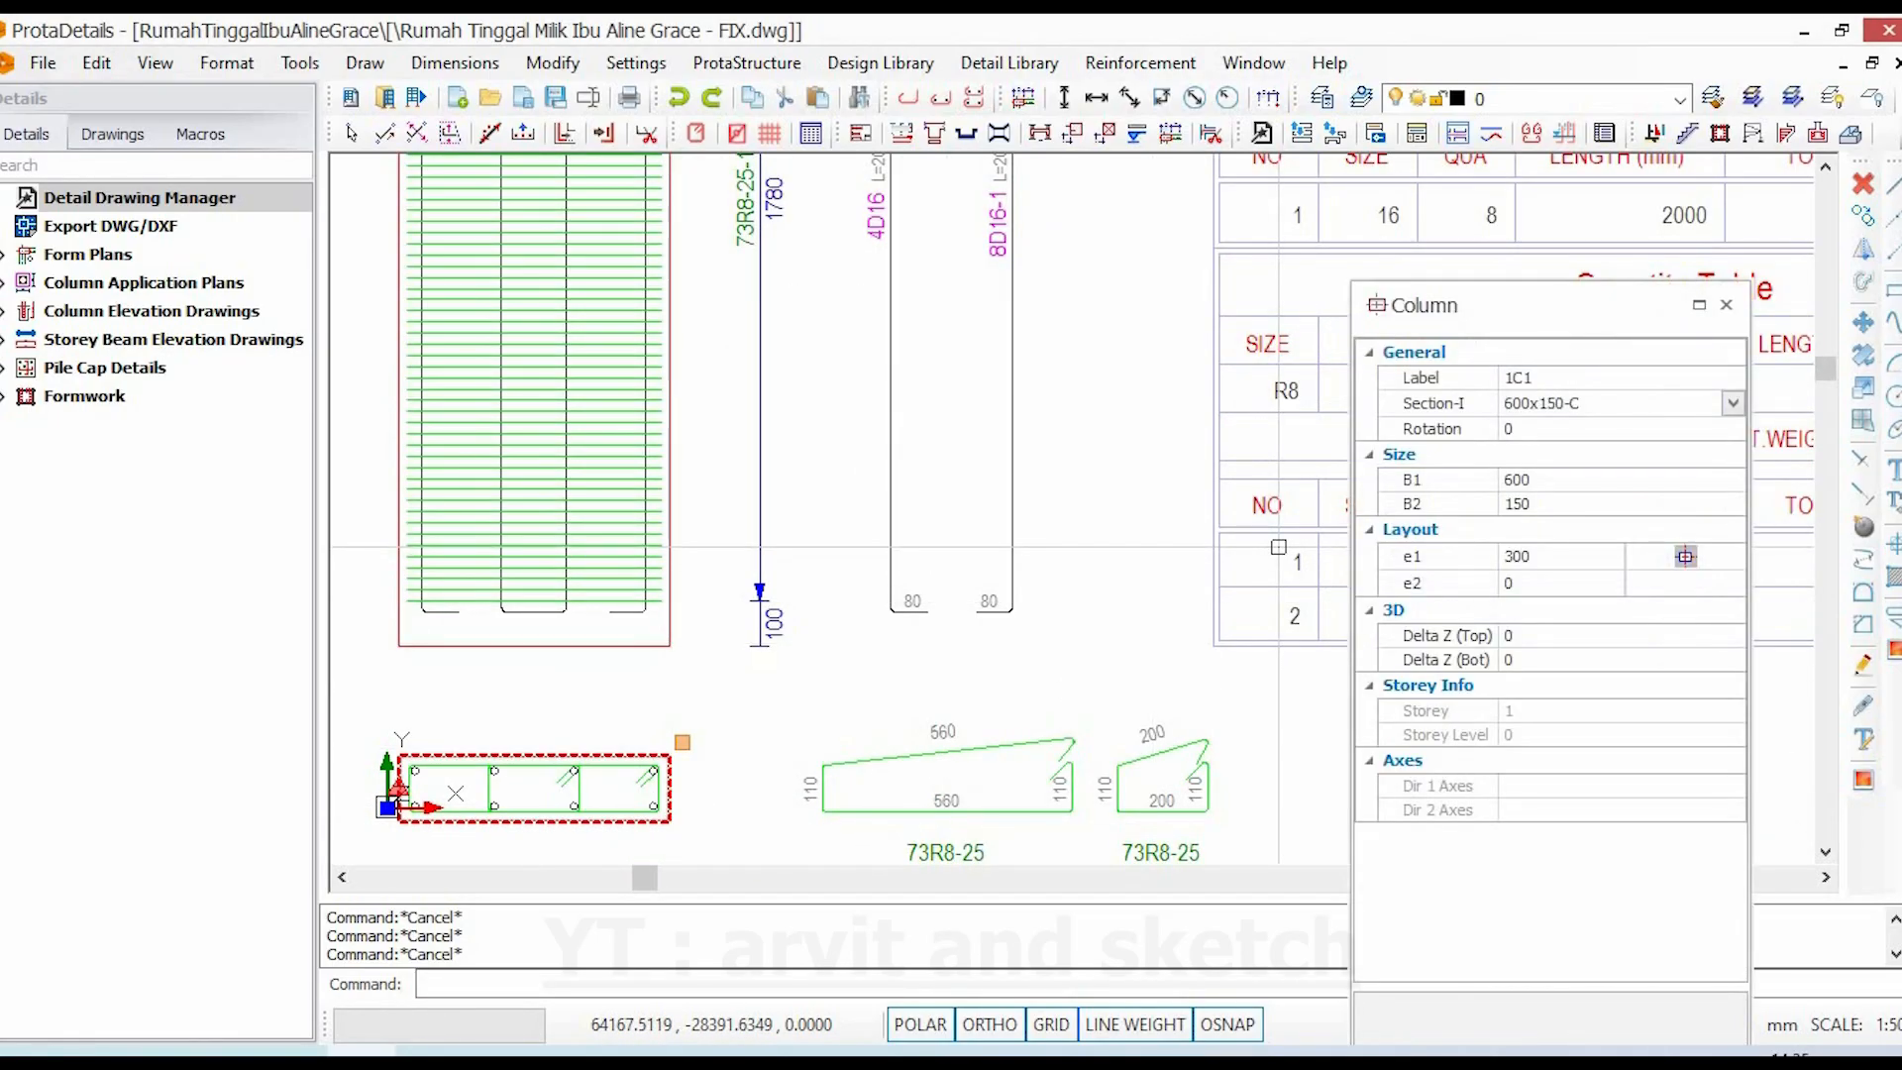
click(1543, 386)
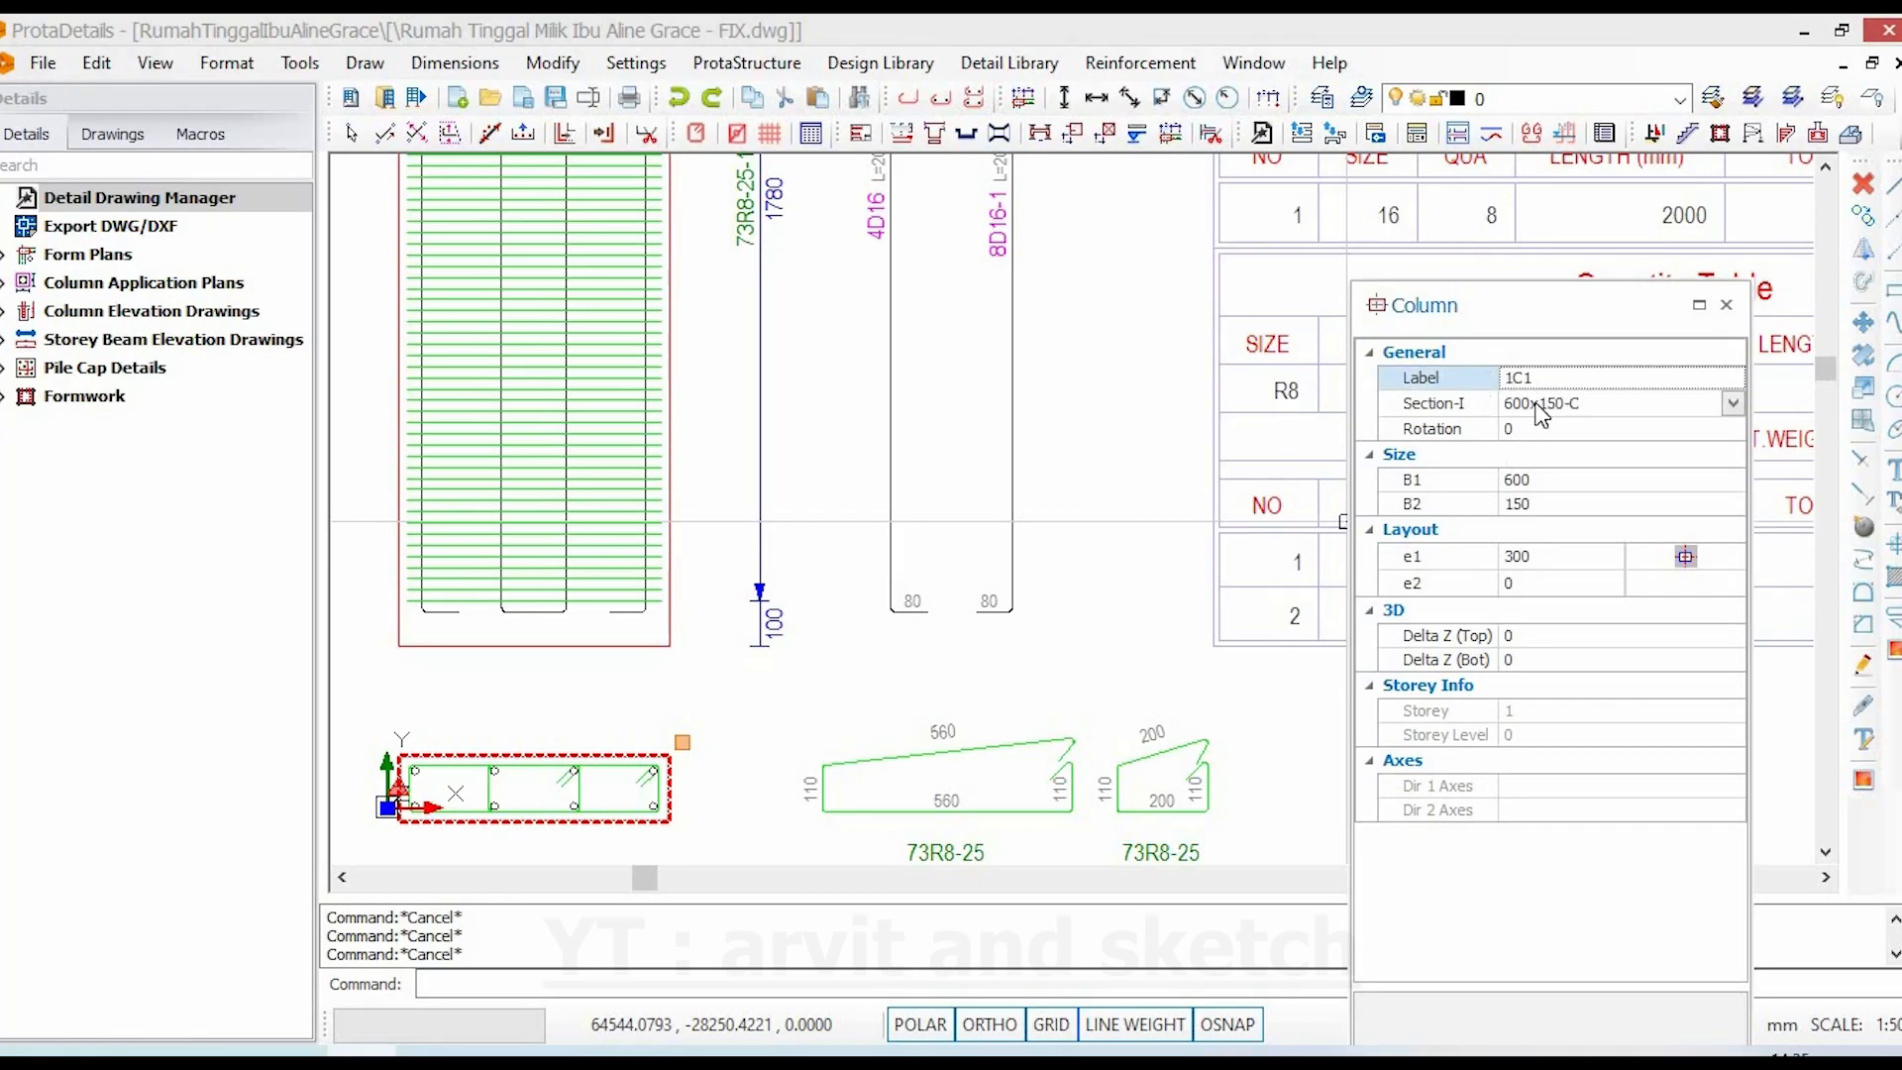
click(1628, 403)
click(1628, 403)
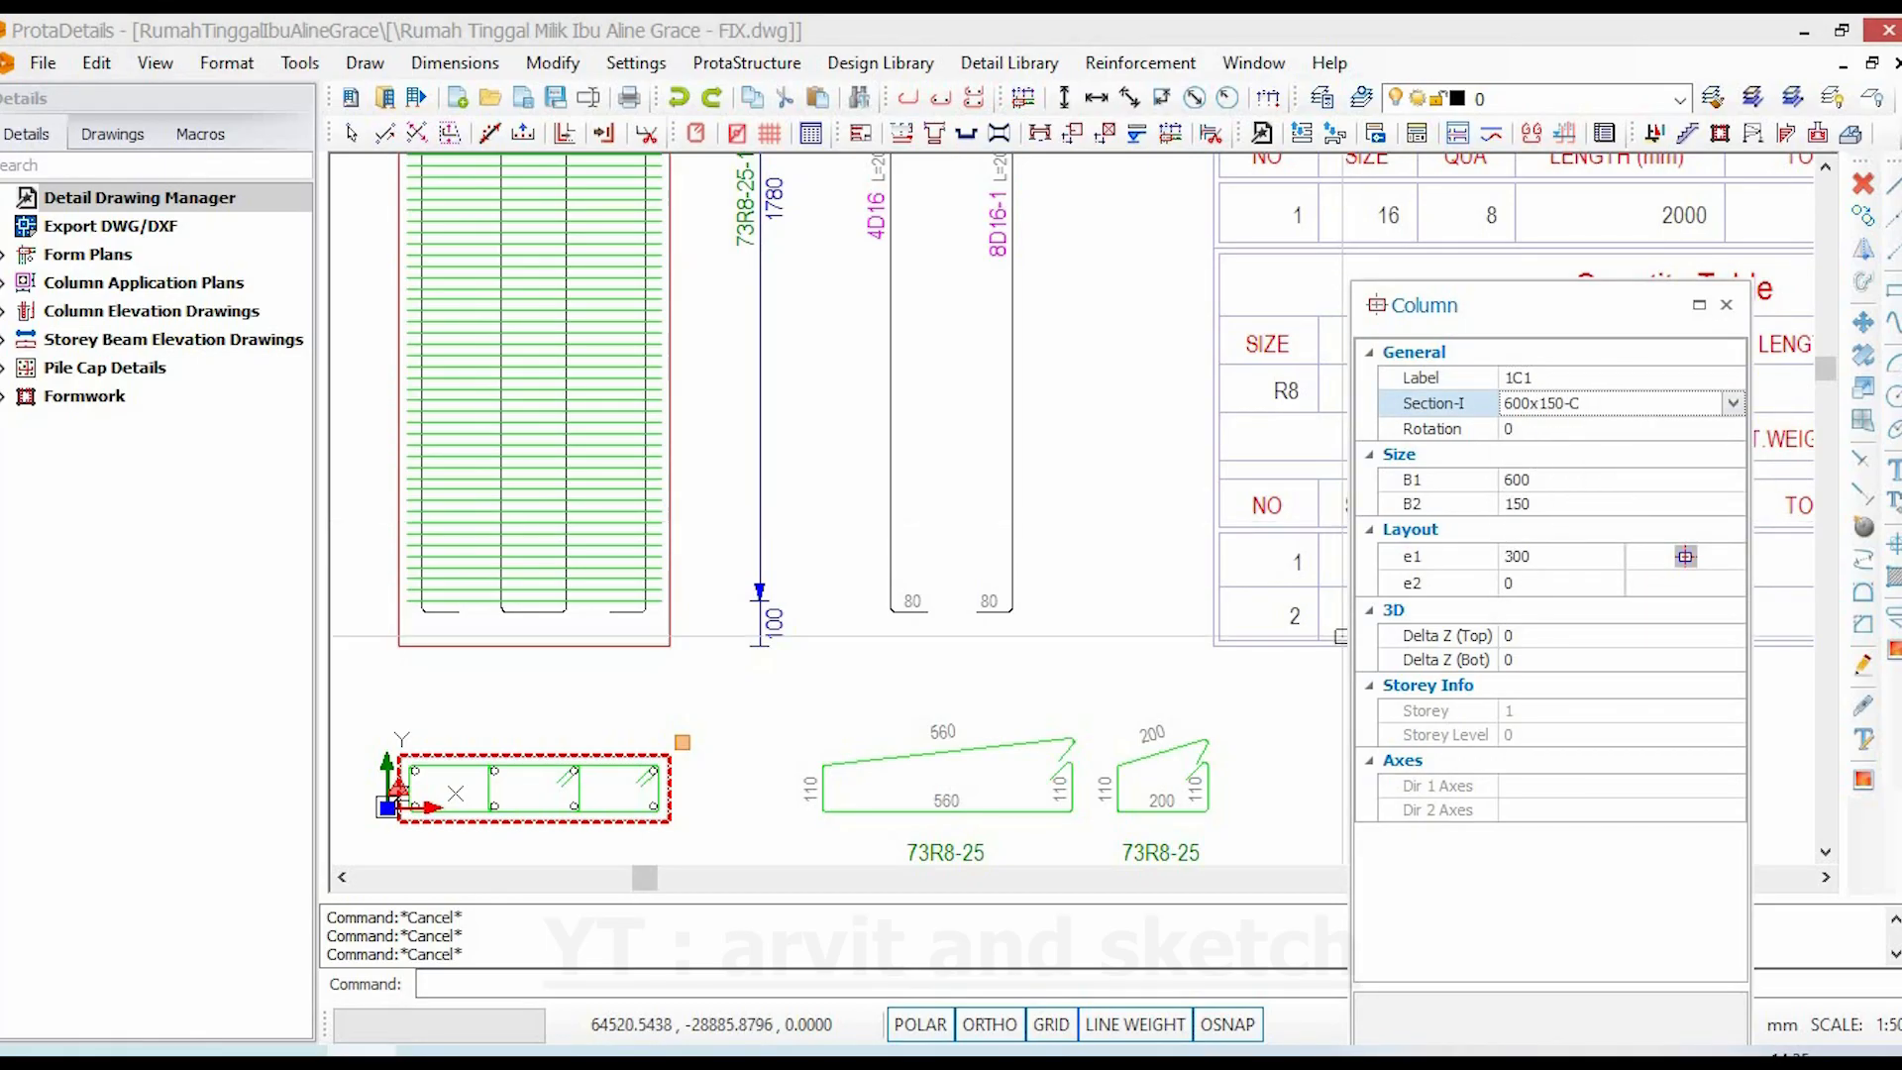
key(Escape)
scroll(851, 673, down, 2)
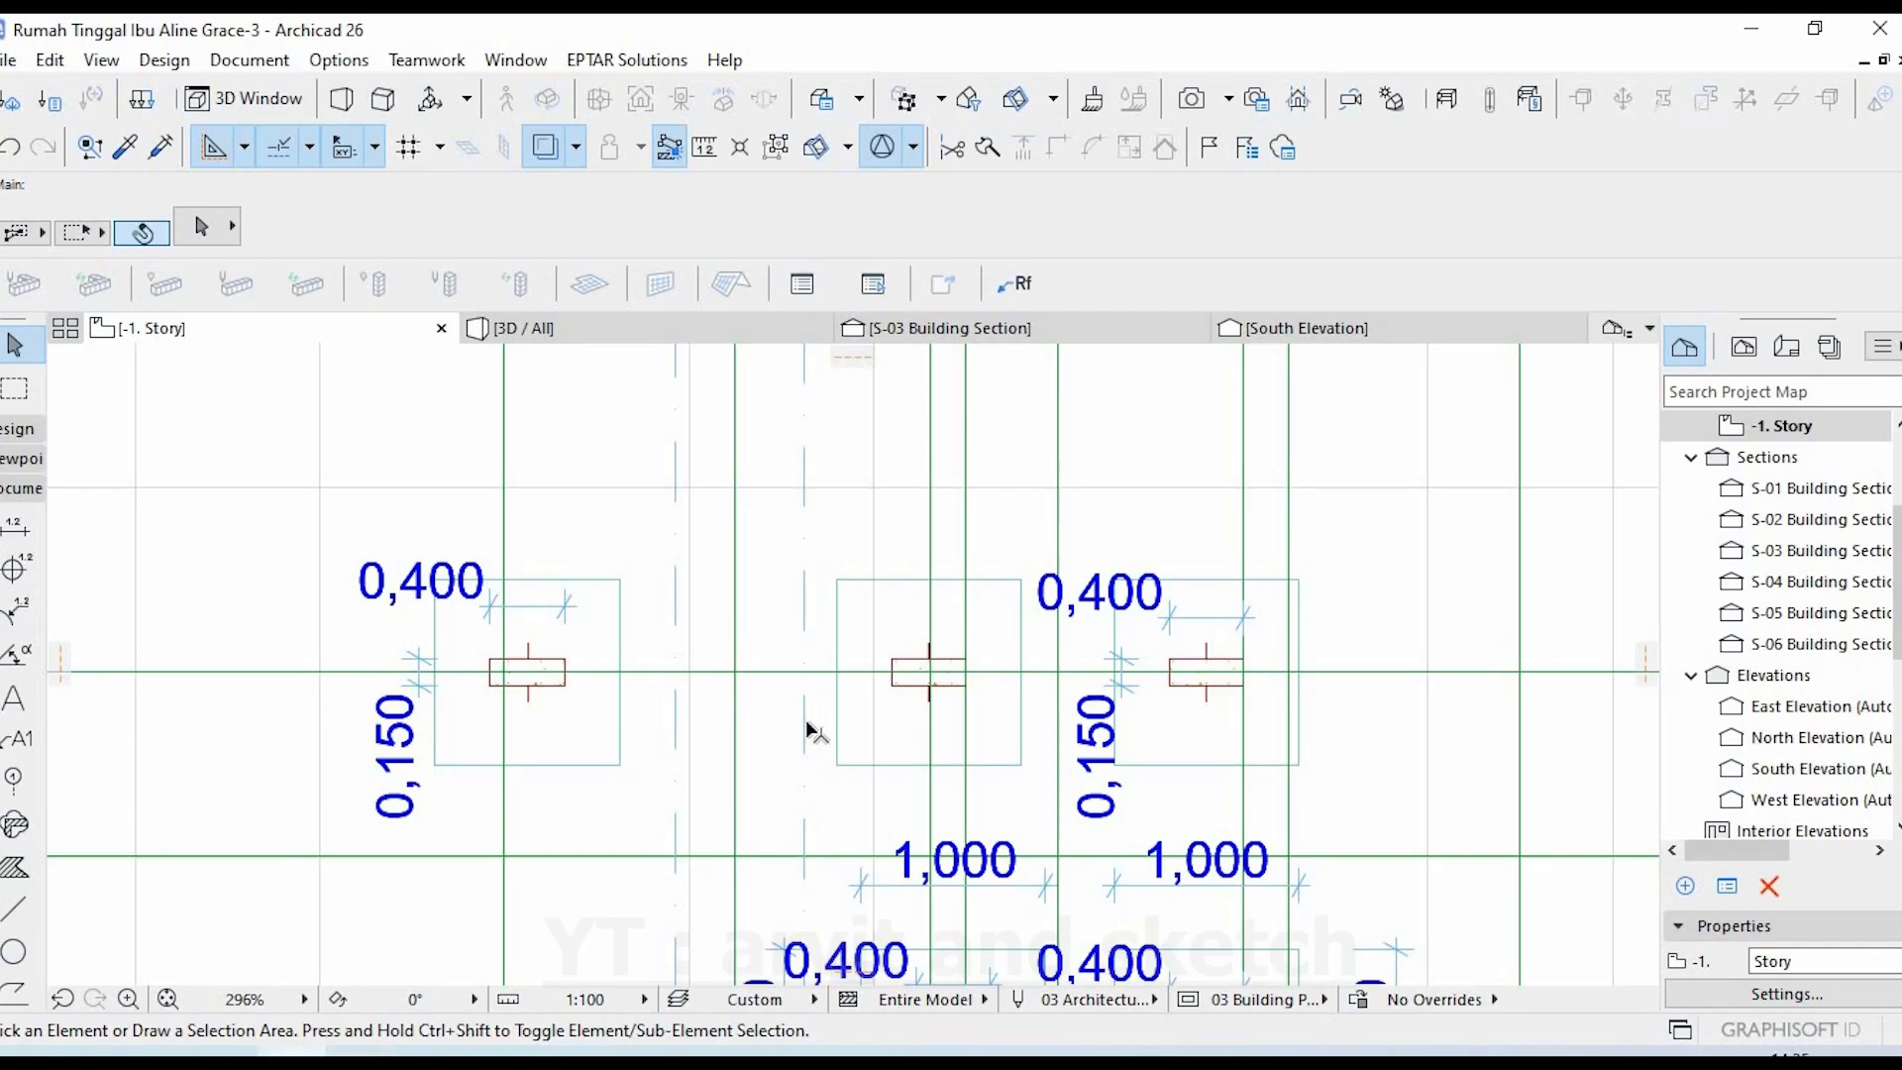
- Switch to the Archicad 3D view and hide the layer of the concrete foundation column near grid bubble 2
scroll(837, 648, down, 10)
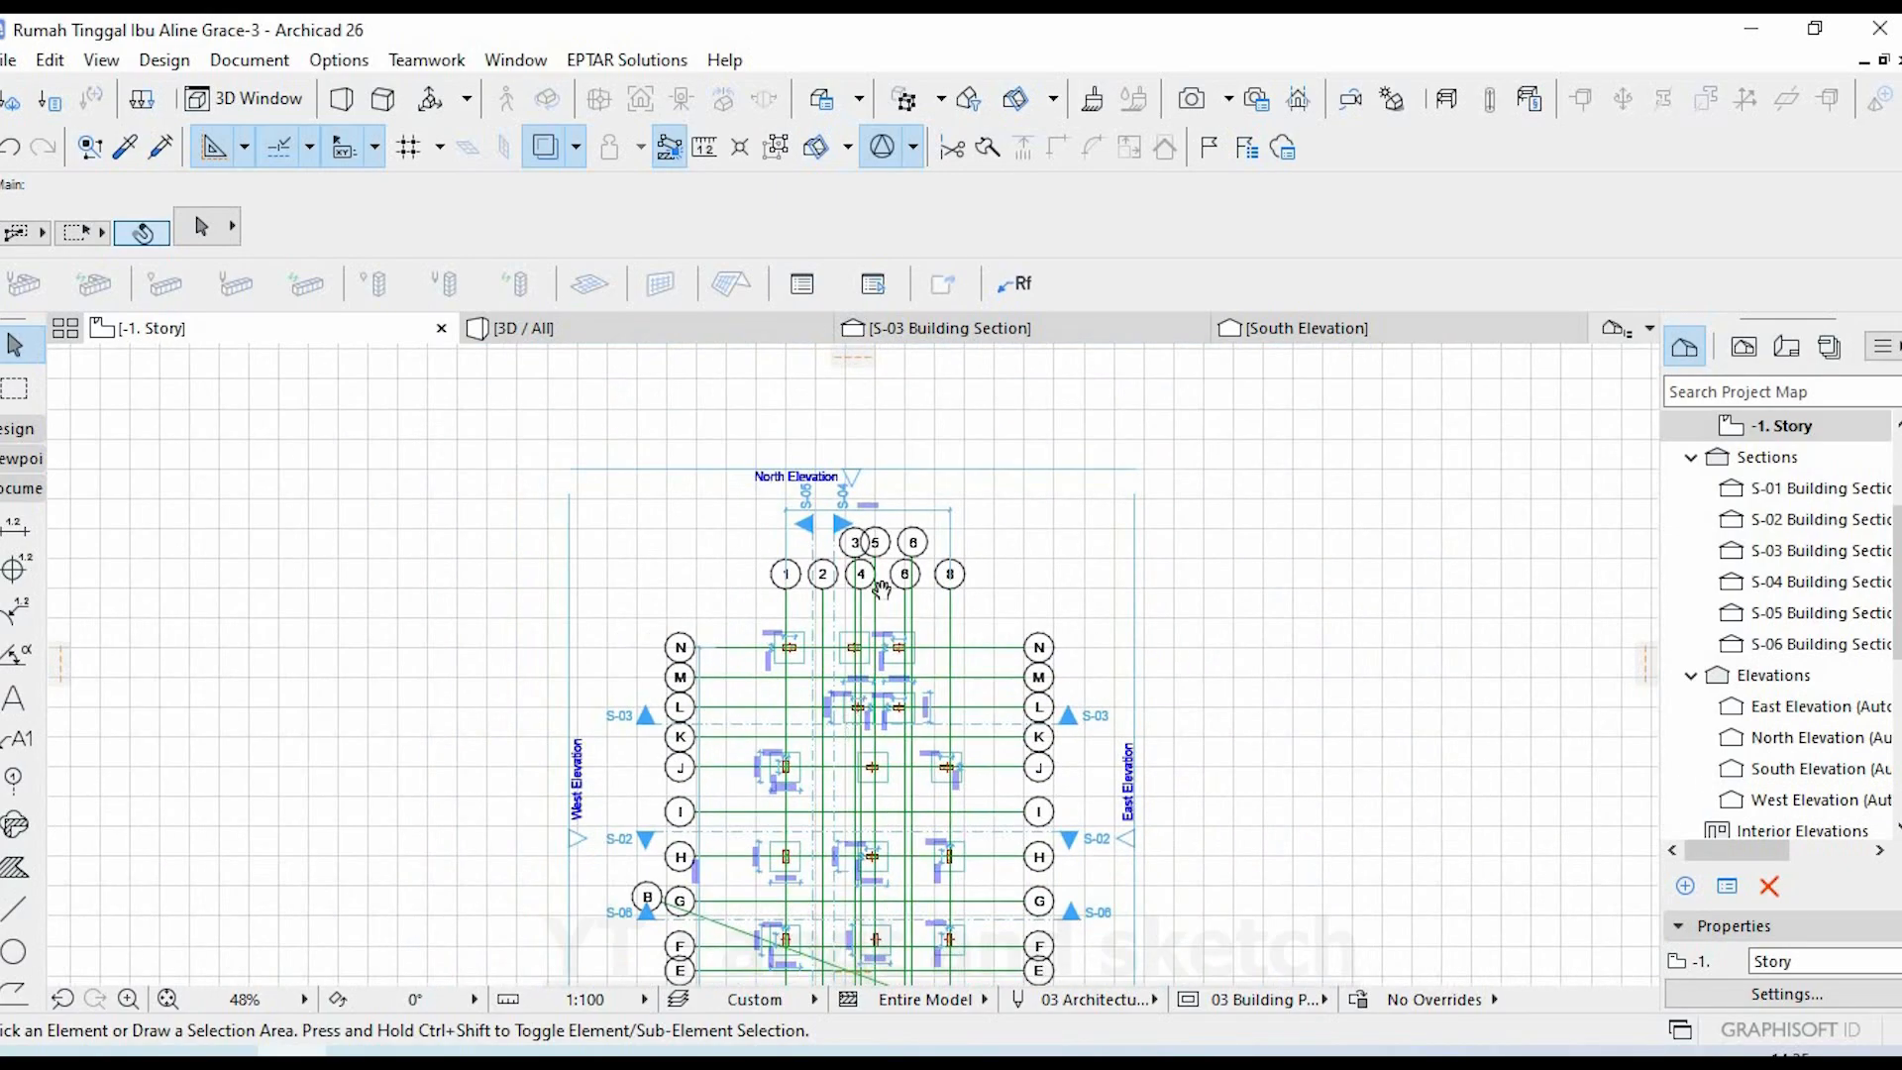
key(F3)
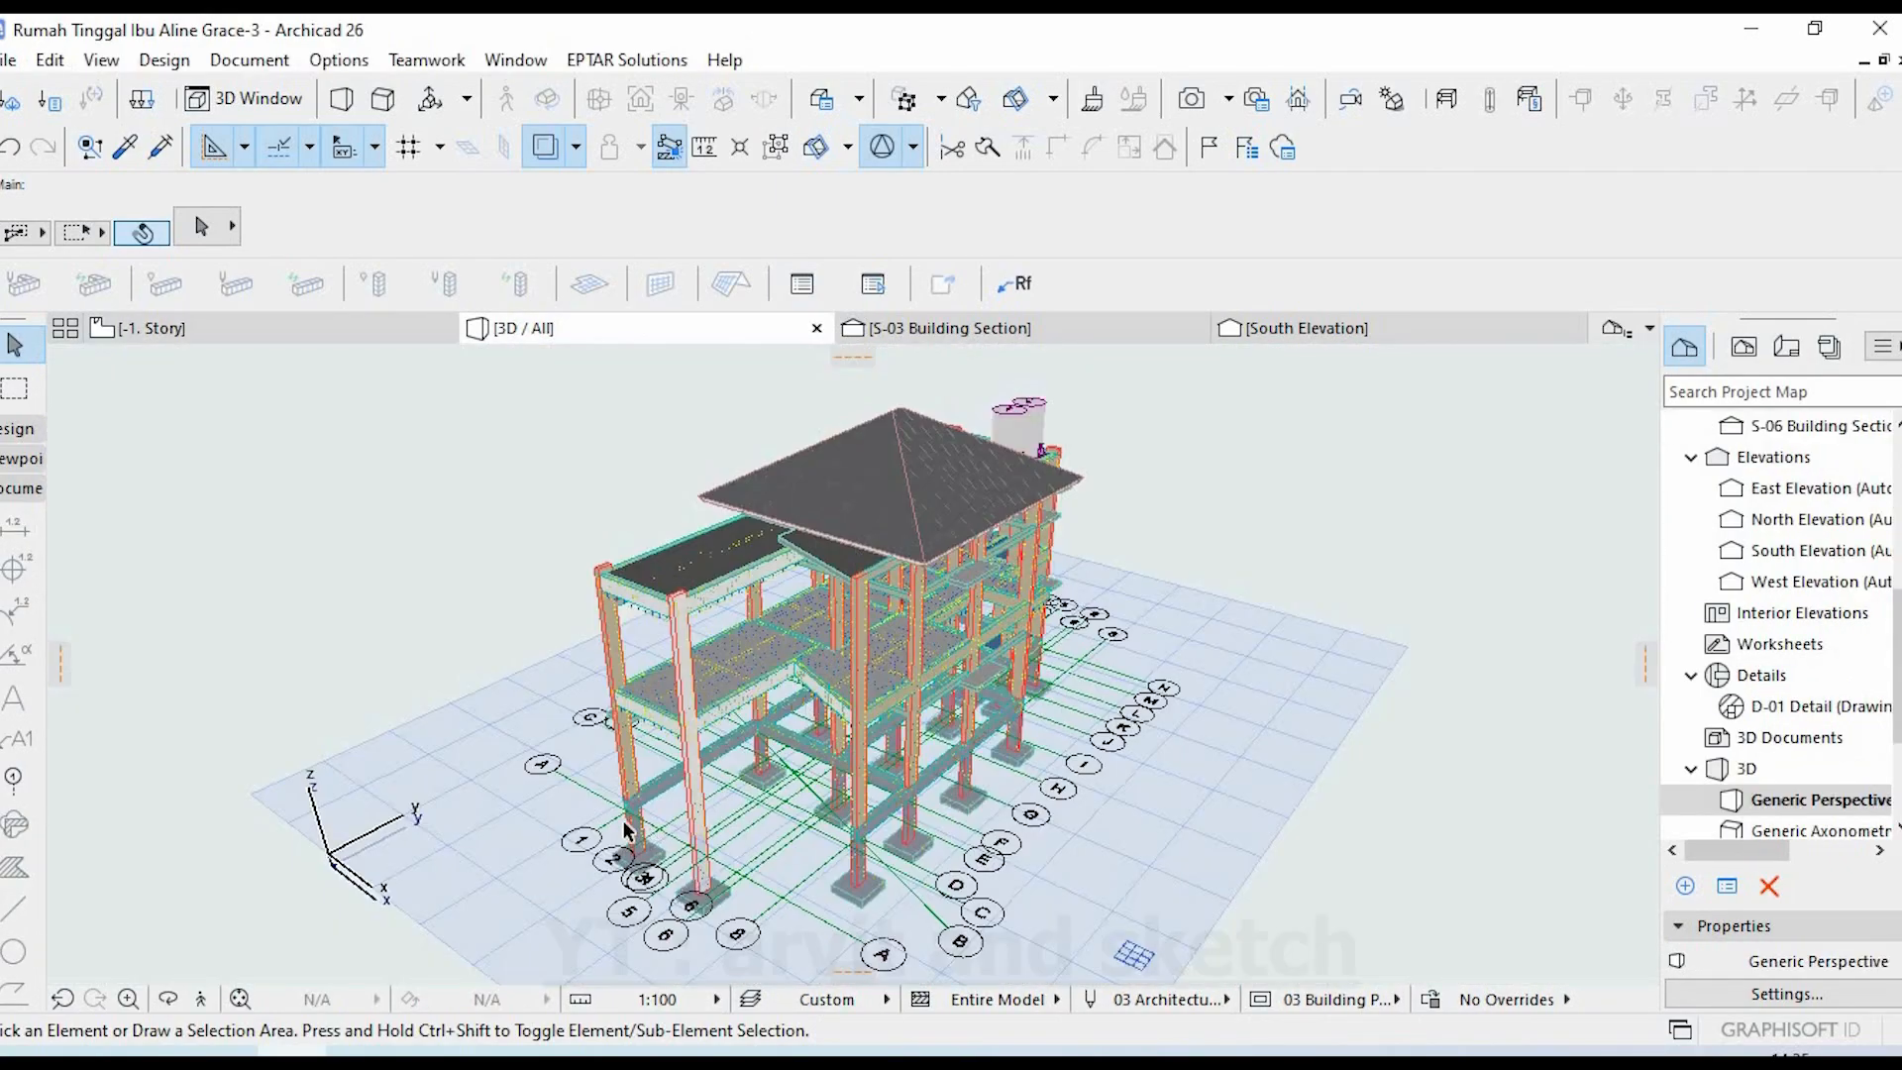
scroll(626, 830, up, 10)
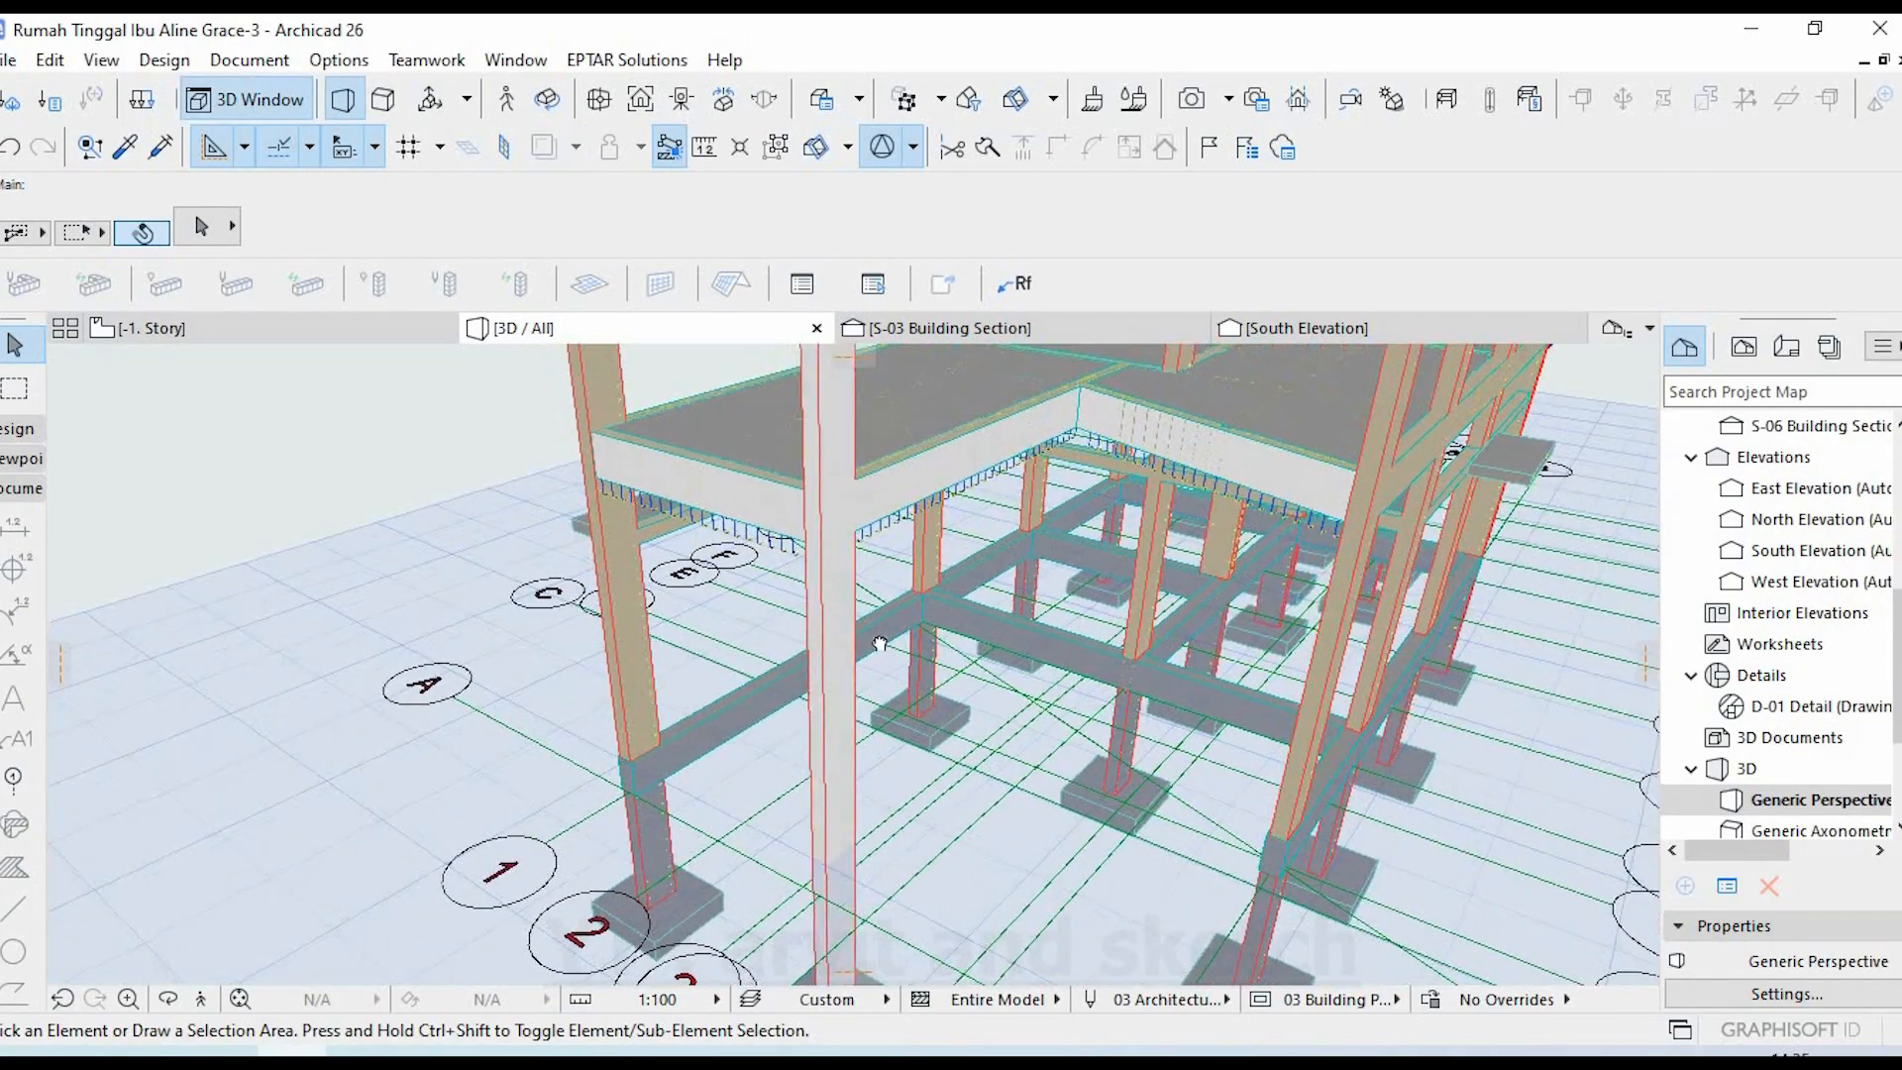
scroll(880, 644, up, 6)
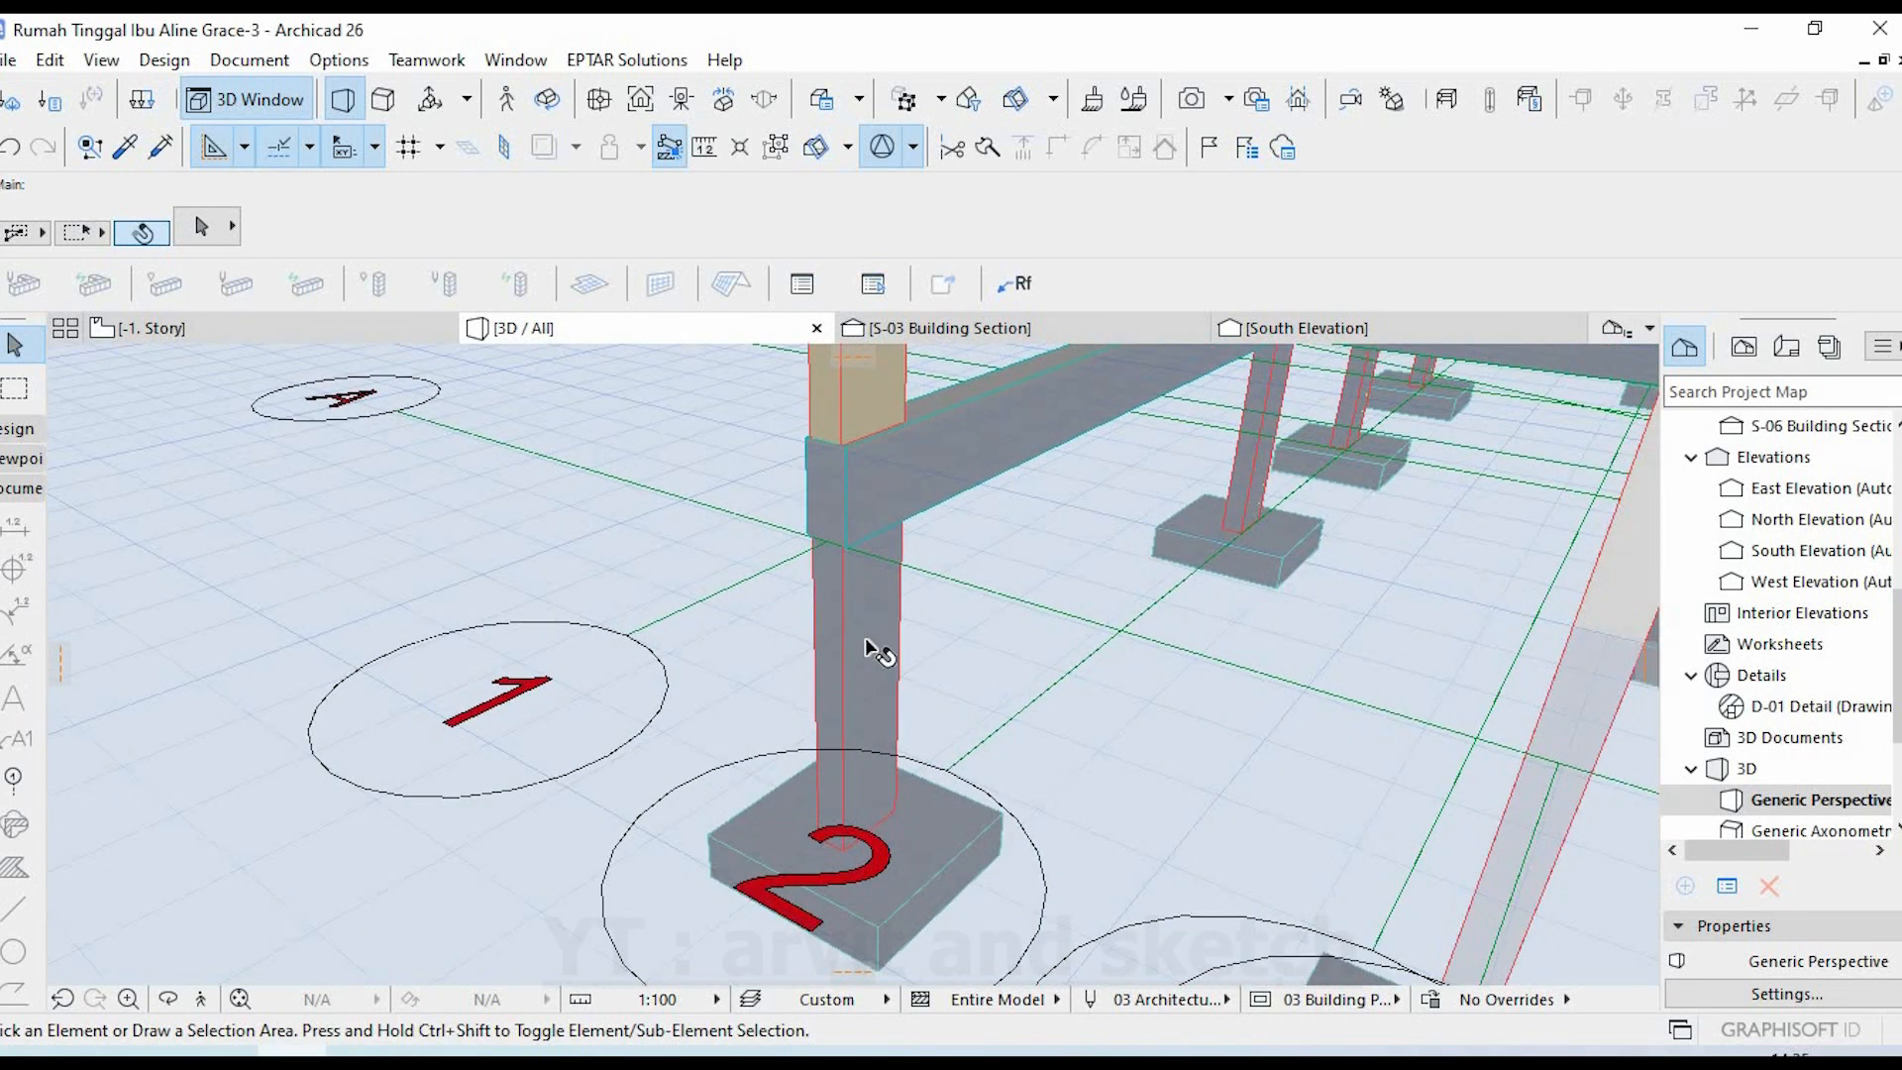
click(865, 638)
right_click(864, 640)
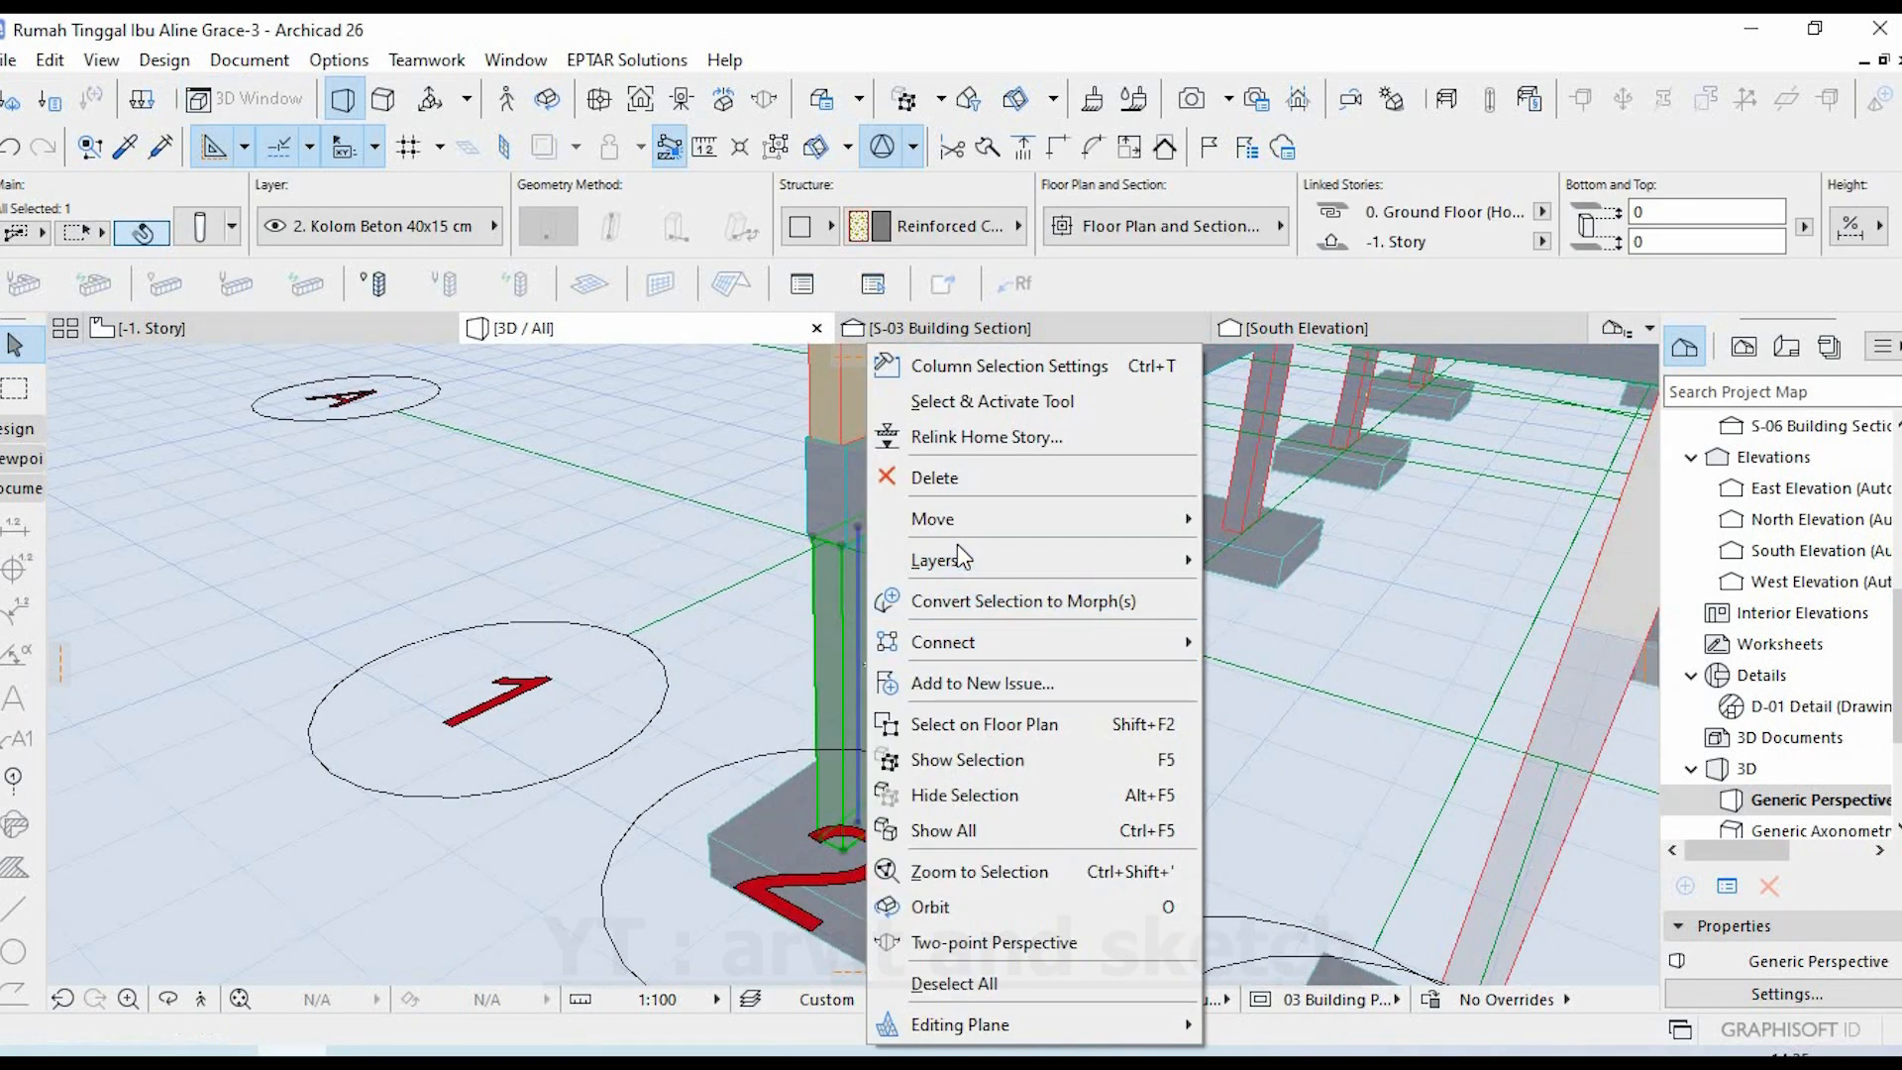
mouse_move(959, 548)
click(1279, 595)
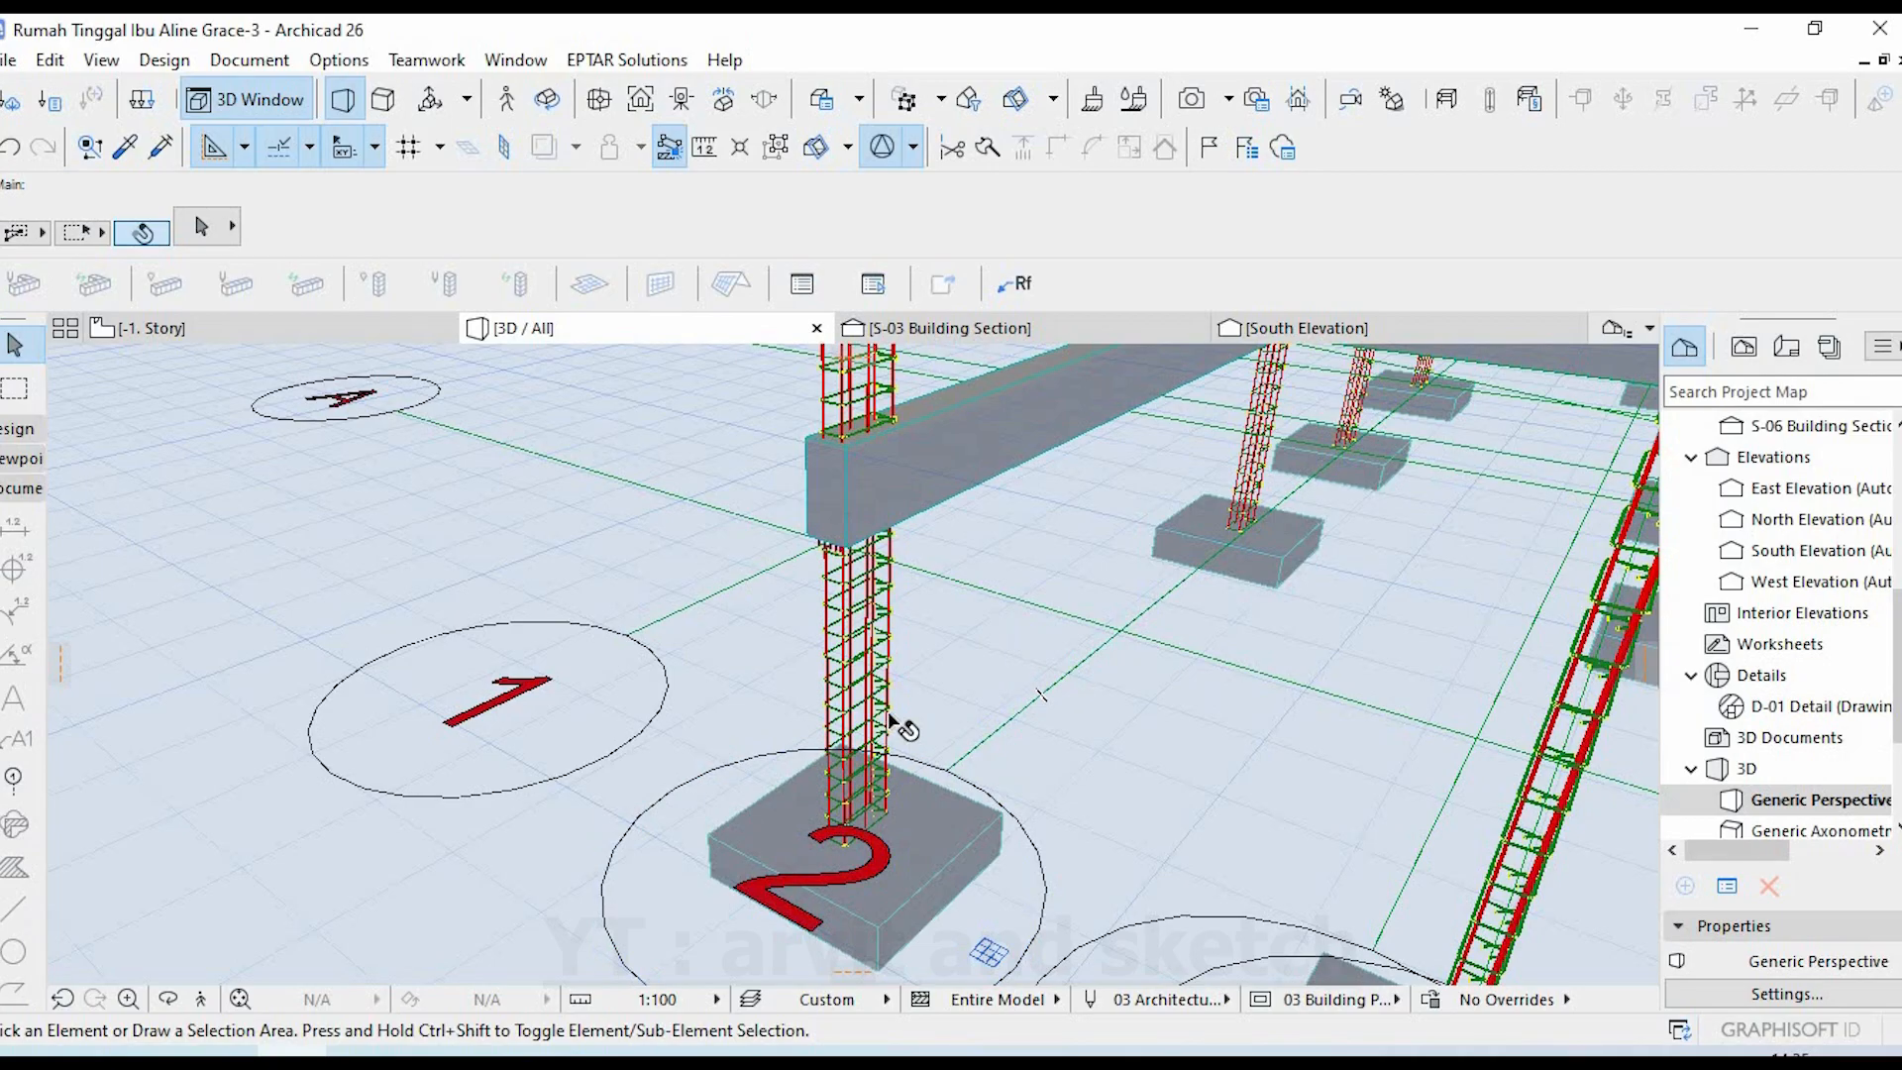
- Examine the exposed reinforcement cage of the foundation column near grid bubble 2, checking one of its longitudinal bars
mouse_move(890, 720)
scroll(901, 705, up, 4)
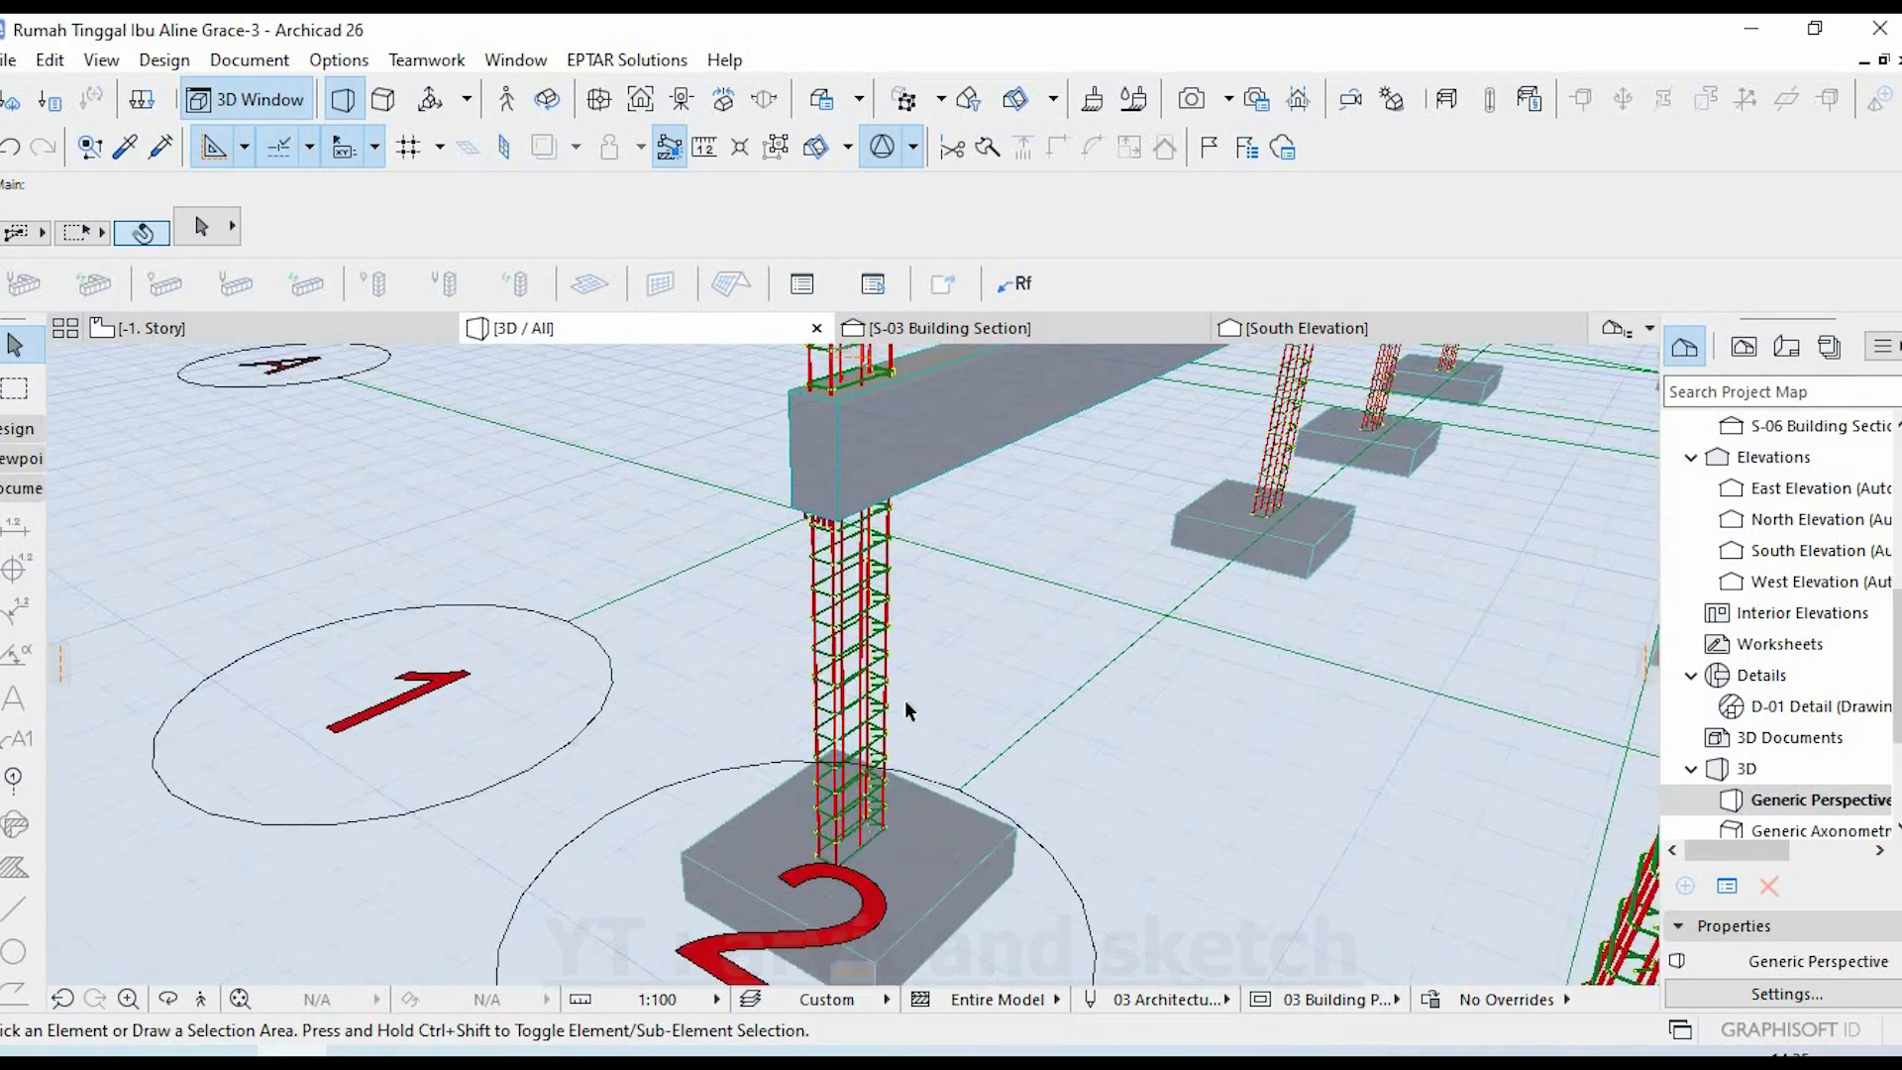
scroll(876, 840, up, 2)
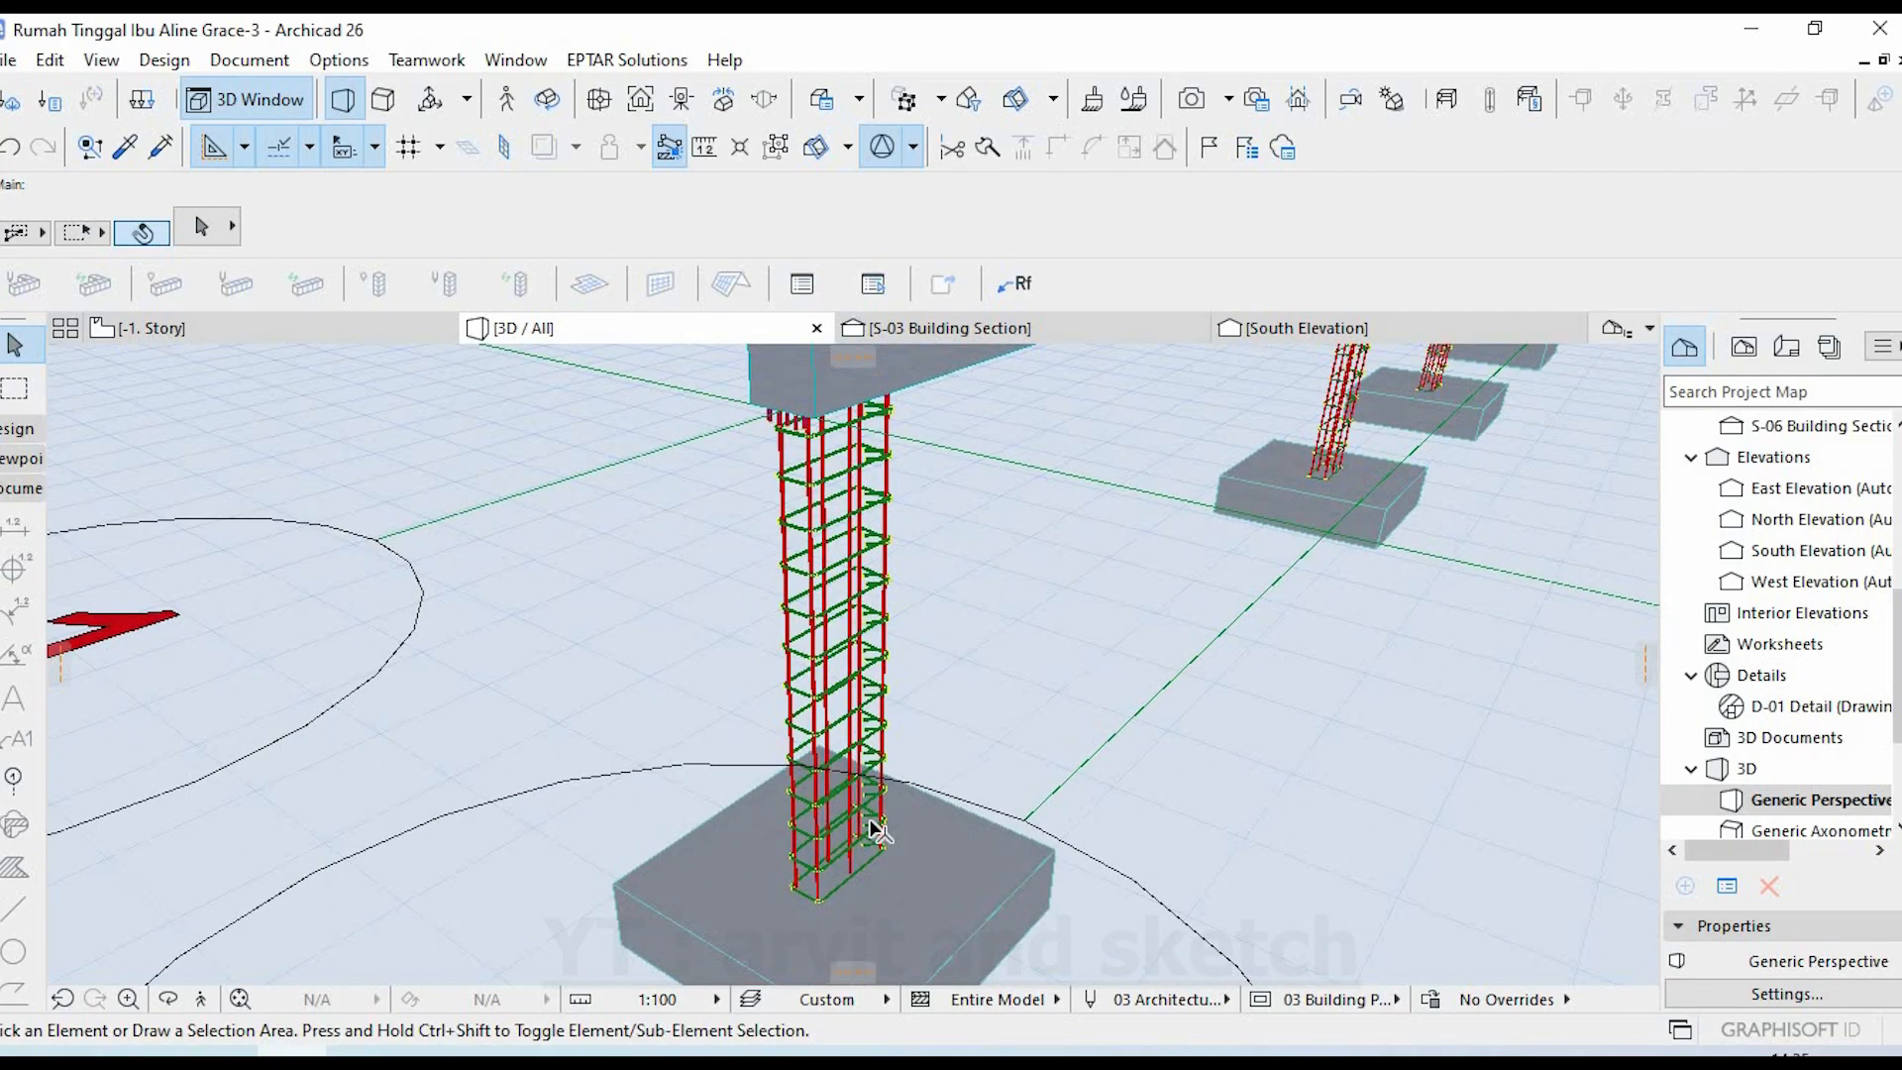
middle_drag(834, 840, 682, 748)
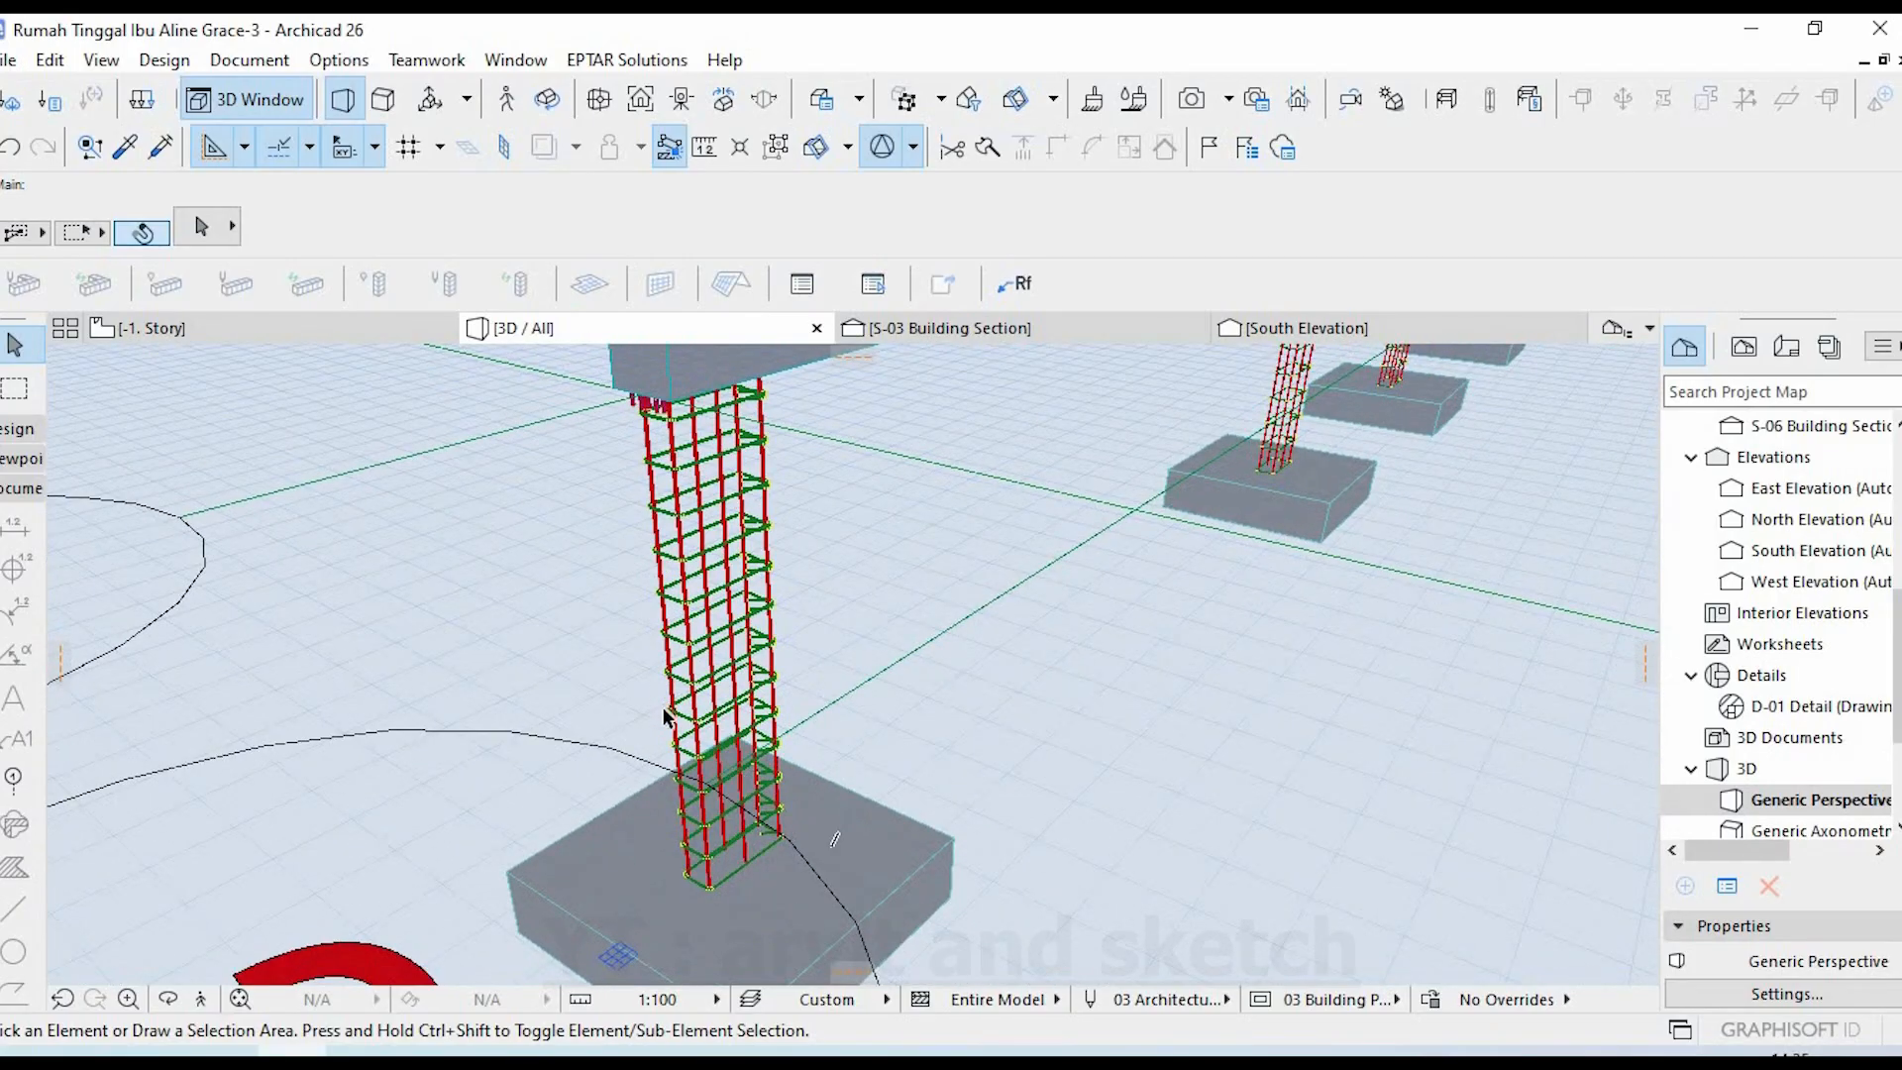
scroll(663, 716, up, 4)
click(669, 705)
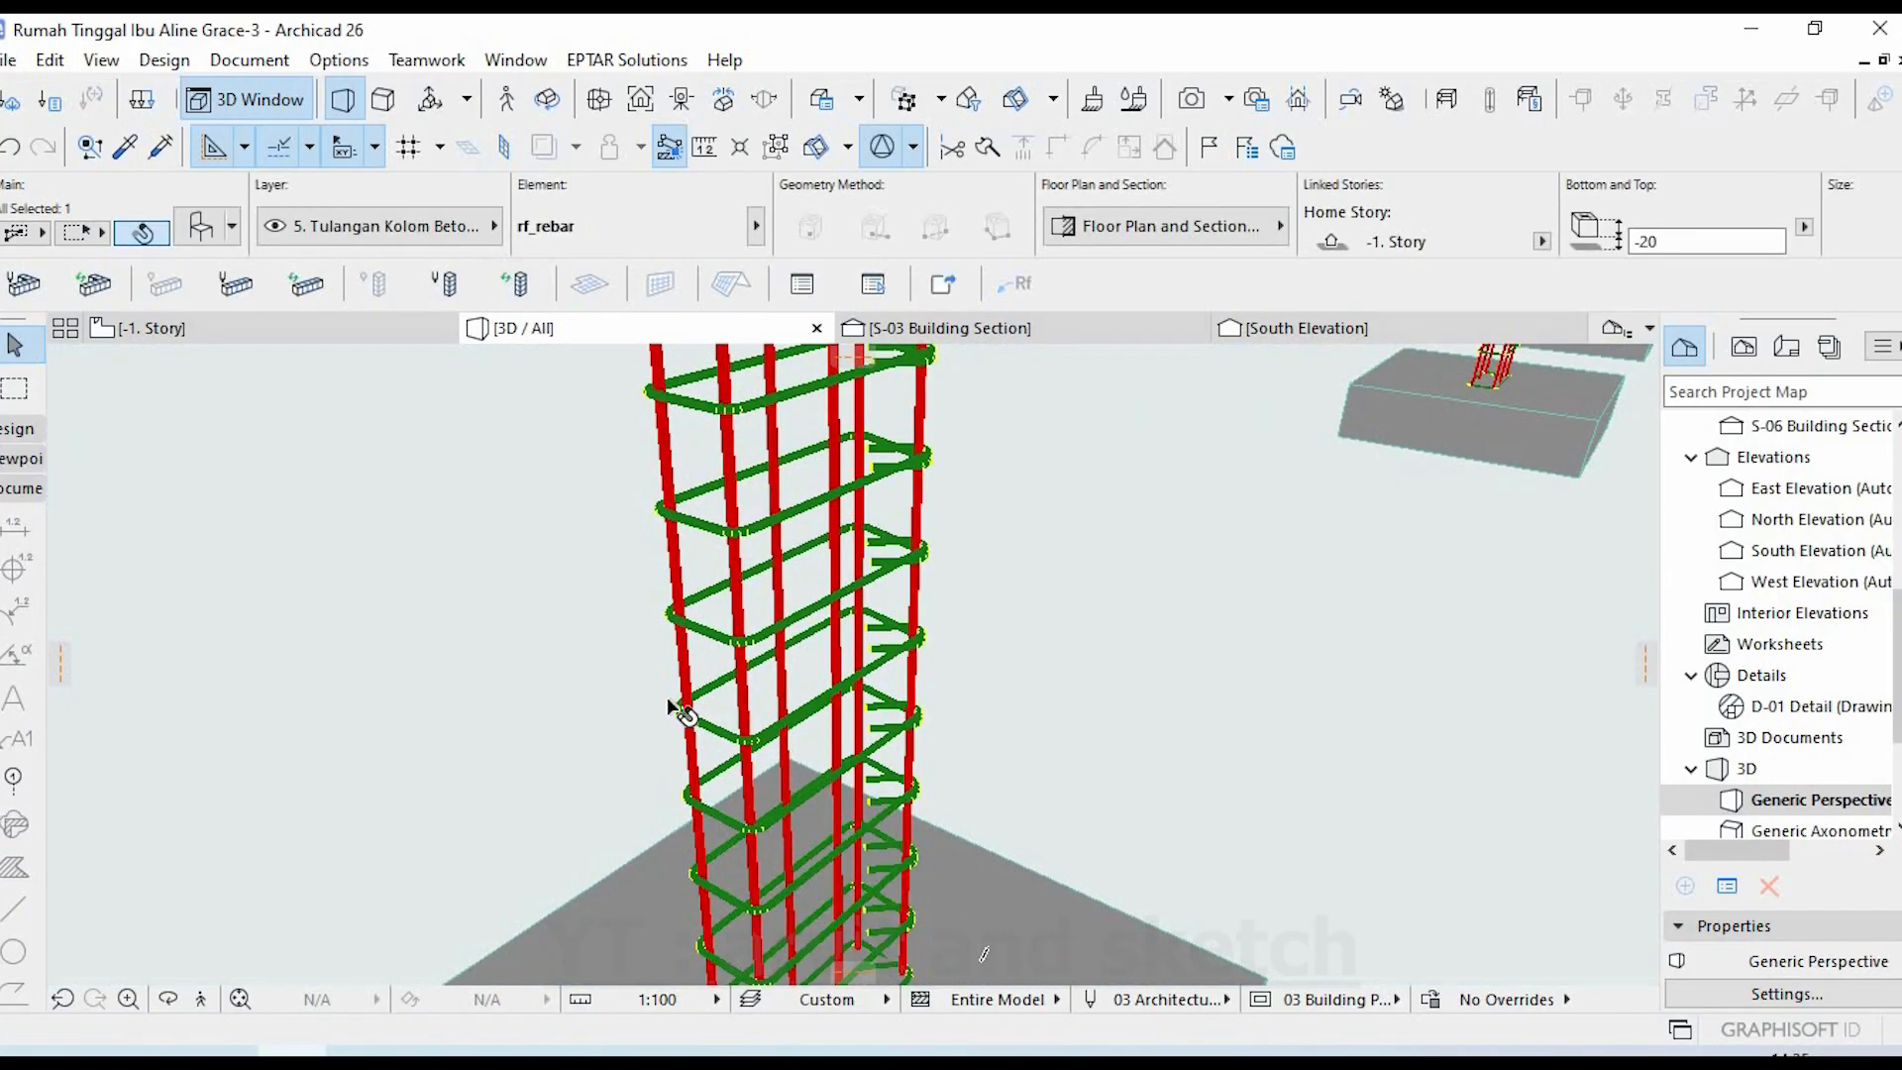
click(1168, 621)
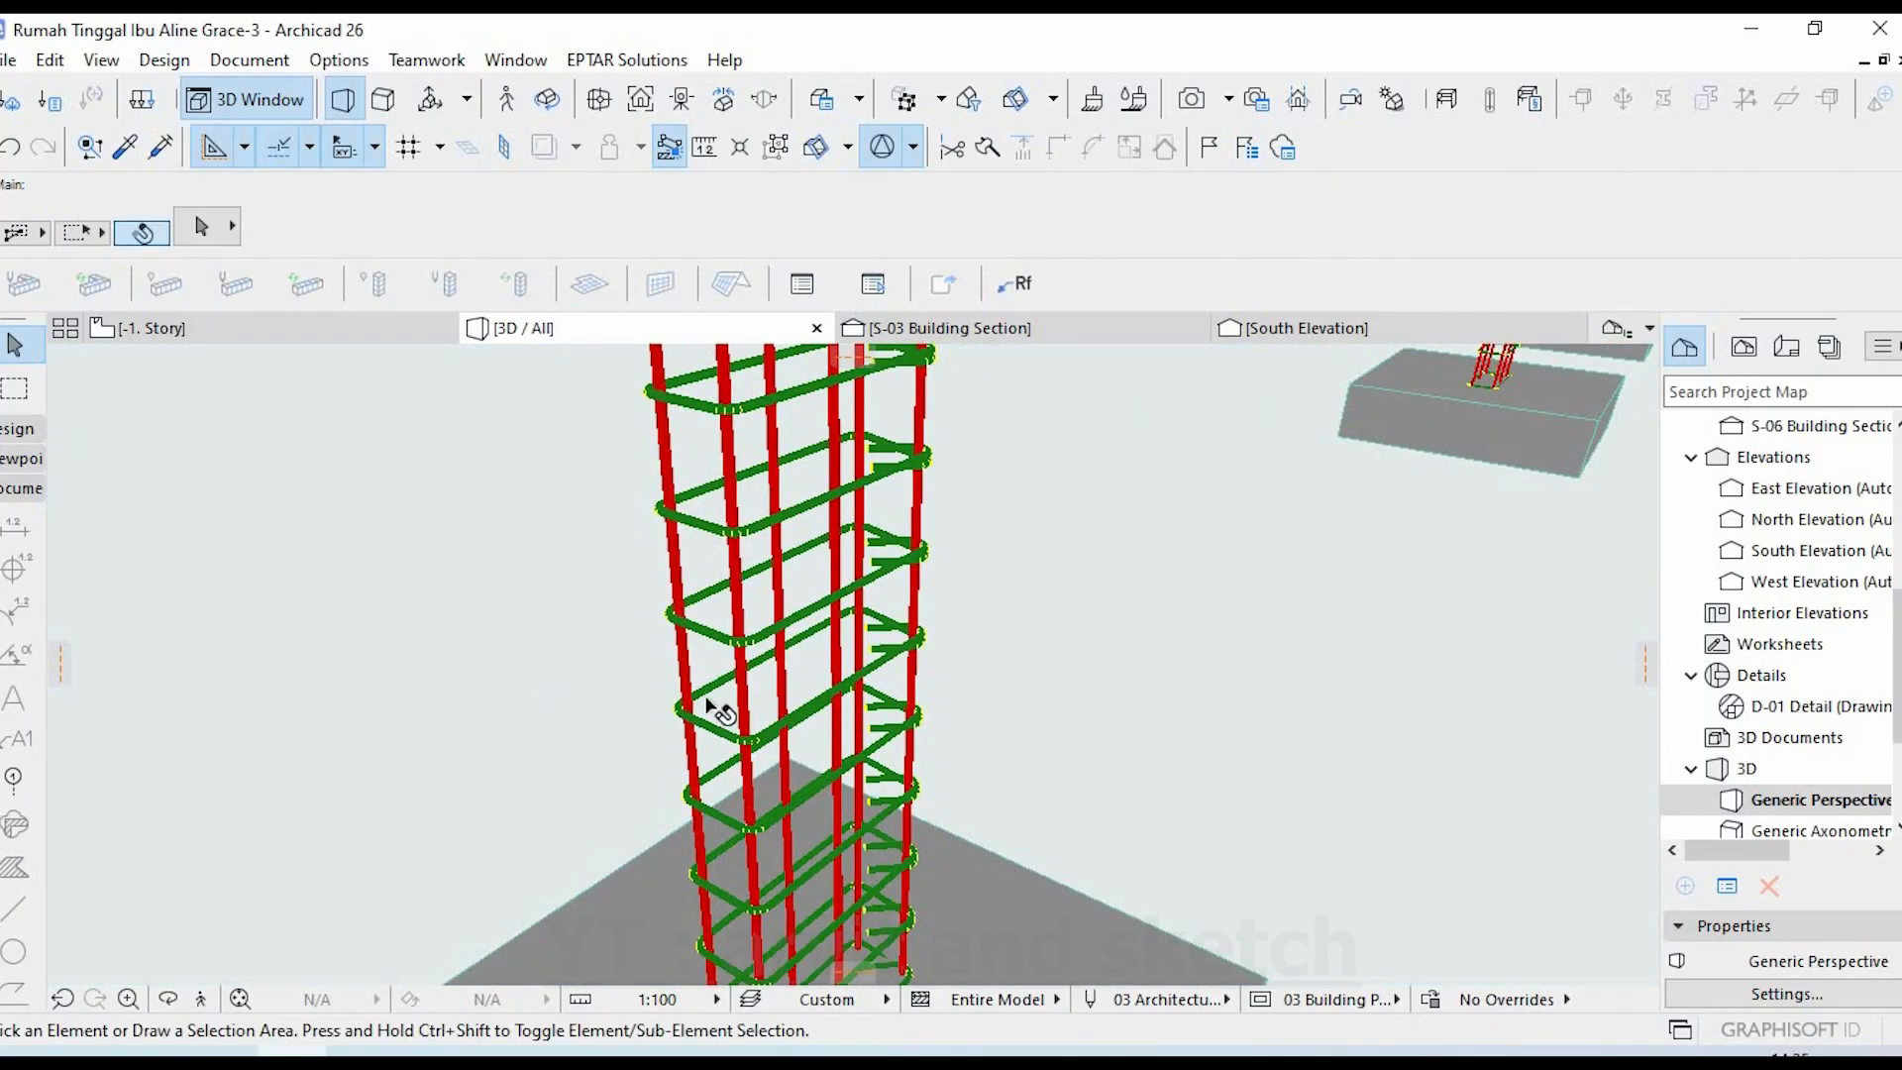
- Inspect the rebar diameter of a longitudinal column bar in the general settings of its rf_rebar object, and close the settings
click(745, 766)
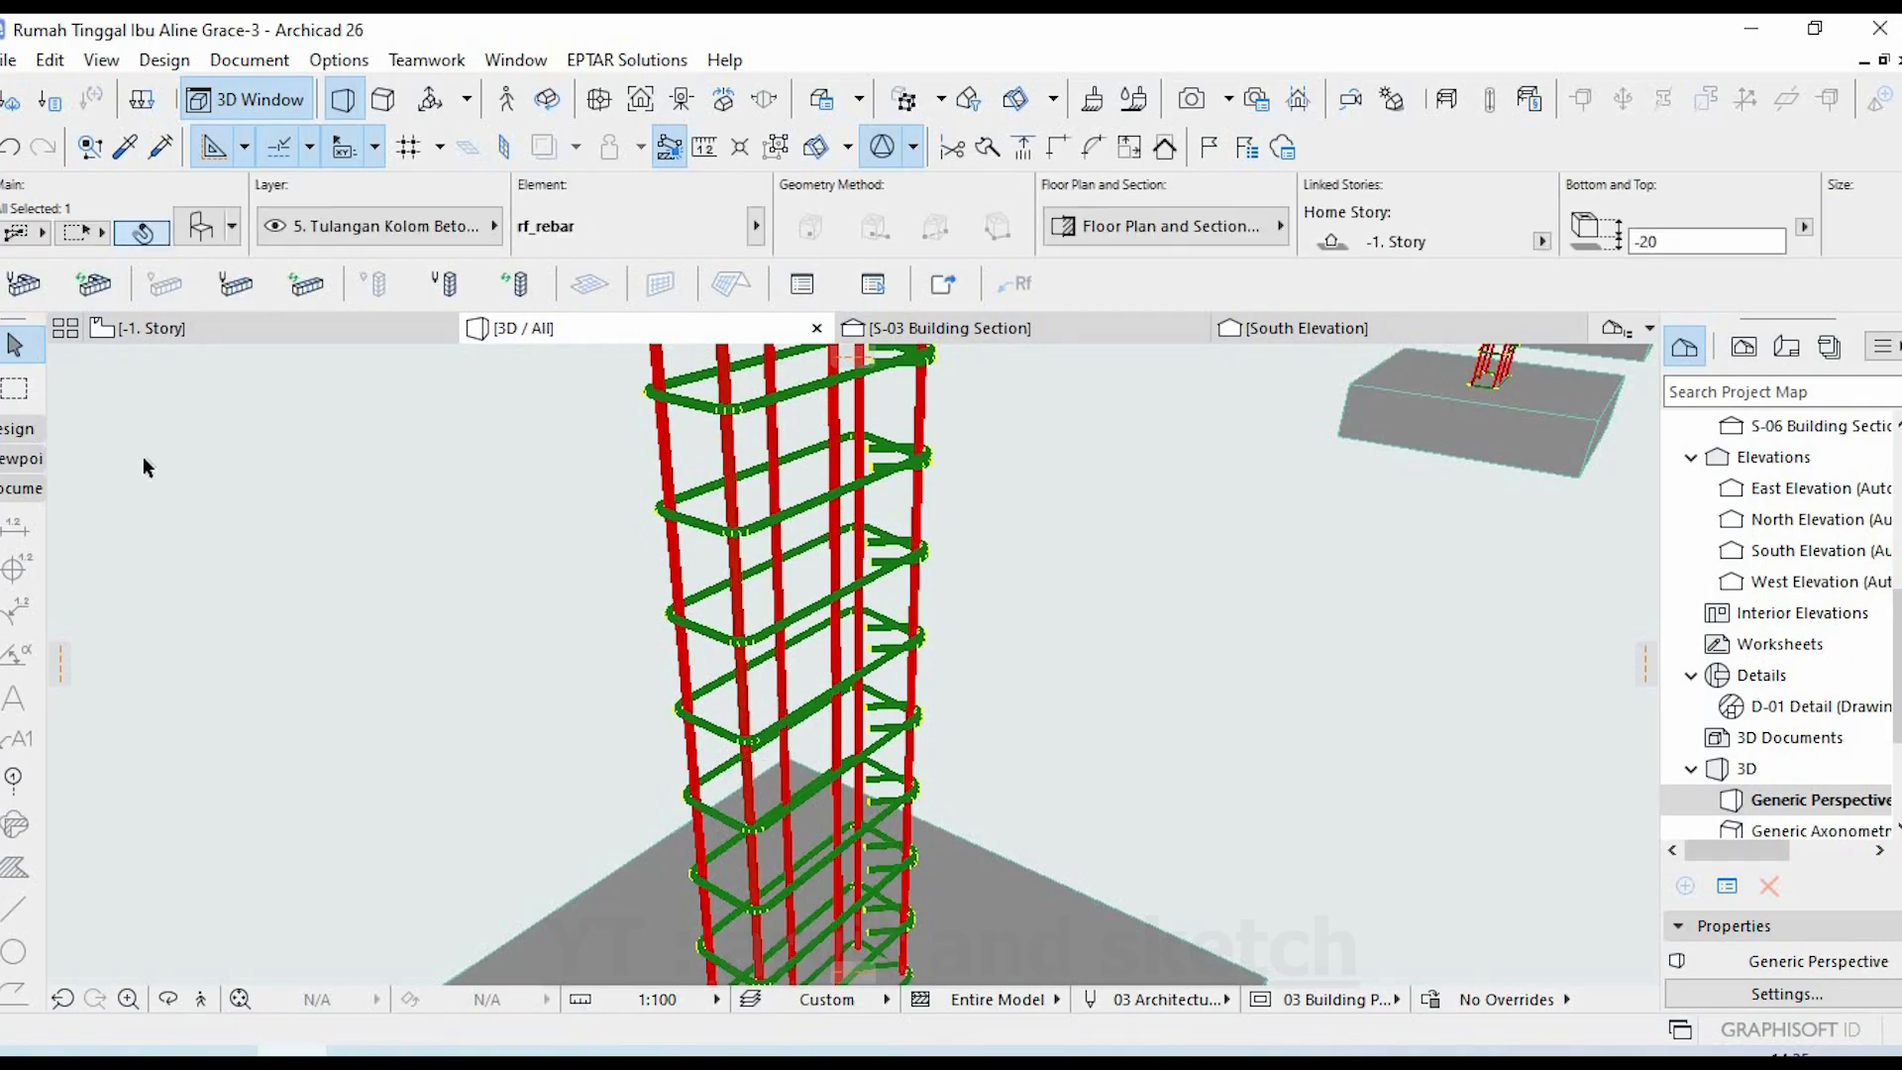
click(8, 436)
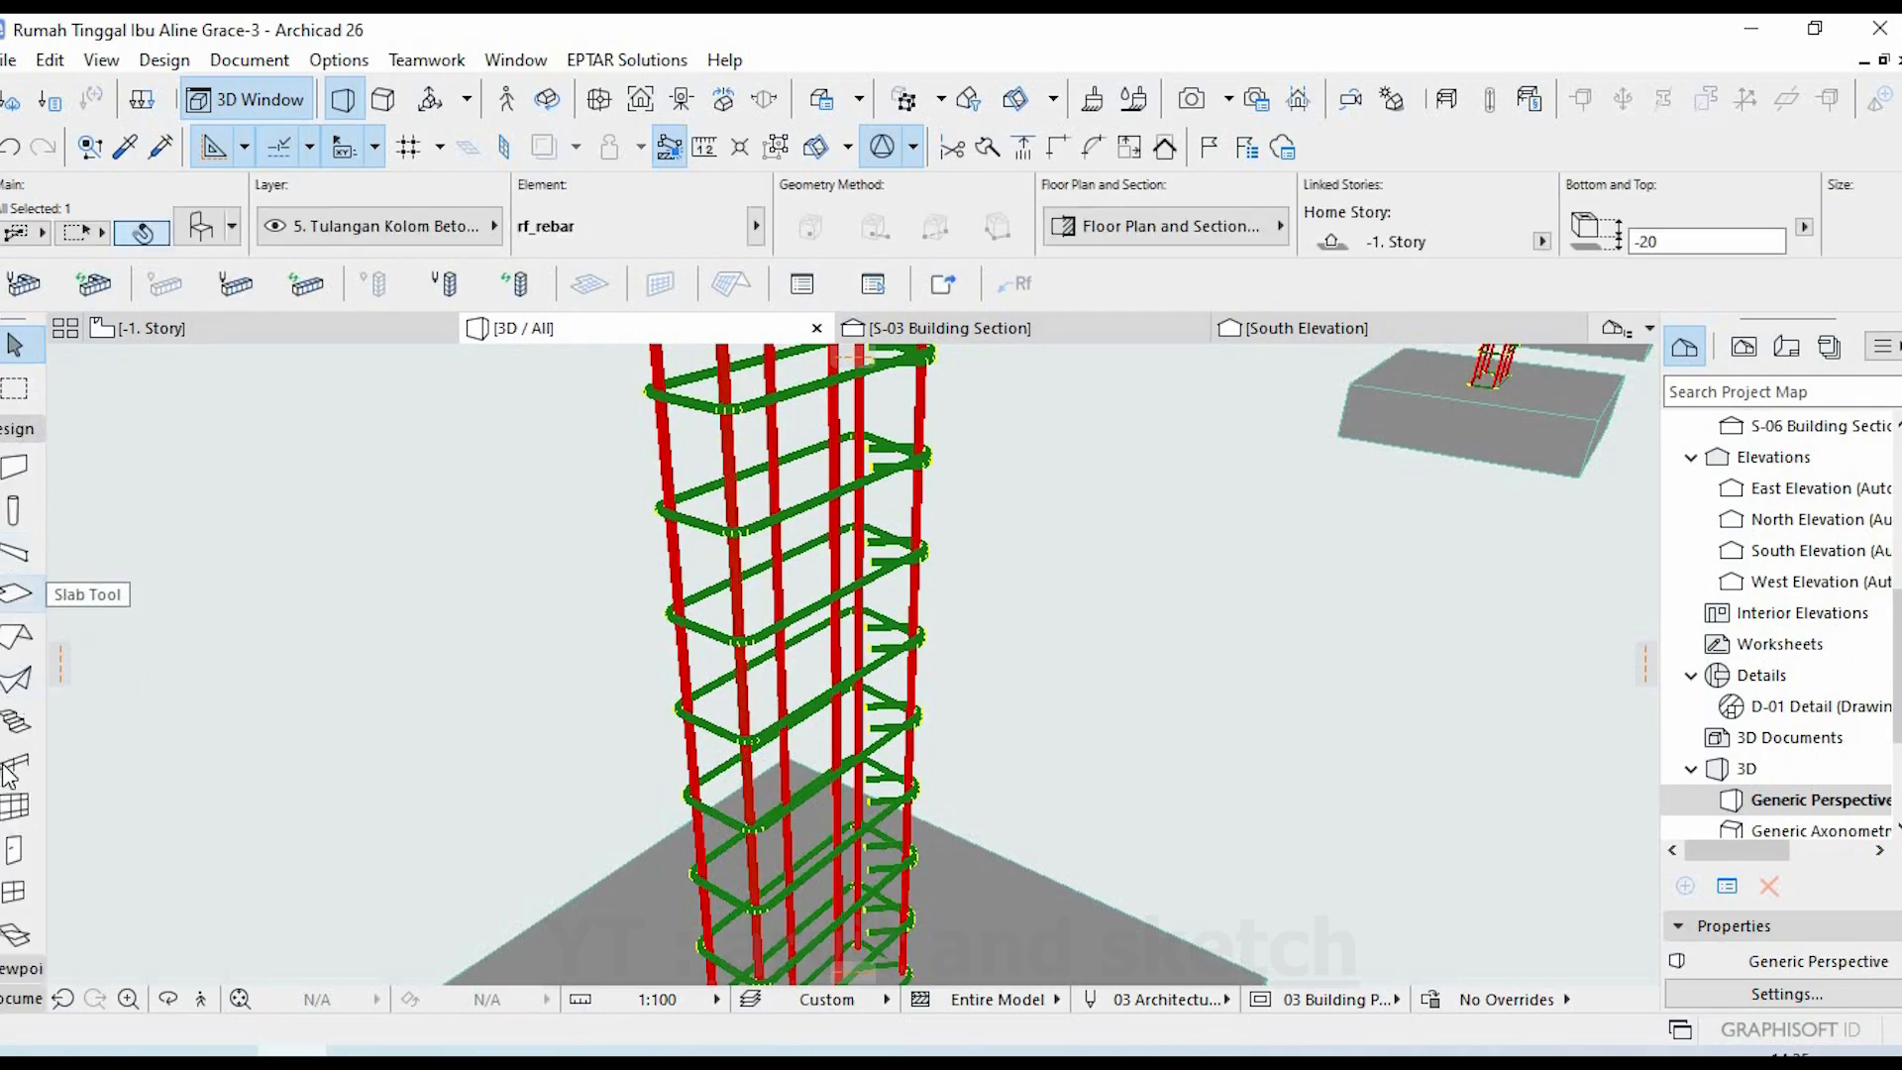
scroll(8, 775, down, 4)
click(15, 808)
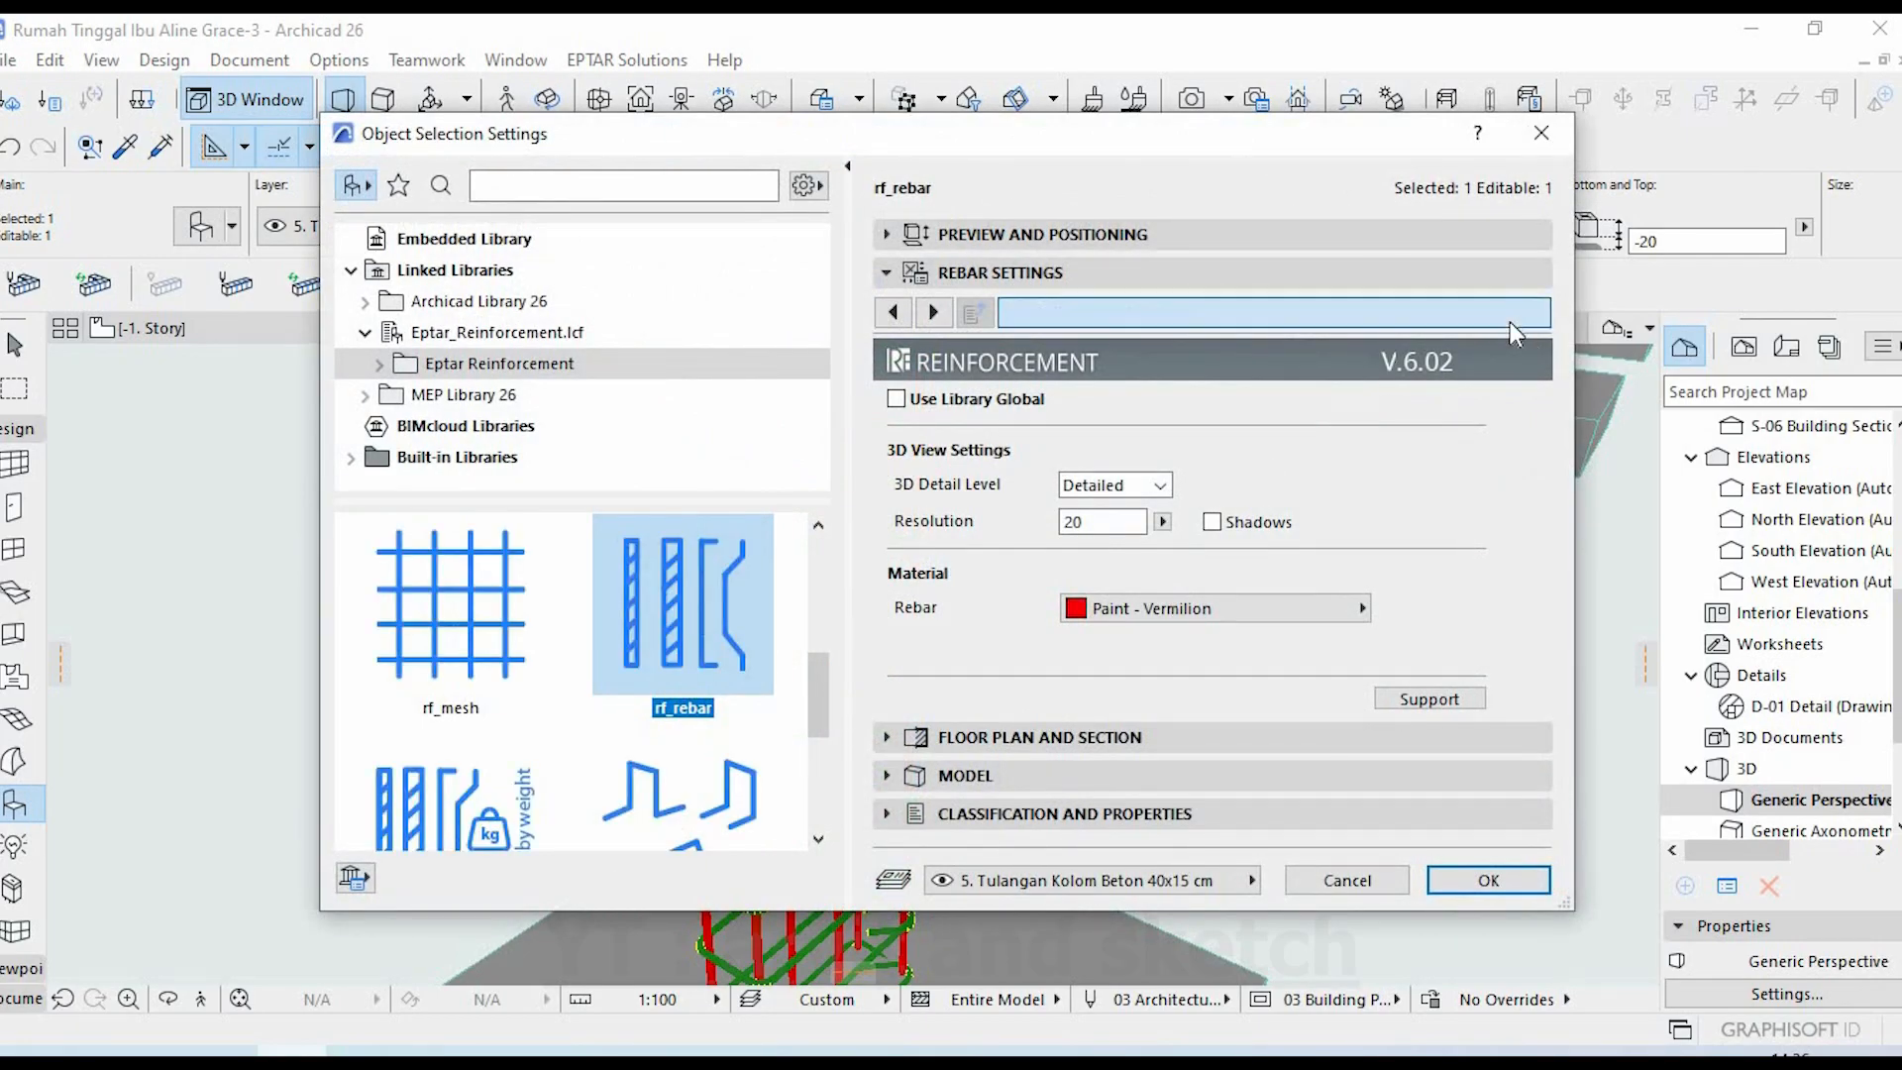
click(1509, 313)
click(1607, 317)
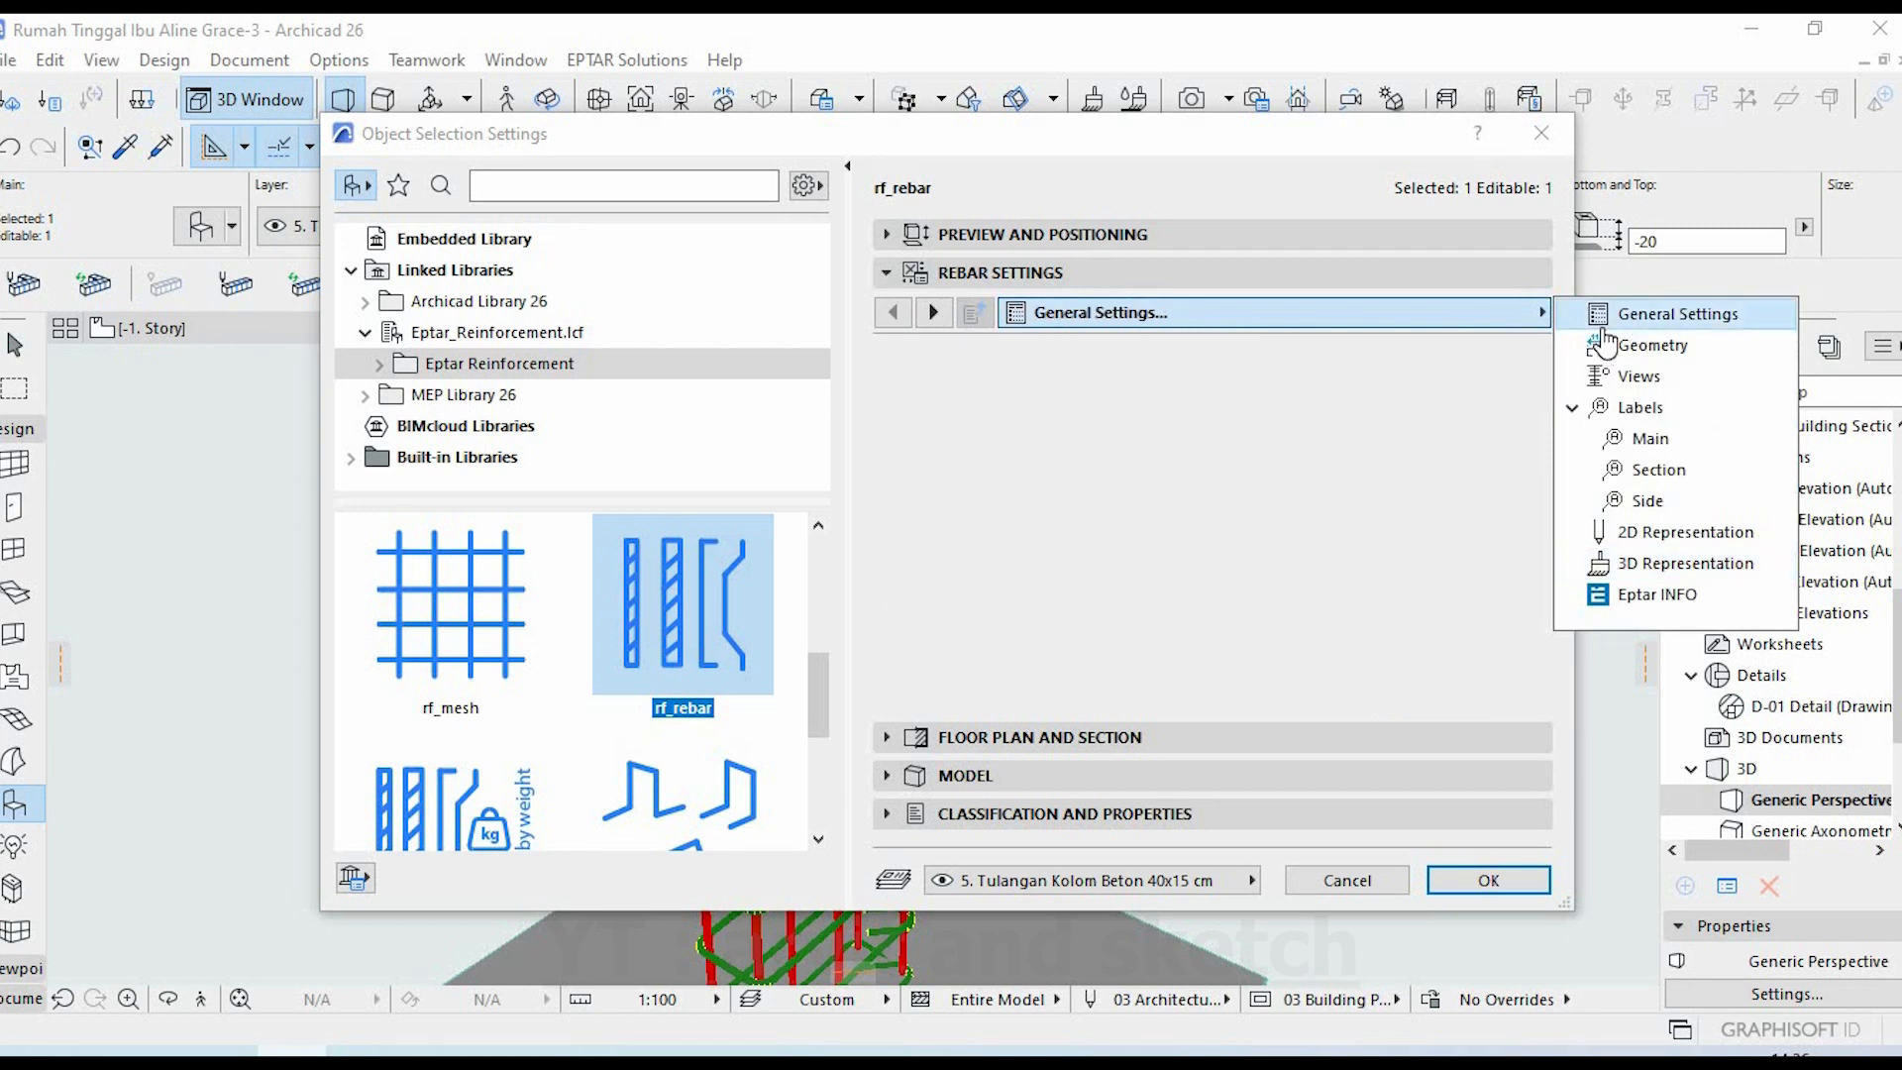
click(1129, 436)
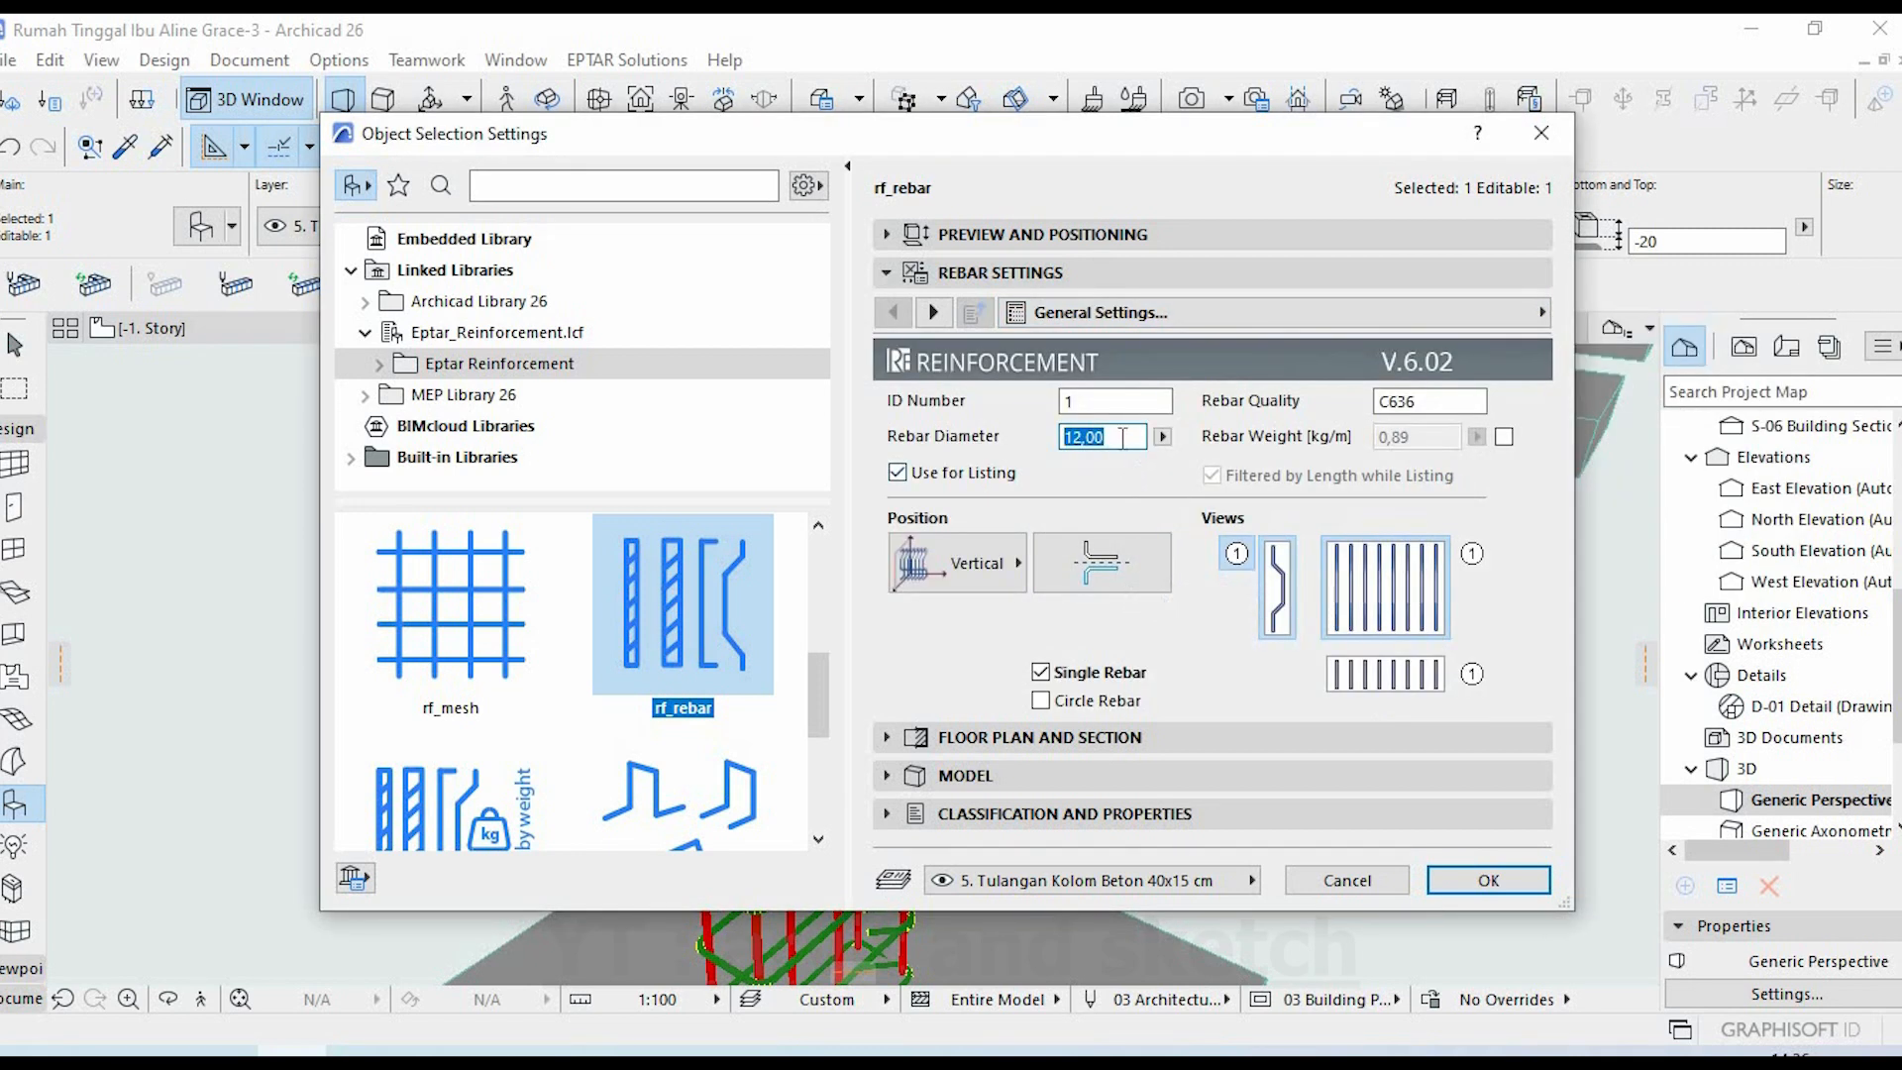
click(1481, 880)
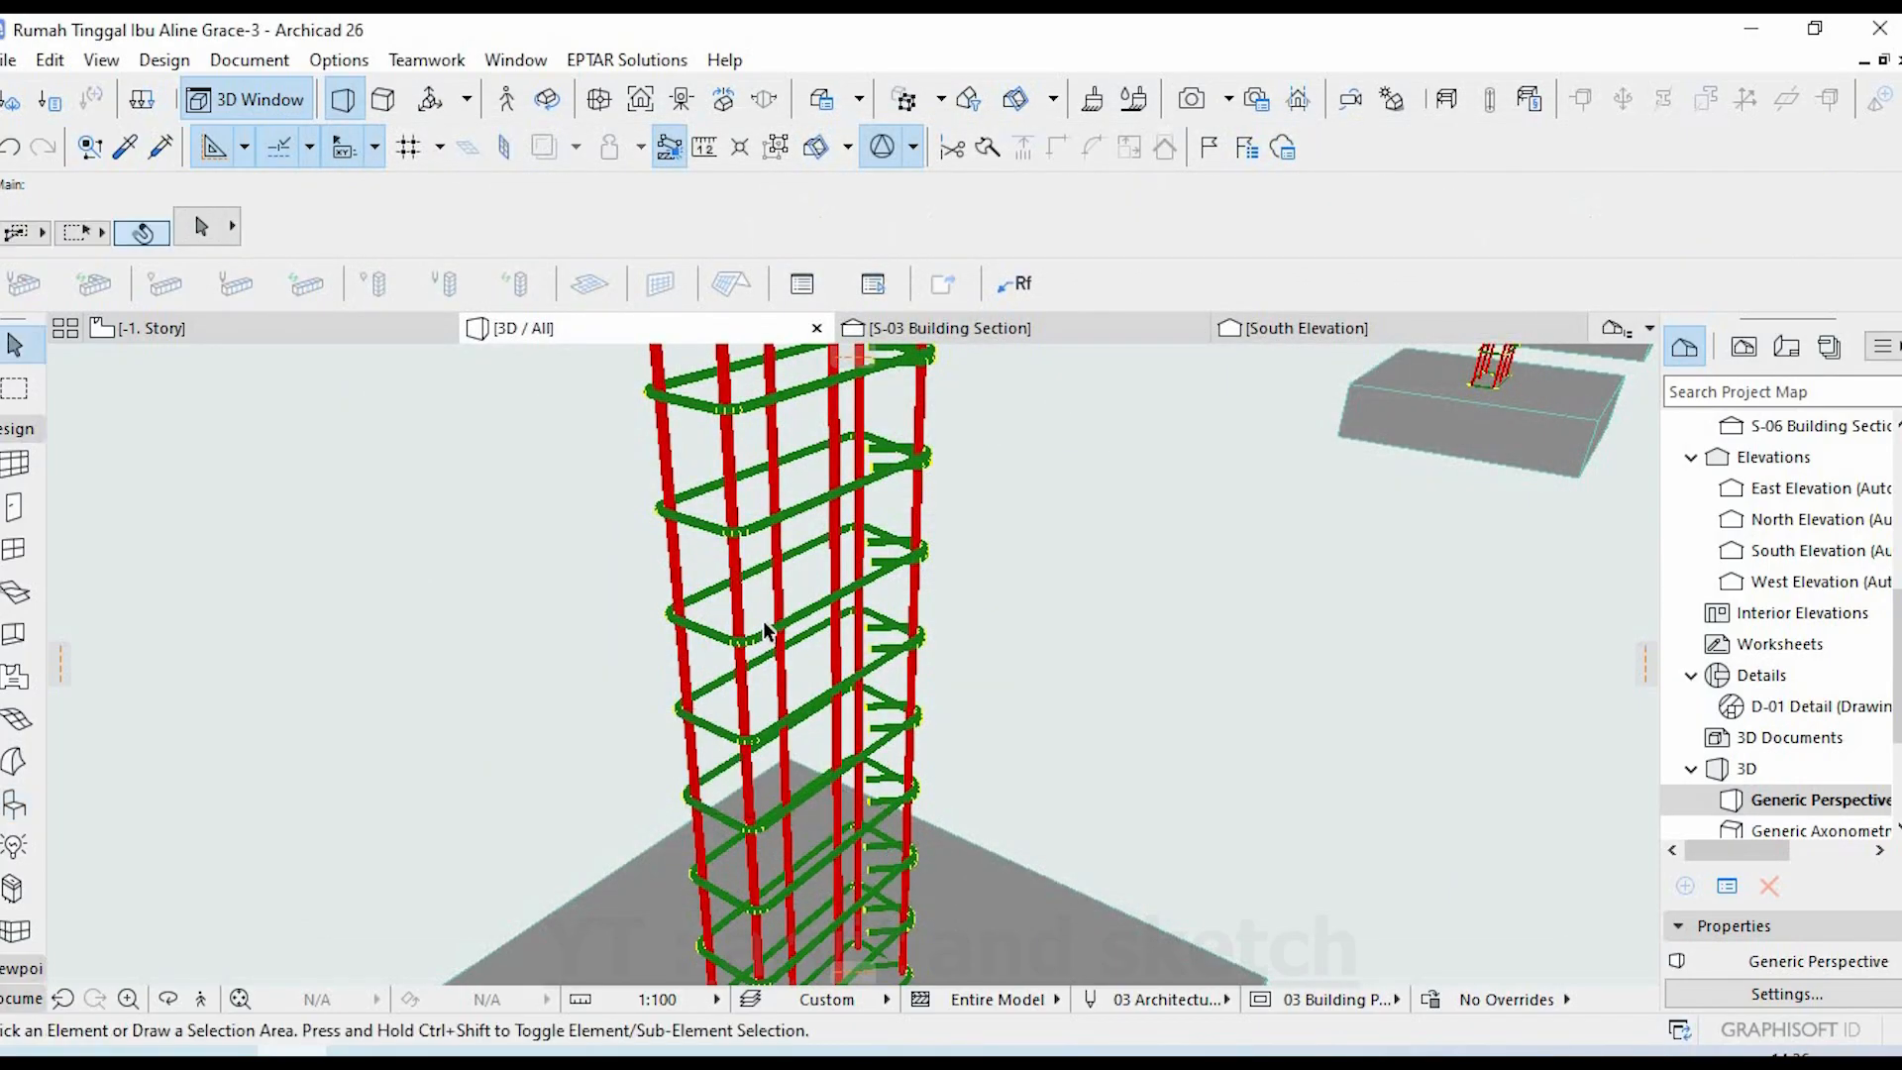
- Inspect the rebar diameter of the column's stirrups in the general settings of the rf_stirrup object
click(793, 777)
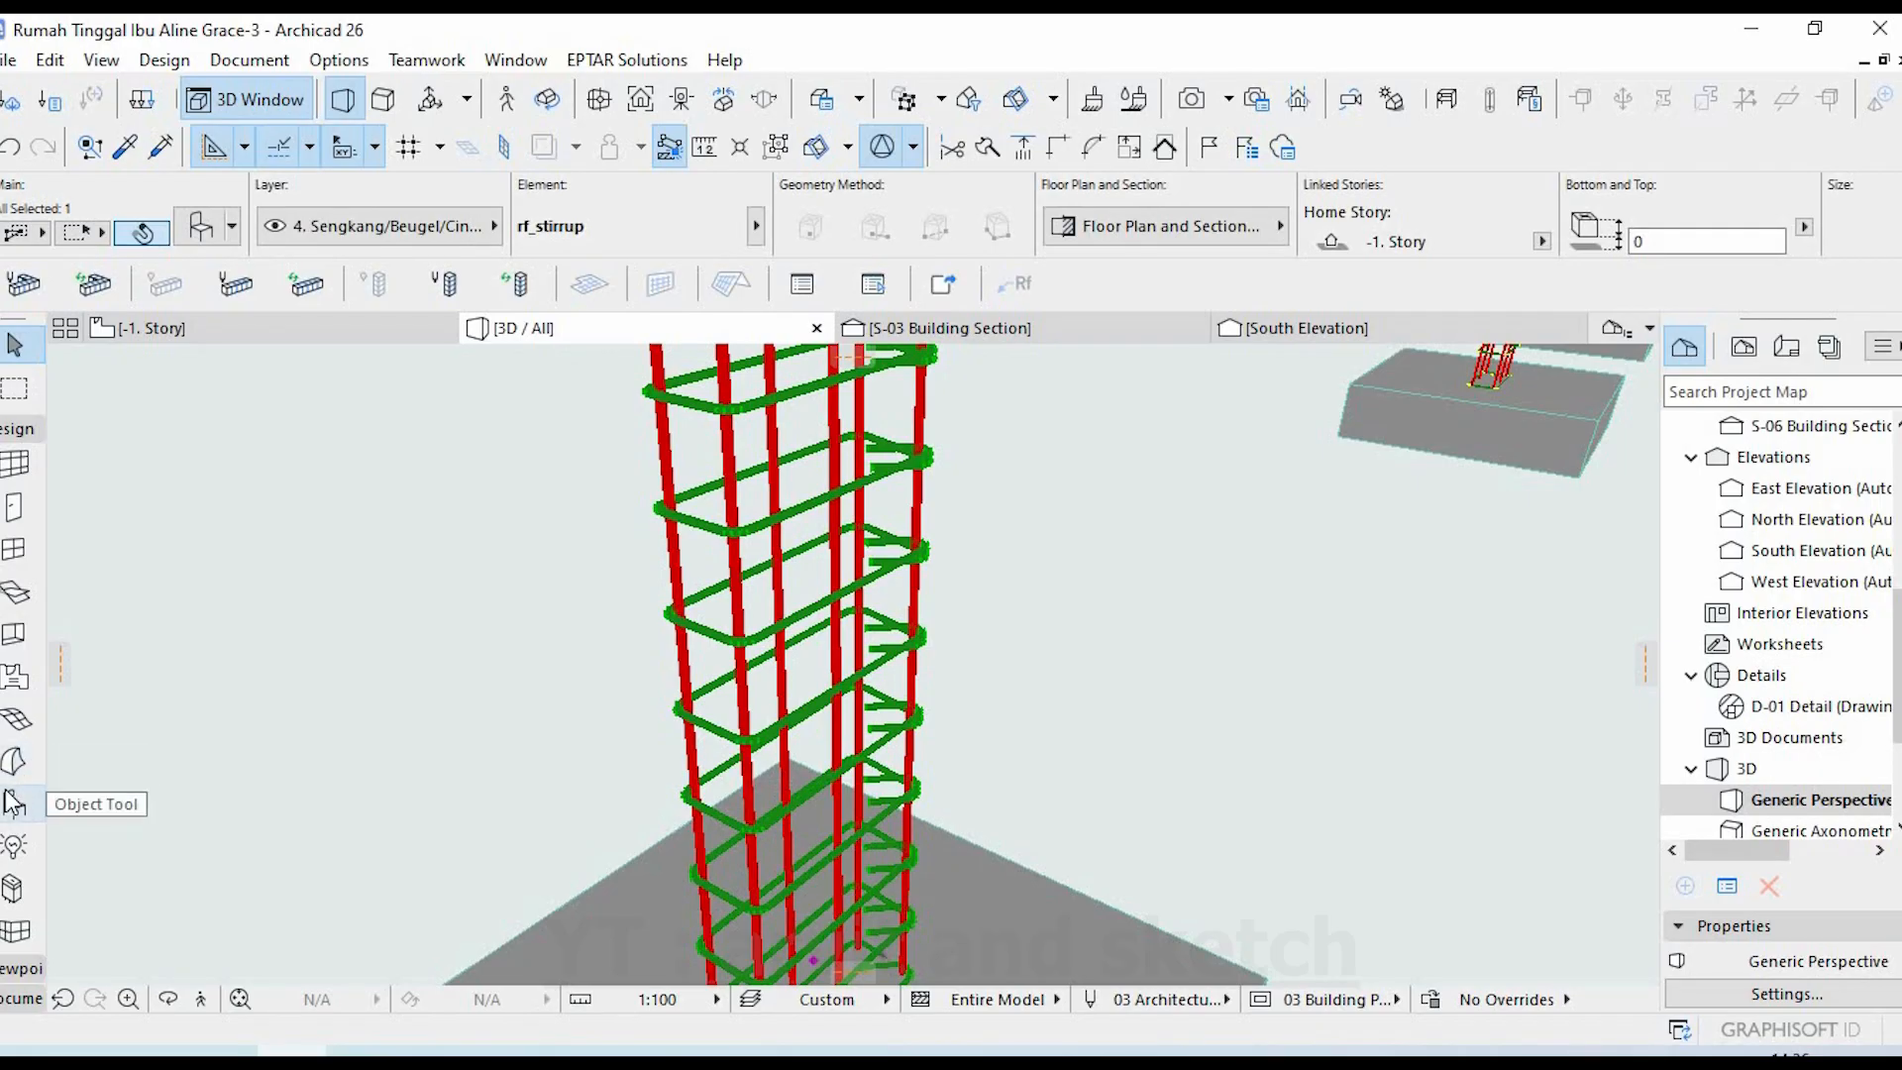
double_click(12, 802)
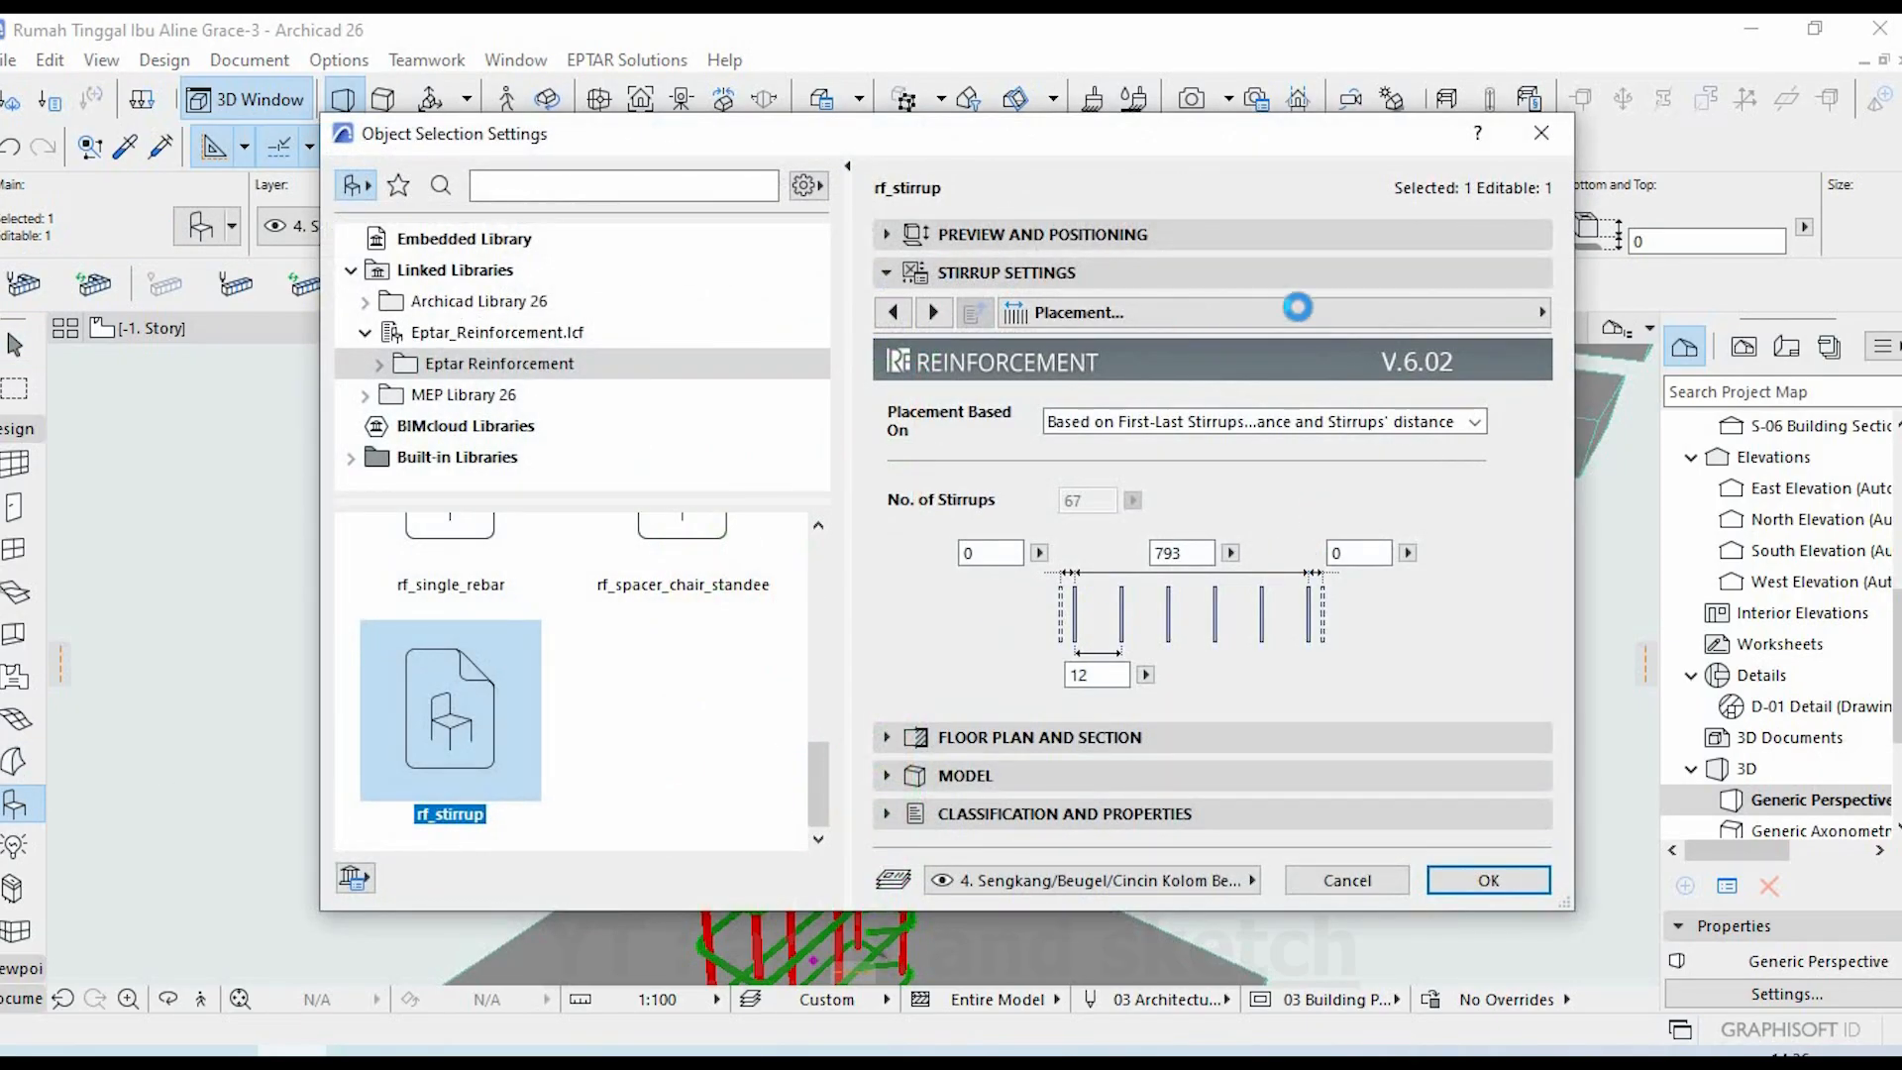
click(1512, 314)
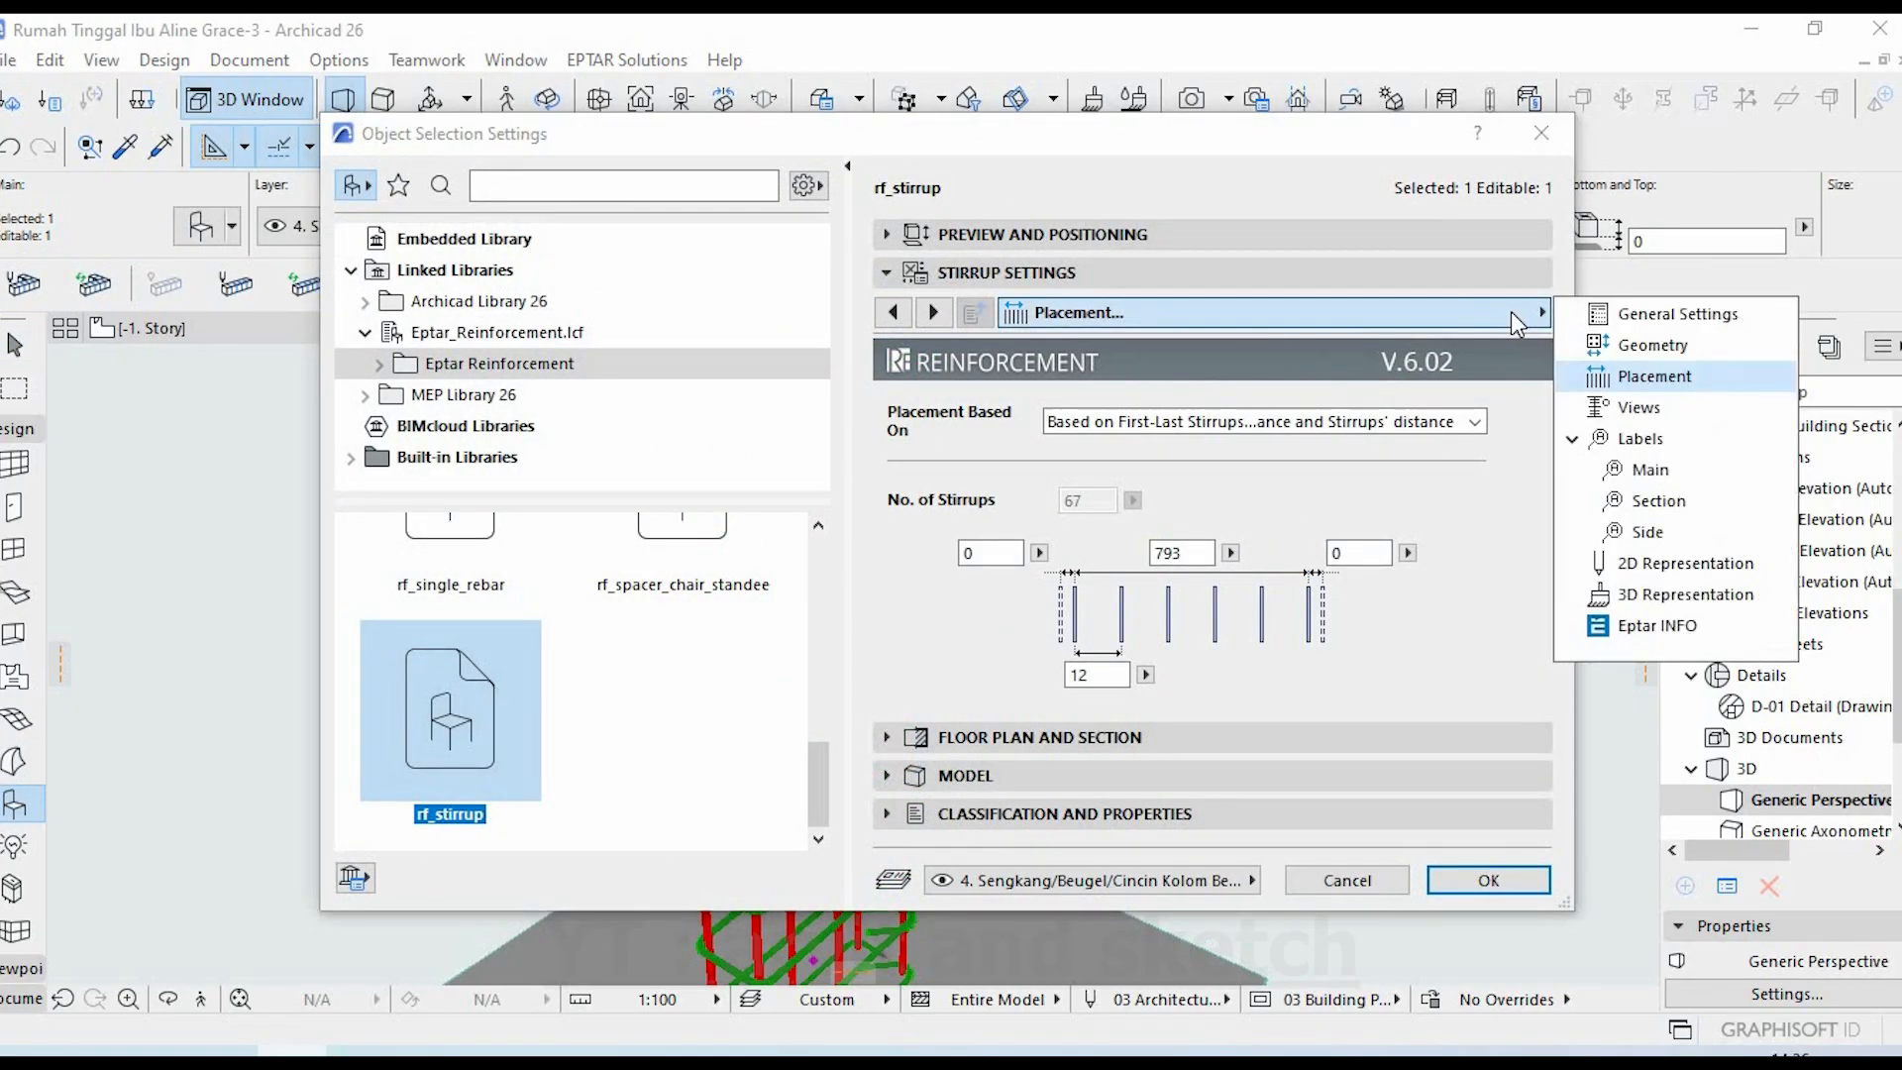
click(1611, 329)
click(1098, 440)
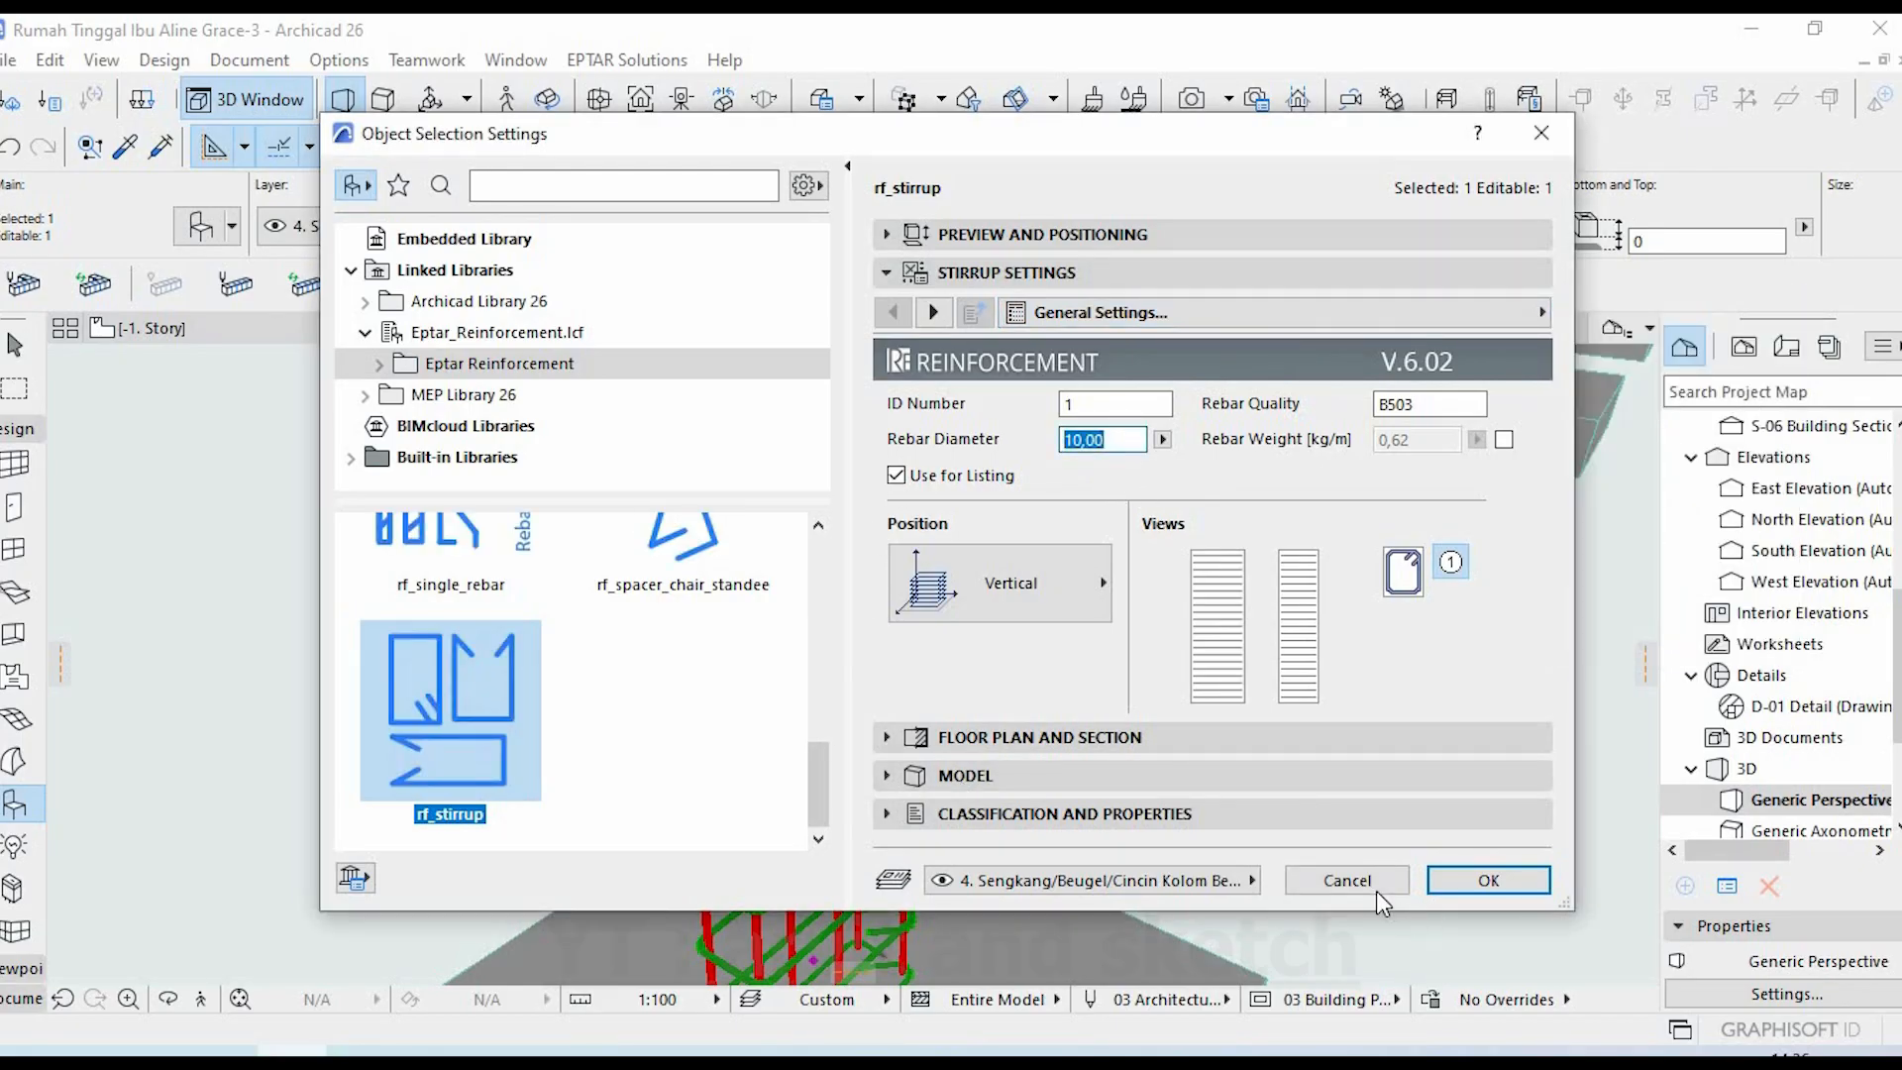
- Dismiss the stirrup's settings without changes, deselect it and switch to the ProtaDetails column drawing
click(1326, 884)
key(Escape)
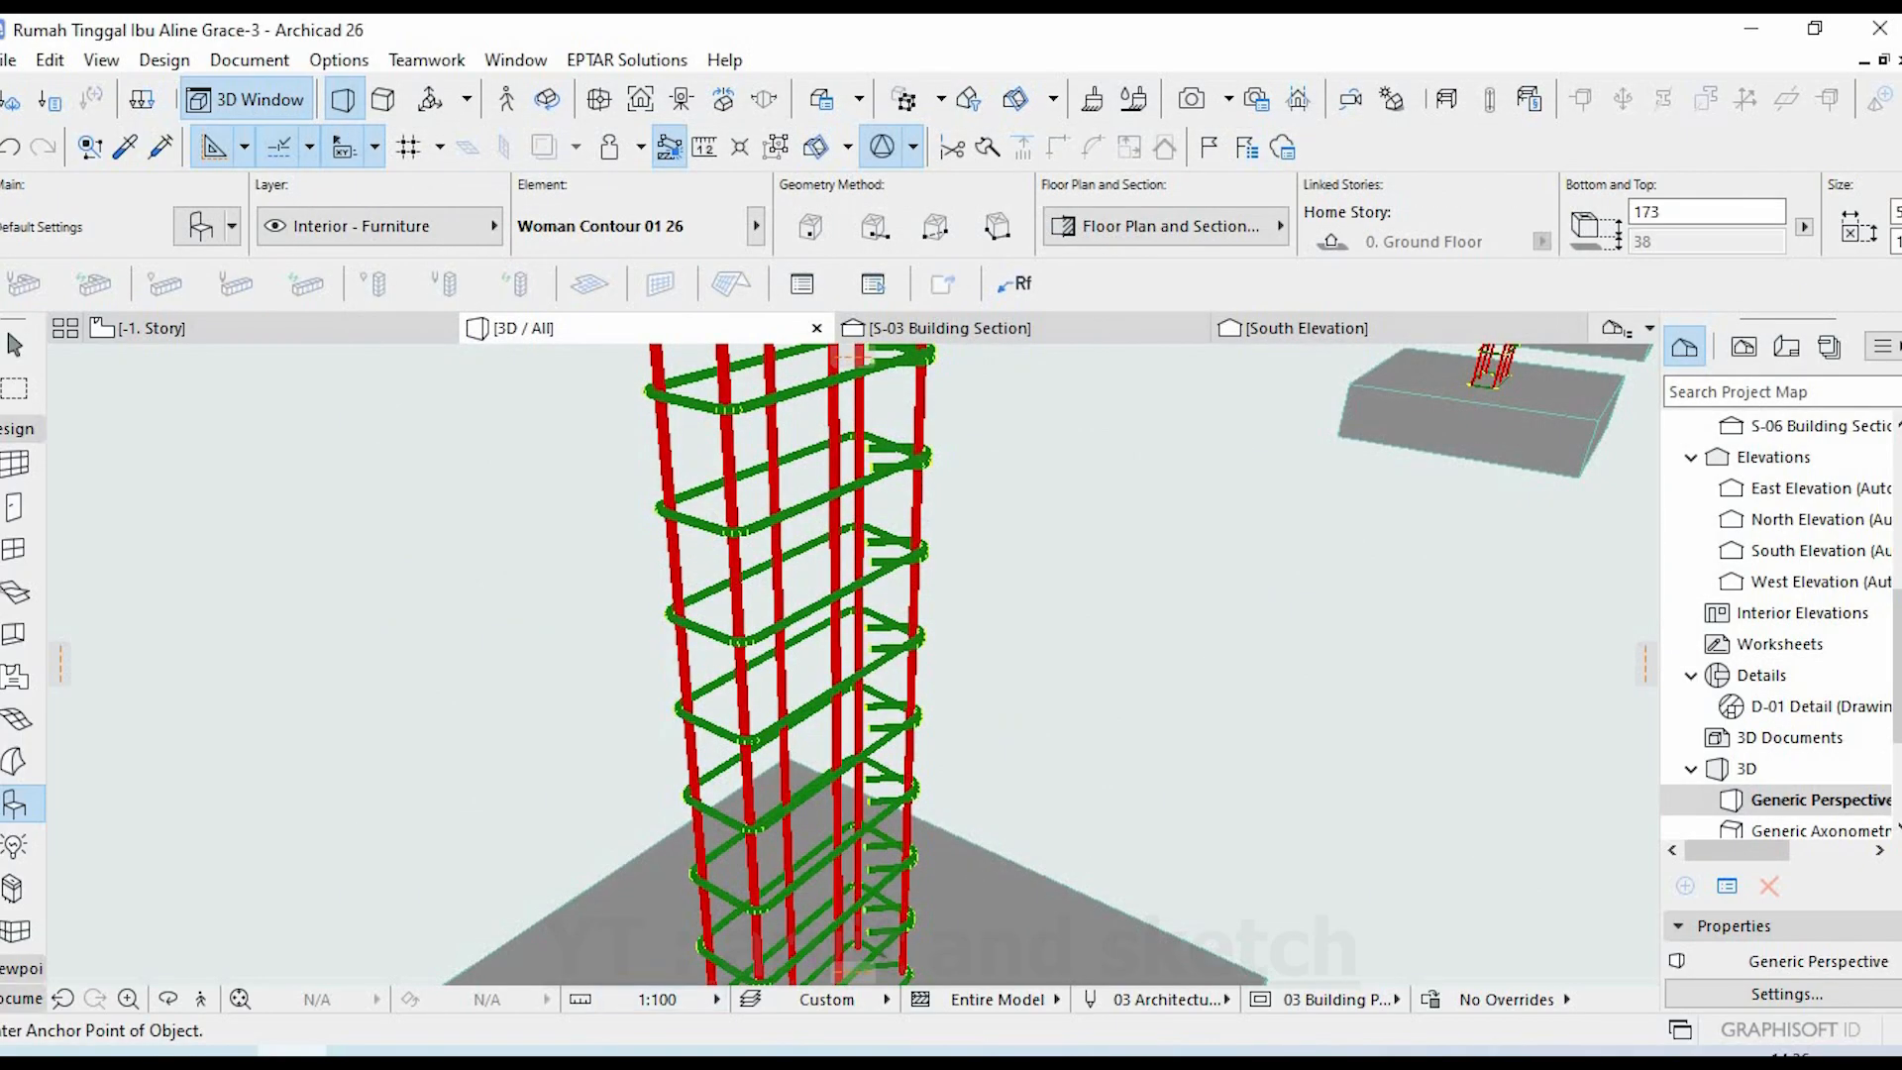
click(361, 1050)
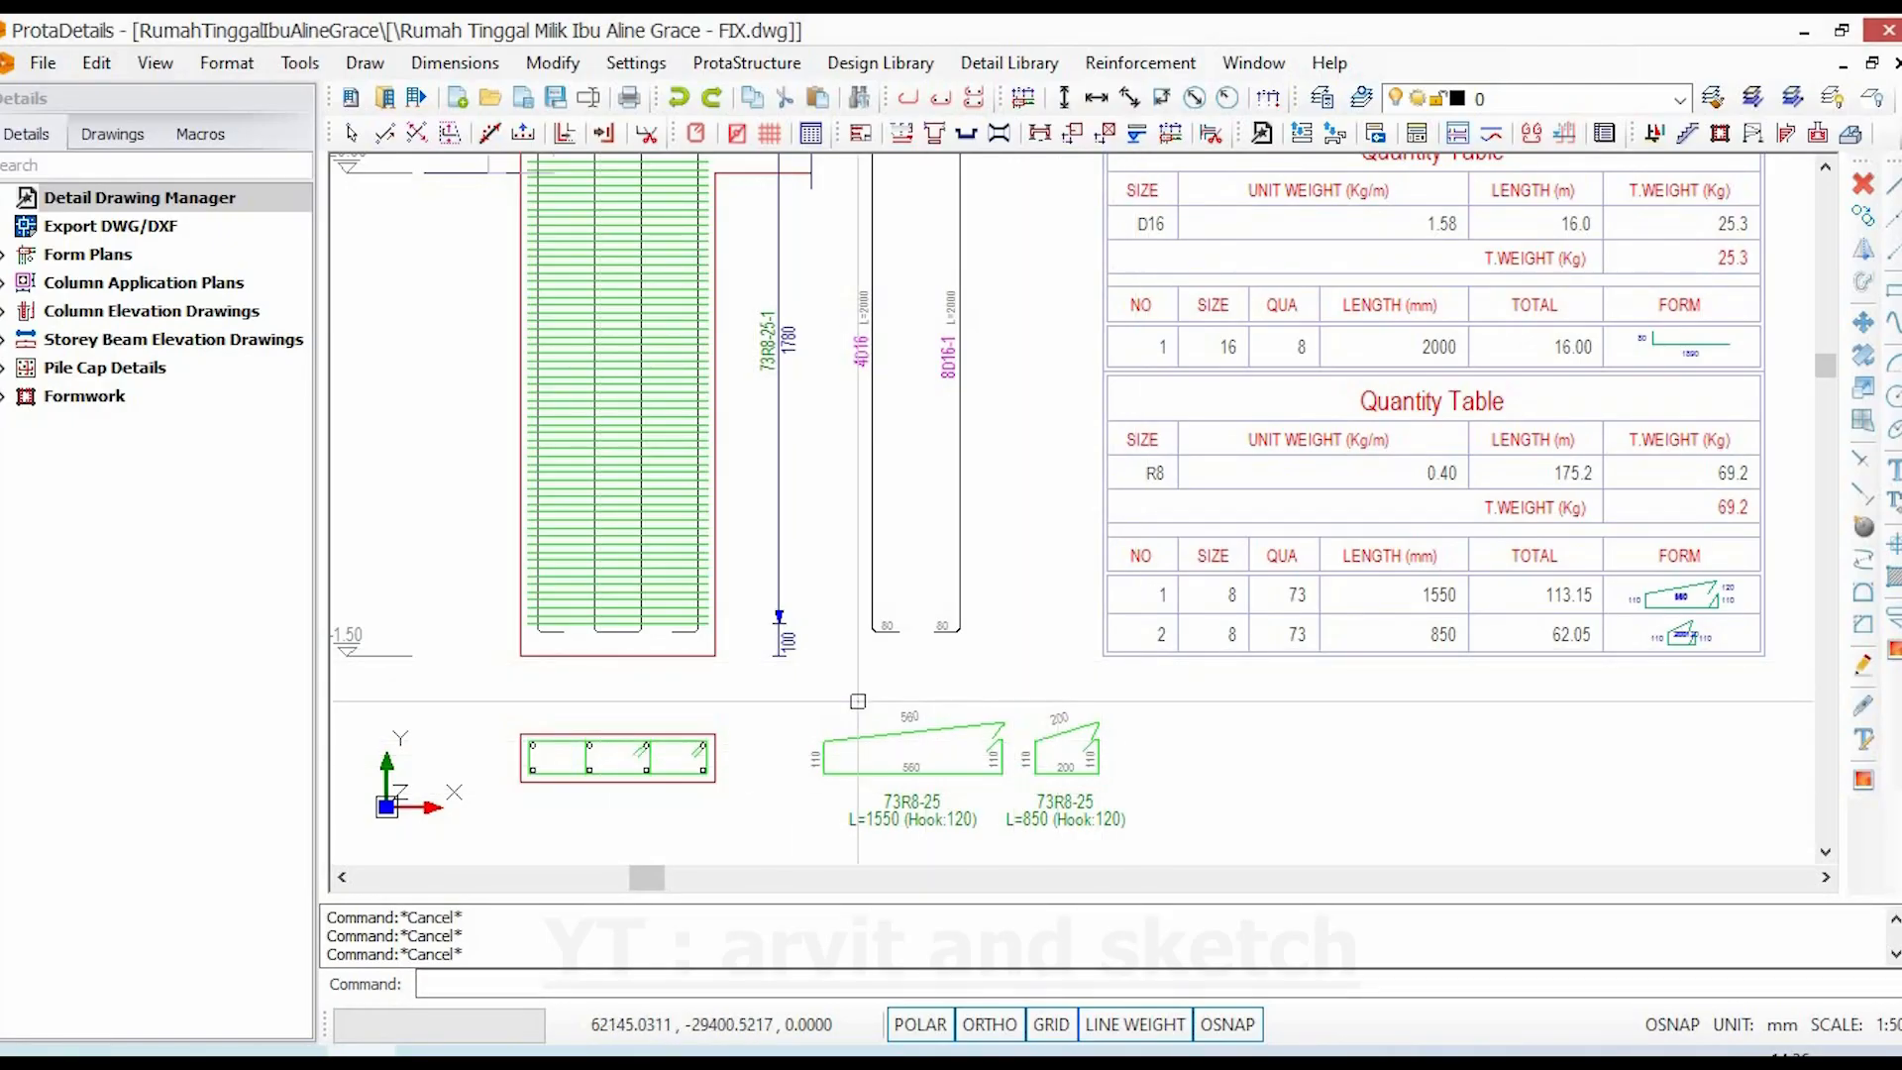
- Examine the D16 longitudinal bar quantity tables beside the foundation column elevation, including the hooked bar's form
middle_drag(1094, 619, 955, 786)
middle_drag(1175, 569, 1089, 654)
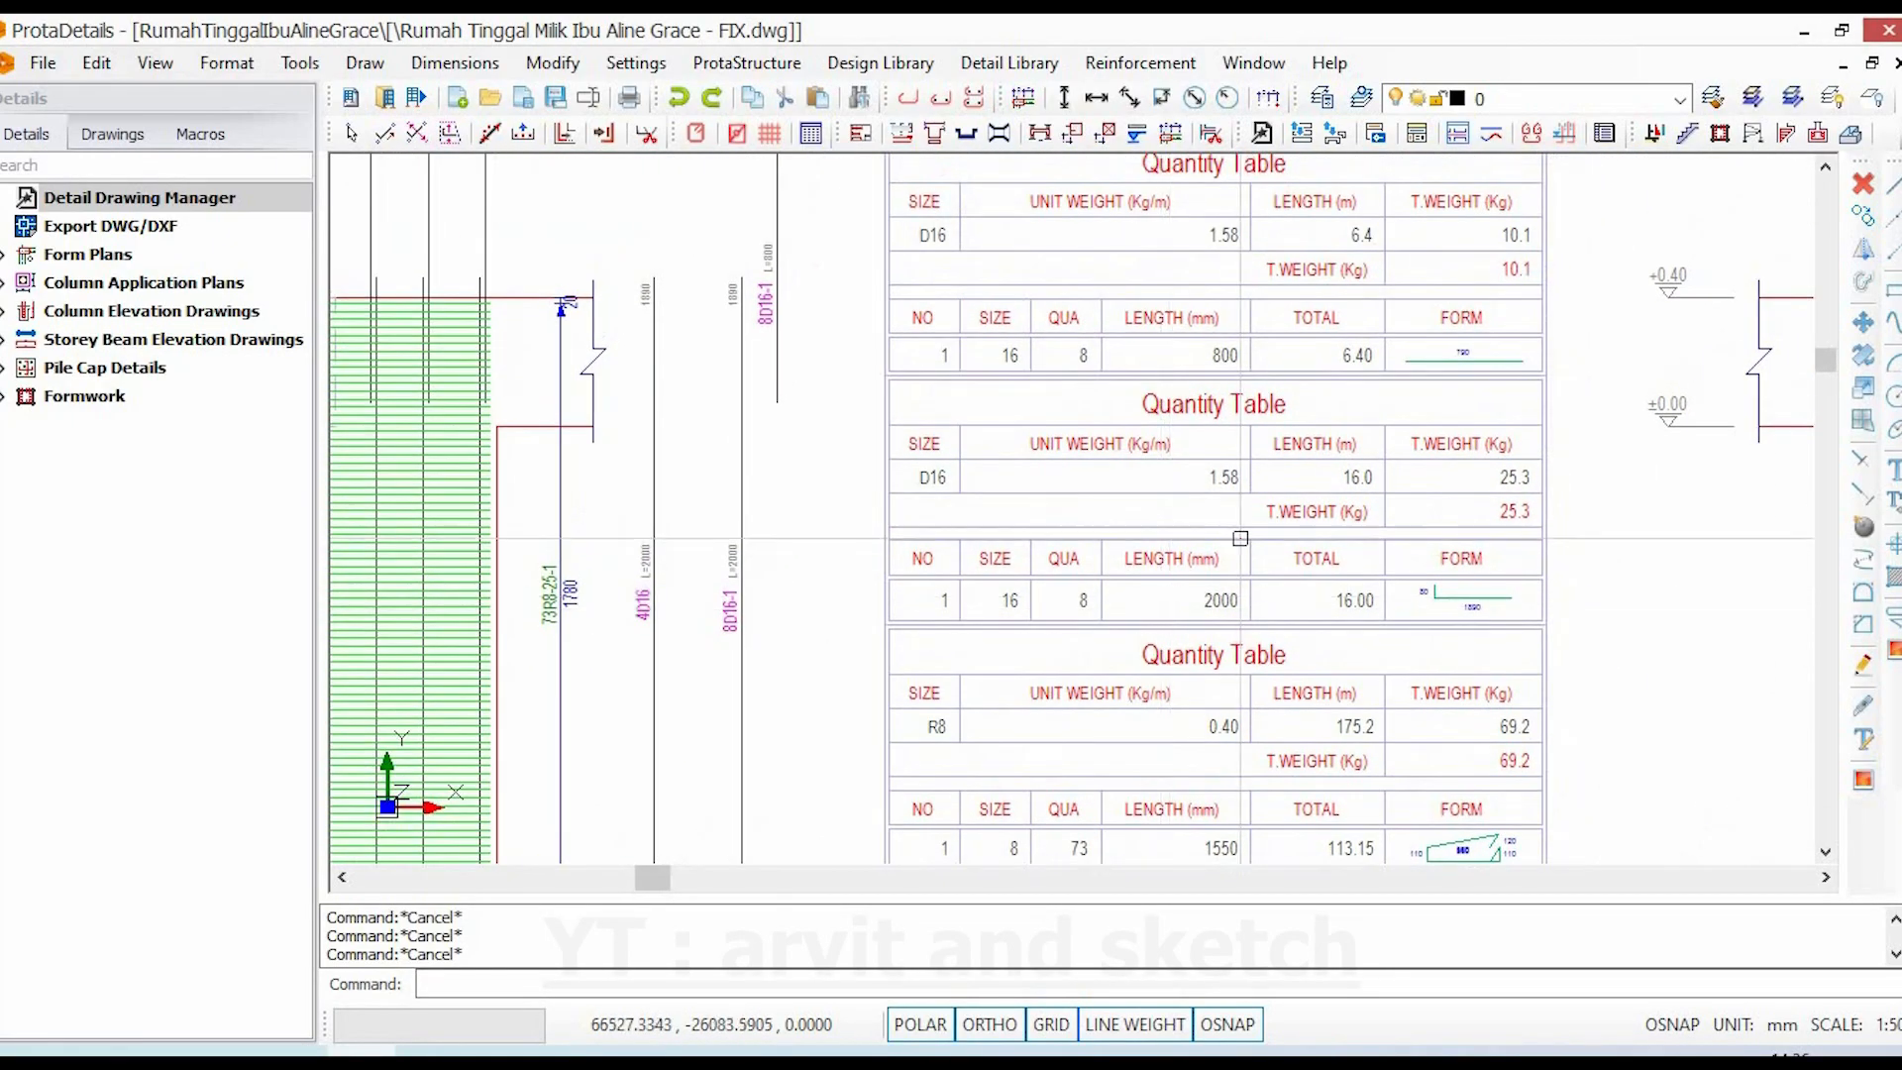
scroll(1239, 539, up, 3)
middle_drag(1239, 547, 1143, 546)
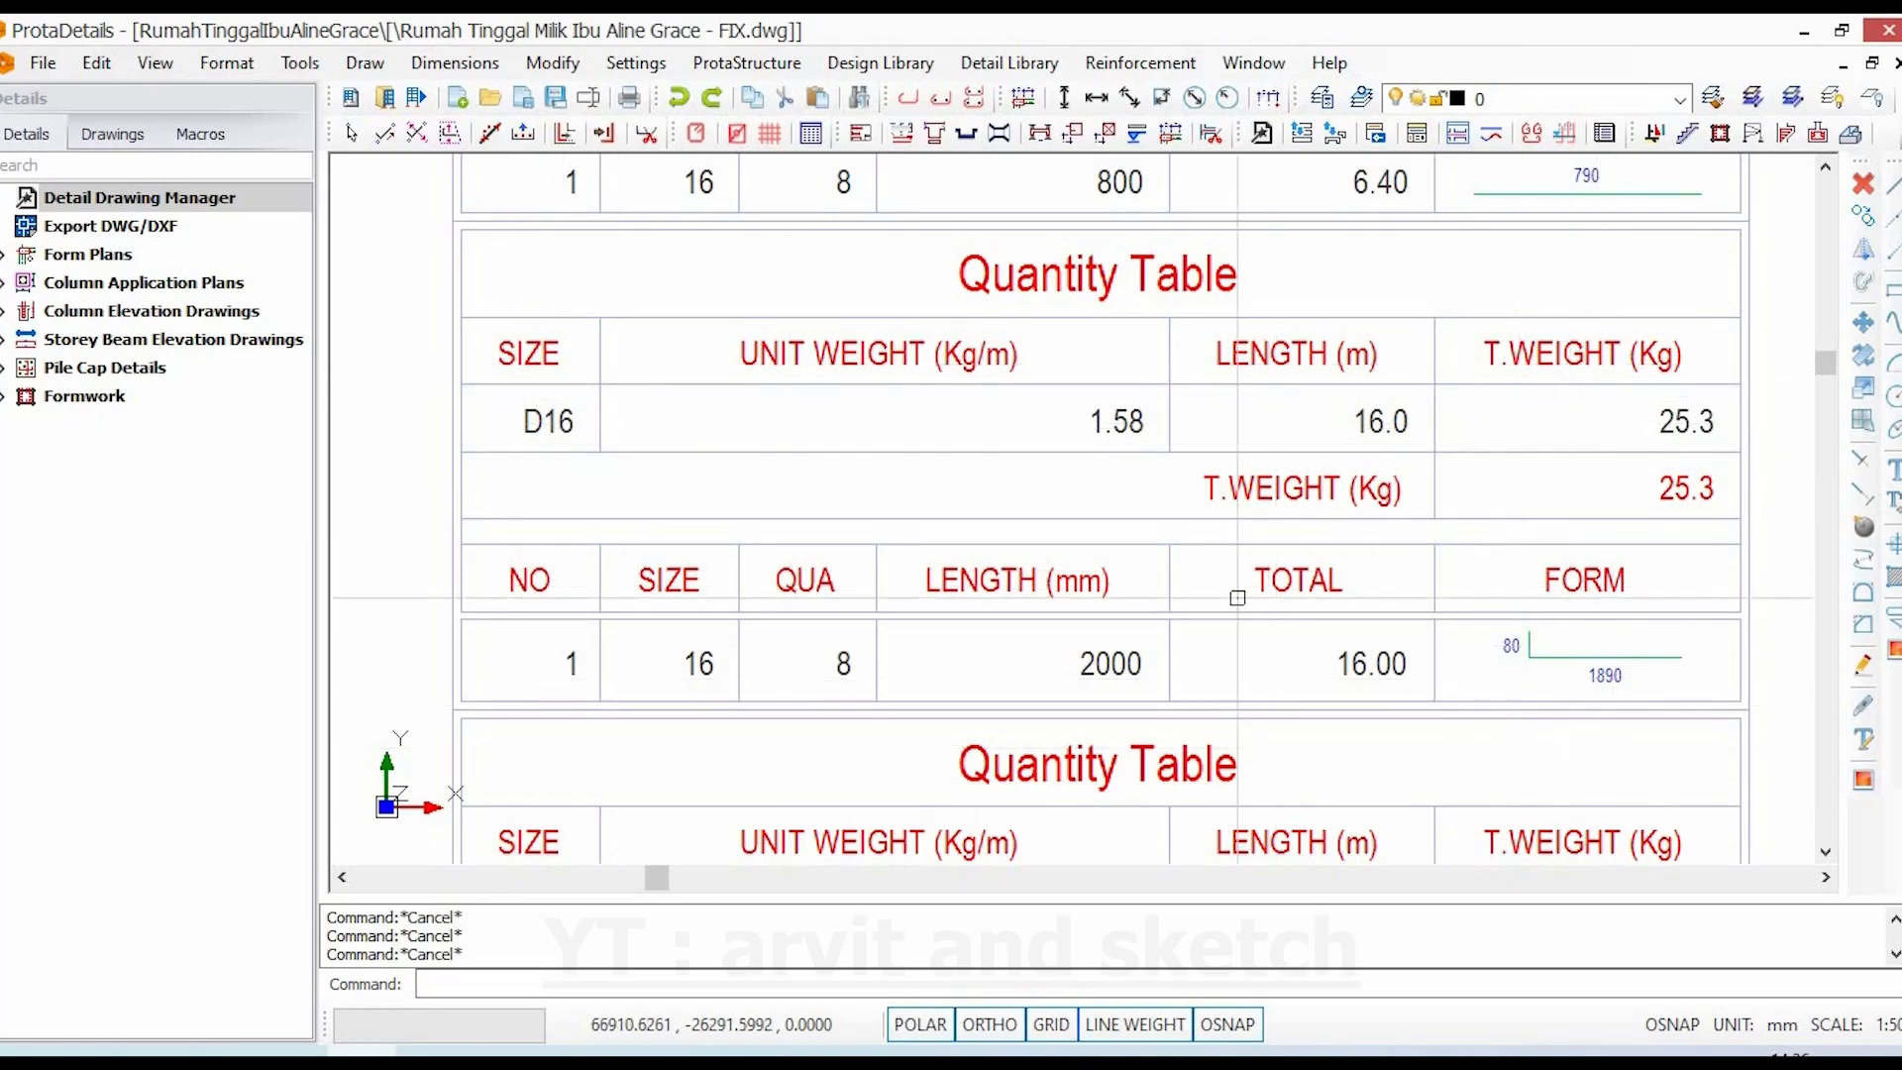
scroll(1231, 593, down, 3)
middle_drag(1217, 664, 1230, 454)
- Examine the R8 stirrup quantity table, comparing its rows and forms with the two stirrup shapes beside the column section
scroll(904, 492, up, 3)
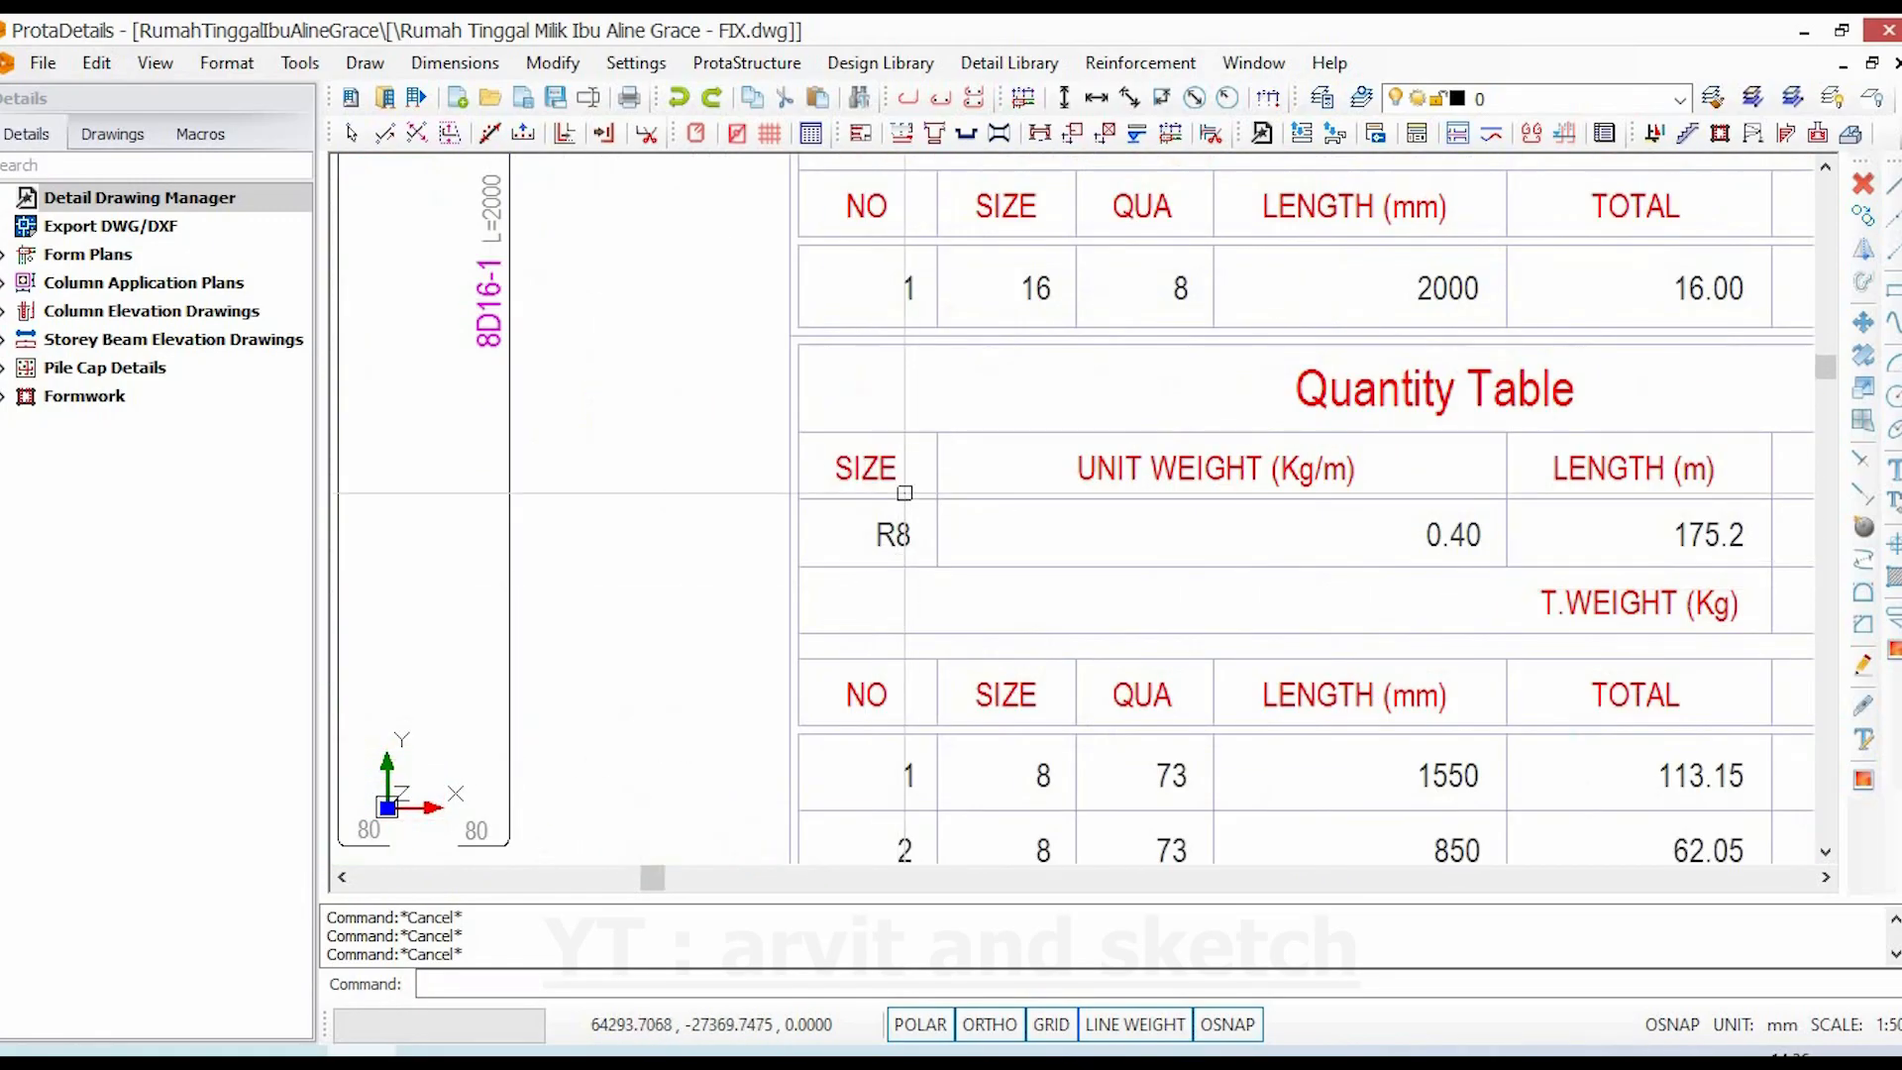
scroll(884, 538, down, 4)
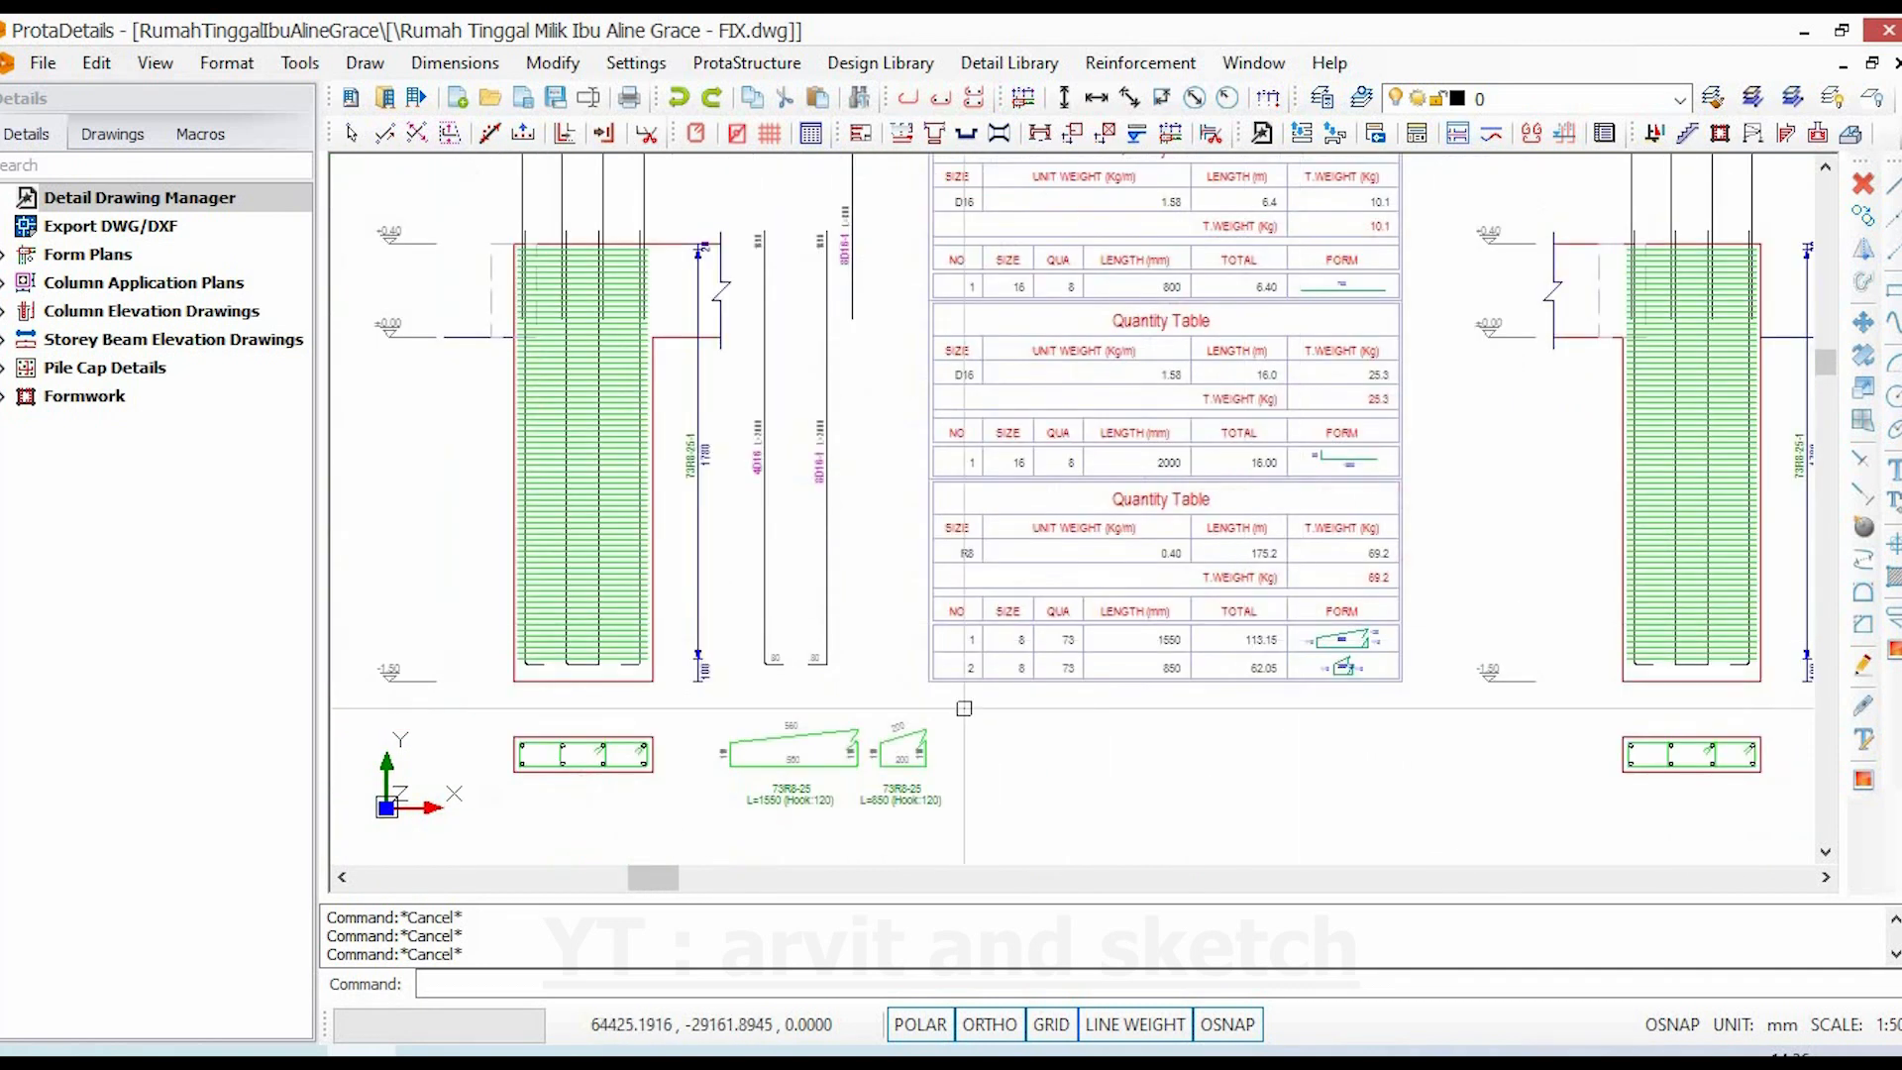
scroll(823, 751, up, 3)
scroll(926, 688, down, 3)
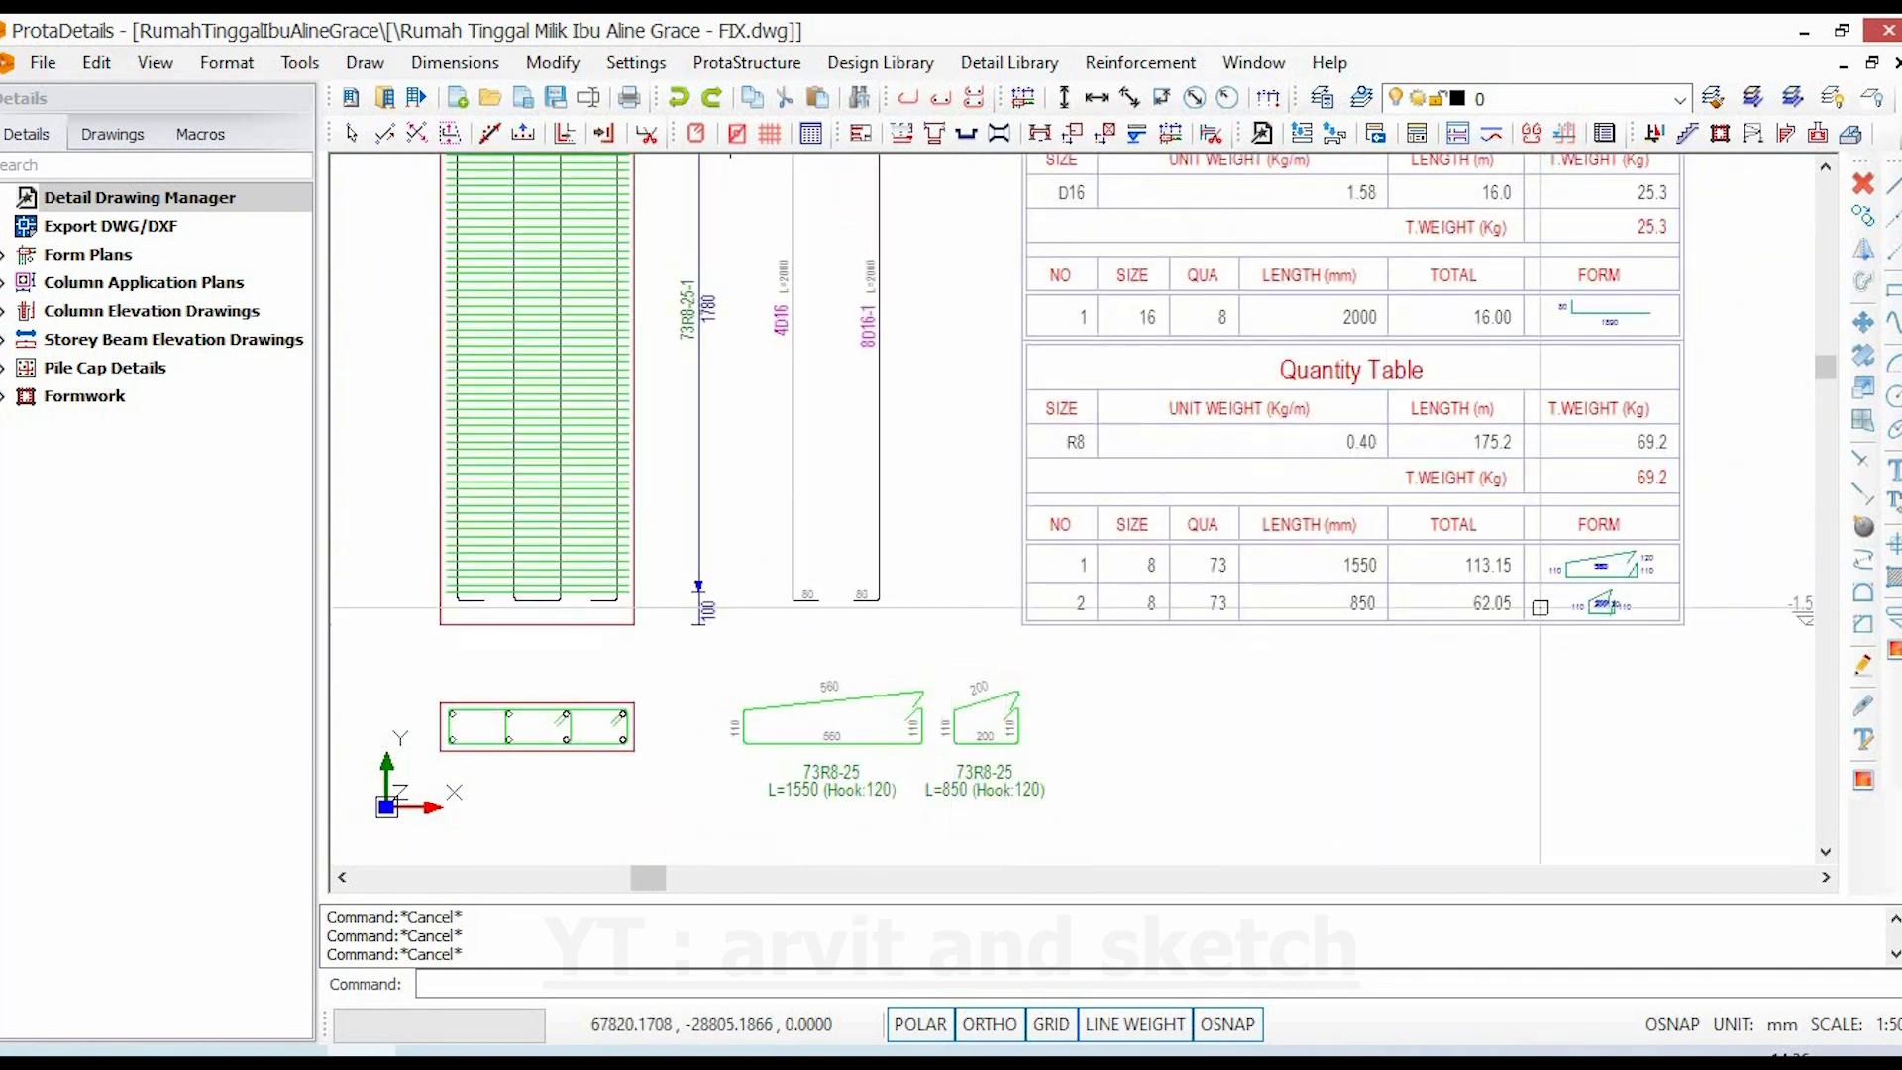
scroll(1690, 601, up, 3)
scroll(1168, 626, down, 6)
middle_drag(994, 694, 987, 707)
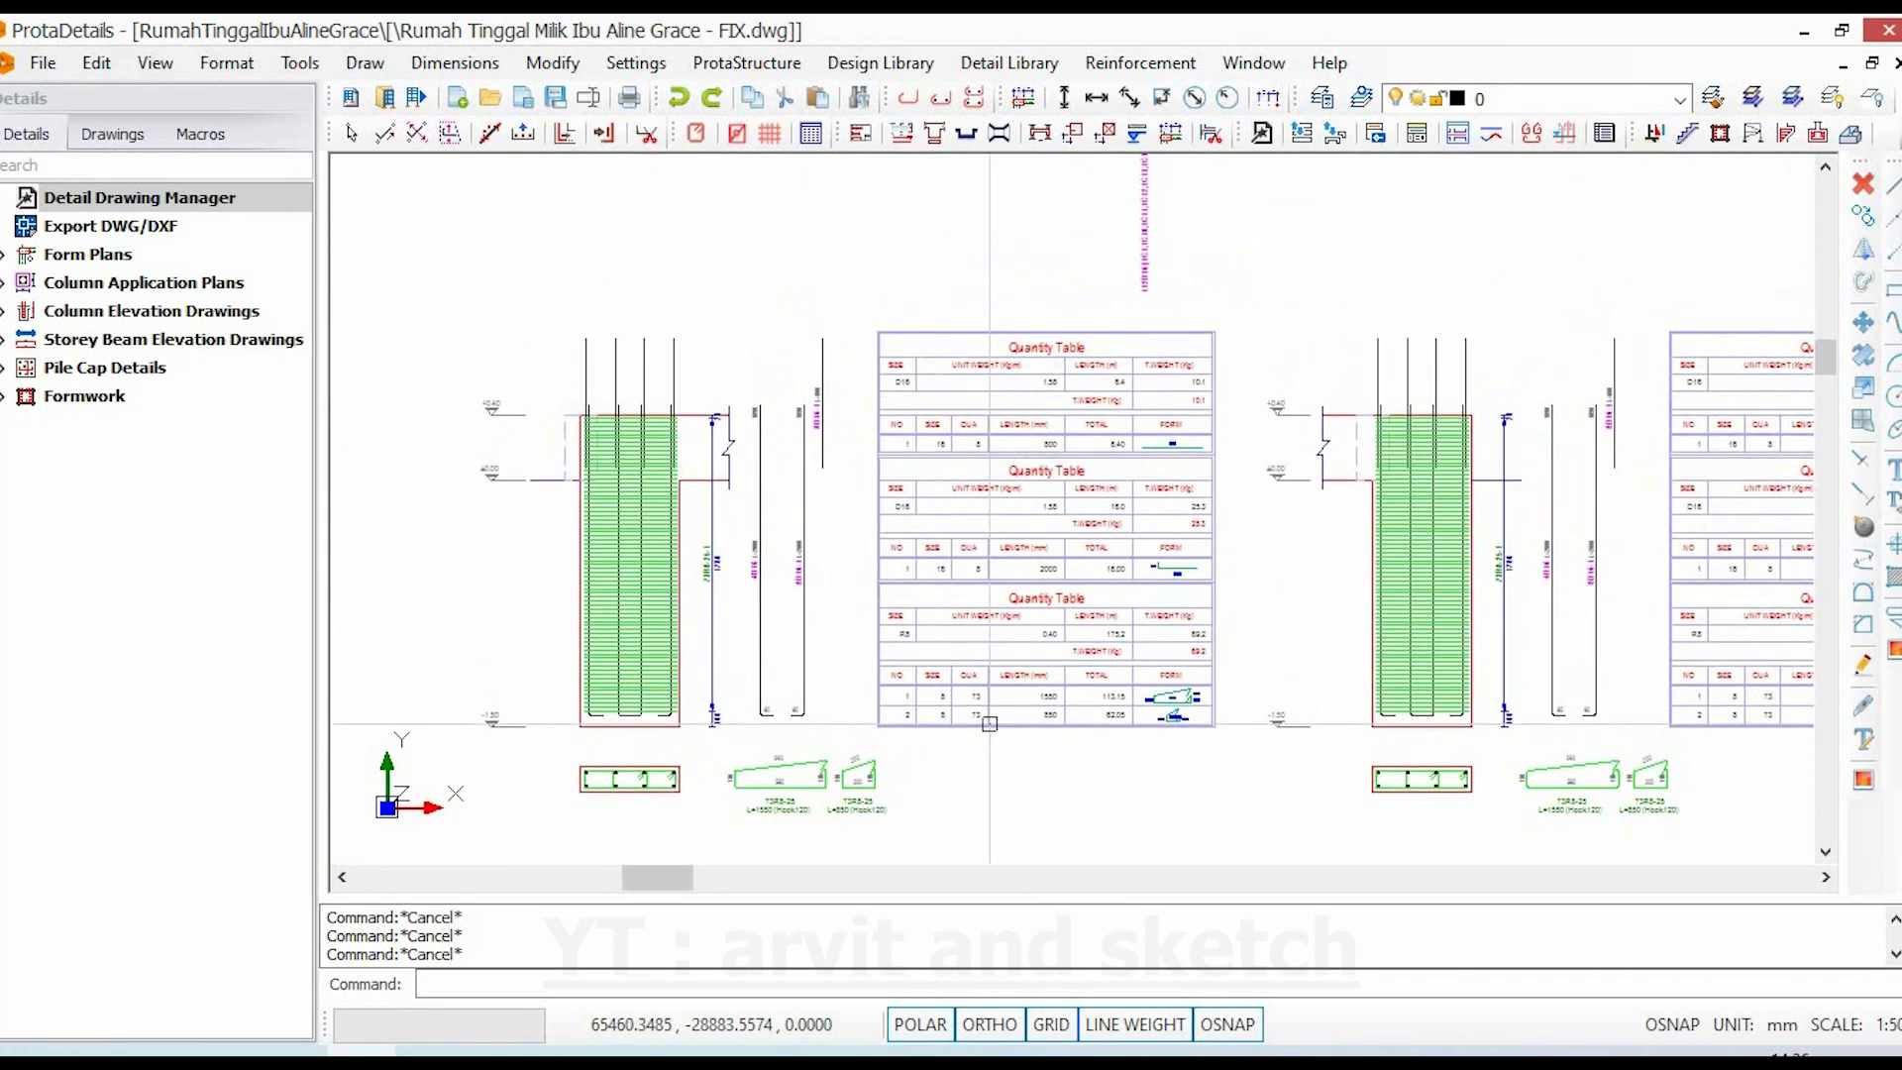
scroll(1092, 455, up, 2)
middle_drag(997, 567, 988, 550)
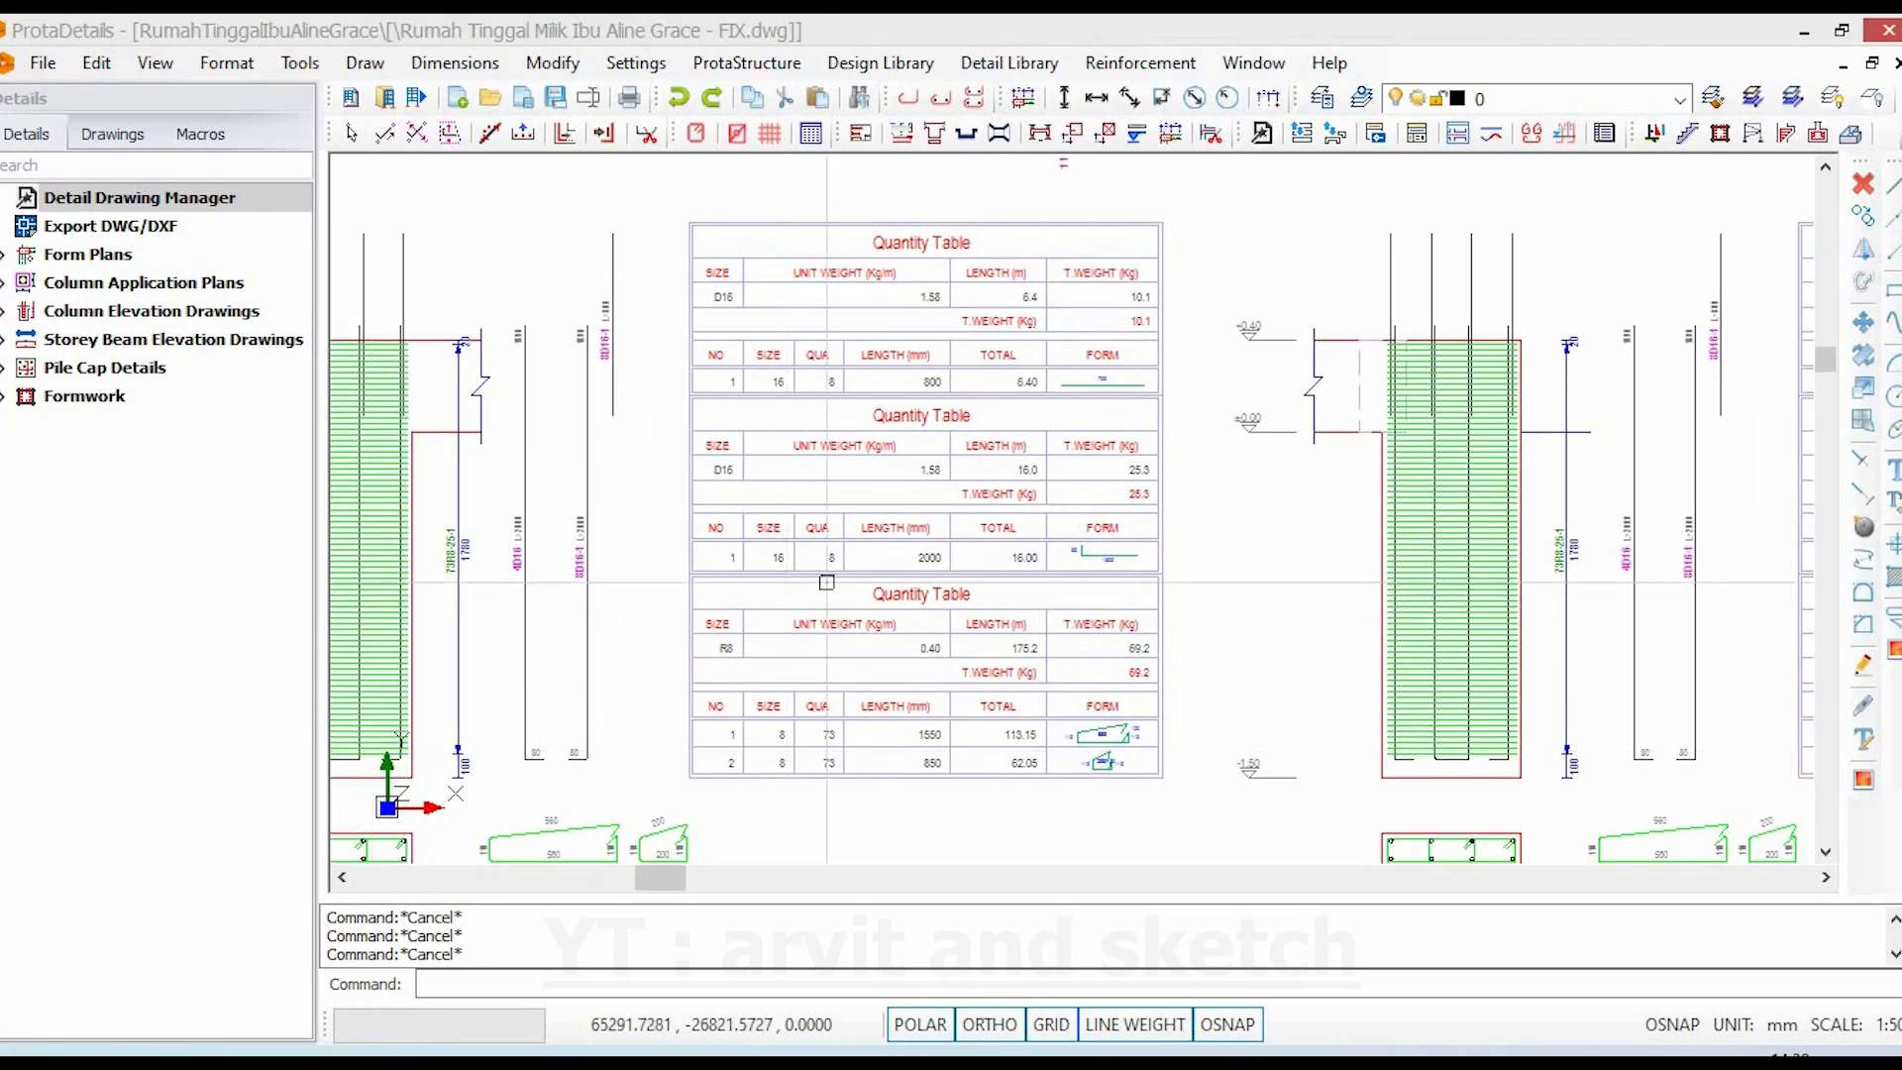
- Inspect the column properties of the neighbouring six-bar column section, and close them unchanged
scroll(830, 580, down, 5)
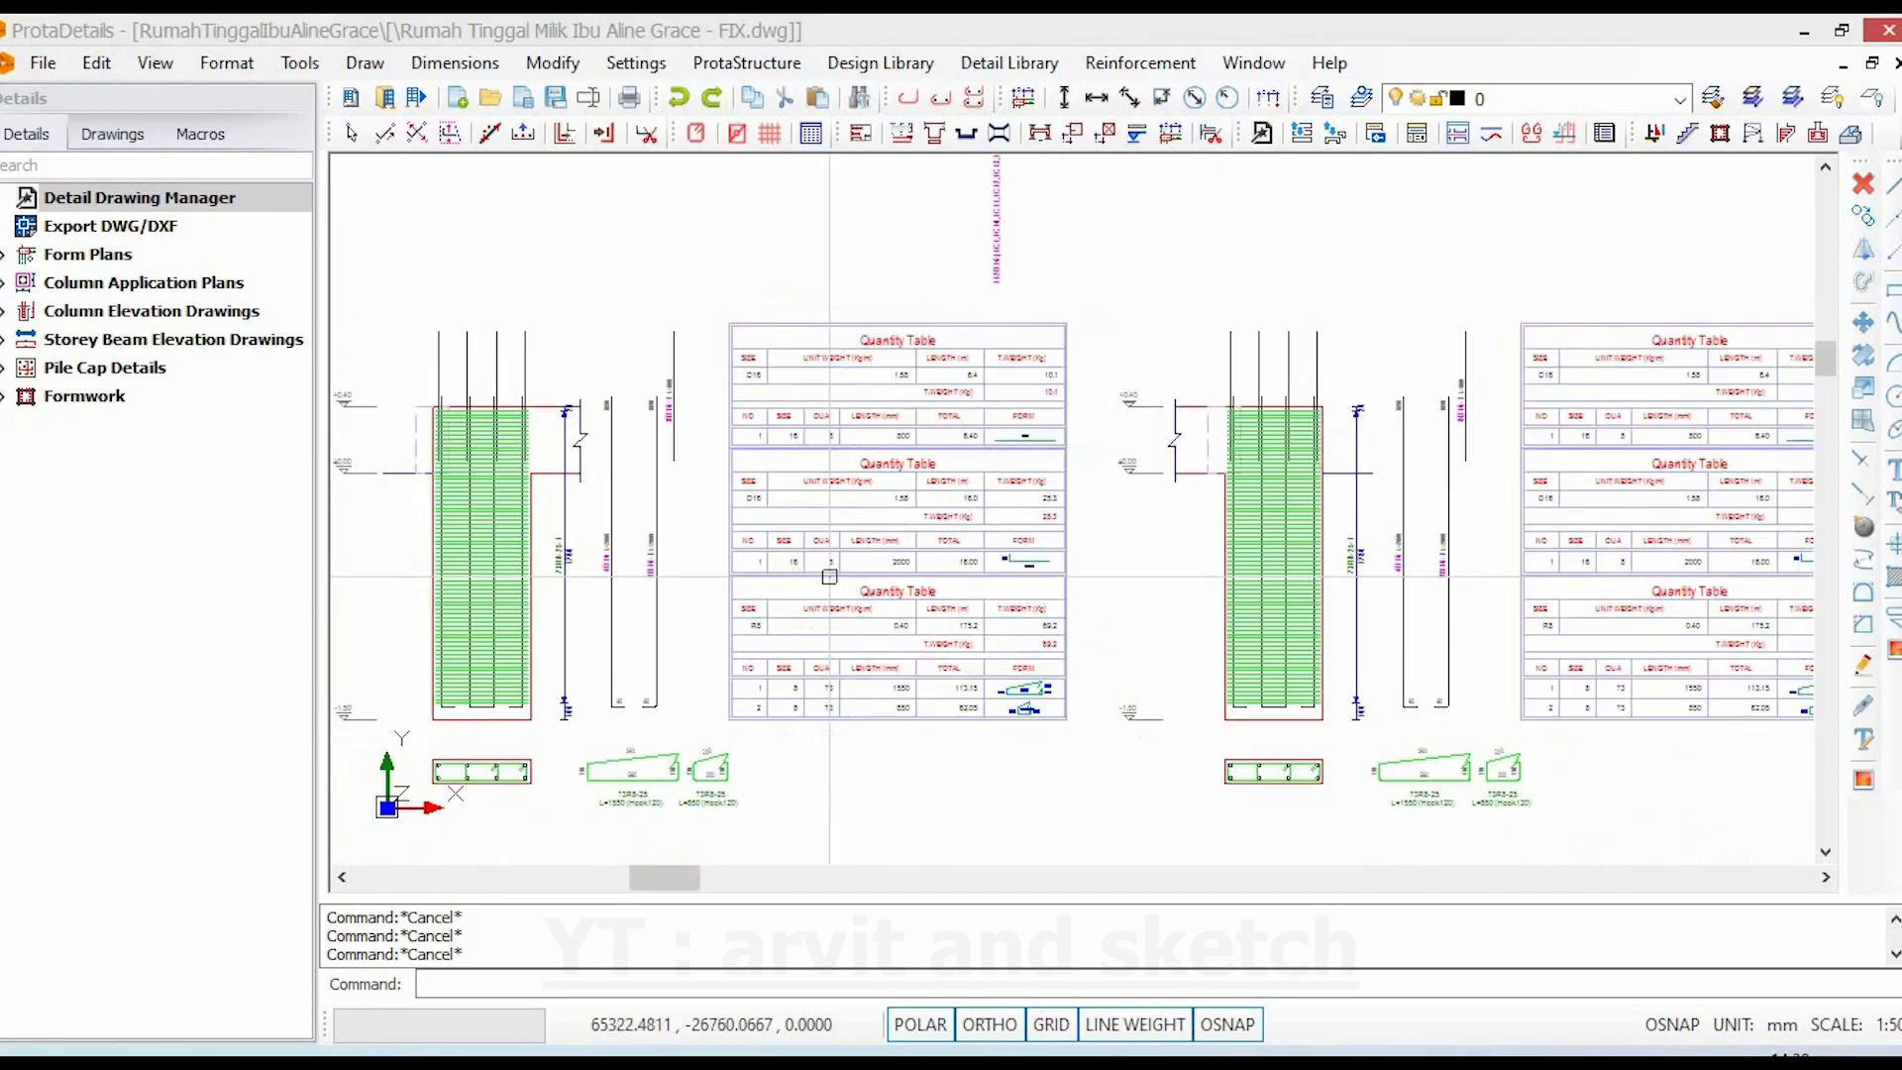
middle_drag(1364, 601, 1144, 624)
scroll(1069, 710, up, 5)
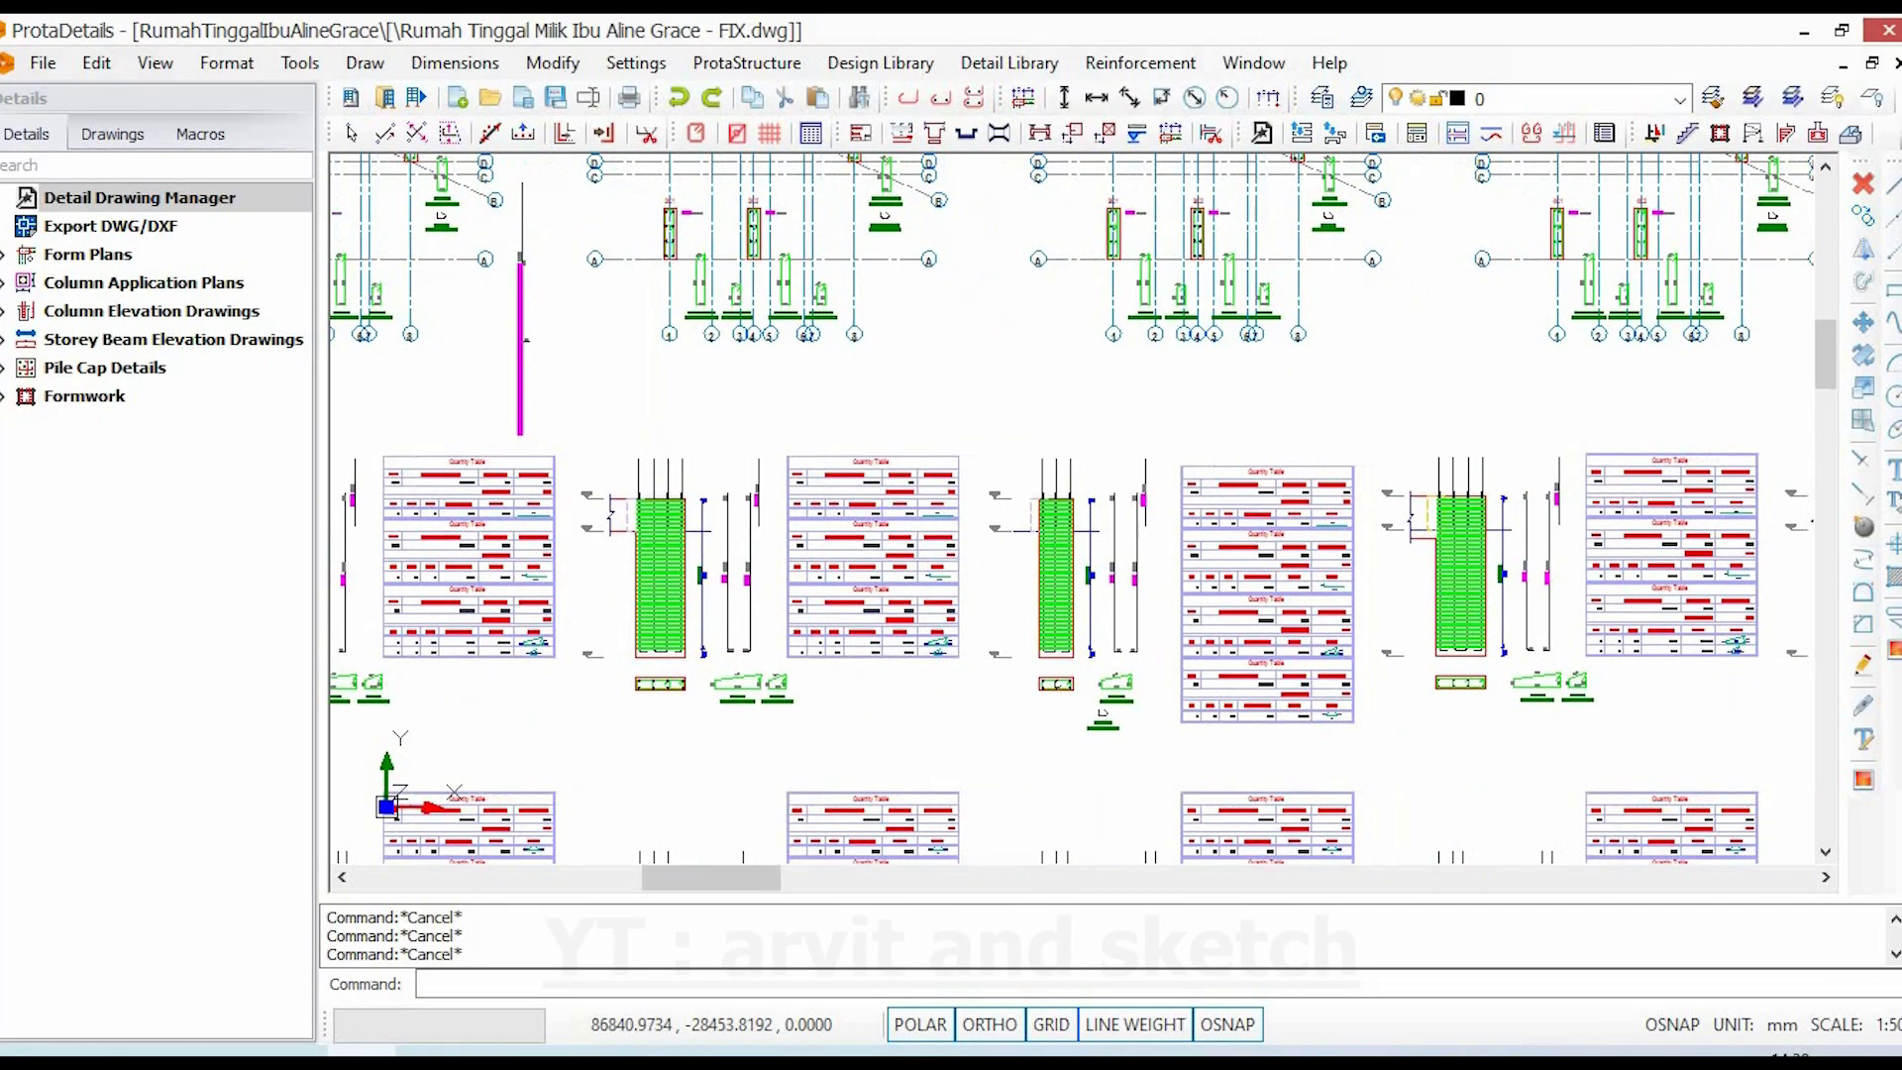
click(1068, 709)
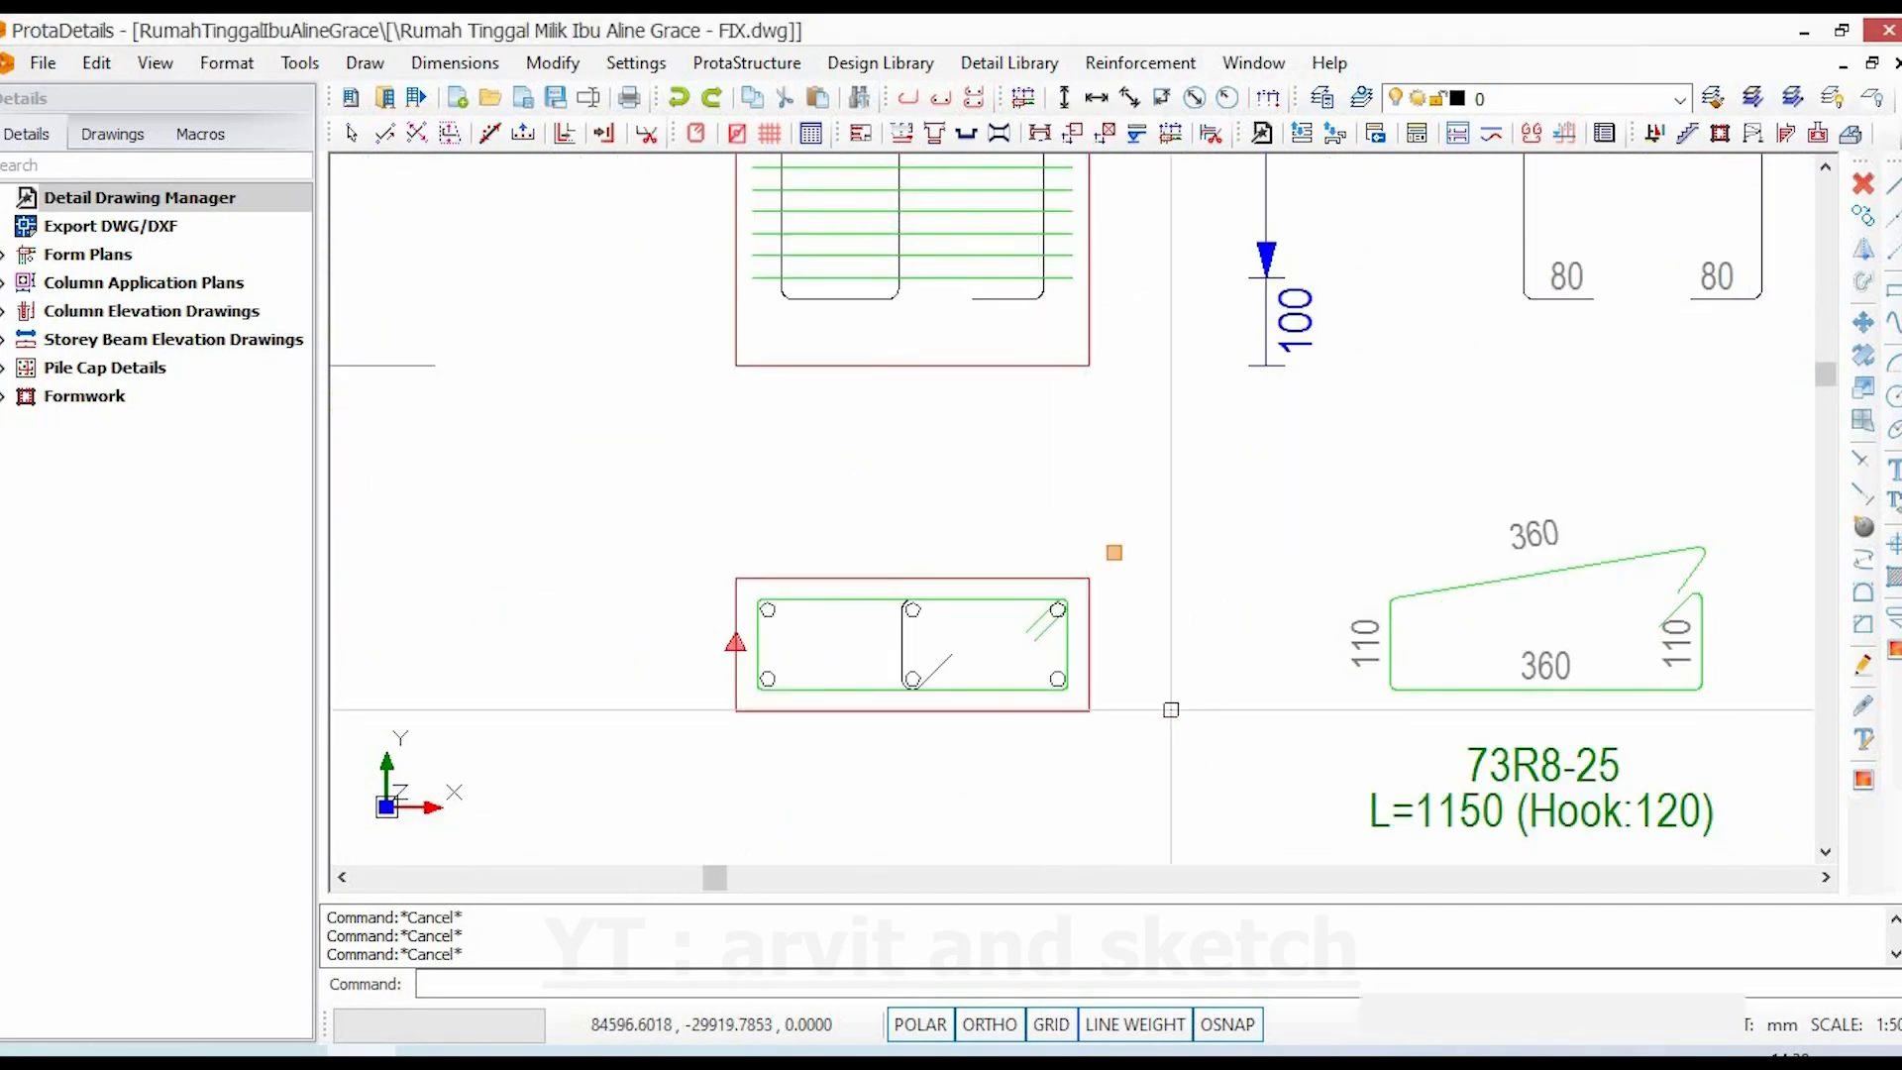
click(1522, 385)
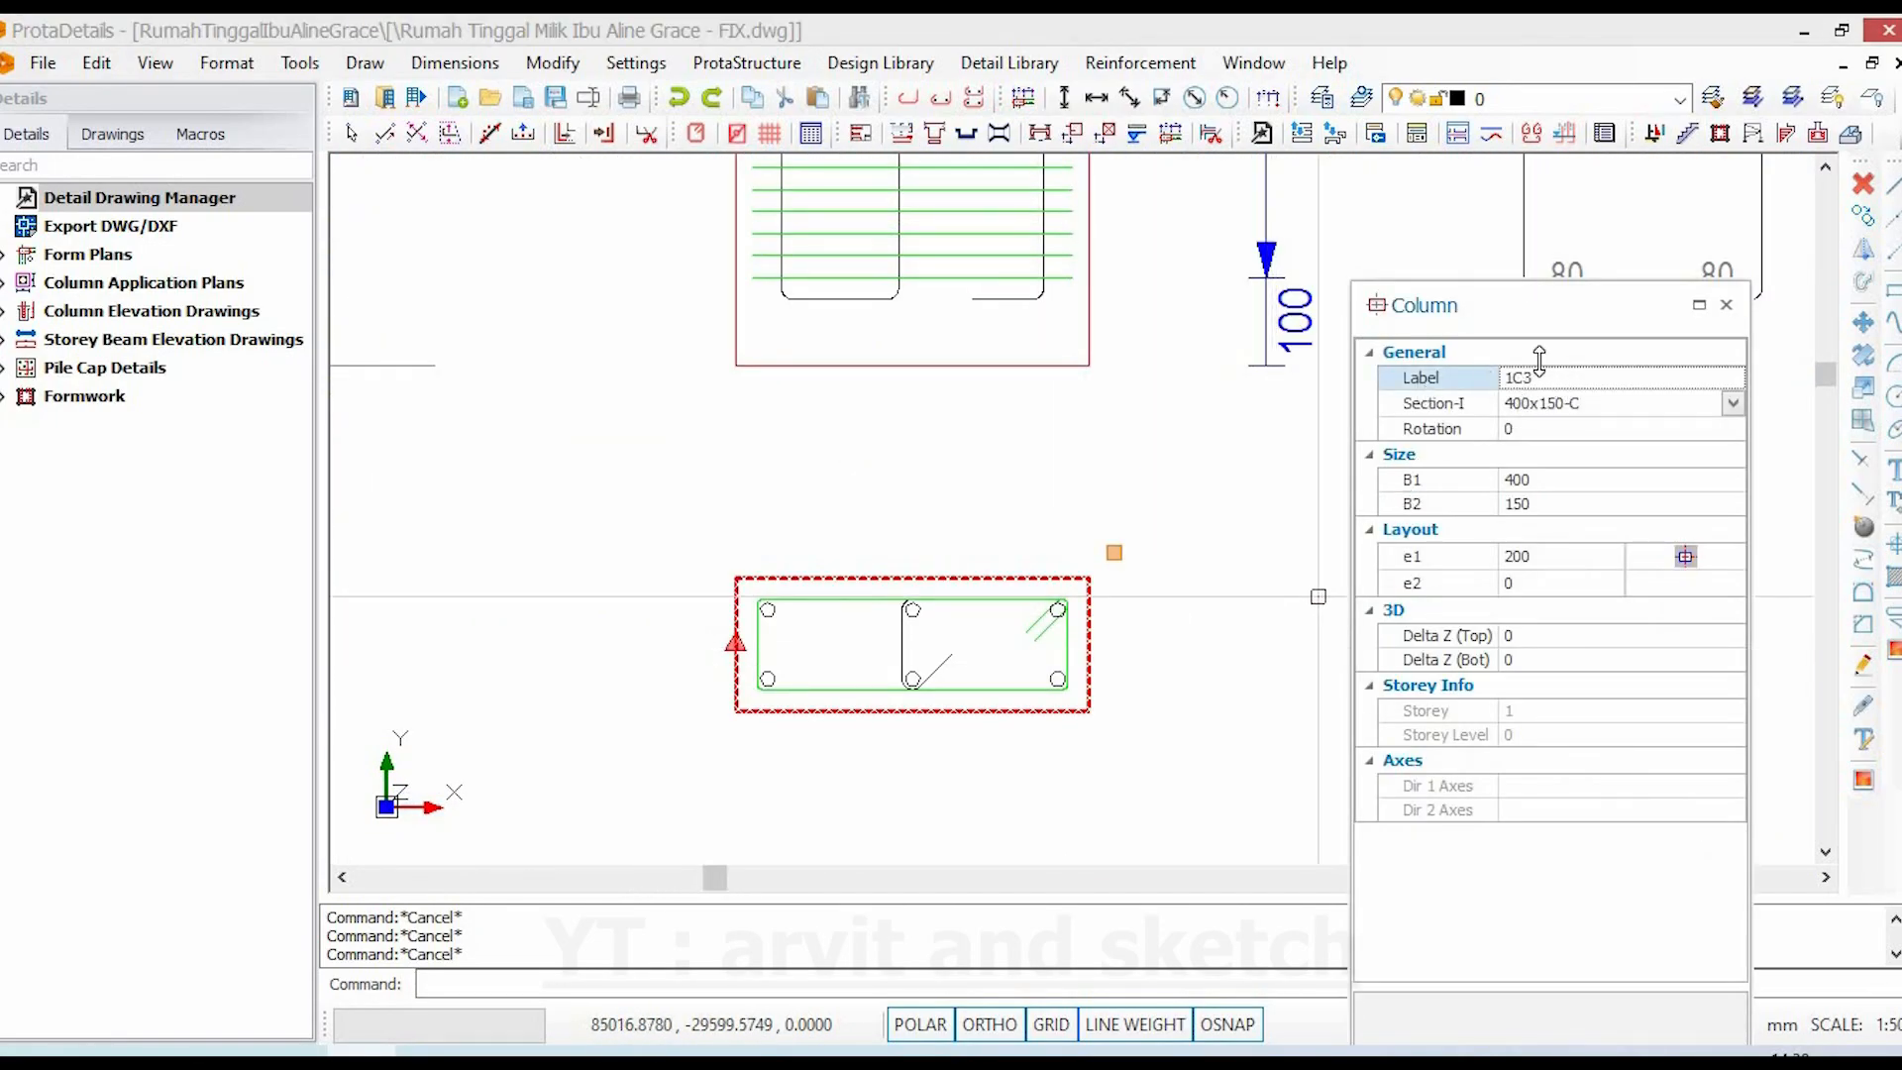
key(Escape)
scroll(858, 758, down, 3)
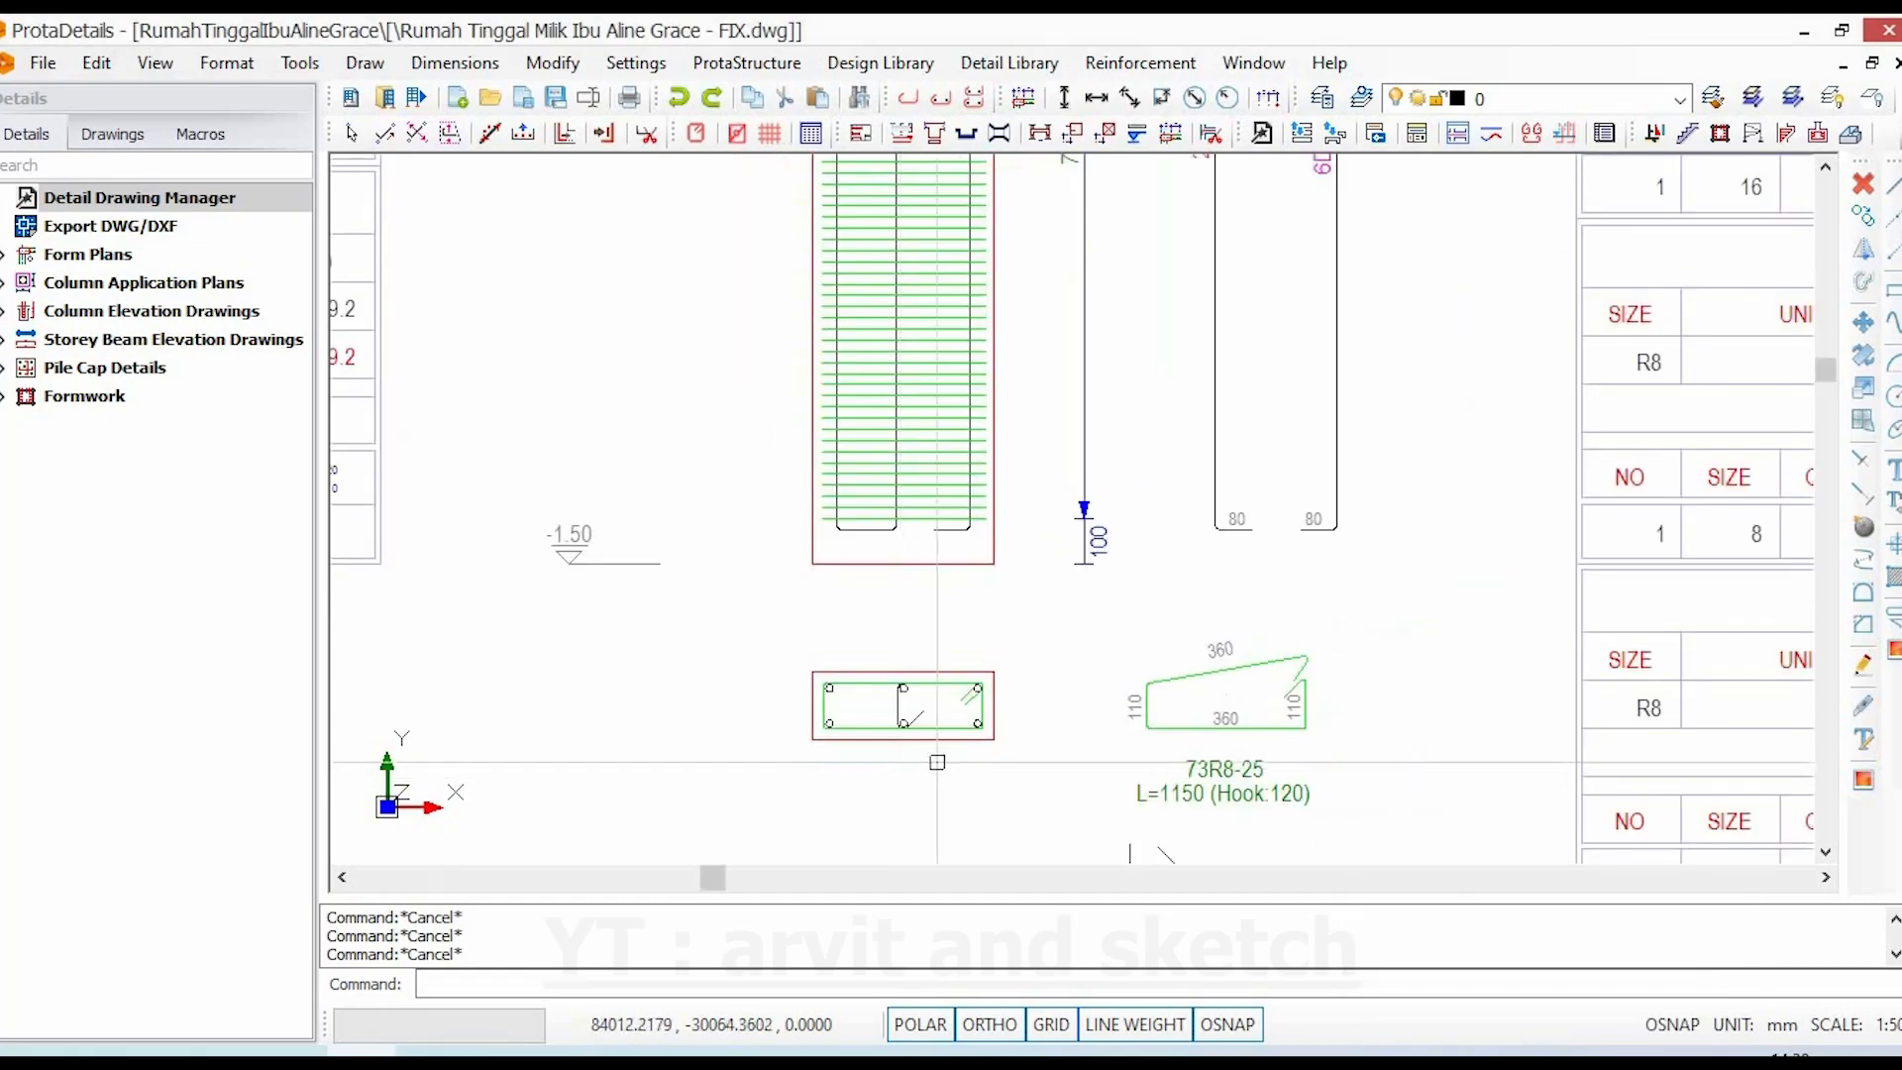
- Examine the six-bar column's elevation details and the quantity table of its straight D16 starter bars
scroll(882, 749, down, 2)
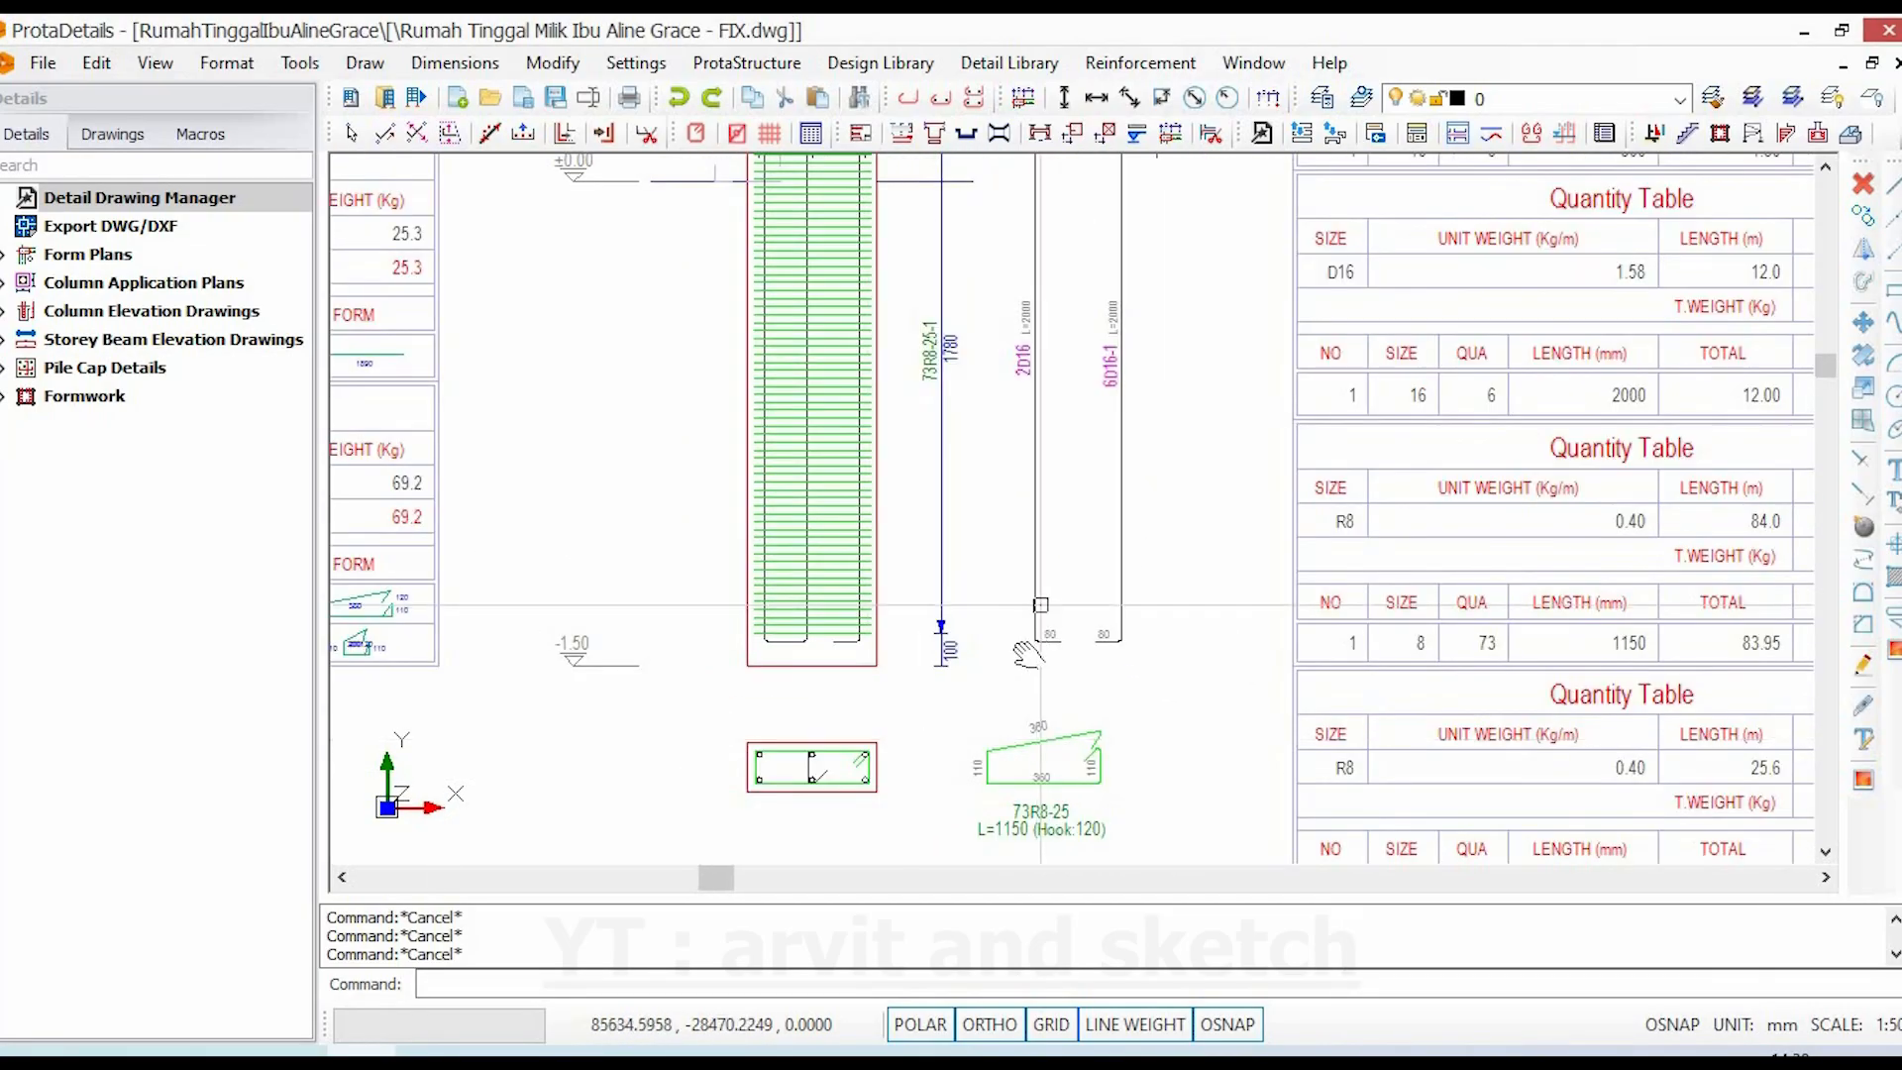
mouse_move(1031, 607)
middle_down()
mouse_move(929, 882)
mouse_move(904, 667)
mouse_move(746, 712)
middle_up()
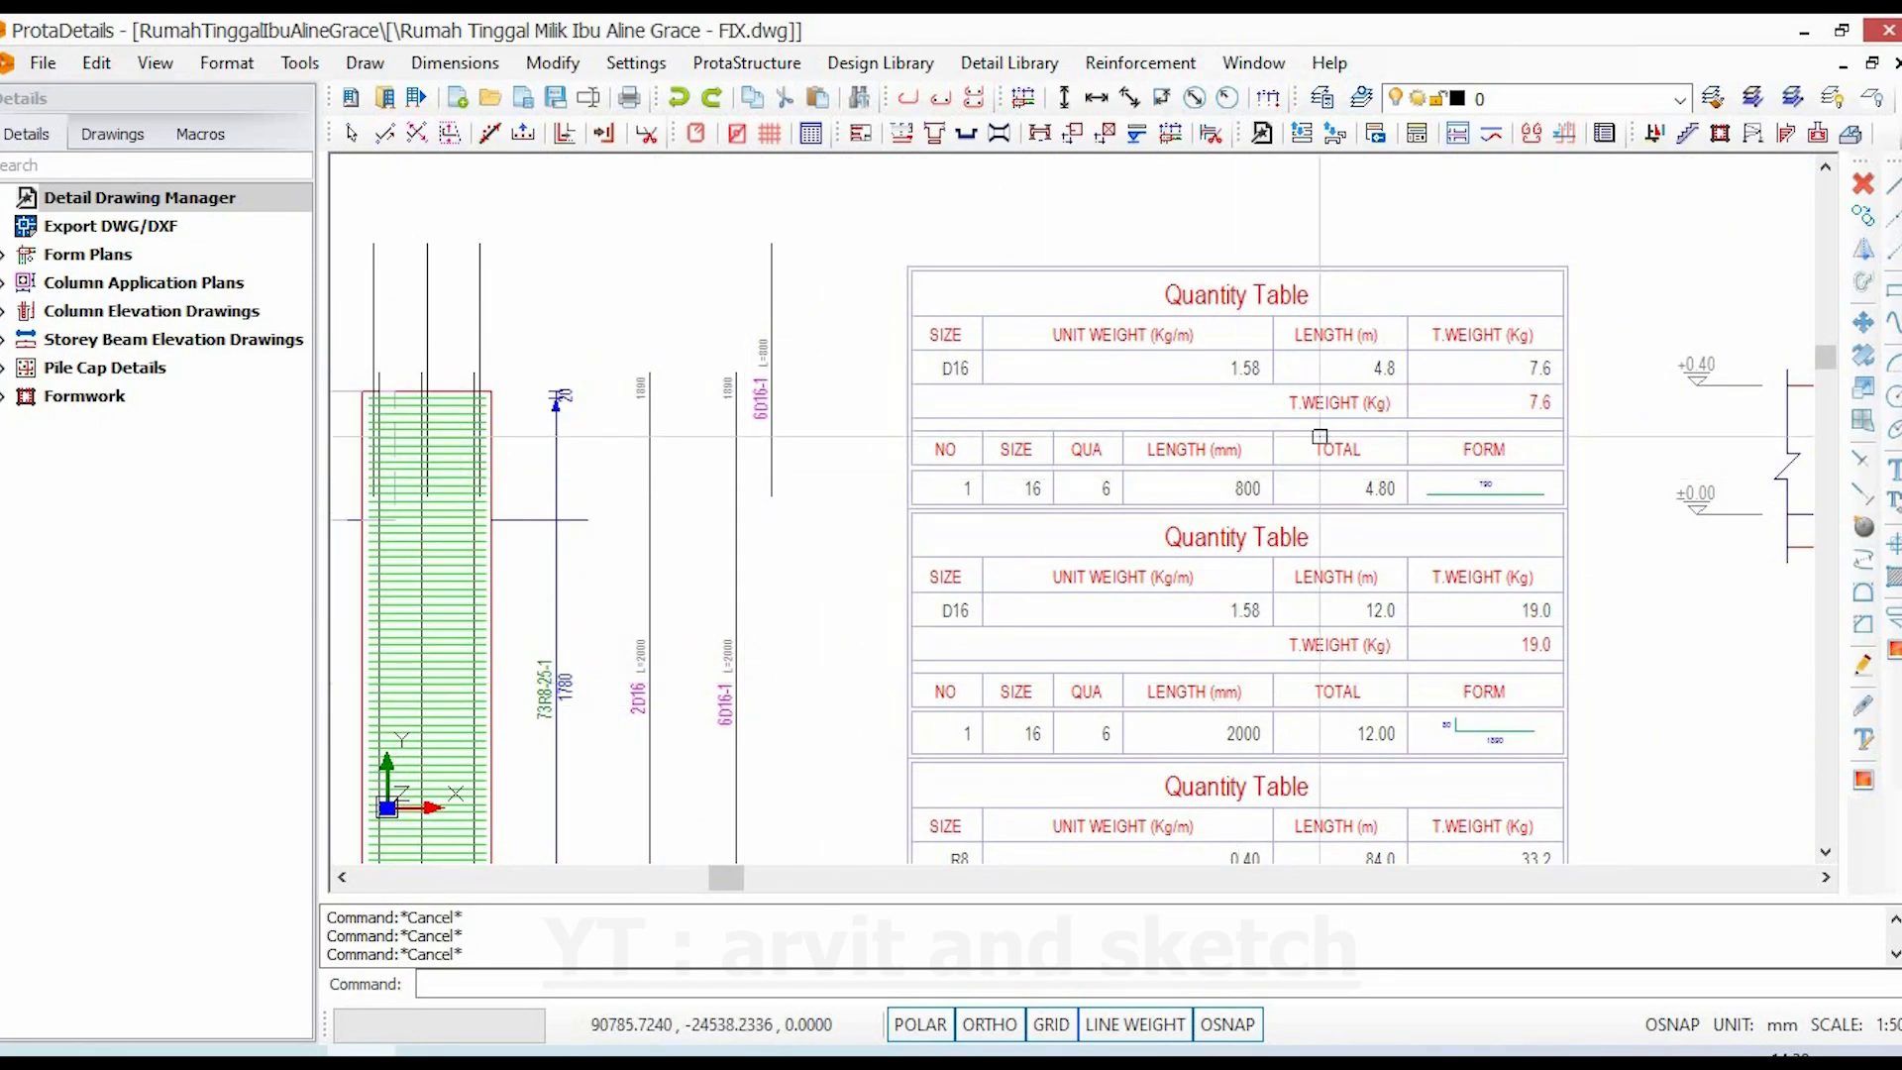
scroll(1515, 459, up, 4)
scroll(1485, 522, down, 2)
middle_drag(1422, 519, 1640, 519)
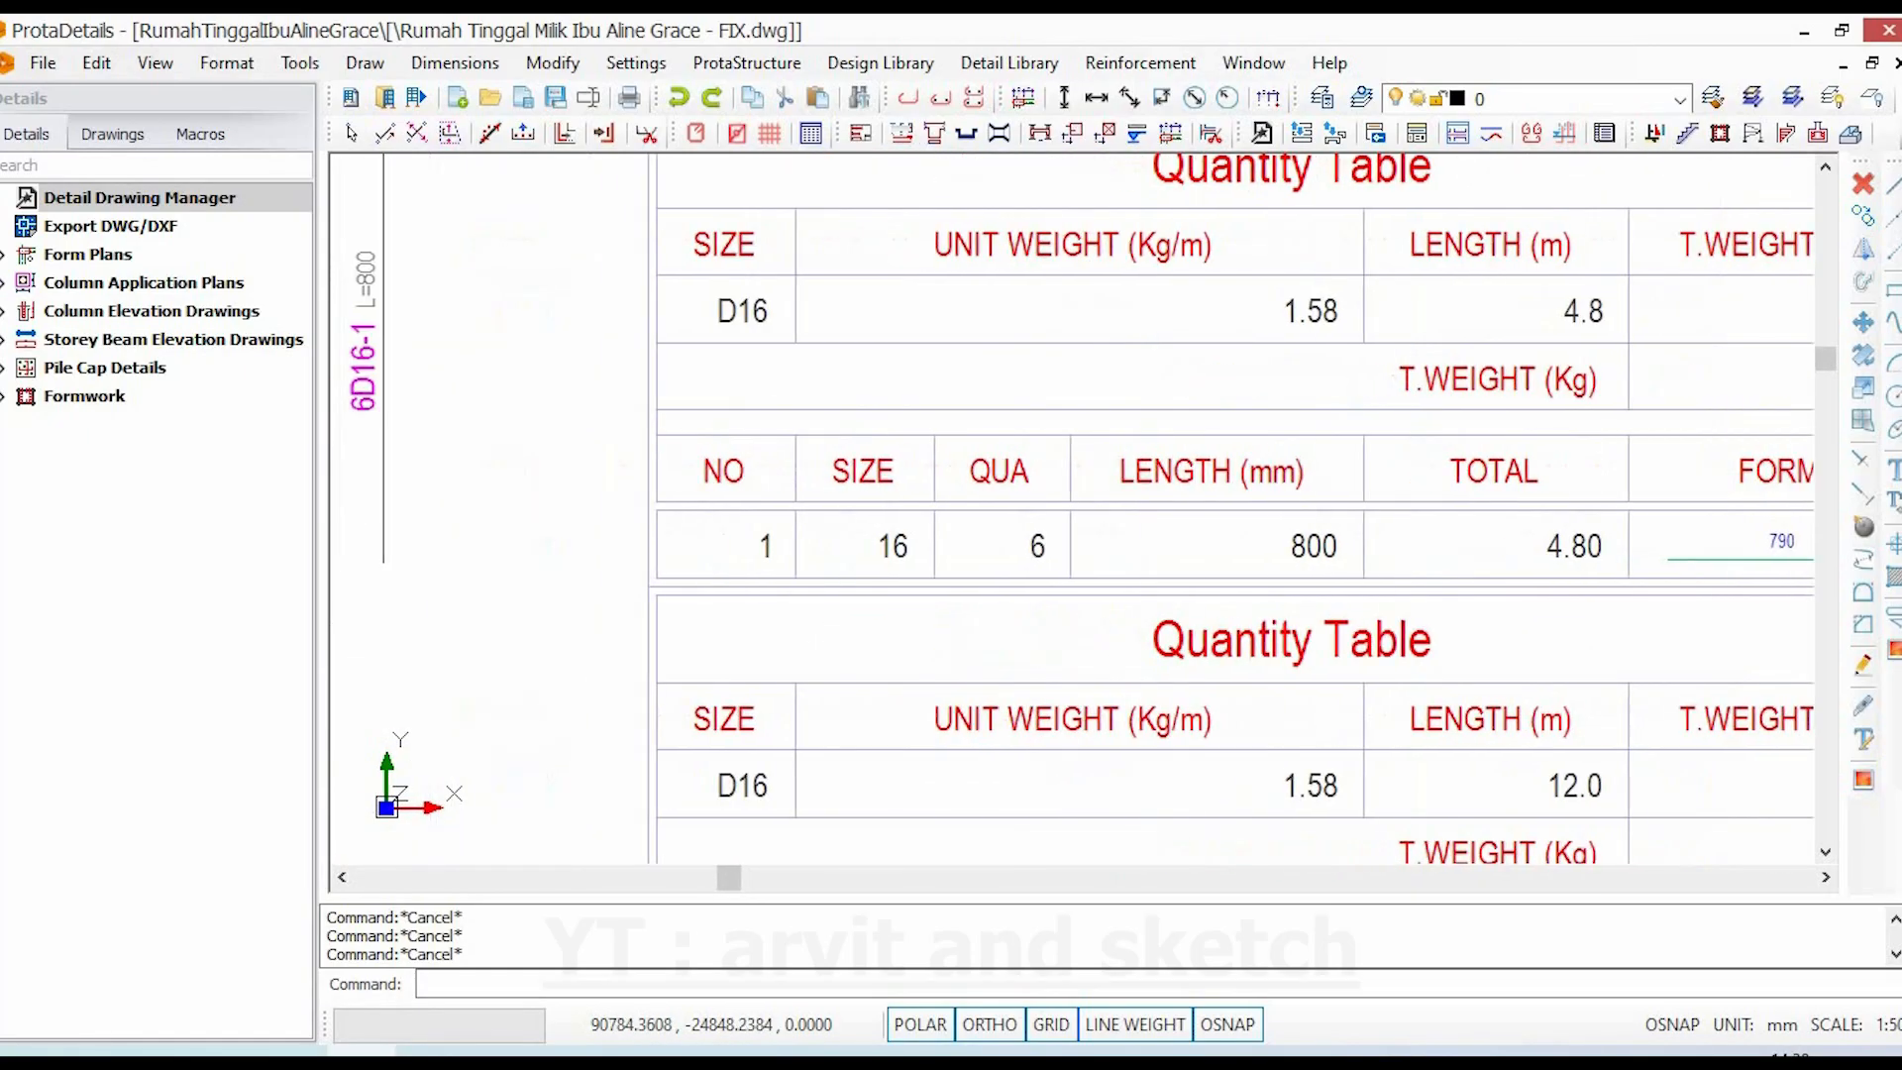
scroll(831, 422, down, 2)
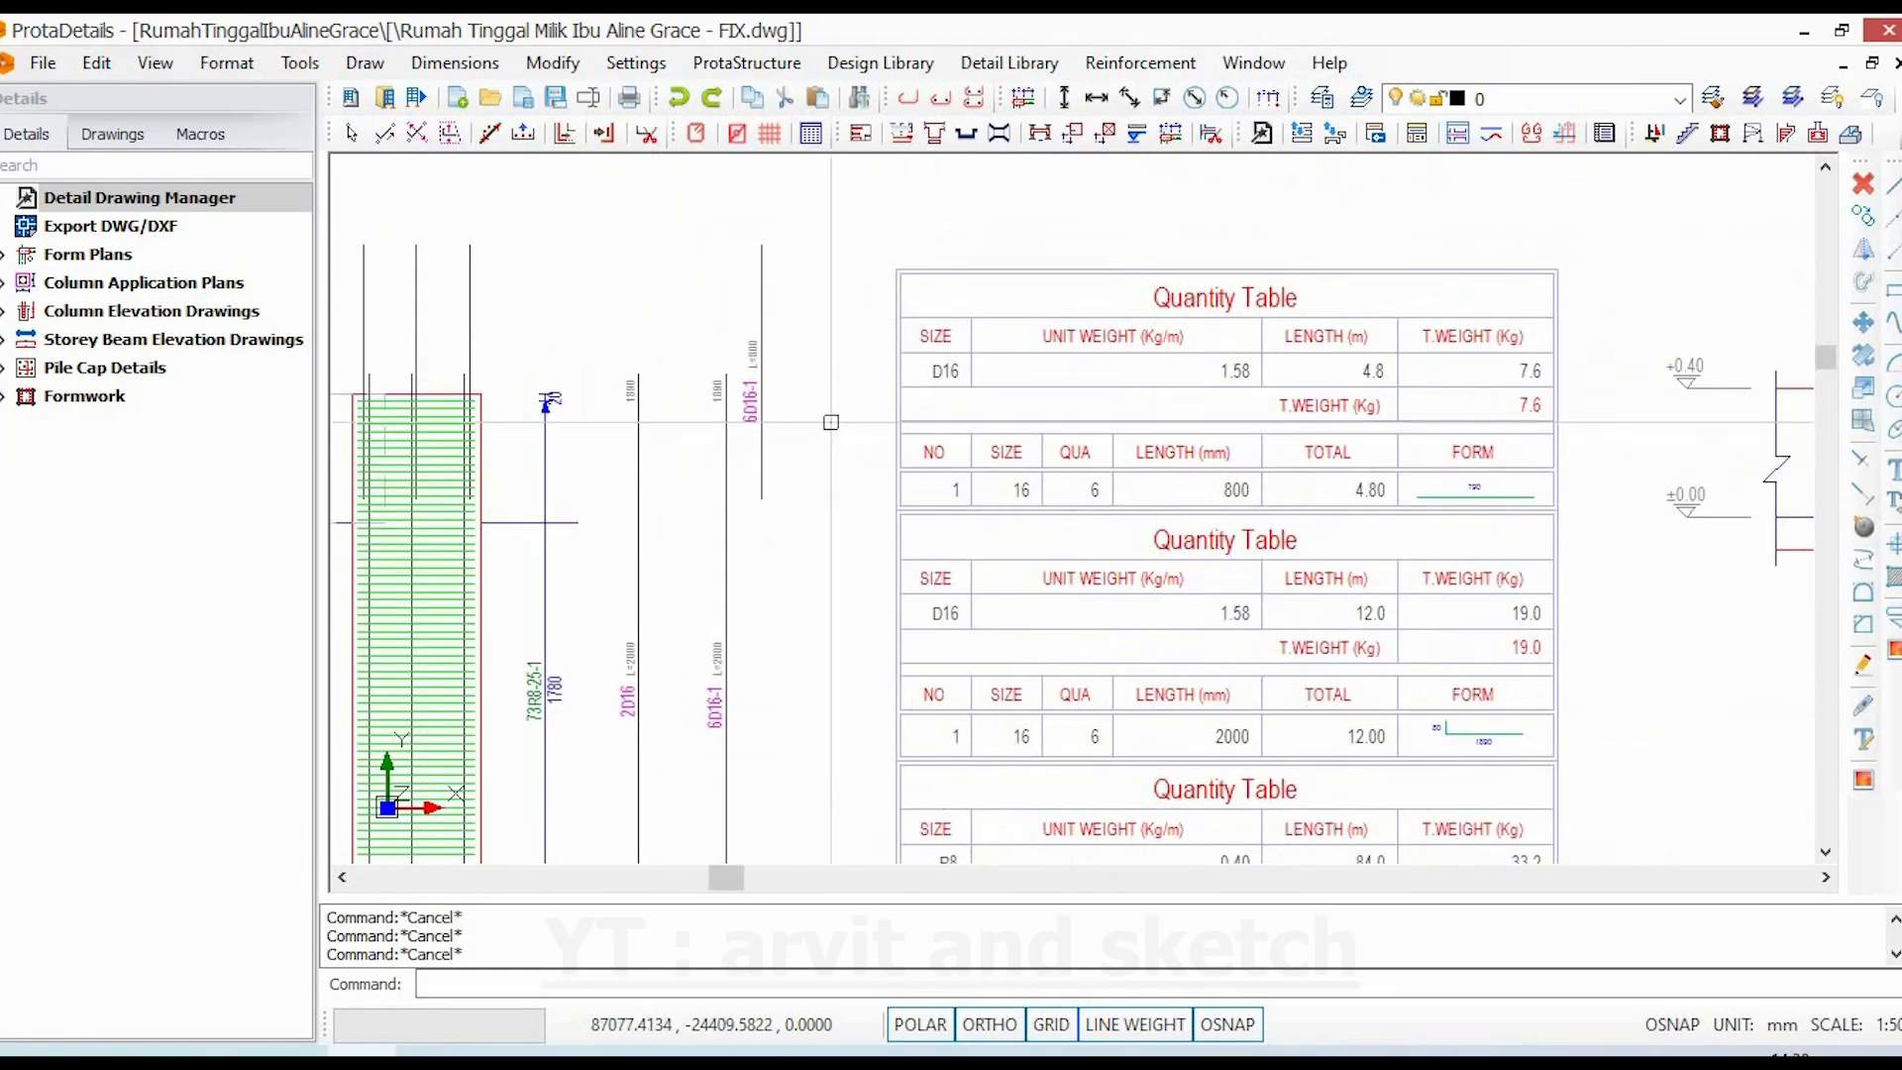
- Inspect length A in the rebar properties of the straight starter bar above the six-bar column, comparing it with its quantity table
double_click(470, 295)
click(1492, 635)
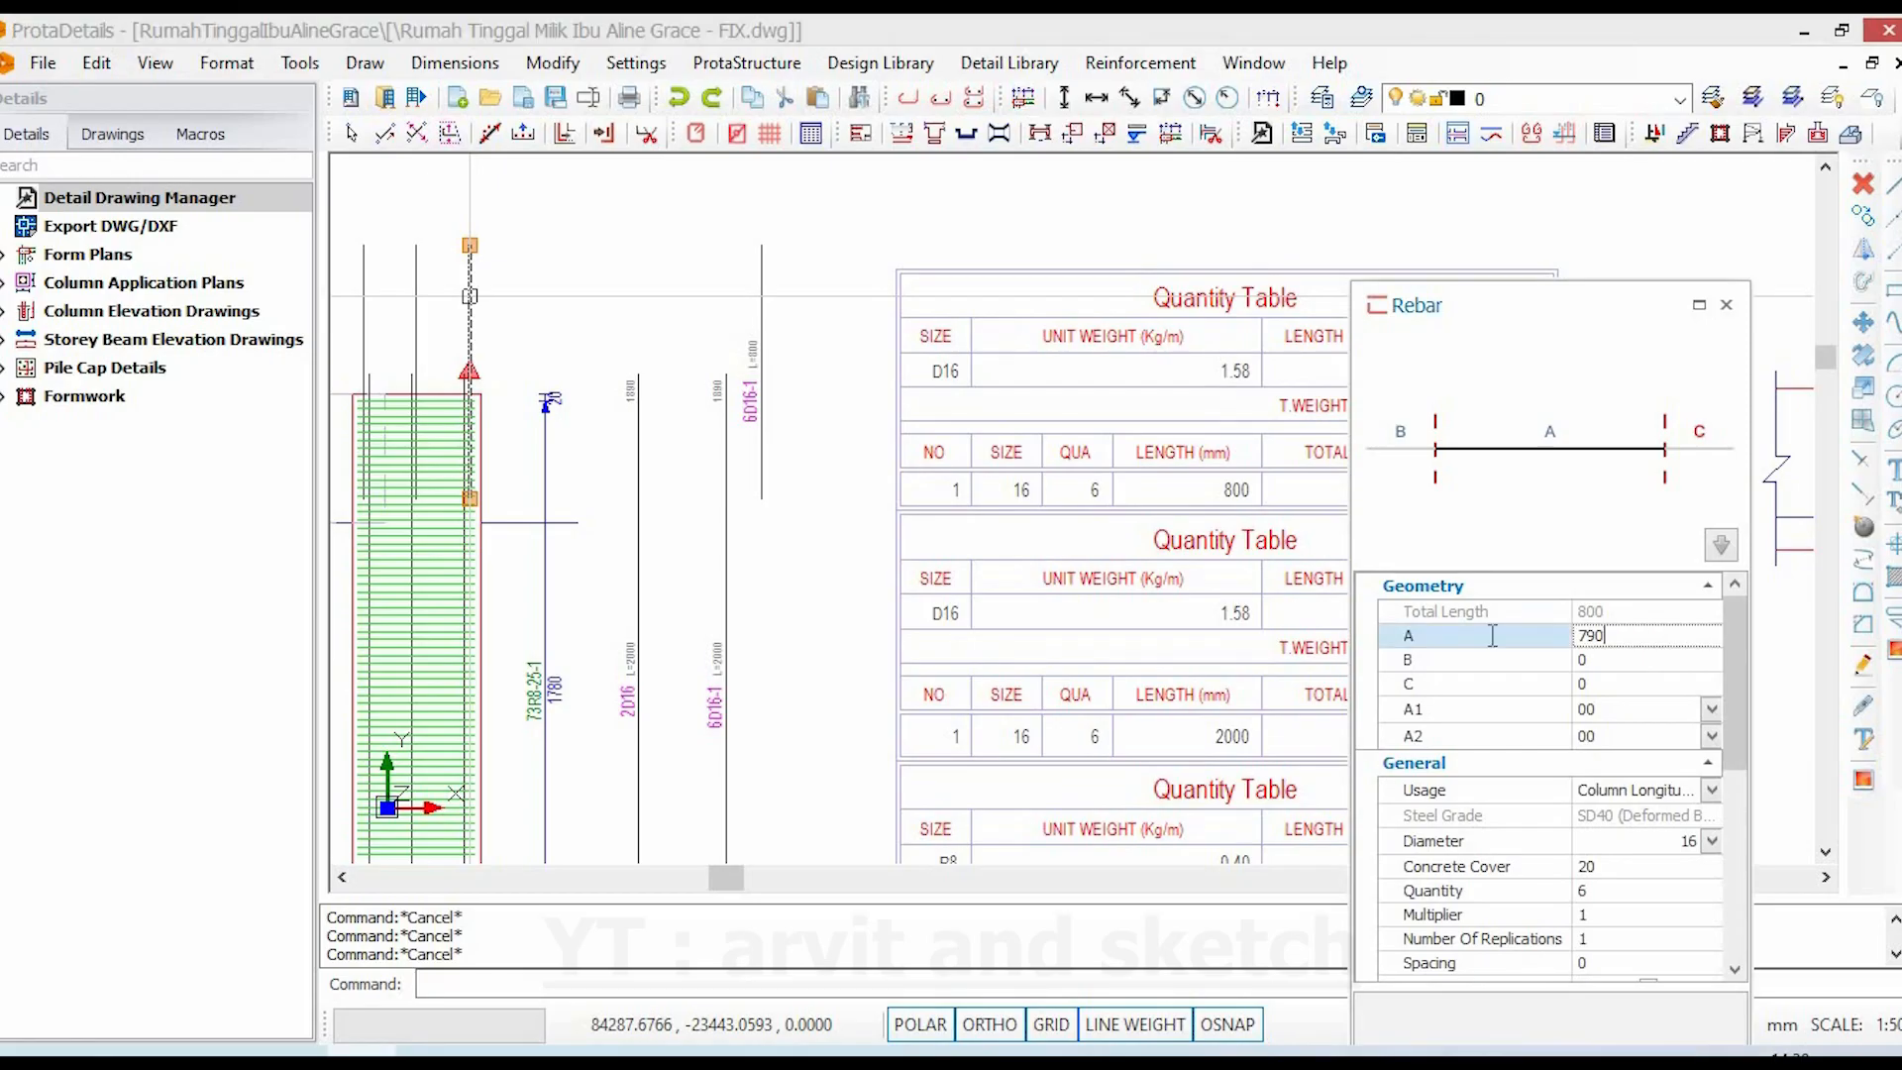
click(1726, 304)
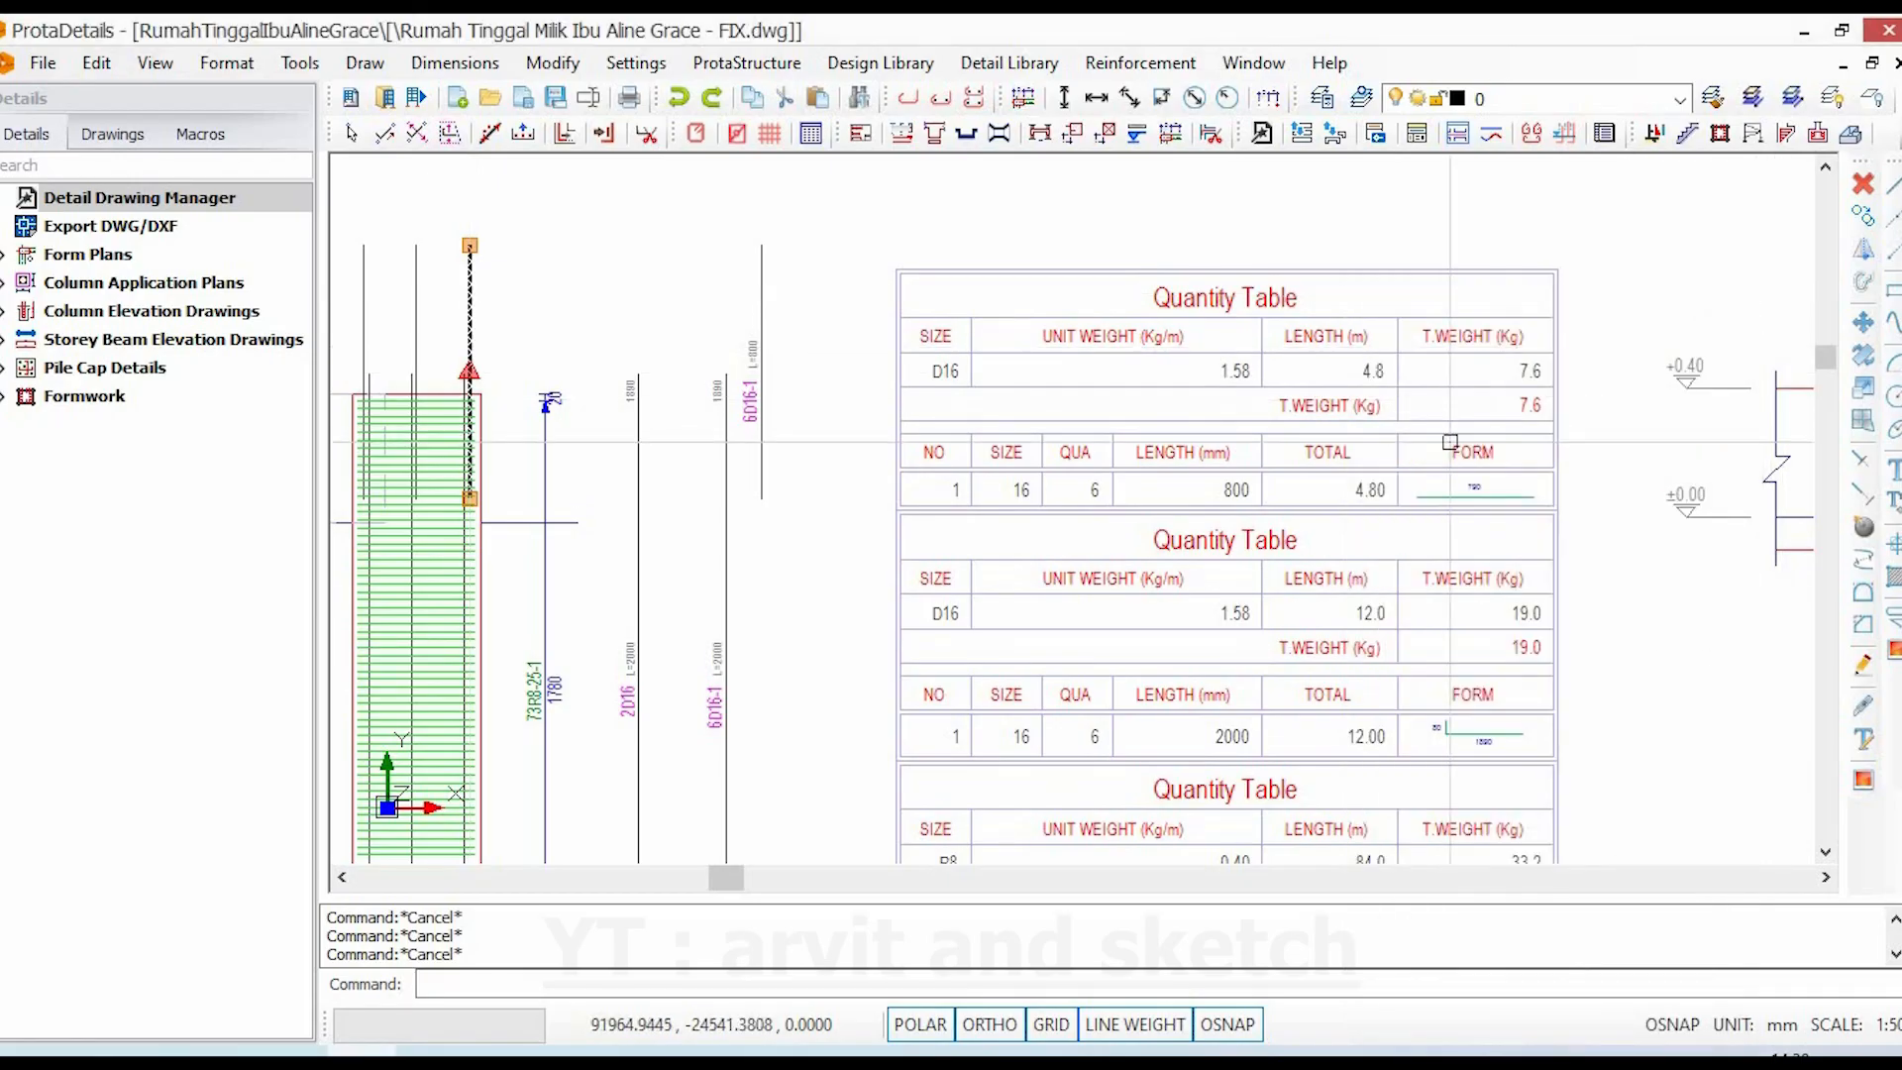
scroll(1481, 525, up, 3)
scroll(1372, 564, down, 3)
- Inspect length A in the rebar properties of the hooked longitudinal bar at the six-bar column's base, and close them unchanged
mouse_move(1372, 565)
middle_down()
mouse_move(1450, 372)
mouse_move(1476, 367)
middle_up()
scroll(562, 708, up, 5)
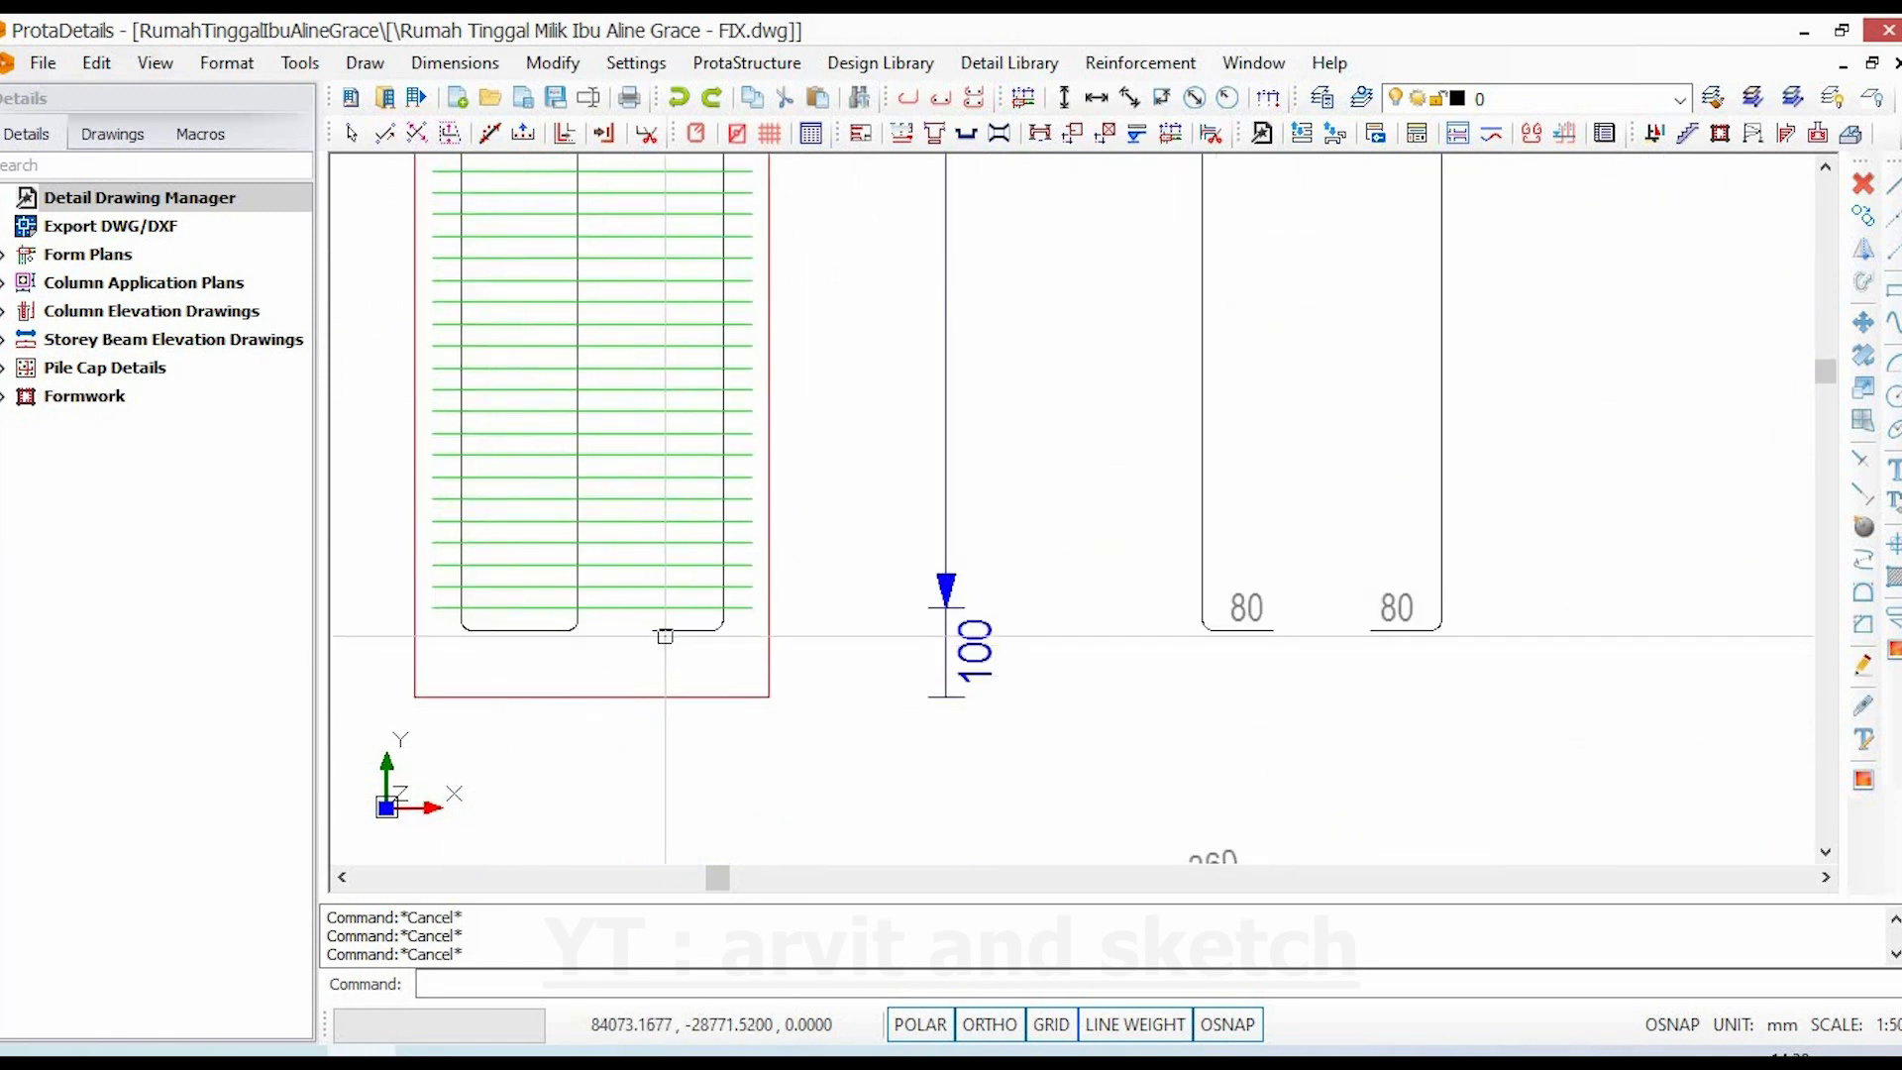
double_click(664, 631)
click(1676, 635)
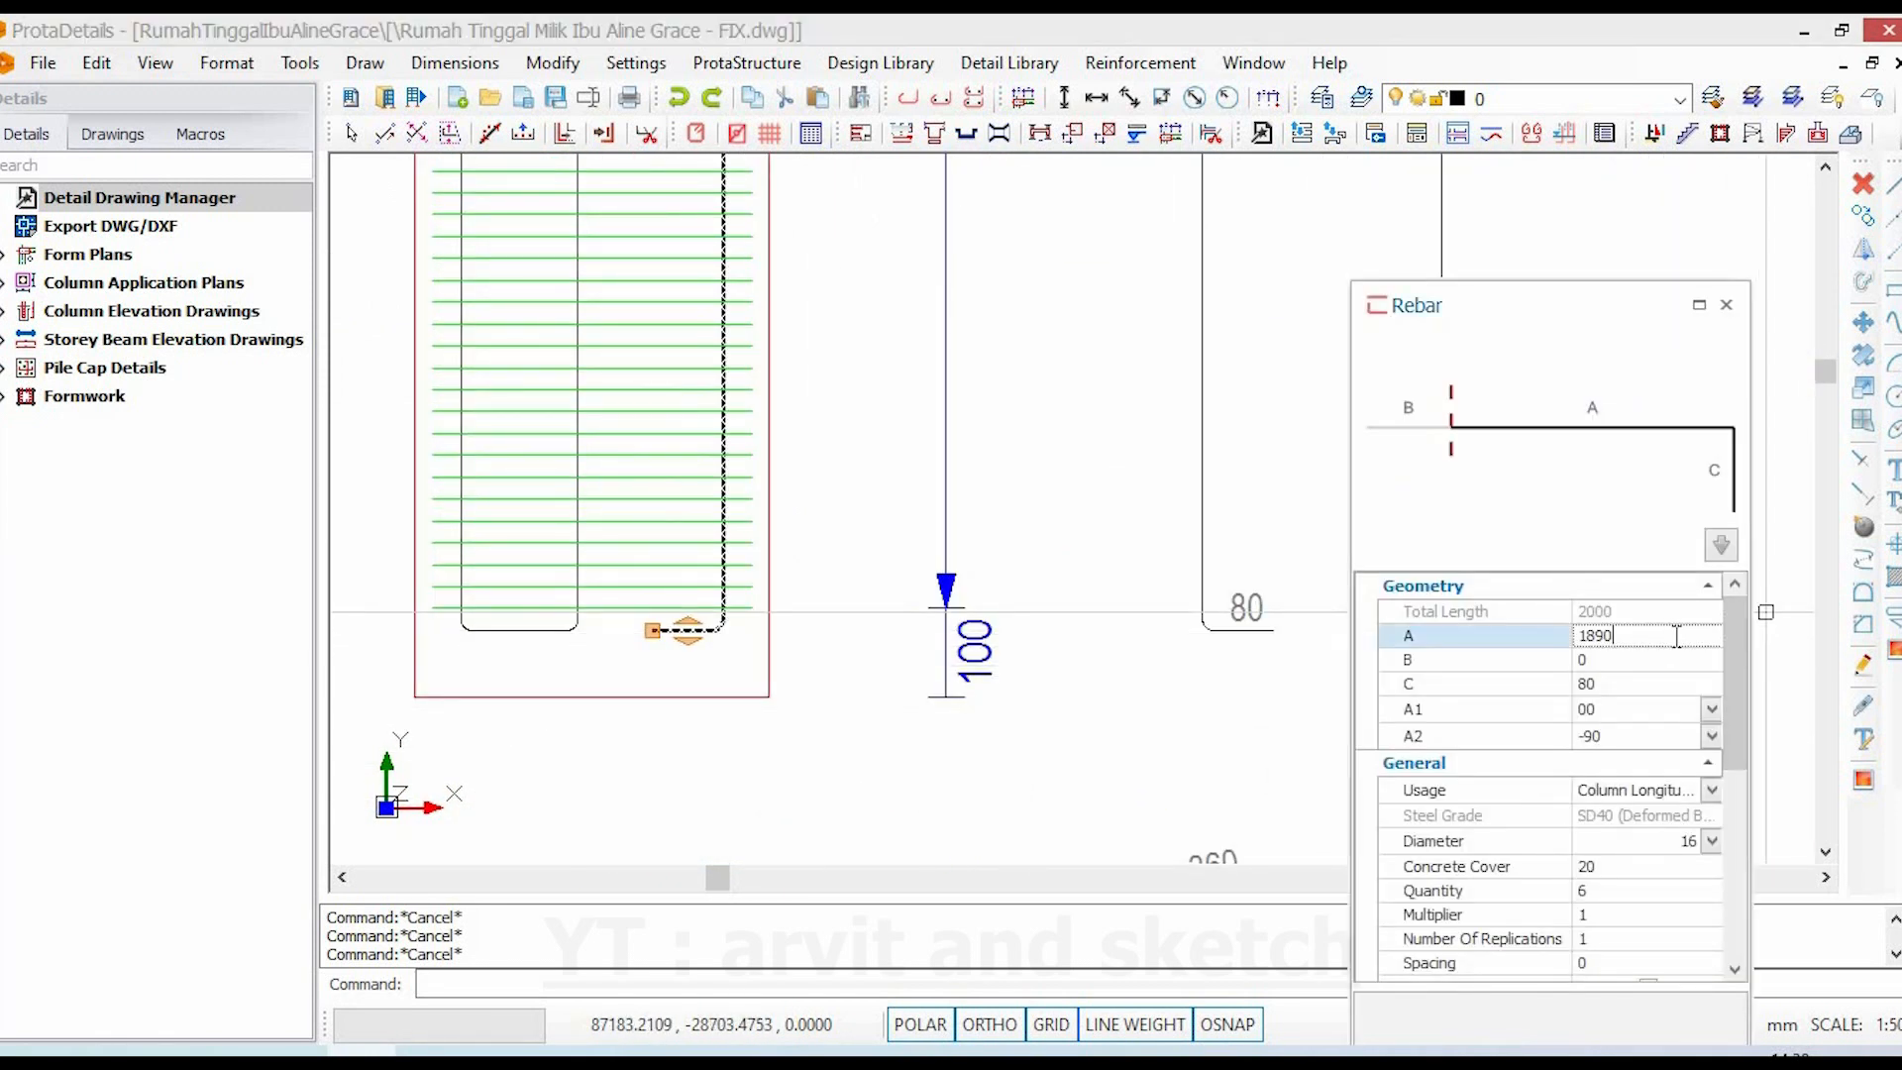
drag(1676, 636, 1578, 635)
key(Escape)
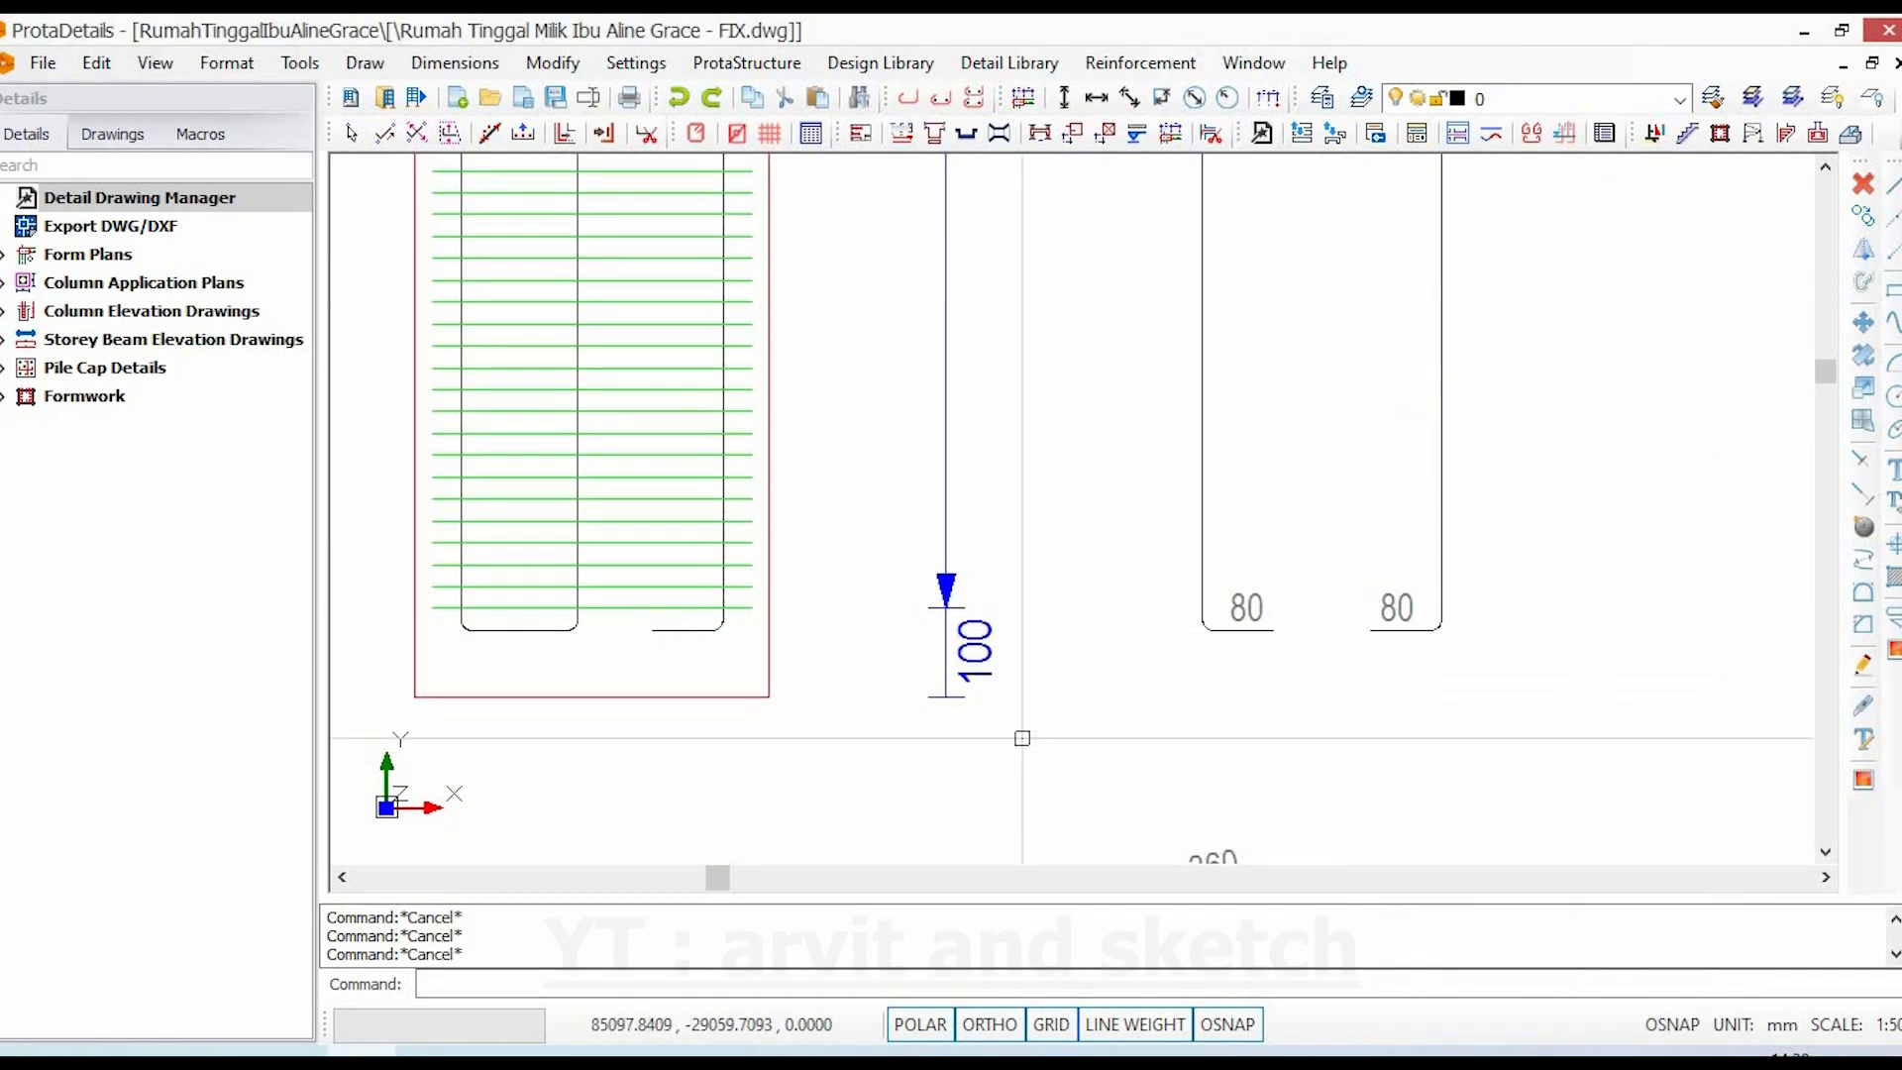
- Examine the hooked D16 bar's quantity table for the six-bar column, checking its quantity, length, total, weight and form
scroll(1022, 738, down, 5)
middle_drag(1023, 734, 813, 818)
scroll(1517, 567, up, 3)
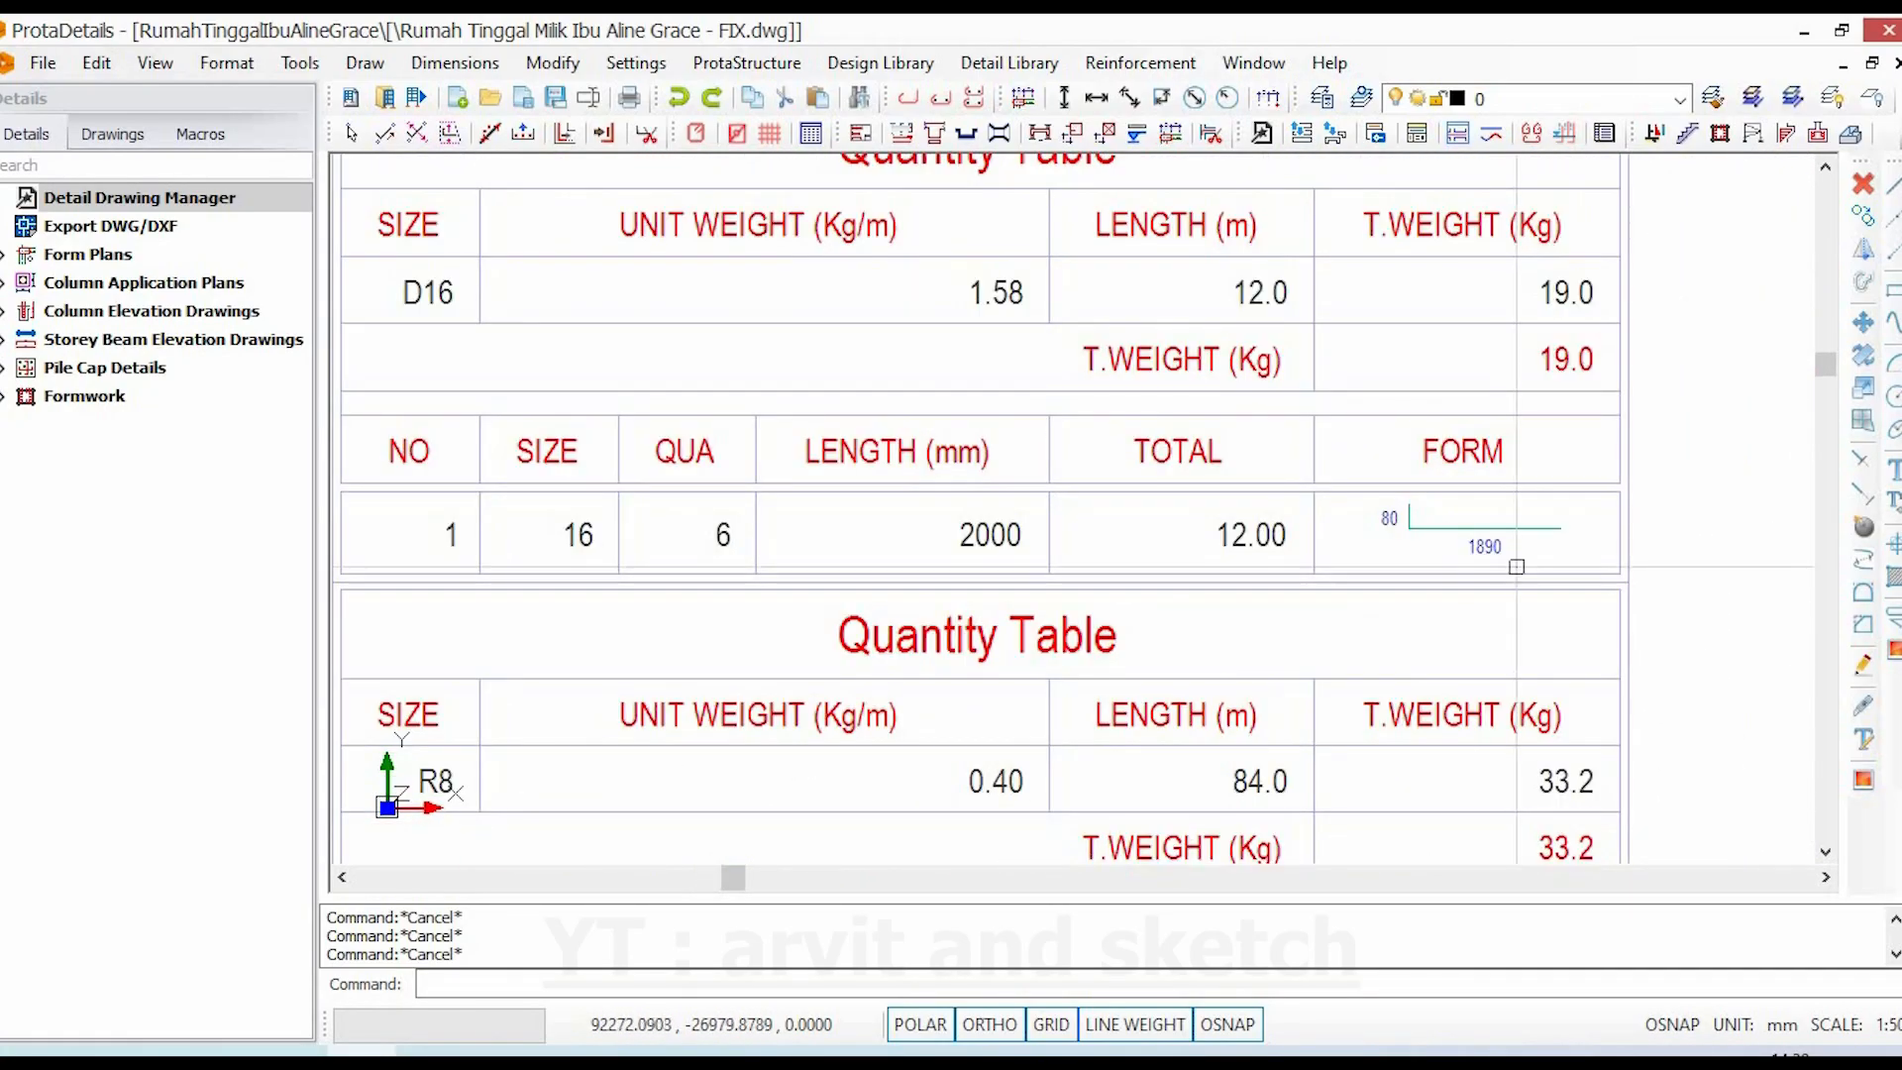
scroll(1516, 566, up, 3)
scroll(1528, 544, down, 3)
middle_drag(1250, 553, 1444, 674)
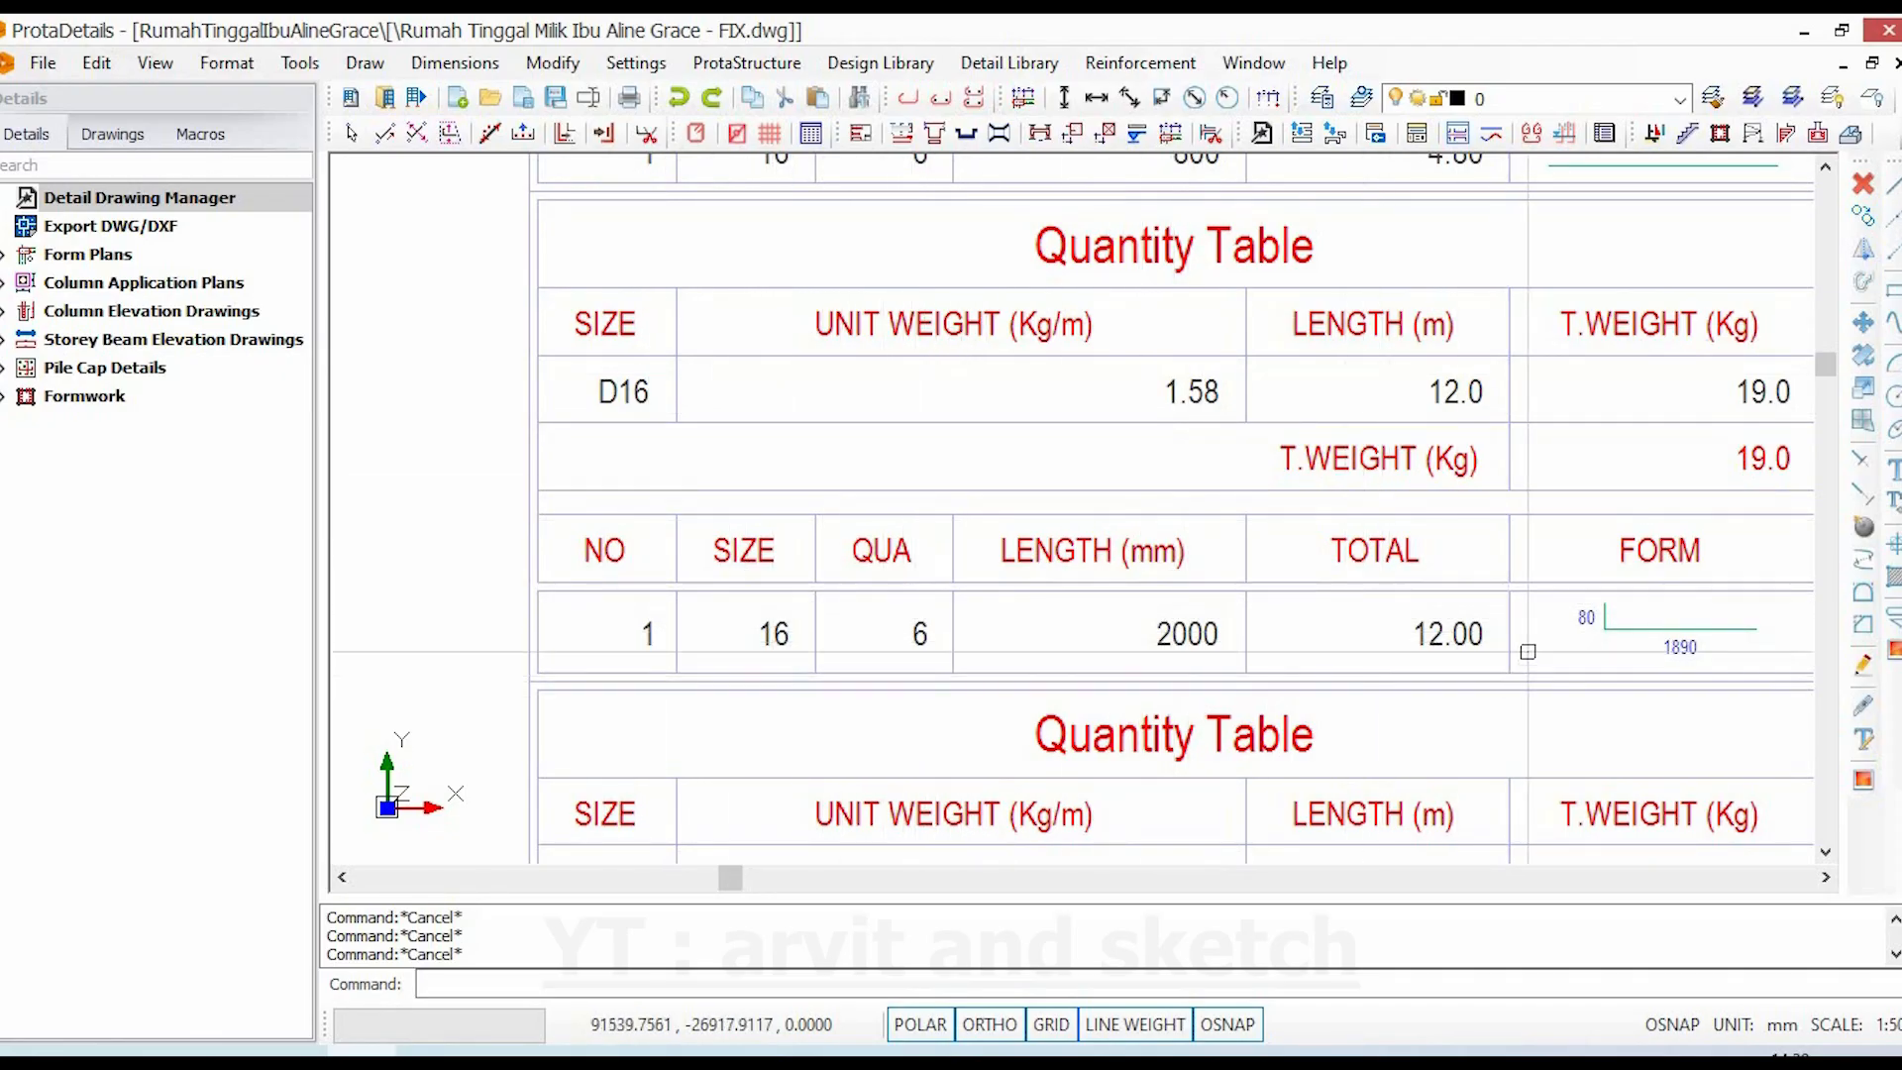
middle_drag(1527, 651, 1359, 552)
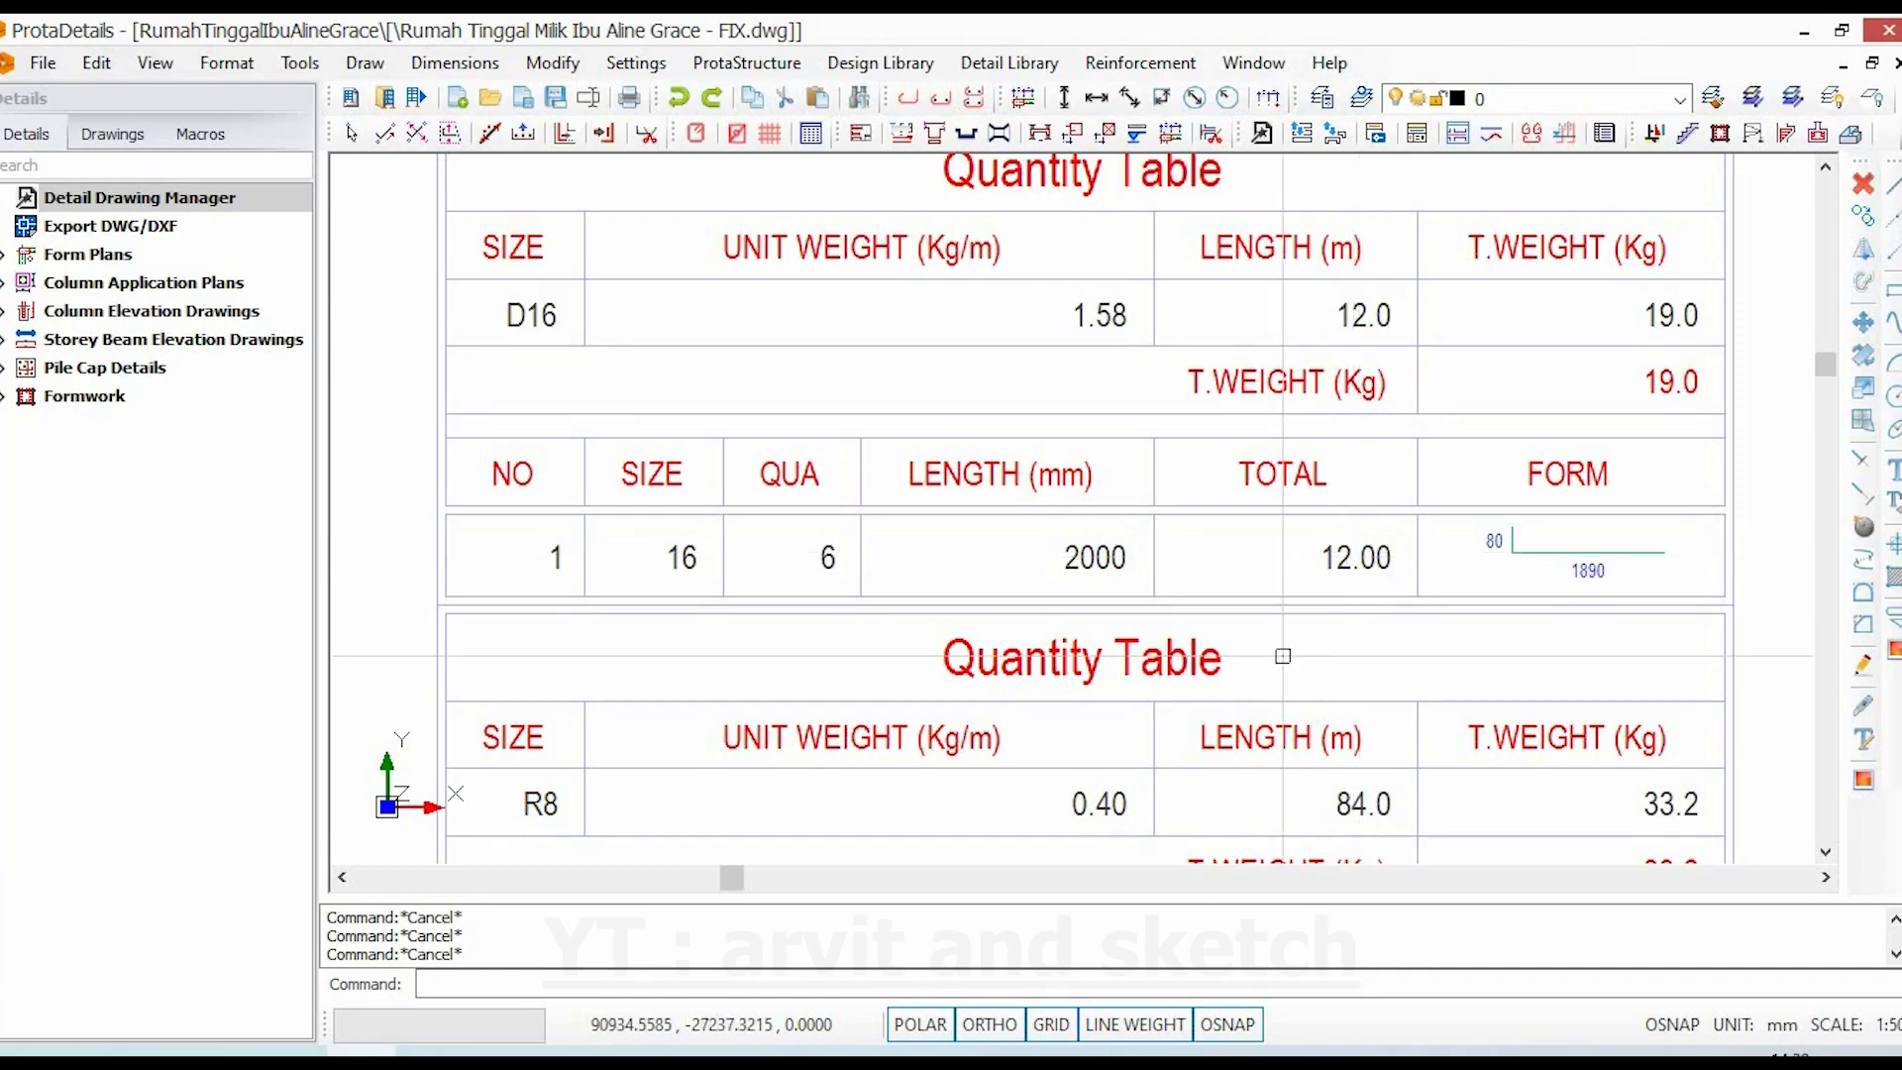
scroll(1053, 545, down, 3)
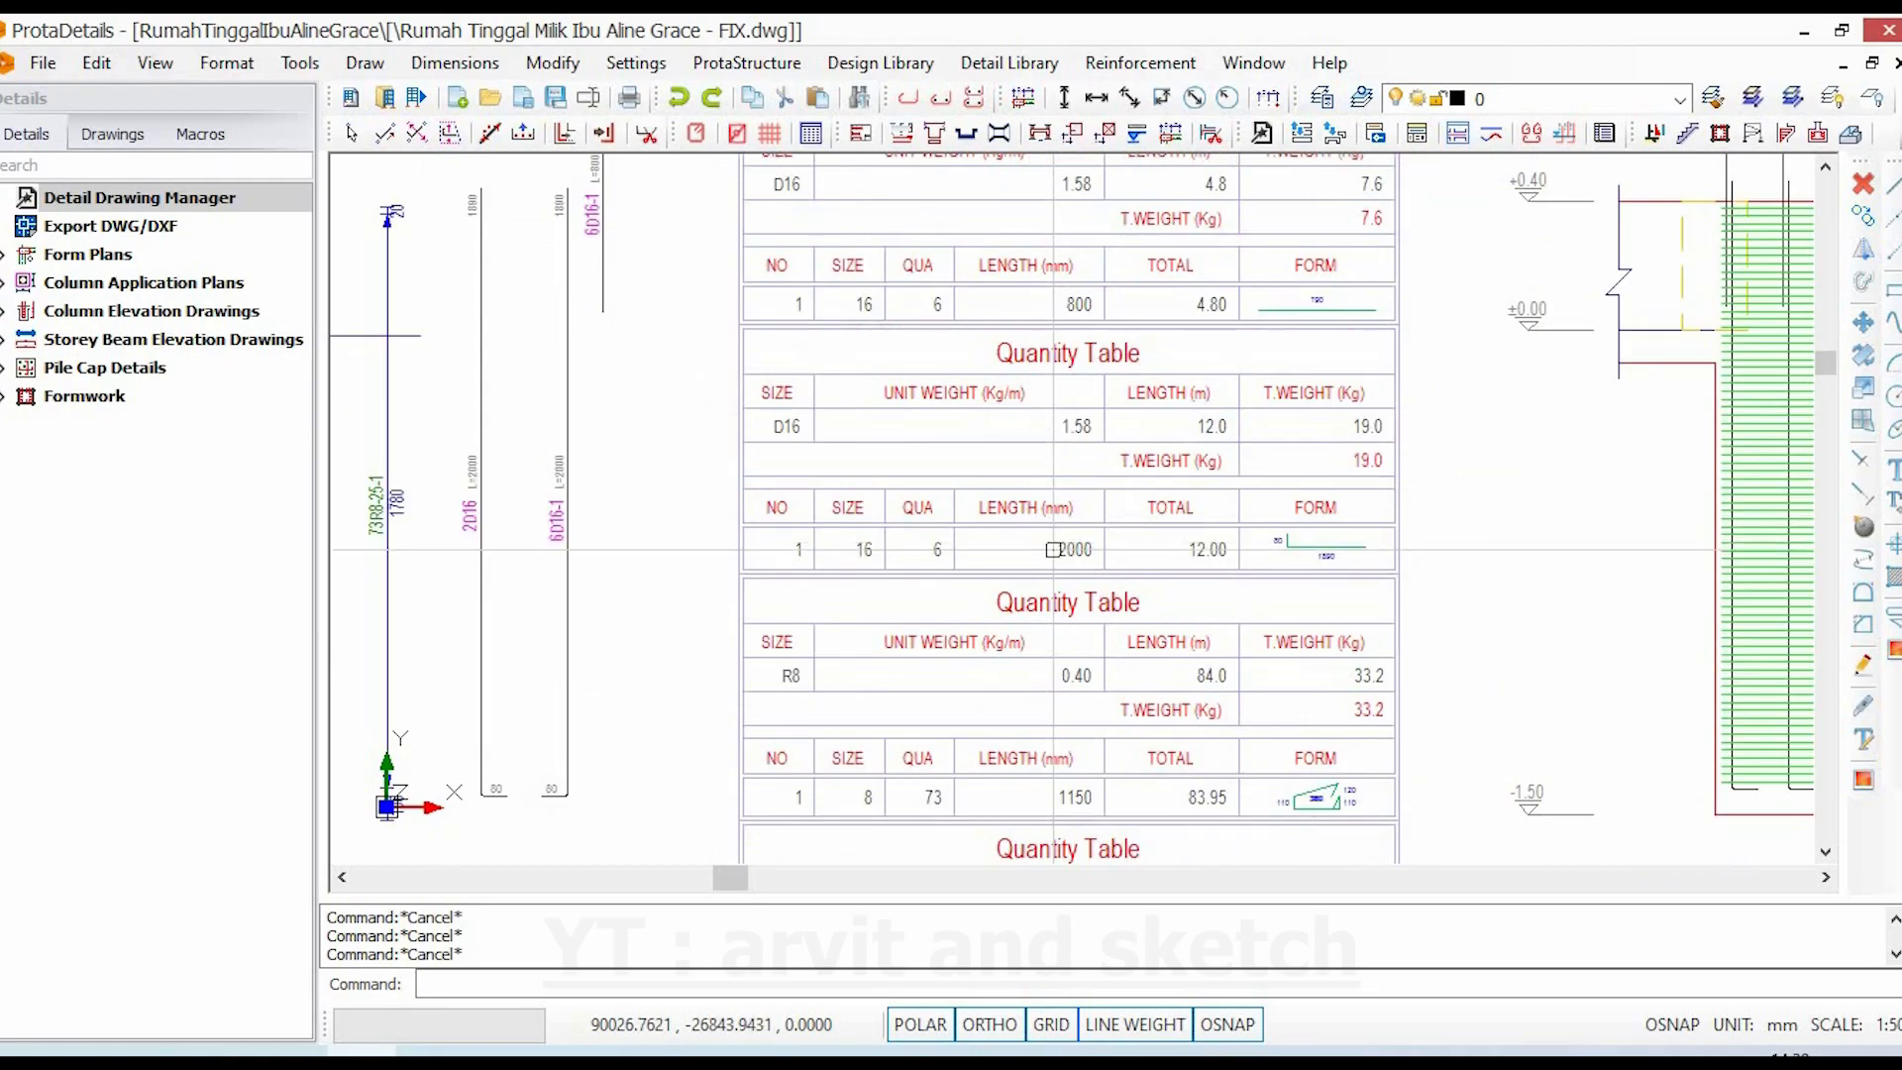
- Examine the quantity table of the six-bar column's closed R8 stirrups, checking unit weight, quantity, length and total
middle_drag(1057, 642, 1058, 462)
scroll(1074, 587, up, 2)
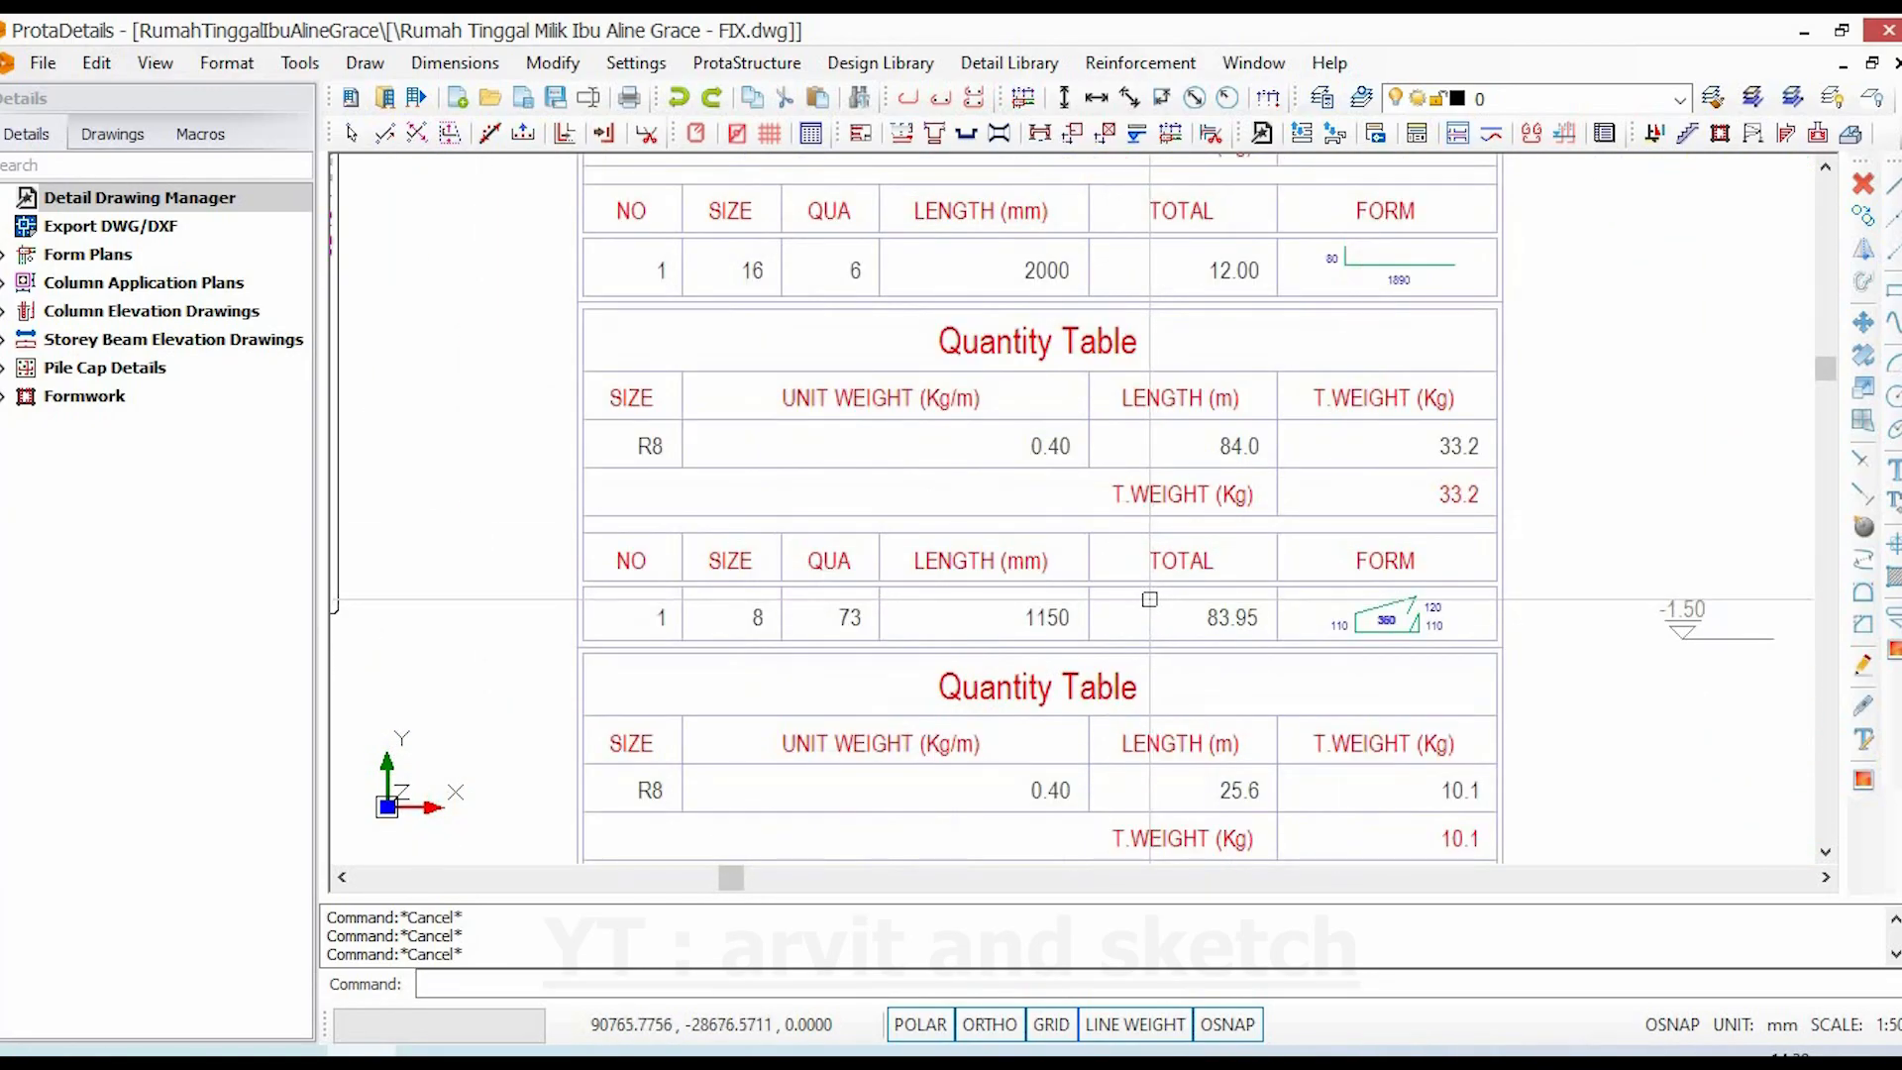
scroll(669, 417, up, 3)
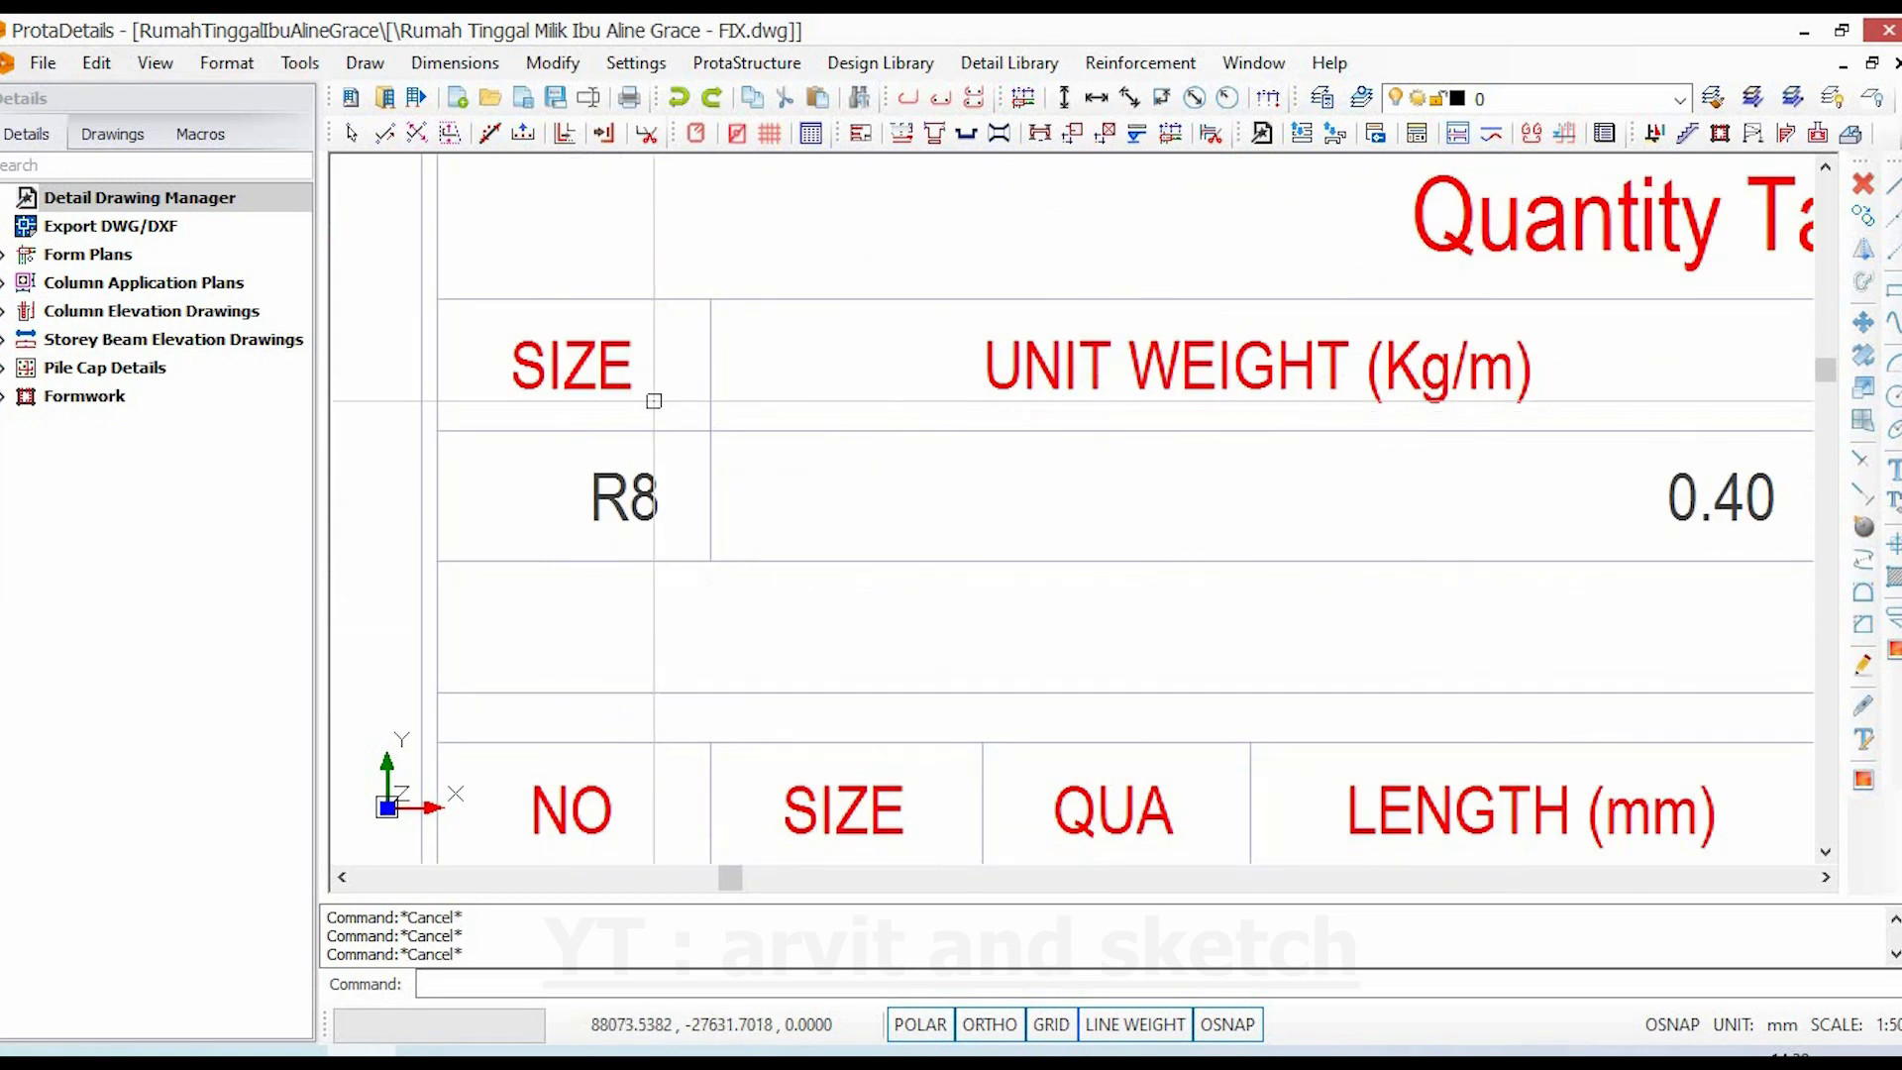
scroll(830, 472, down, 2)
mouse_move(1177, 602)
middle_down()
mouse_move(1079, 552)
mouse_move(961, 545)
middle_up()
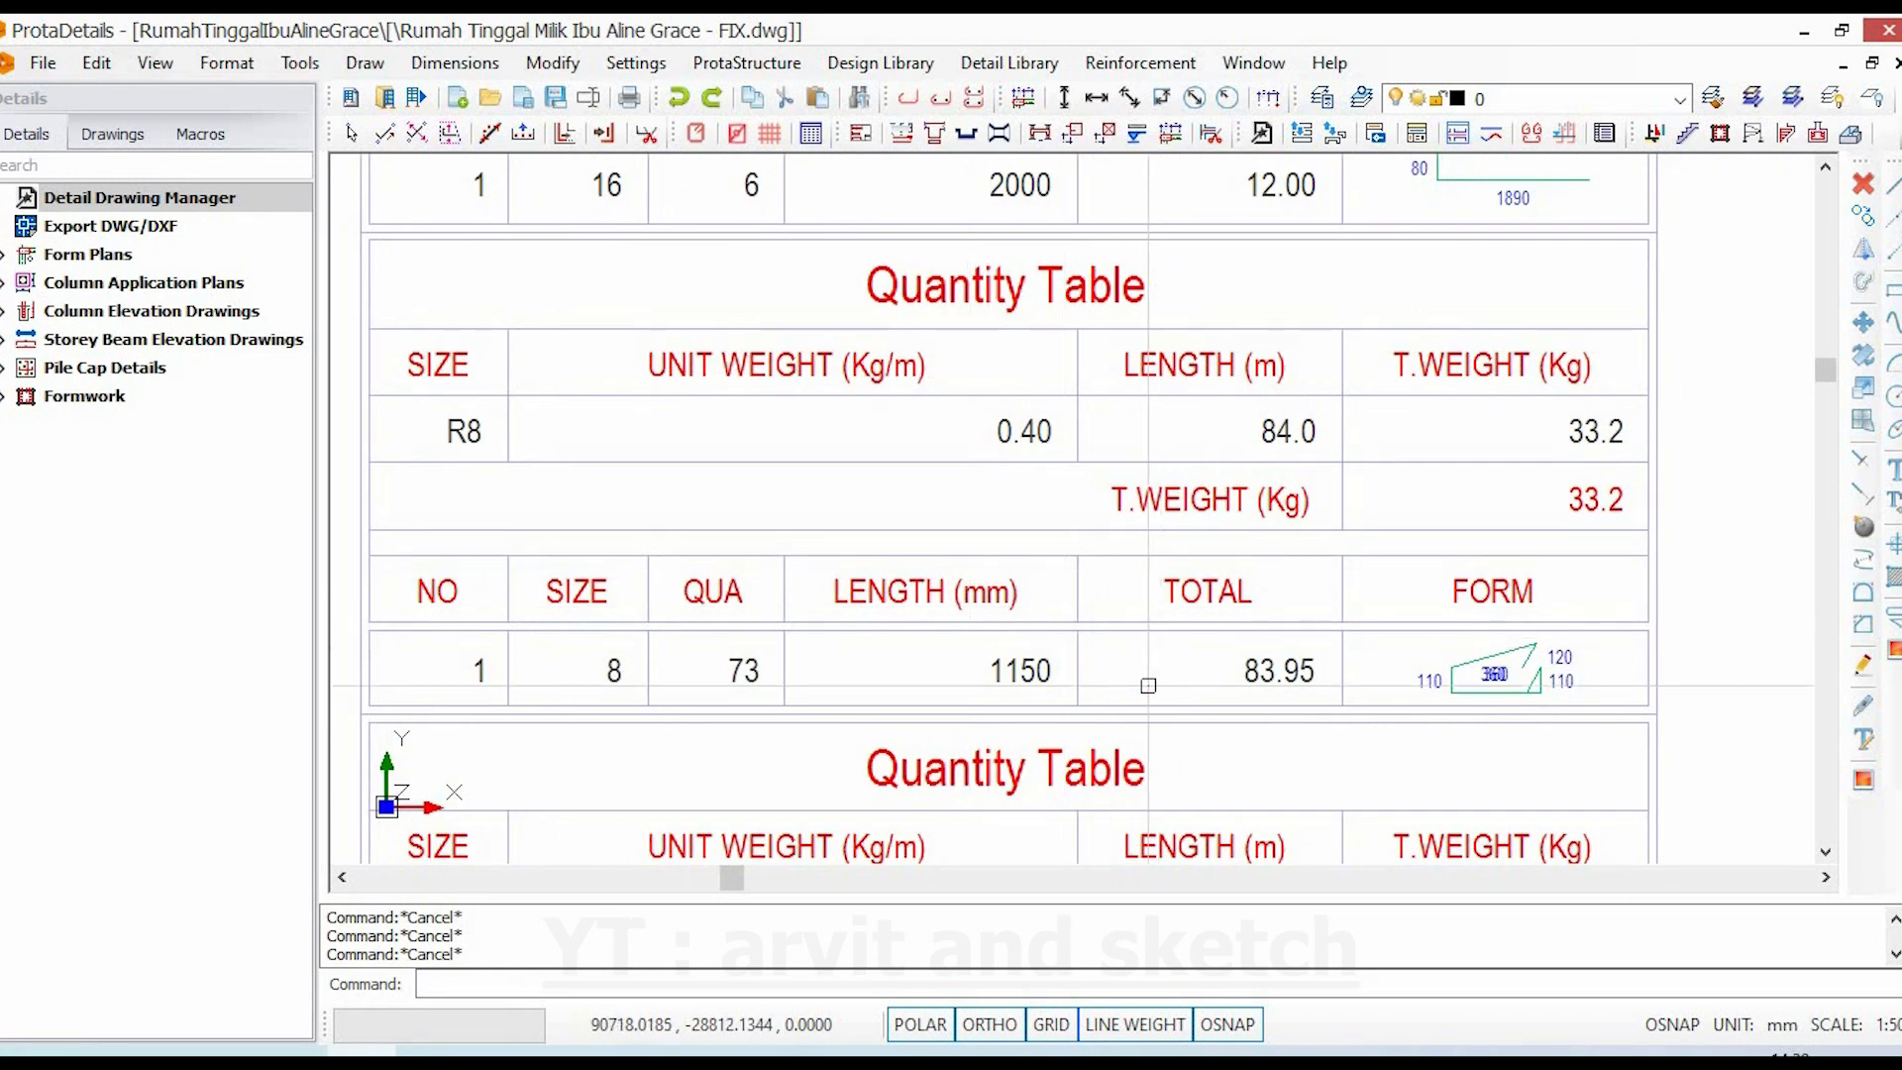
scroll(1458, 718, up, 1)
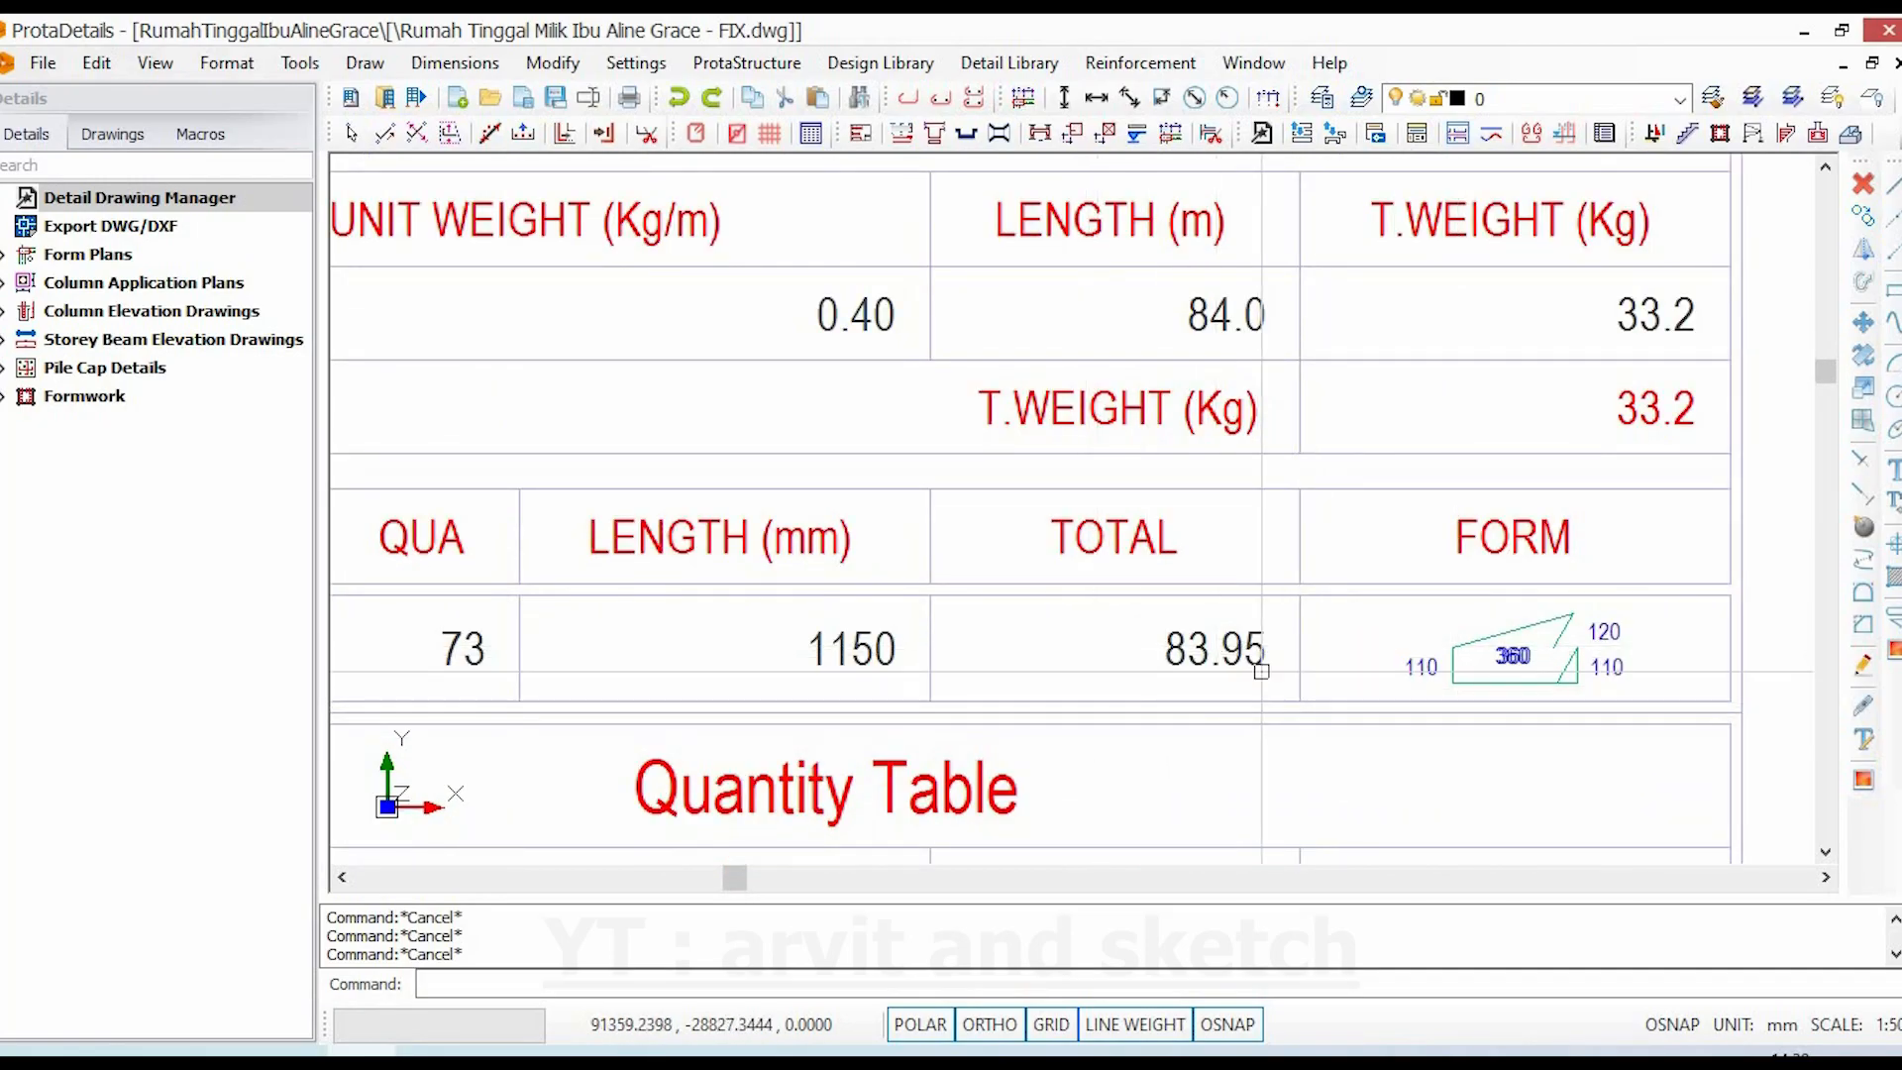
middle_drag(1261, 671, 1347, 683)
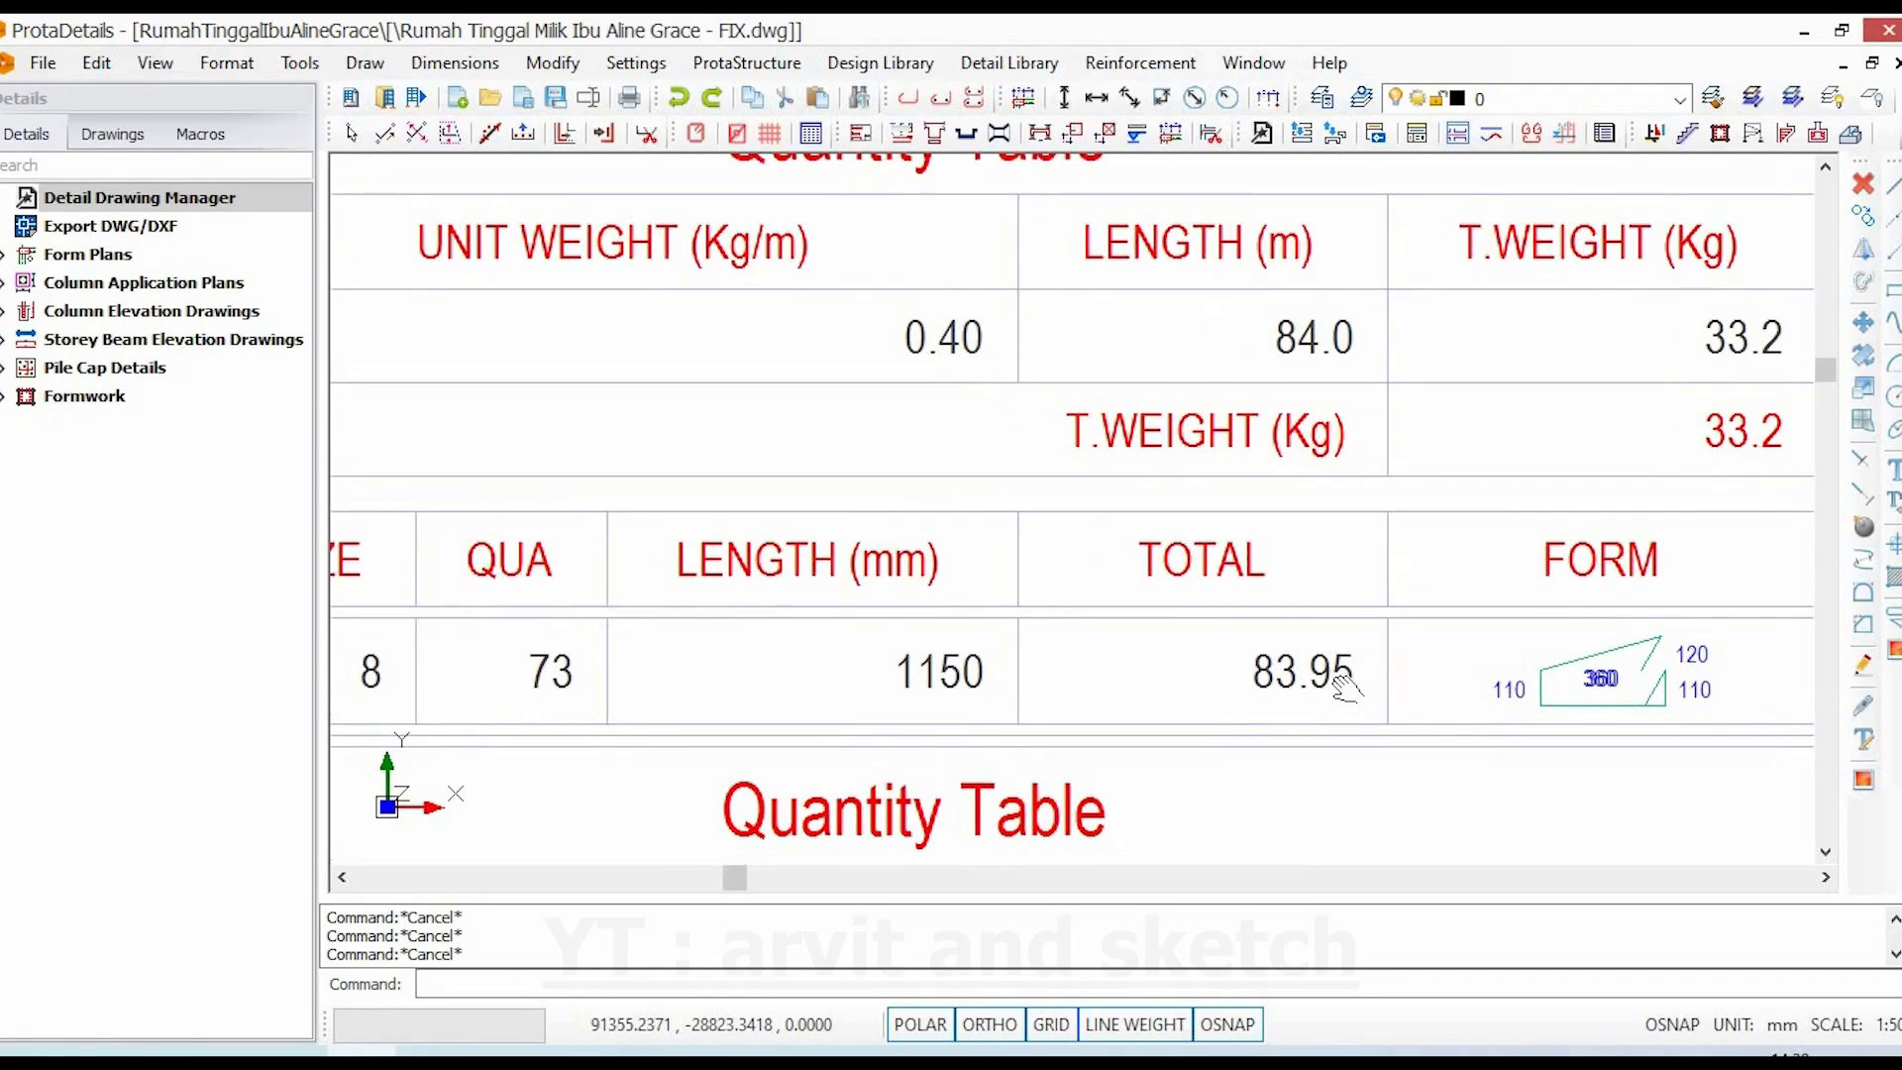
scroll(1274, 630, down, 1)
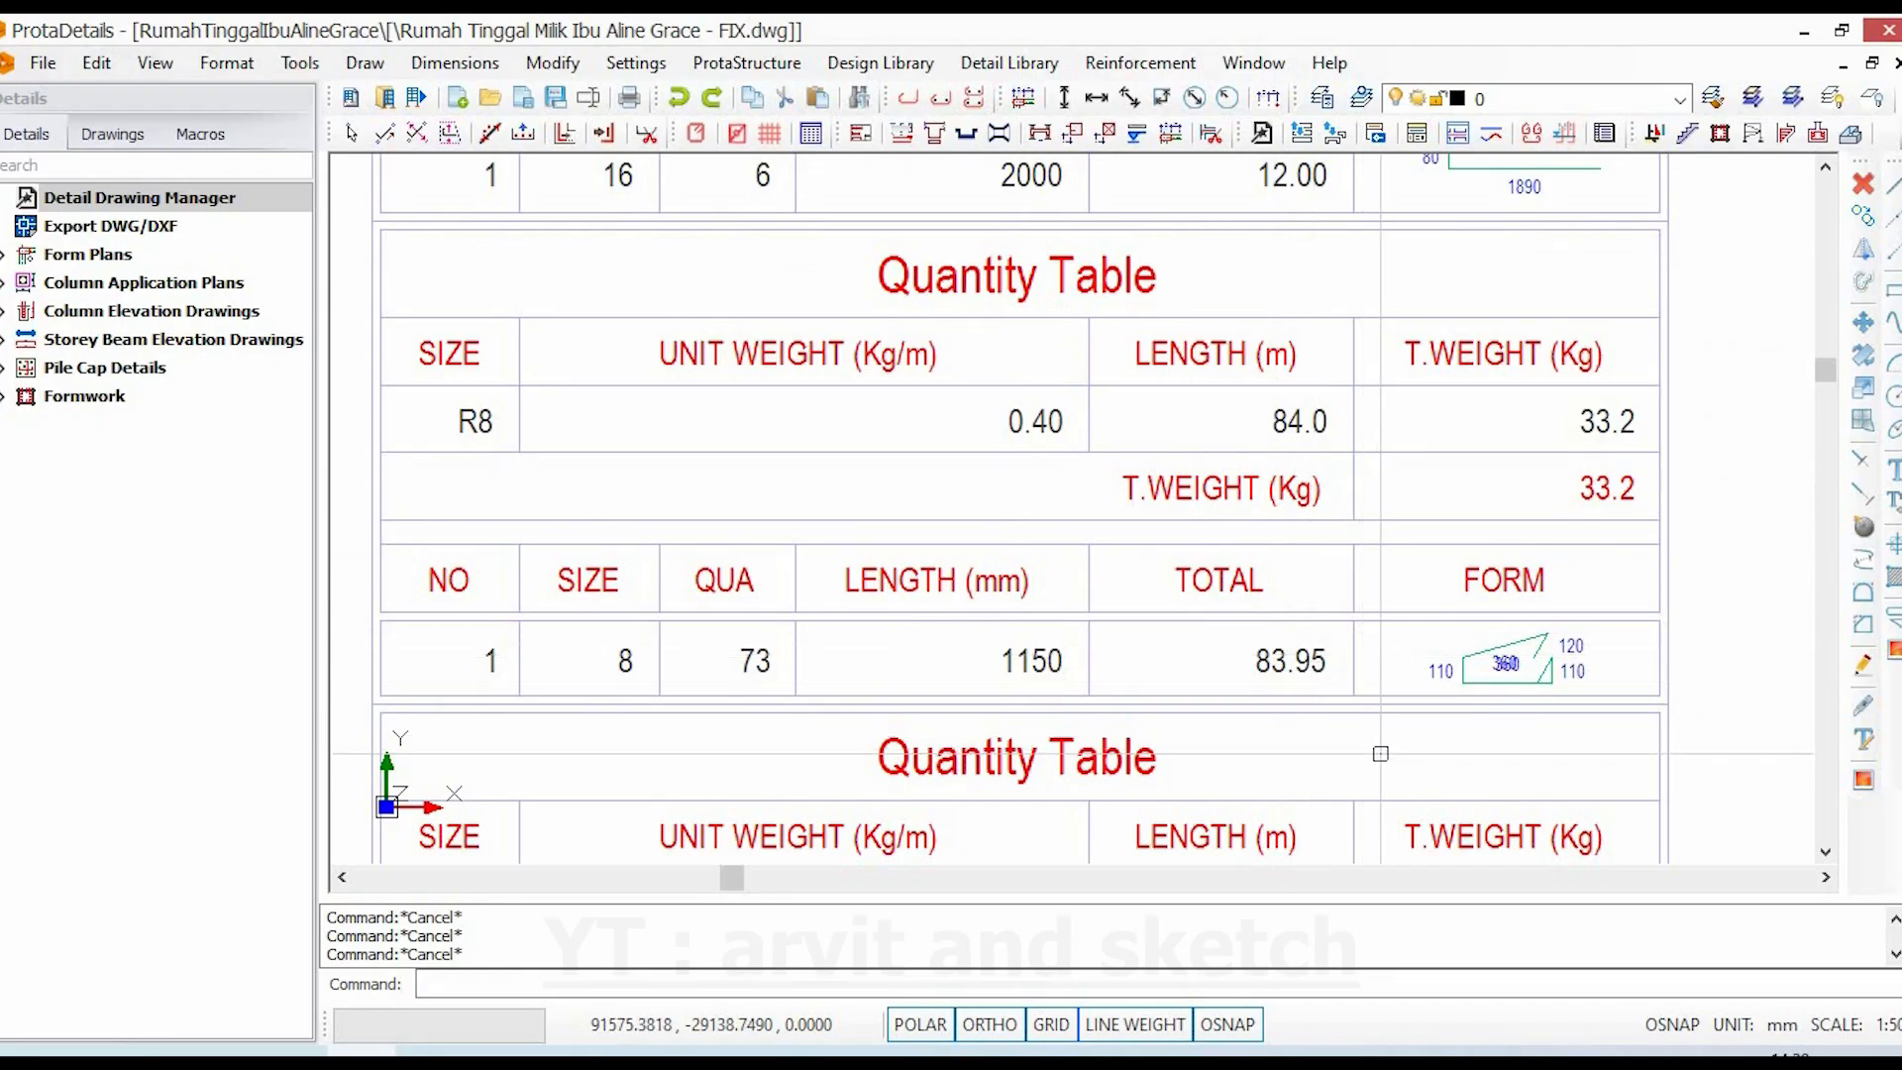
- Compare the closed R8 stirrup's form dimensions in the quantity table with the stirrup shape drawn beside the column section
scroll(1626, 690, up, 2)
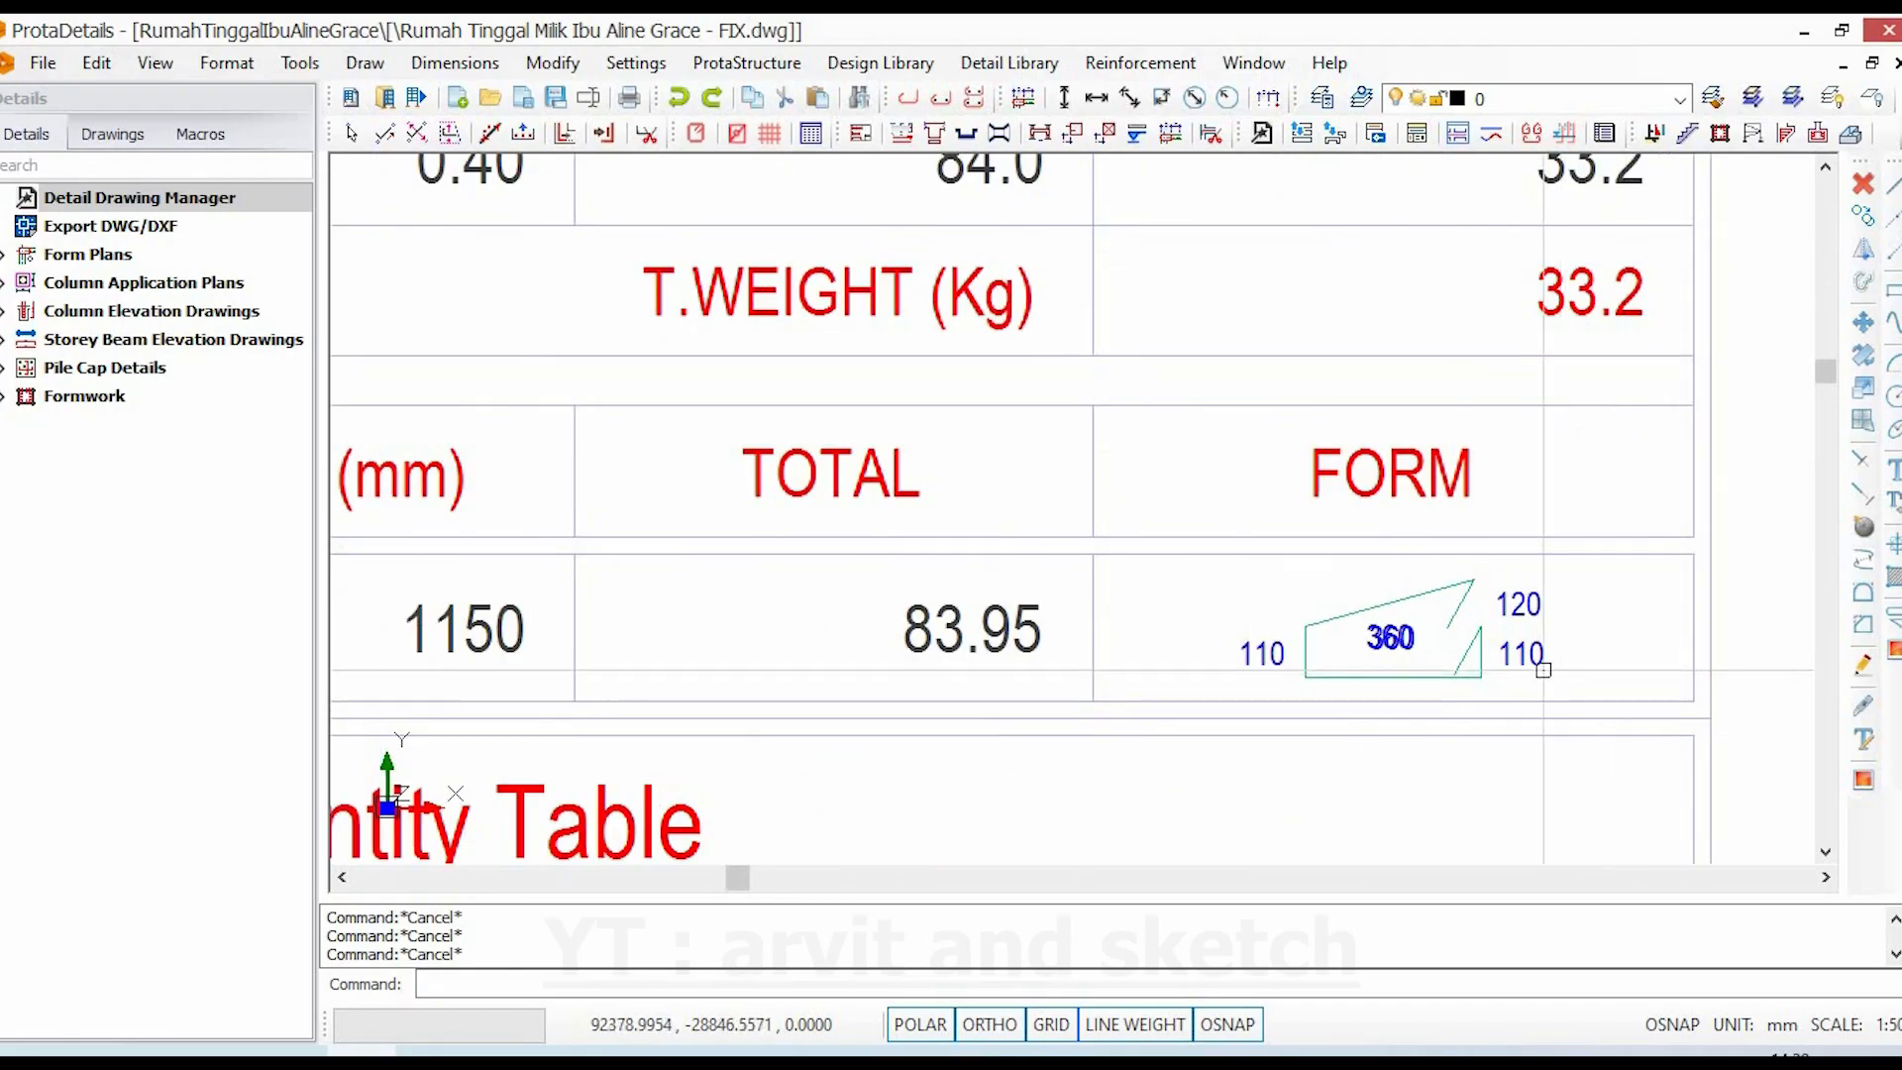
scroll(1378, 632, down, 5)
scroll(862, 713, up, 4)
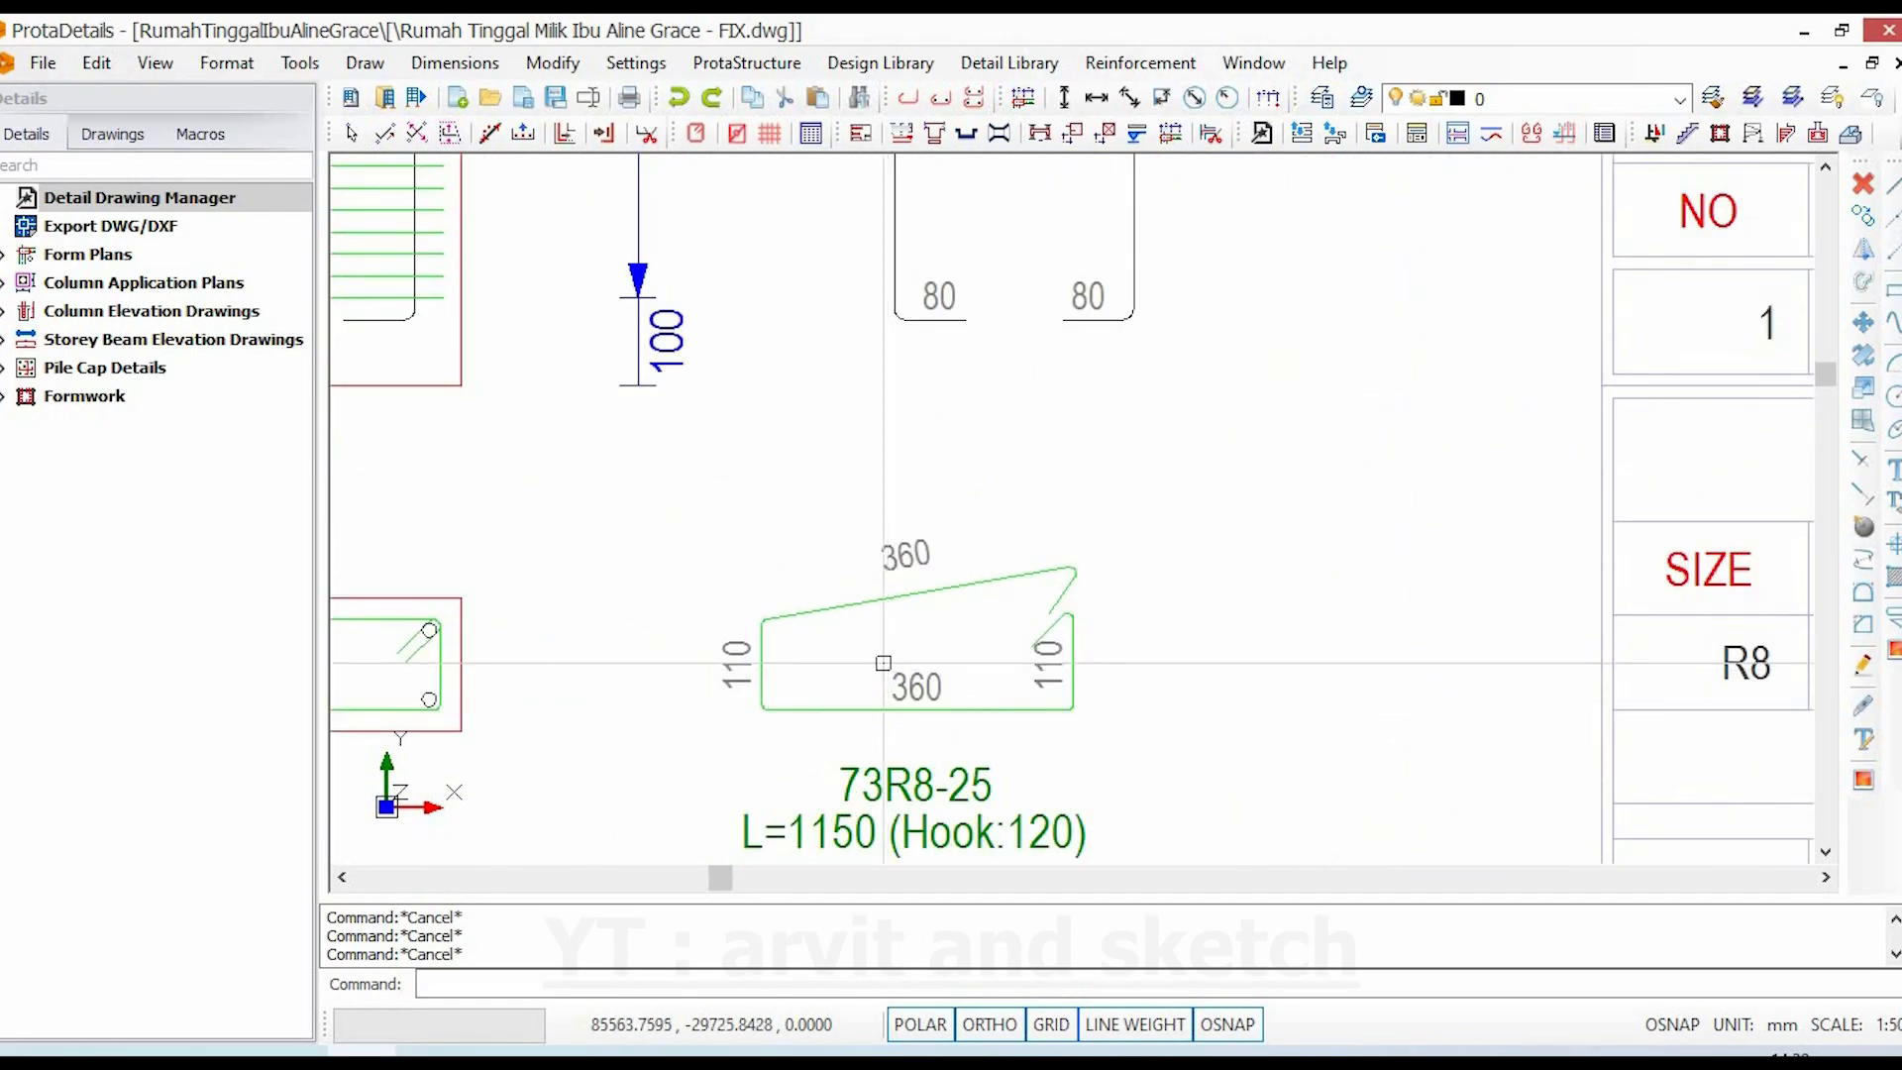
- Inspect the closed R8 stirrup's link properties beside the six-bar column section, close them unchanged, and check its length and hook label
click(891, 596)
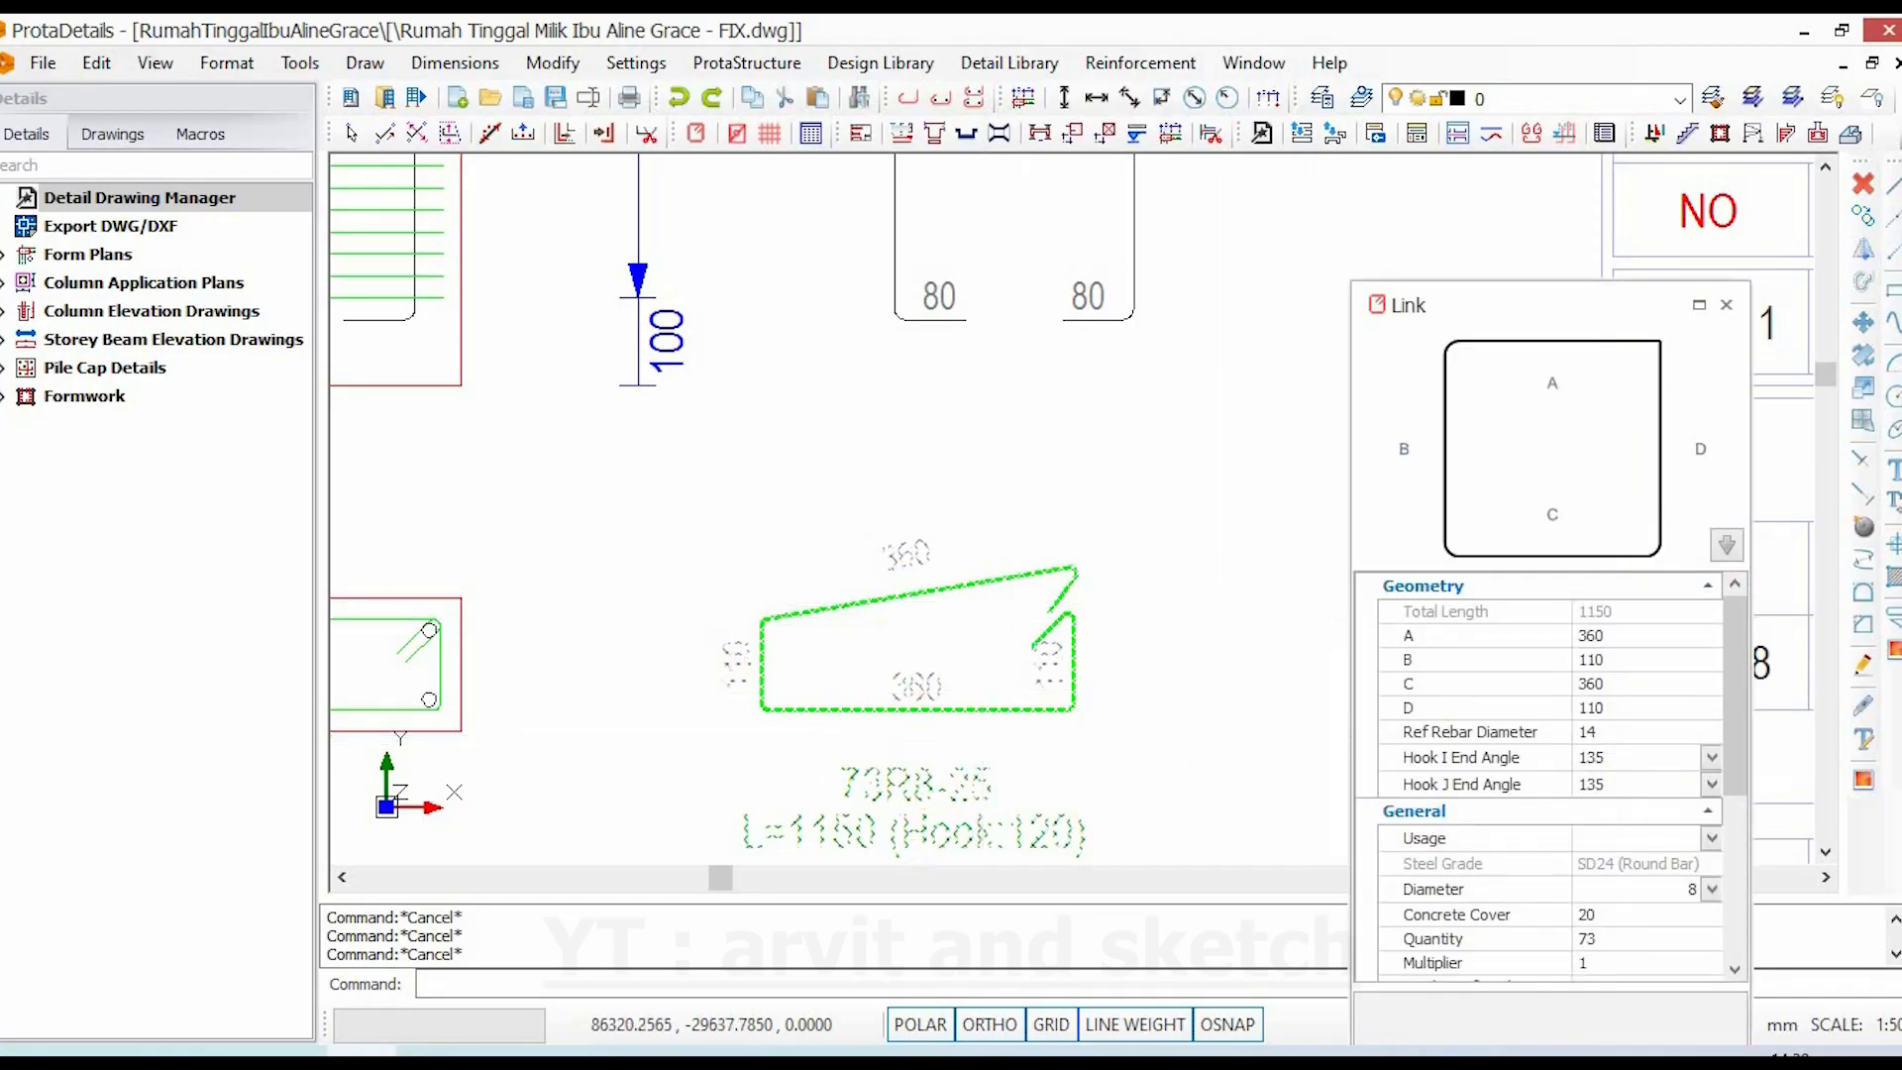
key(Escape)
scroll(987, 615, down, 2)
scroll(953, 729, up, 4)
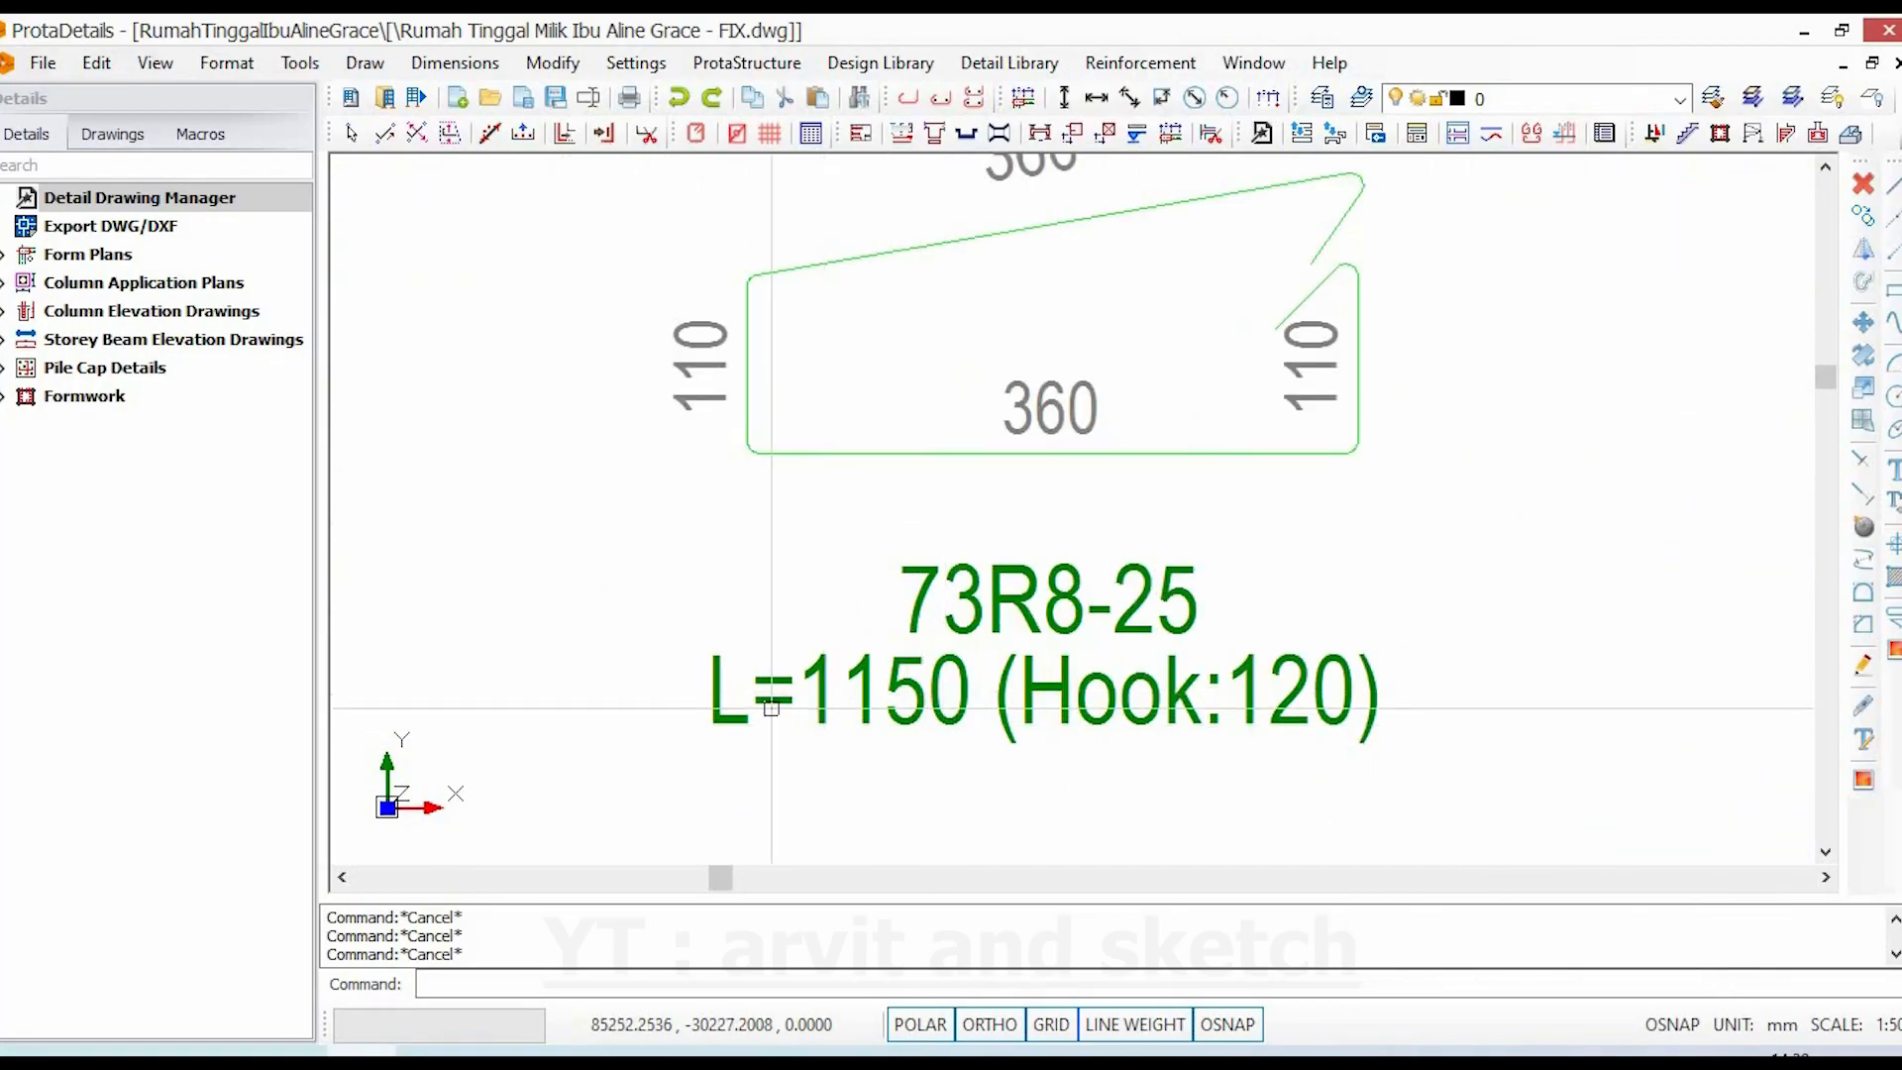
scroll(1029, 572, down, 6)
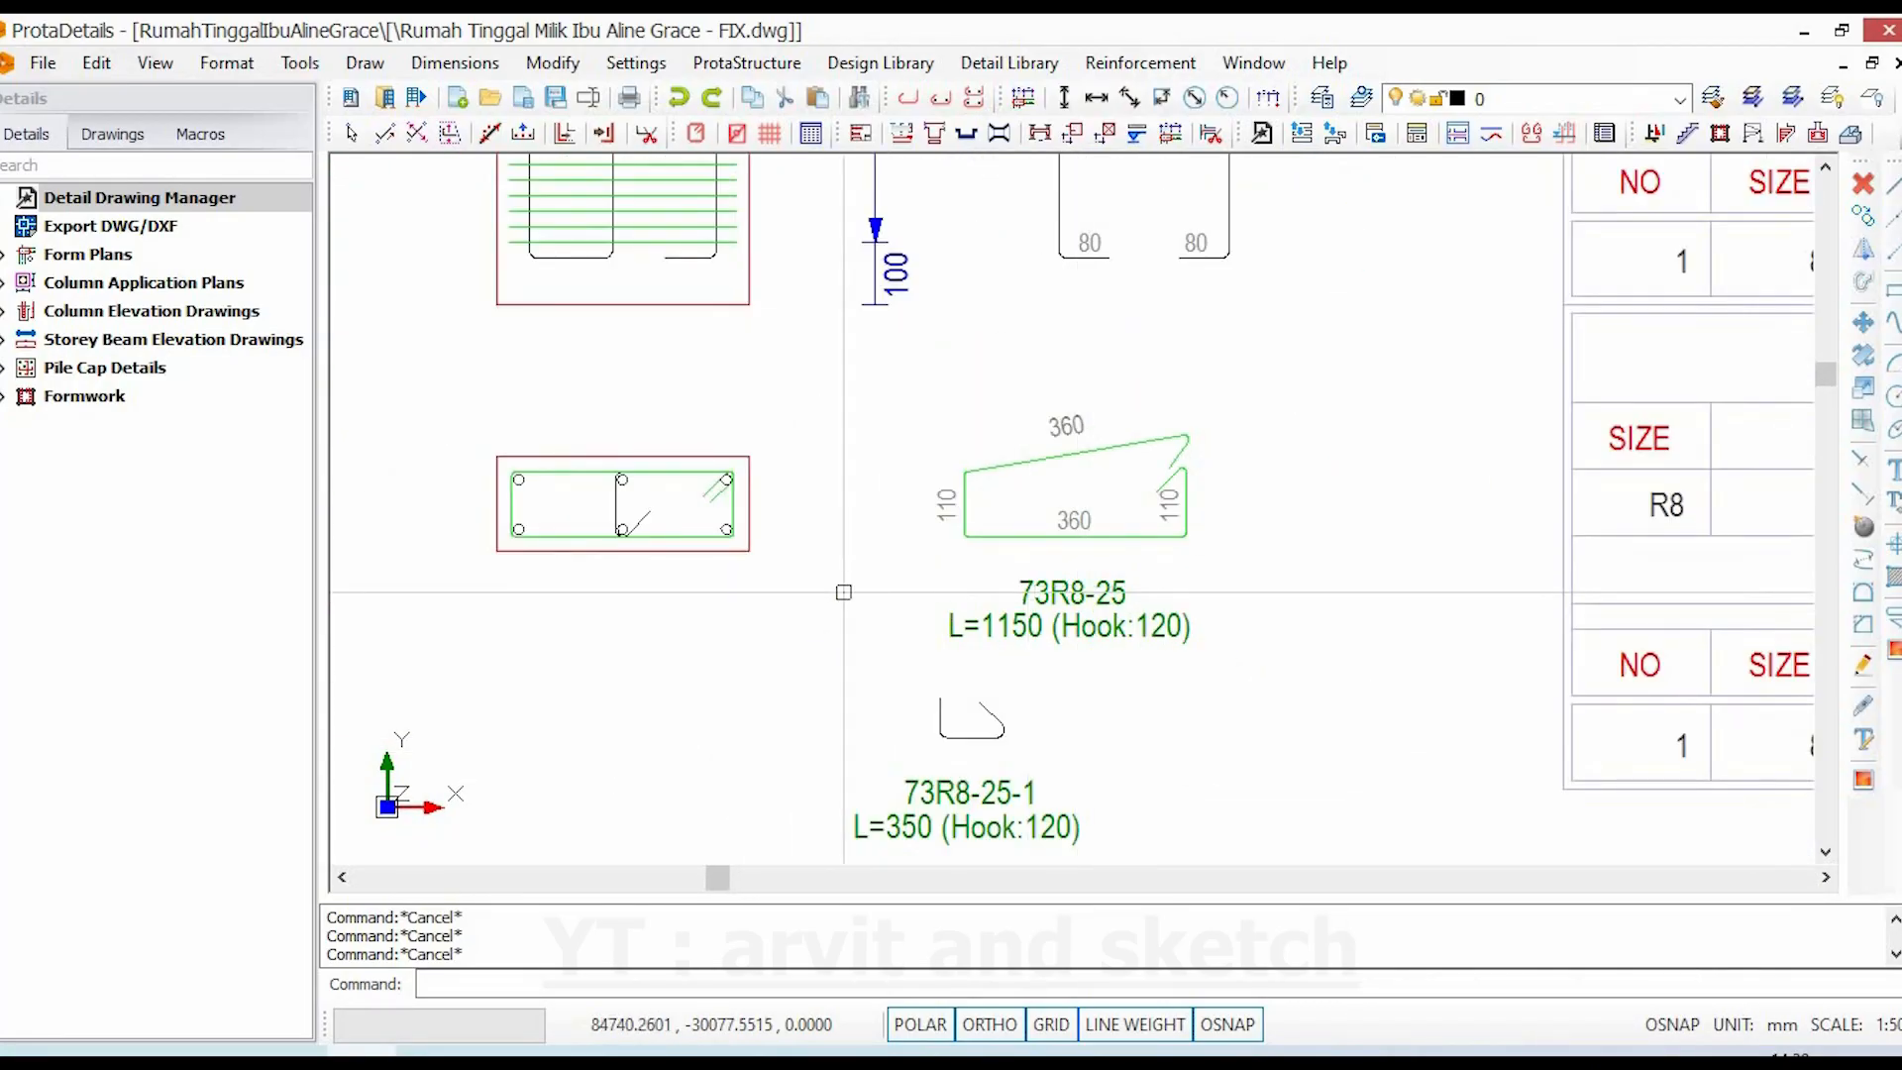
- Examine the quantity table of the six-bar column's R8 tie bars, checking size, quantity, length, total and weight
scroll(1347, 679, up, 2)
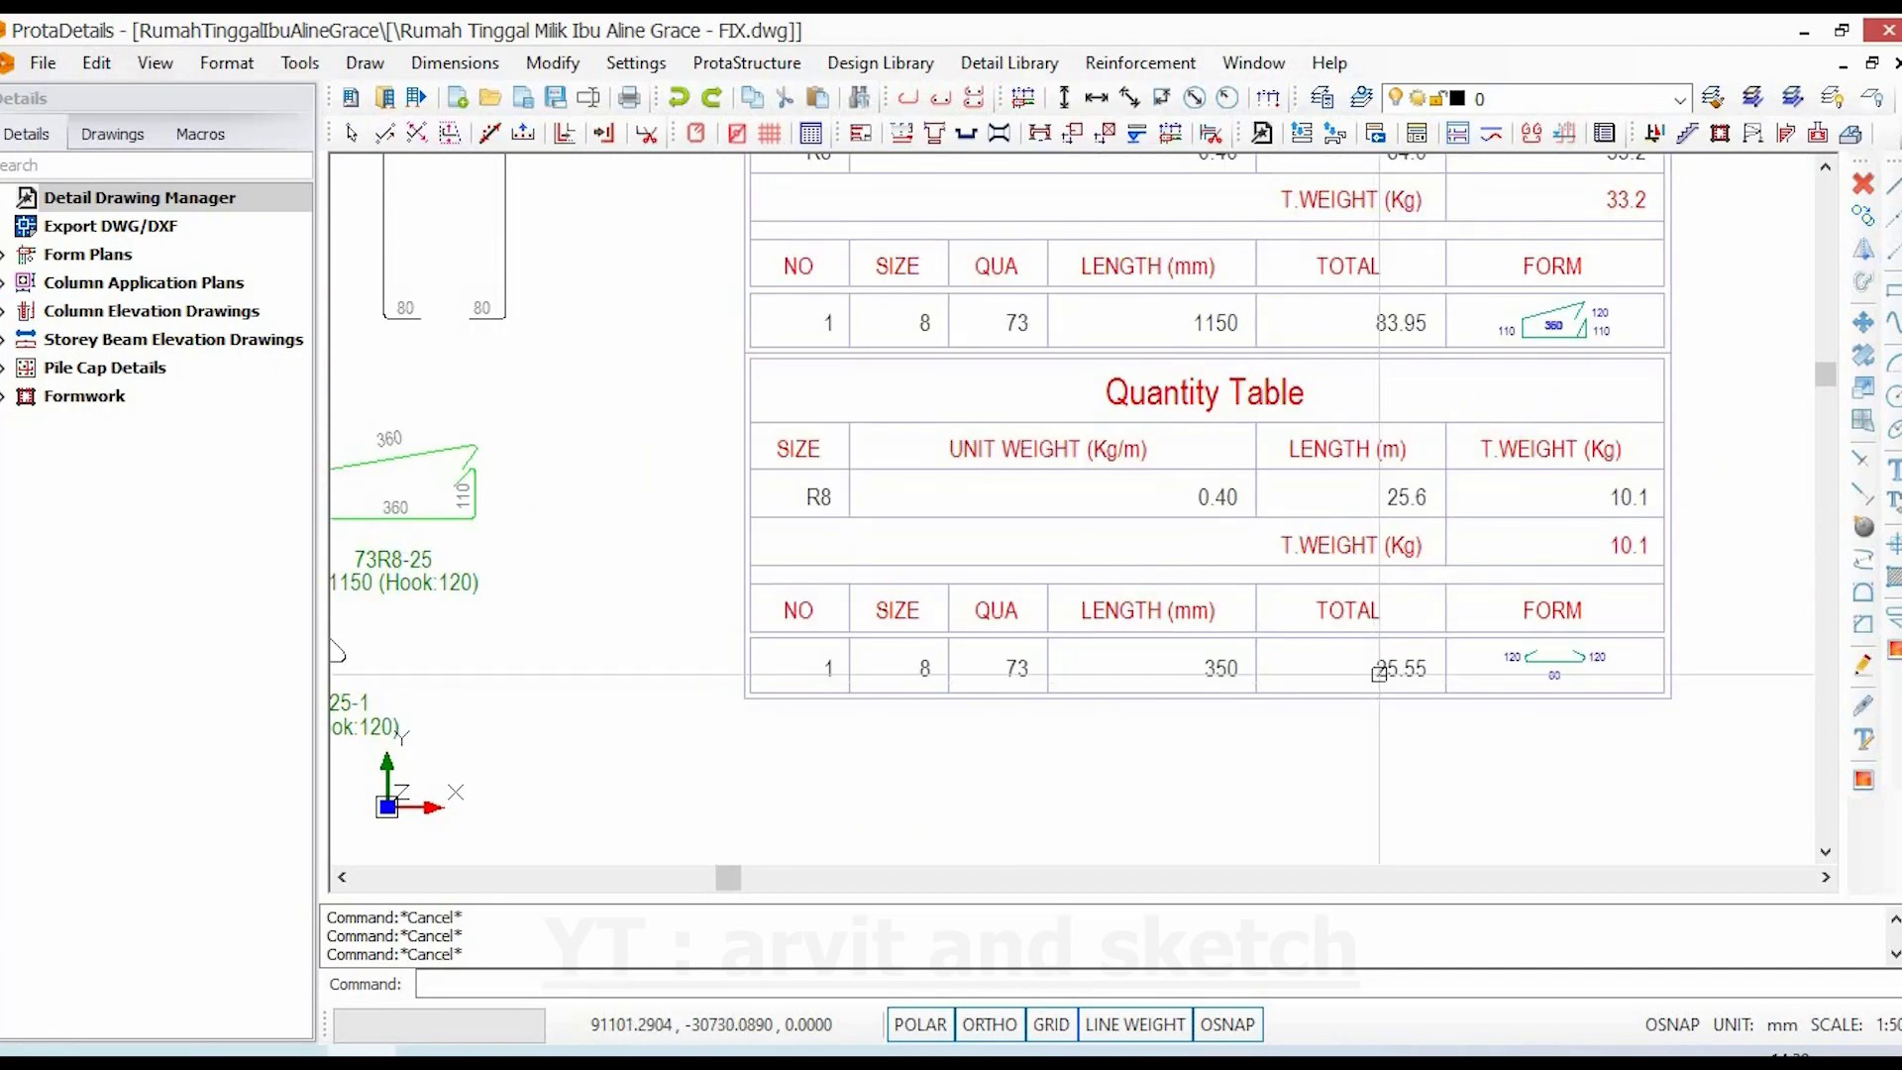
mouse_move(1258, 700)
middle_down()
mouse_move(1505, 700)
mouse_move(1231, 706)
middle_up()
scroll(1120, 467, up, 3)
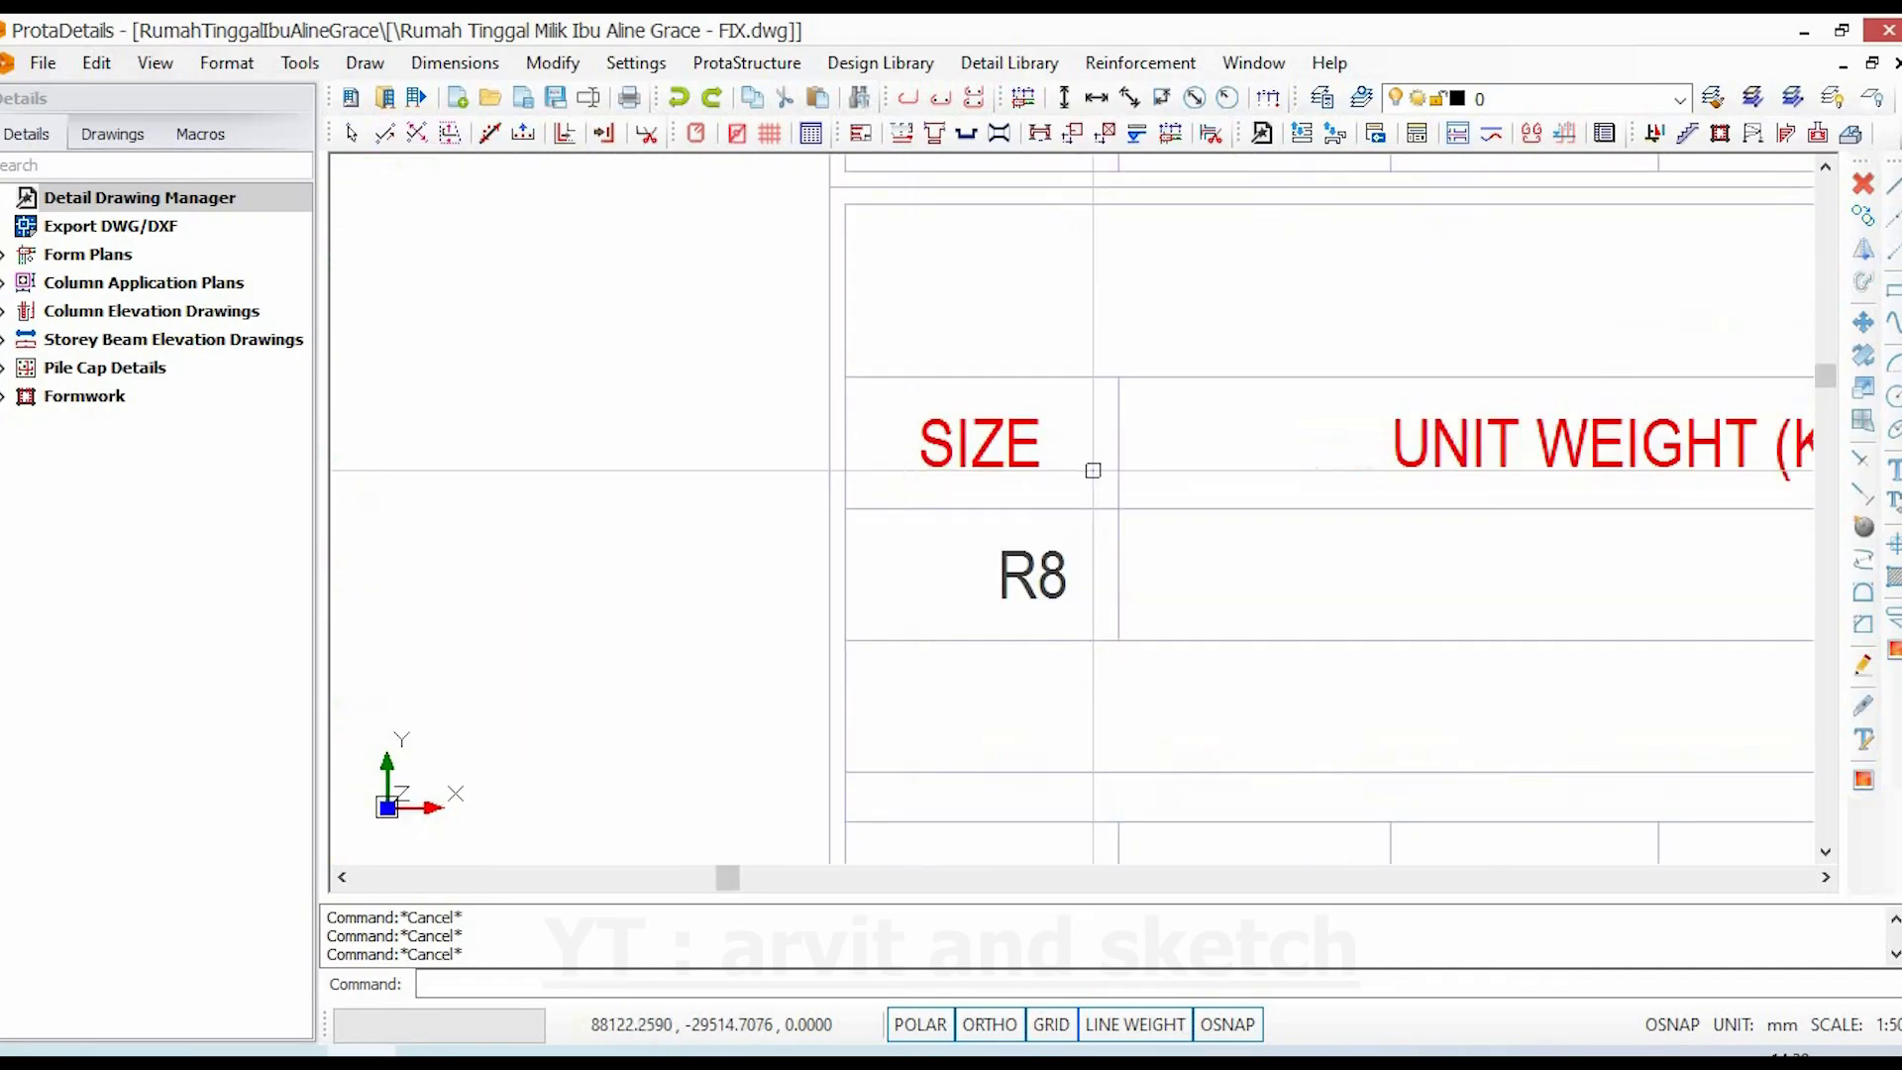
scroll(1142, 676, down, 5)
scroll(1159, 565, up, 3)
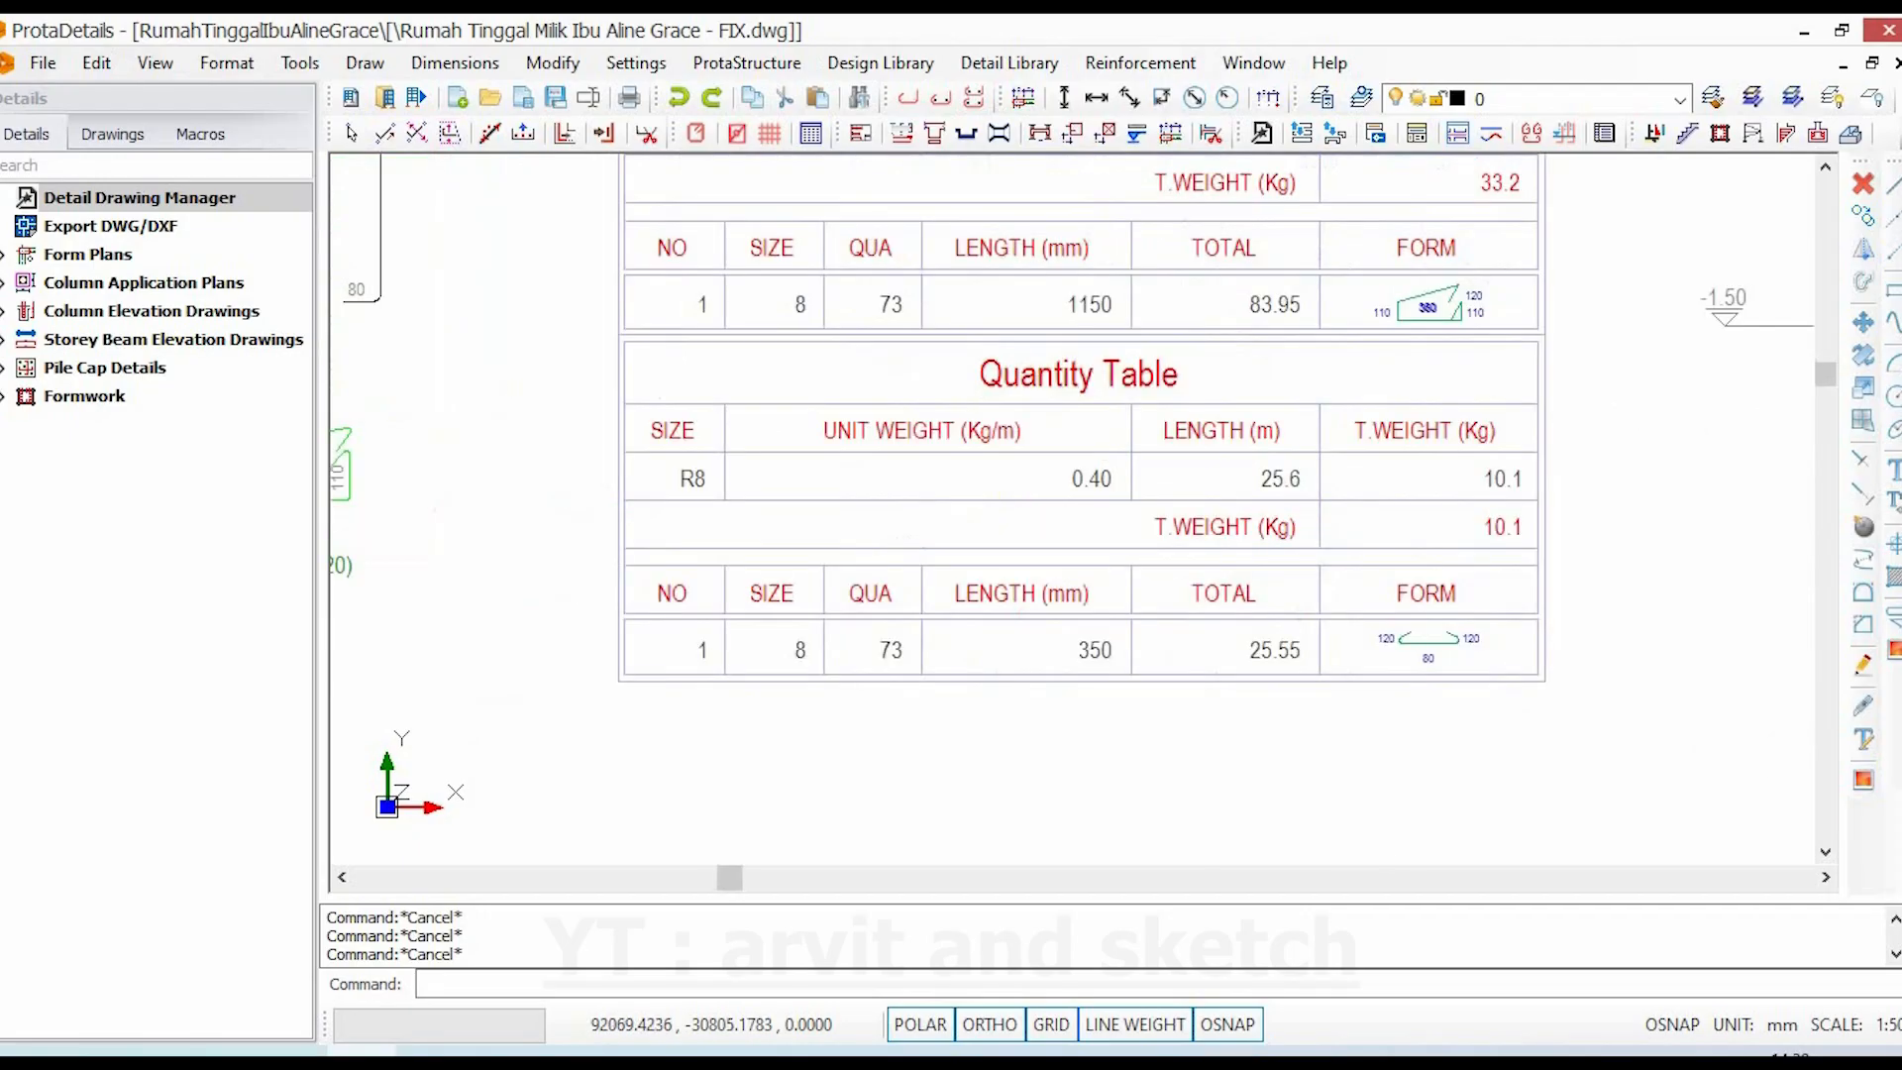
scroll(1454, 616, up, 3)
scroll(1455, 609, down, 3)
middle_drag(1134, 650, 1264, 647)
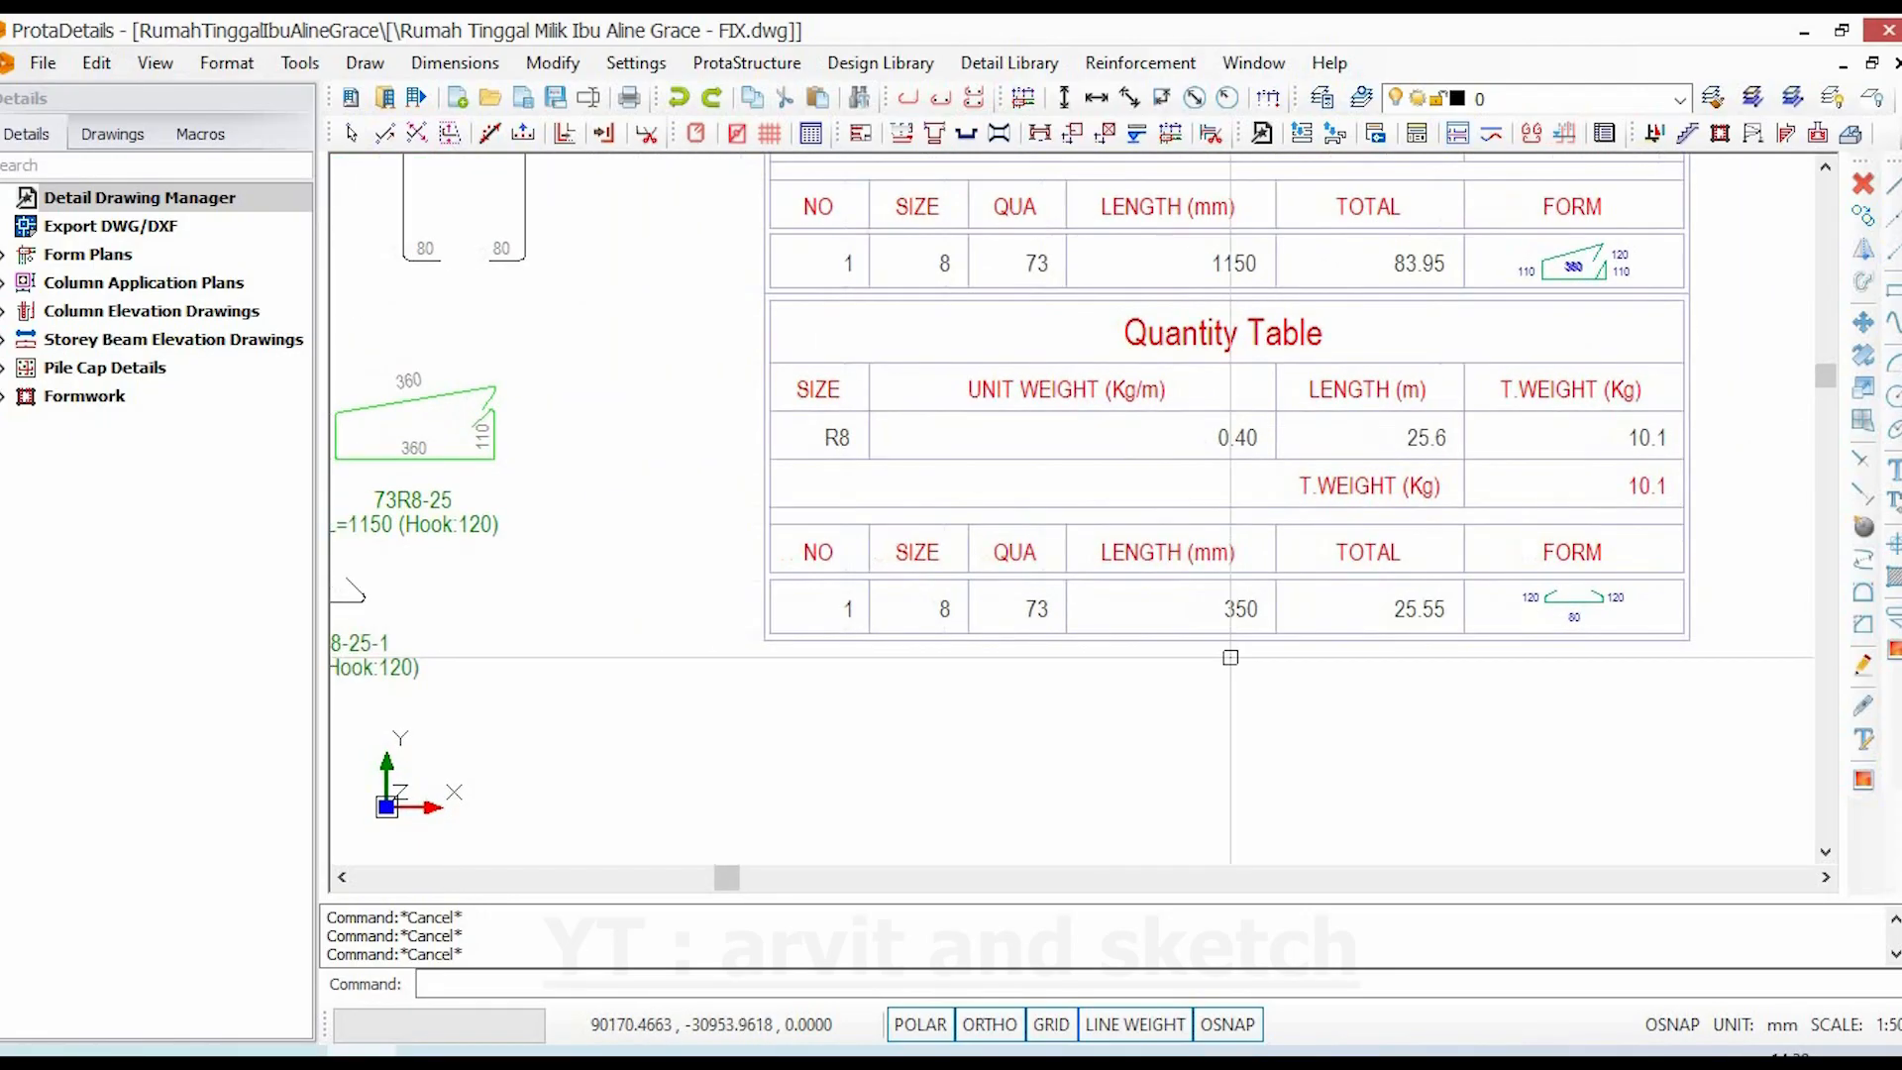
scroll(918, 606, up, 3)
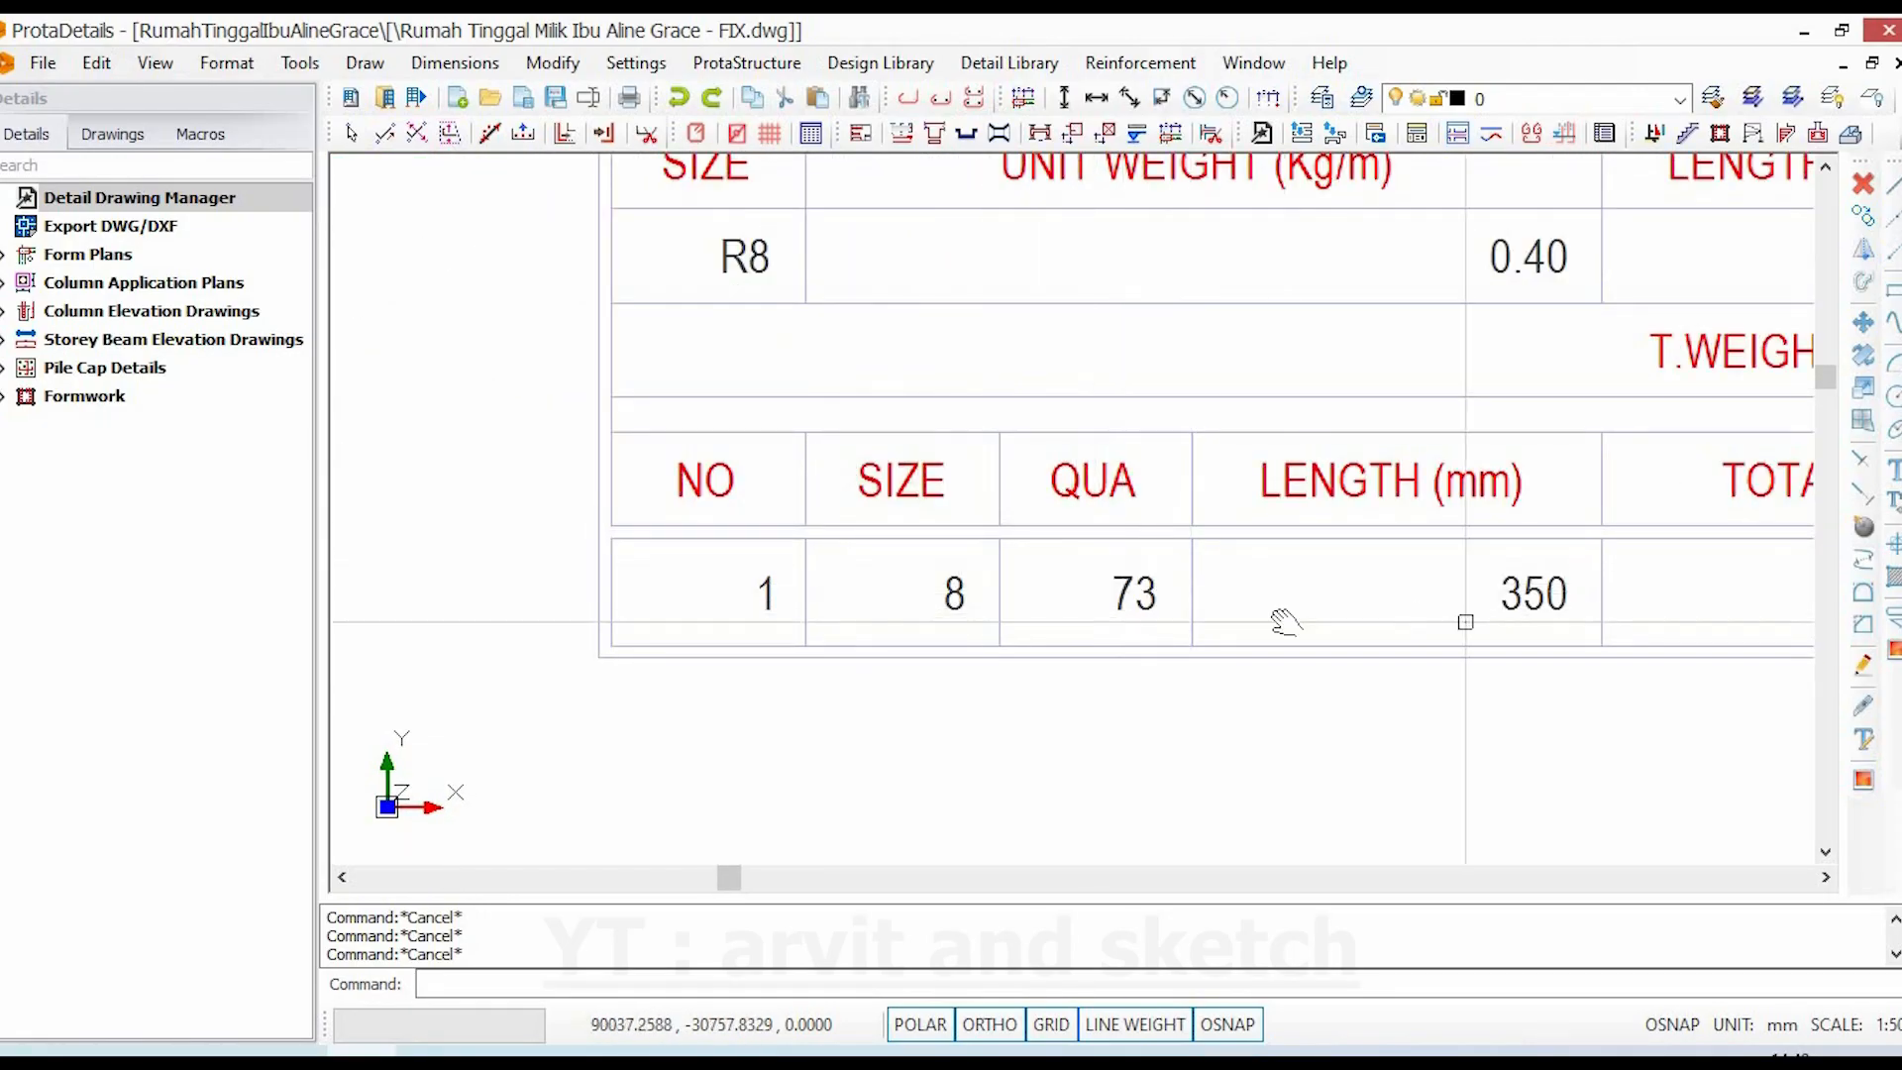
mouse_move(1465, 621)
middle_down()
mouse_move(958, 658)
mouse_move(995, 680)
middle_up()
- Inspect length A of the tie bar in the six-bar column section, close its properties unchanged, and check its length and hook label
scroll(1325, 624, down, 6)
scroll(866, 630, up, 3)
scroll(594, 476, up, 3)
click(600, 434)
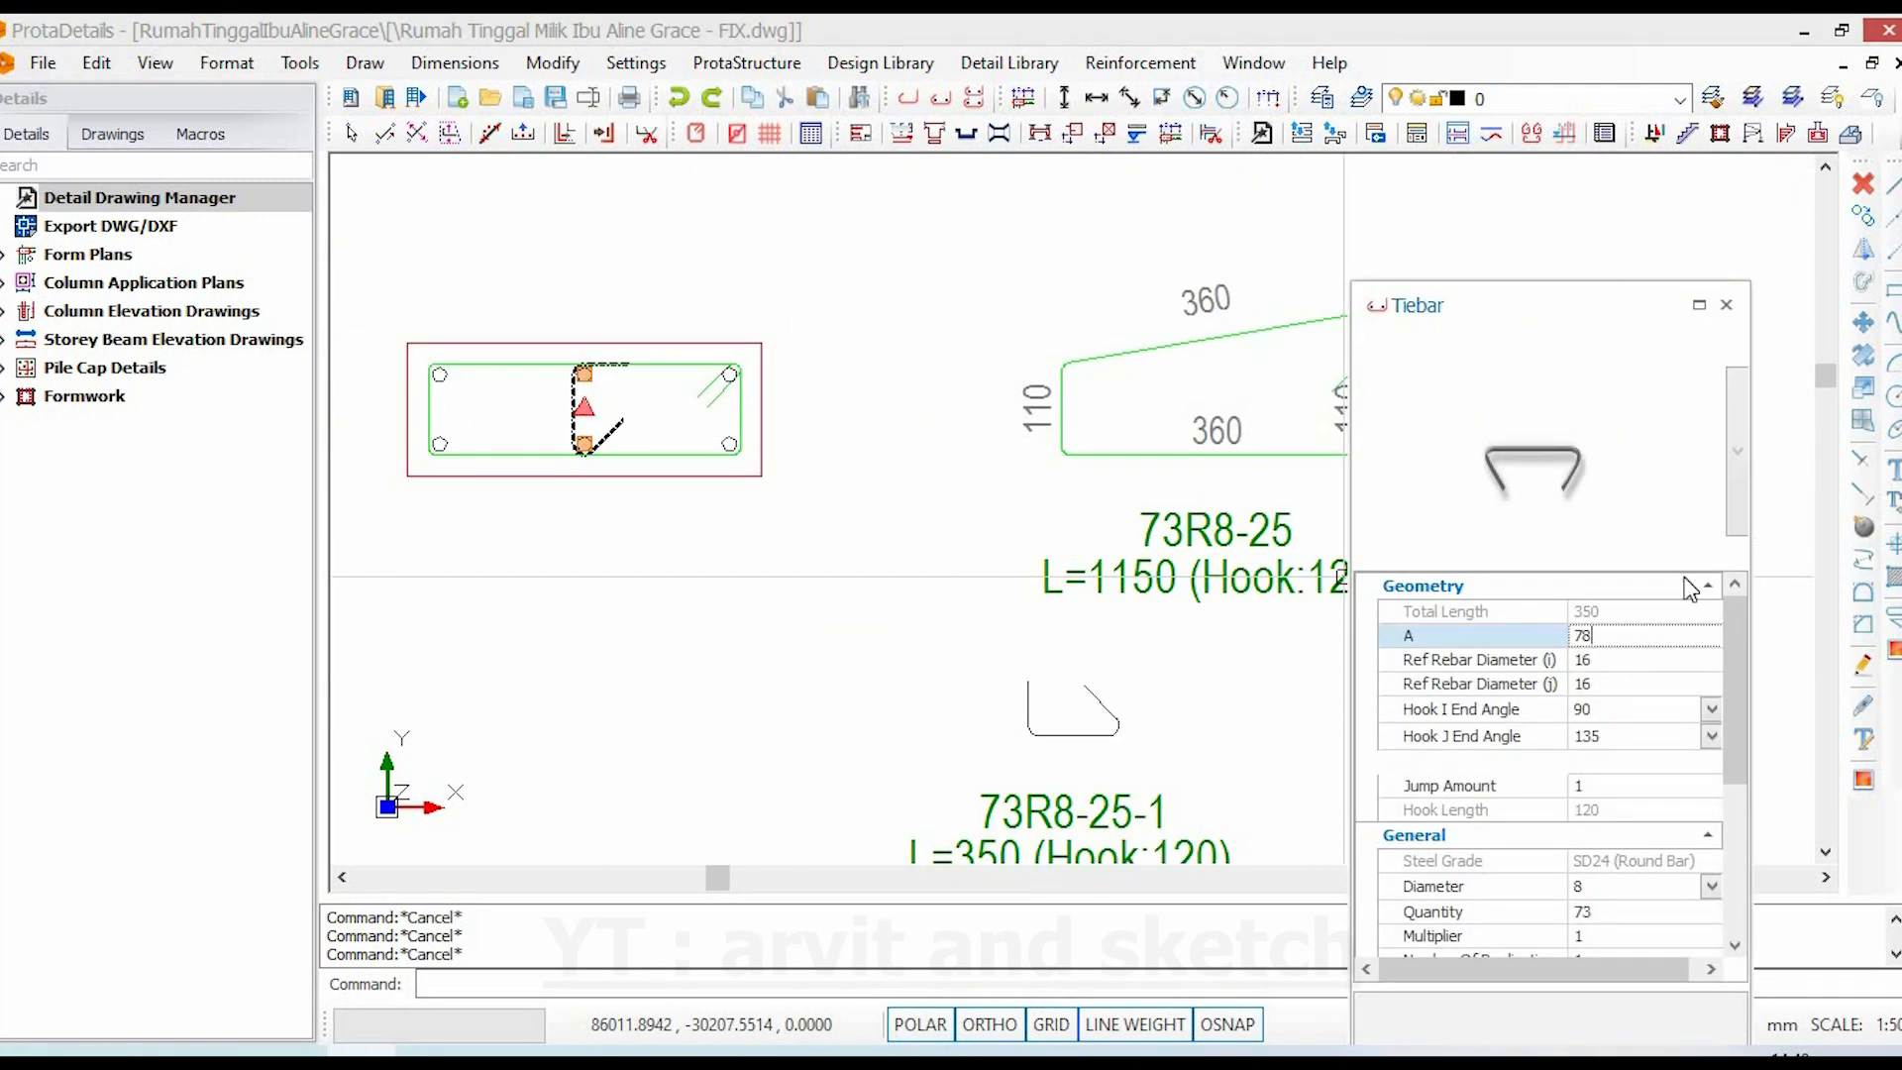
key(Escape)
scroll(1036, 642, down, 2)
scroll(1036, 690, up, 5)
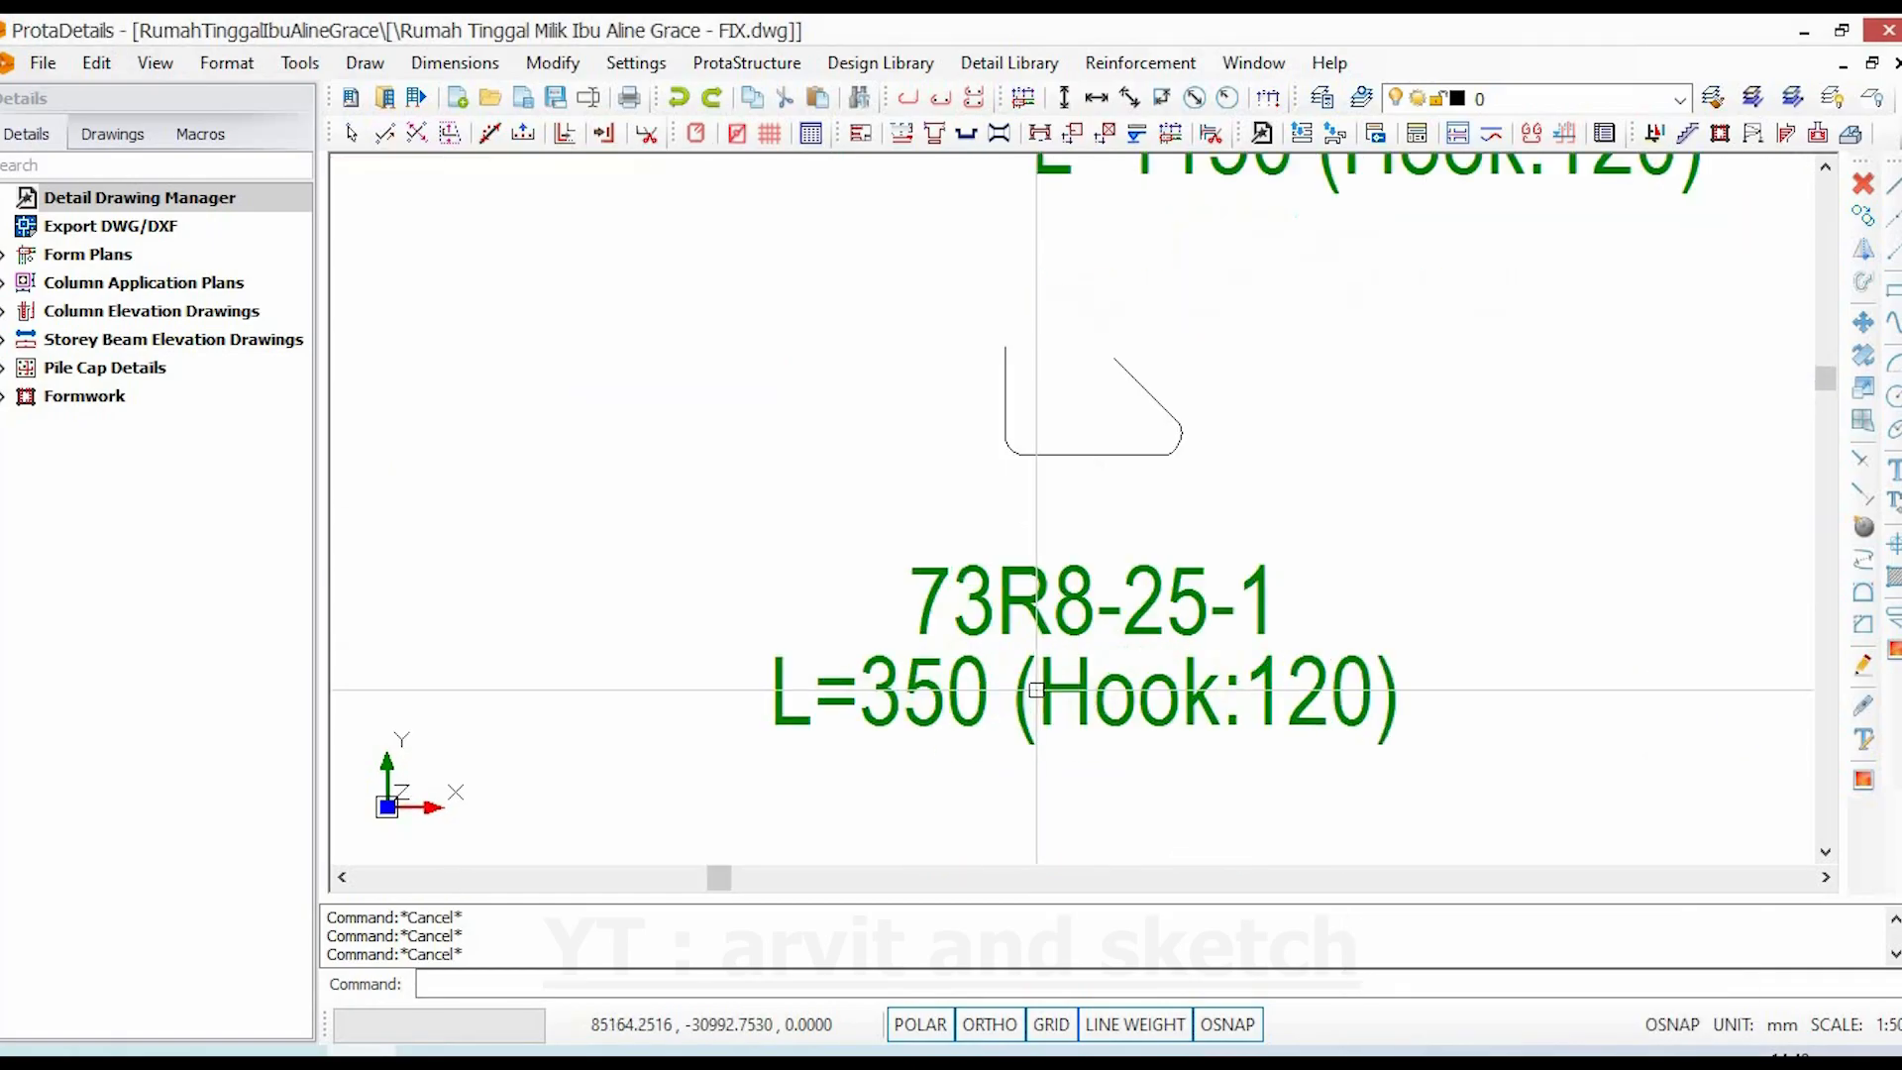
scroll(822, 738, down, 2)
scroll(957, 762, down, 3)
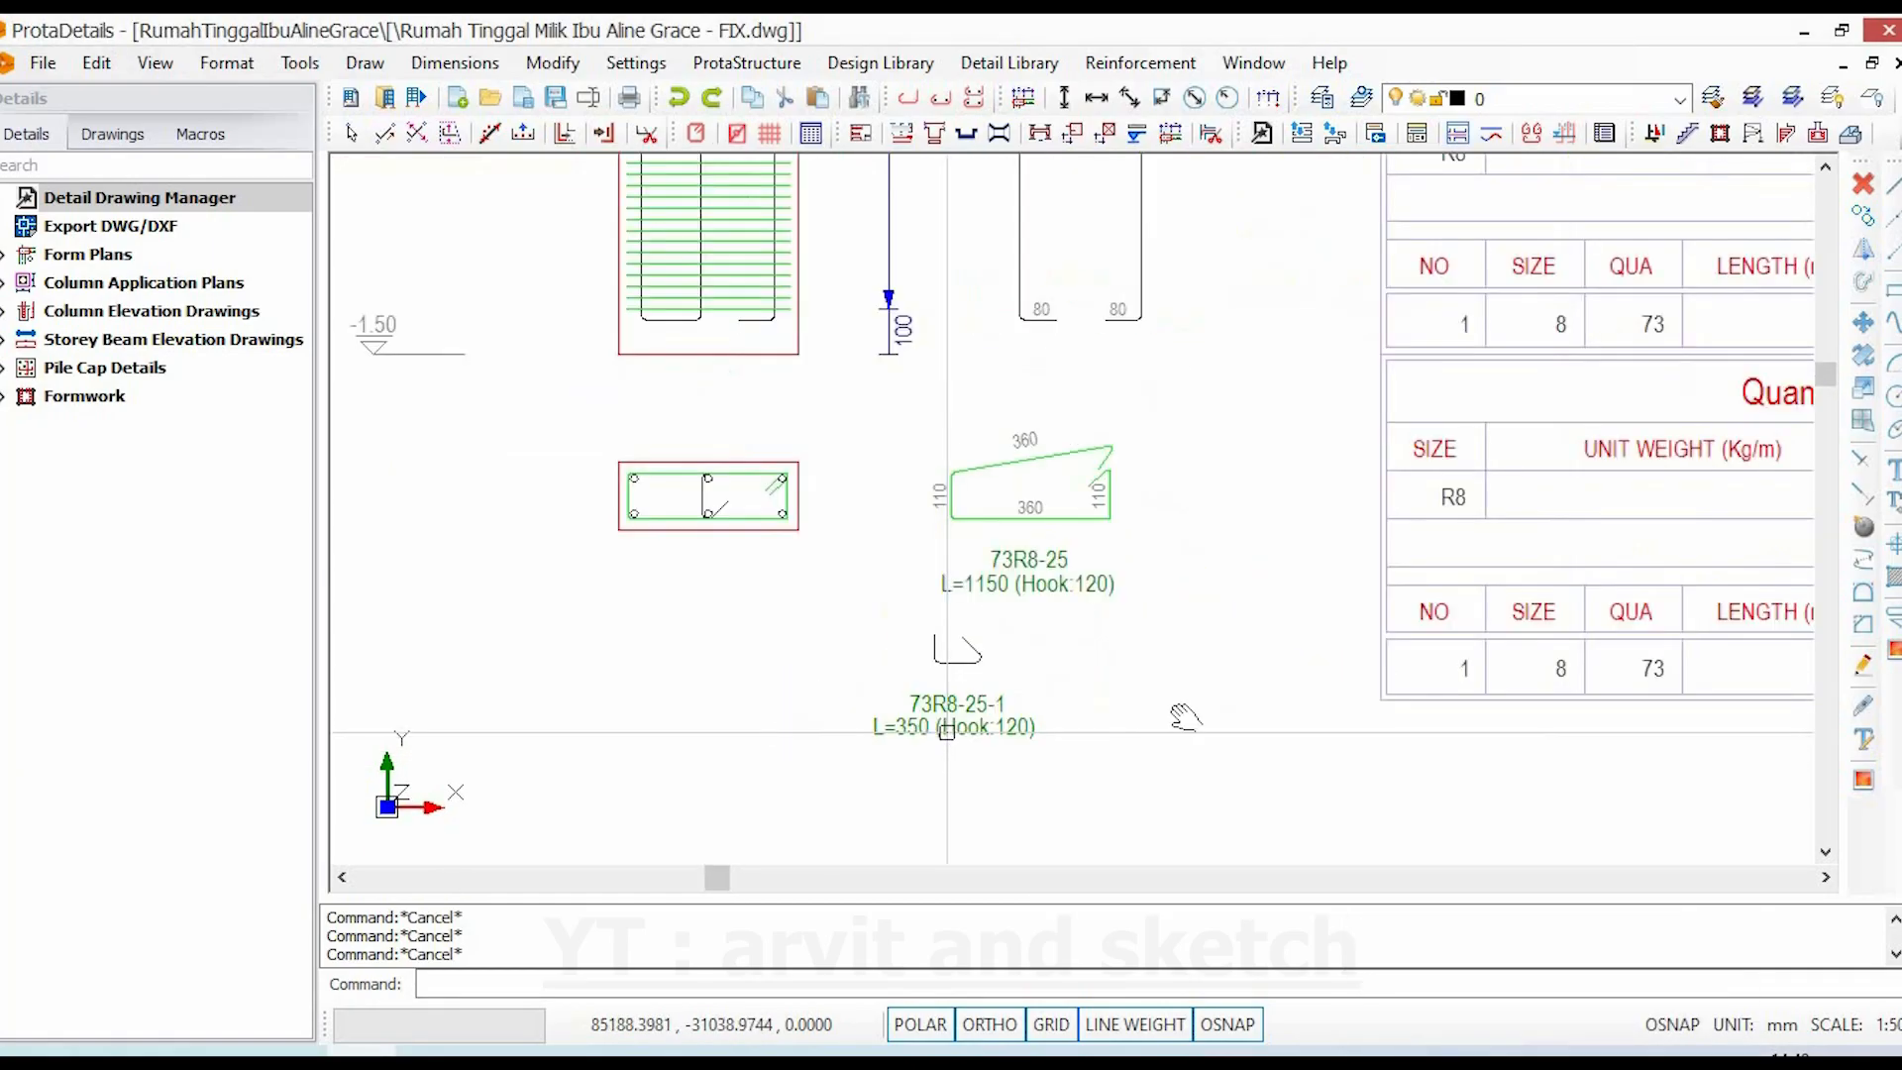
- Compare the R8 tie bar's form dimensions in its quantity table with the tie shape drawn below the closed stirrup
middle_drag(957, 761, 574, 733)
scroll(1250, 682, down, 1)
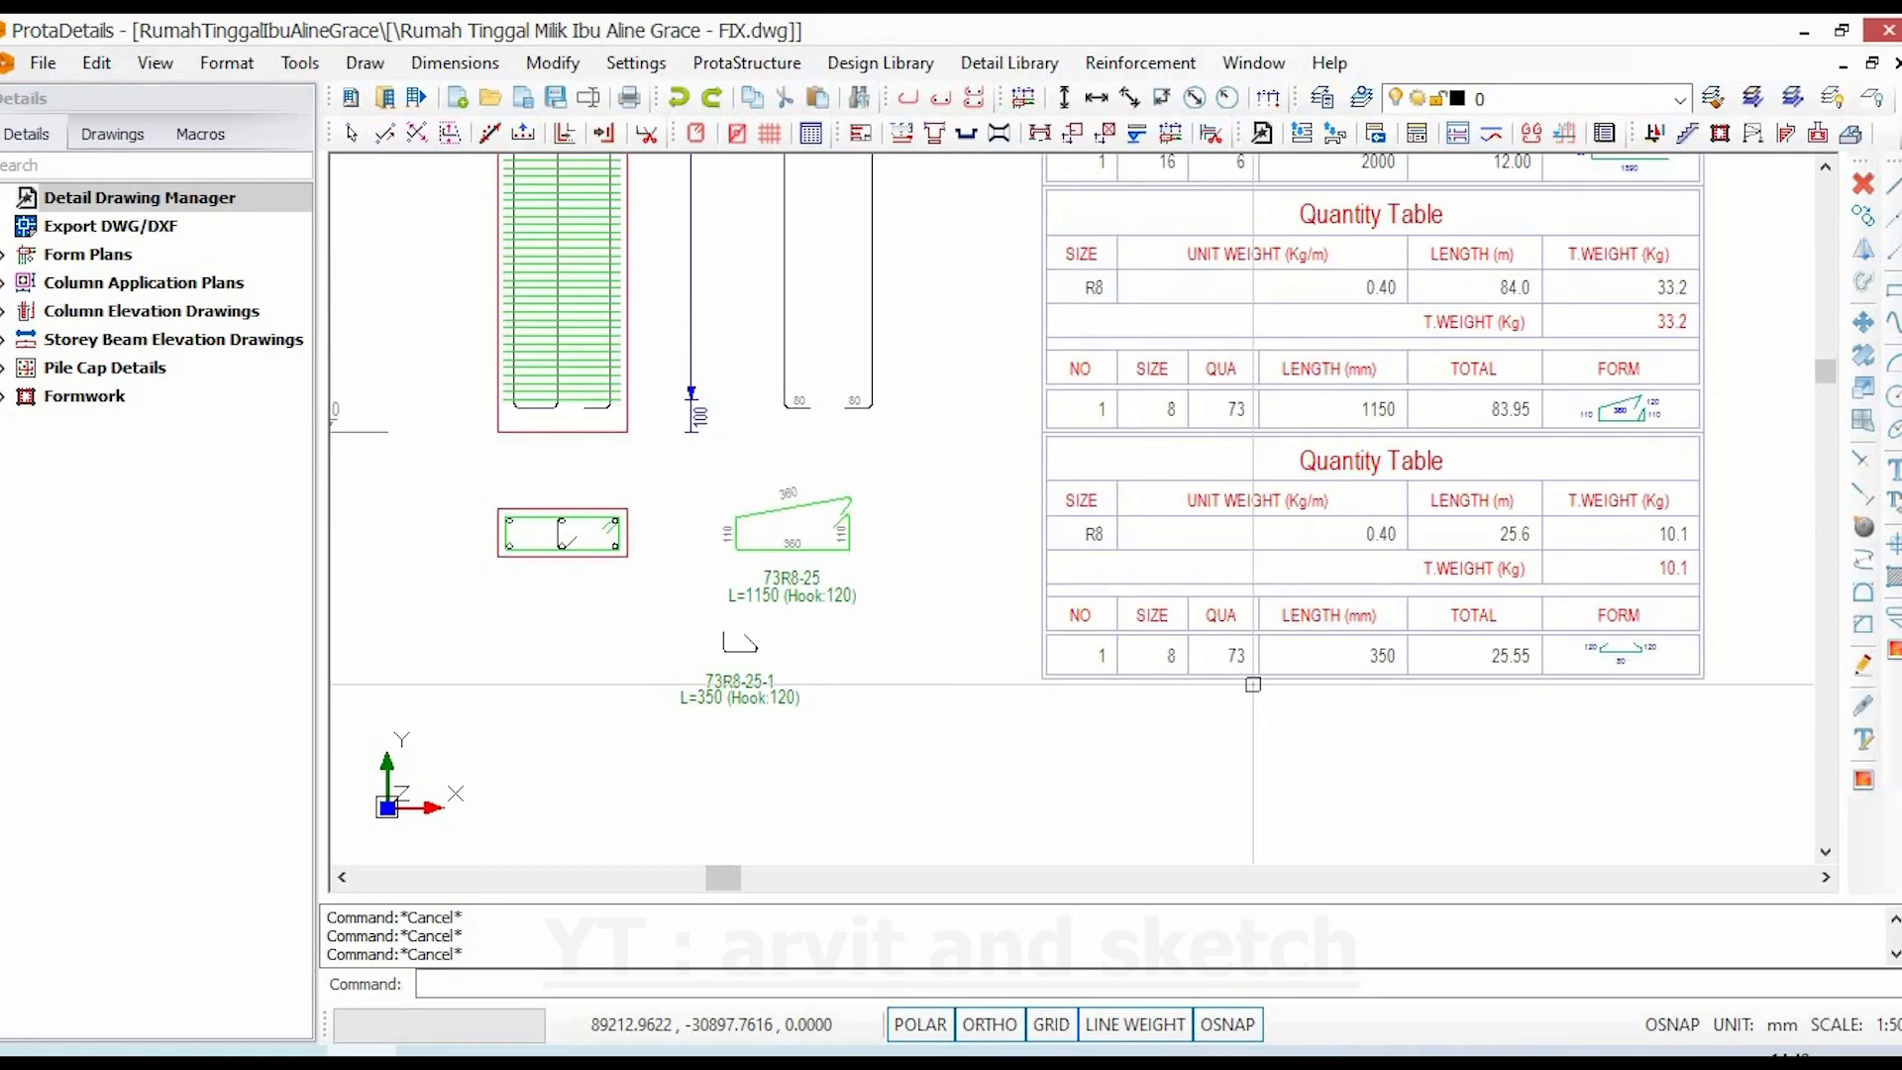
scroll(1392, 690, up, 1)
middle_drag(1696, 684, 1544, 686)
scroll(1544, 686, up, 1)
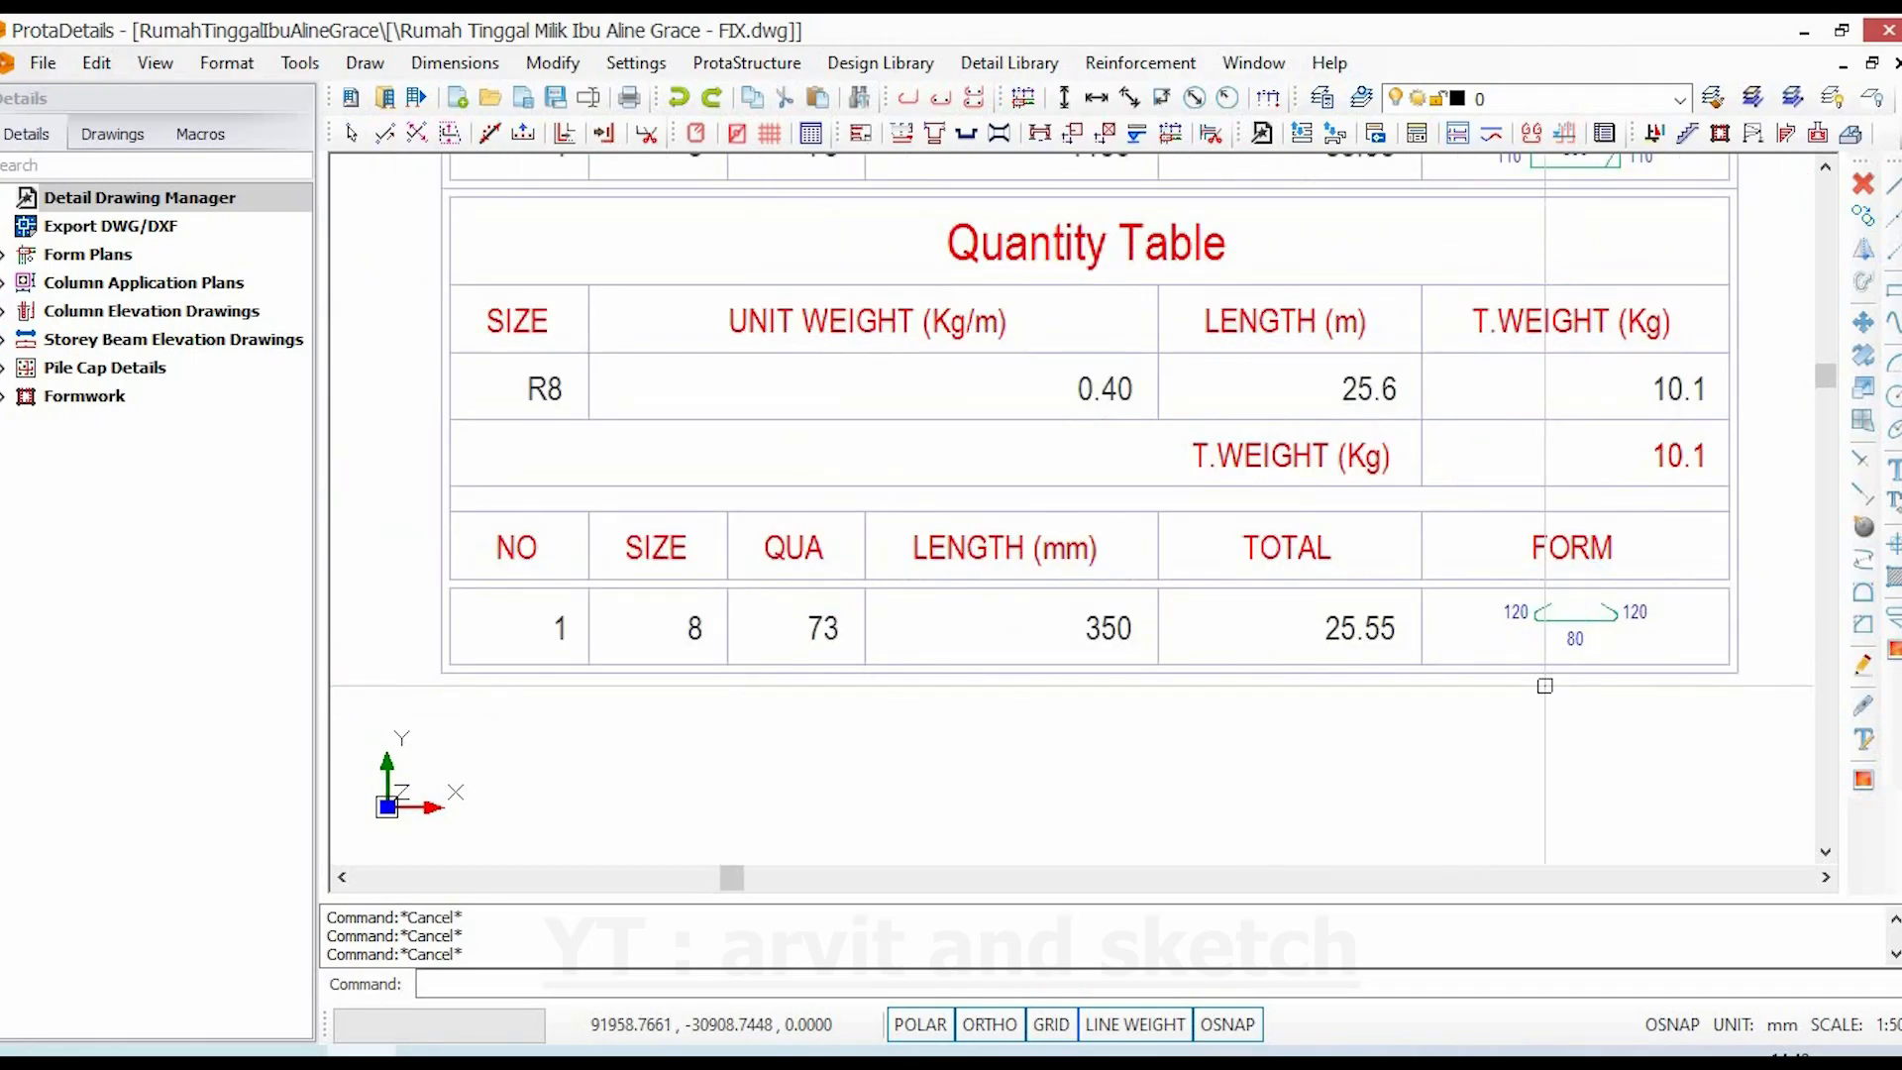
scroll(1505, 682, down, 2)
scroll(1023, 763, down, 3)
- Switch to Archicad and examine the column's longitudinal bars and stirrups above its footing in the 3D model
mouse_move(1044, 730)
middle_down()
mouse_move(1087, 674)
mouse_move(1032, 768)
mouse_move(1065, 833)
middle_up()
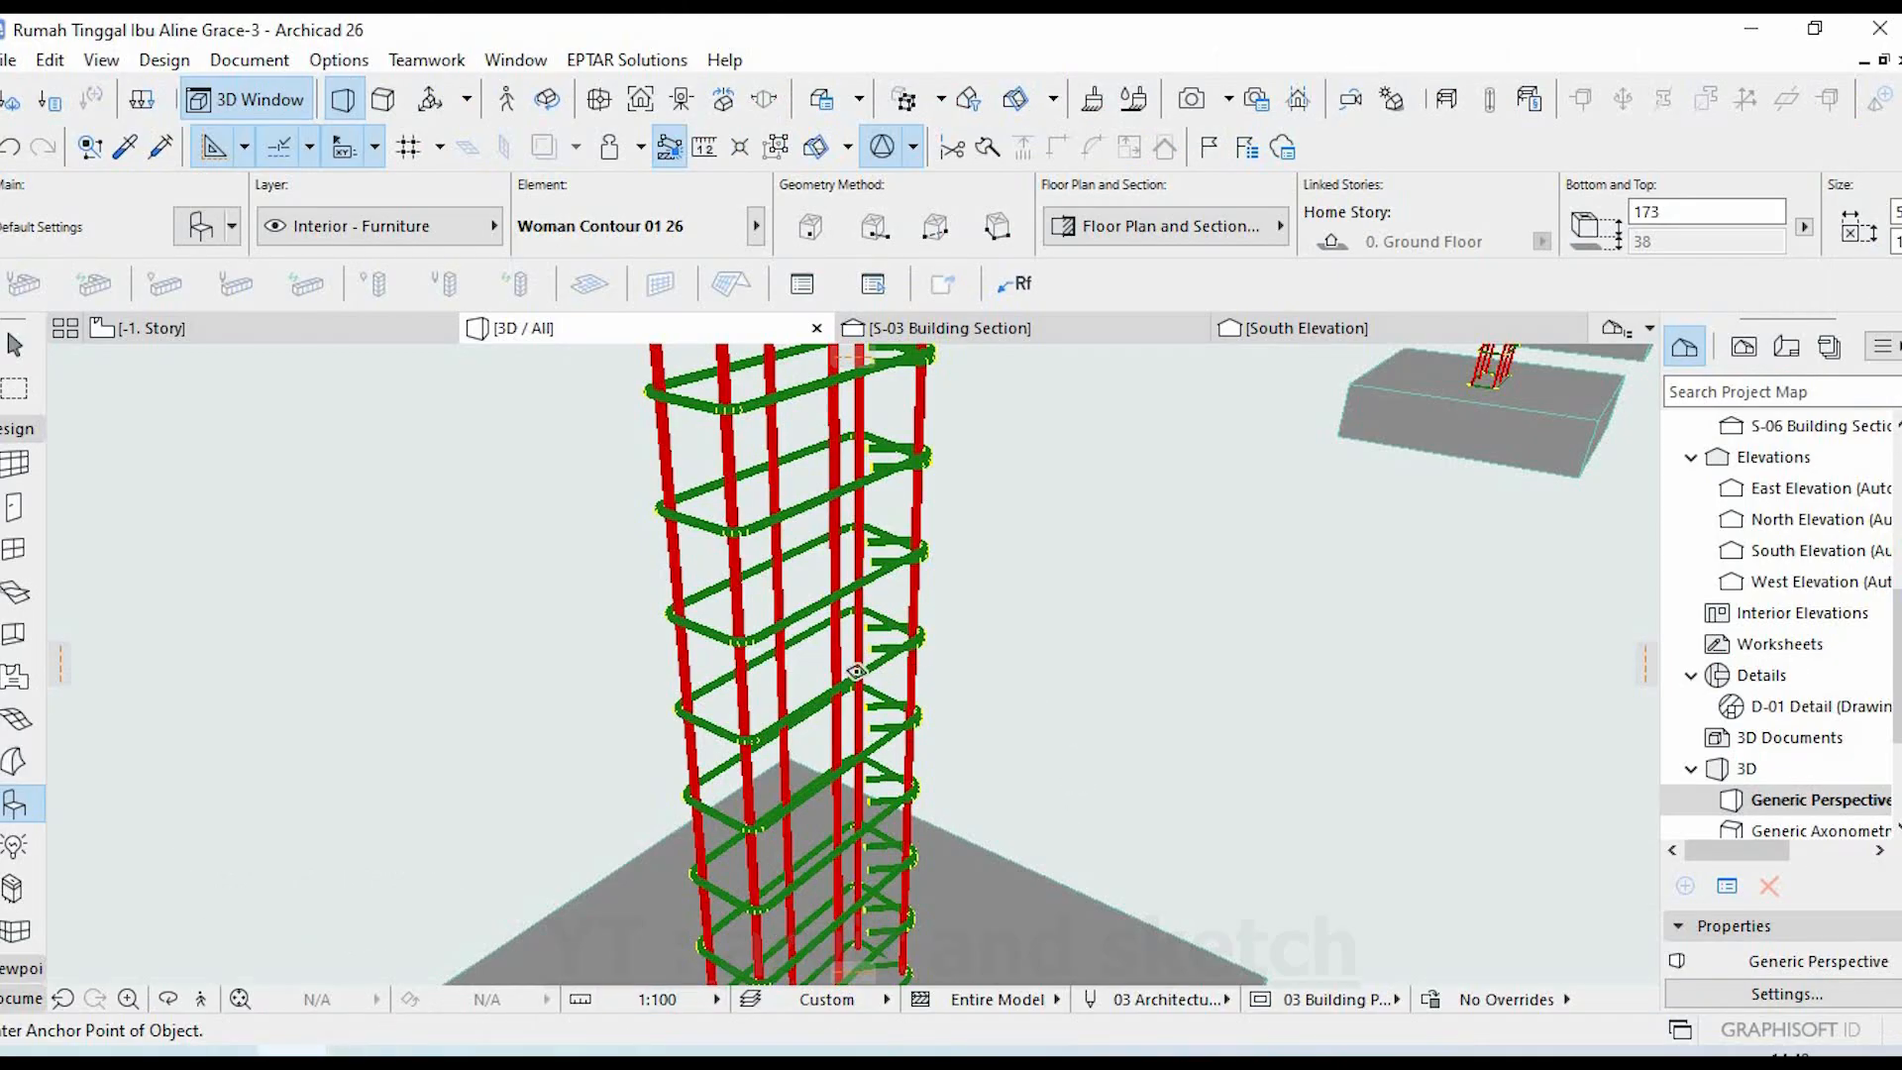
scroll(855, 671, down, 10)
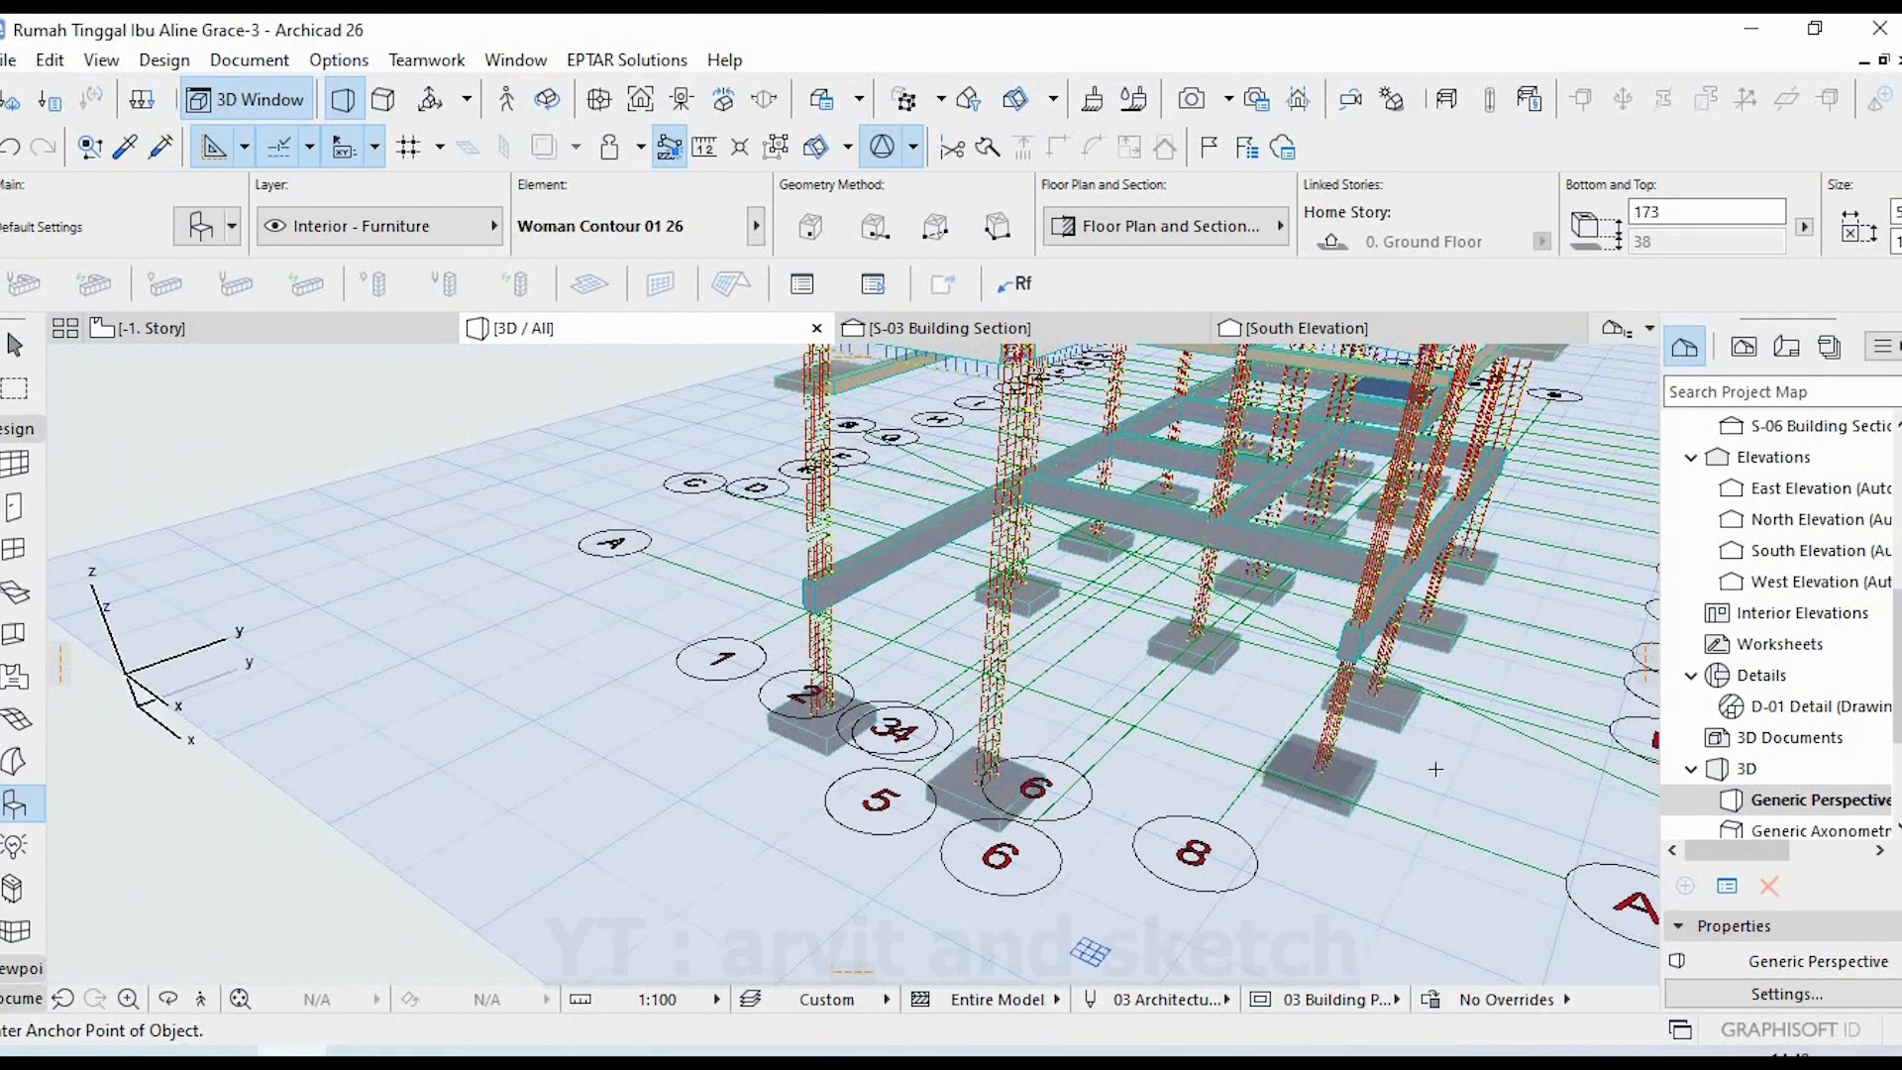
scroll(1066, 763, up, 8)
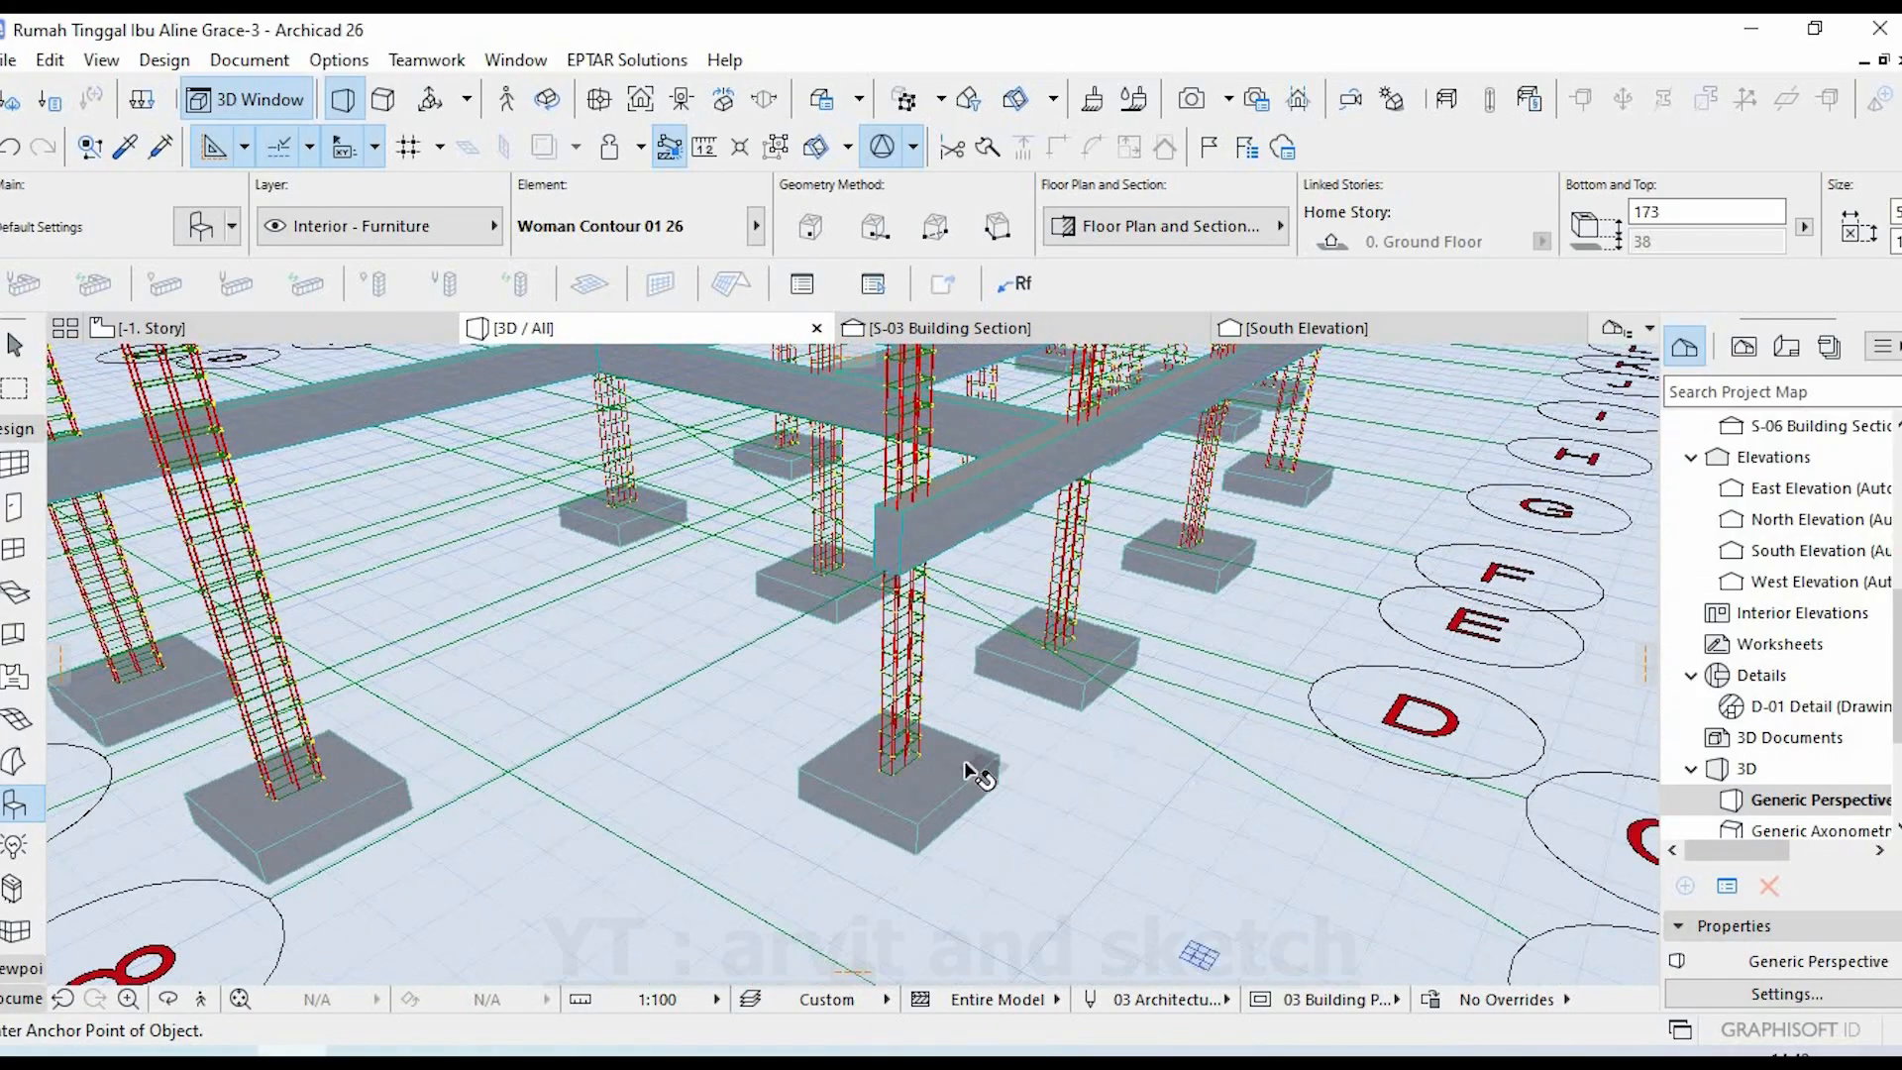
scroll(976, 775, up, 10)
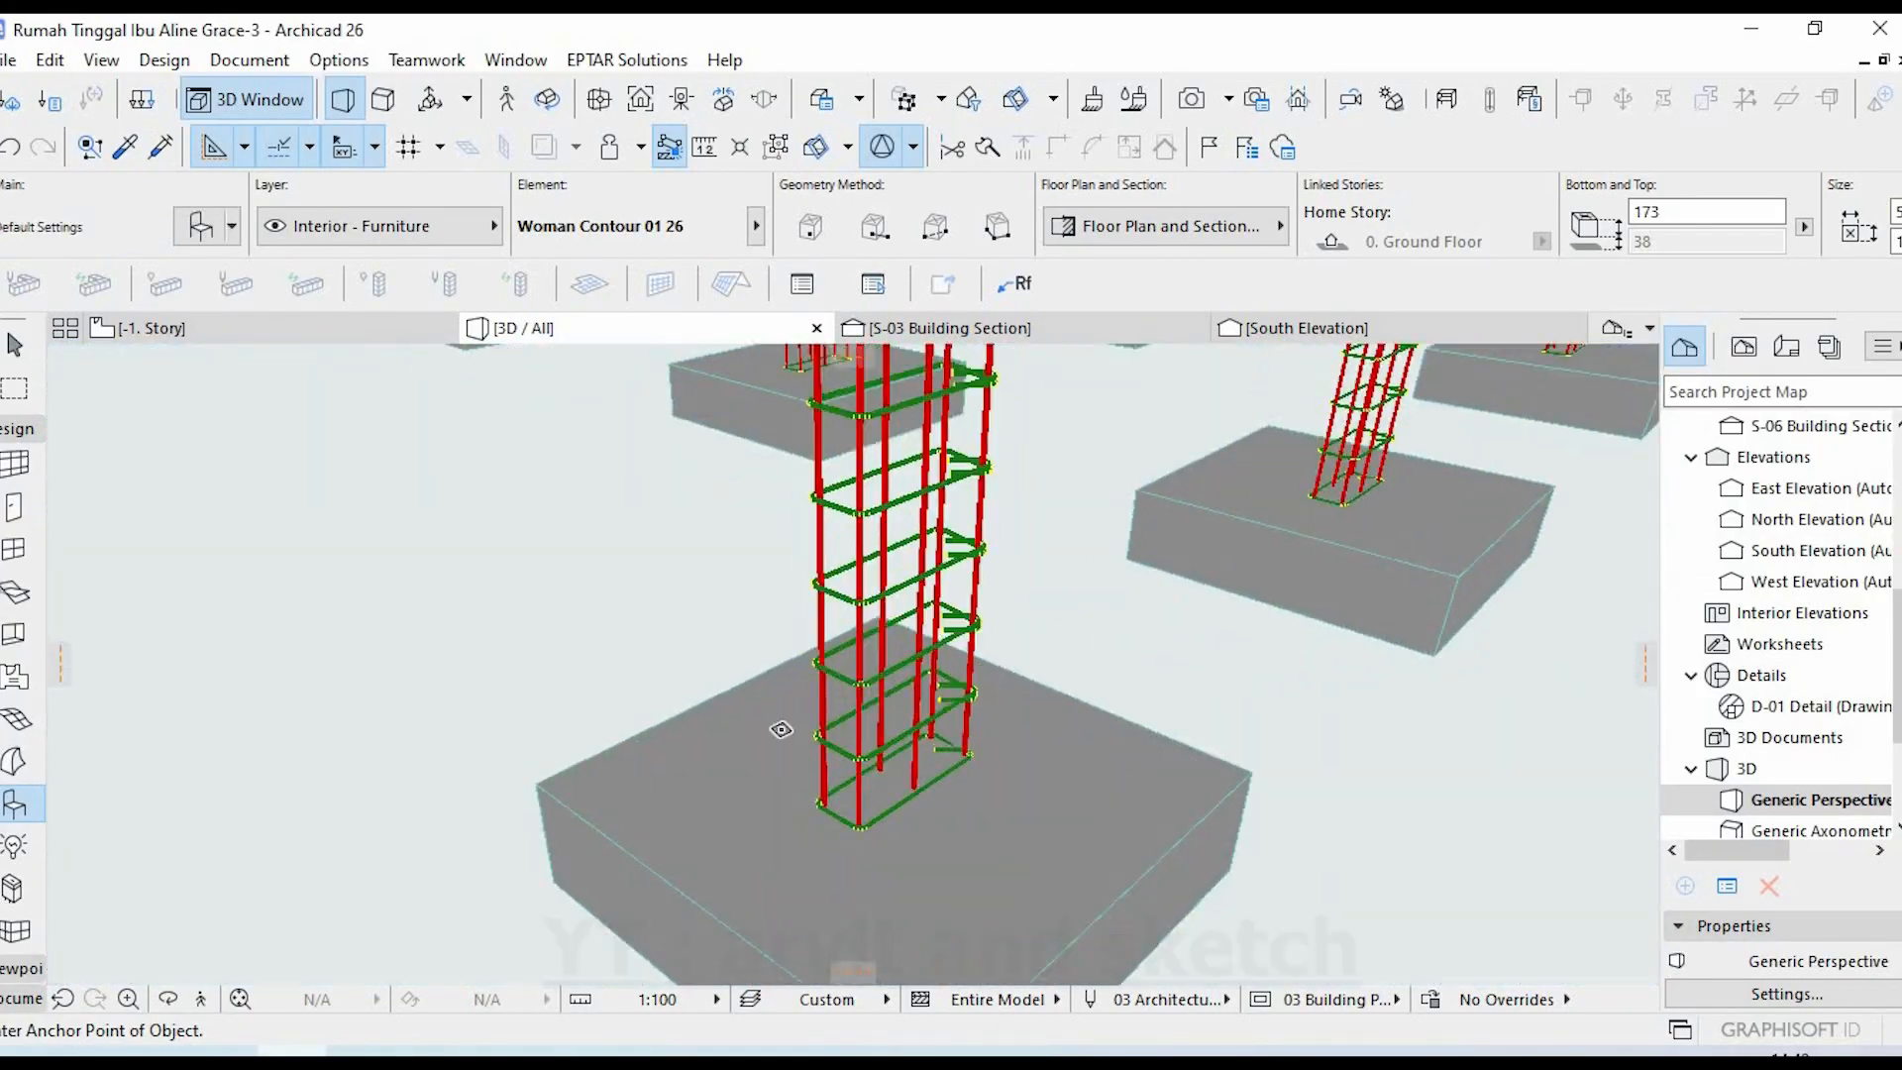
- Check the rebar diameter in the general settings of one of the column's longitudinal bars, and cancel the dialog unchanged
key(Escape)
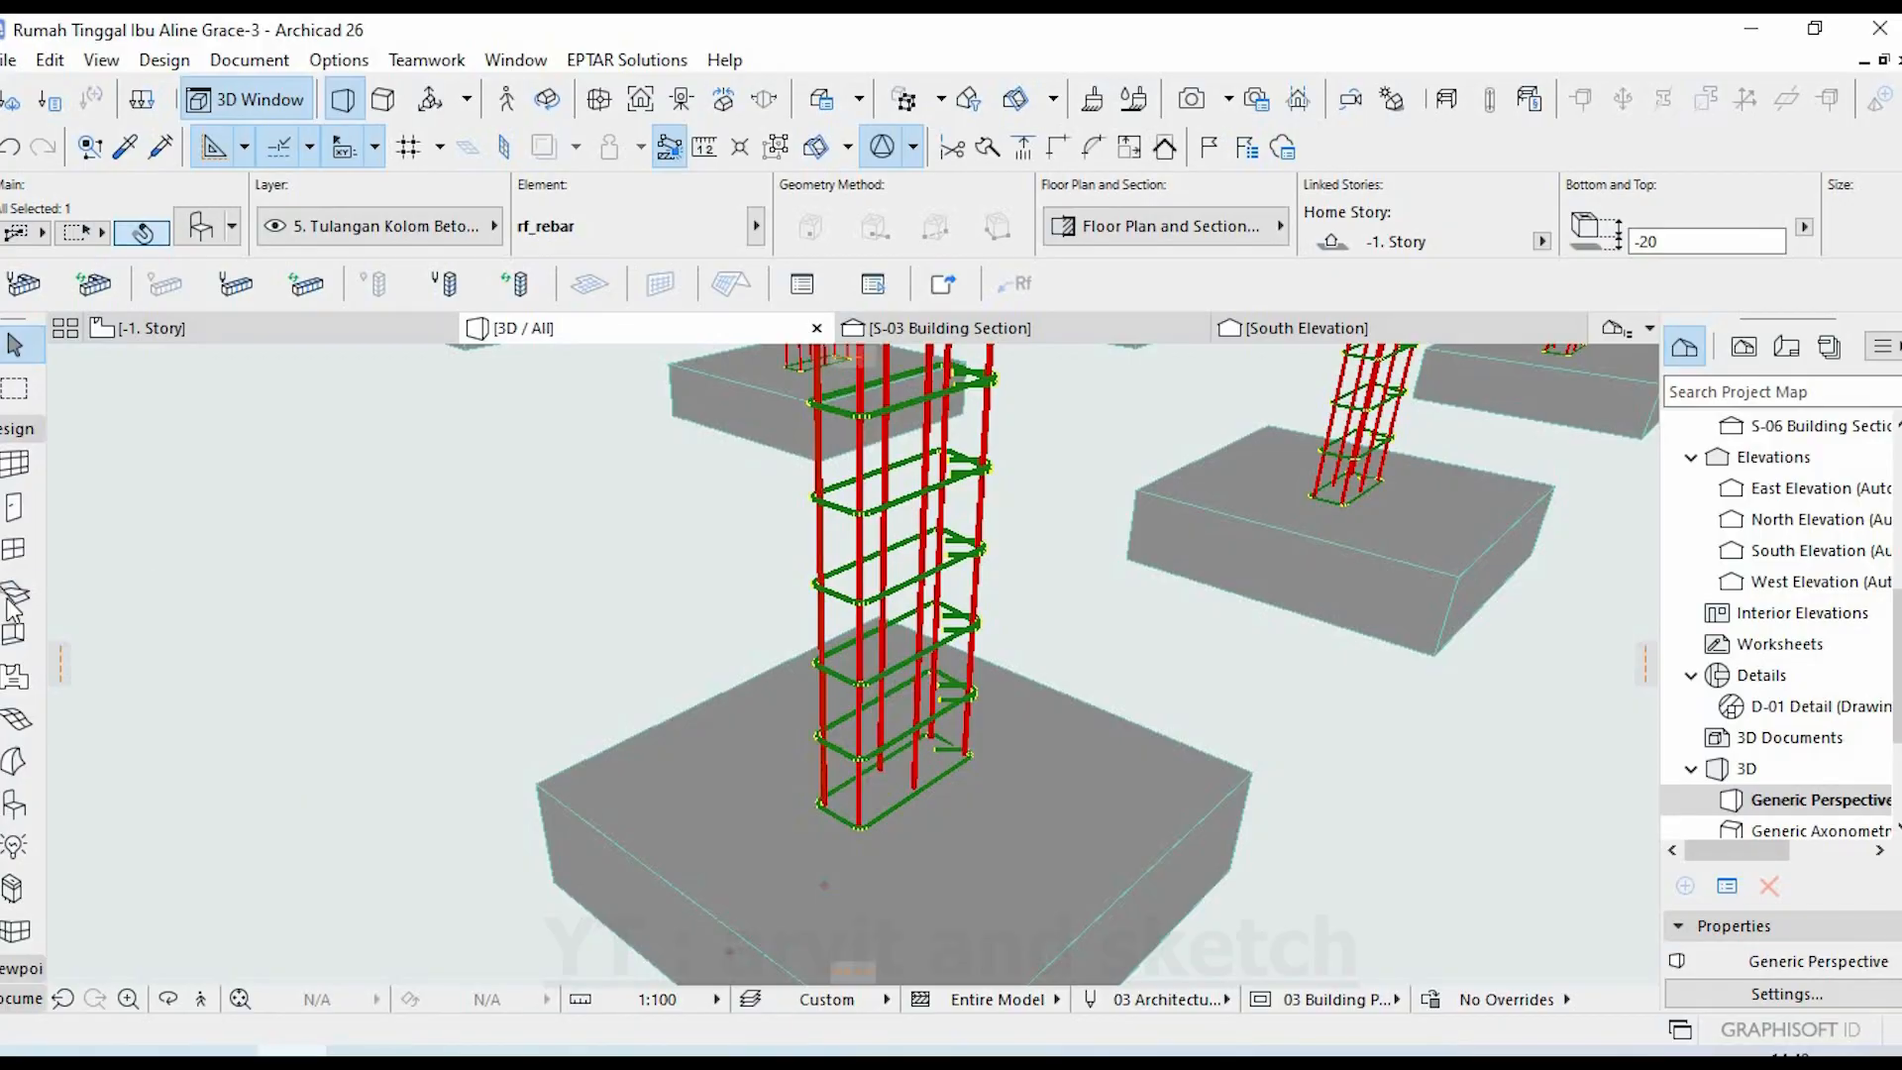
double_click(15, 803)
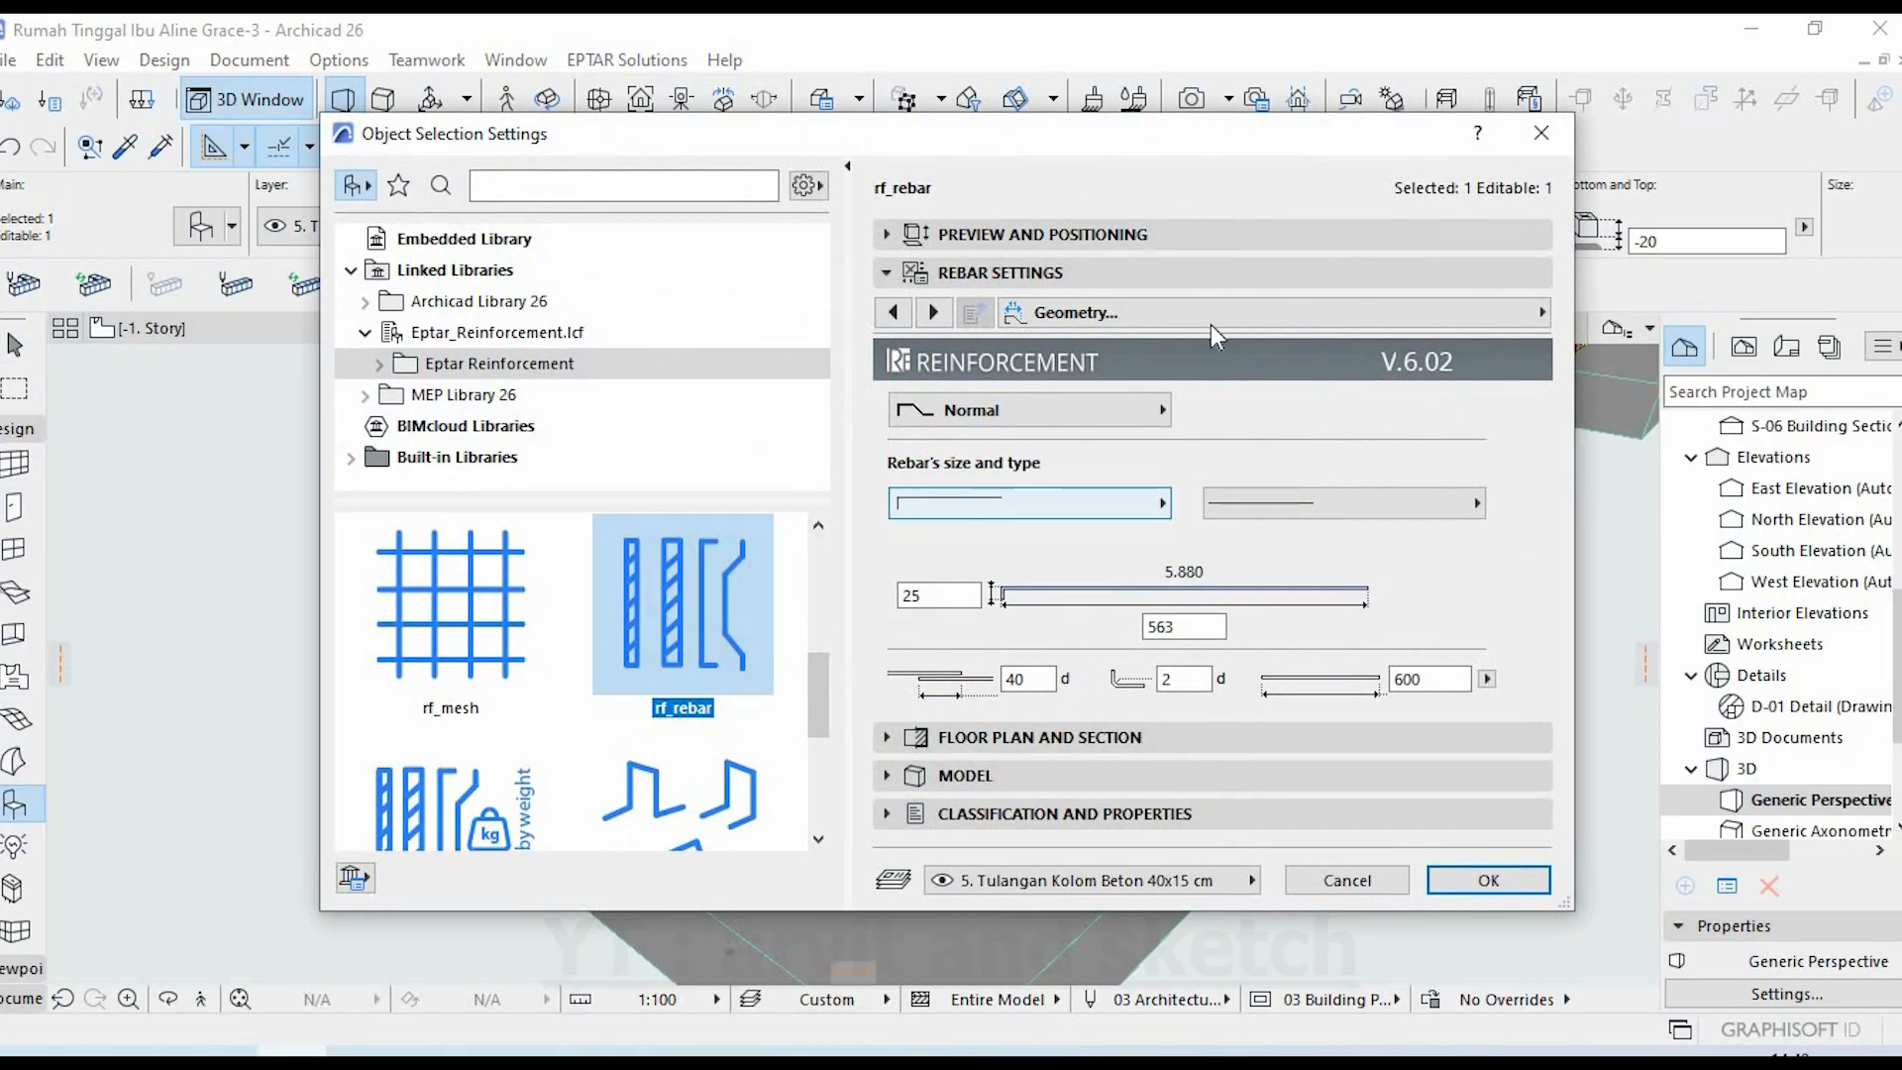
click(1484, 309)
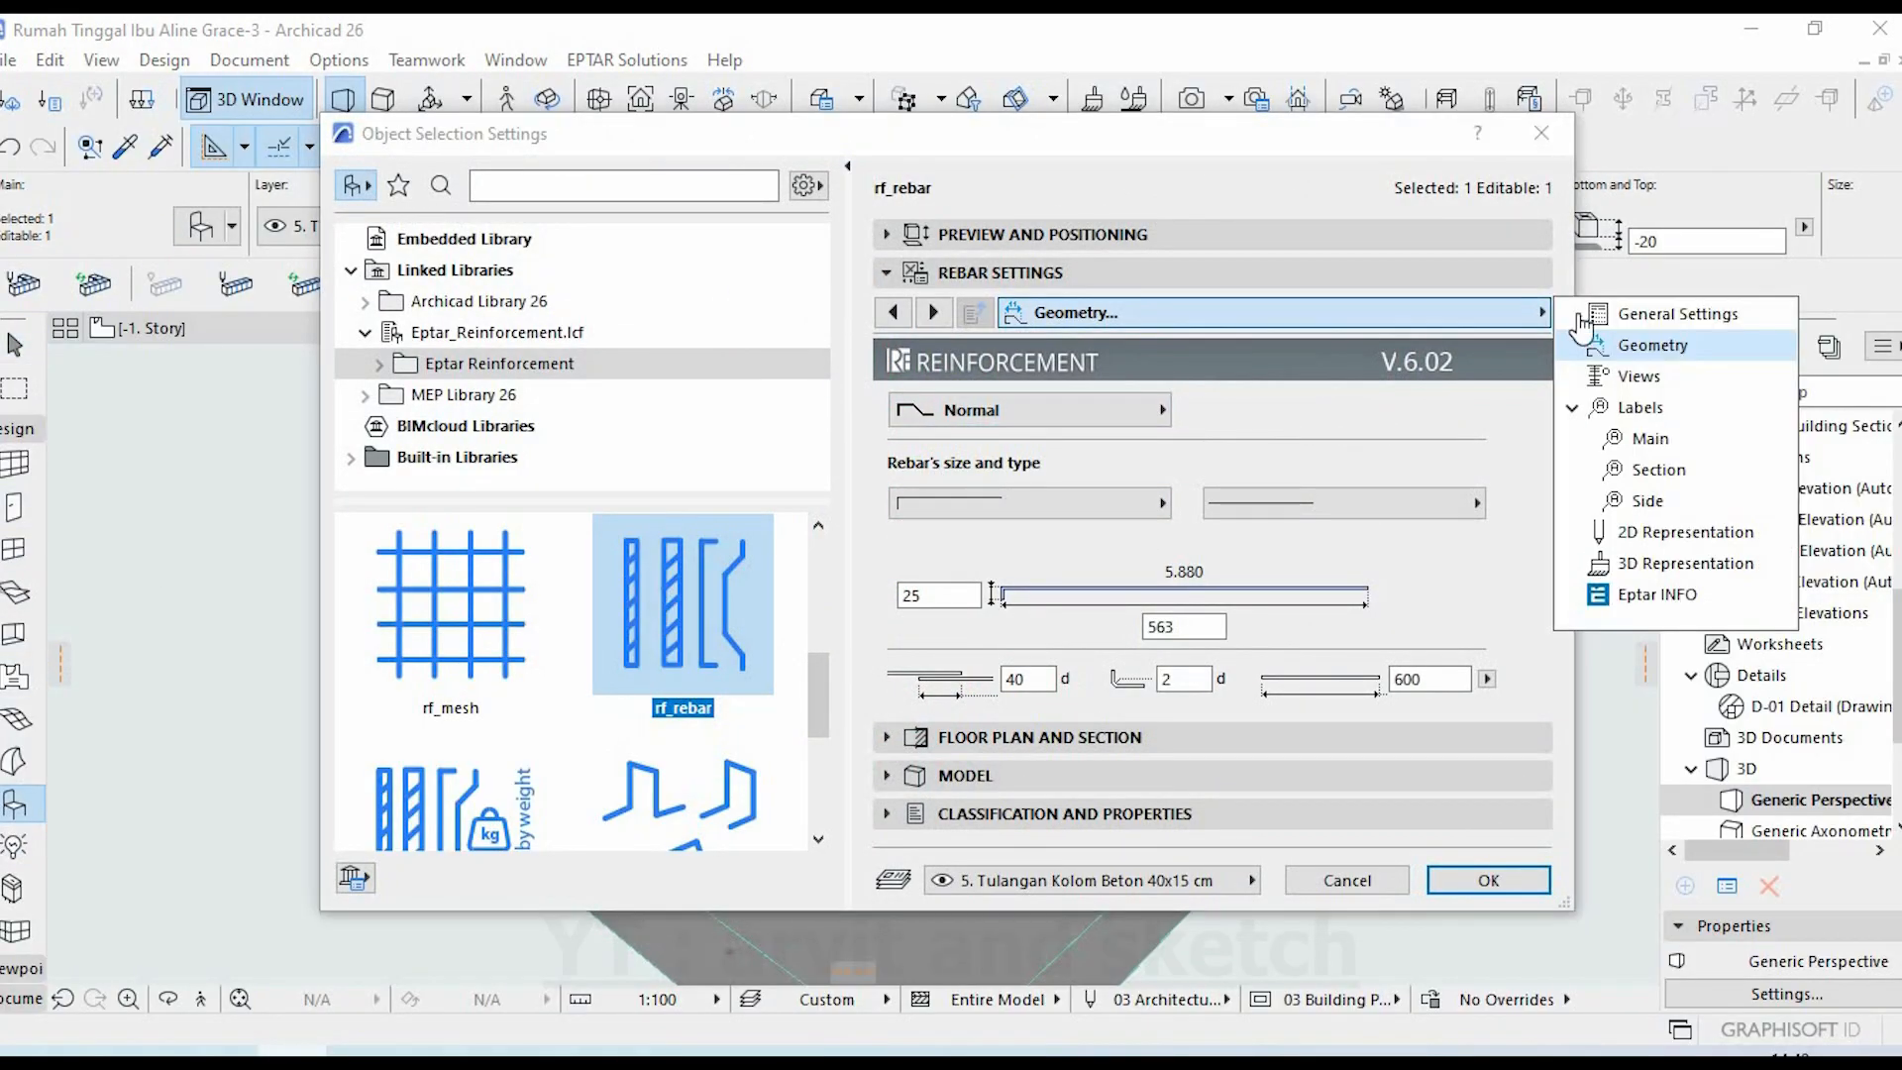
click(1604, 315)
click(1128, 439)
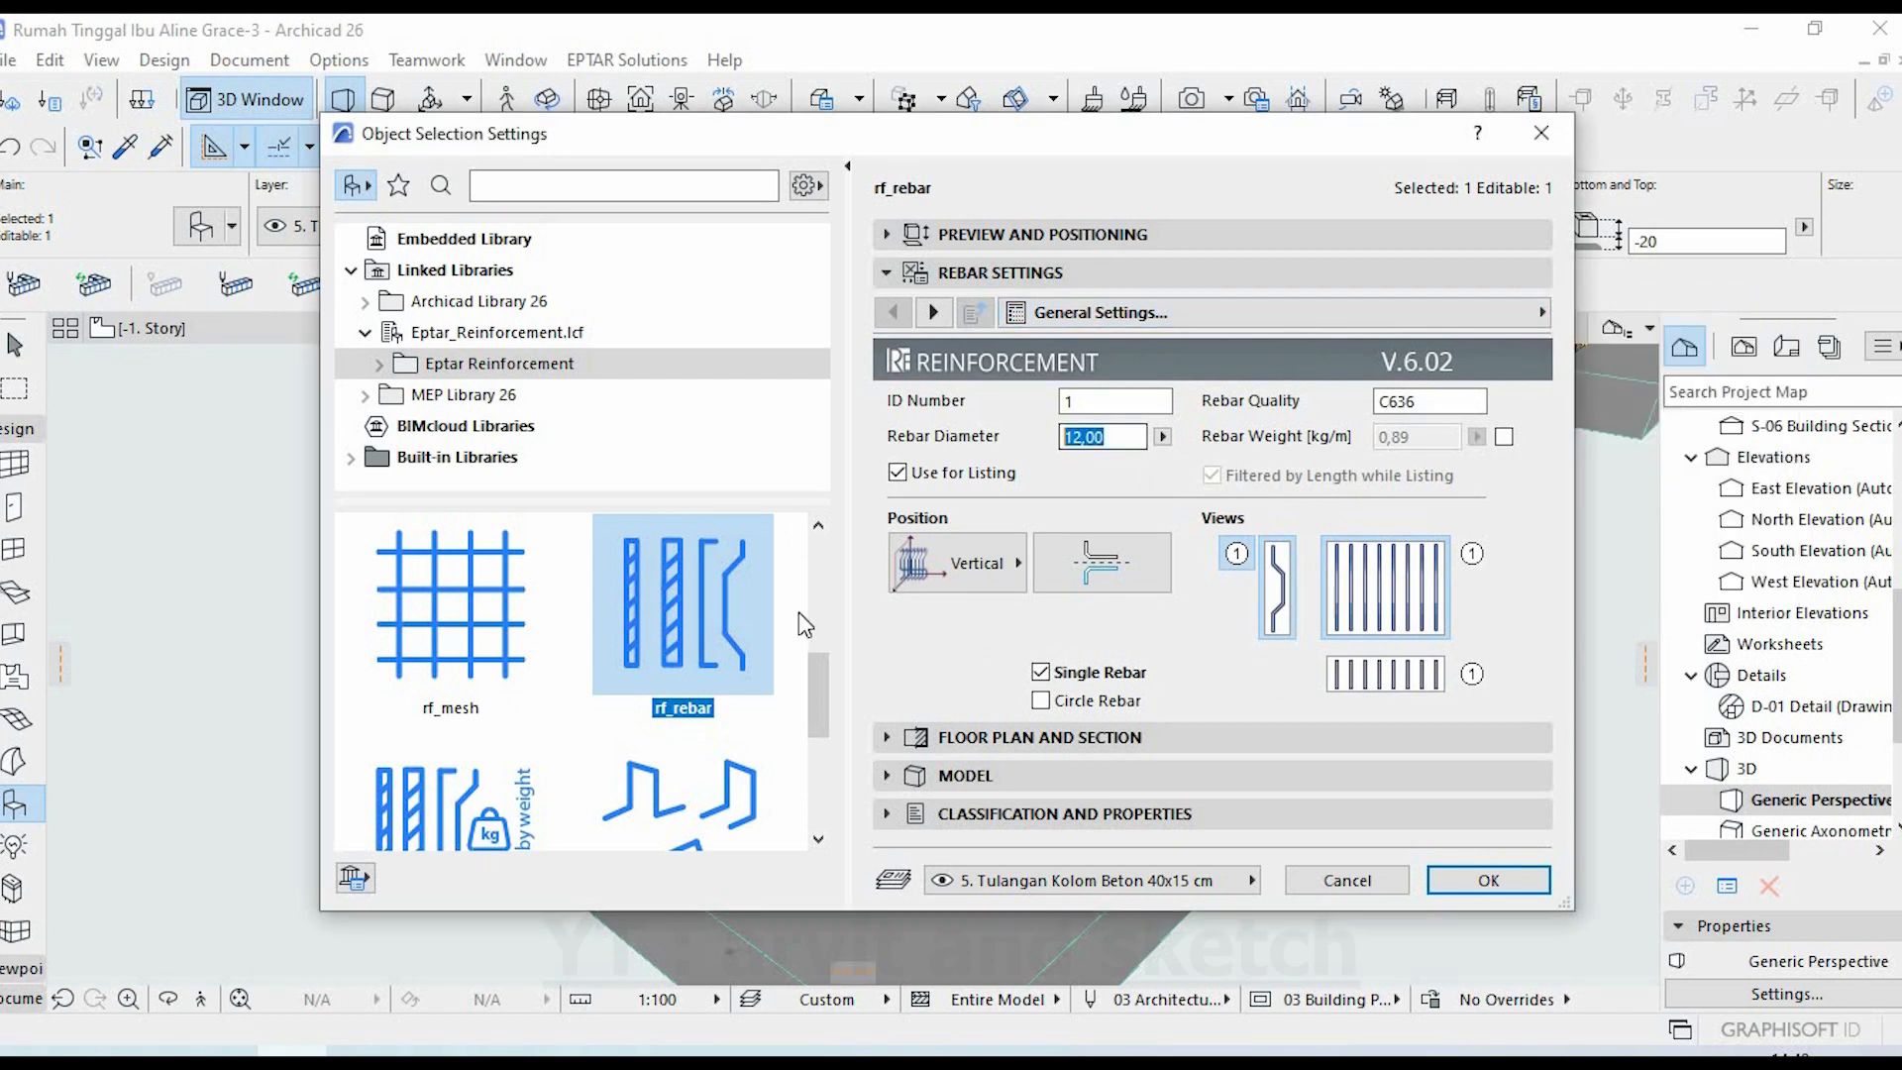
click(1344, 880)
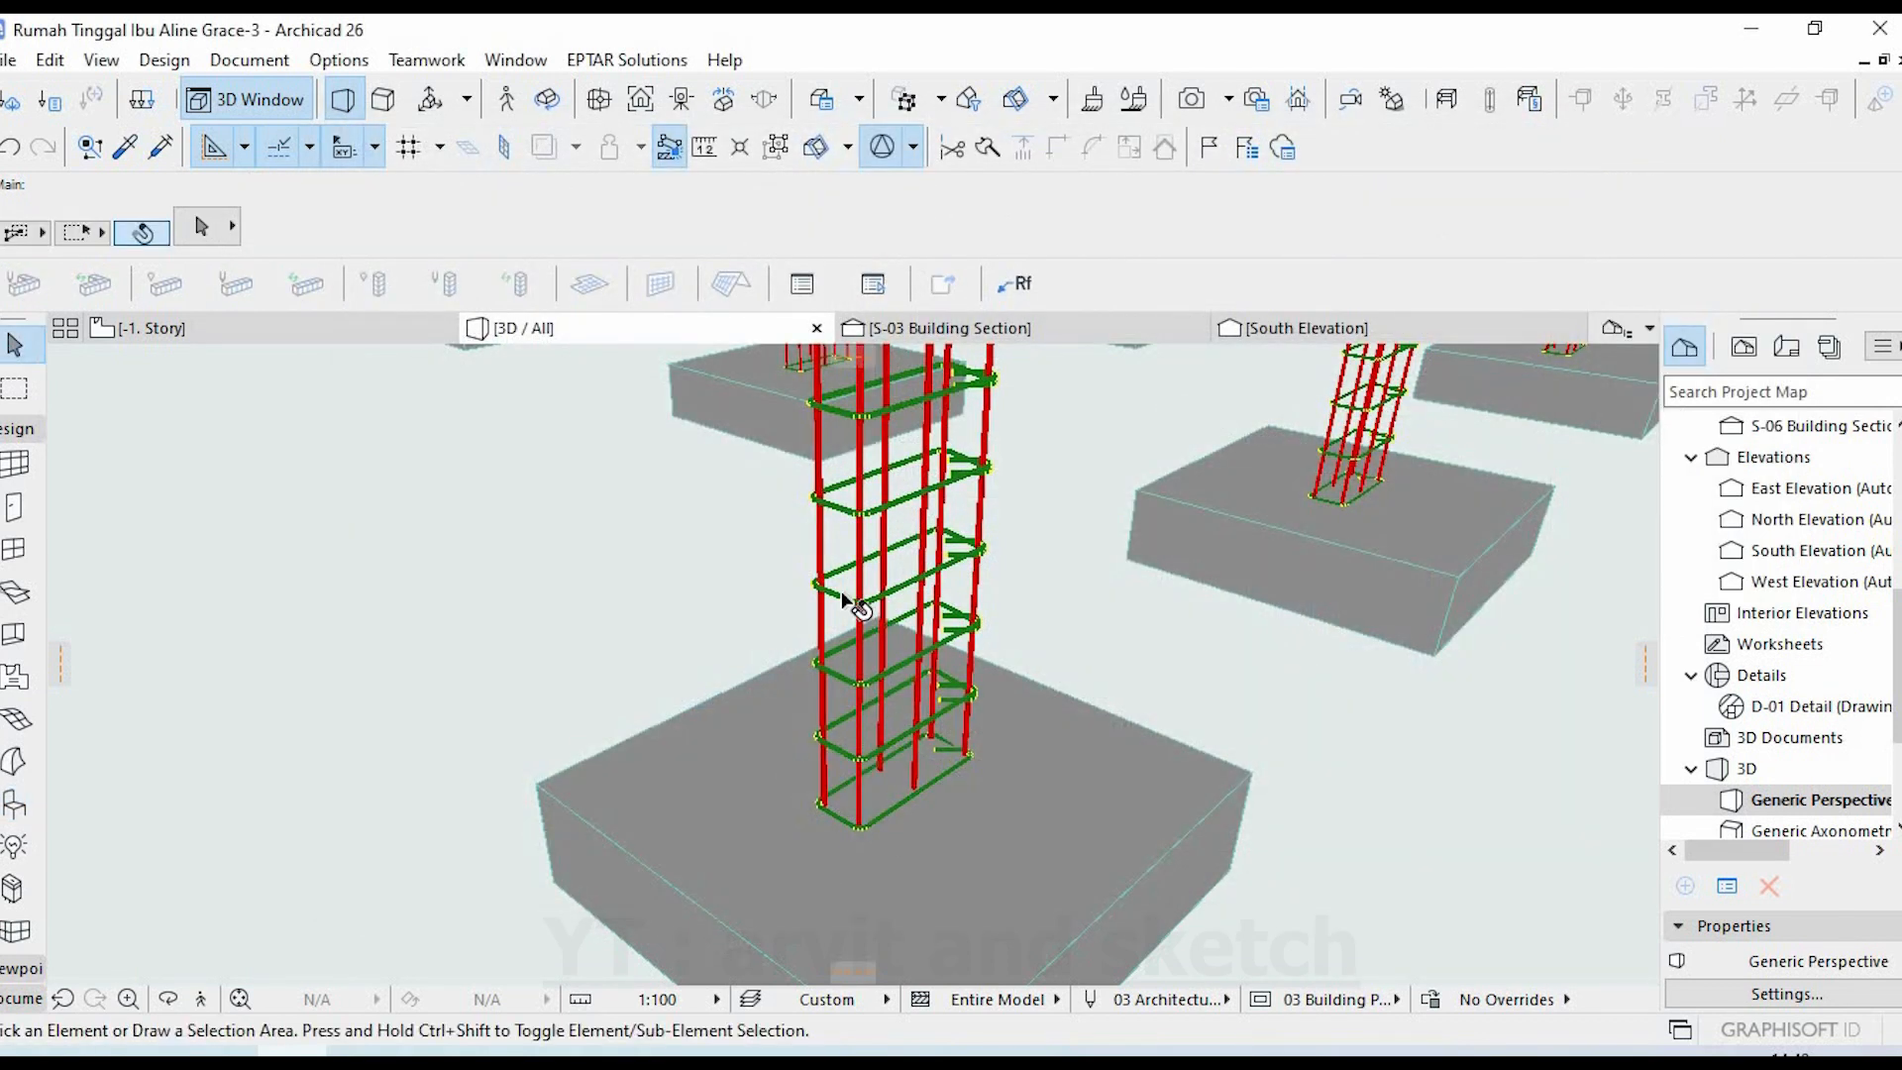
- Check the rebar diameter in the general settings of the column's stirrups, then close the dialog unchanged and clear the selection
click(15, 807)
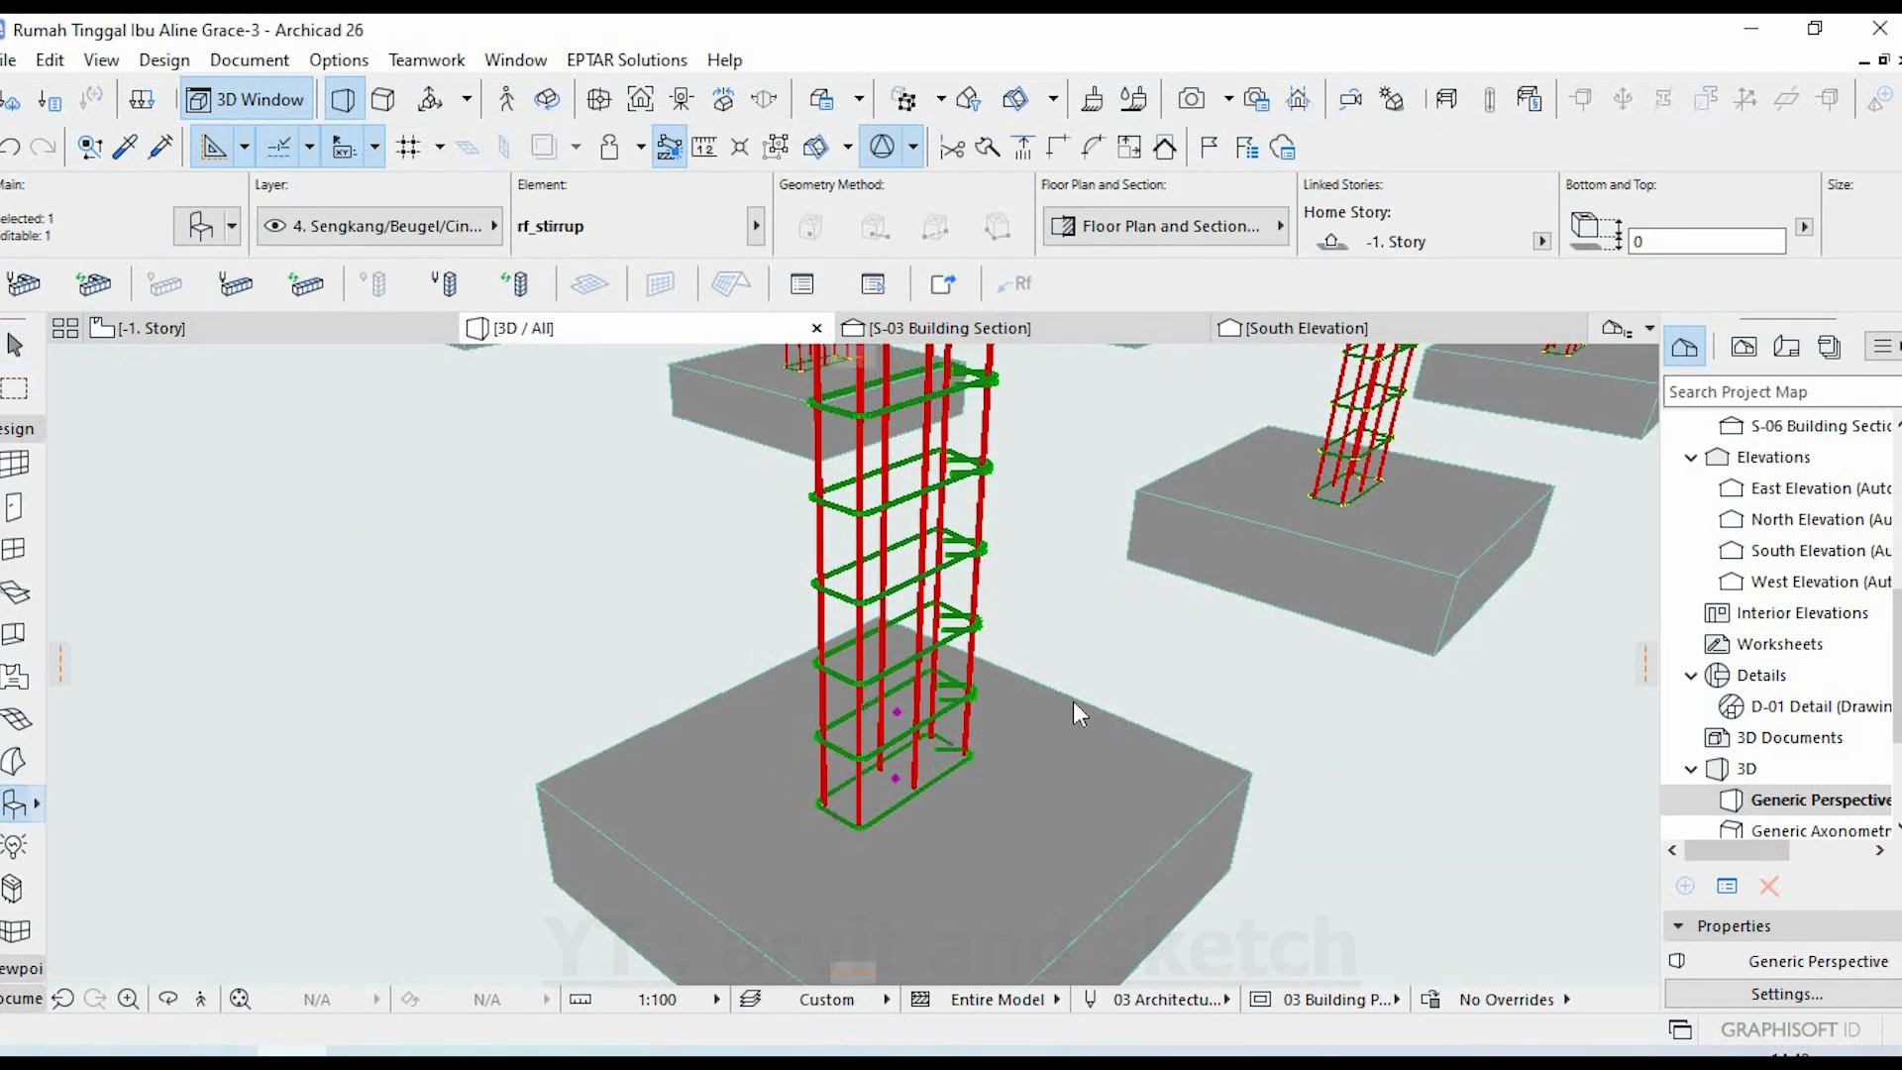
key(ctrl+t)
click(1512, 316)
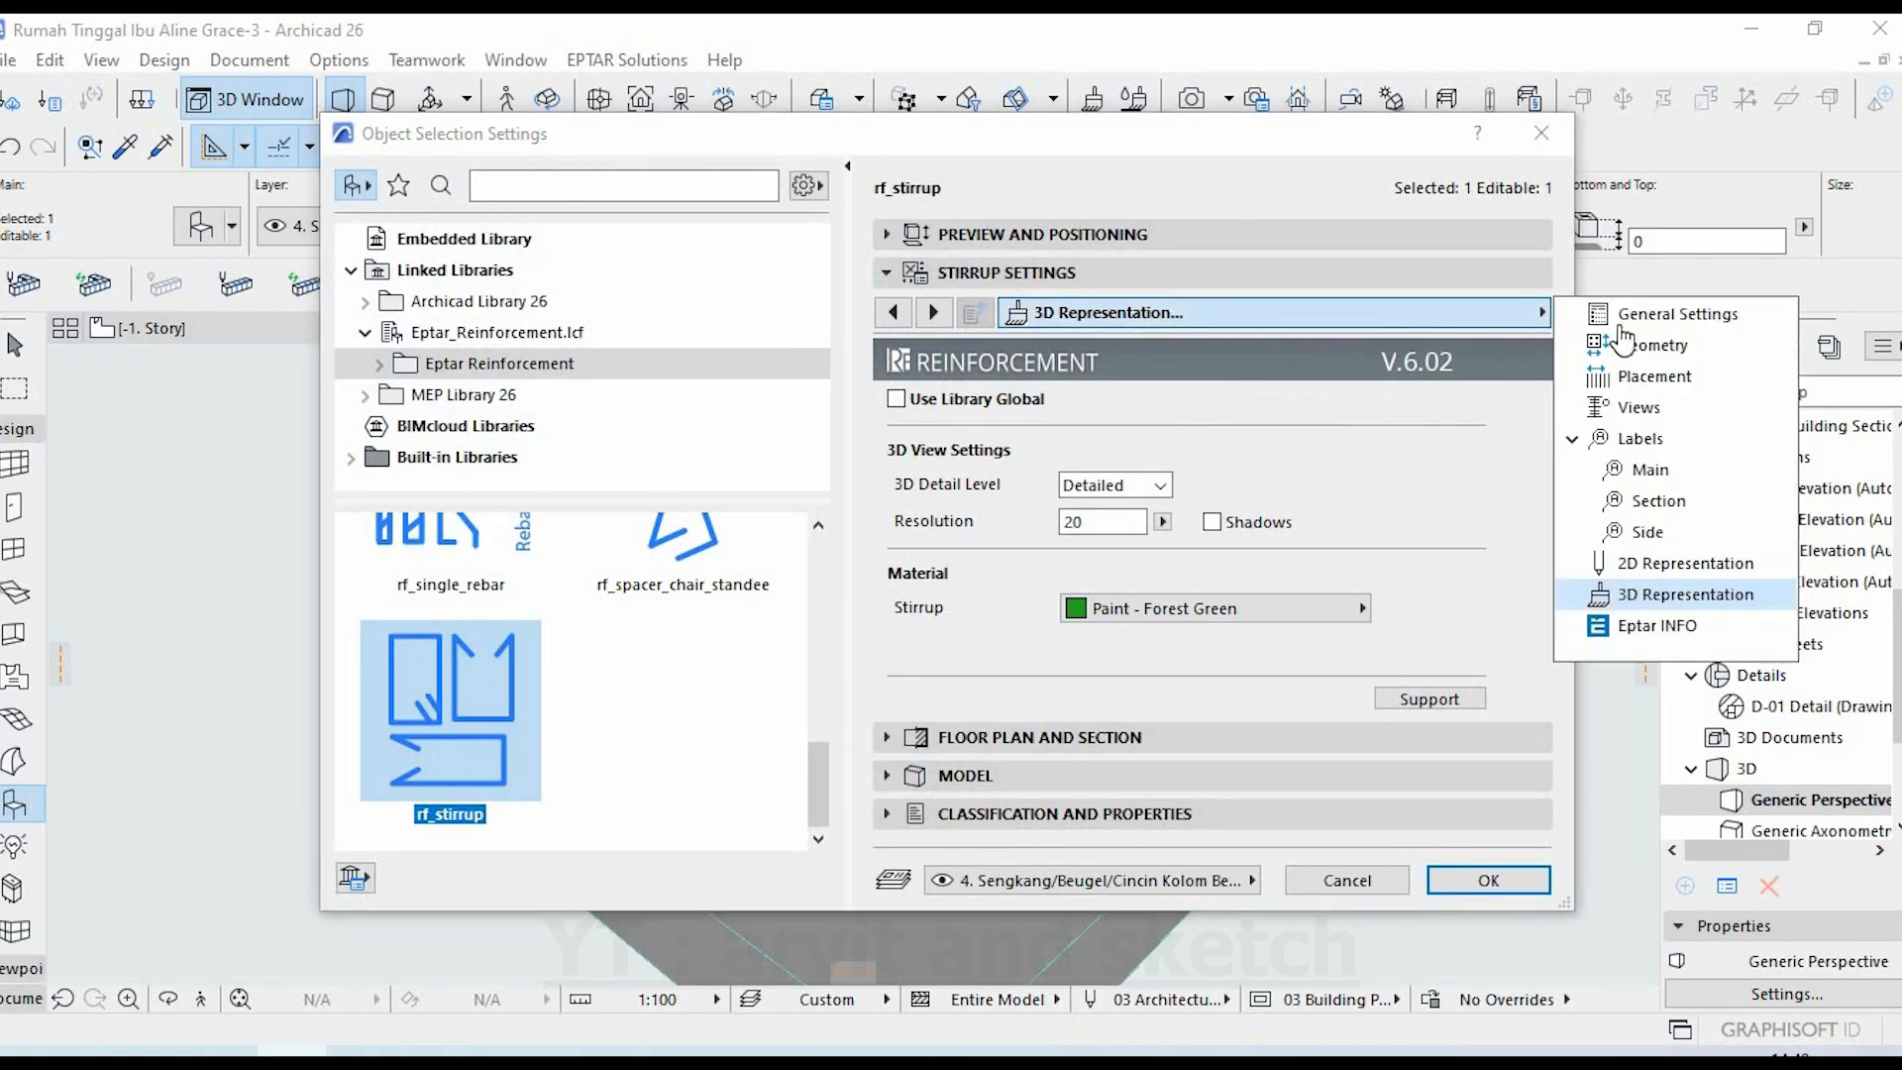
click(1677, 314)
click(1108, 441)
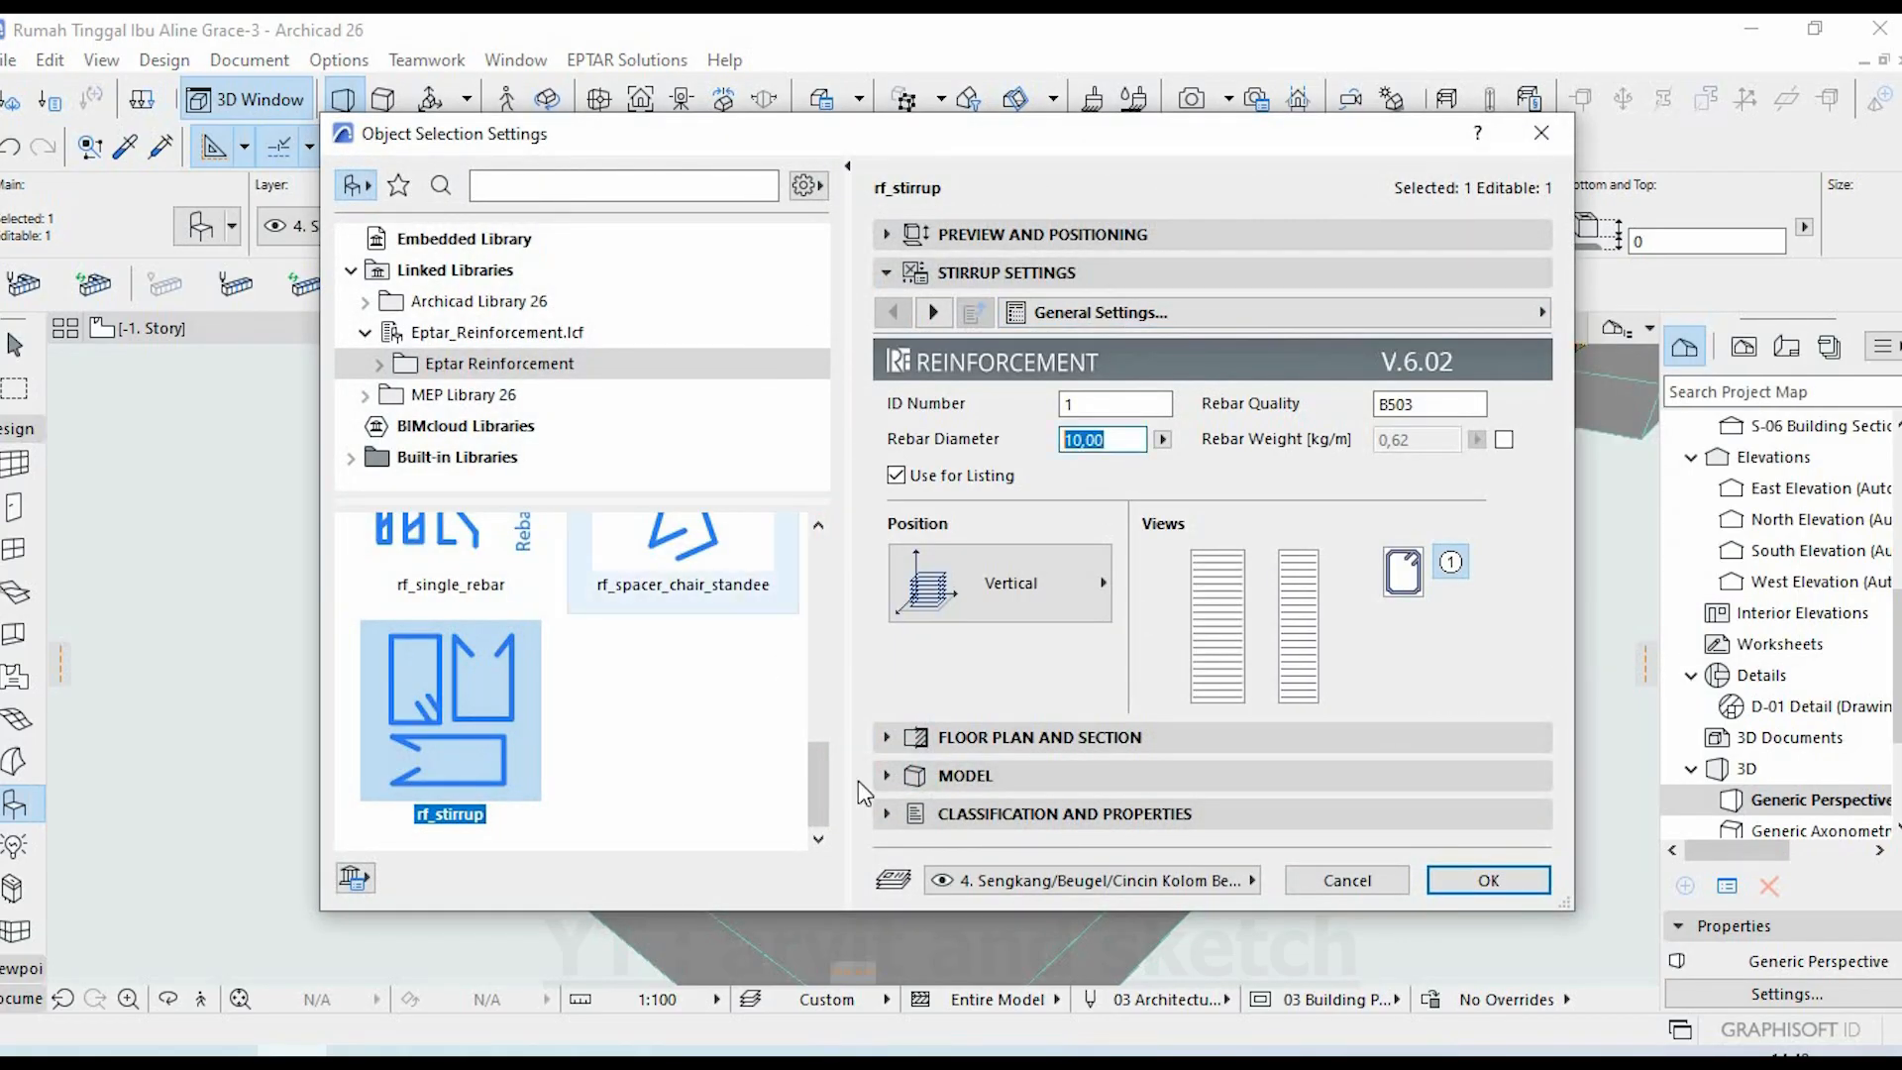
key(Escape)
key(Escape)
key(Escape)
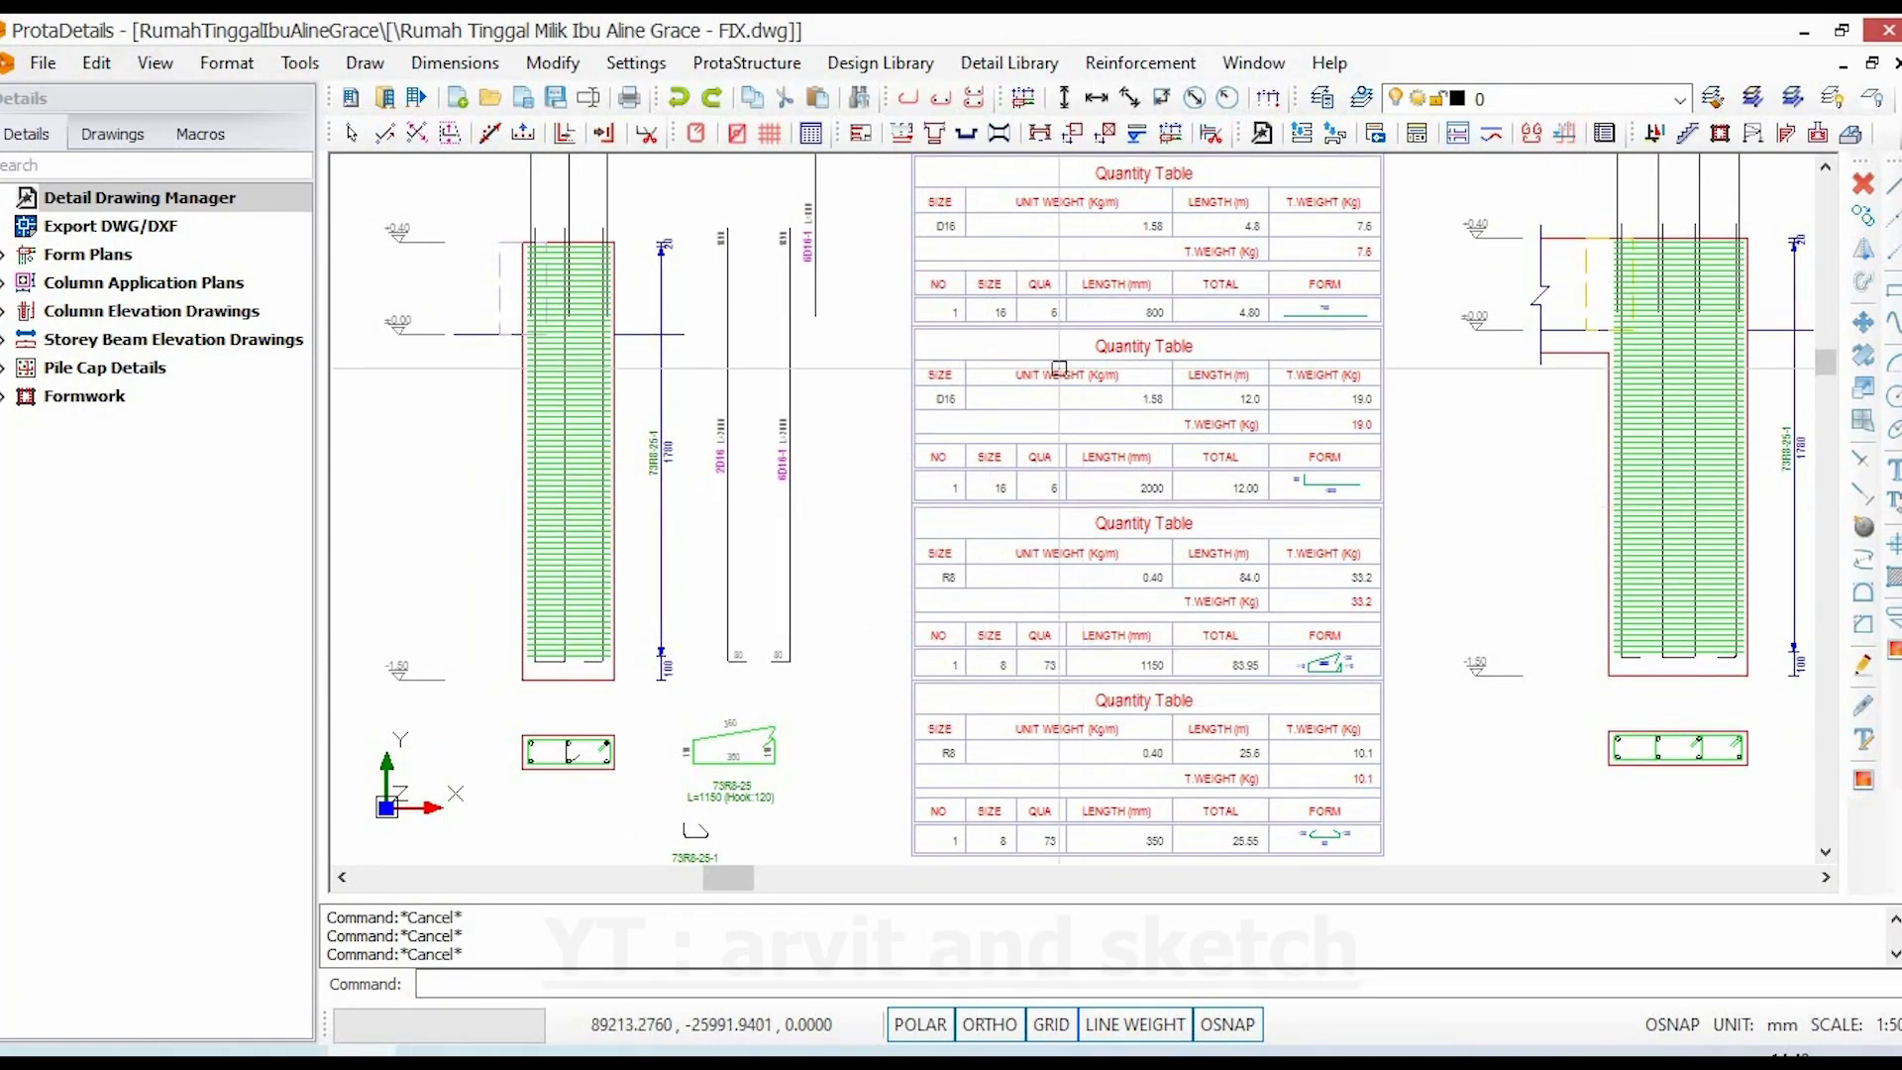
- Switch back to ProtaDetails and review the size entries in the six-bar column's D16 and R8 quantity tables
scroll(842, 233, up, 3)
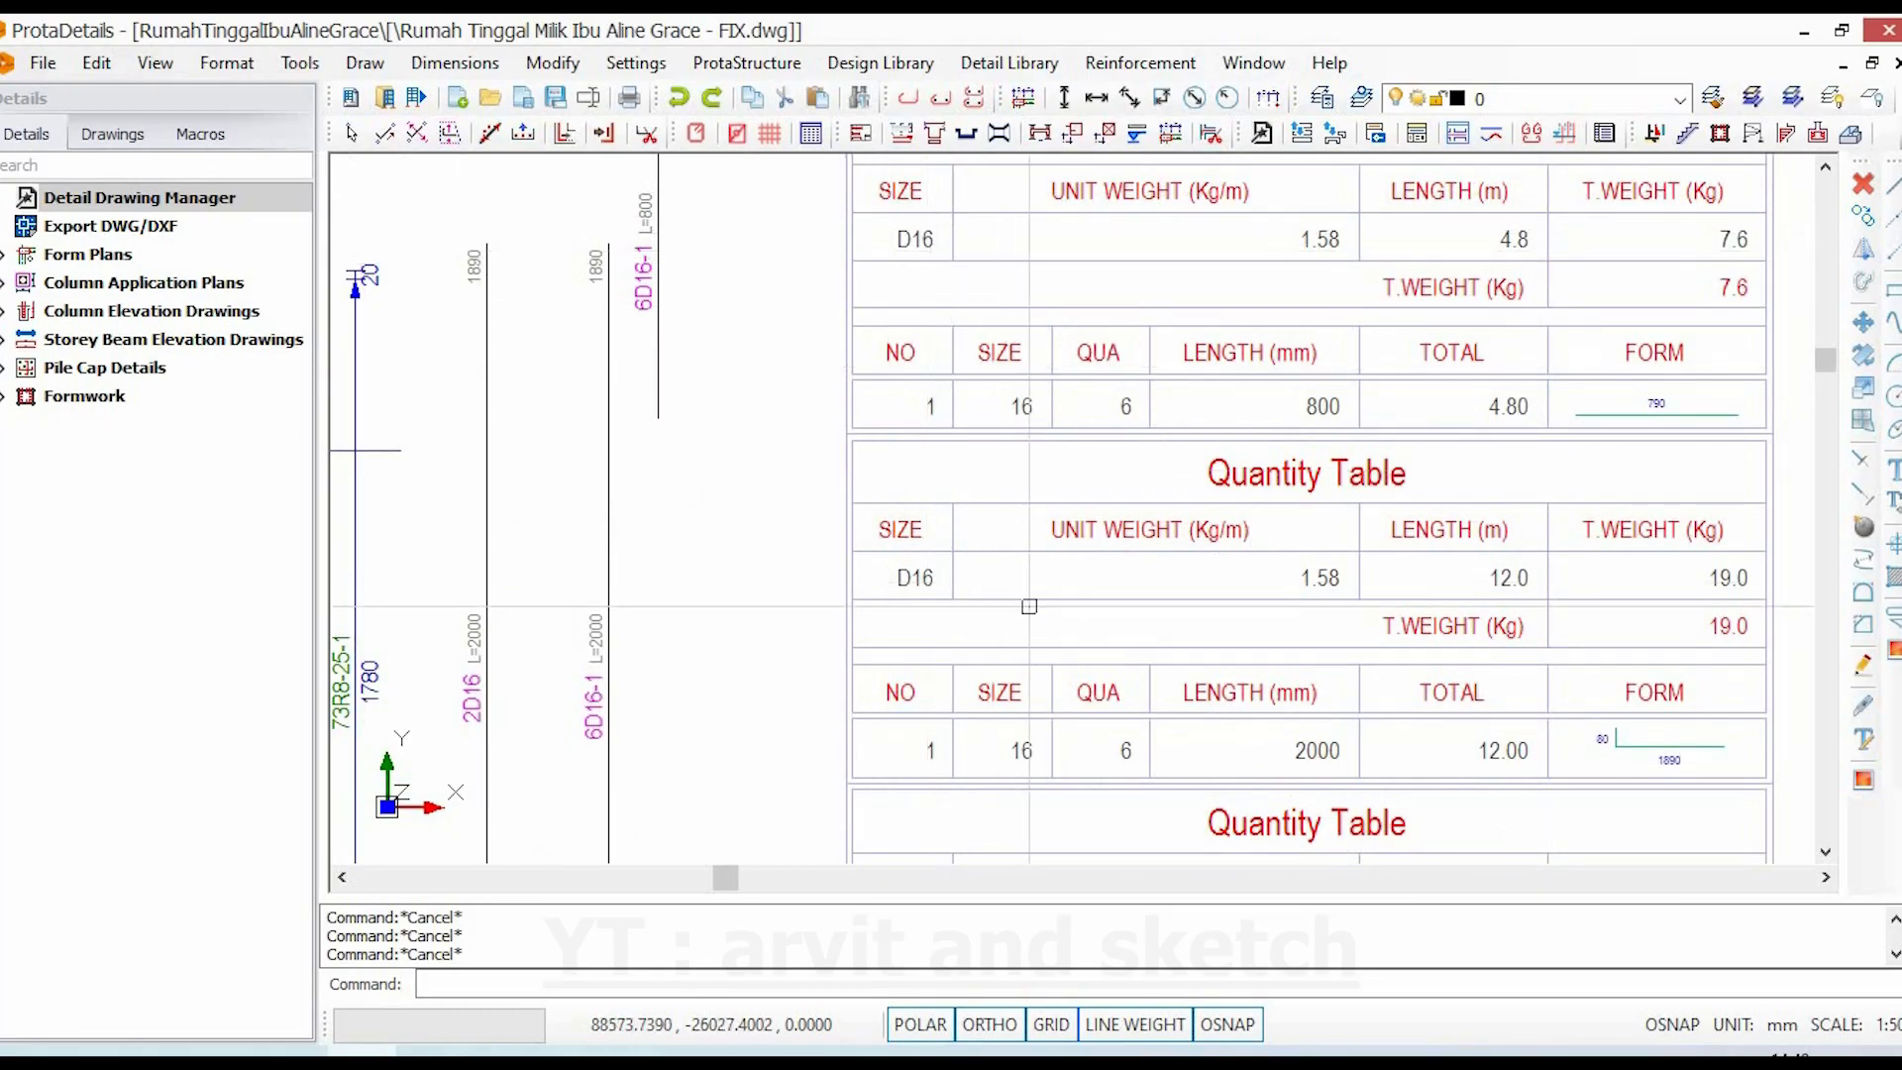
middle_drag(1001, 497, 985, 206)
scroll(997, 407, down, 2)
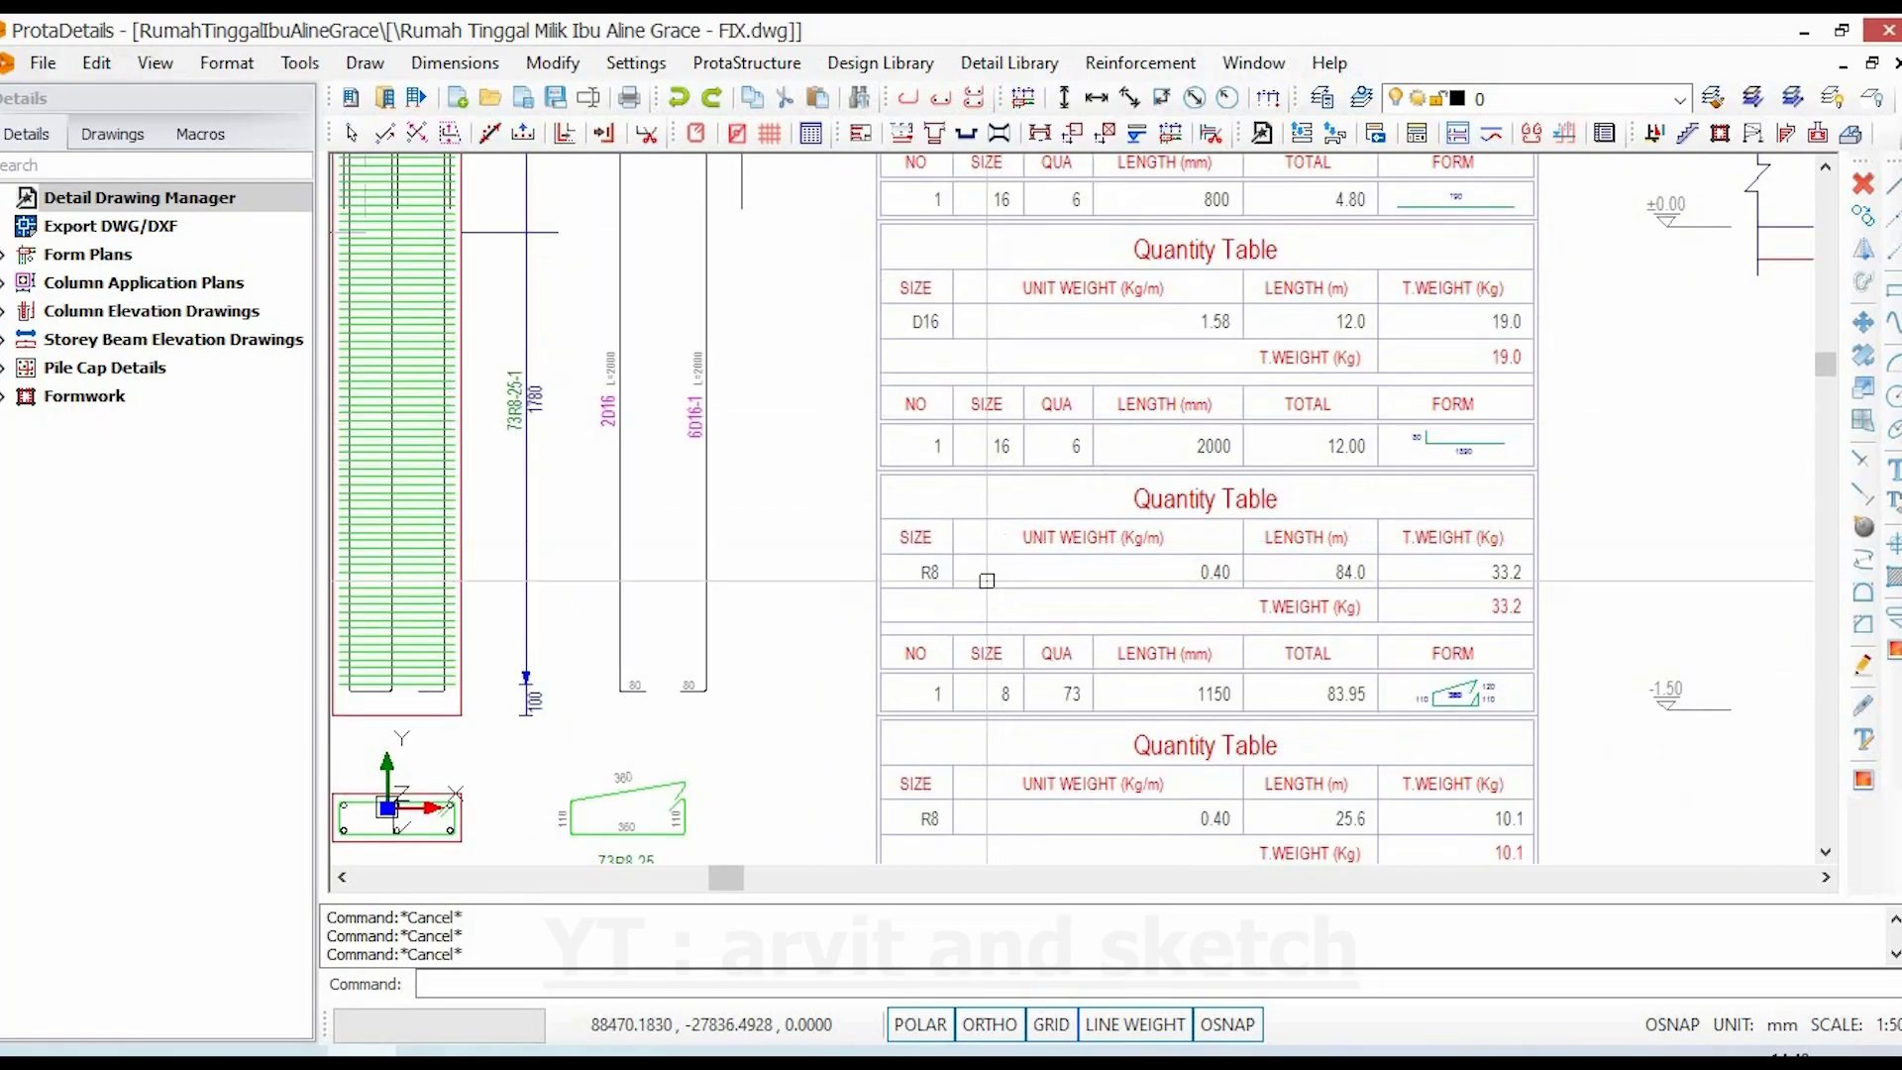
scroll(977, 599, up, 4)
scroll(970, 487, down, 3)
middle_drag(970, 488, 940, 348)
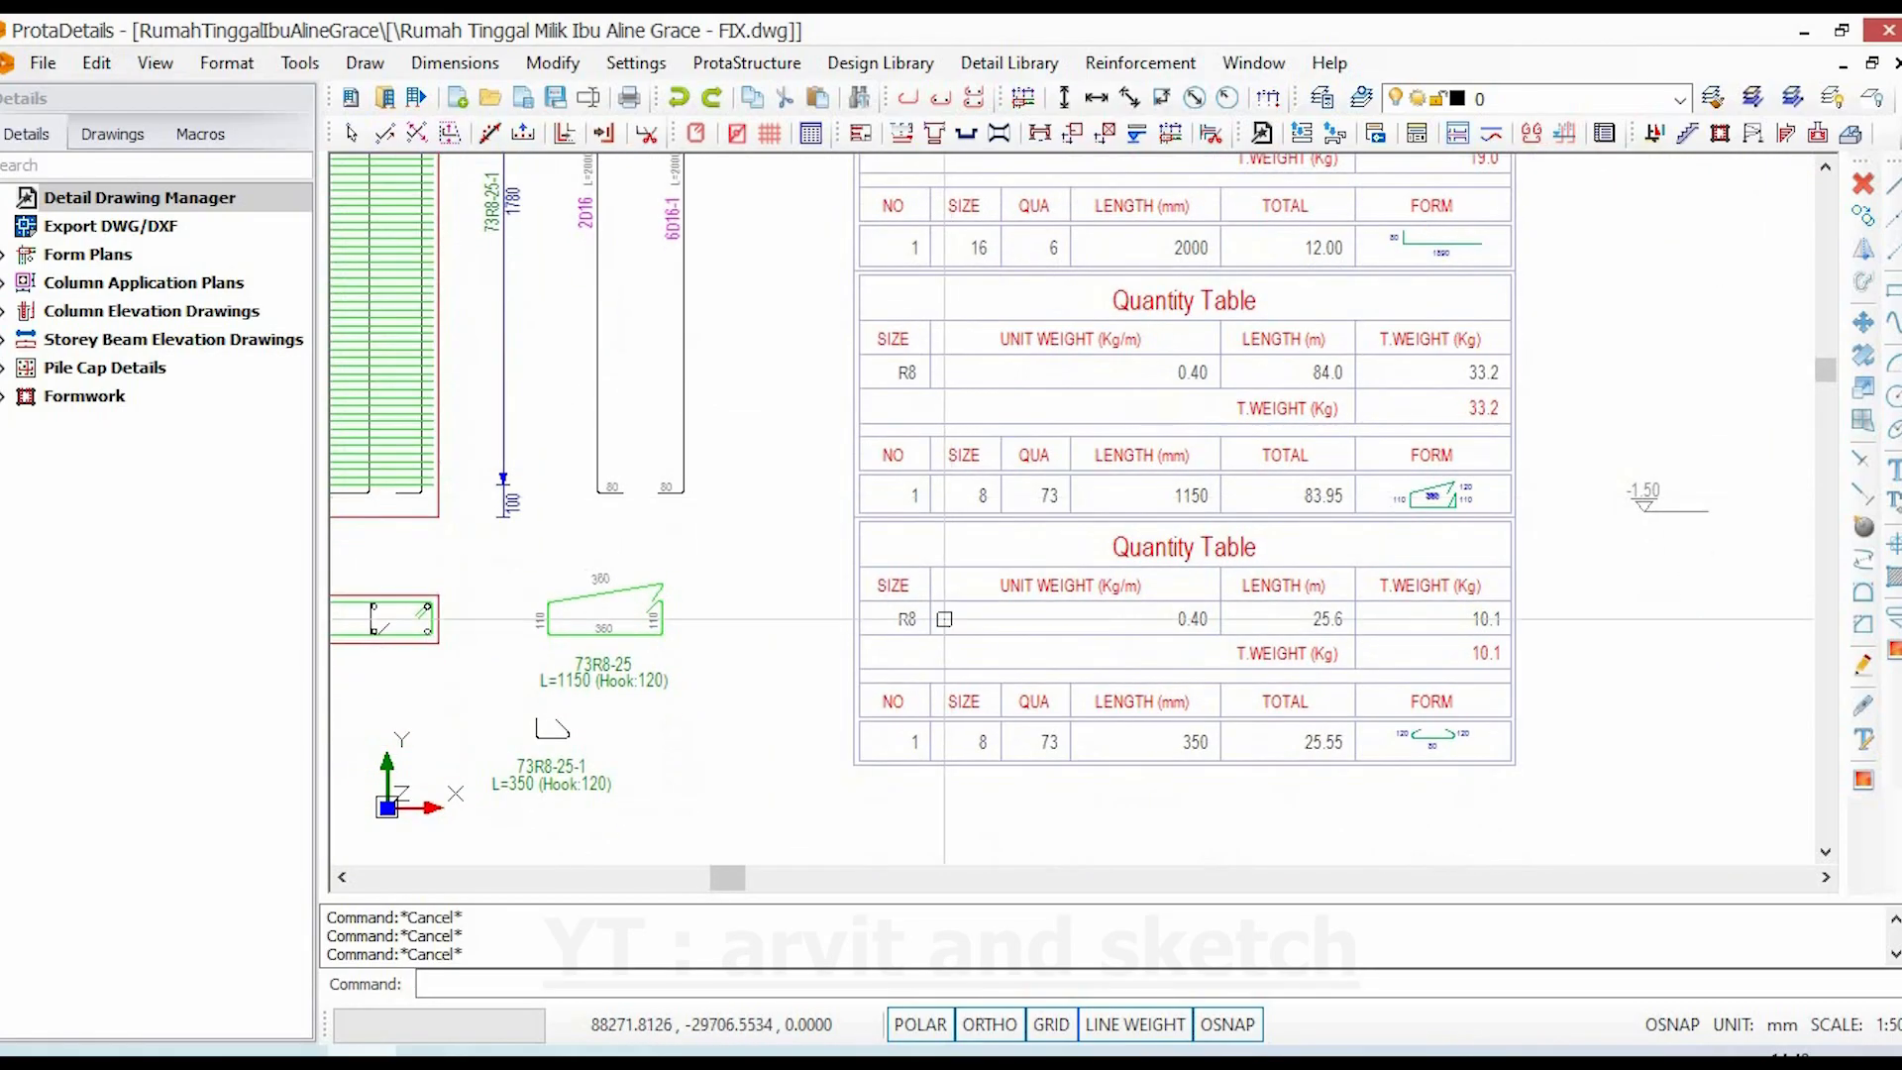
scroll(944, 613, up, 3)
scroll(963, 581, down, 3)
scroll(962, 581, down, 2)
- Compare the six-bar column section with the closed stirrup and tie bar shapes drawn beside it
scroll(1090, 693, up, 4)
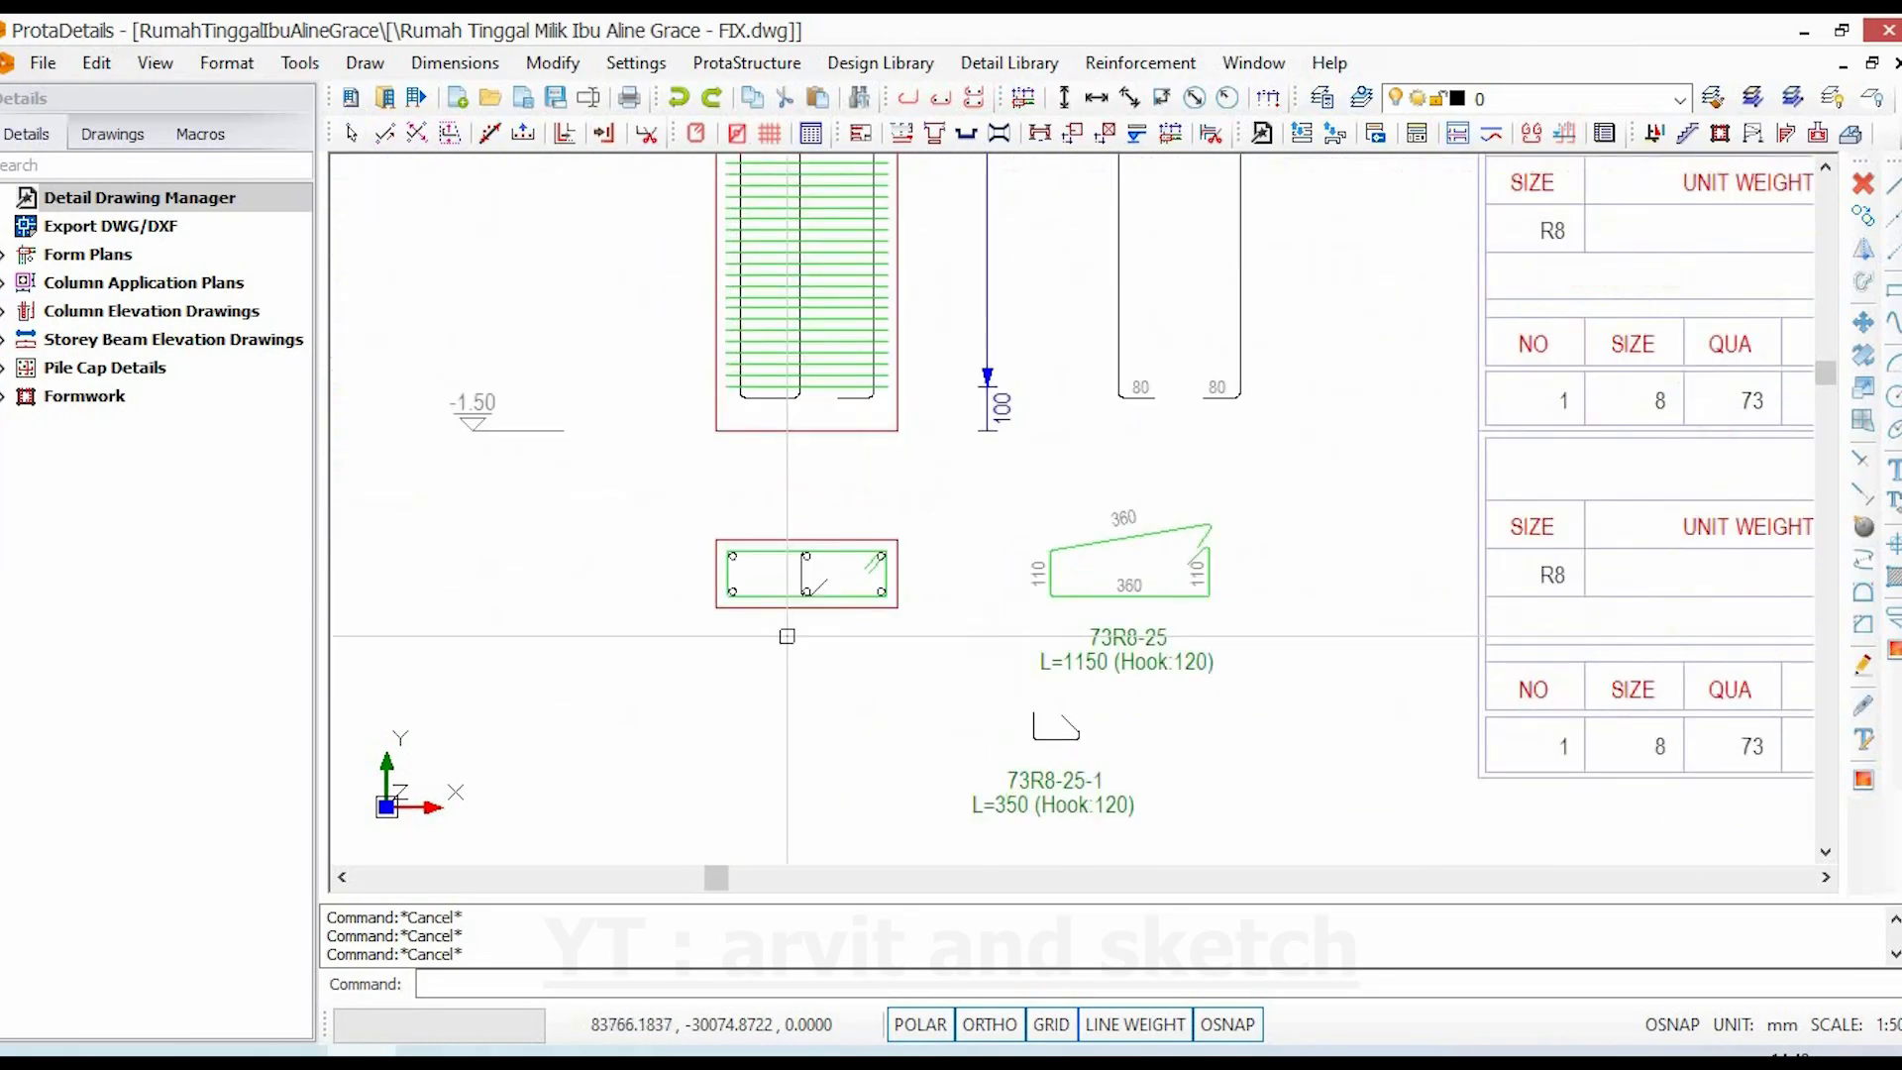
scroll(1155, 789, up, 2)
middle_drag(1193, 770, 1159, 713)
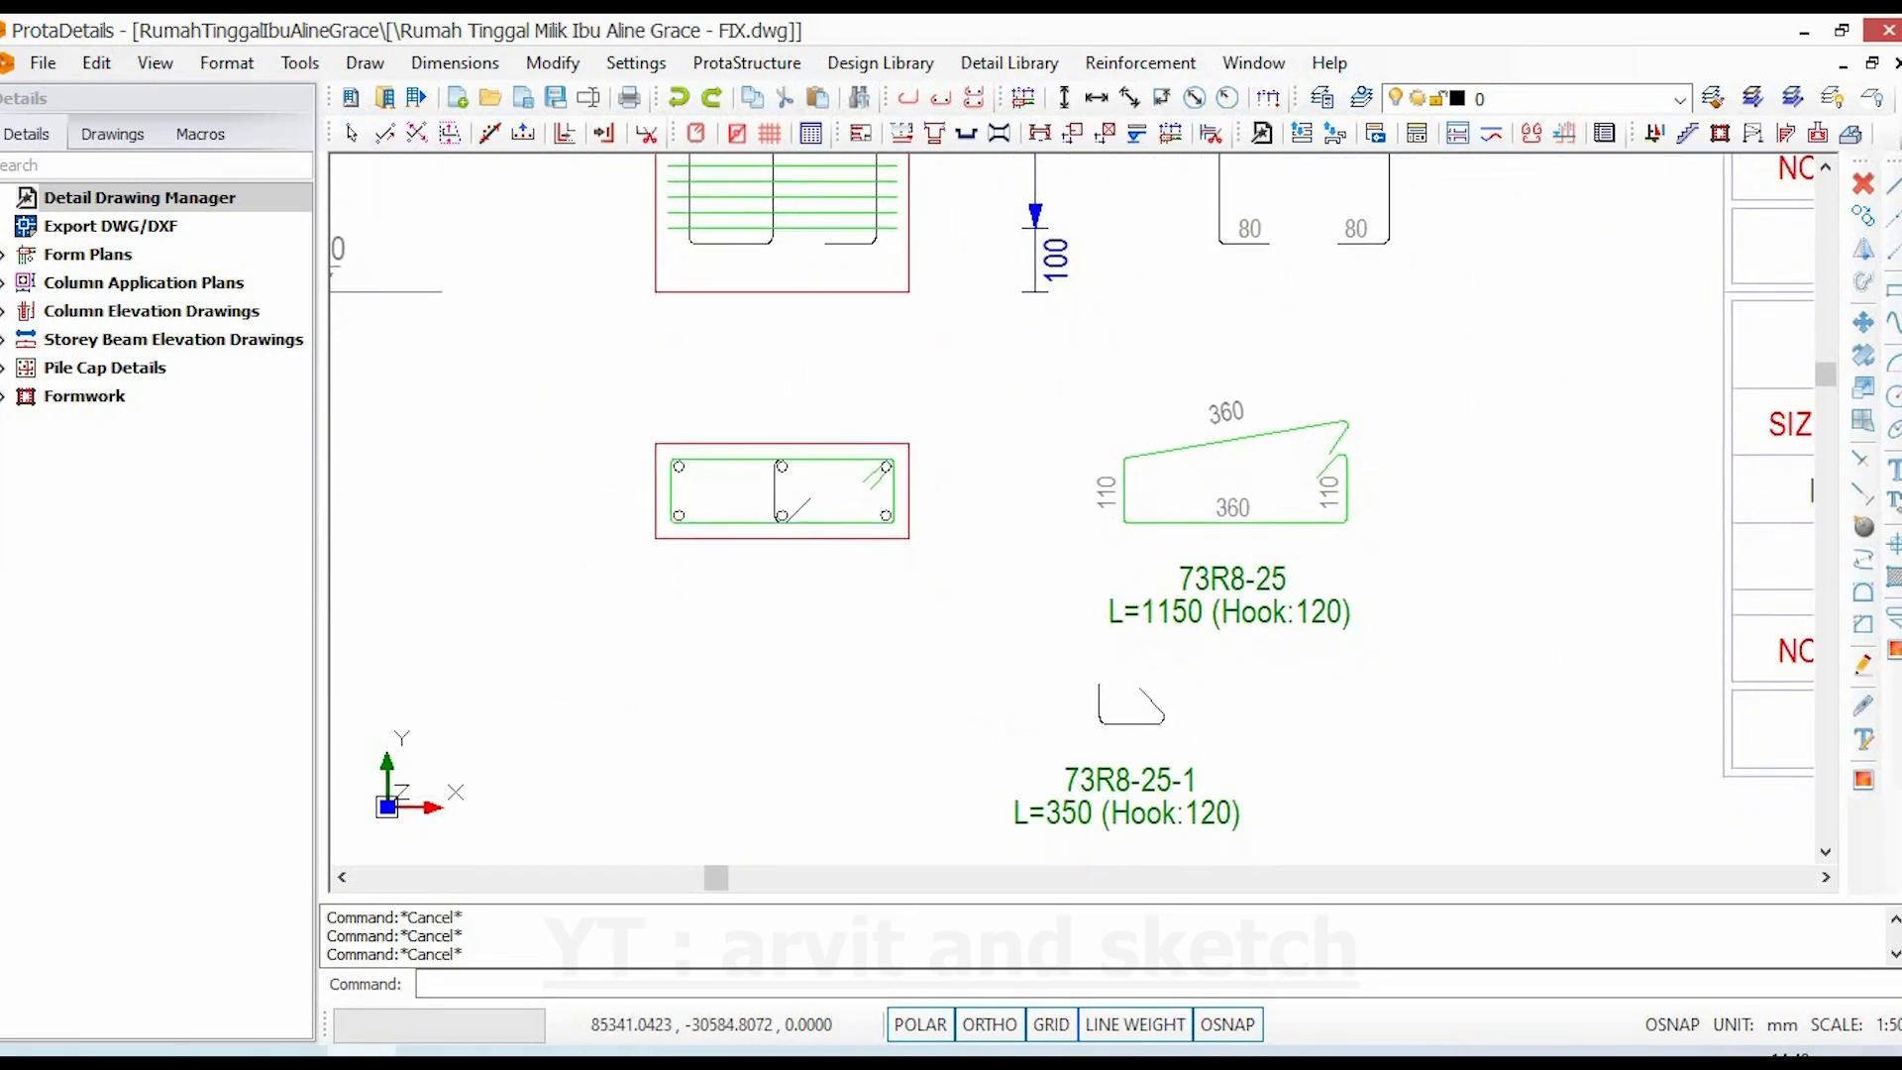
scroll(897, 735, down, 1)
middle_drag(967, 745, 896, 703)
- Review the six-bar column's elevation and tables within the full drawing layout of form plans and column details
scroll(941, 624, down, 4)
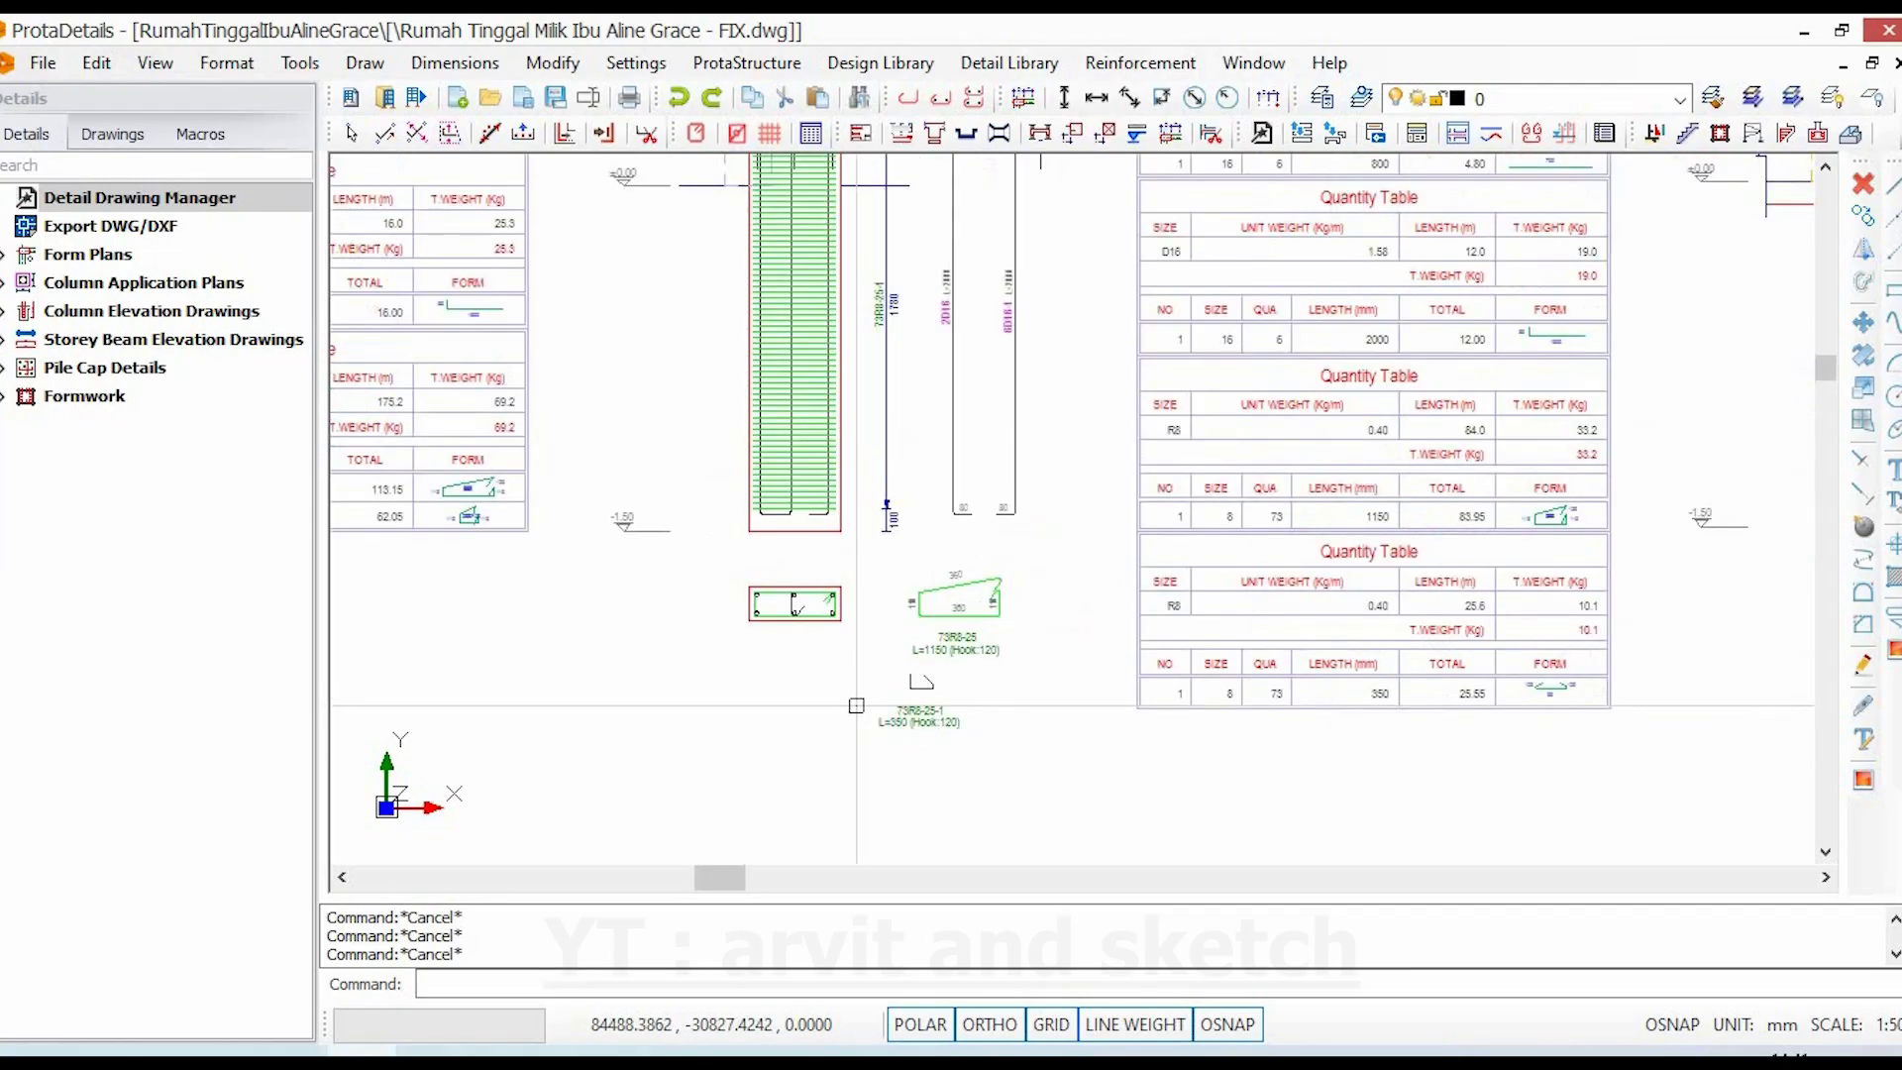
mouse_move(969, 635)
middle_down()
mouse_move(889, 654)
mouse_move(1027, 726)
middle_up()
scroll(897, 649, up, 2)
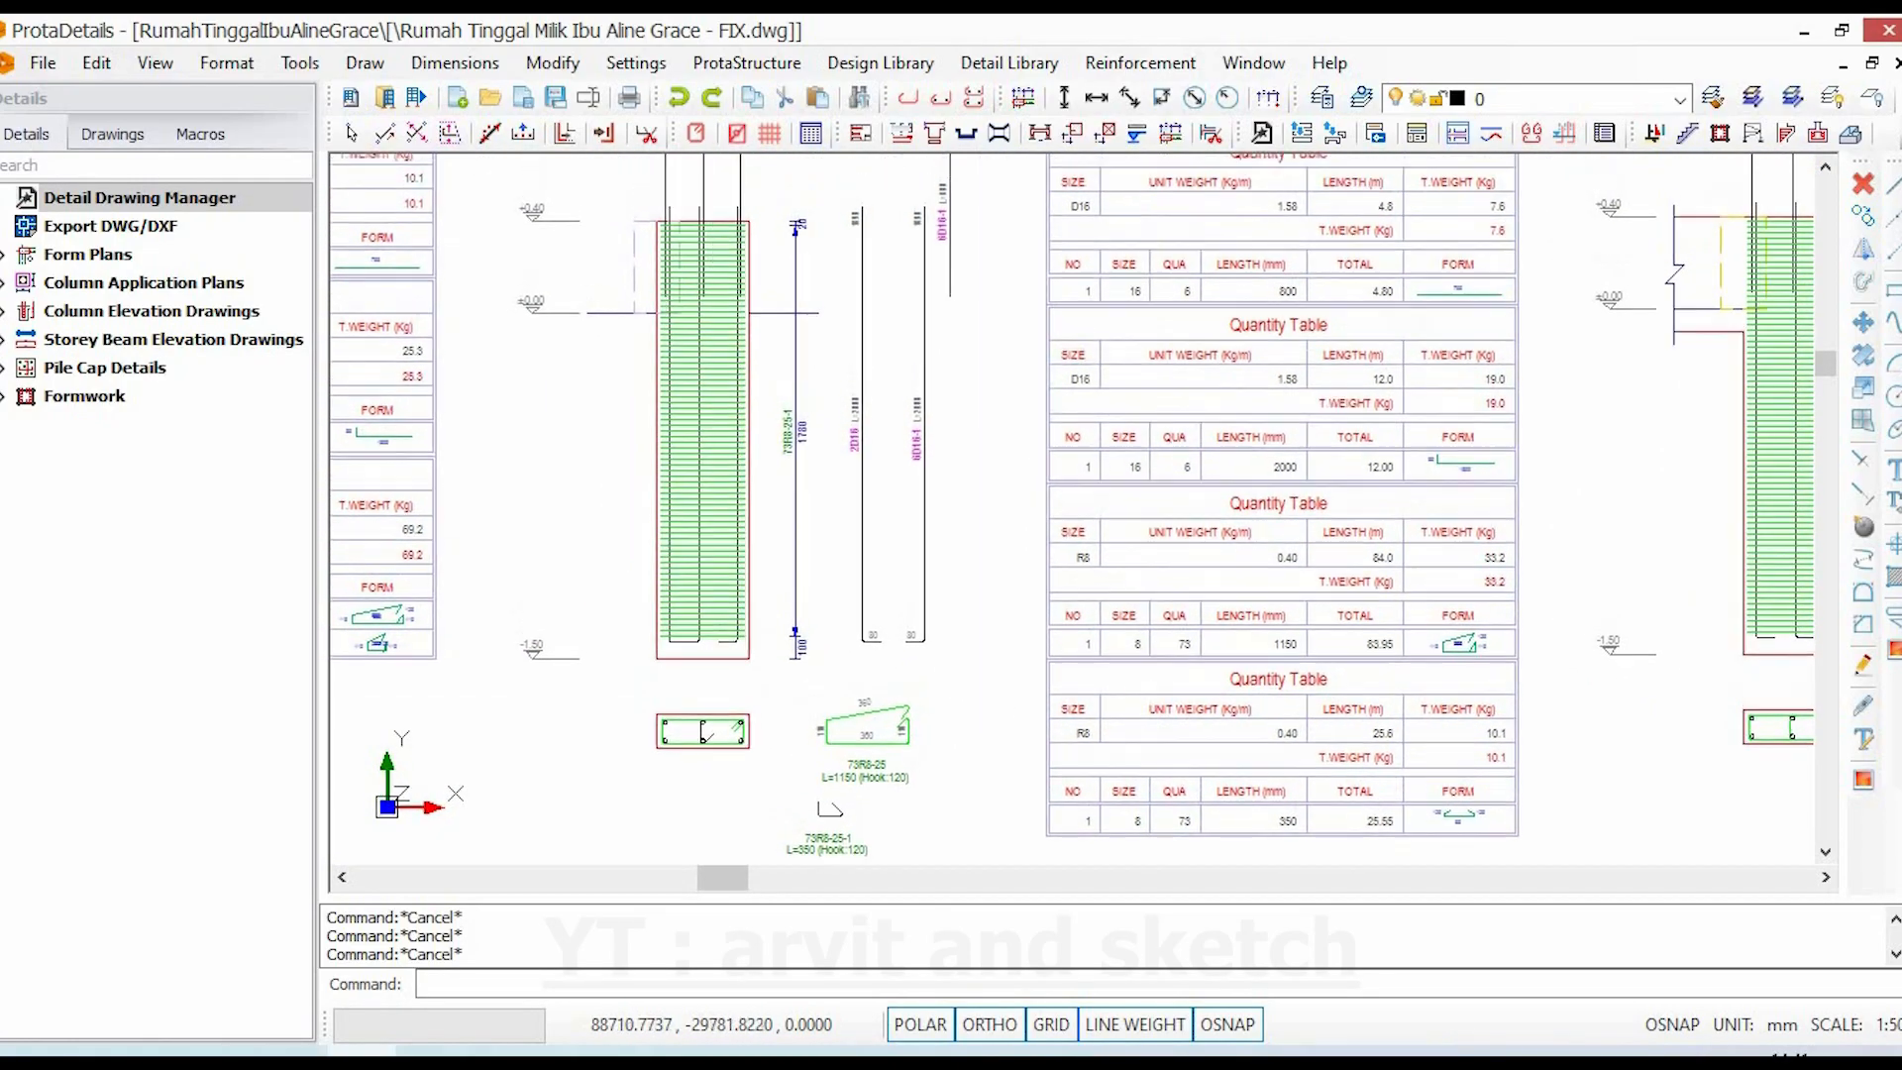
scroll(1549, 617, down, 5)
scroll(799, 703, up, 2)
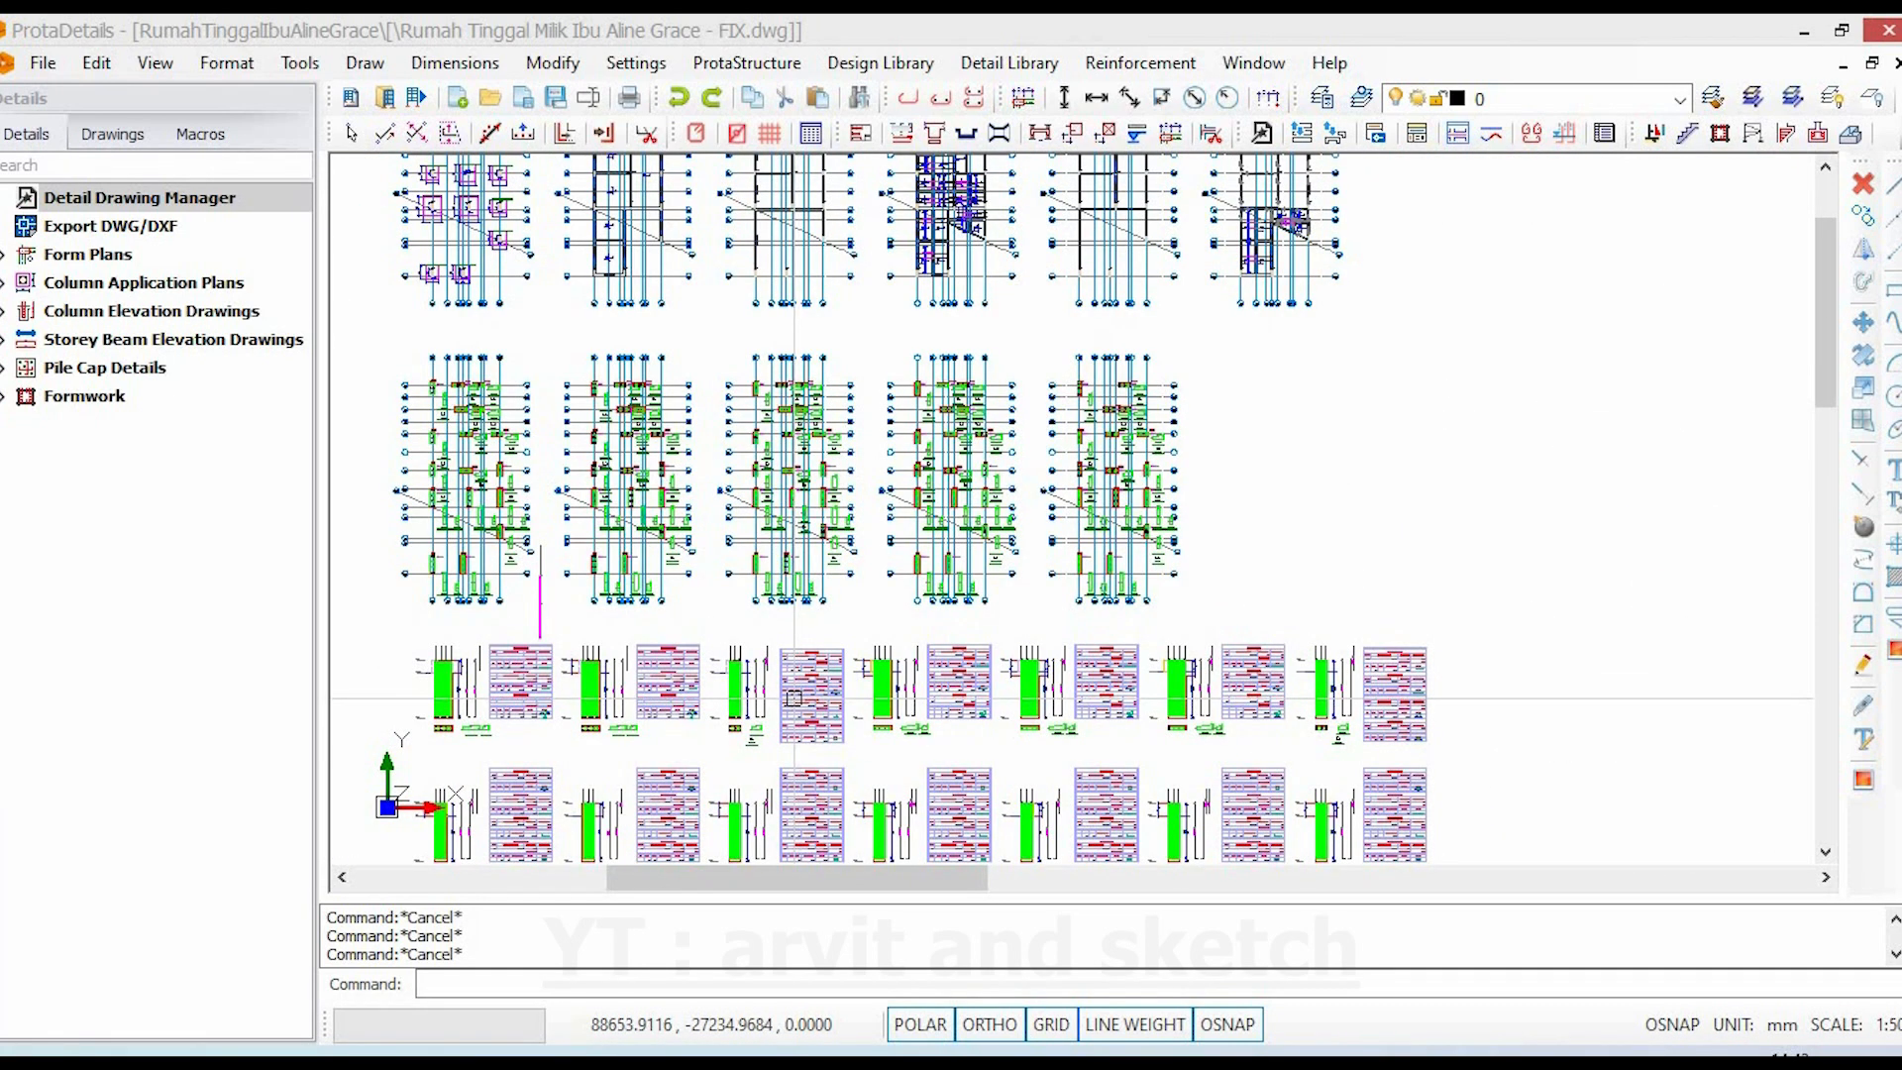
scroll(794, 698, down, 3)
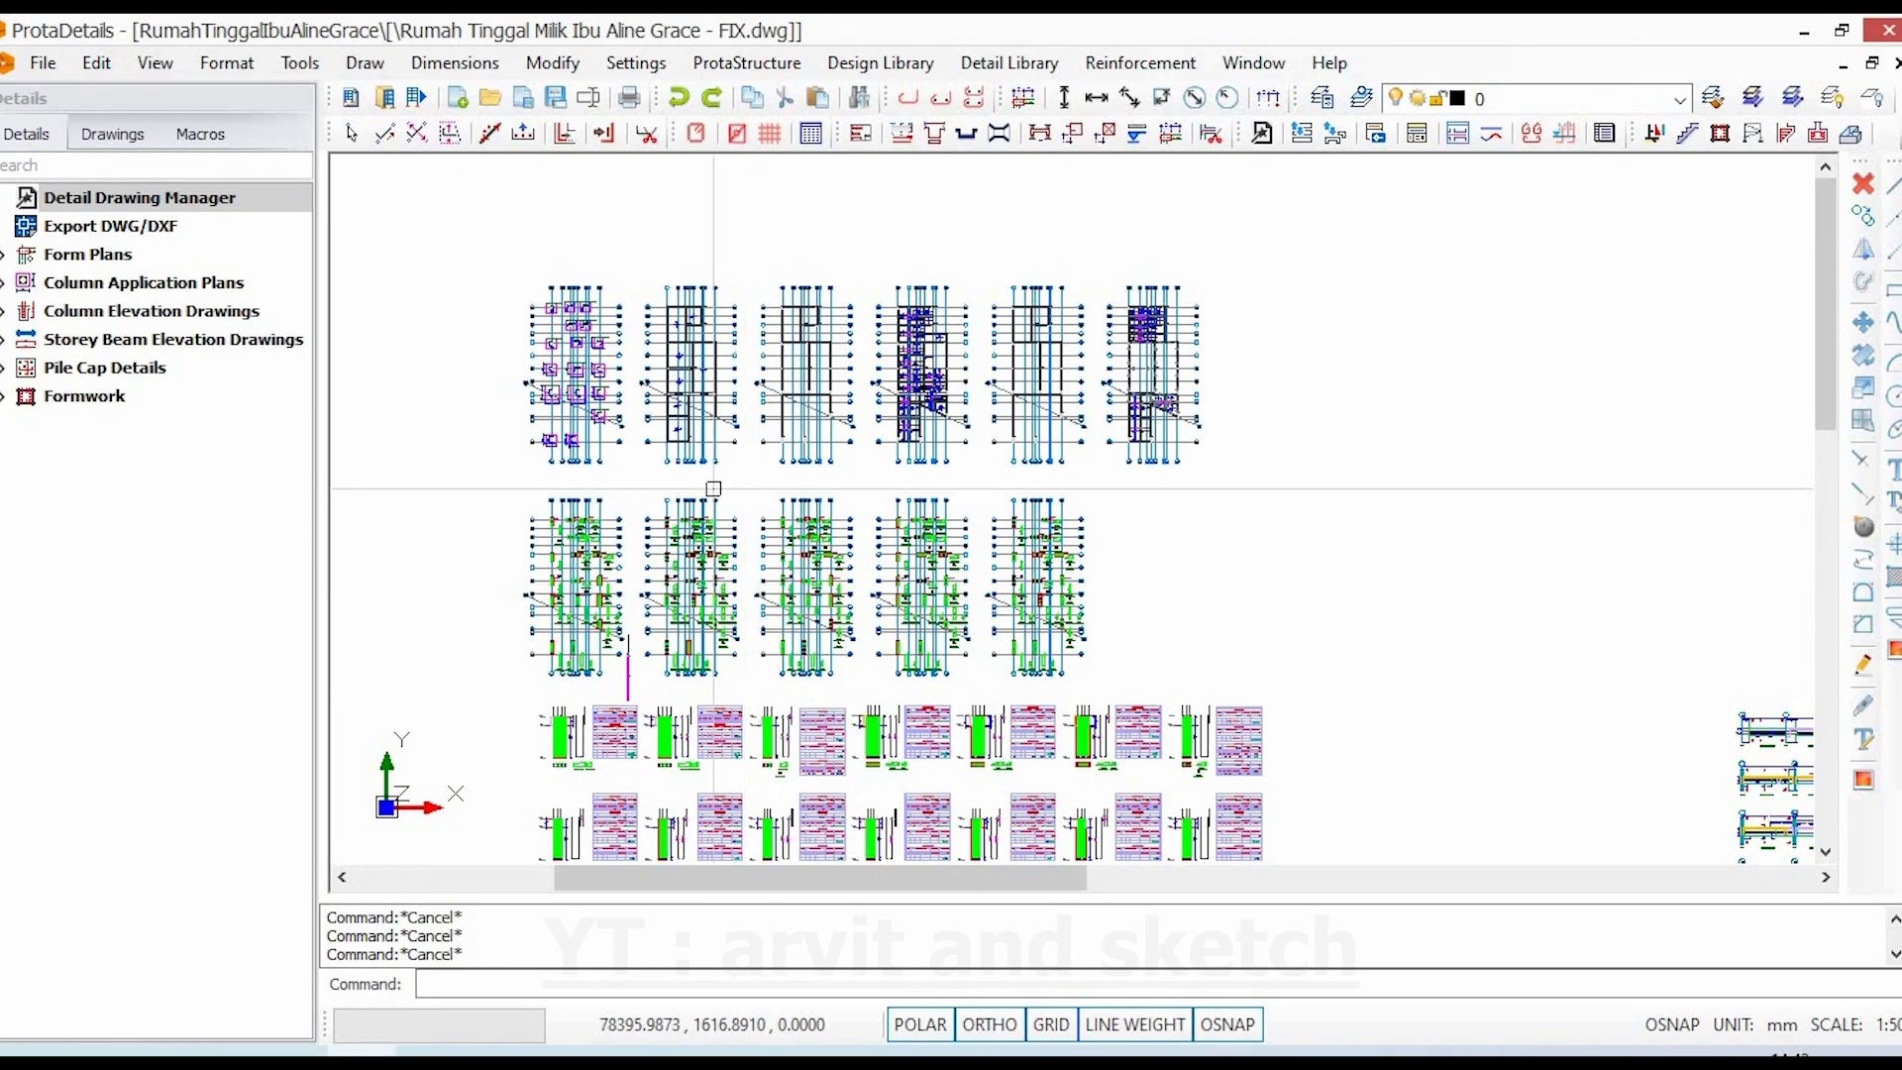
- Examine the beam, slab and column labels in the storey 1 form plan between axes A and H
scroll(683, 445, up, 4)
scroll(634, 357, up, 3)
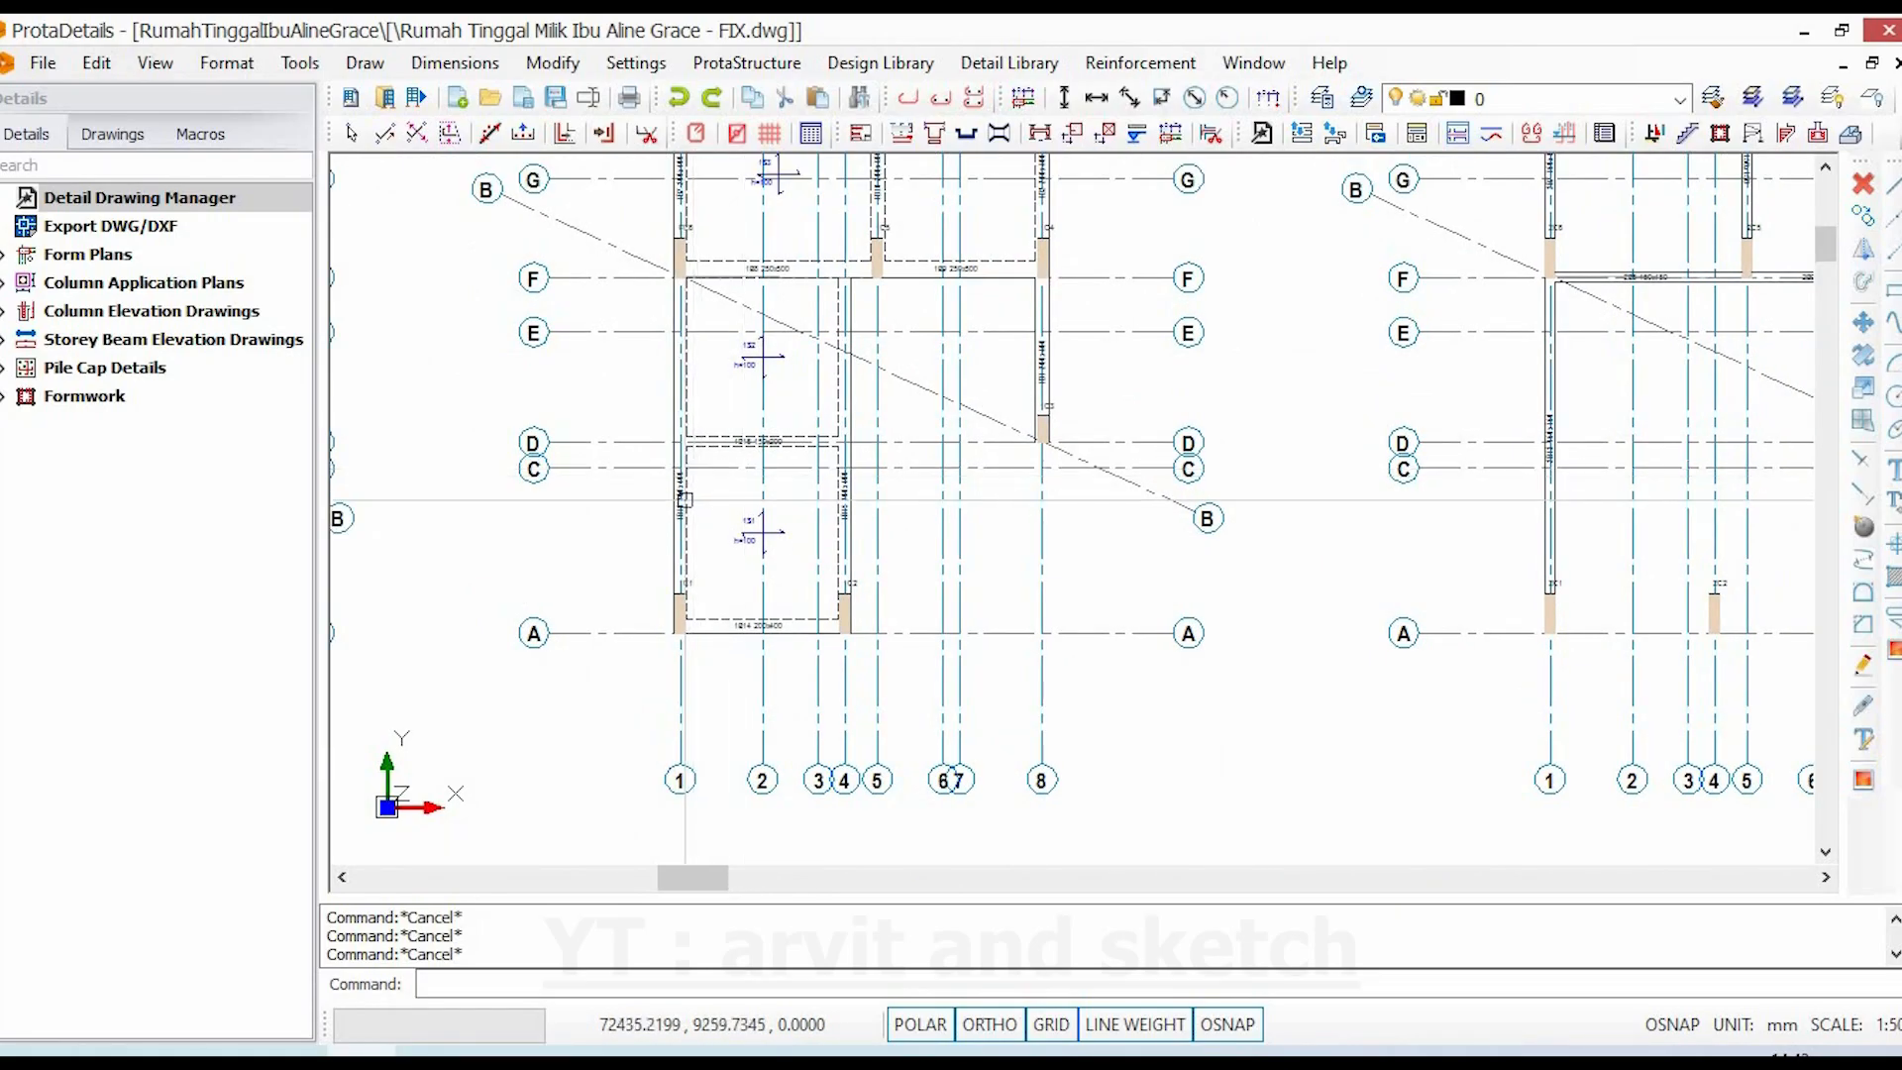
scroll(695, 503, up, 3)
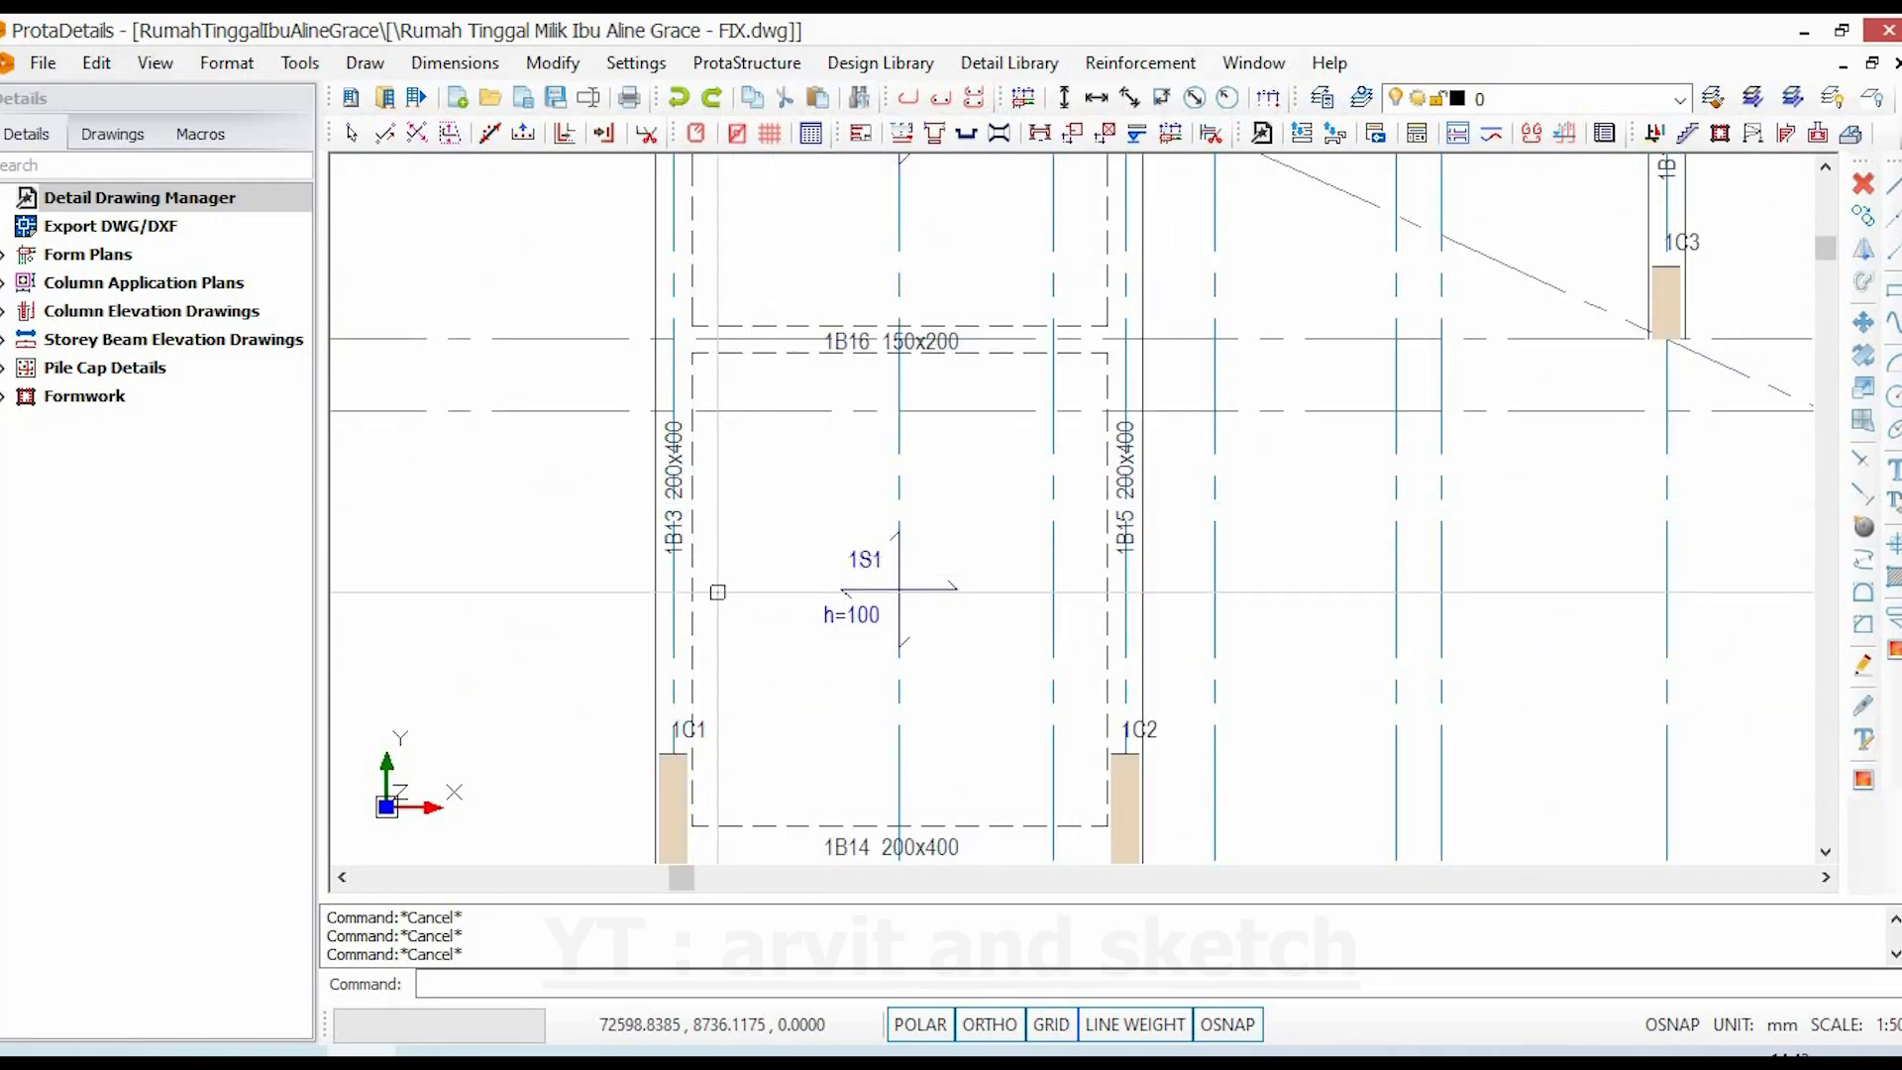
scroll(718, 592, down, 5)
scroll(718, 592, up, 2)
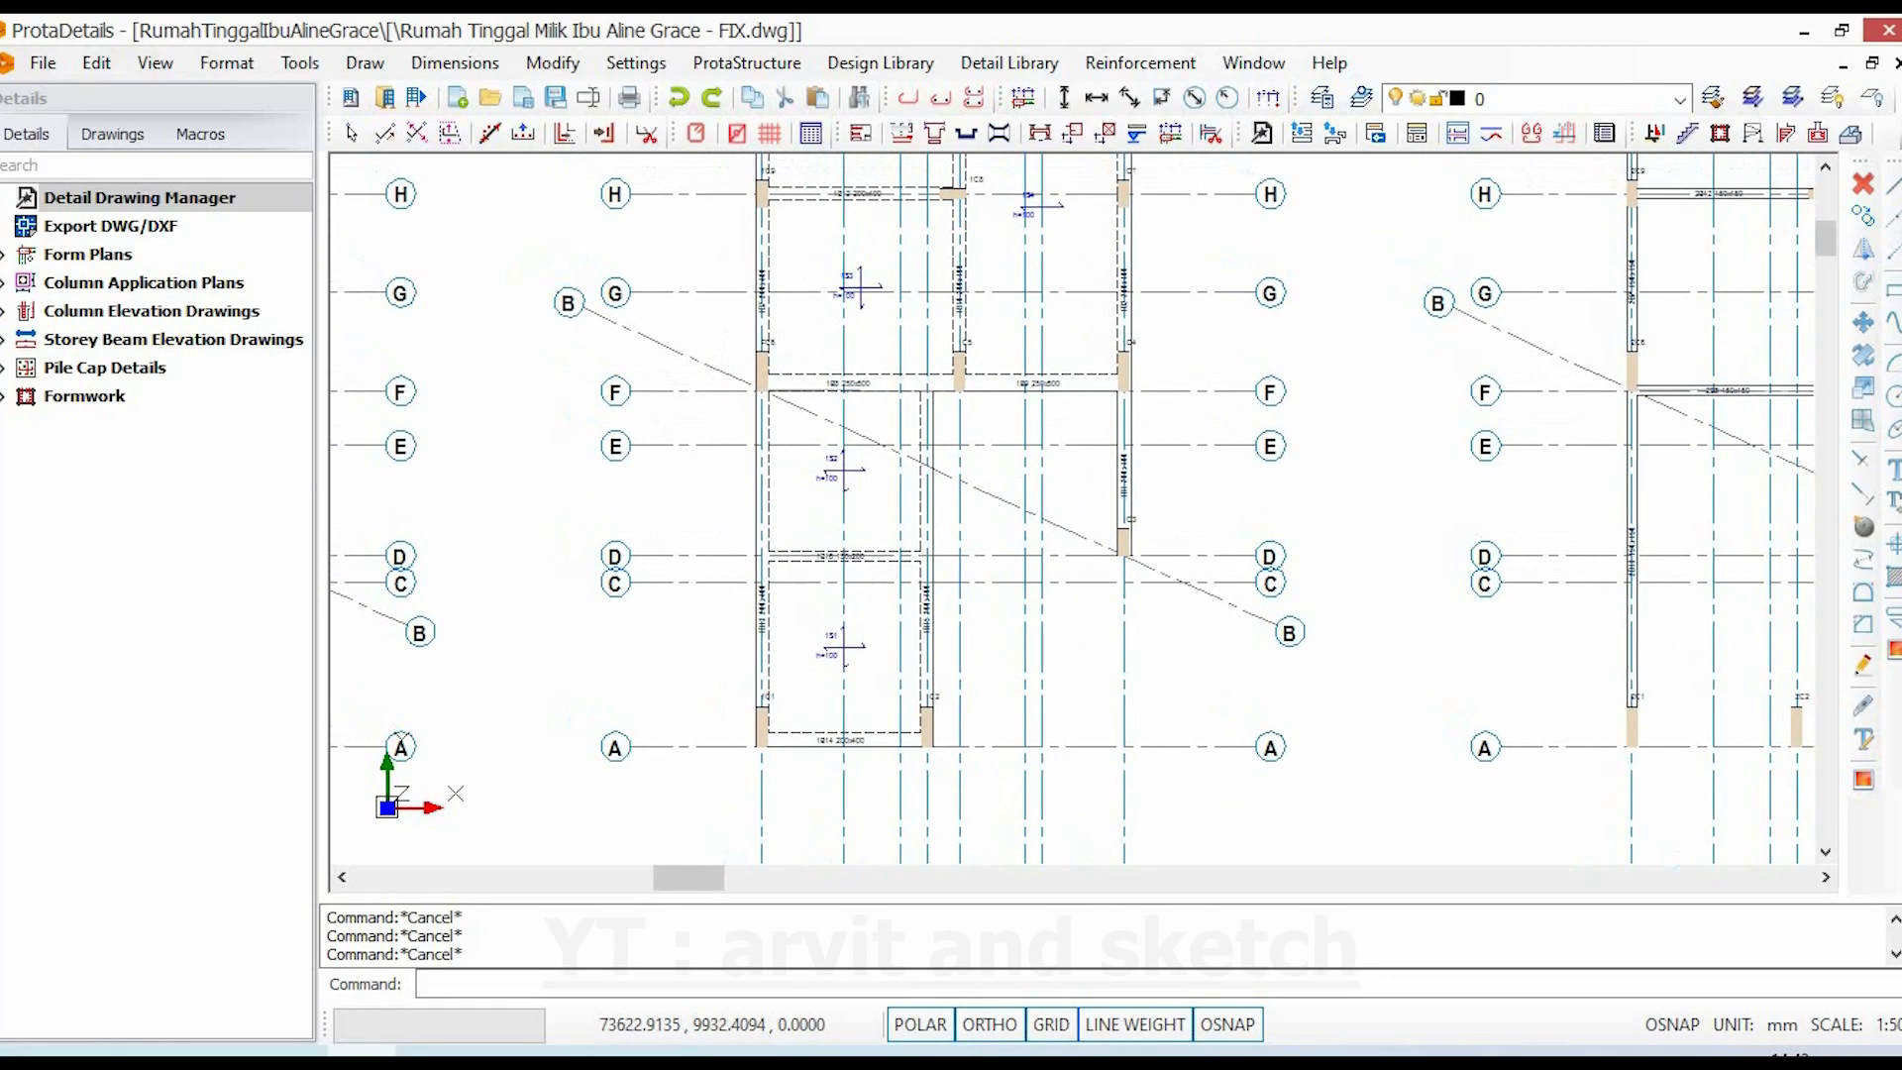
mouse_move(812, 643)
middle_down()
mouse_move(848, 644)
mouse_move(848, 722)
middle_up()
scroll(848, 642, up, 4)
scroll(698, 668, down, 1)
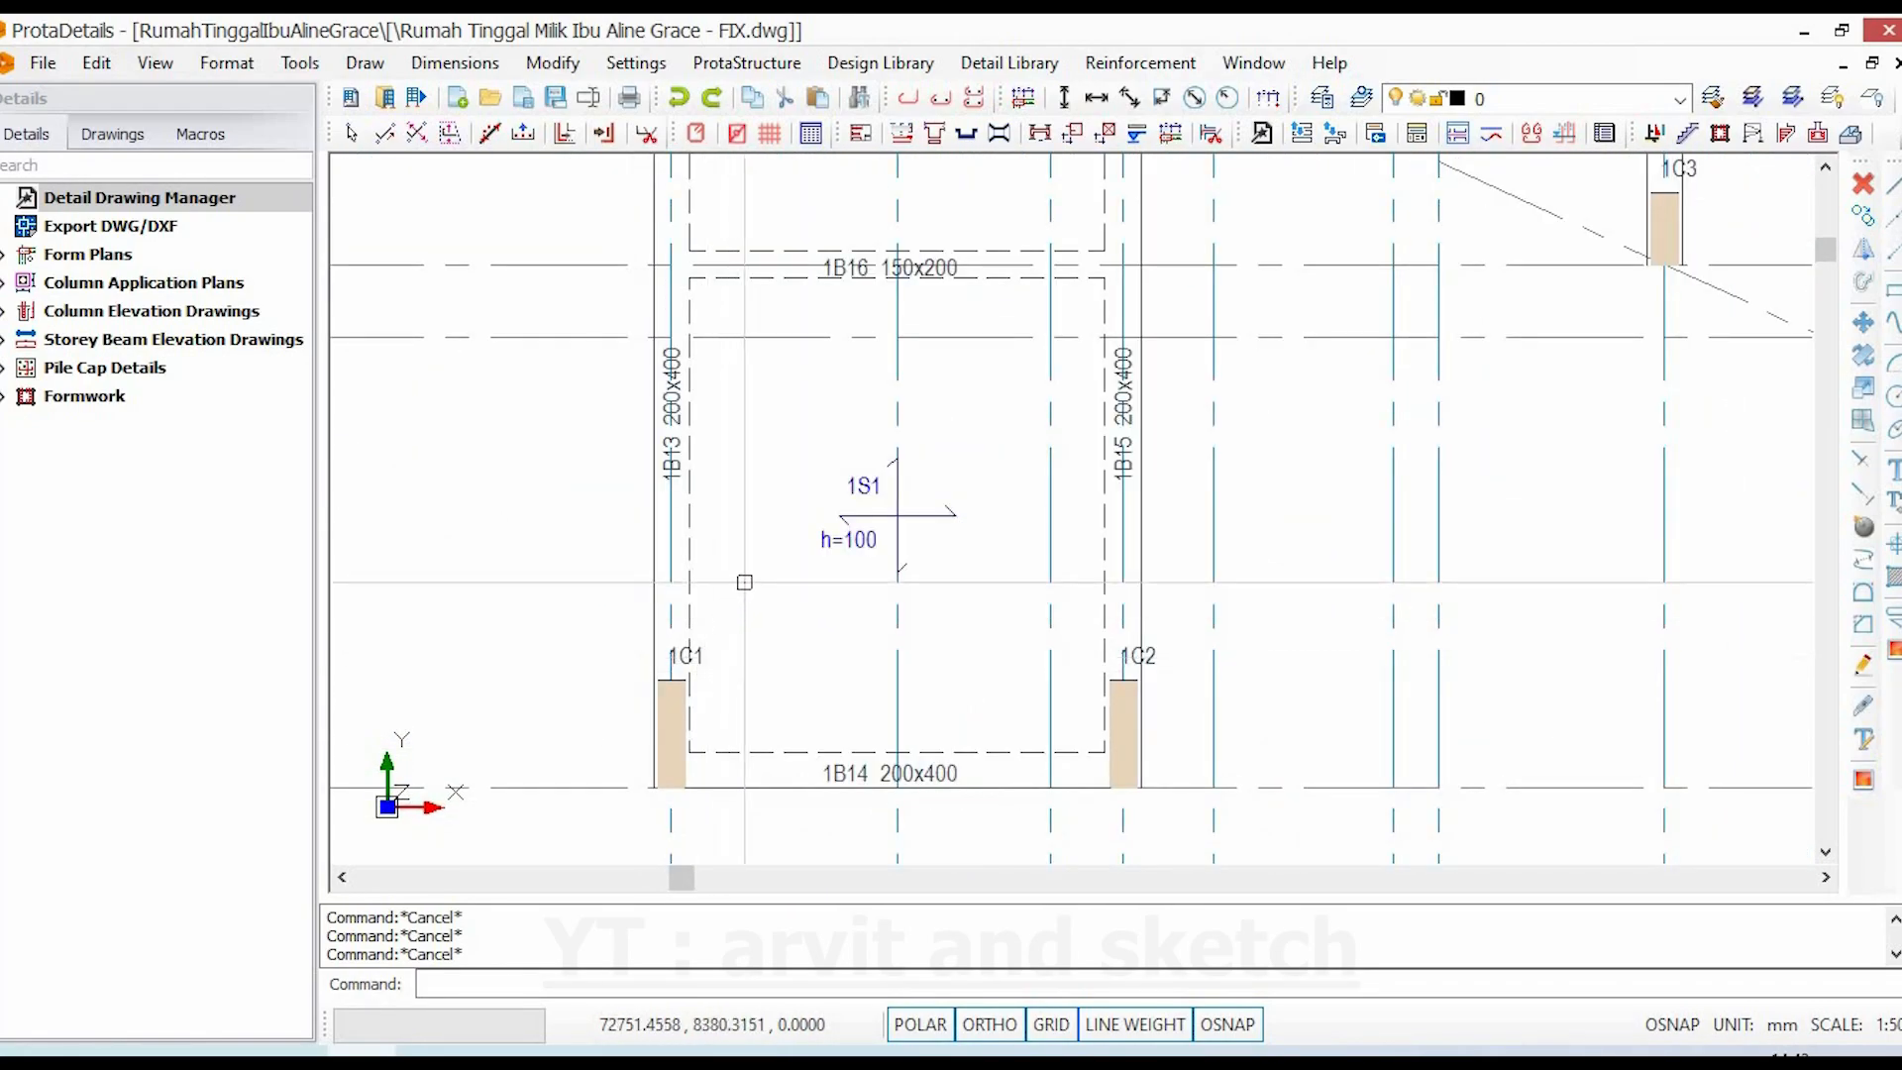
middle_drag(864, 481, 865, 922)
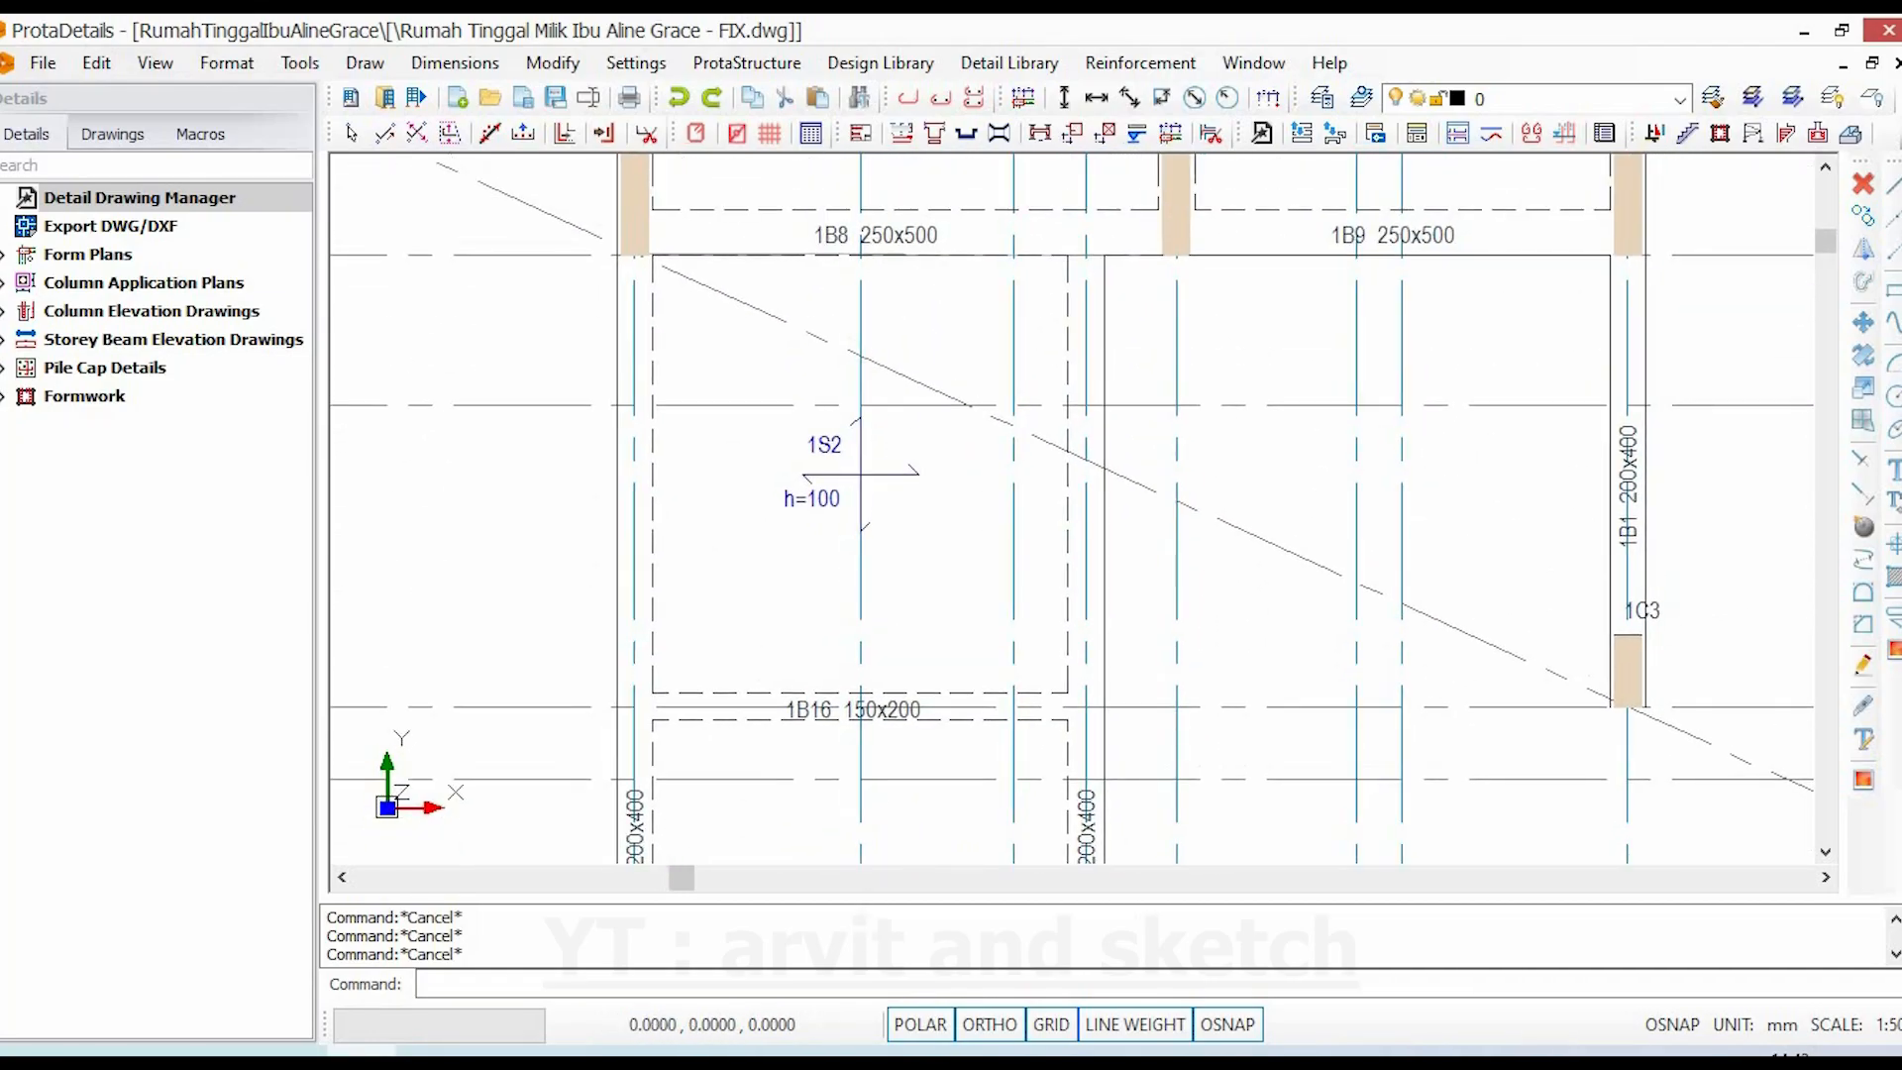
middle_drag(876, 397, 838, 573)
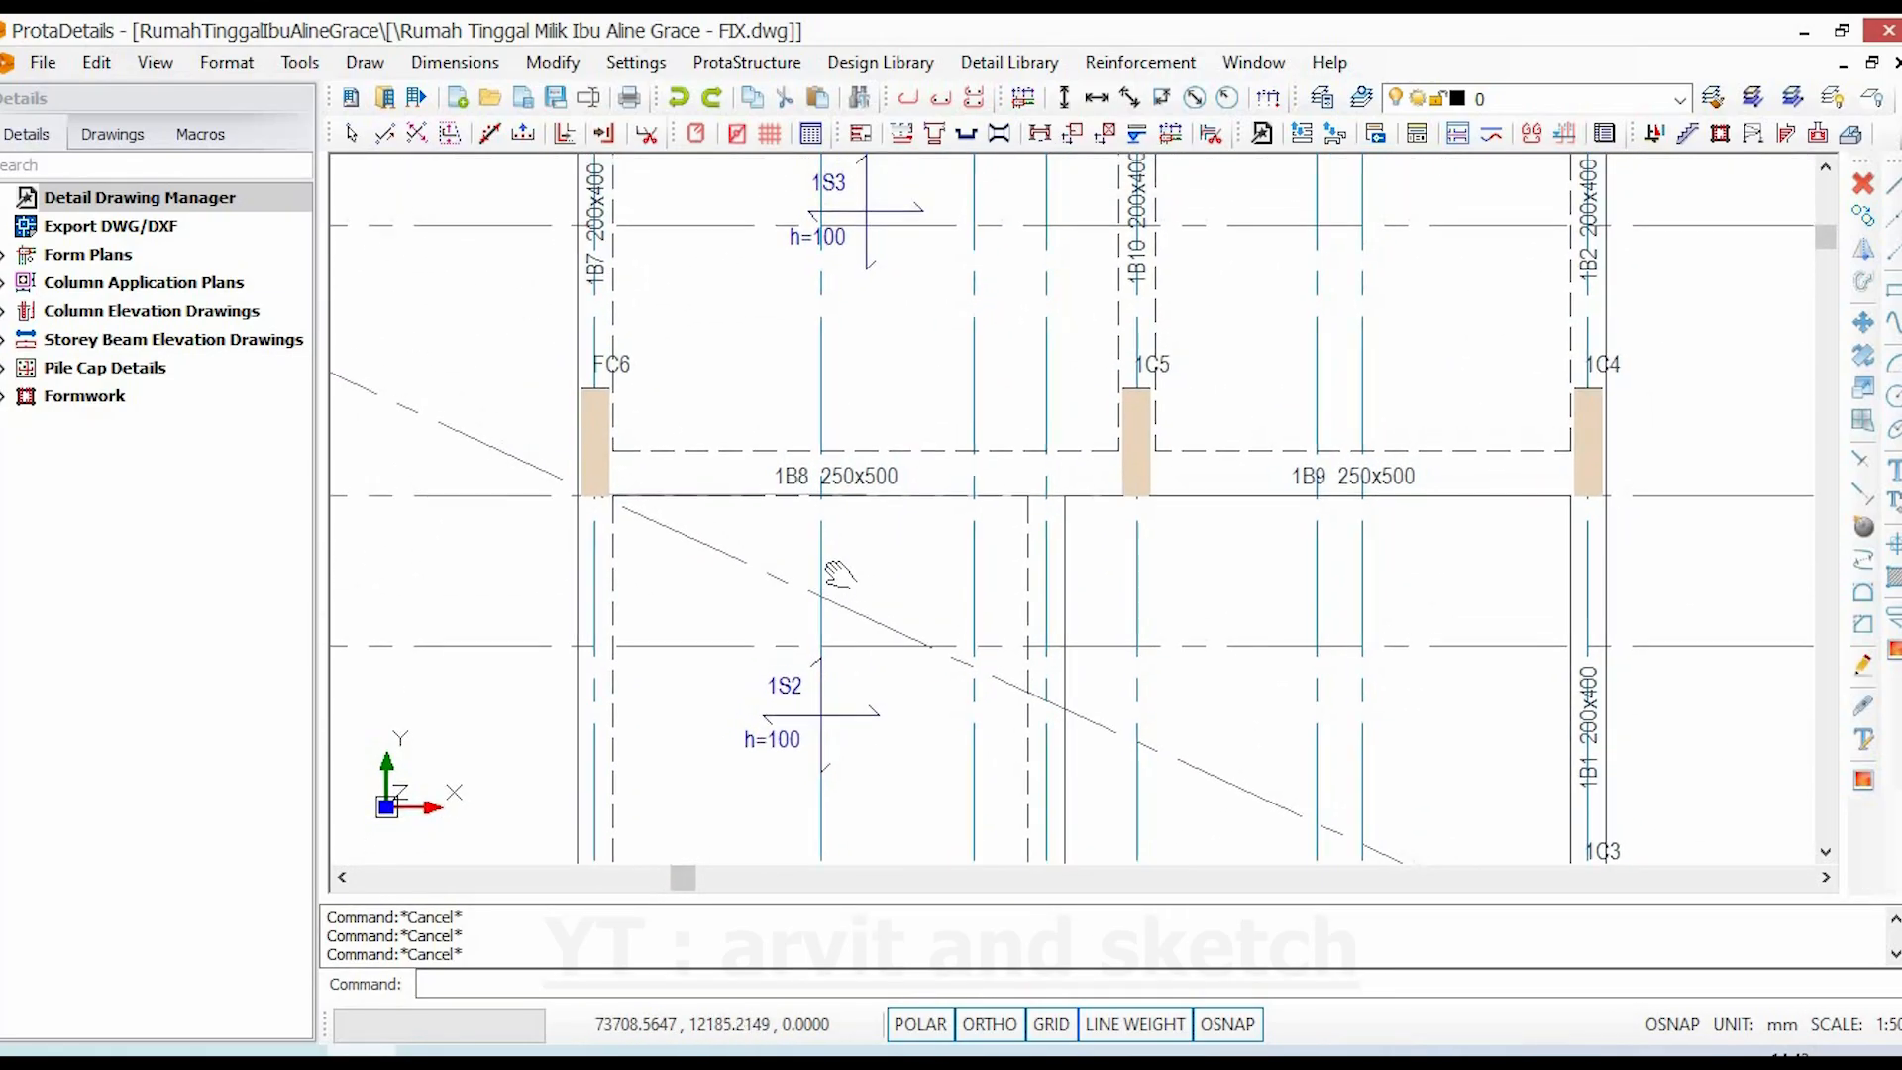
middle_drag(838, 463, 834, 44)
middle_drag(813, 852, 806, 608)
- Check the section and size properties of beam 1B14 on axis A, leaving them unchanged
scroll(806, 608, up, 4)
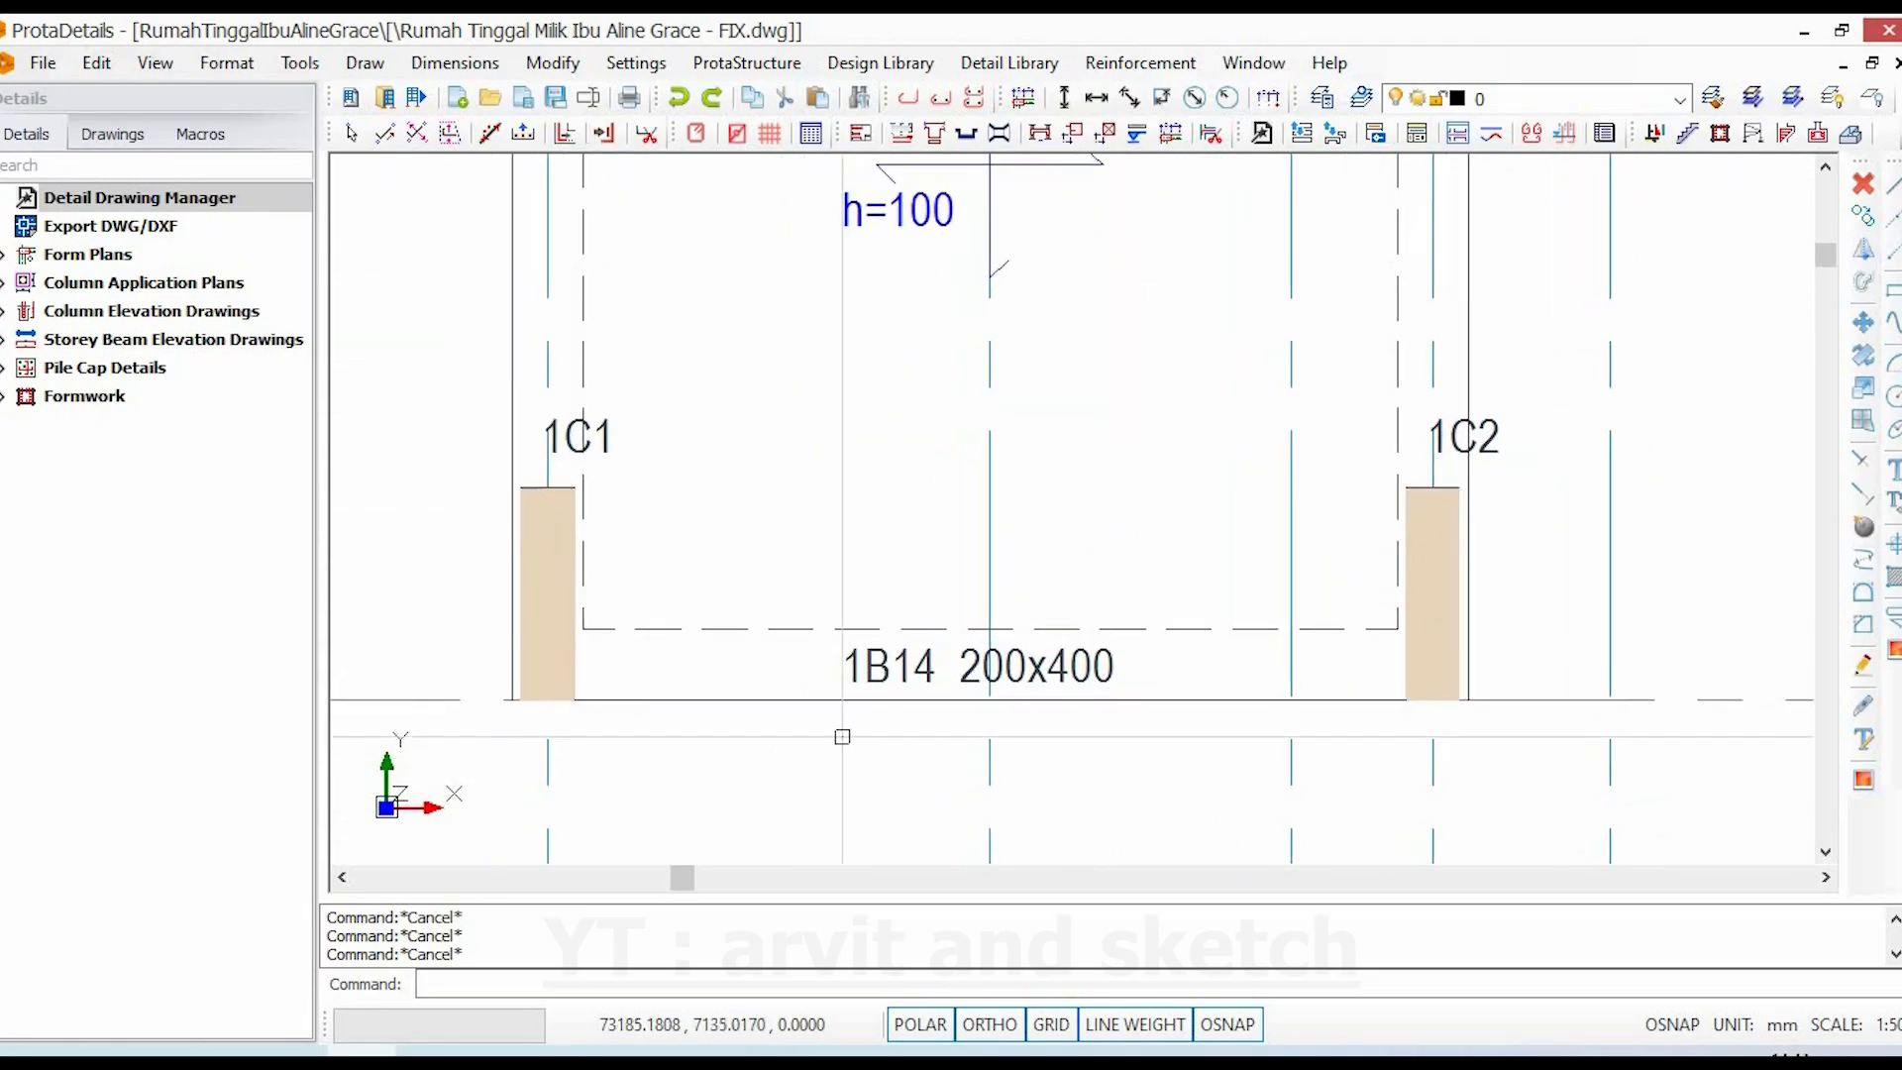
click(807, 630)
double_click(810, 701)
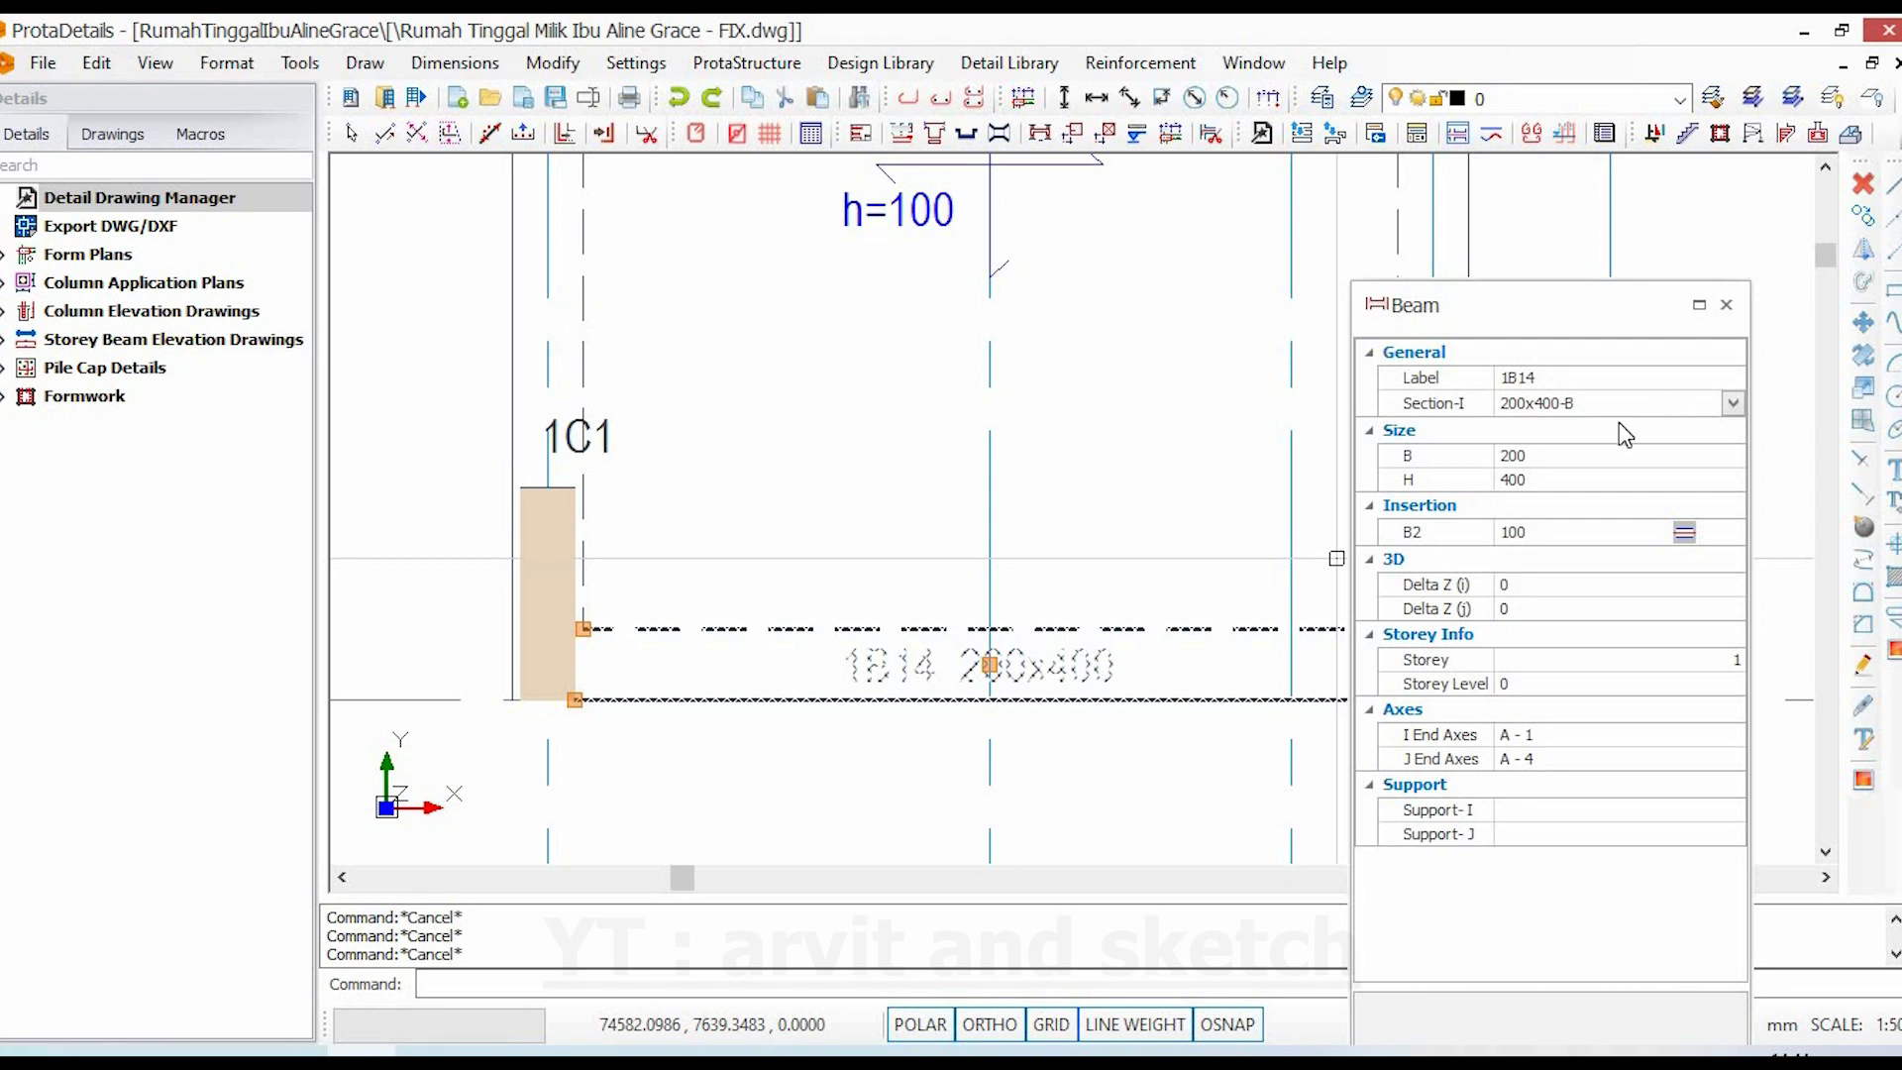
key(Escape)
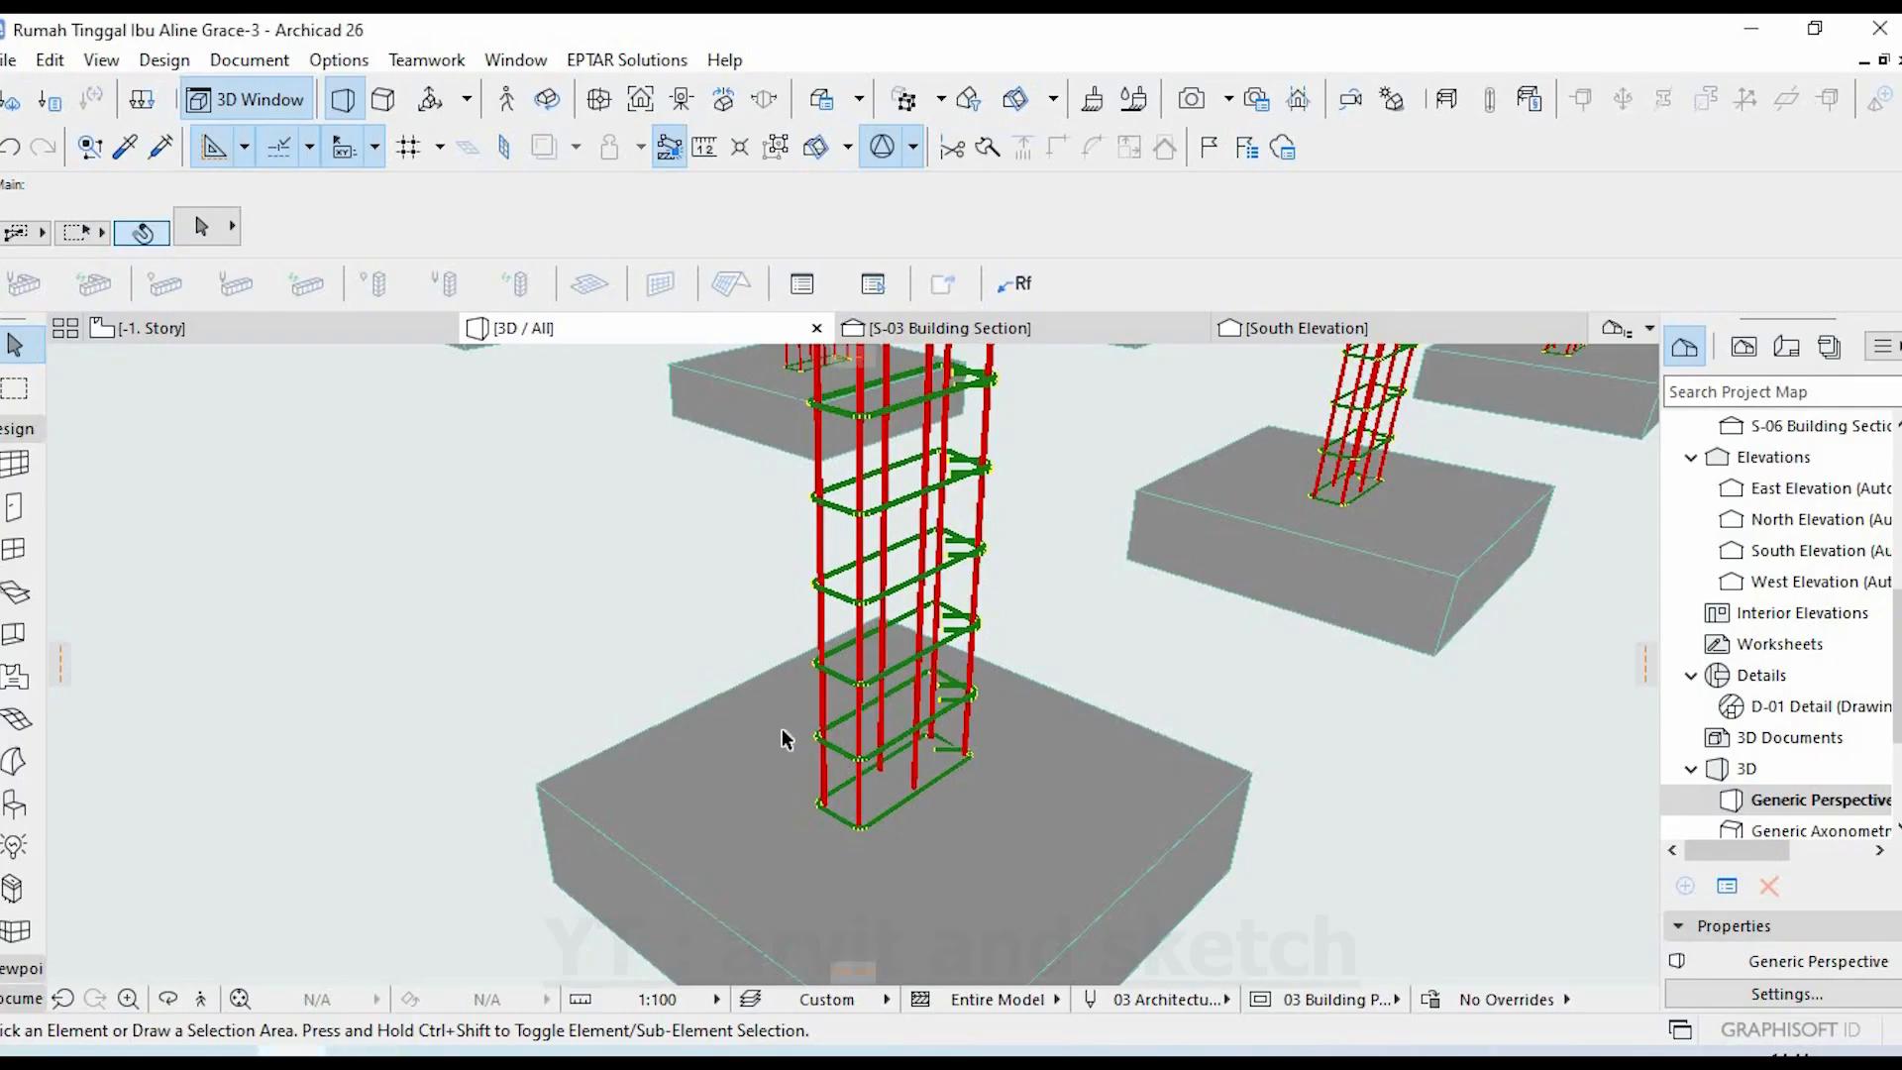
- Switch to Archicad and view the tie beams from above the column footings in the 3D model
scroll(785, 743, down, 5)
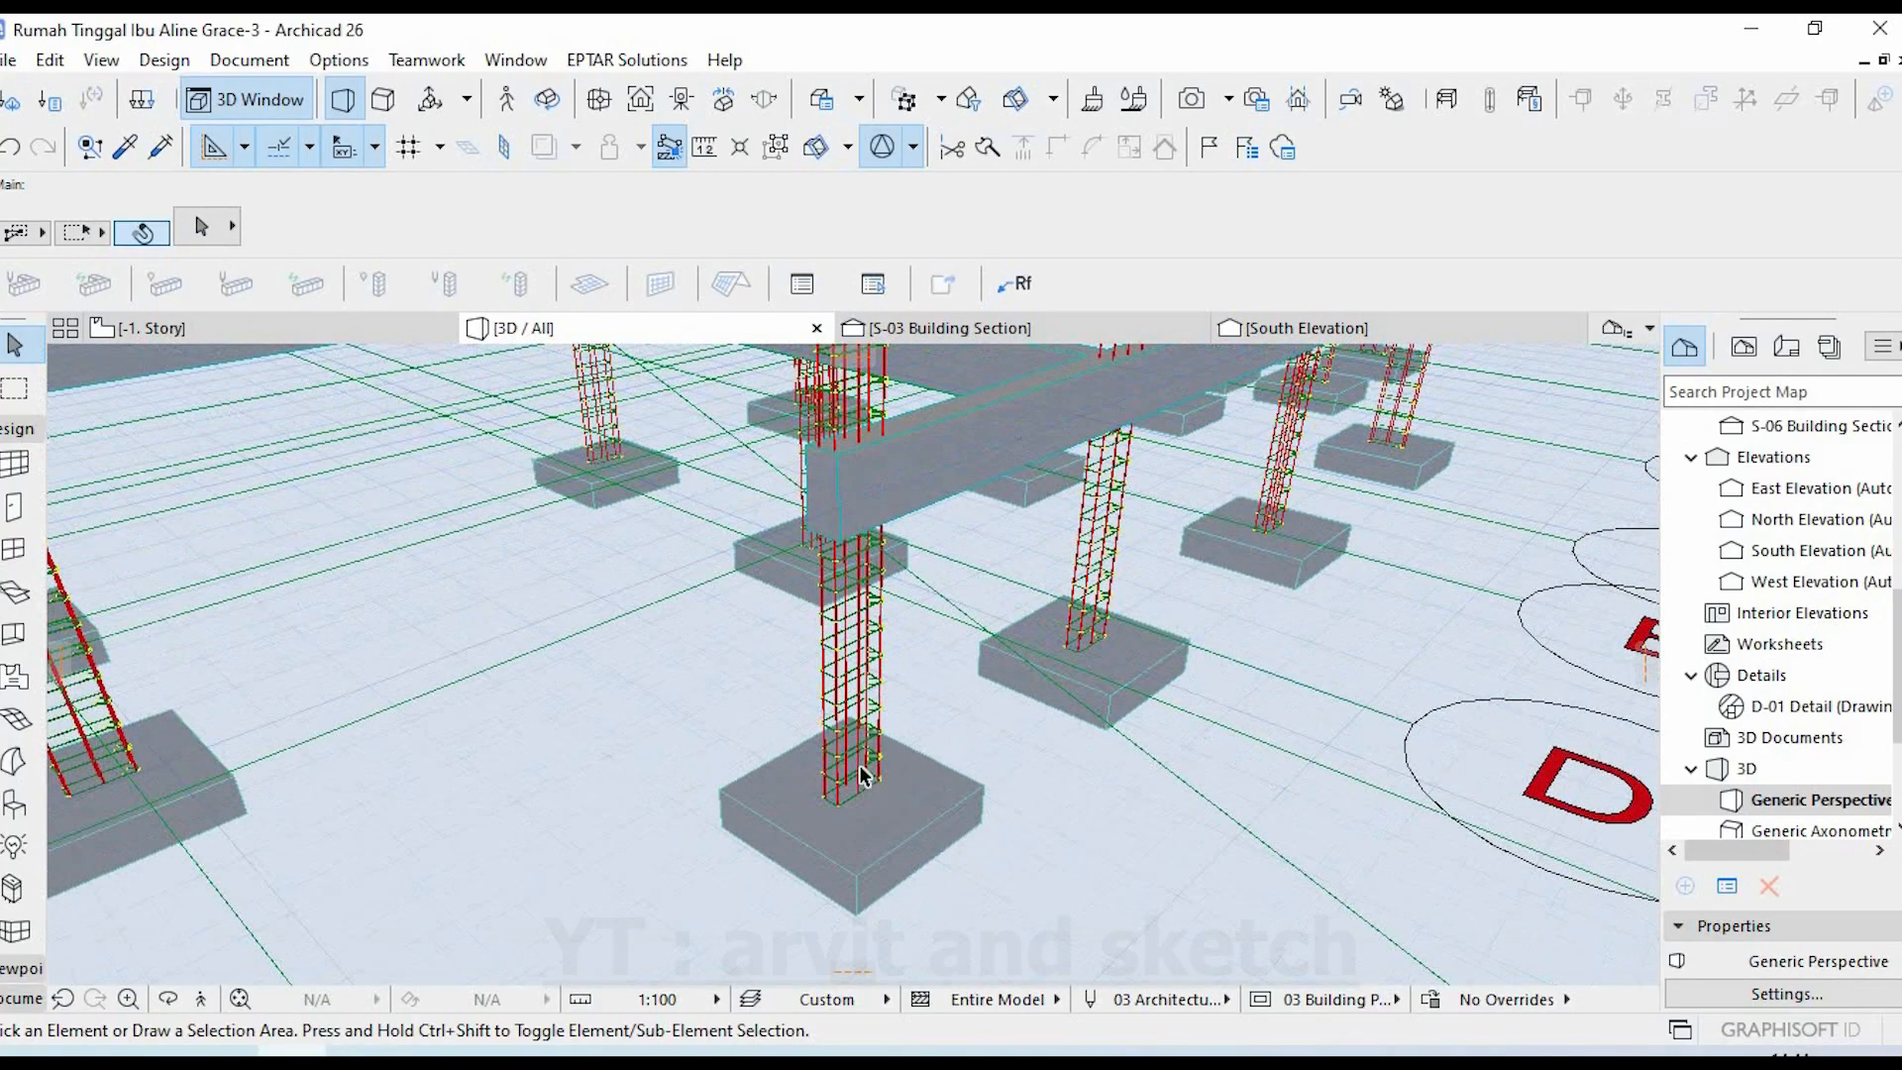
scroll(991, 700, down, 5)
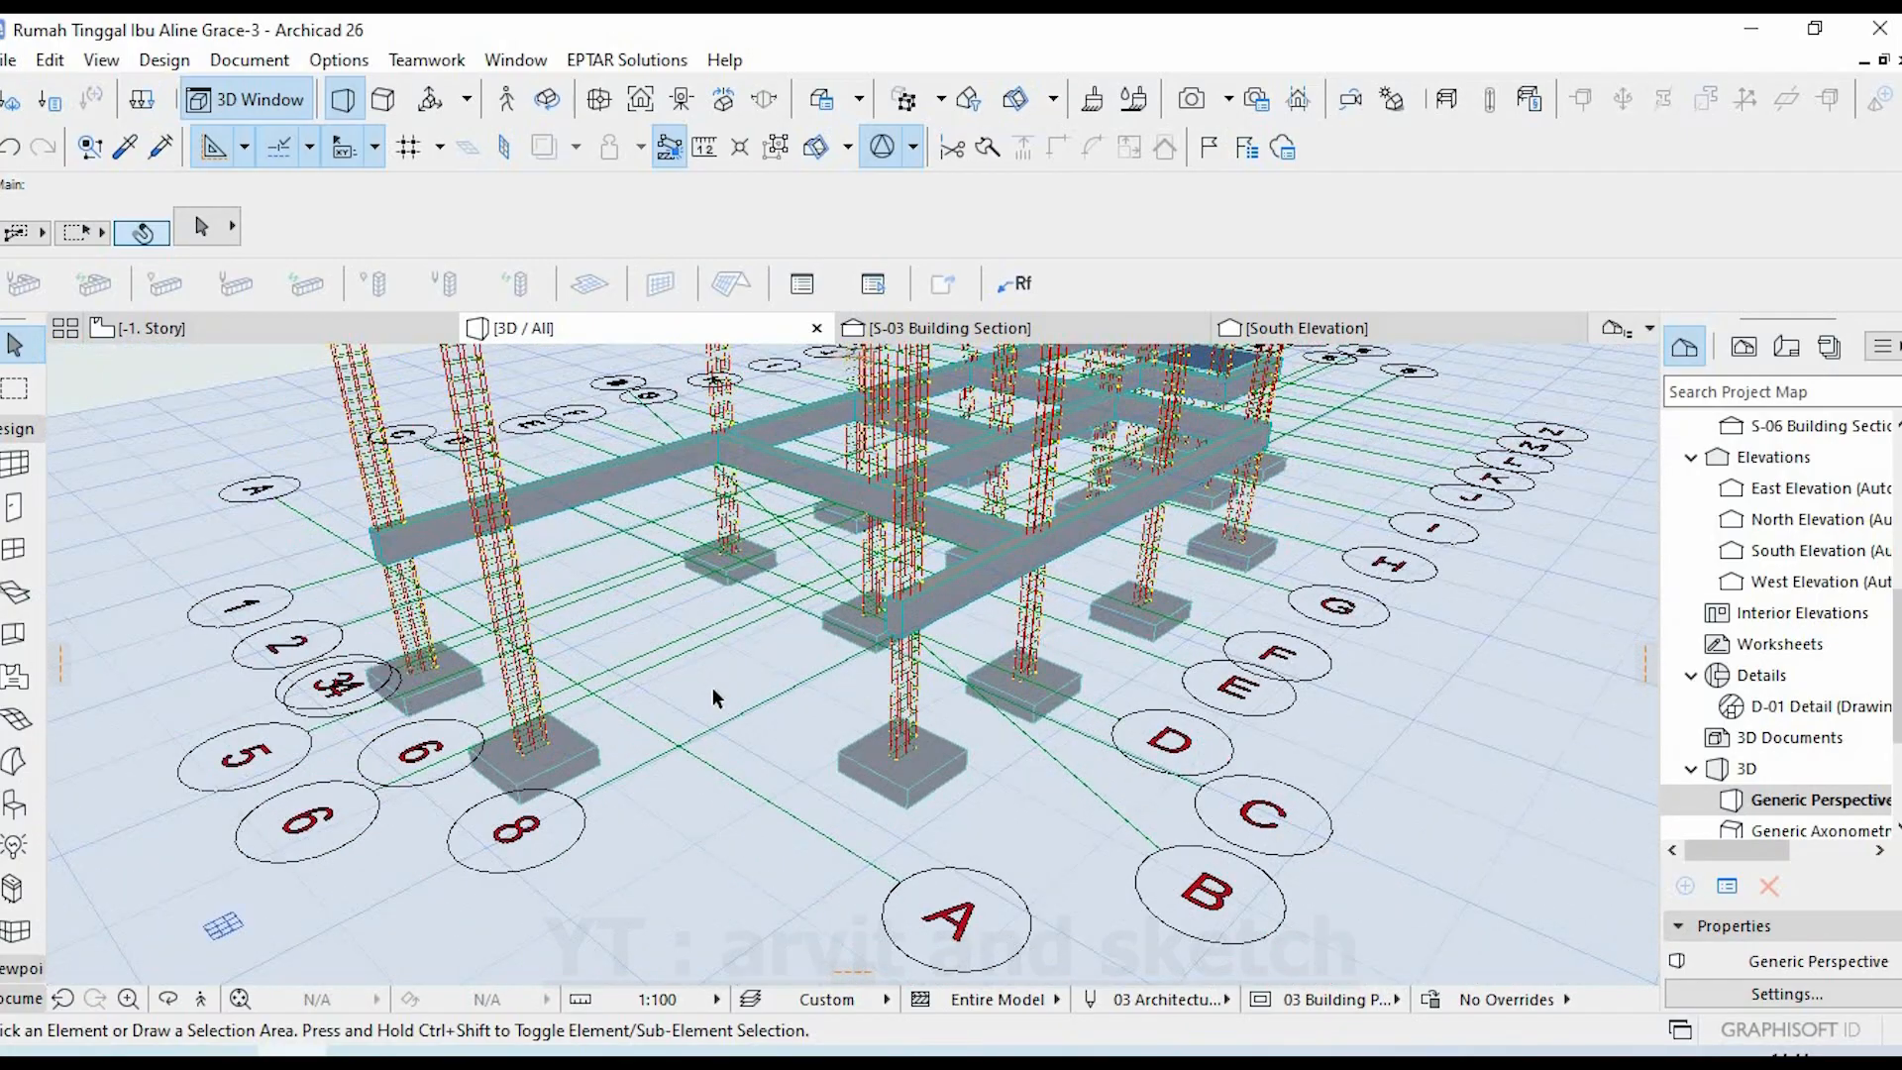
shift+middle_drag(719, 711, 745, 828)
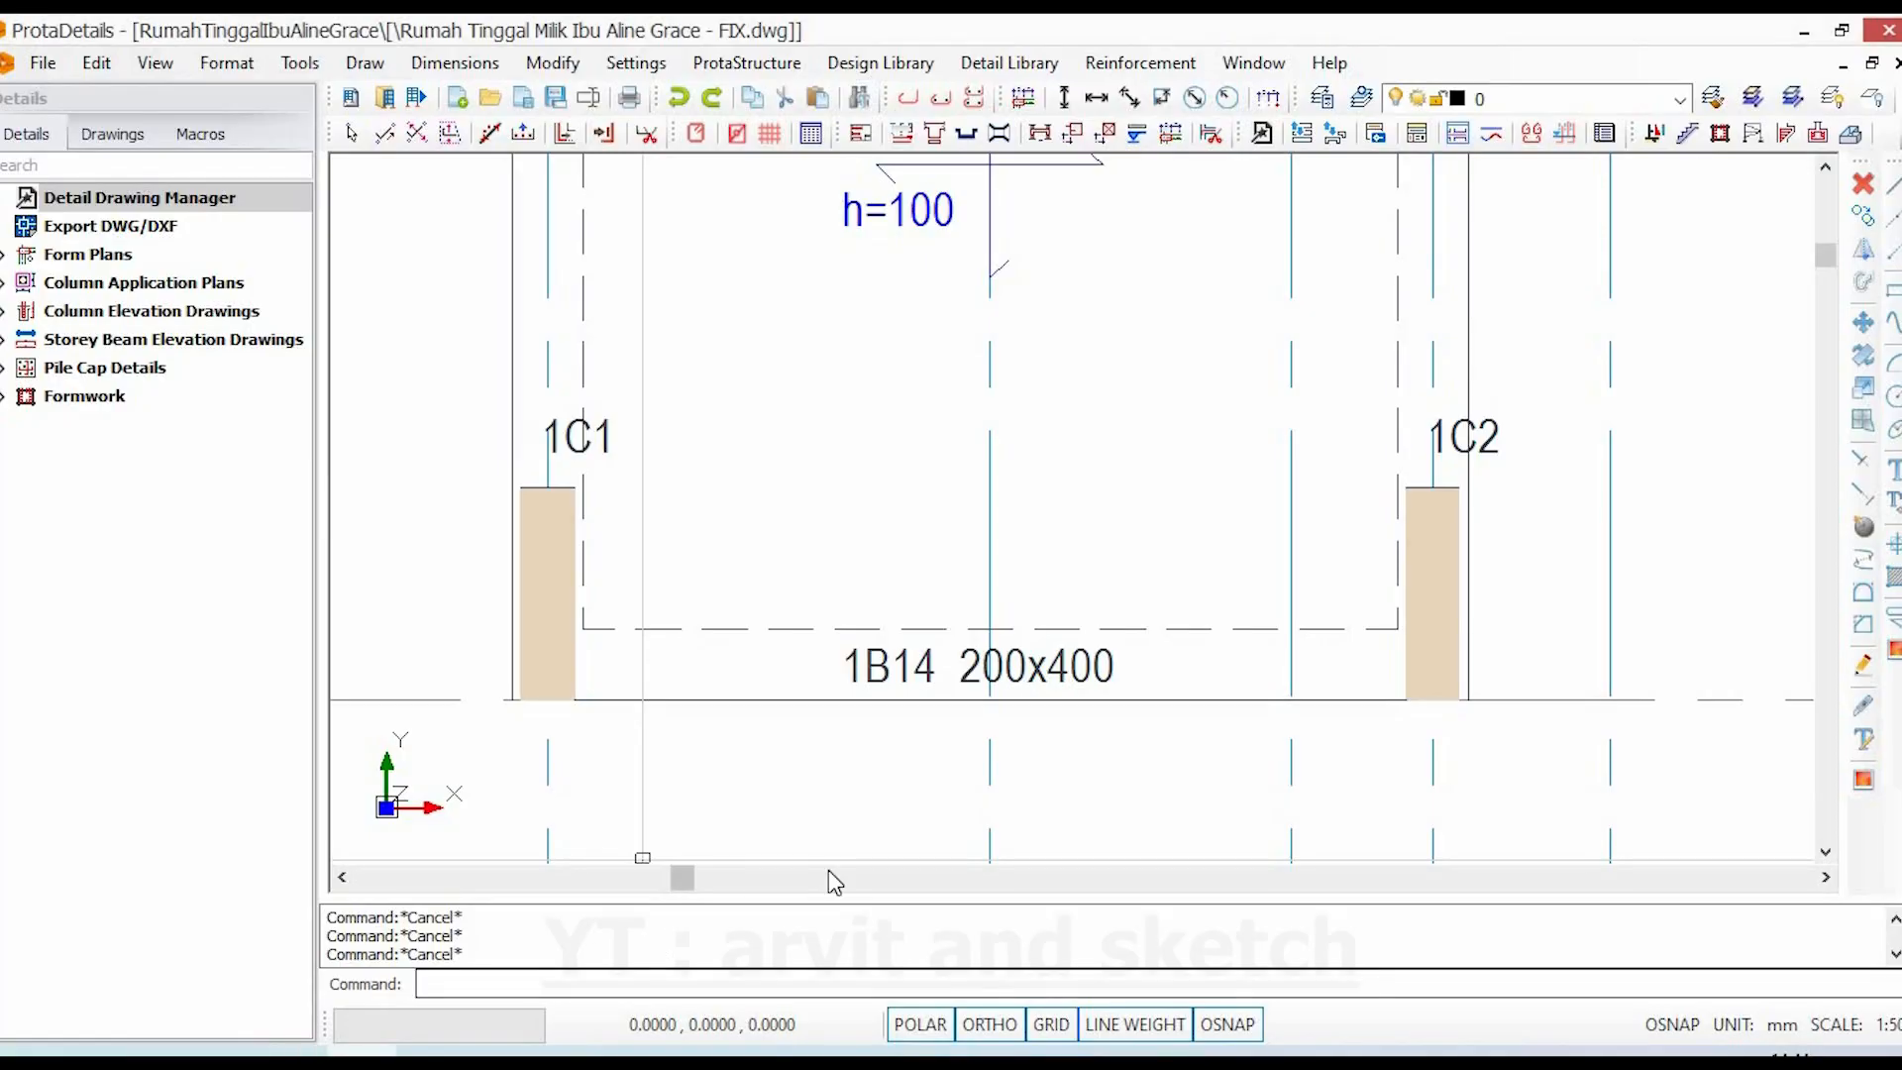
- Switch back to ProtaDetails and check the section properties of beam 1B13 along axis 1
scroll(650, 564, down, 3)
scroll(650, 565, up, 3)
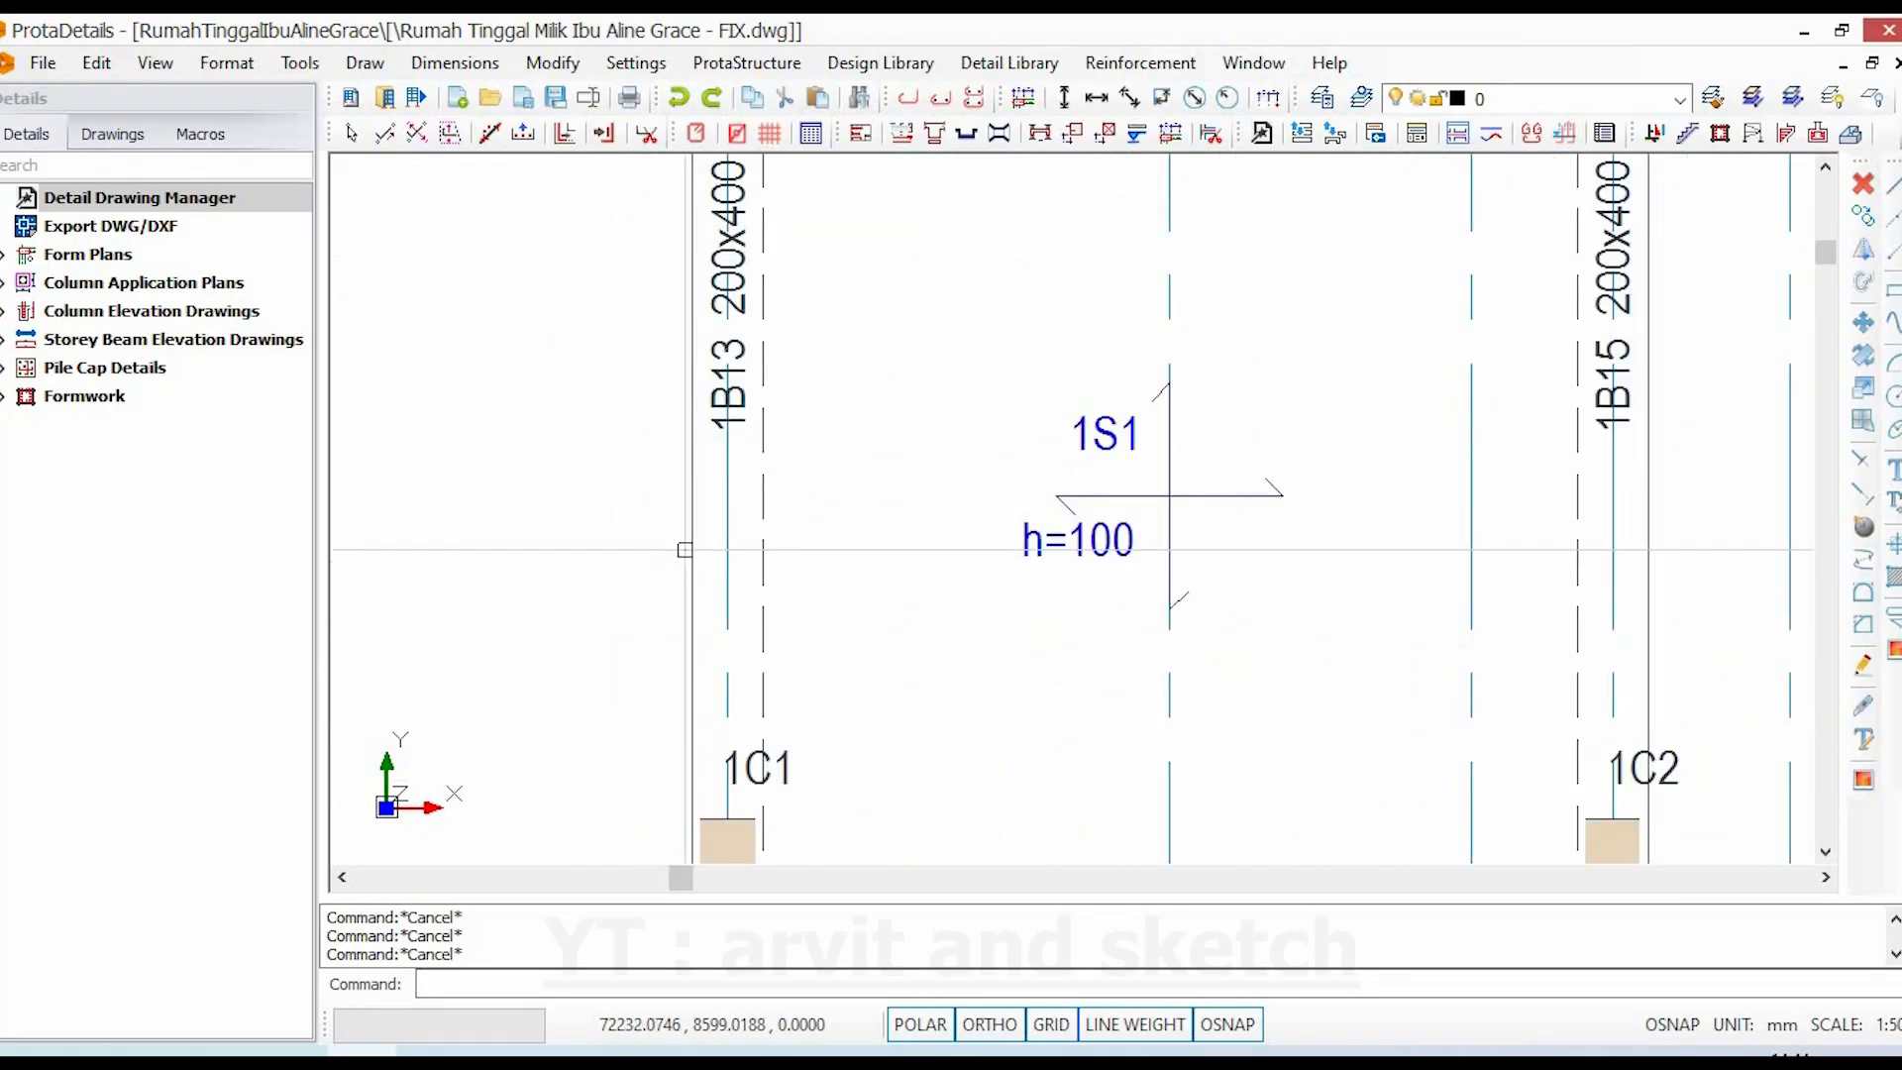
double_click(690, 548)
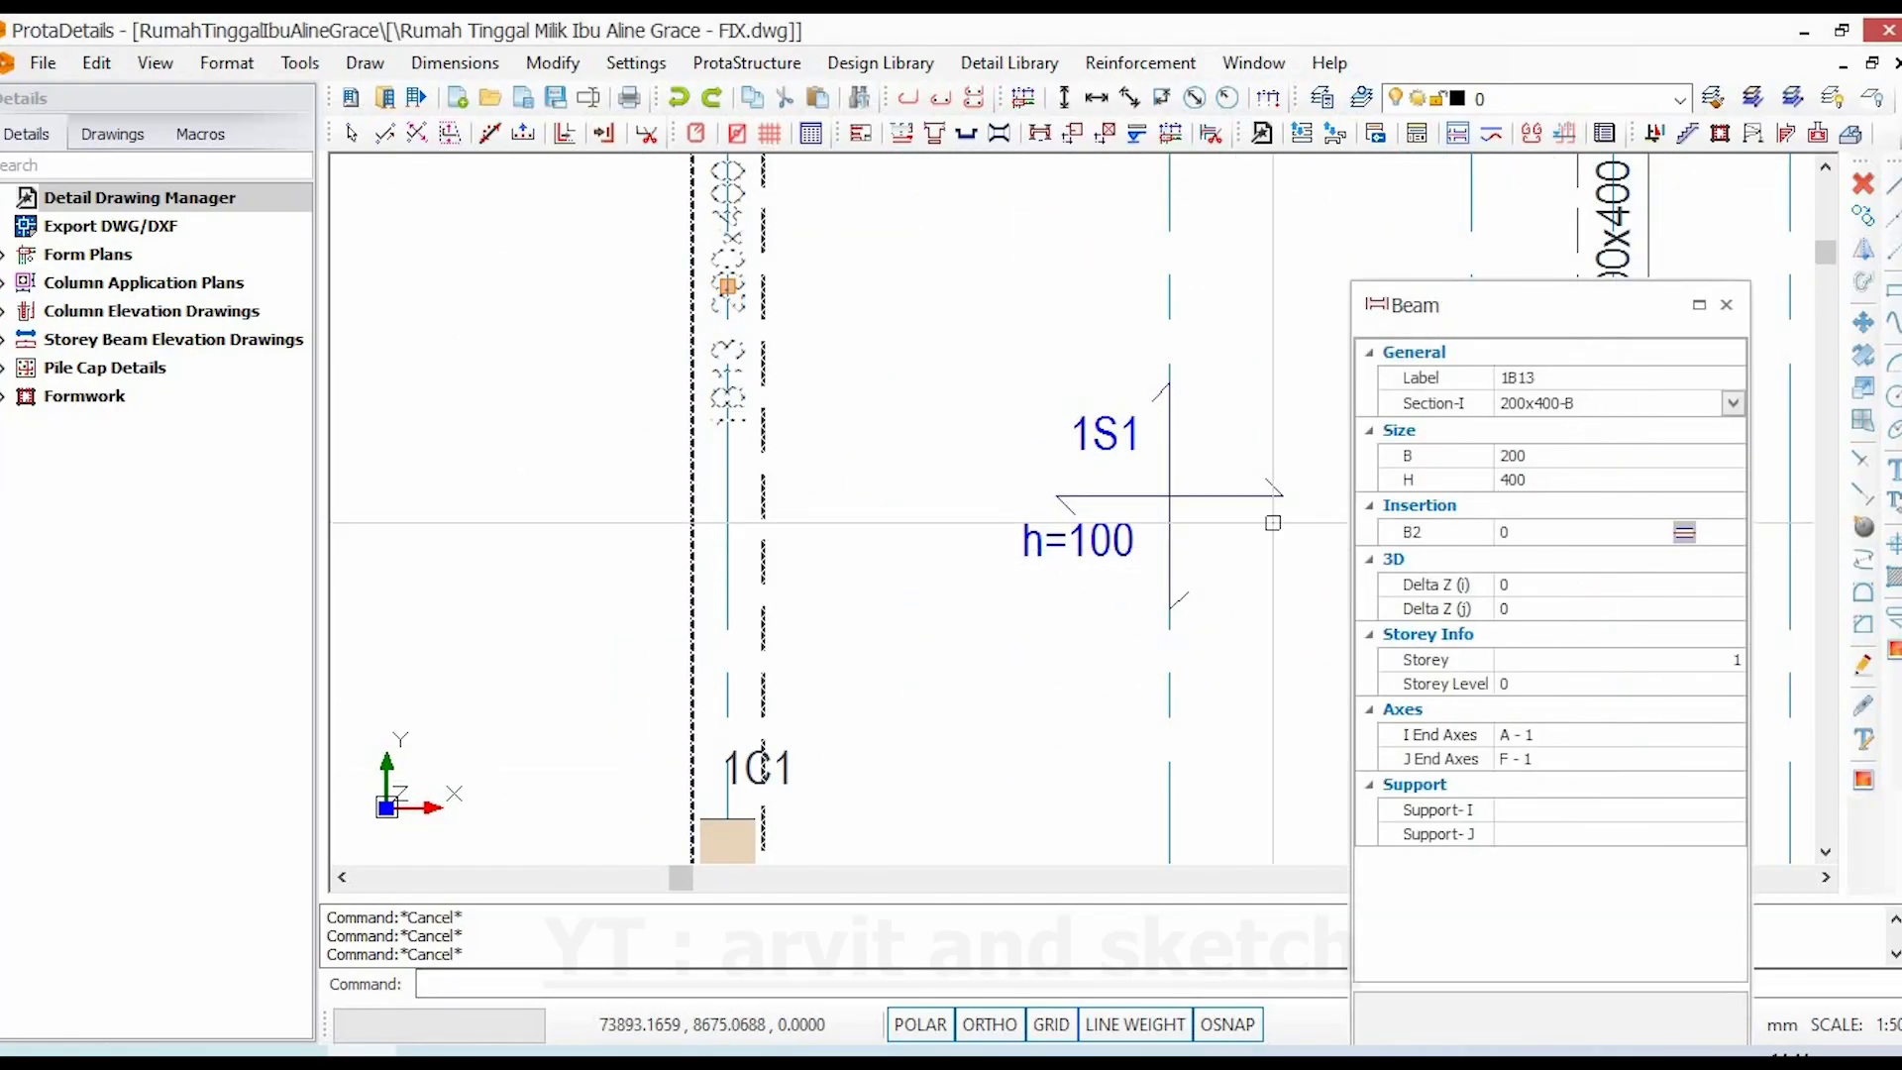
key(Escape)
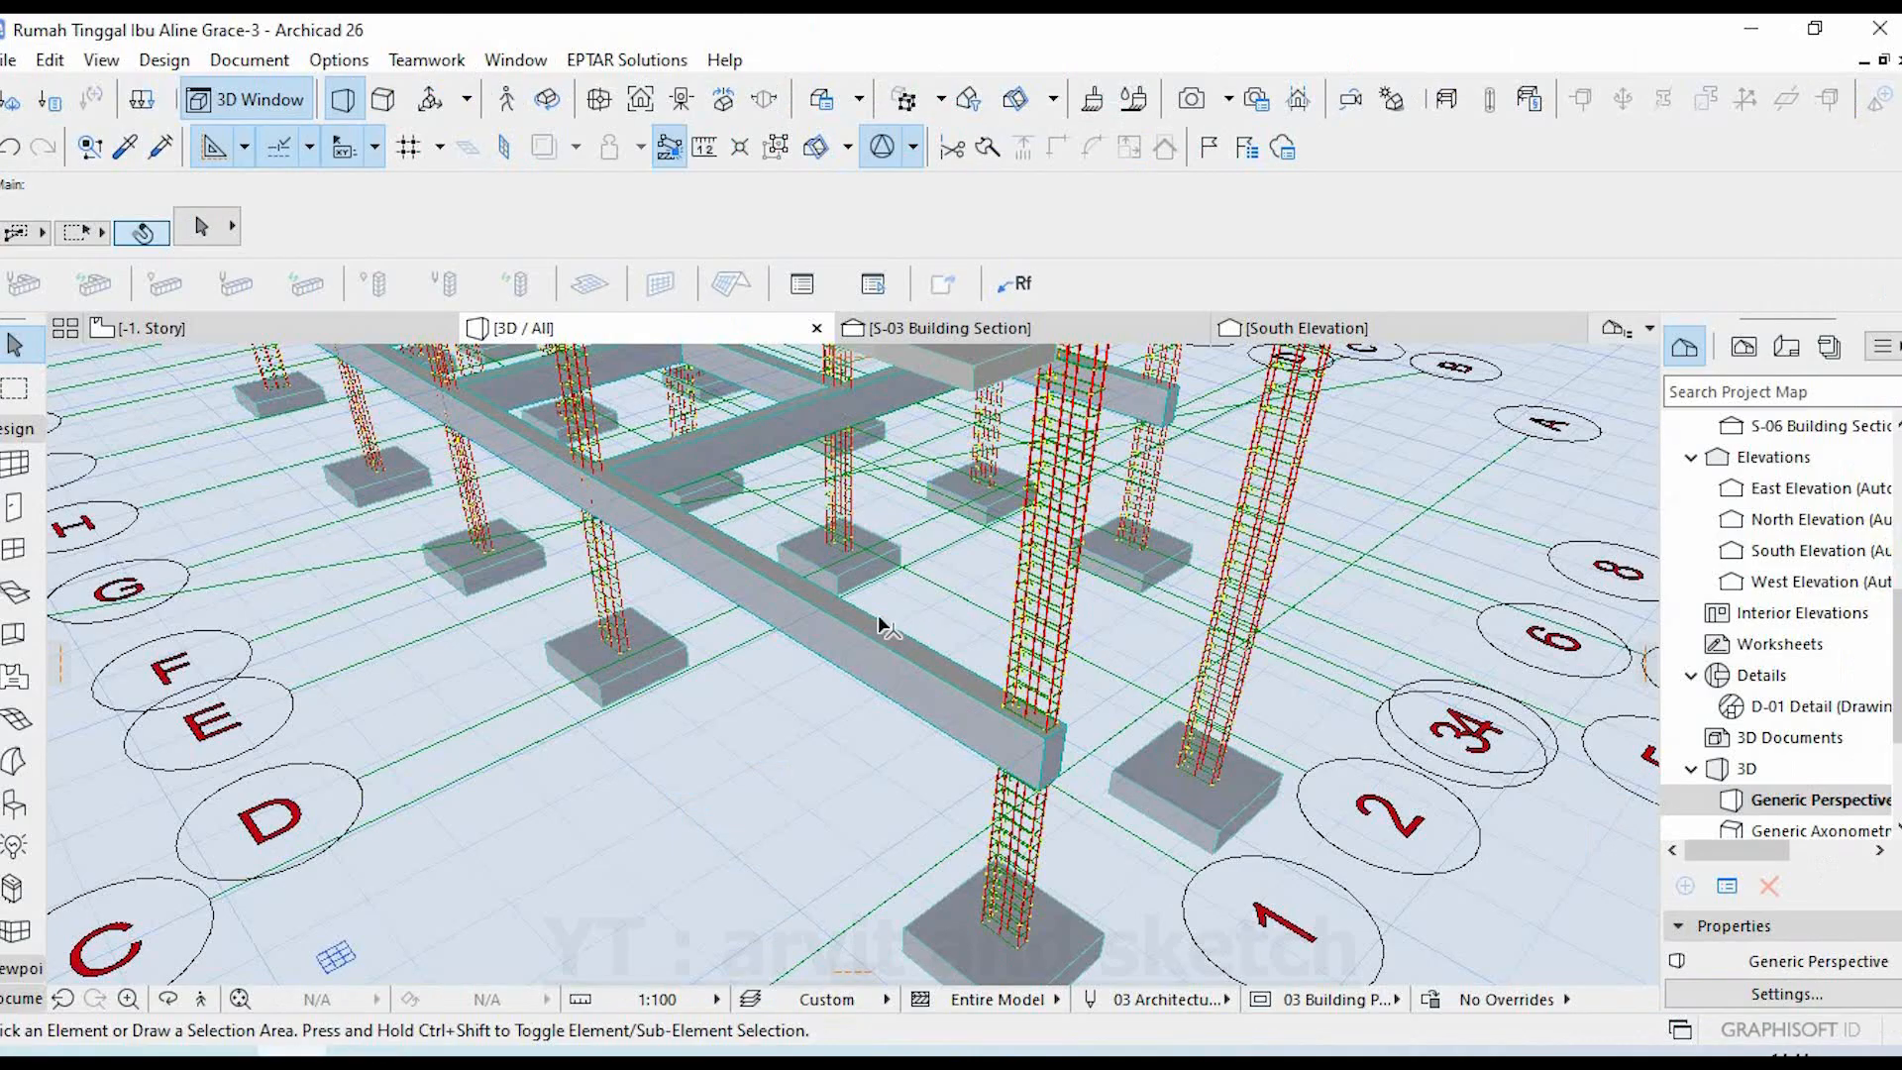
- Check the height and width settings of the matching axis 1 tie beam in Archicad, then cancel the settings
click(920, 681)
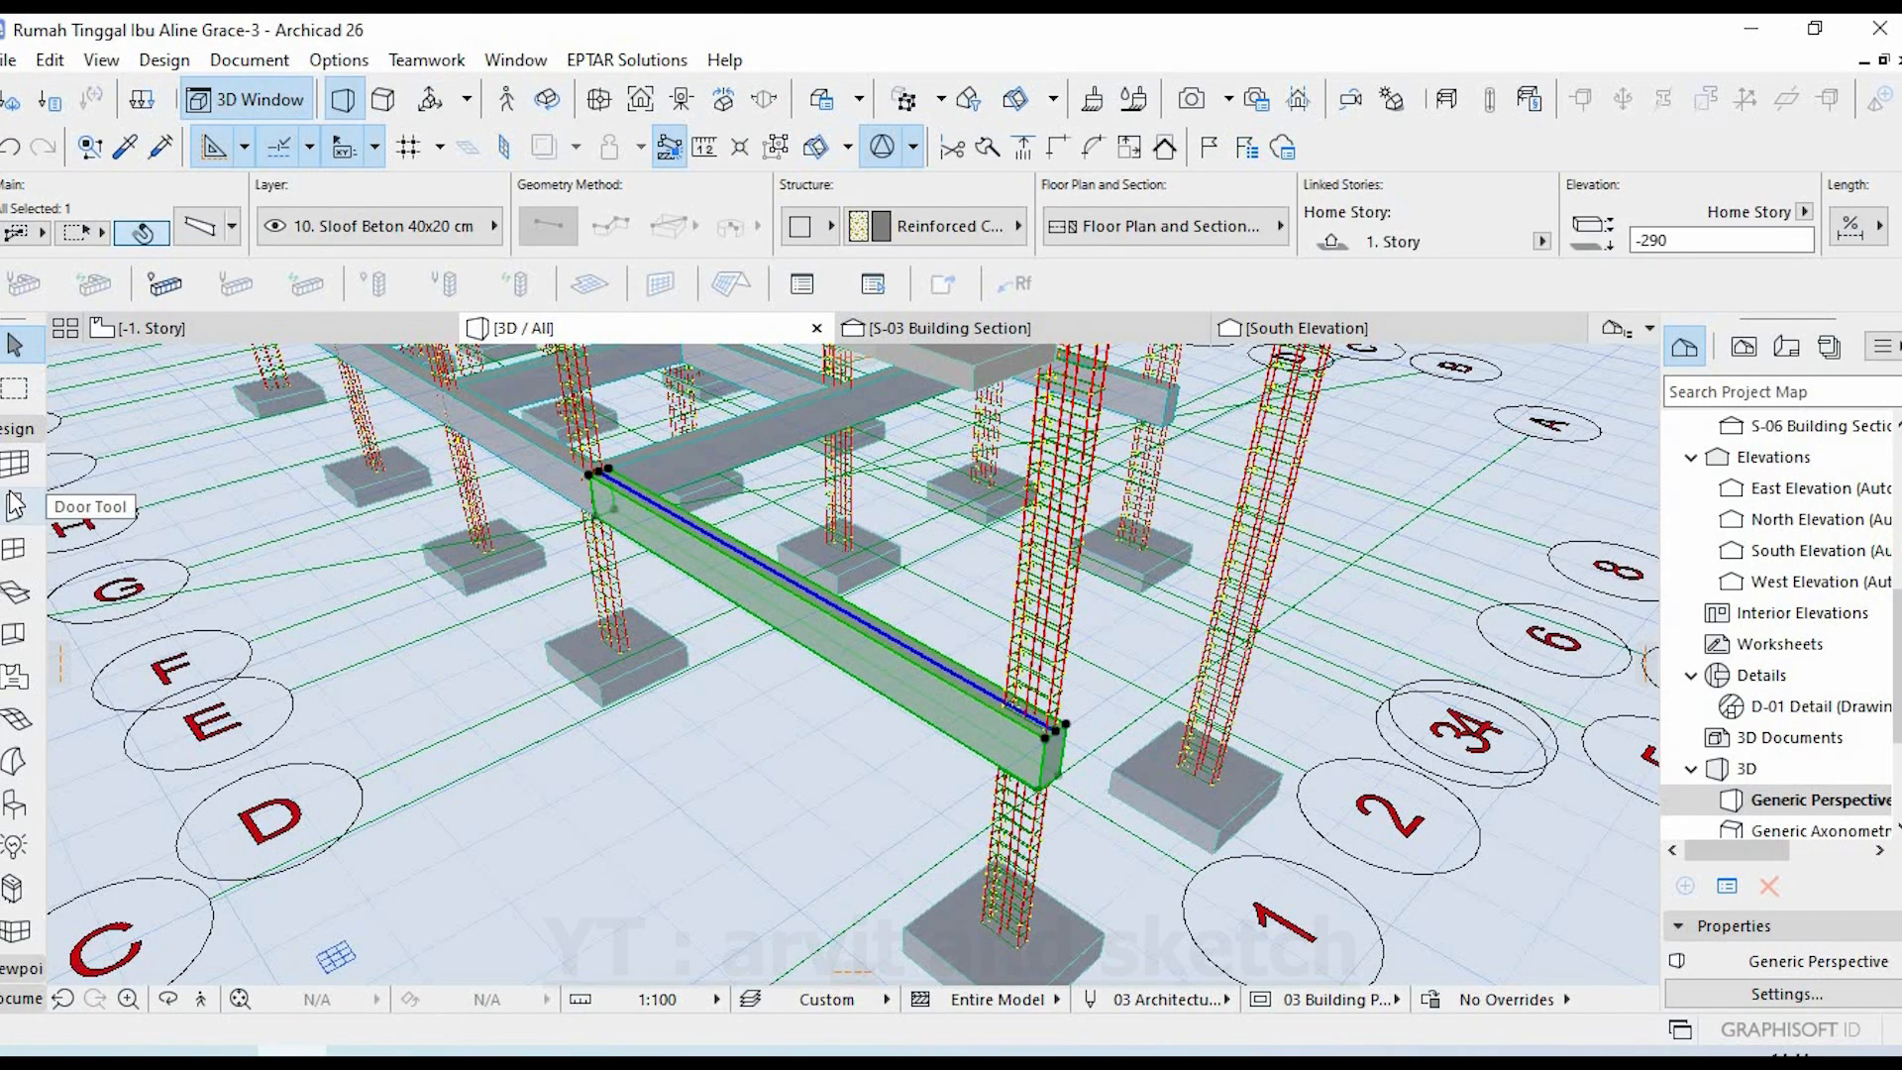
double_click(14, 548)
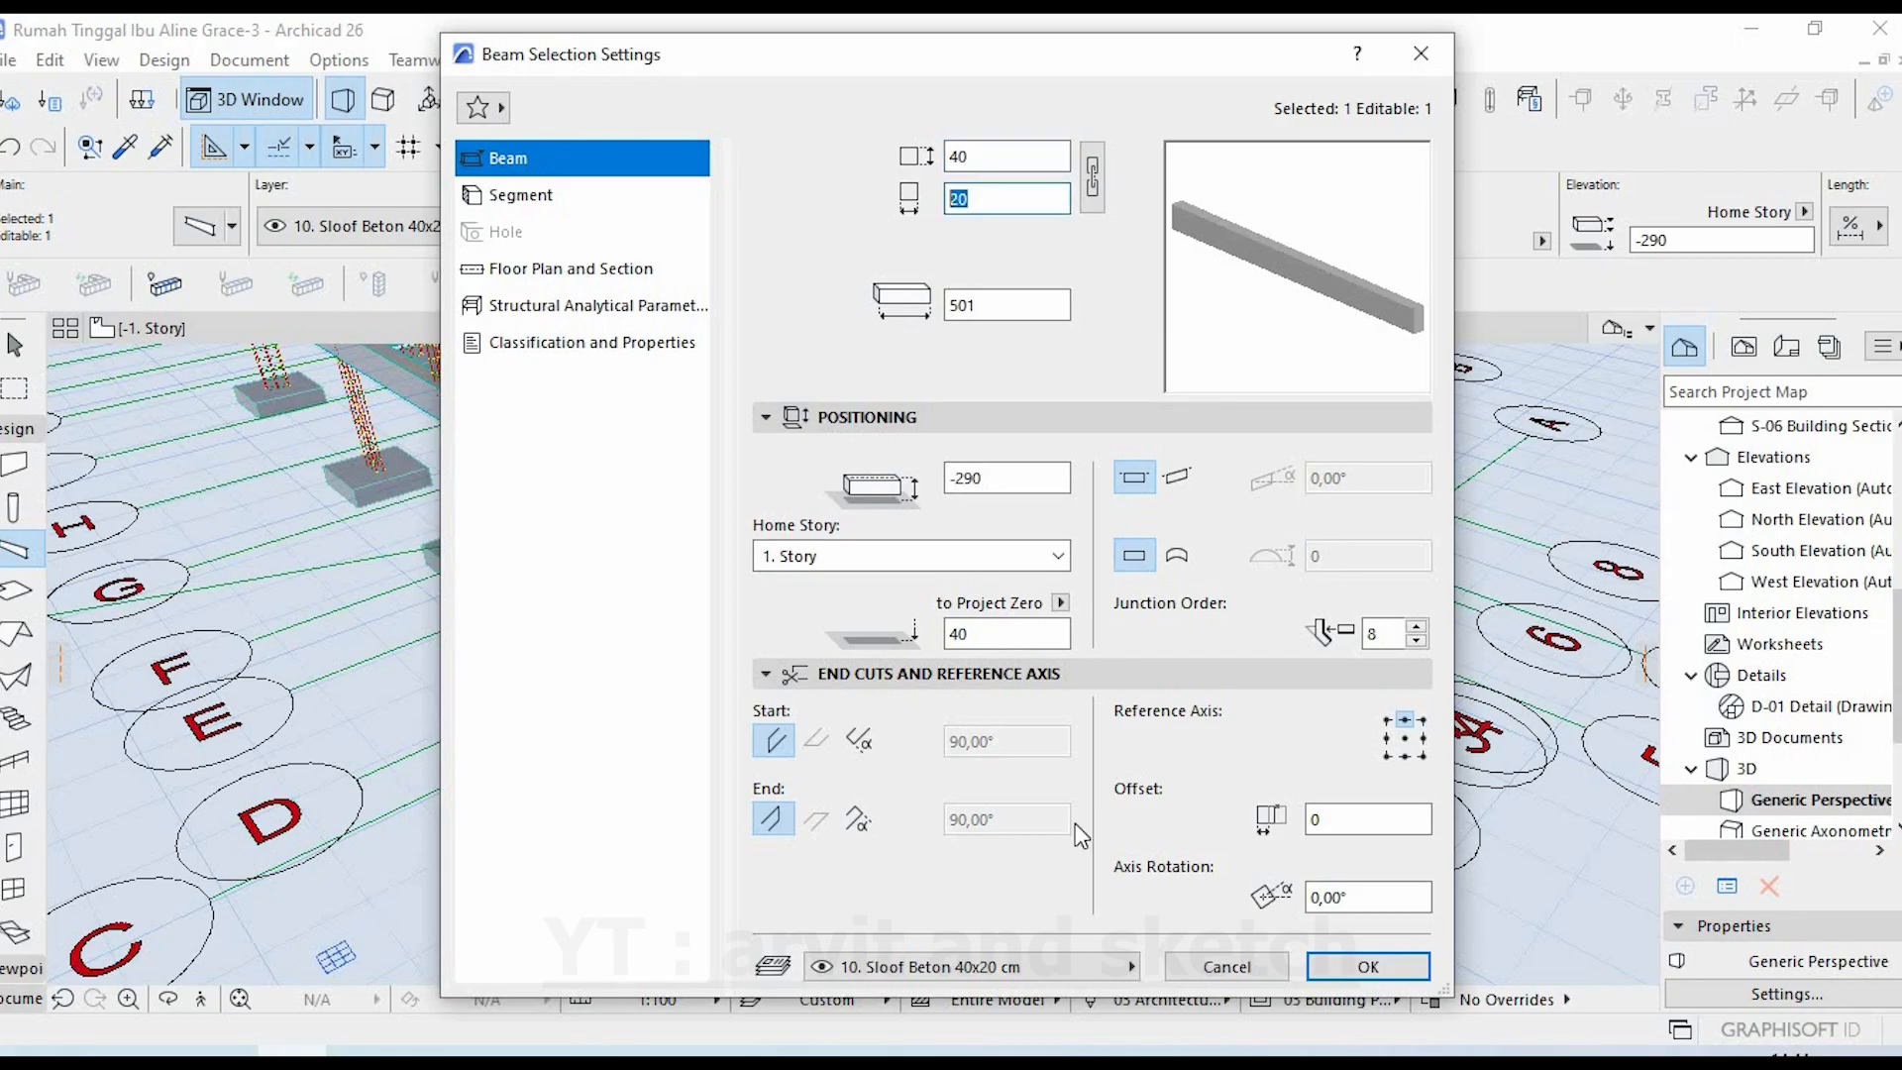
key(Escape)
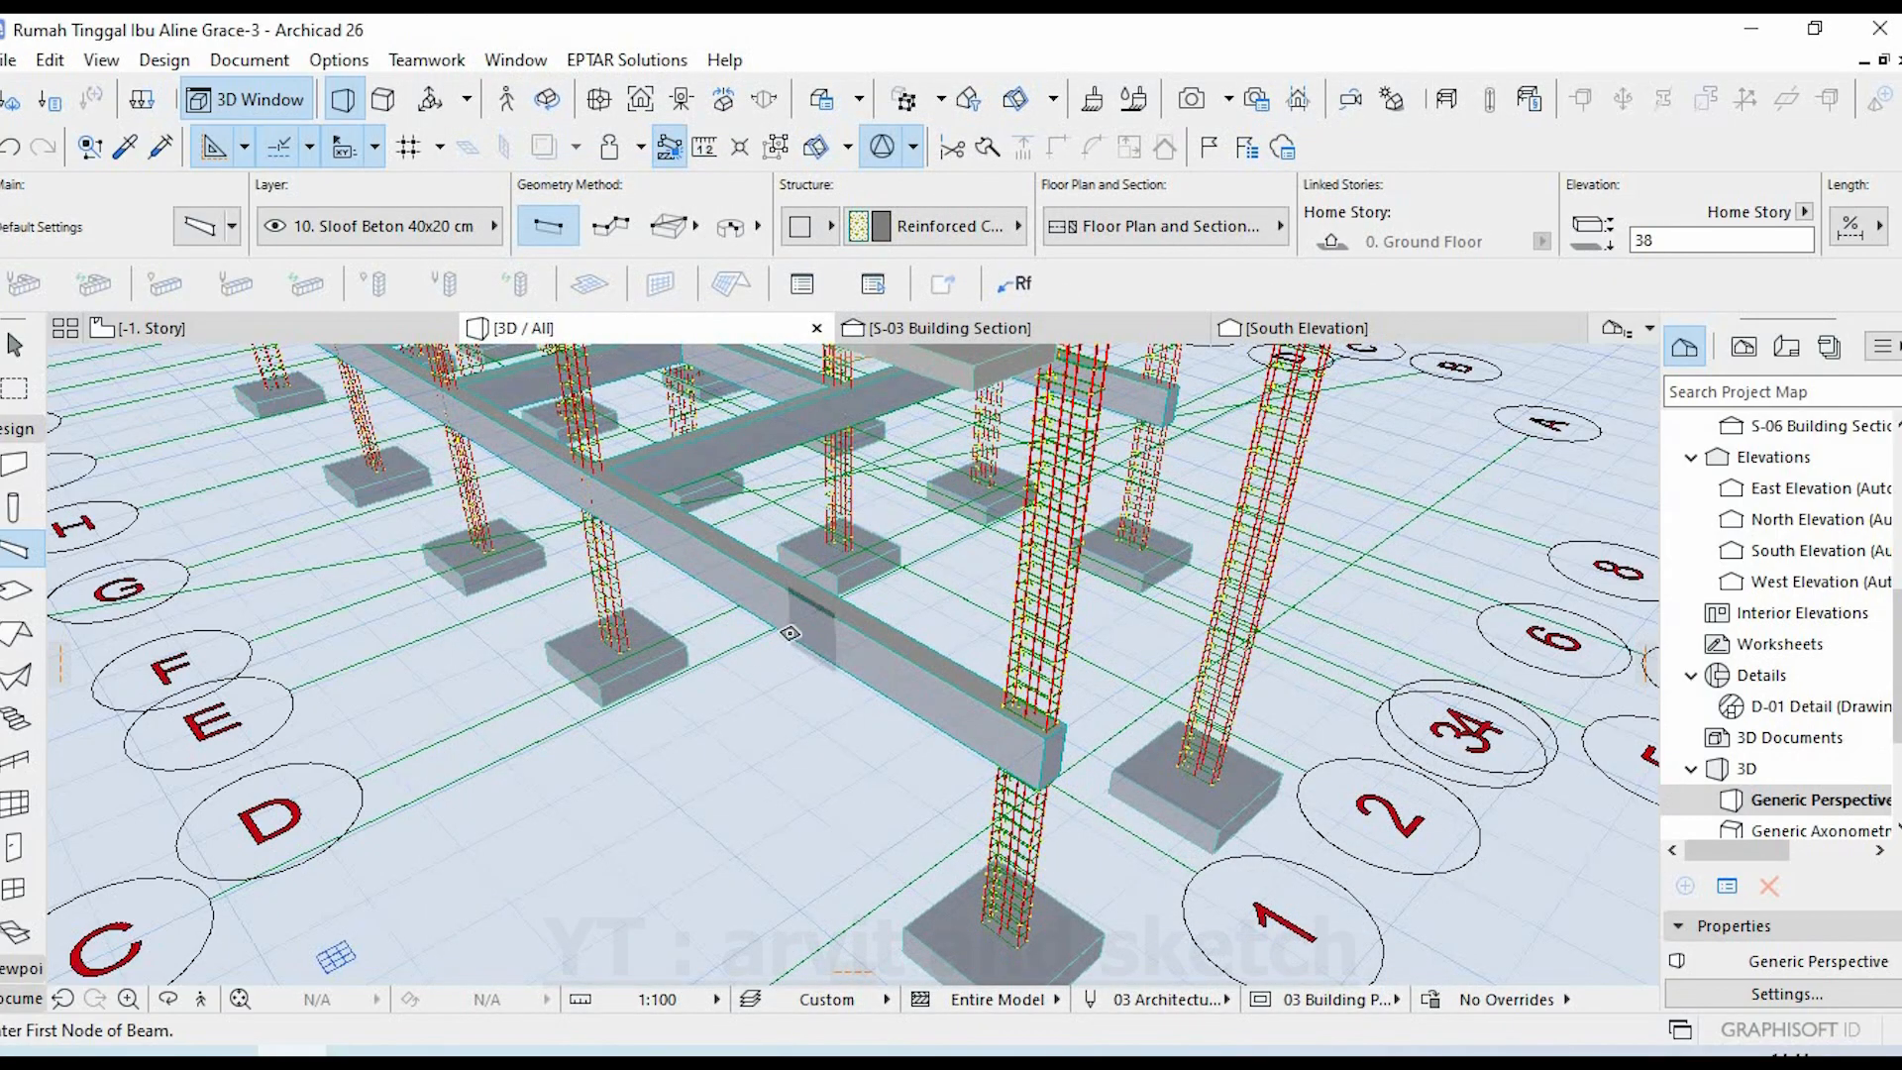
- Check the cross-section settings of the tie beam on axis F between axes 1 and 5
middle_drag(939, 662, 298, 734)
scroll(408, 476, up, 1)
scroll(408, 476, up, 1)
key(Escape)
middle_drag(550, 540, 616, 564)
click(617, 565)
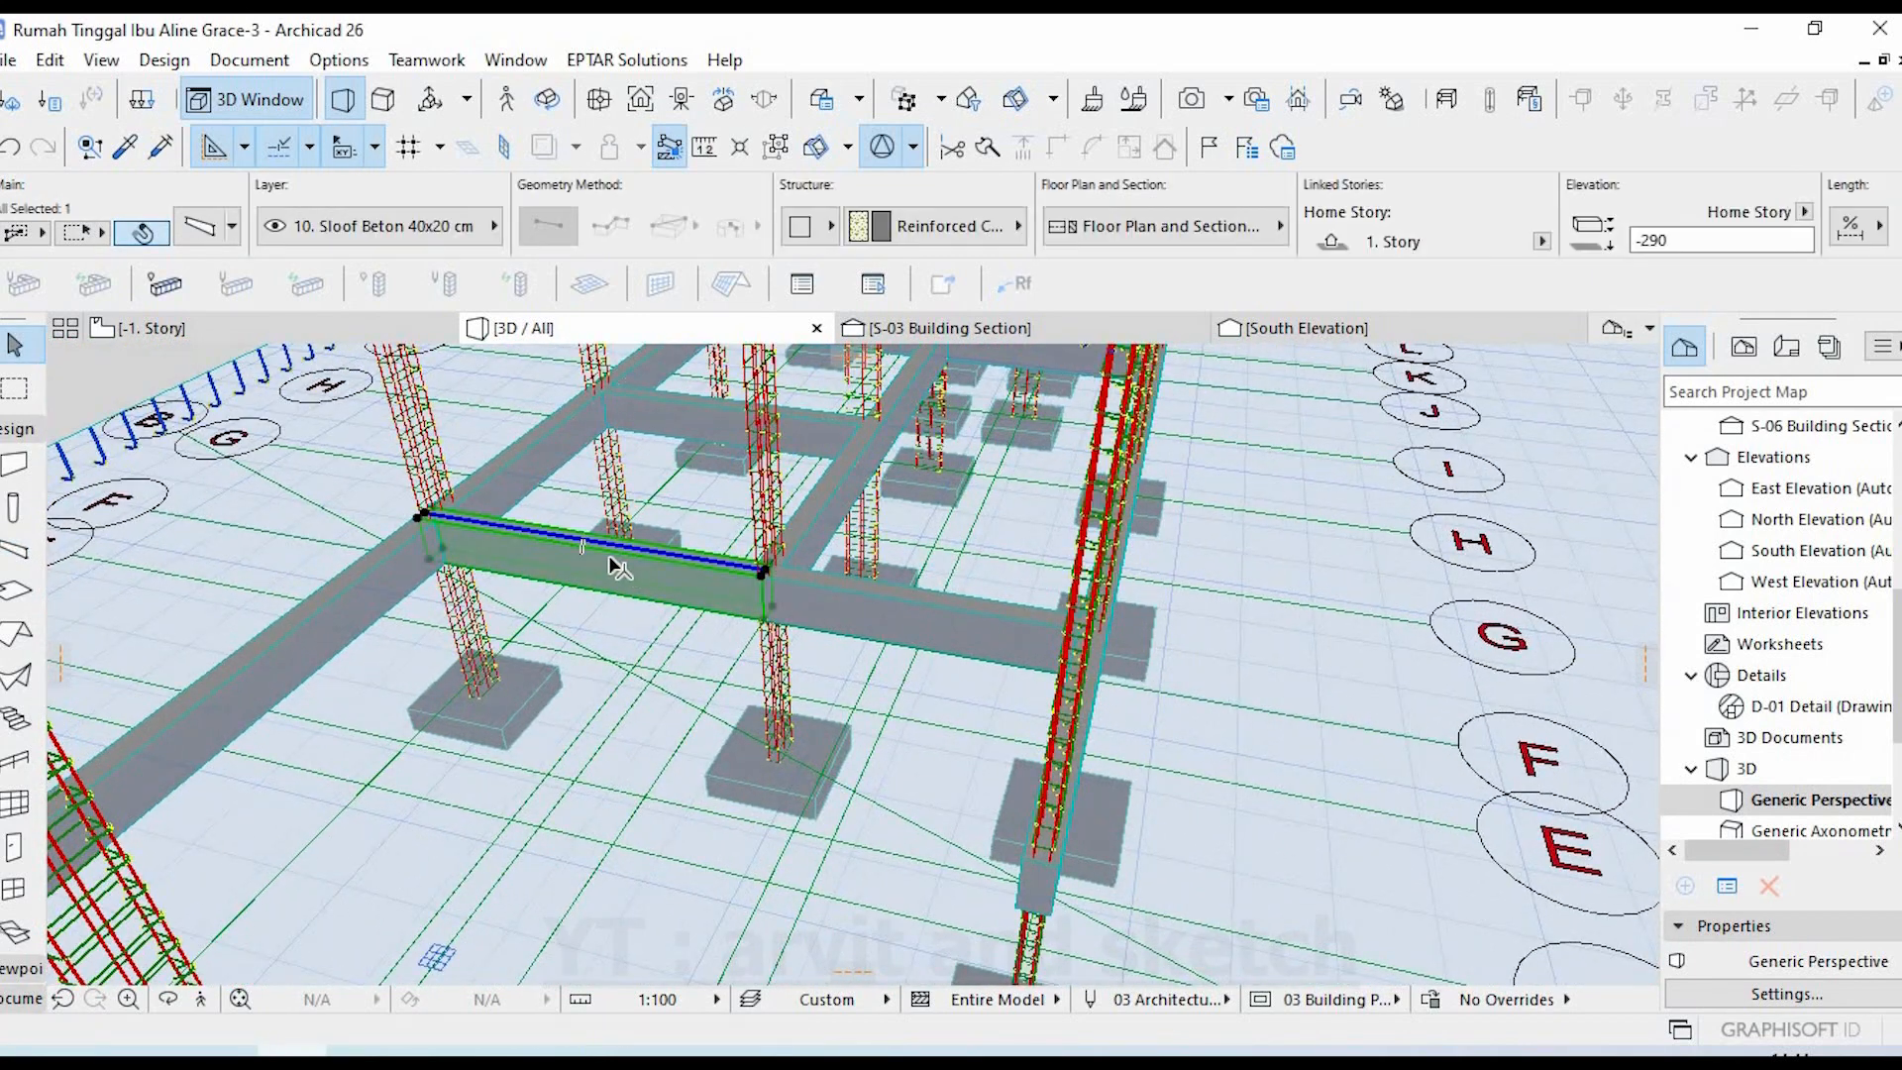
double_click(13, 554)
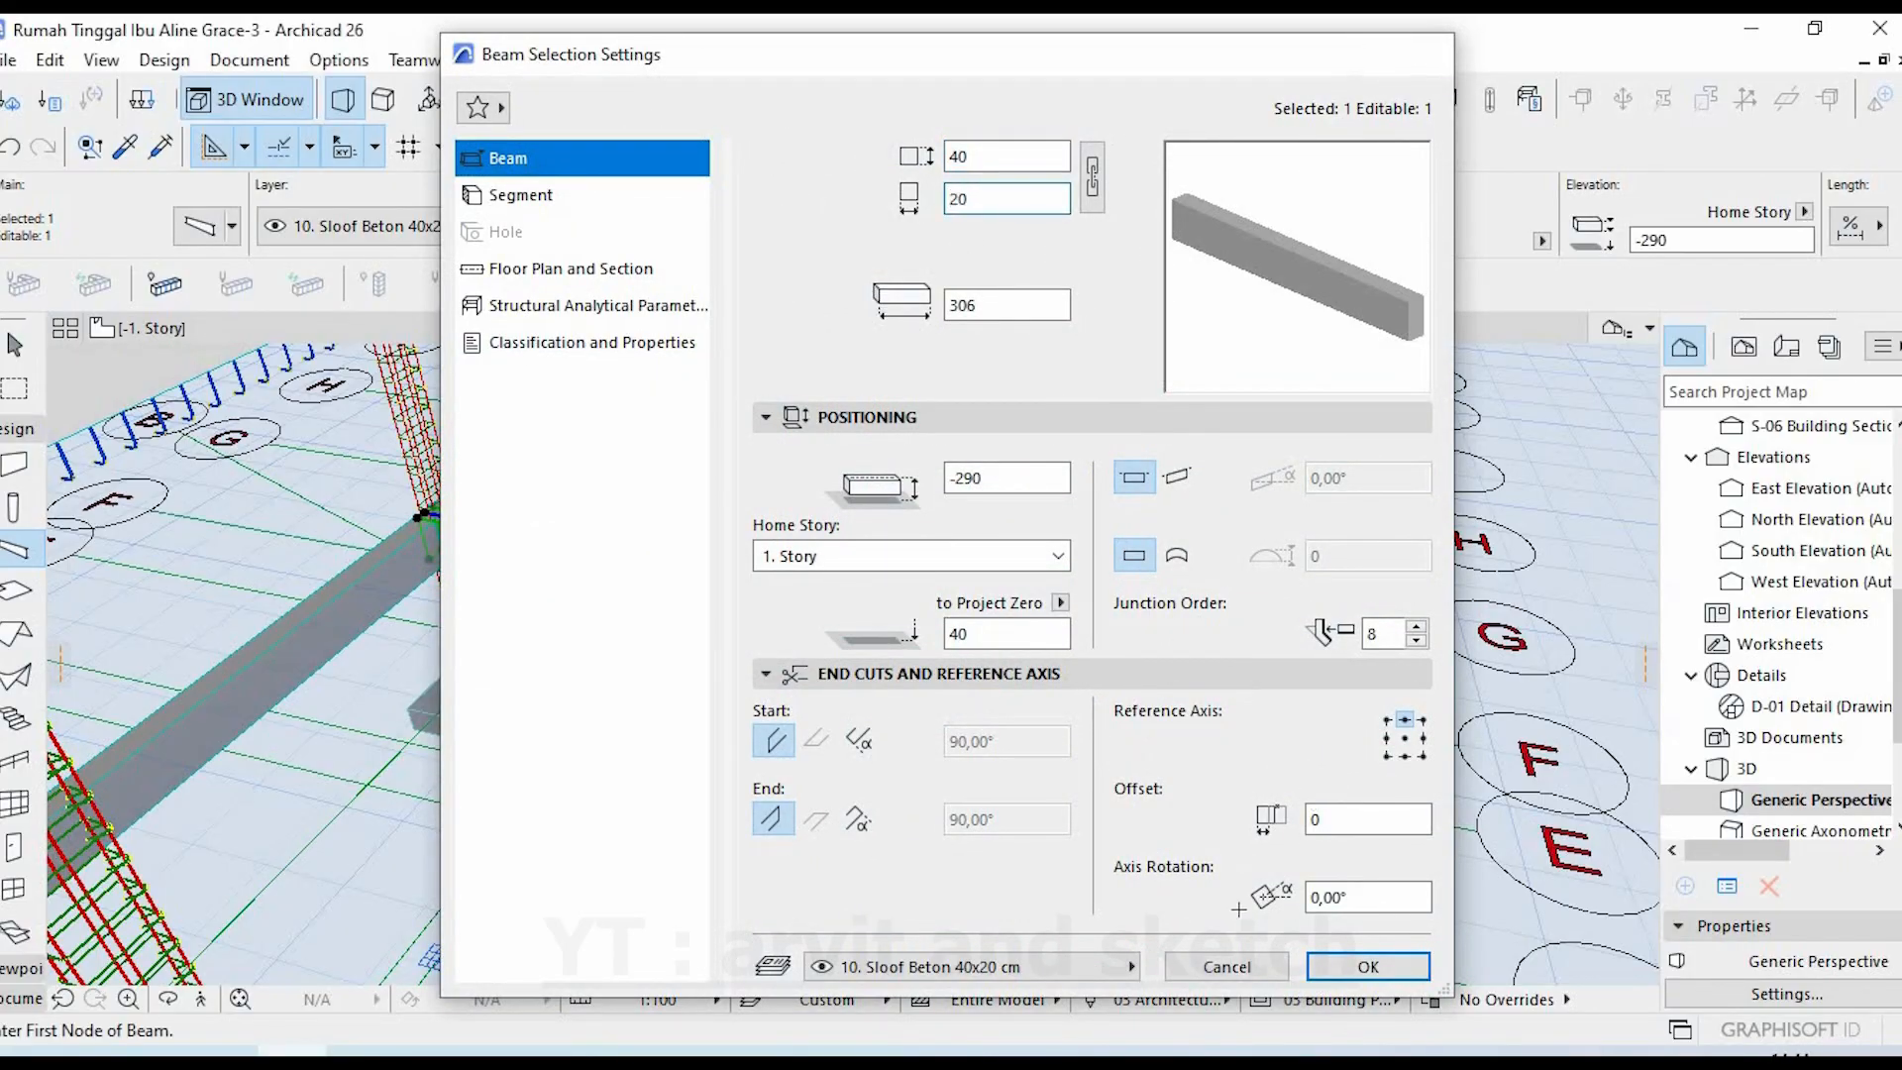
key(Return)
- Switch to ProtaDetails and check the section properties of beam 1B8 on axis F, then clear the selection
click(362, 1051)
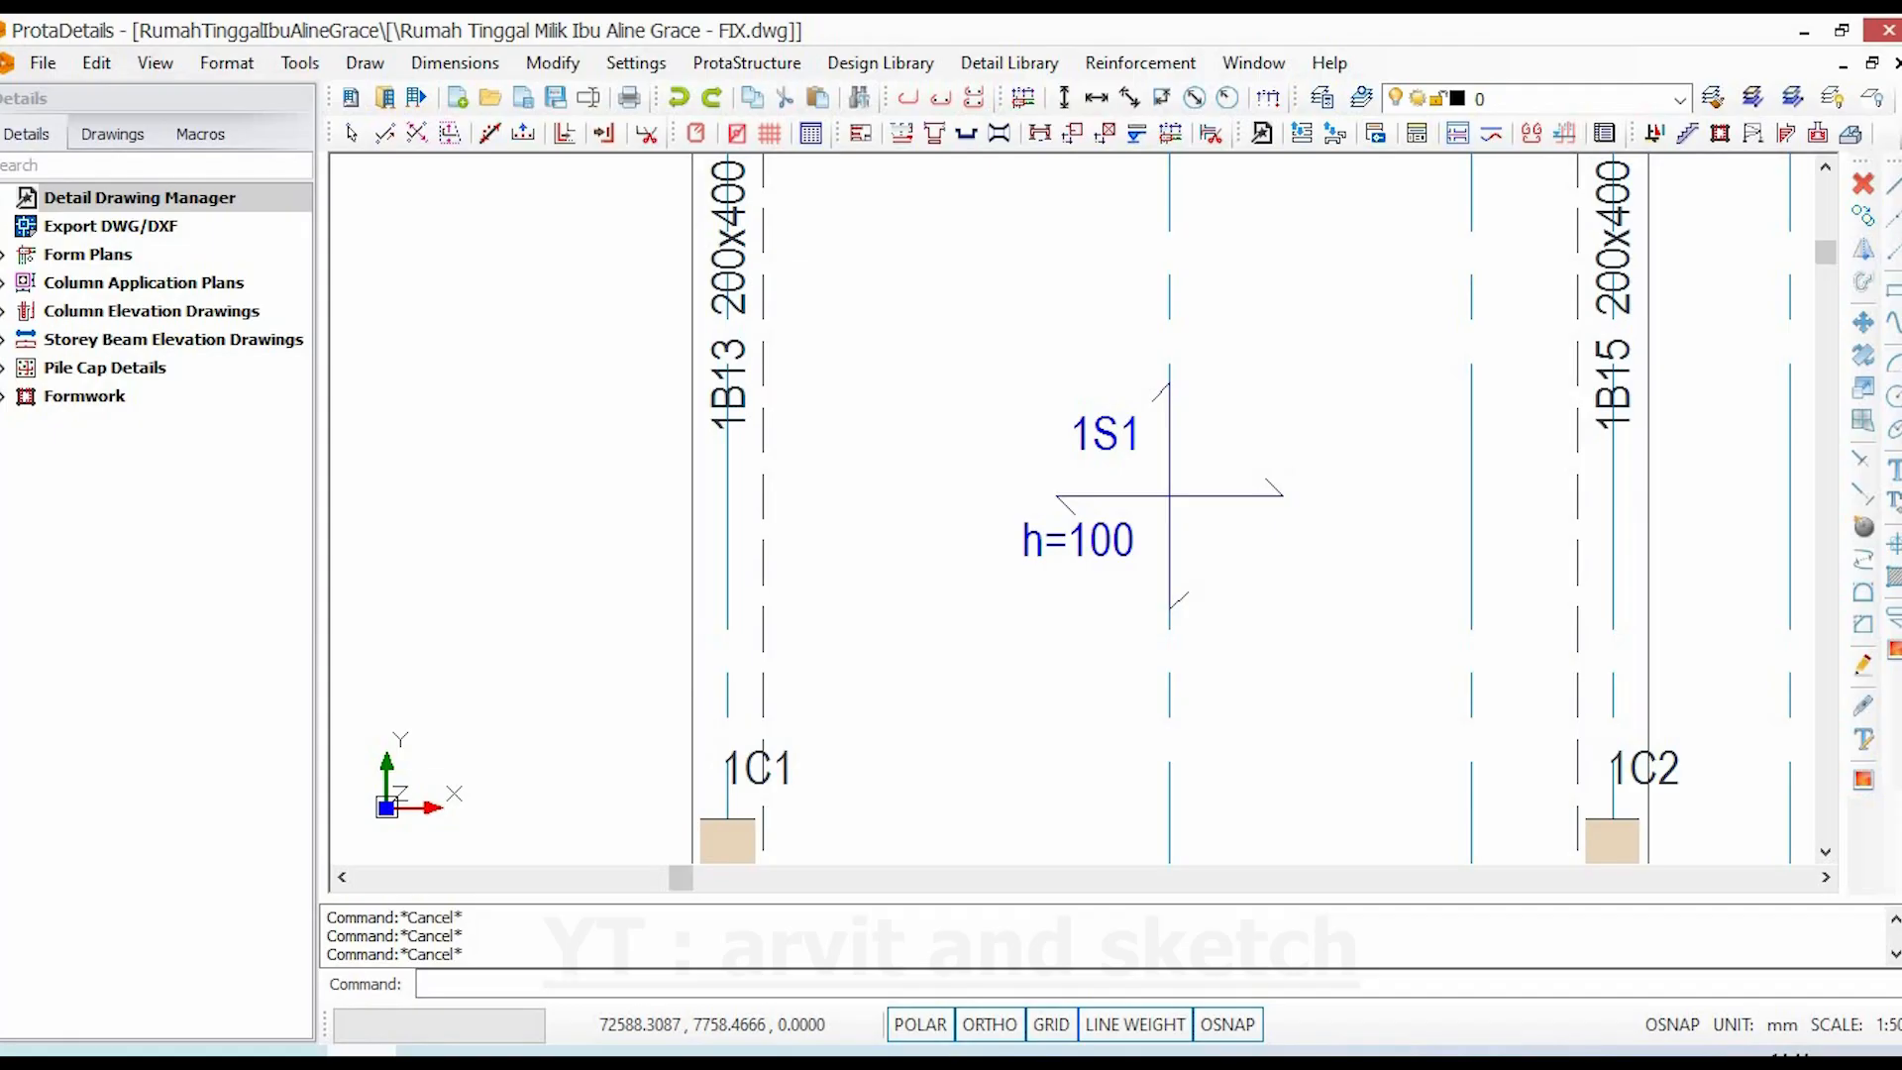
scroll(953, 675, down, 3)
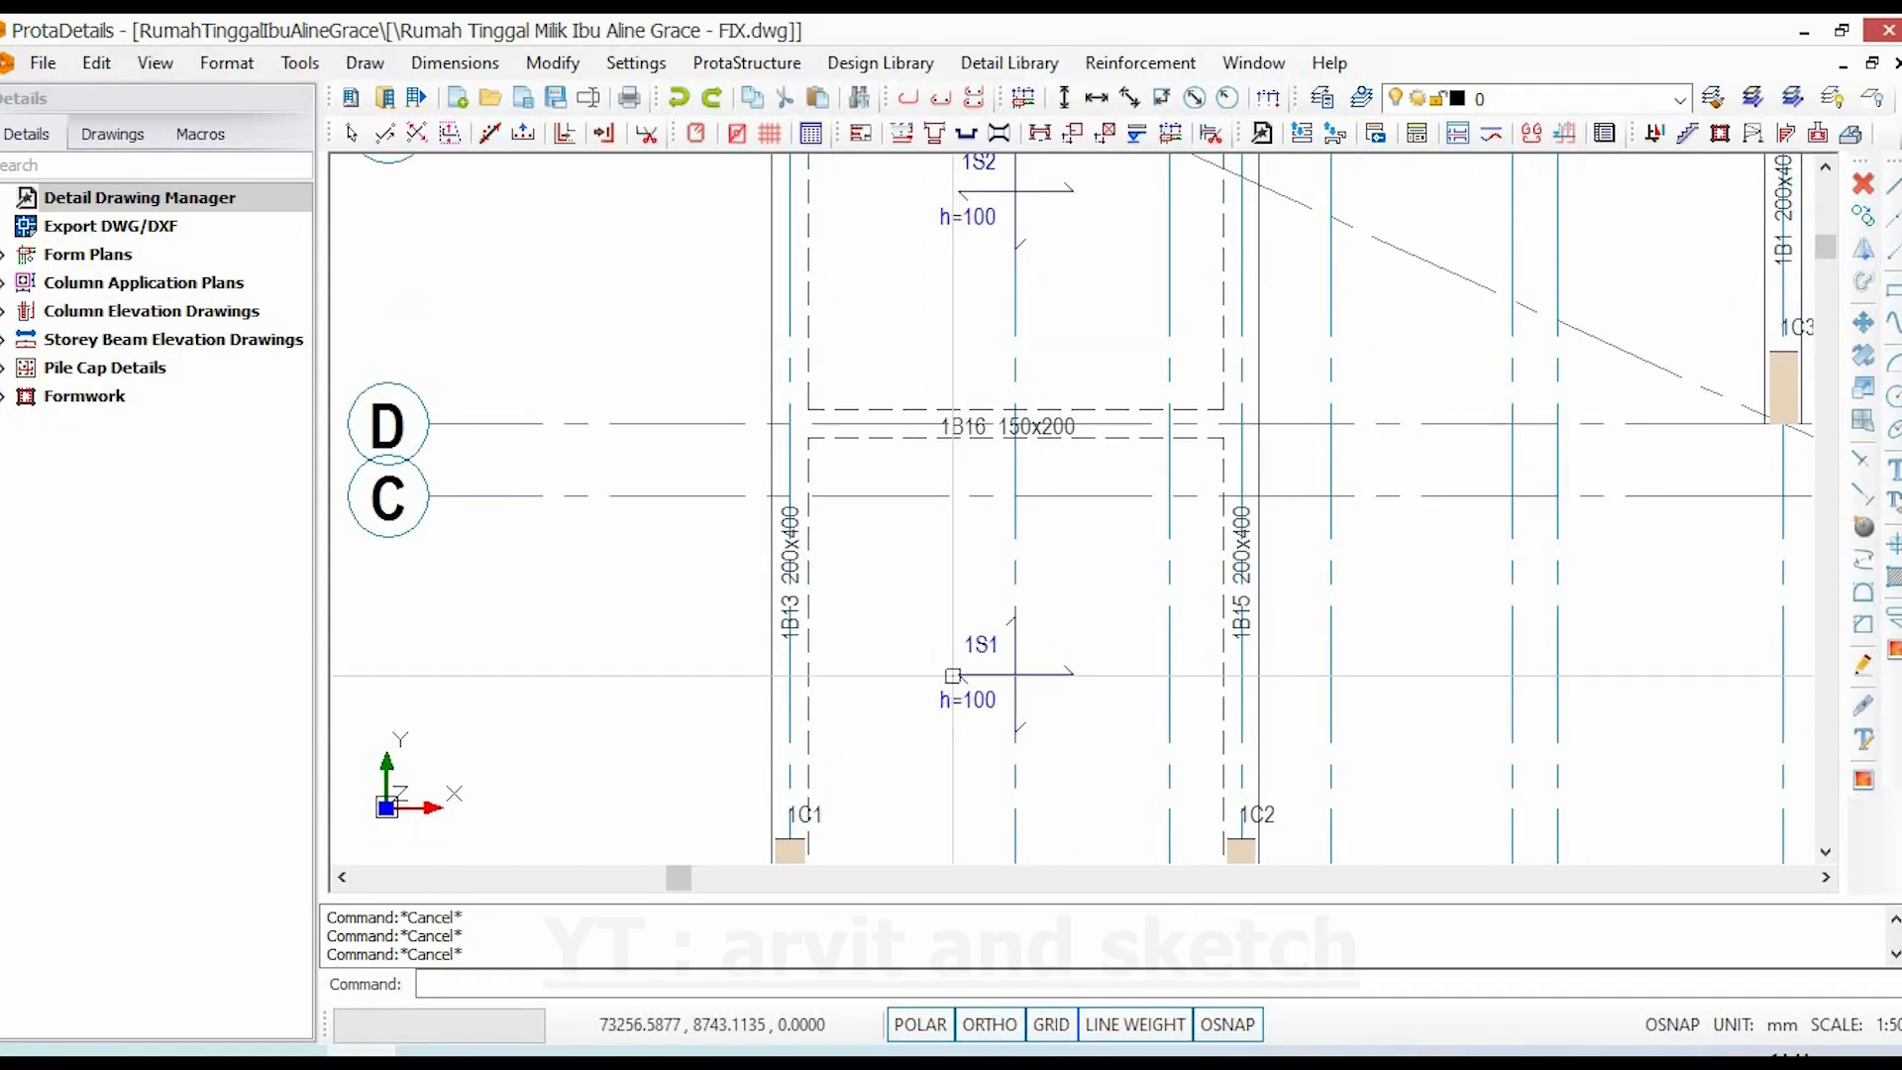
scroll(953, 675, down, 3)
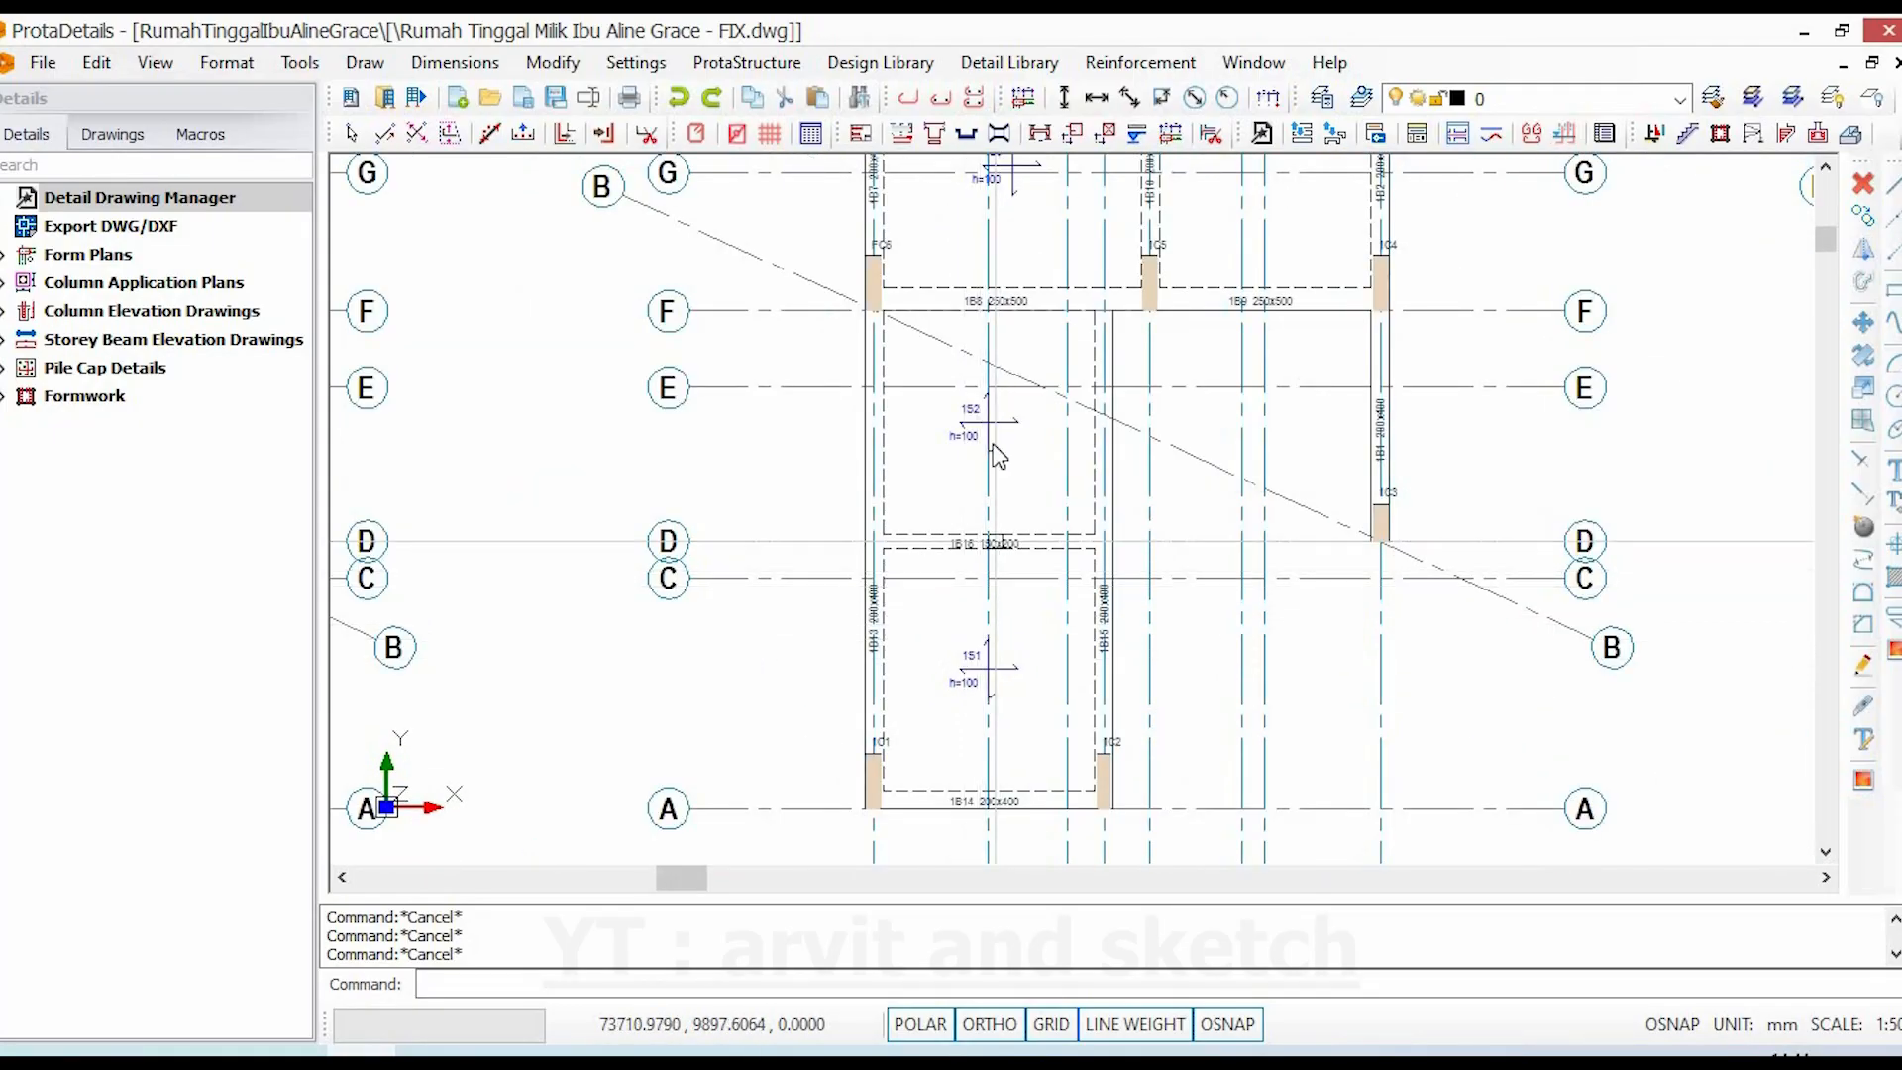
middle_drag(997, 436, 982, 547)
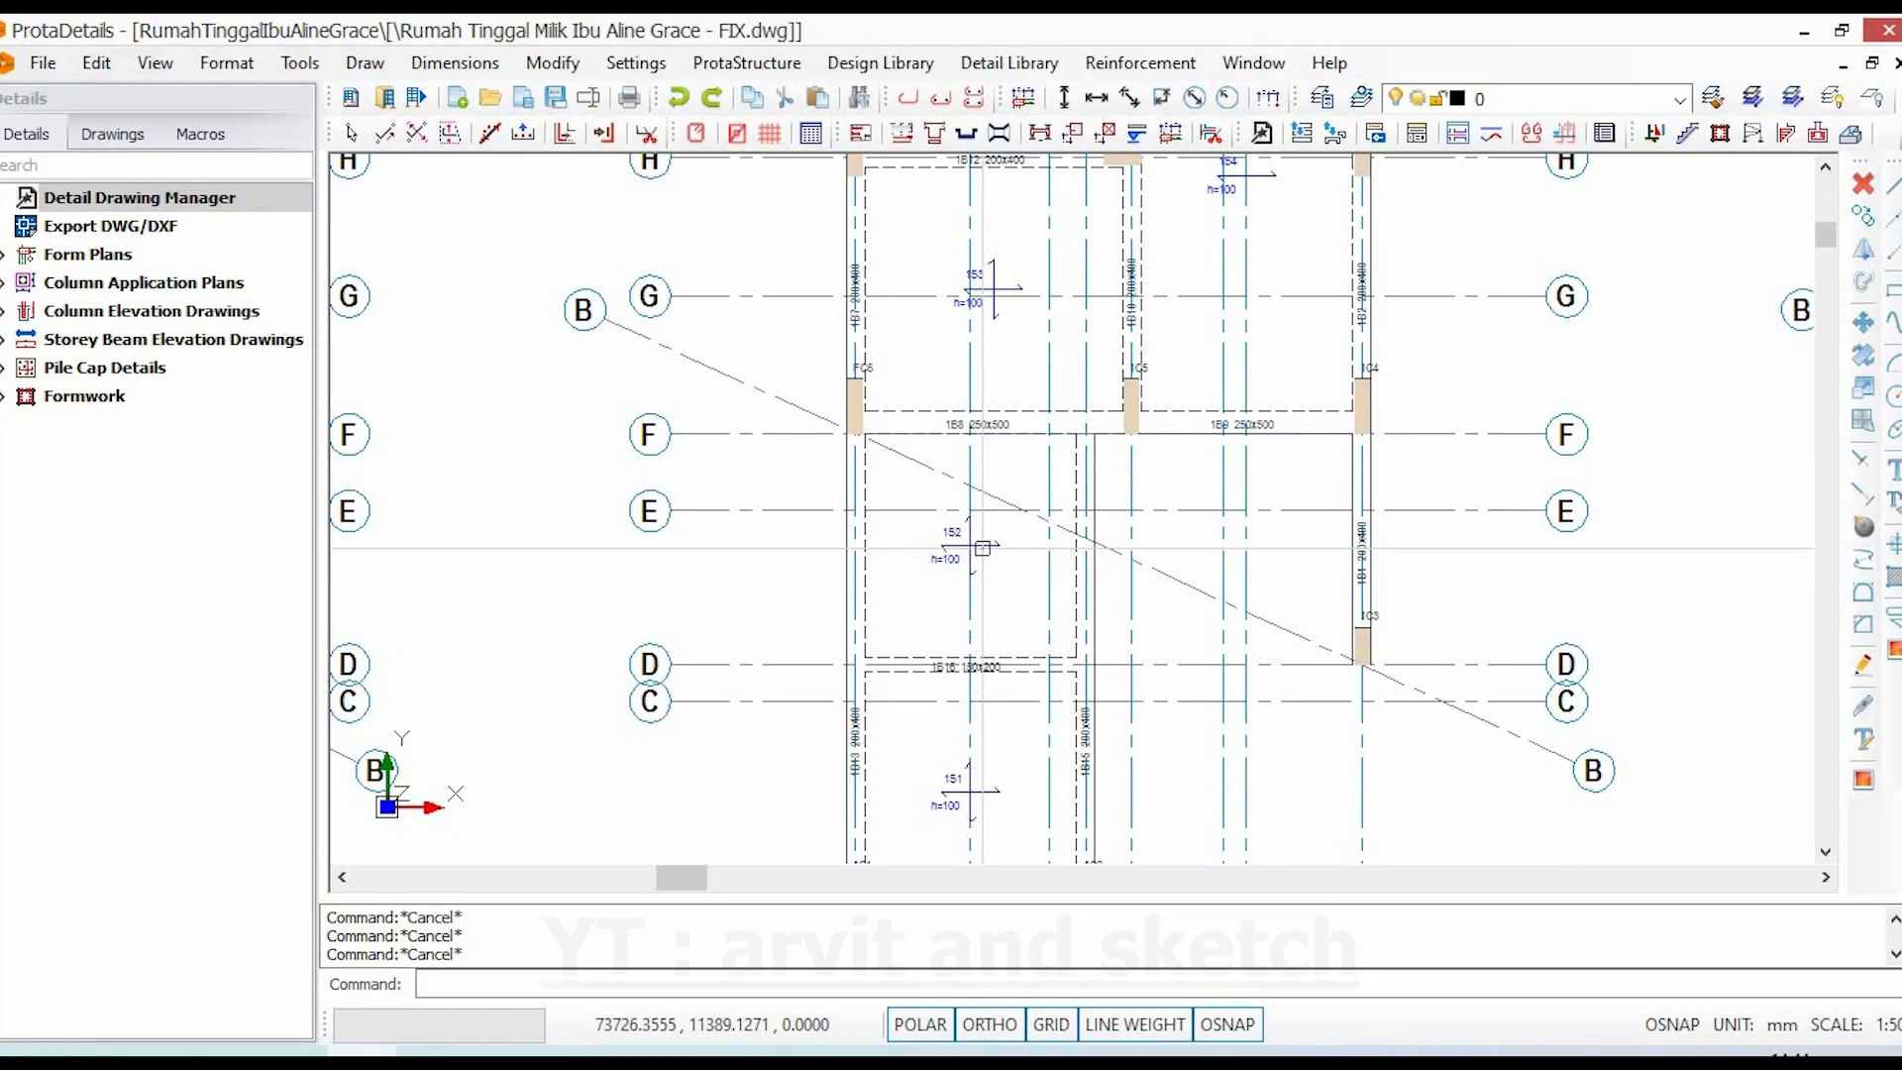
scroll(996, 429, up, 4)
click(1073, 373)
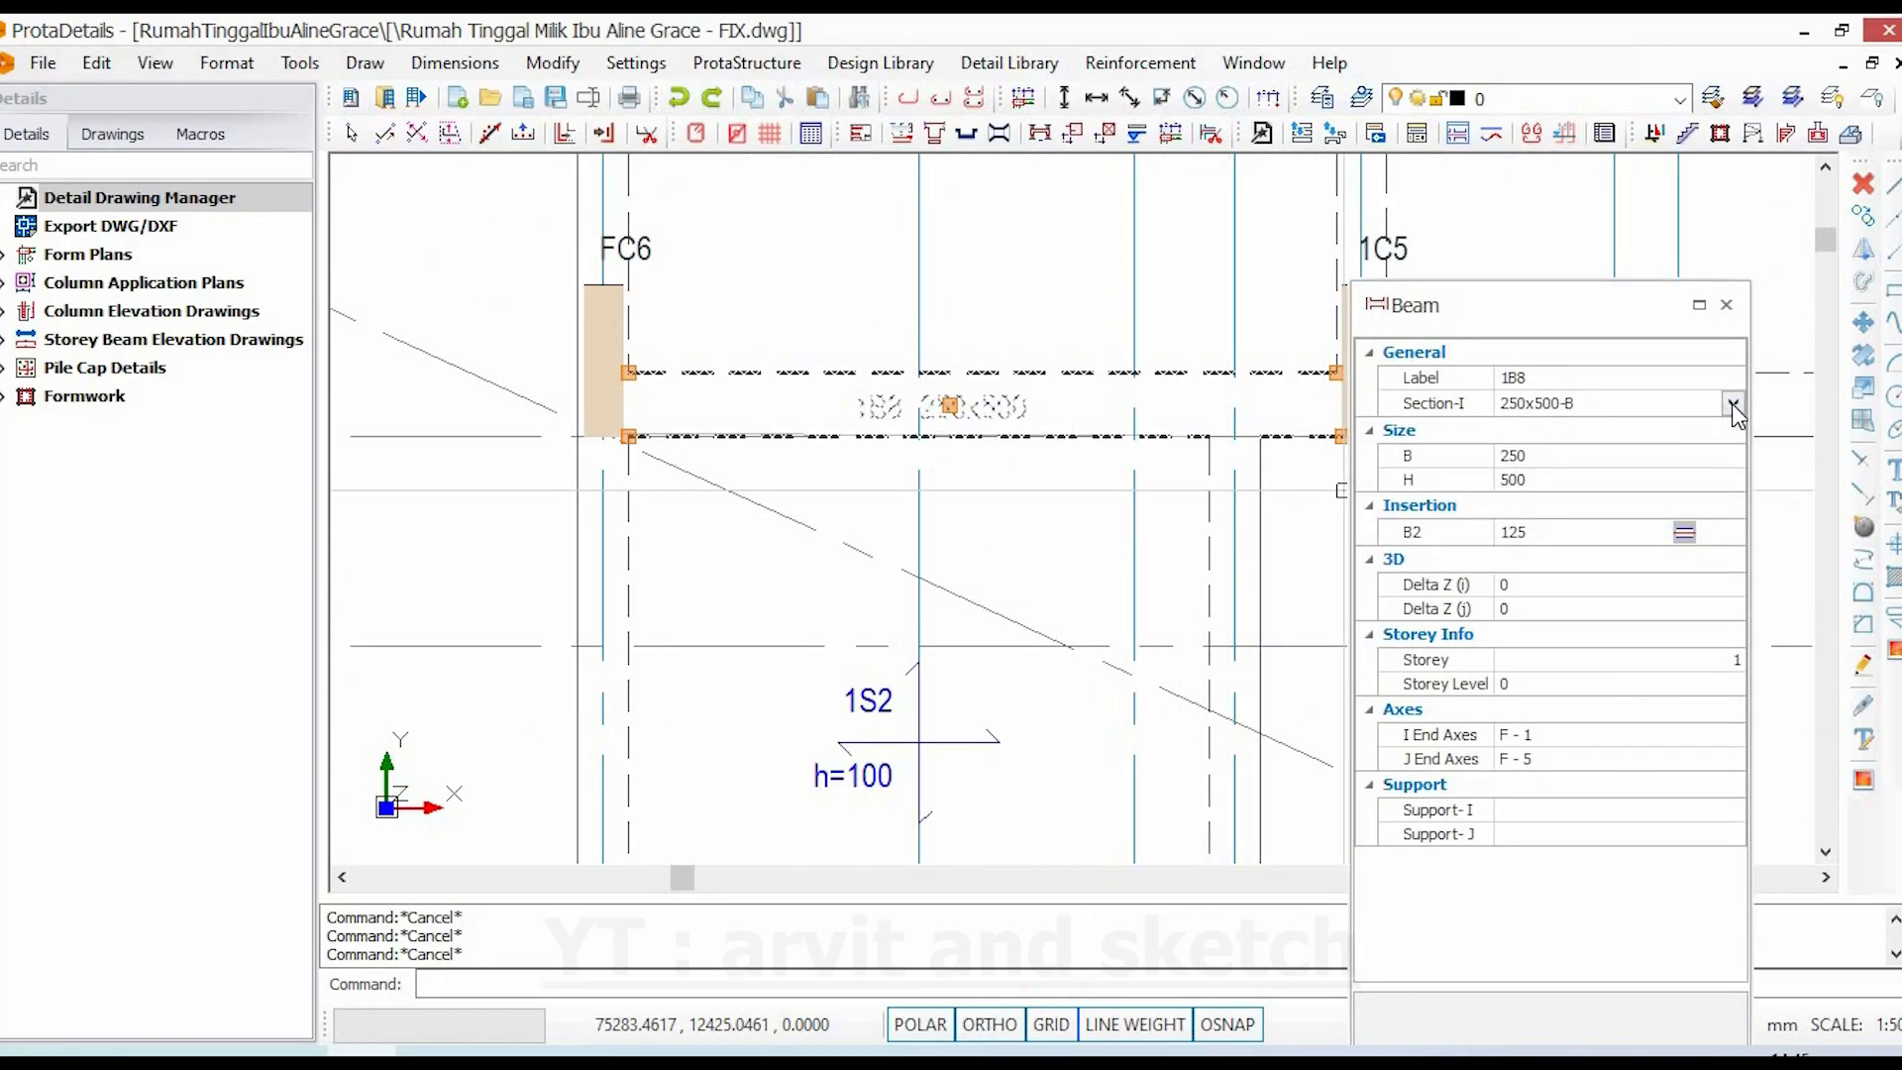
click(1731, 402)
click(1732, 402)
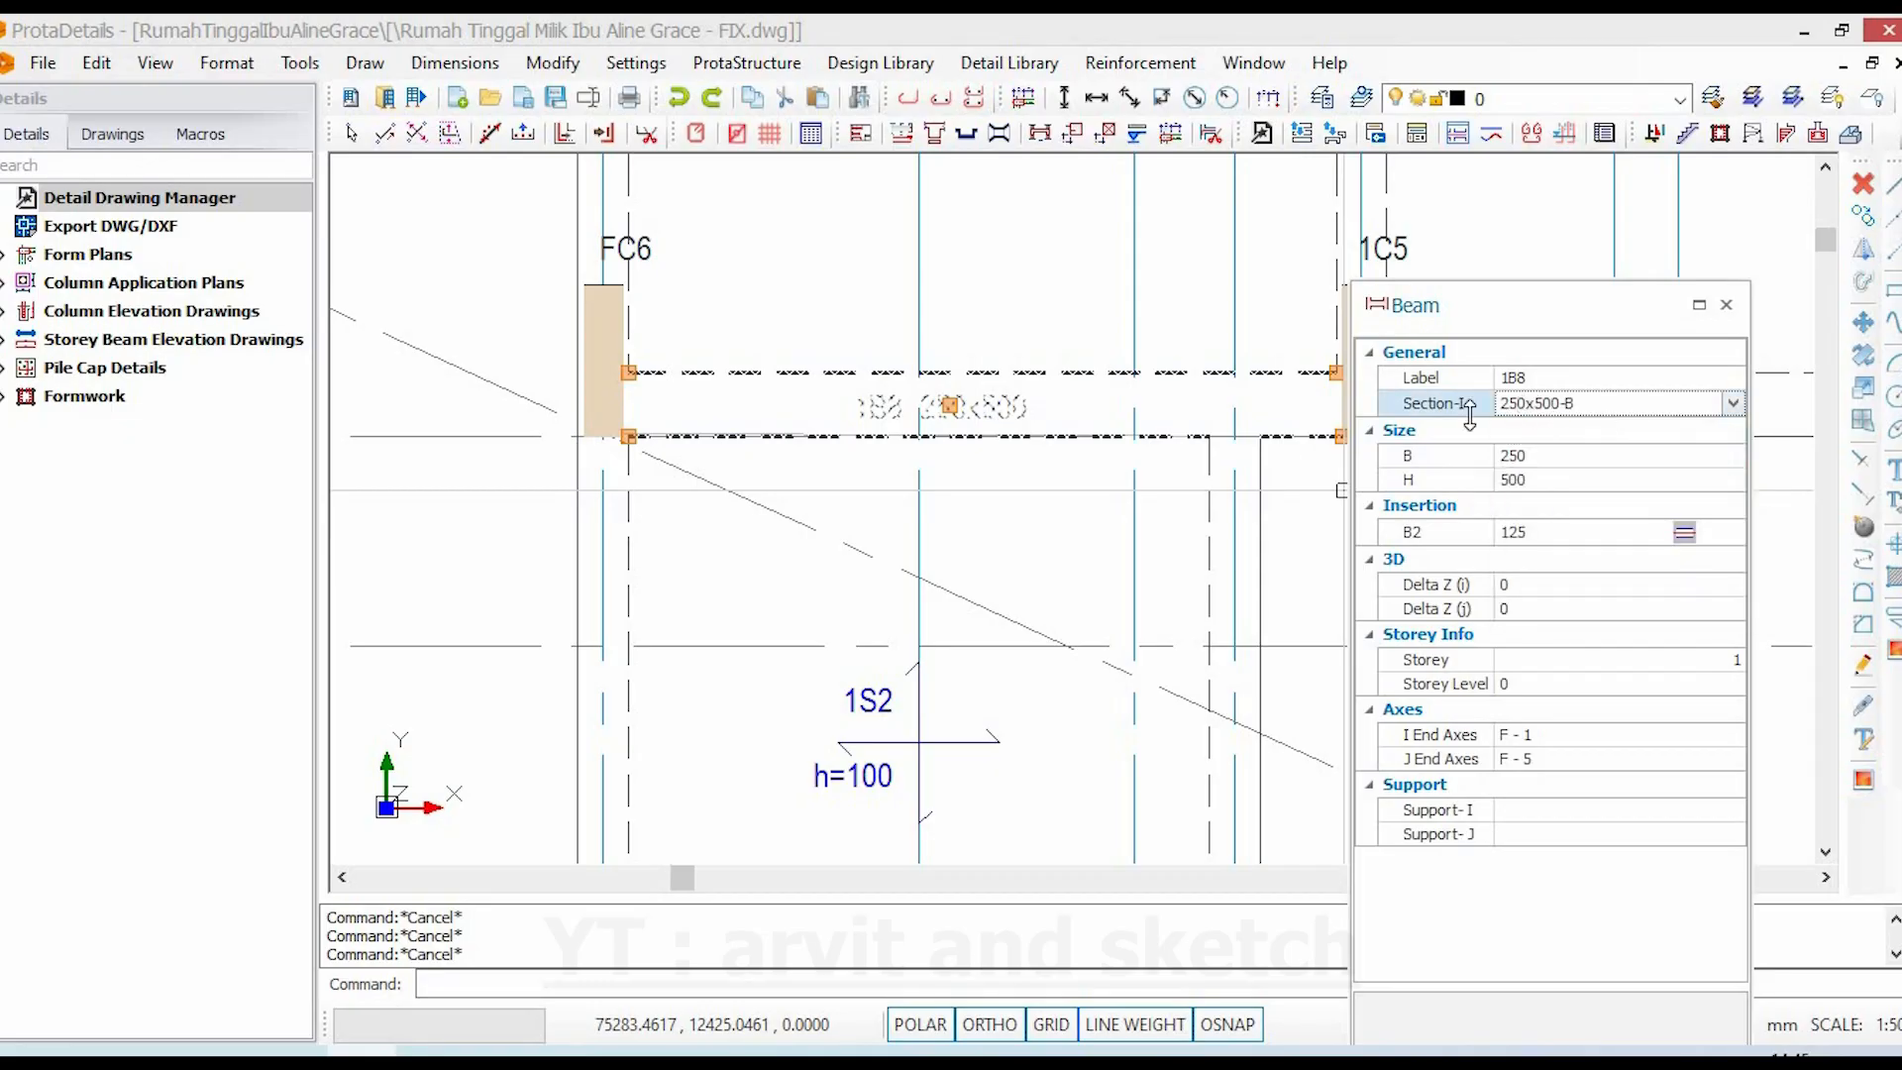
key(Escape)
- Read the size labels of the adjoining axis F beams 1B8 and 1B9 on the form plan
scroll(827, 401, up, 5)
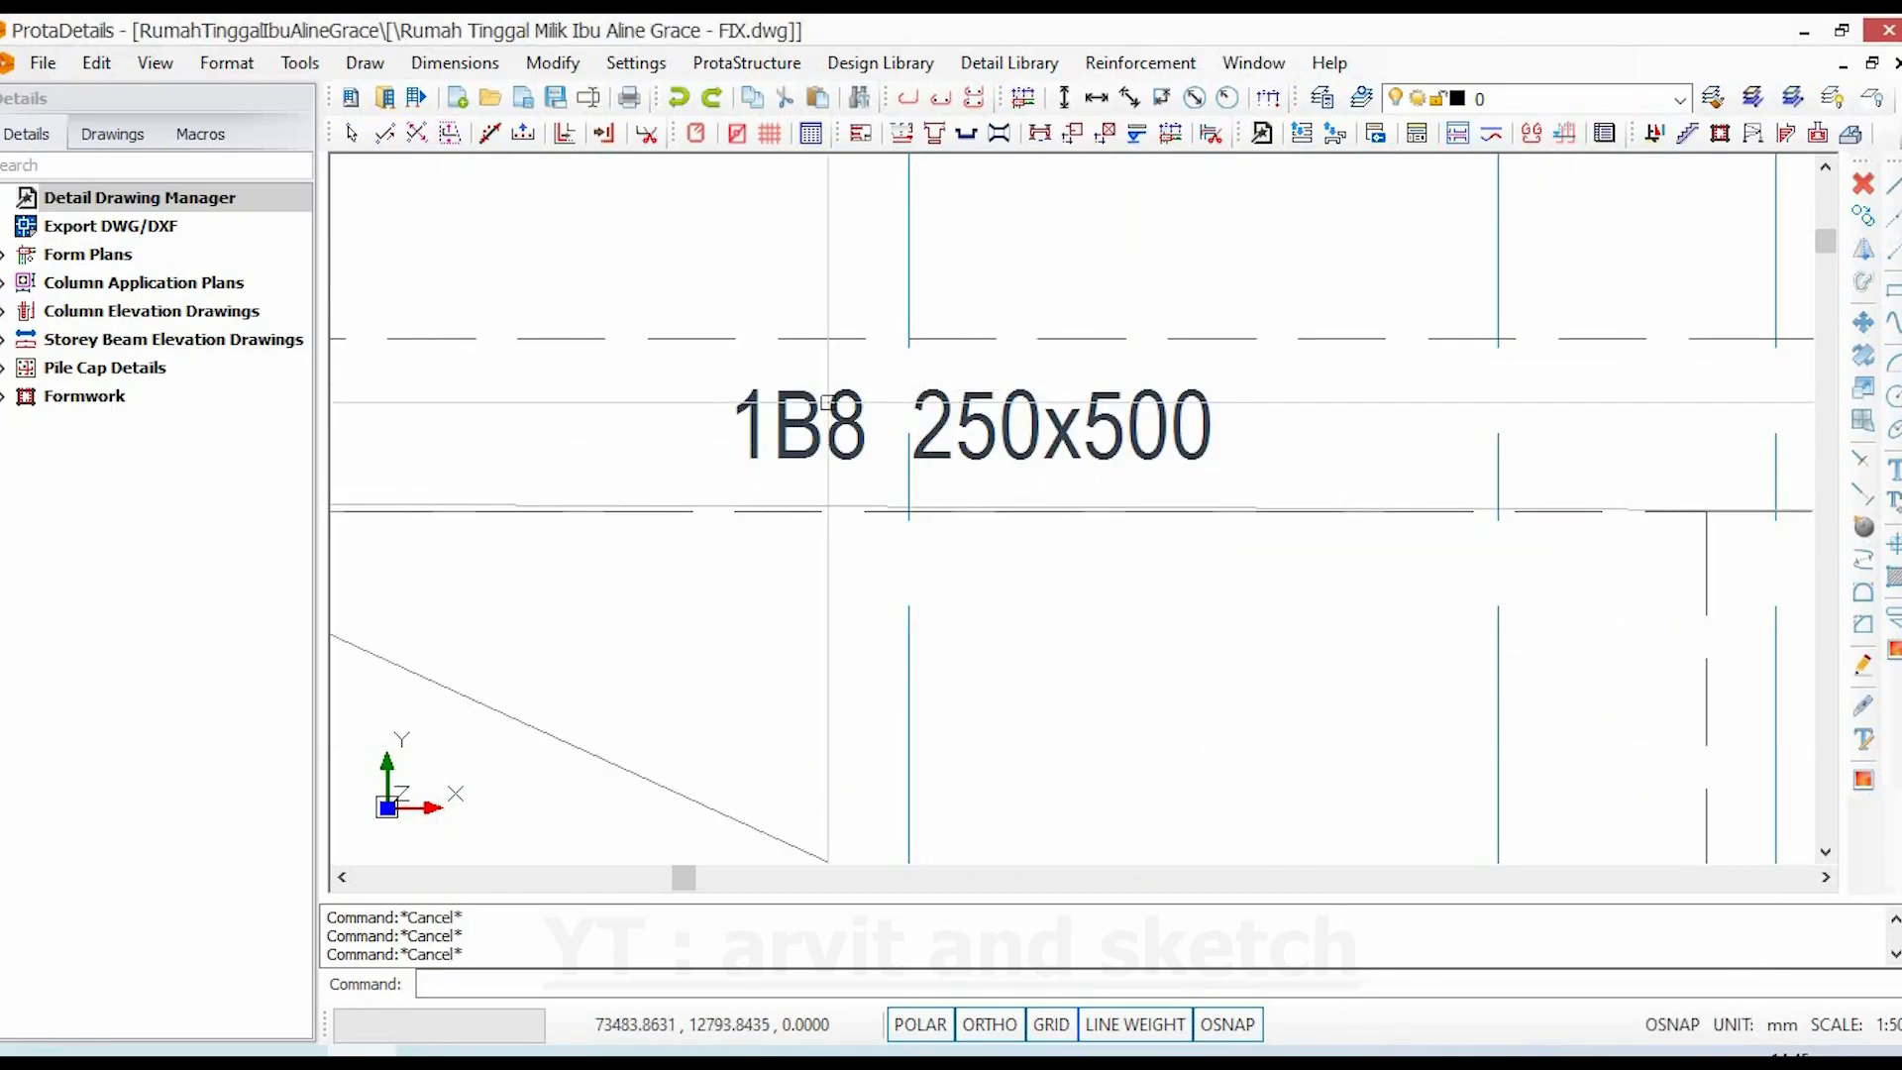
scroll(911, 484, down, 4)
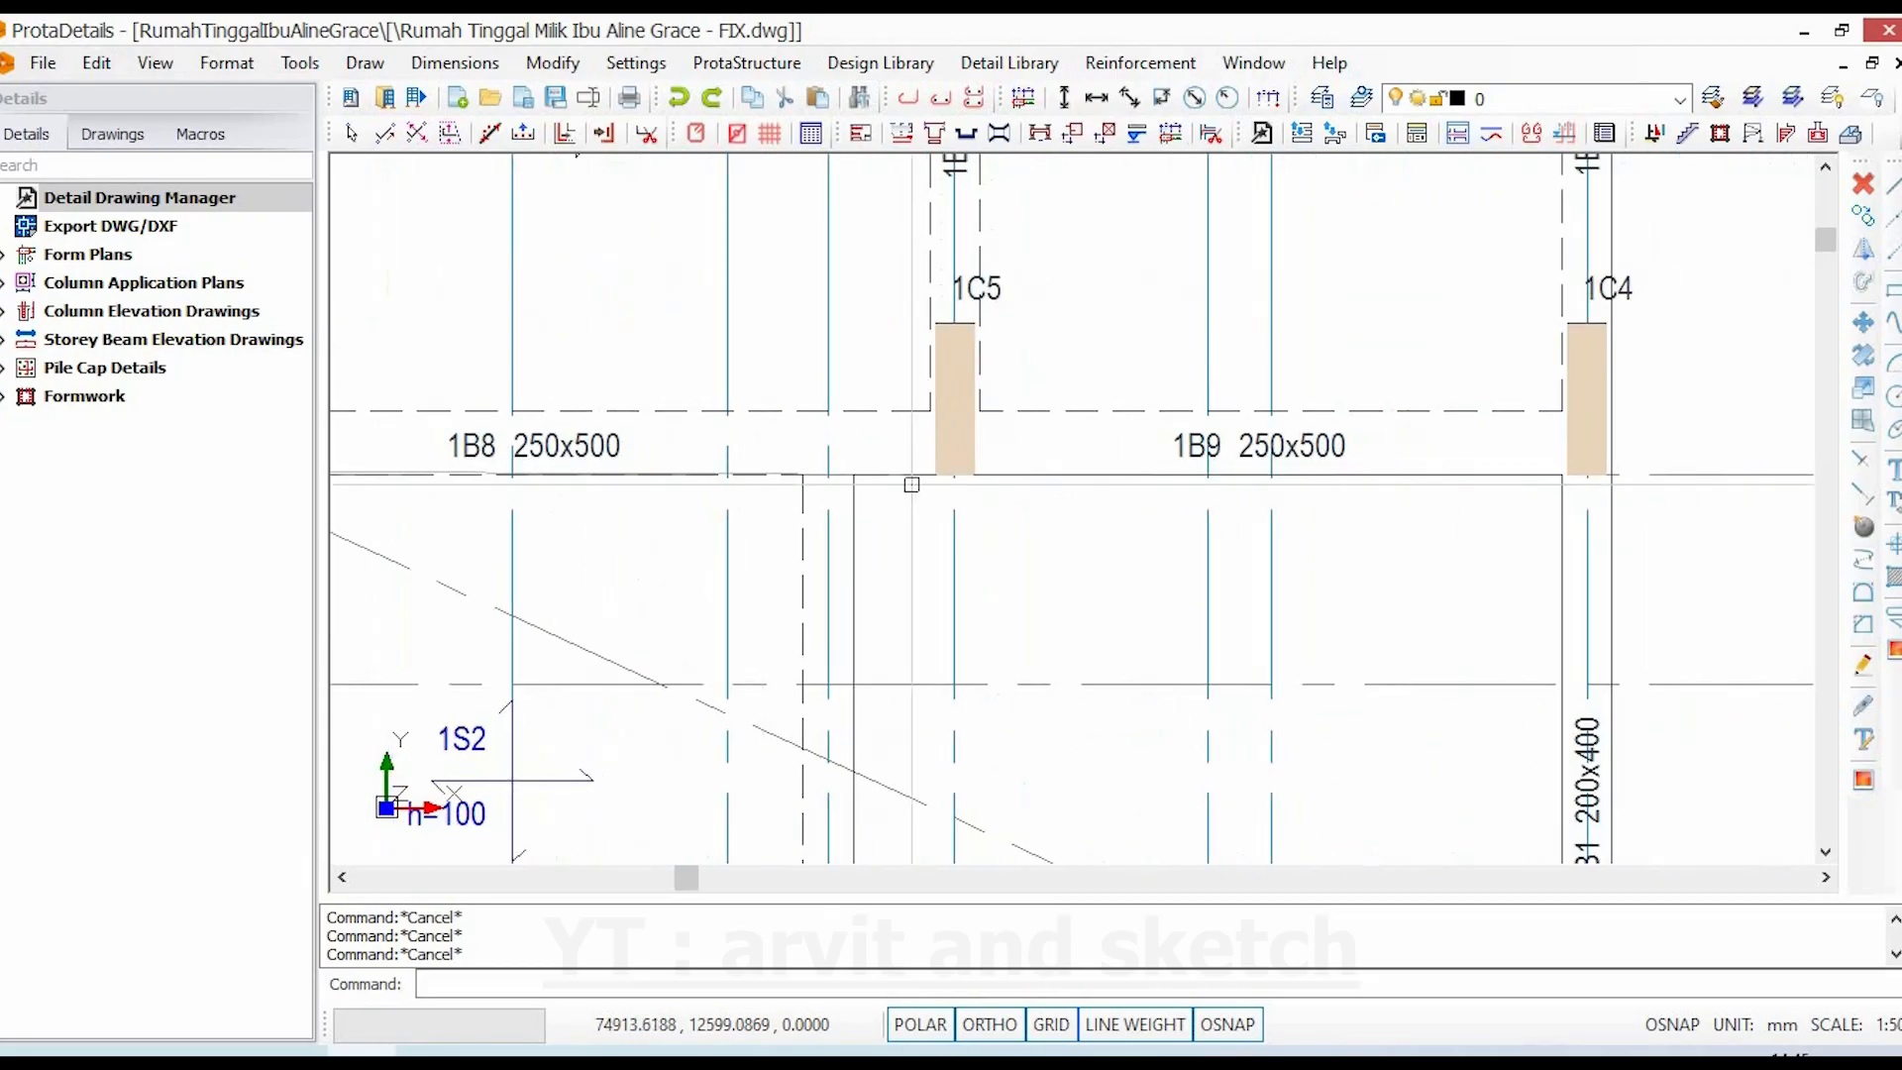
scroll(1305, 454, up, 3)
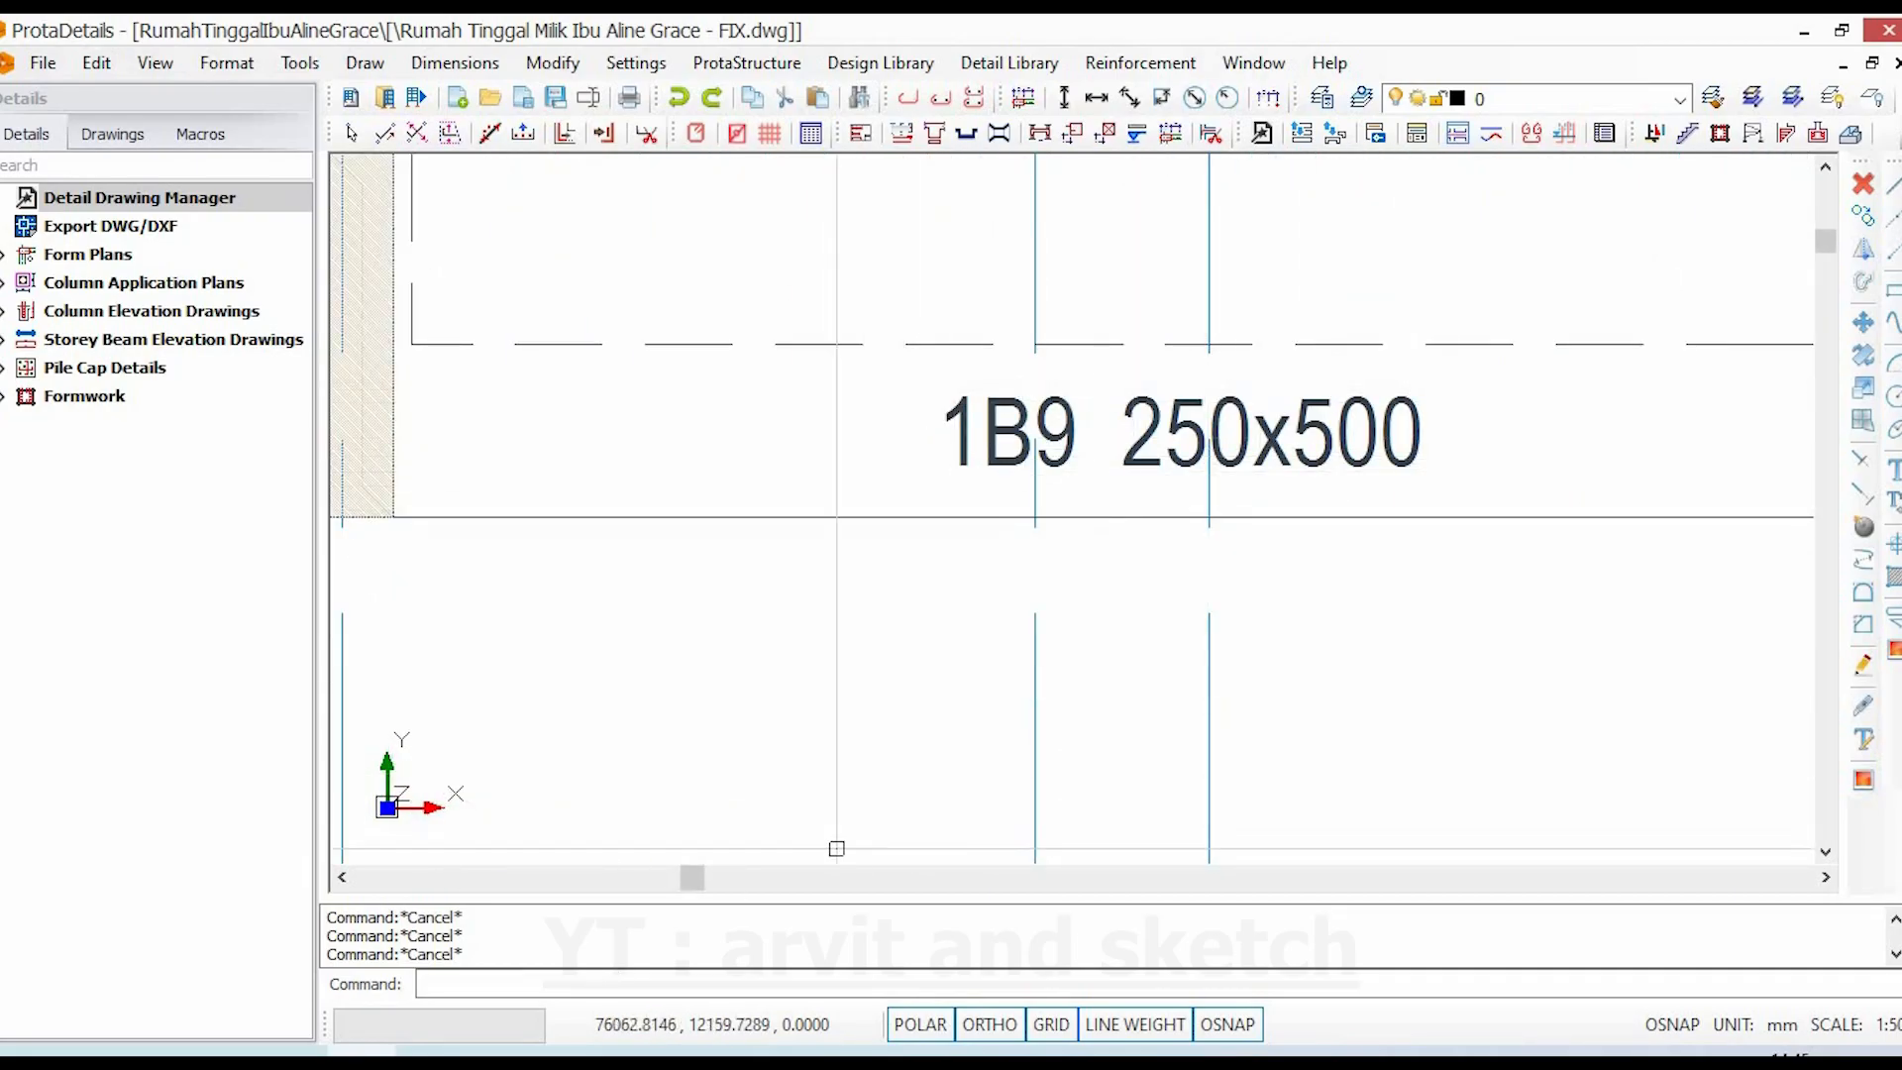
- Switch to Archicad and check the size settings of the axis F tie beam matching 1B9, then cancel
click(293, 1050)
key(Escape)
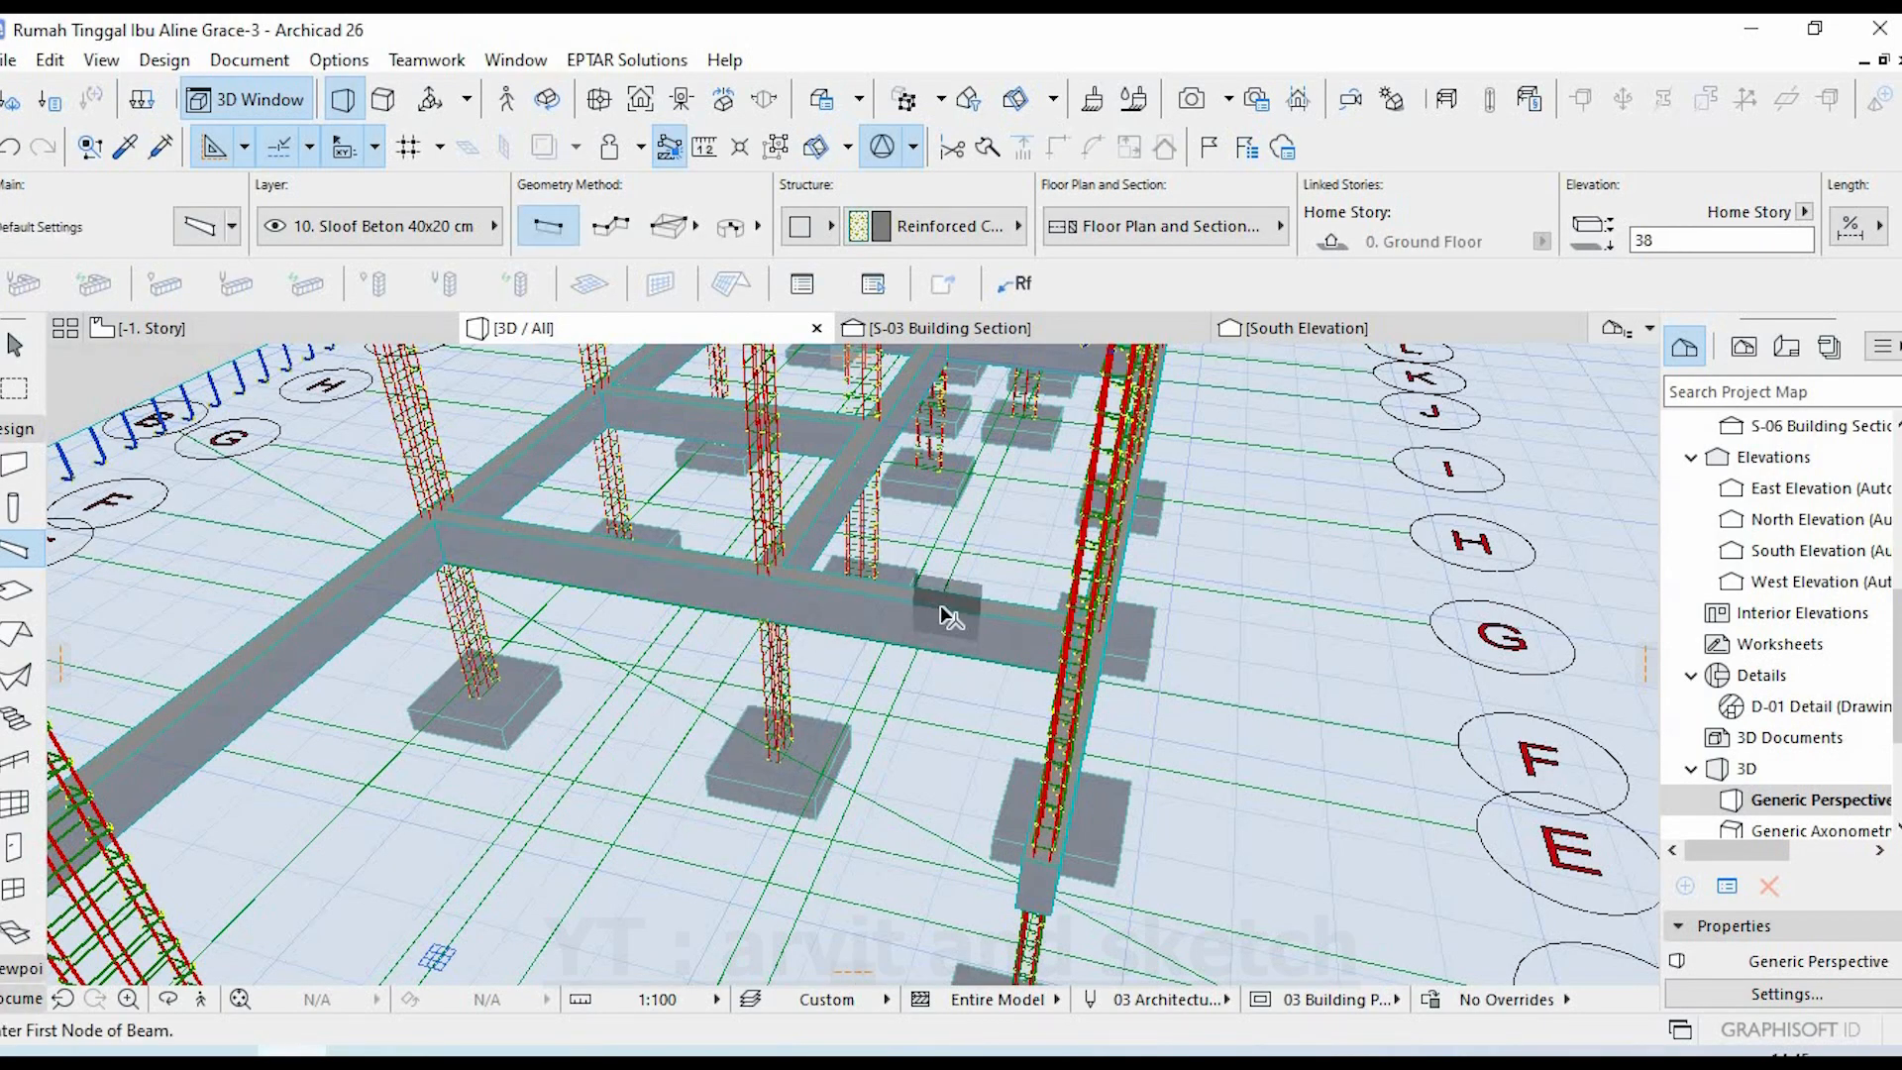
key(Escape)
click(913, 601)
double_click(14, 550)
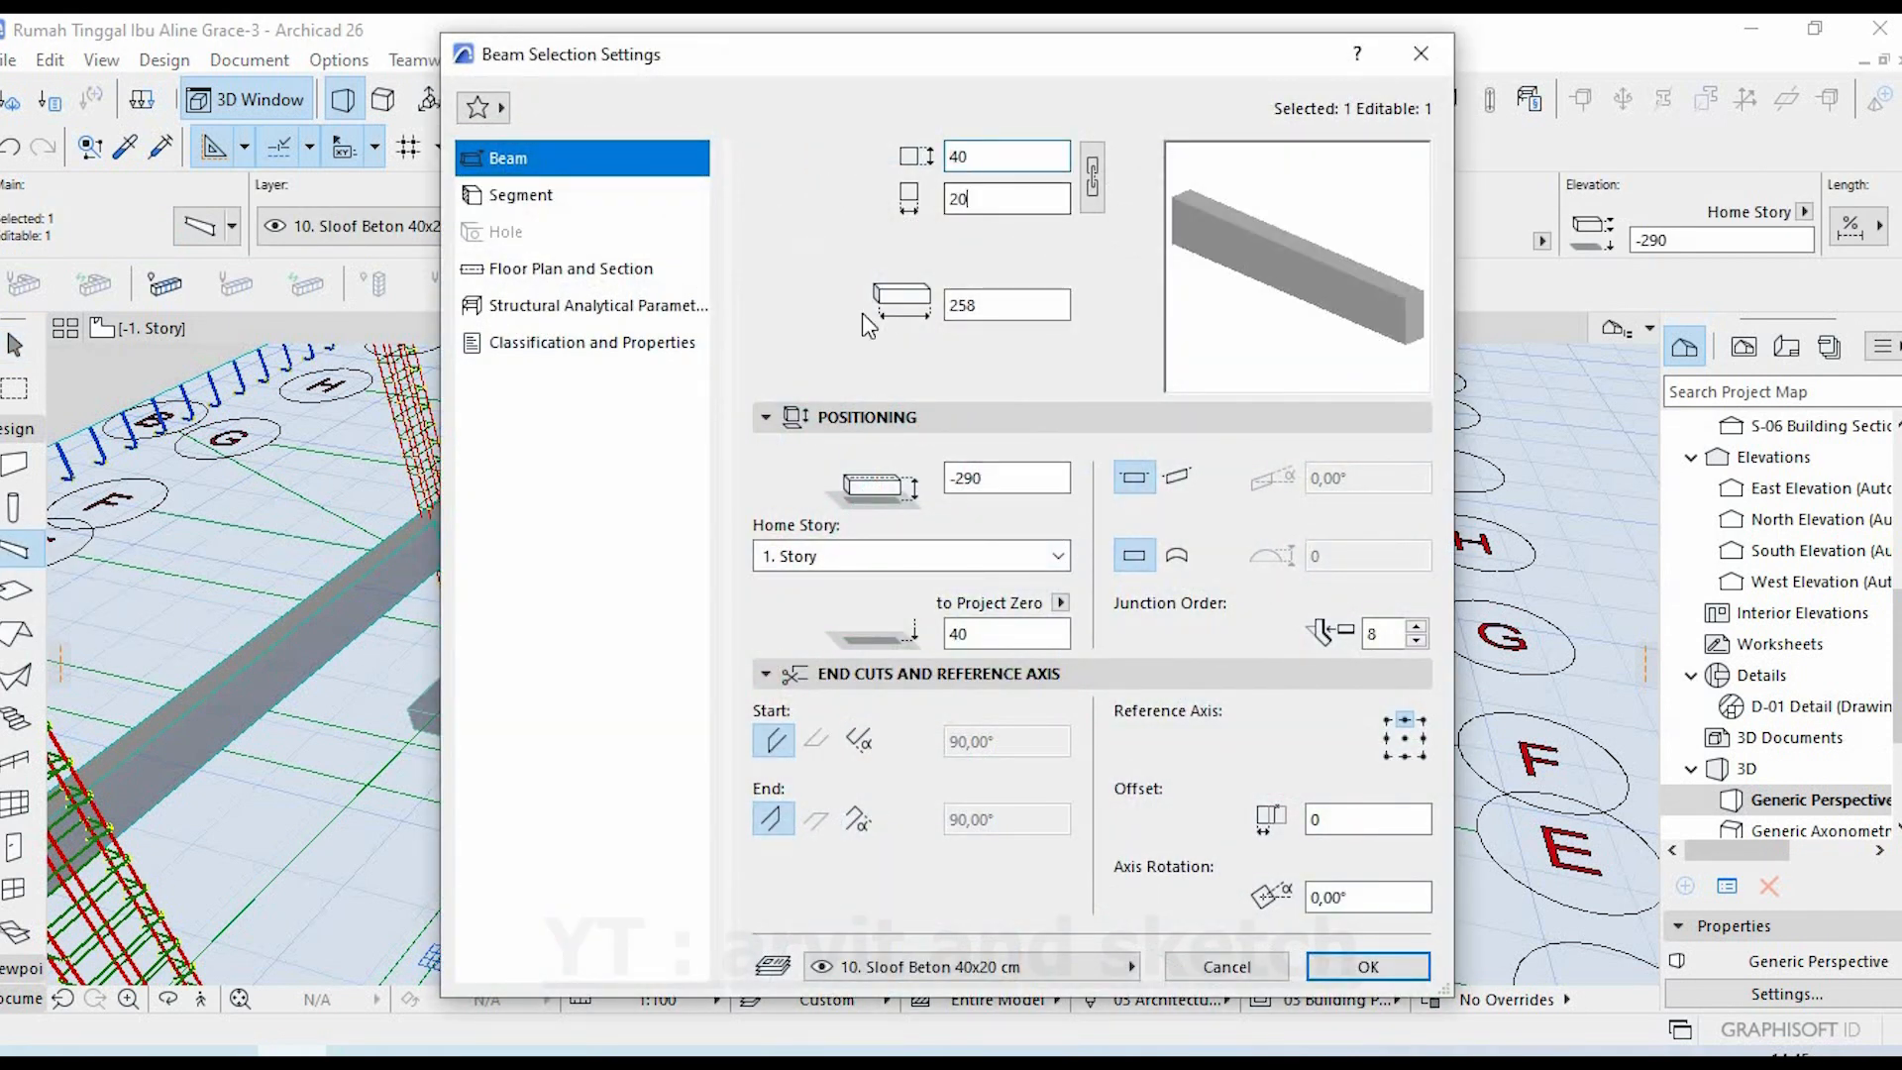
key(Escape)
key(Escape)
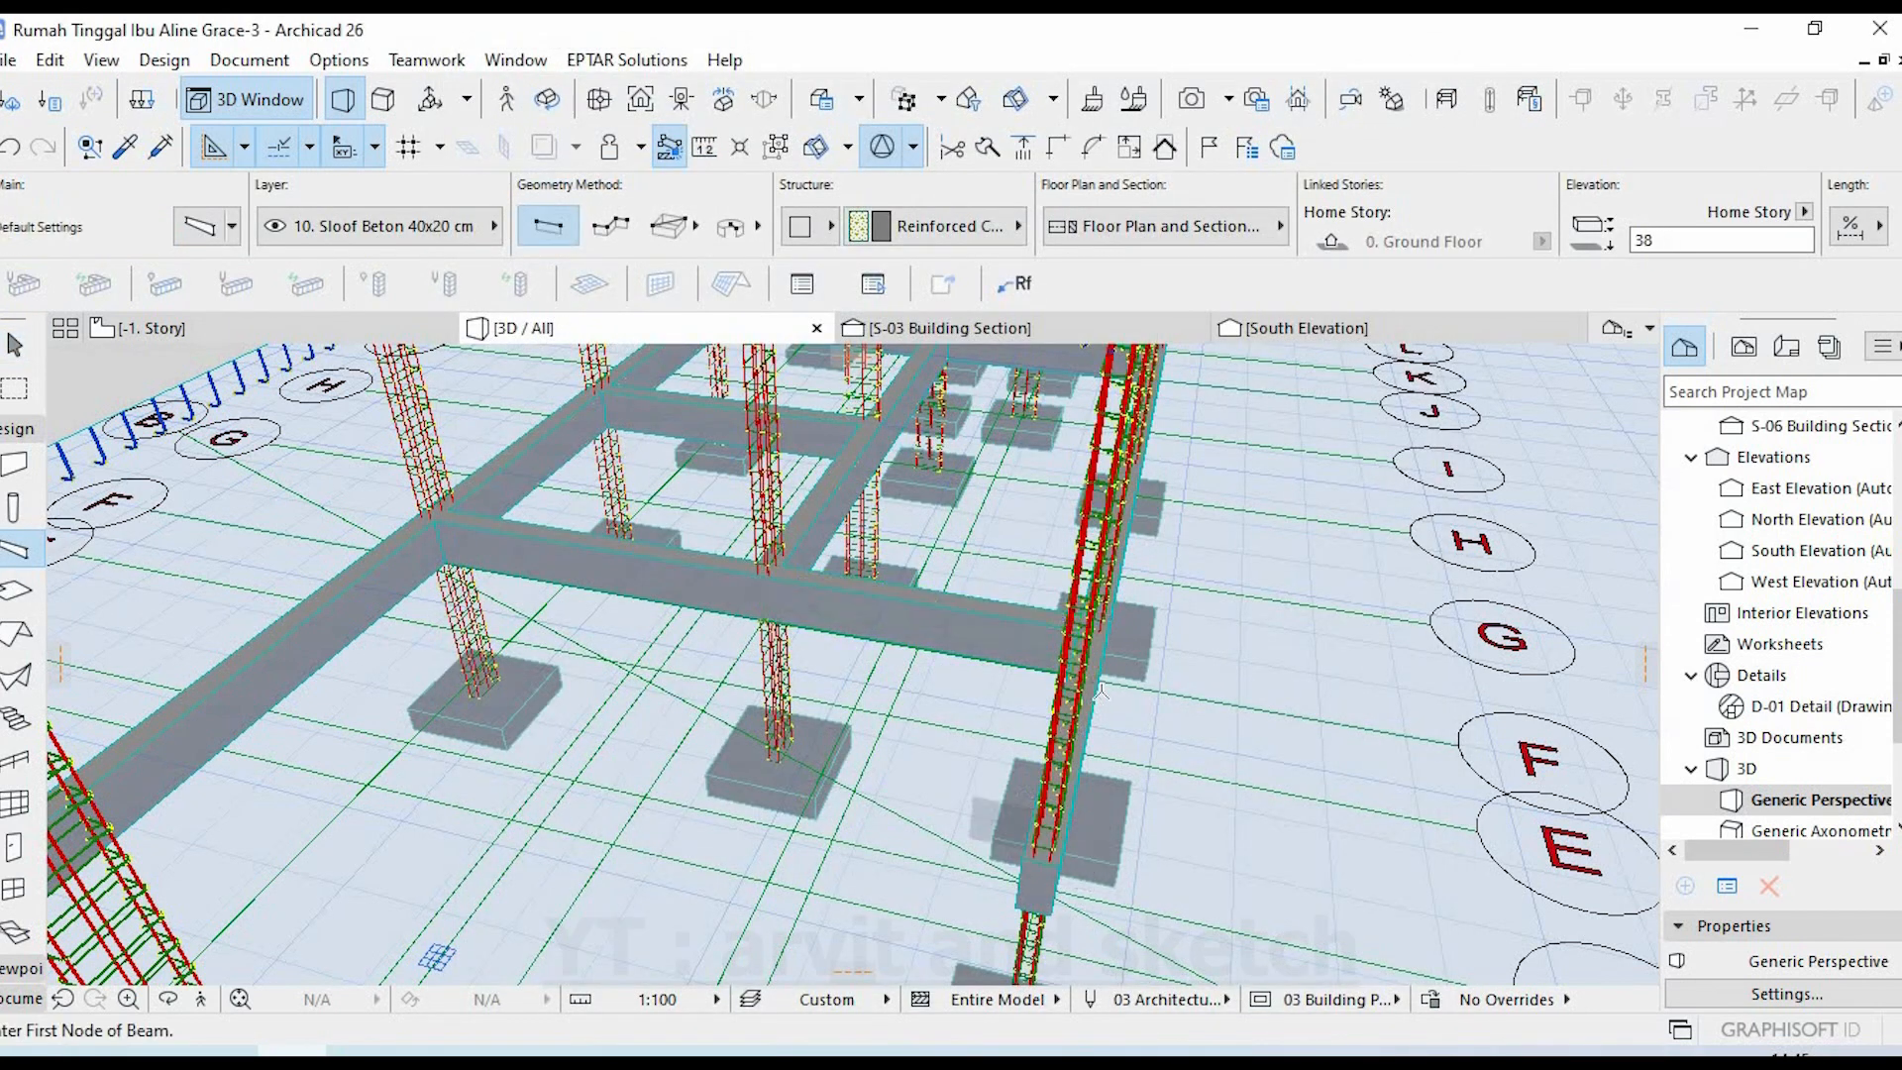
- Hide the 10. Sloof Beton 40x20 cm layer through the axis F tie beam between axes 5 and 8
shift+middle_drag(1204, 713, 868, 606)
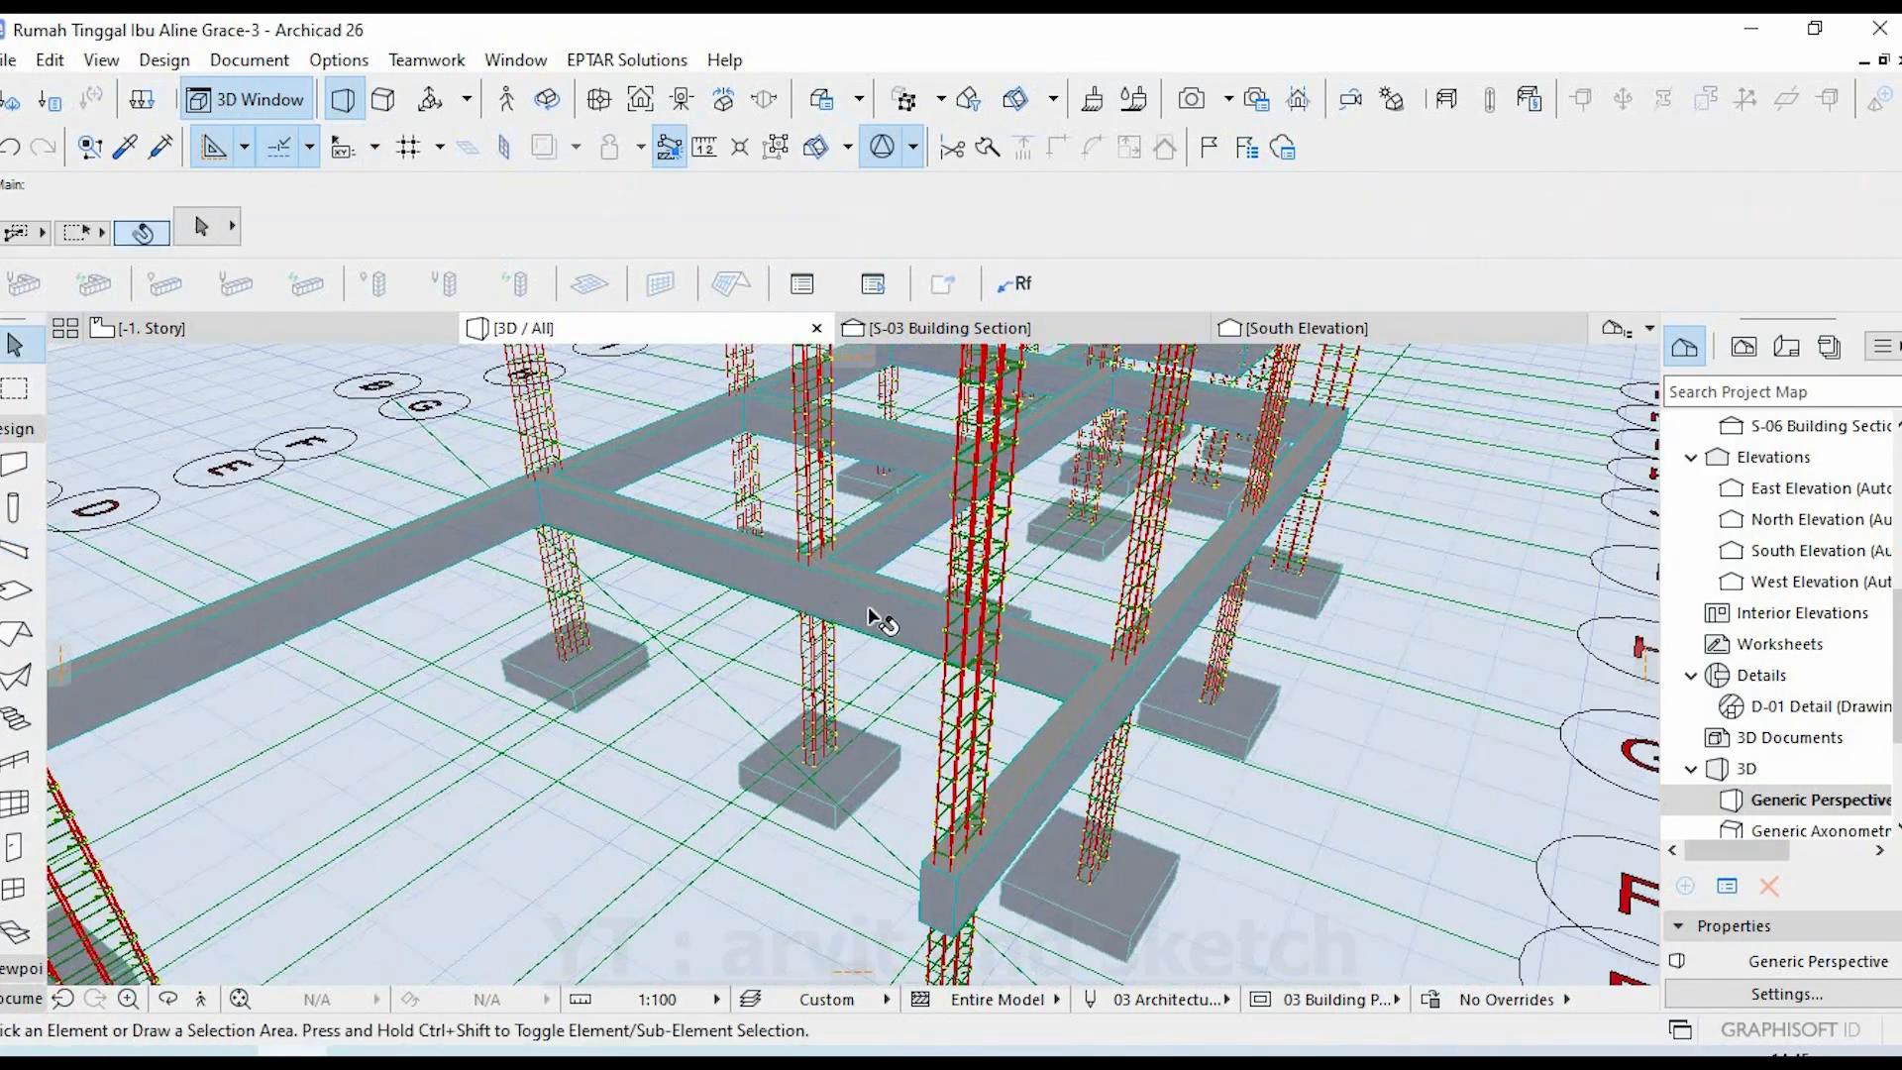
right_click(883, 614)
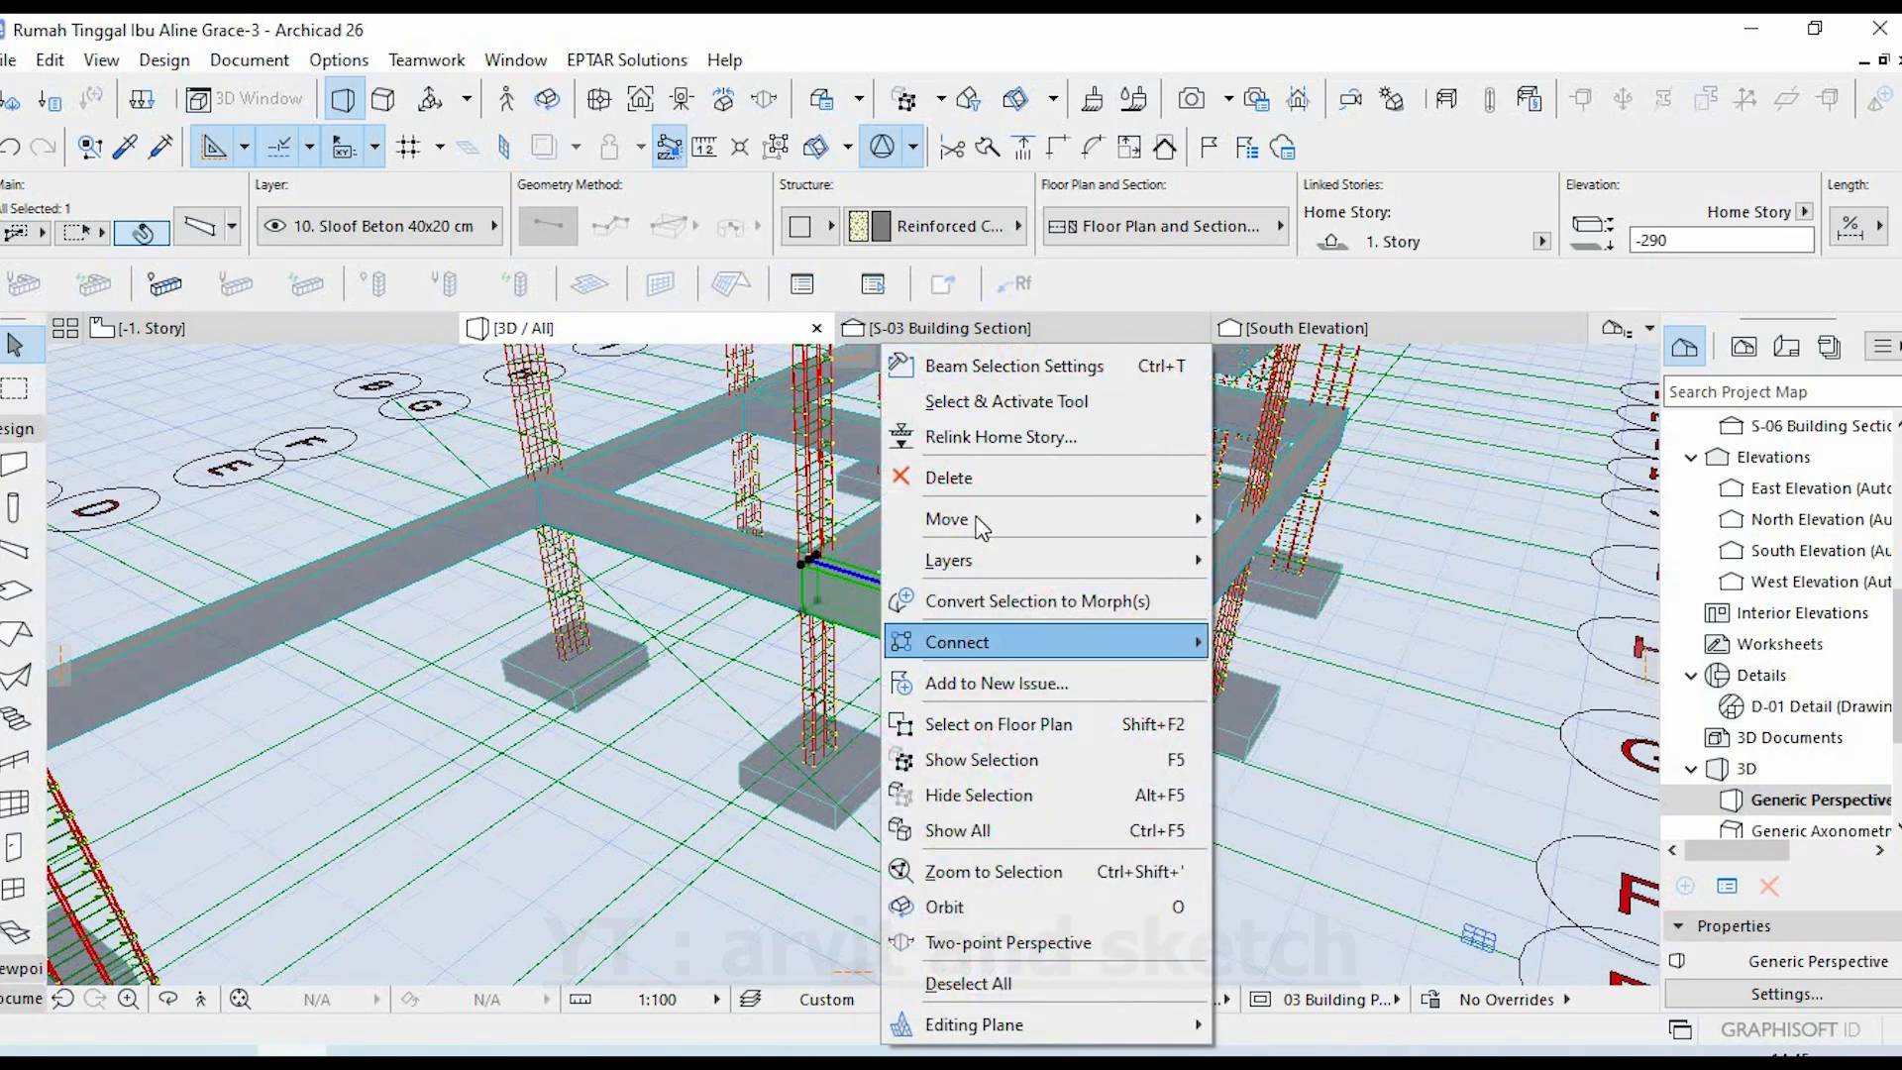
mouse_move(973, 551)
click(1286, 595)
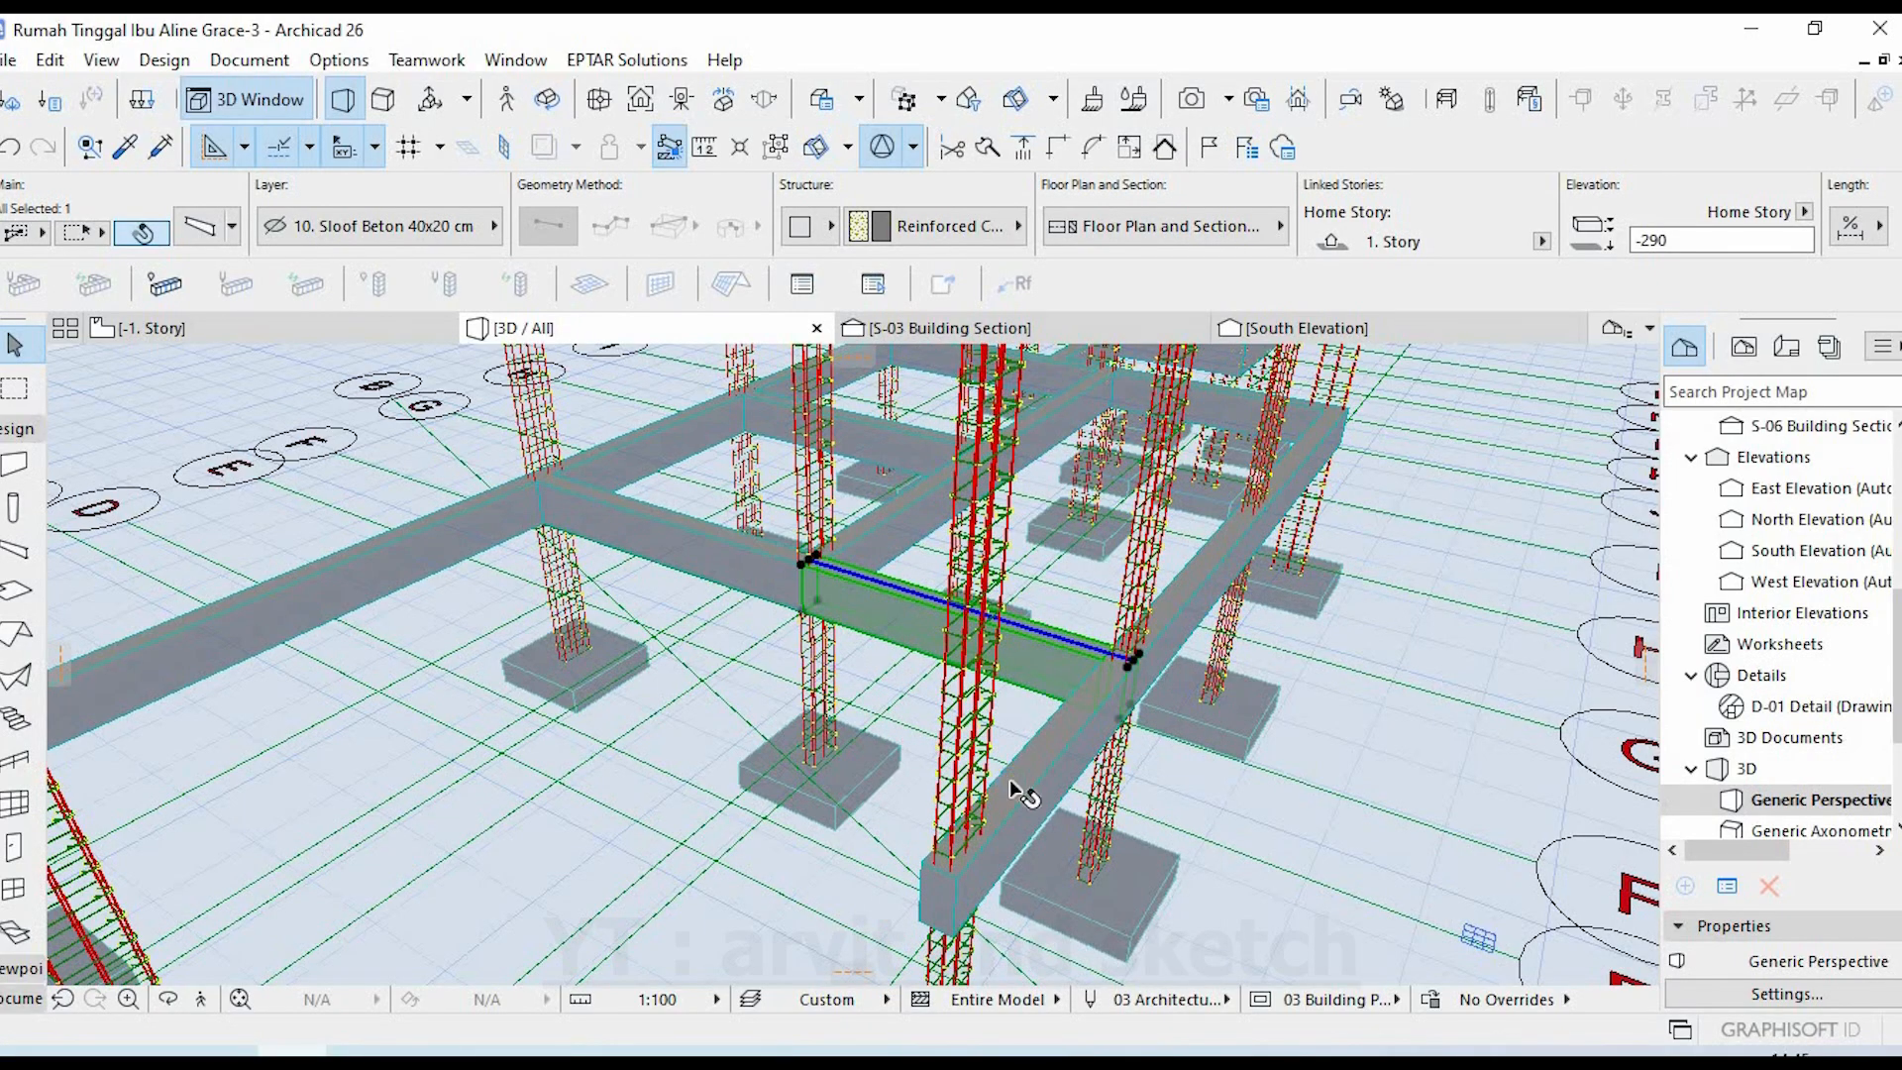
- Check the rebar diameter of a longitudinal bar in the axis F tie beam between axes 5 and 8, then cancel the settings
scroll(911, 668, up, 4)
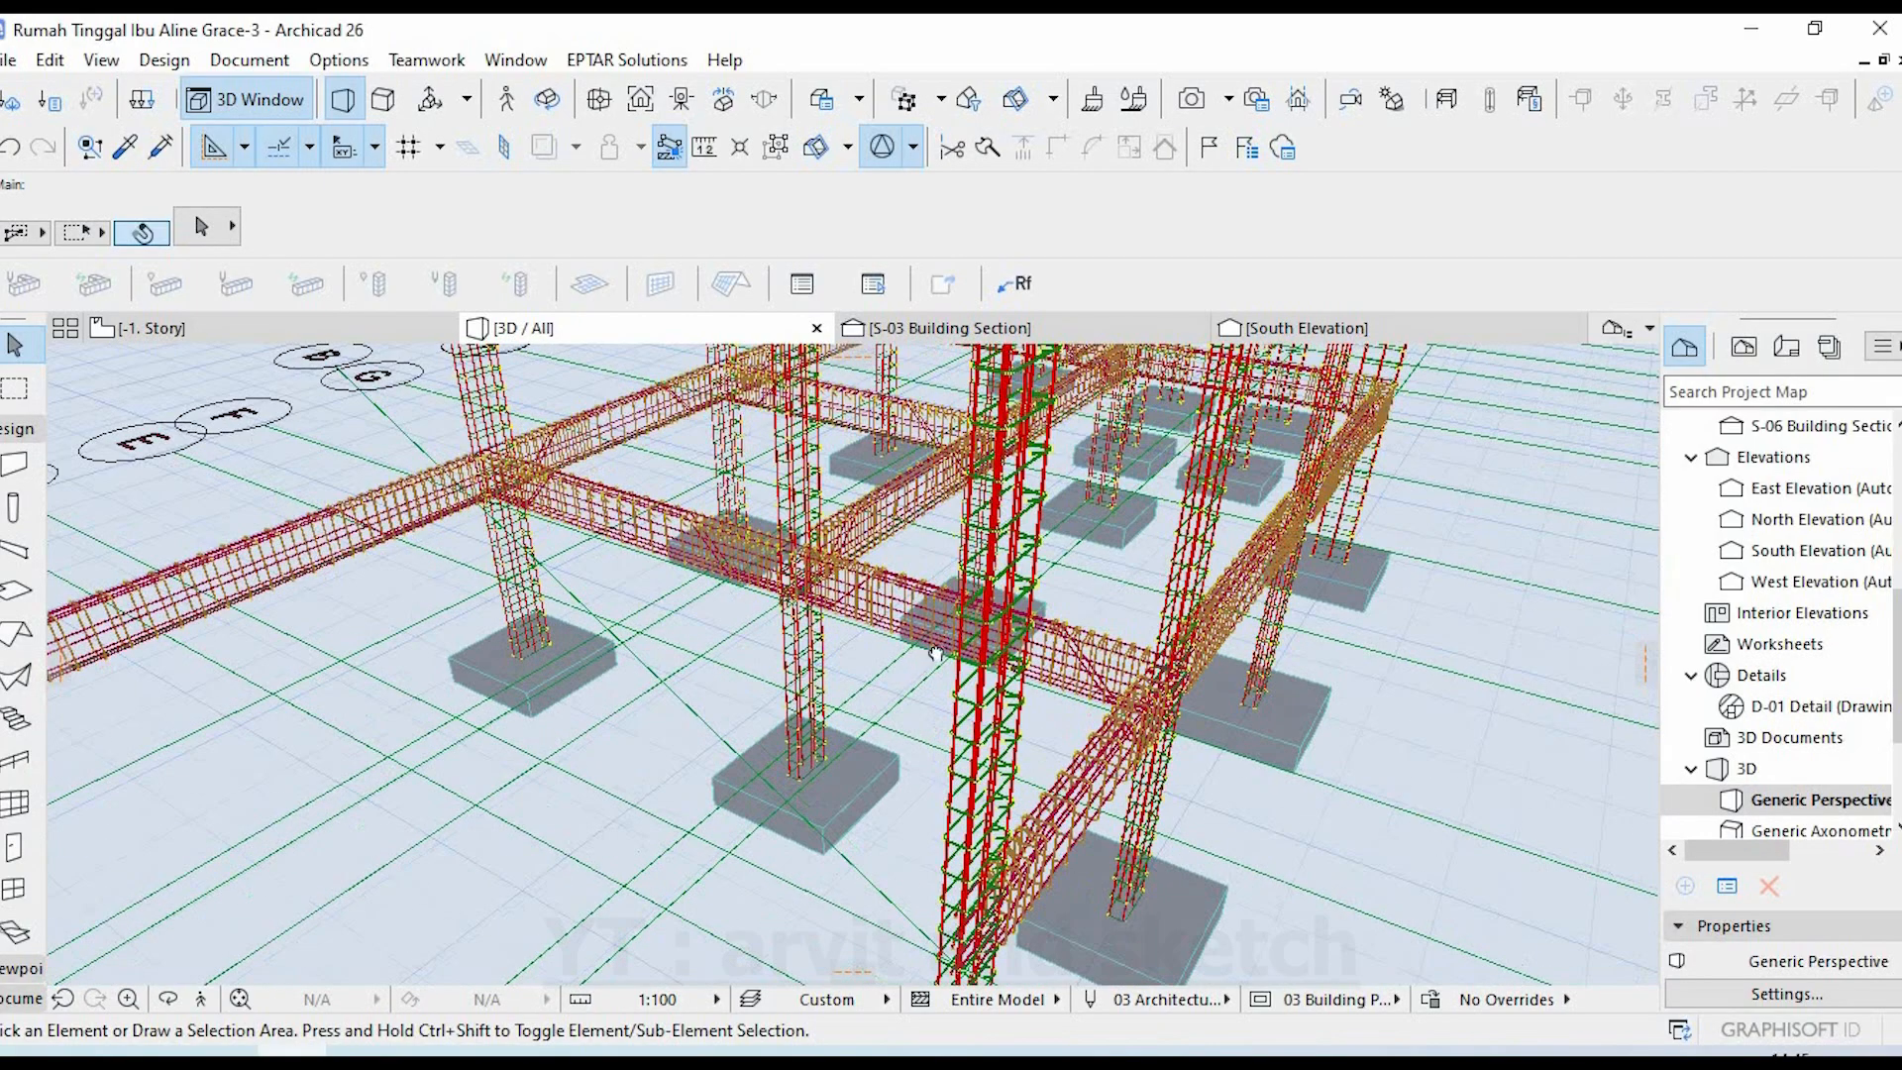
scroll(1102, 626, up, 4)
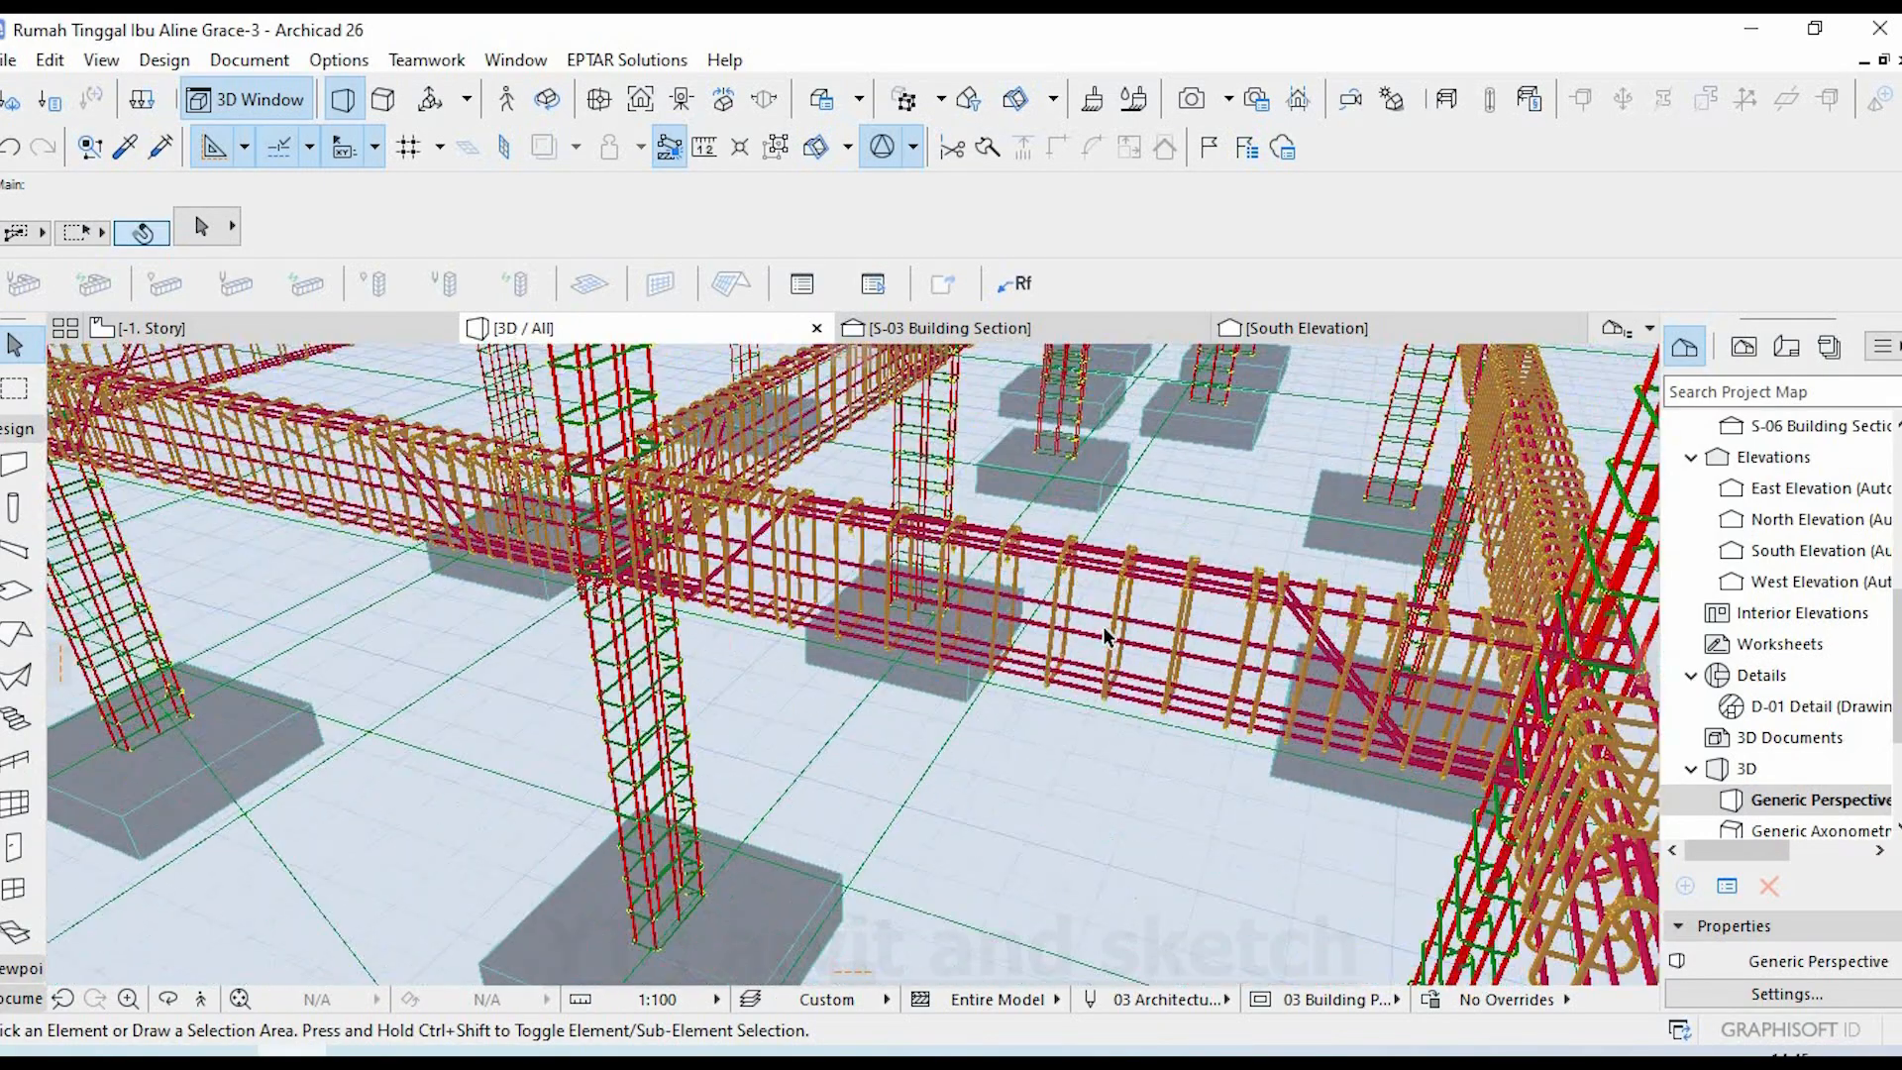
click(991, 735)
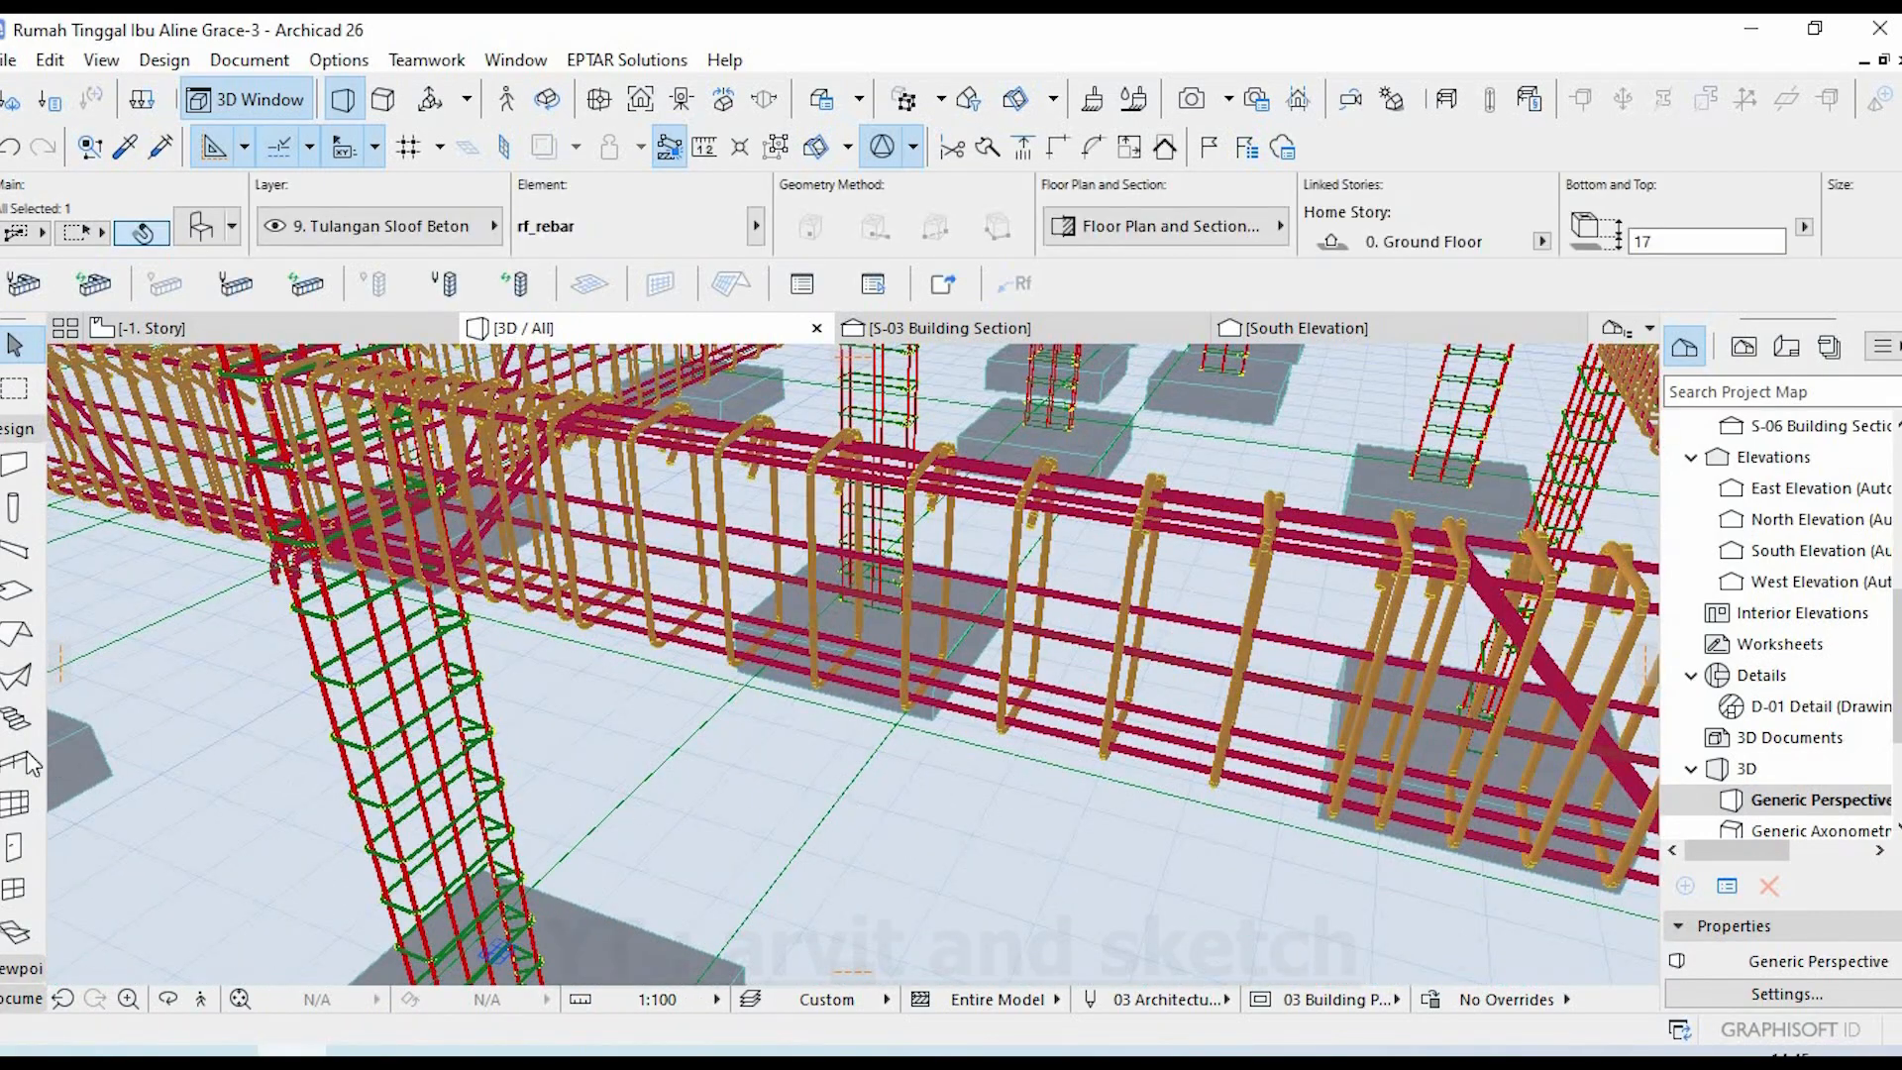
scroll(8, 840, down, 5)
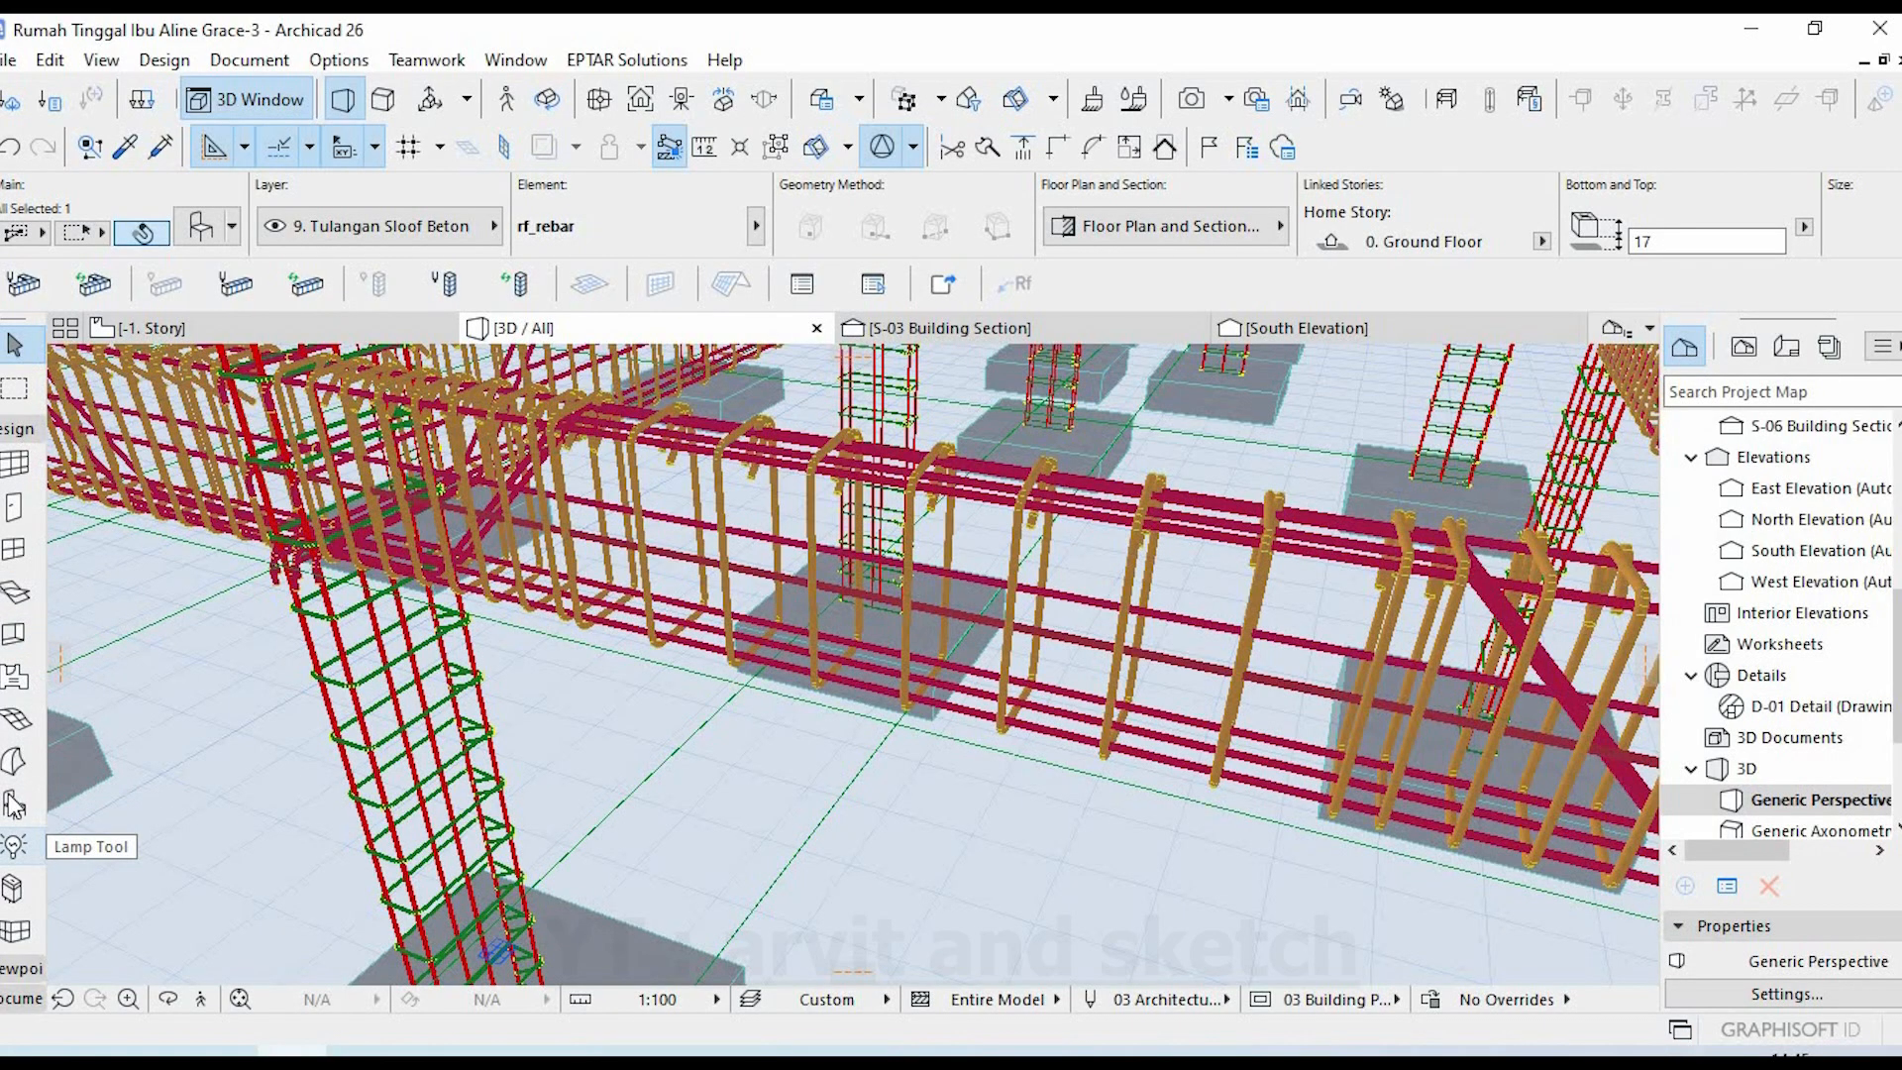
click(14, 804)
key(ctrl+t)
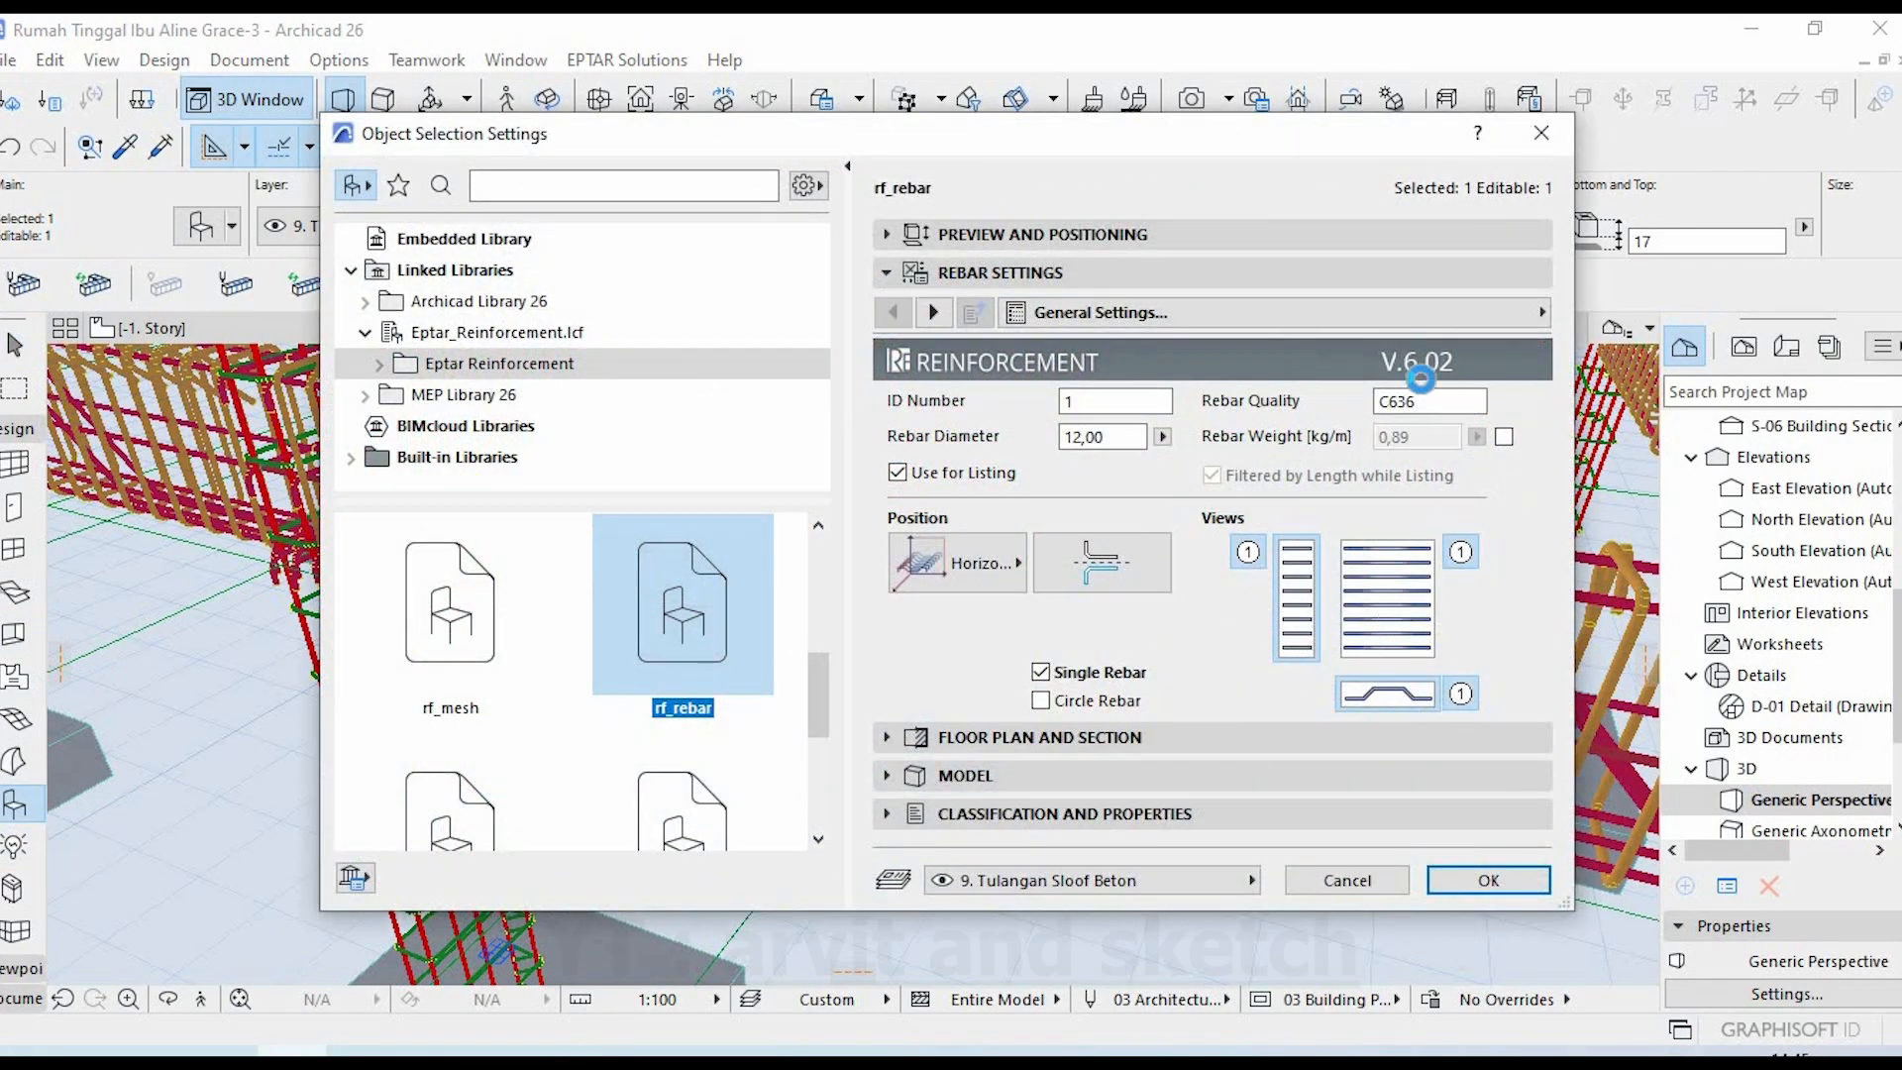
drag(1113, 435, 899, 527)
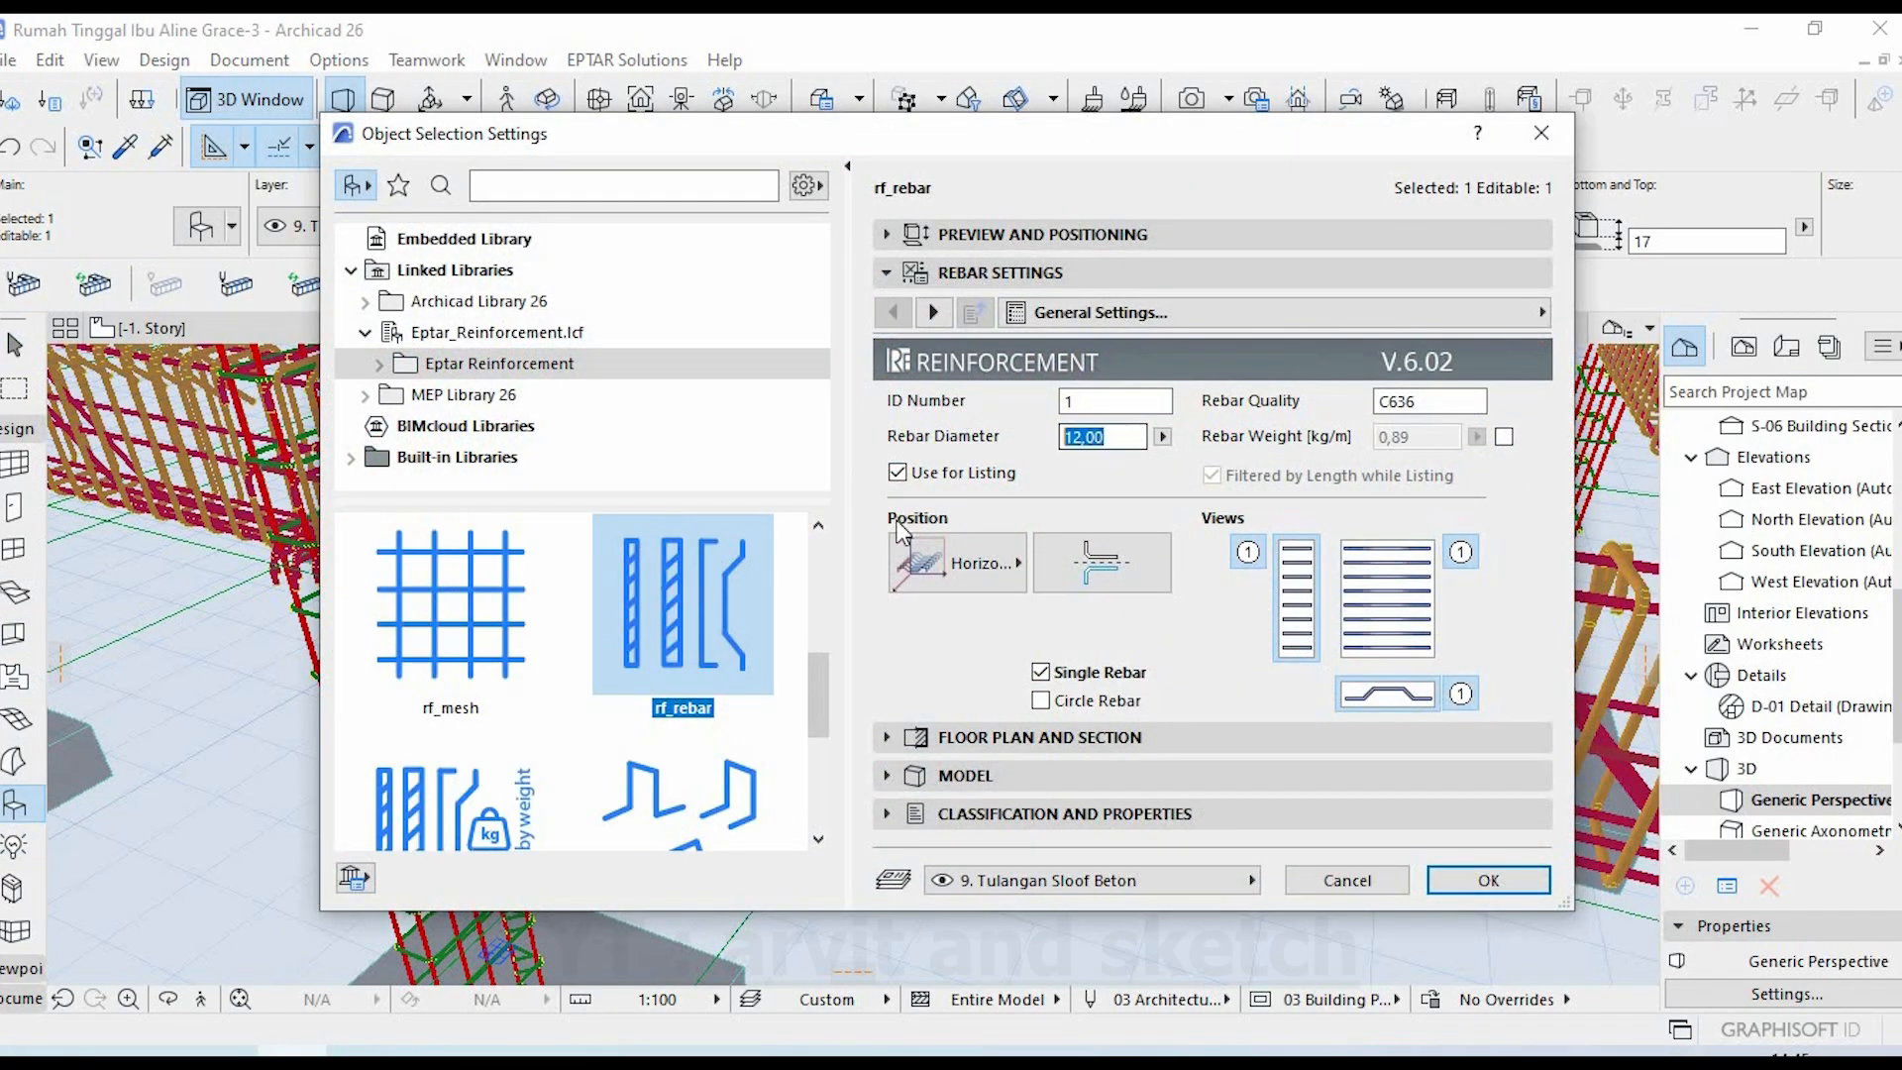
click(1350, 882)
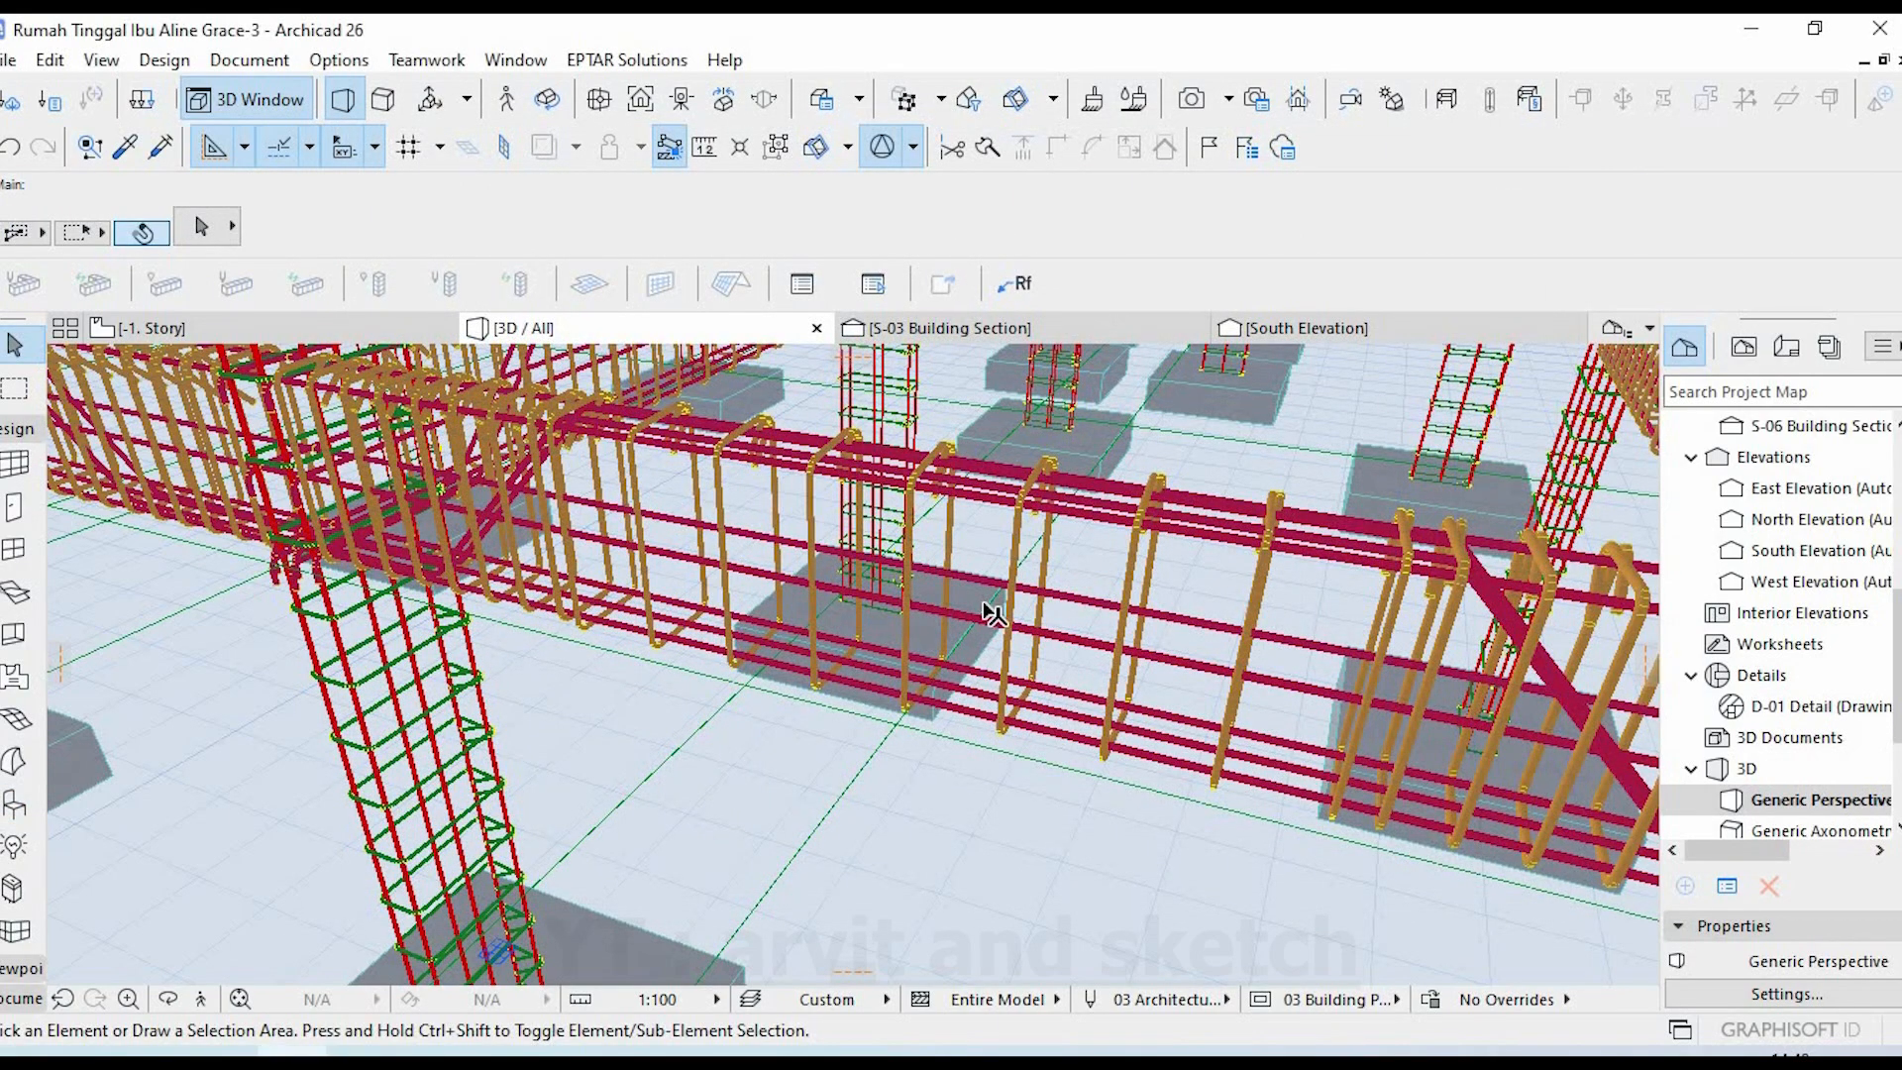
- Check the rebar diameter of the stirrups in the same tie beam, then cancel the settings
drag(1139, 571, 1144, 594)
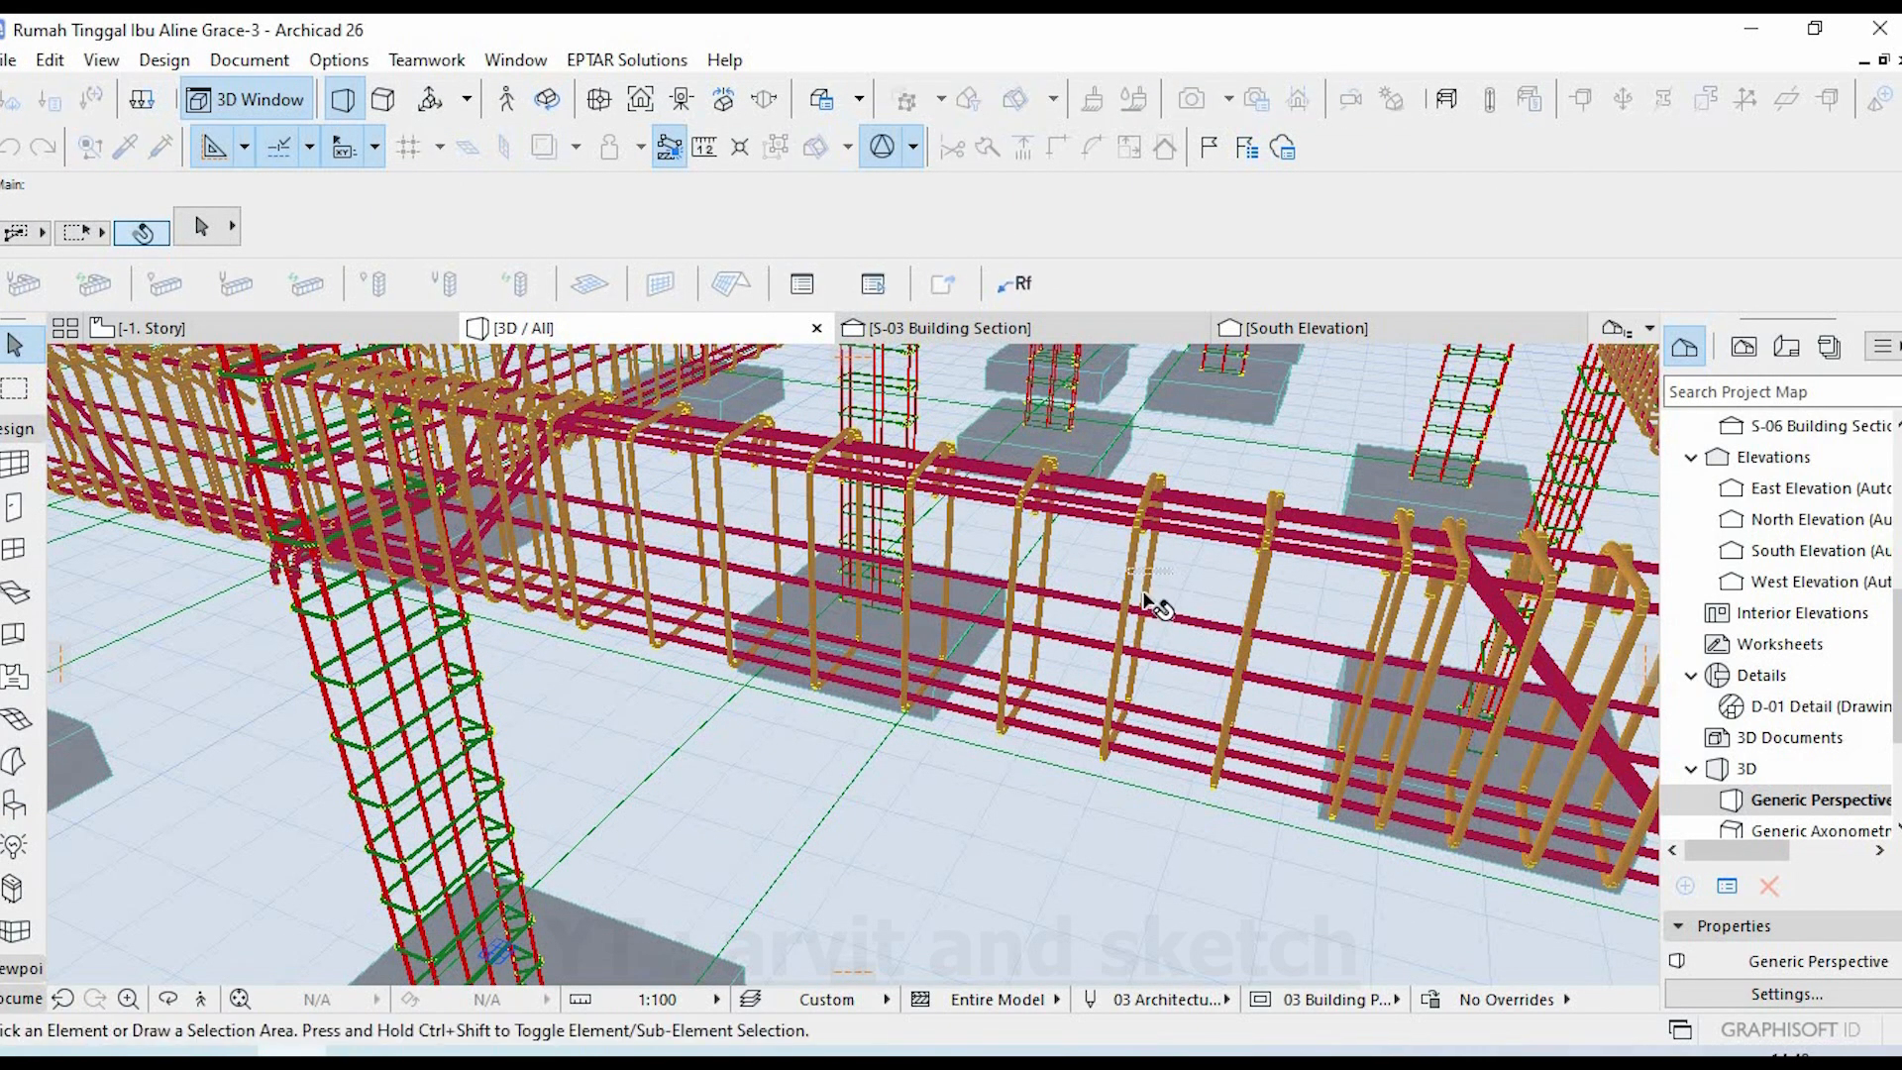
click(1137, 578)
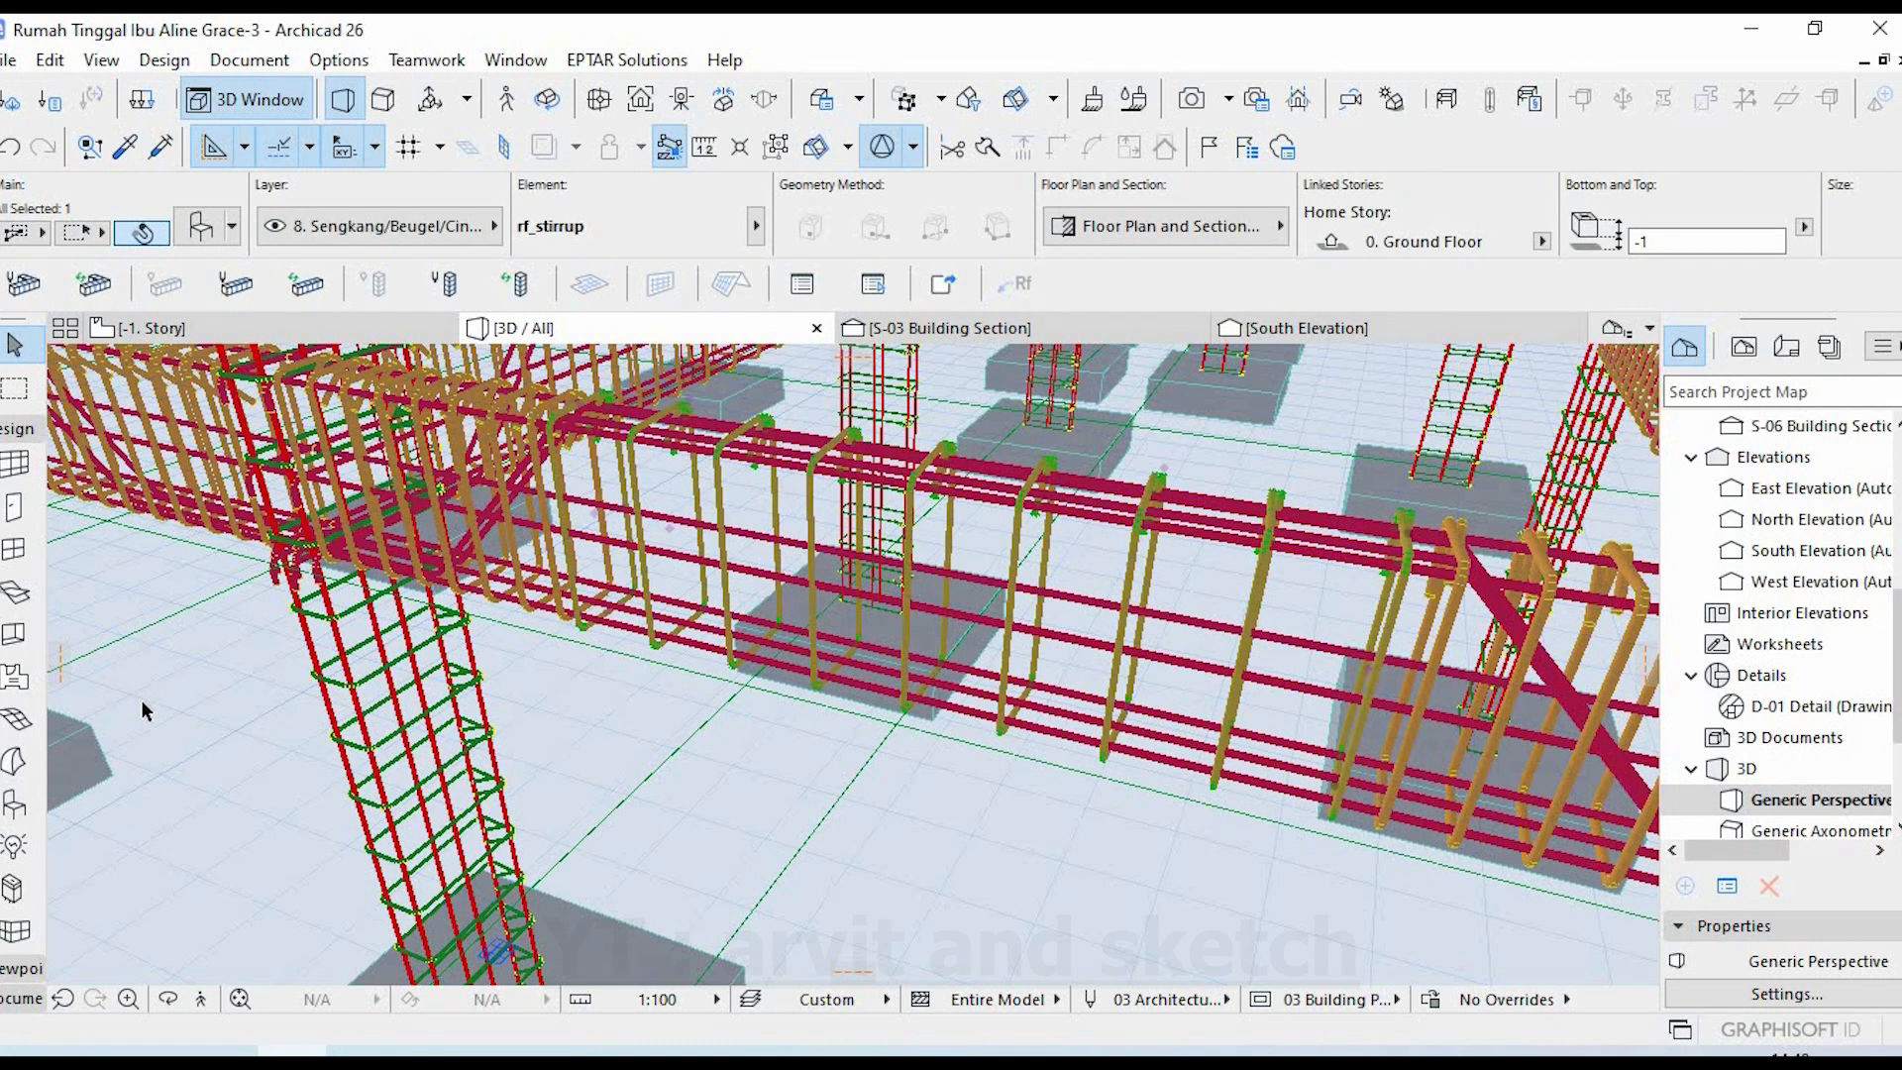
click(18, 804)
double_click(17, 802)
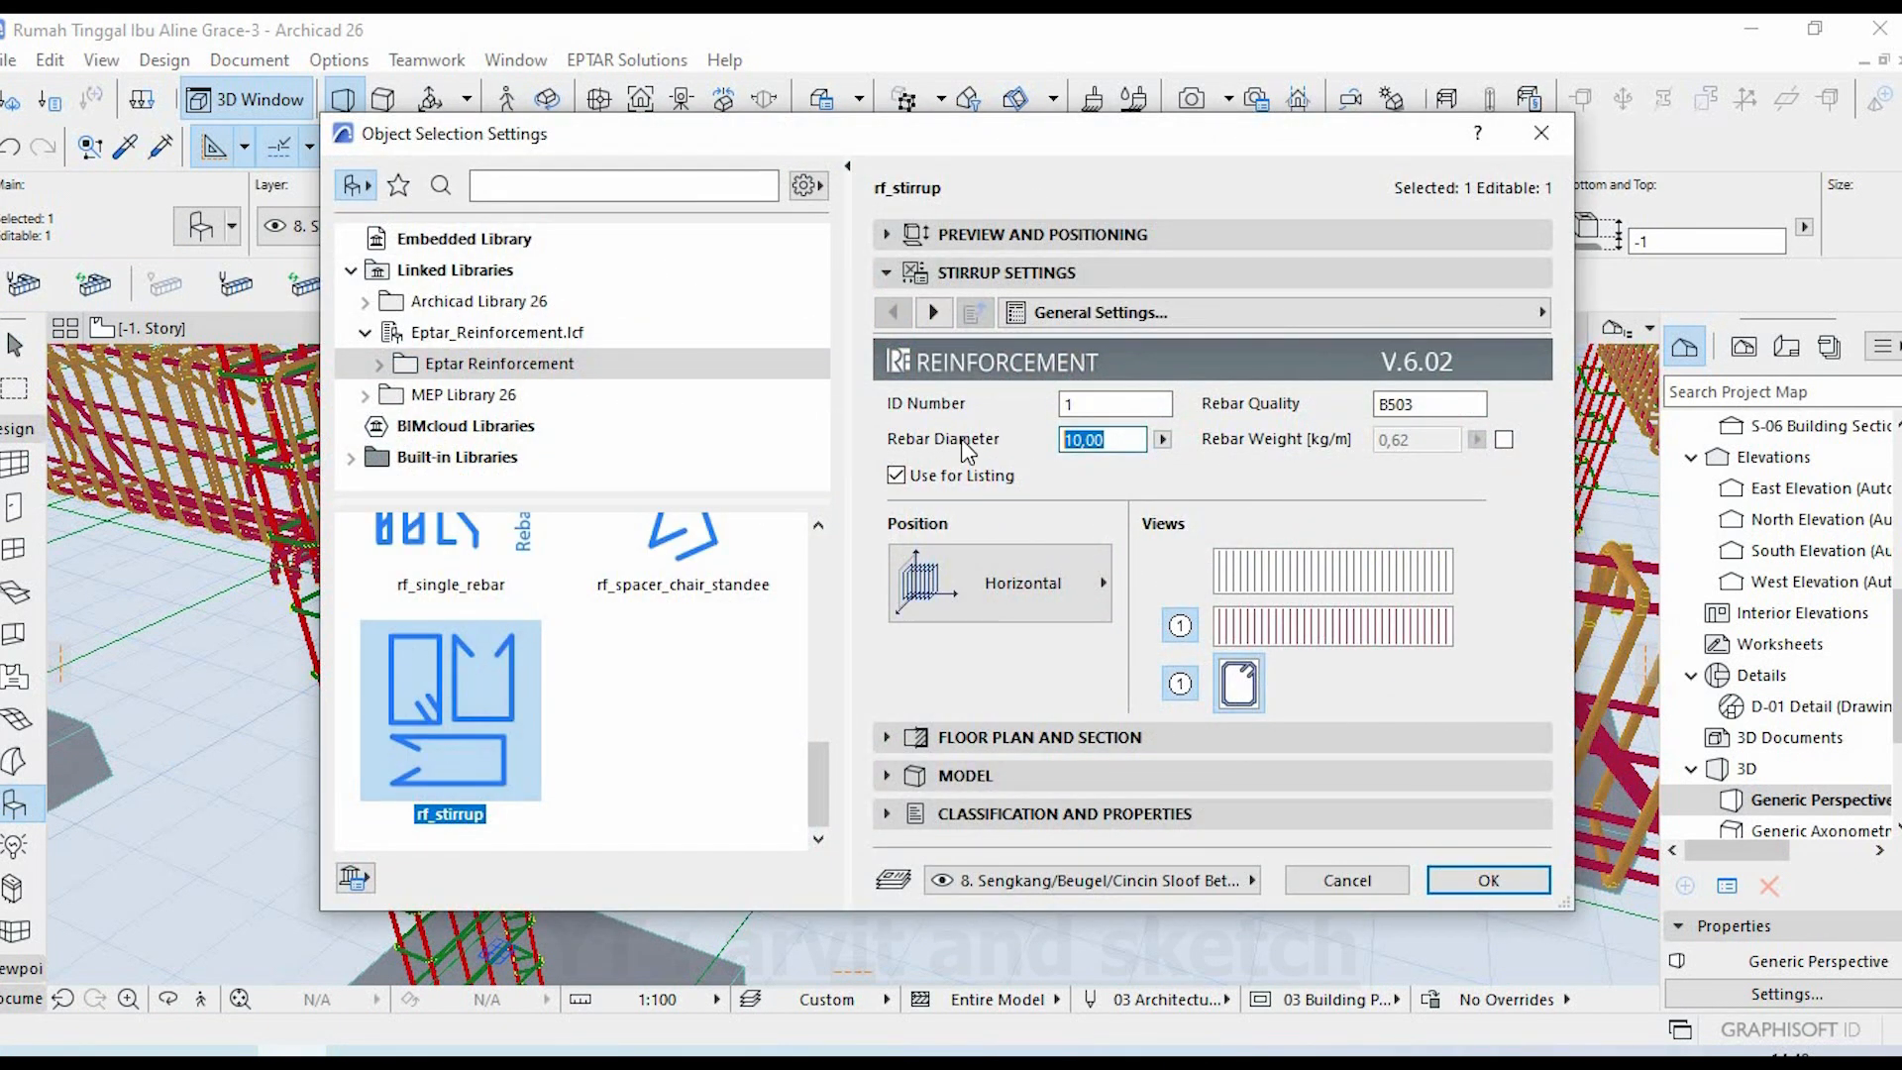
click(1361, 884)
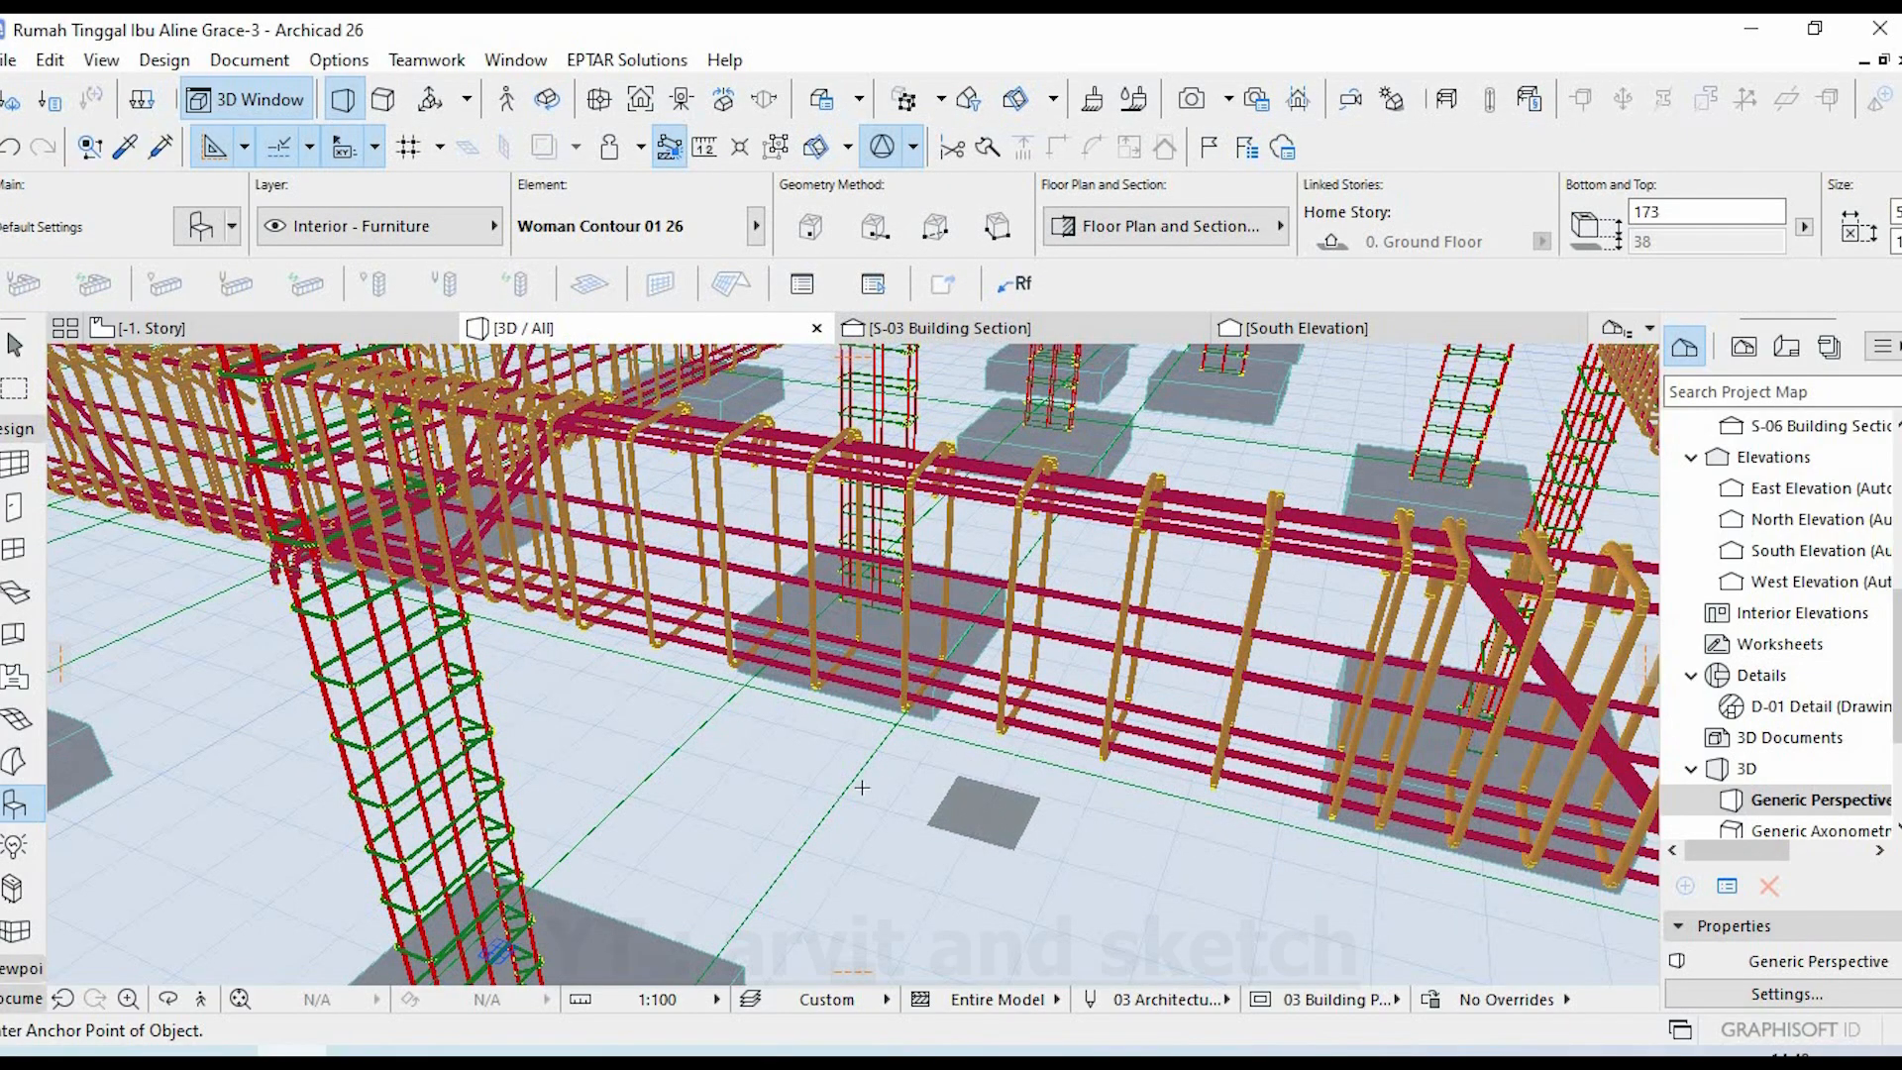
- Switch to ProtaDetails and examine the storey 2 form plan around the axis F beams 2B8 and 2B9
scroll(862, 788, down, 4)
shift+middle_drag(1036, 780, 998, 842)
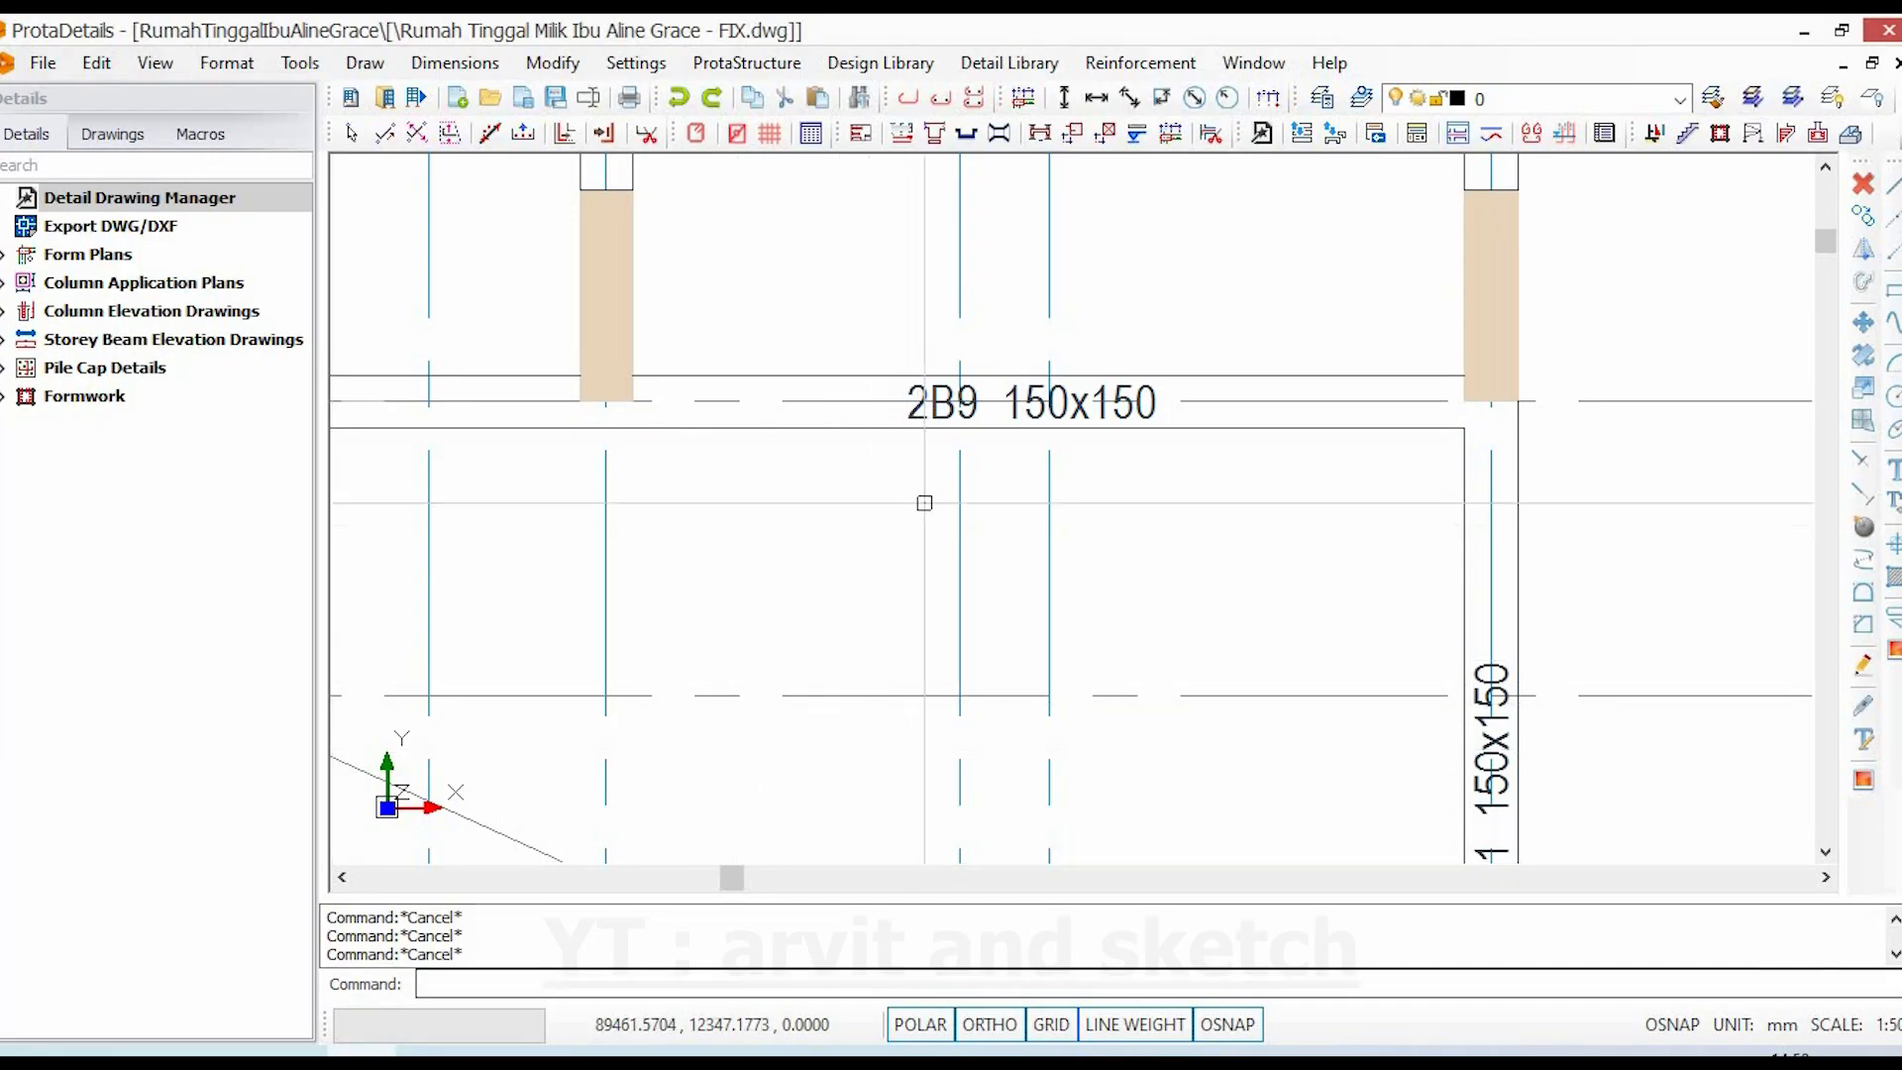
scroll(936, 485, down, 2)
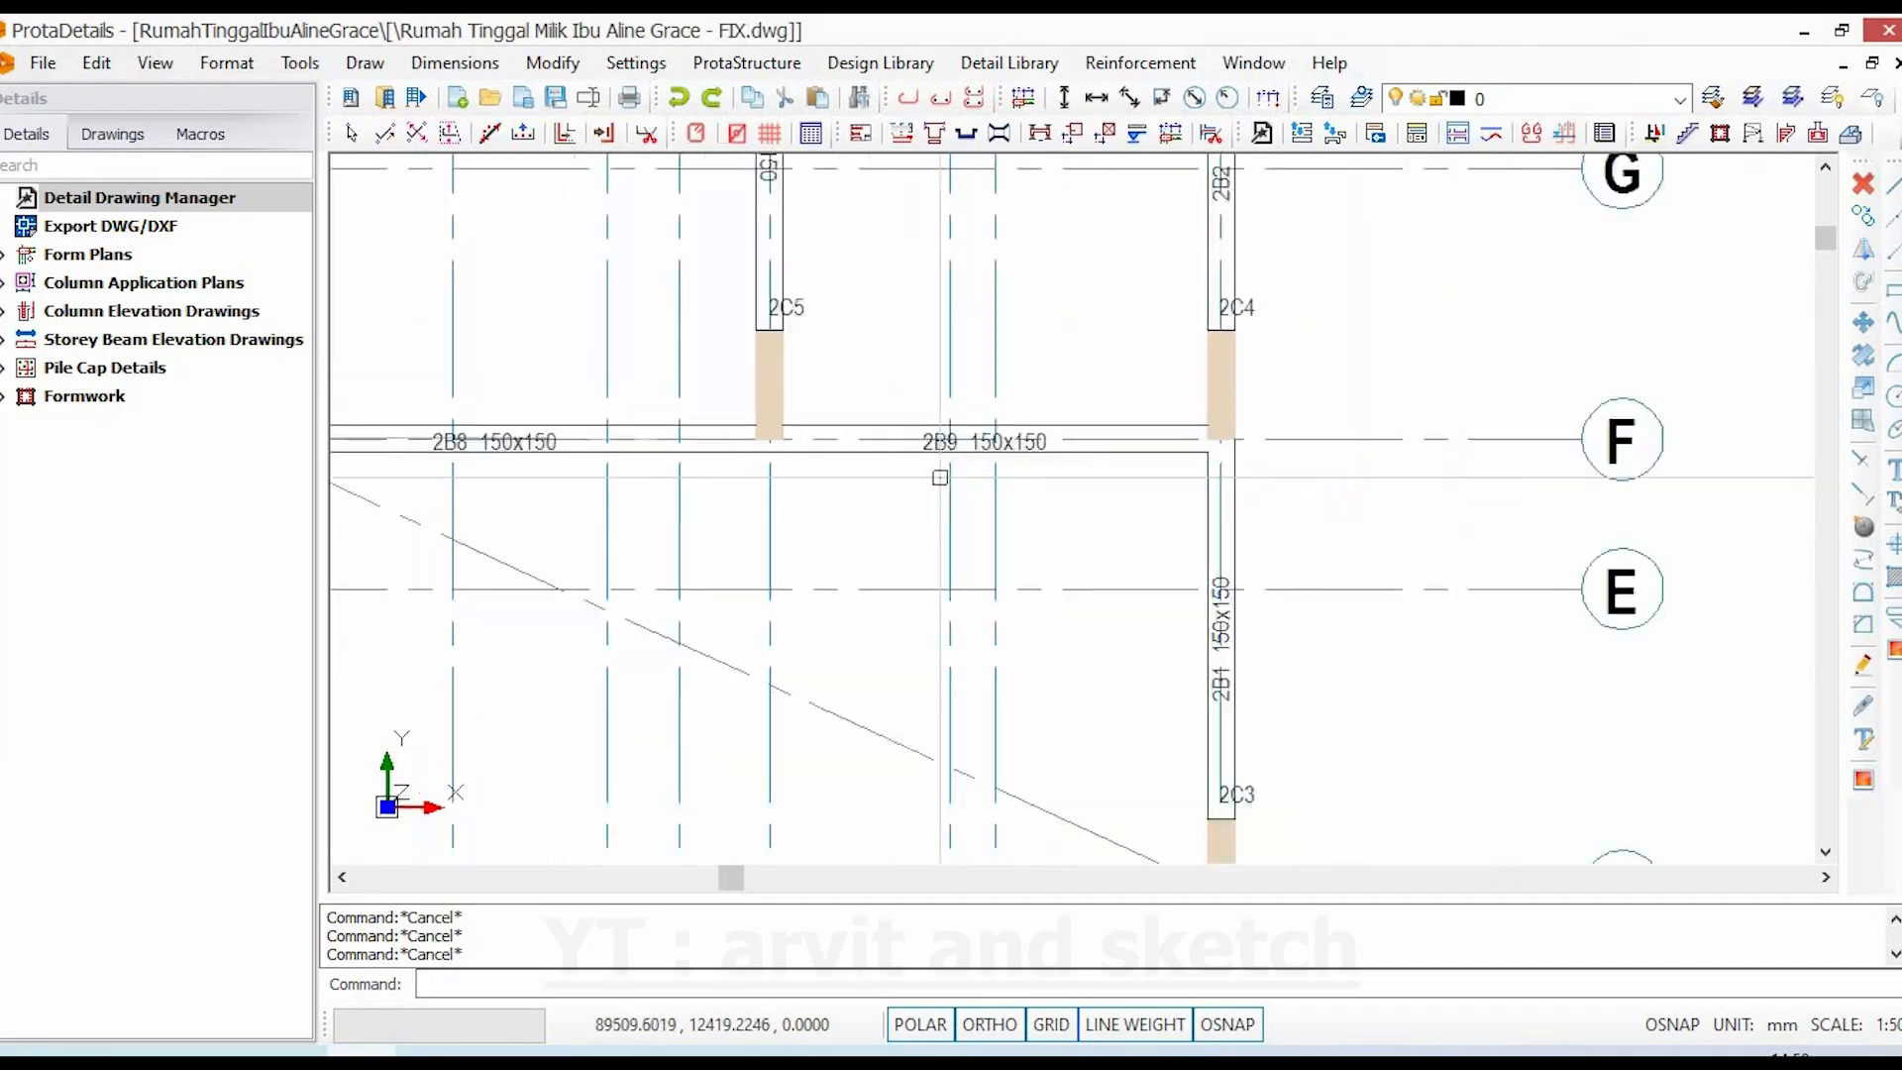
scroll(940, 480, down, 5)
scroll(872, 705, up, 2)
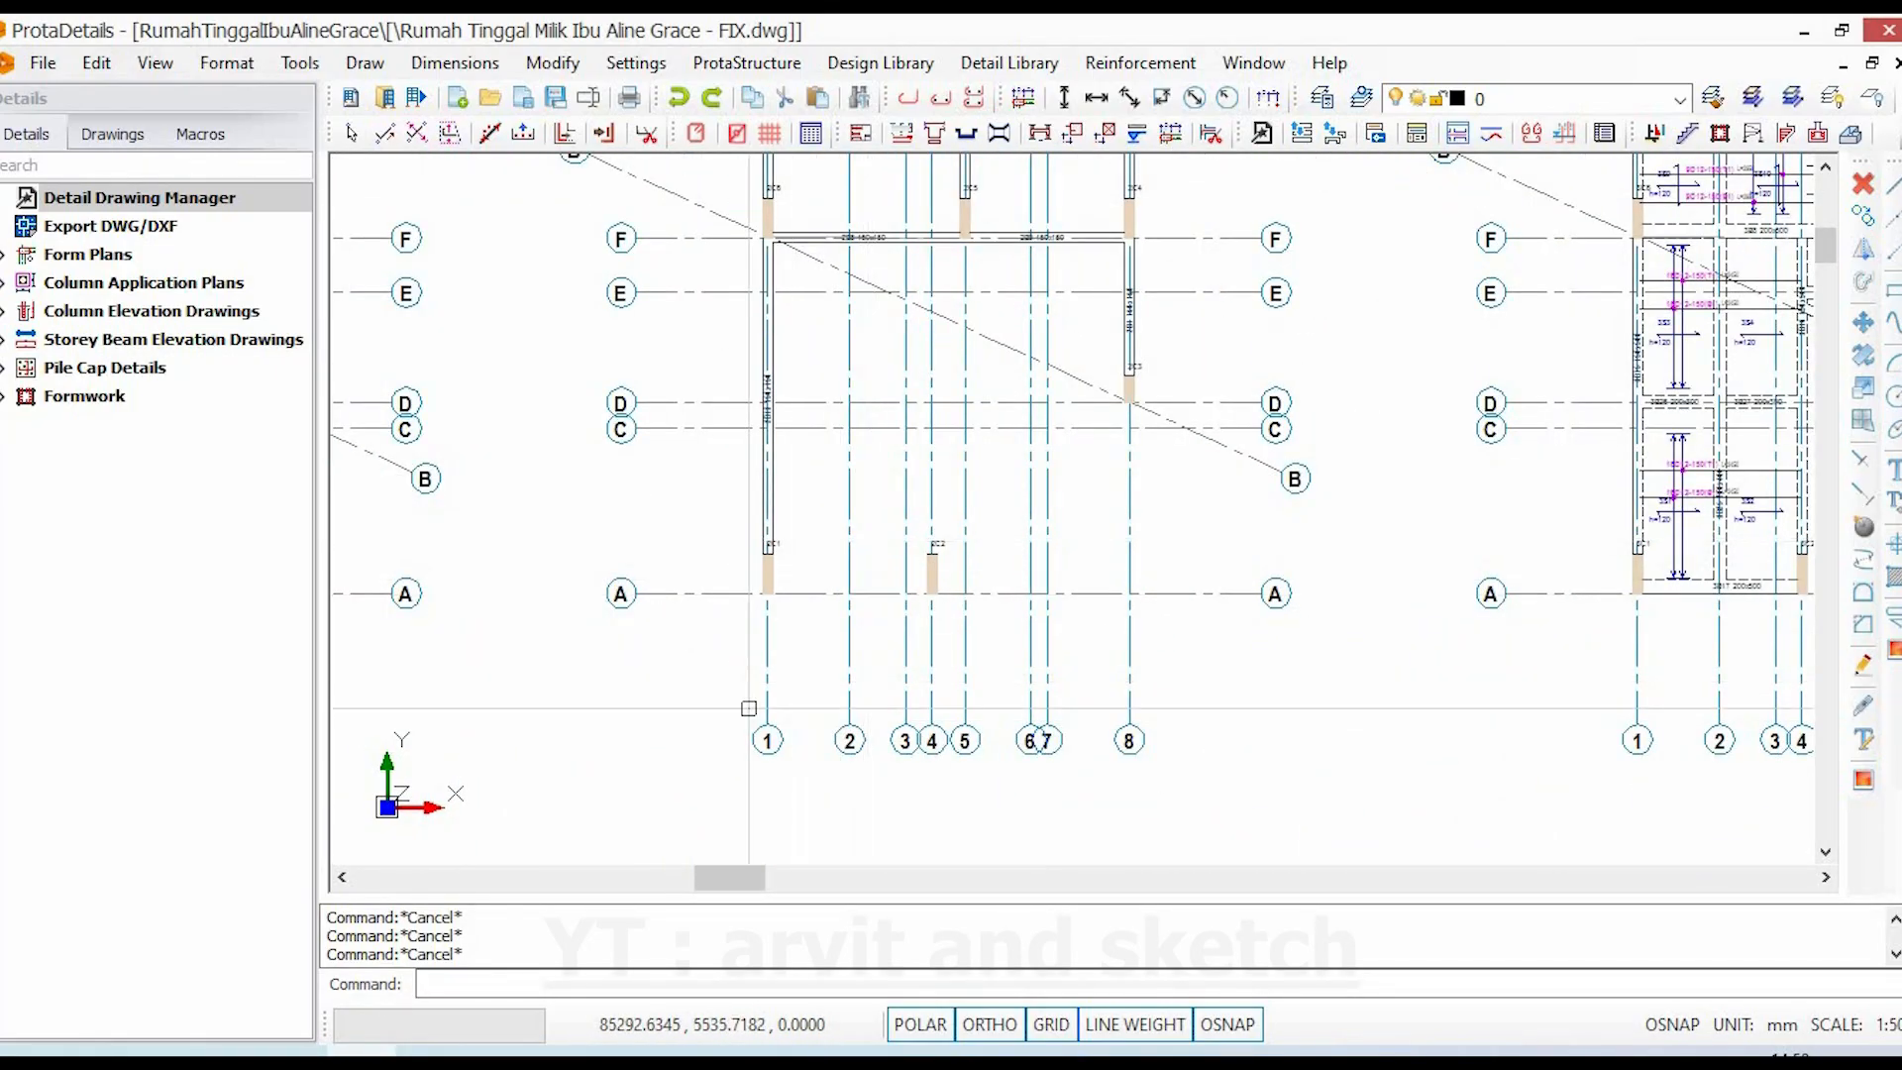
scroll(908, 657, up, 1)
middle_drag(908, 658, 894, 699)
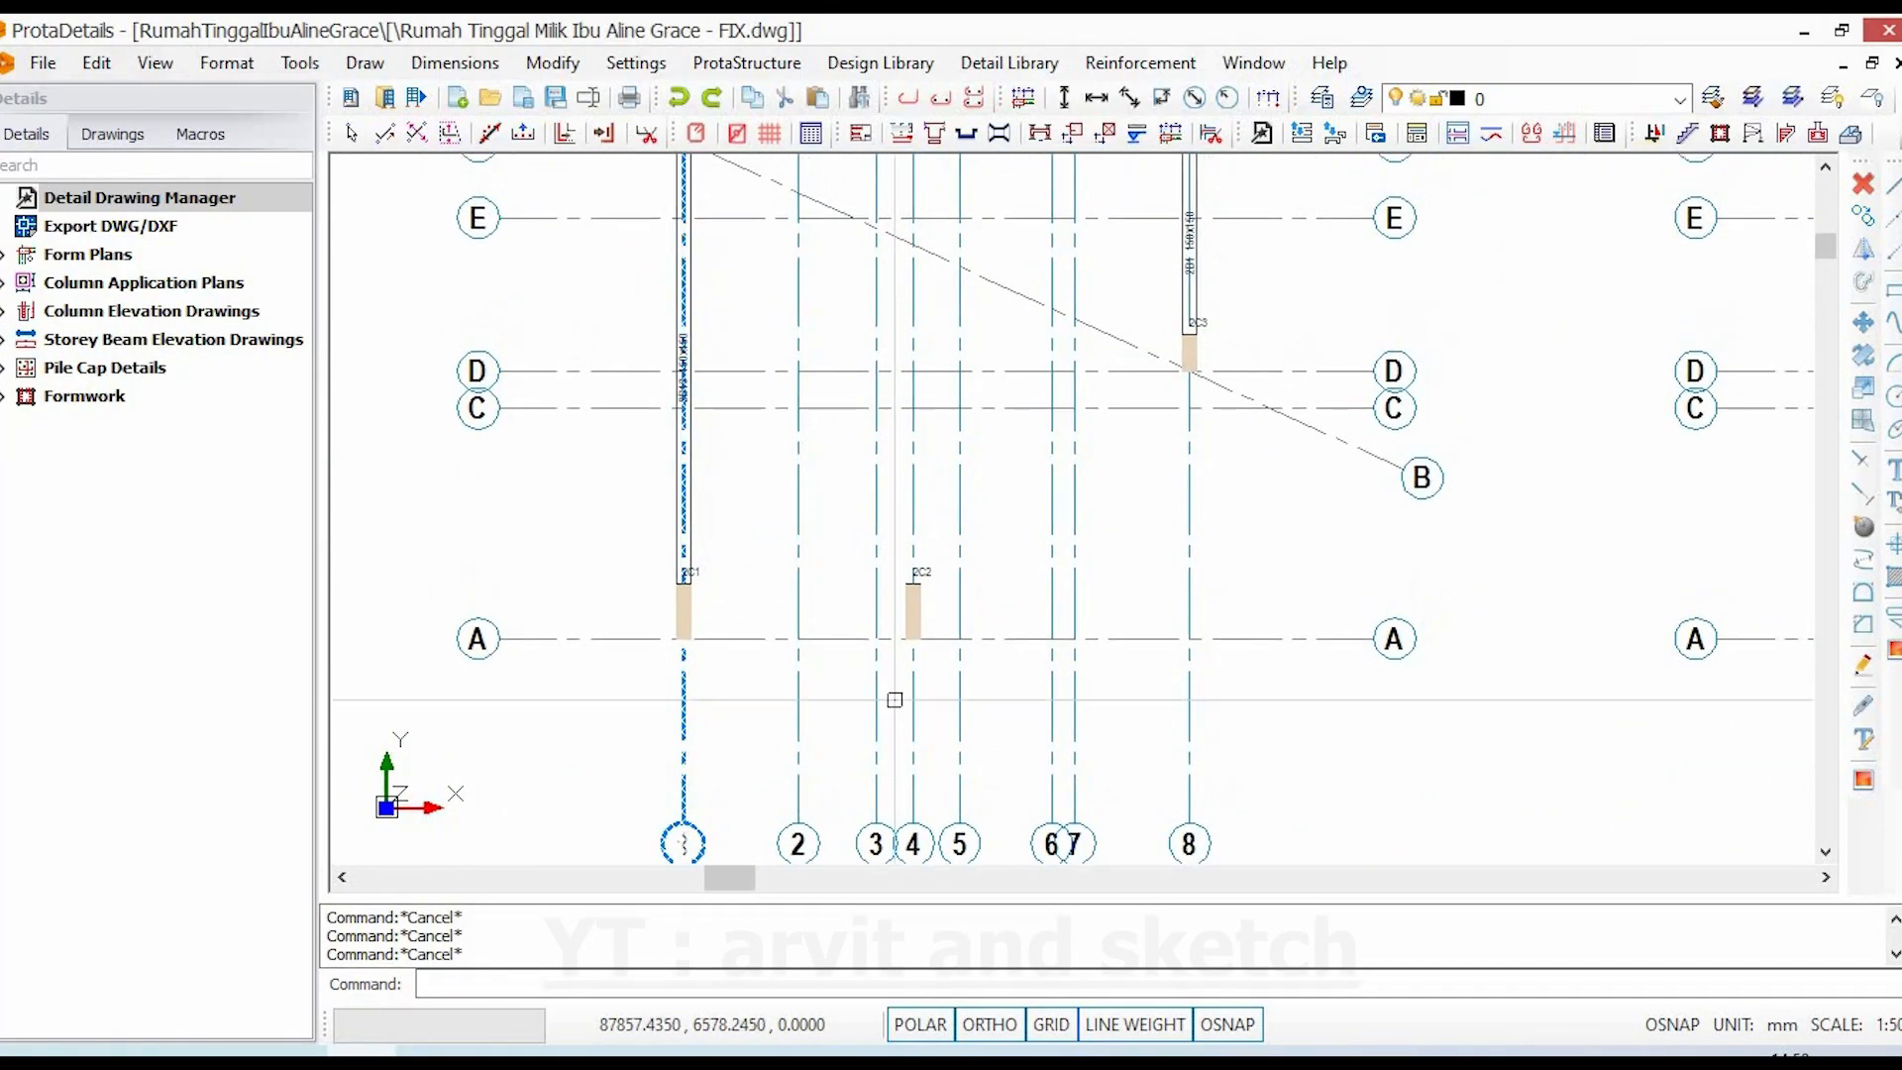
scroll(895, 700, down, 1)
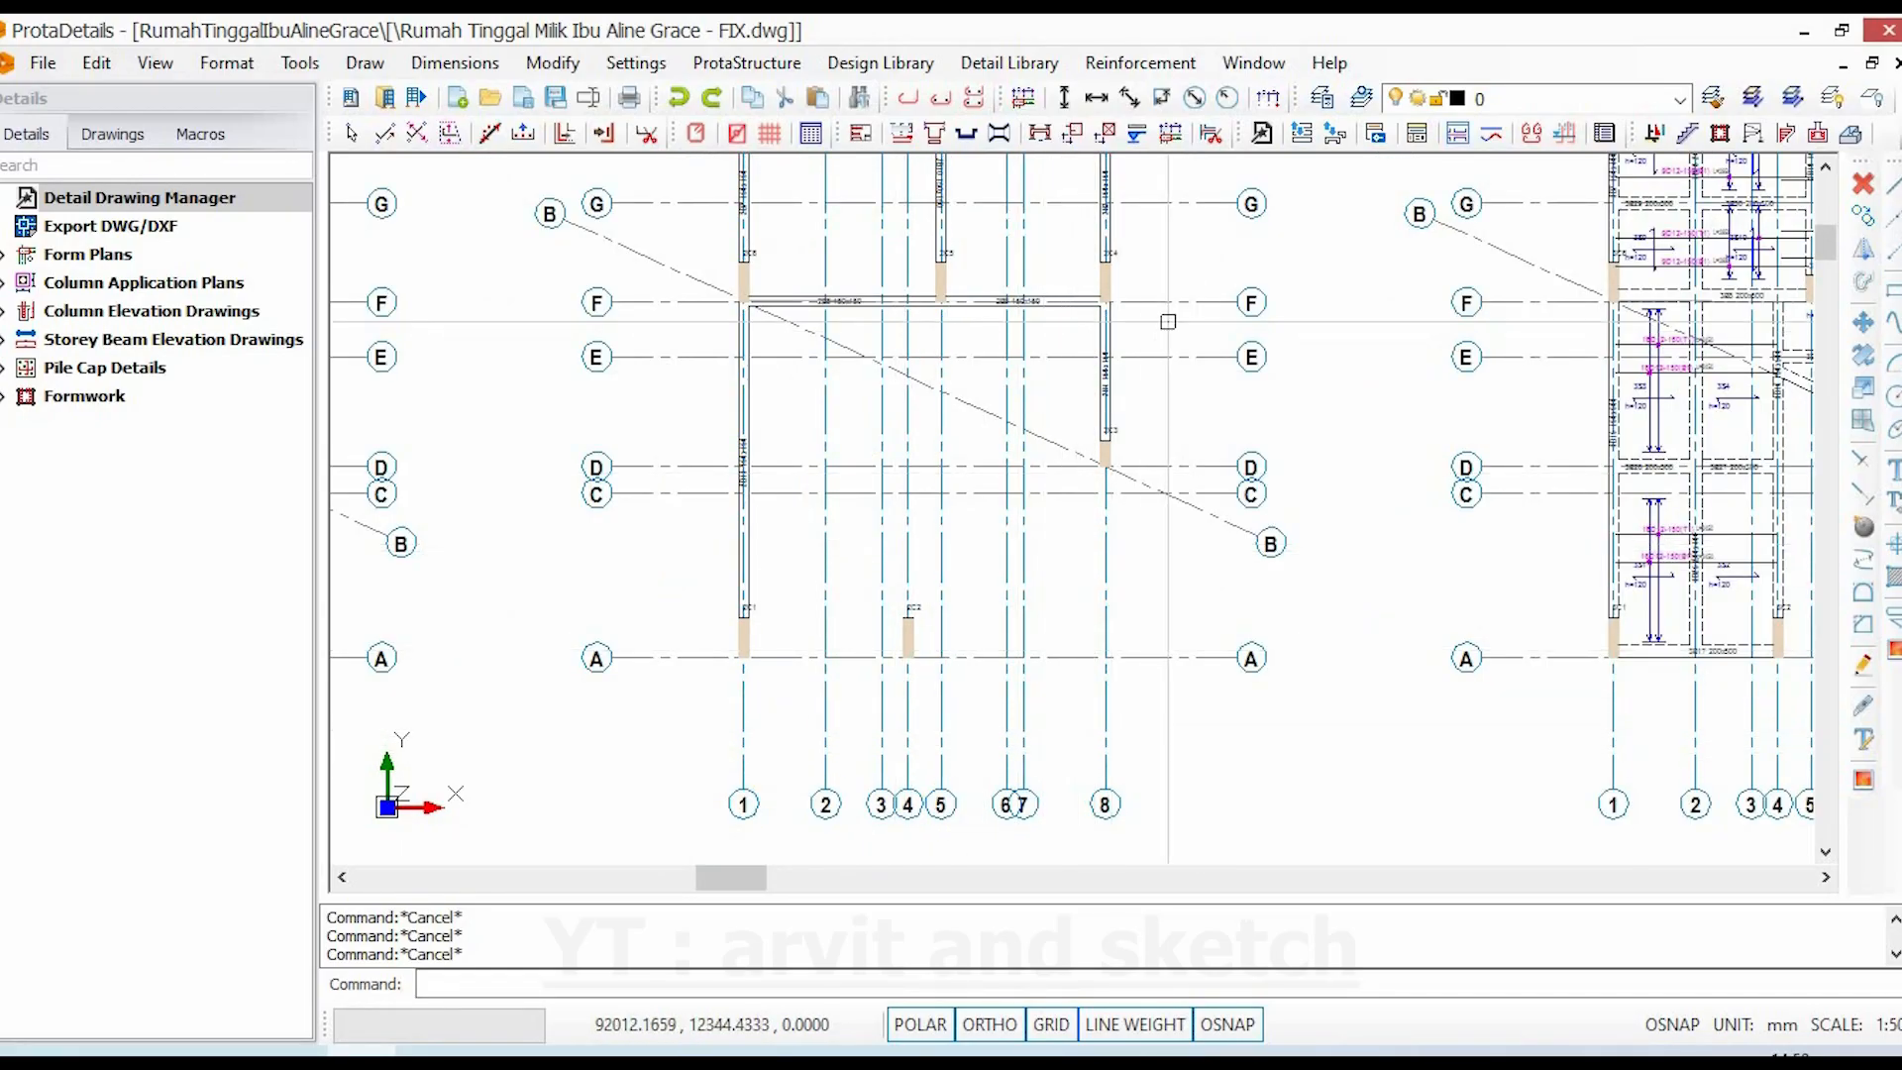
click(1193, 300)
key(Escape)
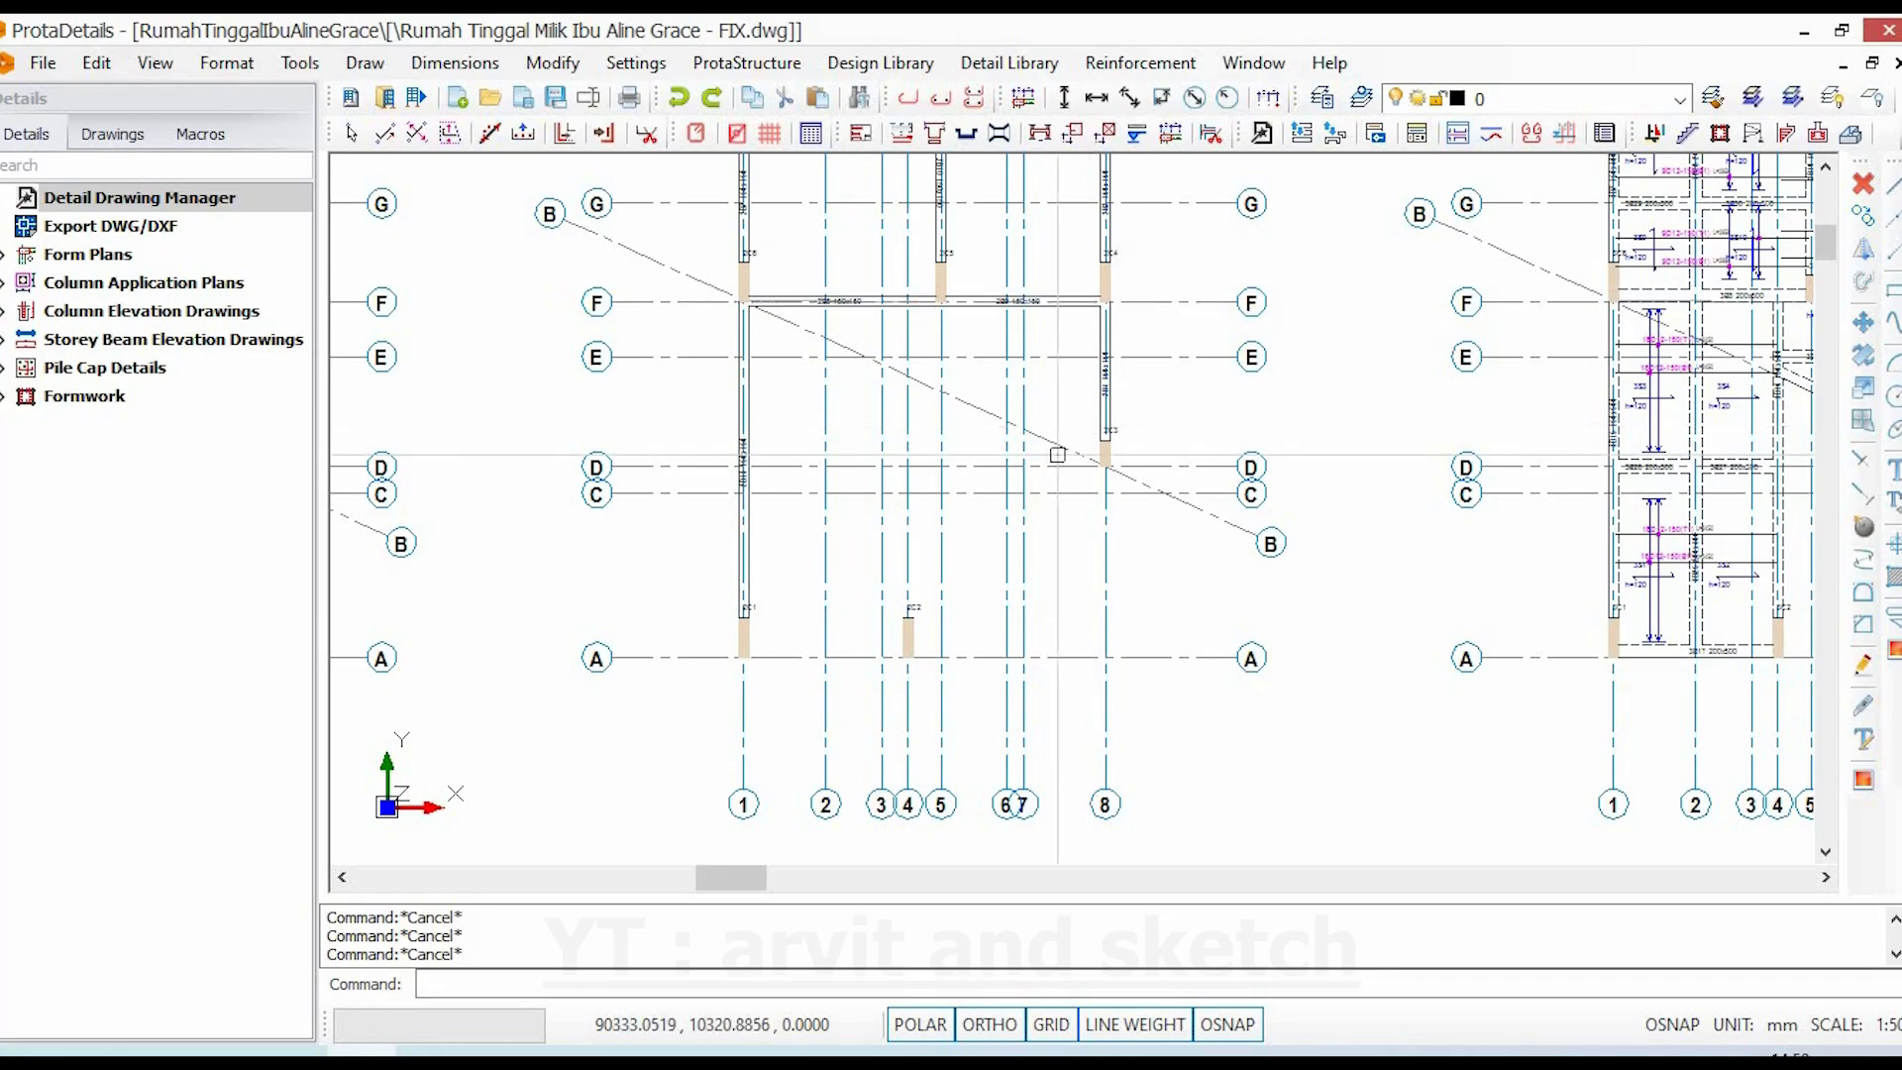
- Find the storey 1 beam elevation drawings and read the reinforcement labels of beam 1B4 between axes 5 and 8
scroll(1057, 455, down, 6)
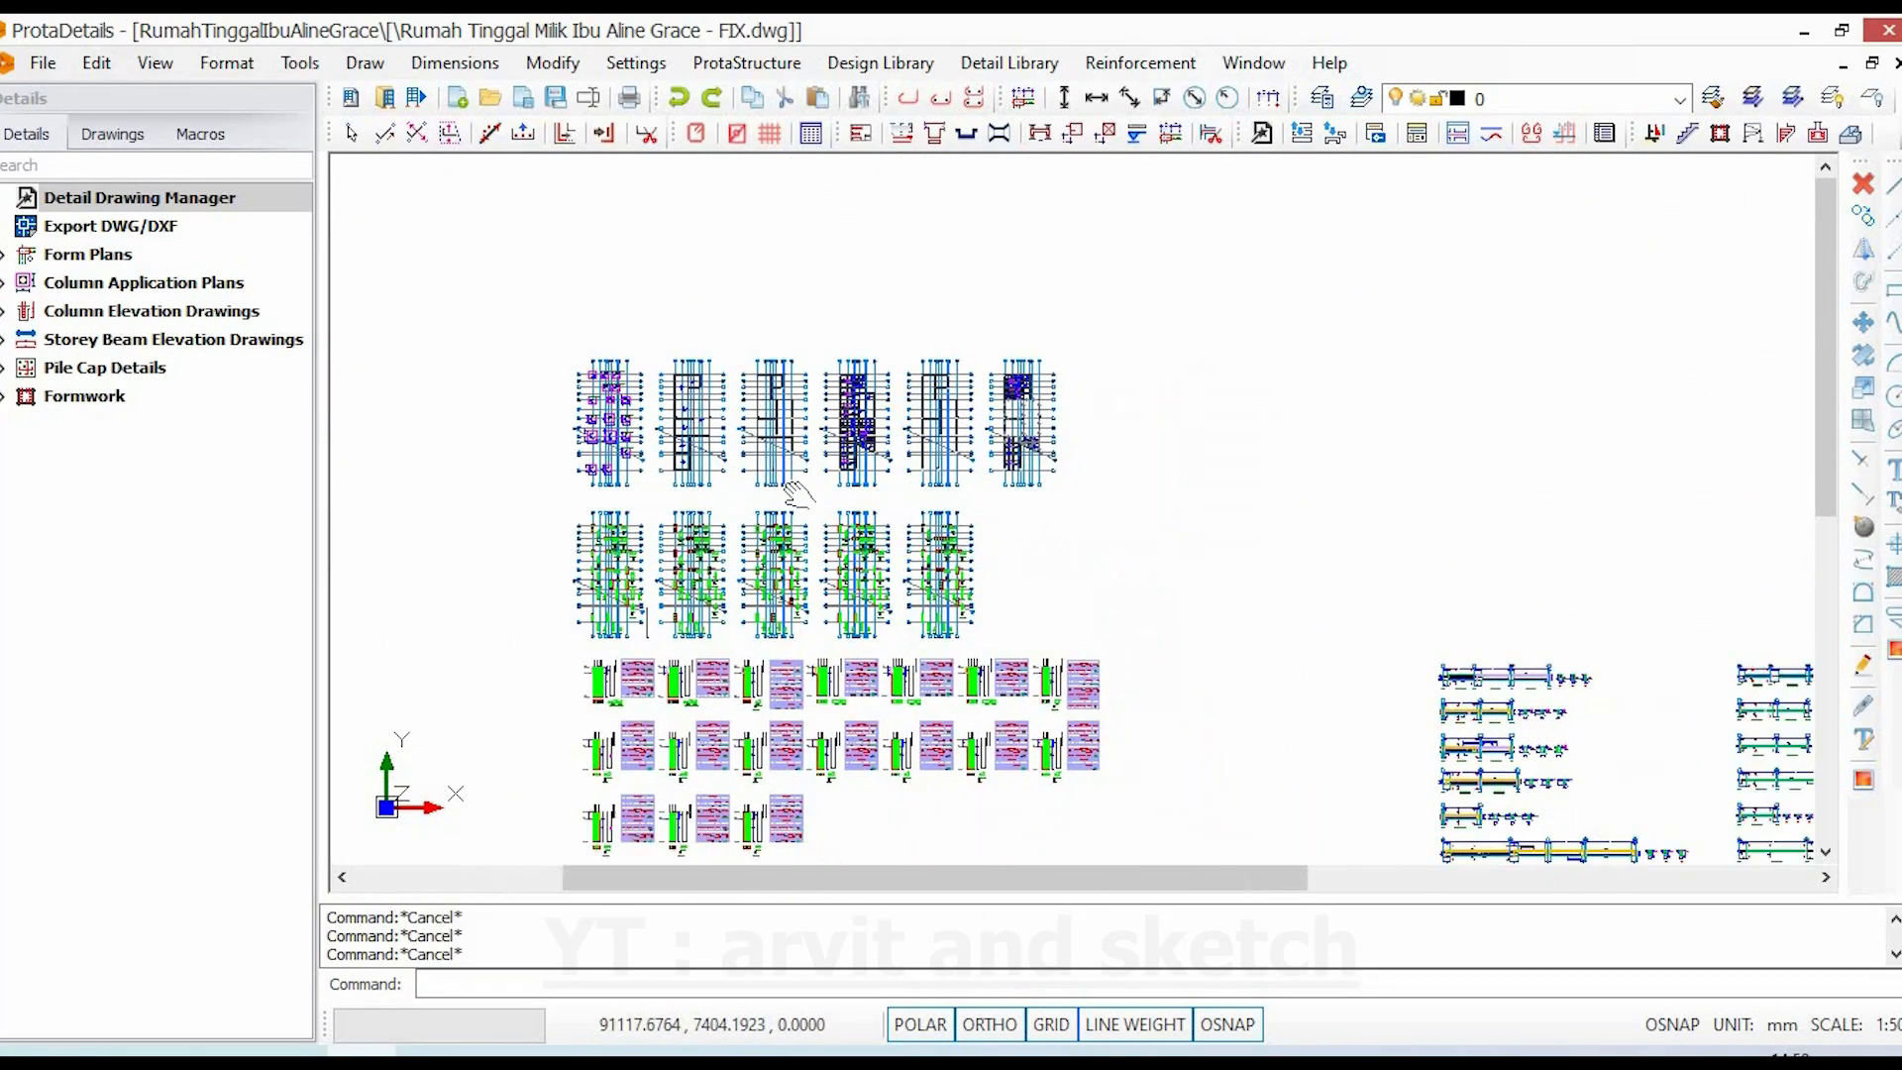
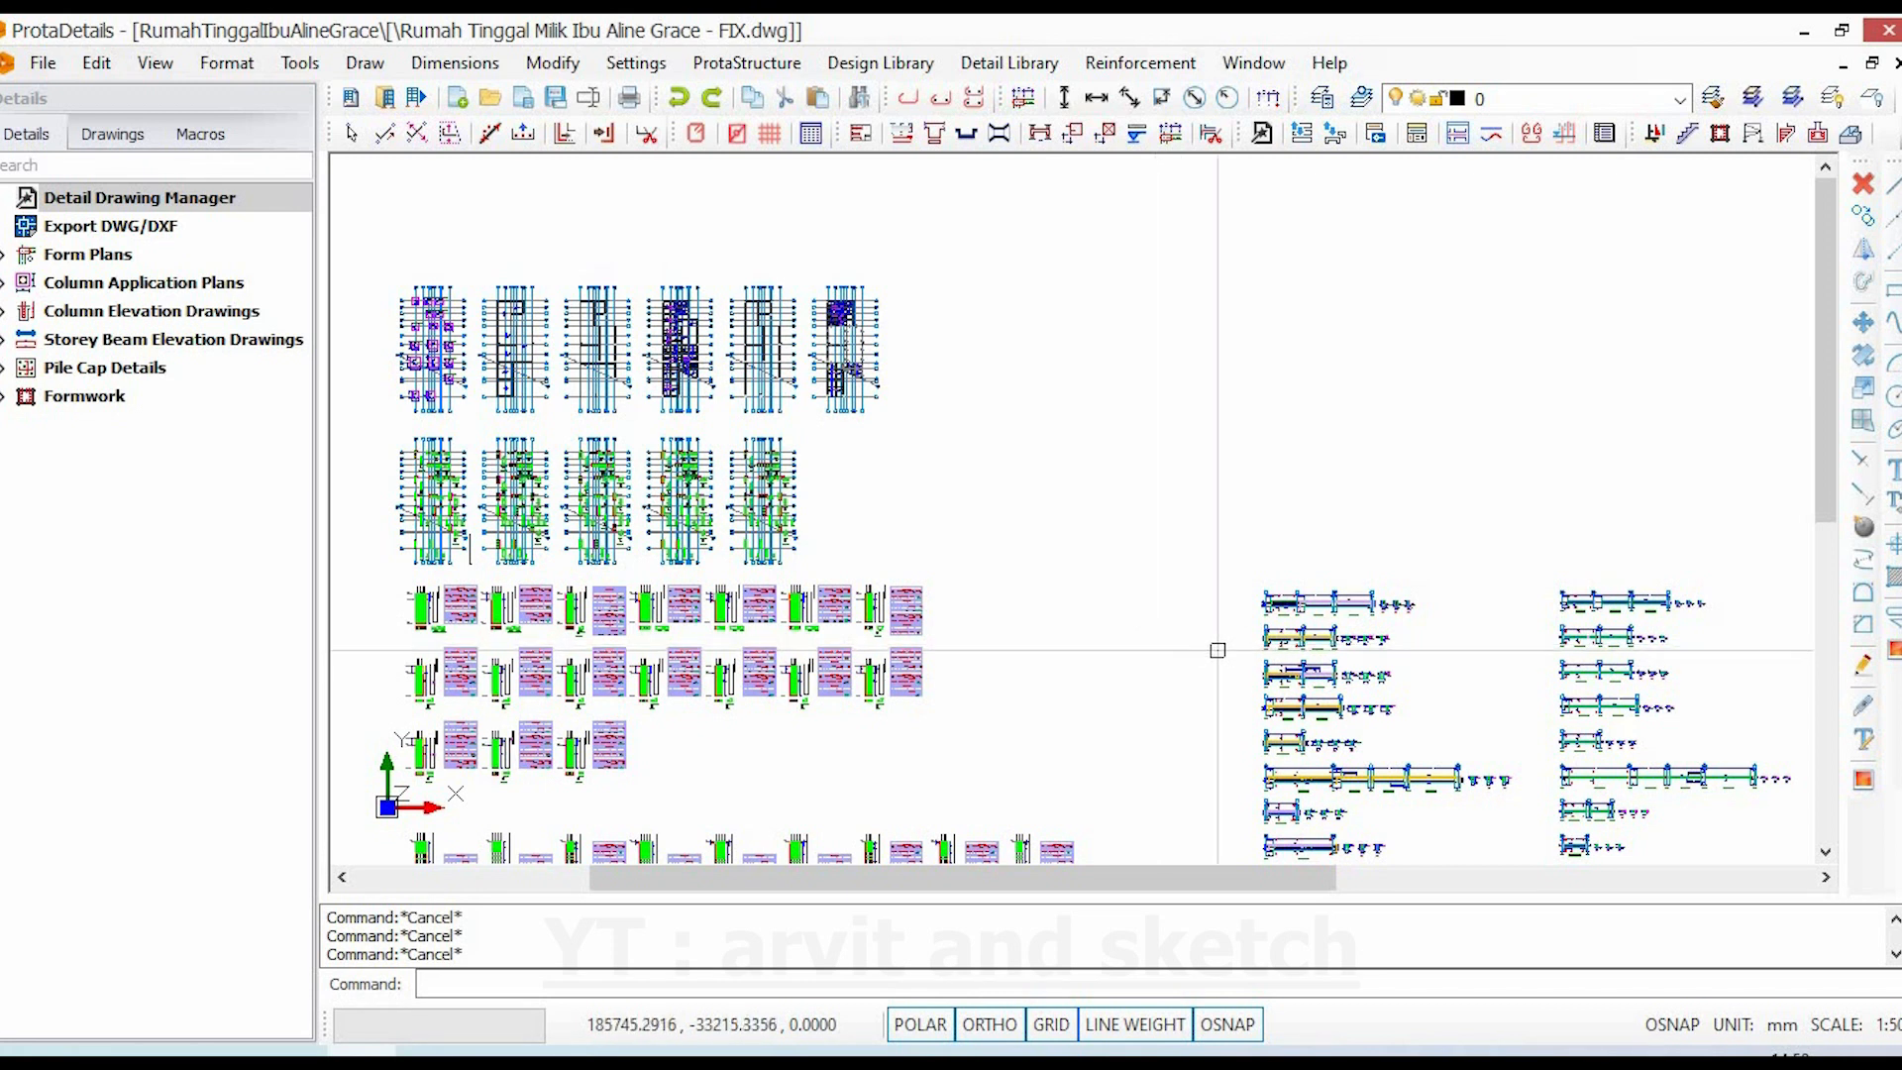
scroll(1217, 650, up, 4)
scroll(1252, 735, up, 2)
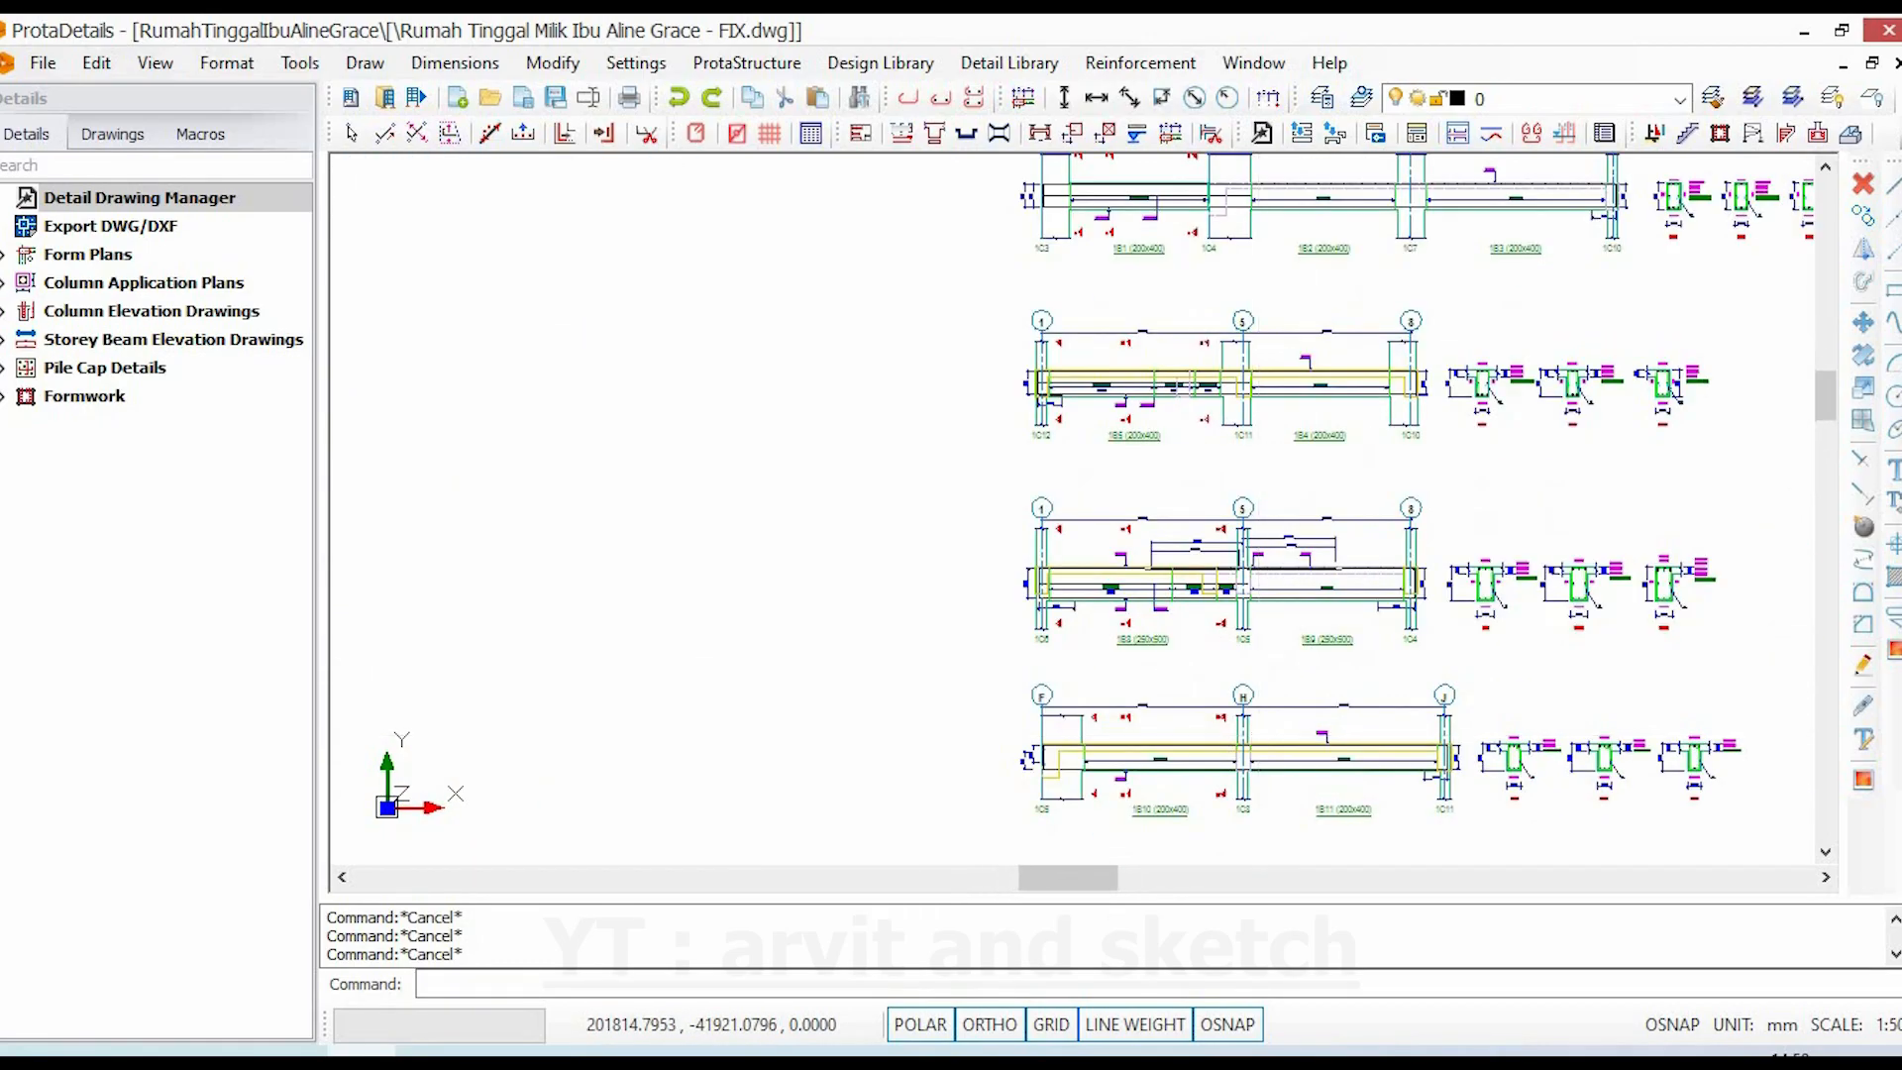
middle_drag(1225, 701, 1170, 903)
mouse_move(1221, 493)
middle_down()
mouse_move(1222, 835)
mouse_move(1224, 726)
middle_up()
scroll(1263, 530, up, 4)
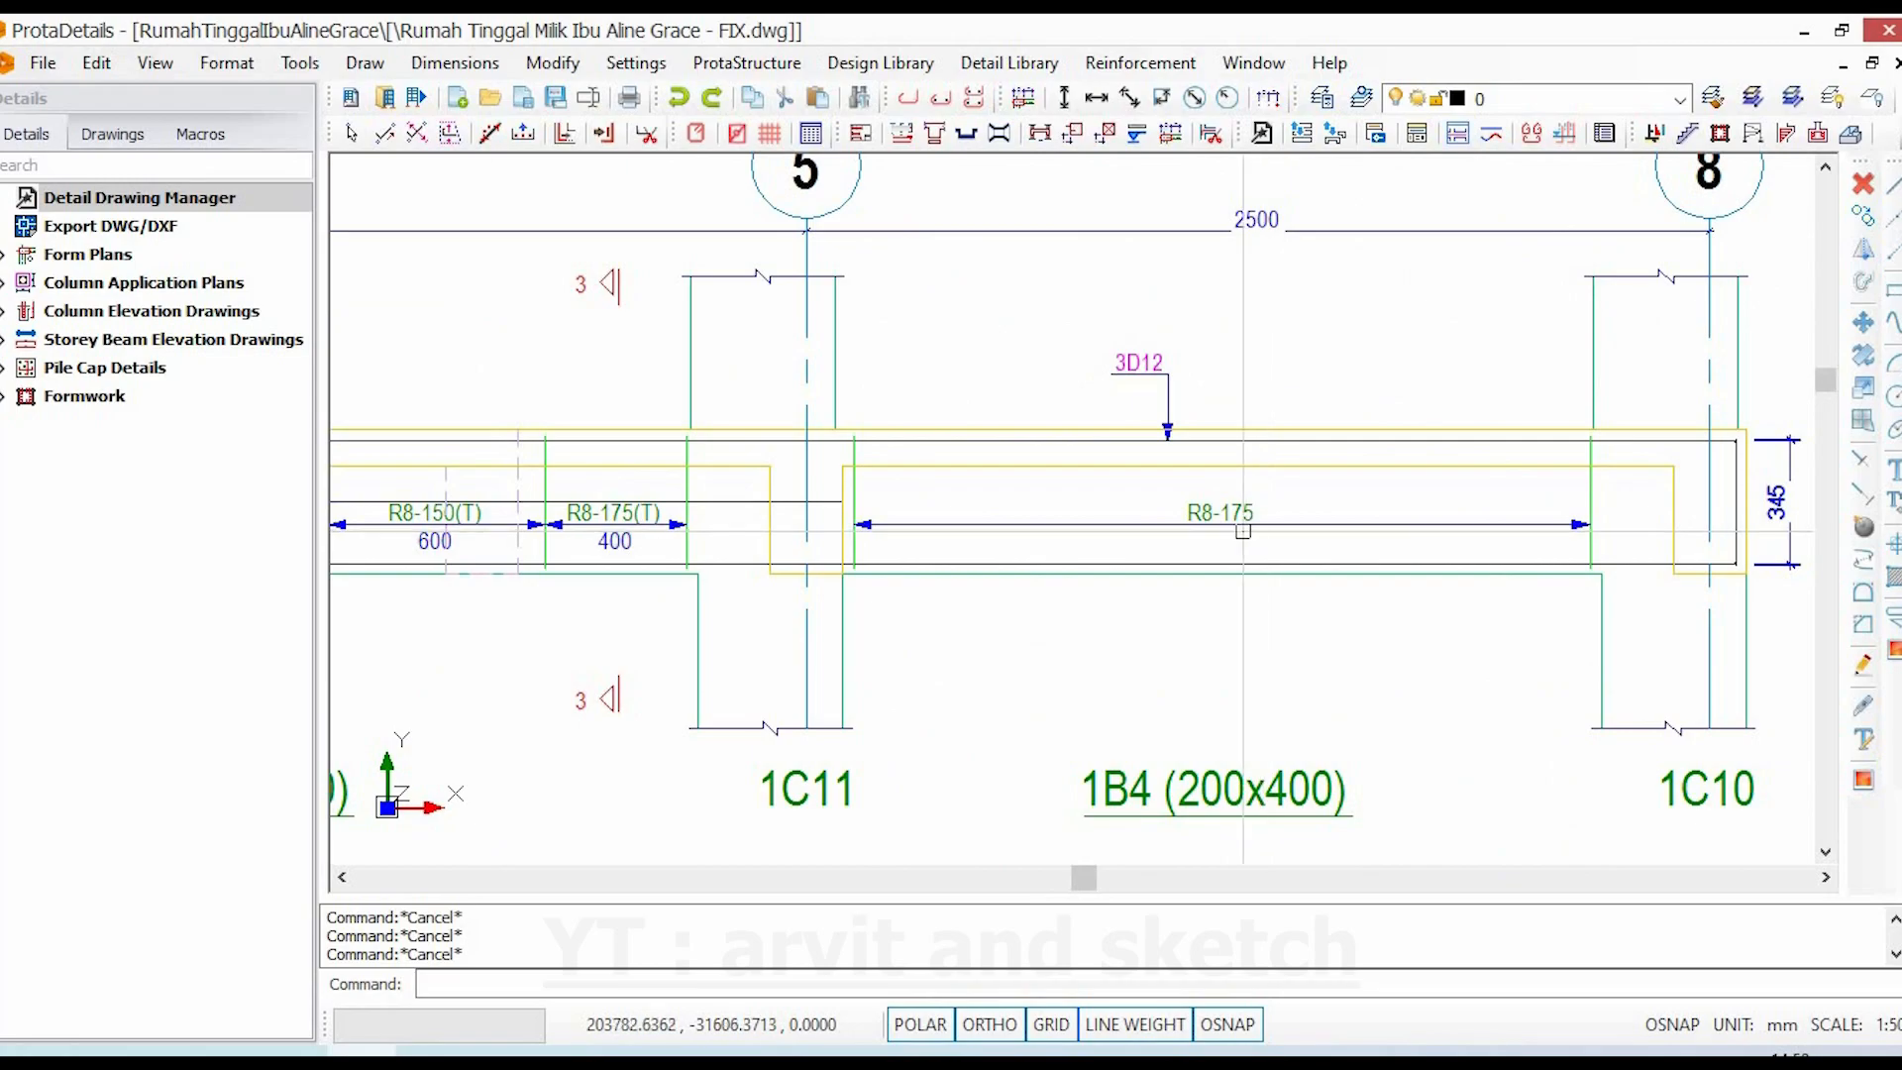
scroll(1243, 530, down, 3)
scroll(991, 634, down, 4)
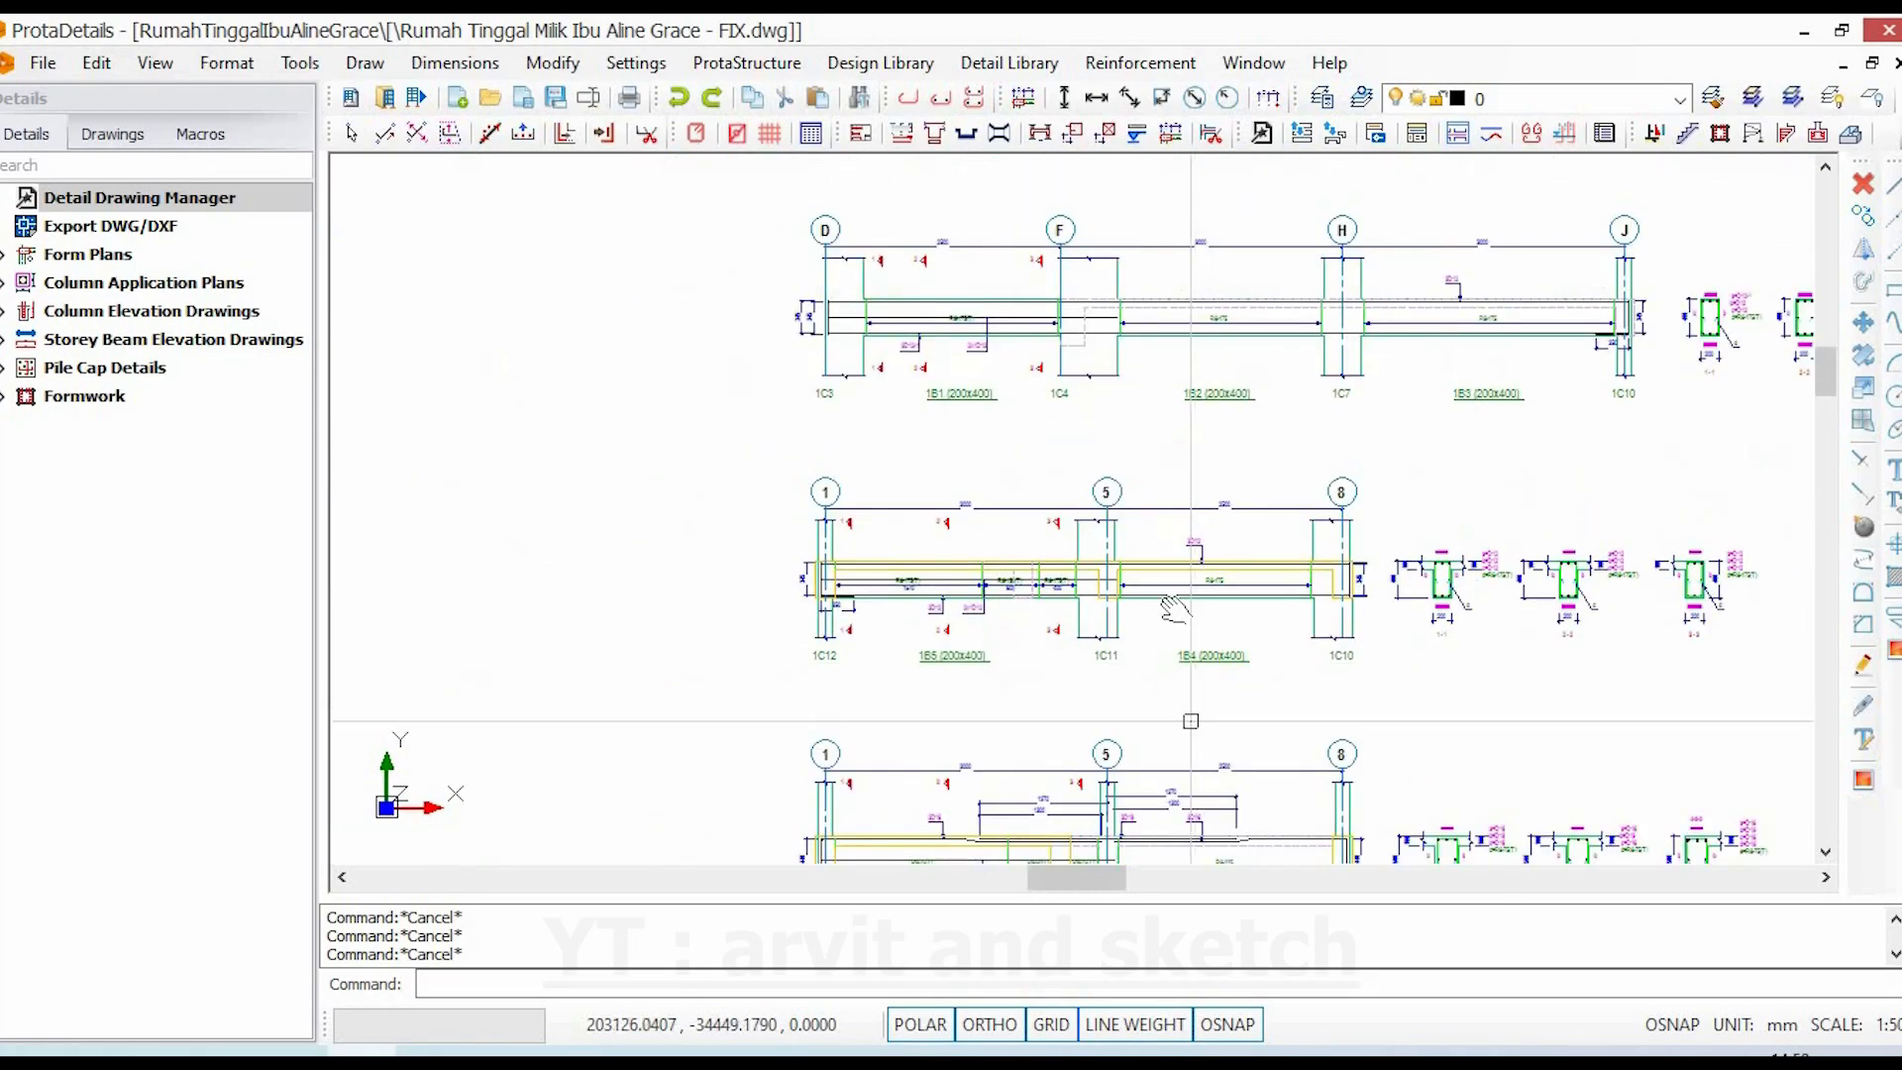
- Read the size, longitudinal bar and stirrup labels on the elevation of beams 1B8 and 1B9
scroll(1094, 650, up, 3)
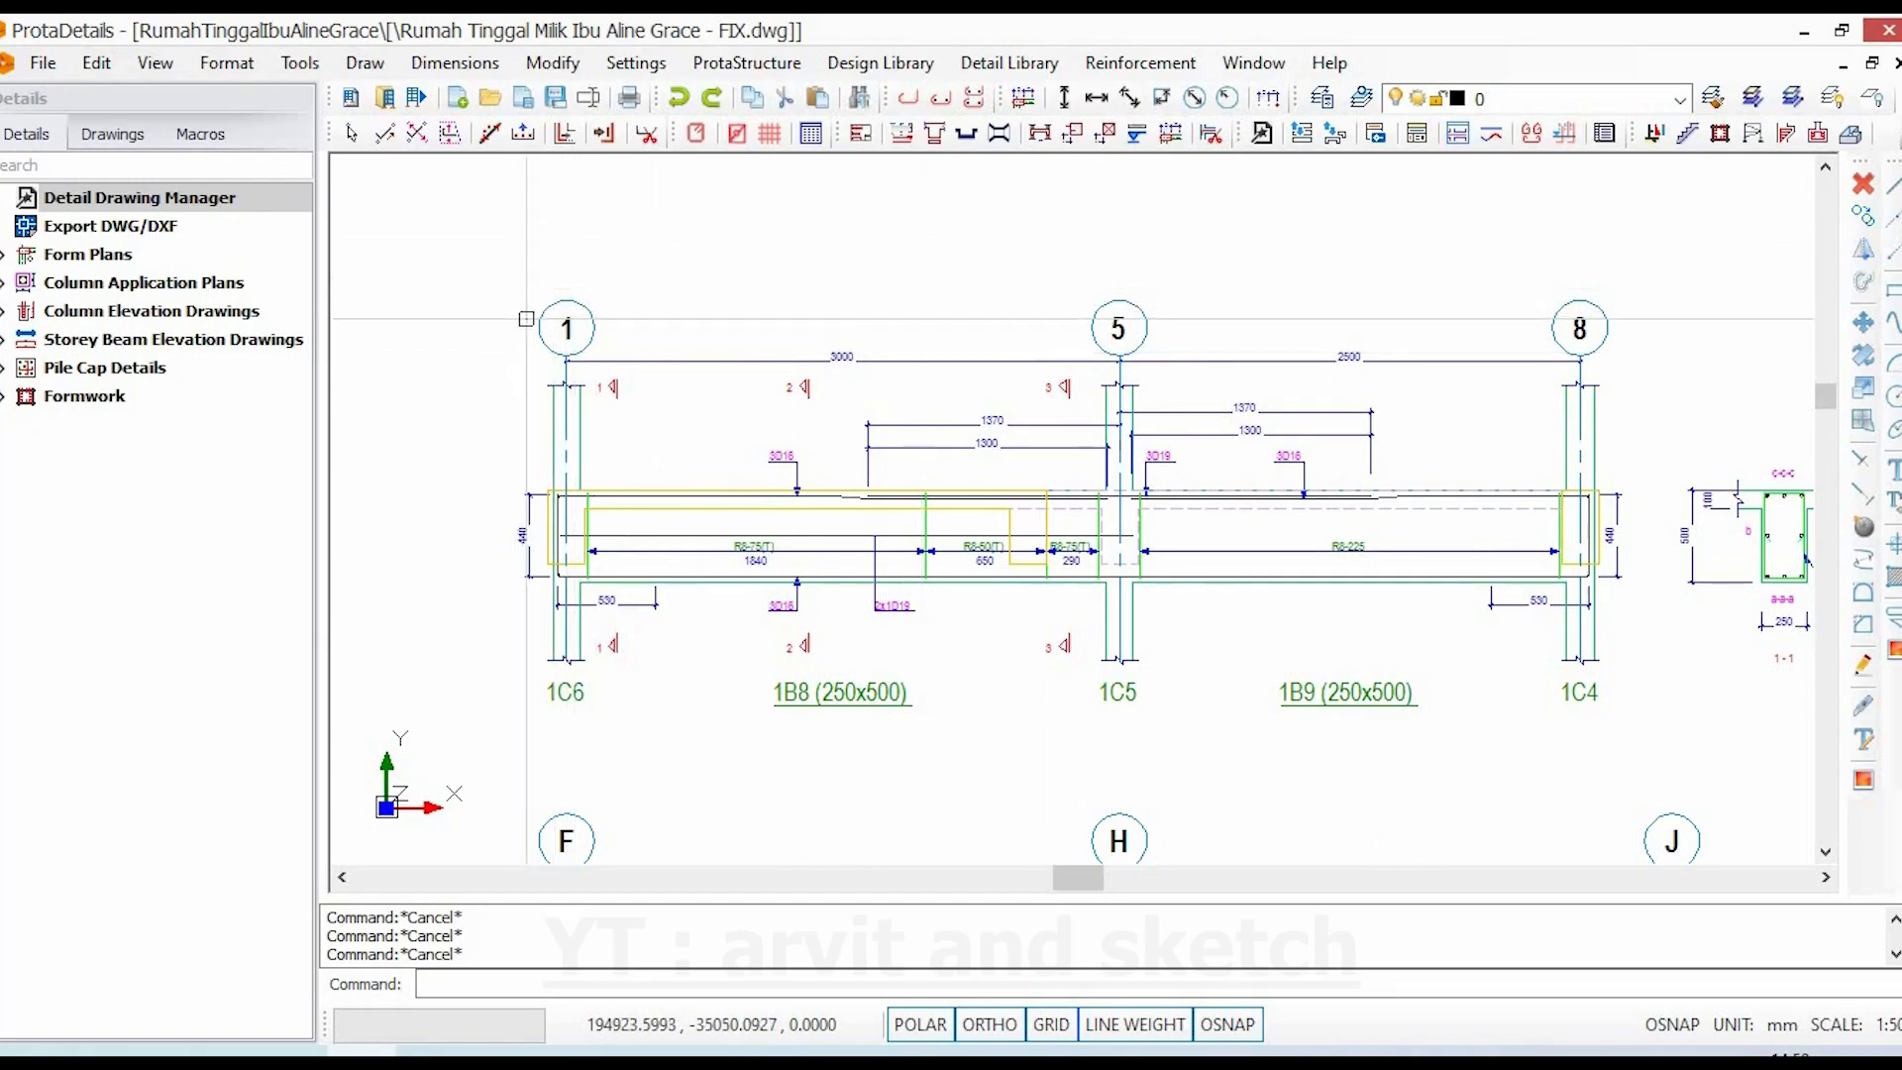
scroll(921, 278, up, 4)
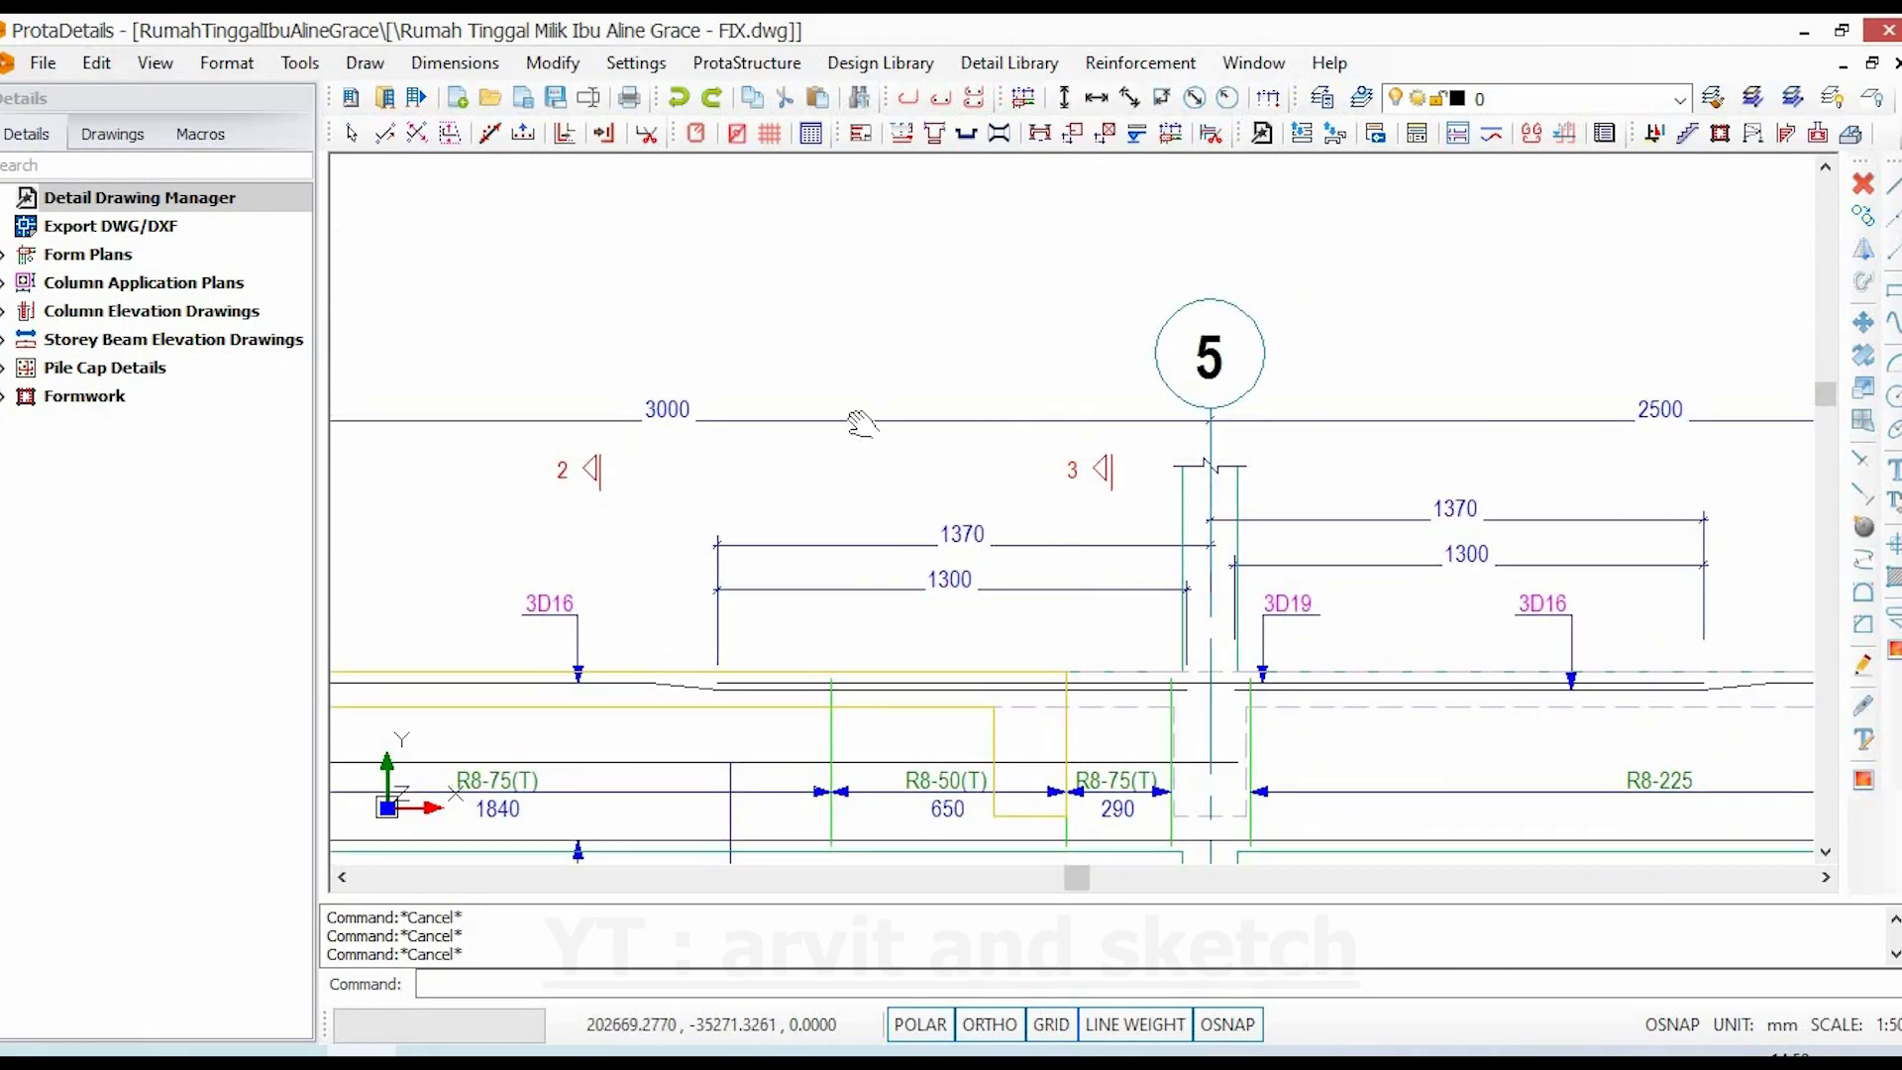
scroll(1283, 357, down, 2)
scroll(1290, 485, up, 5)
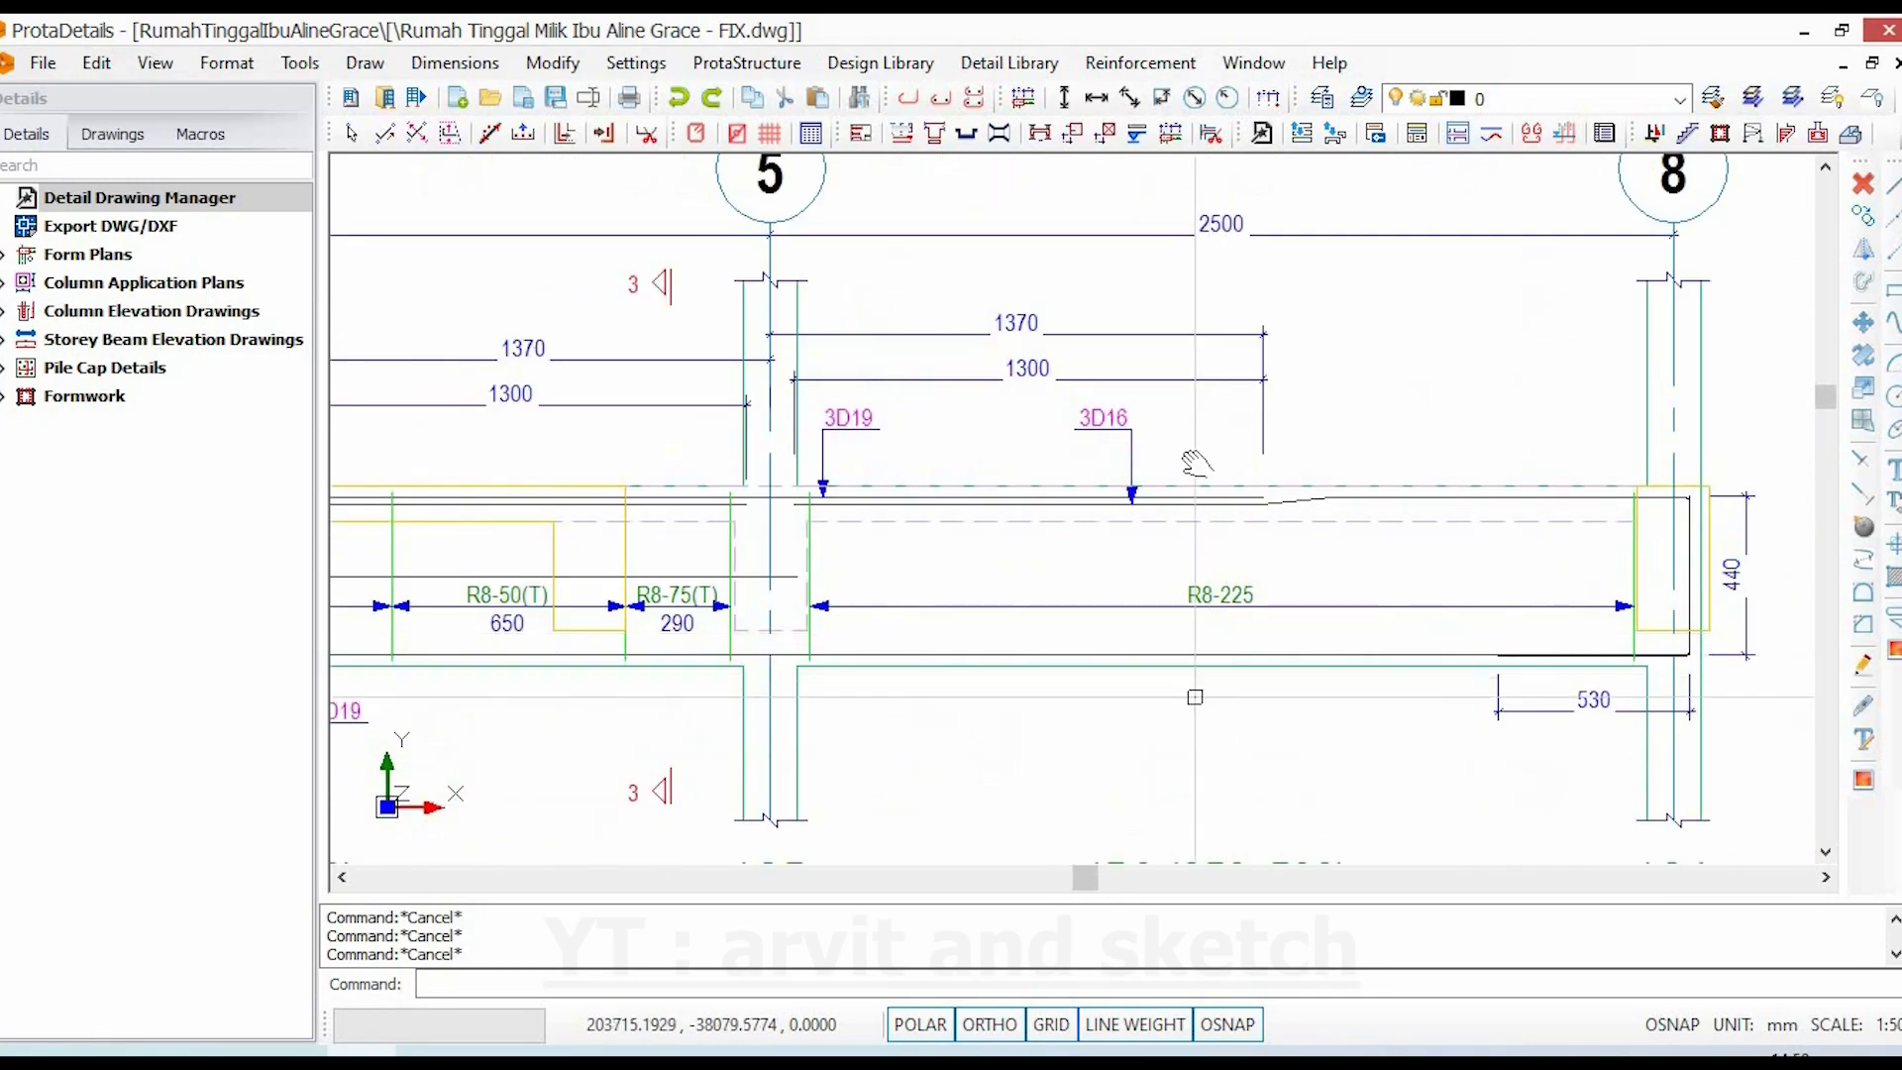
scroll(1168, 572, down, 1)
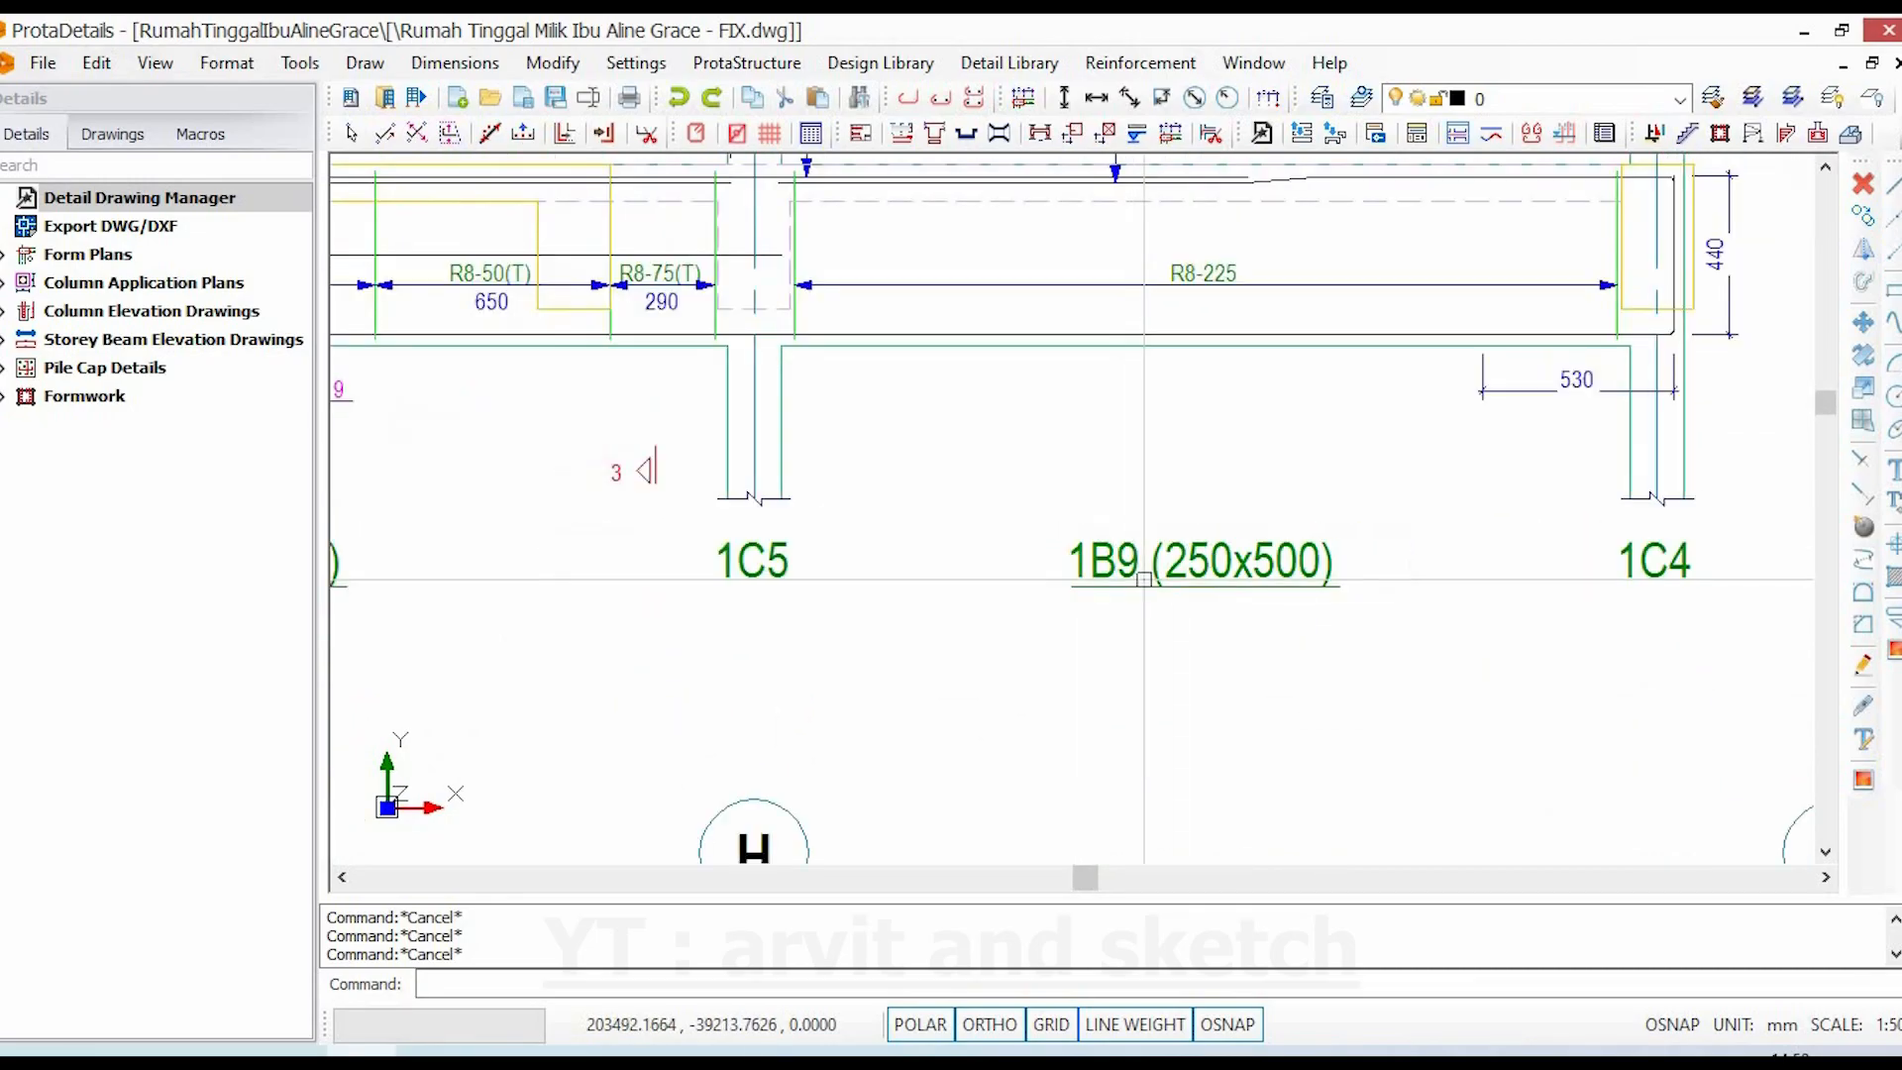
middle_drag(1003, 471, 912, 492)
mouse_move(1076, 454)
middle_down()
mouse_move(1020, 560)
mouse_move(1003, 540)
mouse_move(830, 525)
mouse_move(883, 550)
mouse_move(1194, 570)
middle_up()
scroll(1040, 548, down, 3)
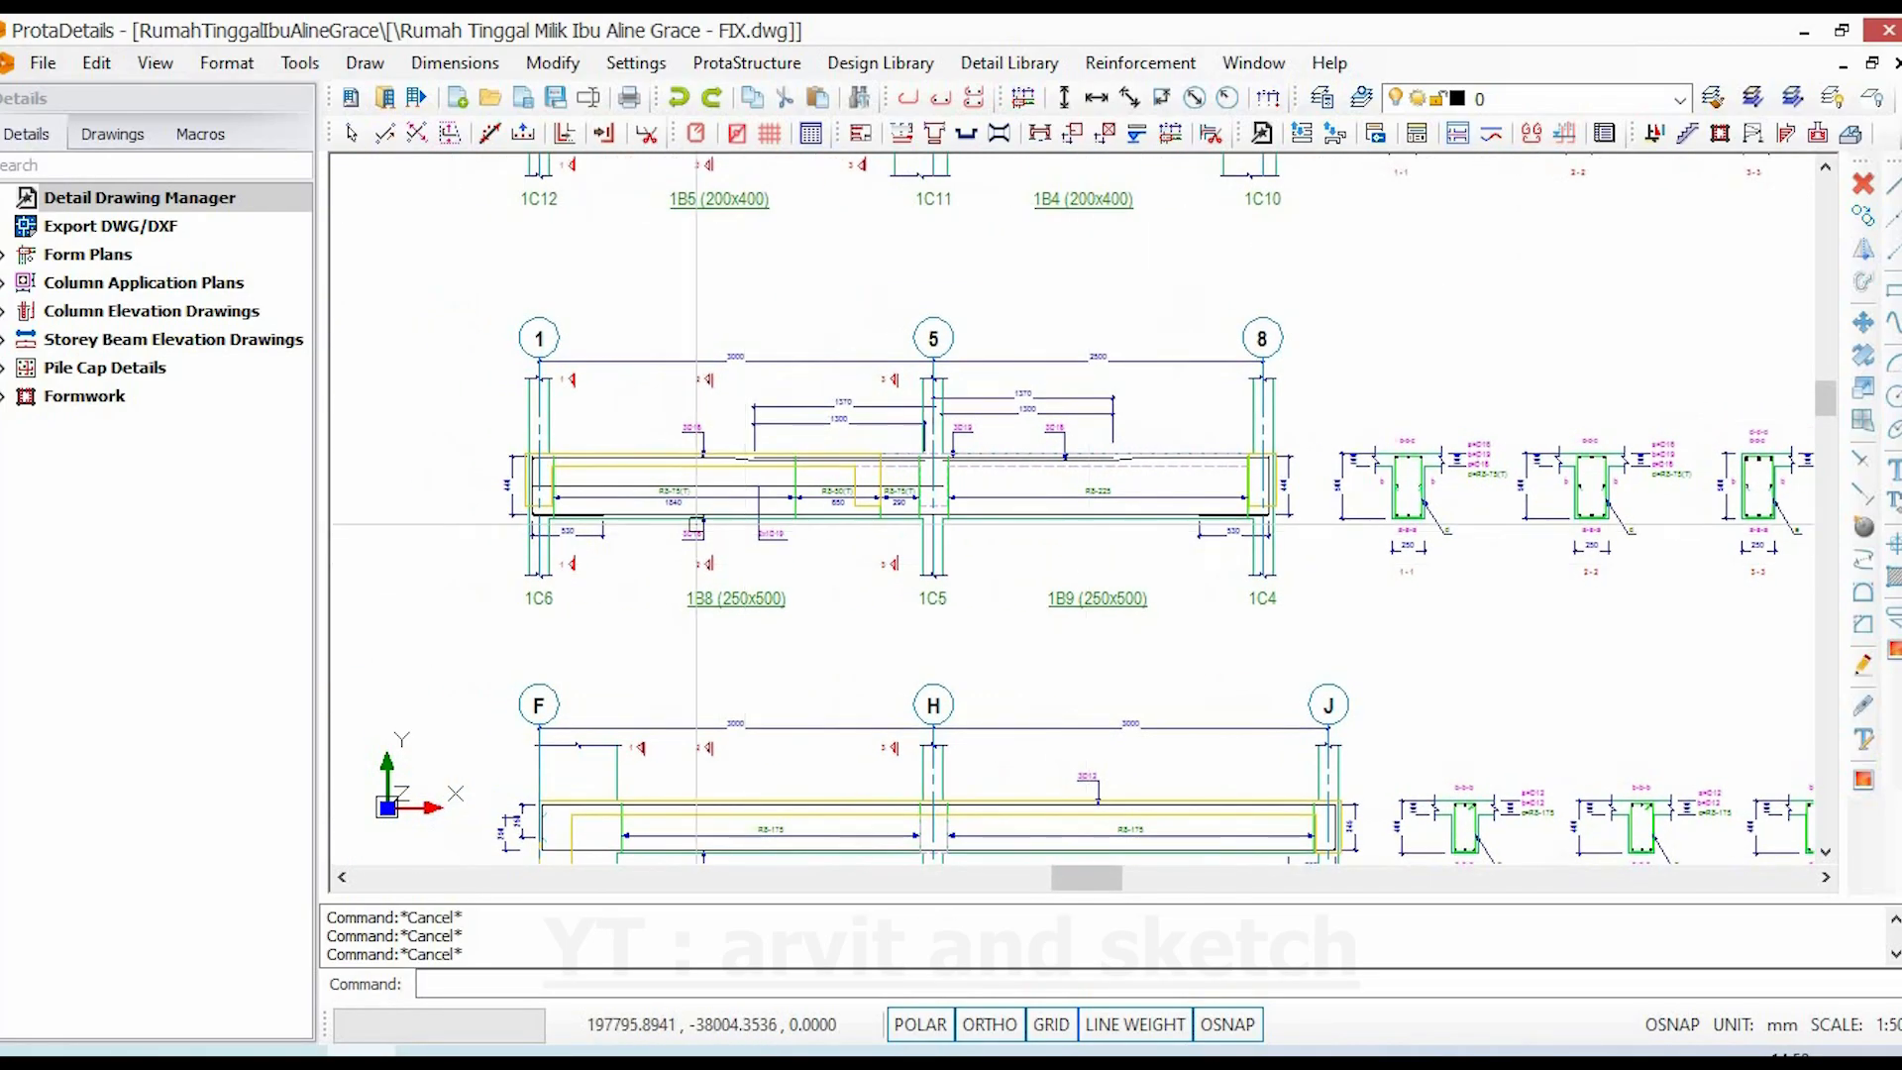
scroll(555, 445, up, 4)
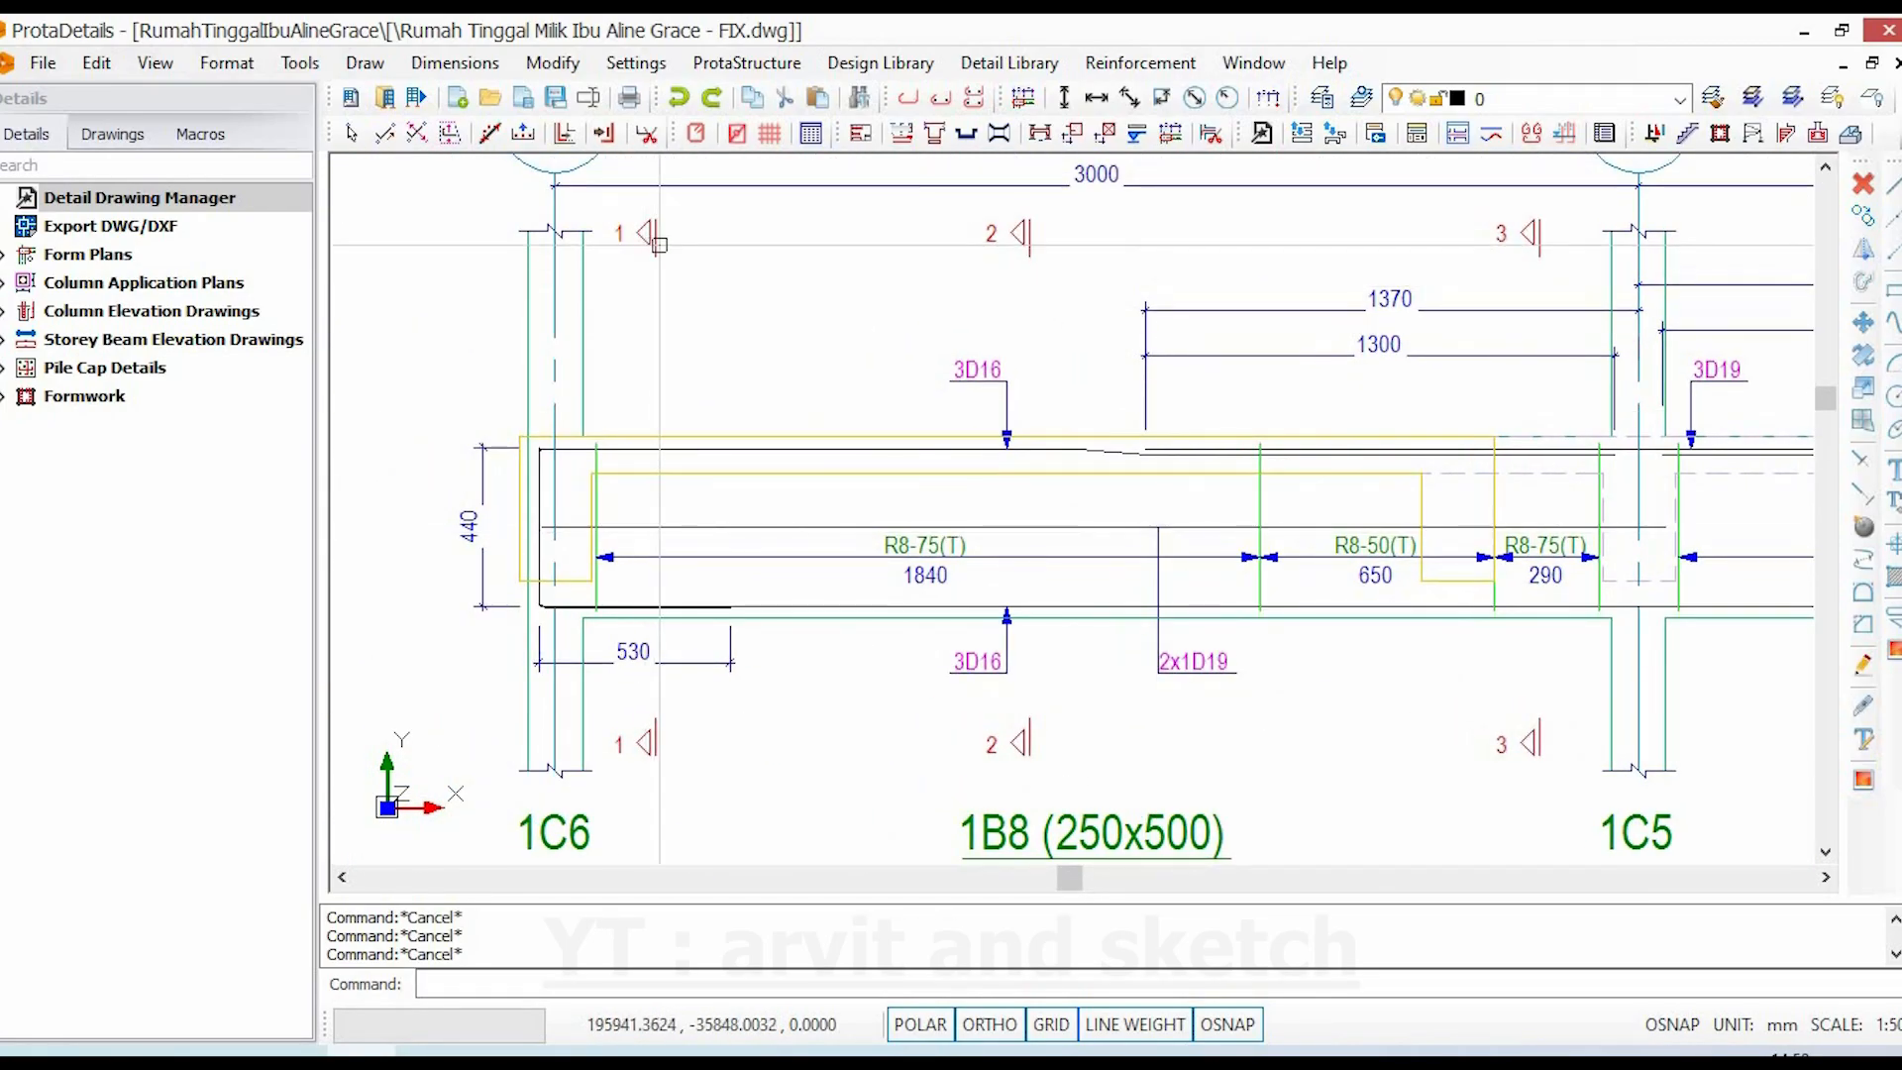
scroll(752, 506, down, 3)
middle_drag(1084, 525, 799, 491)
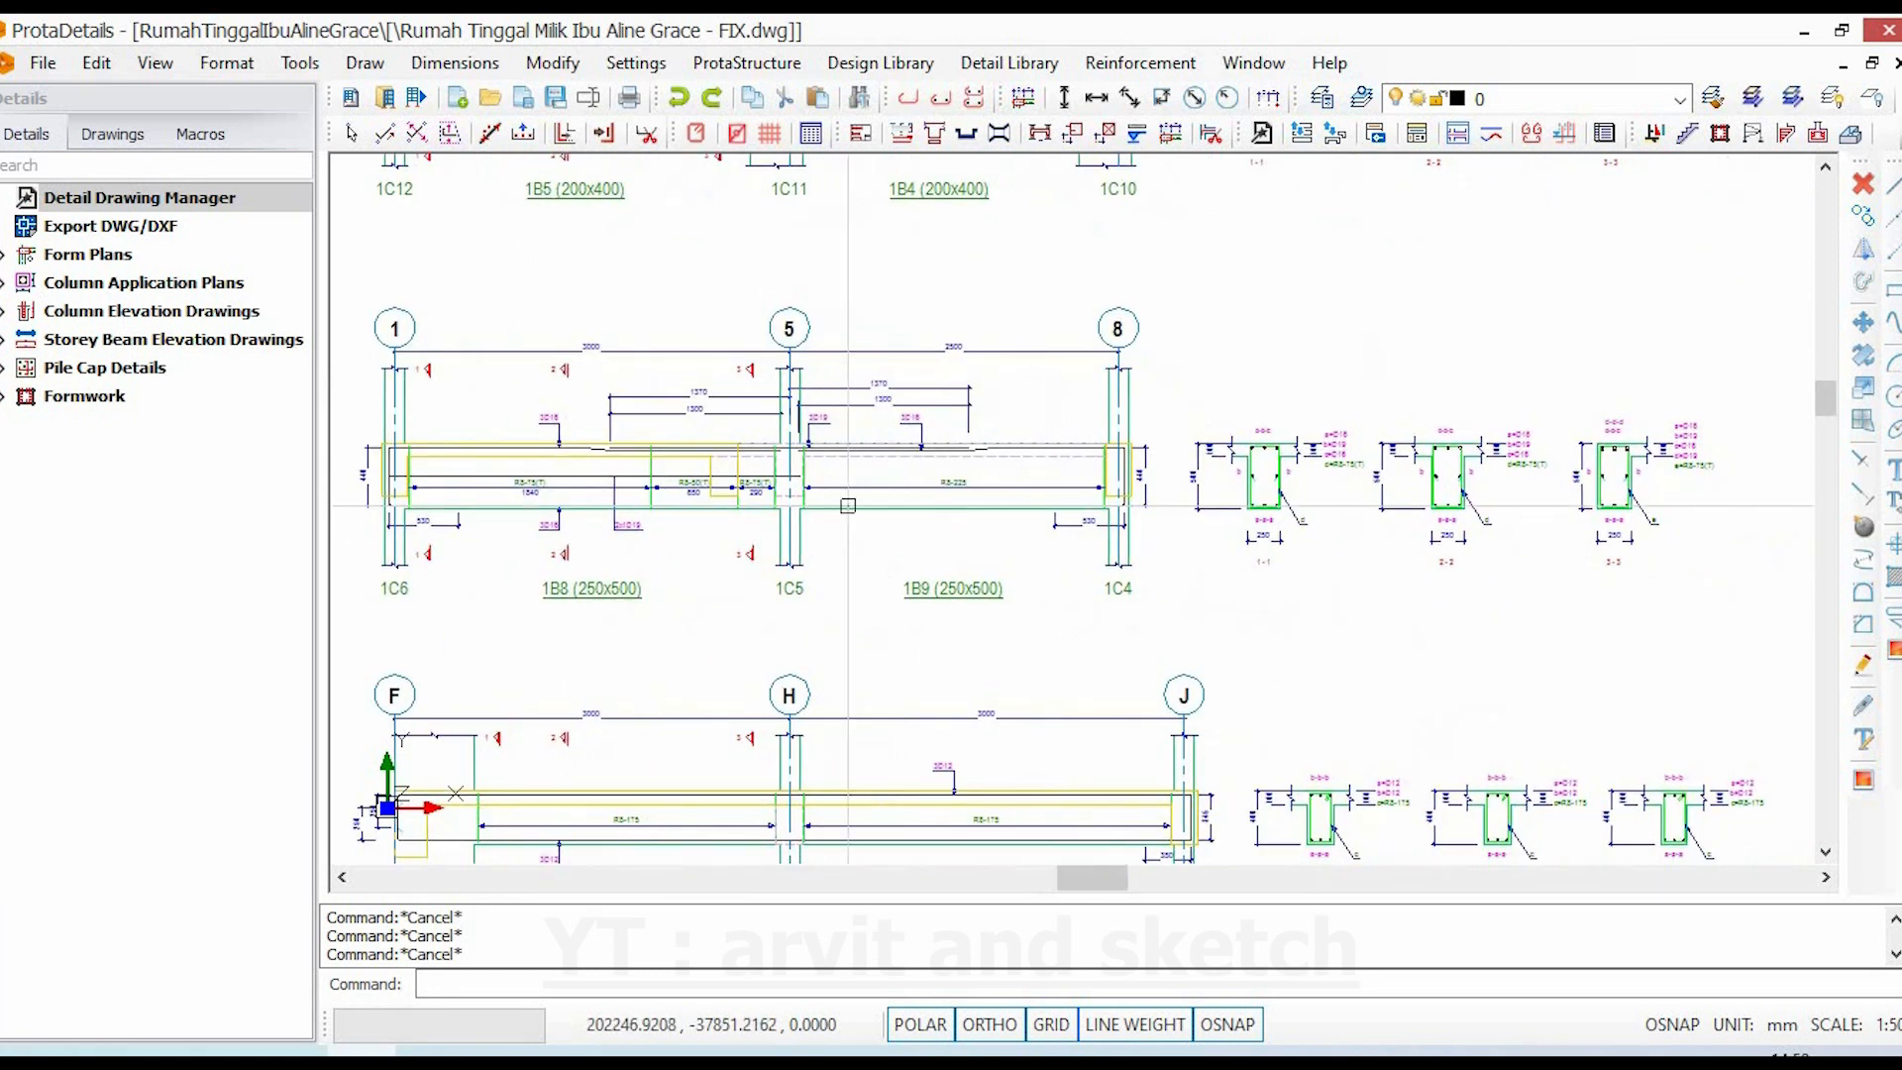
- Check the diameter of the top bars in cross-section 1-1 of beams 1B8 and 1B9, then clear the selection
scroll(1396, 525, up, 6)
middle_drag(1146, 527, 1113, 649)
scroll(1131, 372, up, 2)
middle_drag(1122, 425, 1122, 461)
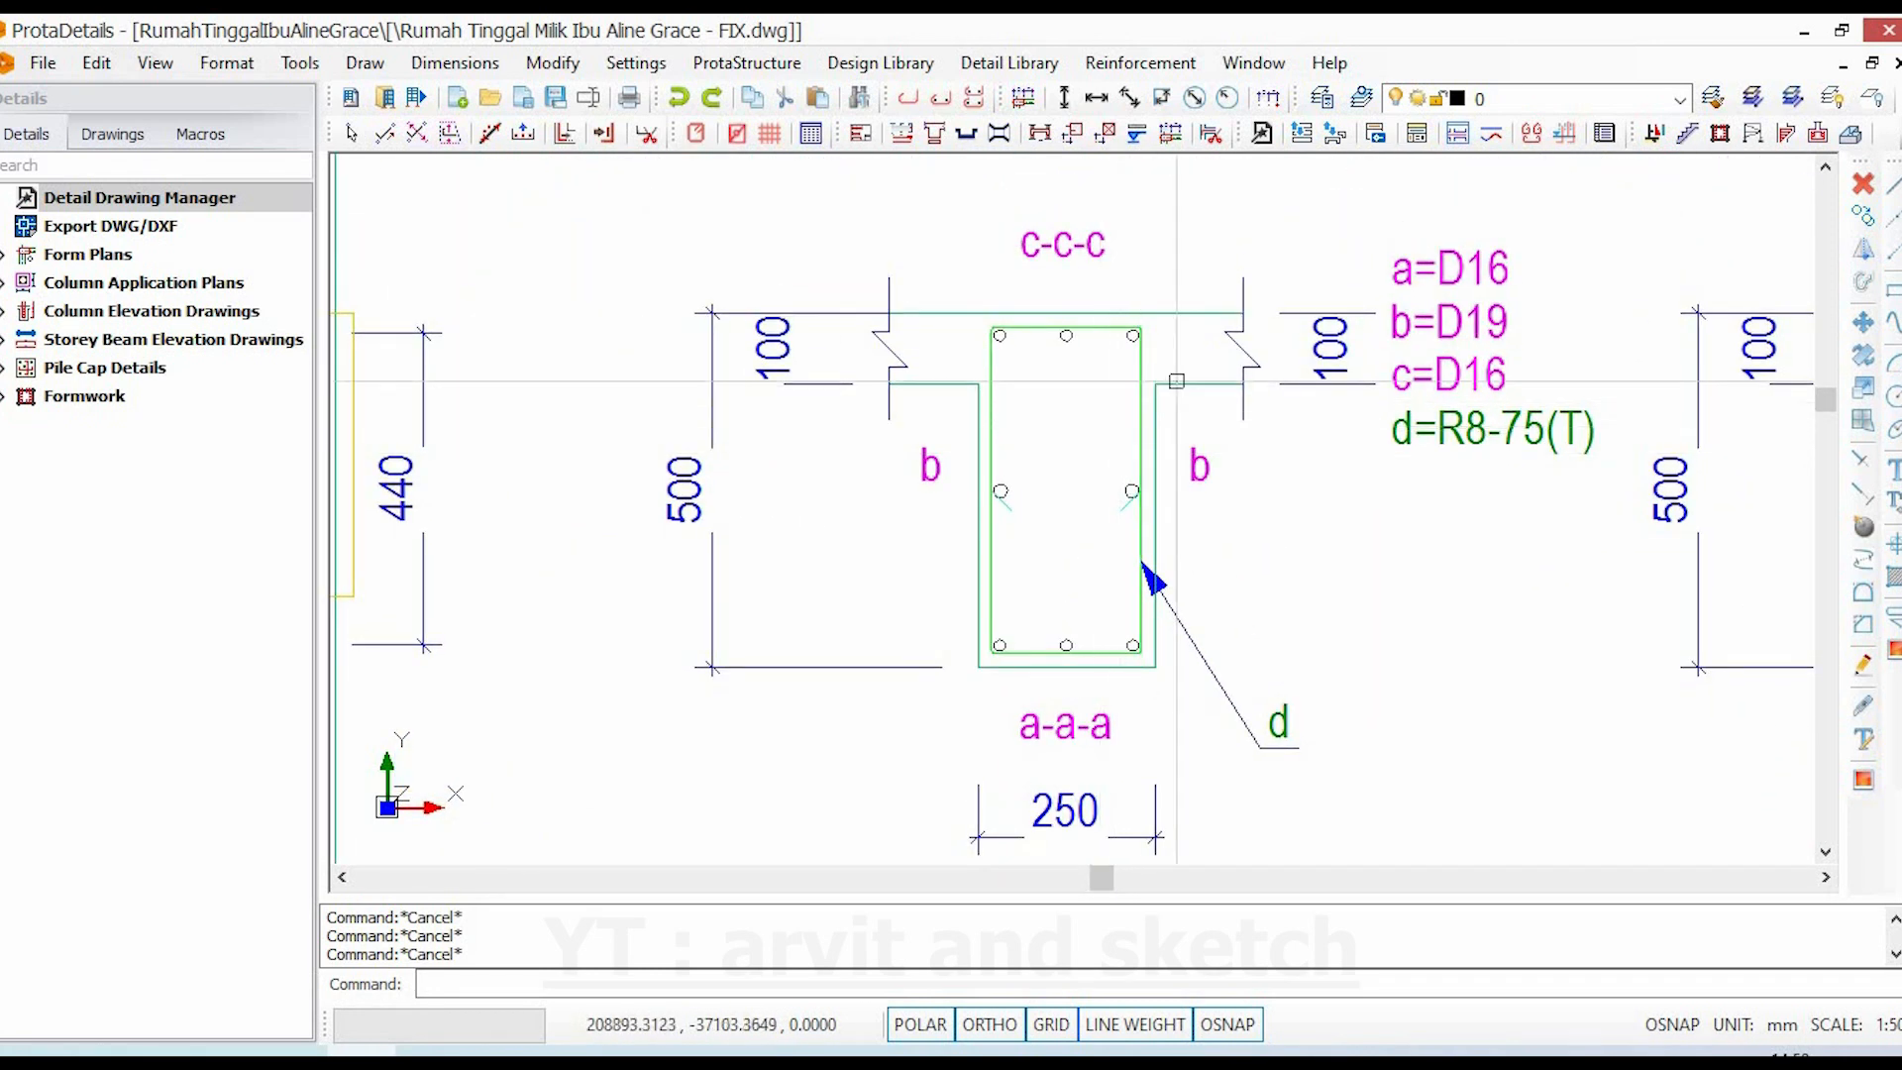
scroll(1209, 364, up, 2)
middle_drag(1209, 364, 1116, 352)
click(949, 317)
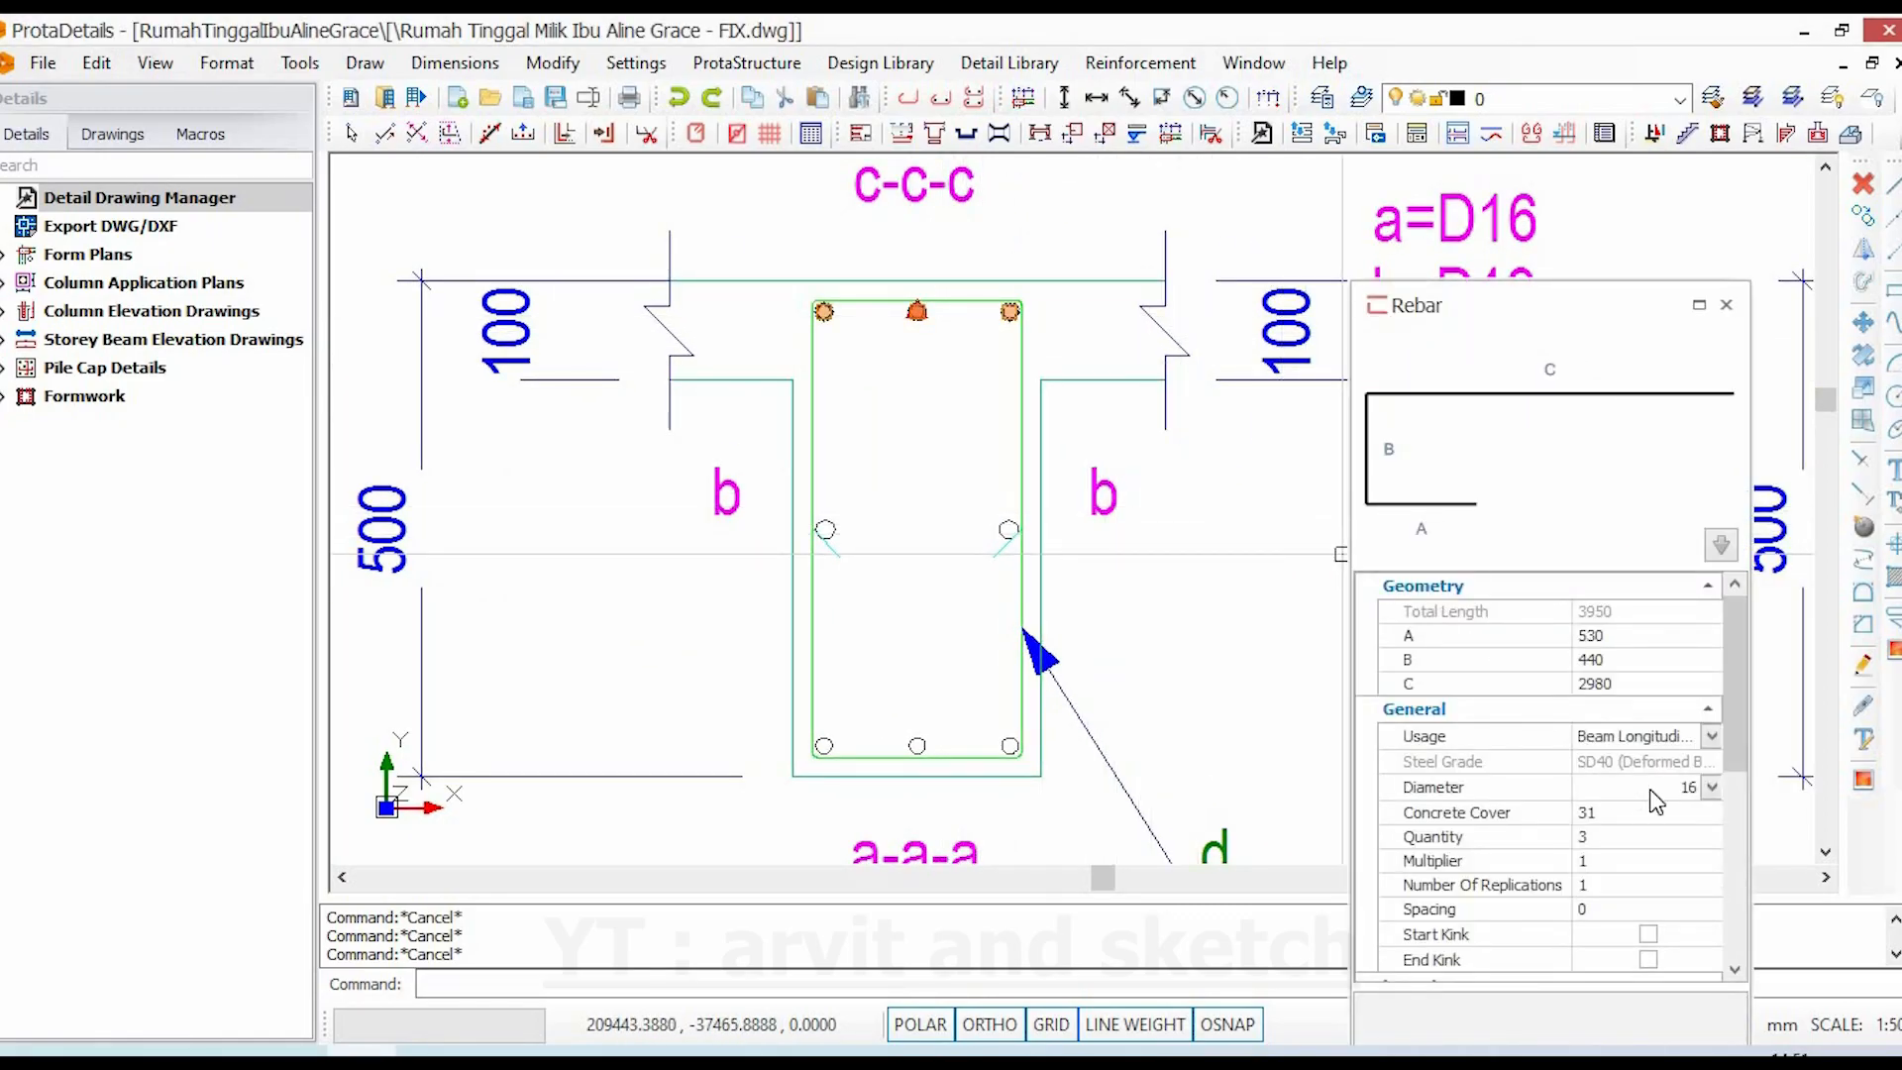
click(1649, 788)
key(Escape)
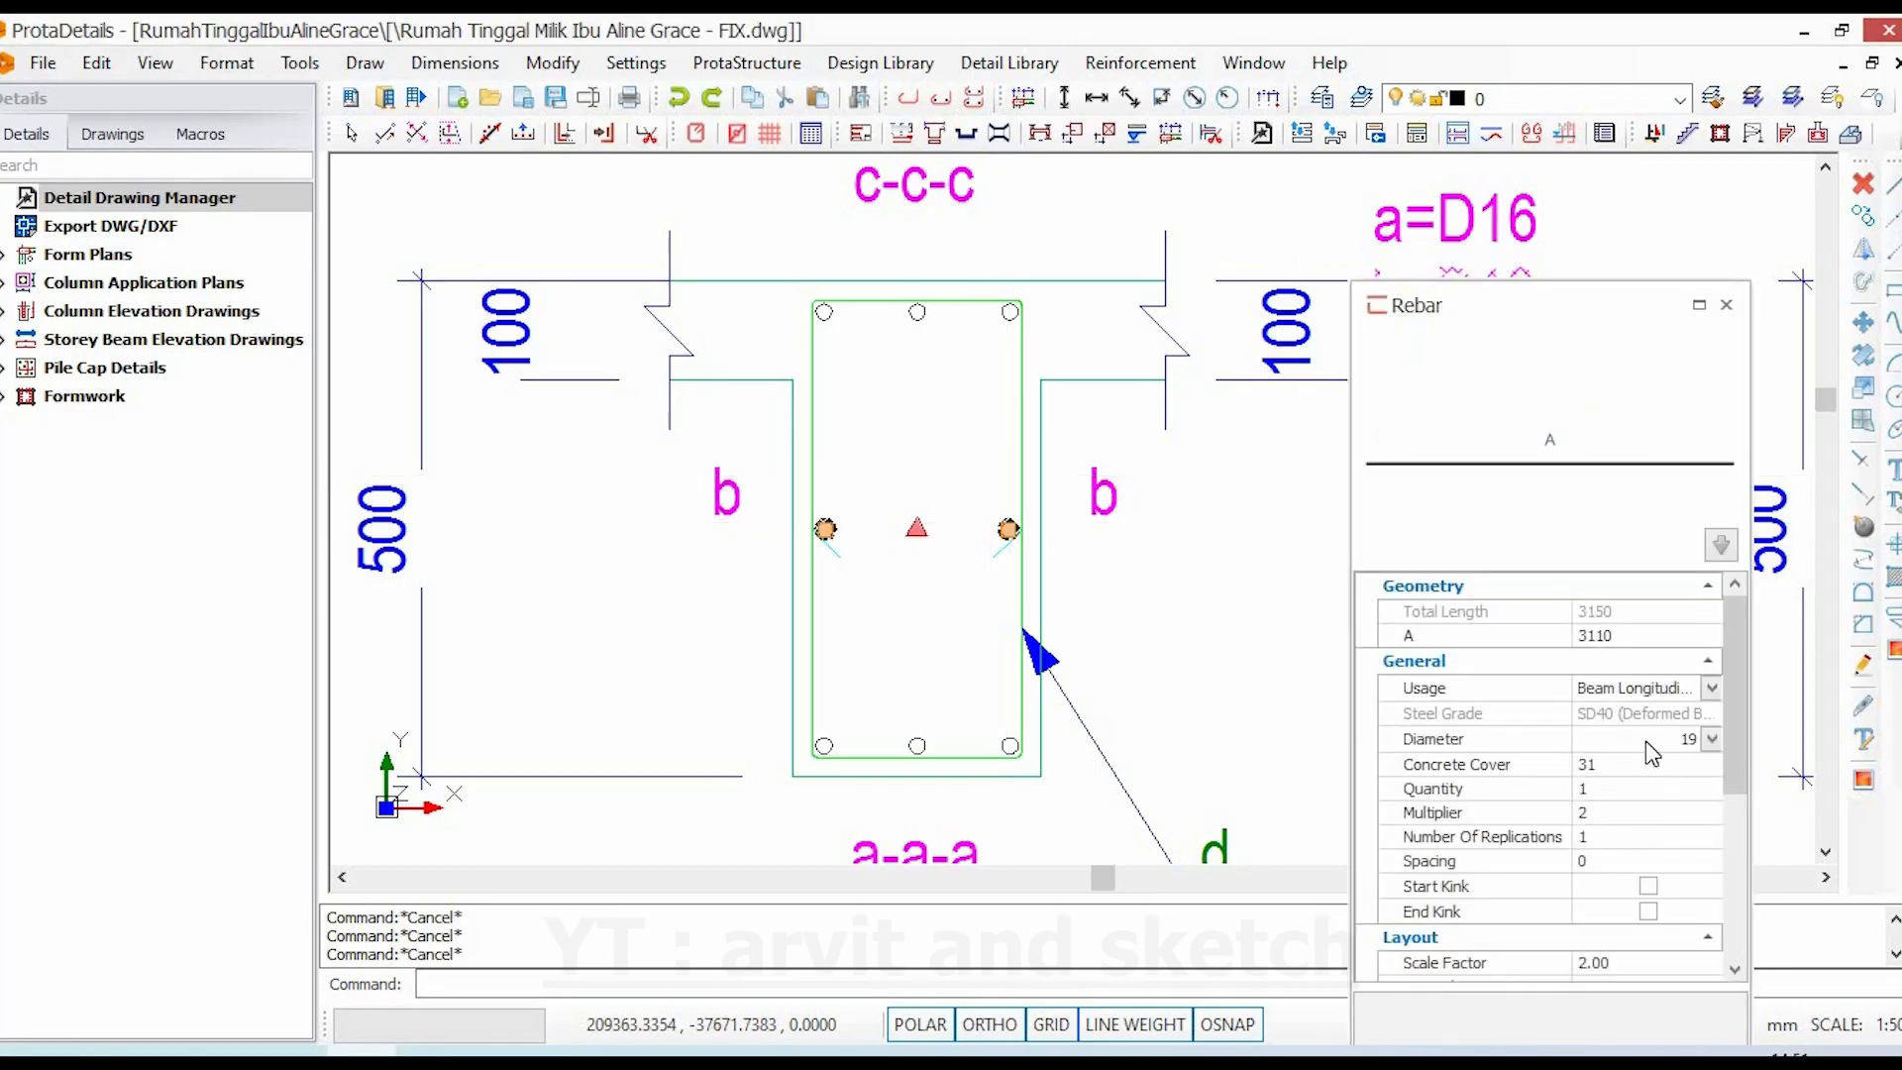
- Check the diameters of the side bars and the bottom bars in cross-section 1-1, clearing each selection
click(1651, 743)
key(Escape)
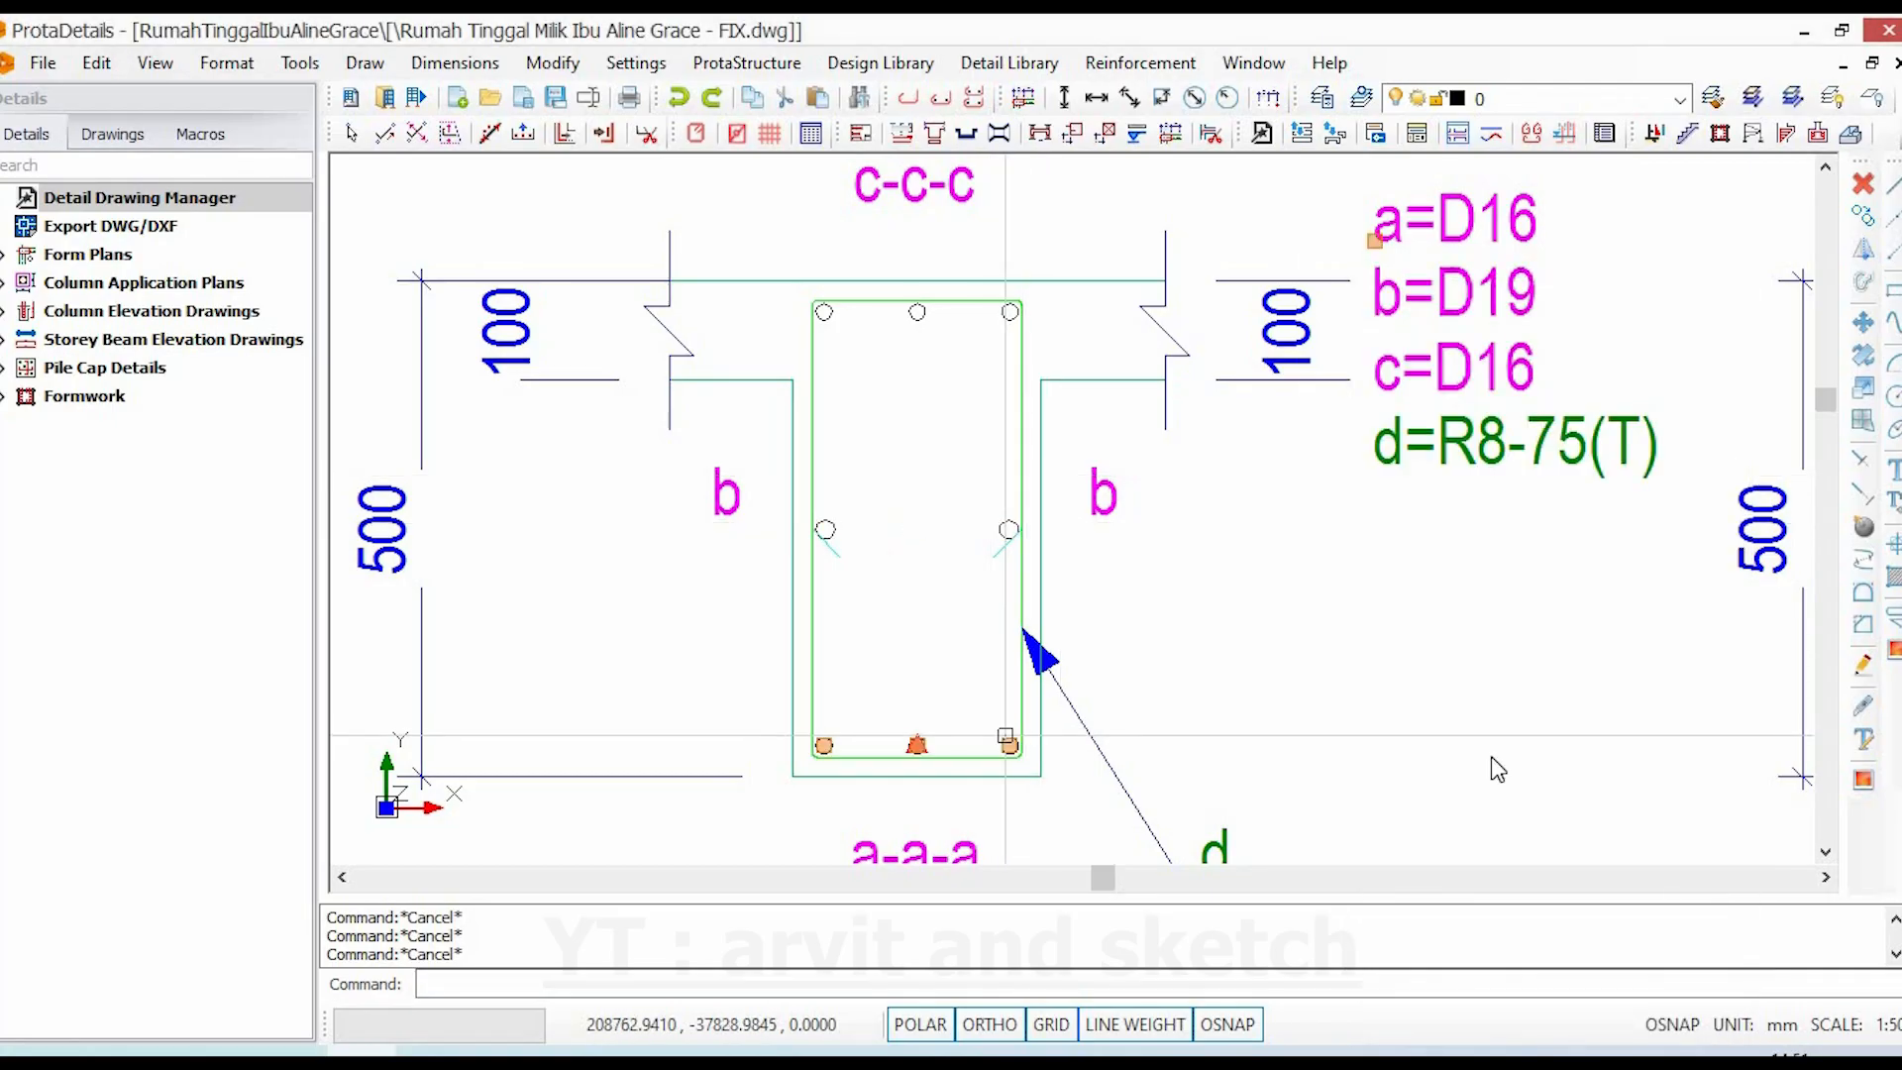
click(1609, 790)
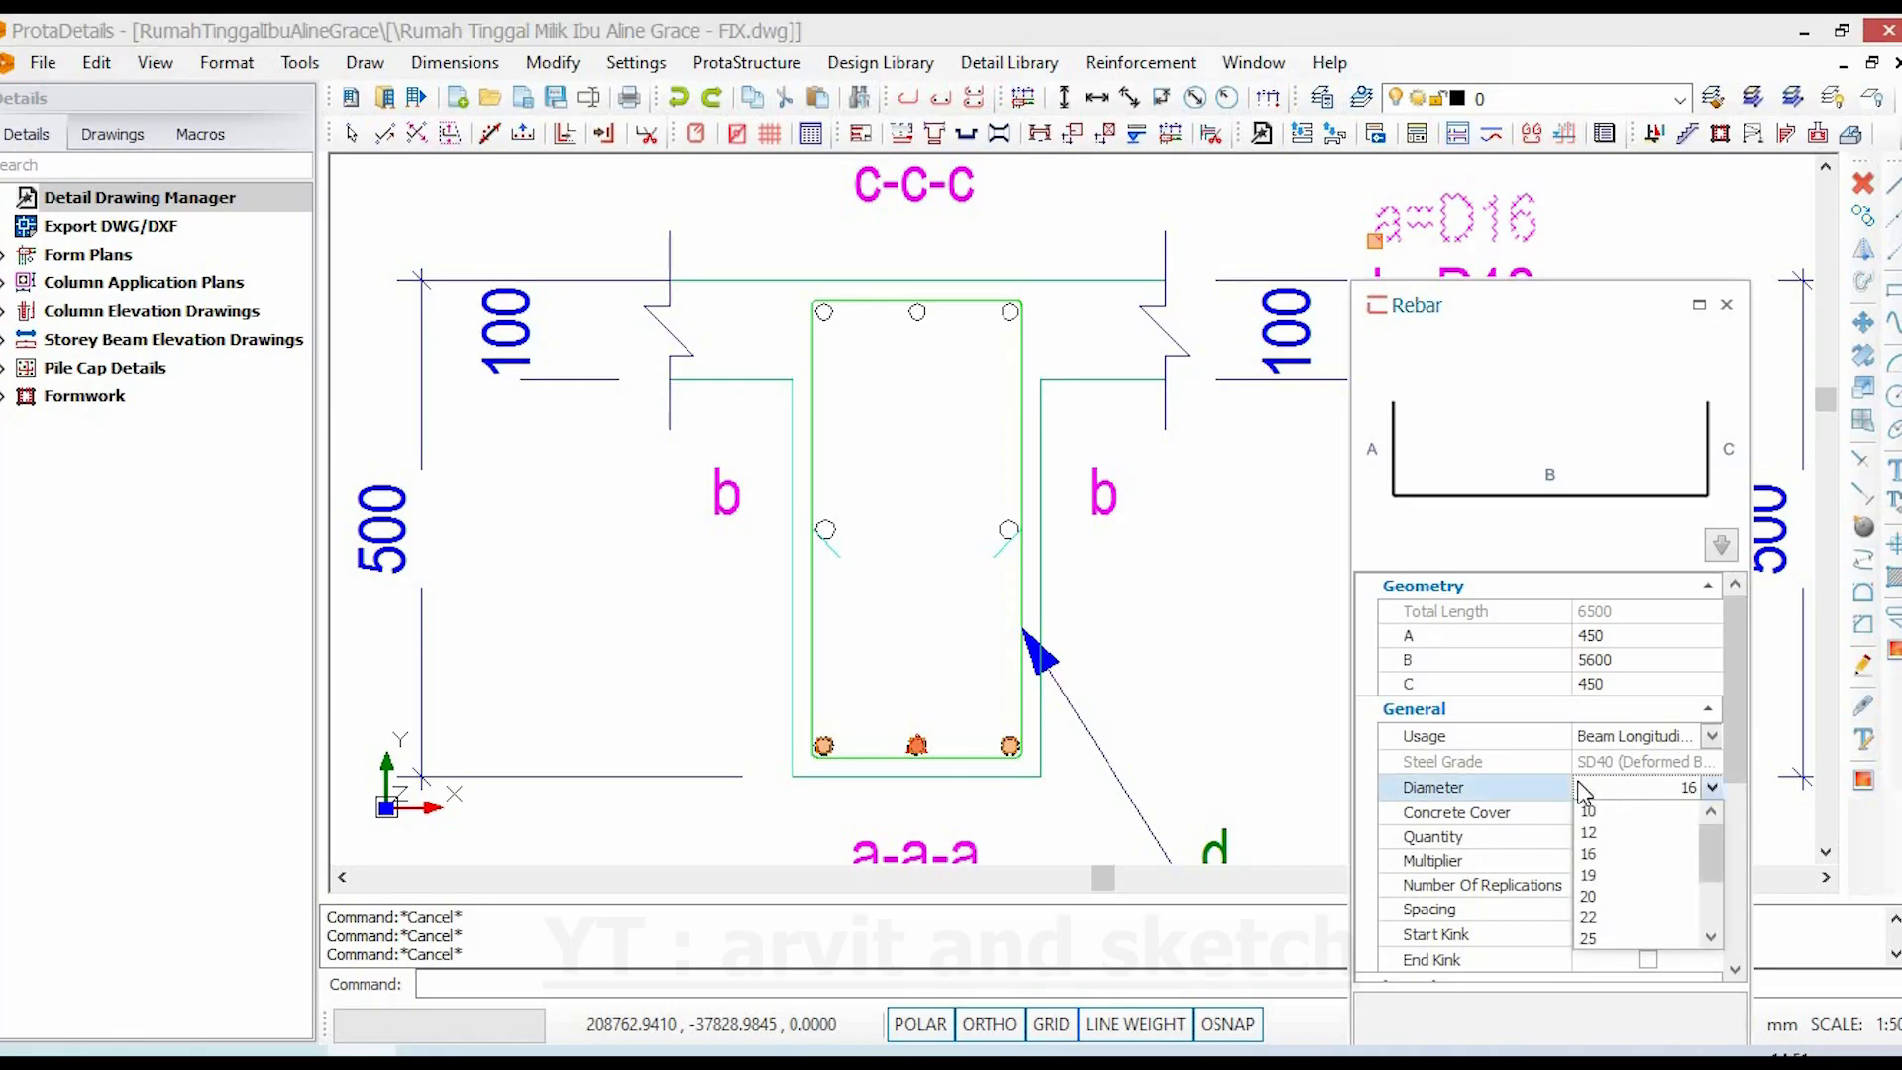
key(Escape)
scroll(1195, 527, down, 2)
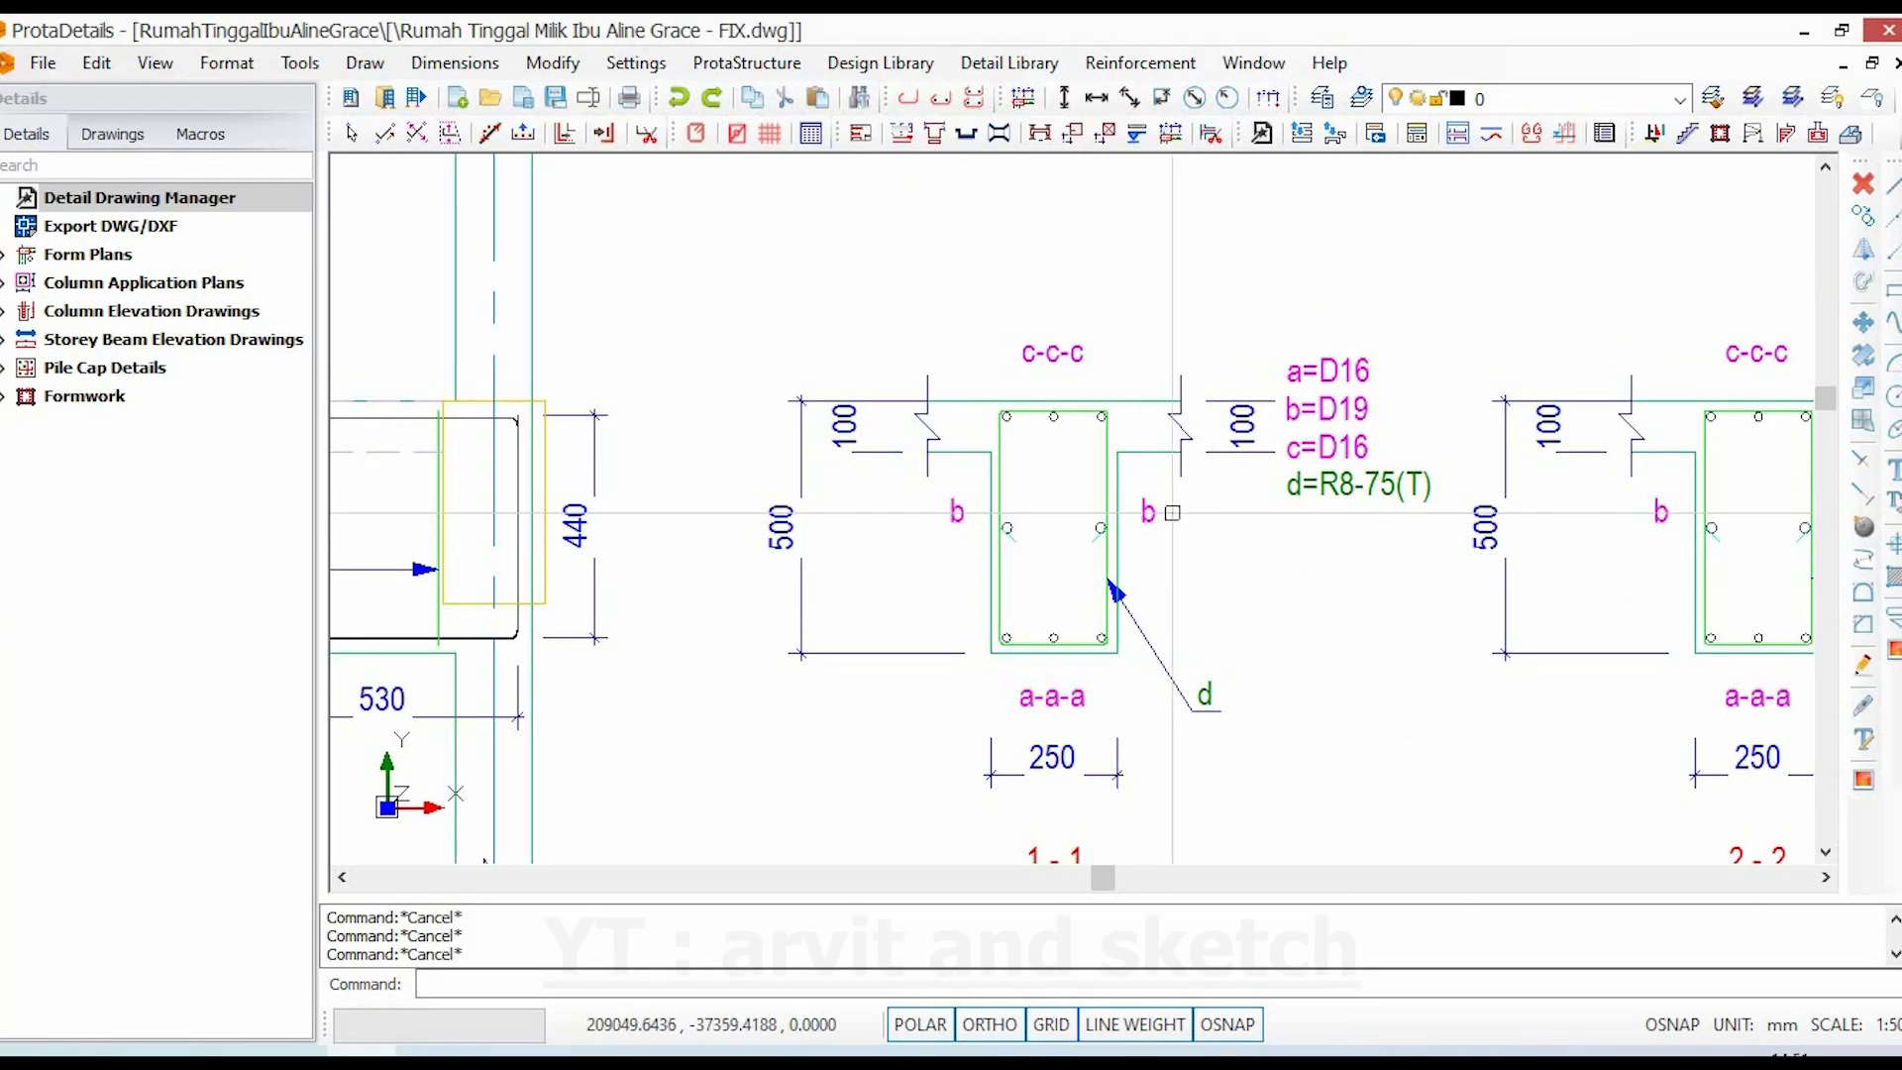
- Check the properties of the top longitudinal bar on the elevation of beam 1B8, then clear the selection
scroll(1119, 523, down, 3)
middle_drag(840, 586, 1526, 606)
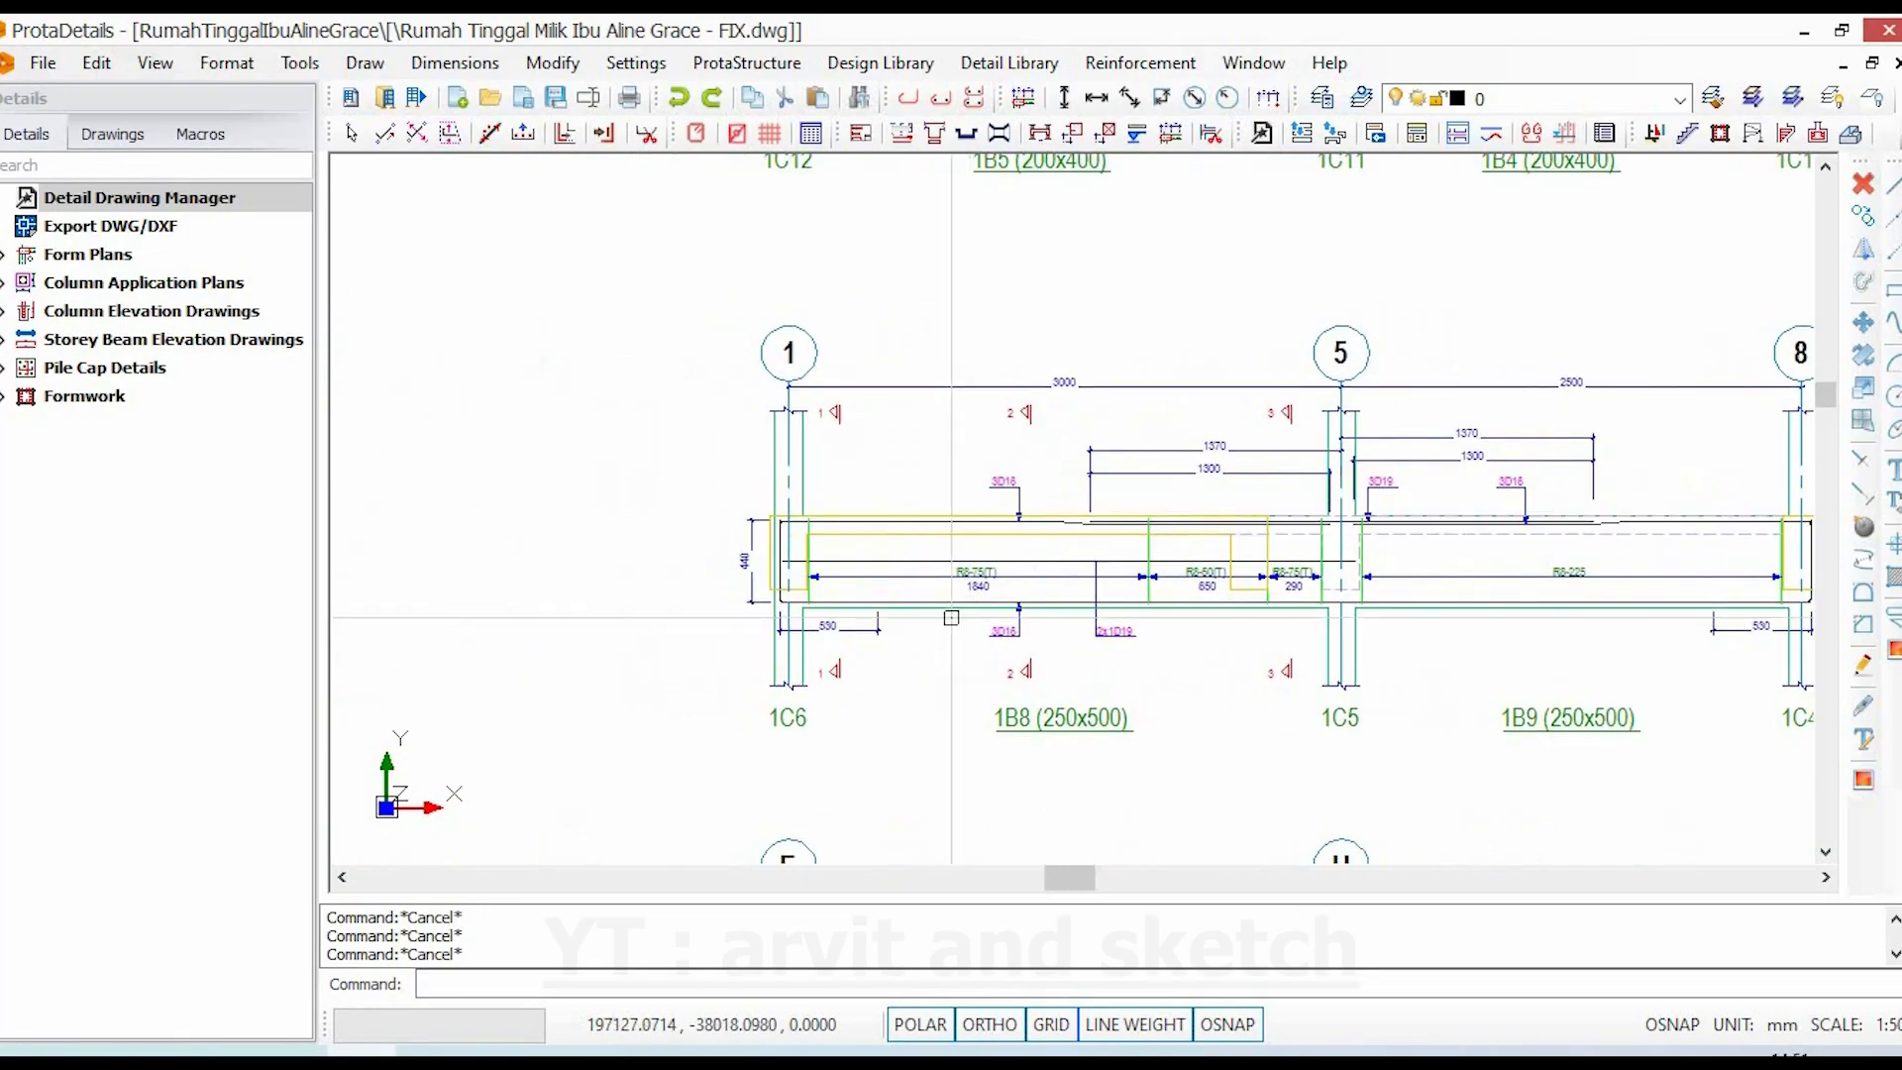
scroll(1057, 609, up, 2)
click(1008, 428)
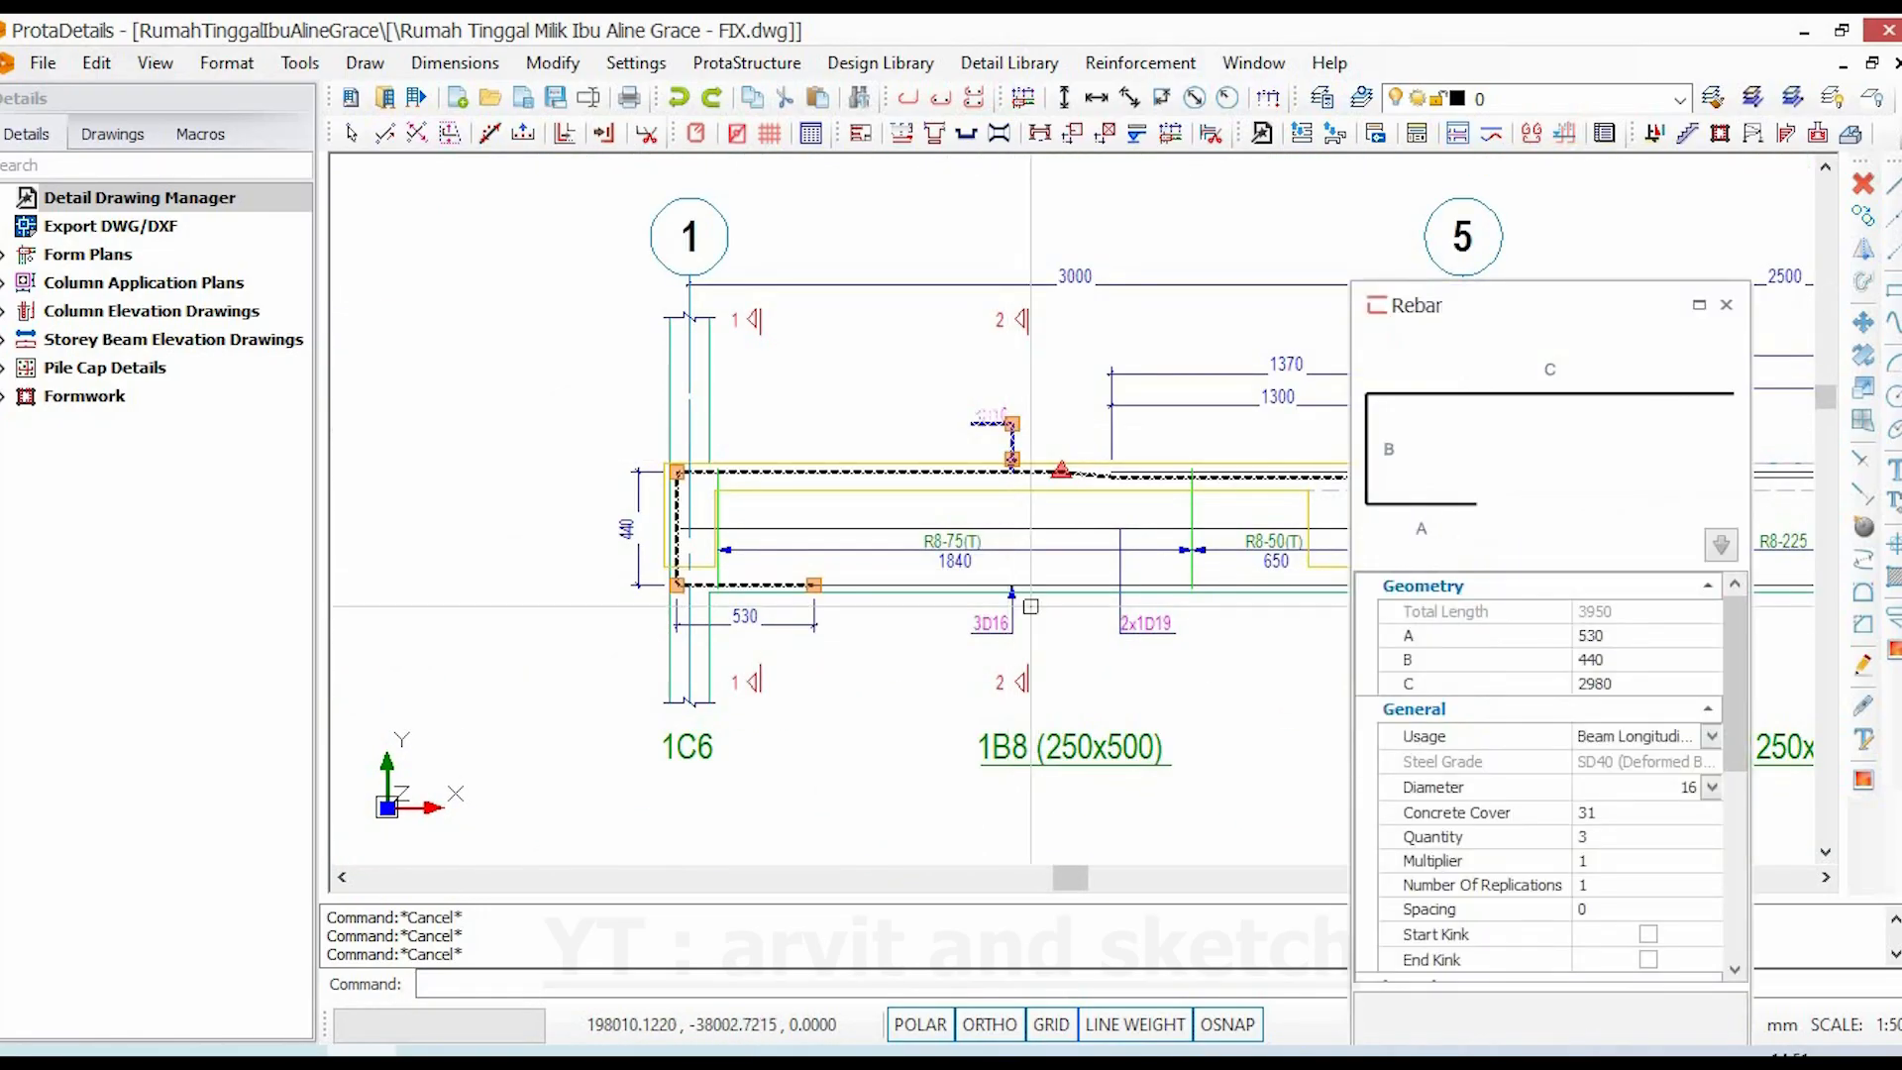
key(Escape)
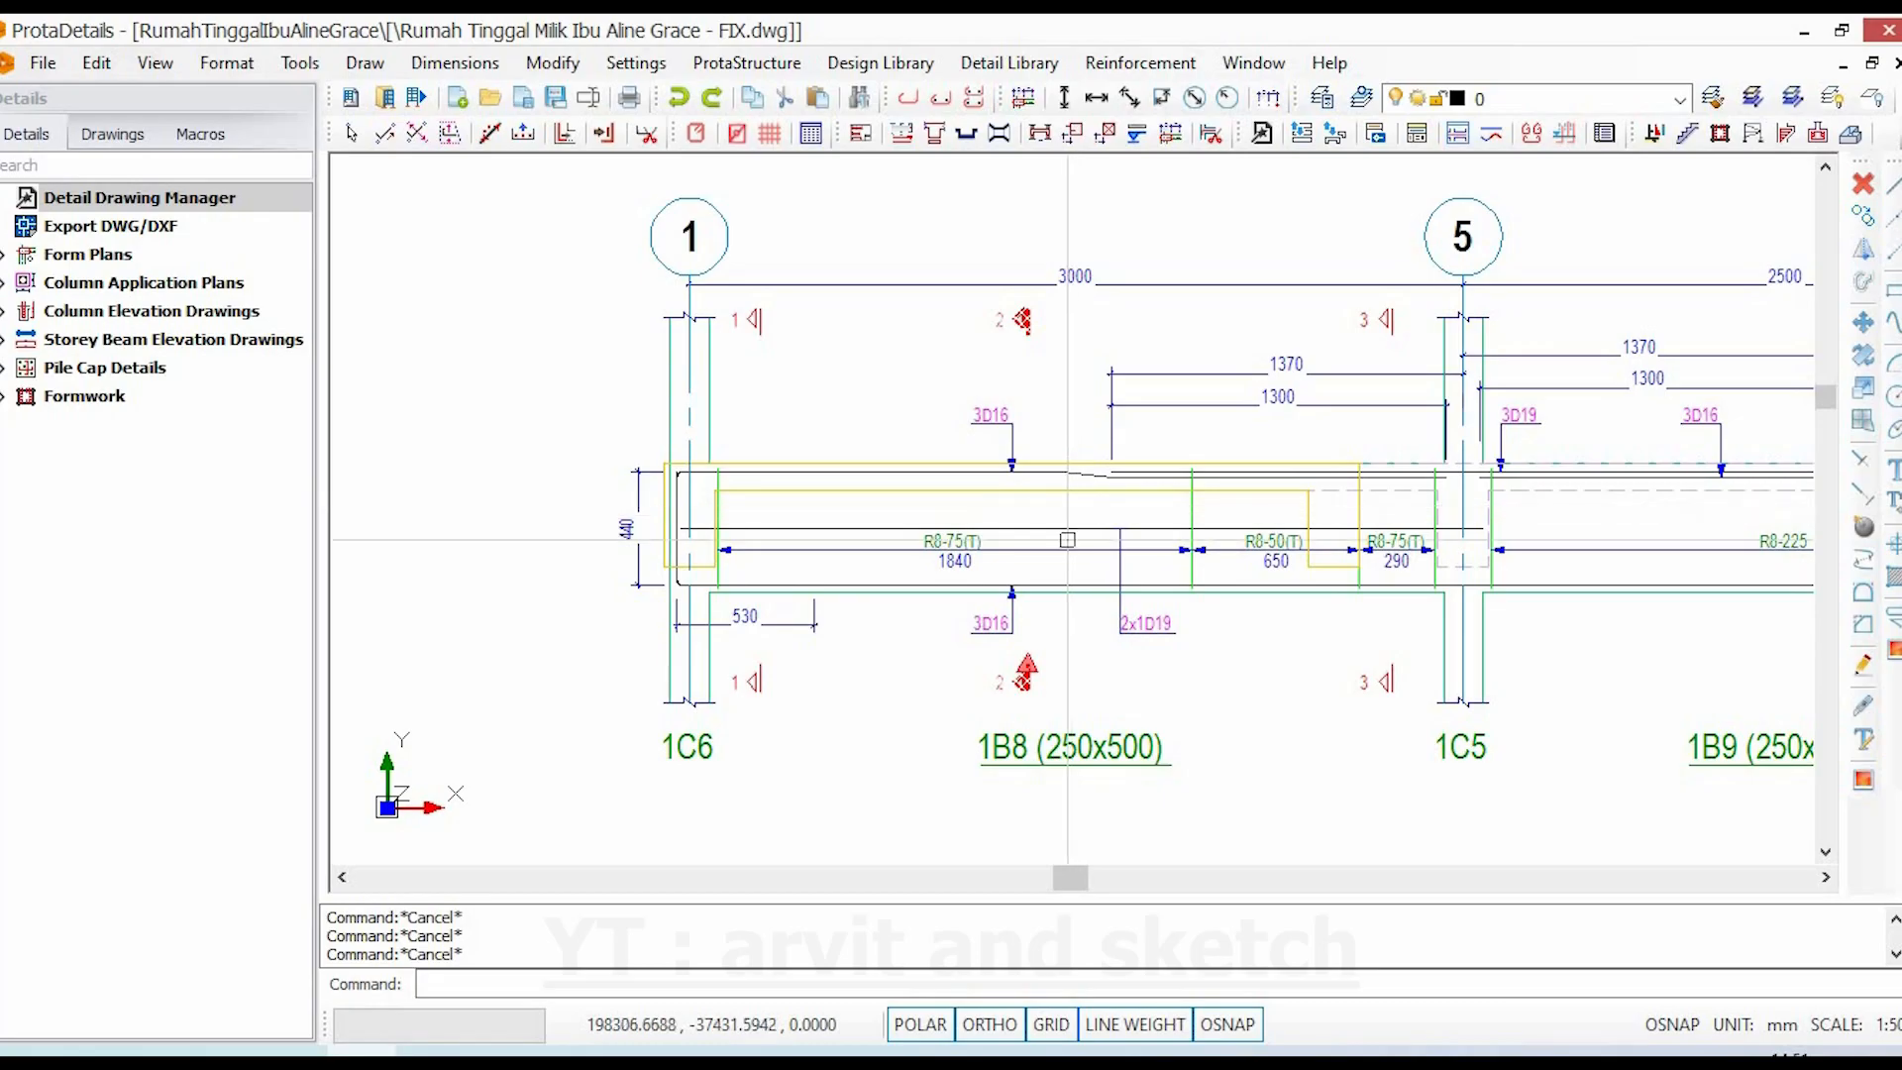
- Check the top, side and bottom bars in cross-section 2-2 of beams 1B8 and 1B9, clearing each selection
scroll(937, 656, down, 3)
middle_drag(725, 637, 326, 629)
scroll(1229, 693, up, 5)
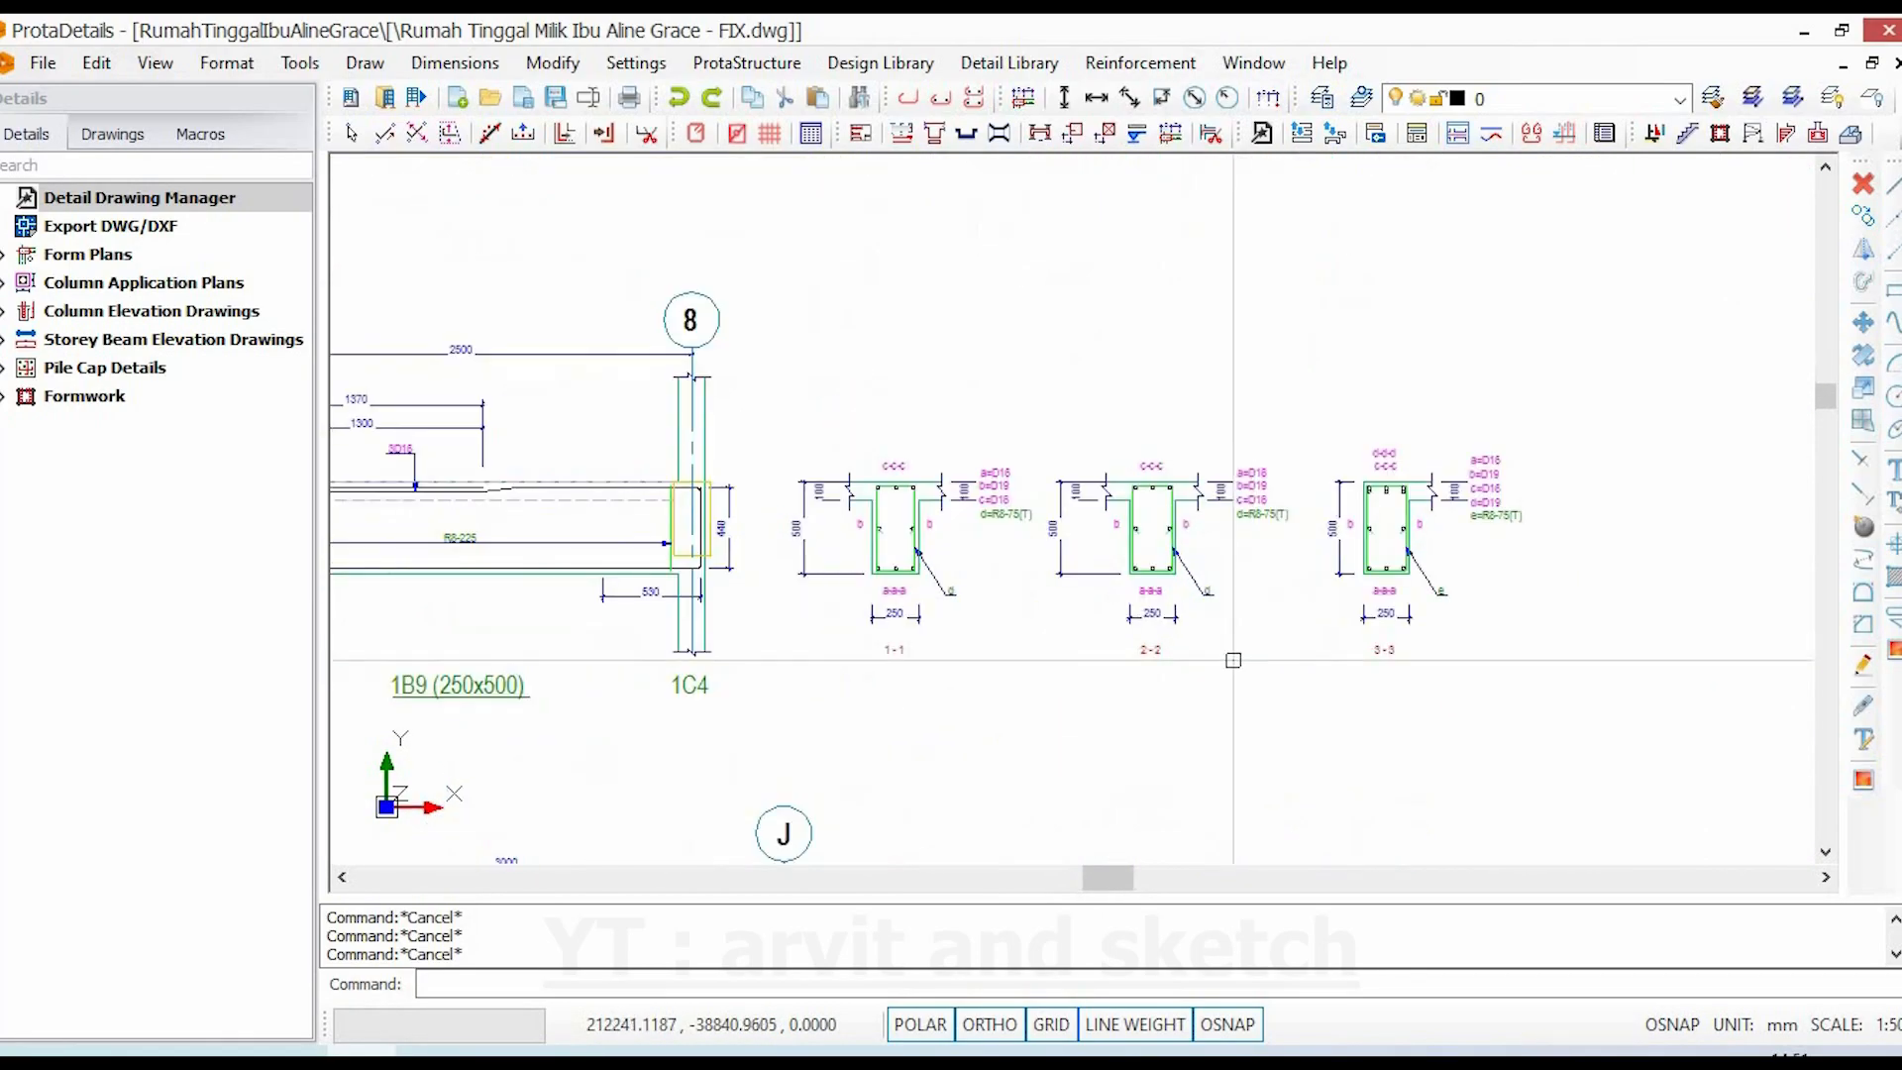
scroll(1147, 318, up, 2)
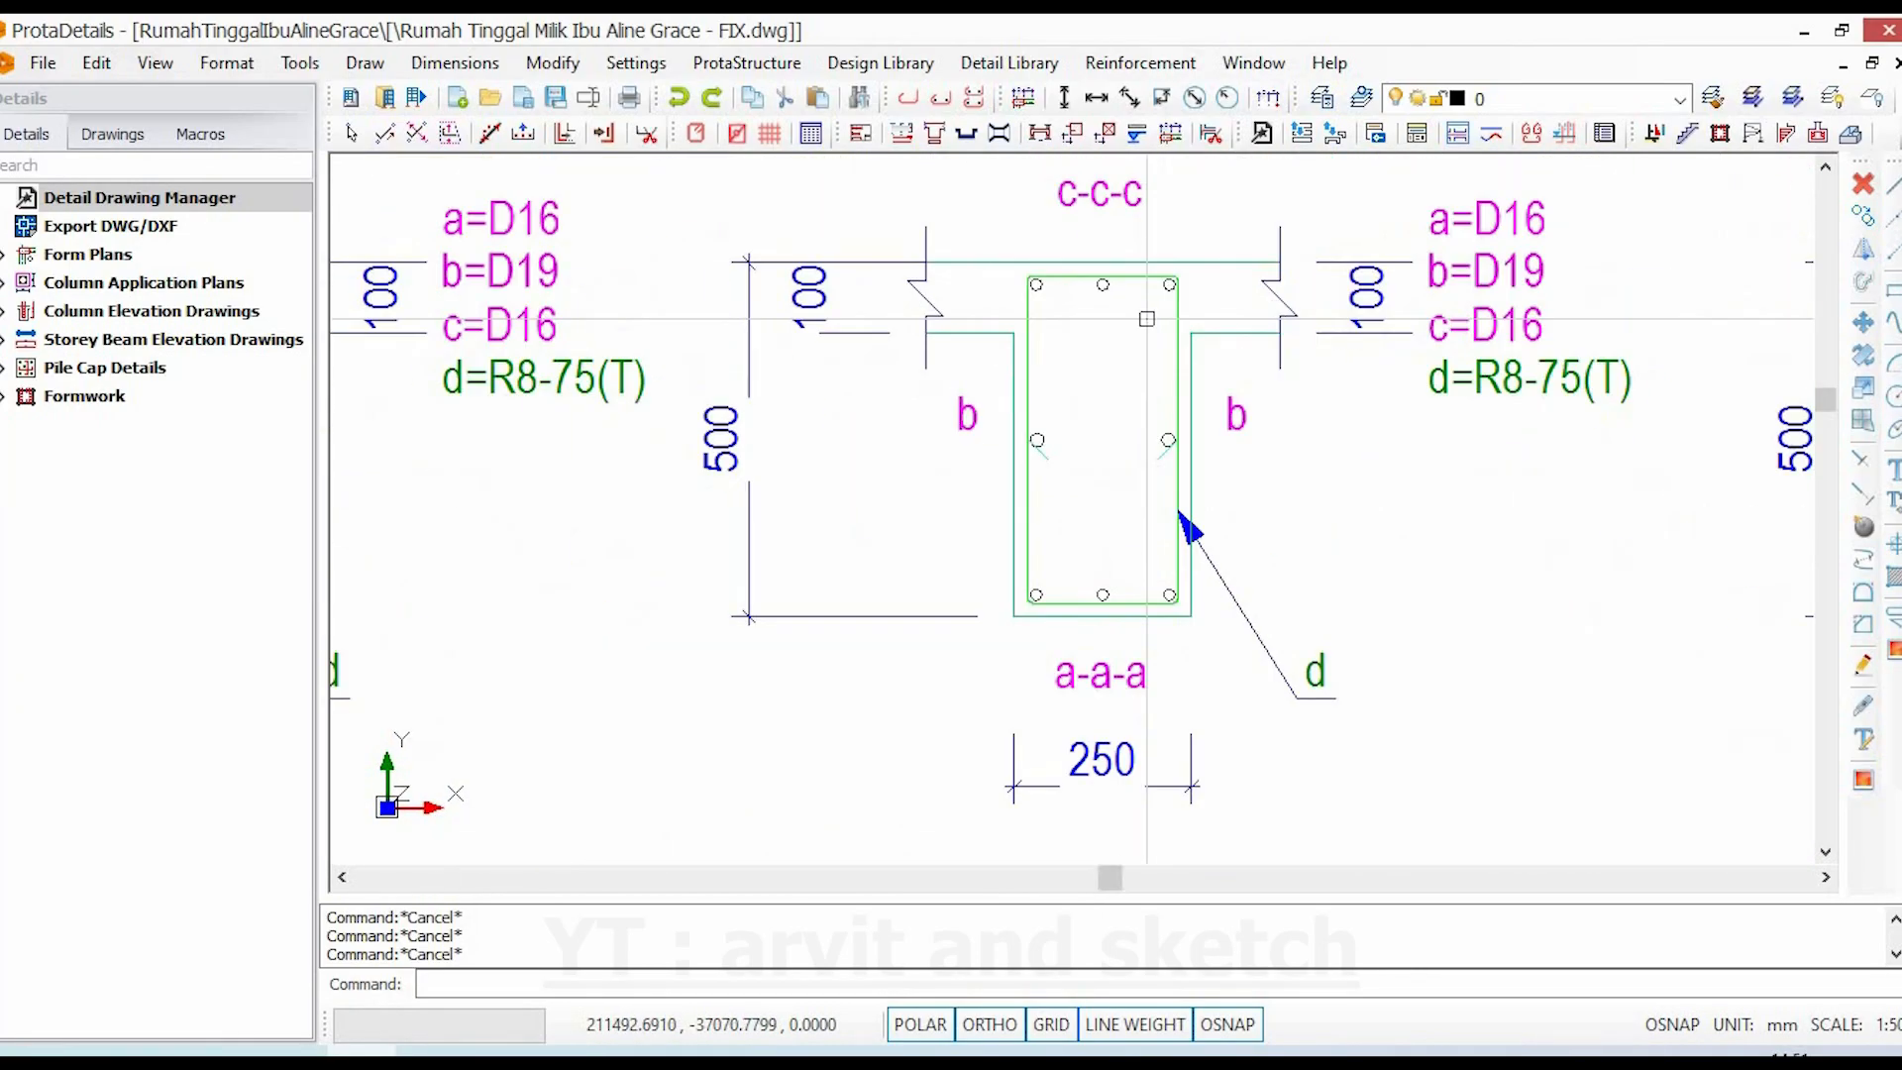
double_click(1101, 287)
key(Escape)
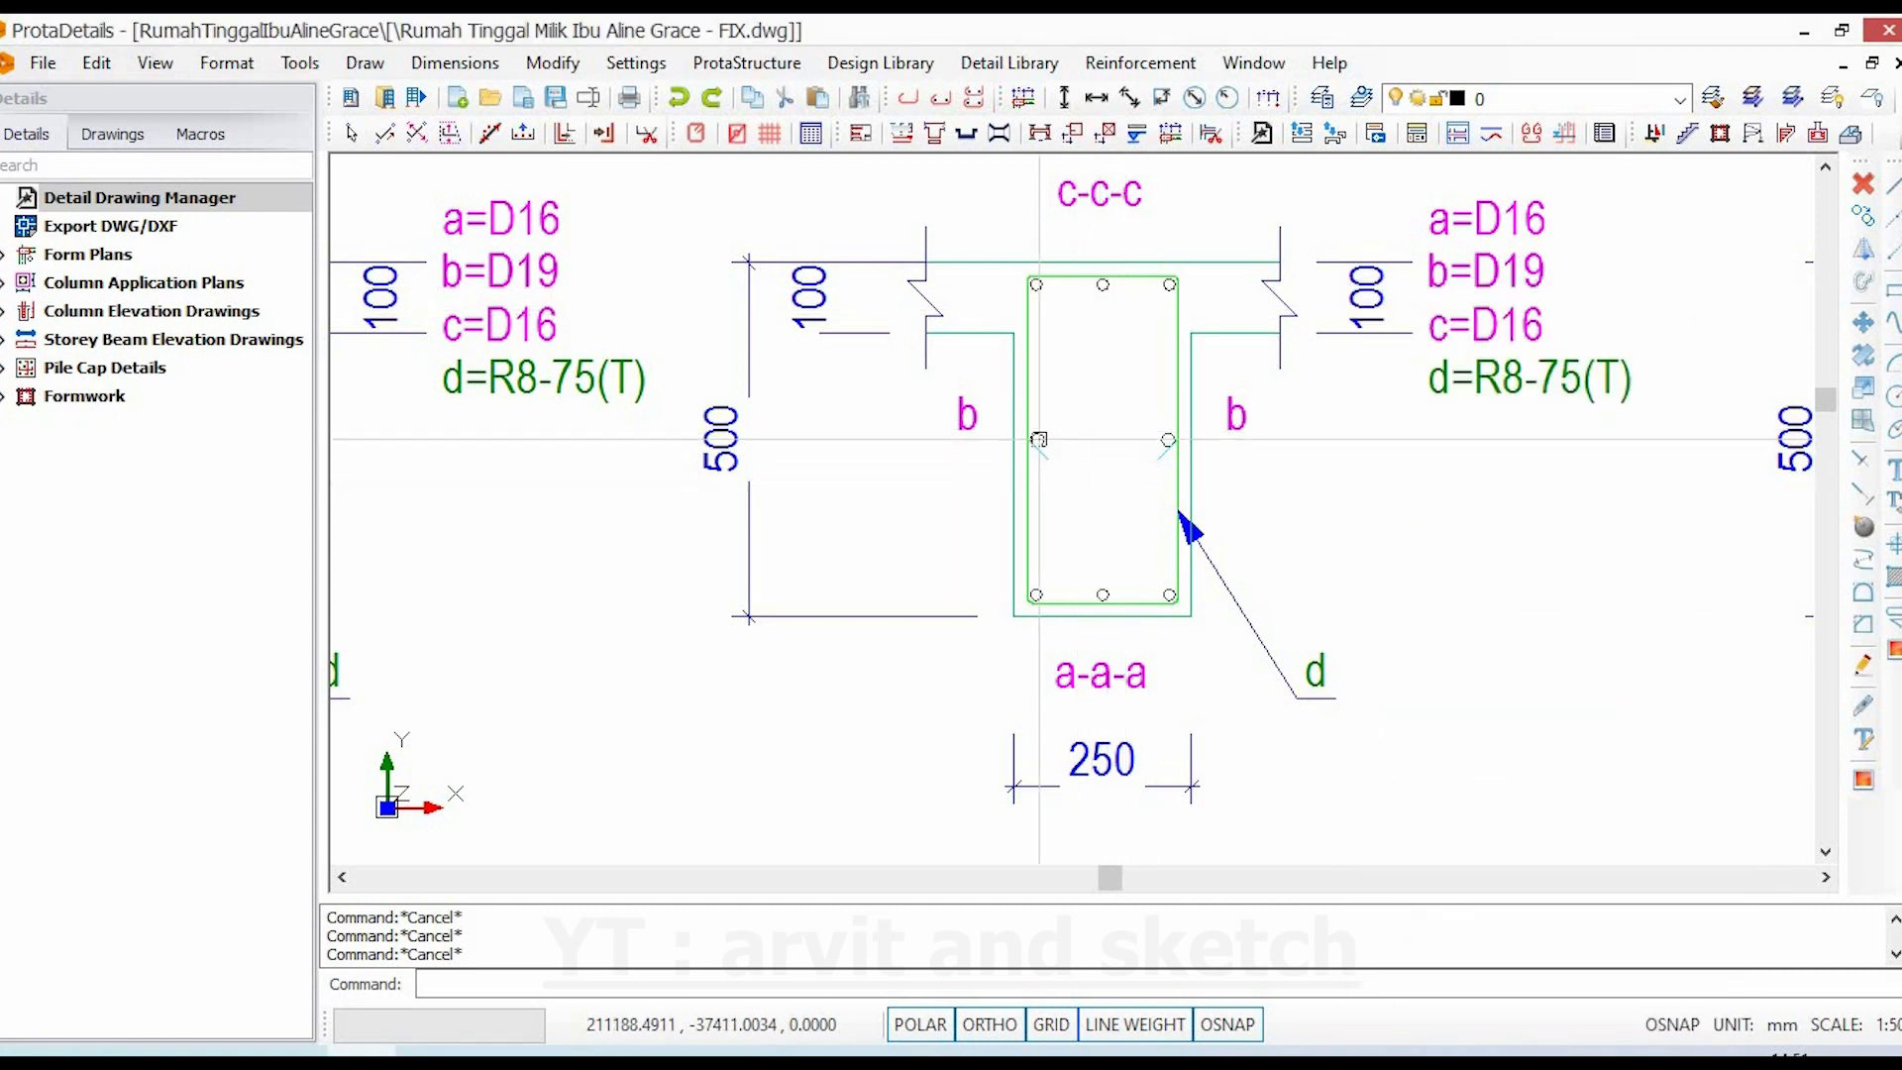
double_click(1429, 288)
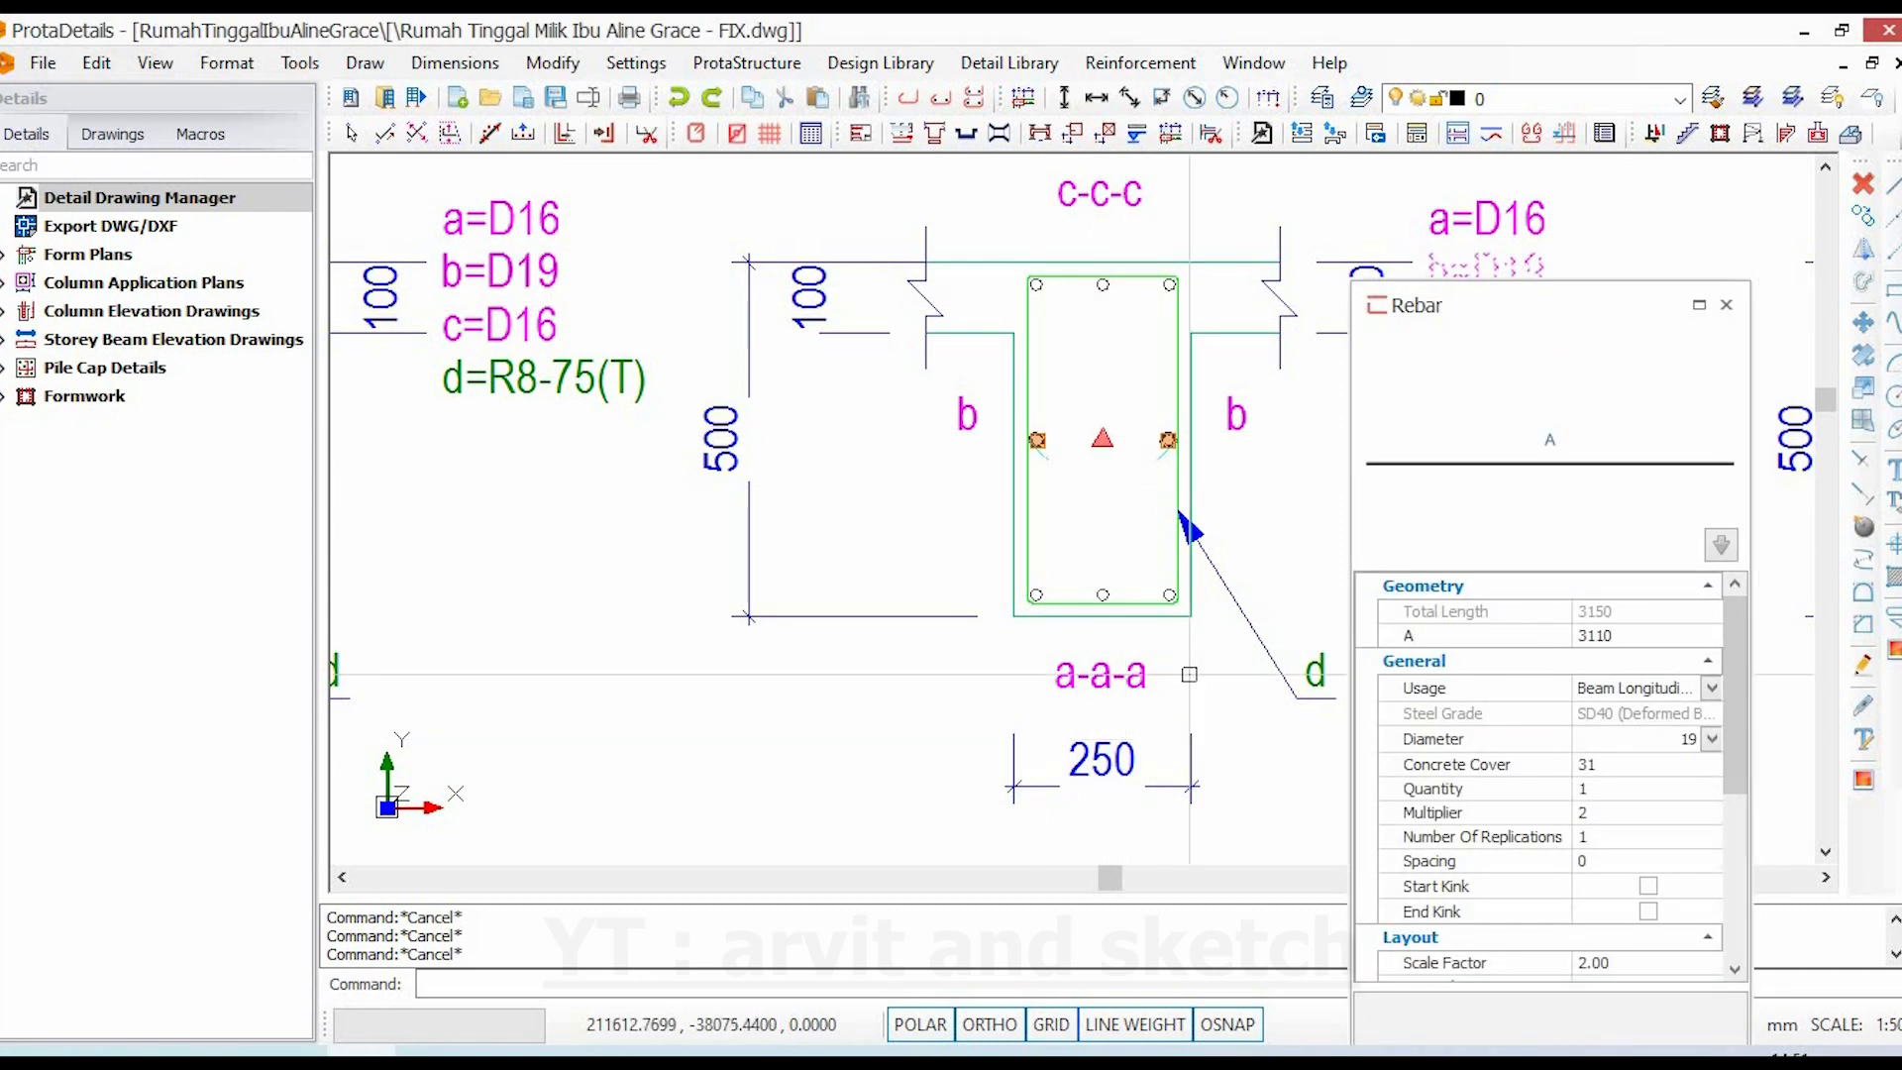
key(Escape)
double_click(1430, 234)
key(Escape)
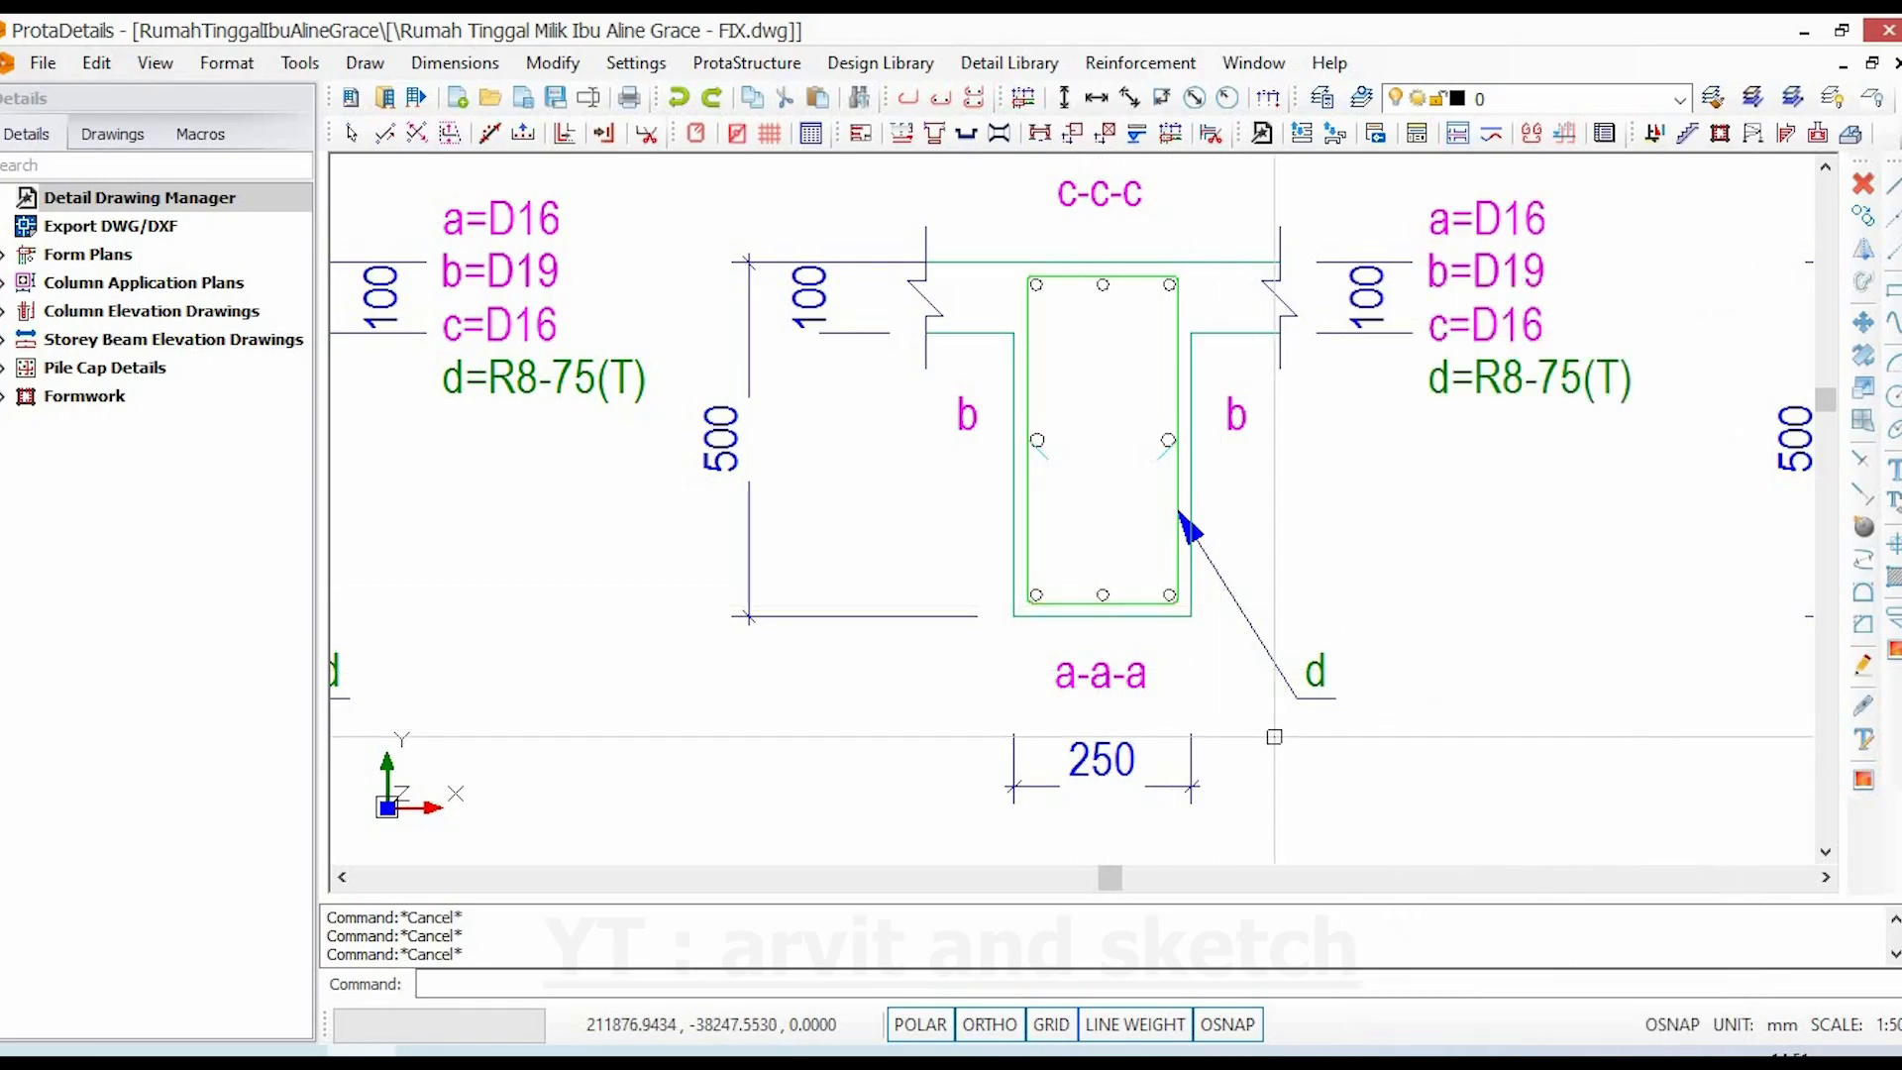
- Compare the top bar arrangement in cross-section 3-3 with cut 3 near axis 5 on the beam 1B8 elevation
scroll(985, 607, down, 2)
middle_drag(986, 608, 754, 602)
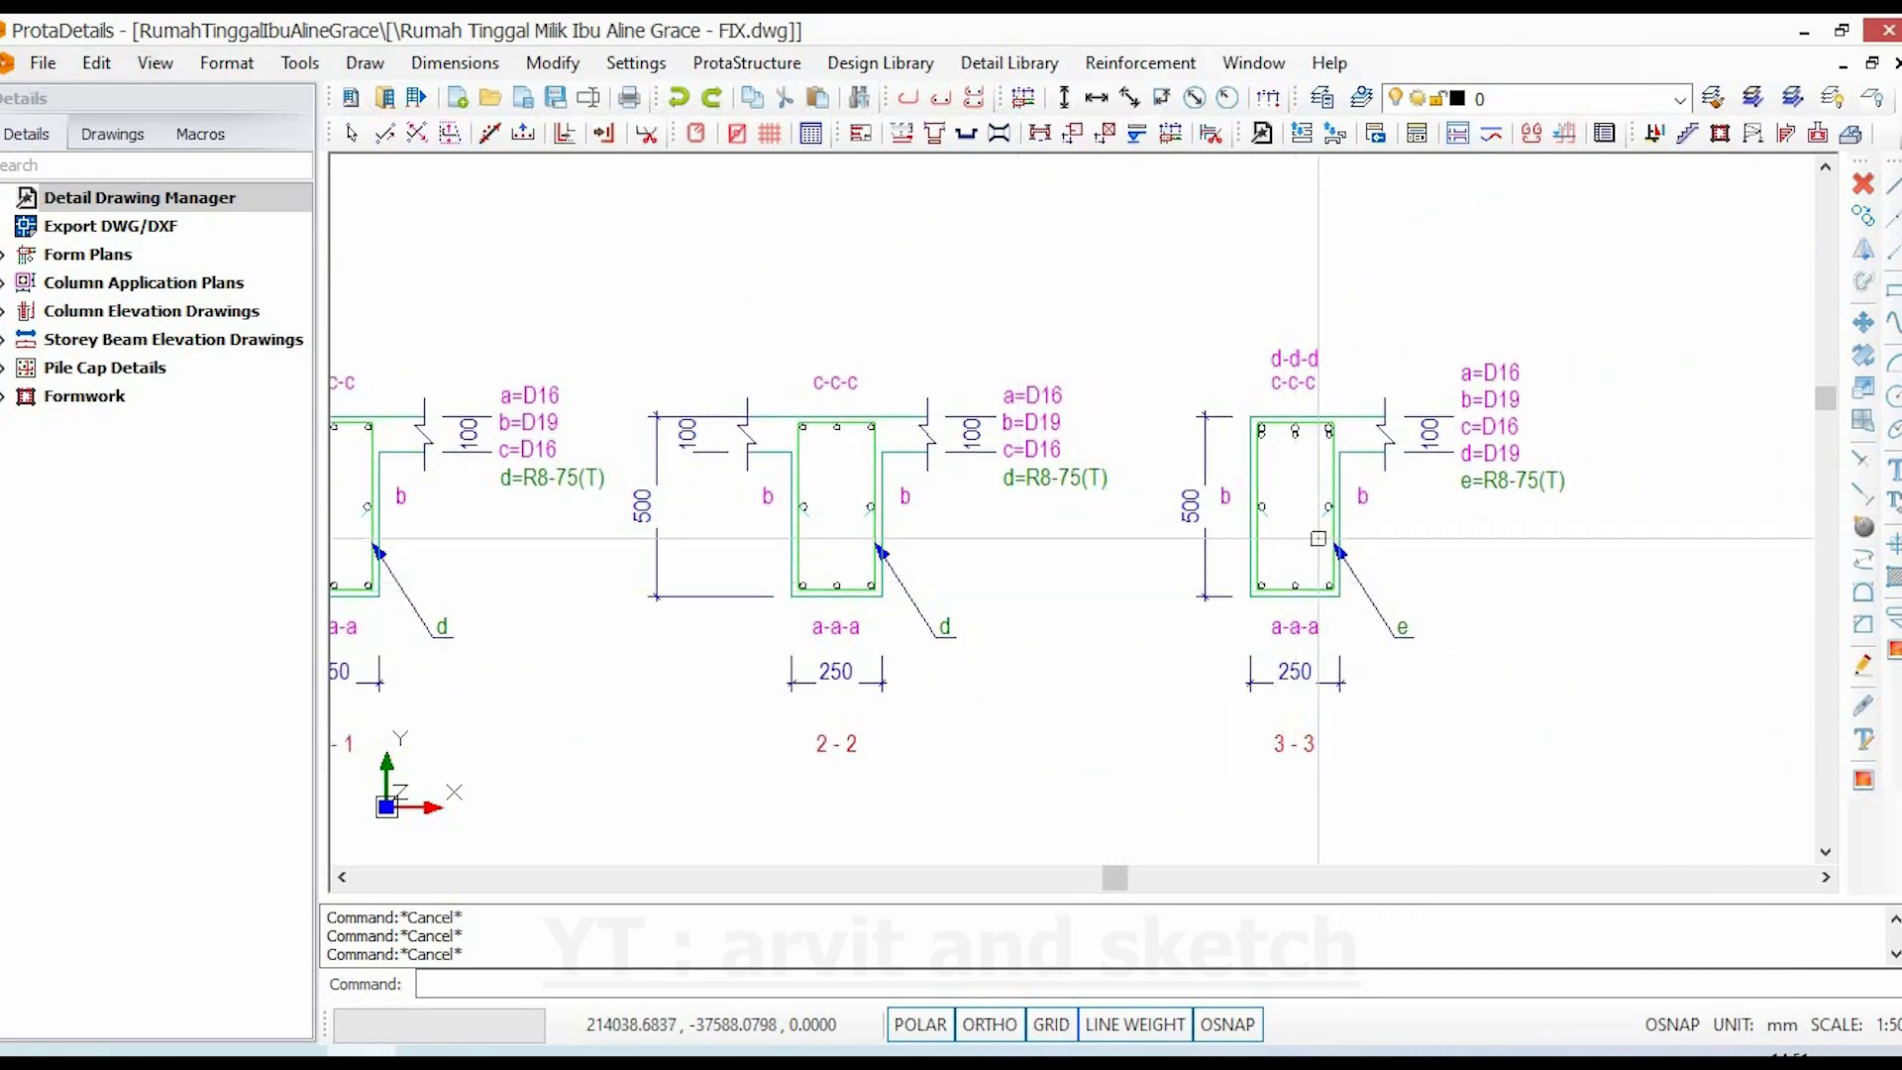
scroll(1317, 538, up, 4)
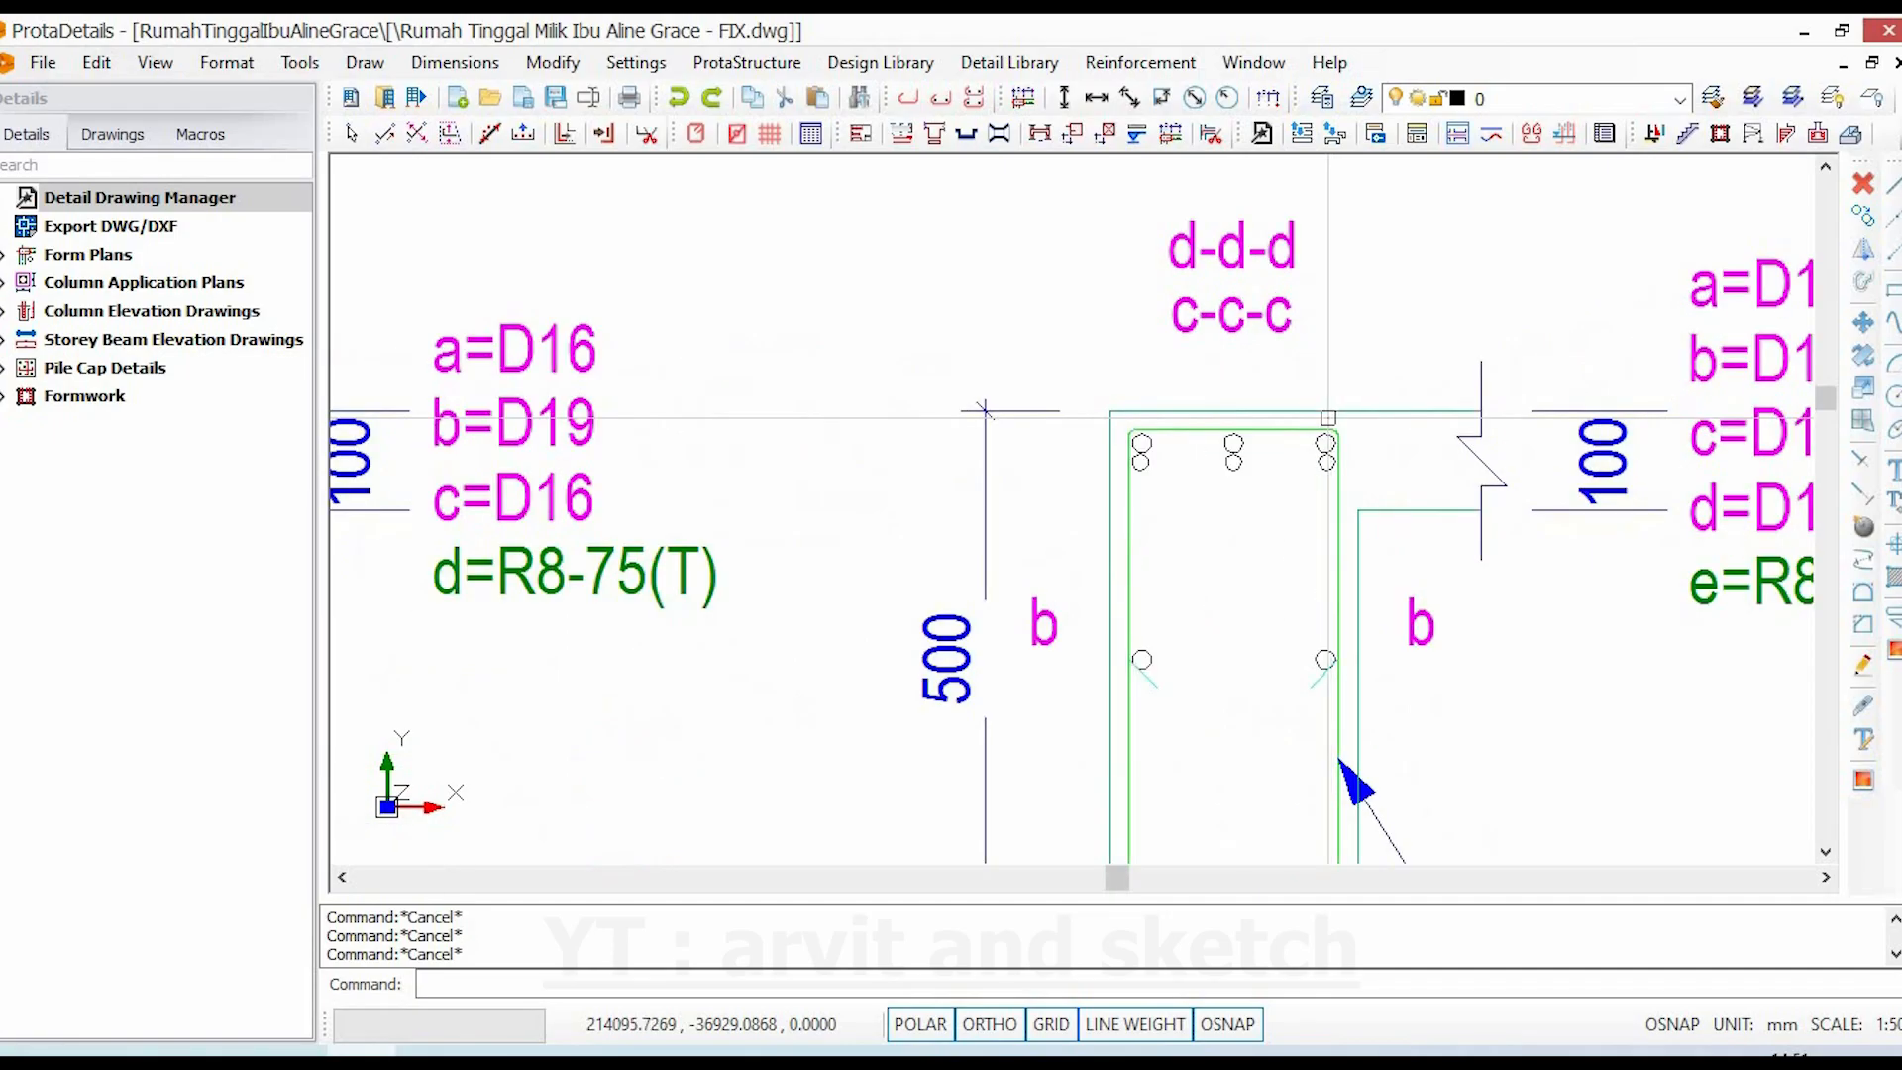
scroll(1268, 674, down, 2)
scroll(1260, 698, down, 3)
scroll(1302, 657, up, 1)
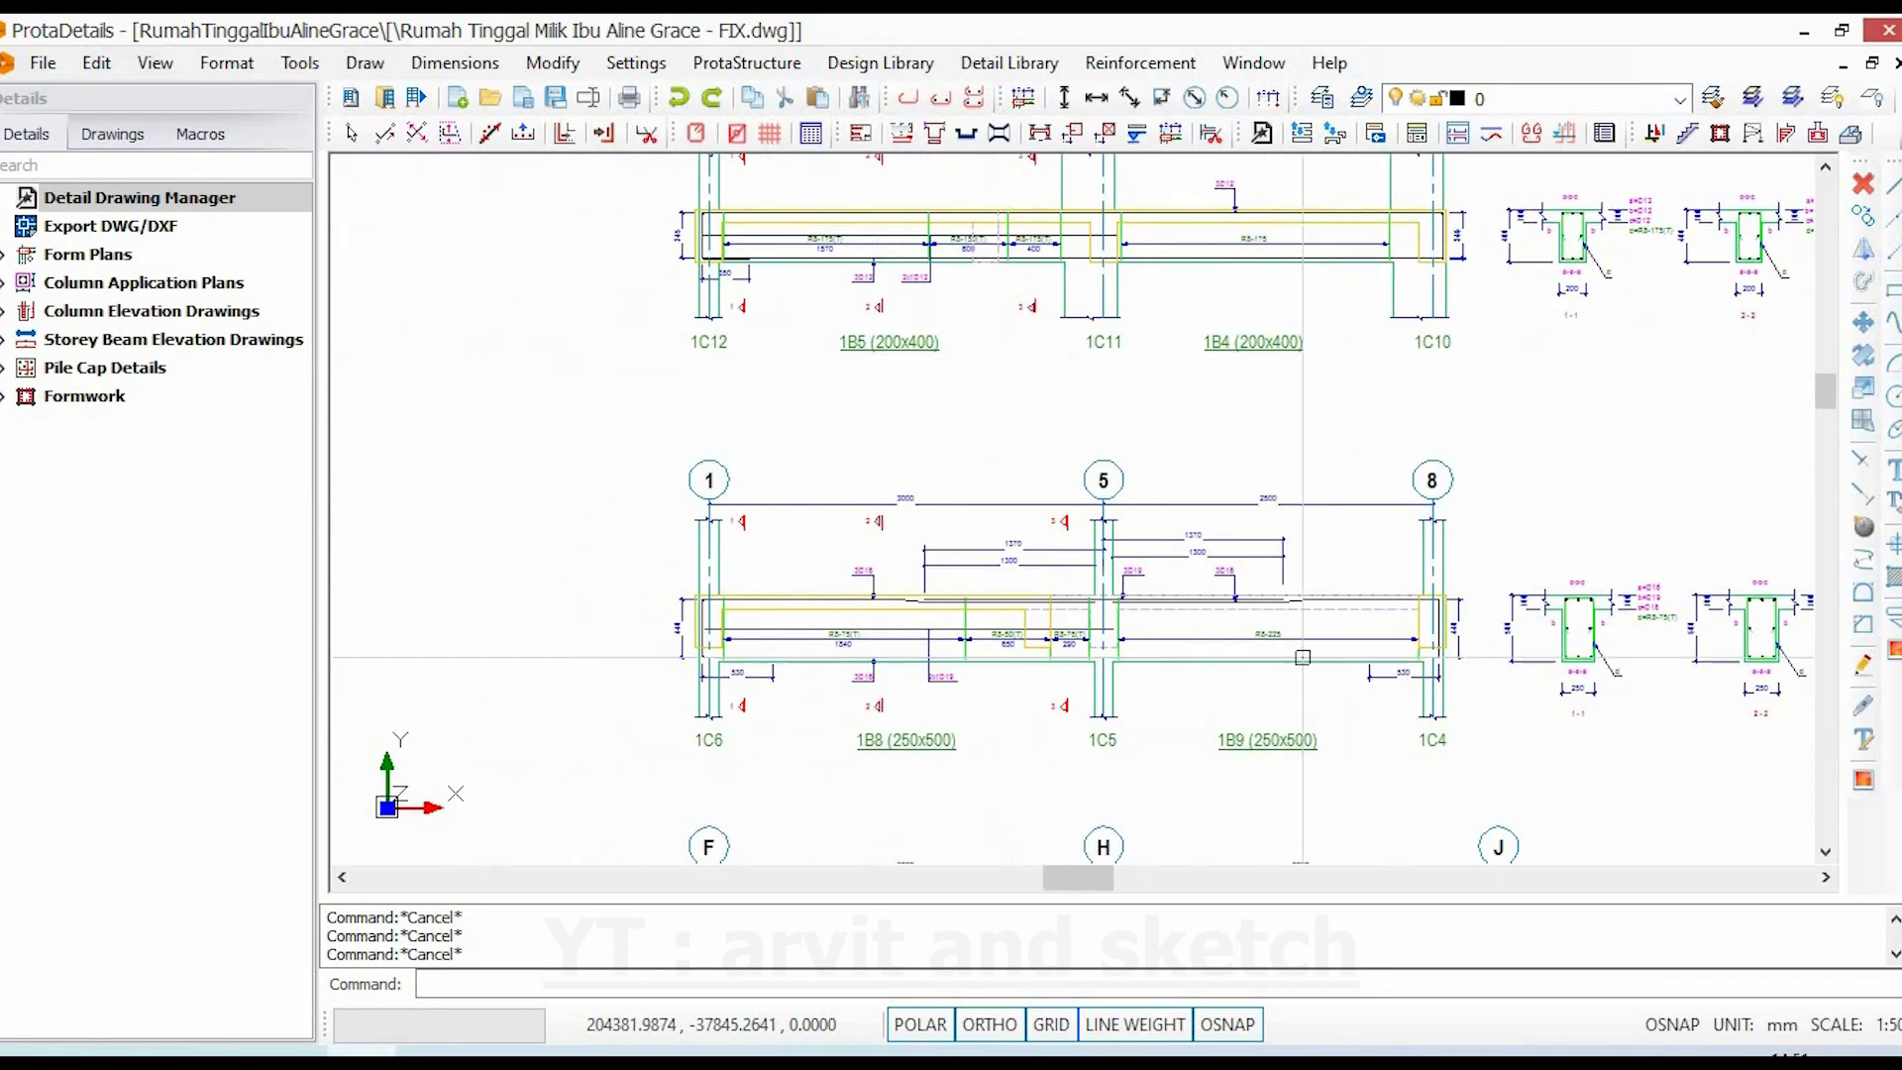
scroll(1000, 558, up, 2)
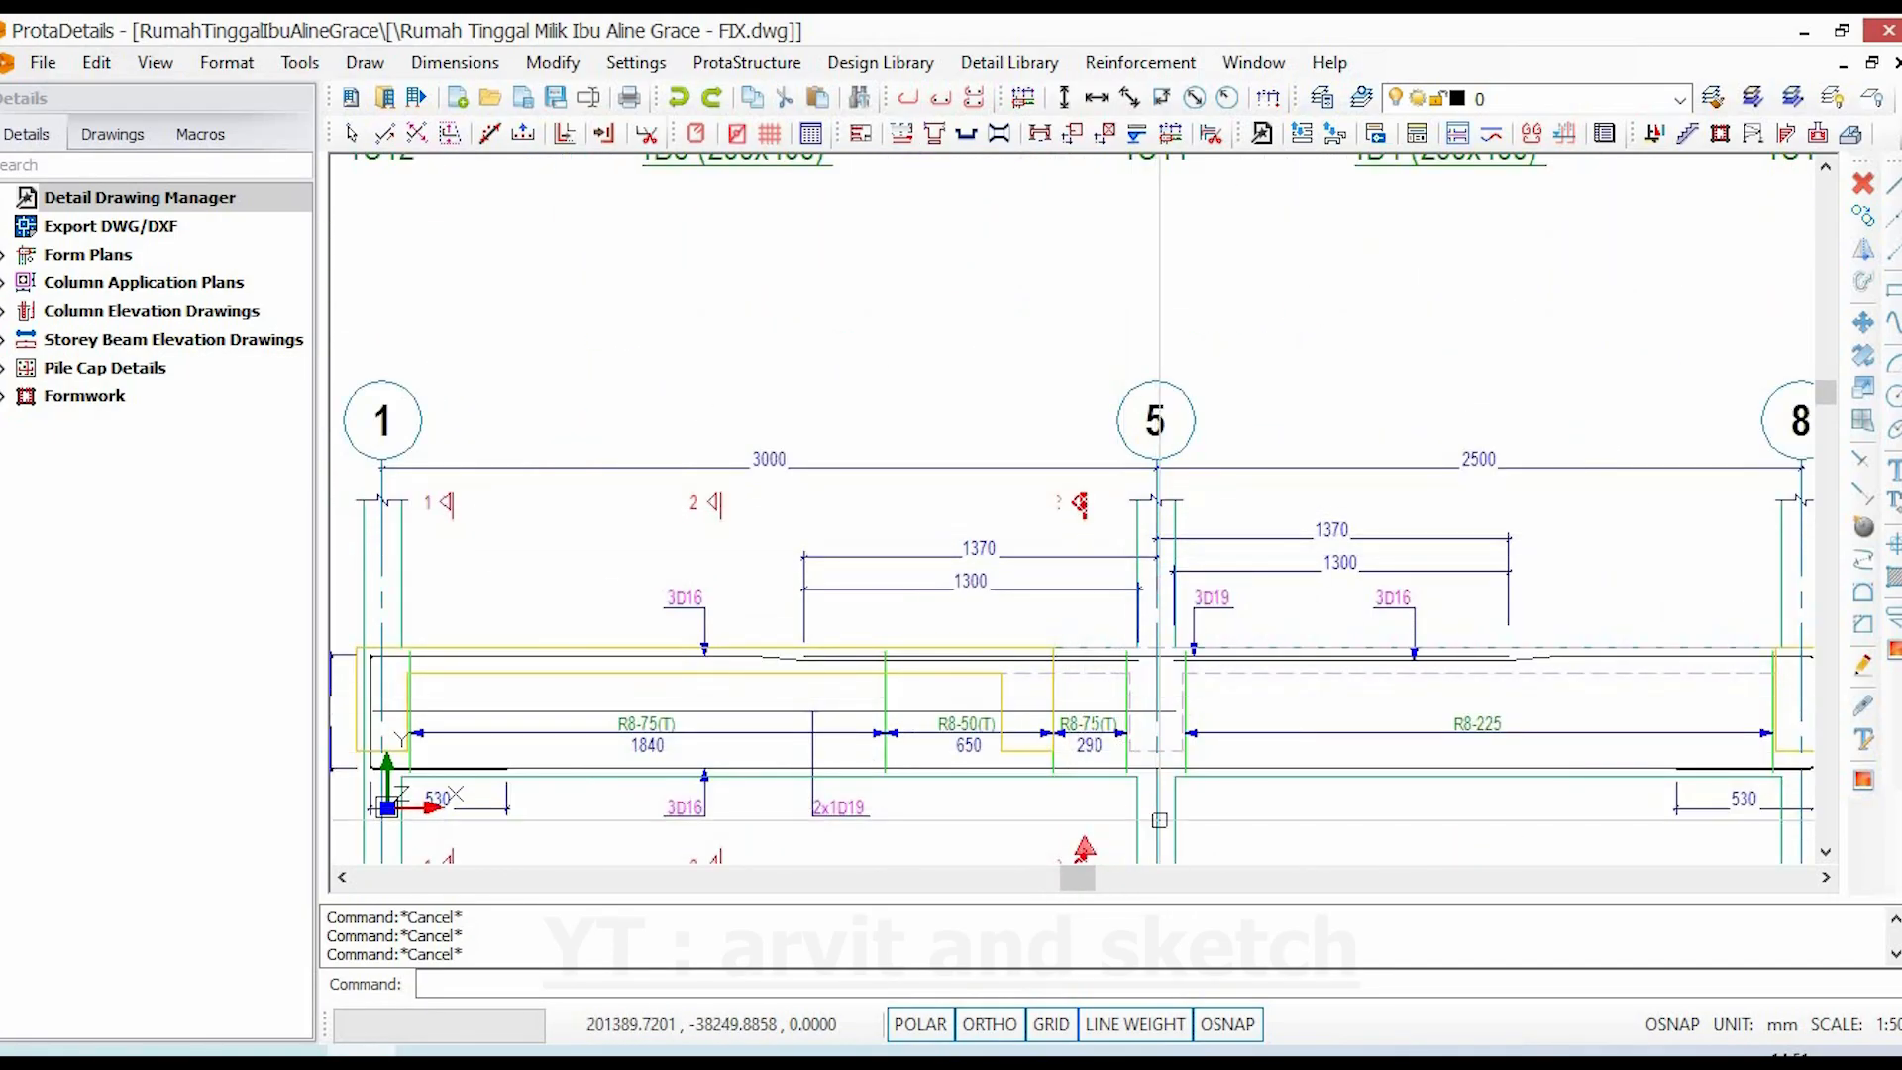
scroll(1146, 820, up, 1)
scroll(744, 600, down, 3)
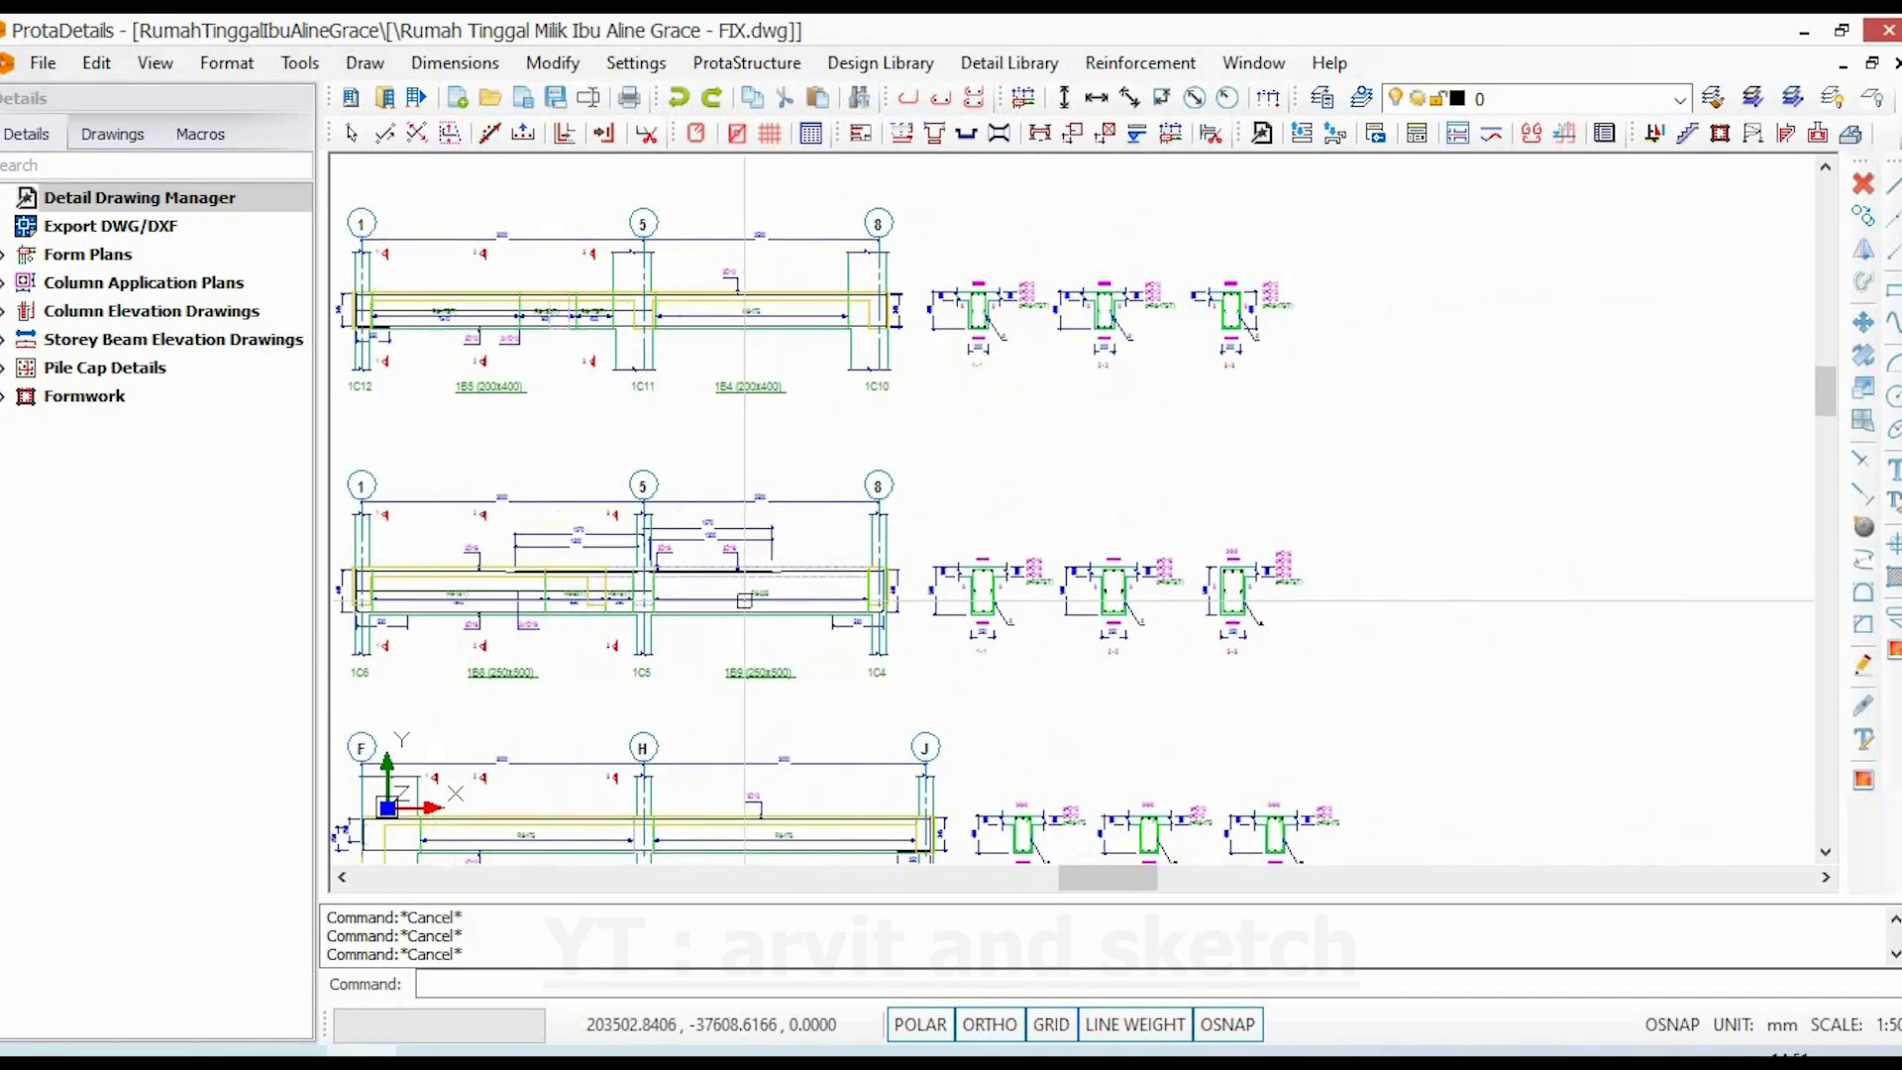
- Check the diameters of the upper and lower rows of top bars in cross-section 3-3, clearing each selection
scroll(1250, 592, up, 4)
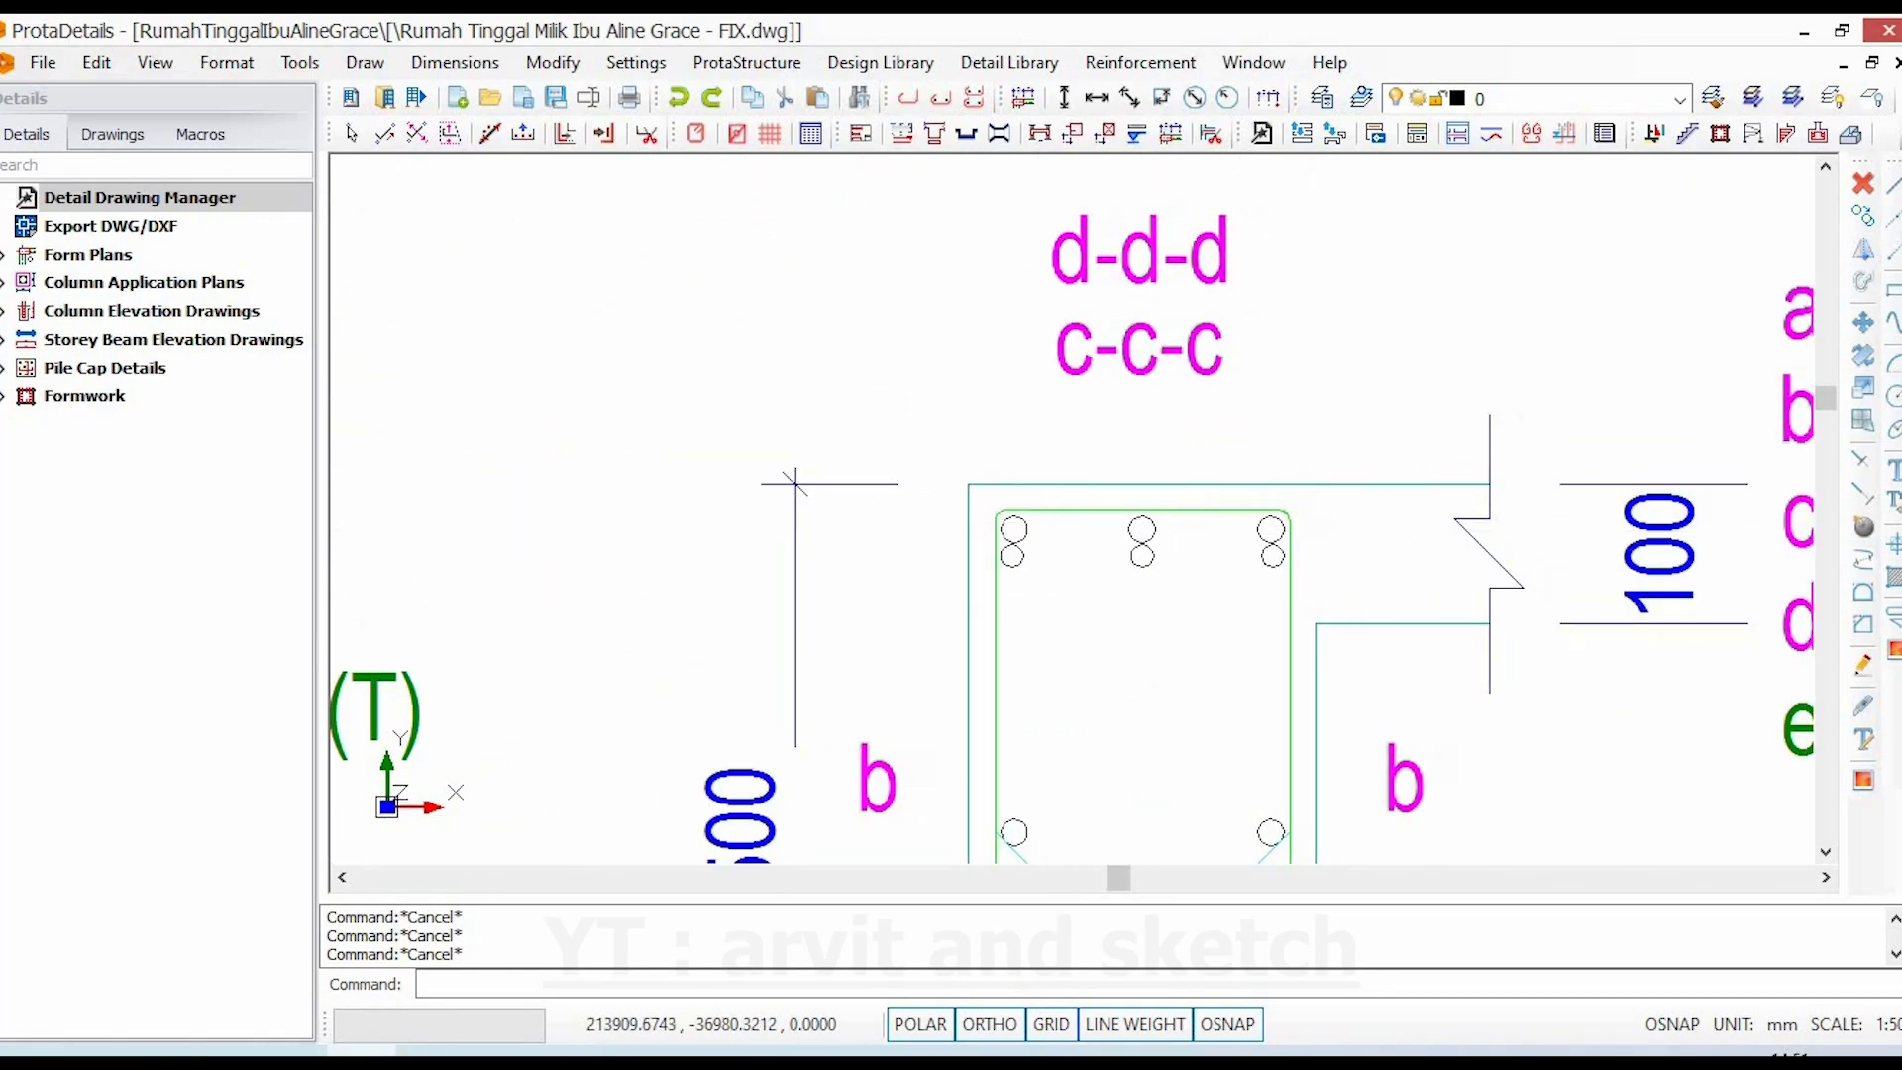
double_click(1023, 522)
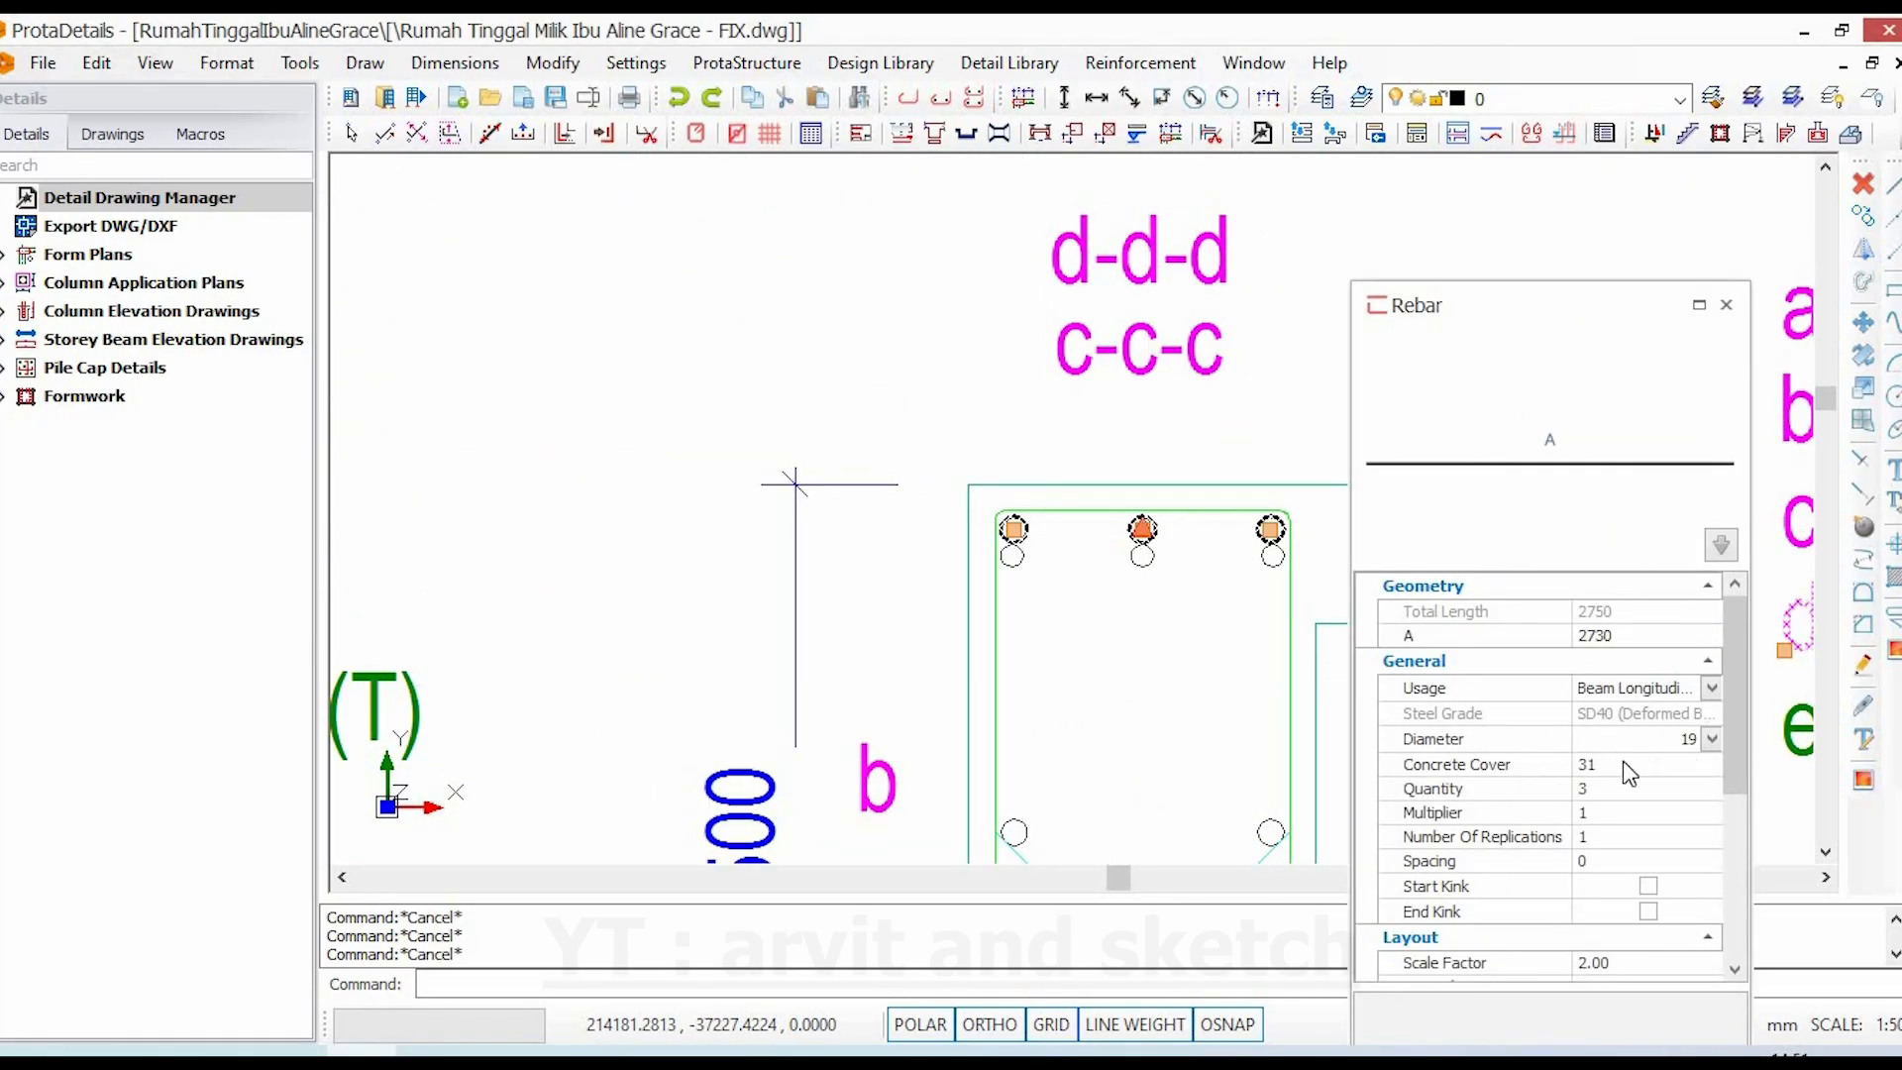
key(Escape)
double_click(1141, 556)
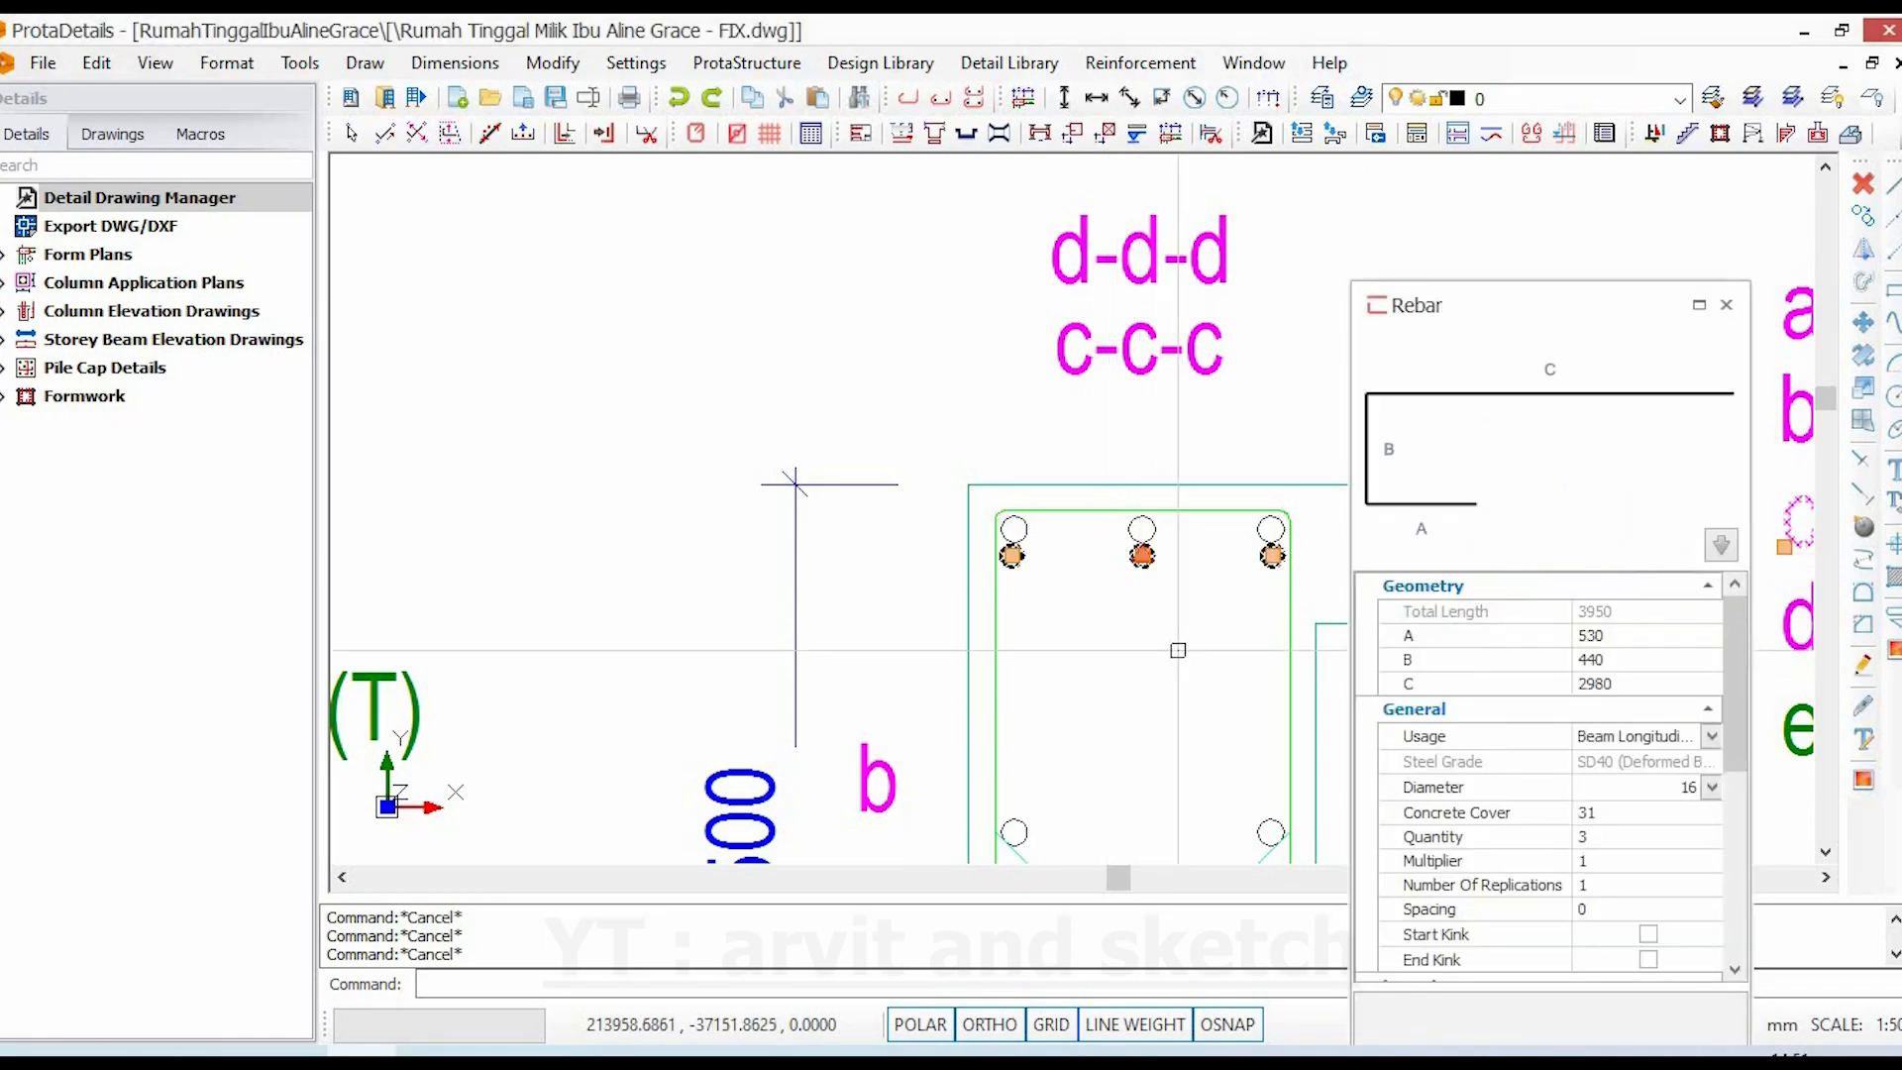
key(Escape)
- Check the side bars and the bottom bars in cross-section 3-3, clearing each selection
scroll(1091, 656, down, 3)
scroll(1127, 534, up, 2)
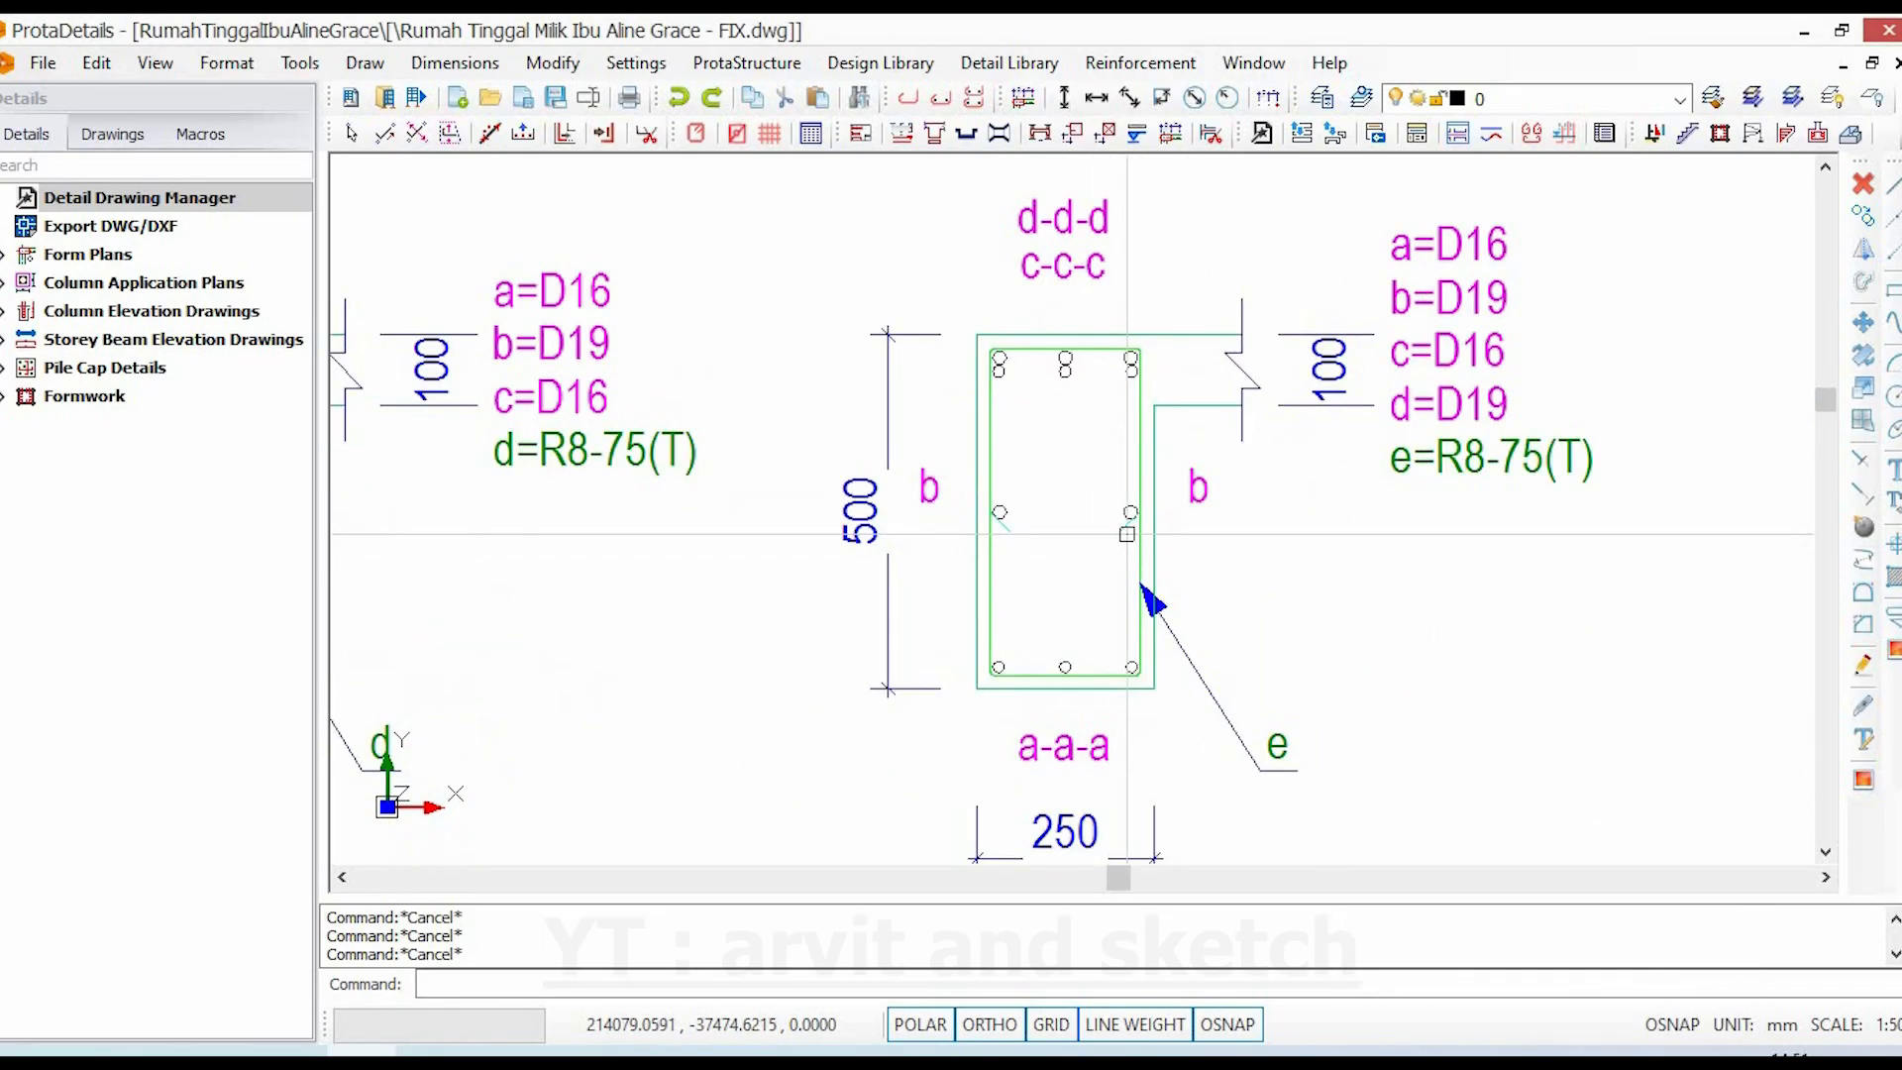
double_click(1127, 513)
key(Escape)
scroll(1124, 682, up, 3)
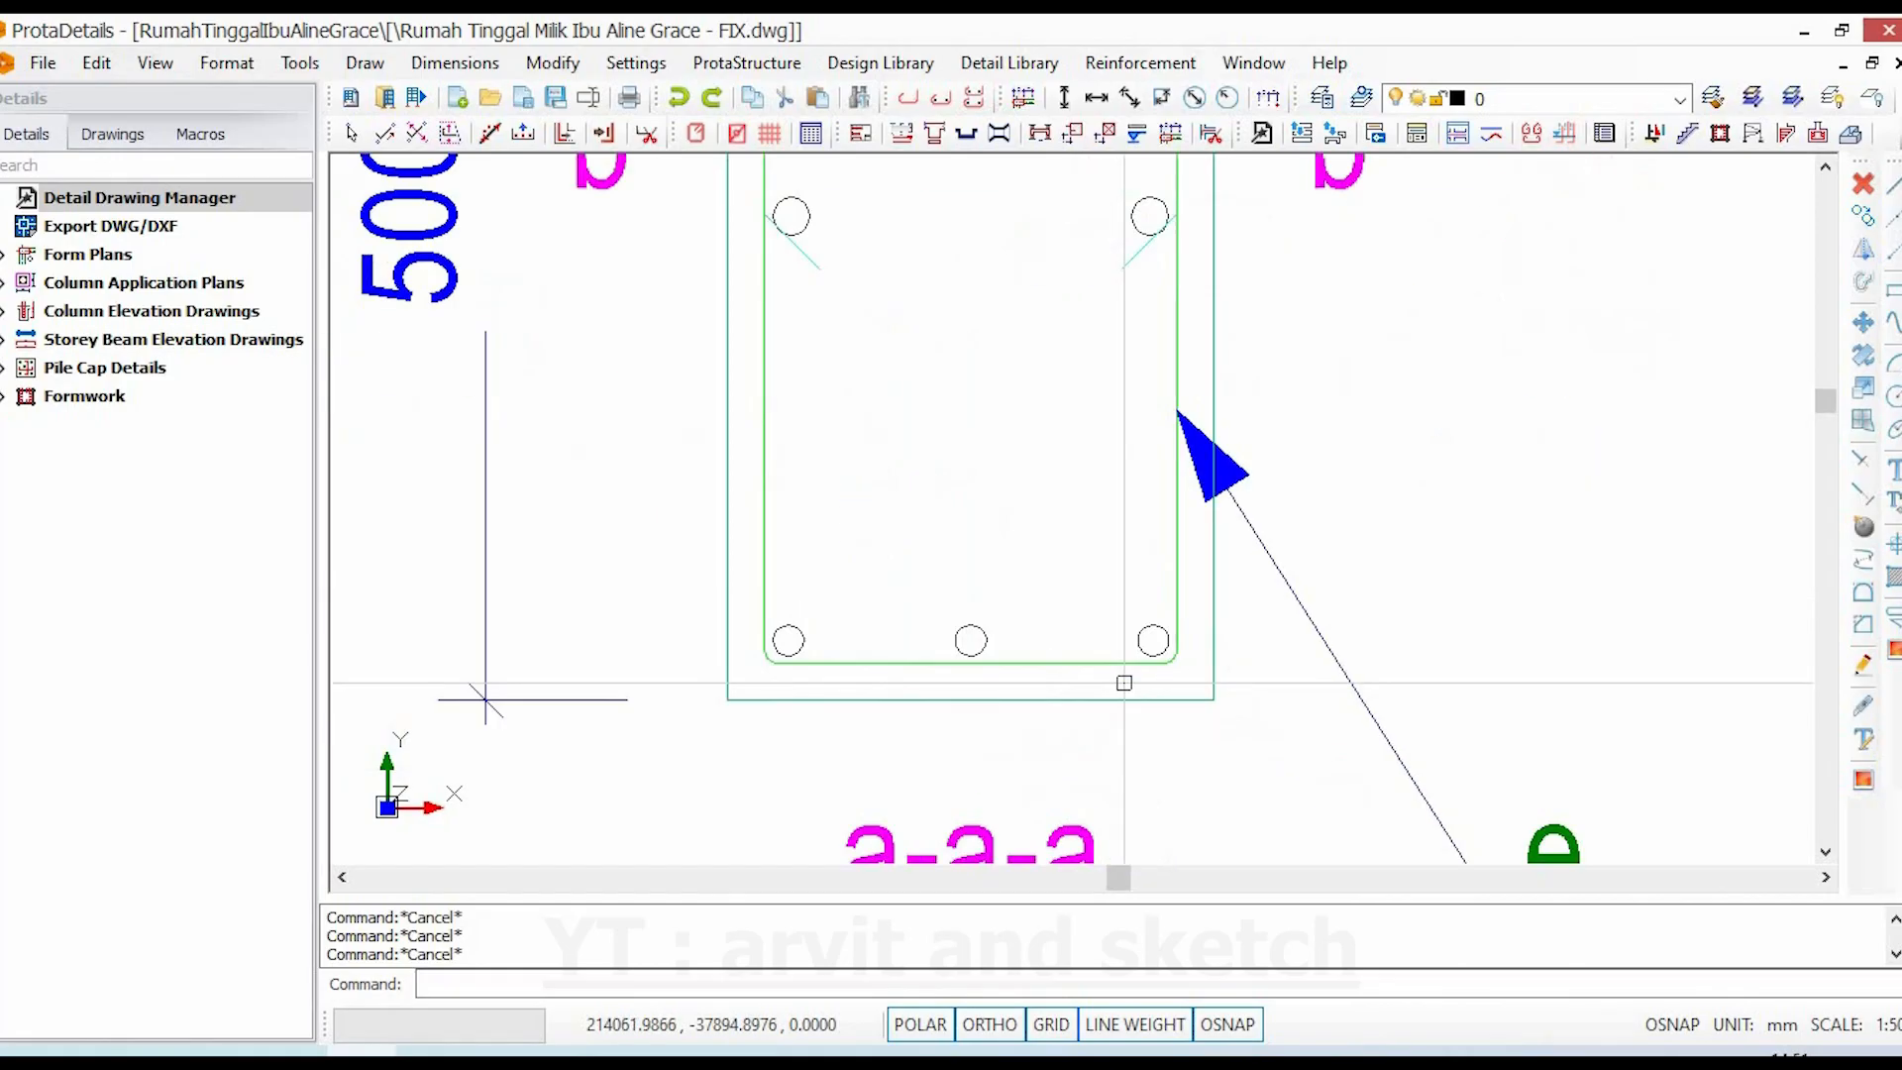
double_click(1145, 644)
key(Escape)
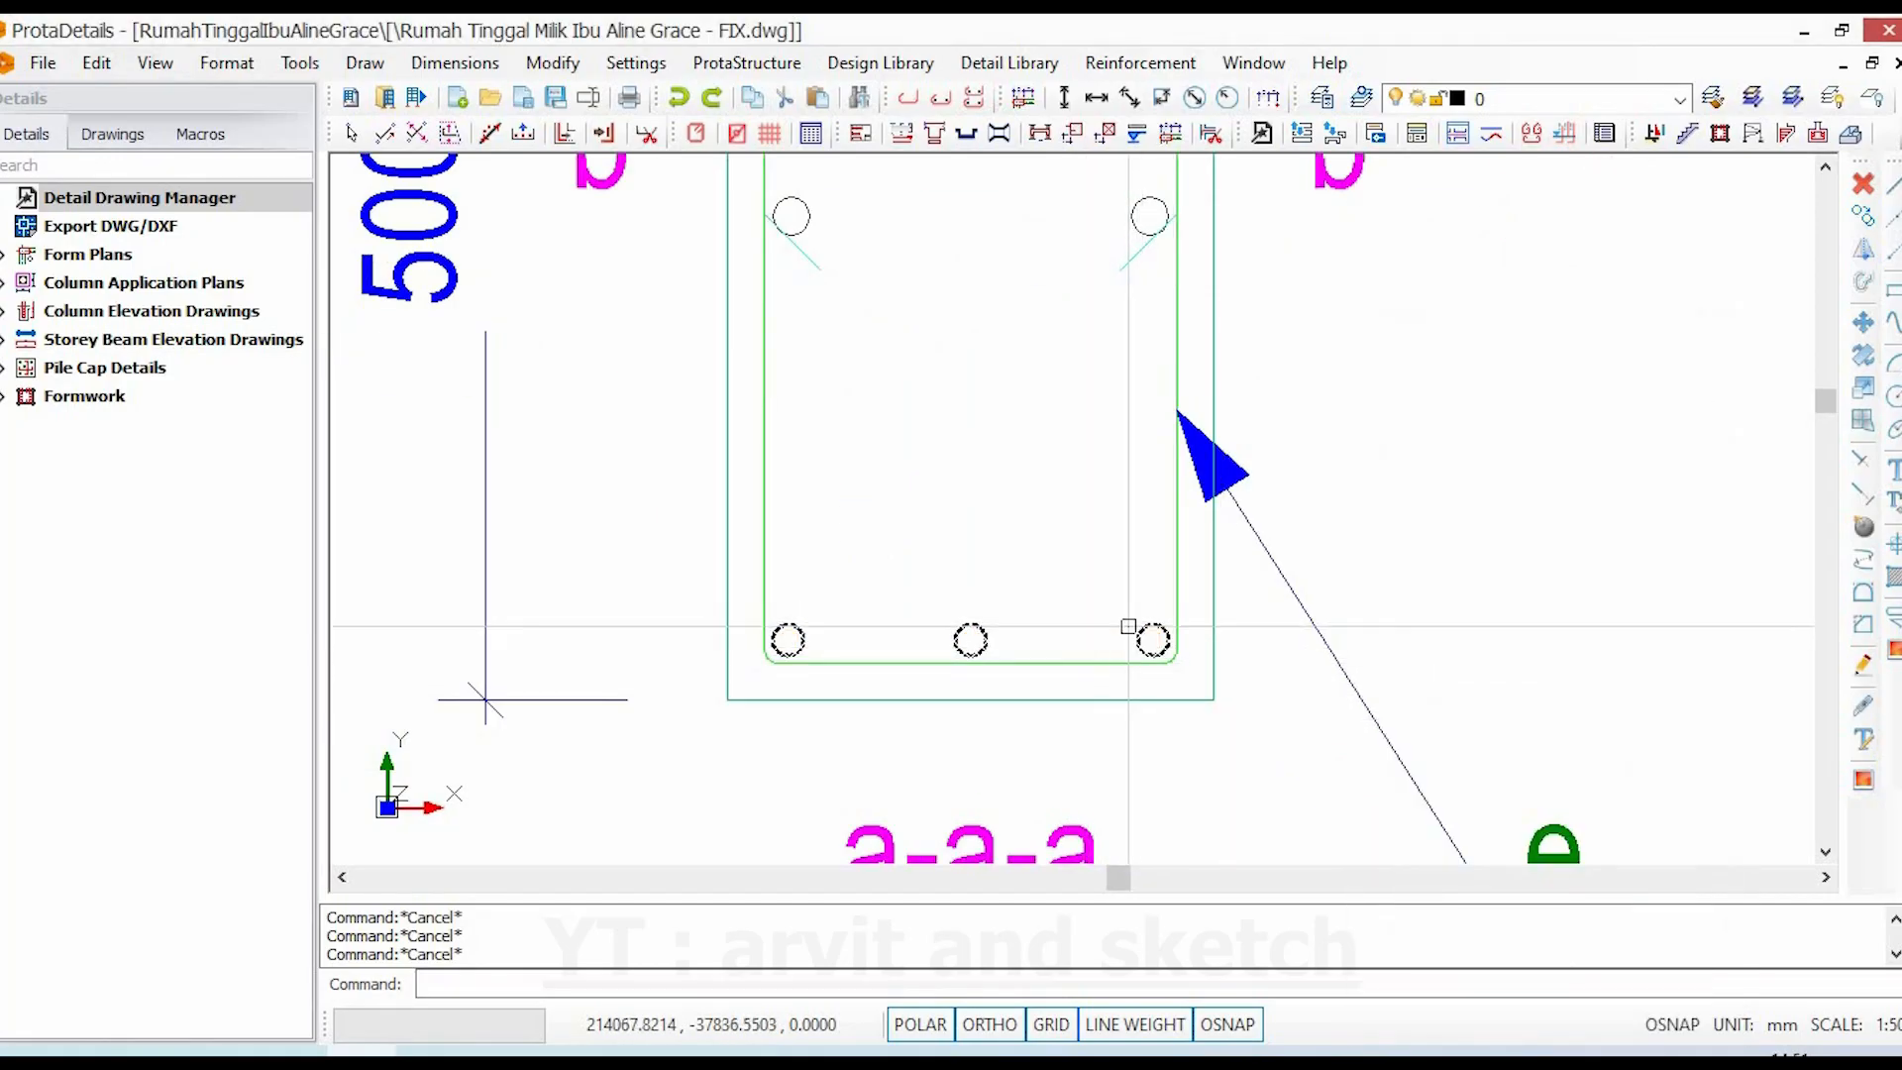
- Check the diameter and extent of the additional top bar over axis 5 on the elevation, then clear the selection
scroll(1130, 629, down, 3)
scroll(1309, 626, down, 3)
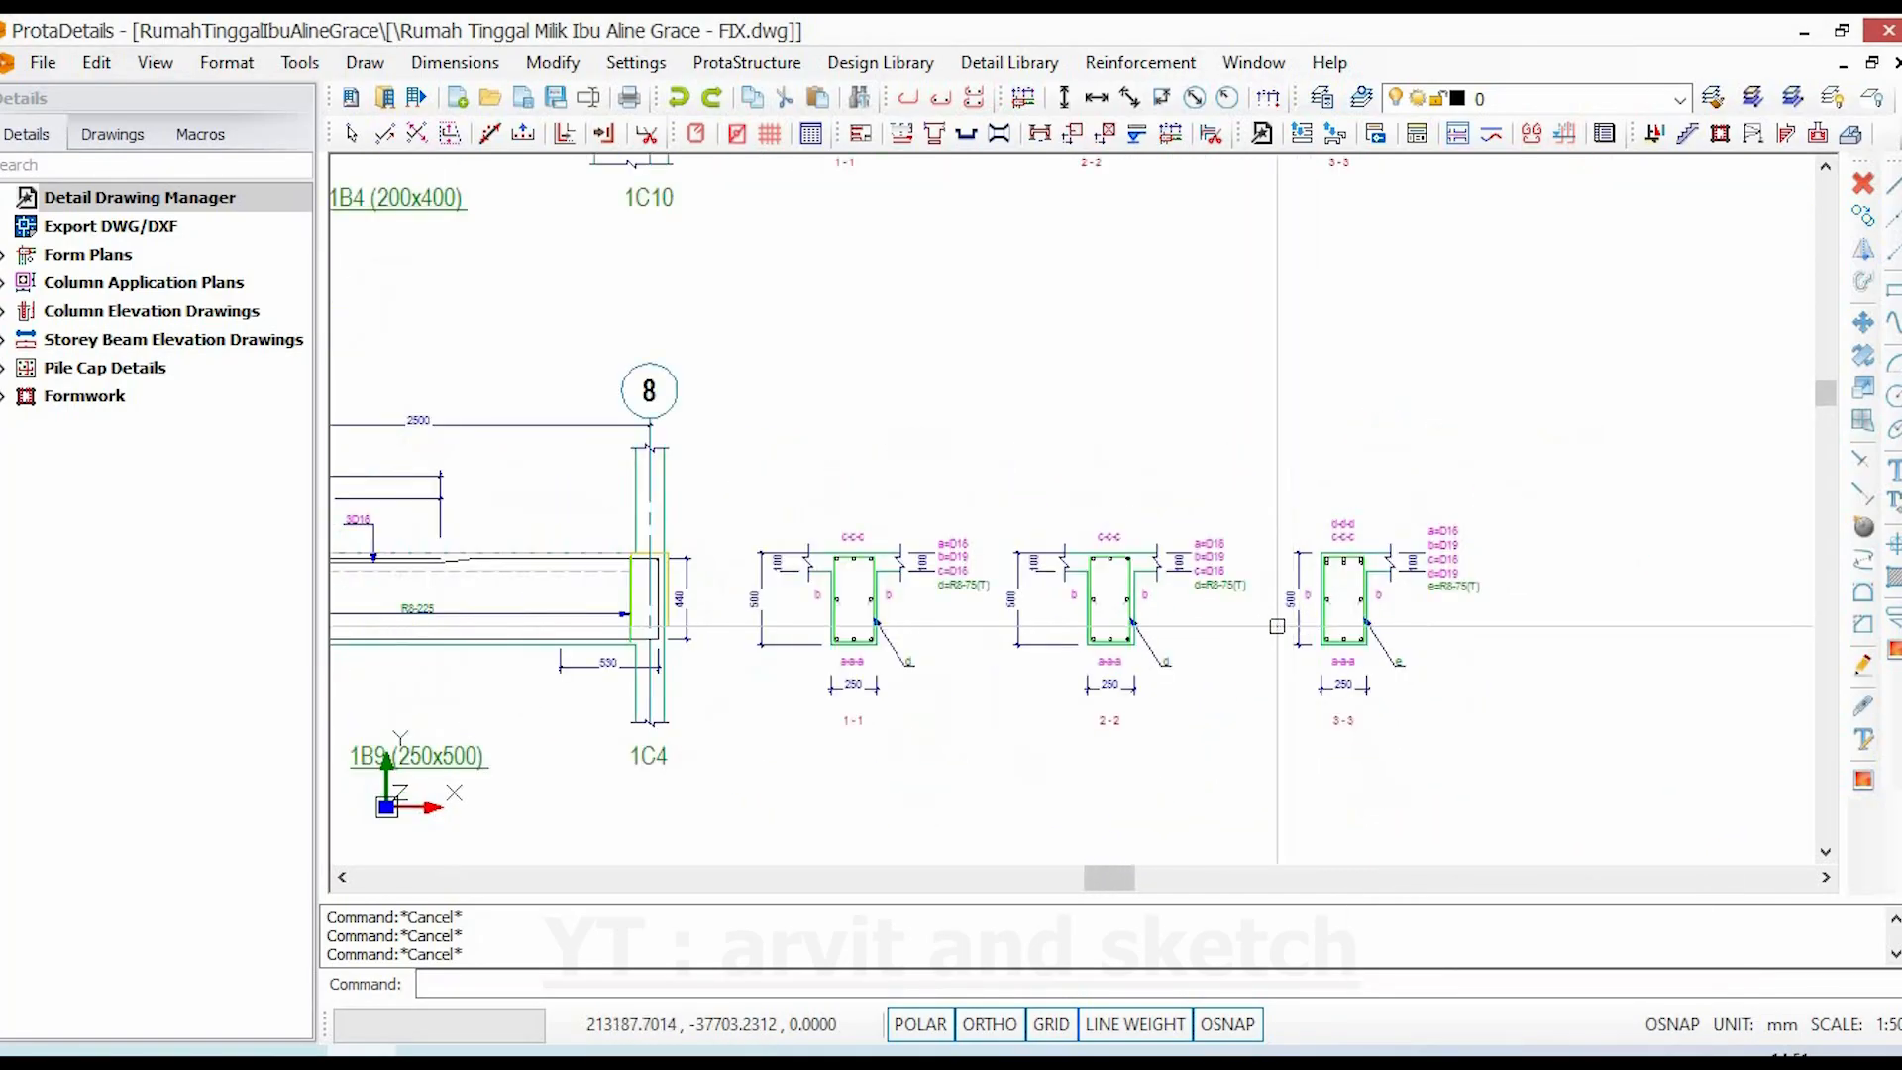
middle_drag(1215, 634, 1613, 648)
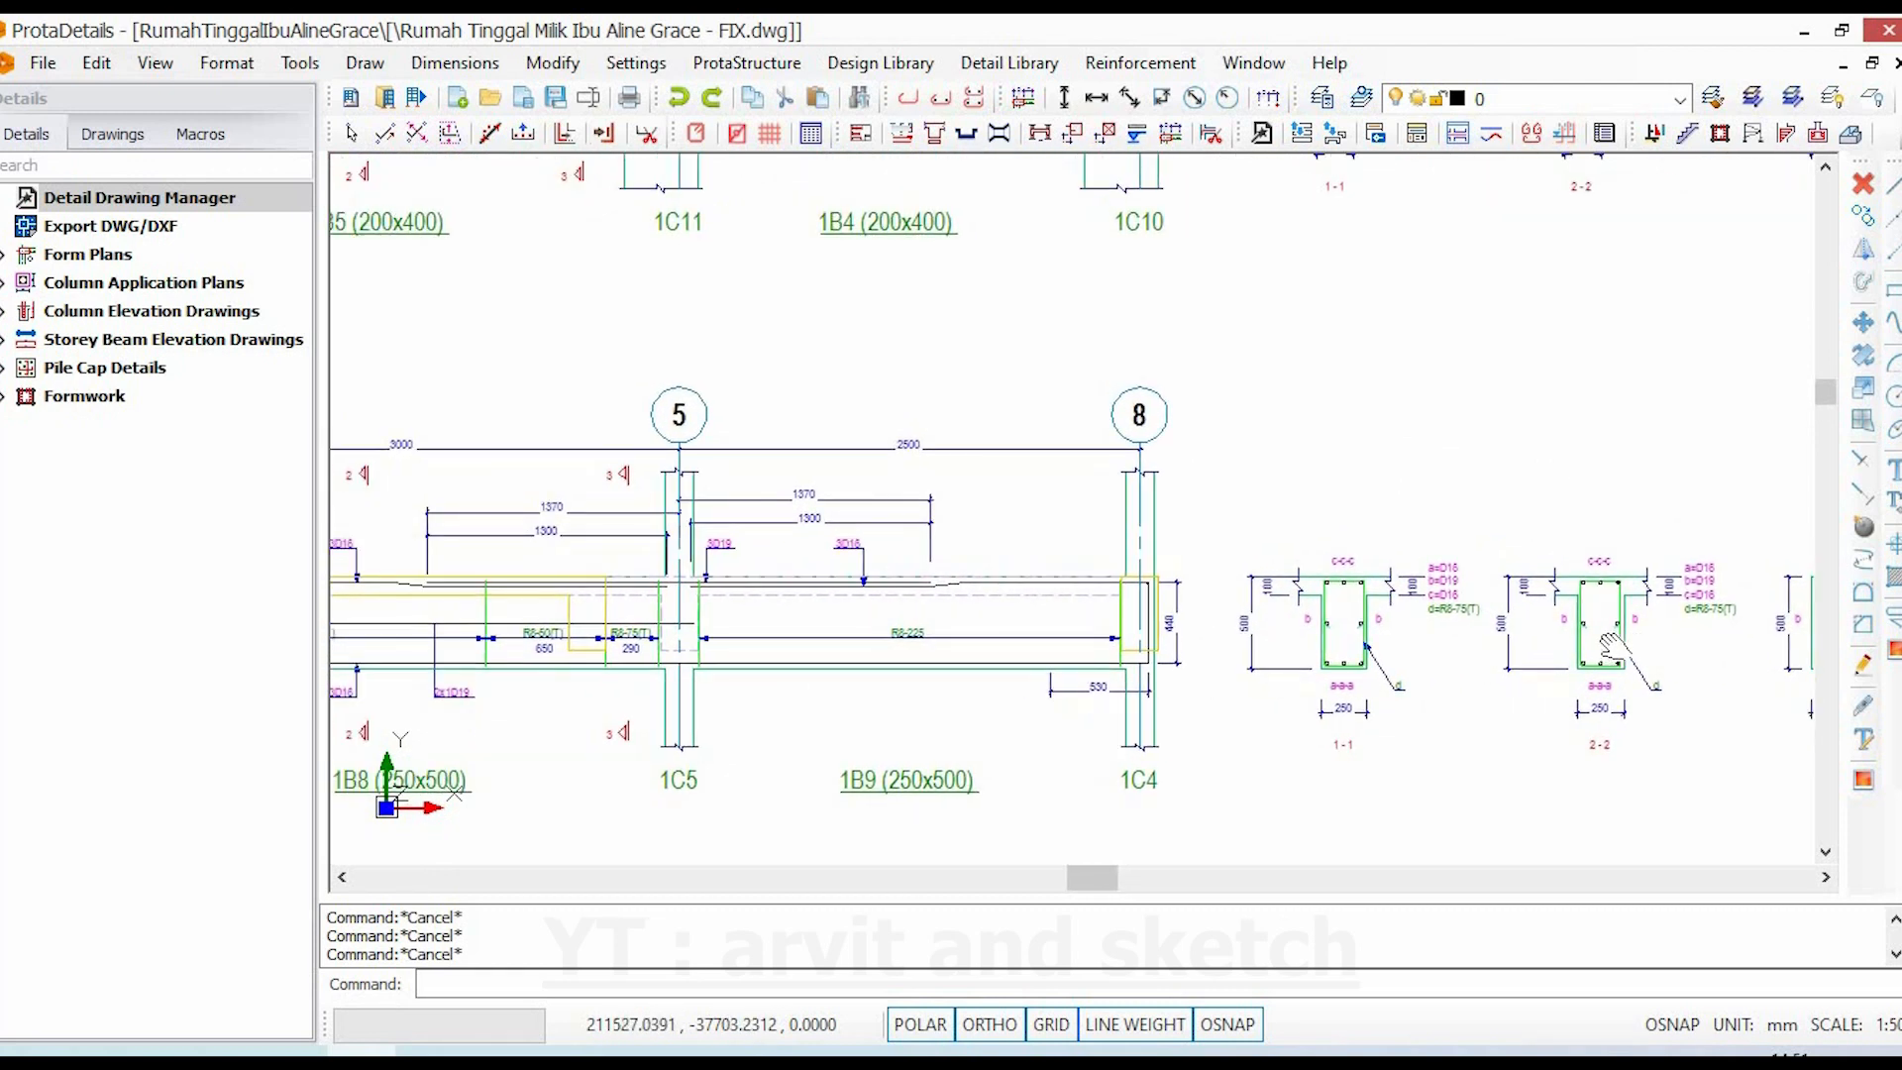
scroll(699, 663, up, 6)
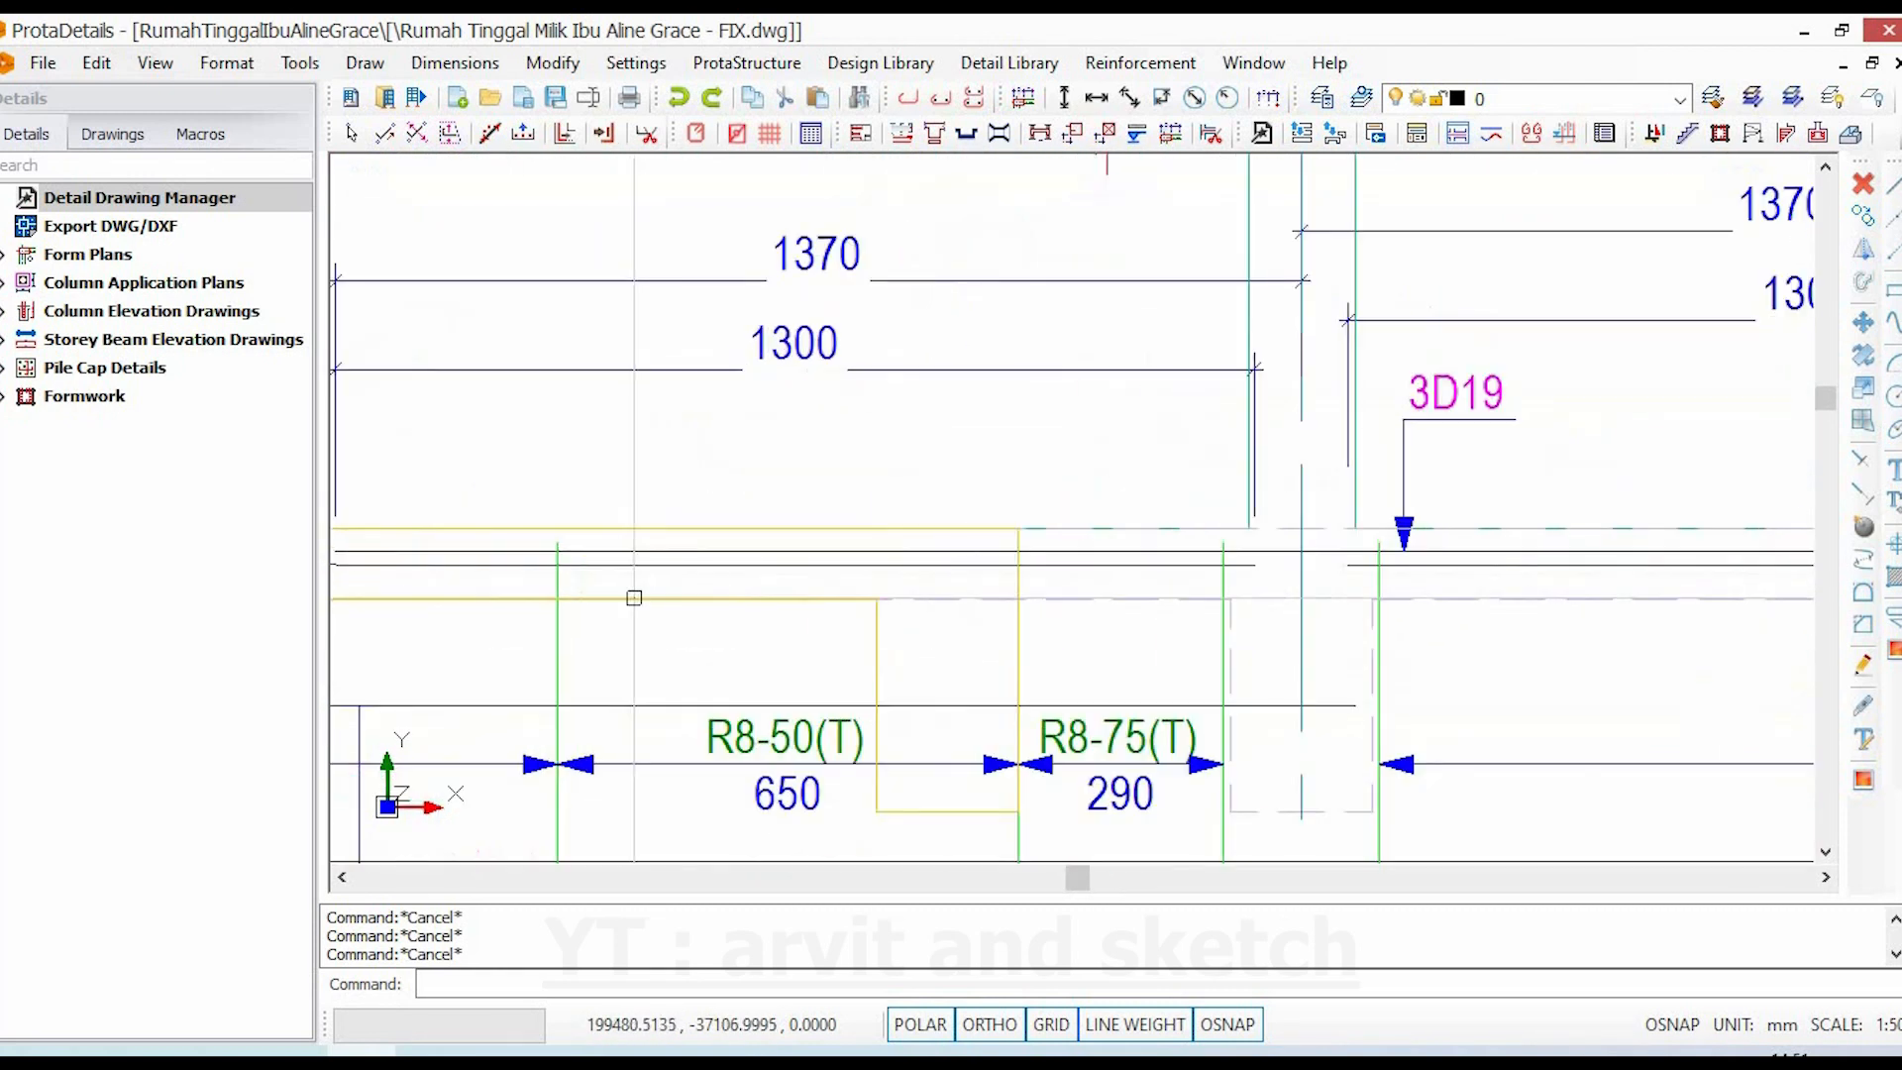
click(661, 551)
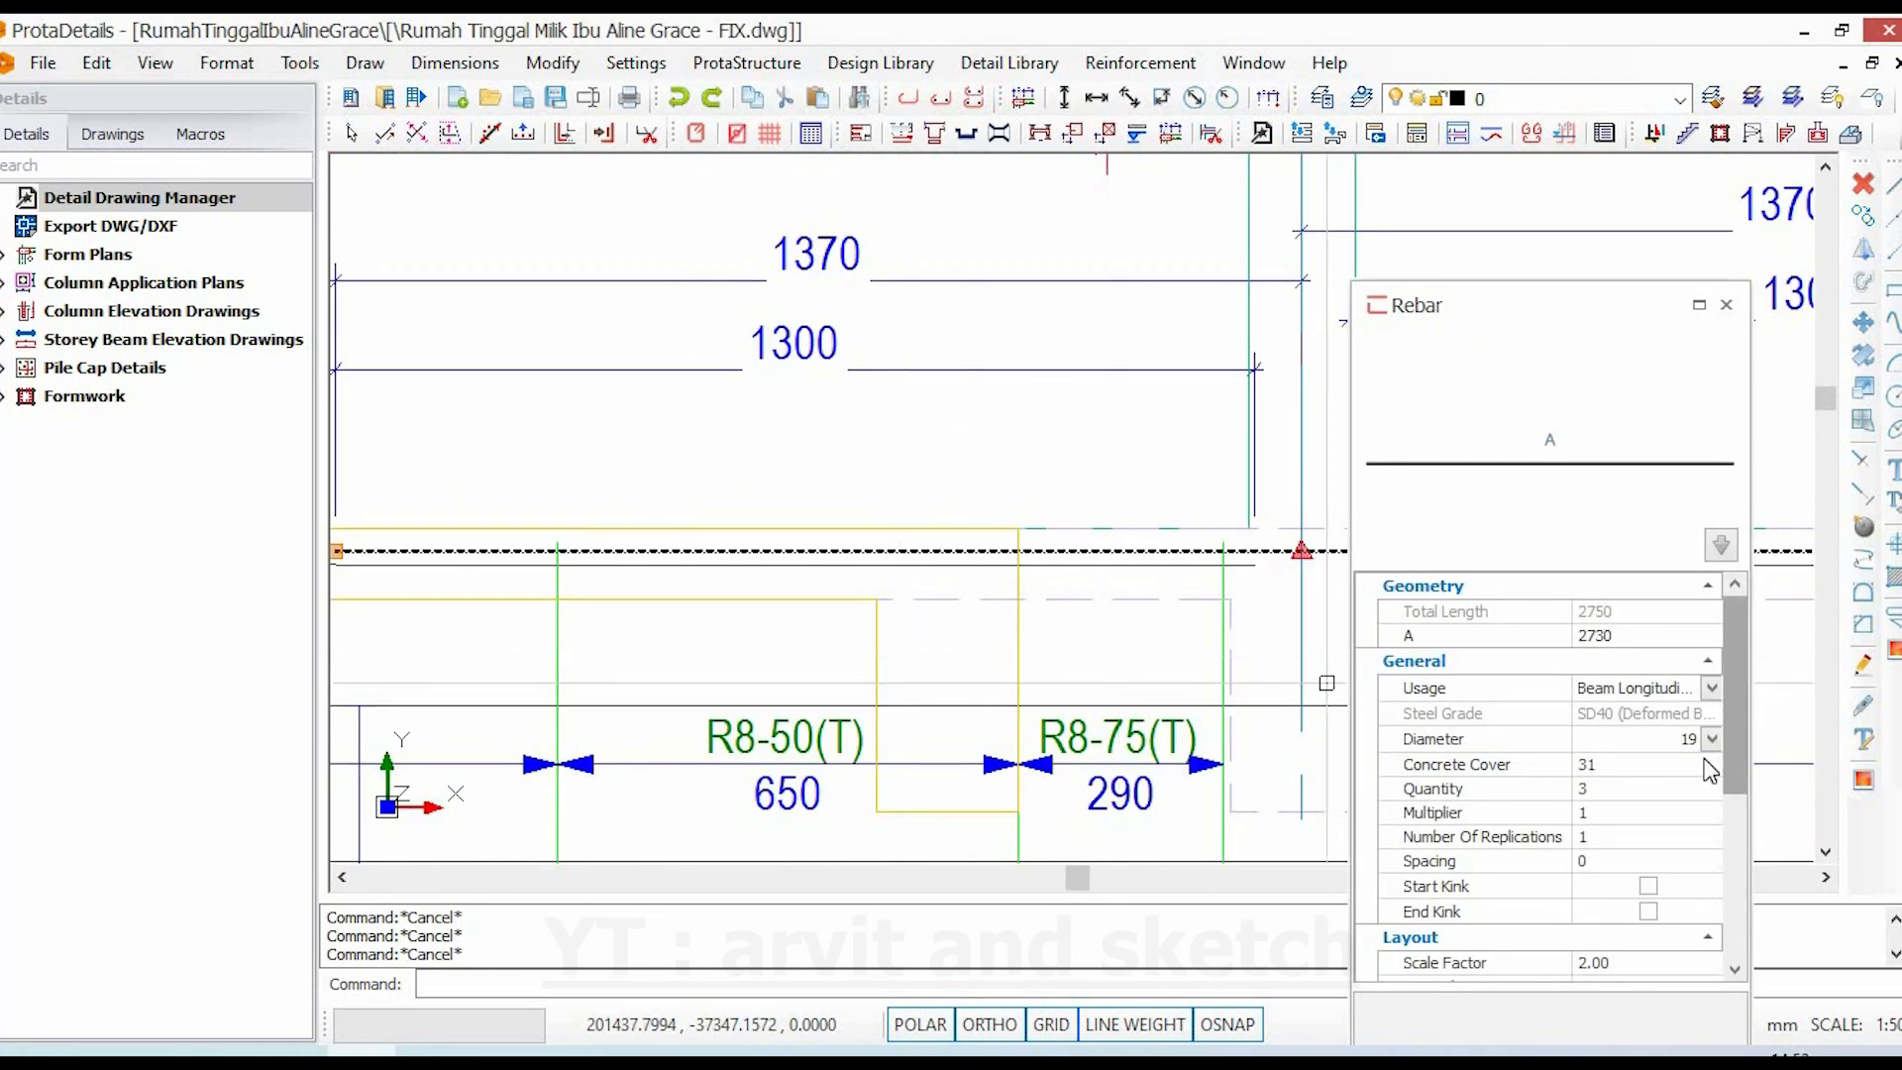
click(1710, 739)
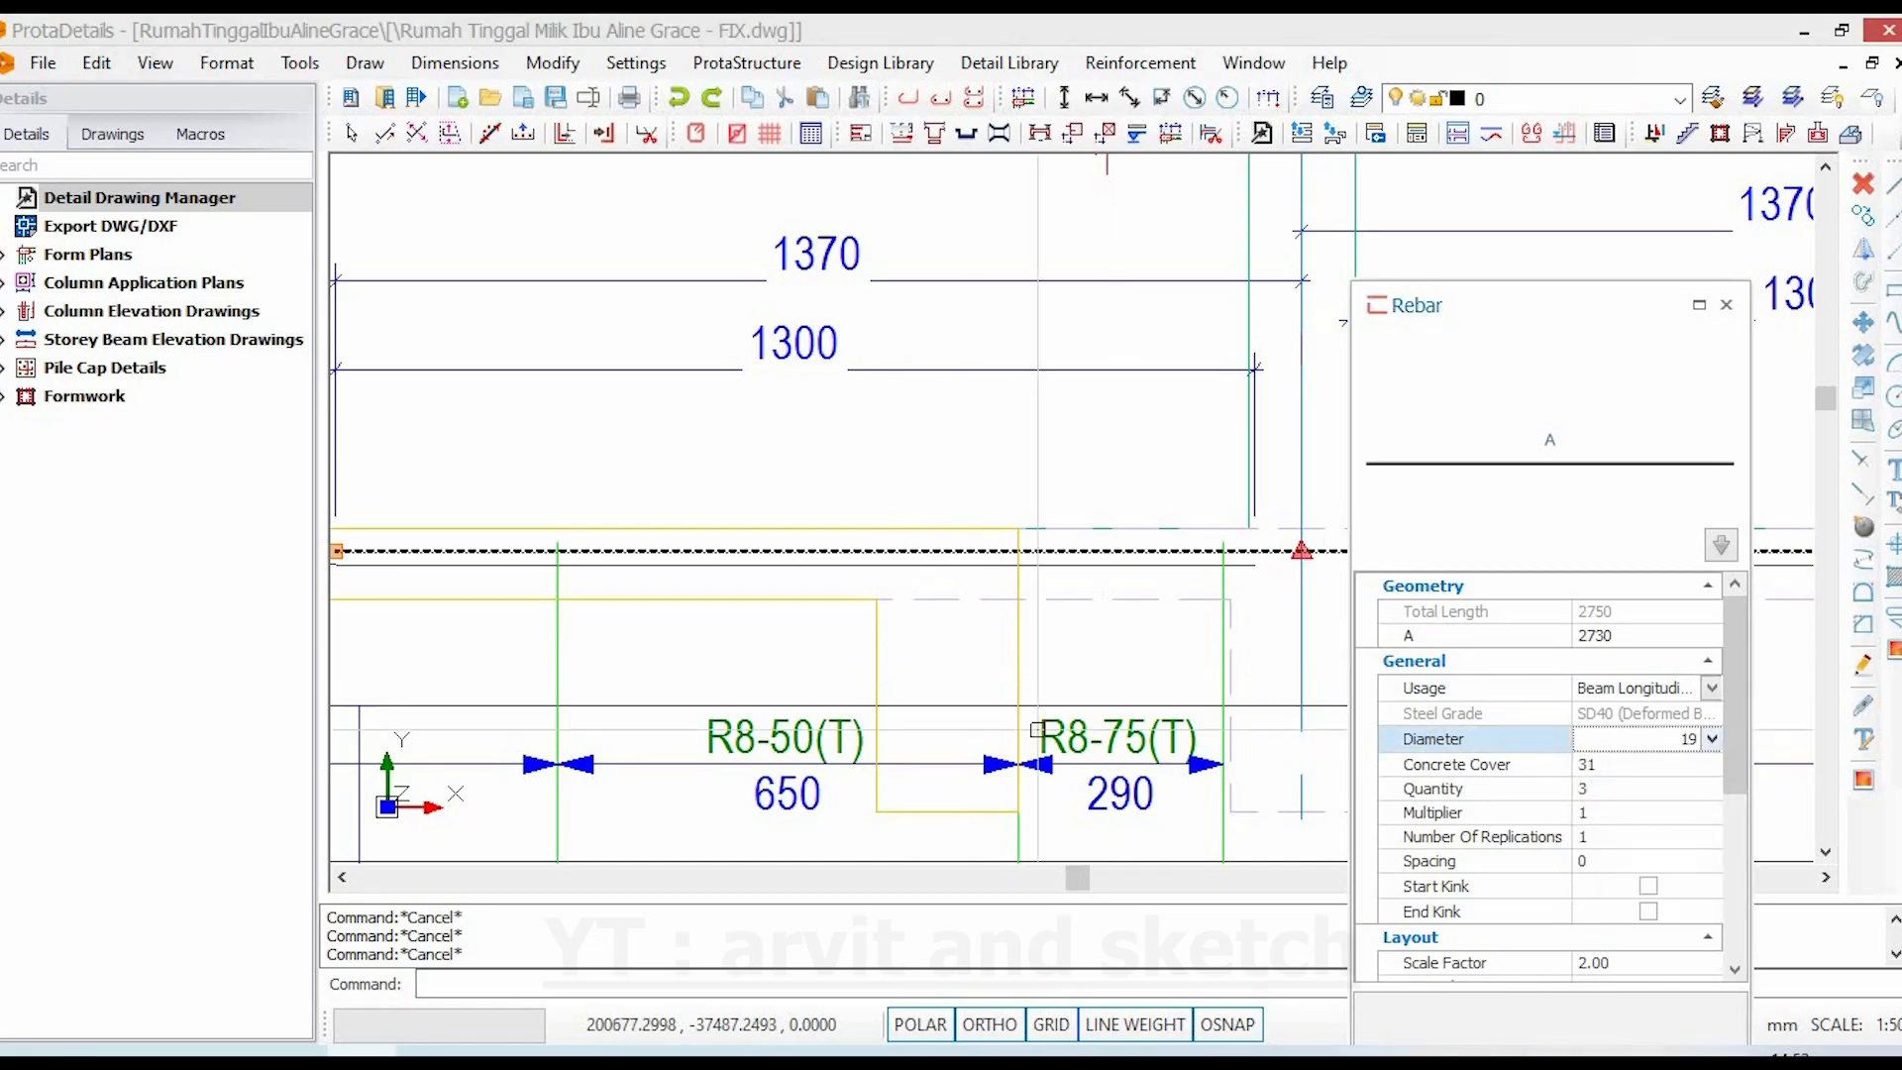
scroll(1037, 730, down, 5)
scroll(752, 626, up, 4)
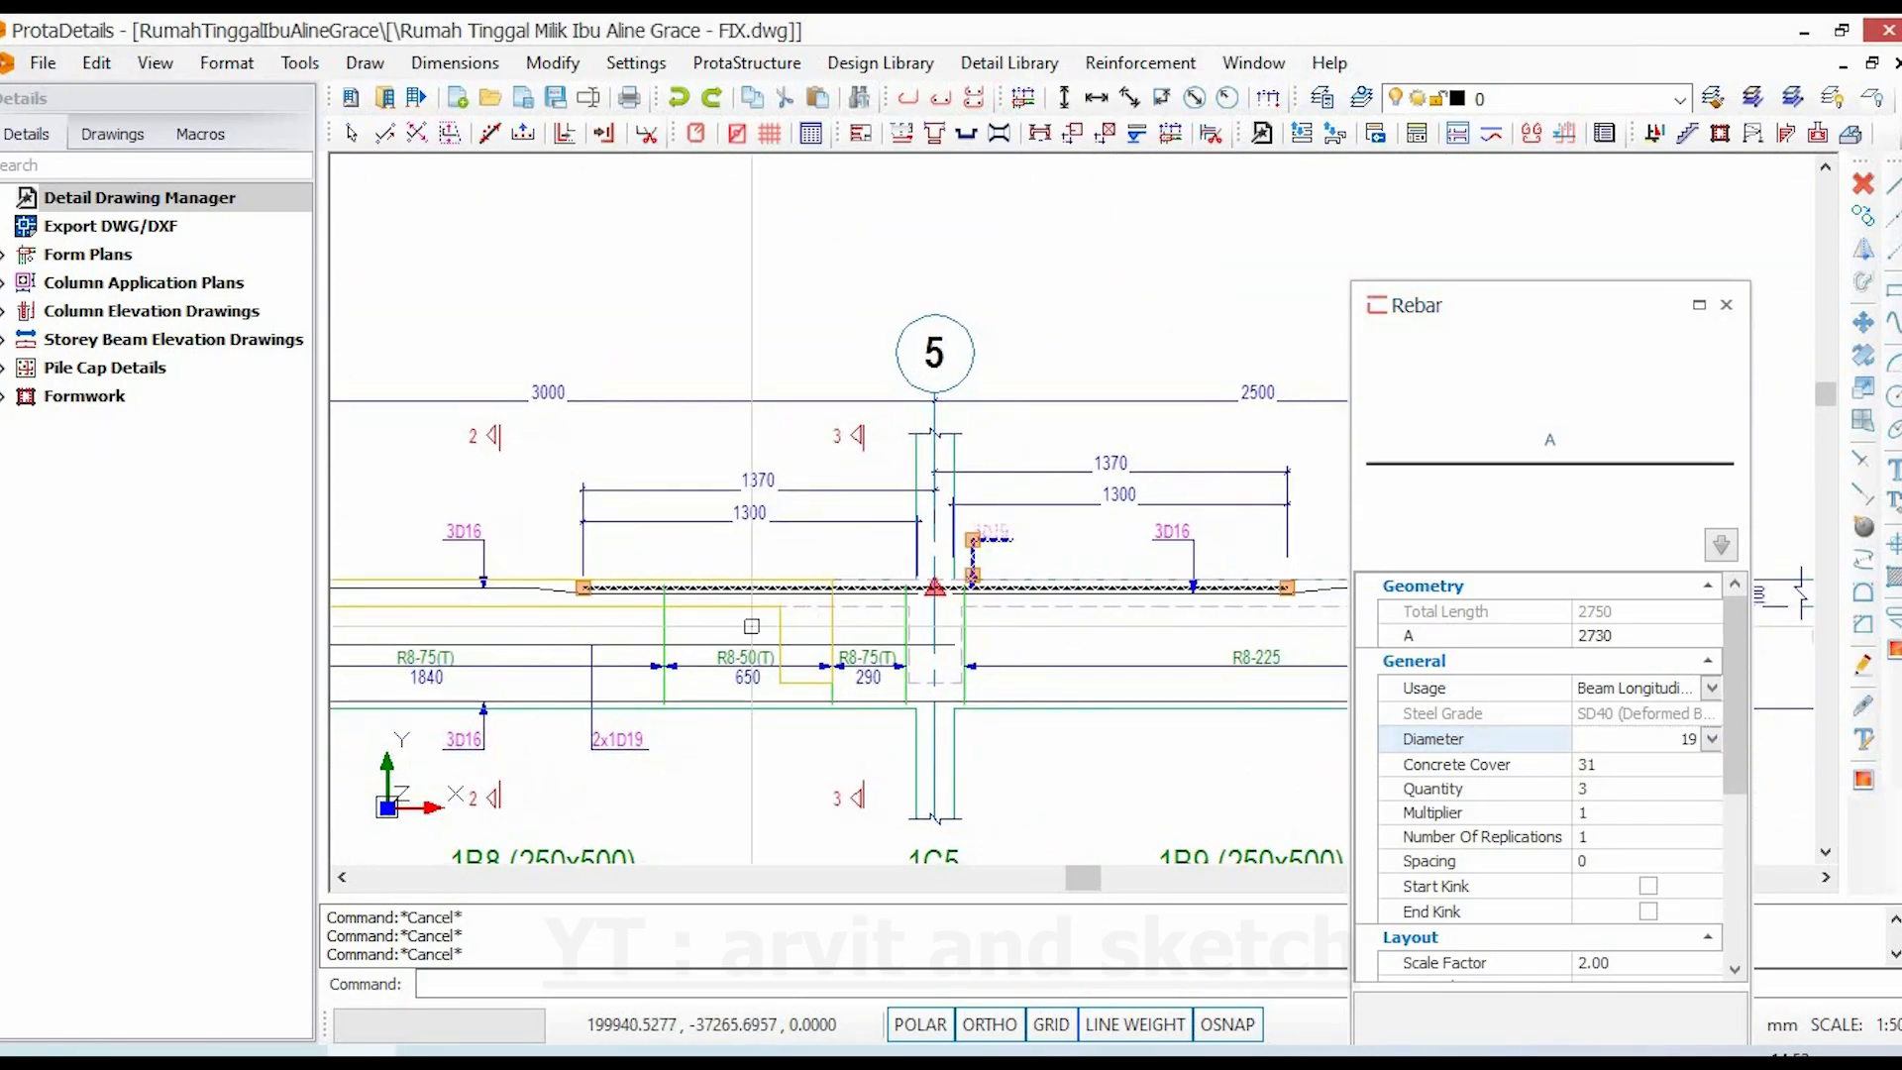
key(Escape)
- Check the properties of beam 1B9's cranked top bar and read the top bar labels beside axis 5
scroll(1310, 559, up, 3)
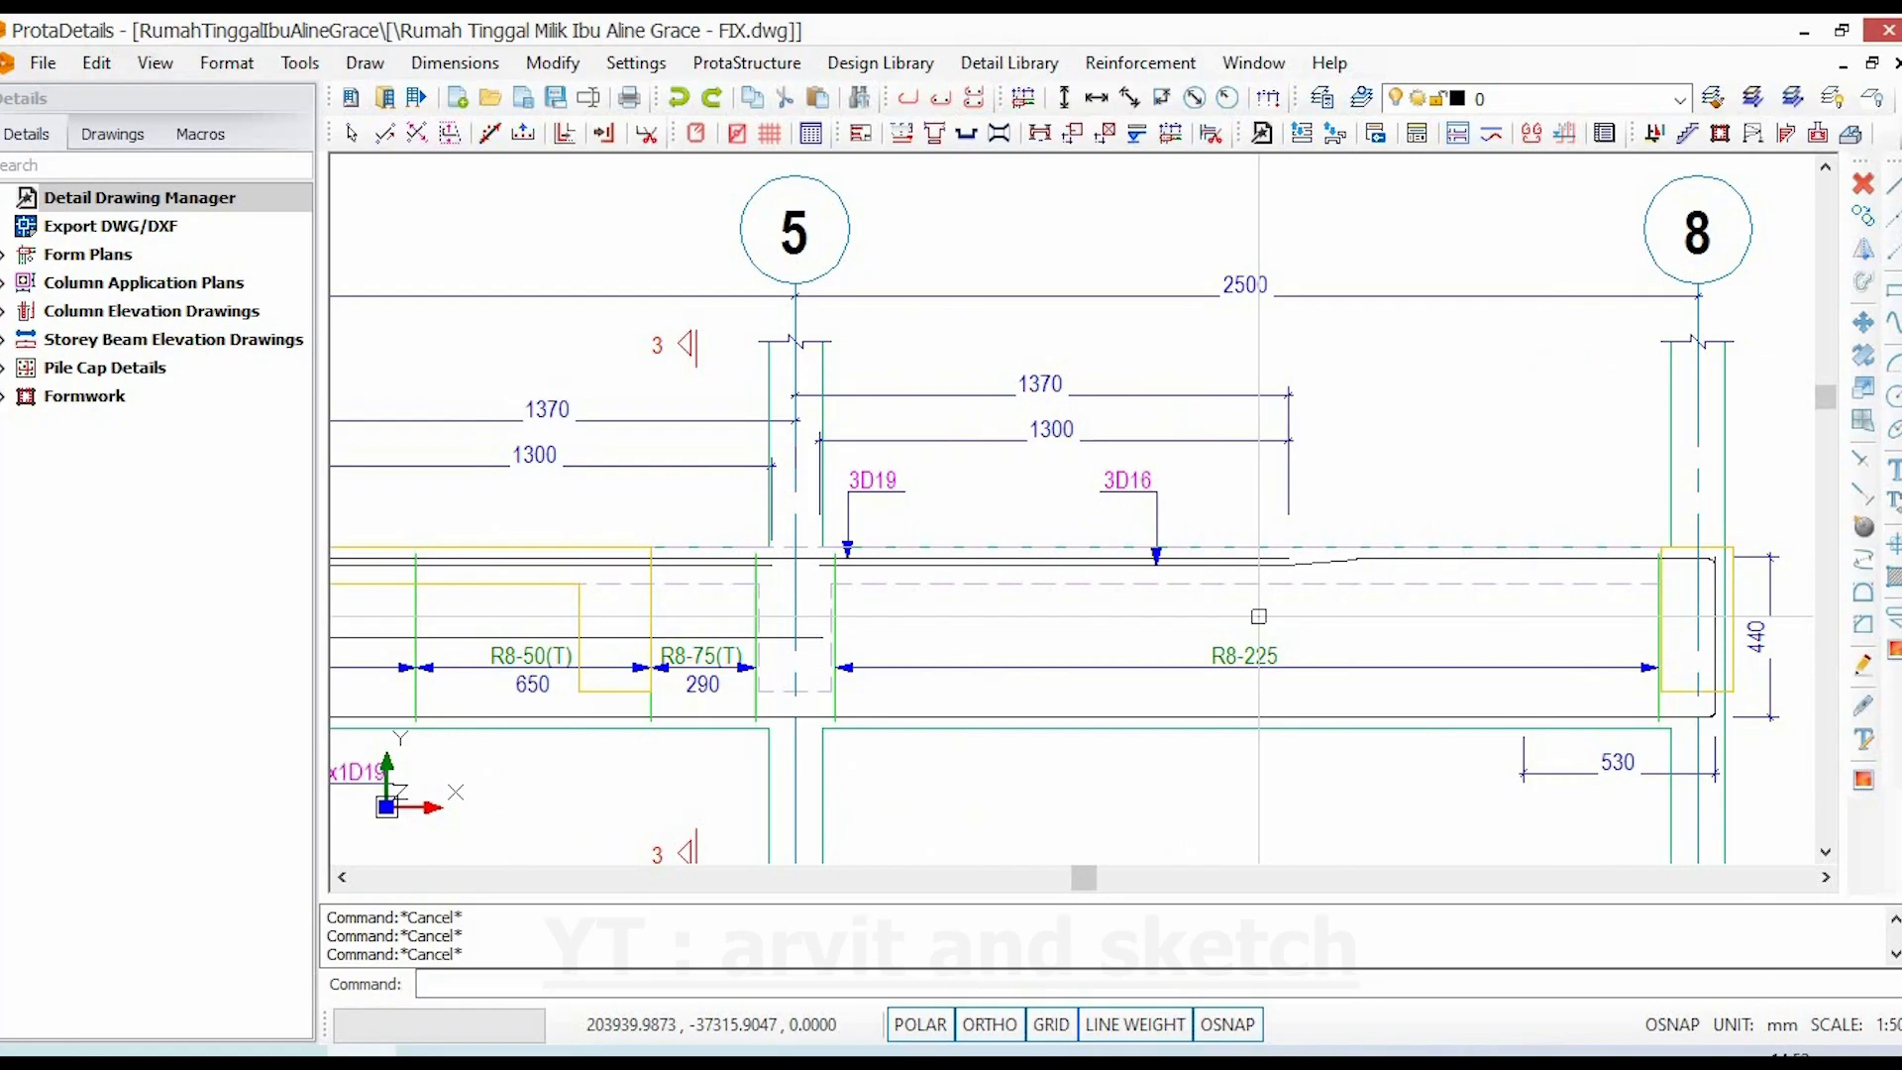
click(1319, 561)
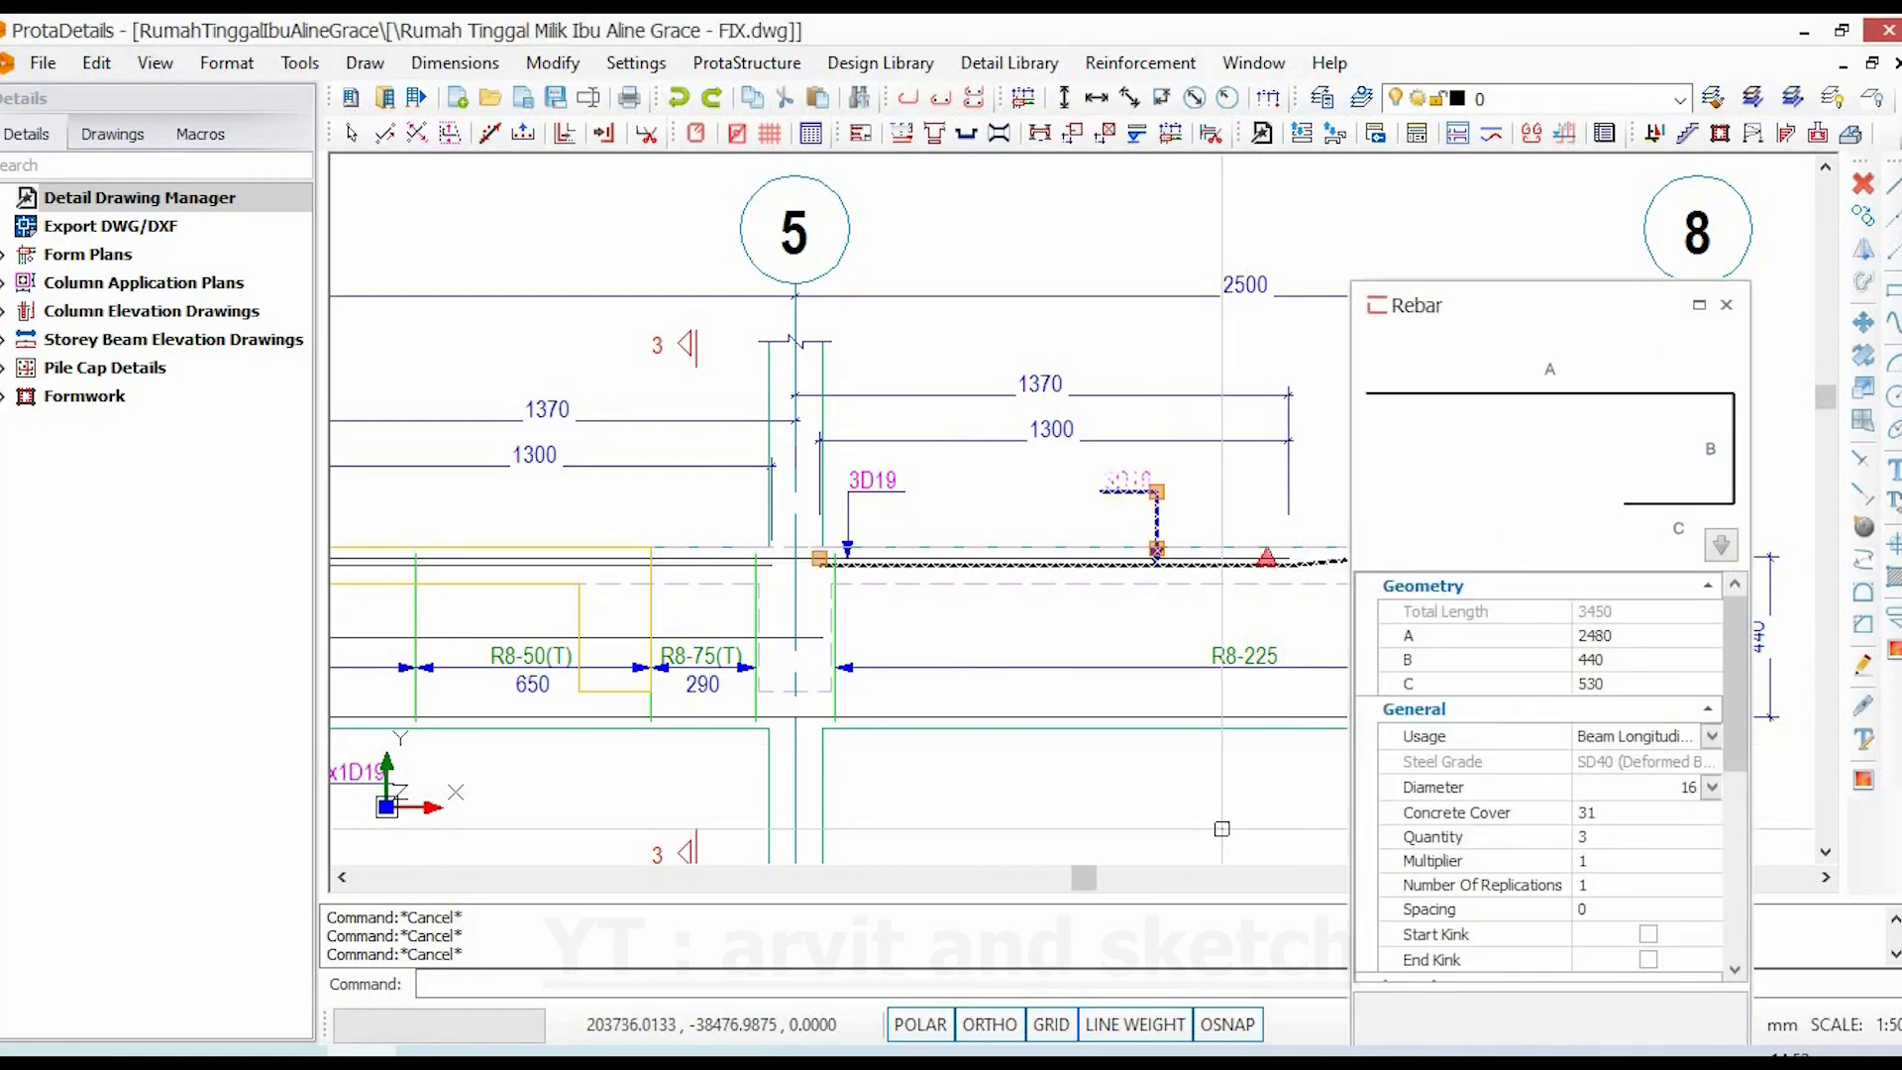
key(Escape)
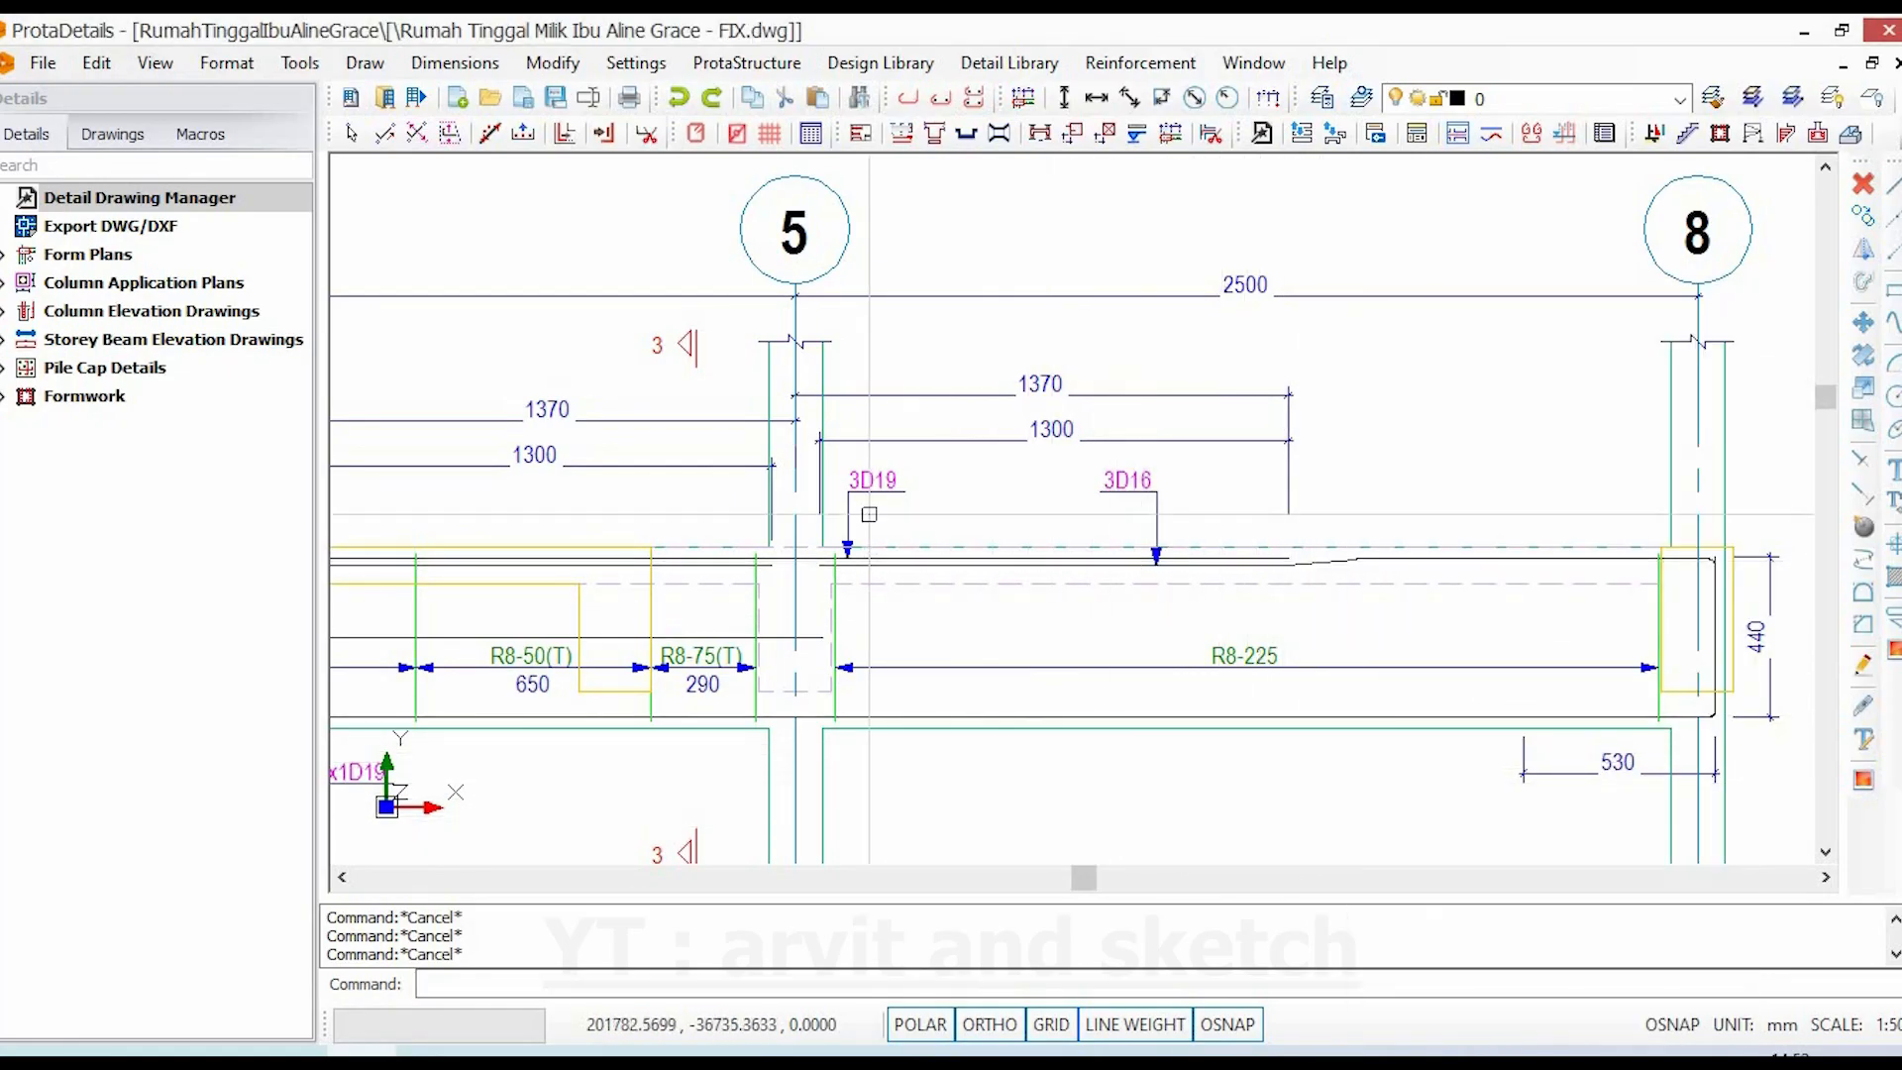
scroll(892, 443, up, 3)
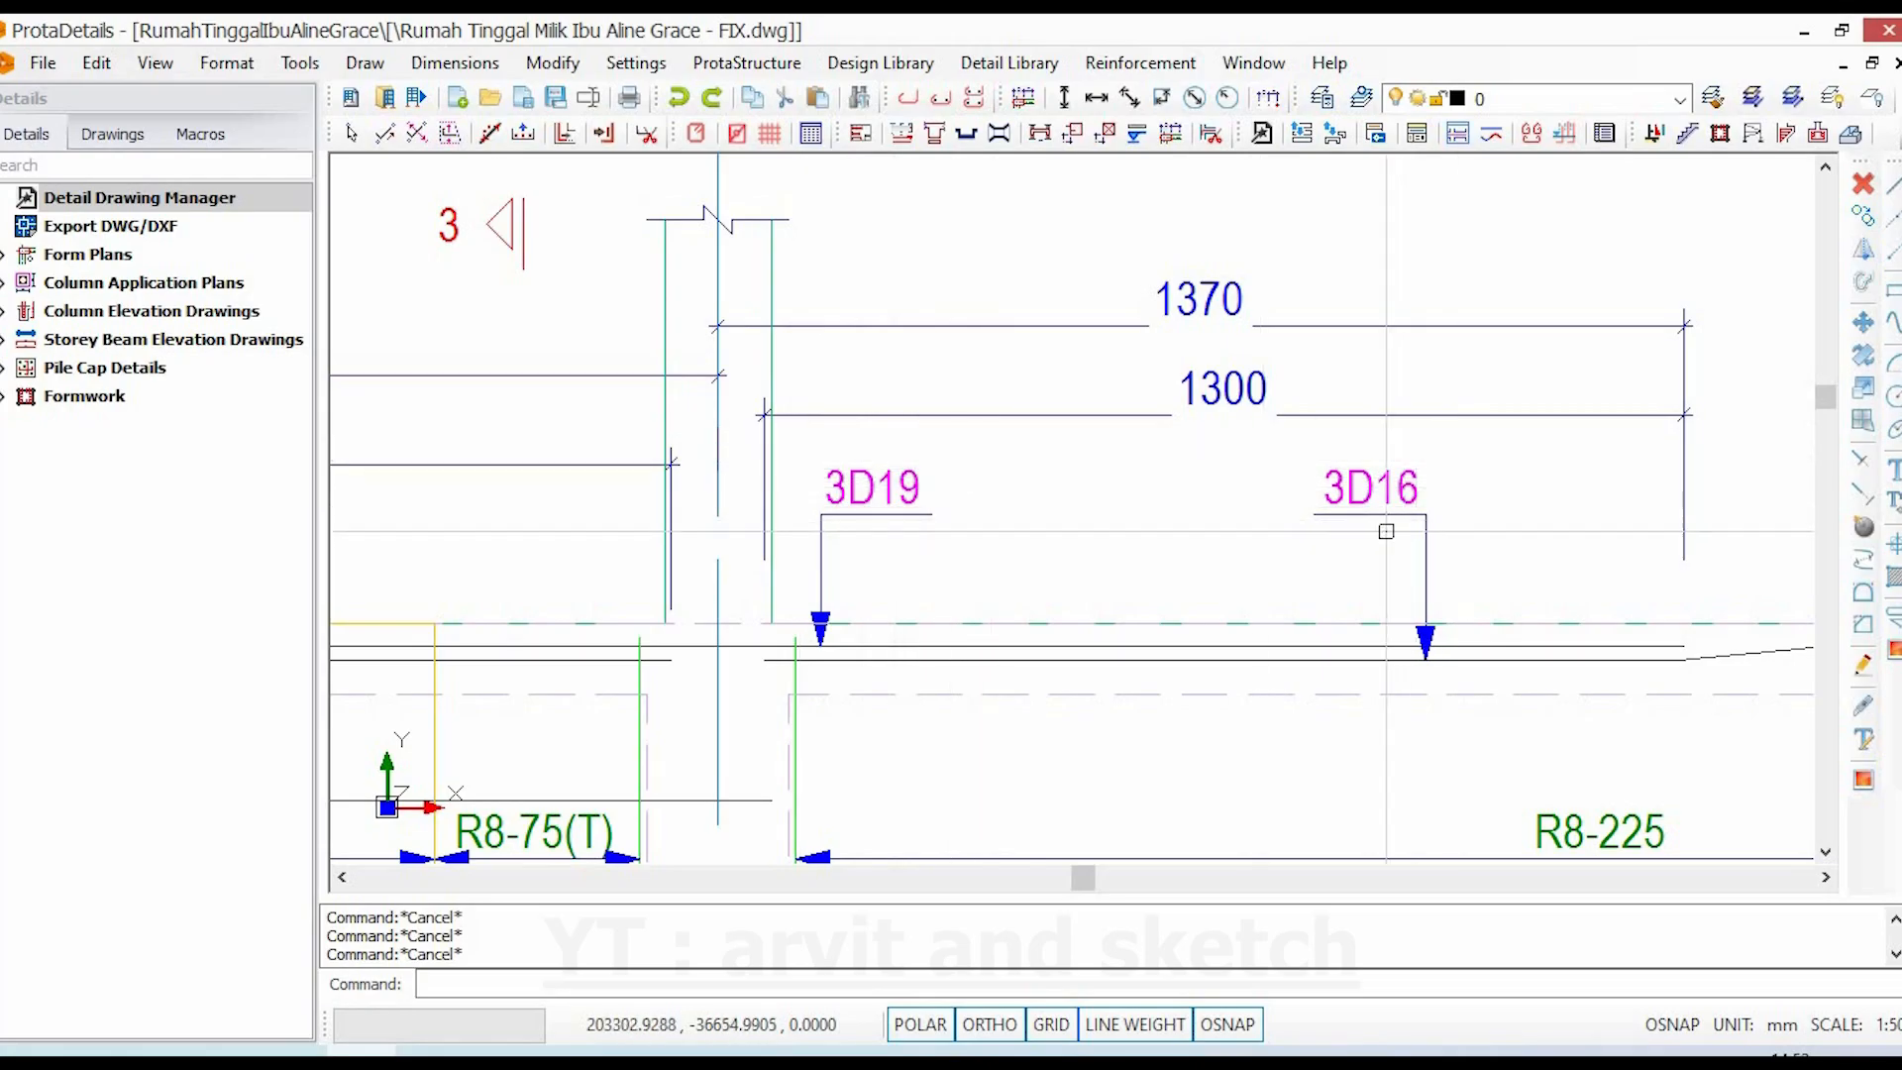
scroll(1067, 565, down, 3)
scroll(1067, 564, down, 2)
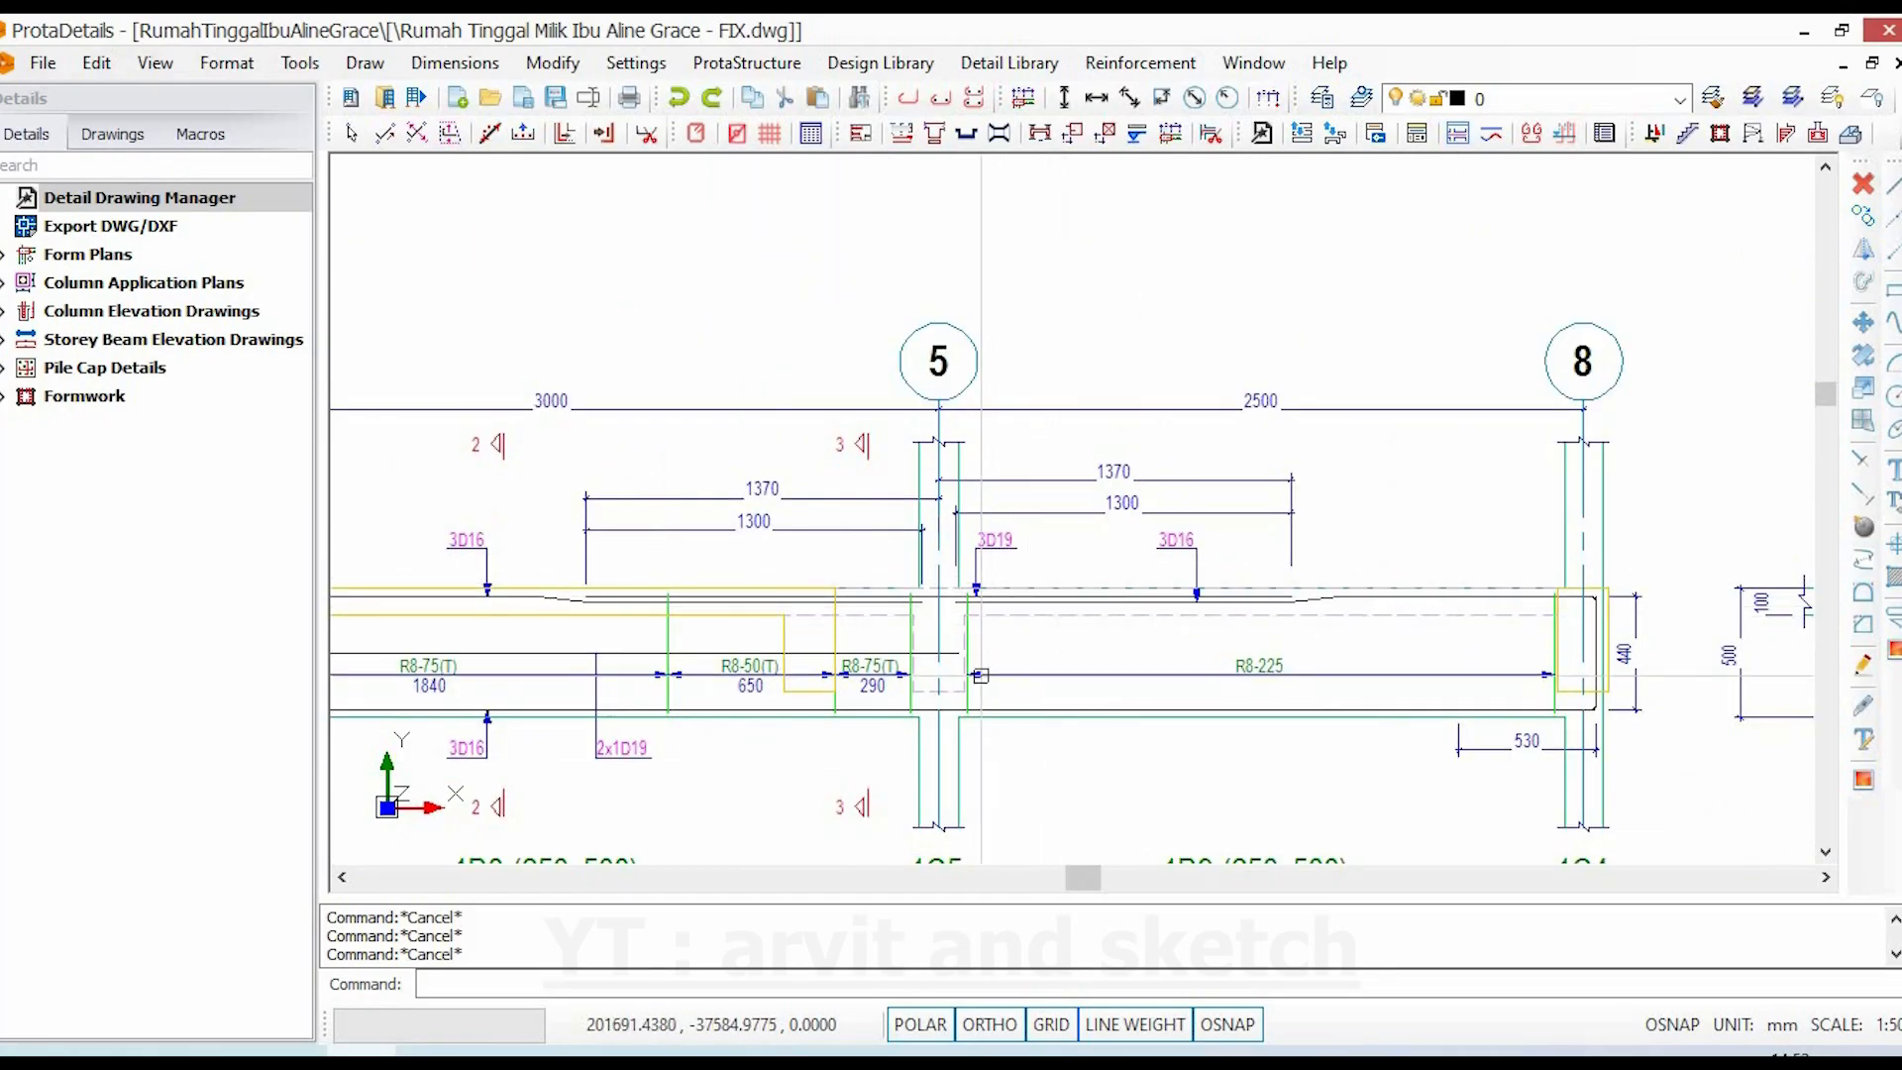
- Locate beams 1B8 and 1B9 along axis F on the storey 1 form plan
scroll(980, 675, down, 2)
scroll(1120, 698, down, 4)
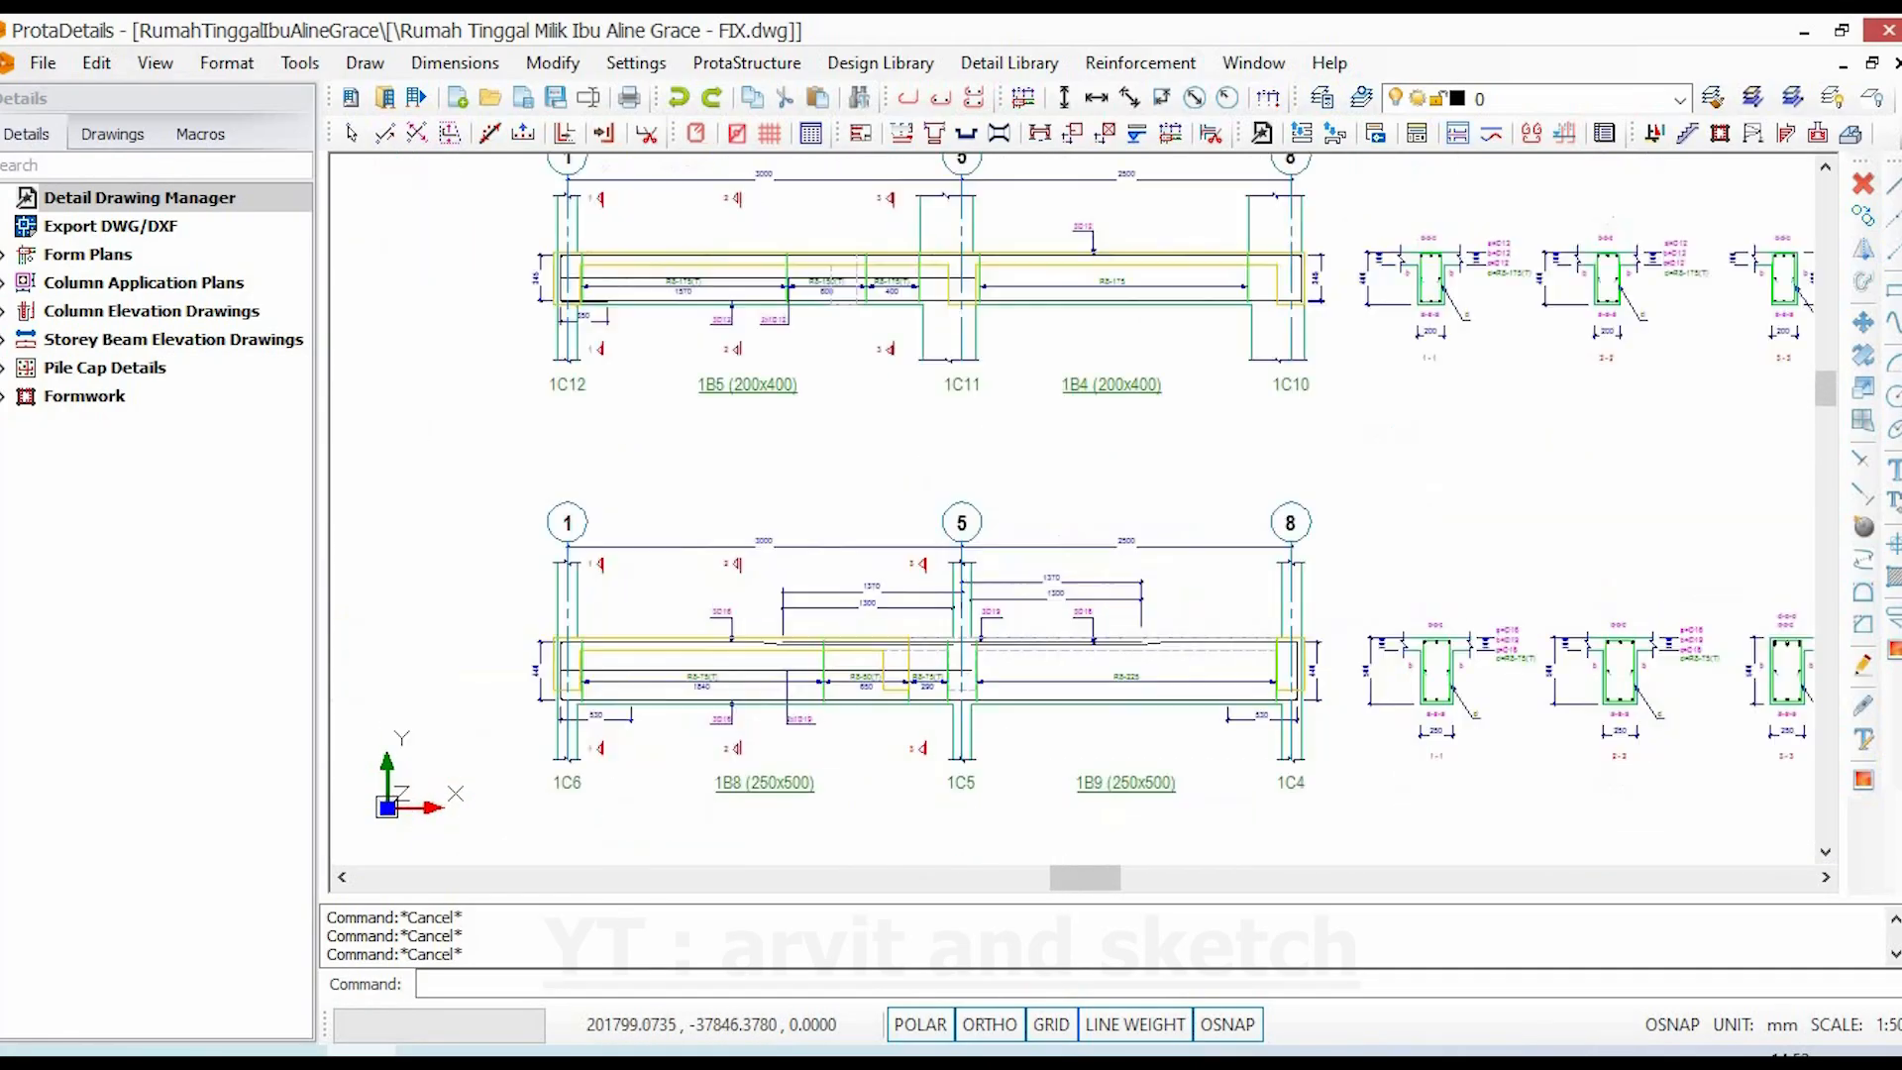
scroll(1147, 710, down, 6)
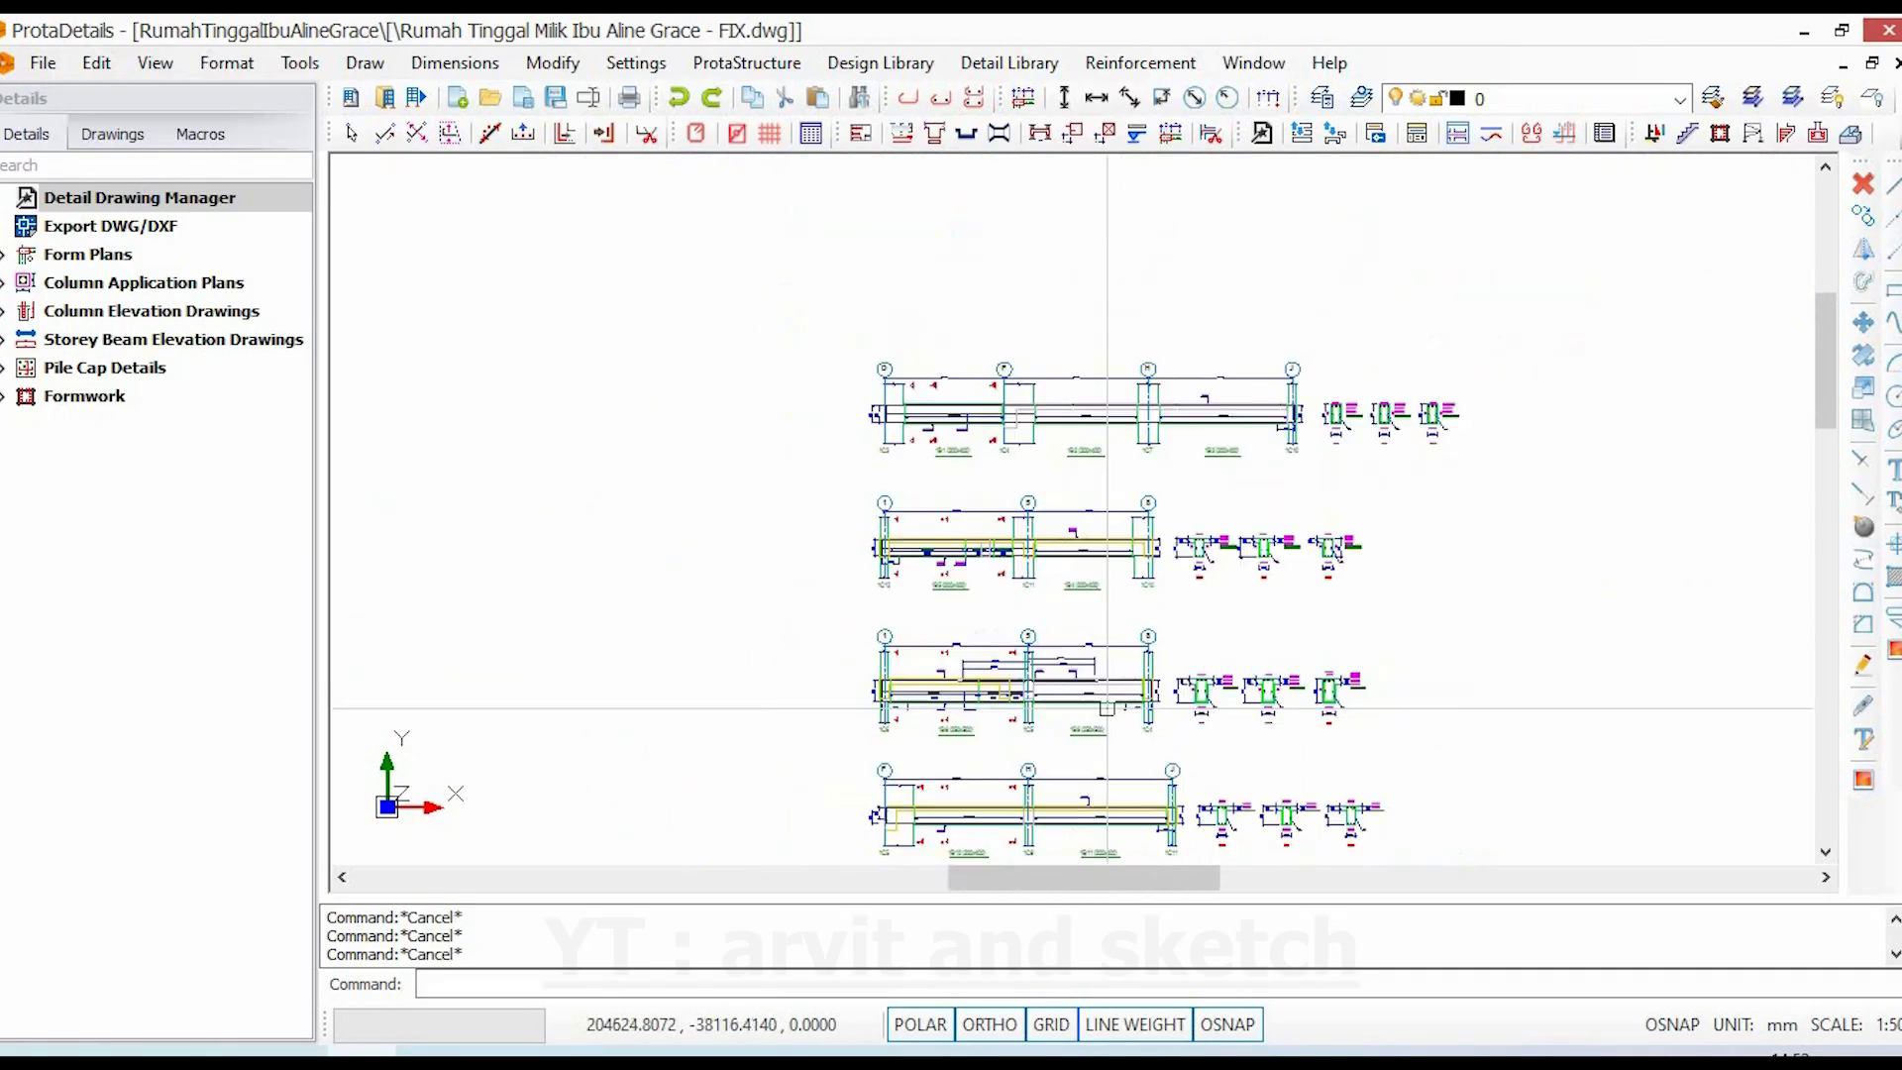
scroll(796, 525, up, 5)
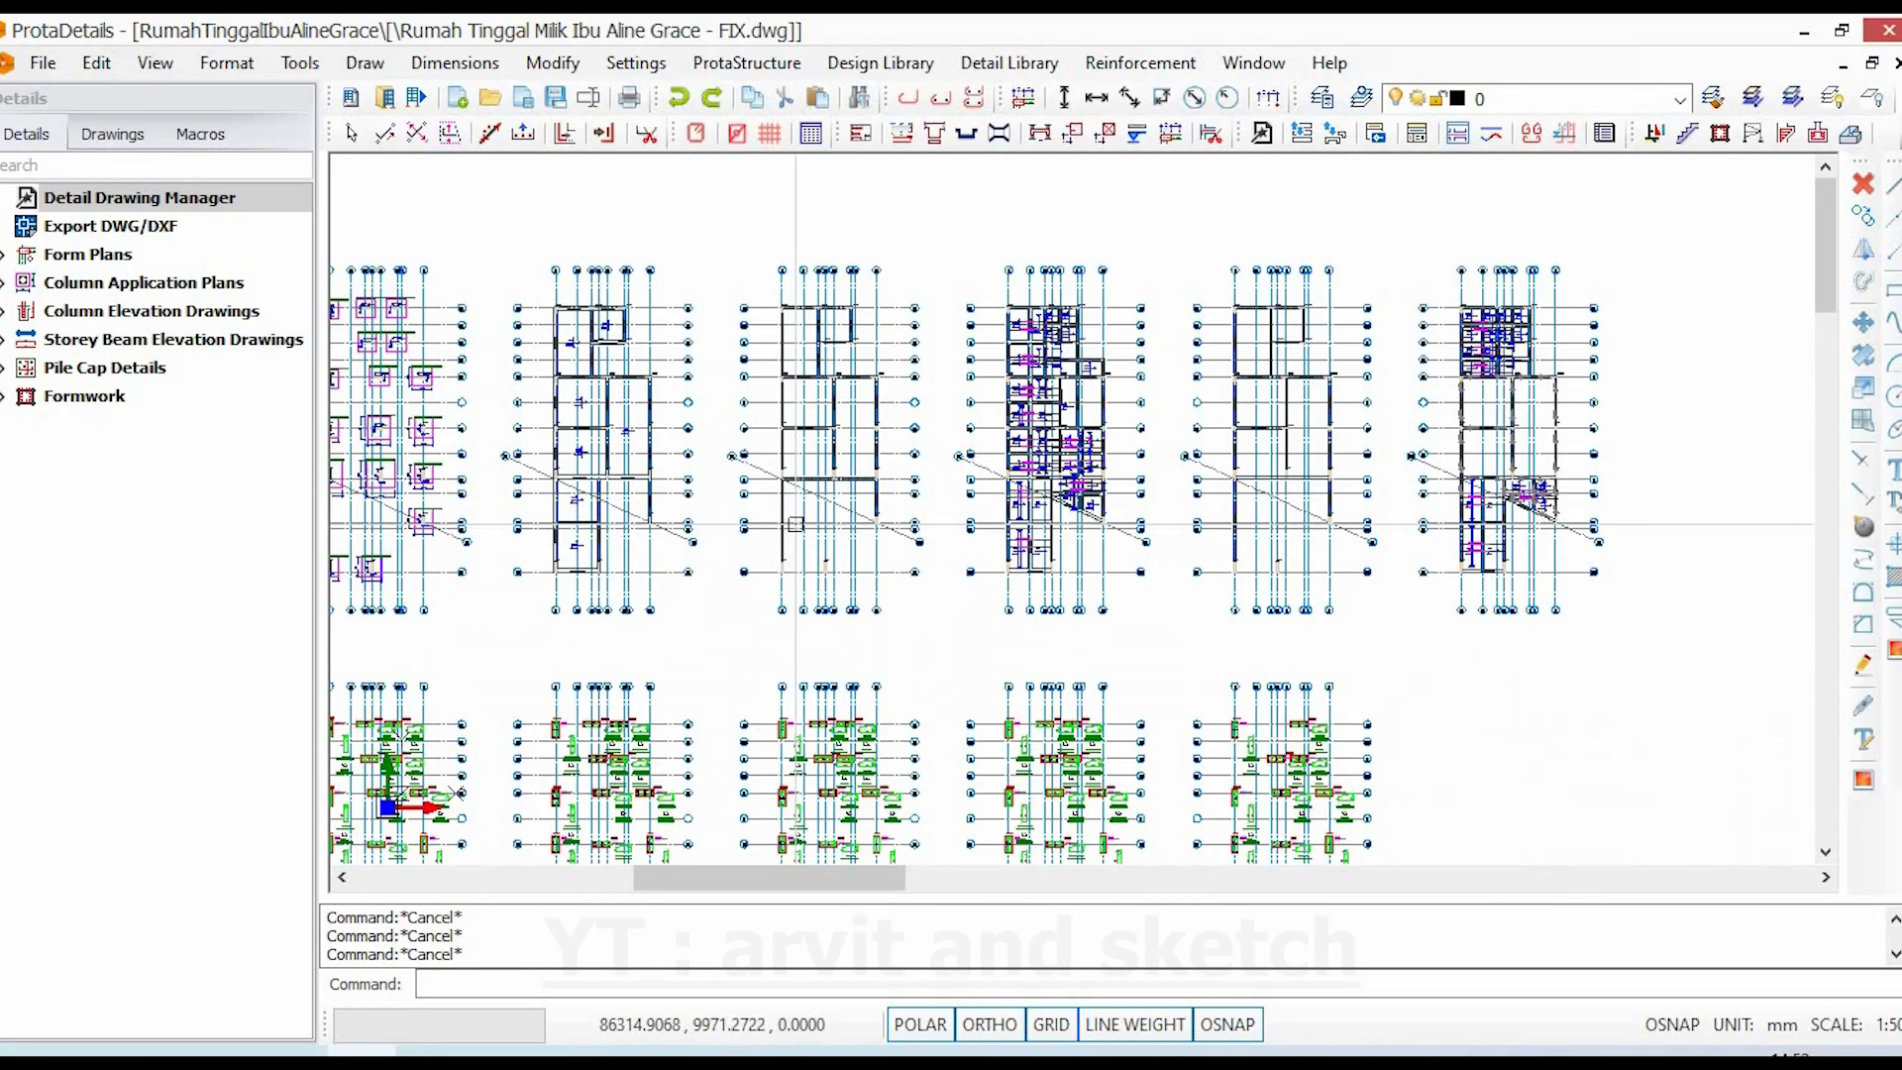
scroll(1053, 527, up, 8)
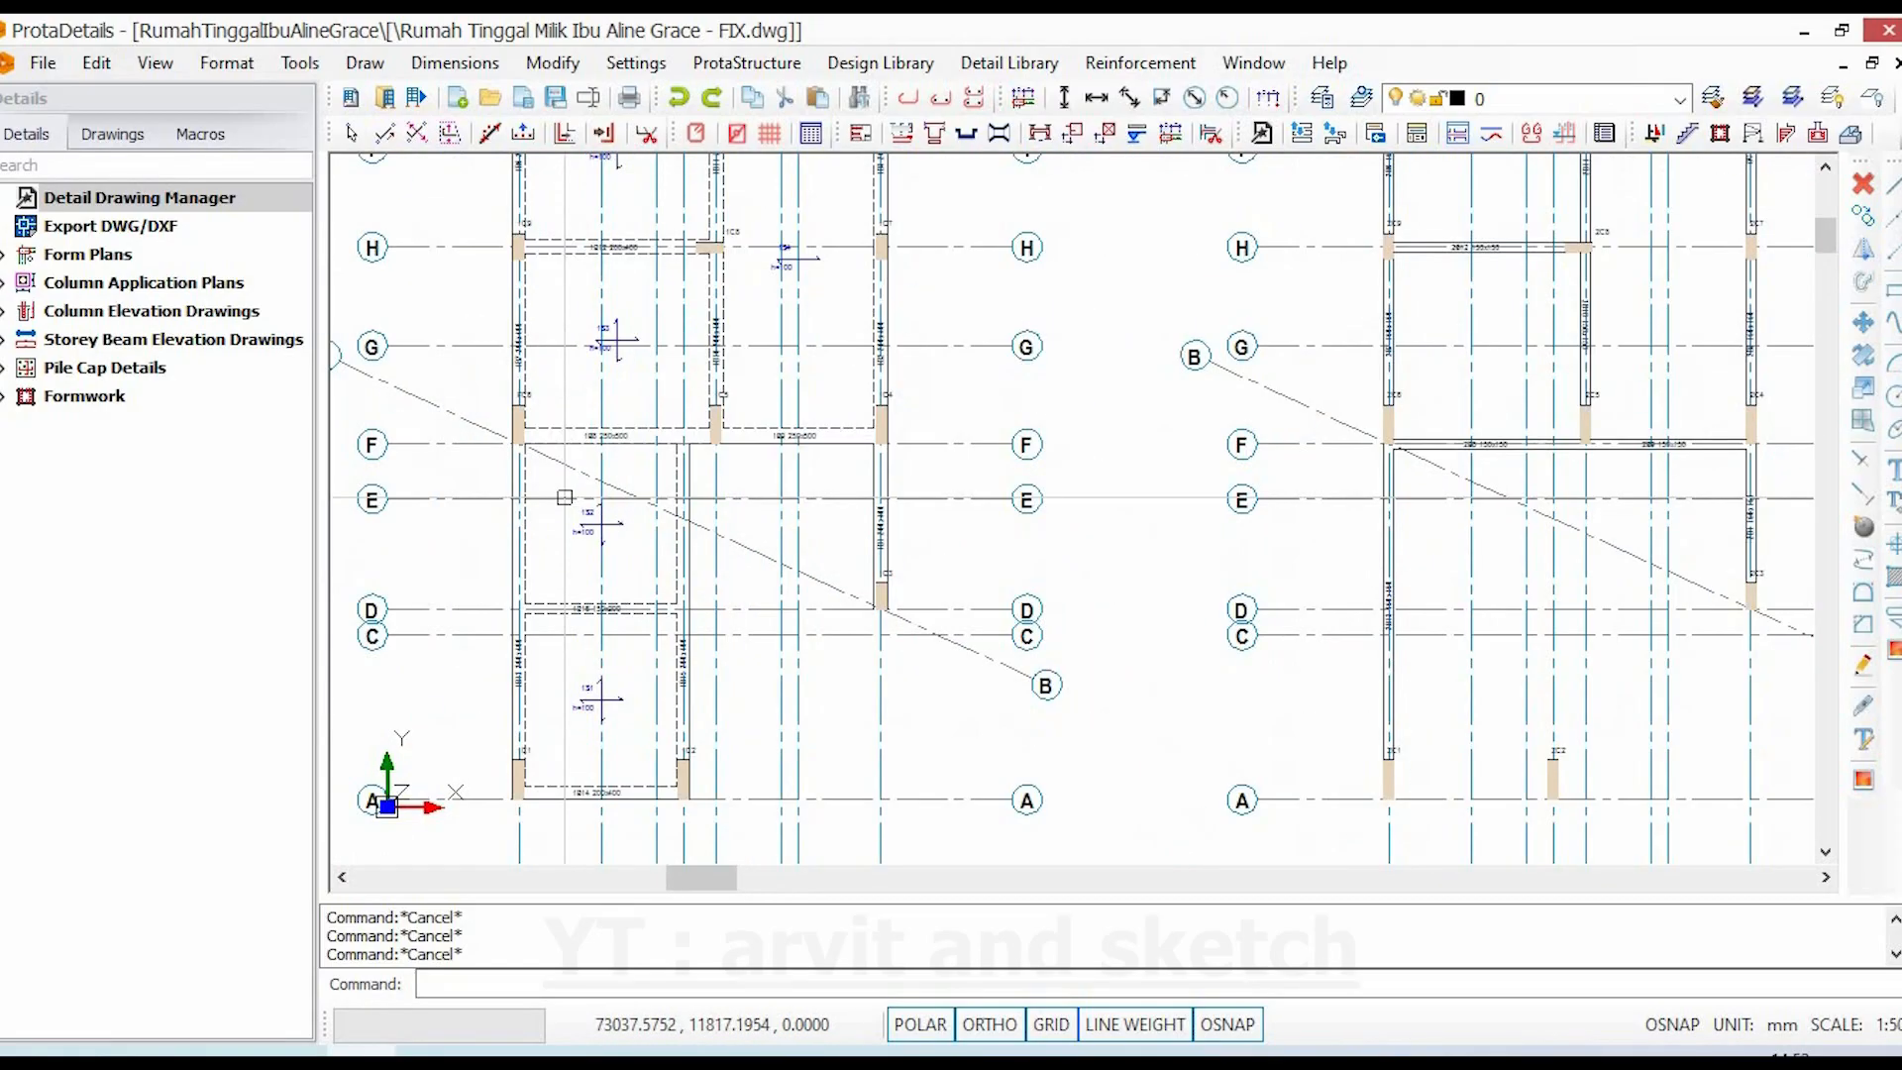
scroll(799, 522, up, 4)
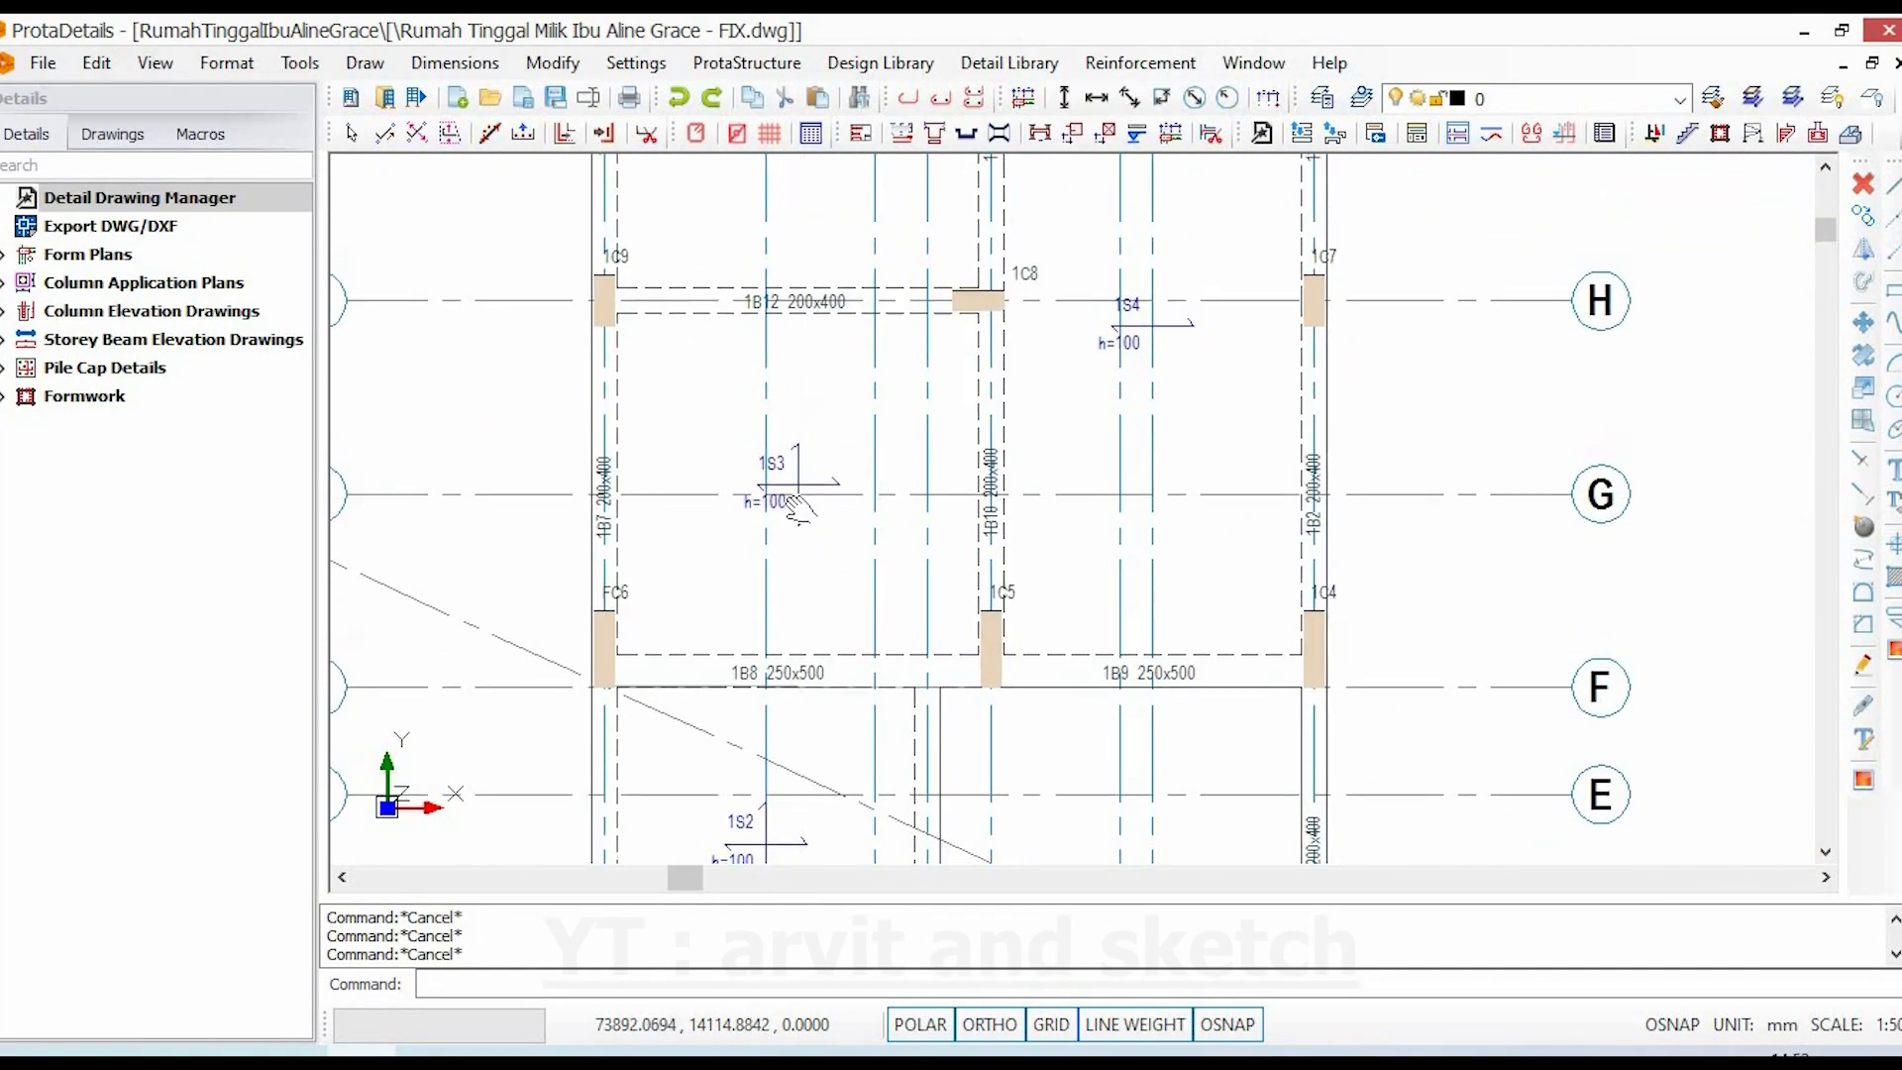
- Review the size labels of beams 1B9, 1B7, 1B12 and 1B6 on the storey 1 form plan
scroll(862, 752, up, 4)
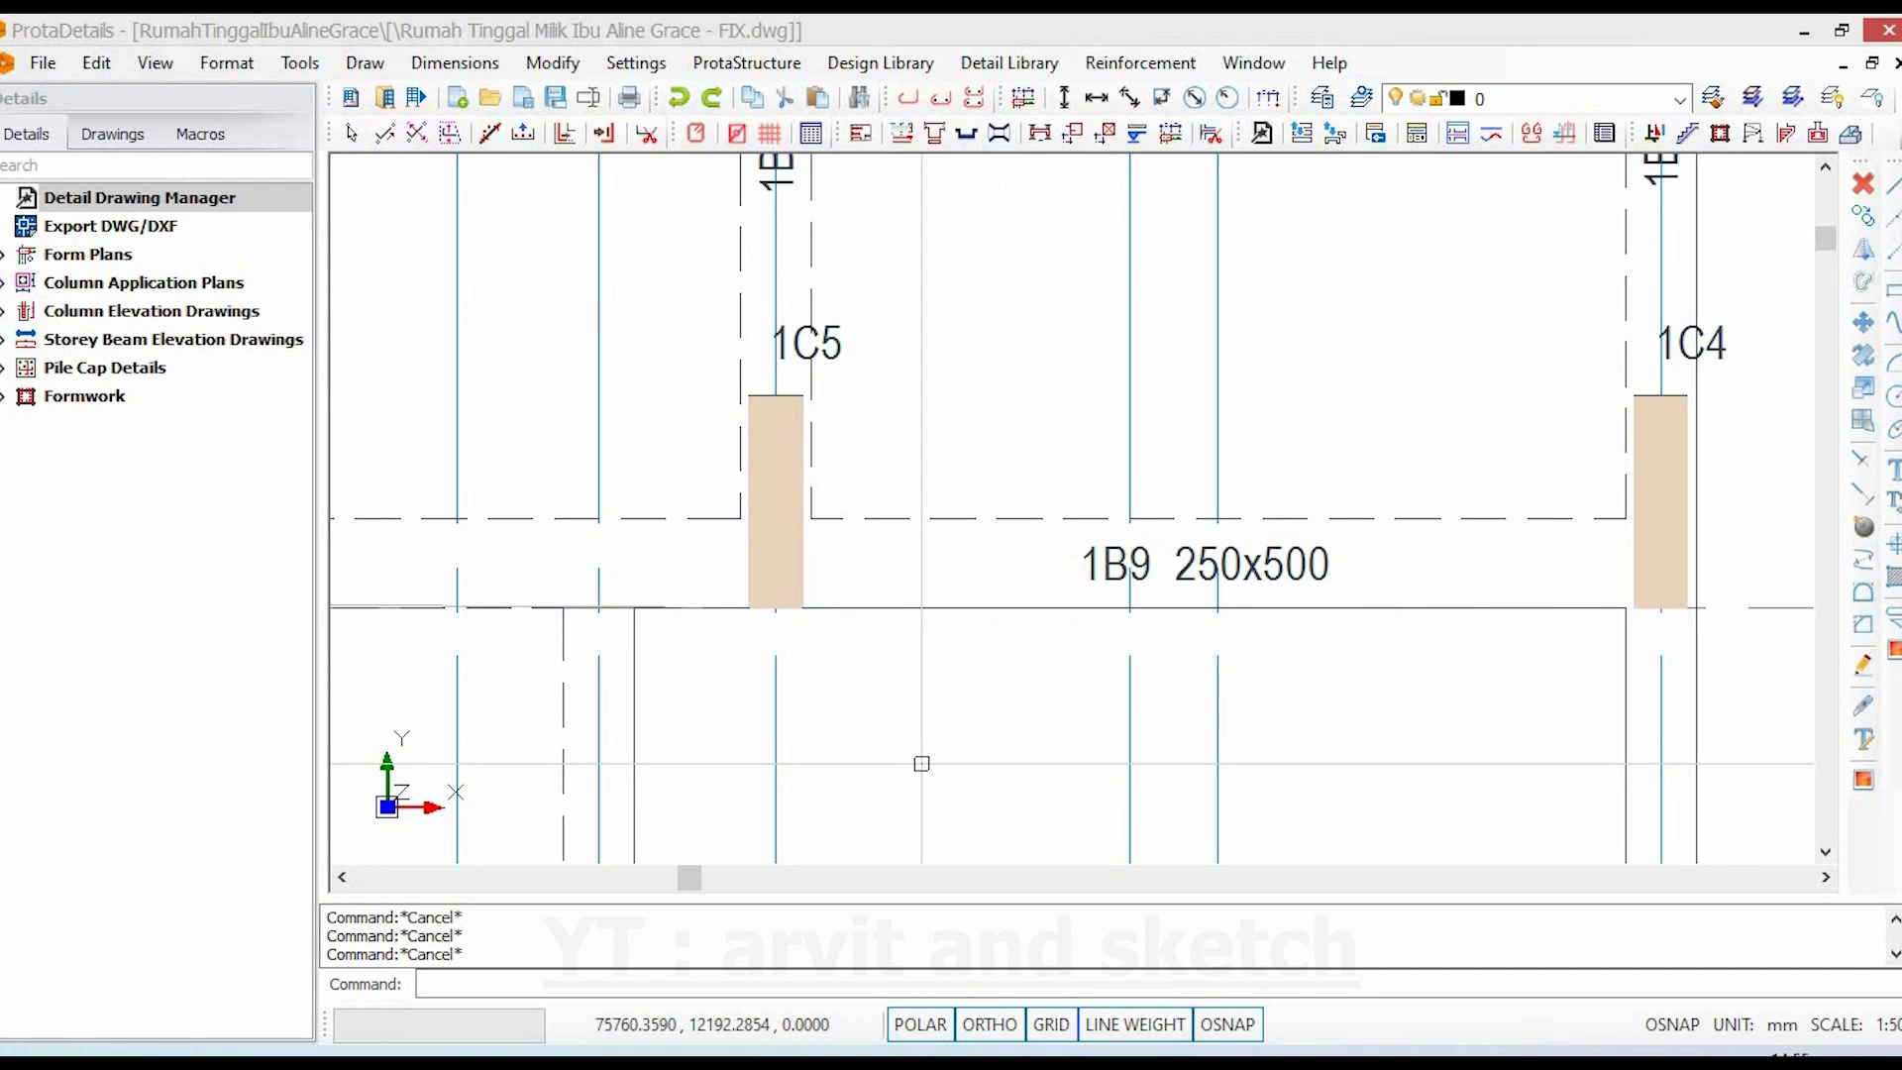
scroll(942, 752, down, 3)
middle_drag(991, 693, 974, 785)
mouse_move(606, 621)
middle_down()
mouse_move(719, 730)
mouse_move(922, 581)
middle_up()
scroll(802, 528, up, 2)
scroll(802, 528, up, 2)
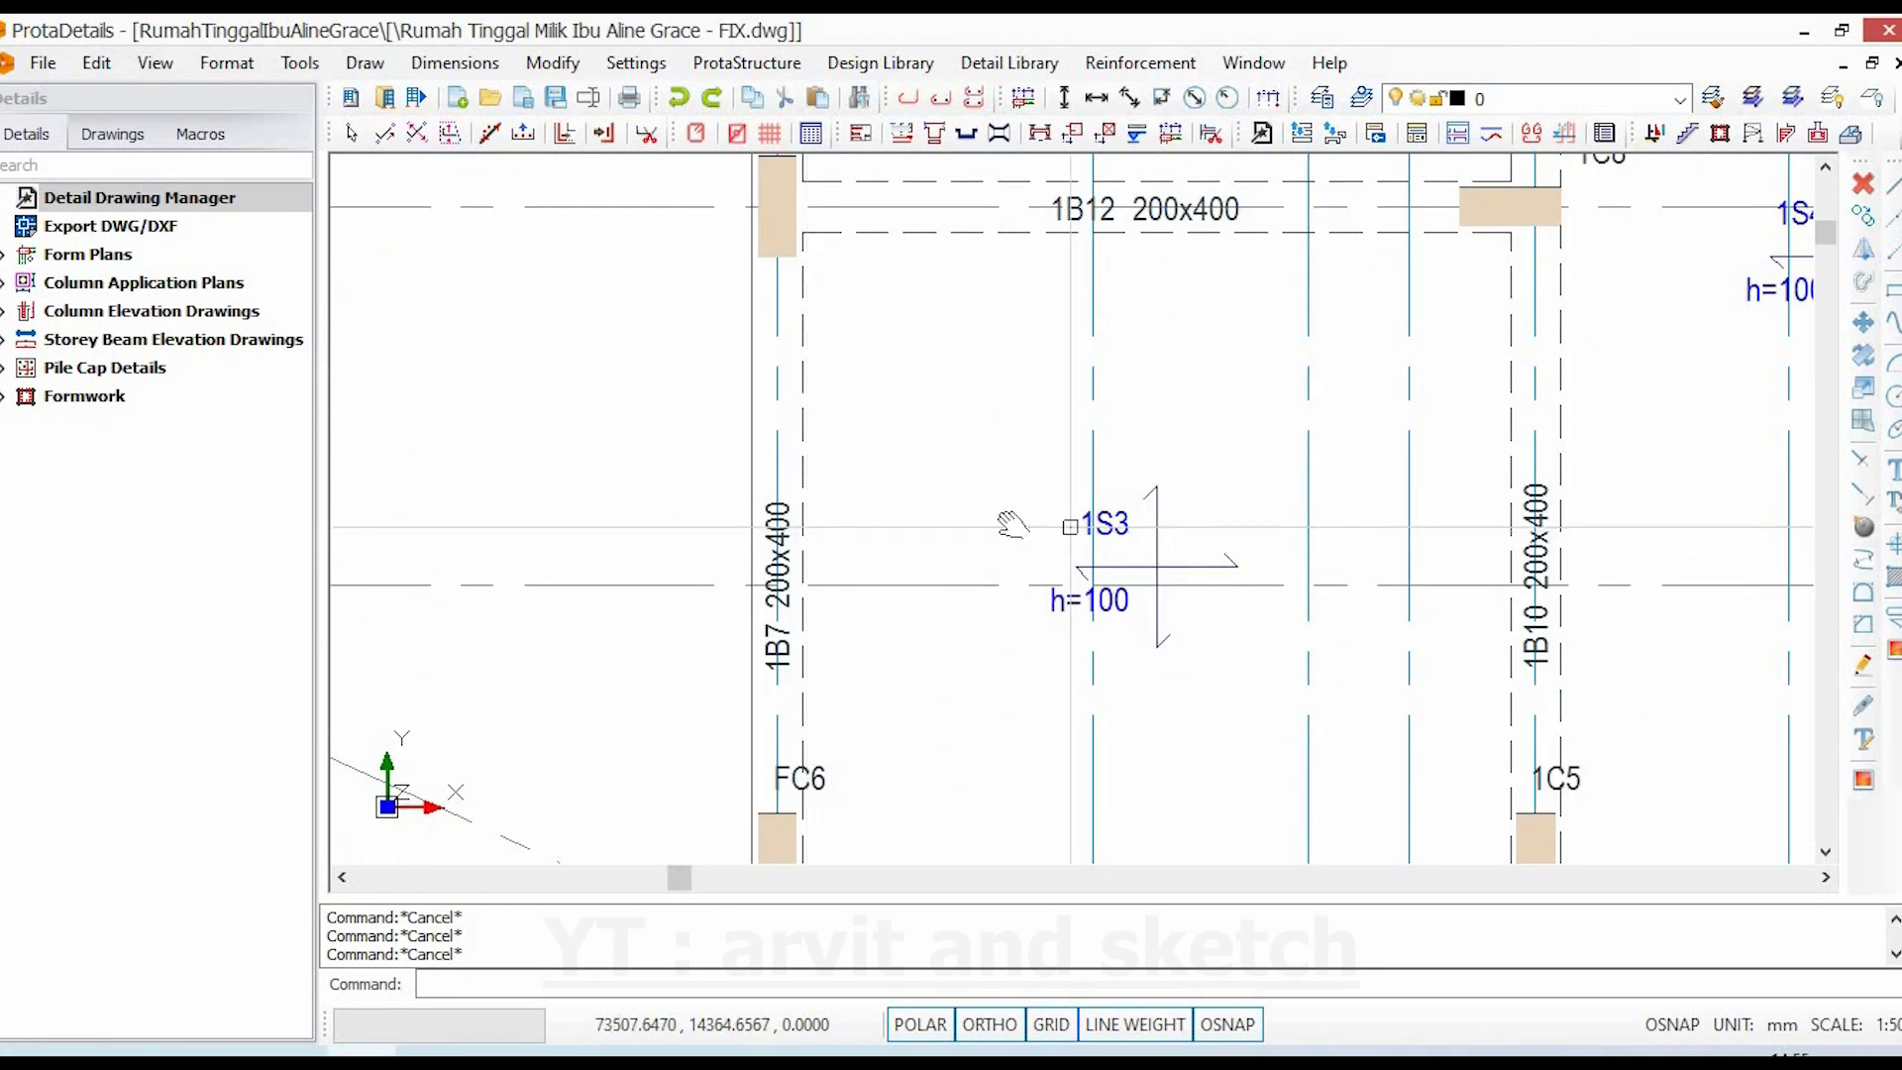
middle_drag(1010, 523, 855, 523)
middle_drag(1286, 514, 1305, 825)
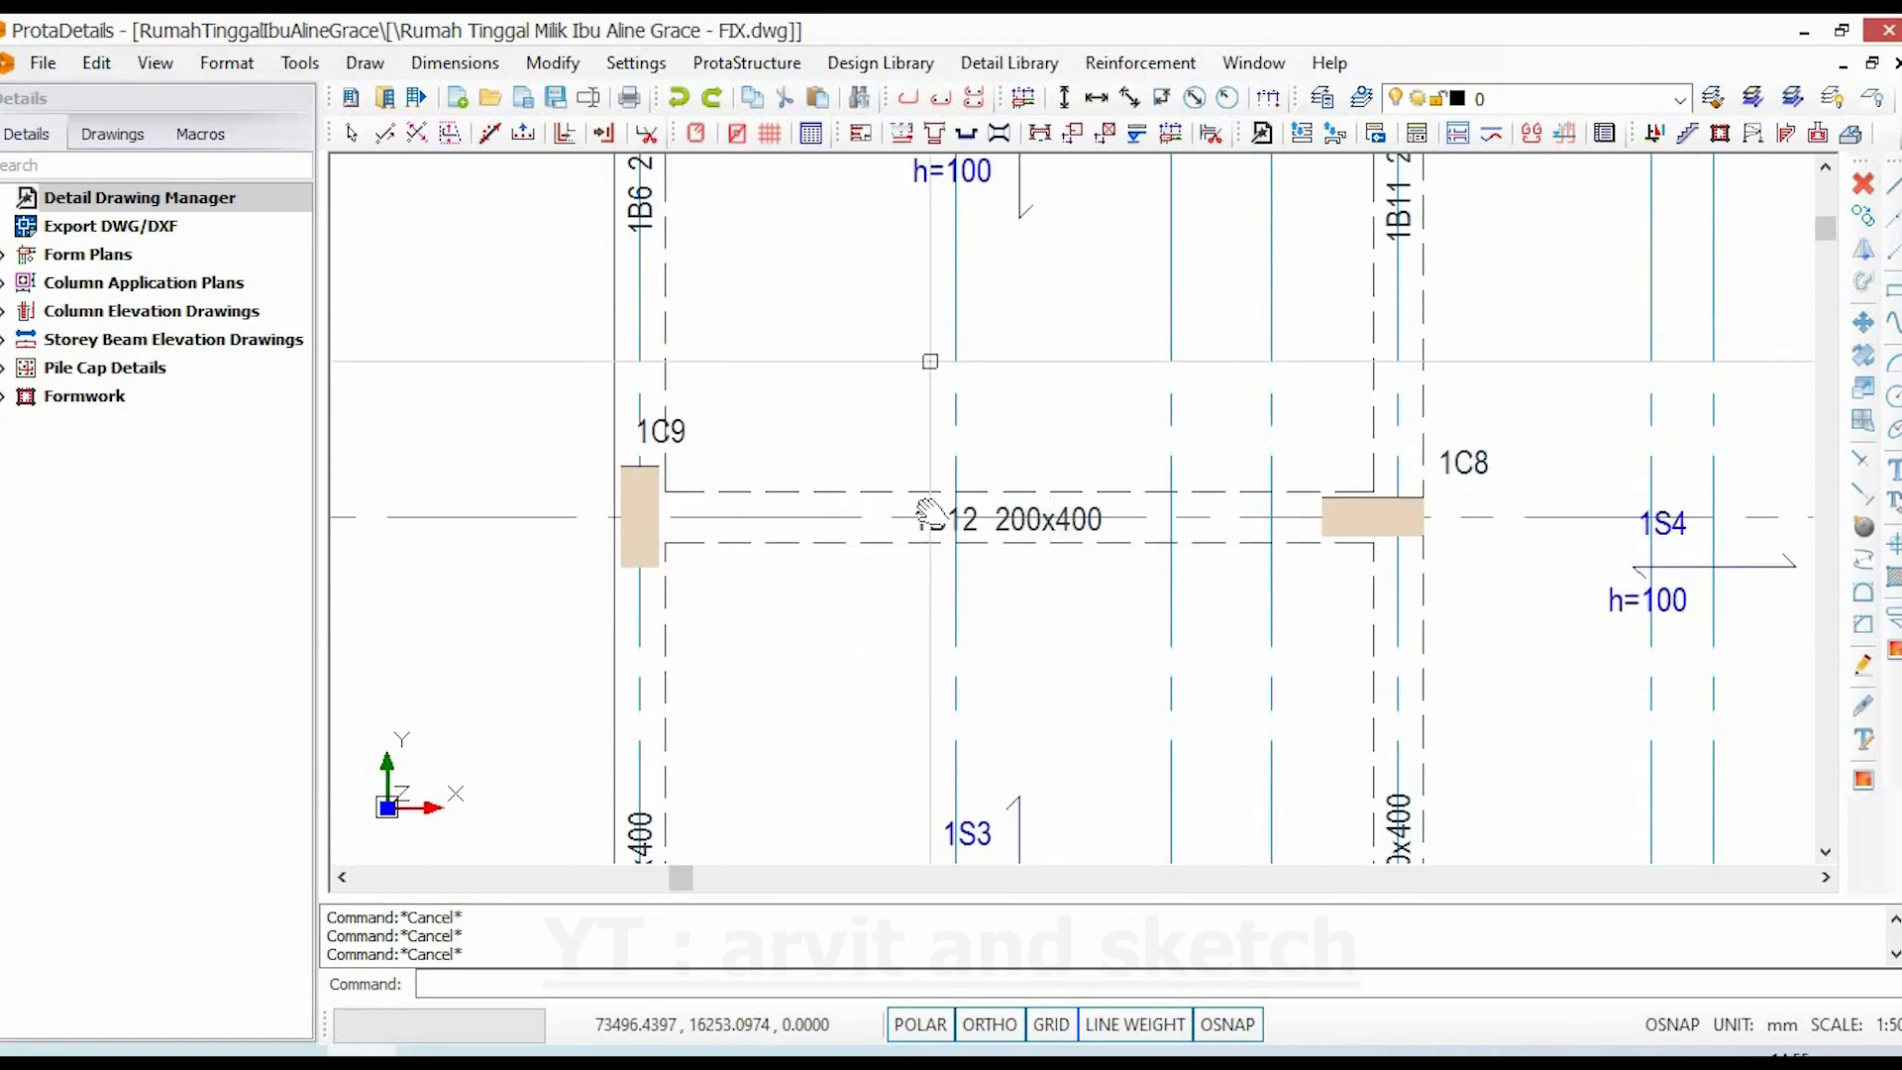
middle_drag(930, 361, 941, 714)
scroll(669, 424, up, 5)
scroll(743, 543, down, 7)
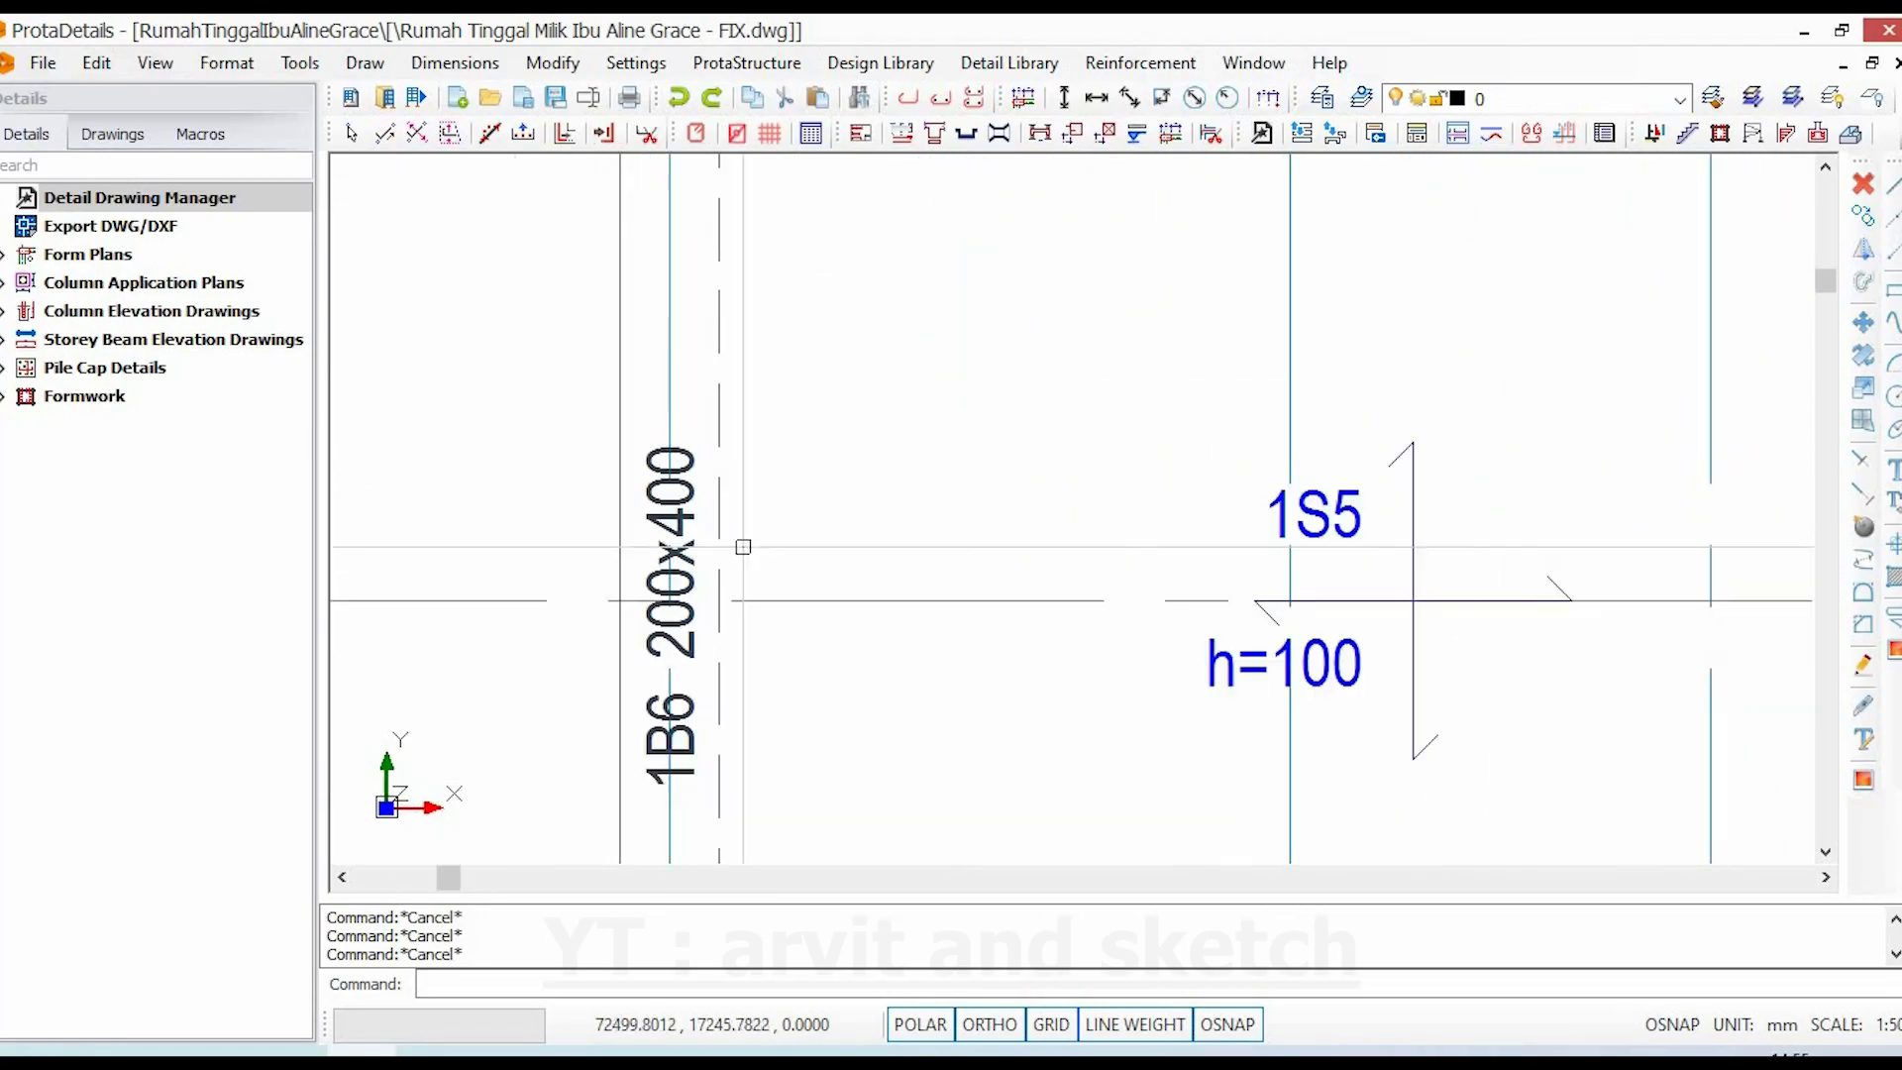
- Review the beam sizes around slabs 1S6 and 1S7, and return to beams 1B8 and 1B9 on axis F
middle_drag(886, 568, 837, 884)
mouse_move(802, 377)
middle_down()
mouse_move(756, 717)
mouse_move(770, 701)
middle_up()
middle_drag(889, 373, 720, 332)
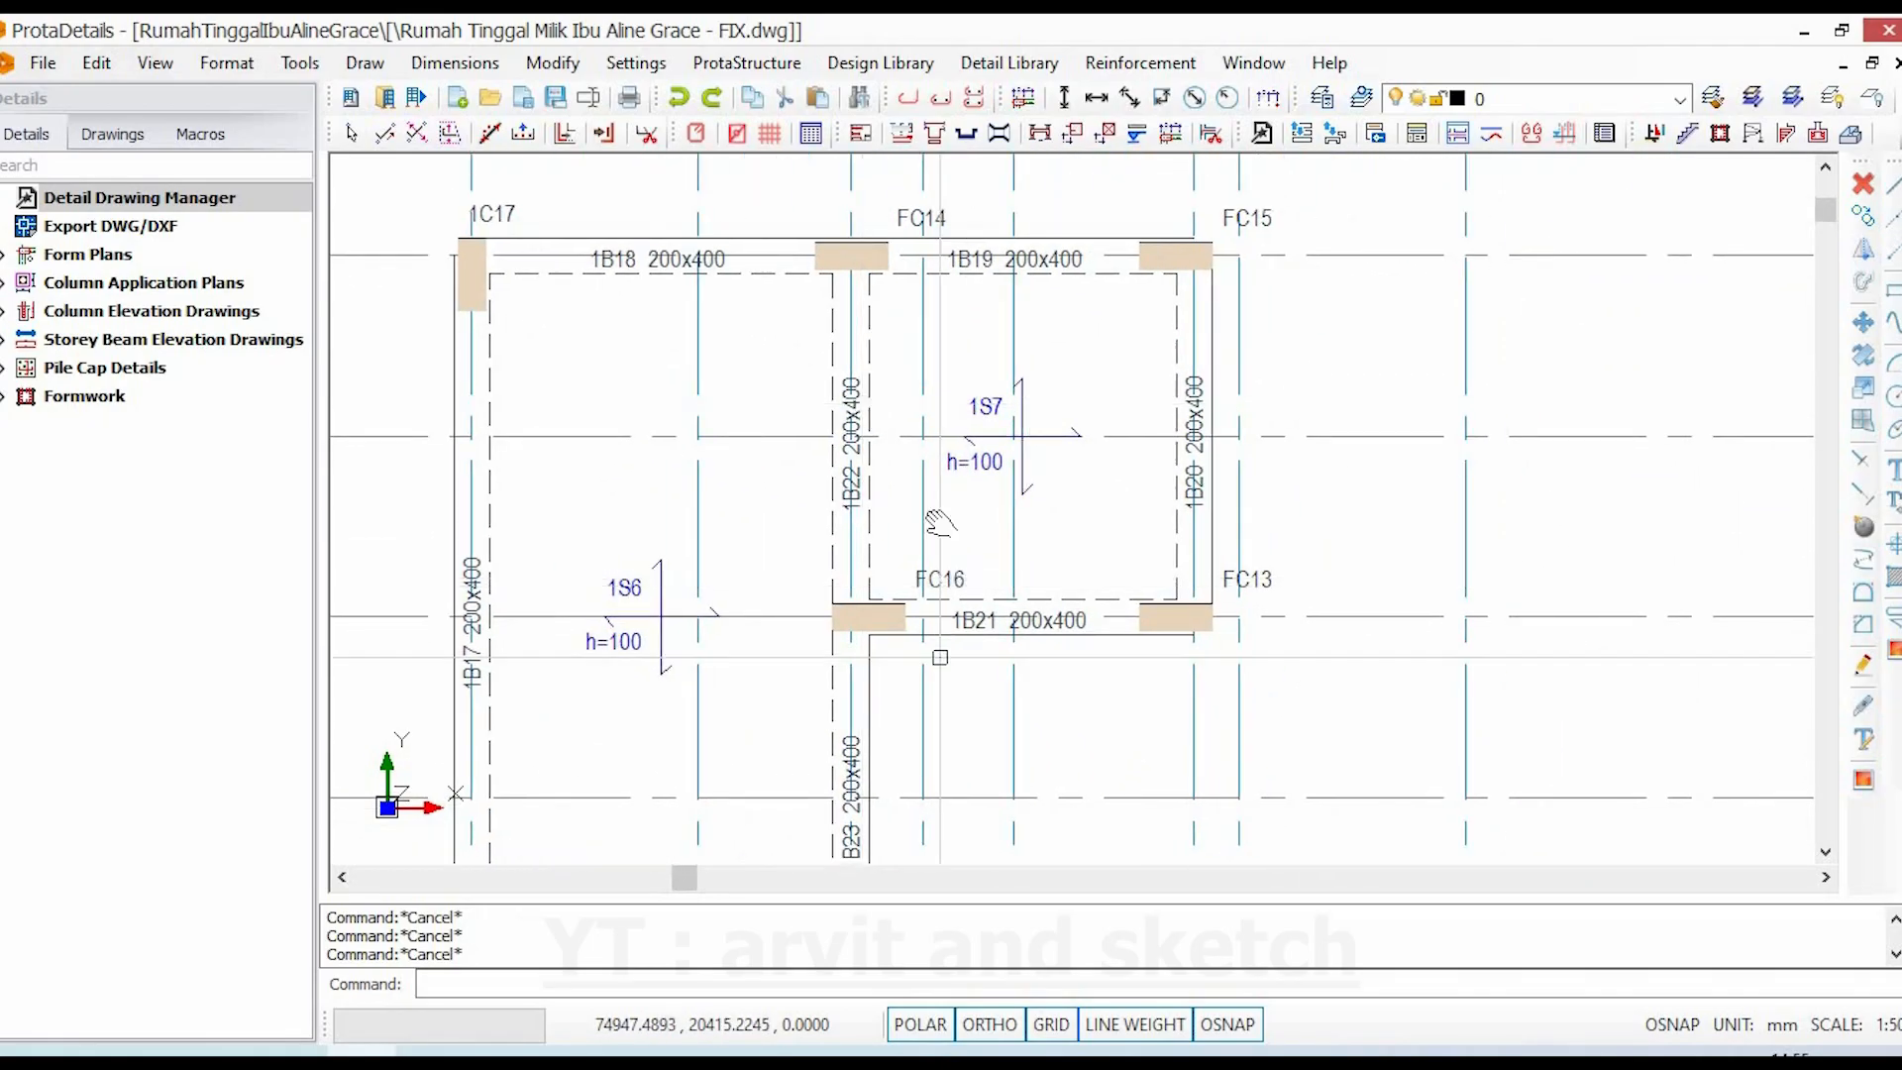
middle_drag(939, 522, 939, 190)
mouse_move(1067, 765)
middle_down()
mouse_move(927, 468)
mouse_move(937, 139)
middle_up()
middle_drag(943, 609, 980, 310)
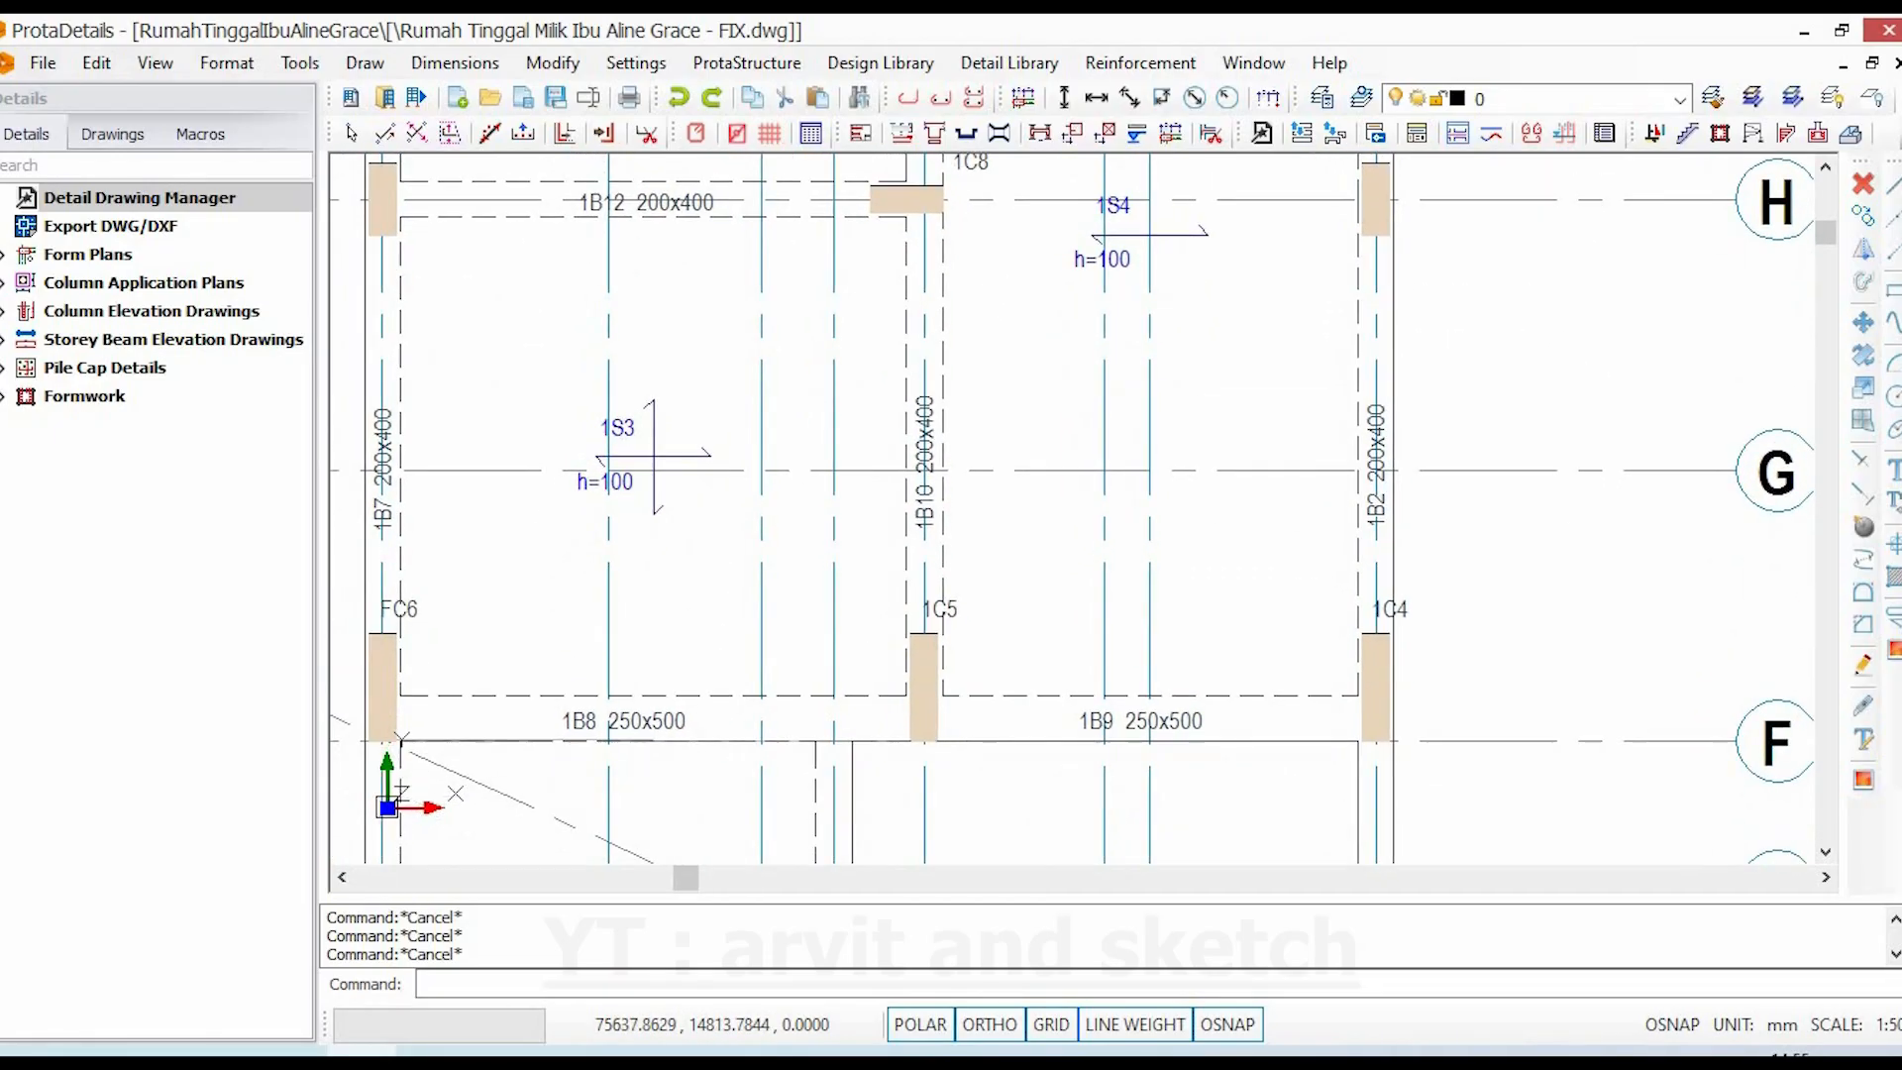
- Check the section and size properties of beam 1B2 on axis 8, and clear the selection
scroll(1427, 489, up, 2)
mouse_move(1426, 488)
middle_down()
mouse_move(1318, 451)
mouse_move(1235, 475)
middle_up()
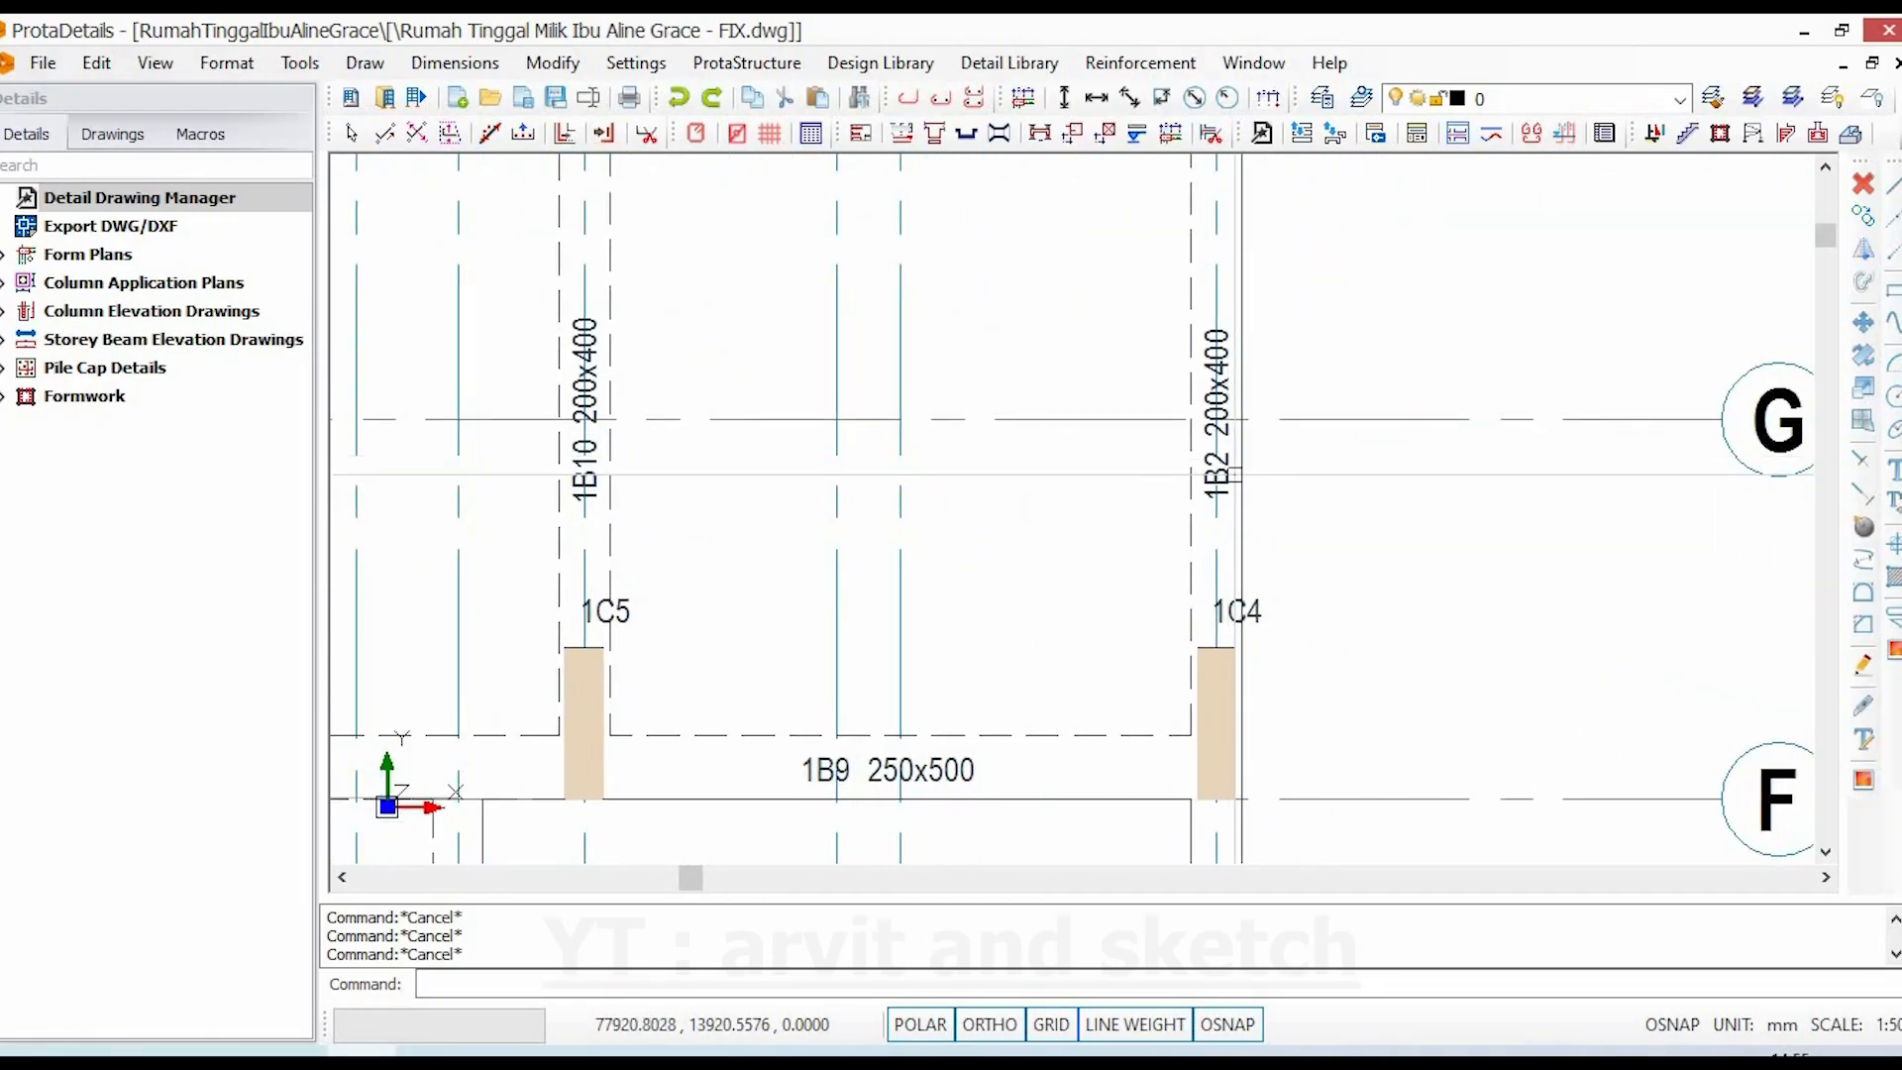
double_click(1243, 474)
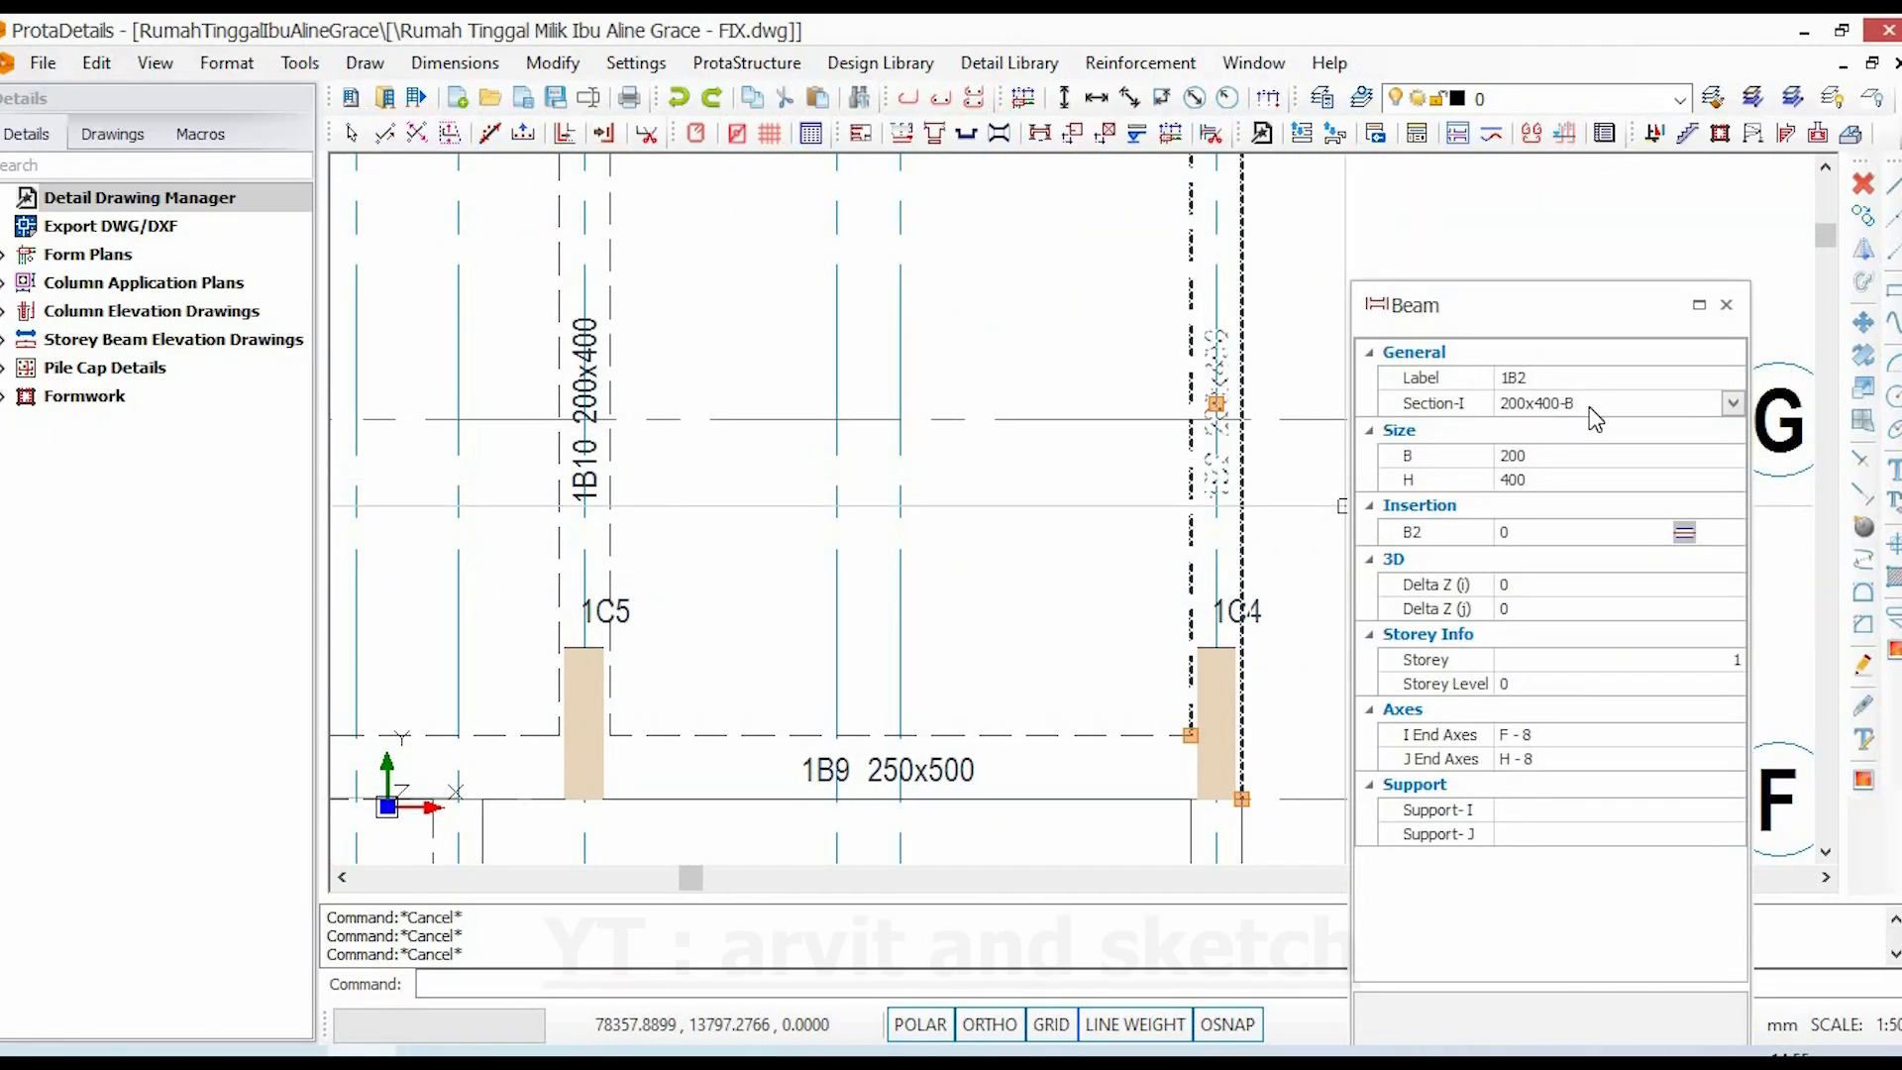
key(Escape)
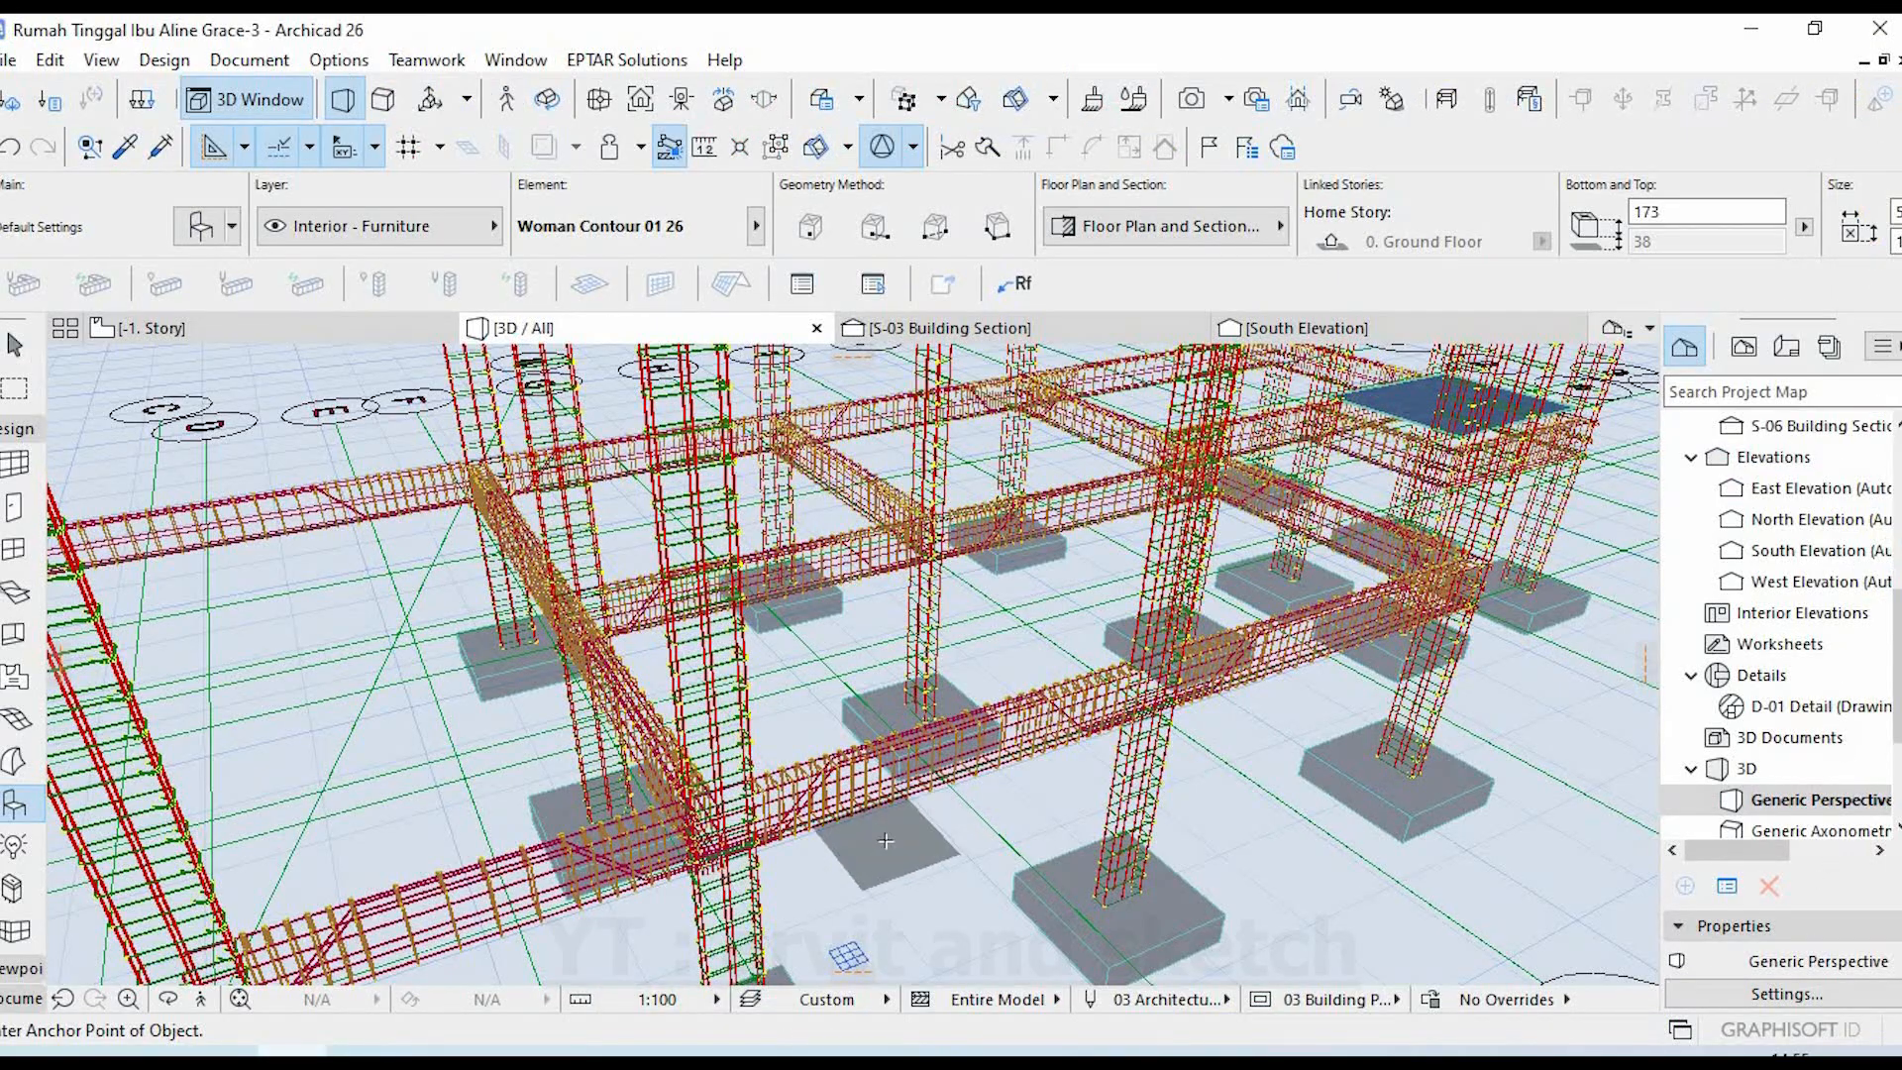
- Switch to Archicad and check the diameter settings of a longitudinal bar in the foreground beam, leaving them unchanged
scroll(869, 824, up, 5)
scroll(951, 804, up, 3)
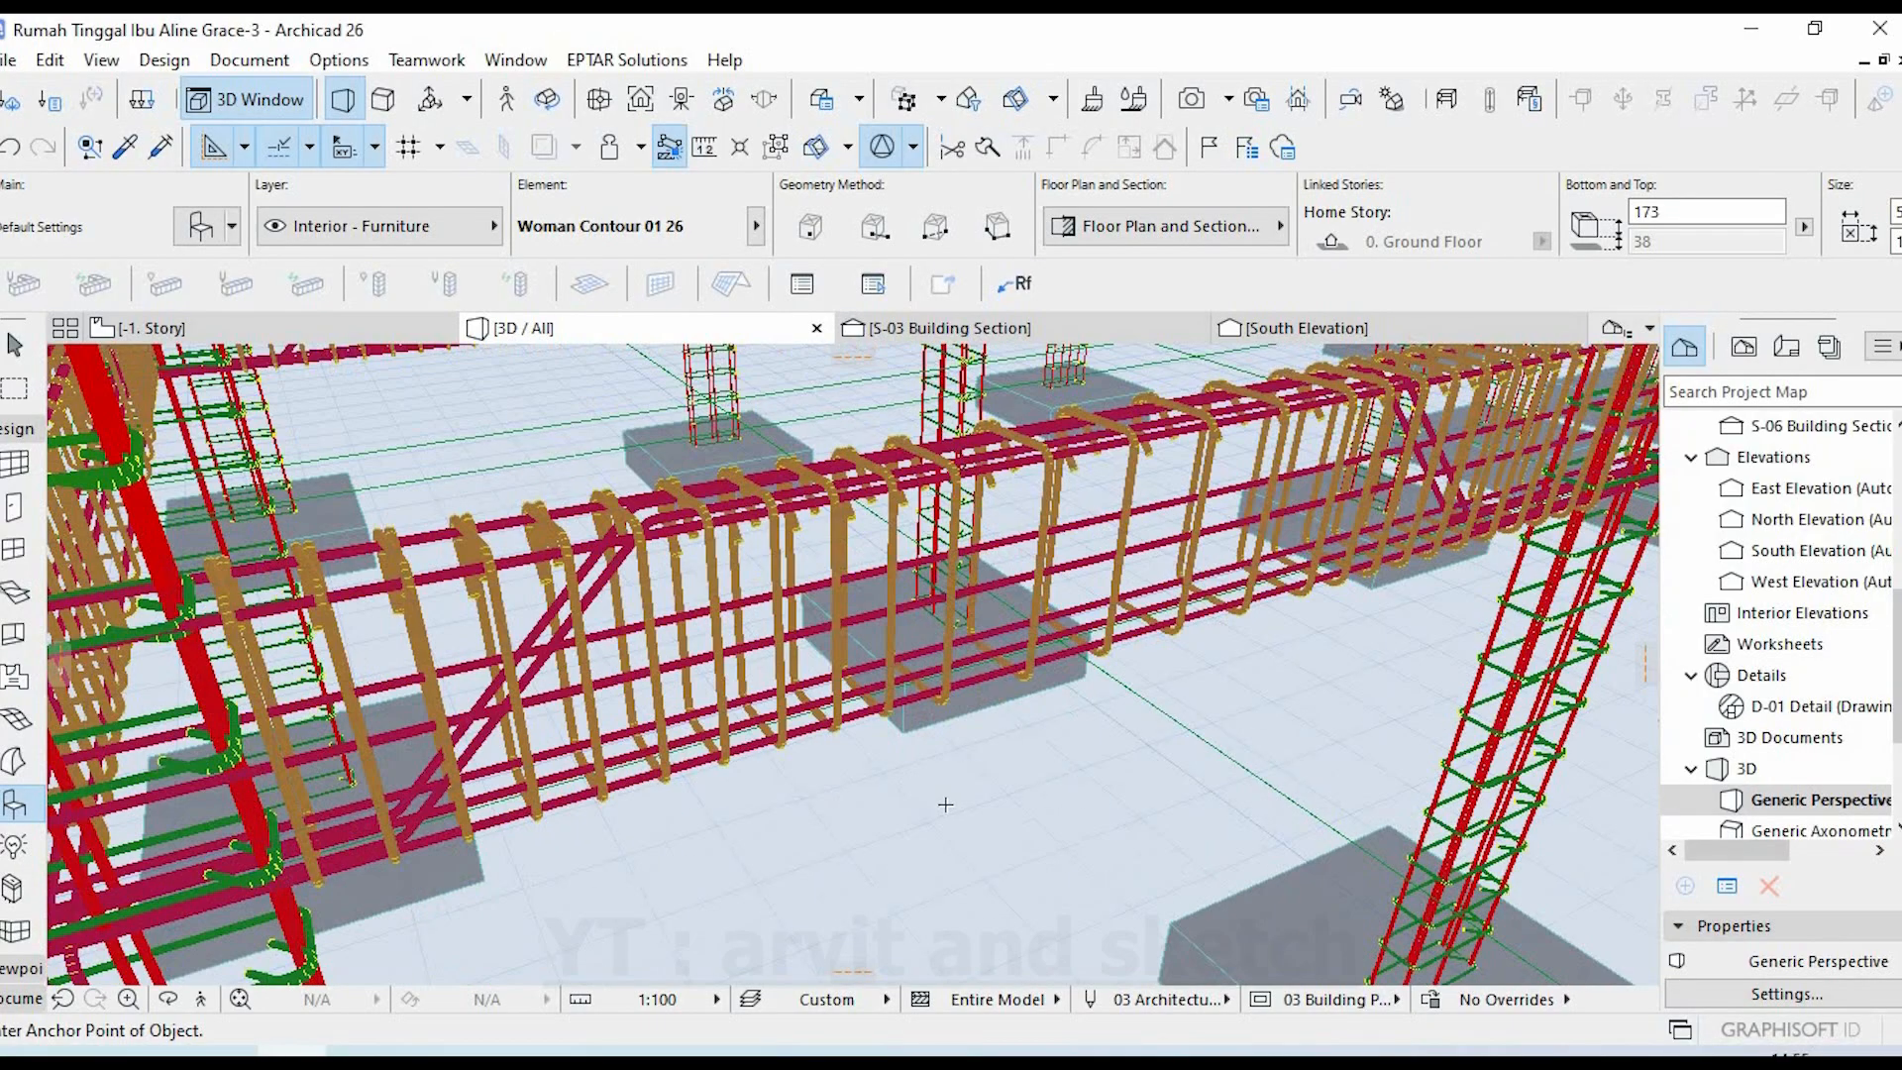
scroll(791, 786, down, 2)
shift+middle_drag(790, 785, 849, 824)
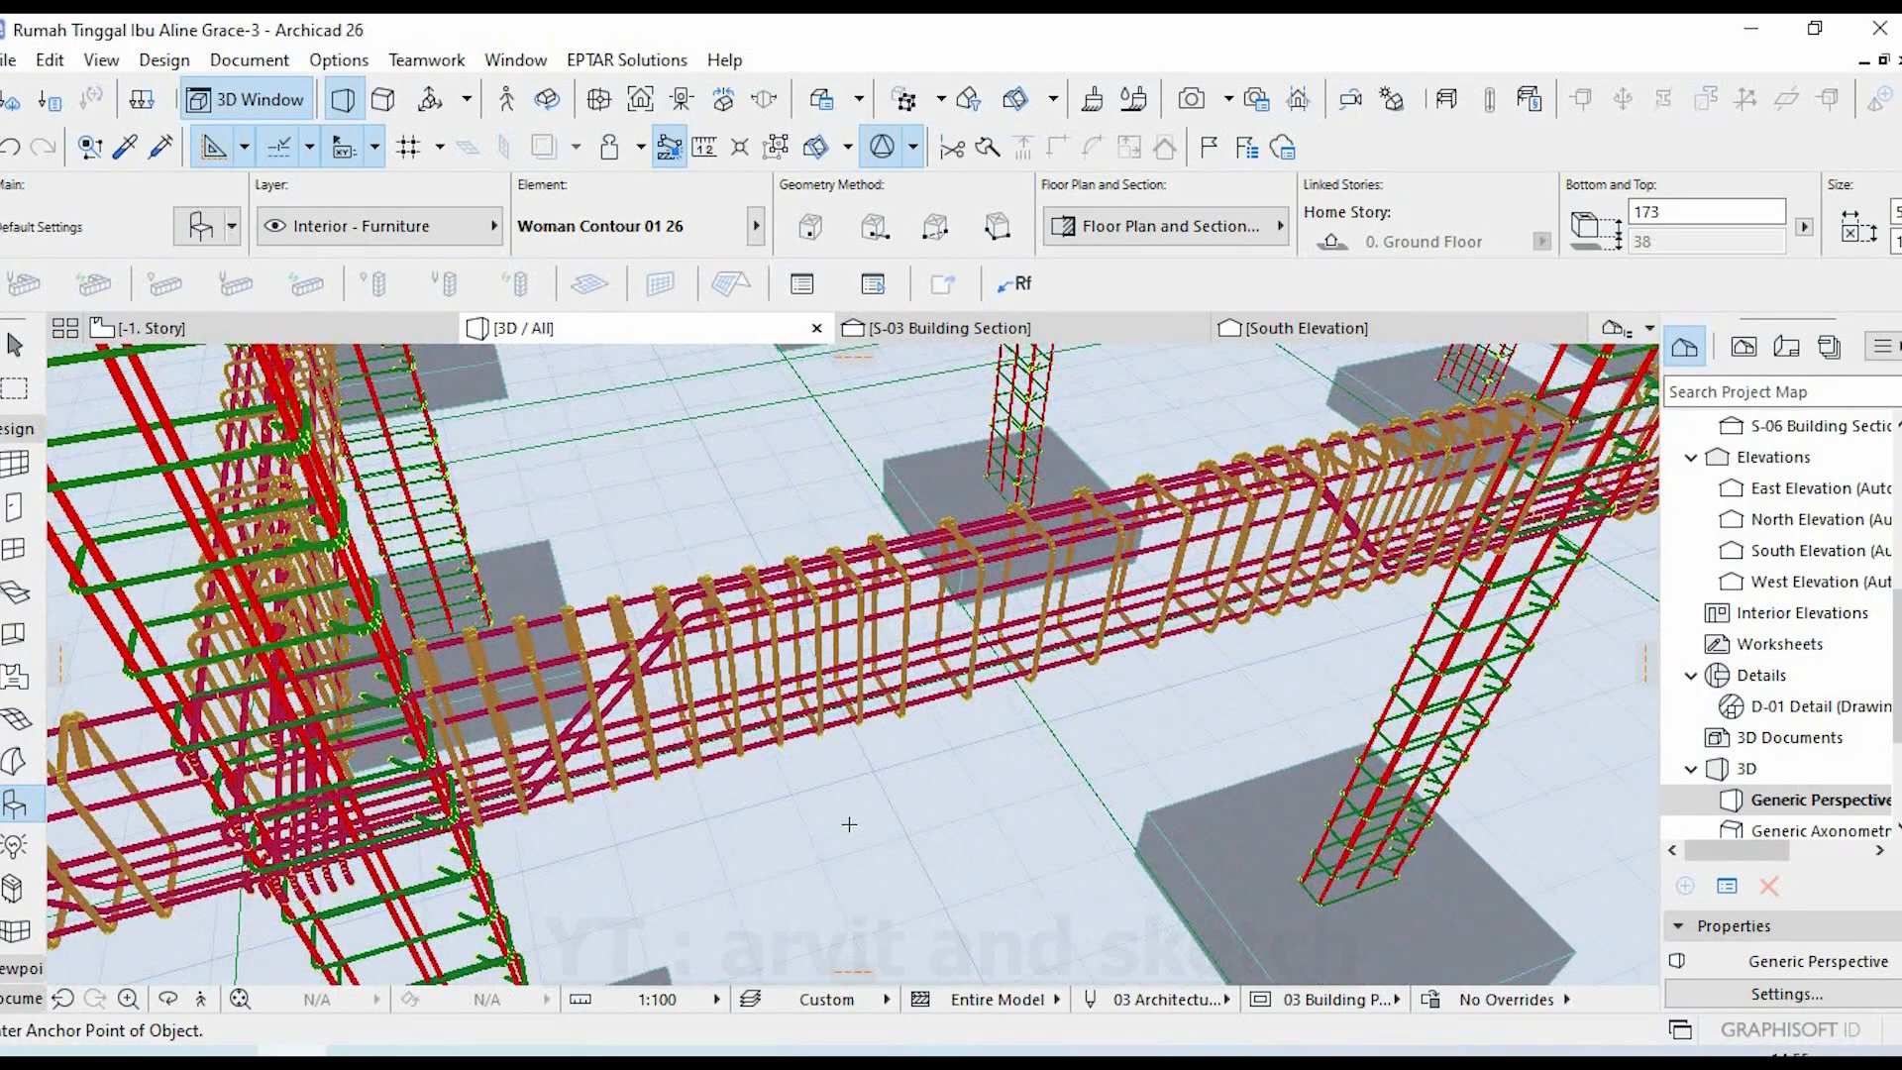
key(Escape)
scroll(1068, 743, up, 2)
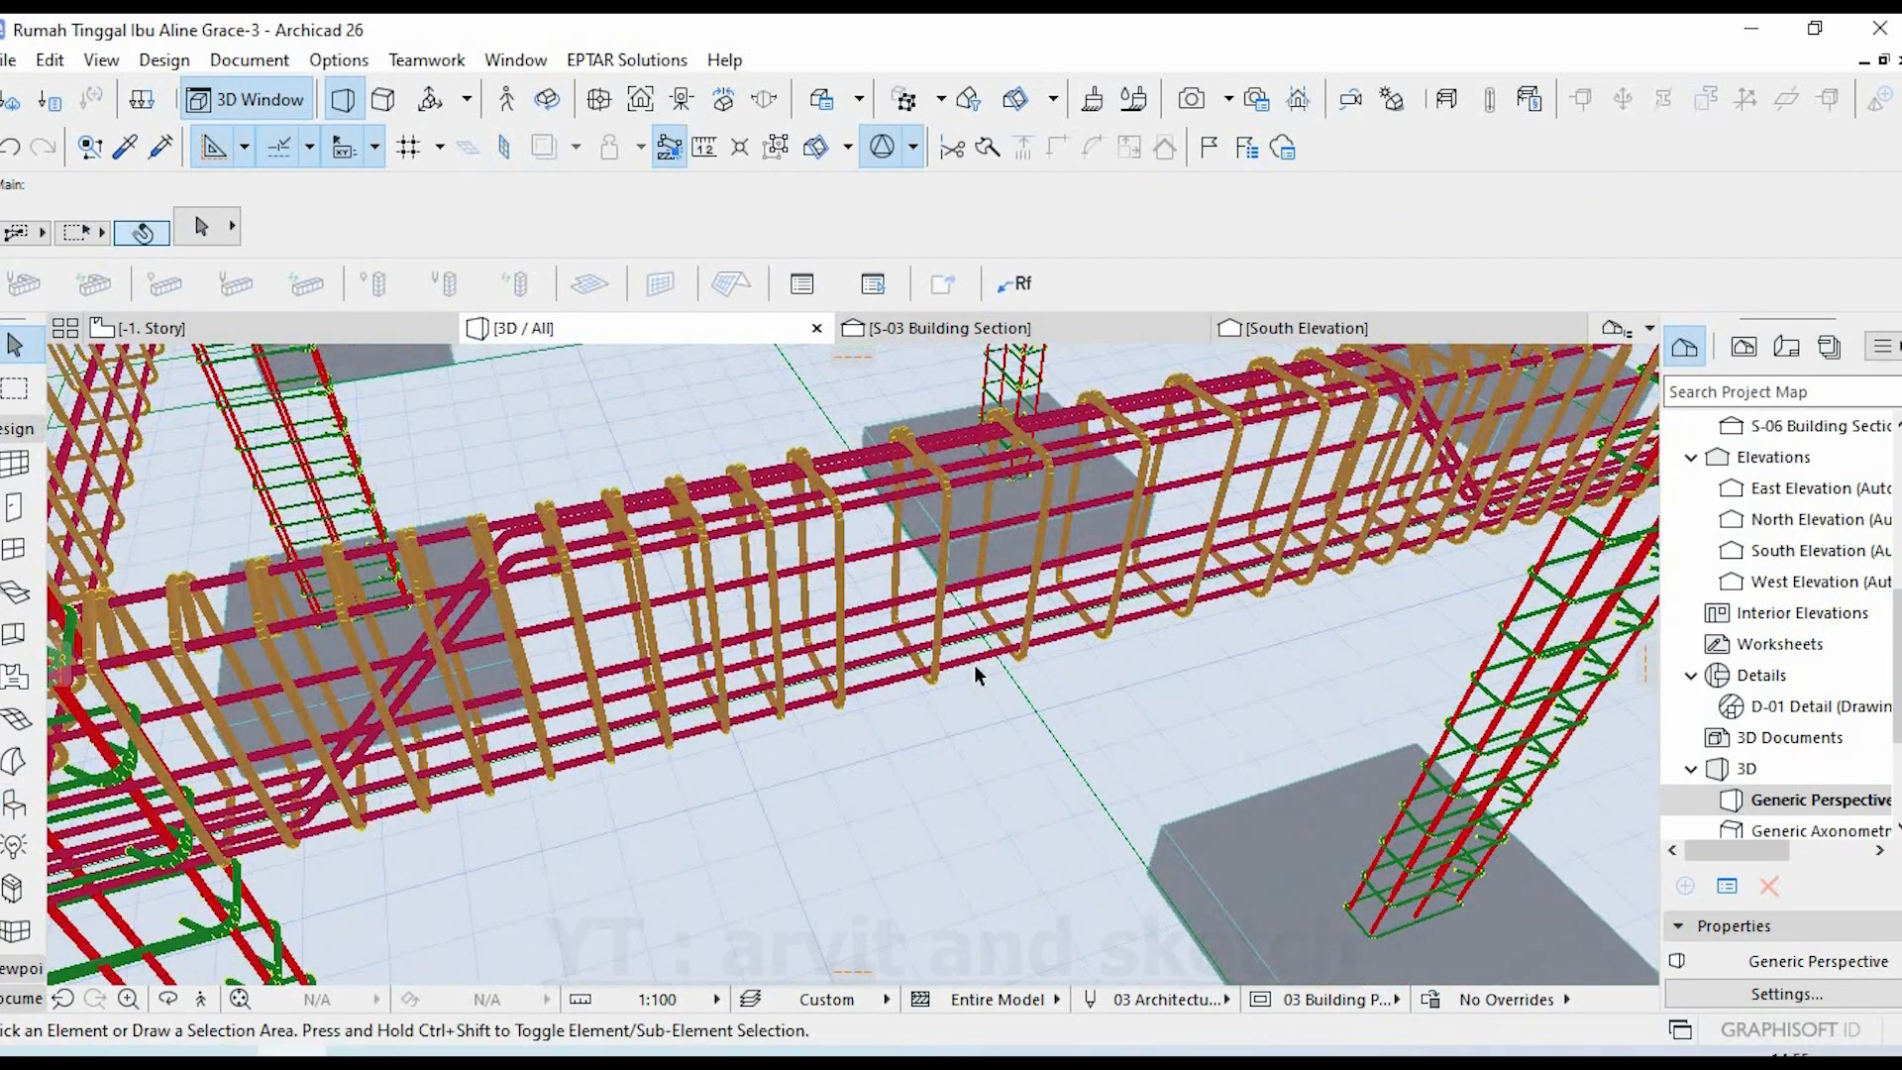
click(979, 664)
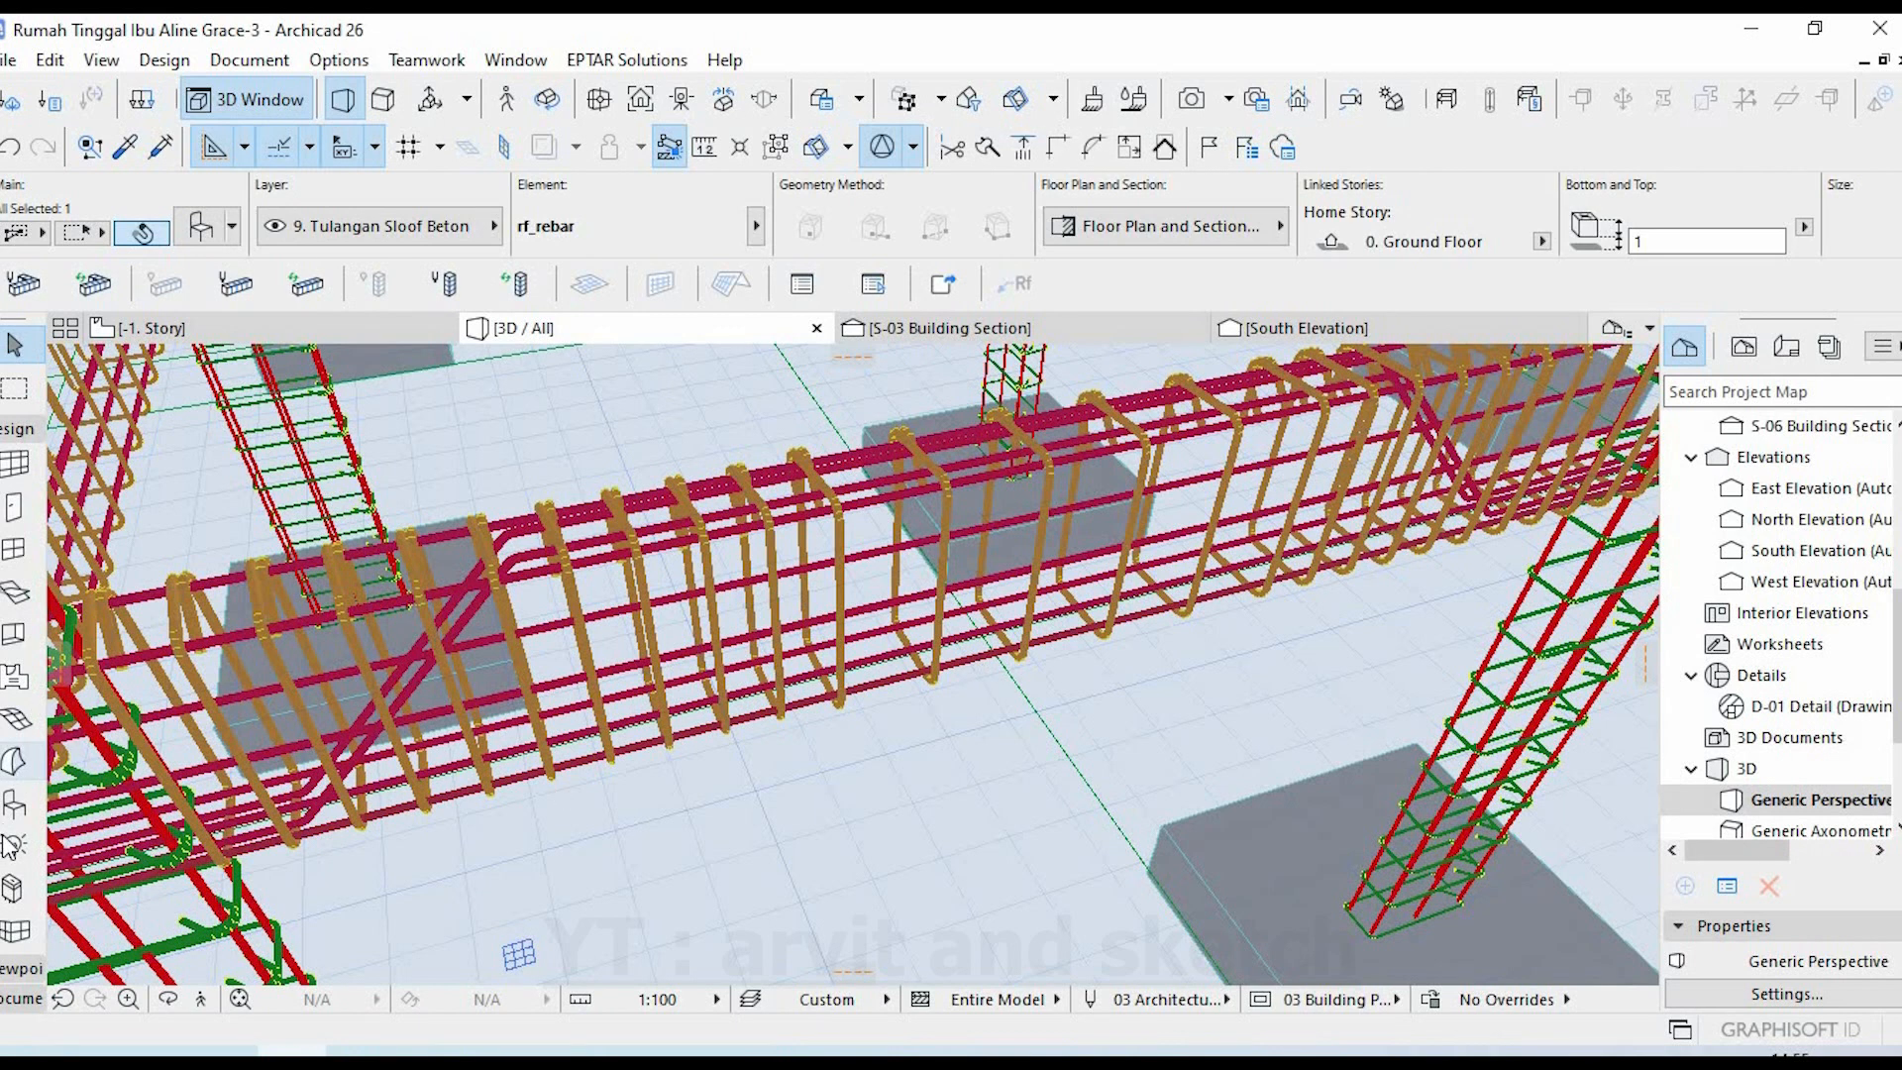
double_click(881, 576)
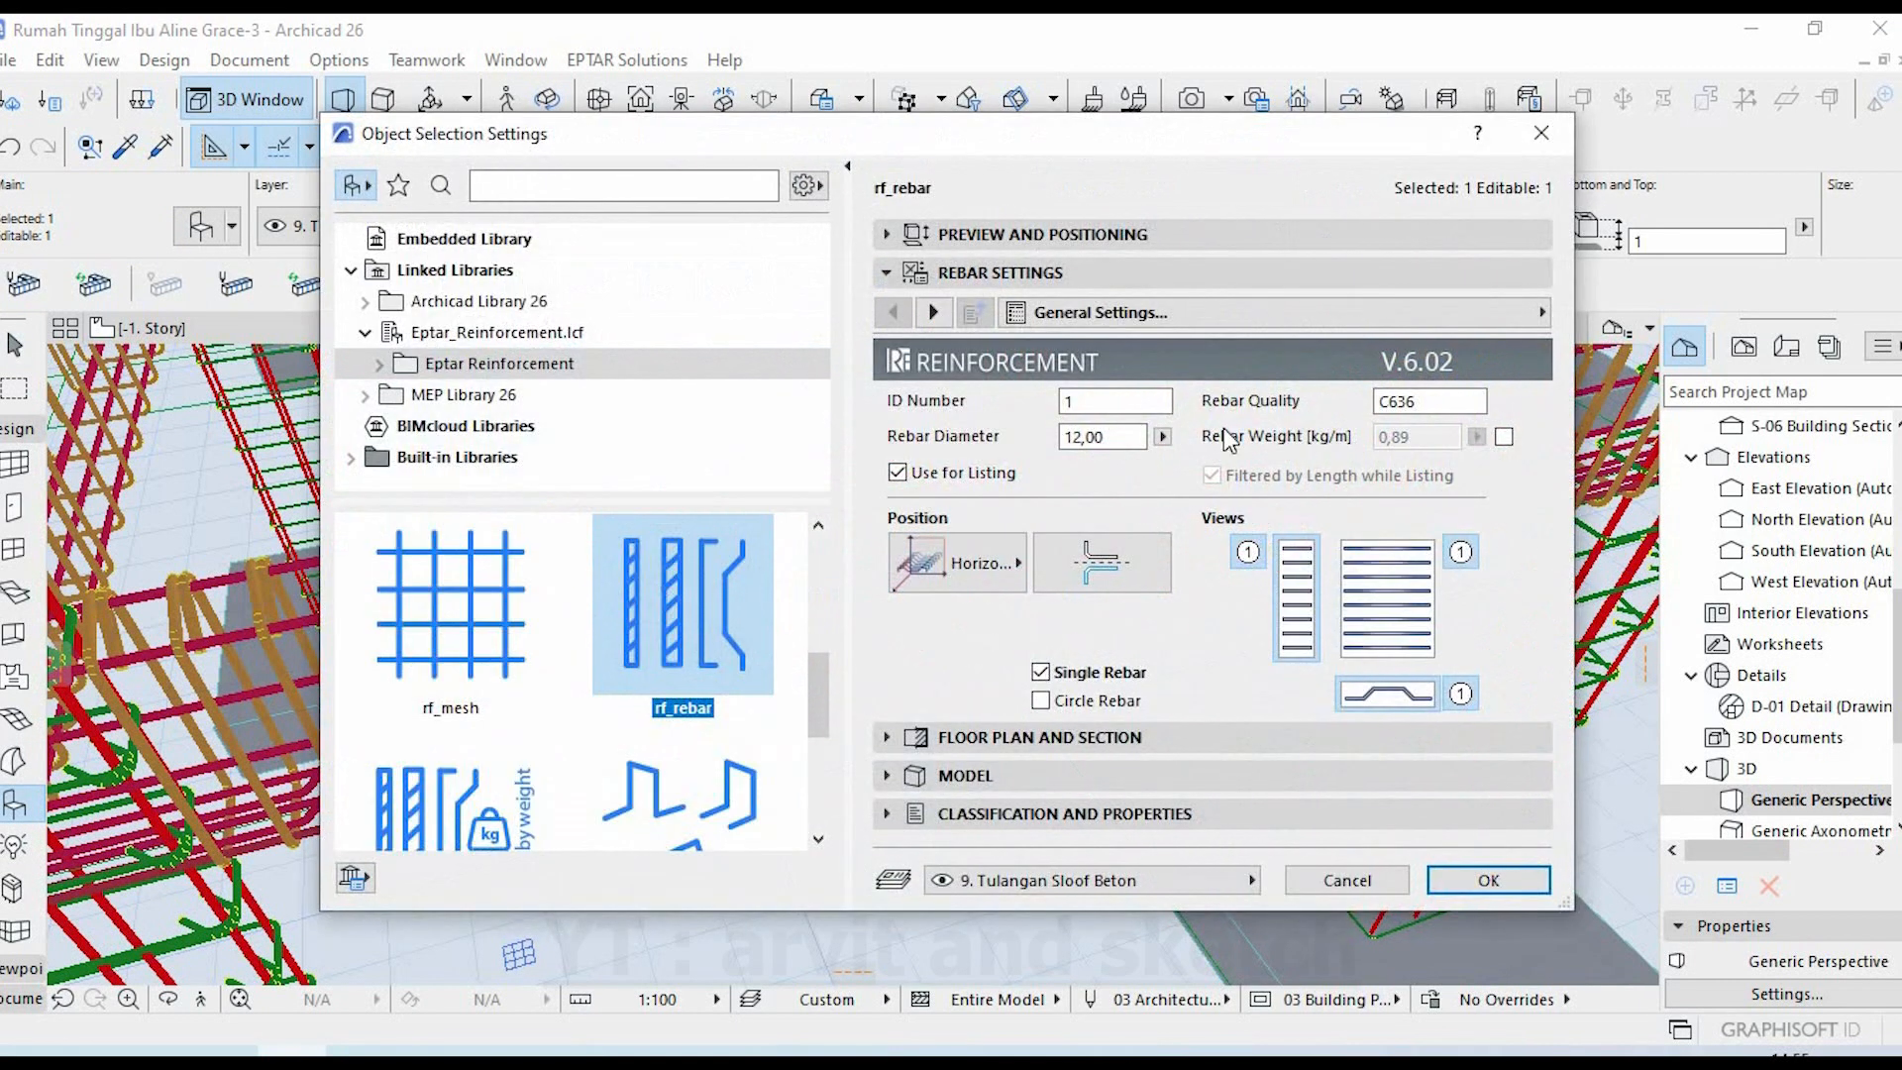
click(1343, 880)
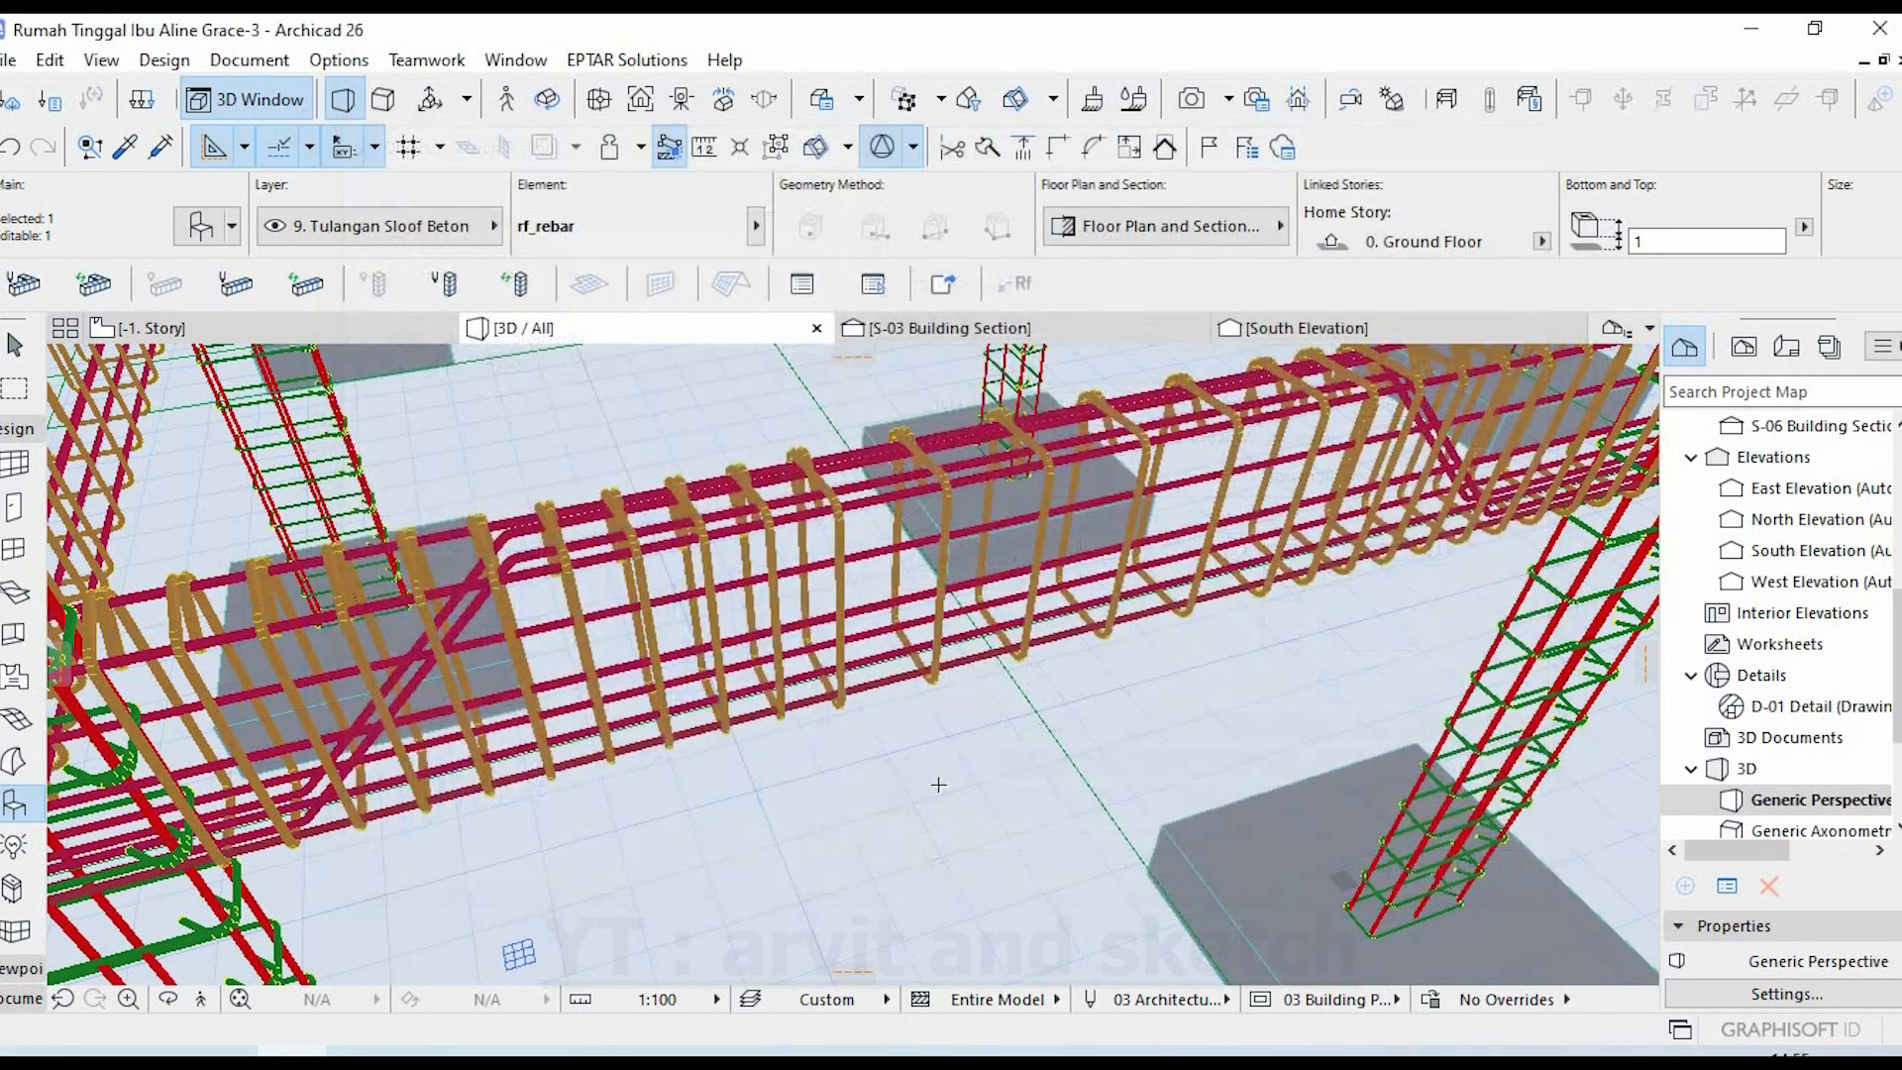
key(Escape)
- Check the rebar diameter settings of the same beam's end stirrups, and clear the selection
click(20, 998)
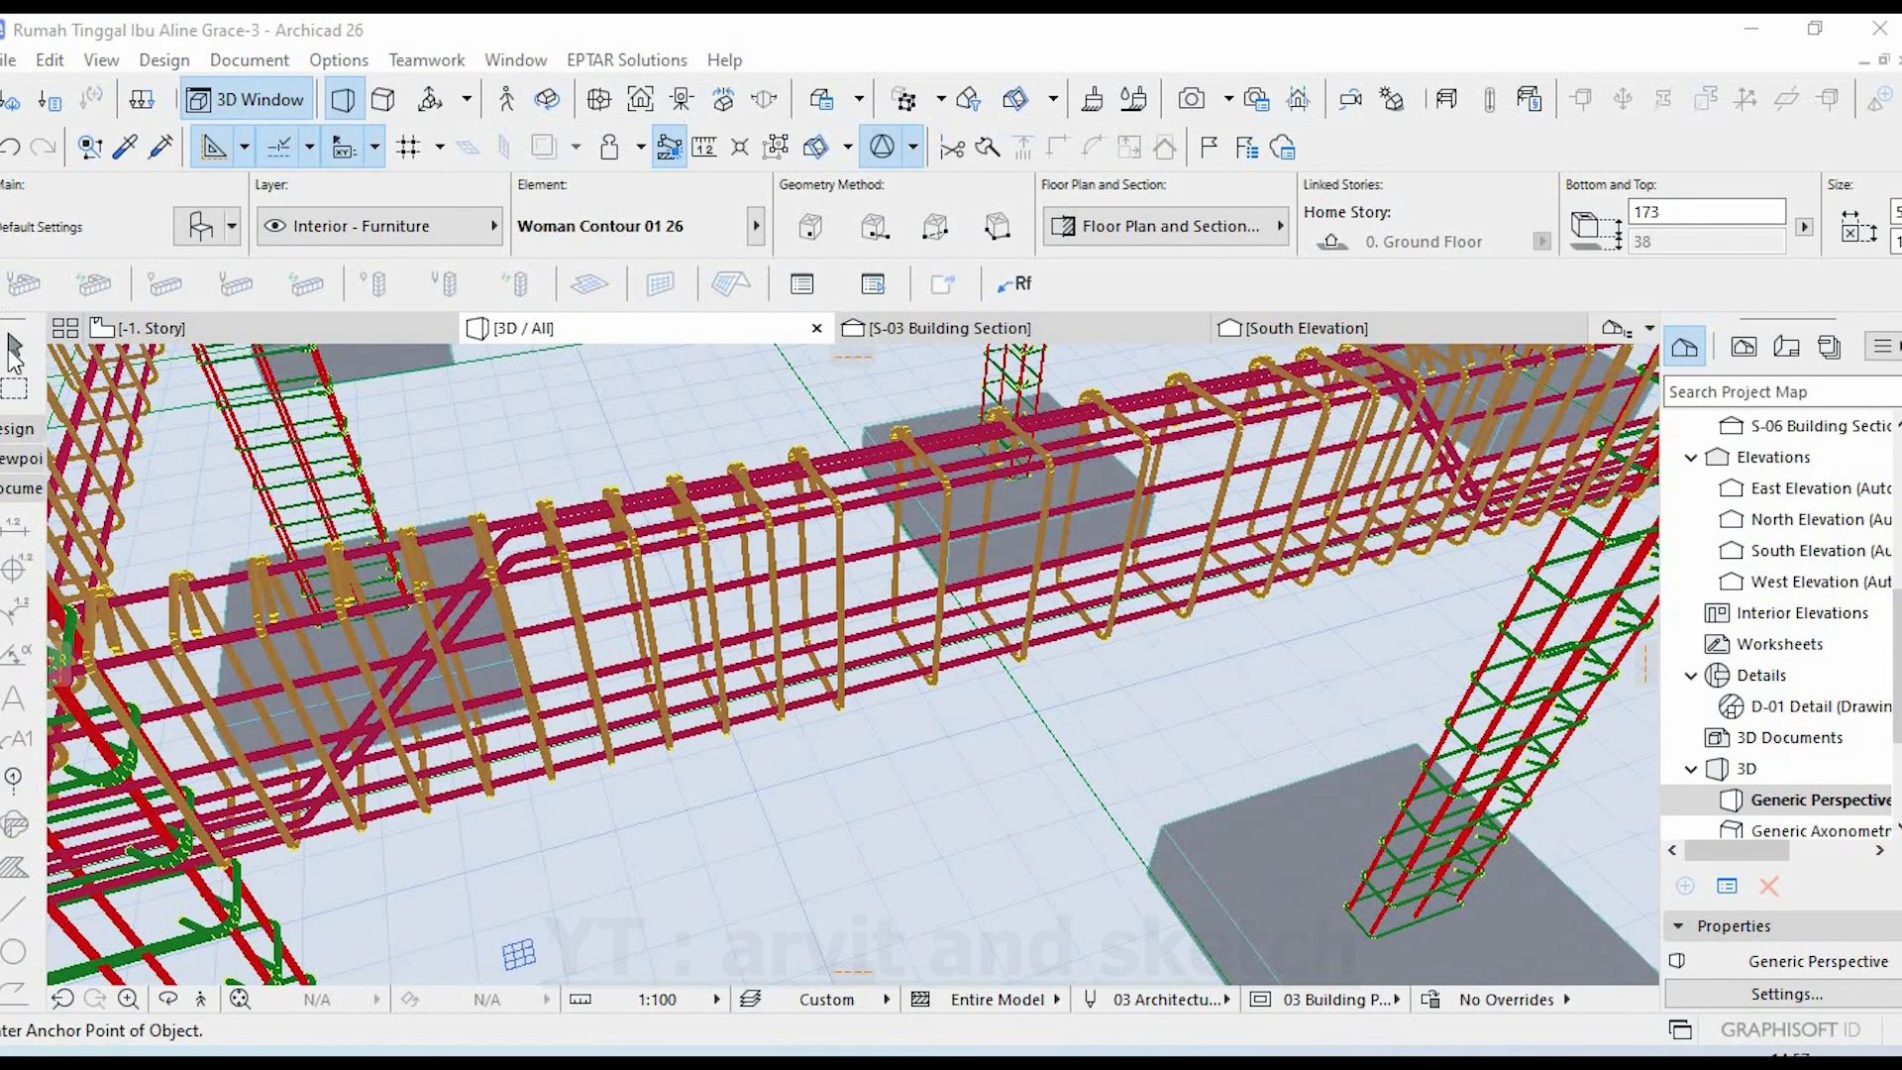
key(Escape)
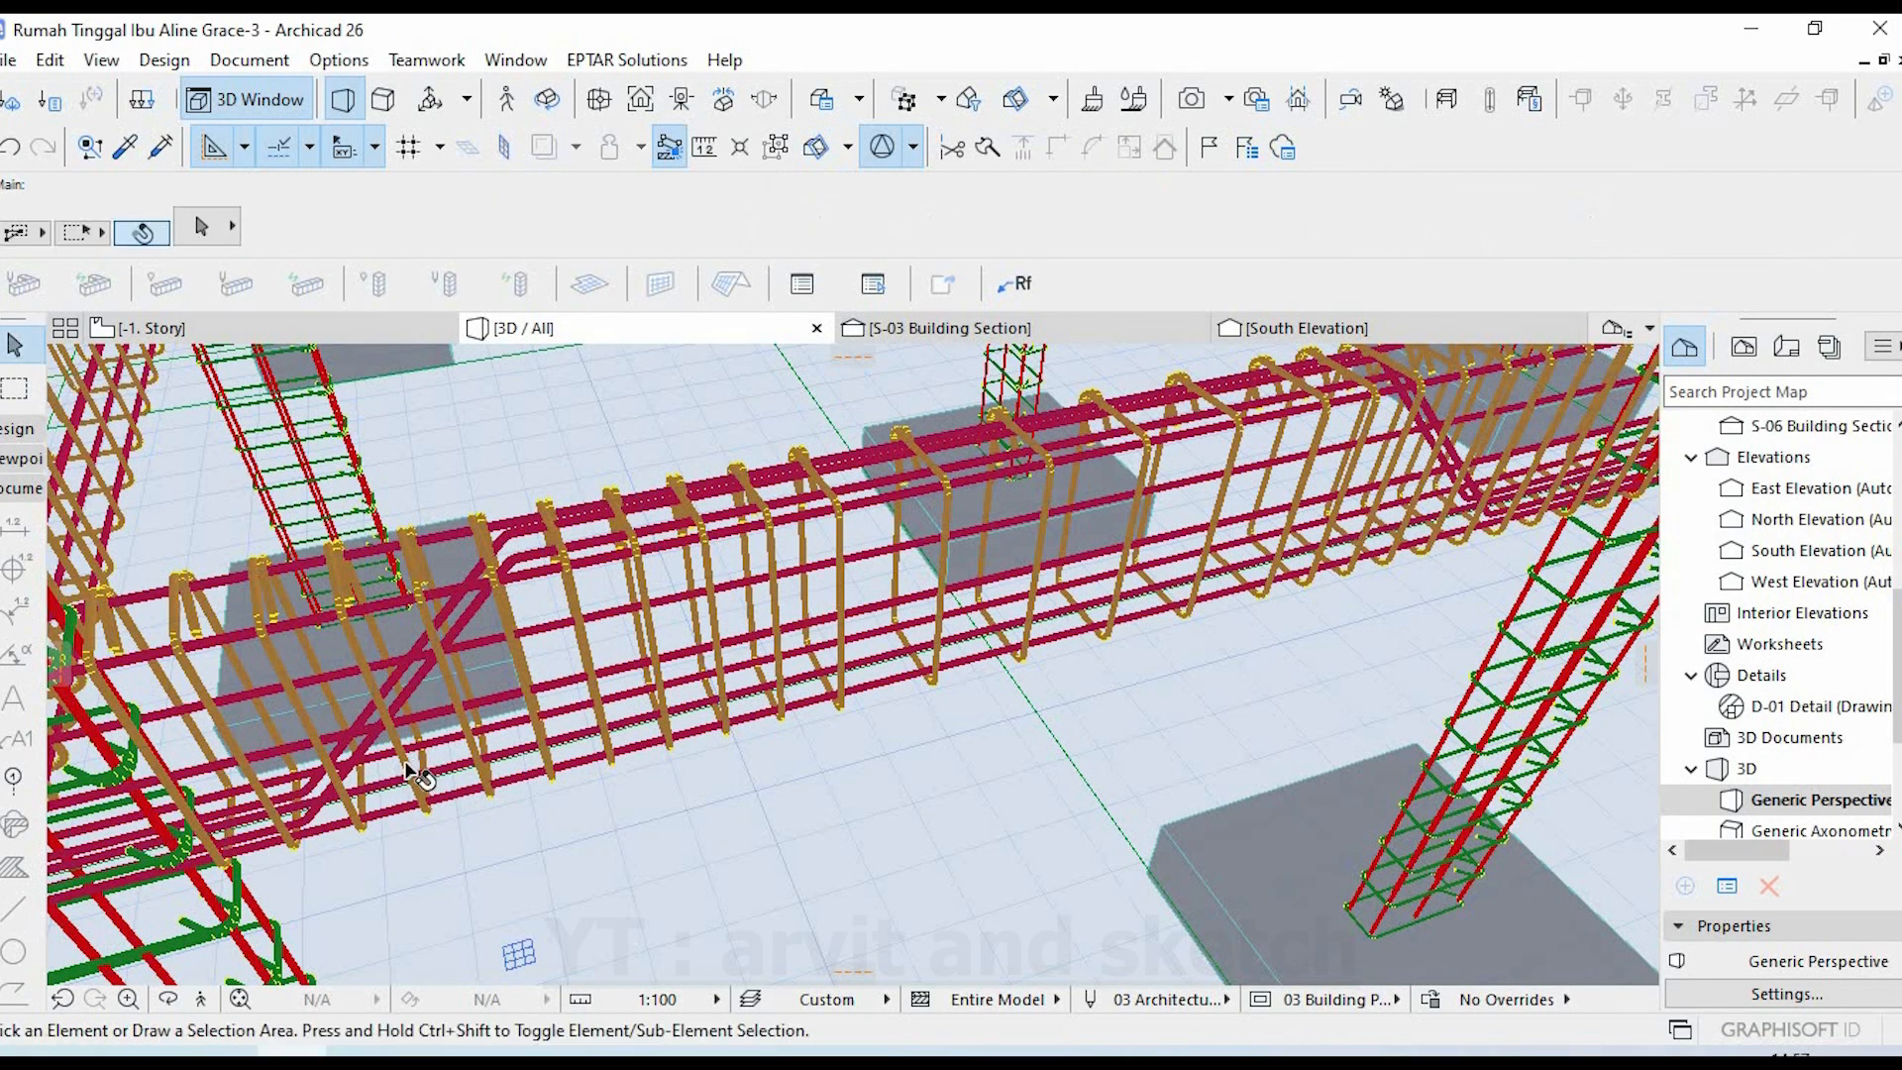
click(306, 821)
click(15, 432)
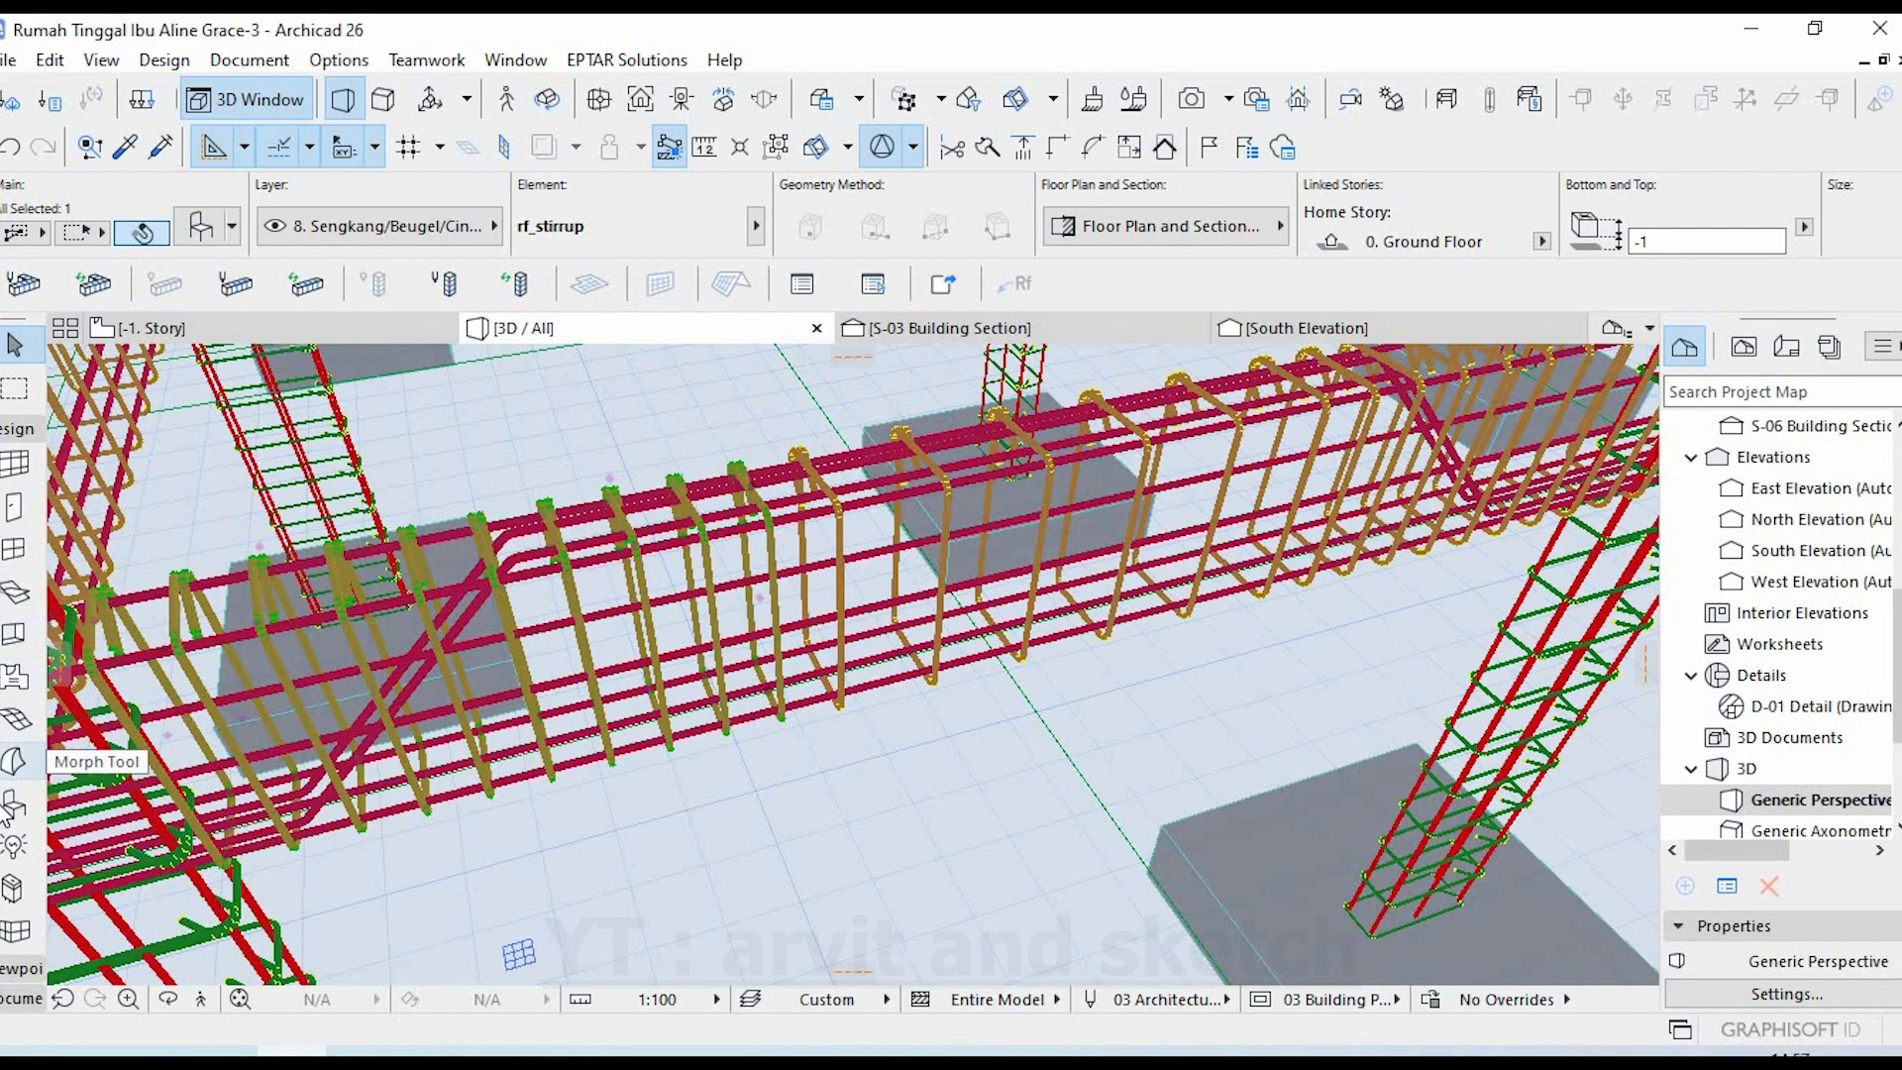
double_click(12, 805)
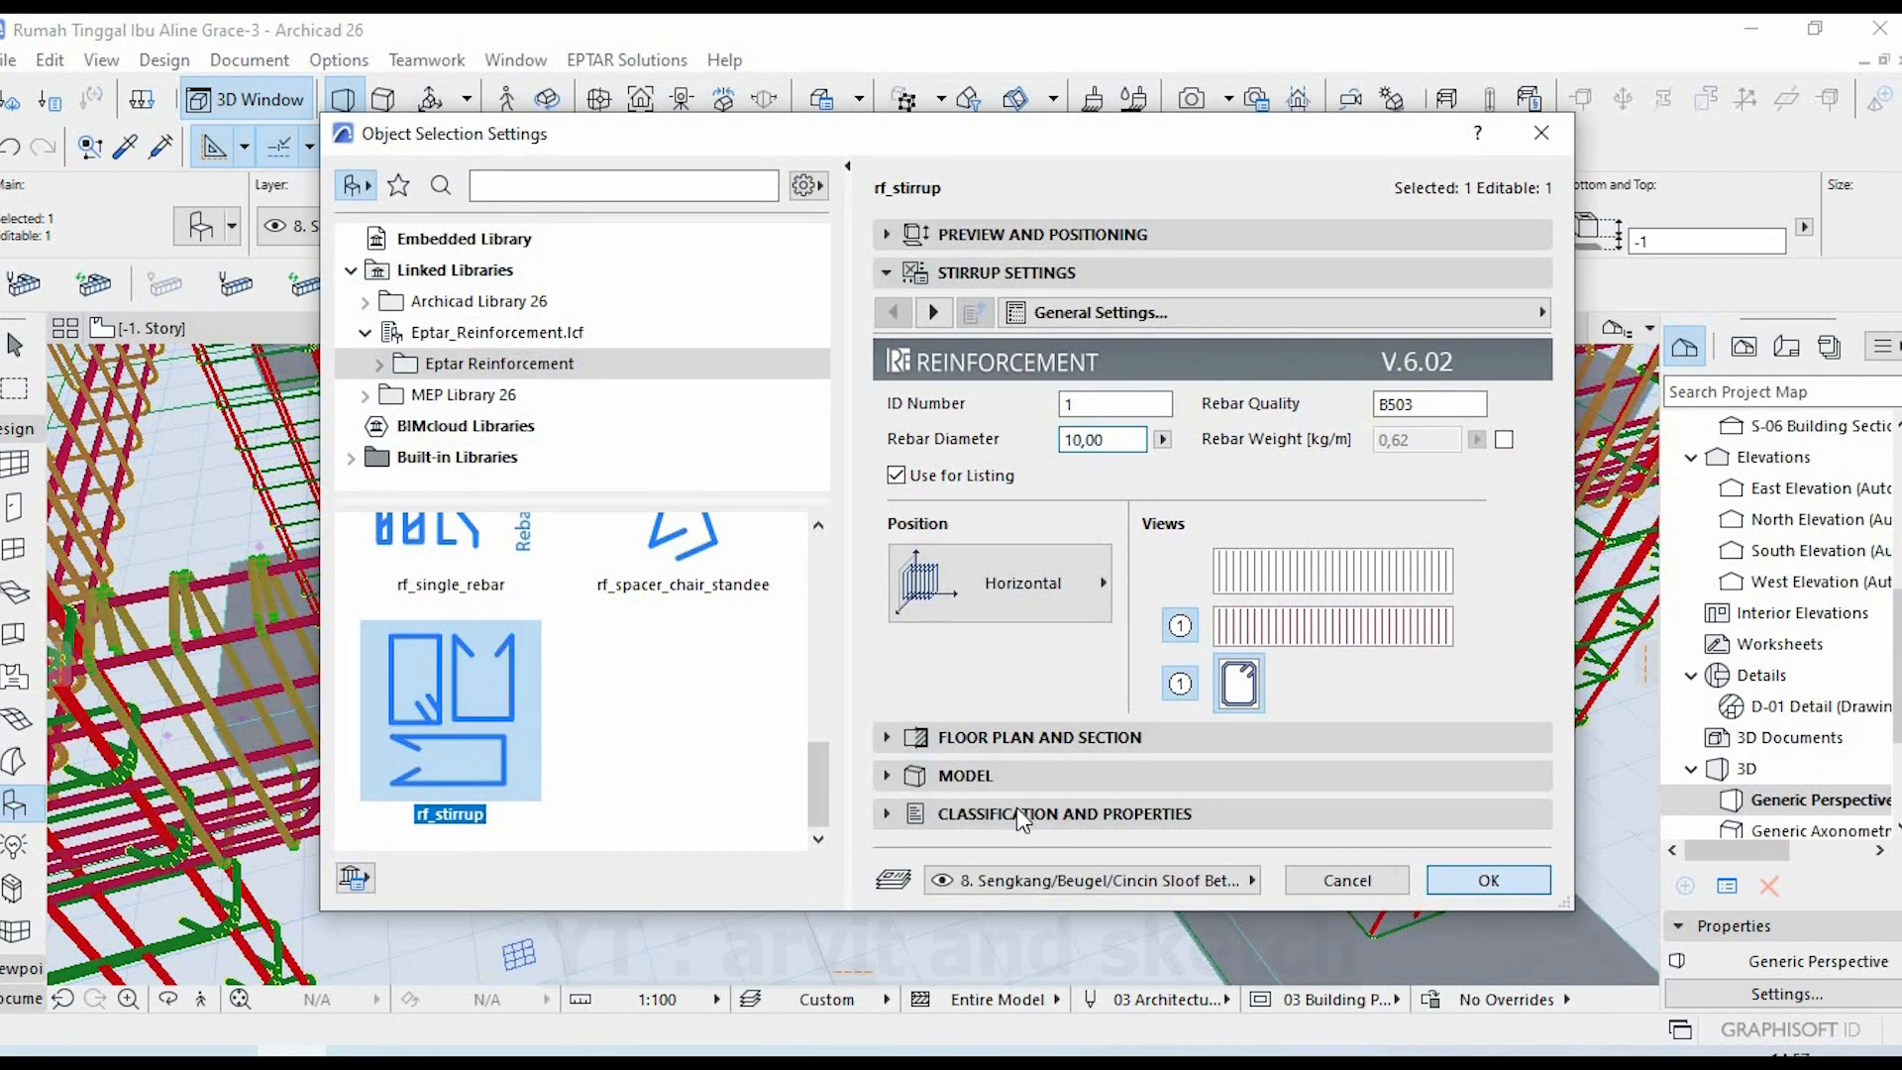
key(Return)
key(Escape)
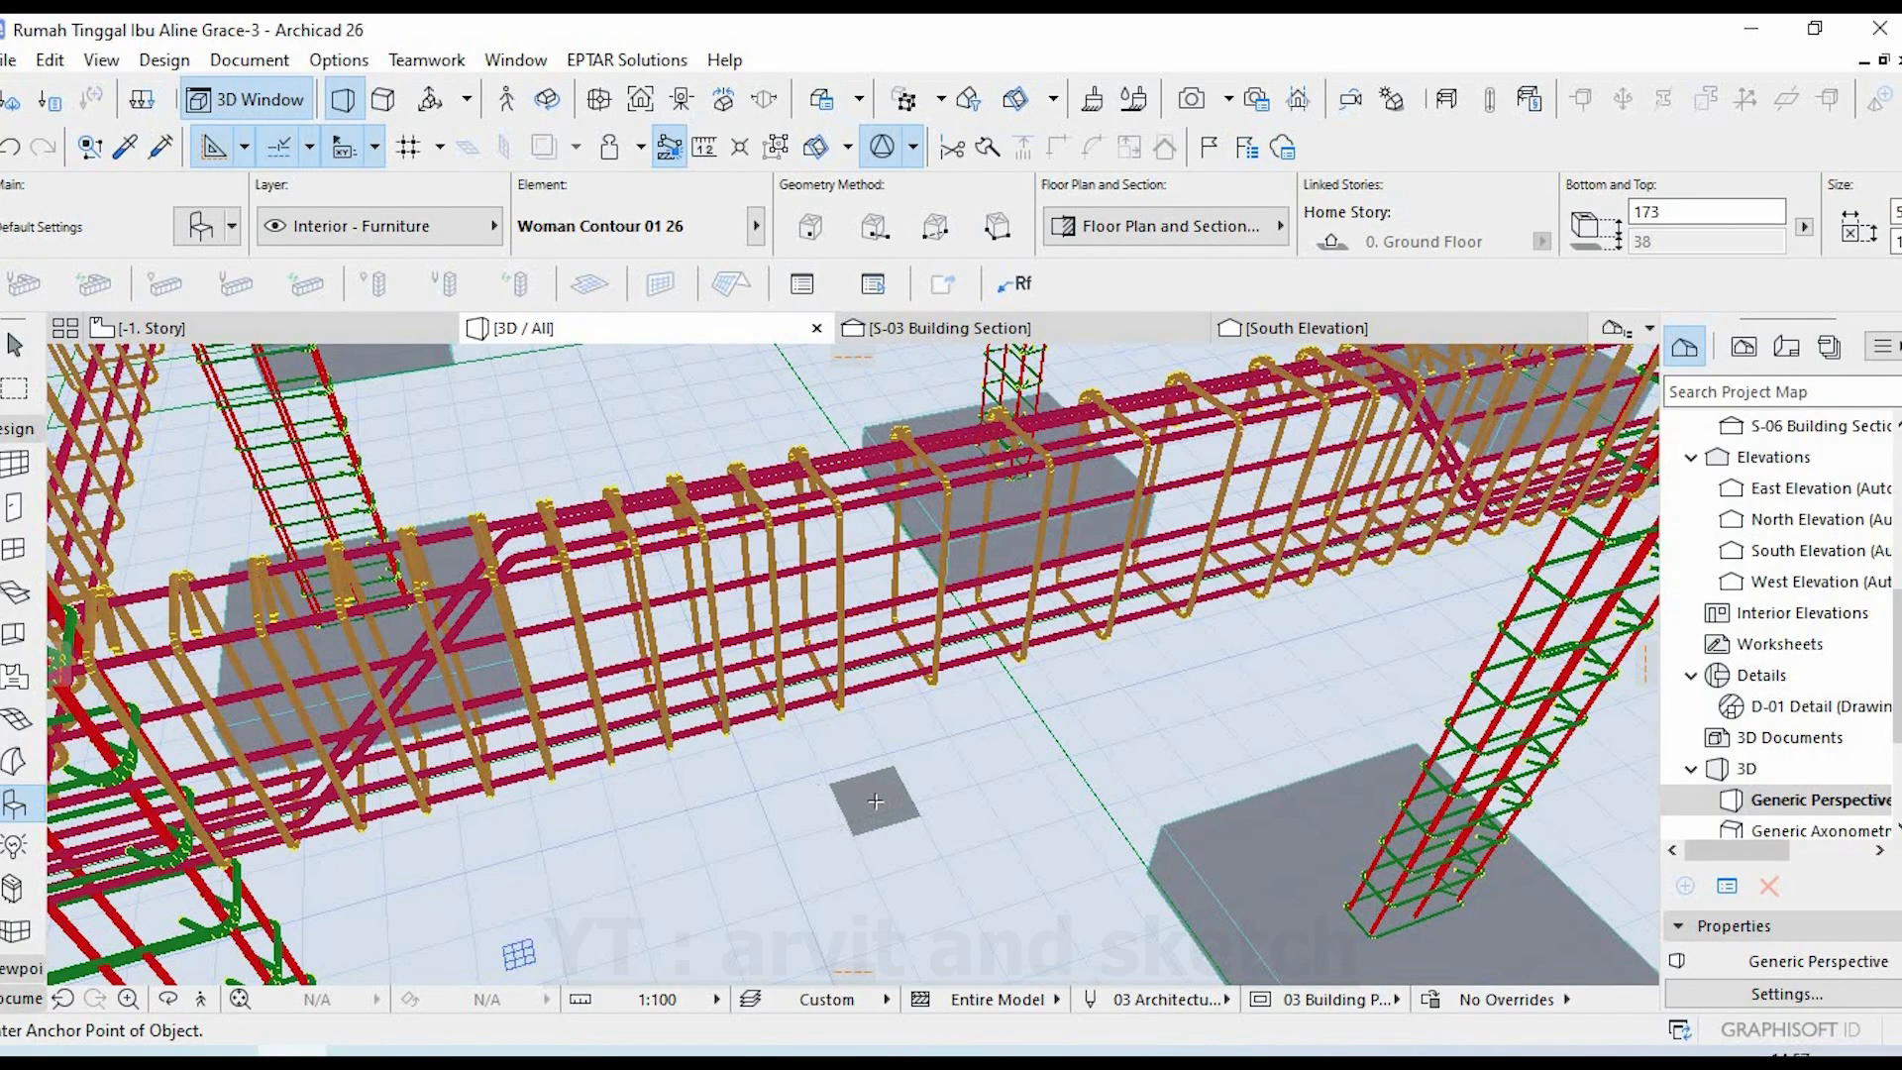
key(Escape)
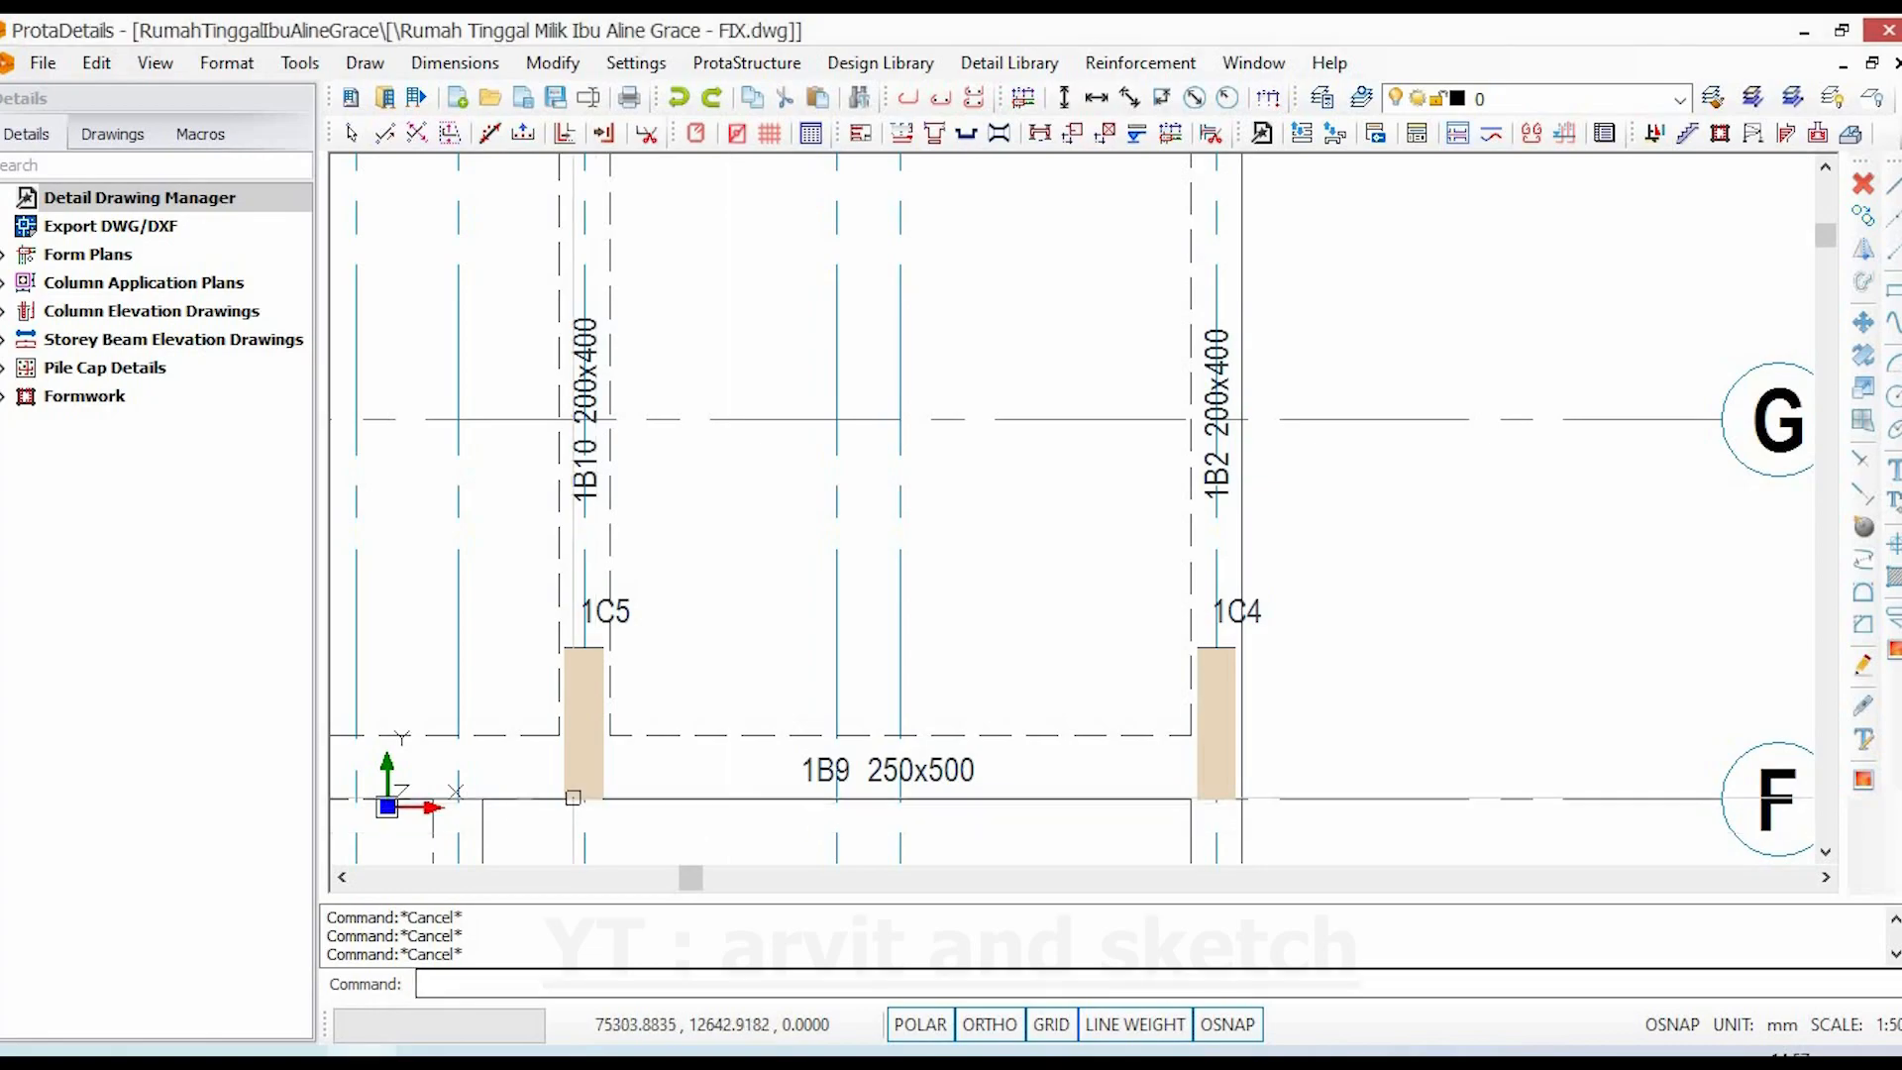
- Switch back to ProtaDetails, locate the storey 2 form plan and check beam 2B13 on axis 1, clearing the selection
scroll(1080, 505, down, 5)
middle_drag(1079, 396, 1113, 620)
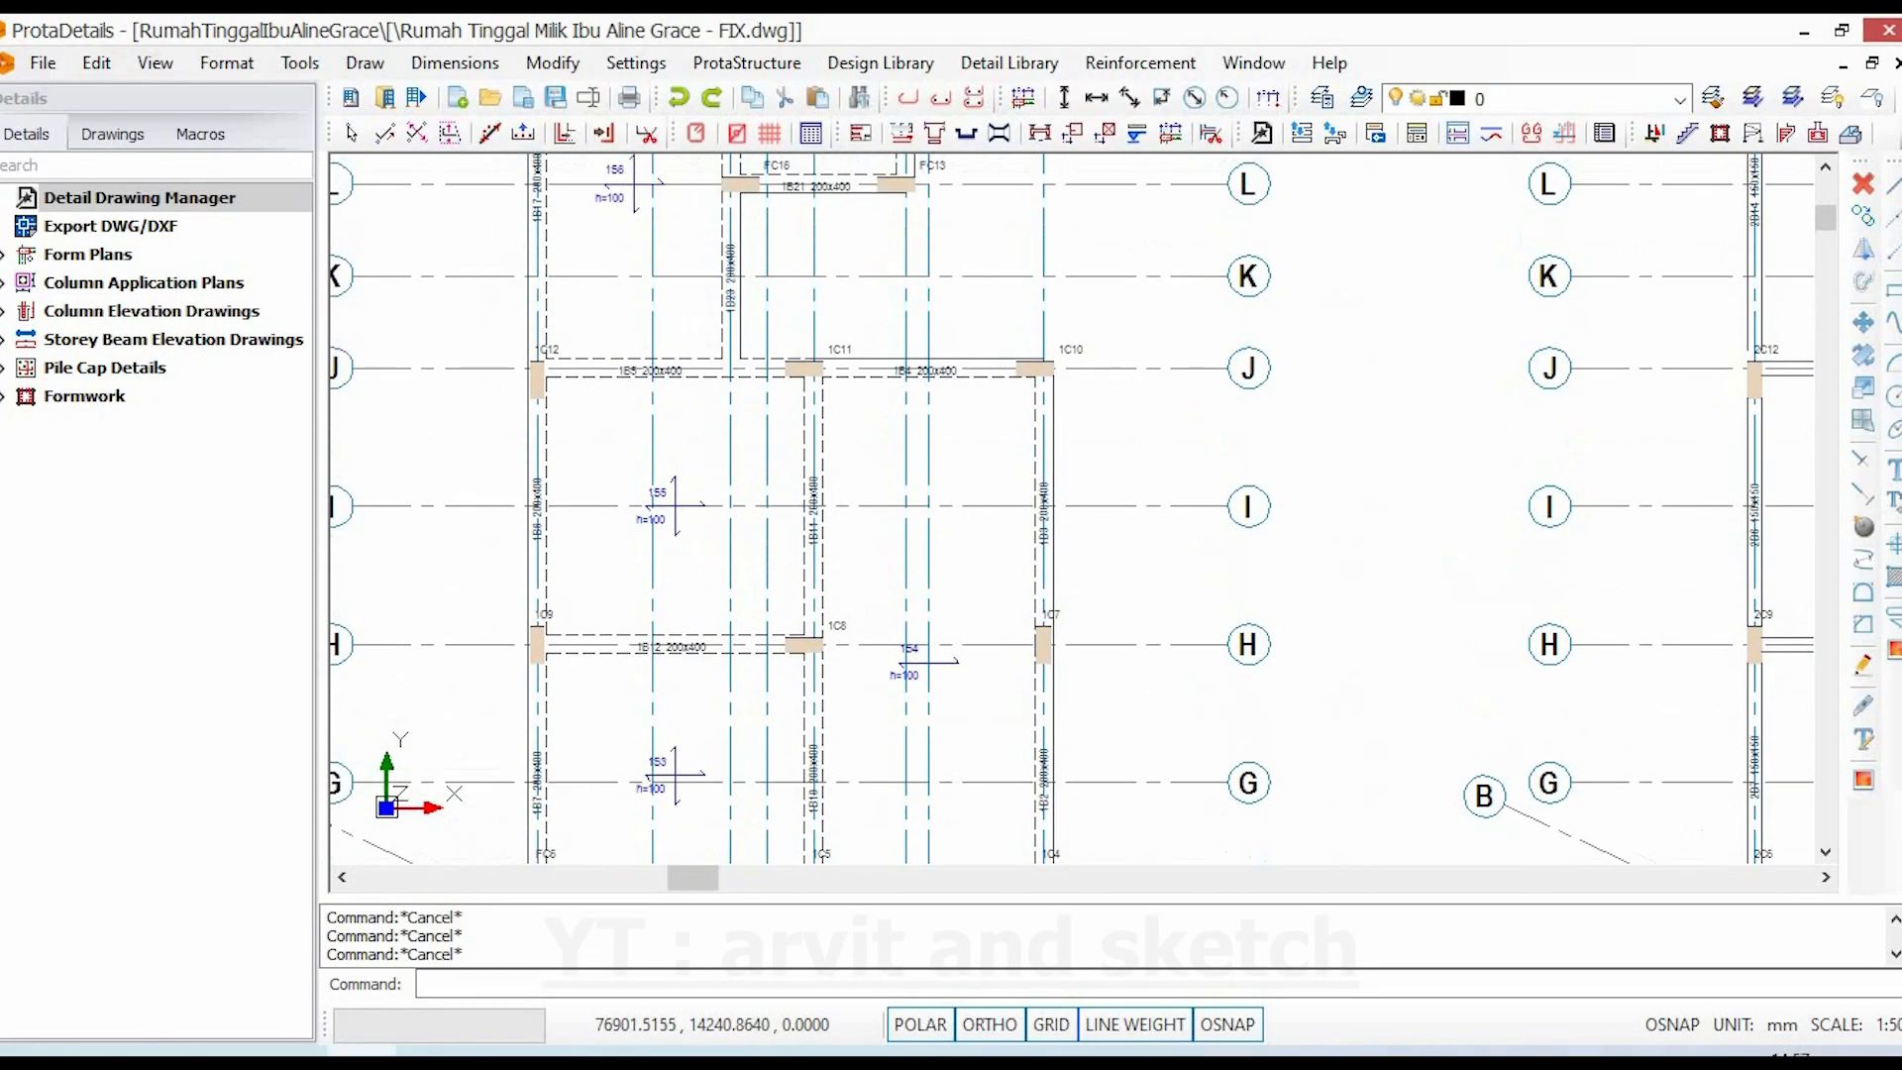
scroll(1039, 540, up, 4)
scroll(1037, 556, down, 8)
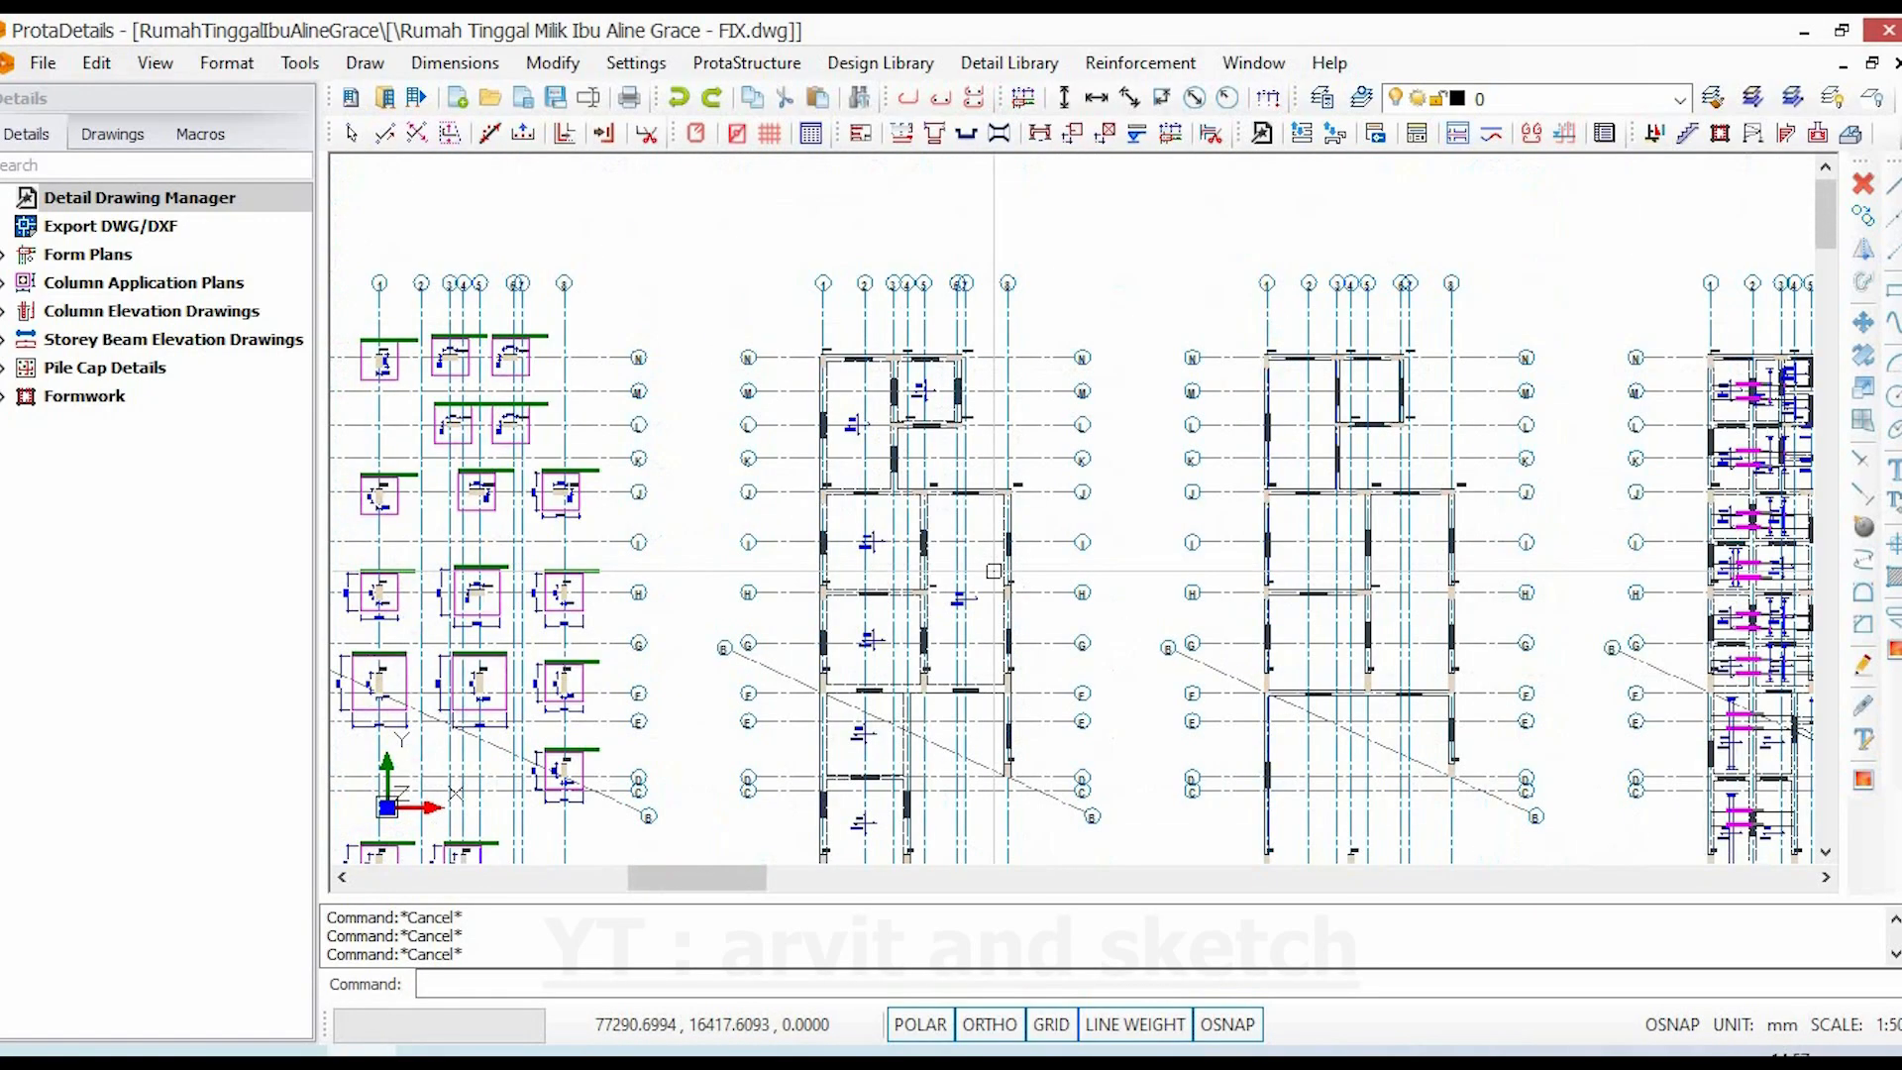
scroll(993, 570, up, 3)
scroll(1075, 663, up, 2)
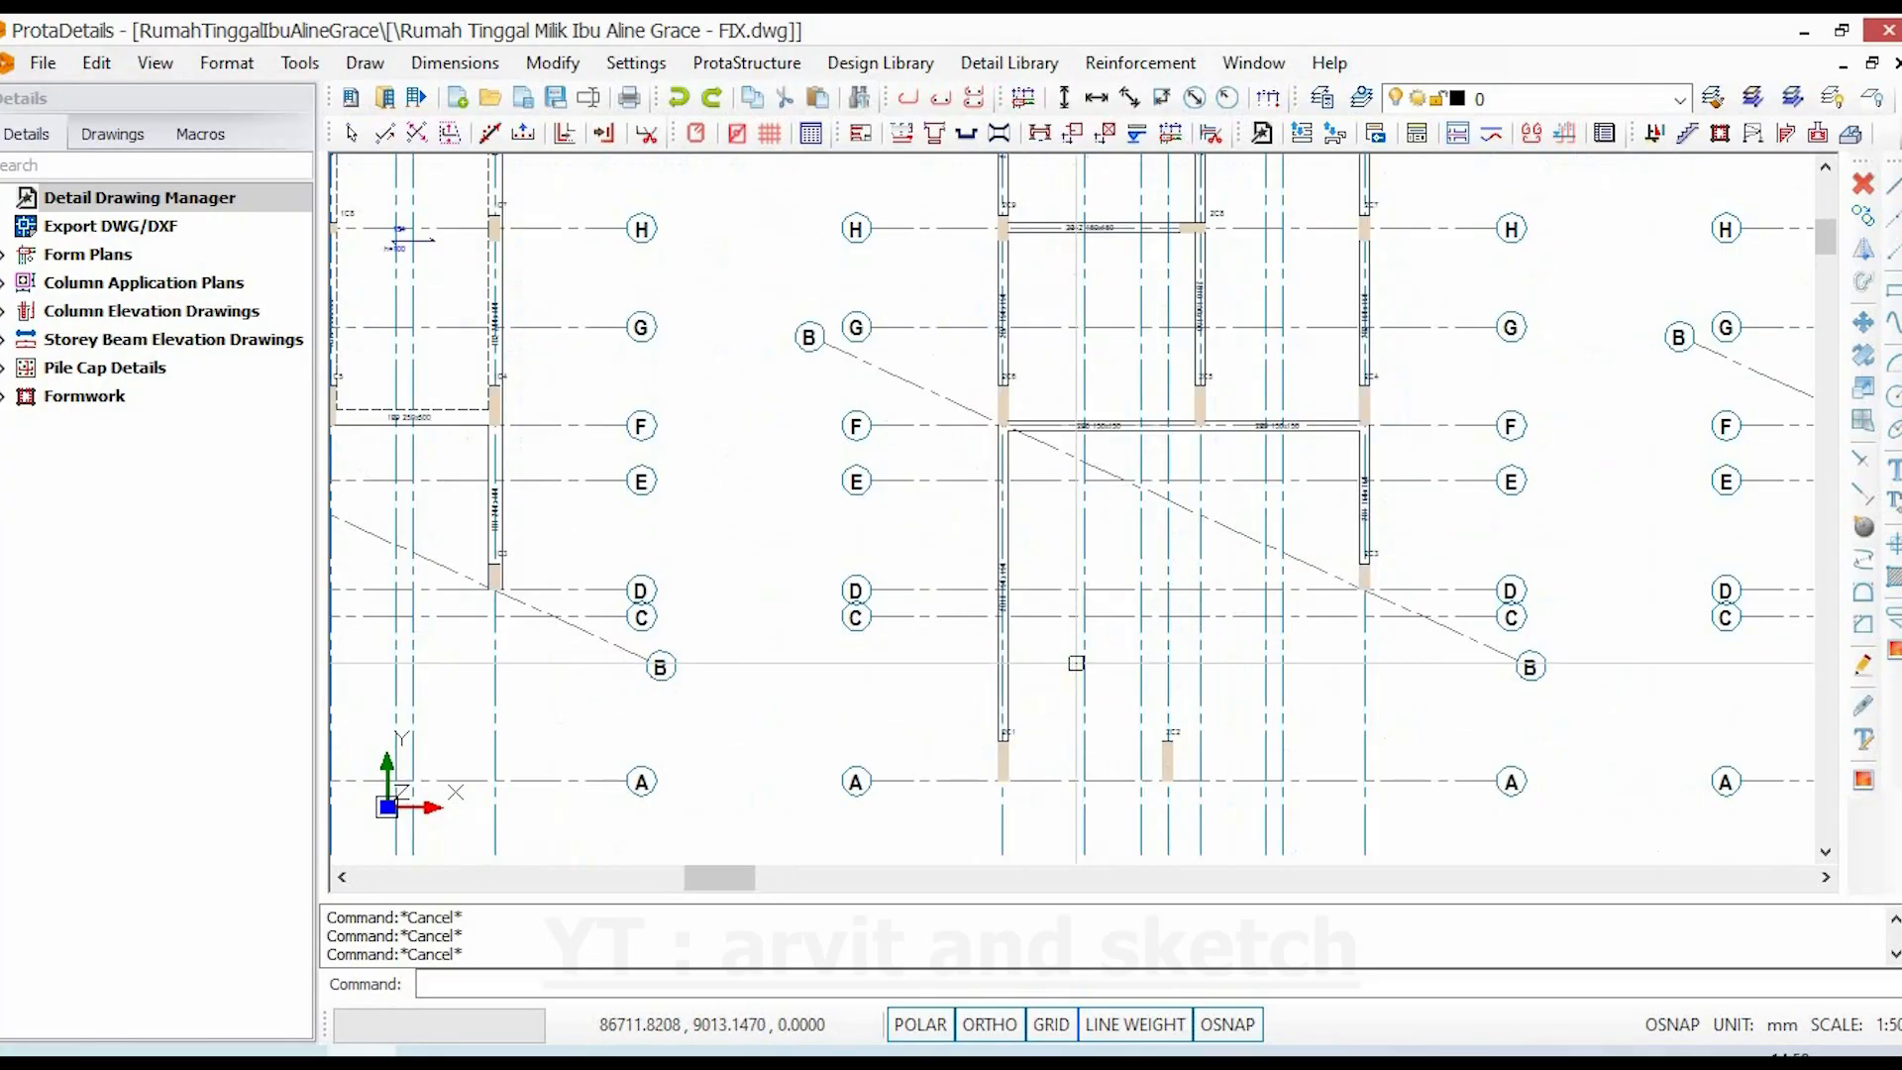
scroll(1030, 644, up, 6)
middle_drag(1060, 671, 946, 698)
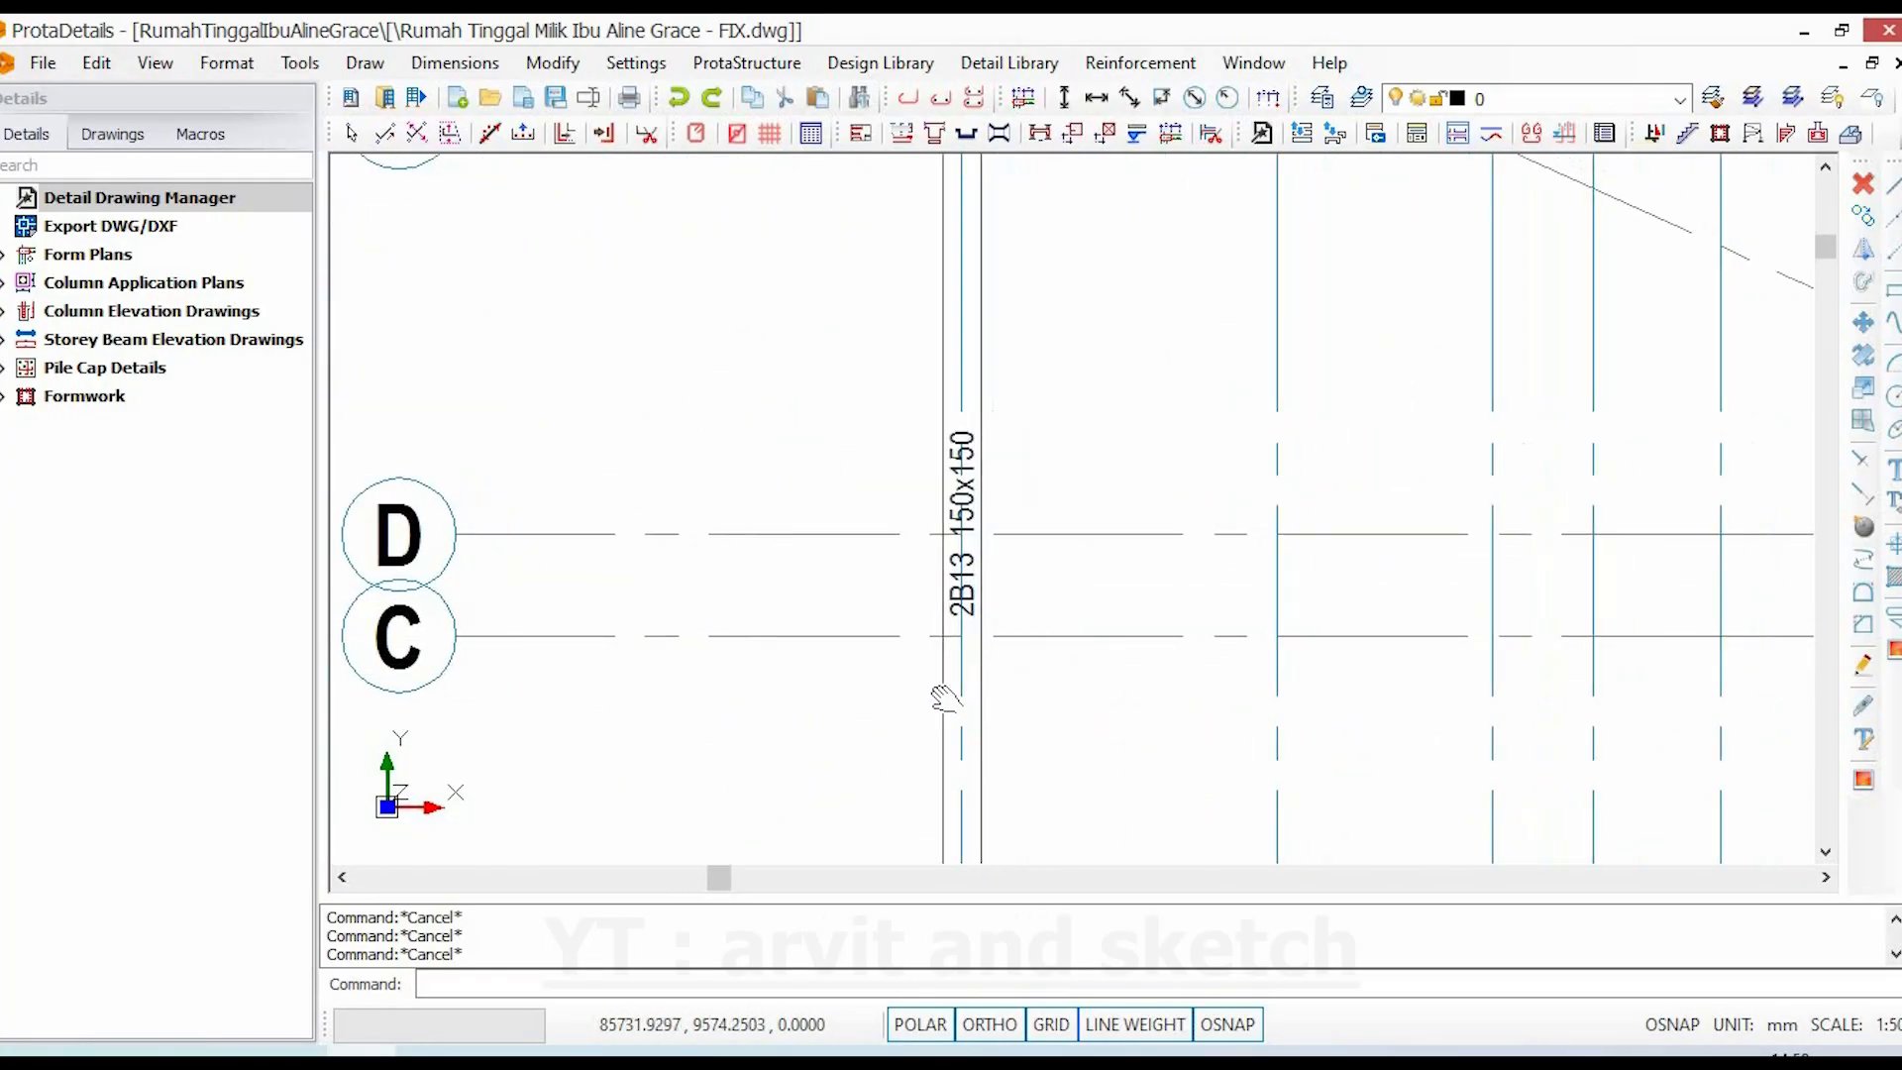
scroll(936, 699, down, 3)
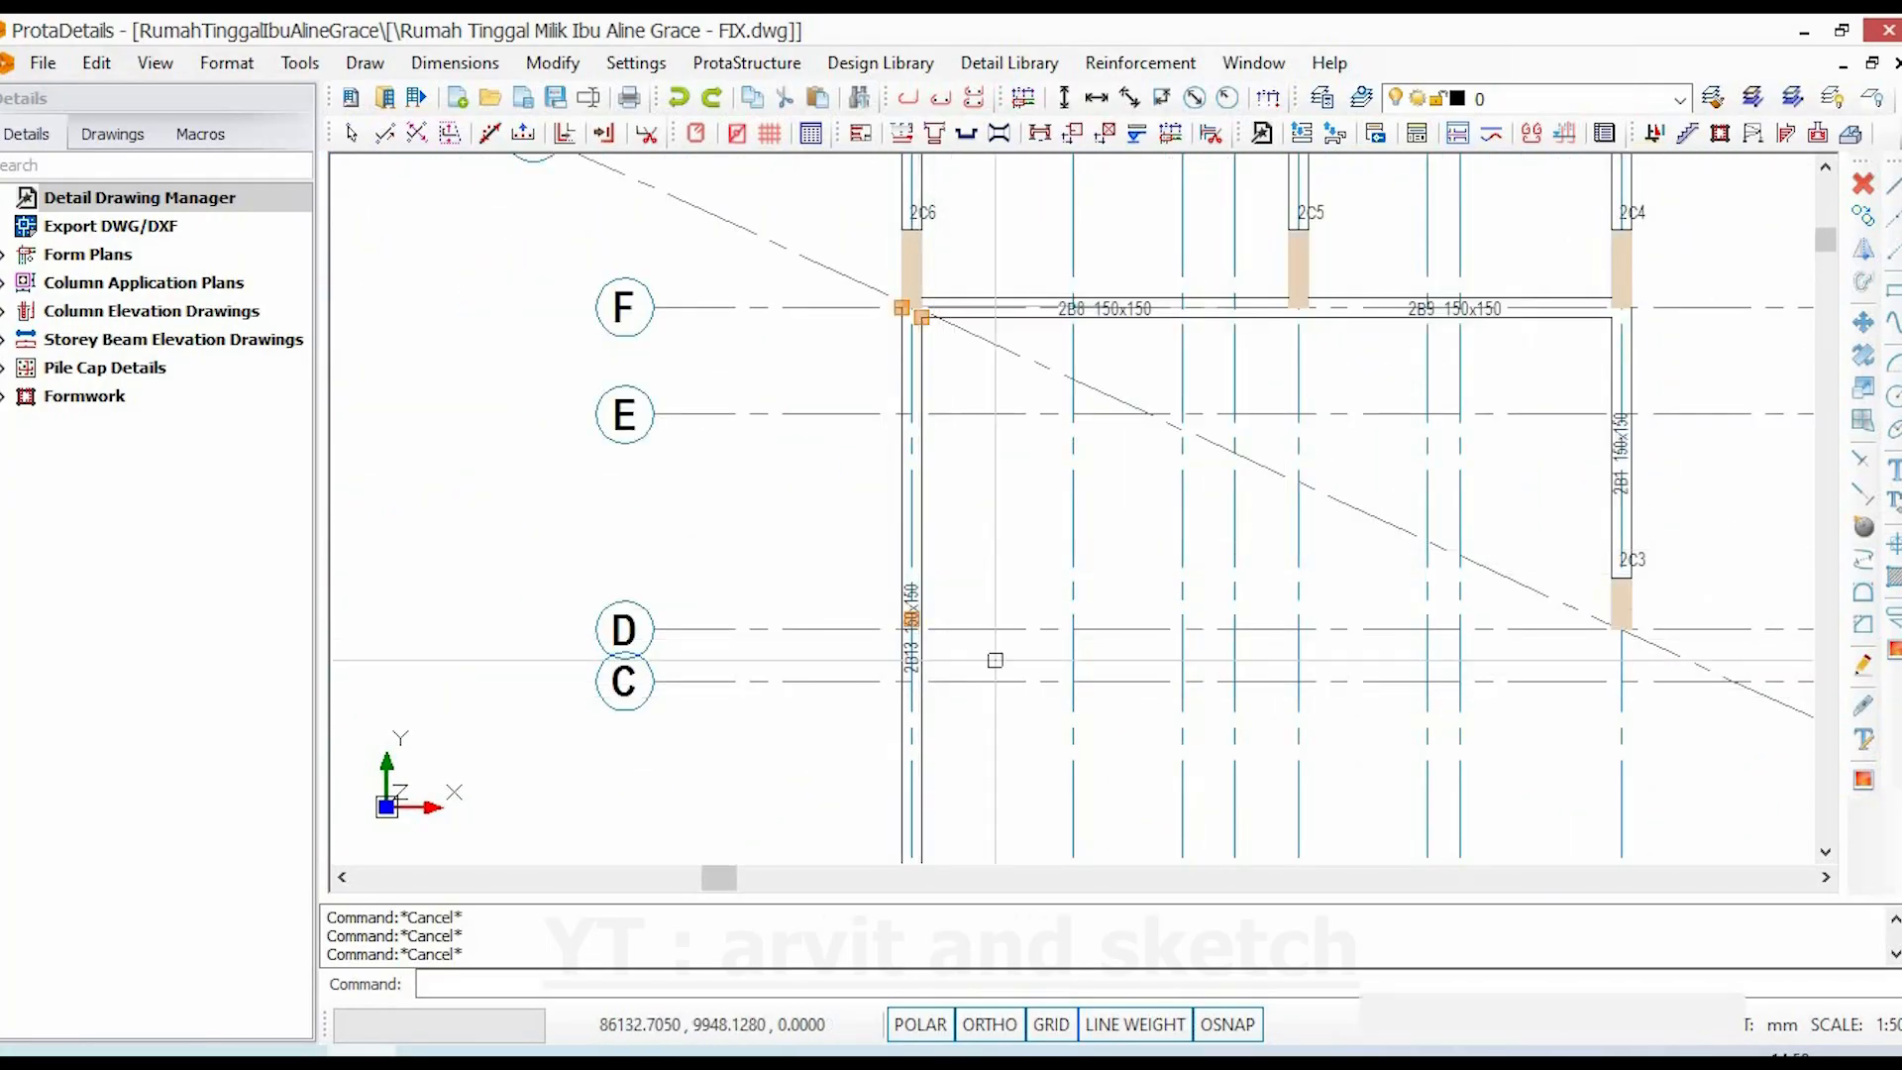
key(Escape)
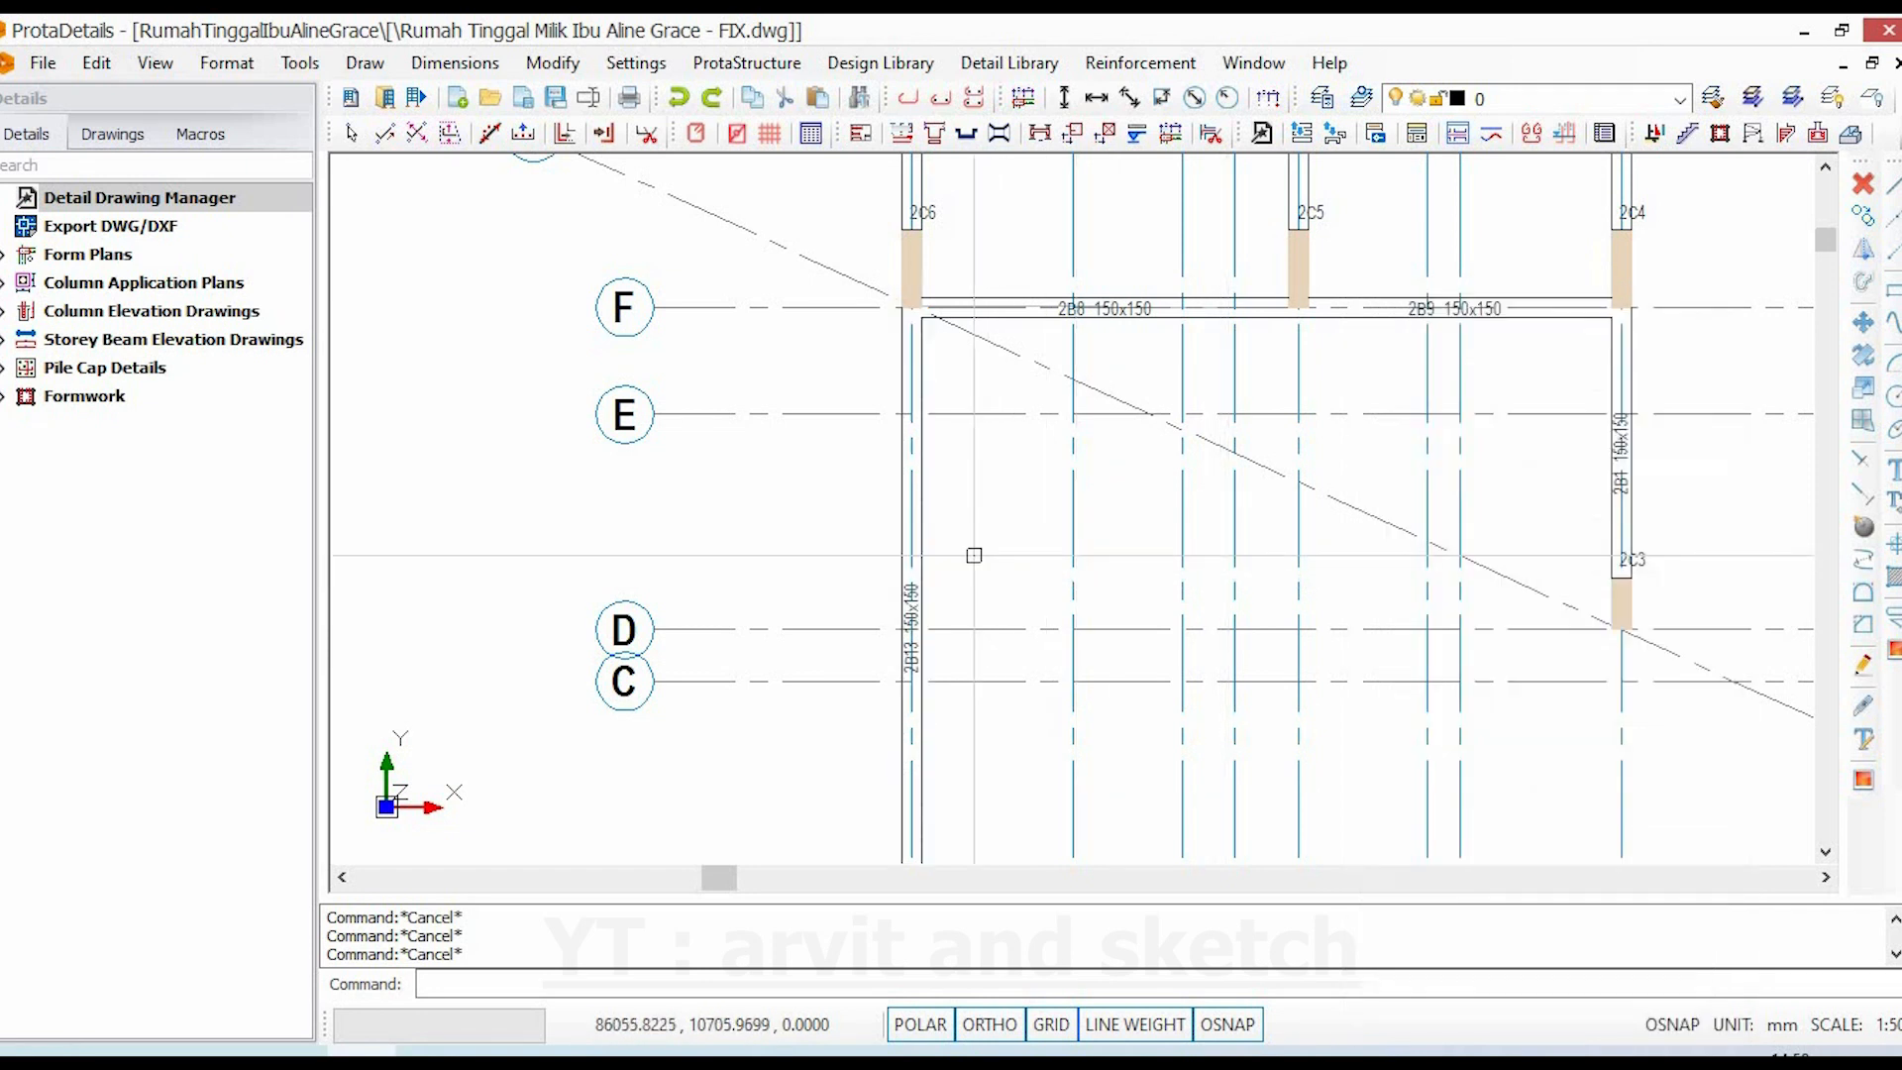
- Check the size labels of beams 2B8 and 2B9 along axis F, clearing the selection of 2B9
middle_drag(904, 634, 810, 738)
scroll(1260, 419, up, 3)
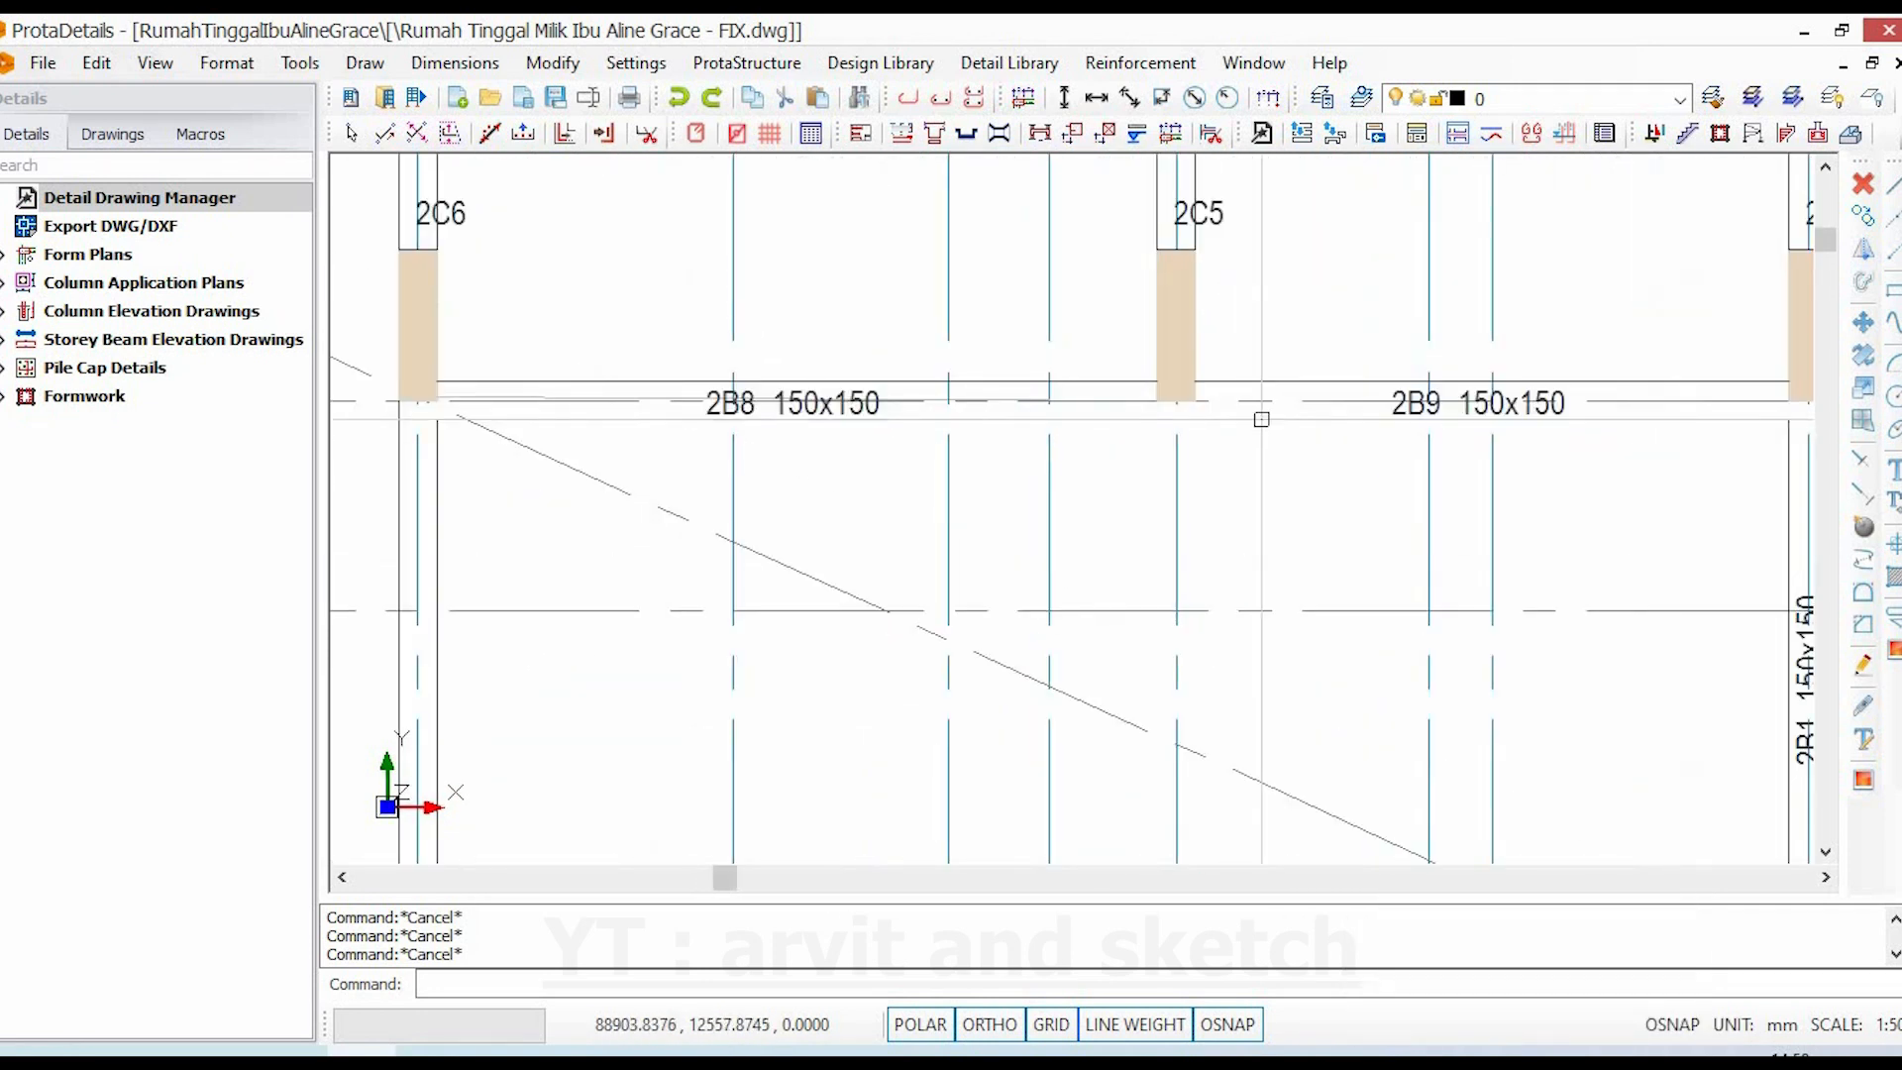
scroll(1260, 419, up, 4)
click(1129, 491)
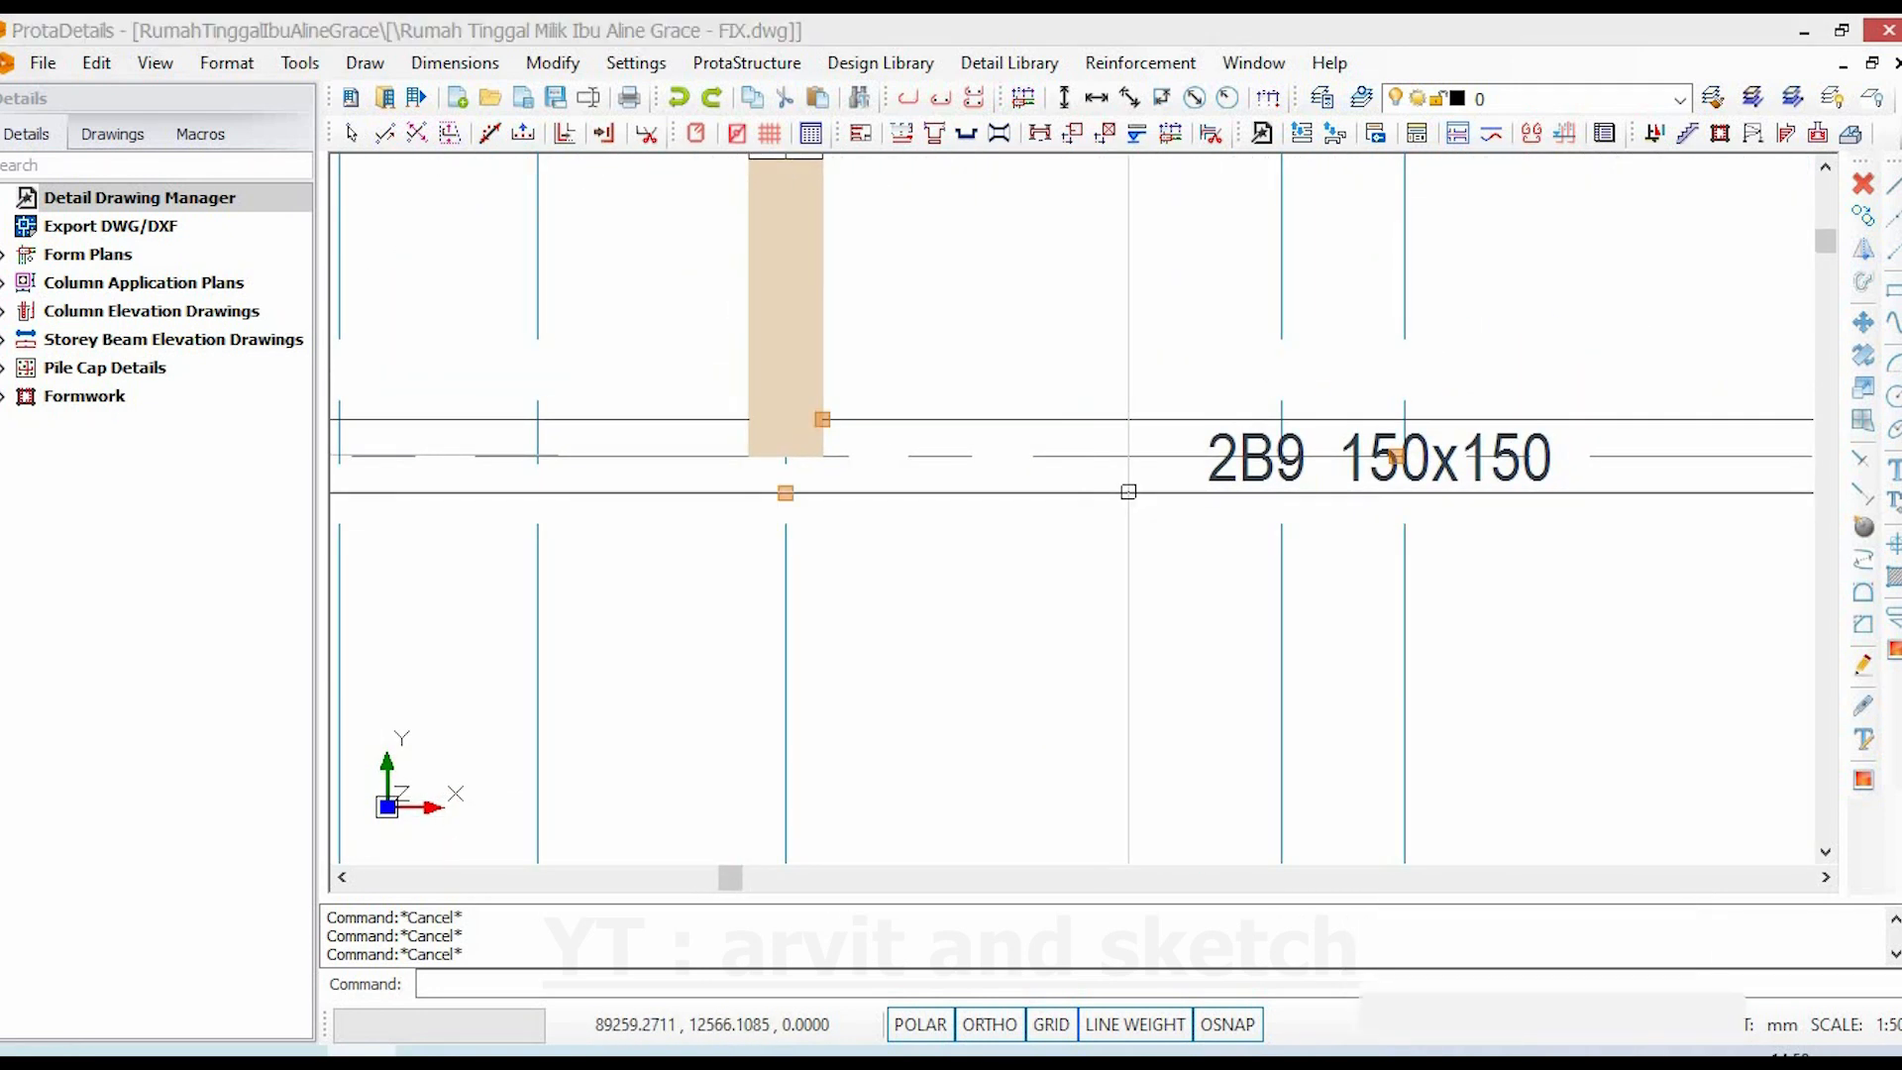
key(Escape)
scroll(1109, 500, down, 5)
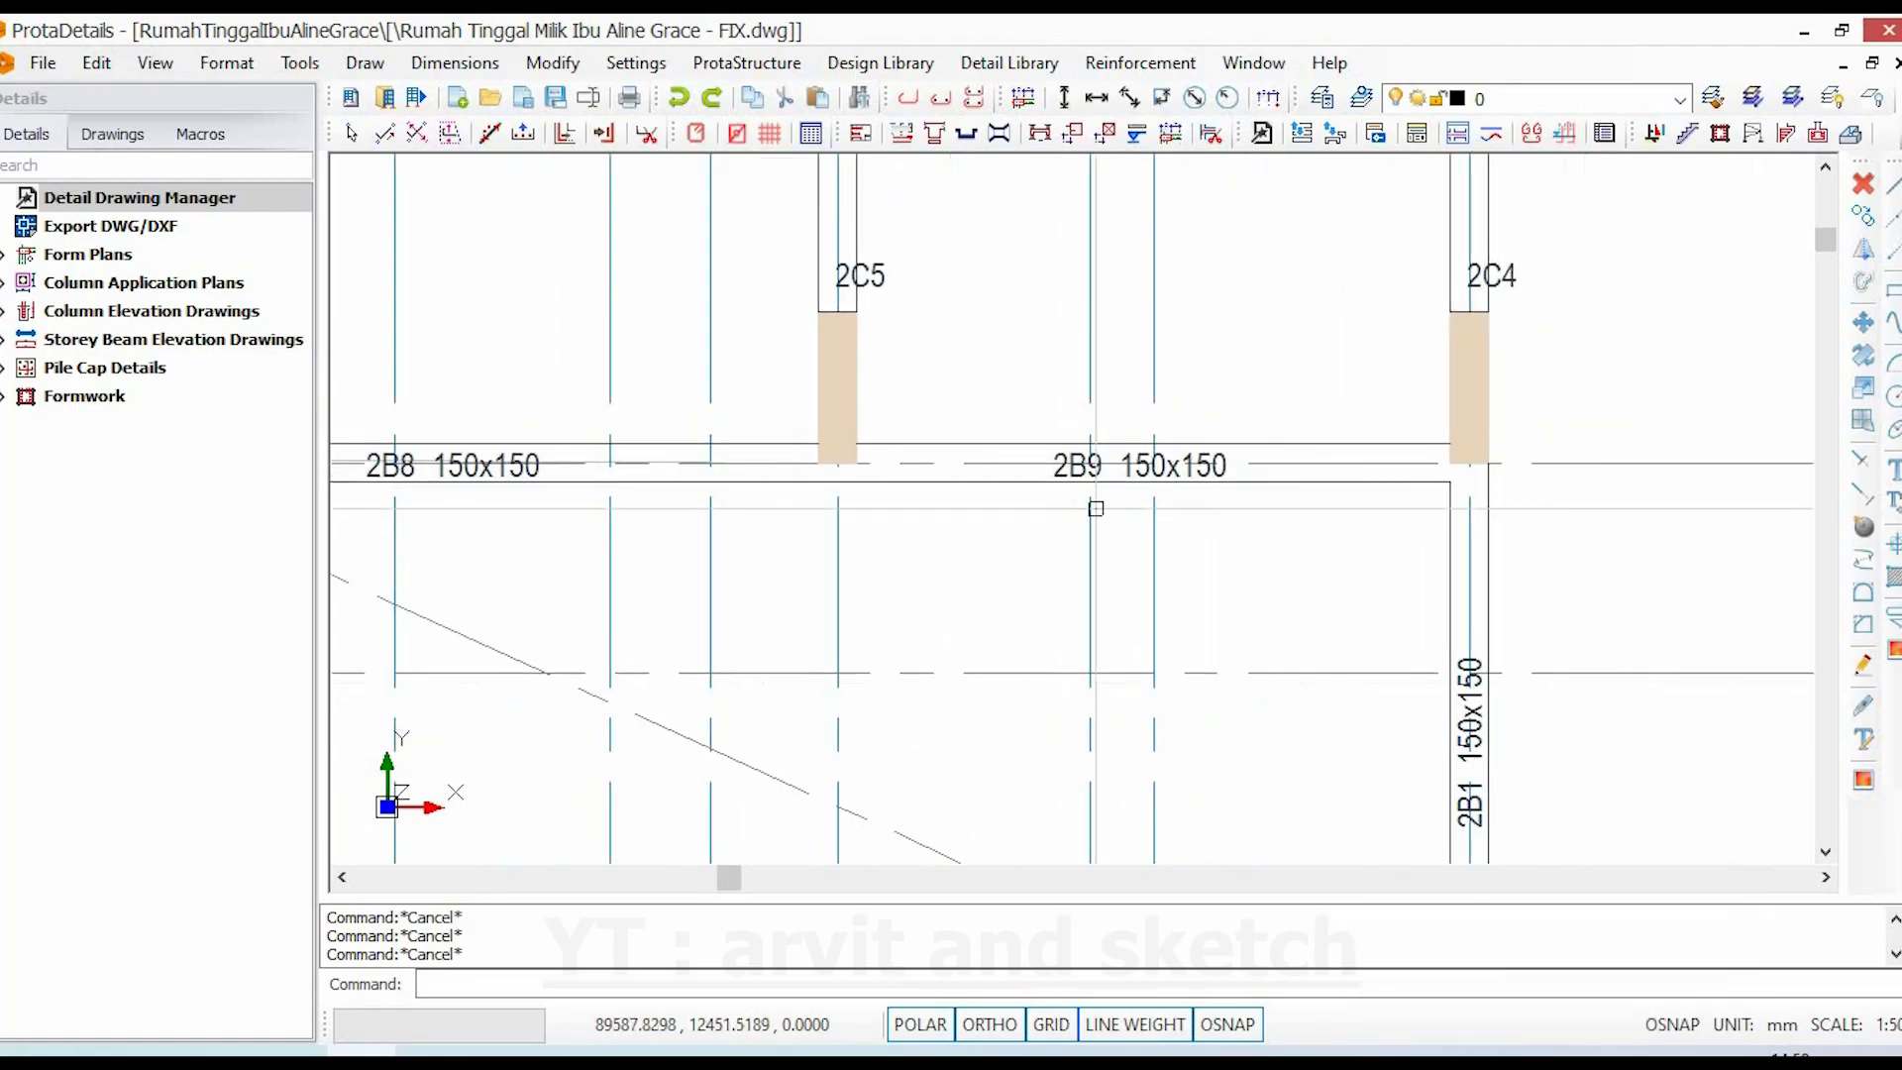
scroll(1095, 508, up, 2)
scroll(1126, 381, down, 5)
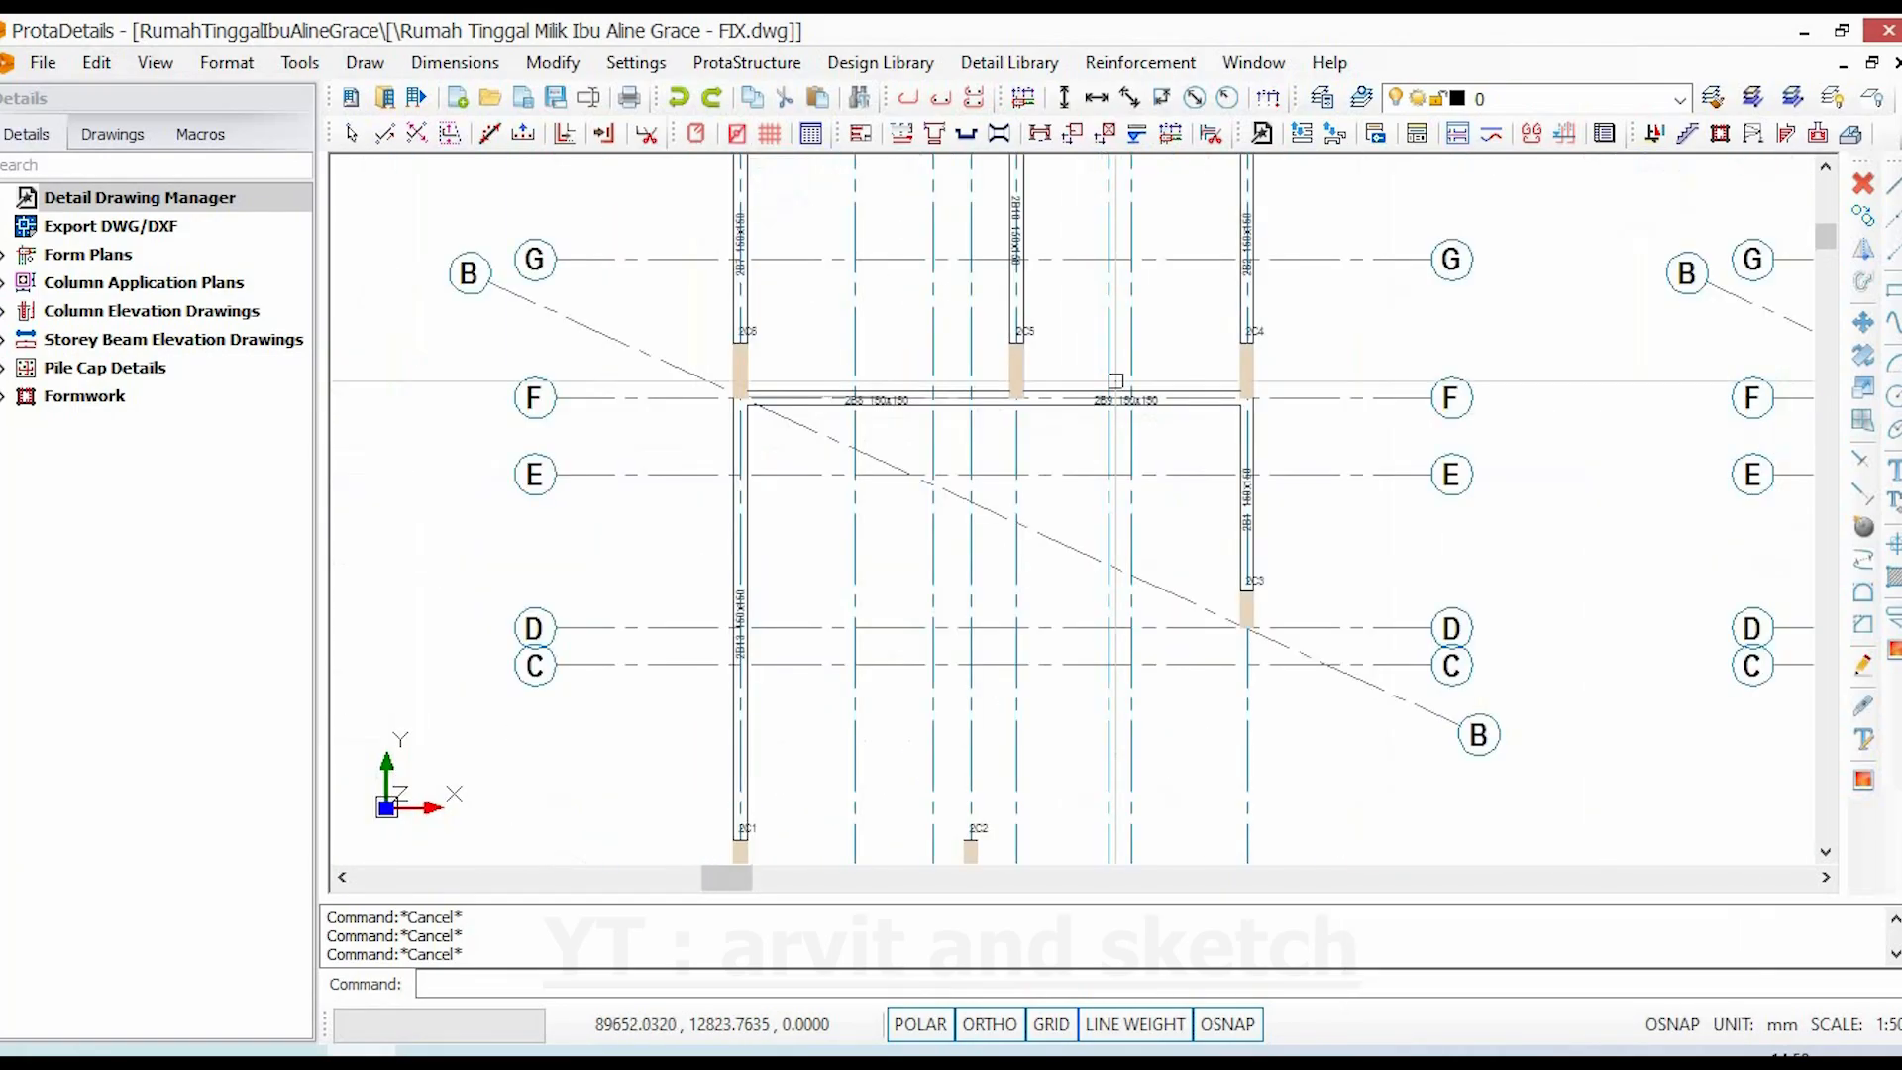
- Select grid axes 1, 5, 8 and F in turn on the storey 2 form plan to trace the beam positions, and clear the selection
scroll(1079, 547, up, 2)
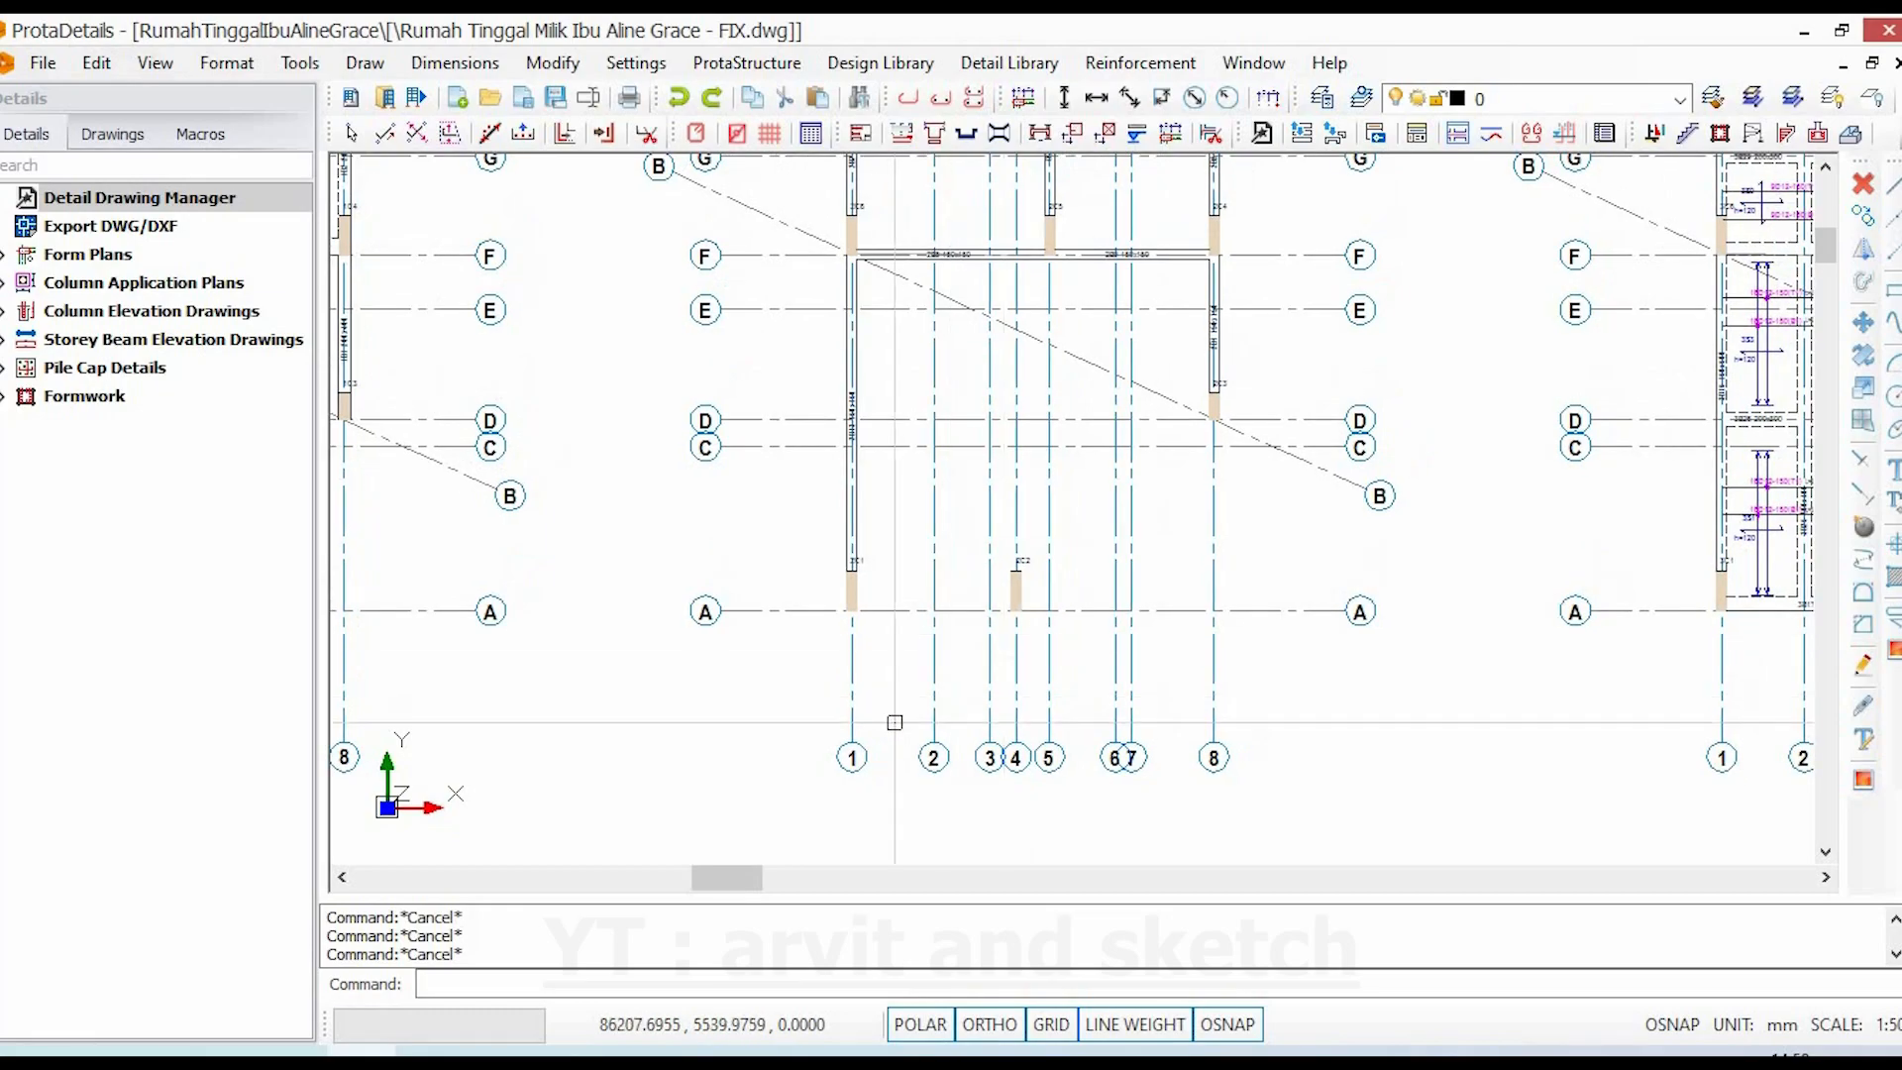
click(856, 703)
key(Escape)
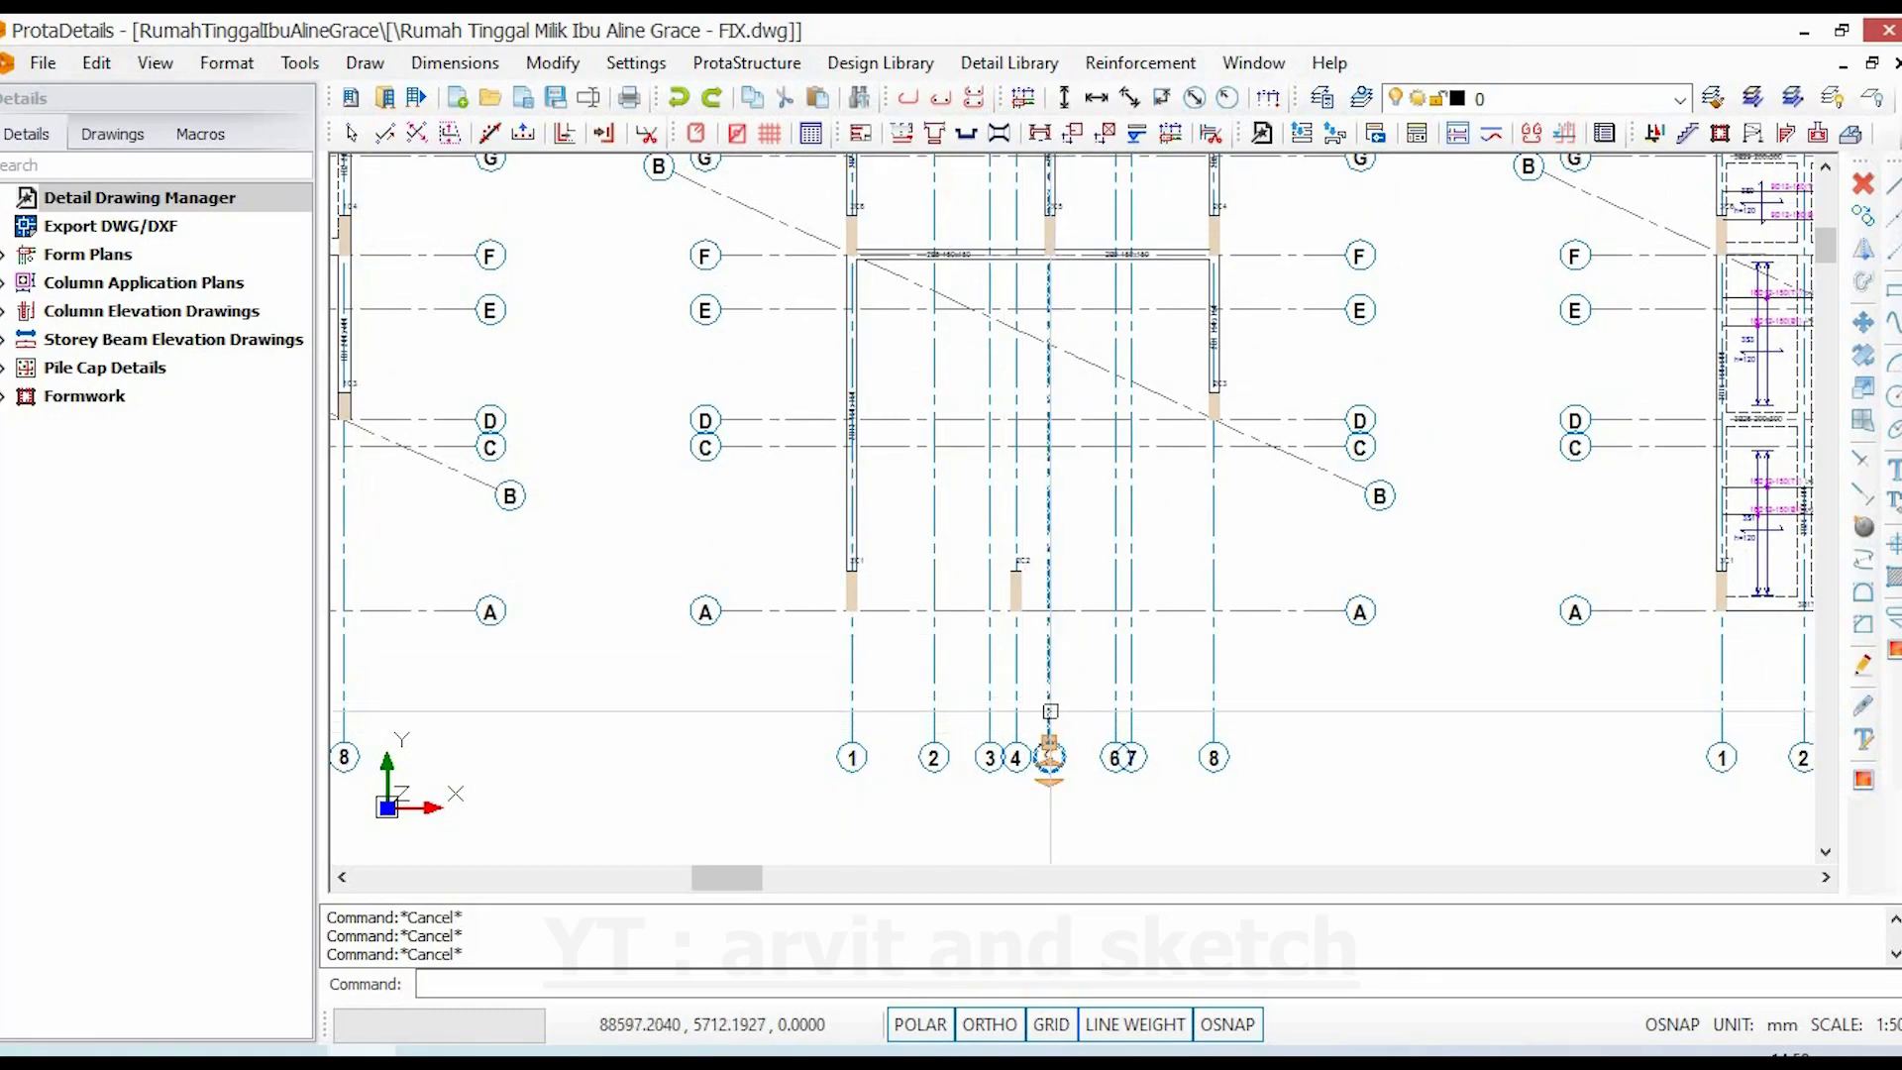
click(1213, 692)
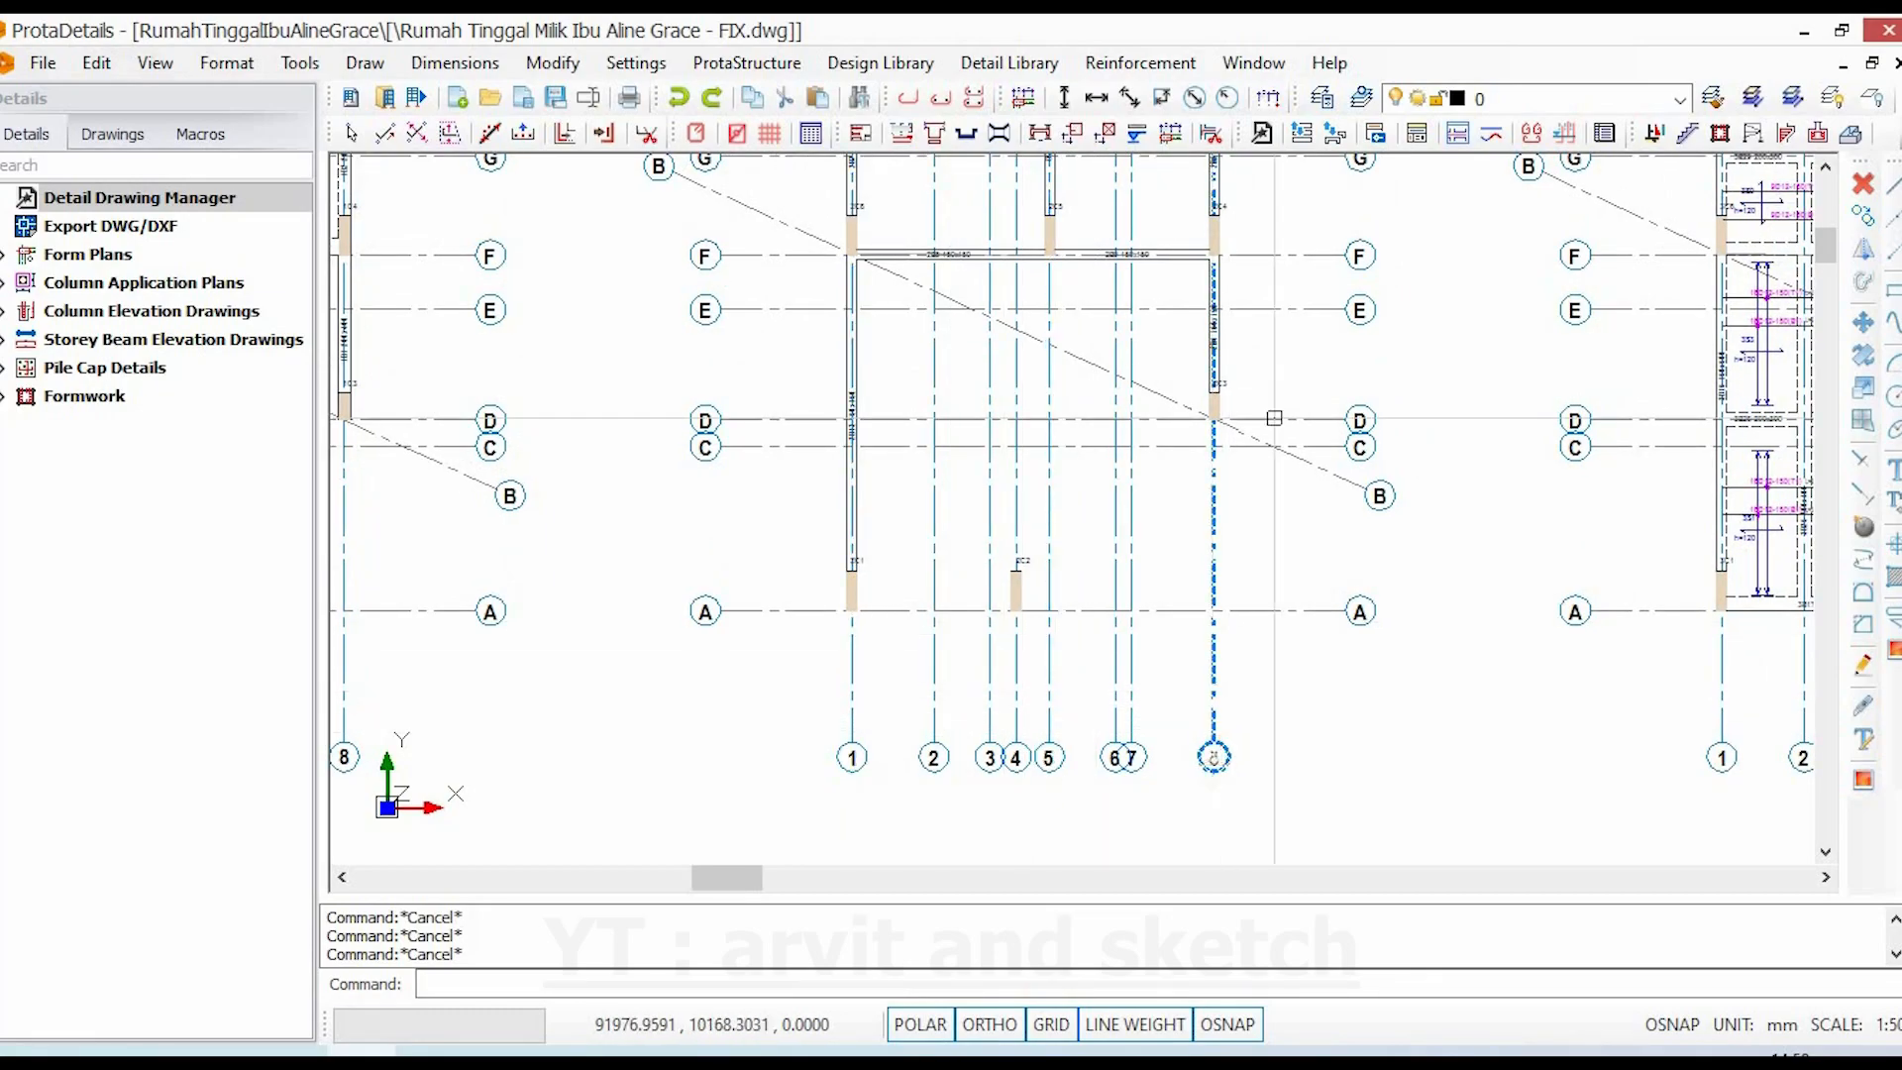
click(1283, 255)
key(Escape)
scroll(1149, 254, up, 5)
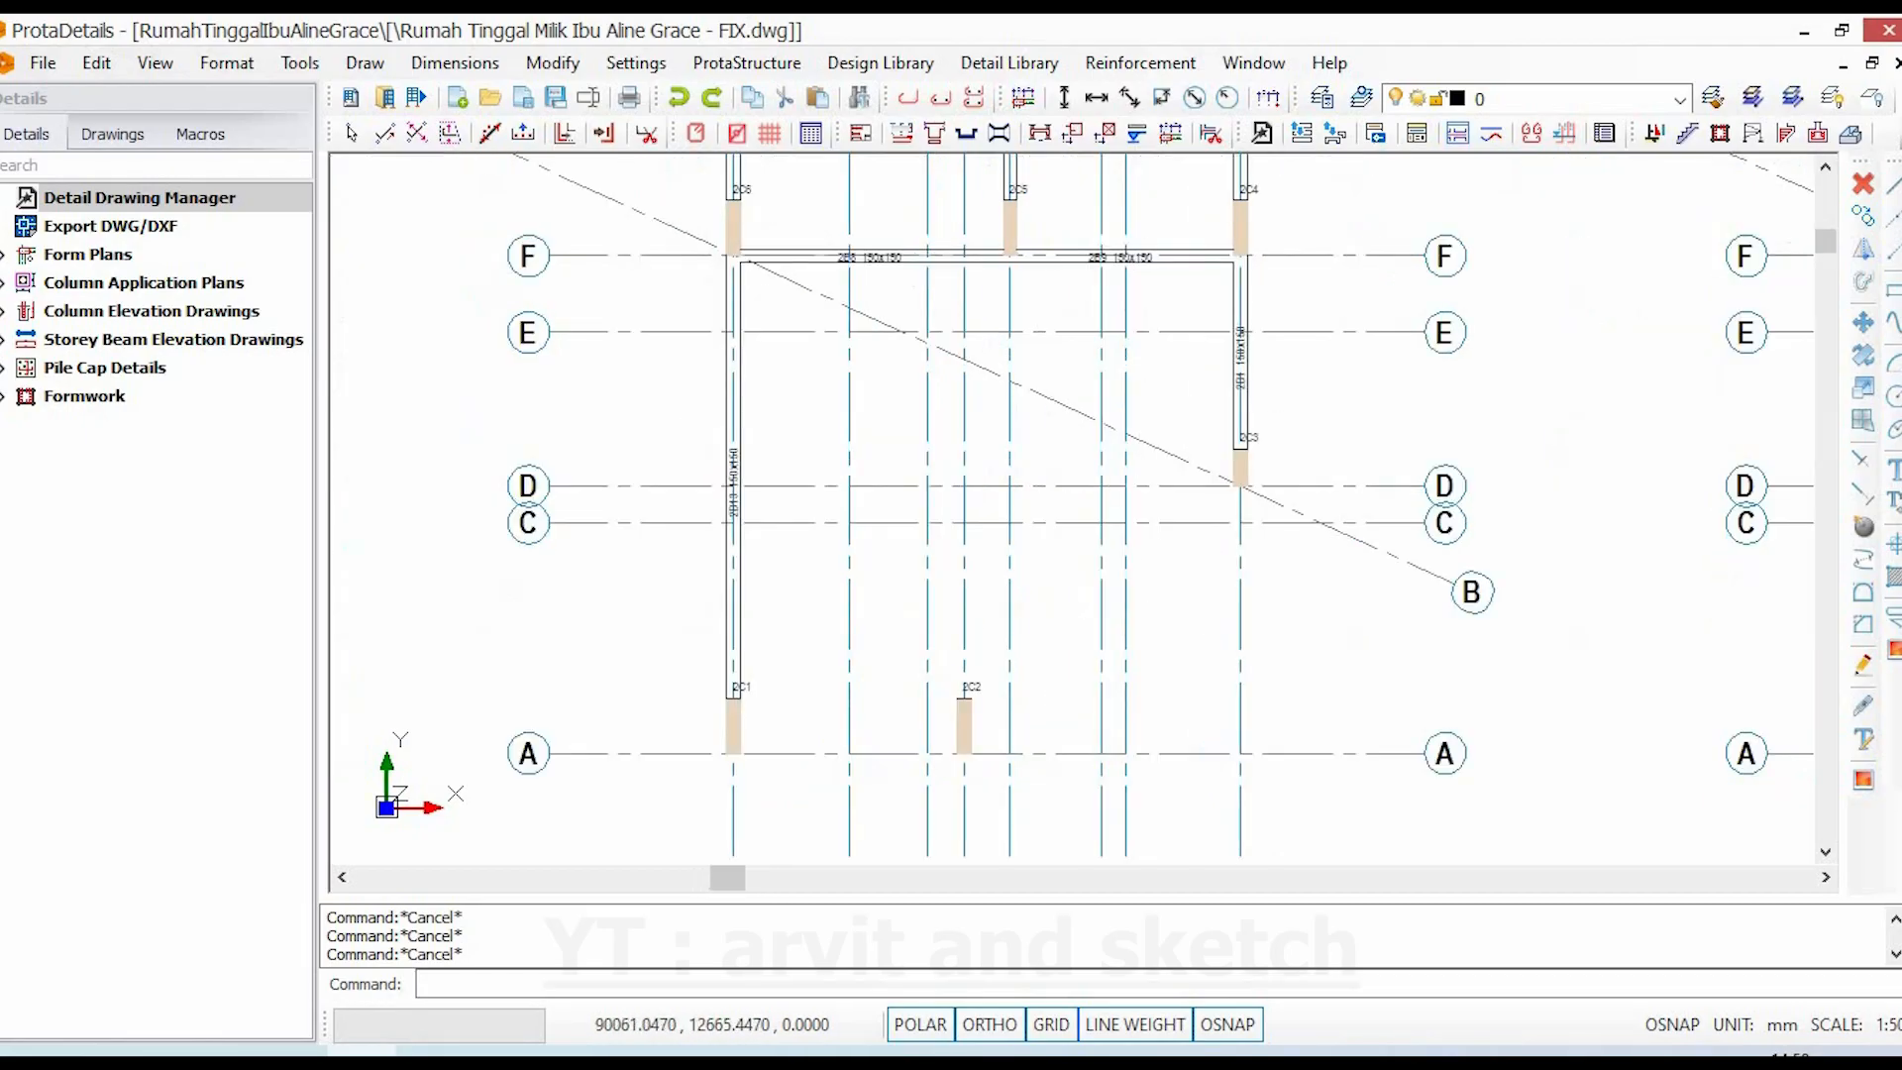
- Locate the storey 2 beam elevation drawings and find the elevation of beams 2B8 and 2B9
scroll(977, 458, down, 10)
scroll(977, 459, down, 5)
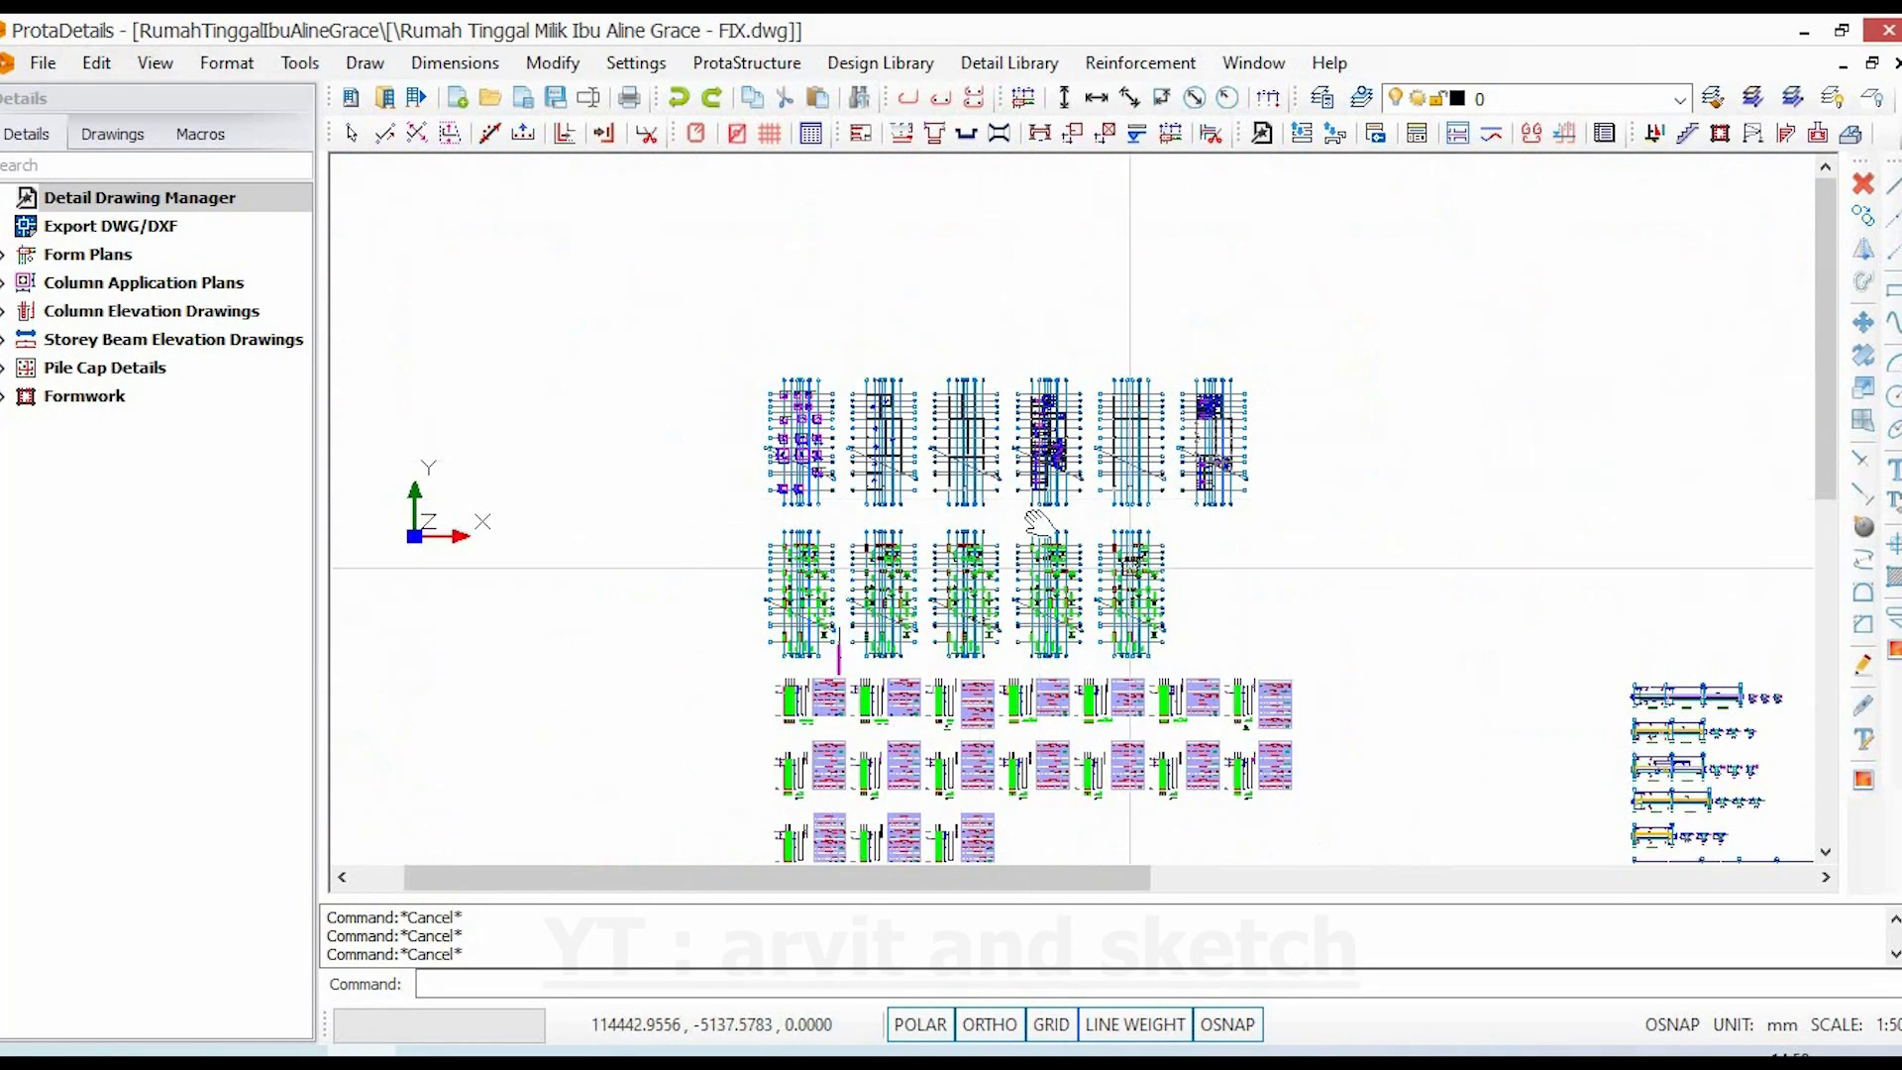
middle_drag(1031, 522, 653, 361)
scroll(772, 411, down, 2)
scroll(1553, 526, up, 7)
mouse_move(1082, 523)
middle_down()
mouse_move(999, 525)
mouse_move(1181, 551)
middle_up()
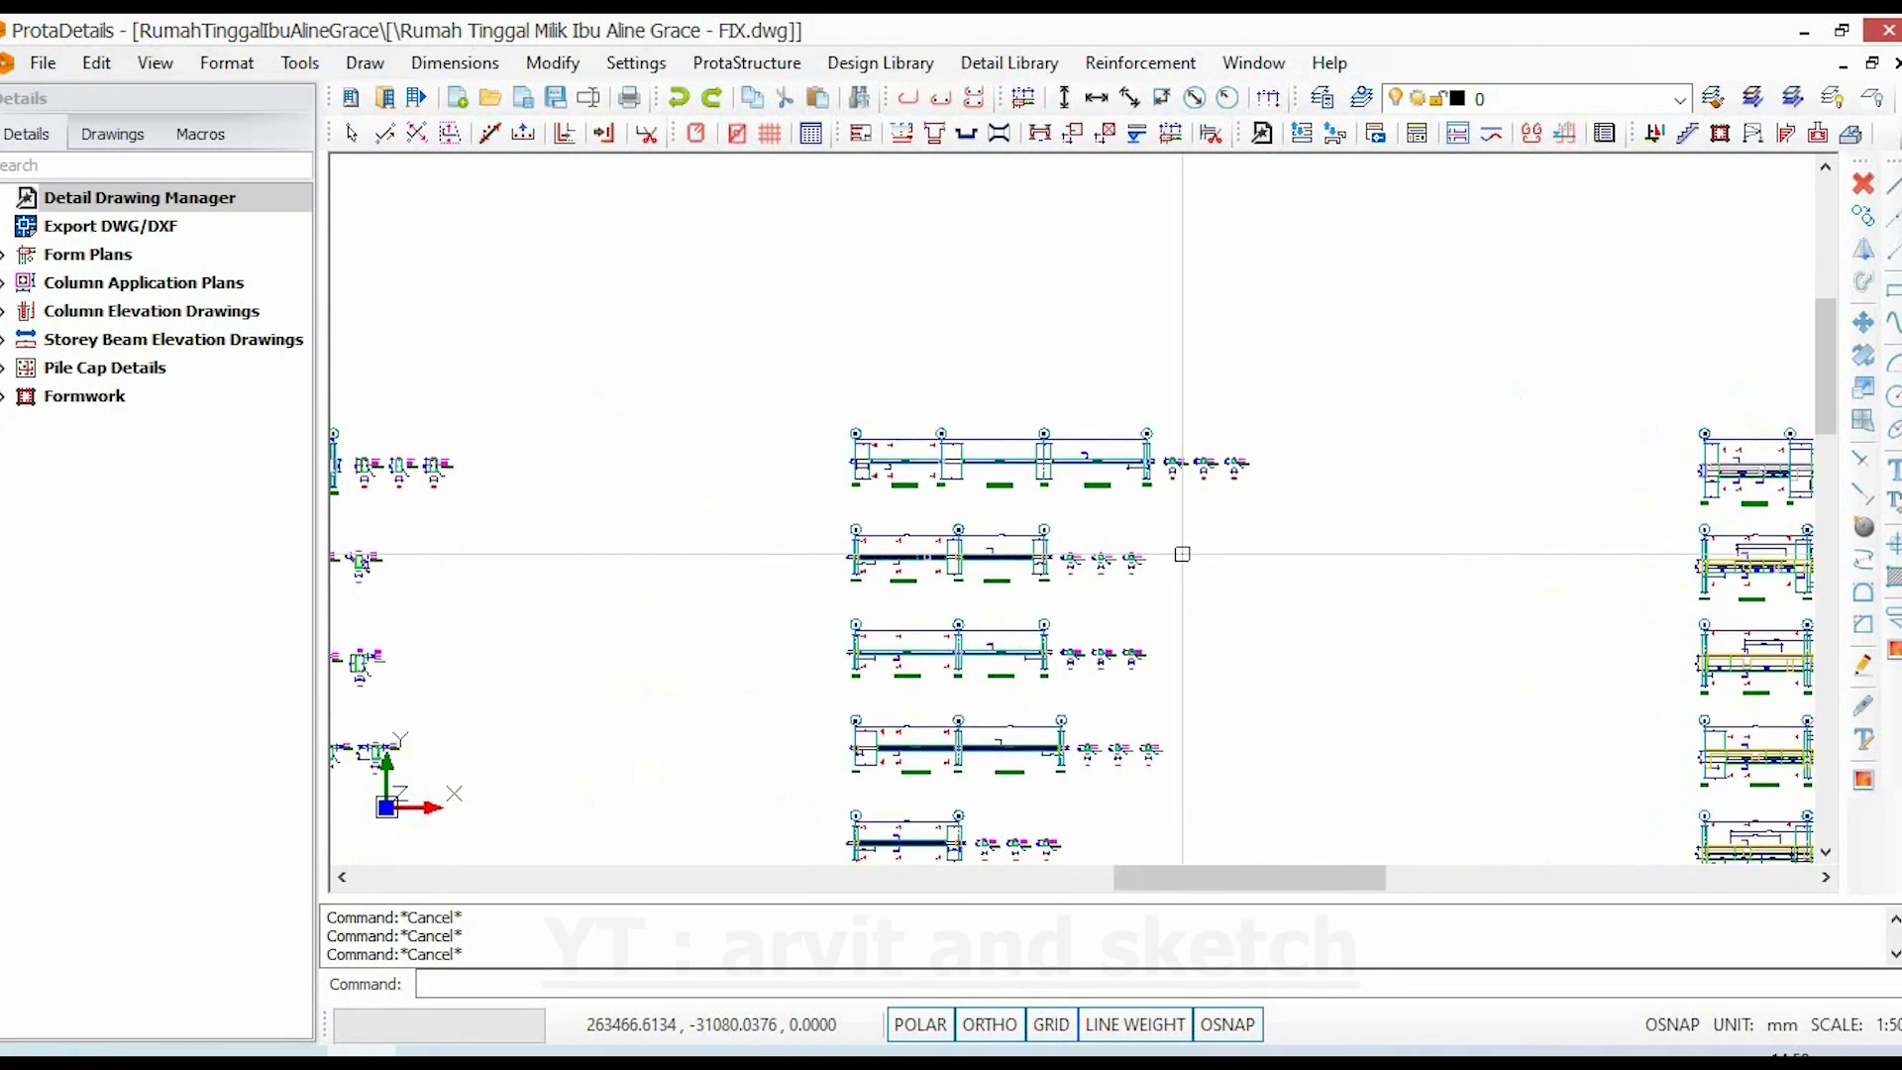
scroll(970, 501, up, 3)
middle_drag(1017, 607, 1108, 406)
scroll(1062, 520, up, 3)
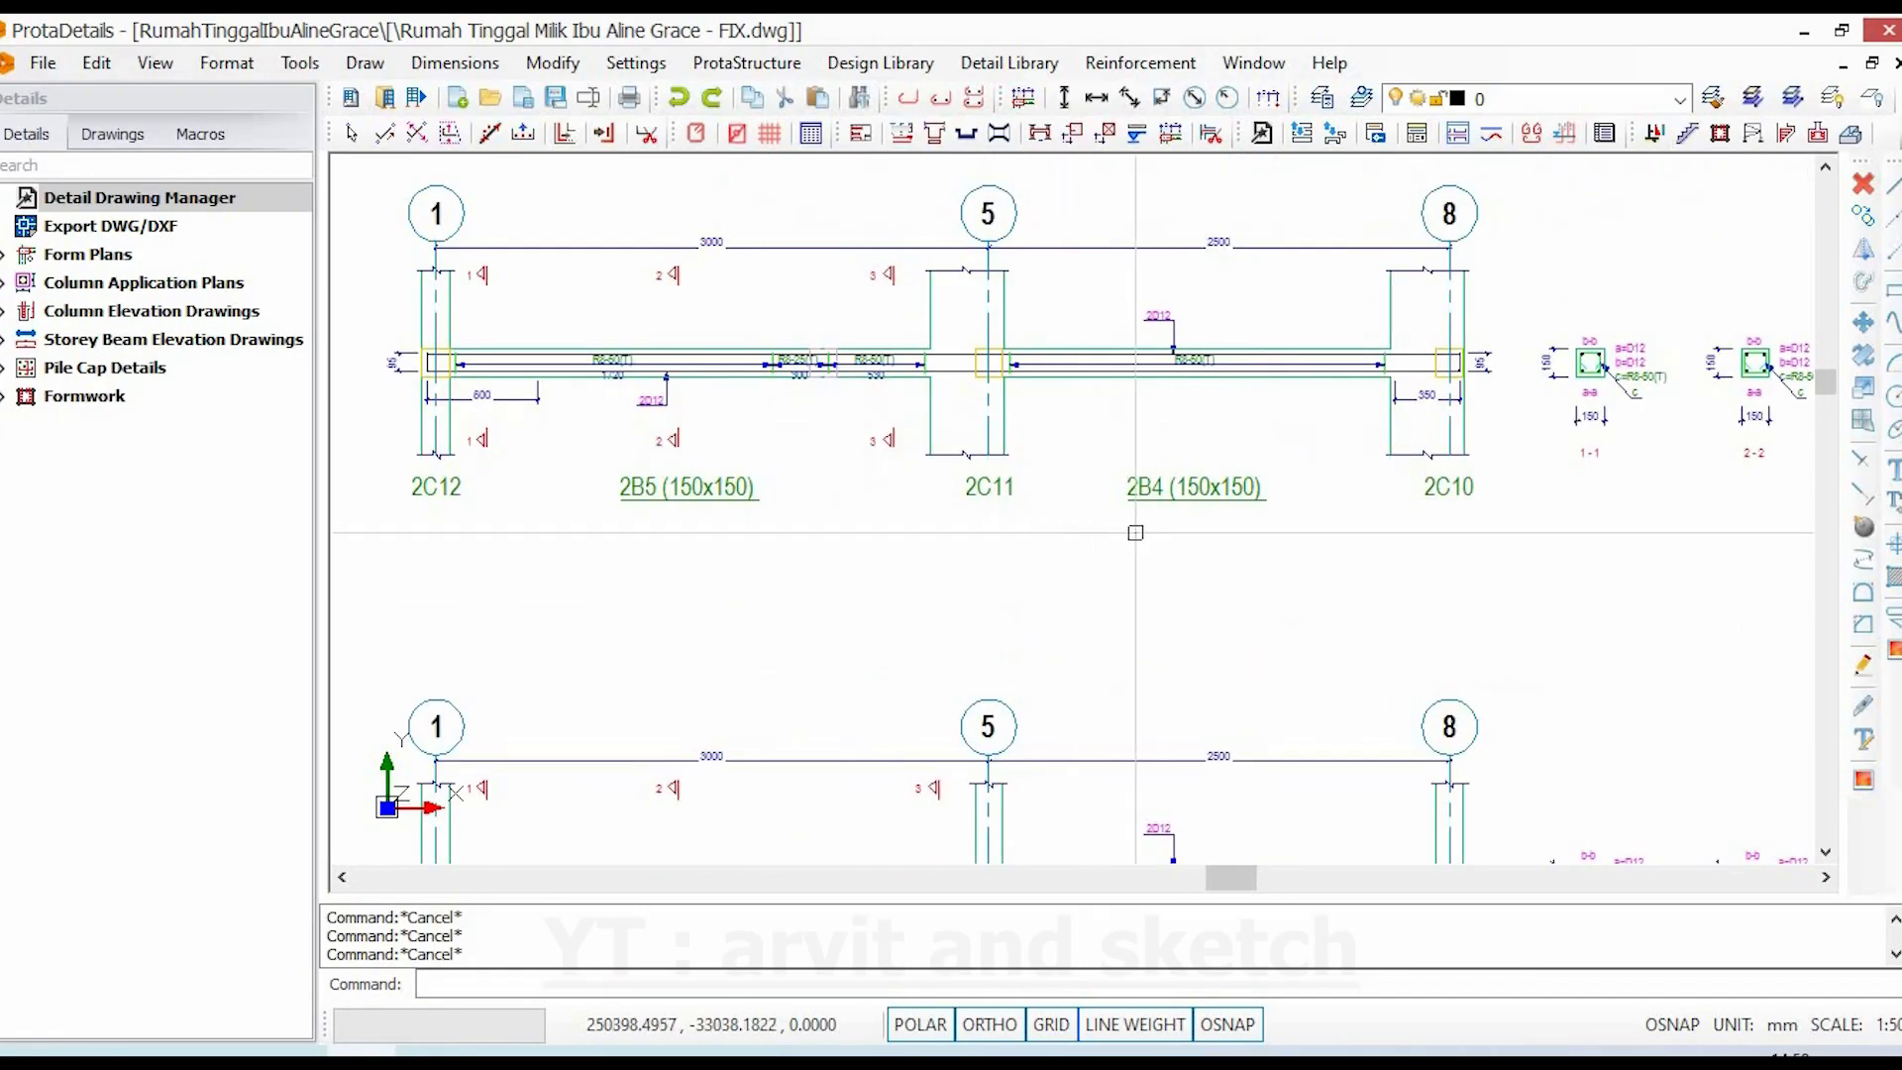
middle_drag(1089, 421, 1088, 267)
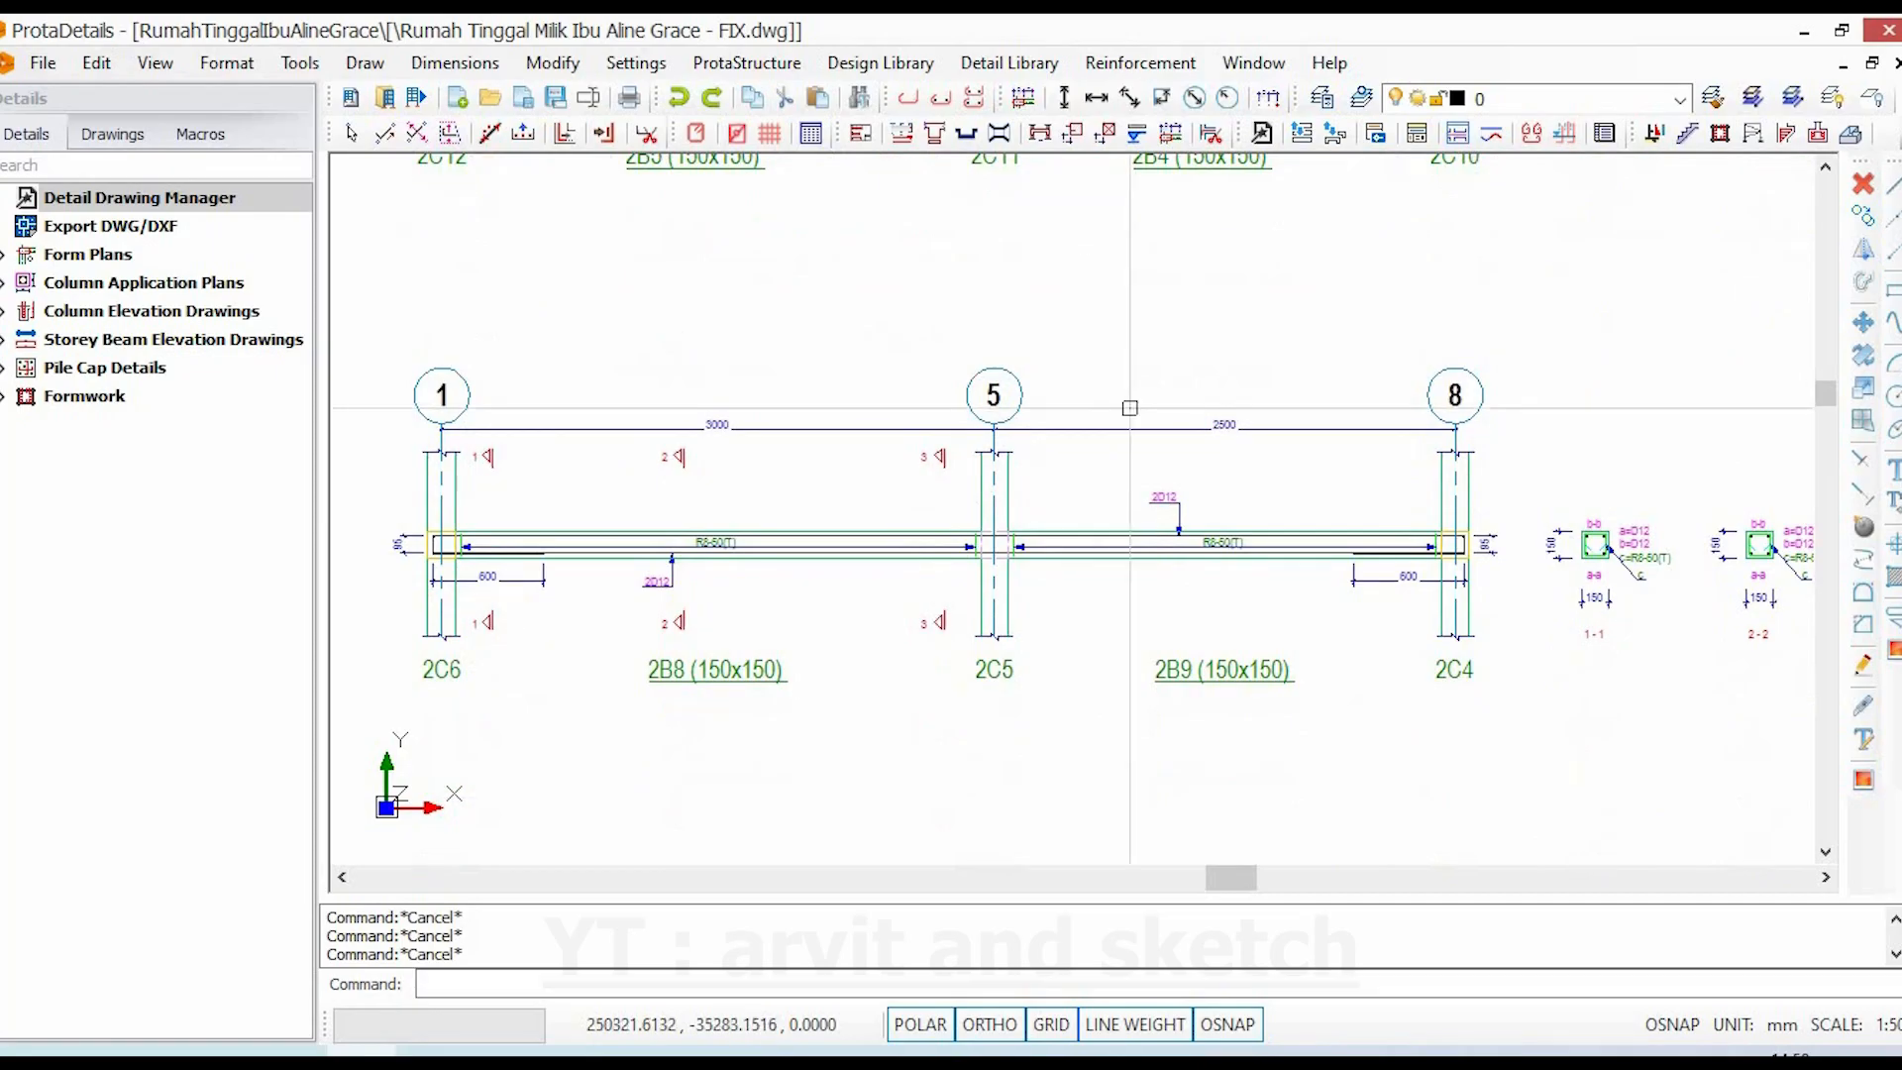
- Examine the reinforcement labels and dimensions along the elevation of beams 2B8 and 2B9 between axes 1 and 8
middle_drag(1141, 458, 993, 455)
scroll(1097, 631, up, 3)
middle_drag(1102, 631, 1434, 668)
middle_drag(712, 666, 1237, 658)
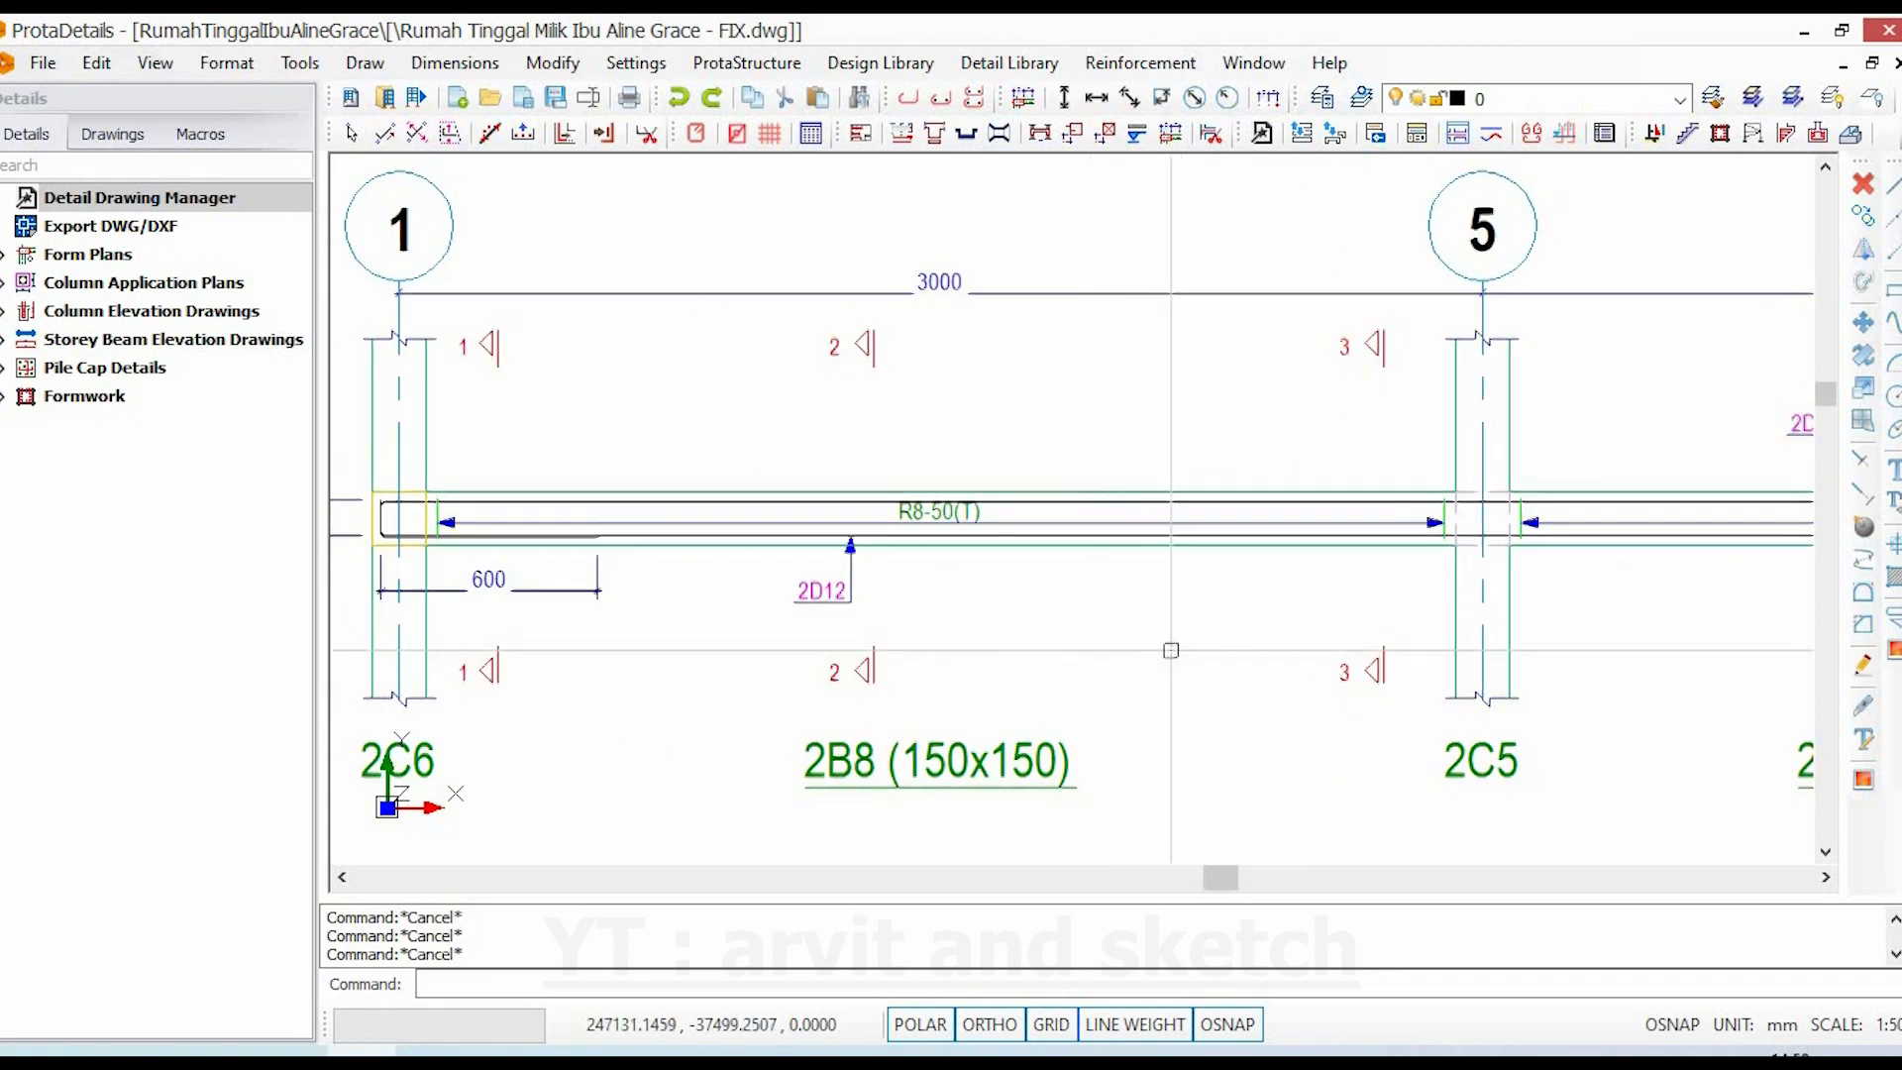
scroll(1170, 650, down, 1)
middle_drag(887, 614, 391, 541)
middle_drag(1239, 594, 955, 603)
middle_drag(1367, 601, 1453, 602)
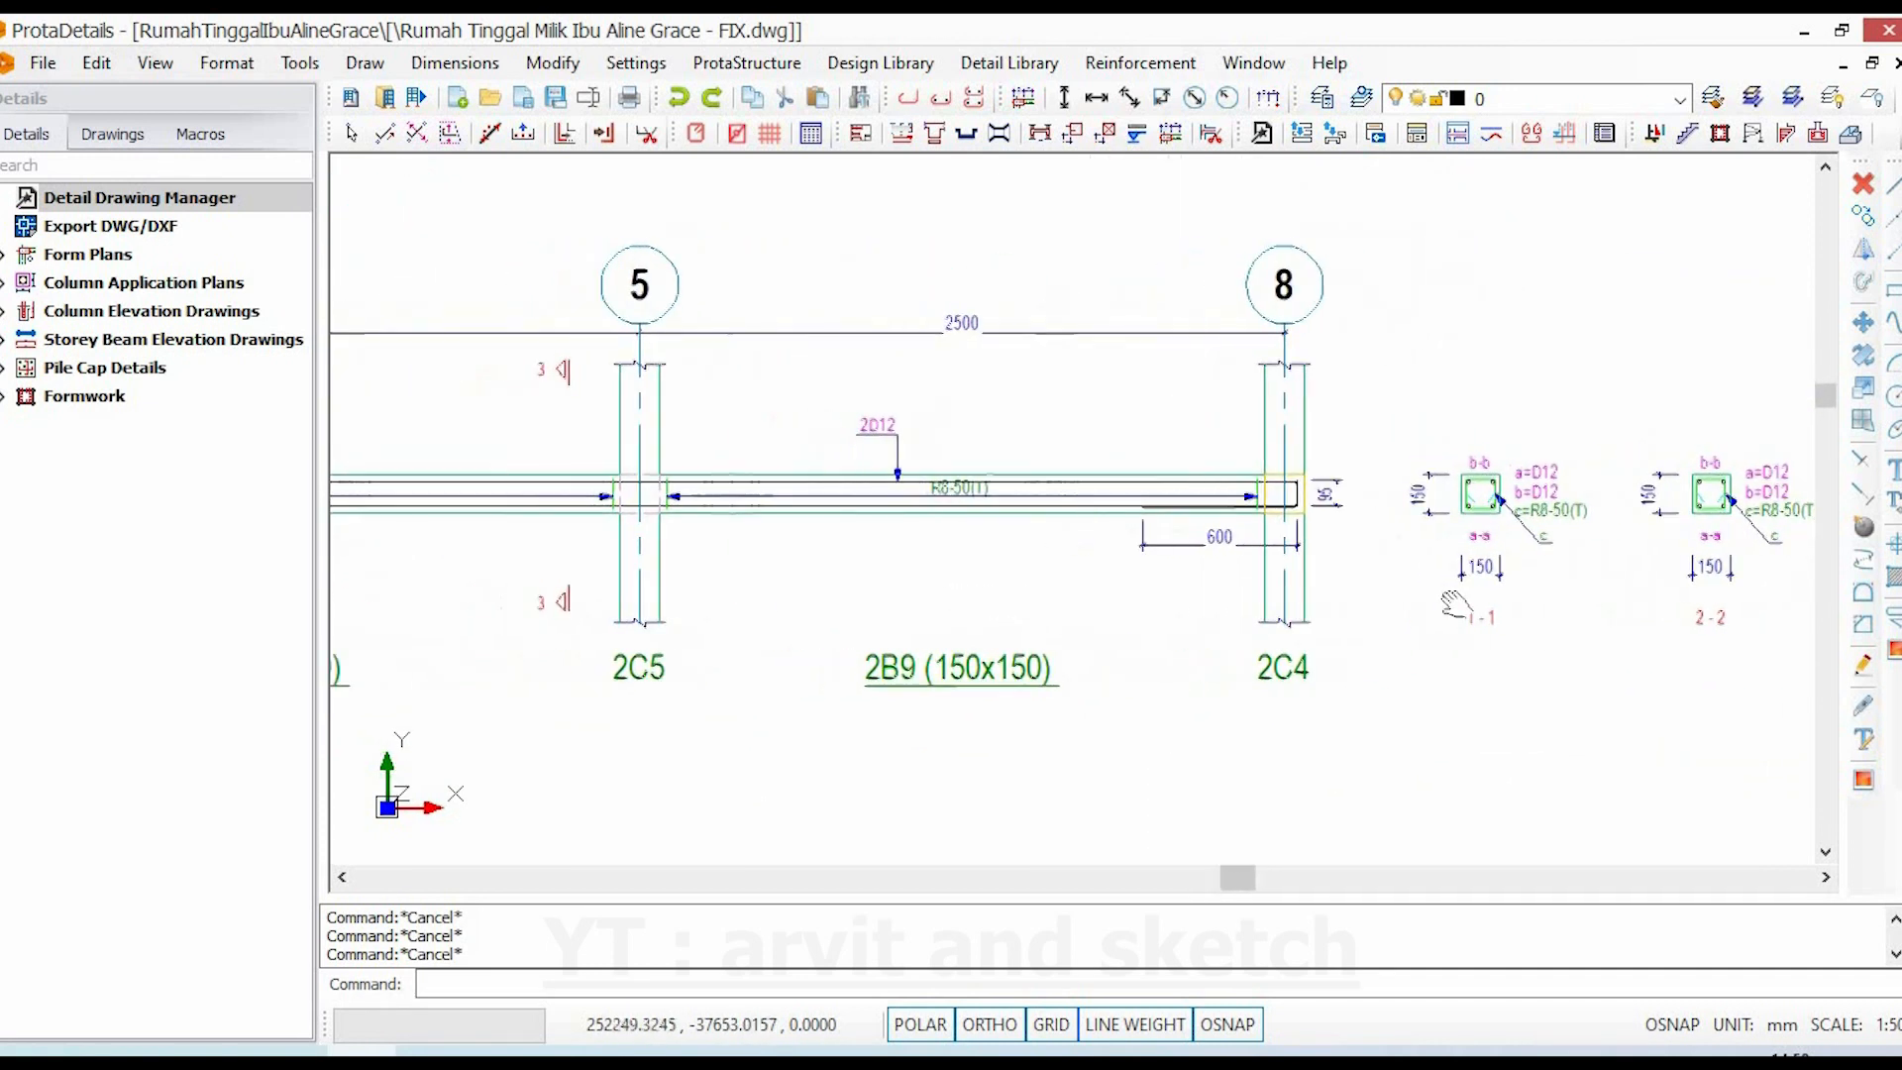
middle_drag(512, 574, 942, 573)
middle_drag(513, 493, 806, 509)
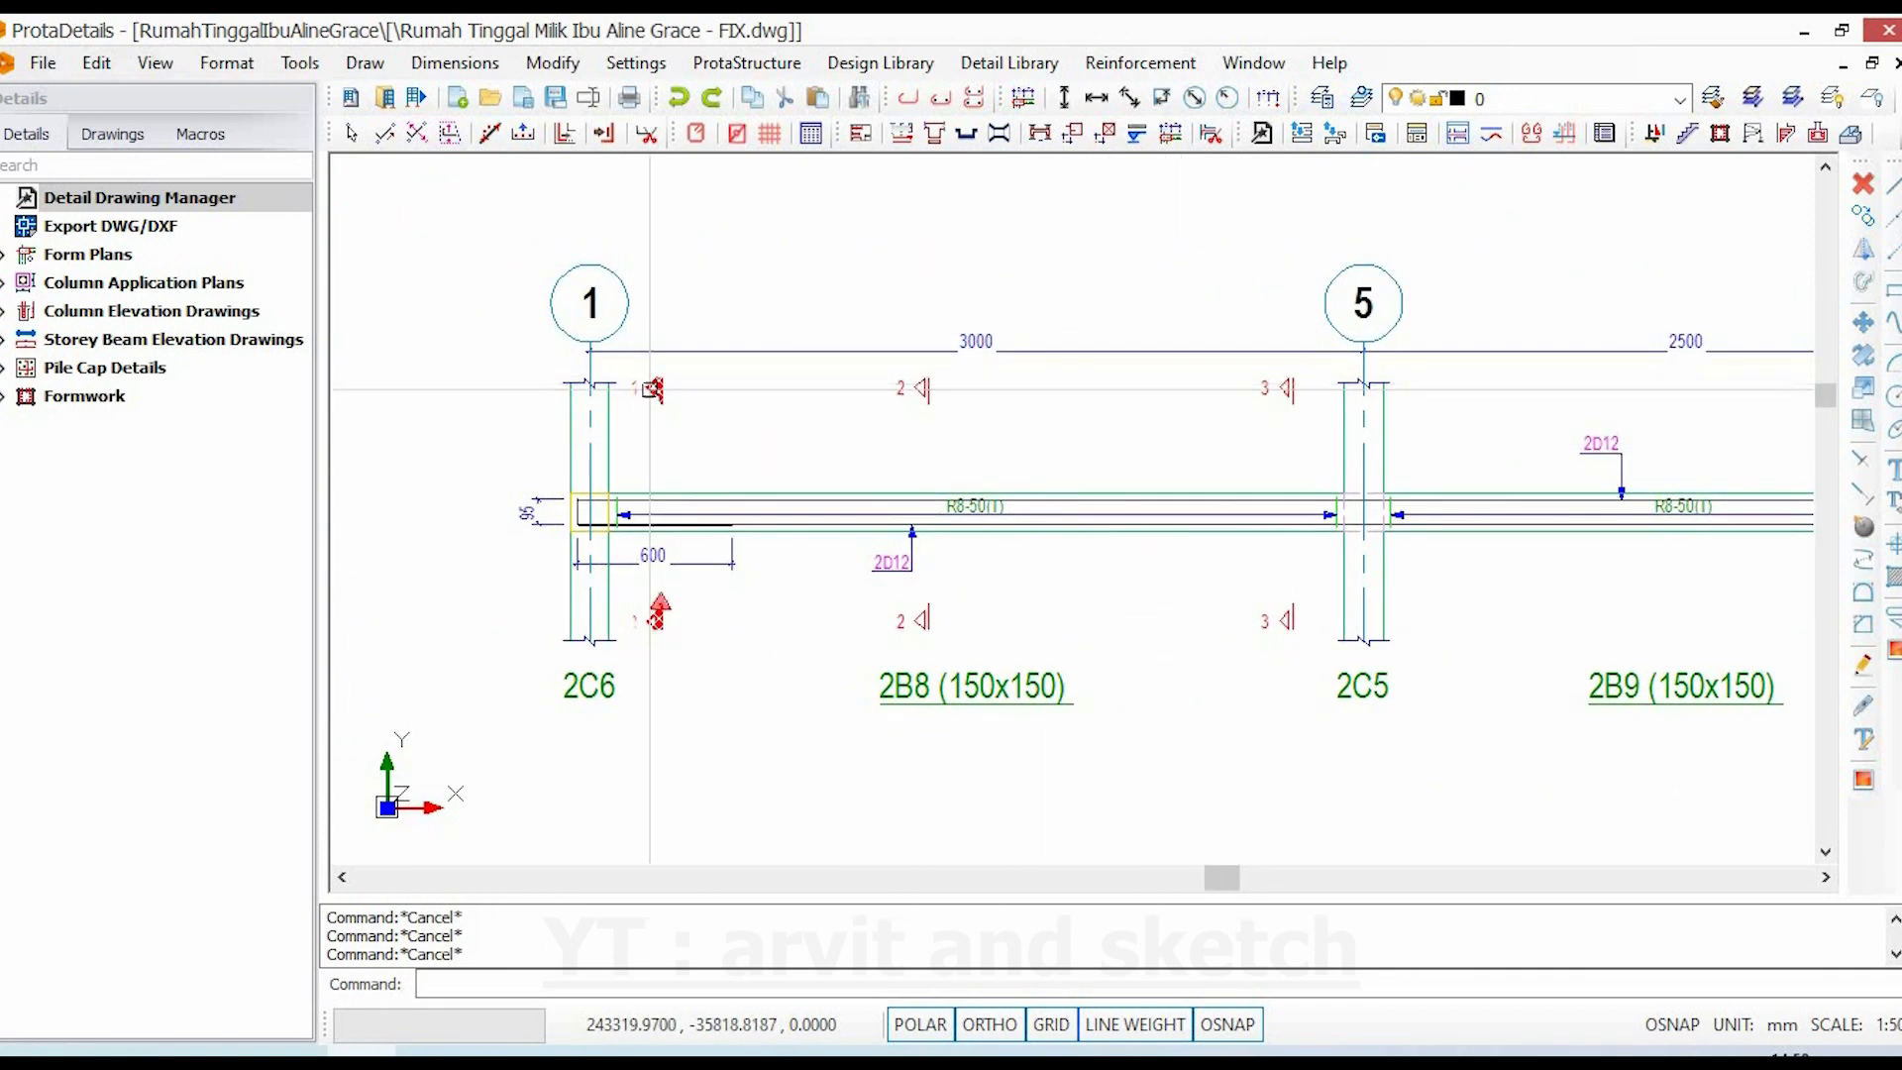
- Examine cross-section 1-1 of beams 2B8 and 2B9 with its longitudinal bar and stirrup labels
scroll(687, 577, down, 3)
middle_drag(1075, 598, 871, 578)
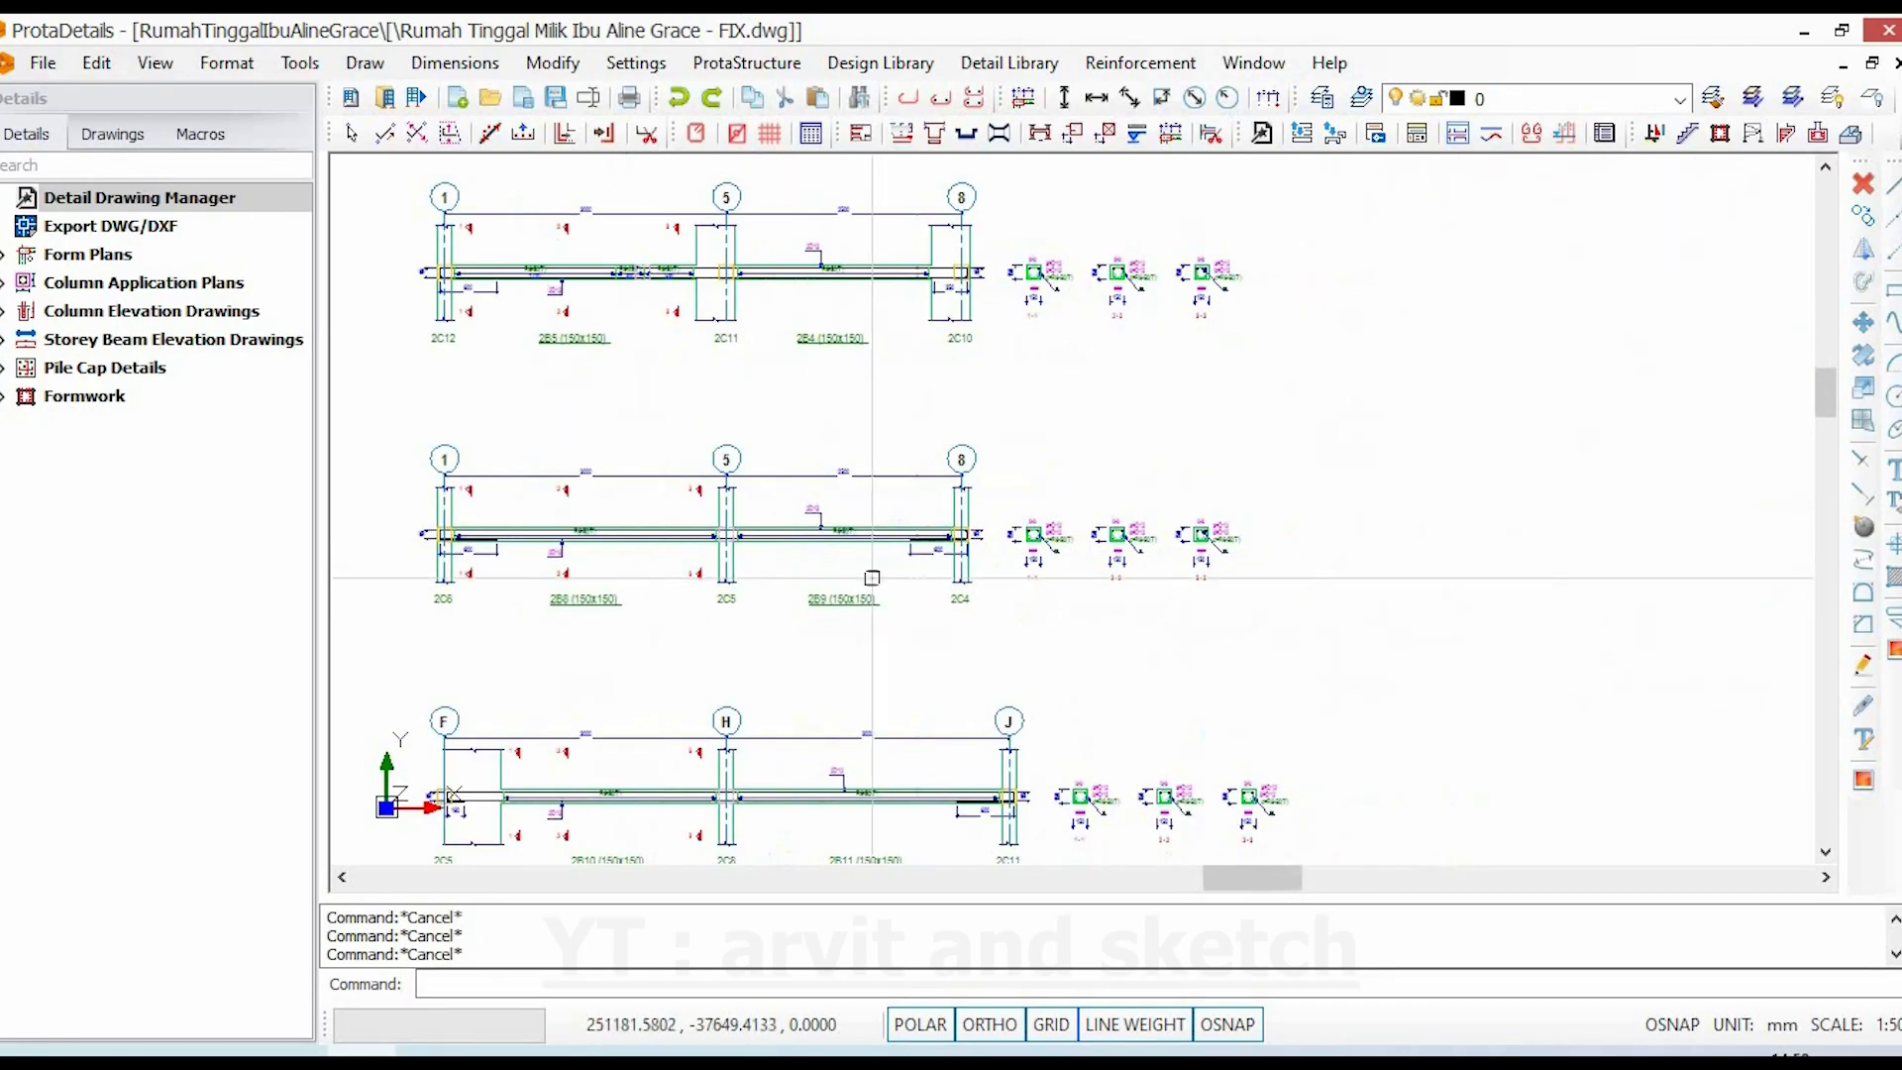
scroll(1001, 573, up, 4)
middle_drag(1091, 563, 966, 740)
scroll(966, 741, down, 1)
scroll(991, 672, up, 4)
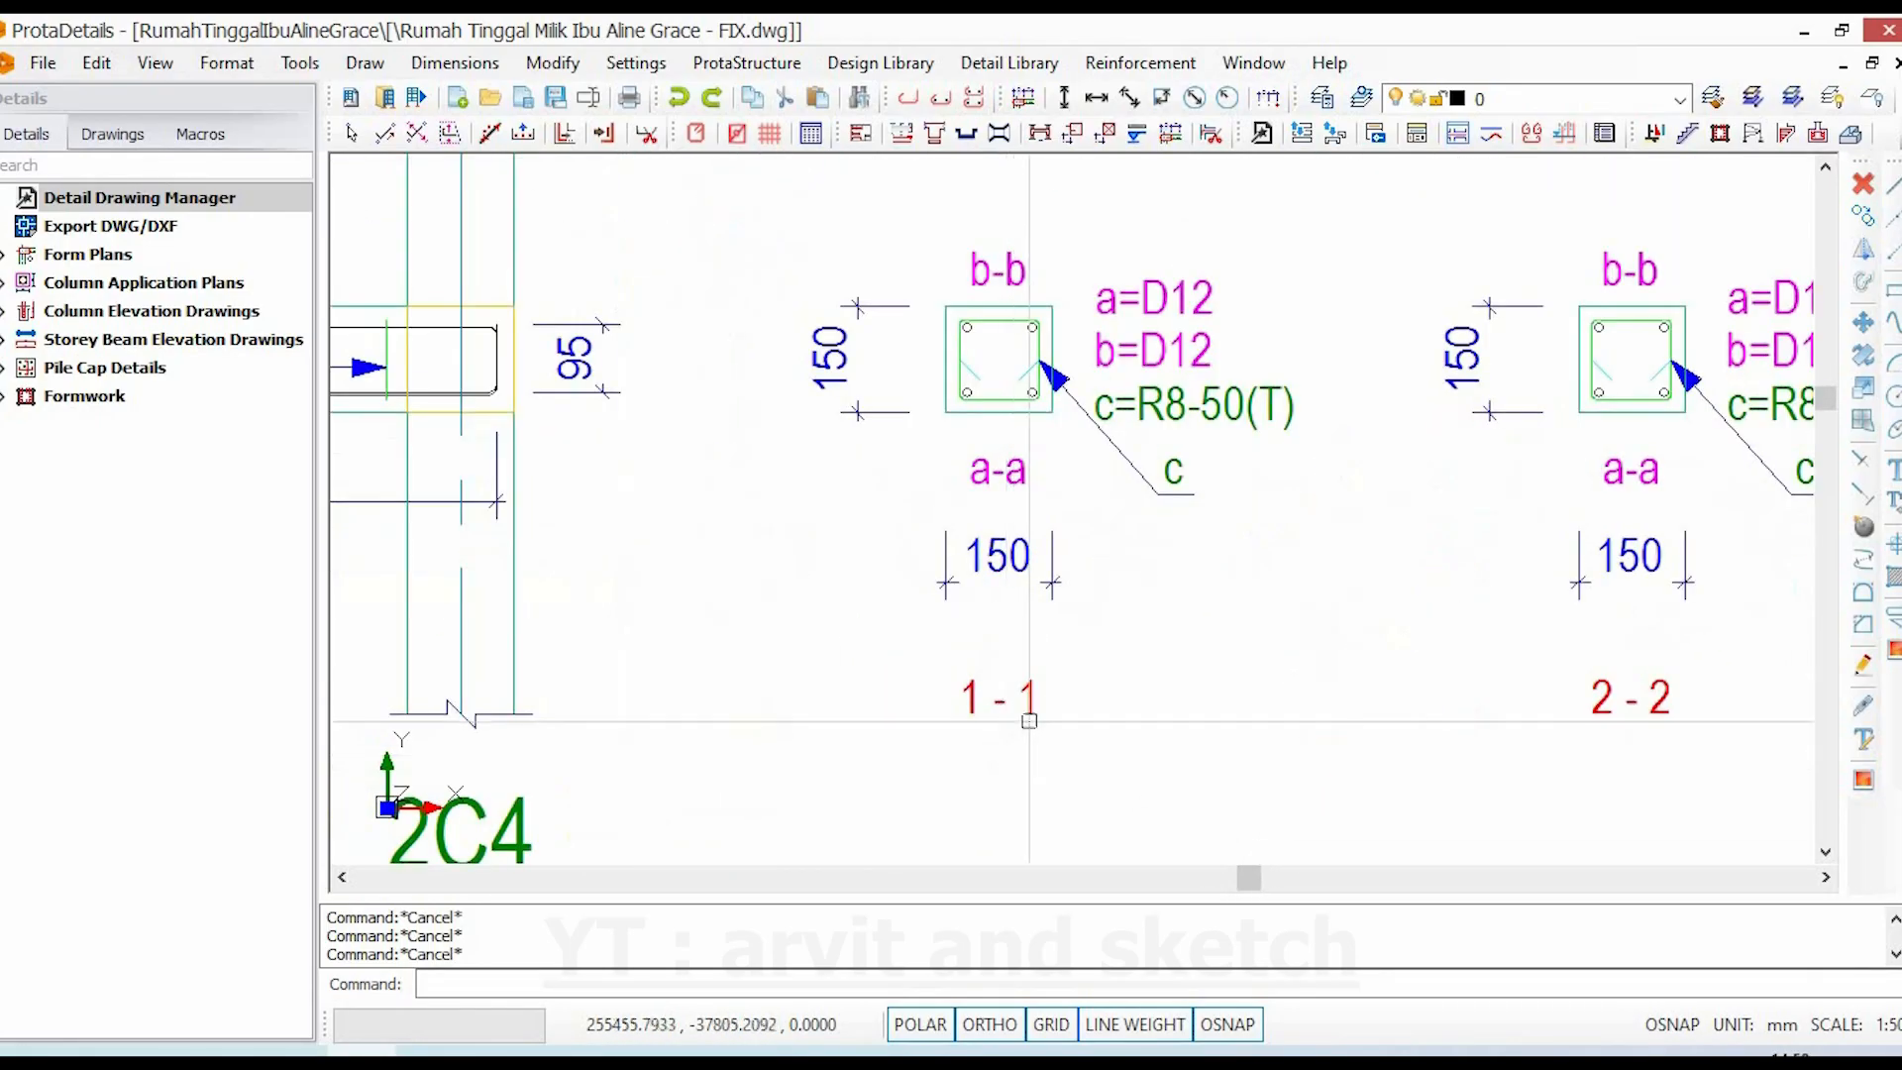
mouse_move(1107, 660)
middle_down()
mouse_move(1099, 554)
mouse_move(1077, 662)
middle_up()
scroll(1017, 444, up, 4)
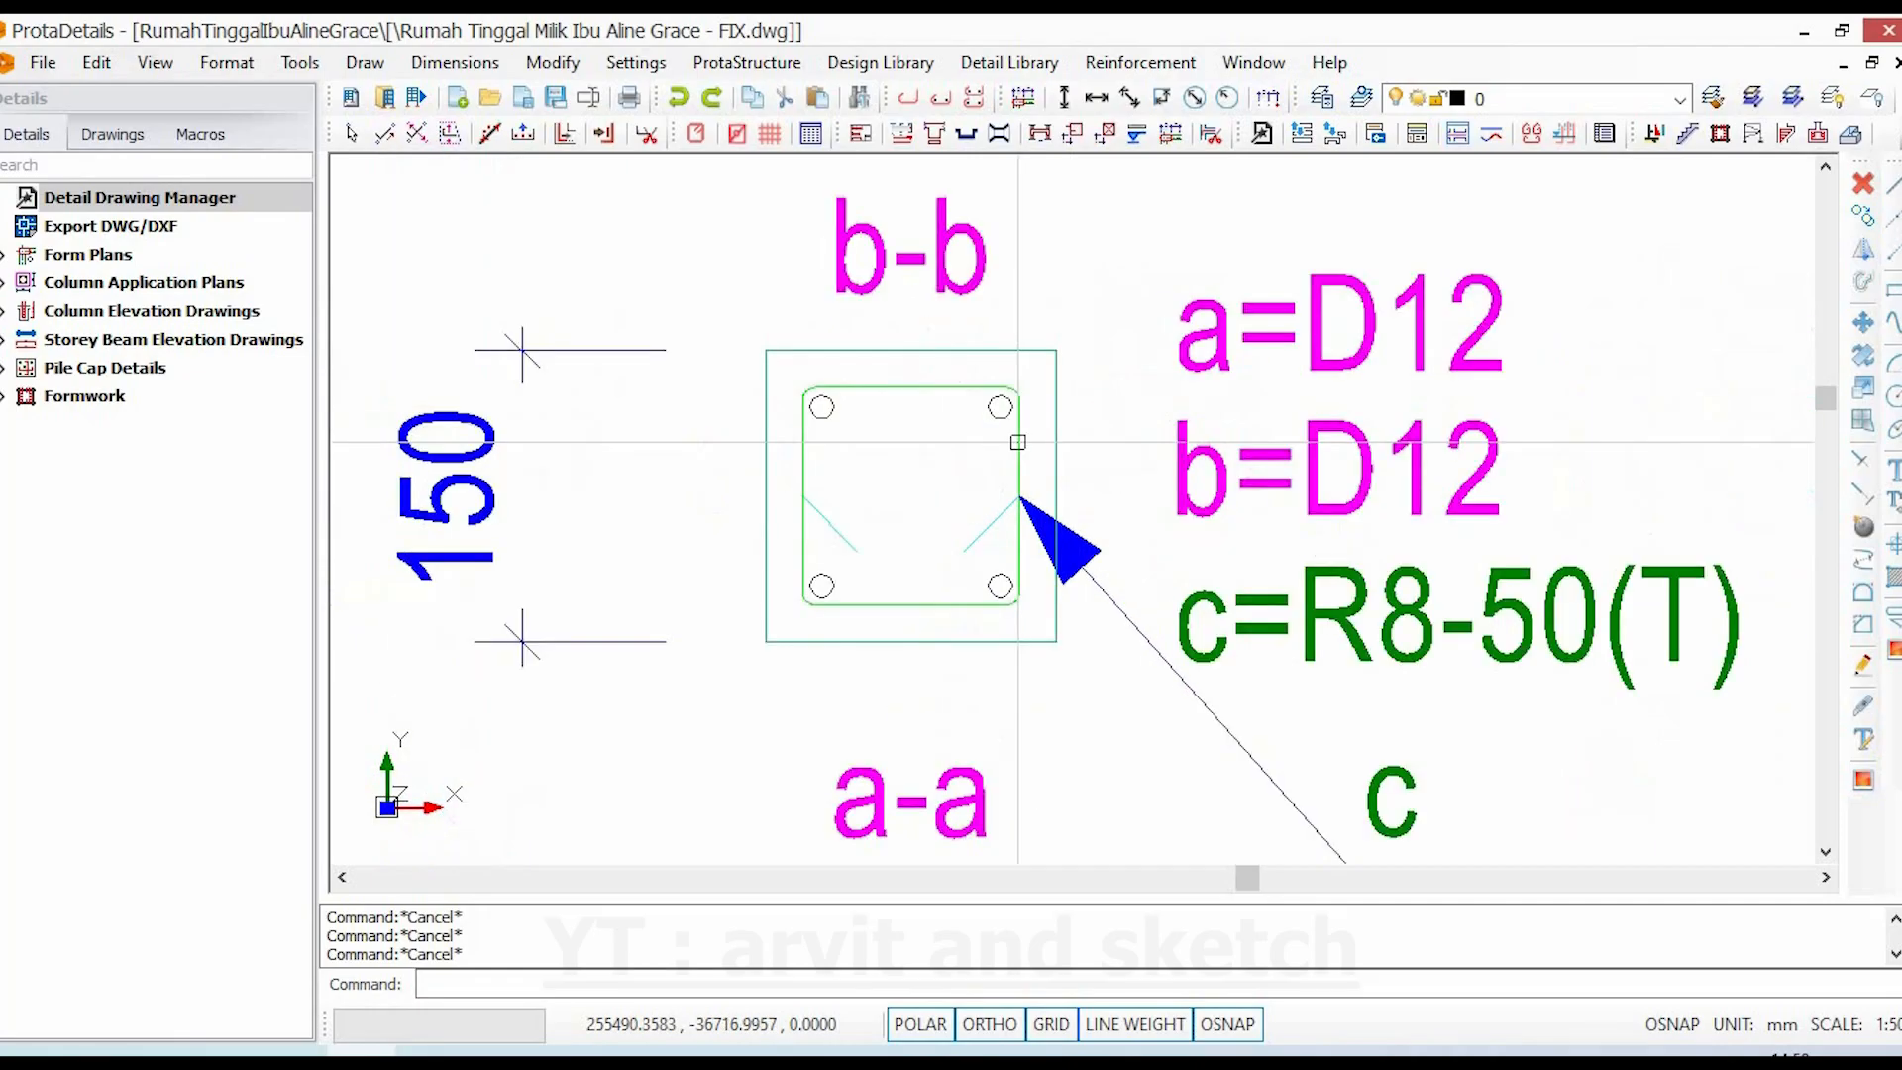
- Check the diameter options of the upper longitudinal bars in section 1-1, and clear the selection
double_click(998, 407)
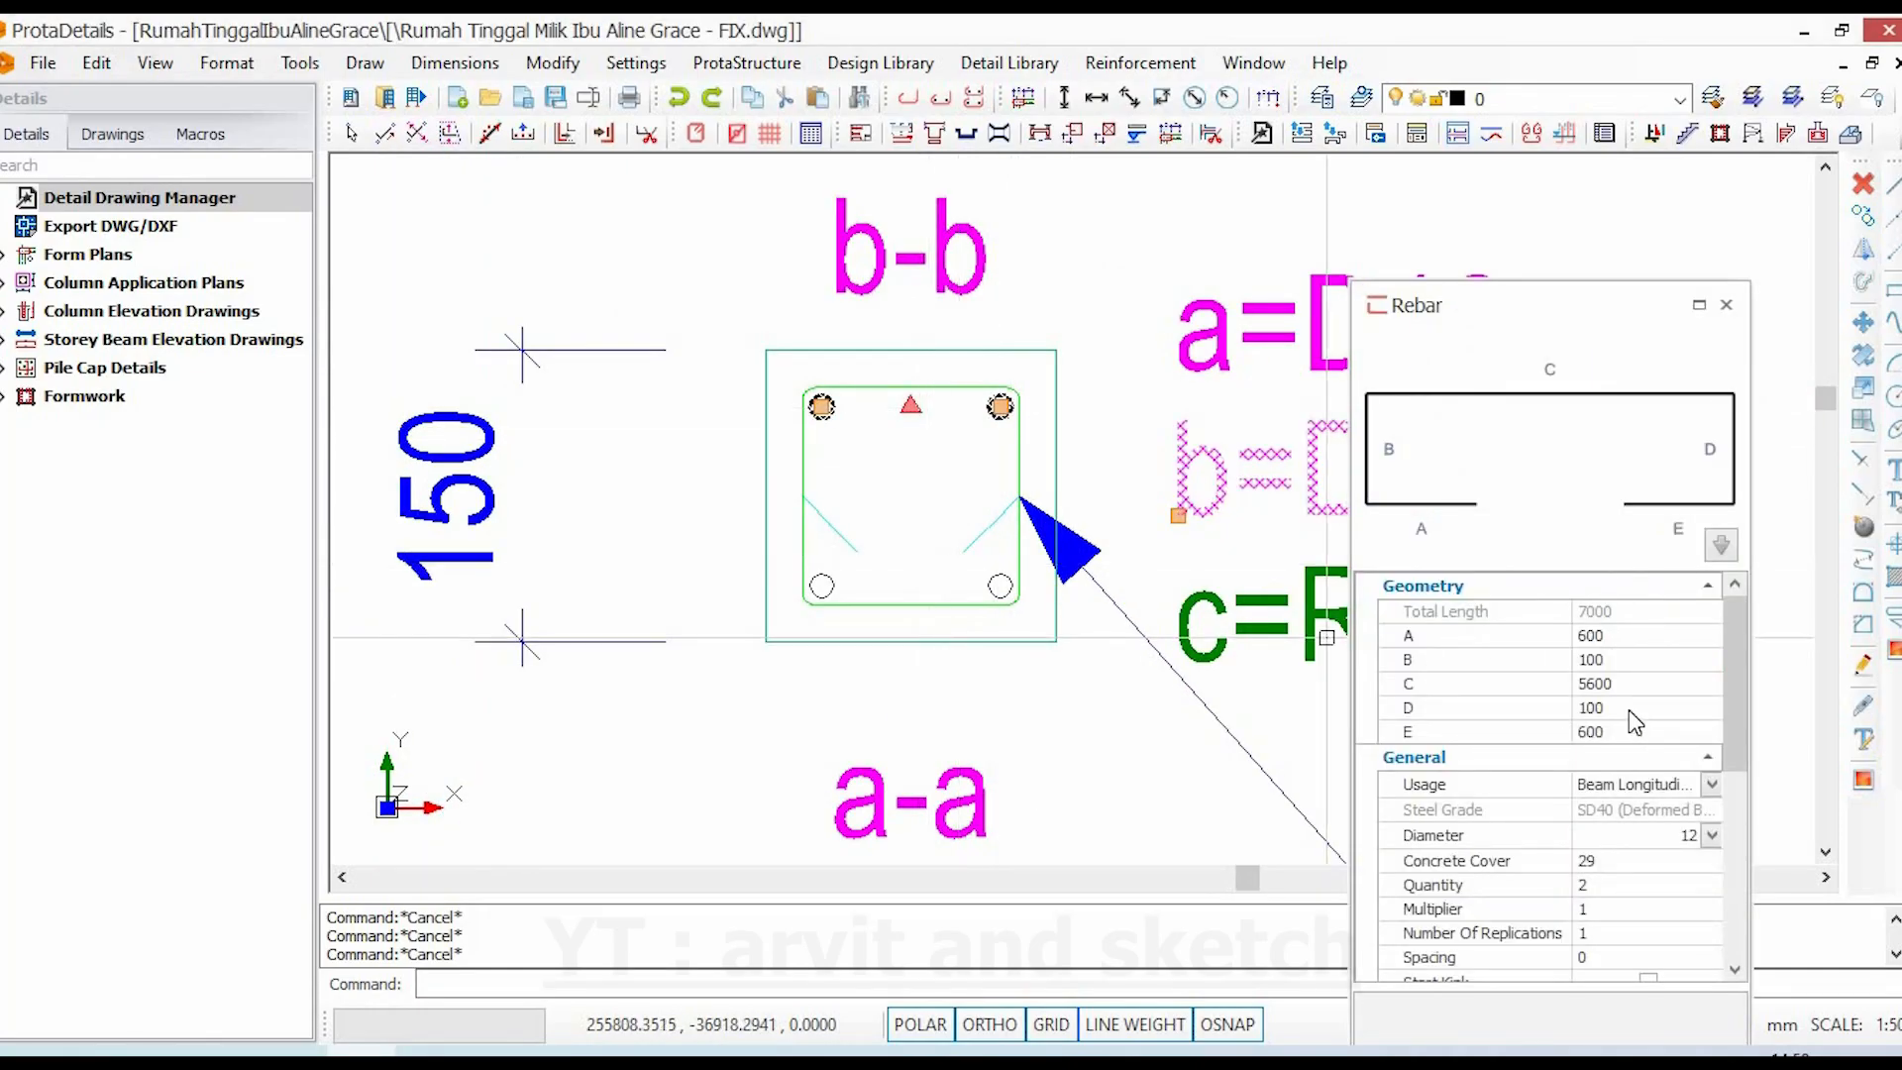
click(1710, 835)
click(1636, 854)
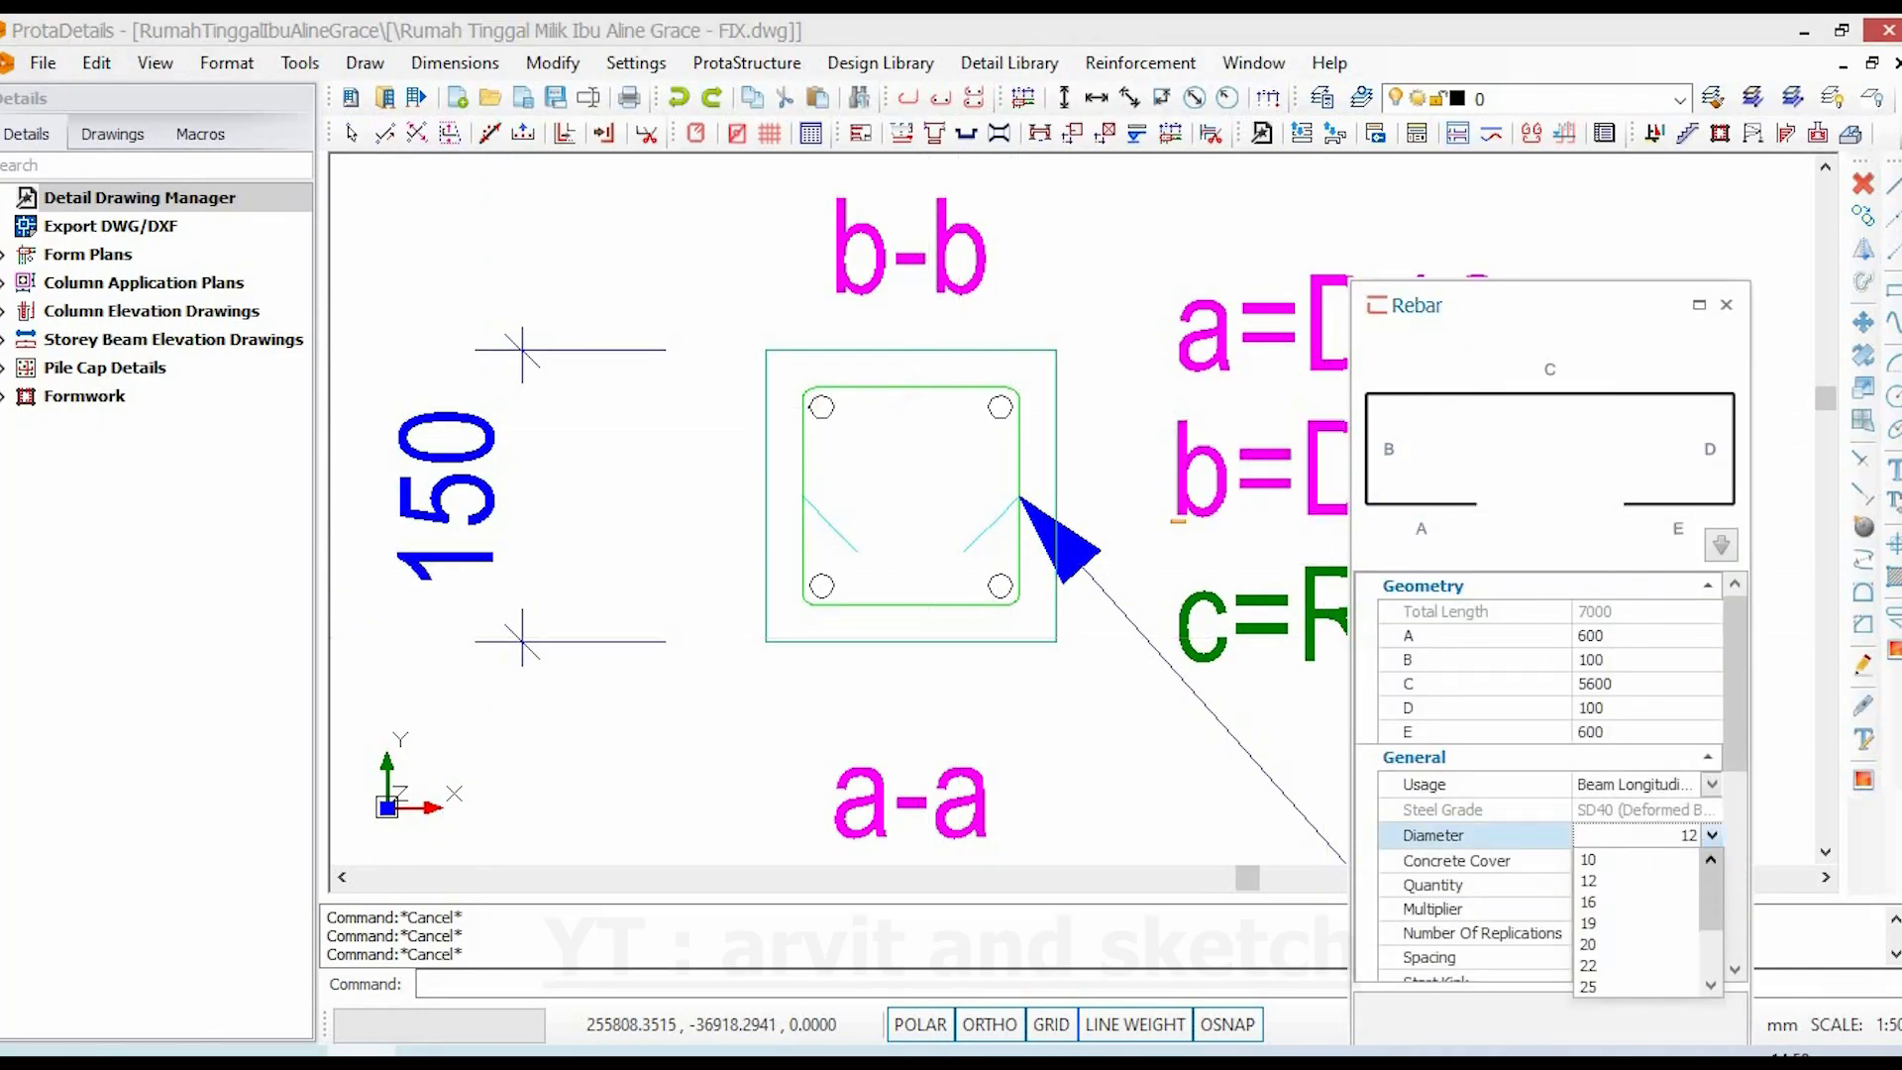
key(Escape)
- Set the diameter of the upper longitudinal bars in section 1-1 to 10, and clear the selection
scroll(997, 595, down, 3)
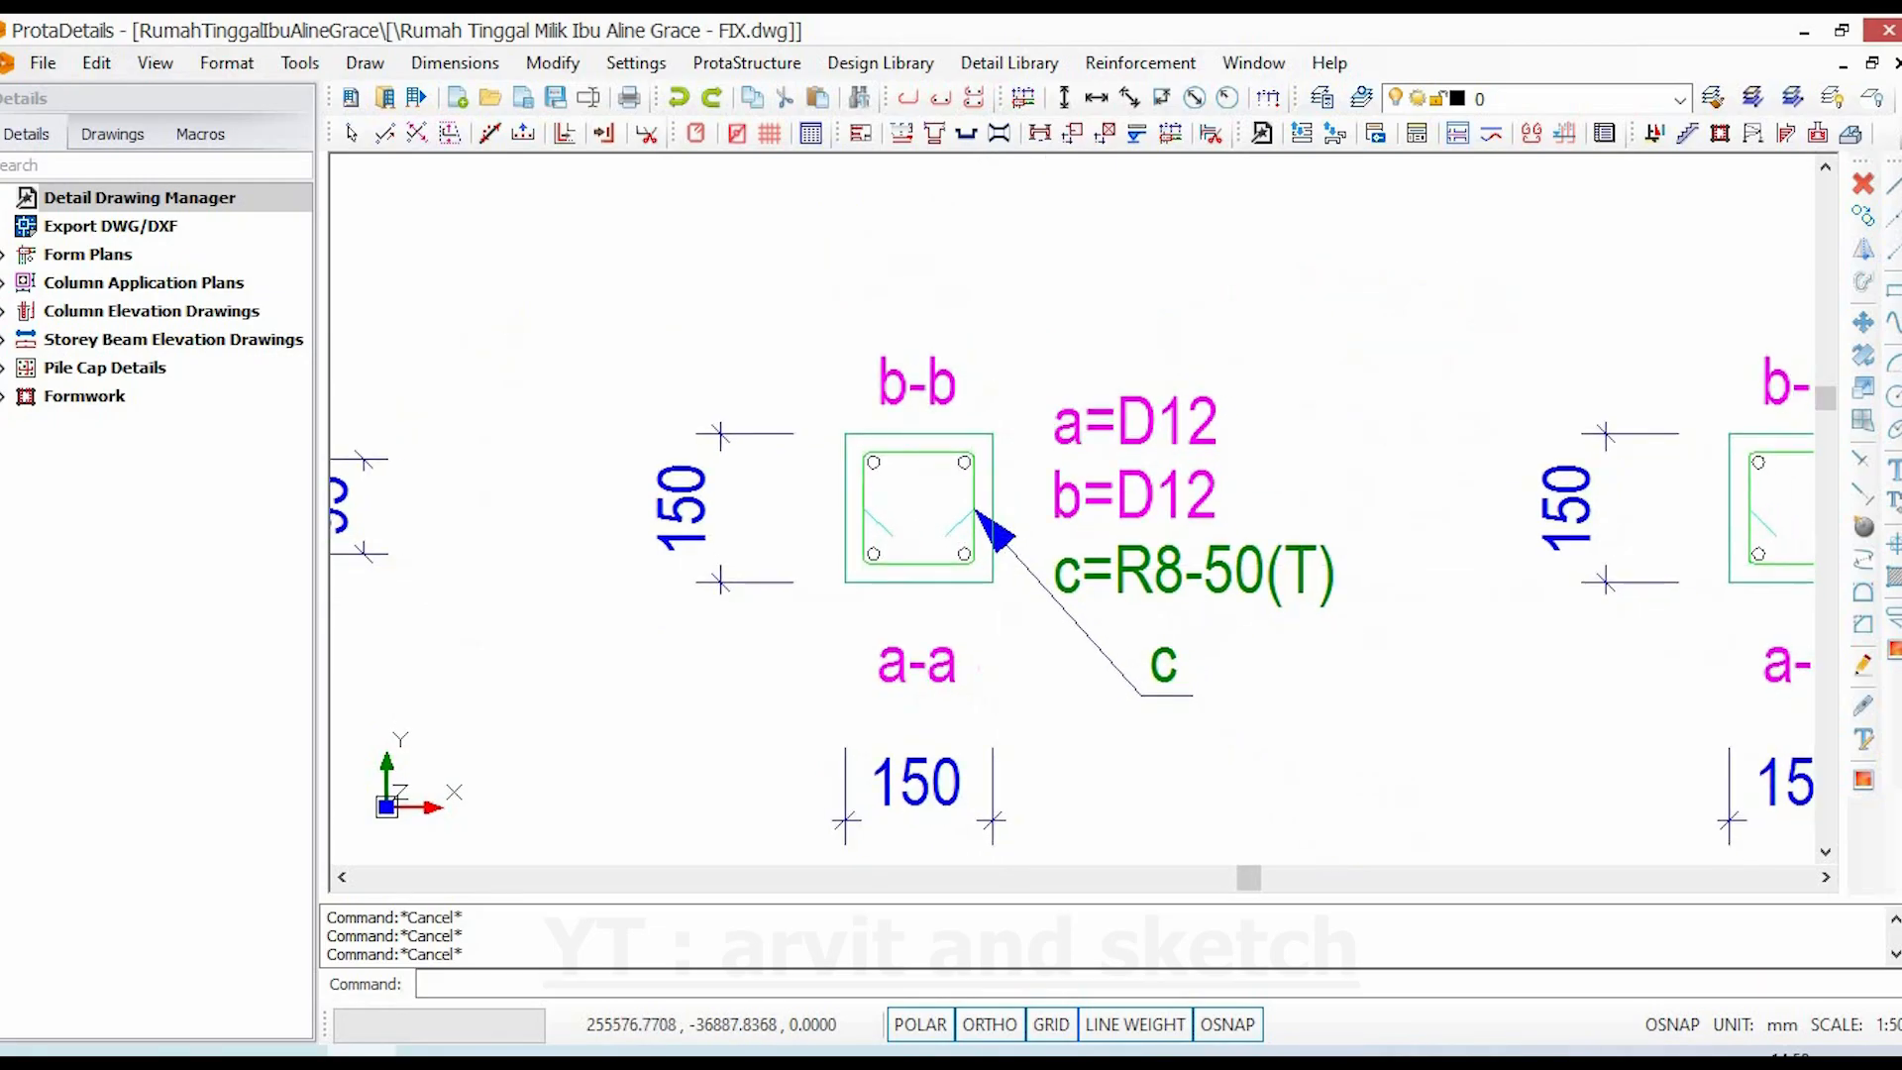
scroll(961, 456, up, 2)
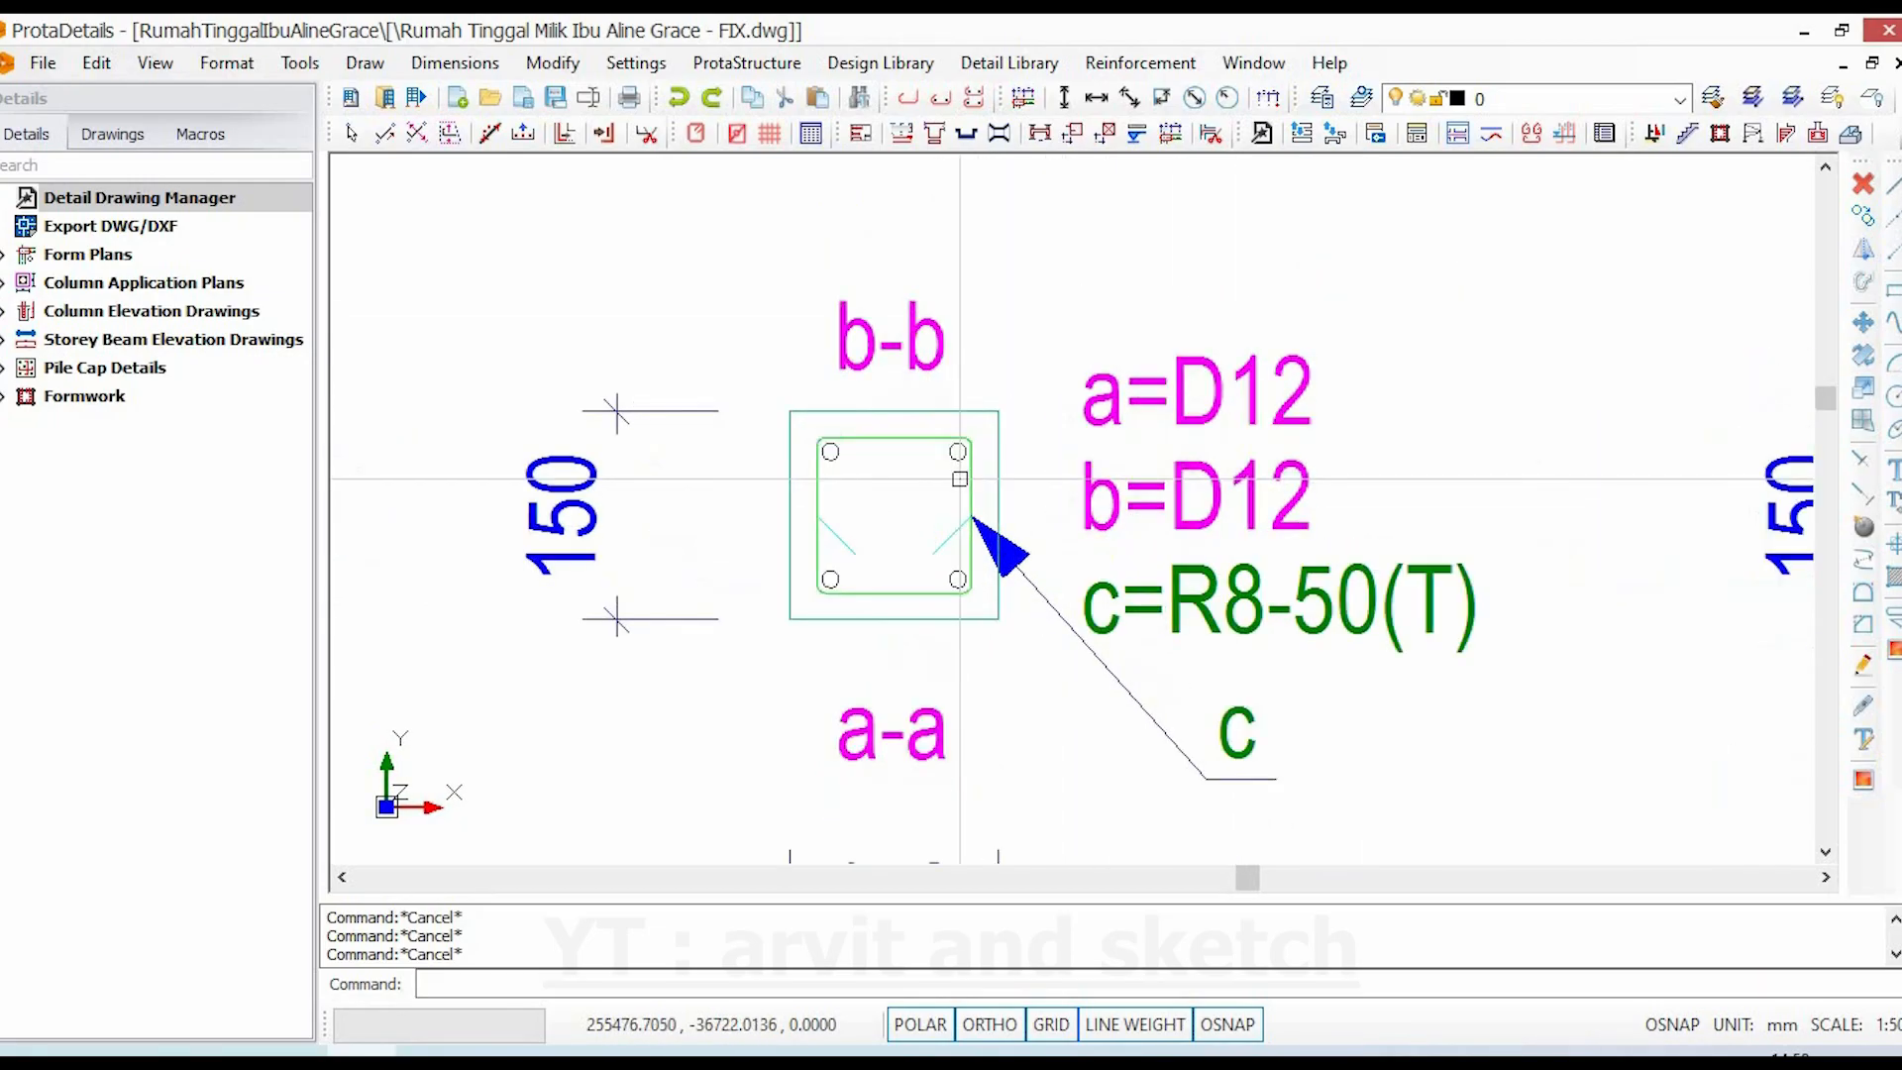
click(958, 454)
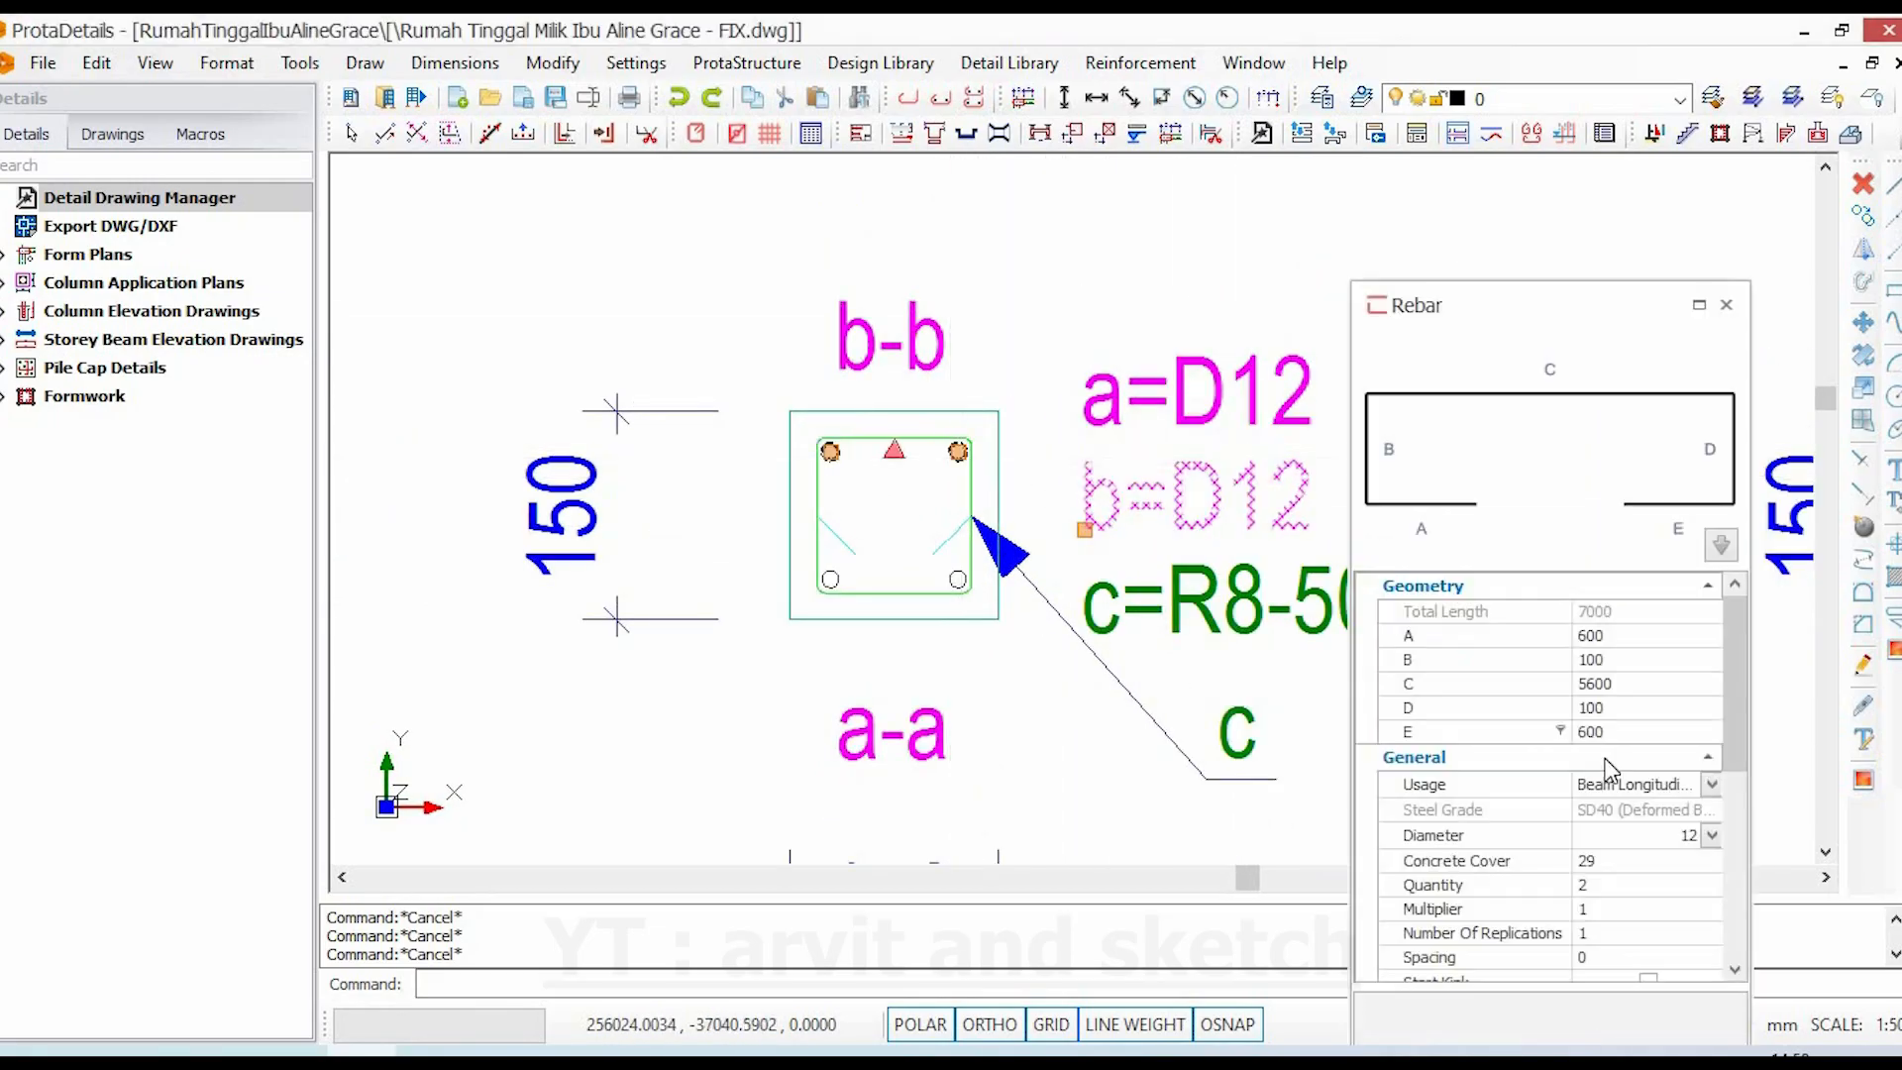
click(1712, 835)
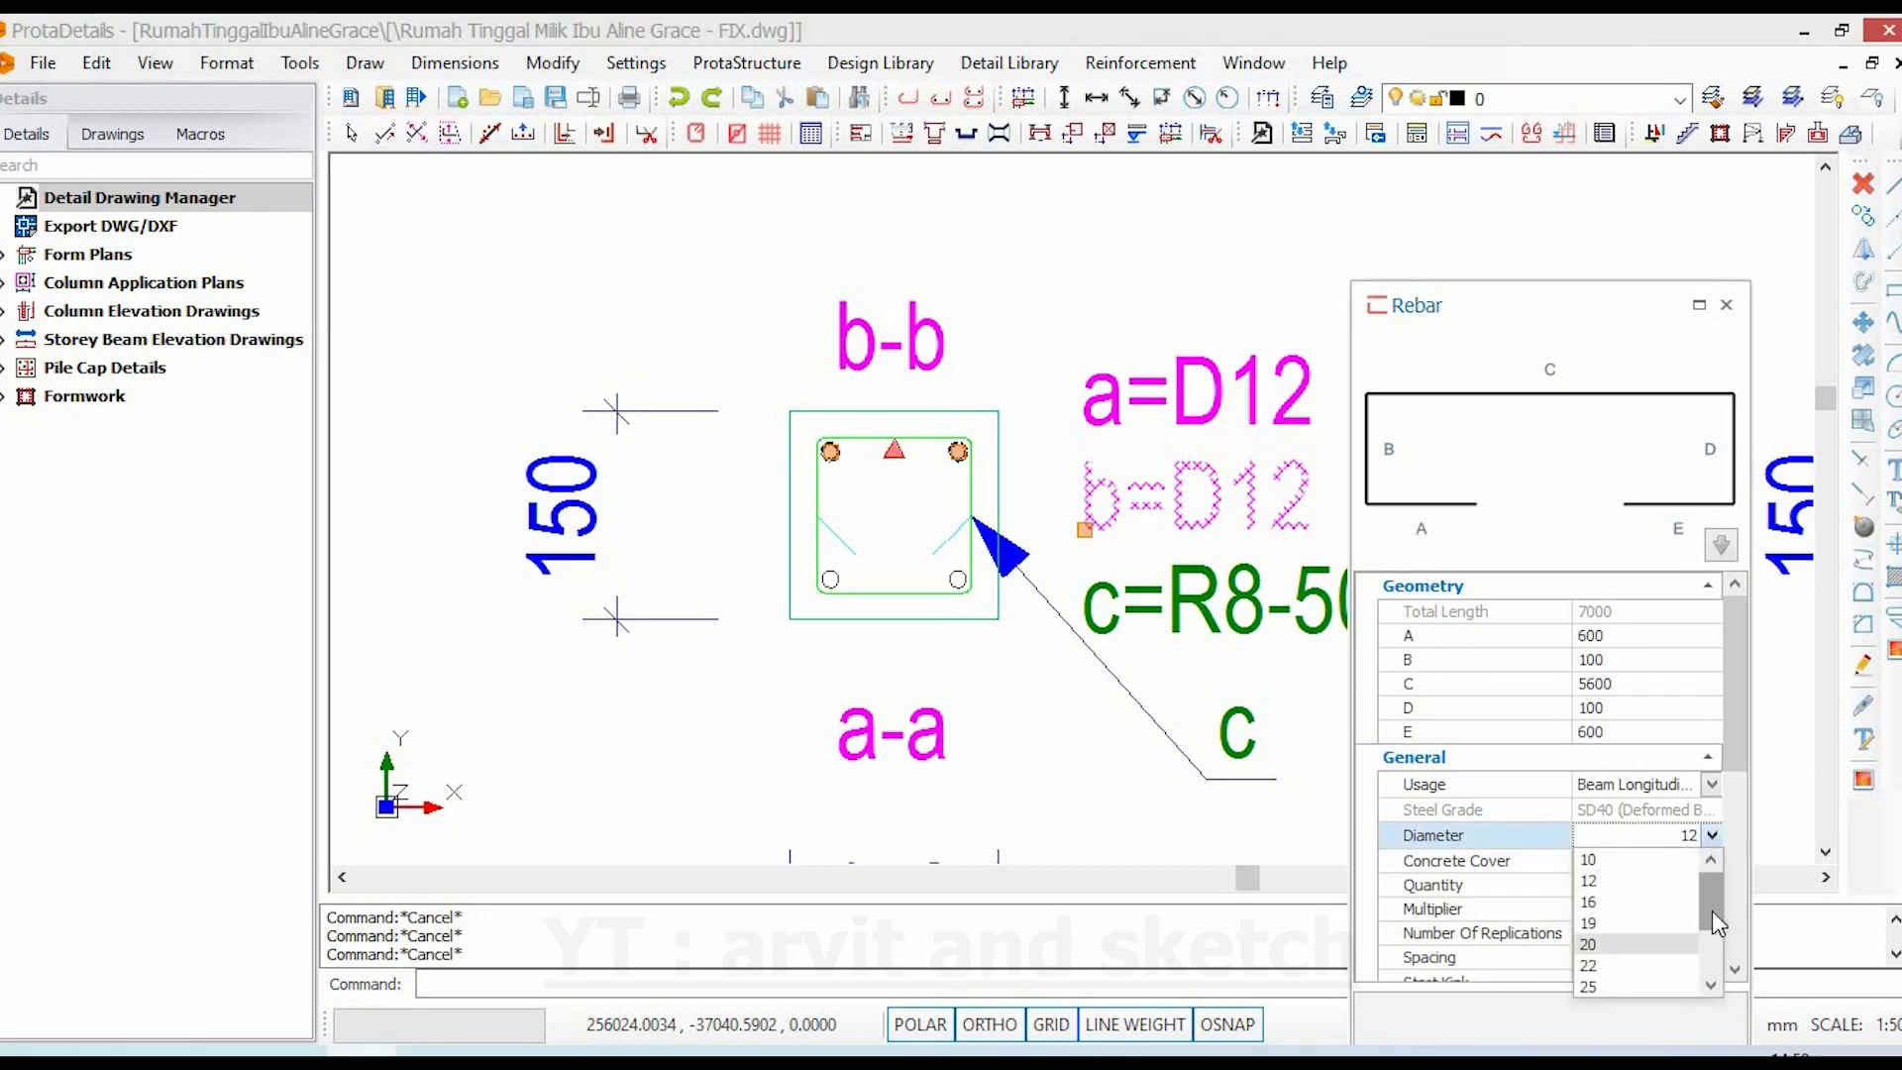
click(1110, 661)
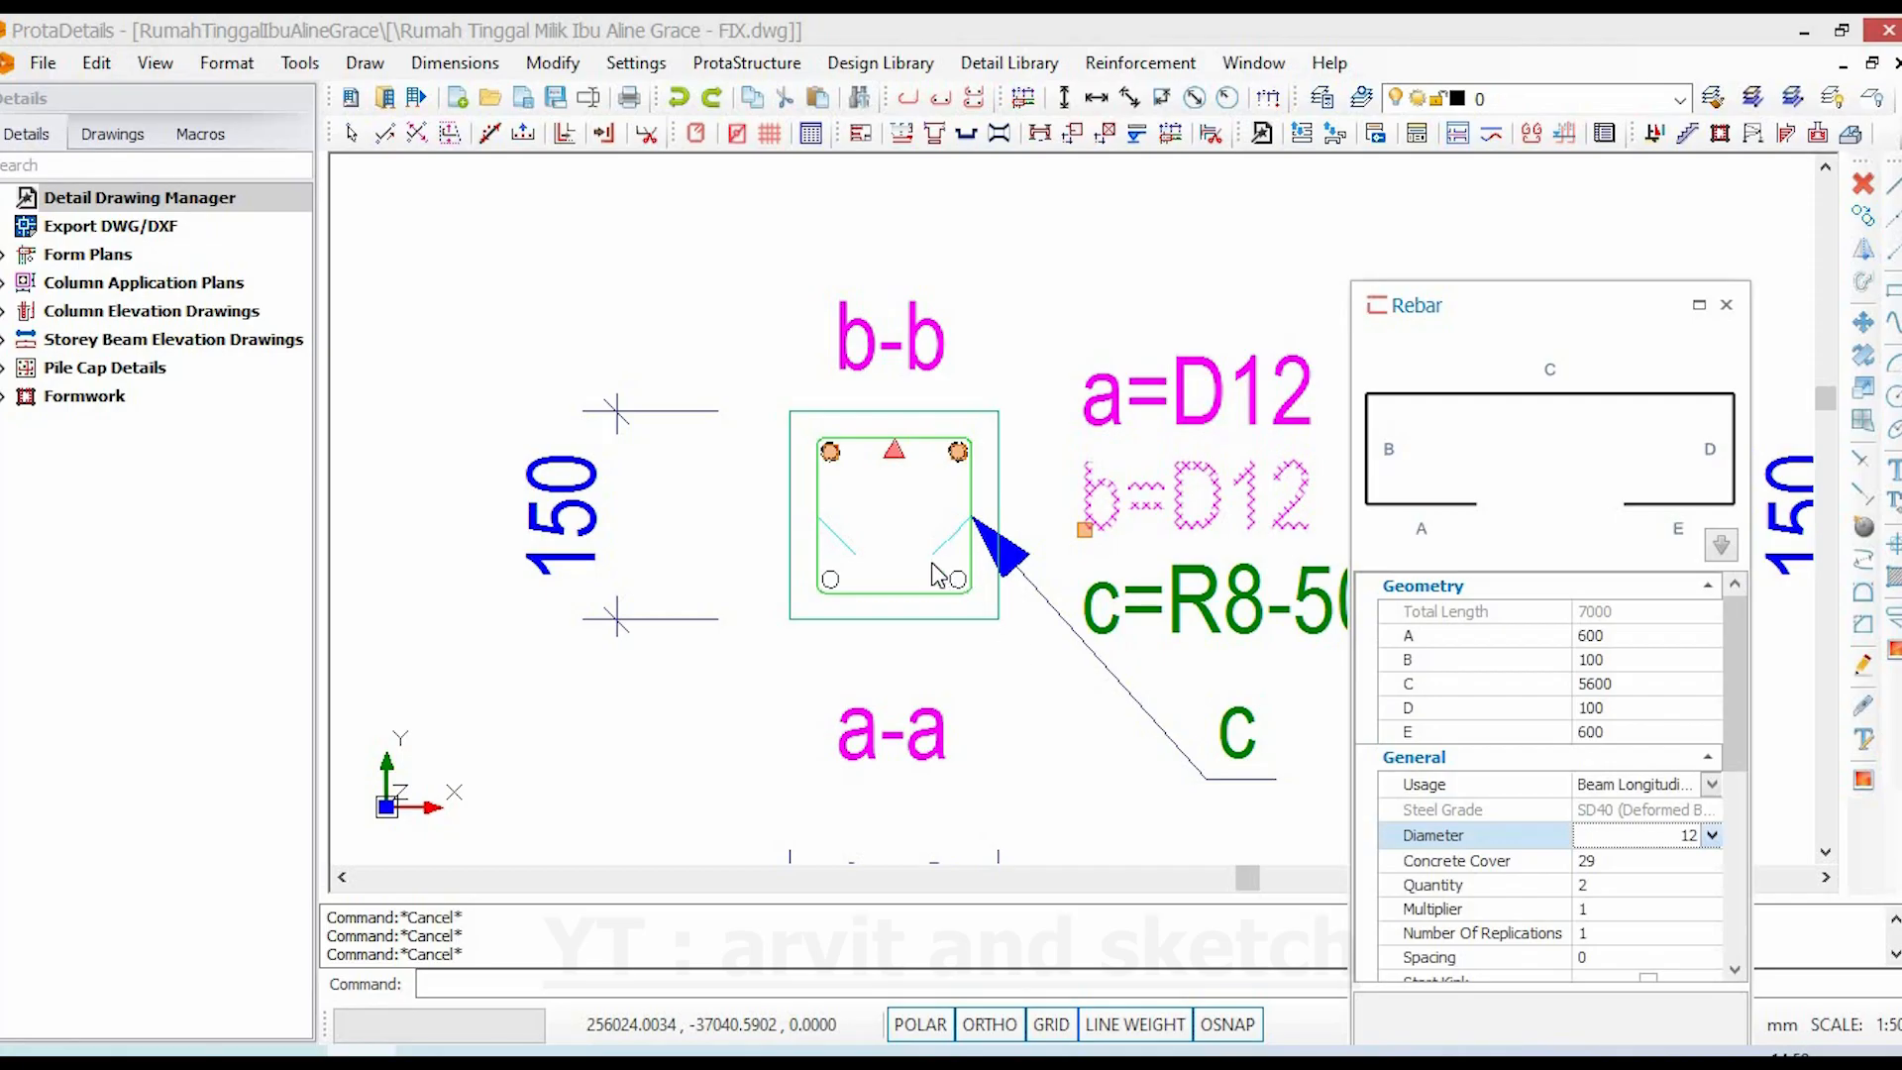
click(1712, 835)
key(Escape)
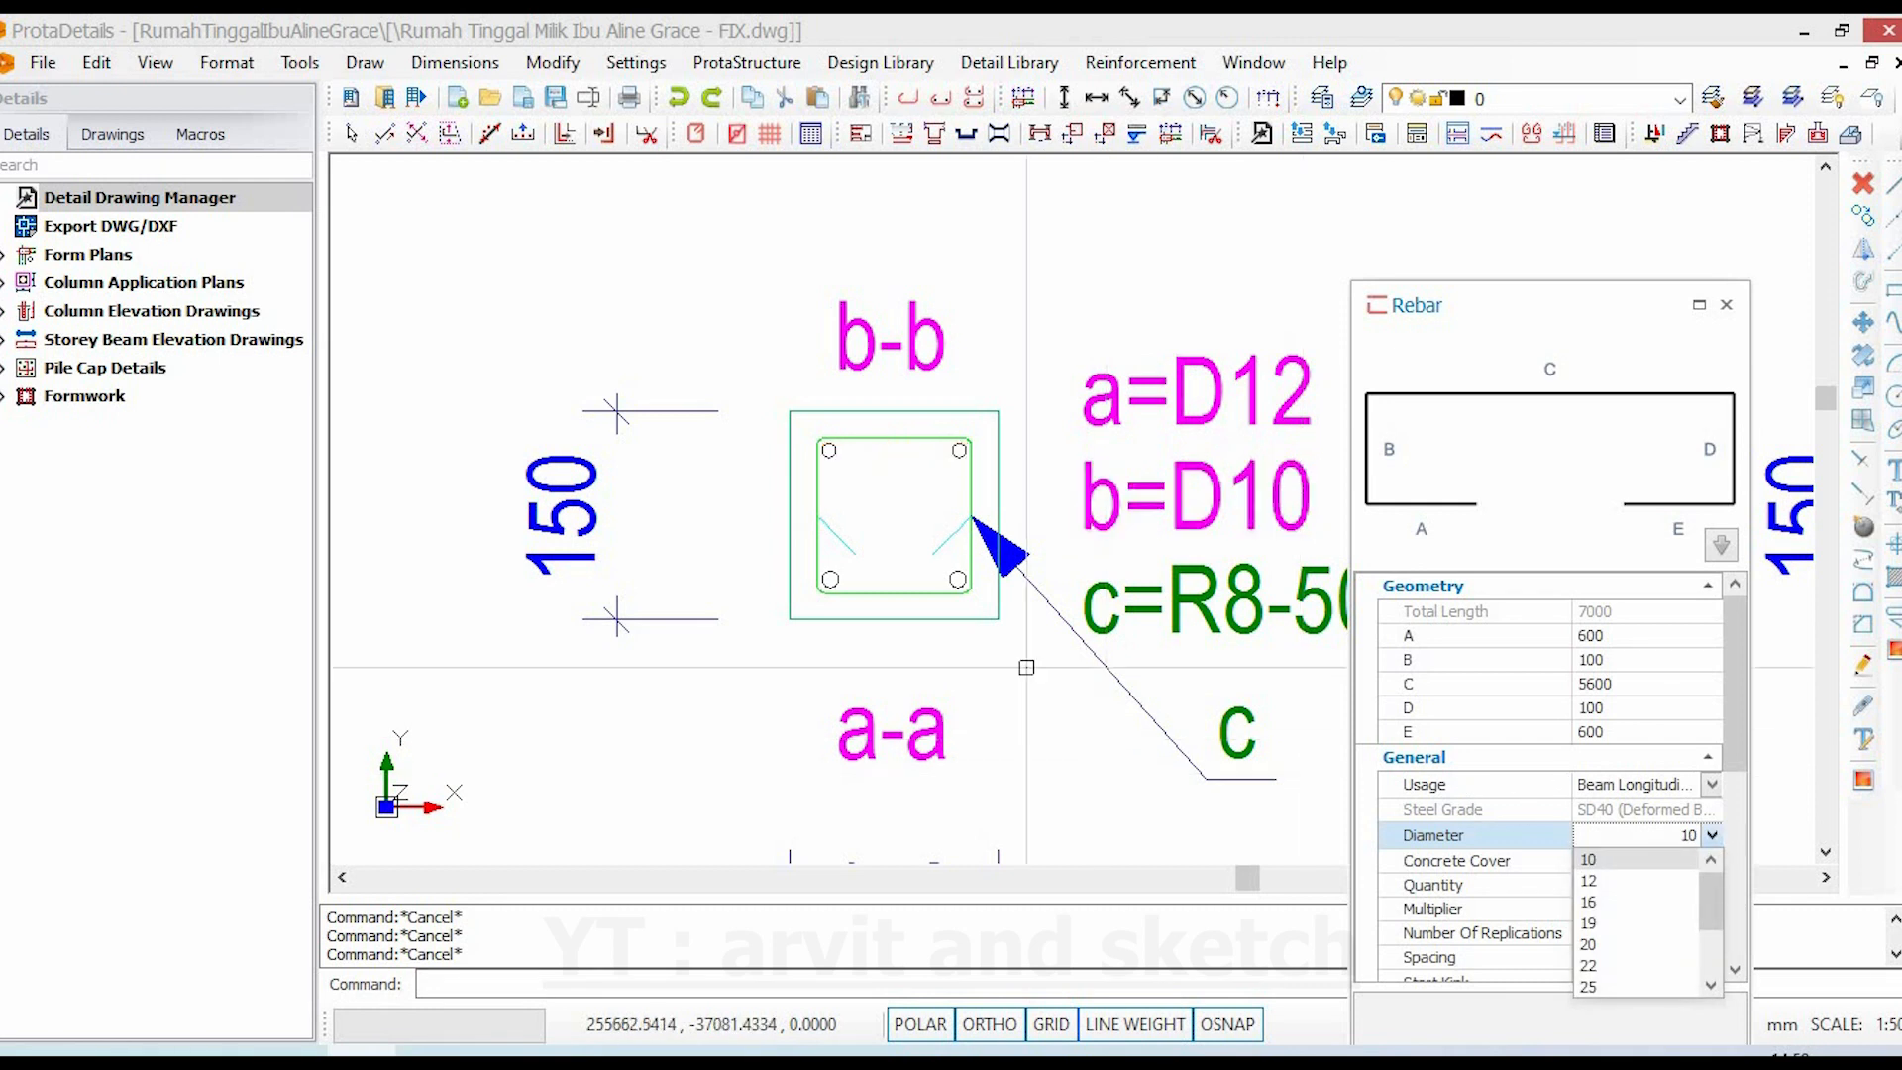
- Set the diameter of the lower longitudinal bars in section 1-1 to 10, and clear the selection
click(958, 580)
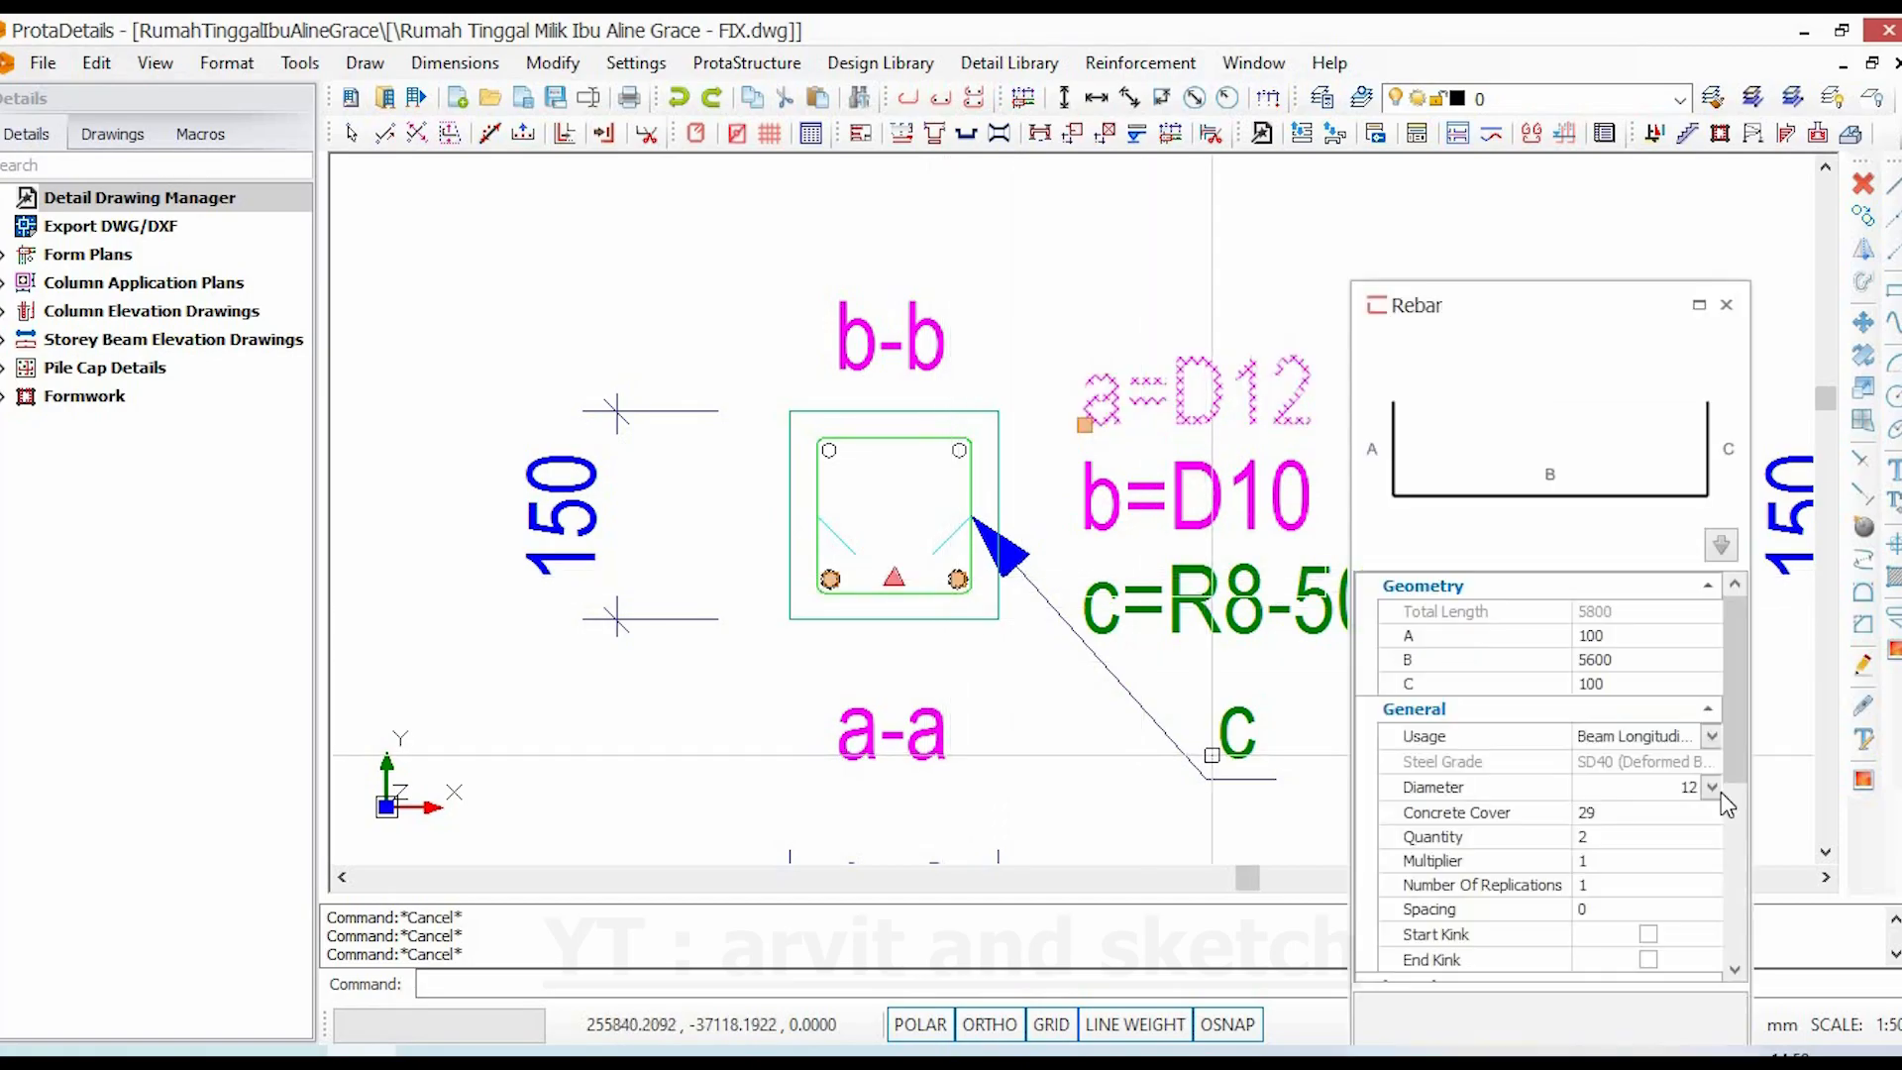
click(1710, 786)
click(933, 678)
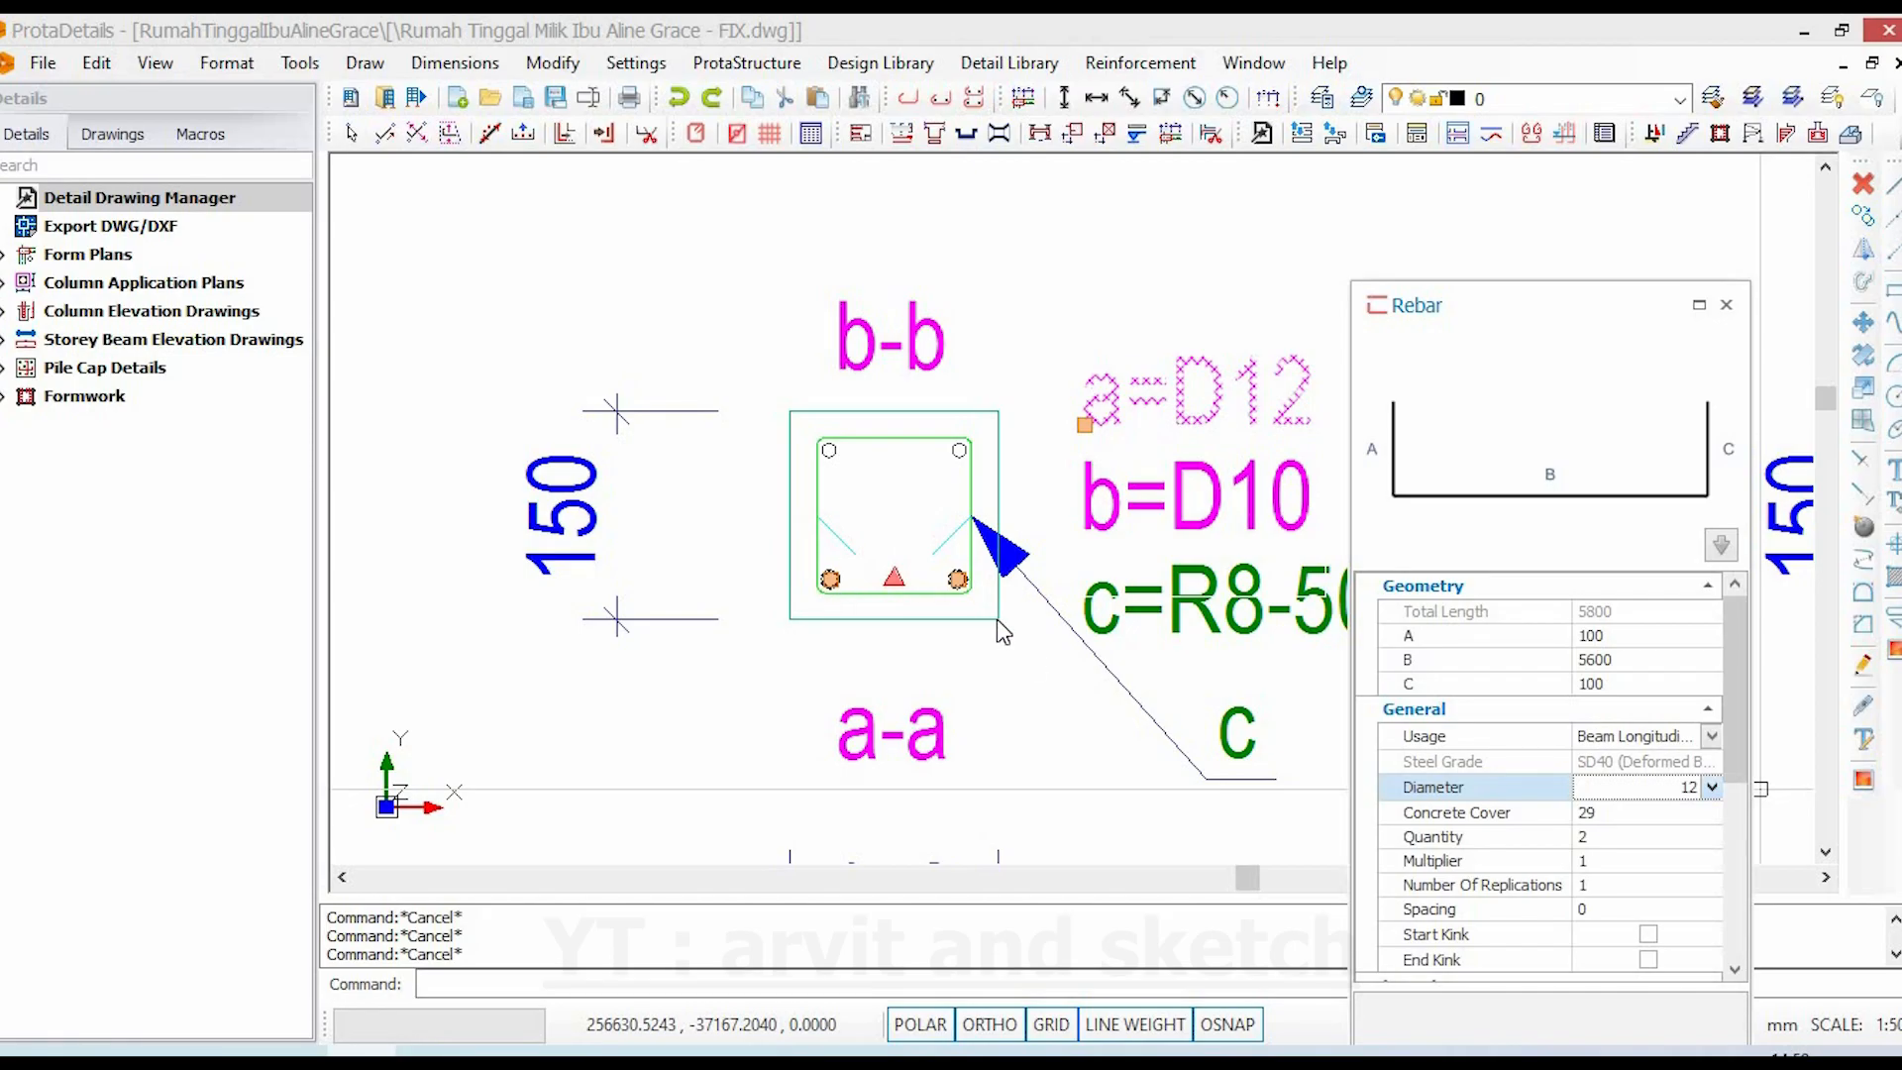
key(Escape)
scroll(1209, 572, up, 4)
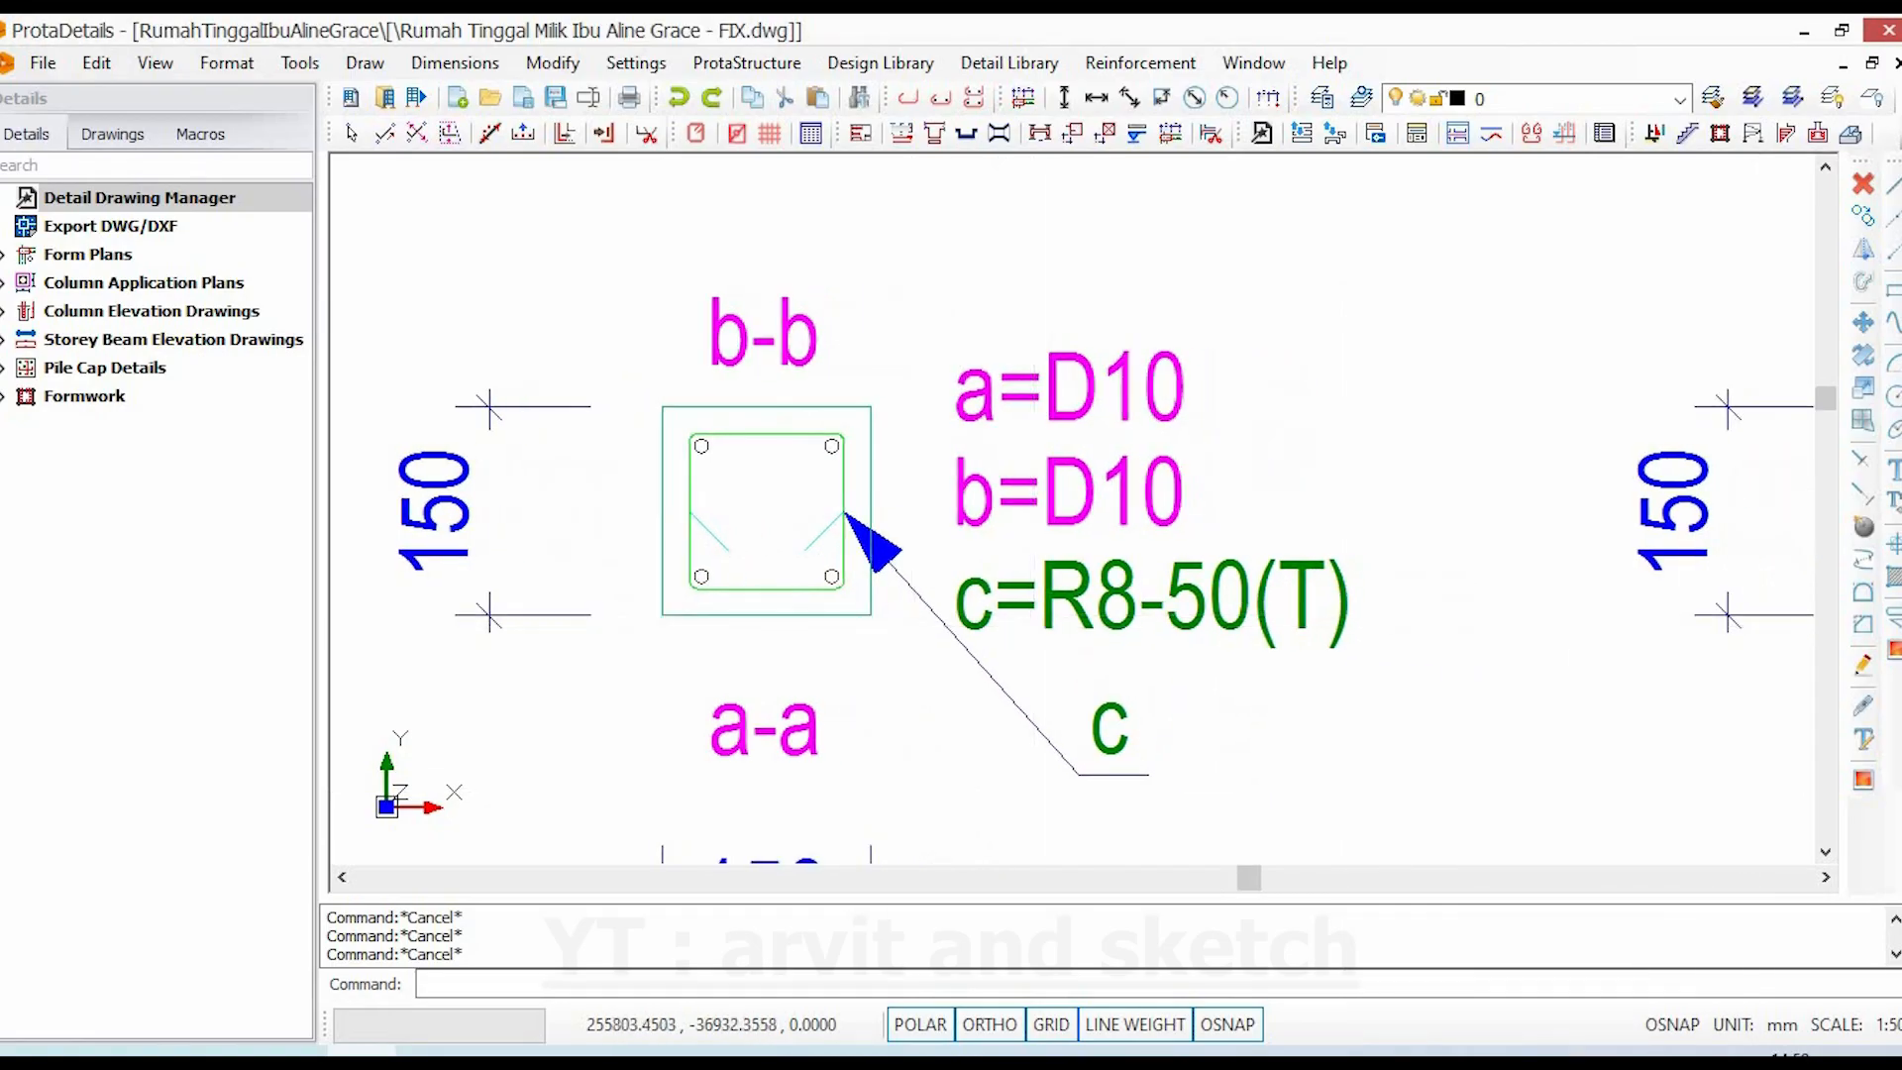
scroll(1208, 571, down, 5)
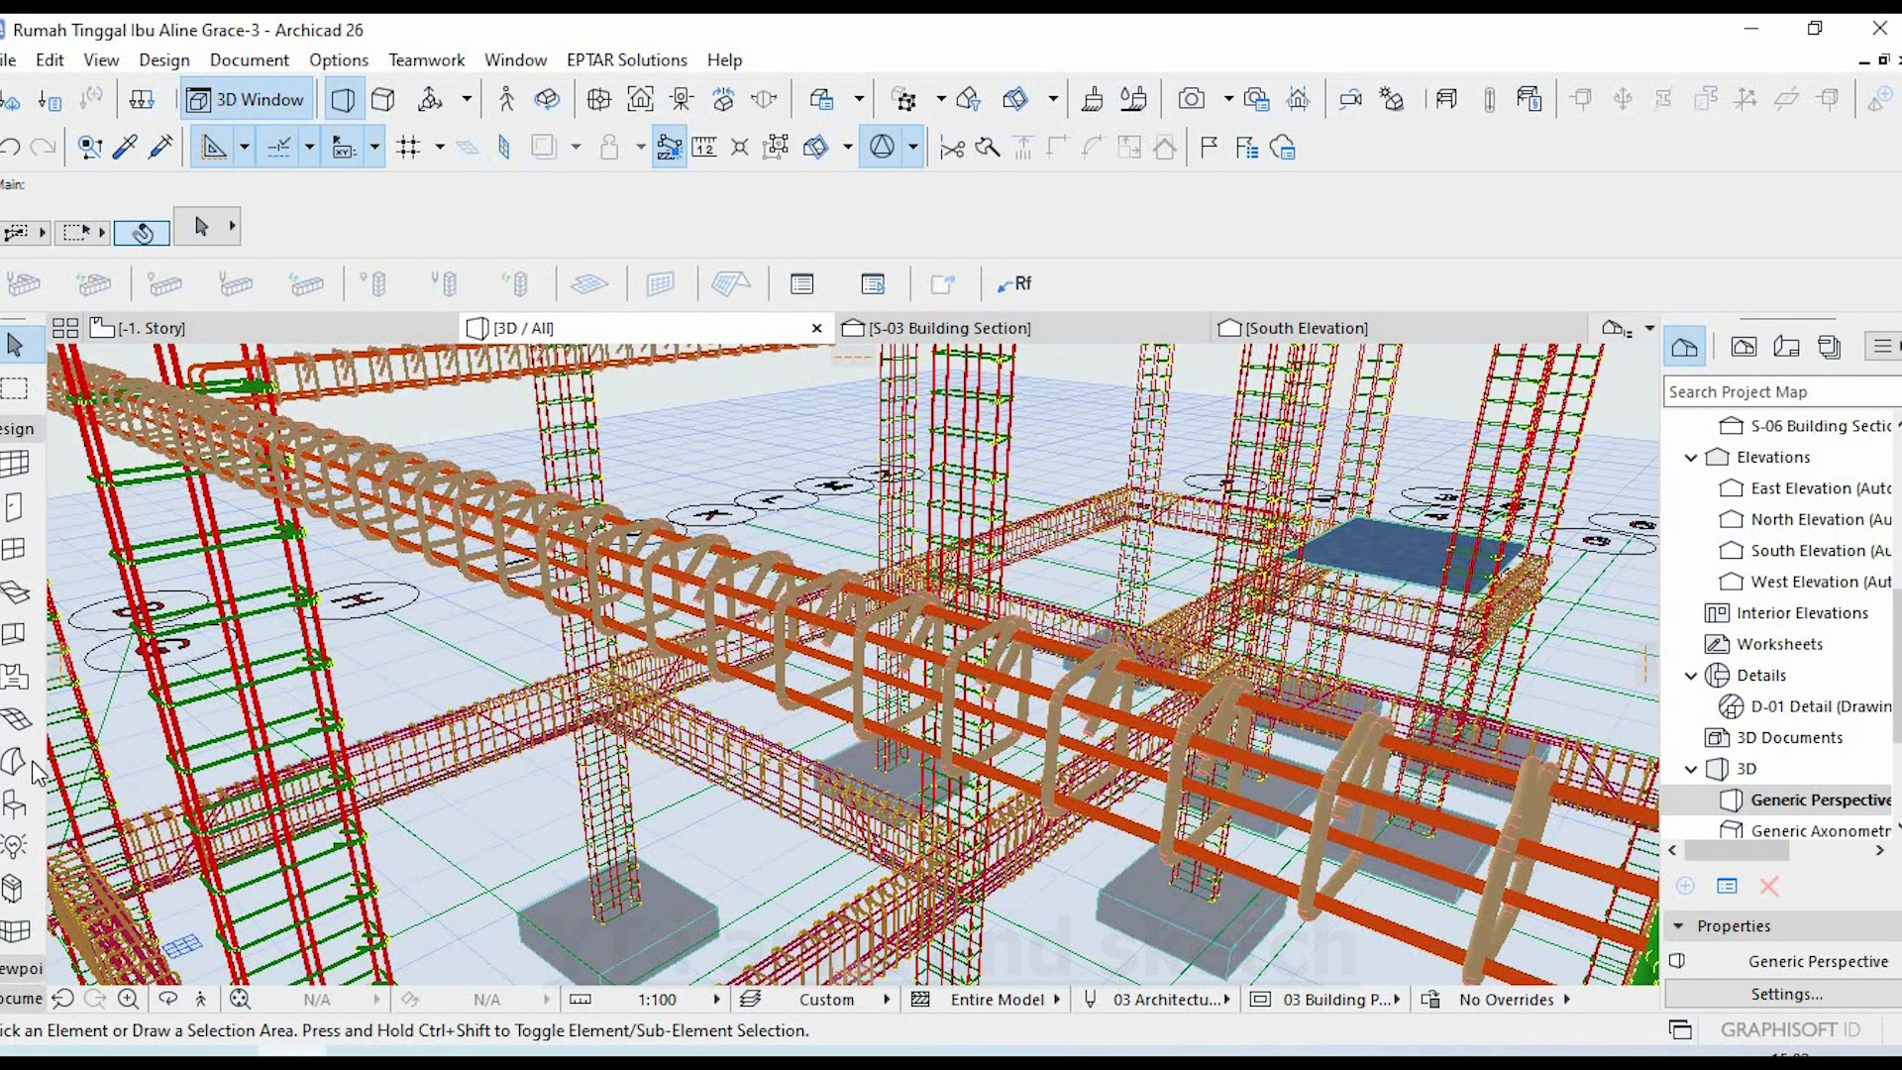
double_click(14, 804)
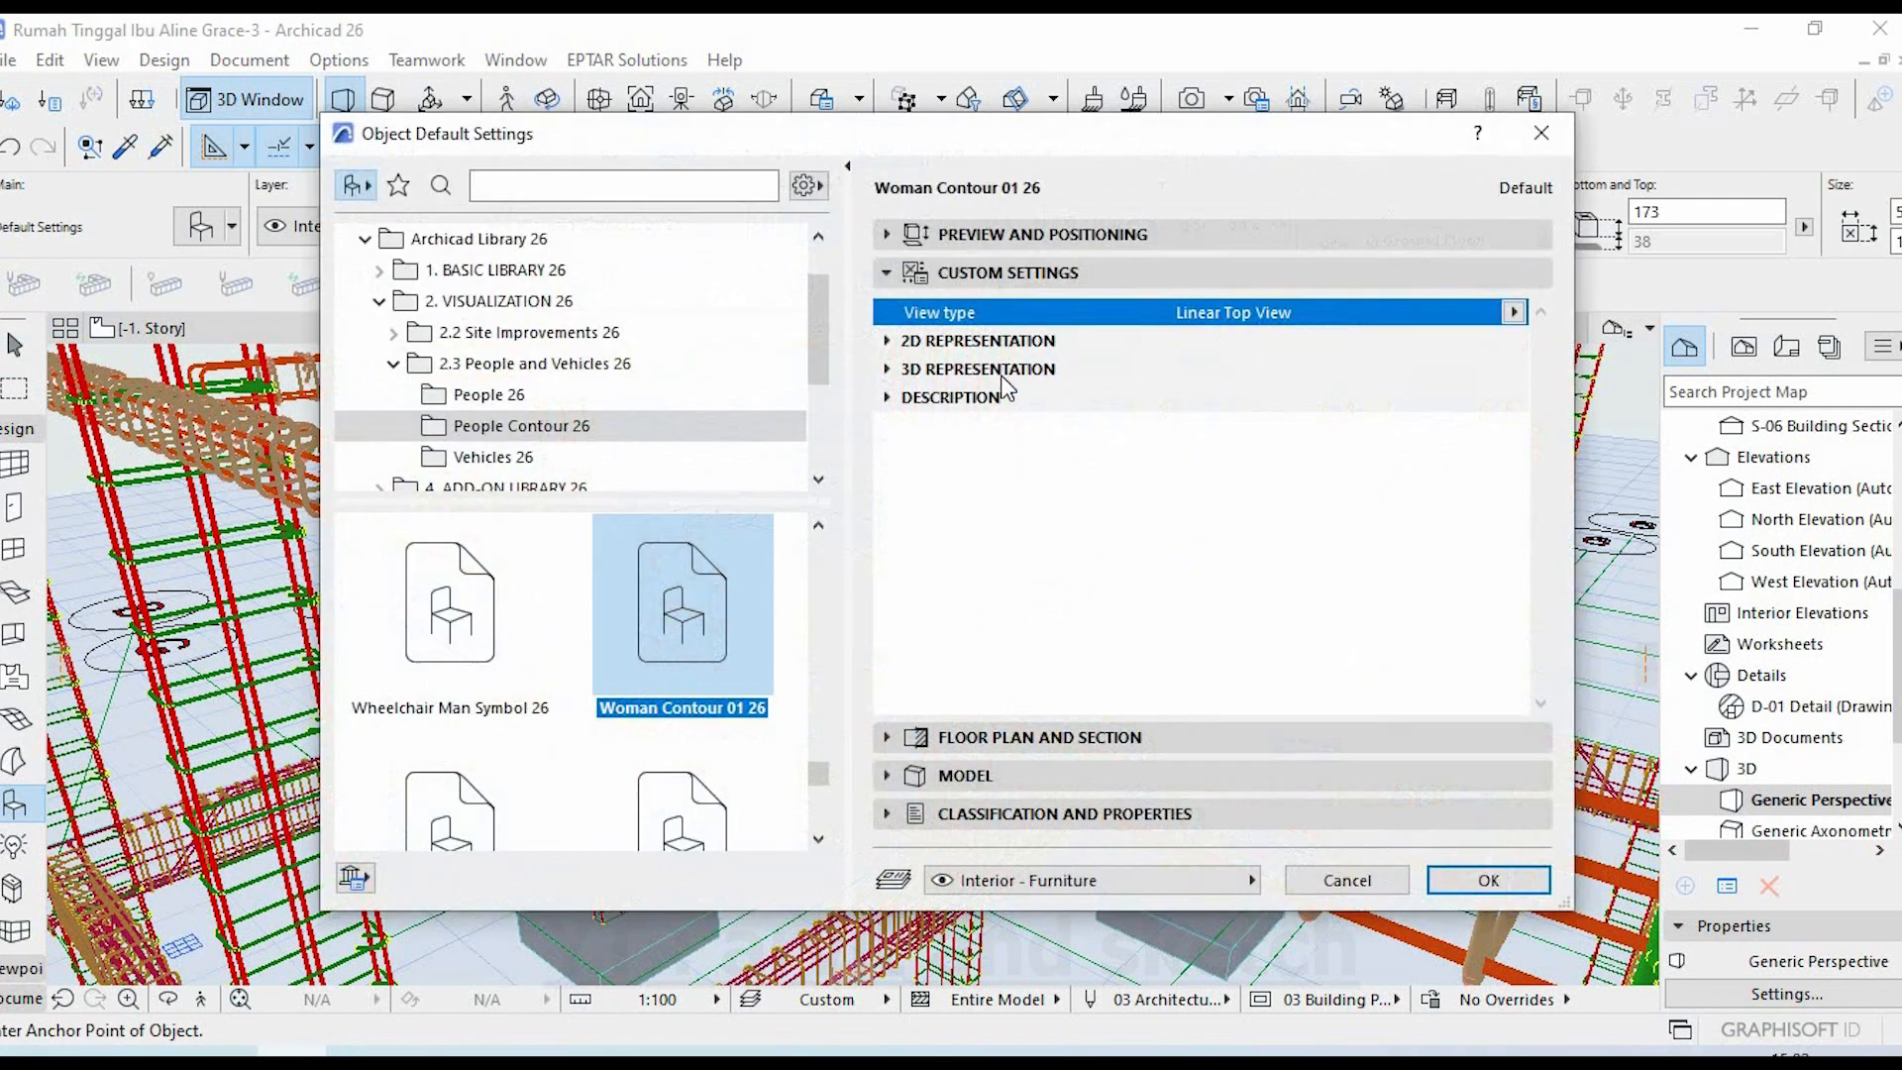
key(Escape)
key(Escape)
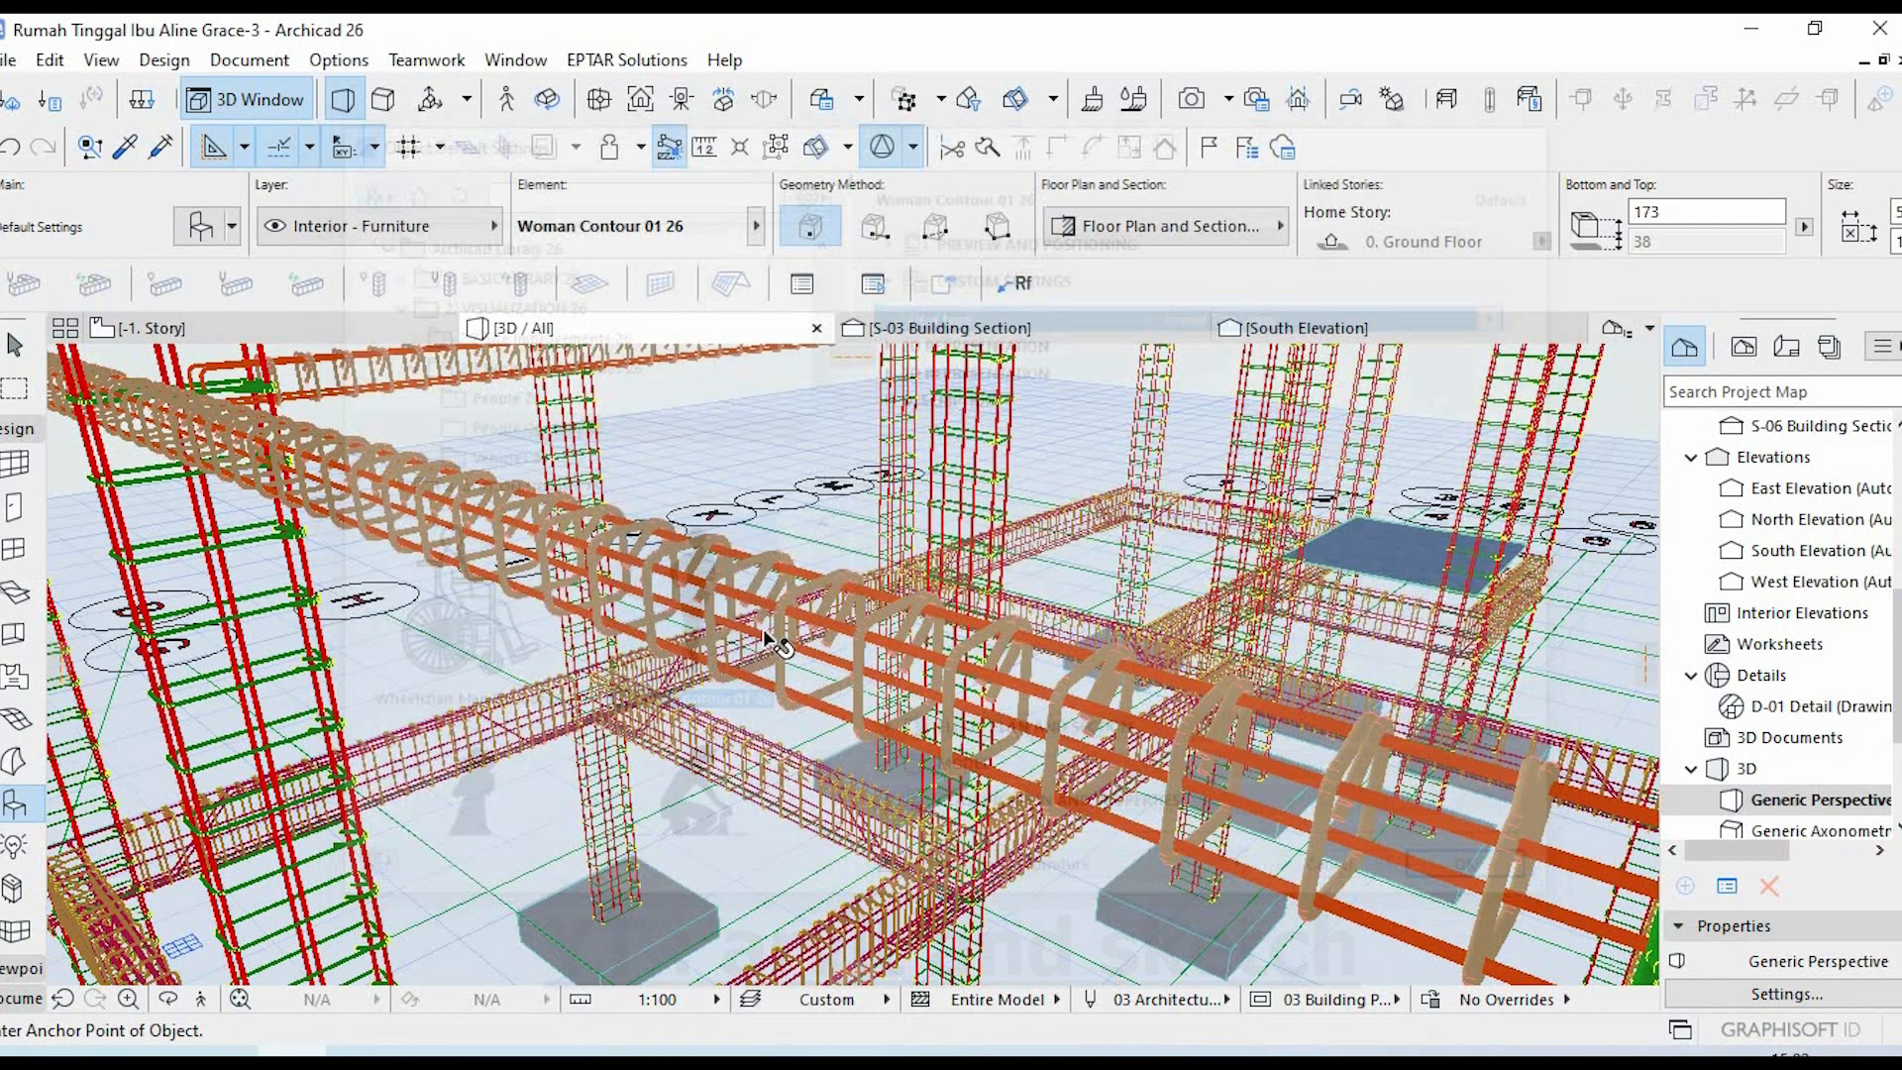
- Check the rebar diameter in the general settings of the beam's longitudinal bar in the 3D model
click(761, 750)
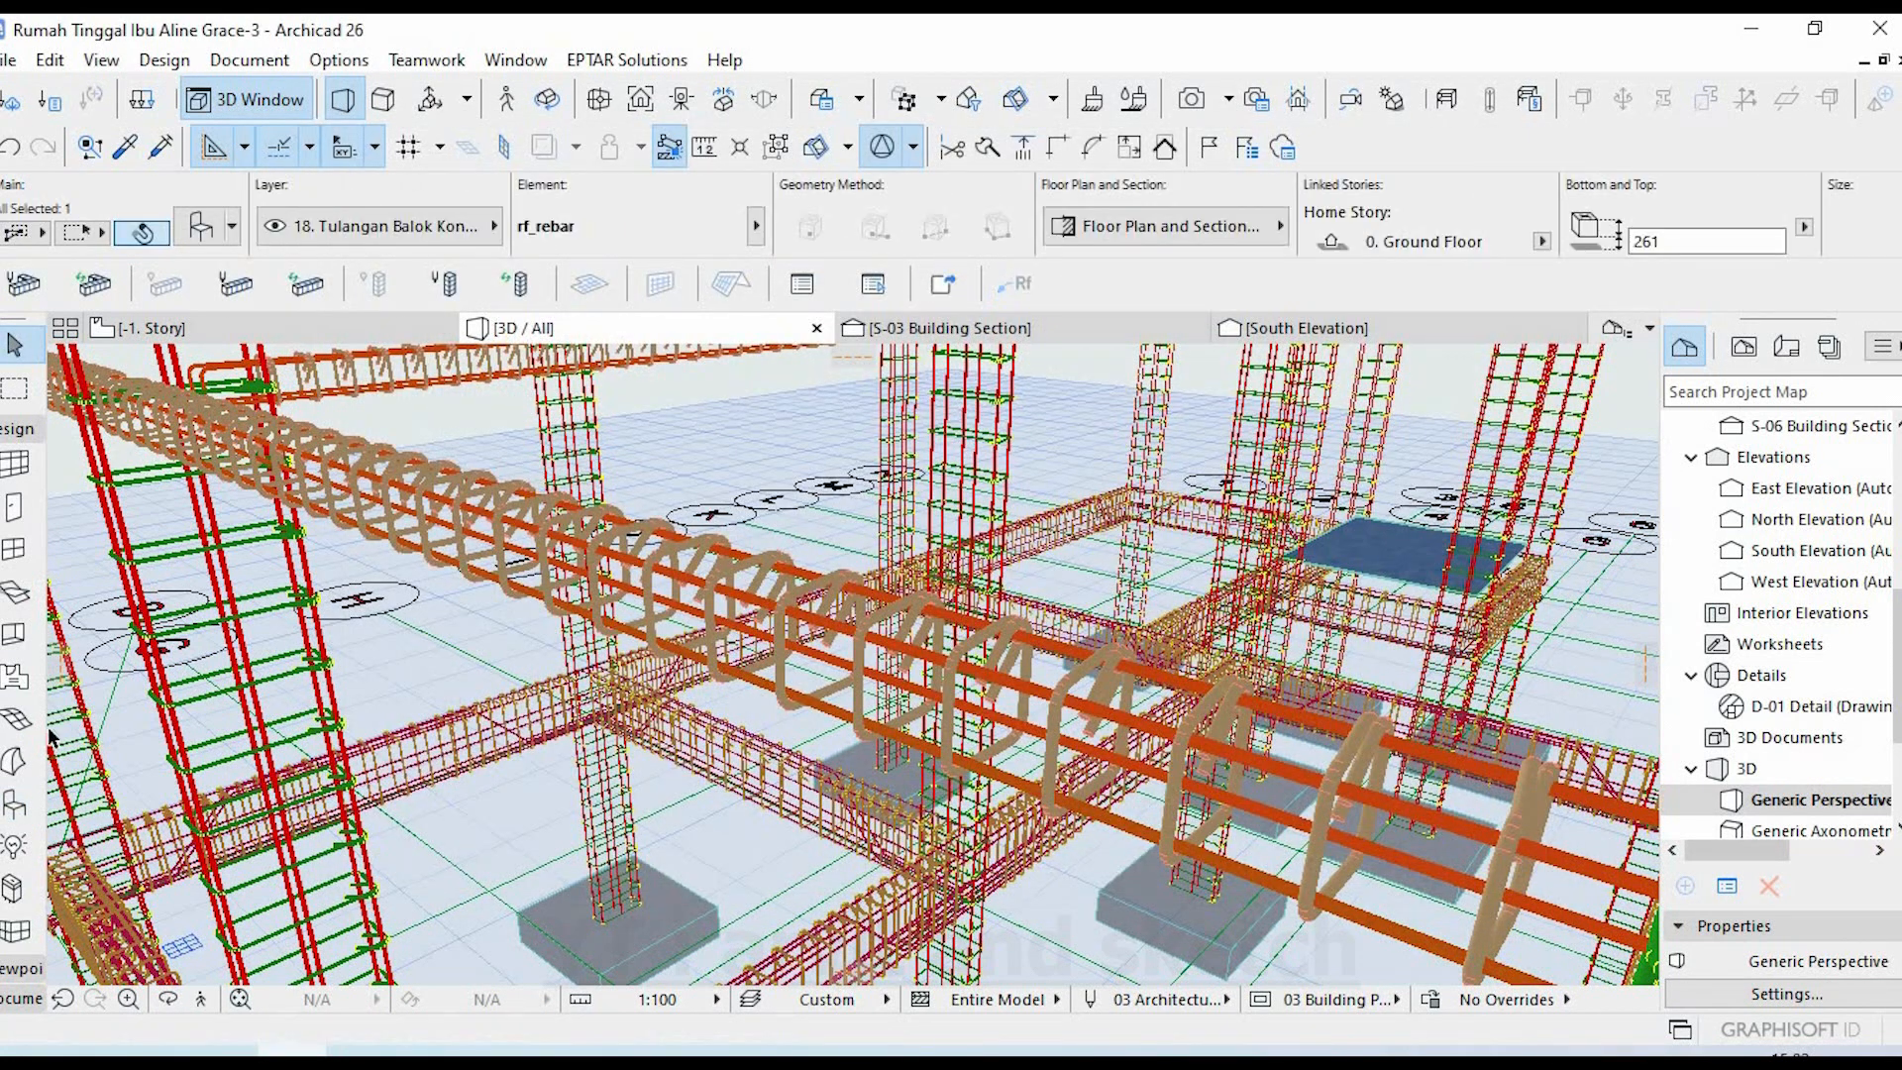
click(15, 805)
key(ctrl+t)
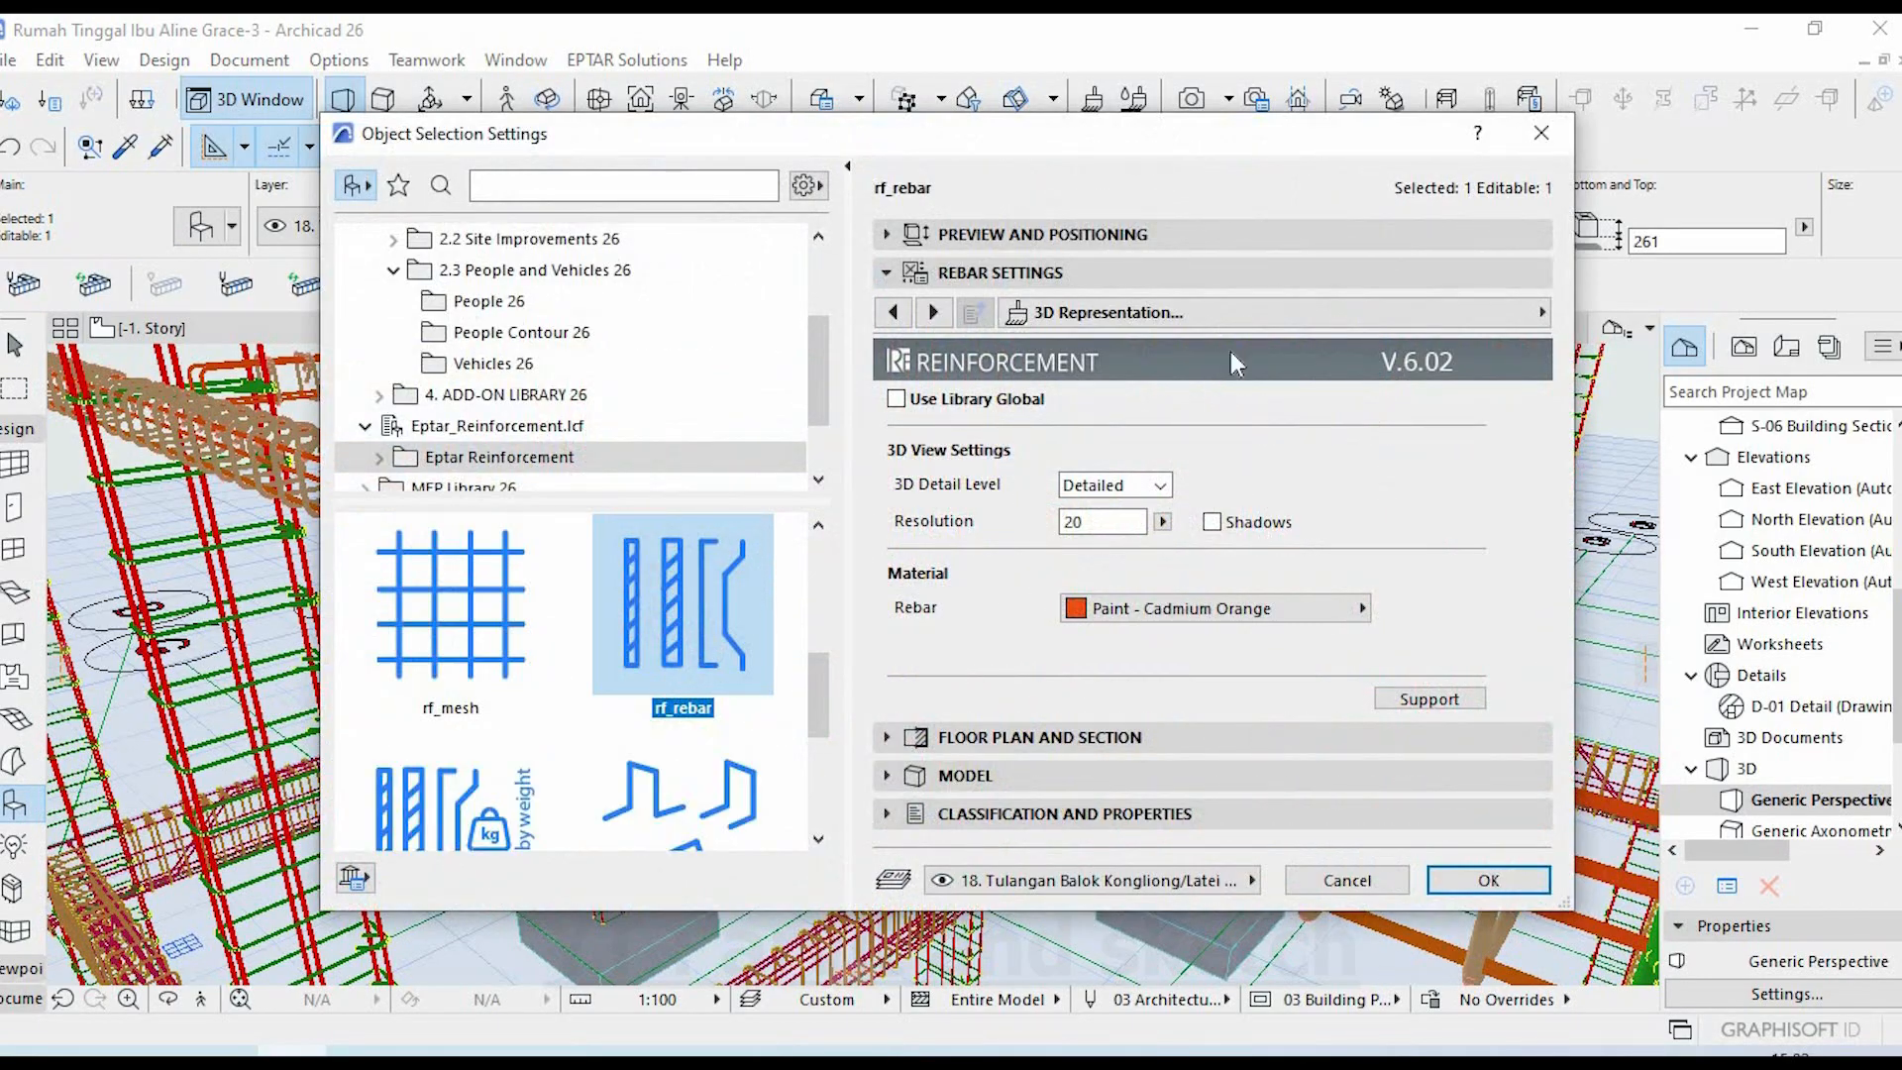
click(1289, 311)
click(1651, 322)
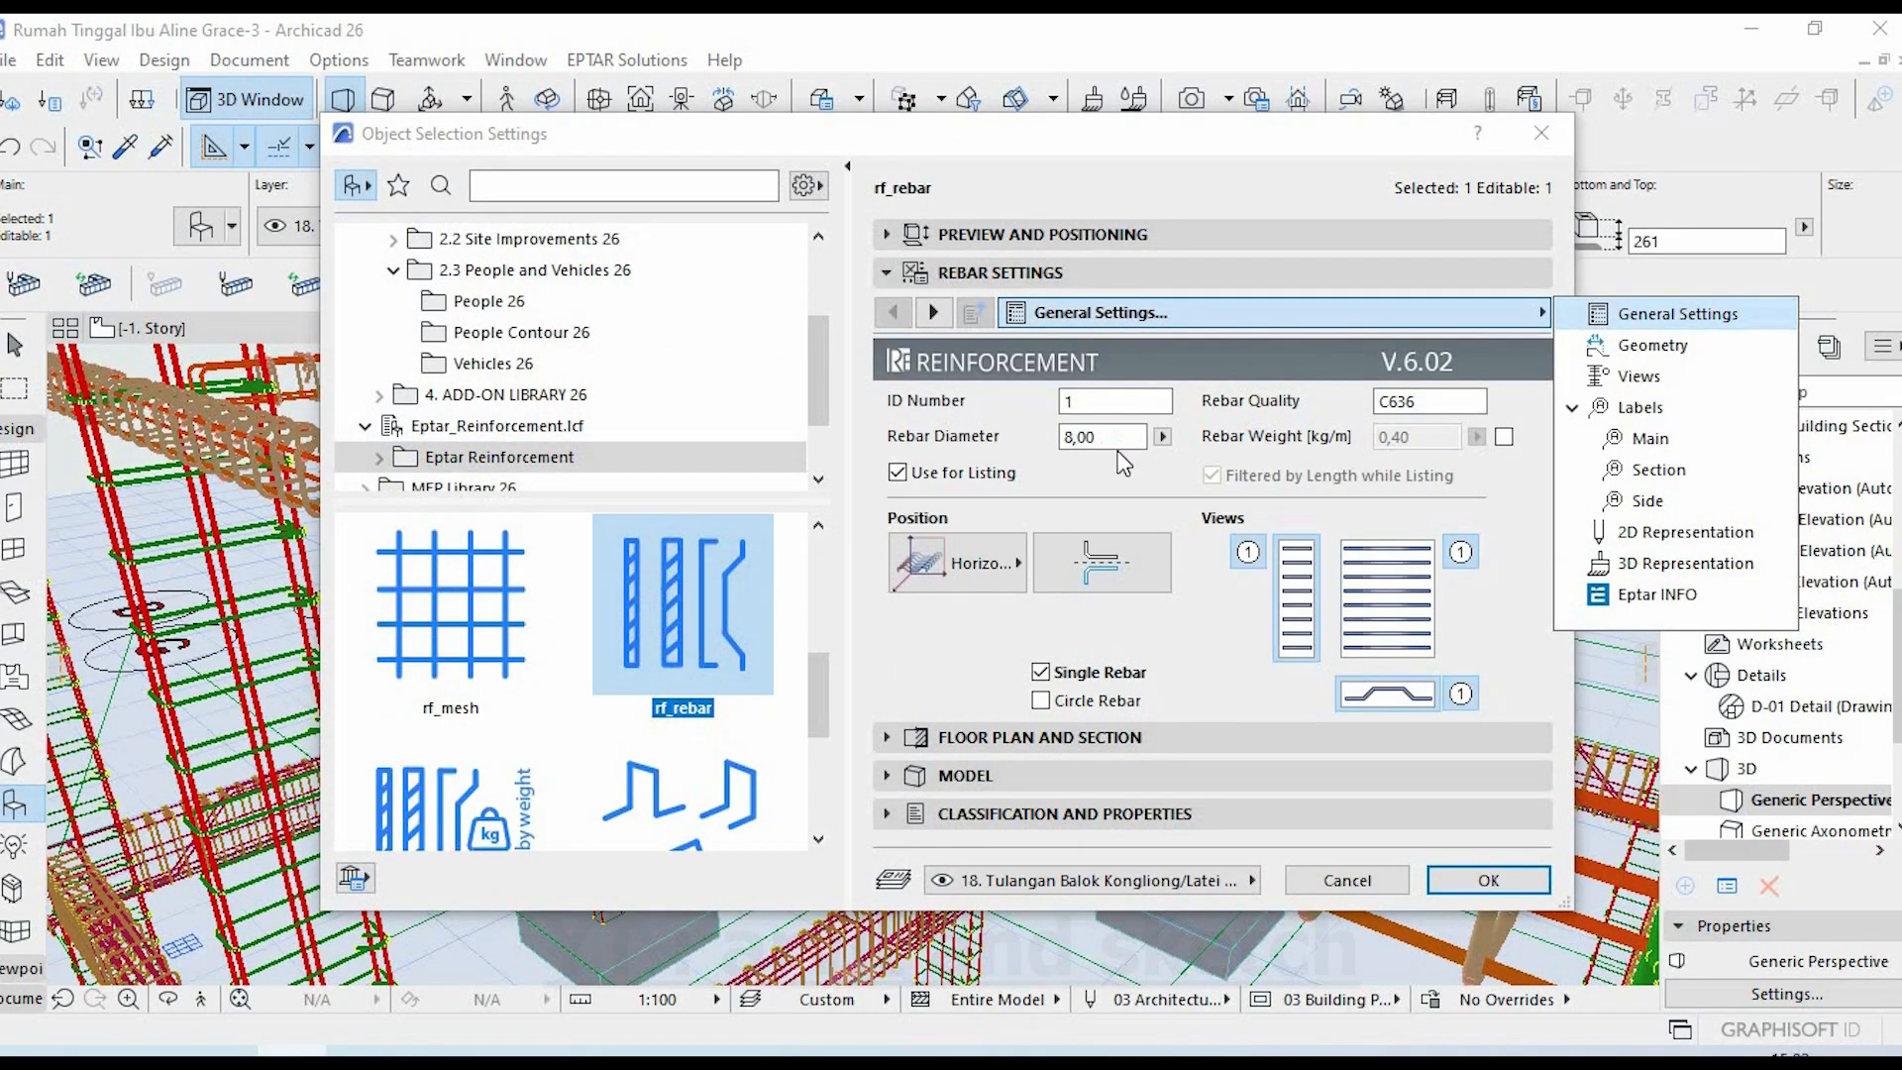
click(1487, 880)
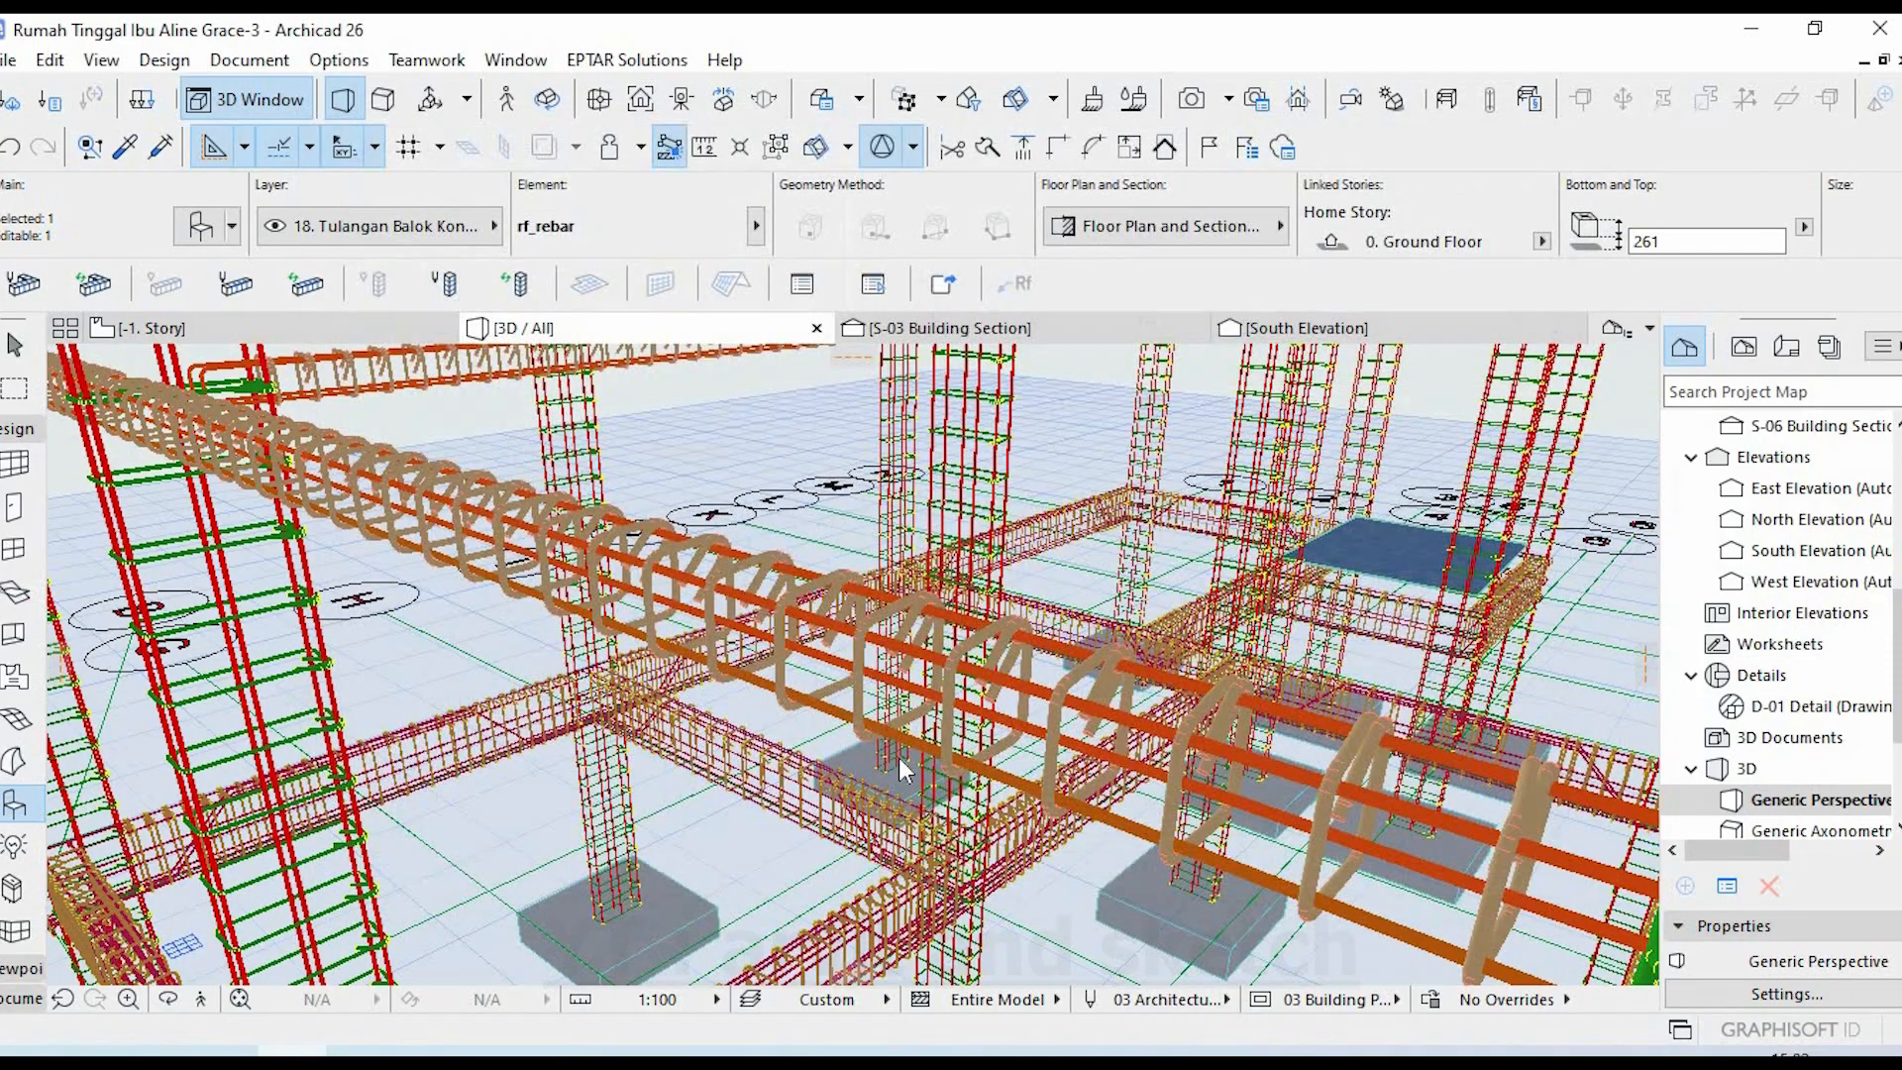
- Check the rebar diameter in the general settings of the same beam's stirrups in the 3D model
click(884, 815)
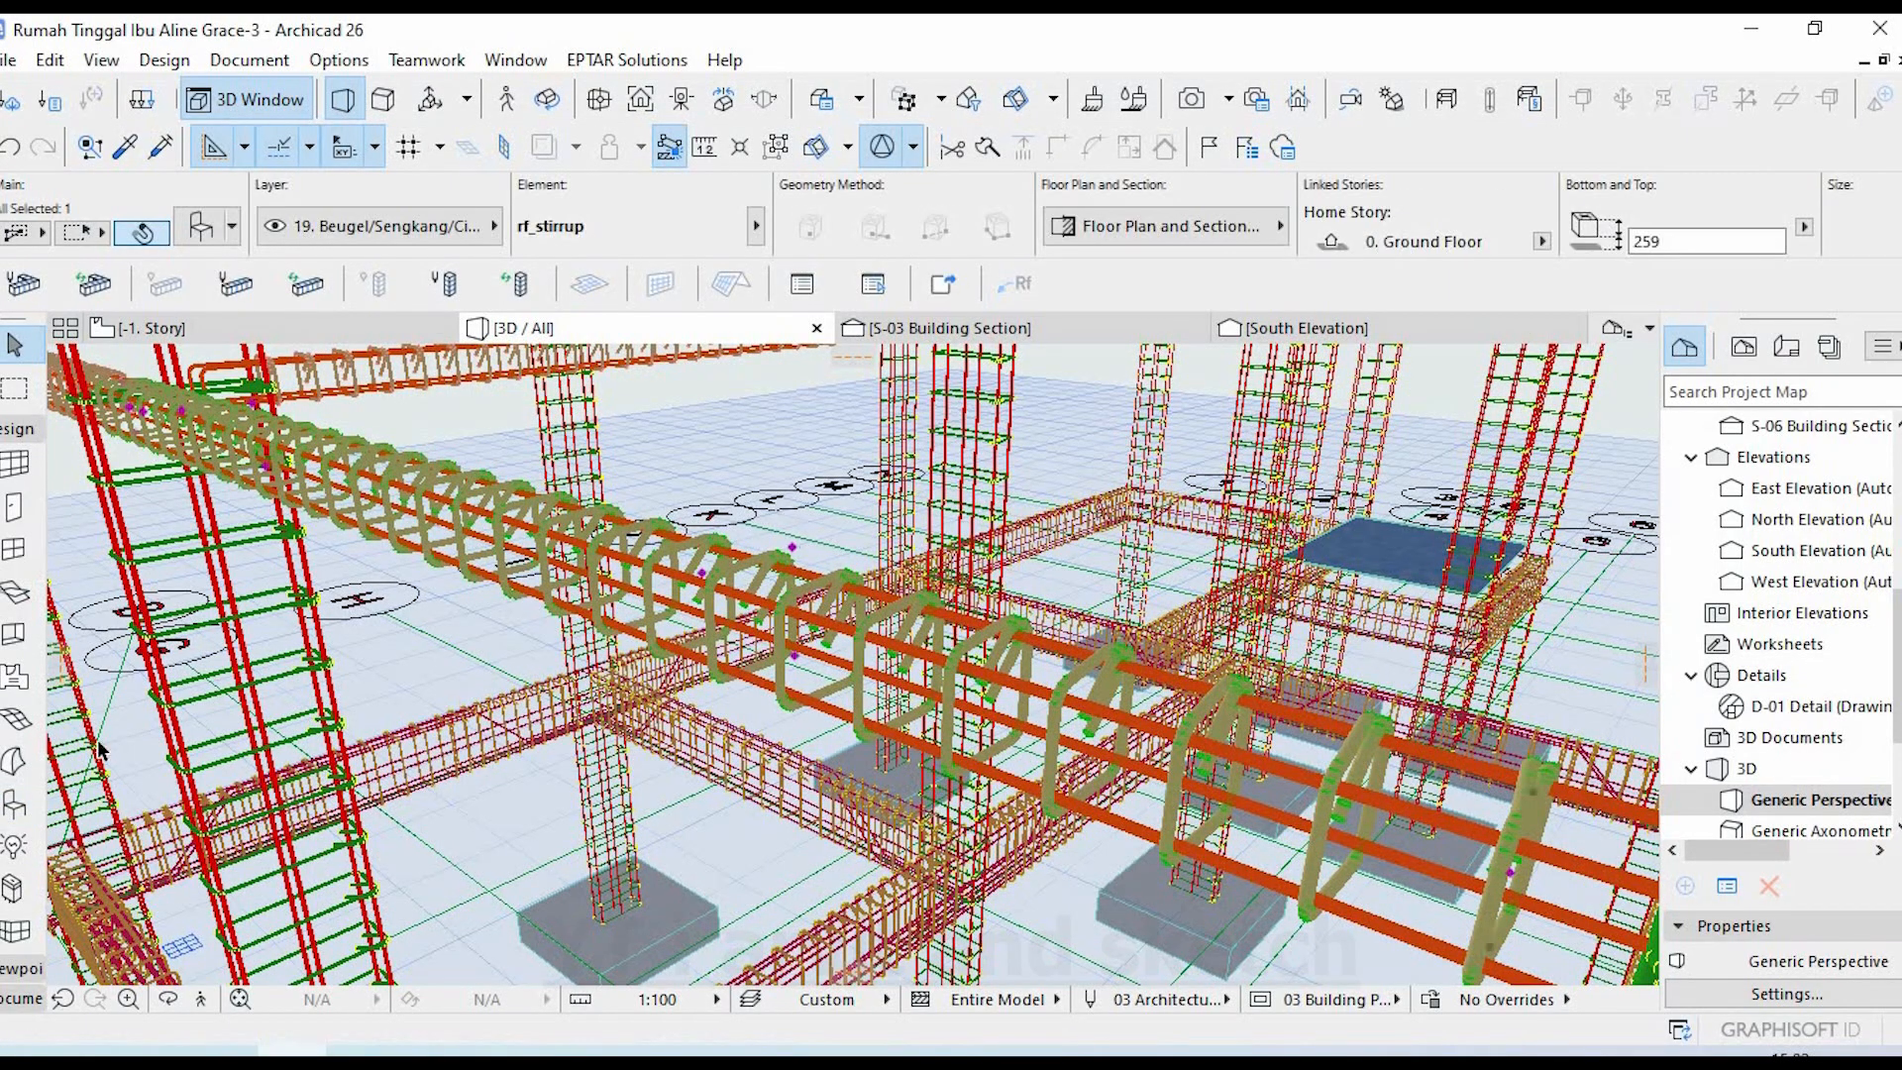
click(14, 807)
double_click(13, 807)
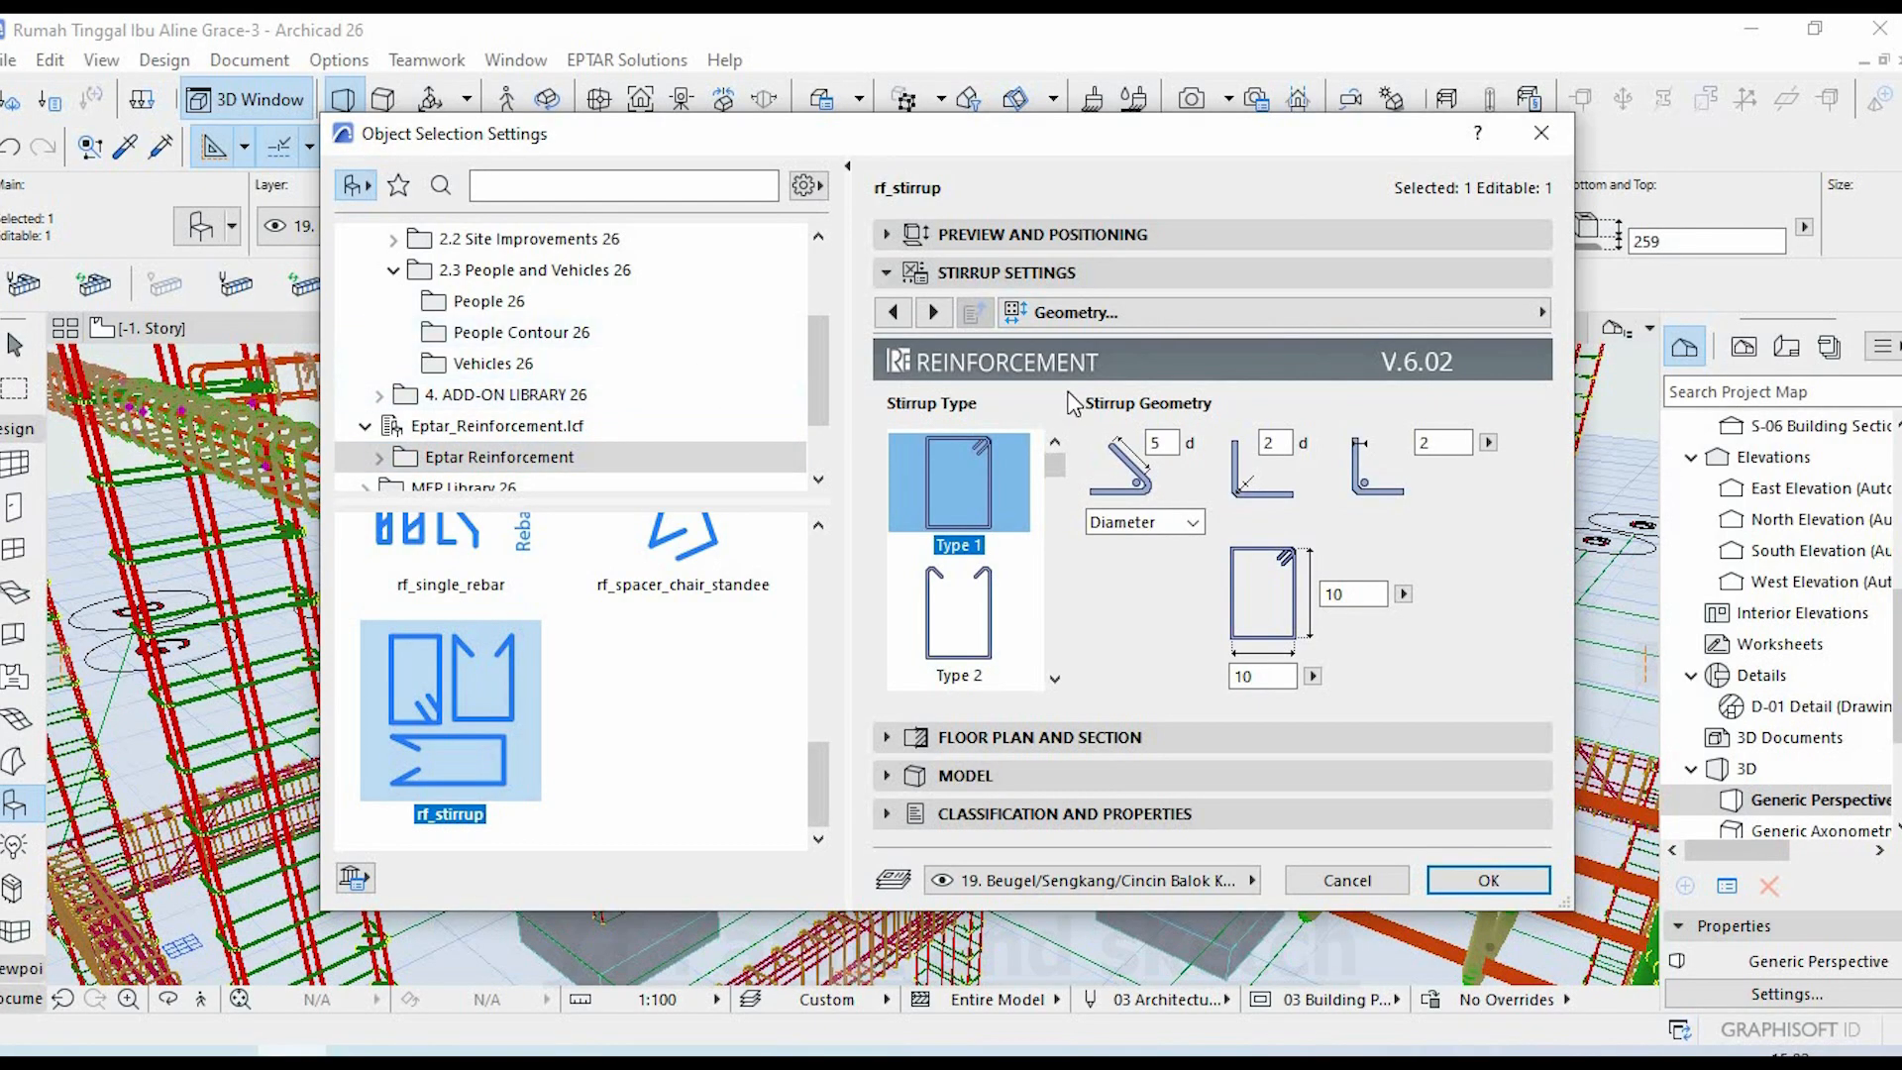
click(1096, 313)
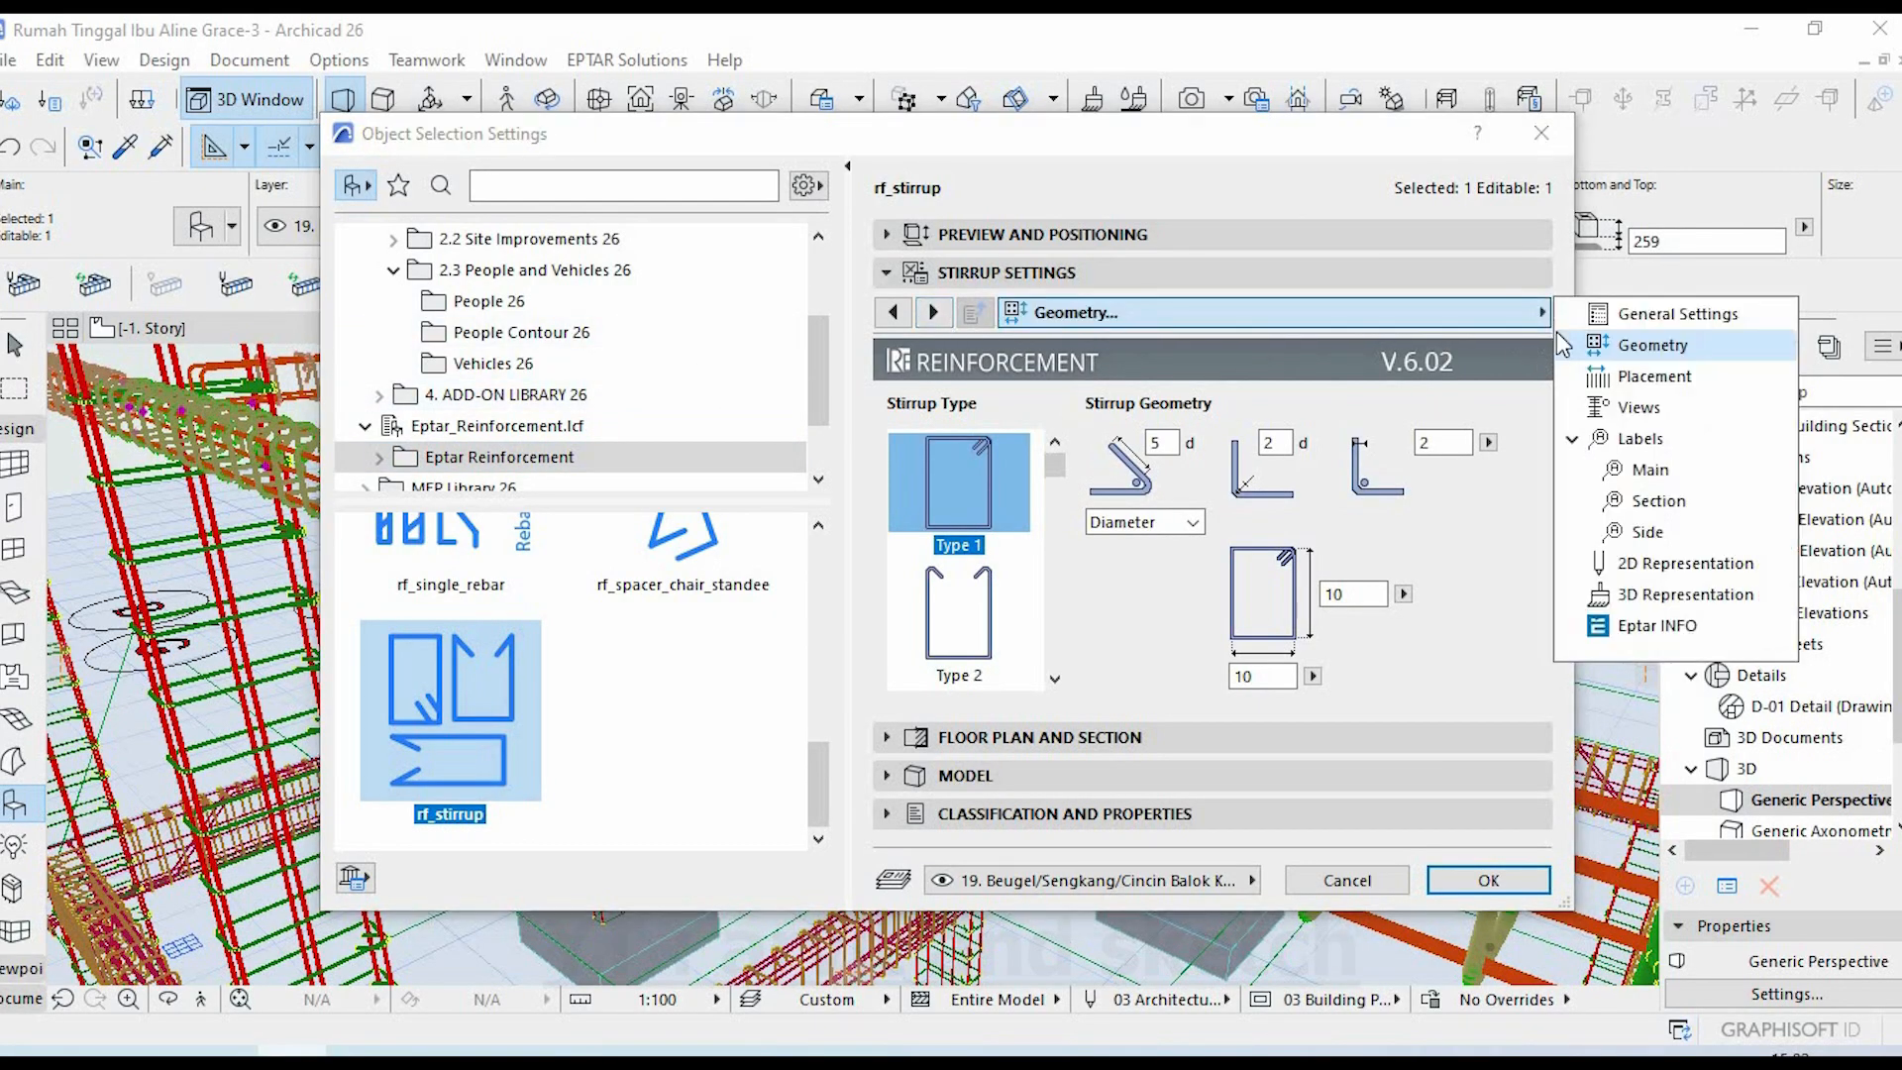
click(1676, 314)
click(1122, 440)
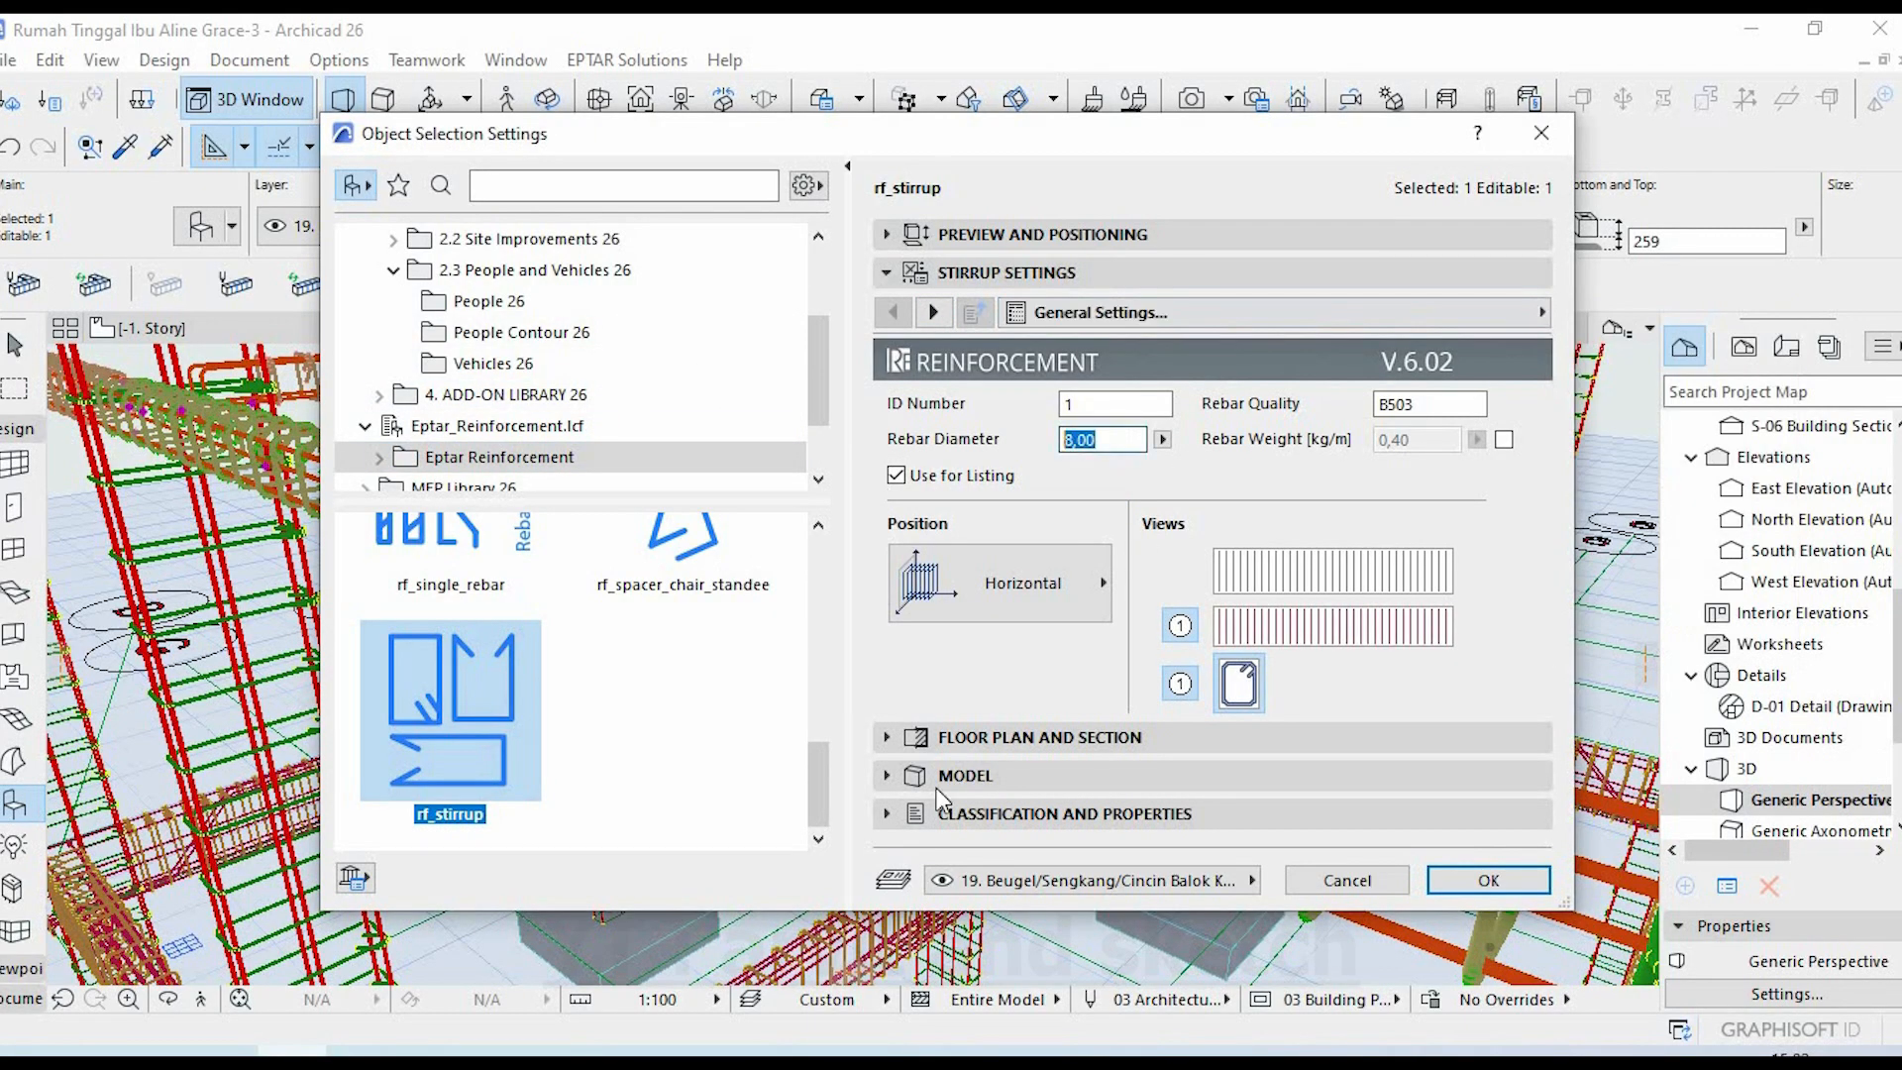
click(1501, 885)
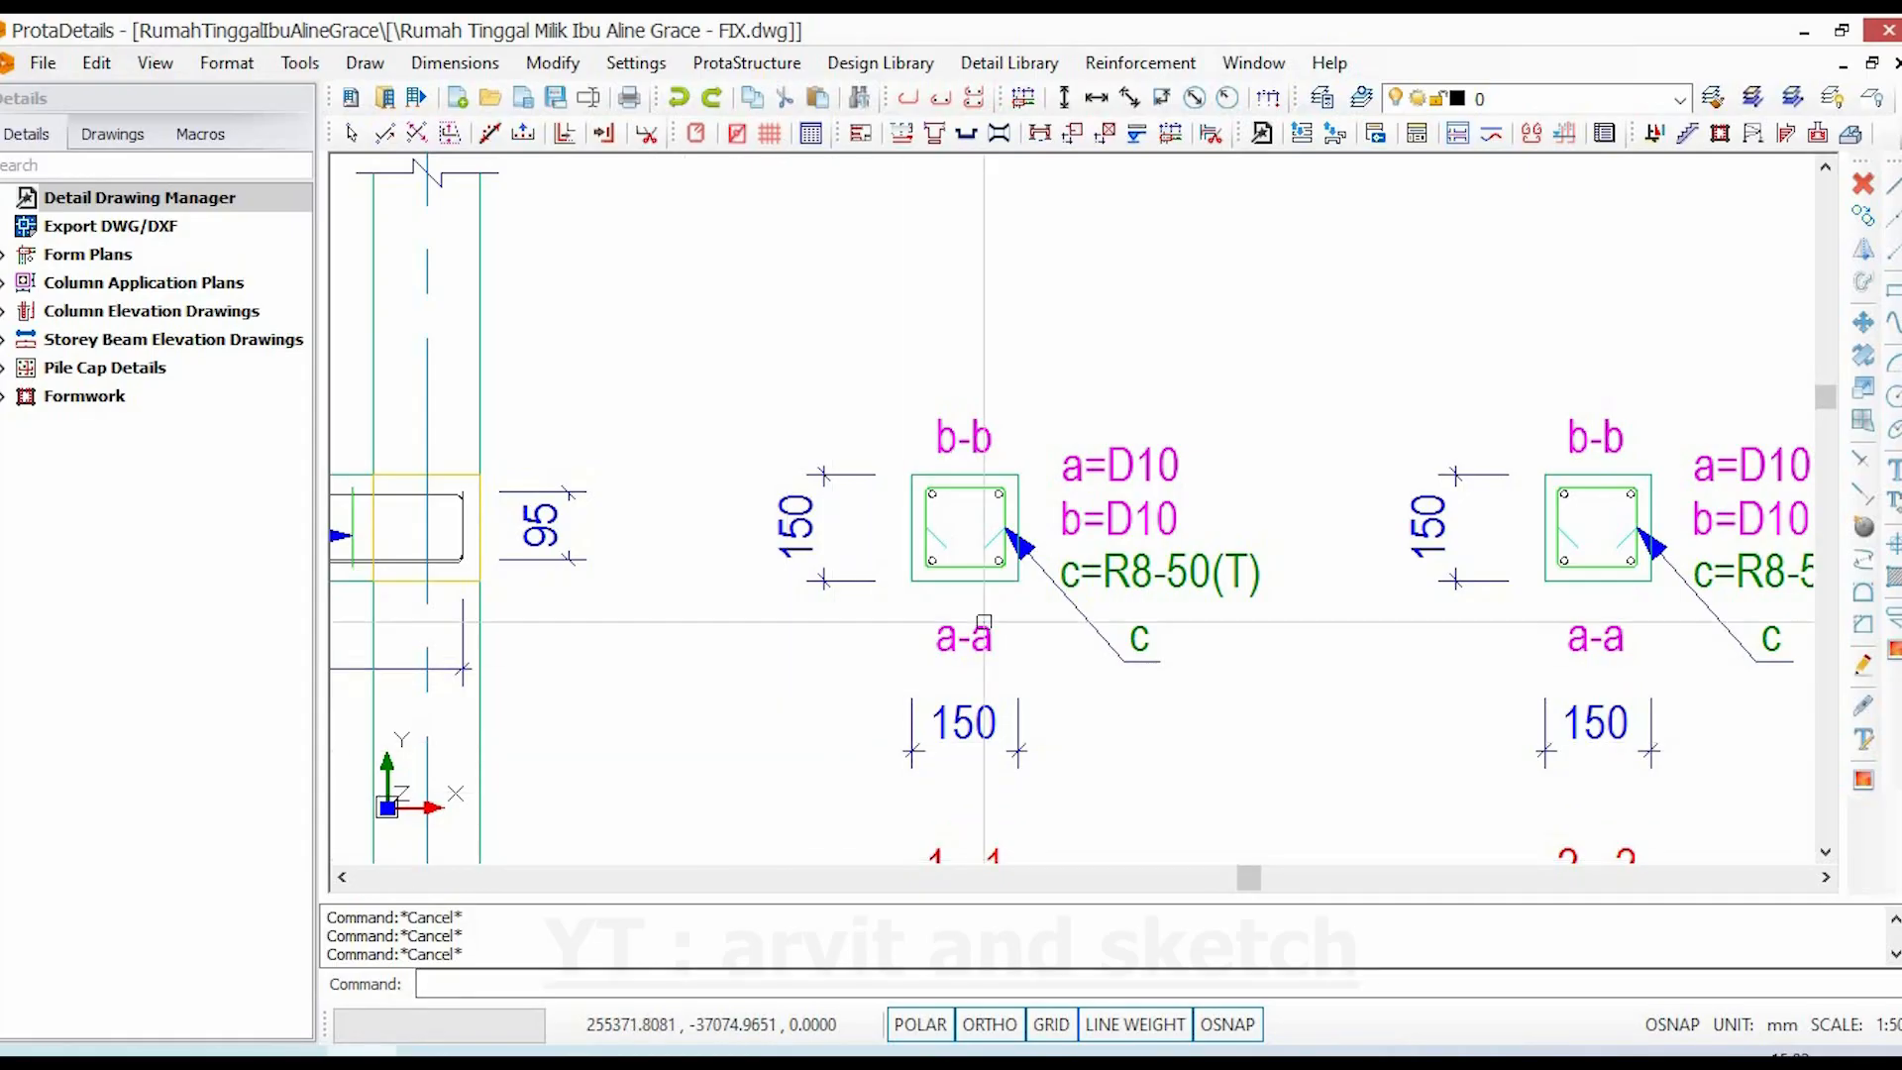
- Review the bar labels in section 1-1 and along the elevation of beams 2B8 and 2B9
scroll(1149, 480, up, 4)
scroll(1139, 478, down, 5)
middle_drag(931, 546, 1475, 578)
middle_drag(645, 585, 1274, 645)
middle_drag(472, 644, 1041, 644)
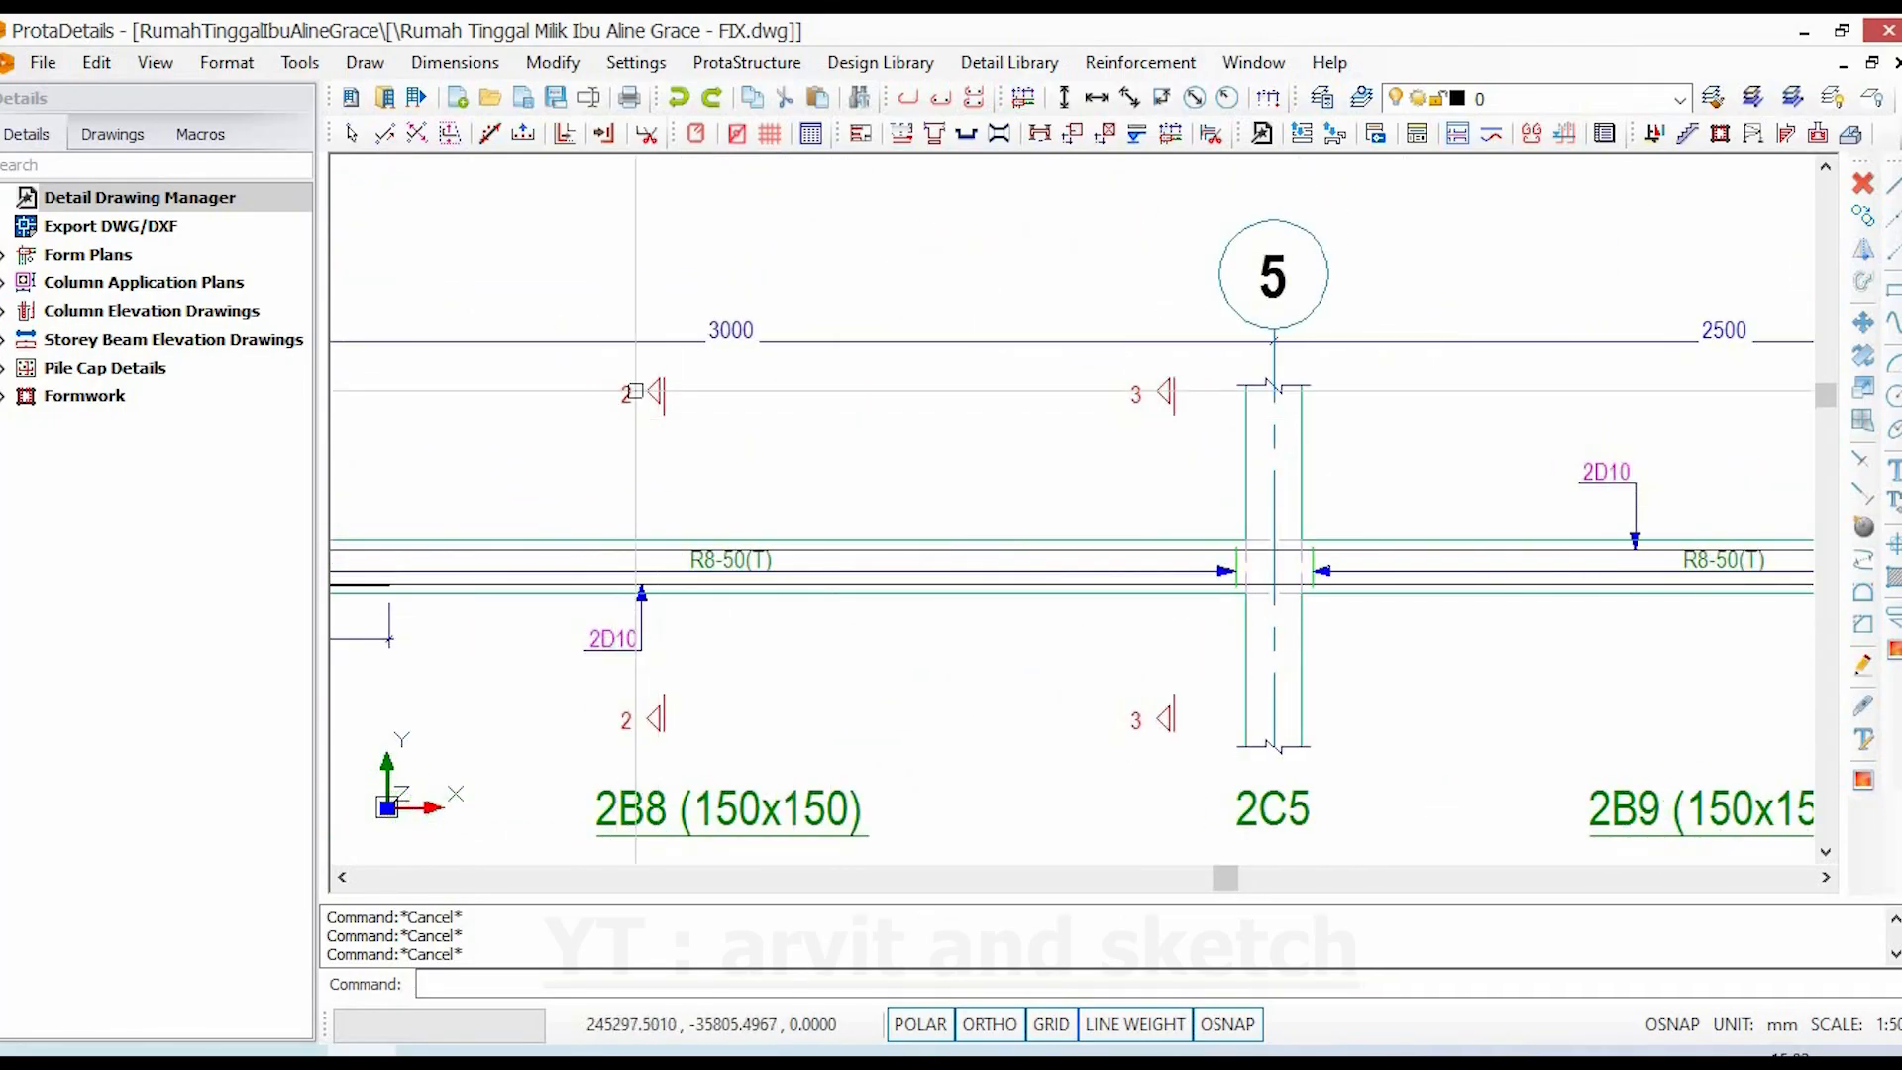
scroll(793, 594, down, 5)
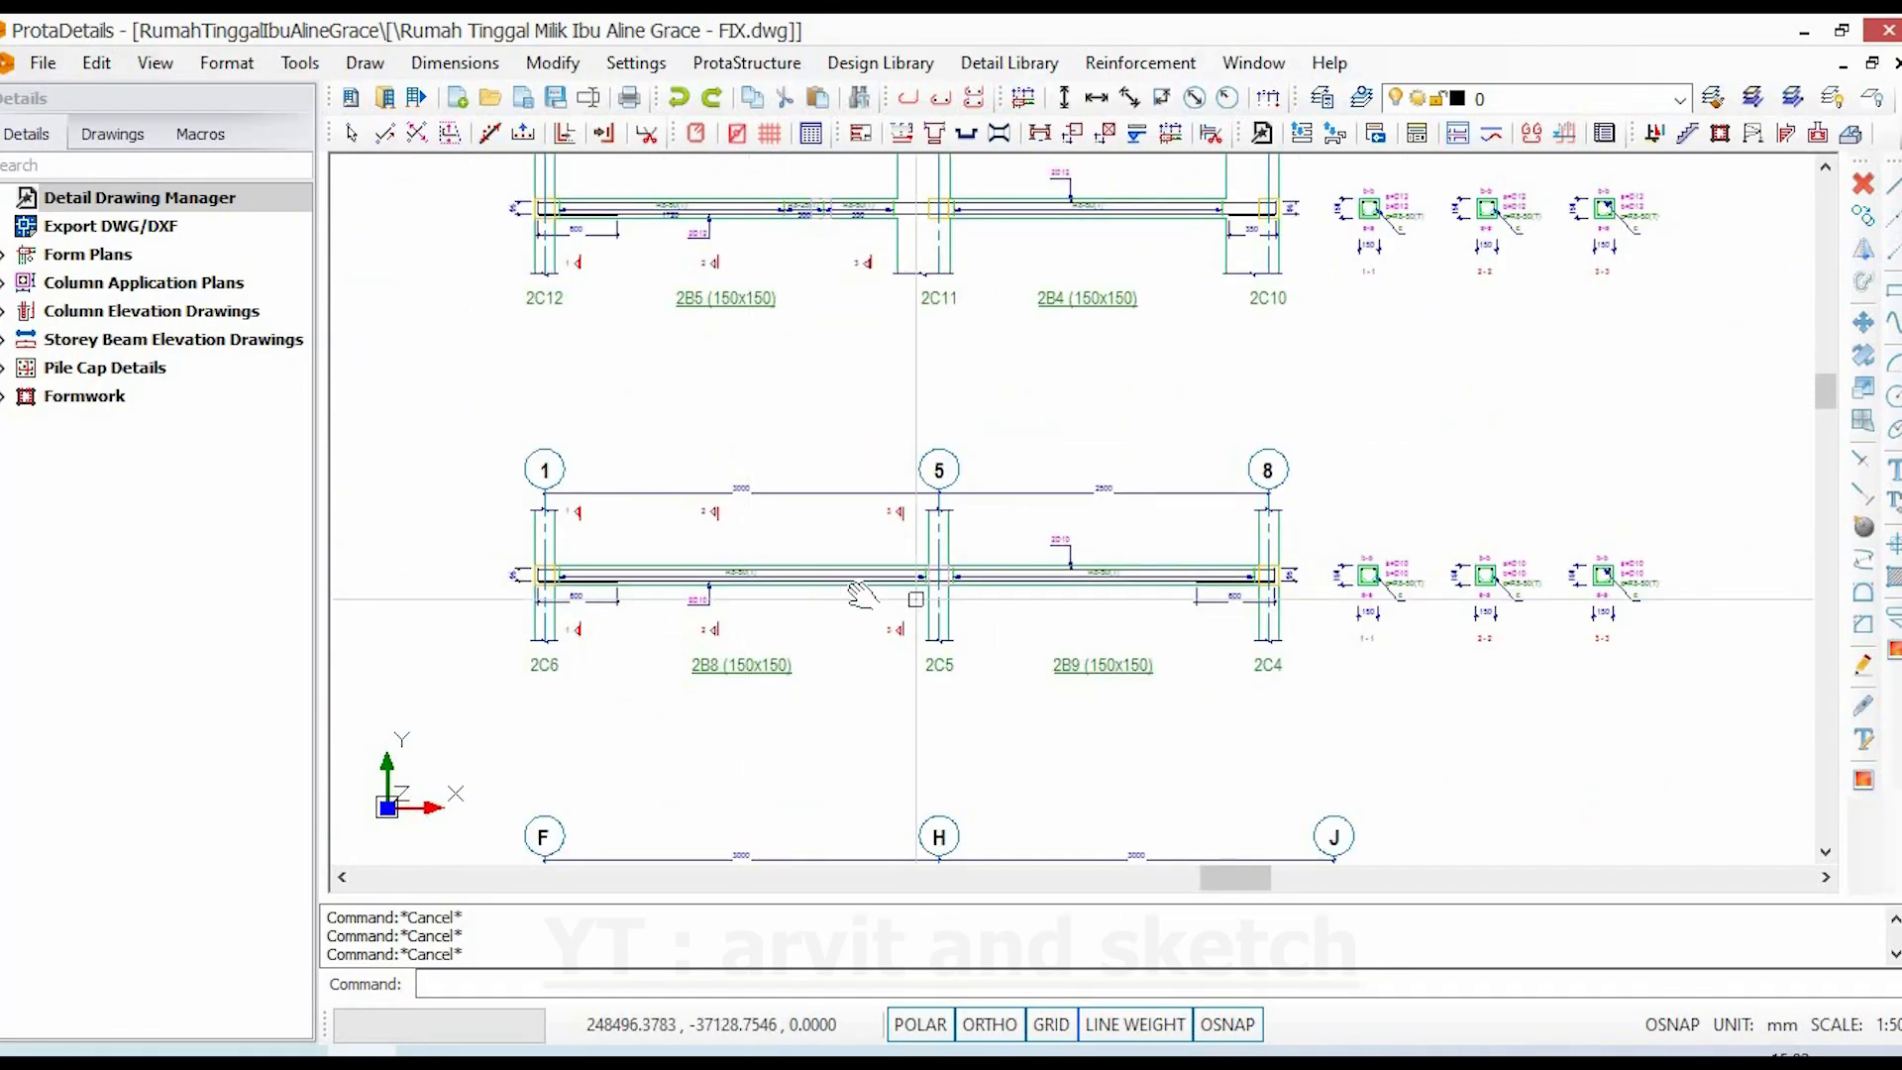
- Examine the bar and stirrup labels in sections 2-2 and 3-3 and their cut marks on the elevation of beams 2B8 and 2B9
scroll(888, 528, up, 5)
scroll(888, 528, up, 6)
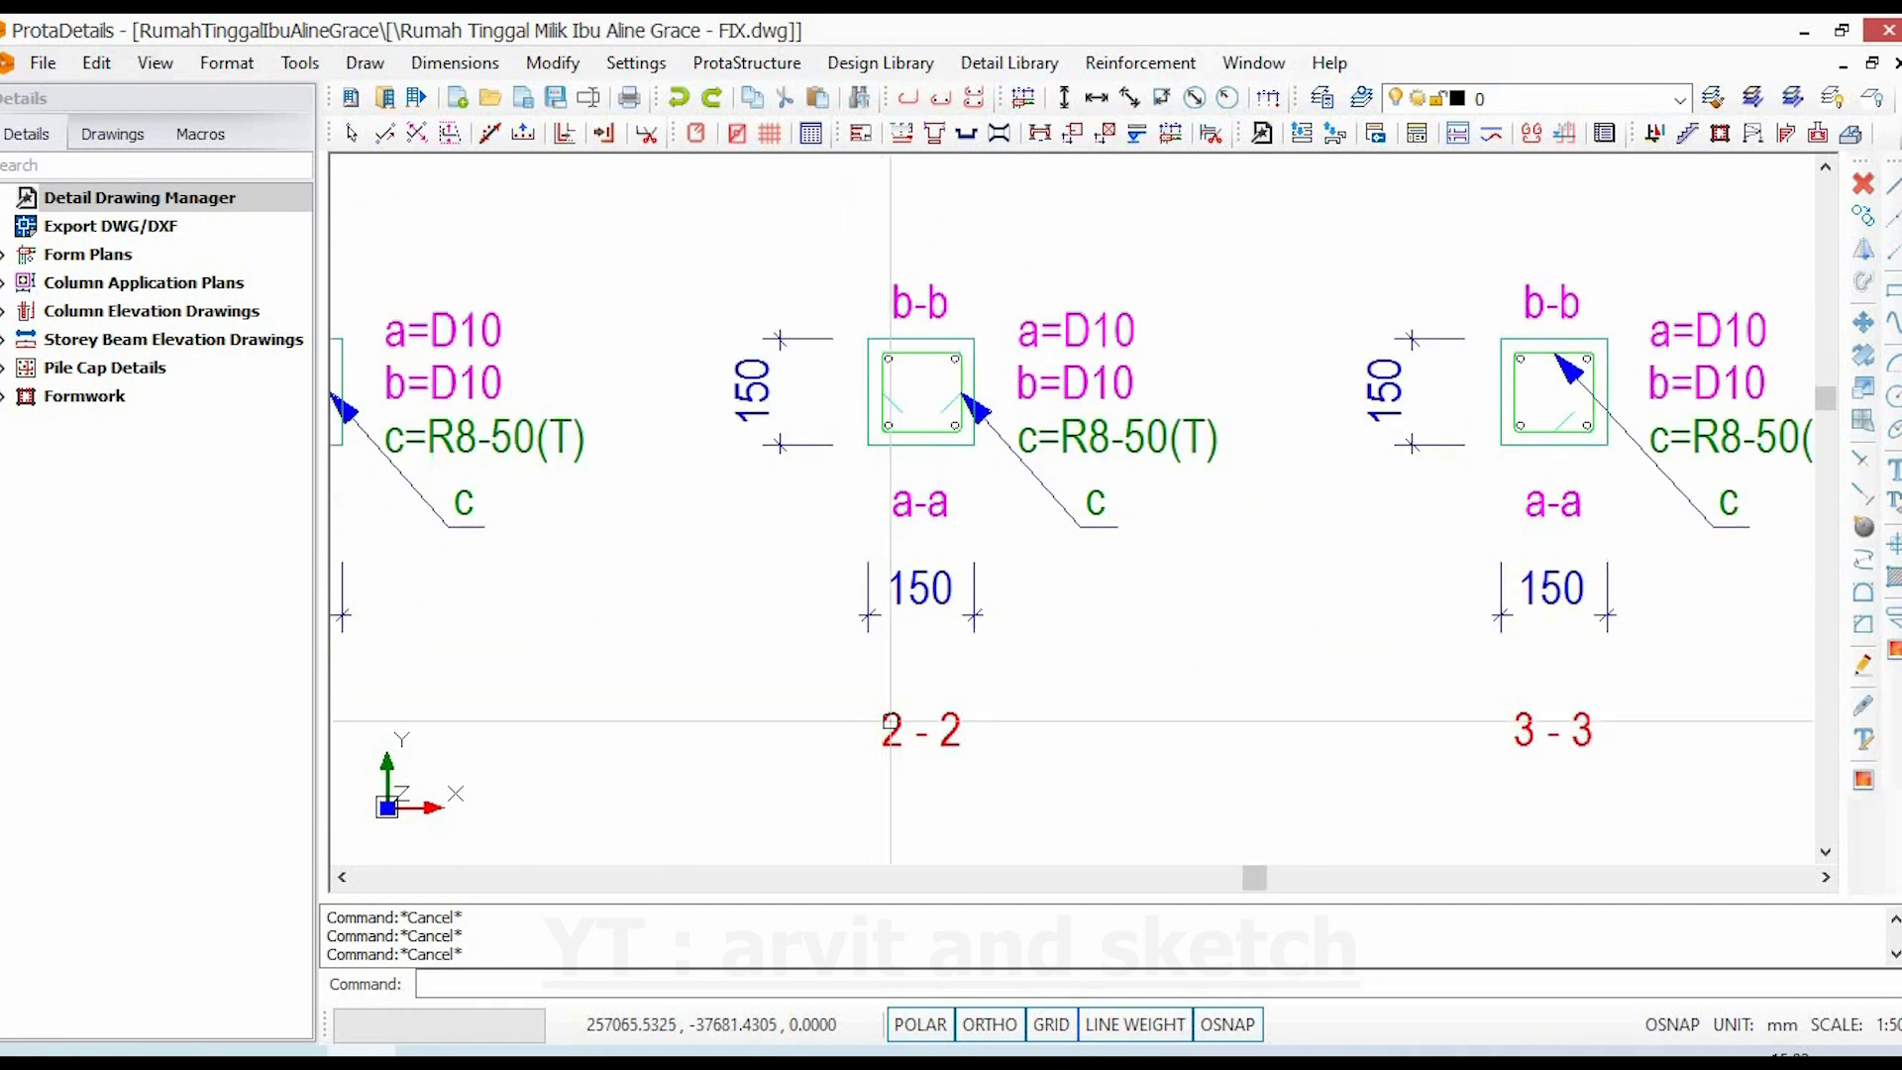
scroll(921, 396, up, 3)
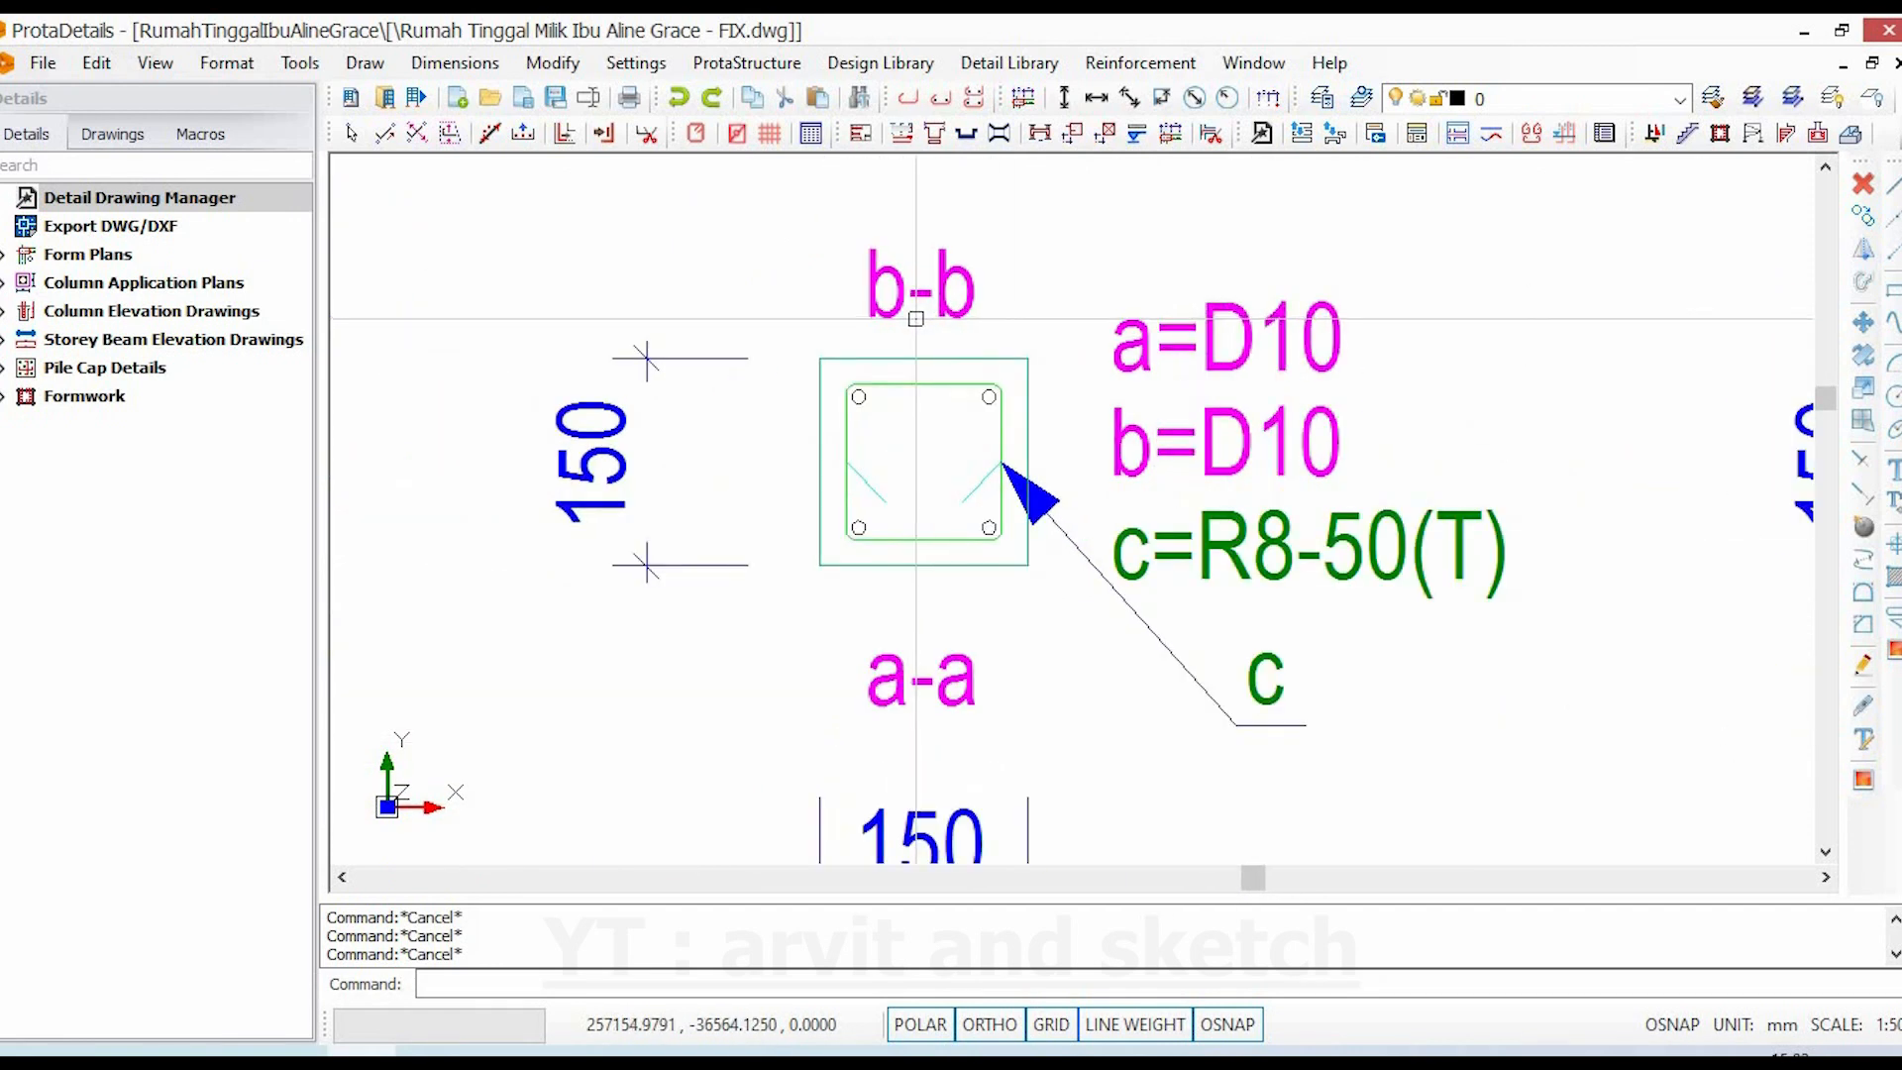
scroll(991, 396, down, 4)
scroll(1076, 400, up, 4)
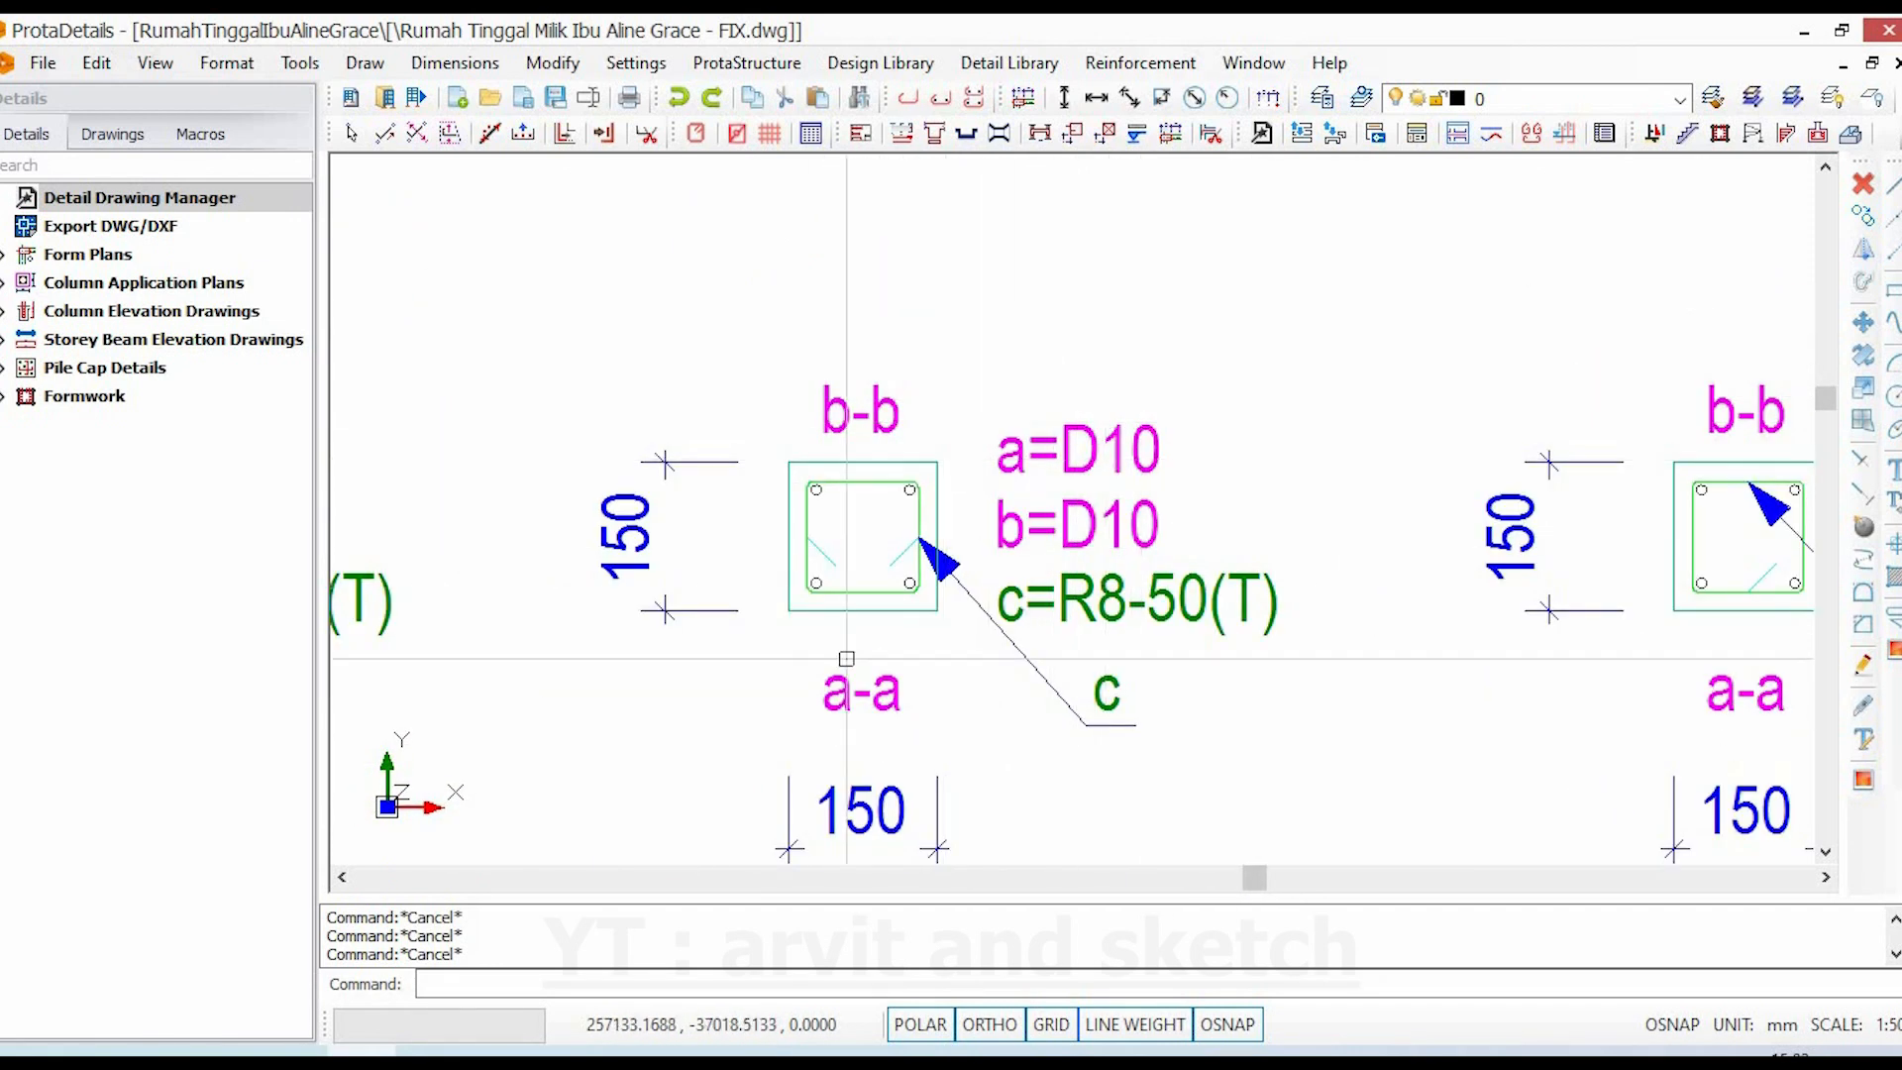
scroll(1168, 618, up, 2)
scroll(845, 534, down, 6)
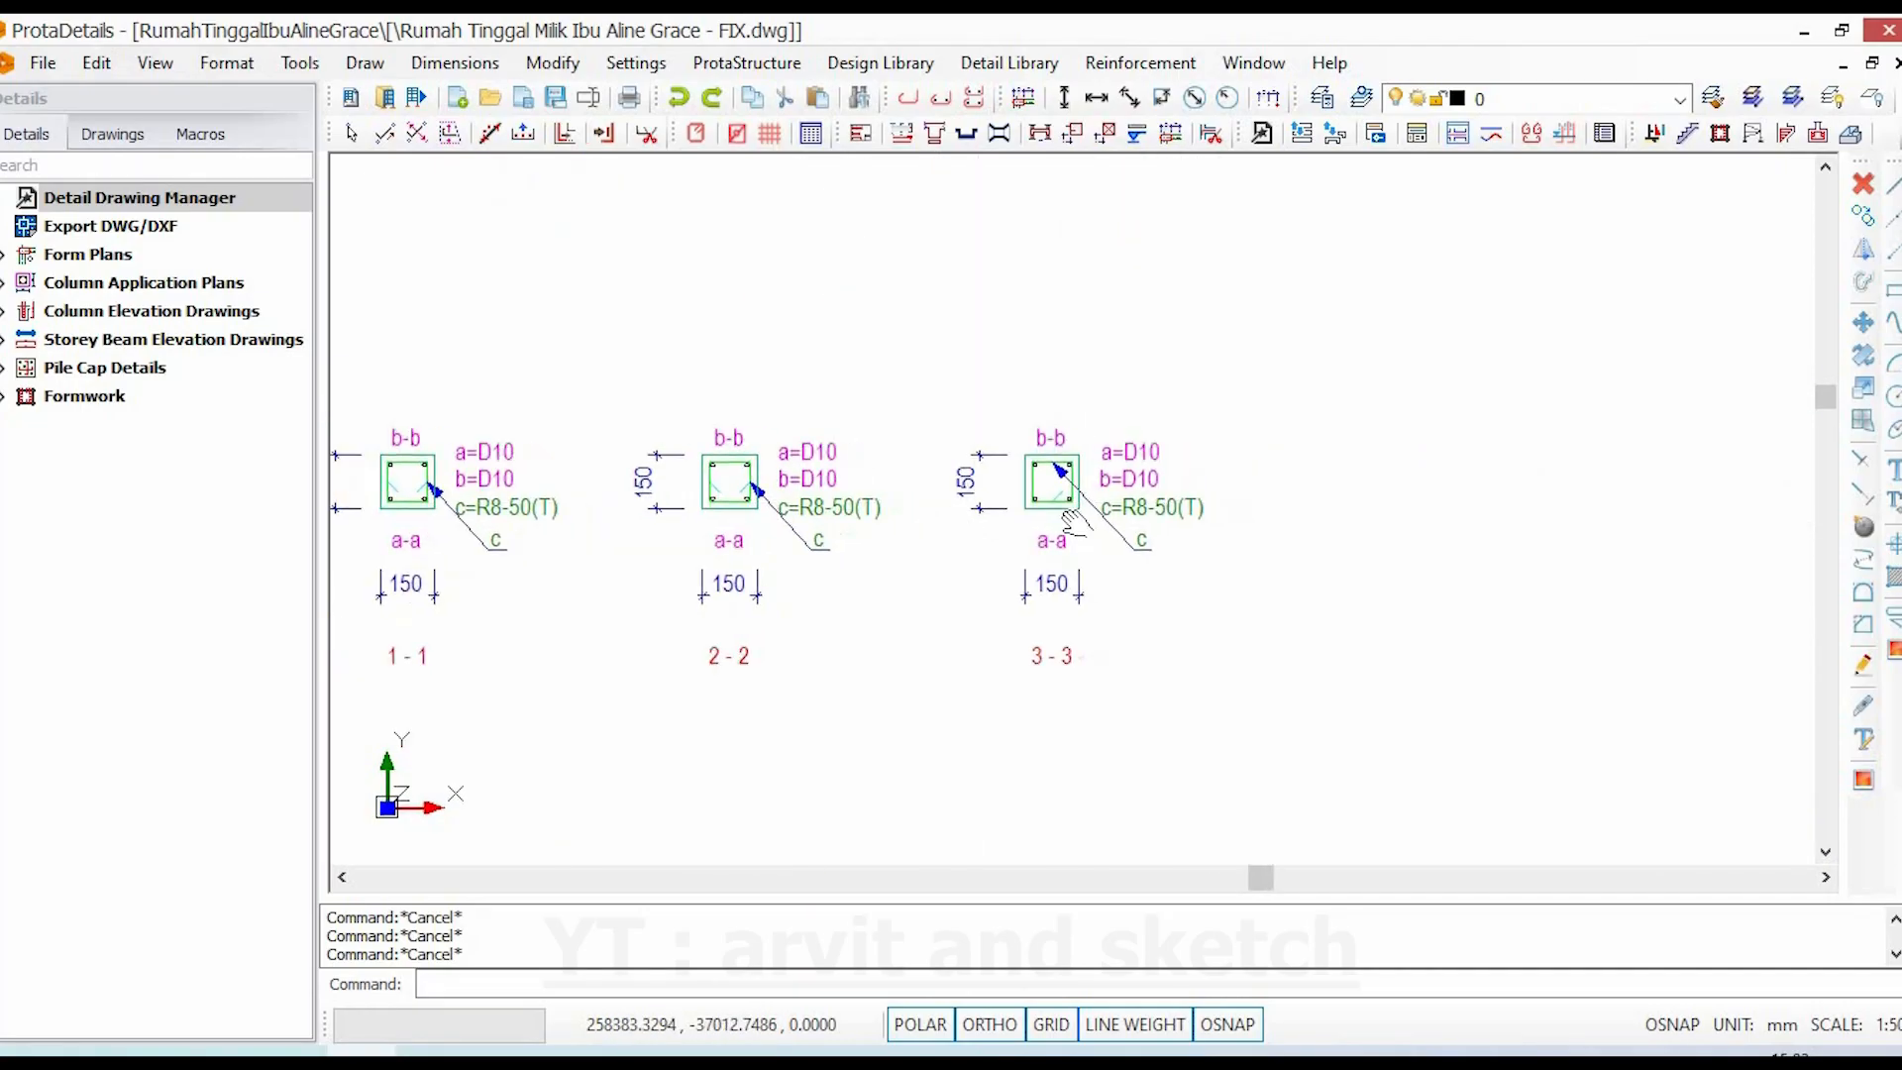
scroll(892, 584, up, 4)
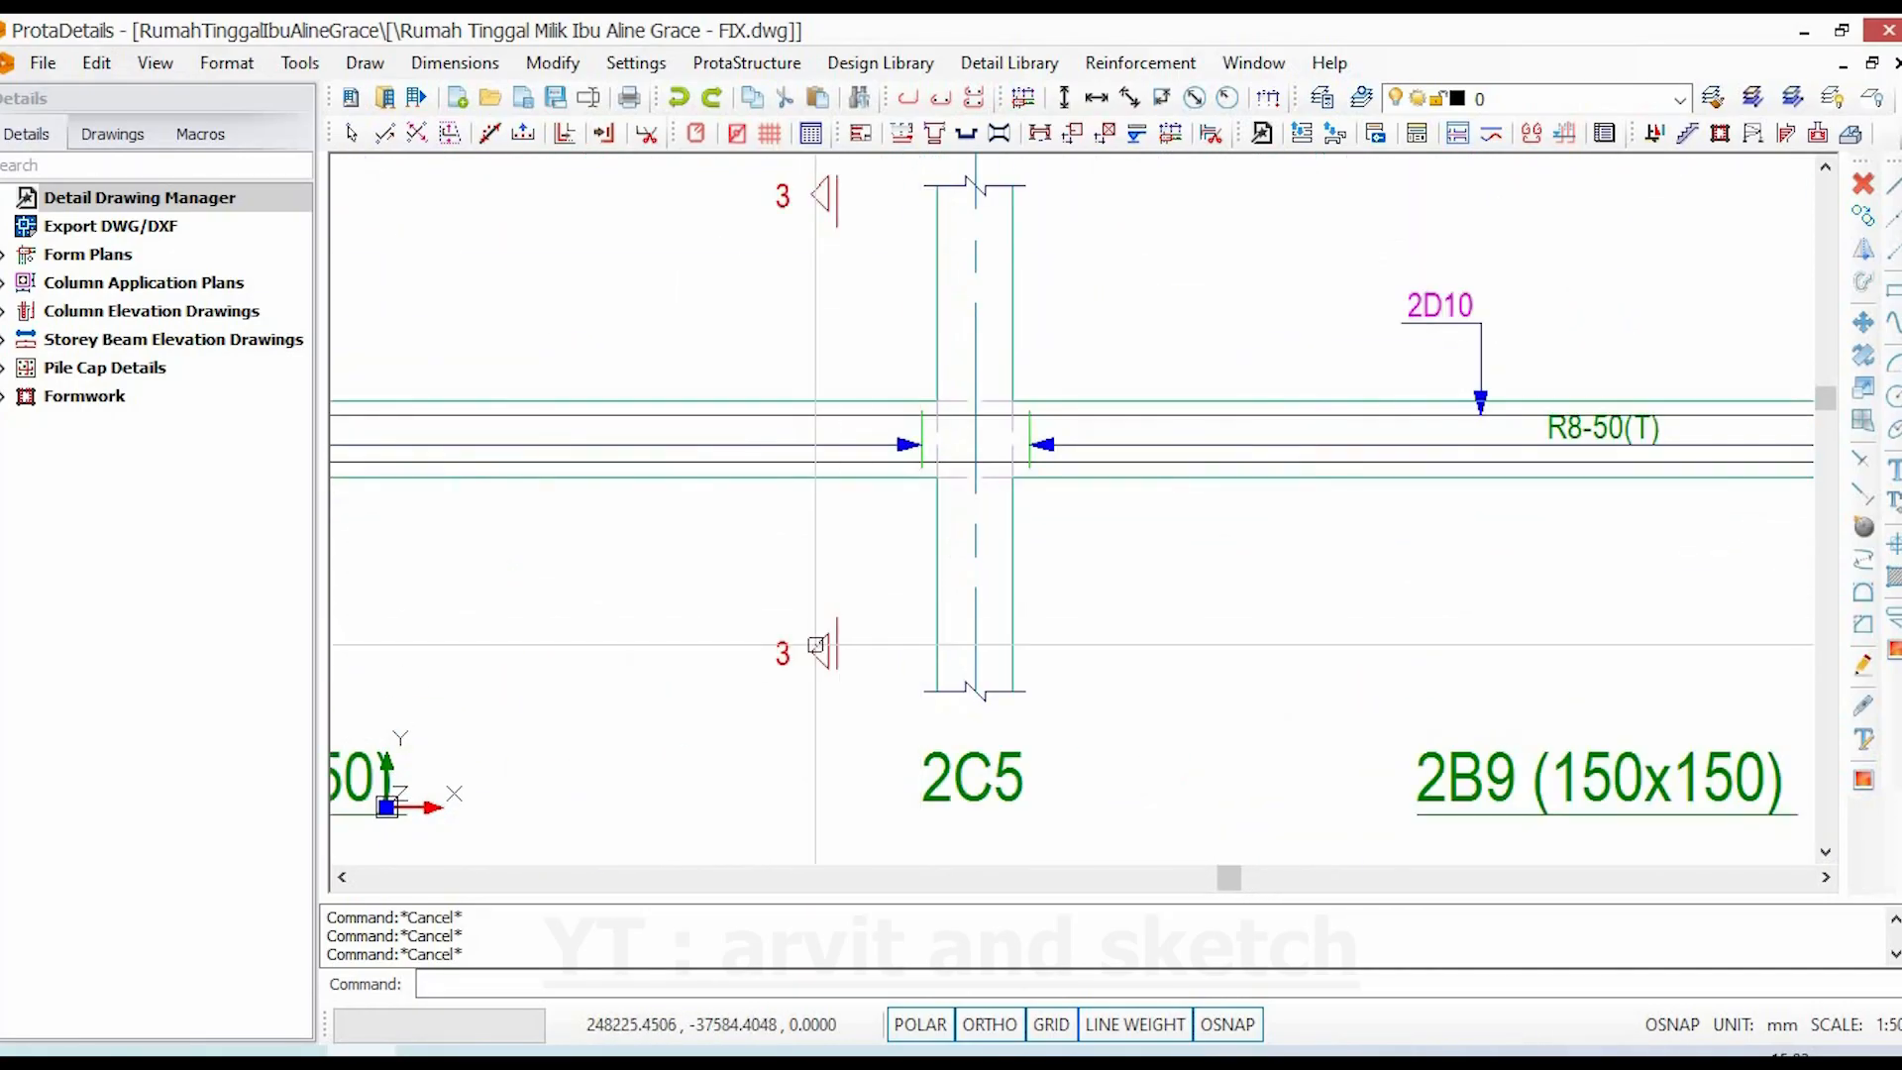
scroll(854, 621, down, 4)
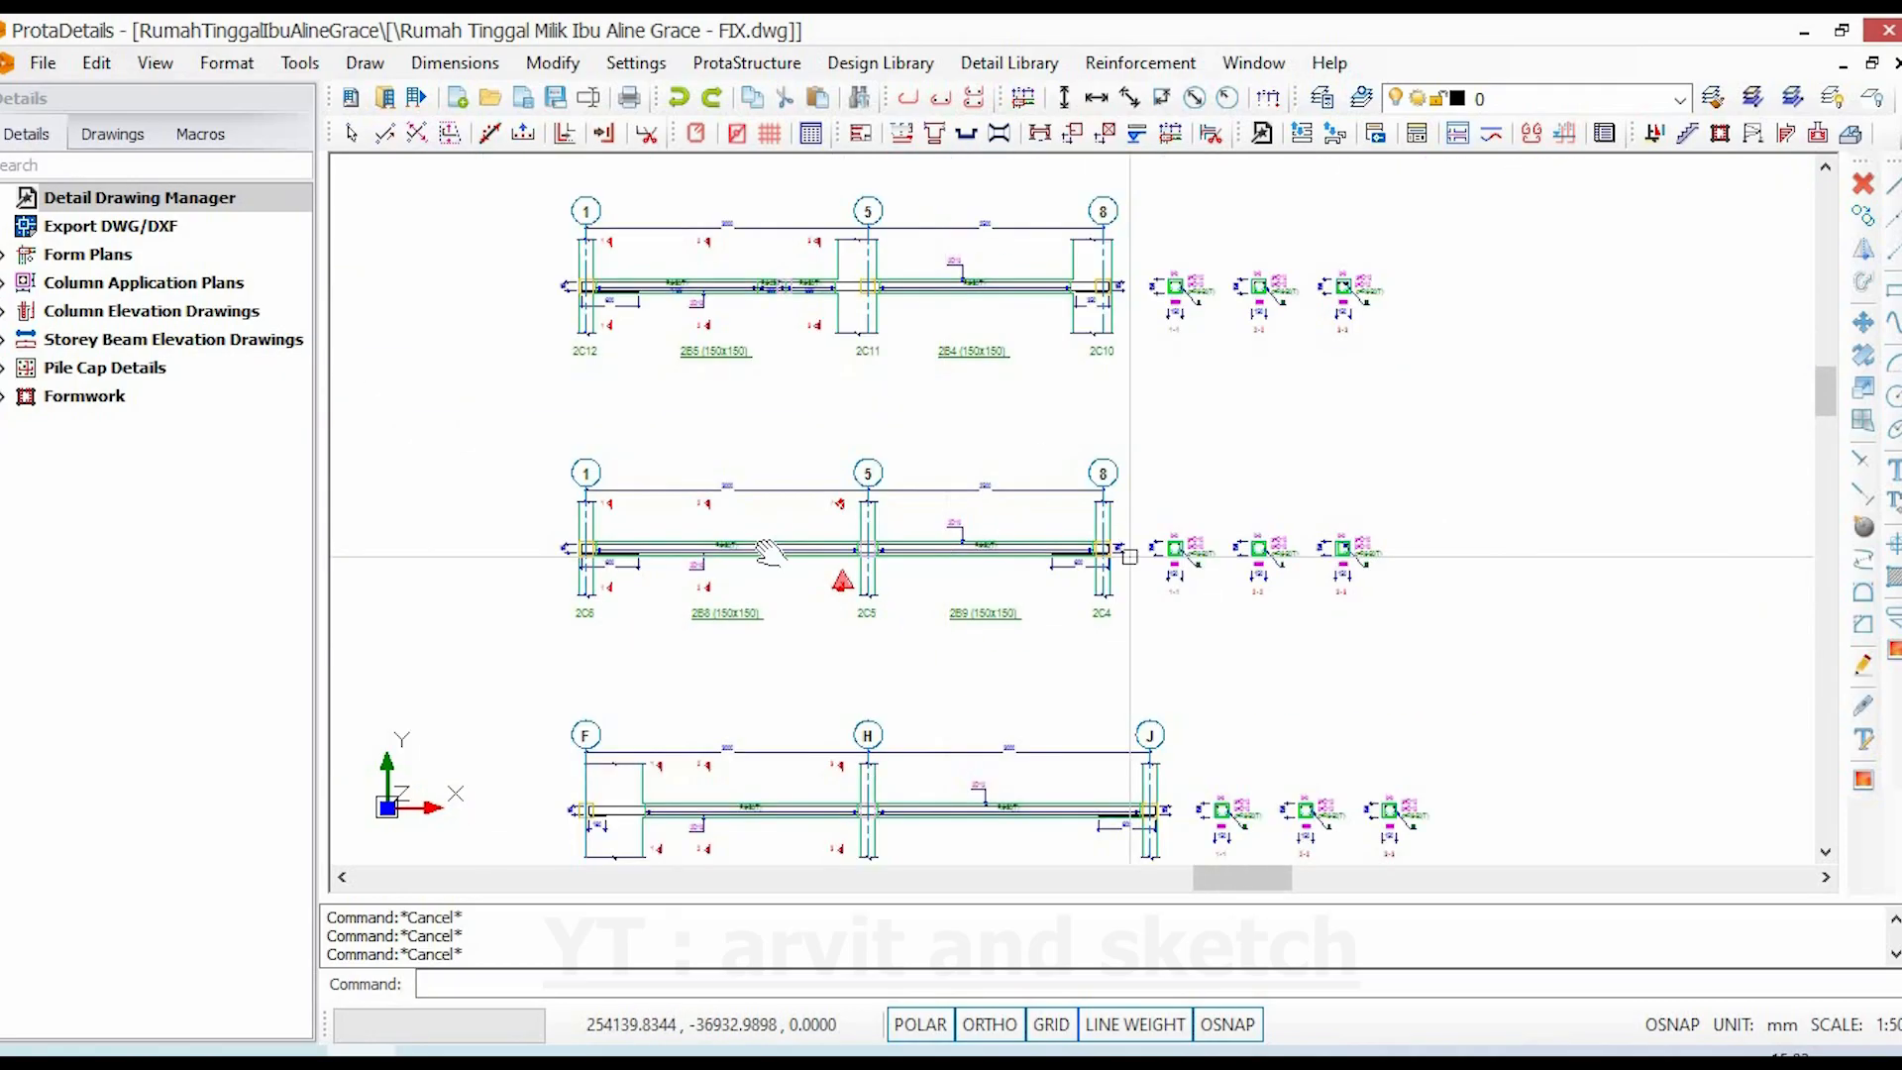
- Check the diameter and its available options for the upper longitudinal bars in section 3-3, and clear the selection
scroll(792, 297, up, 4)
scroll(848, 600, up, 2)
click(976, 440)
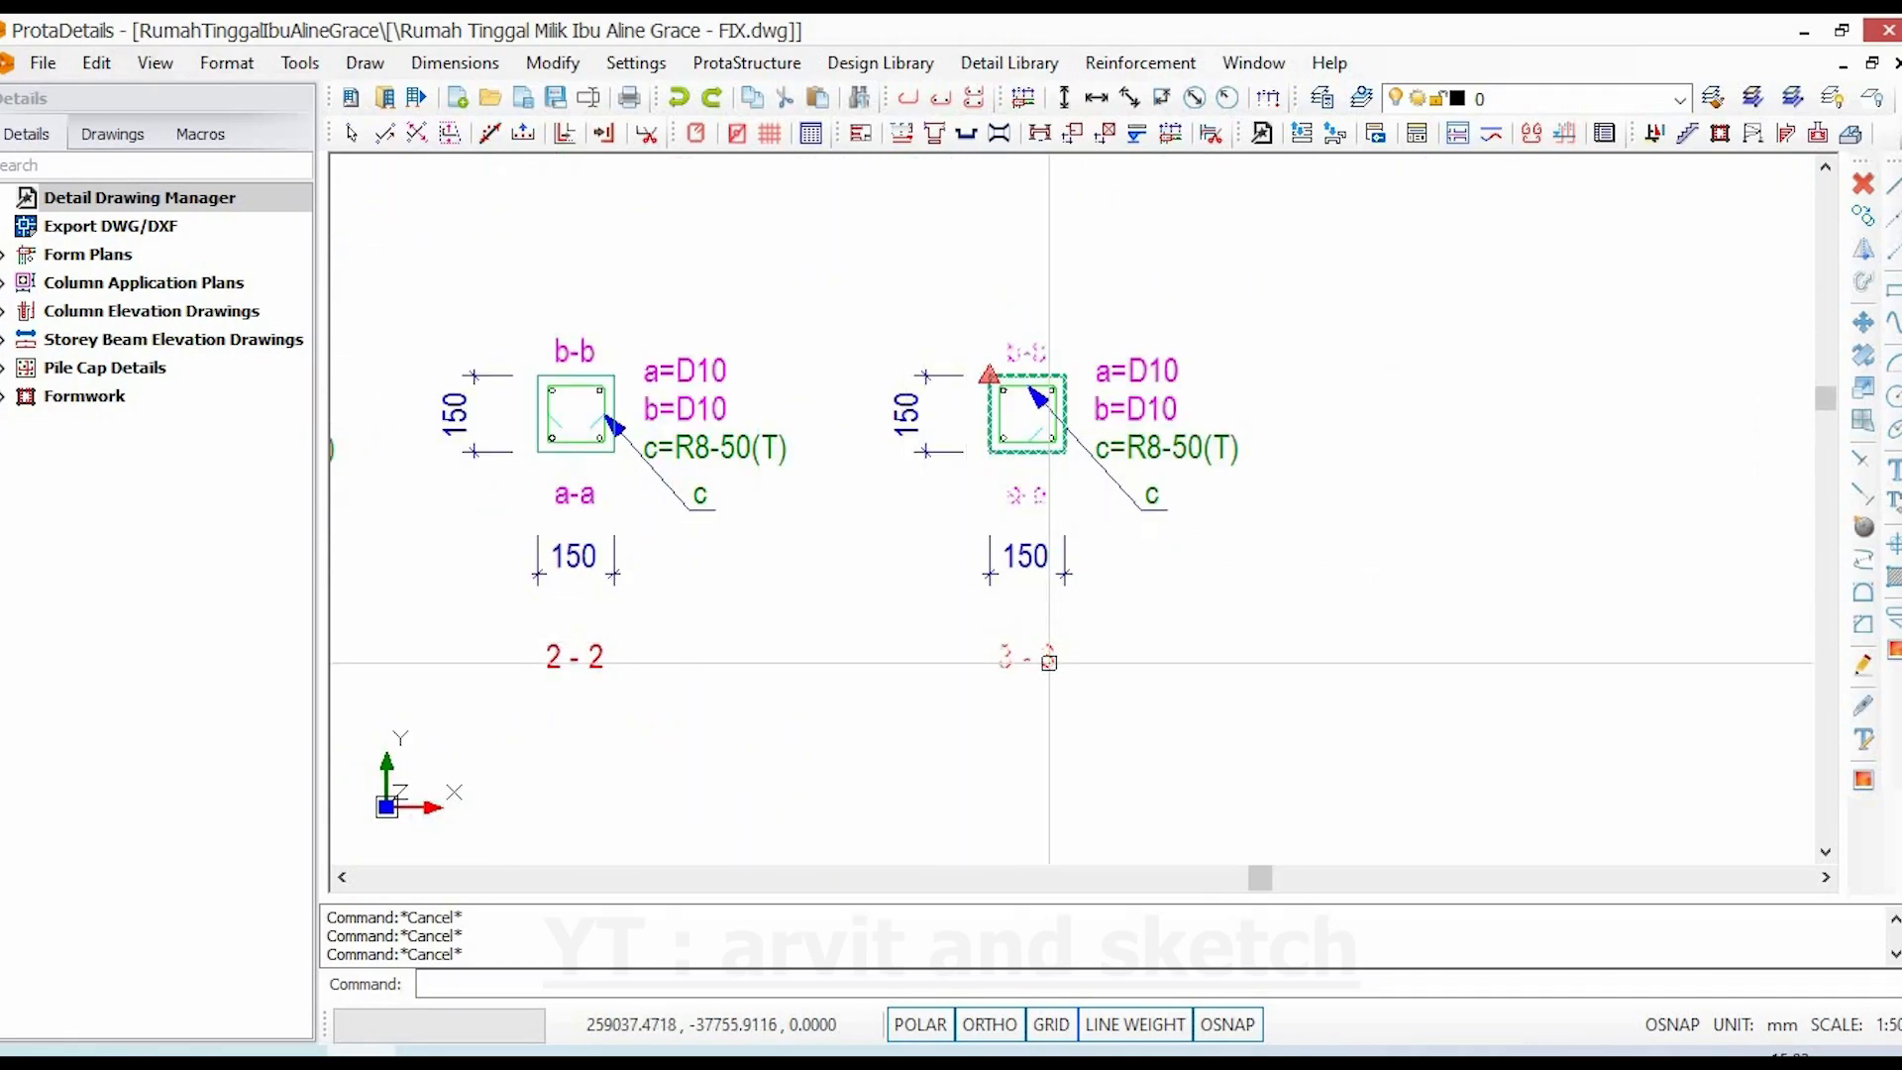
scroll(991, 441, up, 3)
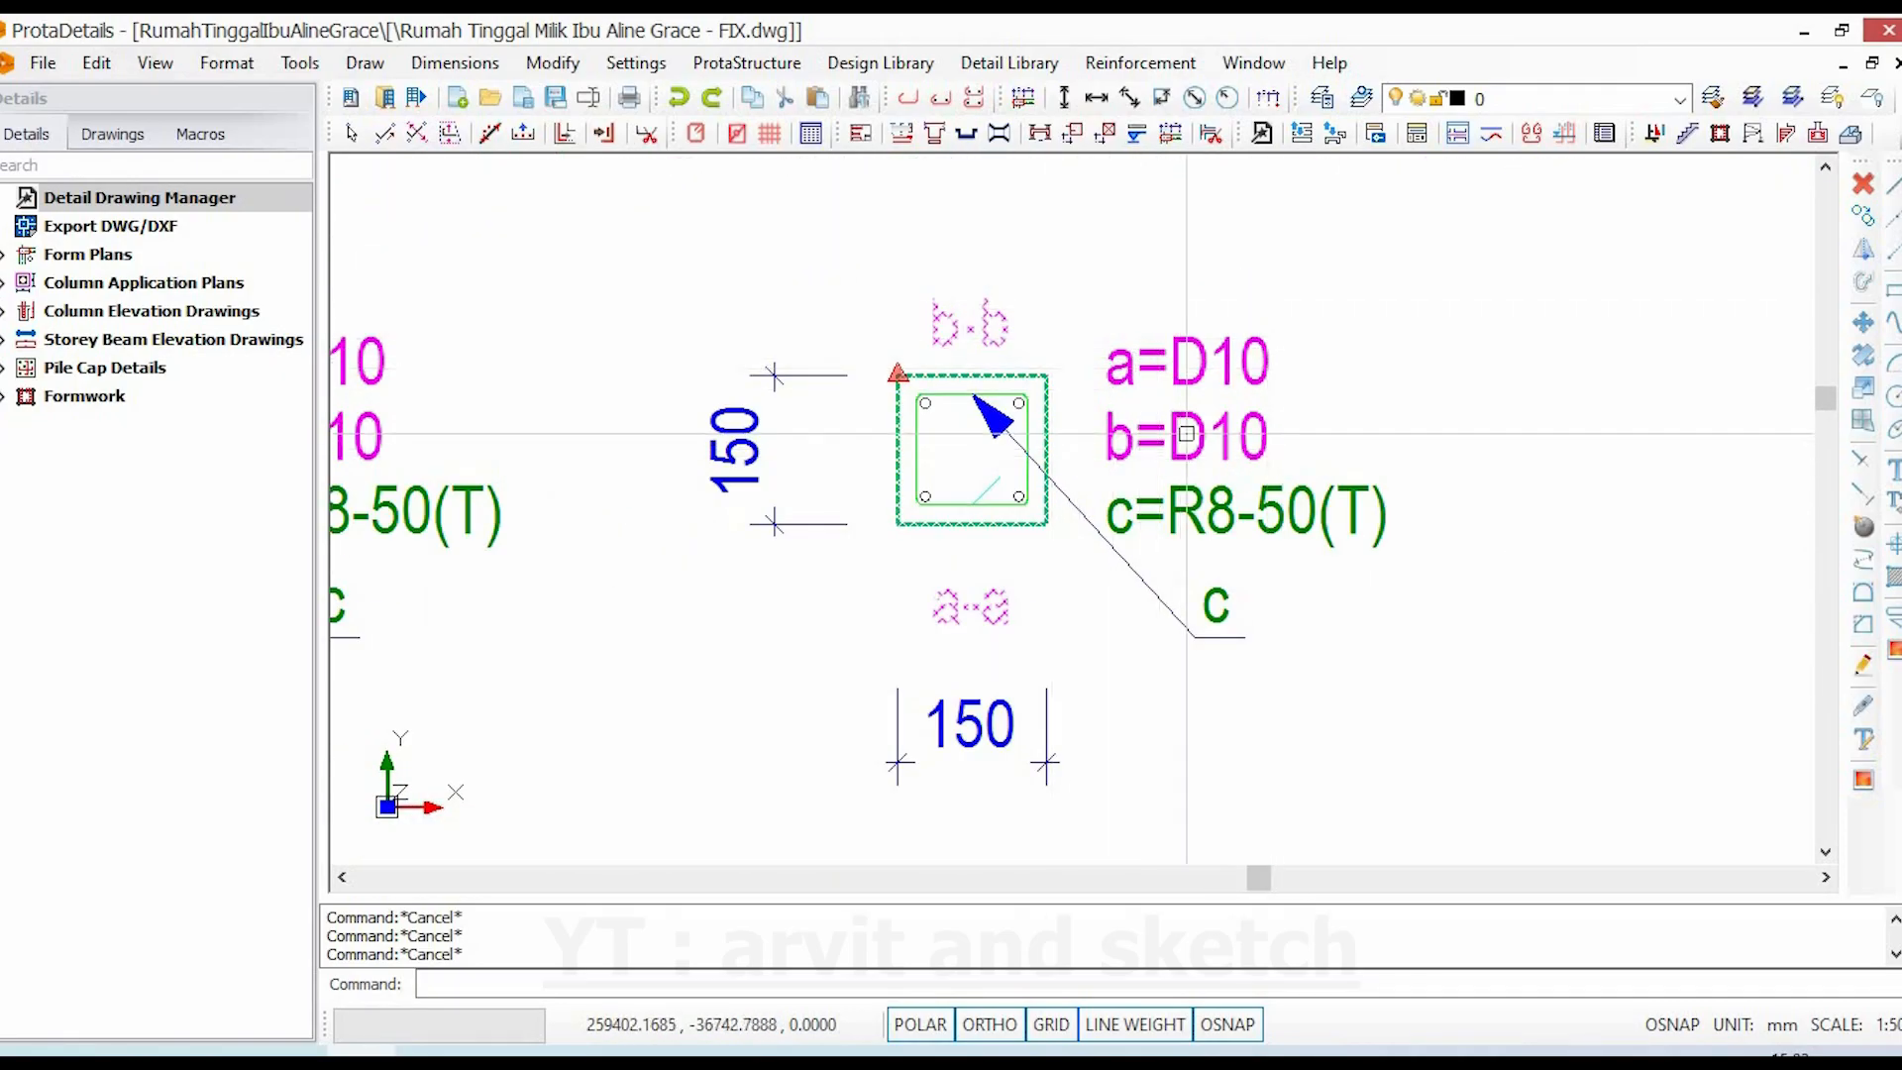
key(Escape)
scroll(1005, 393, up, 3)
double_click(1004, 386)
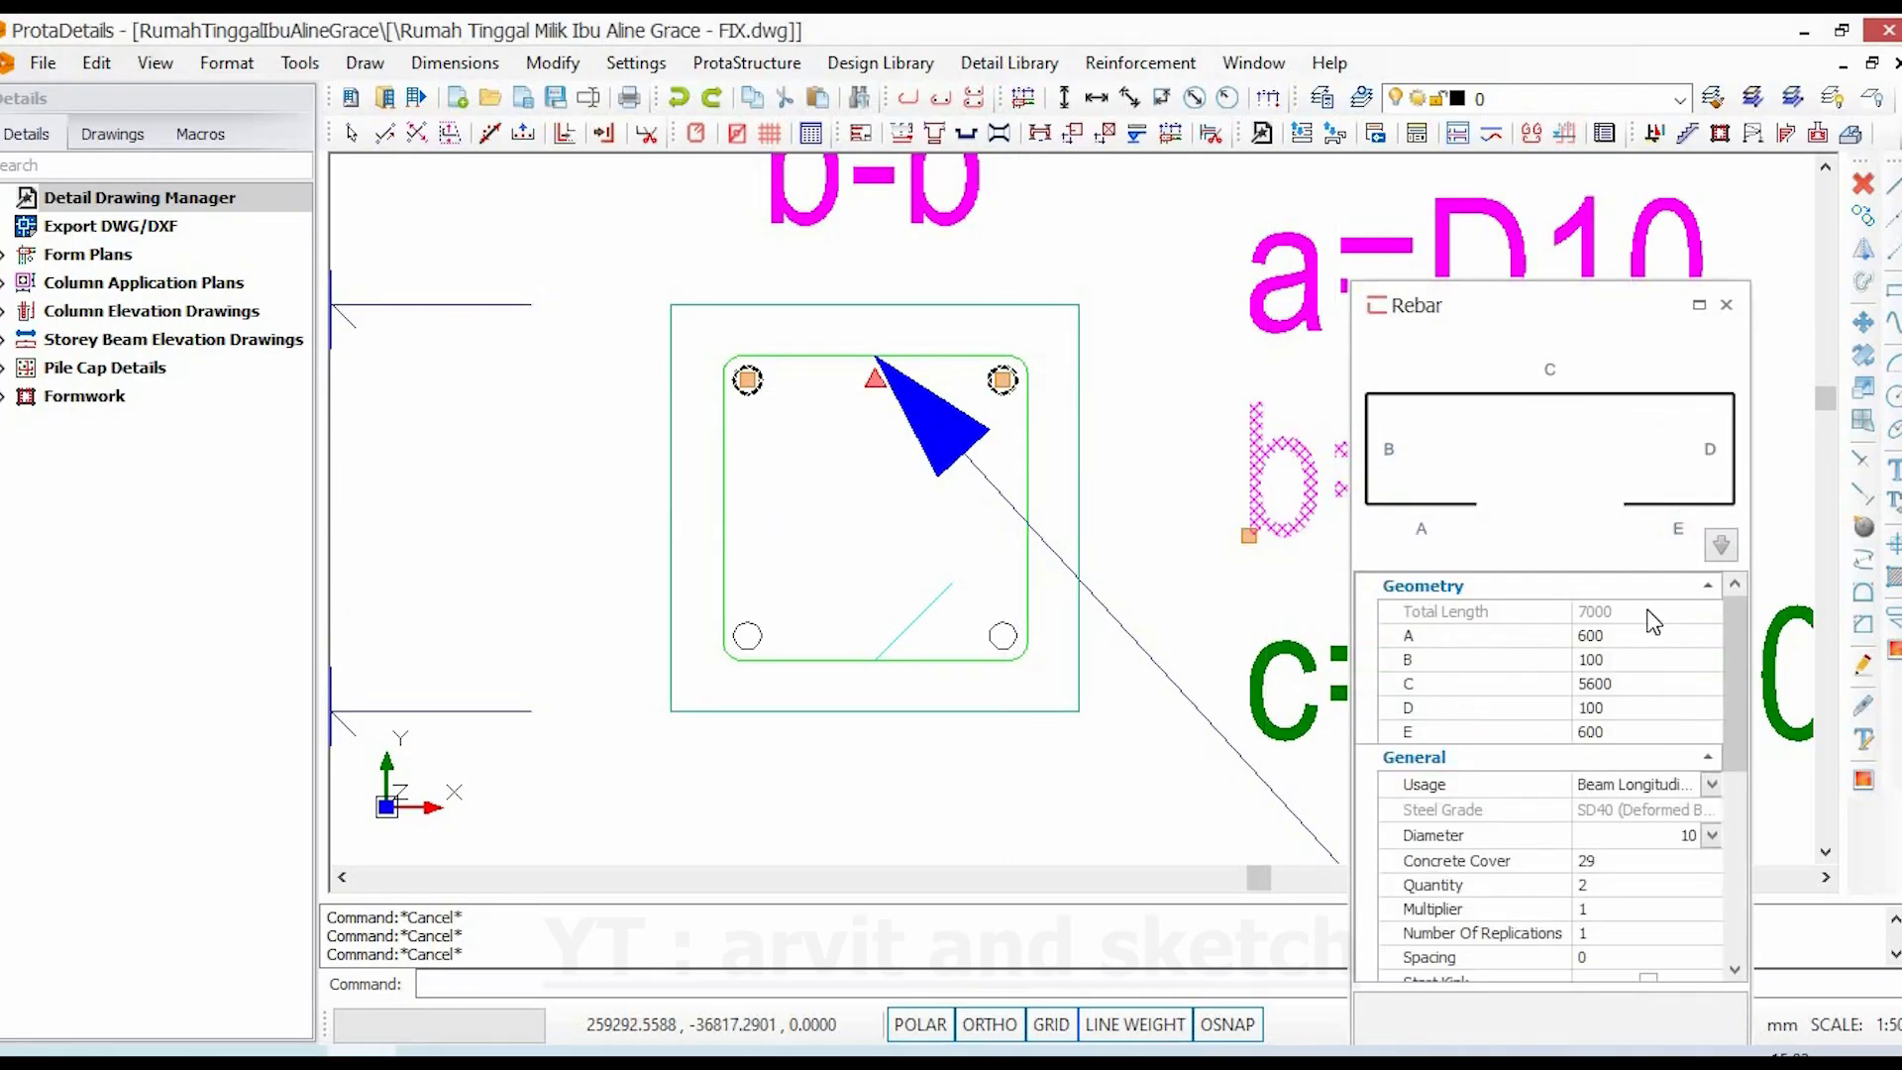
click(1710, 842)
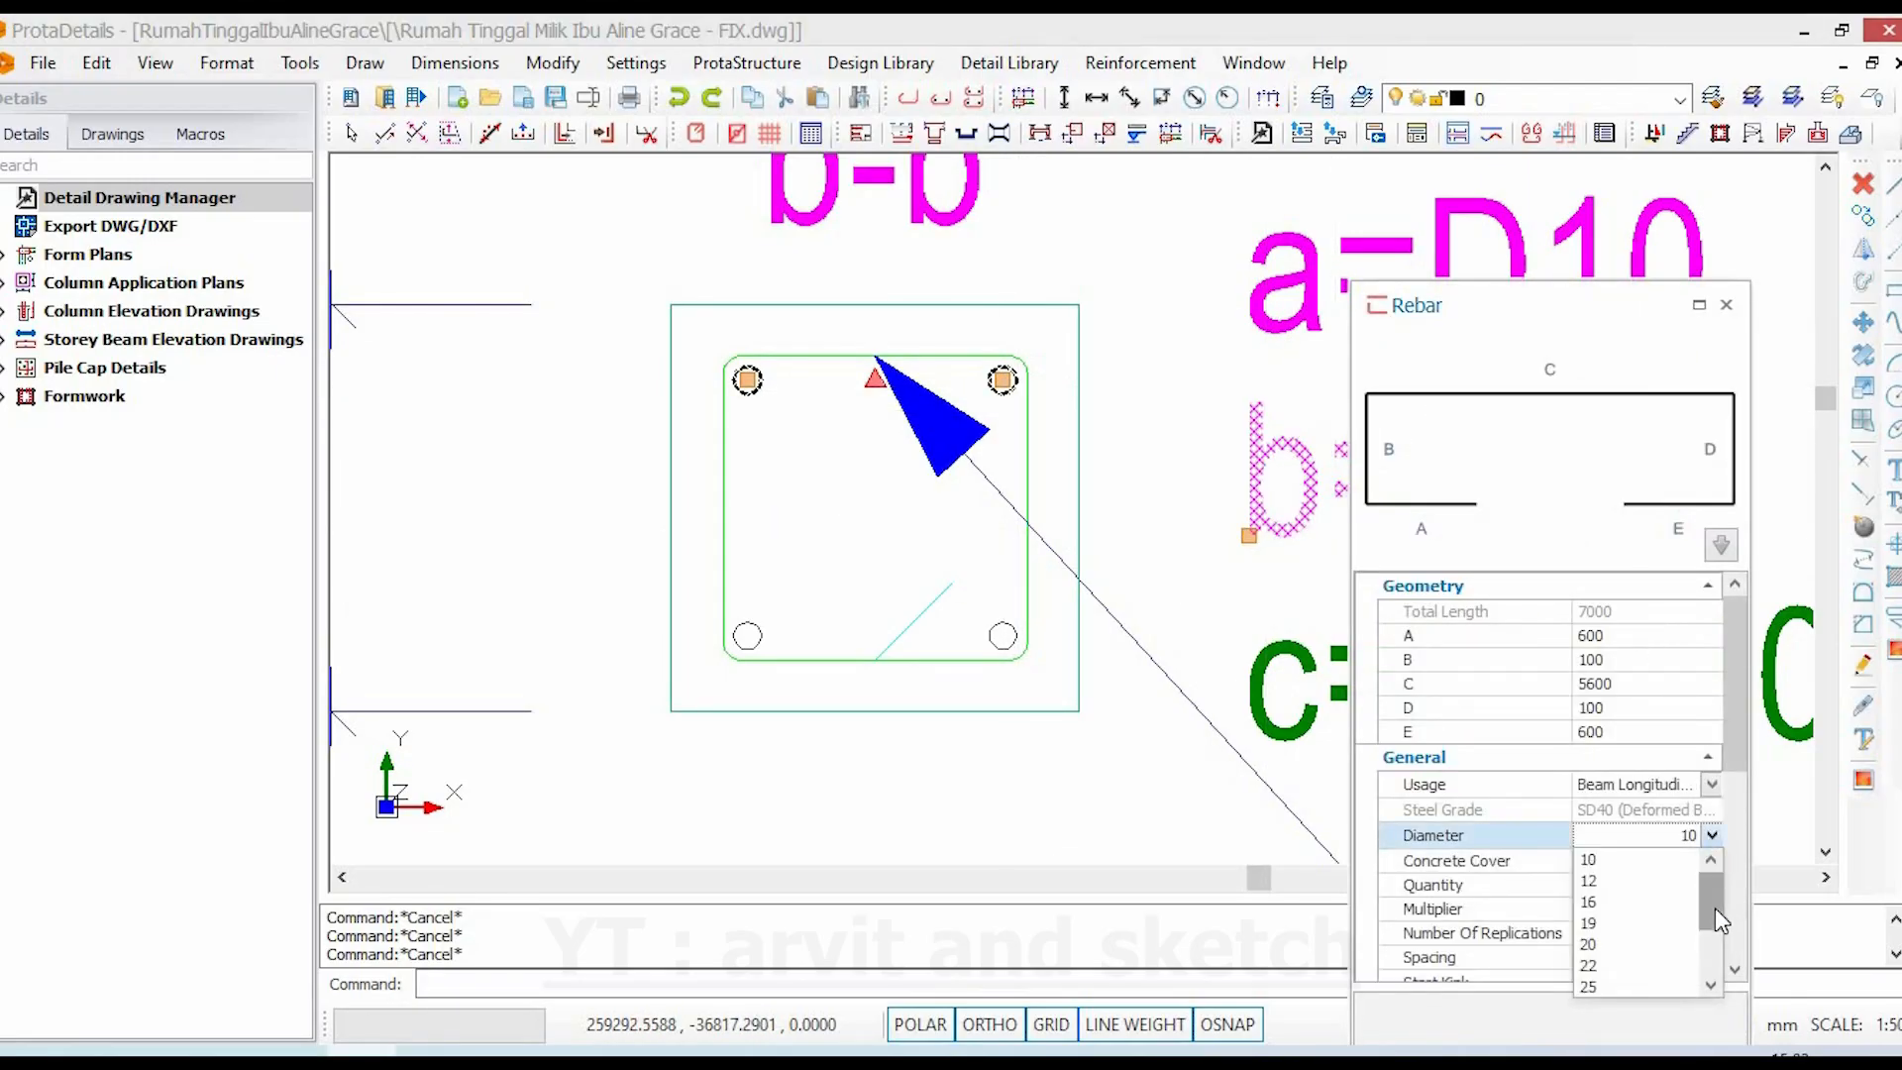
drag(1714, 907, 1674, 791)
key(Escape)
scroll(1057, 541, down, 10)
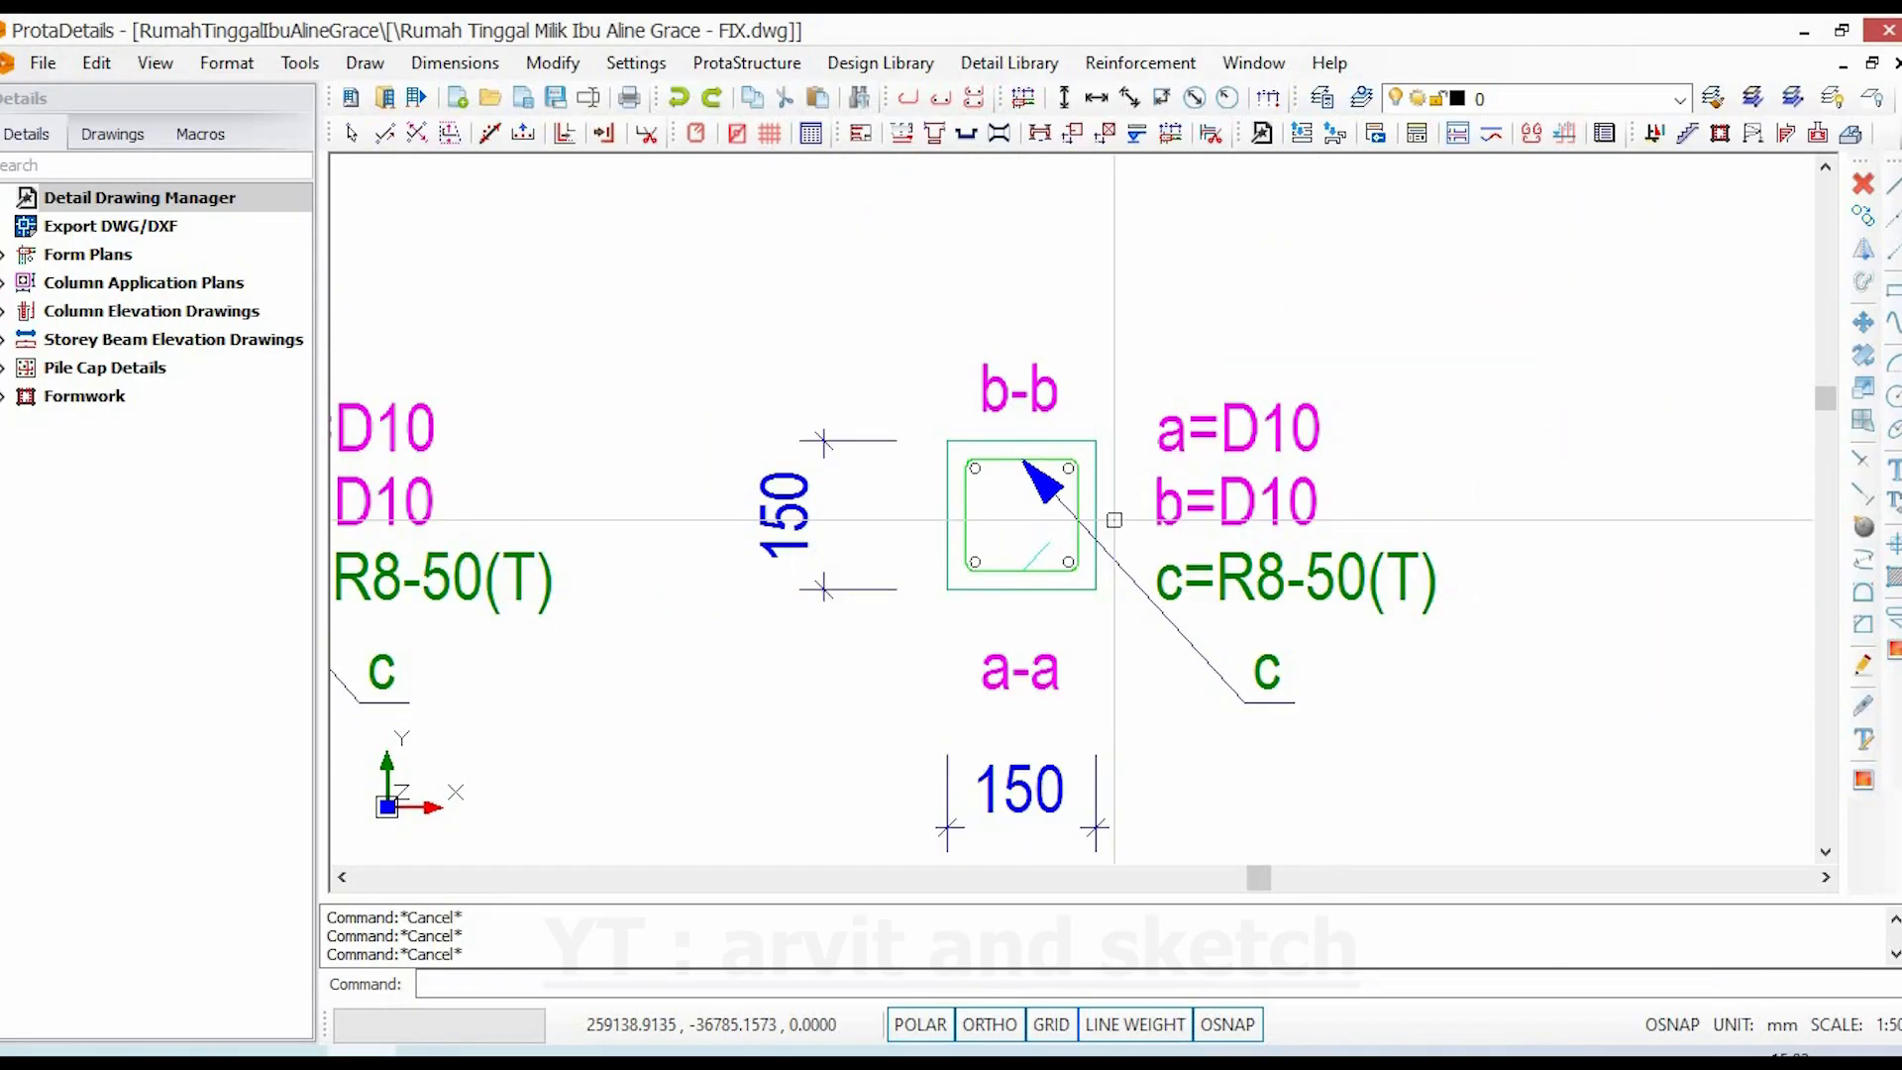
- Return from the beam elevations to the storey 3 form plan and examine the beam labels around axes A to D
middle_drag(981, 575, 1186, 576)
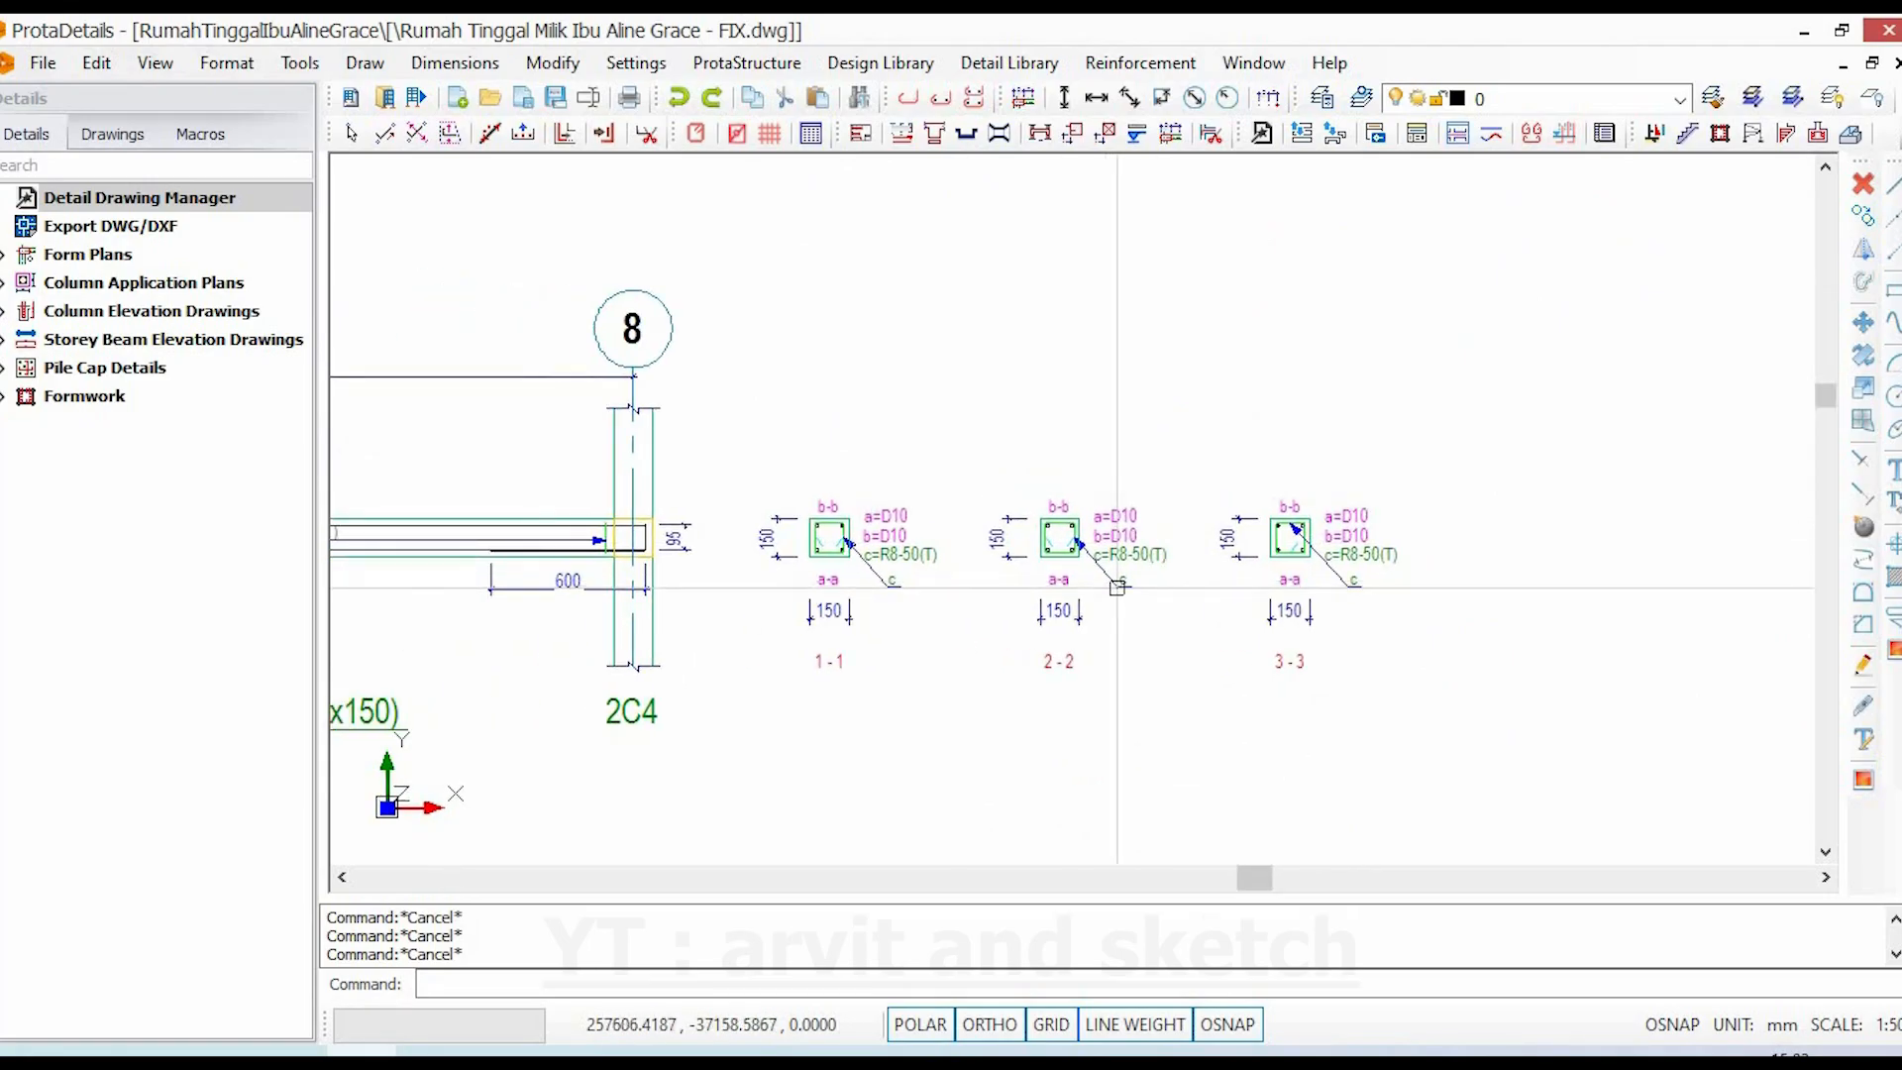
scroll(1077, 618, down, 3)
middle_drag(1078, 618, 1387, 626)
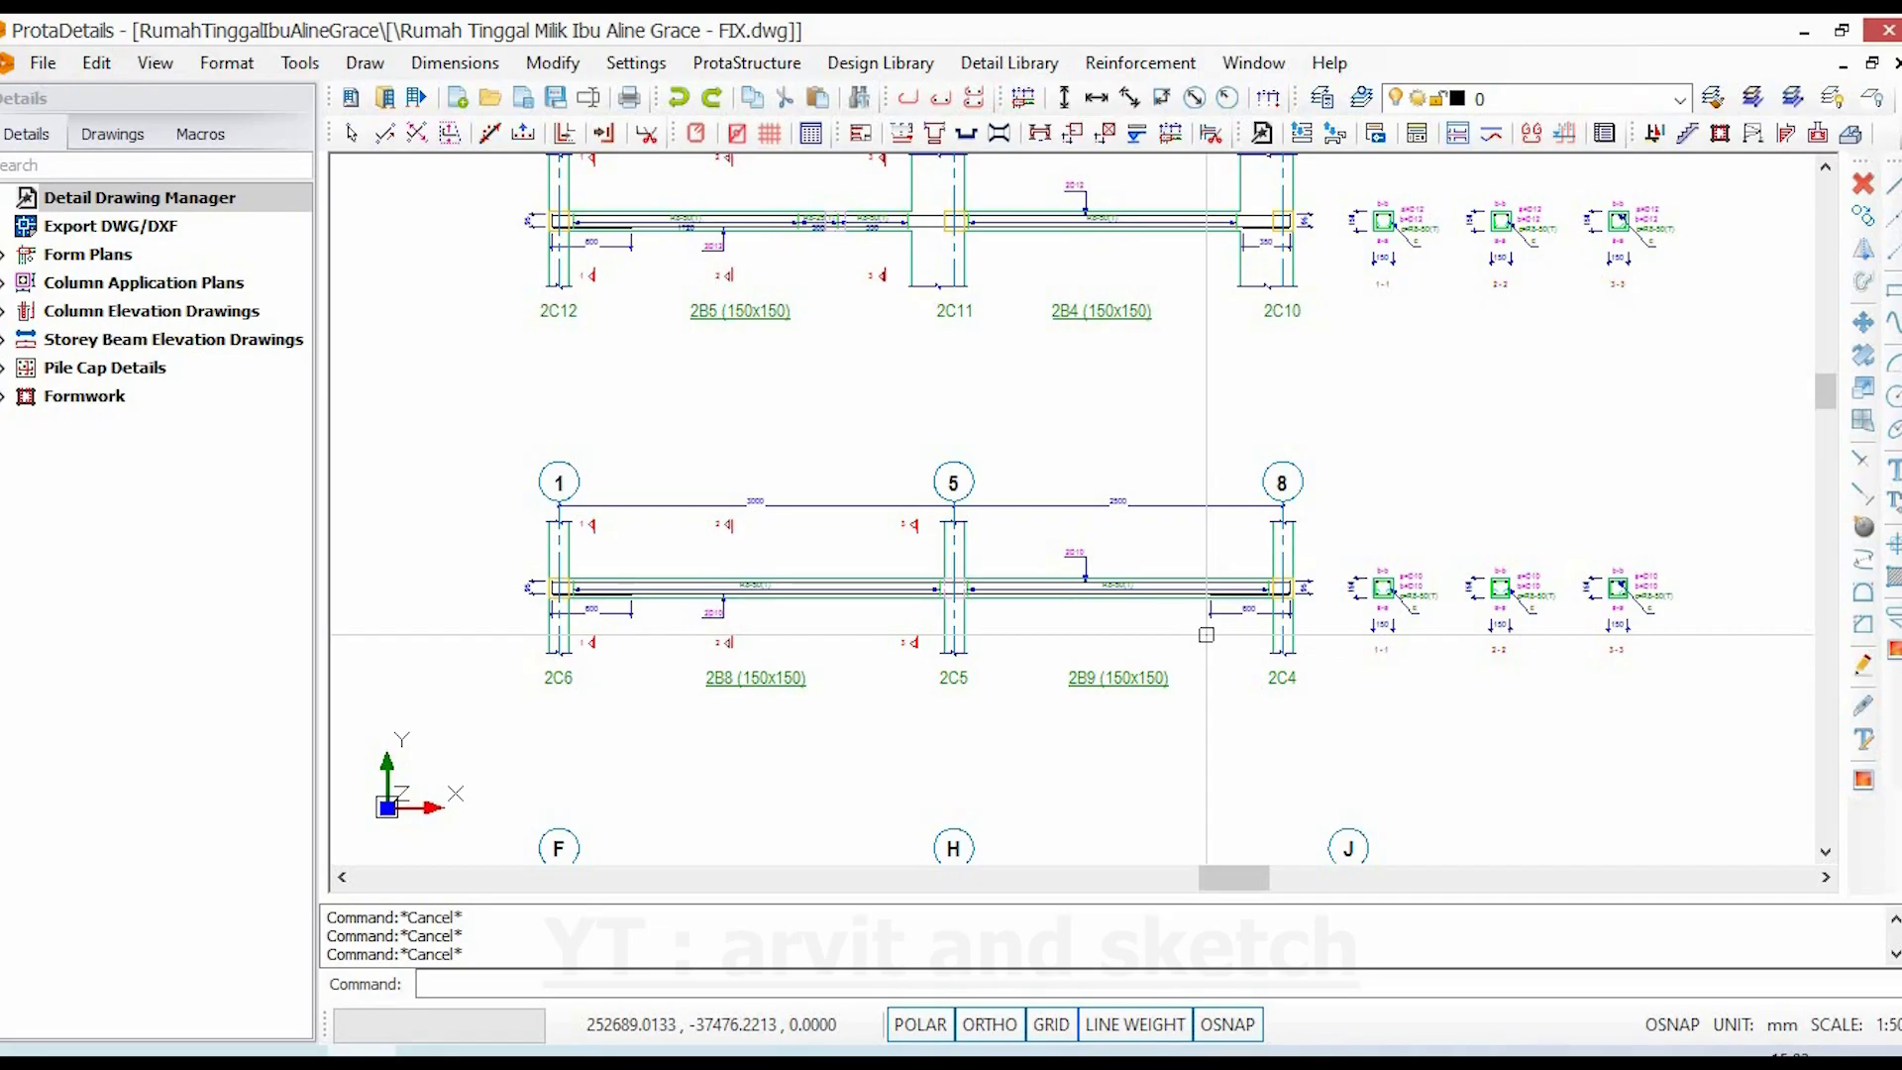
scroll(1207, 634, down, 5)
middle_drag(1019, 518, 1292, 810)
scroll(1189, 649, down, 3)
middle_drag(1139, 570, 1346, 537)
scroll(763, 524, up, 1)
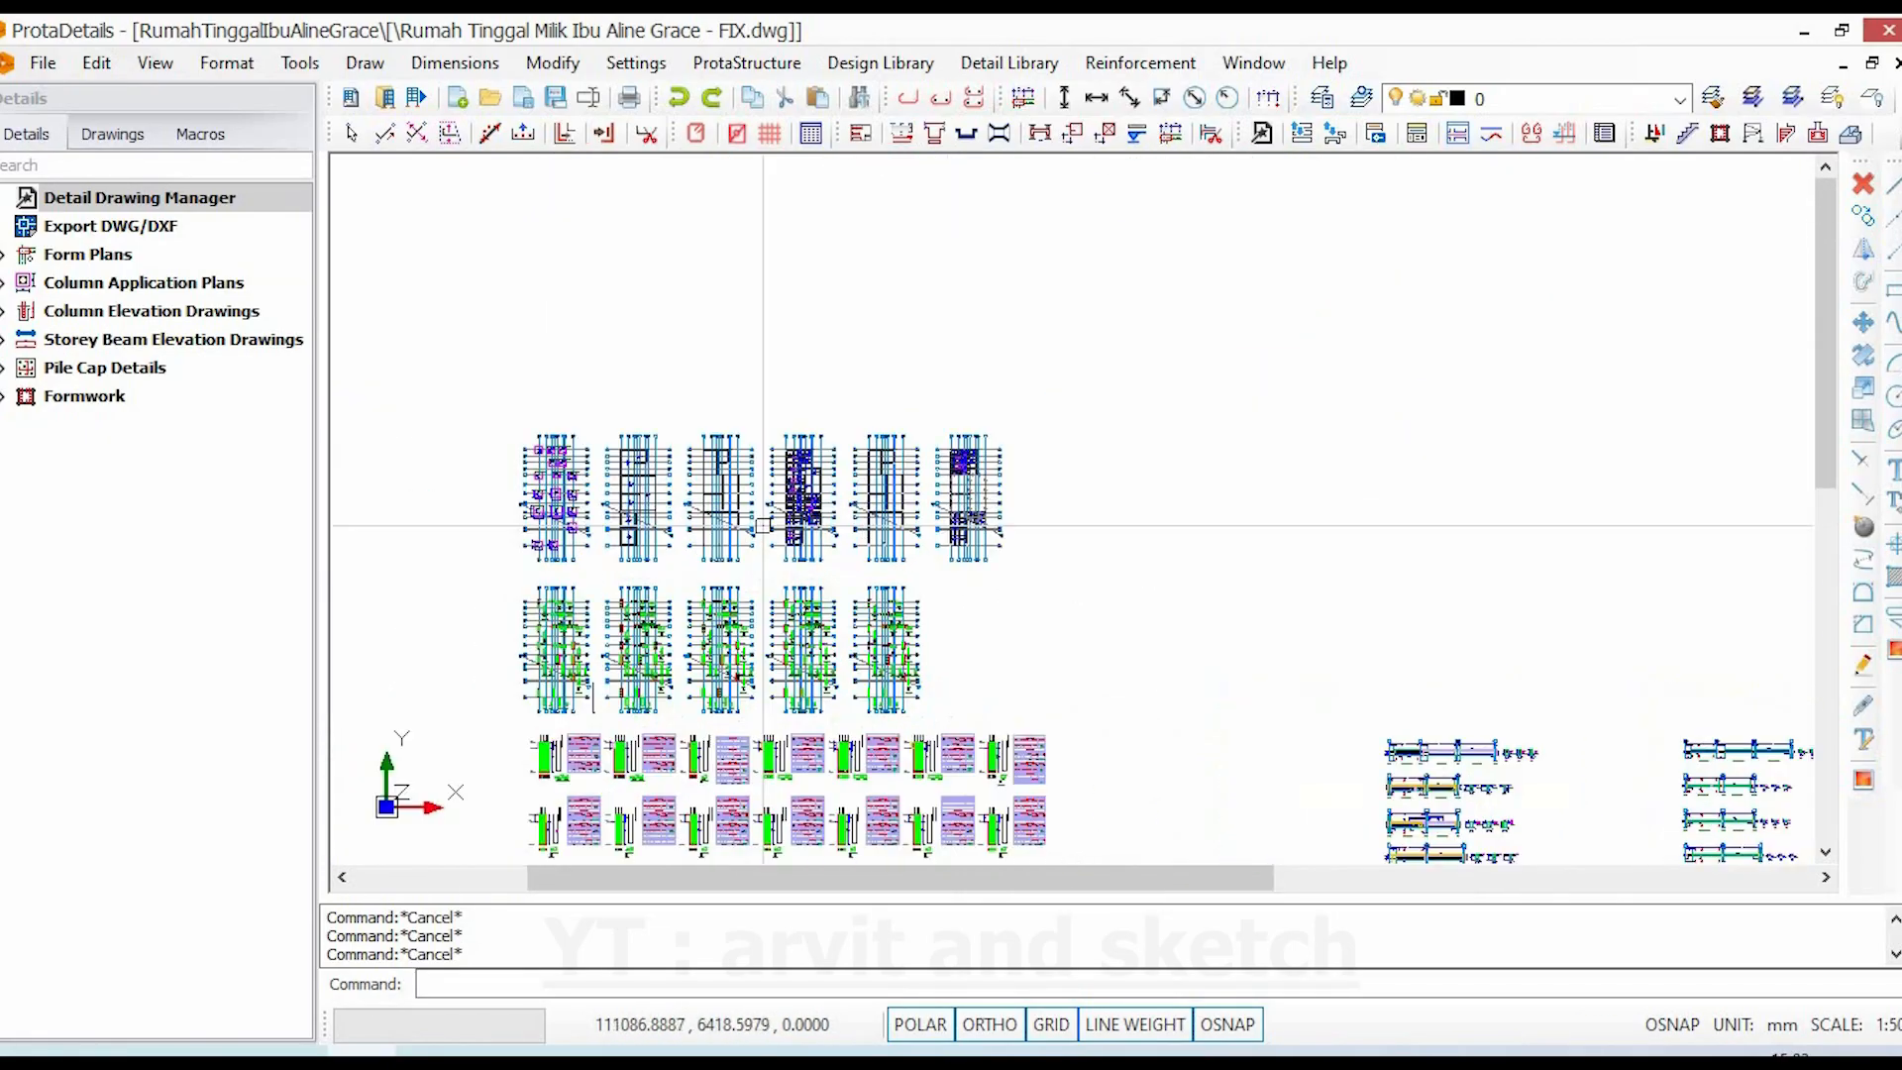
scroll(762, 524, up, 5)
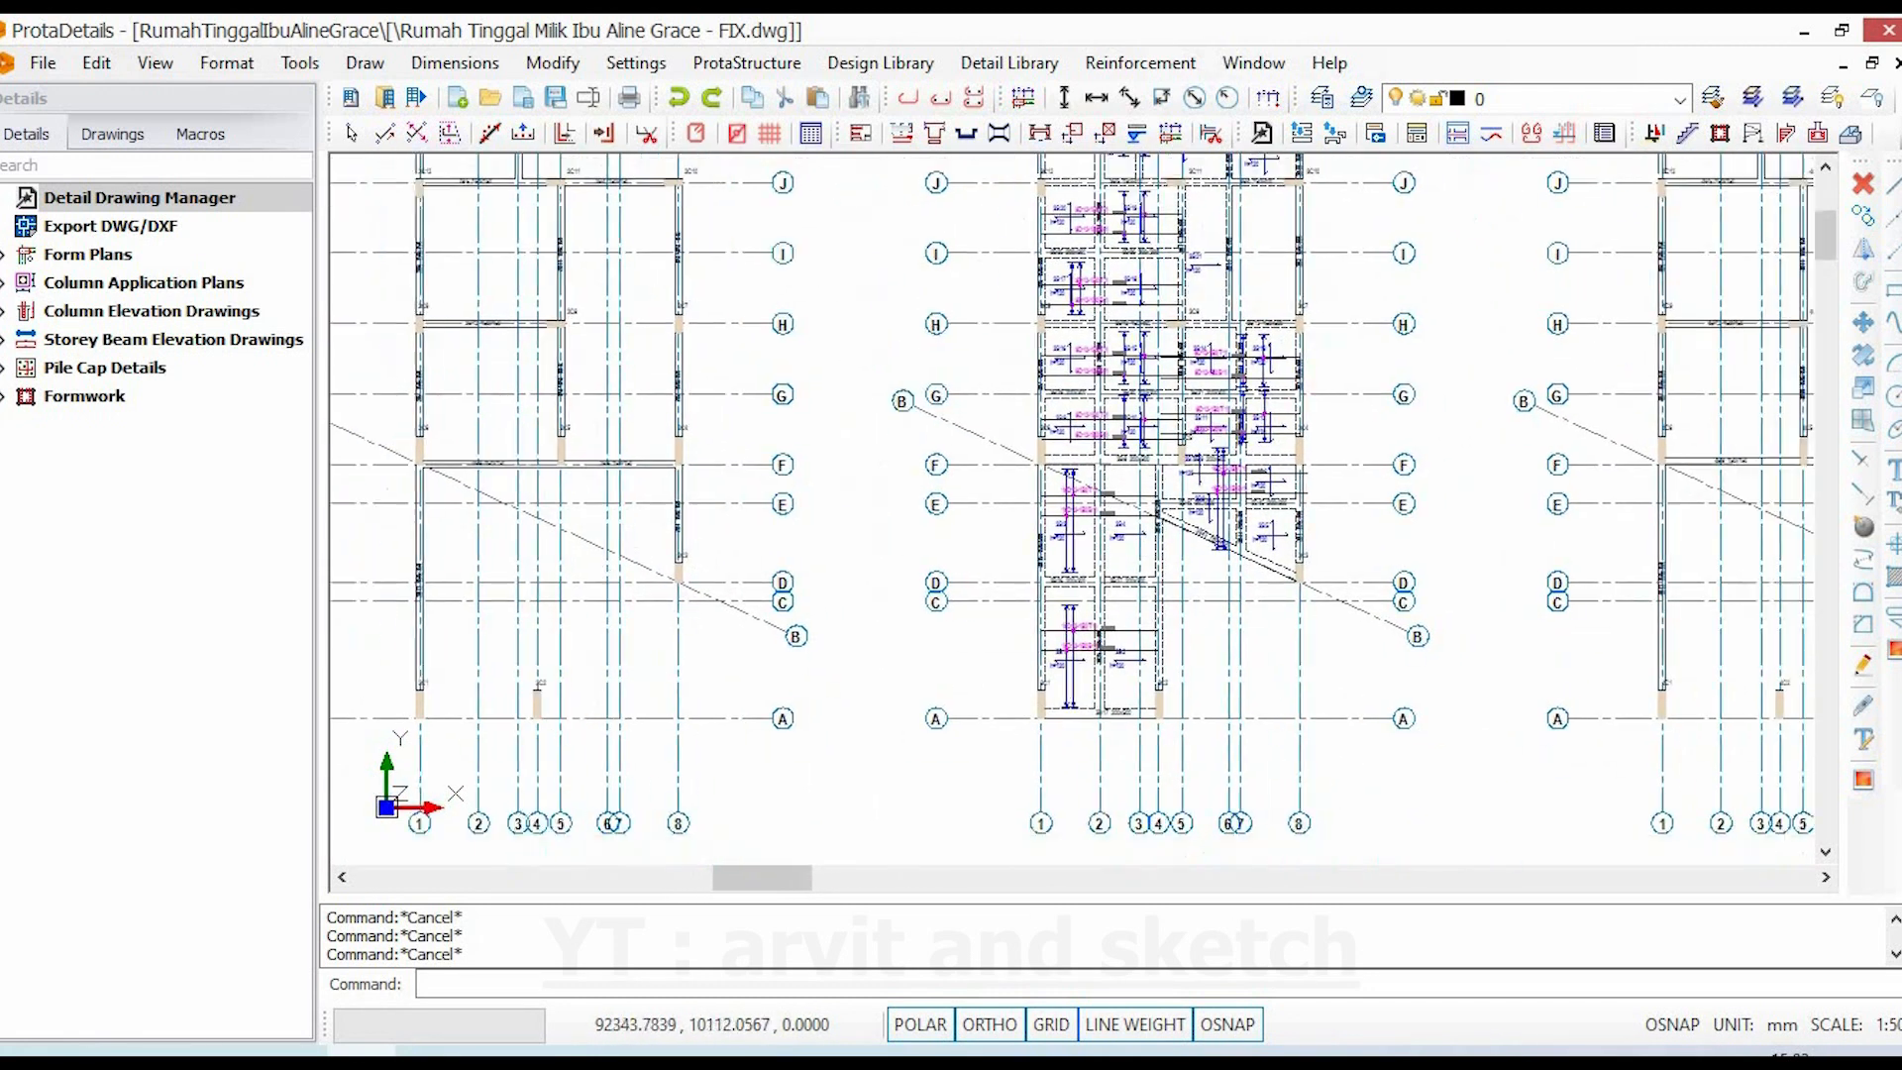
scroll(1162, 711, up, 5)
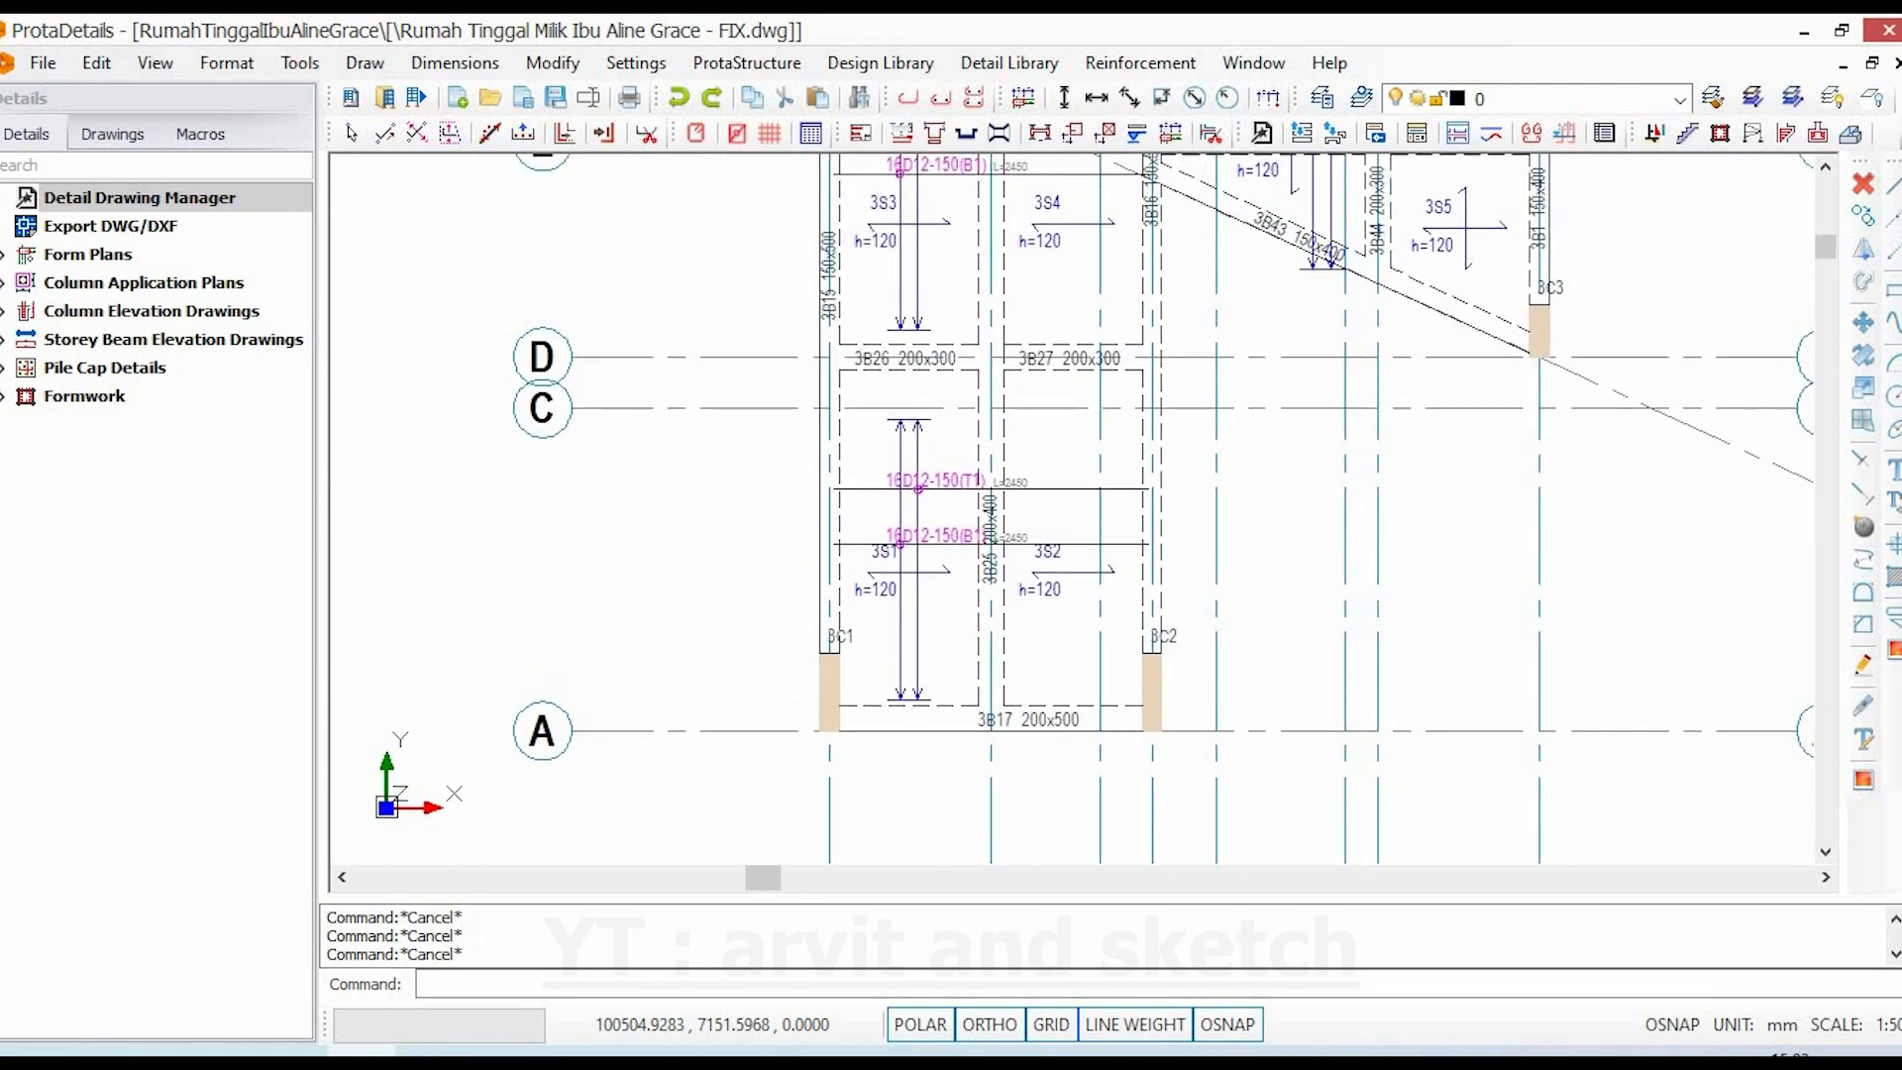
middle_drag(1048, 798, 1058, 891)
scroll(990, 428, up, 2)
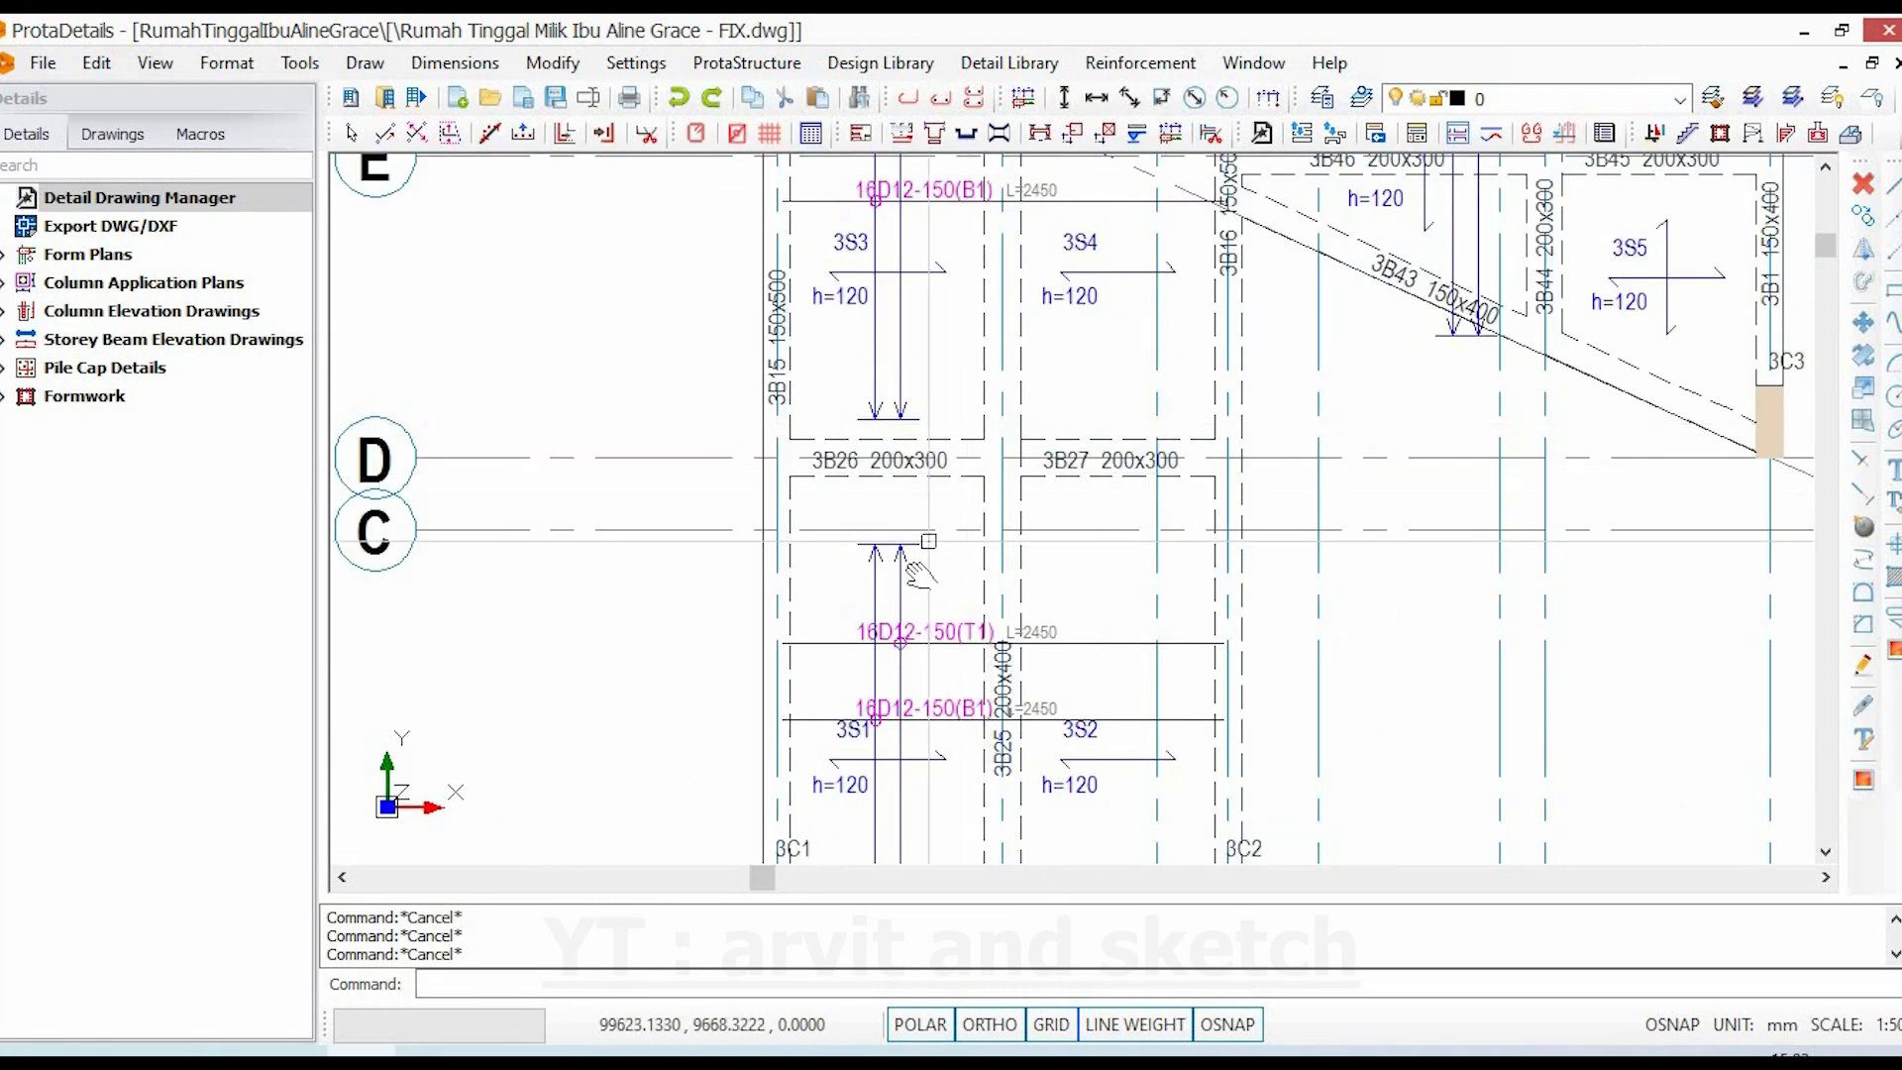
middle_drag(921, 567, 888, 393)
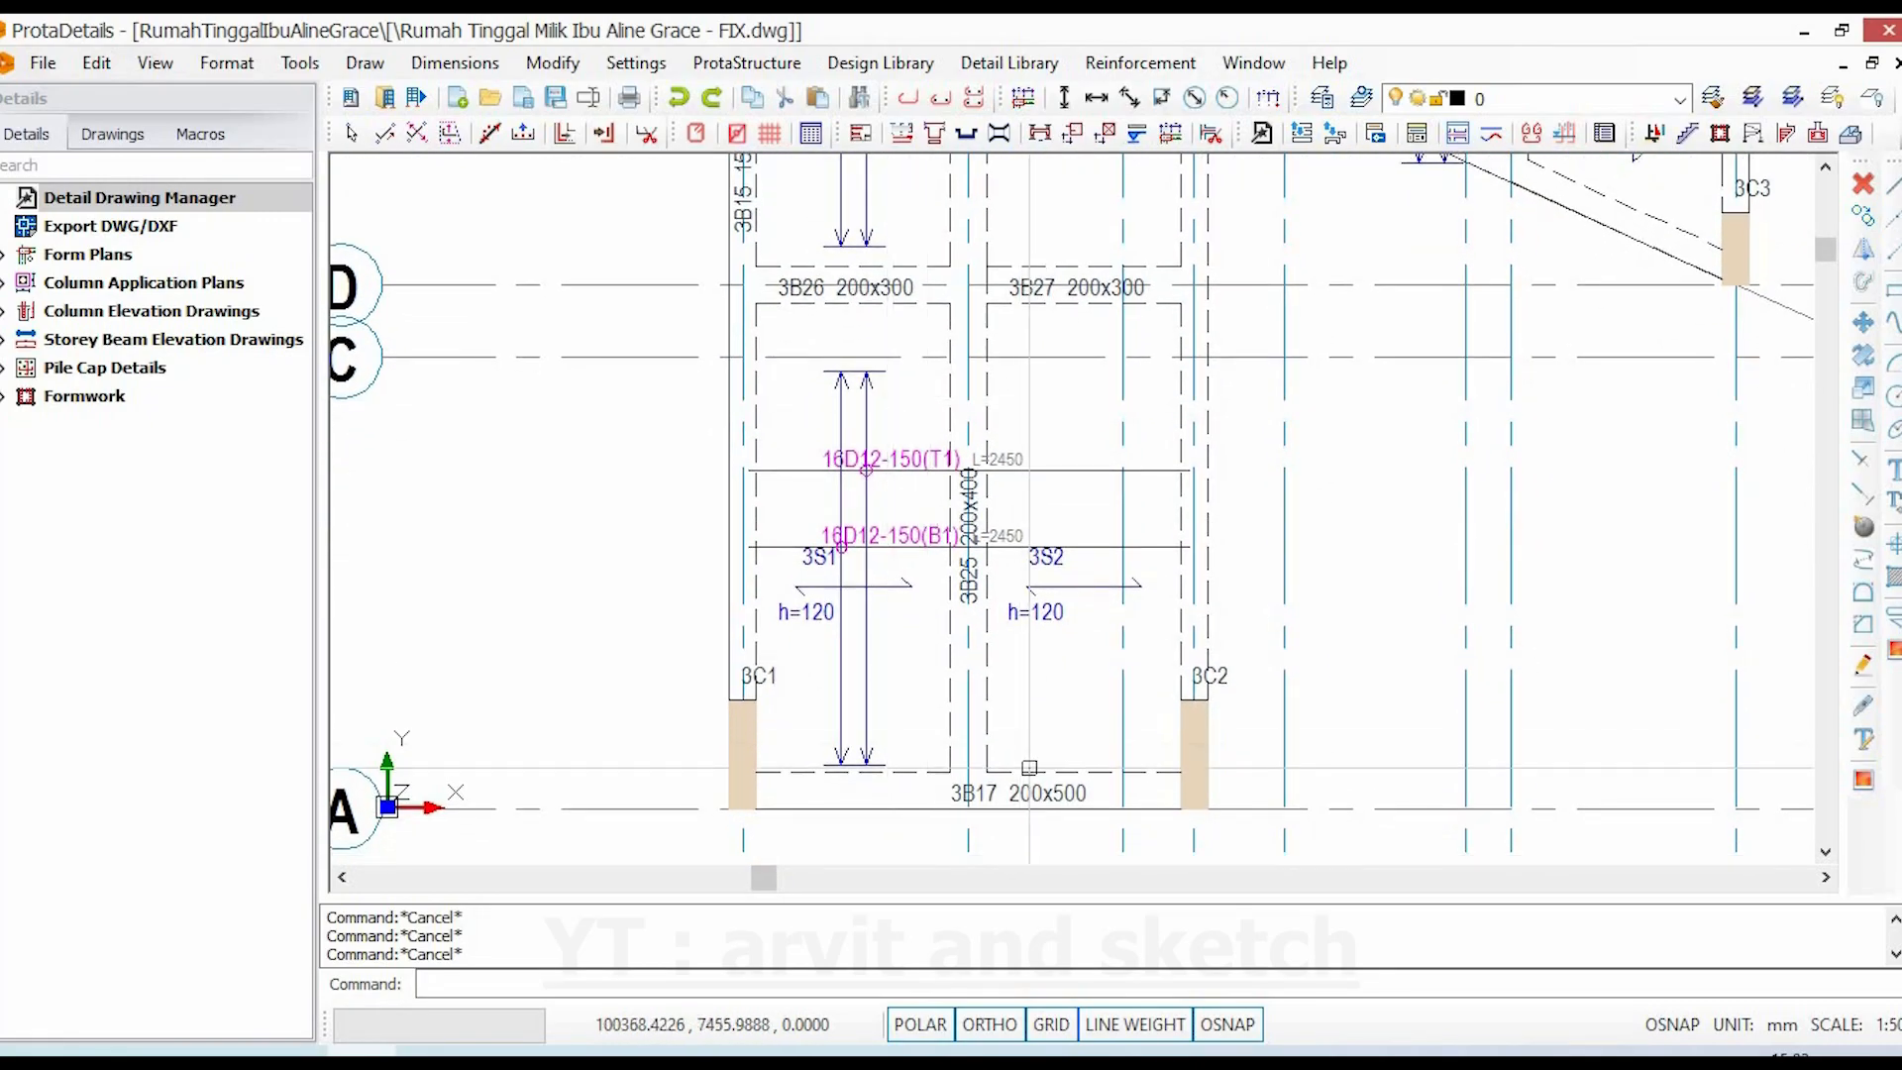
- Check the section and size properties of beam 3B17 on axis A in the form plan
scroll(1052, 831, up, 3)
middle_drag(1079, 786, 1060, 743)
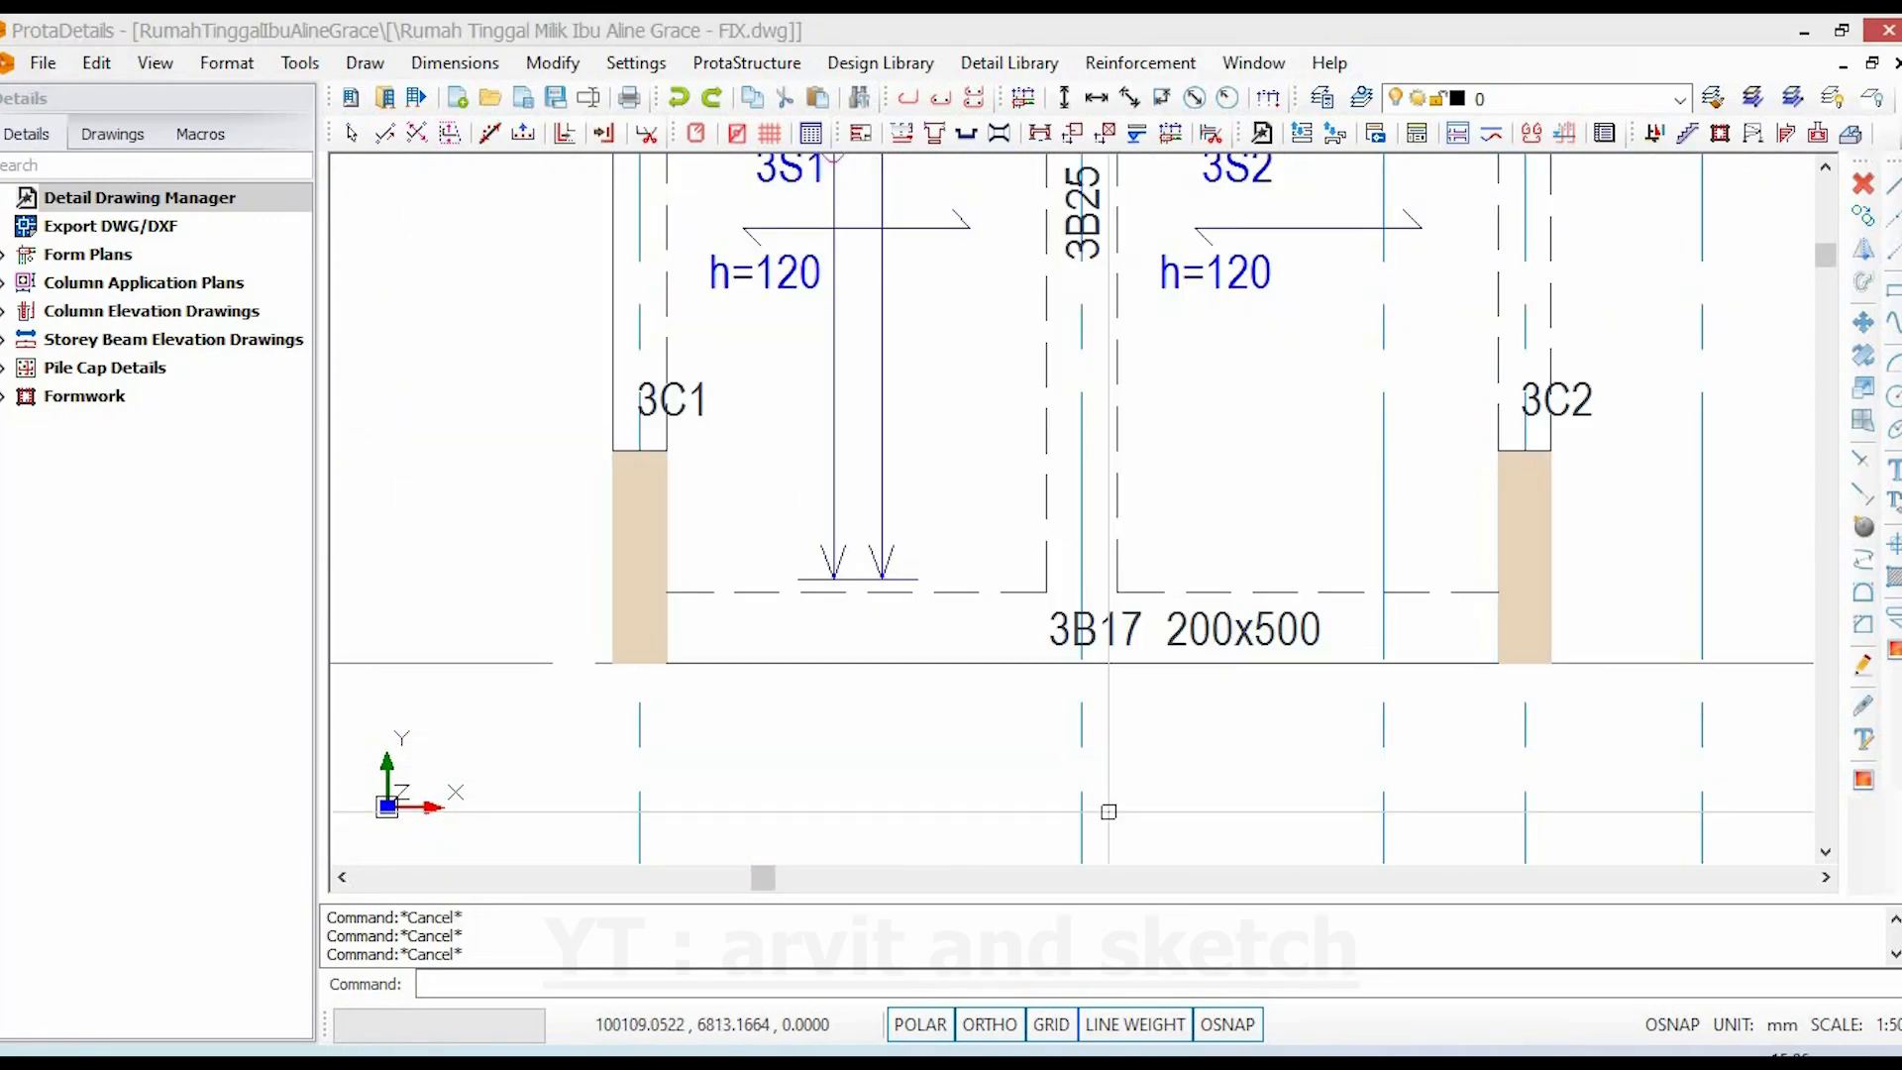
double_click(1236, 593)
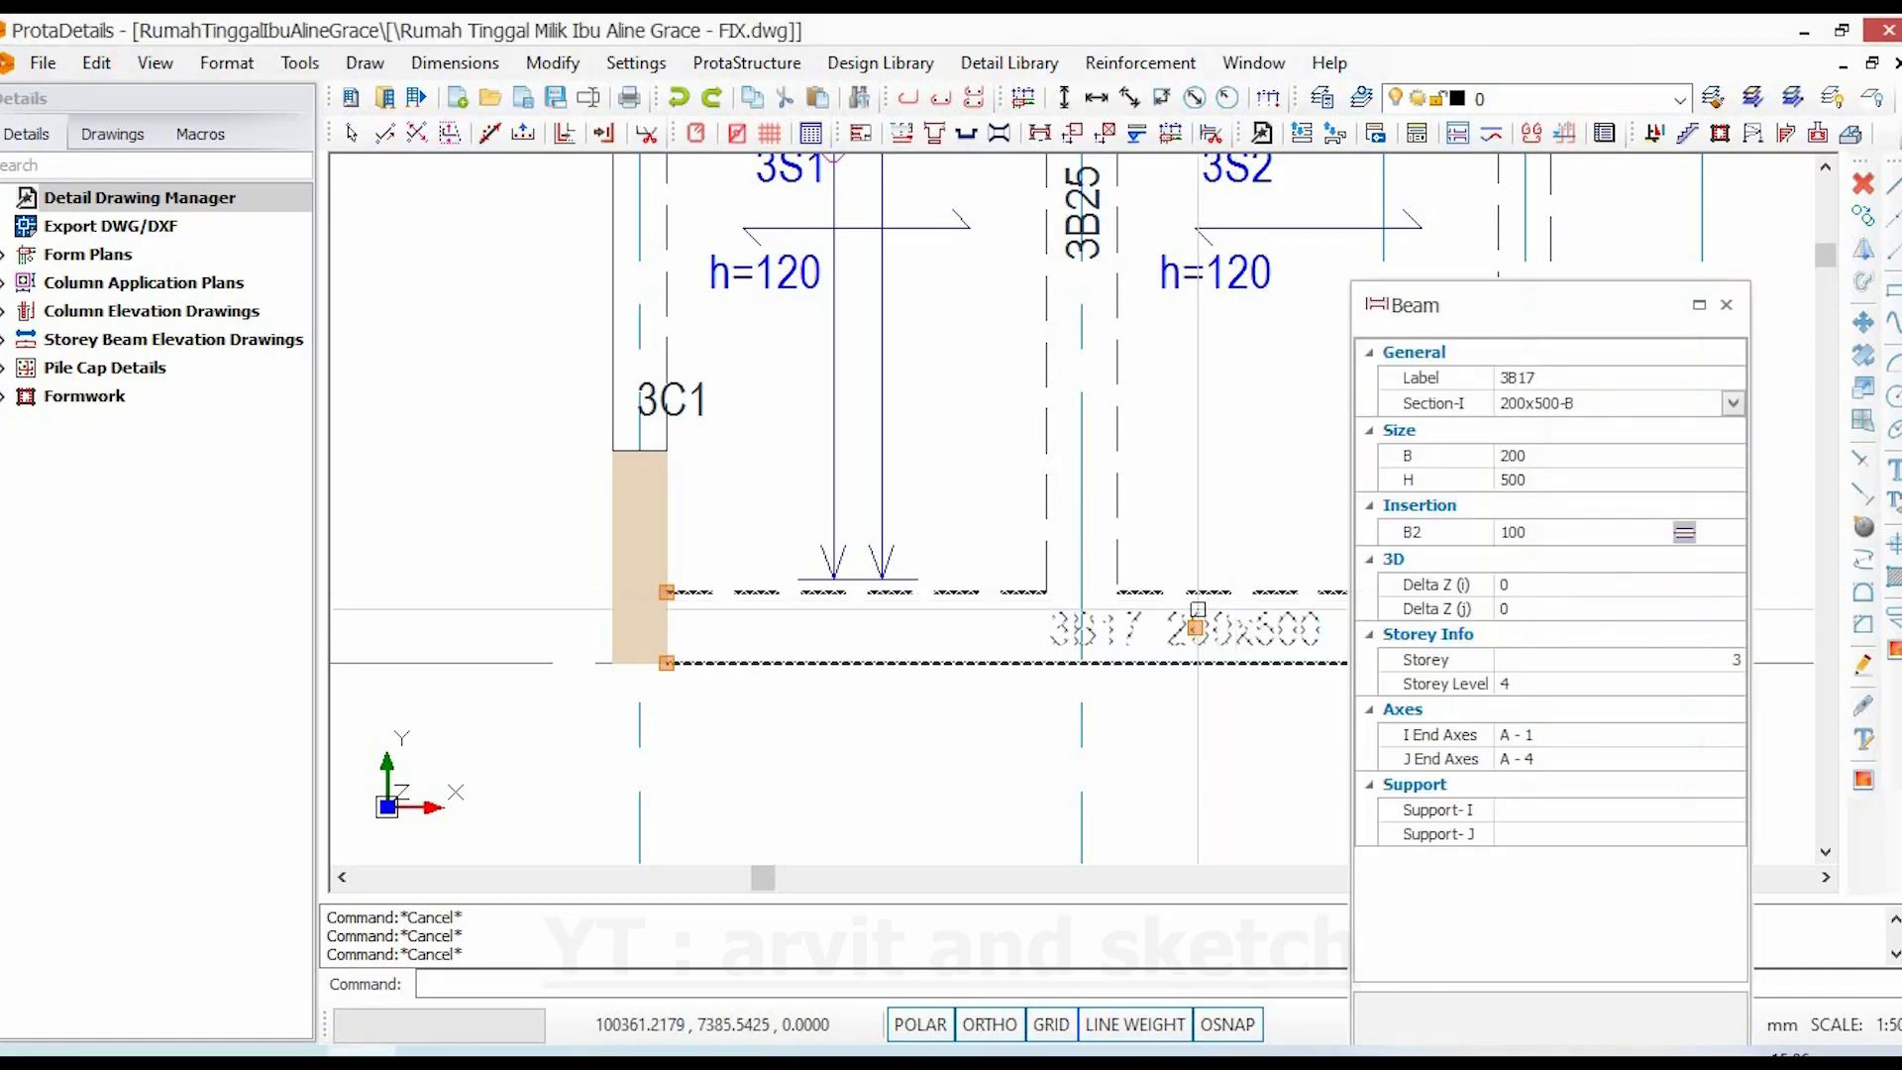
click(1563, 409)
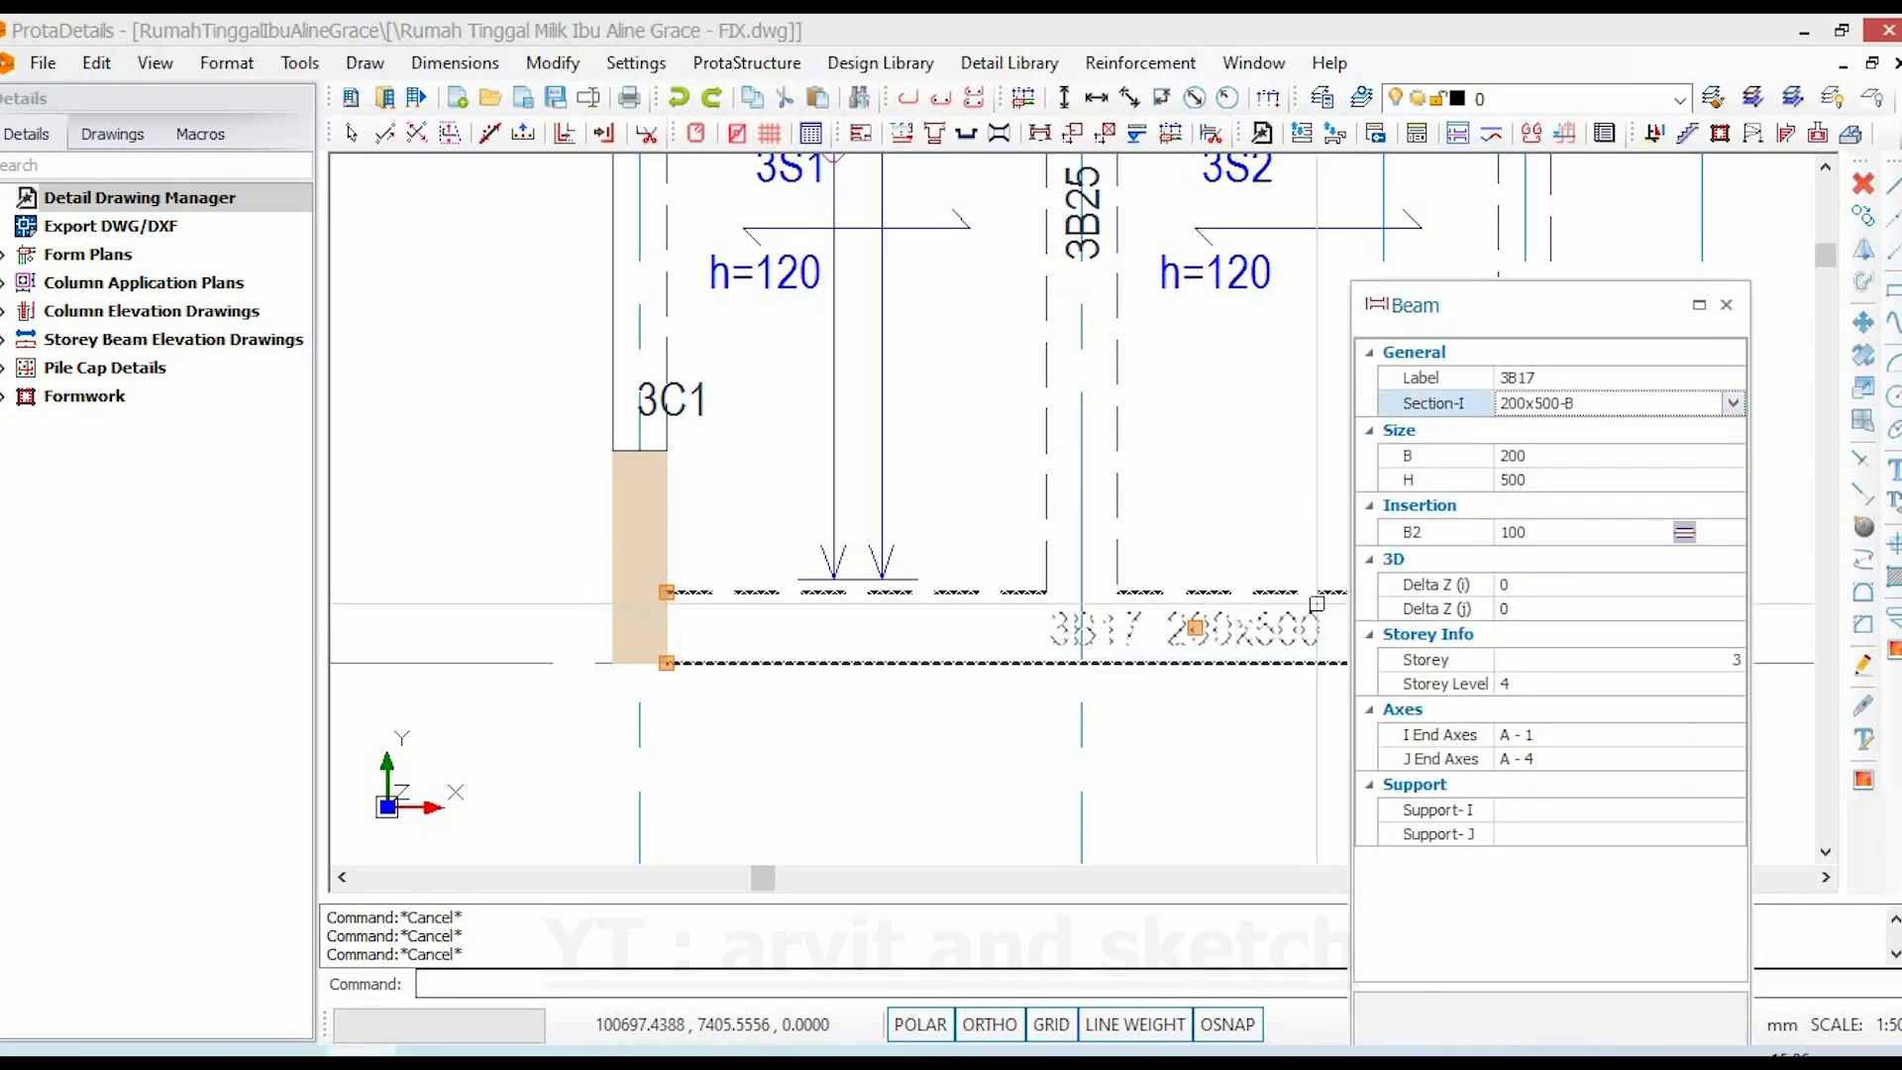
key(Escape)
- Switch to the Archicad 3D model and check the height and width settings of the front edge beam at the slab's end
key(alt+Tab)
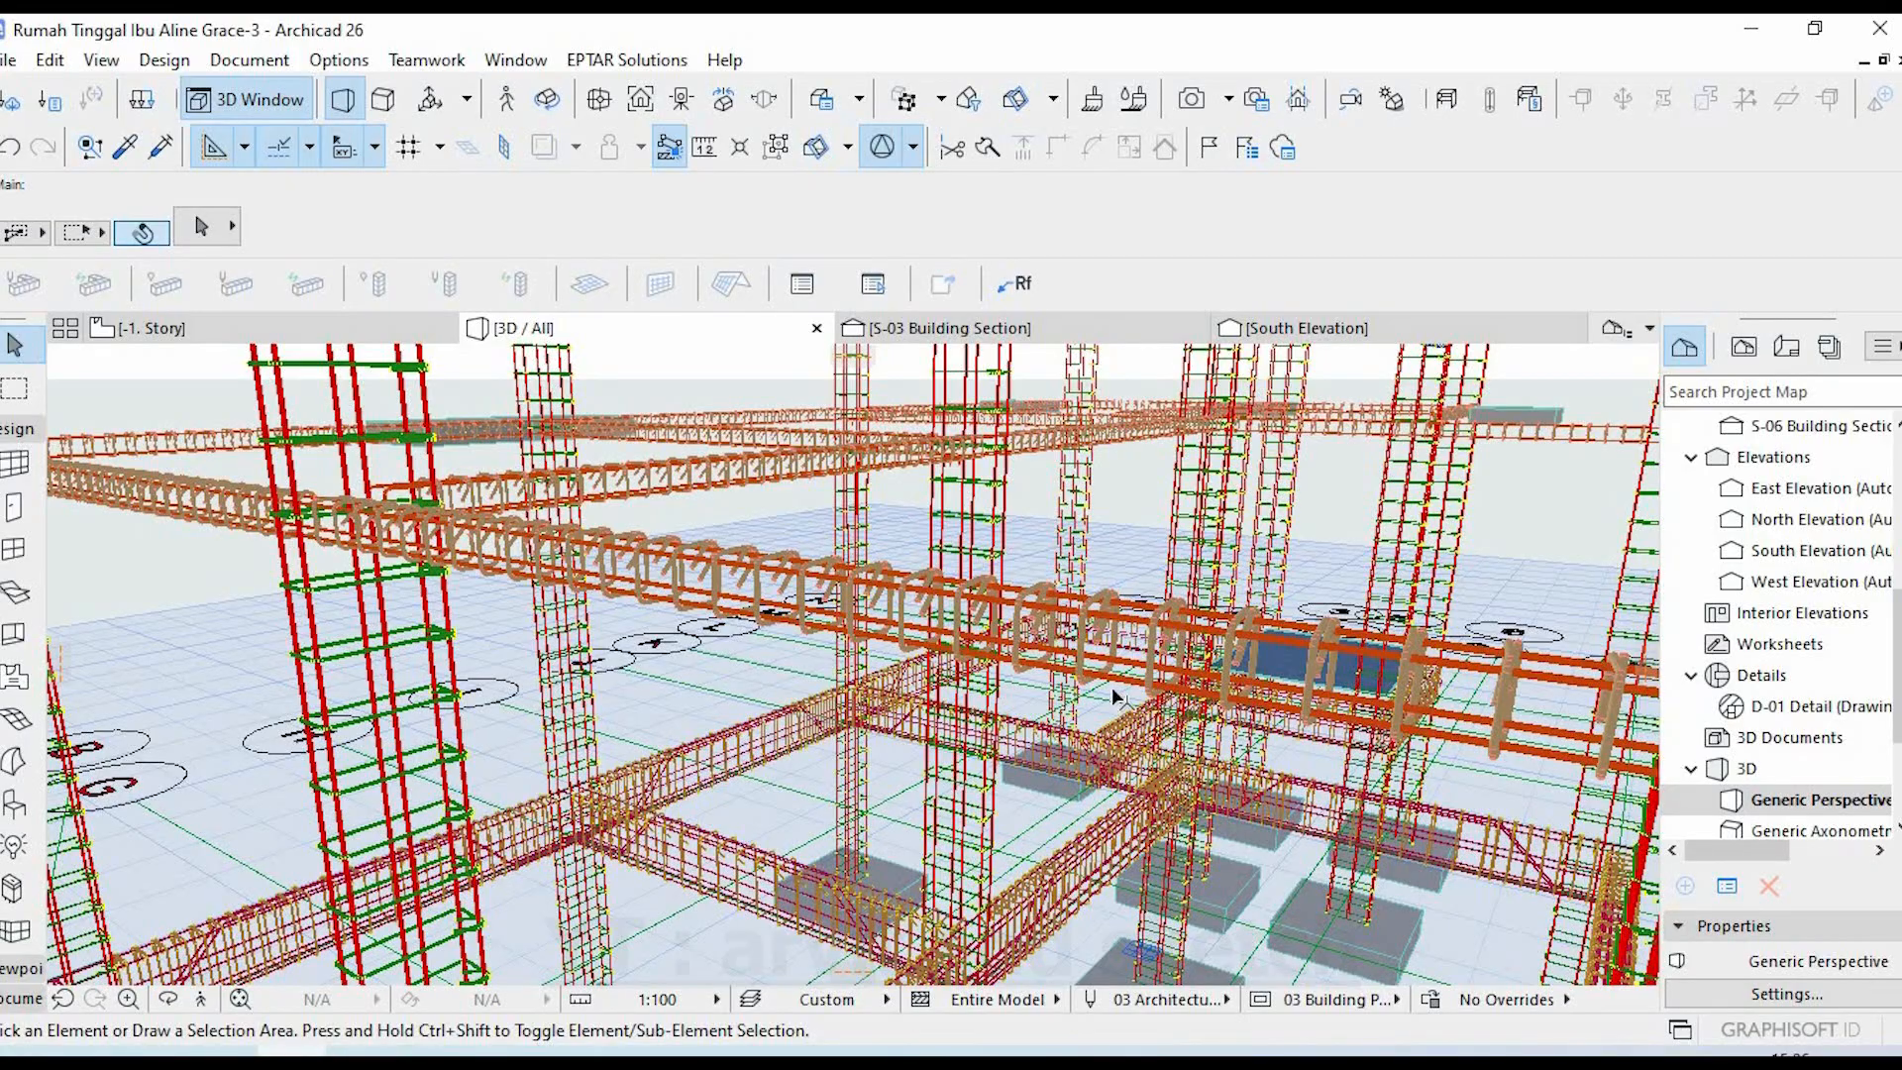
scroll(1117, 697, down, 5)
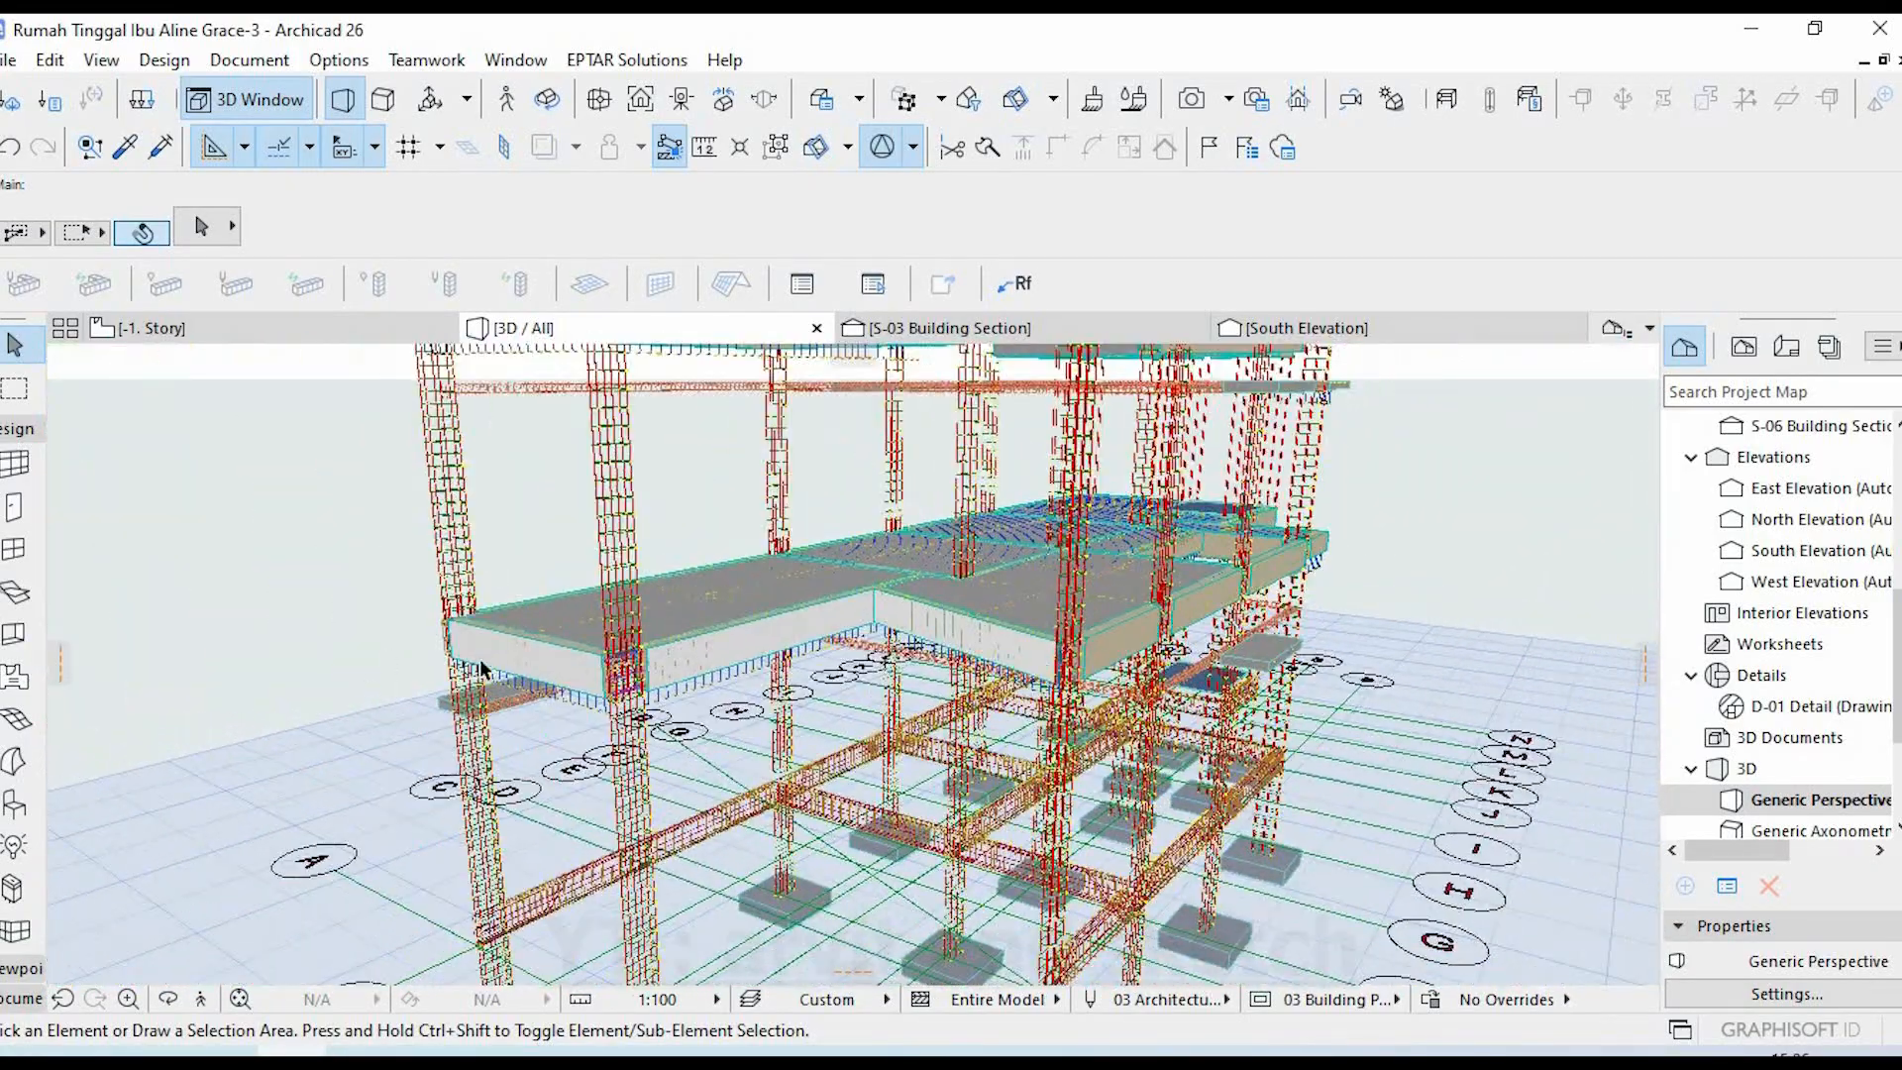
scroll(669, 677, up, 5)
click(670, 677)
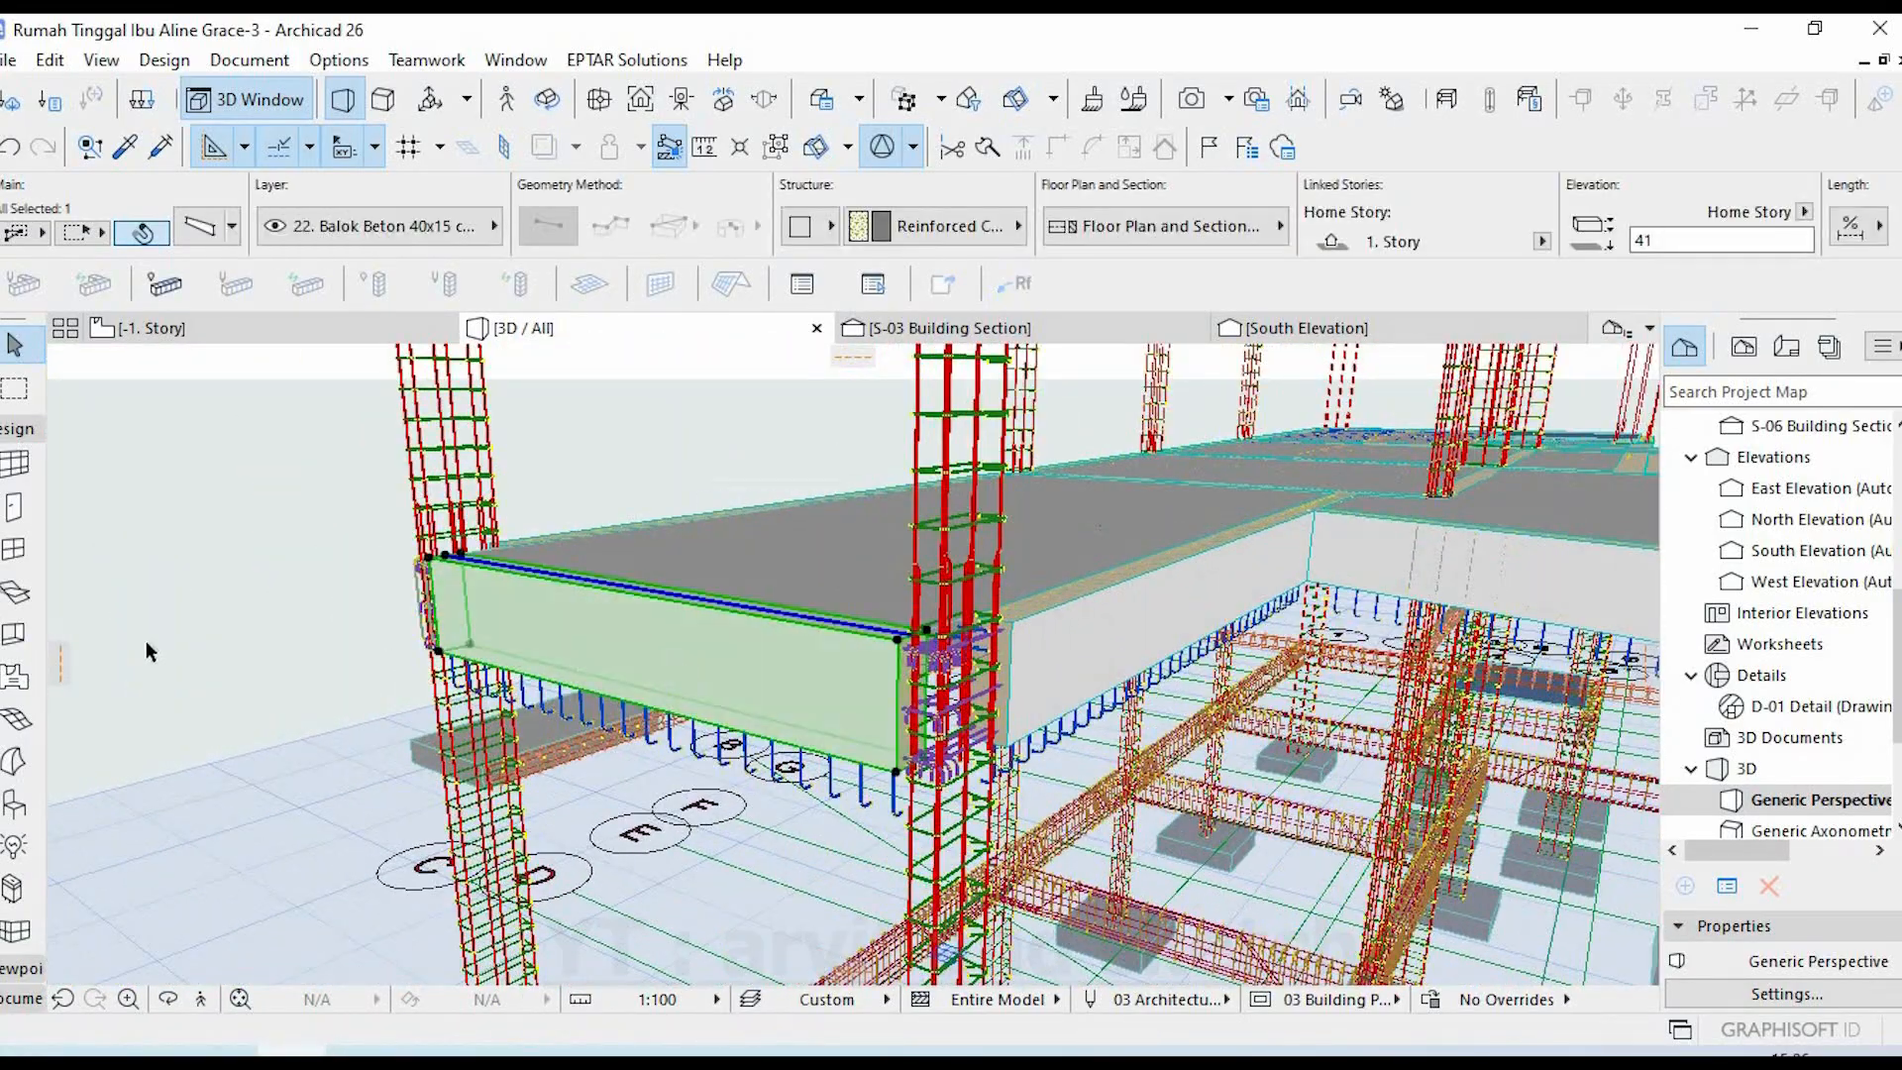
scroll(5, 545, up, 3)
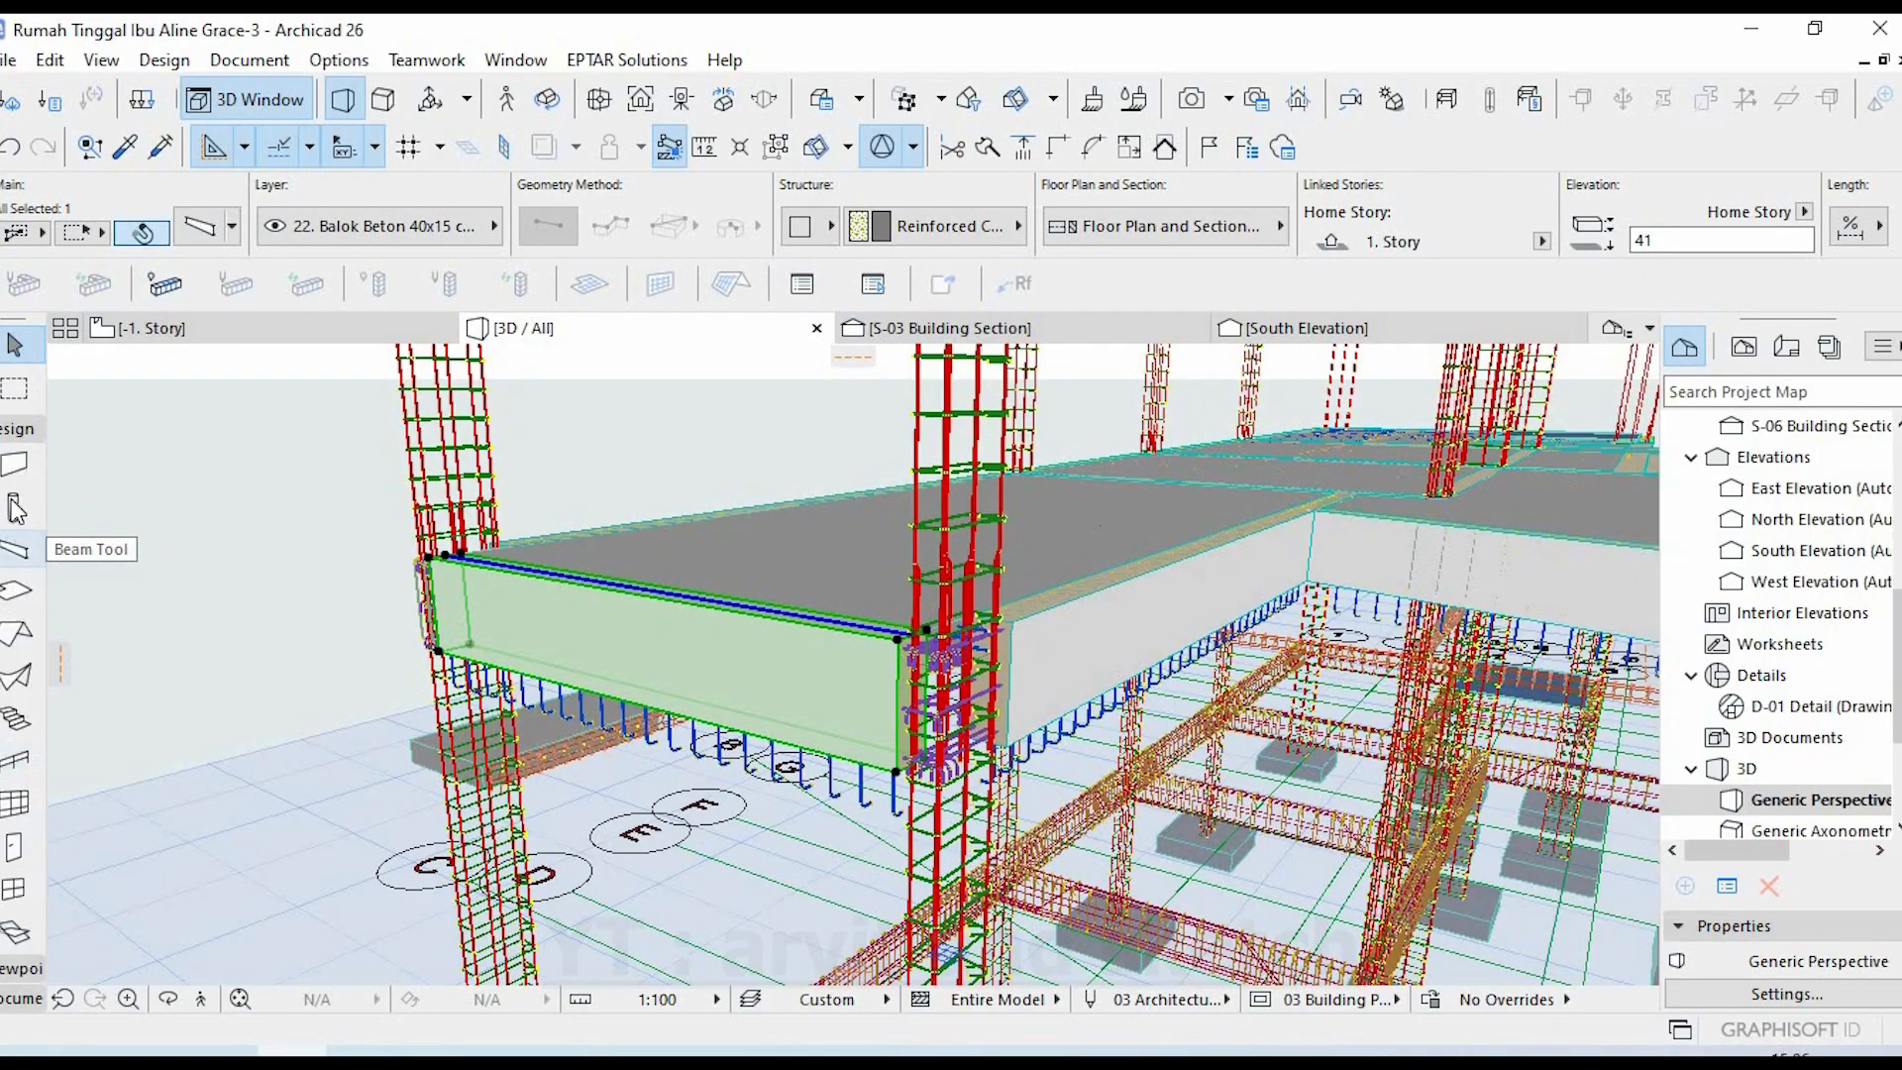
double_click(15, 552)
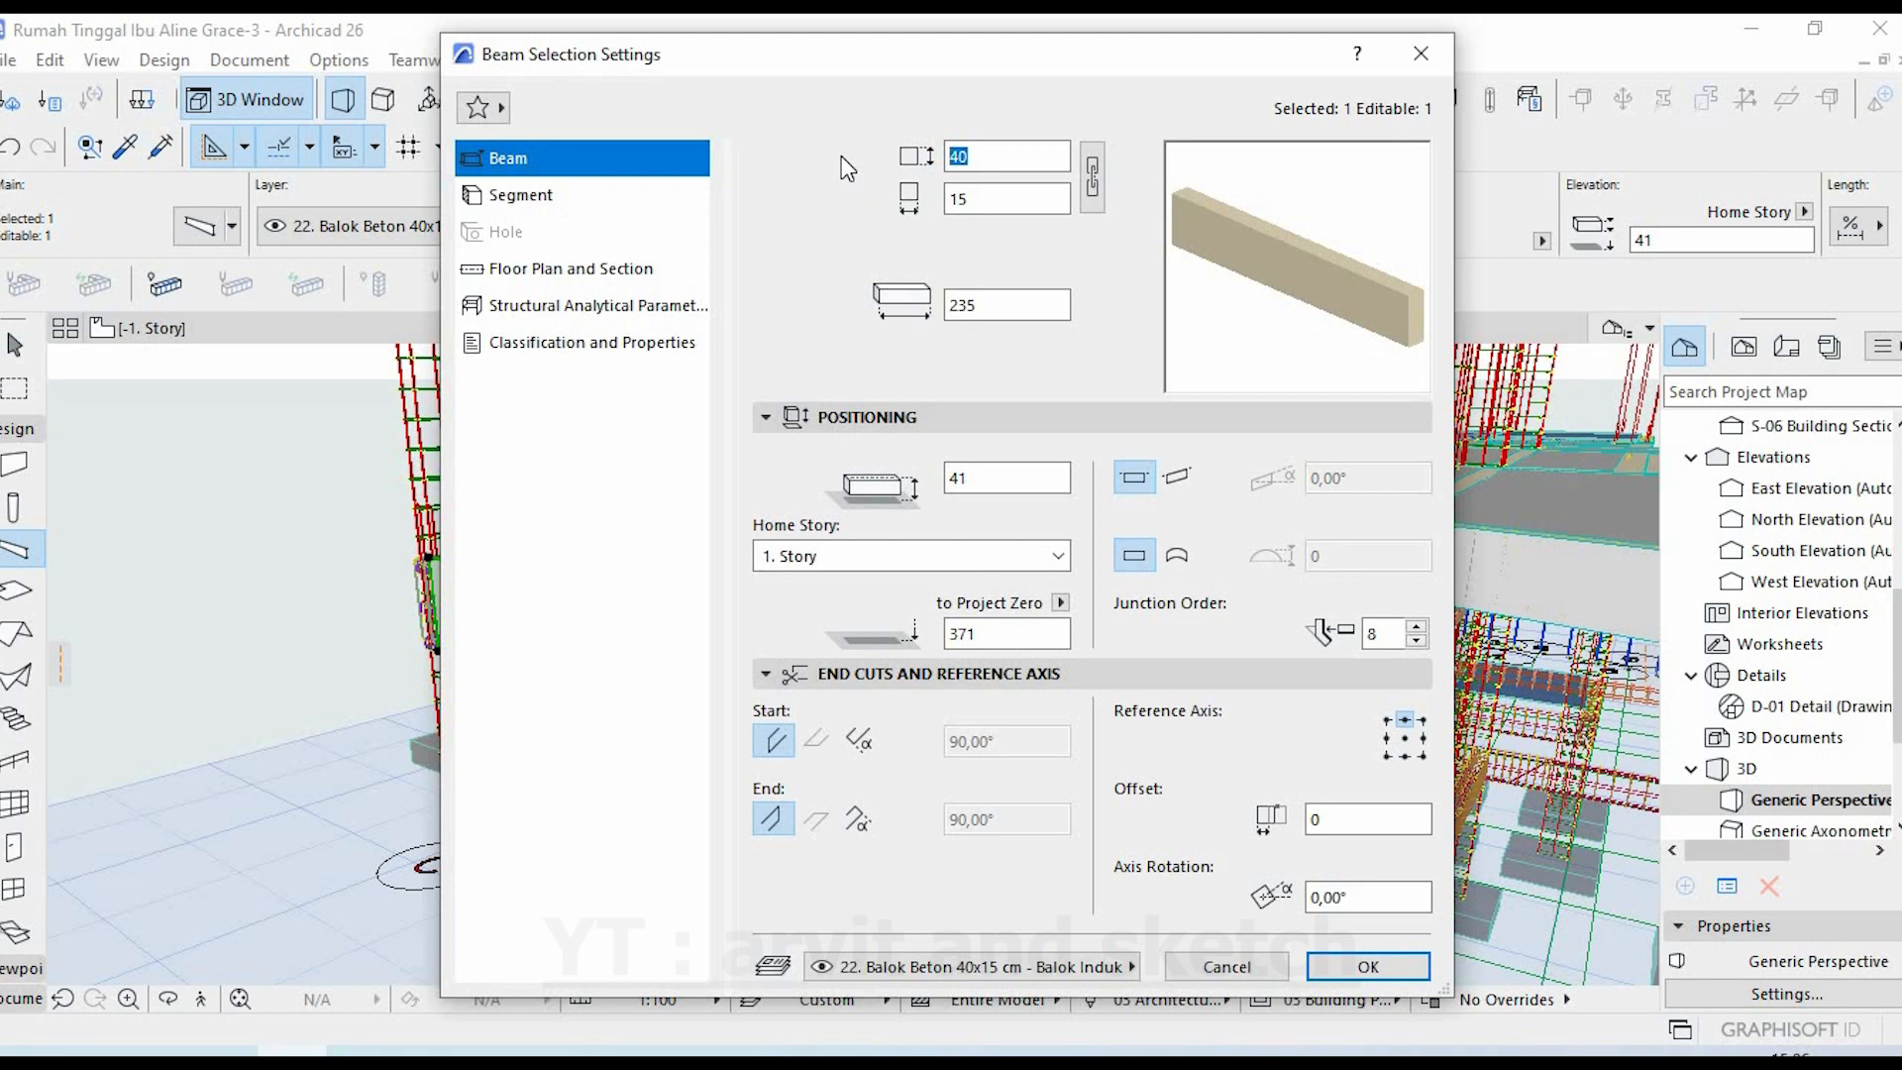
key(Tab)
click(1341, 971)
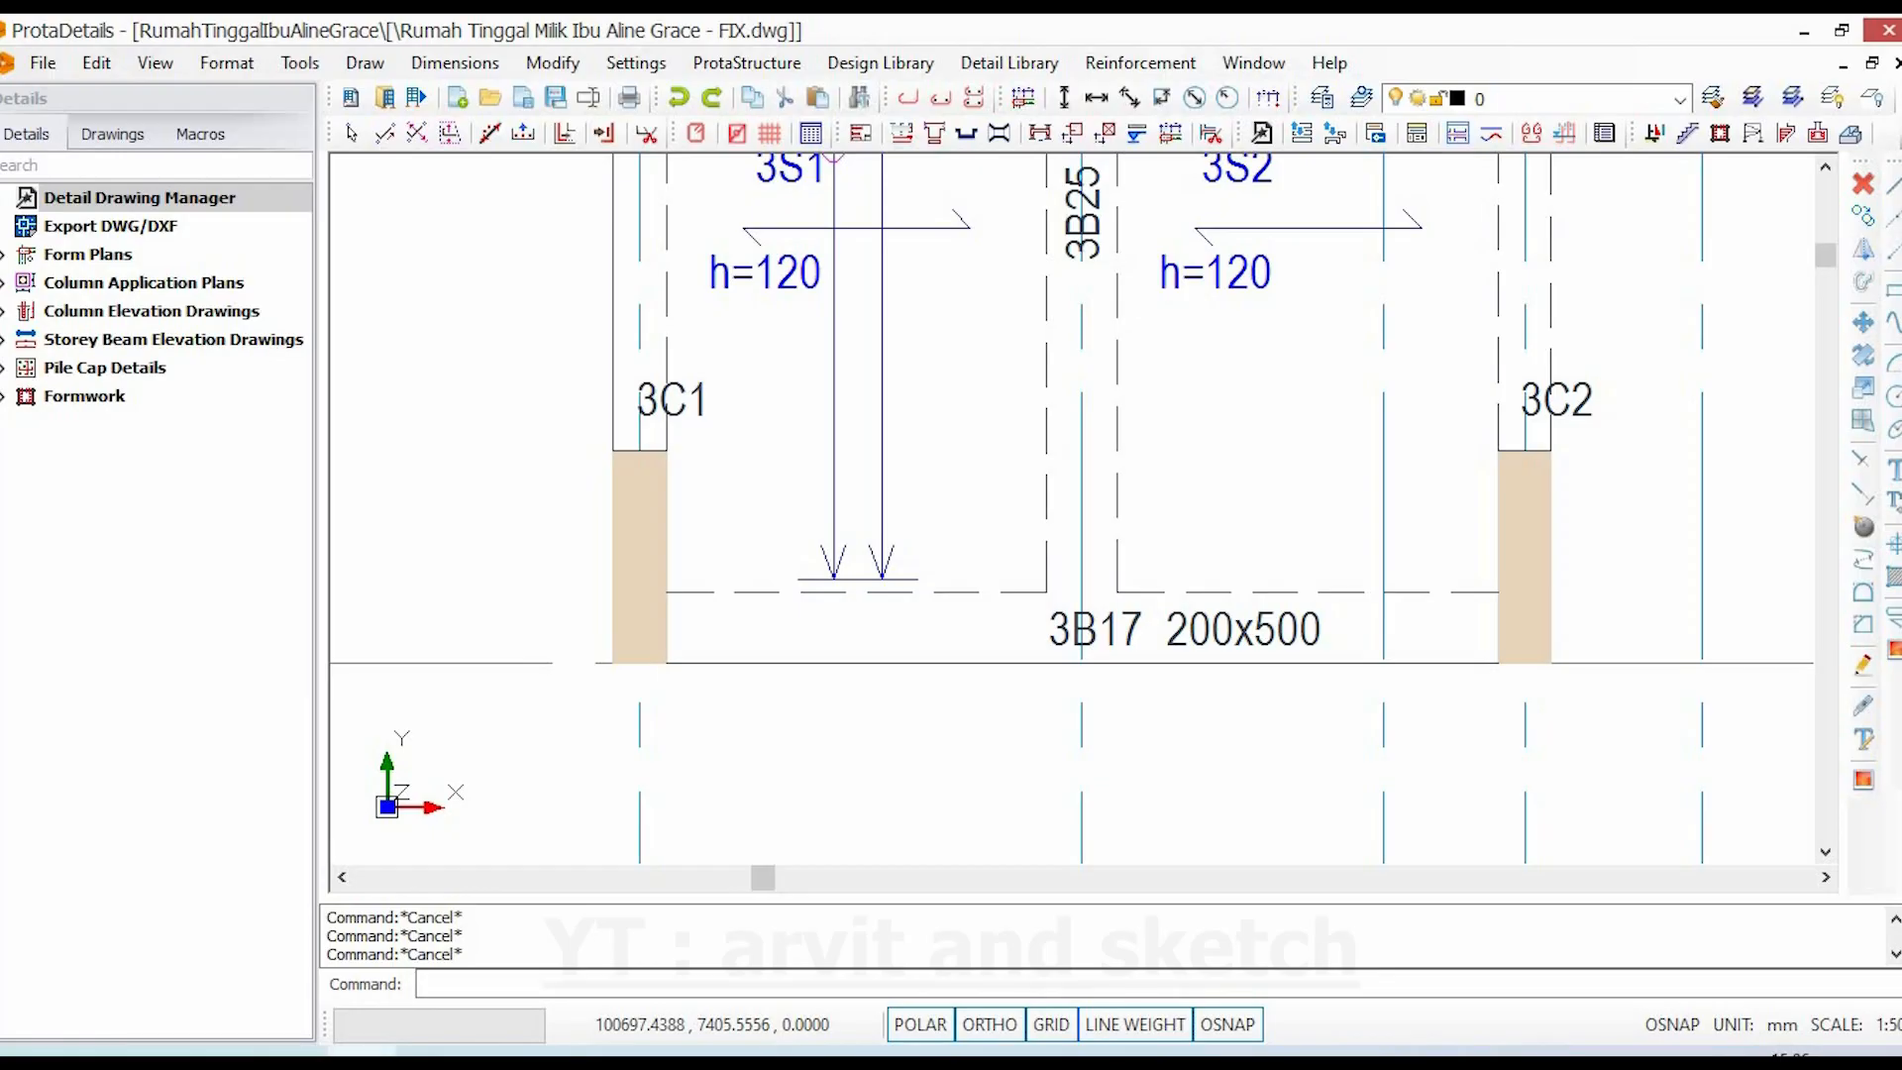
- Recheck beam 3B17's size properties in the ProtaDetails form plan against the 3D model, and close them
double_click(1239, 619)
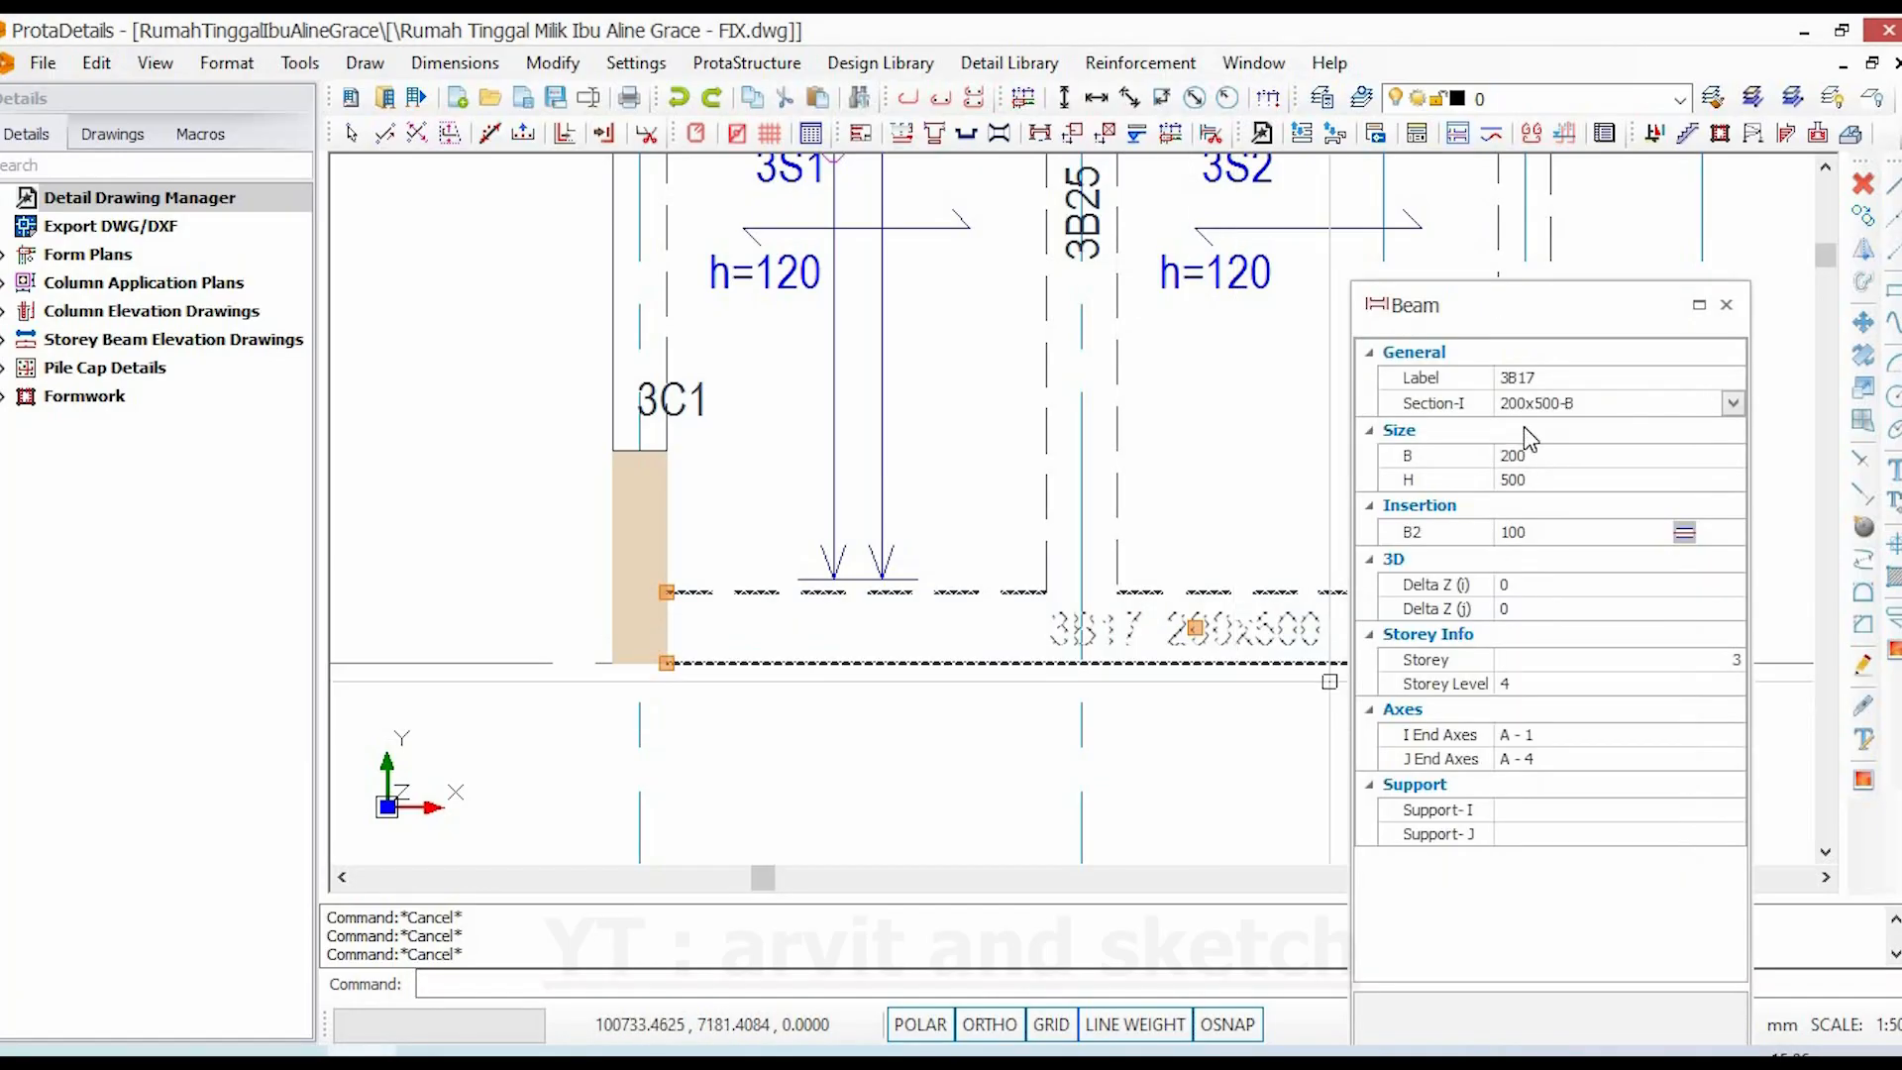
scroll(1287, 683, up, 2)
key(Escape)
scroll(1248, 713, up, 3)
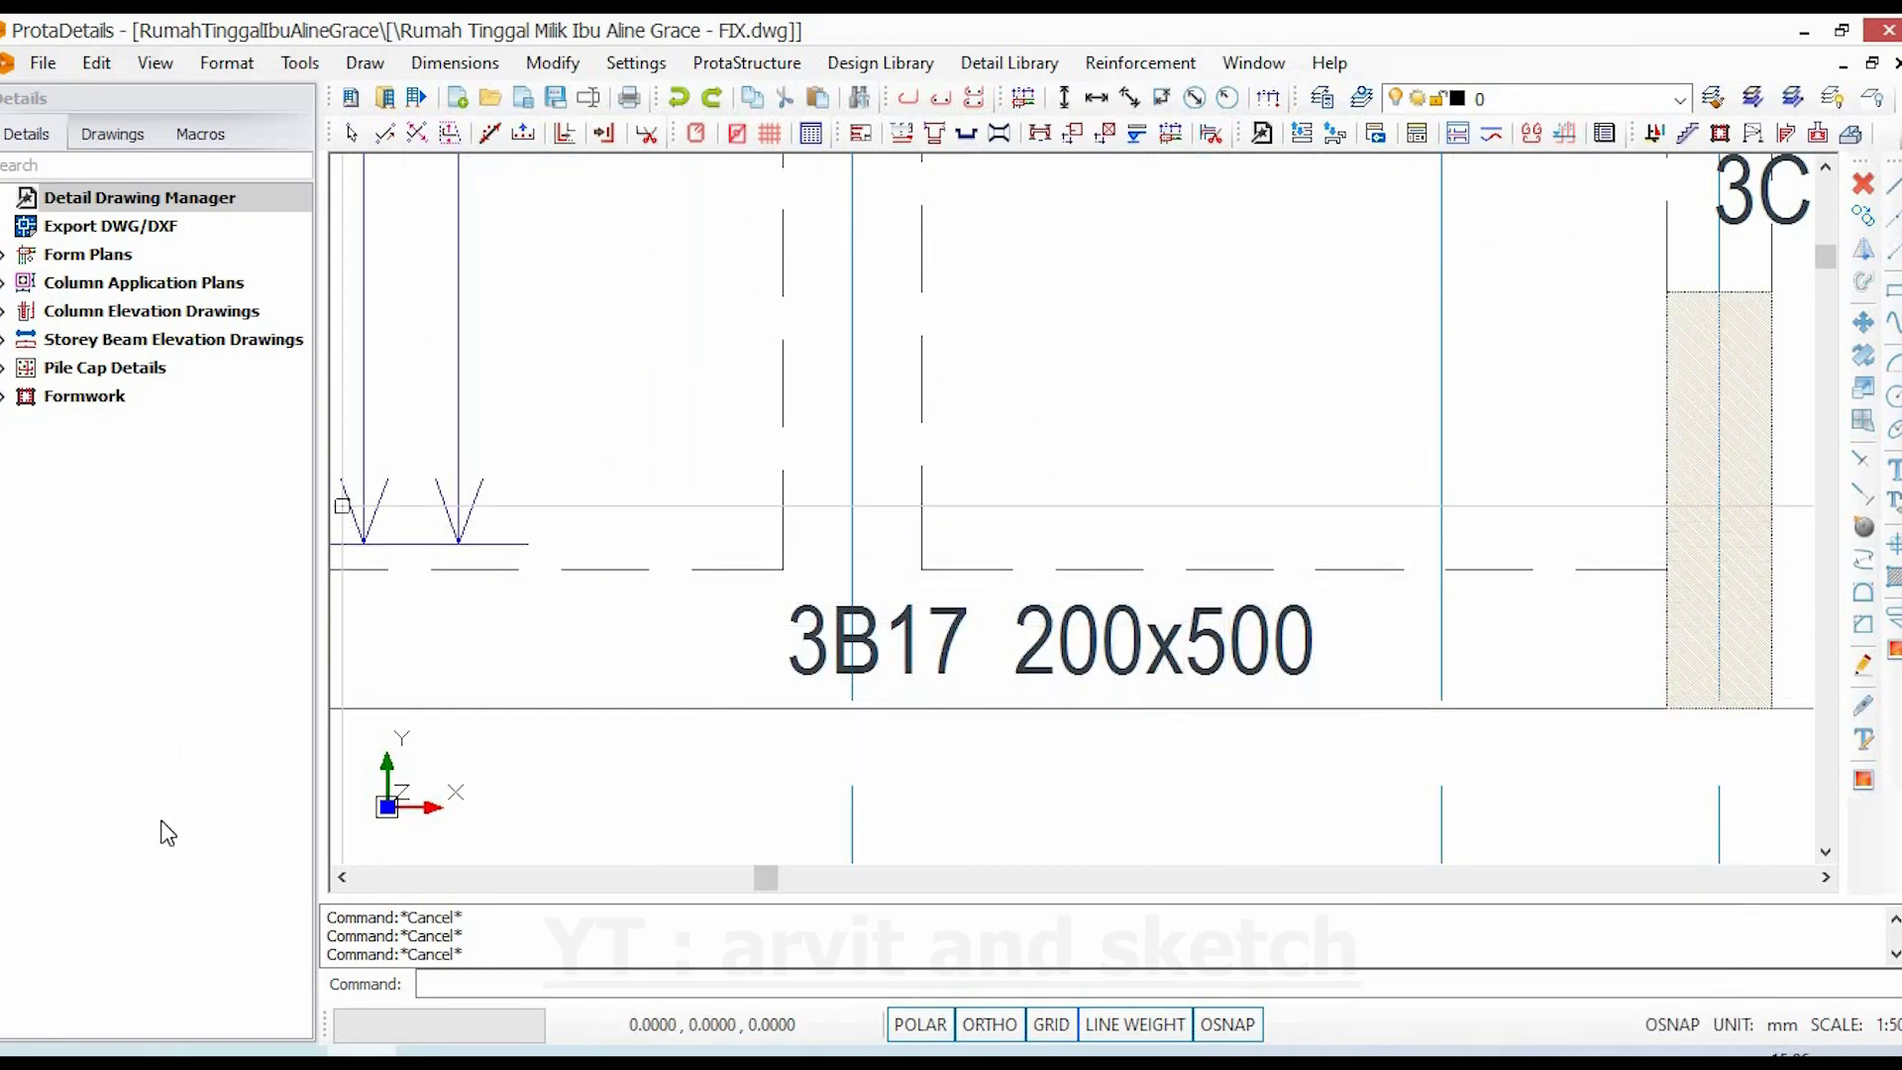
- Examine the size label of beam 3B15 beside slab 3S3 in the storey 3 form plan
scroll(1067, 656, down, 3)
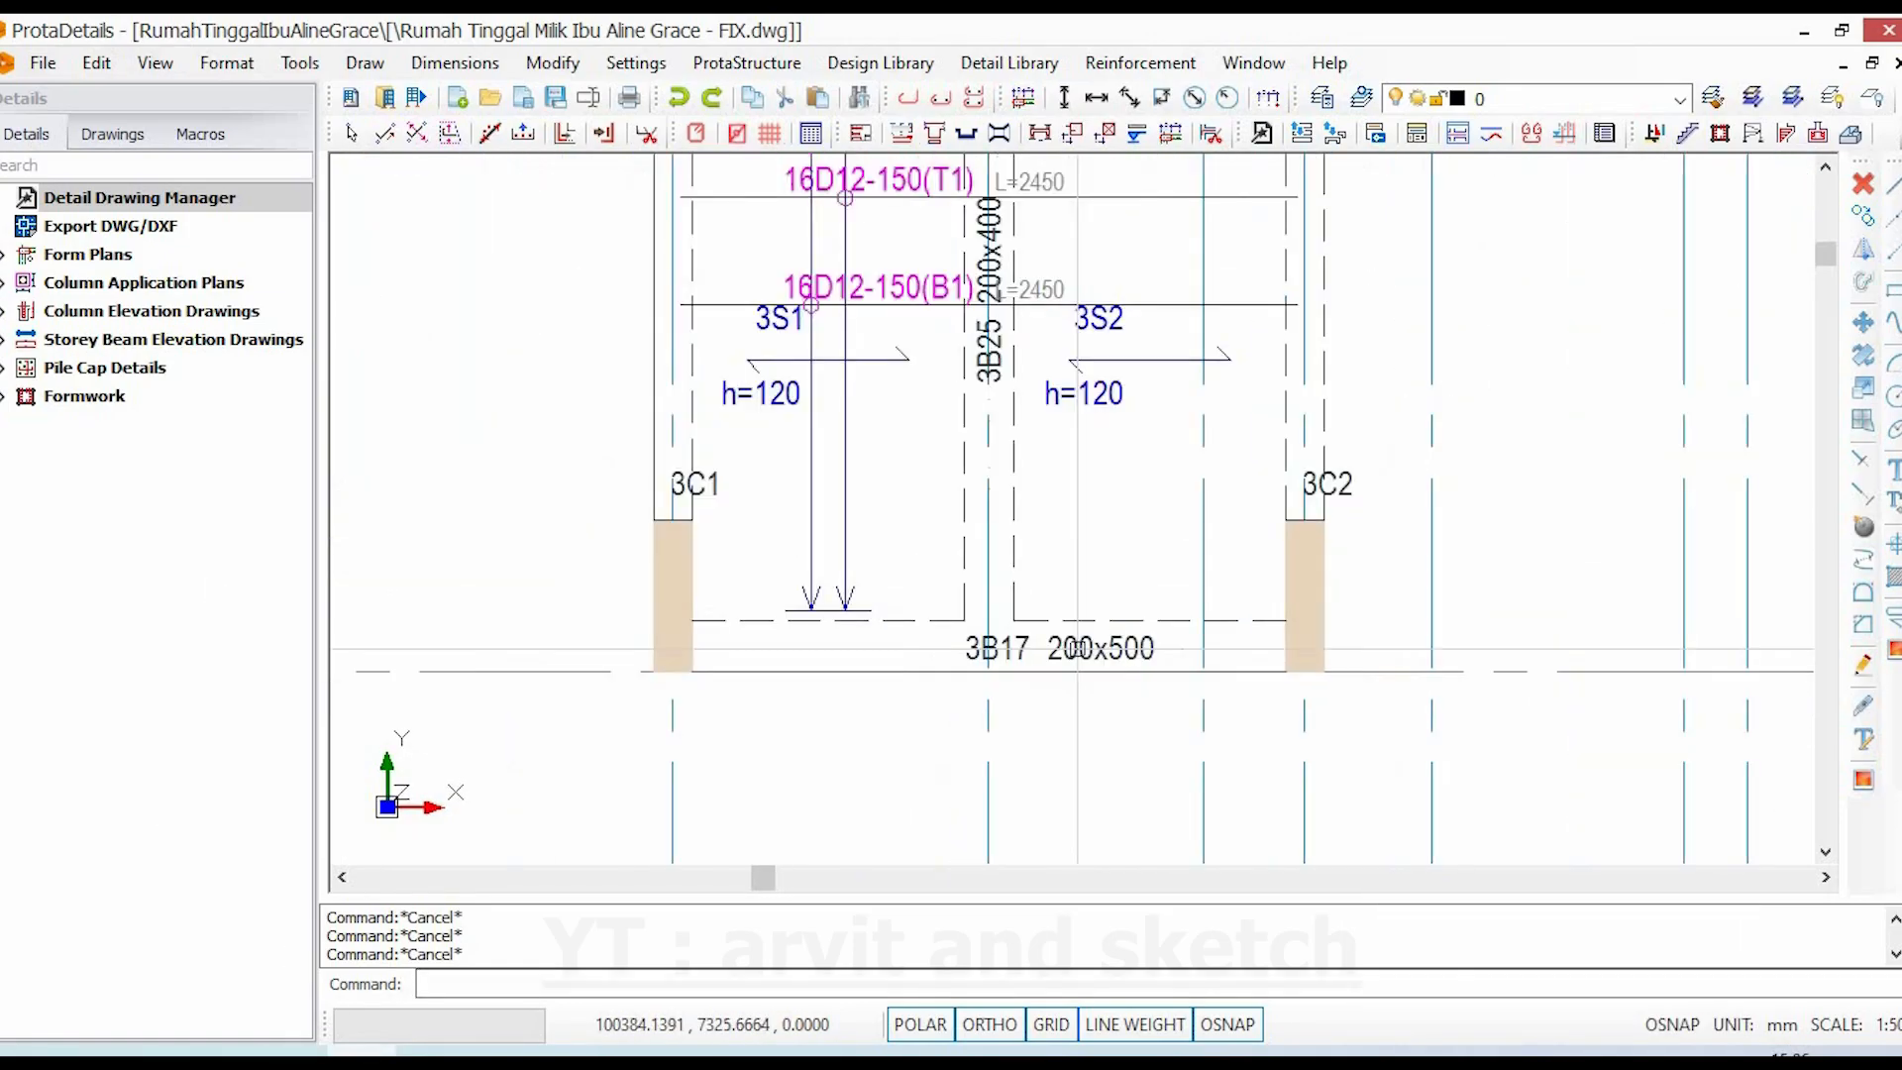
mouse_move(908, 597)
middle_down()
mouse_move(947, 614)
mouse_move(993, 735)
mouse_move(1001, 892)
middle_up()
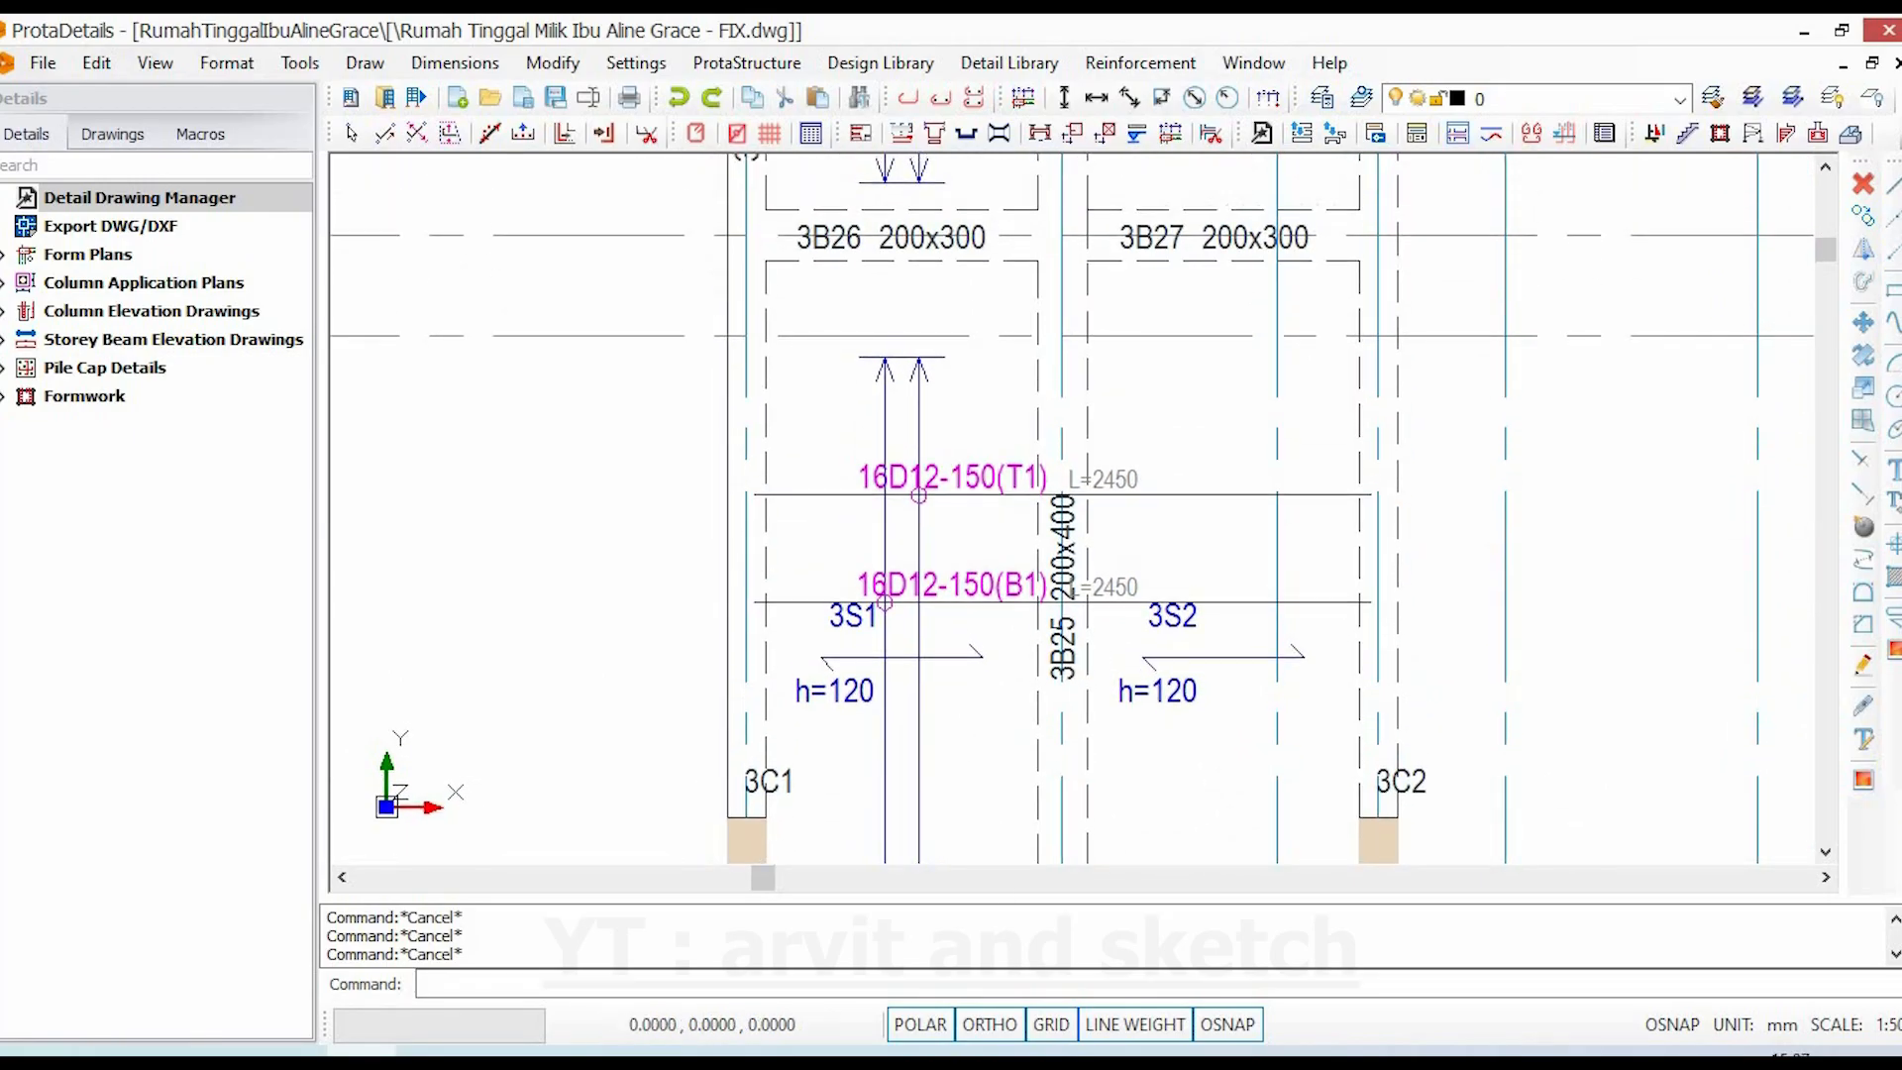
middle_drag(1035, 637, 1055, 742)
mouse_move(1056, 810)
middle_down()
mouse_move(1054, 1009)
mouse_move(1049, 952)
middle_up()
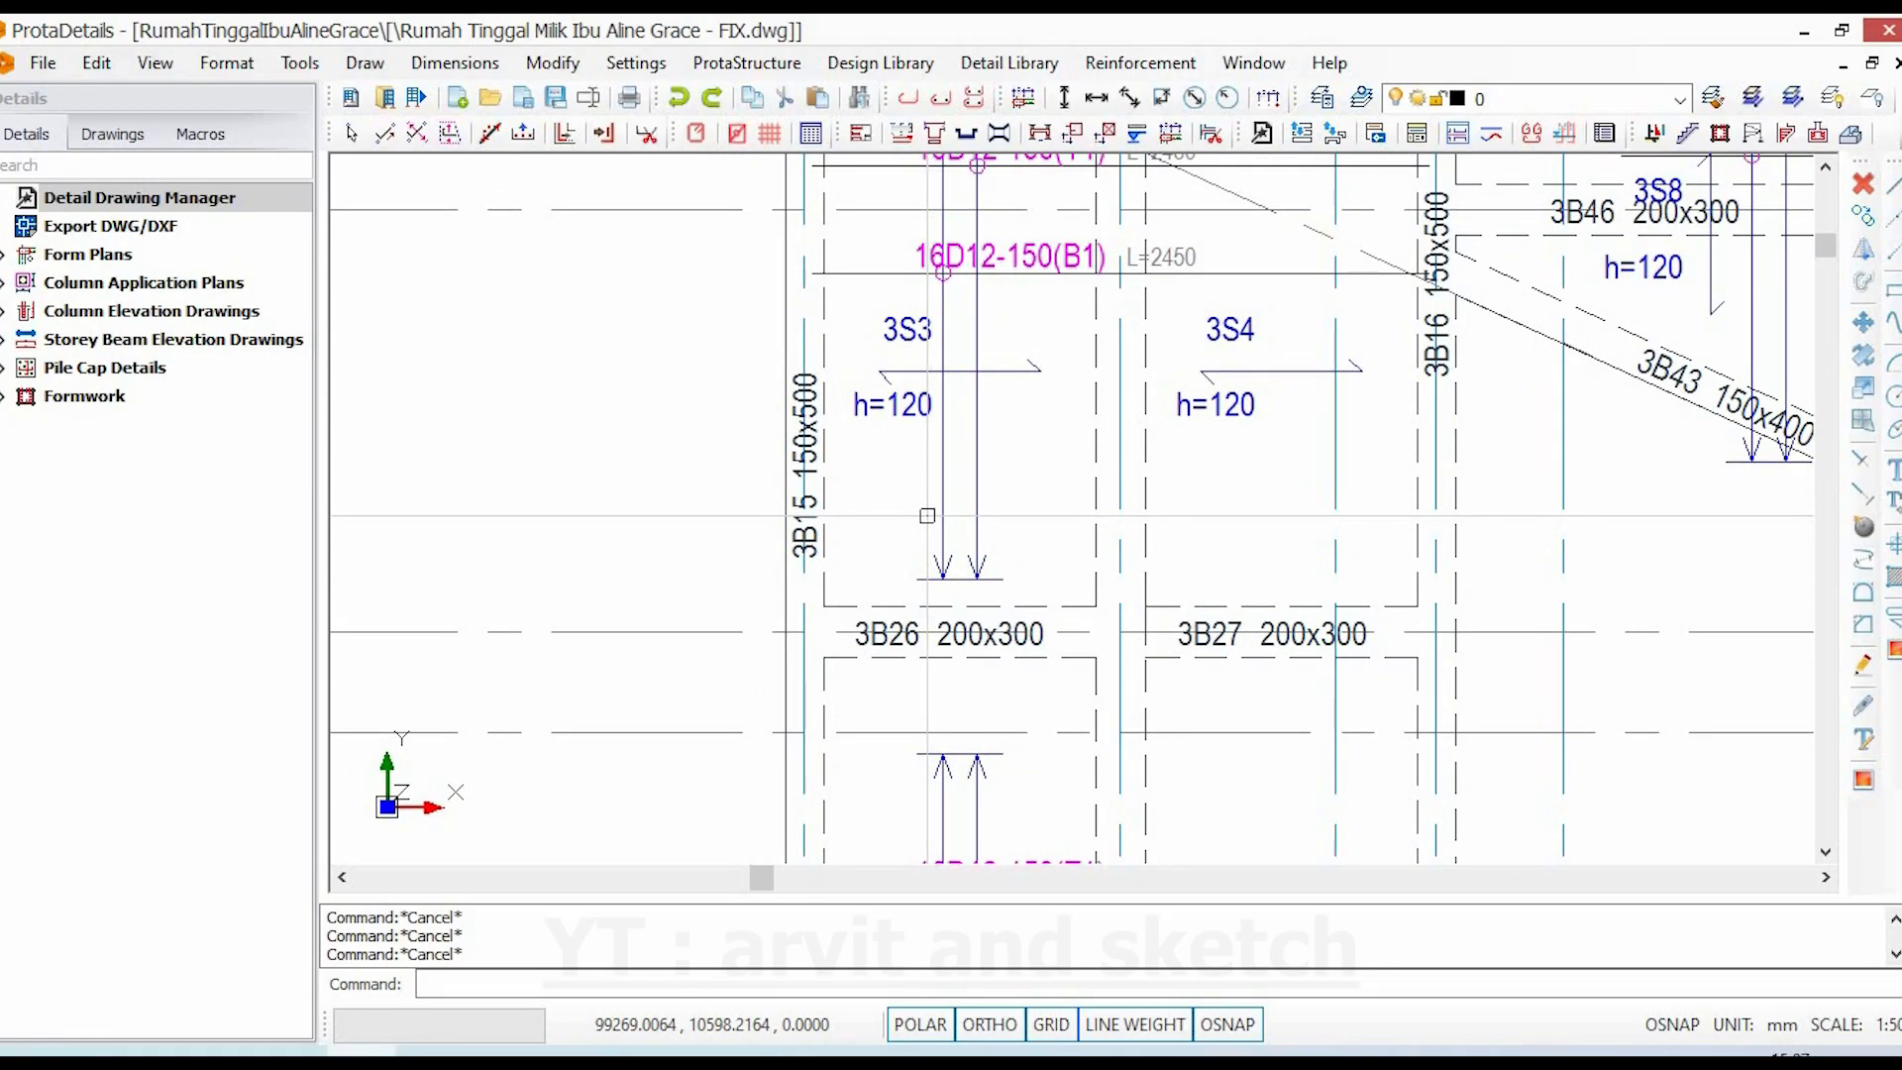
scroll(782, 422, up, 3)
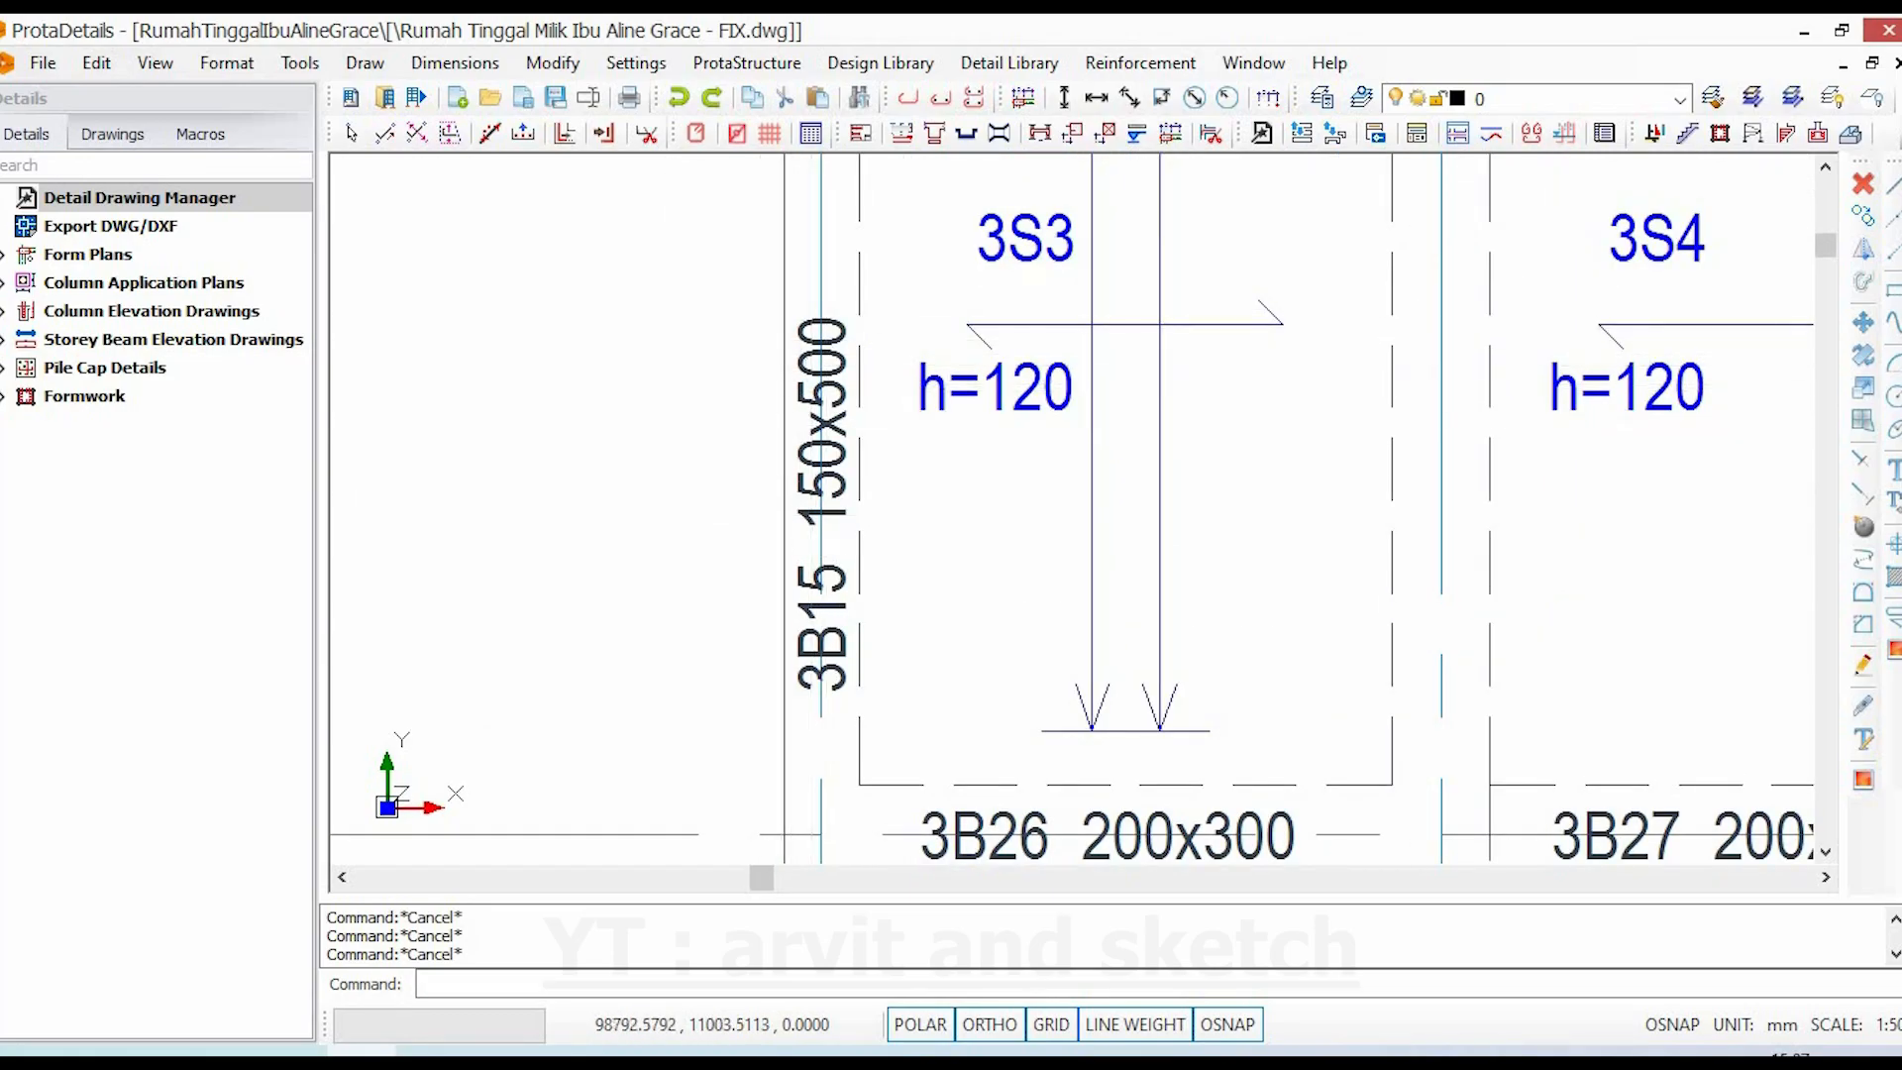
scroll(821, 426, down, 3)
scroll(822, 465, up, 3)
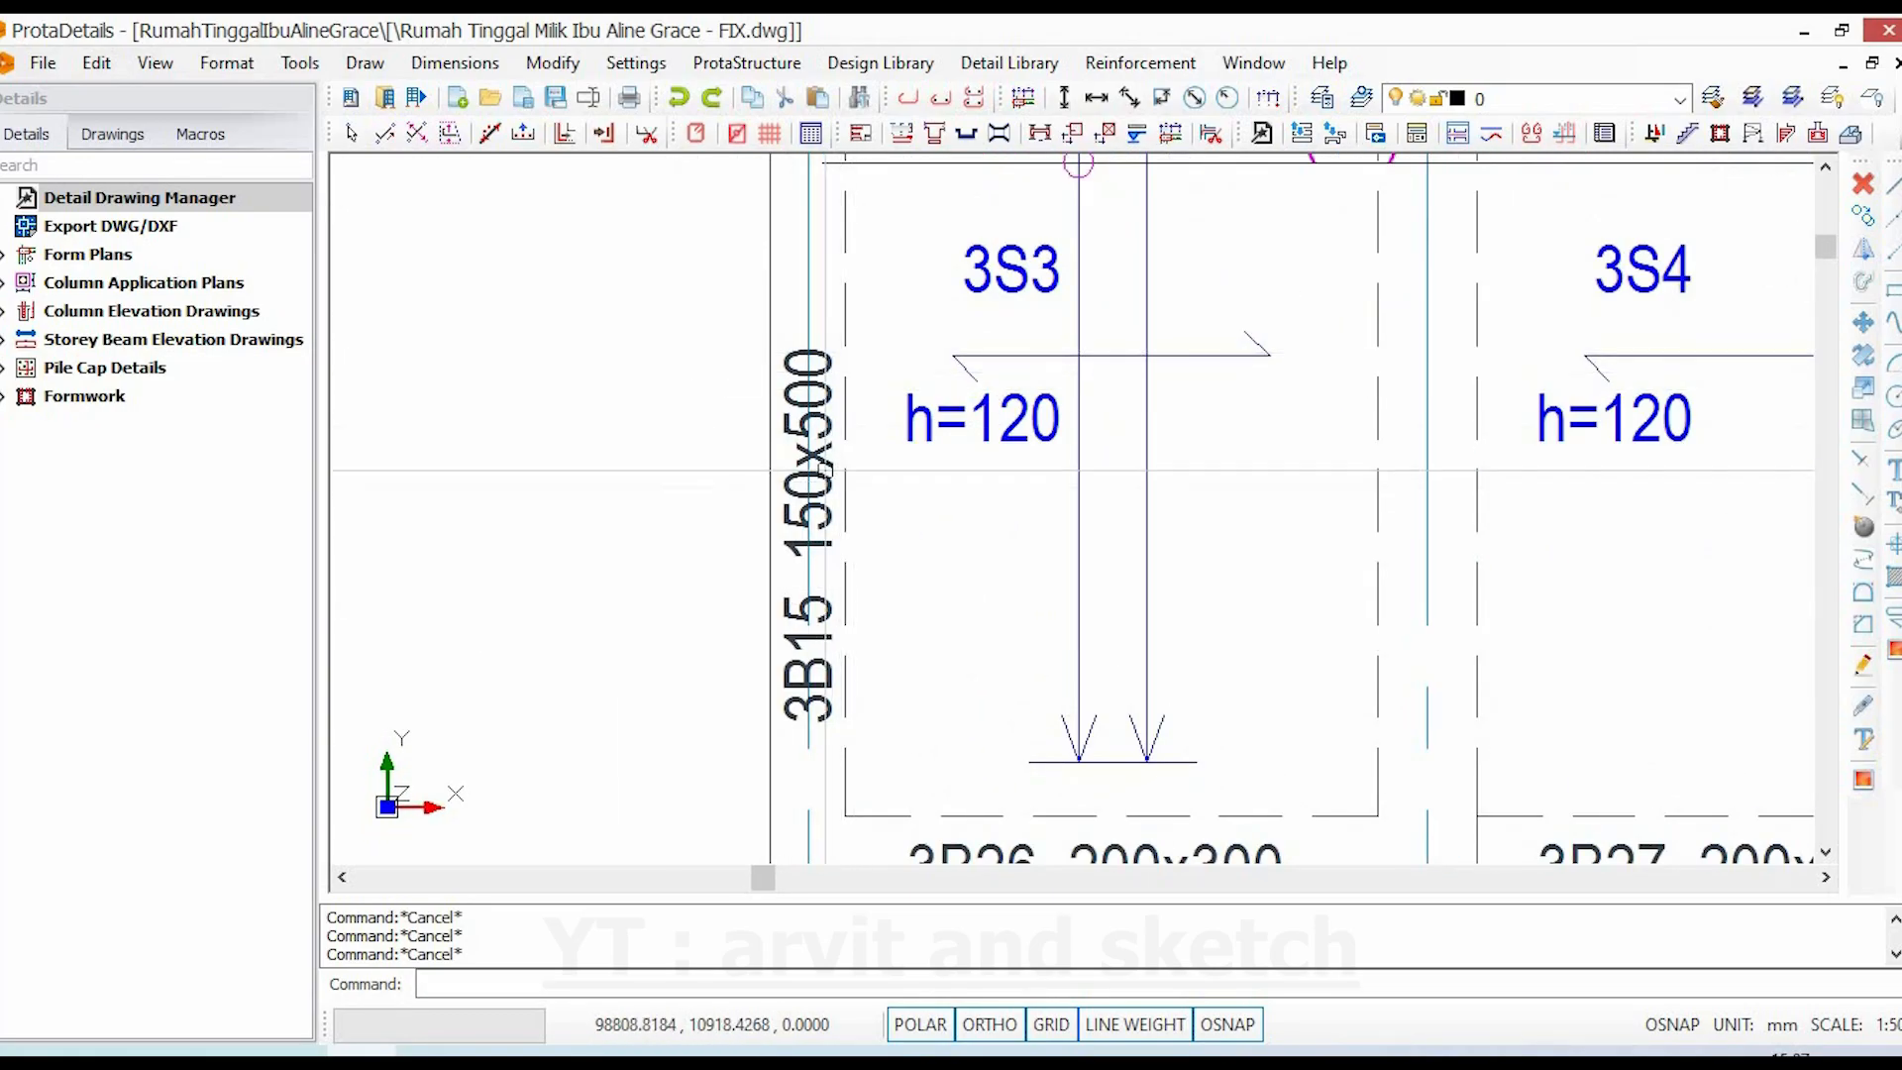
- Switch to the Archicad 3D model and check the height and width settings of the long side edge beam, then deselect it
key(alt+Tab)
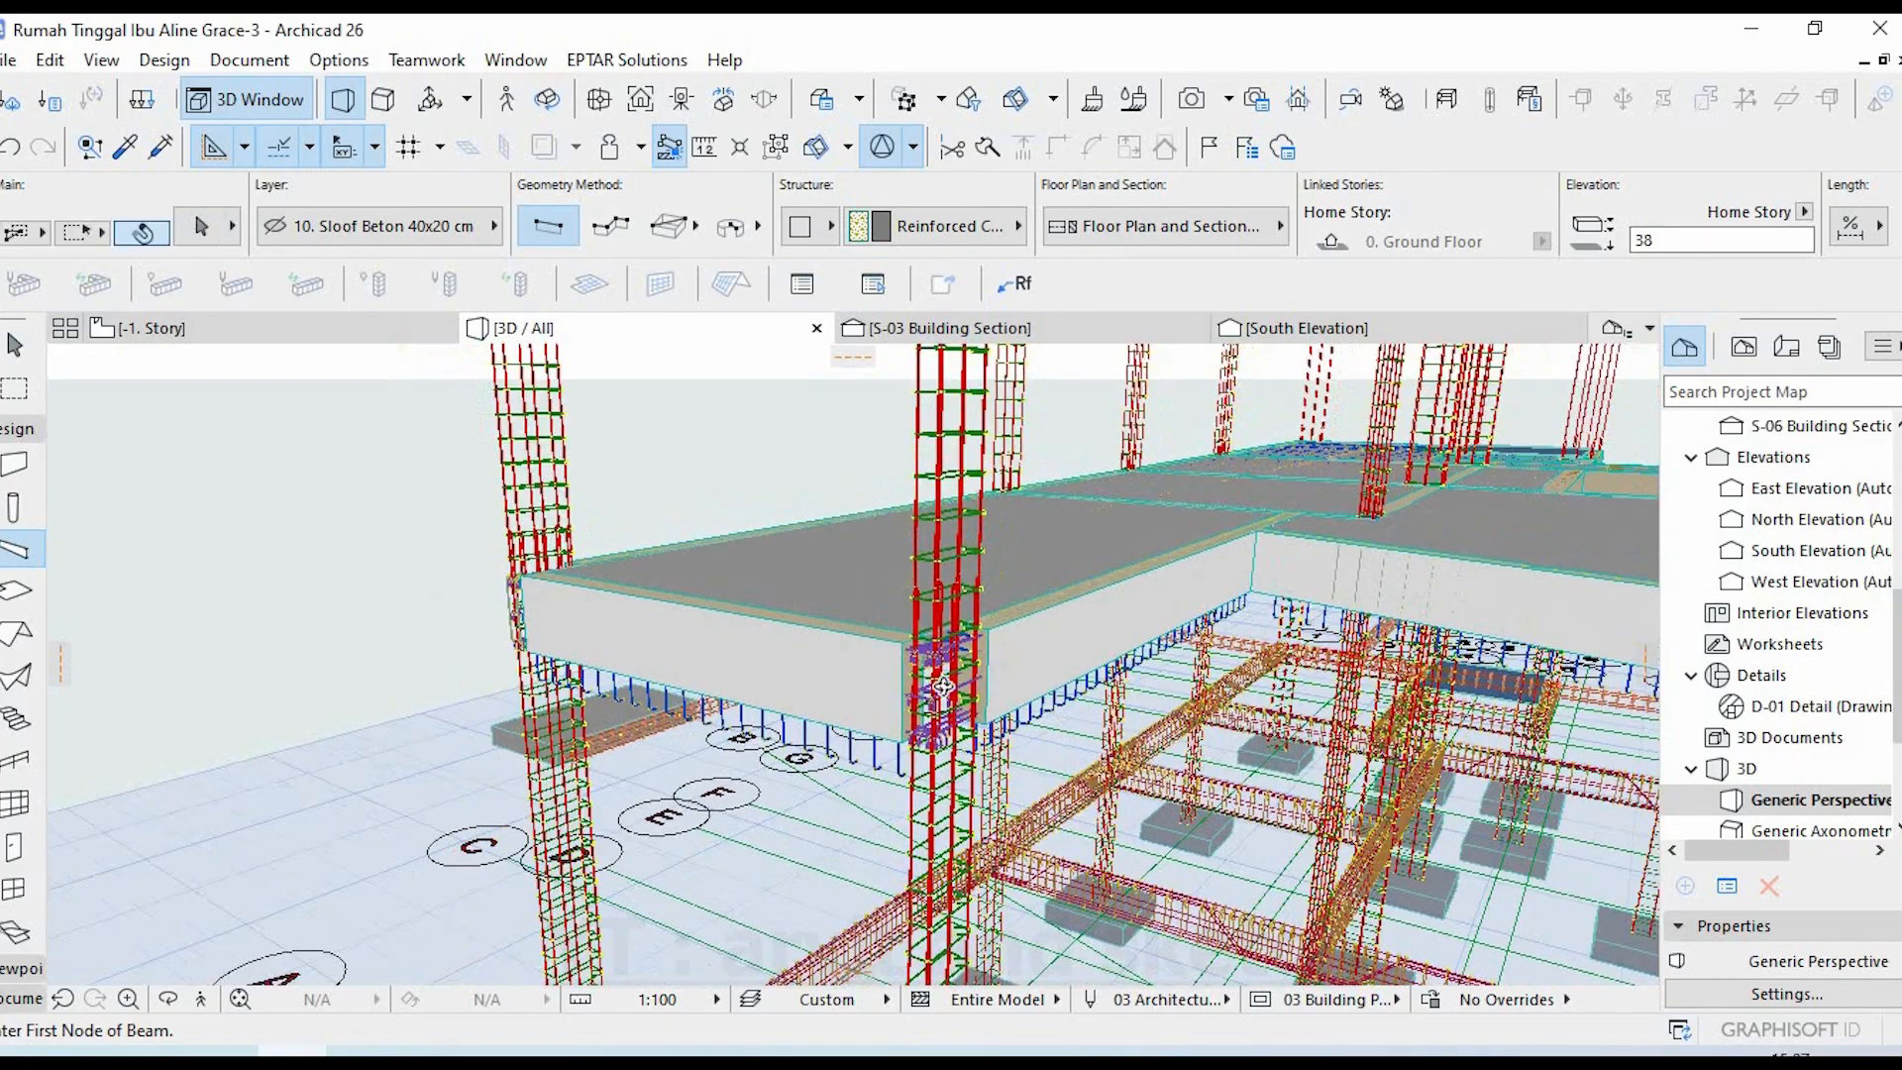
scroll(942, 687, down, 10)
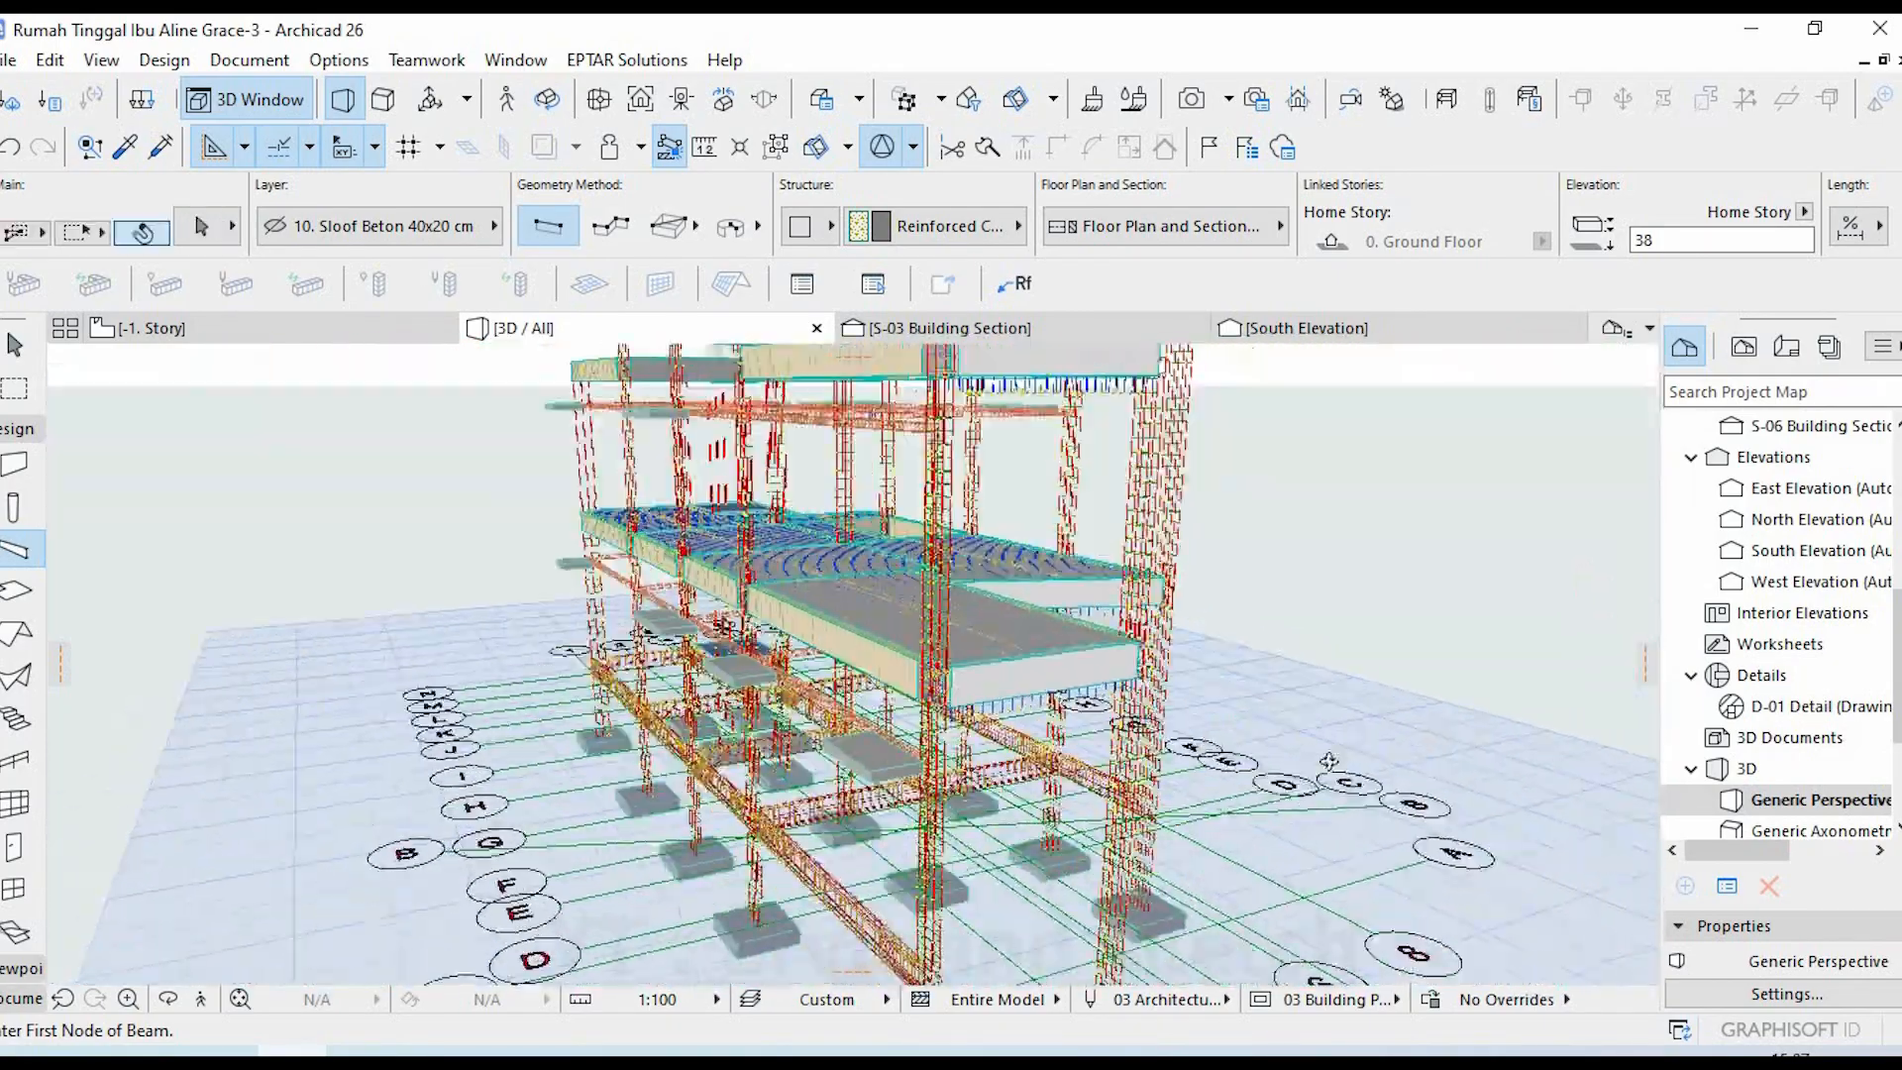
shift+middle_drag(1328, 760, 1035, 768)
scroll(951, 674, up, 4)
key(Escape)
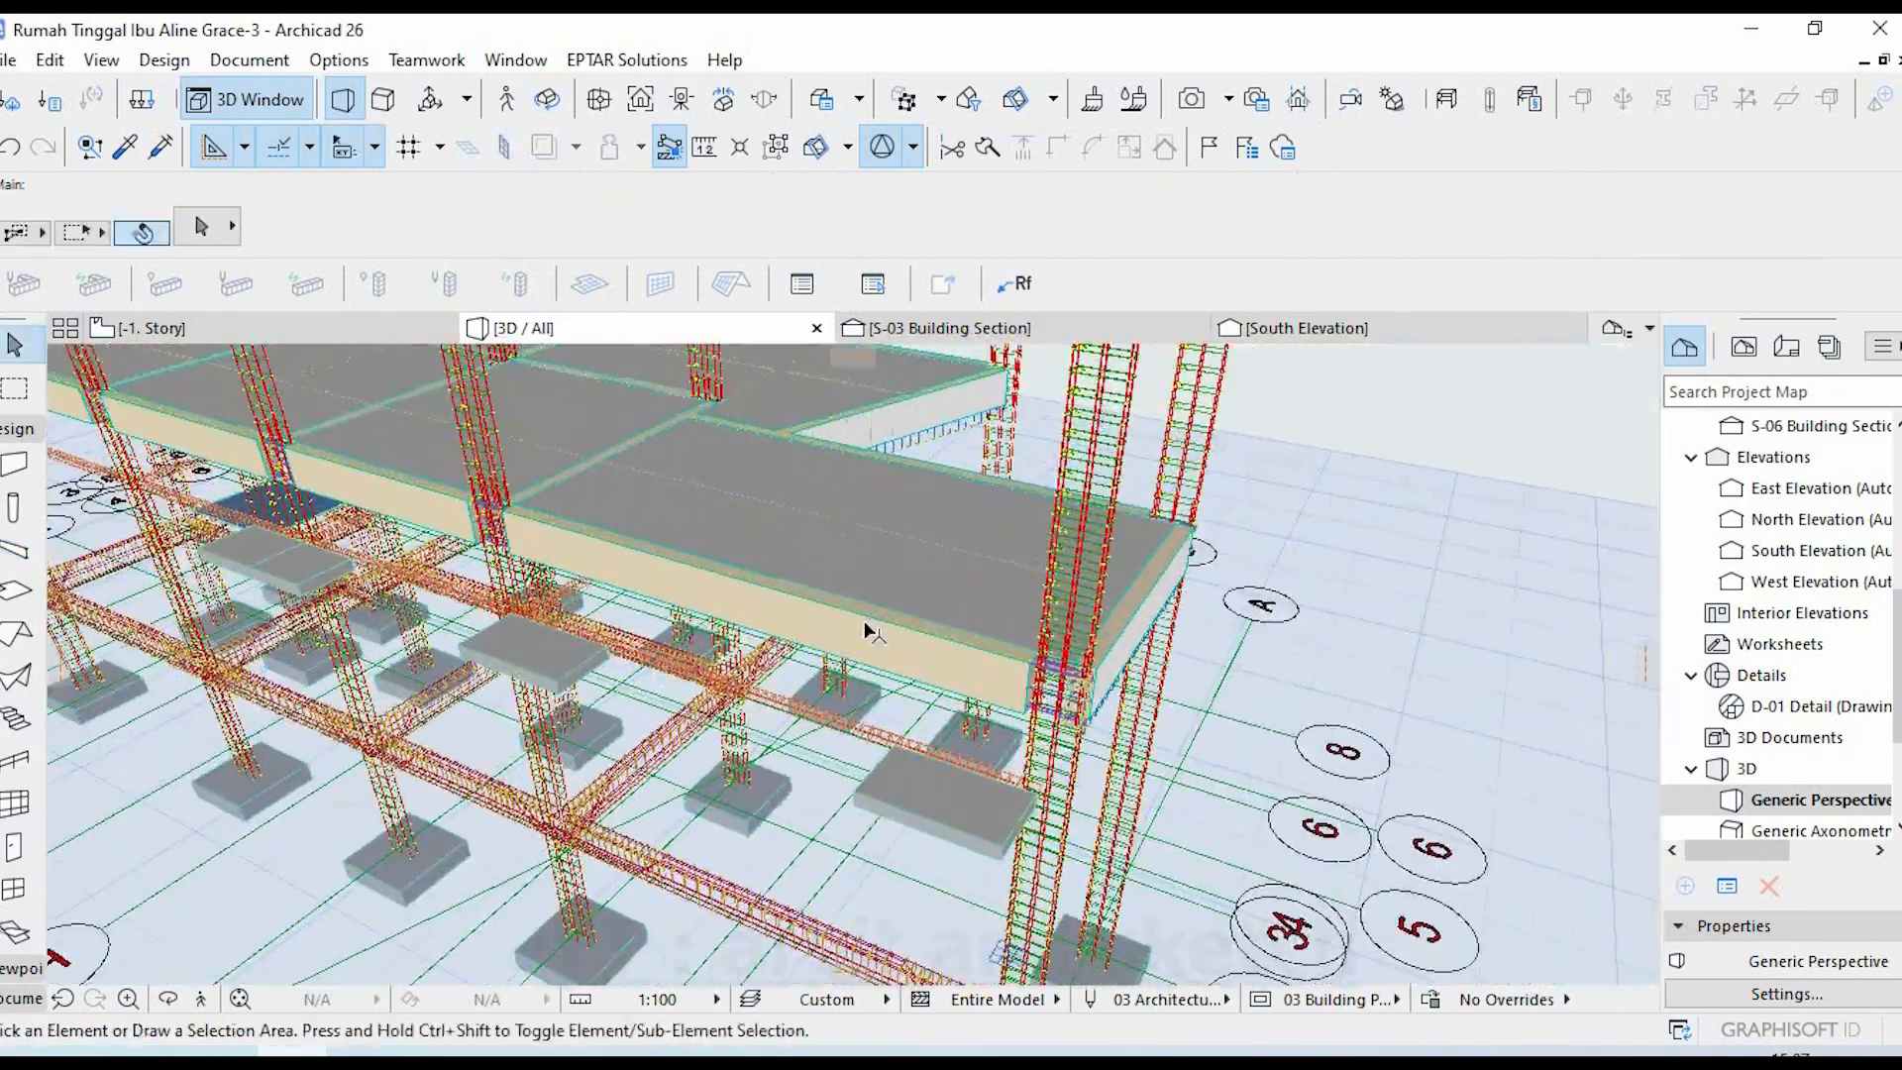
click(854, 645)
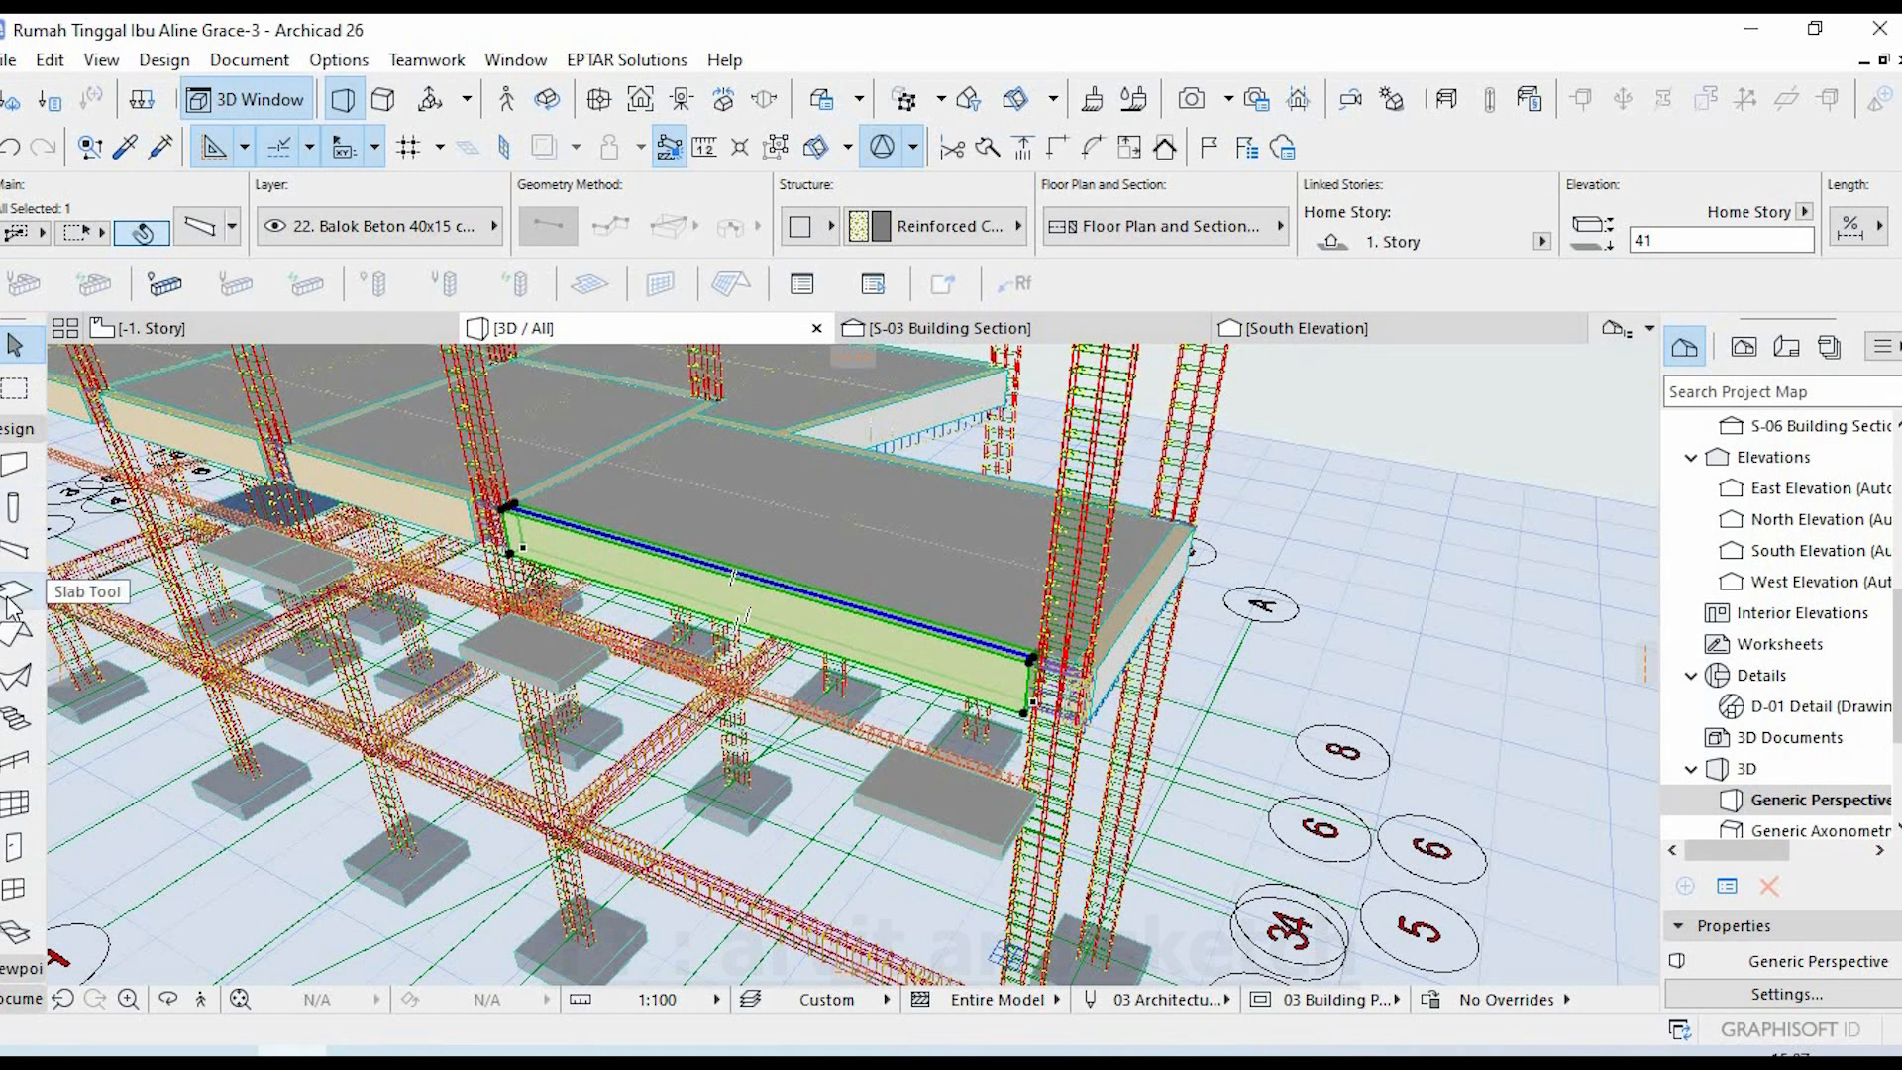
key(ctrl+t)
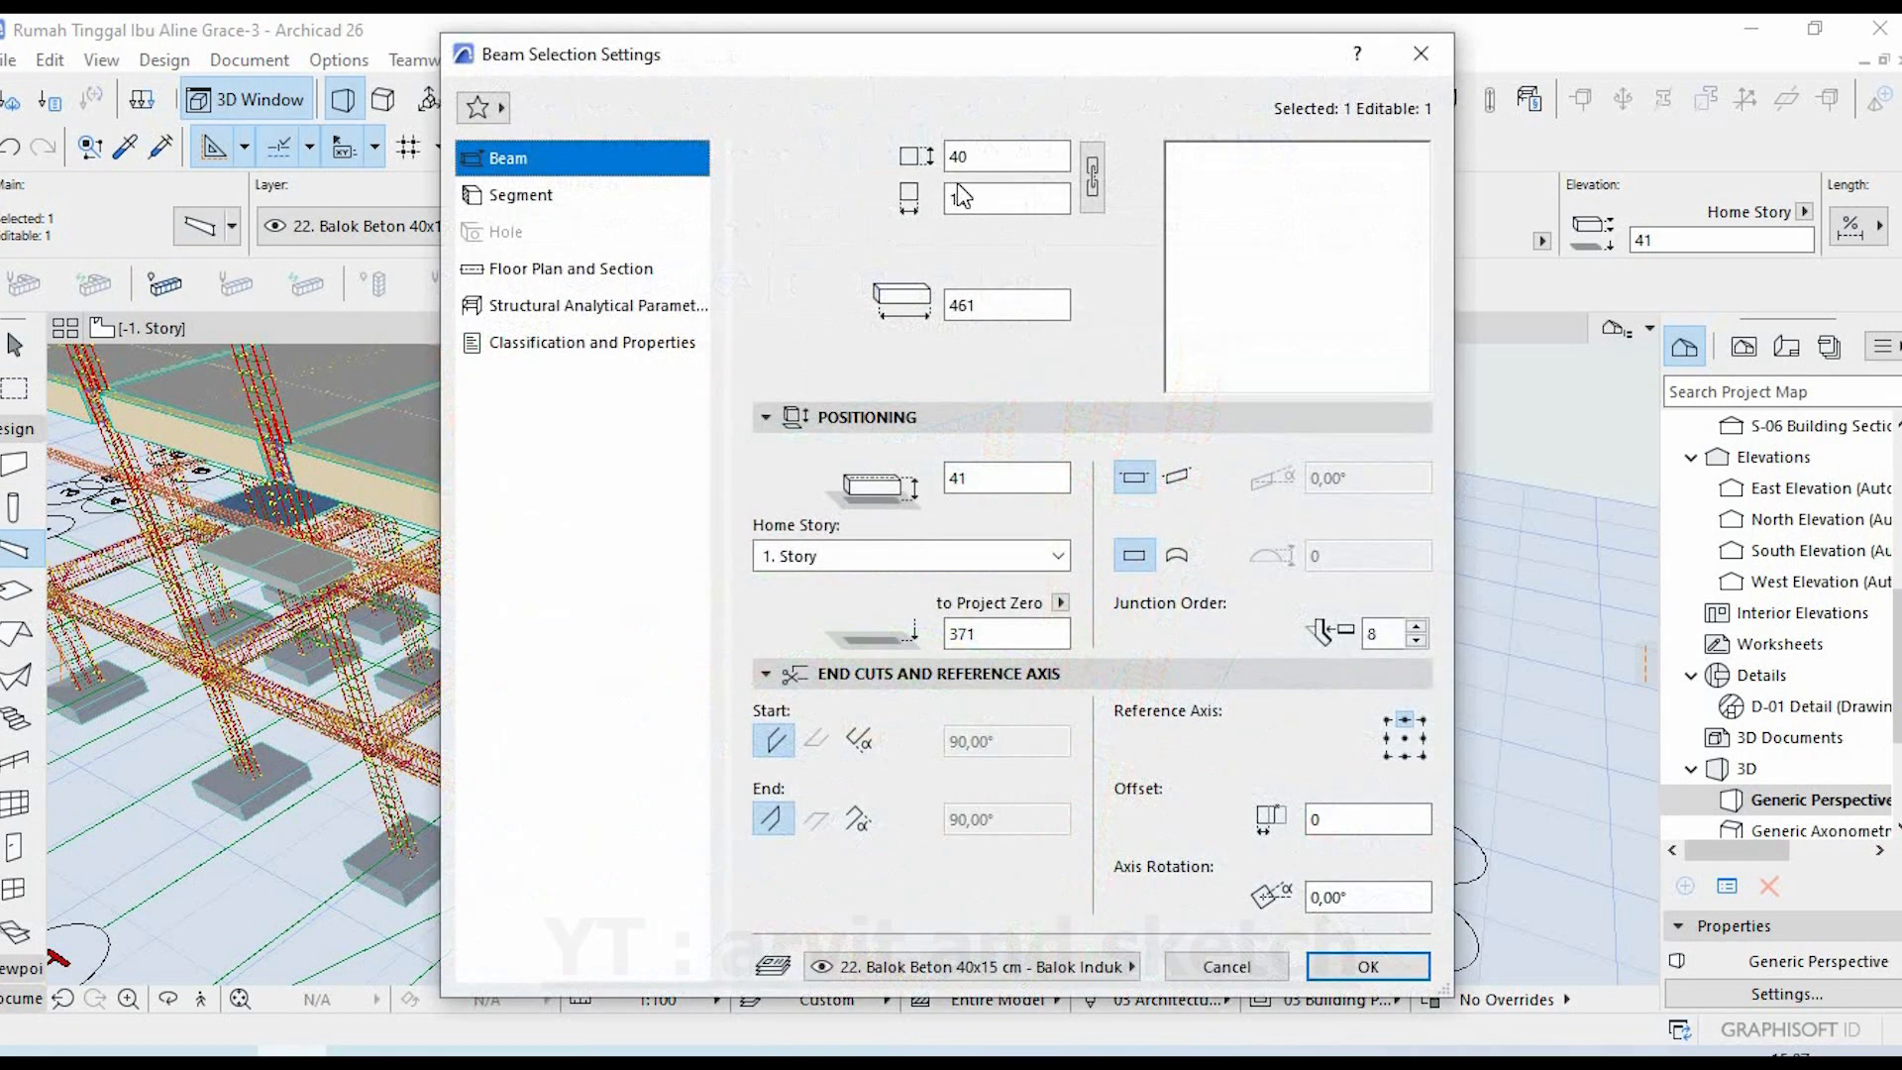
key(Escape)
key(Escape)
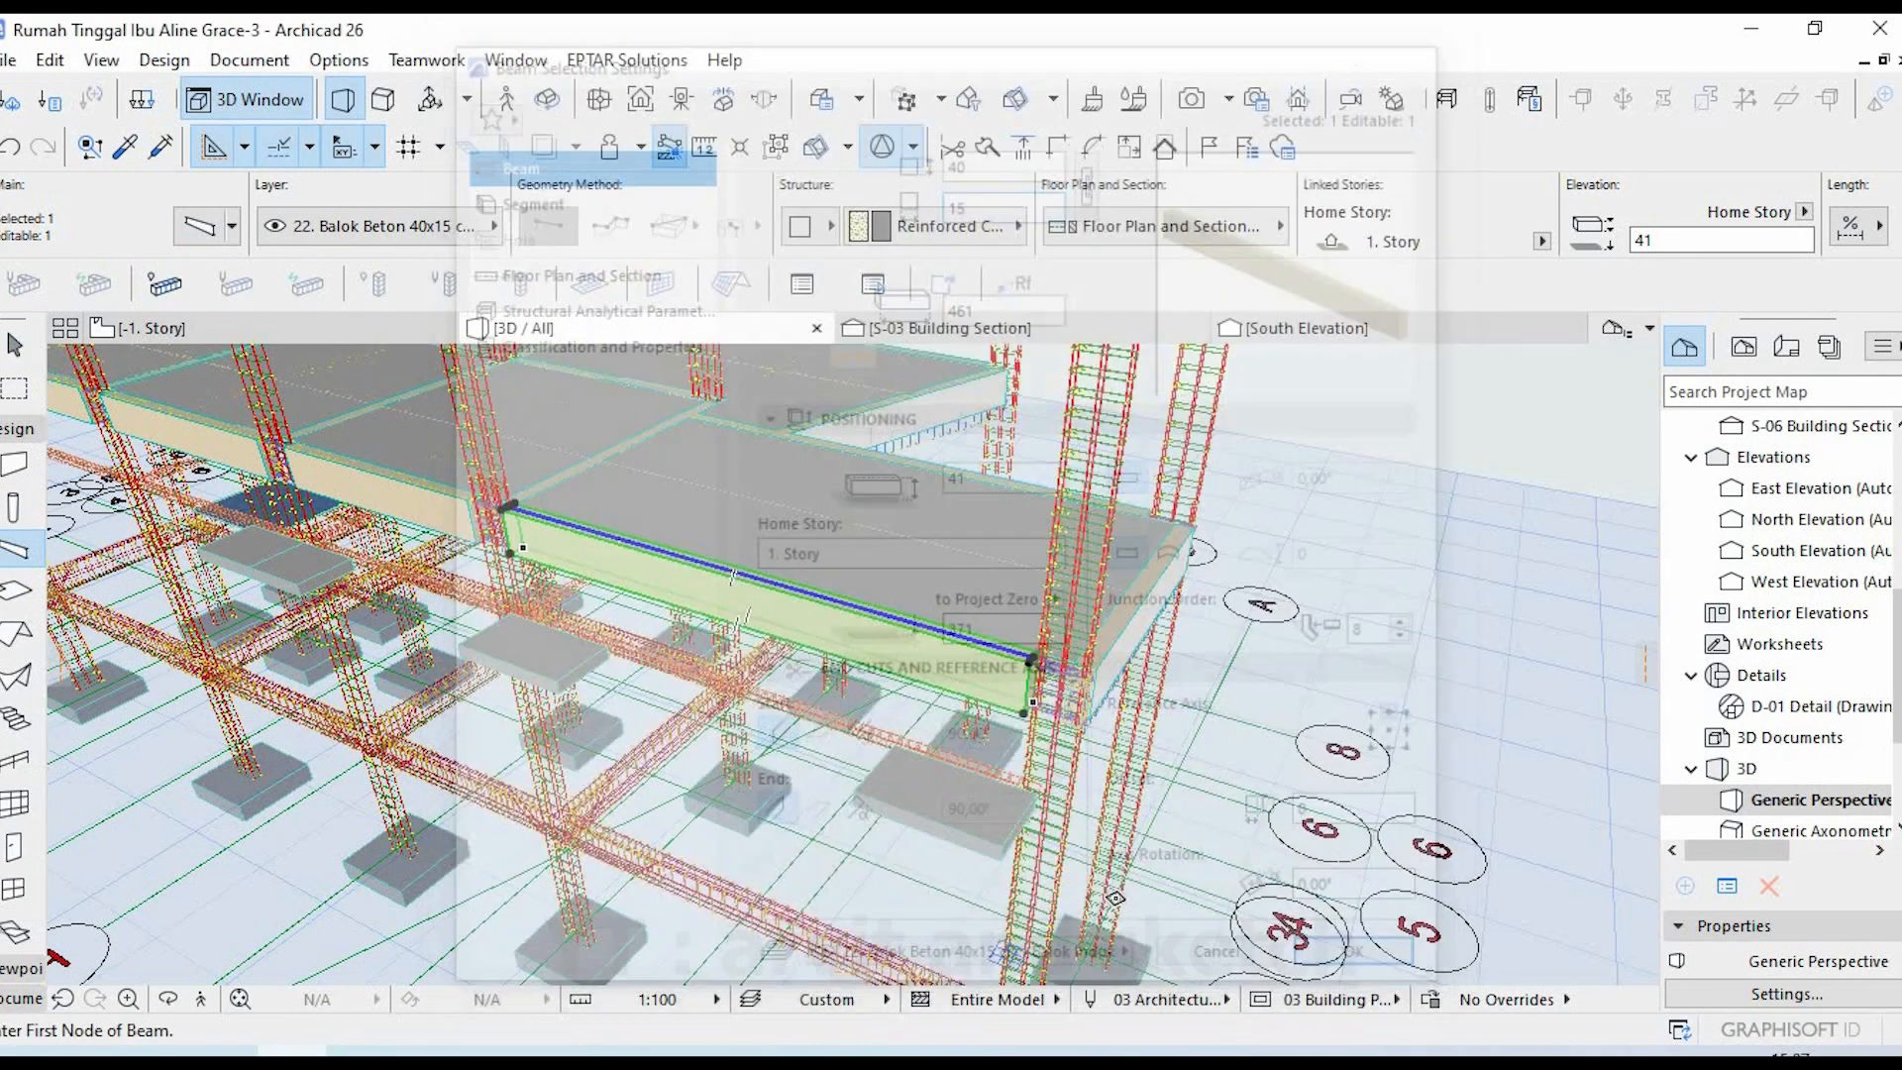
scroll(624, 544, up, 2)
key(Escape)
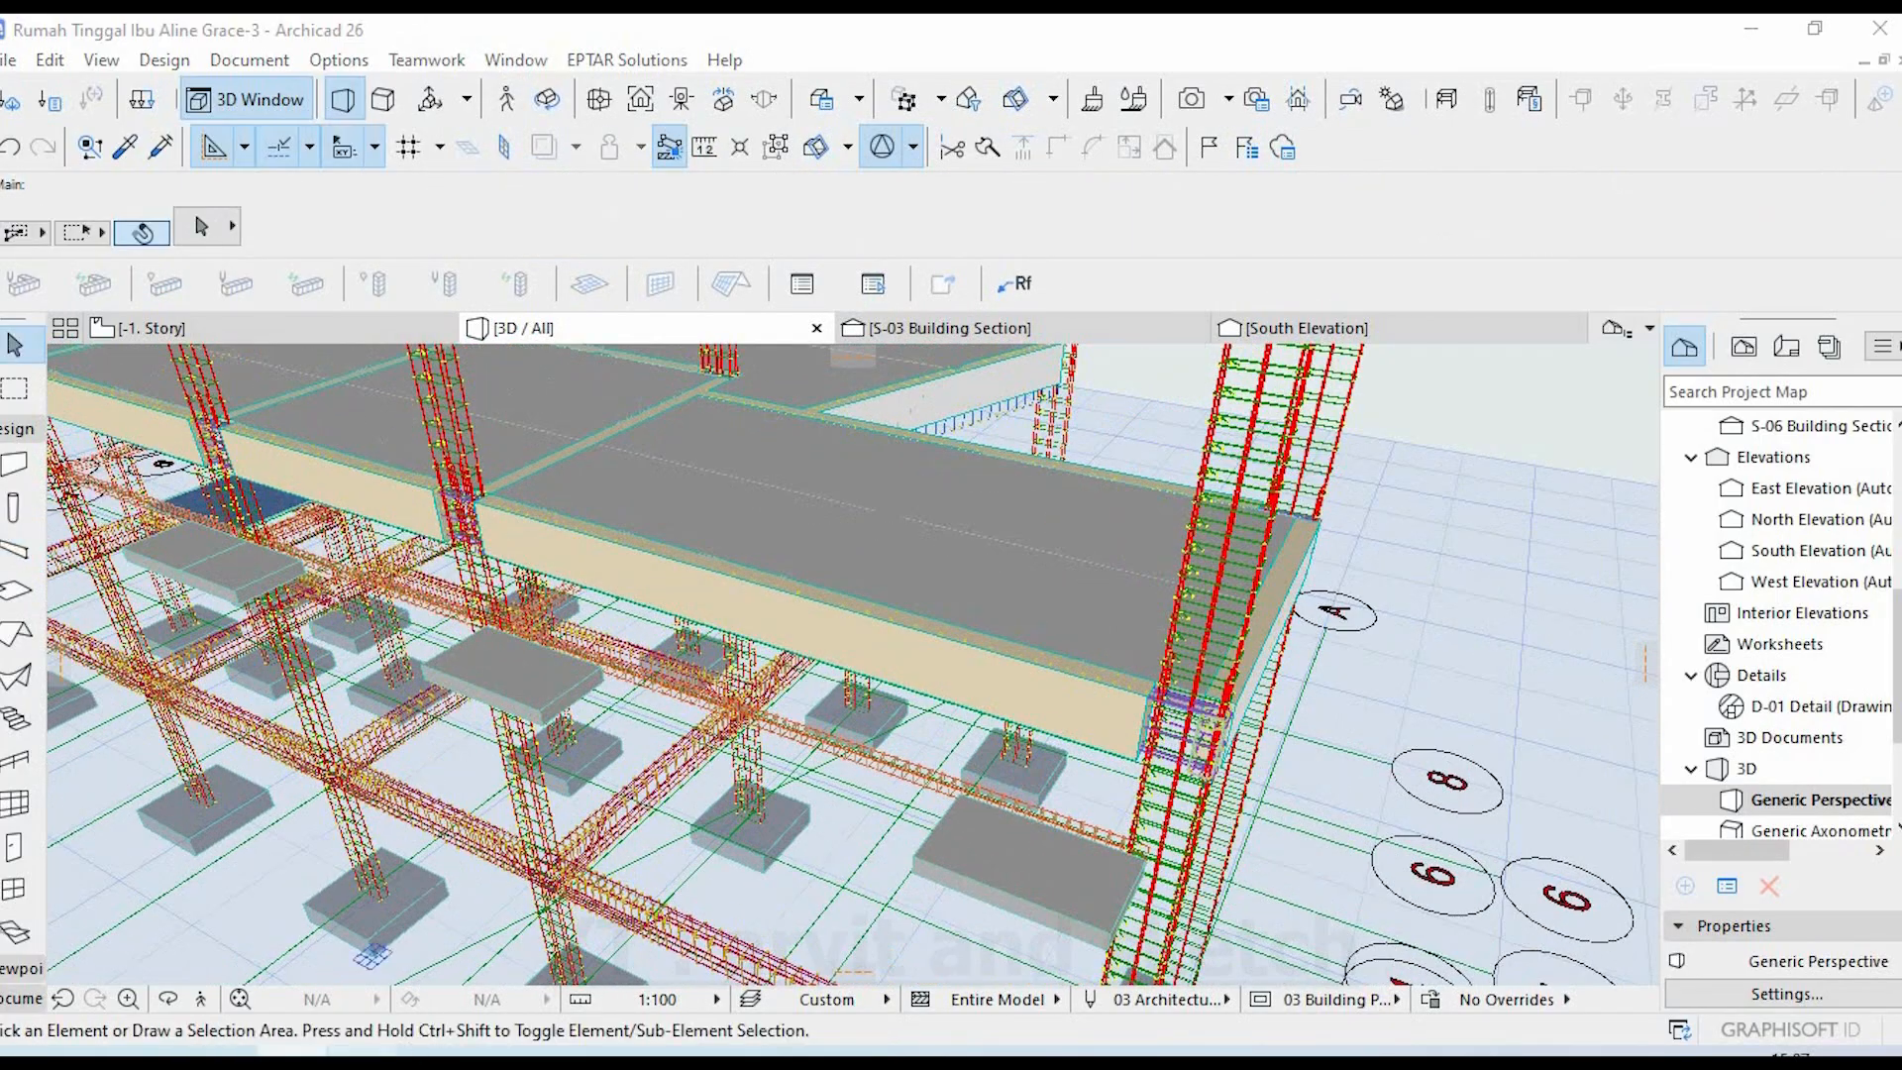
- Return to the ProtaDetails form plan and examine the size labels of beam 3B16 and diagonal beam 3B43
key(alt+Tab)
scroll(842, 537, down, 5)
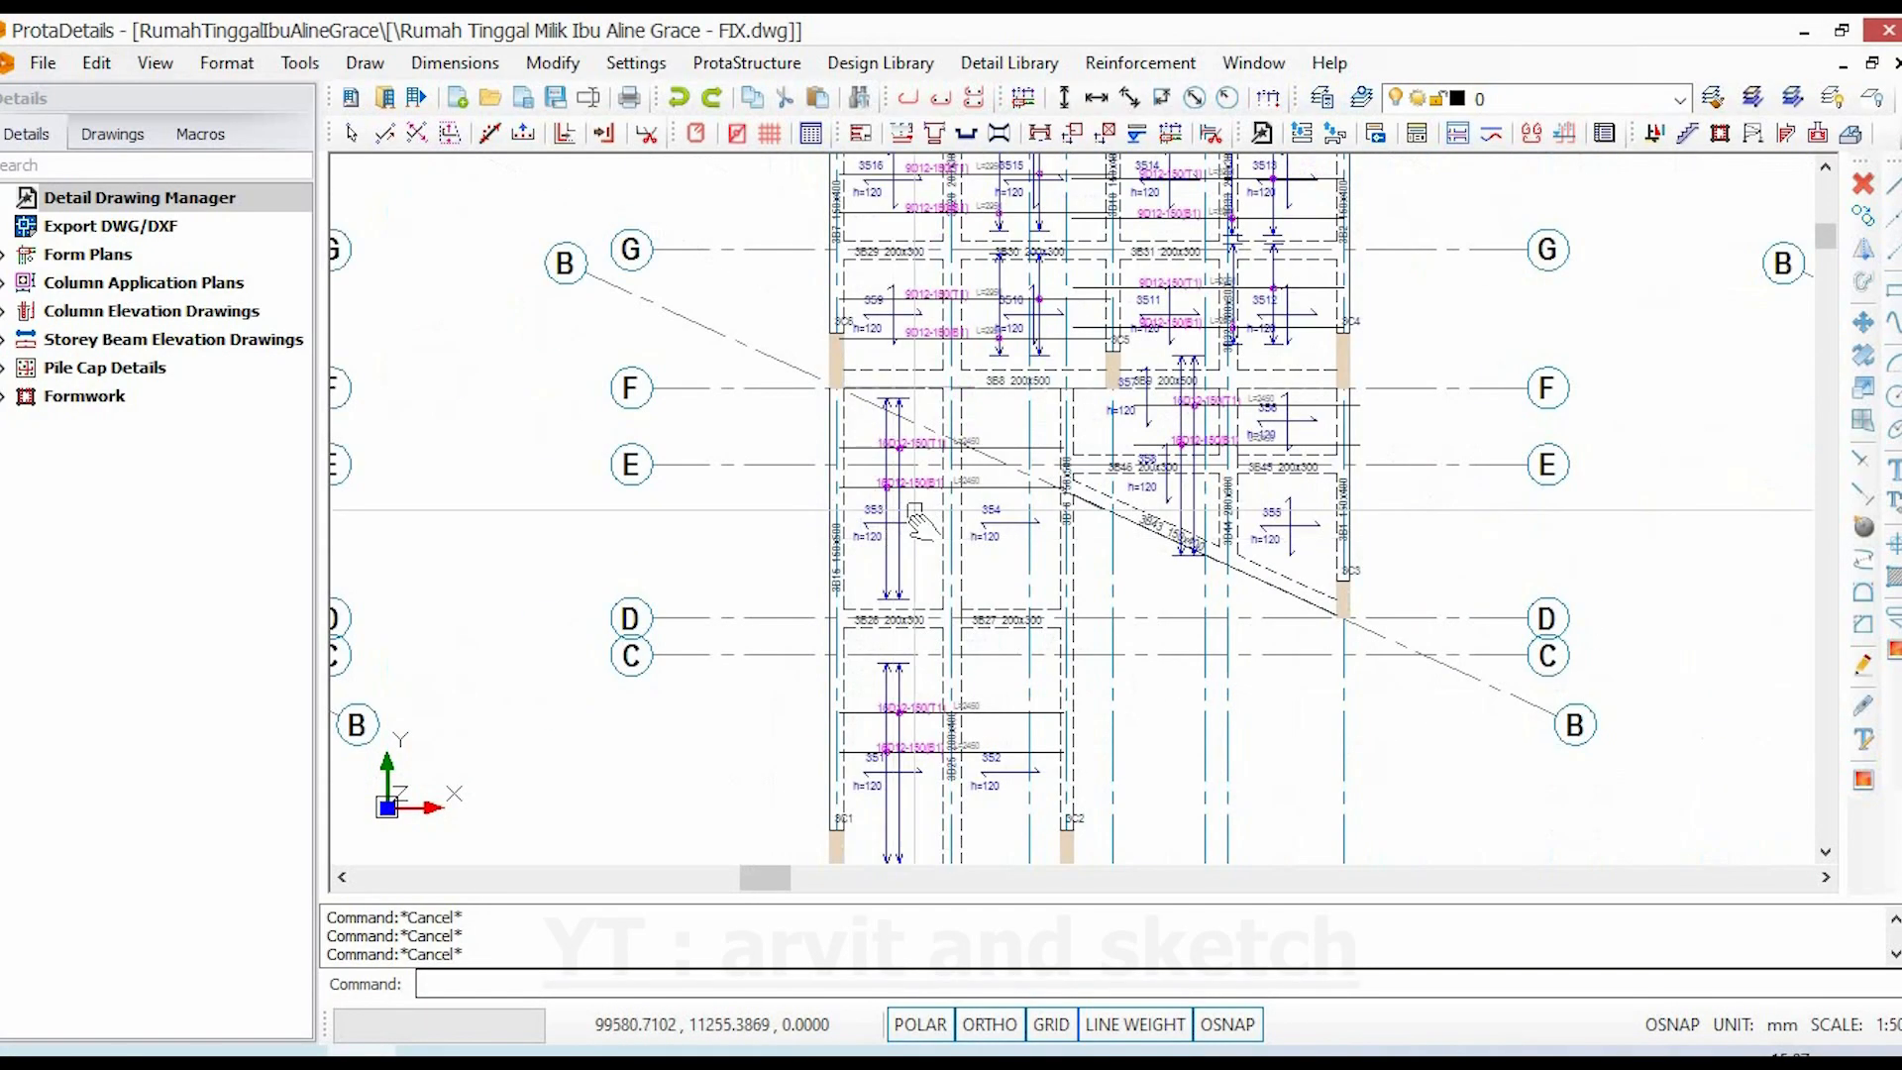
scroll(842, 537, up, 2)
scroll(1179, 688, up, 3)
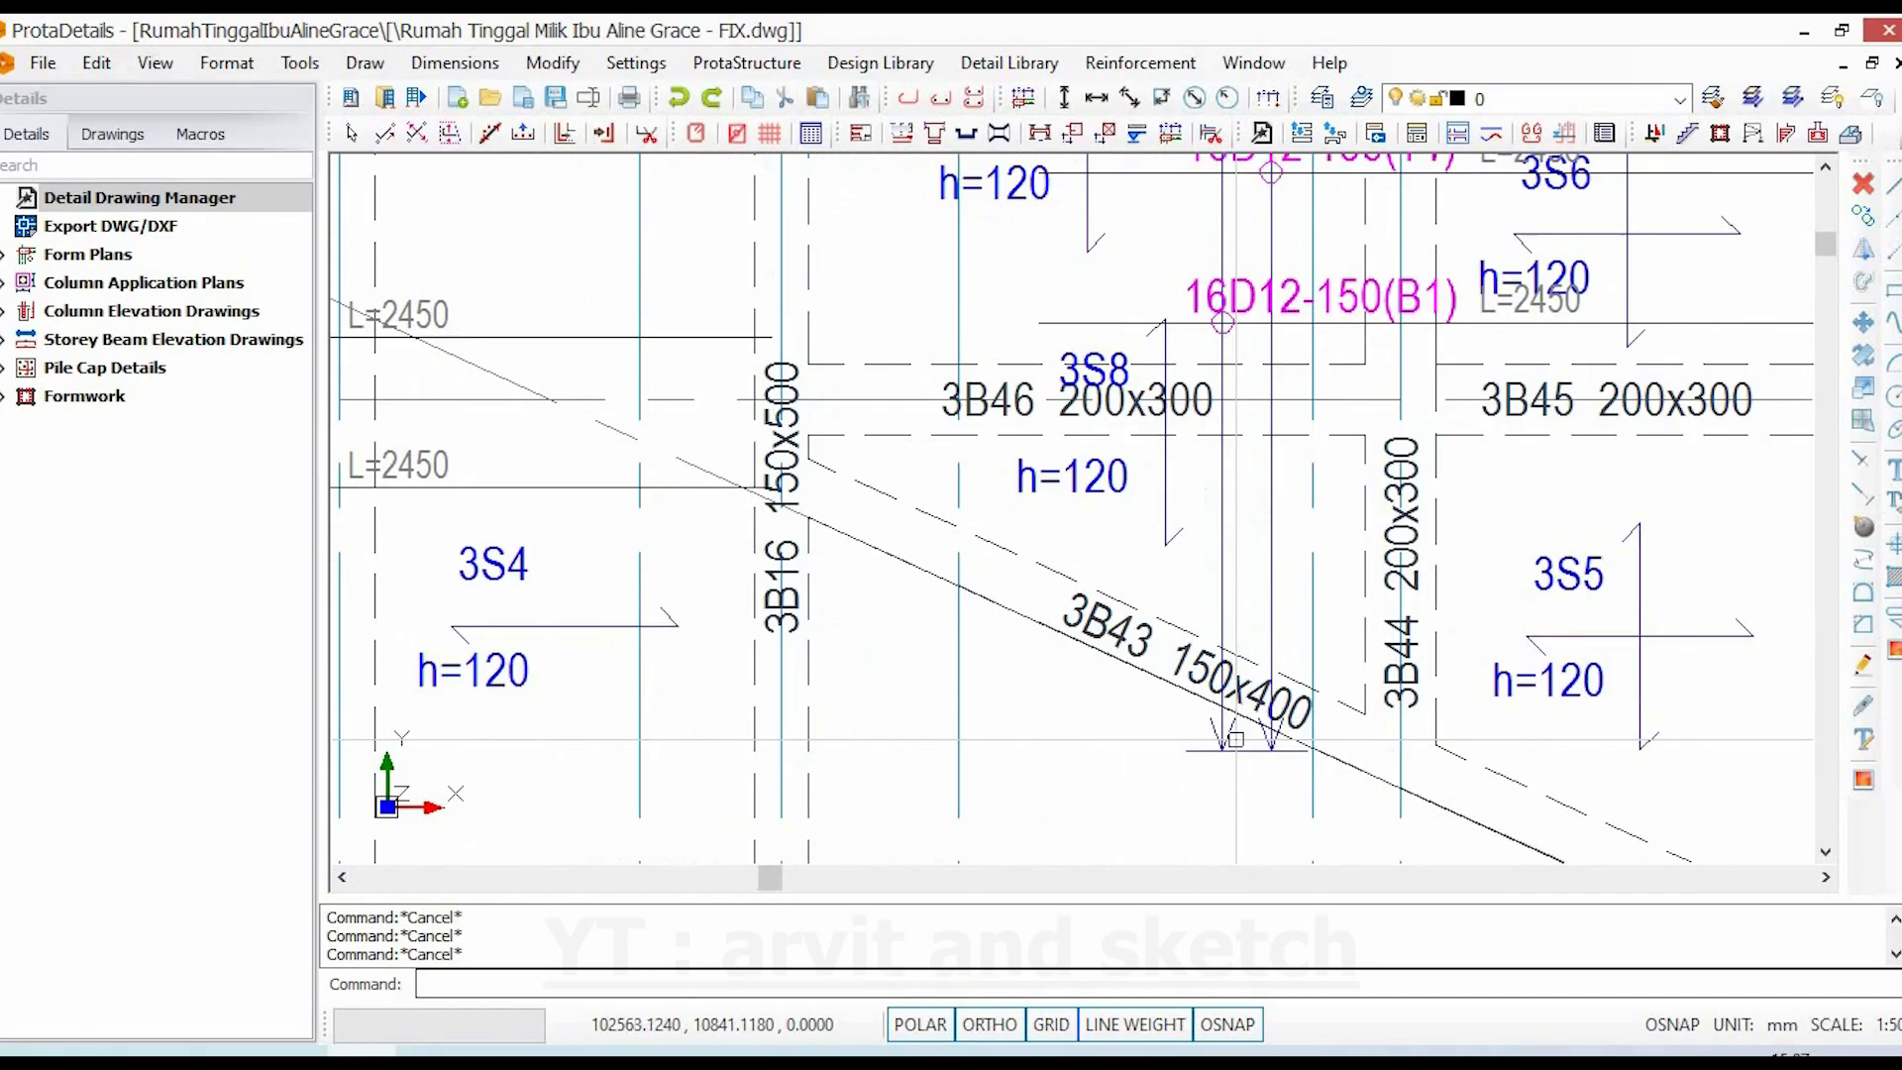
- Examine the beam size labels north of axis G, from edge beam 3B7 to the beams around slabs 3S17 to 3S21
scroll(928, 699, down, 3)
middle_drag(1056, 606, 1167, 848)
middle_drag(837, 572, 1011, 766)
scroll(691, 500, up, 3)
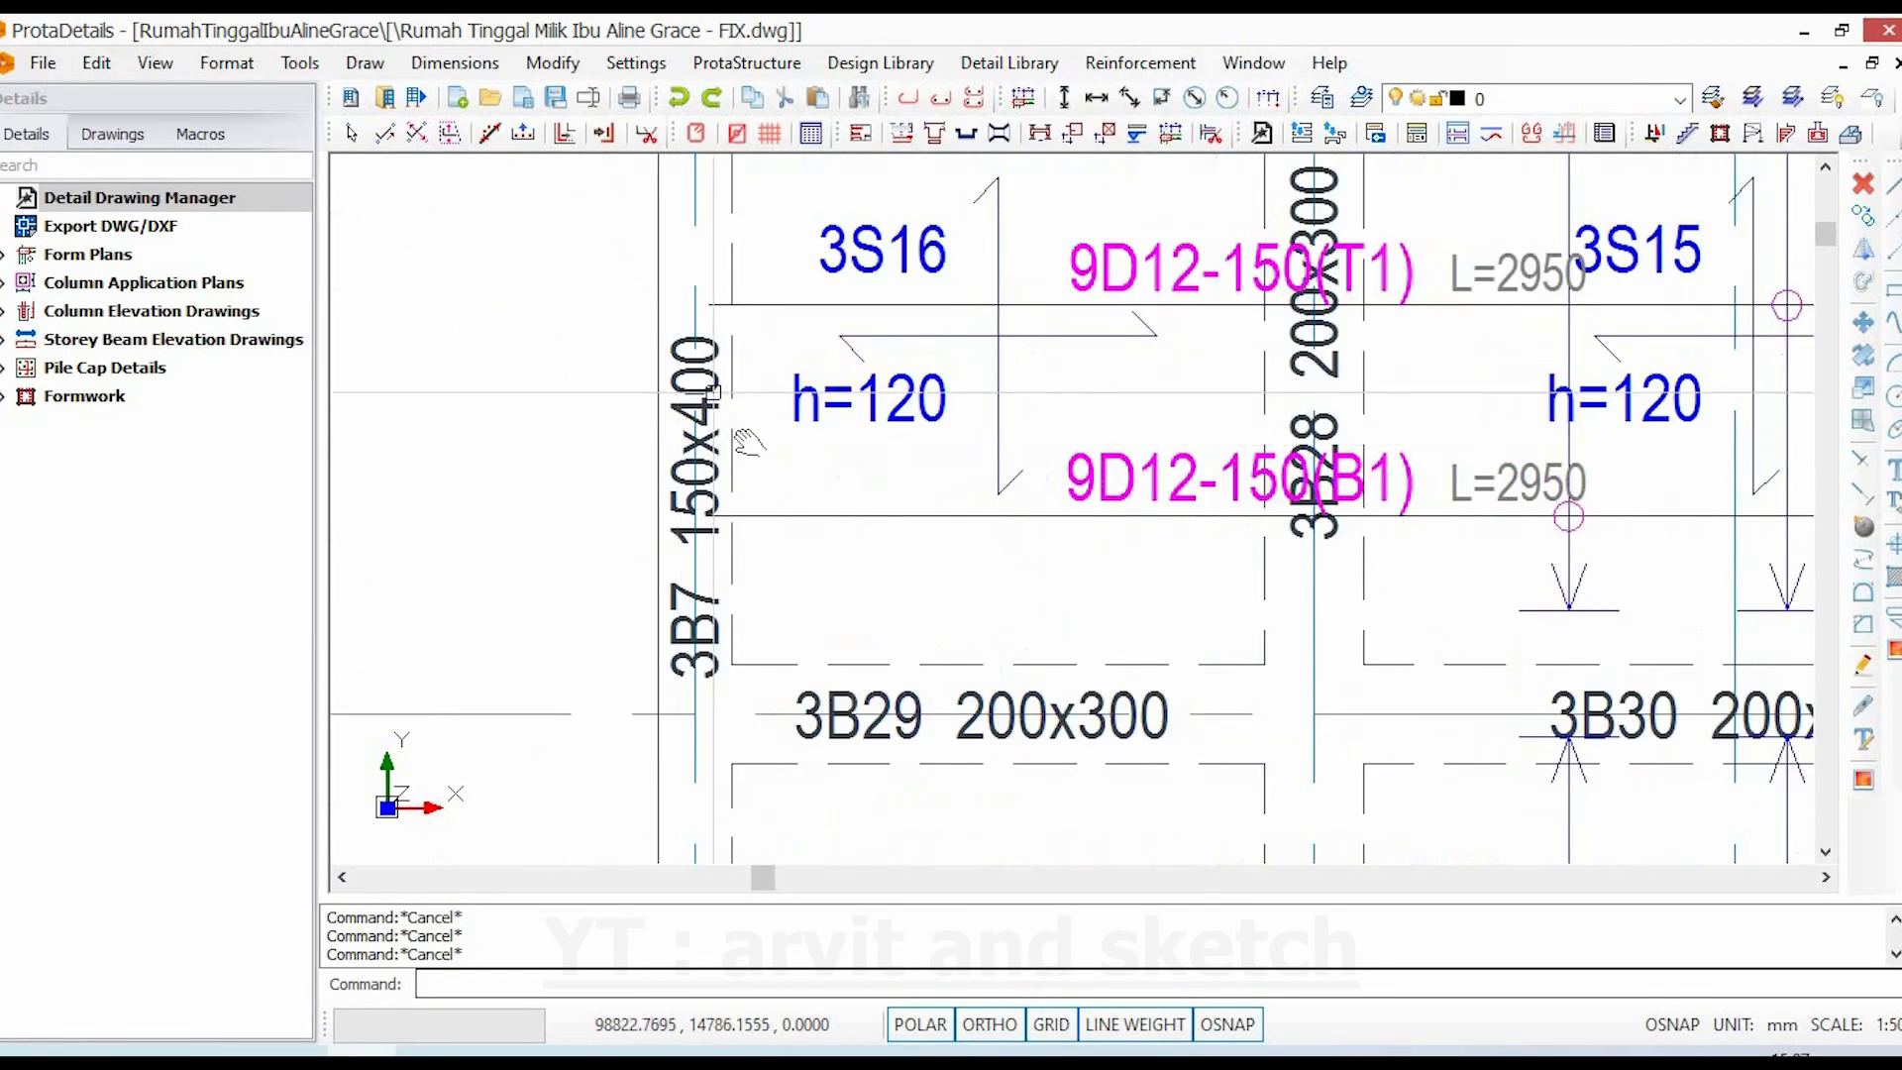
mouse_move(737, 432)
middle_down()
mouse_move(761, 562)
mouse_move(799, 568)
mouse_move(801, 705)
middle_up()
scroll(707, 502, down, 2)
scroll(707, 502, down, 2)
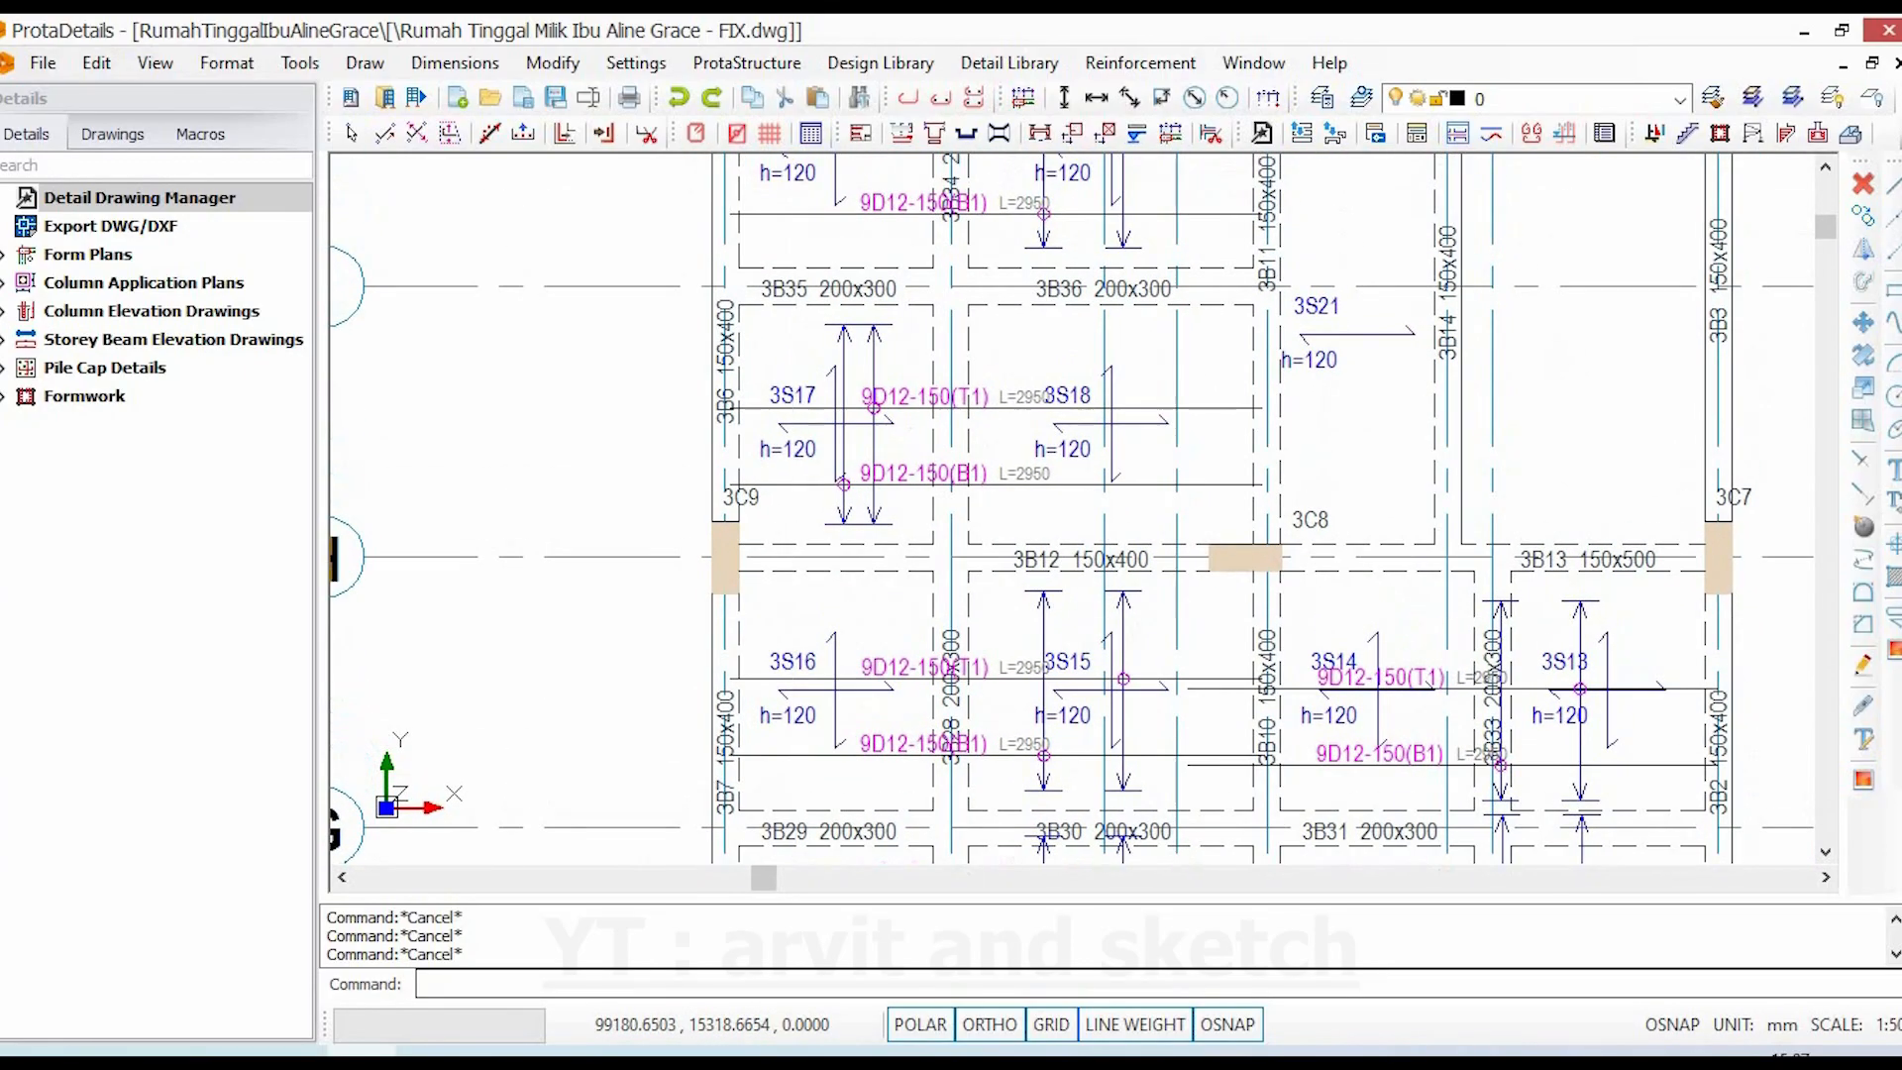
mouse_move(1088, 570)
middle_down()
mouse_move(1034, 542)
mouse_move(1013, 854)
middle_up()
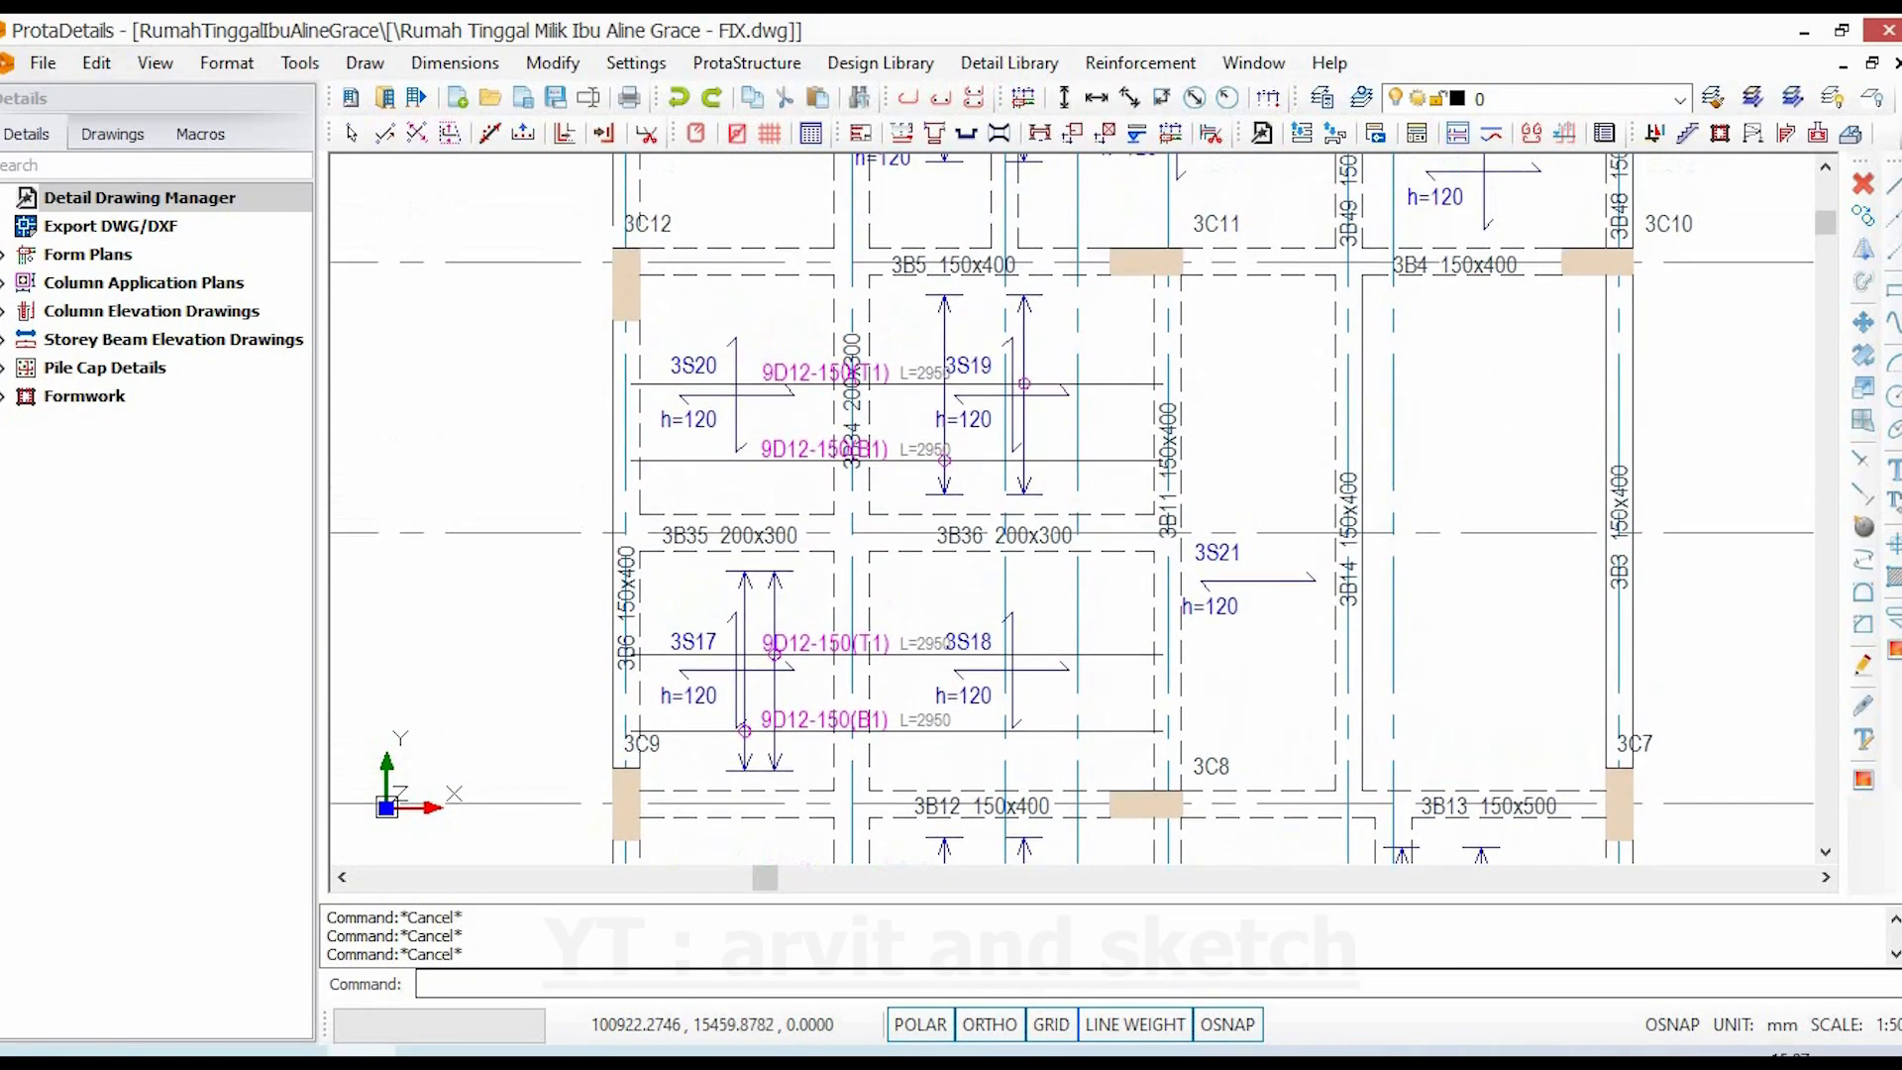
- Examine the slab plan from beams 3B19 and 3B20 down to 3B5, checking the size label of edge beam 3B18
middle_drag(1014, 397, 1002, 783)
middle_drag(792, 461, 852, 670)
scroll(649, 636, up, 1)
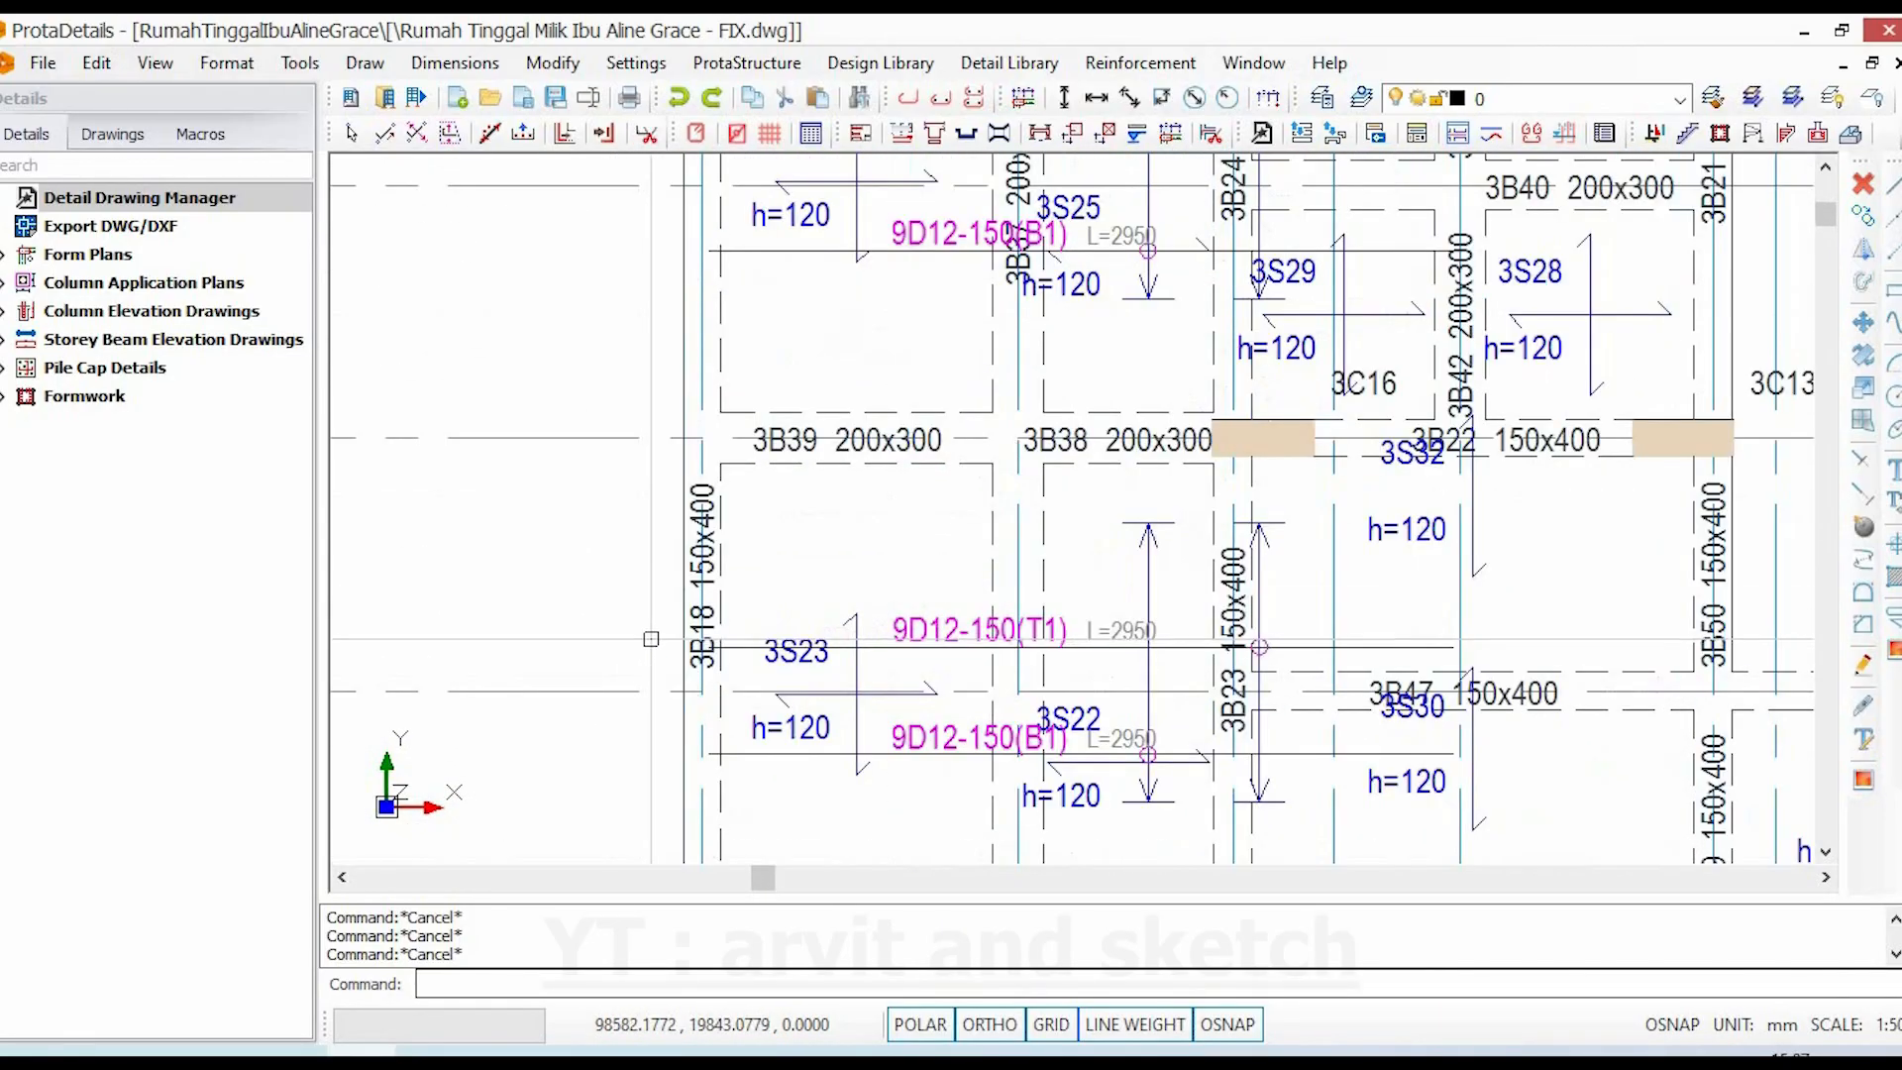
scroll(880, 503, down, 3)
middle_drag(873, 368, 883, 403)
scroll(961, 334, up, 4)
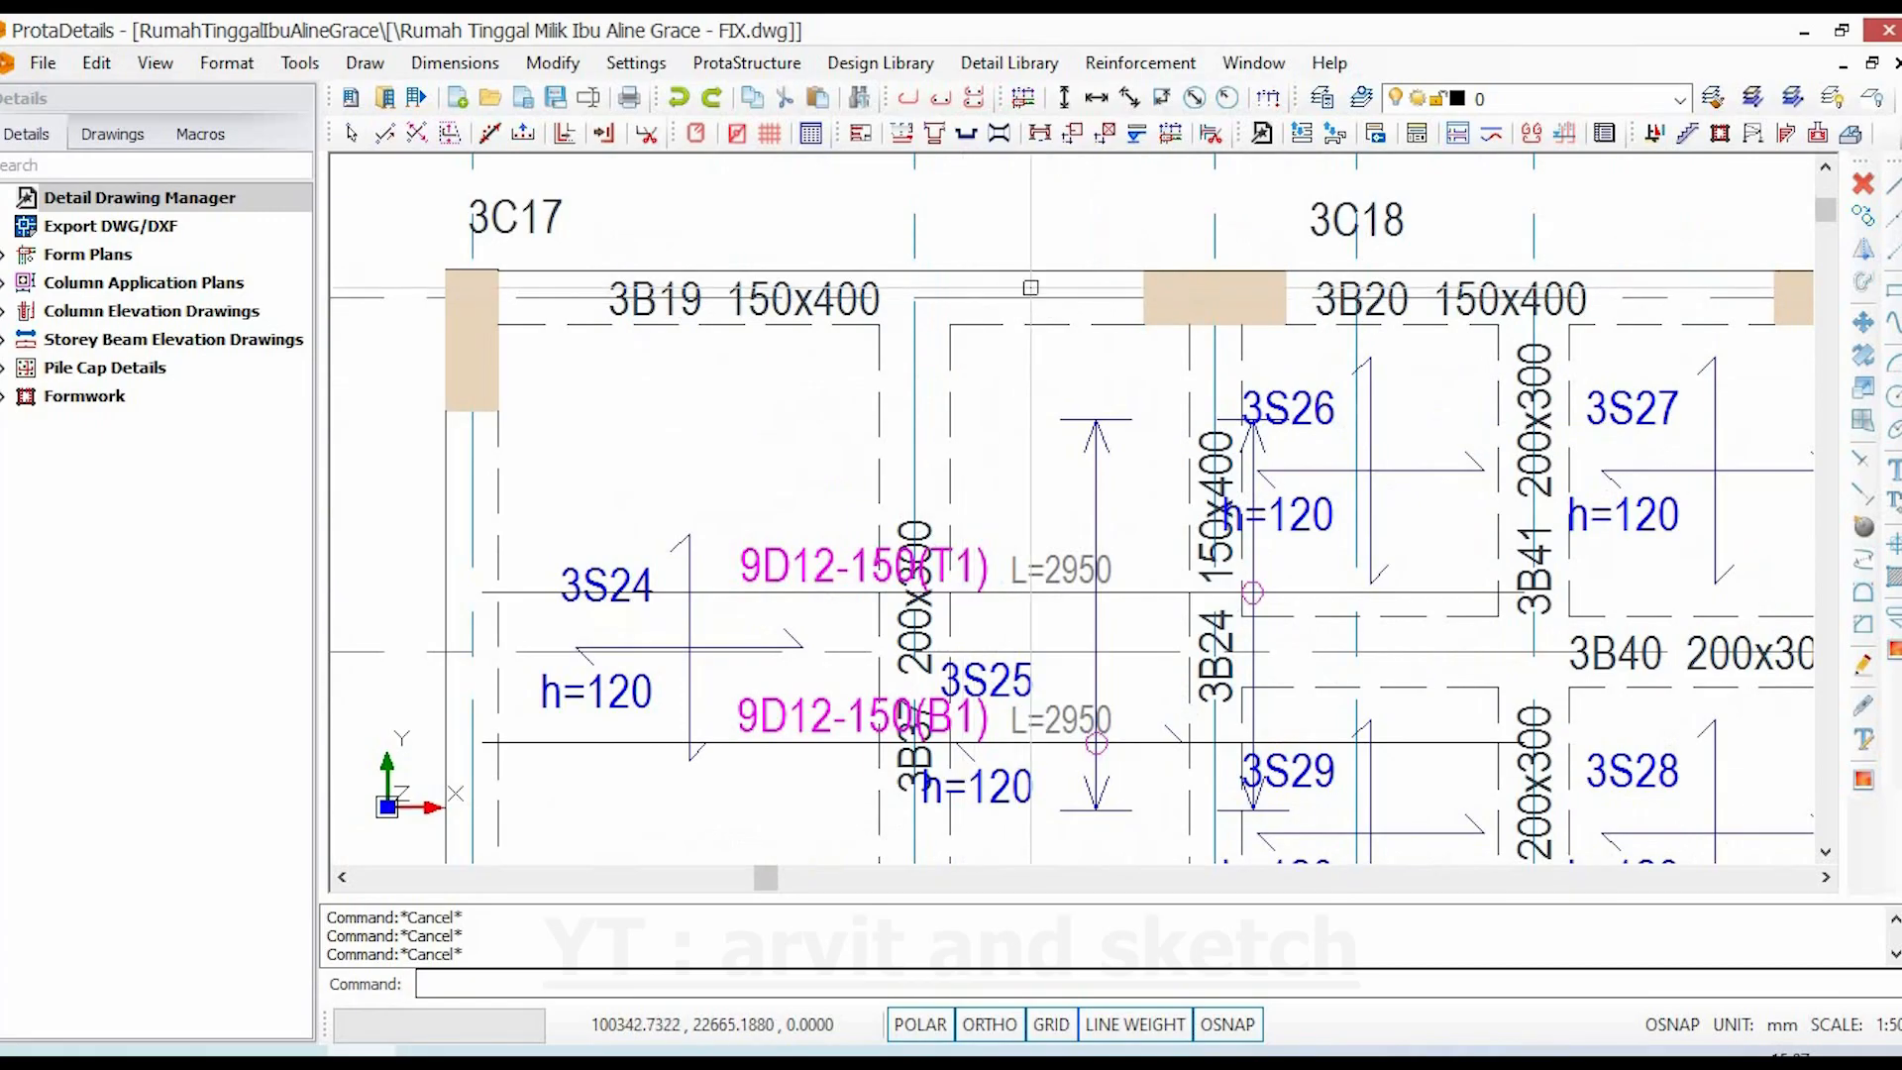
scroll(1068, 285, down, 2)
mouse_move(1022, 473)
middle_down()
mouse_move(1050, 324)
mouse_move(1024, 127)
middle_up()
middle_drag(1024, 545, 1083, 359)
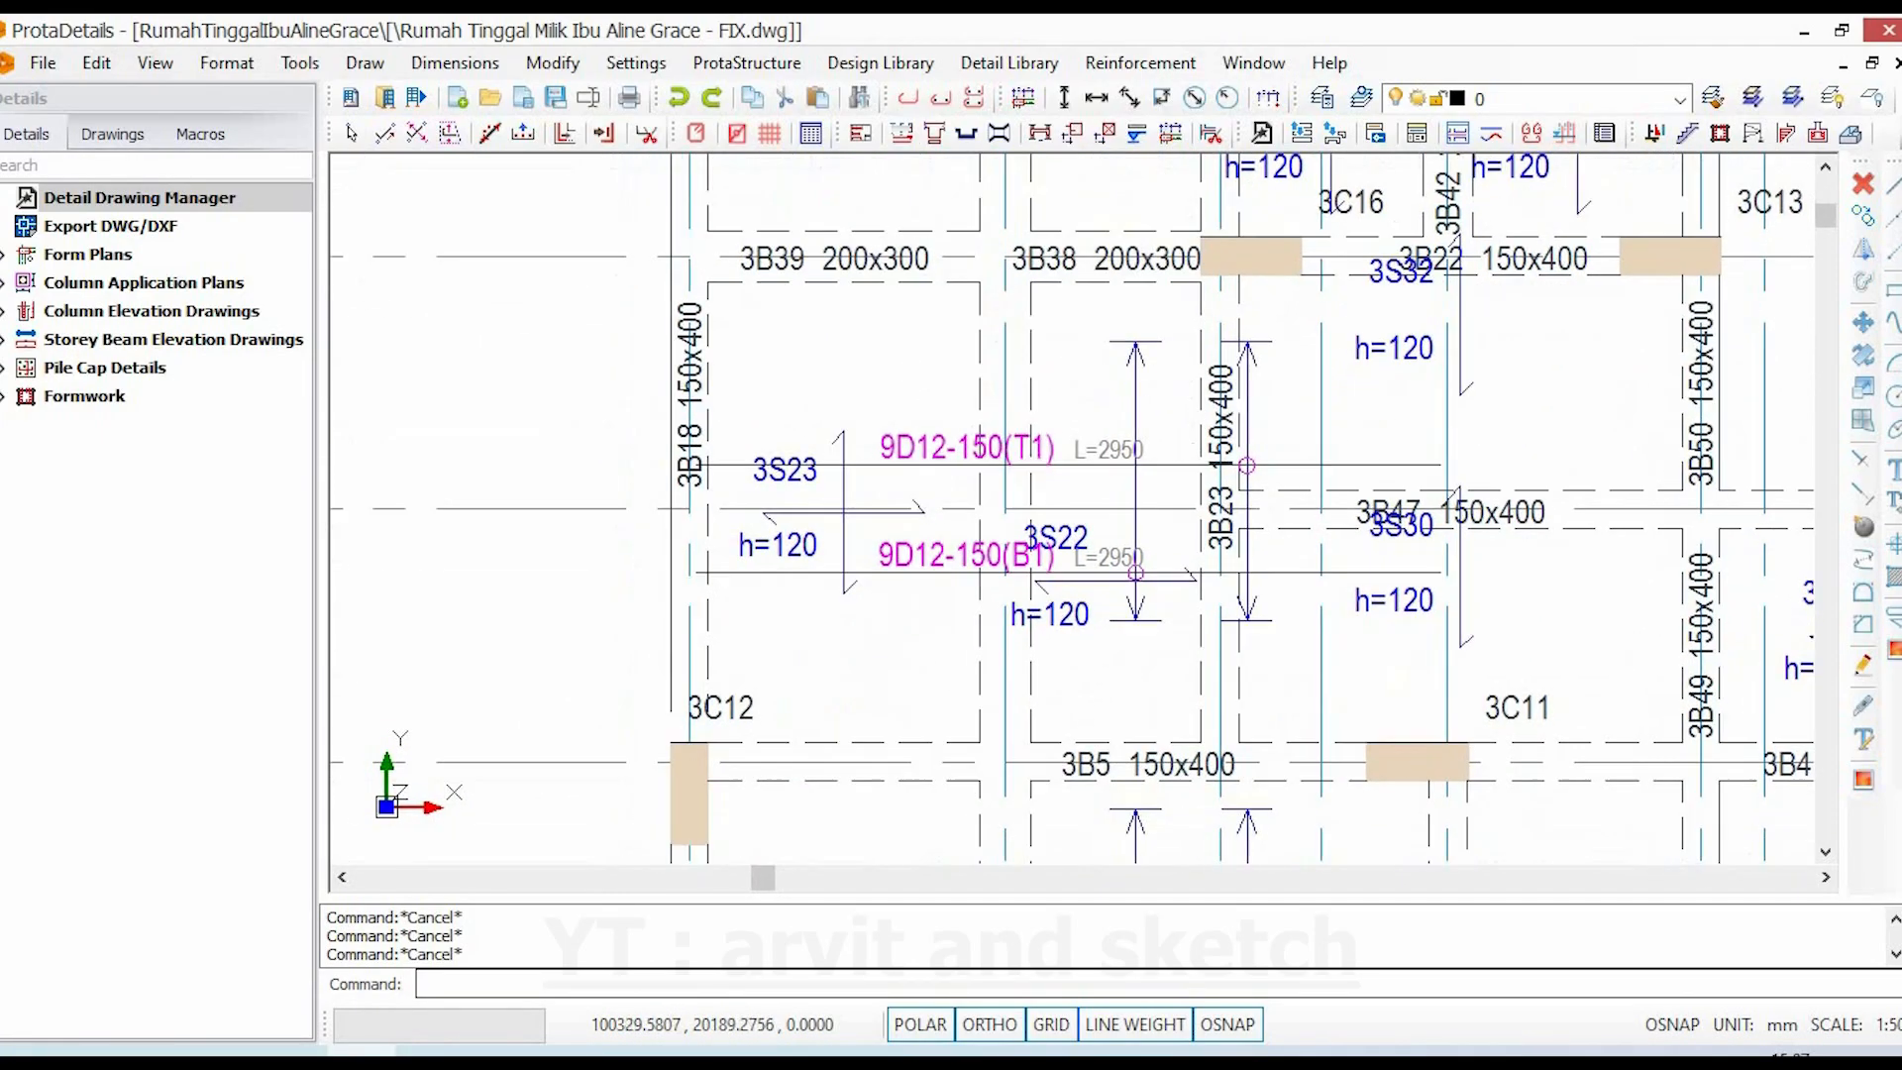
scroll(649, 406, up, 2)
middle_drag(674, 307, 792, 436)
scroll(792, 436, up, 2)
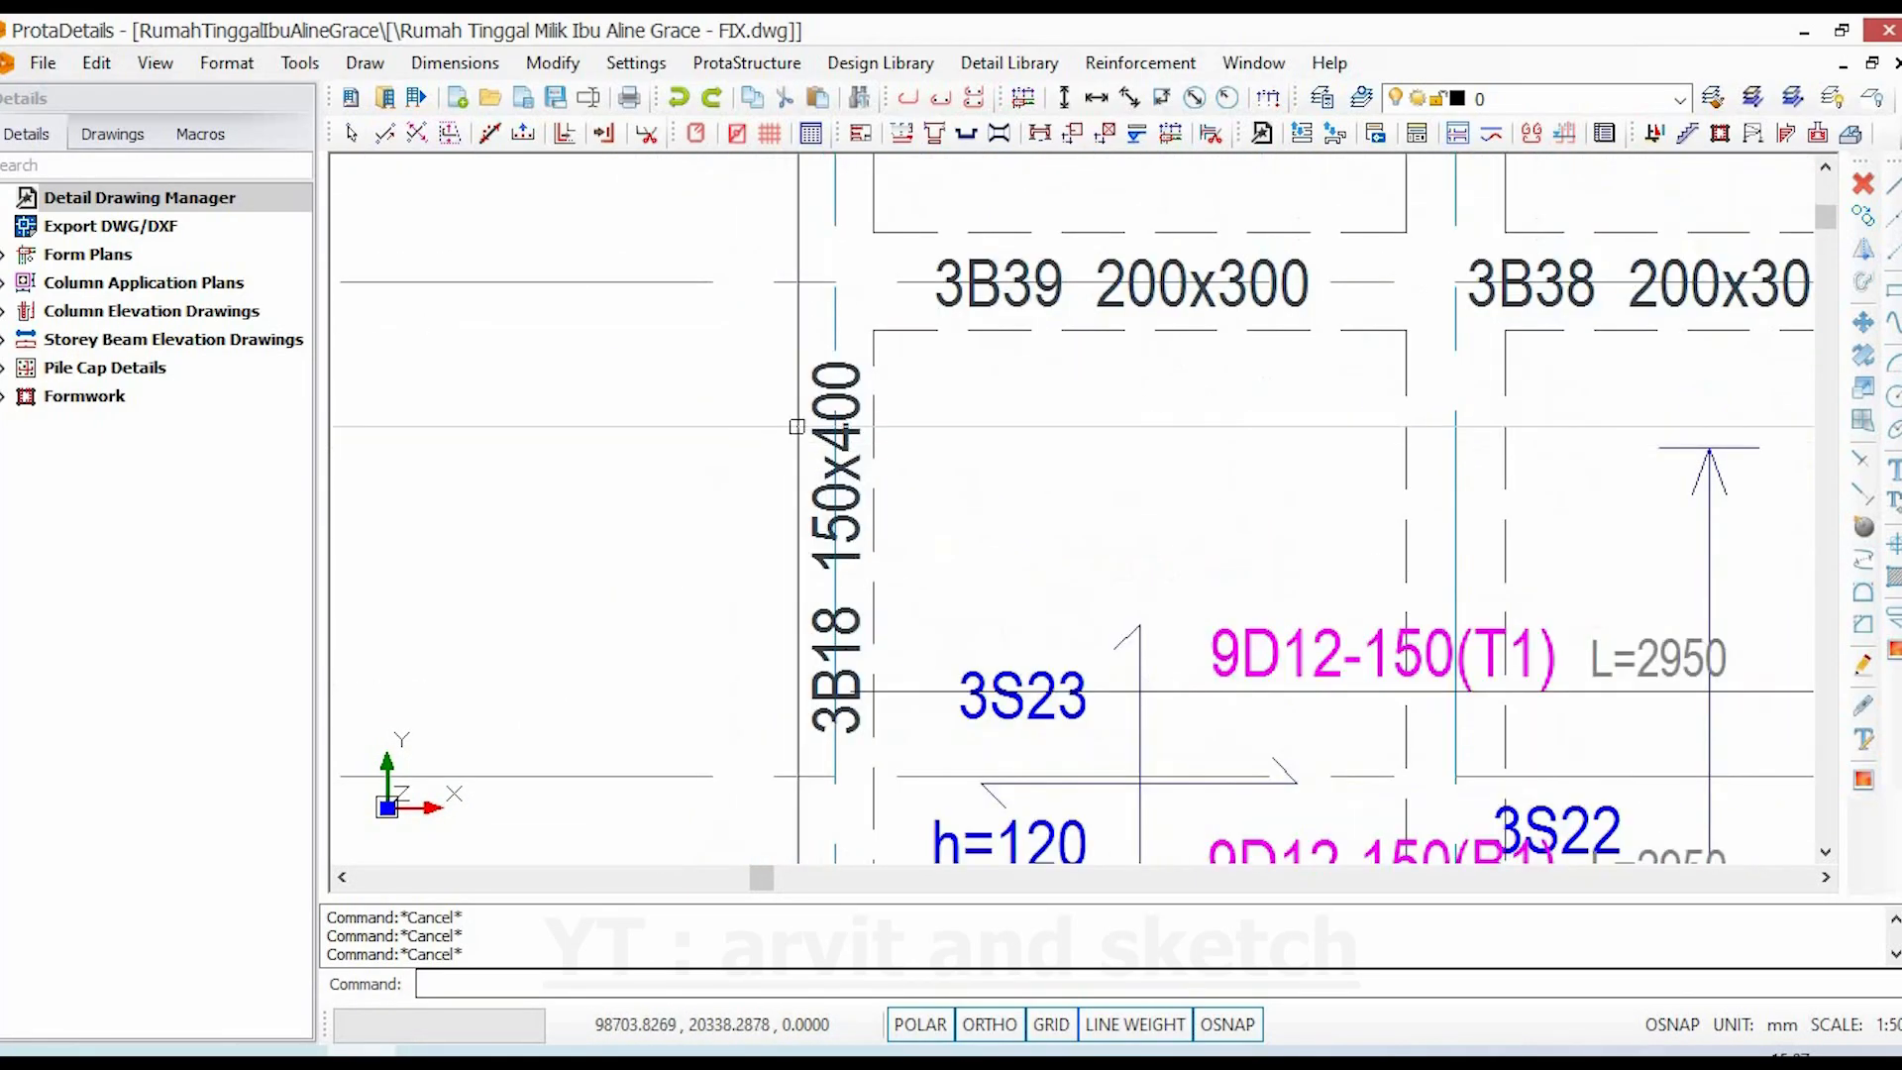
double_click(816, 454)
key(Escape)
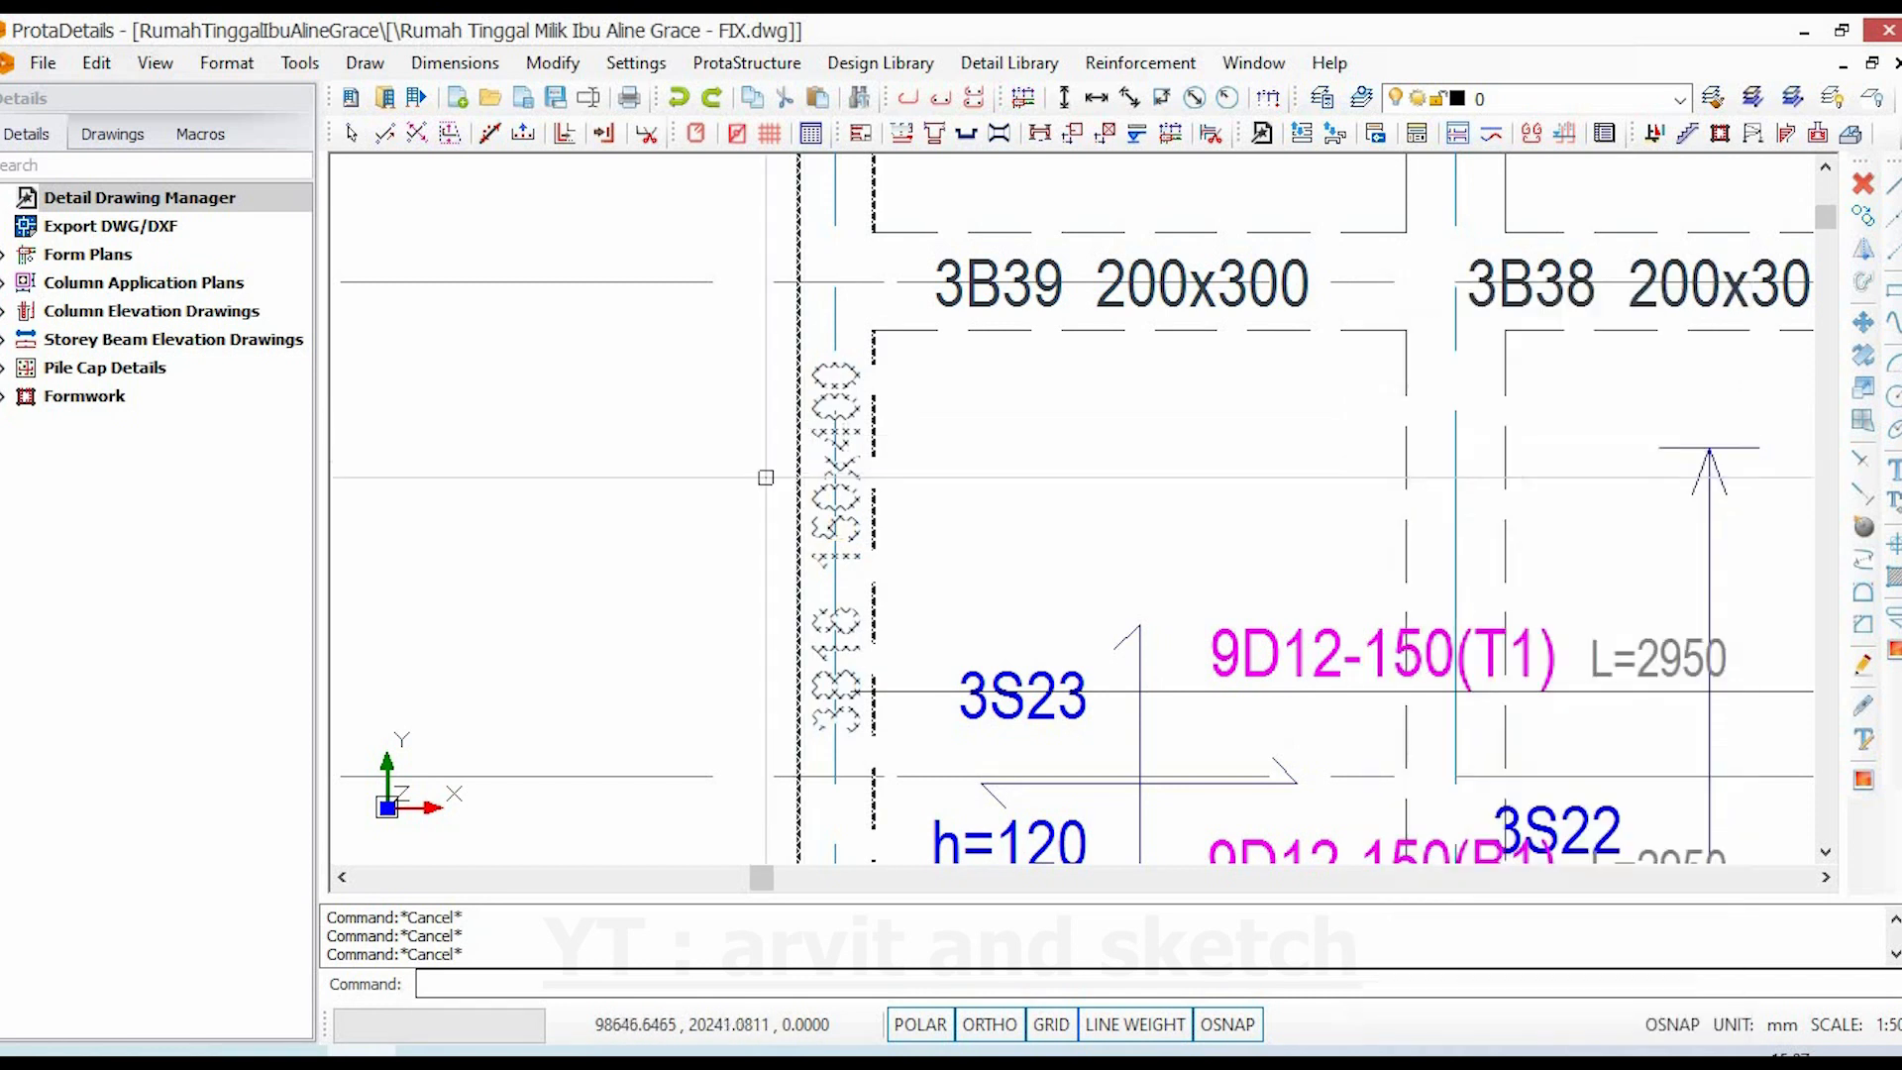
scroll(783, 465, up, 2)
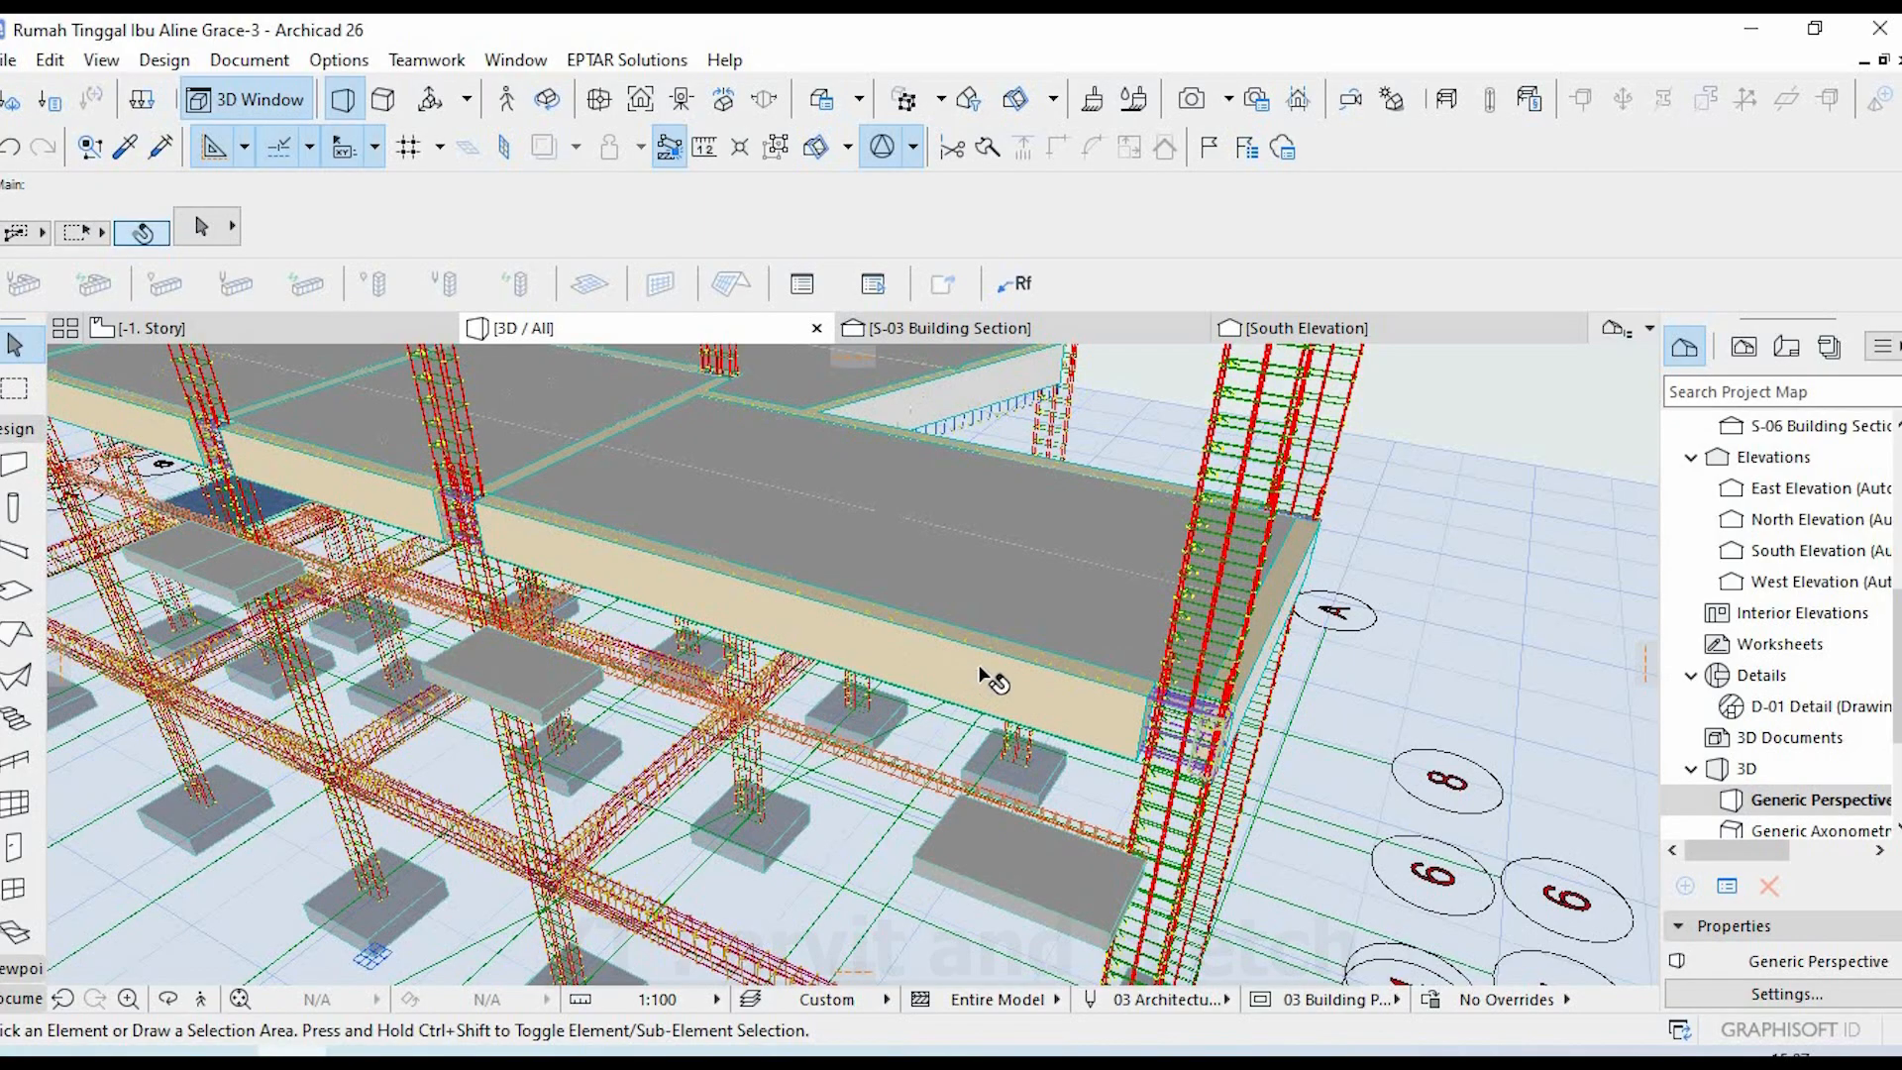
- Switch to Archicad and inspect the section size of the outer first-story edge beam in its selection settings
mouse_move(1070, 733)
shift+middle_down()
mouse_move(927, 655)
mouse_move(846, 580)
mouse_move(880, 594)
shift+middle_up()
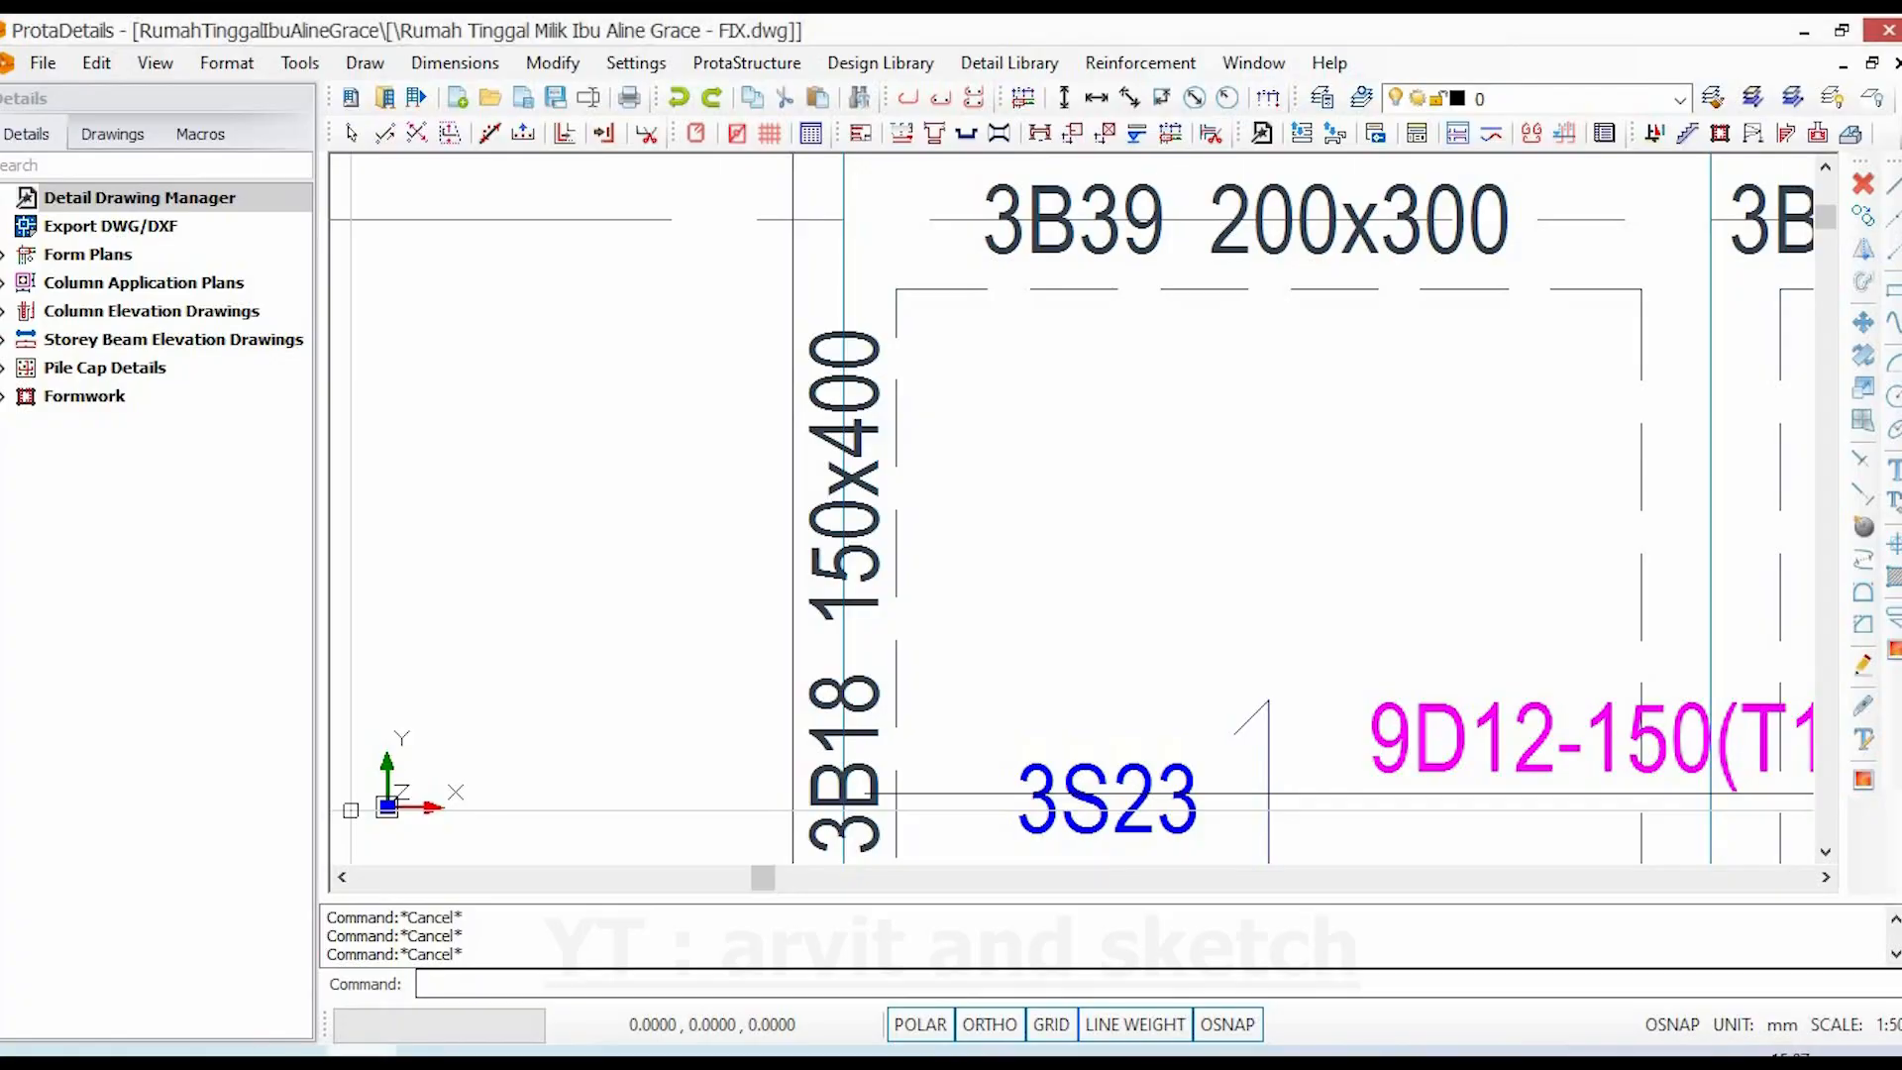
scroll(884, 615, down, 6)
scroll(885, 615, up, 3)
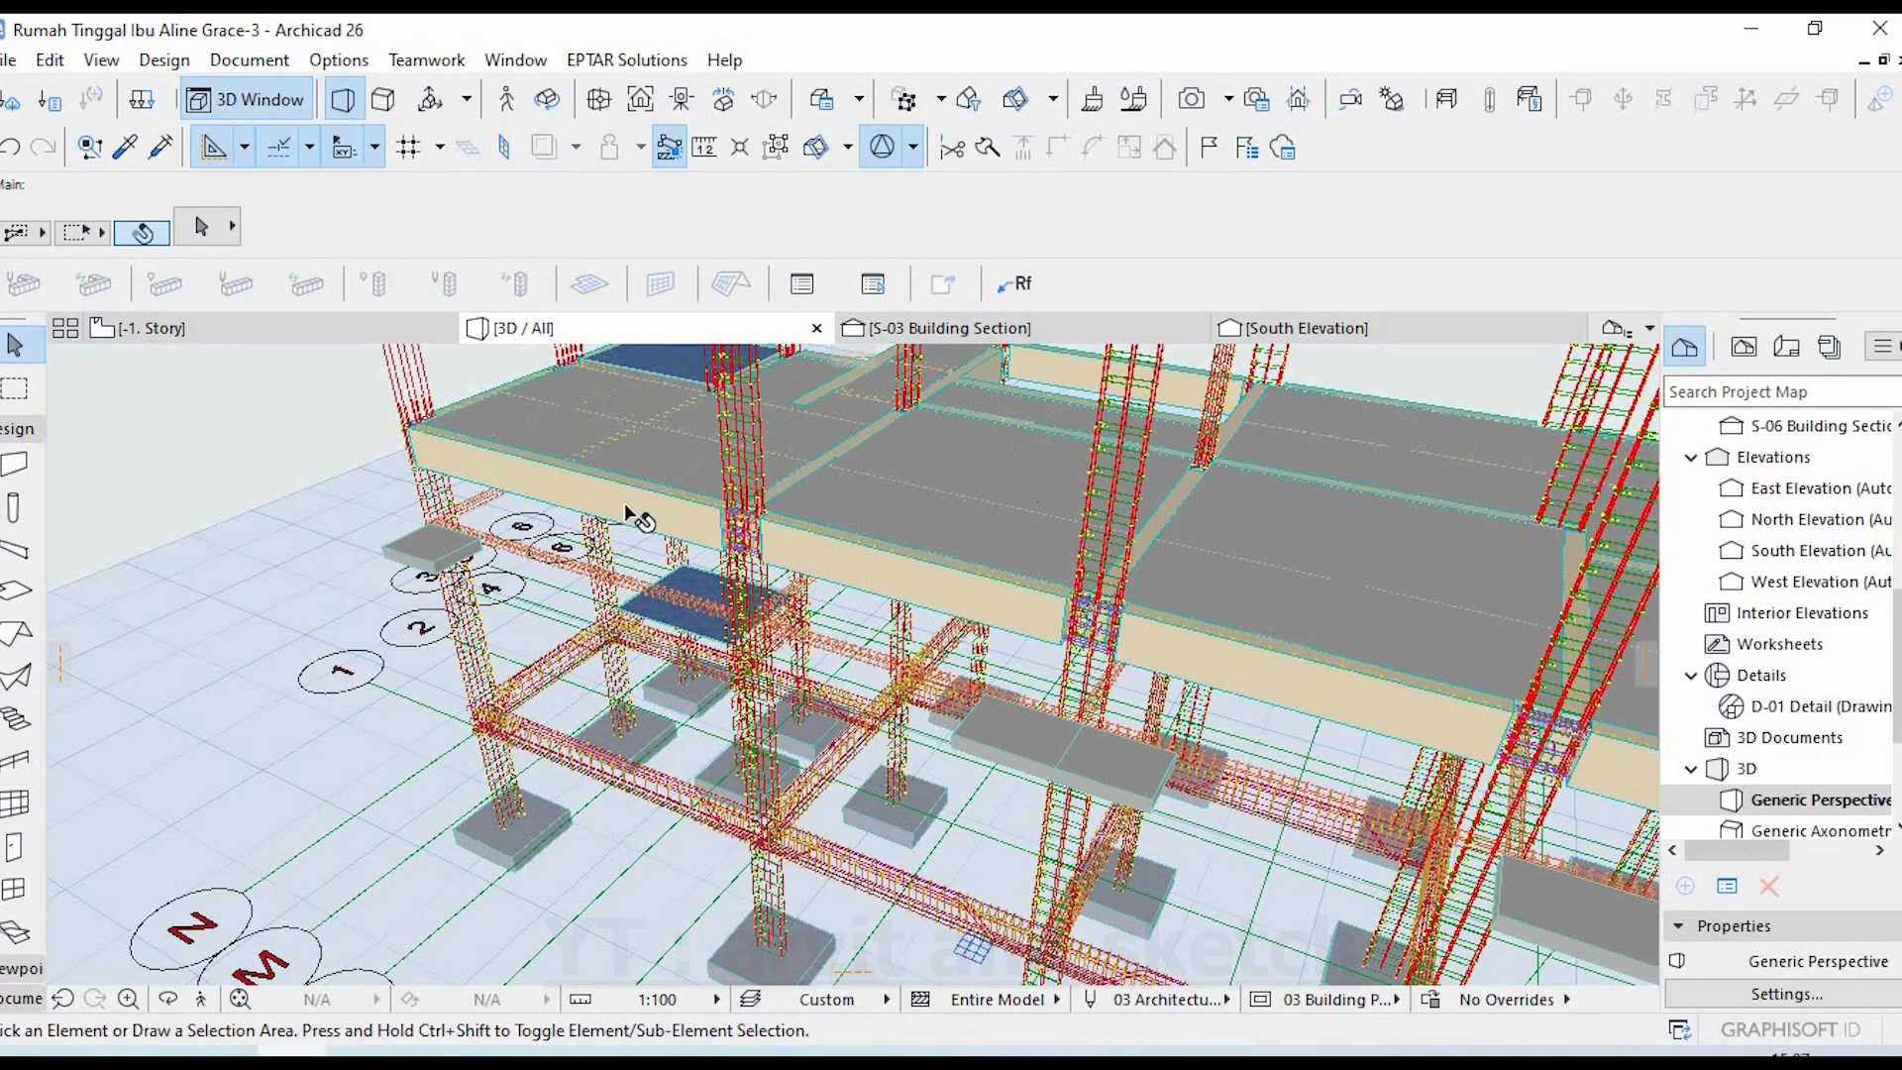
click(625, 505)
right_click(627, 503)
click(136, 535)
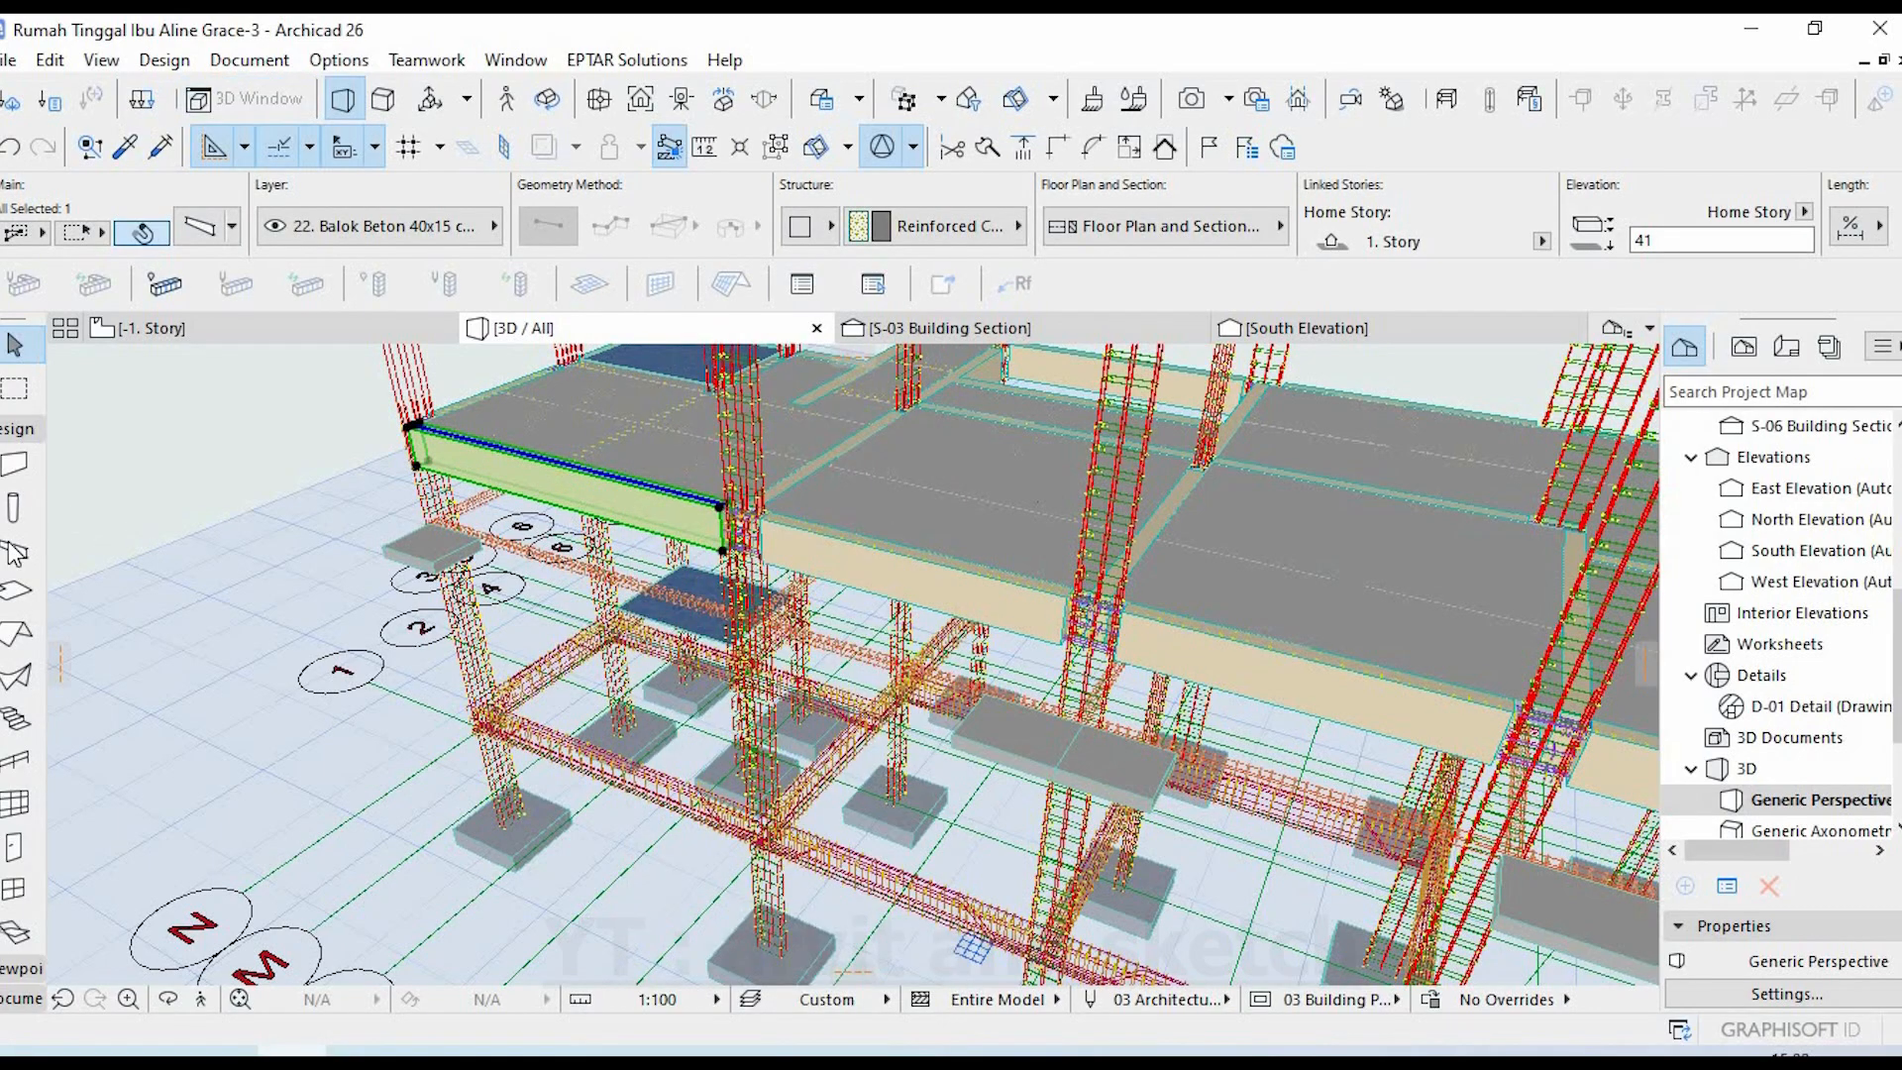
double_click(679, 545)
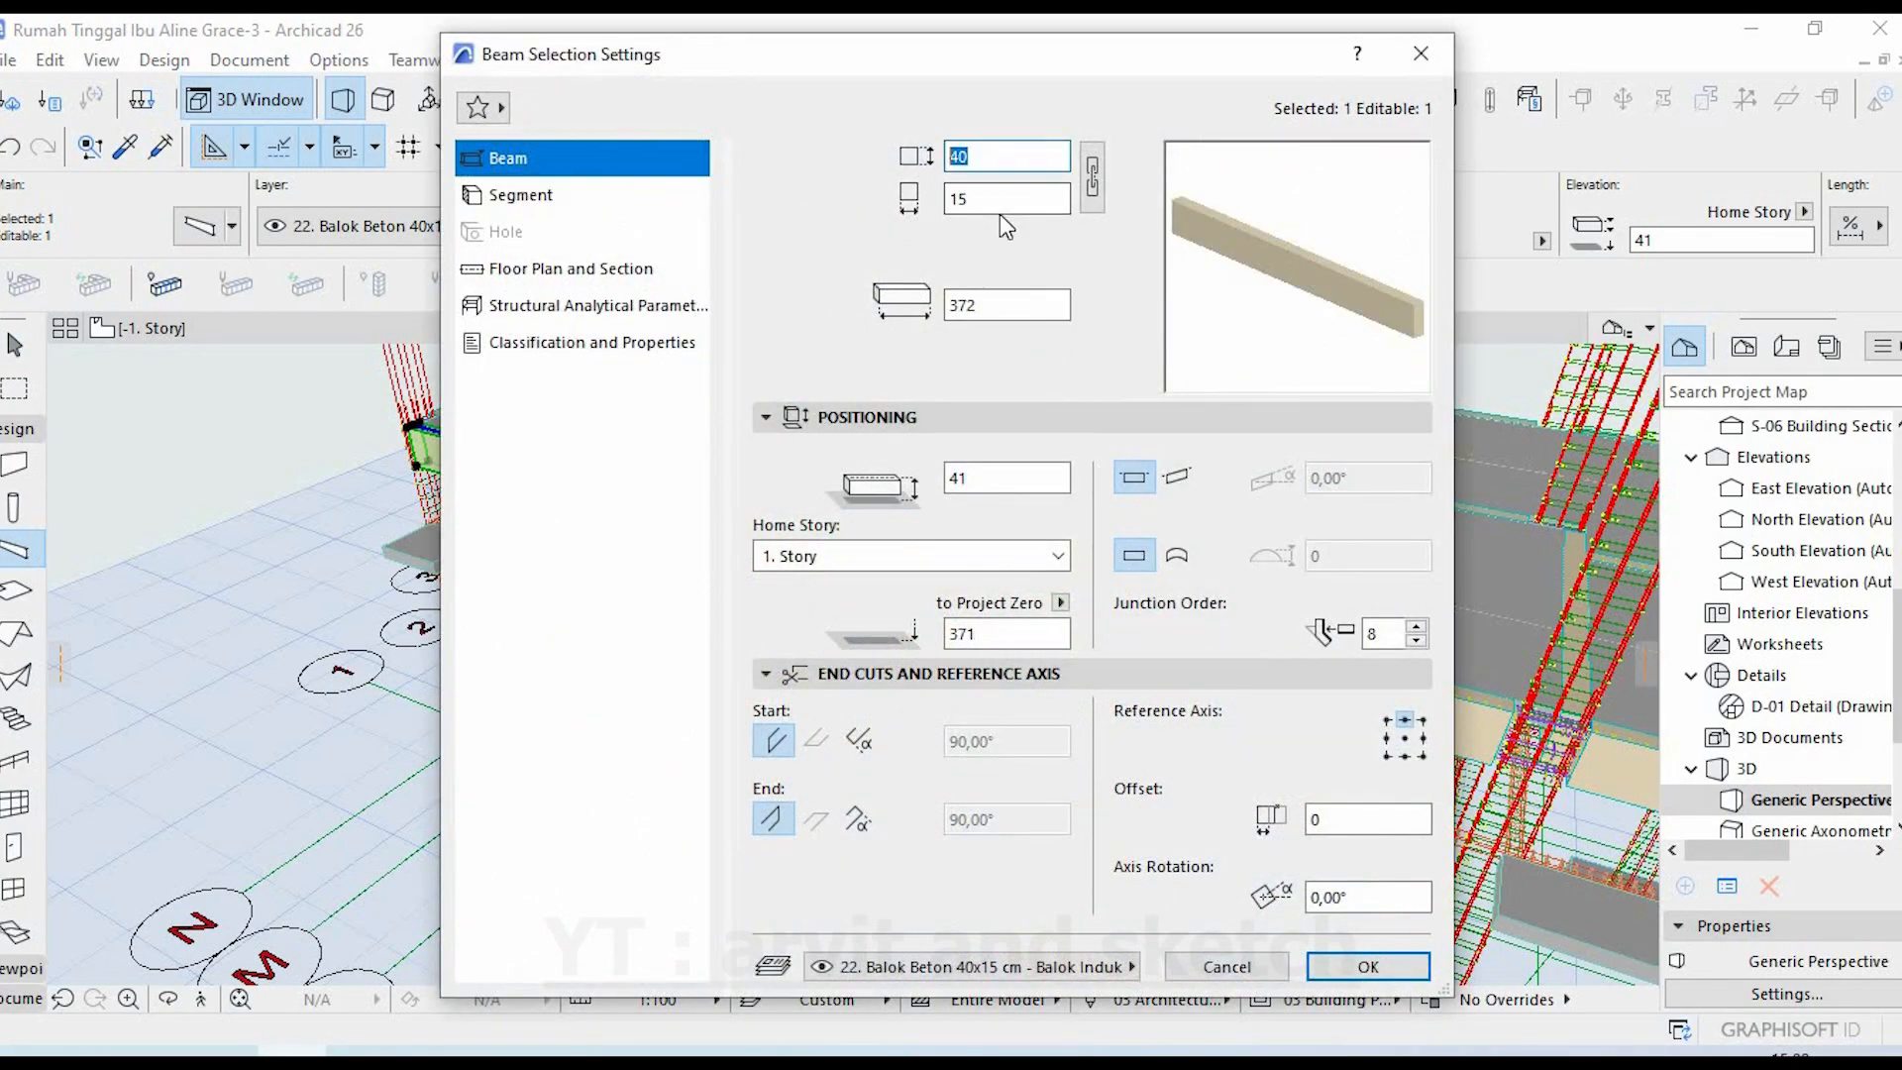
click(1368, 967)
- Return to ProtaDetails and examine the beam labels and sizes from grid line M down to the 3B15 and 3B17 area
key(alt+Tab)
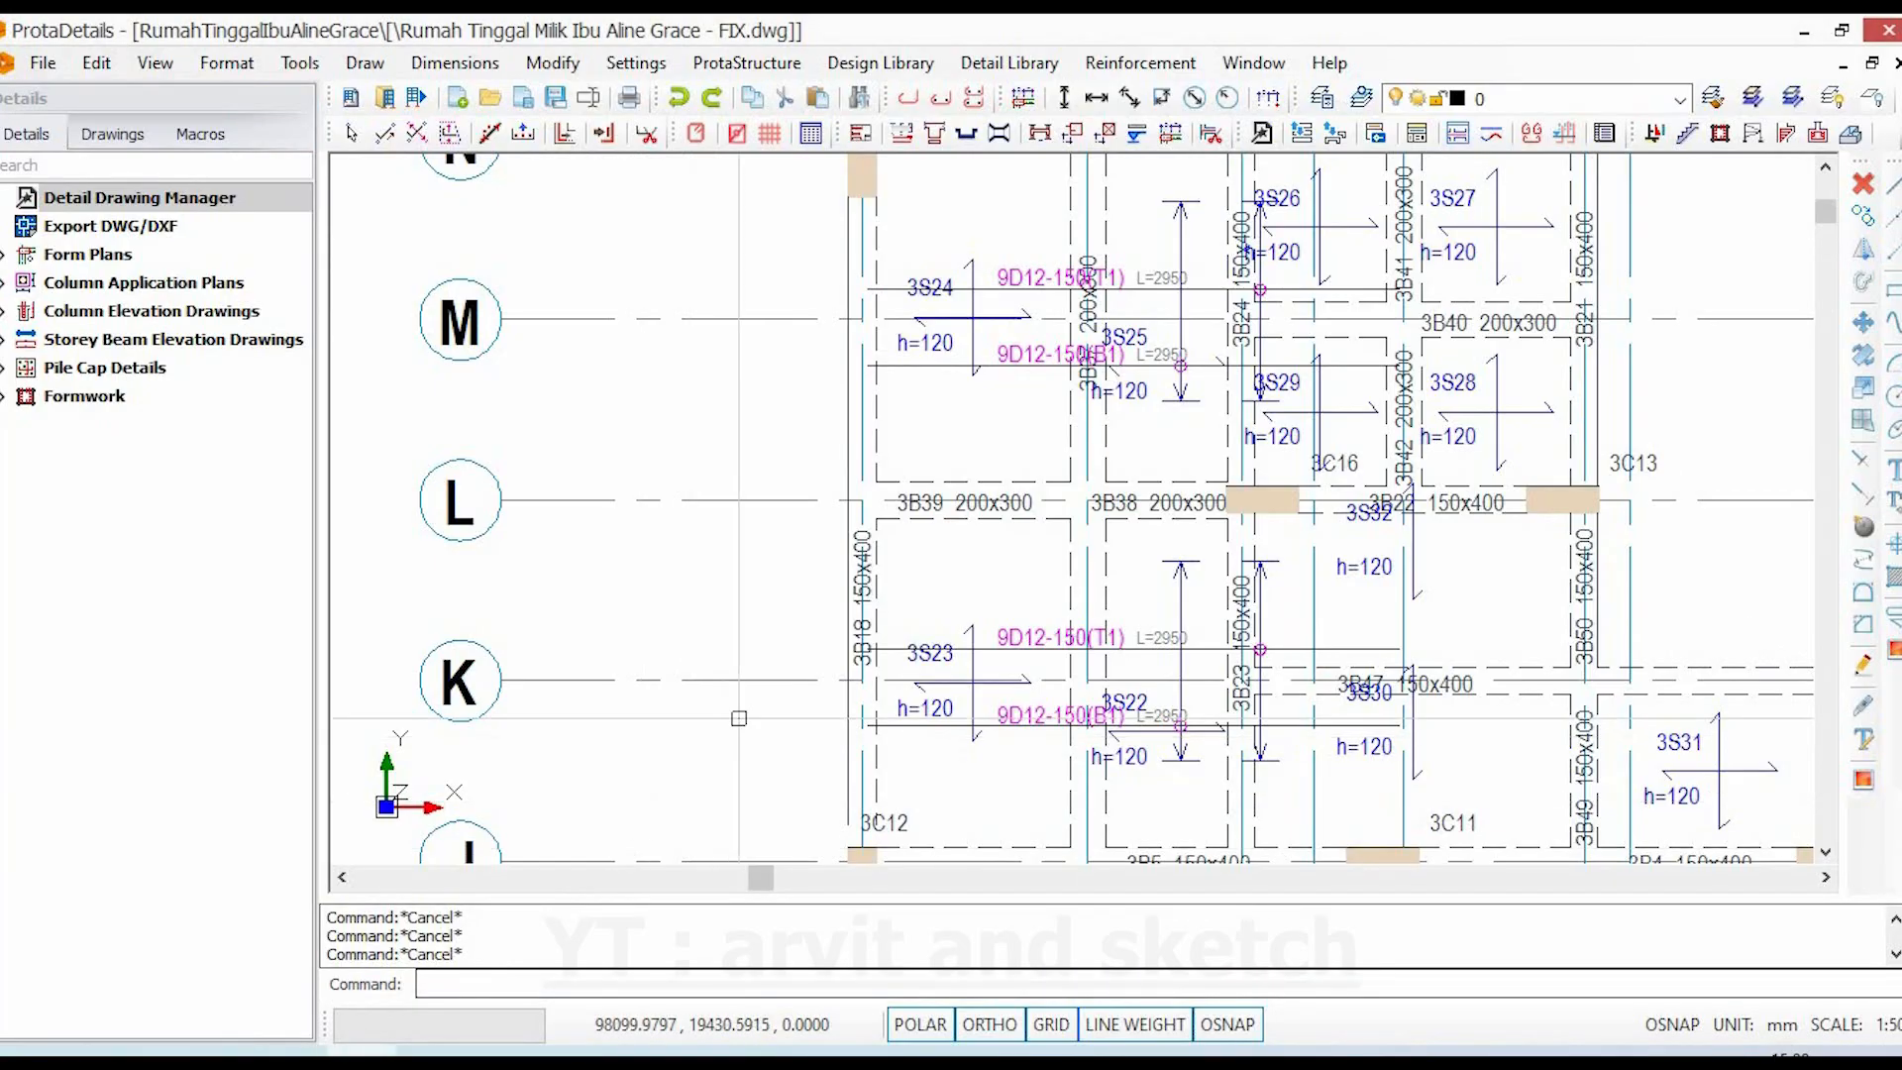
scroll(838, 594, up, 3)
scroll(779, 567, down, 5)
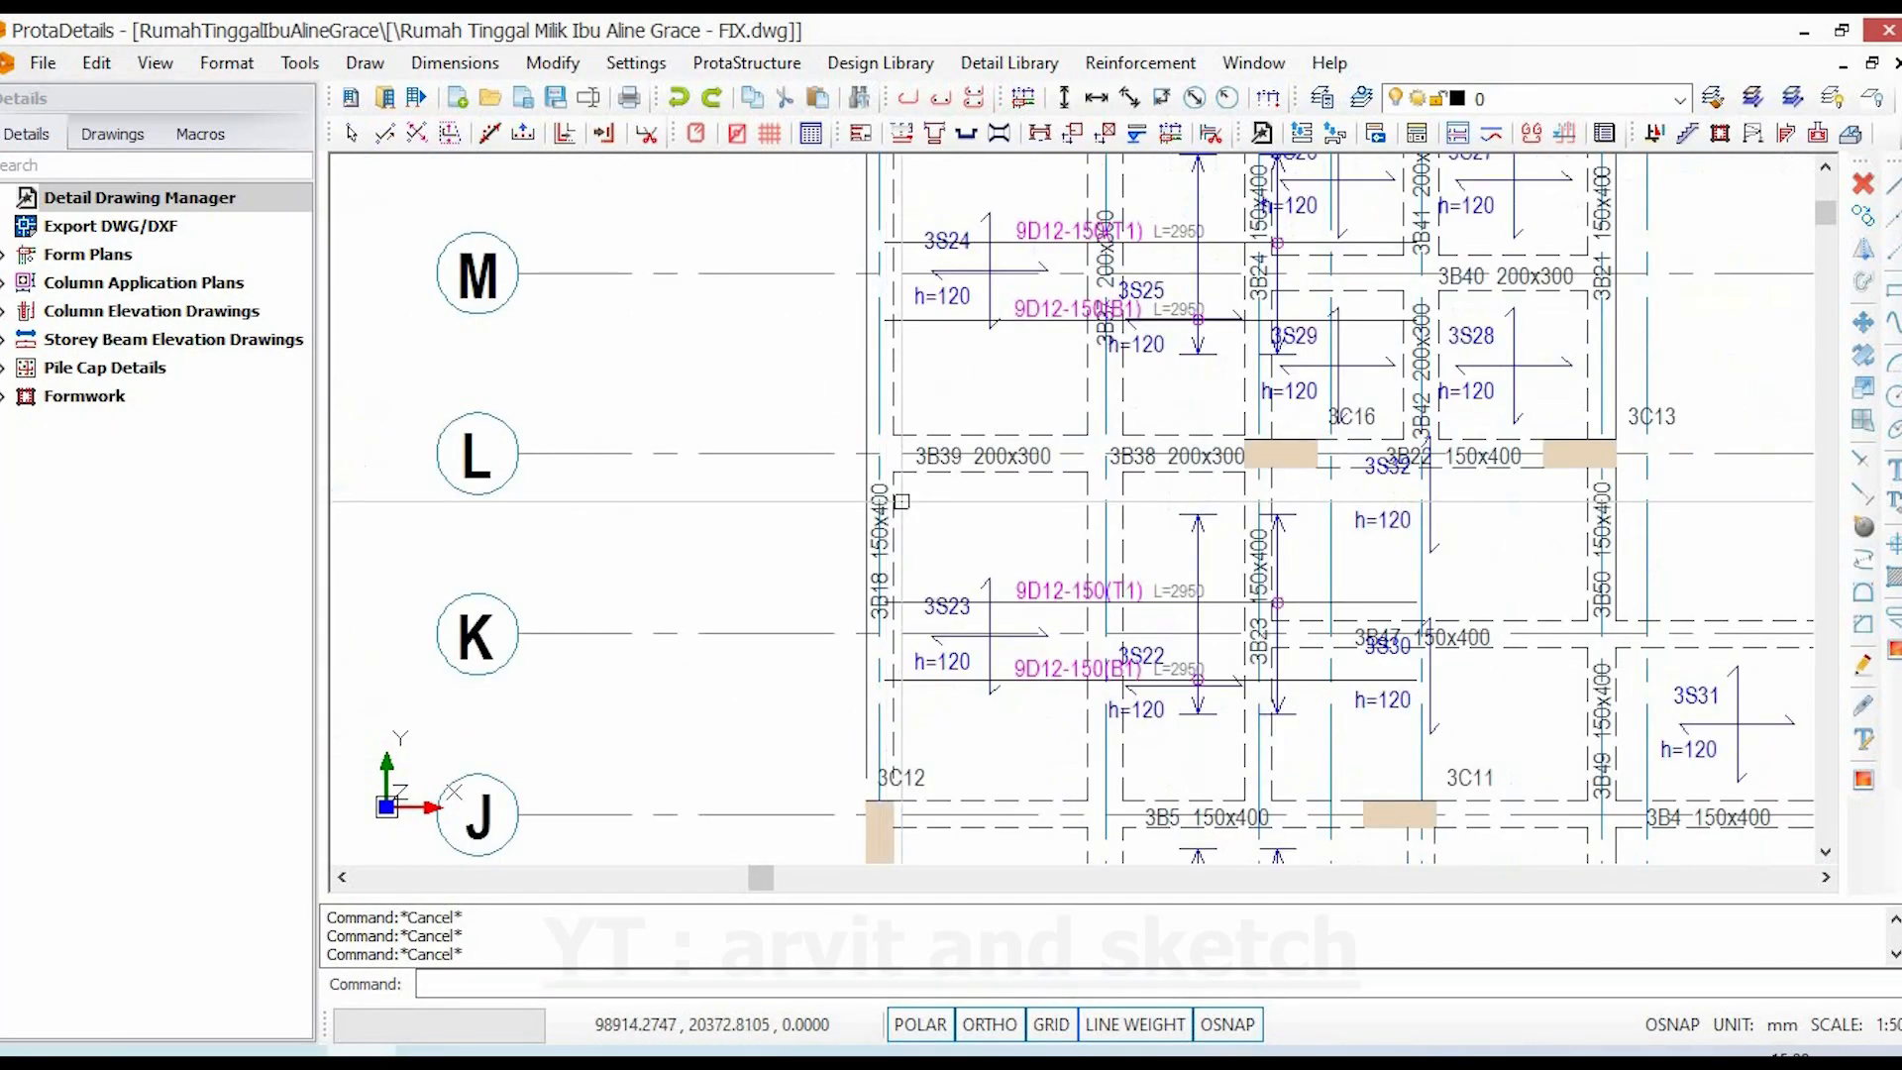
middle_drag(1401, 275, 1401, 248)
middle_drag(1423, 787, 1423, 458)
middle_drag(1431, 736, 1429, 536)
scroll(849, 343, up, 6)
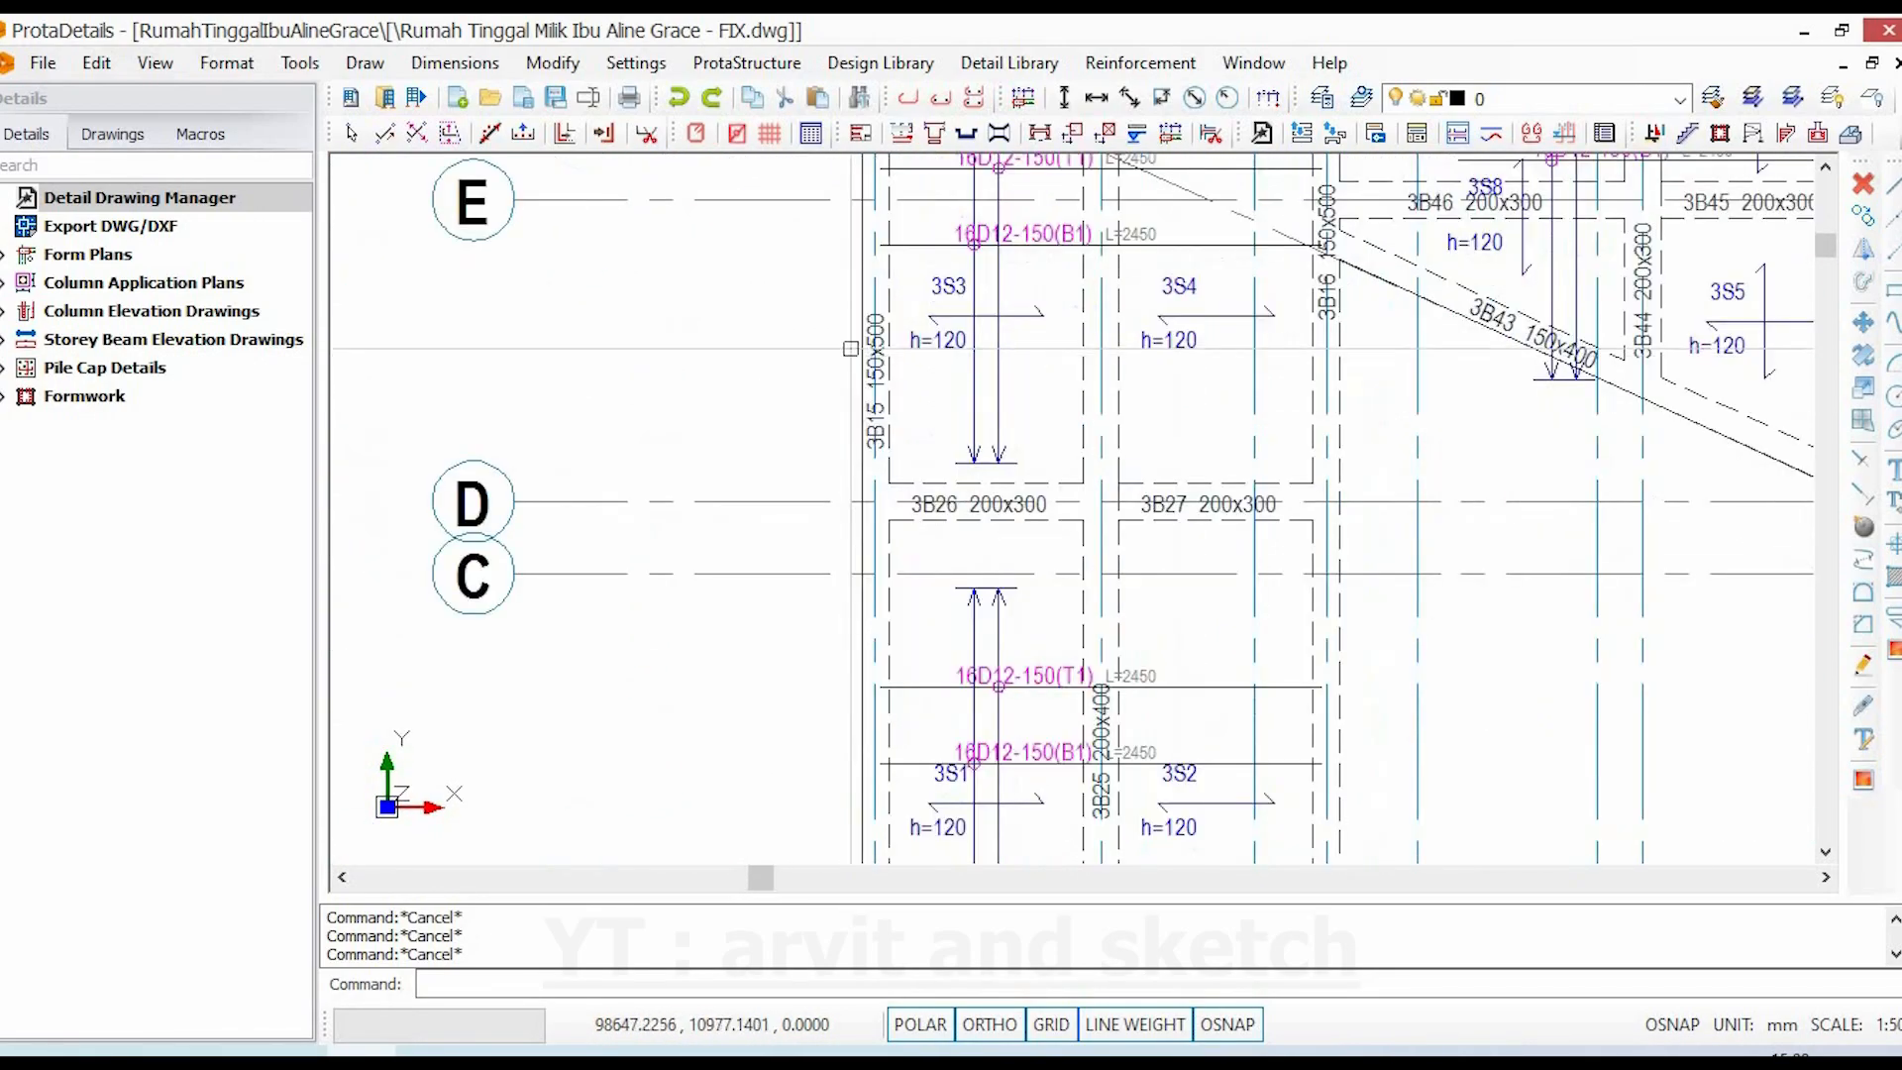
middle_drag(1058, 725, 940, 175)
middle_drag(1072, 683, 918, 284)
scroll(1088, 627, up, 2)
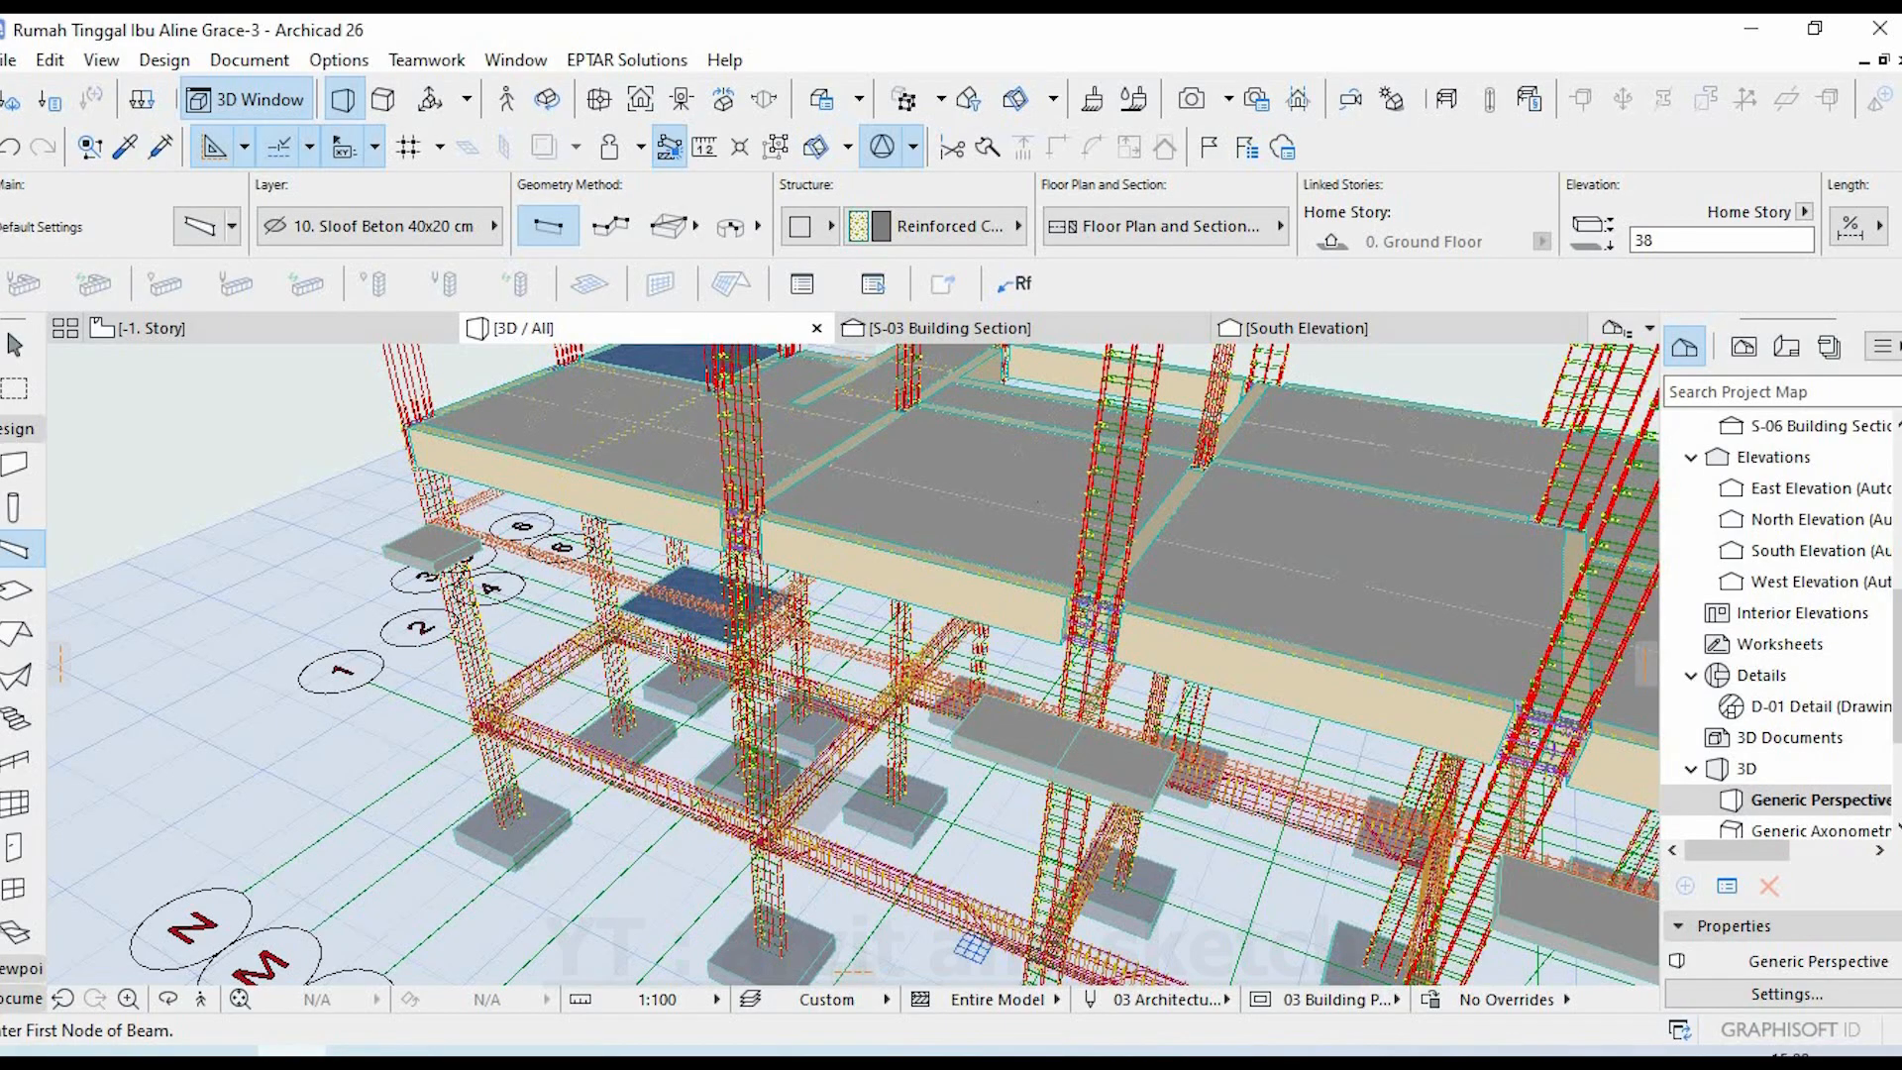
- Switch to Archicad and hide the layer of the front first-story edge beam, "22. Balok Beton 40x15 cm - Balok Induk"
scroll(854, 663, down, 8)
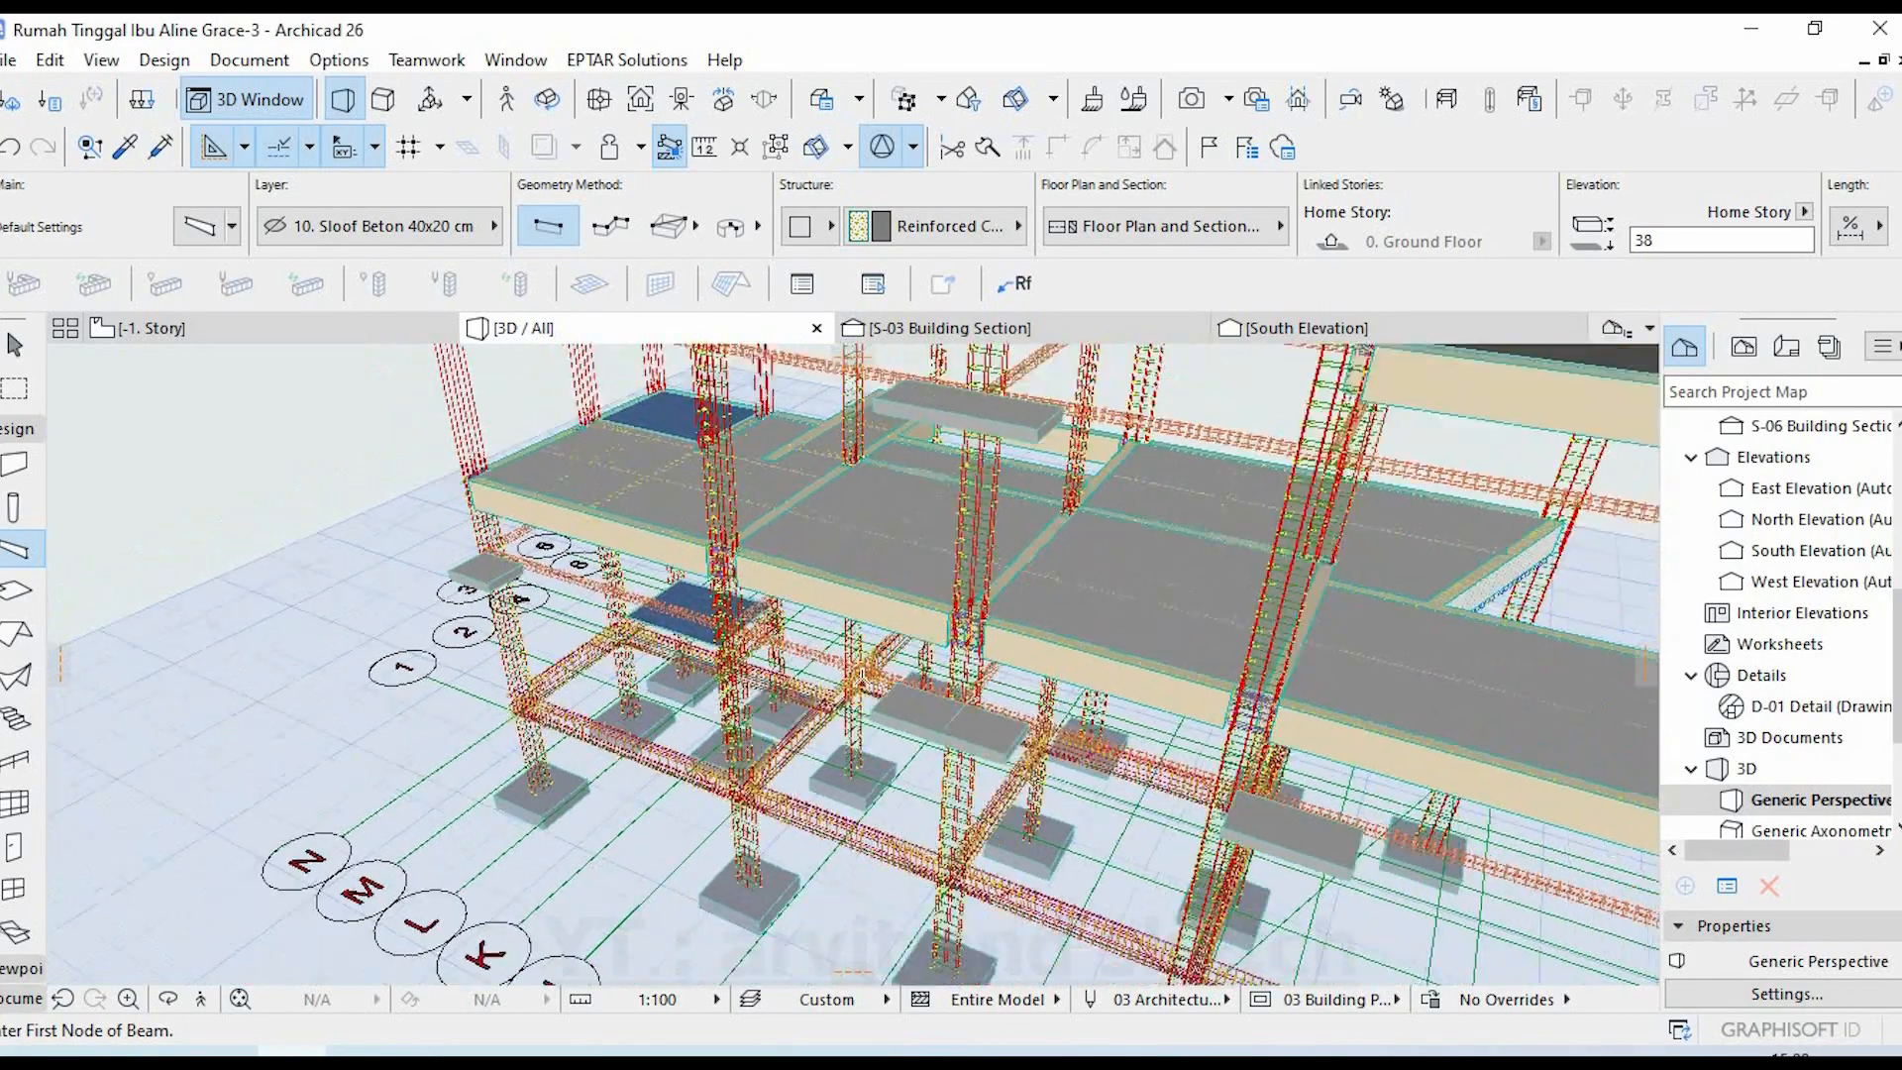
shift+middle_drag(1186, 715, 939, 772)
scroll(891, 750, up, 8)
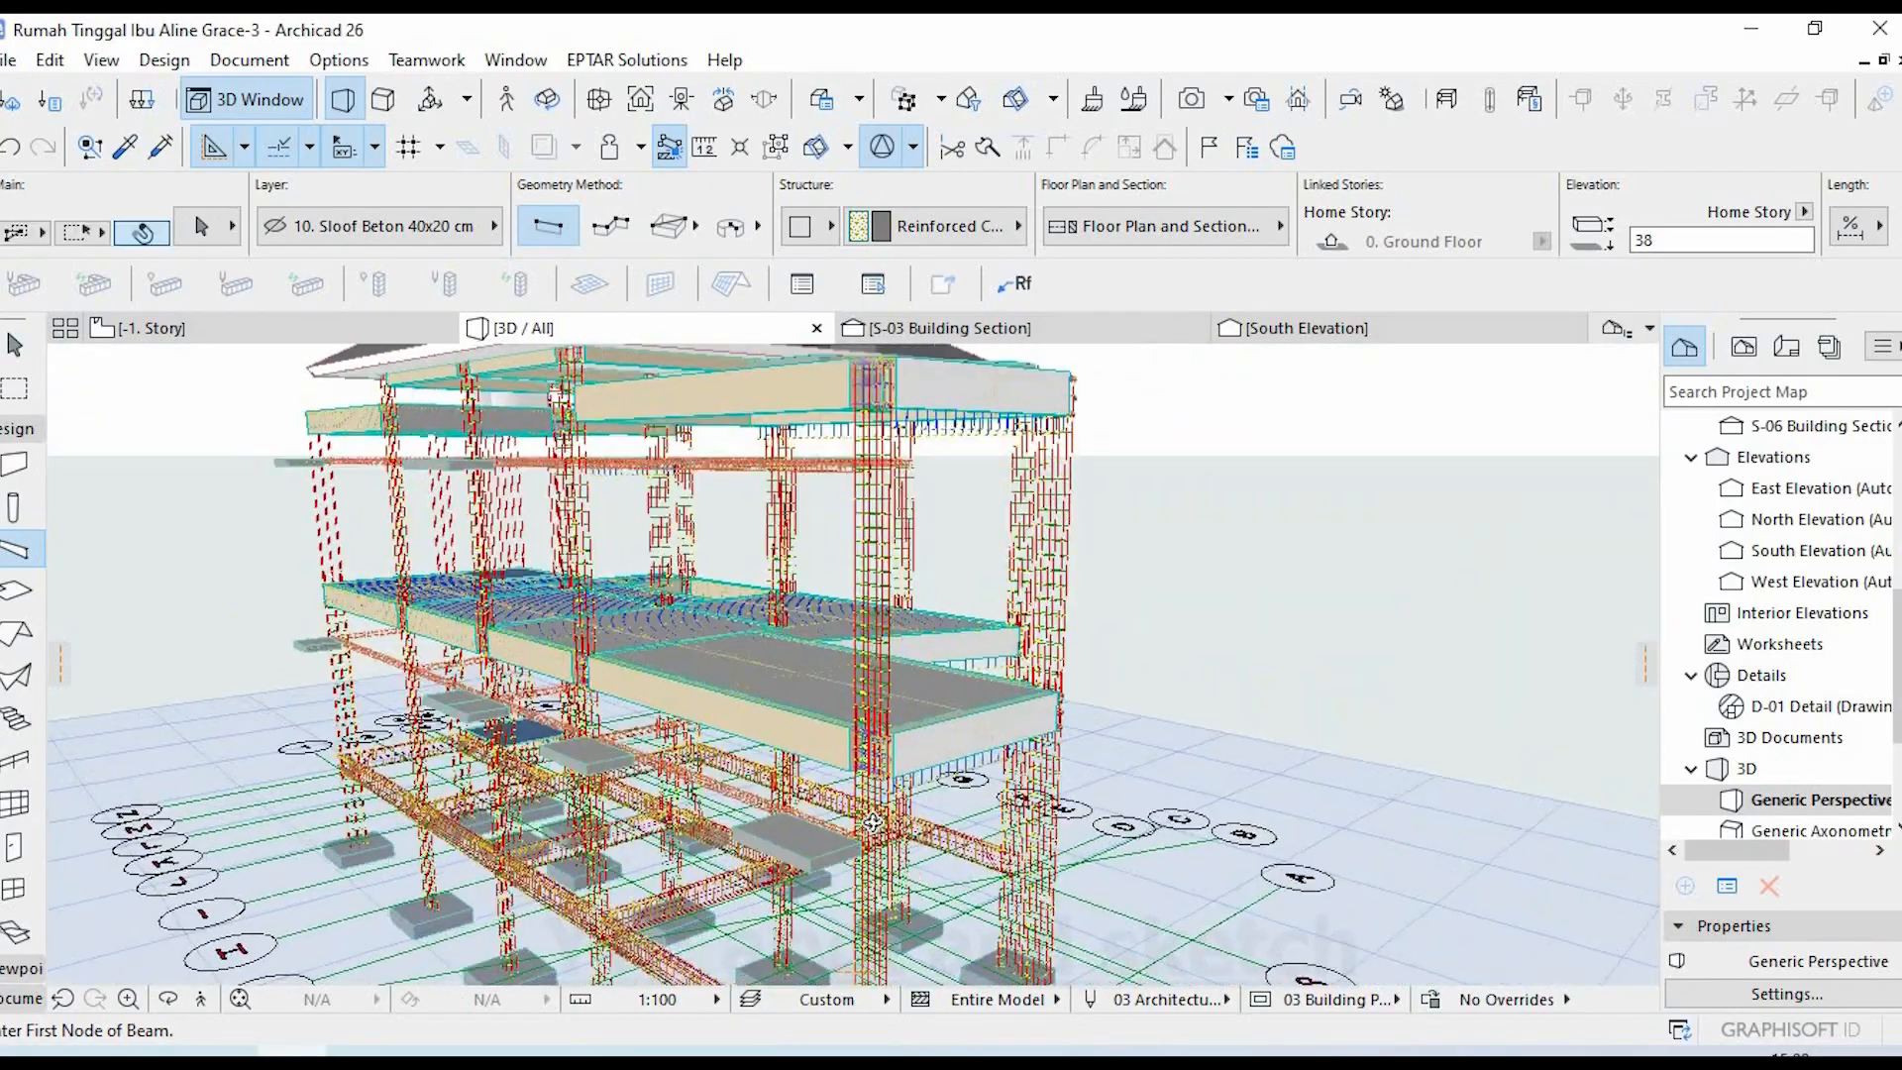
key(Escape)
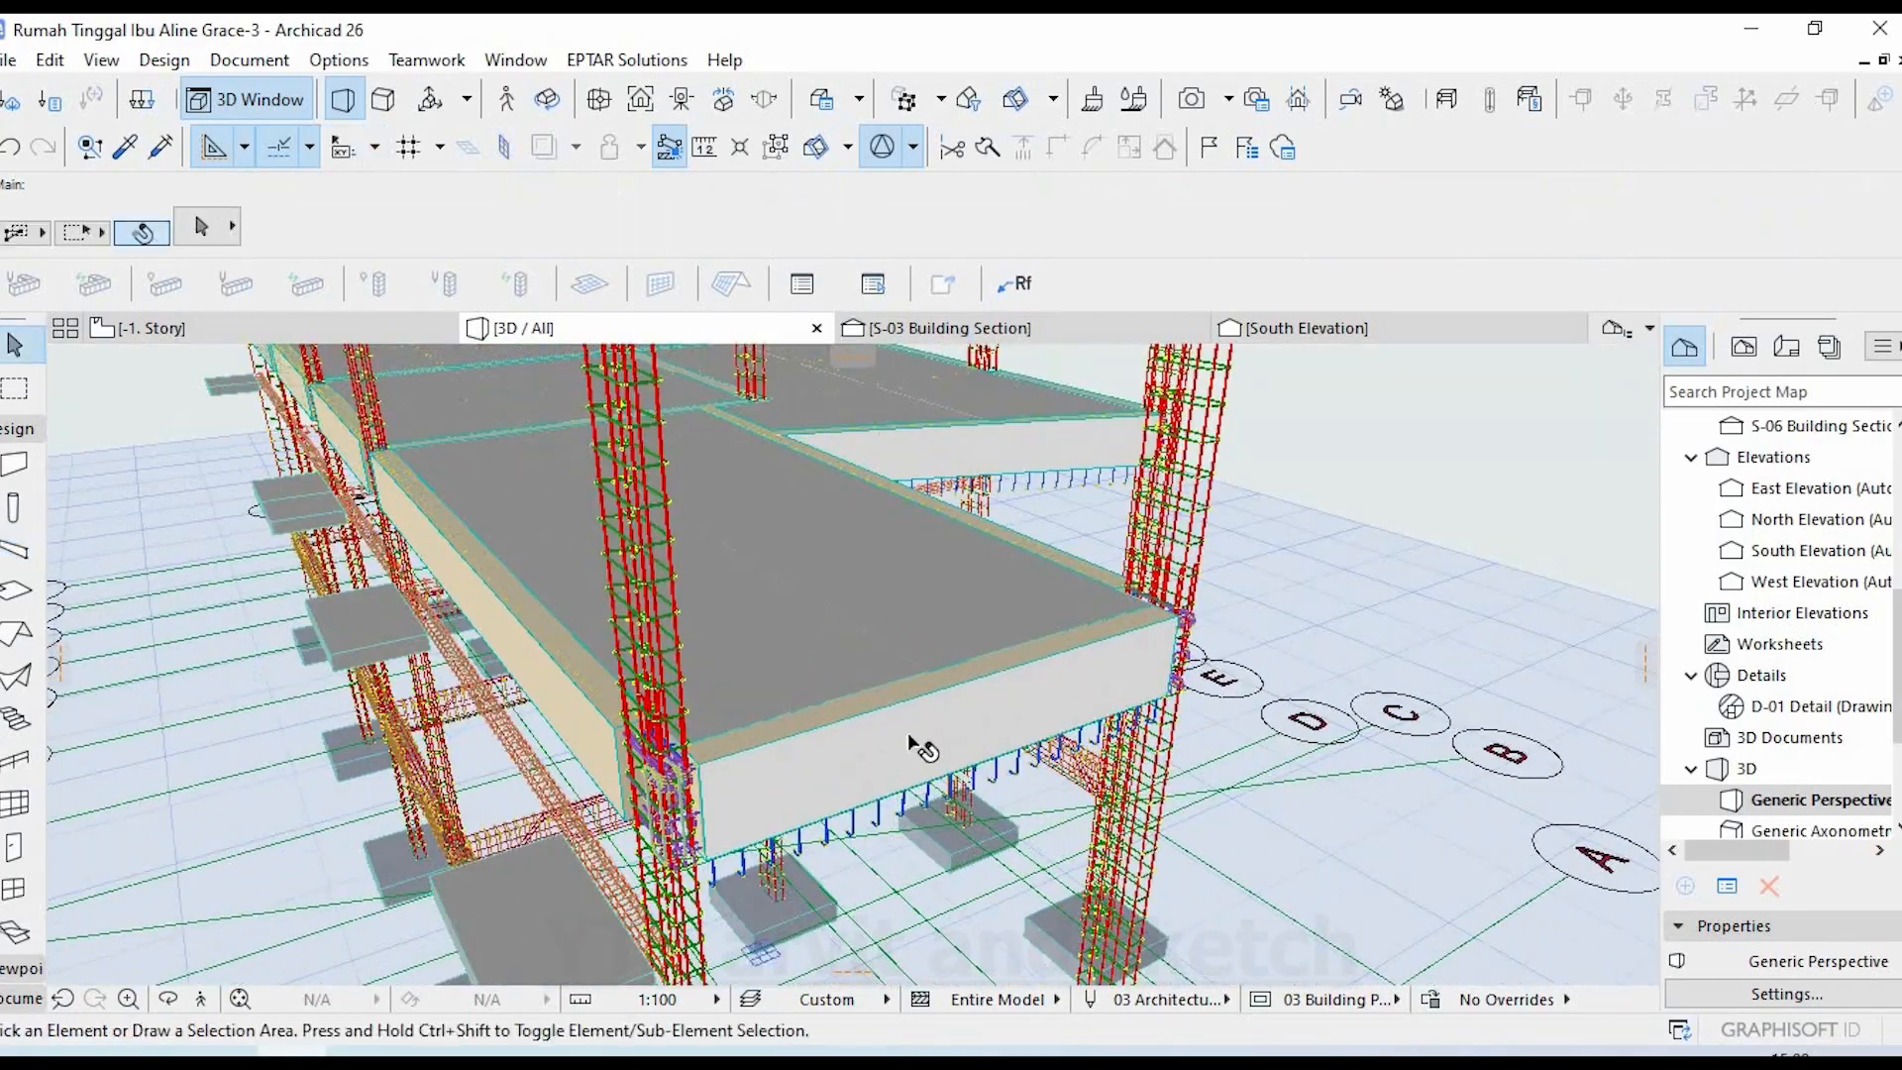
click(908, 735)
right_click(907, 735)
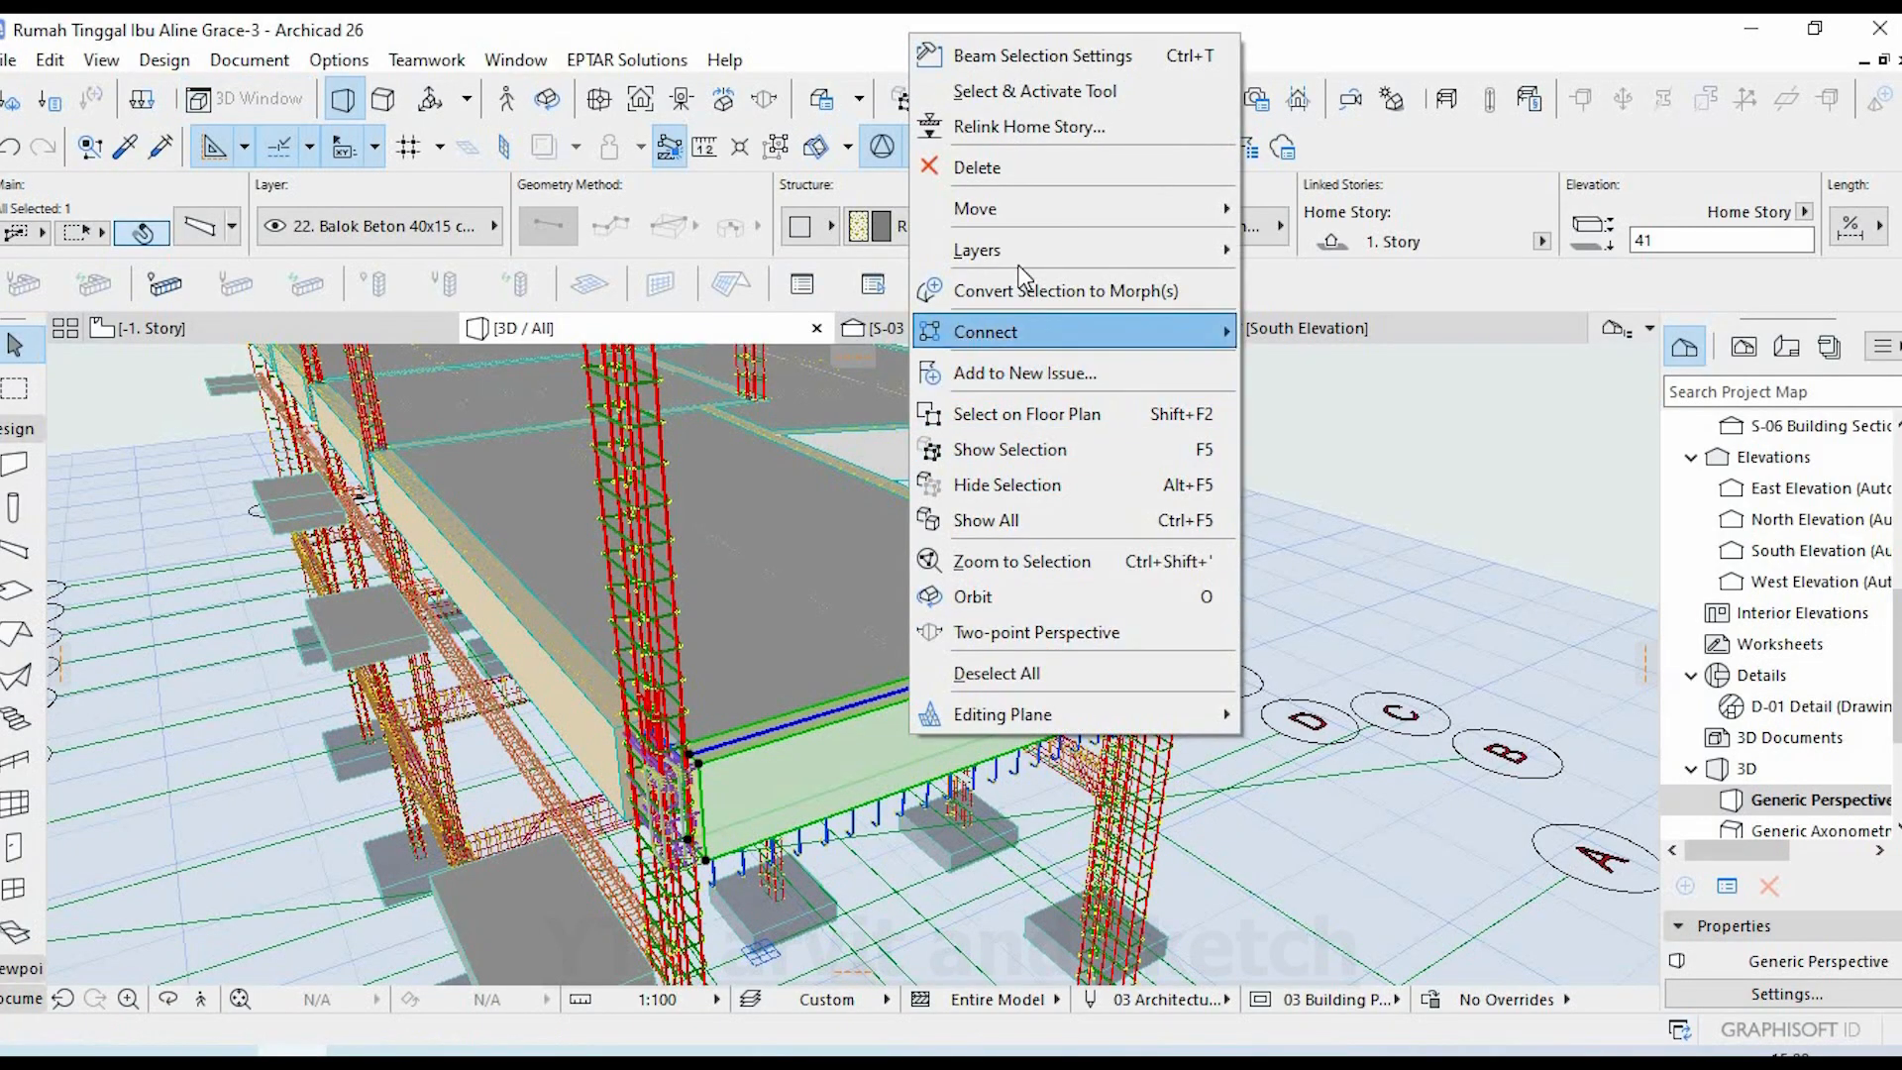
mouse_move(1189, 250)
click(1320, 277)
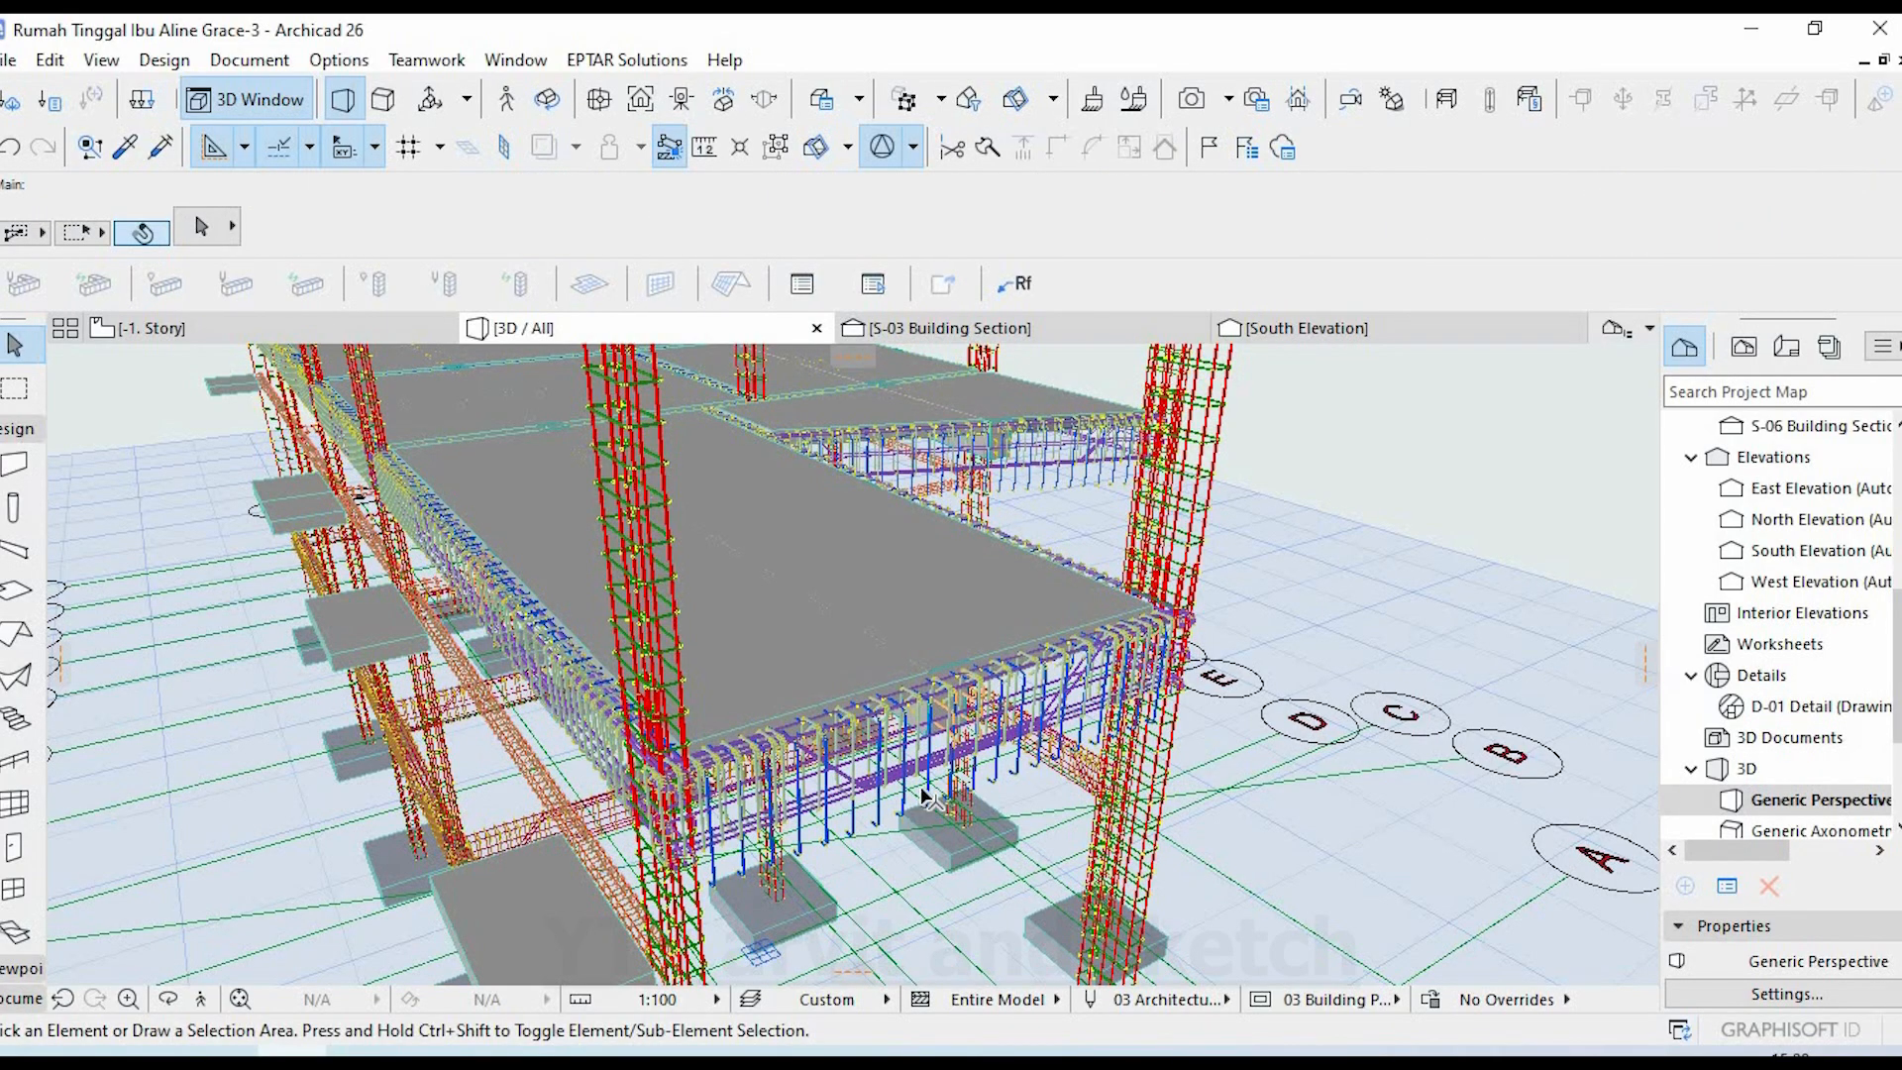
- Inspect the rebar diameter of a longitudinal bar in the exposed front beam through its object settings
scroll(921, 796, up, 4)
scroll(916, 793, up, 2)
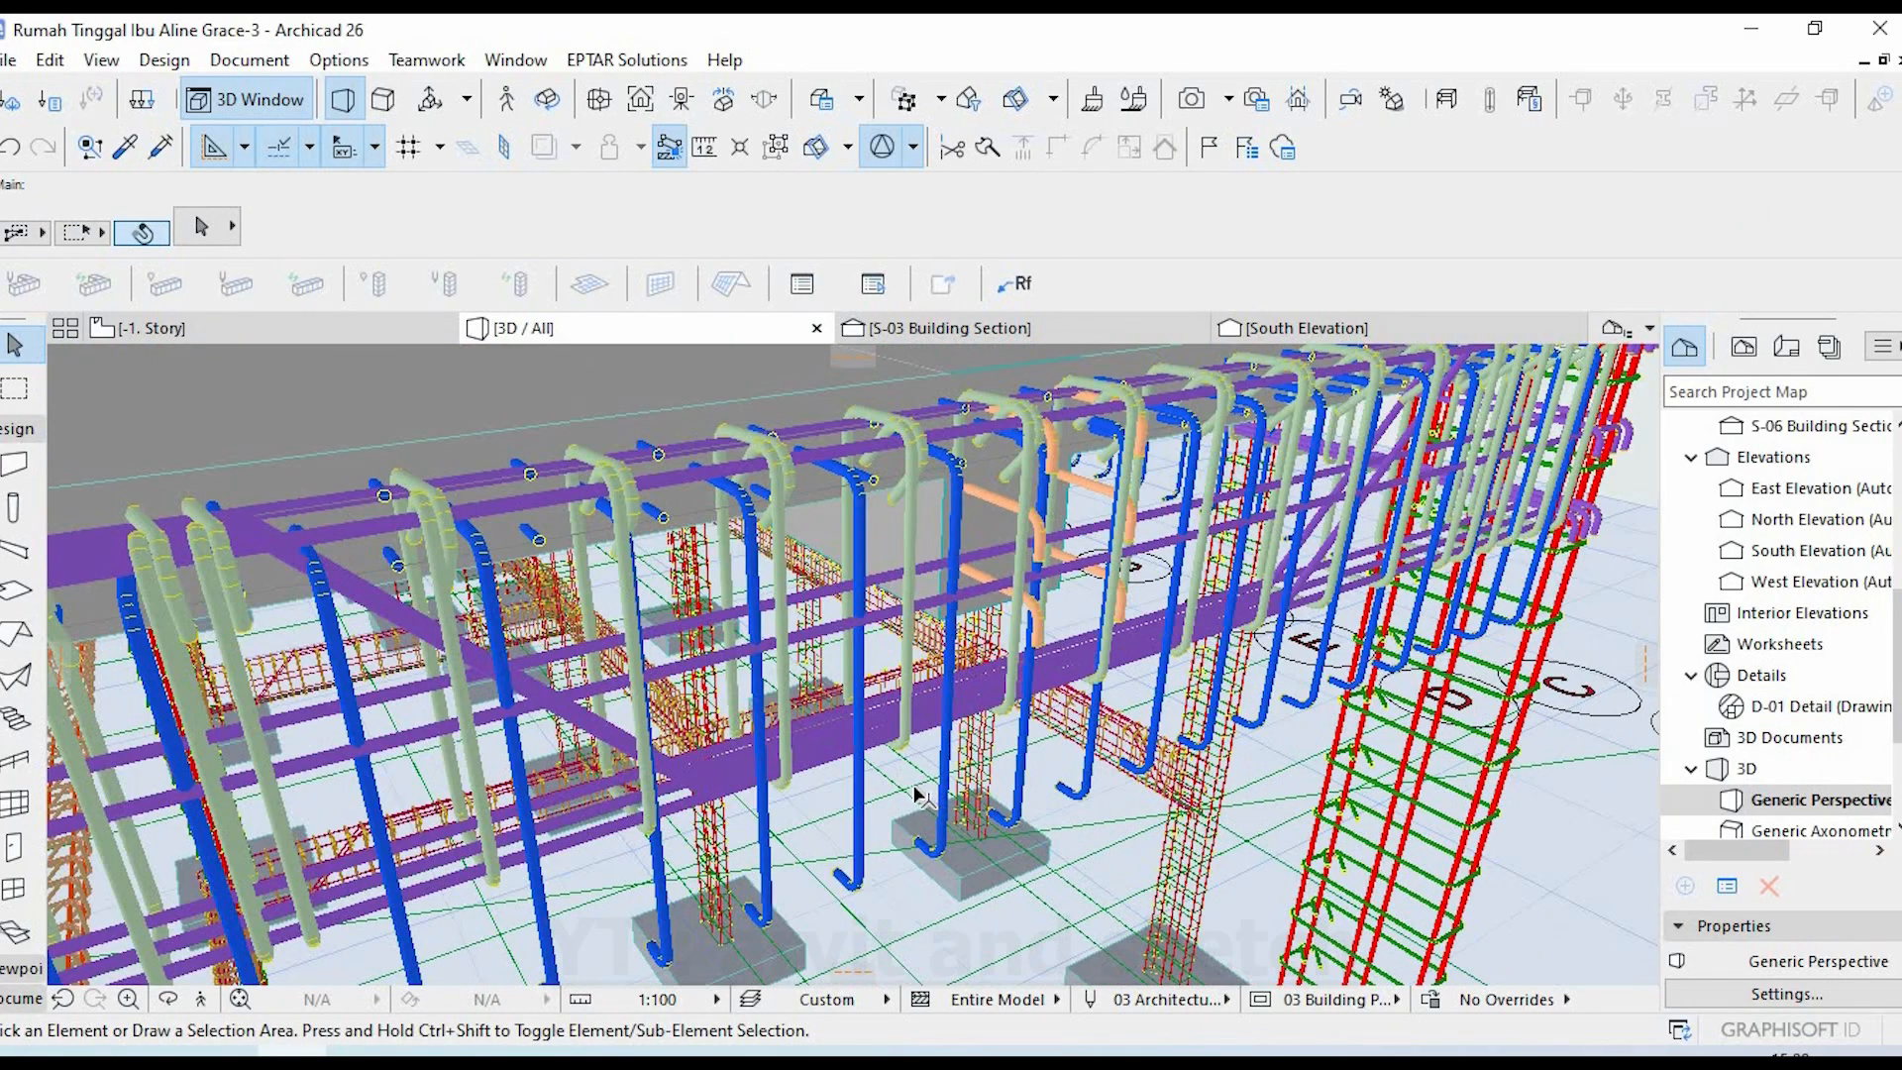
middle_drag(949, 777, 1238, 723)
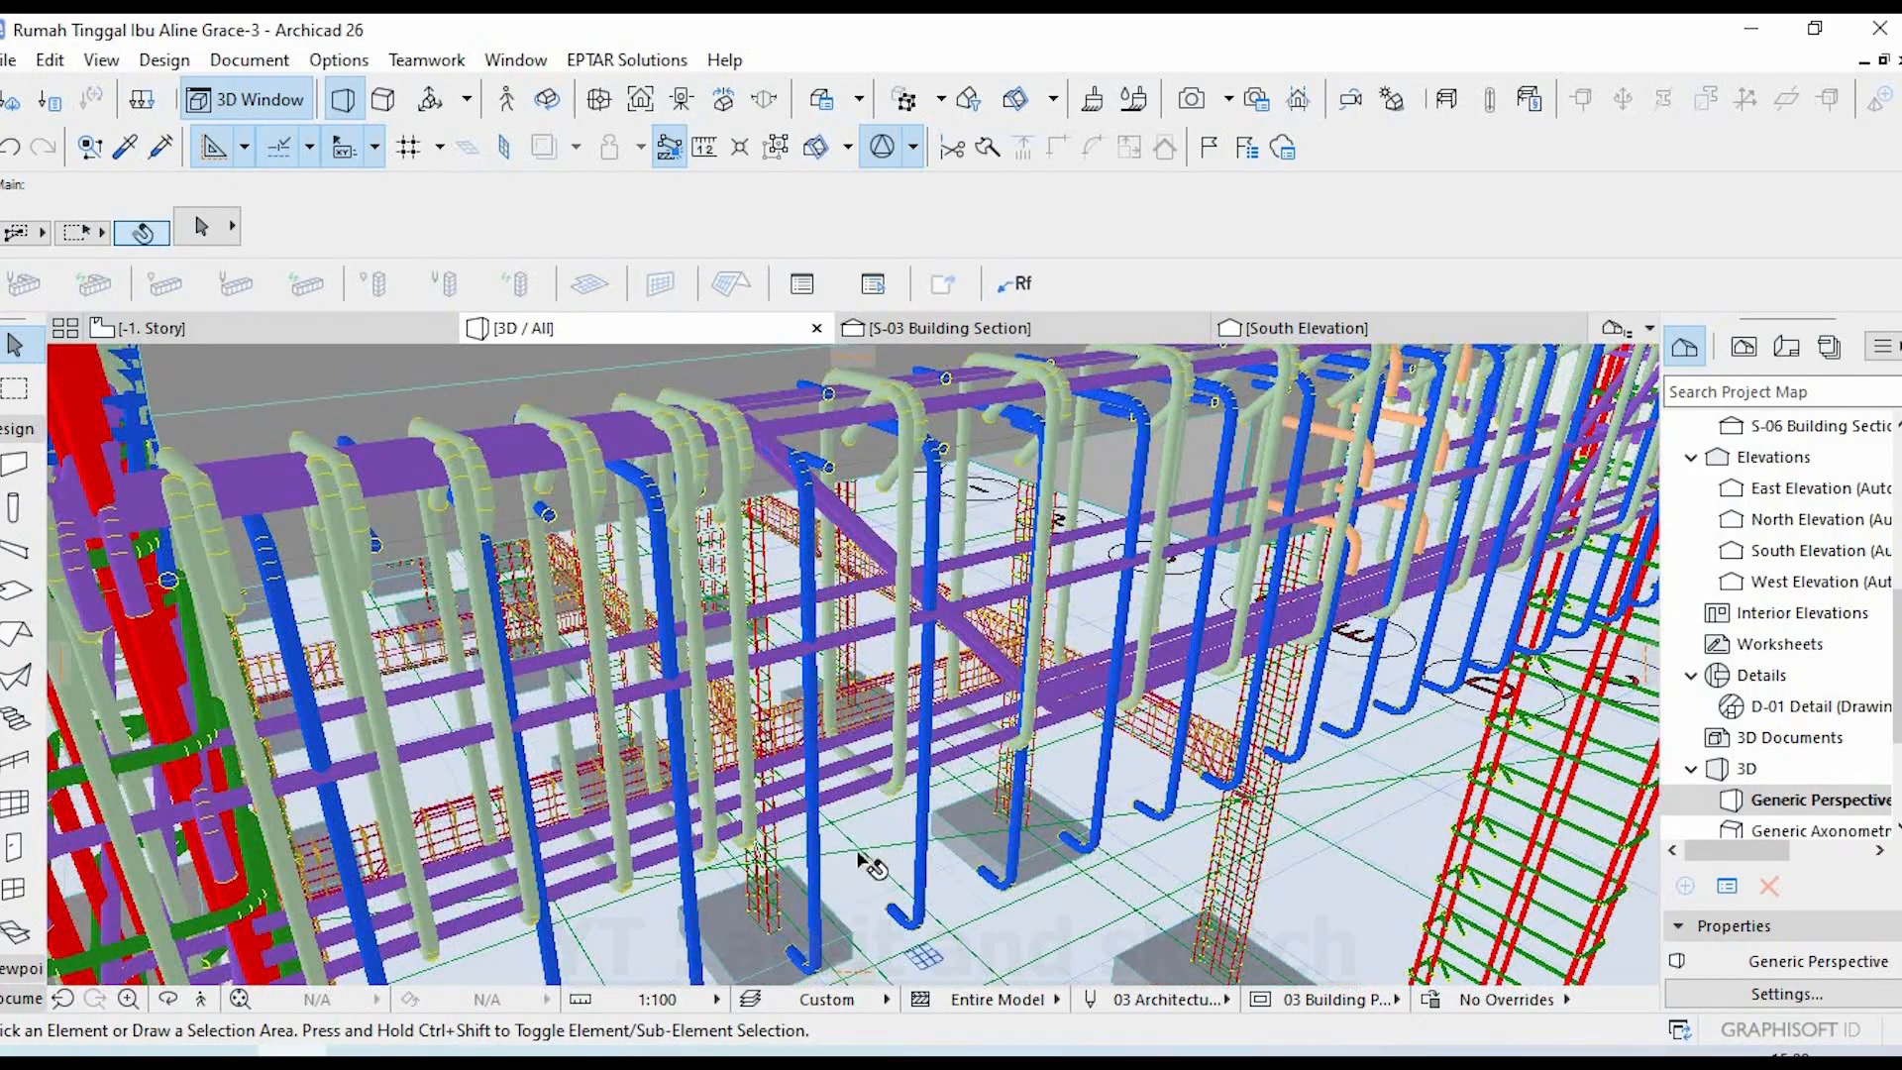
click(886, 834)
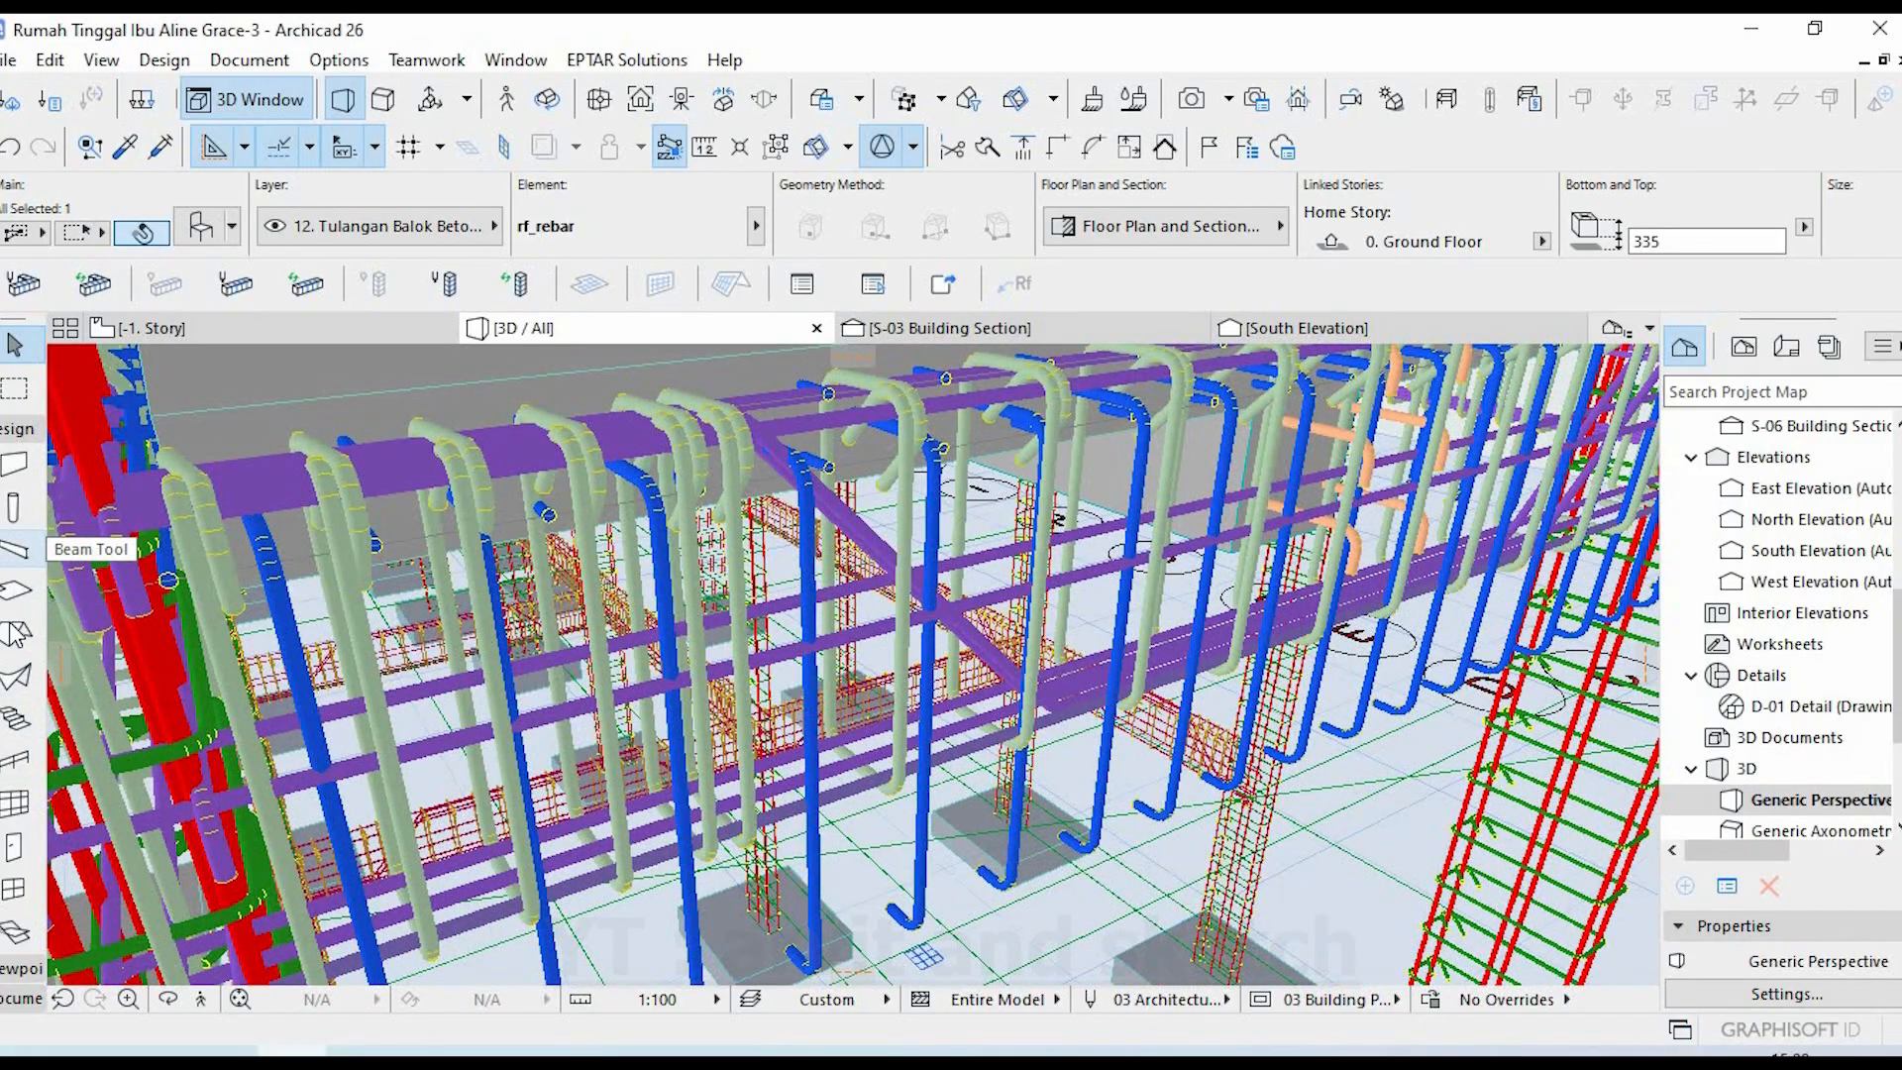
scroll(18, 693, down, 4)
click(15, 803)
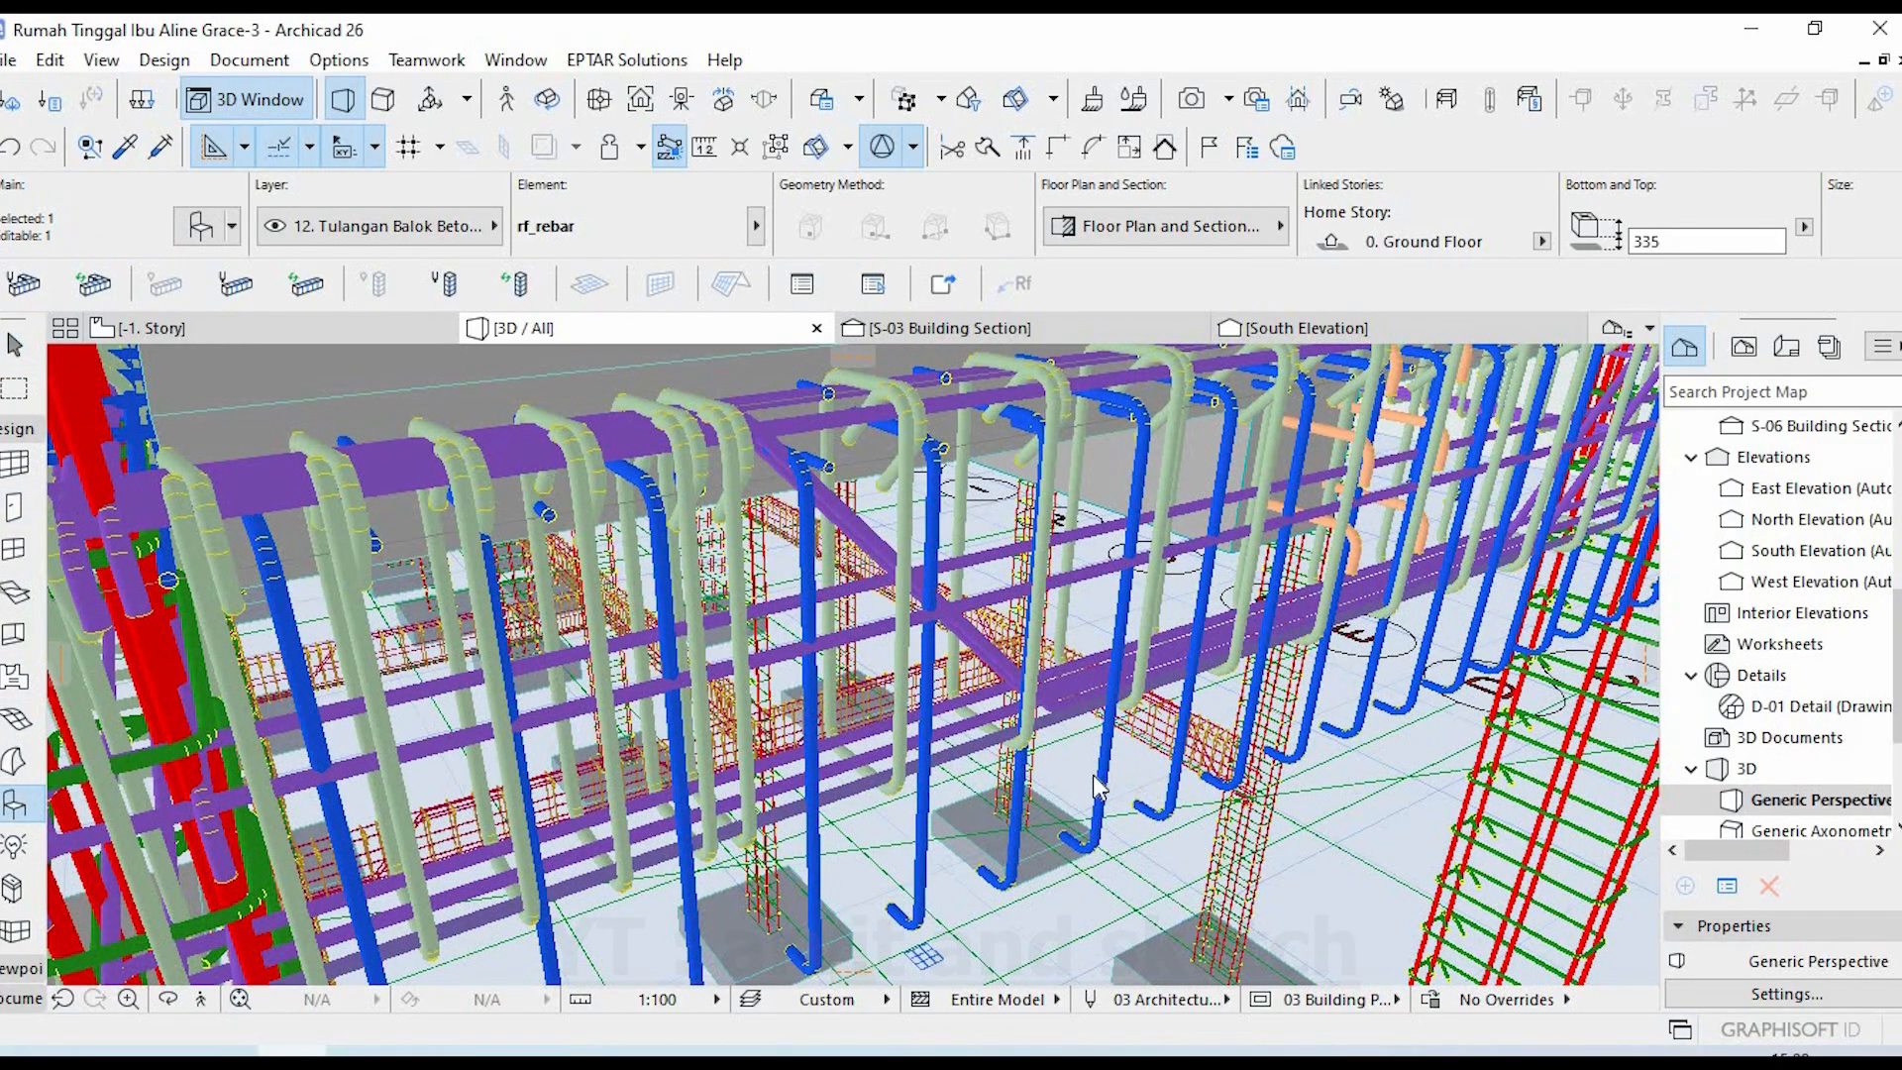
key(ctrl+t)
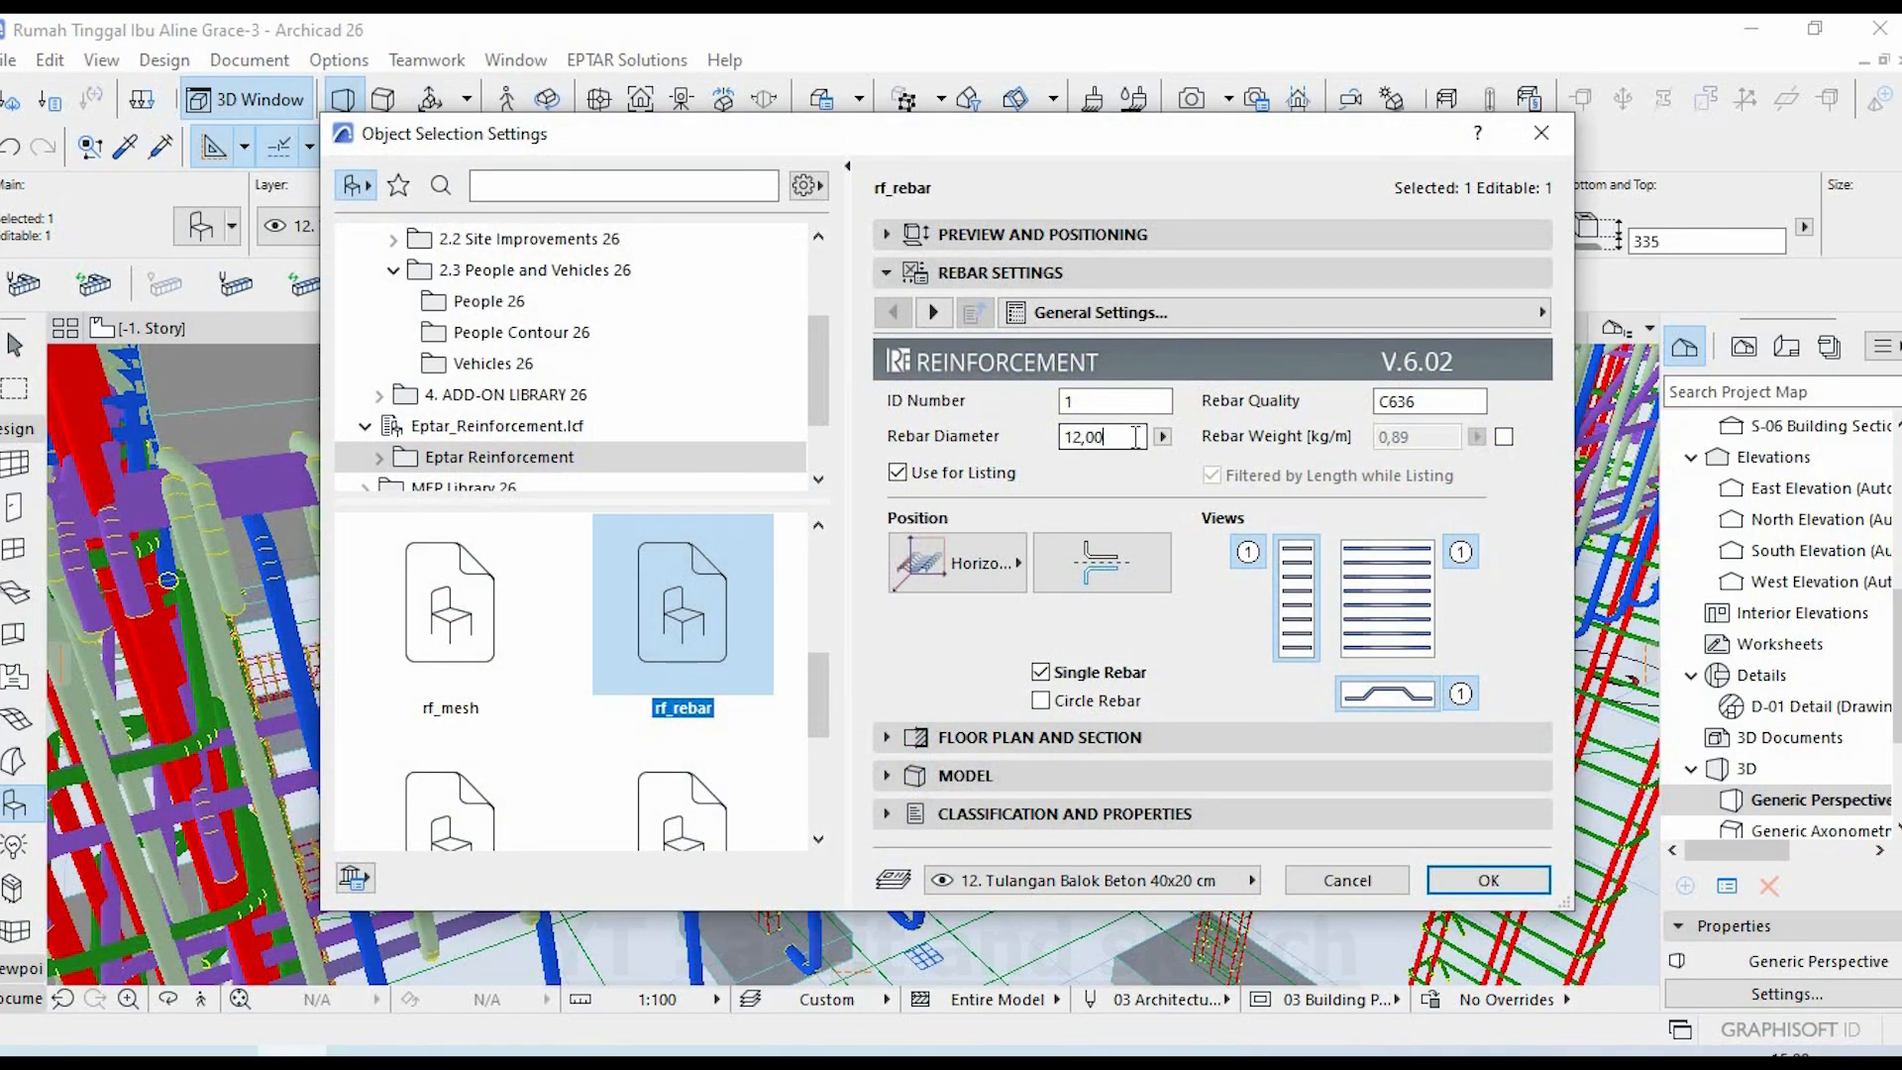
click(1432, 881)
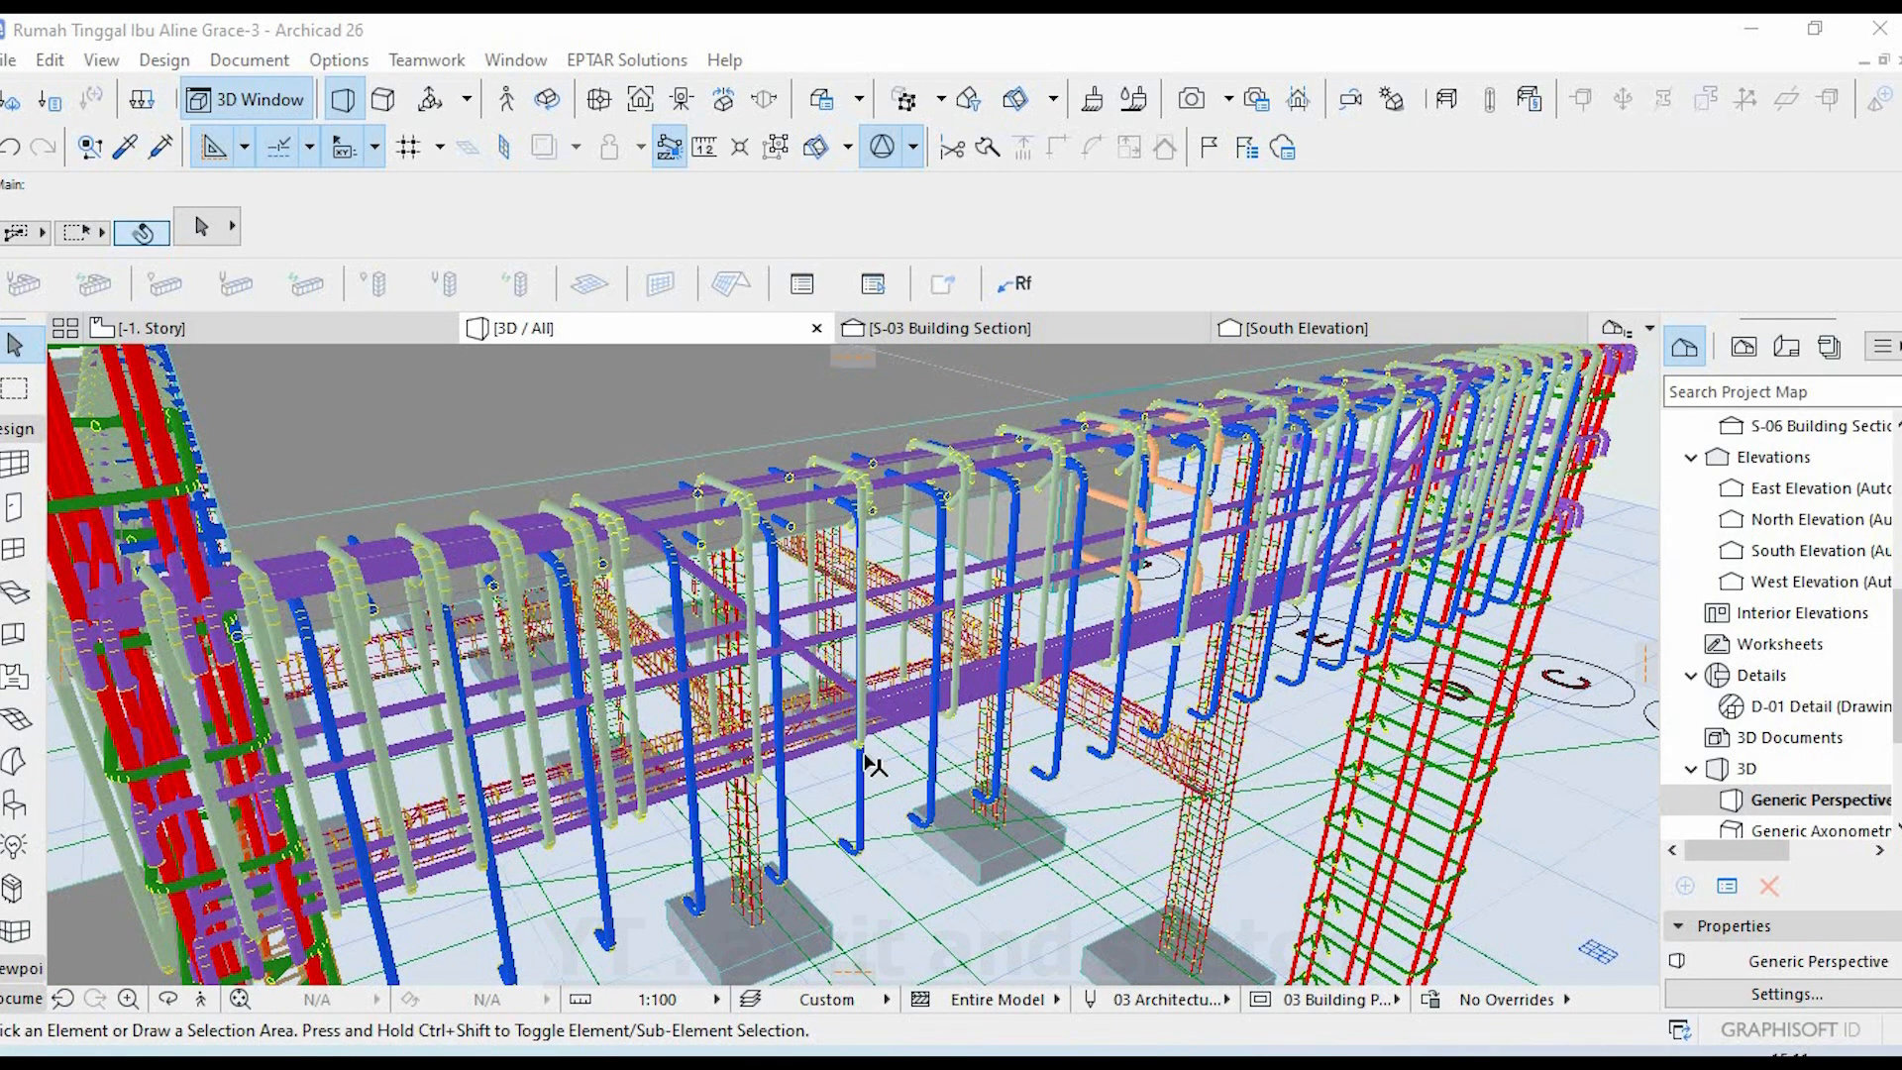
- Inspect the rebar diameter of the front beam's stirrups through their object settings and clear the selection
click(872, 679)
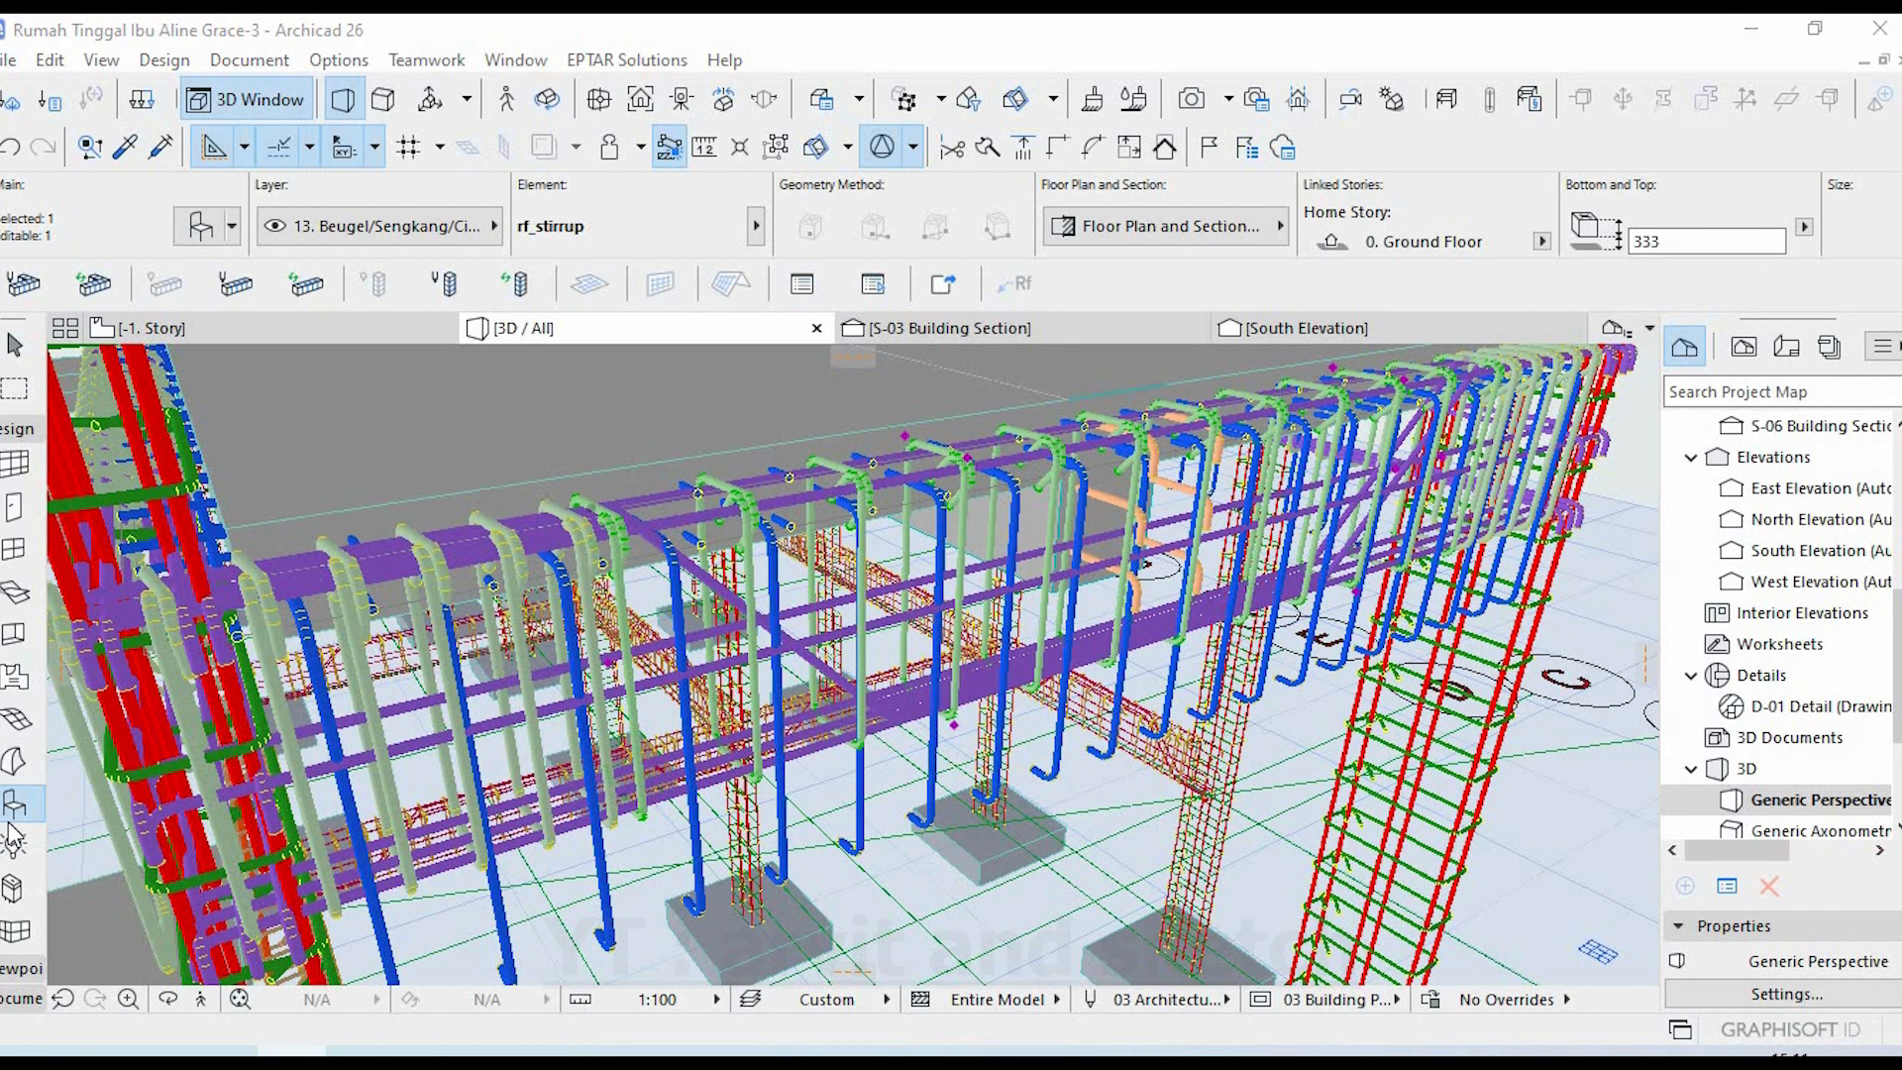
key(ctrl+t)
double_click(1135, 442)
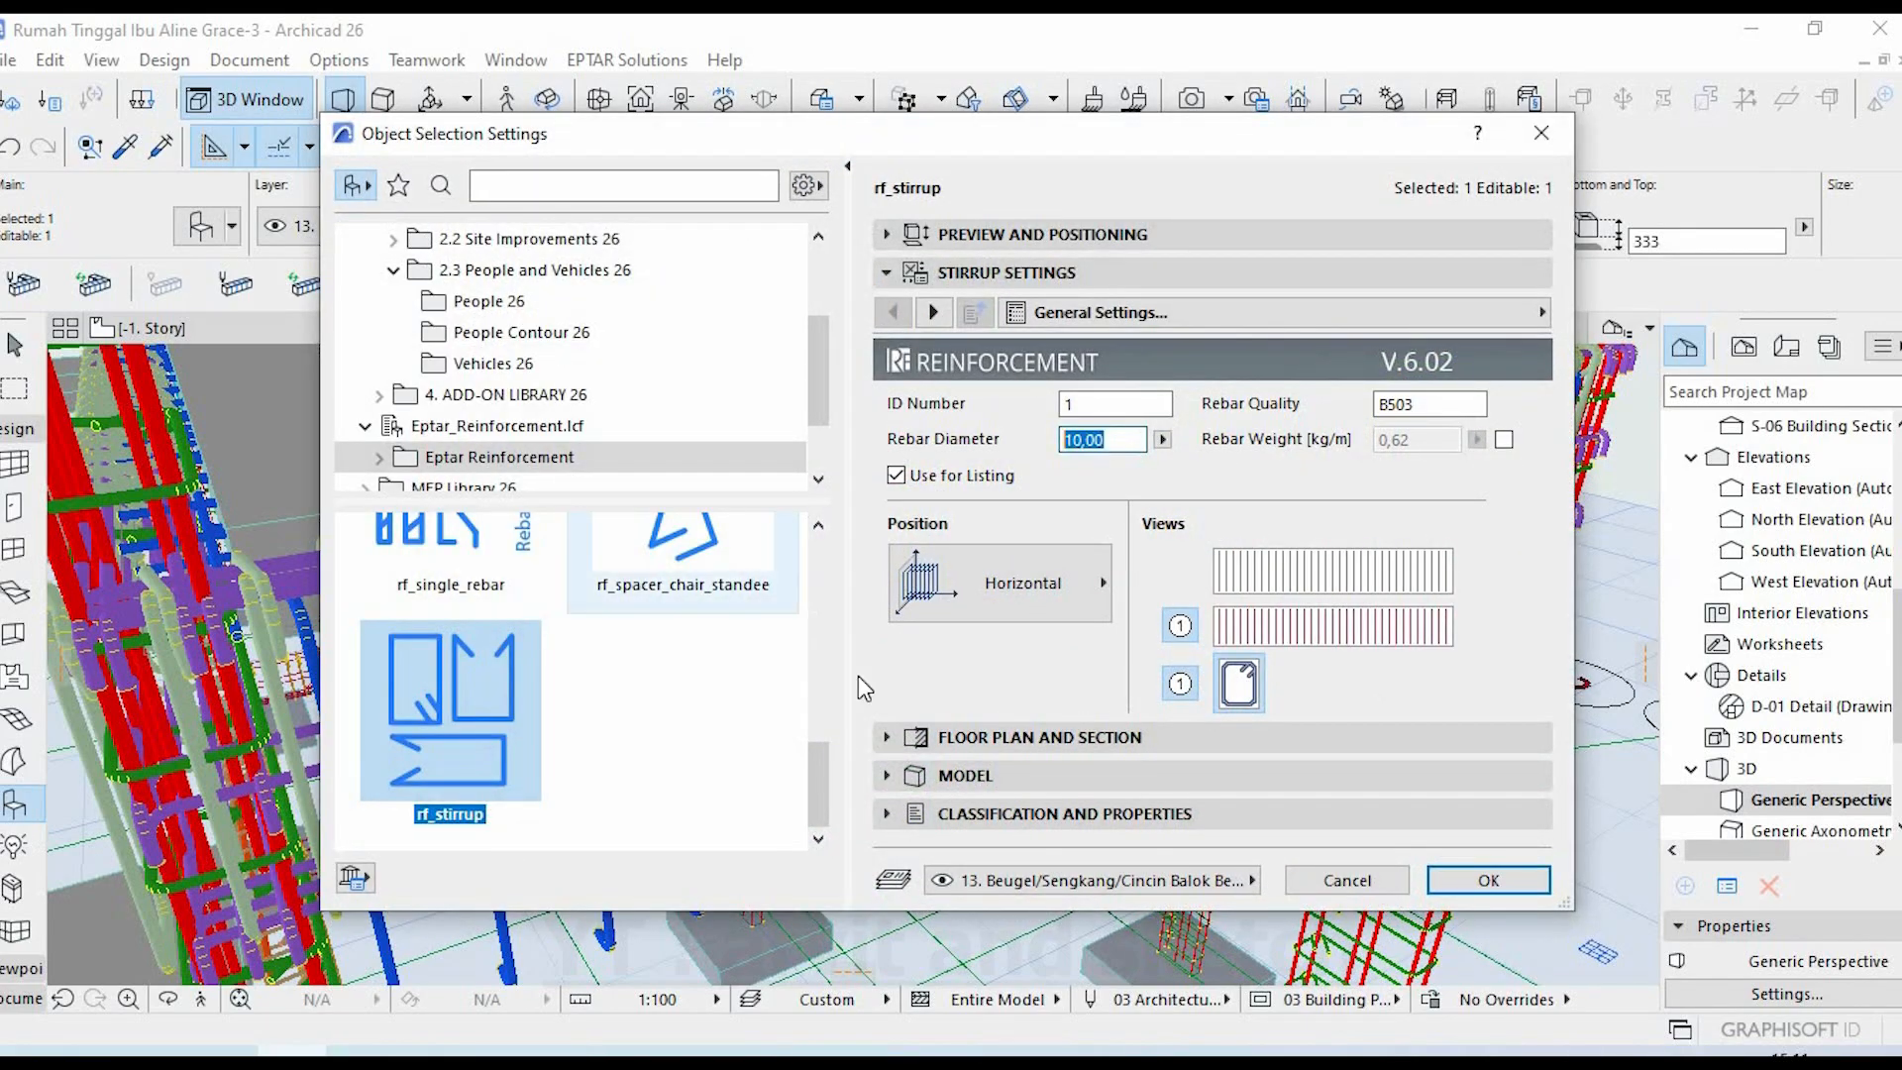
click(1488, 880)
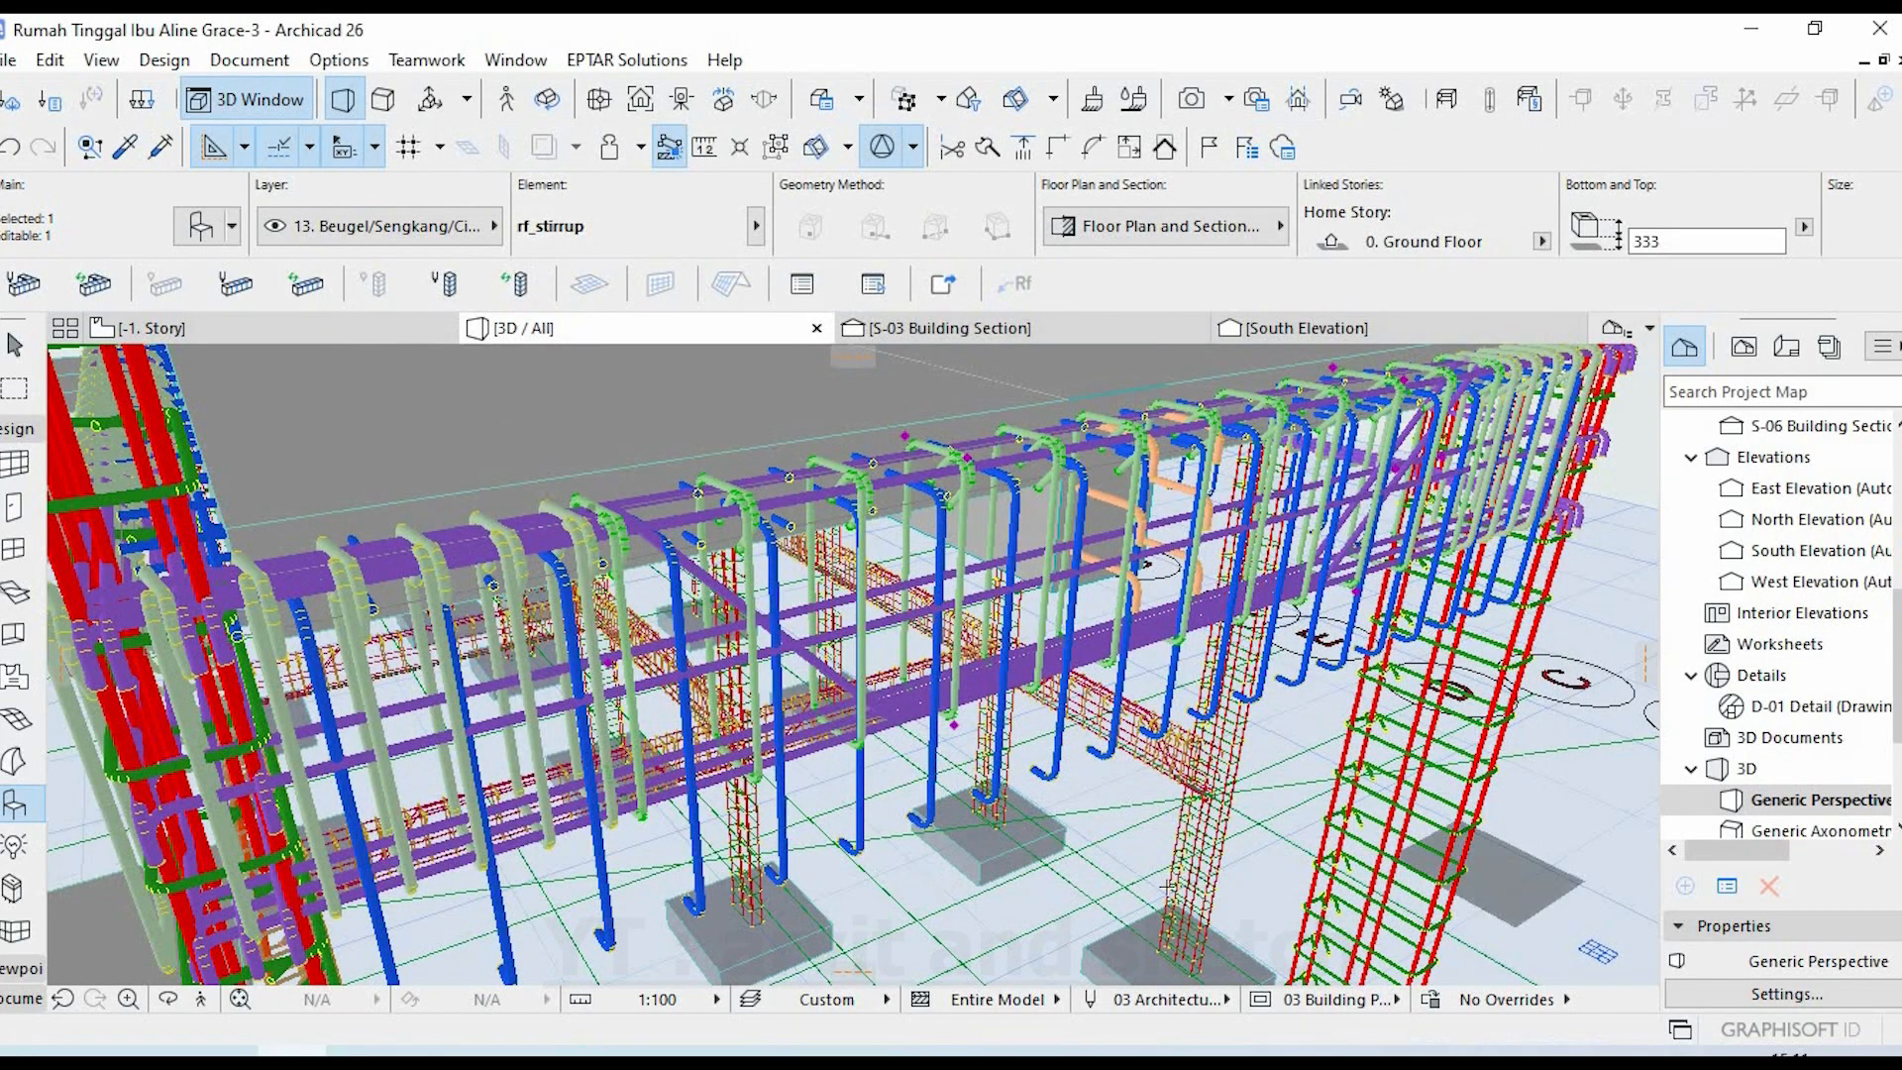
key(Escape)
key(Escape)
- Examine the side beam's exposed reinforcement and compare it with beams 3B17 and 3B15 in the ProtaDetails plan
scroll(879, 694, down, 5)
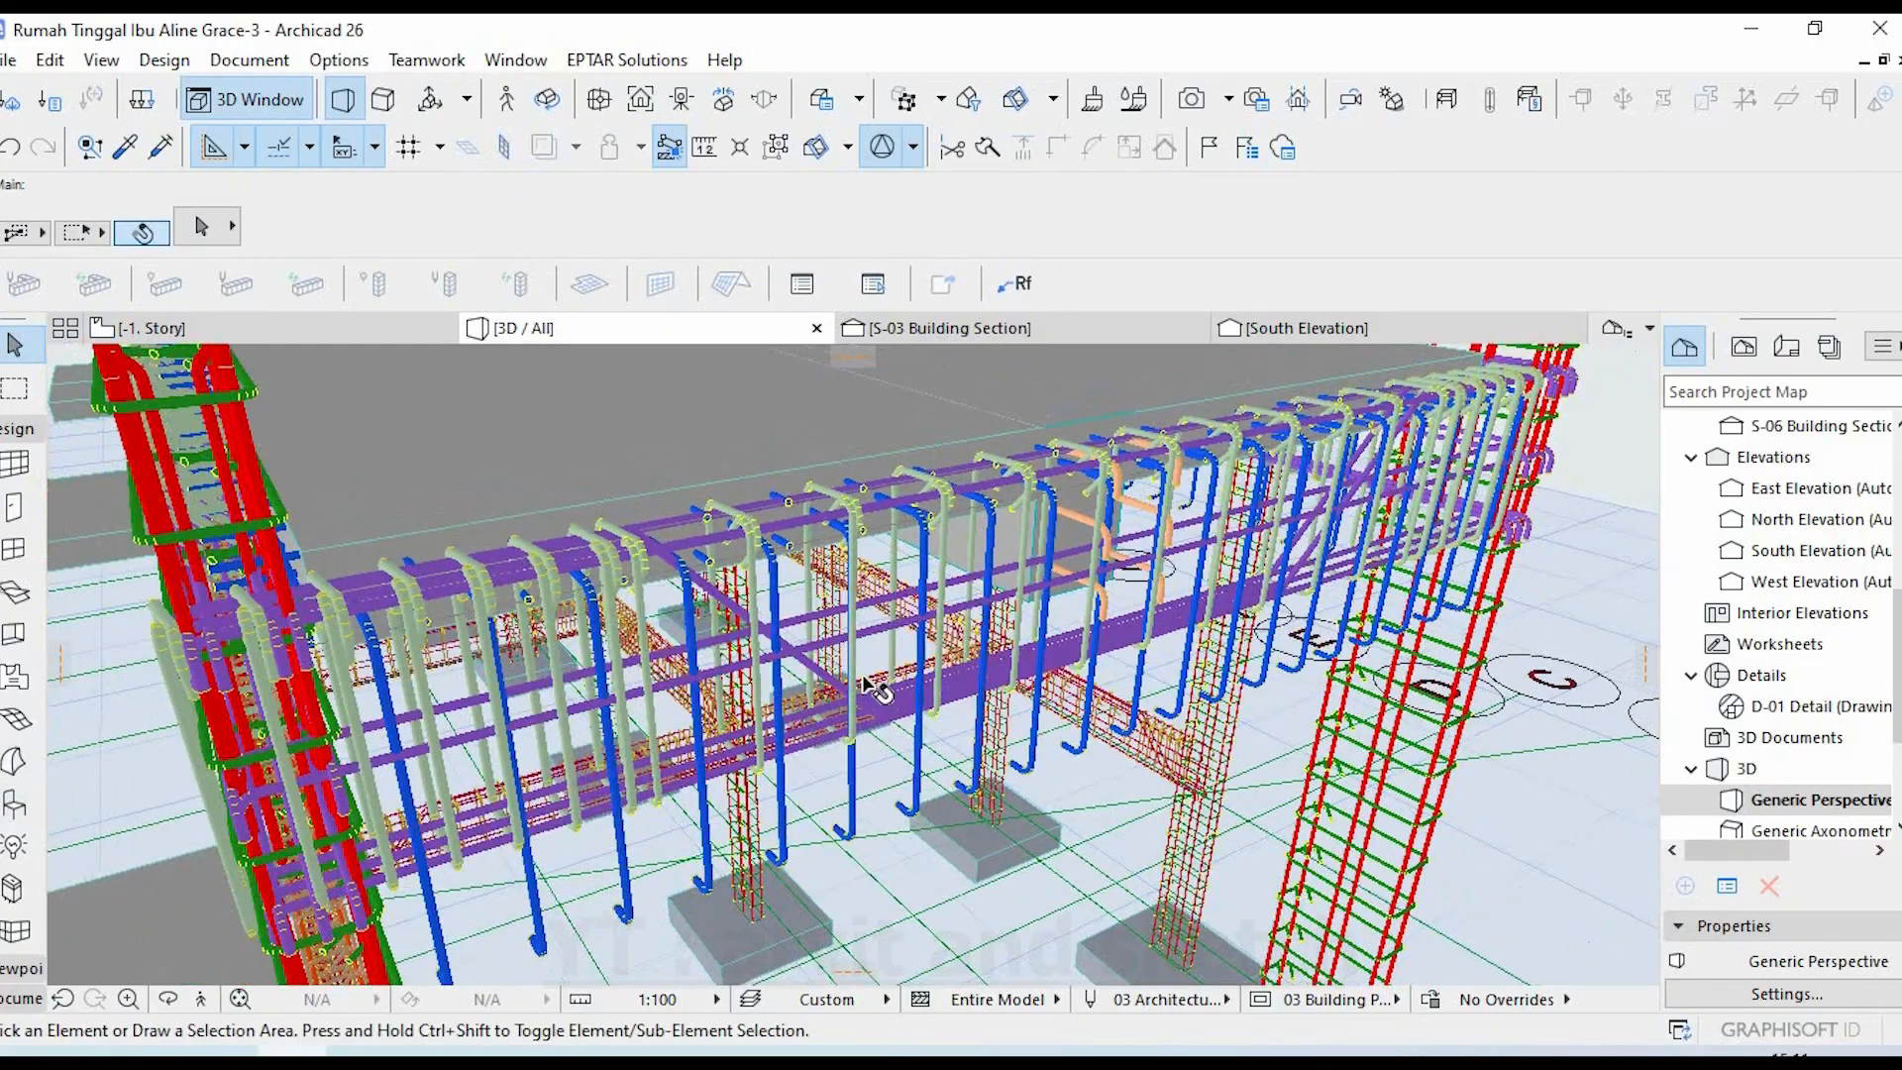
scroll(897, 700, down, 3)
shift+middle_drag(842, 691, 1131, 715)
scroll(1131, 716, up, 5)
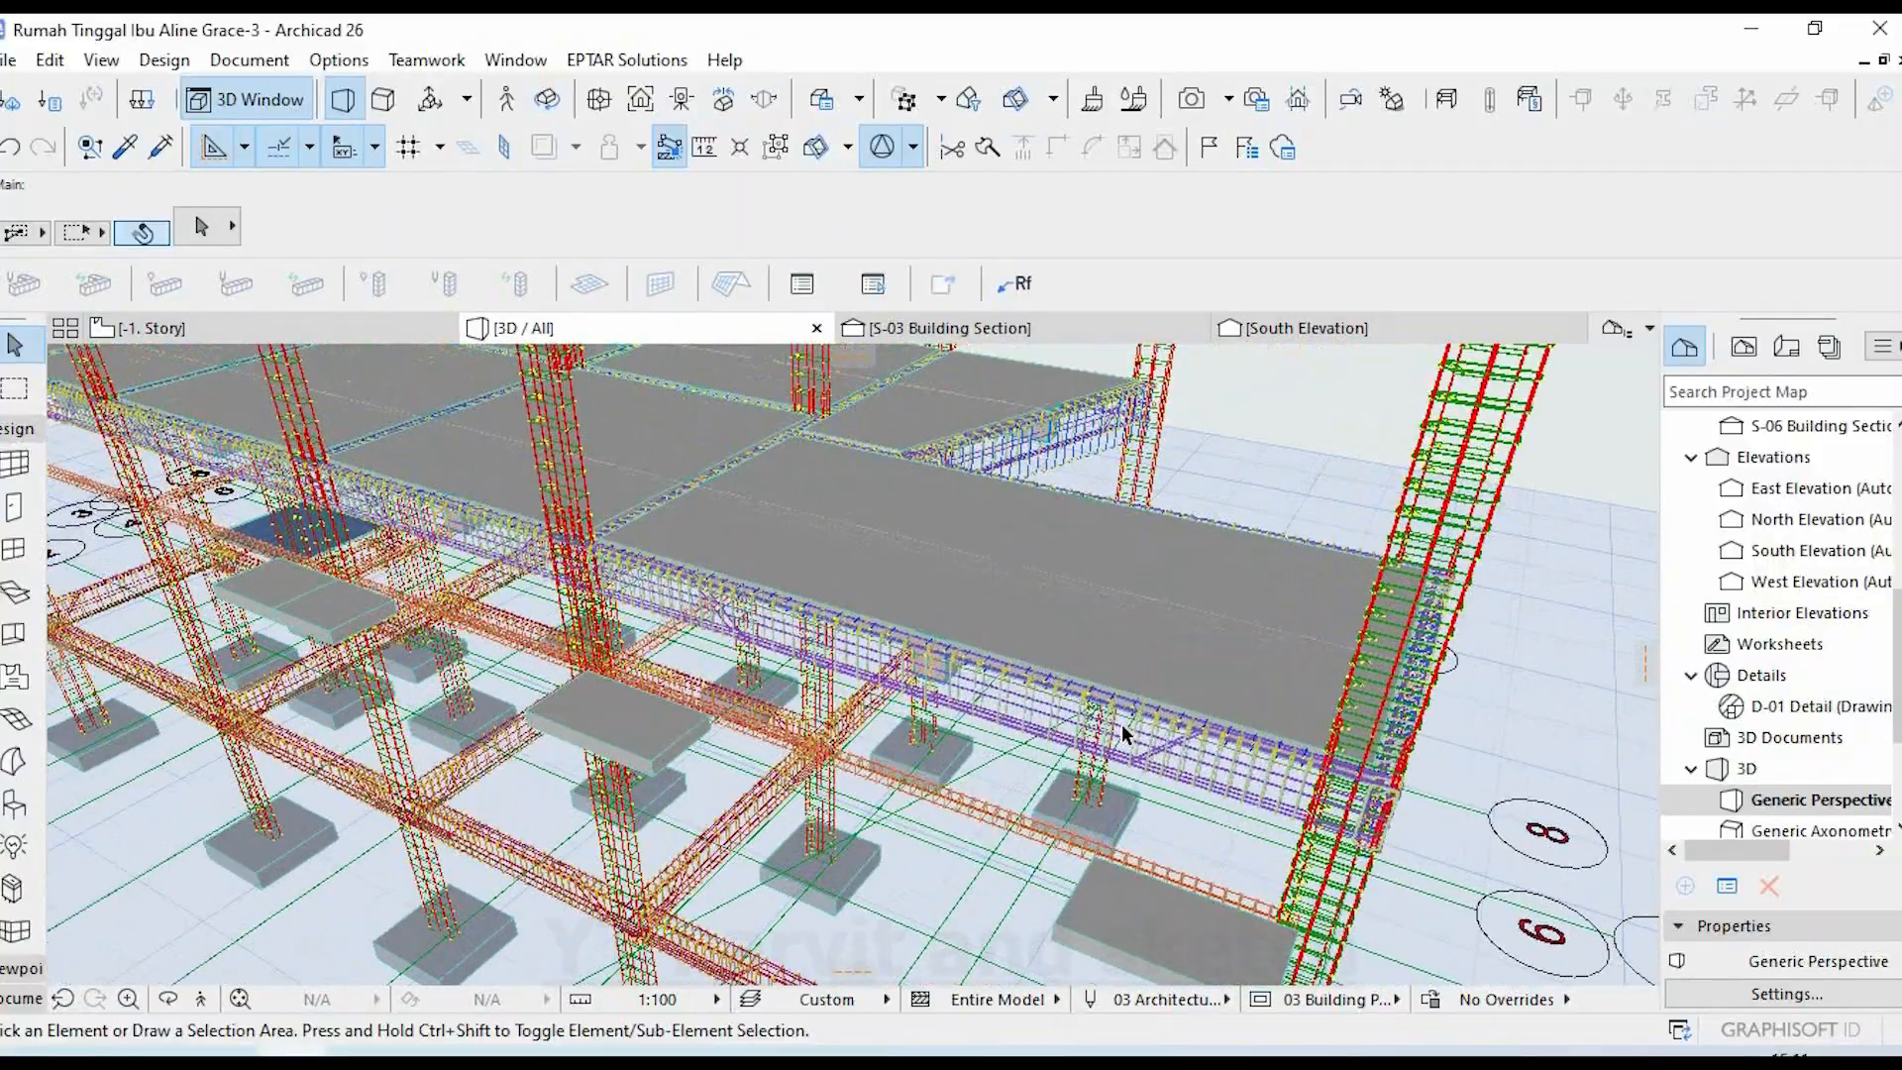
scroll(990, 762, up, 2)
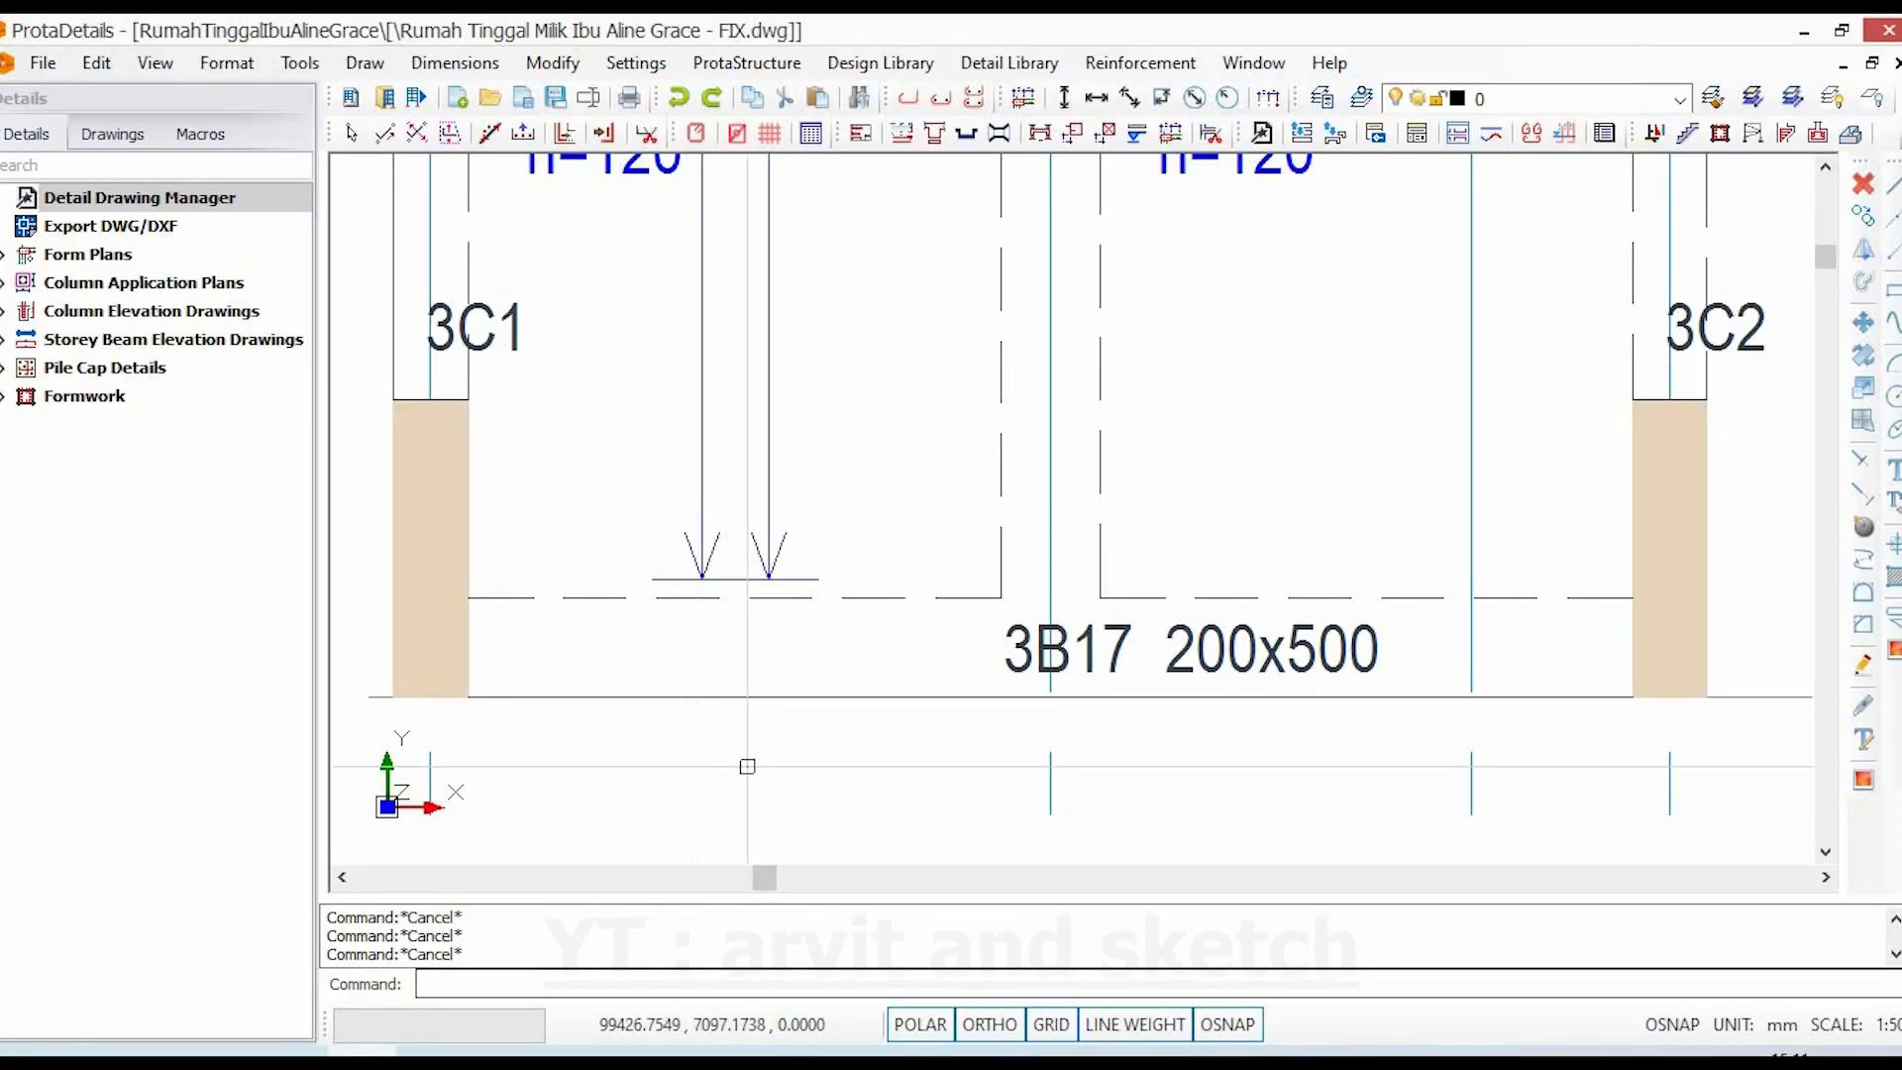
scroll(847, 696, down, 6)
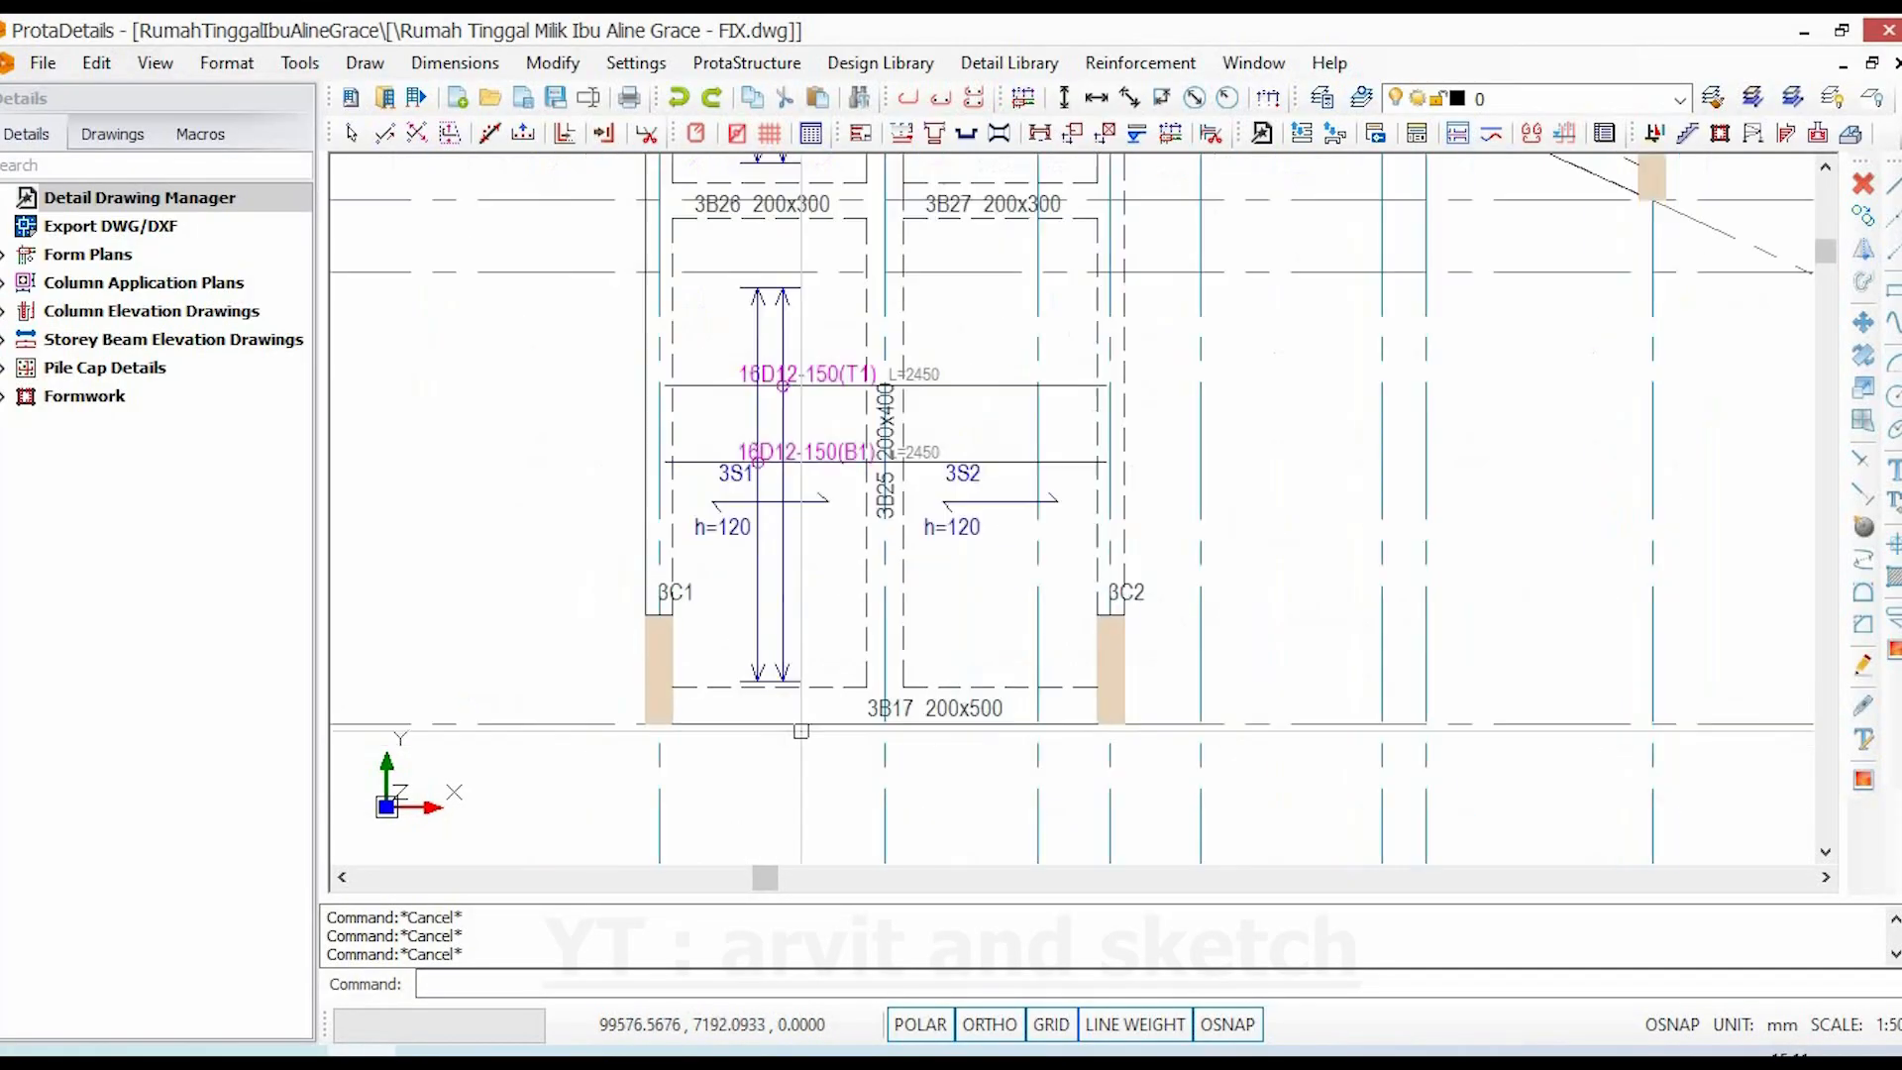
middle_drag(847, 696, 942, 815)
scroll(786, 393, up, 5)
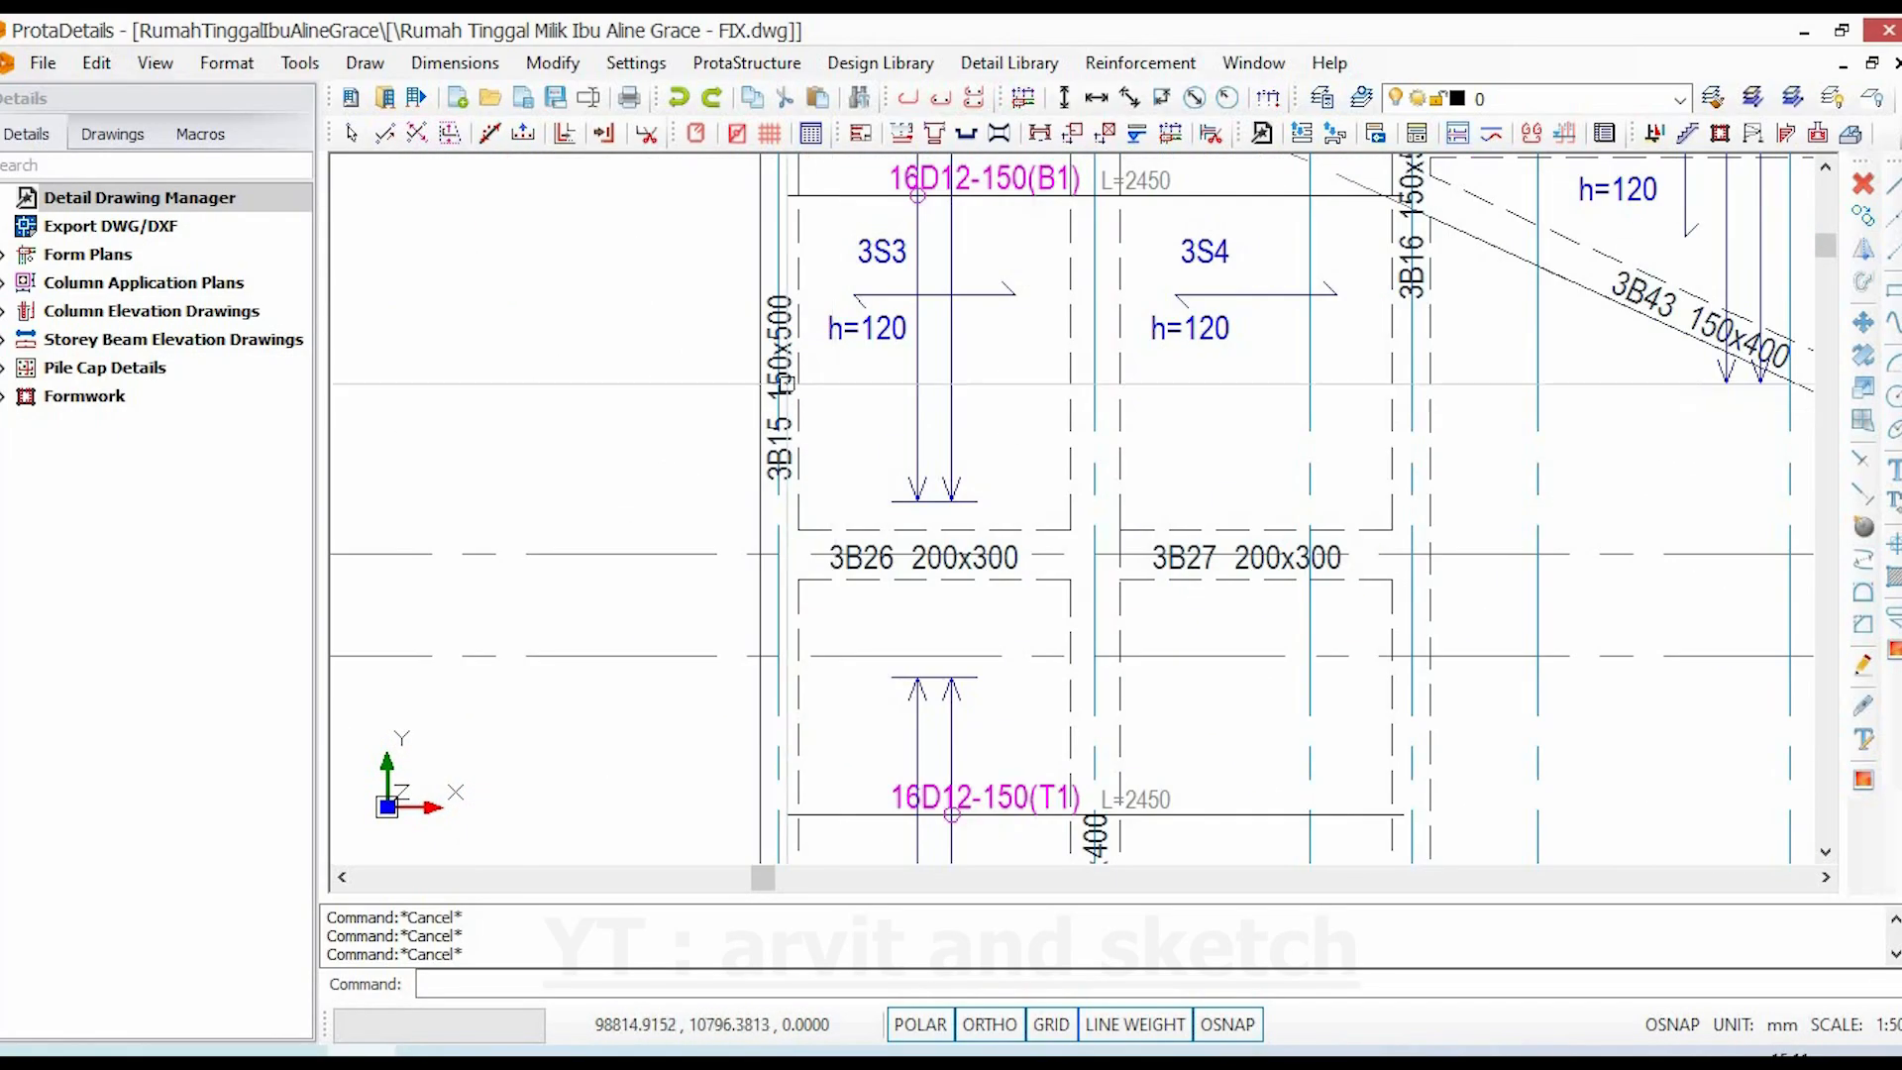
scroll(788, 410, down, 3)
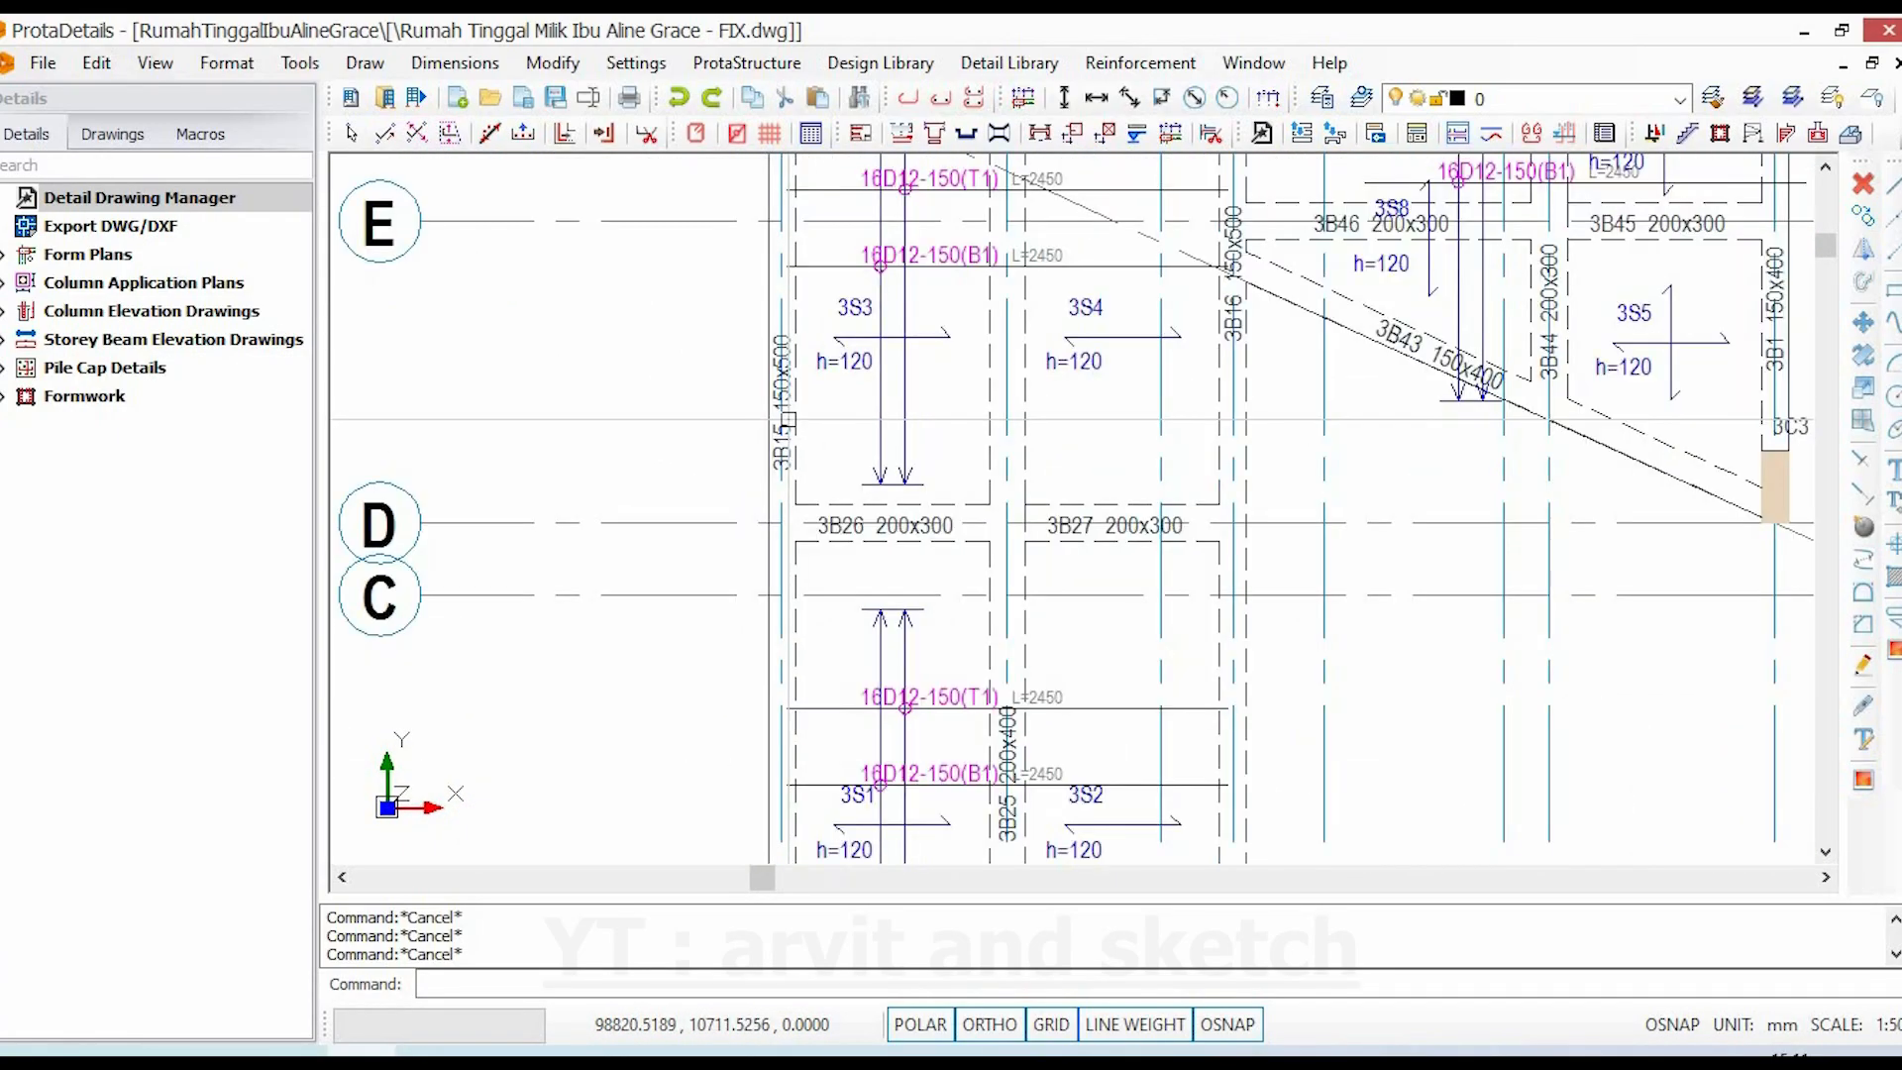
scroll(789, 428, down, 3)
scroll(787, 426, up, 3)
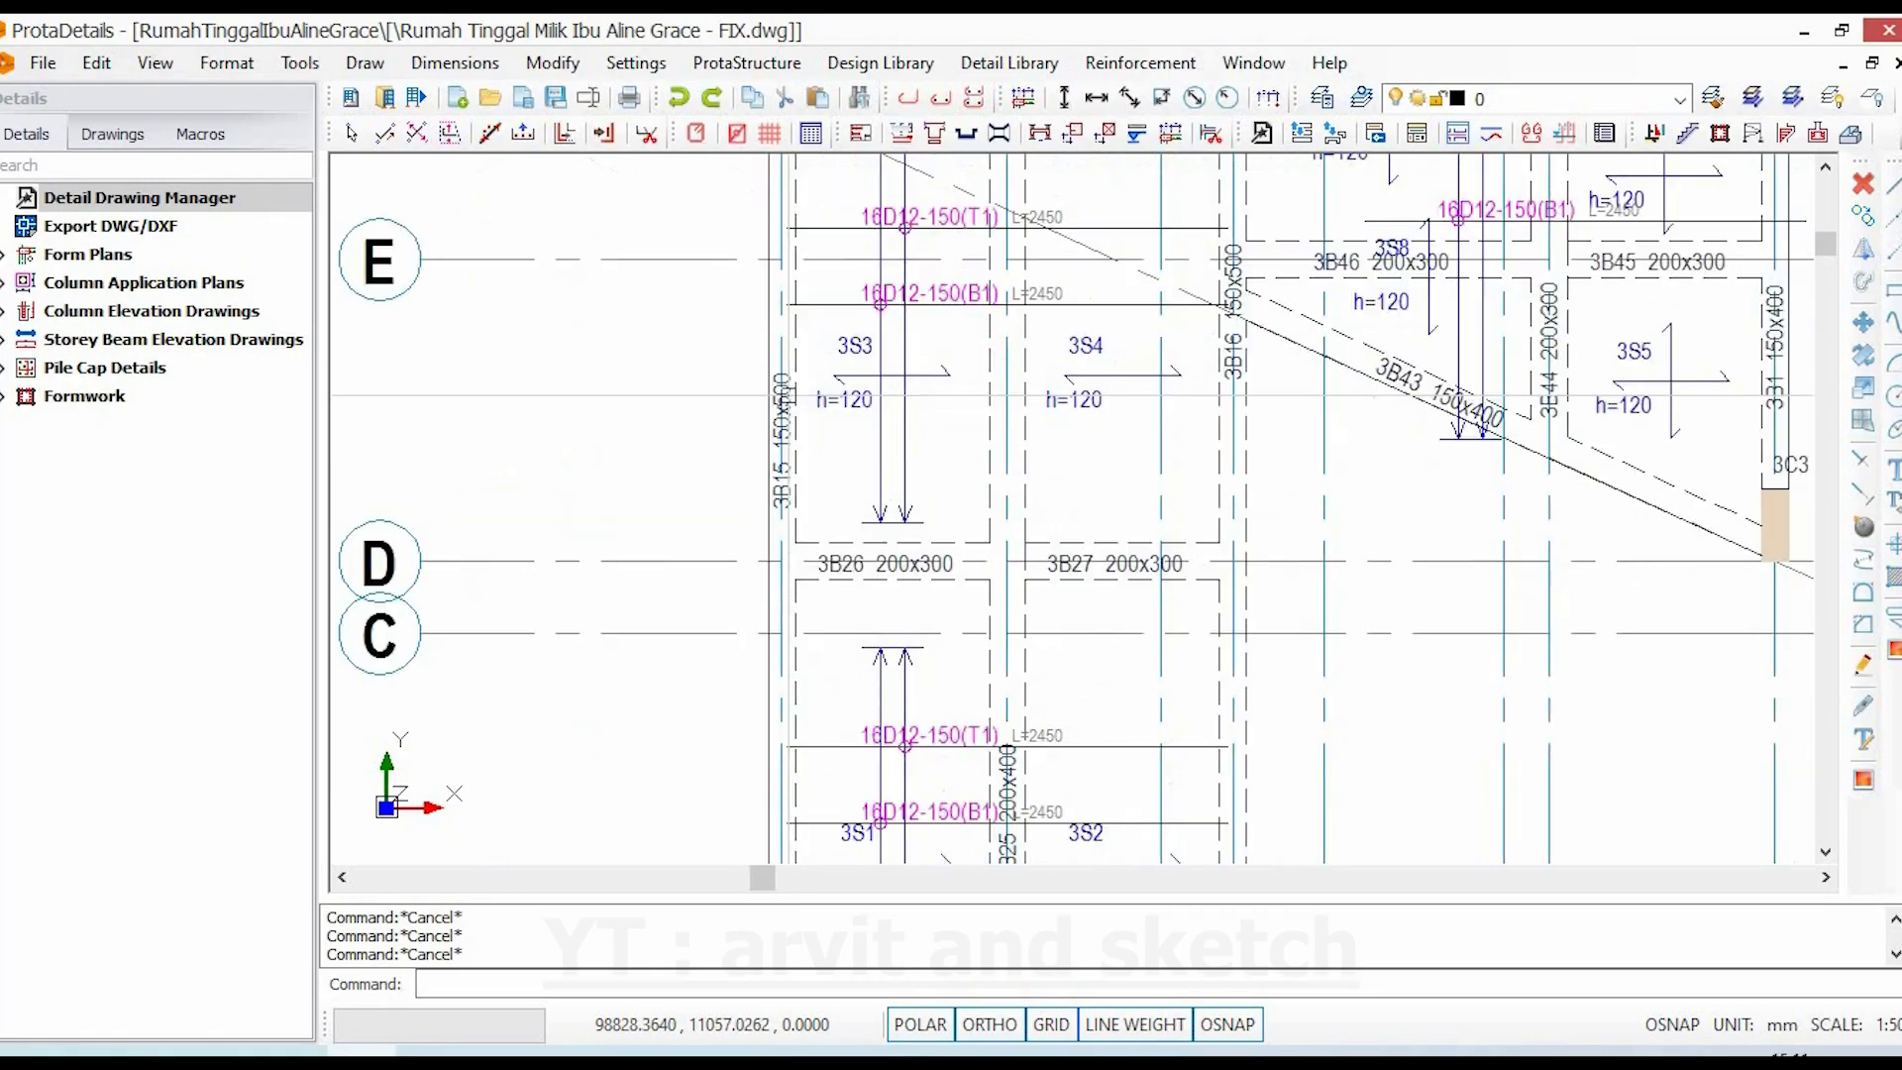
- Check the size label and location of beam 3B17 on grid line A in the floor plan
middle_drag(1009, 635, 950, 328)
scroll(1006, 789, up, 6)
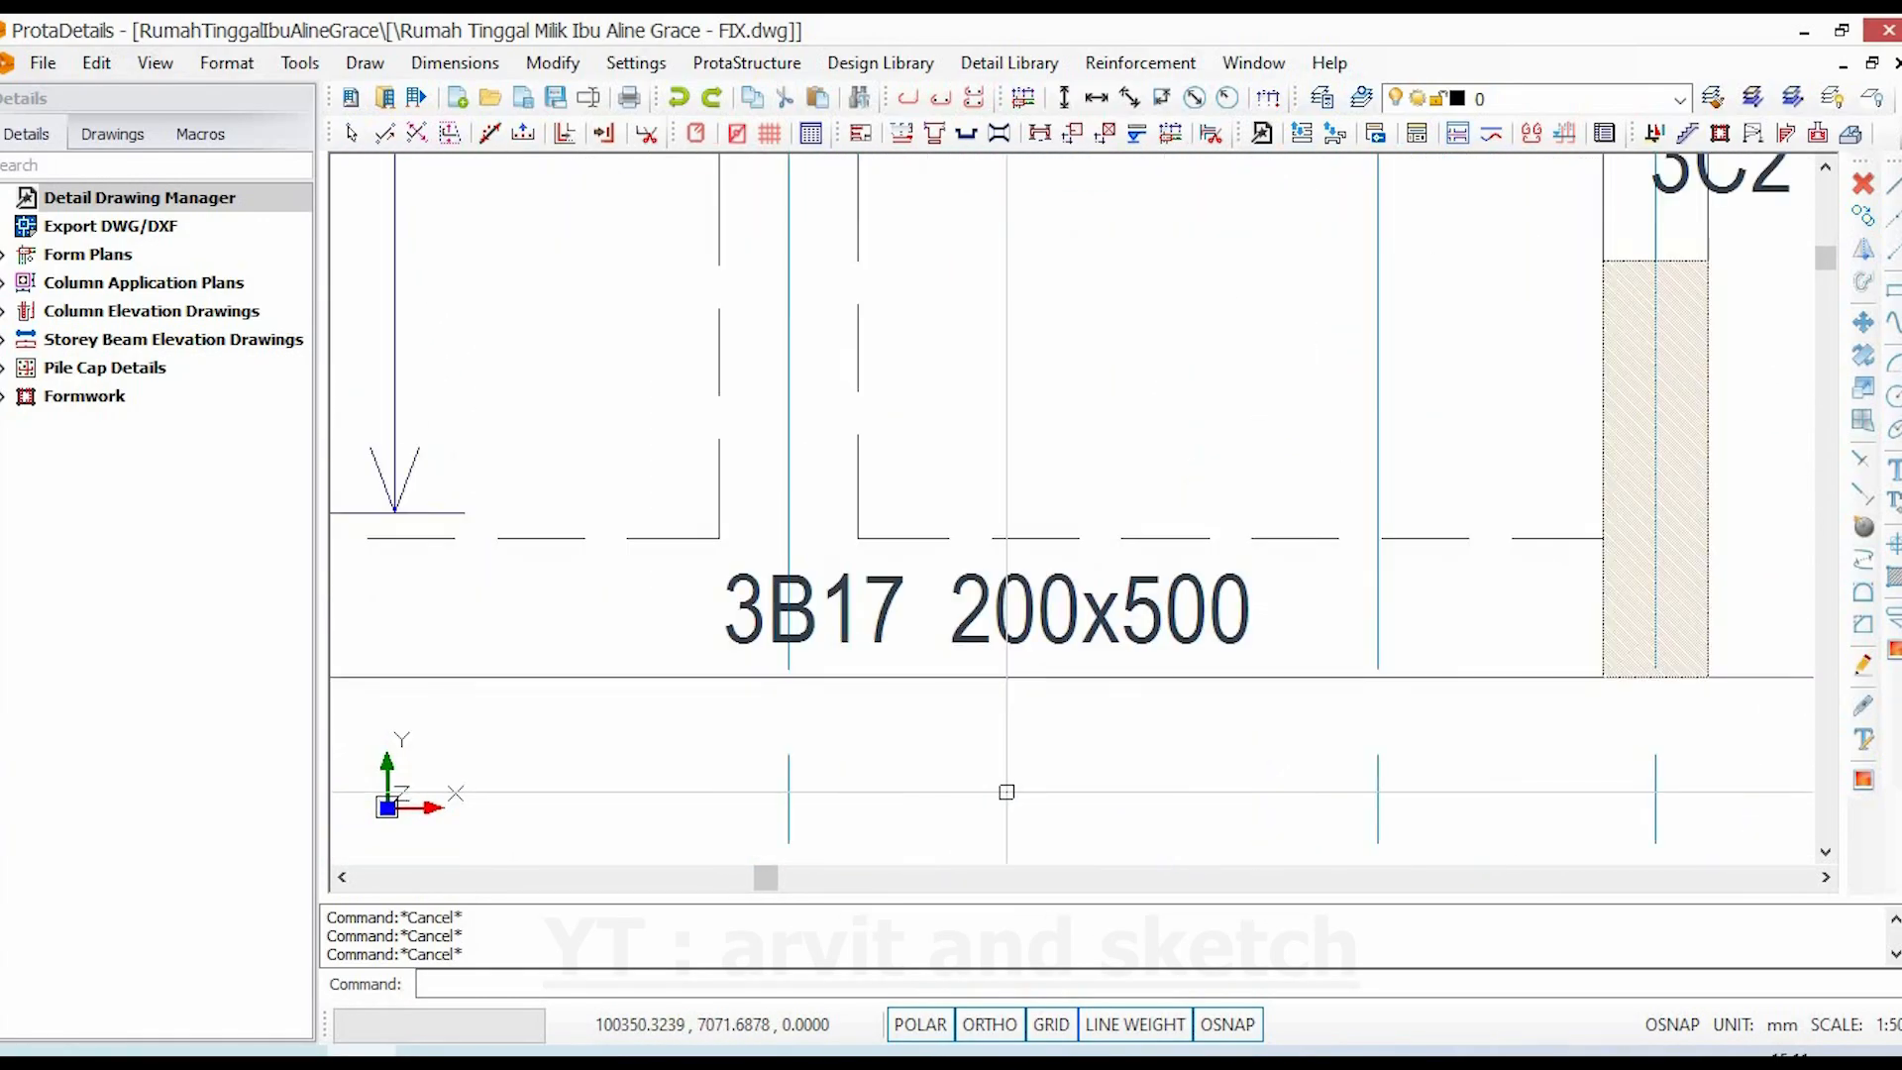
scroll(978, 789, down, 12)
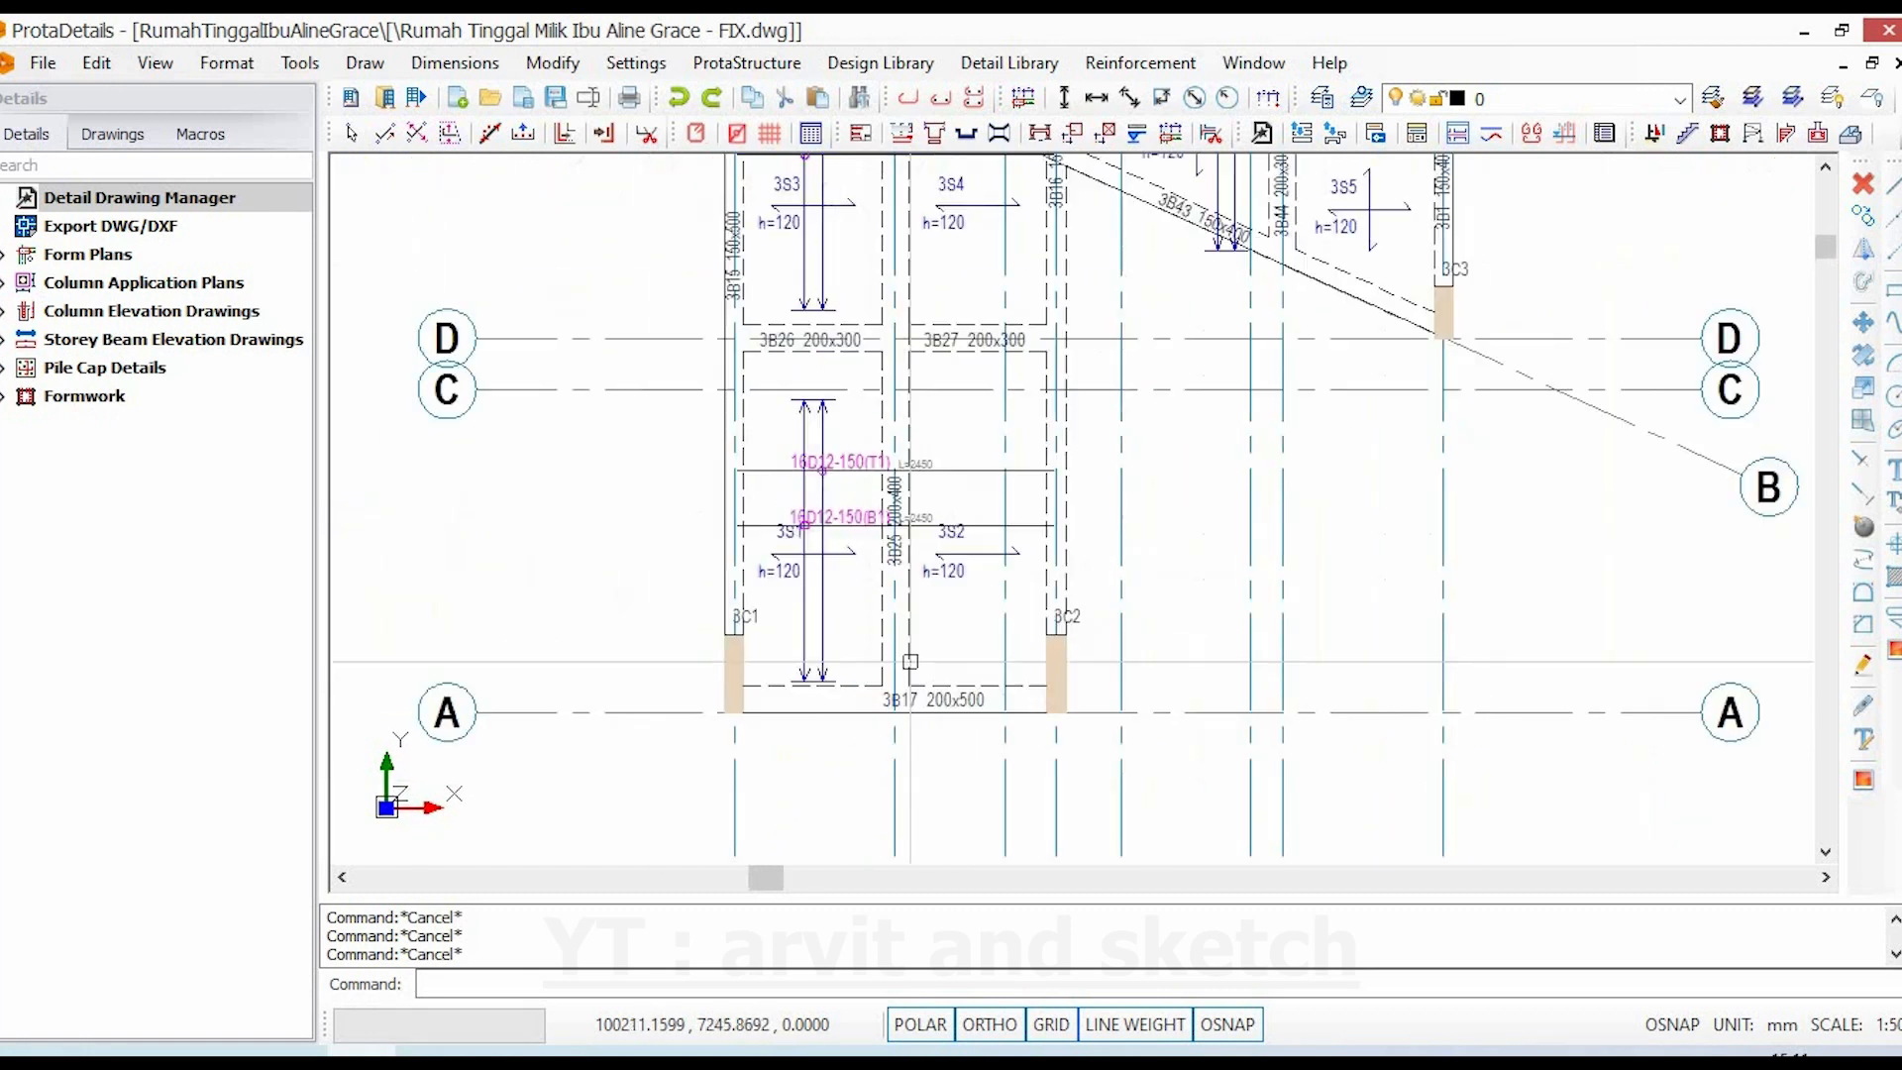
scroll(788, 705, up, 5)
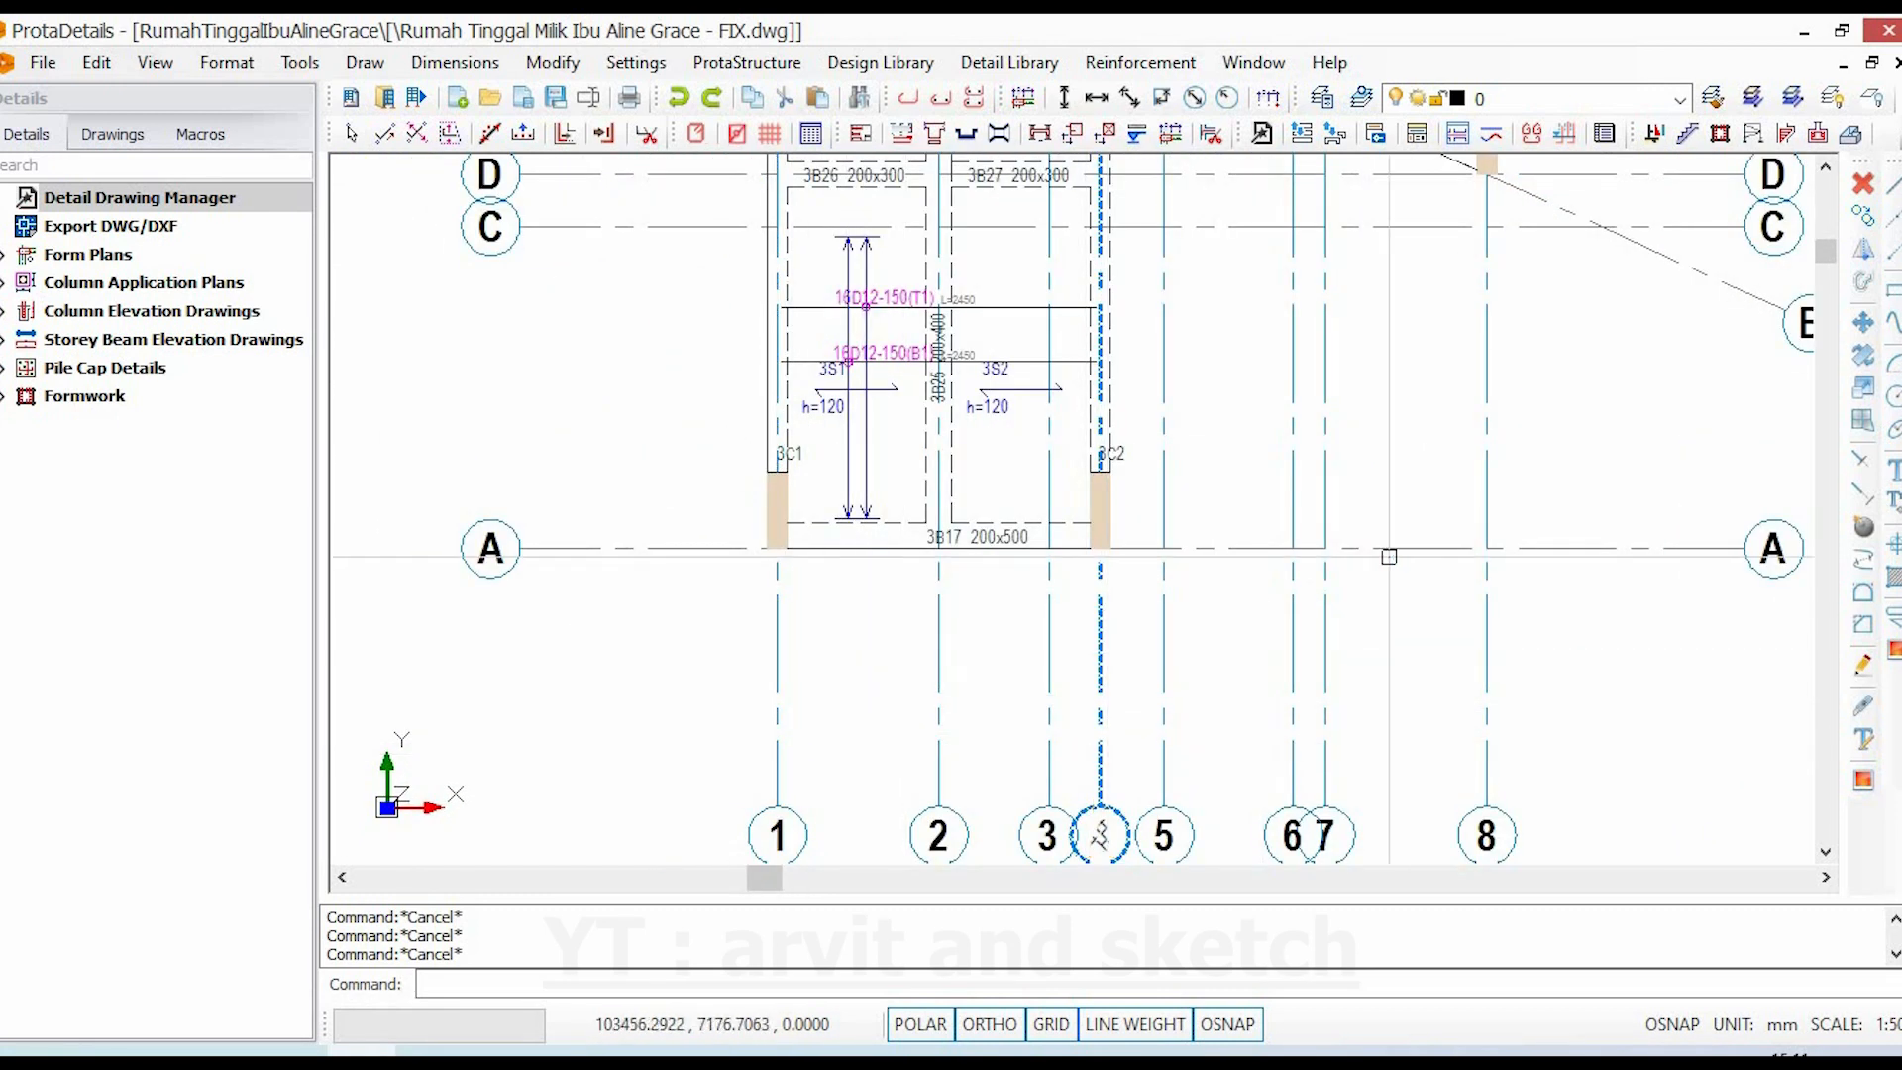
scroll(901, 624, down, 10)
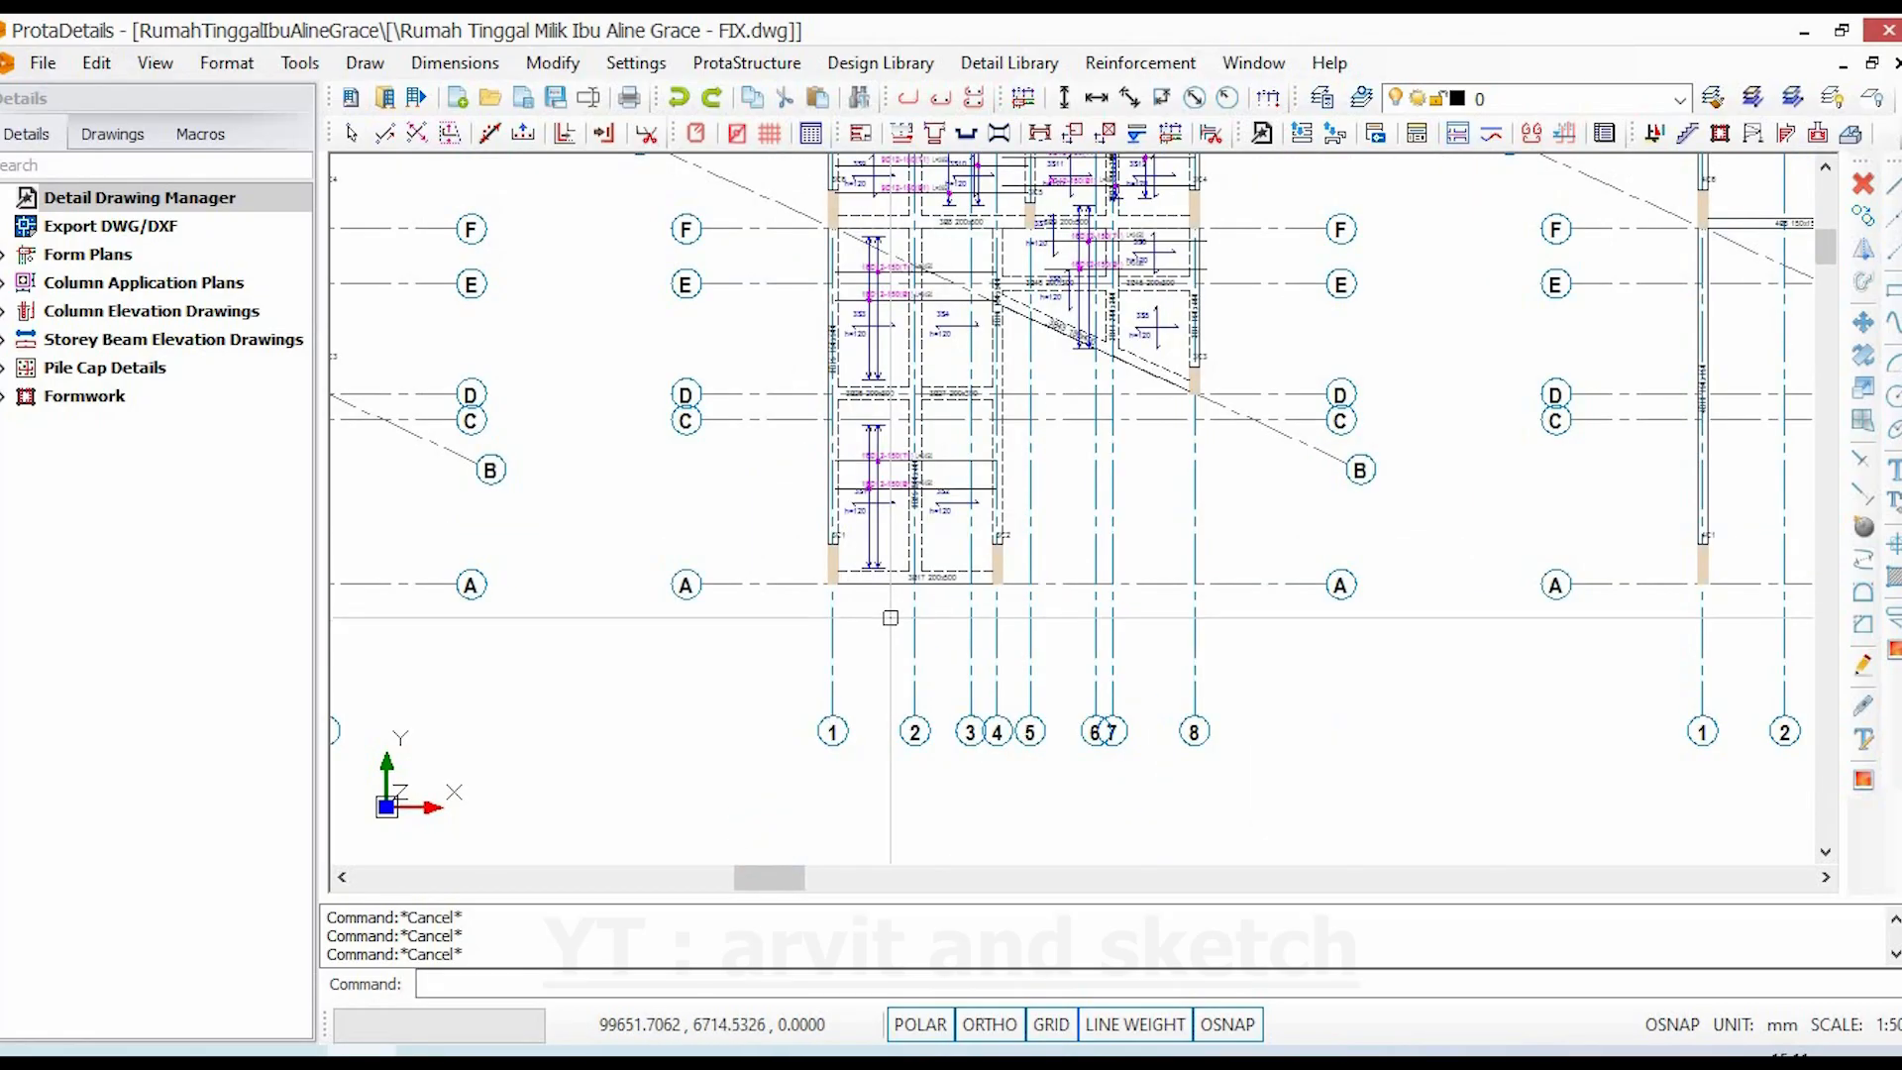
- Find the detail of beam 3B17 among the storey beam elevation drawings
scroll(1184, 685, down, 3)
middle_drag(1184, 686, 793, 398)
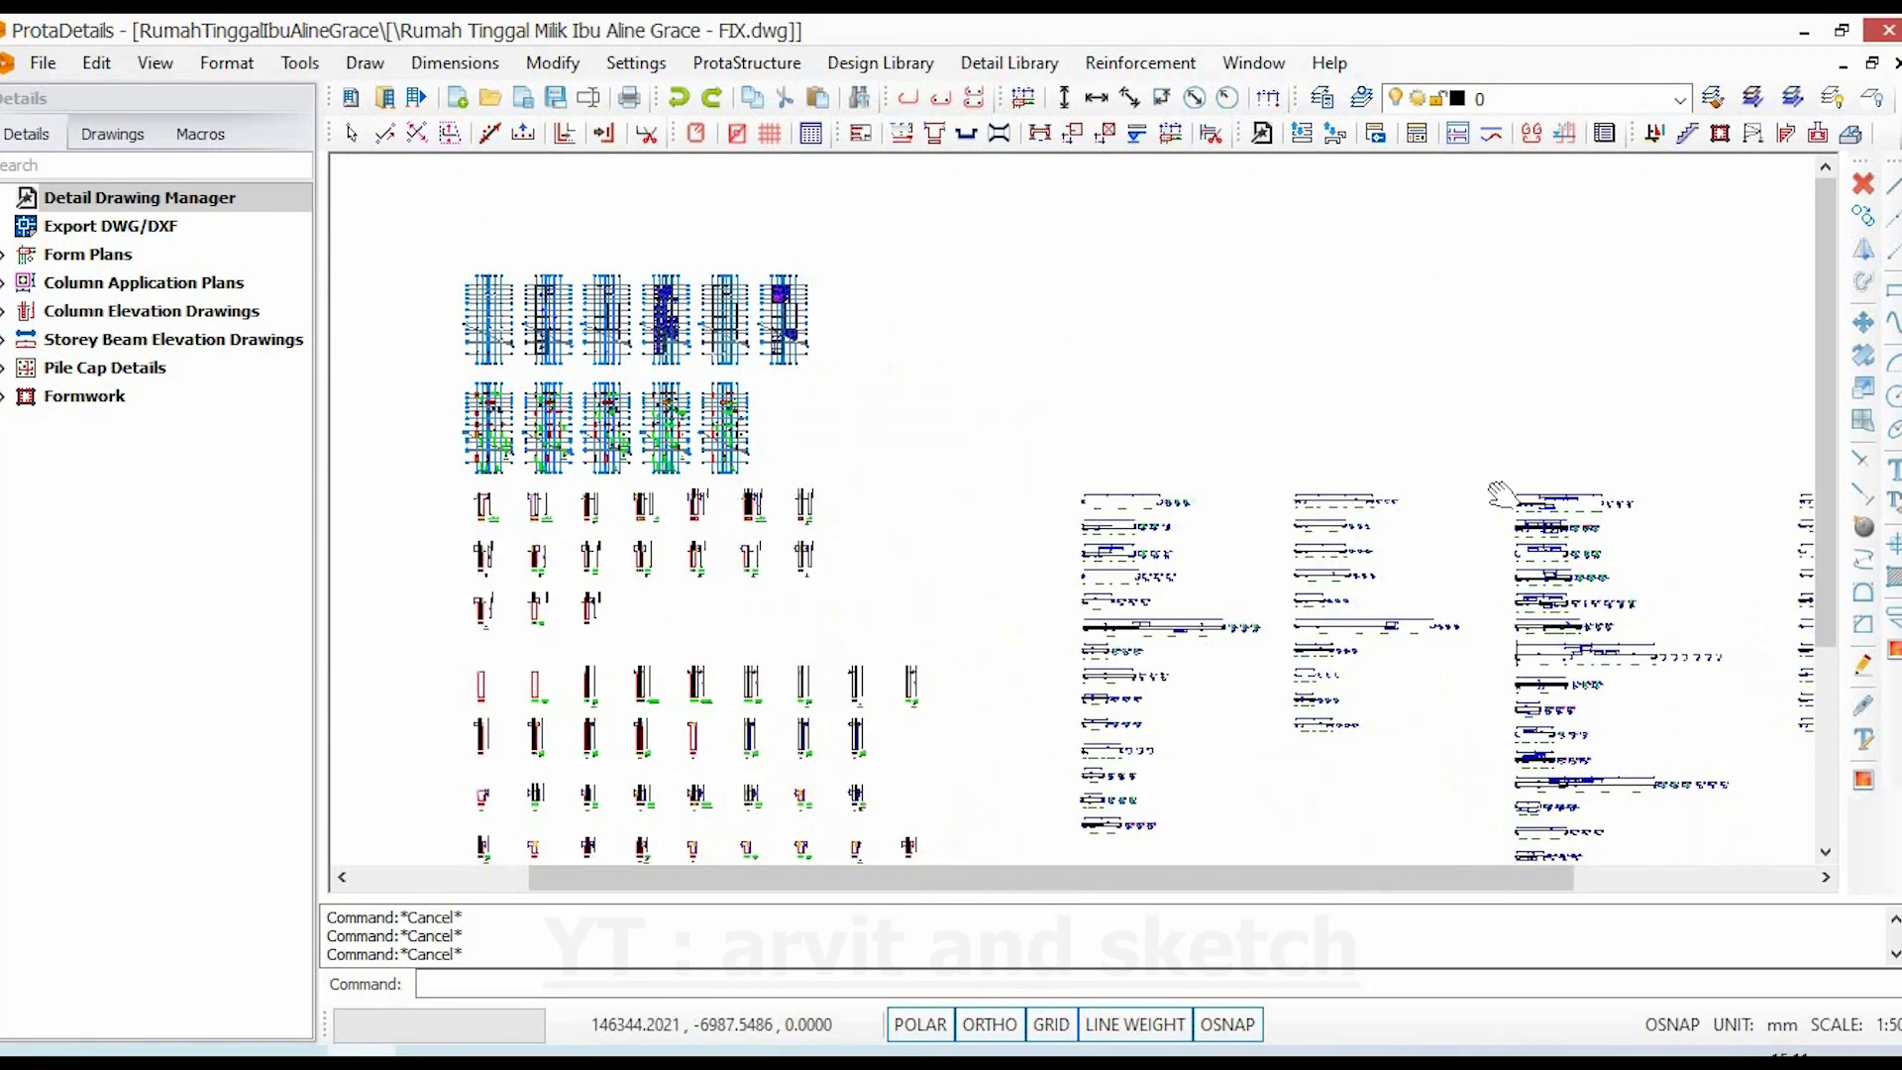
scroll(1570, 512, up, 12)
mouse_move(1570, 512)
middle_down()
mouse_move(1376, 485)
mouse_move(1304, 417)
middle_up()
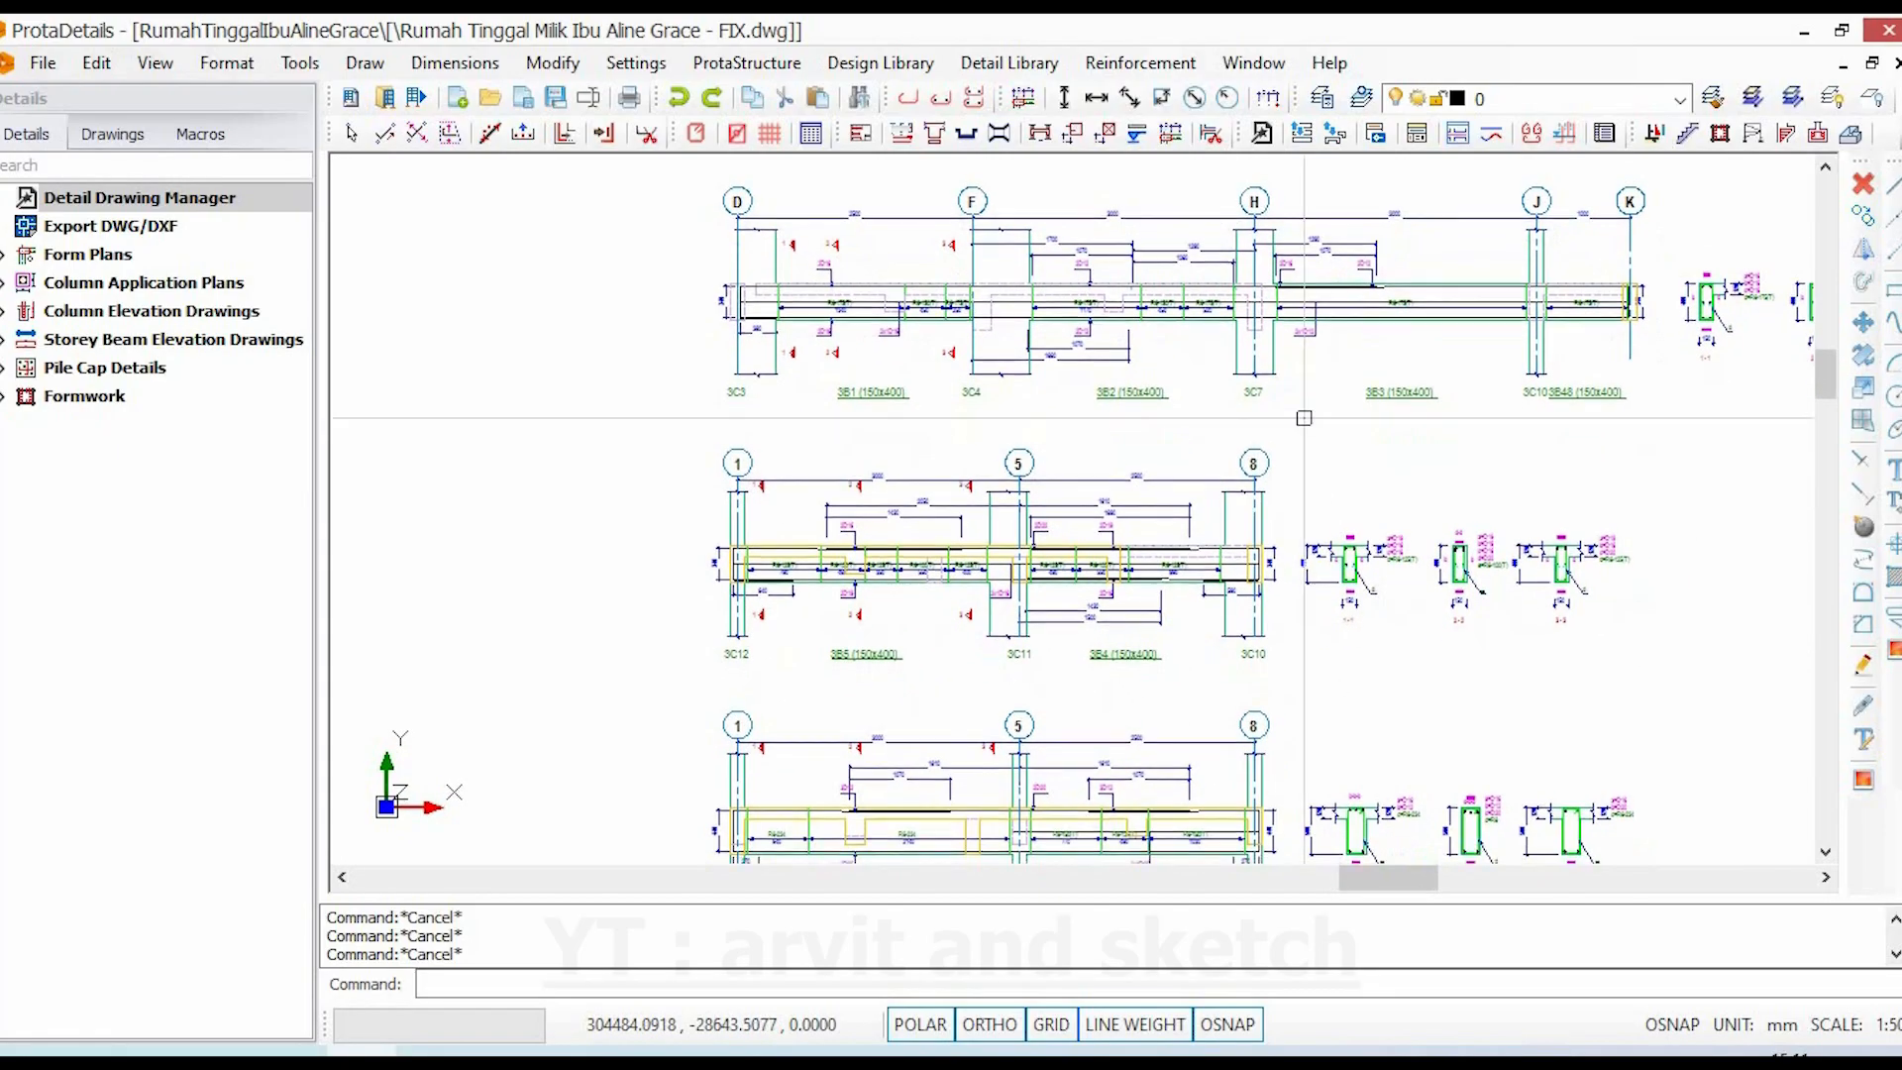
middle_drag(1129, 733, 1138, 344)
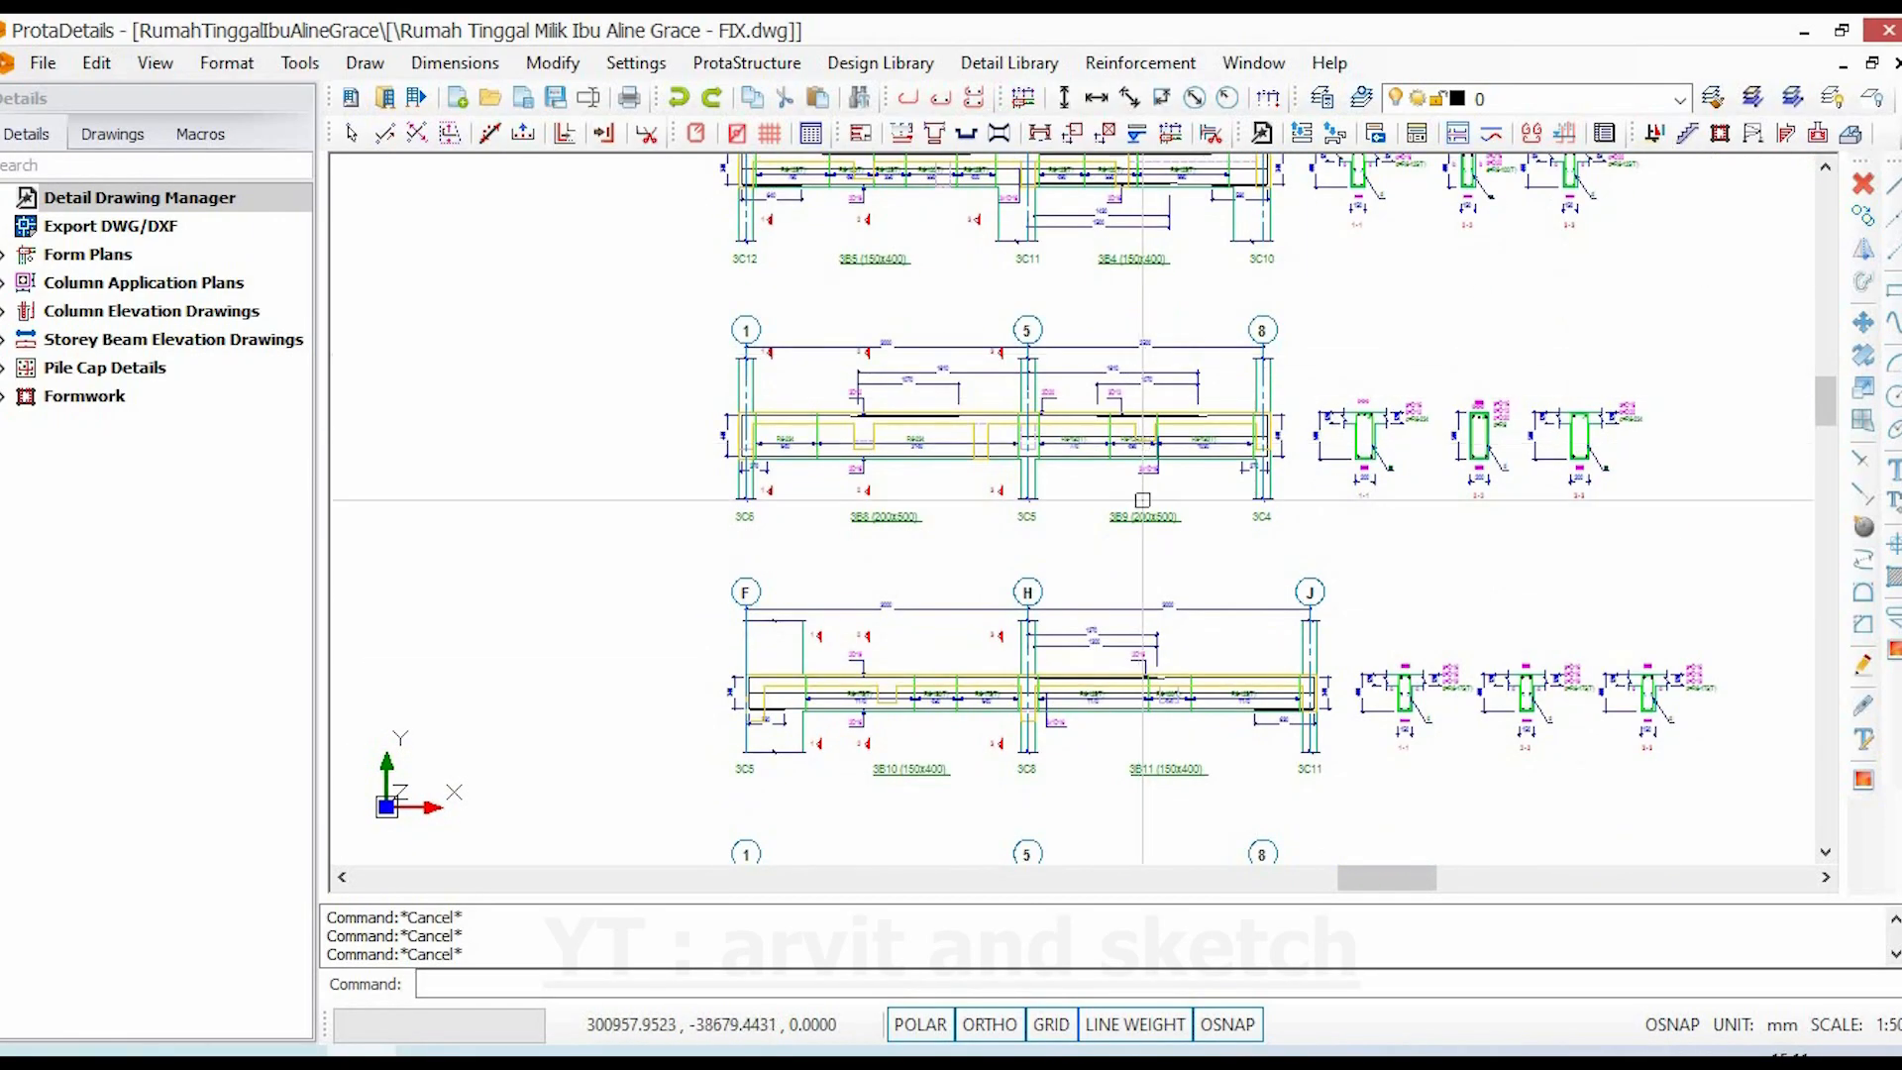
scroll(924, 520, up, 3)
scroll(1072, 518, down, 4)
scroll(1070, 684, up, 3)
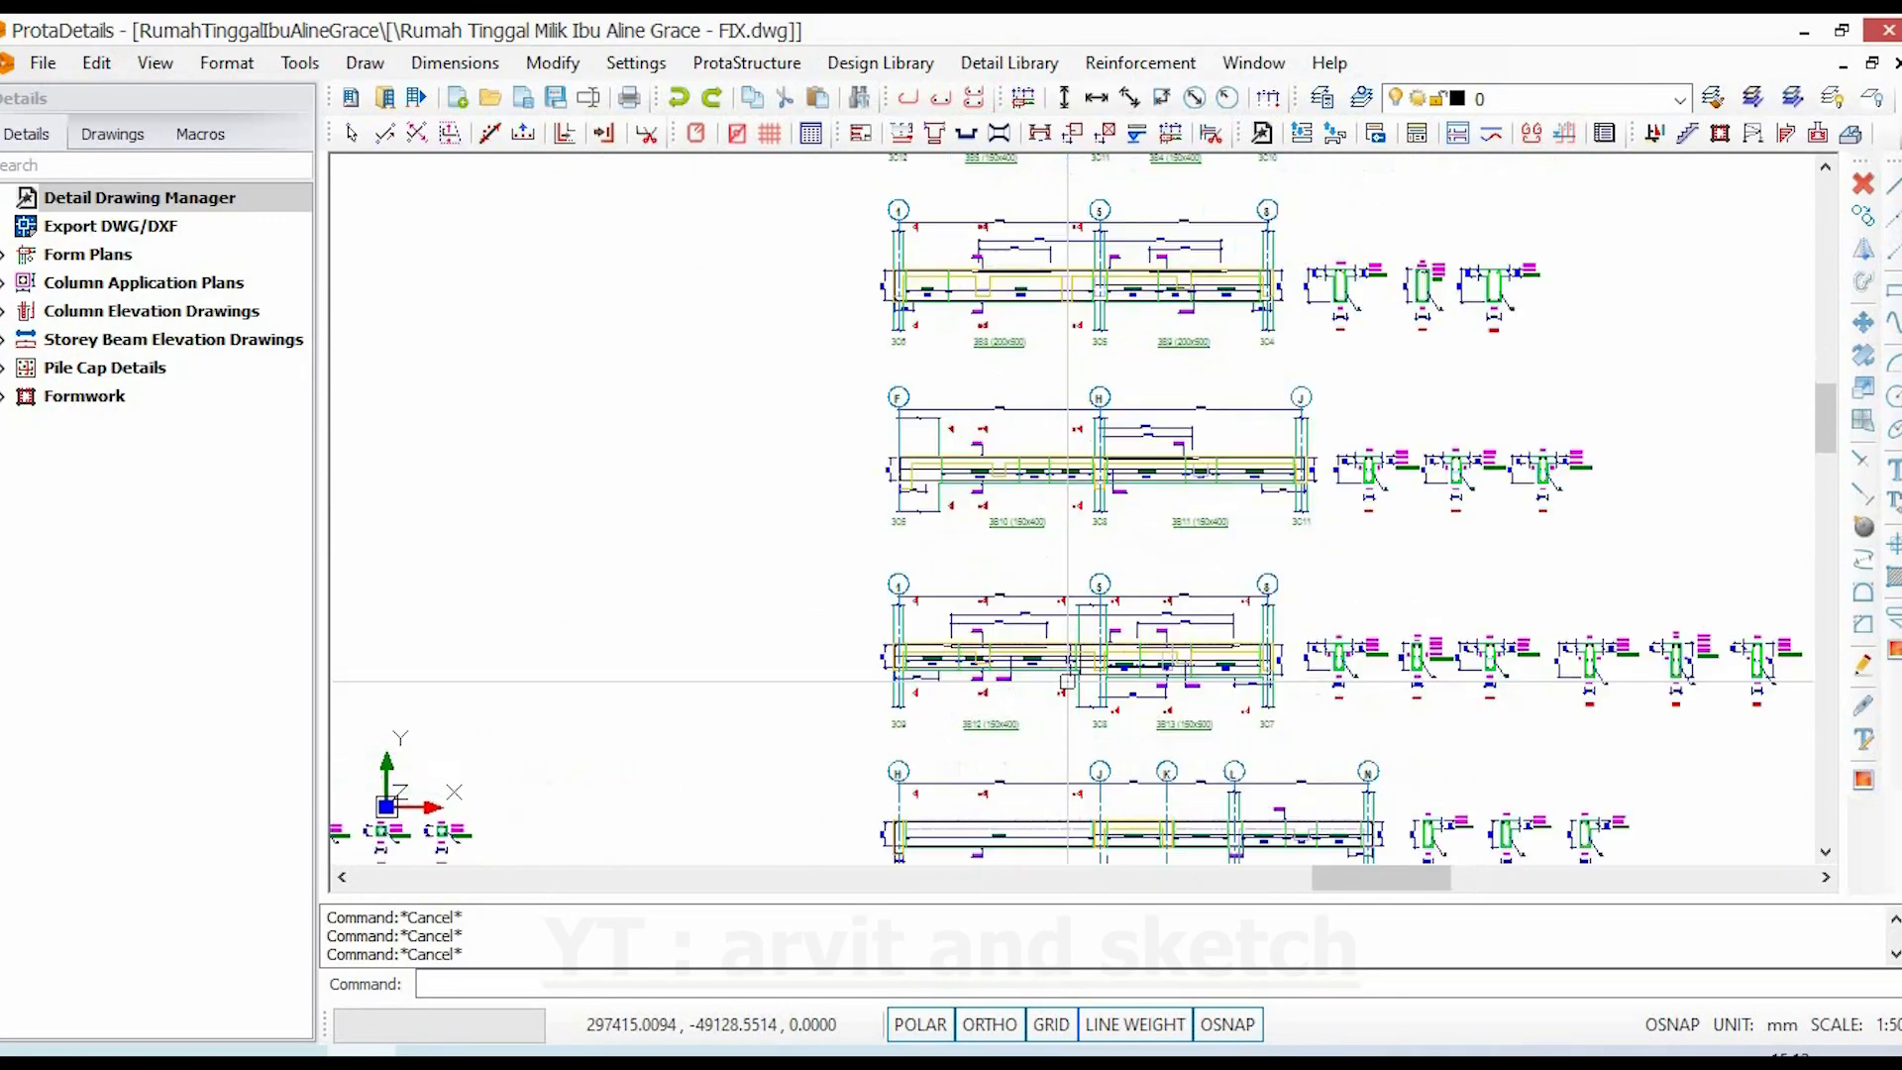
middle_drag(1070, 777, 1021, 375)
middle_drag(1078, 542, 1058, 188)
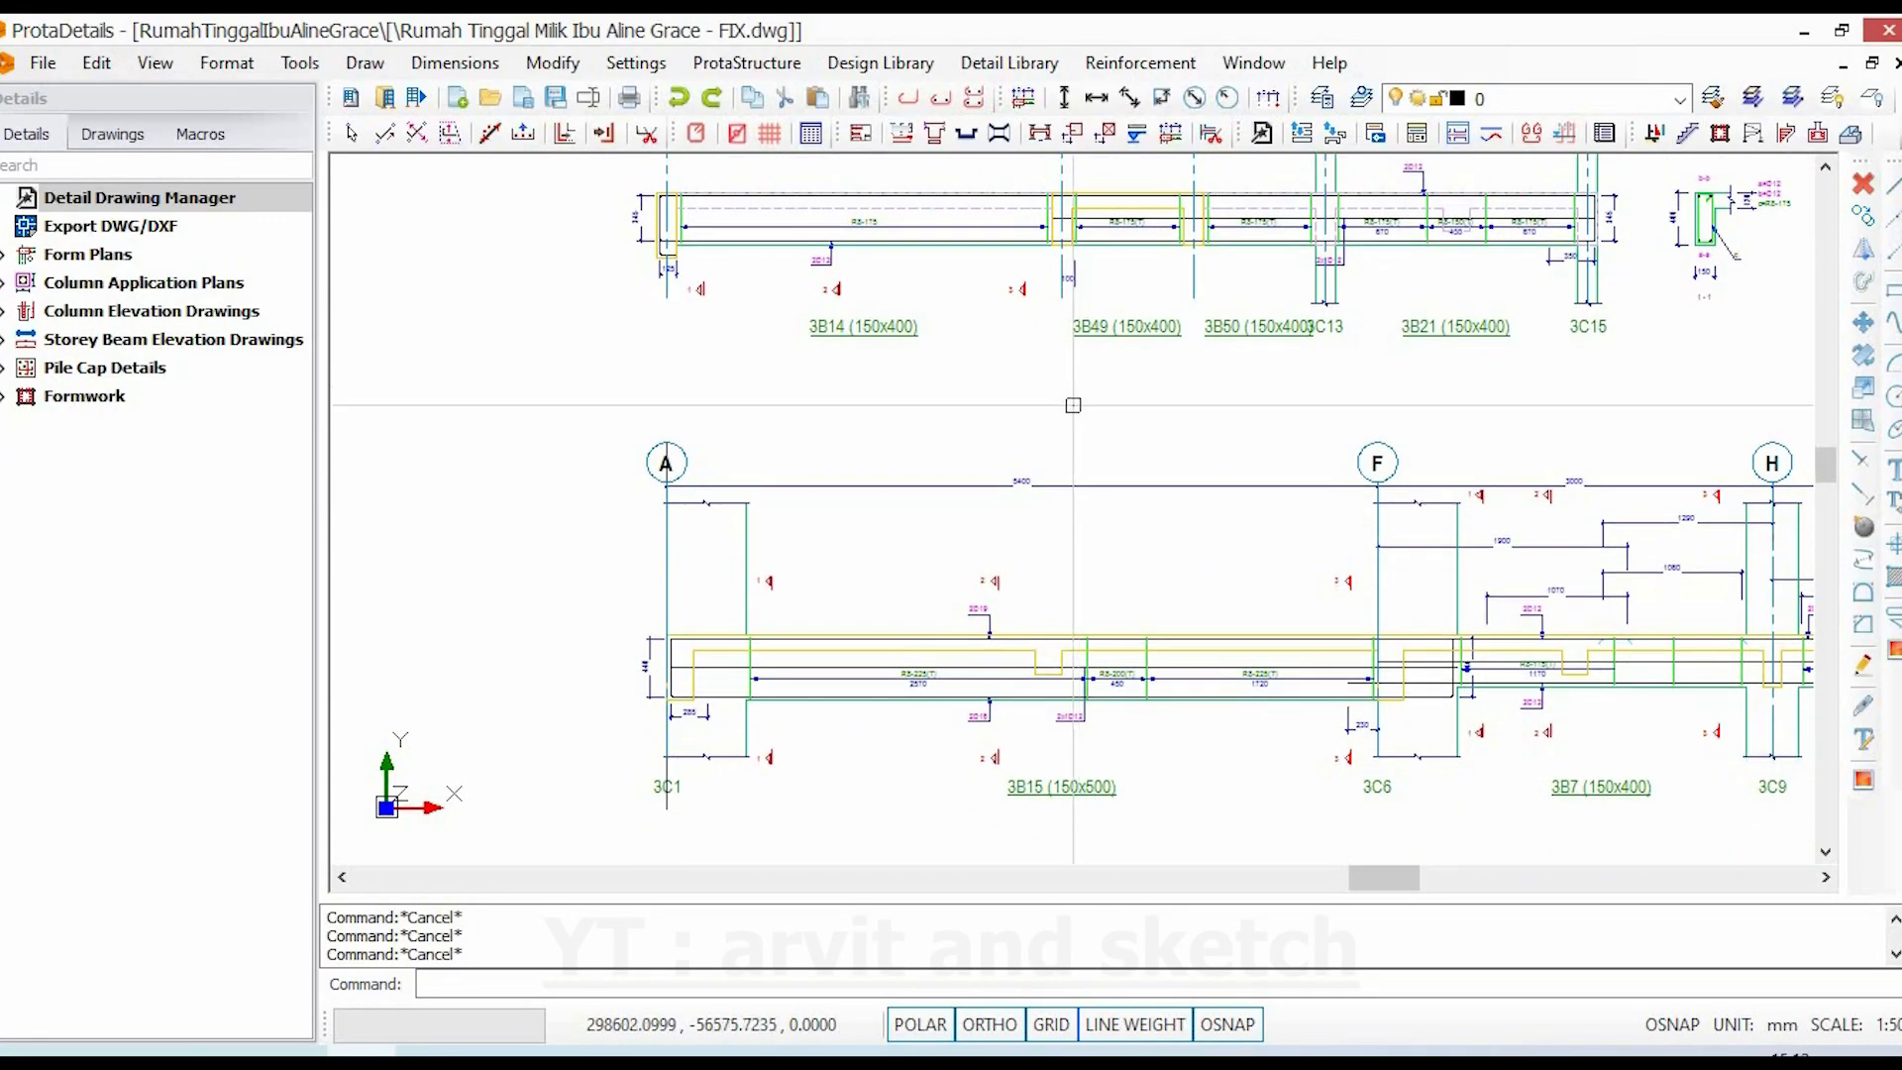
scroll(1086, 580, down, 3)
middle_drag(1085, 580, 1049, 401)
middle_drag(1125, 746, 1145, 578)
scroll(974, 776, up, 2)
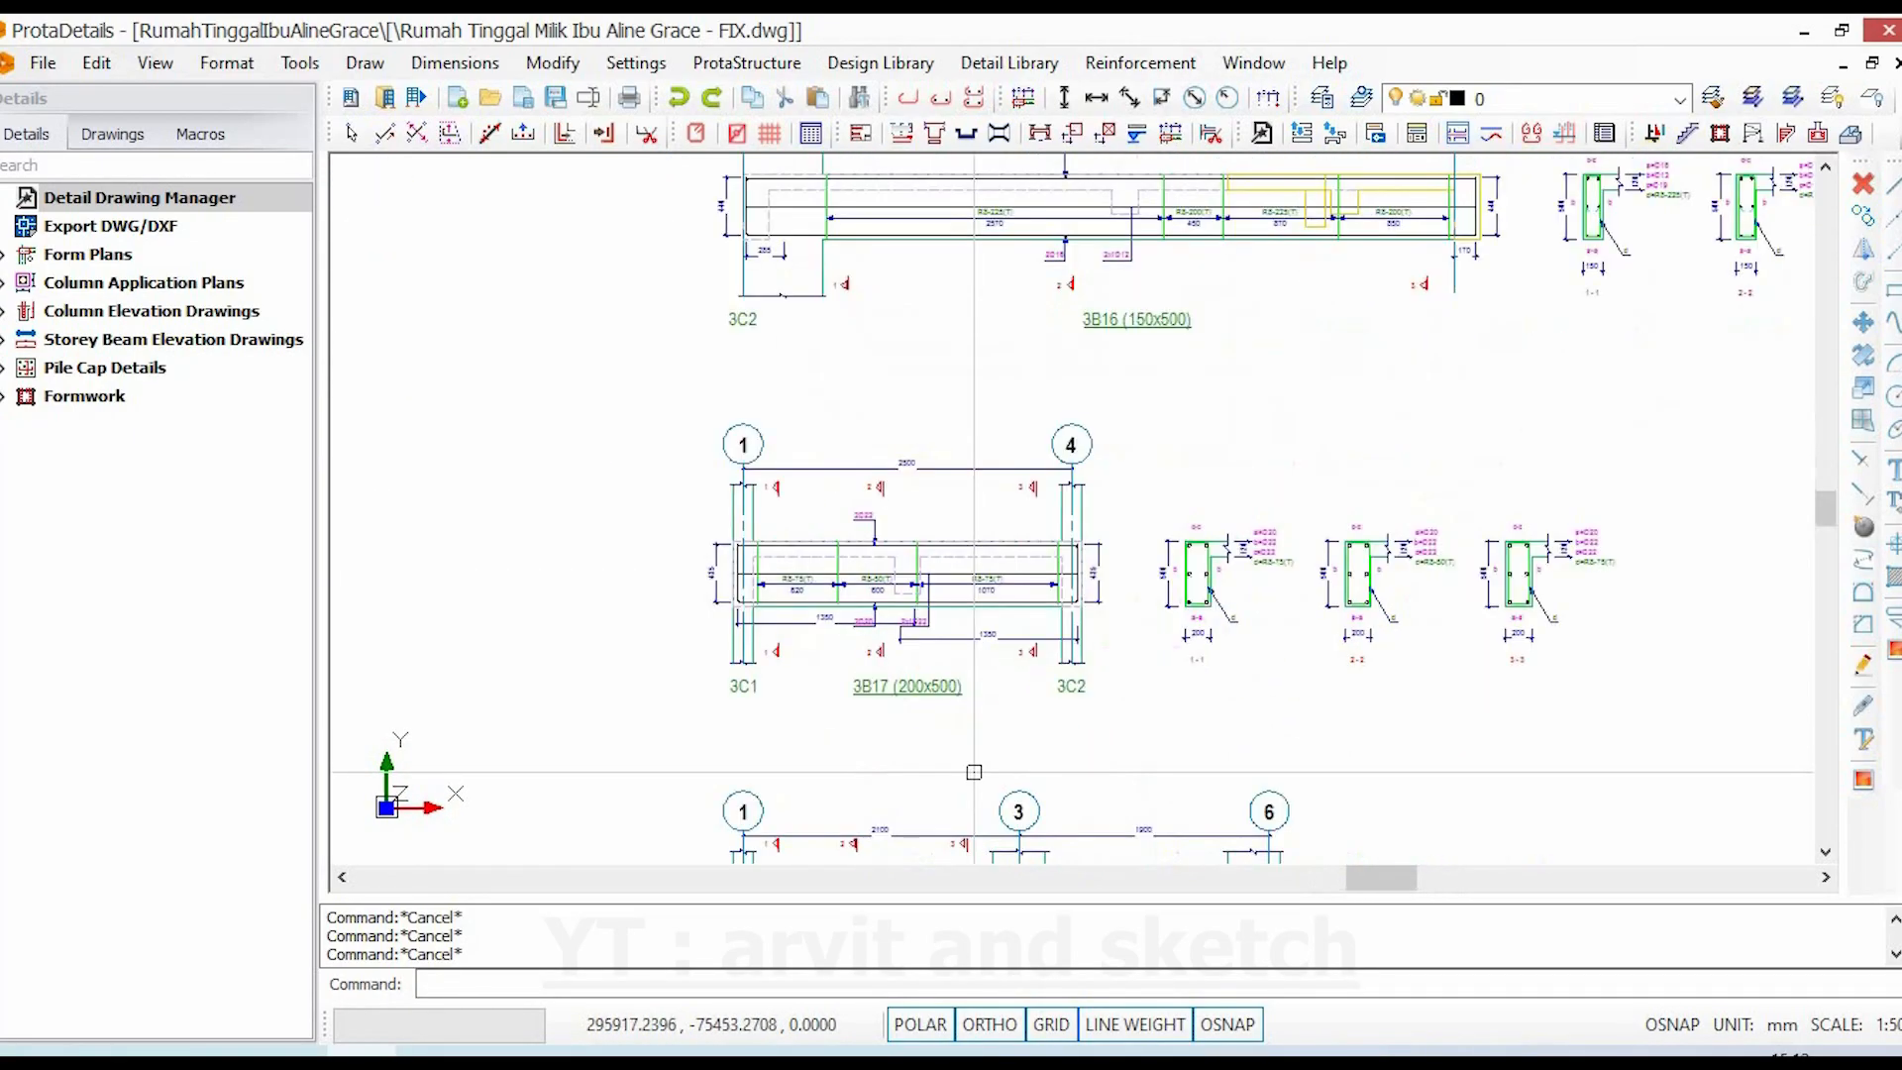
scroll(881, 714, up, 1)
scroll(957, 716, up, 1)
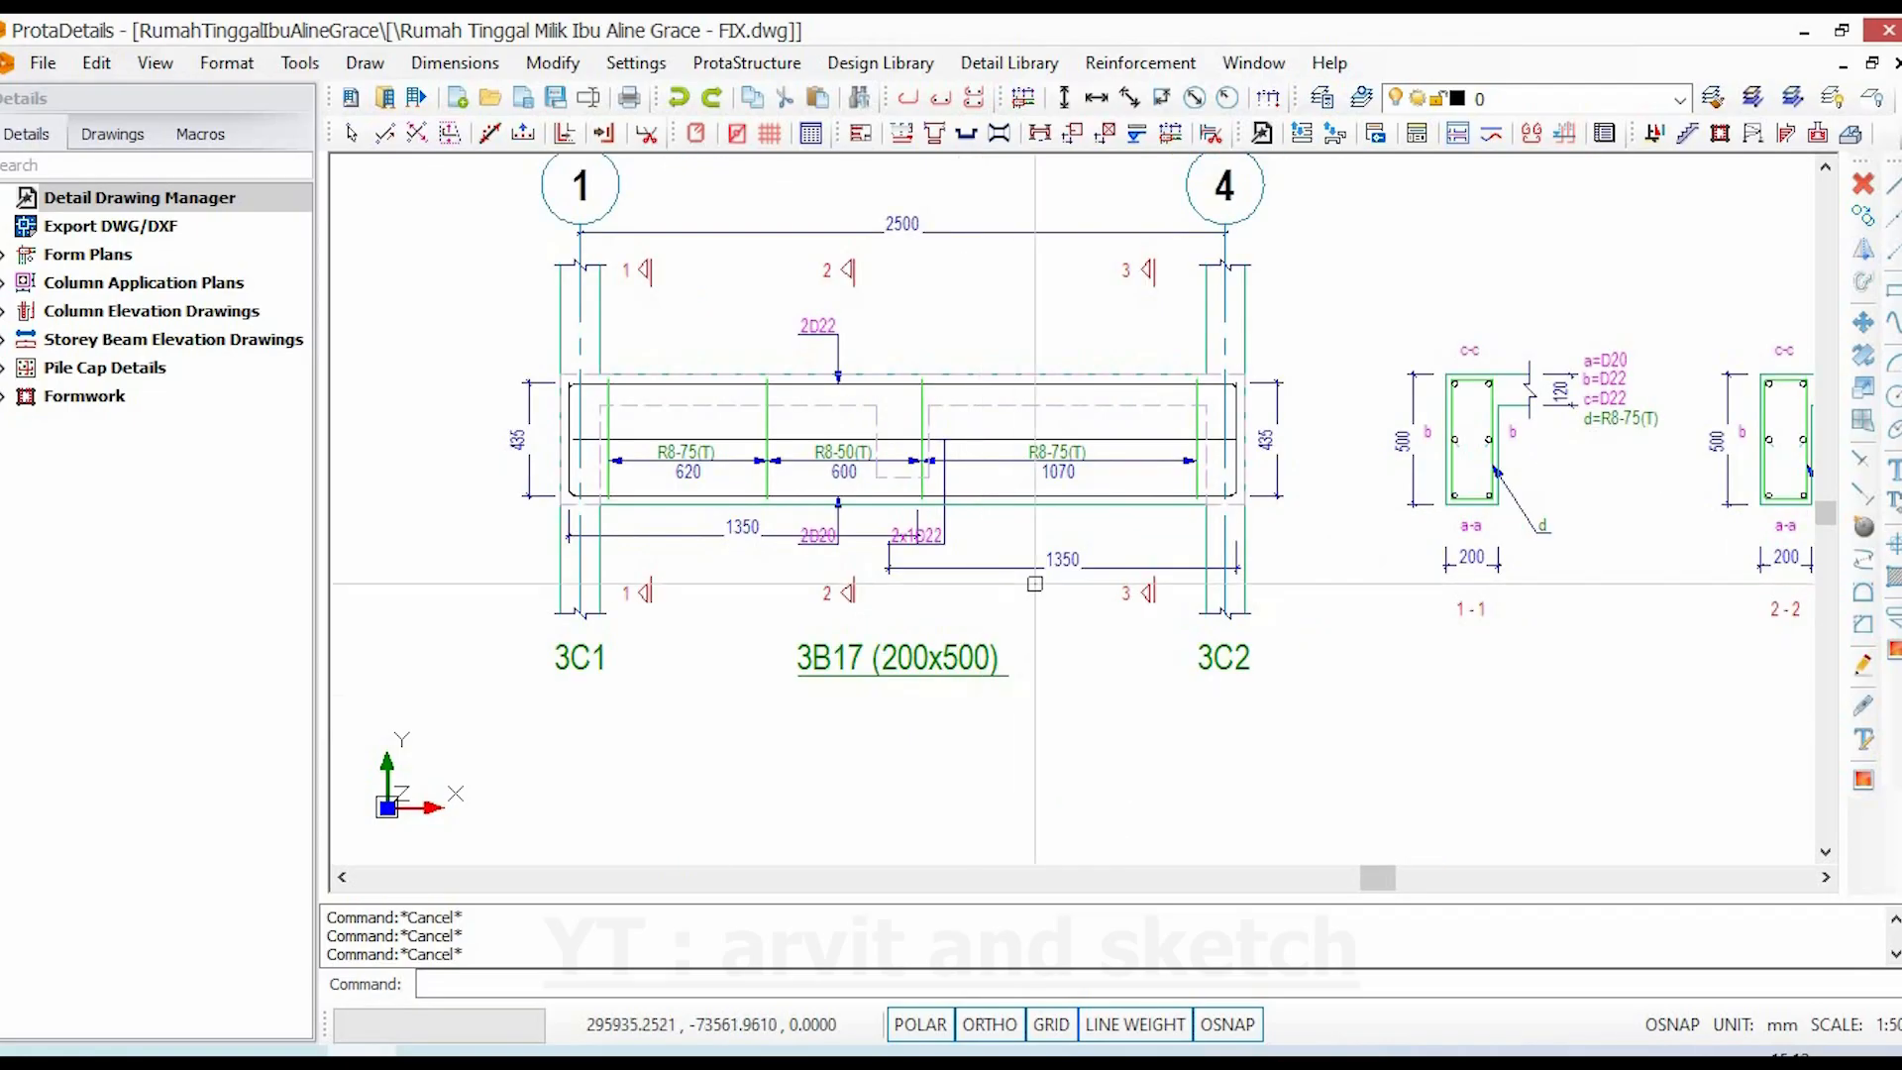
- Compare the elevation of beam 3B17 and its section marks with cross-sections 1-1, 2-2 and 3-3
mouse_move(1027, 602)
middle_down()
mouse_move(1013, 675)
mouse_move(795, 669)
middle_up()
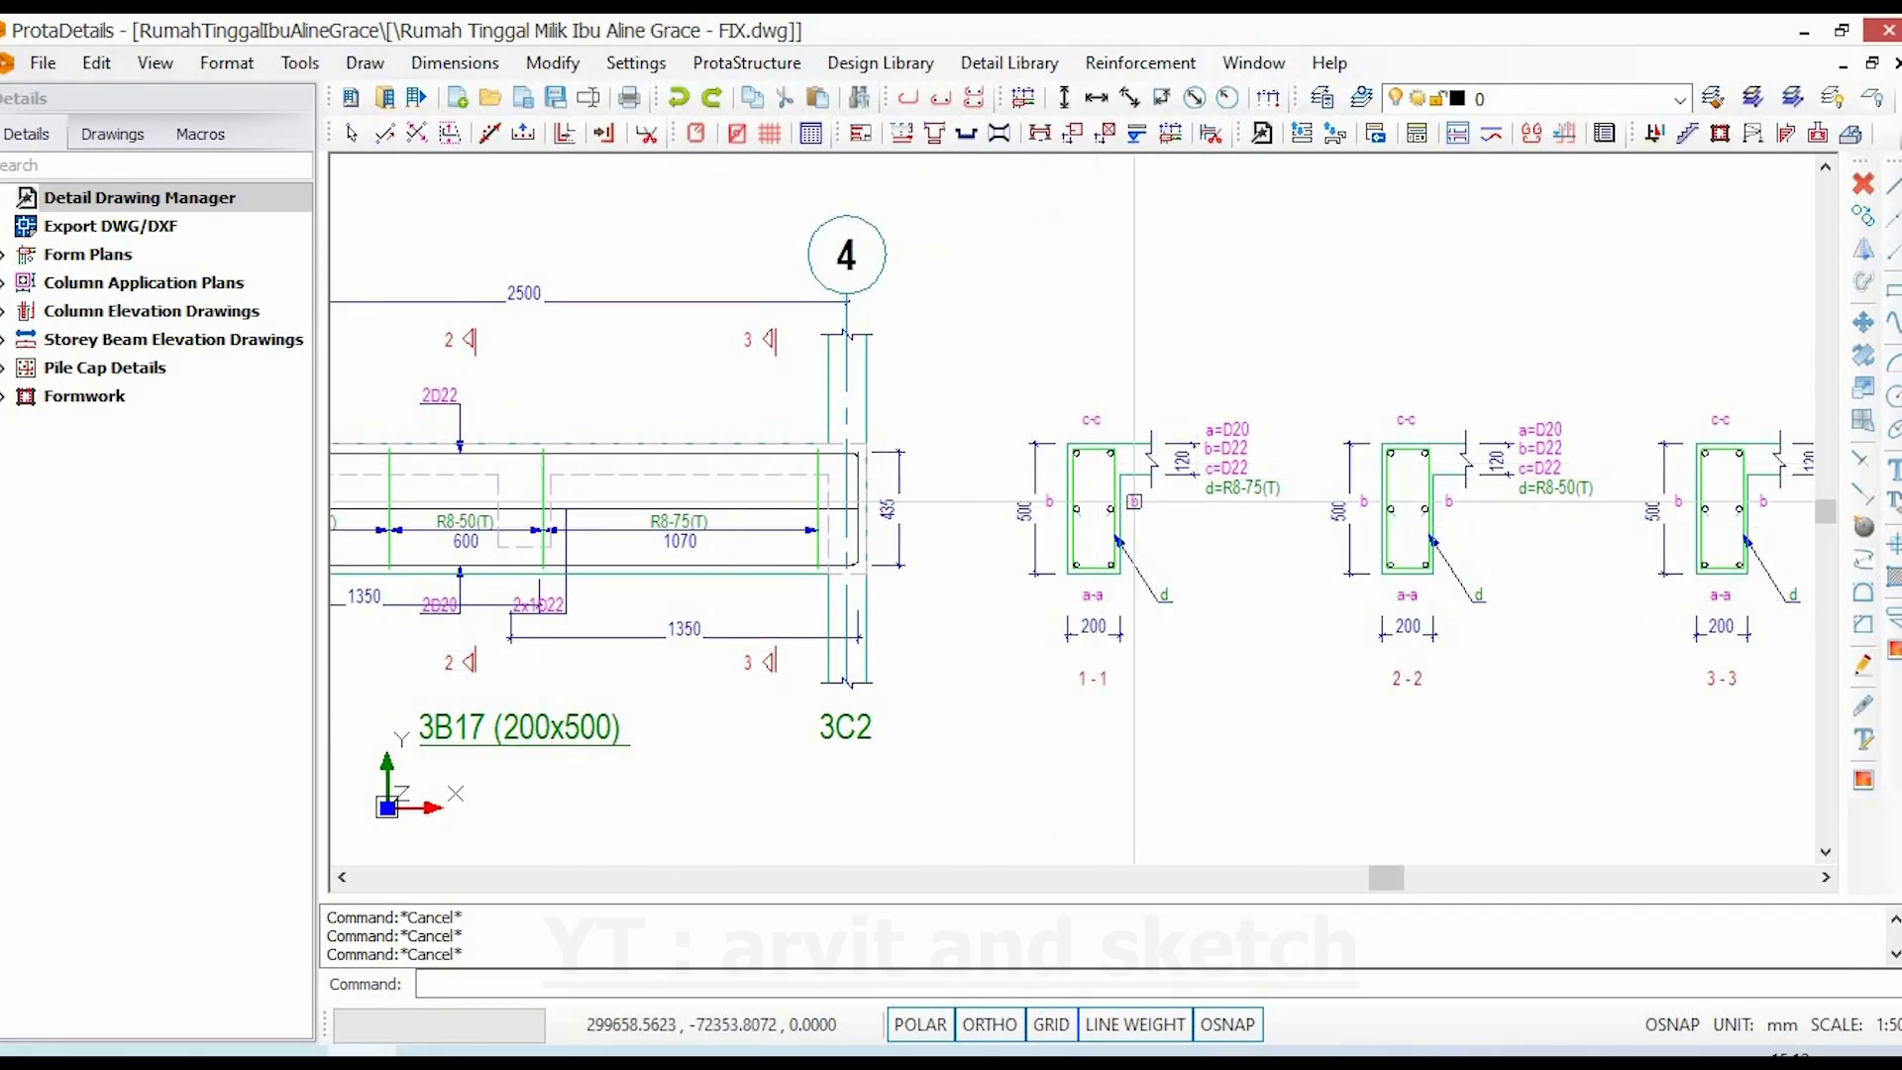
middle_drag(496, 453, 803, 452)
click(565, 330)
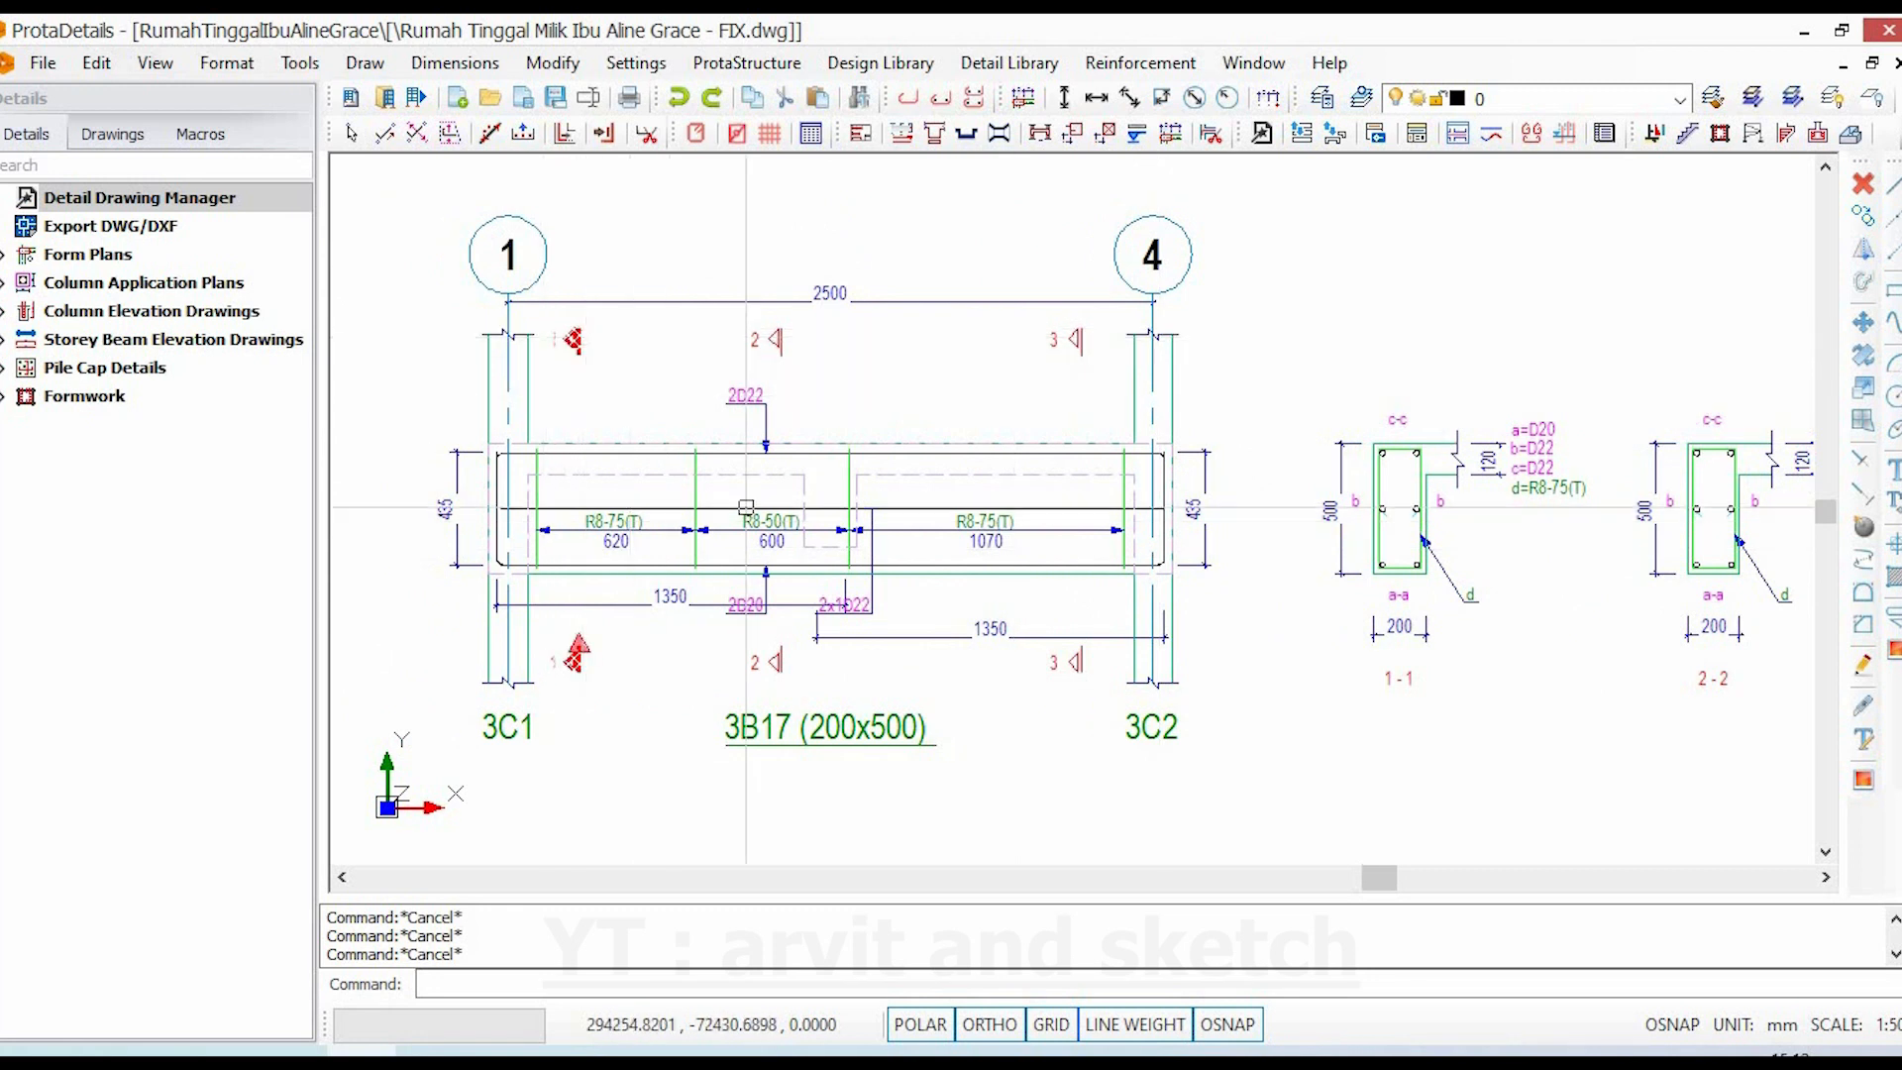
scroll(1441, 565, up, 6)
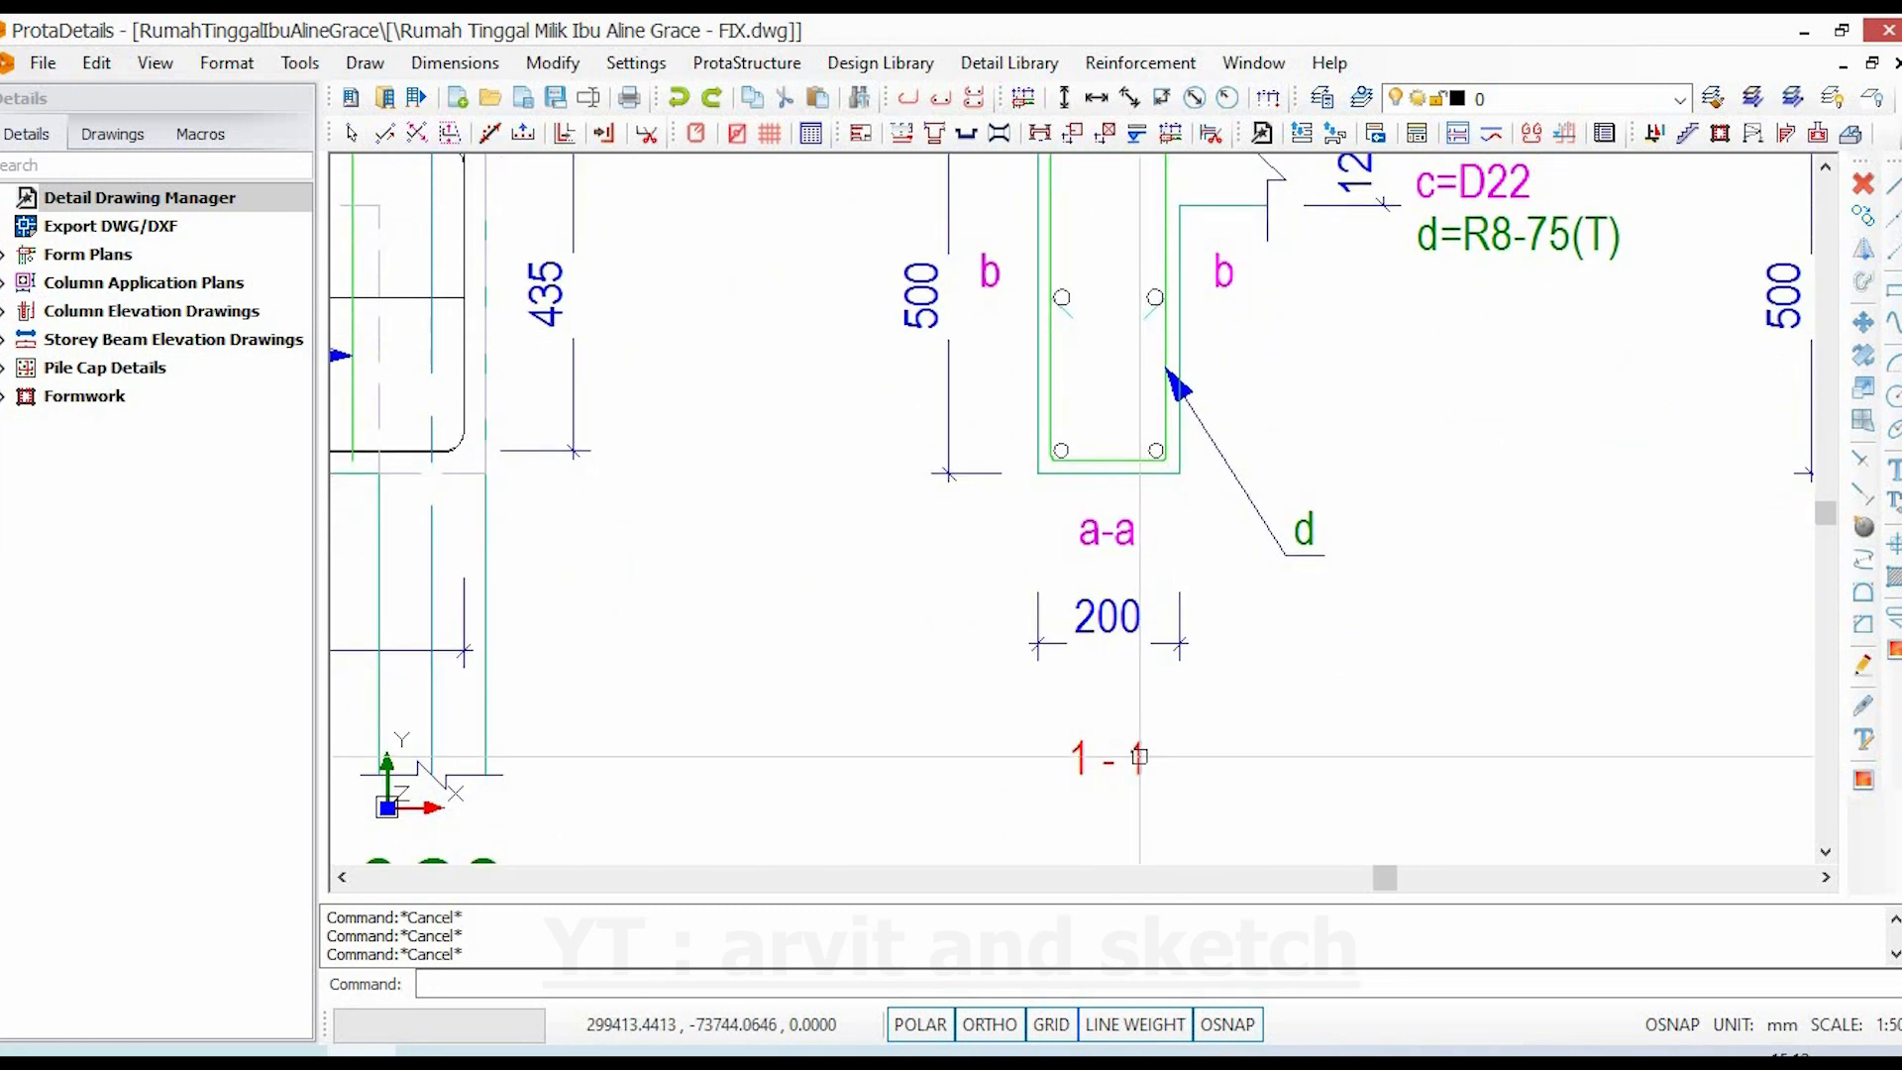
key(Escape)
- Inspect the rebar properties of the upper longitudinal bars in section 1-1 of beam 3B17
middle_drag(1236, 714, 1245, 891)
scroll(1203, 341, up, 3)
click(1124, 322)
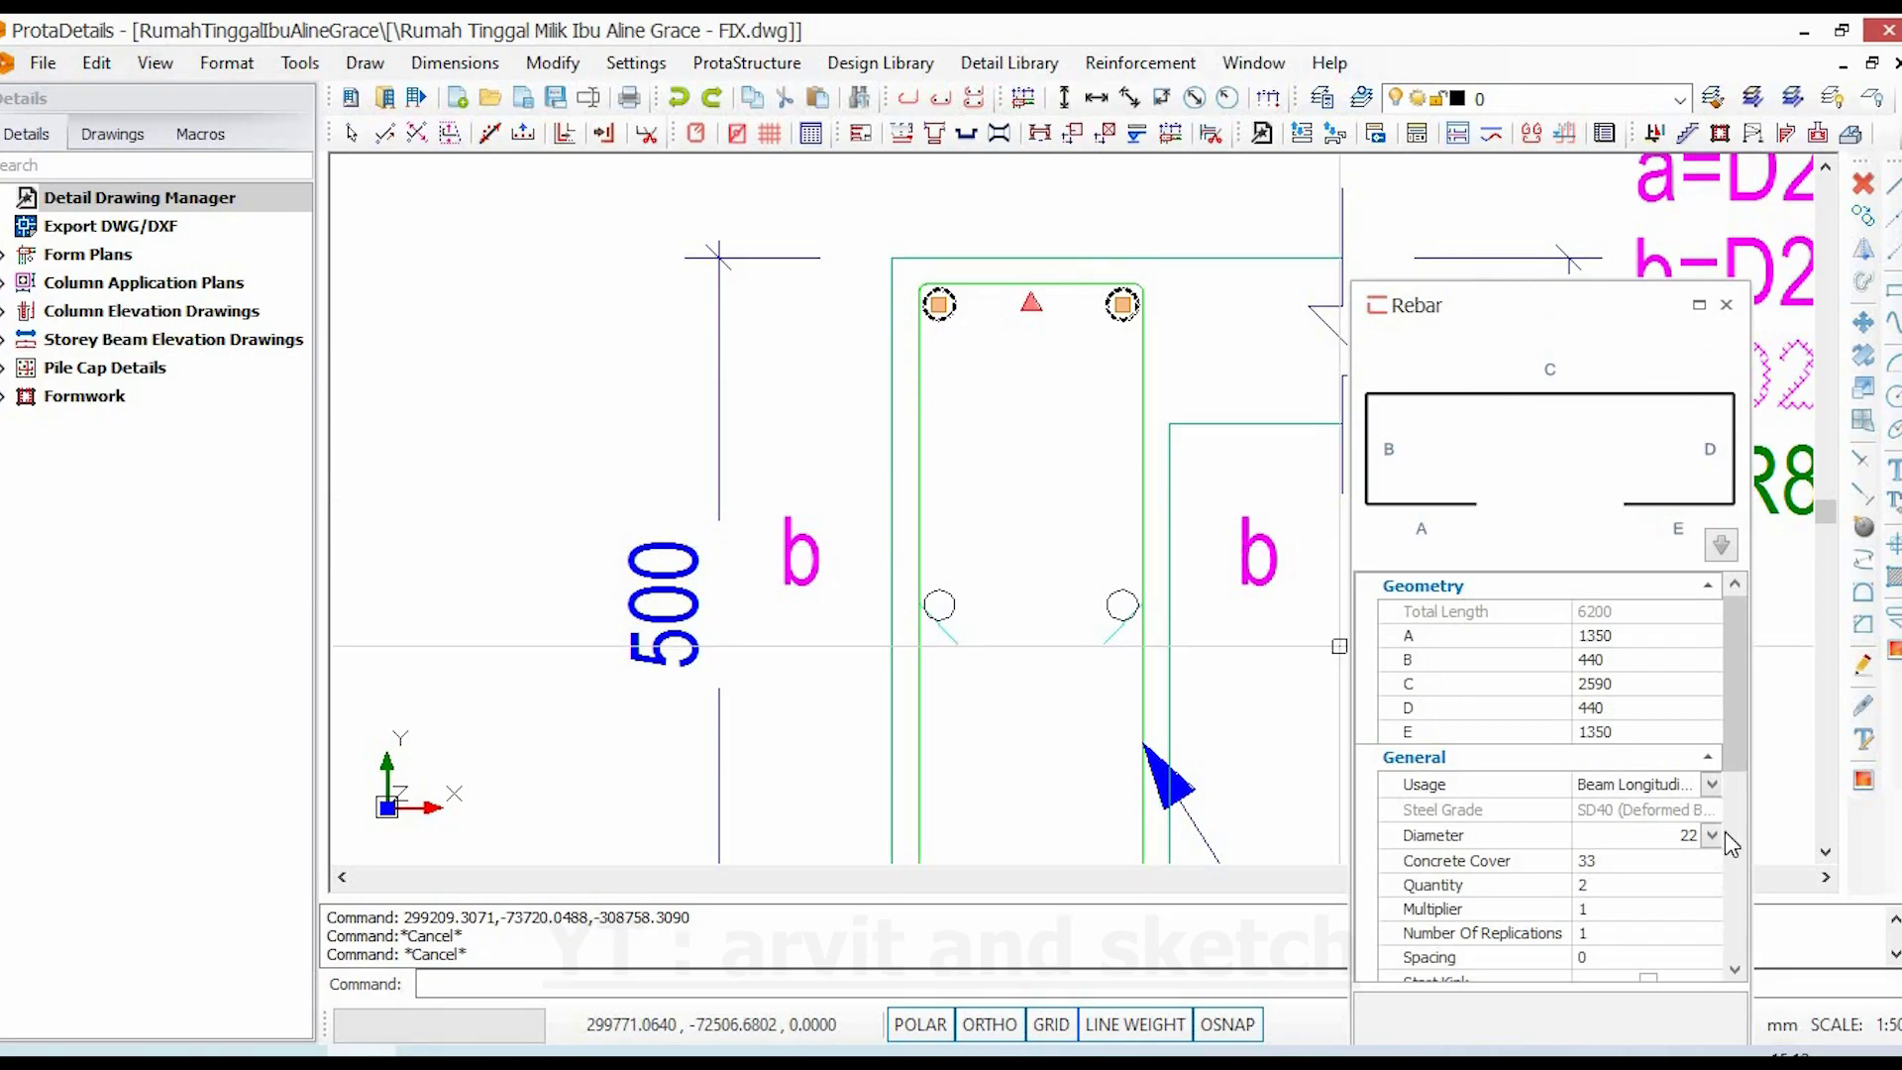
key(Escape)
scroll(1406, 515, down, 4)
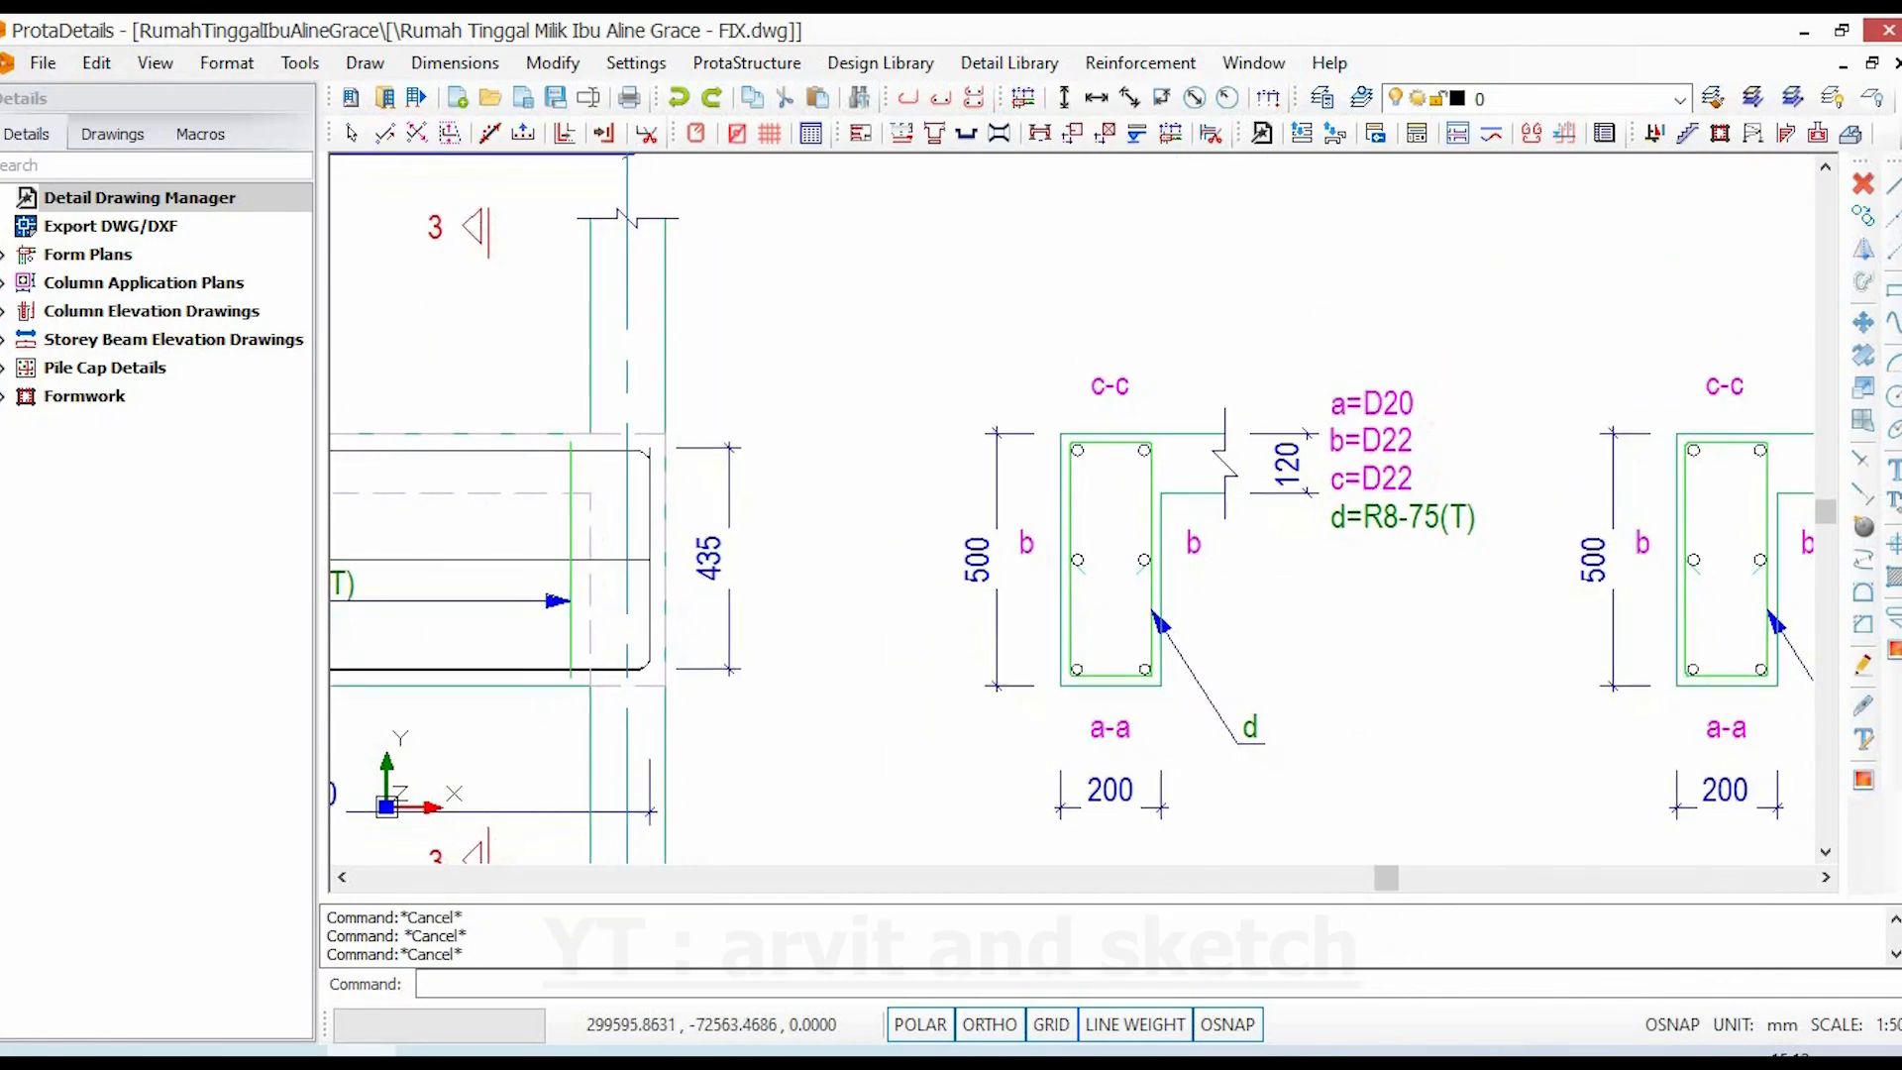
- Review the bar labels of section 1-1 and inspect the rebar properties of its lower longitudinal bars
scroll(1185, 593, up, 2)
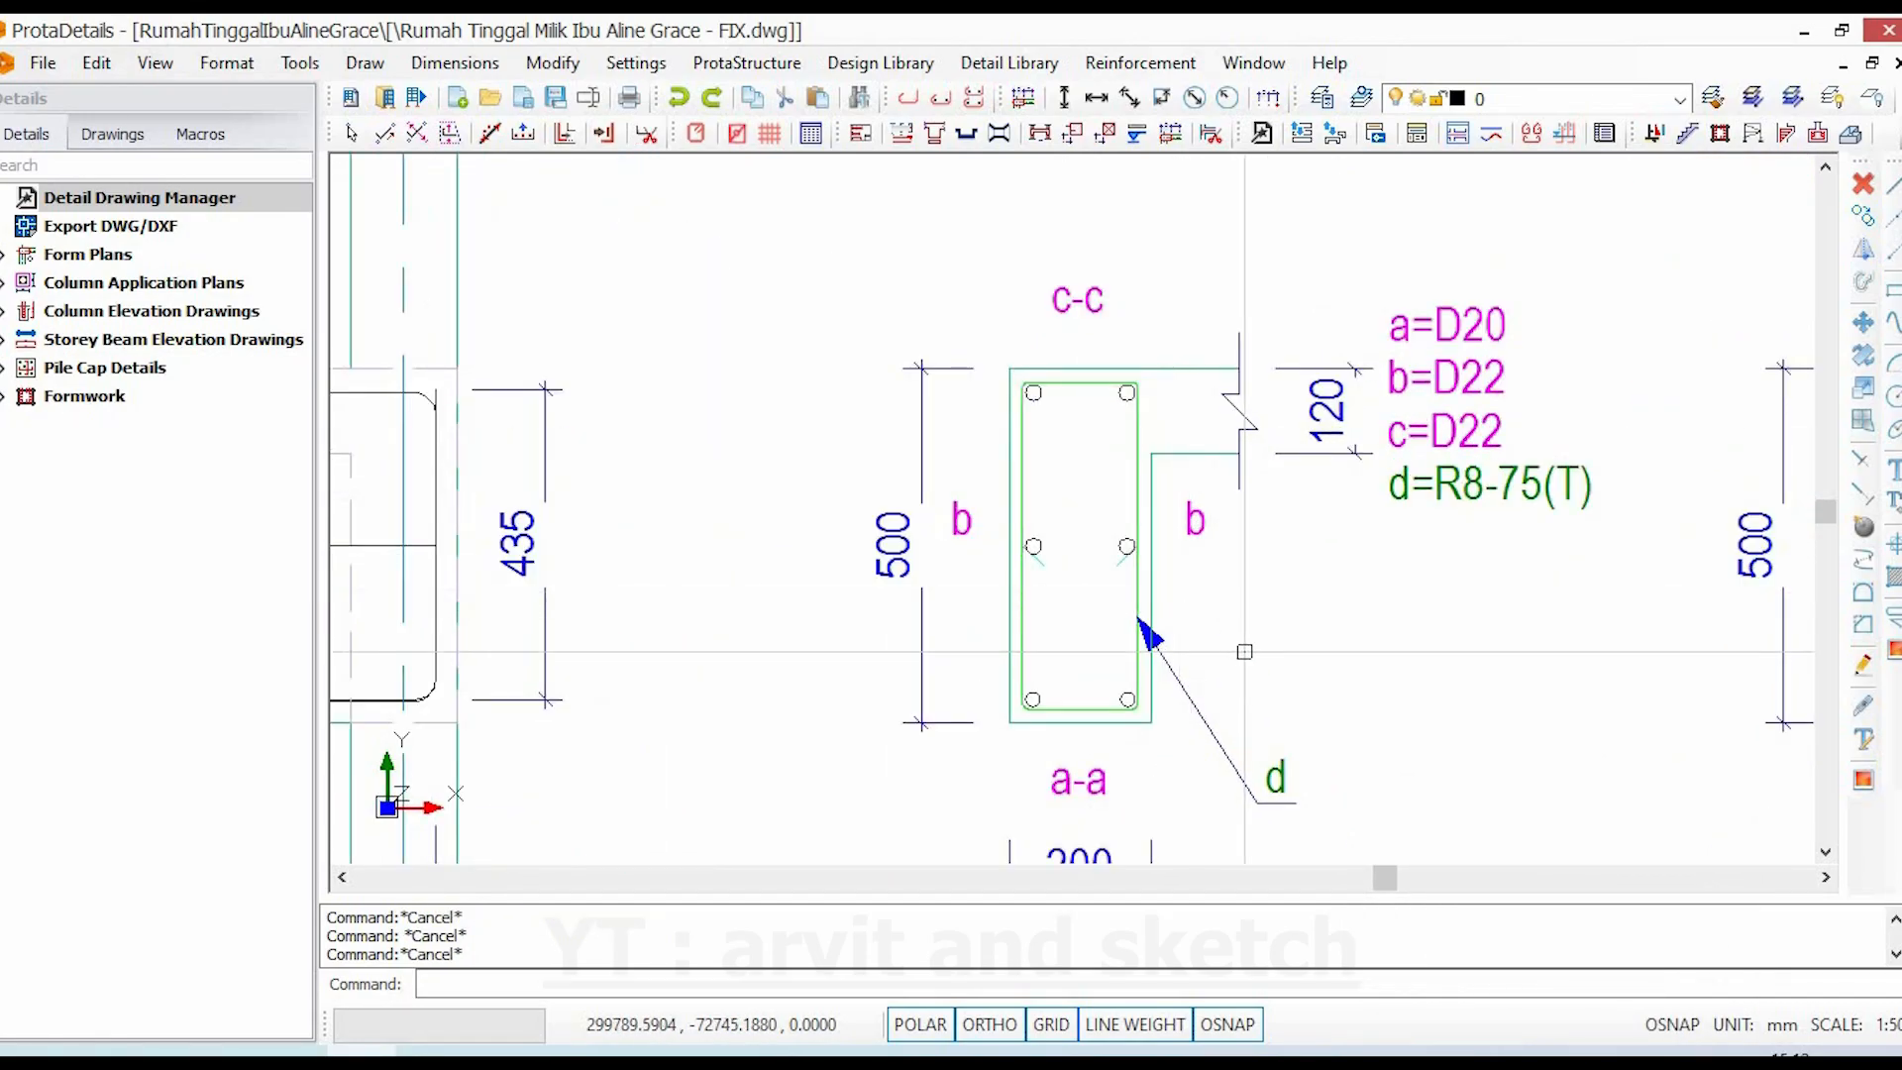
middle_drag(1460, 585, 1365, 534)
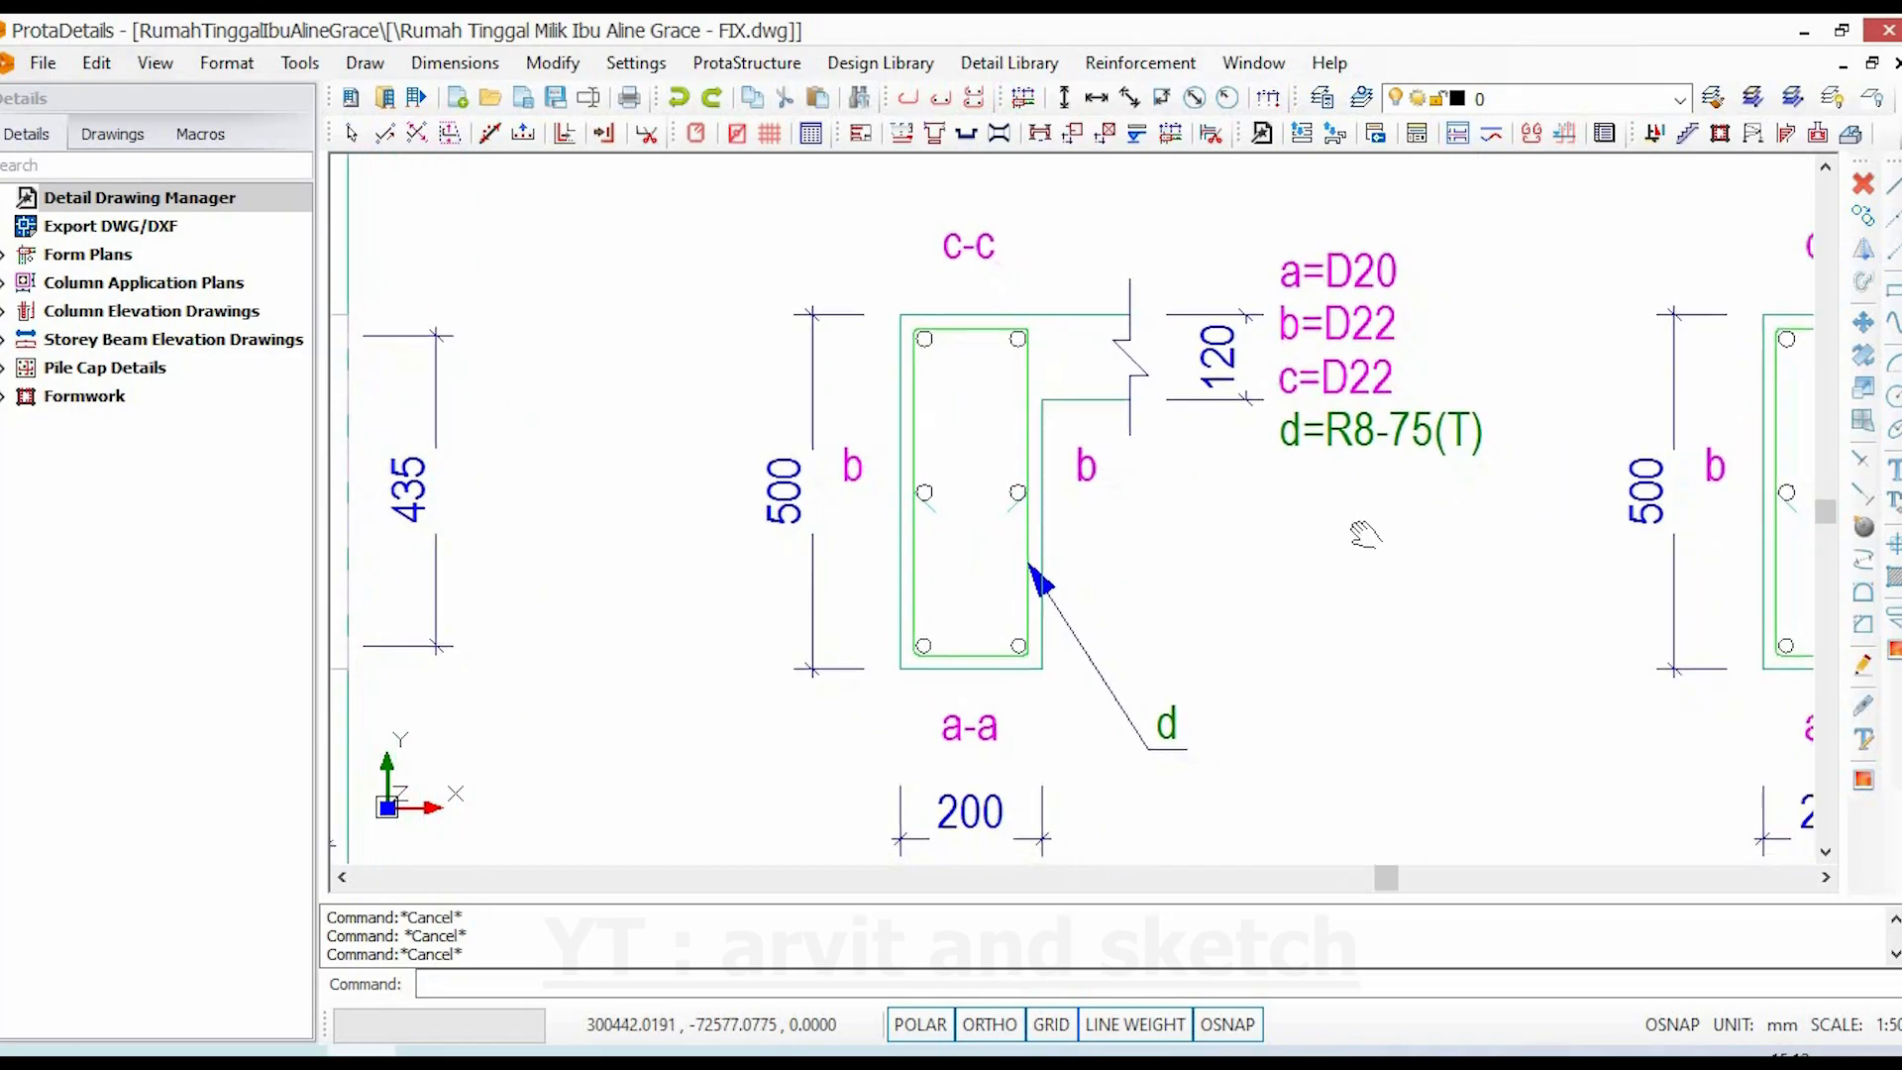
scroll(1377, 534, down, 4)
scroll(1194, 505, up, 4)
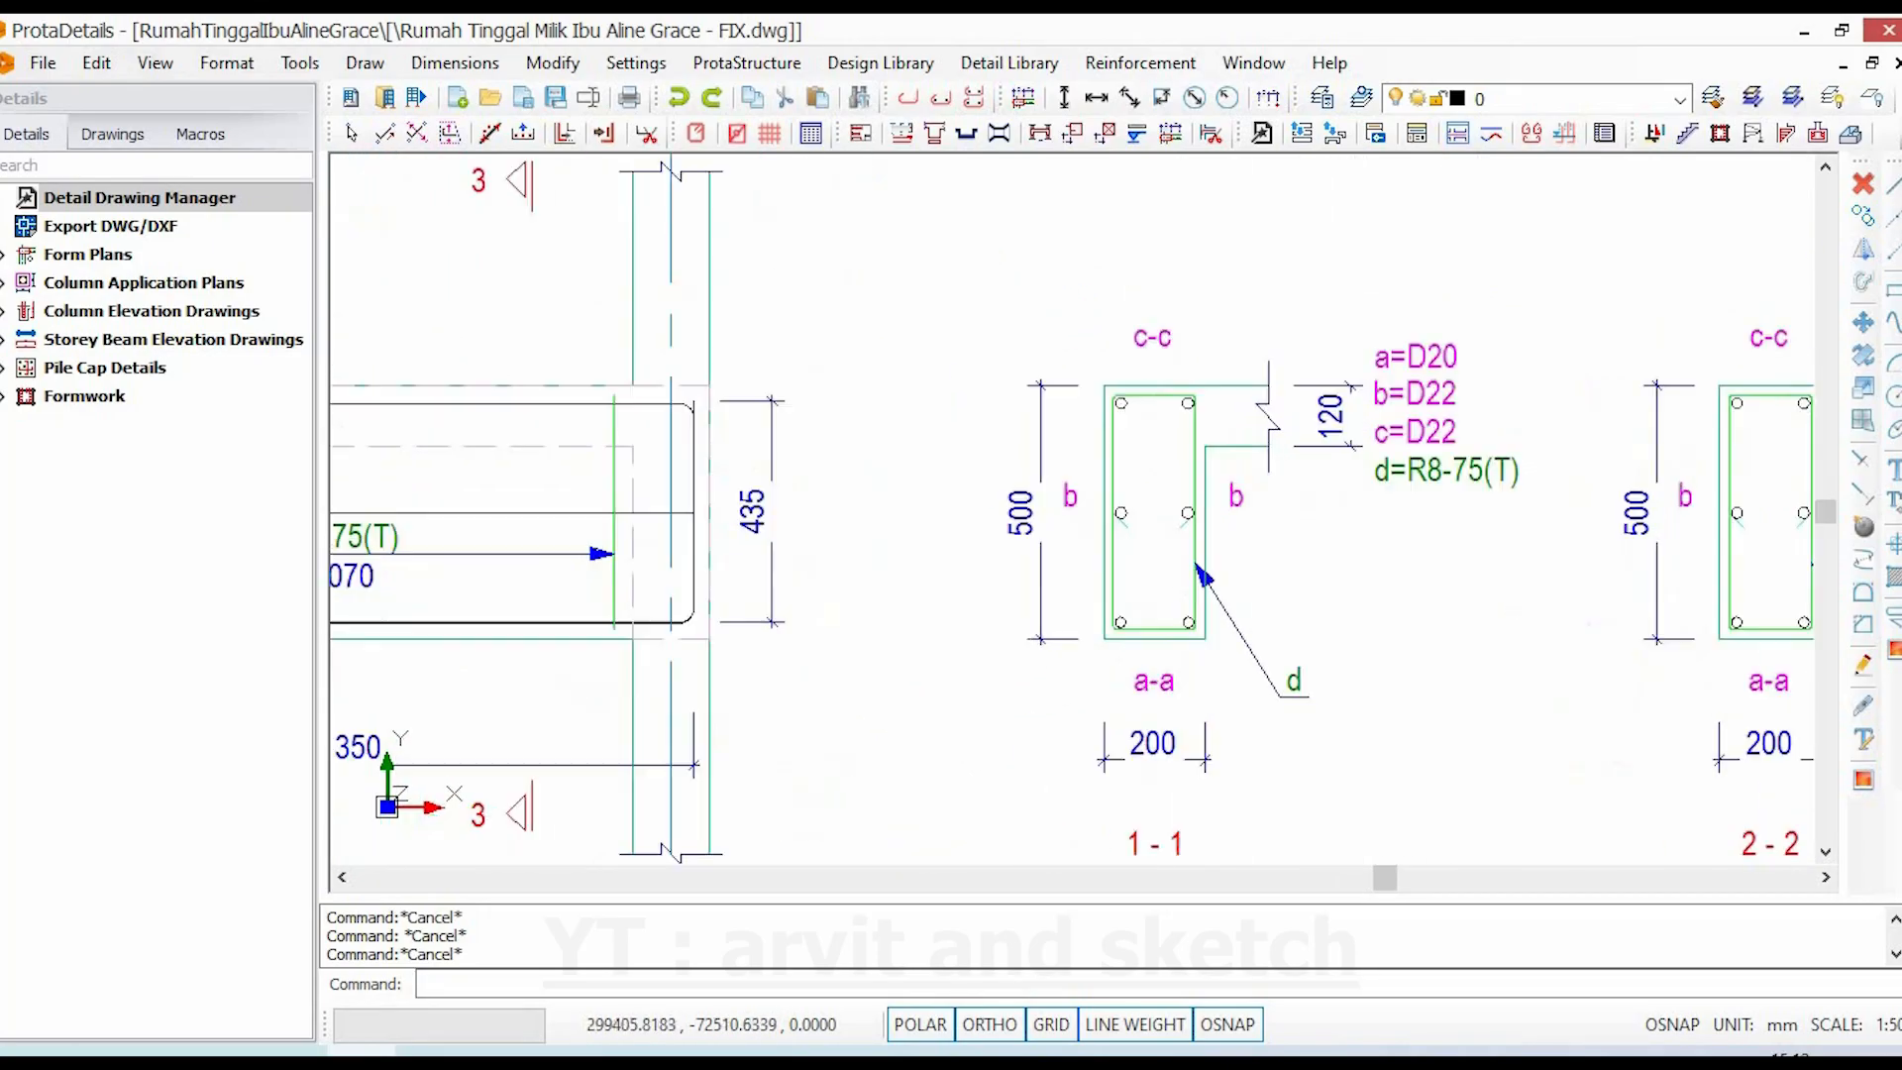
click(1193, 503)
key(Escape)
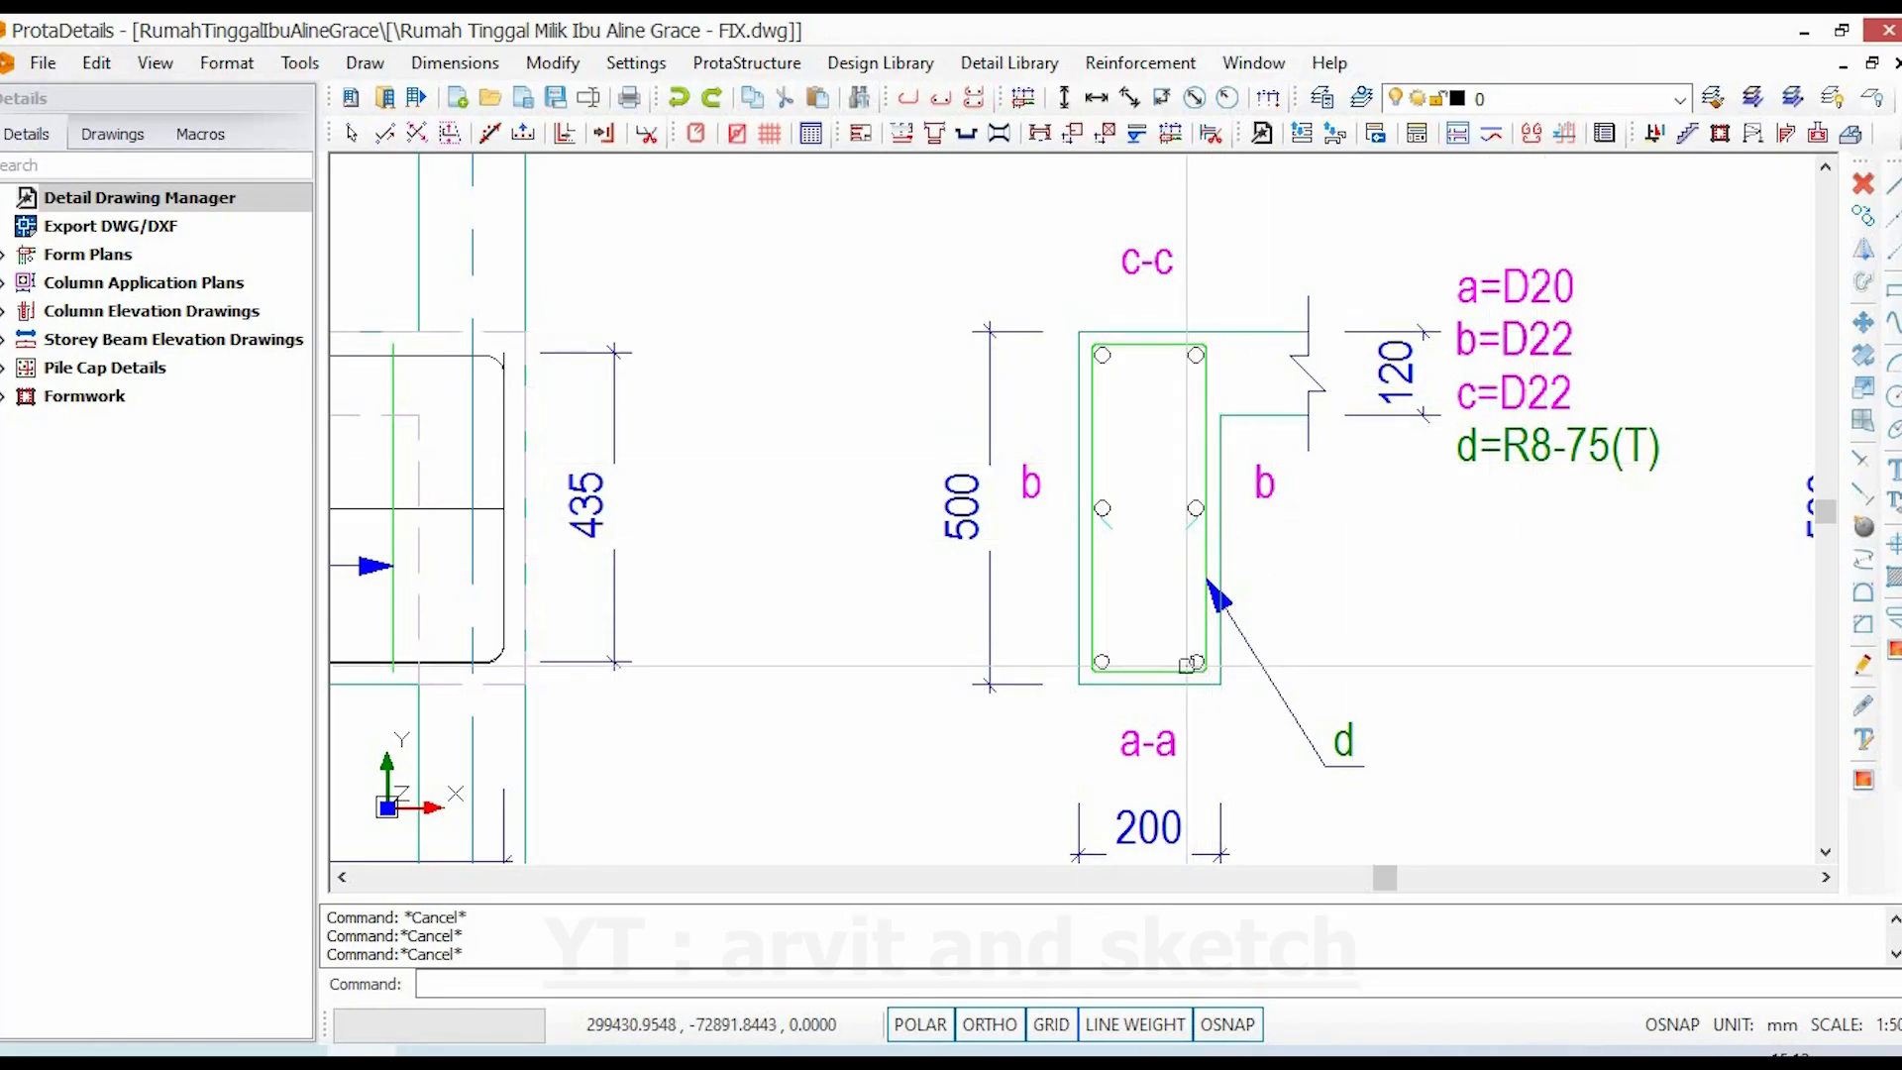
click(1191, 658)
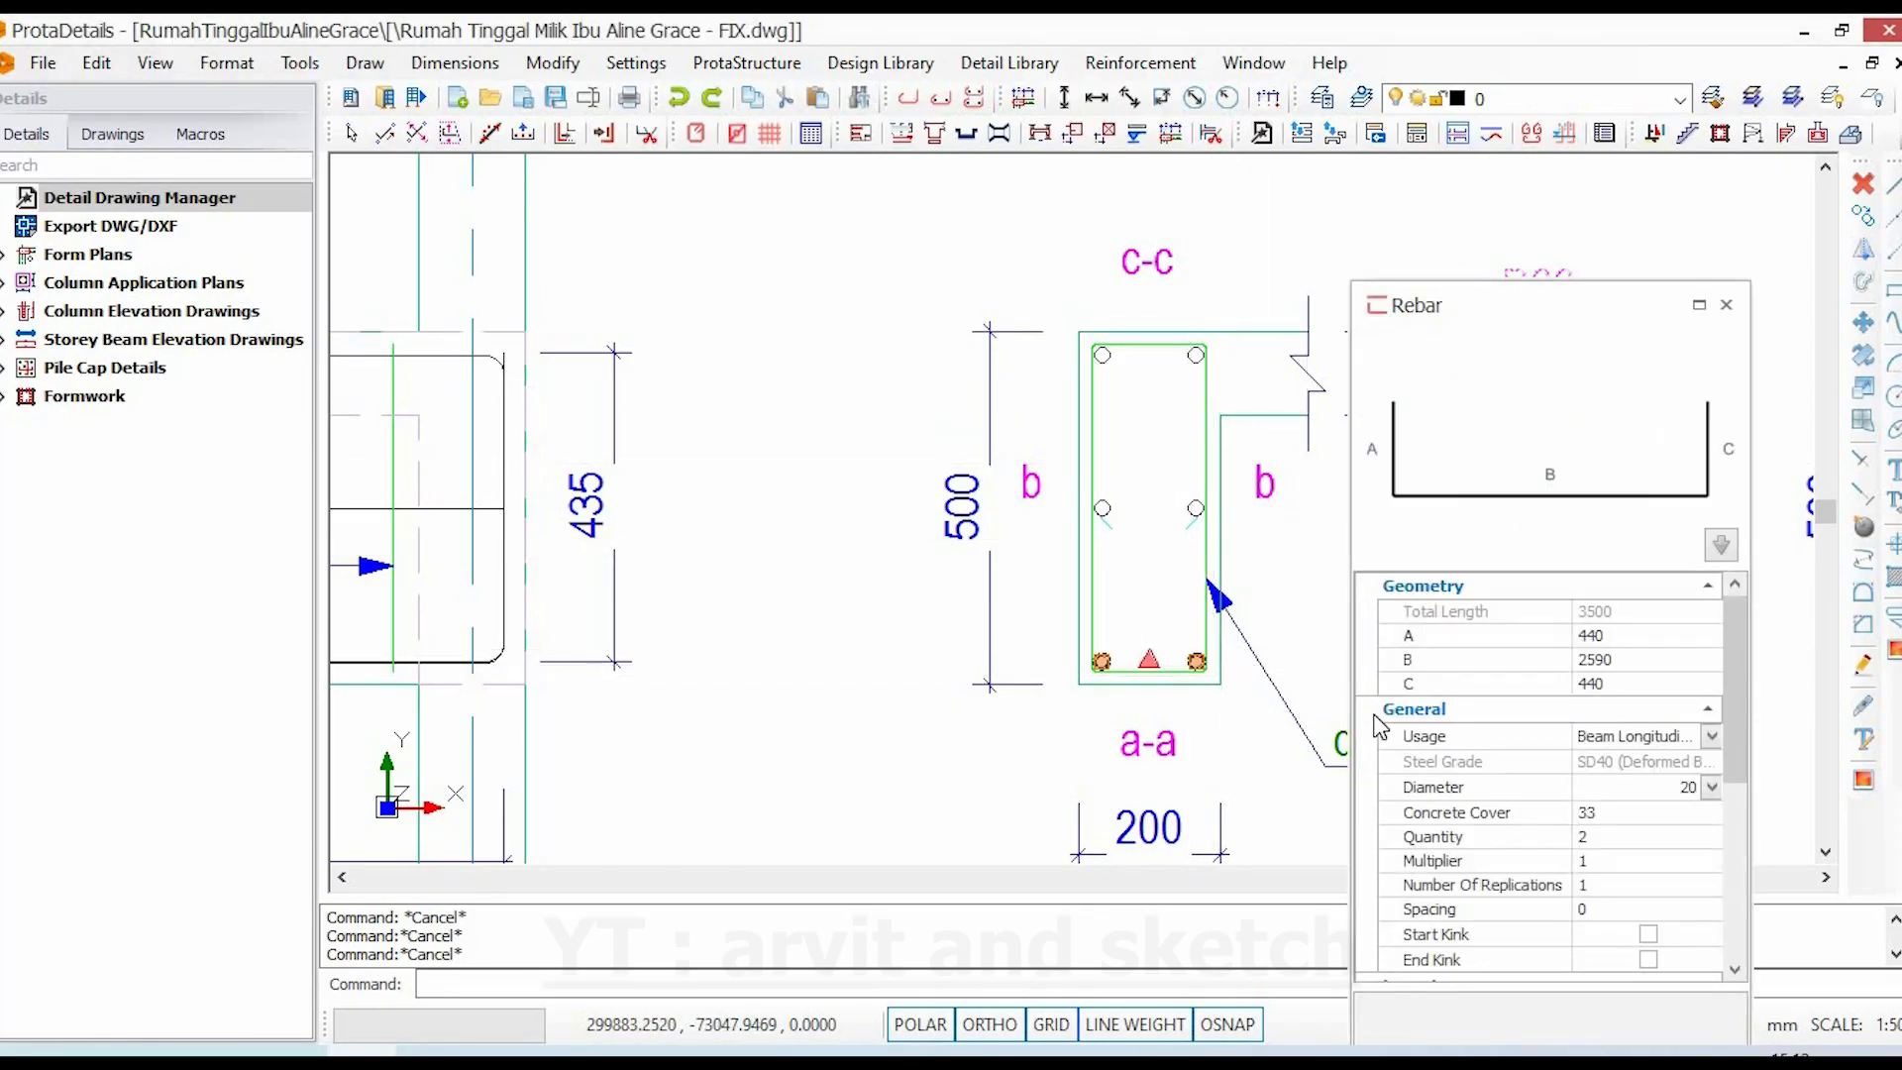
key(Escape)
- Set the diameter of the mid-height side bars in section 1-1 of beam 3B17 to 20
double_click(1194, 513)
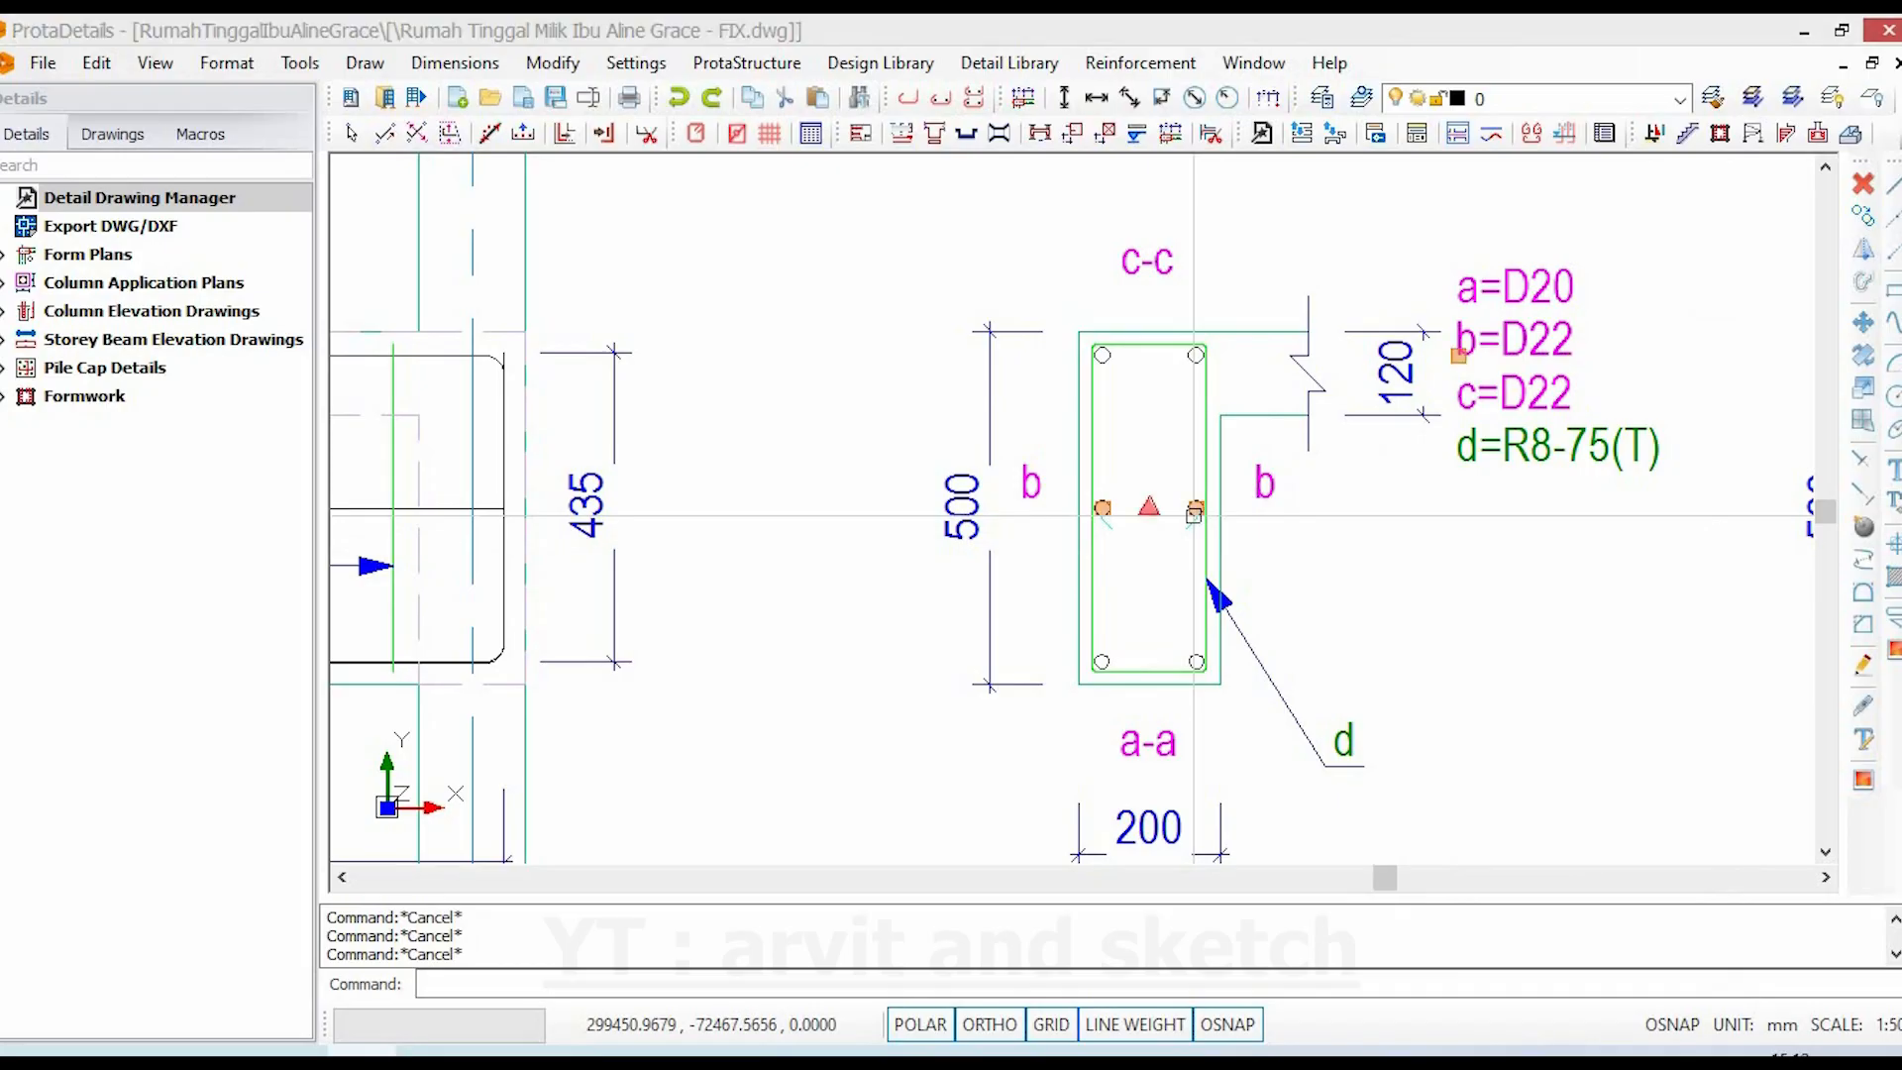
click(1700, 741)
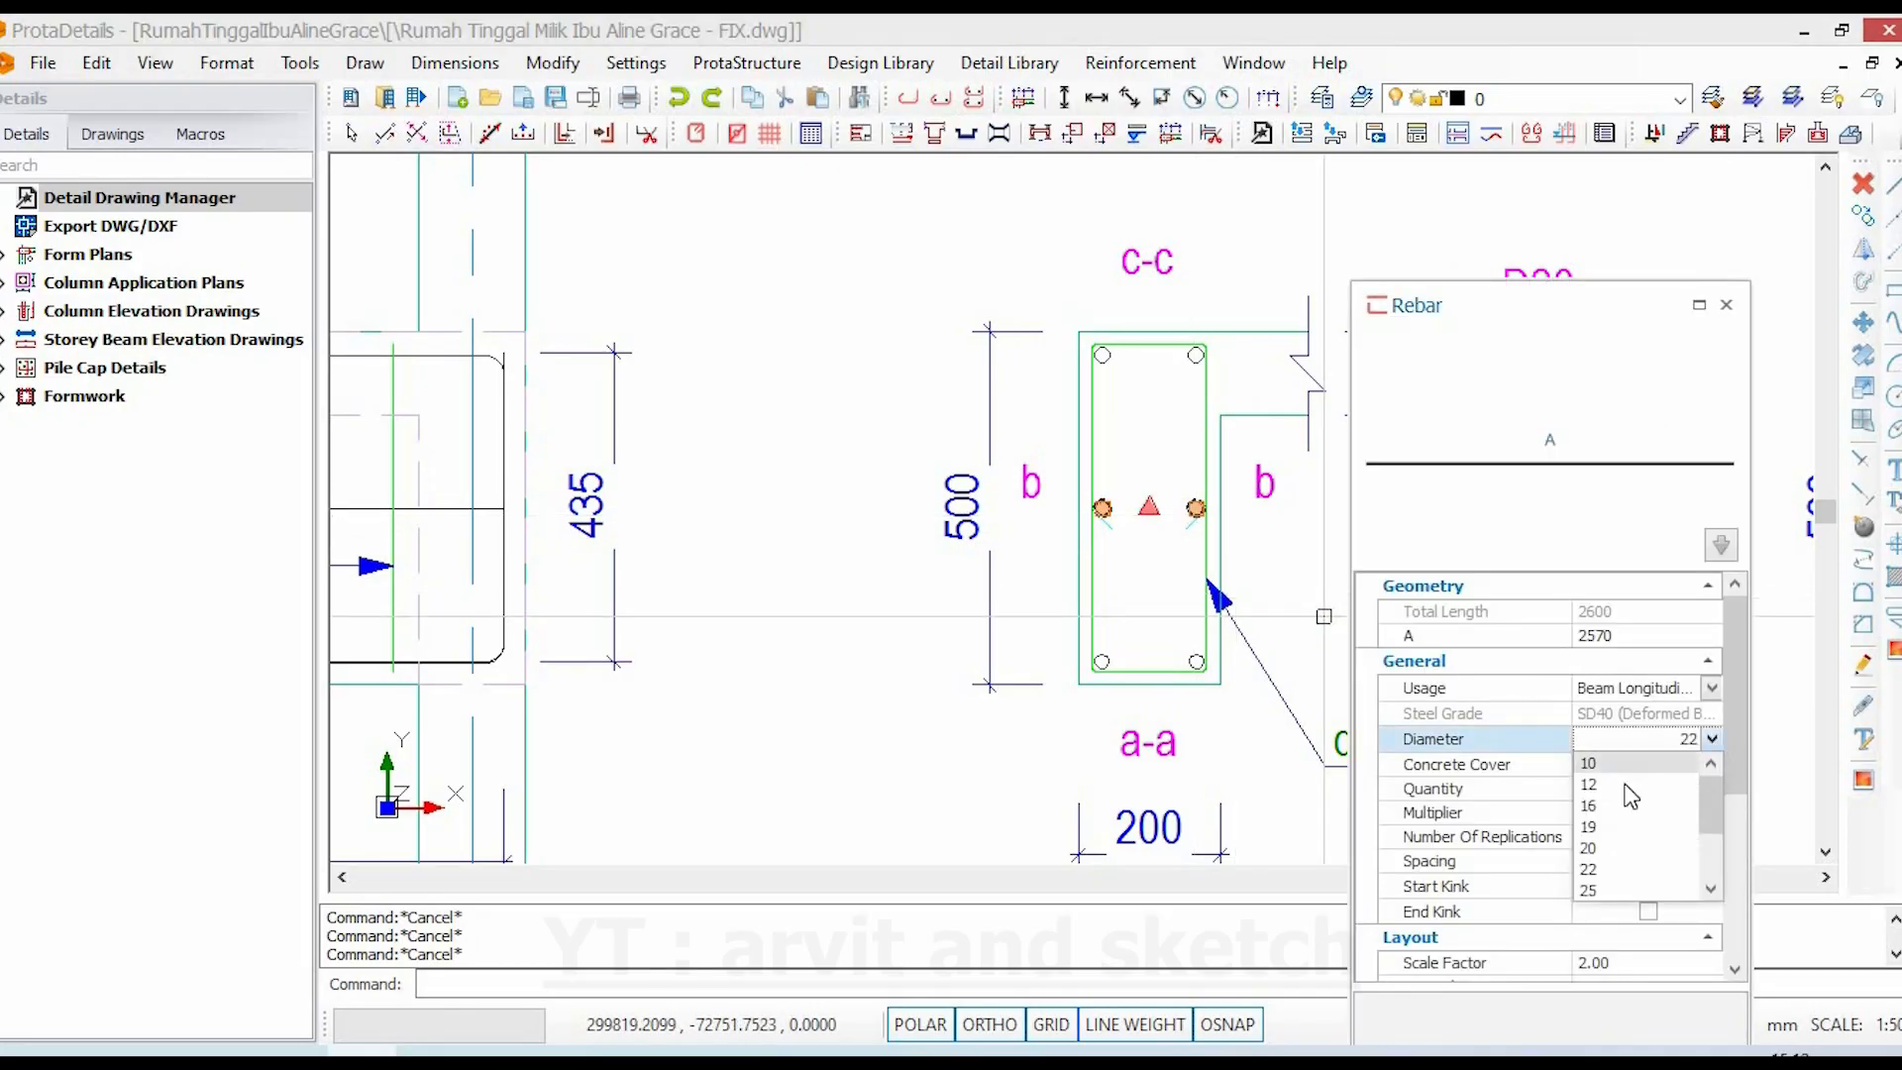
drag(1705, 792, 1708, 804)
click(1598, 829)
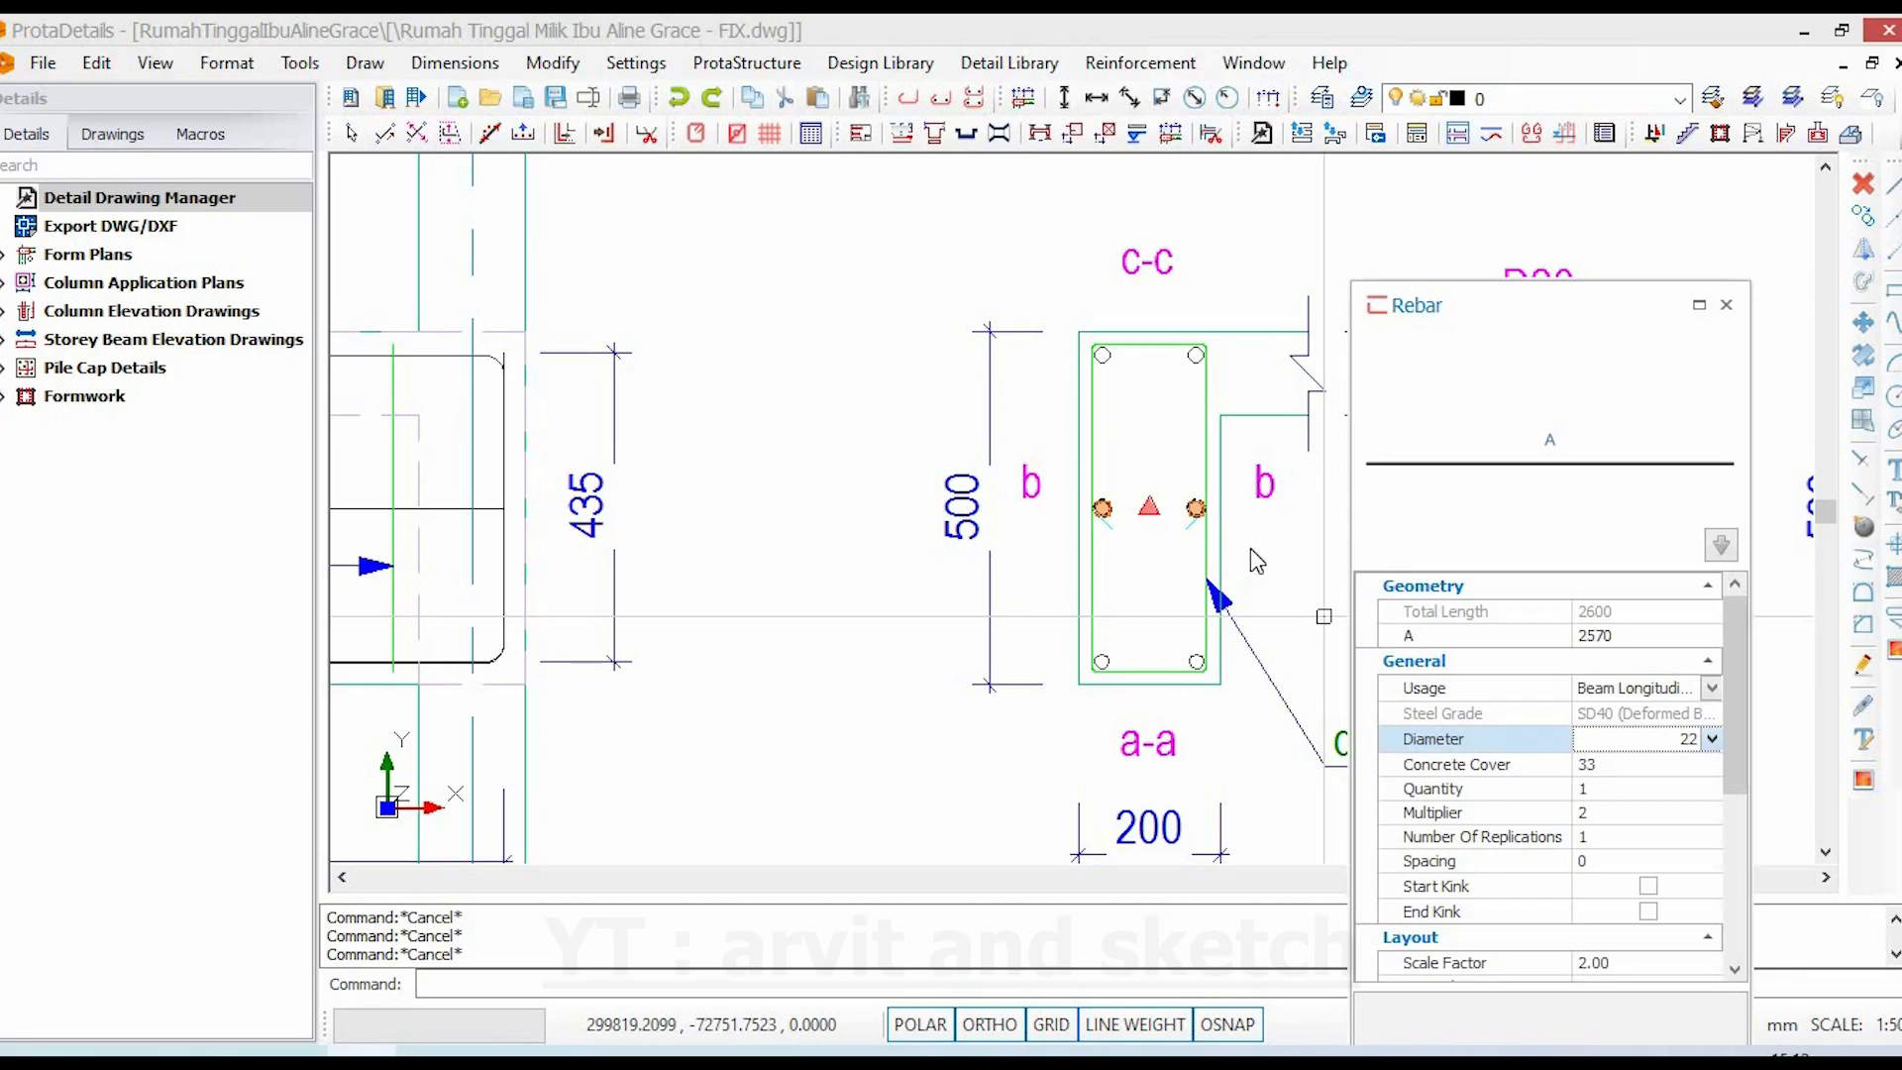
key(Escape)
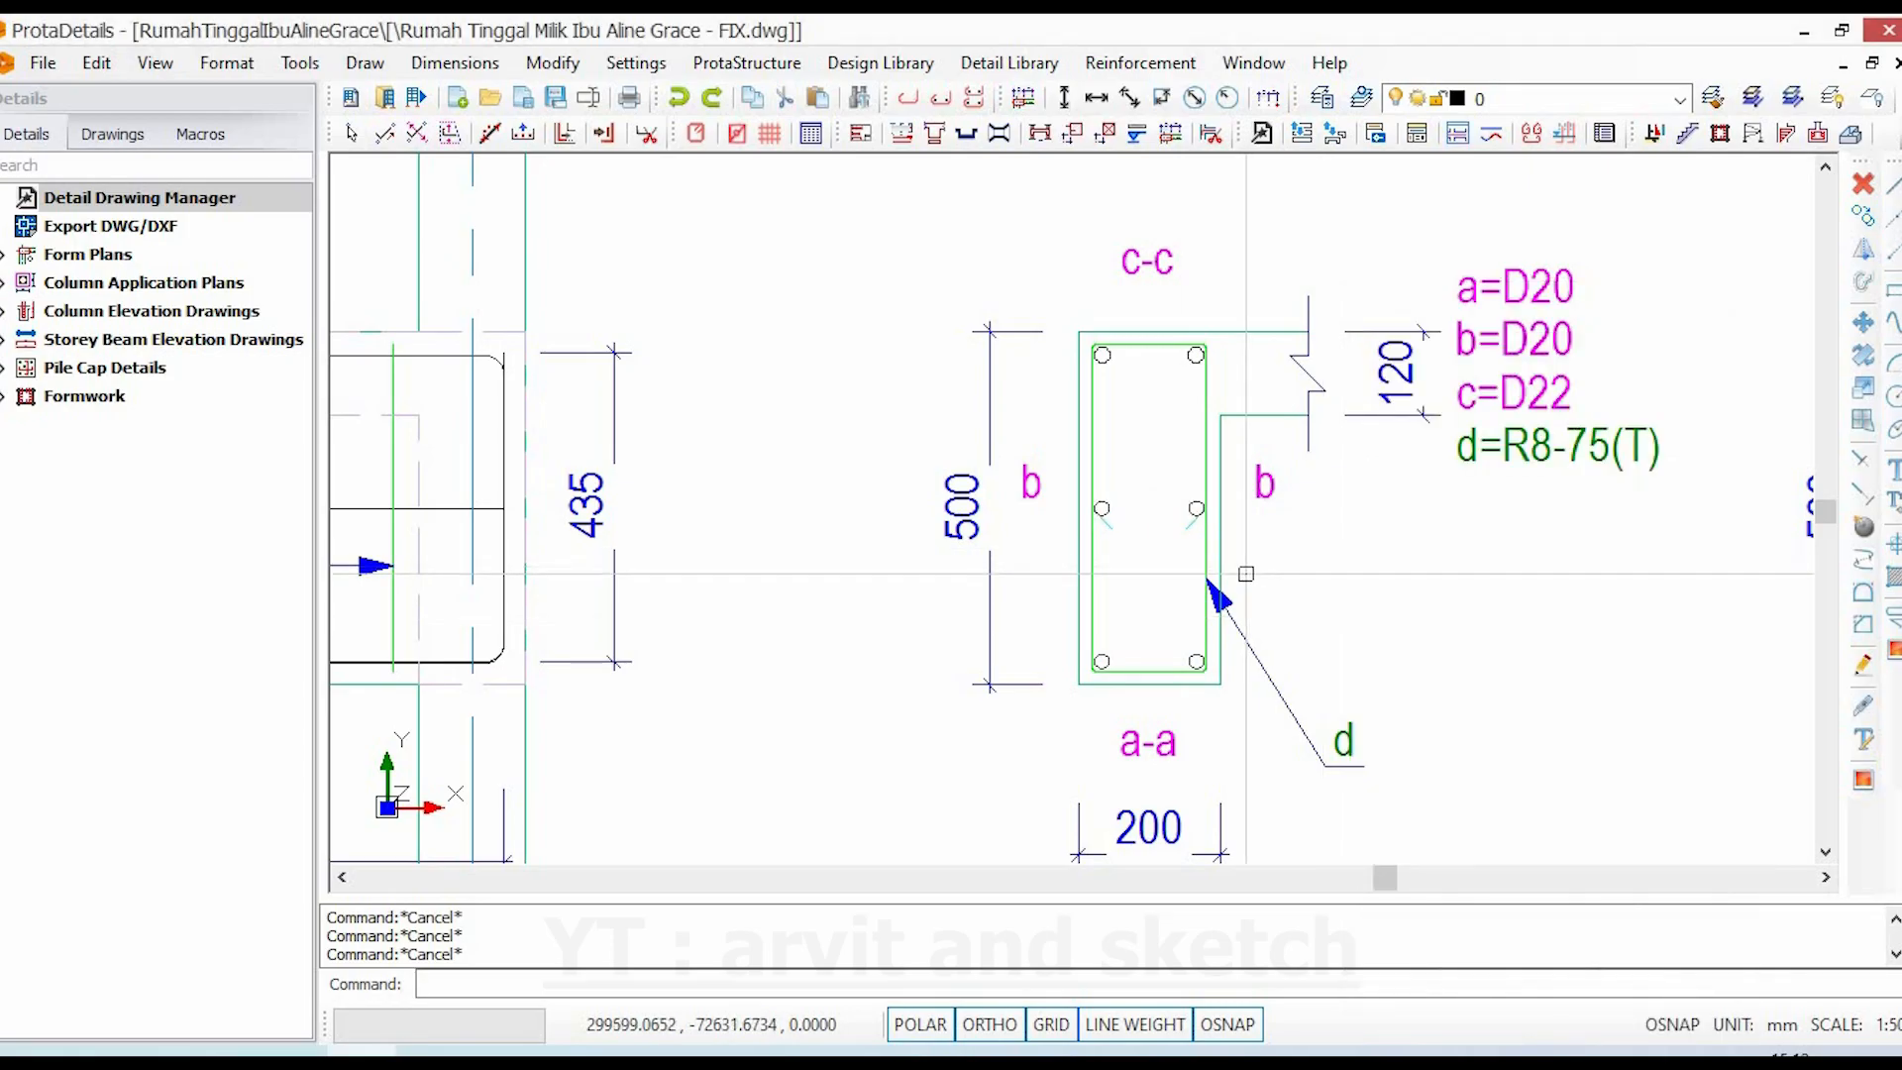
- Set the diameter of the upper longitudinal bars in section 1-1 of beam 3B17 to 20
scroll(1206, 341, up, 3)
click(1197, 357)
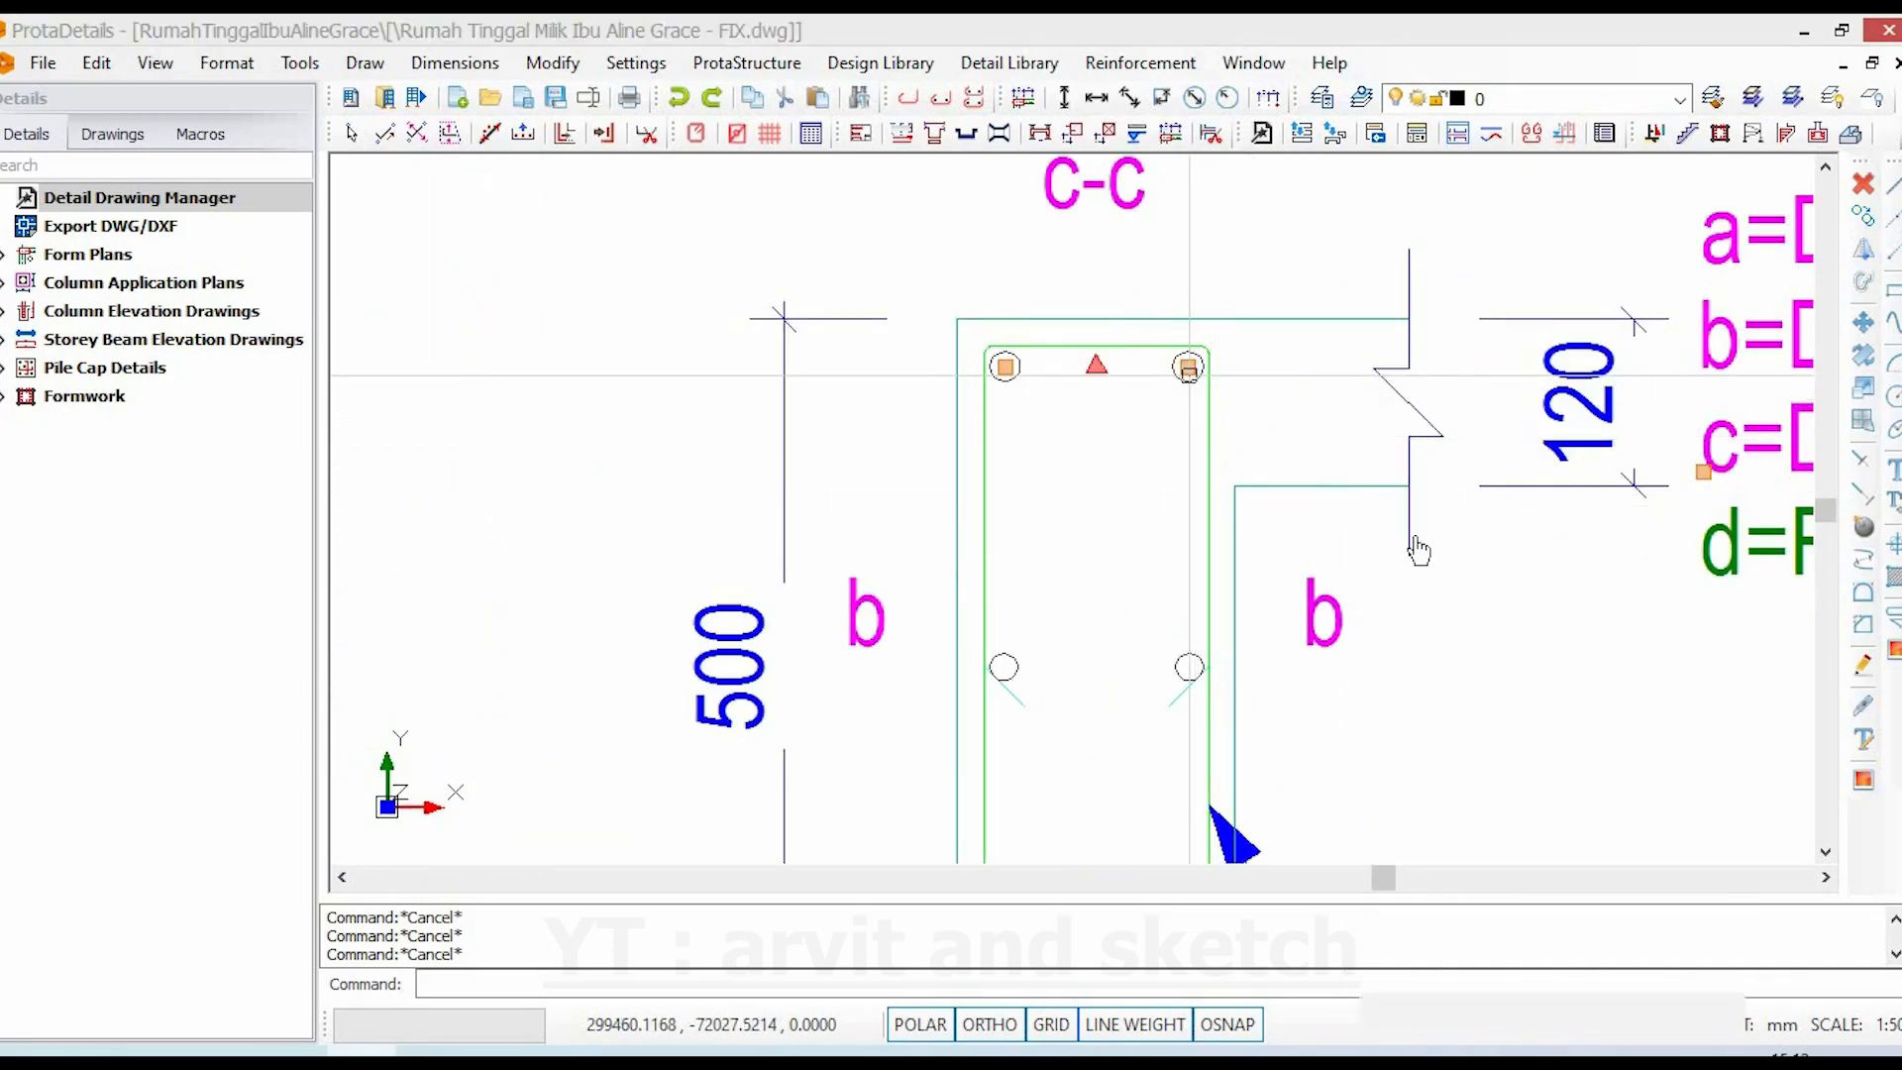
click(1711, 836)
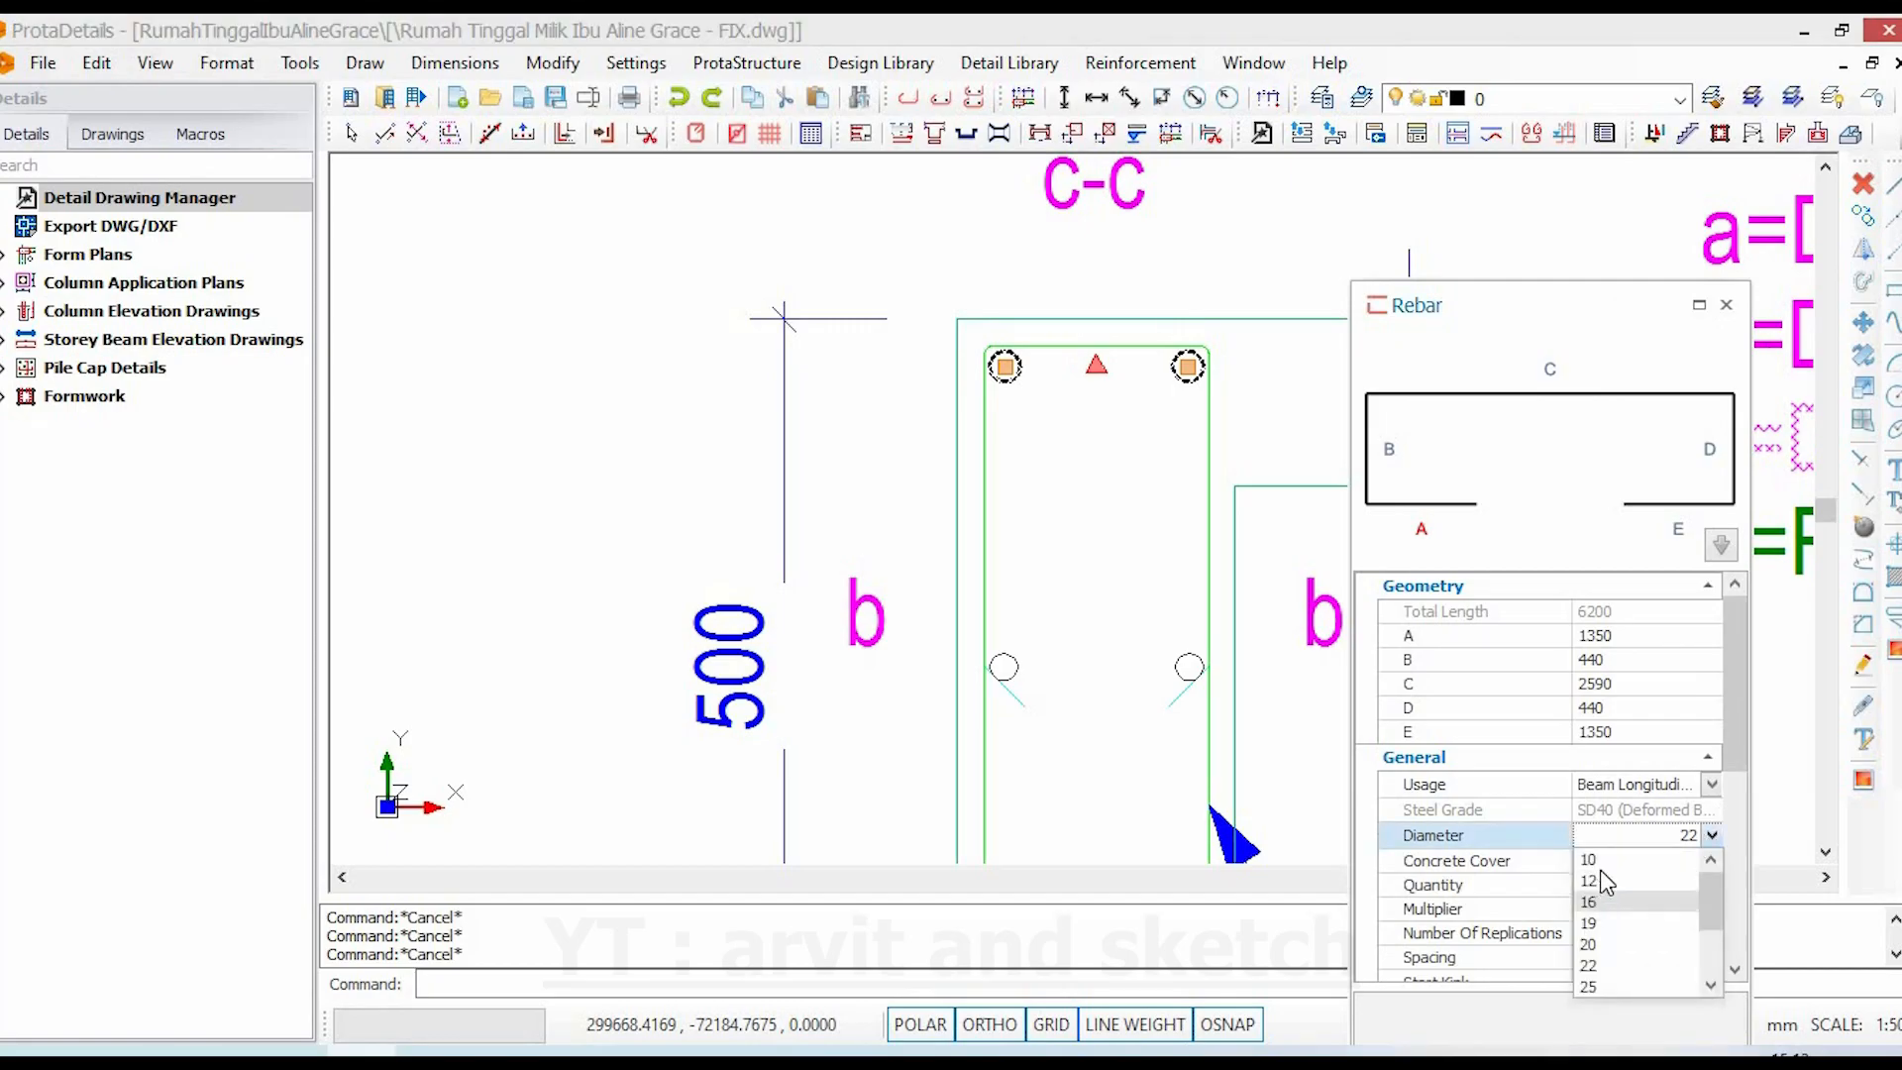
click(1524, 949)
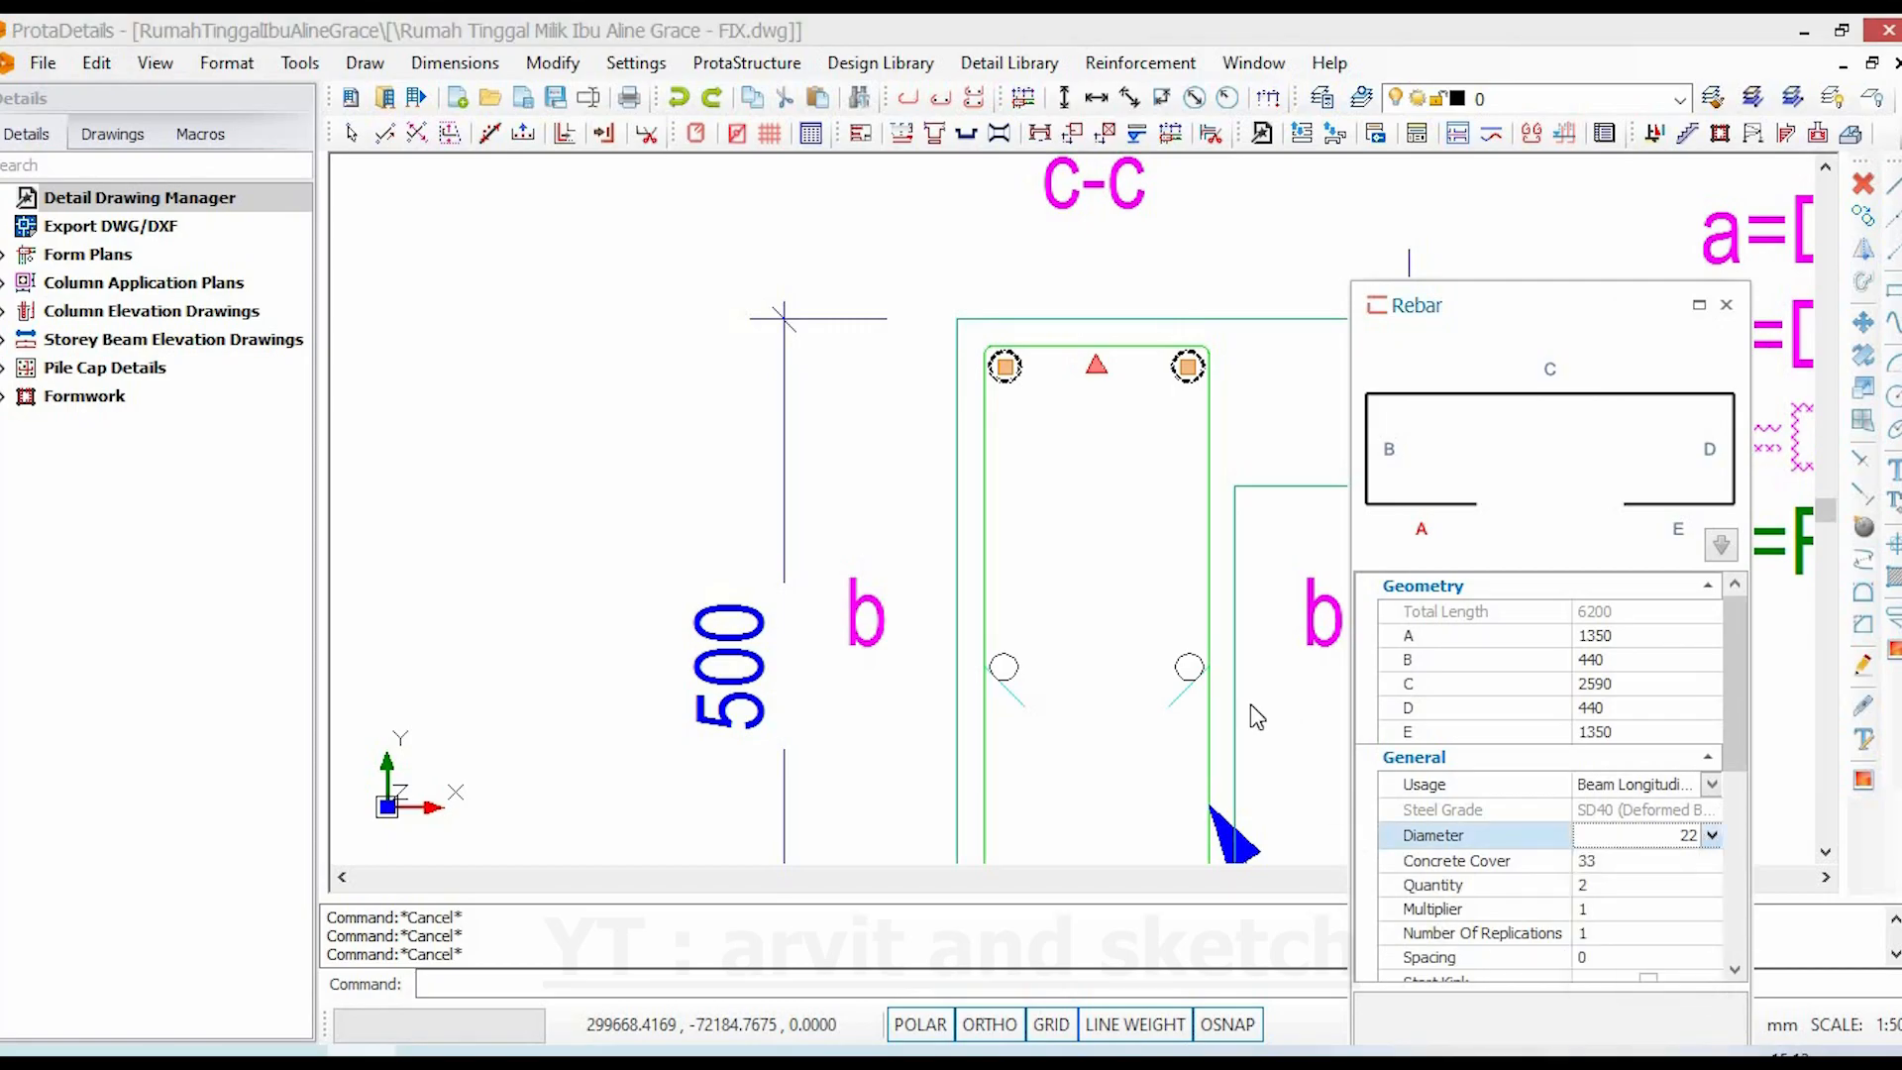
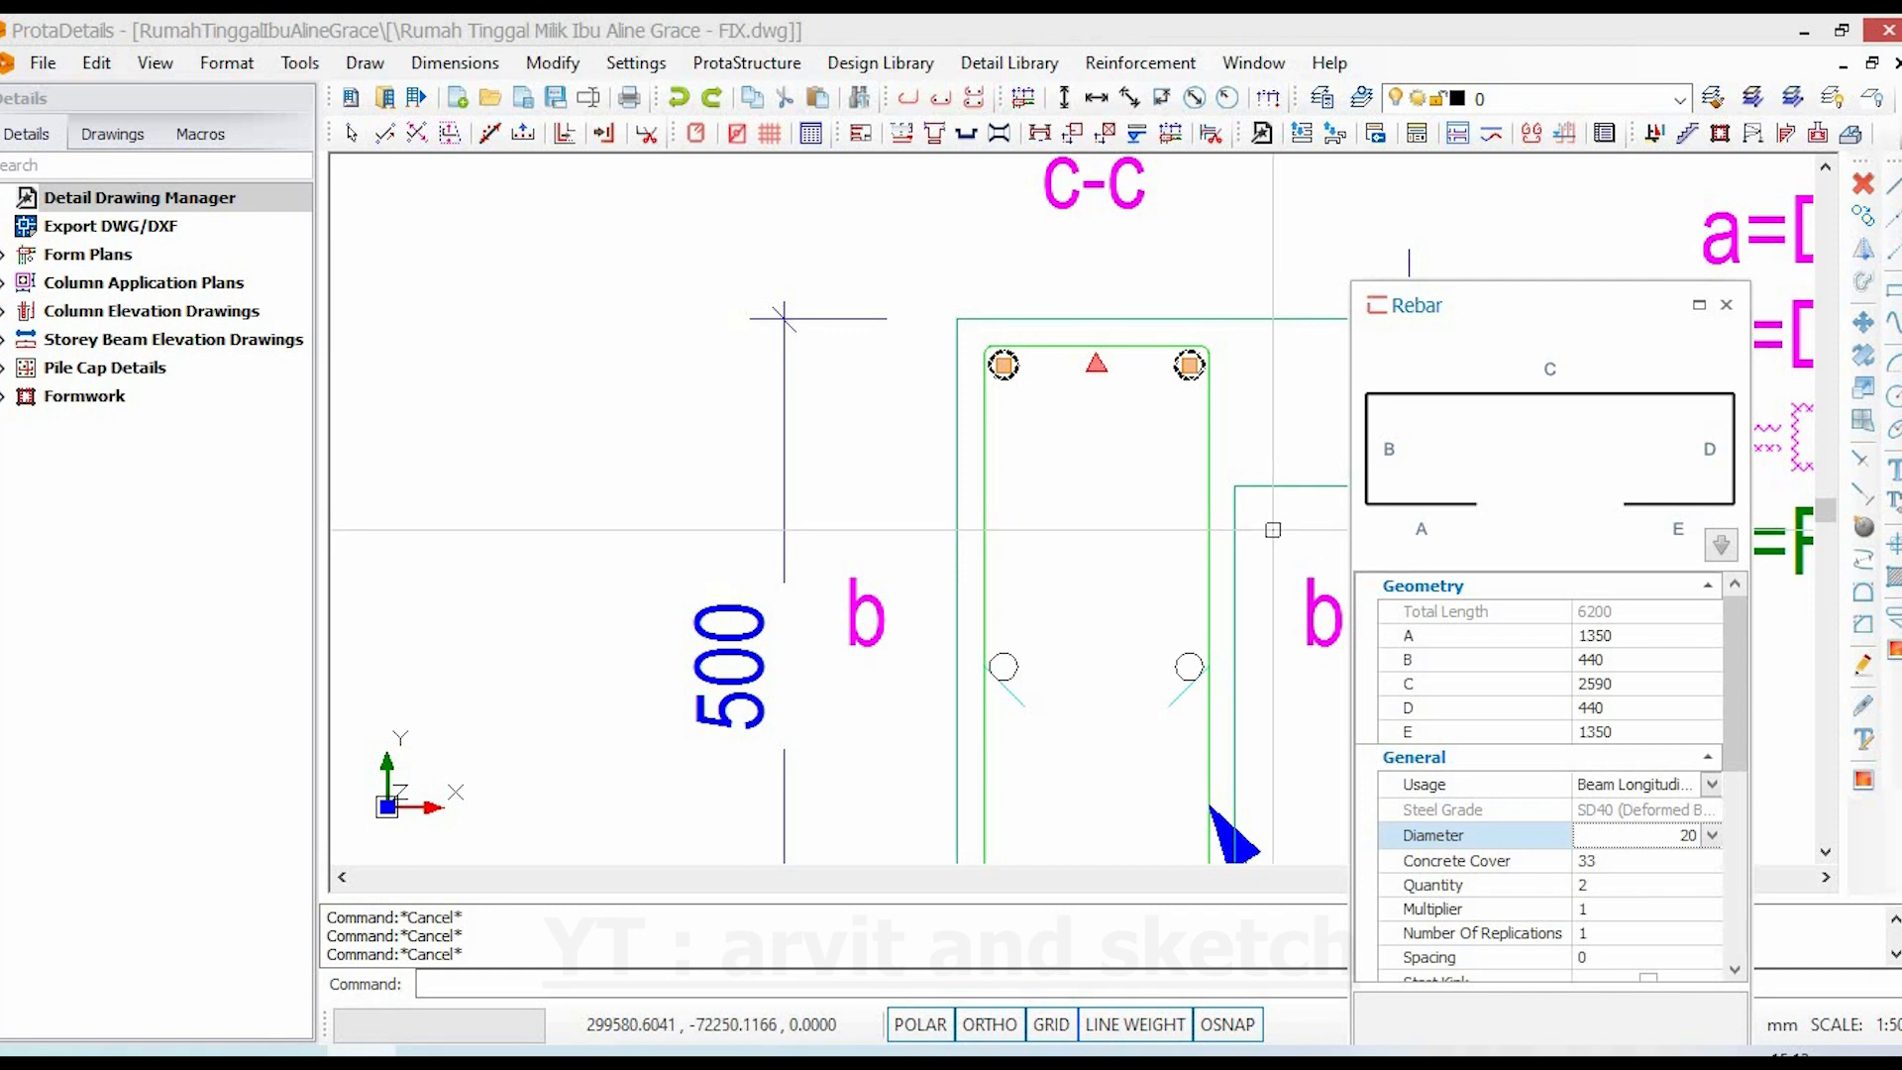
scroll(1218, 559, down, 5)
key(Escape)
- Review the bar labels and stirrup zones on the elevation of beam 3B17
middle_drag(1265, 624, 1573, 584)
scroll(1263, 555, down, 3)
middle_drag(1263, 556, 1355, 558)
scroll(938, 505, up, 3)
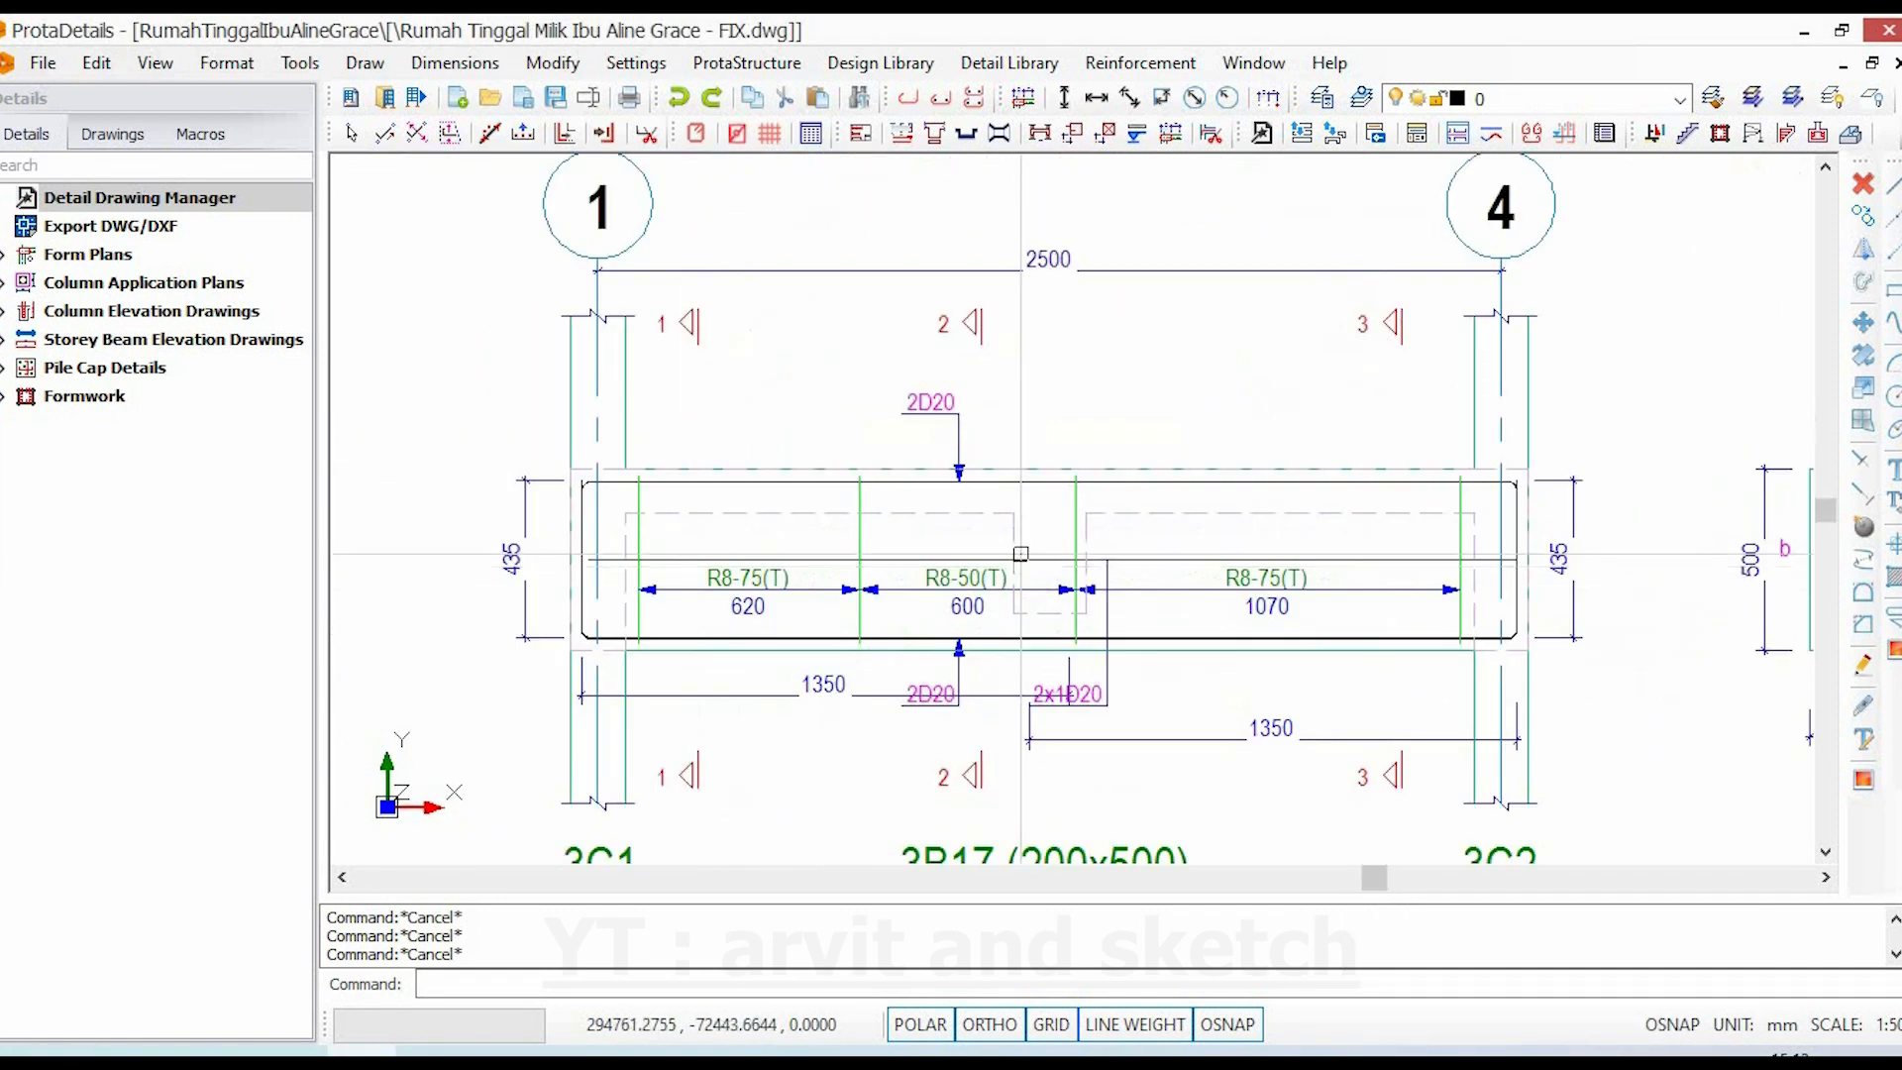
scroll(985, 782, up, 2)
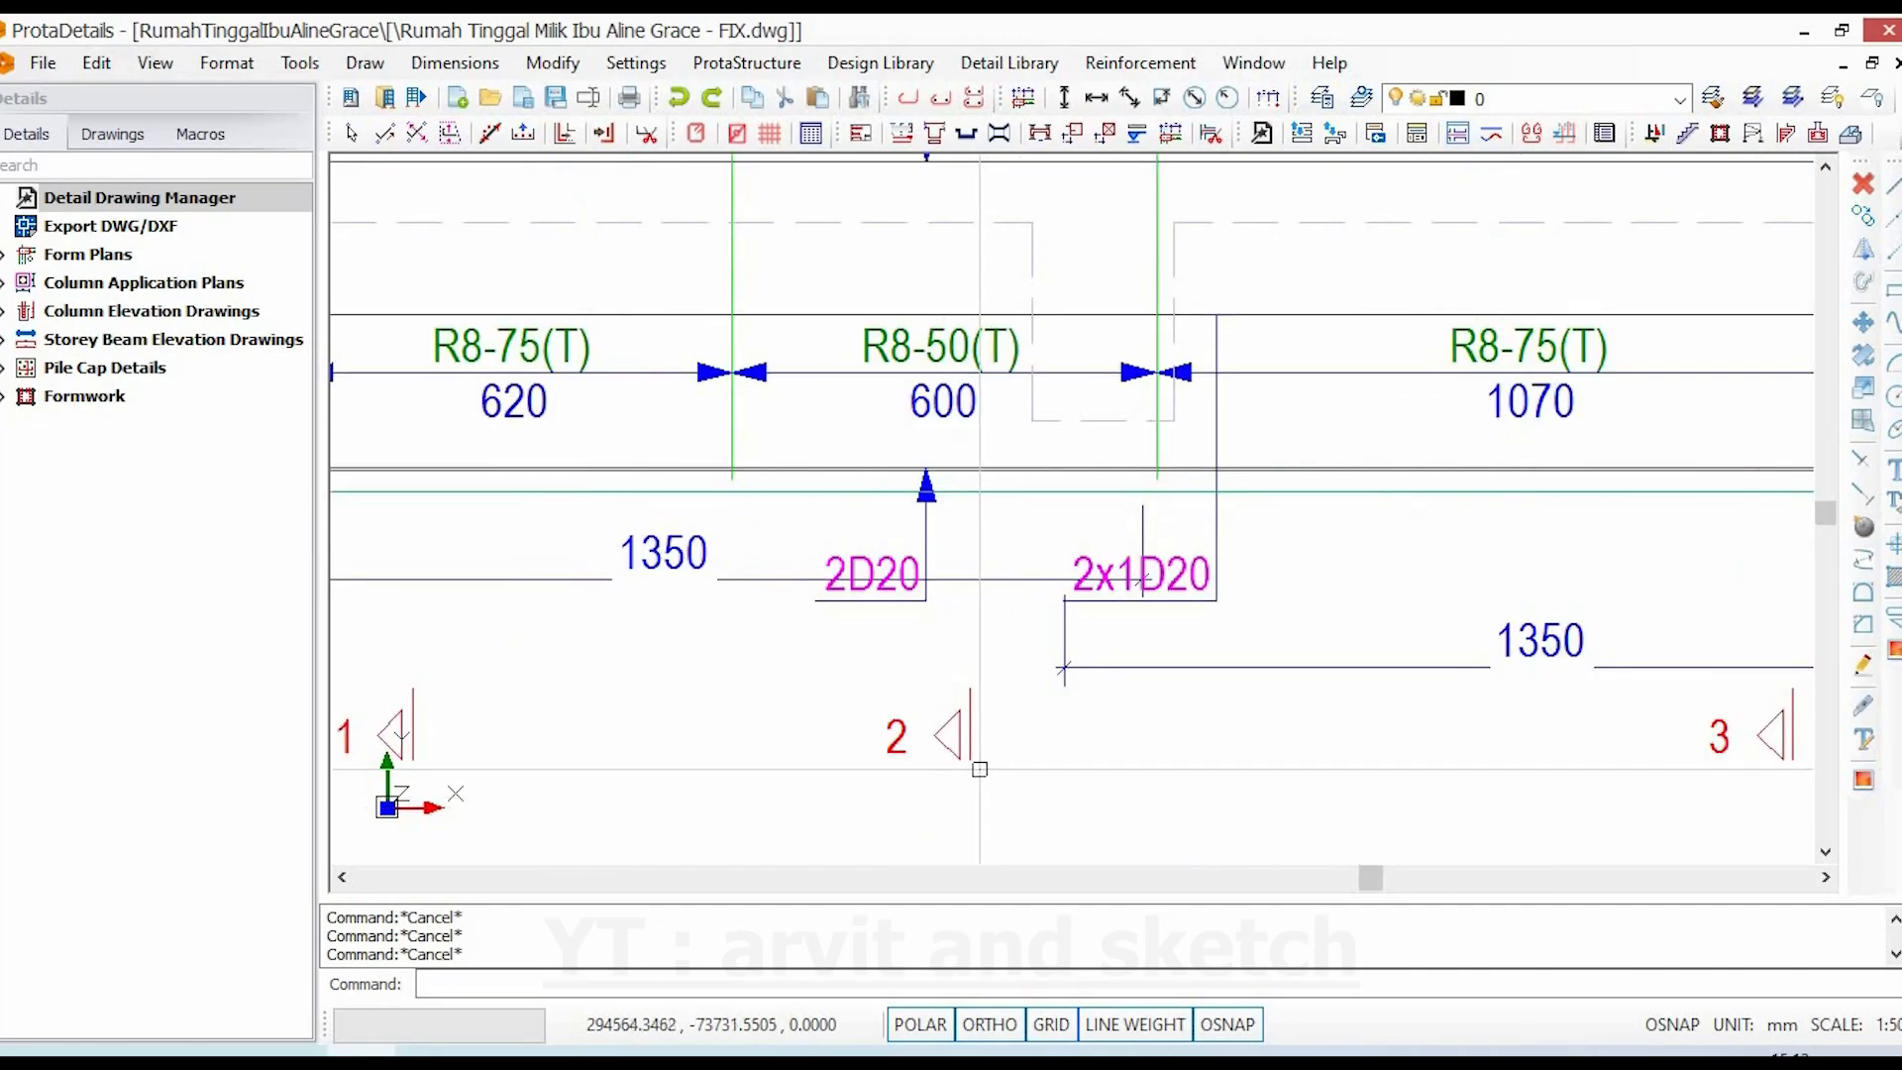
scroll(975, 730, down, 1)
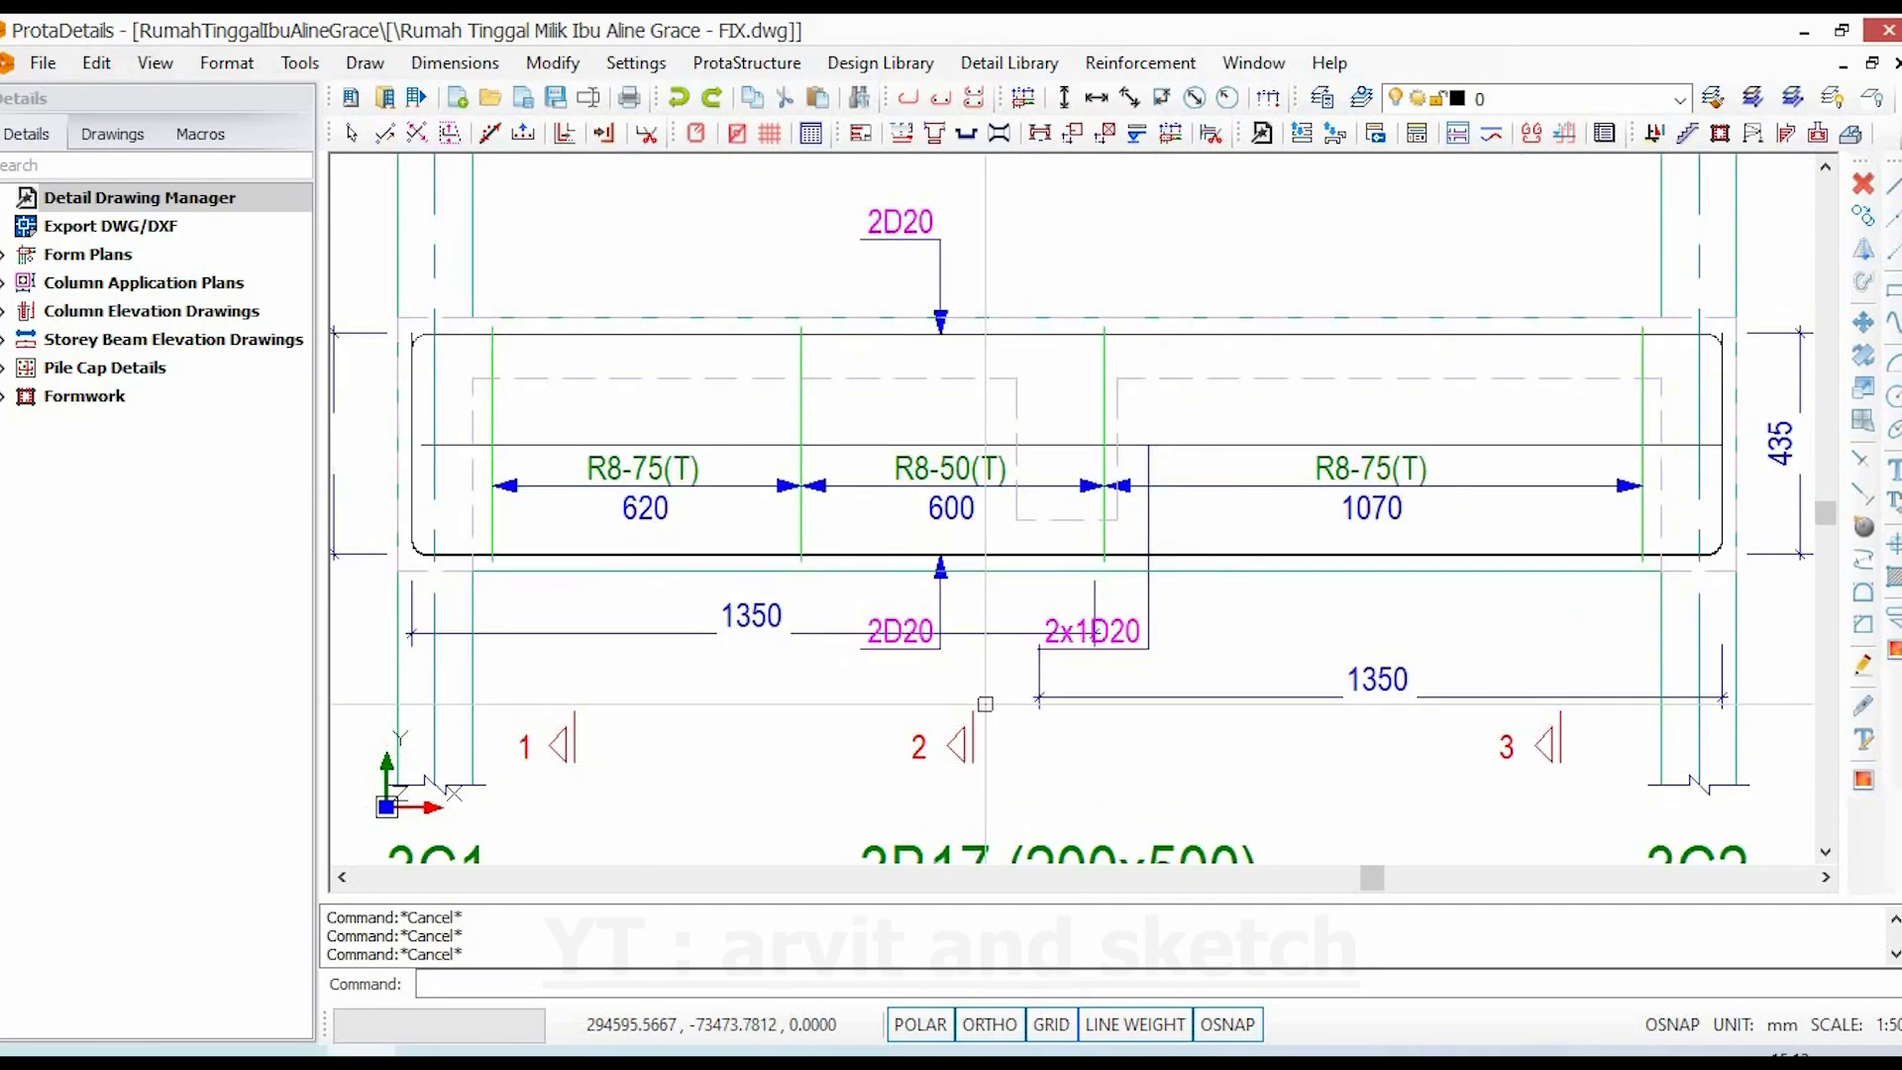
- Inspect the rebar properties of the upper longitudinal bar in the elevation of beam 3B17, then return to the whole detail
click(1065, 331)
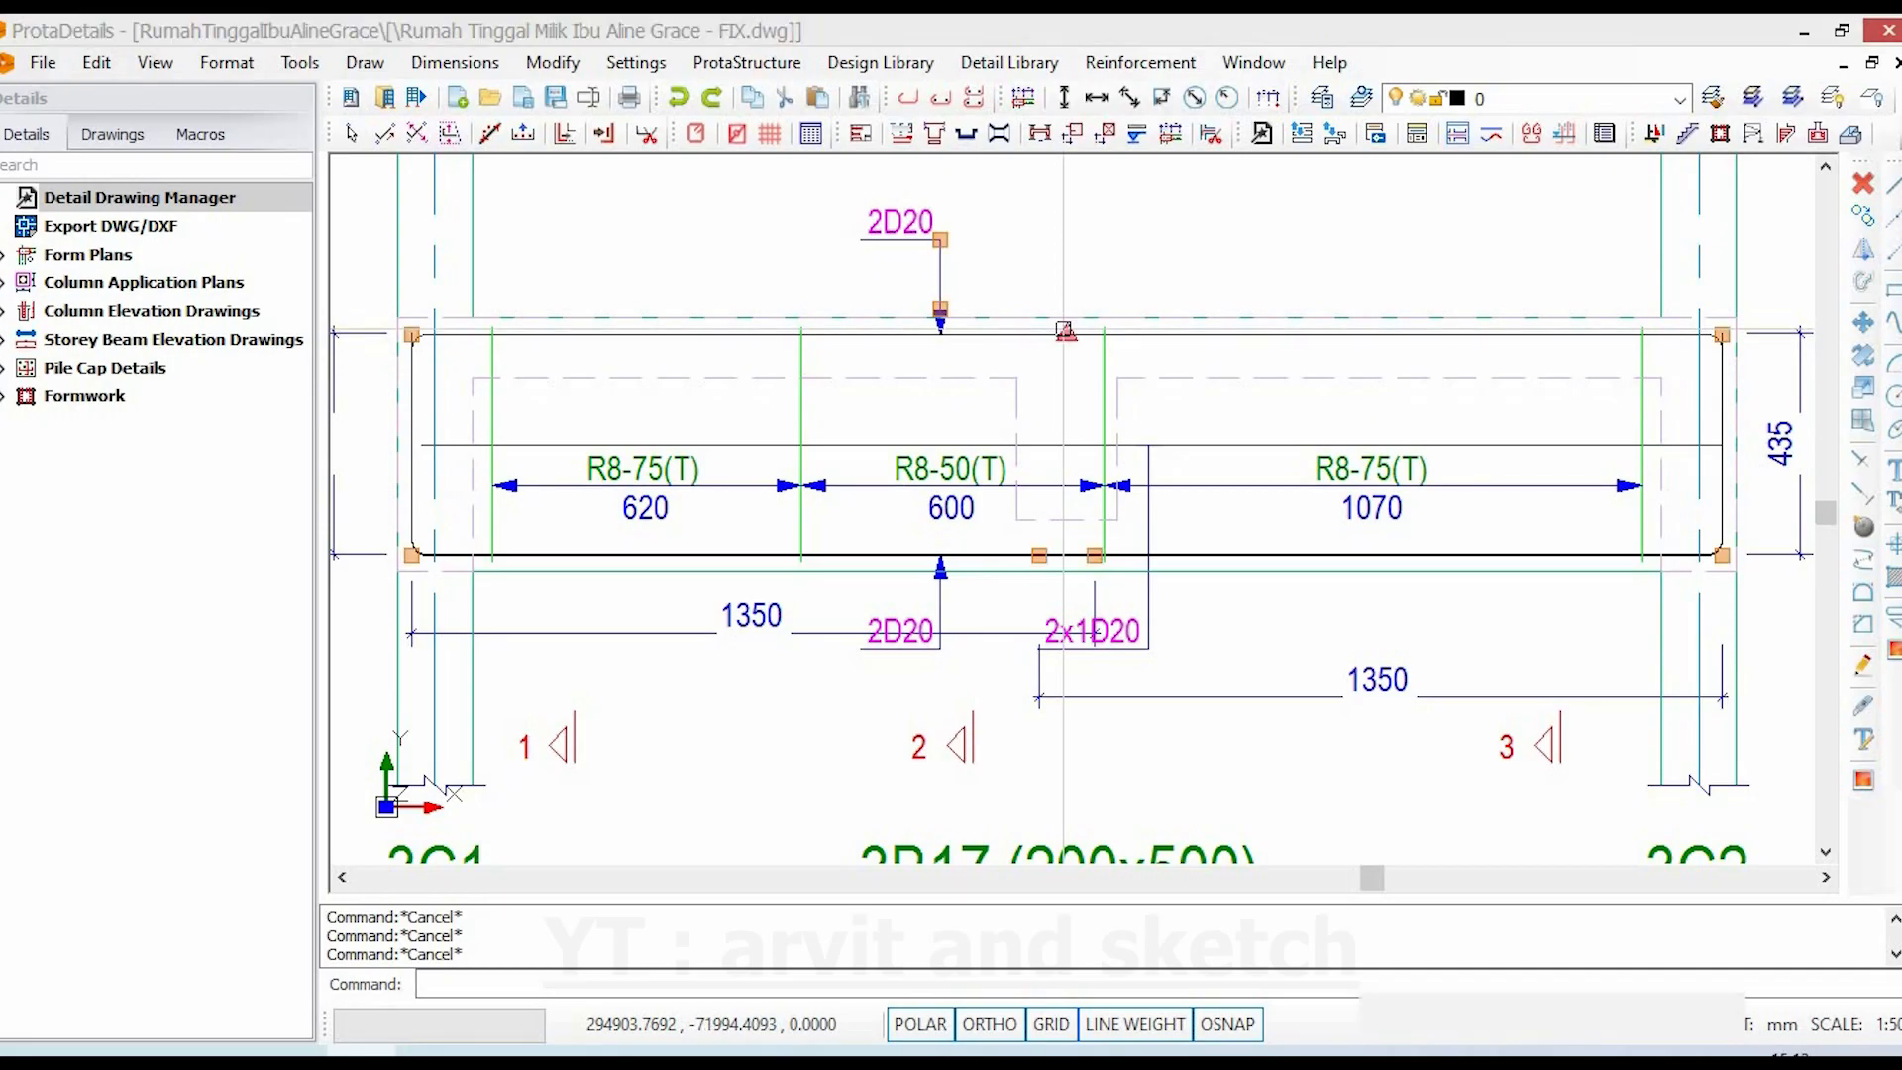
double_click(1066, 332)
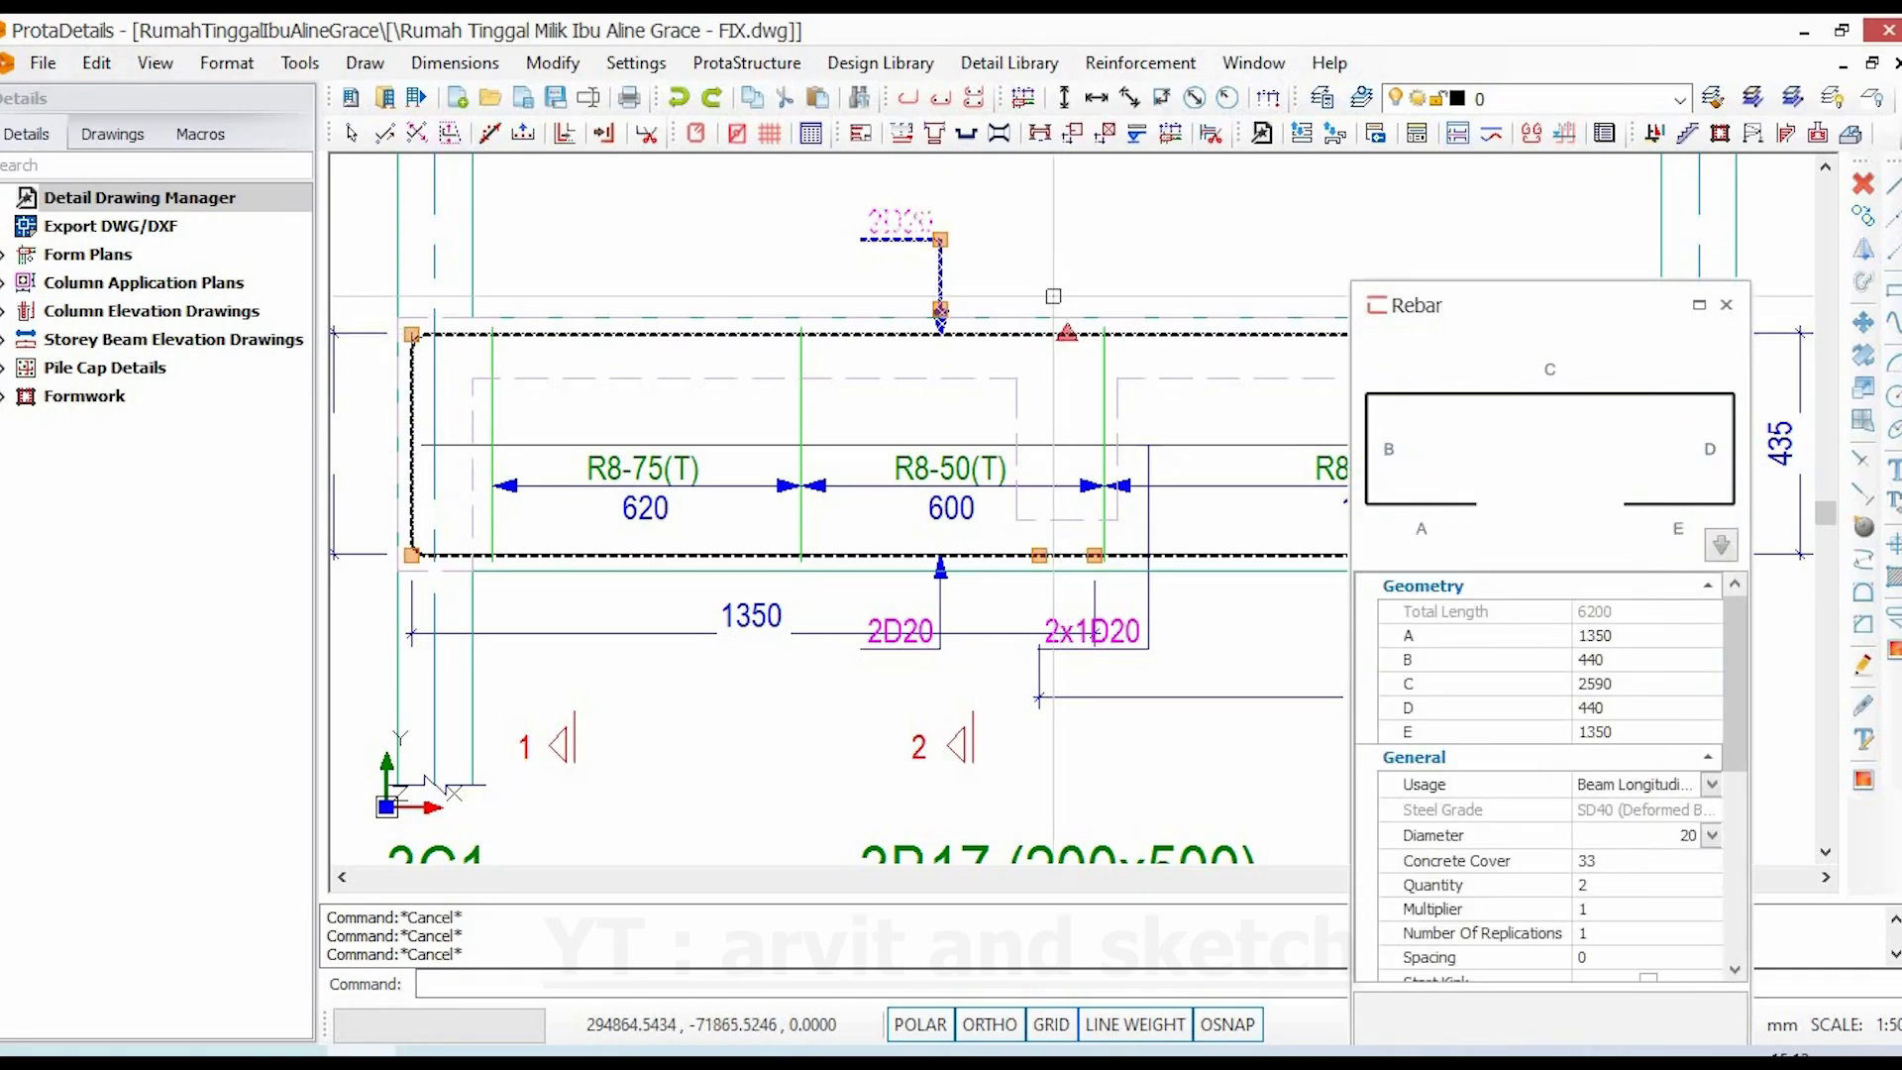
key(Escape)
scroll(968, 558, down, 6)
middle_drag(1234, 629, 749, 644)
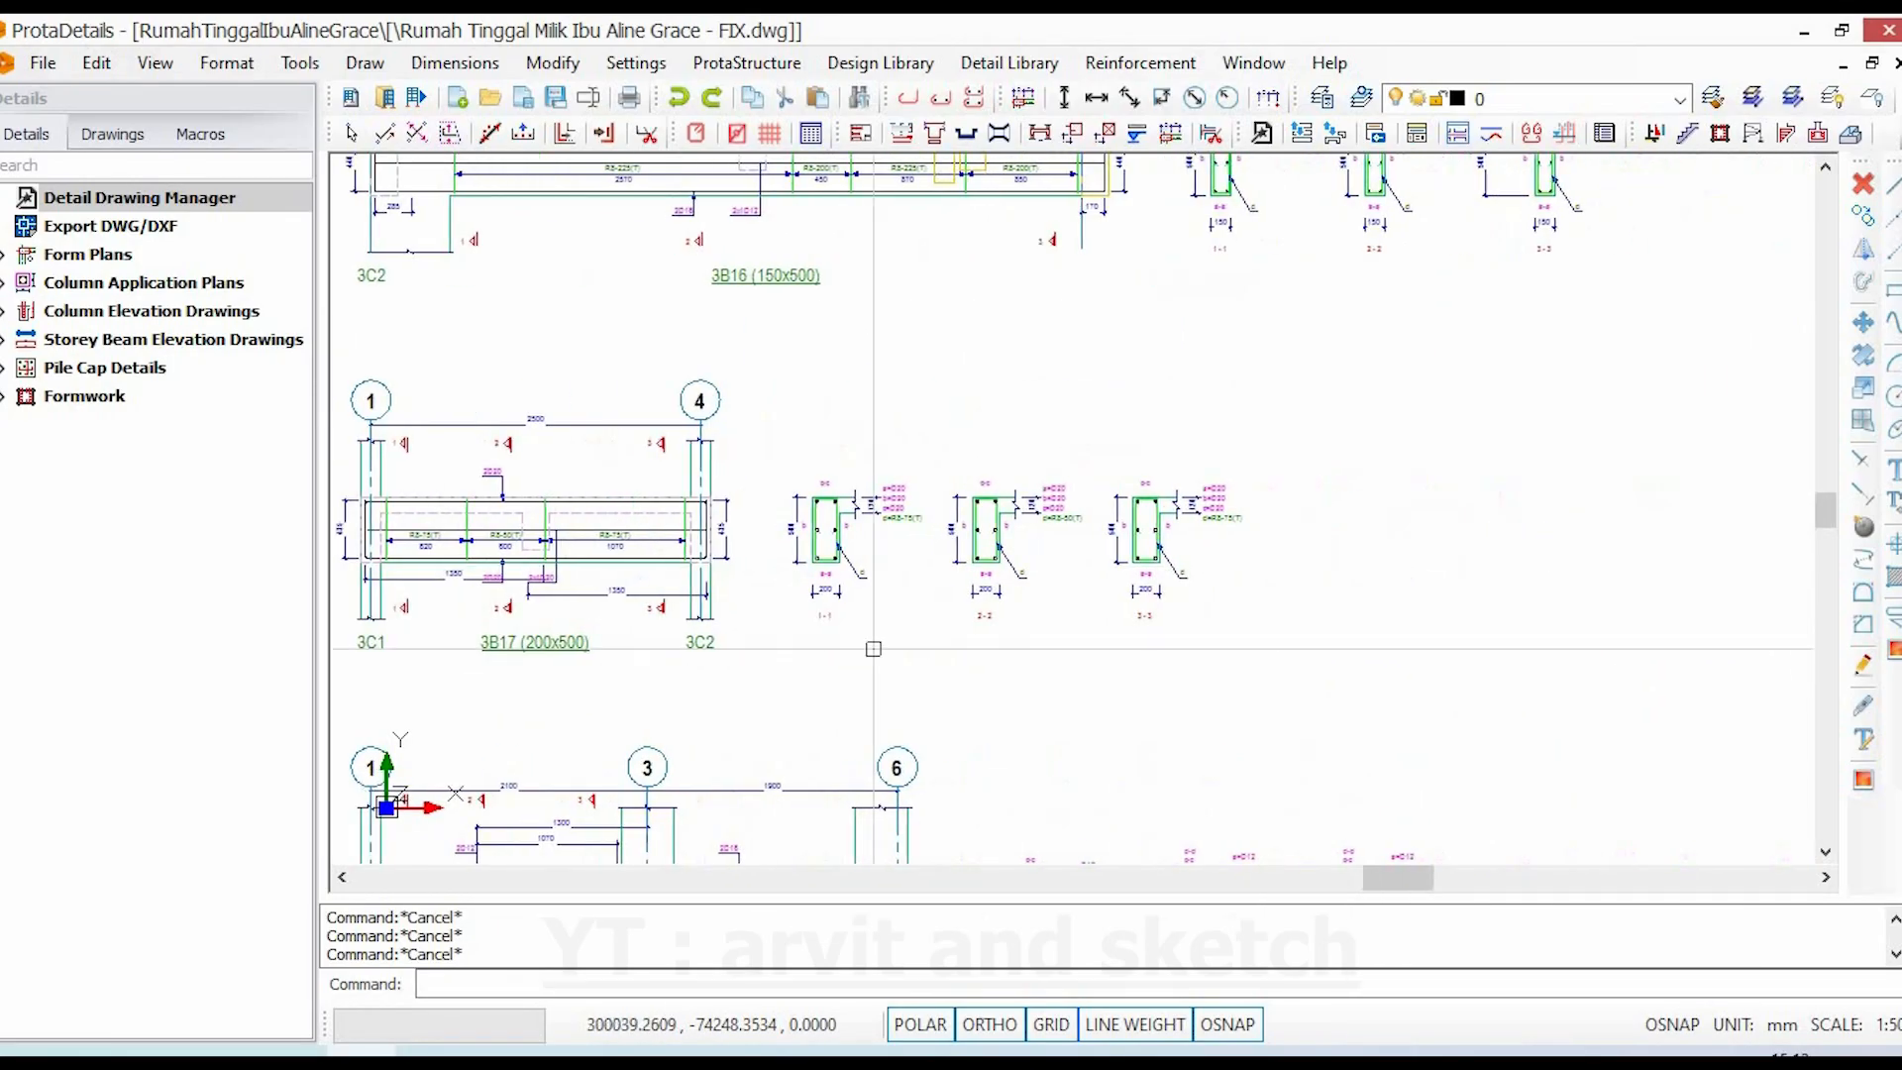
- Review the bar and stirrup labels of section 2-2 of beam 3B17, then return to the whole beam detail
scroll(958, 594, up, 5)
middle_drag(1112, 466, 1147, 719)
middle_drag(1434, 189, 1425, 310)
scroll(1425, 310, up, 3)
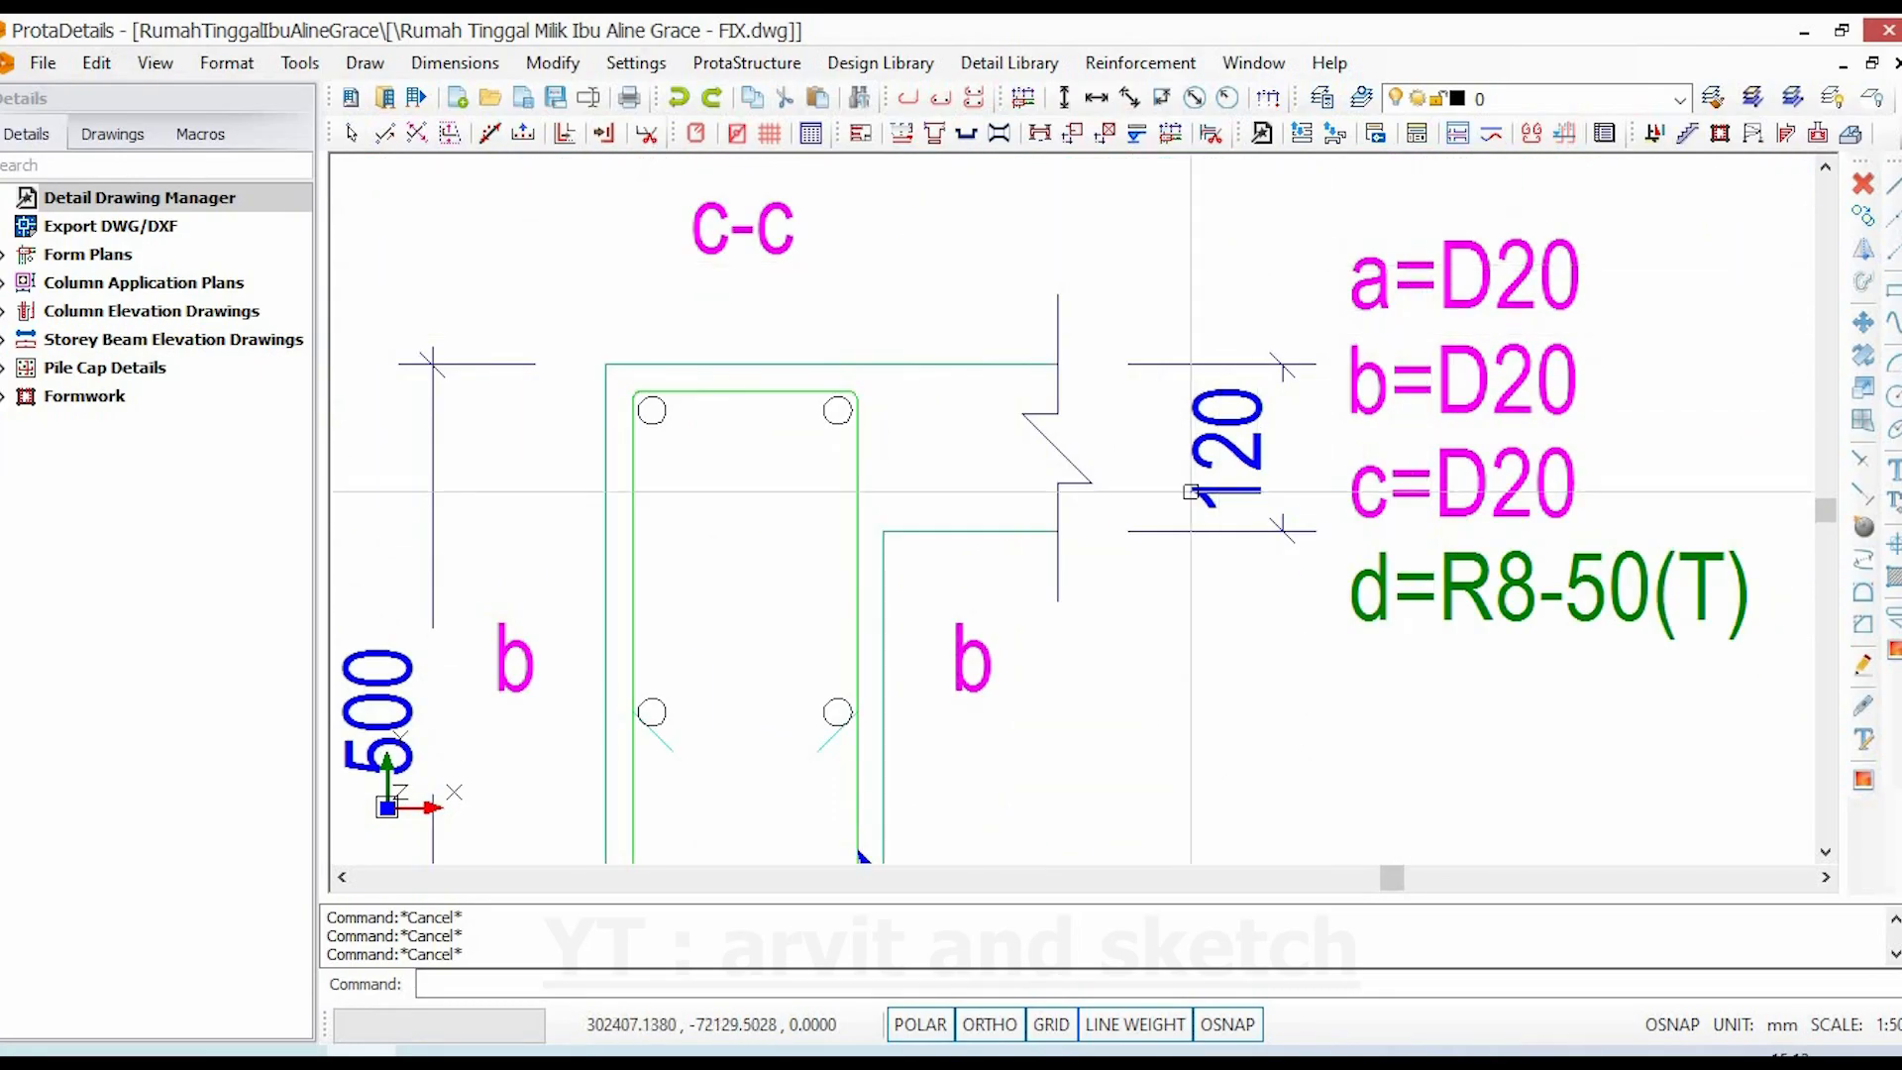
scroll(1365, 426, down, 2)
middle_drag(1192, 594, 1206, 505)
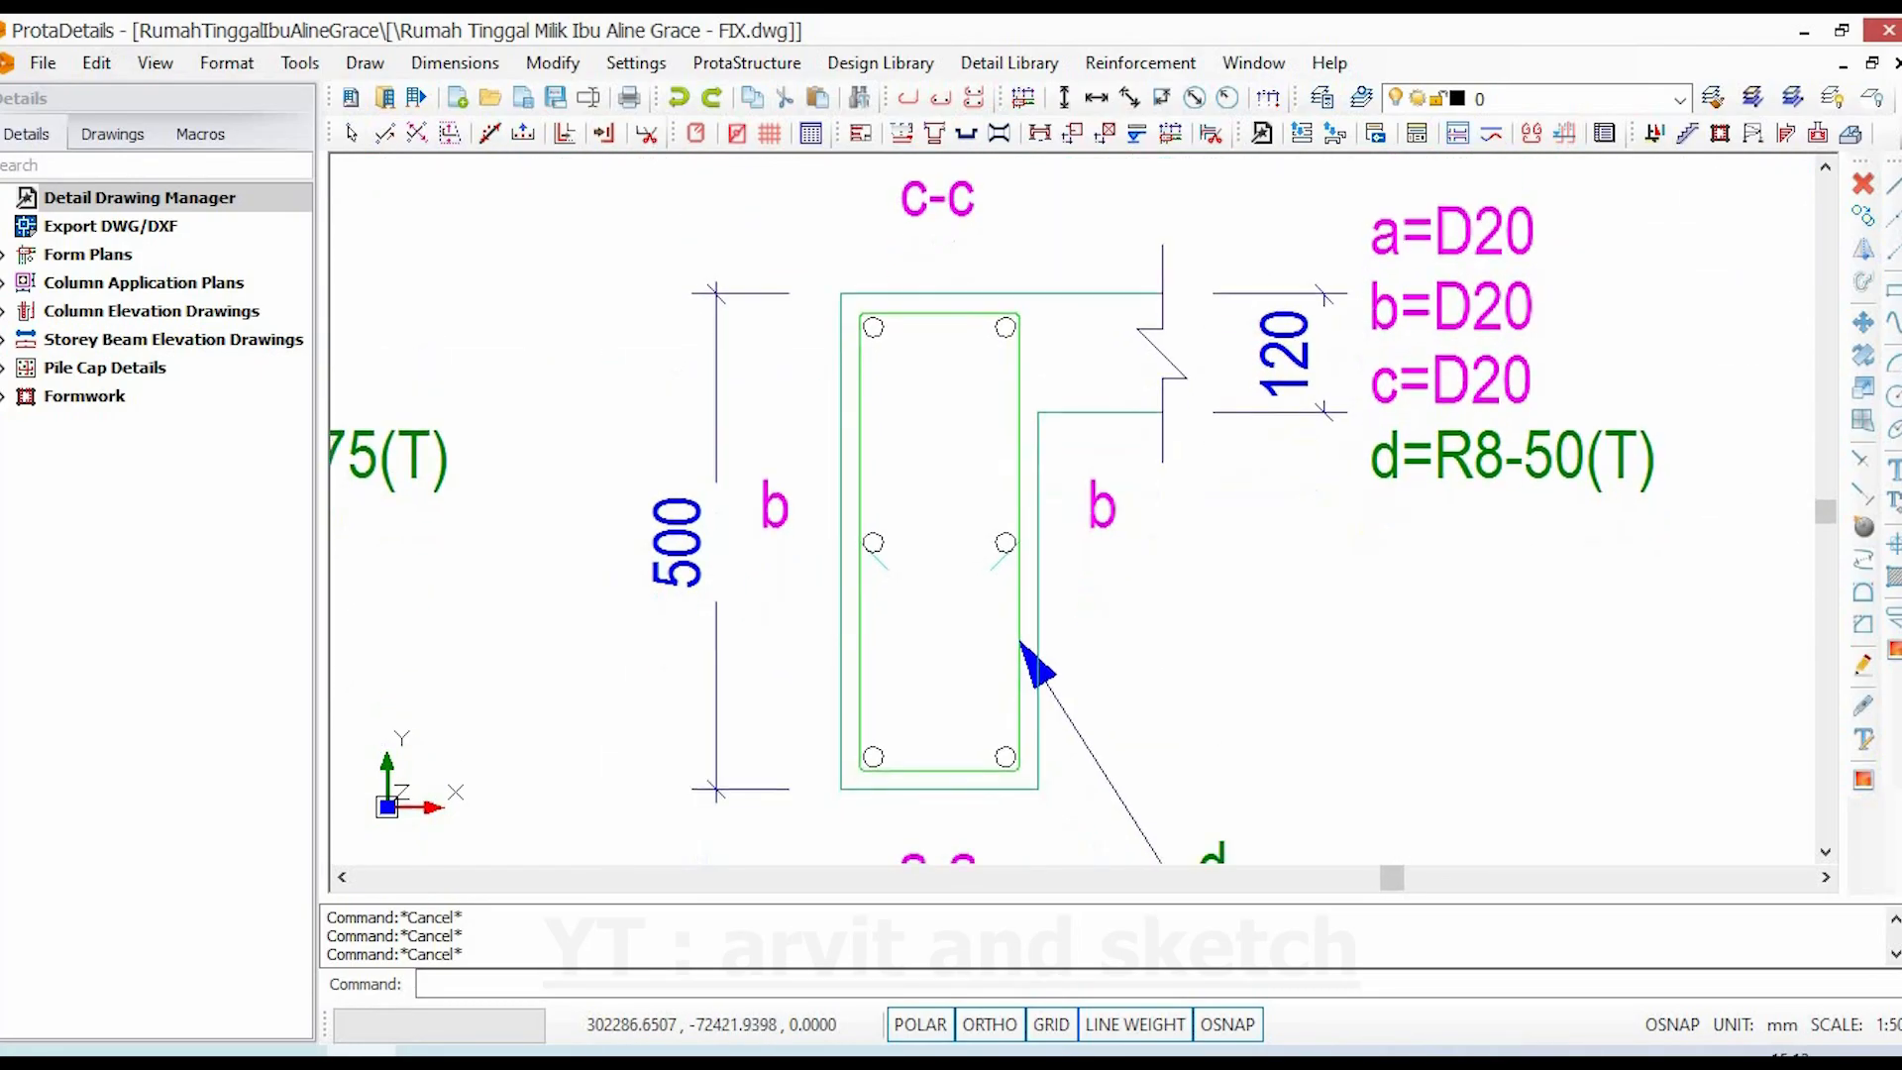
scroll(966, 530, down, 6)
middle_drag(863, 525, 1215, 535)
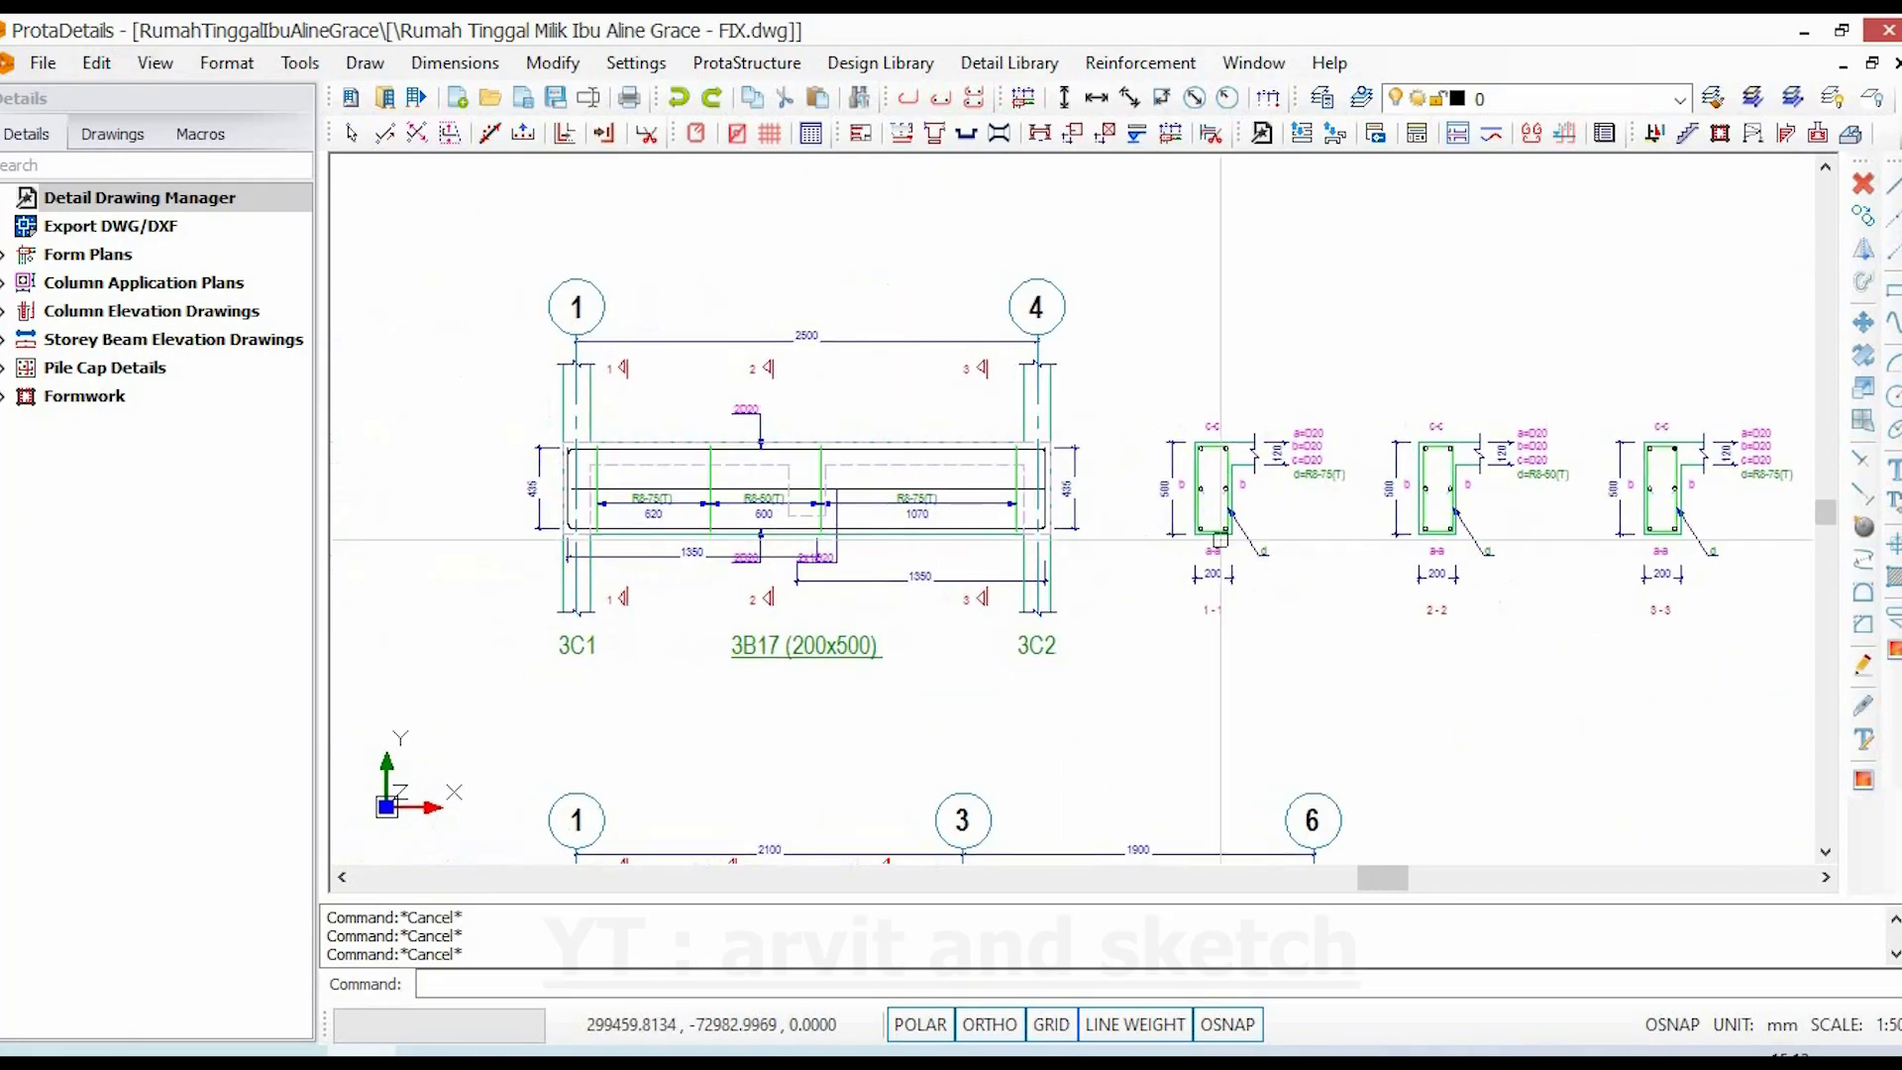
- Examine the elevation of beam 3B17 and the bar and stirrup labels of its section 3-3
scroll(961, 562, up, 5)
middle_drag(1079, 457, 1080, 485)
scroll(1079, 458, down, 4)
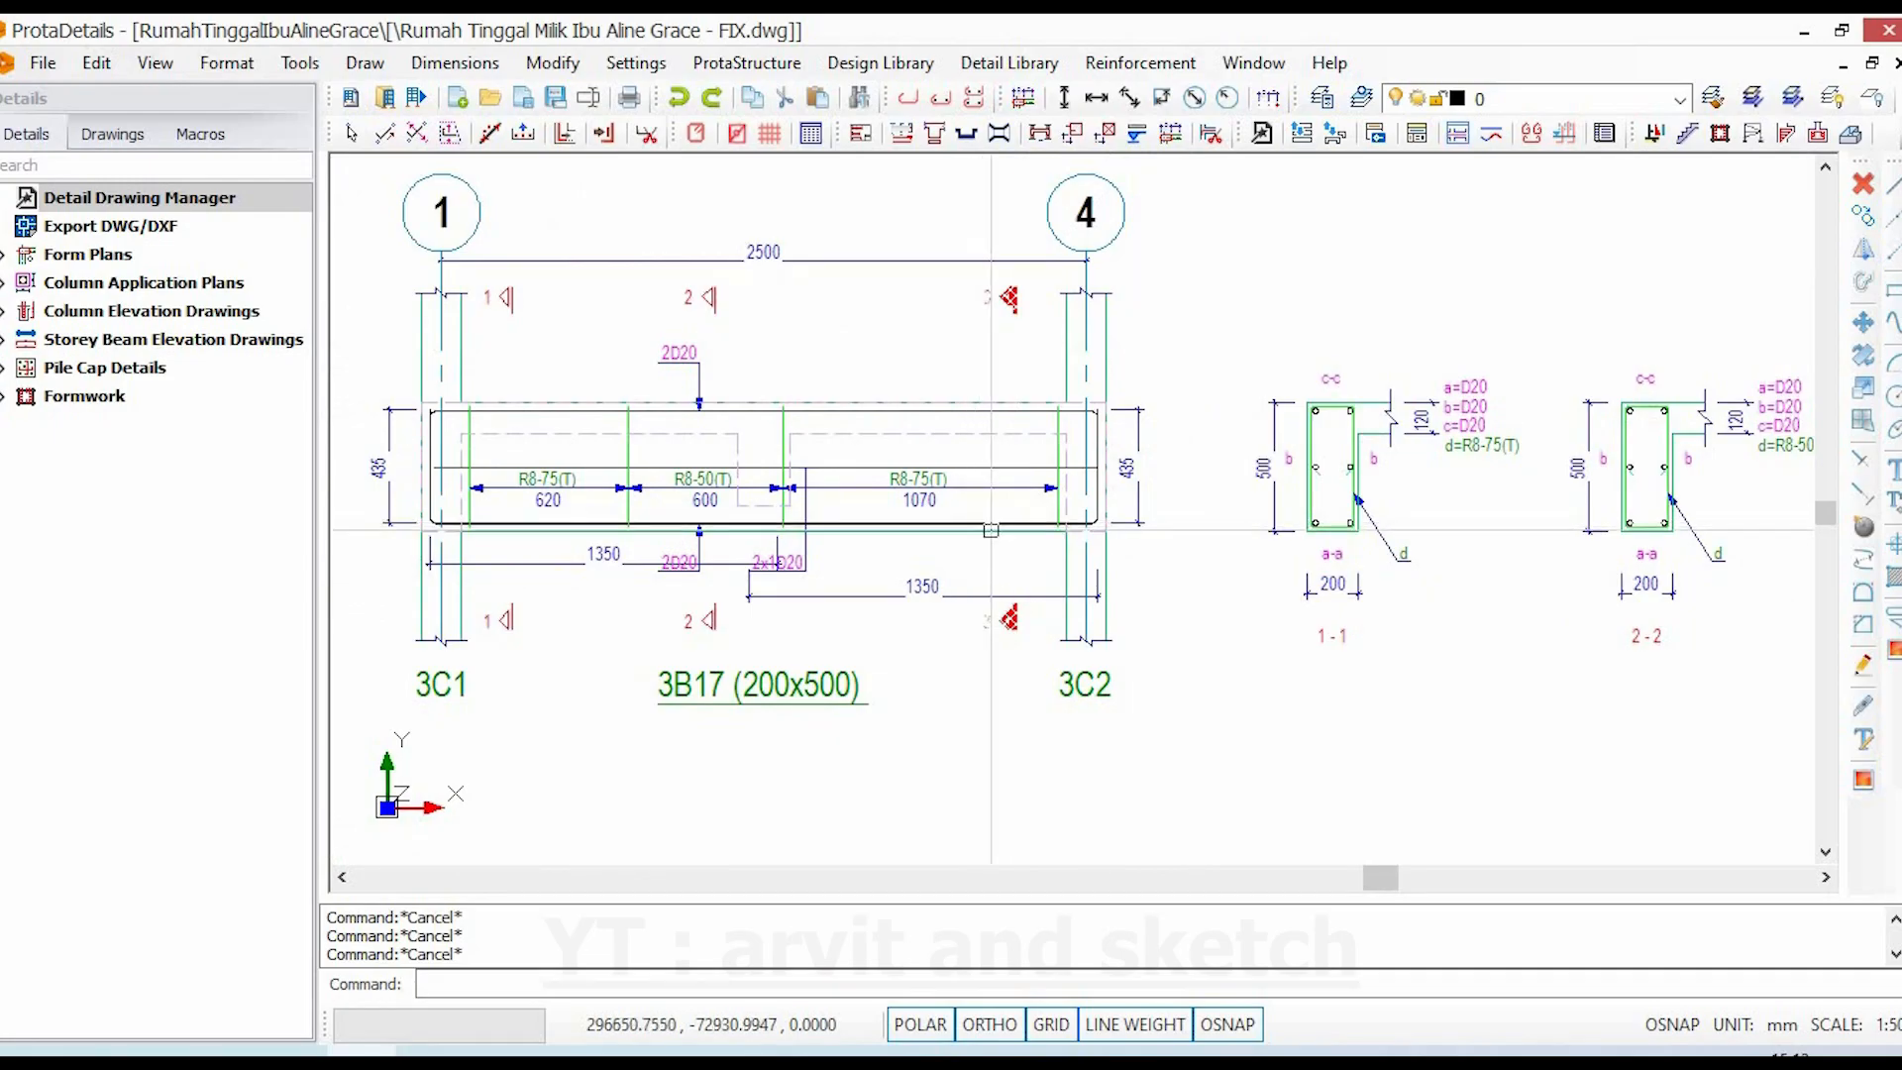
middle_drag(1557, 621, 913, 604)
scroll(1317, 604, up, 5)
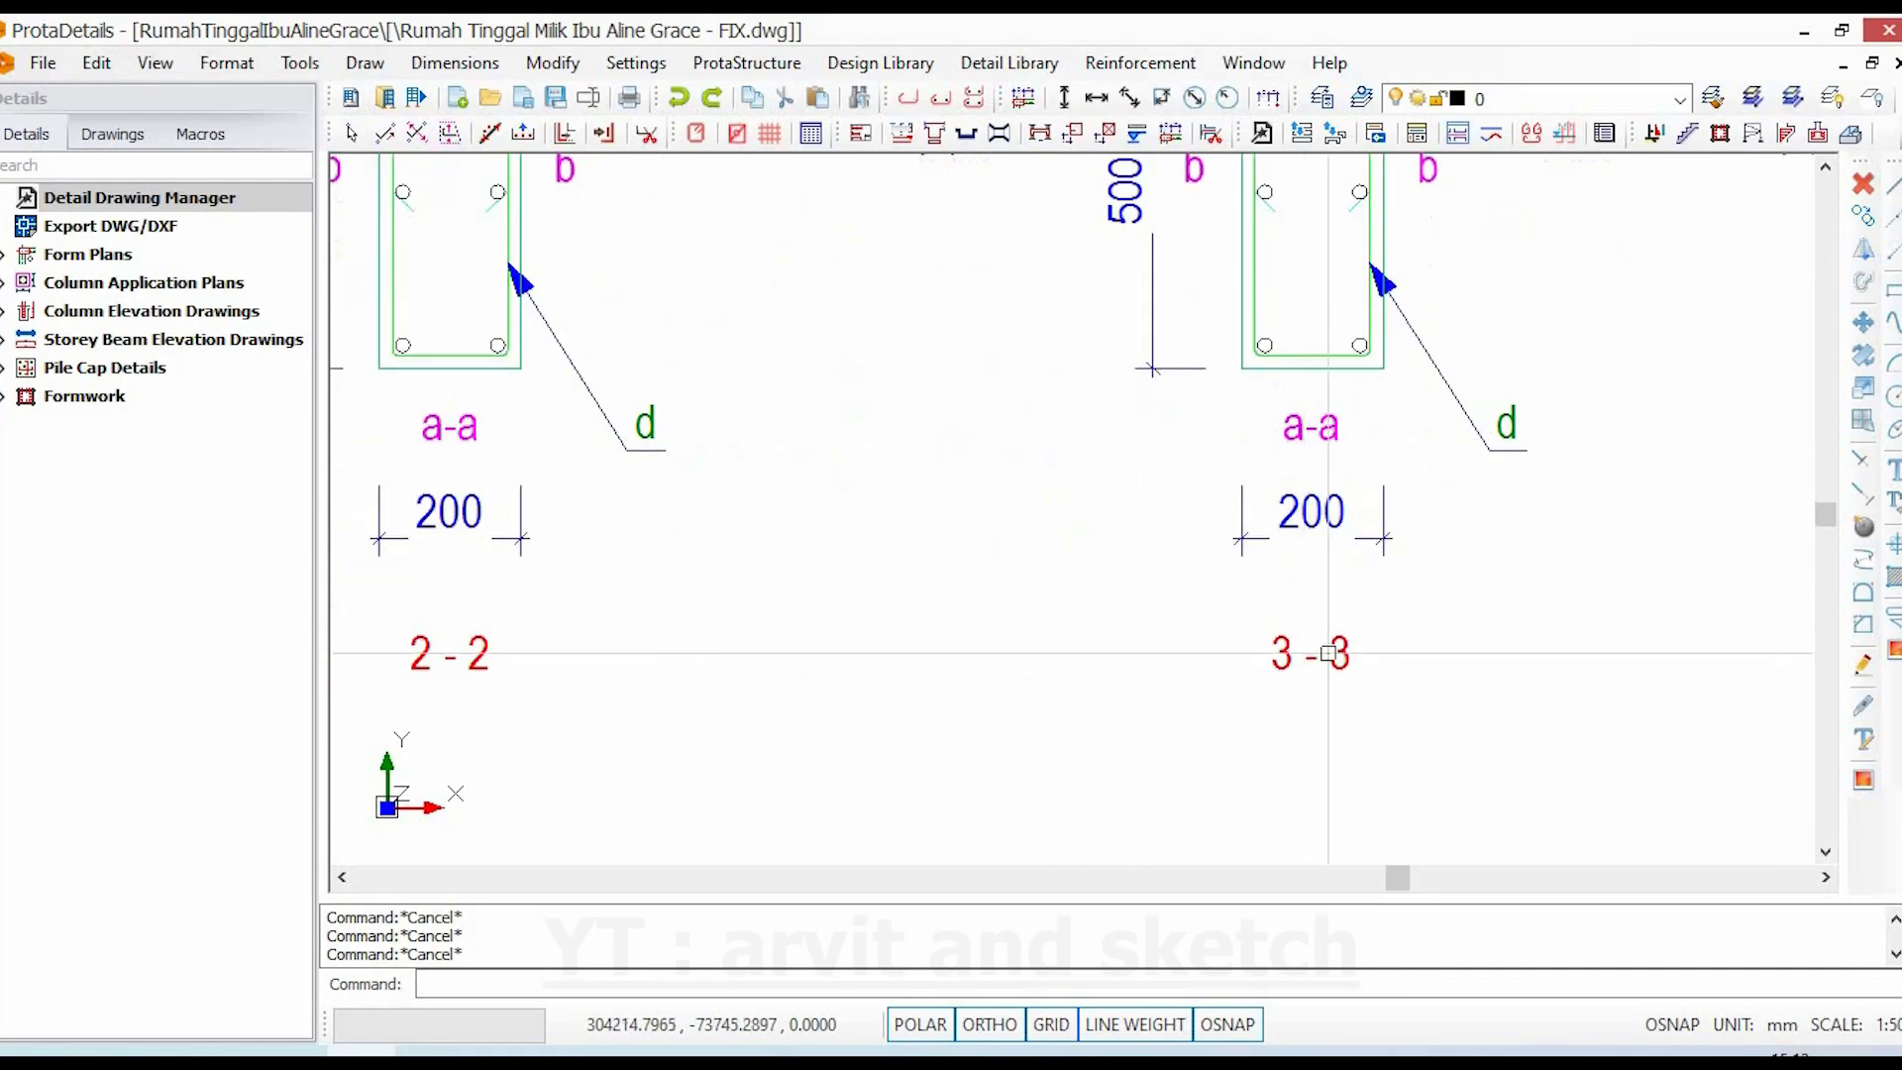
mouse_move(1305, 650)
middle_down()
mouse_move(1253, 715)
mouse_move(1253, 904)
mouse_move(1148, 1006)
middle_up()
scroll(1536, 630, up, 2)
scroll(1537, 630, down, 5)
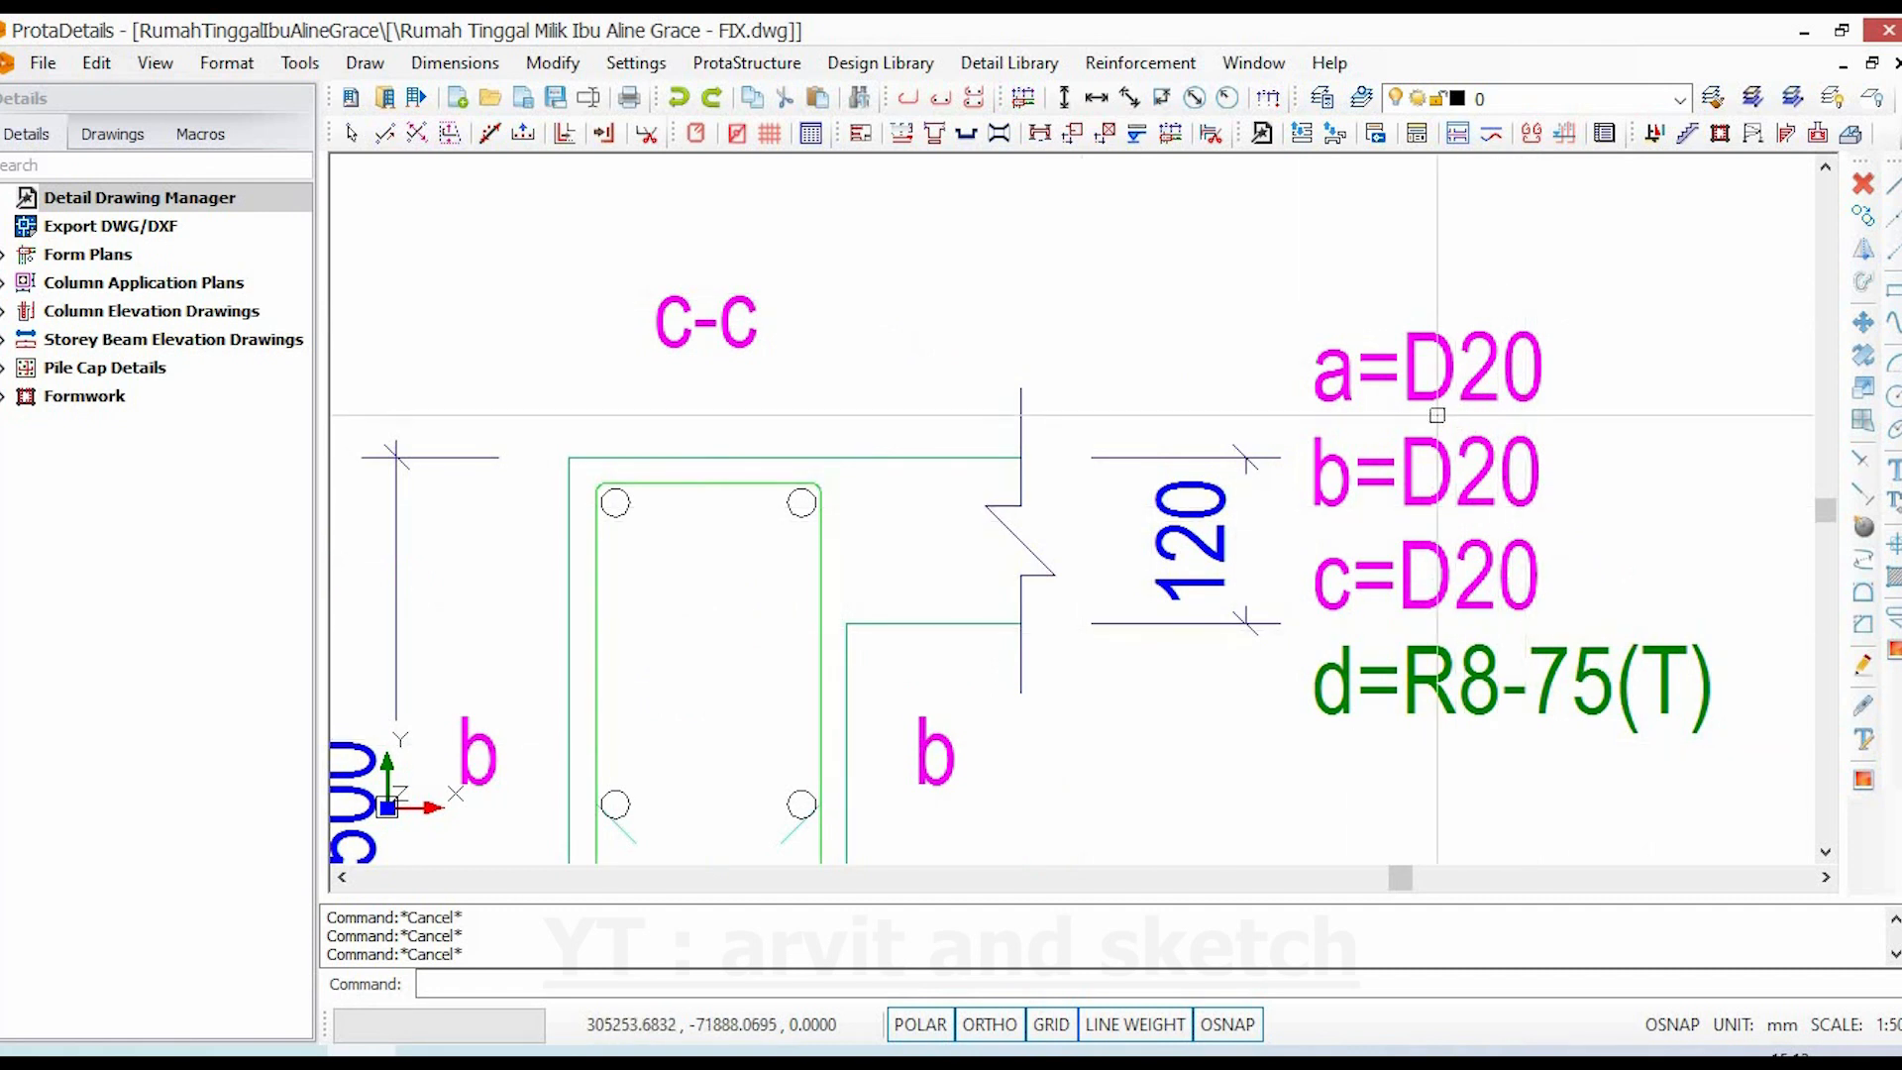
middle_drag(1045, 496, 1275, 485)
- Switch to the Archicad 3D model and set the rebar diameter of a lower longitudinal bar in the edge beam to 20
click(292, 1051)
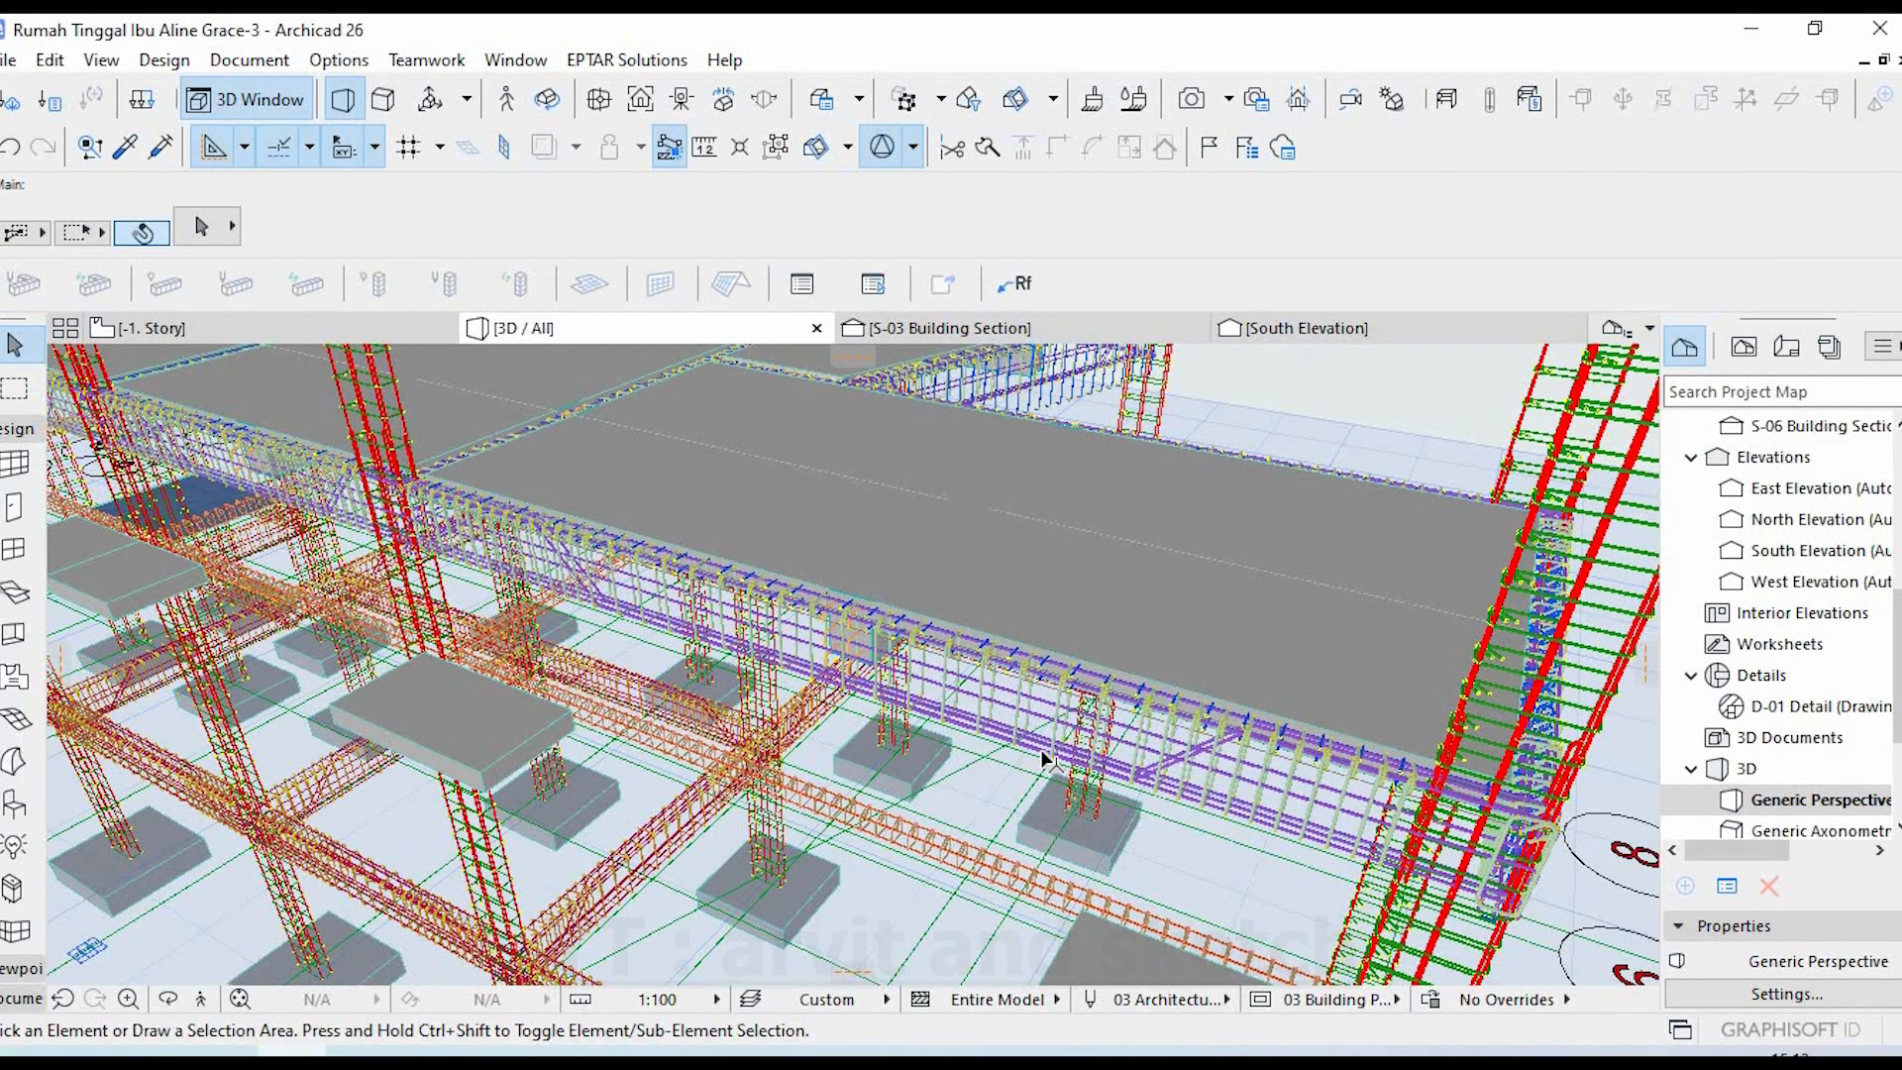
scroll(991, 753, up, 6)
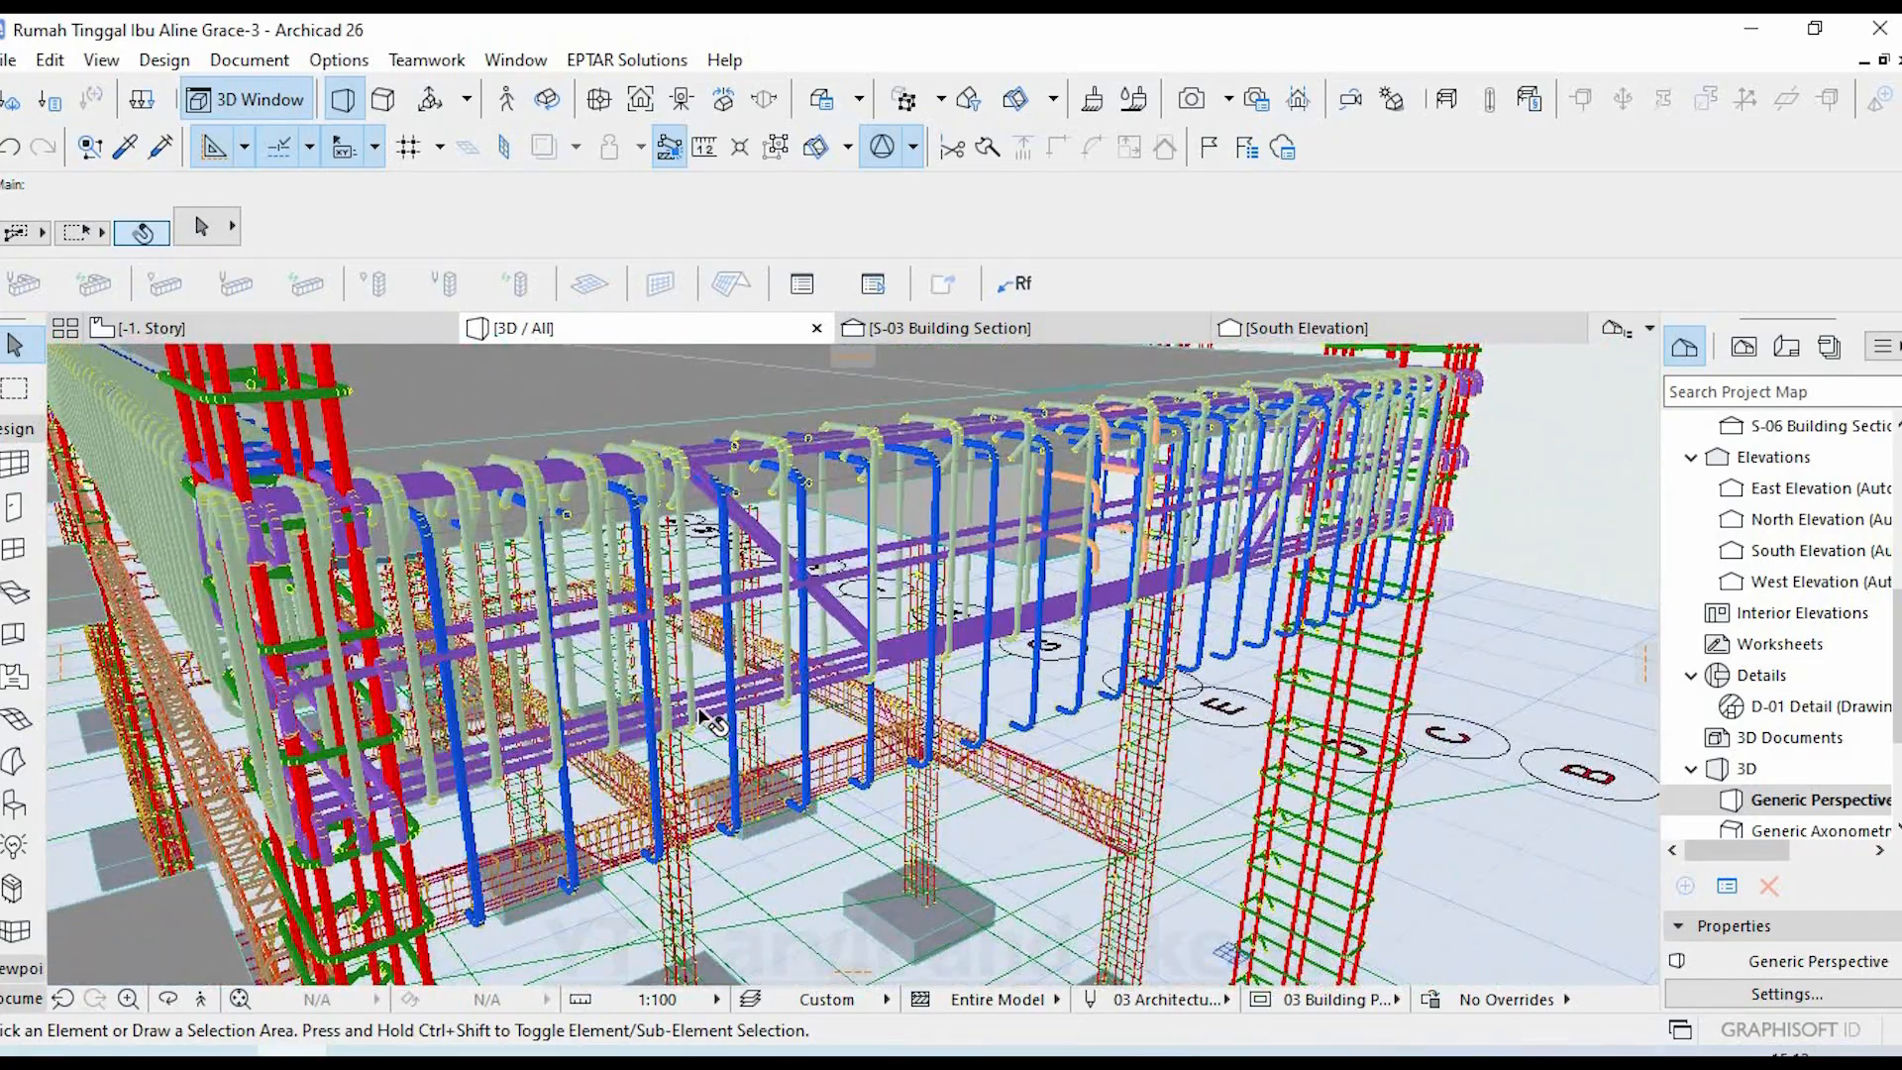
scroll(713, 726, up, 2)
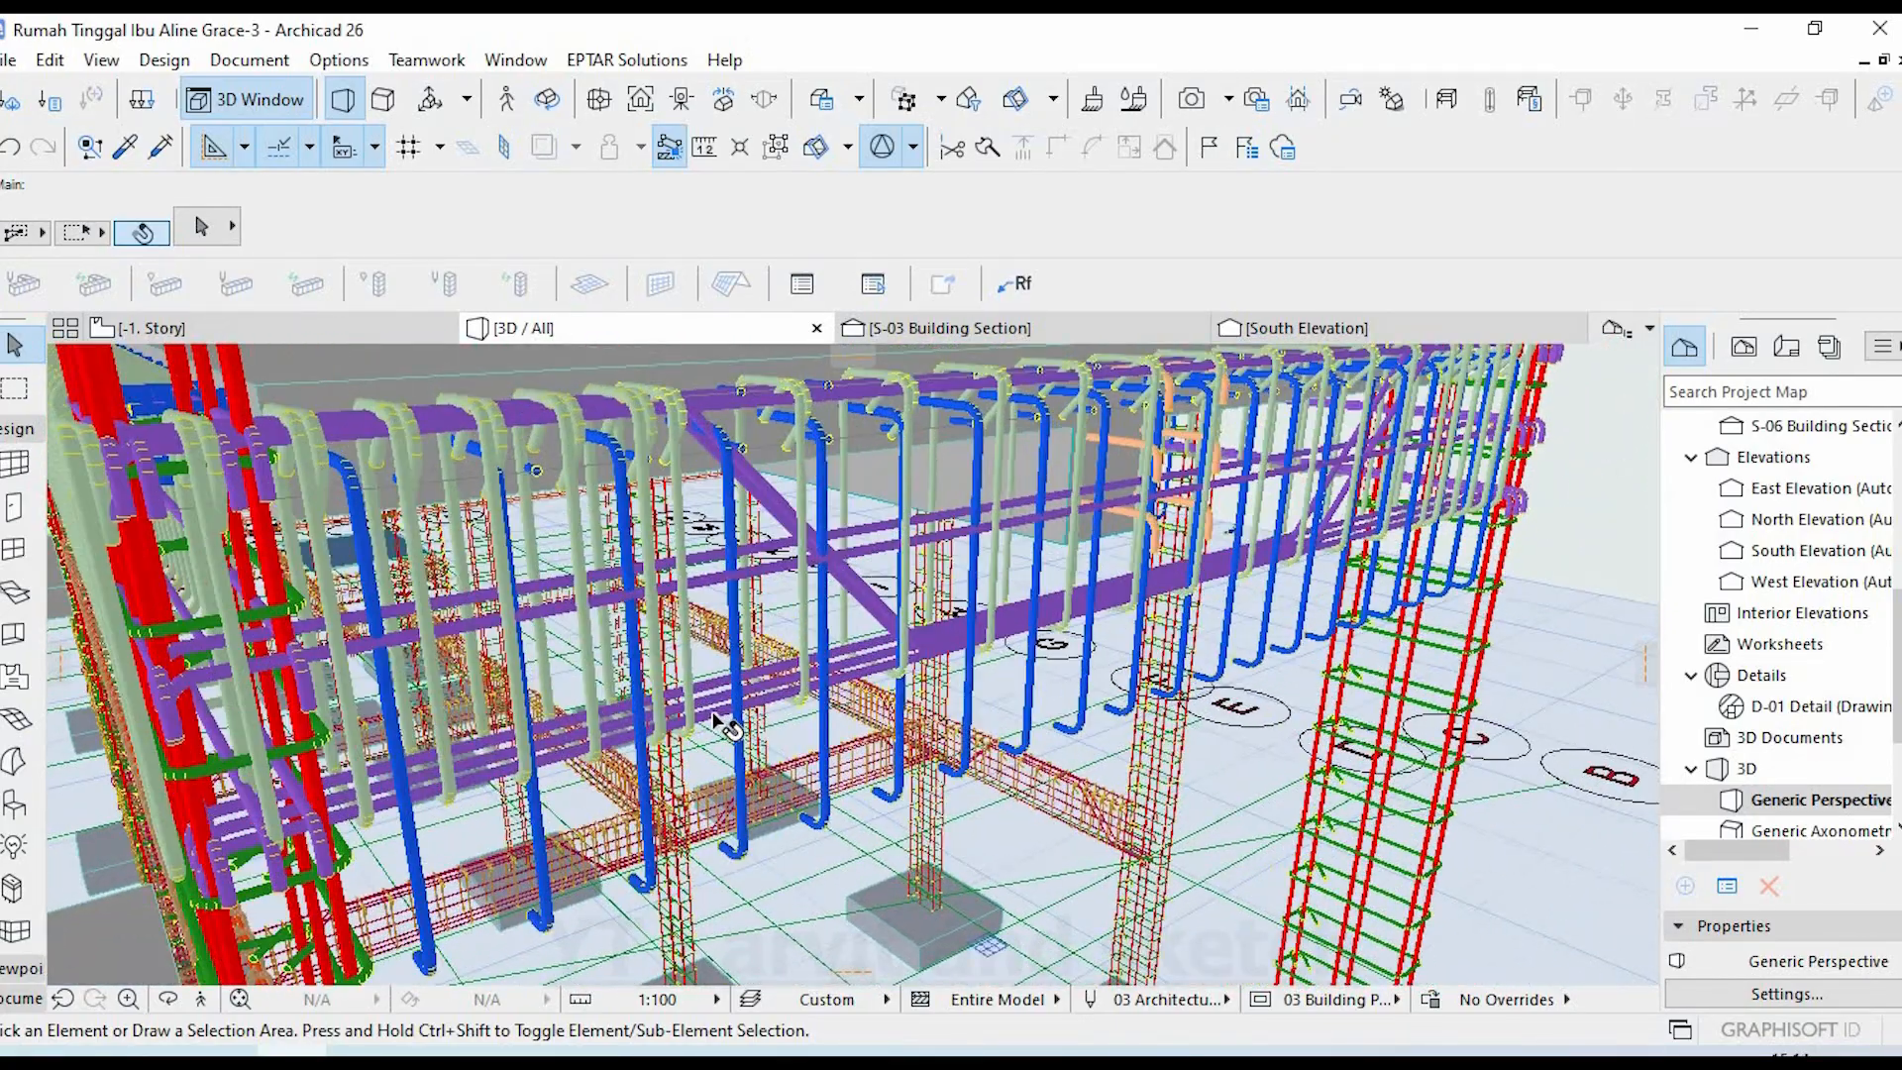
click(726, 755)
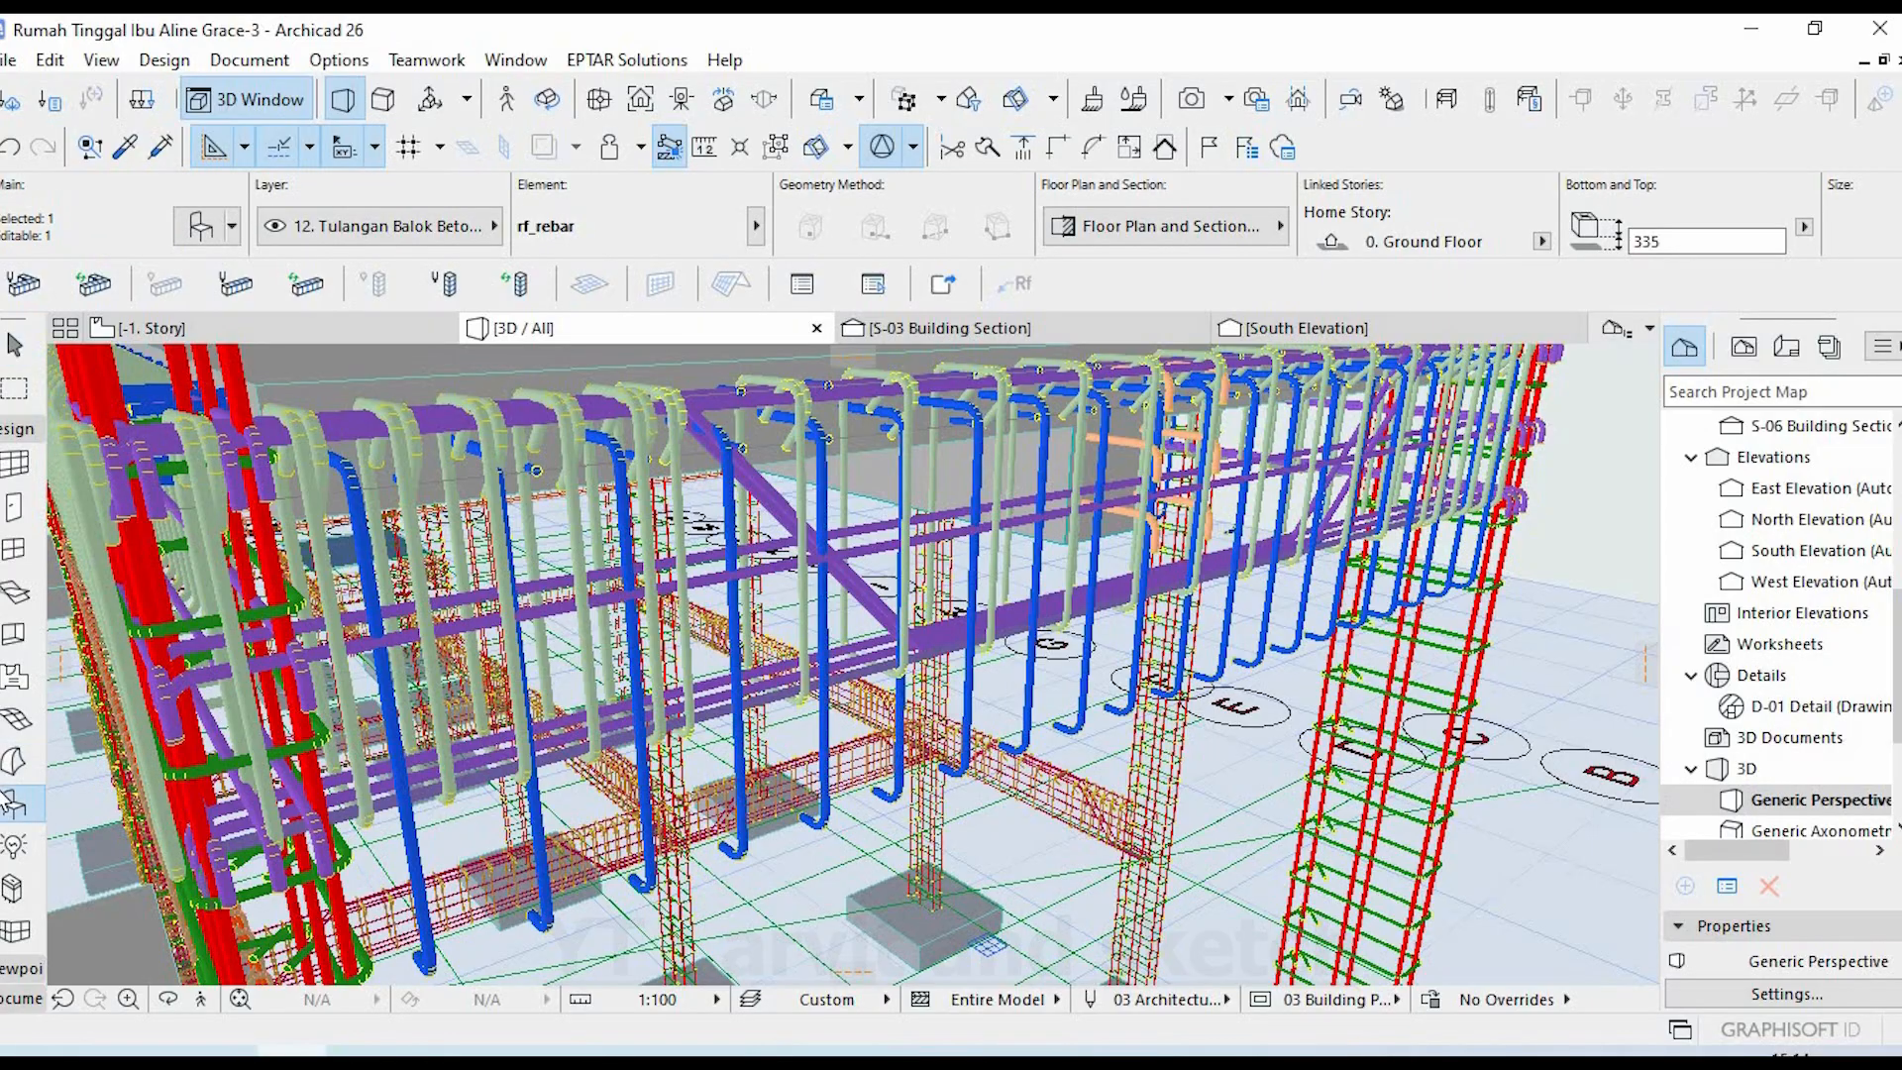
key(ctrl+t)
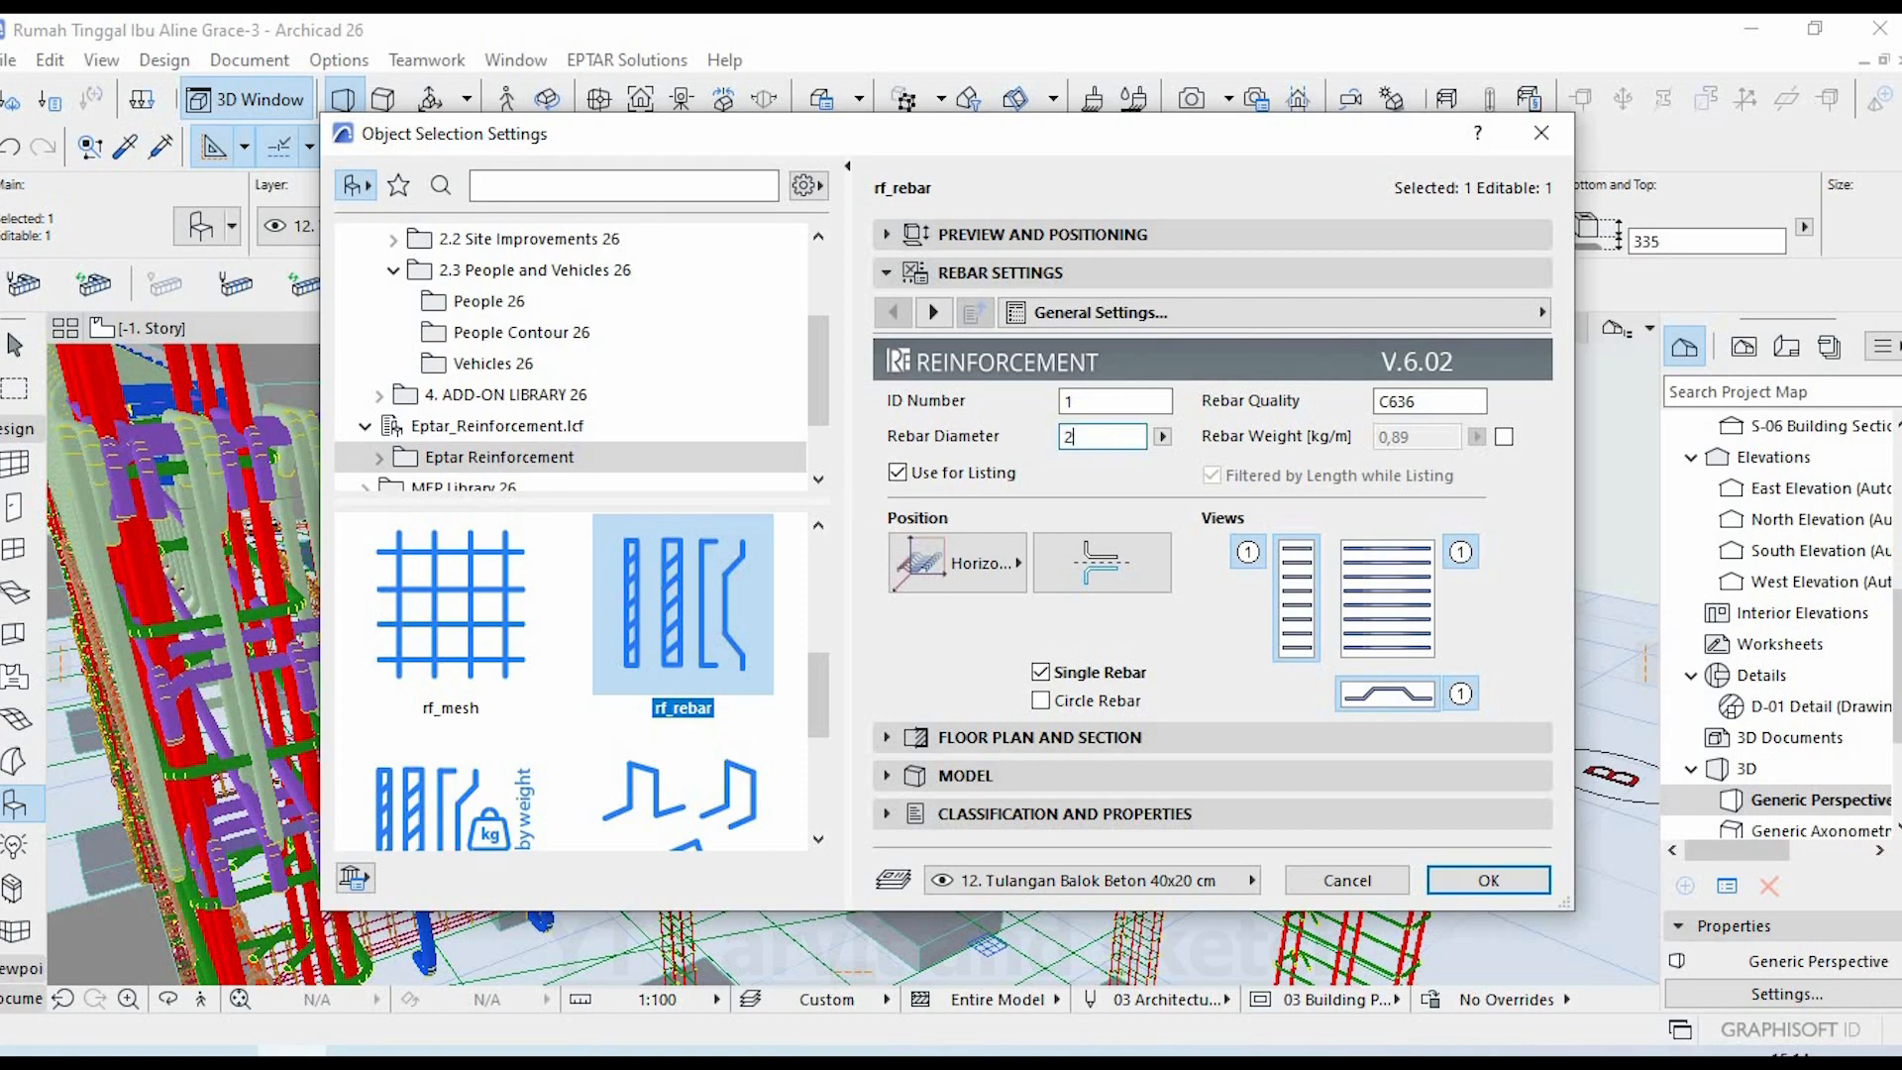
click(1481, 878)
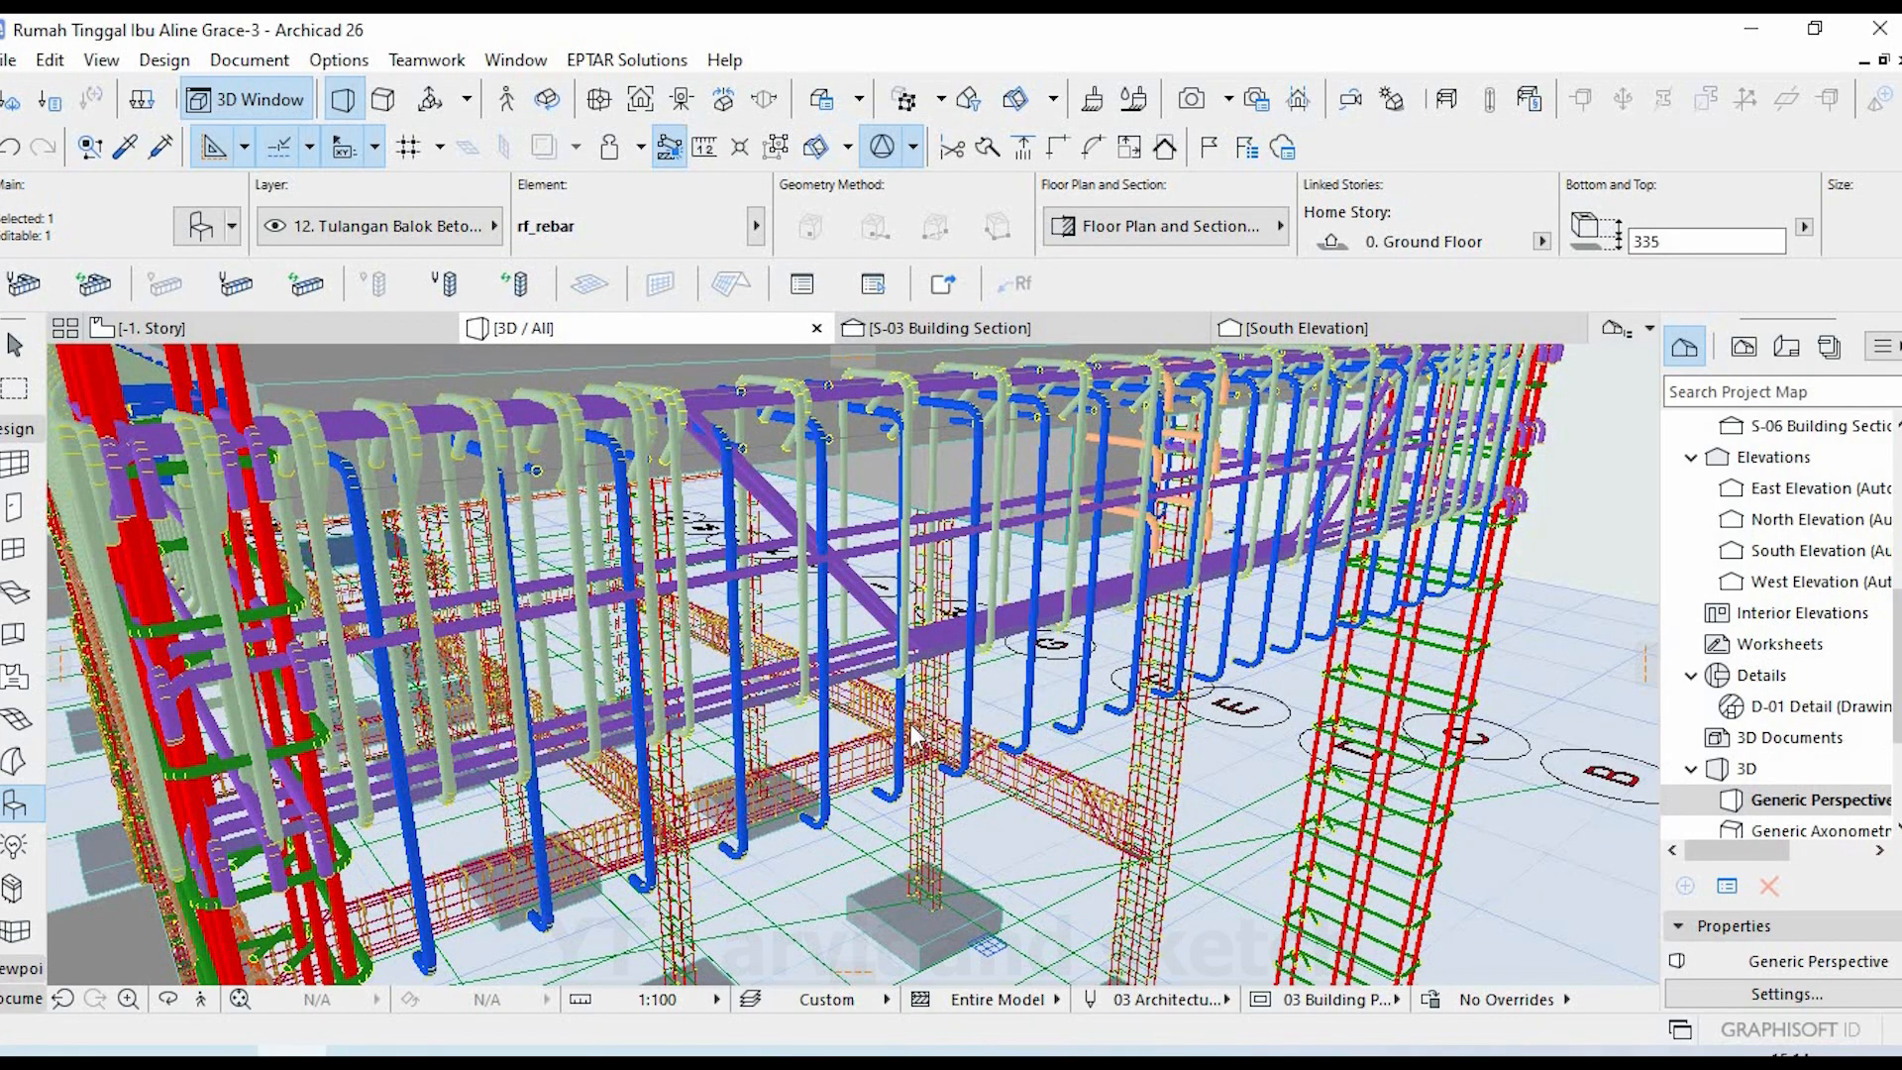
- Compare the edge beam's reinforcement with the 3B17 cross-sections in ProtaDetails, then return to the Archicad 3D model
scroll(926, 753, down, 3)
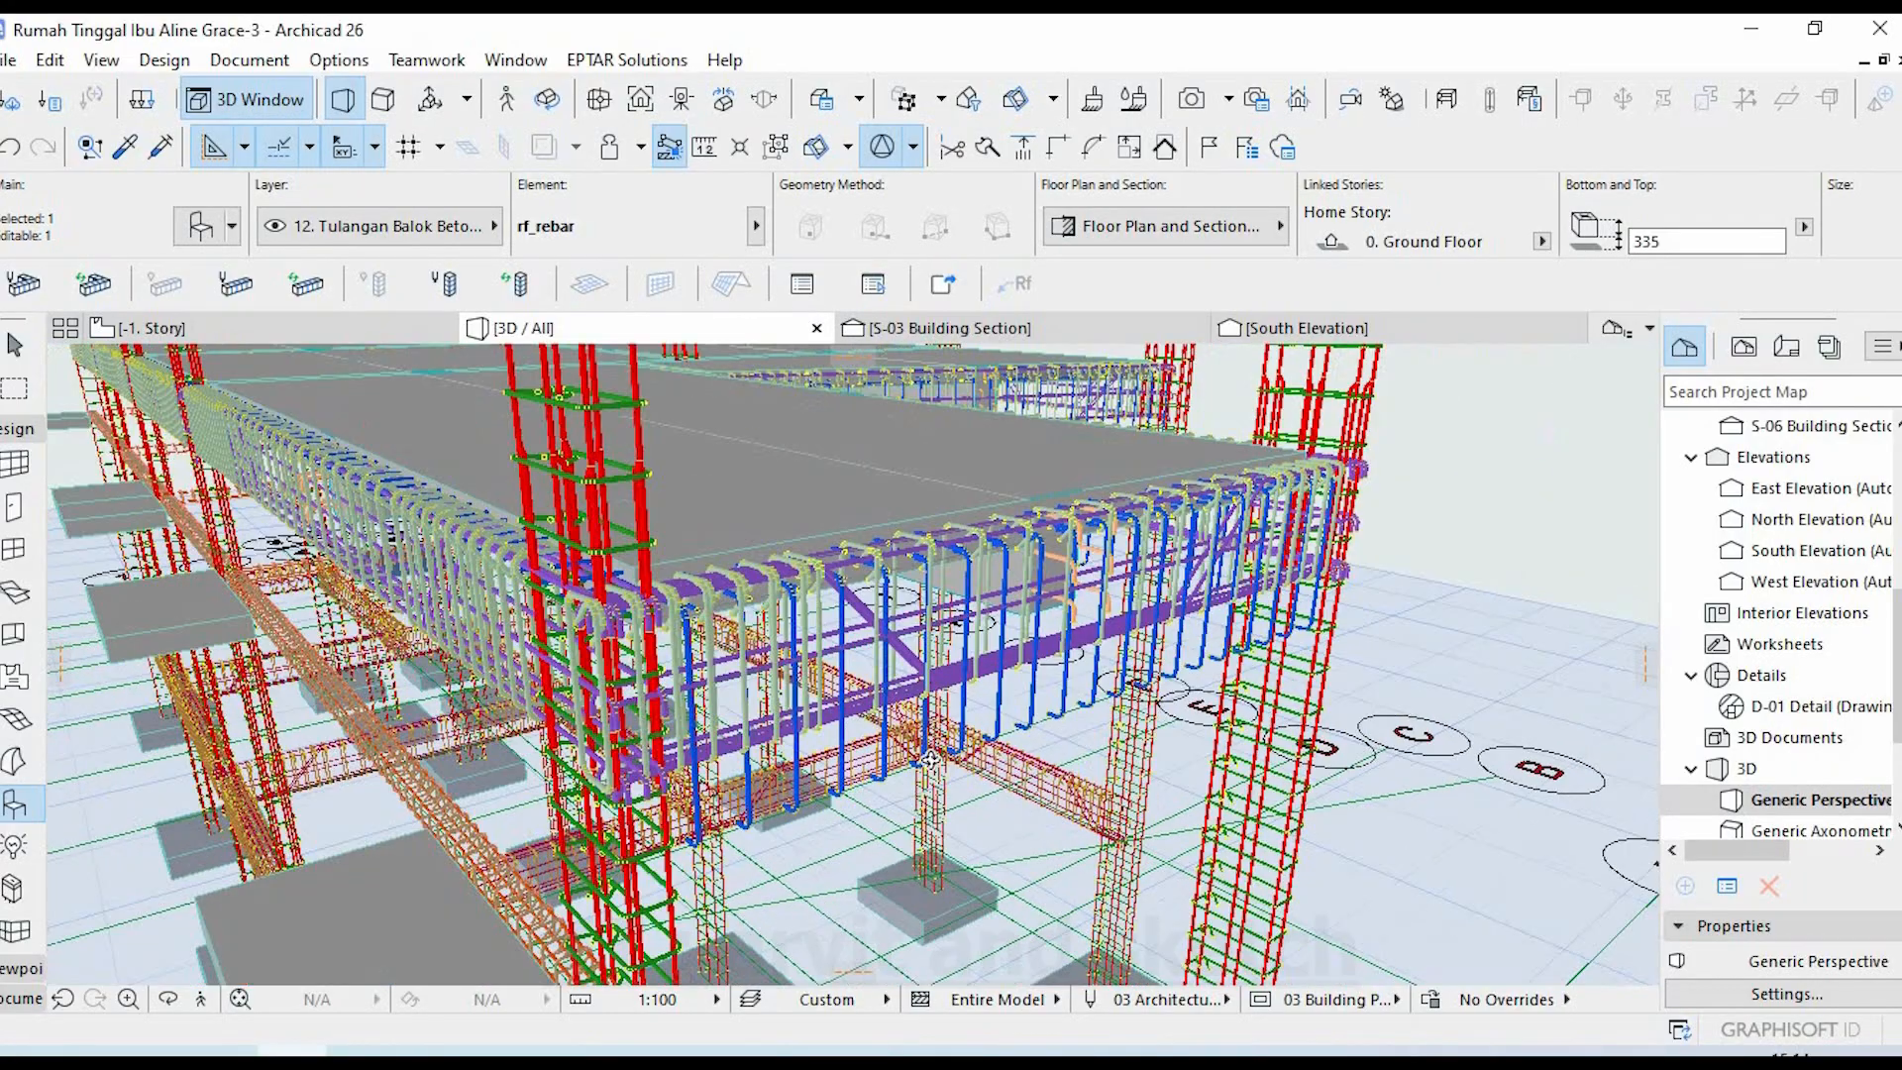
shift+middle_drag(930, 761, 1002, 659)
scroll(913, 761, up, 3)
key(Escape)
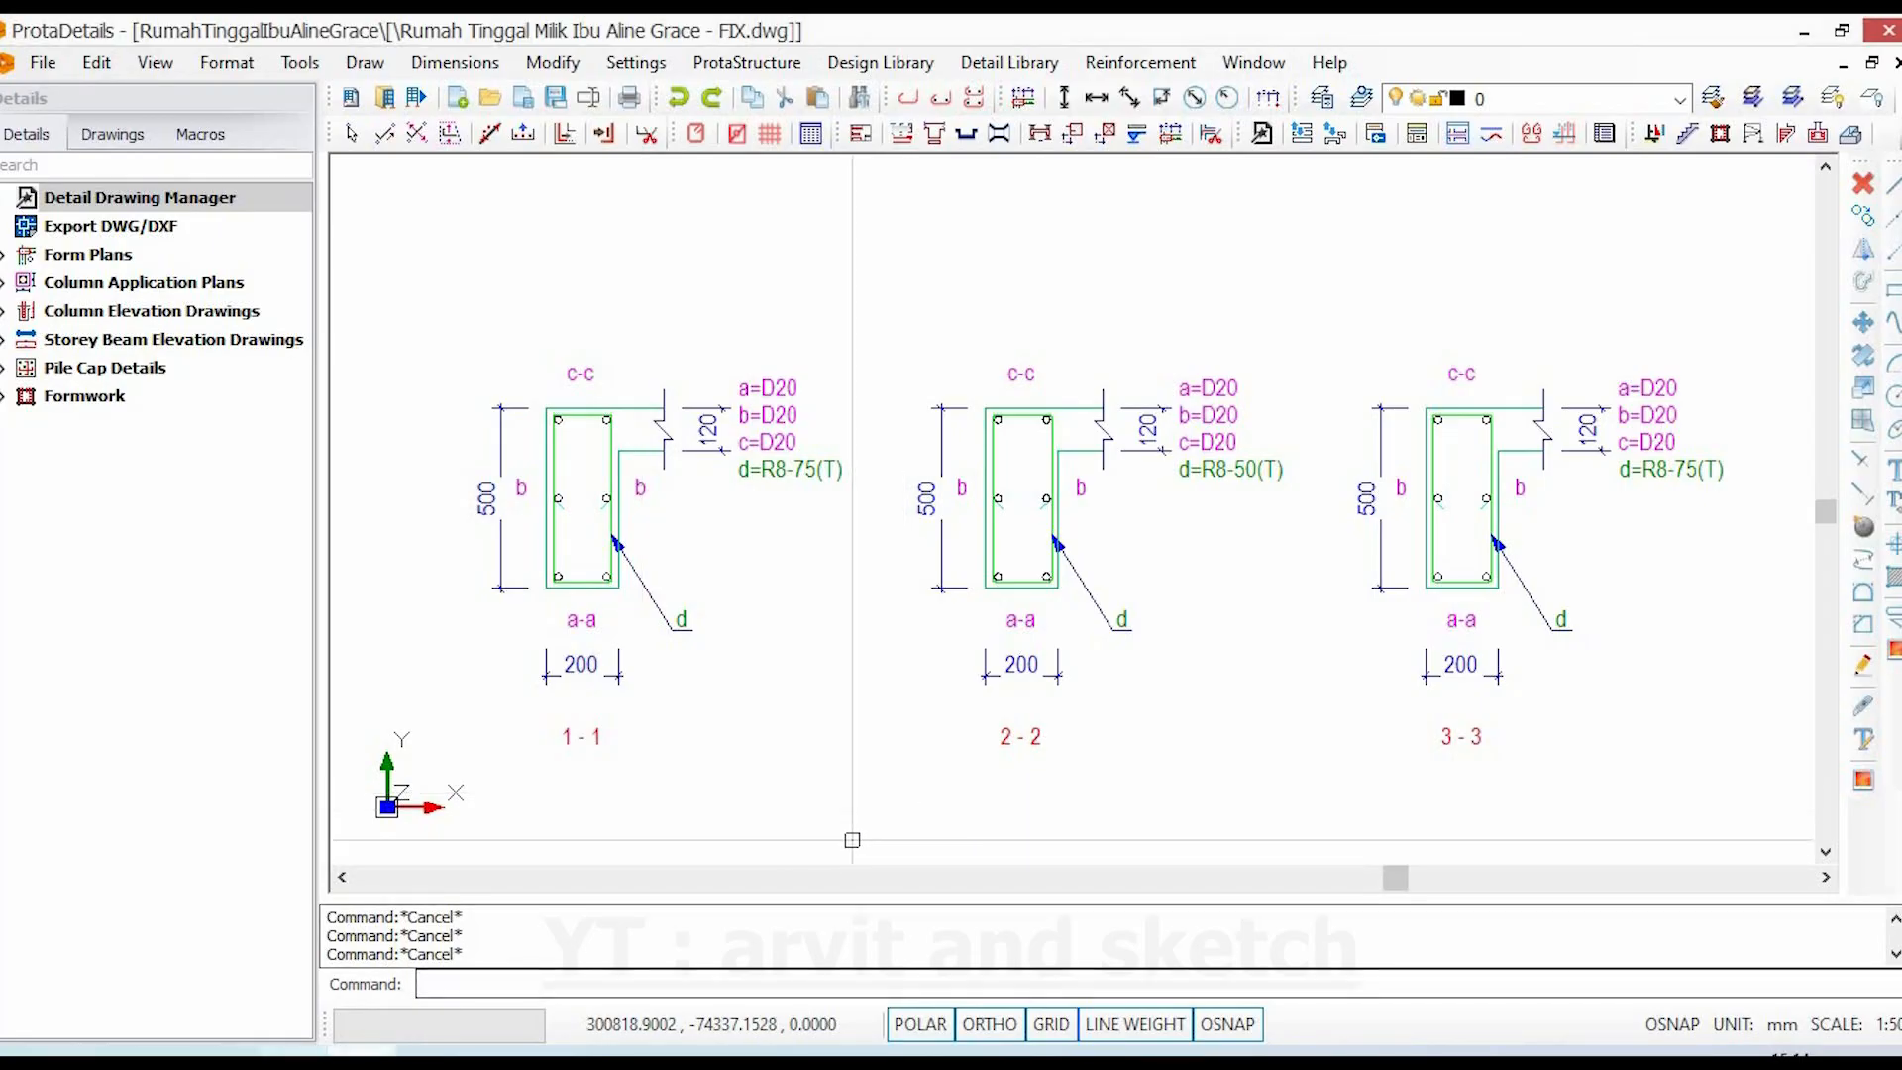
mouse_move(293, 1052)
click(326, 946)
key(Escape)
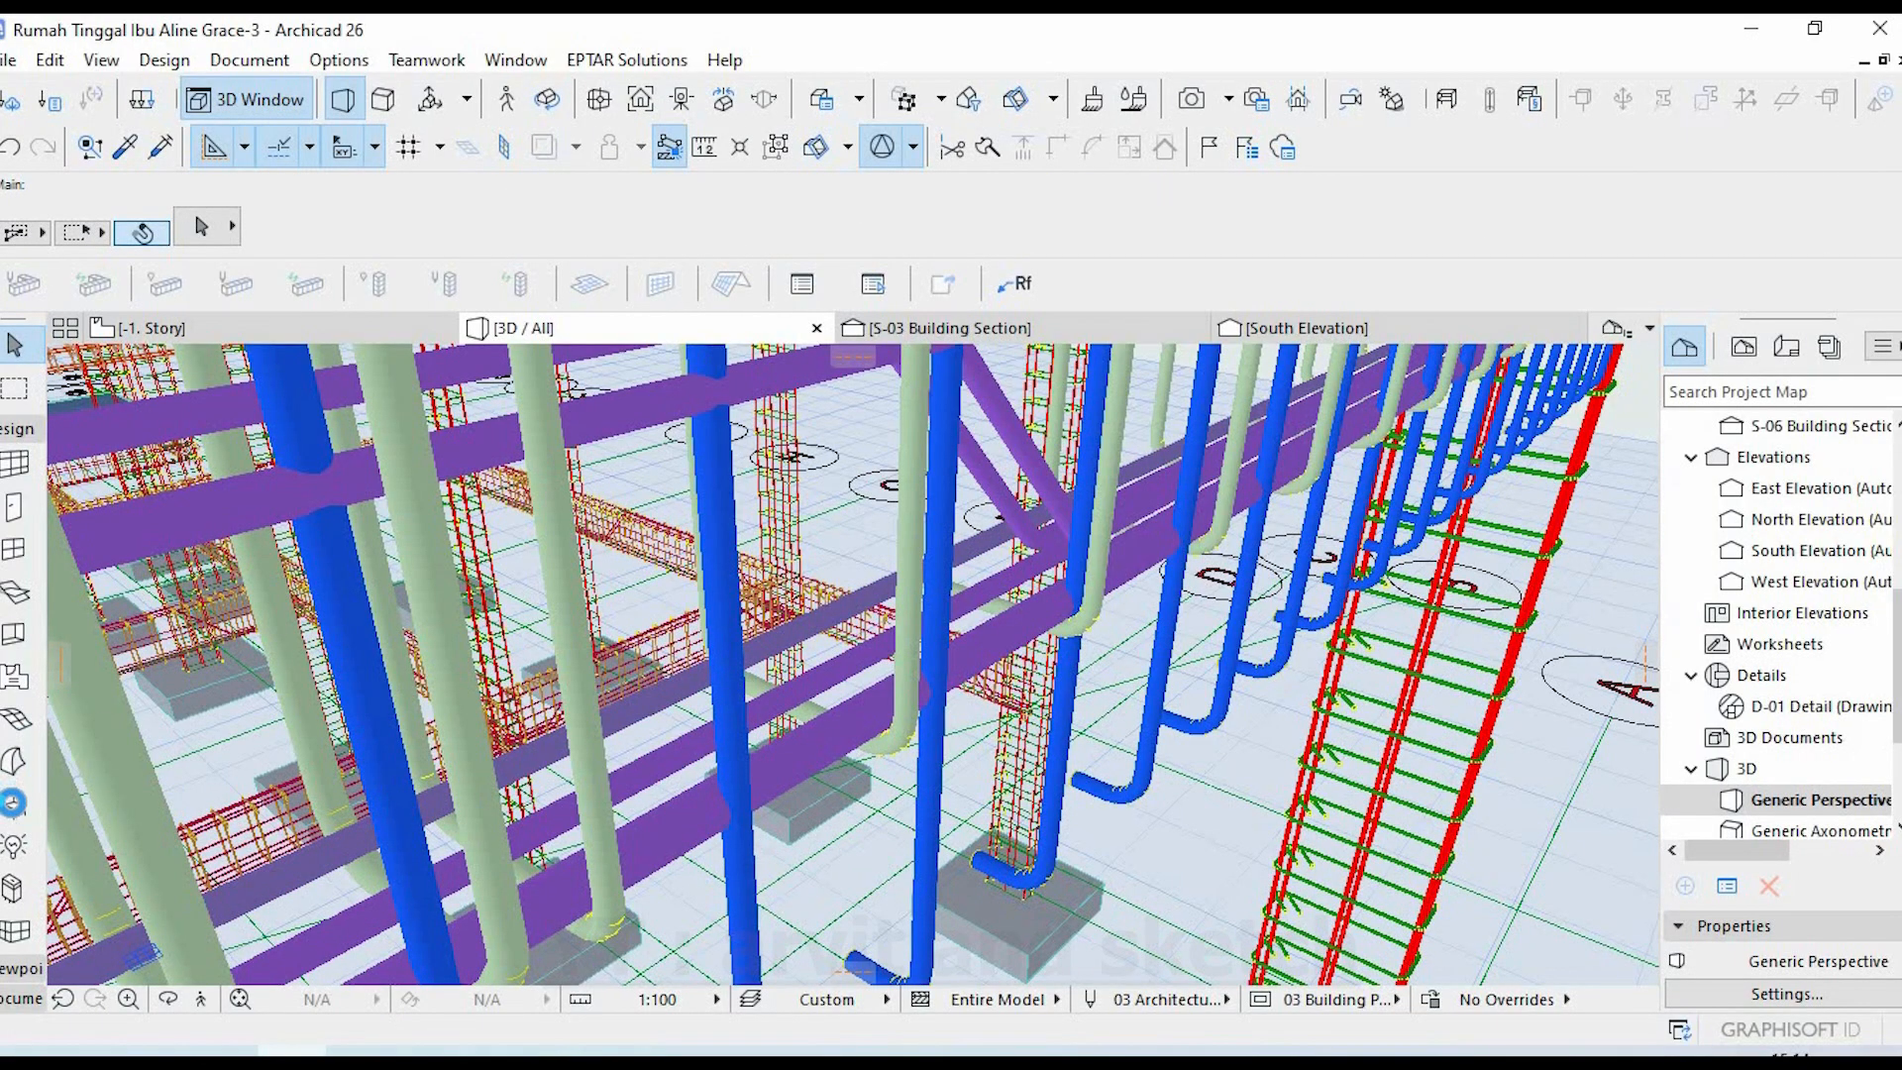
- Set the rebar diameter of another lower longitudinal bar in the edge beam to 20 and clear the selection
click(13, 803)
shift+click(960, 642)
key(ctrl+t)
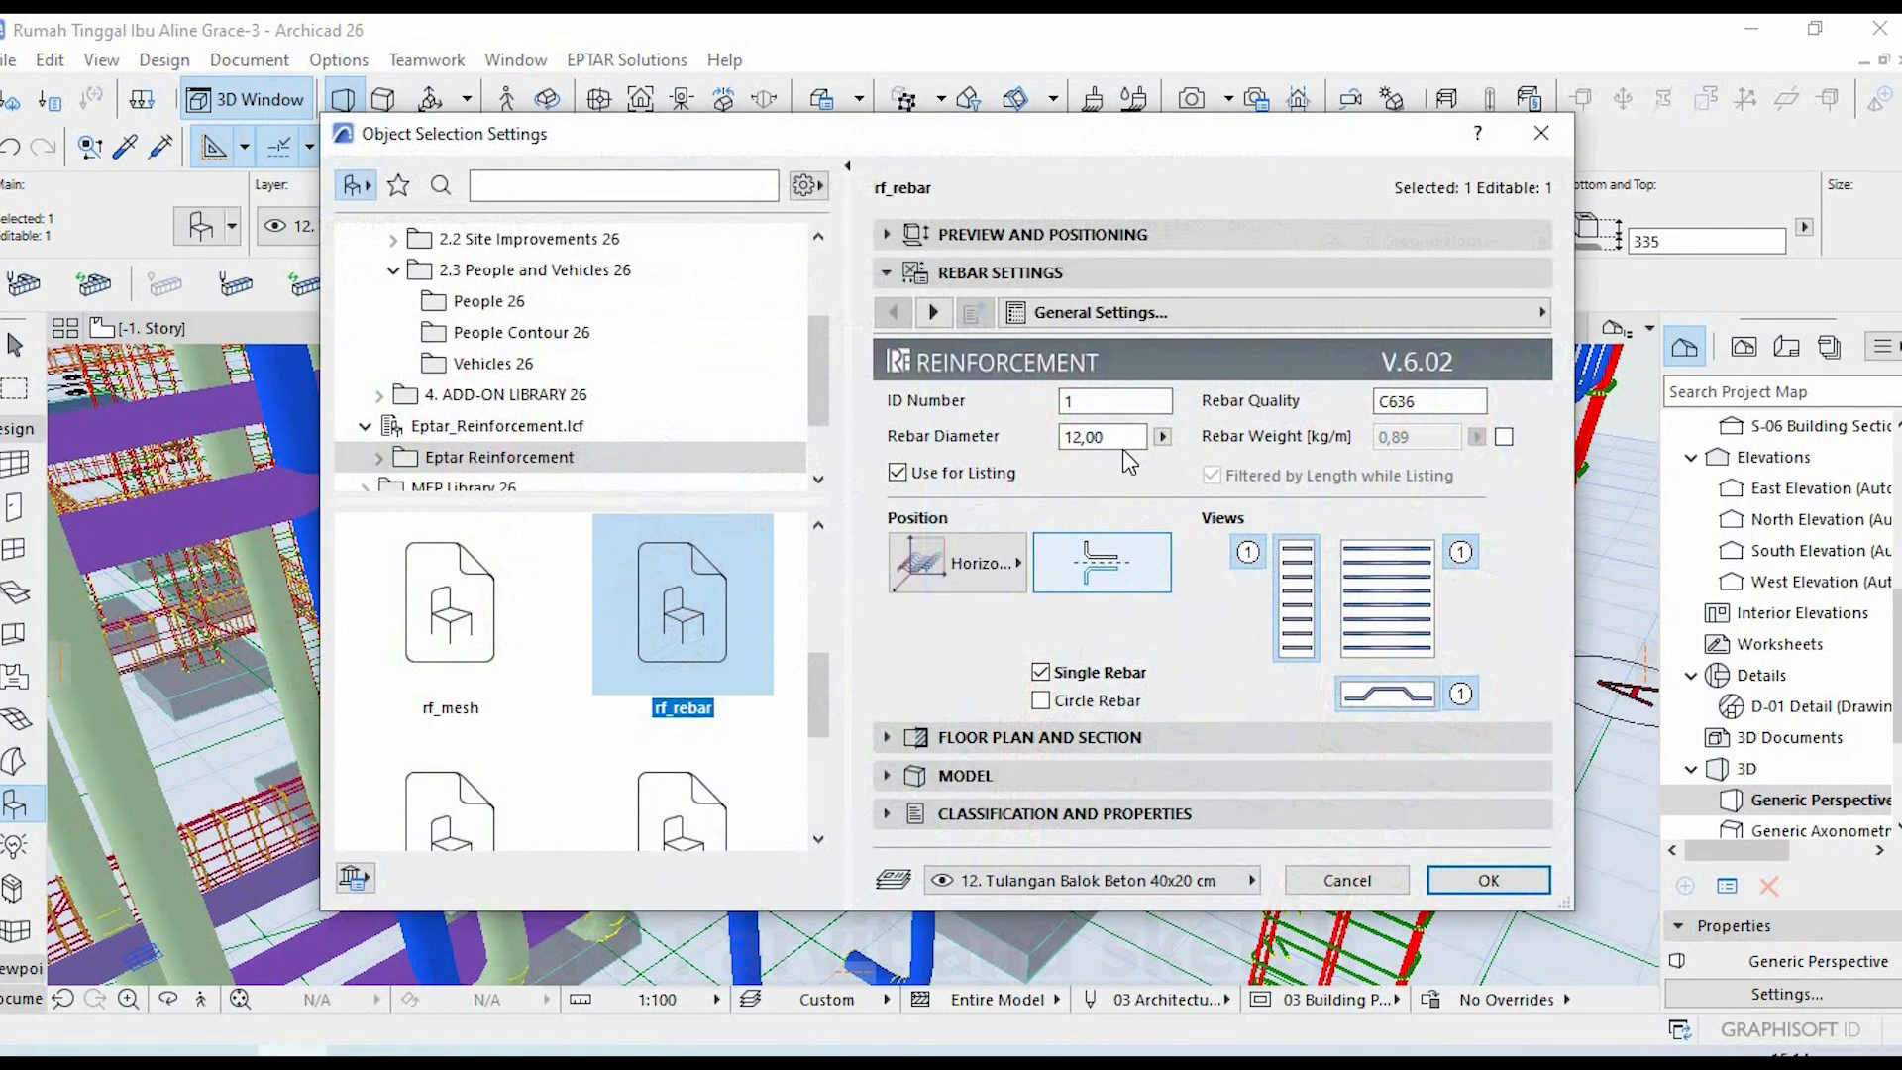
click(1123, 441)
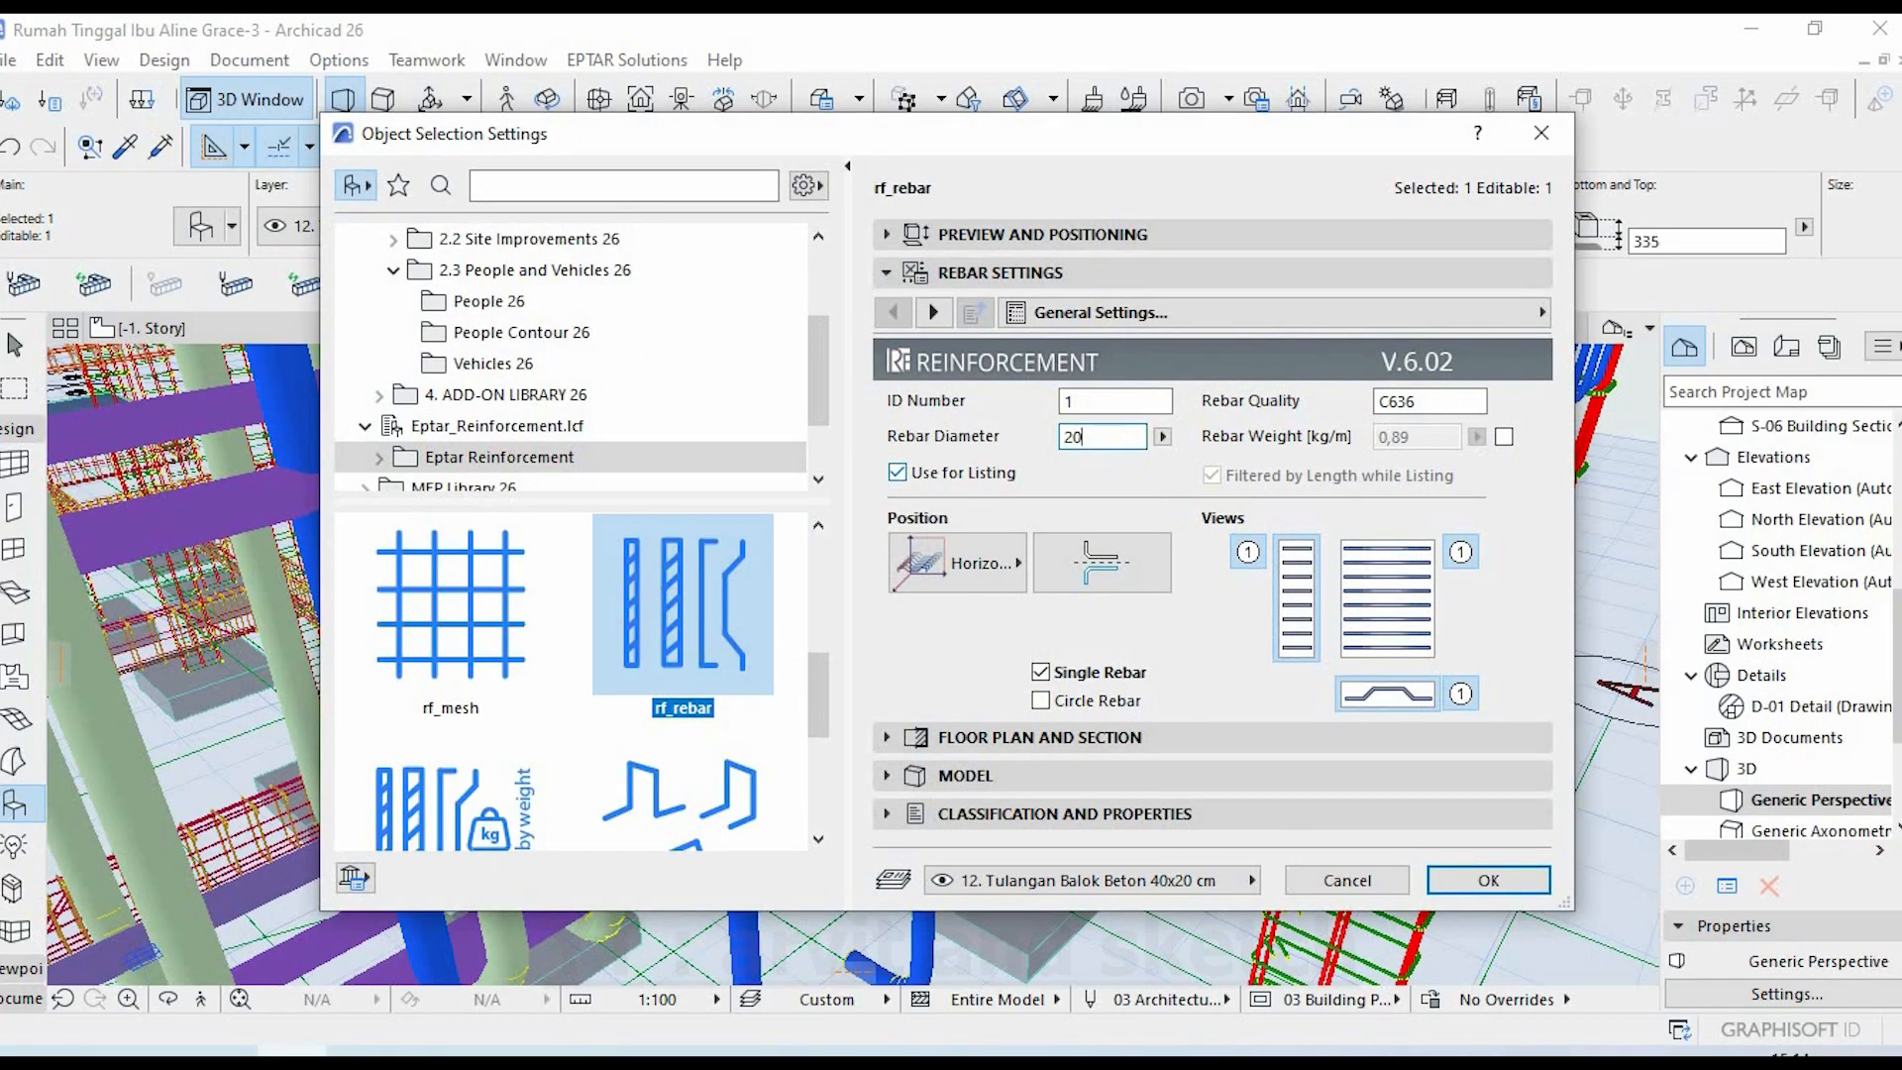
click(1456, 880)
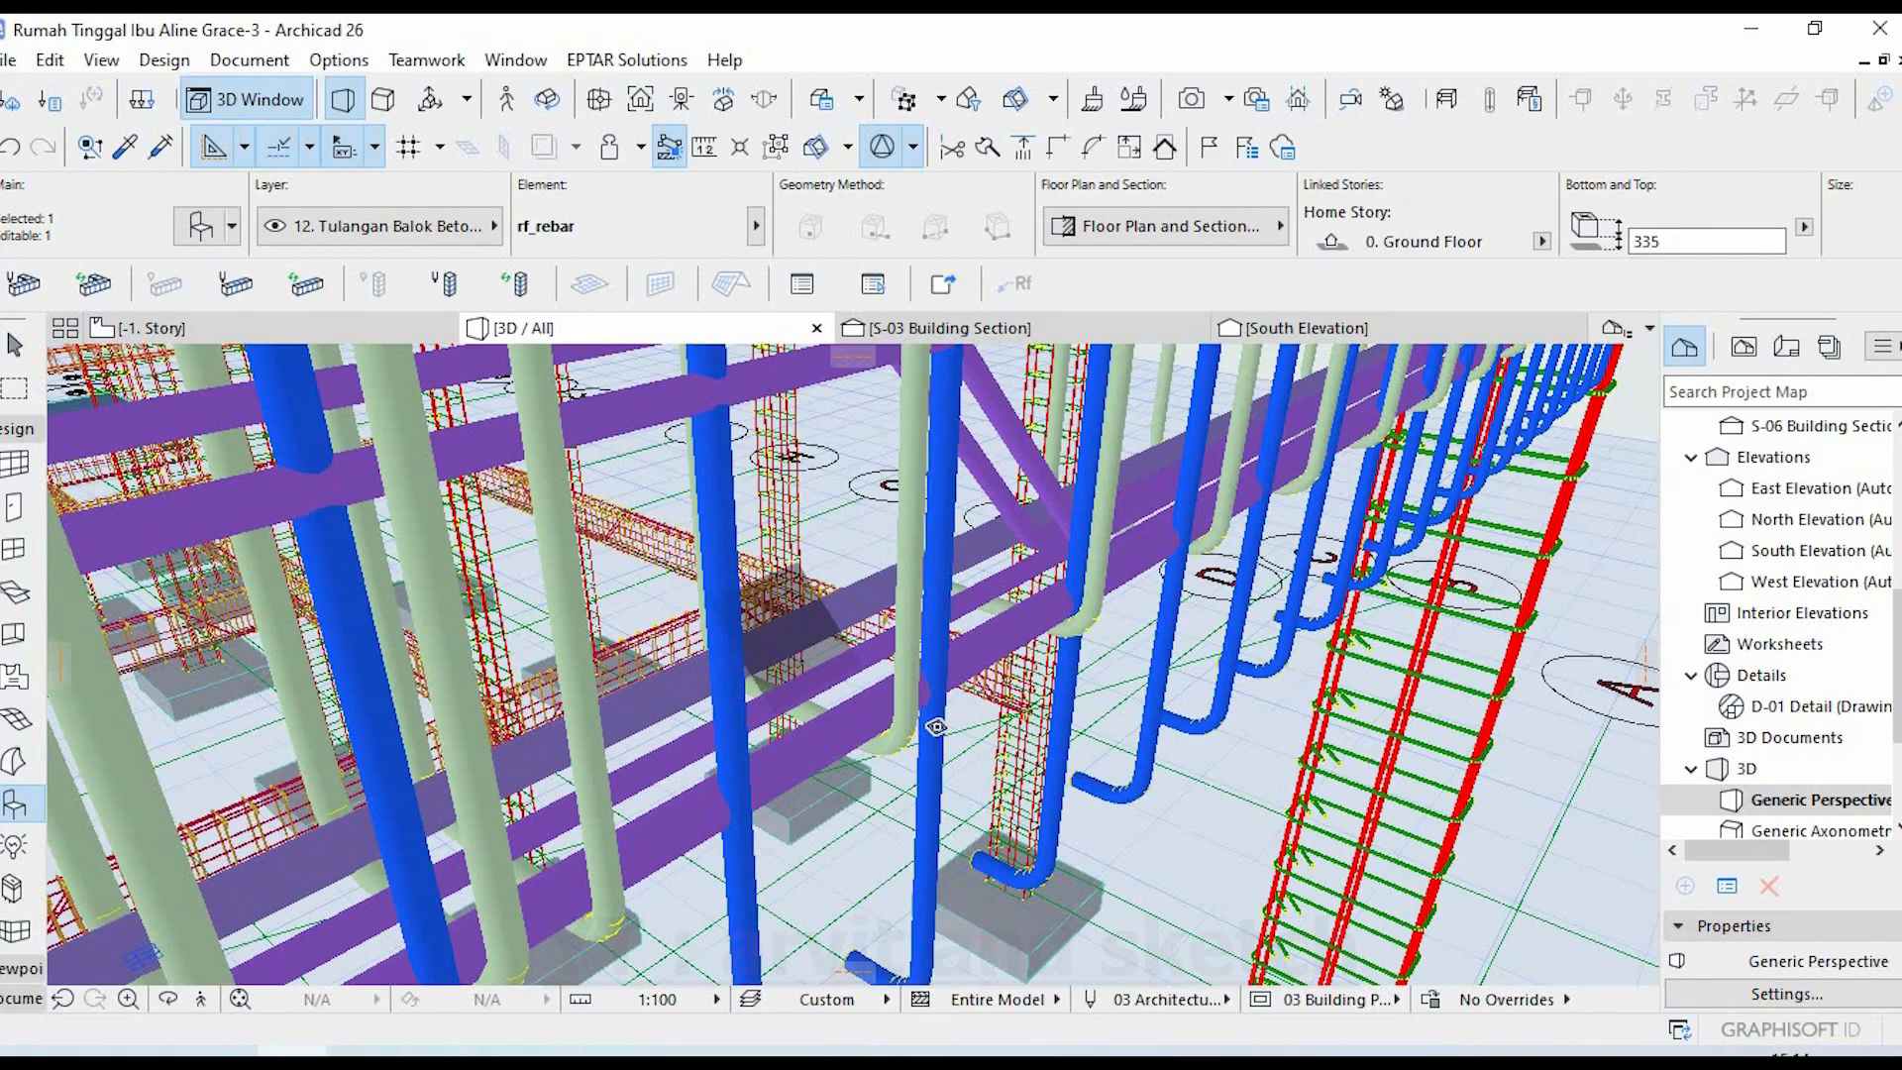
key(Escape)
key(Escape)
click(1065, 680)
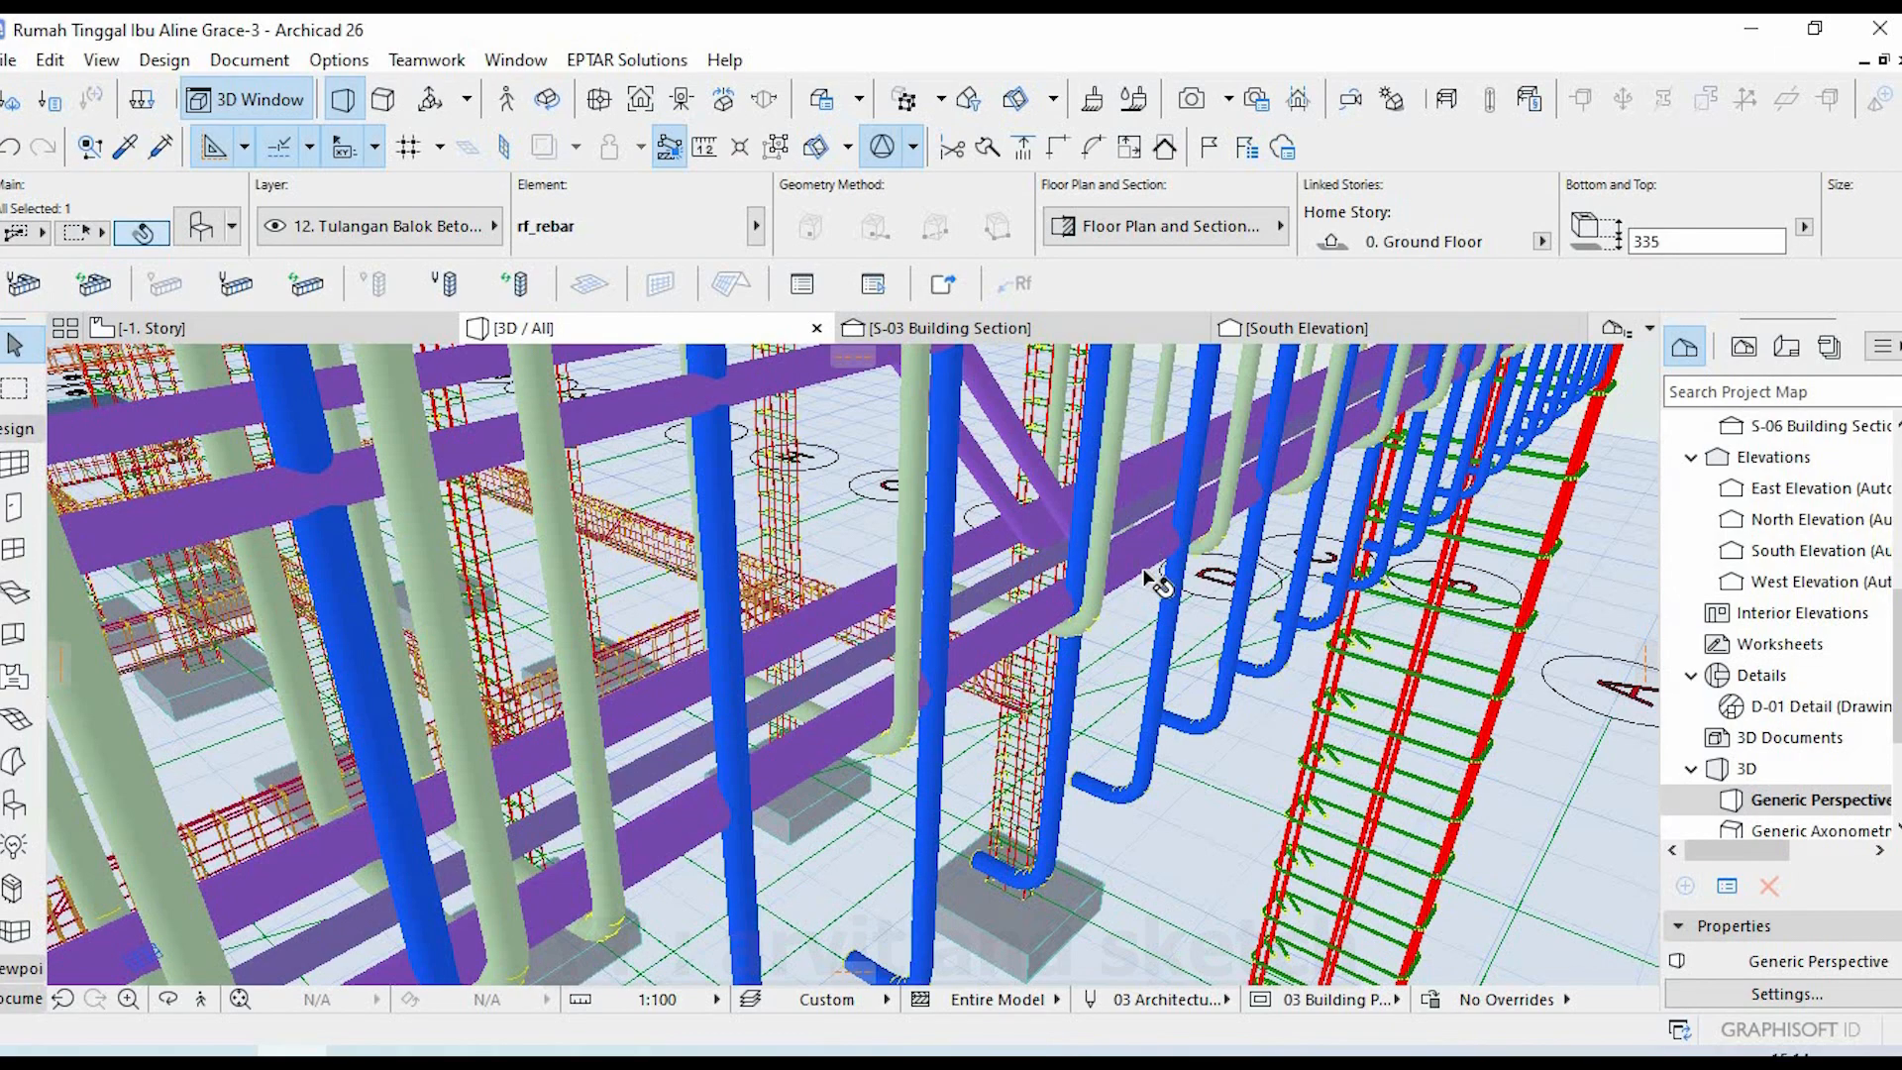
key(Escape)
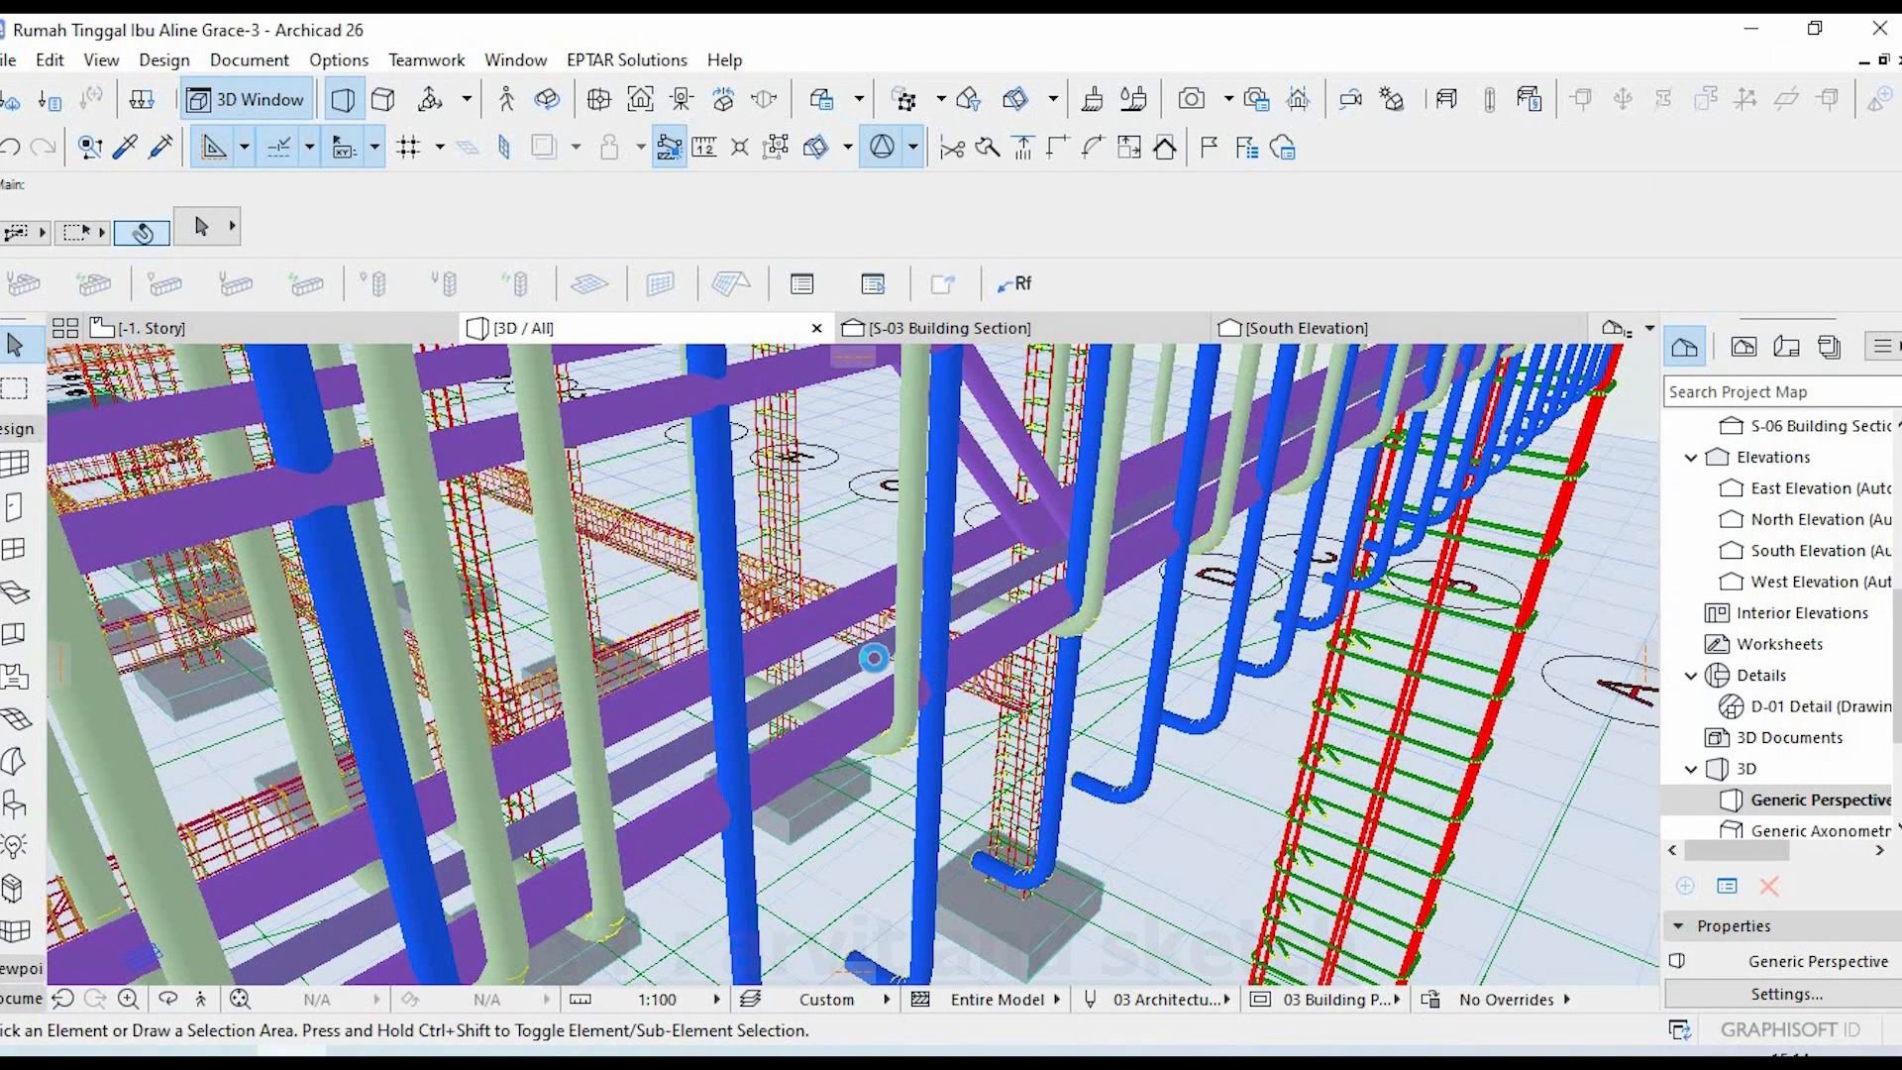
- Locate section line S-05 on the -1. Story floor plan and open the S-05 building section
scroll(938, 658, down, 4)
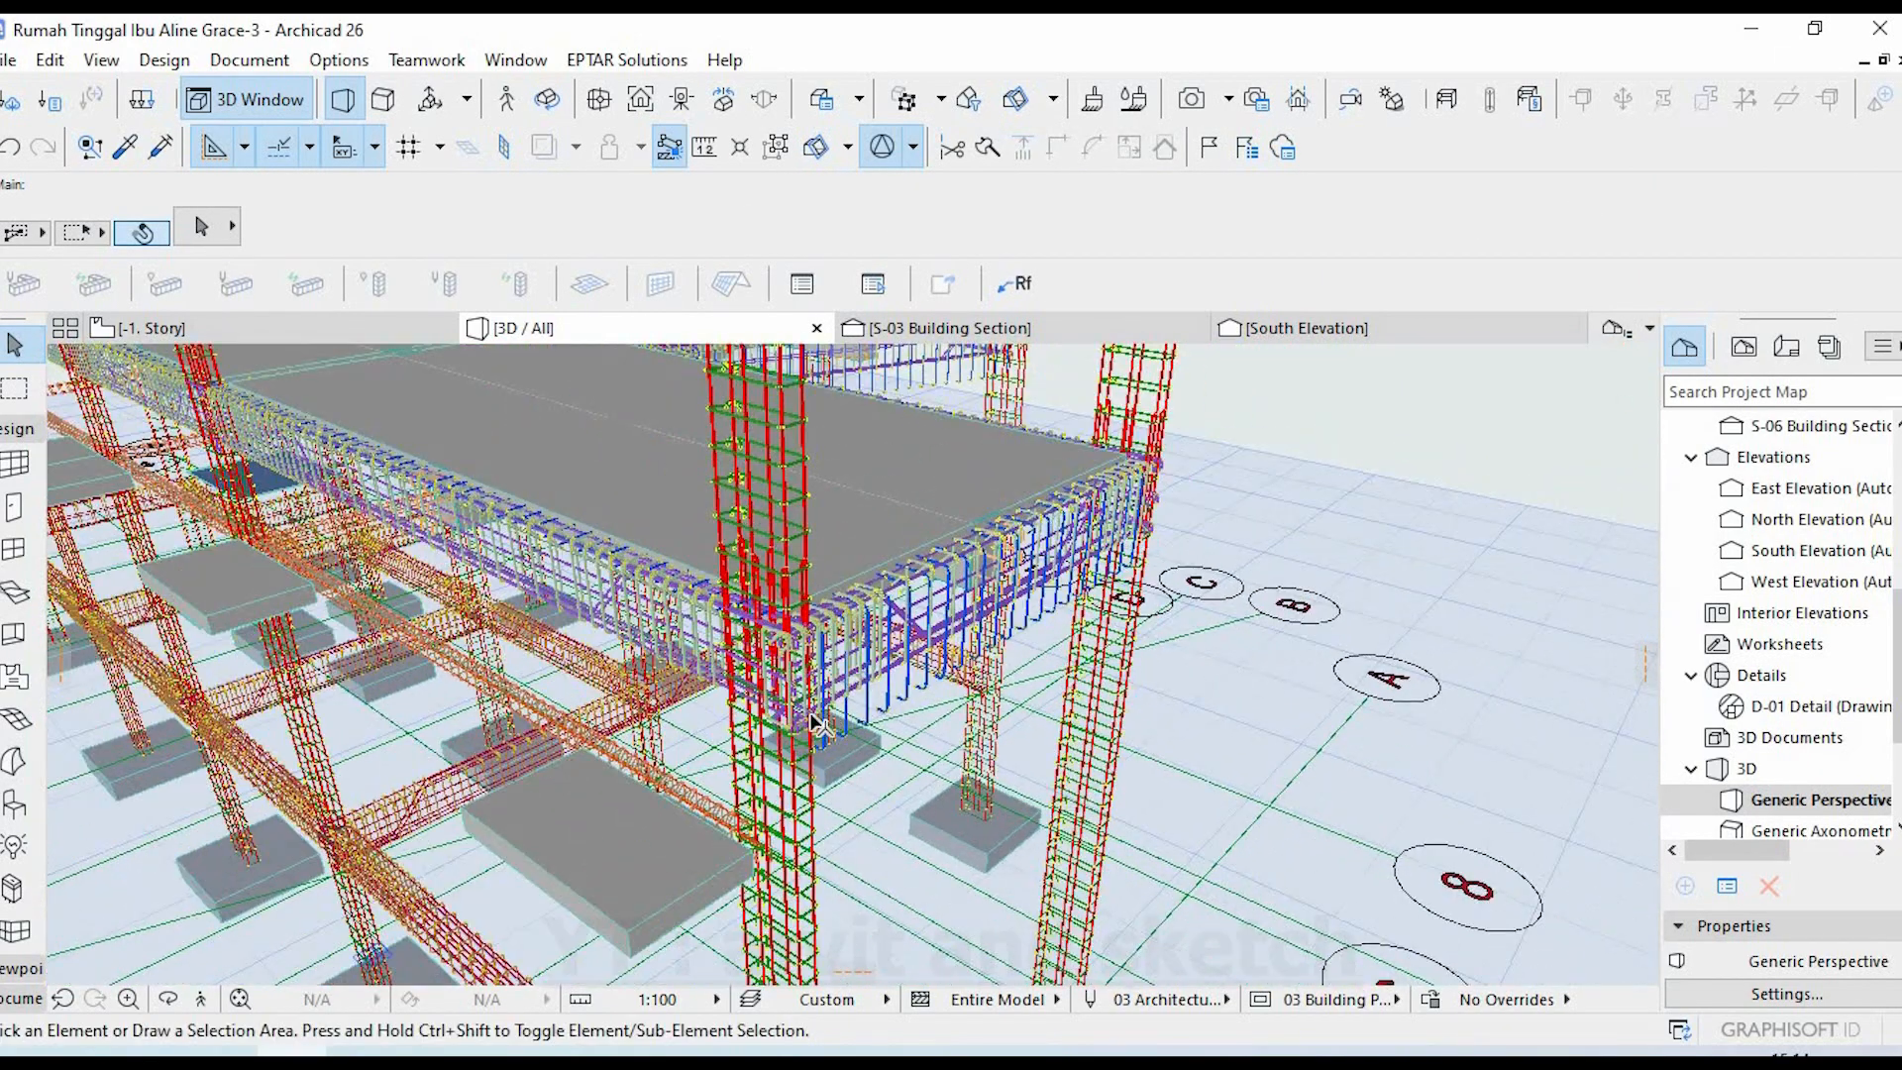
shift+middle_drag(812, 723, 959, 642)
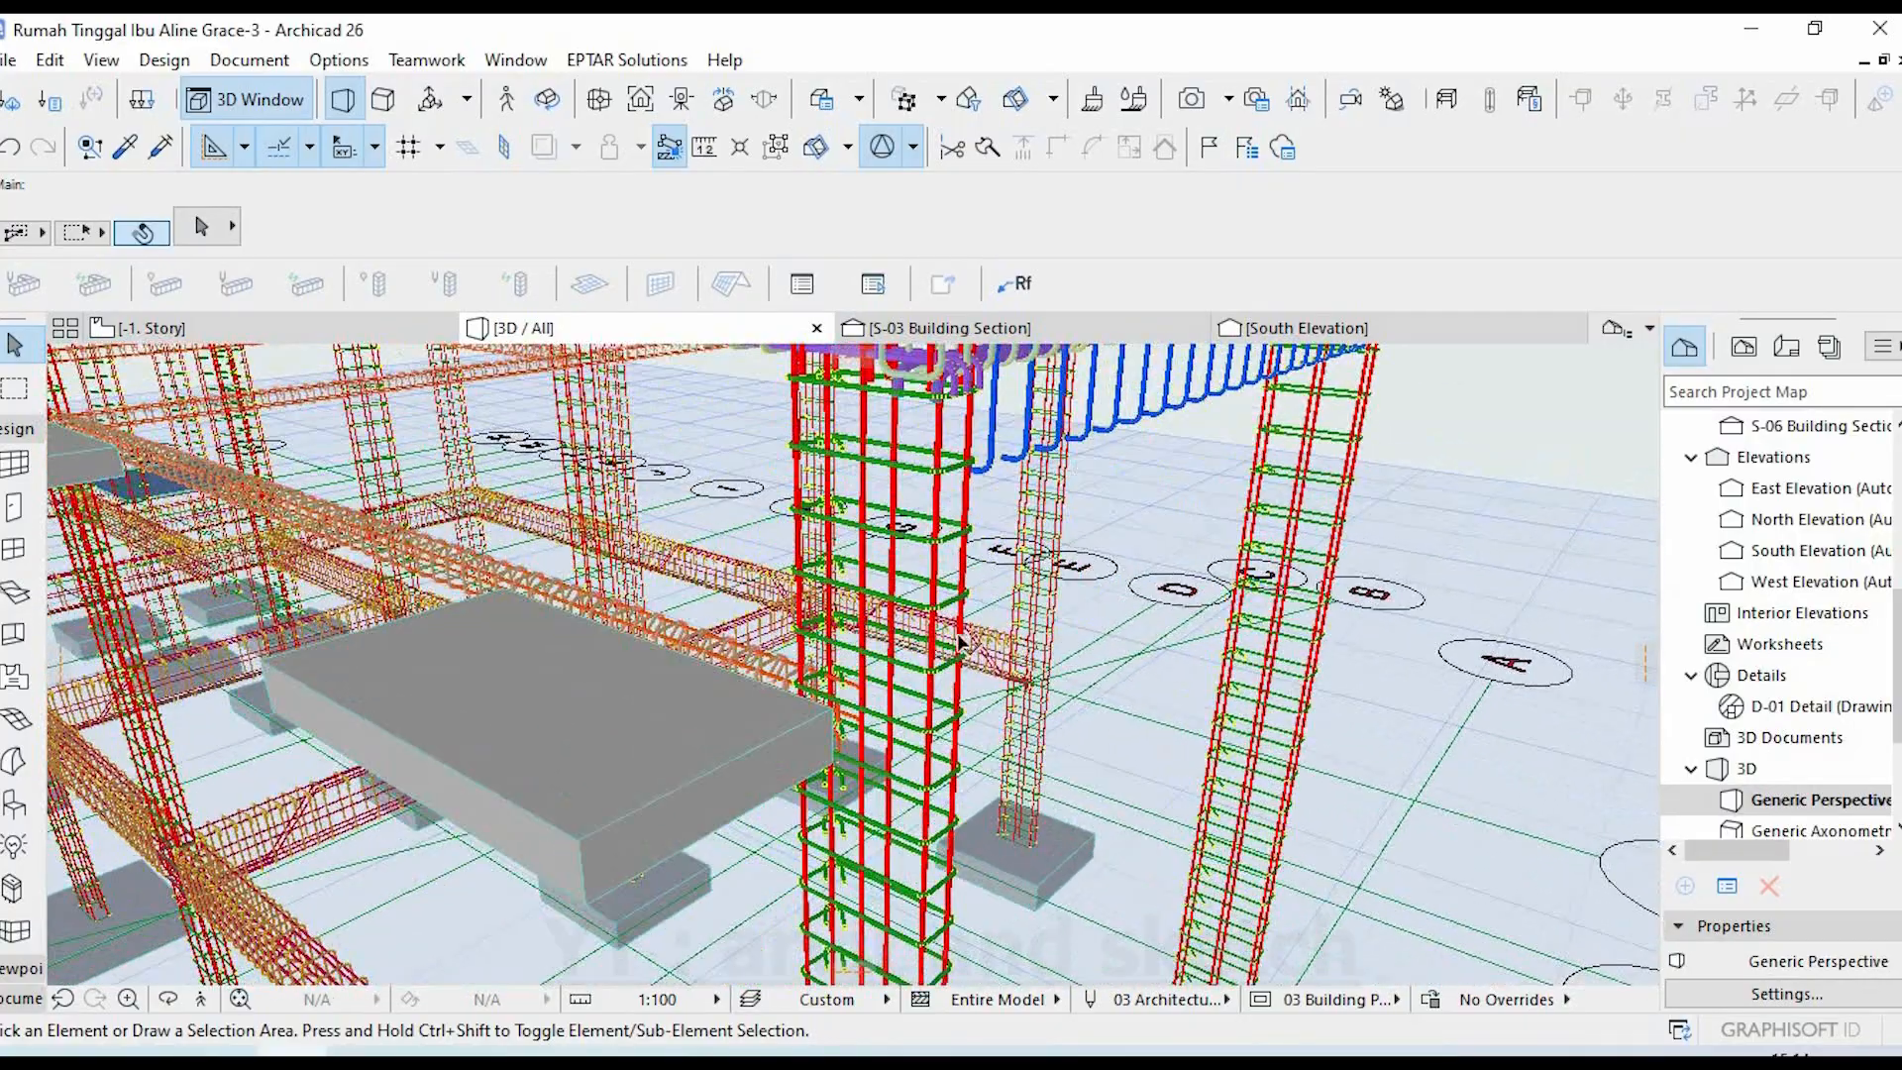
scroll(958, 641, down, 5)
scroll(936, 644, up, 6)
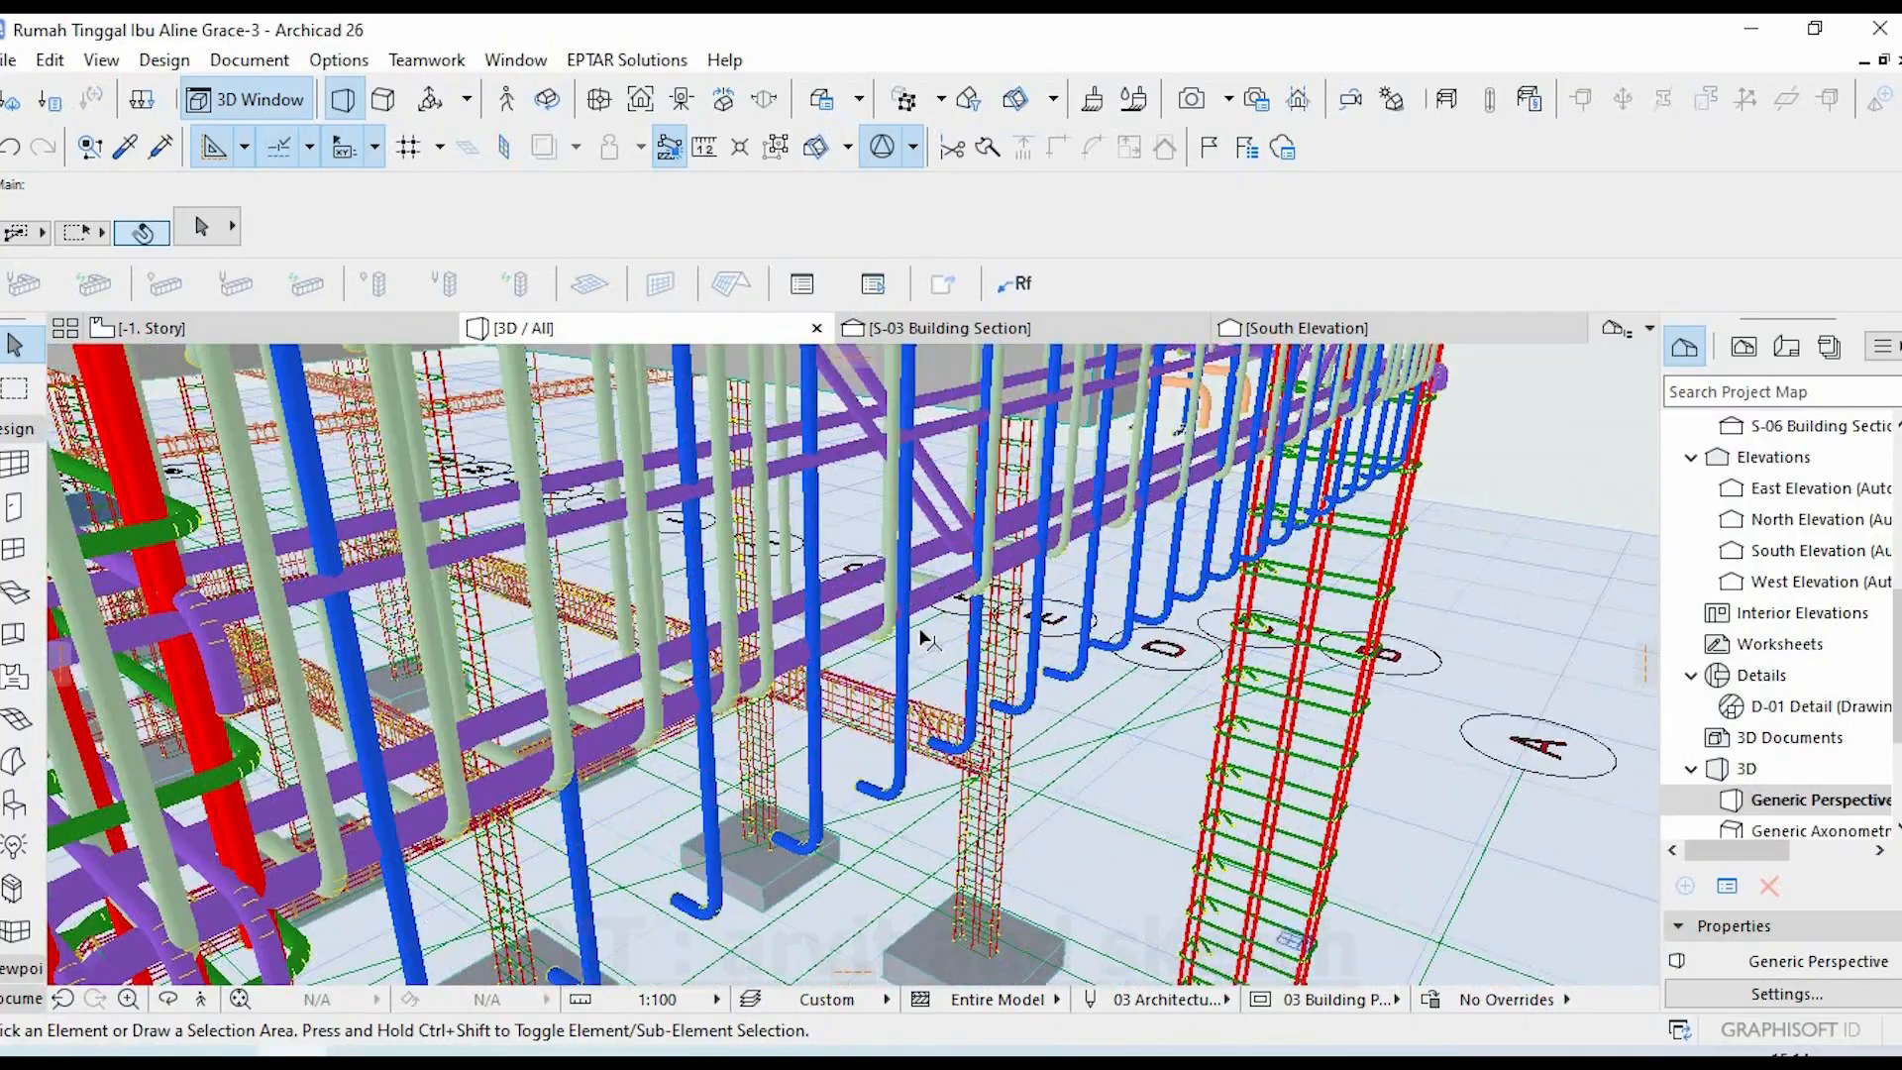
shift+middle_drag(961, 554, 913, 678)
click(390, 338)
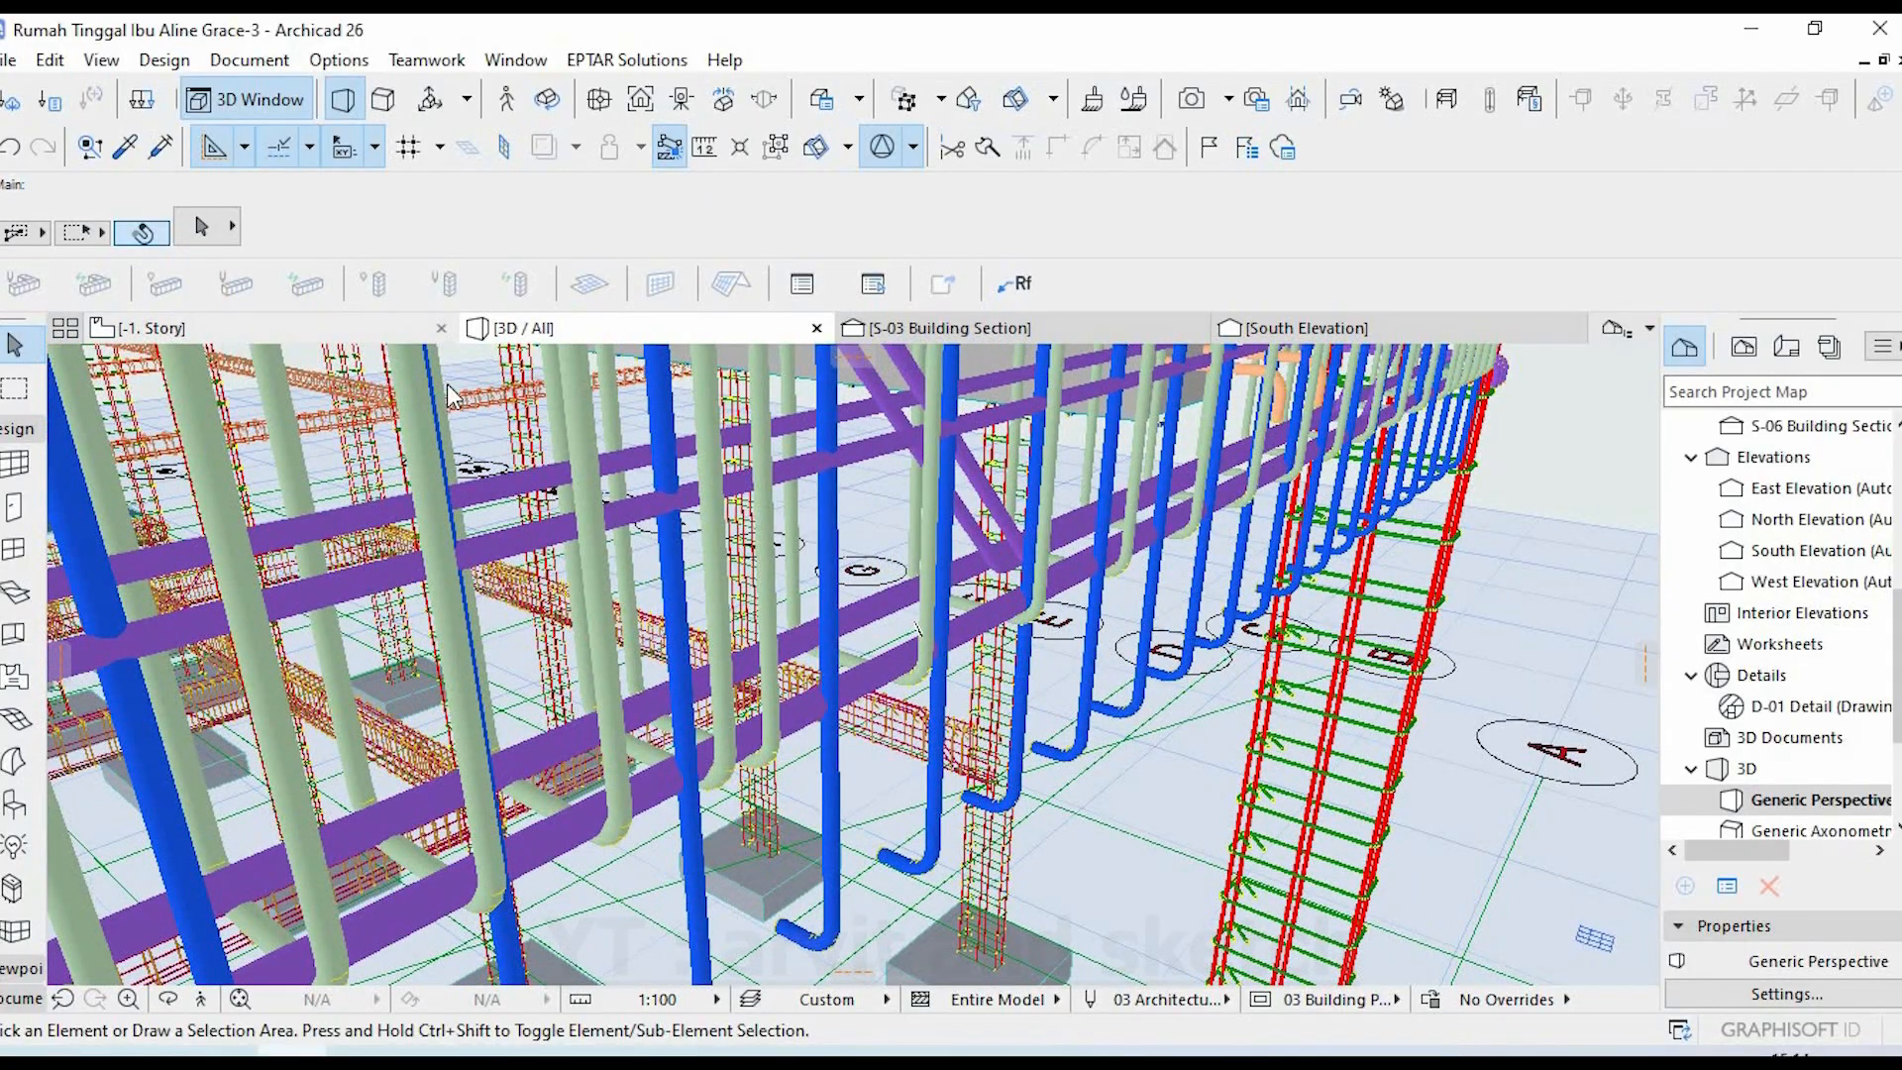
scroll(680, 513, down, 5)
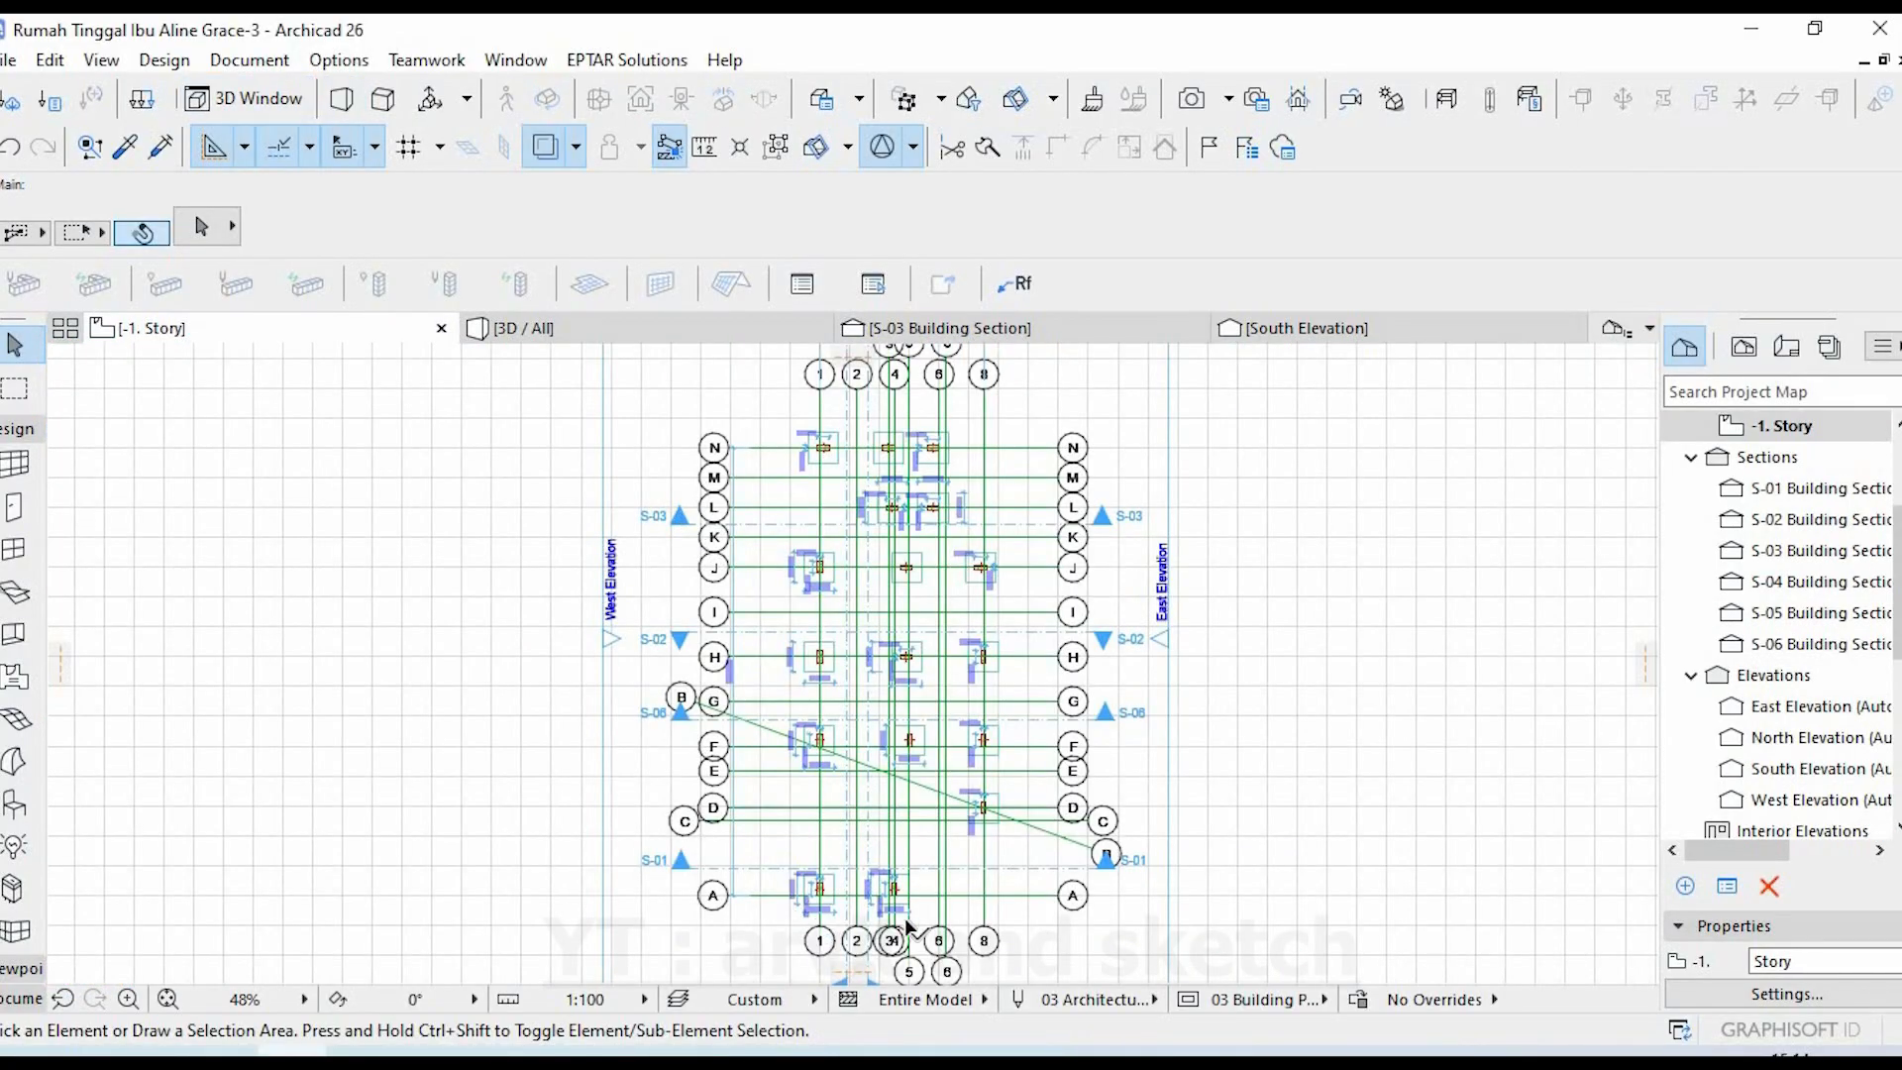
scroll(897, 941, up, 4)
scroll(904, 668, down, 3)
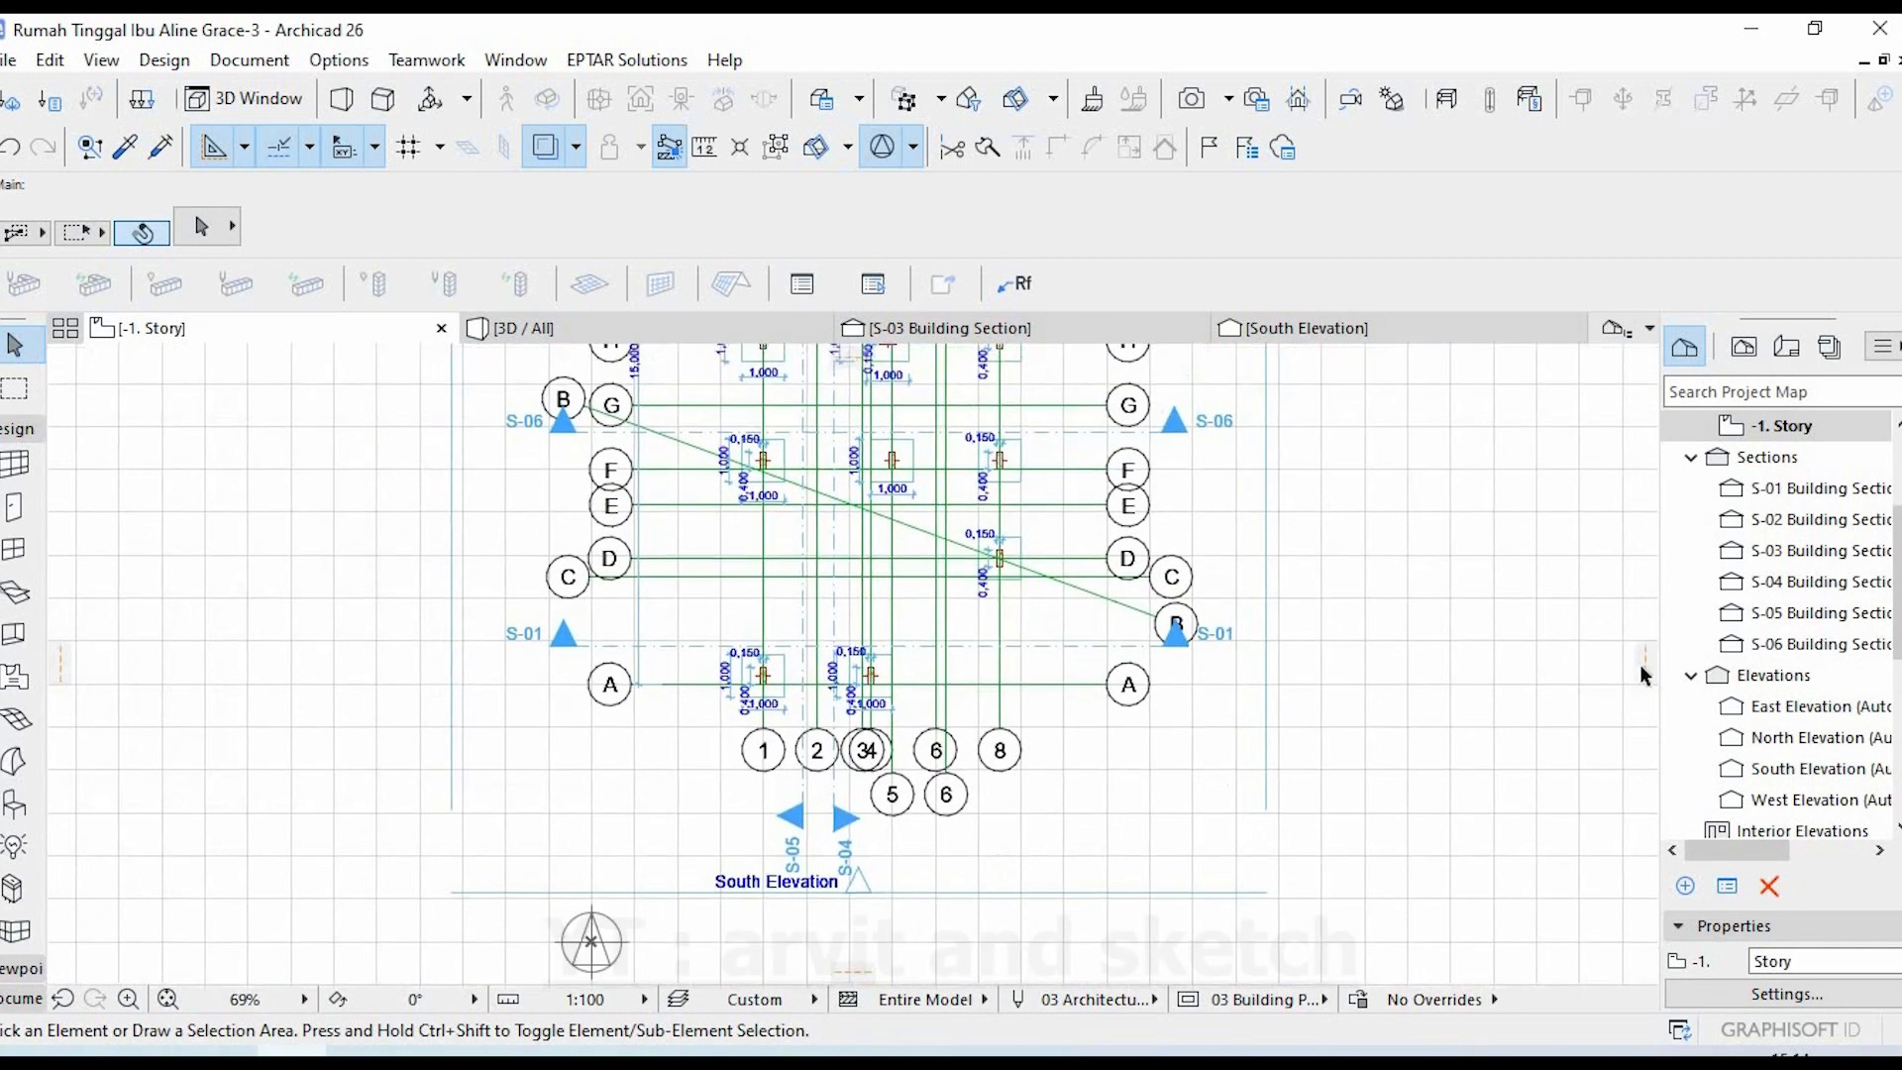
double_click(1793, 613)
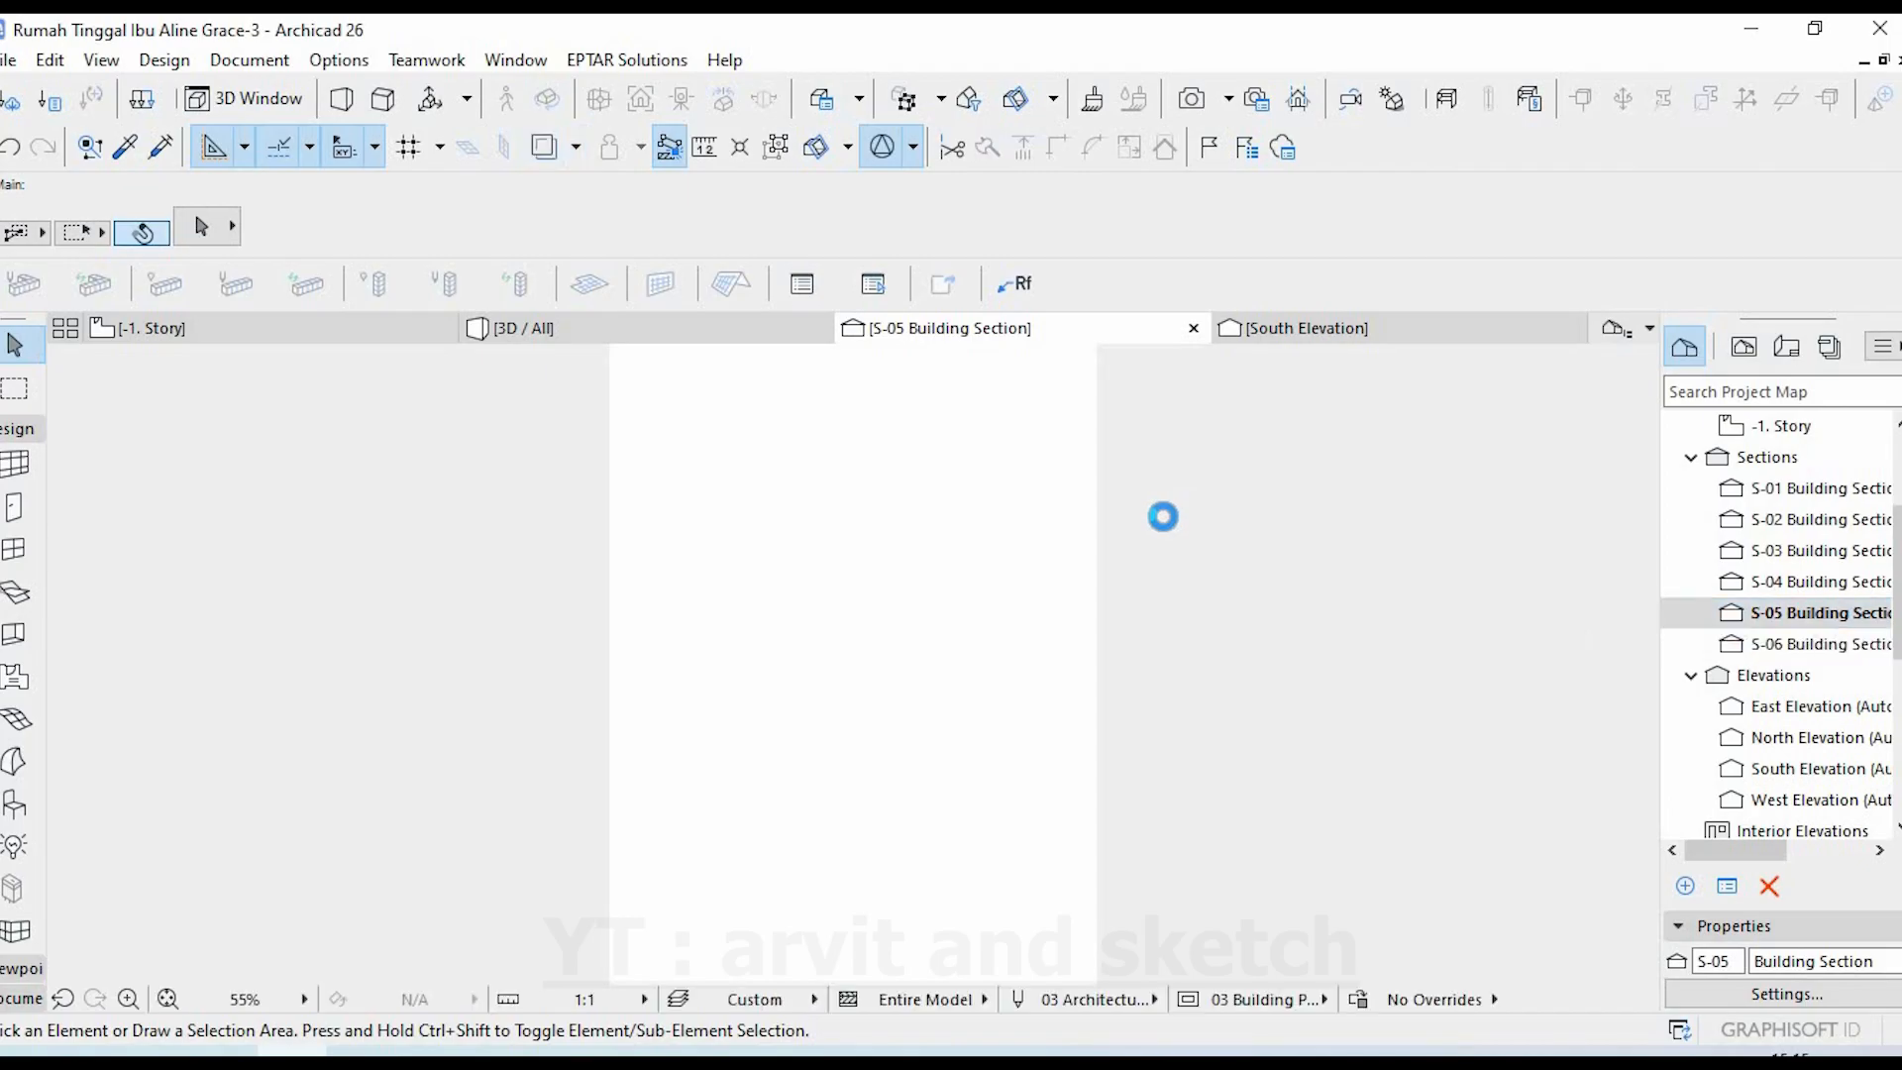
- Hide the layer of the 40x15 cm concrete beam at the outer end of the 1st story slab in section S-05
scroll(634, 624, up, 12)
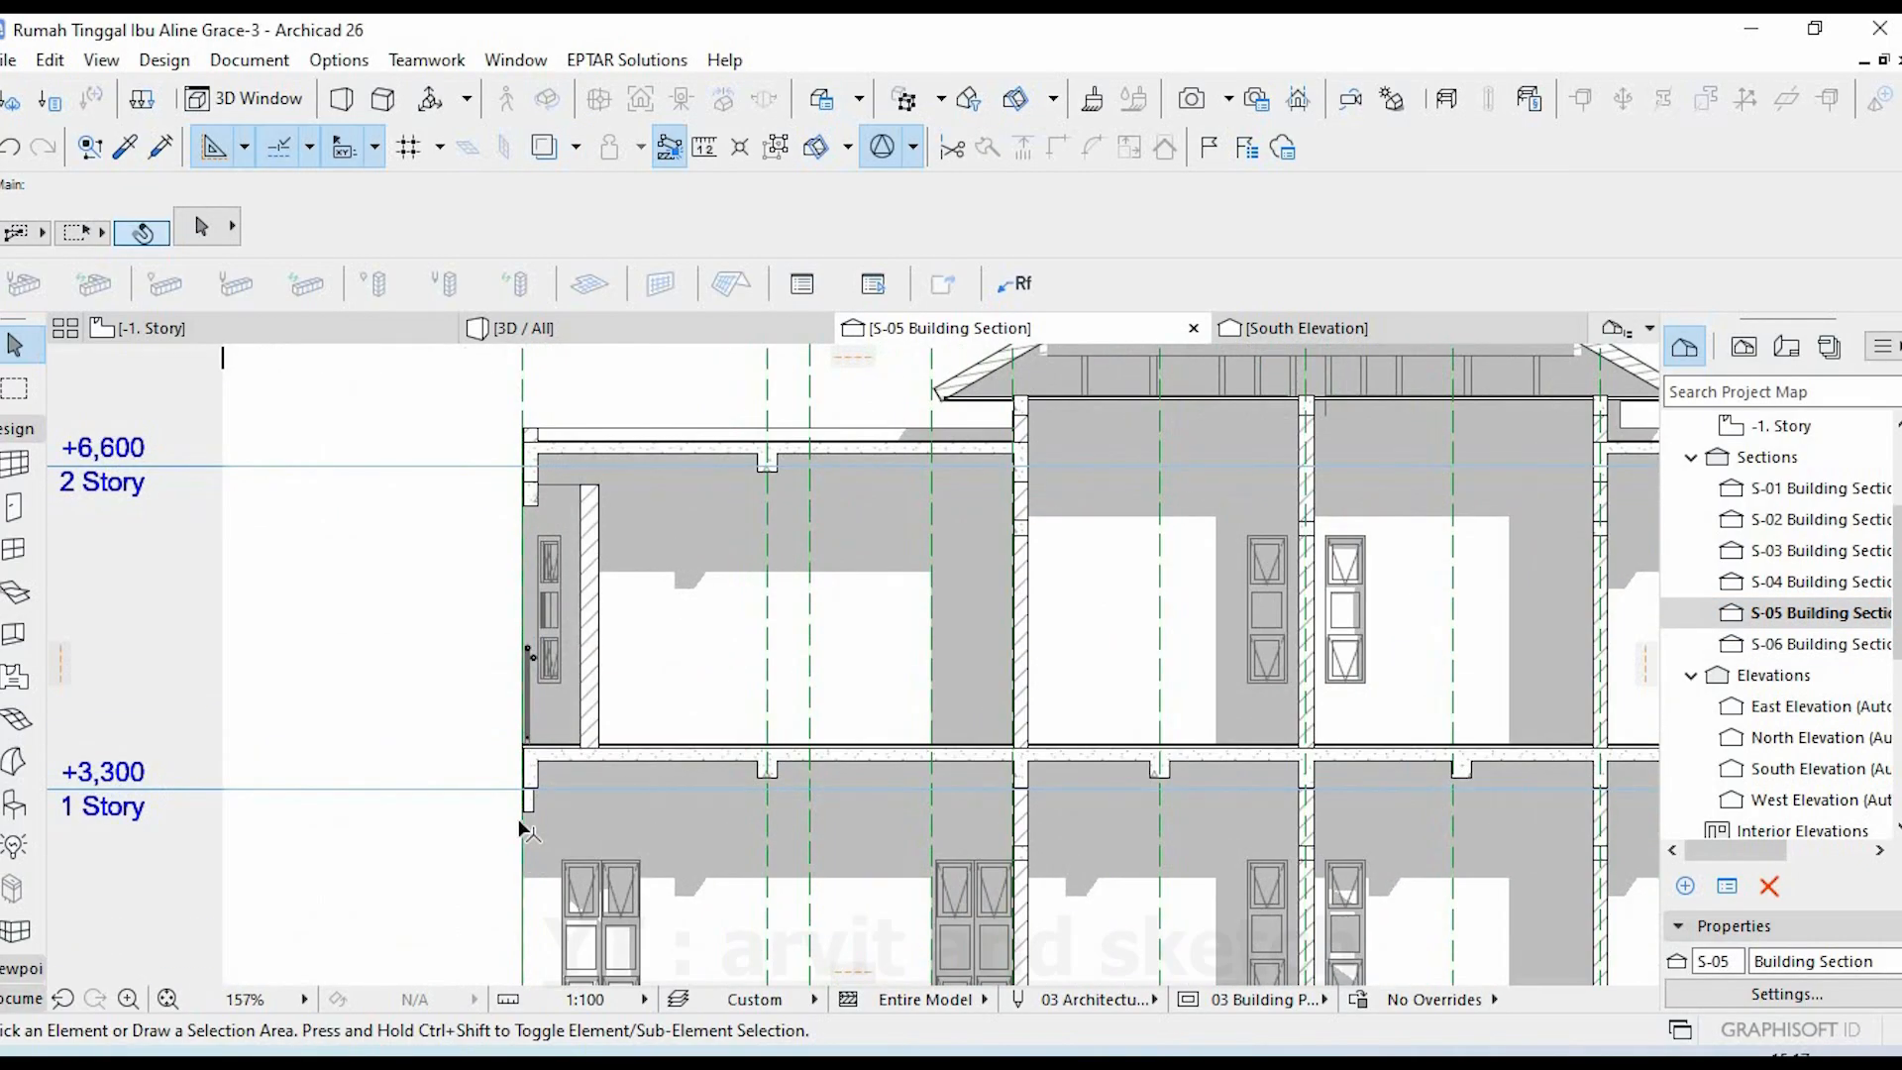
scroll(594, 731, up, 1)
click(604, 721)
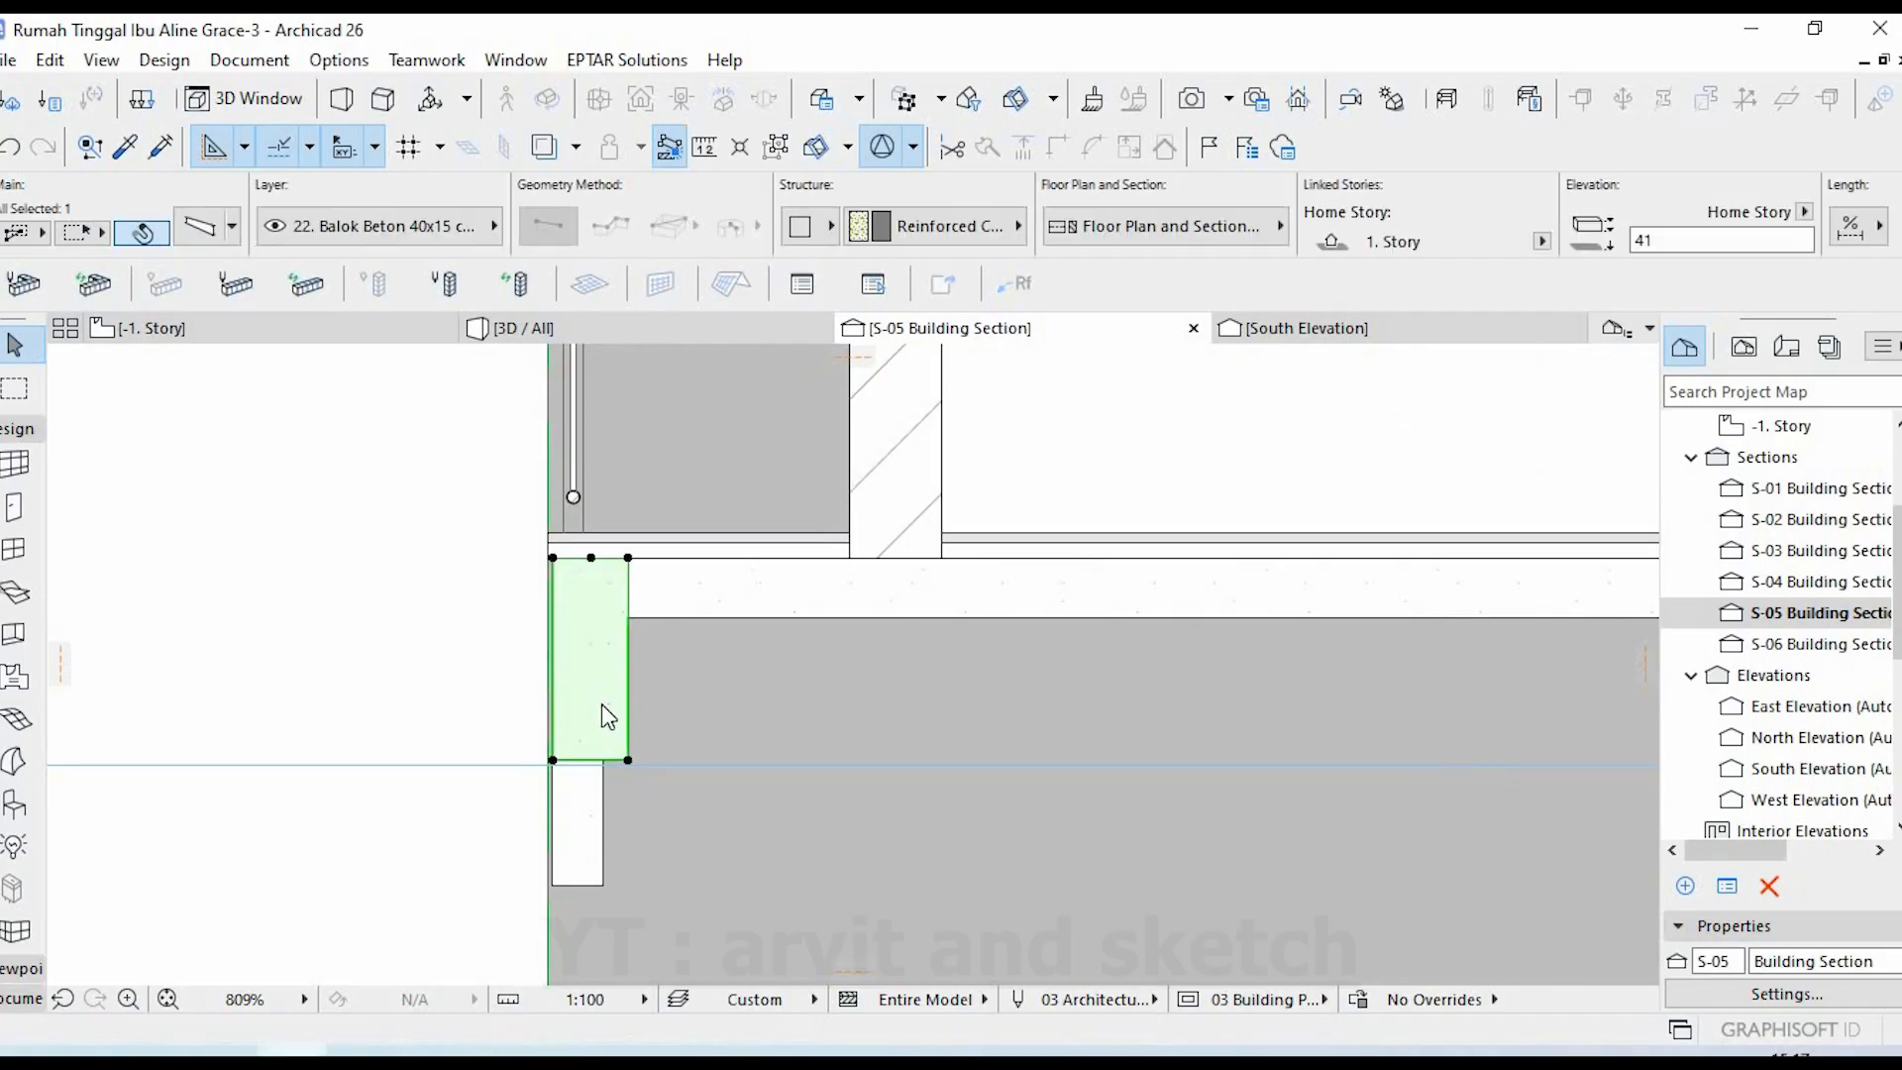
right_click(604, 721)
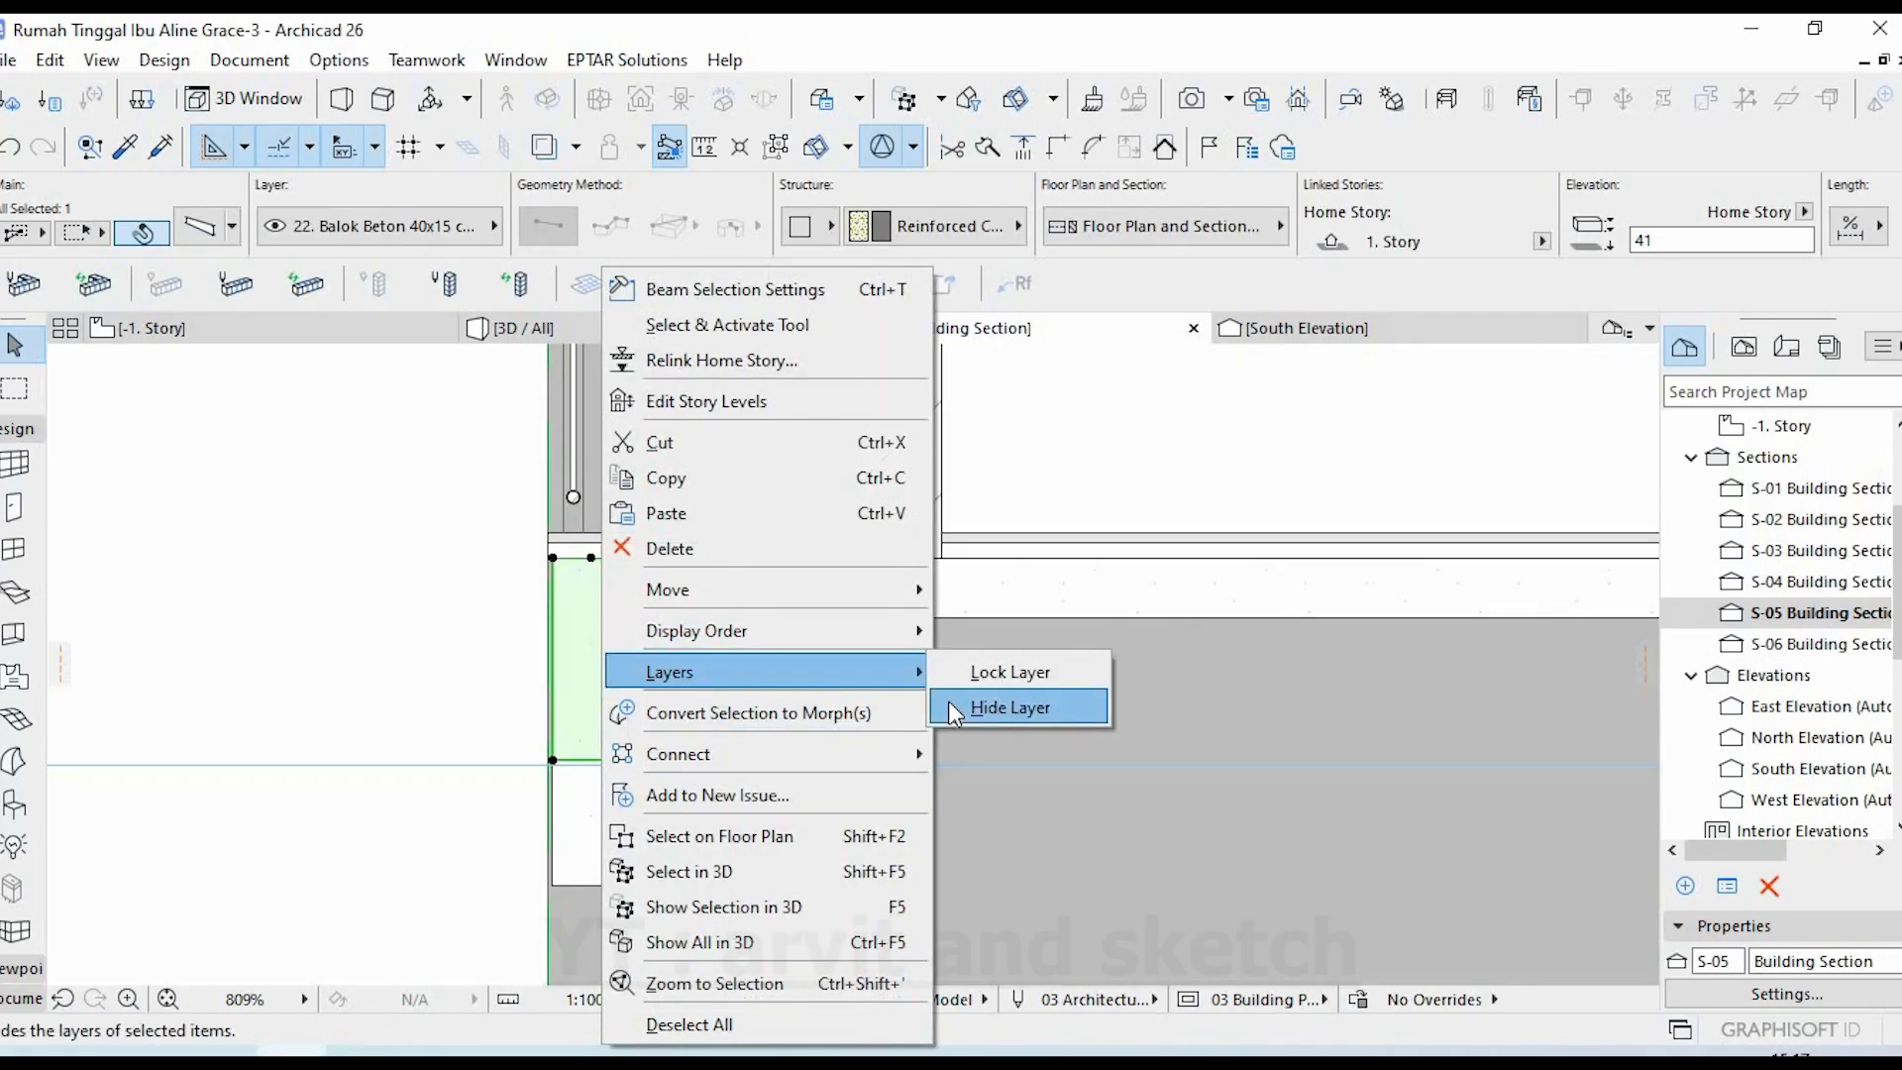
click(948, 699)
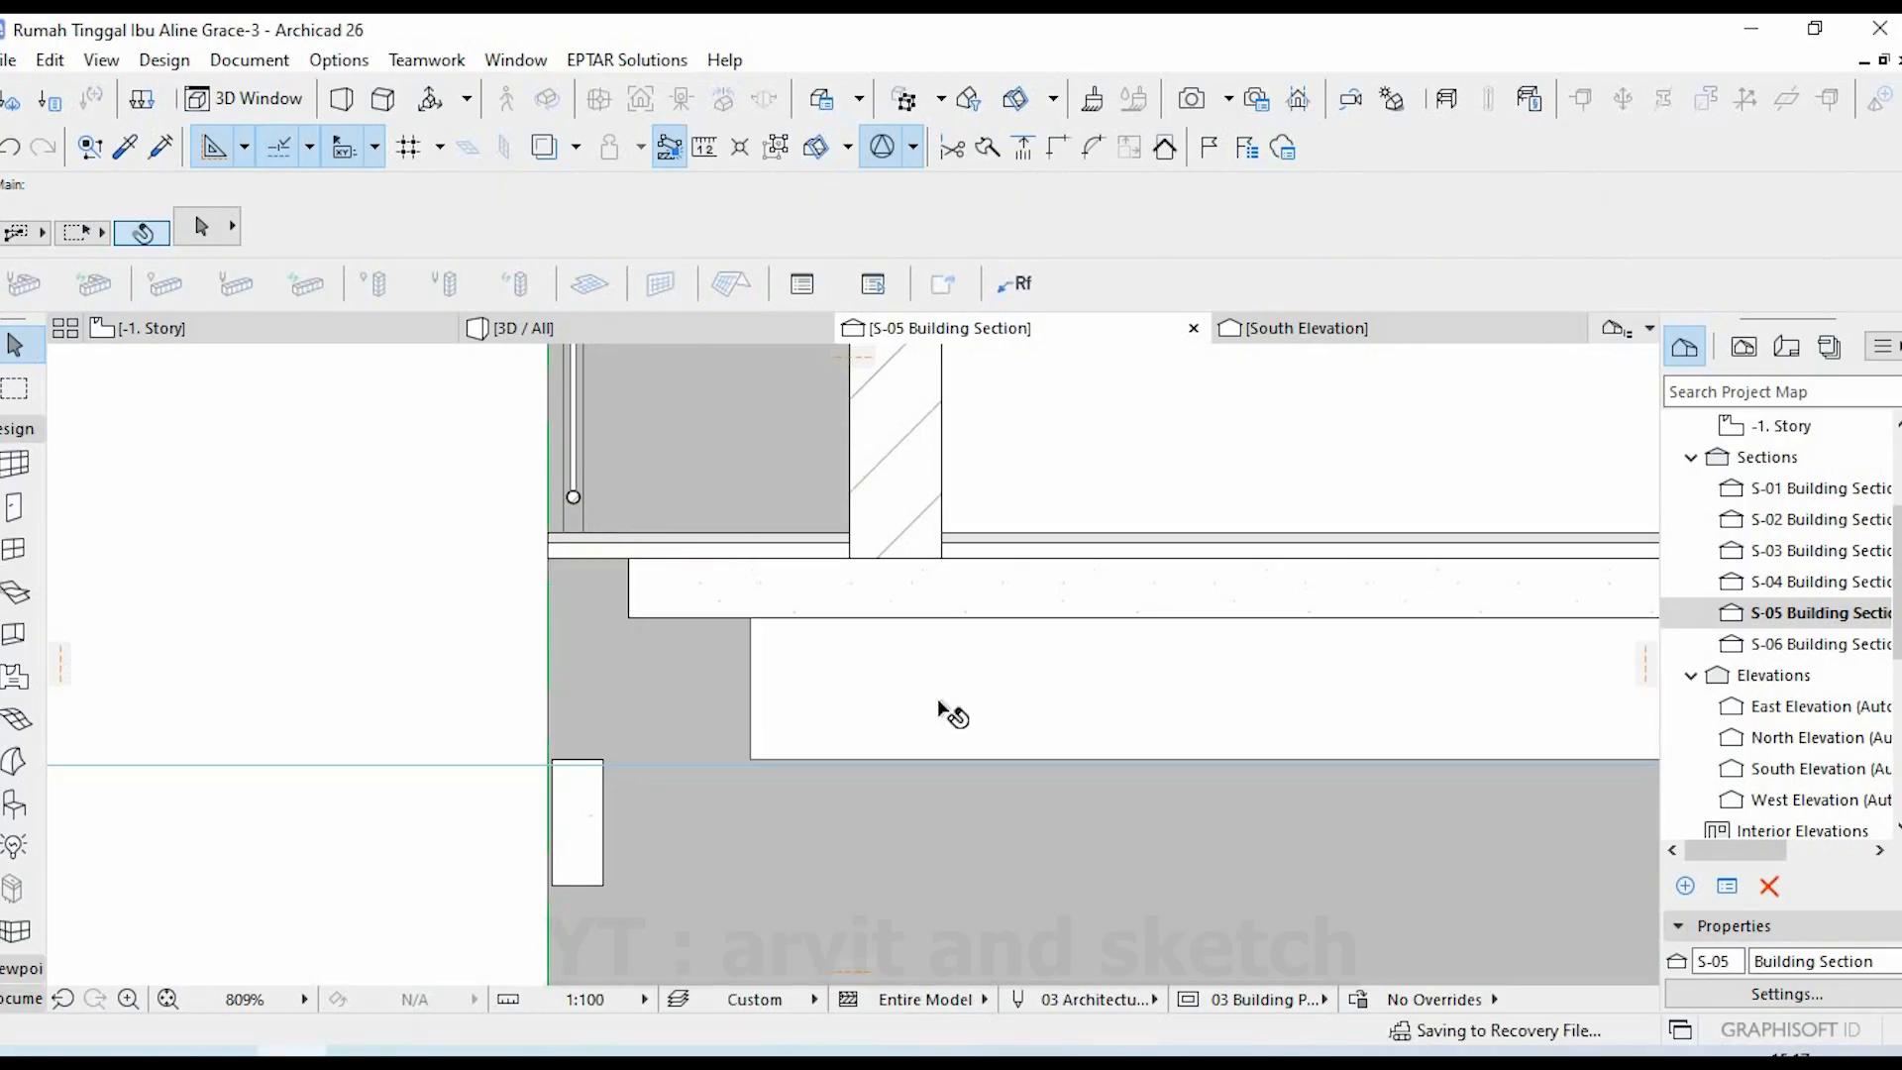
scroll(589, 673, down, 5)
scroll(588, 673, down, 2)
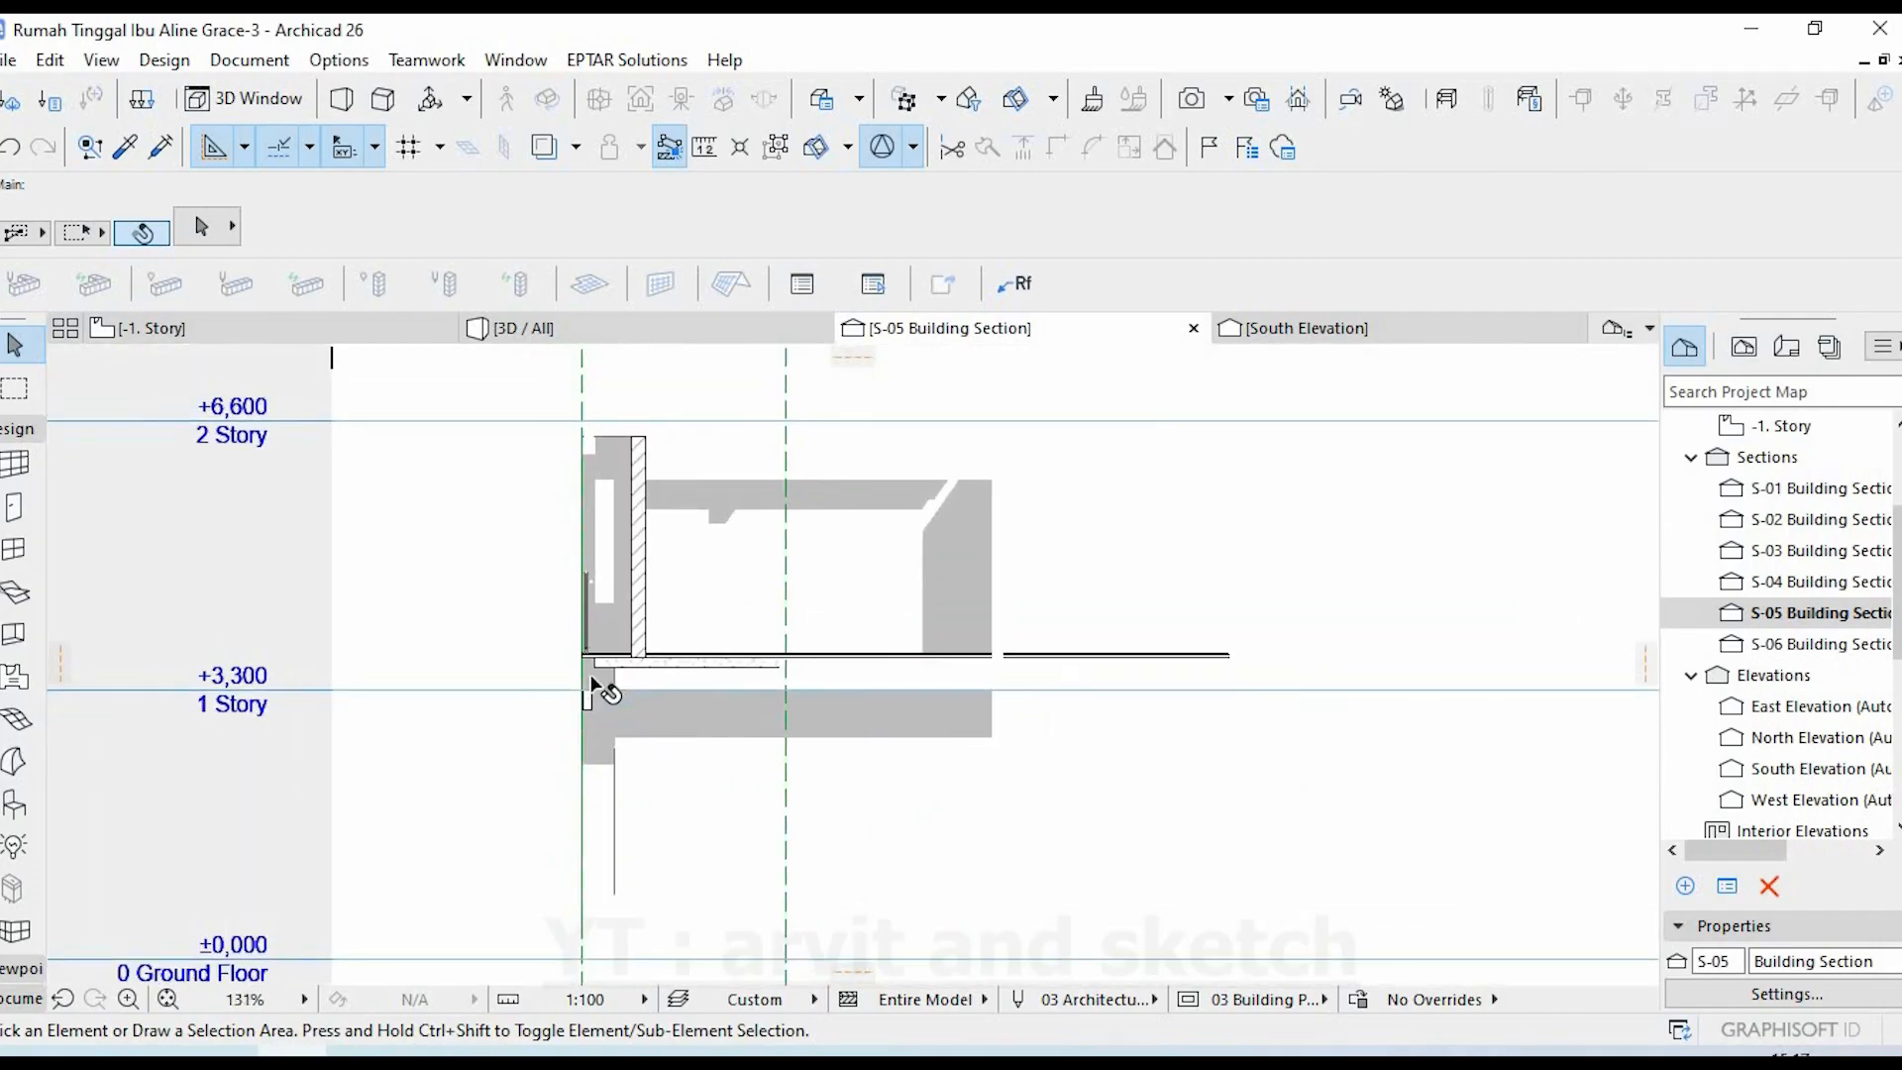
scroll(606, 726, up, 2)
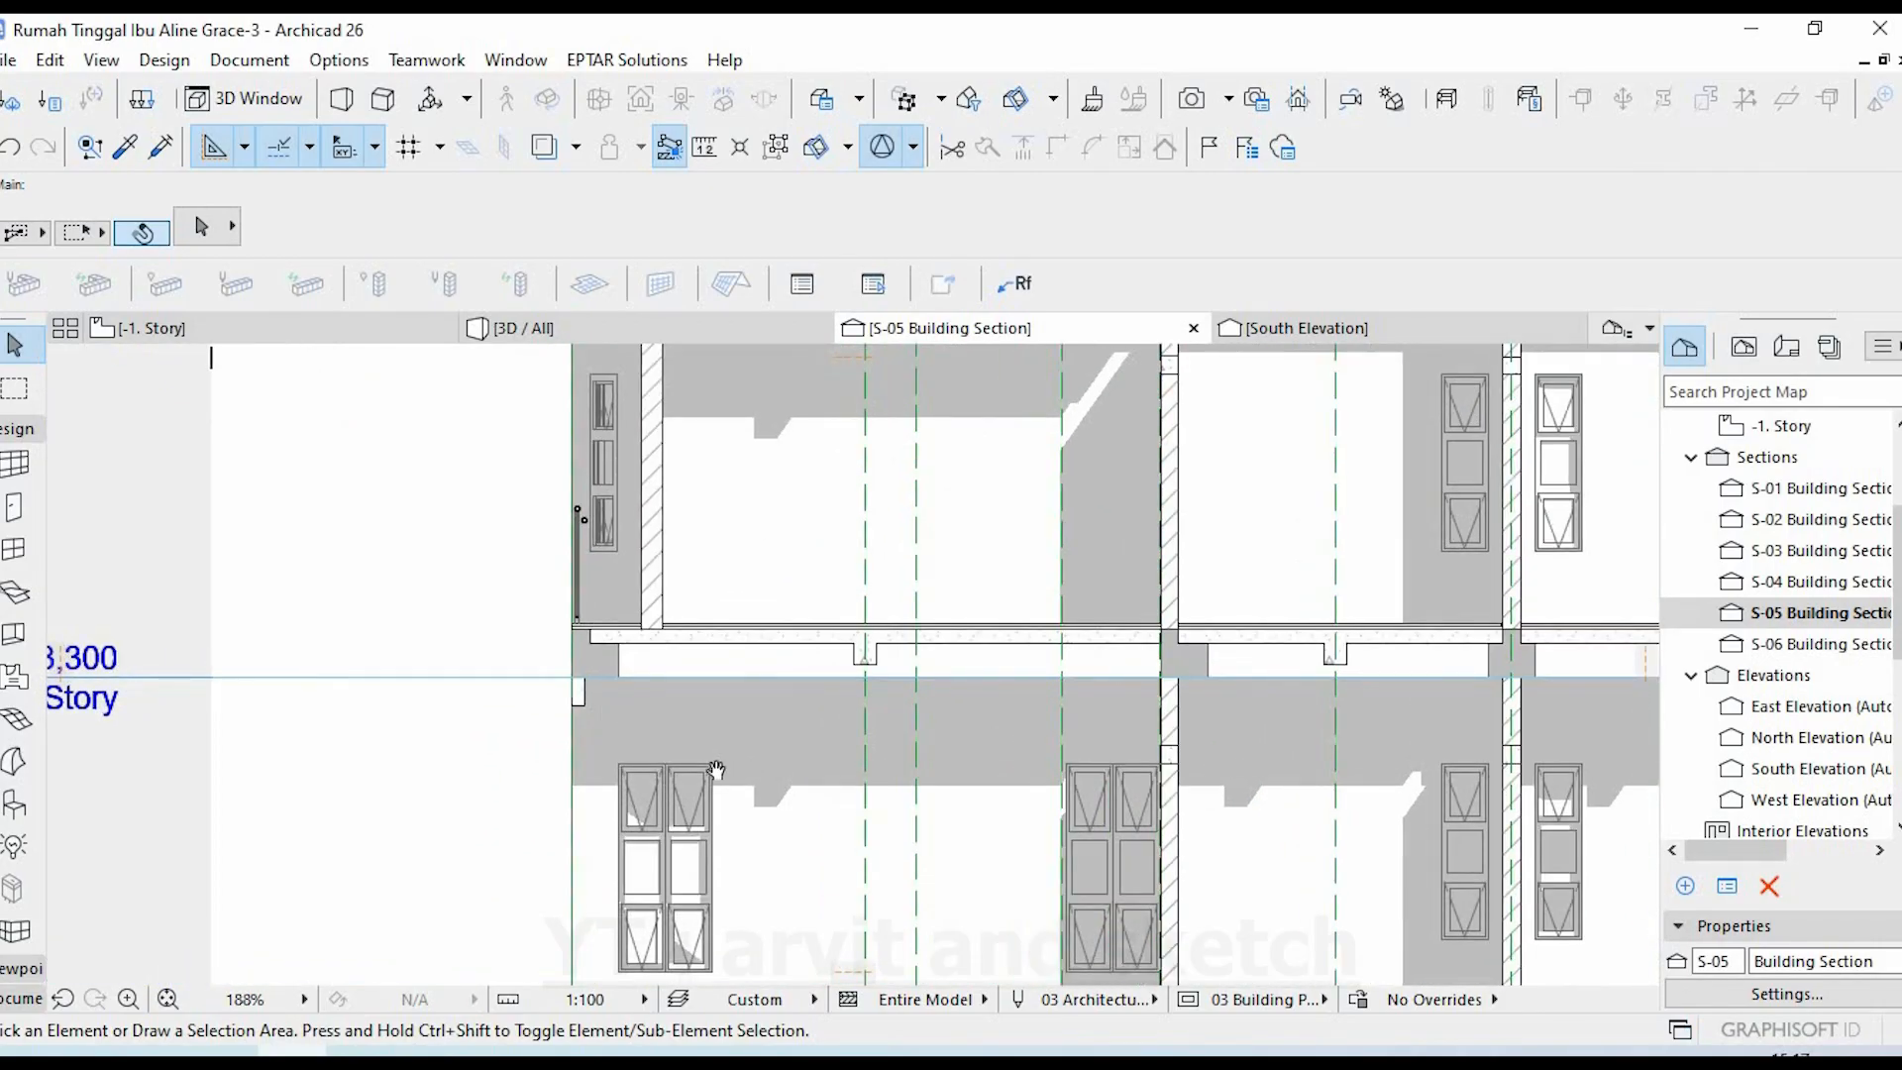
middle_drag(716, 769, 668, 776)
- Show the concrete beams and their reinforcement in section S-05 through the layer settings
click(258, 62)
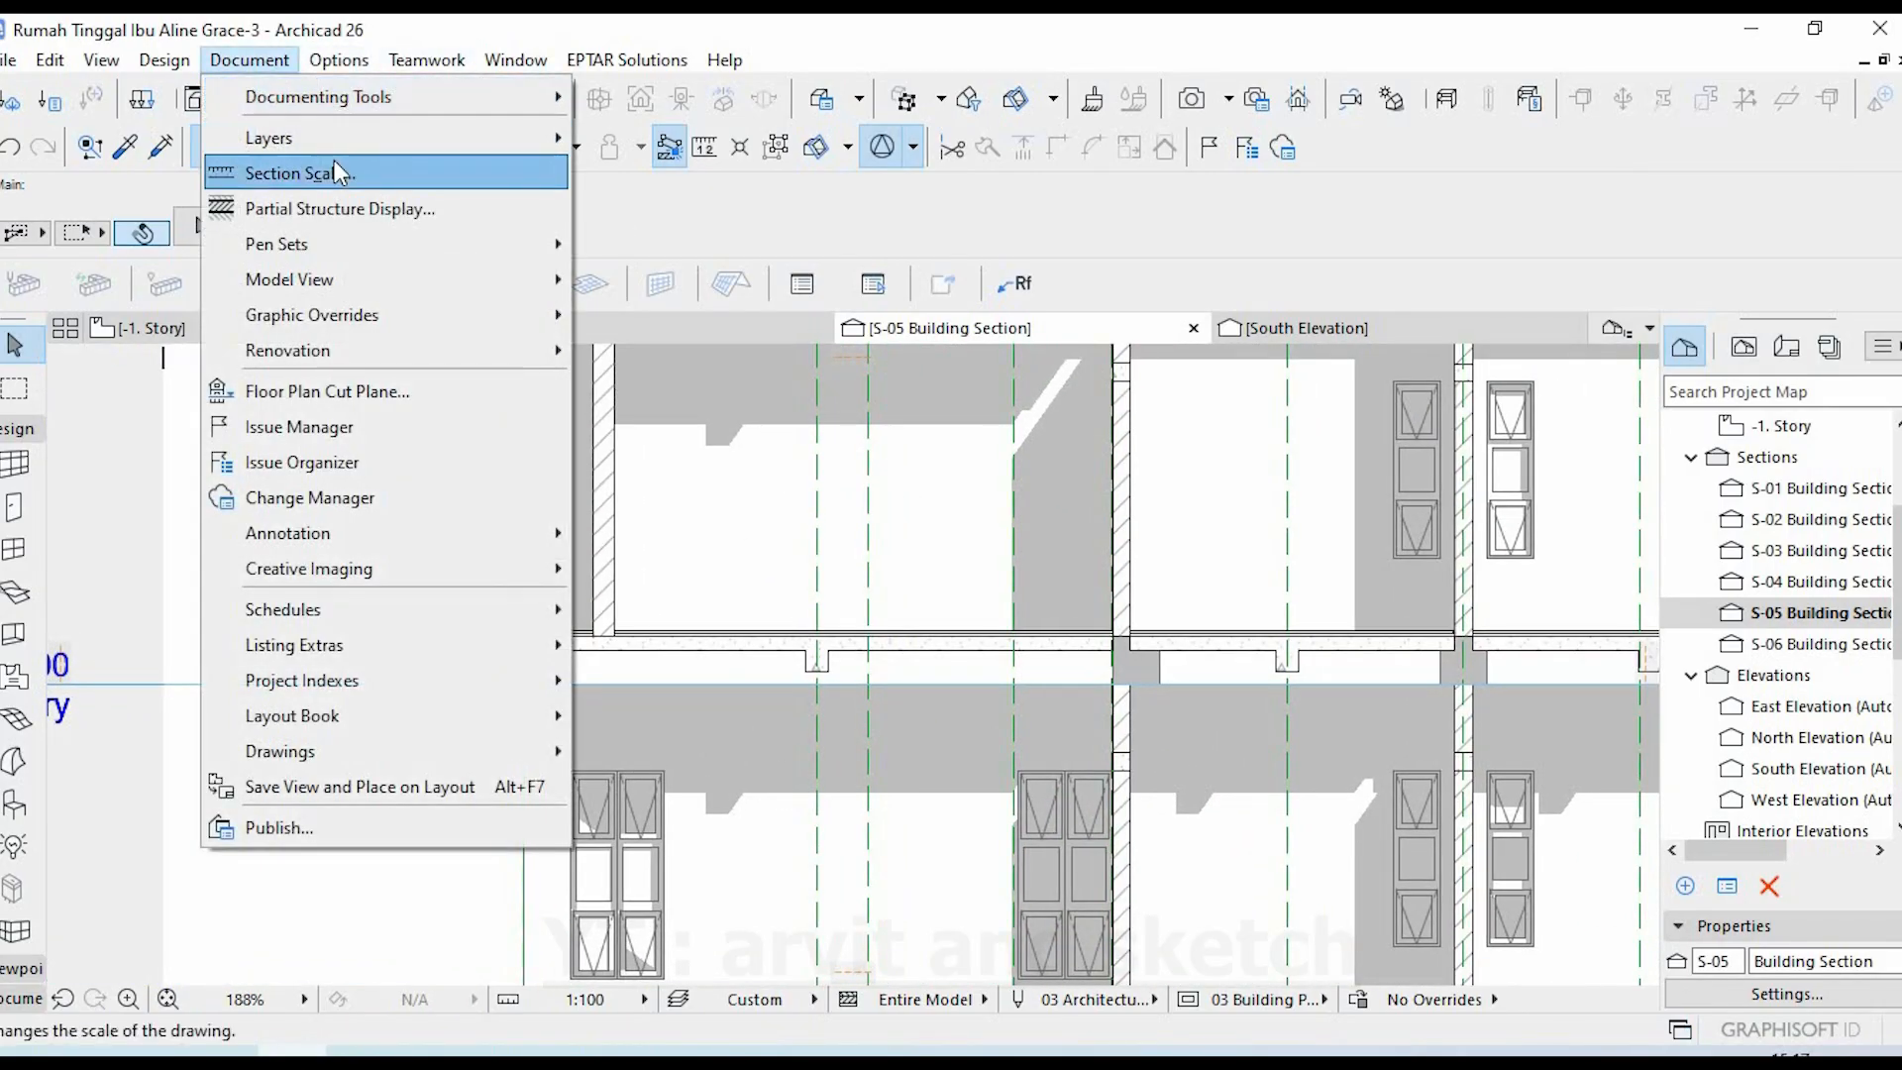
mouse_move(416, 138)
click(628, 174)
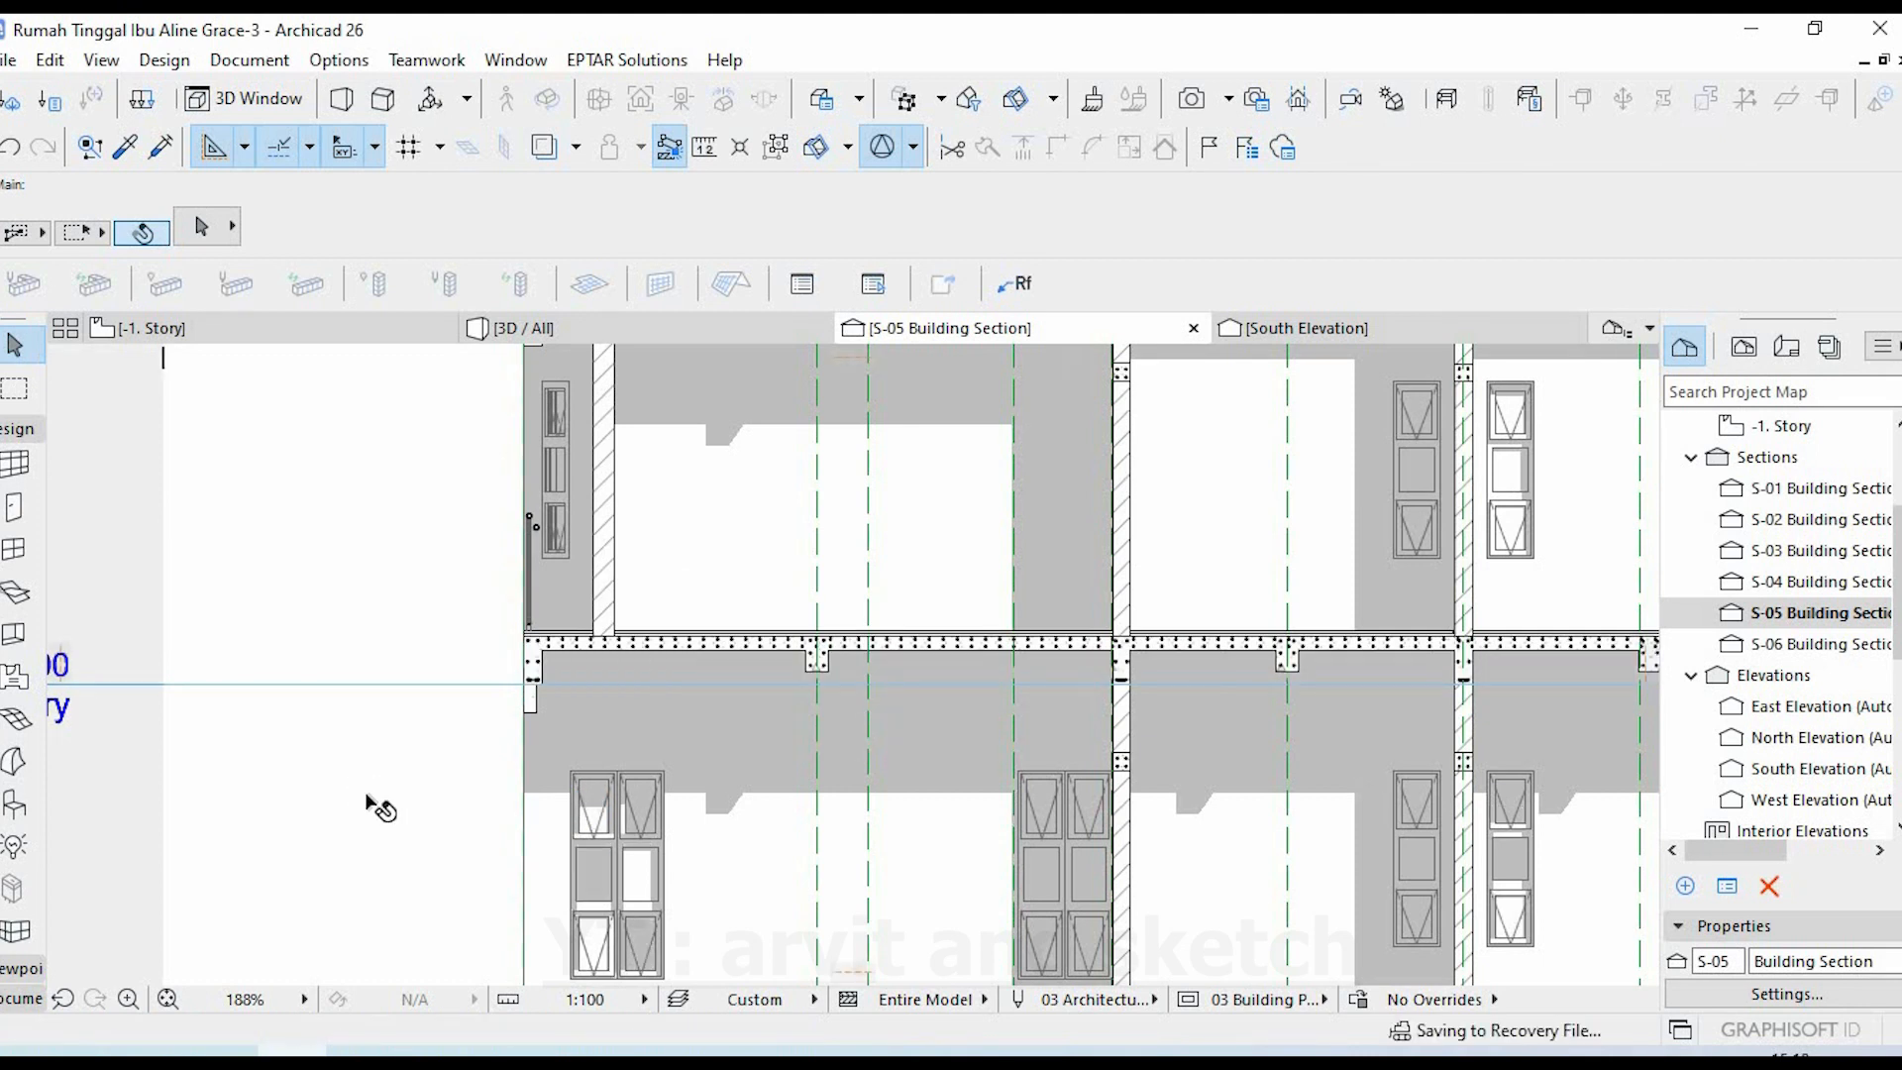
- Select the smaller lower bar on the outer side of the edge beam in section S-05 and inspect the beam reinforcement in 3D
scroll(517, 698, up, 1)
scroll(517, 698, up, 14)
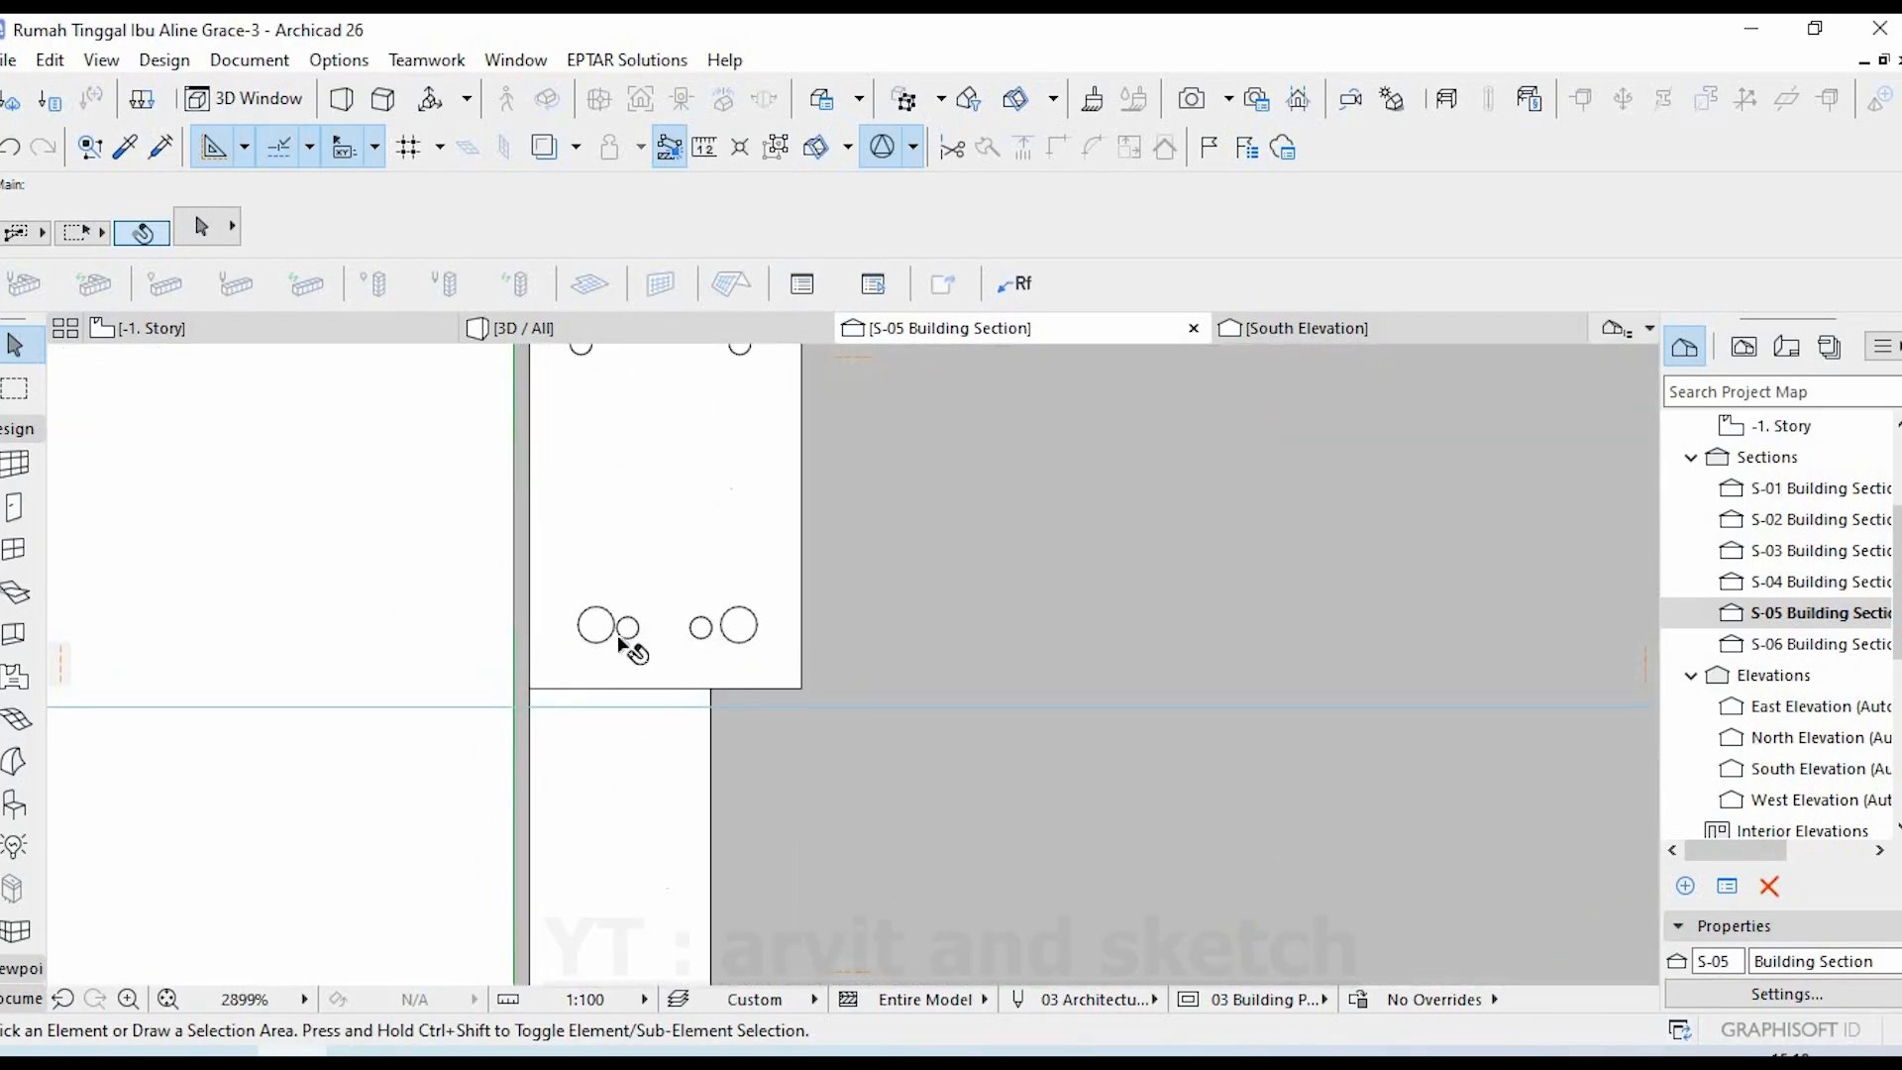
click(614, 694)
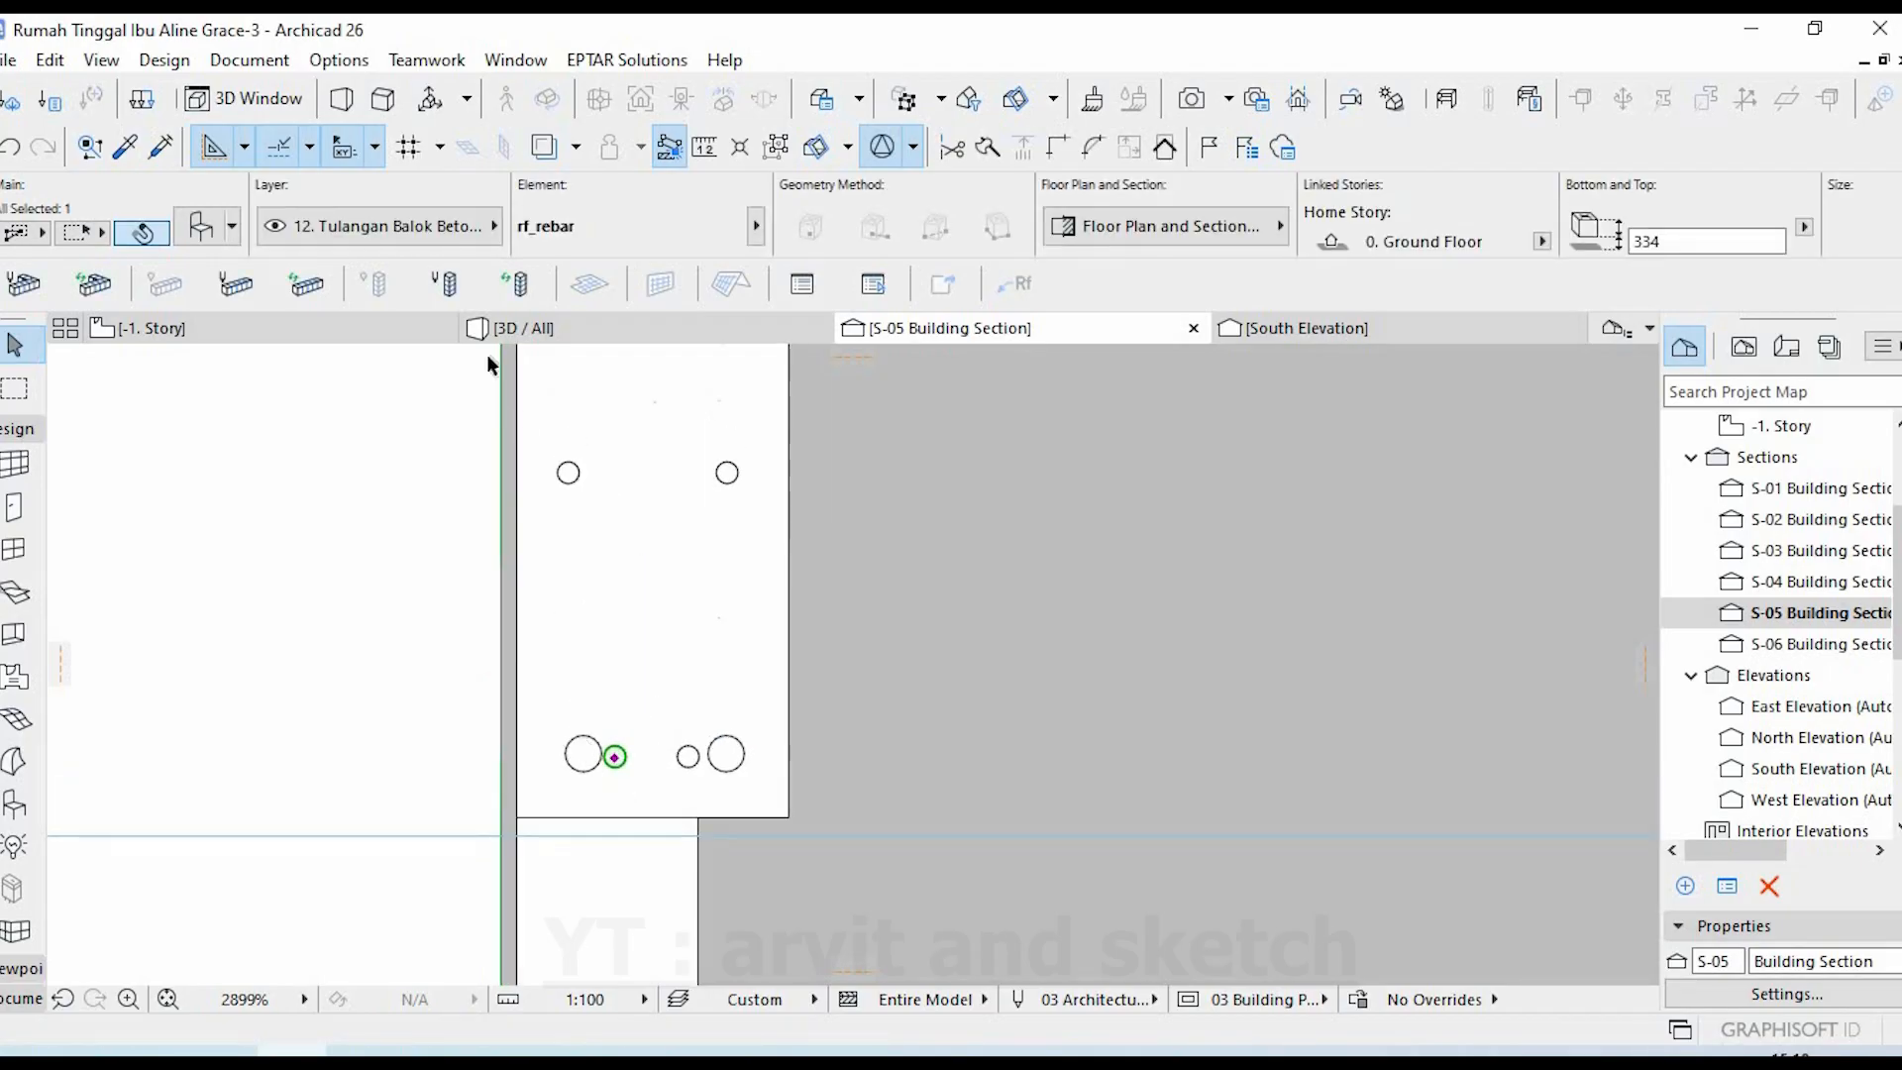
click(556, 327)
middle_drag(682, 587, 926, 752)
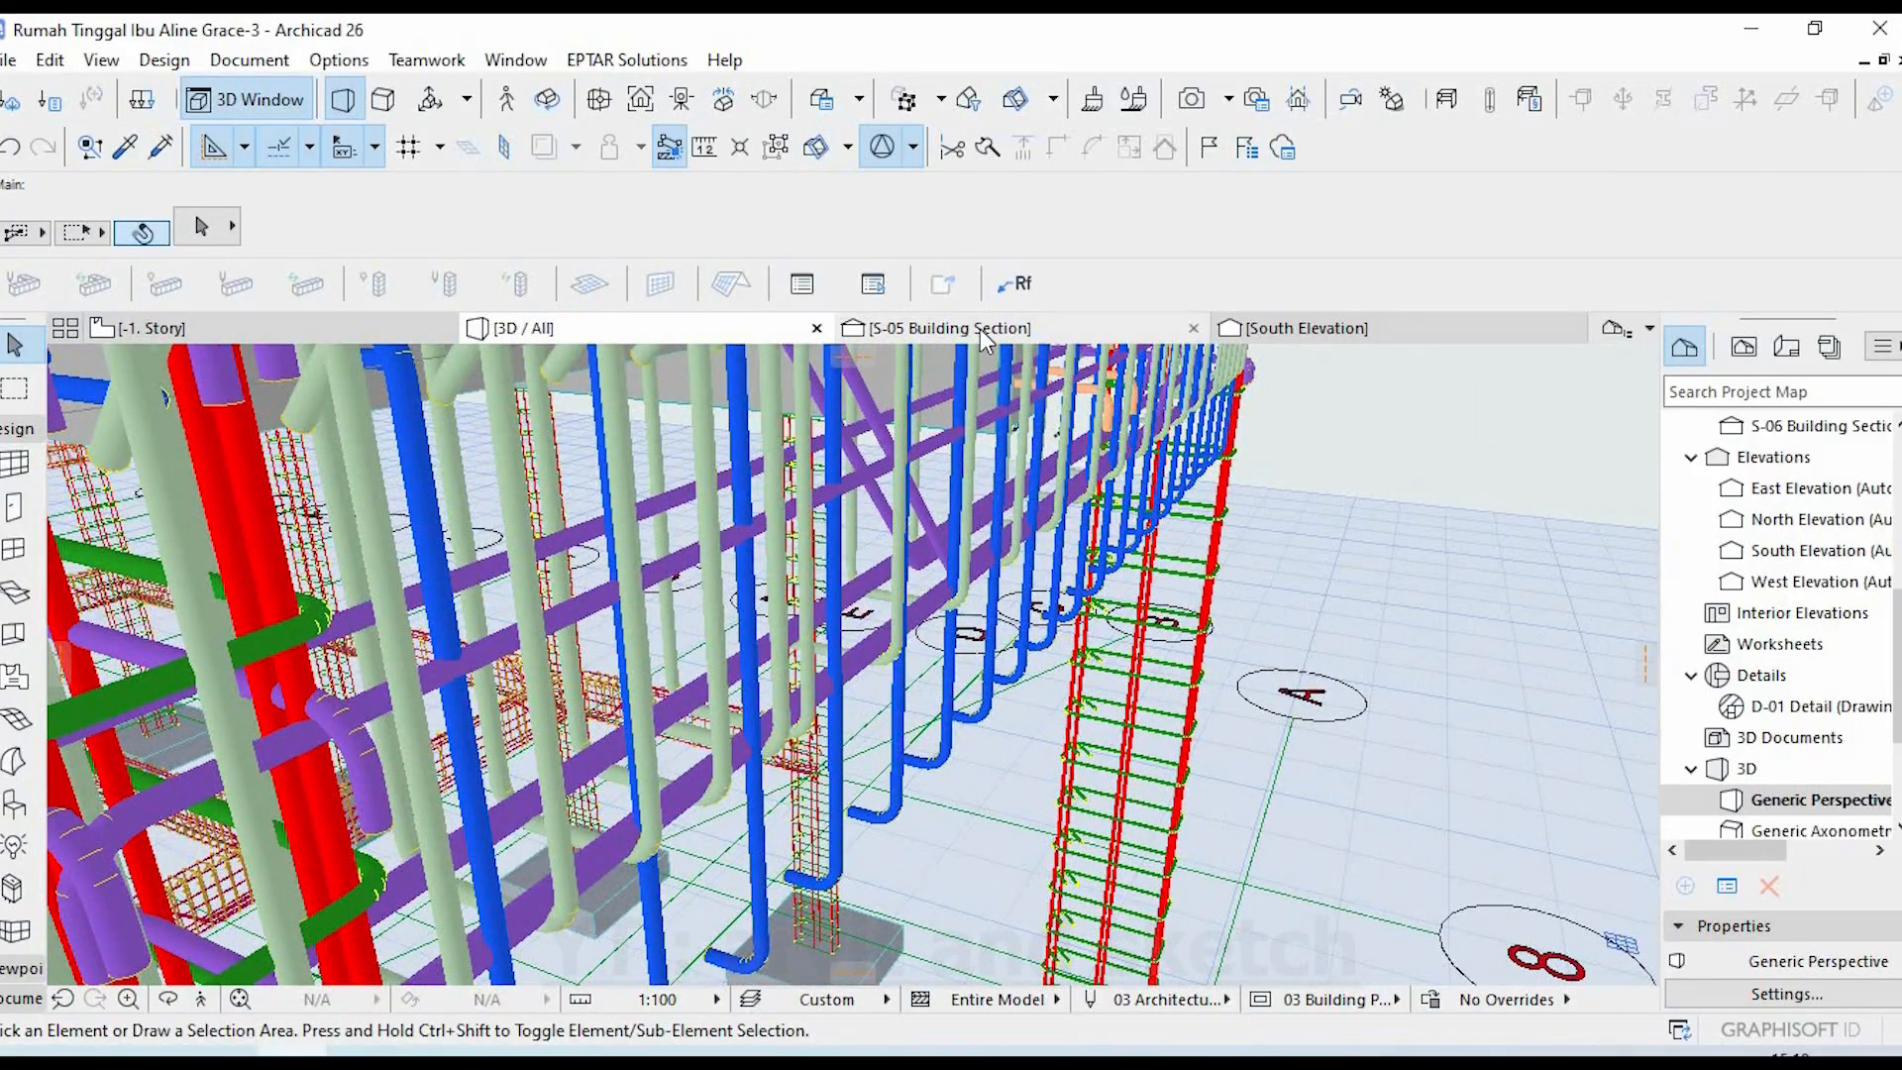
click(978, 329)
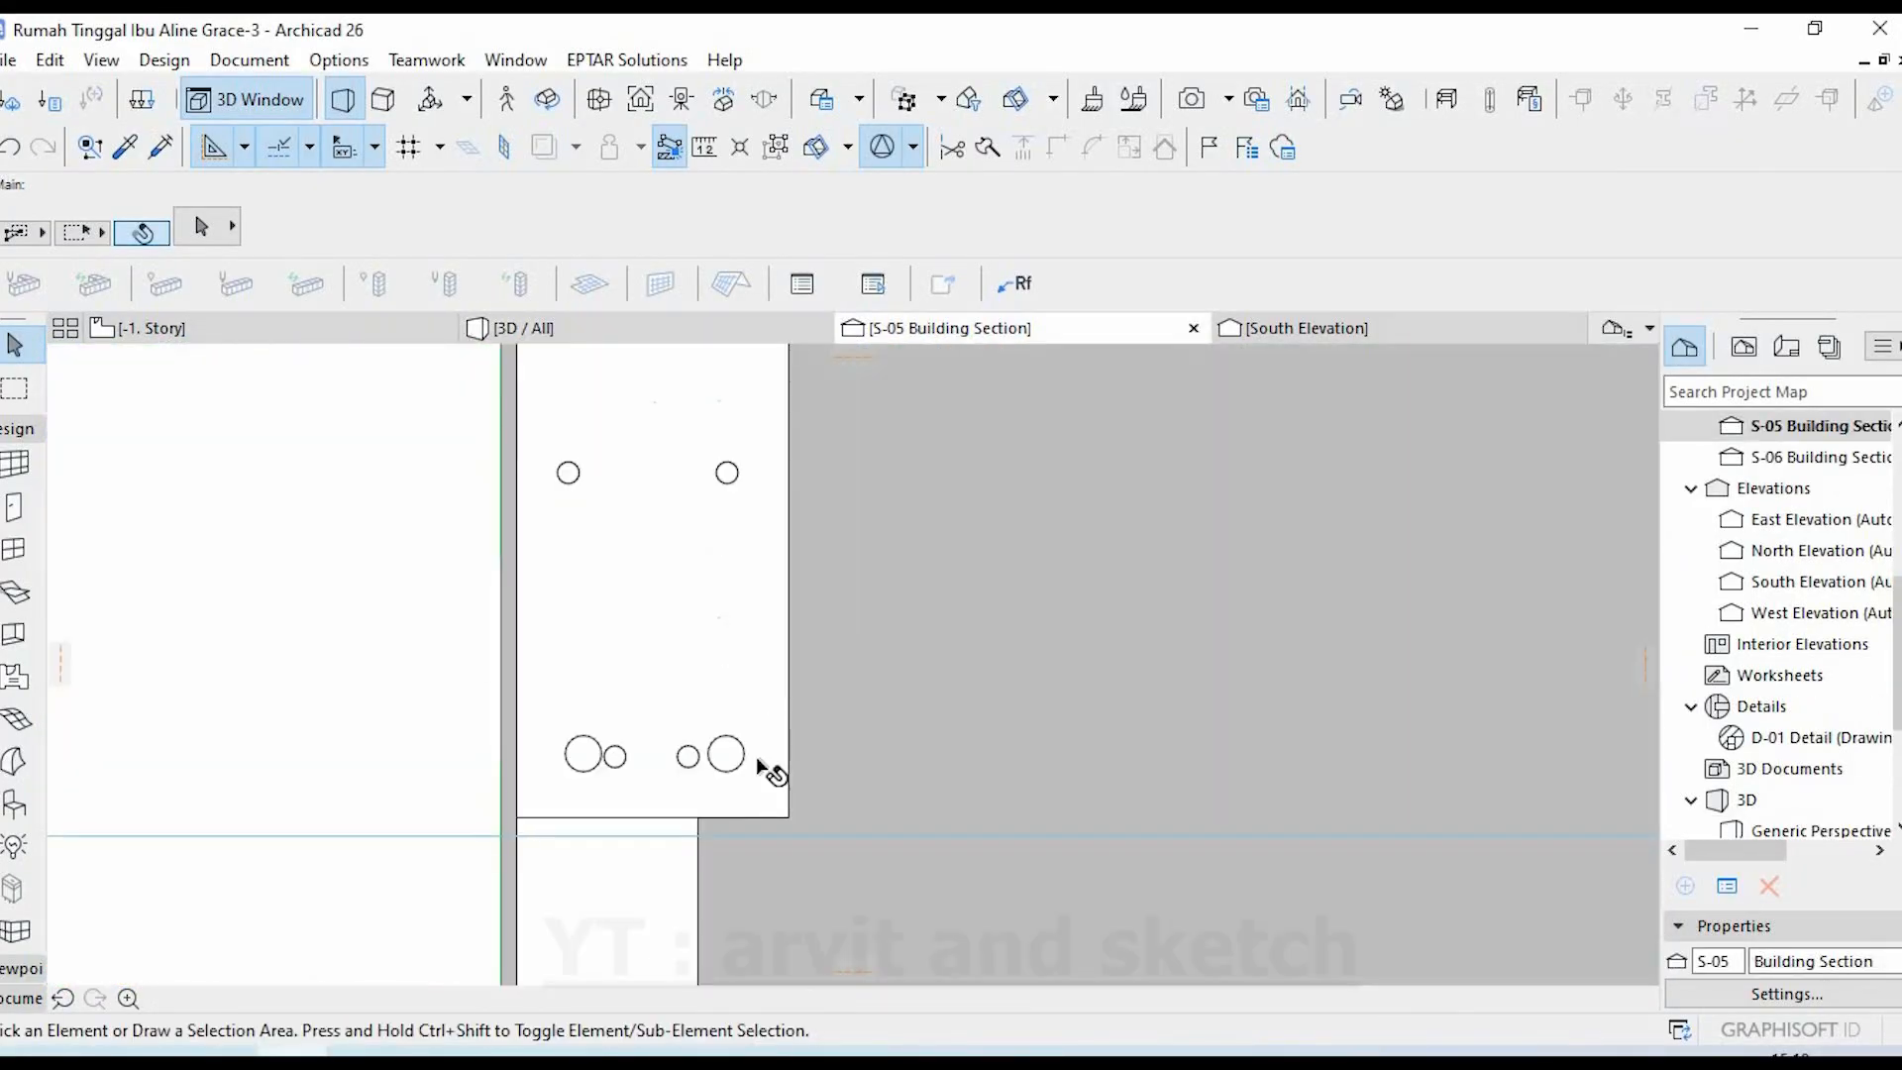
- Hide the layer of the edge beam's concrete body in section S-05 to expose its stirrups and longitudinal bars
click(772, 650)
scroll(772, 654, down, 2)
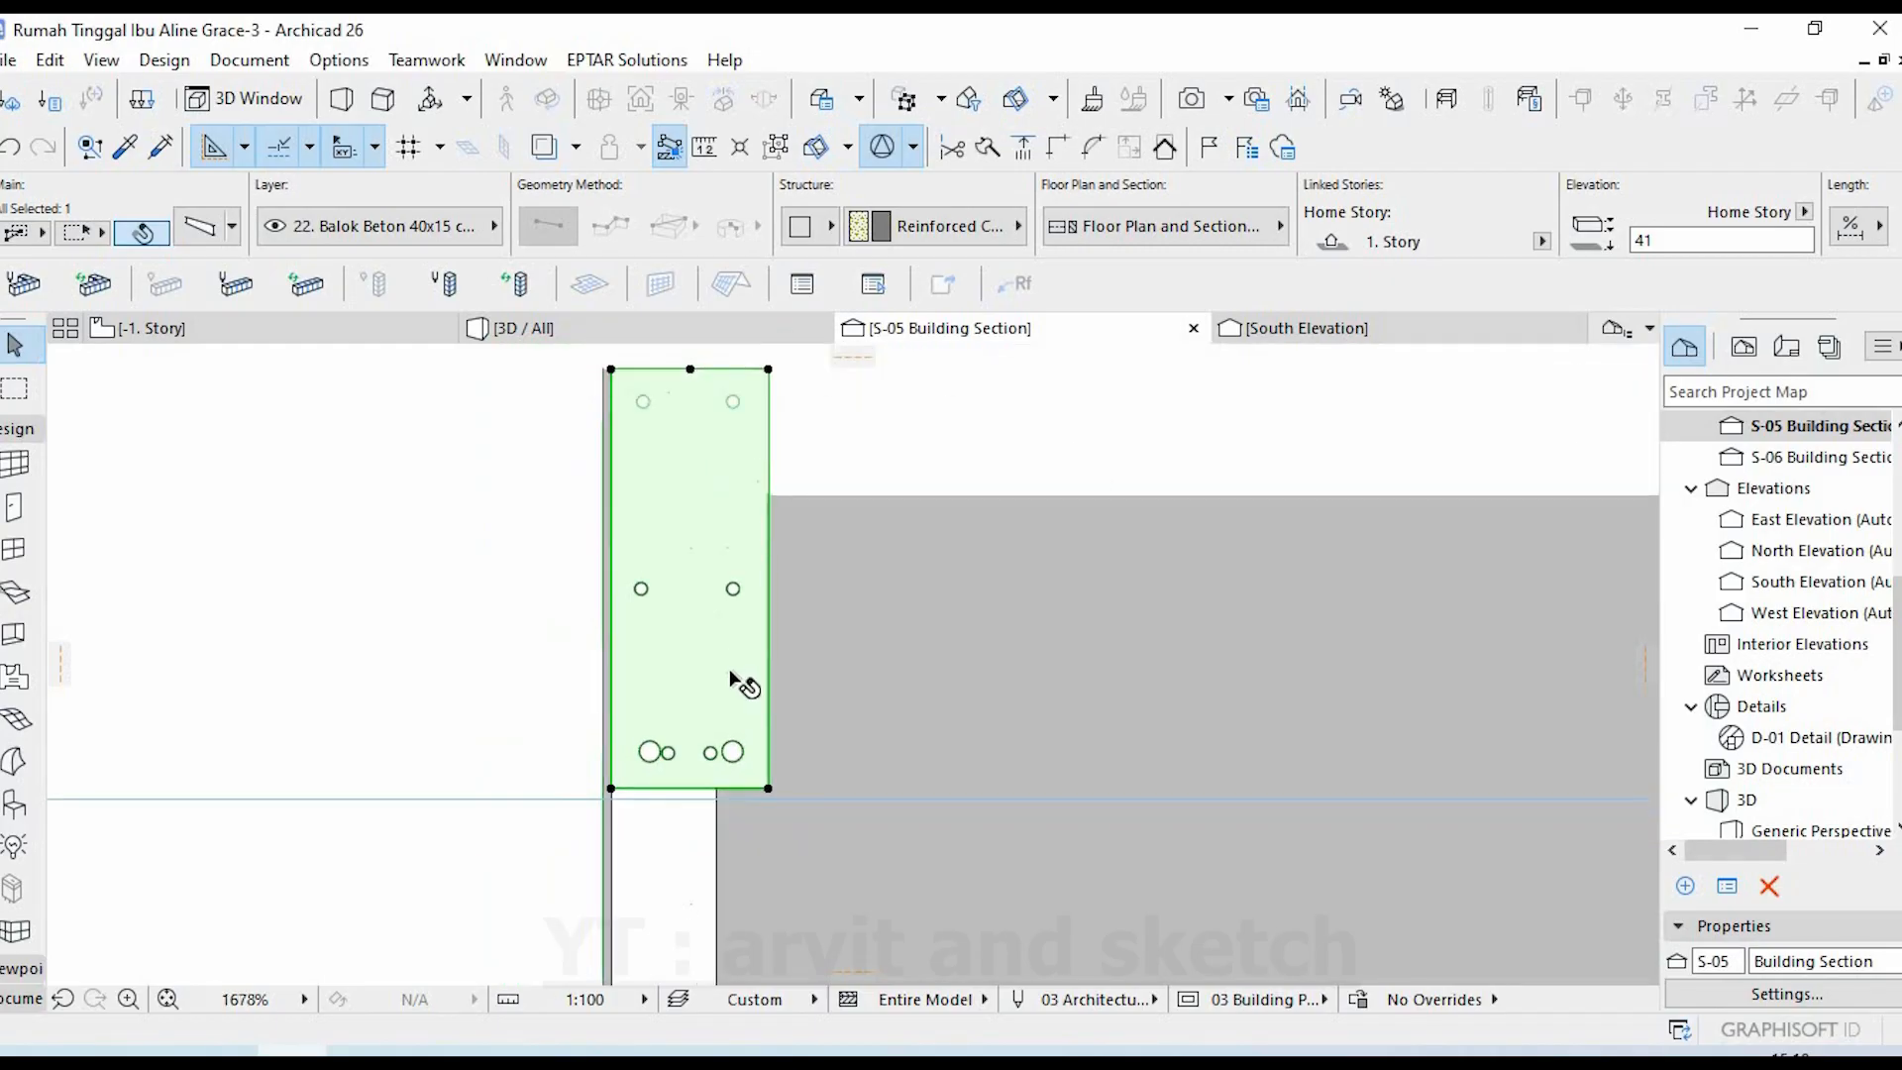
right_click(738, 680)
mouse_move(818, 683)
click(1100, 704)
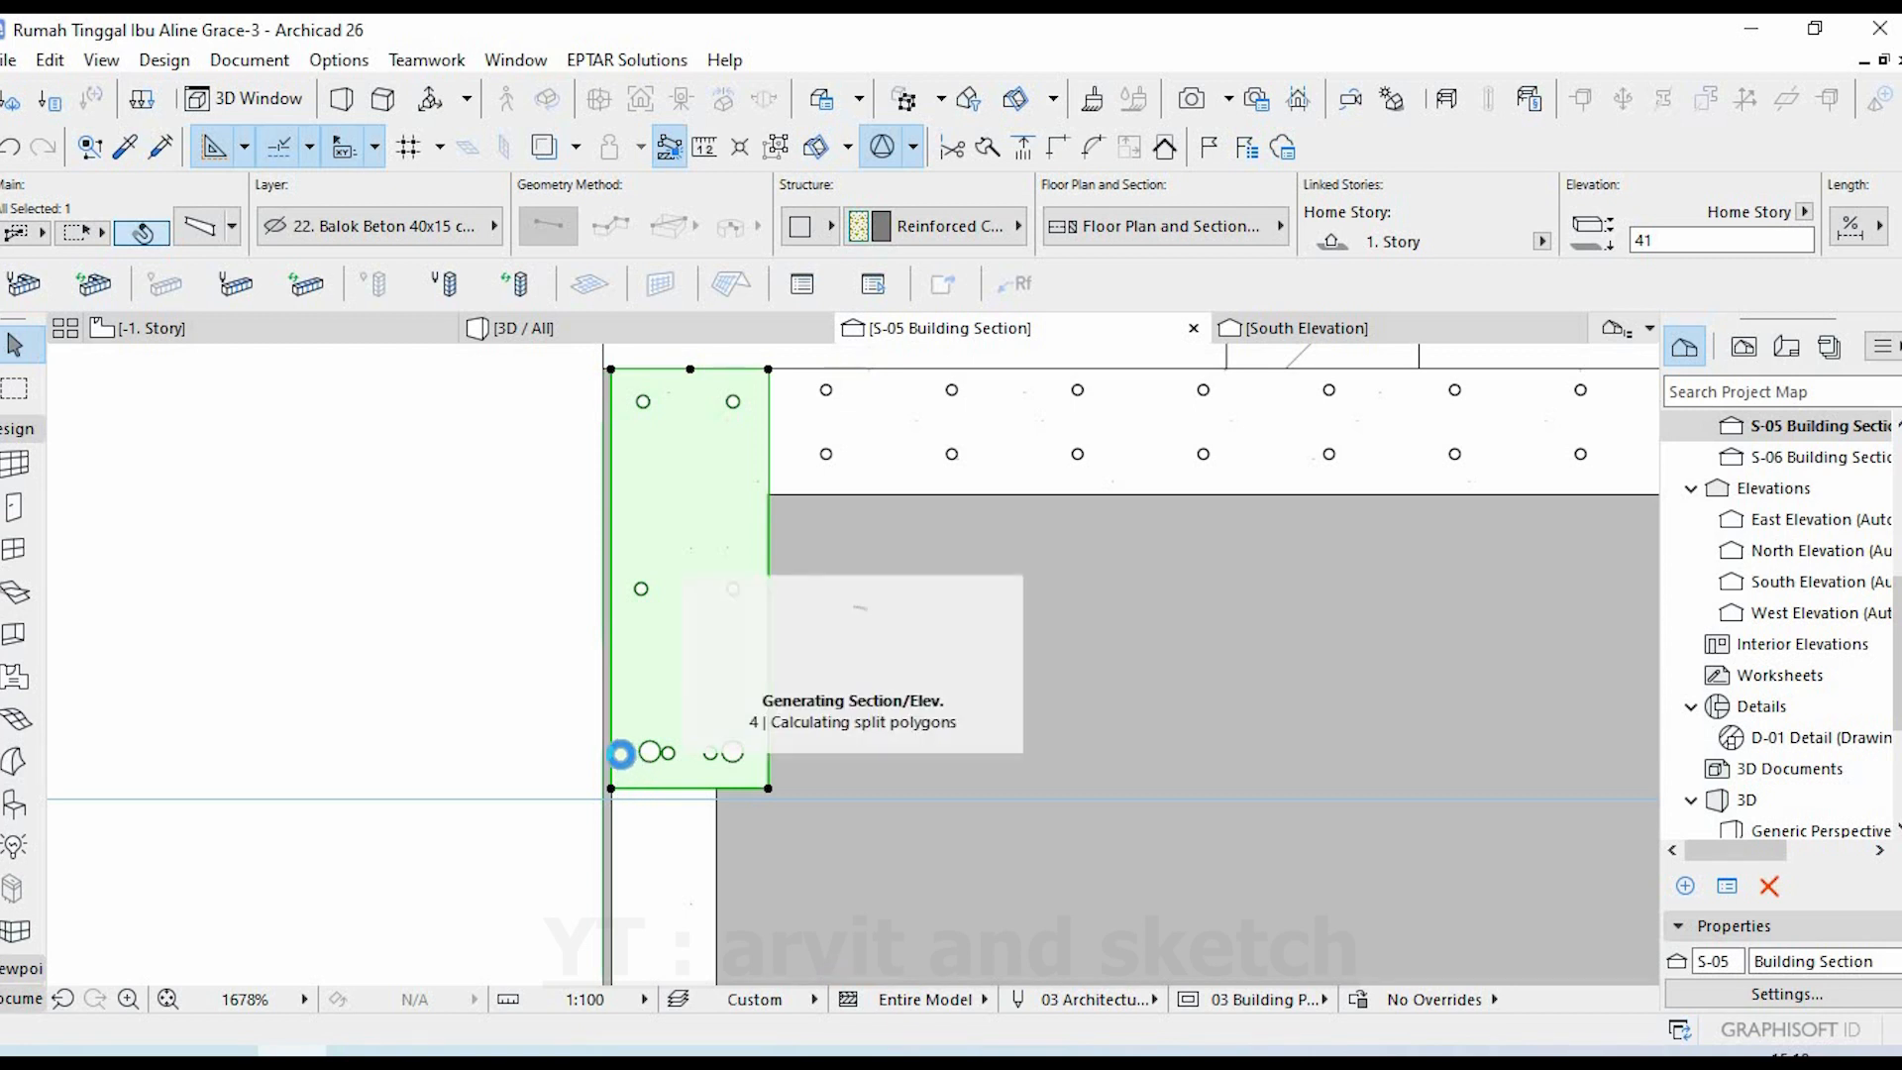
- Raise the two large lower corner bars of the edge beam vertically so they clear the stirrup's bottom leg
scroll(656, 718, up, 1)
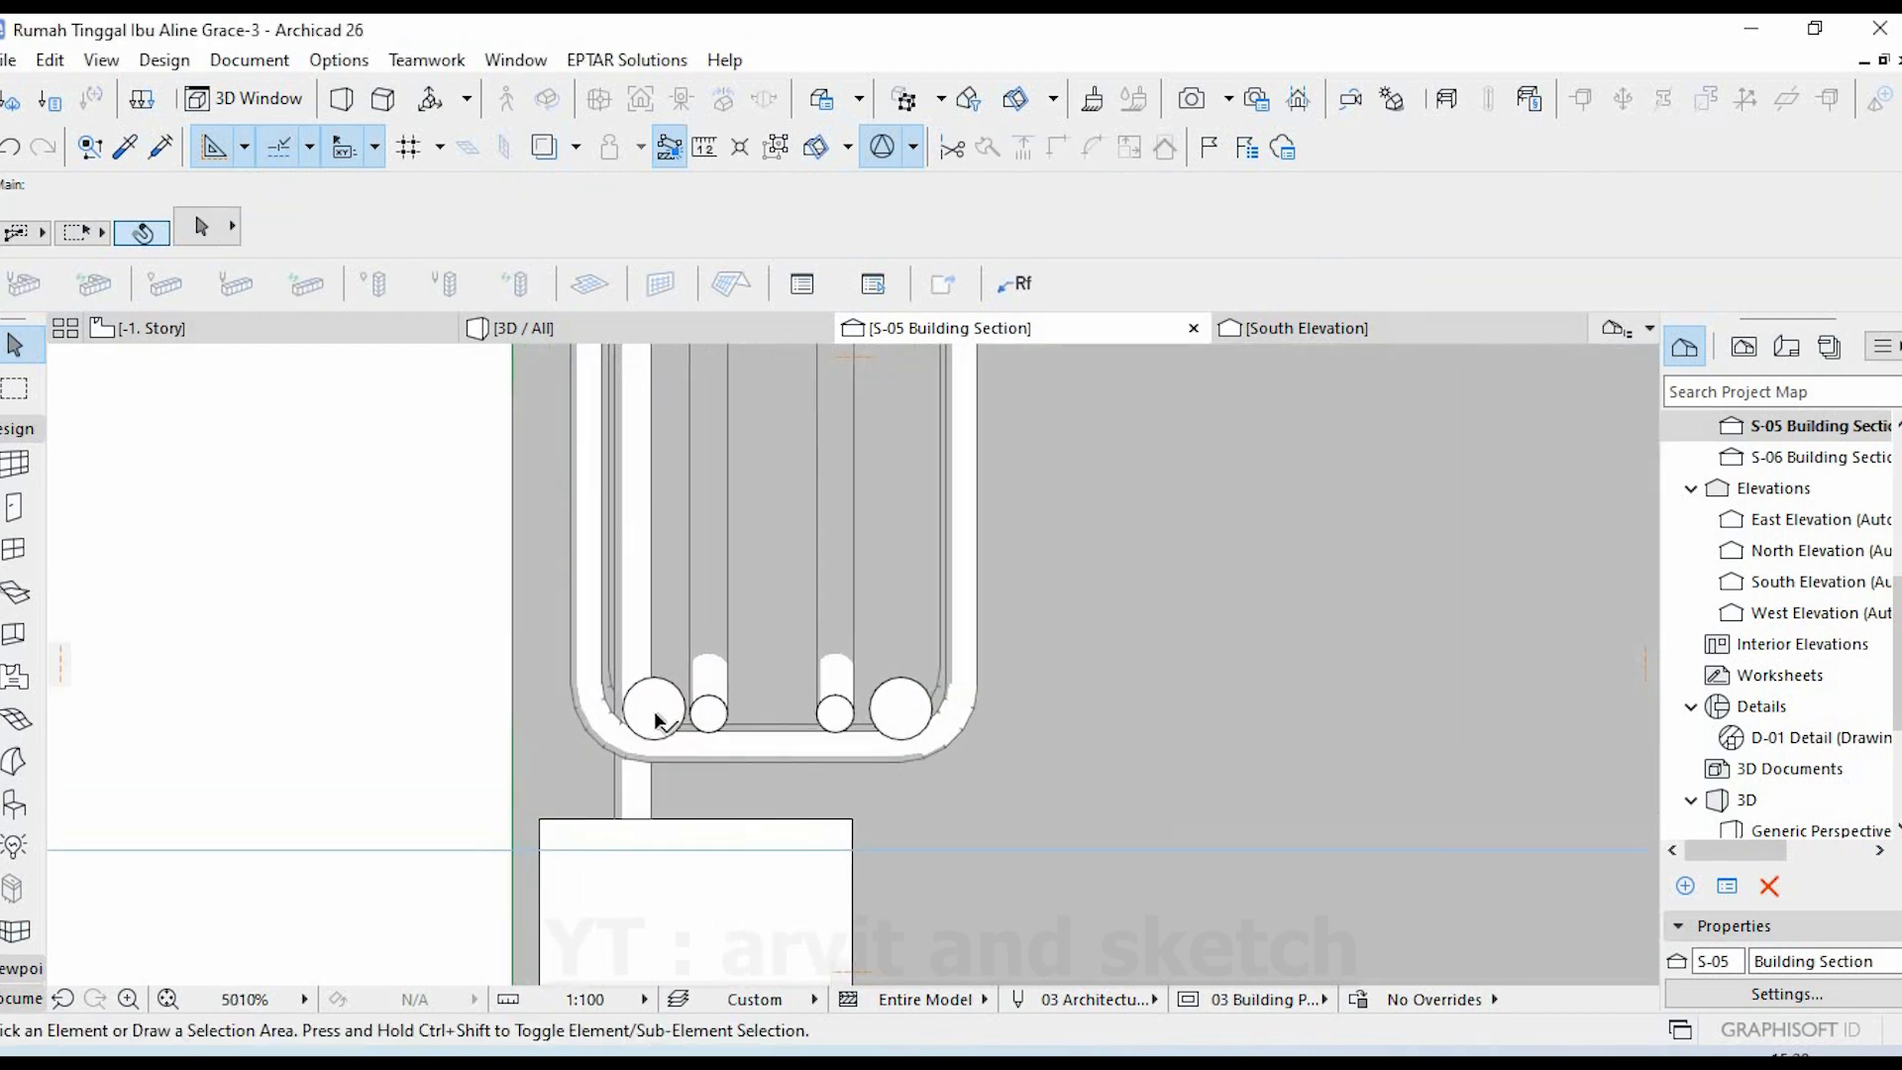
click(656, 715)
scroll(655, 715, up, 3)
click(659, 702)
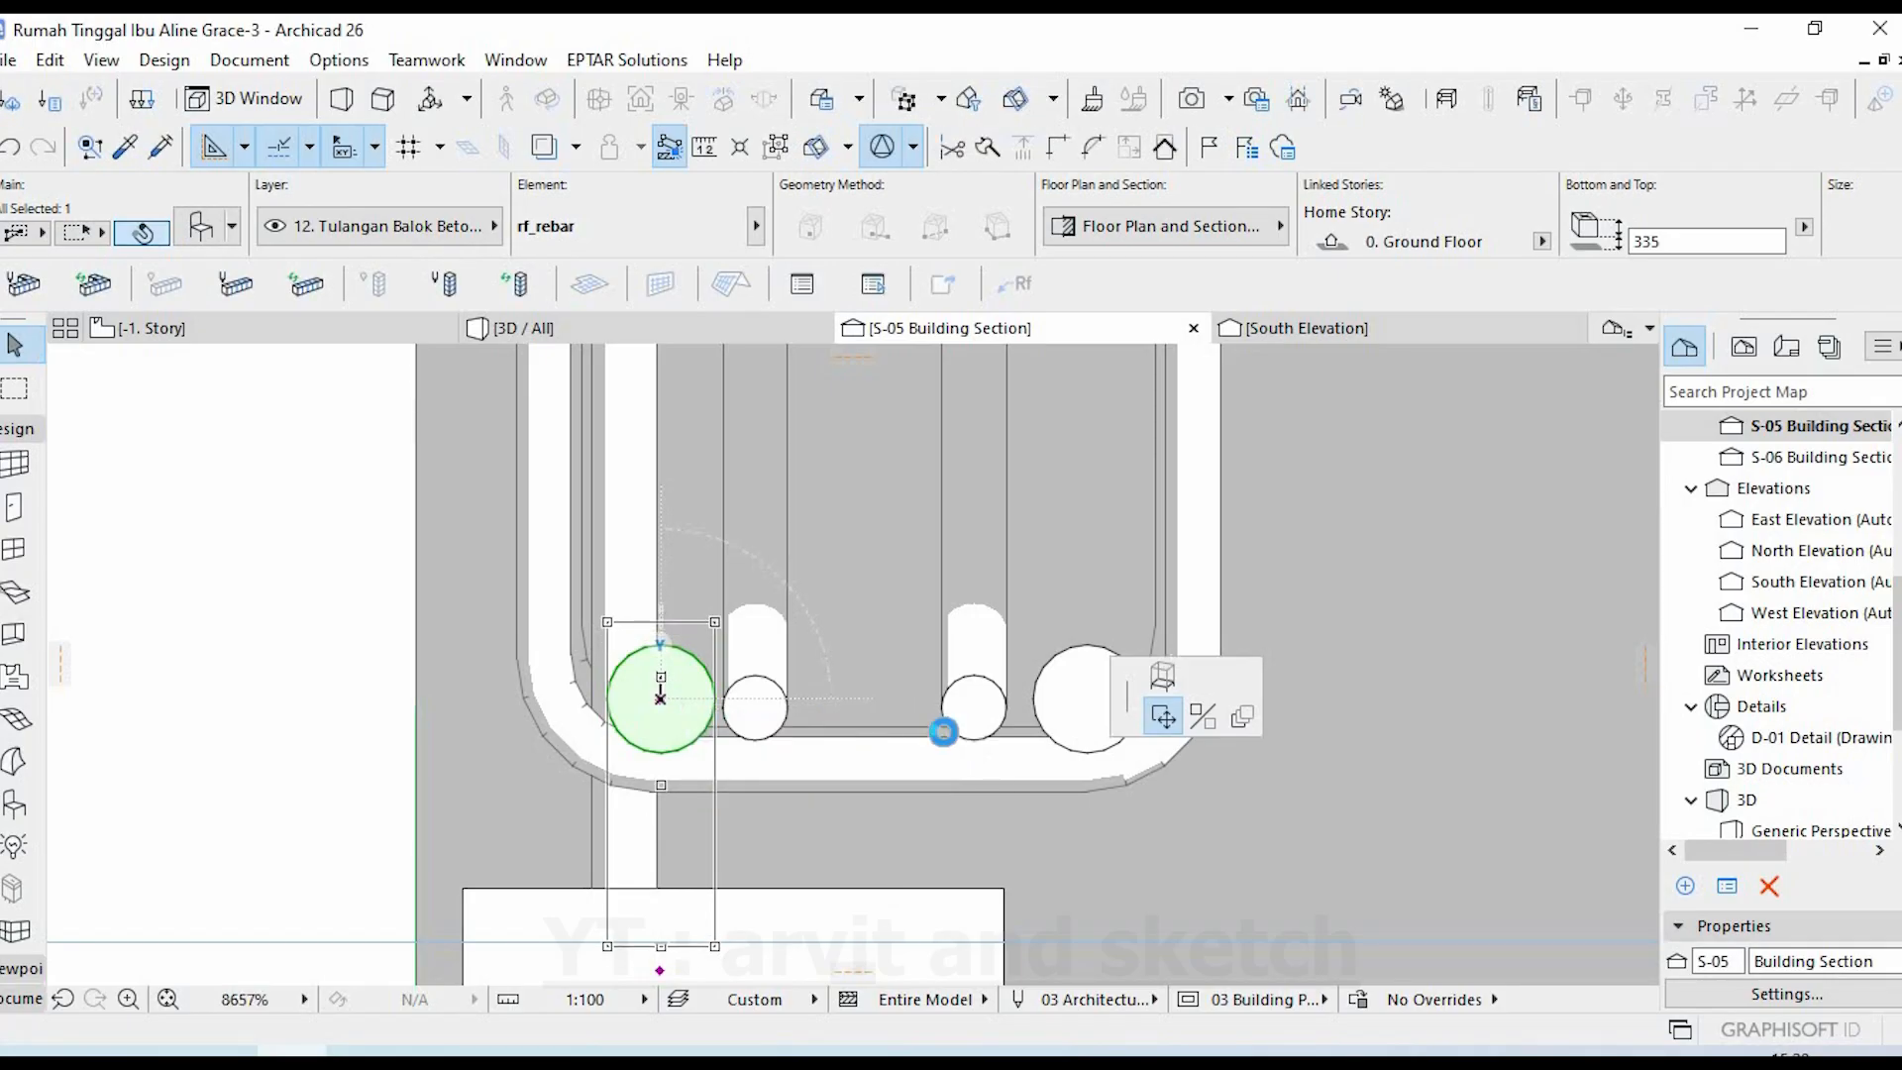
click(1086, 715)
click(1083, 700)
click(1085, 701)
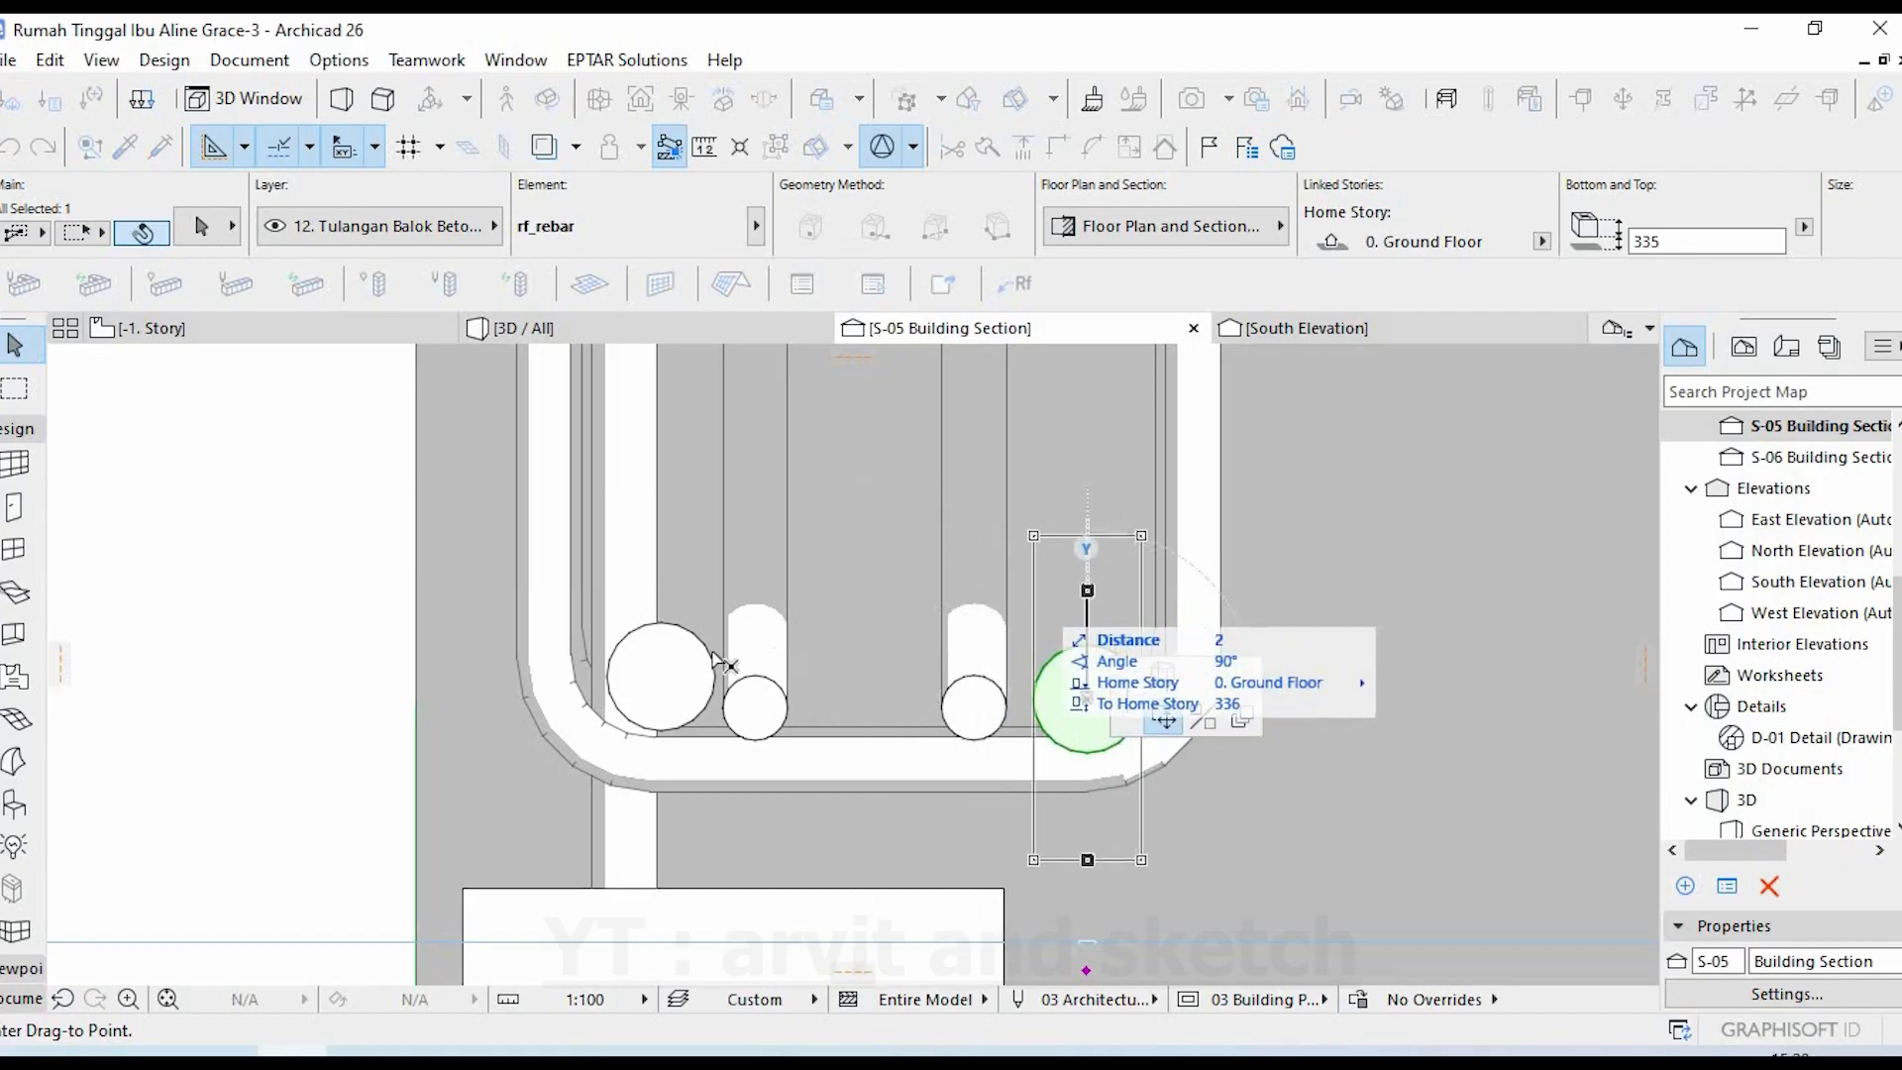
click(978, 708)
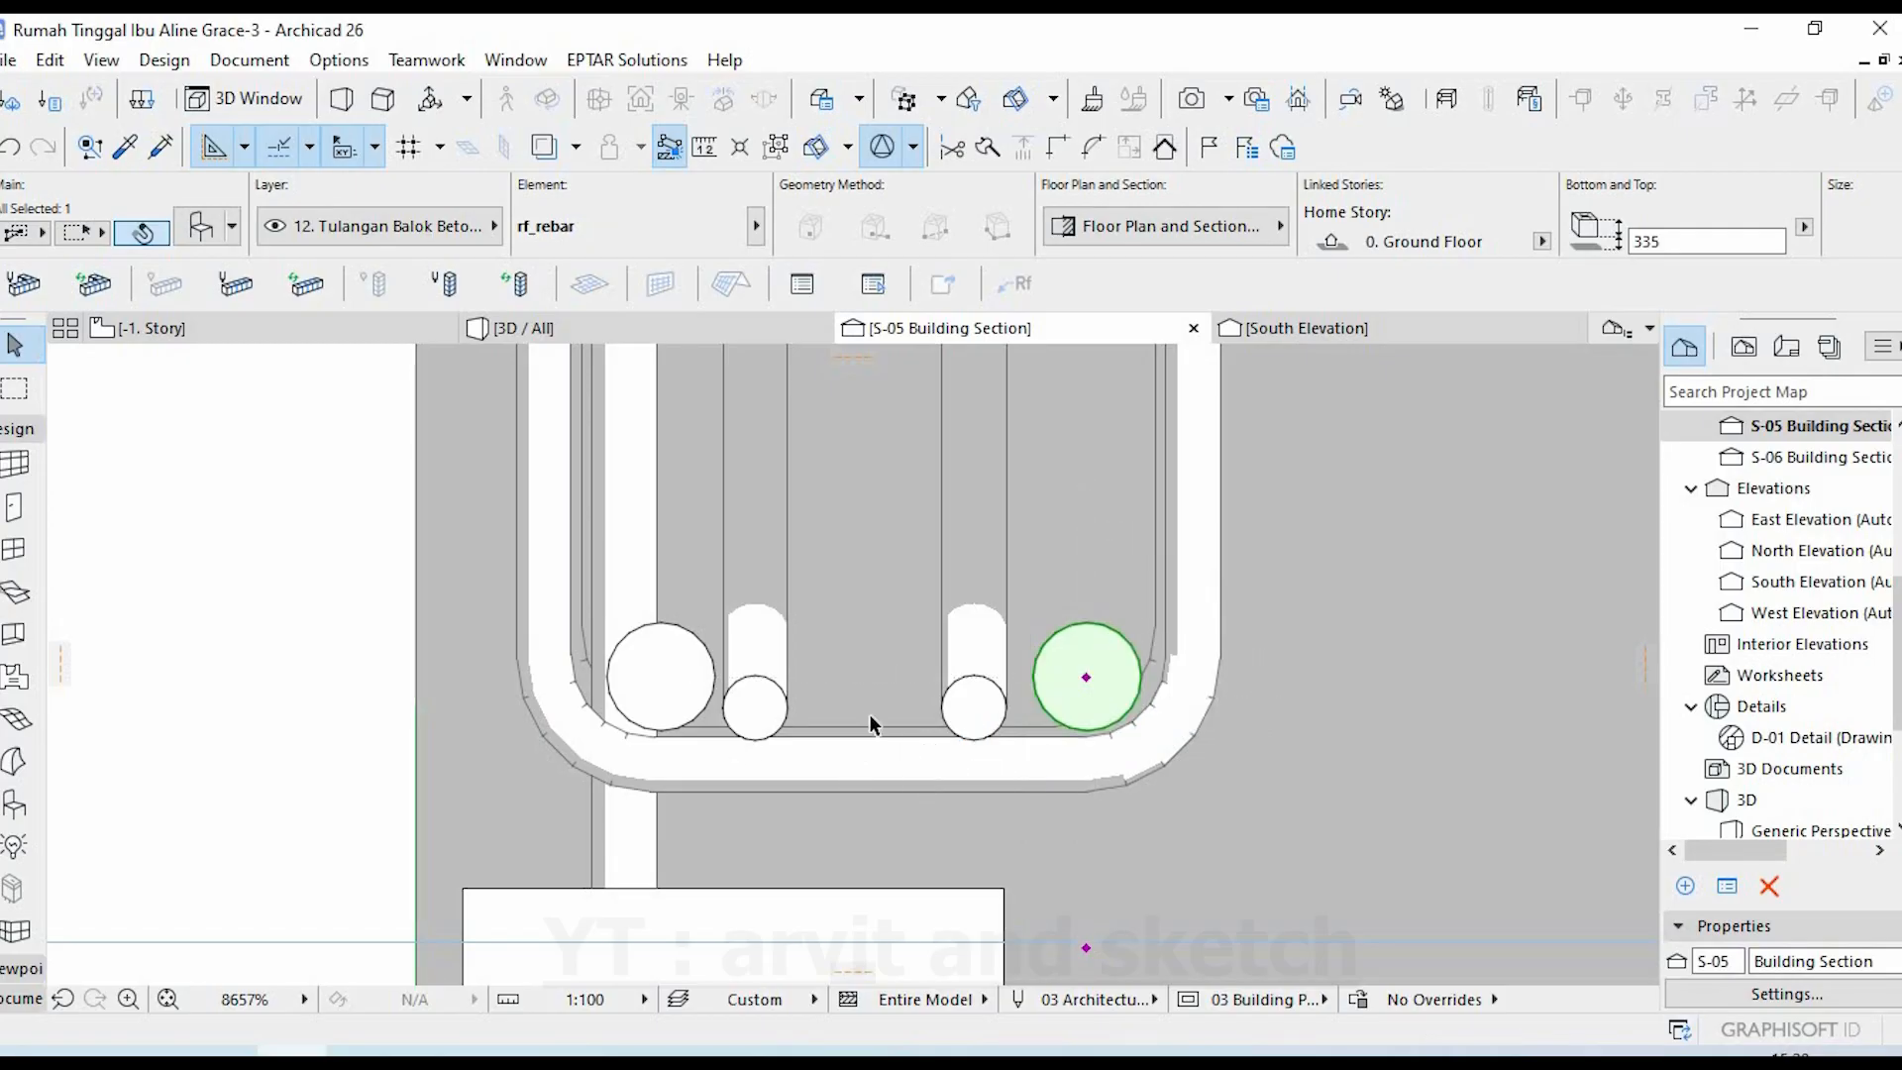
- Move both large lower corner bars together slightly sideways and down against the stirrup's inner edge and clear the selection
scroll(870, 711, up, 3)
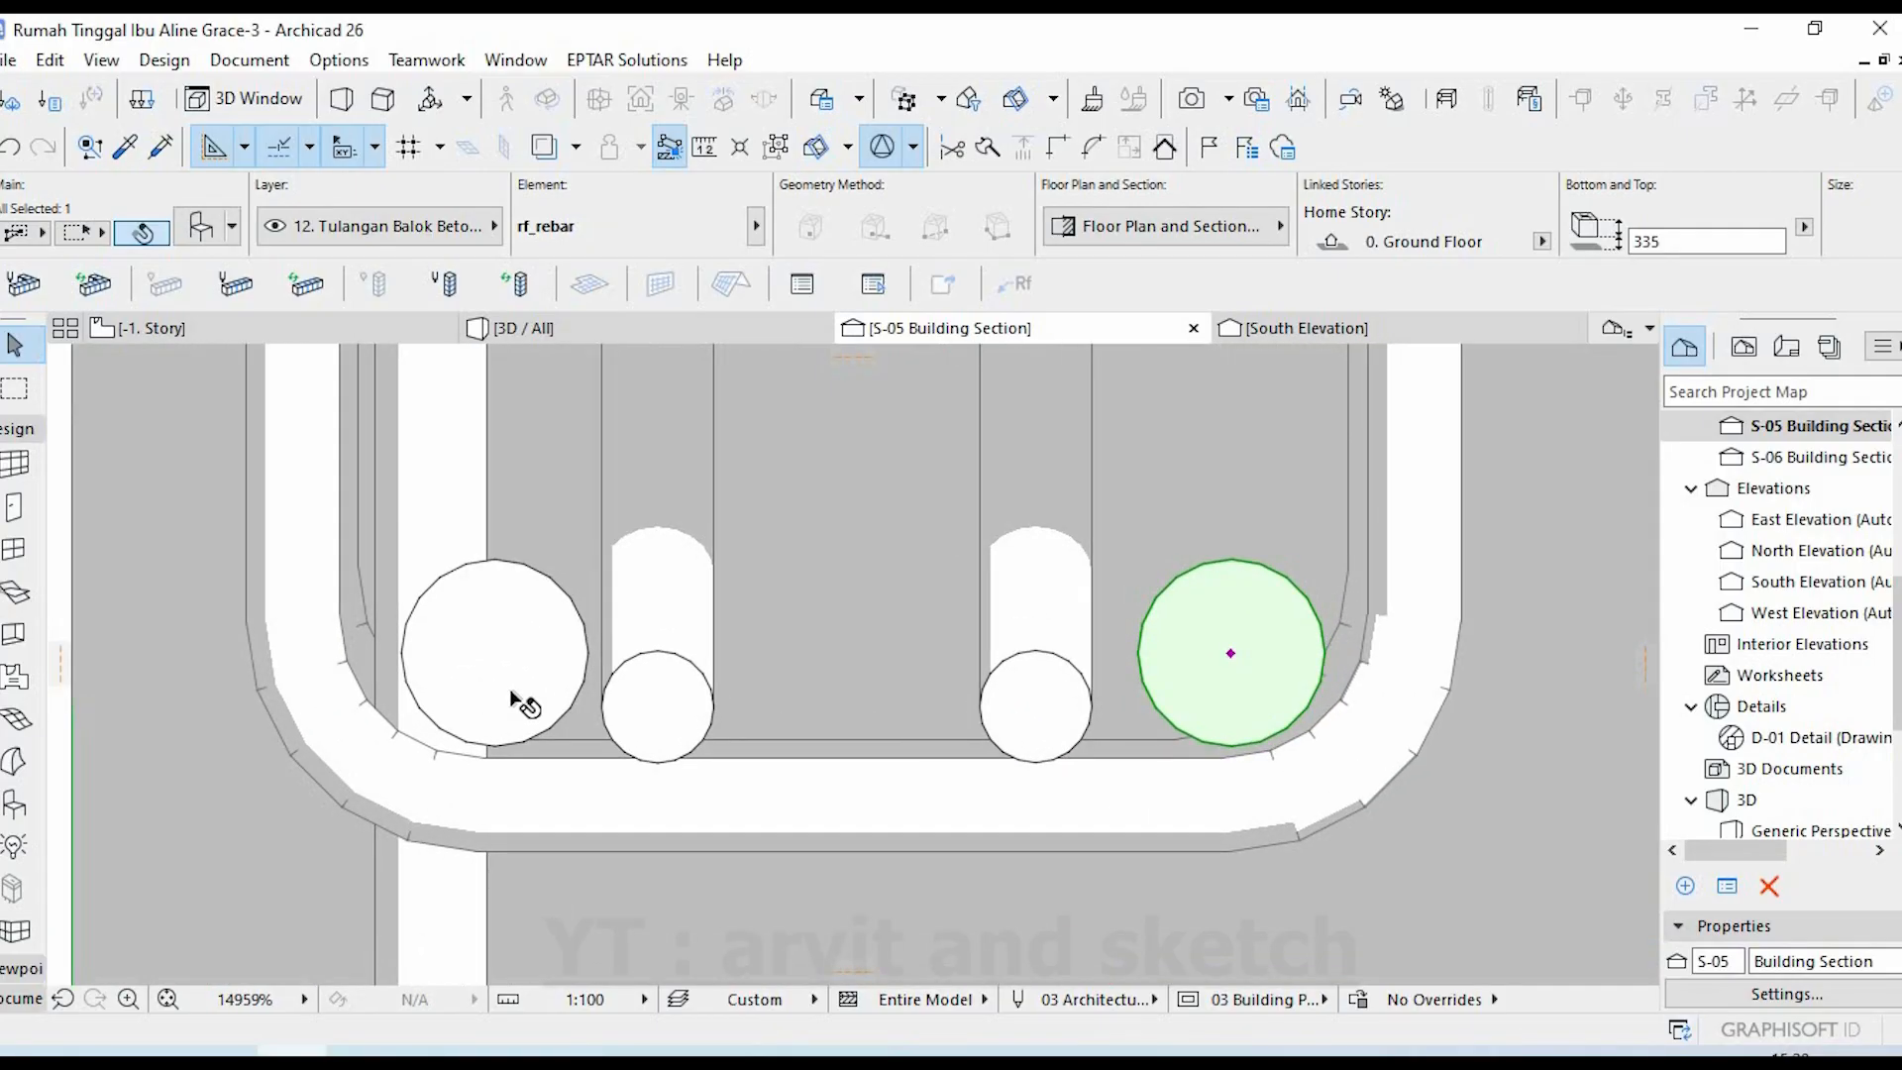
shift+click(505, 693)
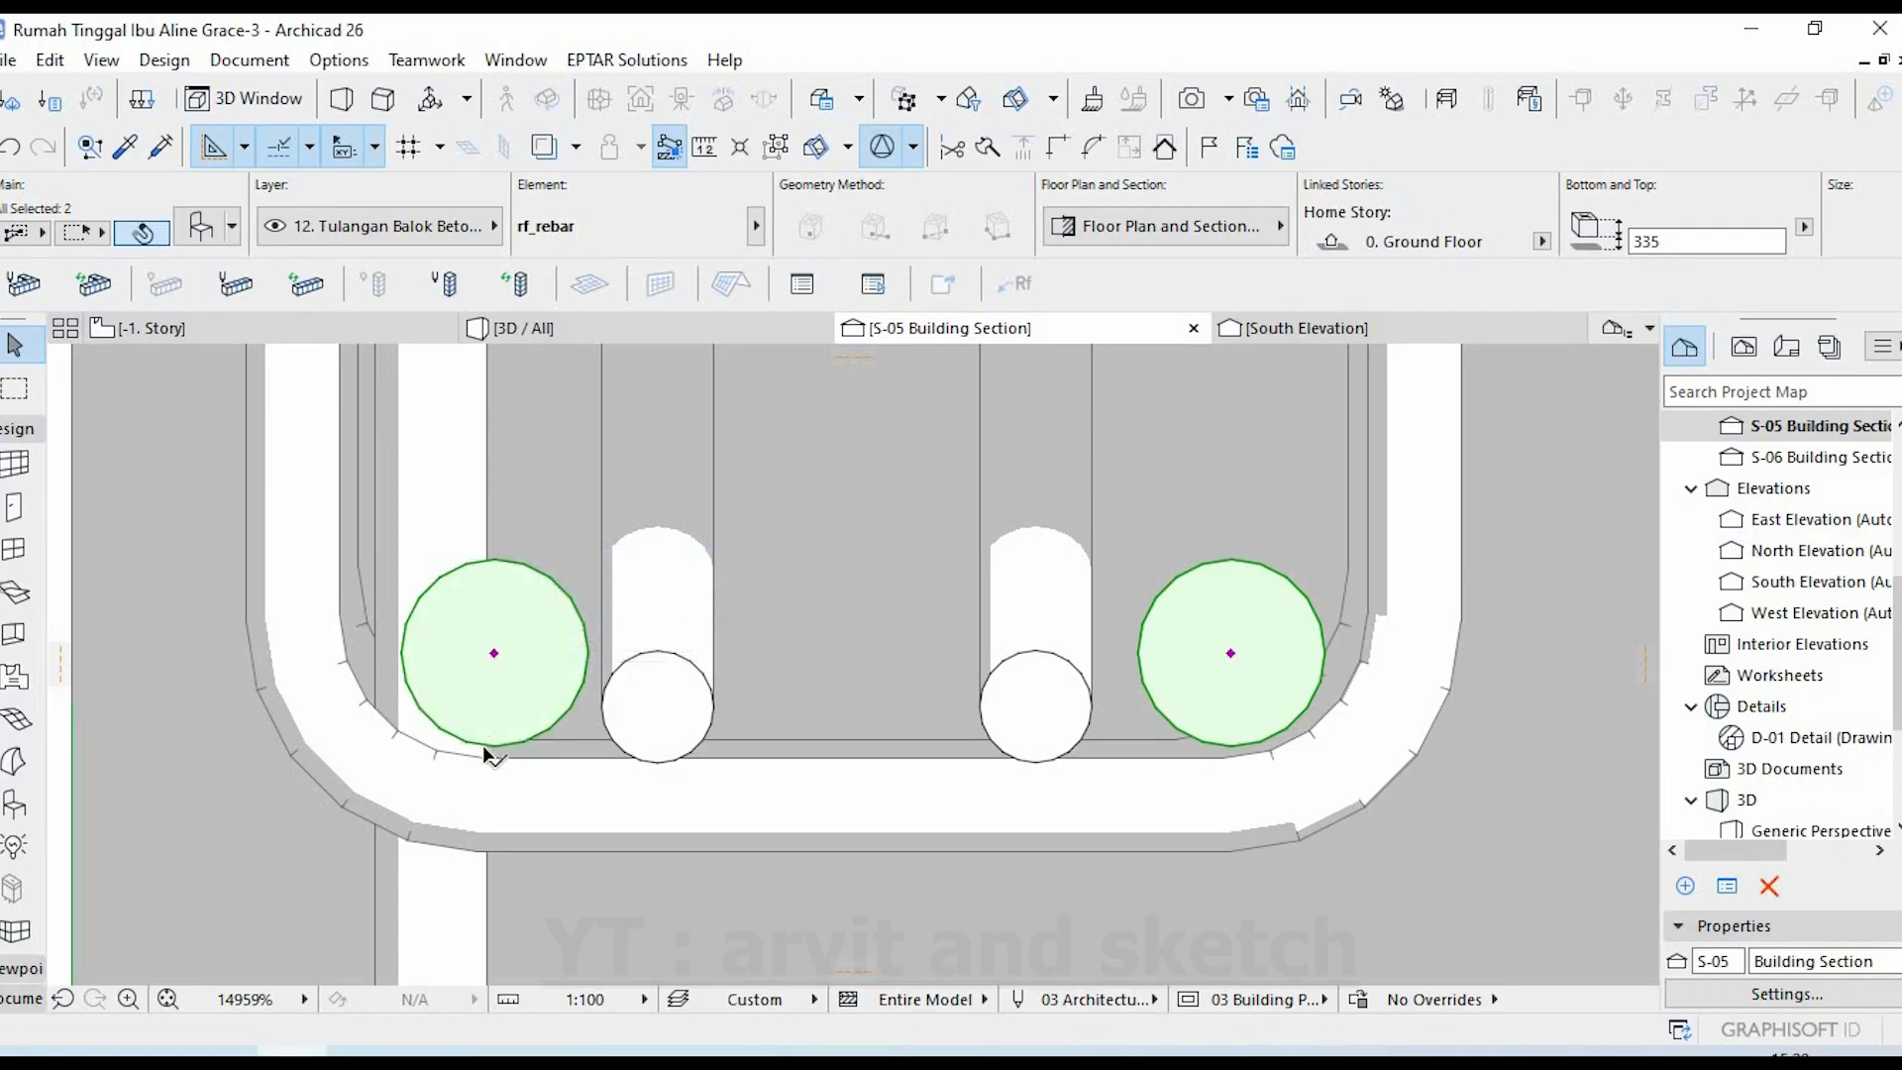
click(485, 753)
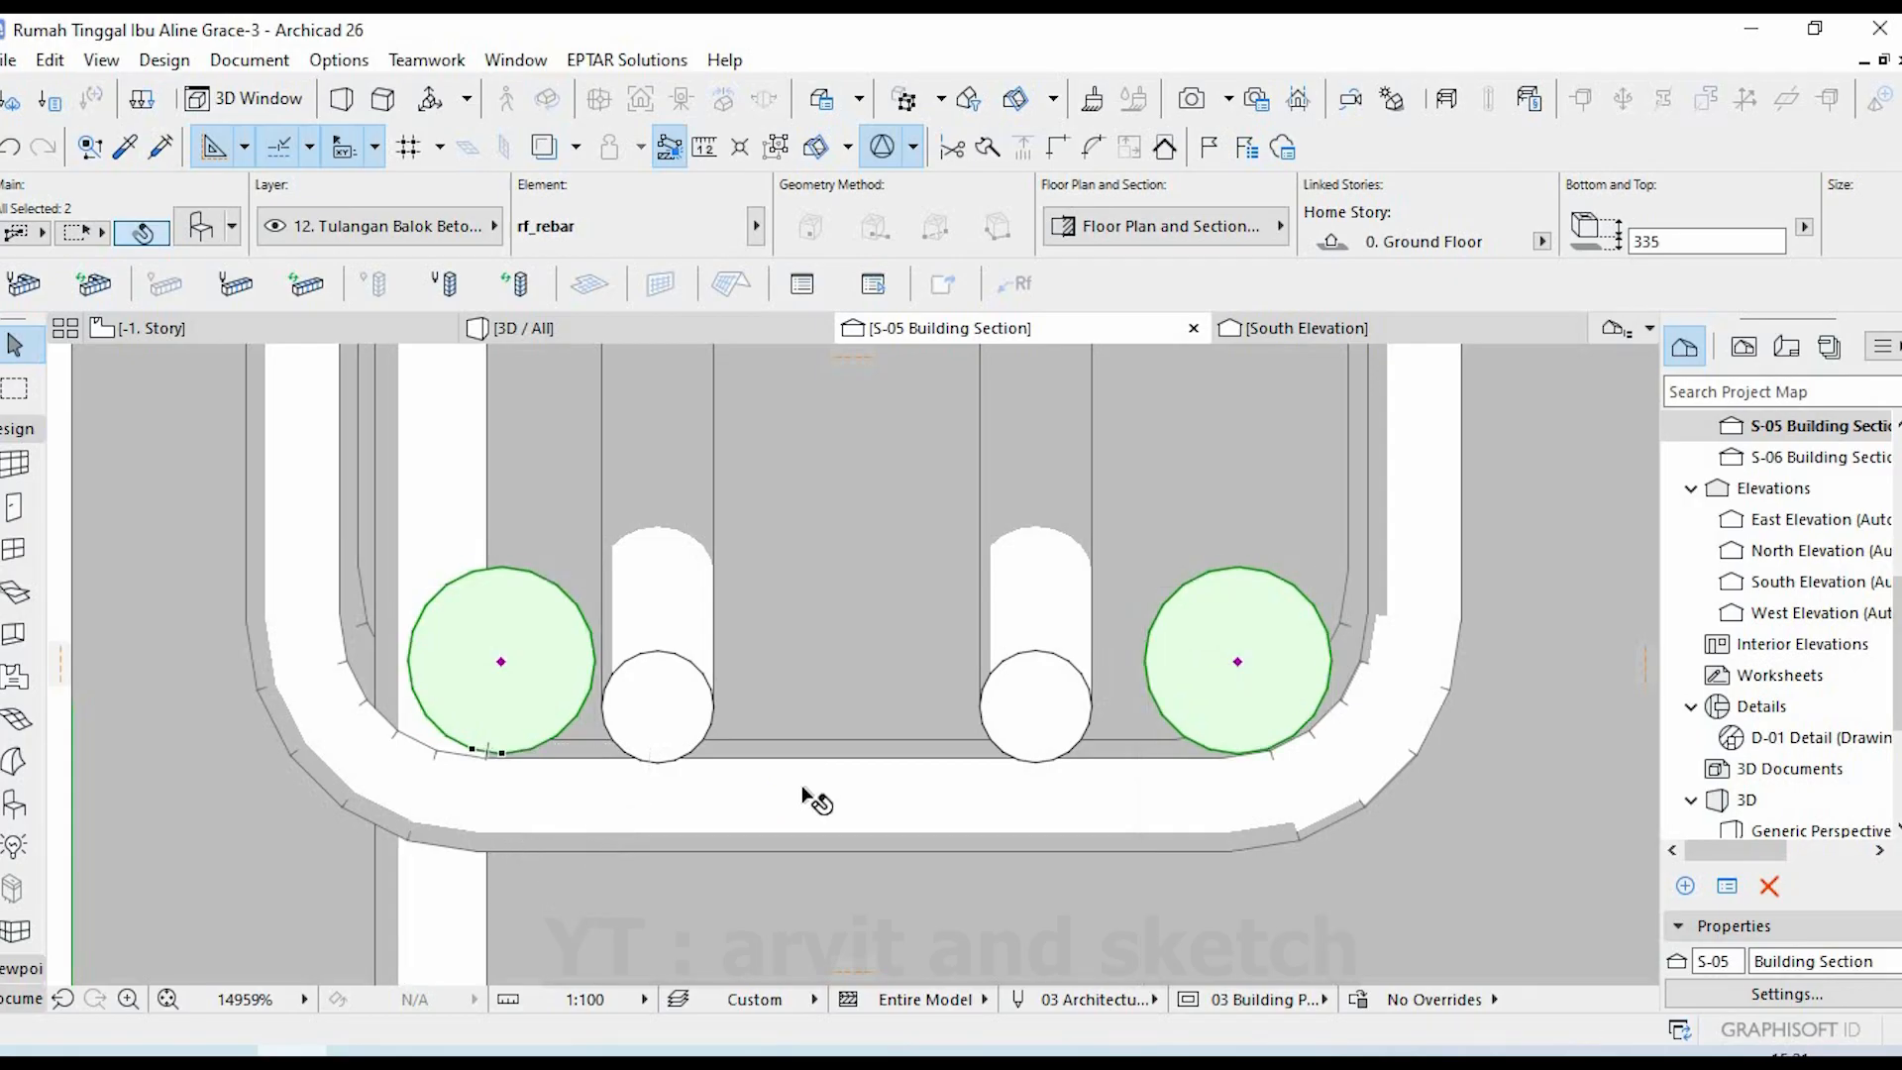
scroll(804, 790, down, 3)
key(Escape)
- Examine the edge beam's reinforcement and its connection to the corner column in the 3D view
click(544, 328)
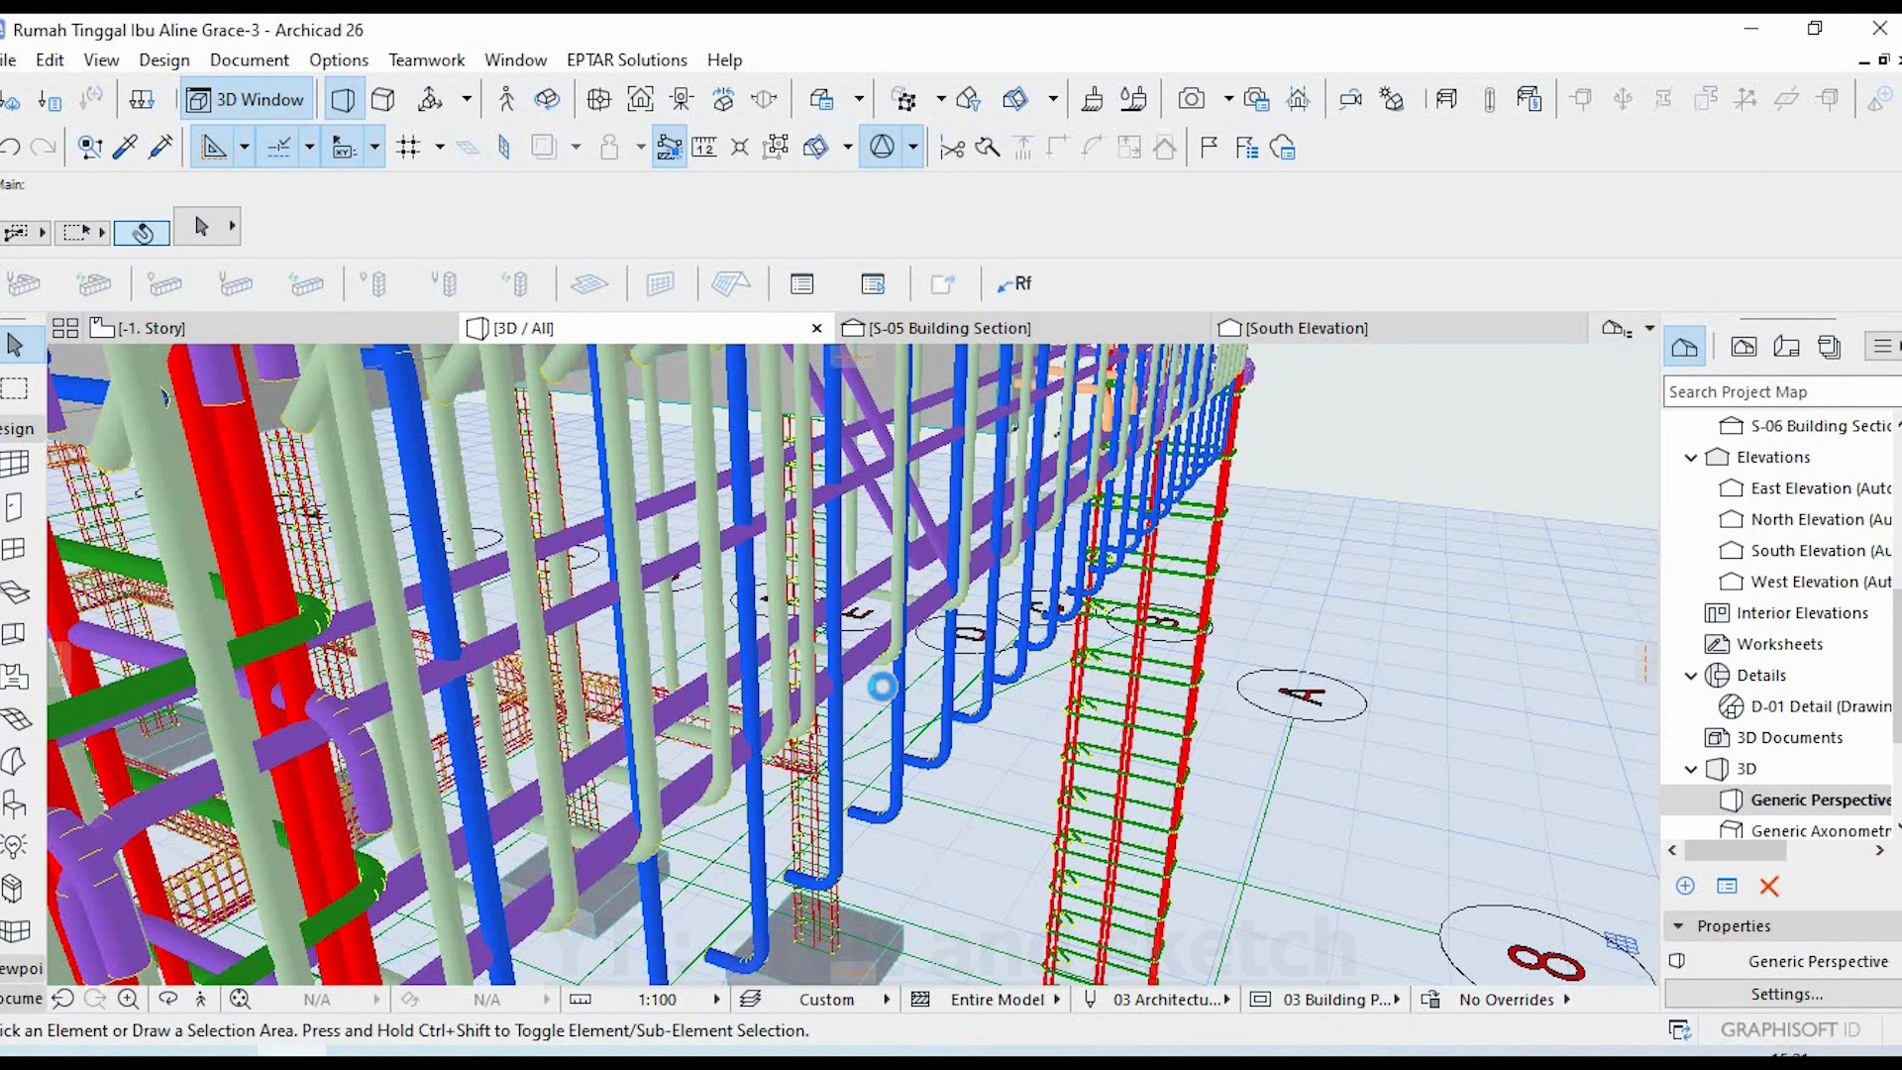
drag(884, 684, 1328, 673)
shift+middle_drag(1329, 673, 722, 564)
scroll(715, 545, down, 4)
scroll(792, 637, up, 5)
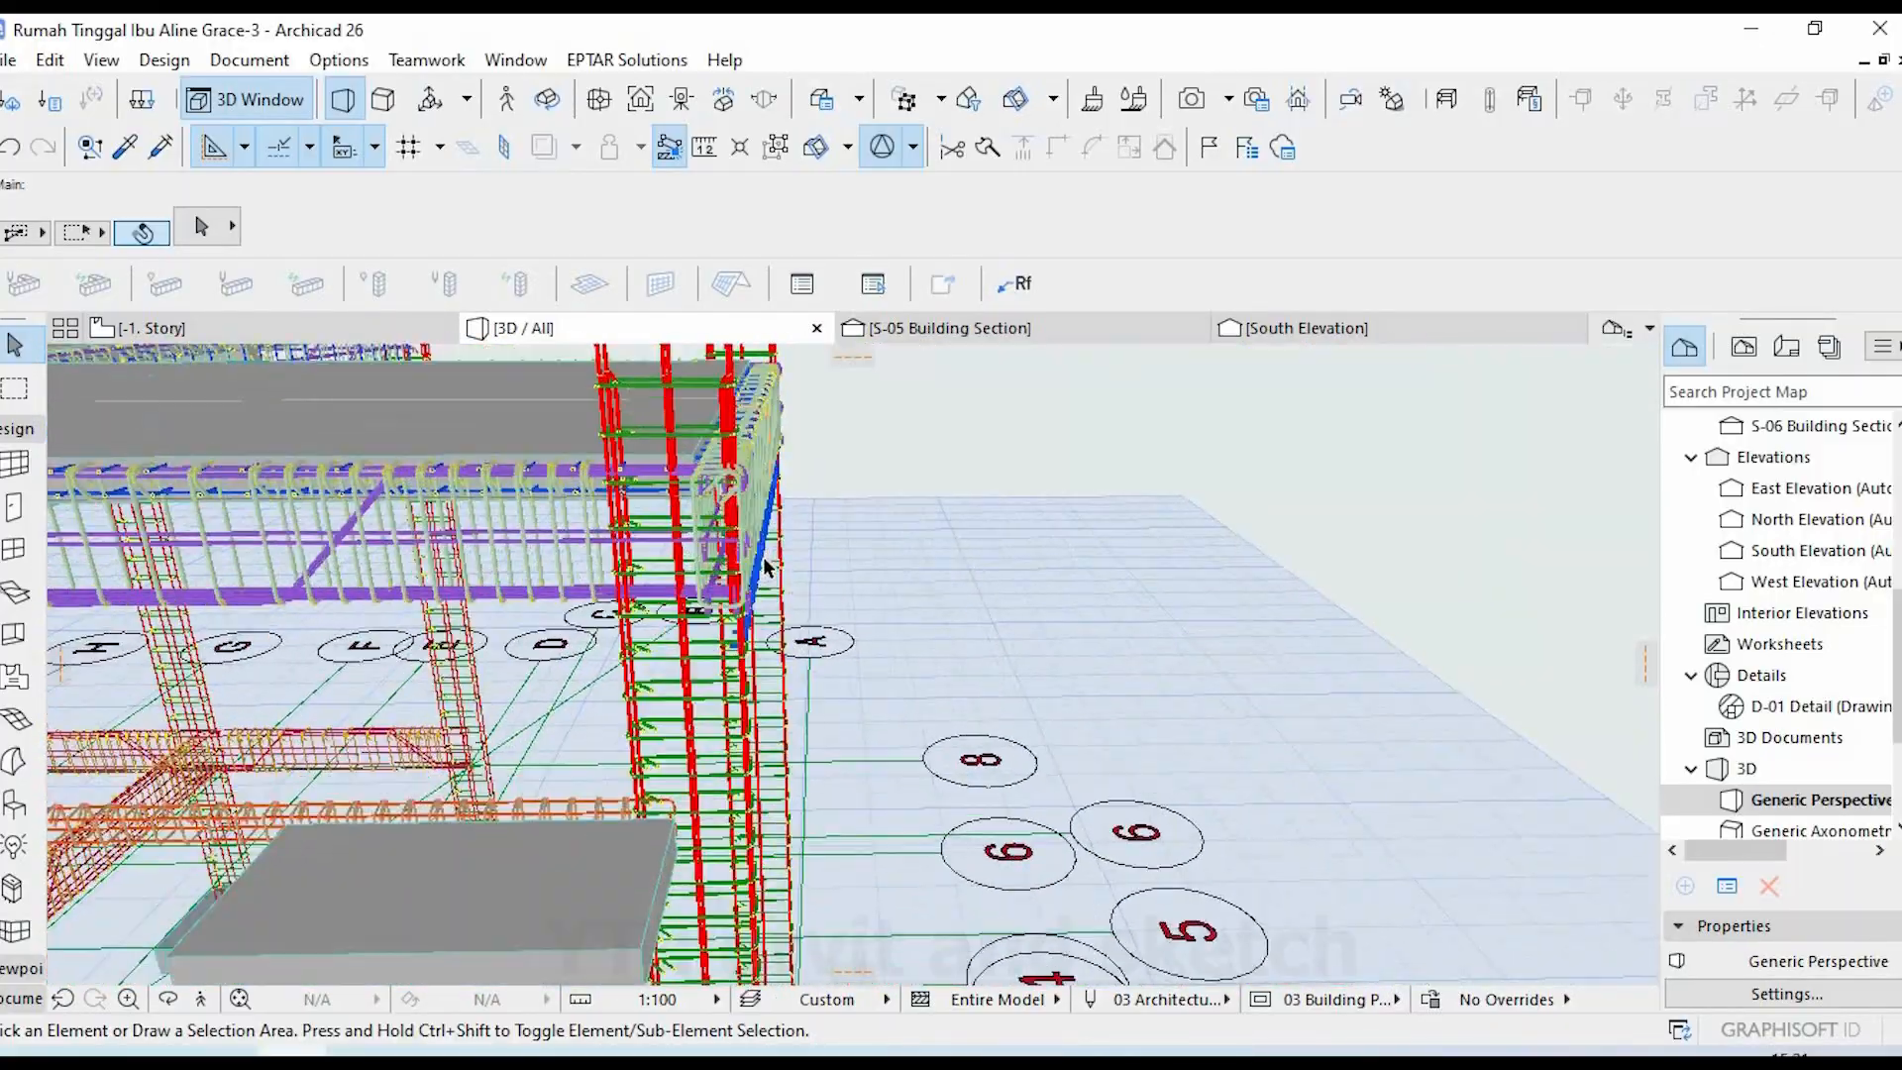
scroll(842, 619, down, 3)
drag(926, 577, 921, 473)
scroll(921, 472, up, 6)
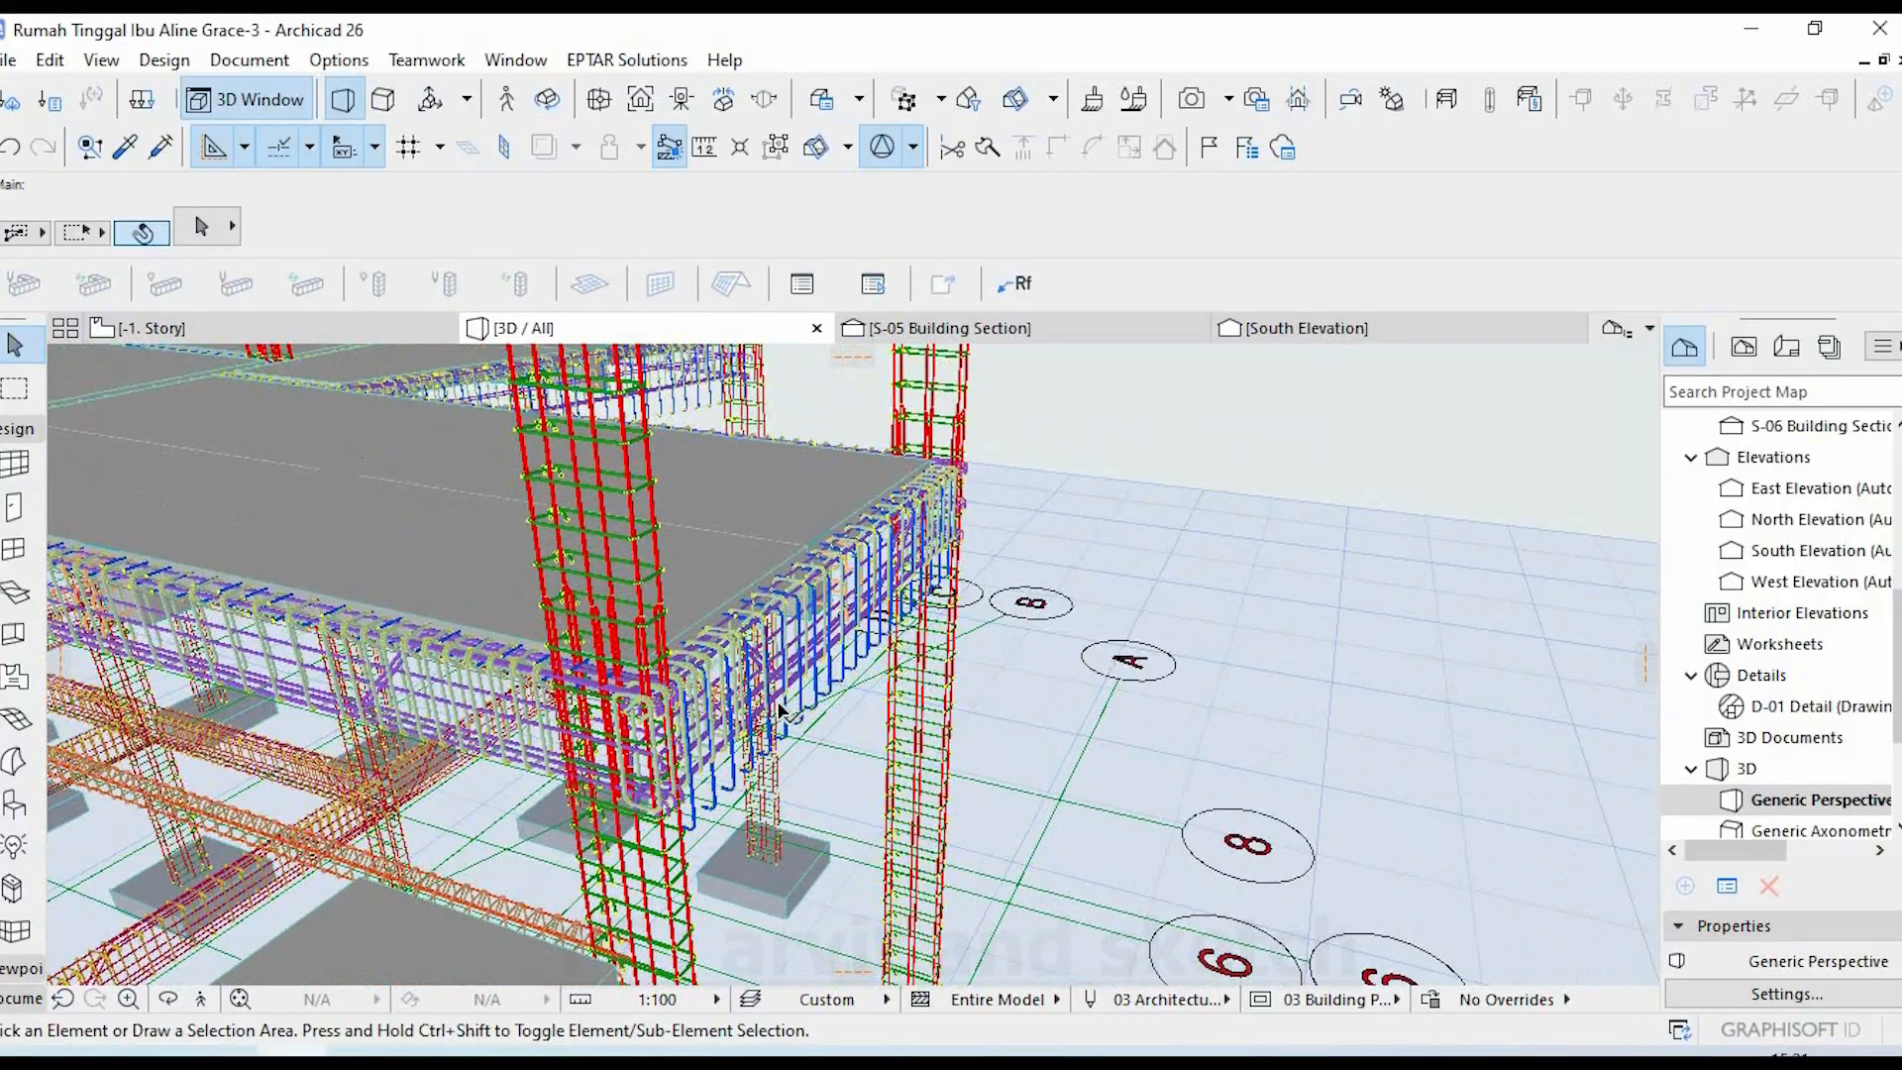
- Set the rebar diameter of both large lower corner bars in section S-05 to 16
click(912, 337)
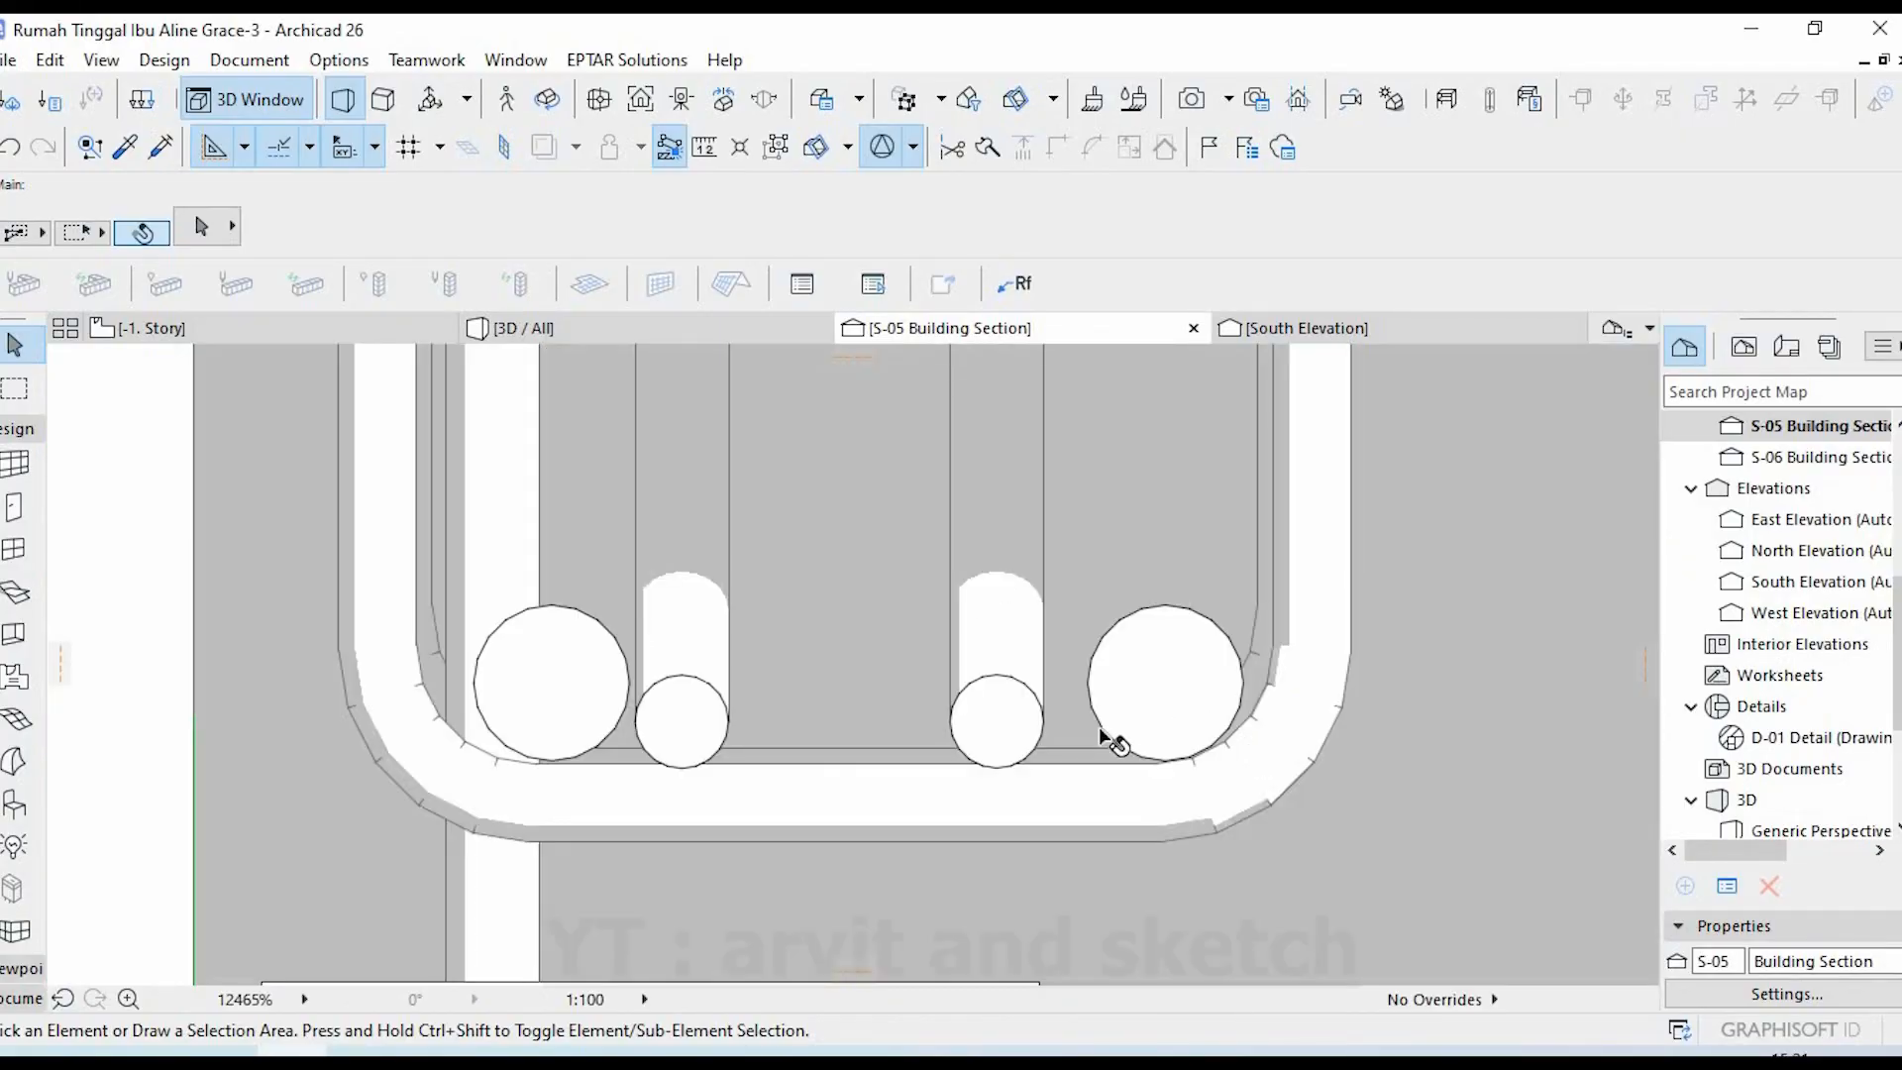
click(1099, 731)
shift+click(544, 719)
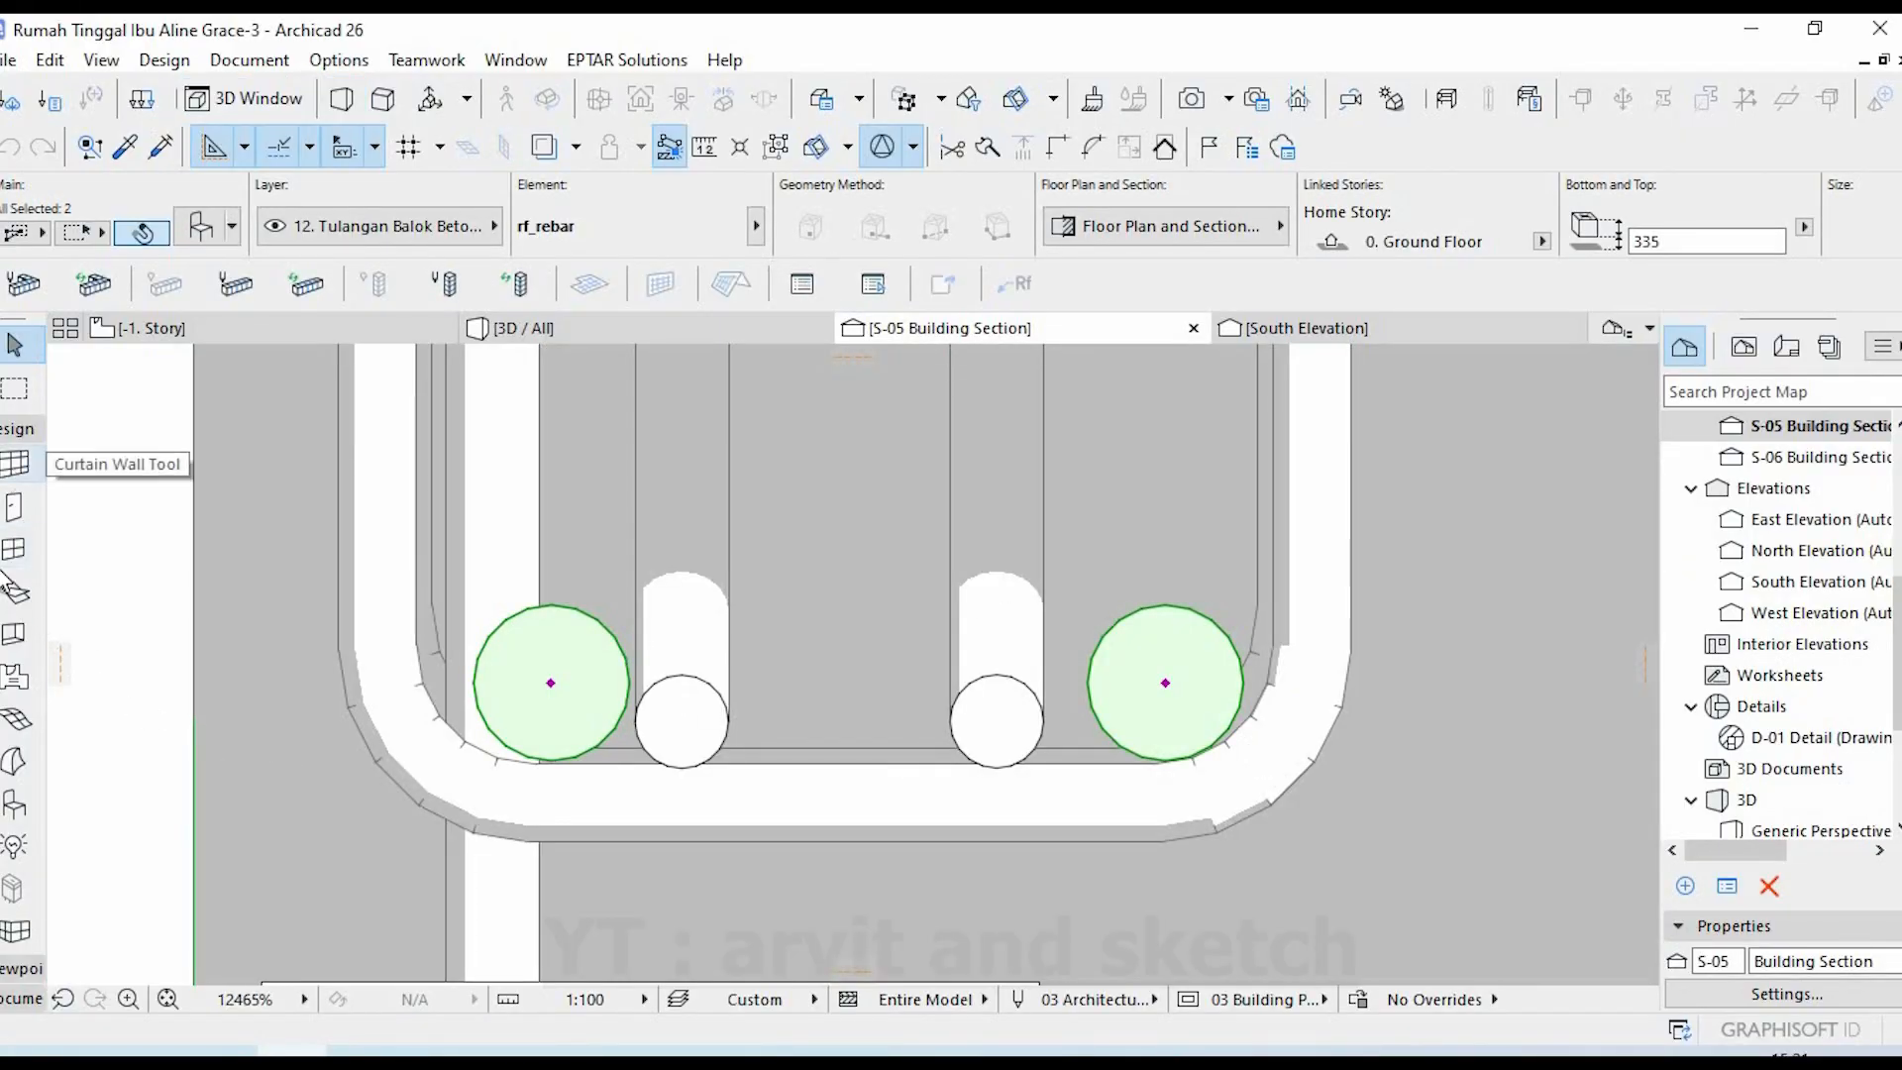
click(12, 807)
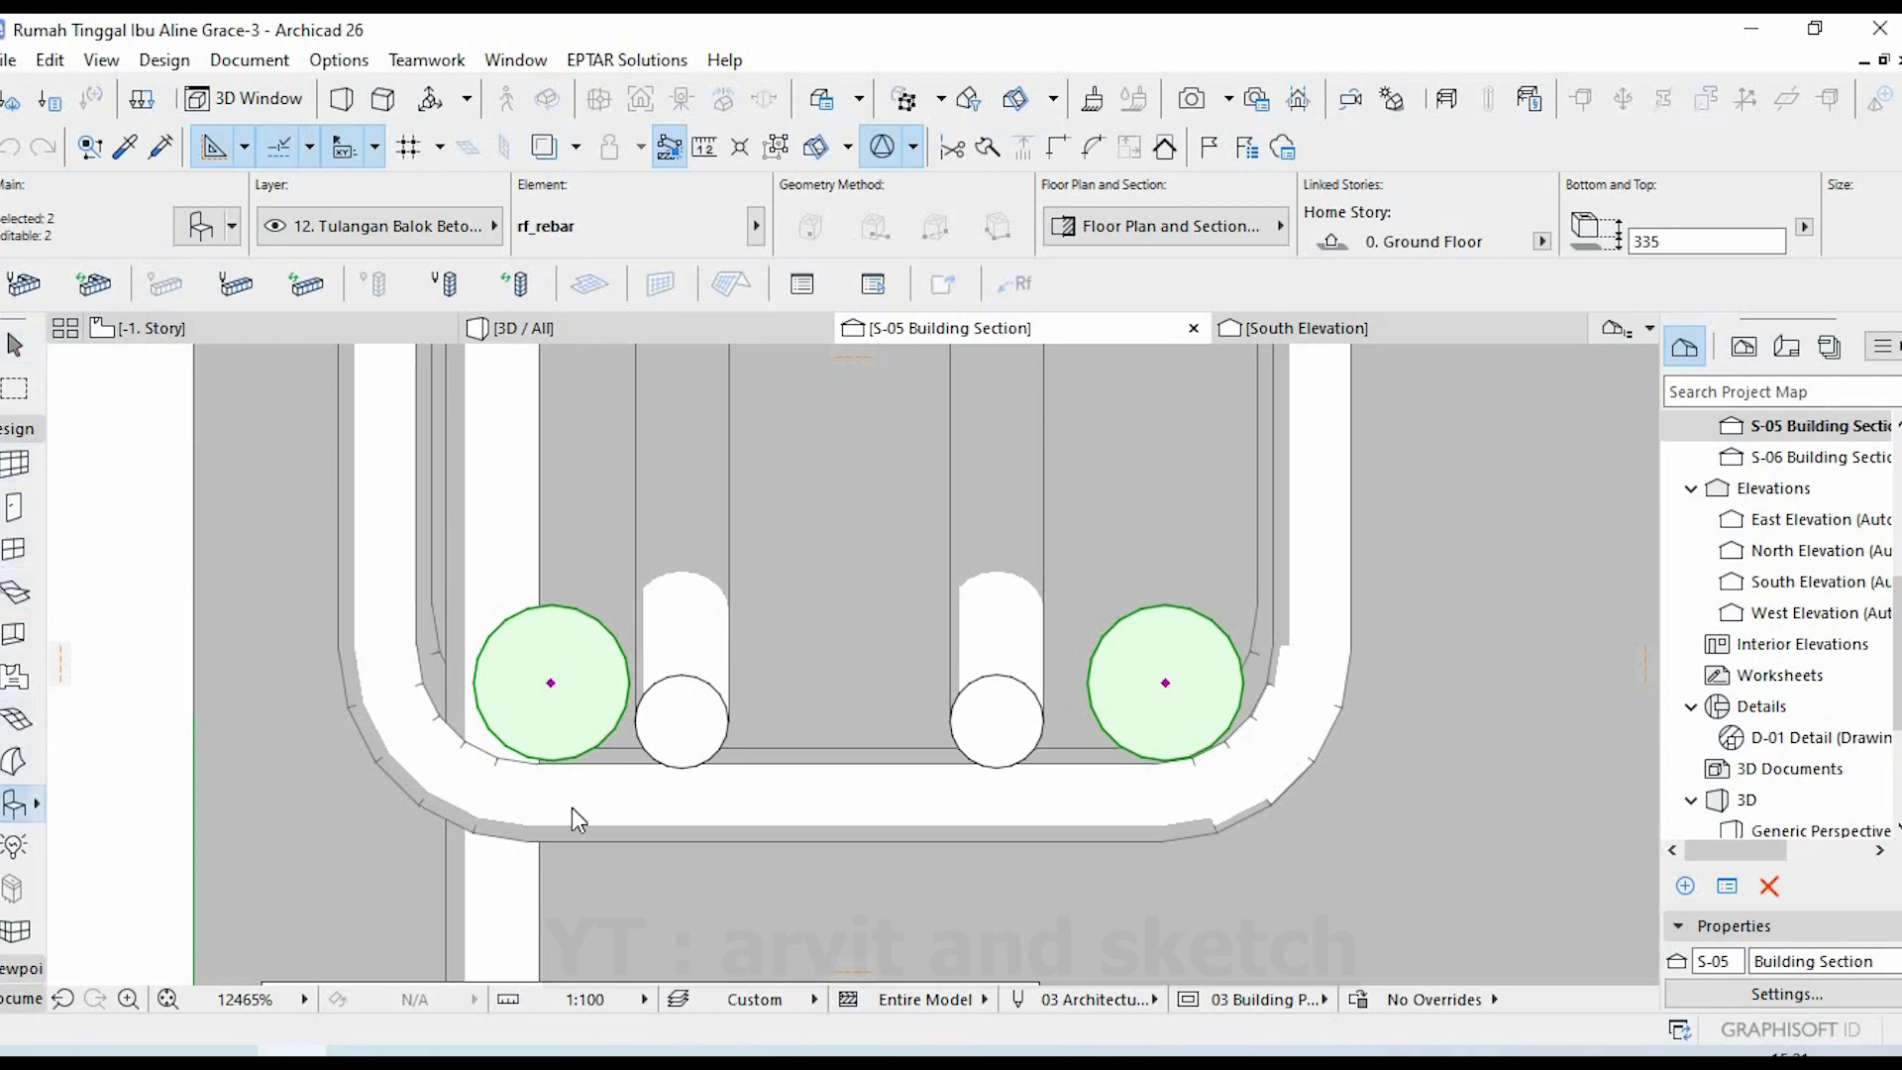
key(ctrl+t)
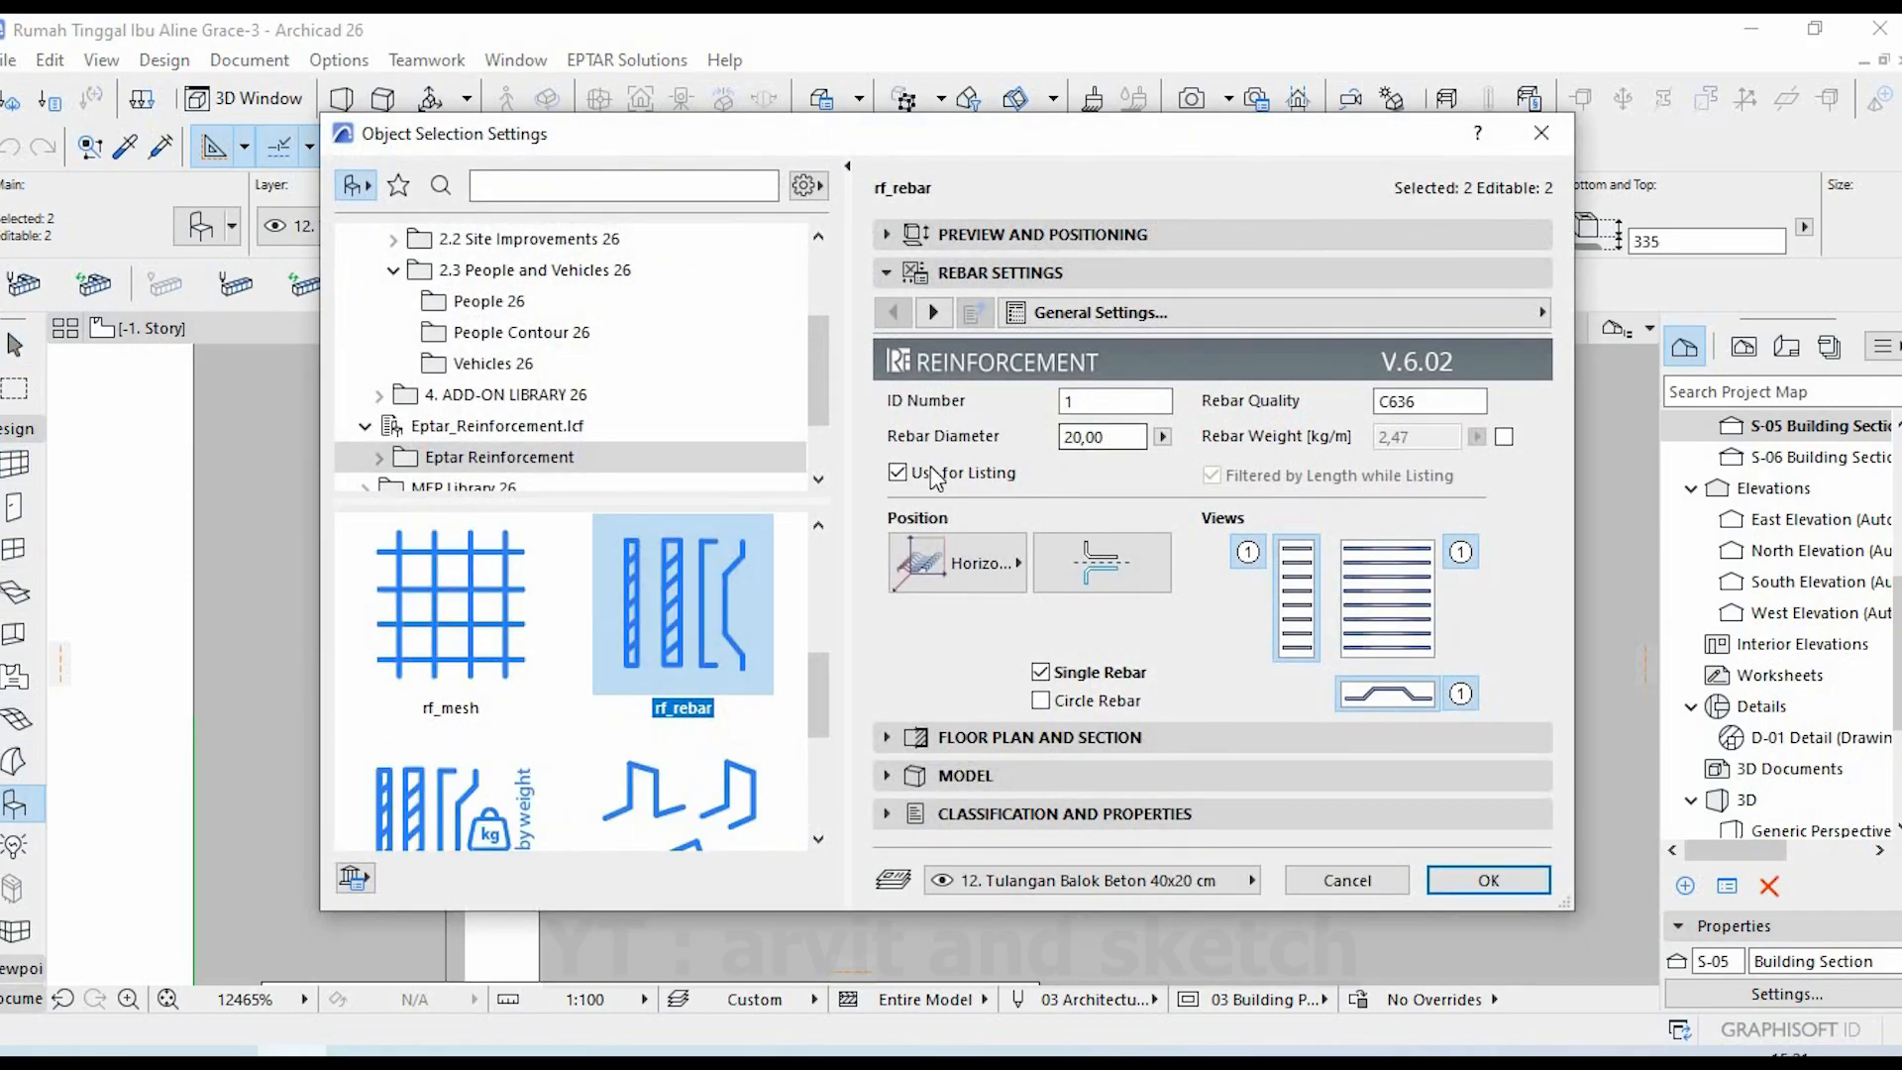
key(Tab)
text(16)
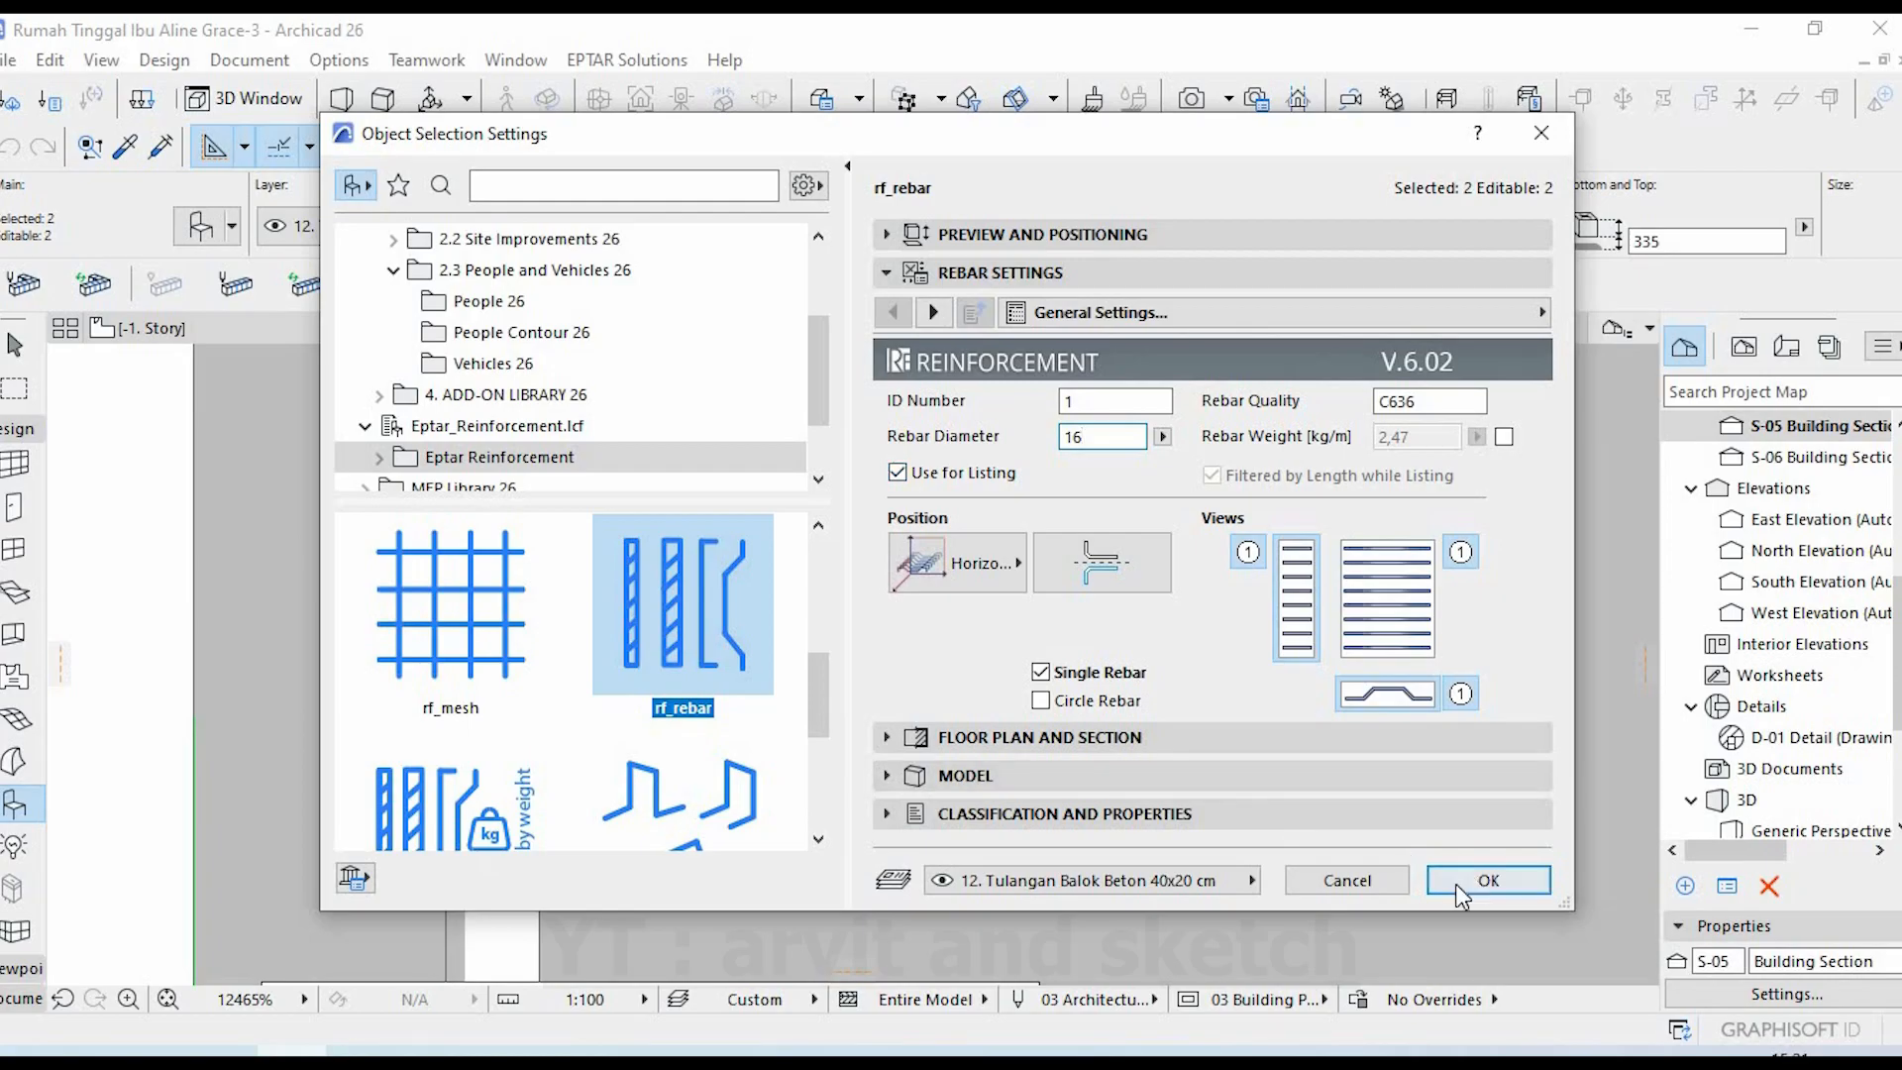
click(1488, 879)
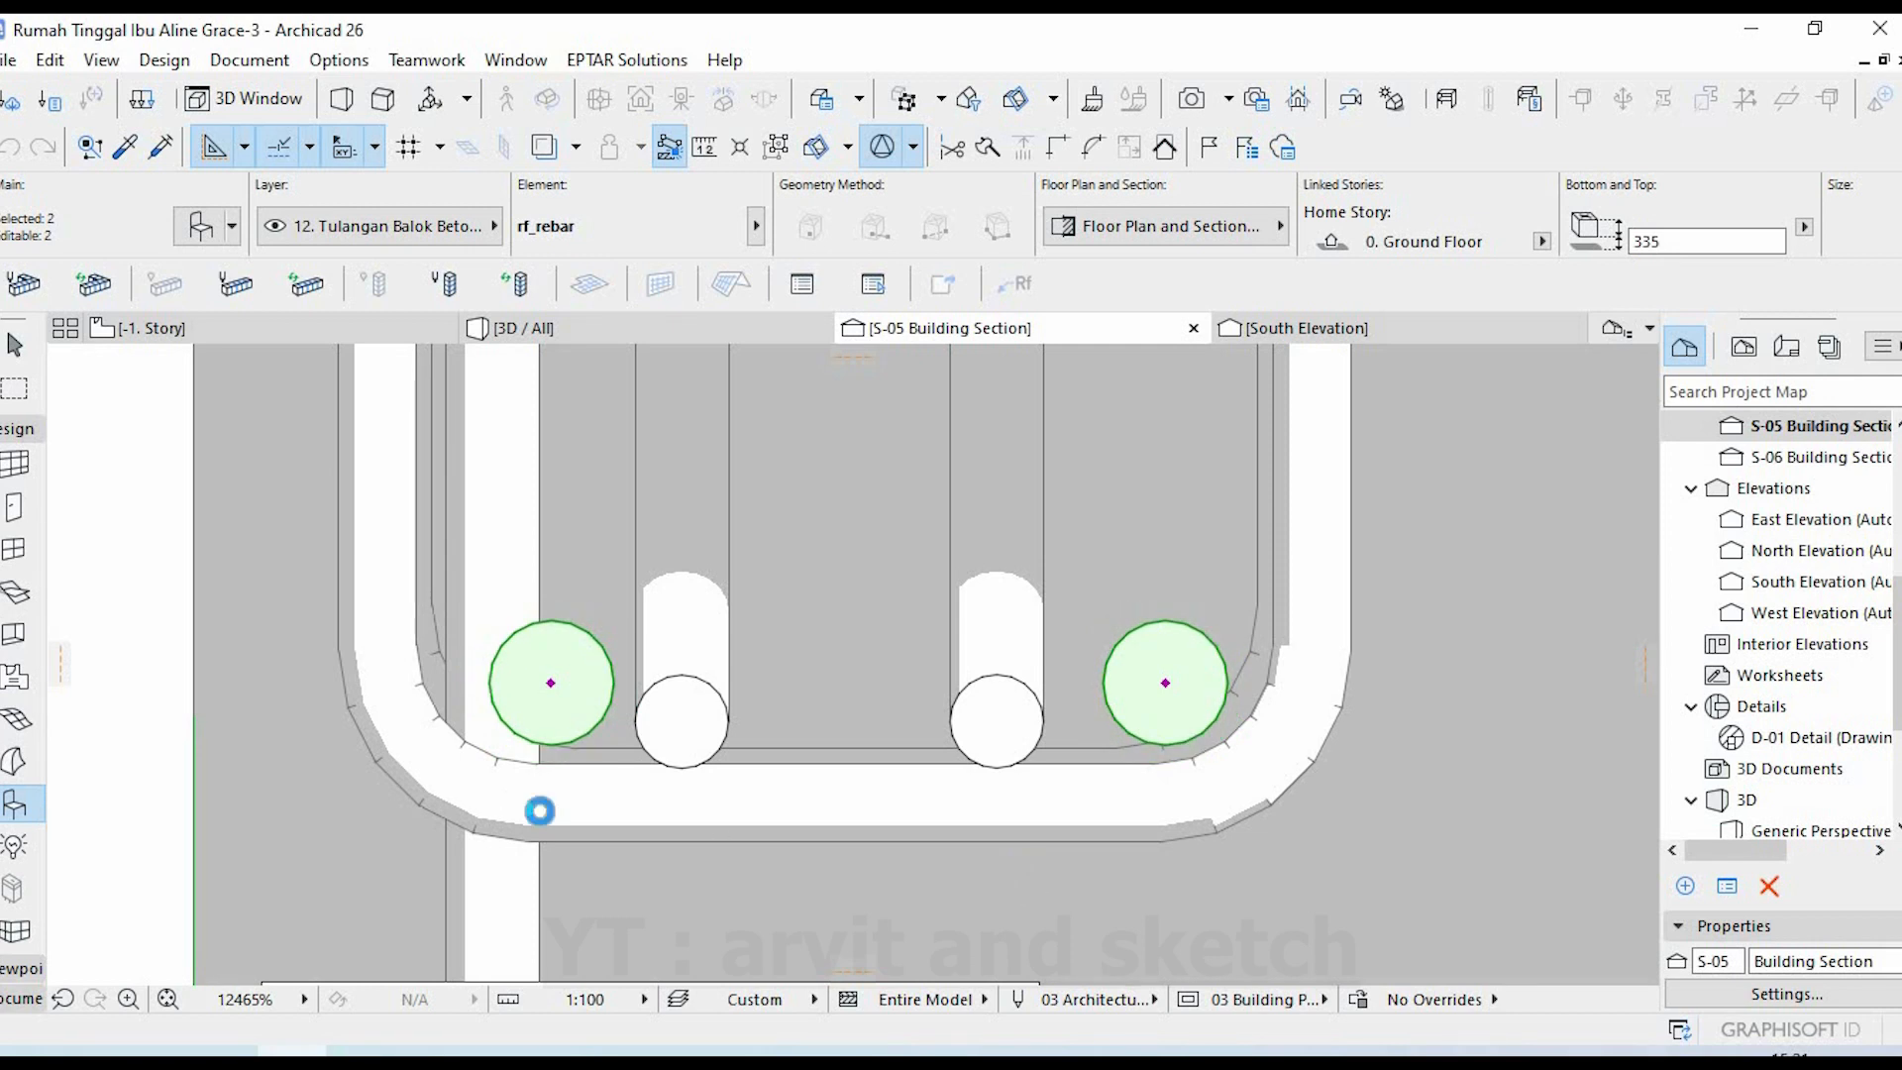
- Move the outer-side lower corner bar horizontally outward and down into the bend of the stirrup
middle_drag(540, 810, 610, 820)
click(624, 709)
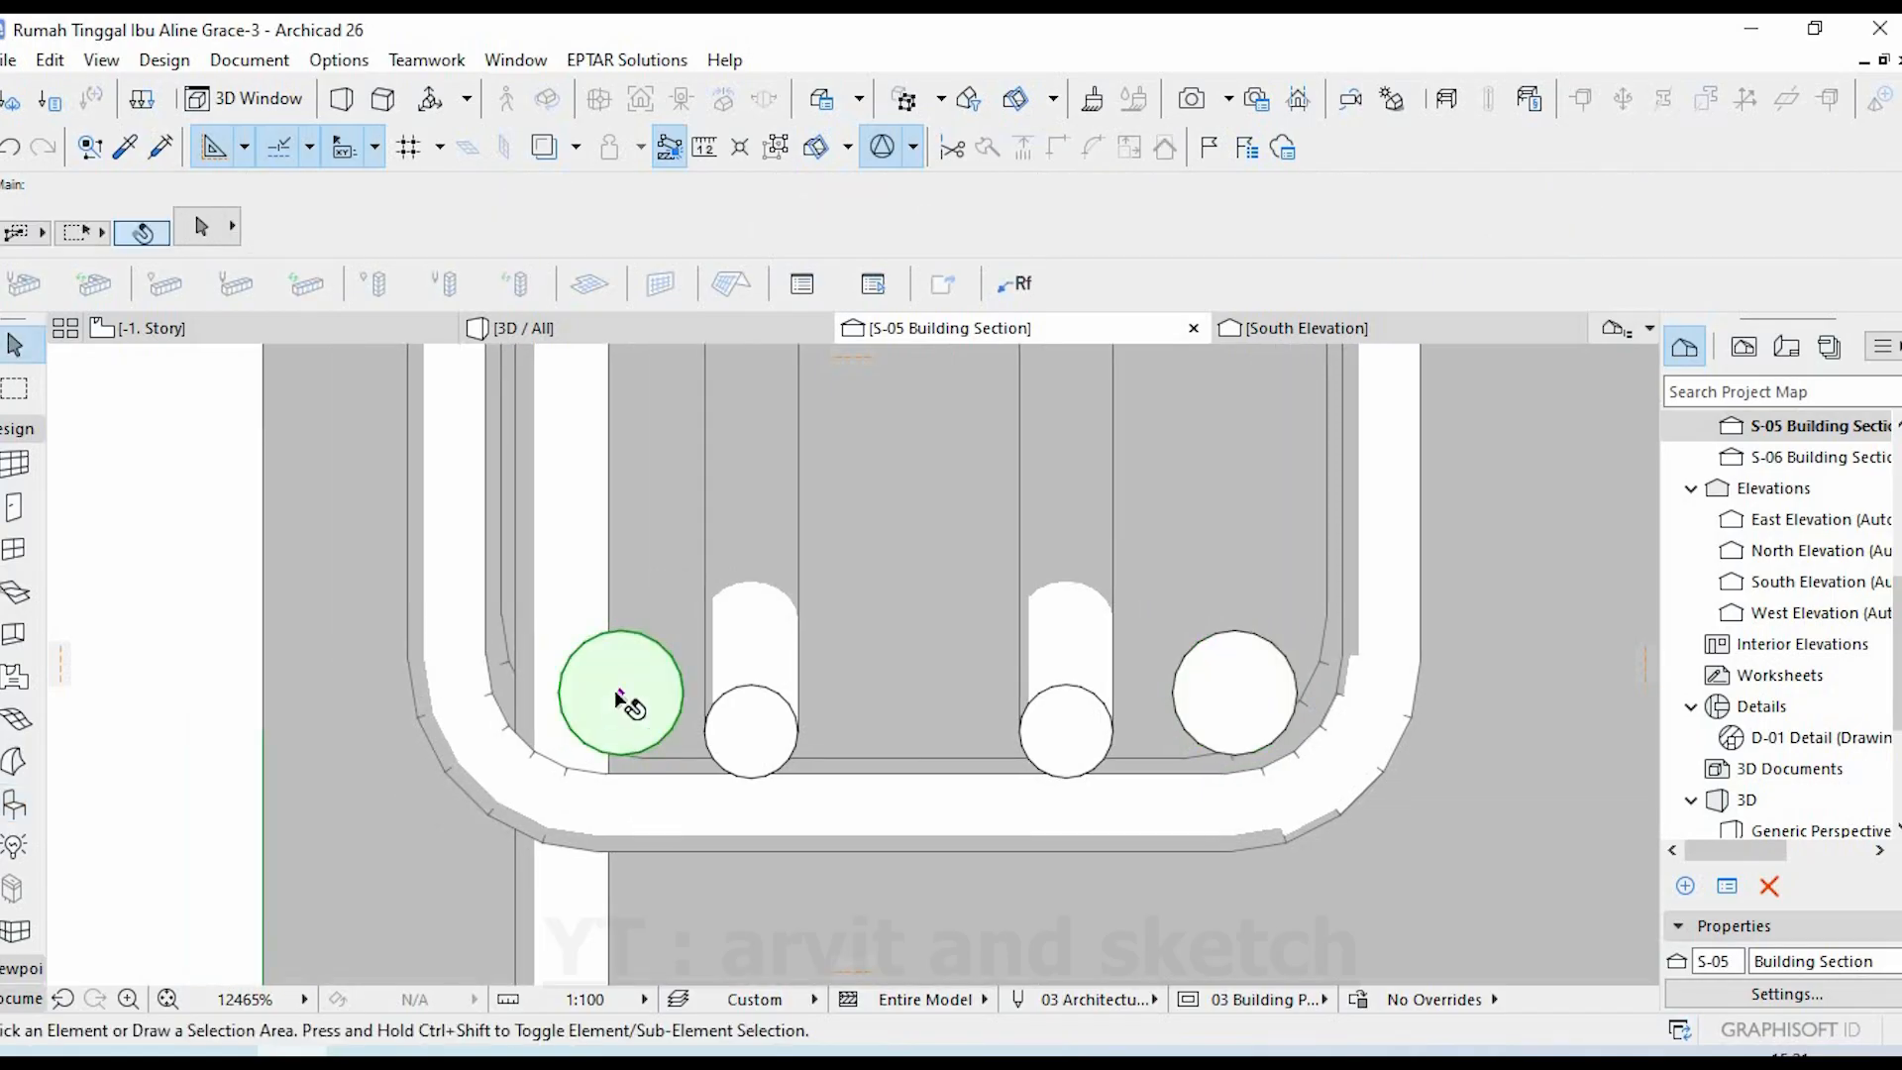
click(620, 692)
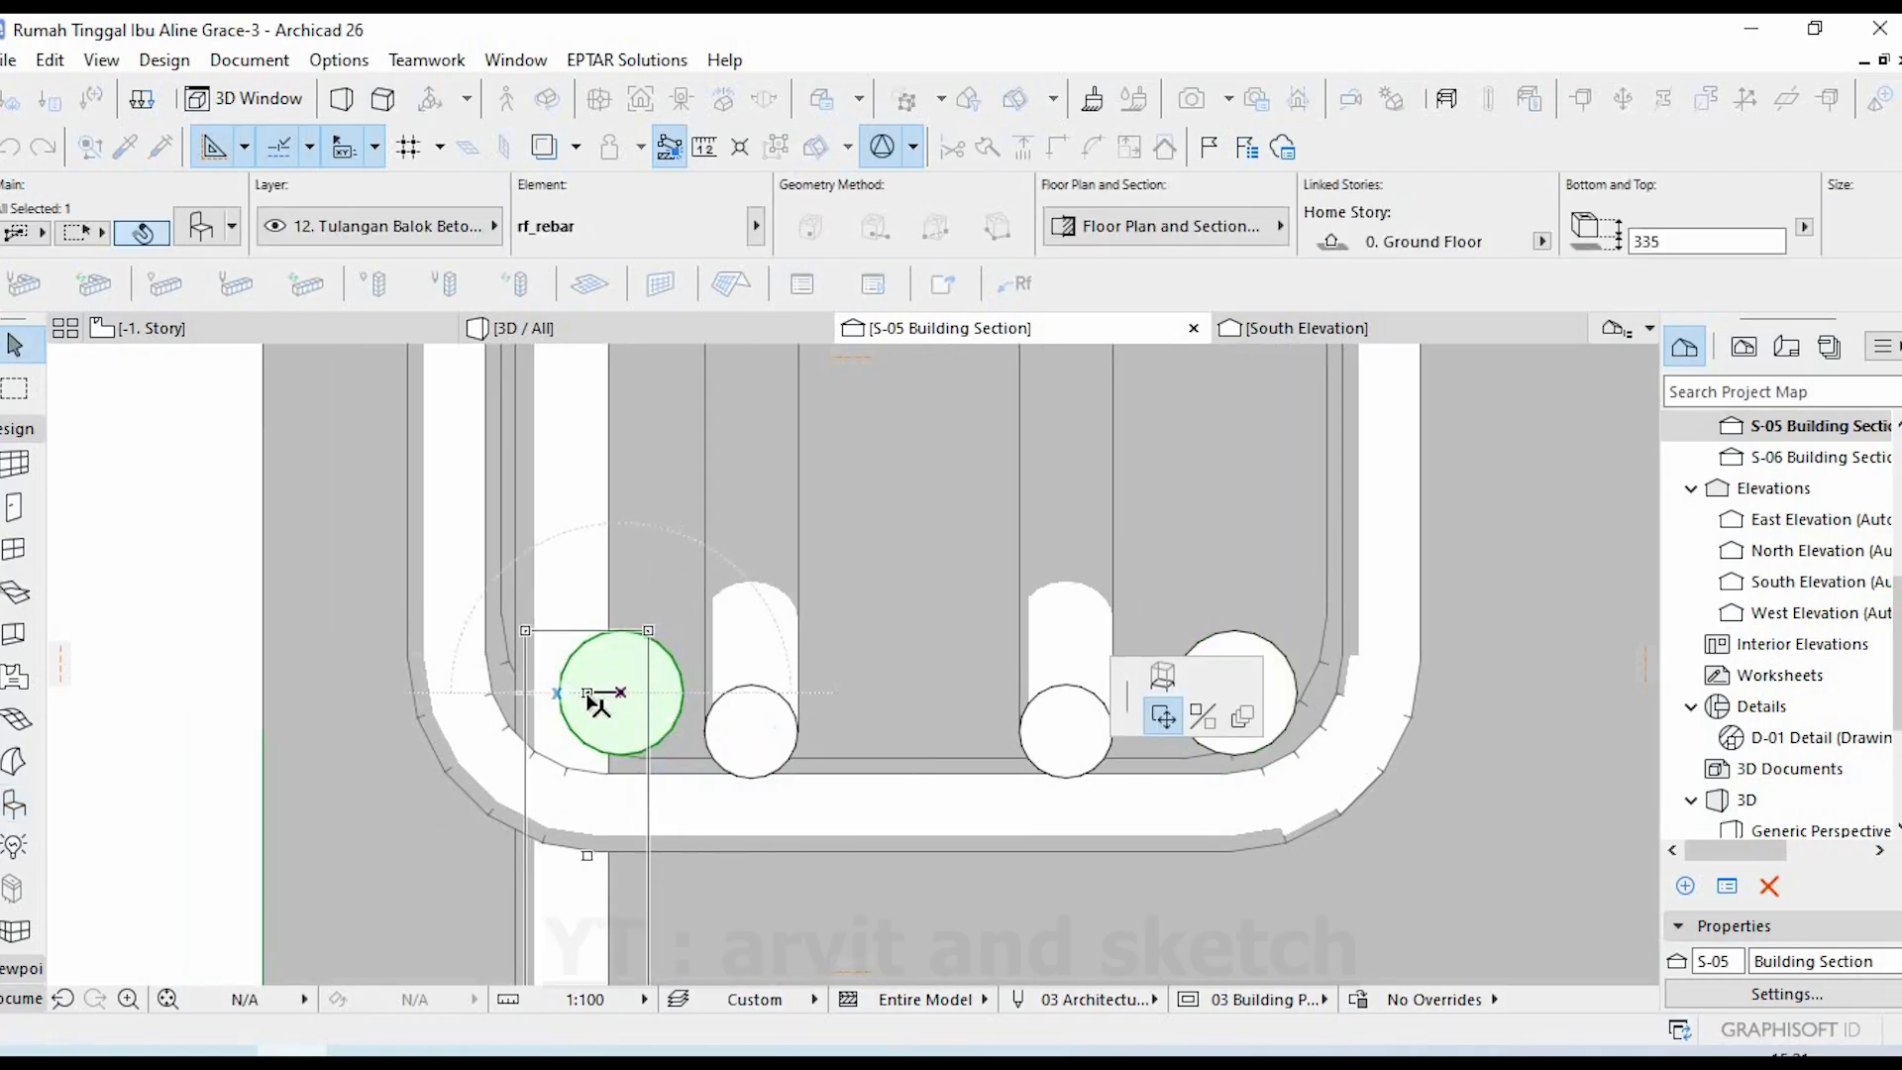
click(587, 694)
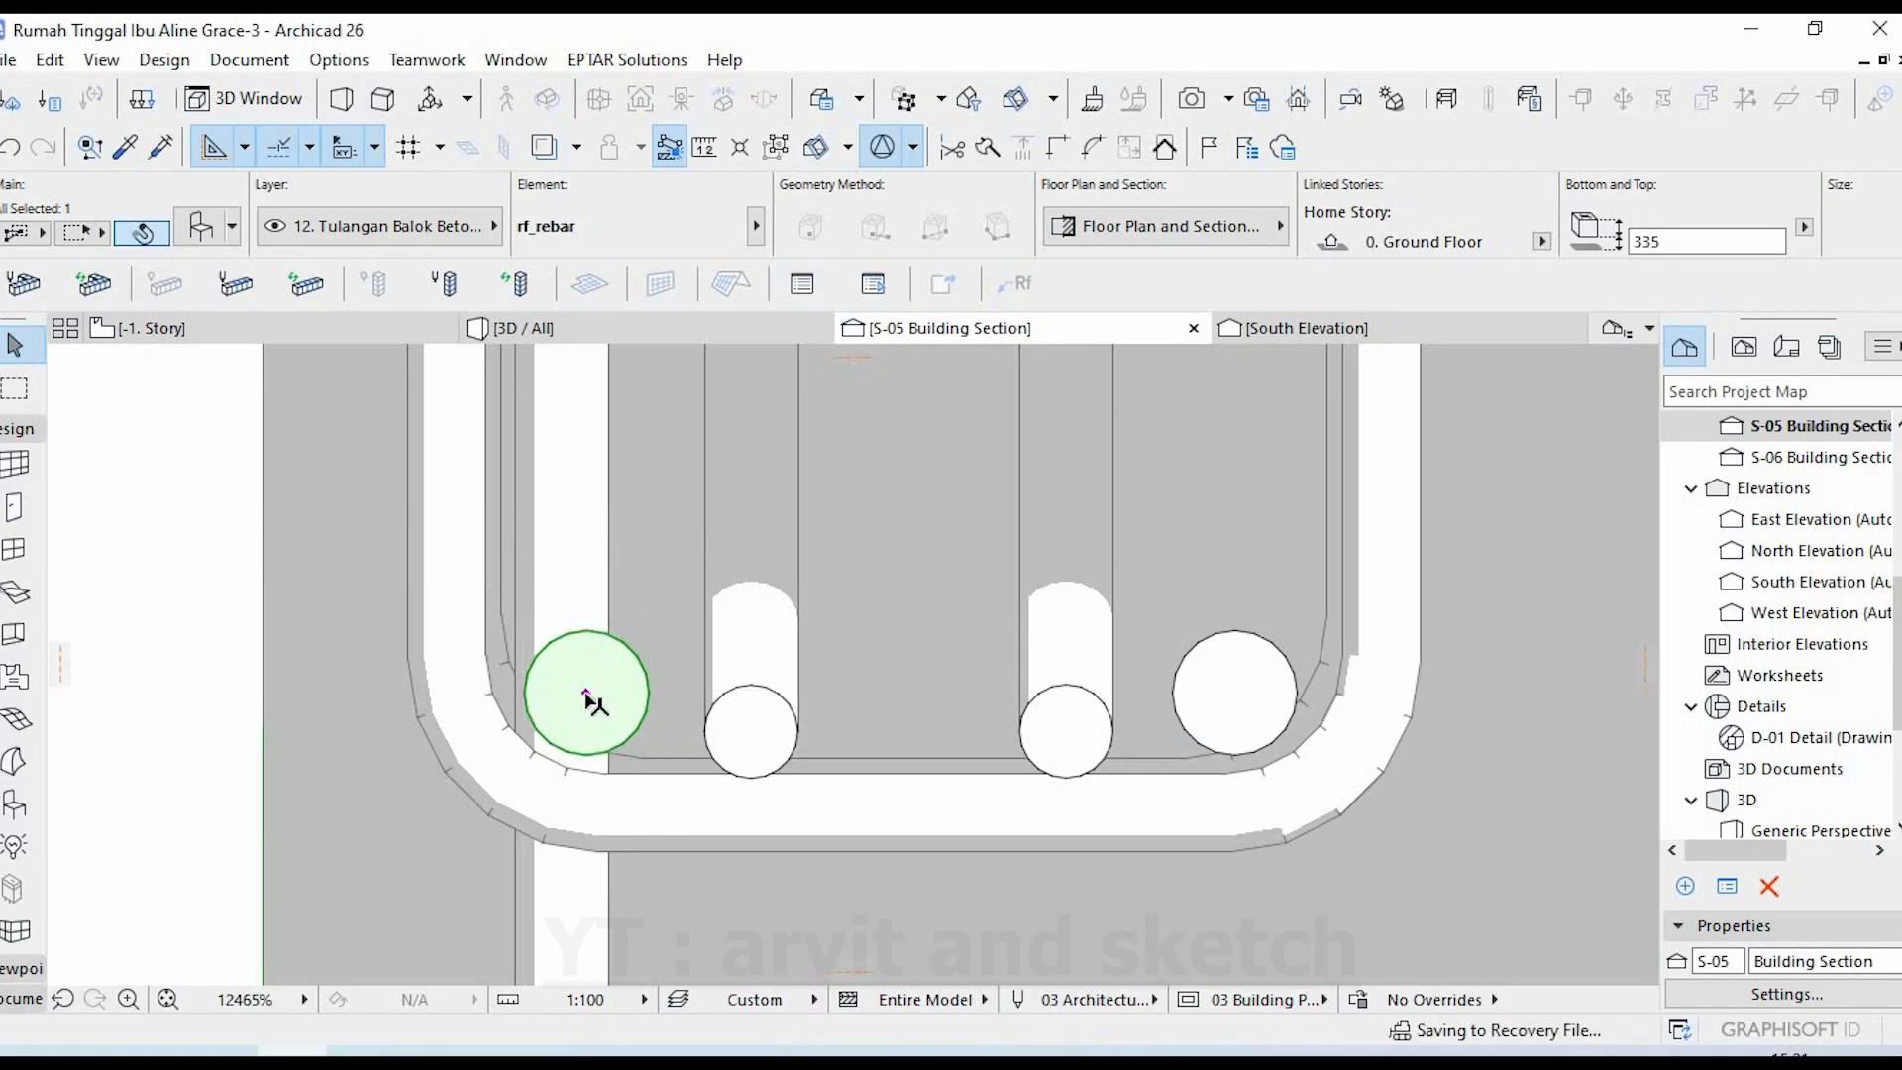
click(586, 694)
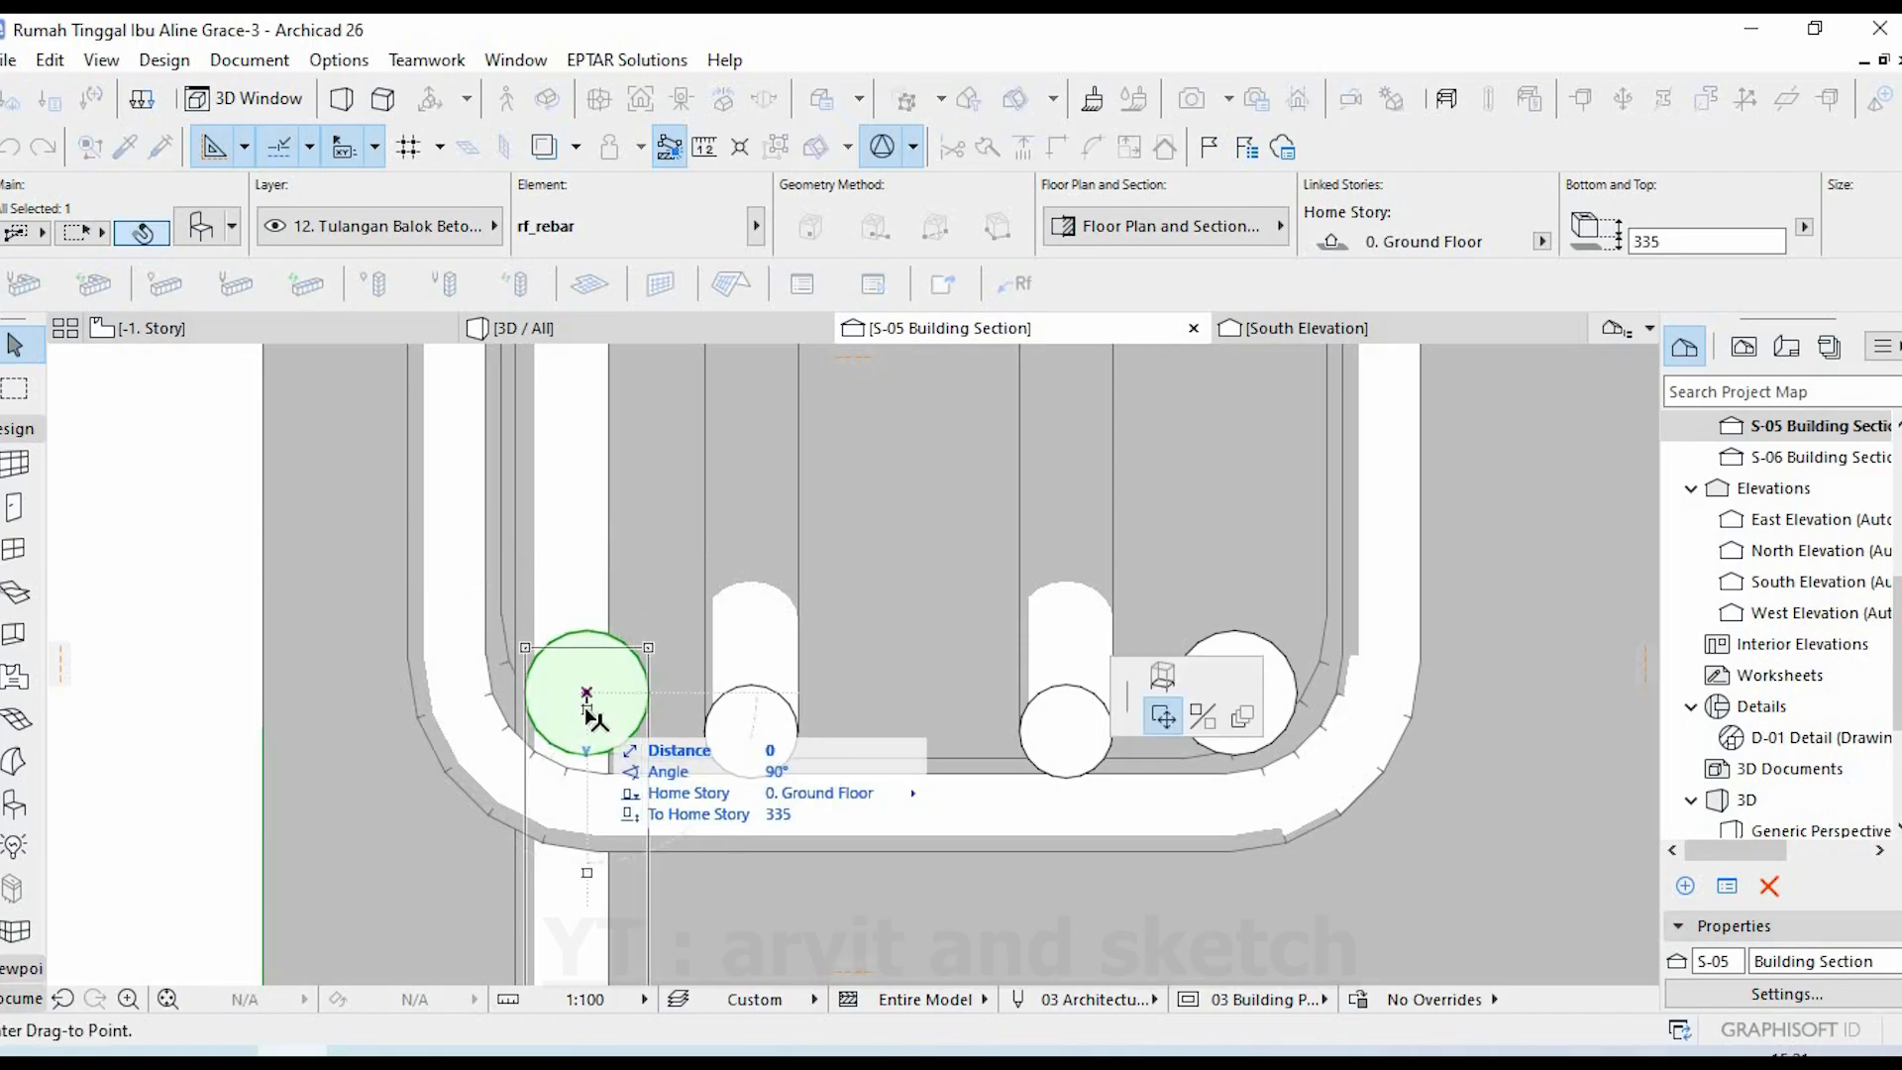
click(621, 739)
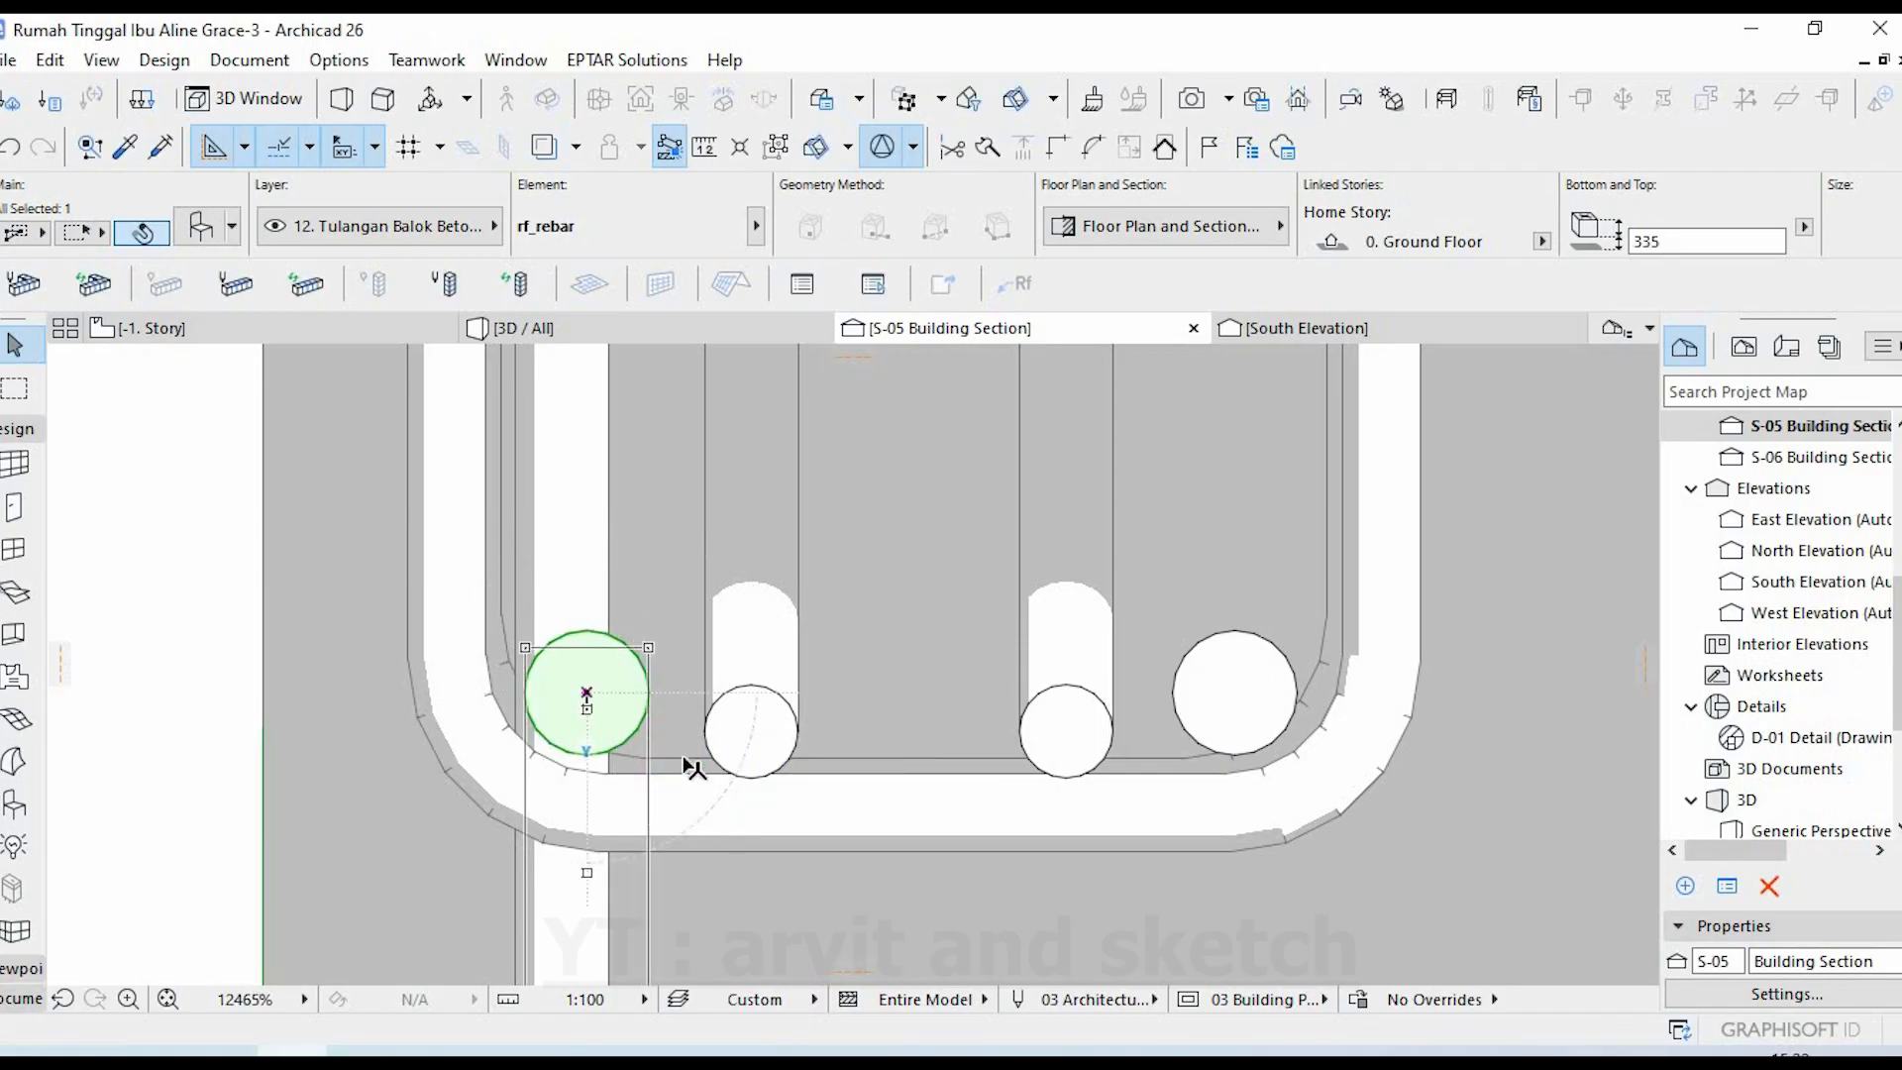
- Replace the opposite lower corner bar with a copy of the repositioned bar mirrored about the stirrup's vertical centreline
click(1230, 730)
key(Delete)
click(573, 694)
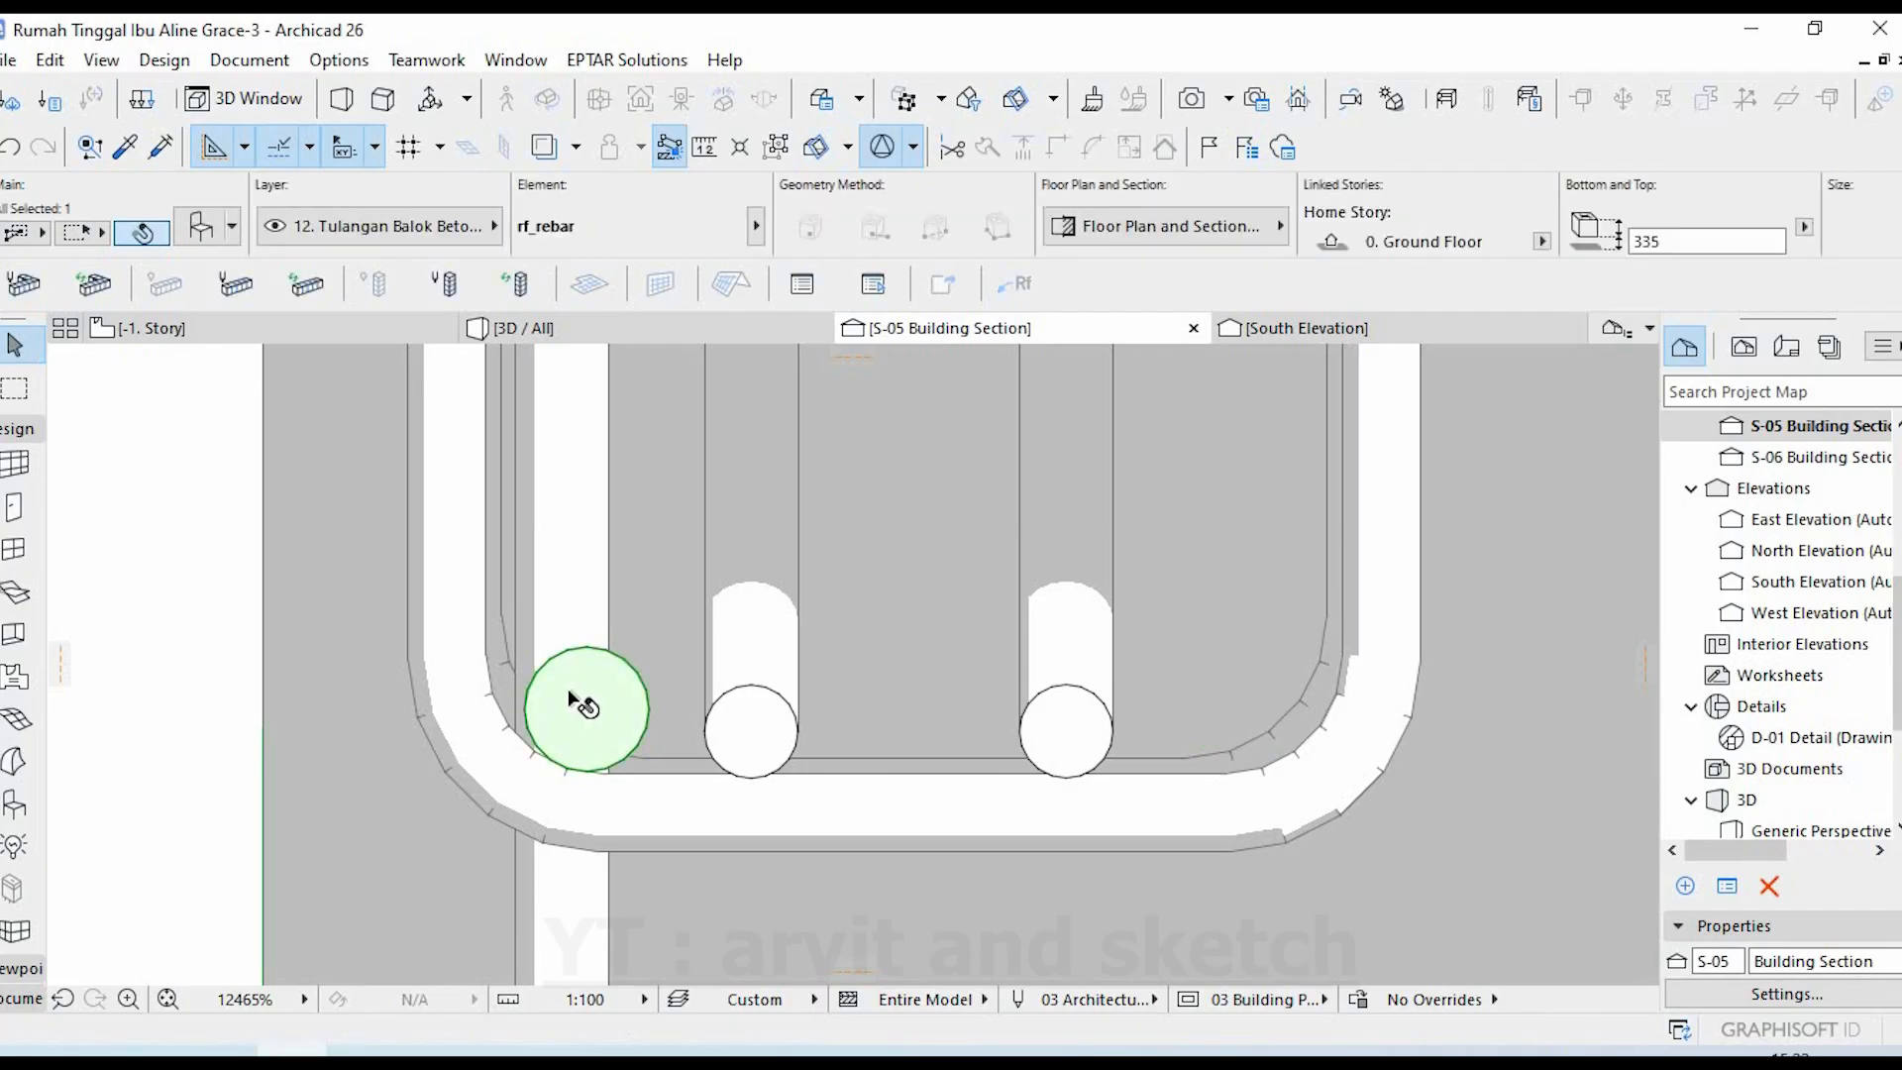
right_click(571, 695)
mouse_move(650, 586)
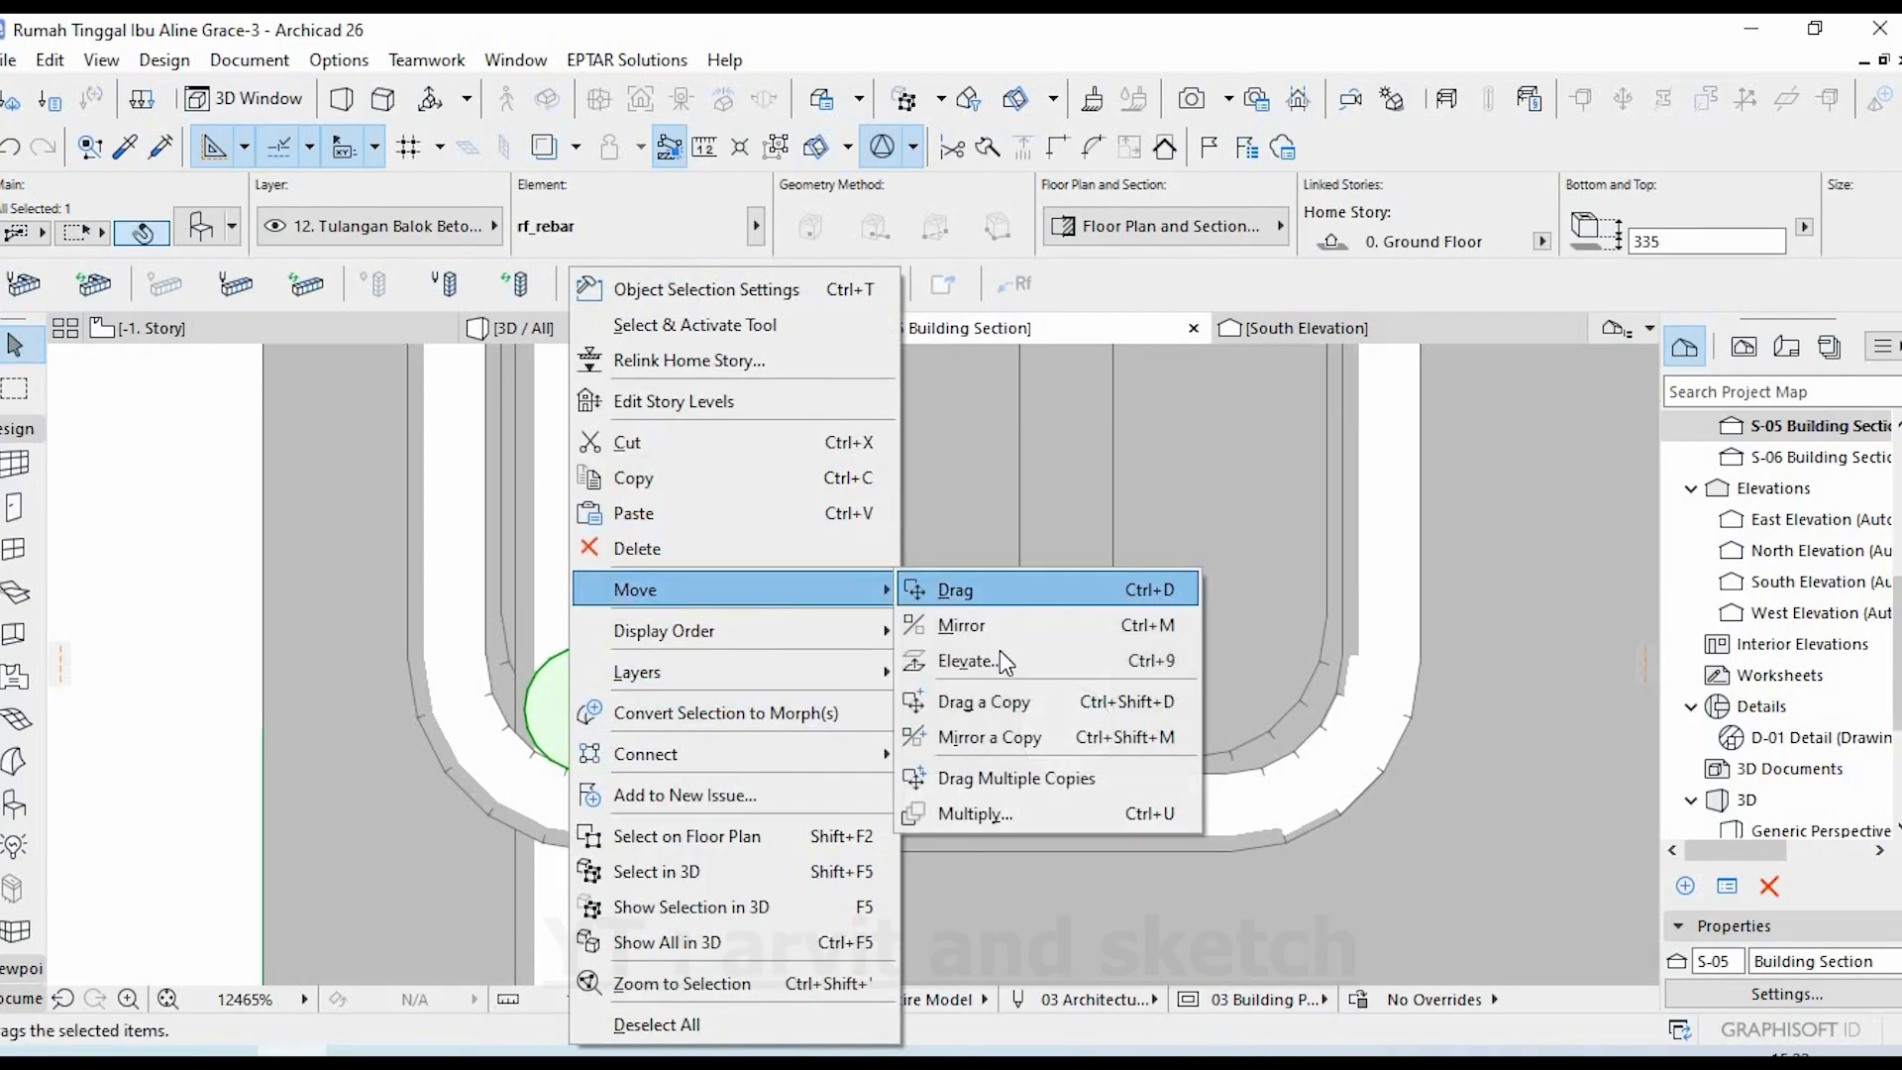
click(991, 737)
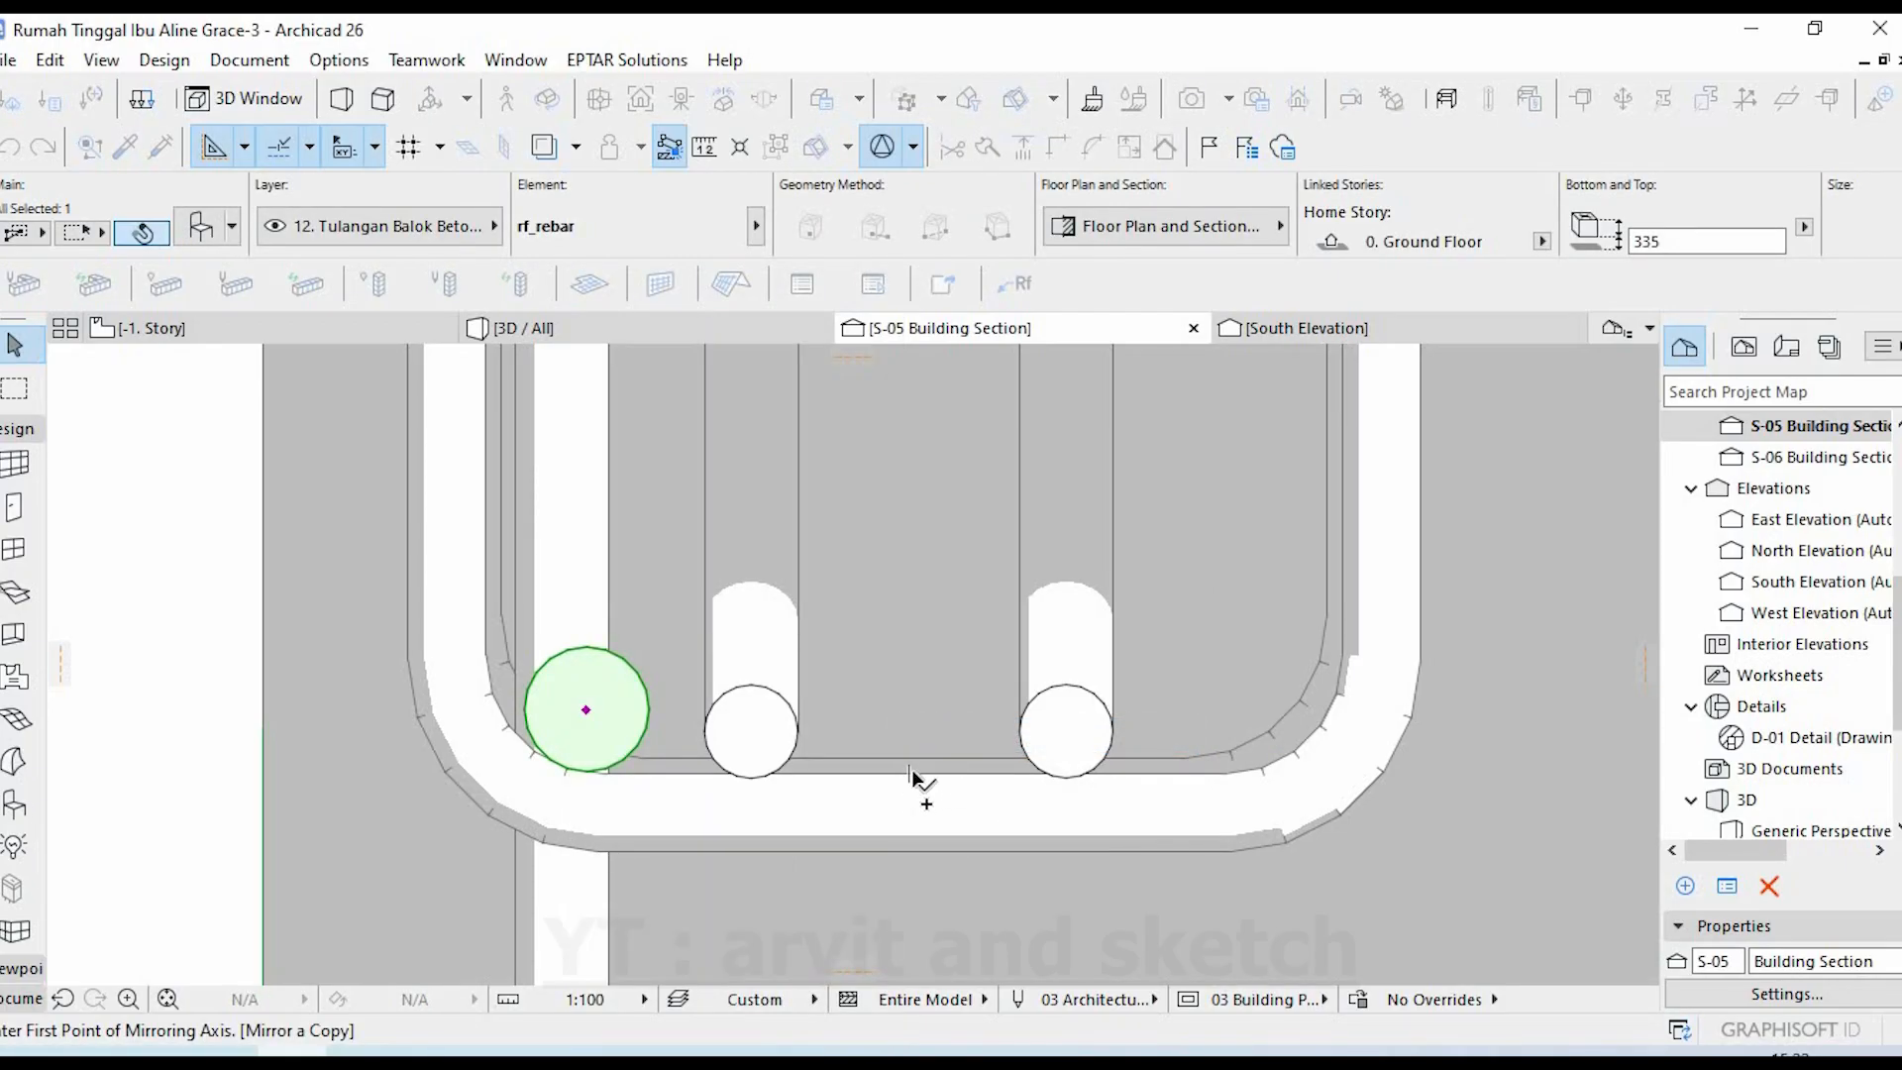
click(908, 896)
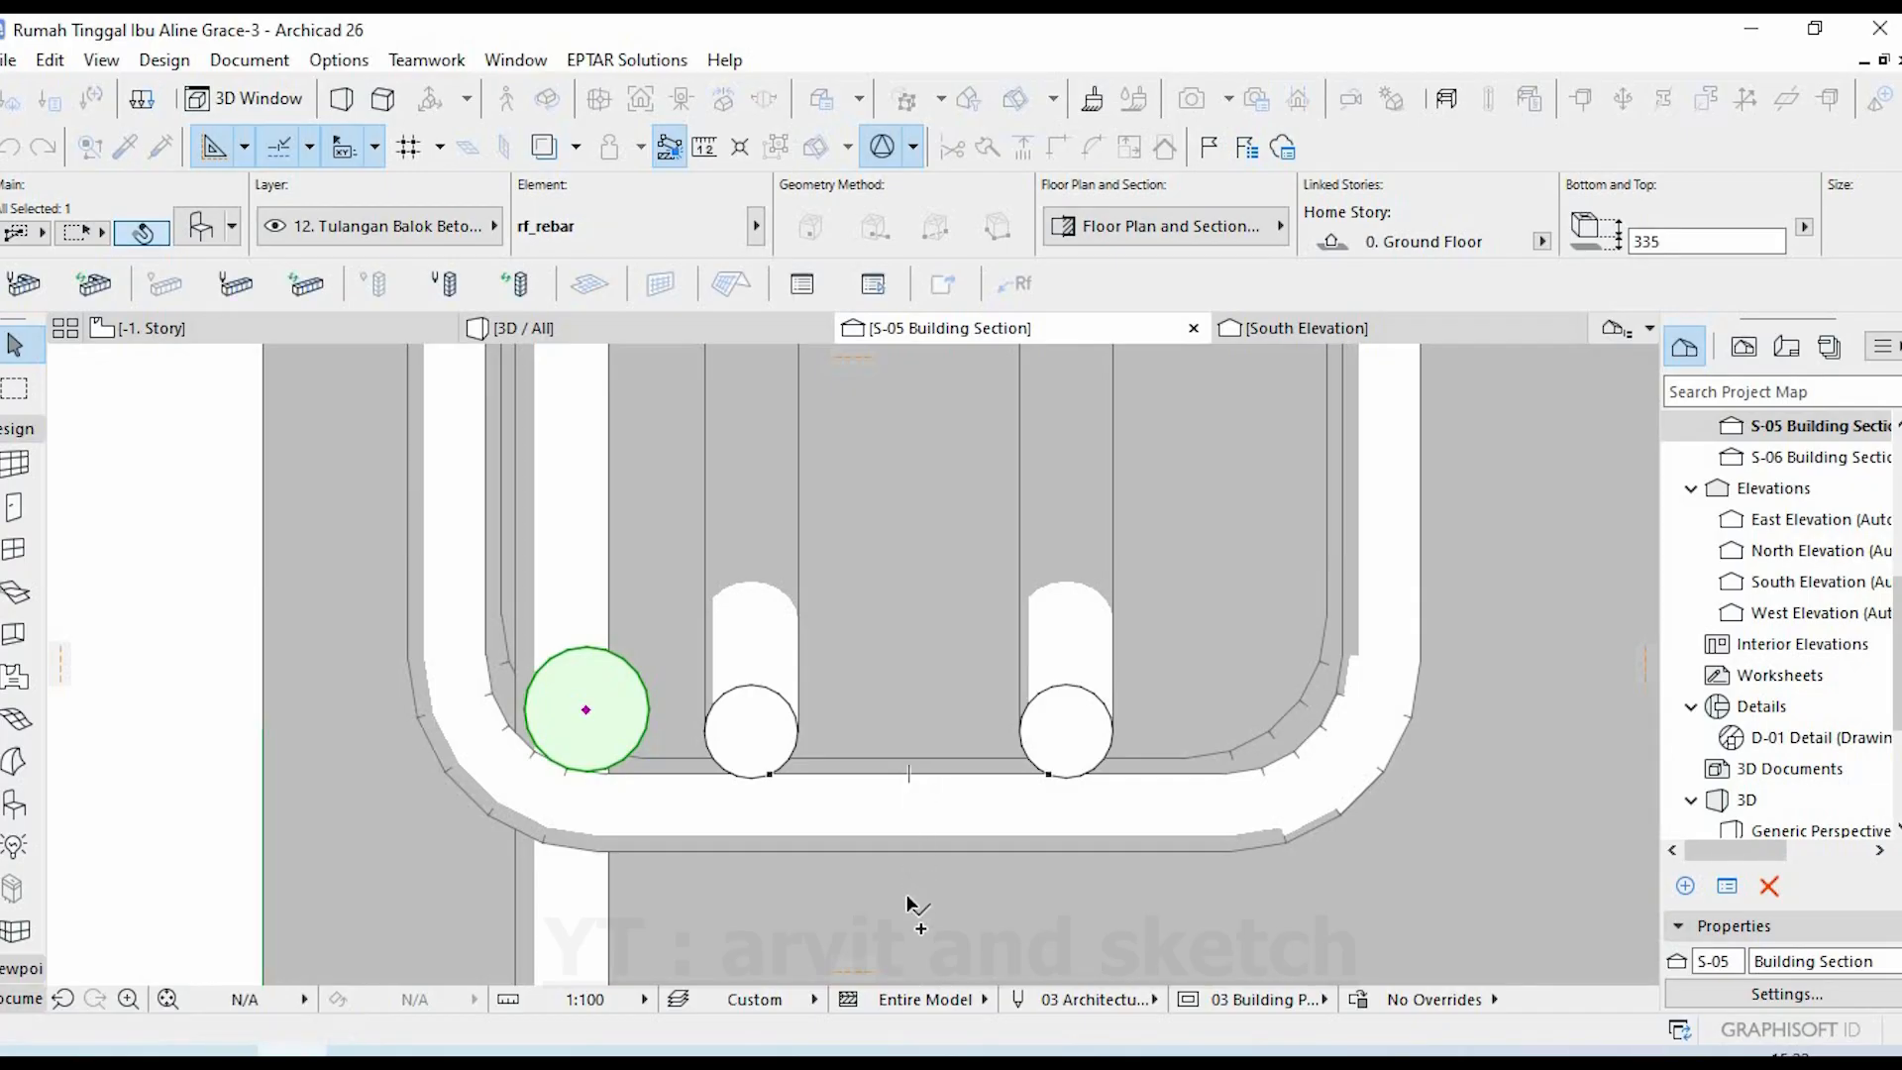
click(907, 901)
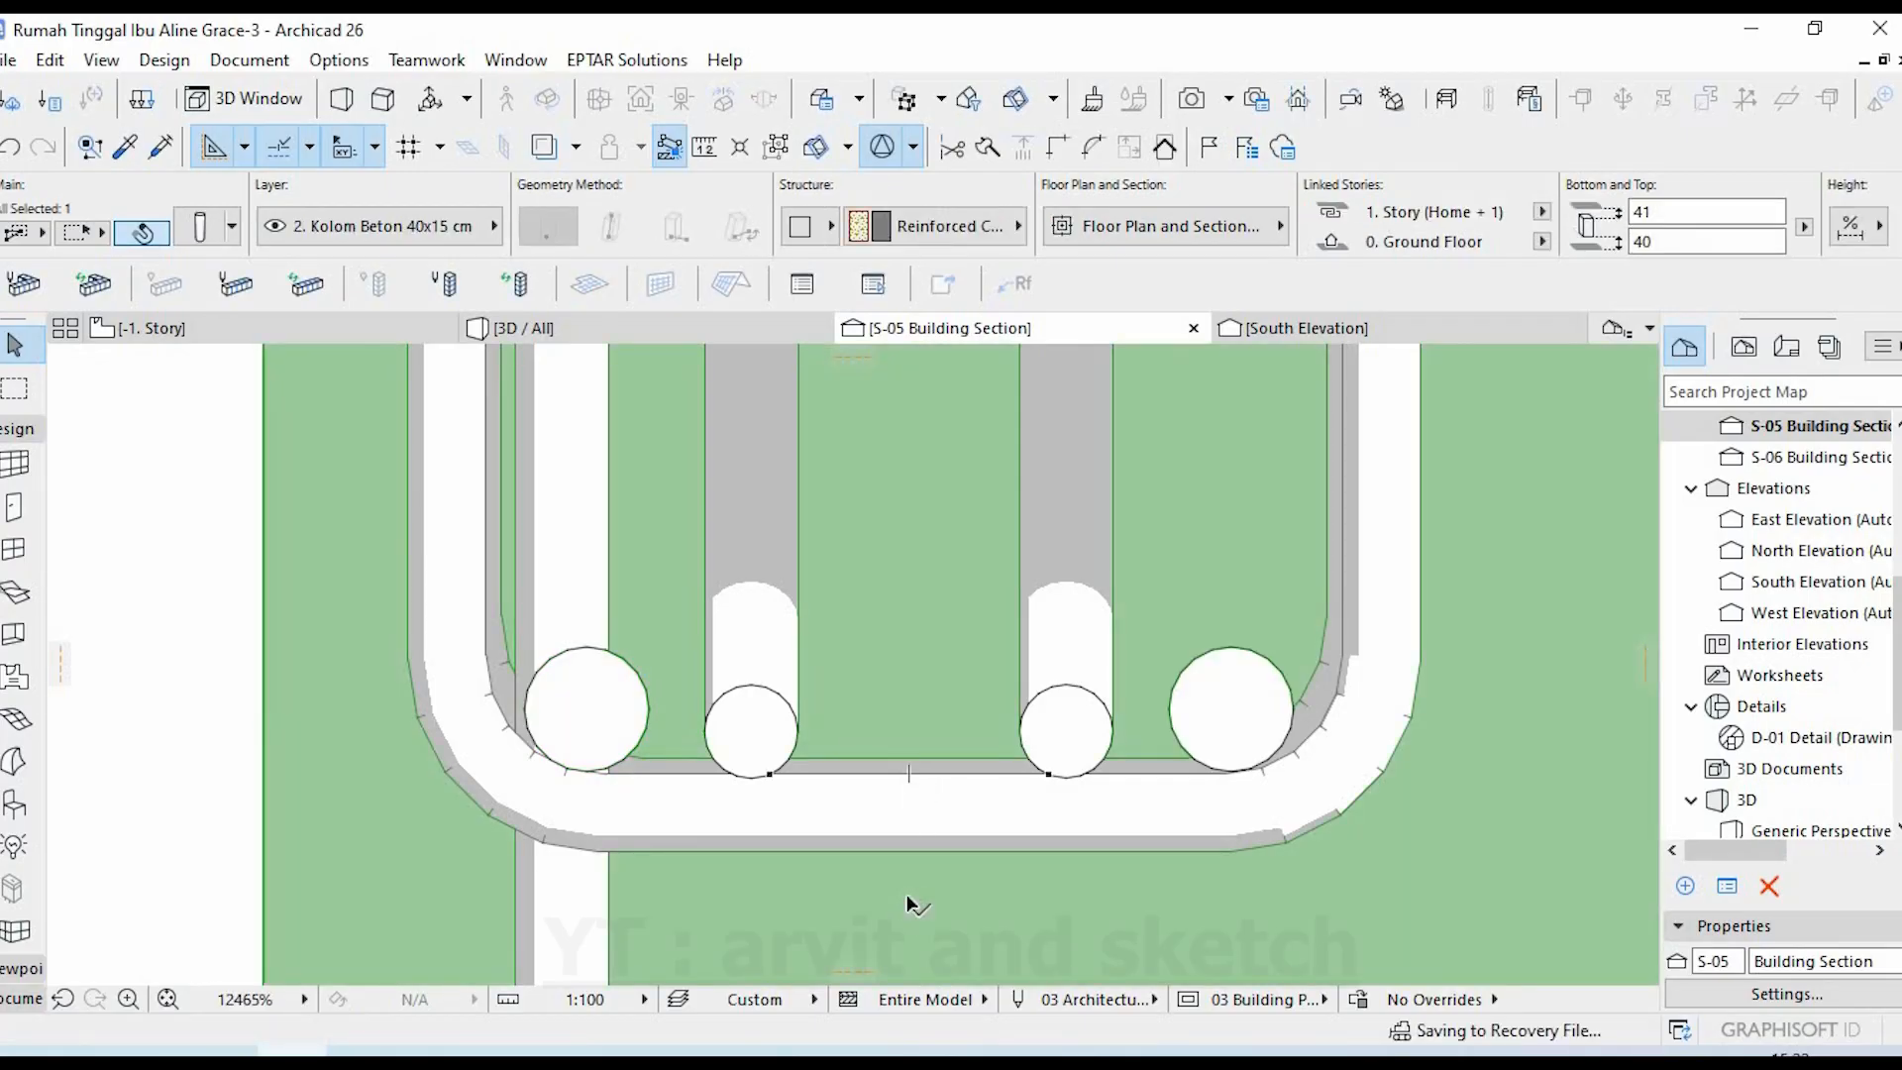
key(Escape)
- Check the edge beam's revised lower bars inside the stirrups in the 3D view
click(575, 328)
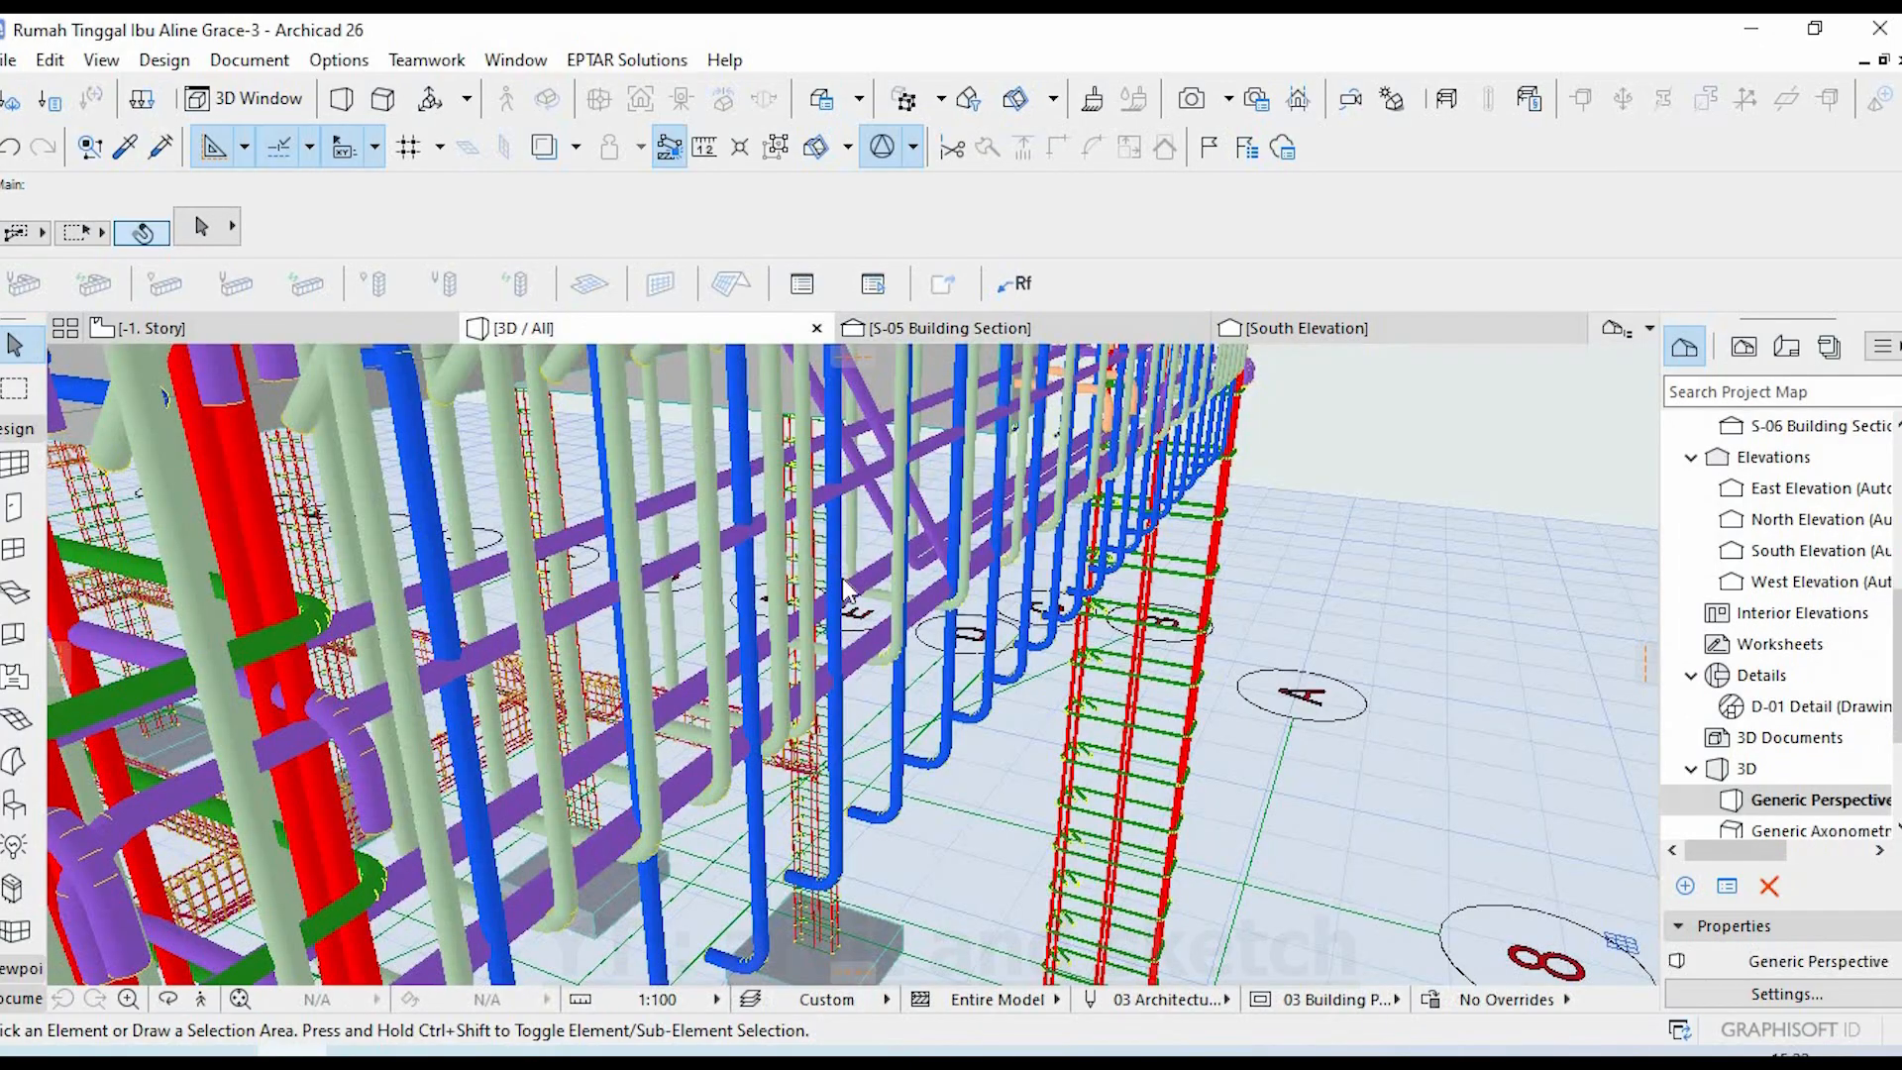
scroll(894, 715, up, 3)
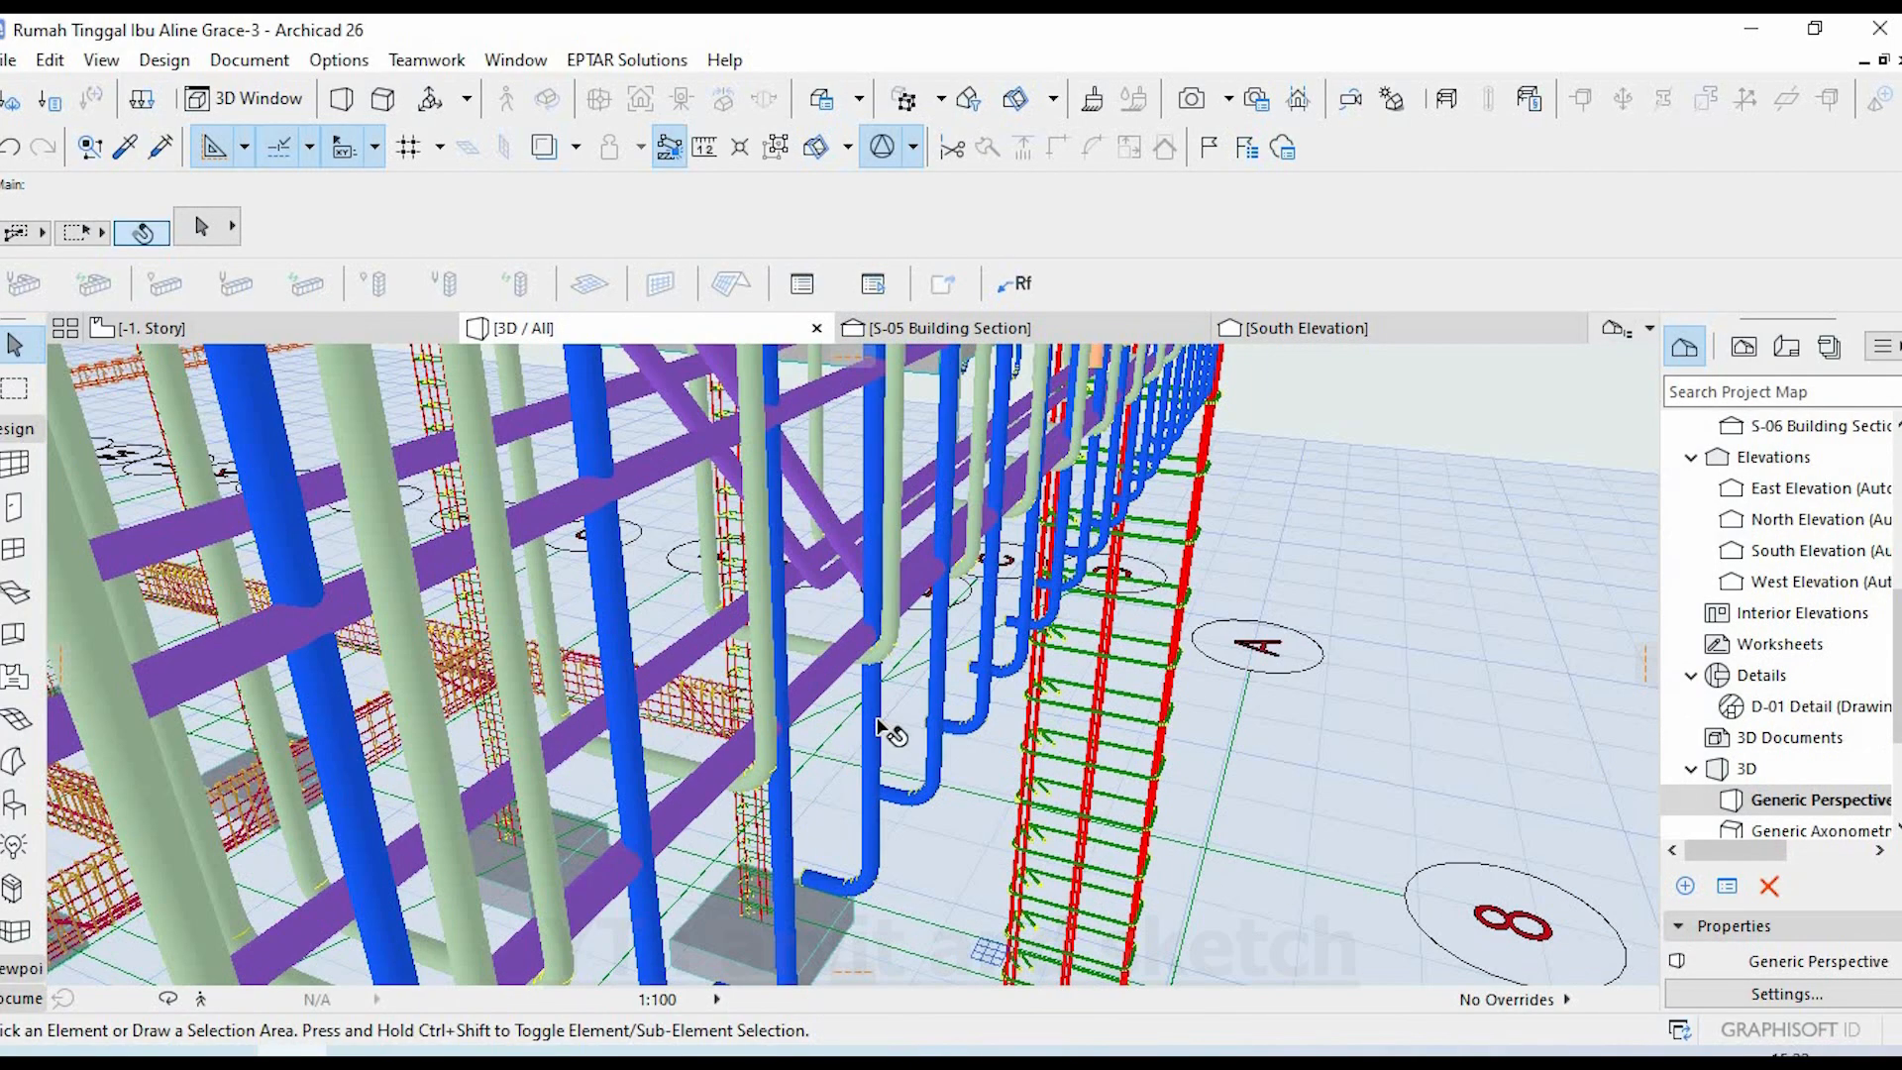
shift+middle_drag(846, 660, 654, 844)
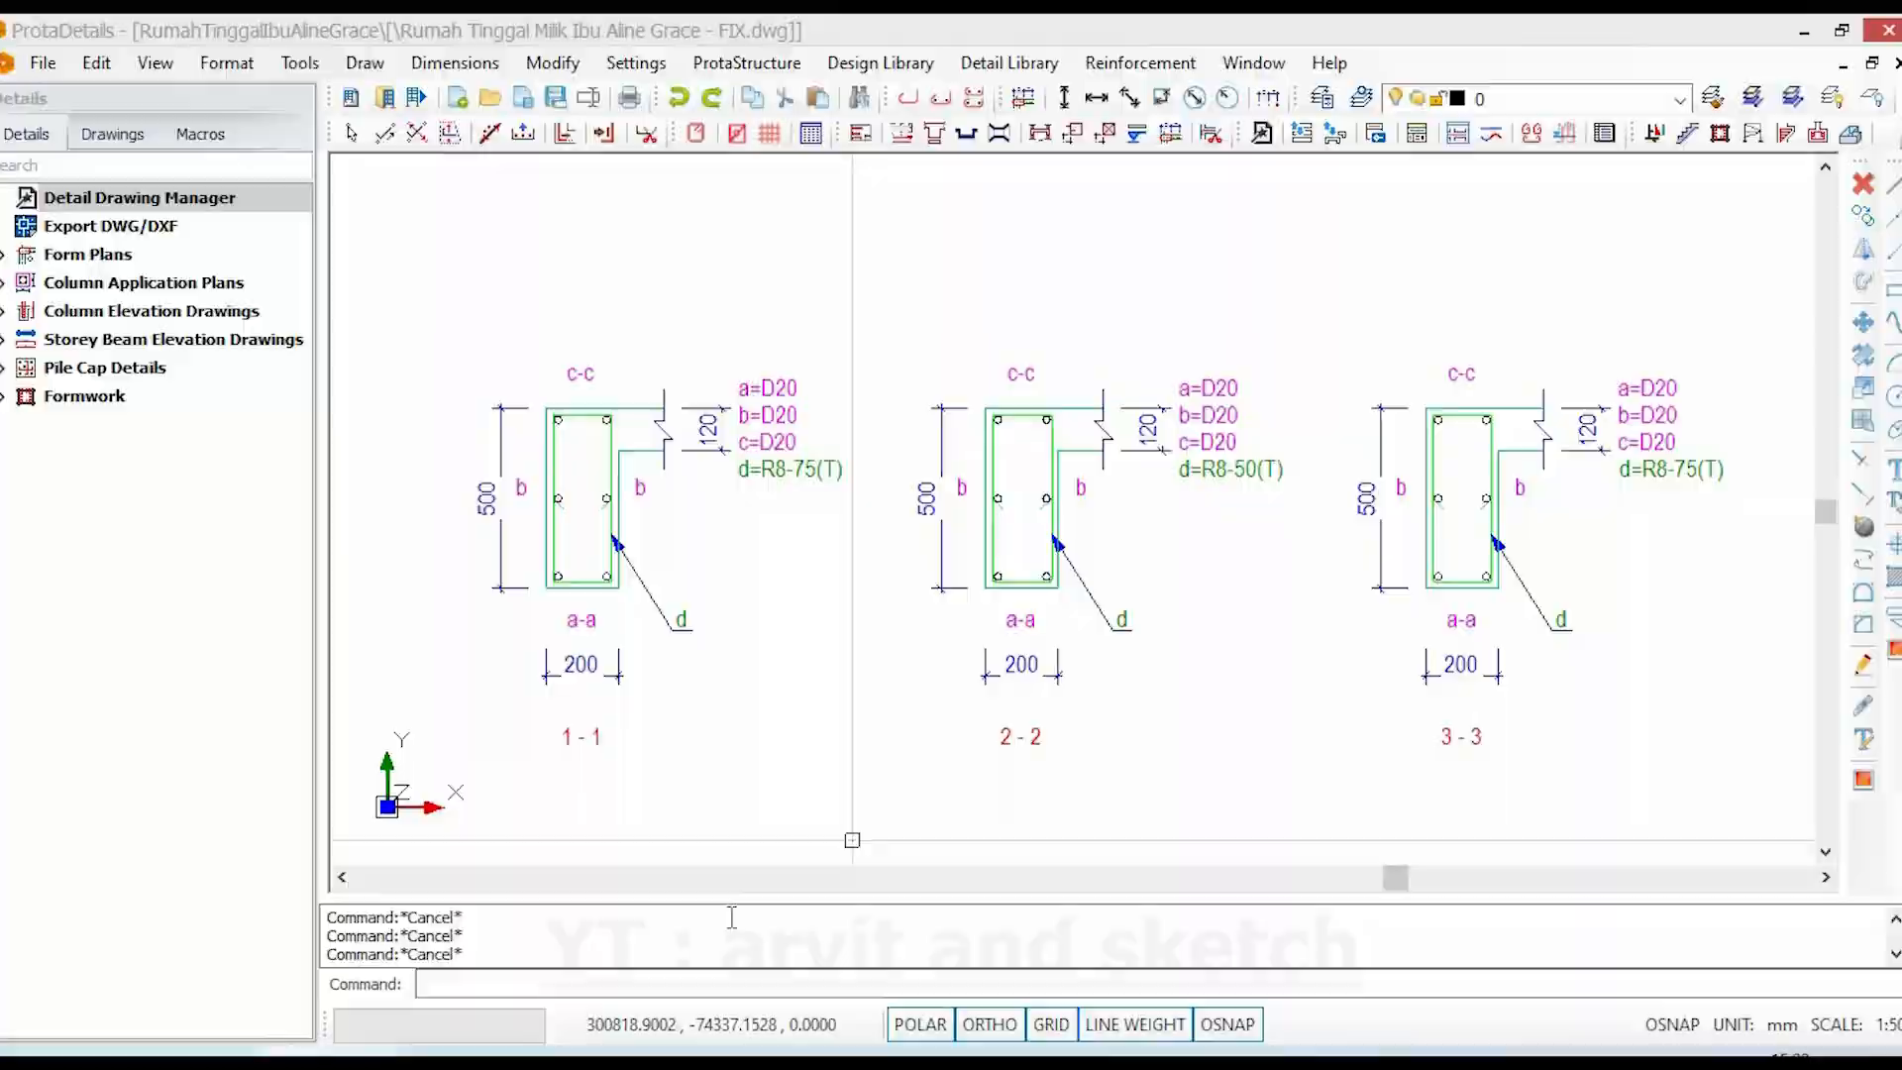
- Set the diameter of the two upper longitudinal bars in beam 3B17's section 1-1 to 16
middle_drag(705, 679, 955, 727)
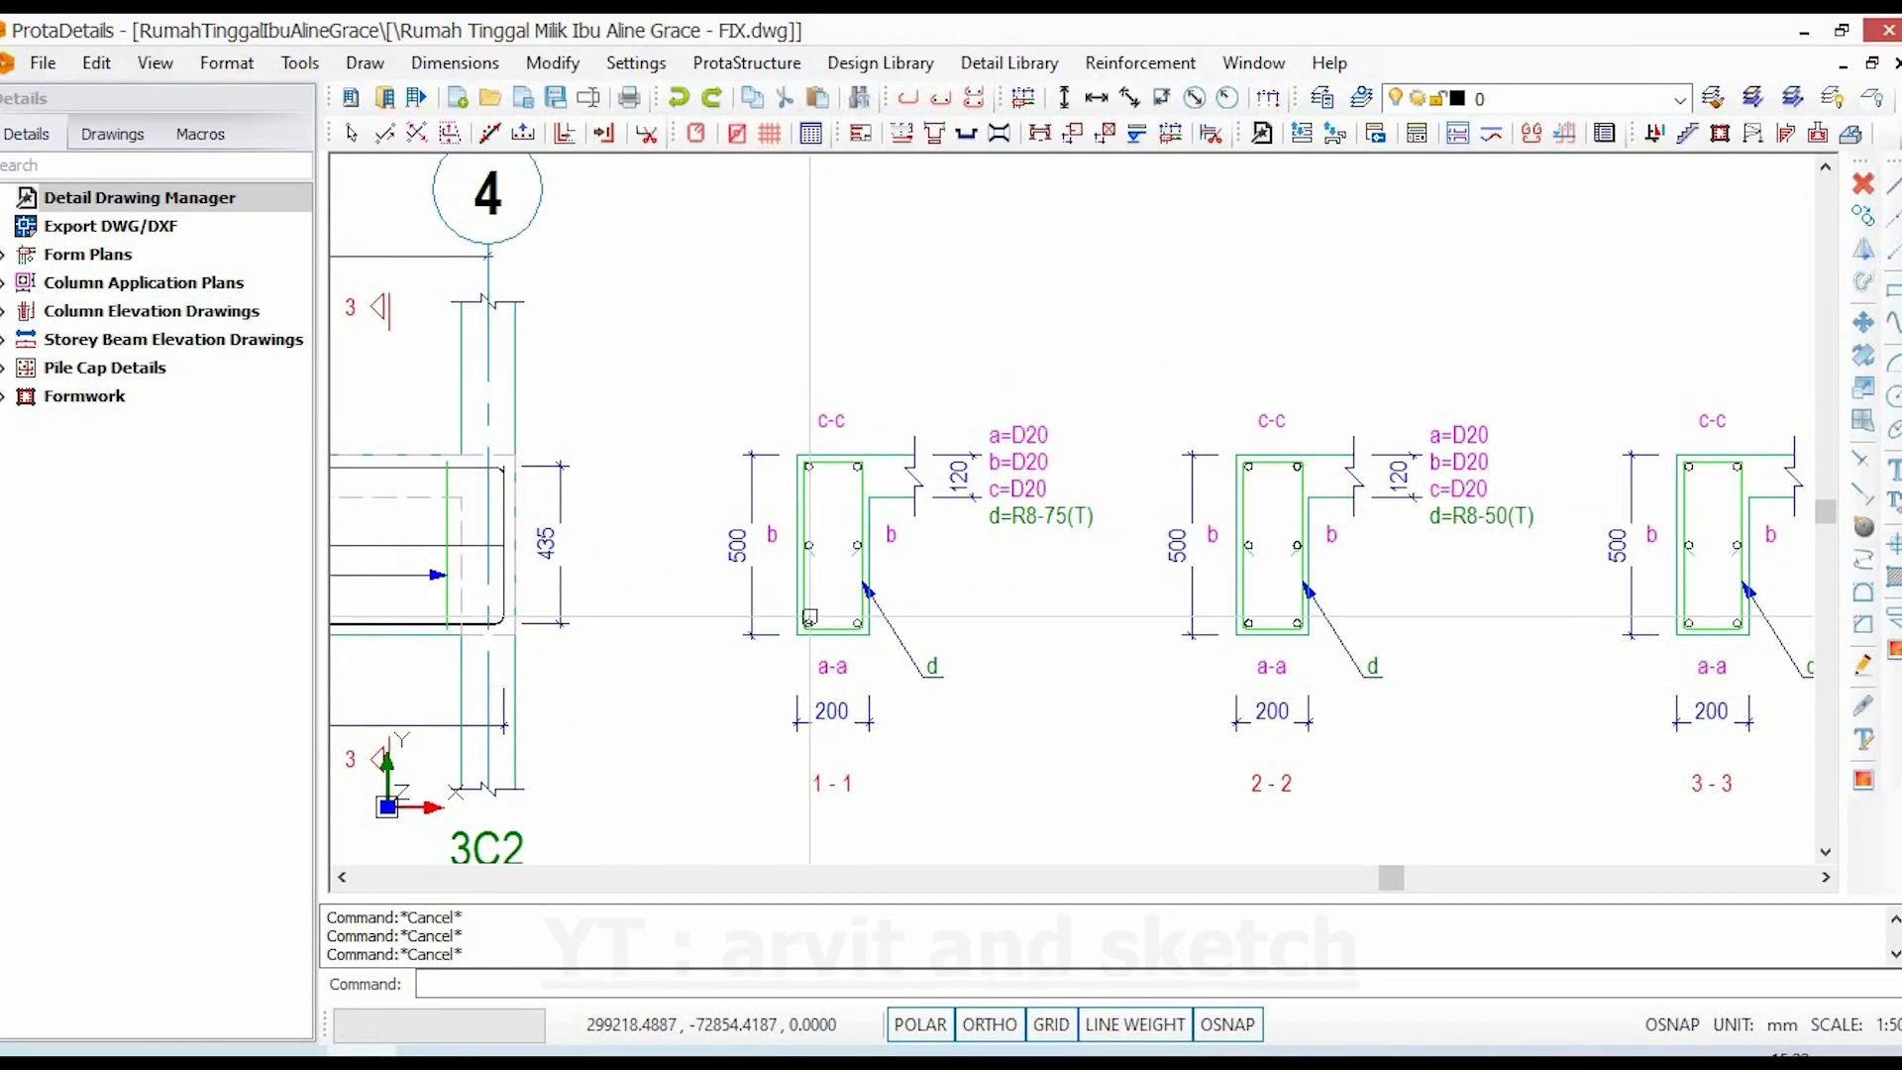
scroll(807, 485, up, 6)
double_click(804, 431)
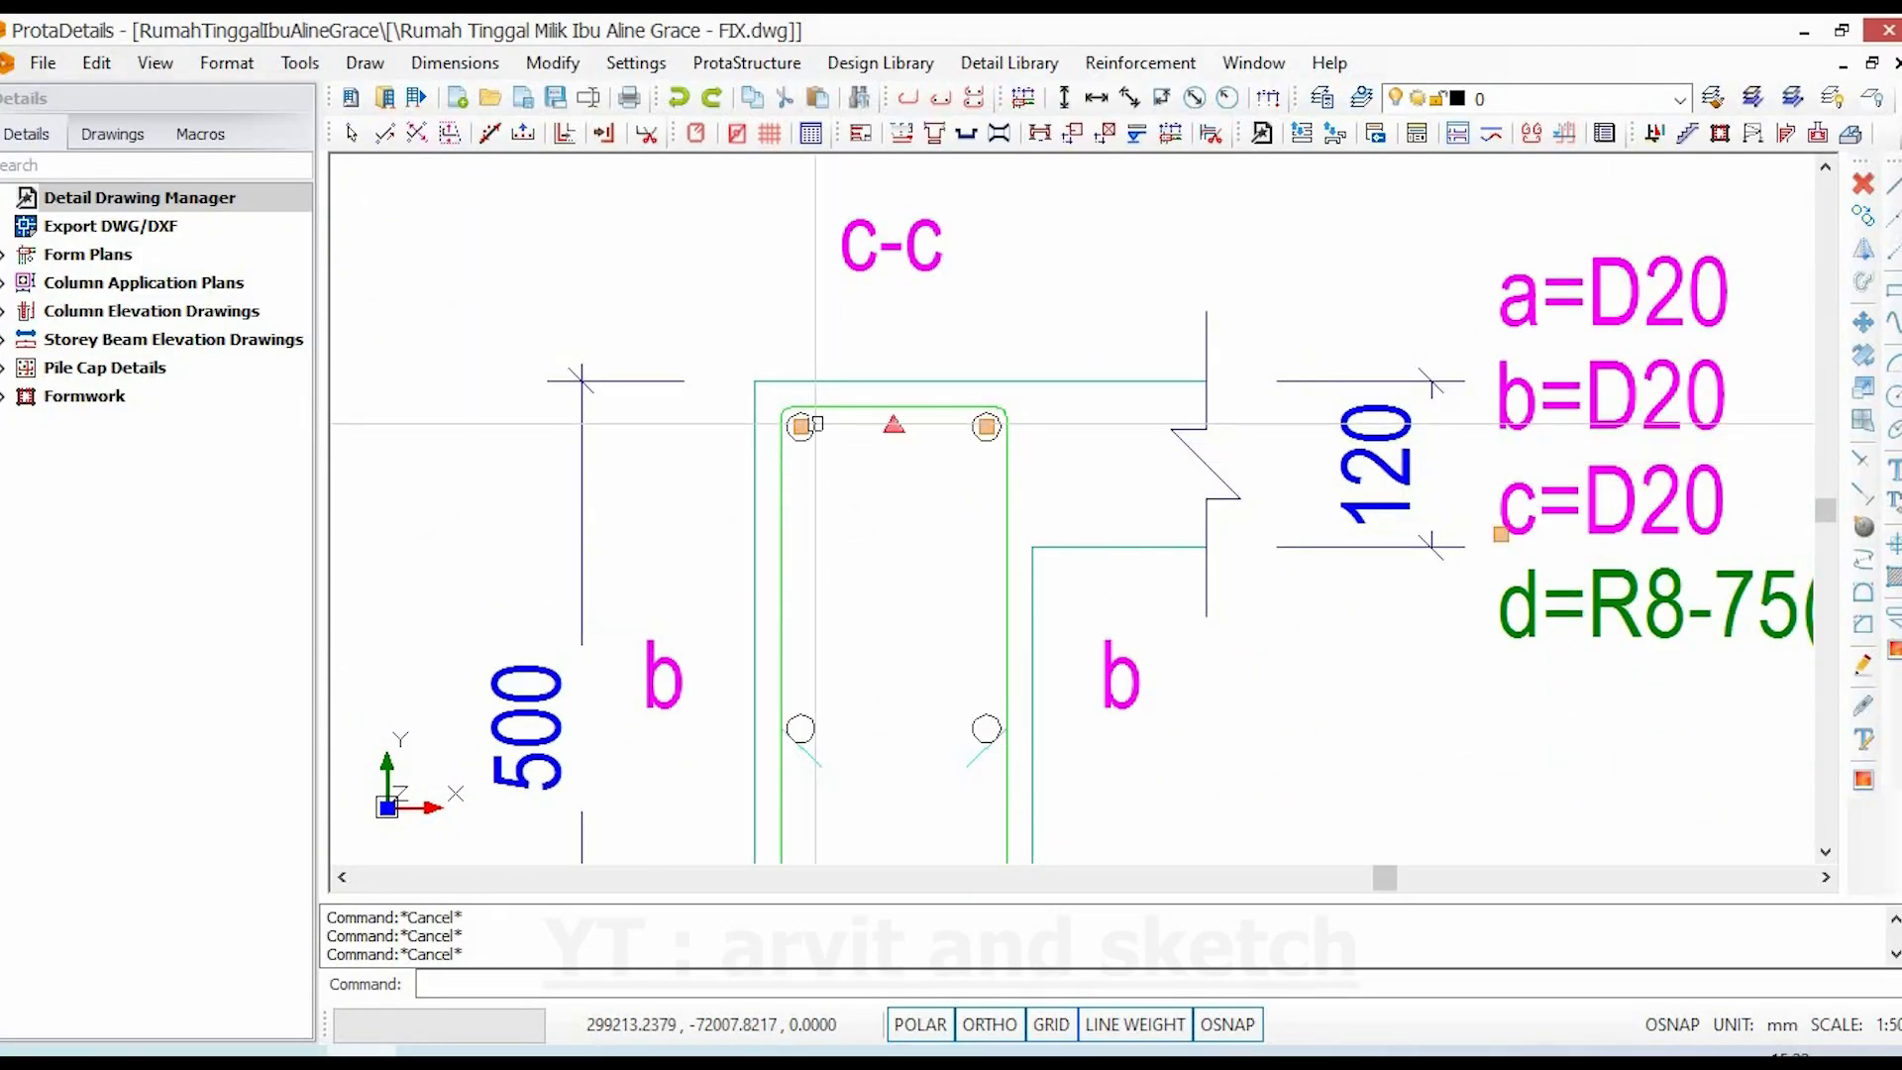
click(1710, 837)
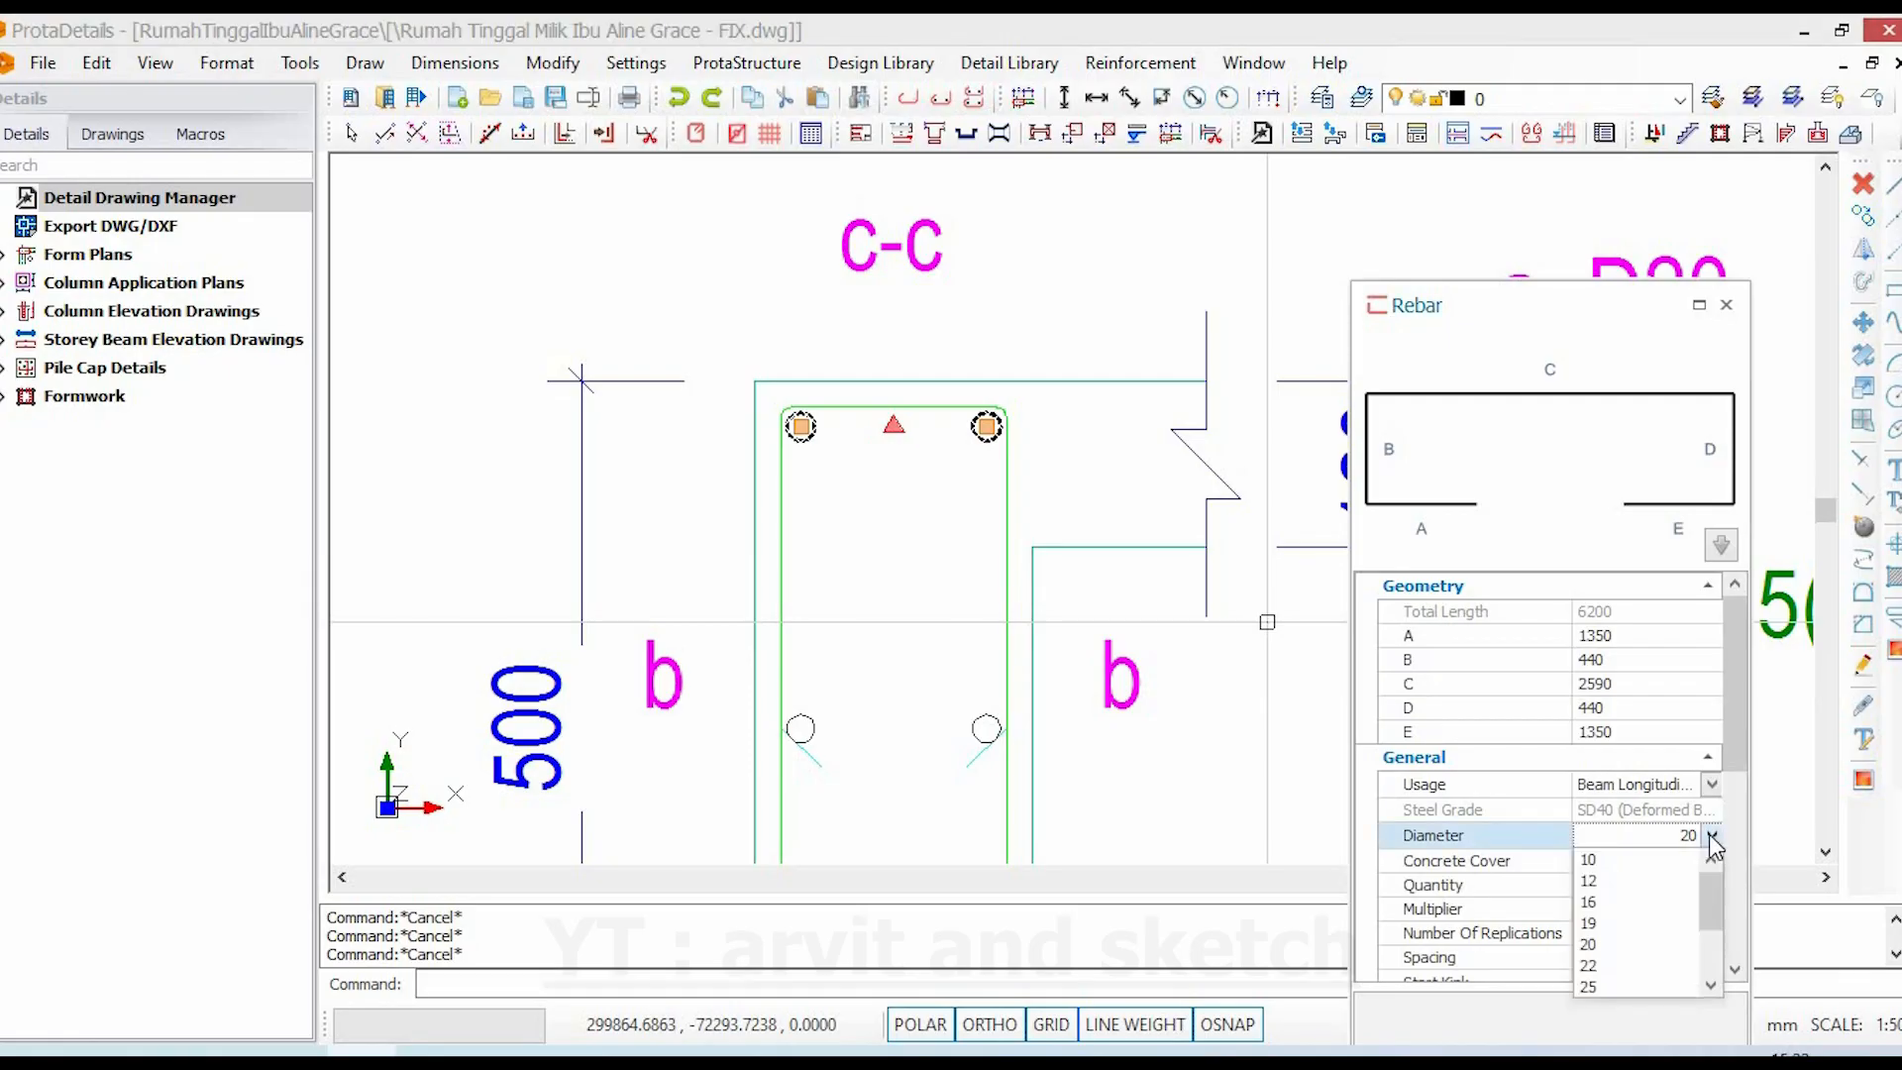
click(1609, 902)
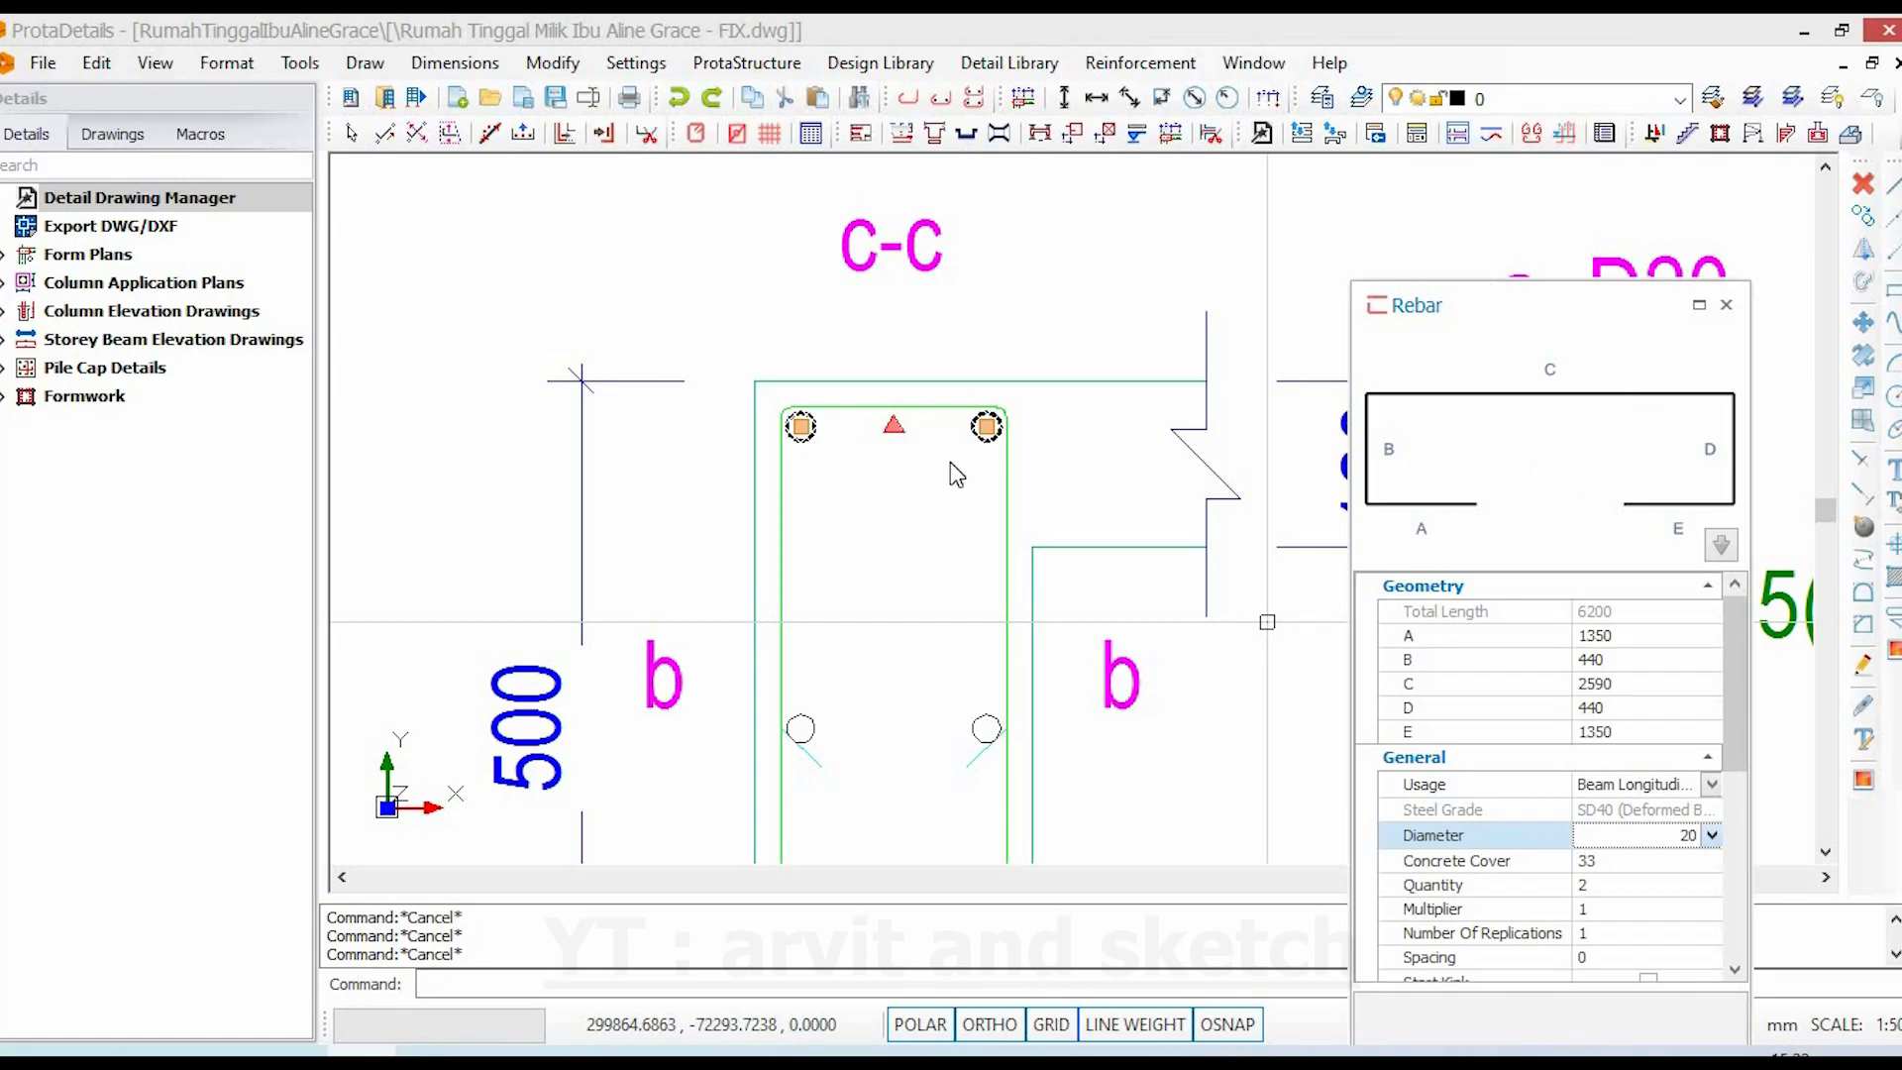
scroll(947, 462, down, 1)
middle_drag(991, 619, 877, 580)
click(1724, 306)
middle_drag(1074, 624, 1196, 559)
key(Escape)
- Set the diameter of the two mid-height side bars in section 1-1 to 16
click(987, 534)
double_click(987, 535)
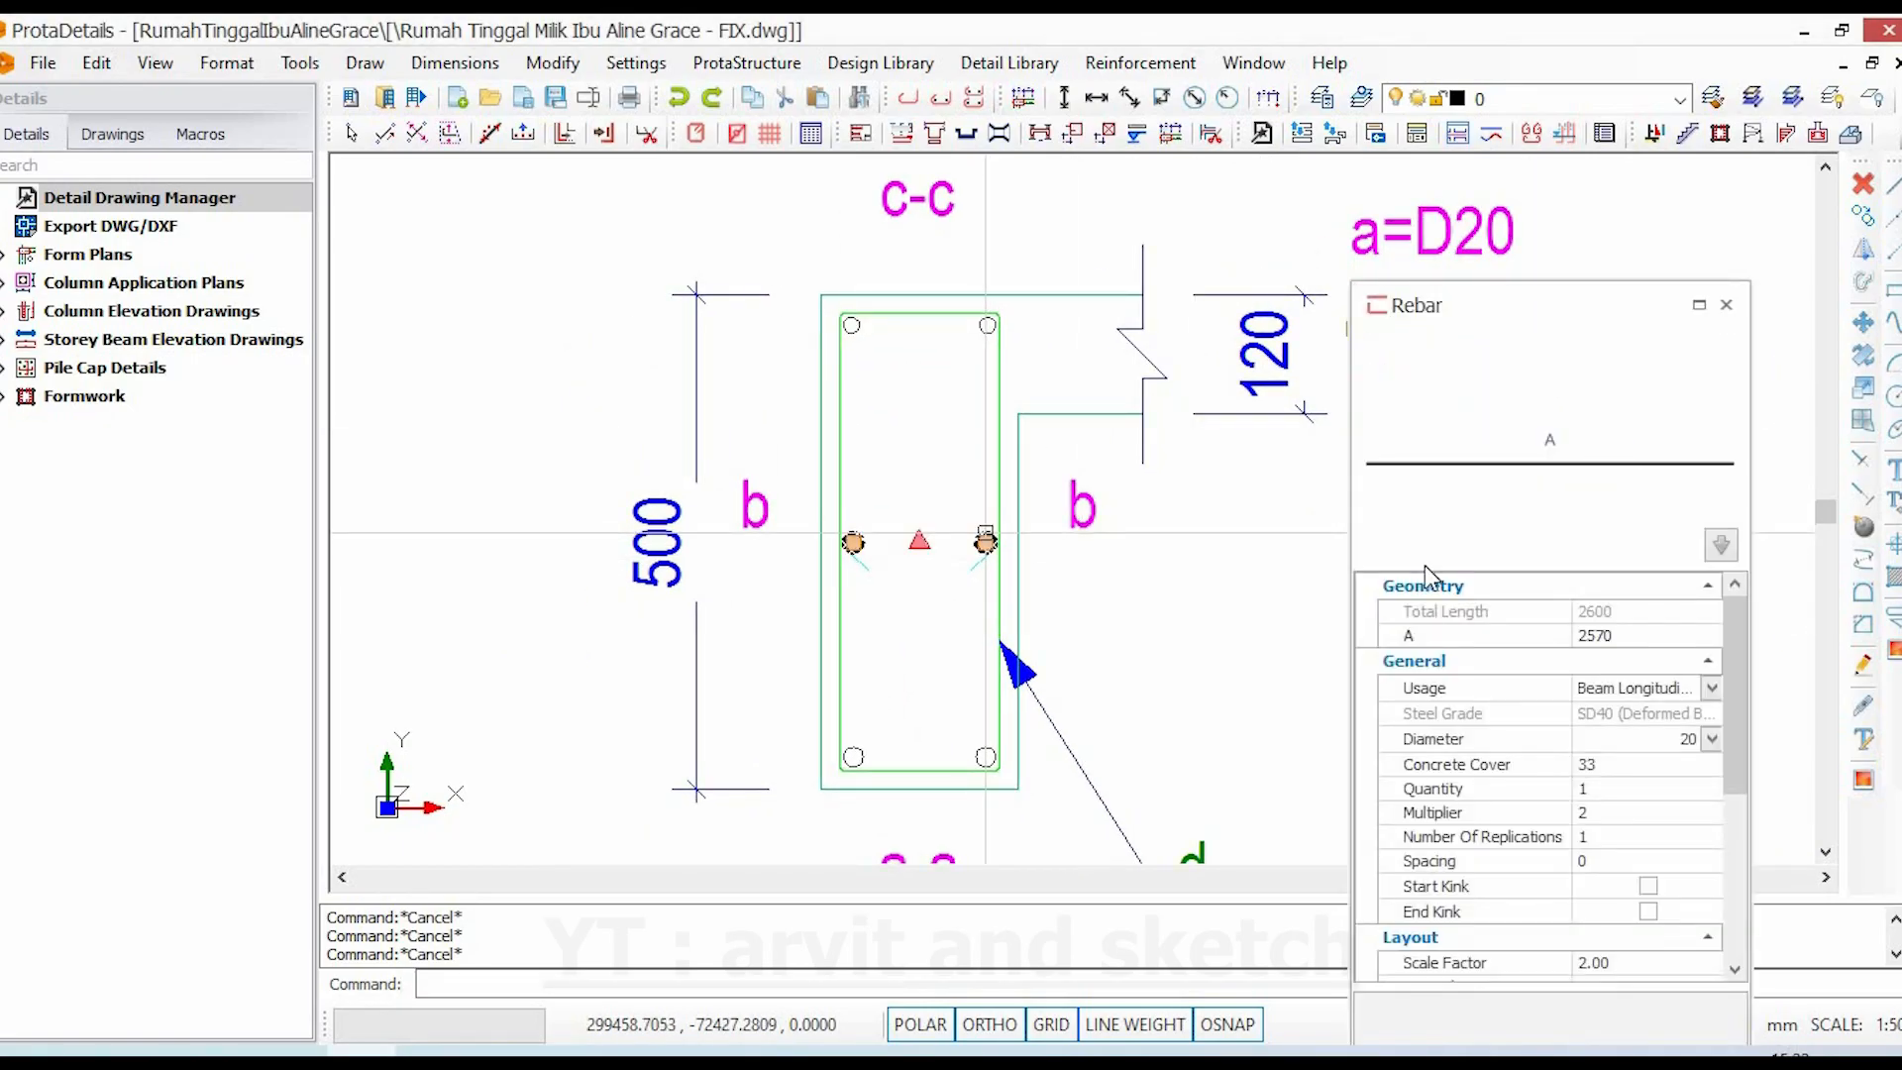
click(1711, 739)
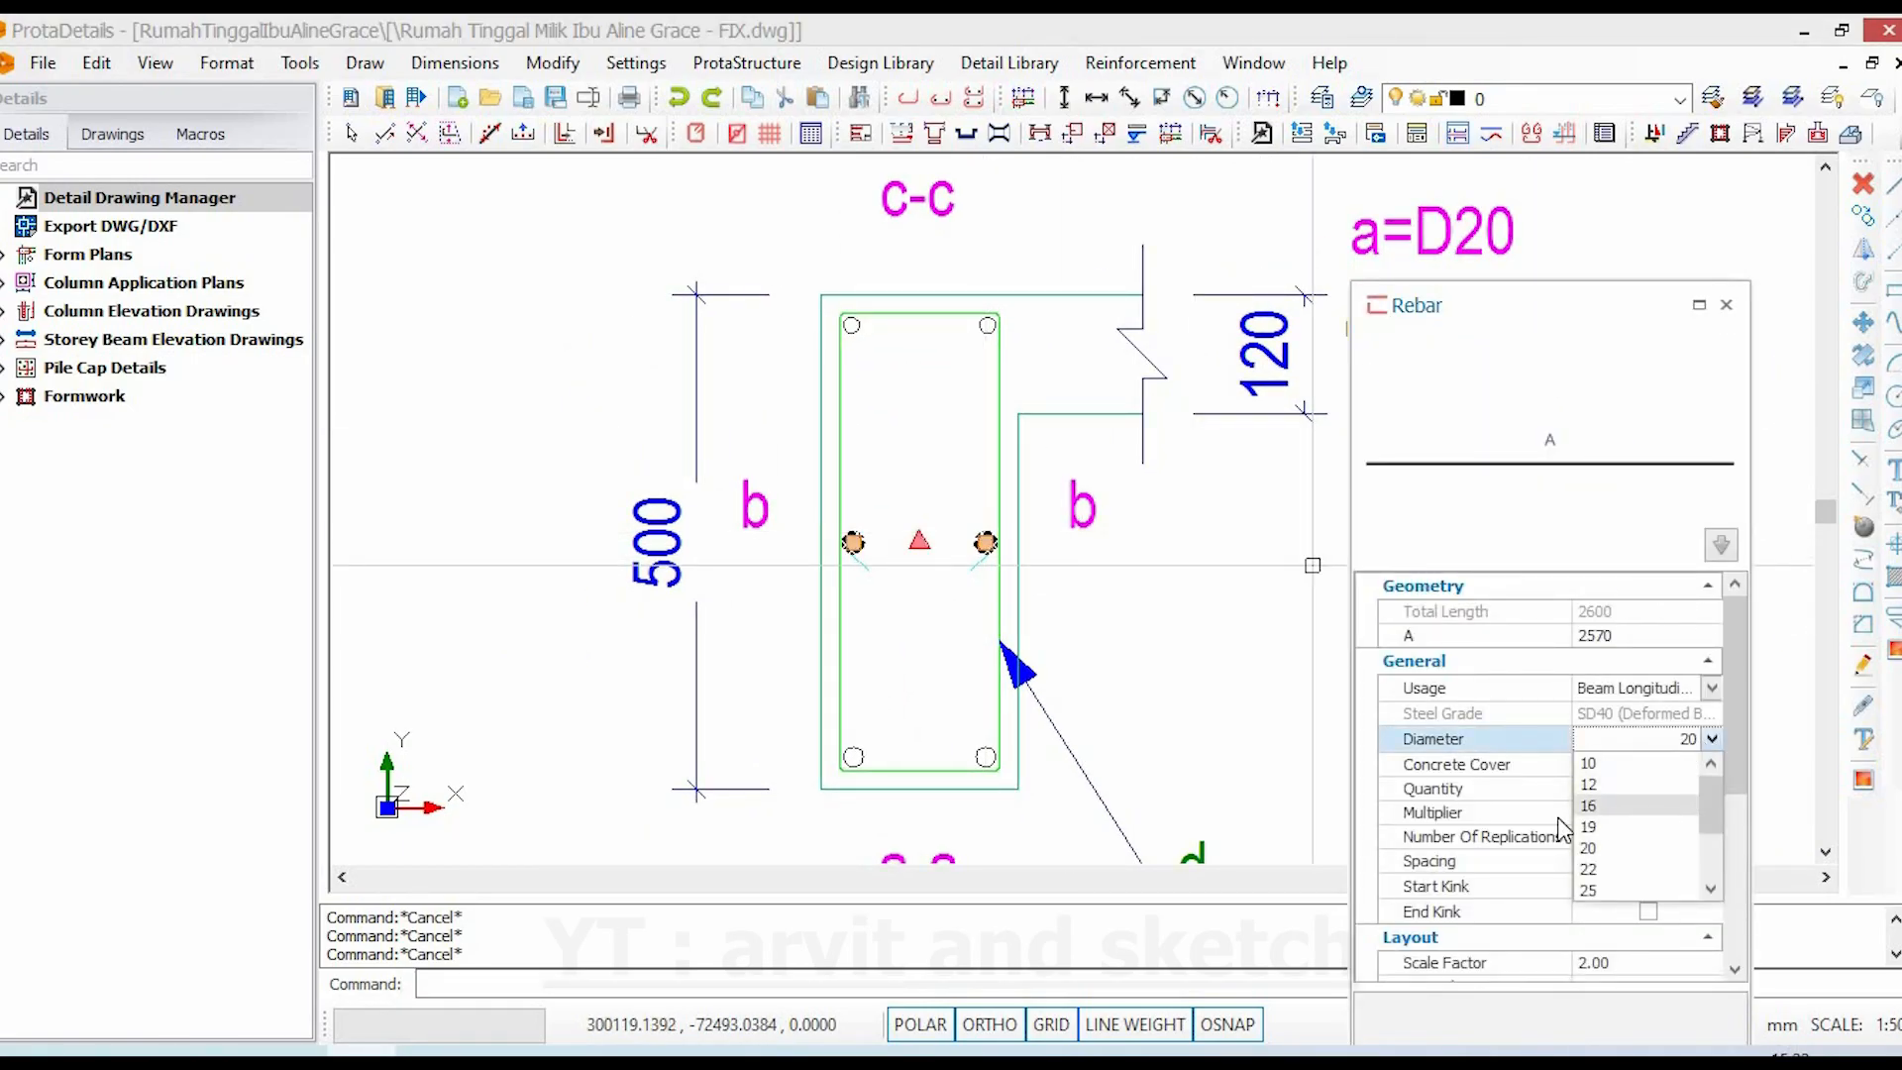
click(1595, 815)
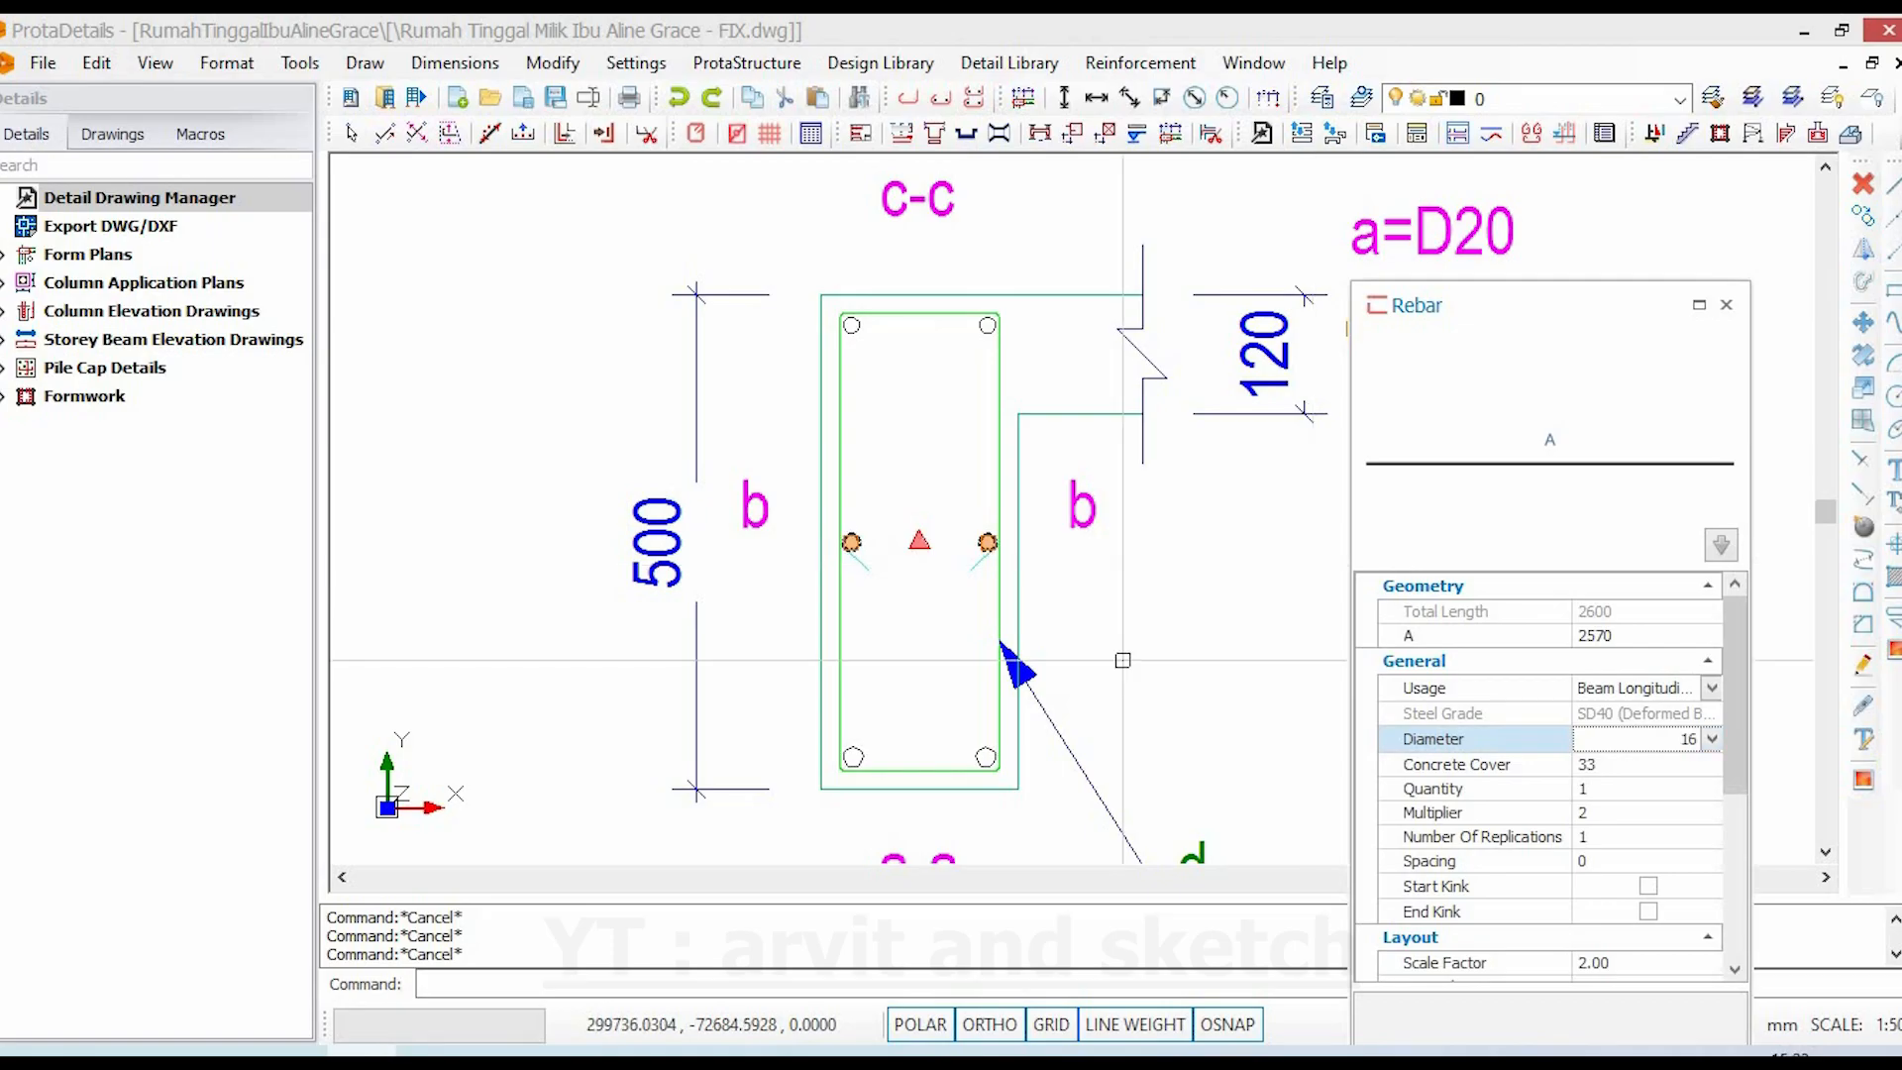
key(Escape)
- Set the diameter of the two lower longitudinal bars in section 1-1 to 16
click(979, 751)
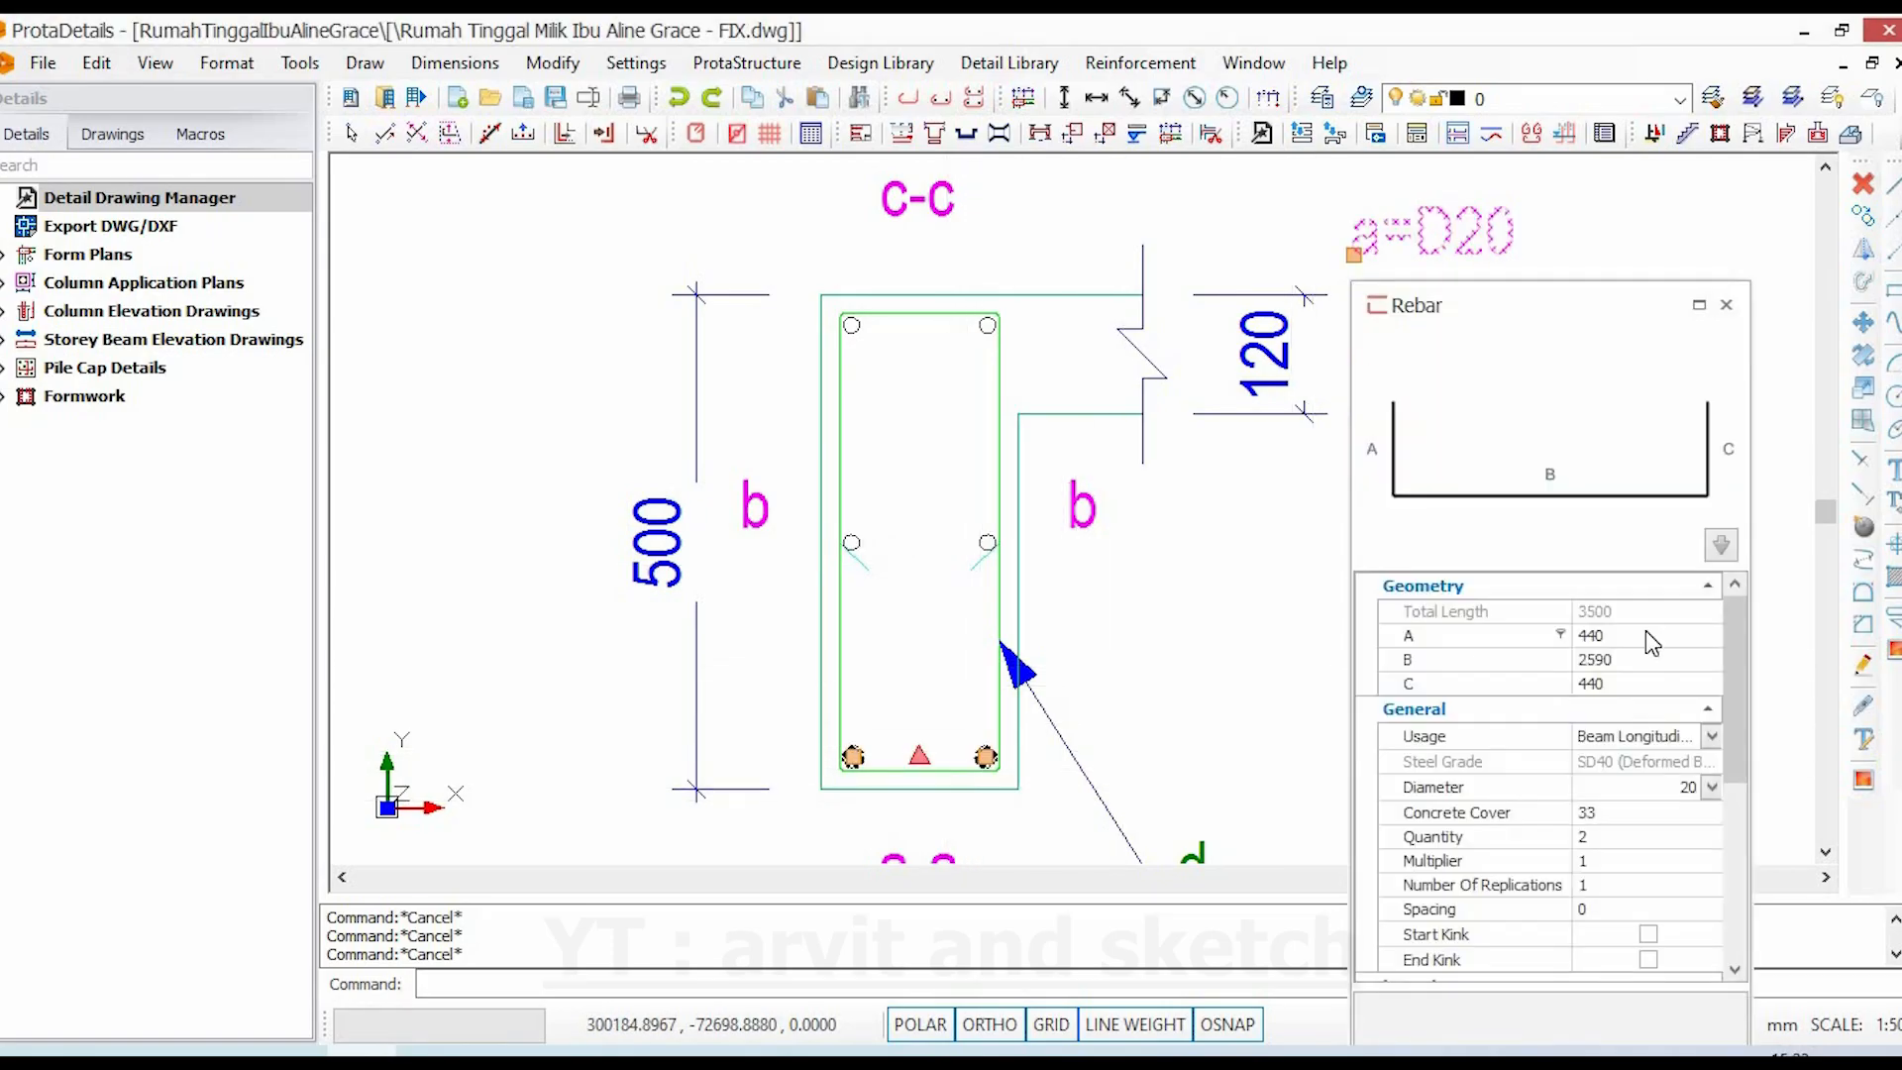
click(1712, 787)
click(1208, 740)
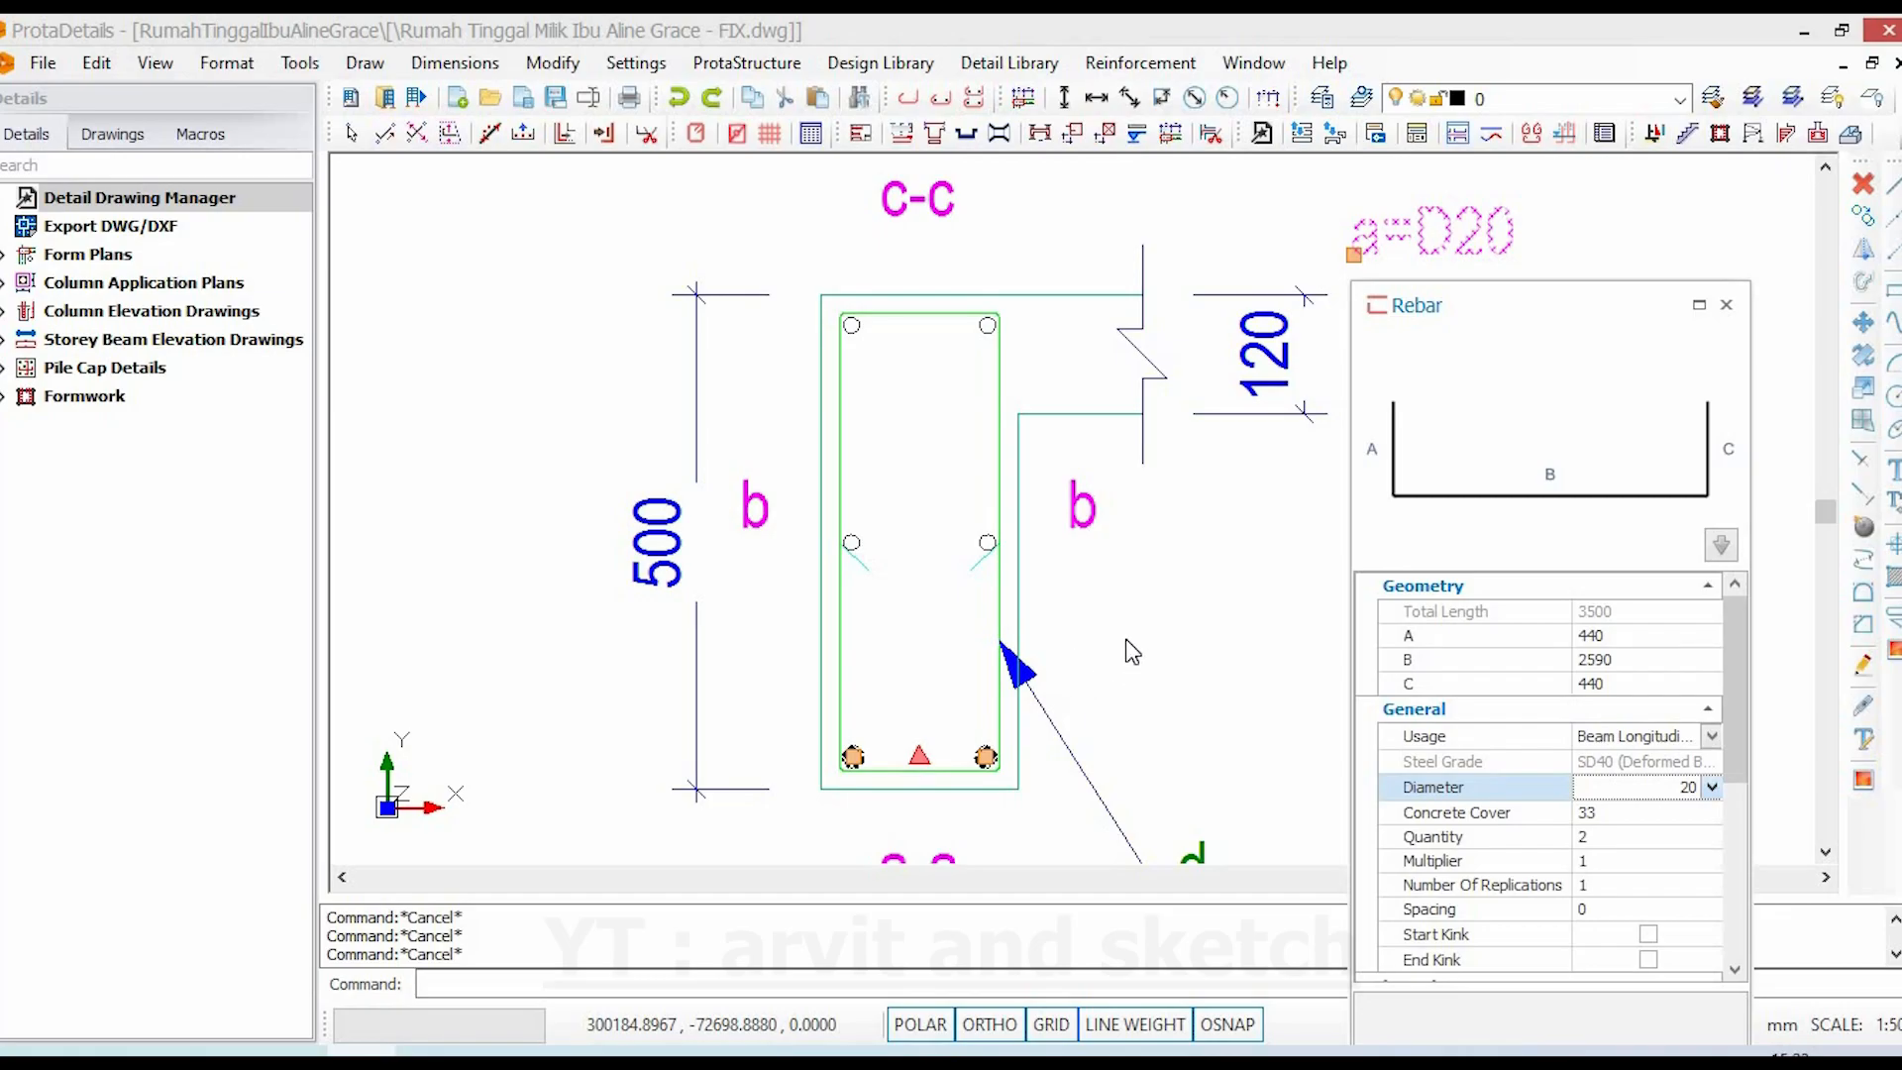
scroll(1133, 652, down, 2)
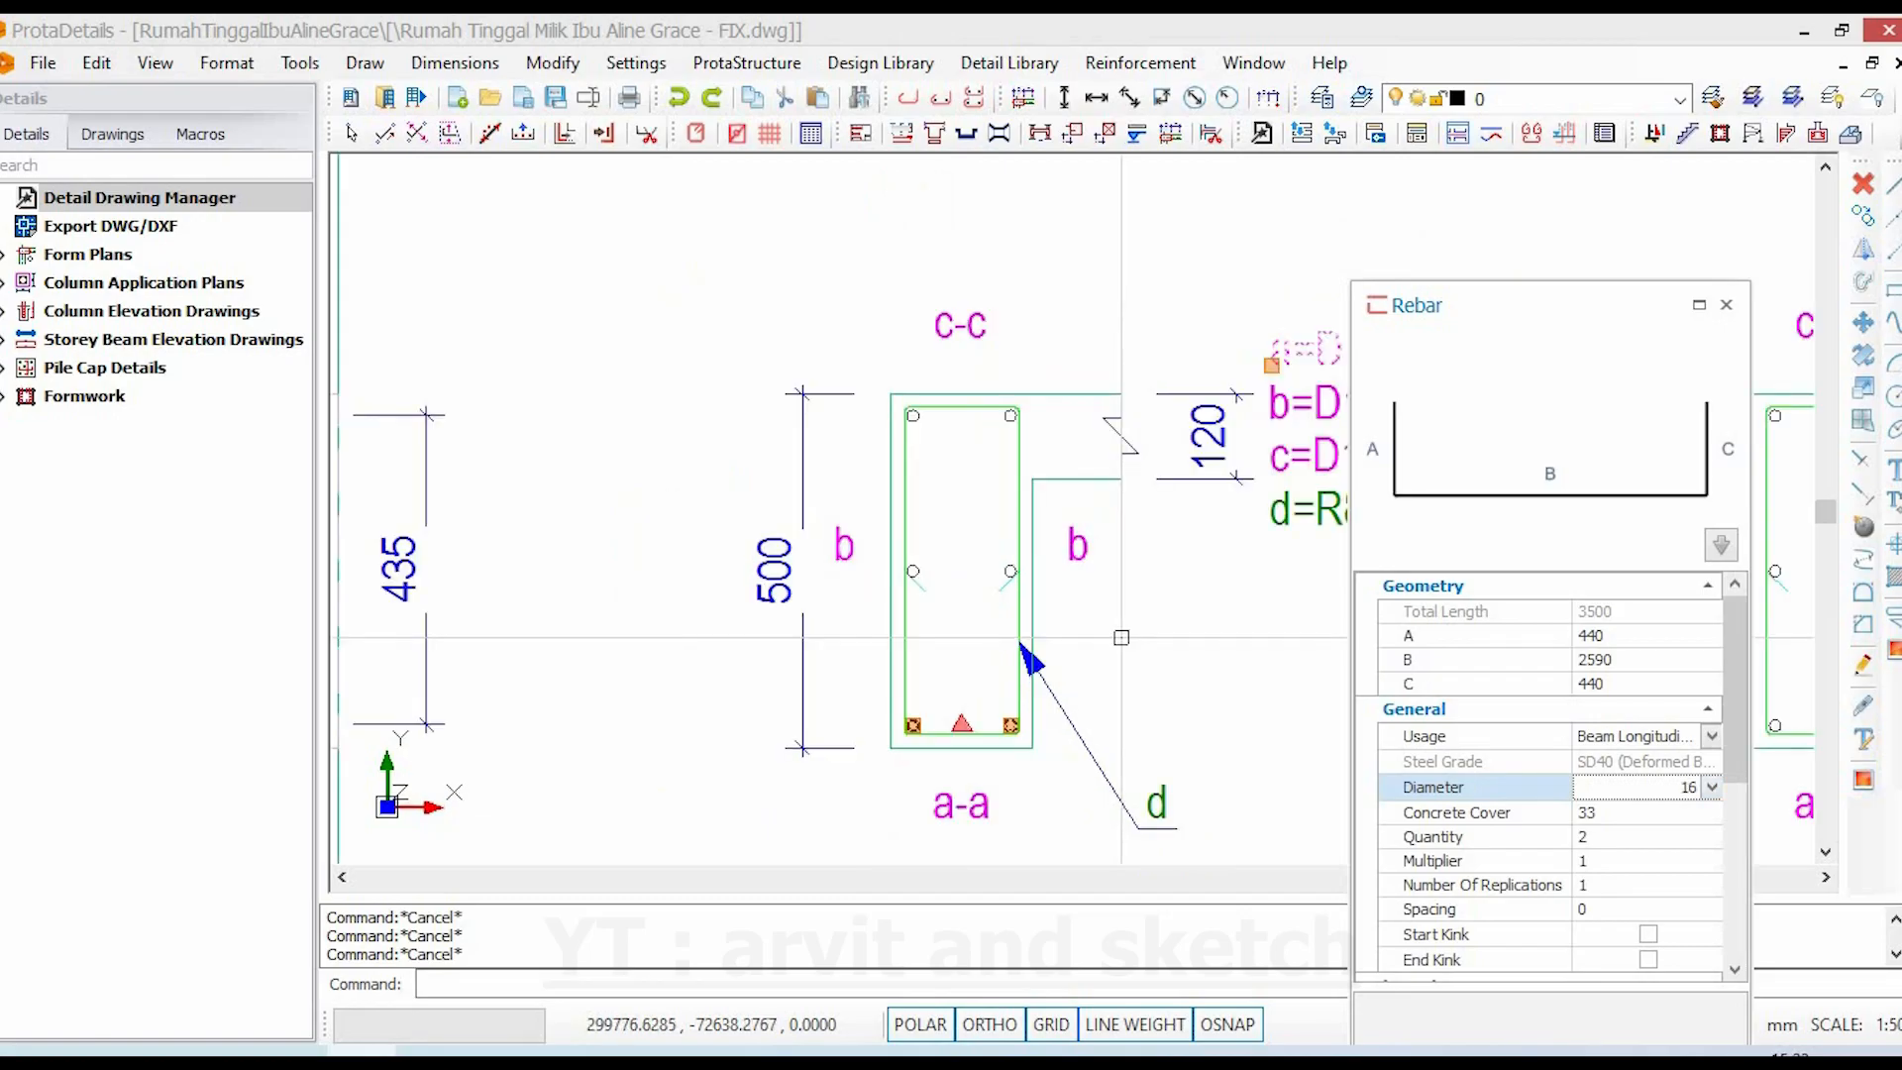
key(Escape)
- Check the stirrup's diameter in section 1-1
click(1024, 617)
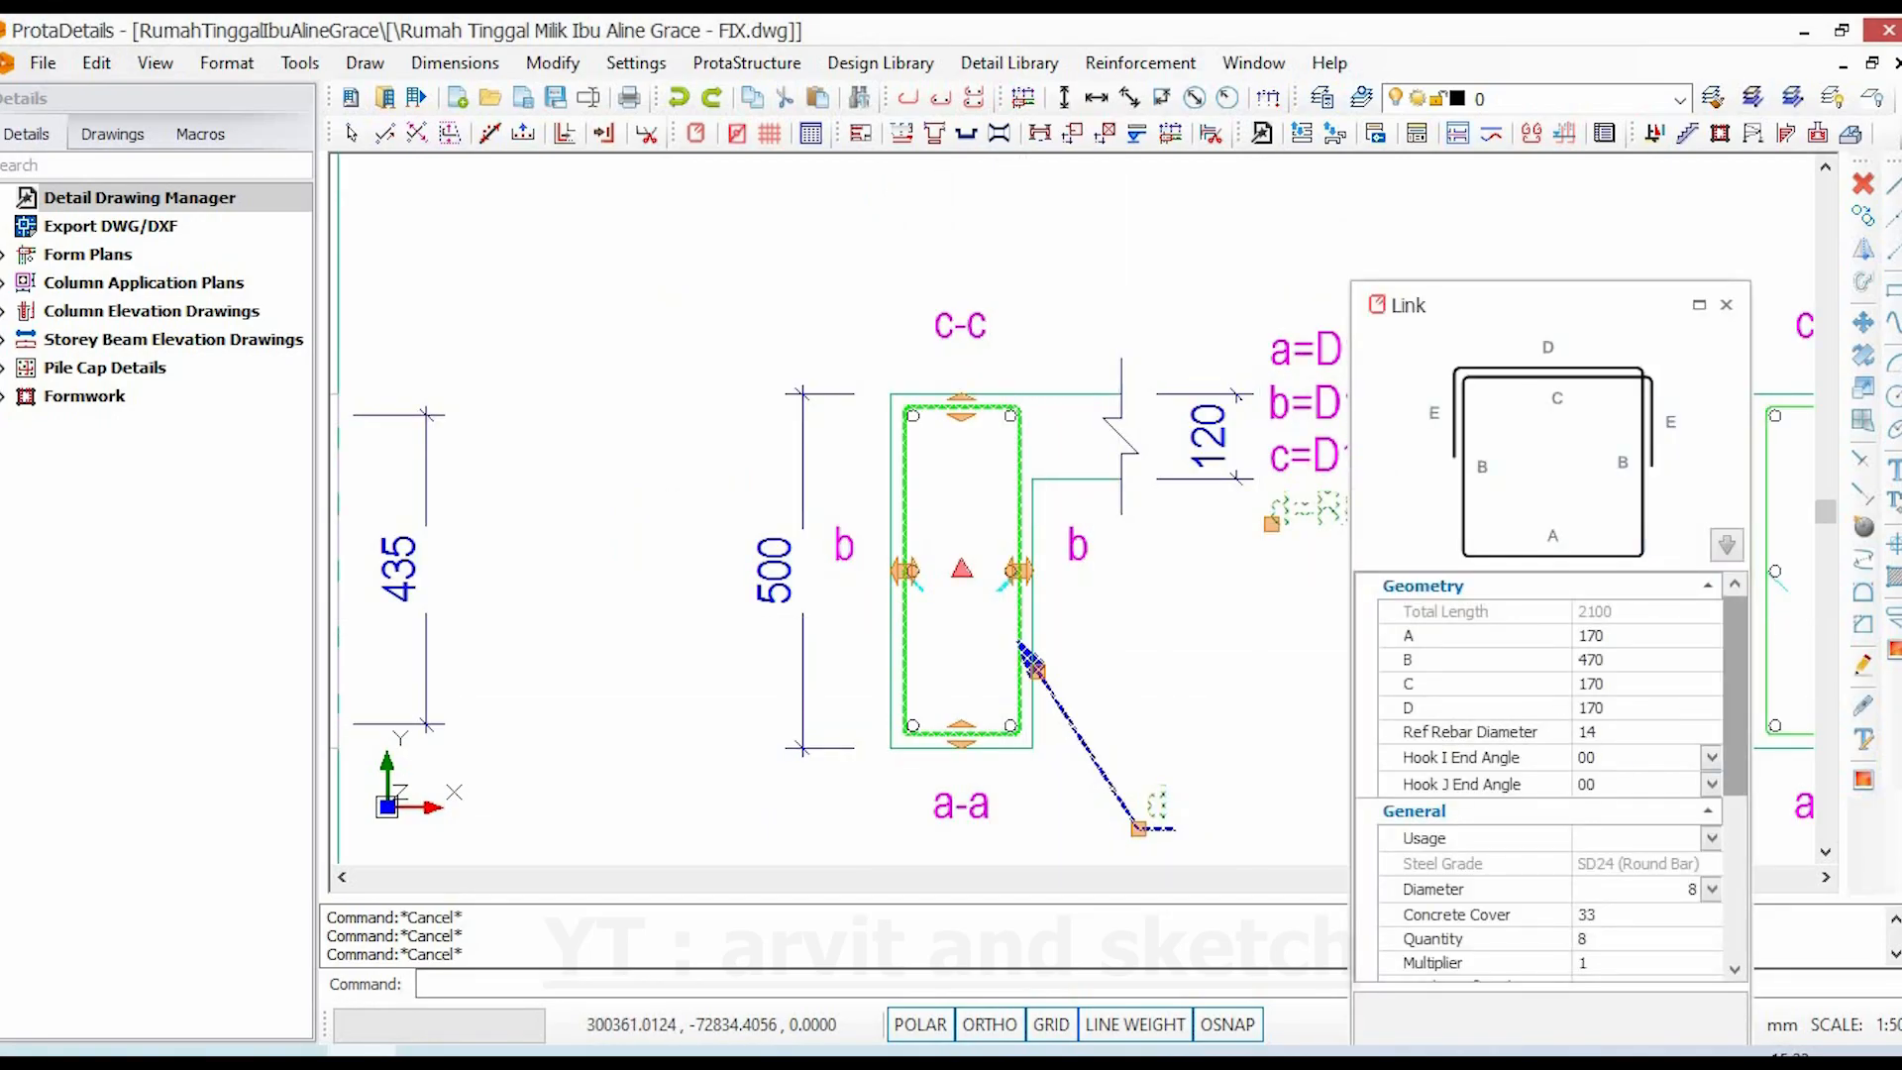
click(1711, 889)
click(1227, 849)
key(Escape)
- Review the bar labels across sections 1-1, 2-2 and 3-3 and the elevation of beam 3B17
scroll(959, 610, down, 4)
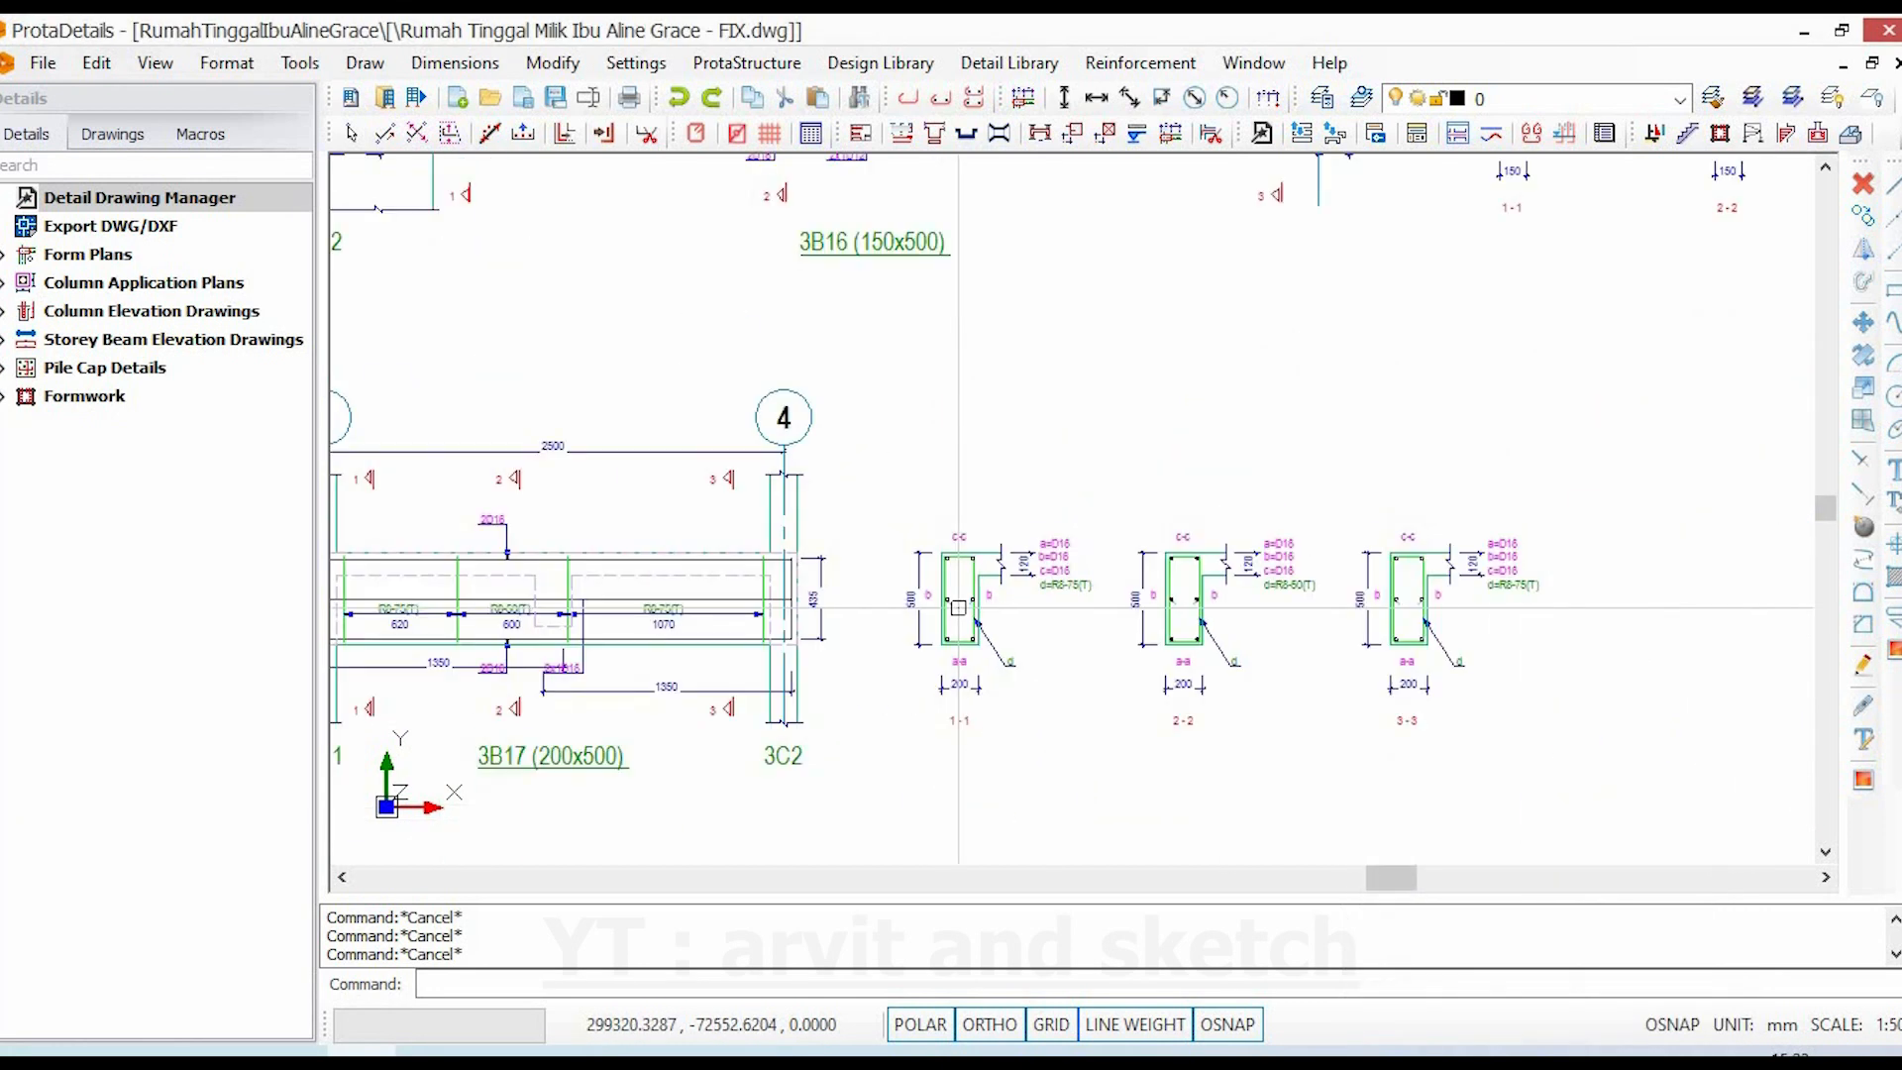
scroll(1180, 650, up, 3)
middle_drag(1344, 543, 780, 551)
scroll(1241, 510, up, 3)
scroll(1296, 551, down, 3)
scroll(1442, 459, up, 2)
scroll(1371, 549, down, 3)
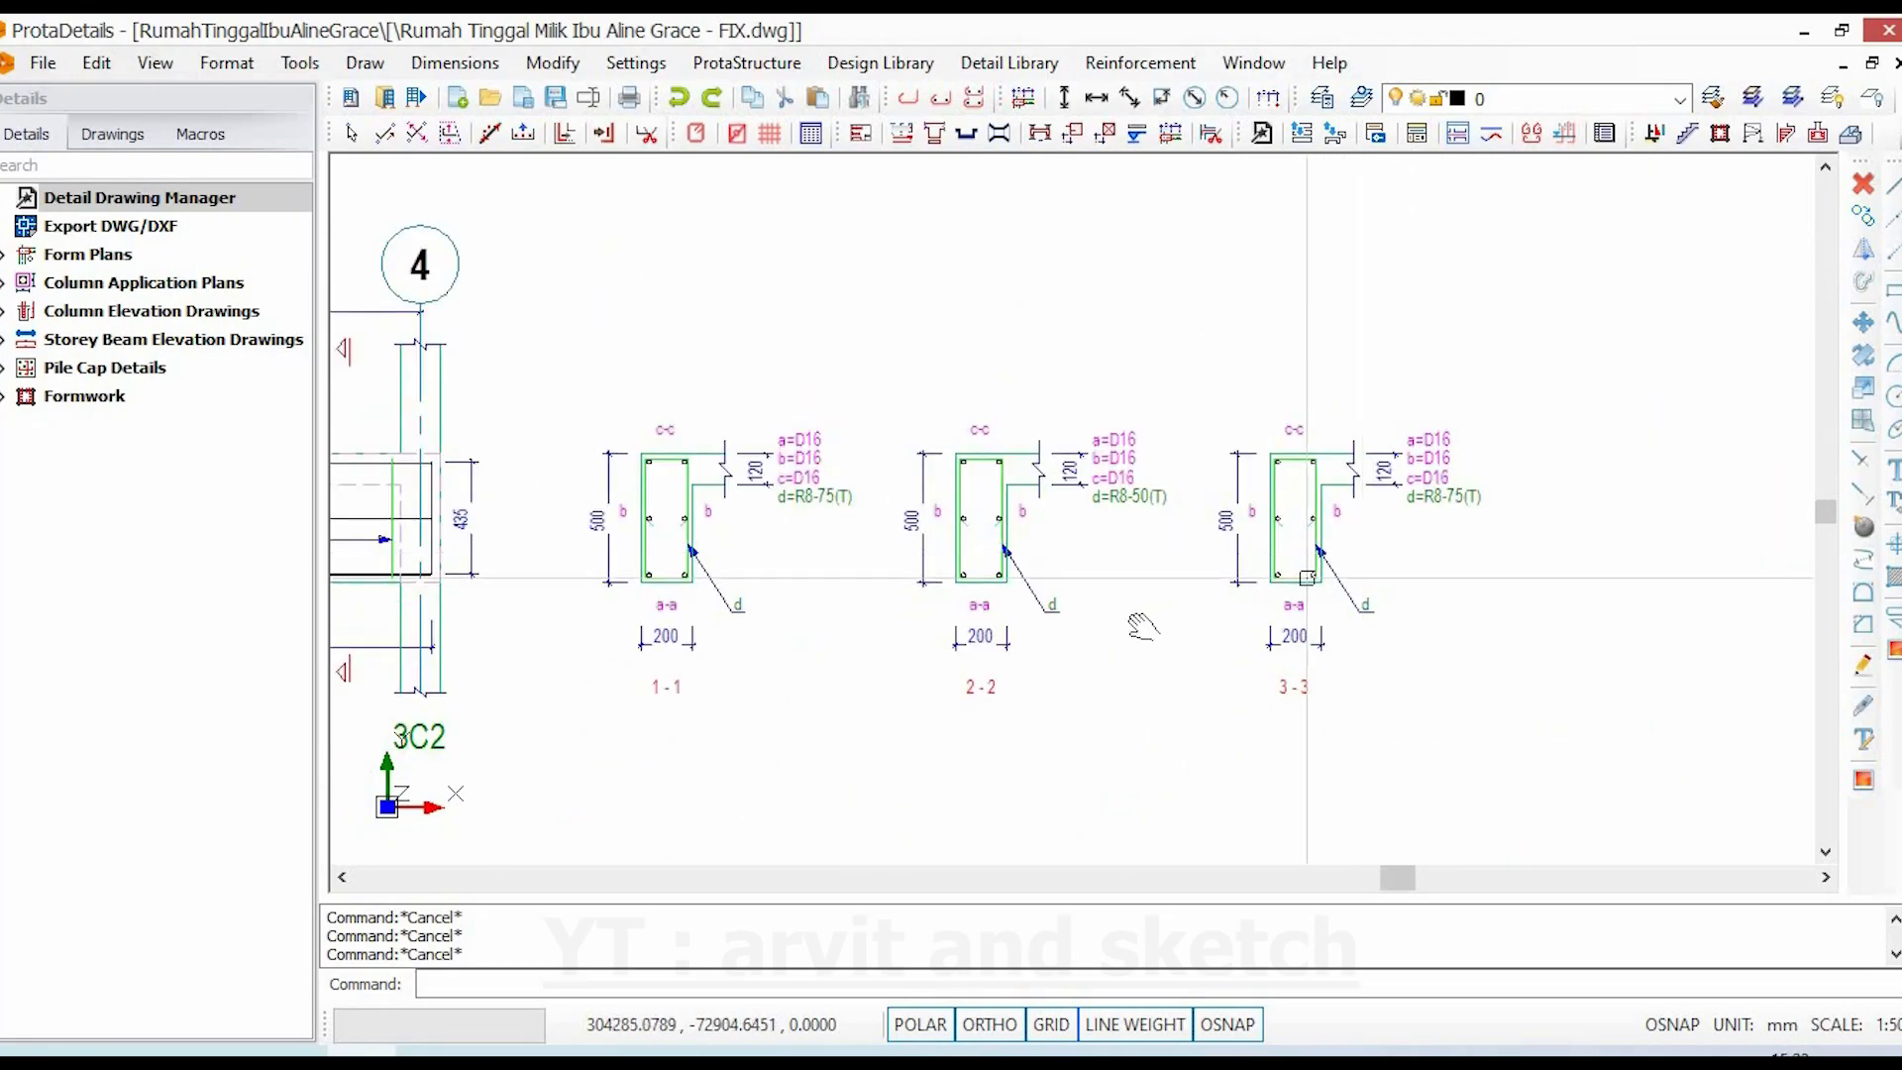
middle_drag(1142, 624, 1438, 628)
middle_drag(927, 645, 1471, 652)
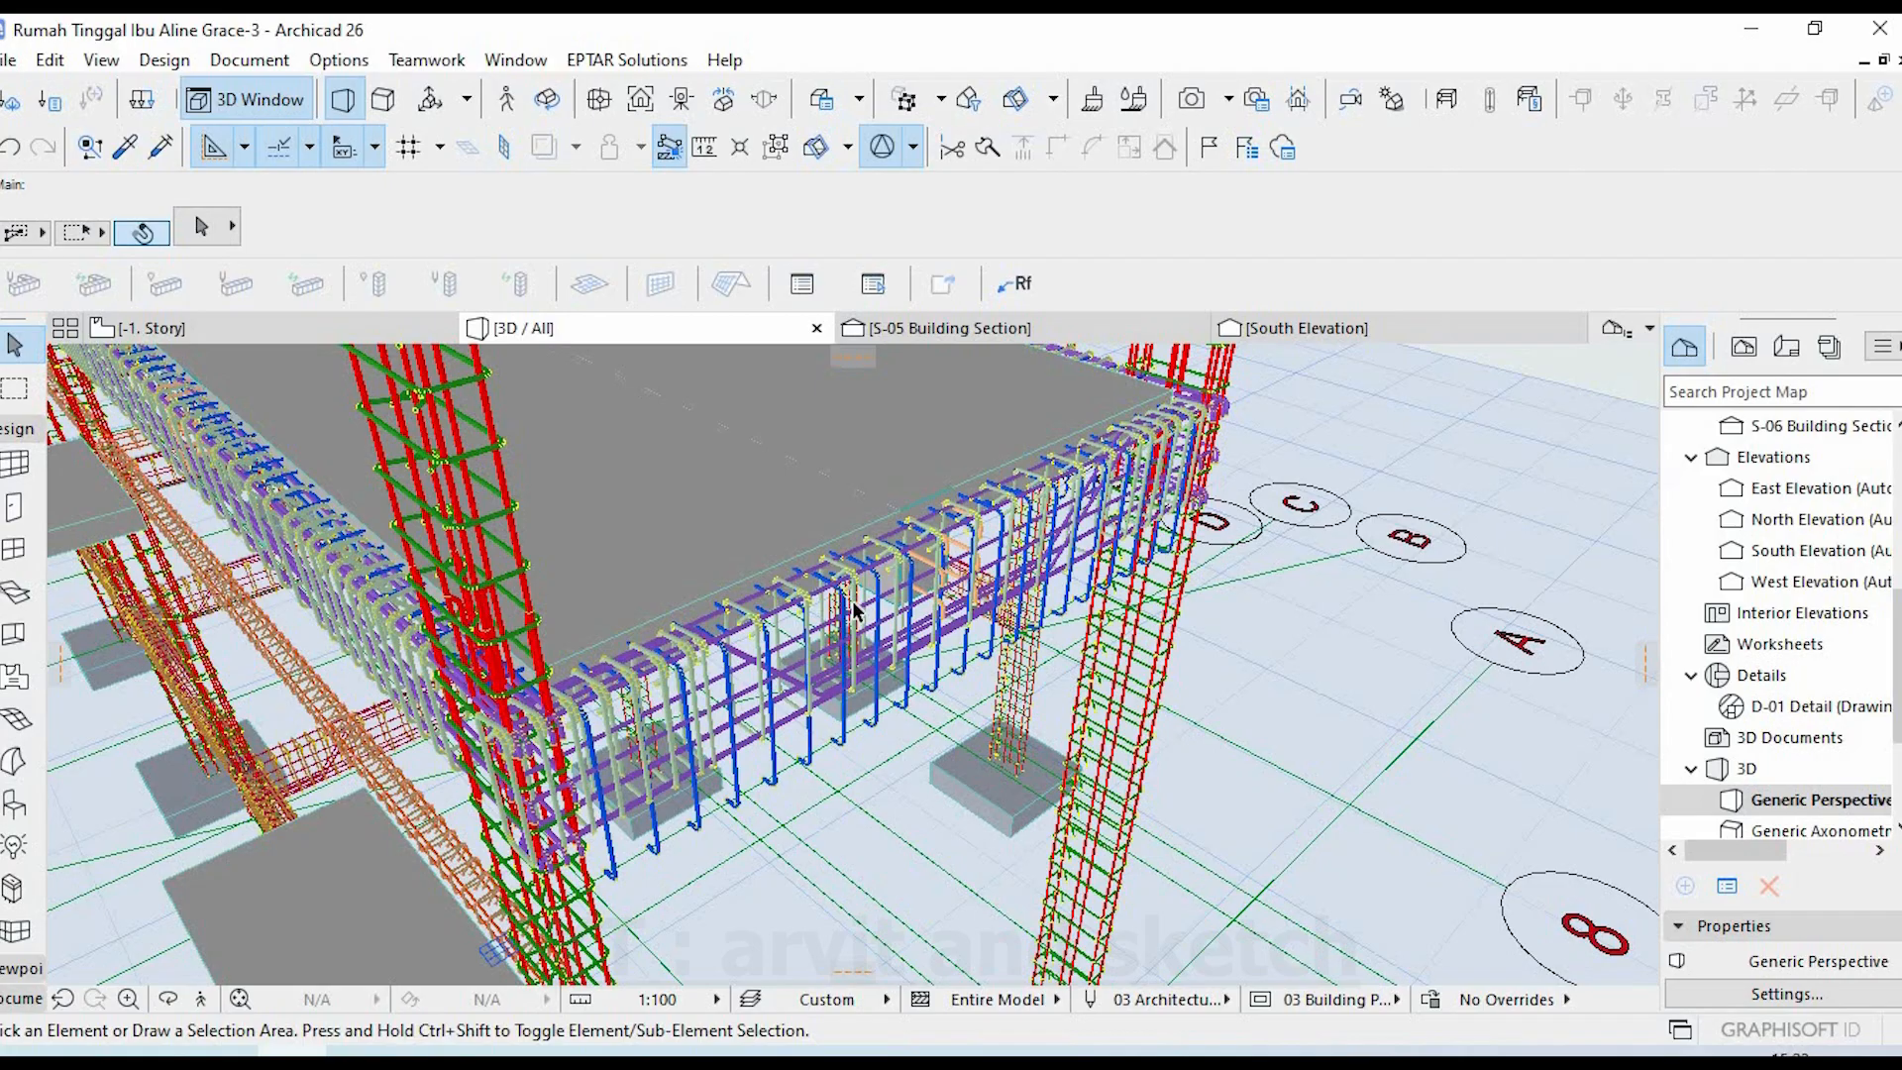
- Switch to Archicad and examine the edge beam's longitudinal bars and stirrups around the corner column in 3D
middle_drag(852, 601, 837, 522)
scroll(841, 543, up, 2)
scroll(837, 522, down, 5)
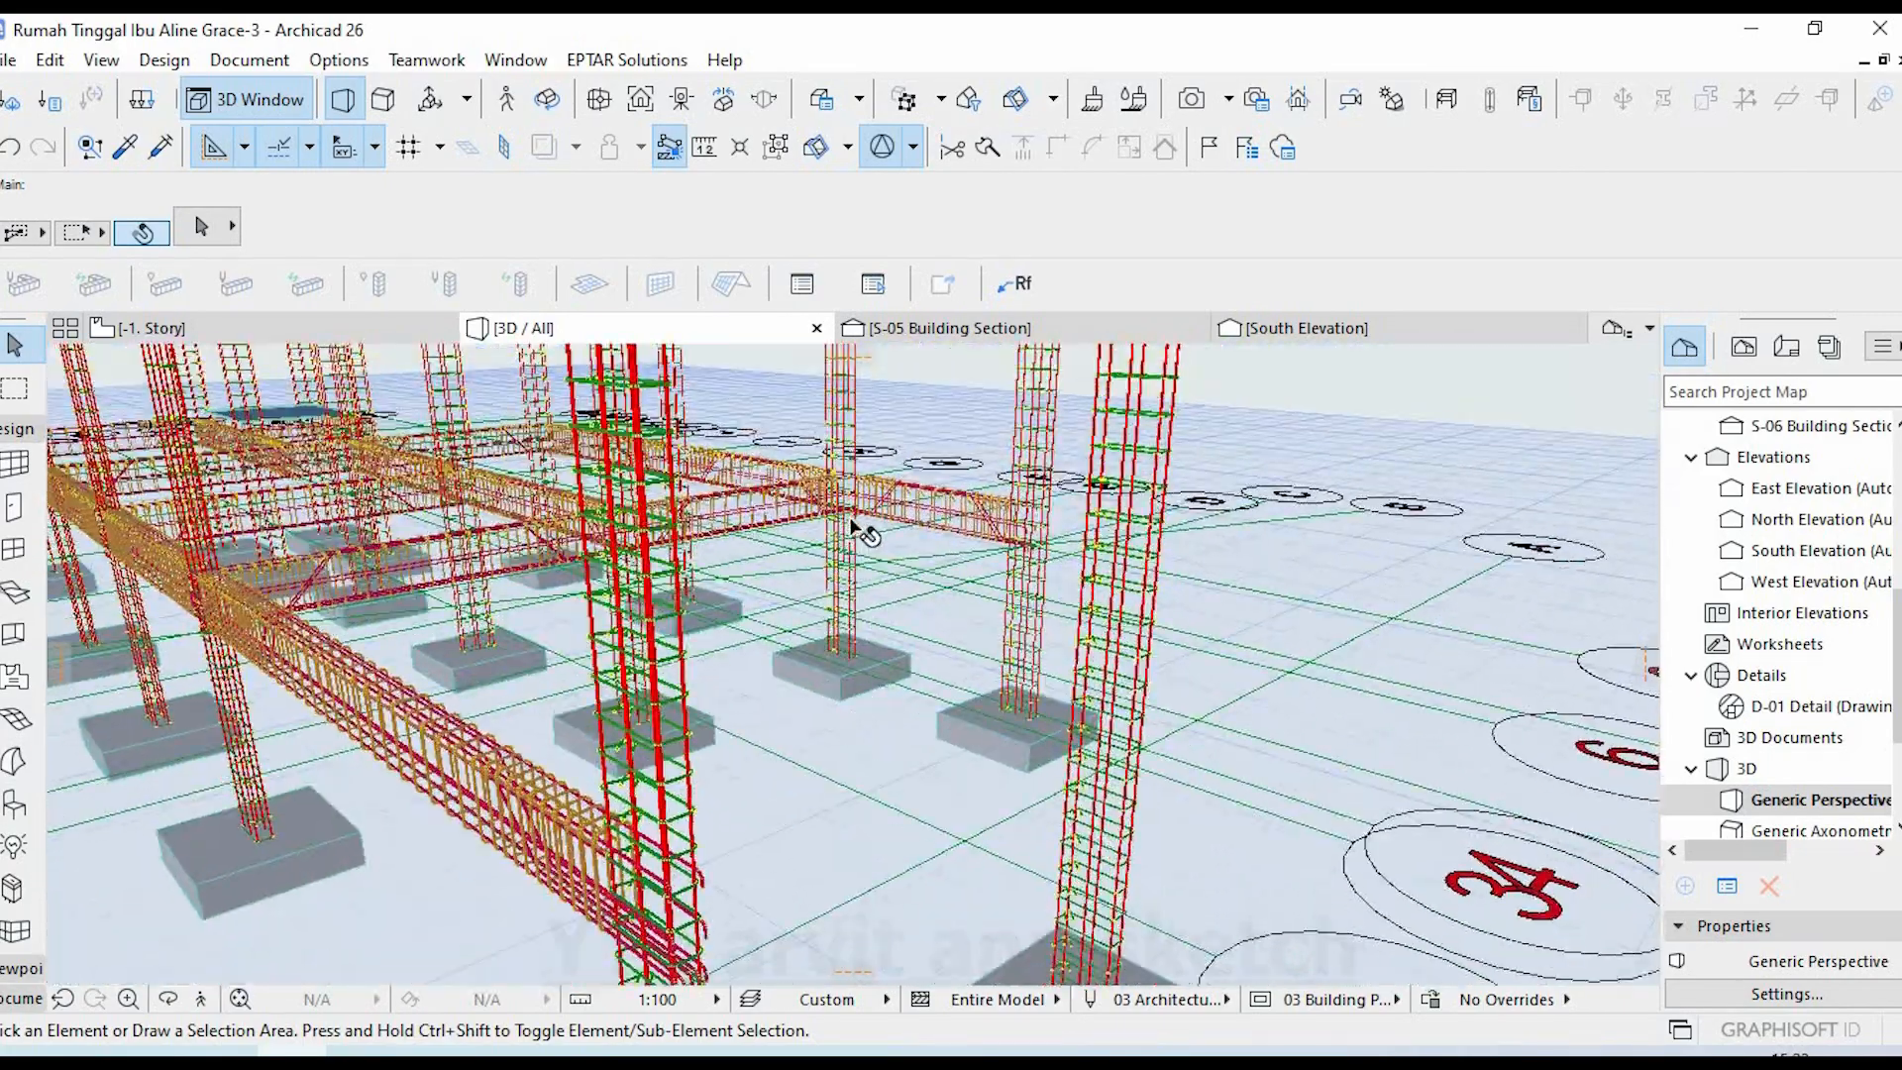
middle_drag(851, 525, 831, 575)
scroll(823, 569, up, 1)
scroll(823, 572, up, 5)
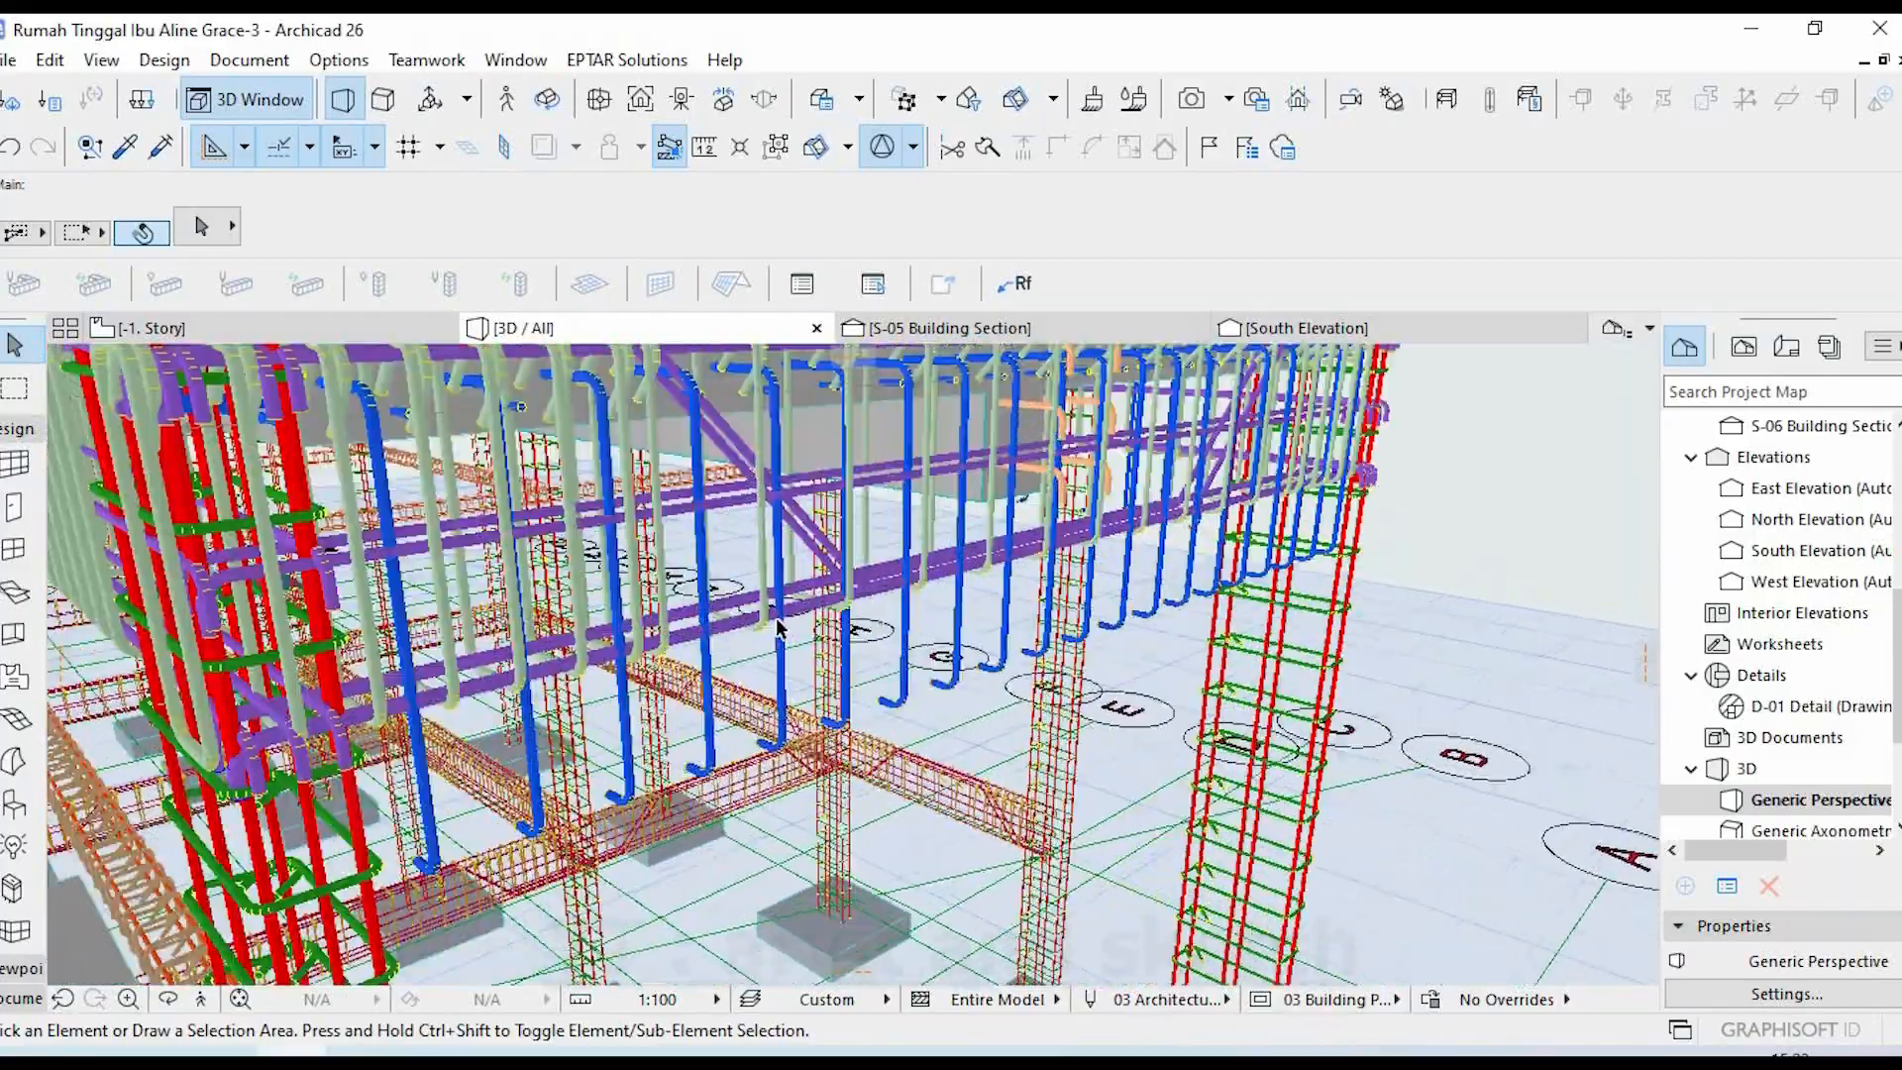
scroll(858, 608, up, 1)
scroll(855, 602, down, 5)
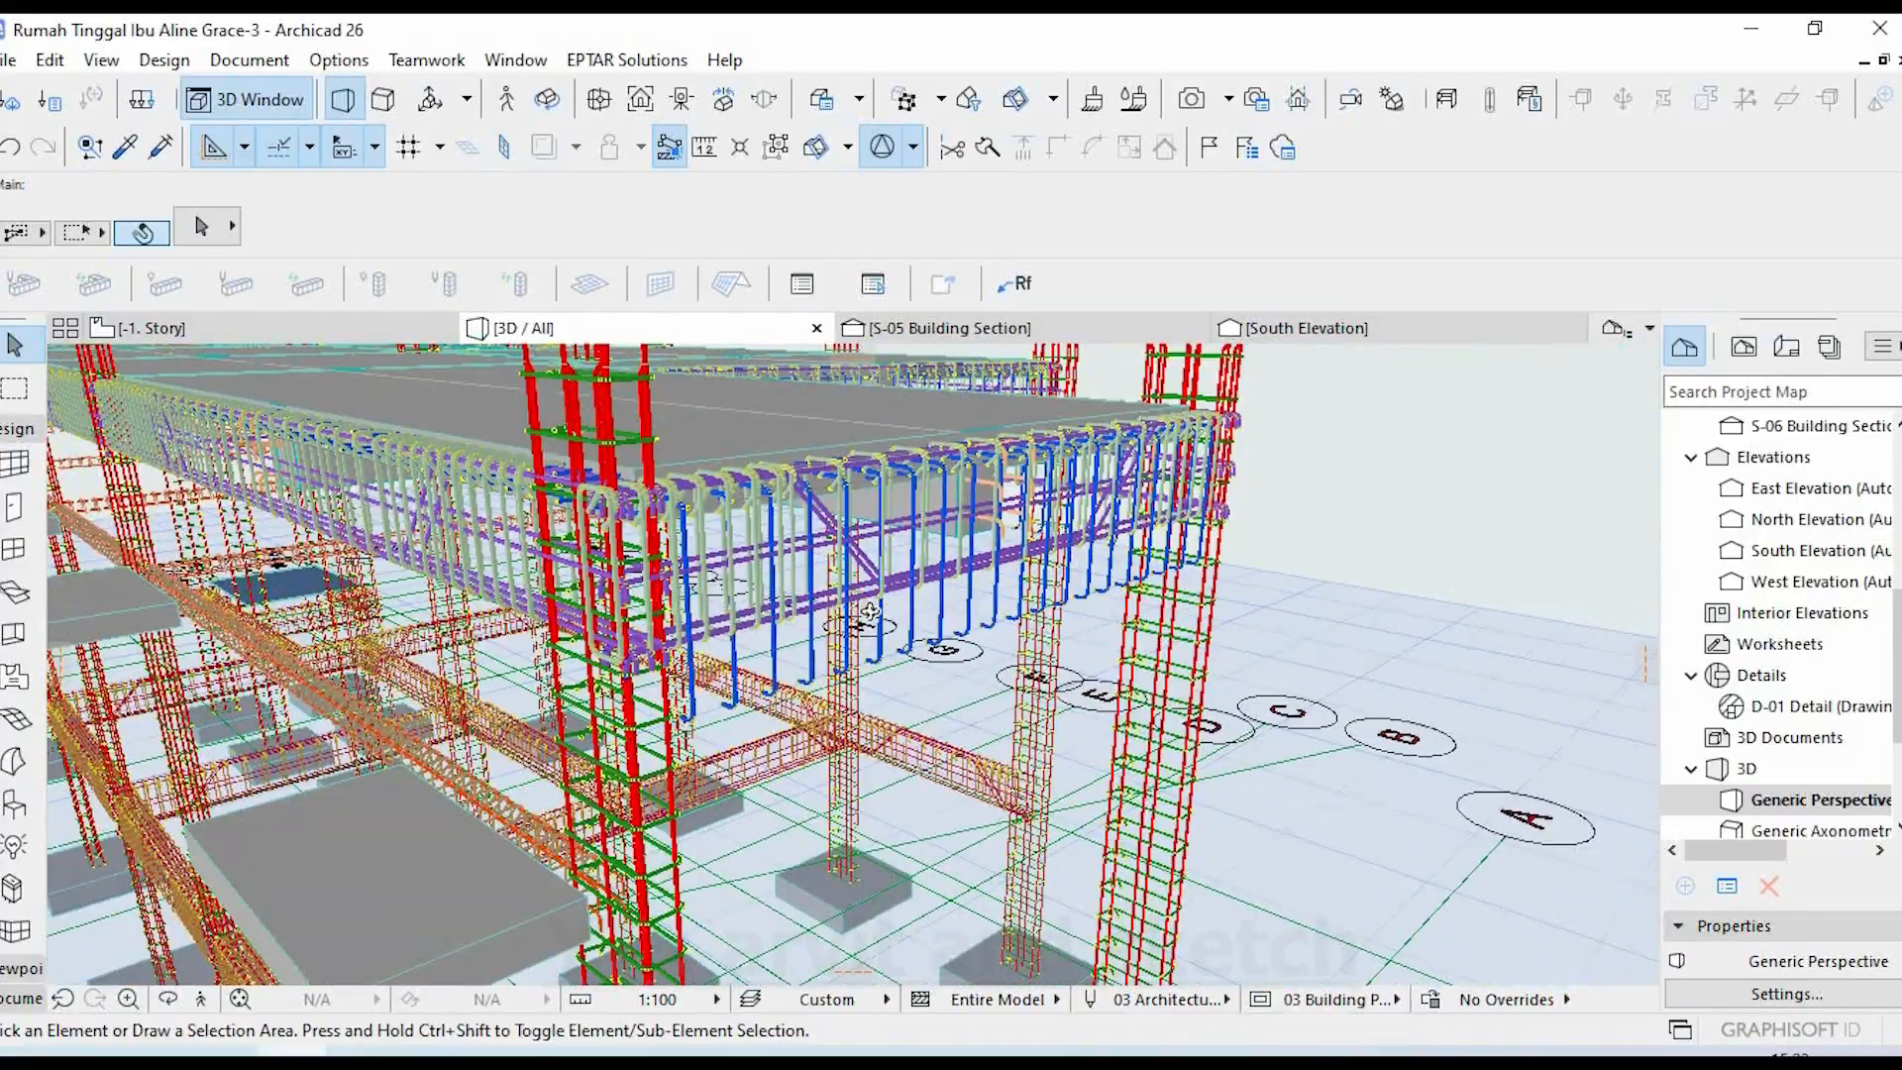
shift+middle_drag(855, 602, 1012, 662)
scroll(1013, 662, up, 2)
scroll(1013, 659, up, 4)
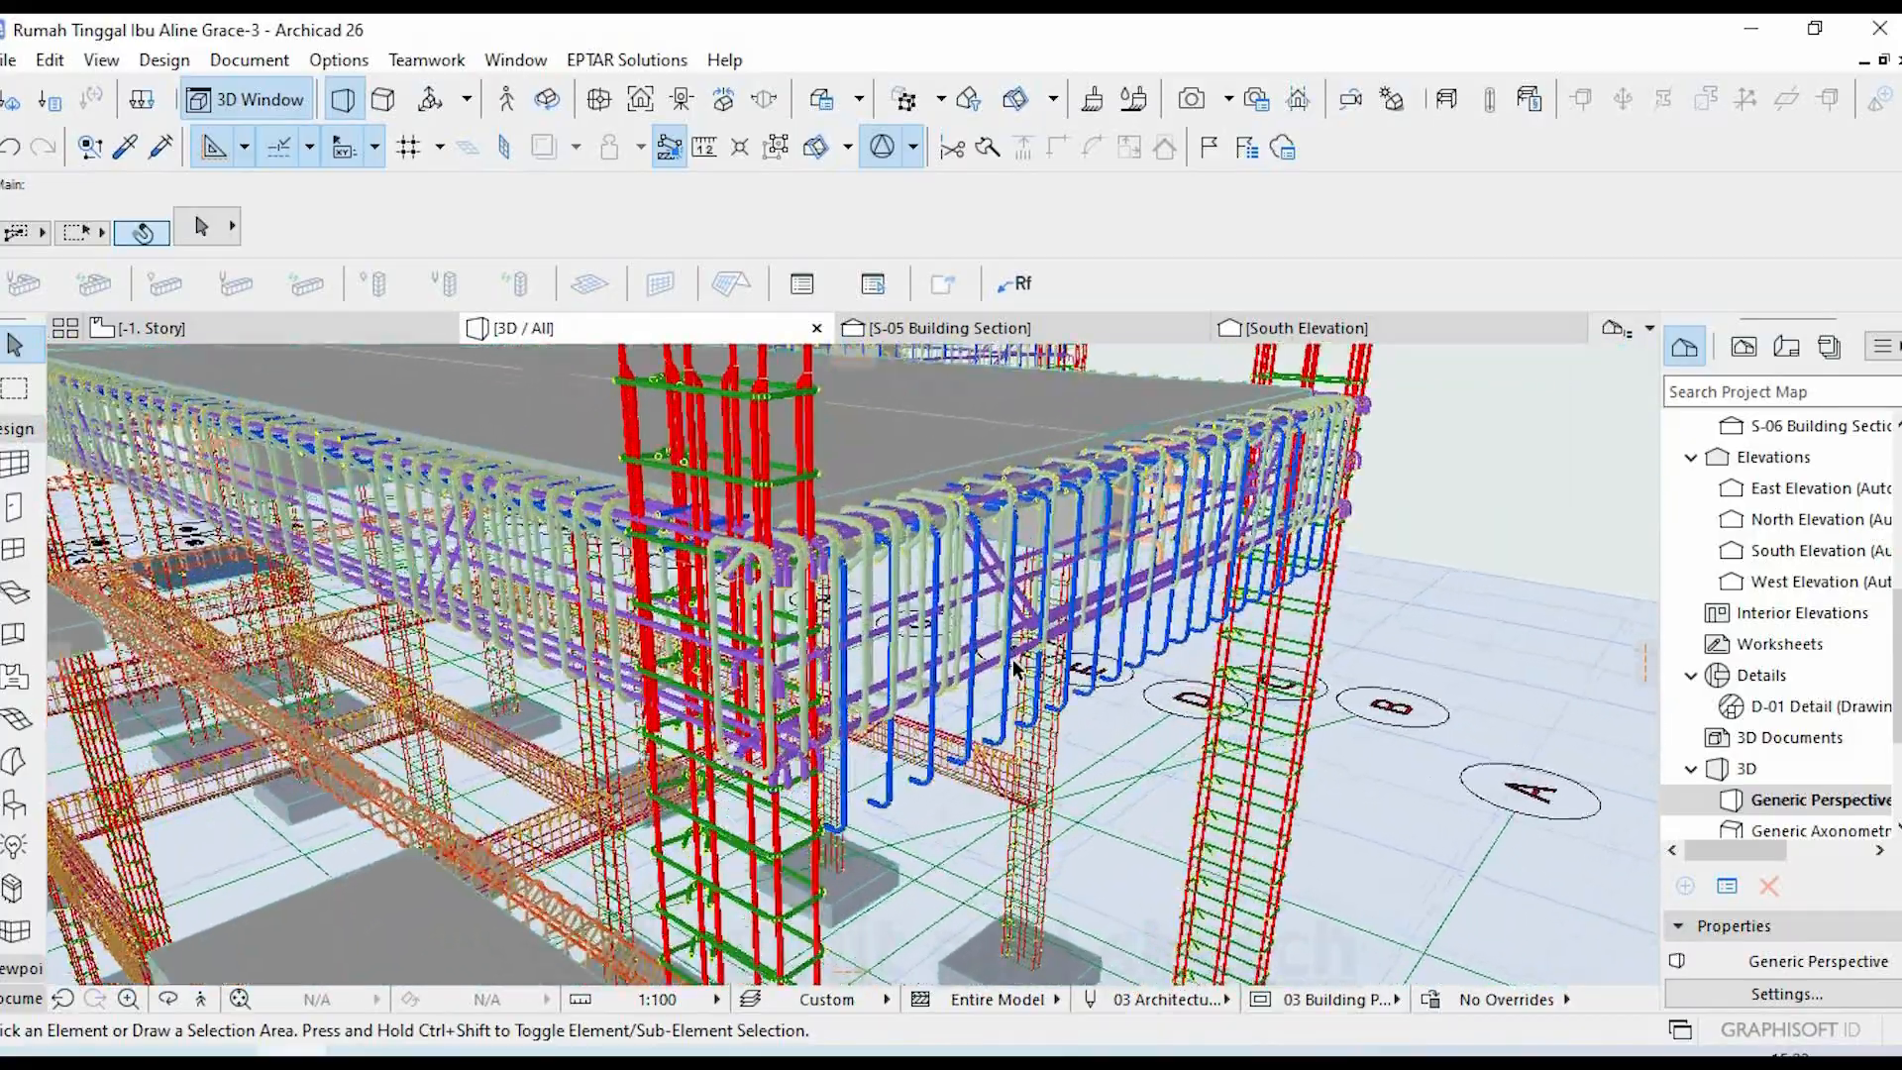
- Check the lower bars in building section S-05, and return to the 3D view of the edge beam
click(923, 329)
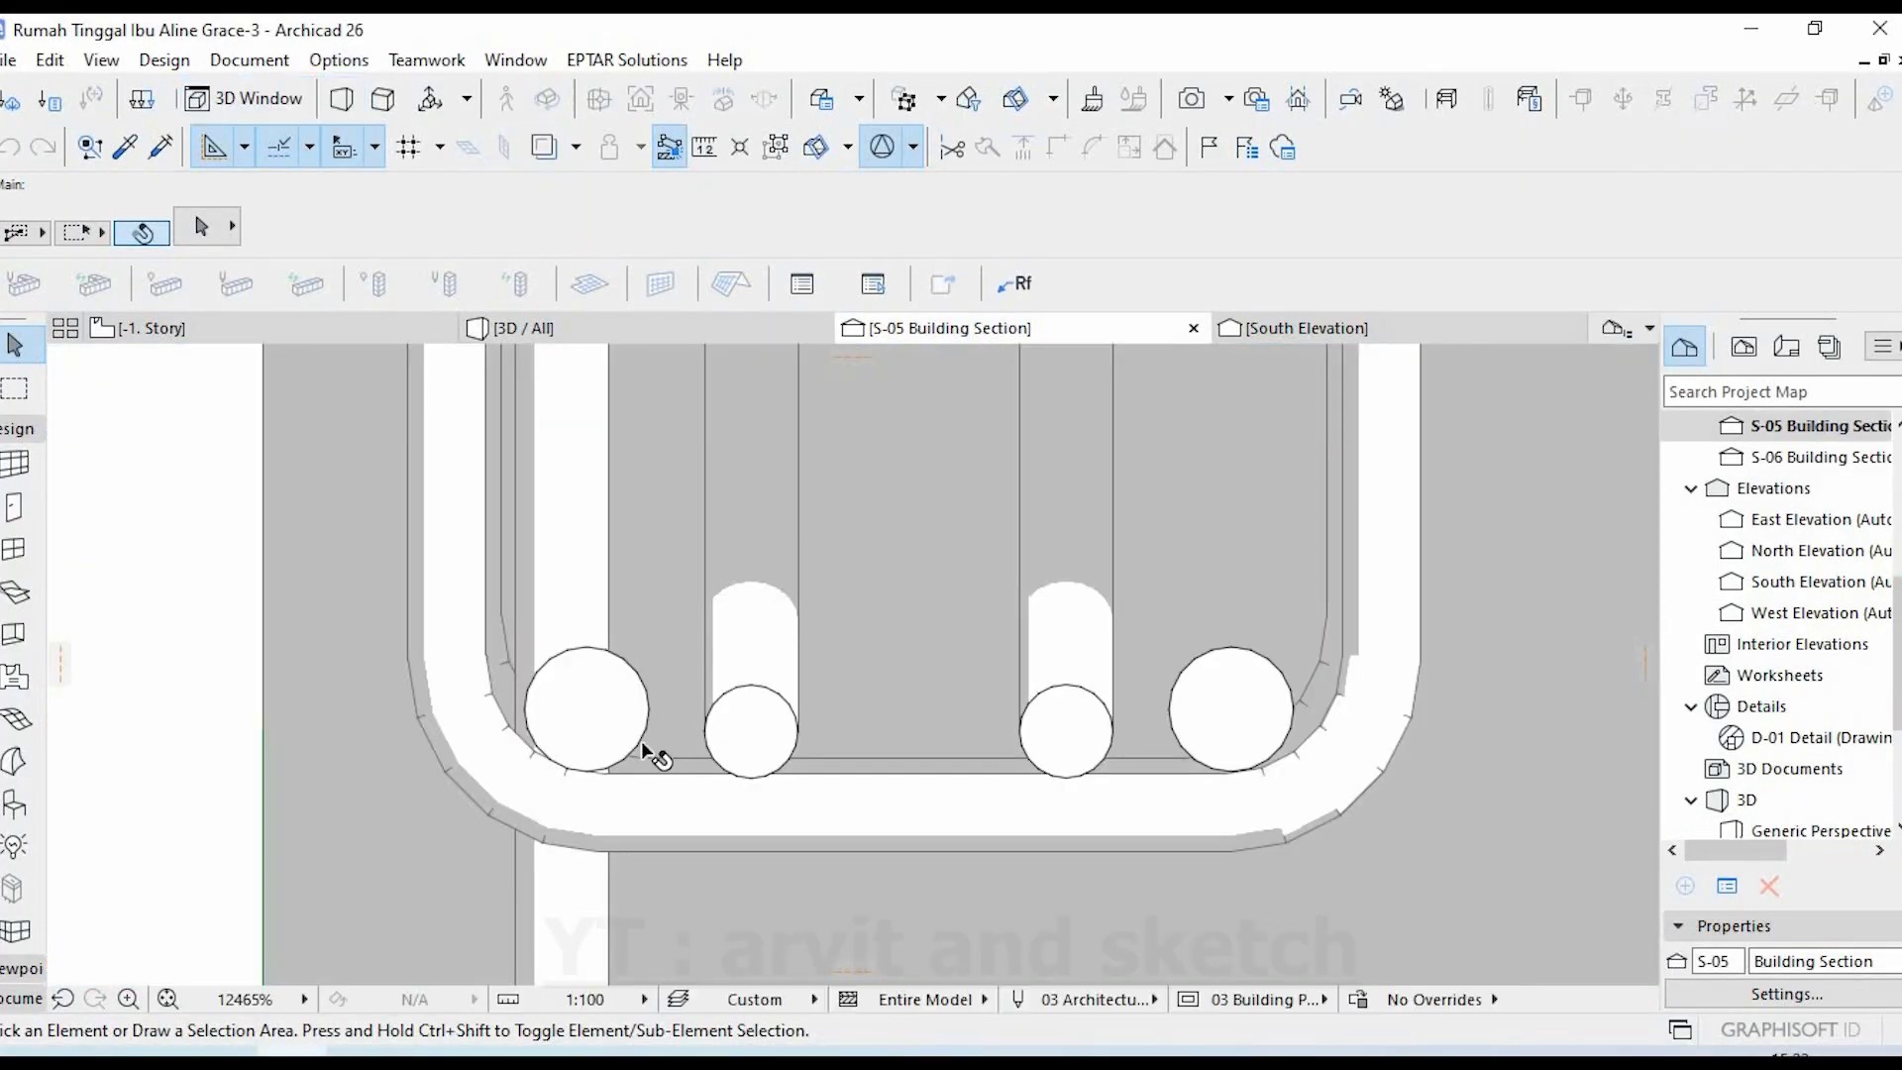
key(F3)
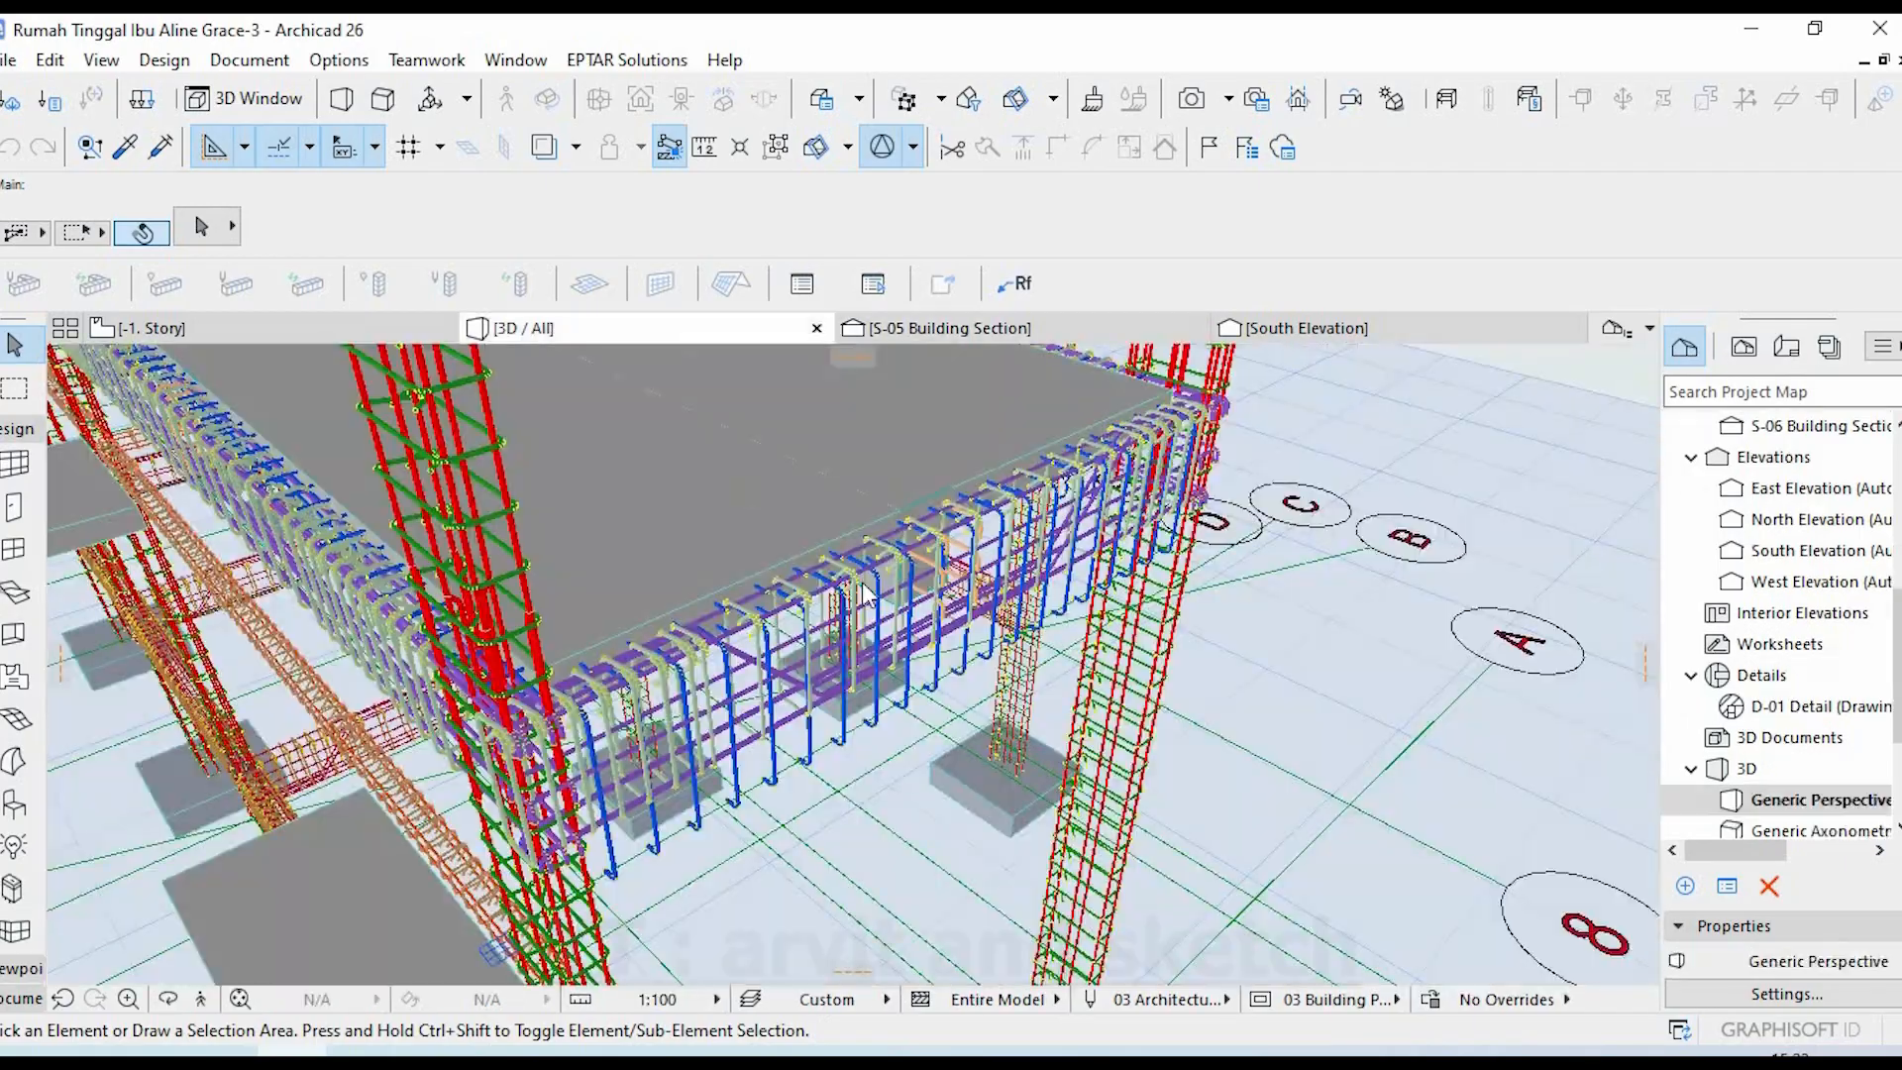
drag(1070, 700, 911, 705)
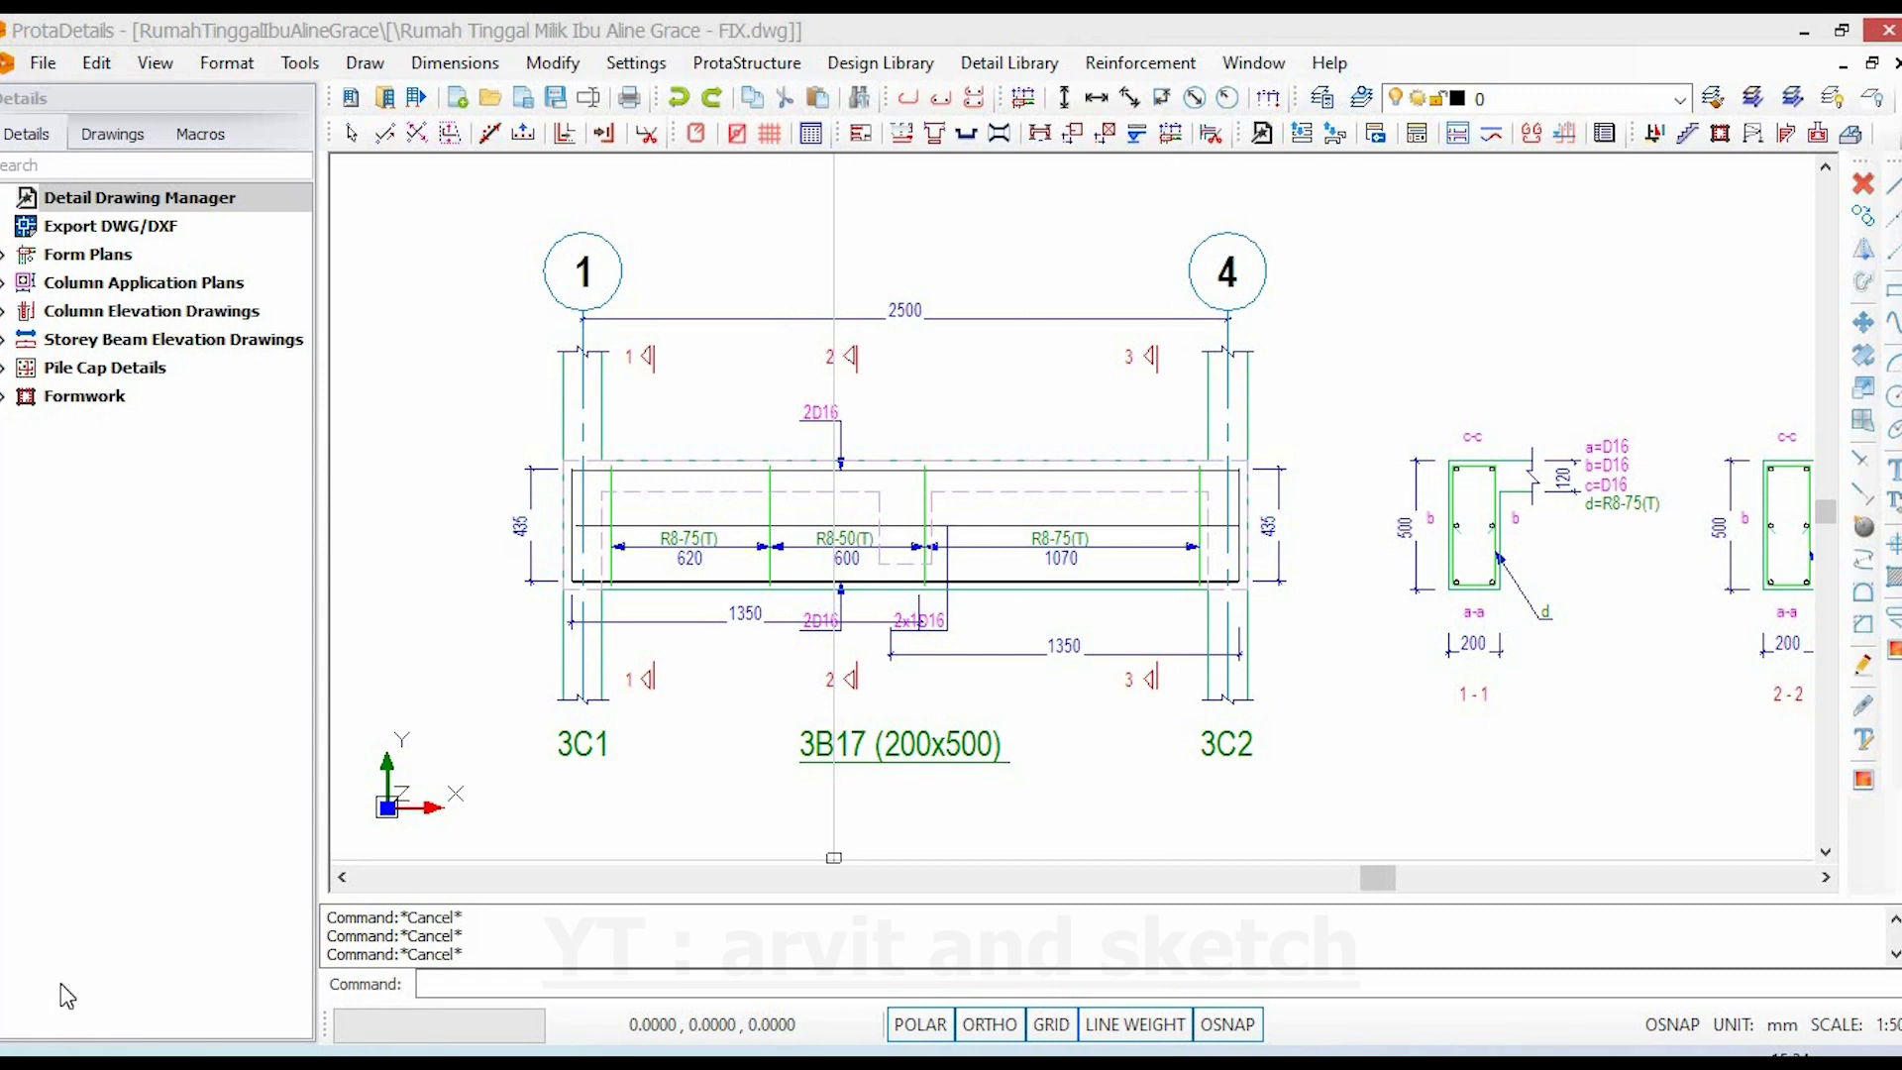
- Switch to ProtaDetails and examine the third-storey slab plan around the diagonal beam 3B43
scroll(939, 622, down, 6)
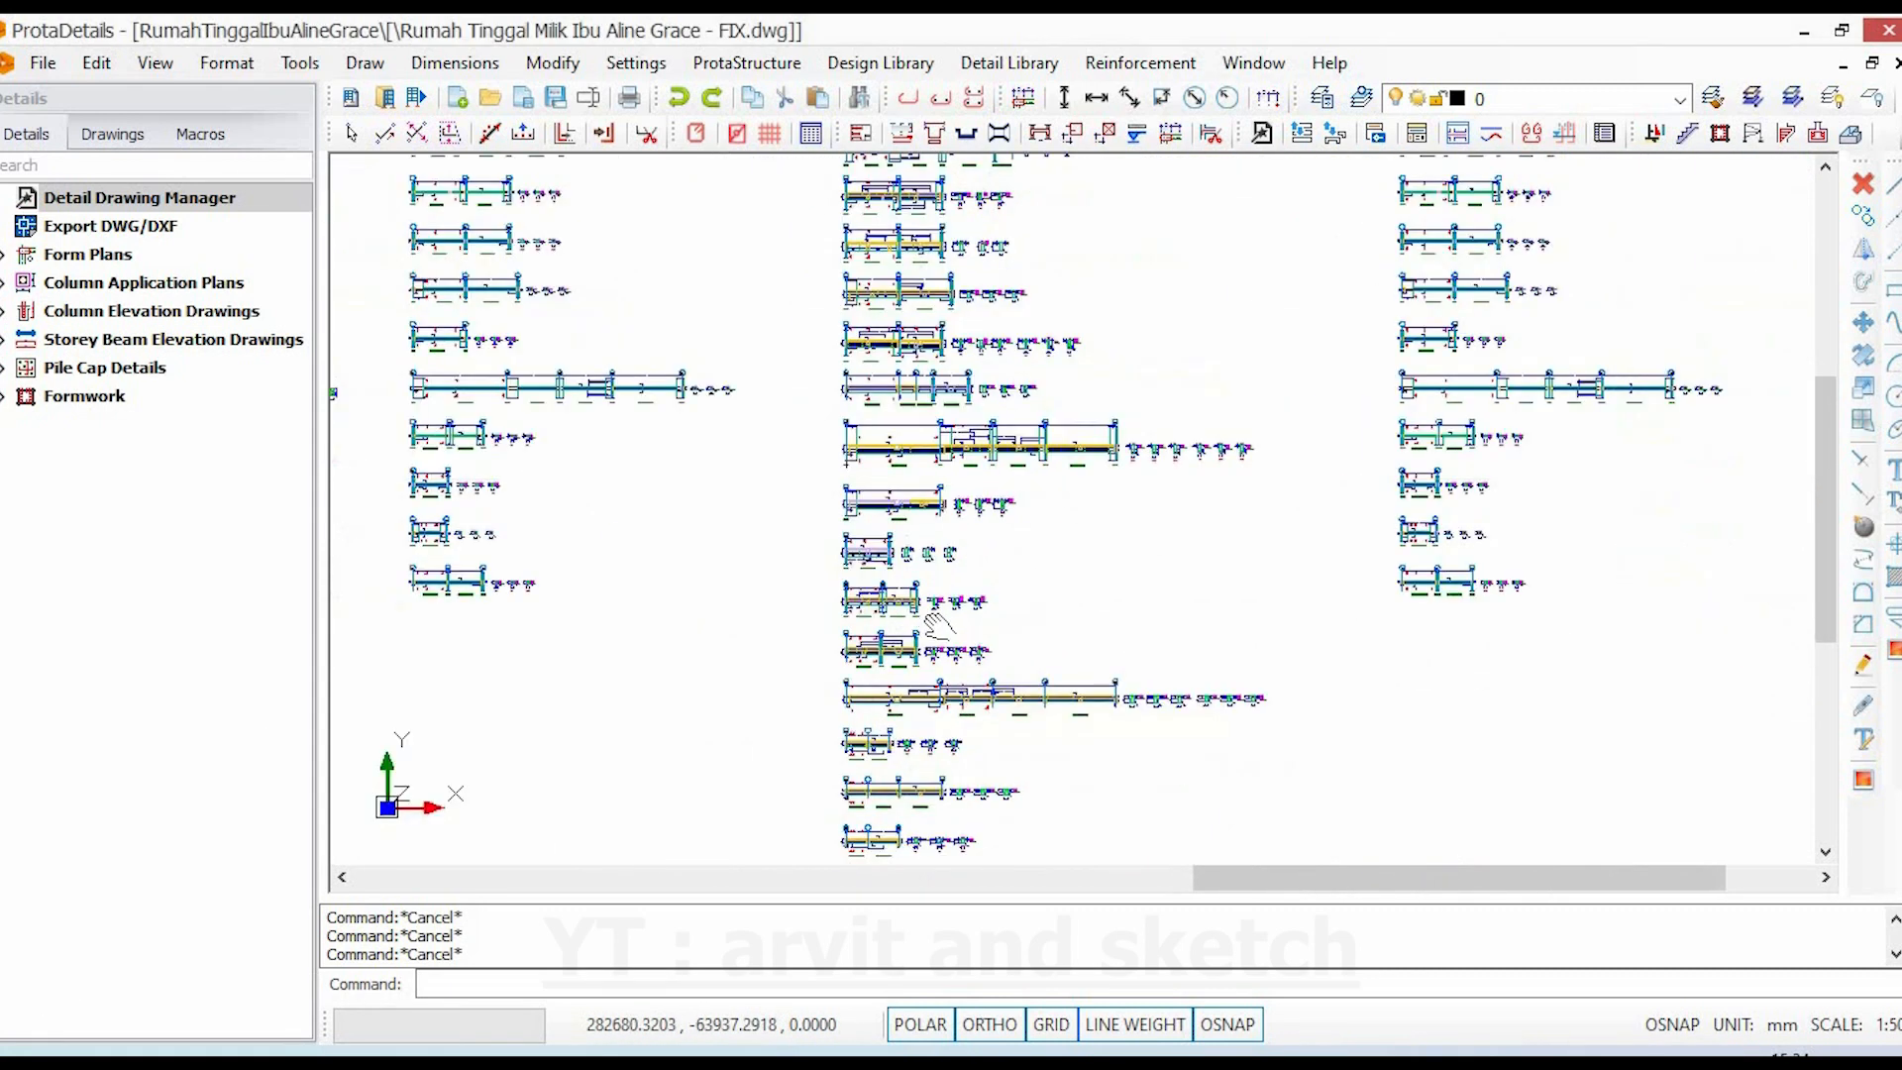
middle_drag(936, 624, 1145, 779)
middle_drag(705, 442, 1272, 743)
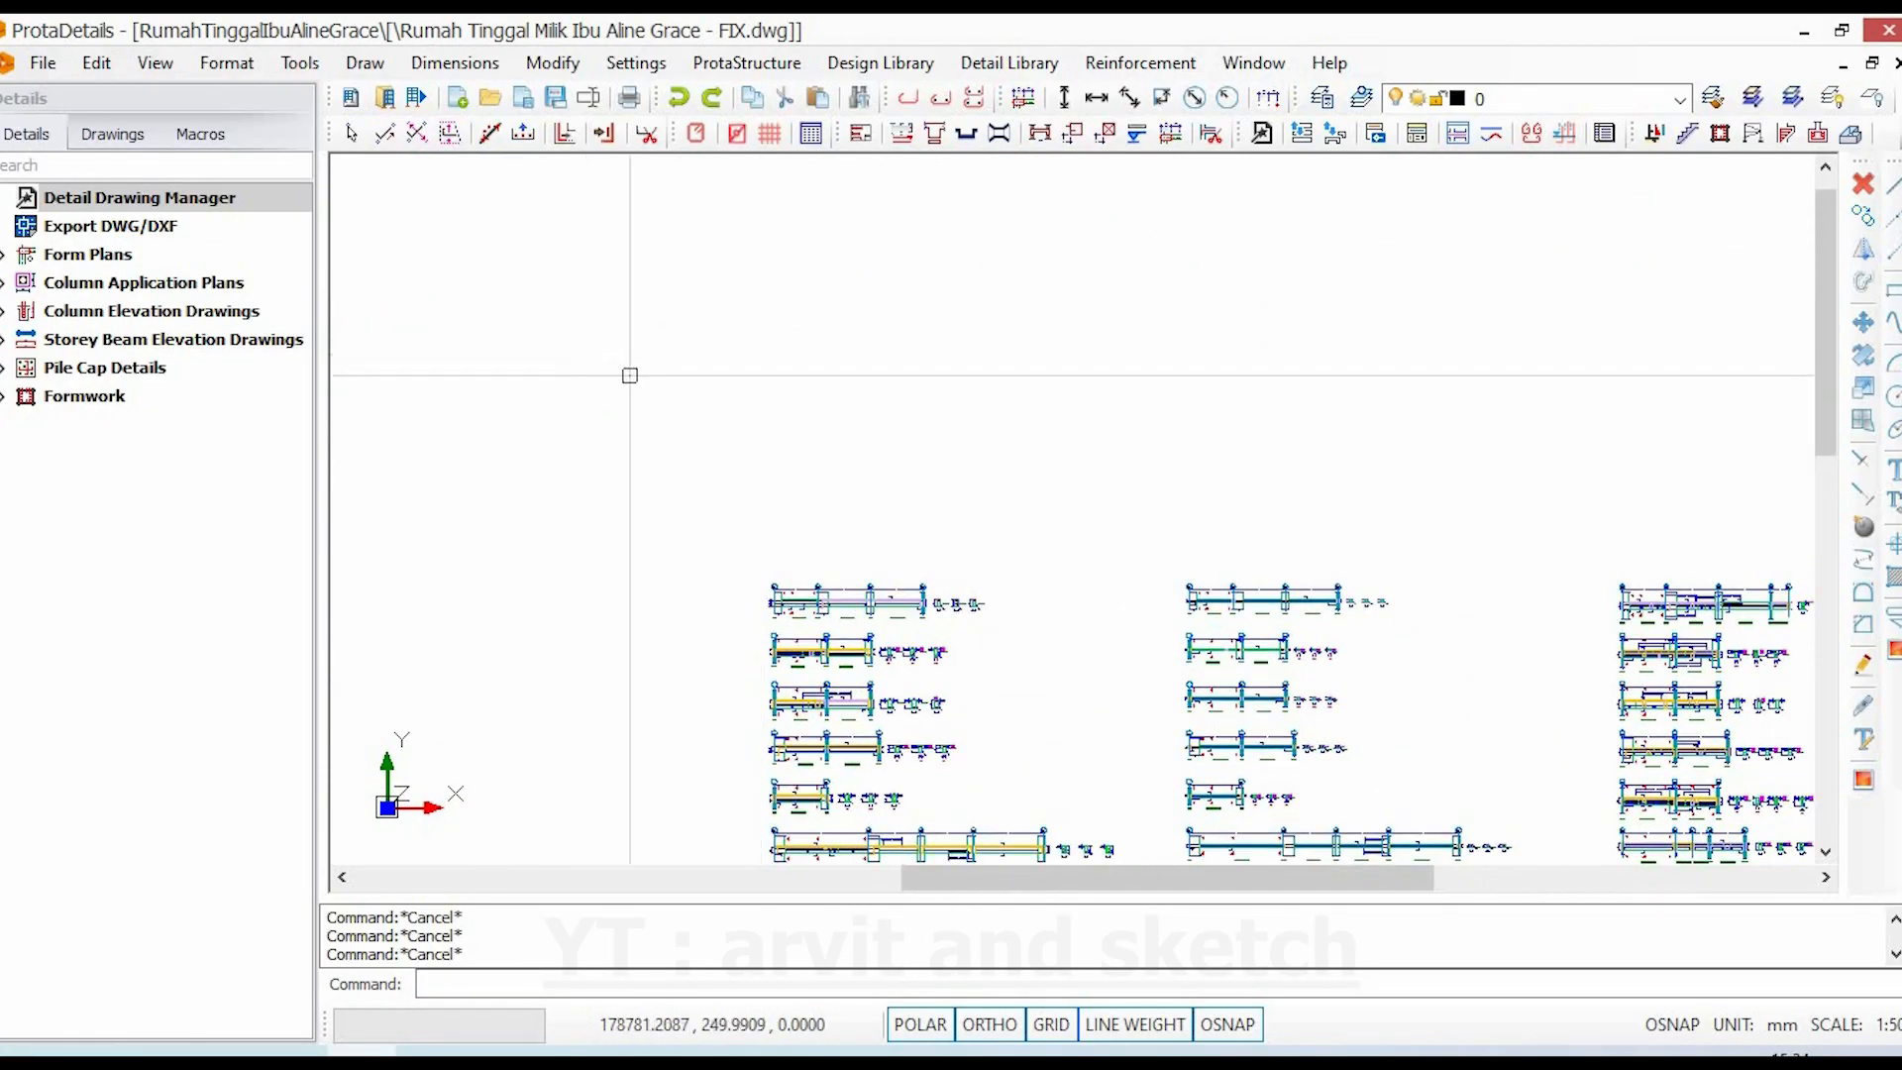
scroll(849, 479, down, 4)
scroll(708, 456, up, 5)
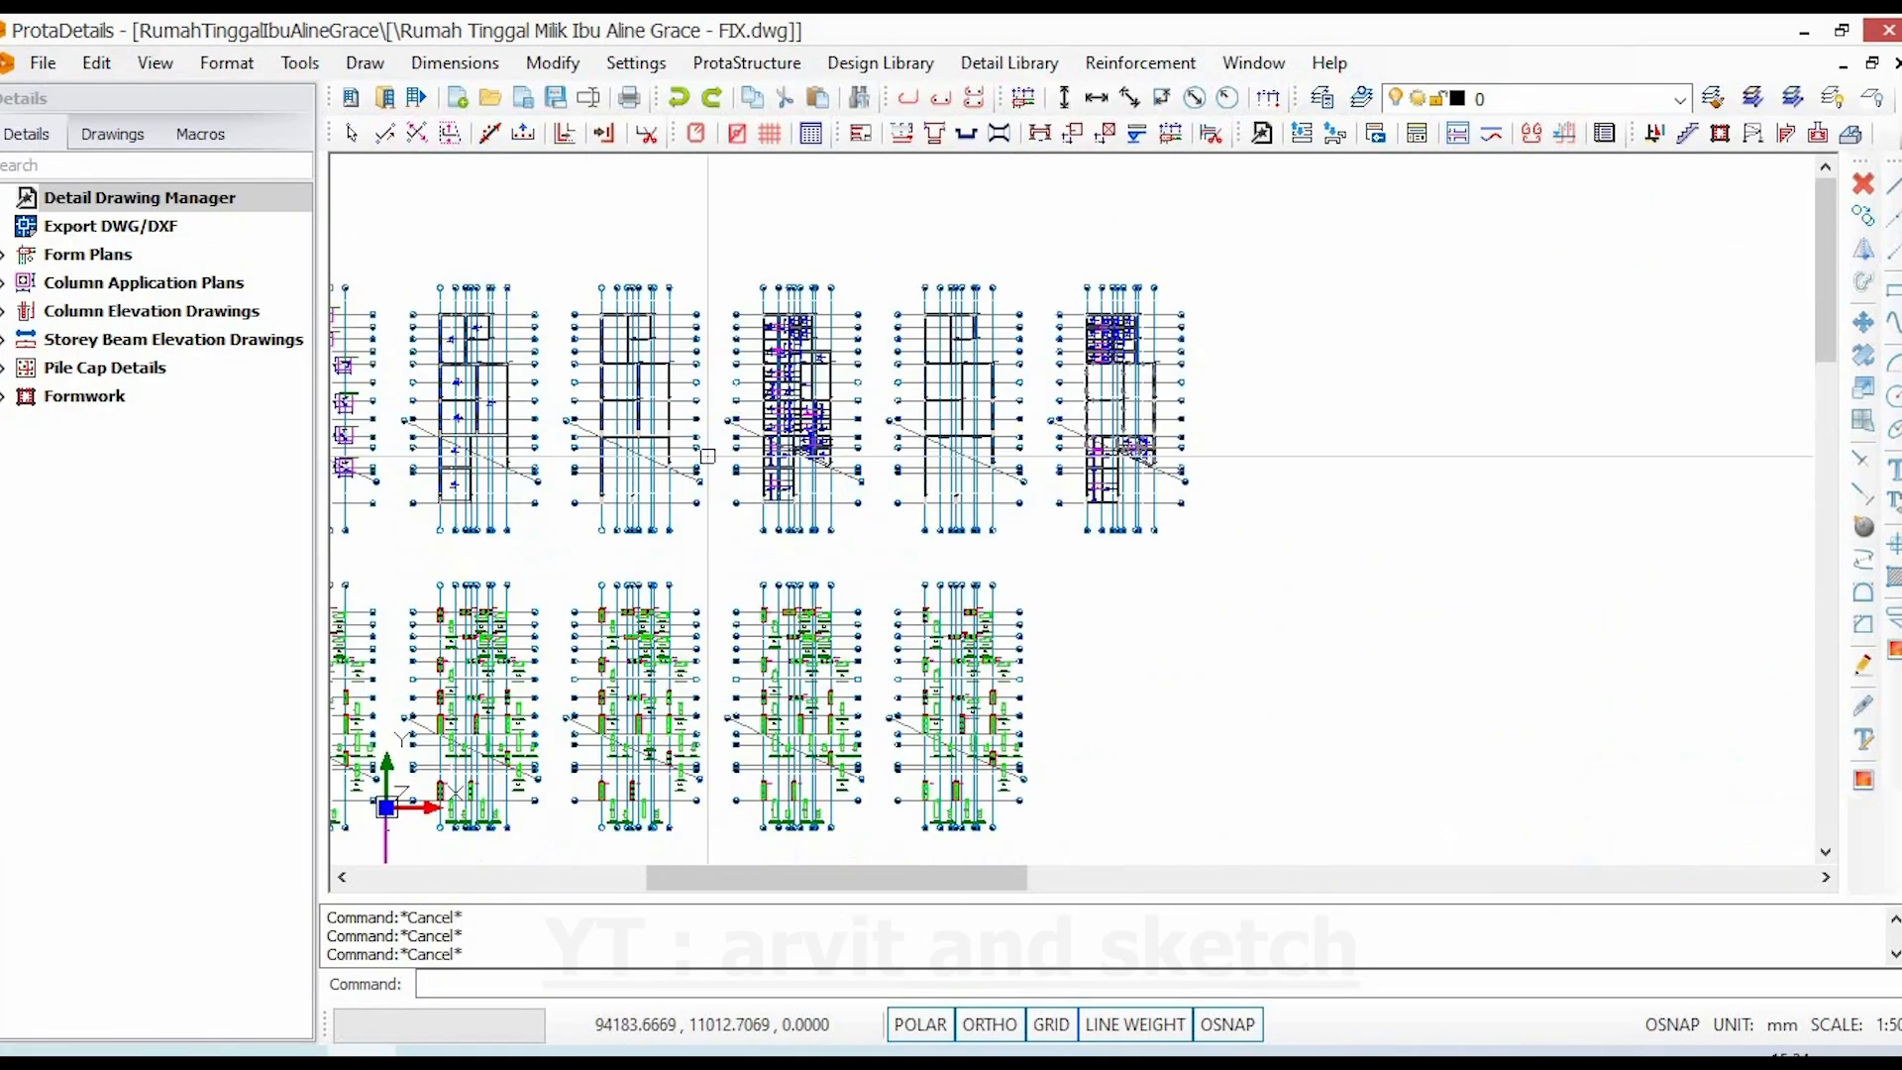
scroll(707, 456, up, 3)
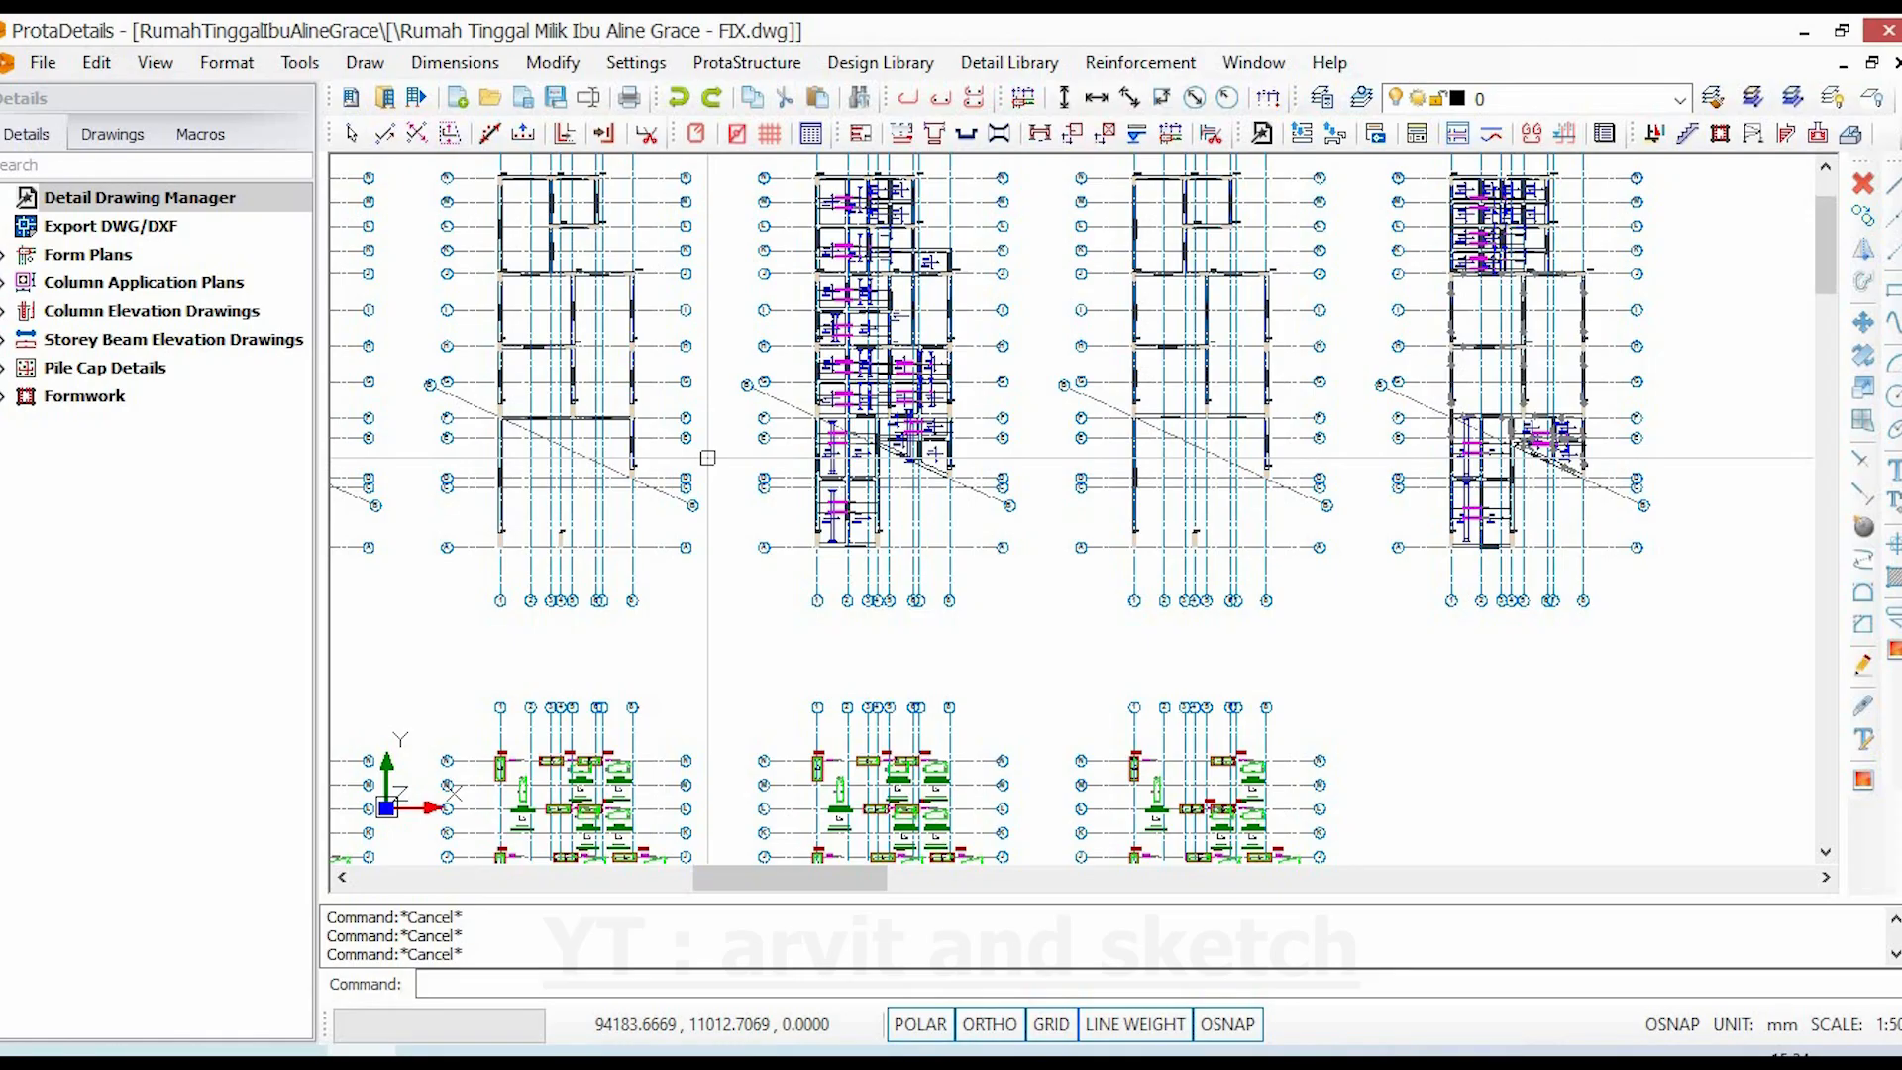
scroll(707, 456, up, 6)
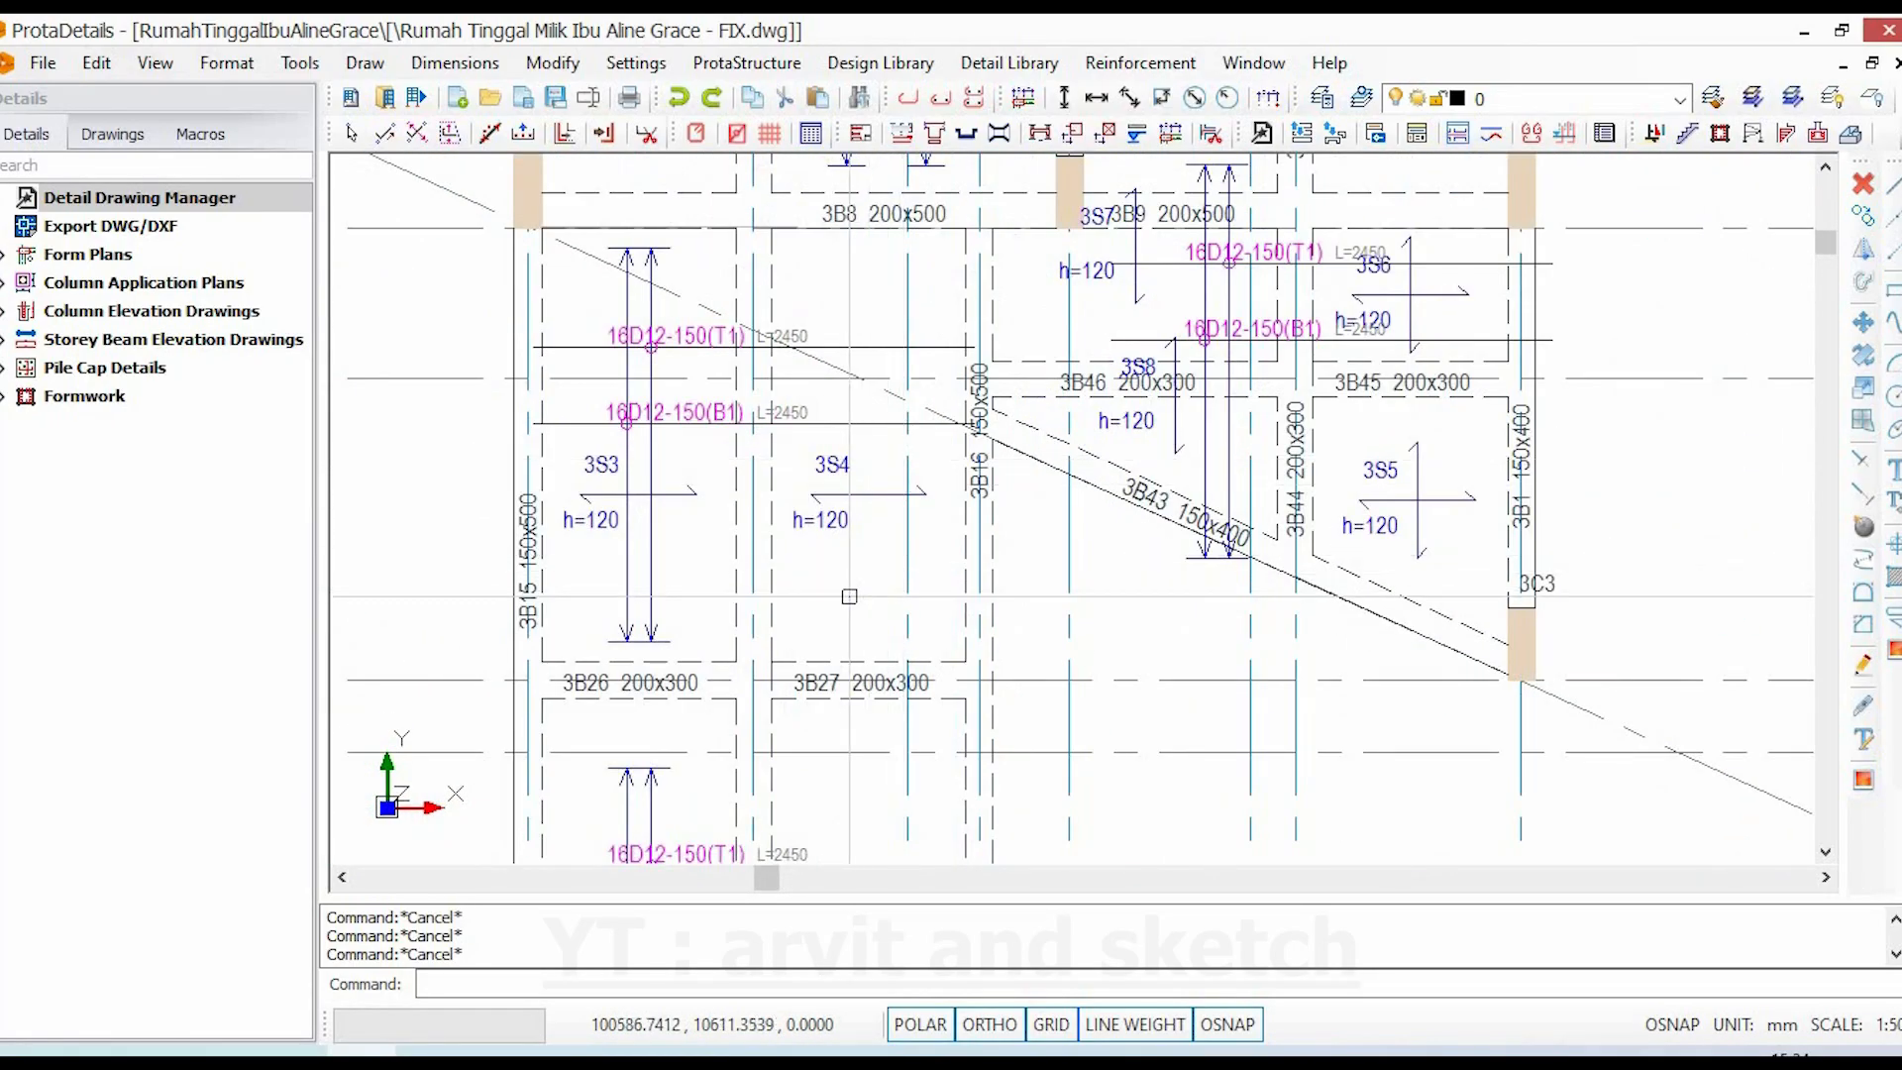
scroll(1152, 562, up, 4)
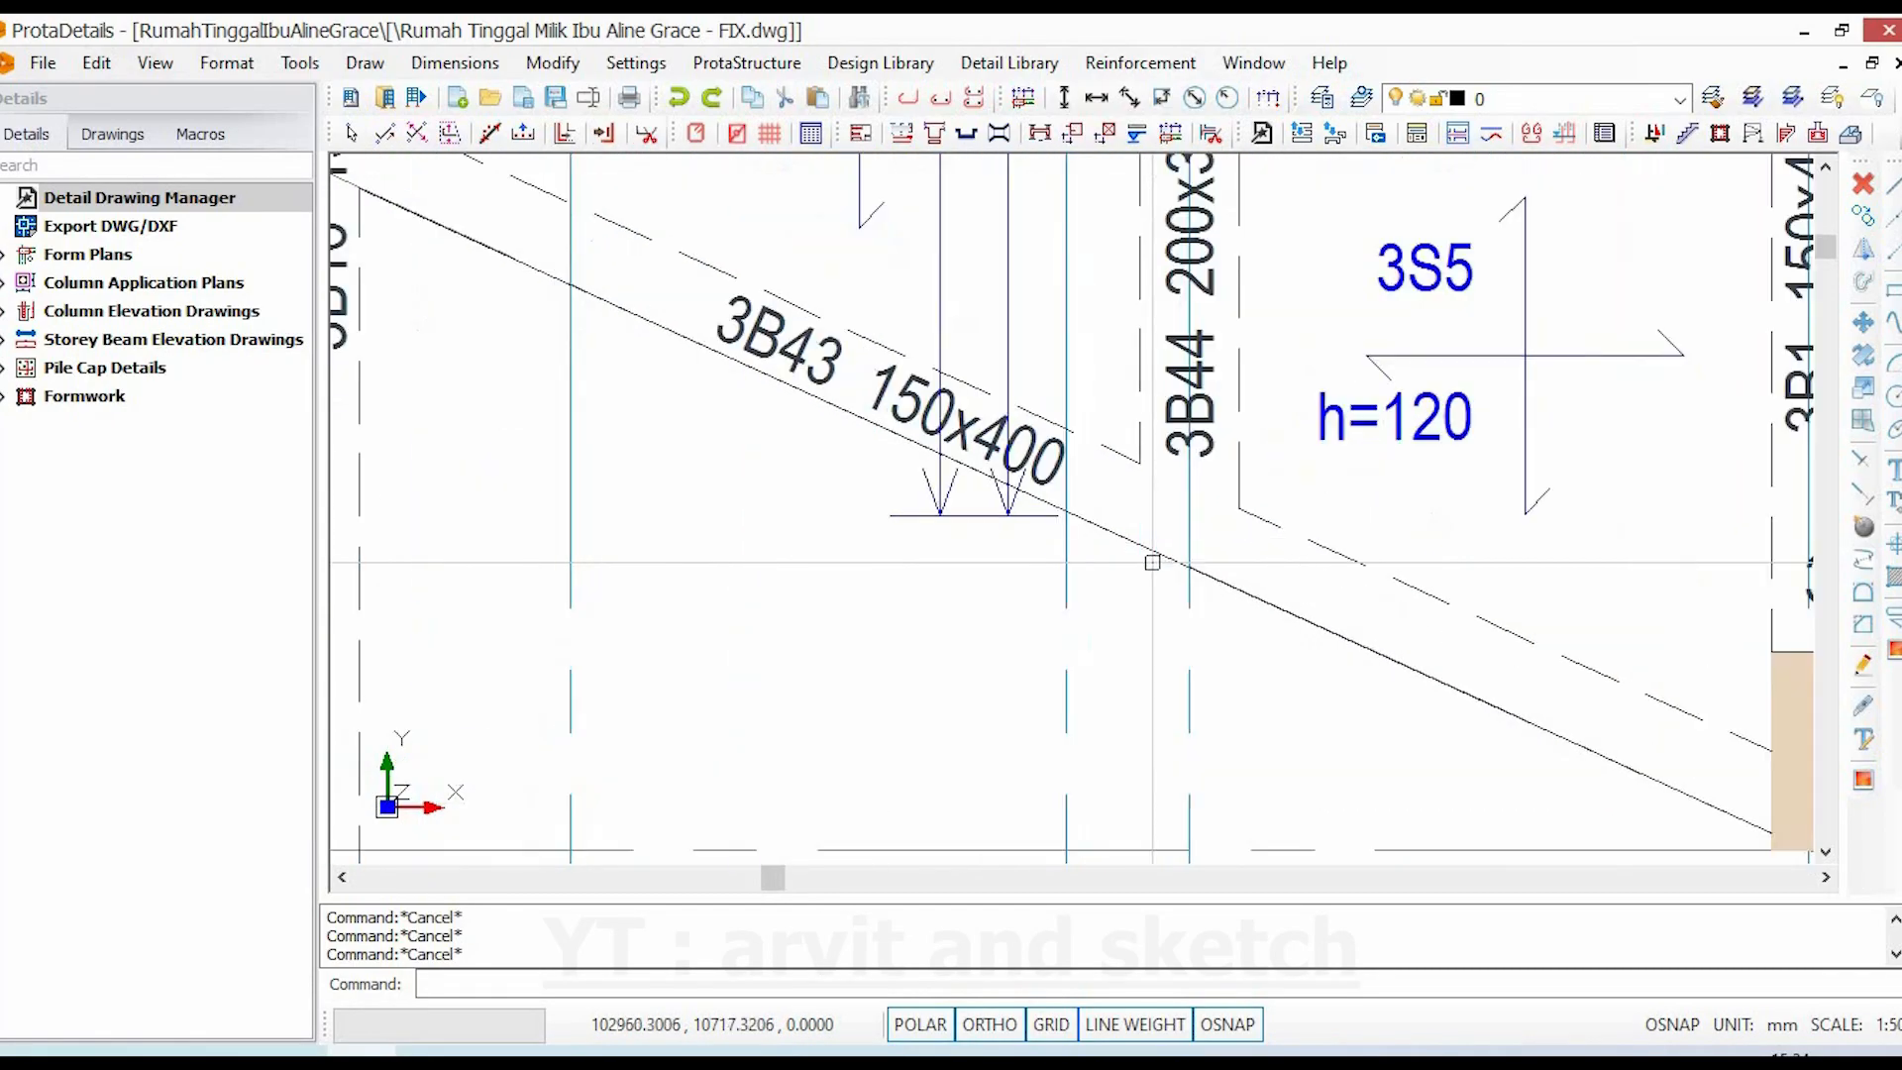
middle_drag(960, 464, 1033, 544)
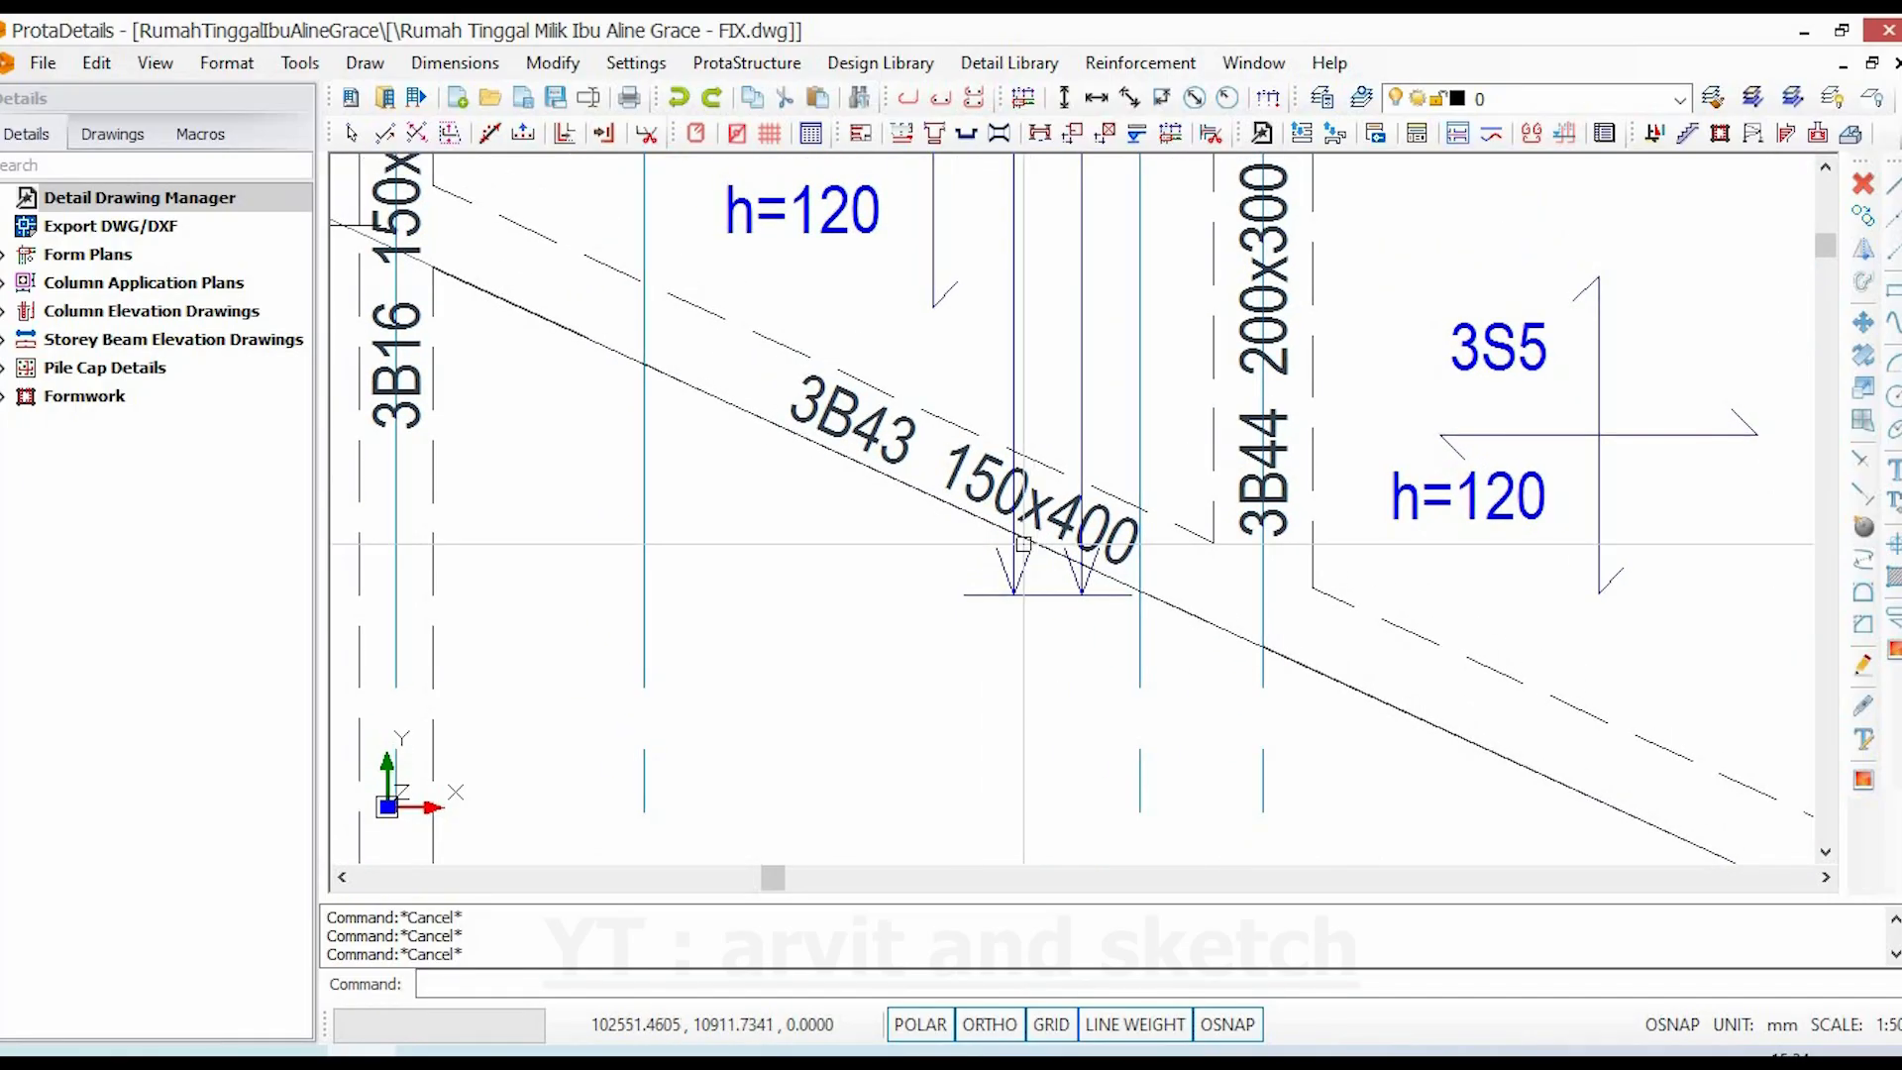
scroll(966, 682, down, 1)
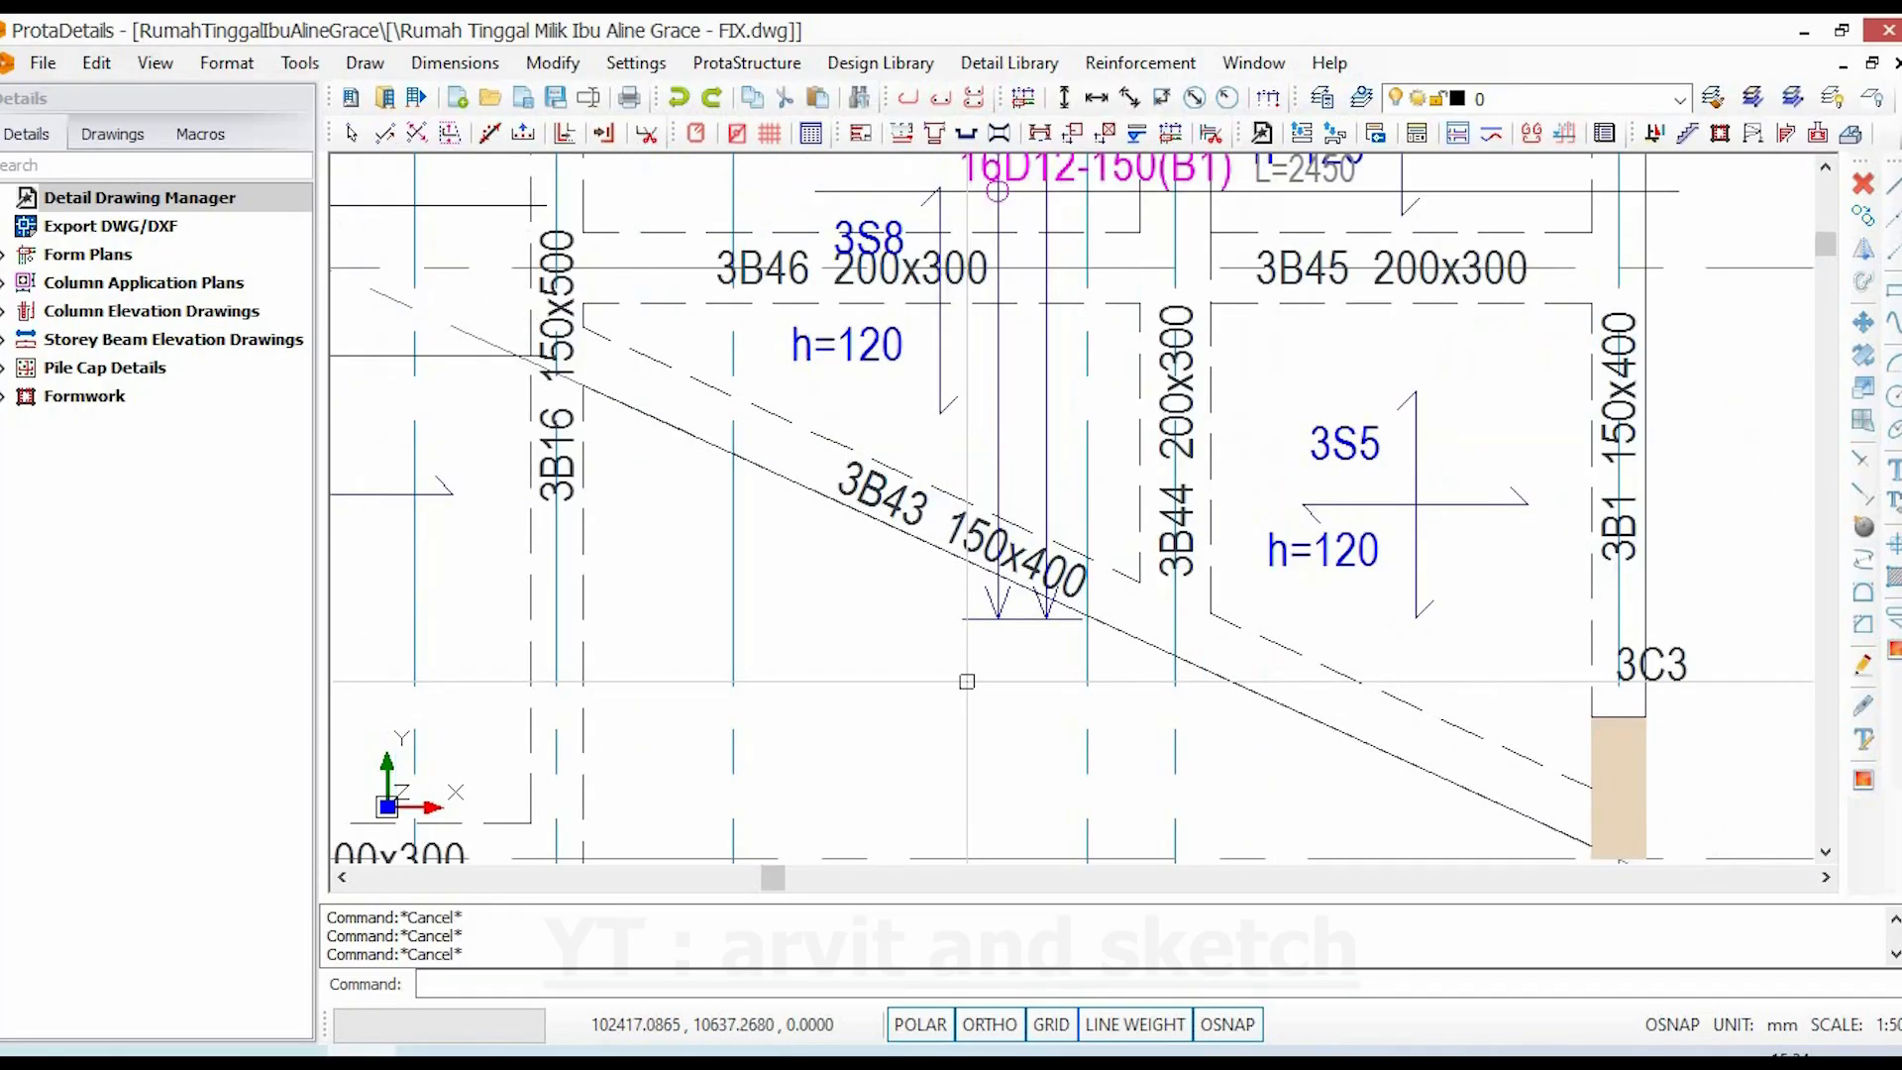
scroll(966, 682, down, 3)
scroll(966, 682, up, 3)
scroll(967, 681, down, 3)
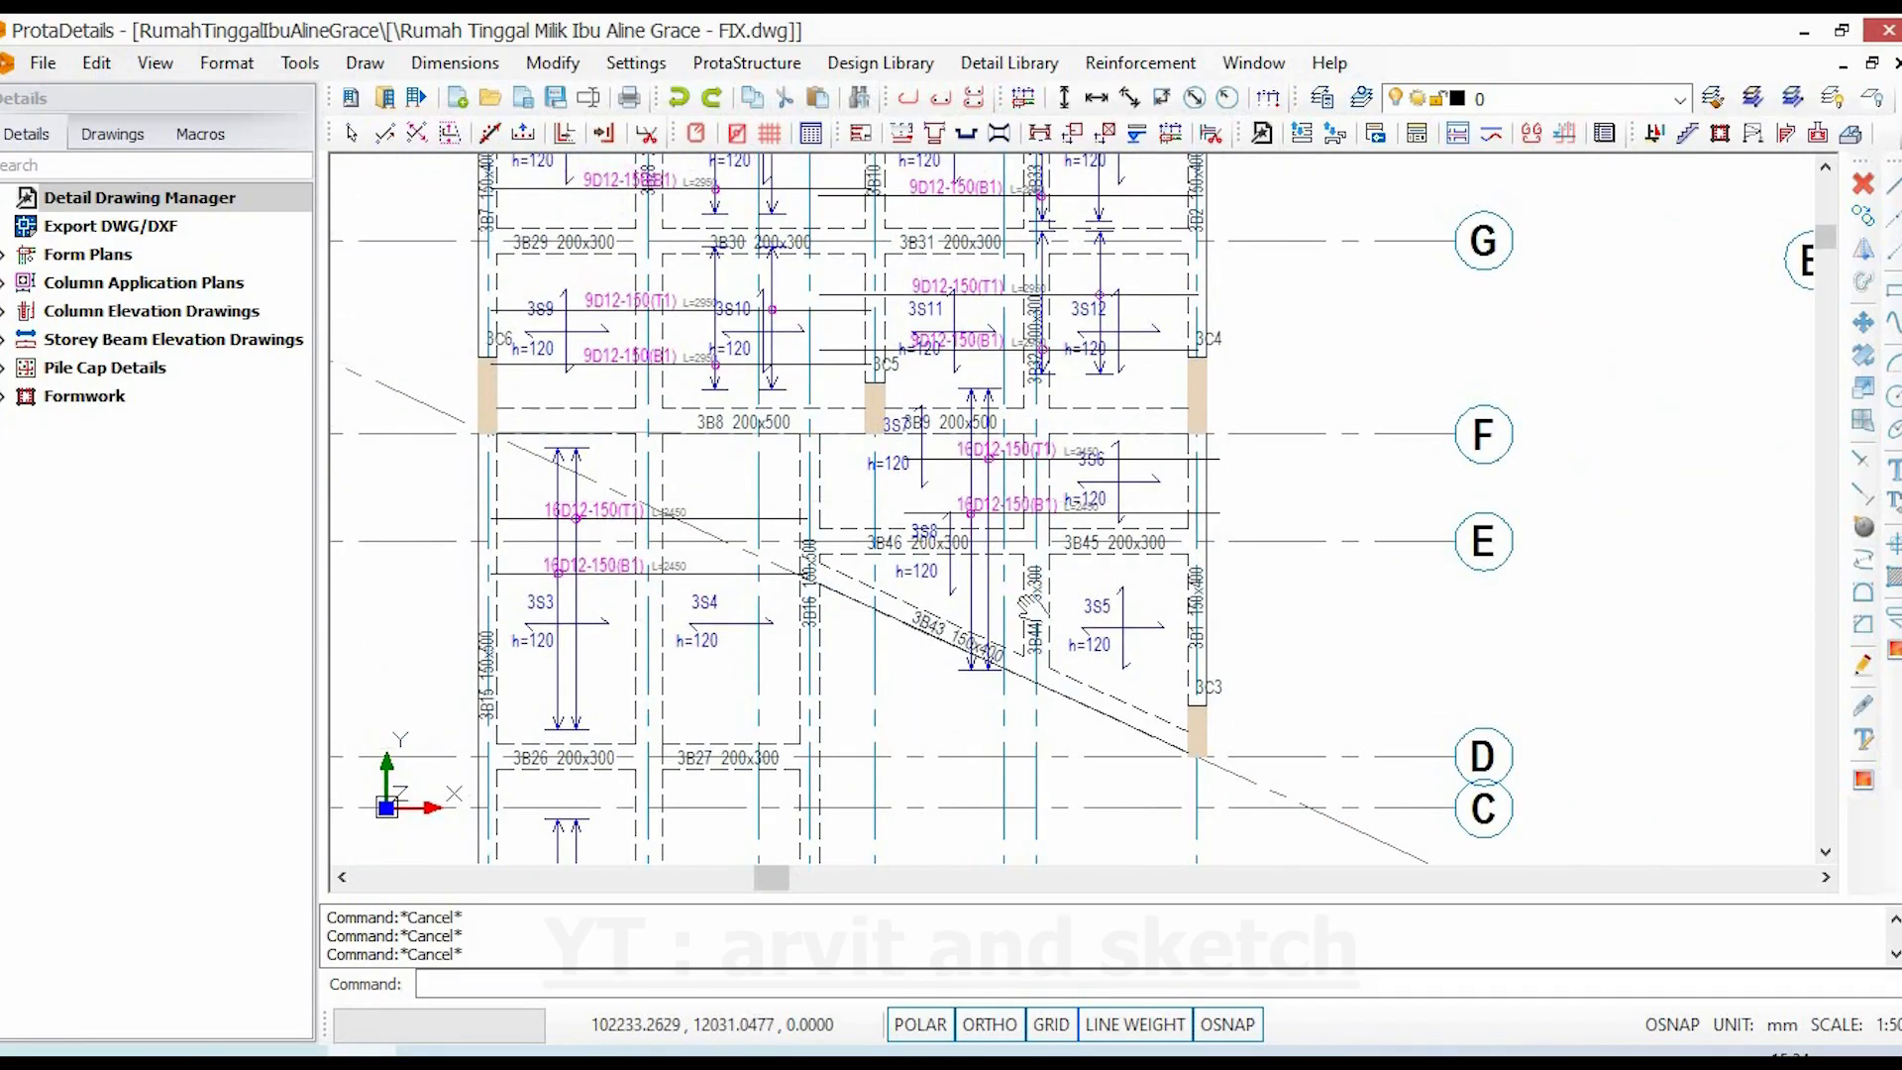
- Inspect the properties of beam 3B8 along axis F, and return to the edge beam's 3D view in Archicad
middle_drag(1030, 606, 1262, 861)
middle_drag(832, 644, 832, 372)
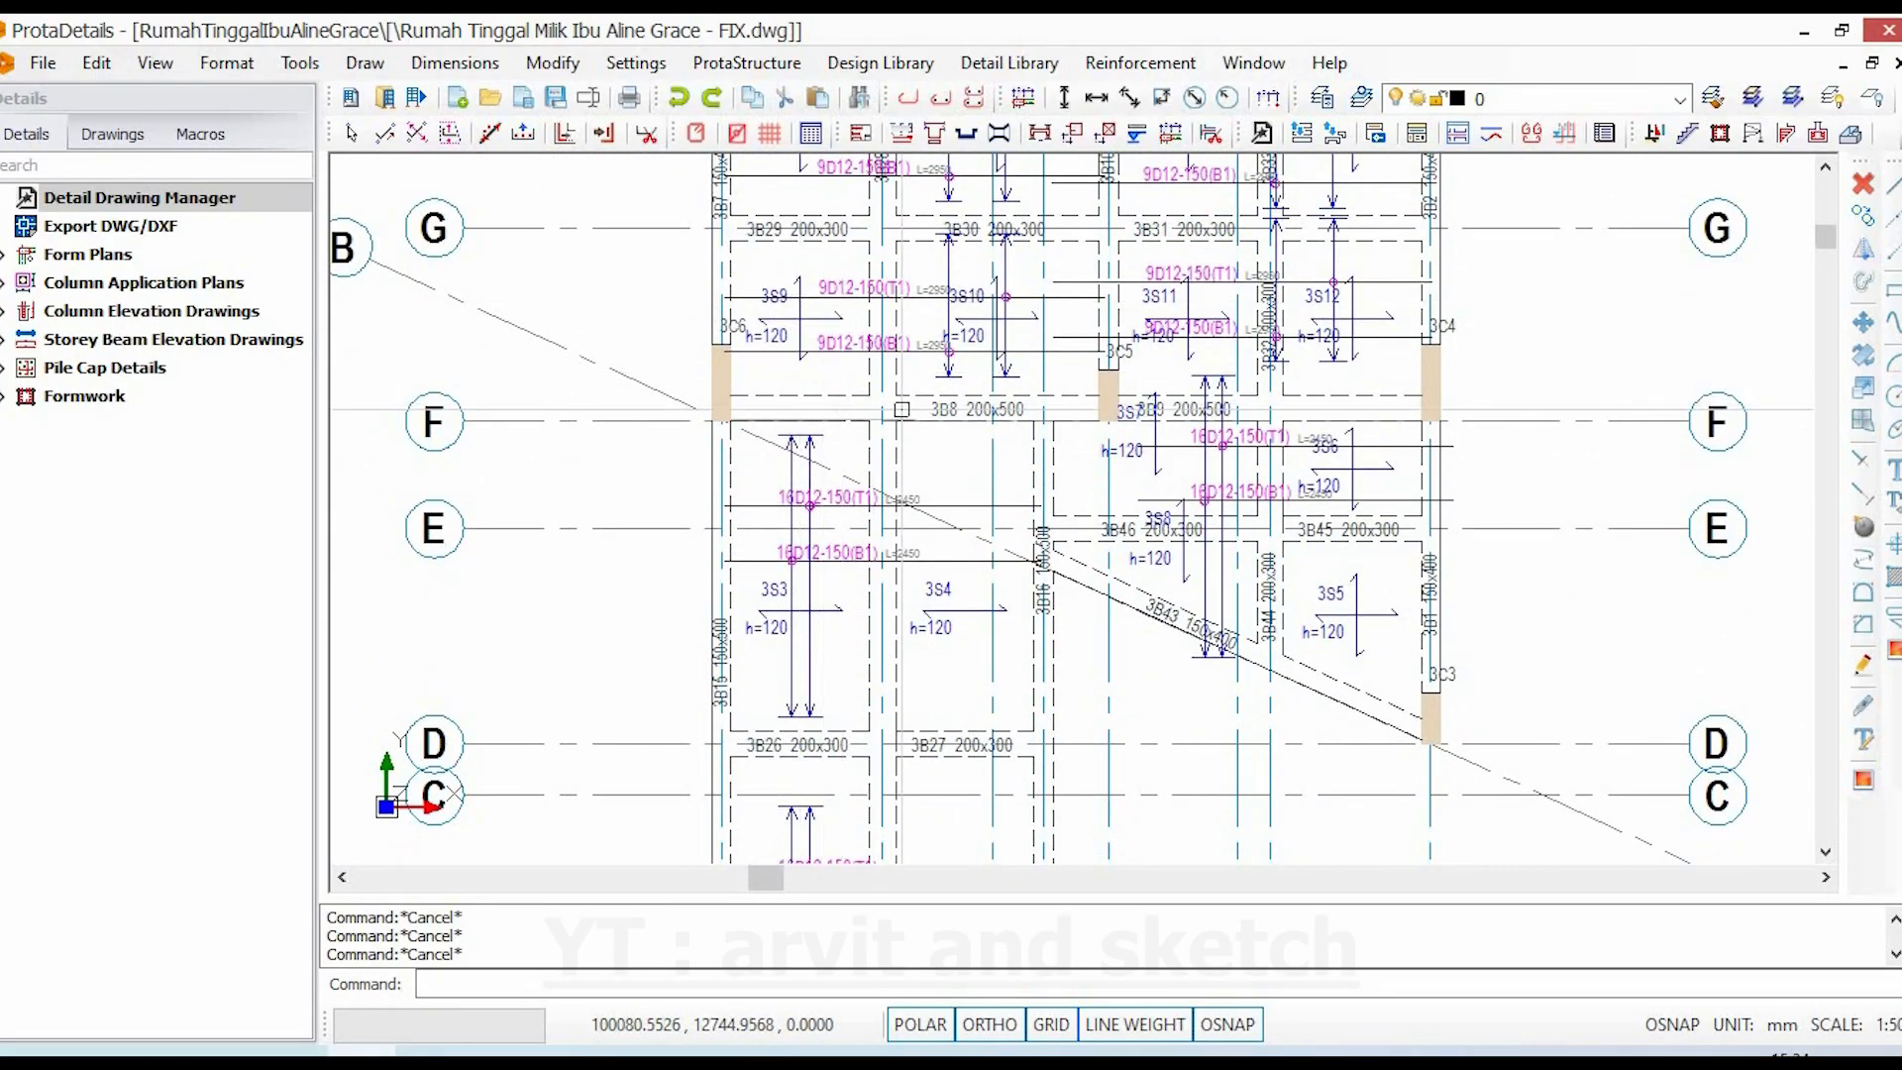
scroll(902, 408, up, 5)
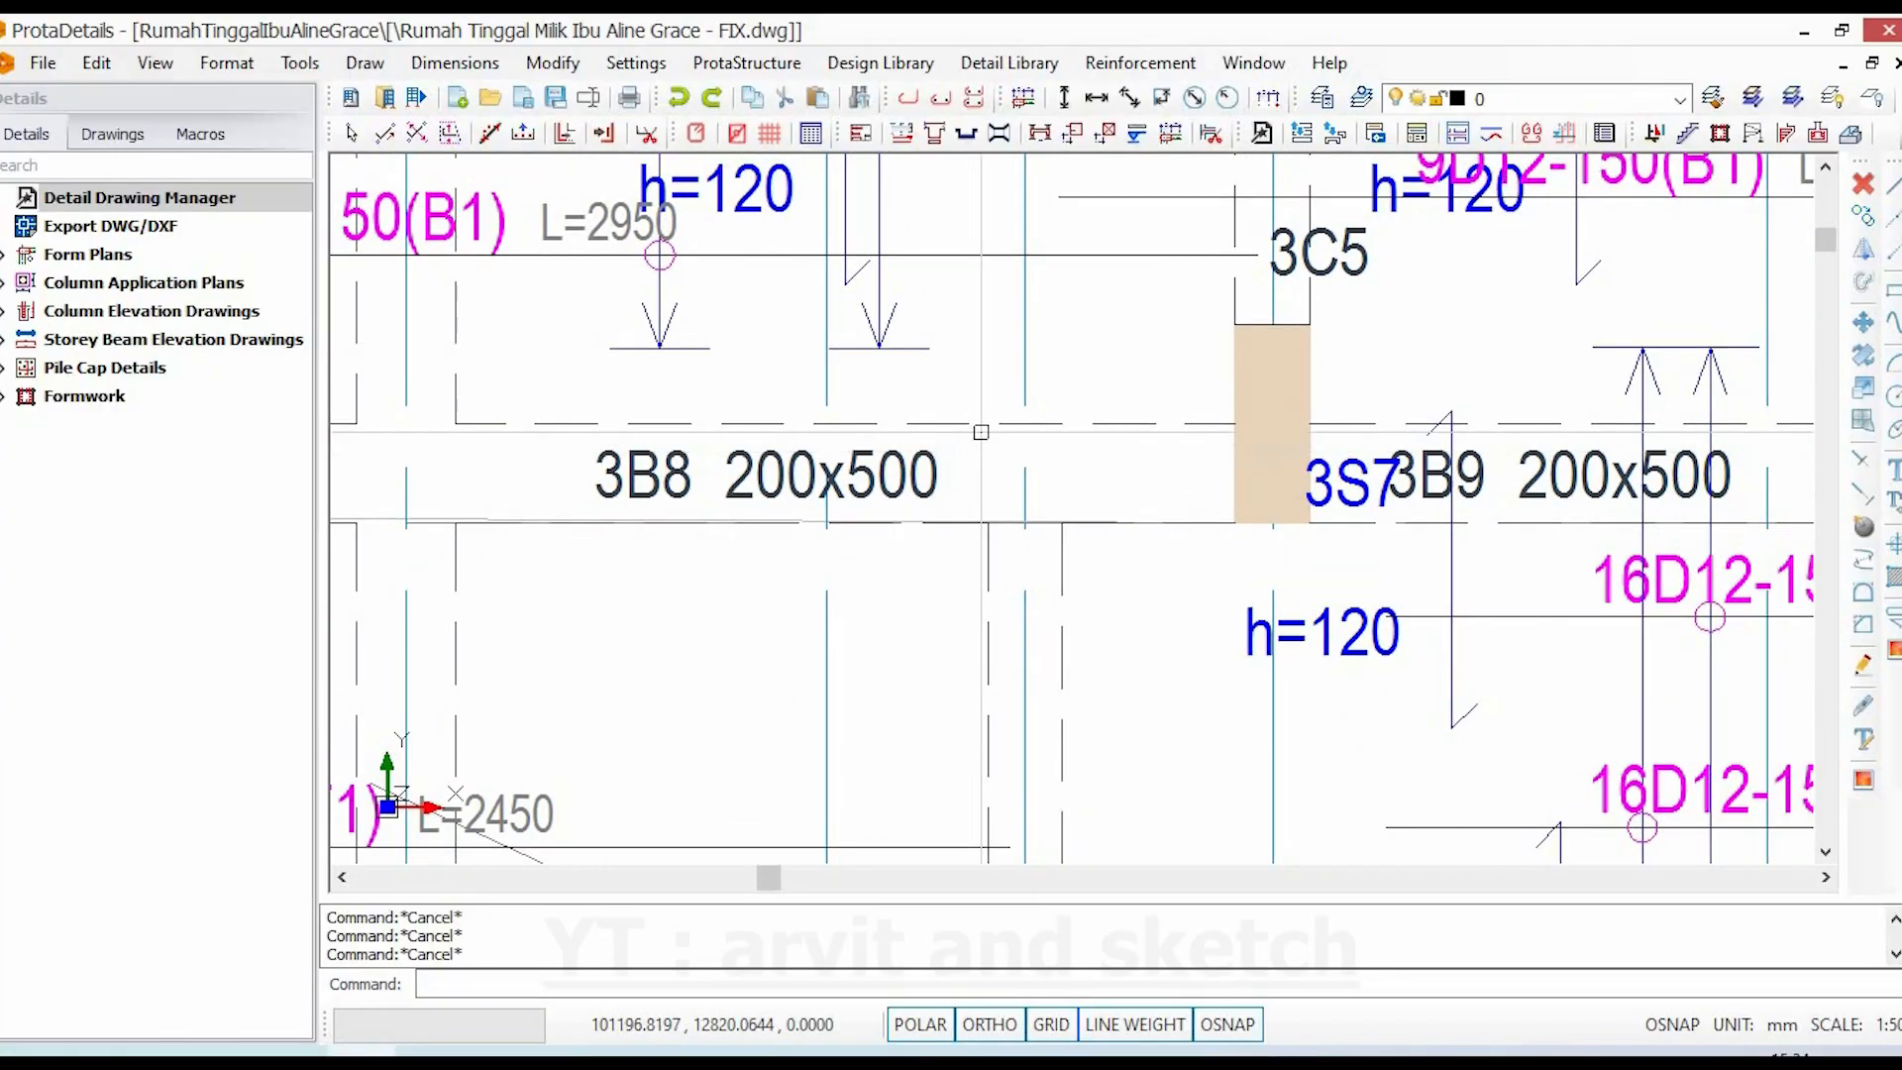
double_click(859, 458)
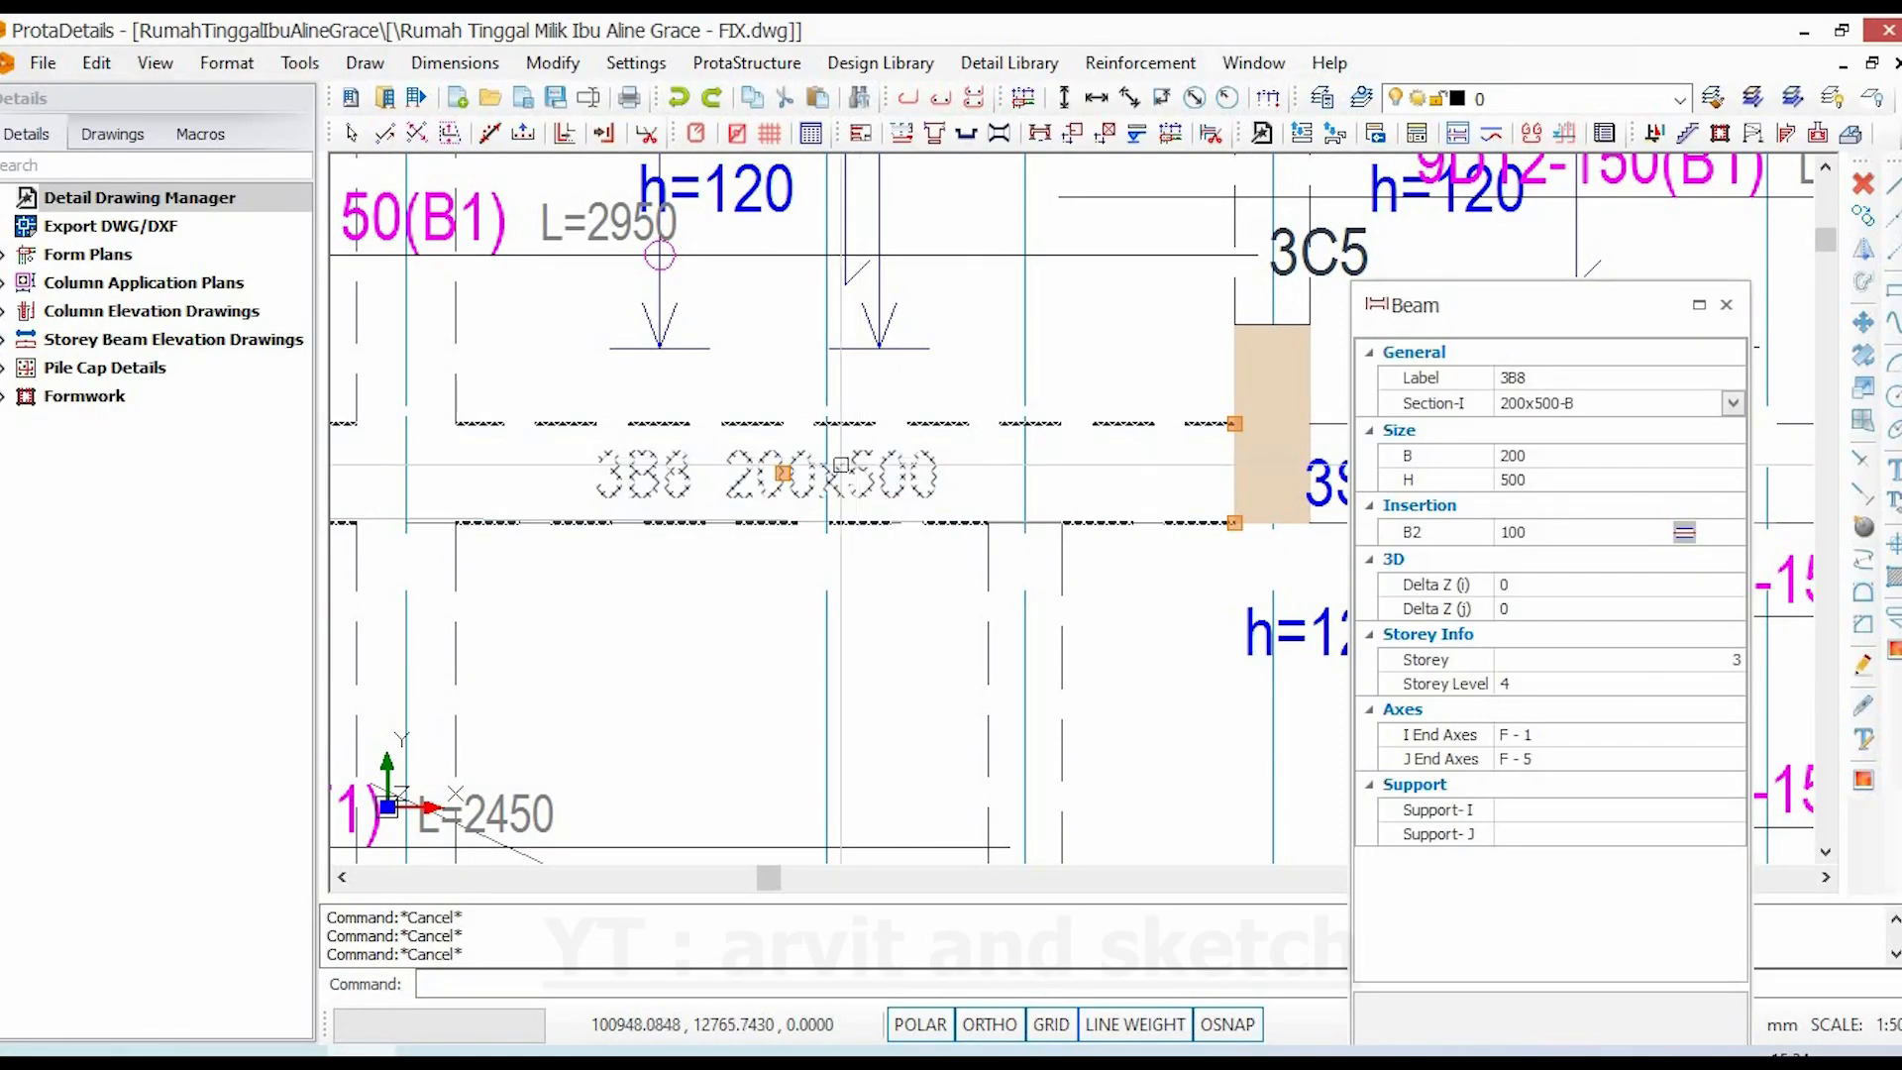
key(Escape)
scroll(696, 572, down, 3)
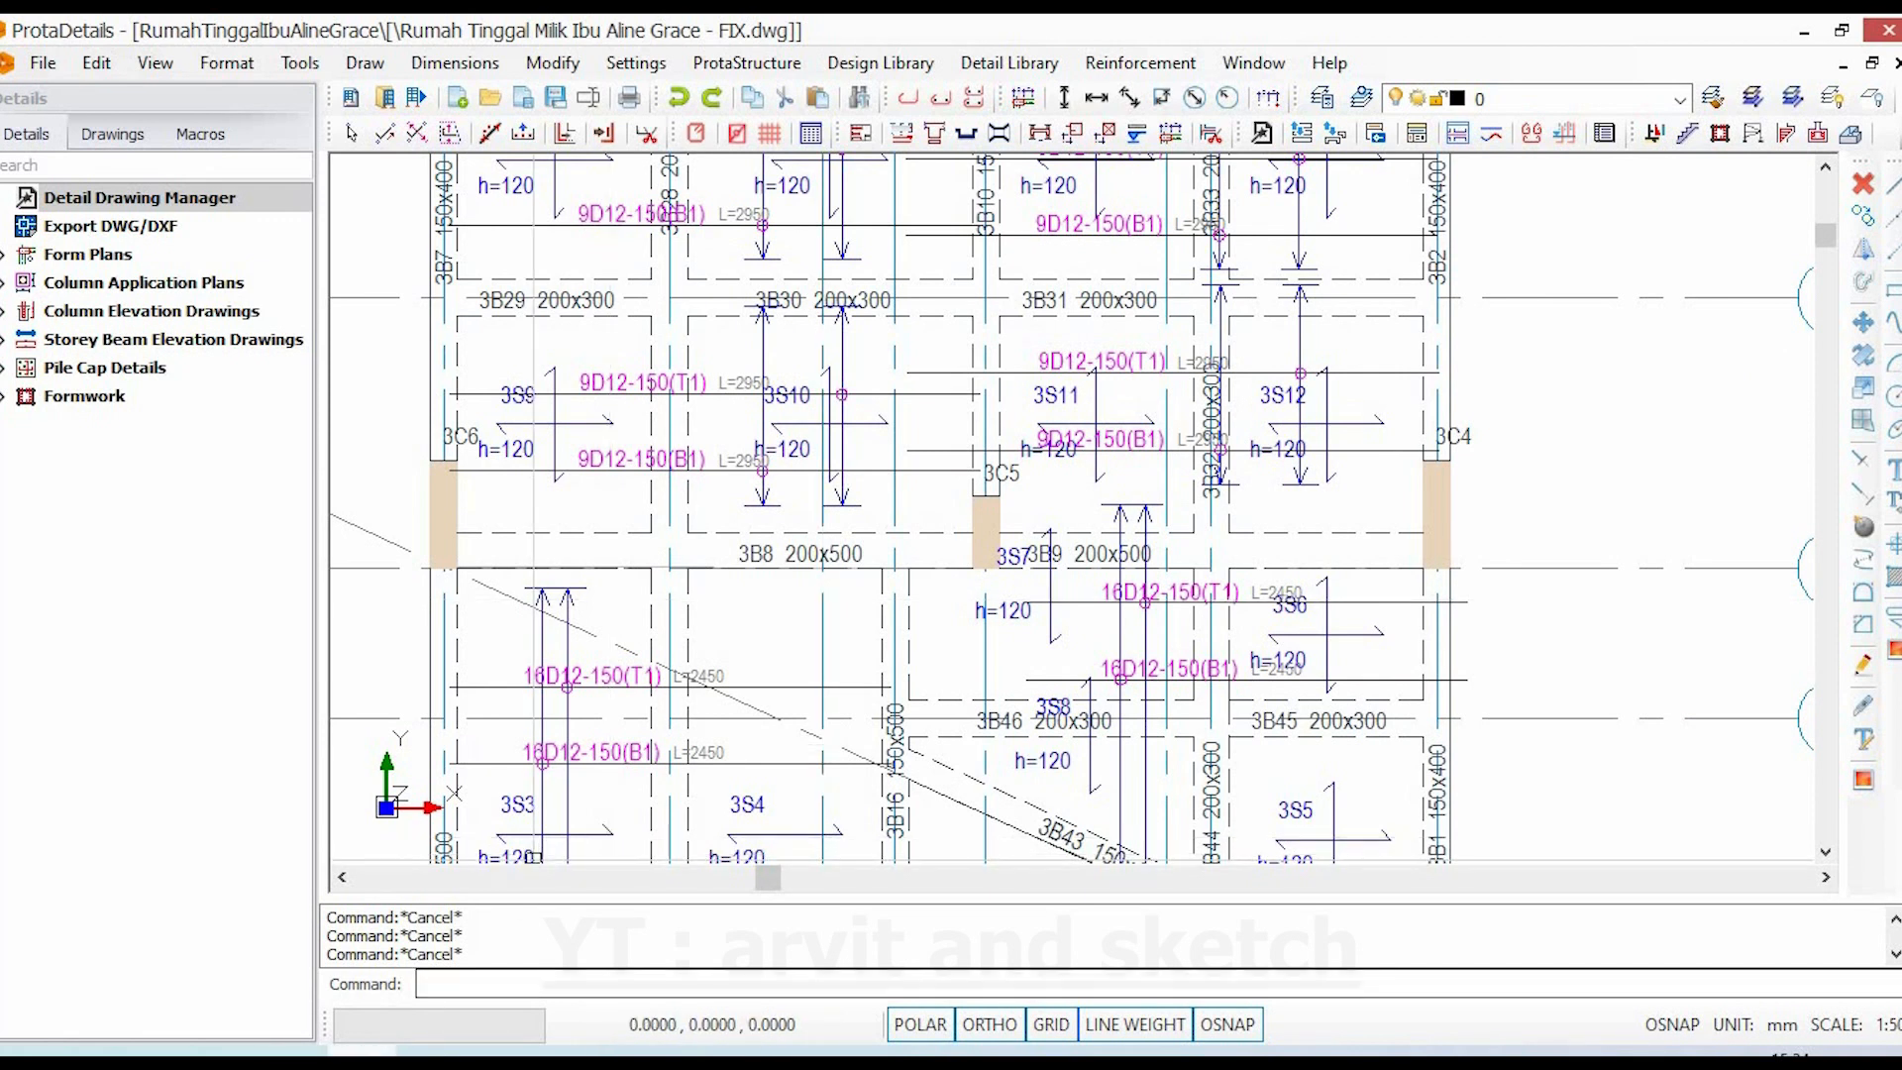
click(298, 946)
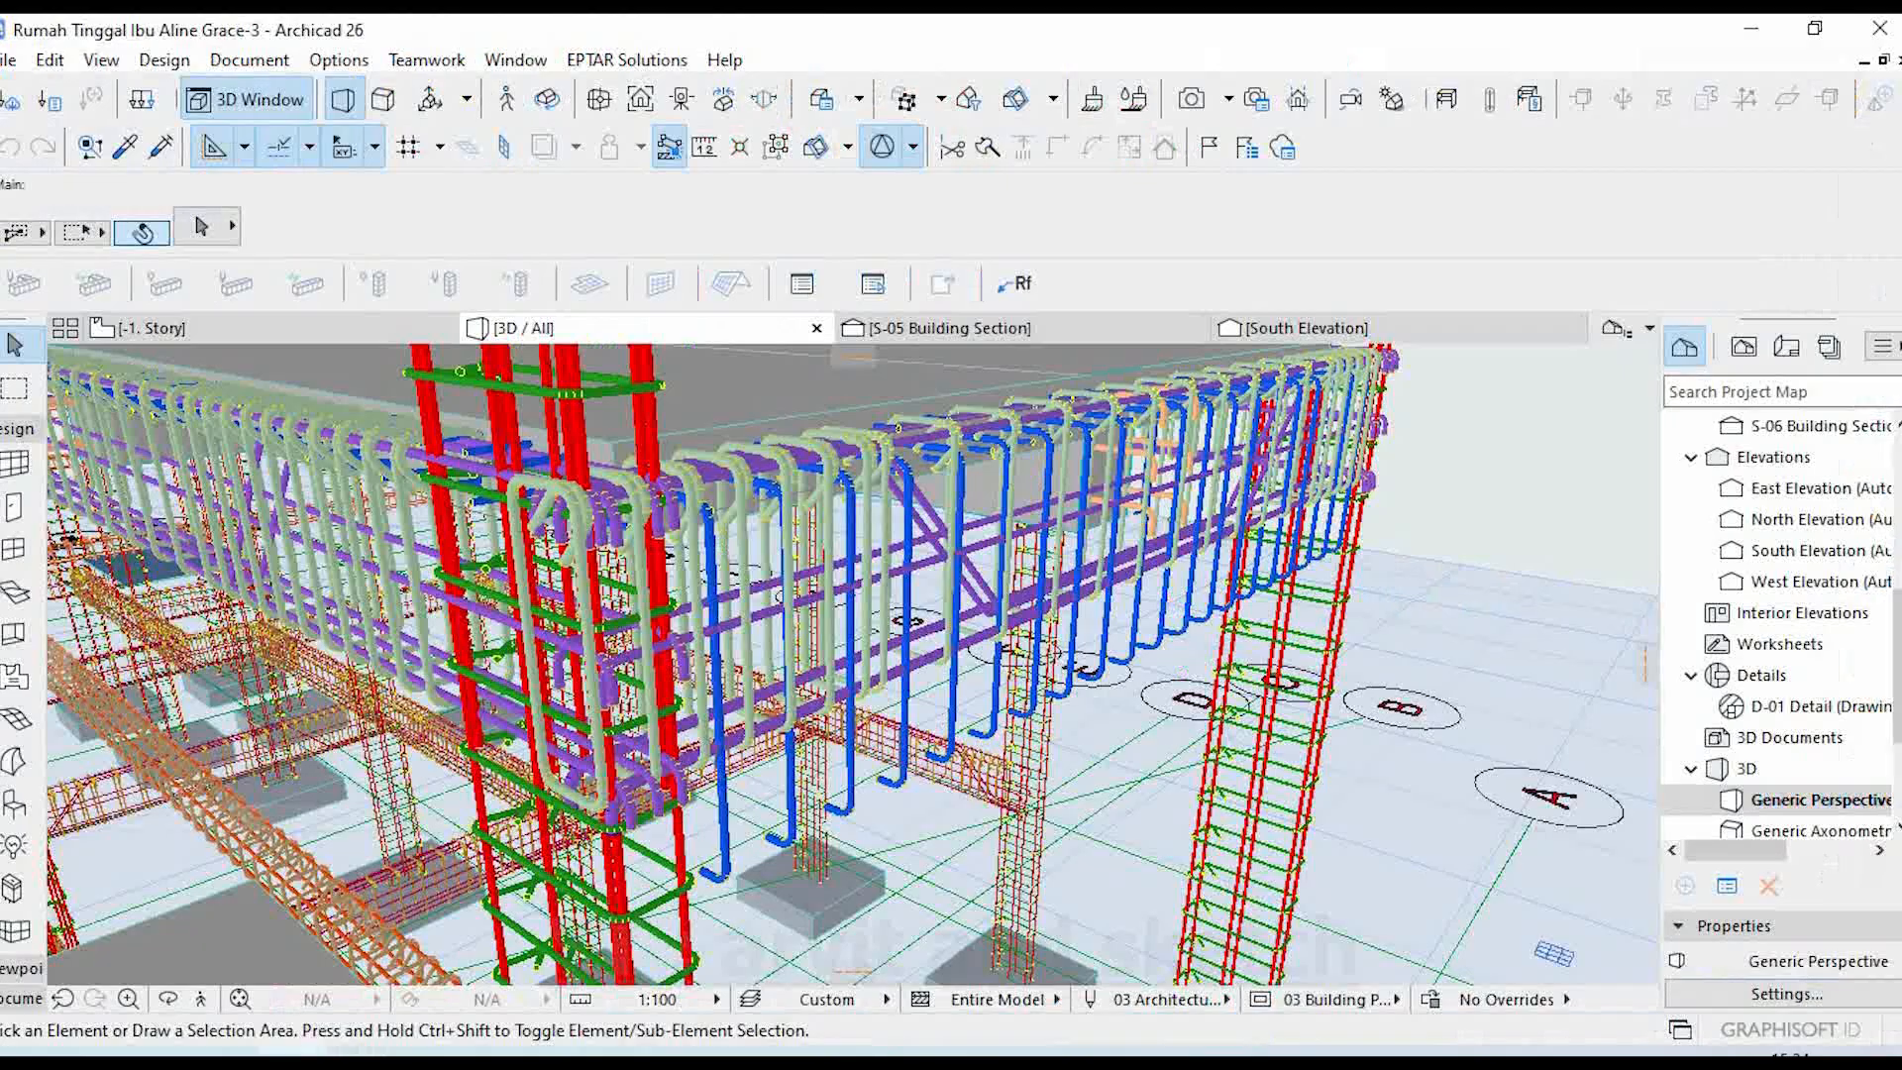
- Select a floor slab in the 3D view and hide its concrete slab layer, 24. Plat Lantai Beton
scroll(936, 700, down, 5)
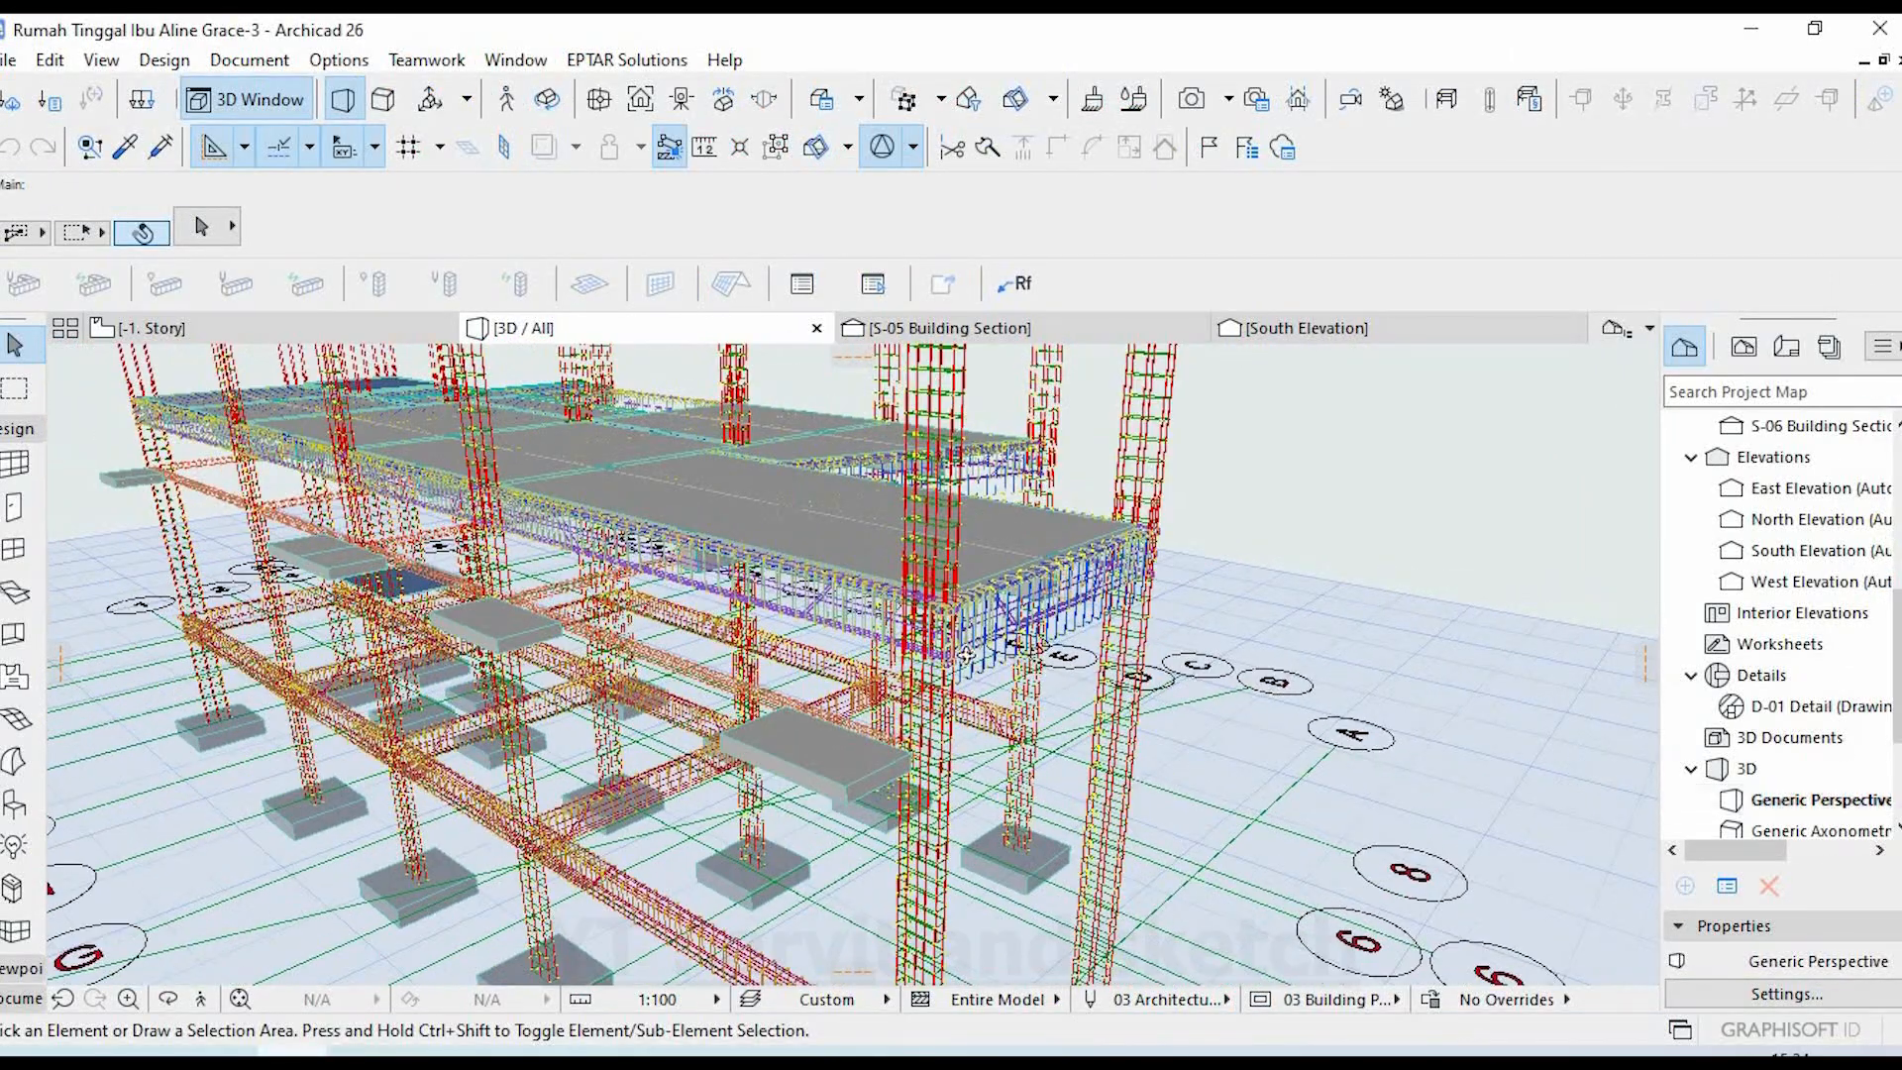
shift+middle_drag(663, 656, 614, 551)
scroll(654, 634, up, 8)
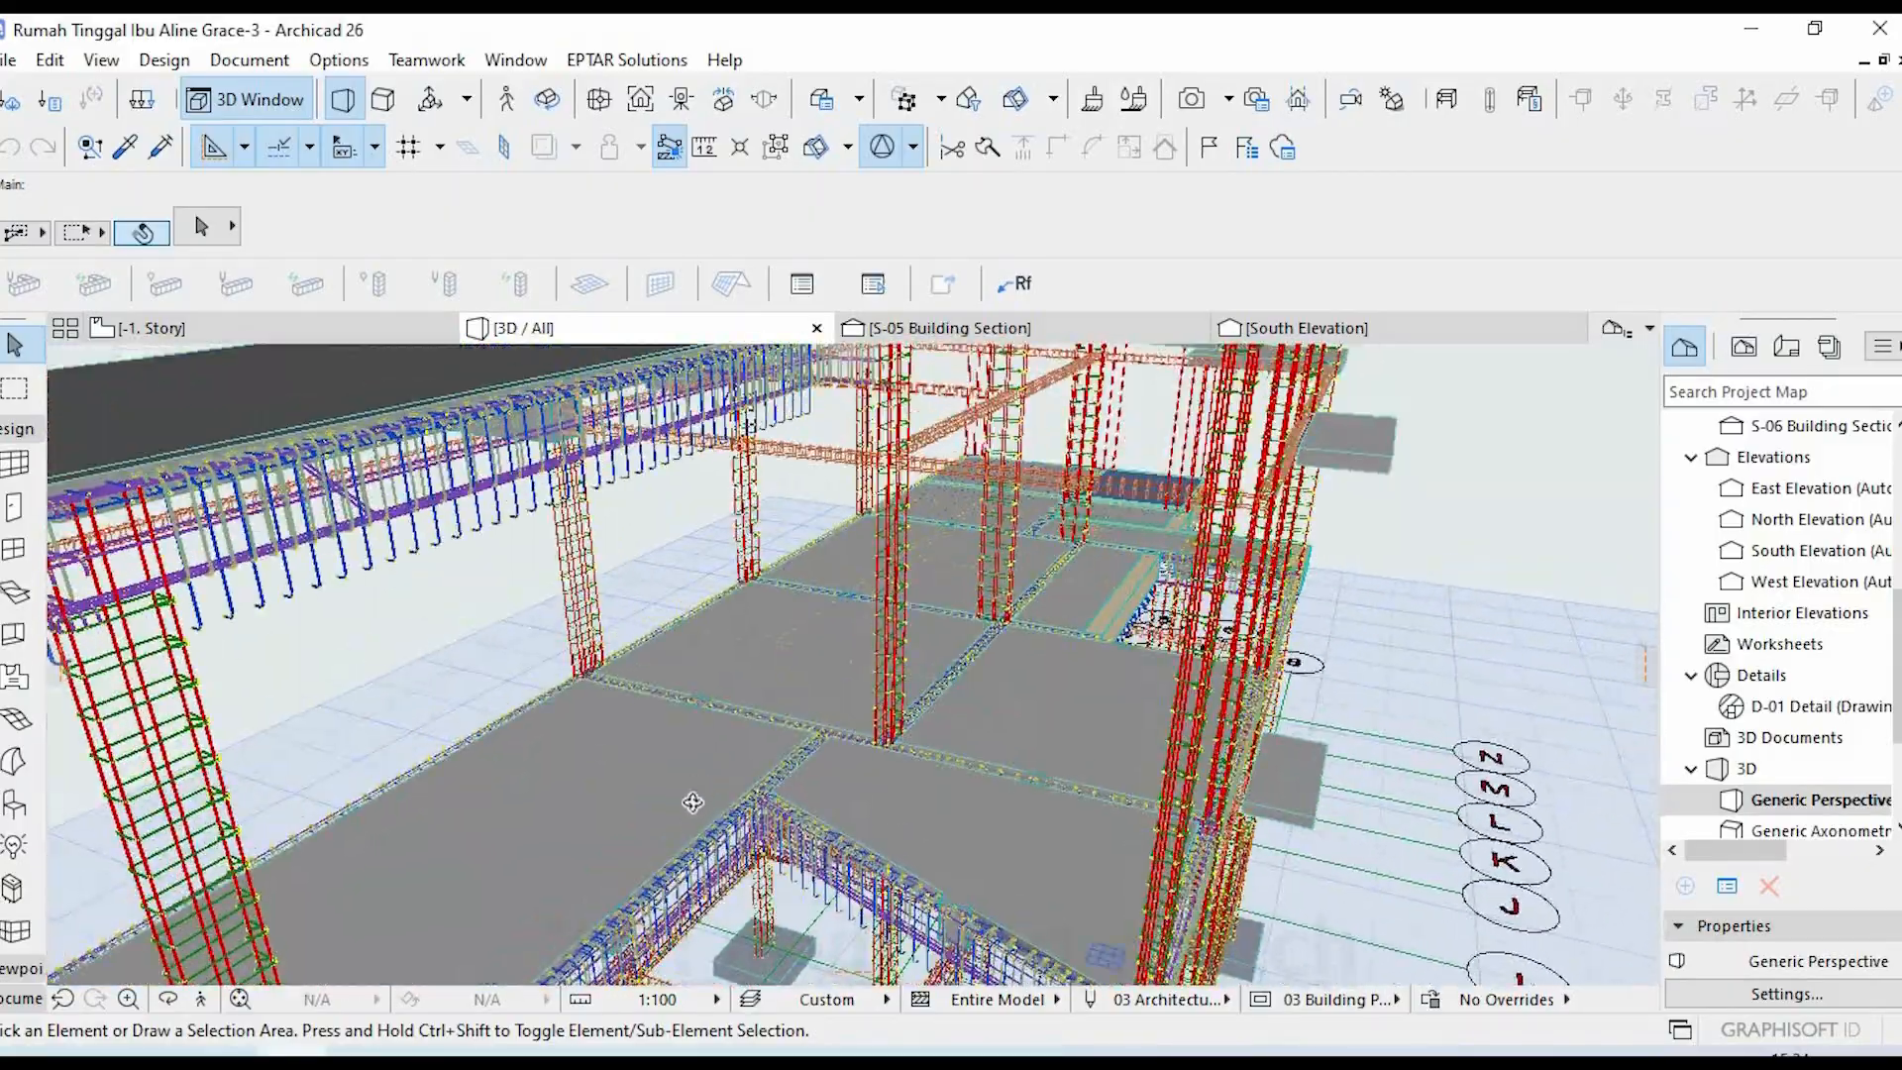
shift+middle_drag(741, 835, 711, 741)
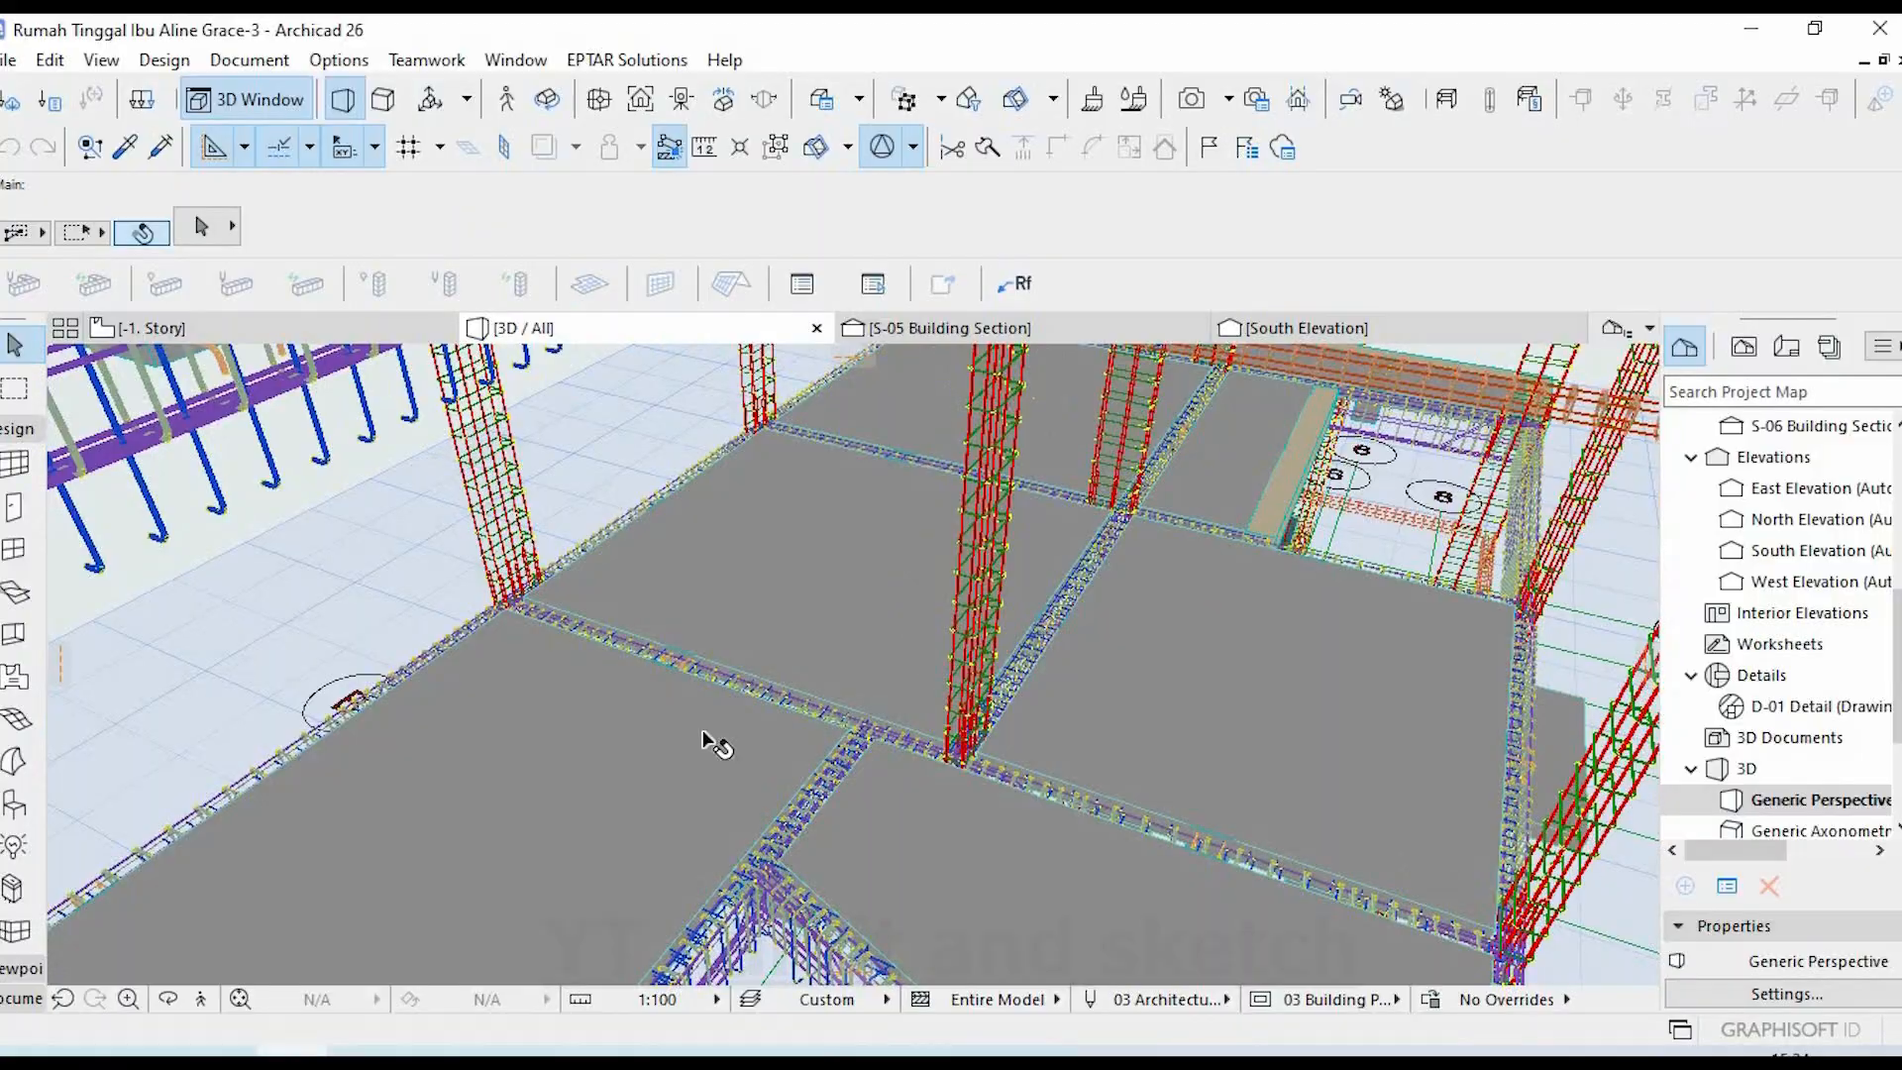
click(705, 738)
right_click(703, 733)
mouse_move(810, 256)
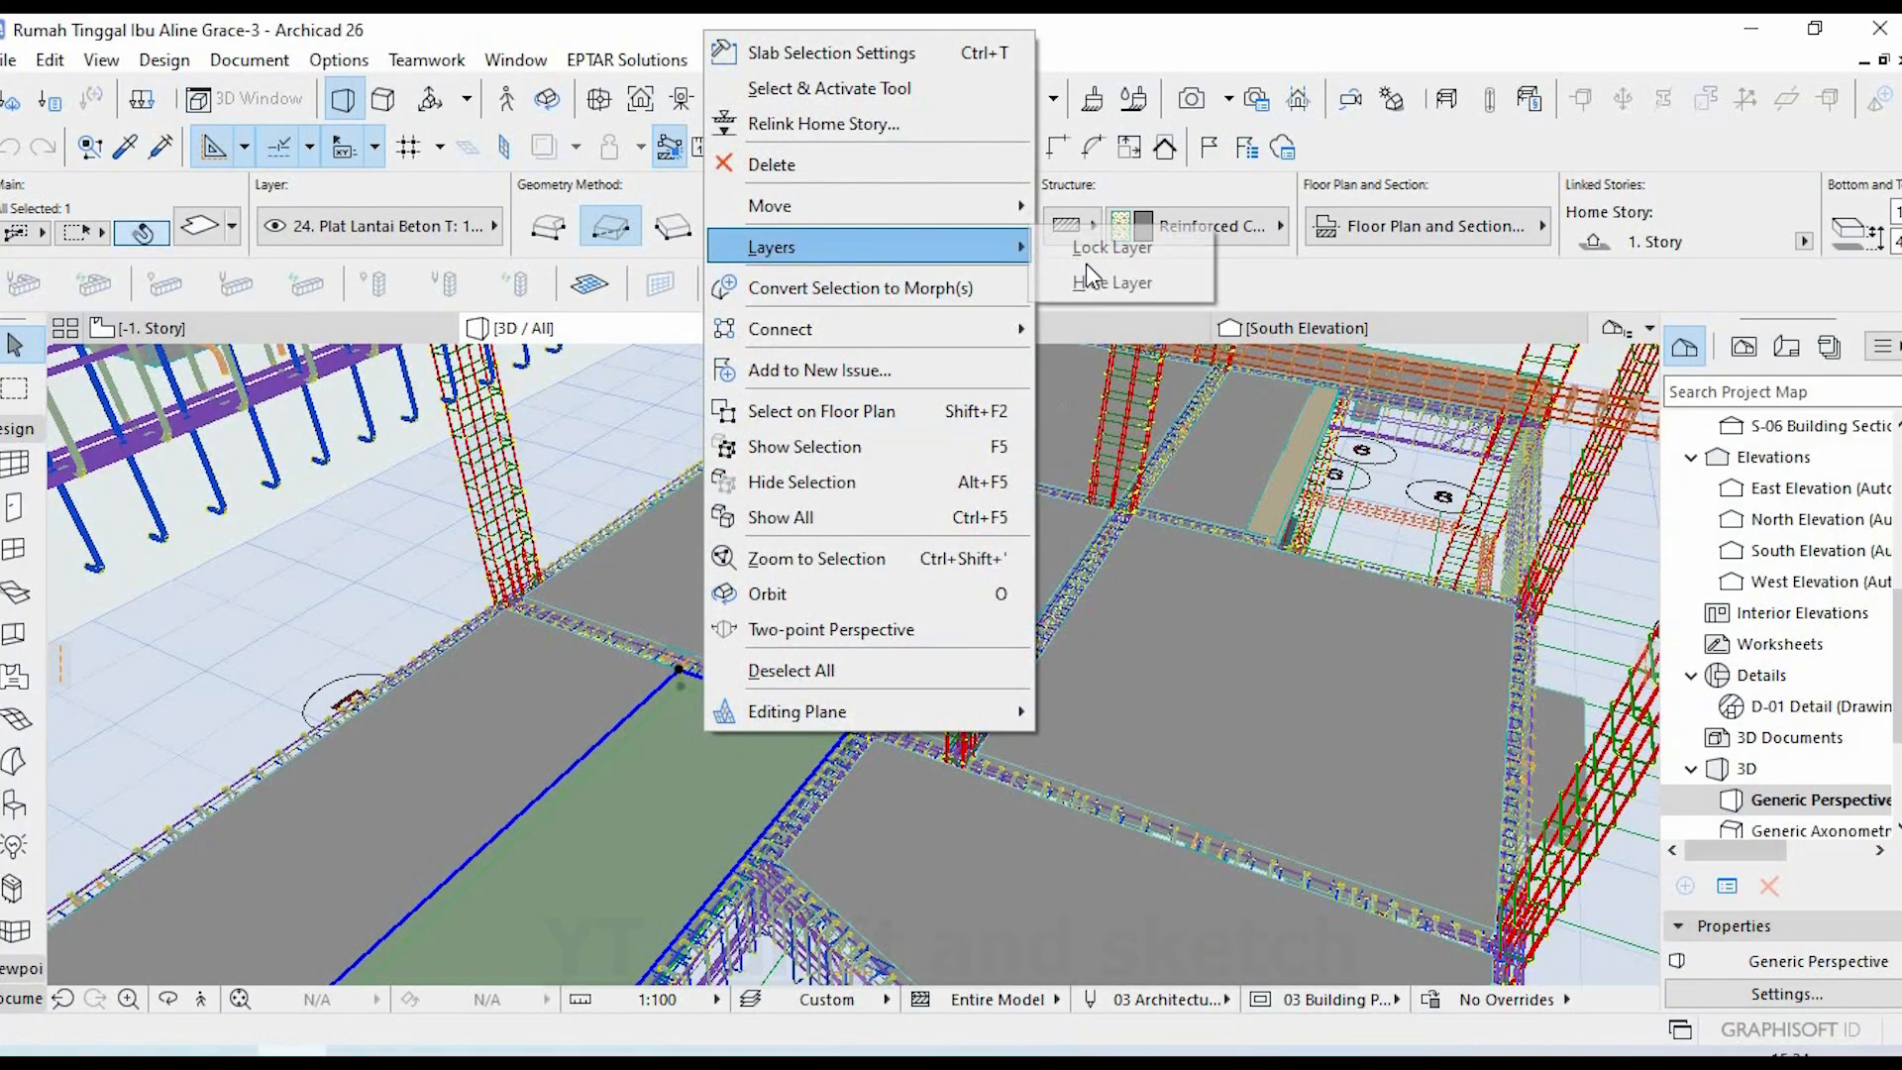
click(1099, 282)
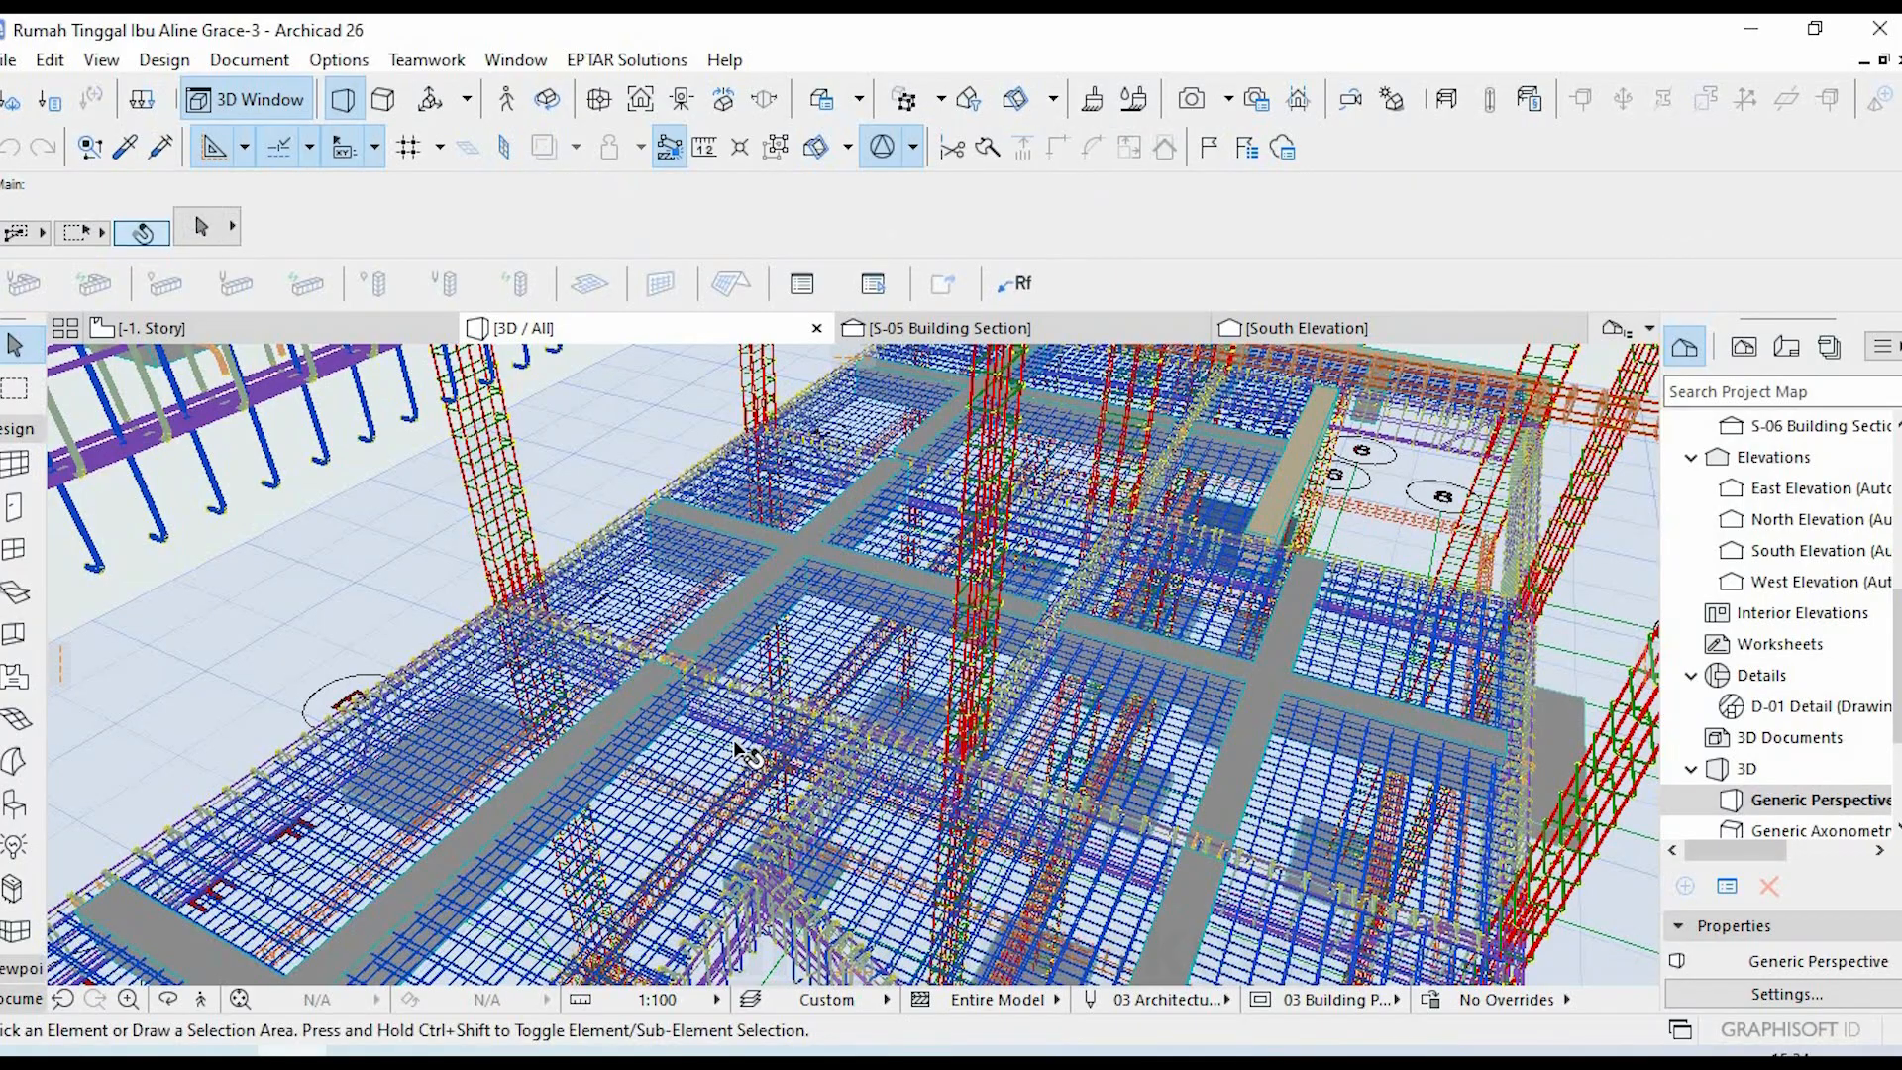
- Select the slab reinforcement mesh and hide its layer, 21. Tulangan Plat Lantai, to expose the beam cages
scroll(738, 738, up, 5)
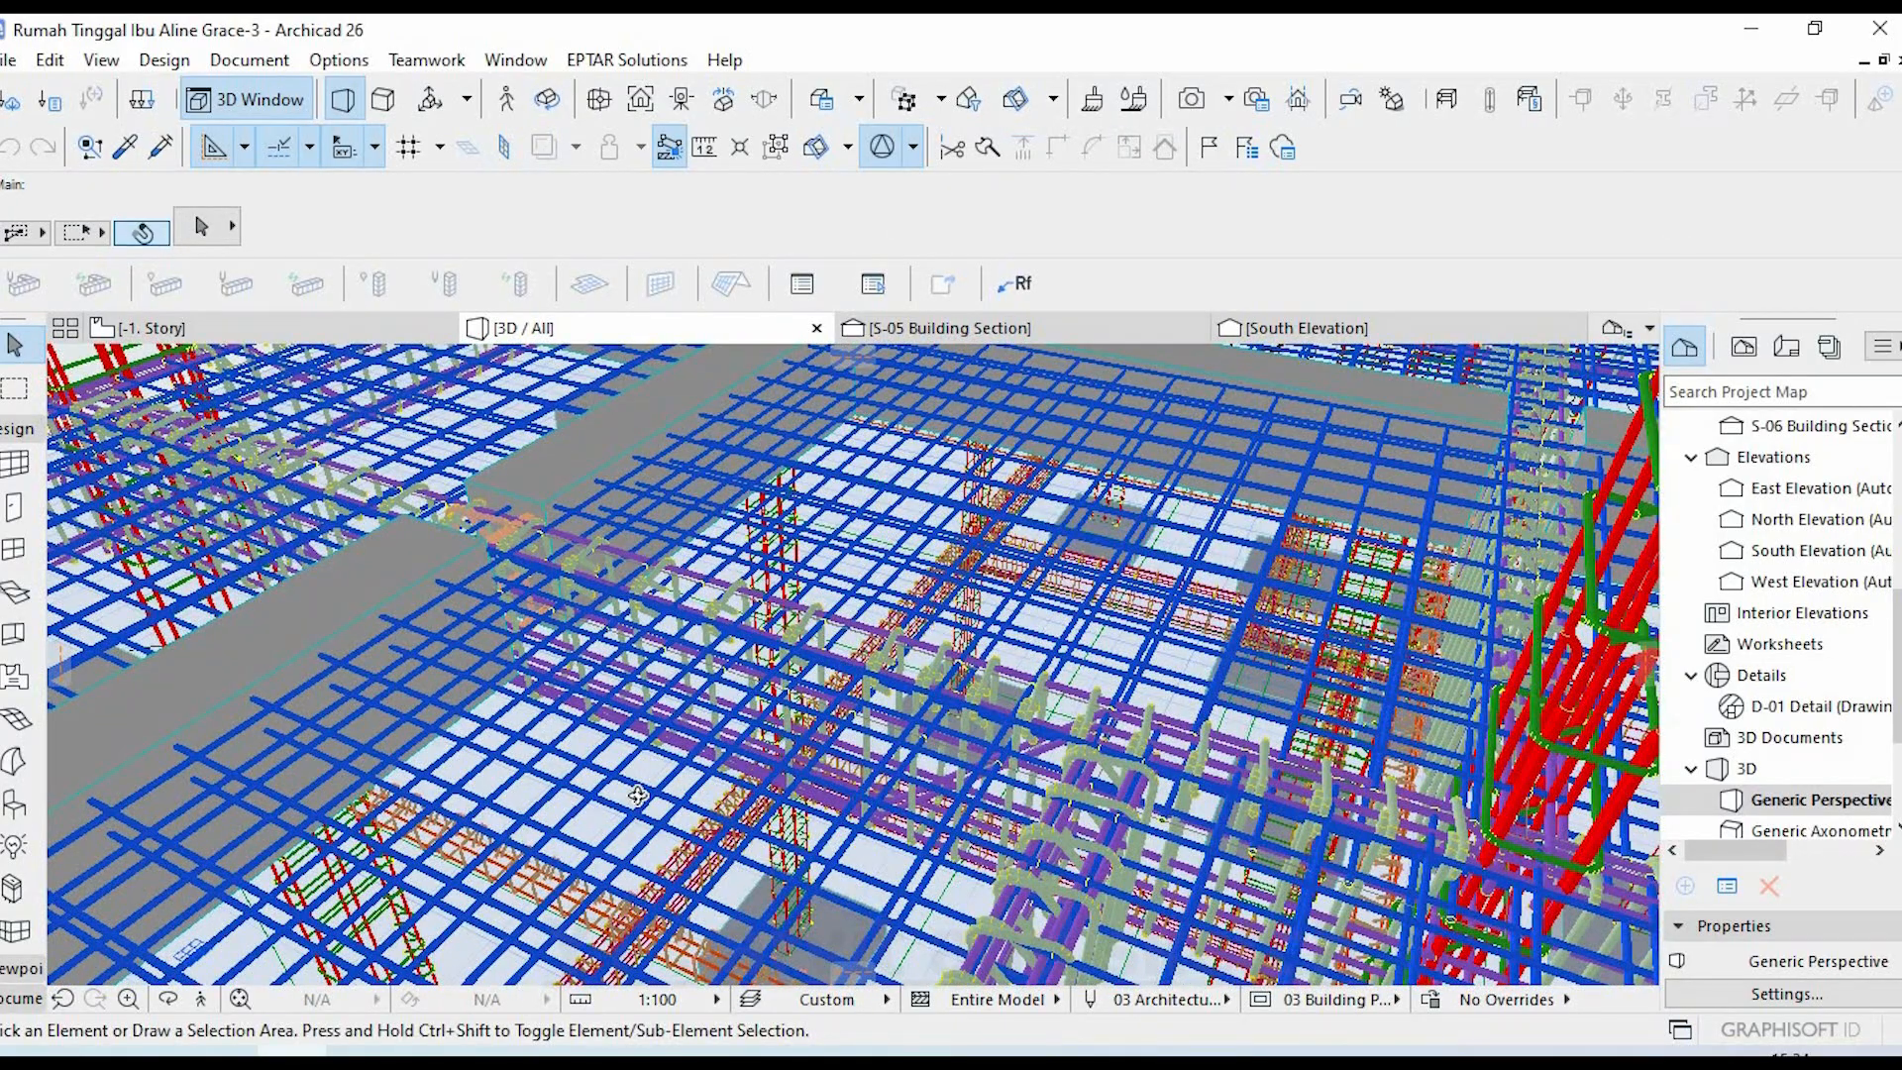
shift+middle_drag(638, 796, 624, 753)
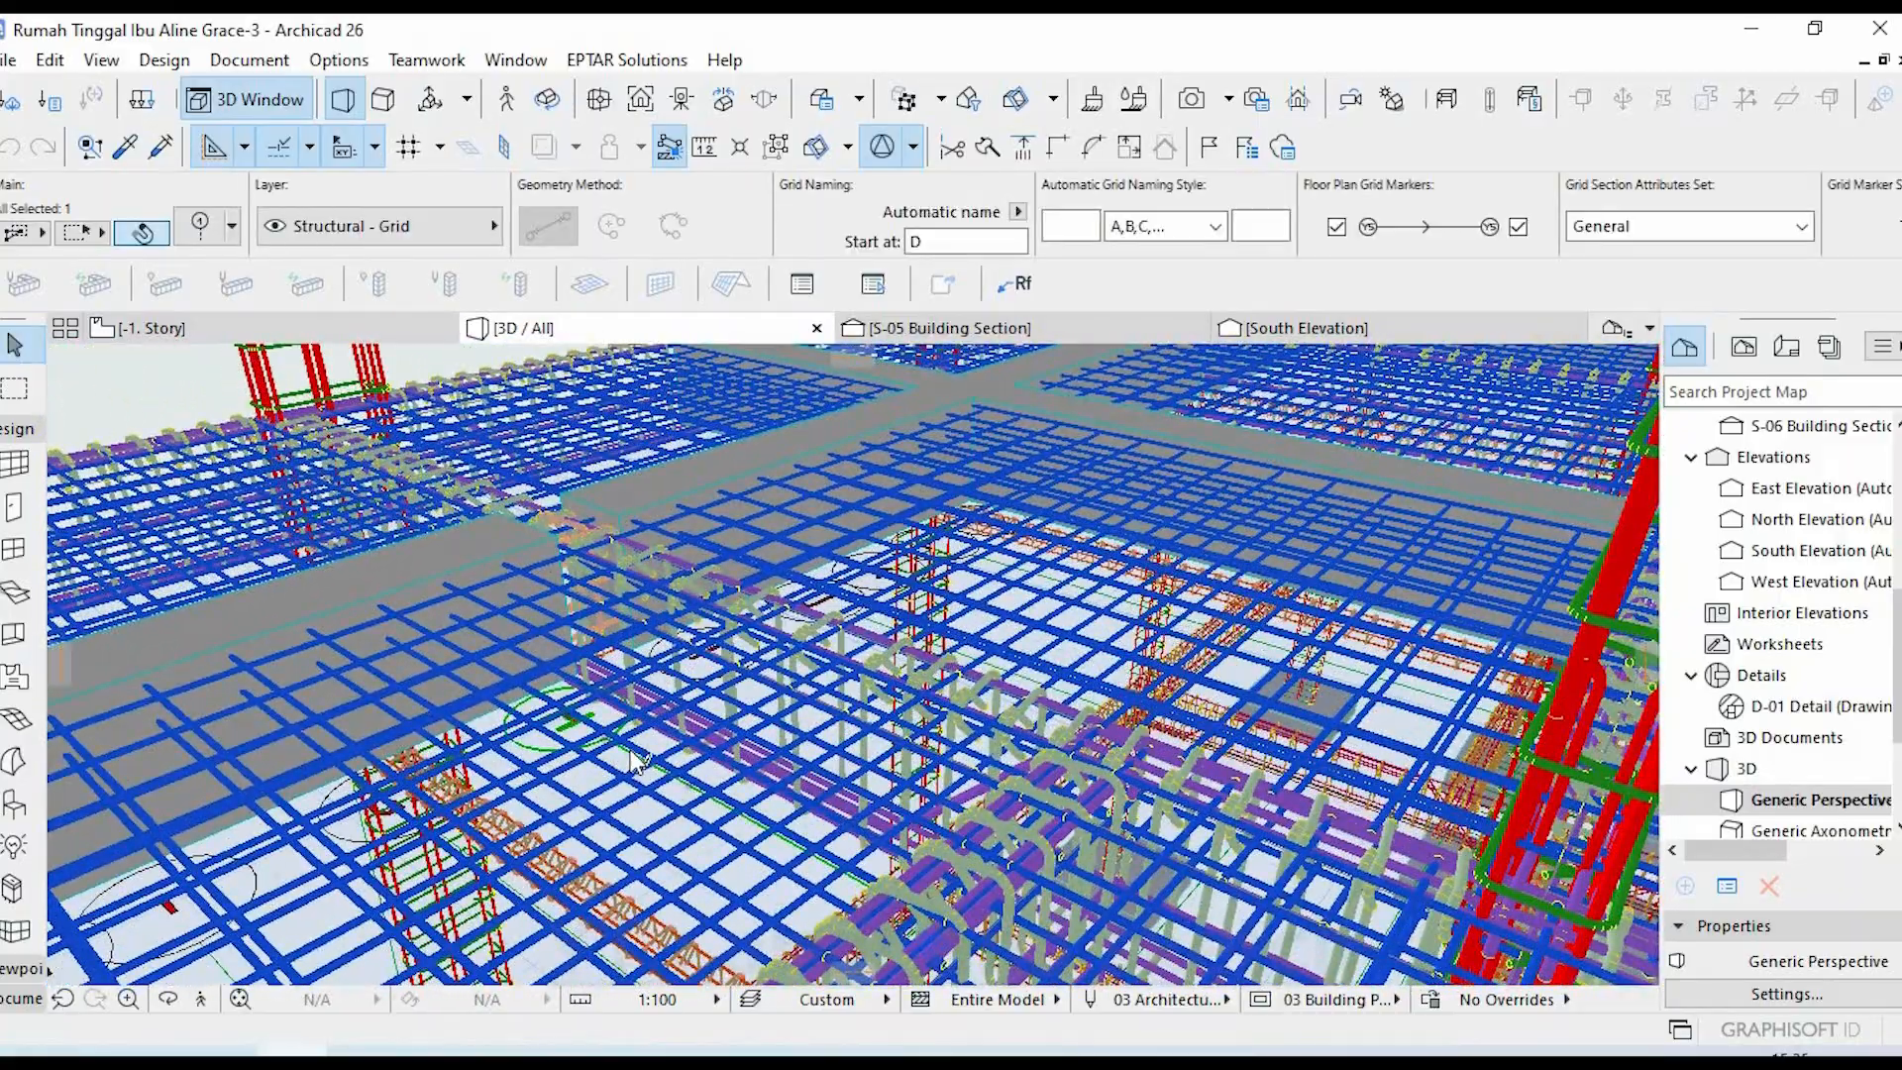
right_click(631, 750)
click(613, 780)
key(Escape)
click(622, 791)
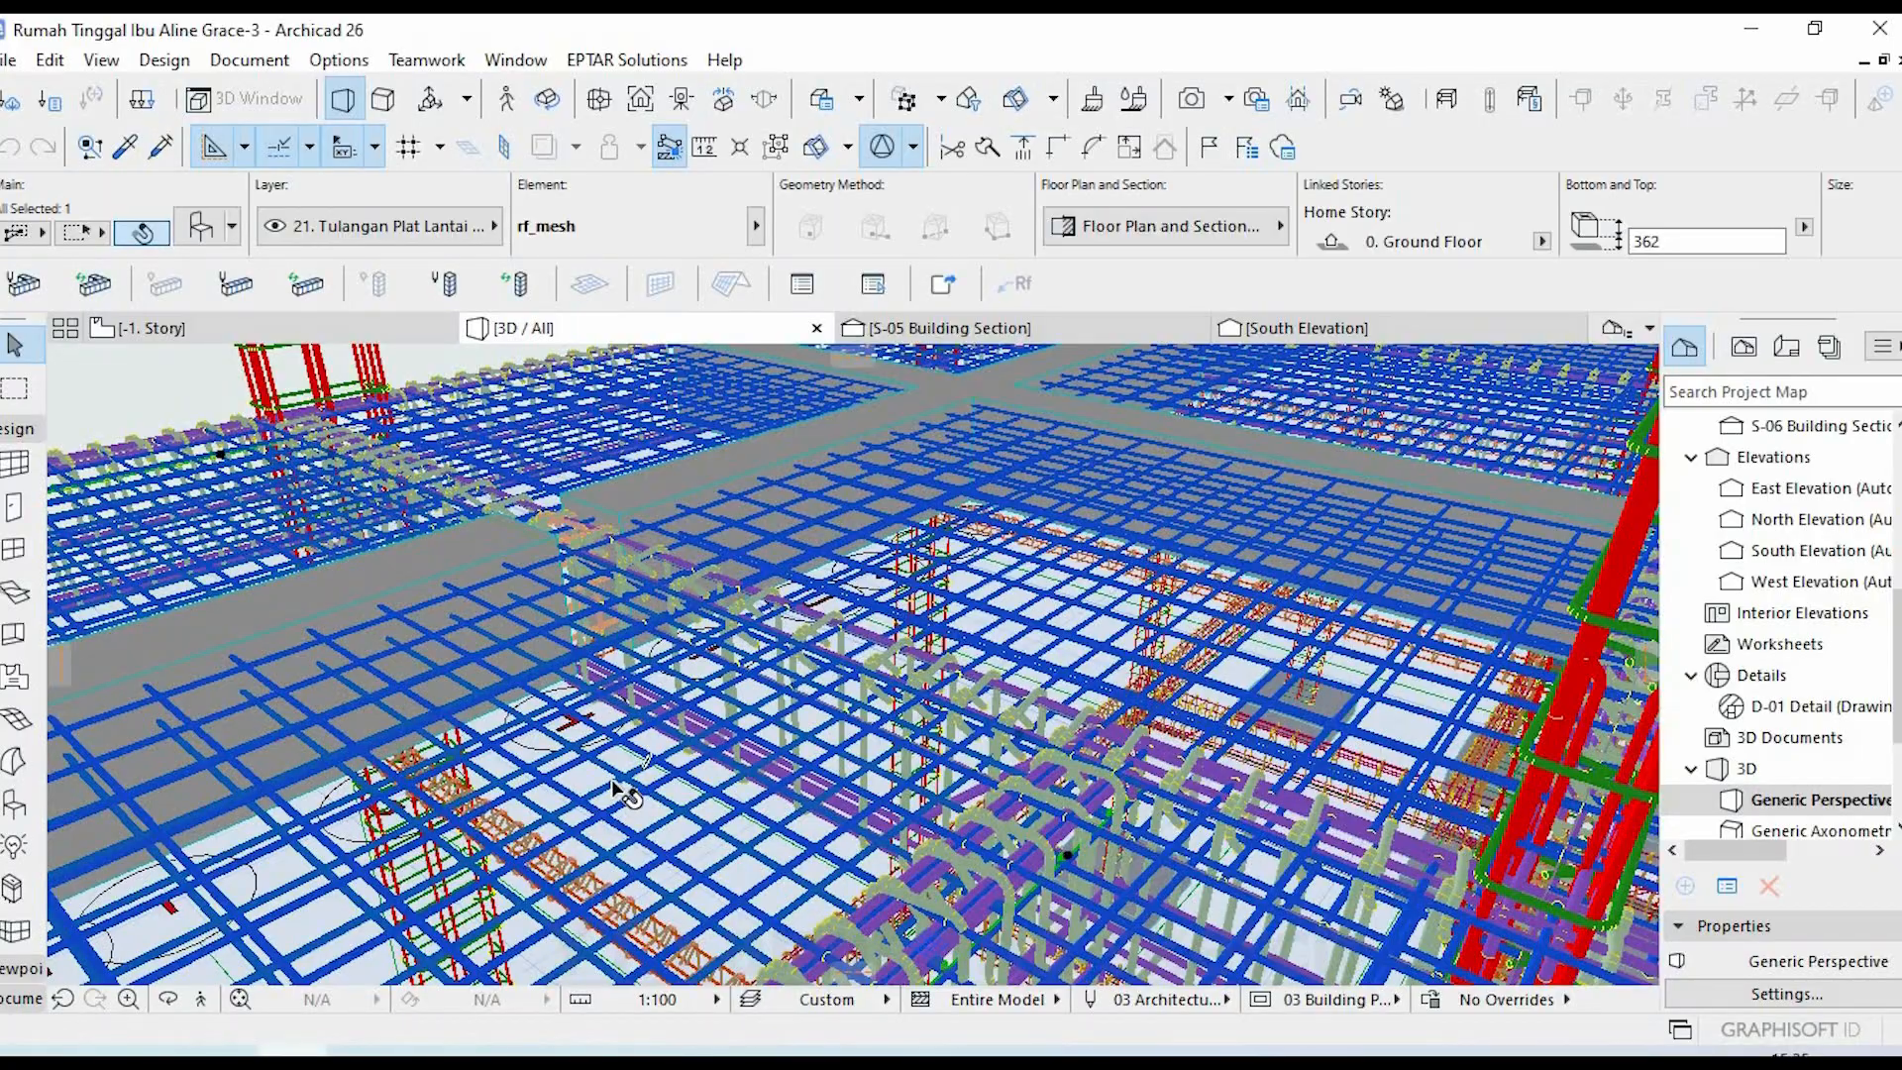
right_click(612, 782)
mouse_move(936, 562)
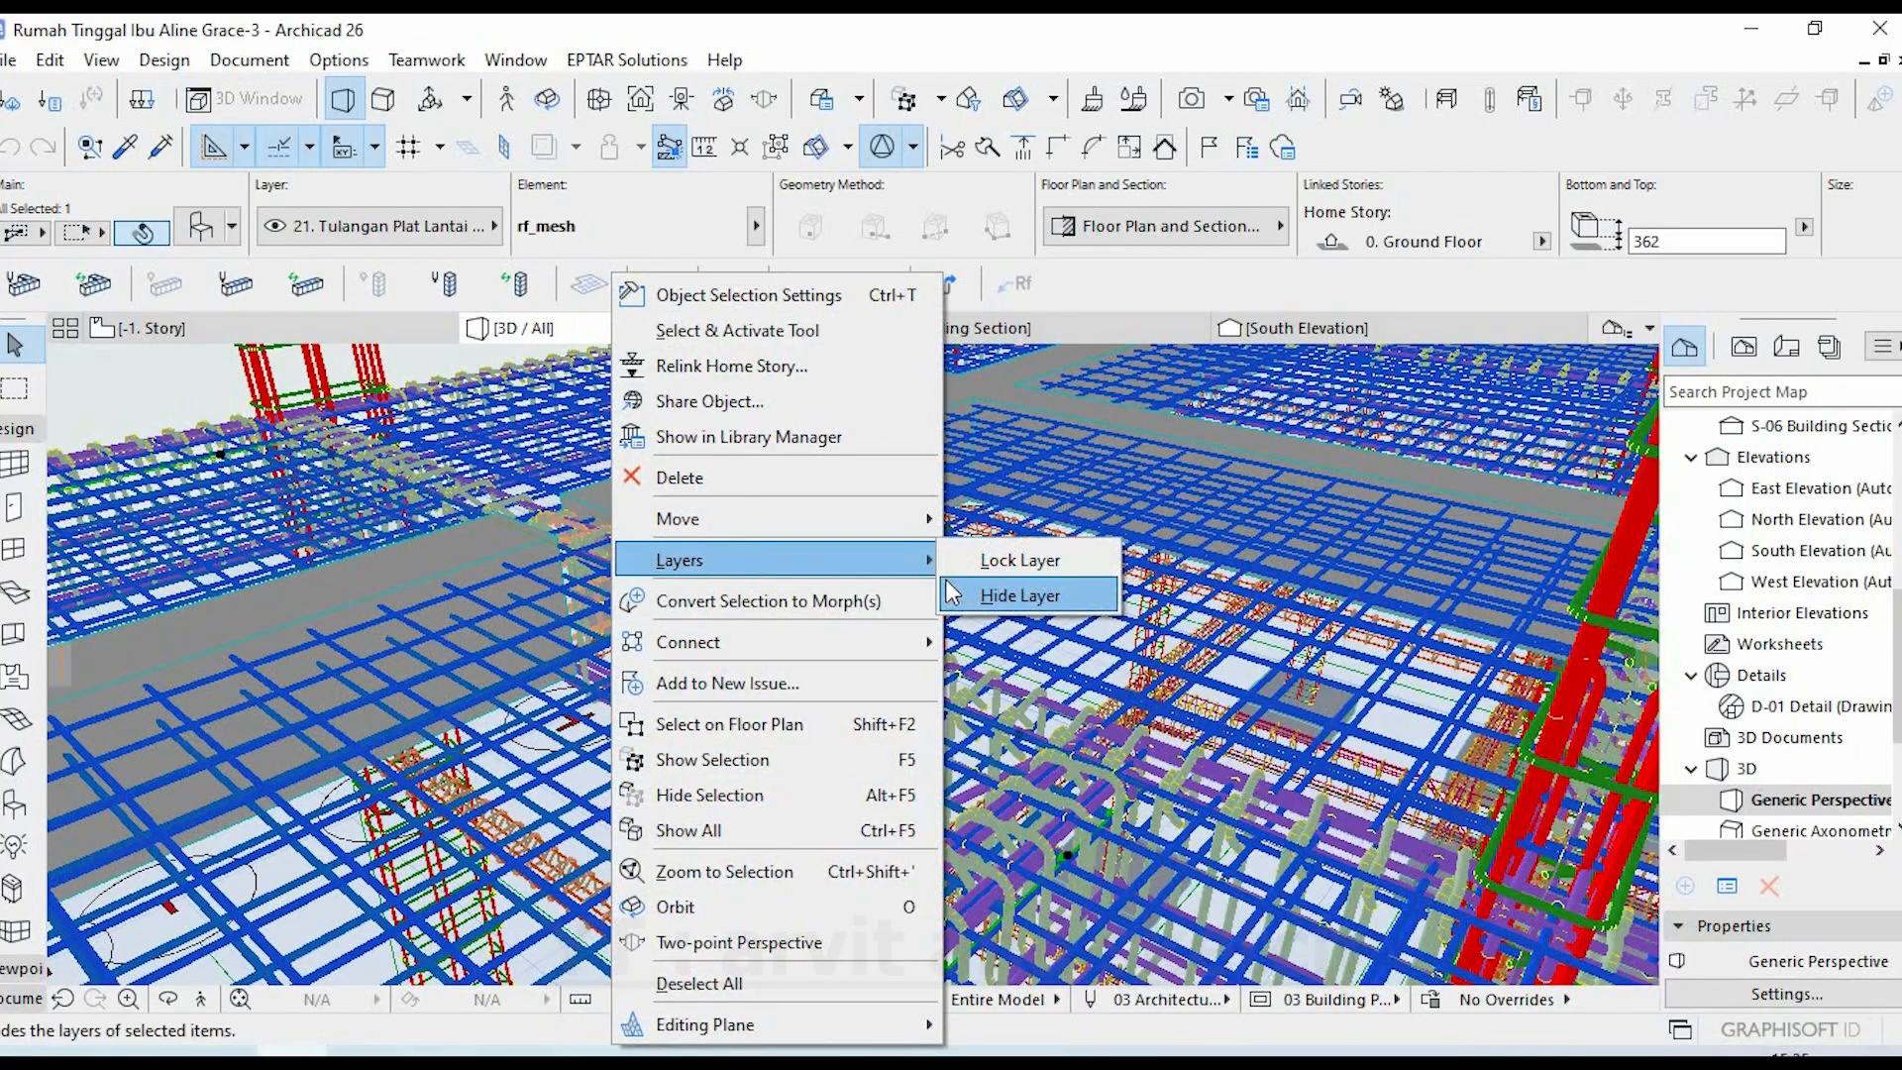
click(981, 592)
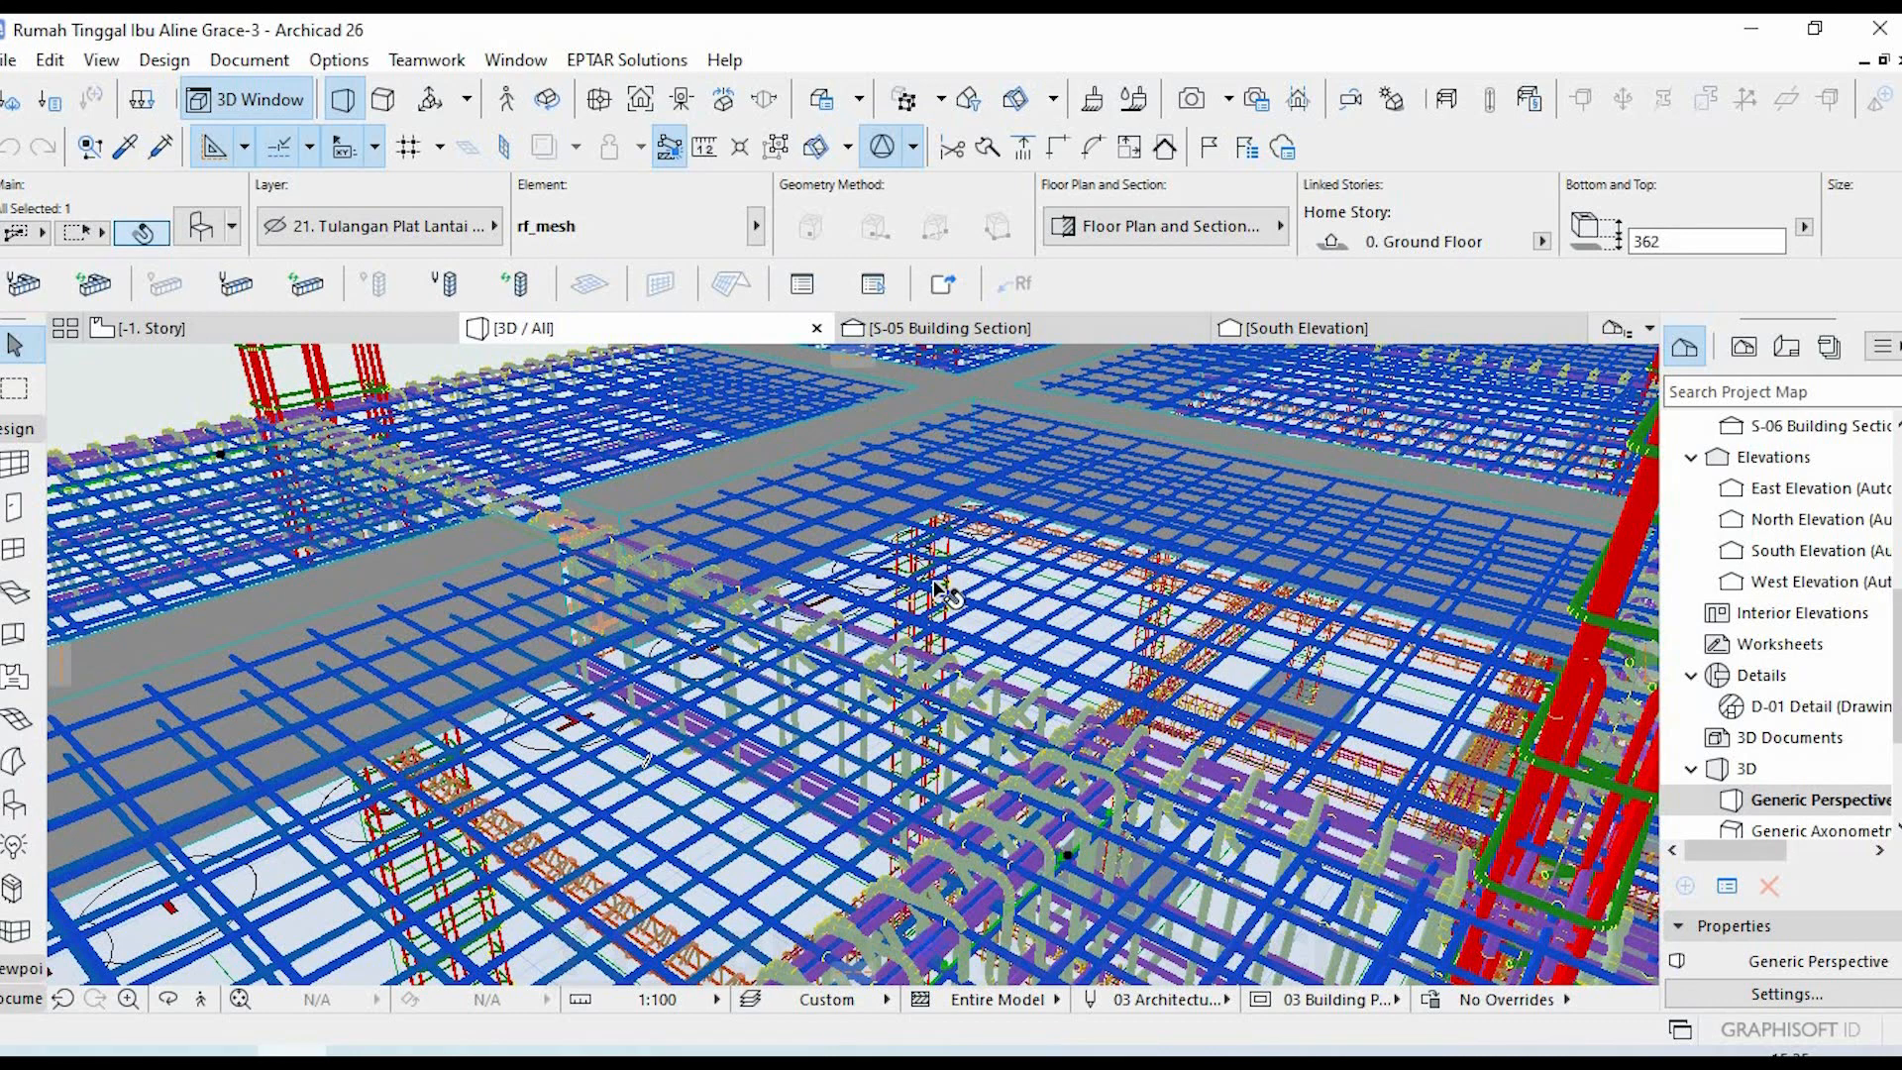
- Check the rebar diameter settings of a longitudinal bar in the interior beam
scroll(807, 782, up, 3)
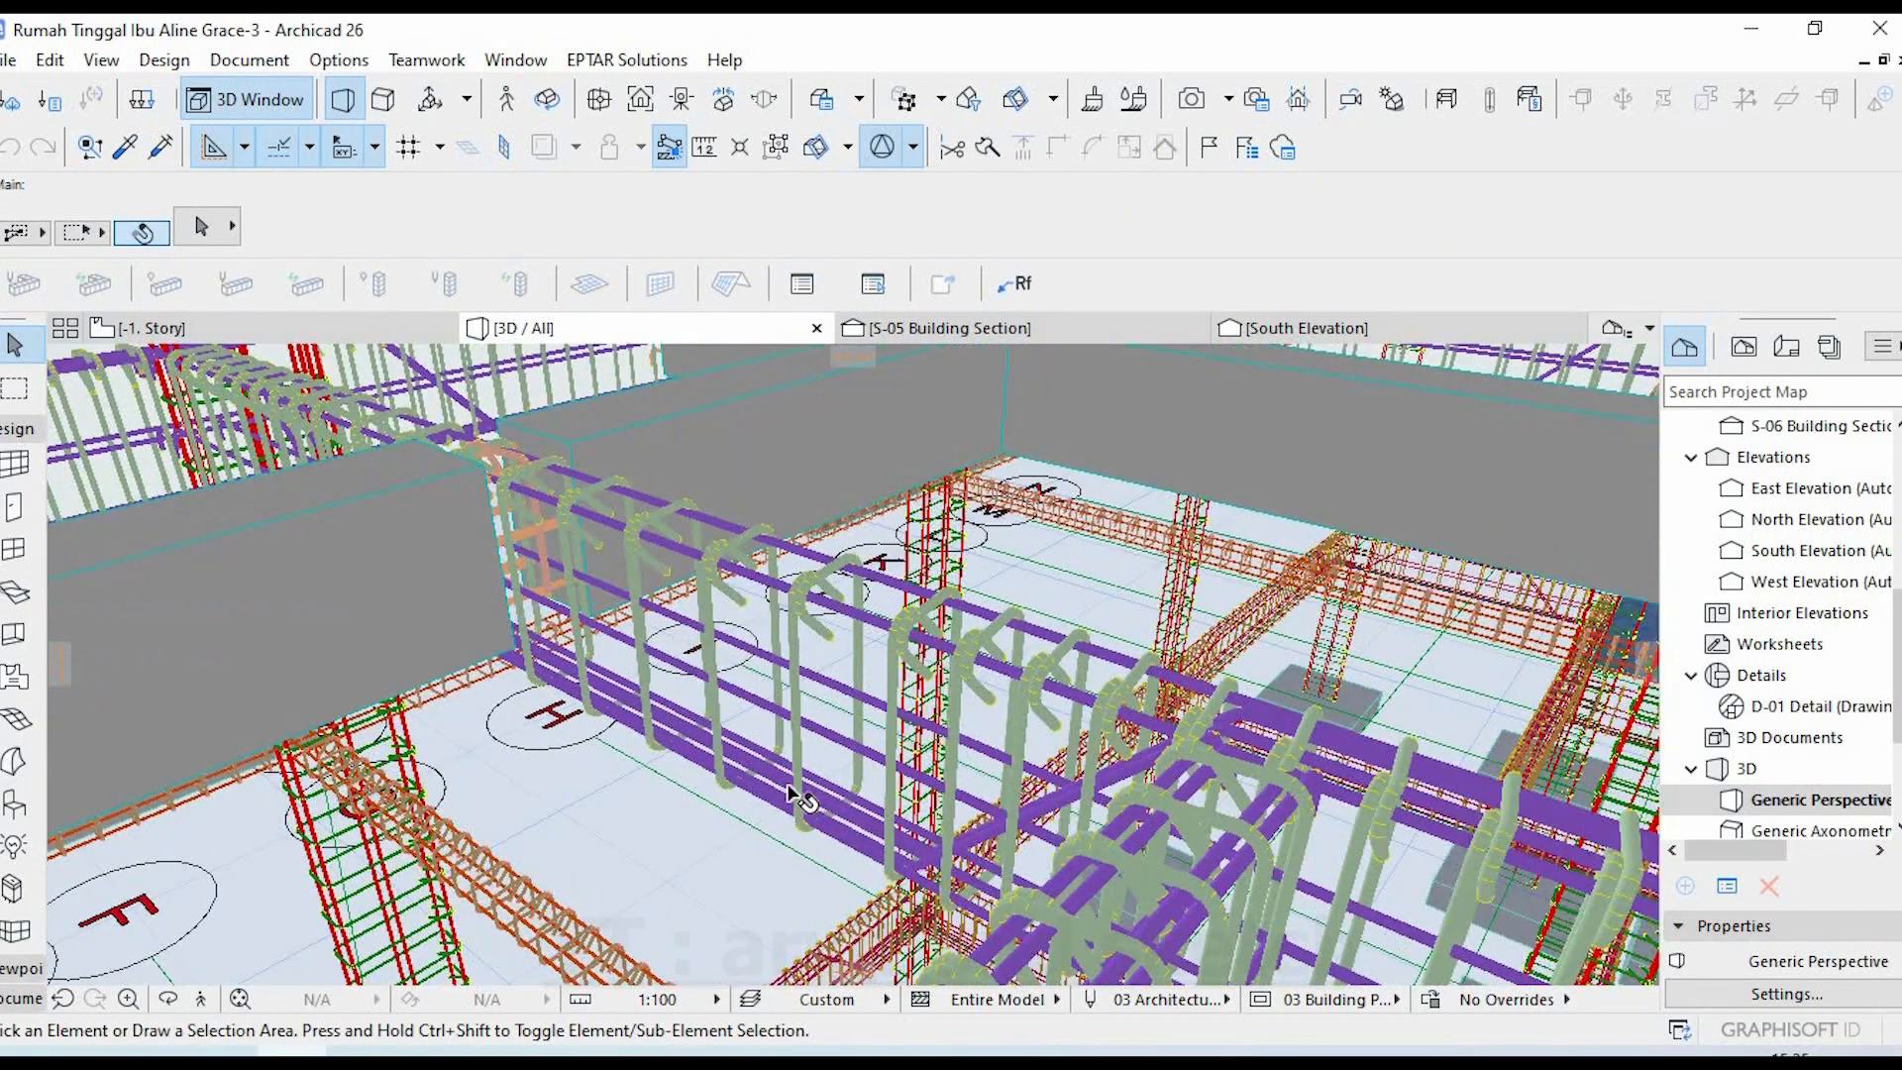
drag(812, 835, 733, 877)
click(698, 904)
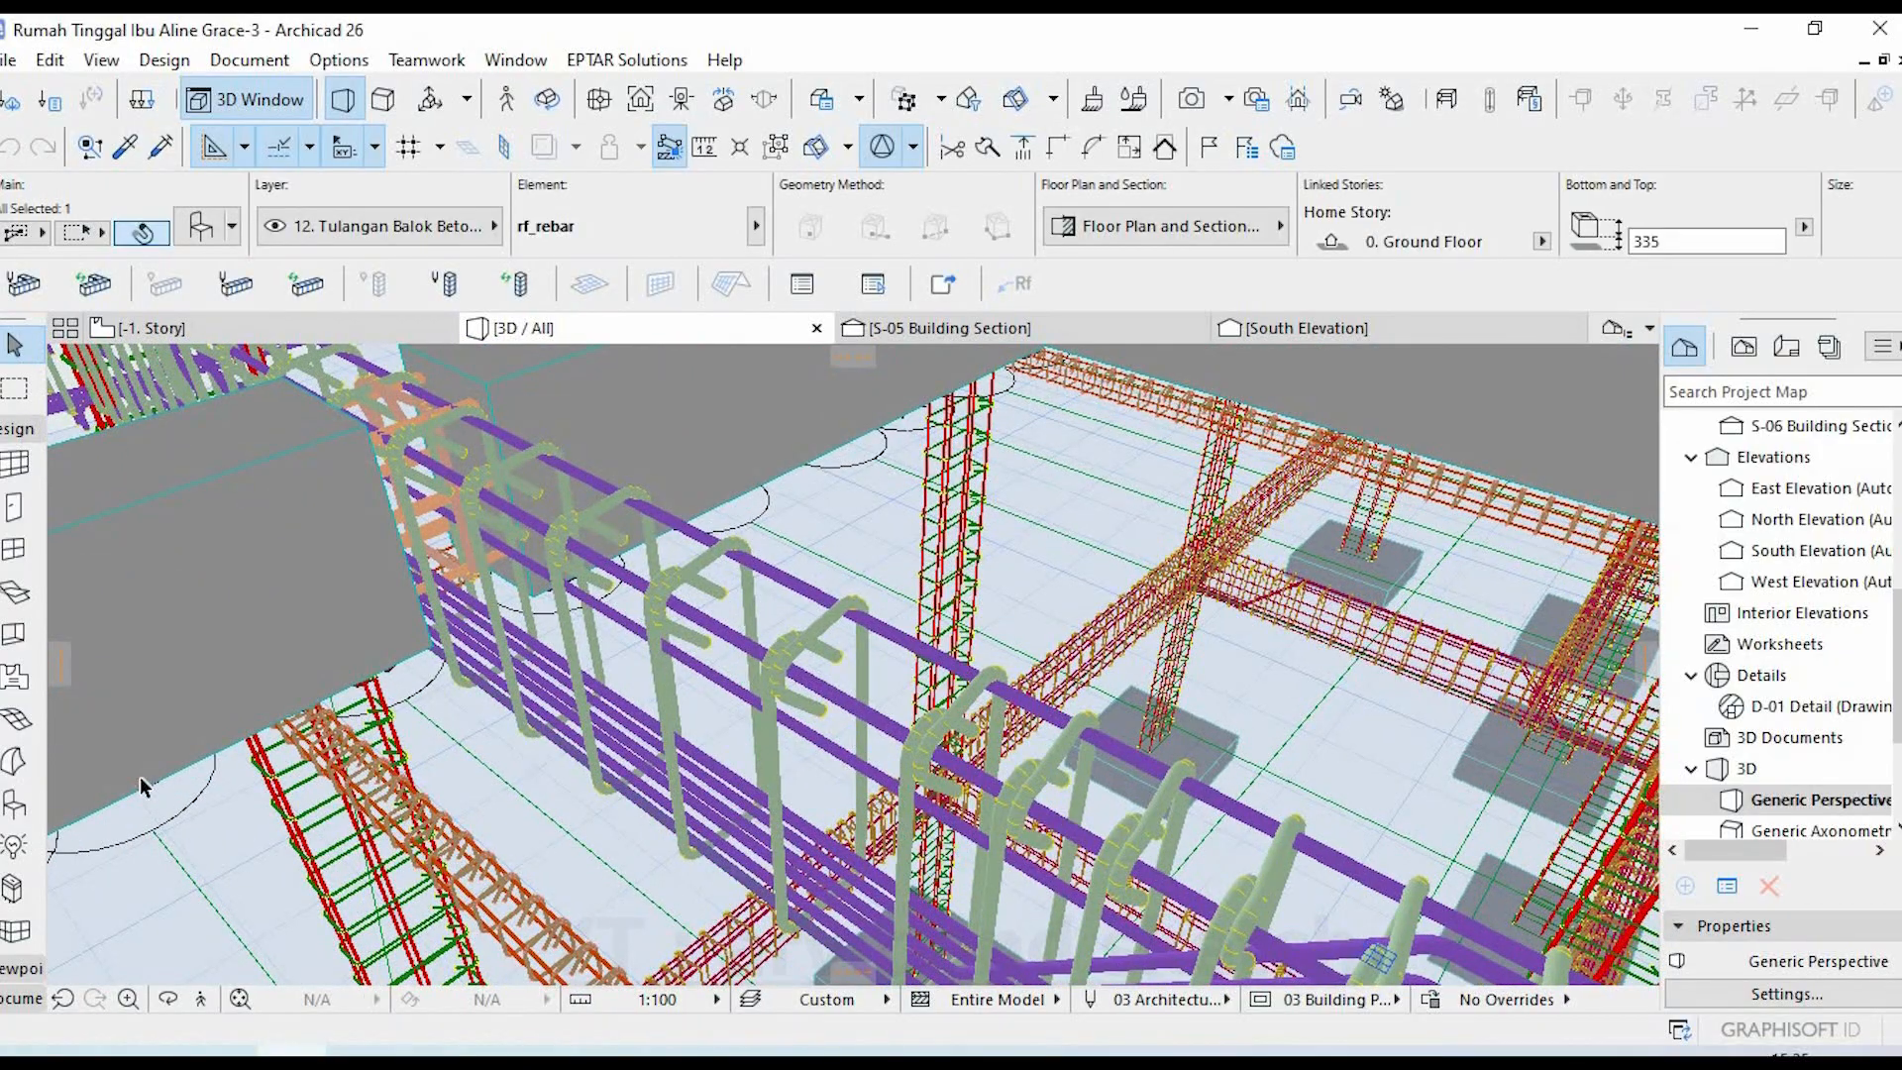
key(ctrl+t)
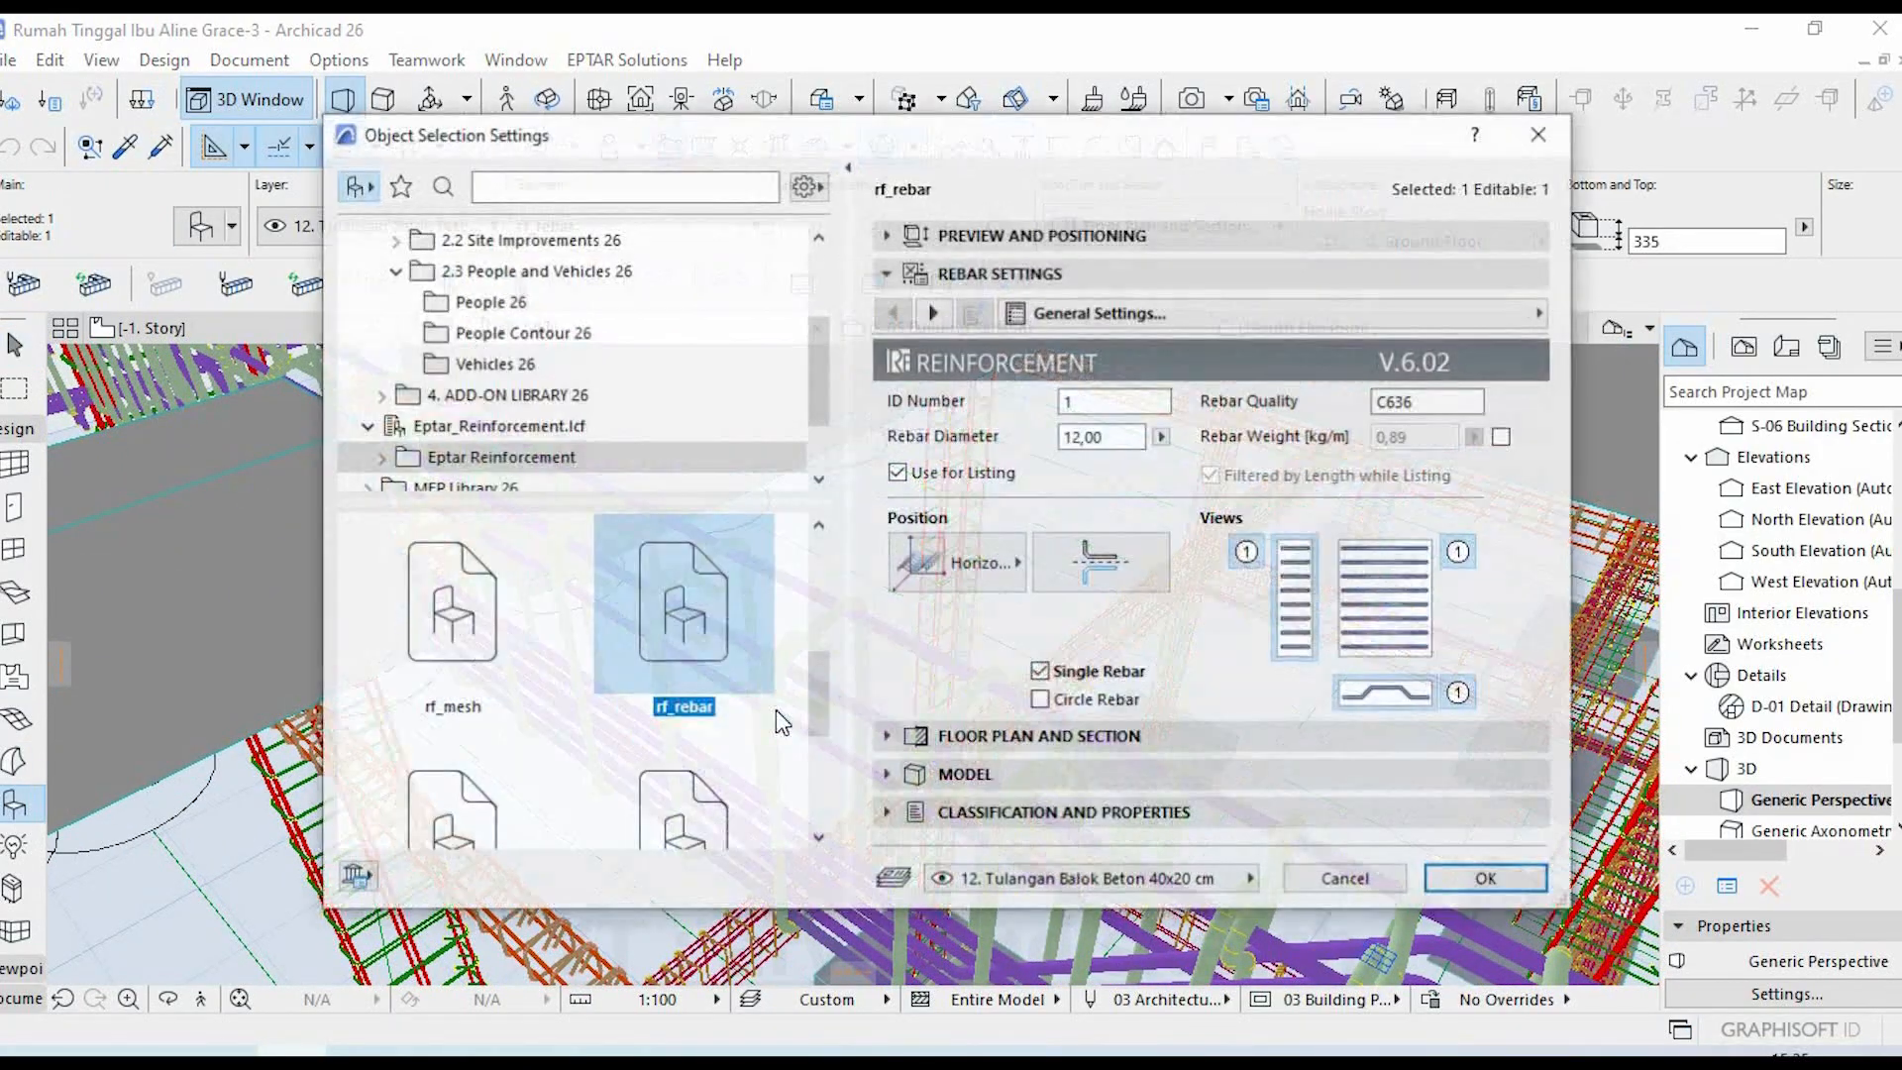
click(1482, 895)
key(Escape)
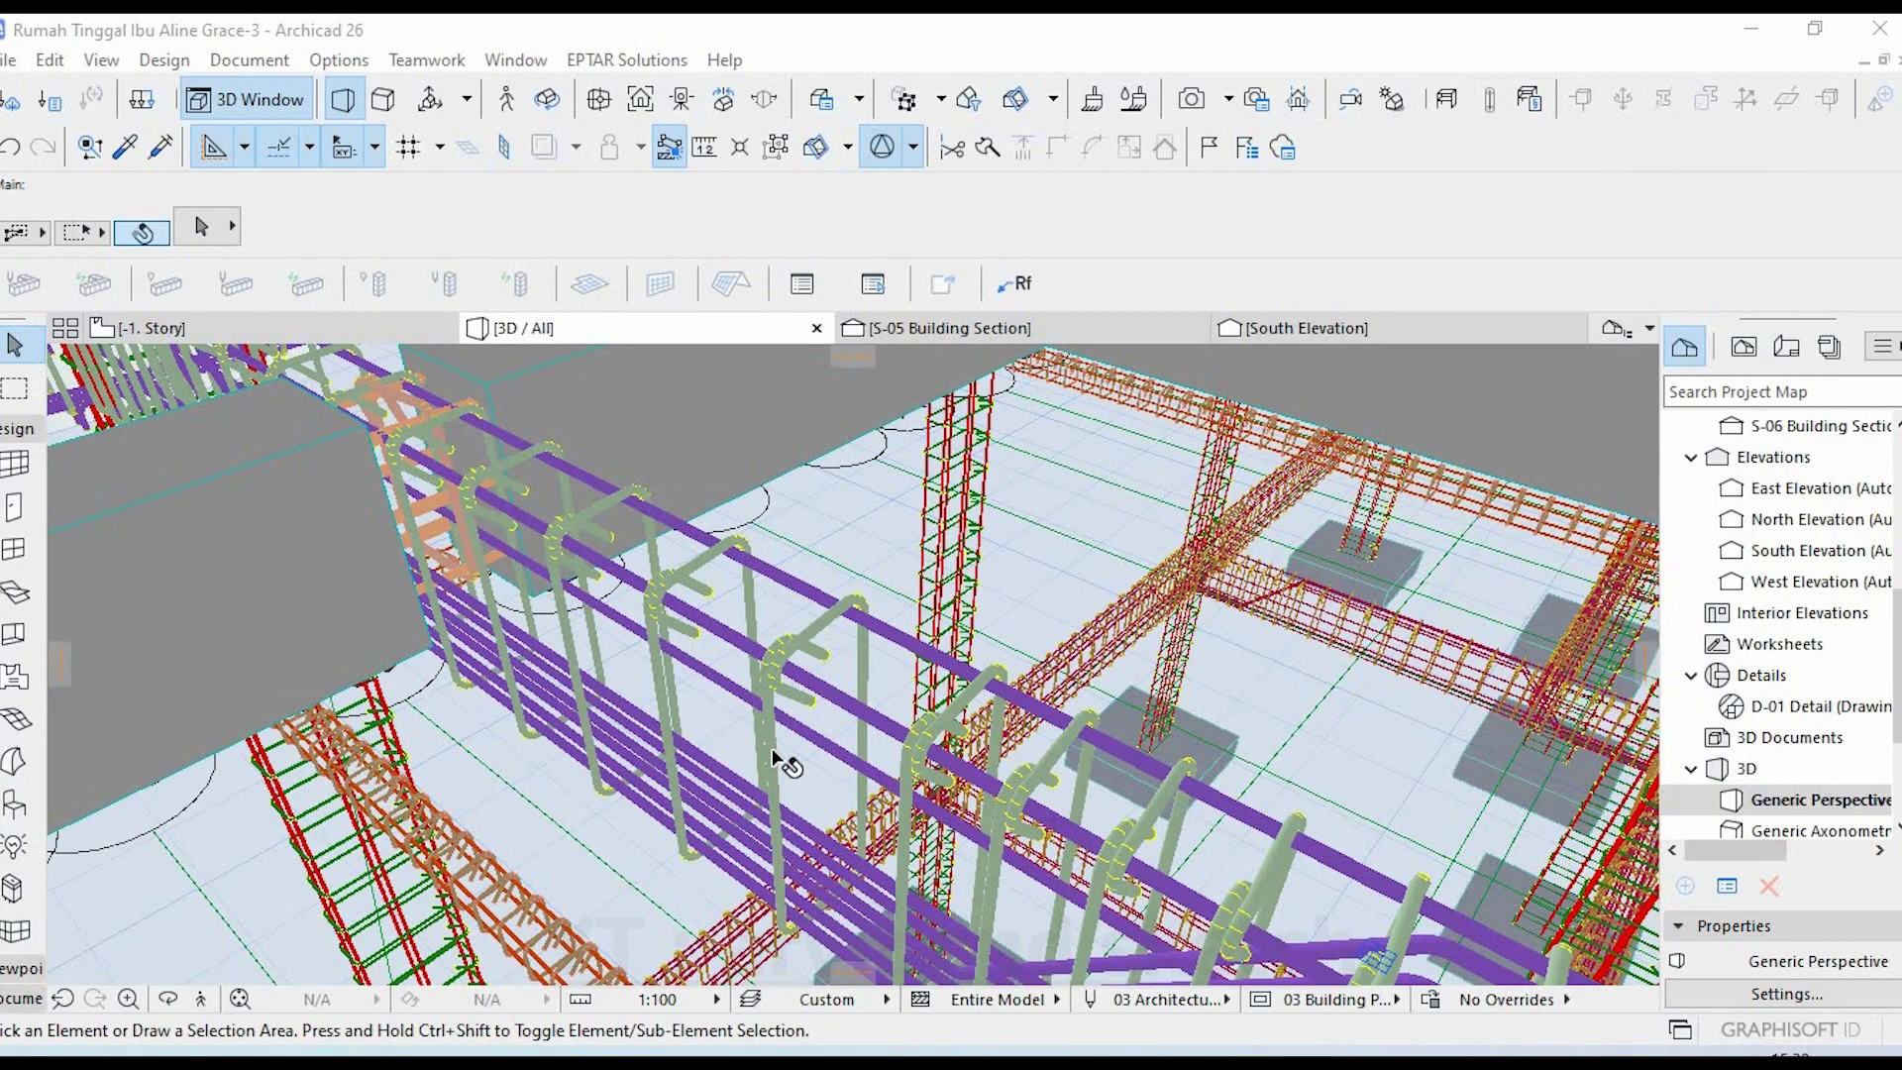
- Check the rebar diameter settings of the interior beam's stirrups and clear the selection
click(798, 669)
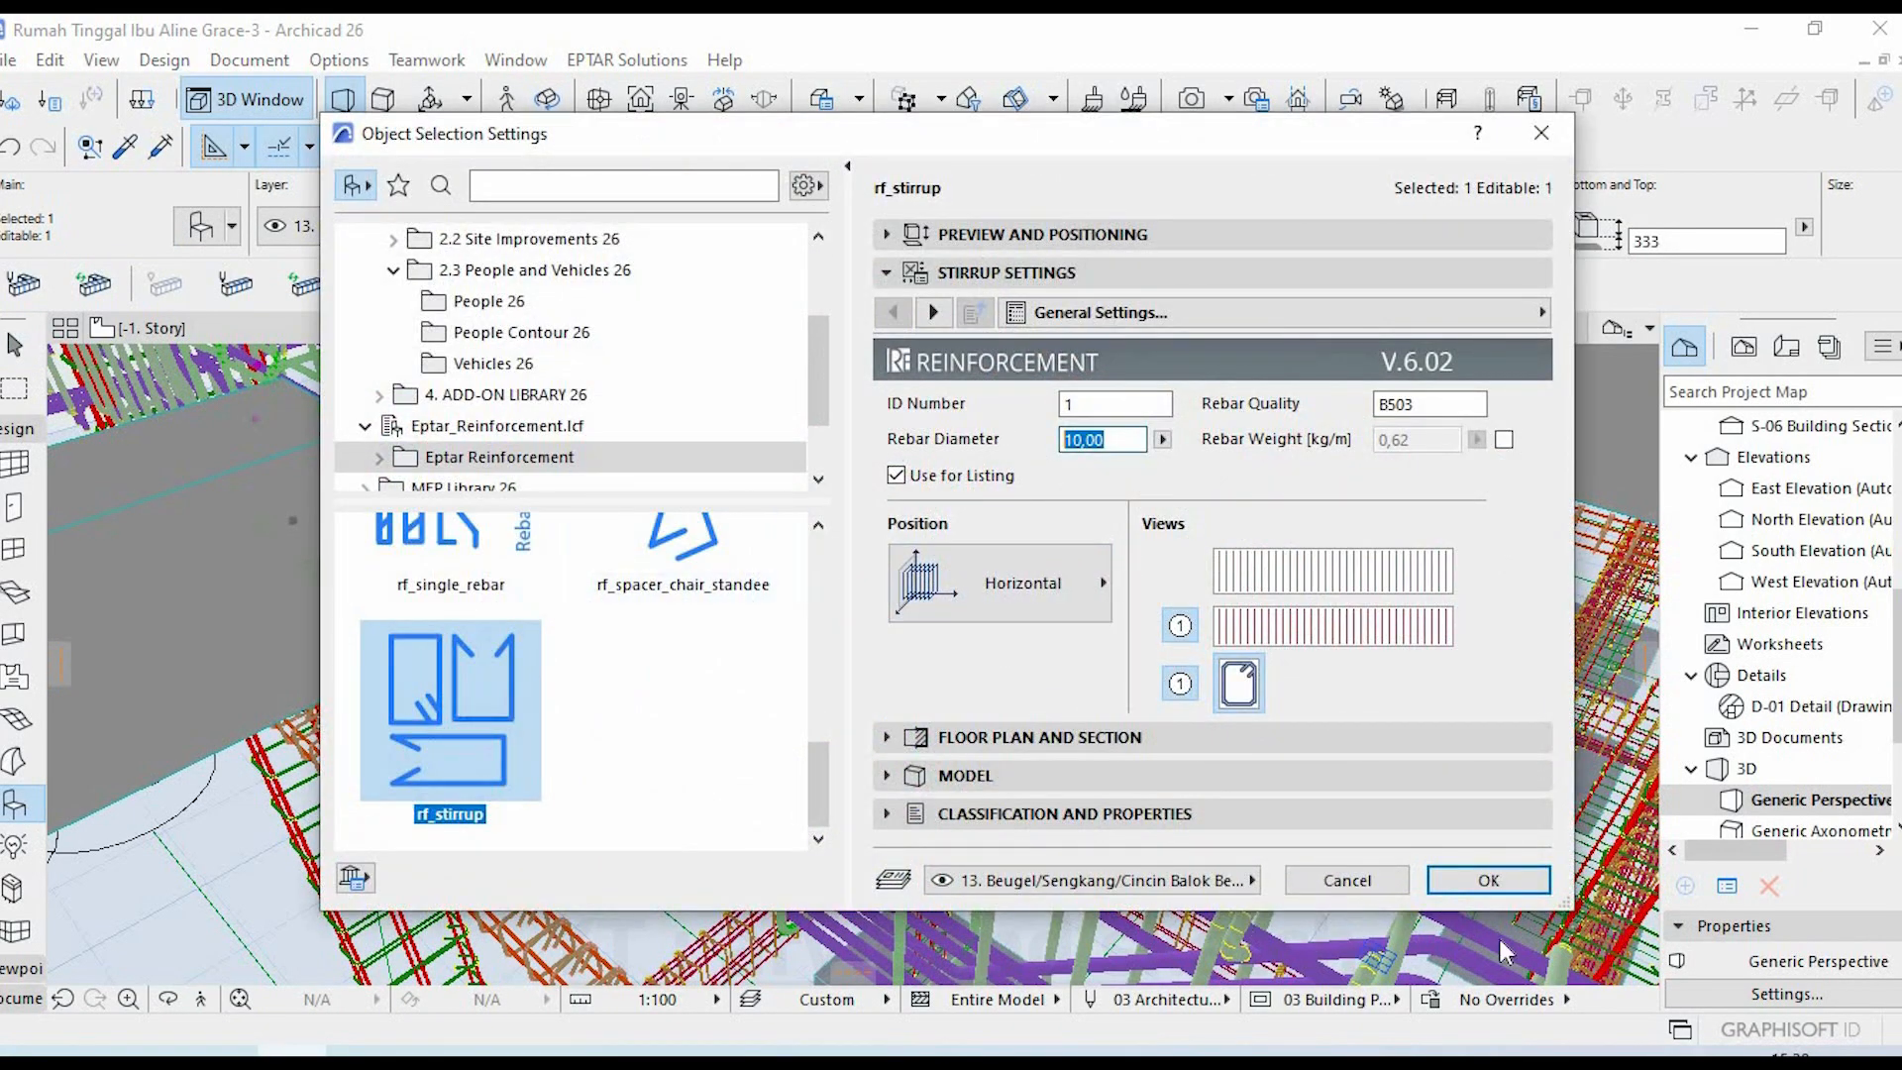
click(1488, 880)
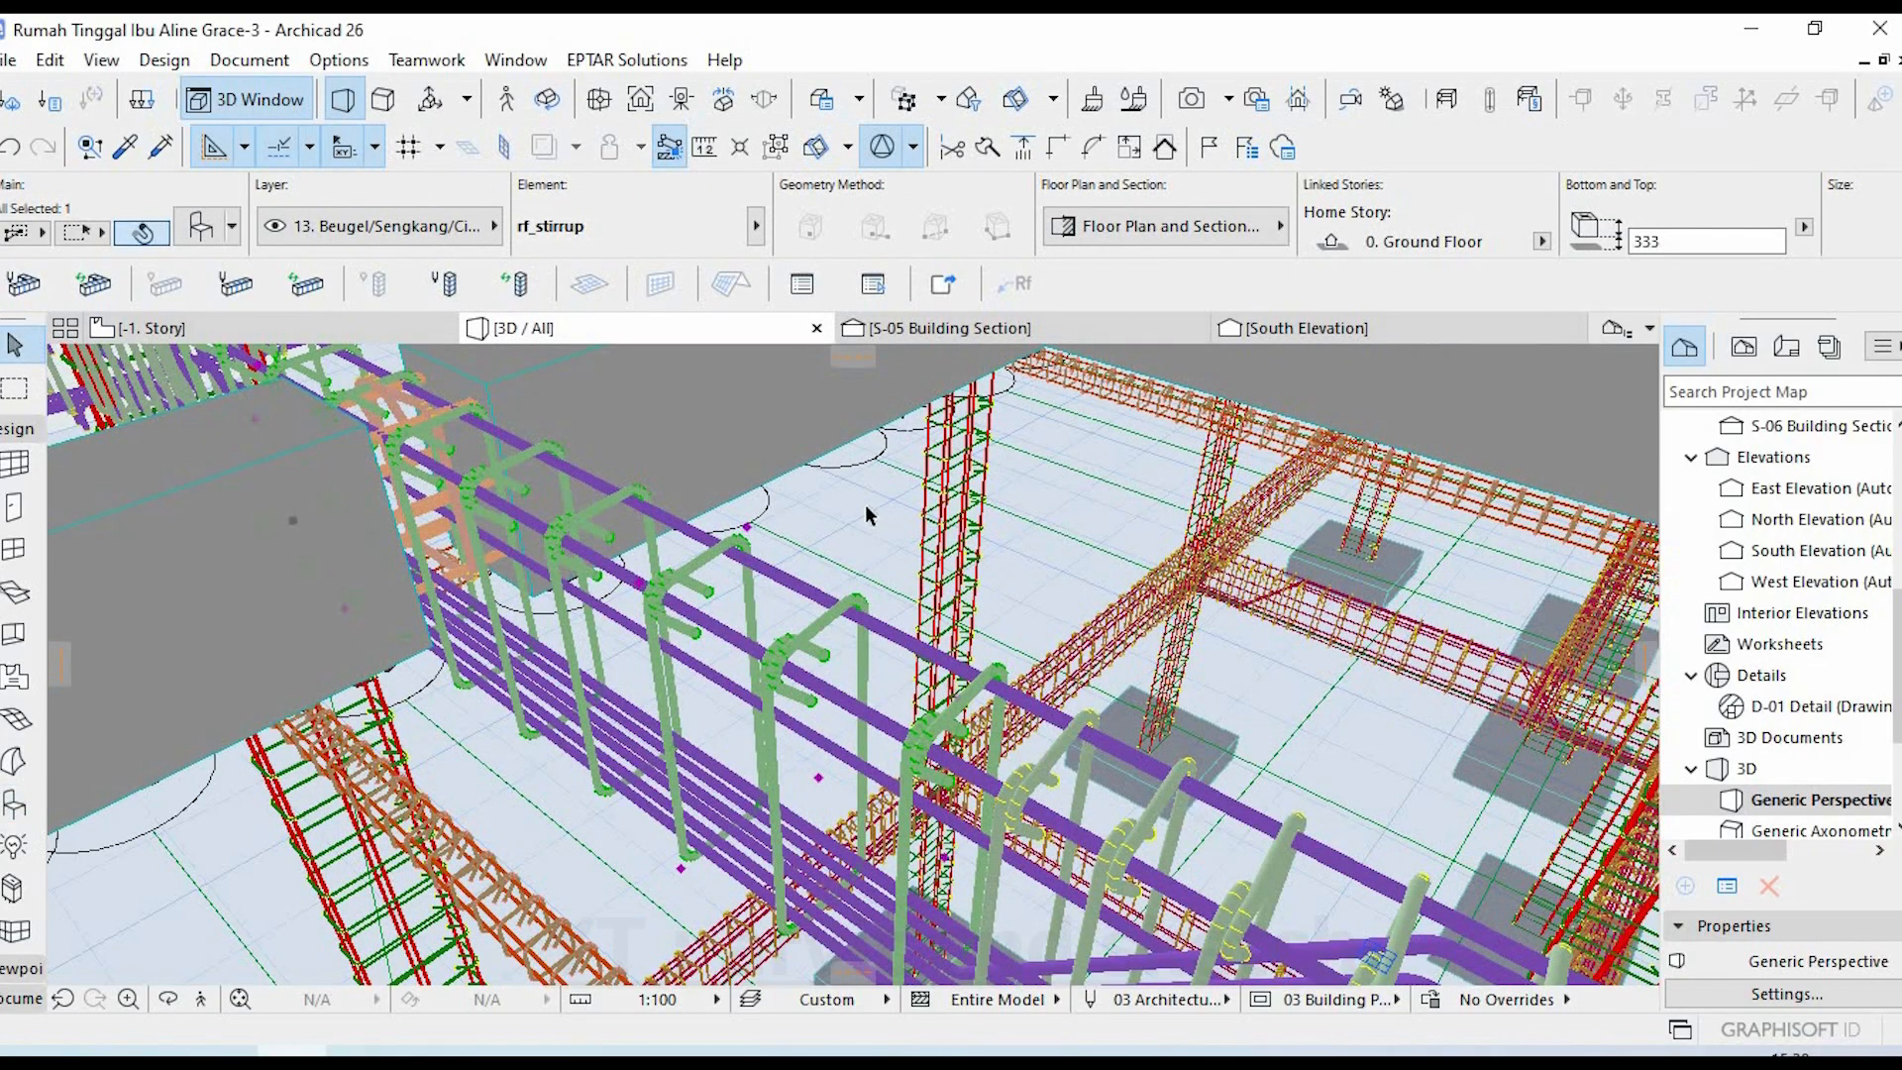
key(Escape)
- Switch to ProtaDetails and examine beam 3B8 and its surroundings on the third-storey slab plan
scroll(743, 633, down, 5)
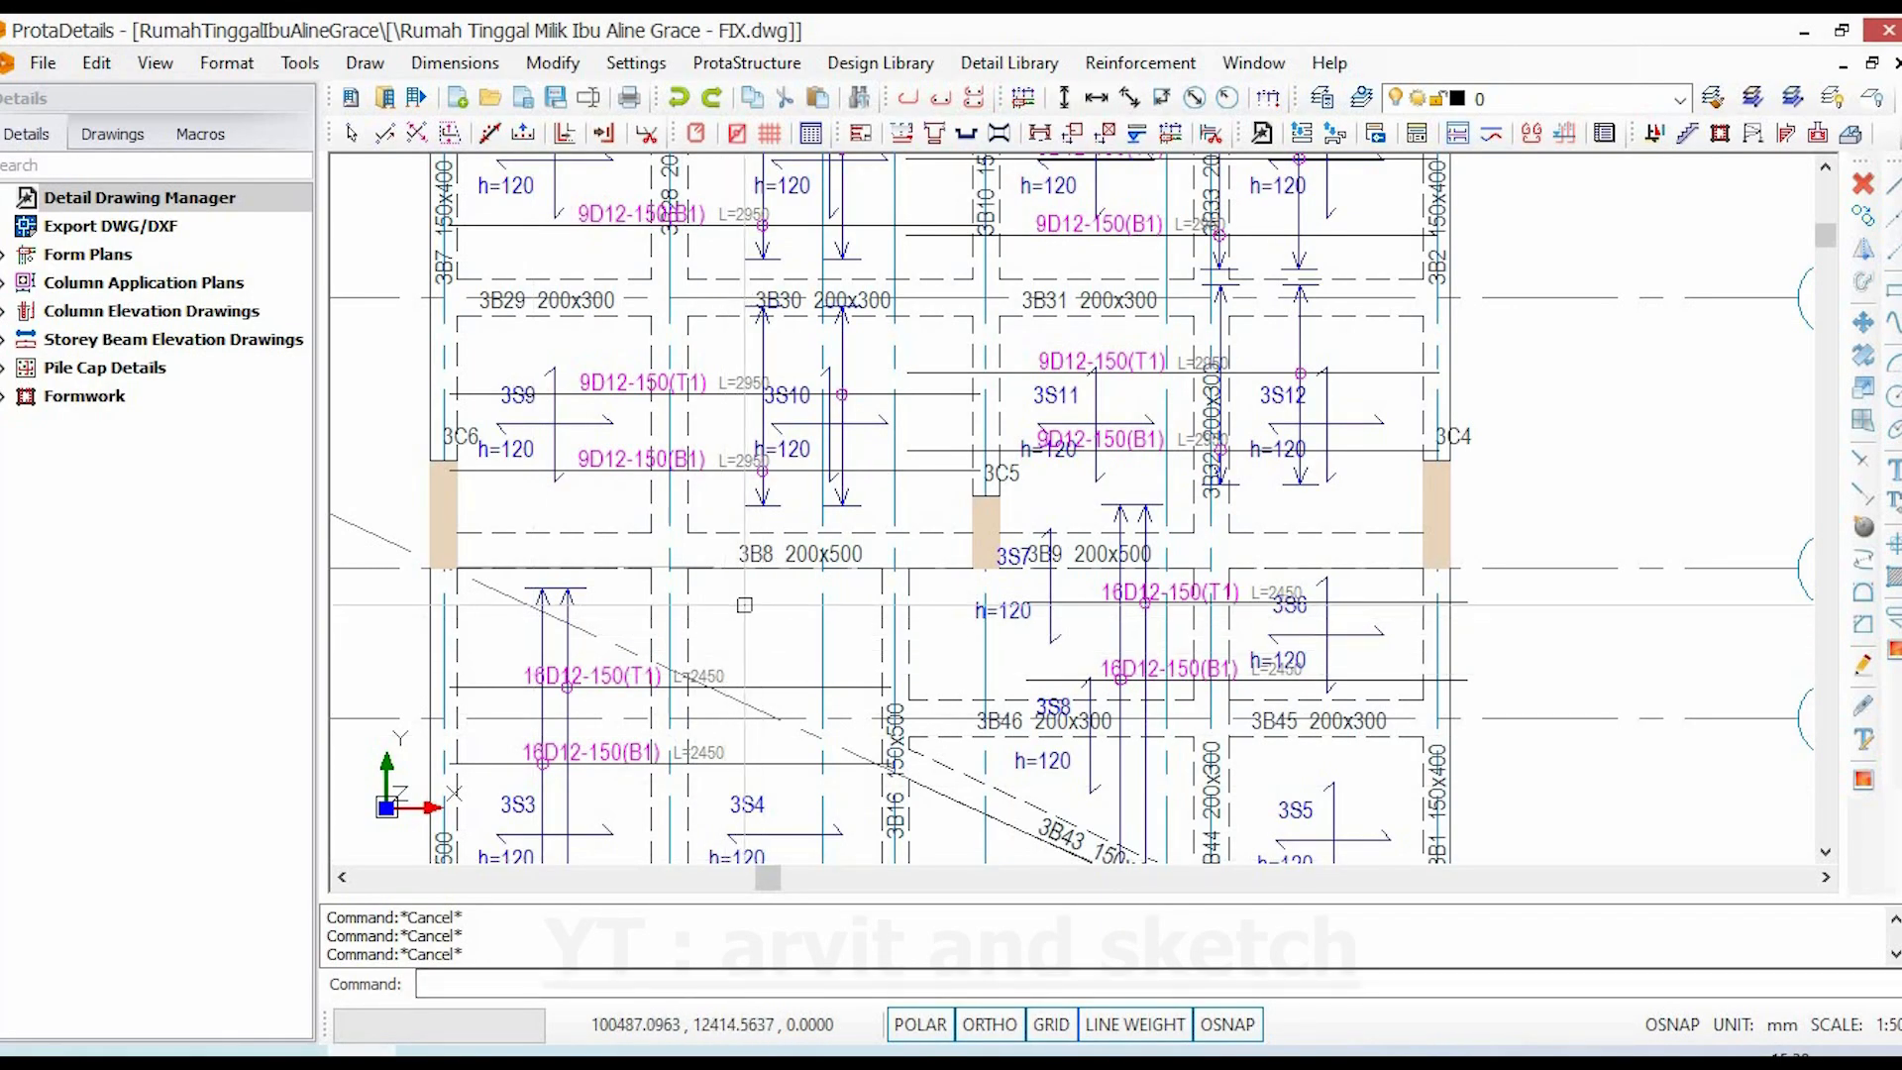
scroll(760, 588, up, 2)
scroll(846, 457, down, 1)
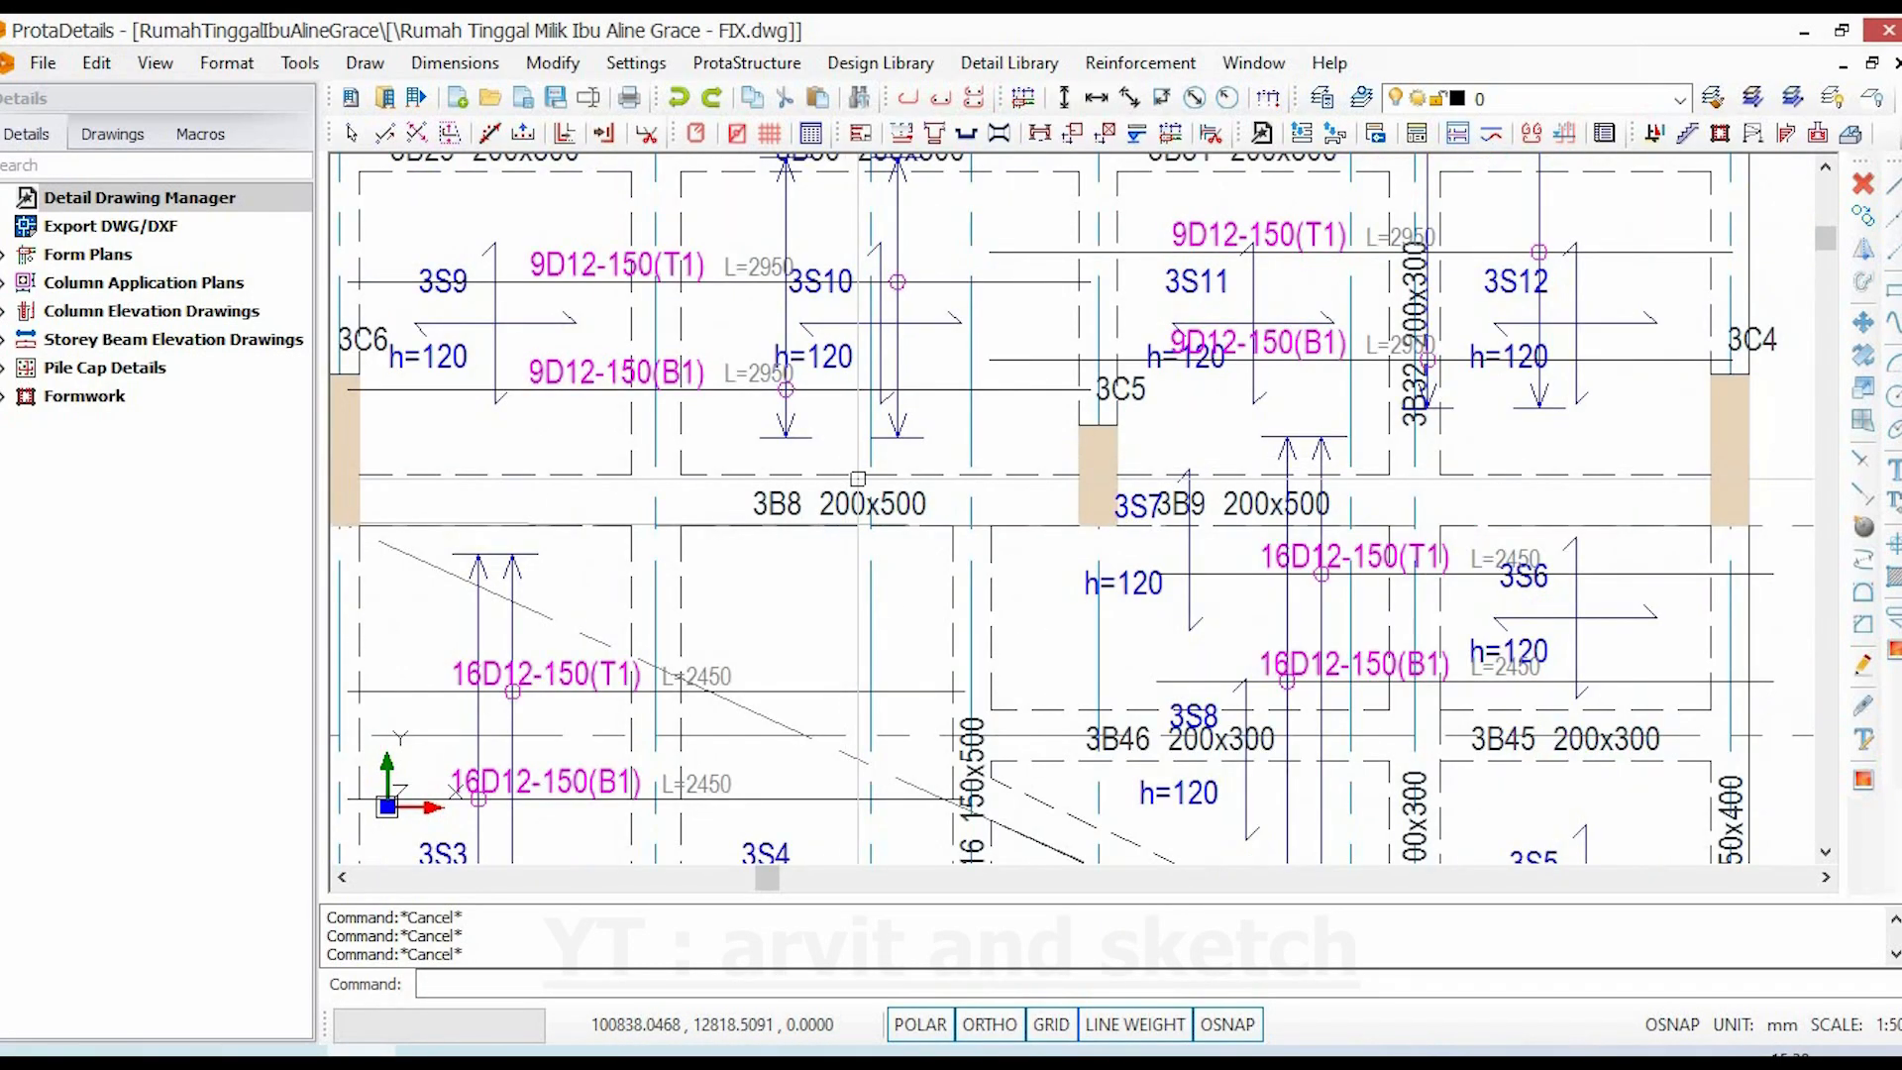
scroll(894, 503, down, 5)
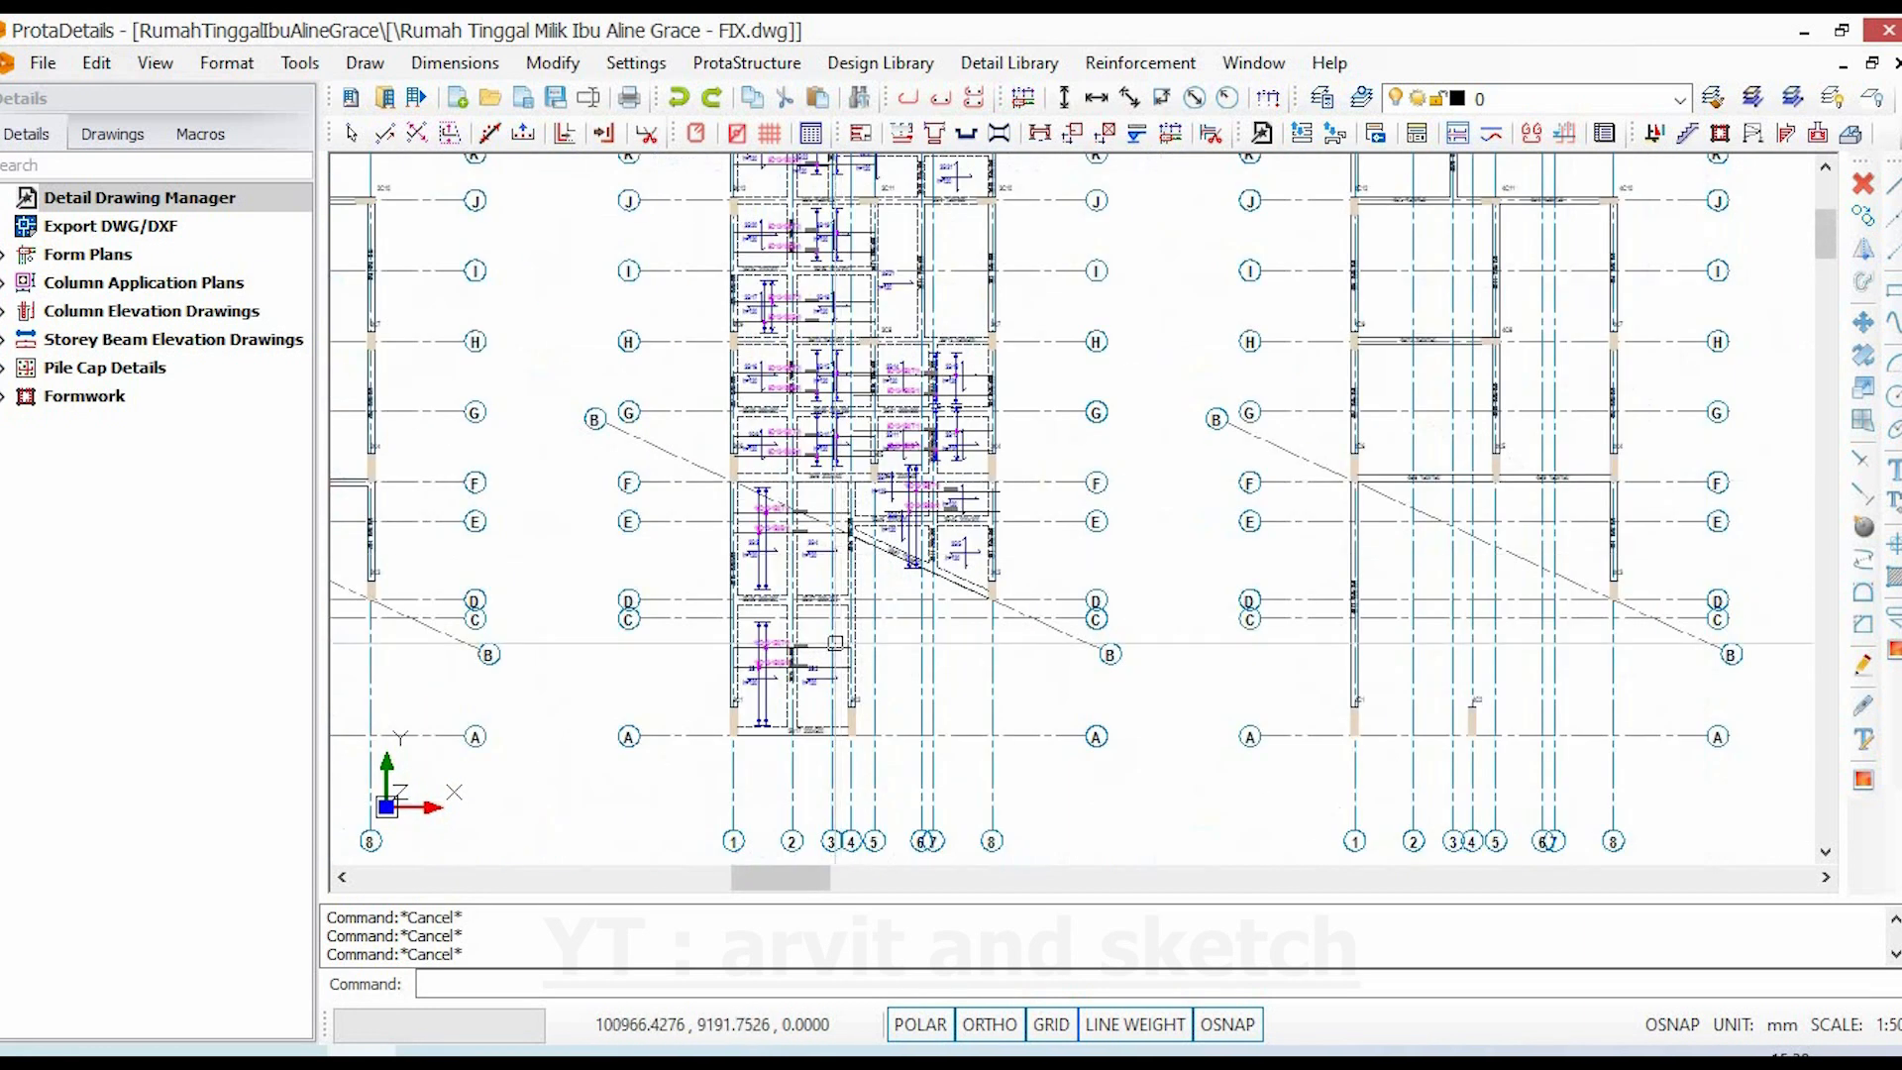
scroll(737, 783, up, 3)
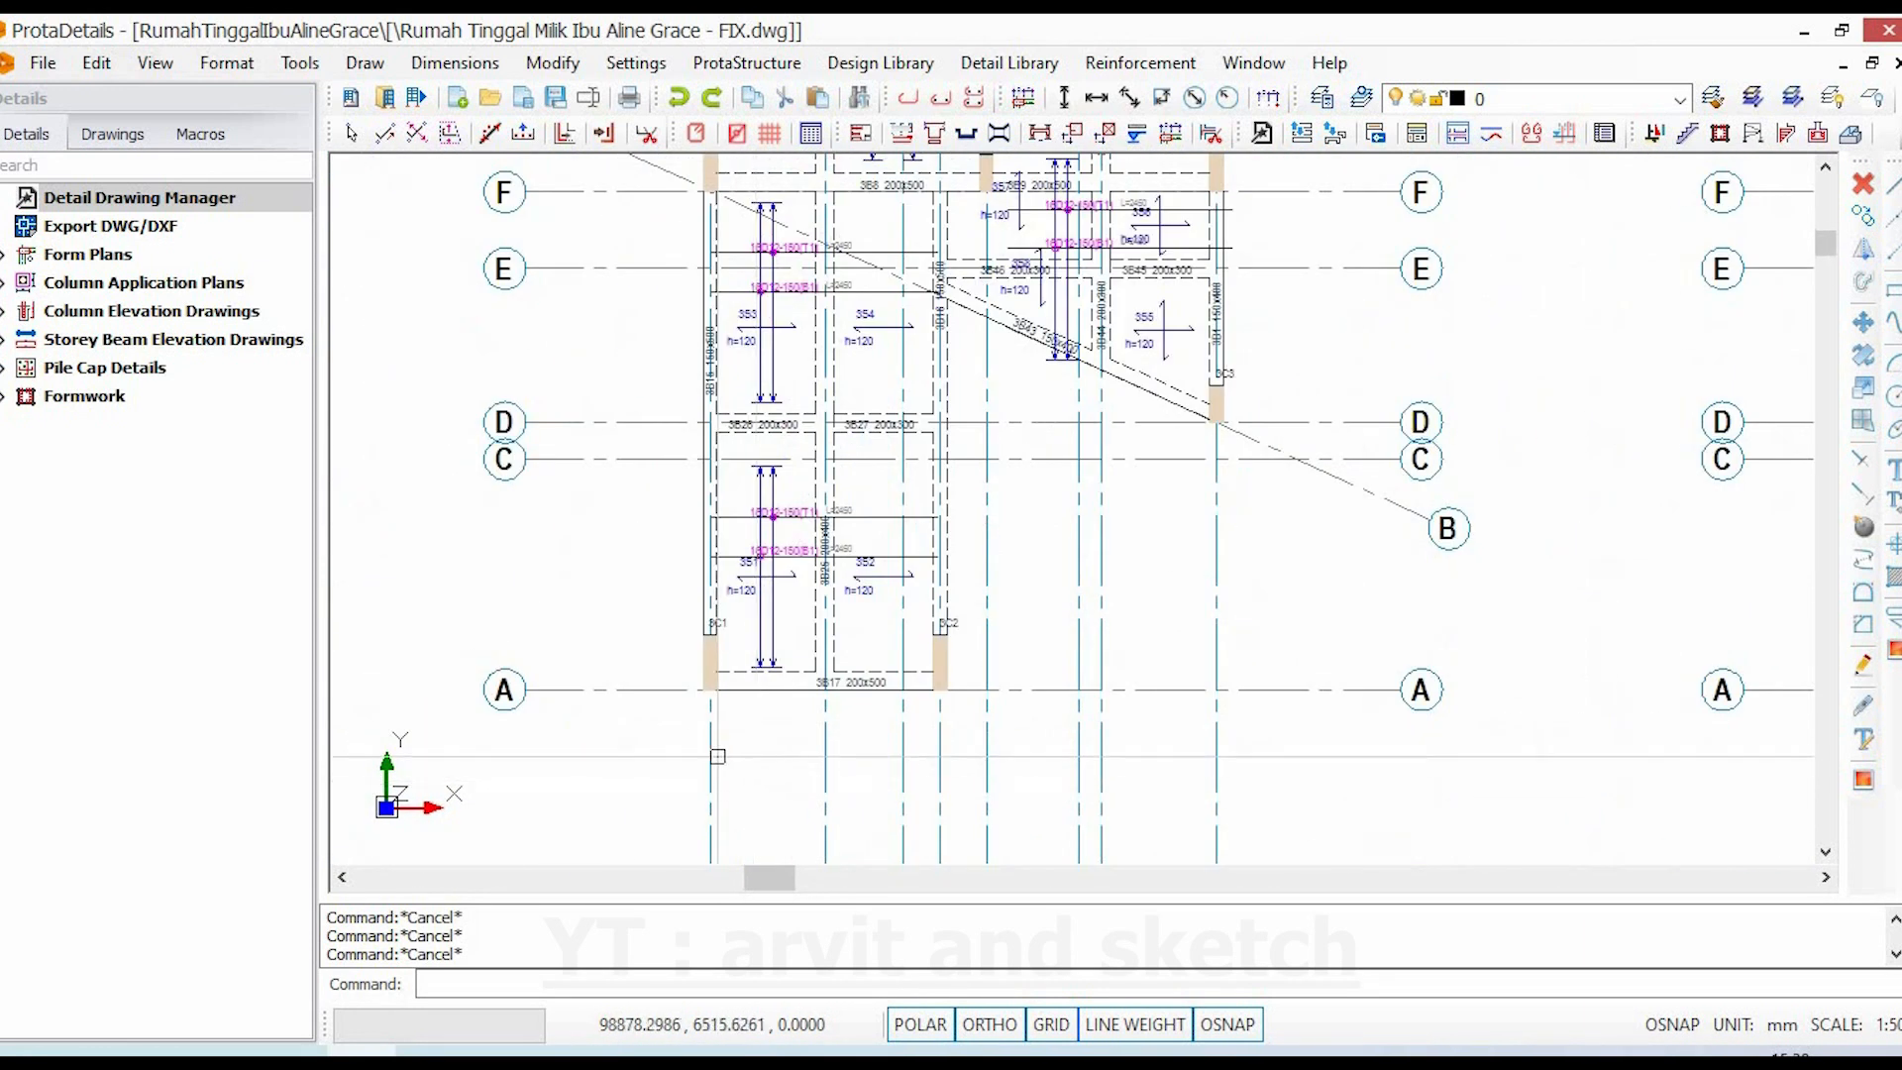
mouse_move(812, 770)
middle_down()
mouse_move(793, 774)
mouse_move(729, 695)
middle_up()
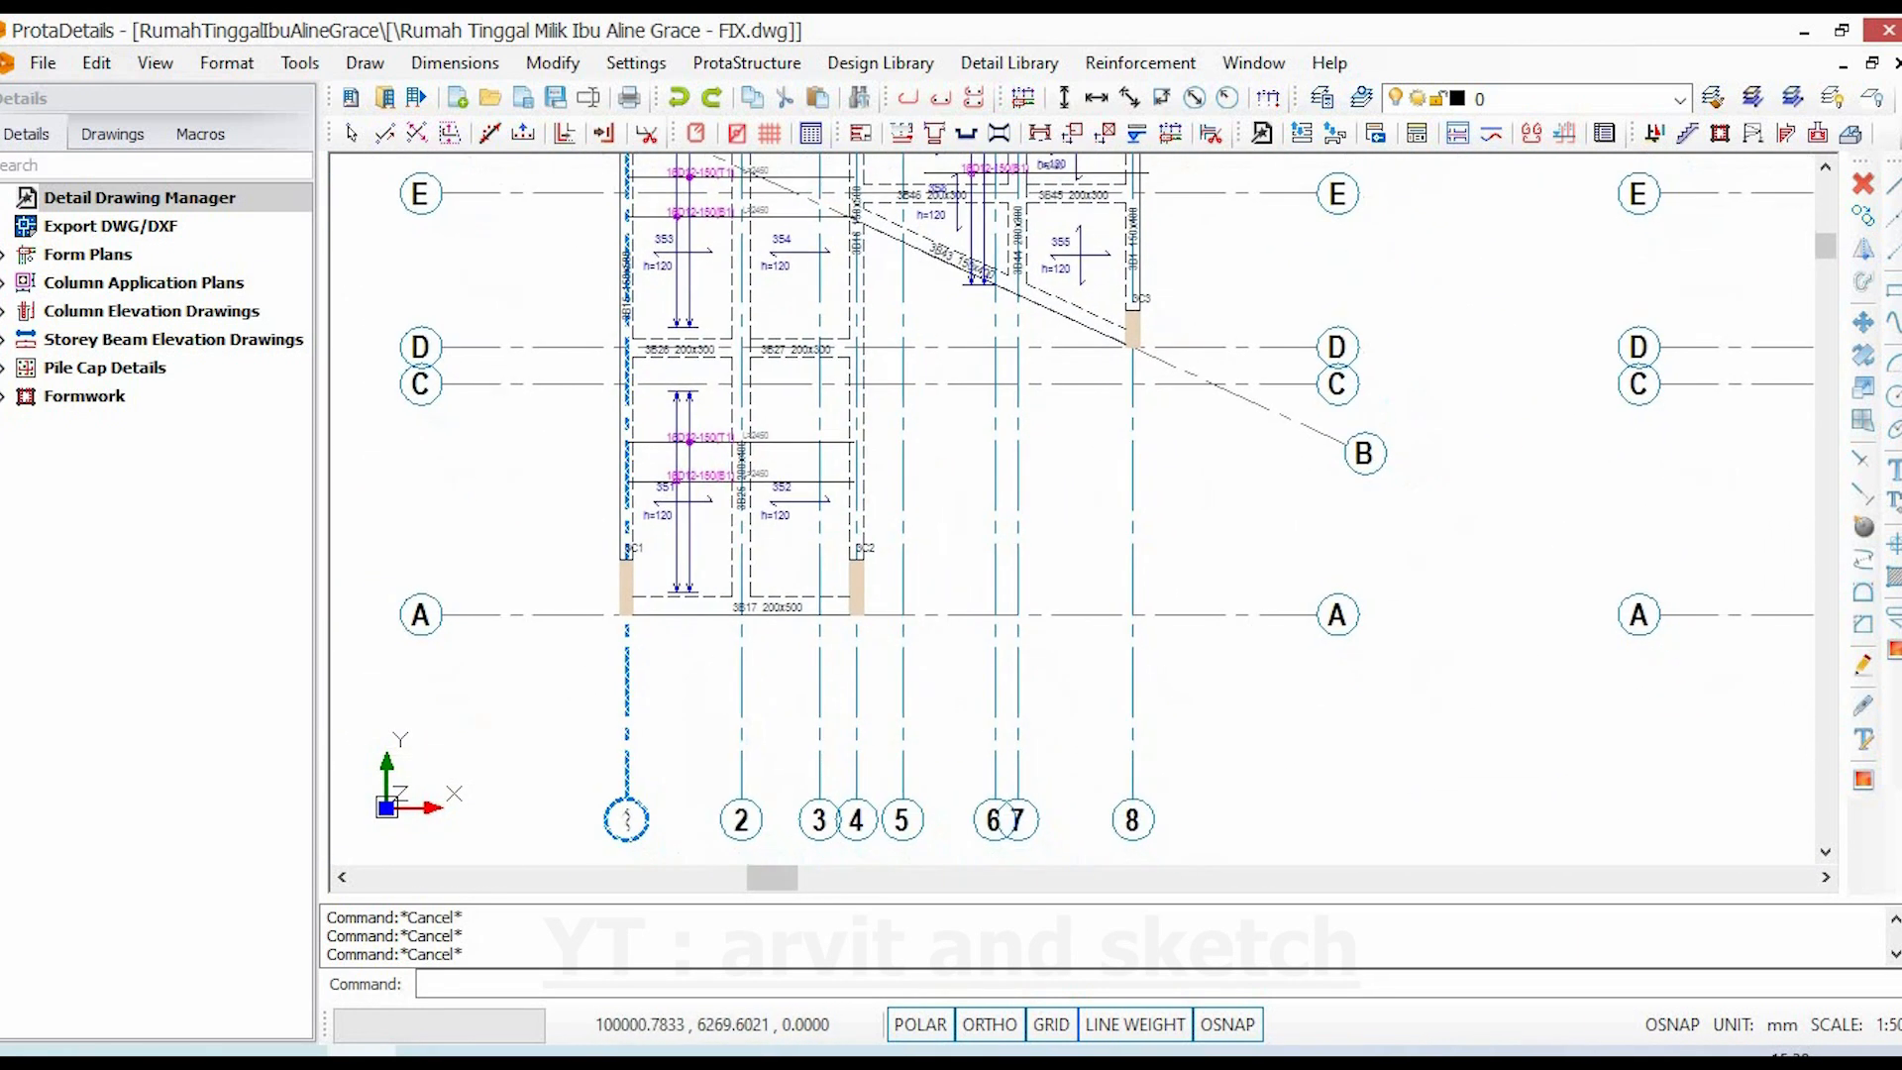
scroll(914, 600, down, 6)
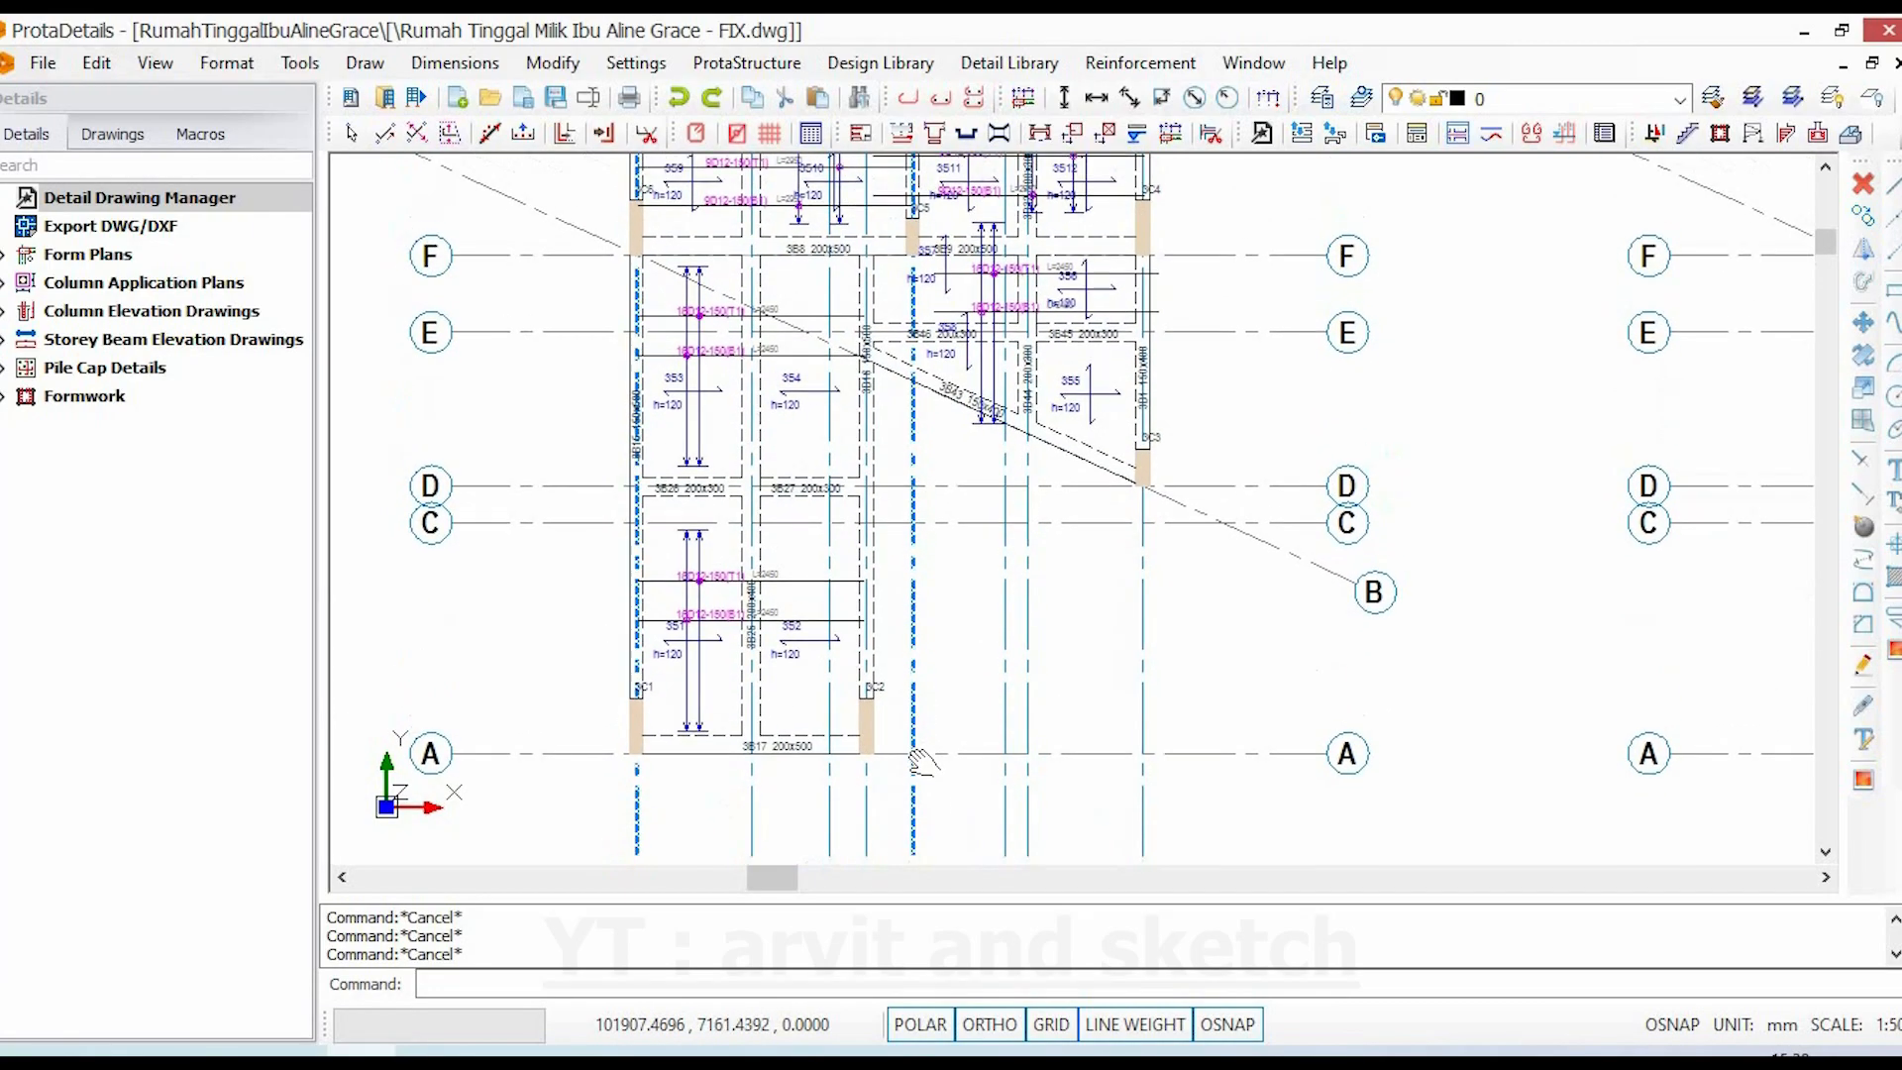
- Locate the elevation drawing of beams 3B8 and 3B9 and examine the longitudinal bars and stirrups of 3B8
mouse_move(1363, 757)
middle_down()
mouse_move(1110, 652)
mouse_move(959, 539)
middle_up()
mouse_move(1262, 659)
middle_down()
mouse_move(595, 531)
mouse_move(640, 532)
middle_up()
scroll(1643, 543, up, 6)
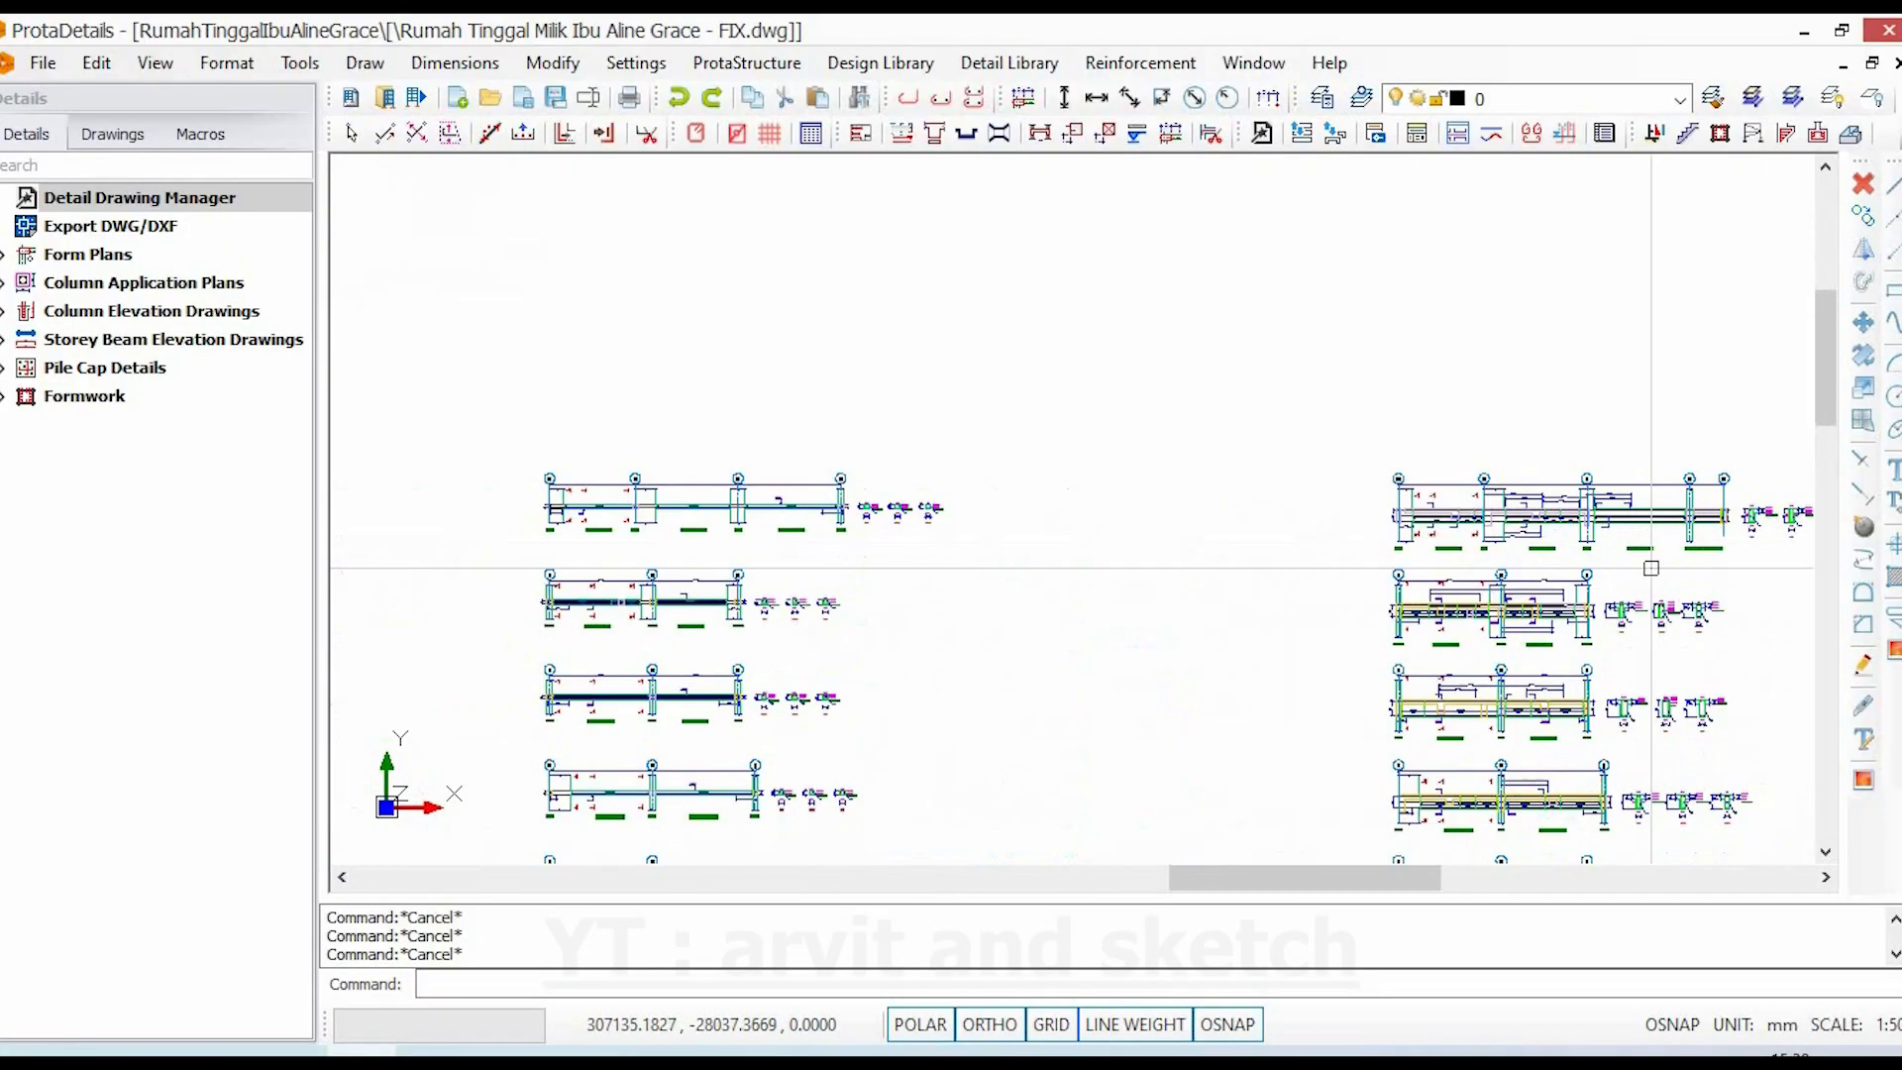
middle_drag(1407, 698, 1165, 480)
middle_drag(1182, 670, 1166, 520)
scroll(1128, 719, up, 3)
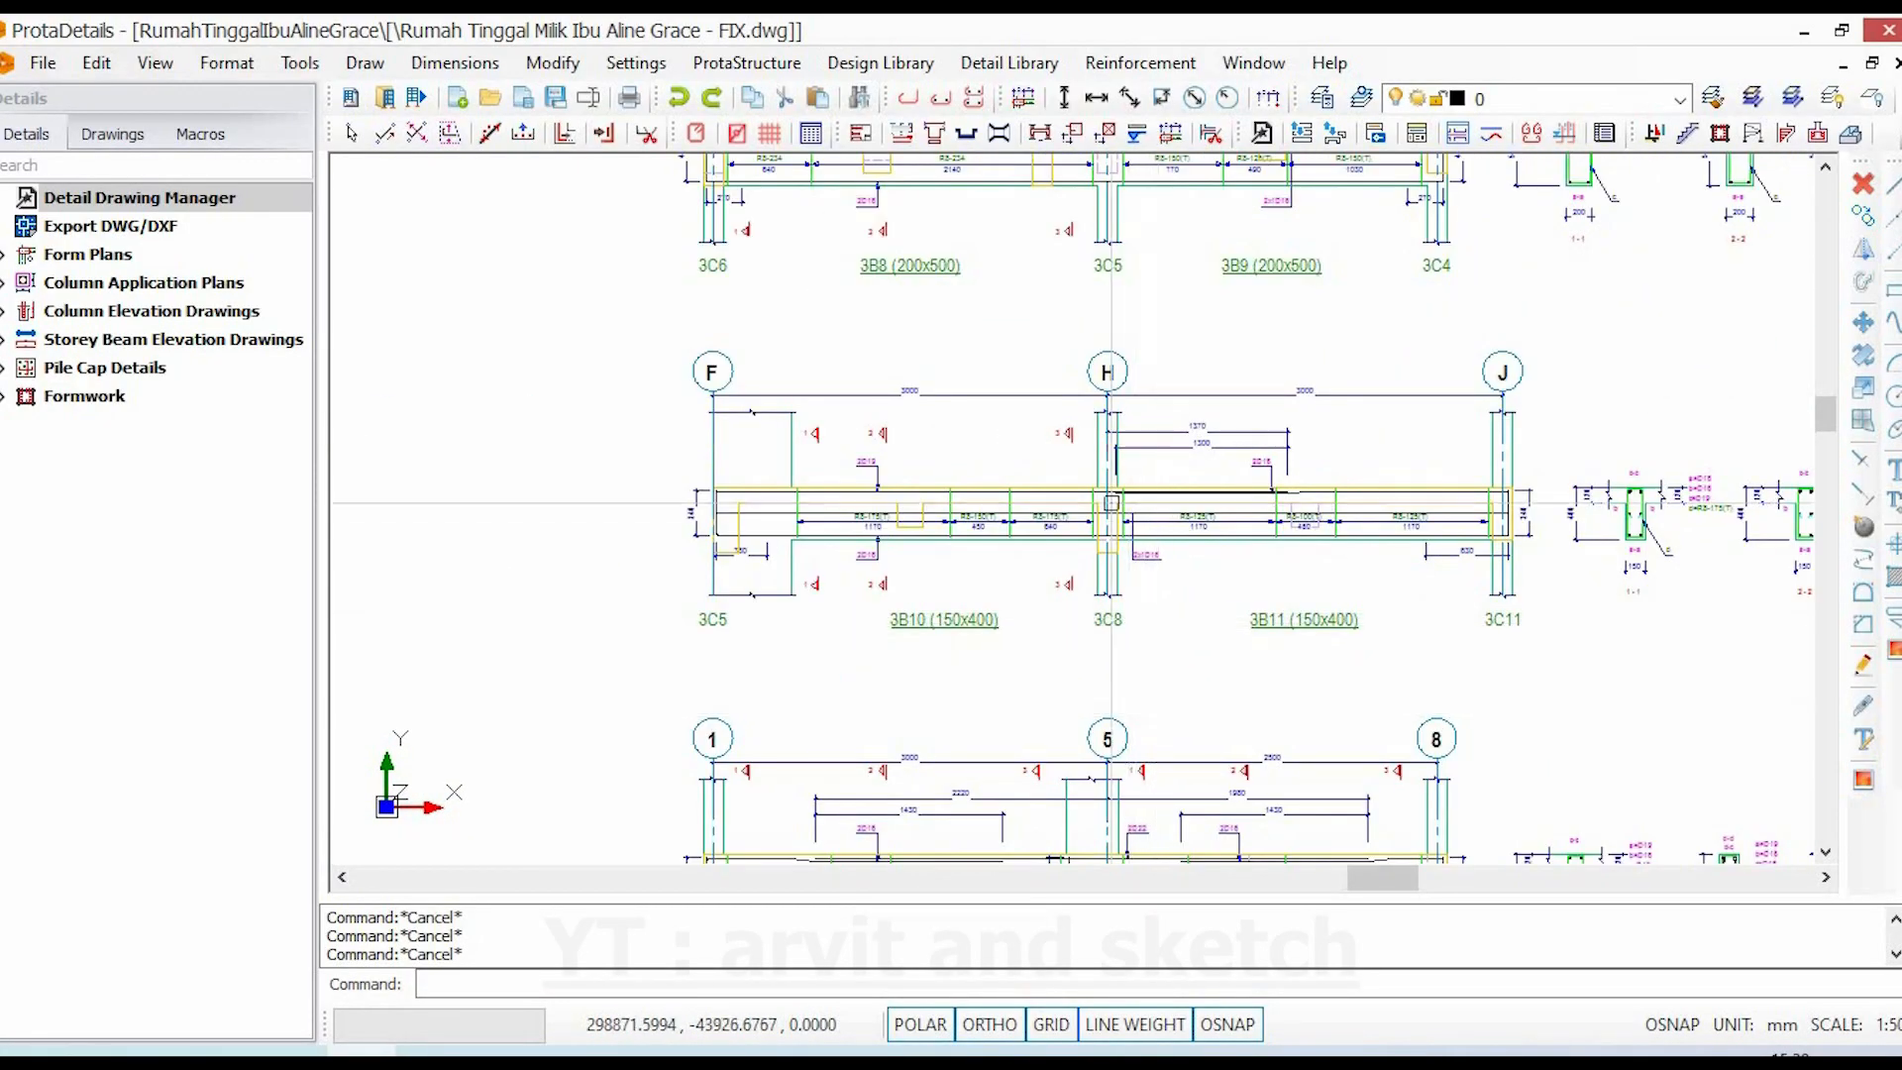
mouse_move(1112, 503)
middle_down()
mouse_move(1111, 710)
mouse_move(1138, 779)
middle_up()
scroll(980, 414, up, 3)
middle_drag(954, 387, 954, 415)
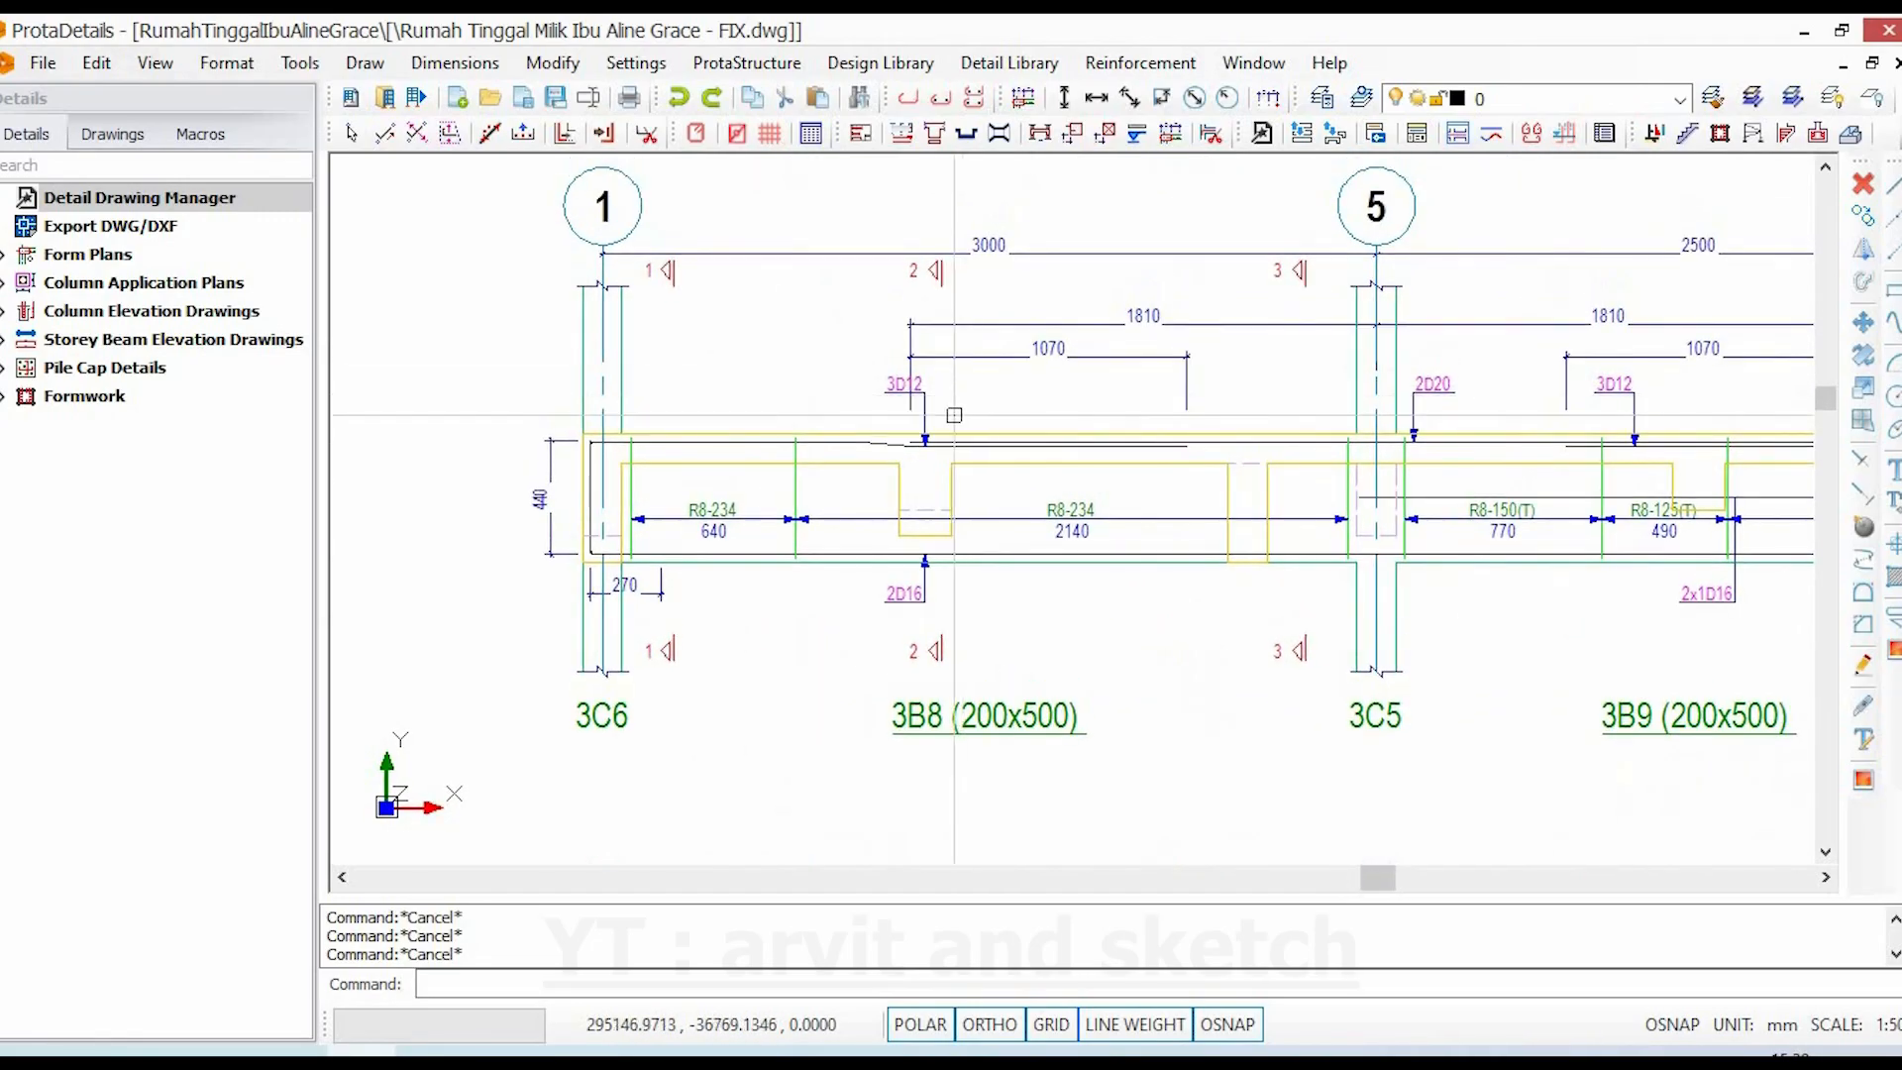
middle_drag(1035, 629, 1005, 629)
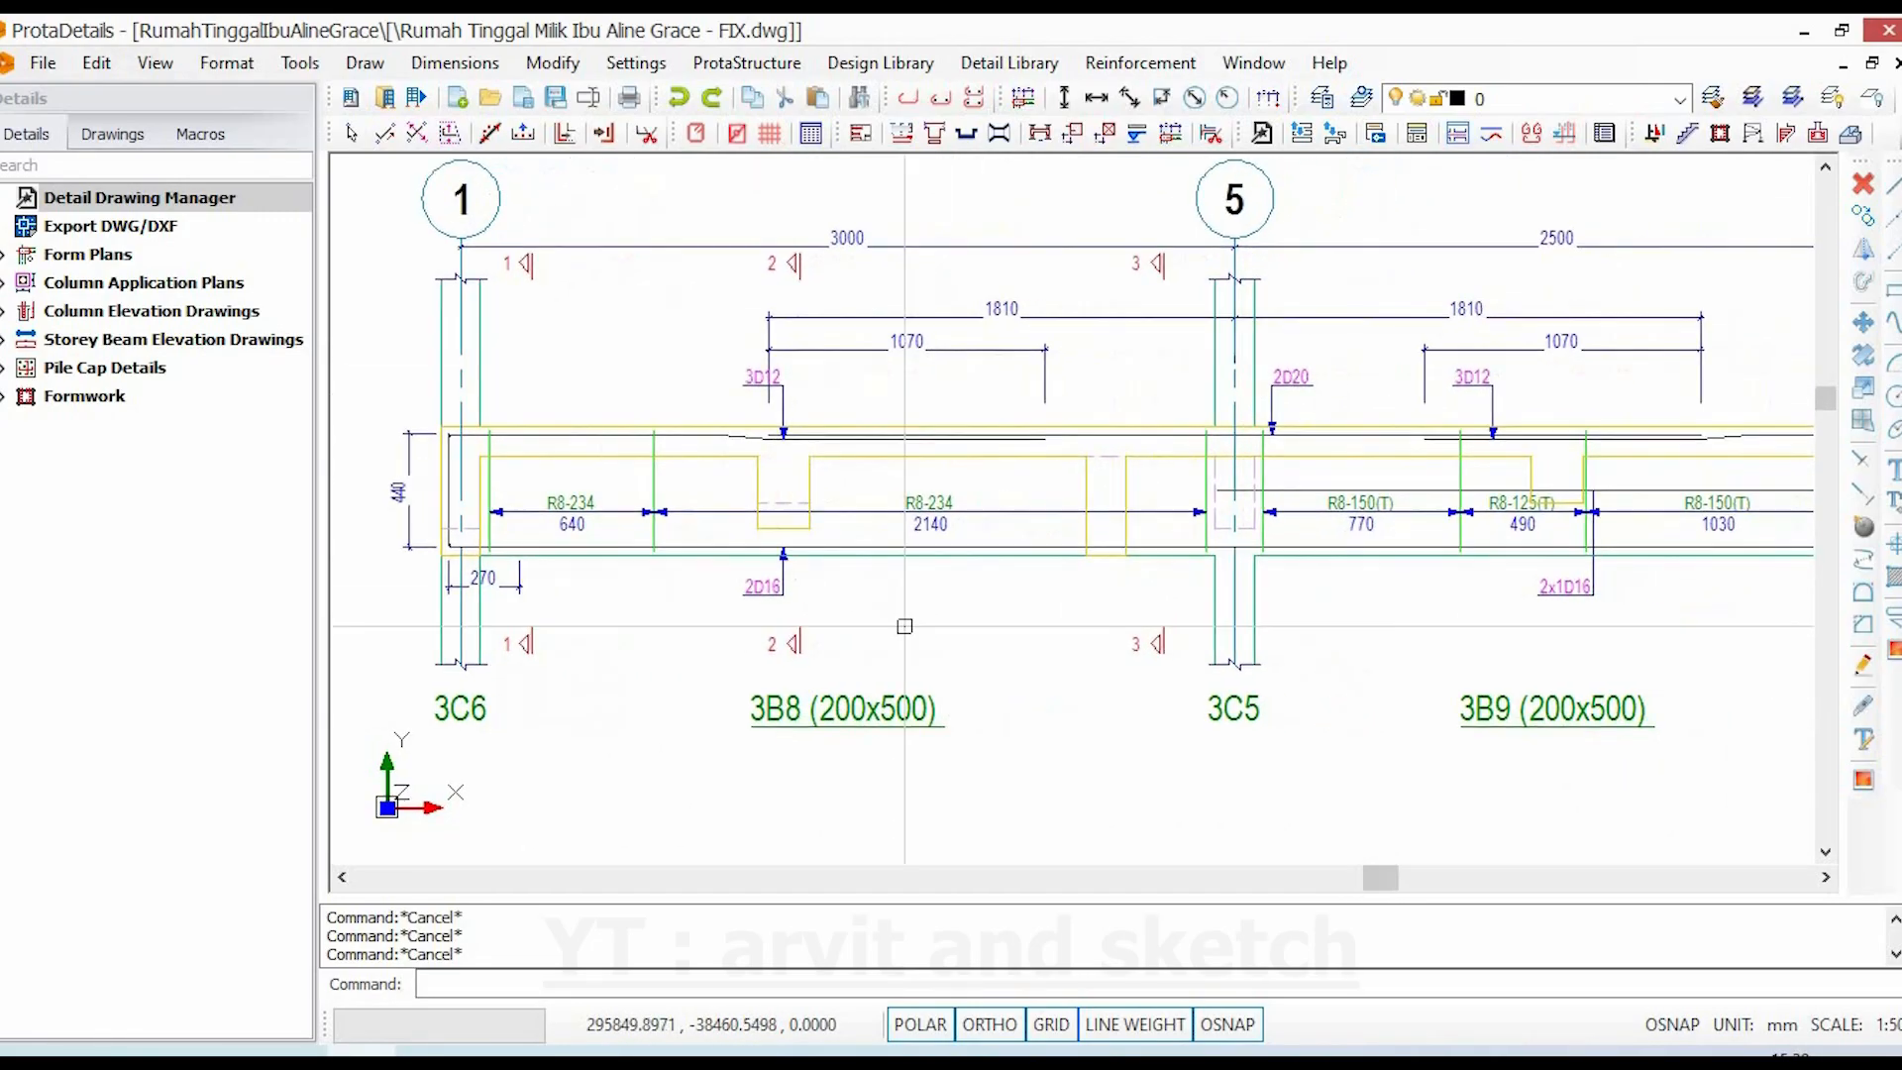
- Compare the section marks on beam 3B8 with its cross-sections, and examine the bar labels of section 1-1
scroll(1090, 594, down, 5)
scroll(1395, 514, up, 6)
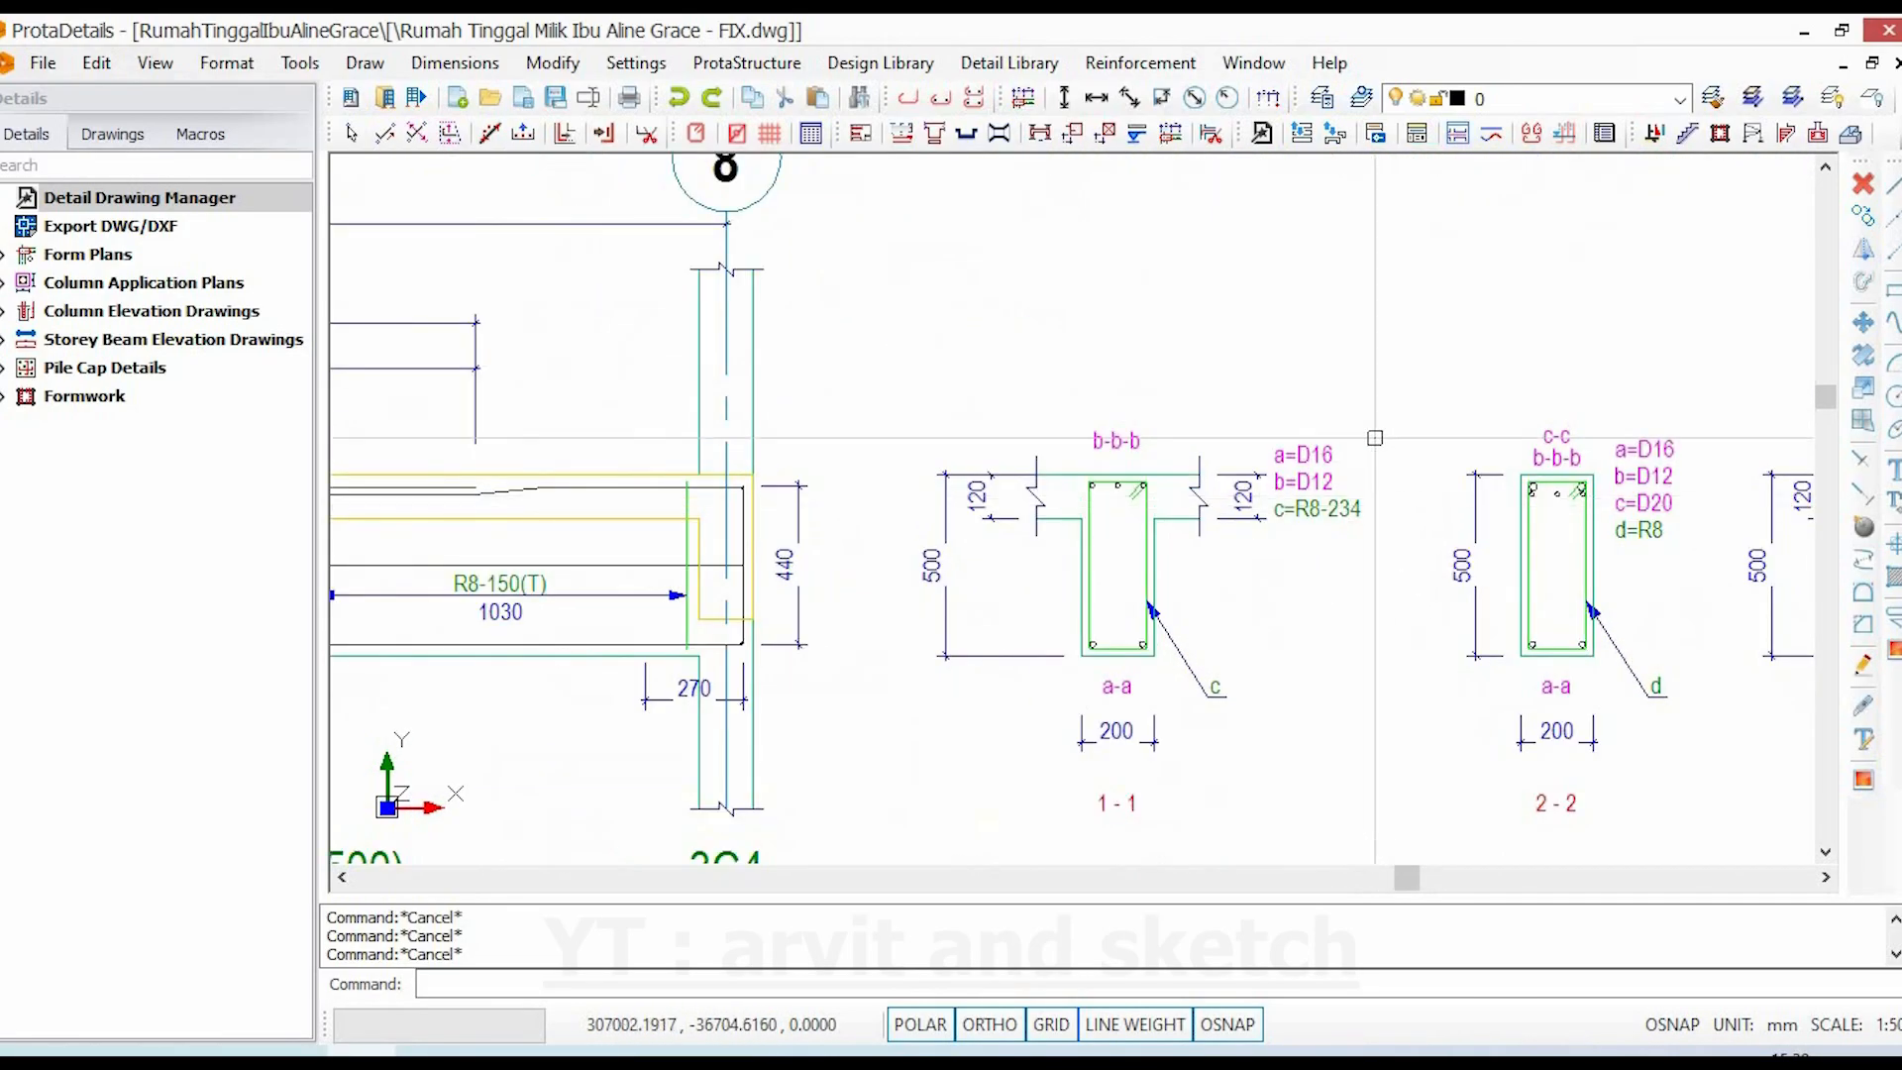
scroll(1395, 431, down, 3)
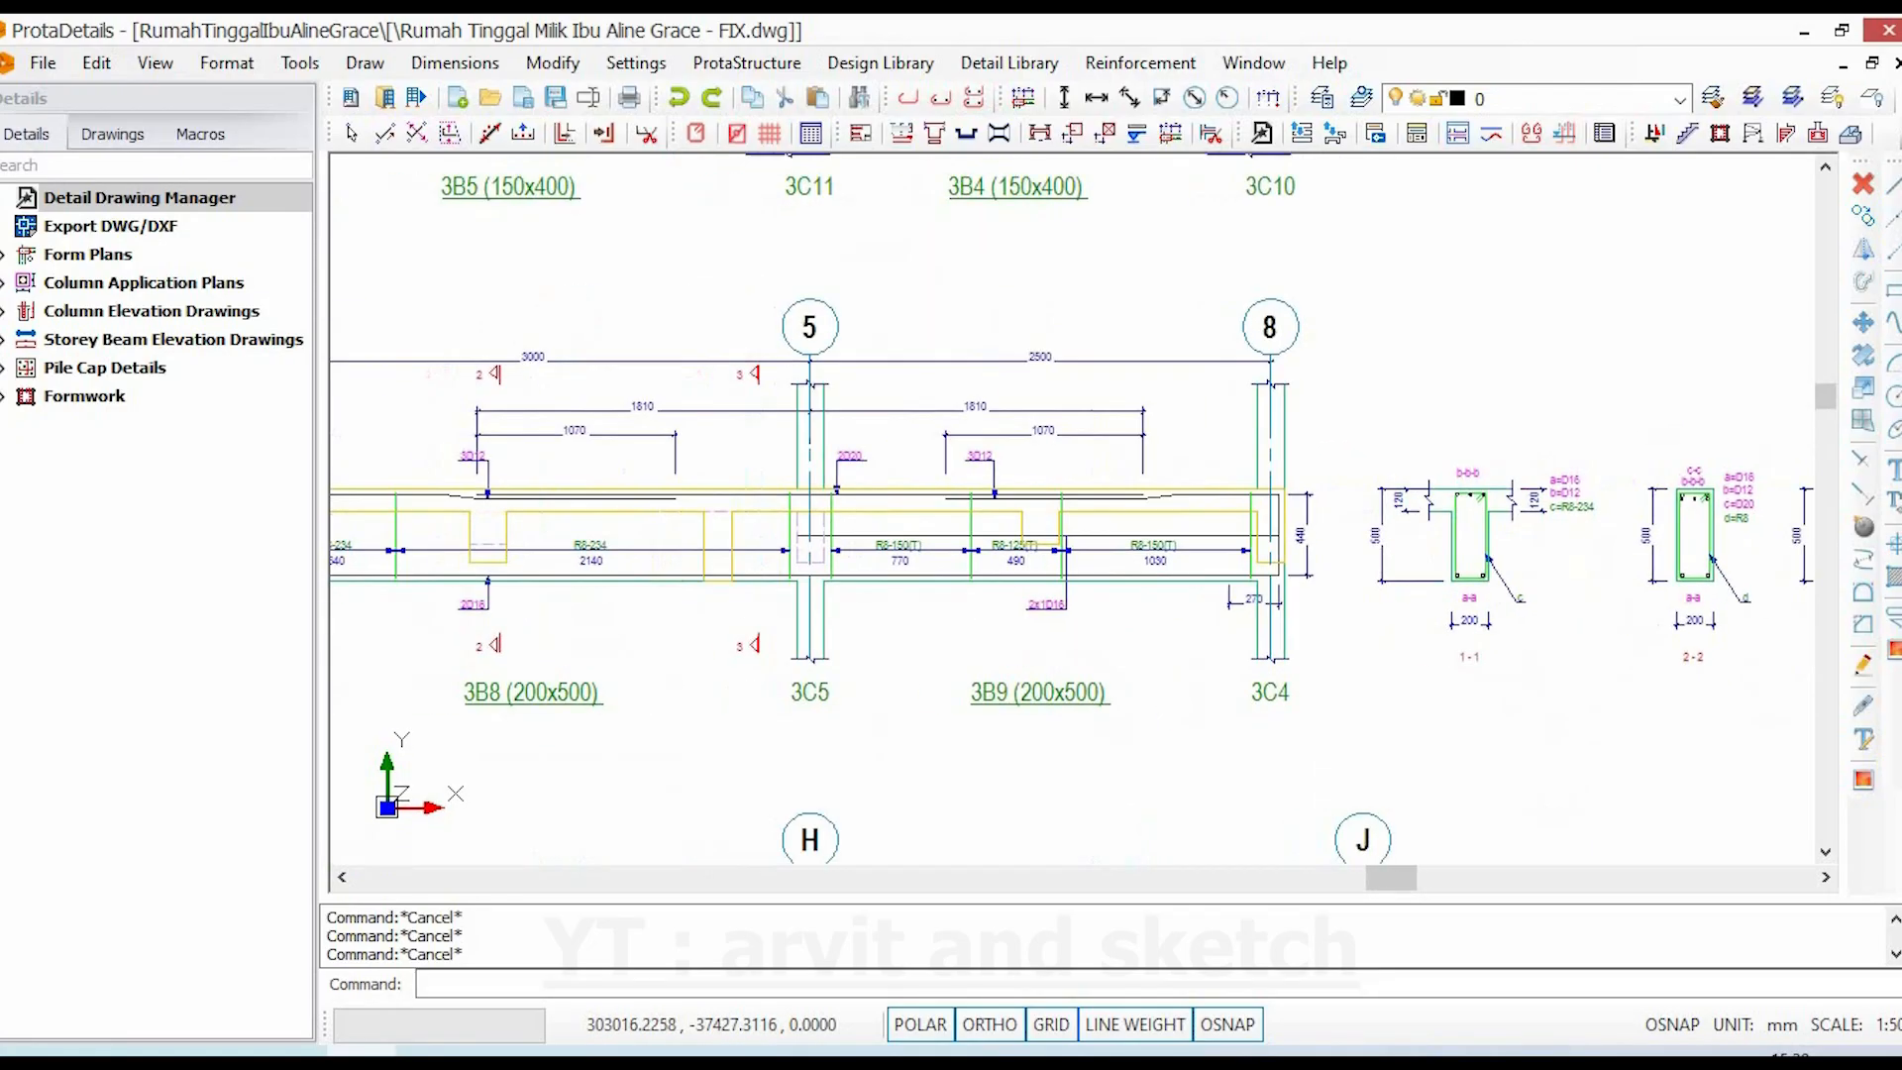
middle_drag(910, 547, 1221, 538)
scroll(713, 436, up, 3)
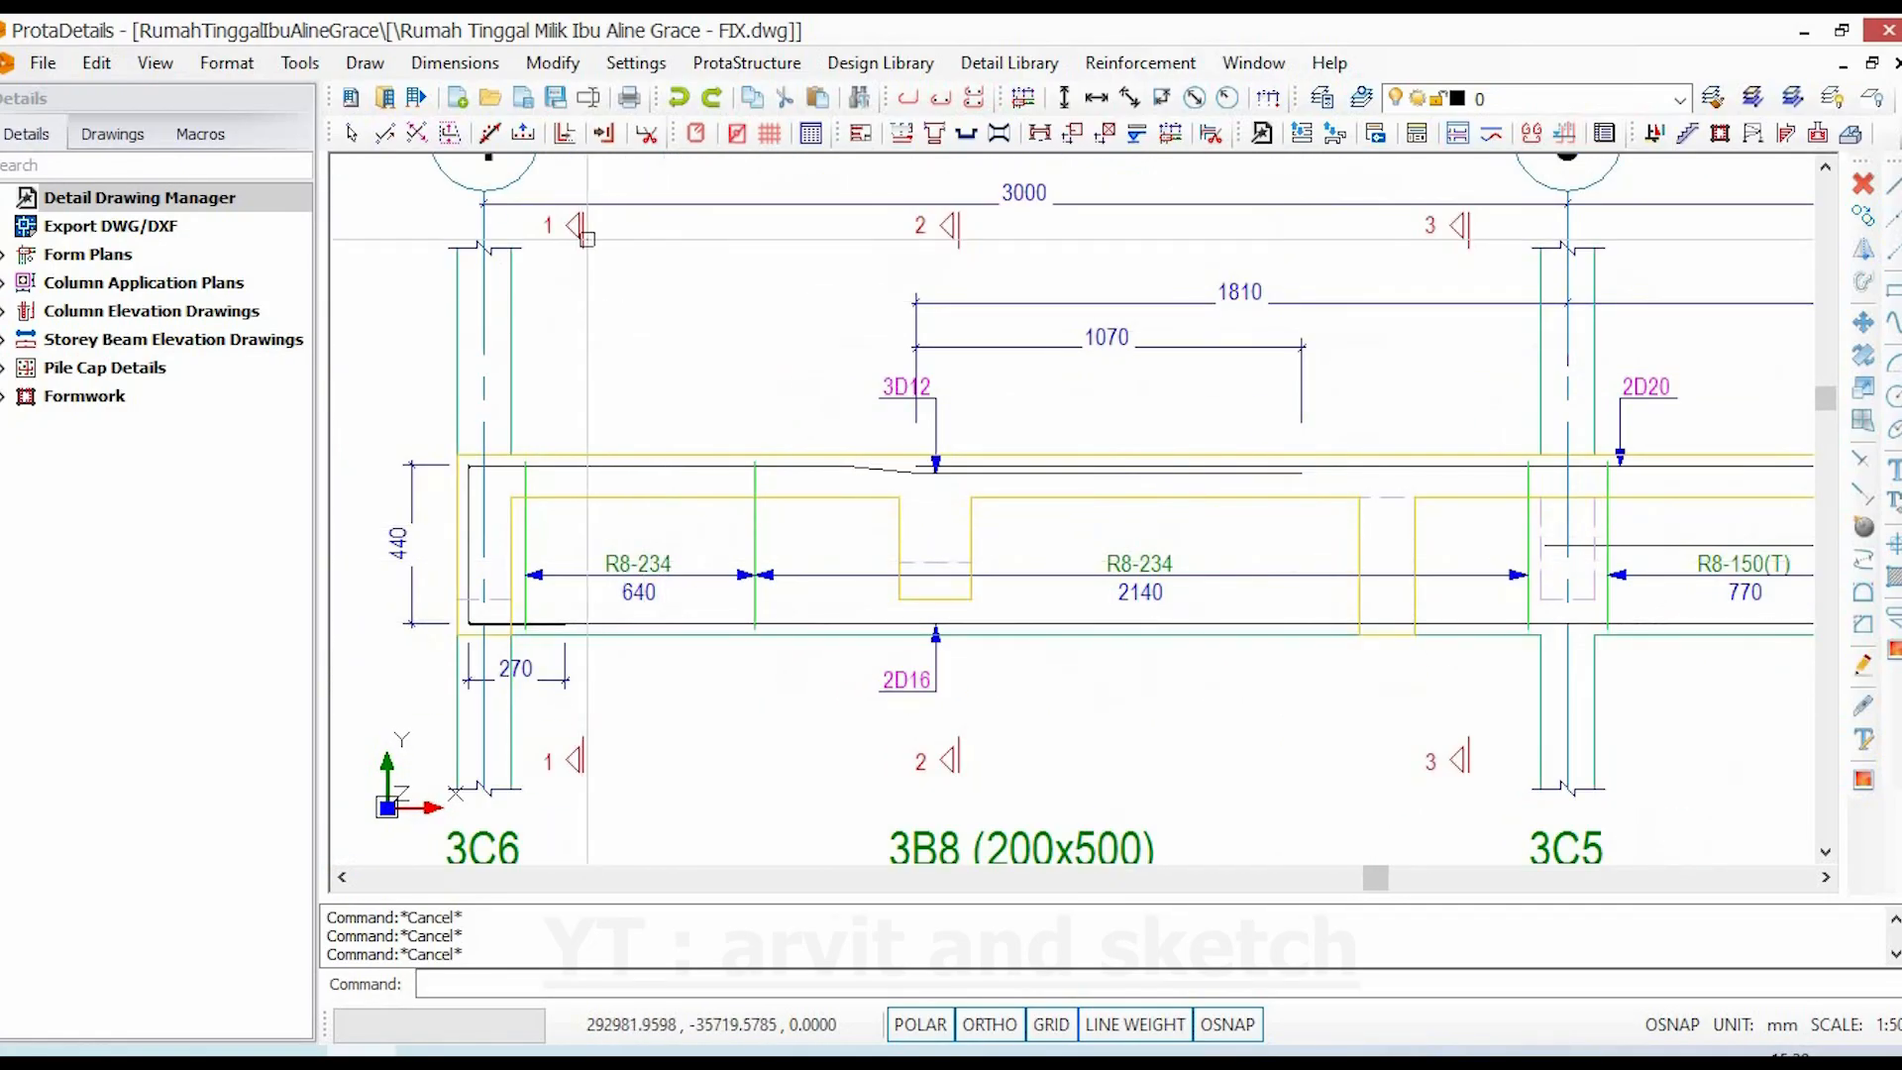
scroll(770, 428, down, 4)
scroll(1158, 695, up, 5)
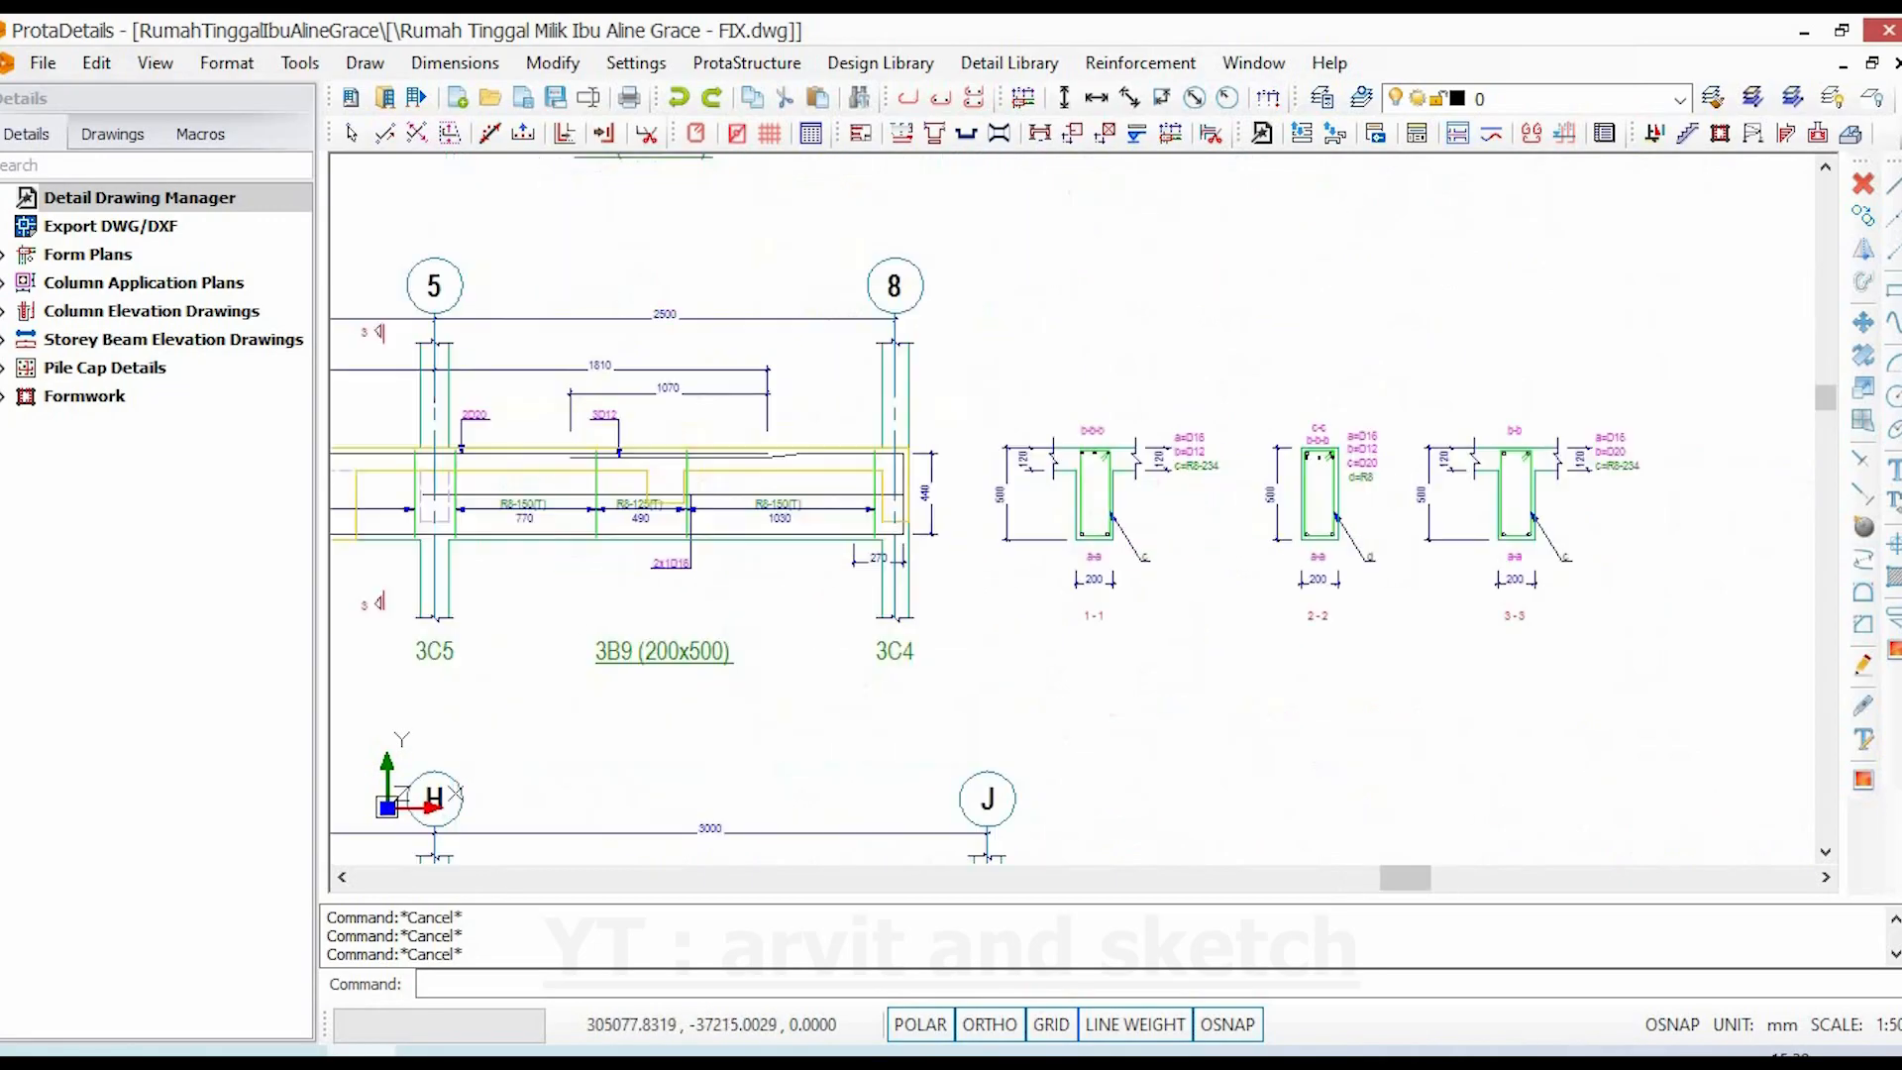
scroll(1149, 468, up, 3)
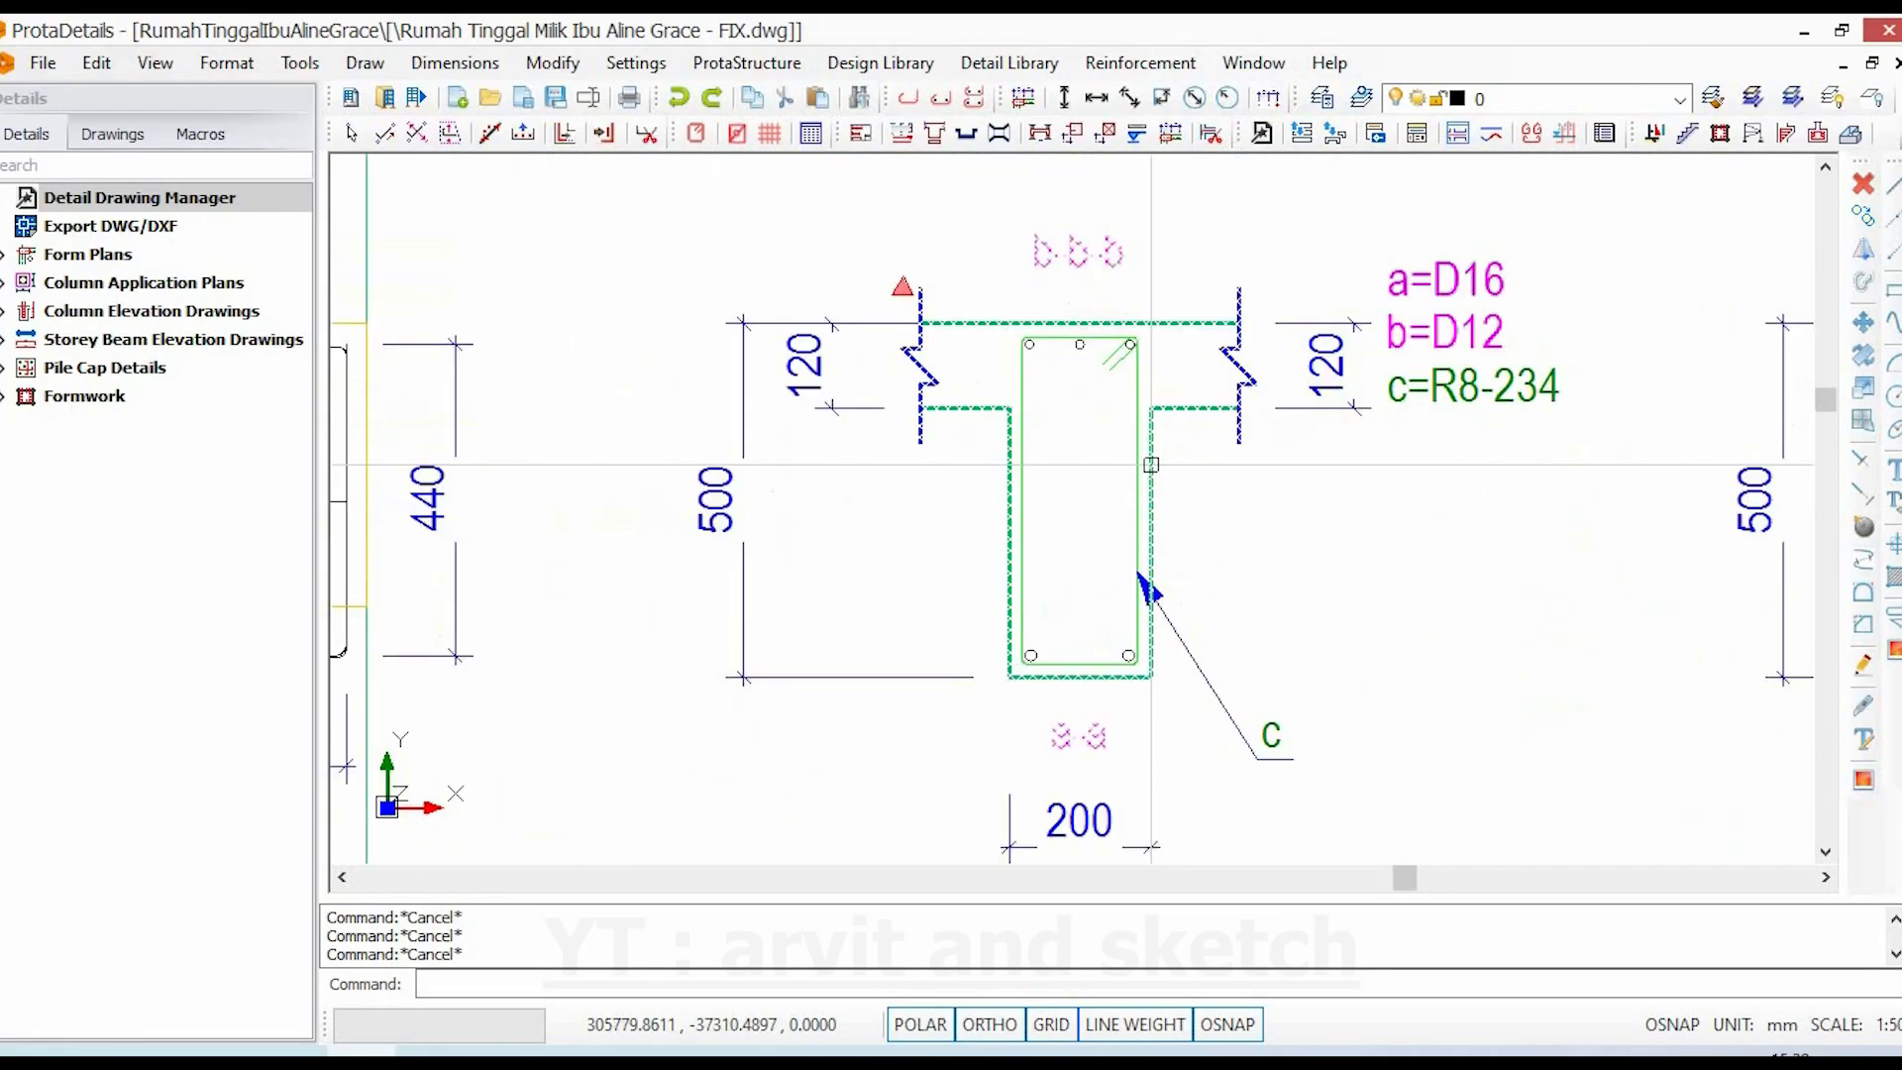
middle_drag(1248, 505, 1229, 530)
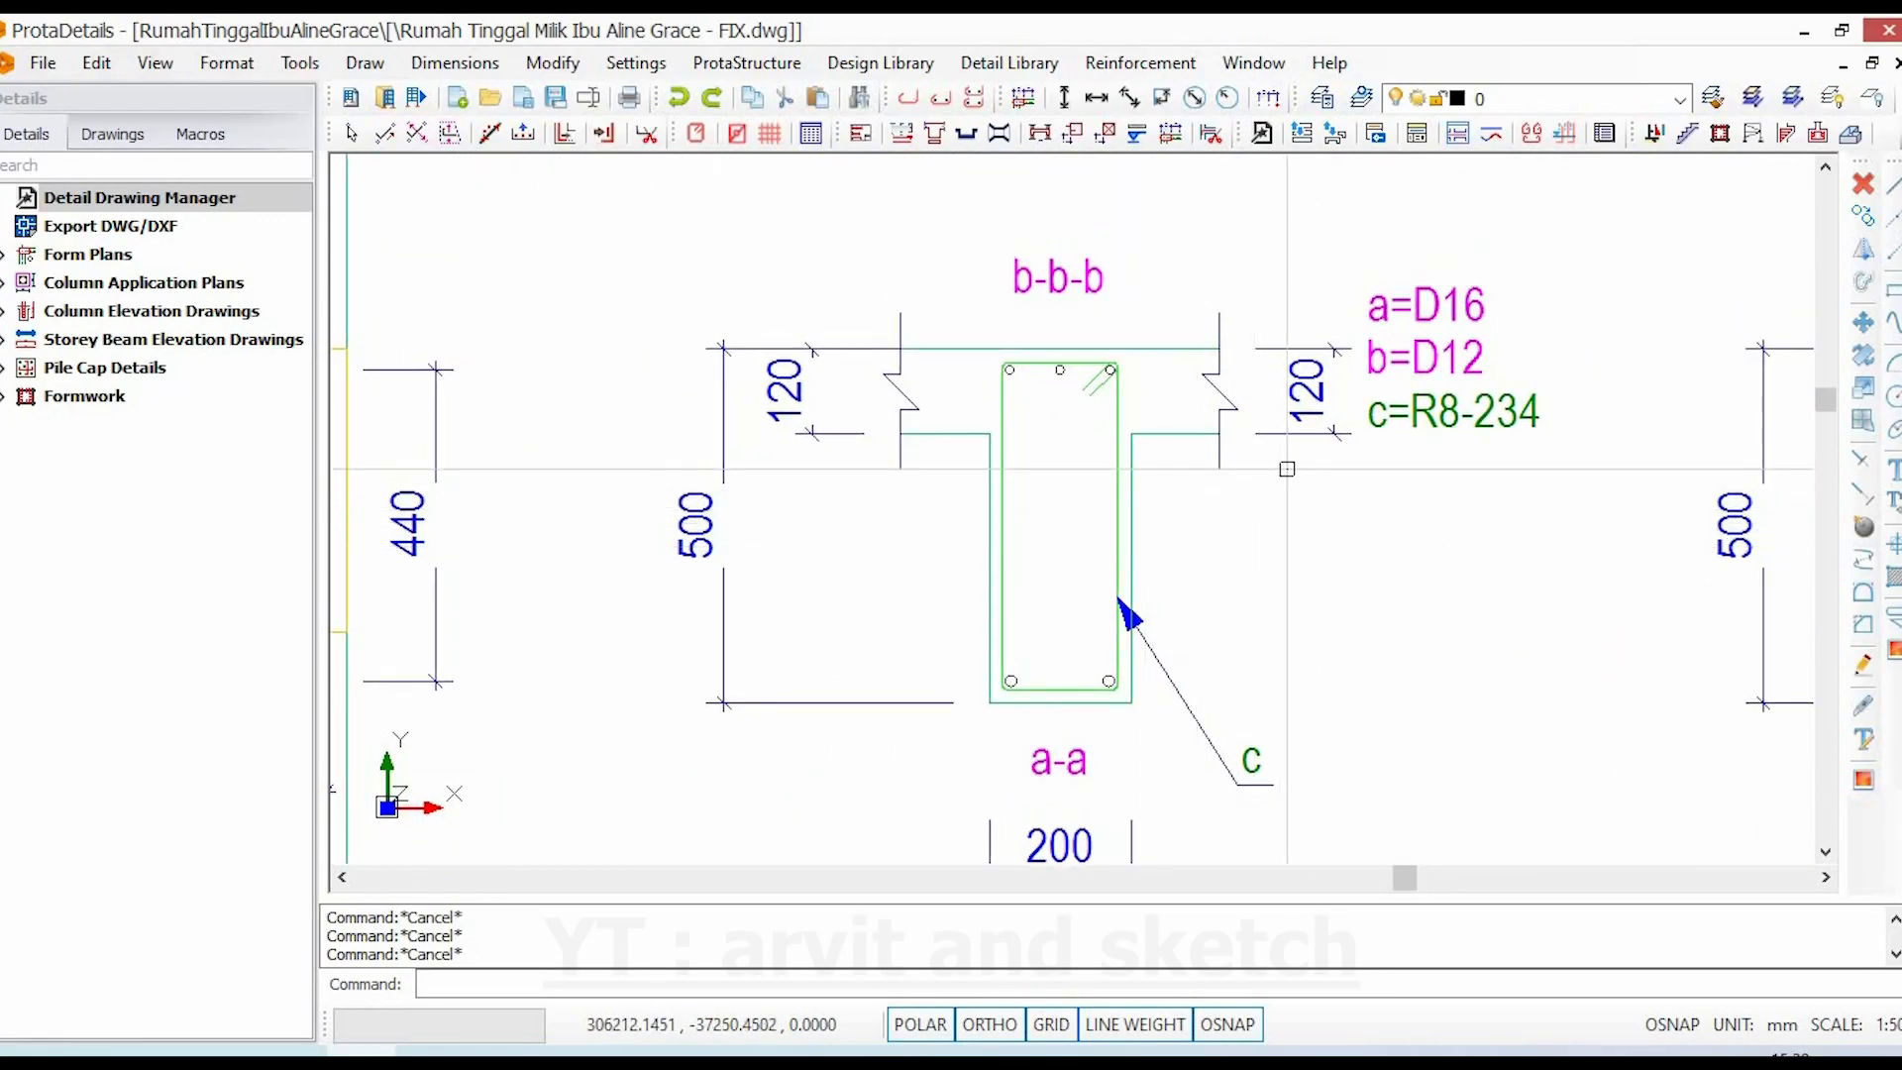
- Check the diameter setting of the top longitudinal bars in cross-section 1-1 of beam 3B8
scroll(1125, 402, up, 4)
click(961, 327)
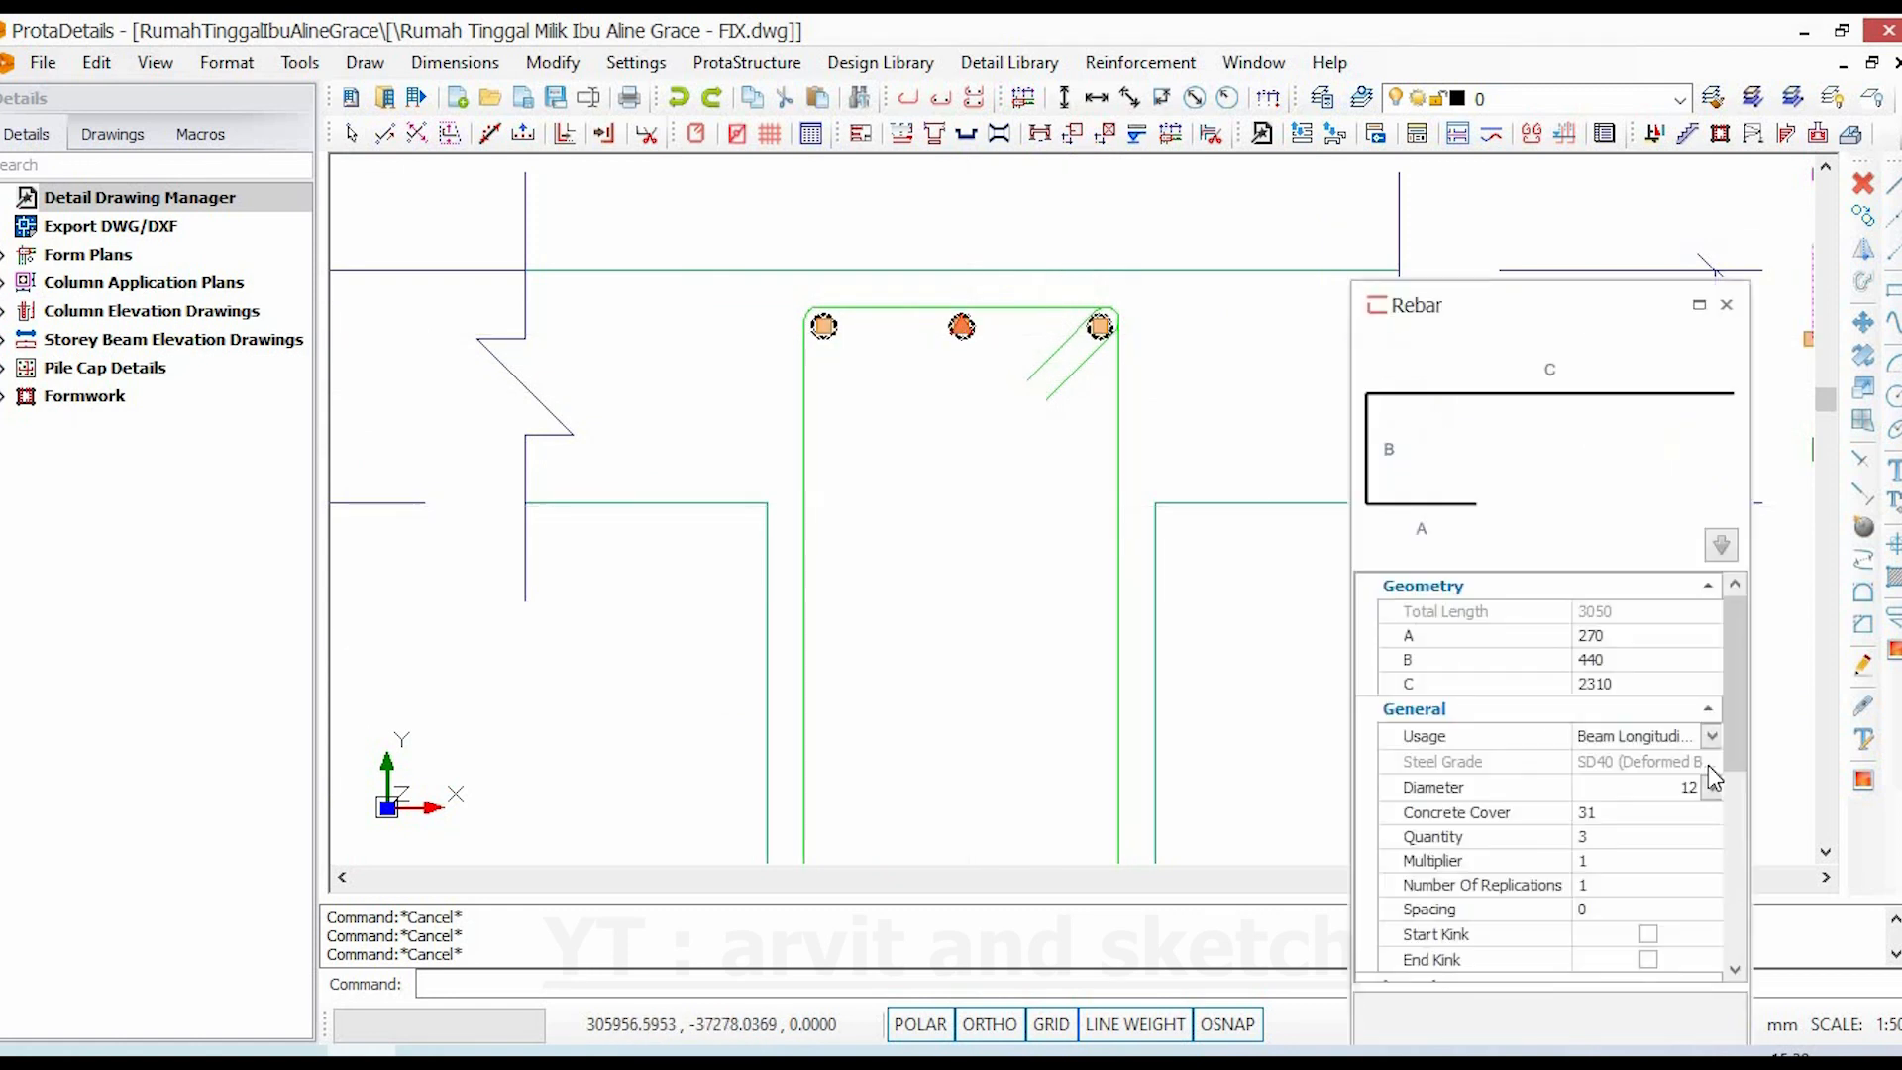
click(1711, 786)
key(Escape)
key(Escape)
scroll(1114, 443, down, 6)
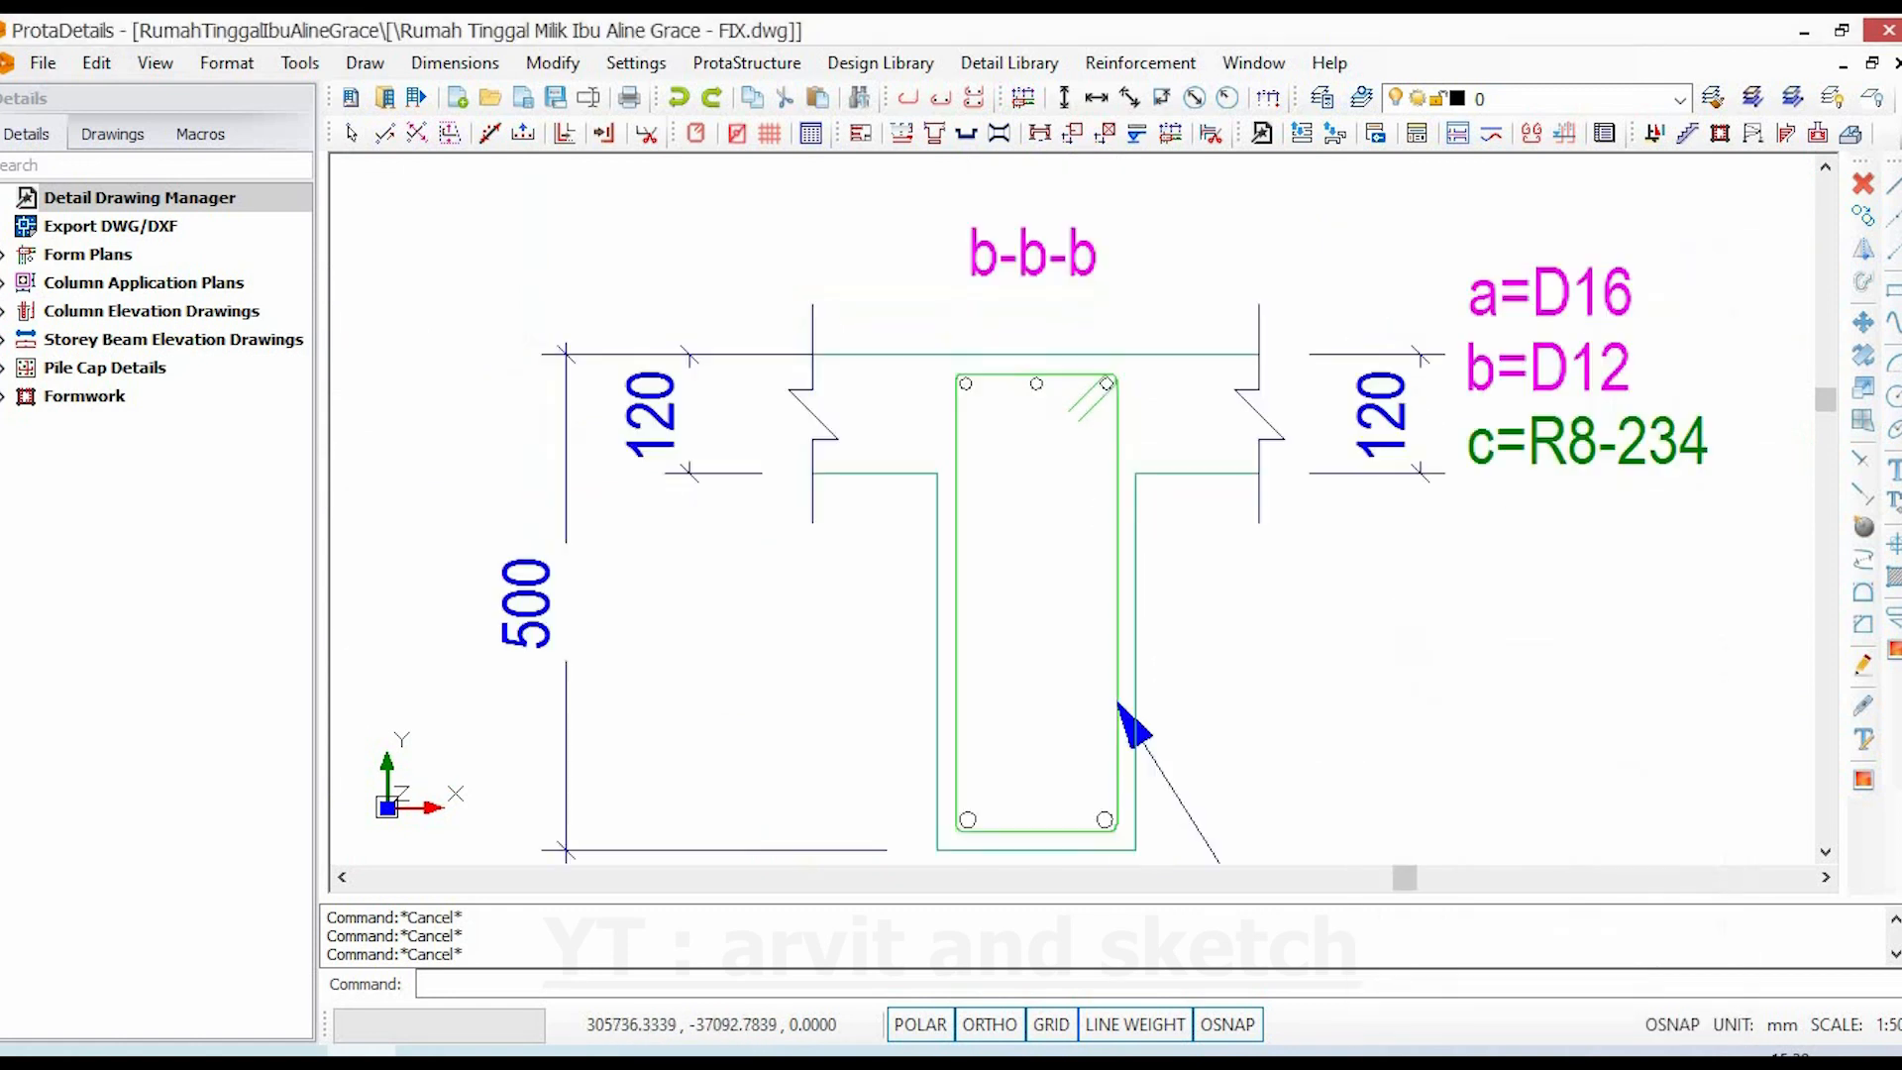
- Check the diameter setting of the bottom longitudinal bars in cross-section 1-1
scroll(1102, 634, up, 5)
click(1129, 634)
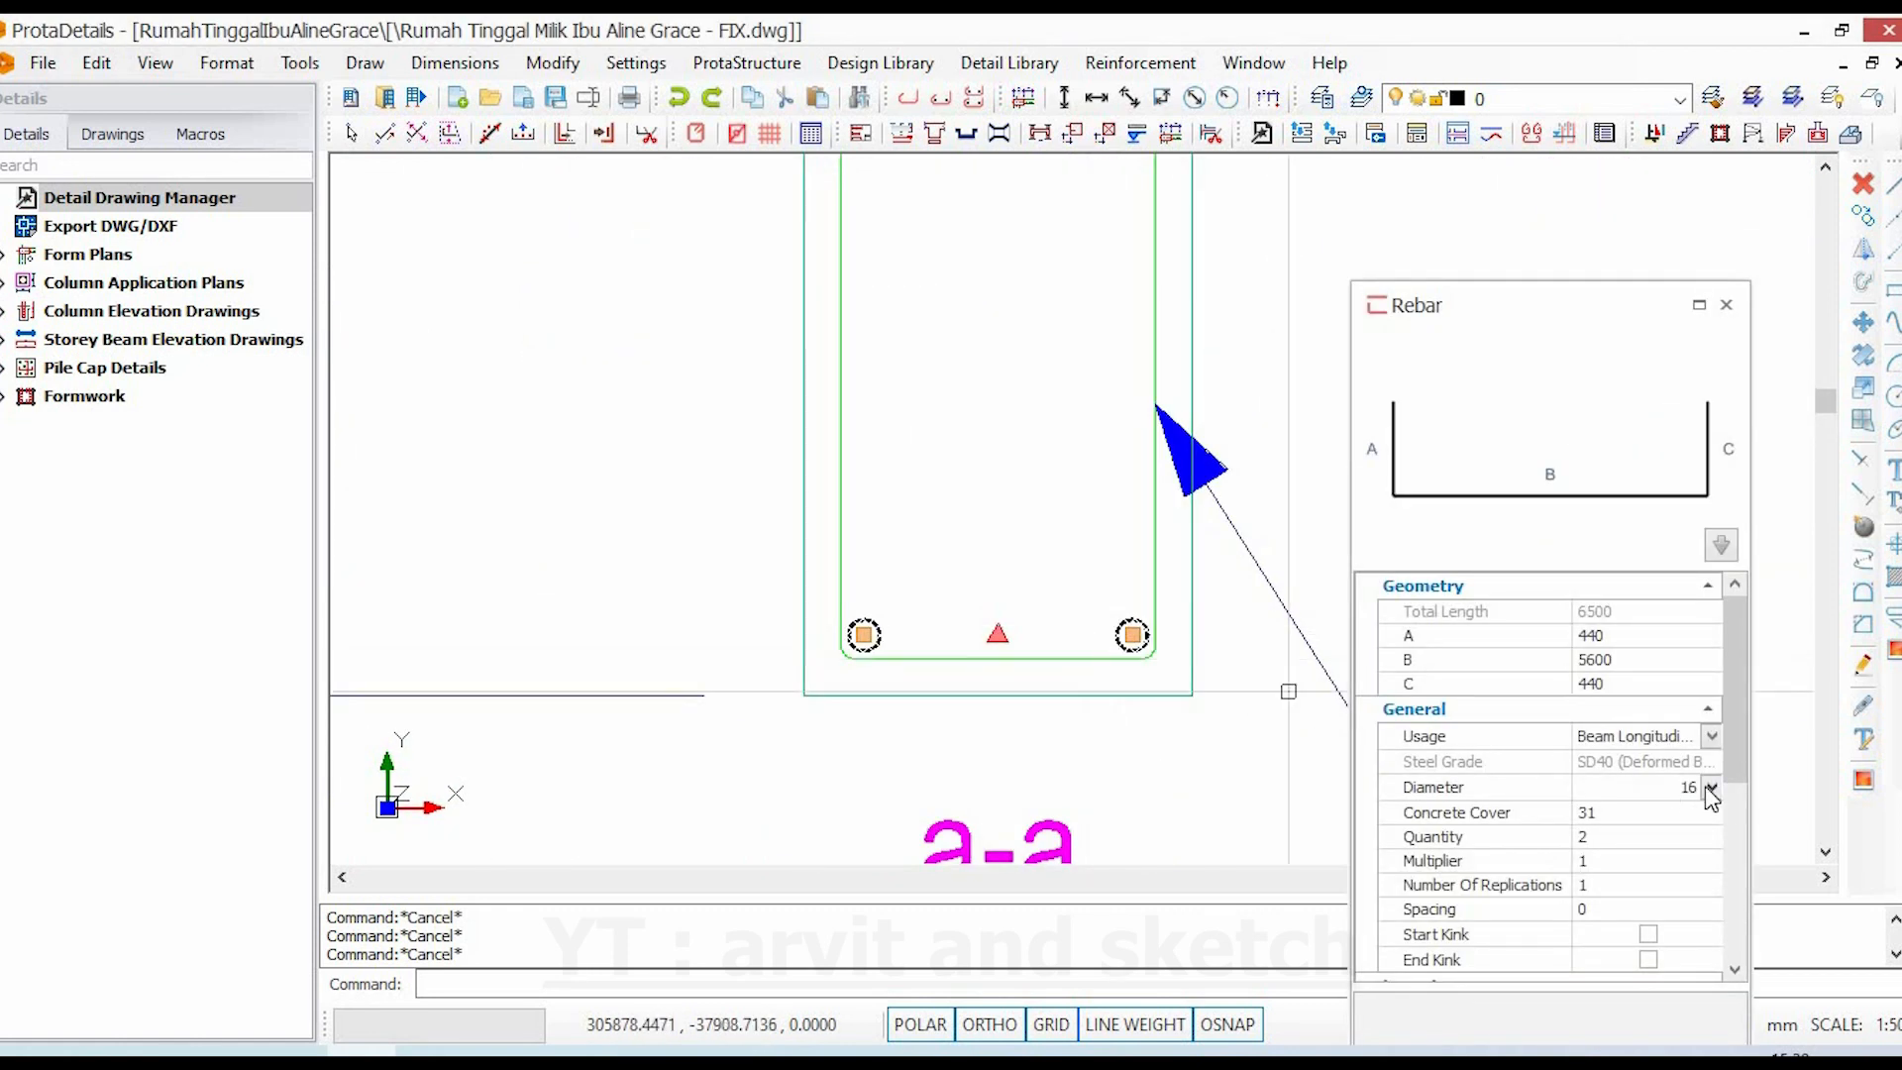
click(1711, 787)
key(Escape)
key(Escape)
scroll(1163, 675, down, 5)
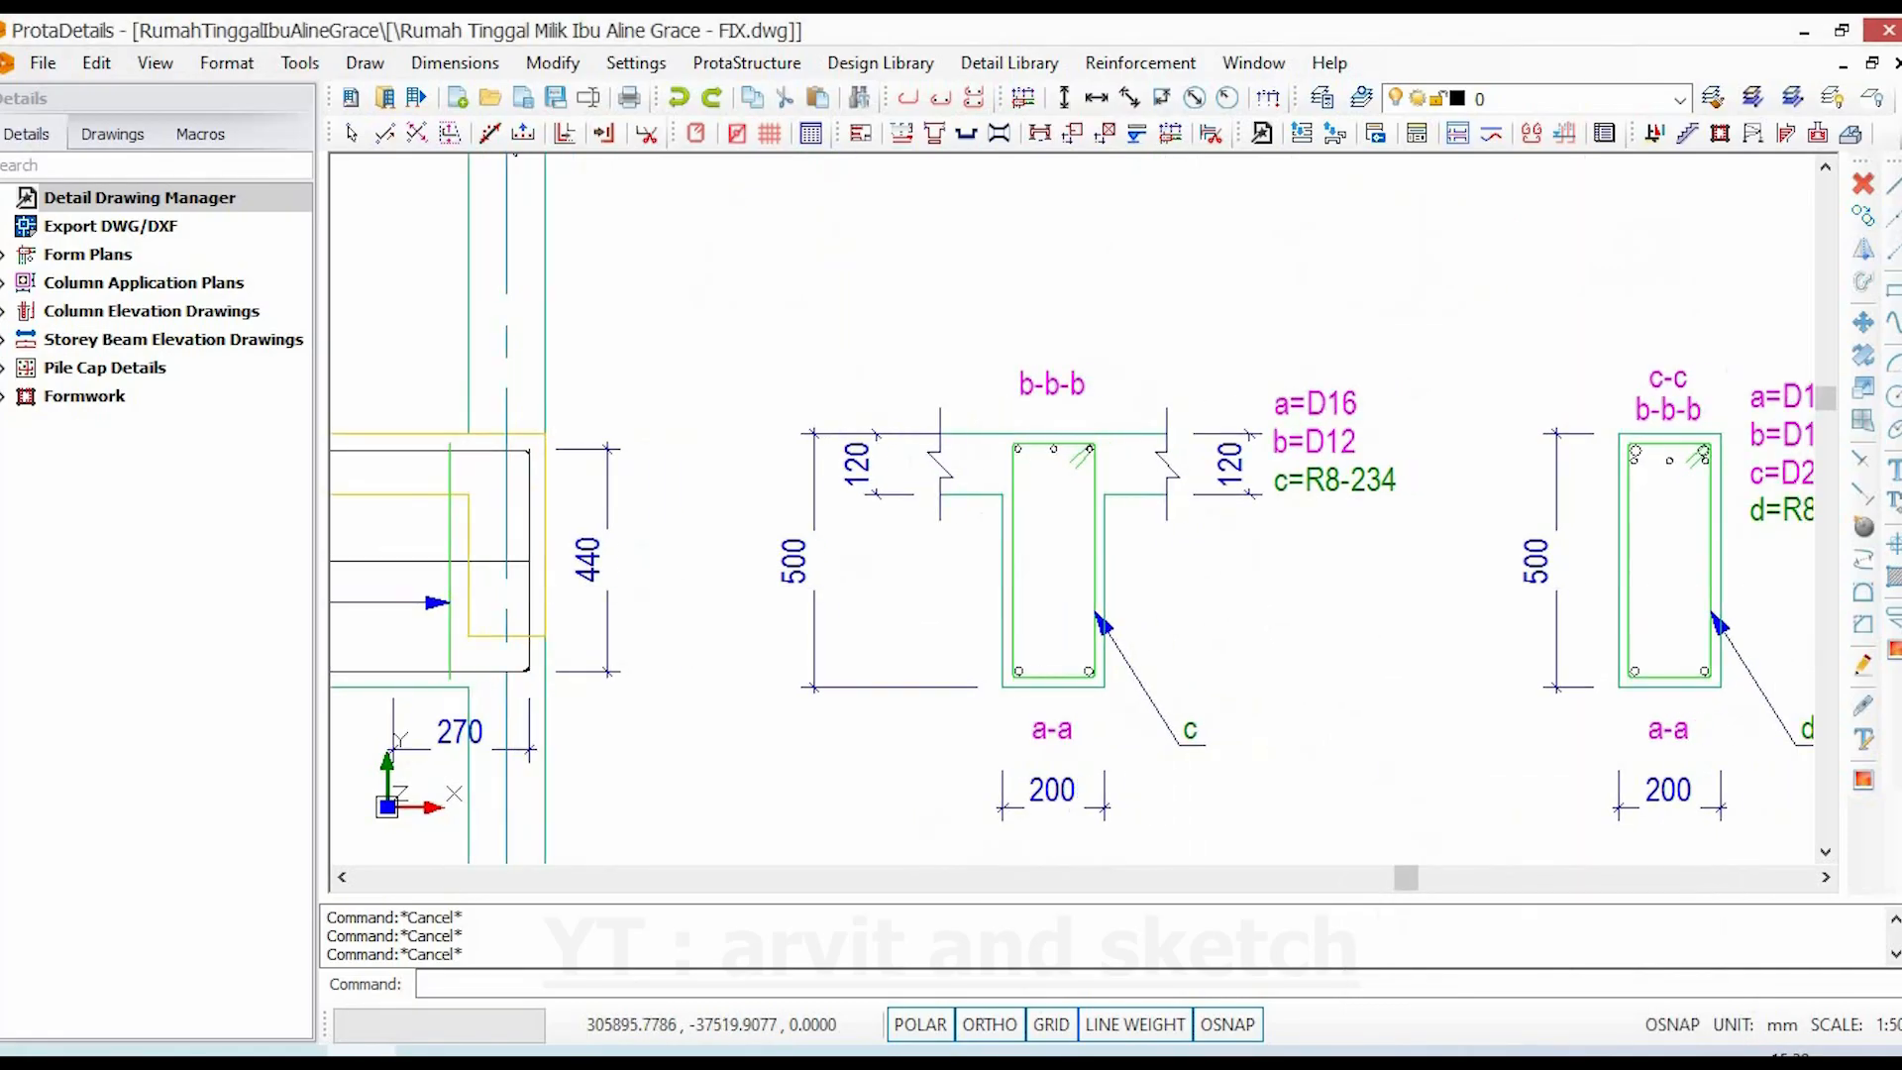
- Inspect the link properties of the stirrup in cross-section 1-1 and clear the selection
scroll(1114, 575, up, 3)
click(1080, 544)
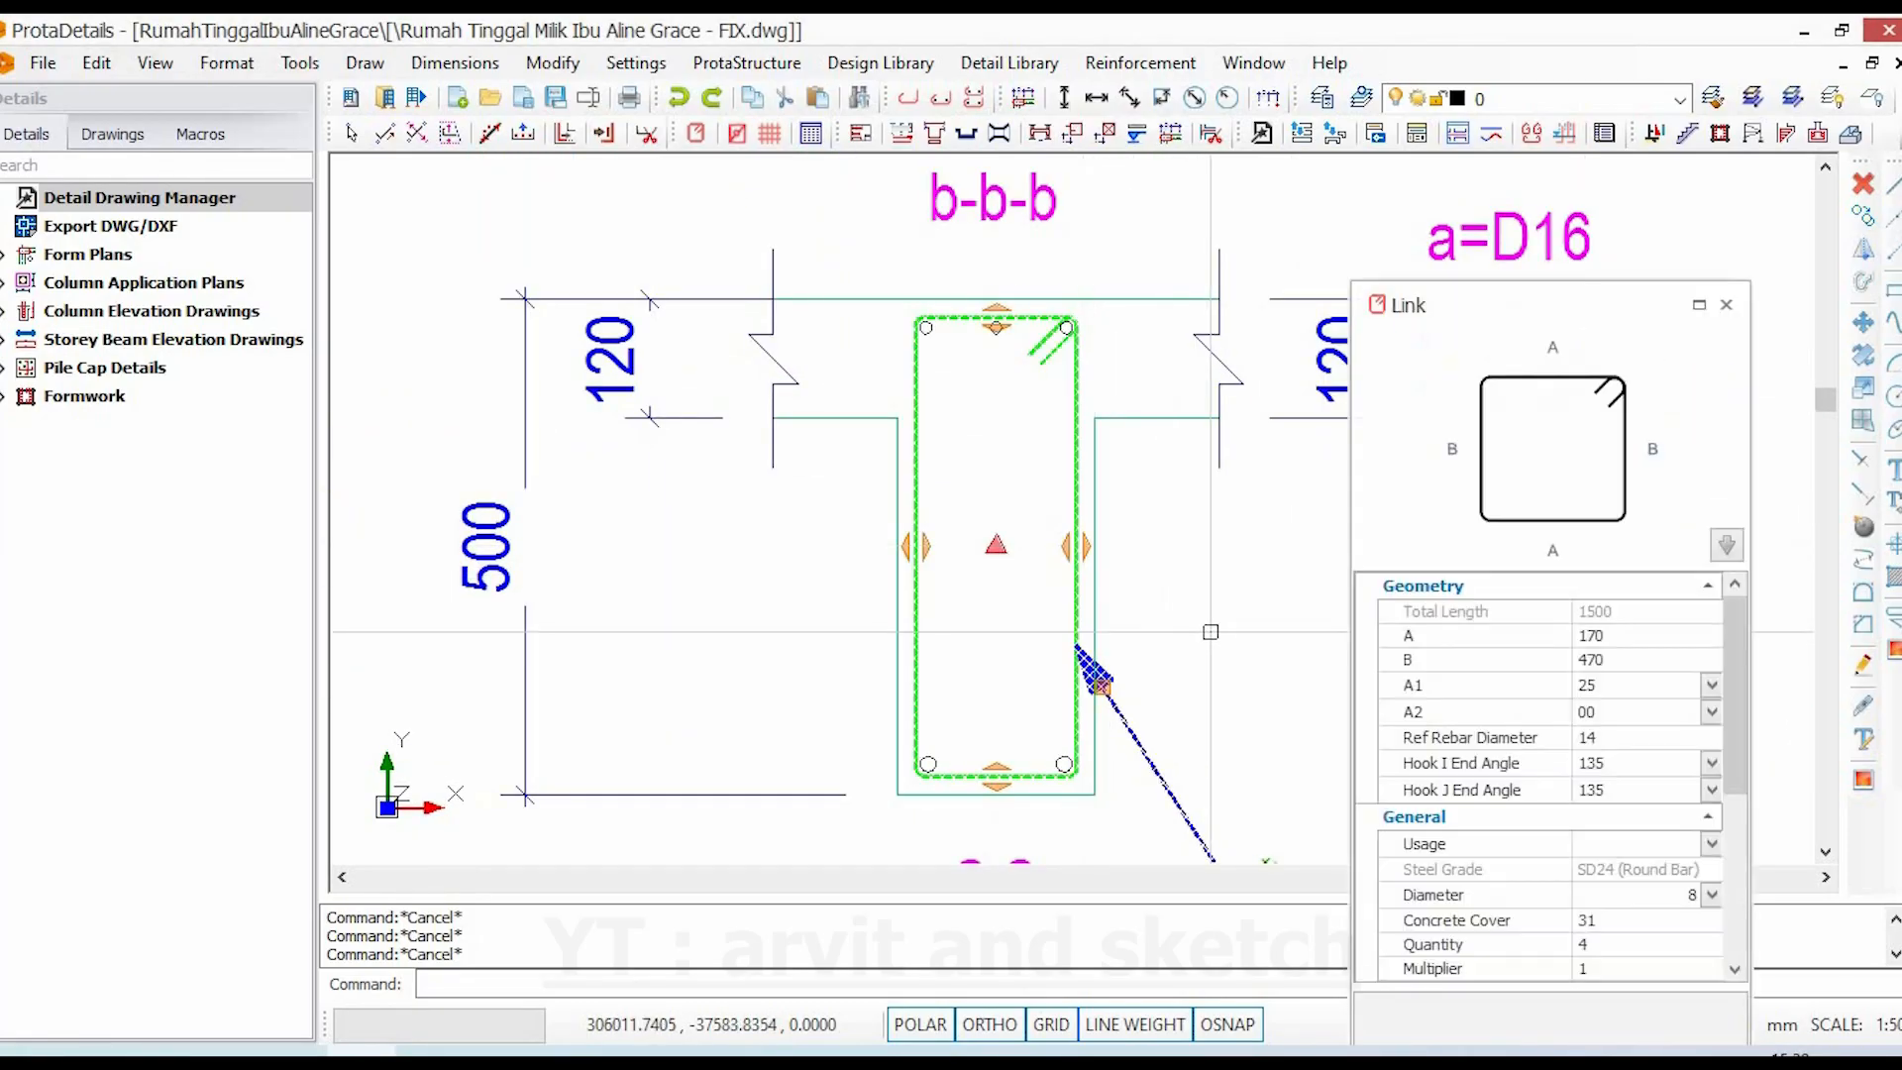
key(Escape)
scroll(1053, 593, down, 6)
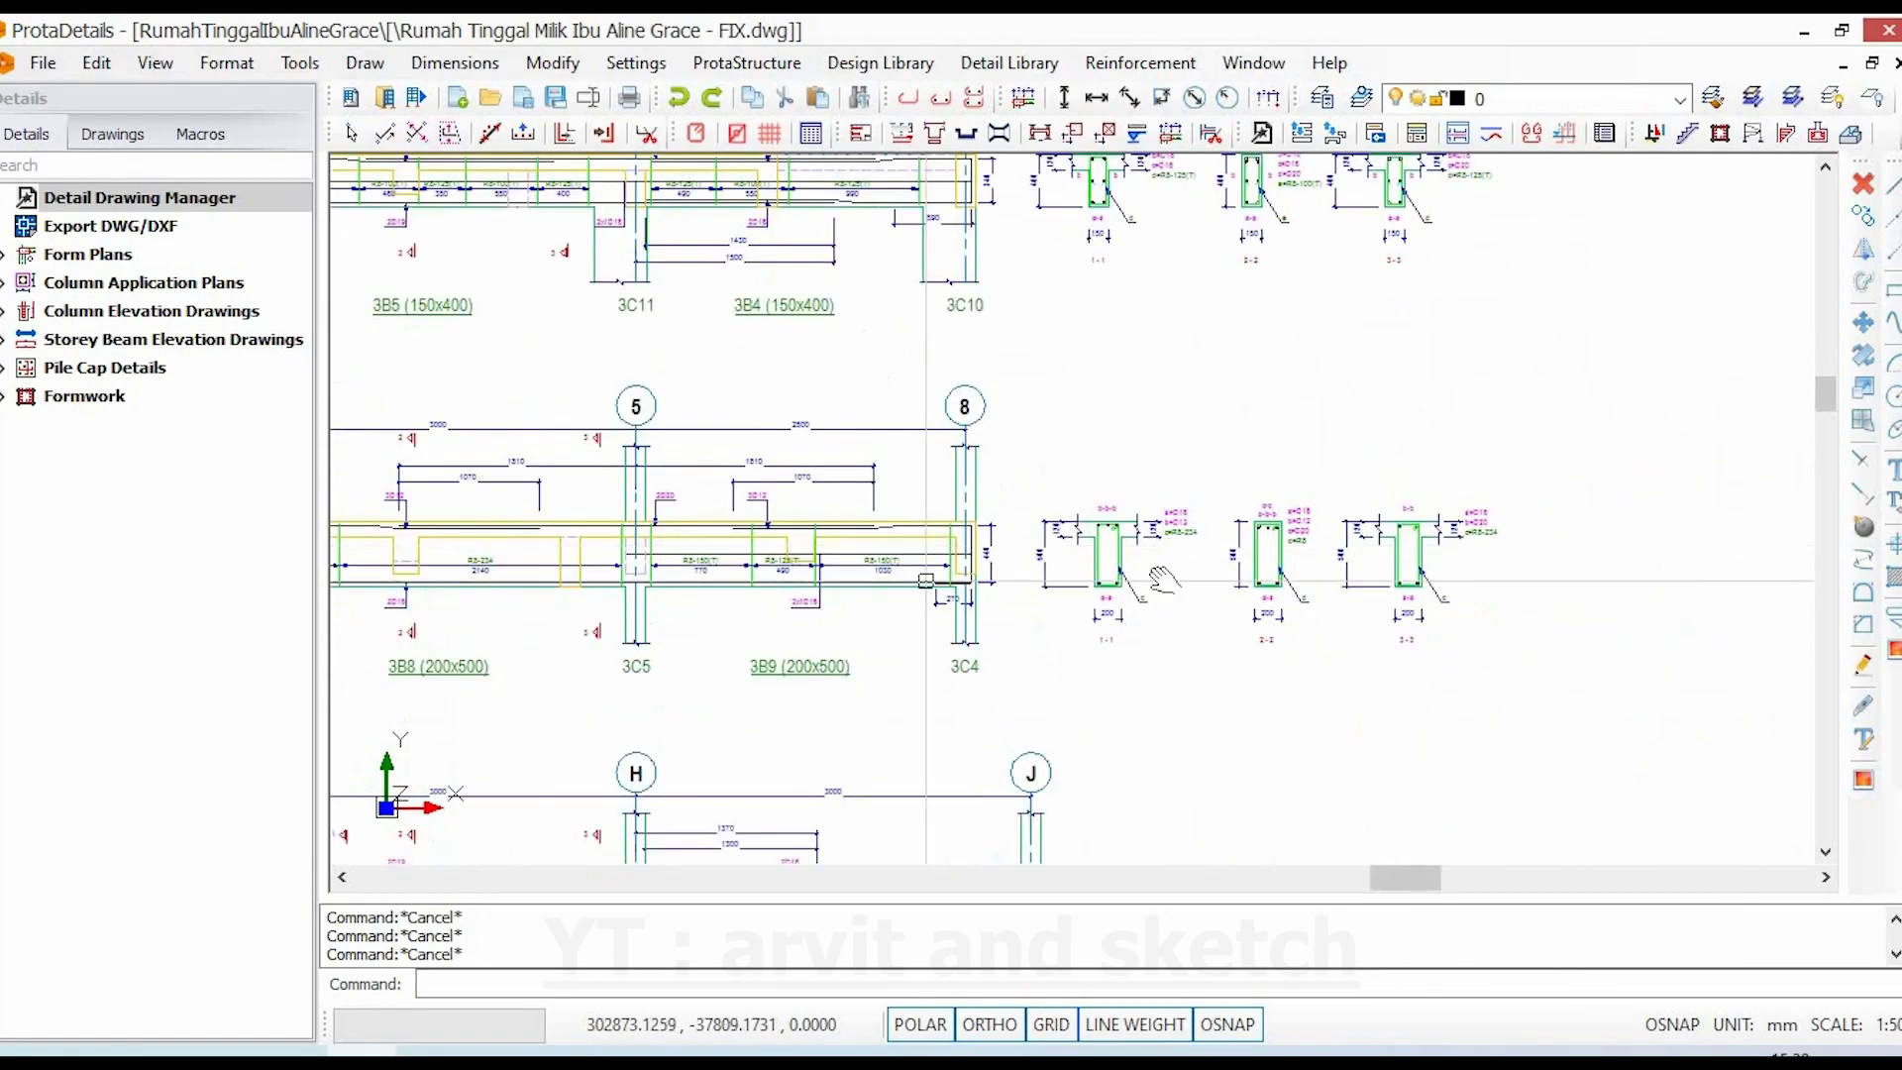
- Locate section mark 2 on beam 3B8's elevation and inspect both rows of top bars in cross-section 2-2
middle_drag(1161, 579, 1484, 584)
scroll(734, 621, up, 7)
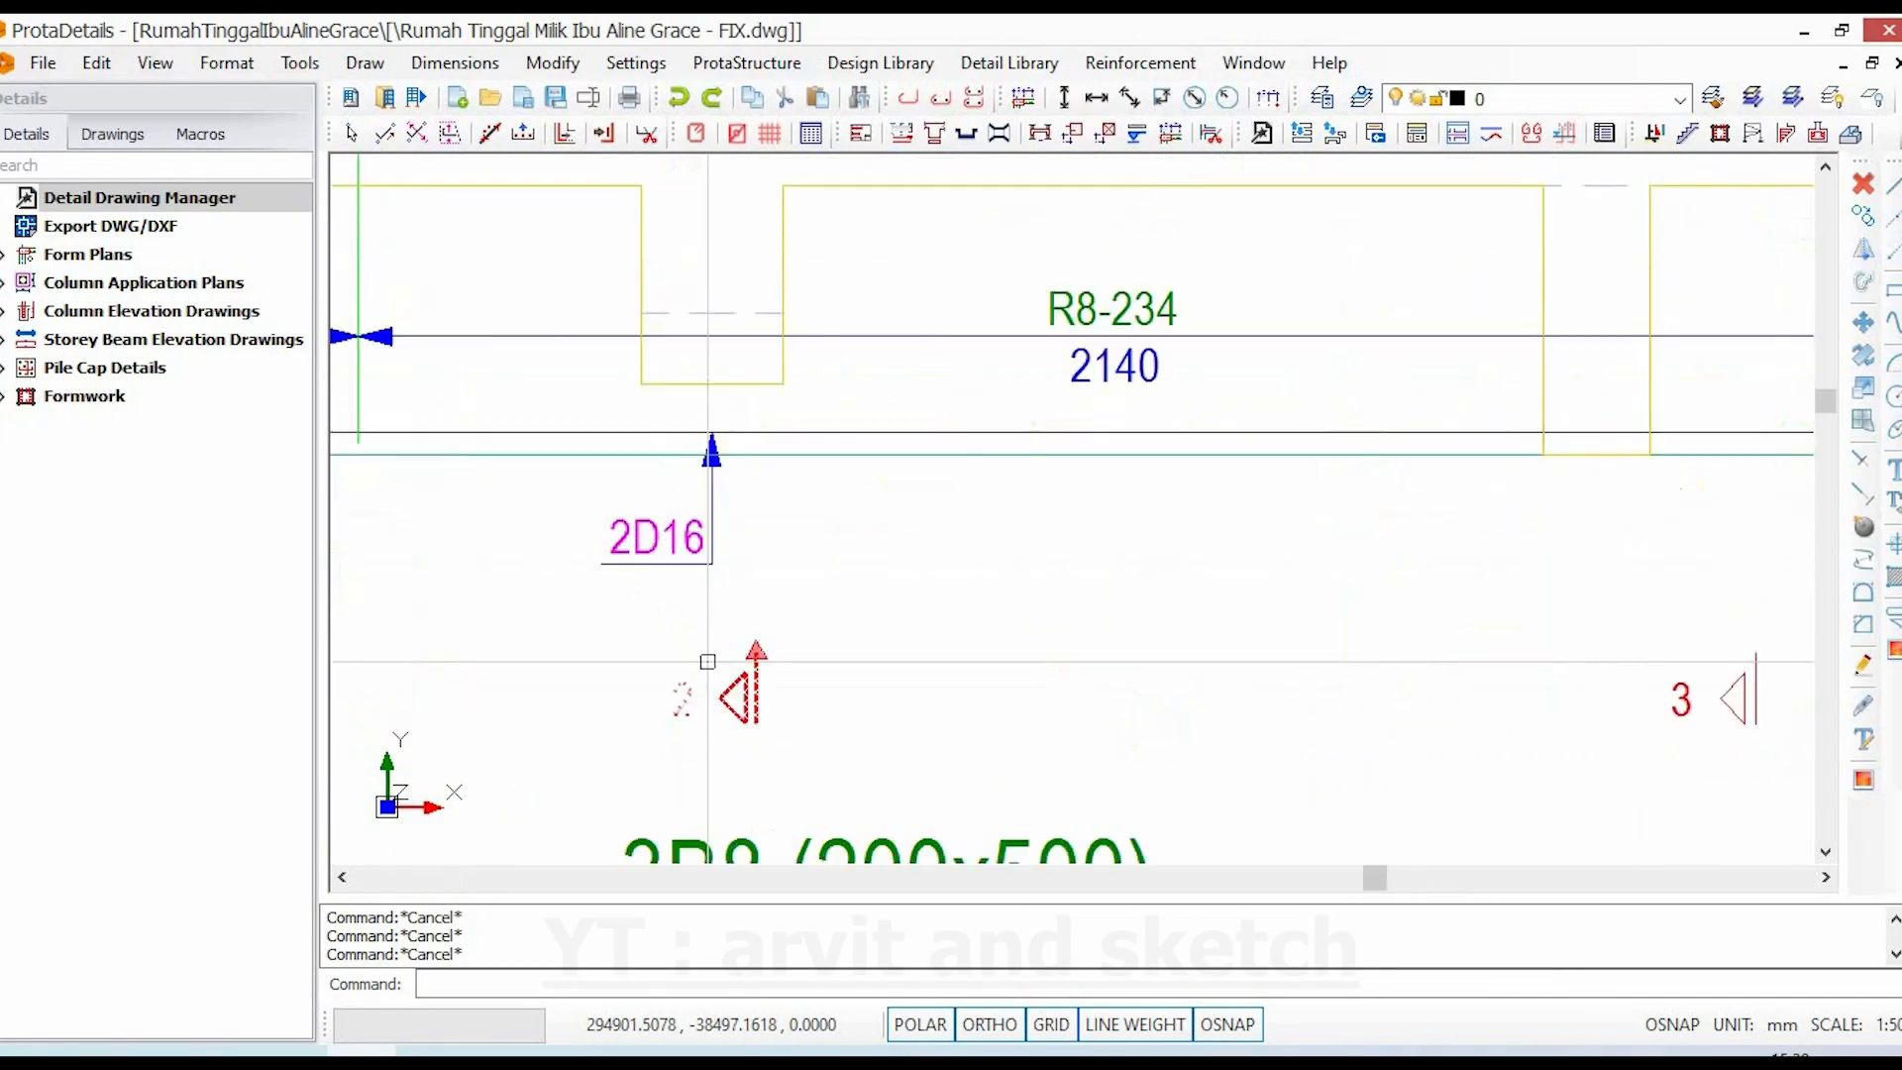
scroll(888, 717, down, 5)
middle_drag(1442, 649, 815, 602)
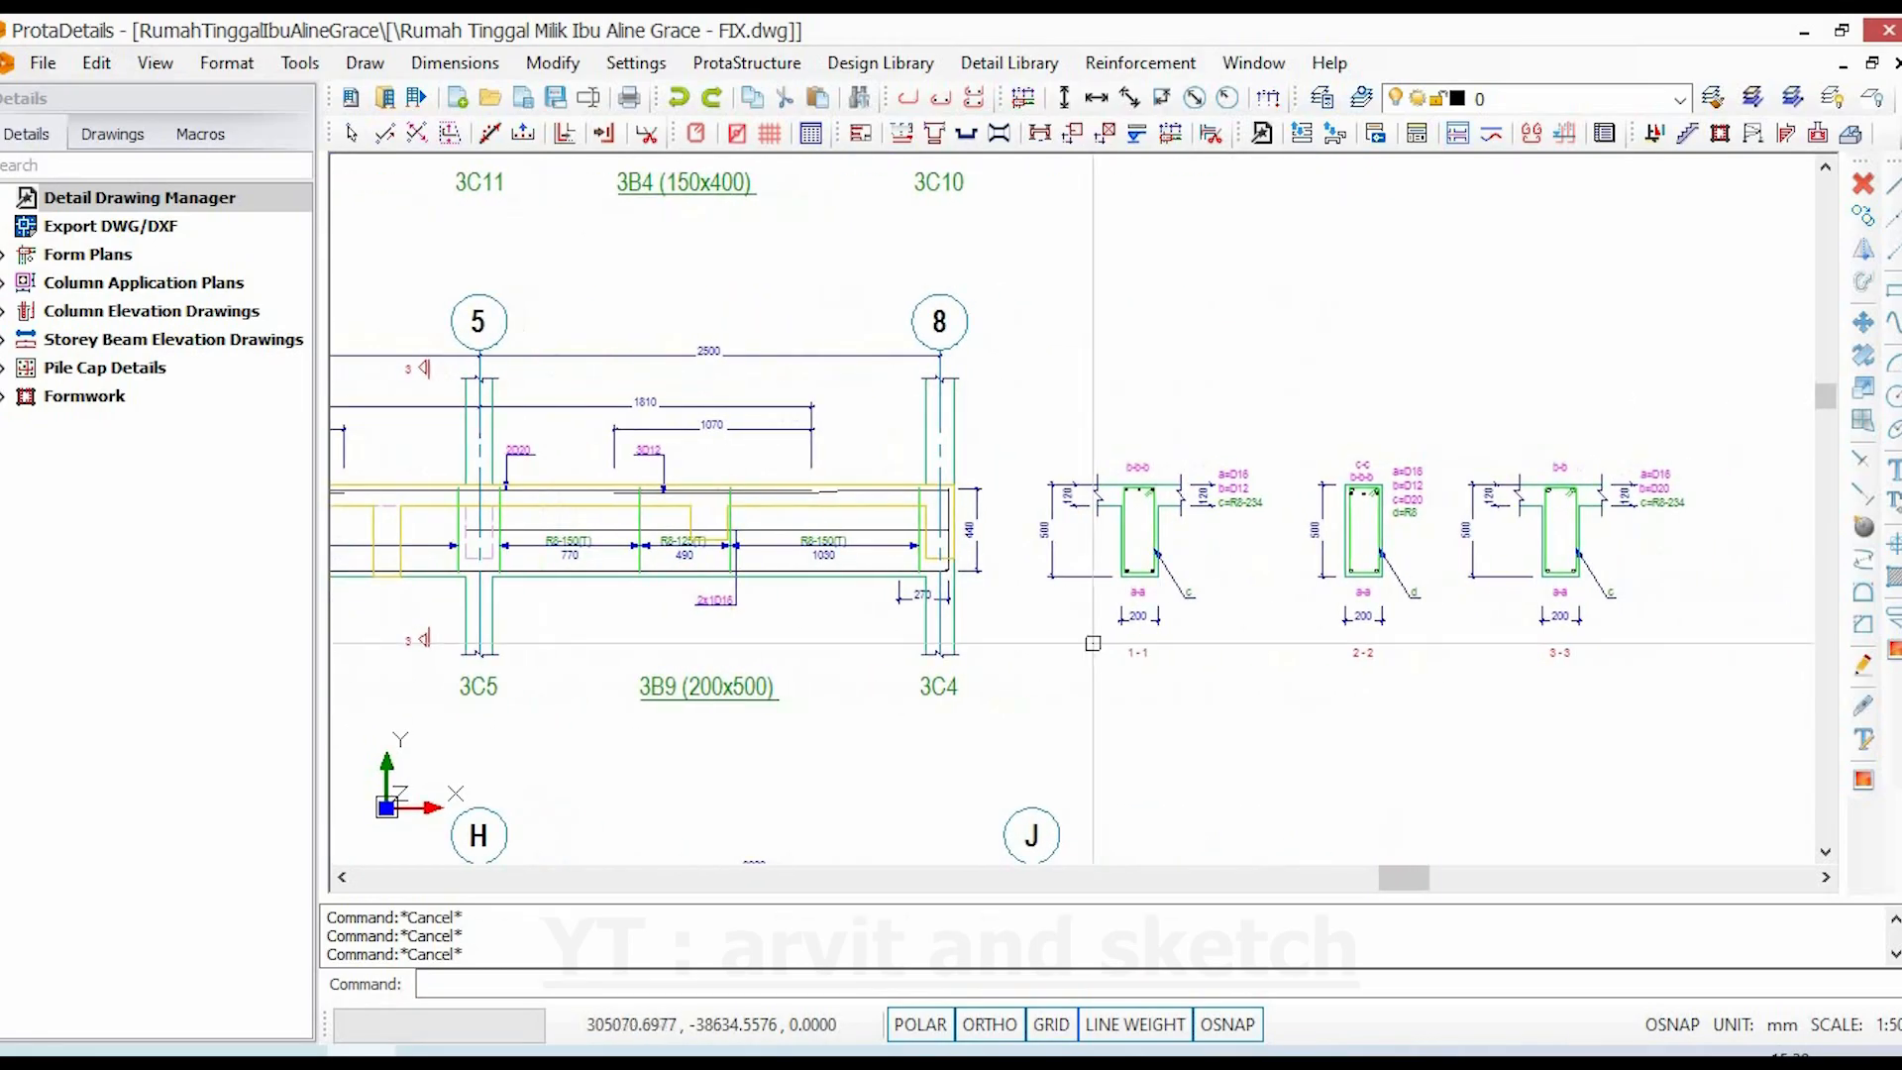
scroll(1401, 492, up, 3)
scroll(1401, 492, up, 6)
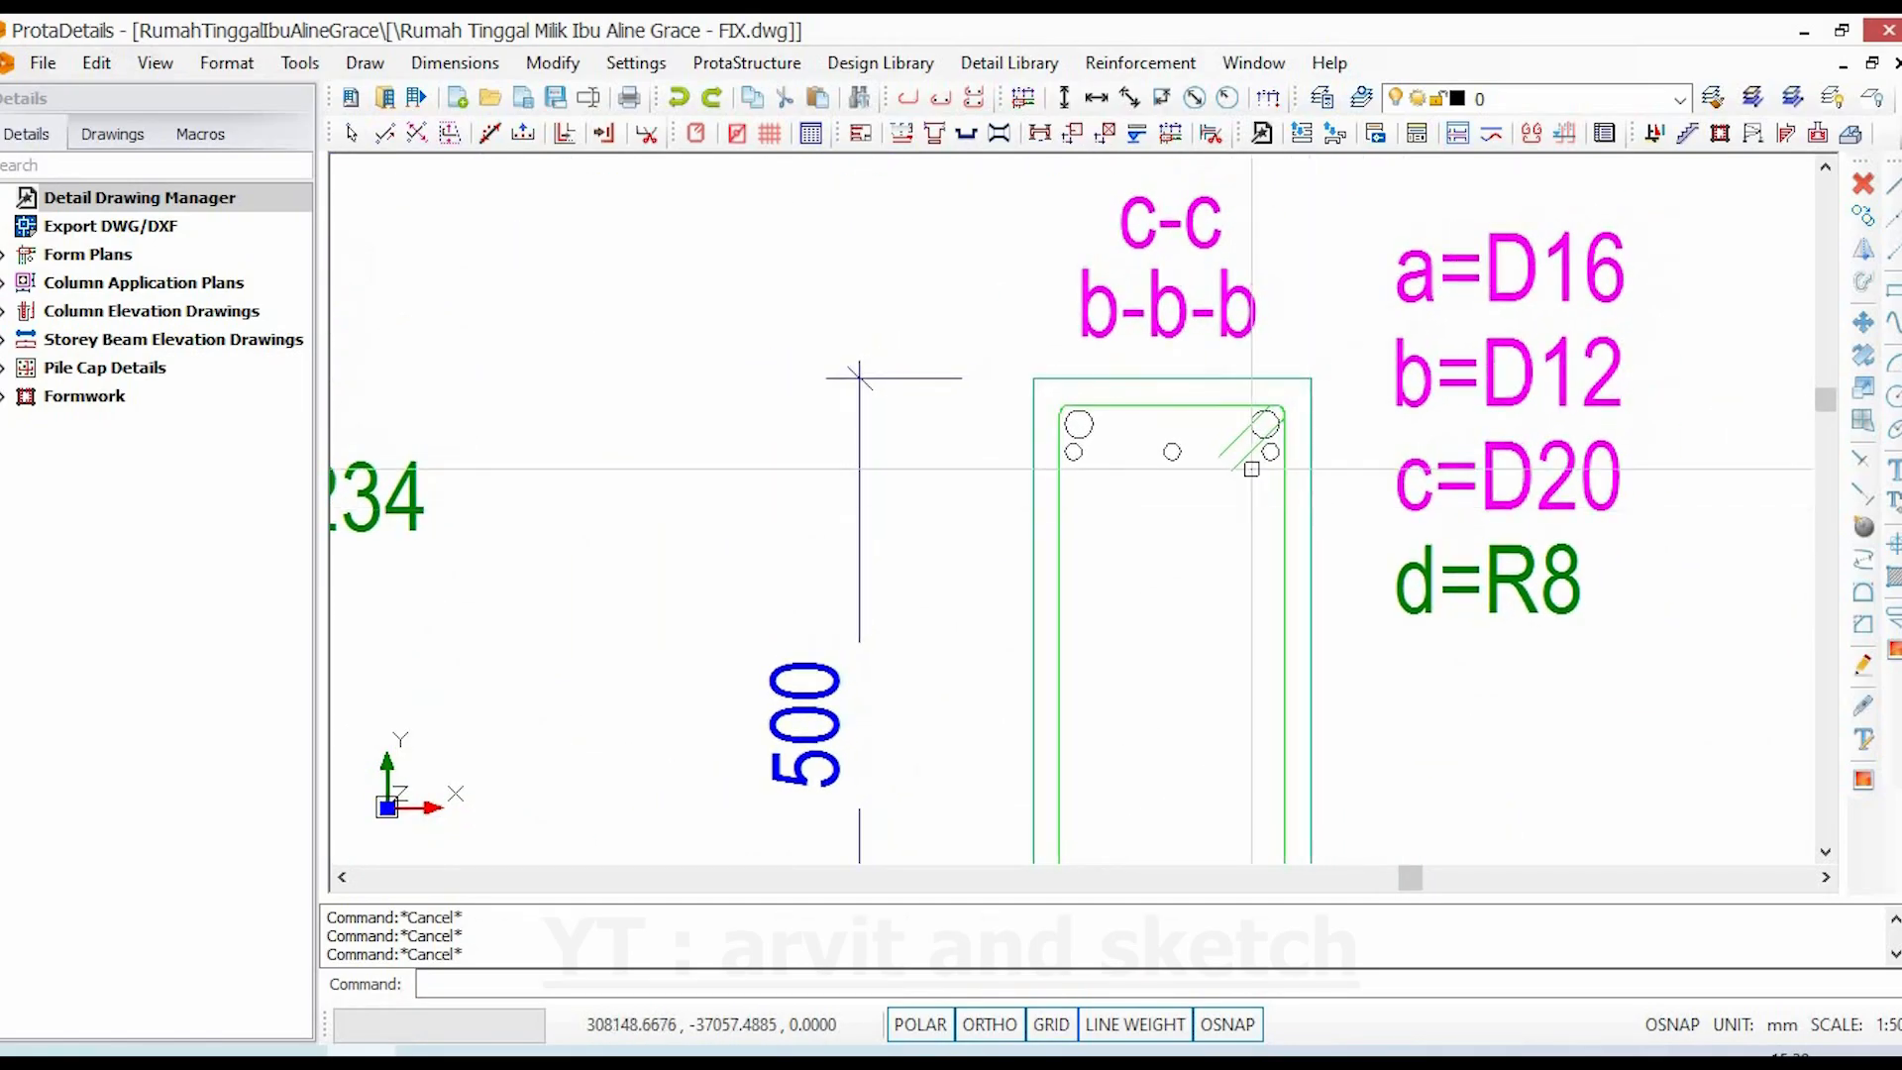
click(1046, 416)
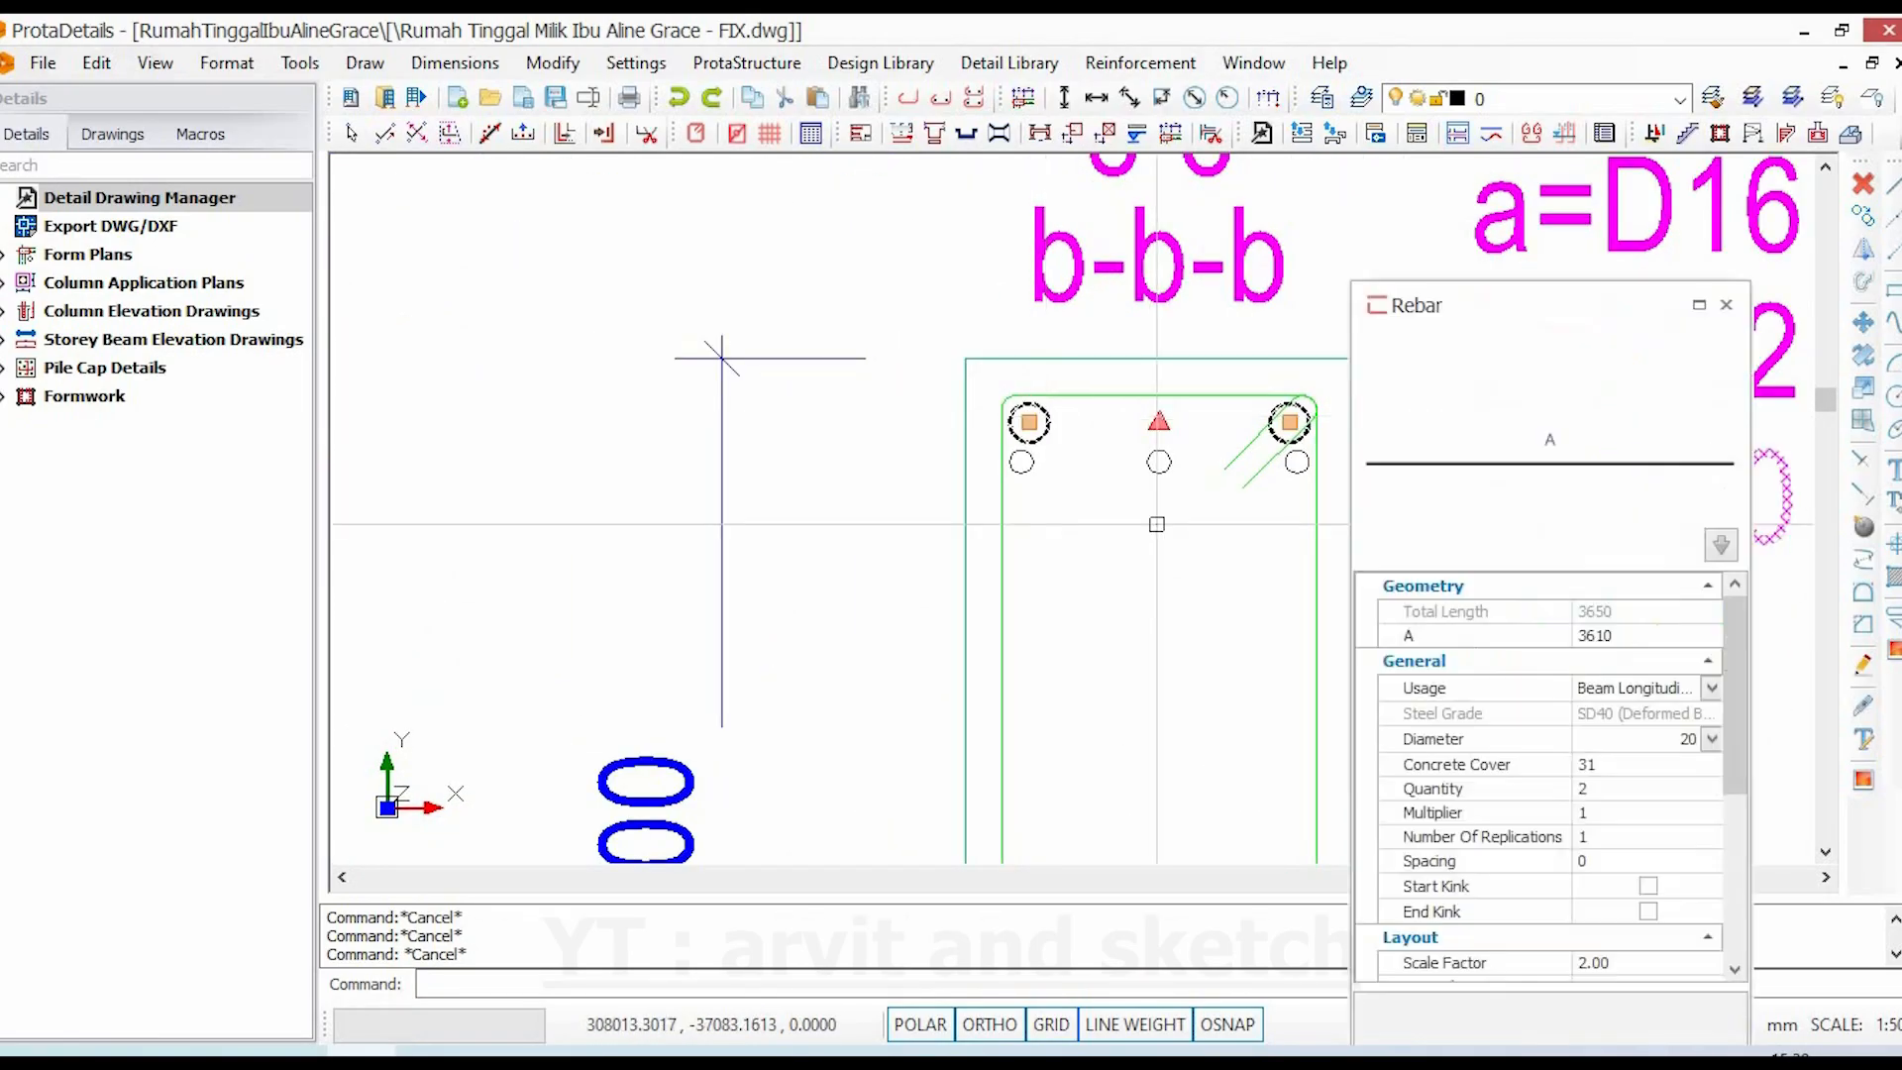
key(Escape)
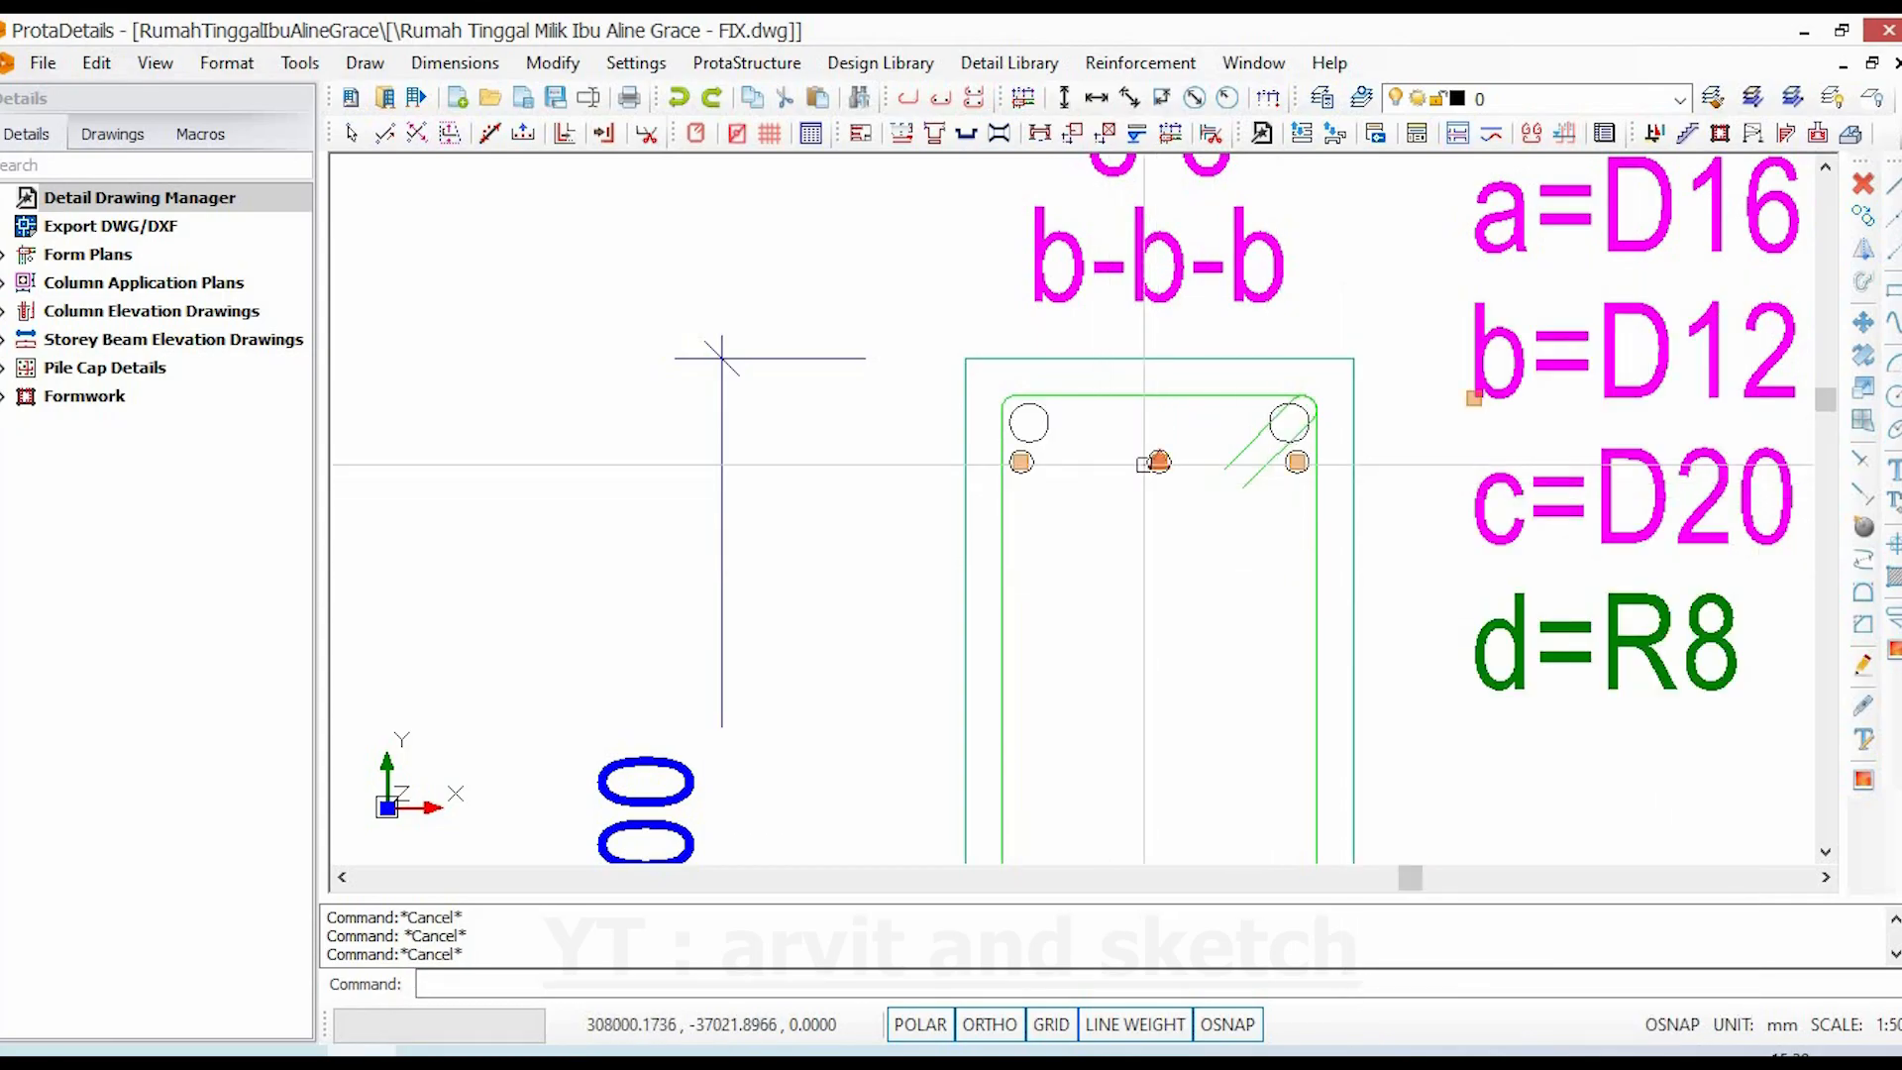
click(1146, 464)
key(Escape)
scroll(1168, 692, down, 5)
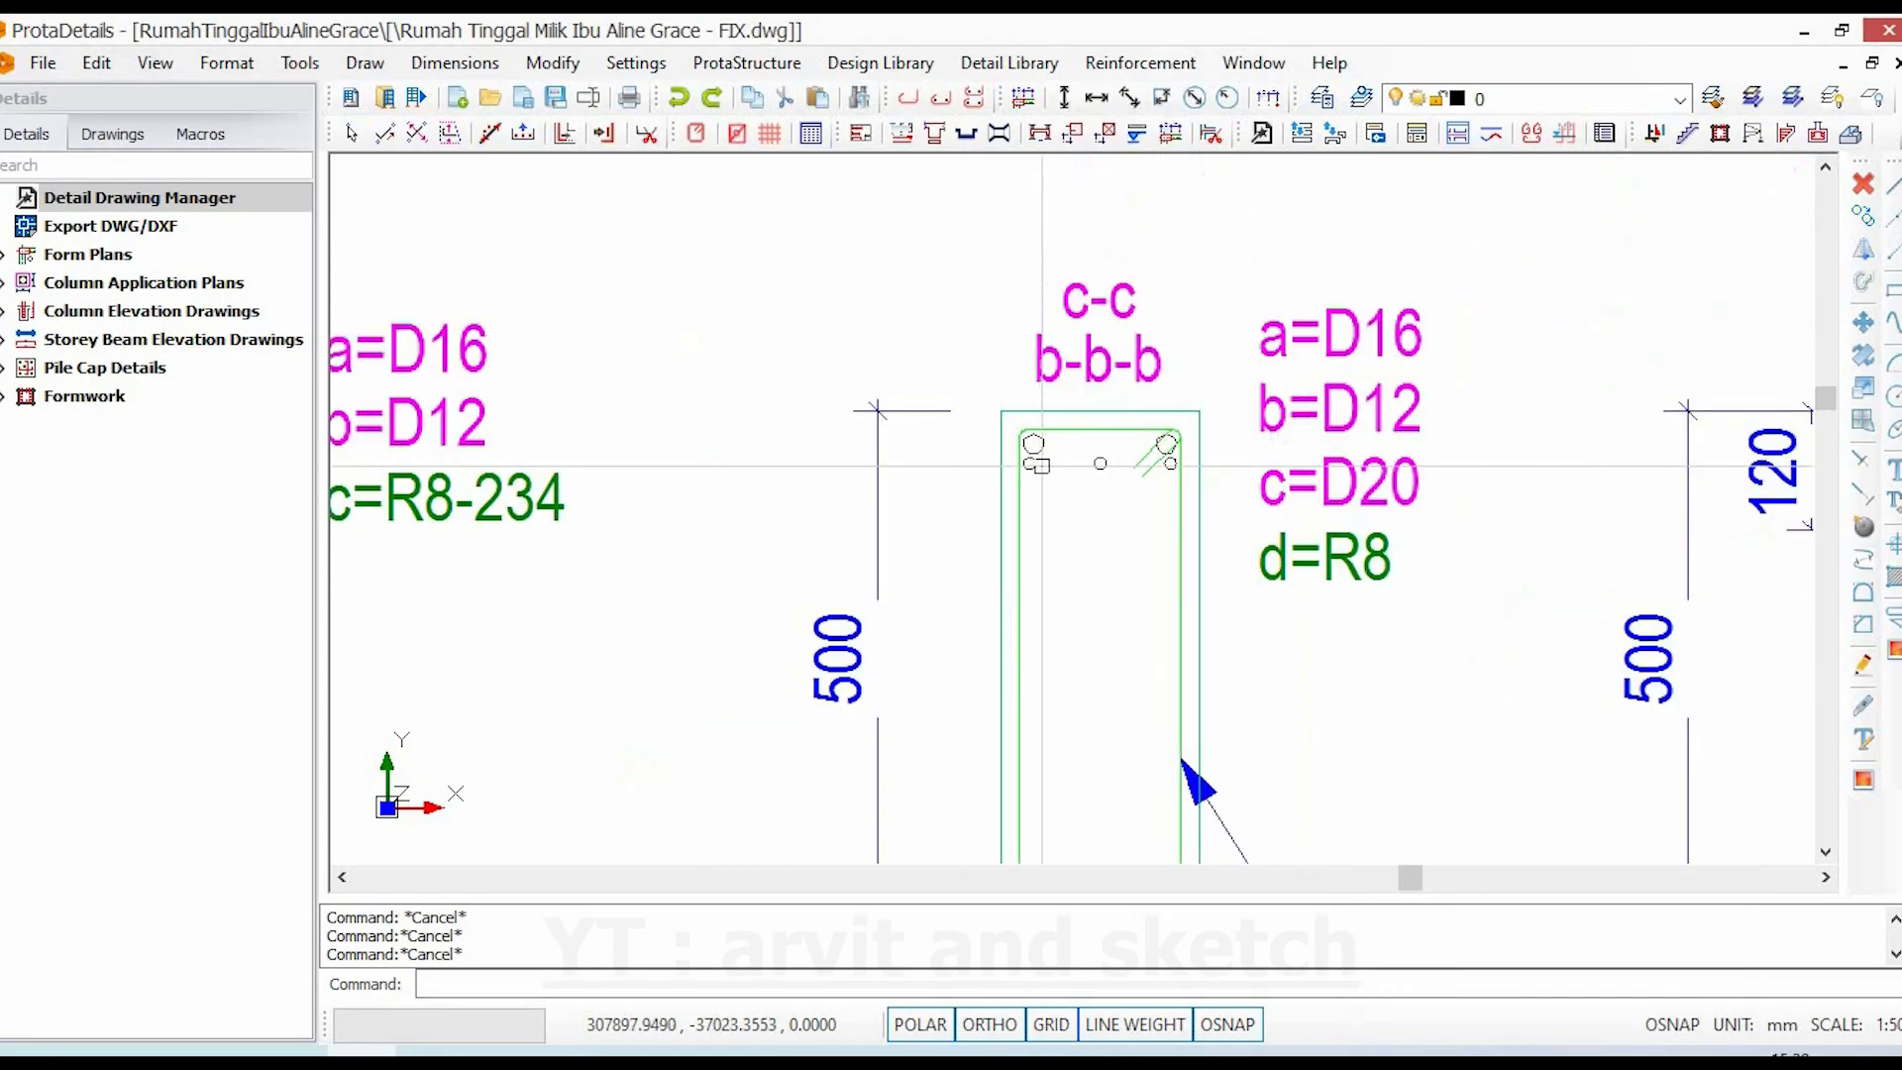
- Inspect the bottom longitudinal bars in cross-section 2-2 and clear the selection
scroll(1085, 633, up, 4)
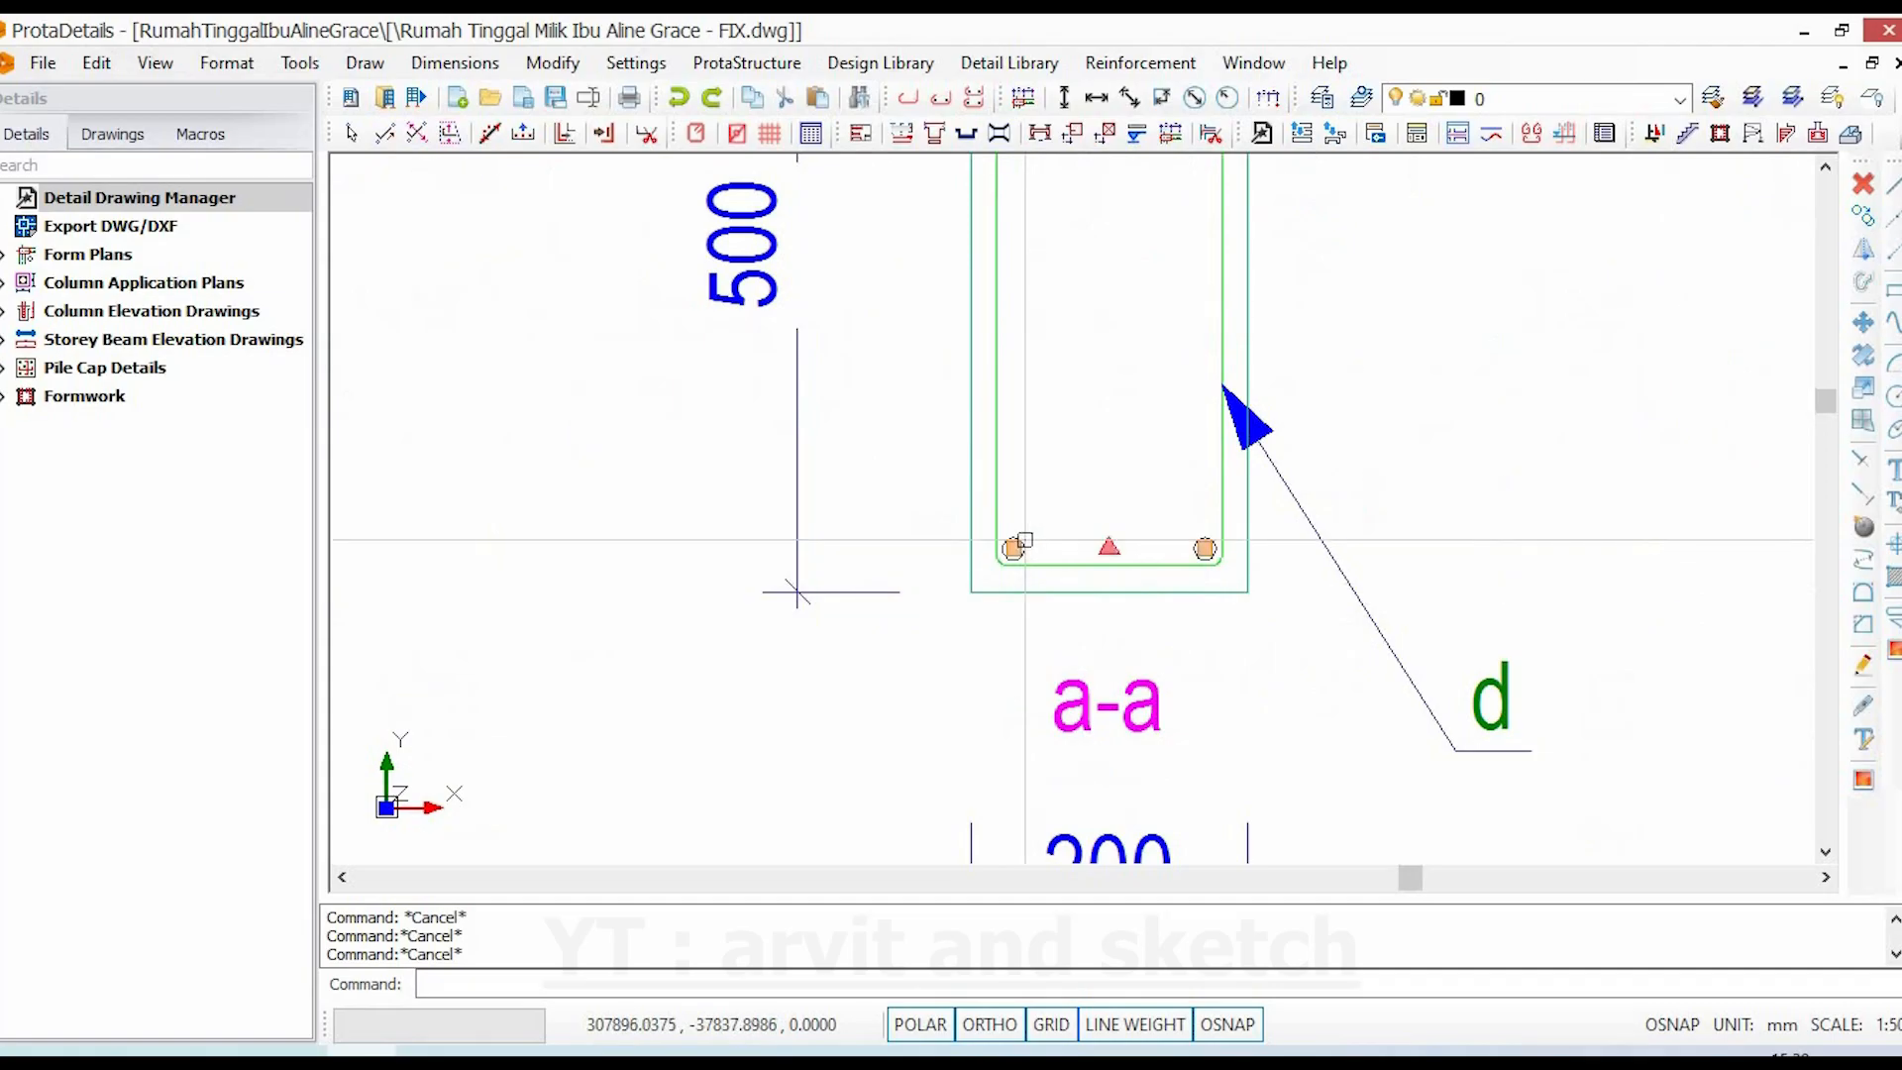
click(1026, 541)
key(Escape)
scroll(1105, 662, down, 5)
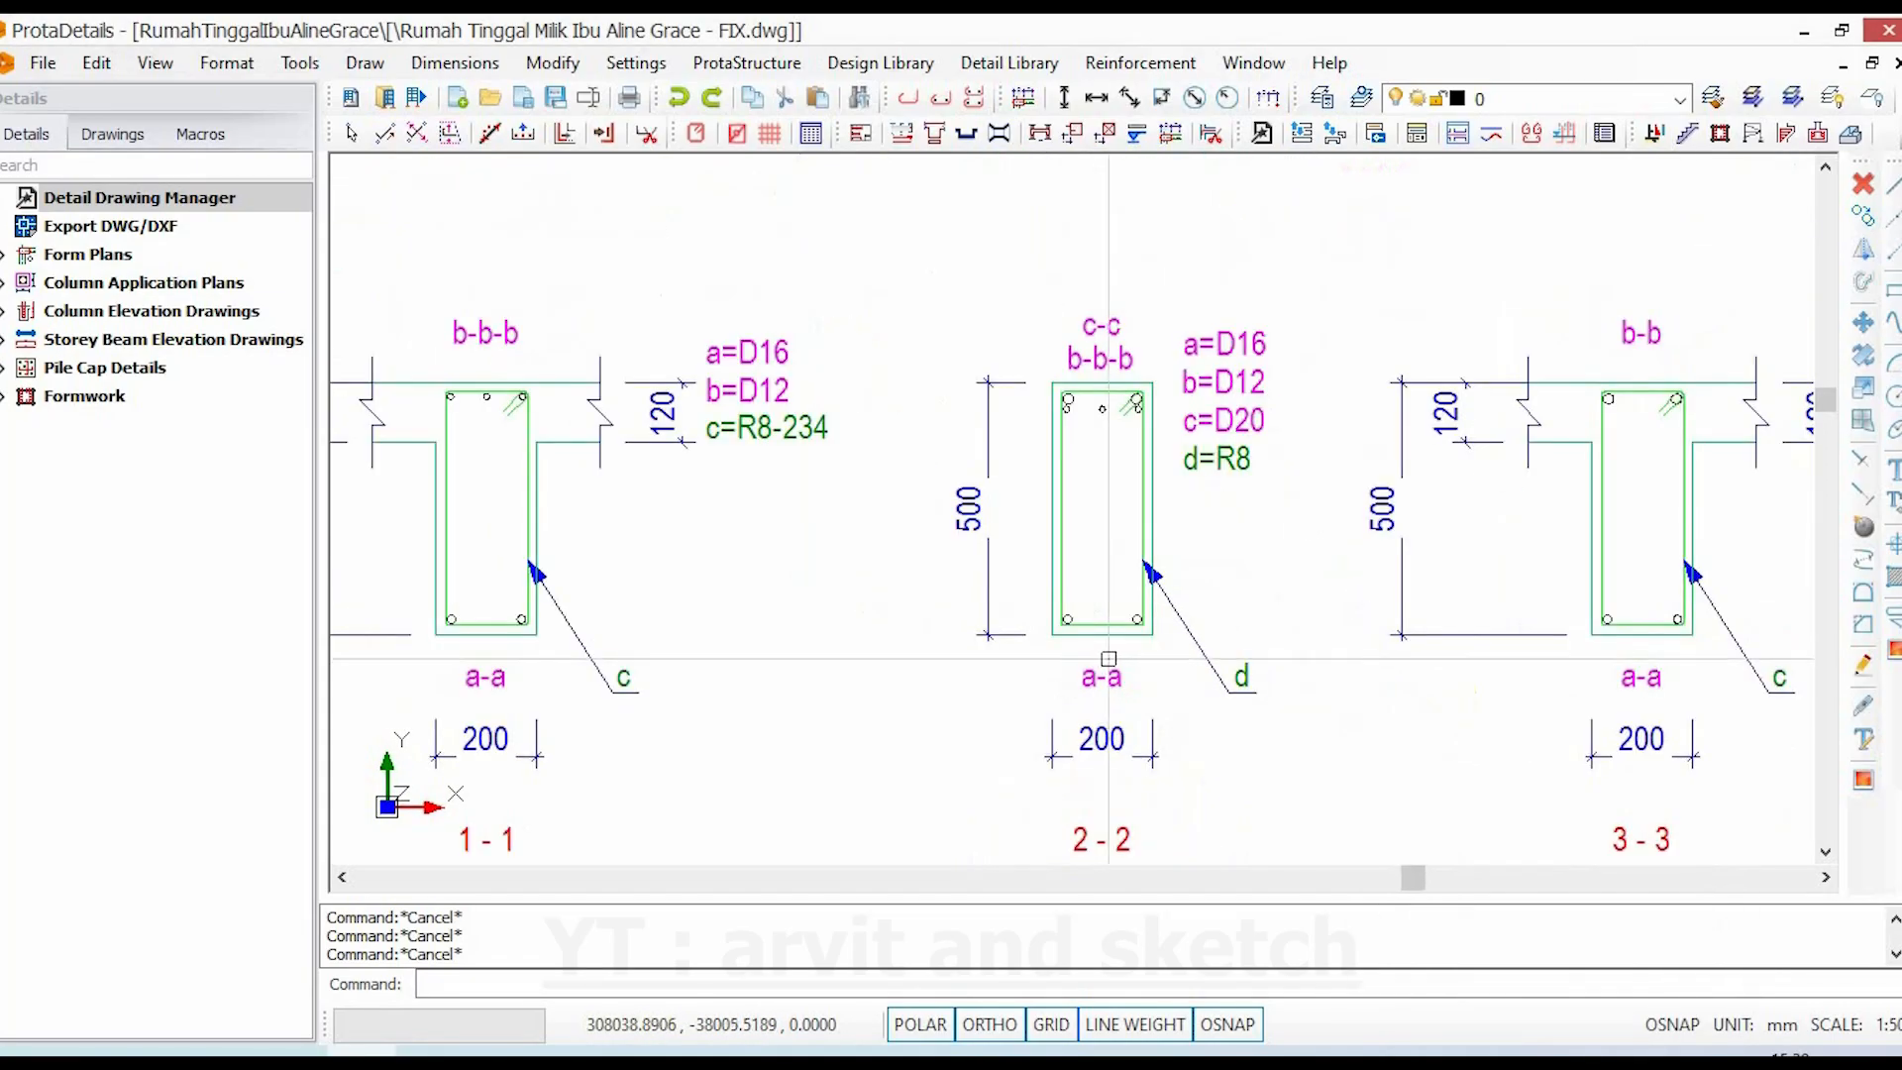
- Locate section mark 3 on beam 3B8's elevation and inspect the top bars in cross-section 3-3
scroll(1116, 662, down, 4)
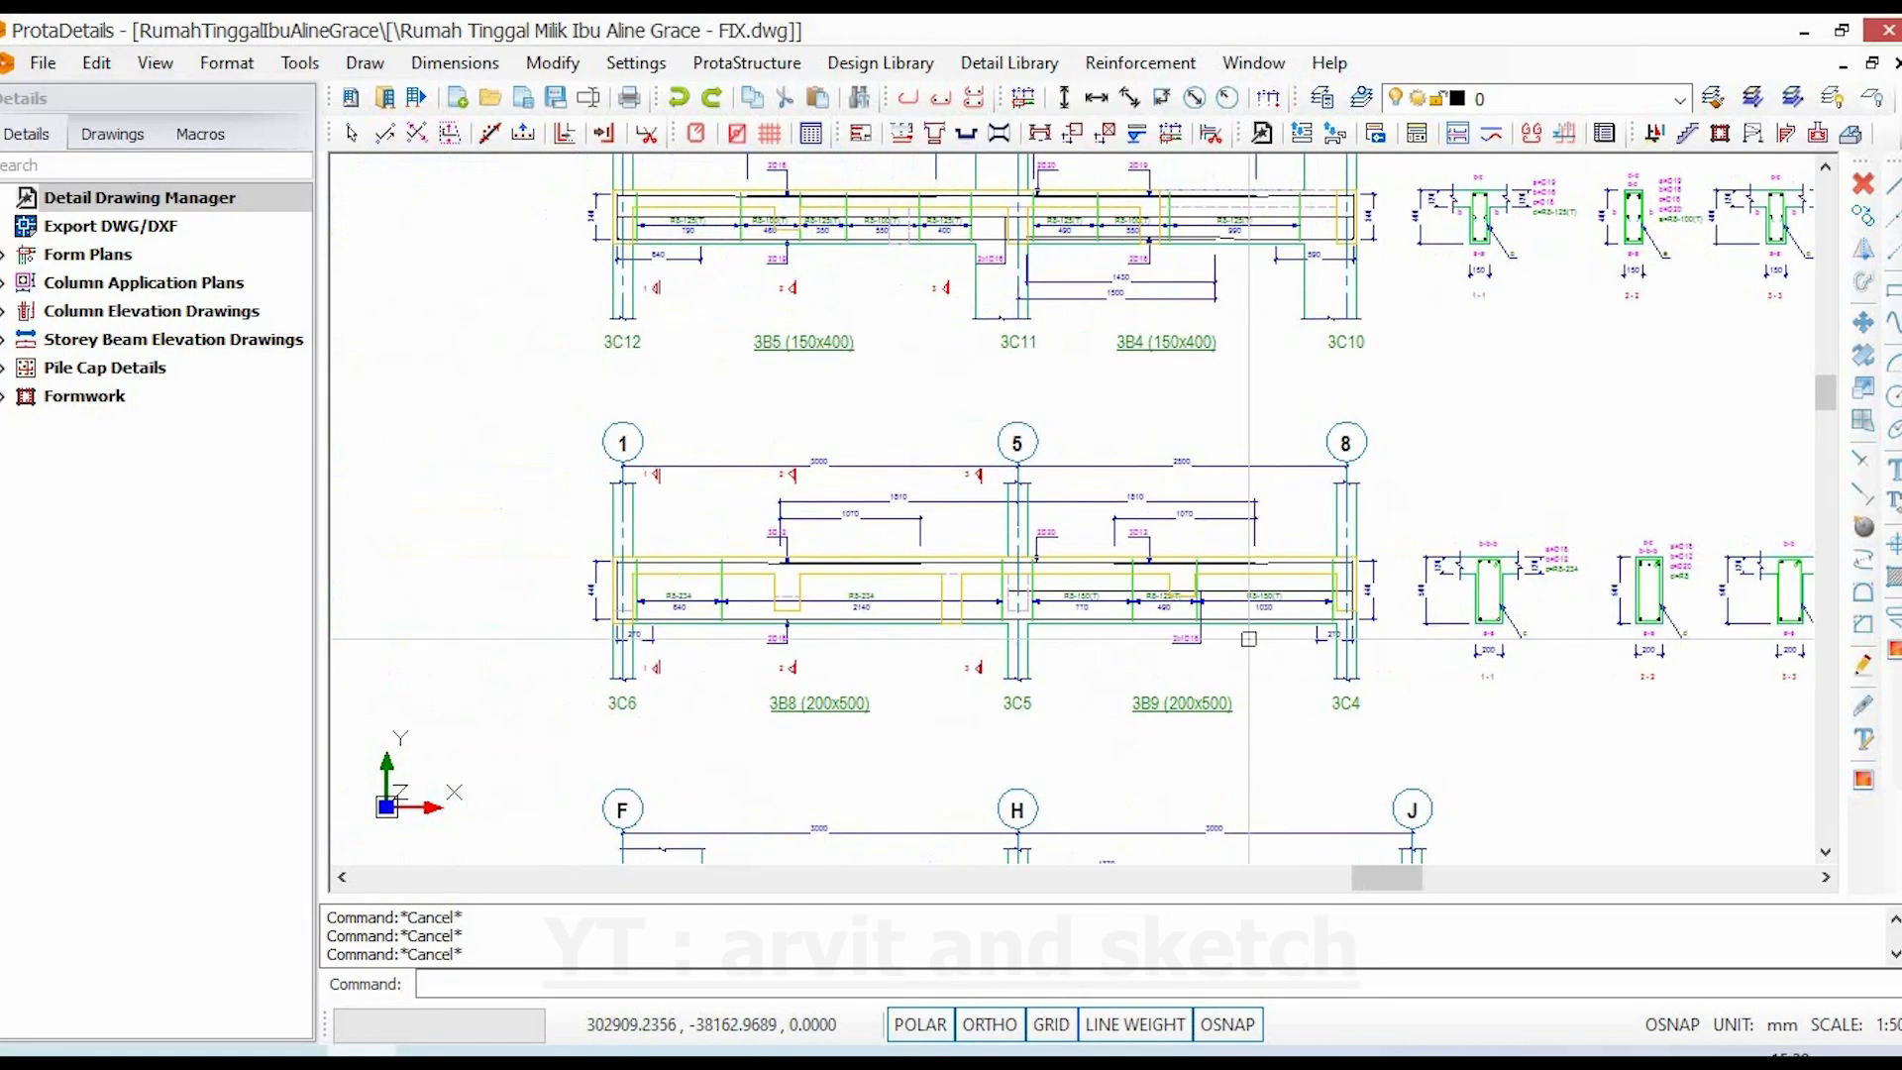
scroll(961, 512, up, 5)
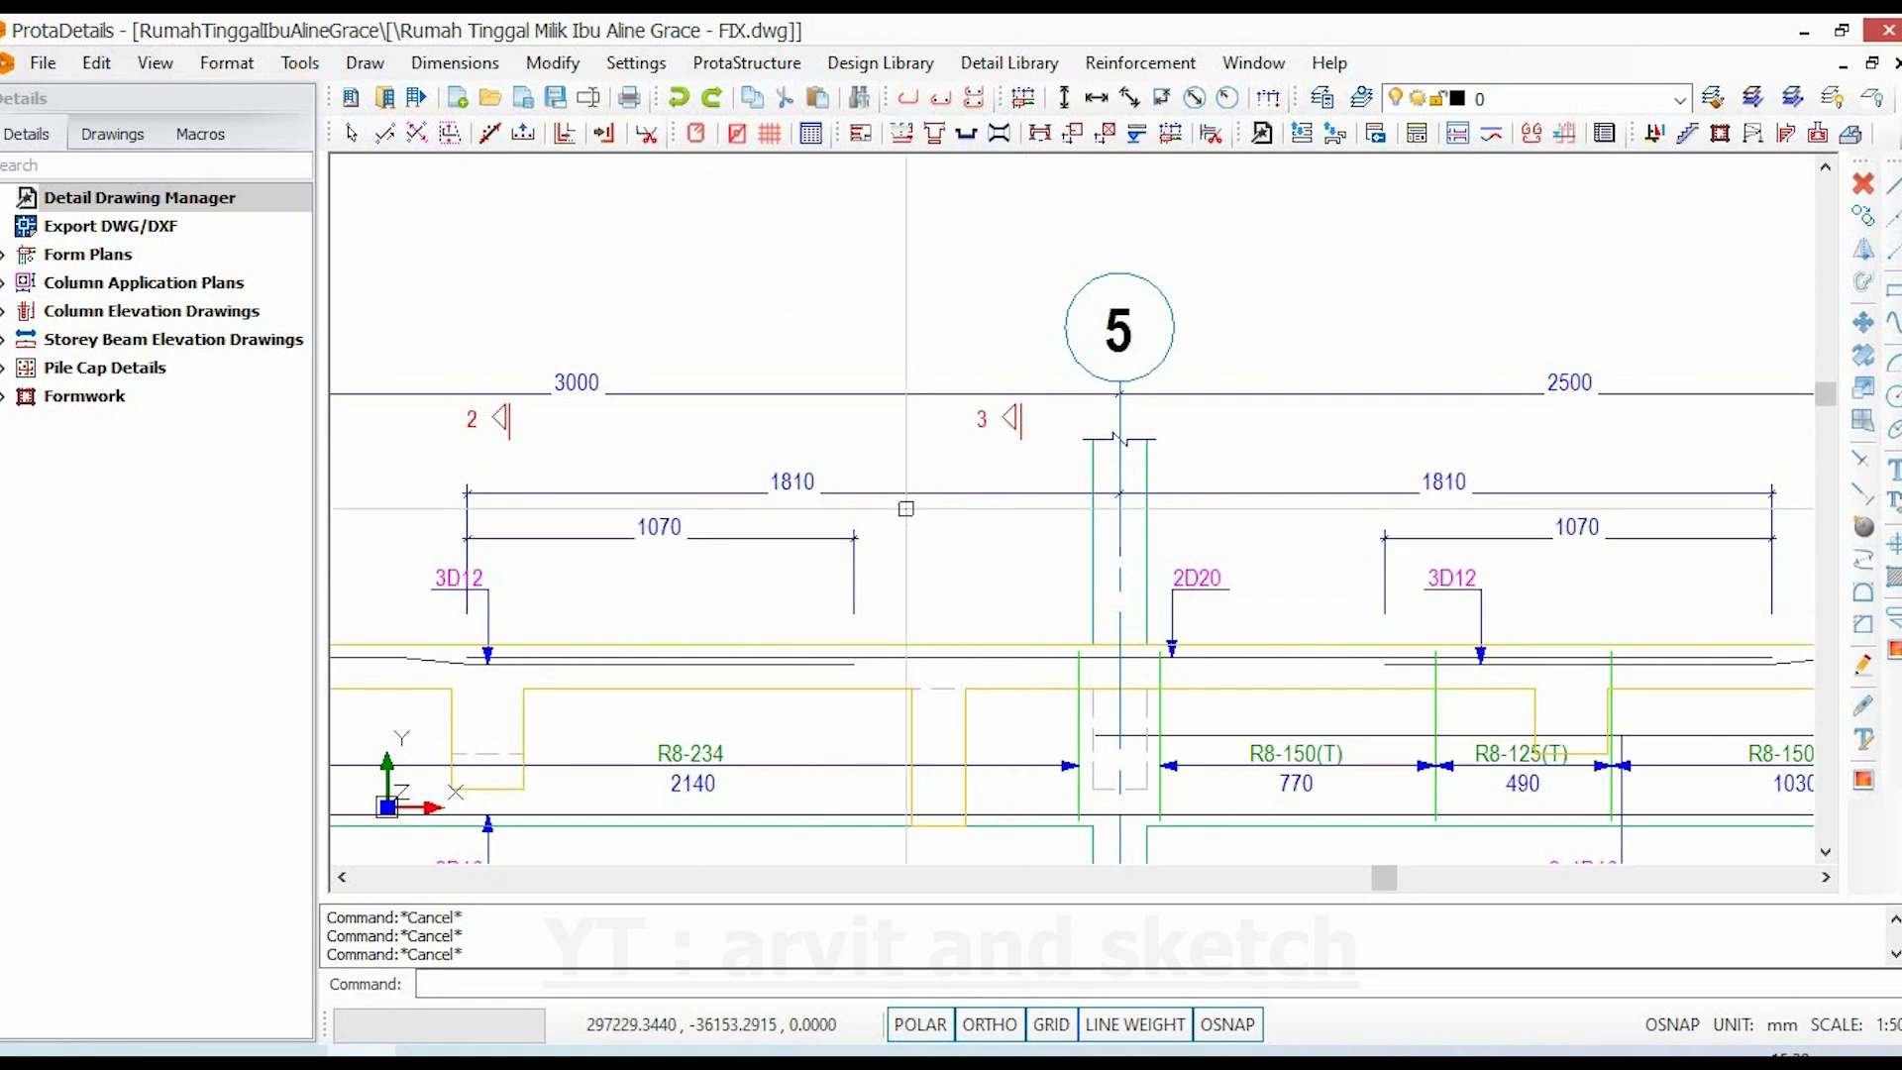
scroll(908, 505, down, 5)
middle_drag(1025, 532, 514, 538)
scroll(1327, 589, up, 5)
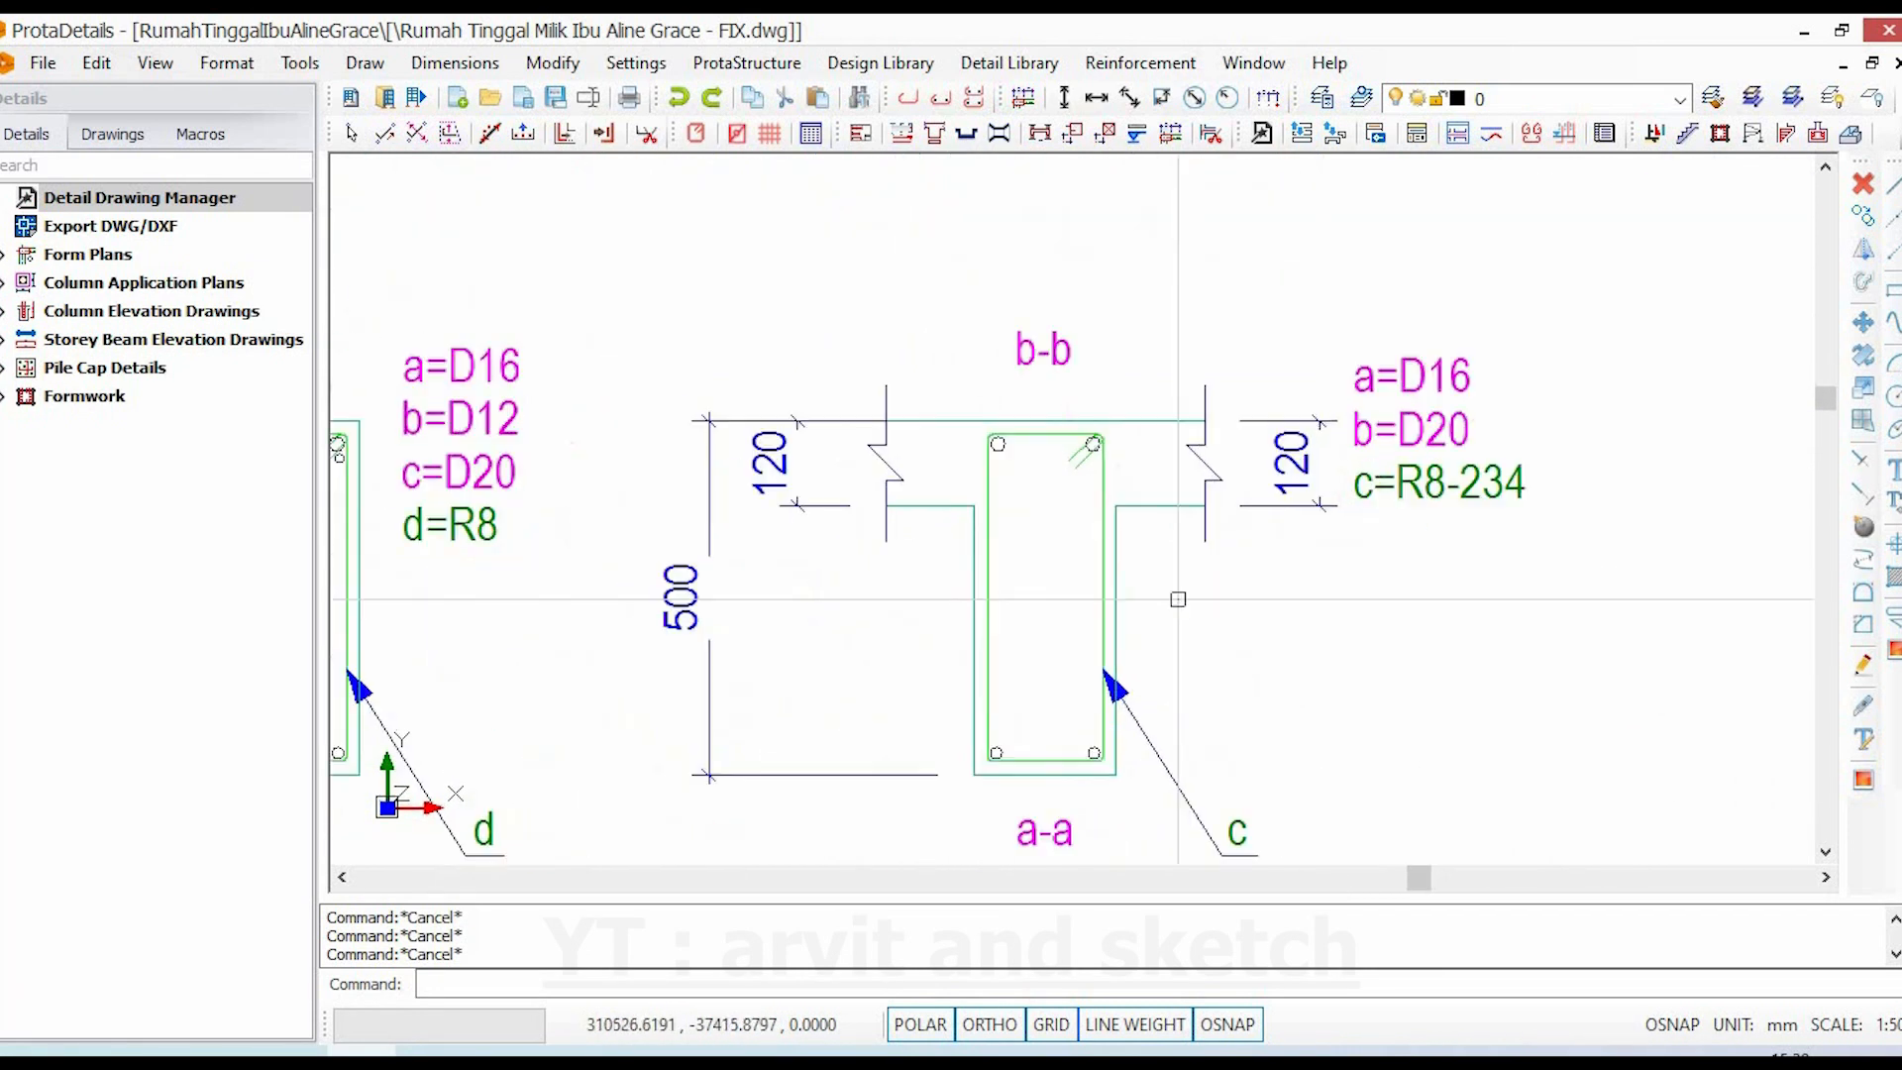
scroll(1016, 450, up, 2)
click(996, 425)
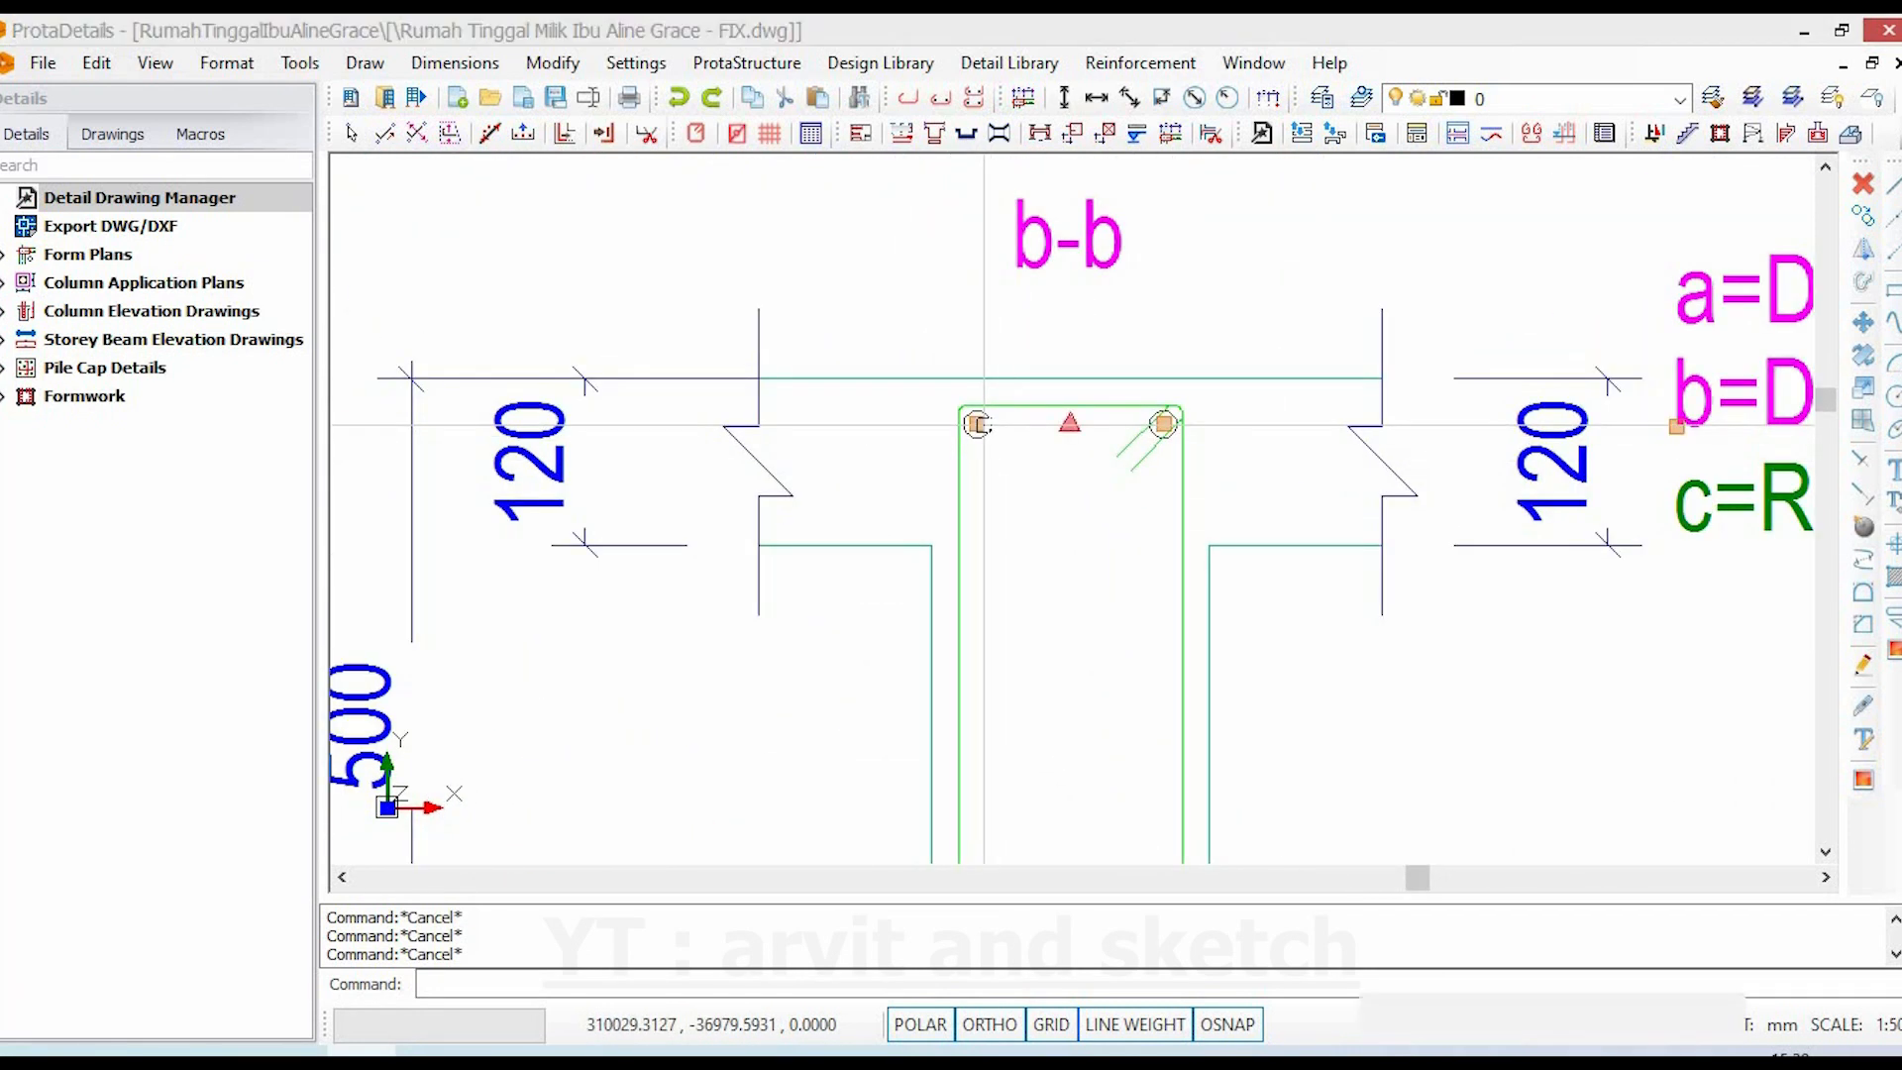
key(Escape)
scroll(1287, 609, down, 6)
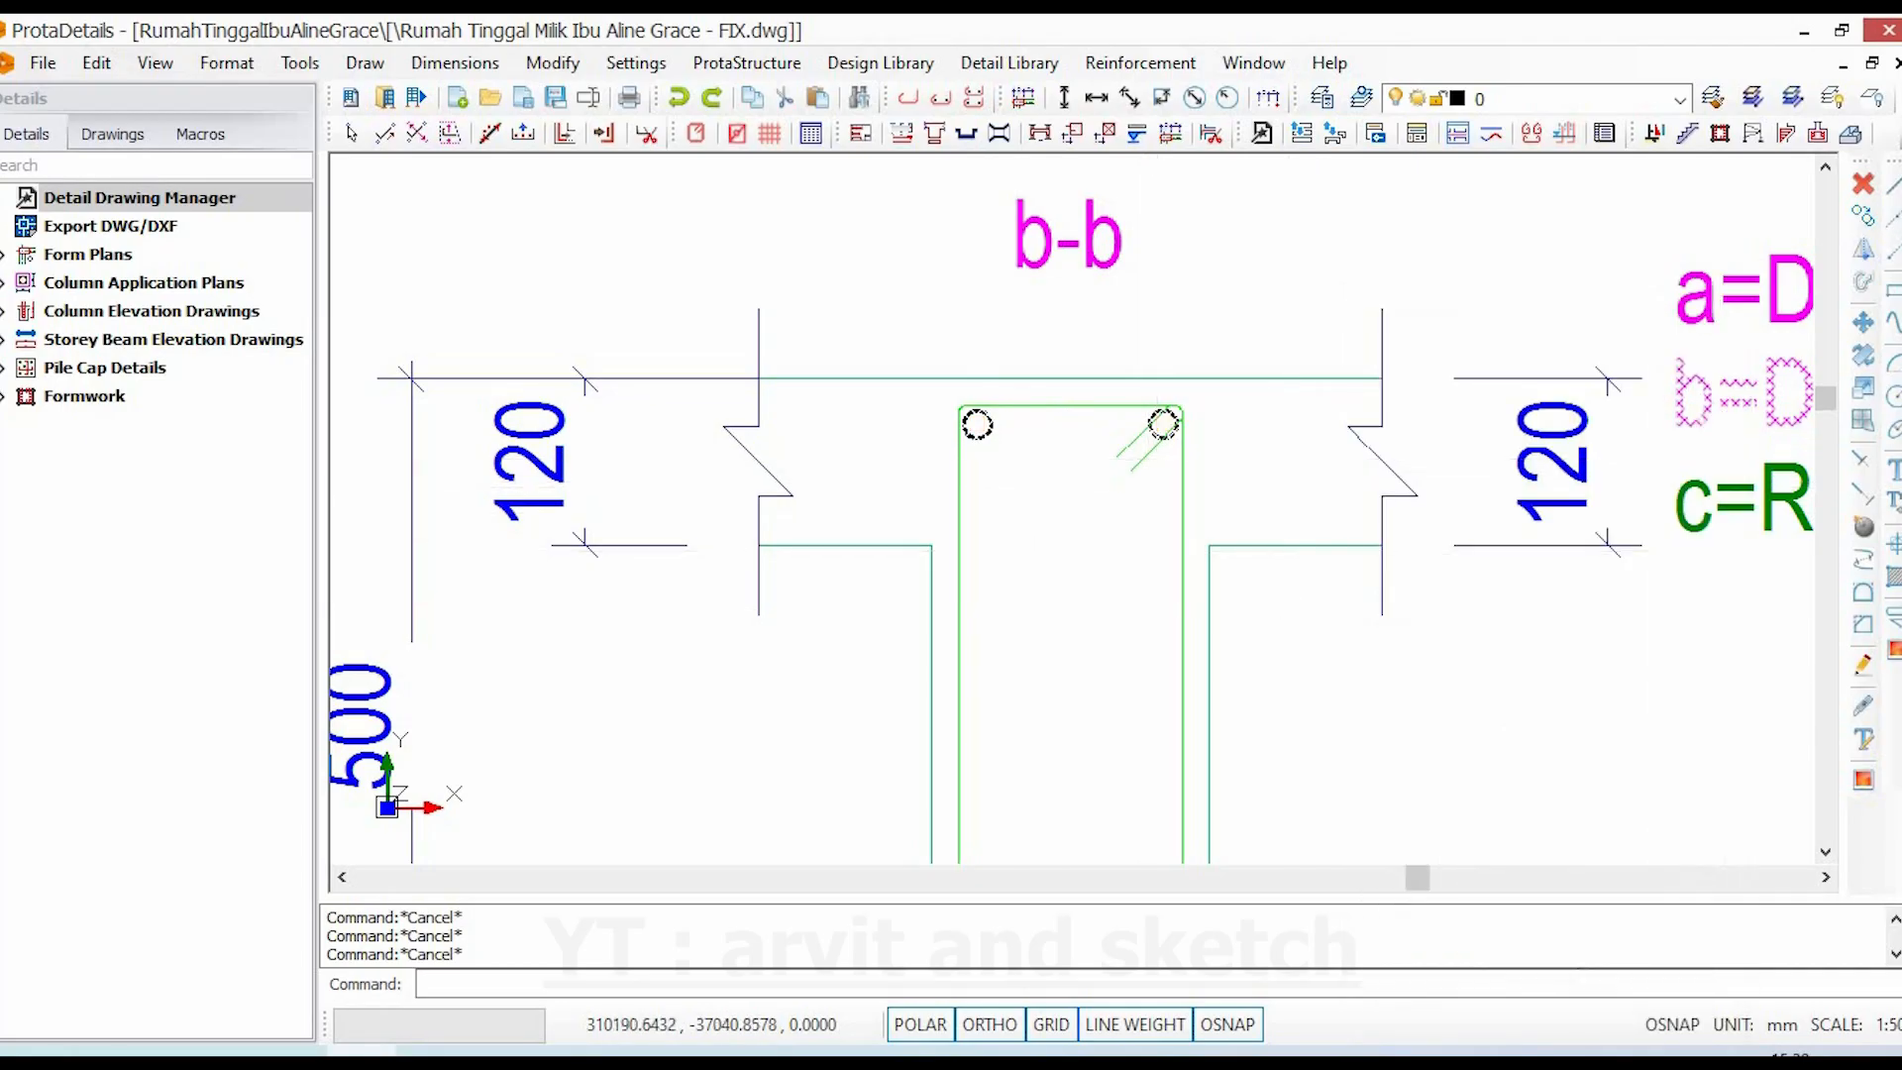
- Compare the three cross-sections and inspect the bottom longitudinal bars of section 3-3
scroll(825, 498, up, 4)
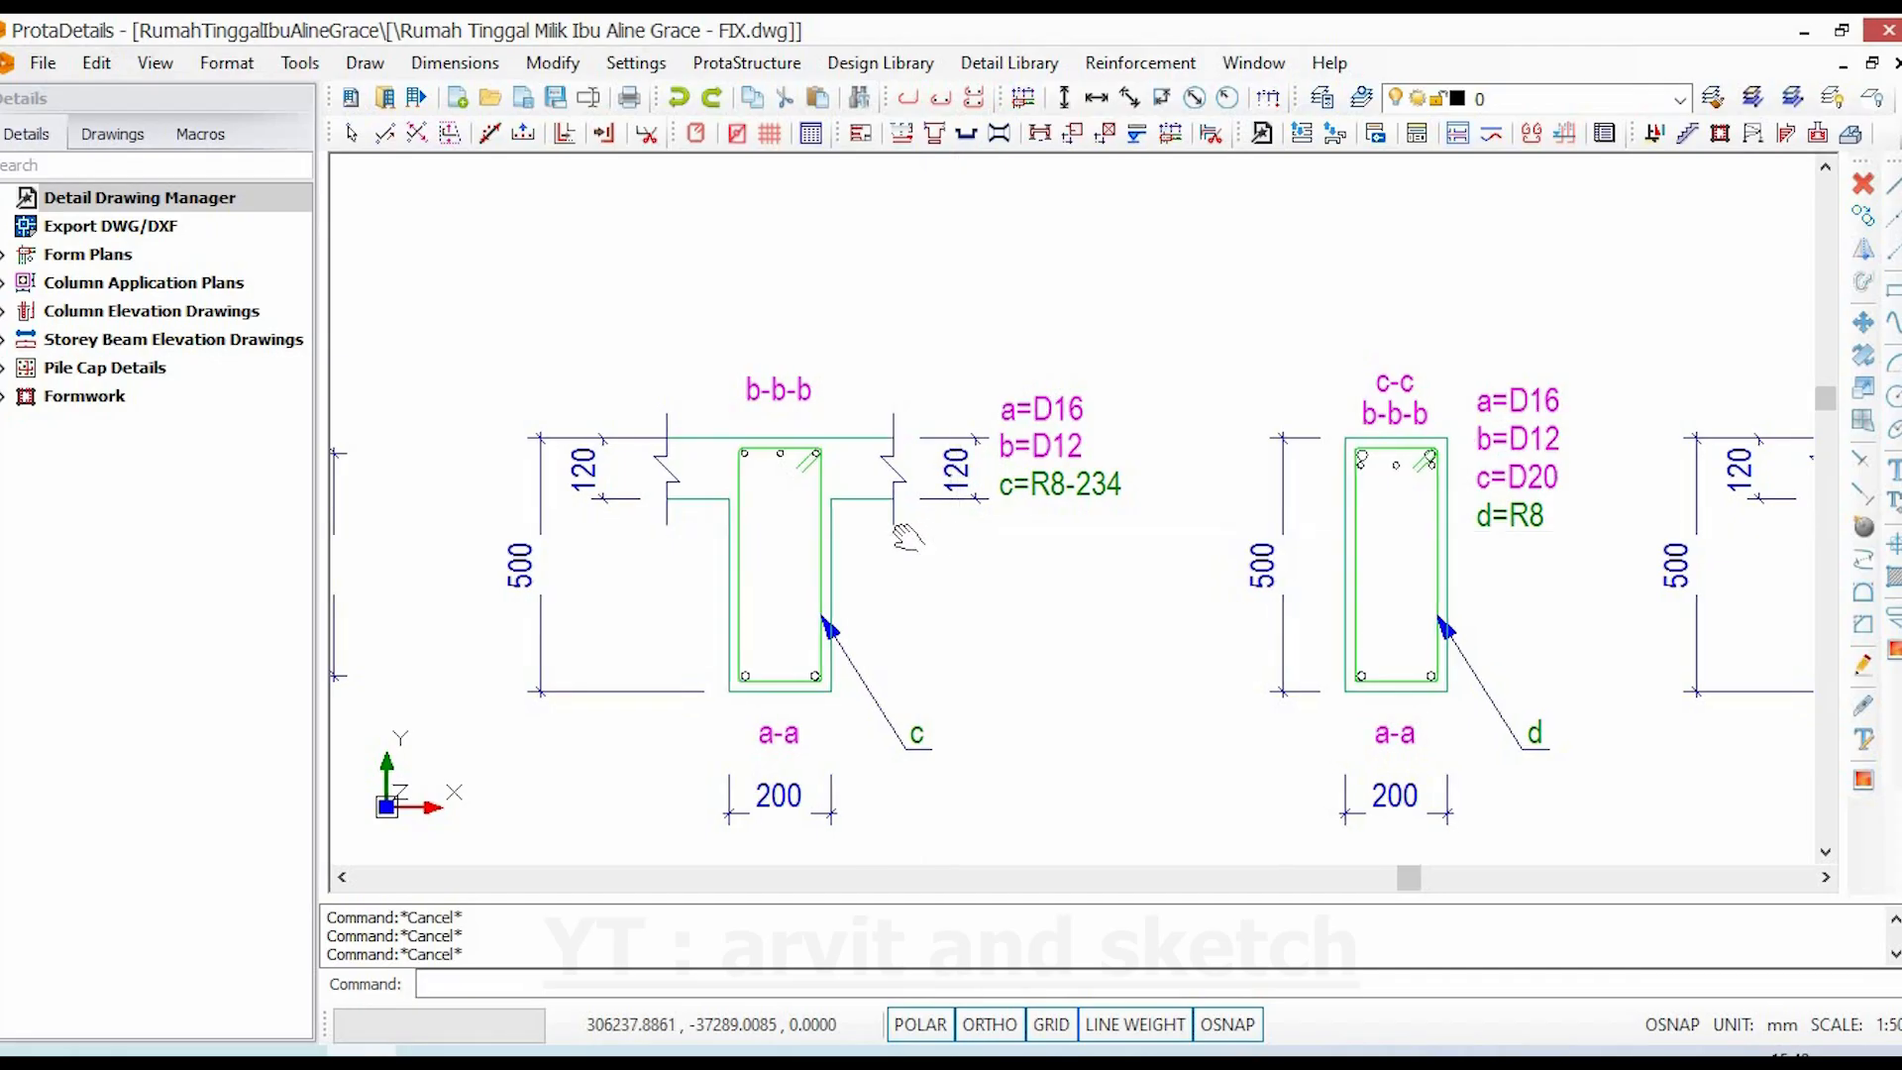
middle_drag(936, 530, 905, 537)
scroll(907, 541, down, 2)
scroll(1250, 630, up, 6)
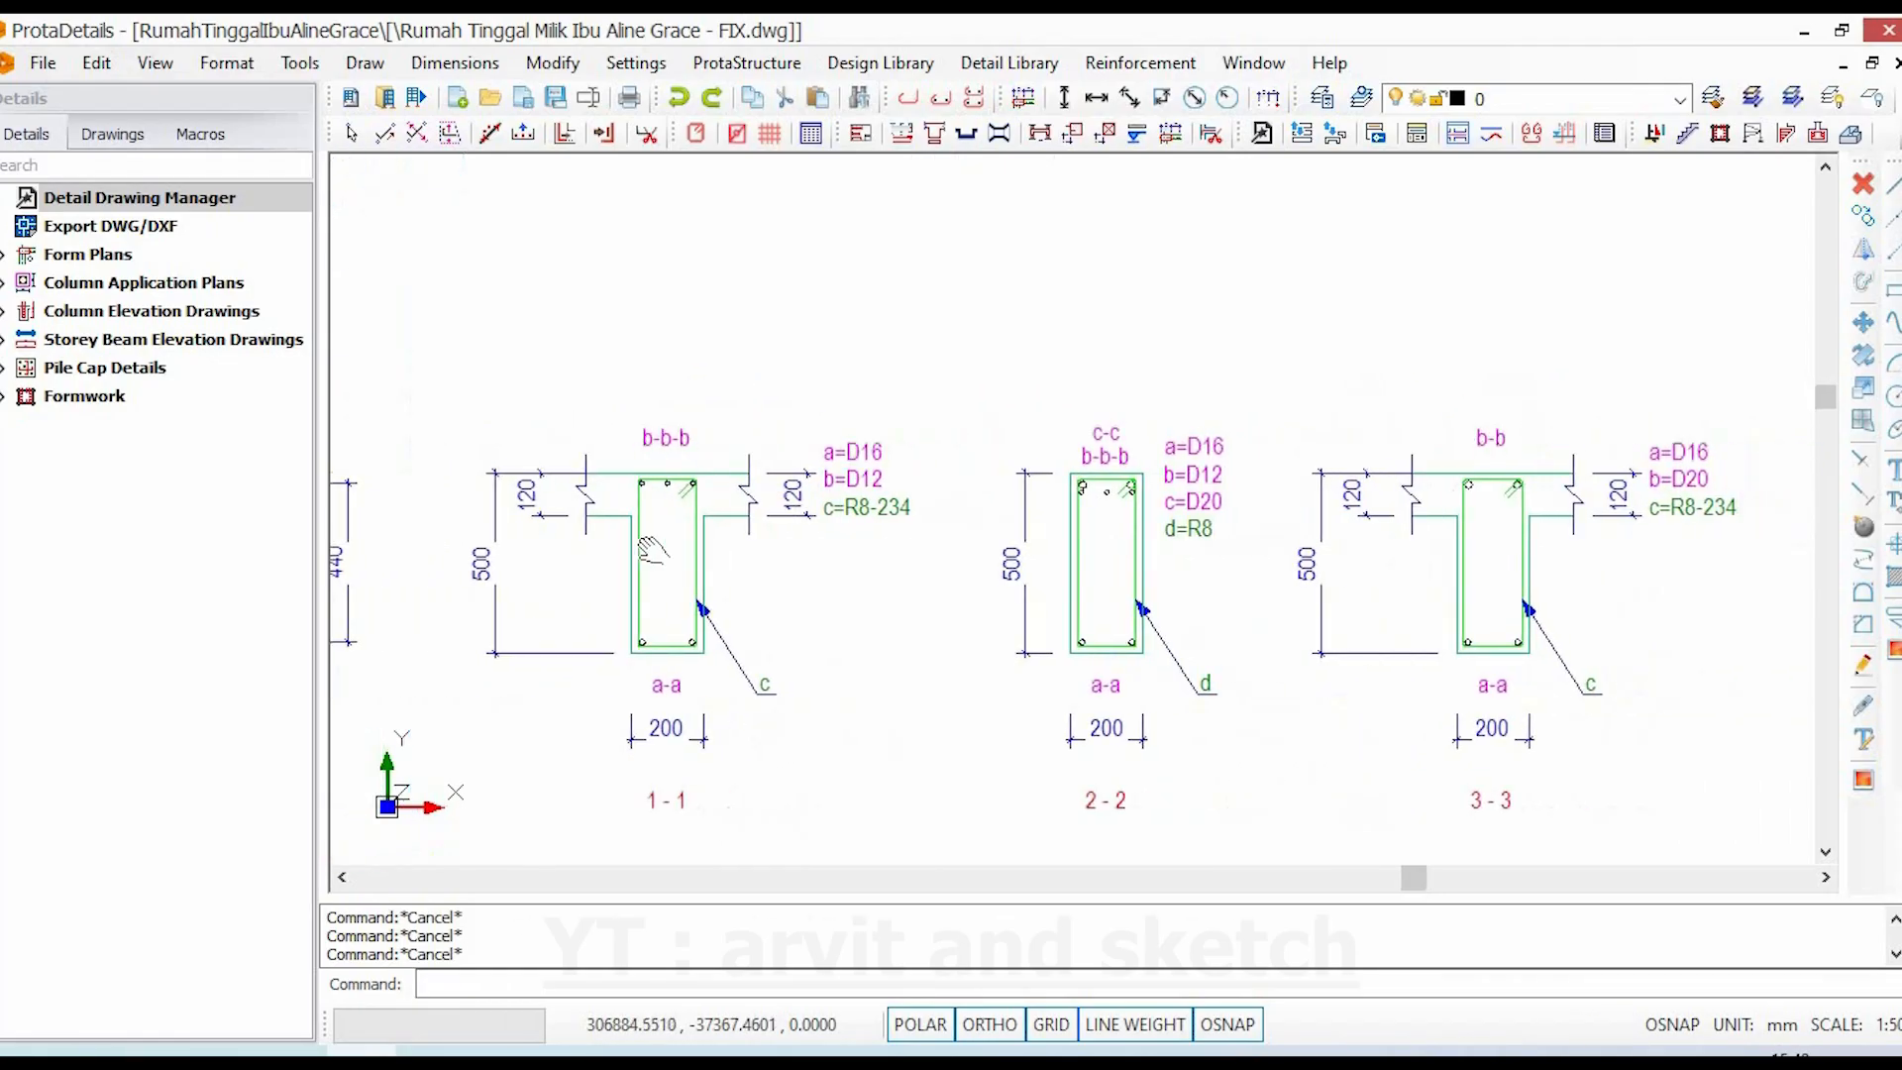
scroll(1250, 629, up, 1)
click(1263, 558)
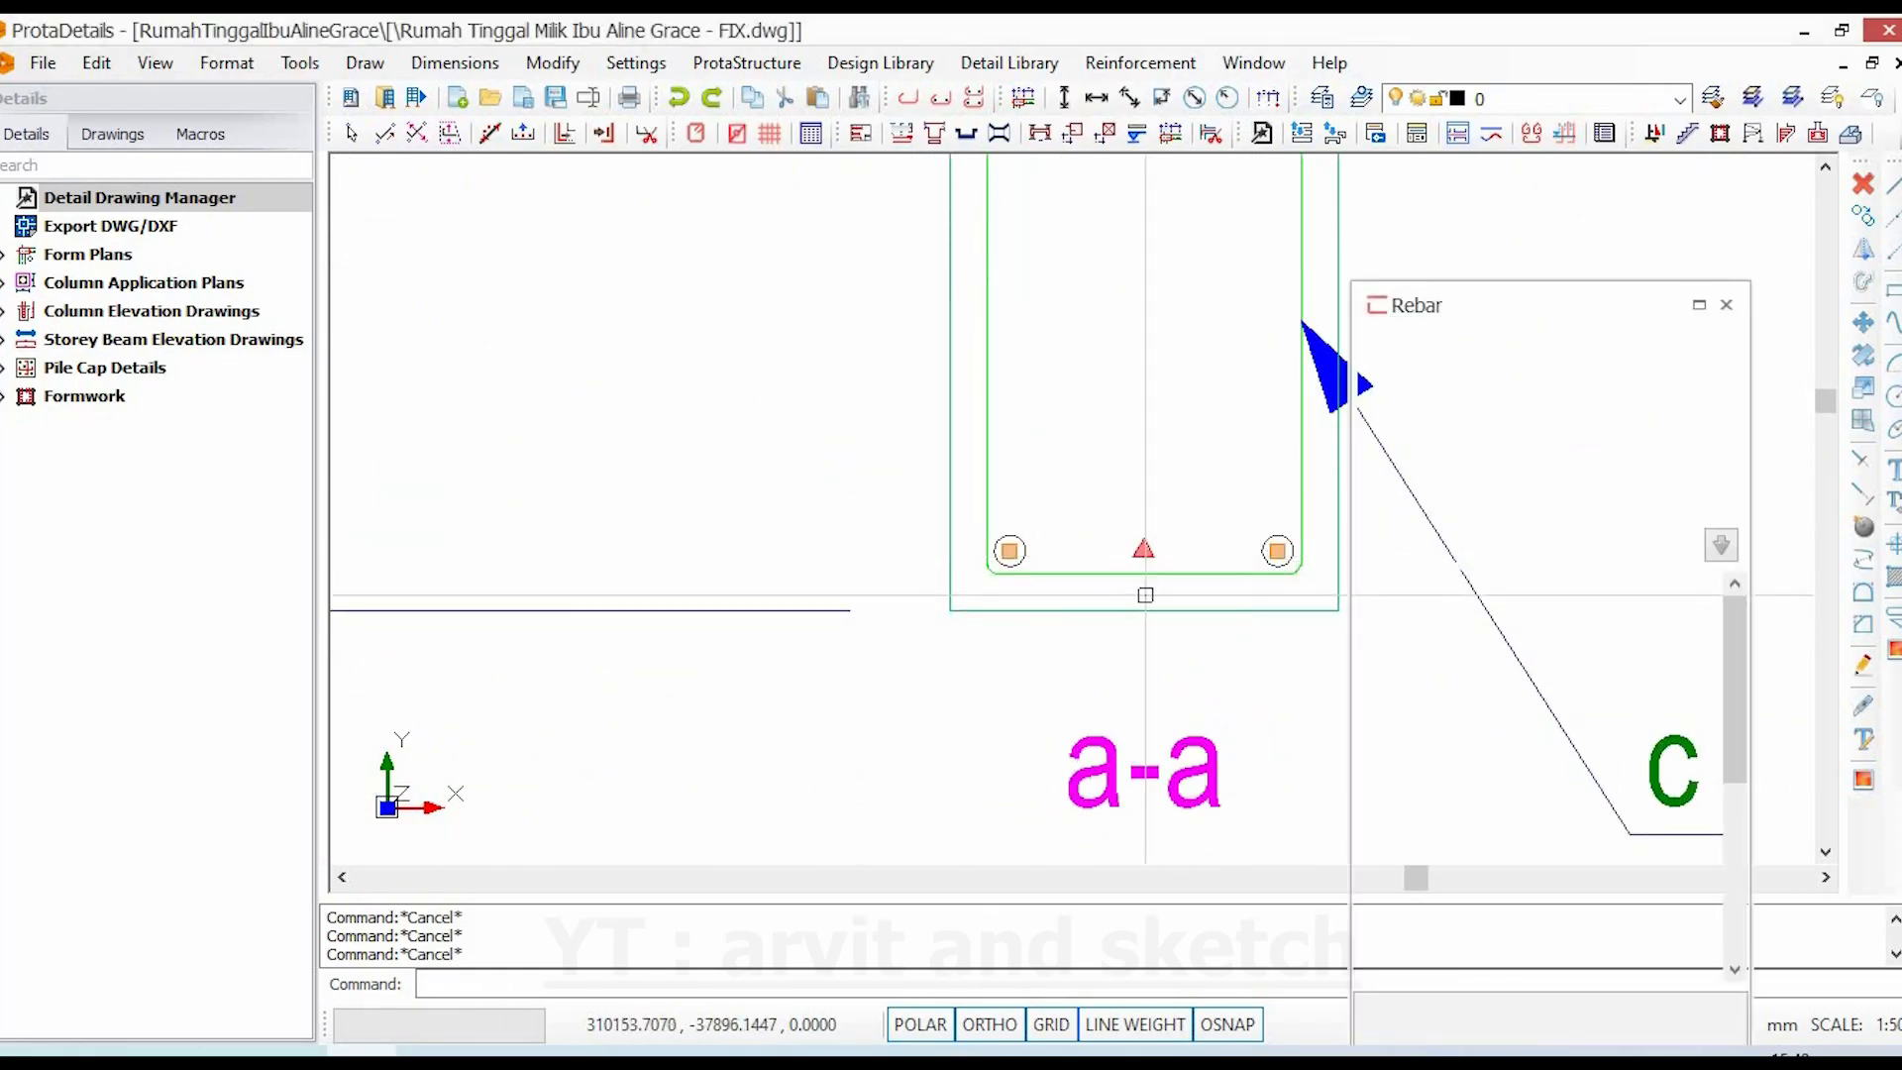
key(Escape)
scroll(1250, 581, down, 7)
- Check the diameter setting of the cranked top bar starting at column 3C6 on beam 3B8's elevation
middle_drag(378, 590, 780, 582)
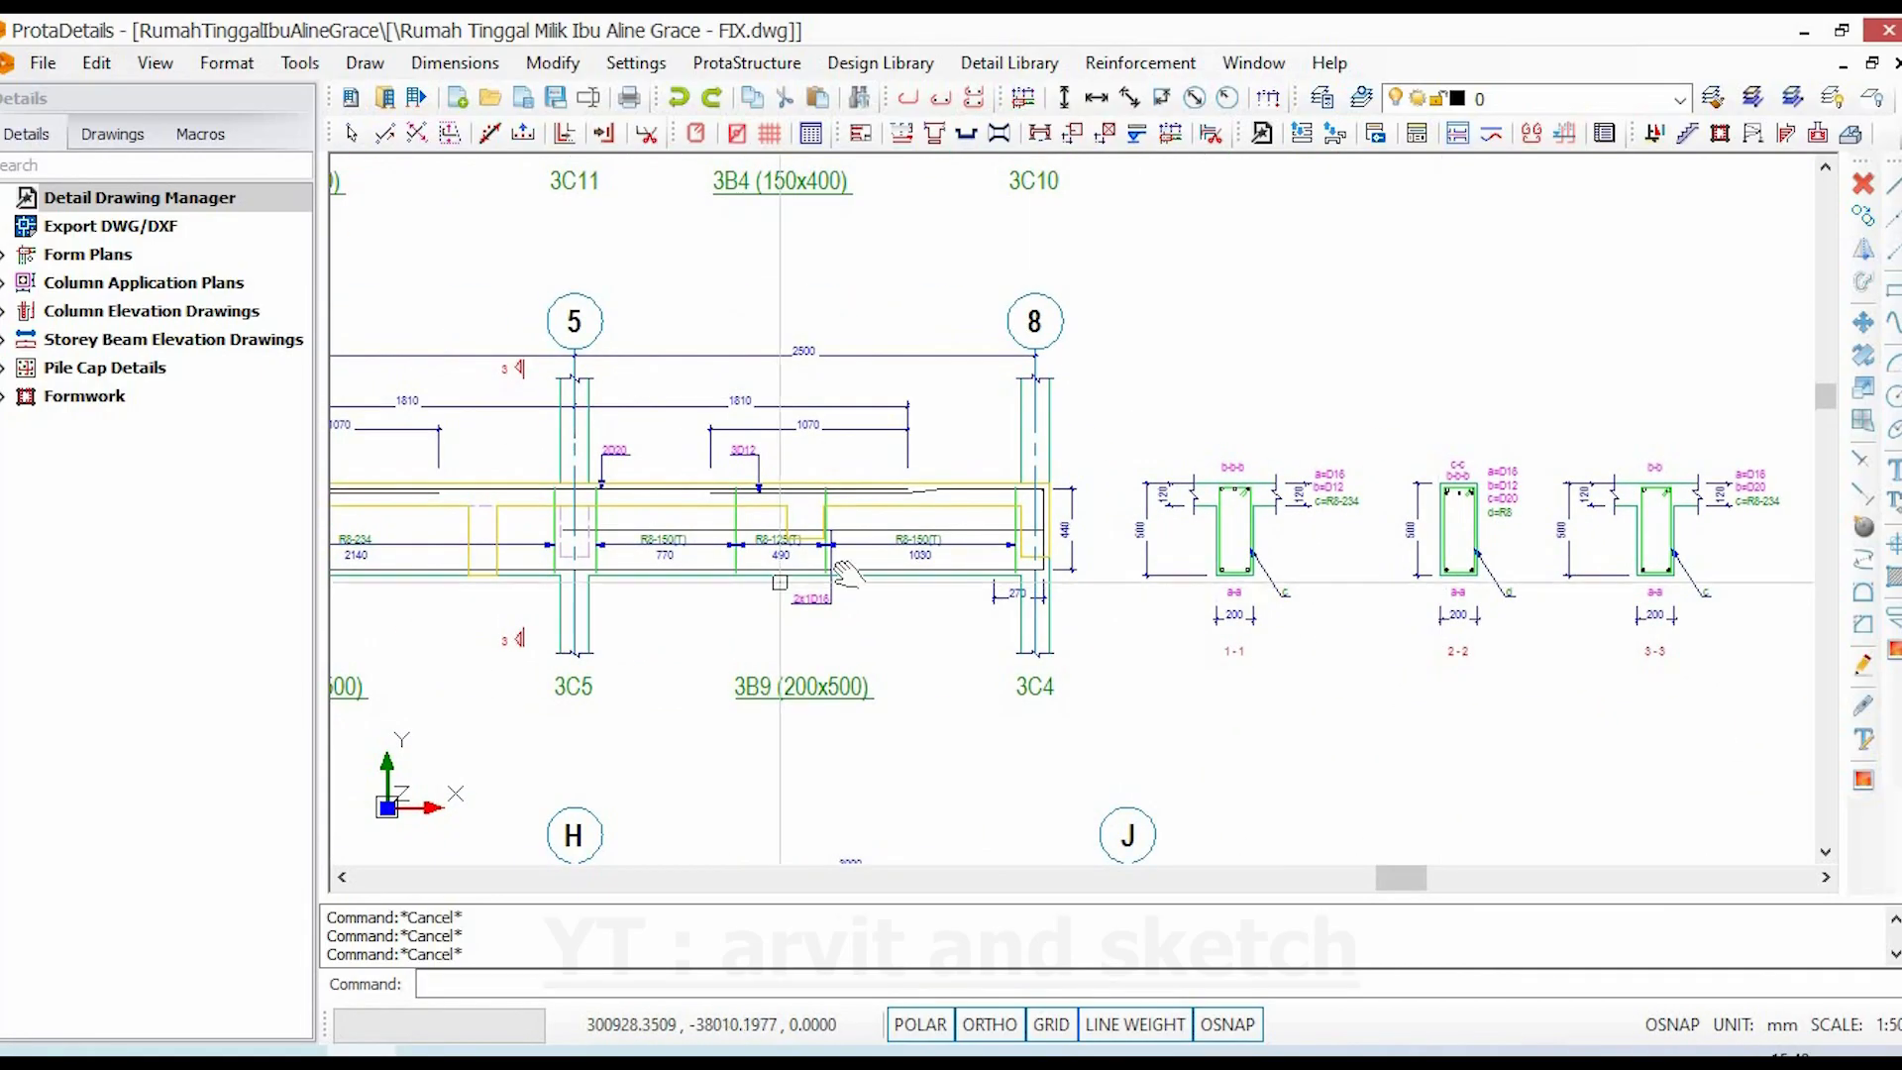
middle_drag(554, 522, 843, 540)
middle_drag(476, 526, 759, 541)
scroll(759, 541, up, 3)
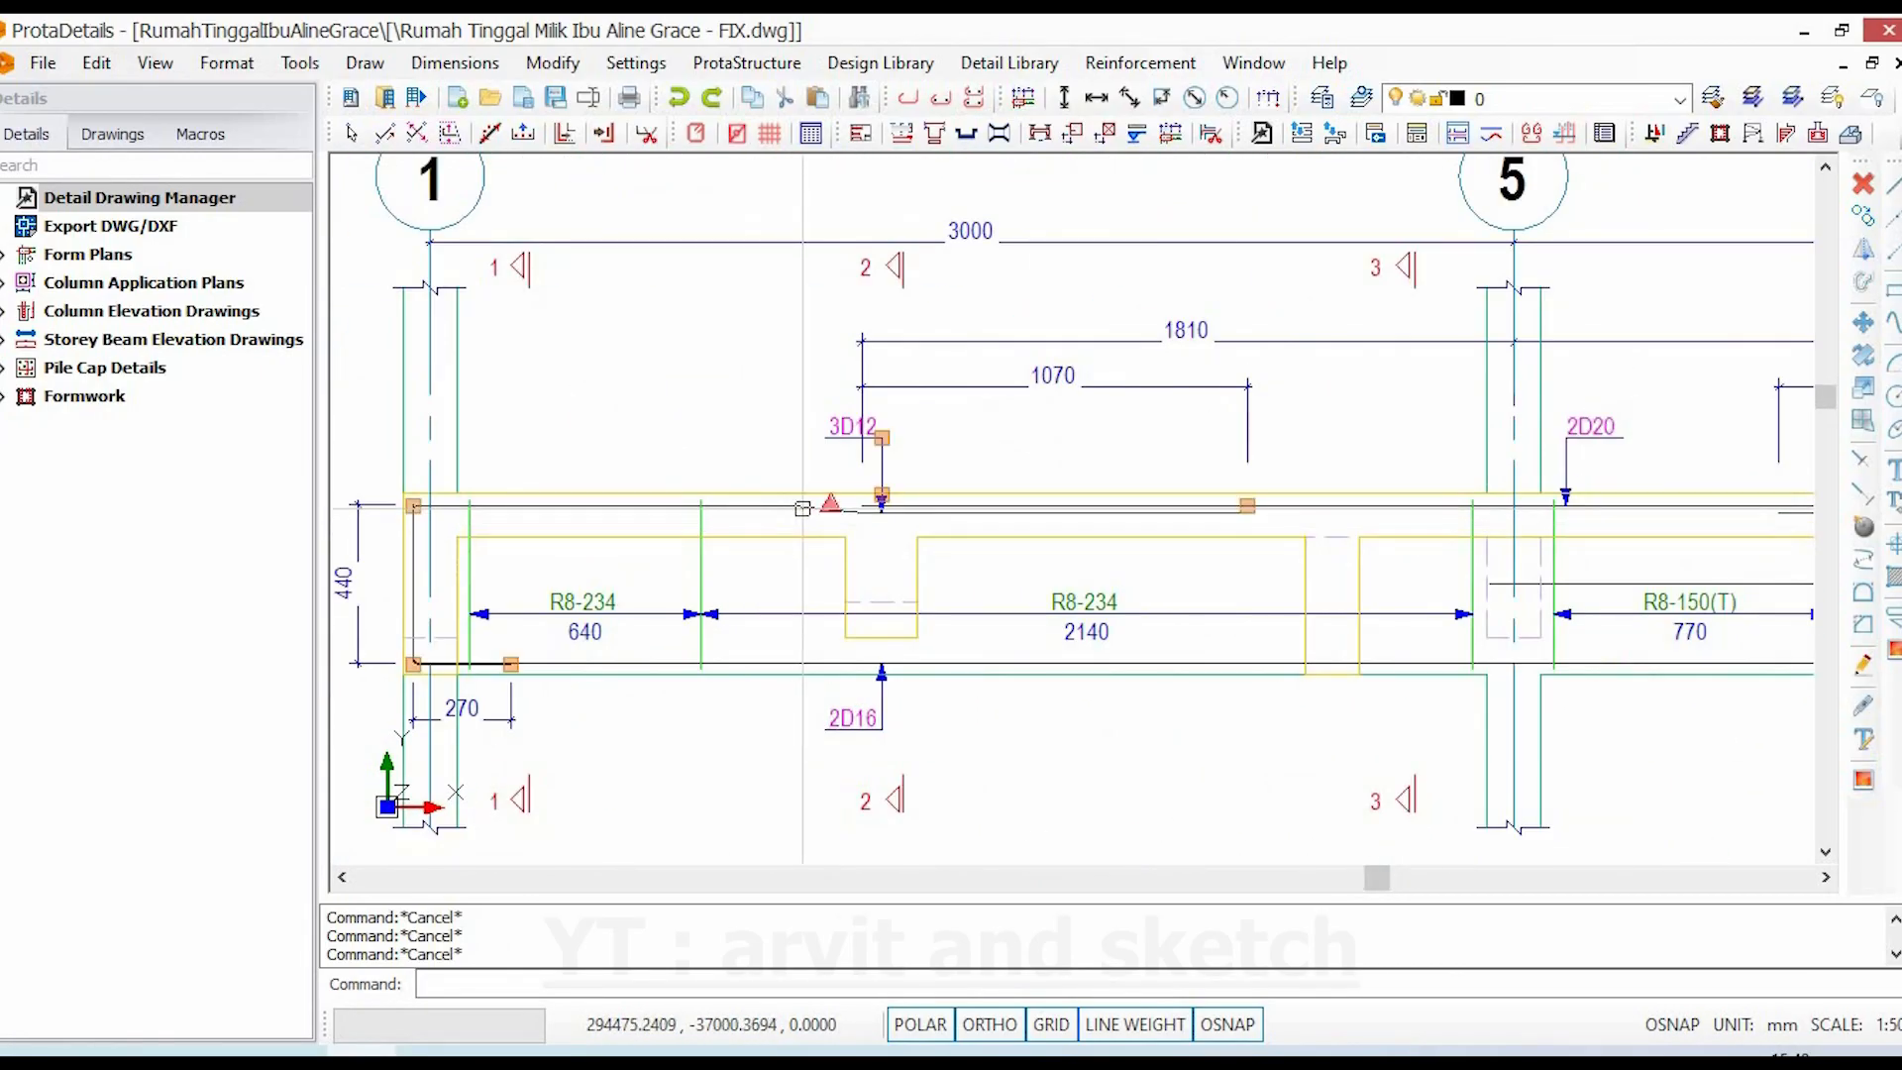
click(802, 507)
click(1712, 788)
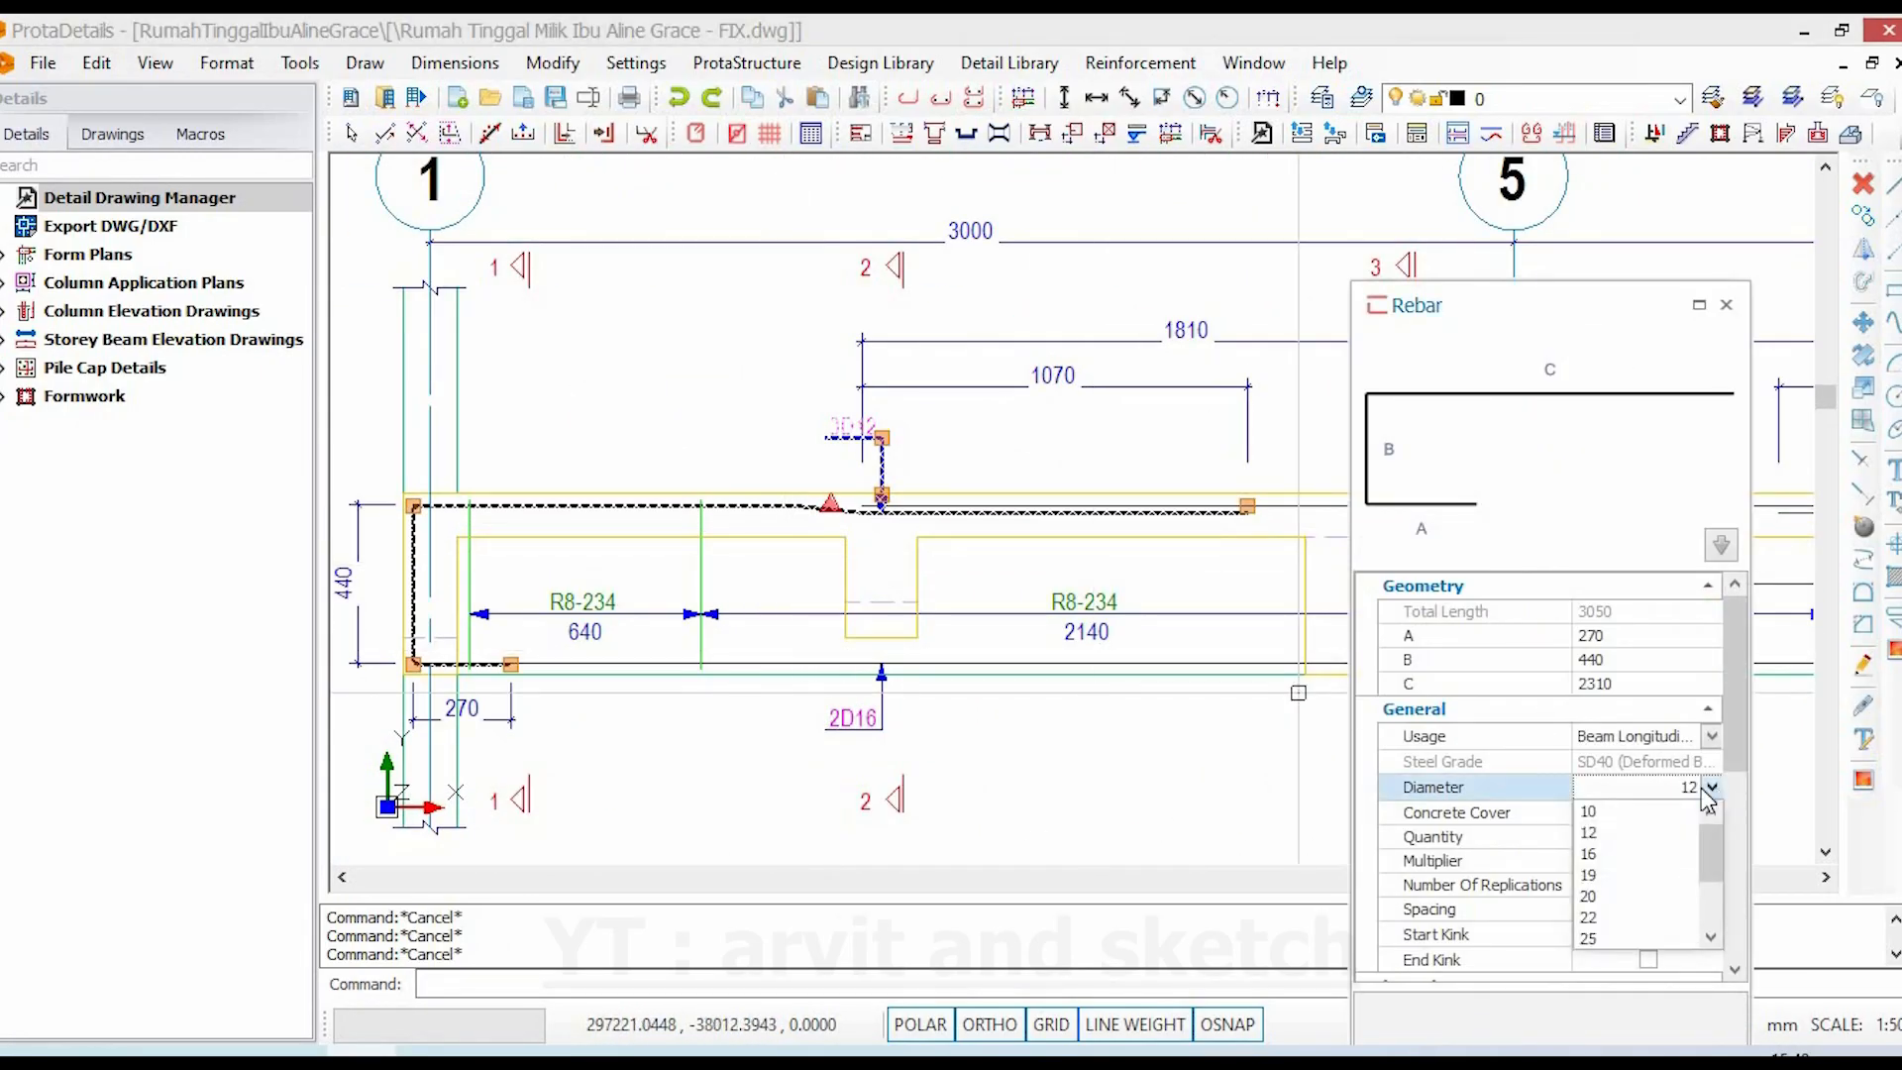
key(Escape)
key(Escape)
- Inspect the properties of the straight top bar running across column 3C5 on the elevation
middle_drag(1293, 536, 1220, 577)
click(1262, 547)
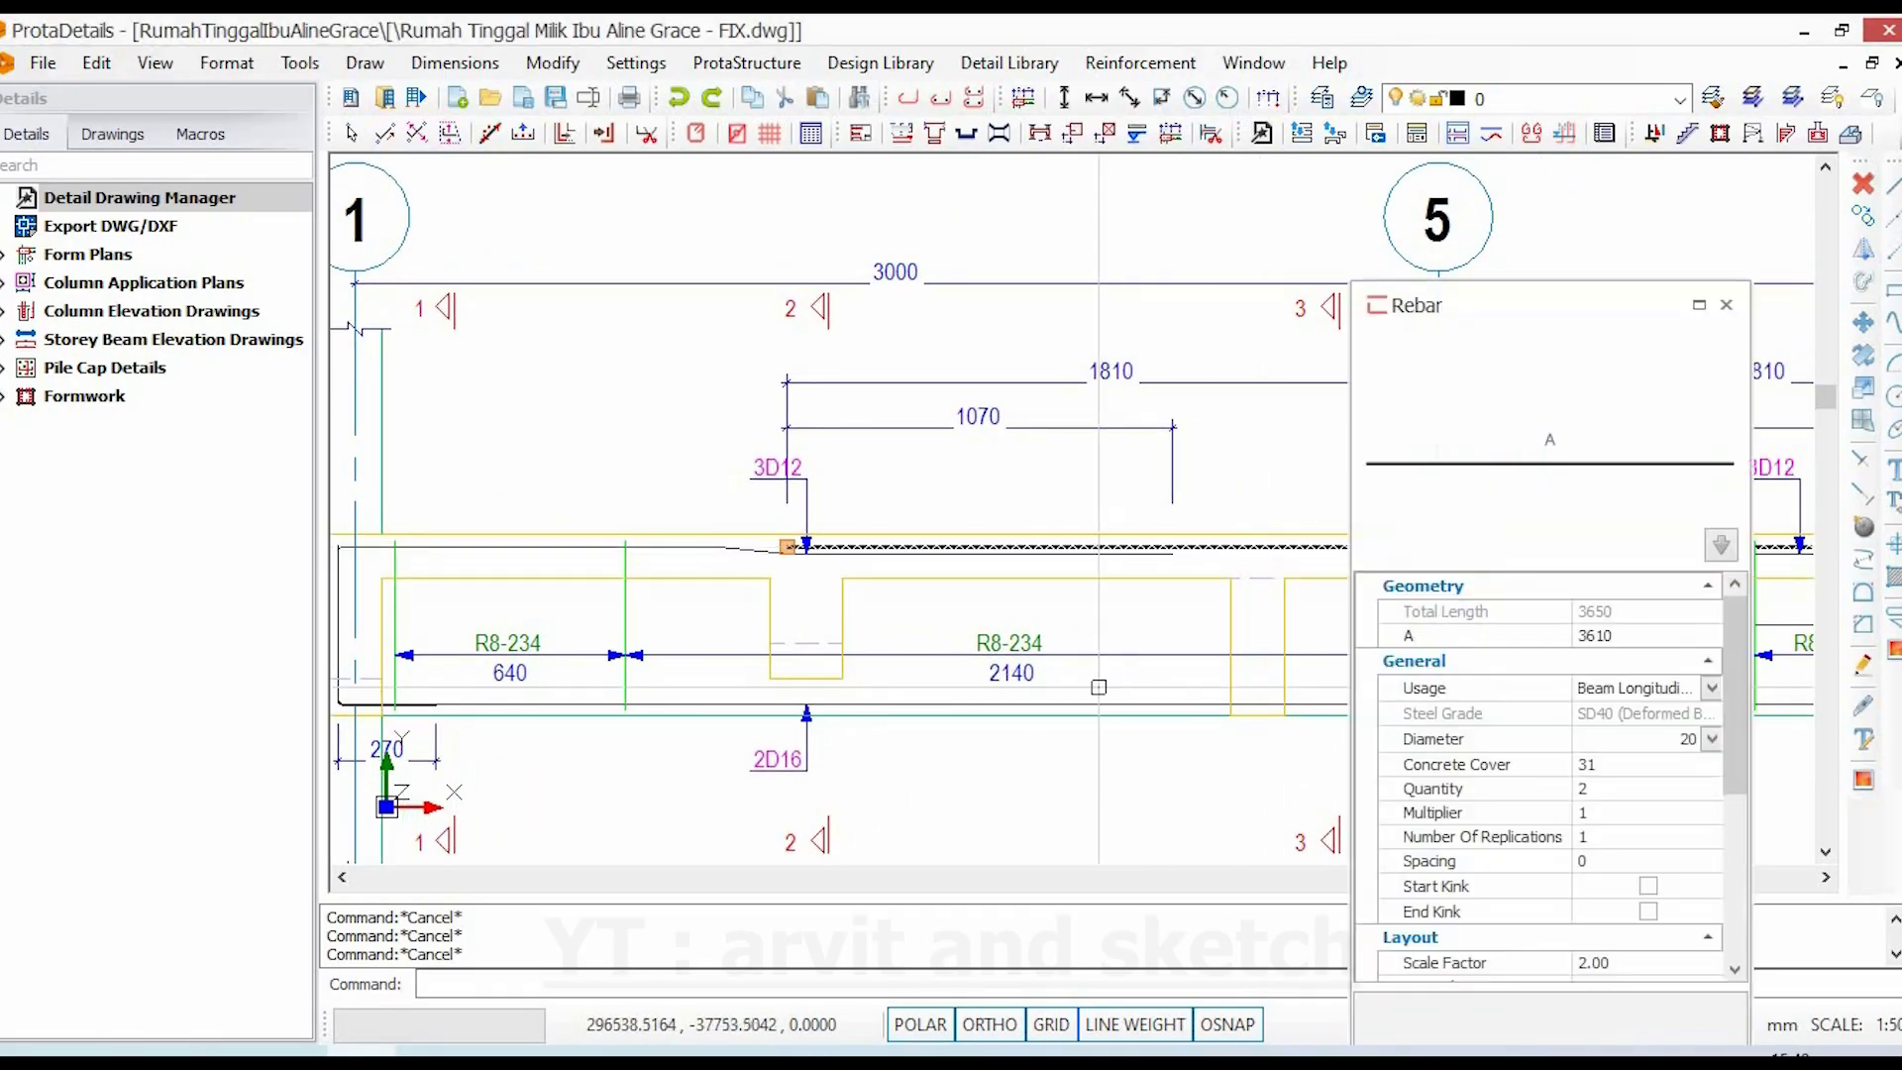
key(Escape)
scroll(930, 649, down, 3)
middle_drag(1426, 594, 1277, 595)
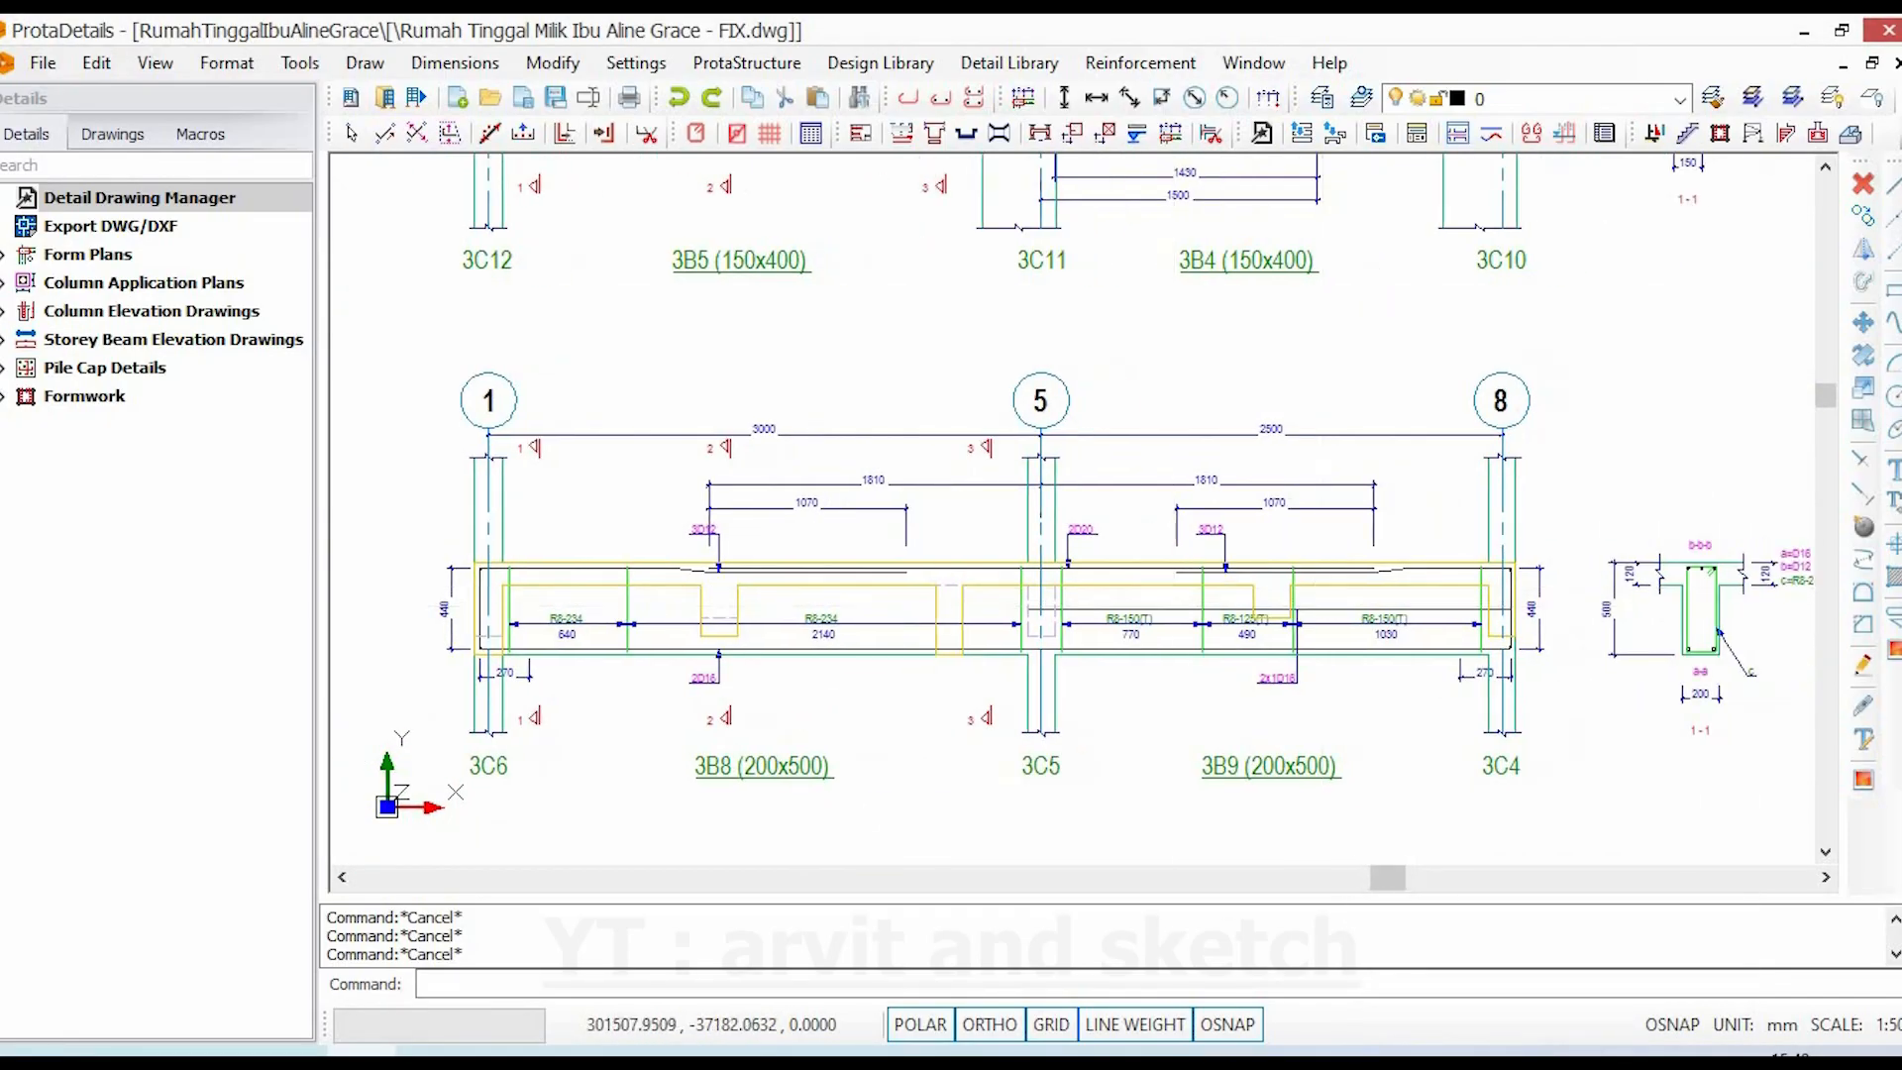
- Examine the overlapping top bars of beam 3B9 on the elevation and return to the cross-sections
scroll(1276, 589, up, 3)
scroll(1334, 569, up, 2)
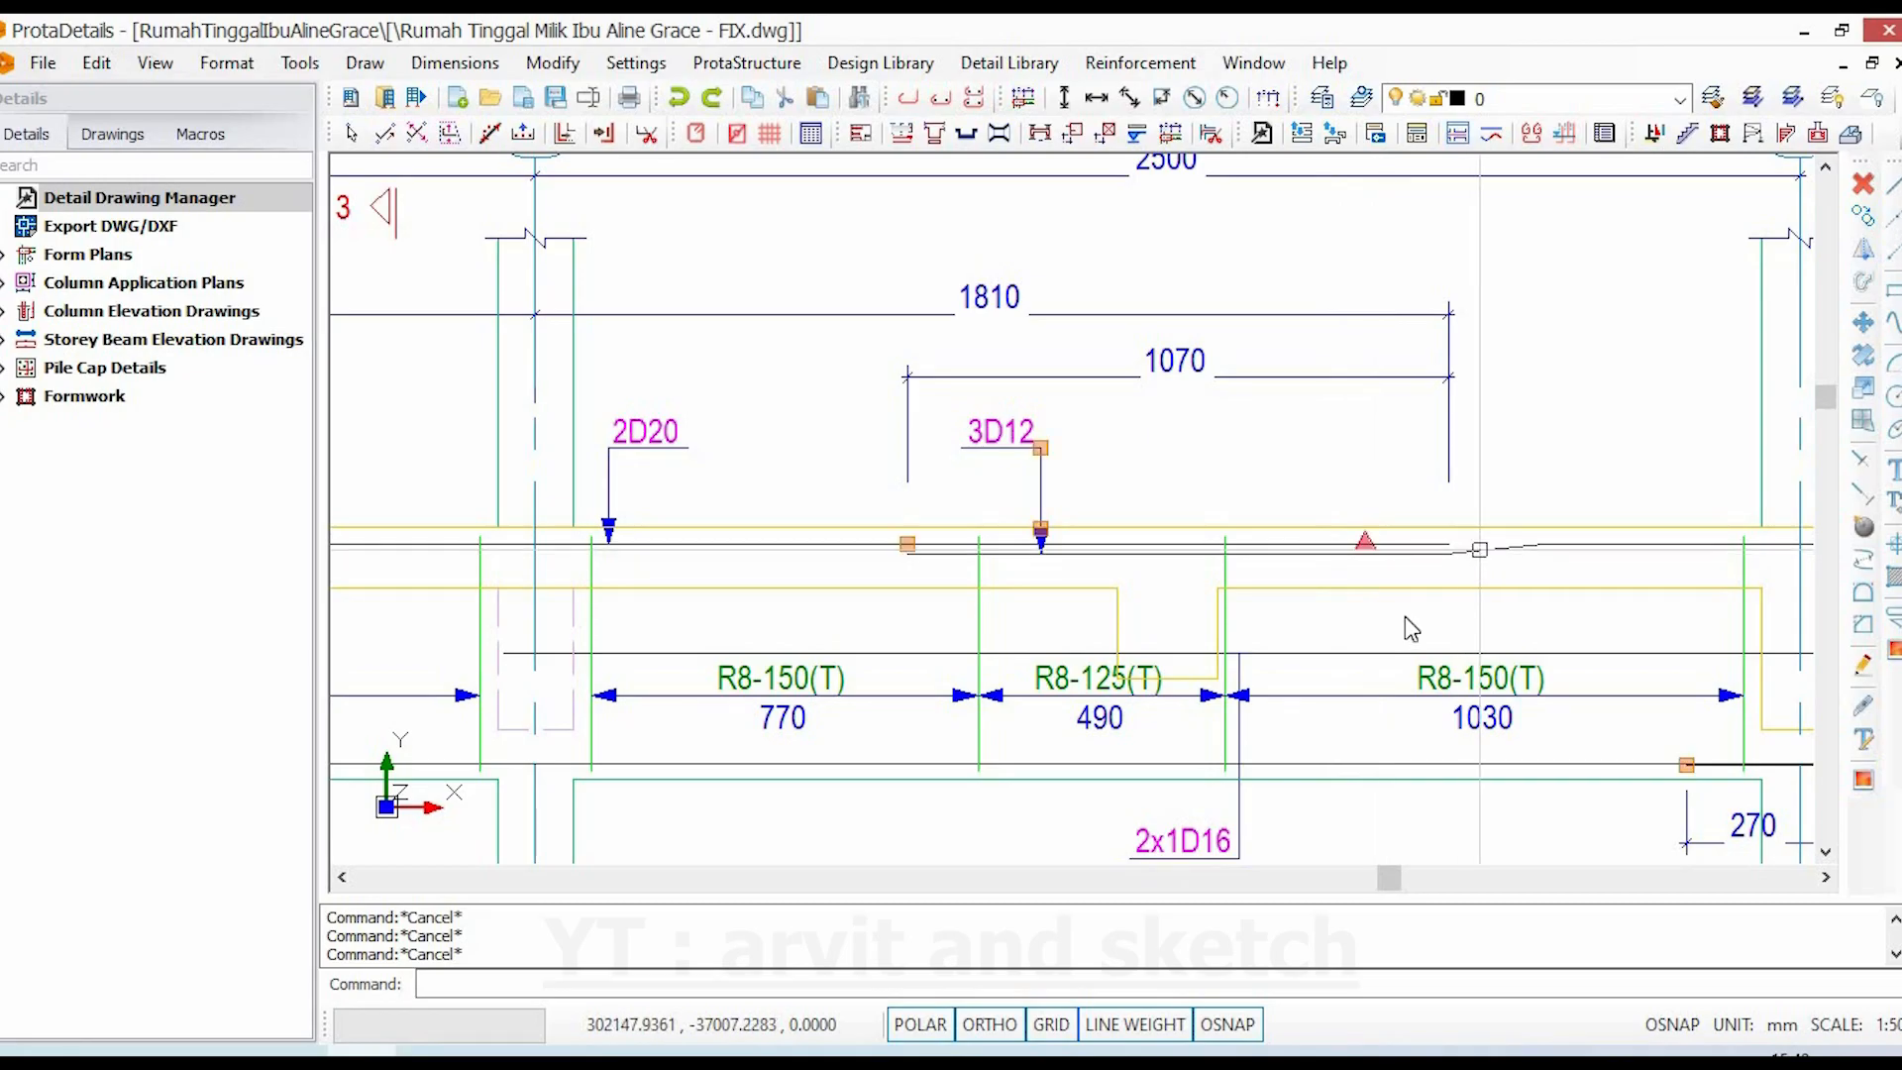
scroll(1412, 627, down, 3)
middle_drag(1561, 587, 1259, 567)
scroll(1259, 566, up, 3)
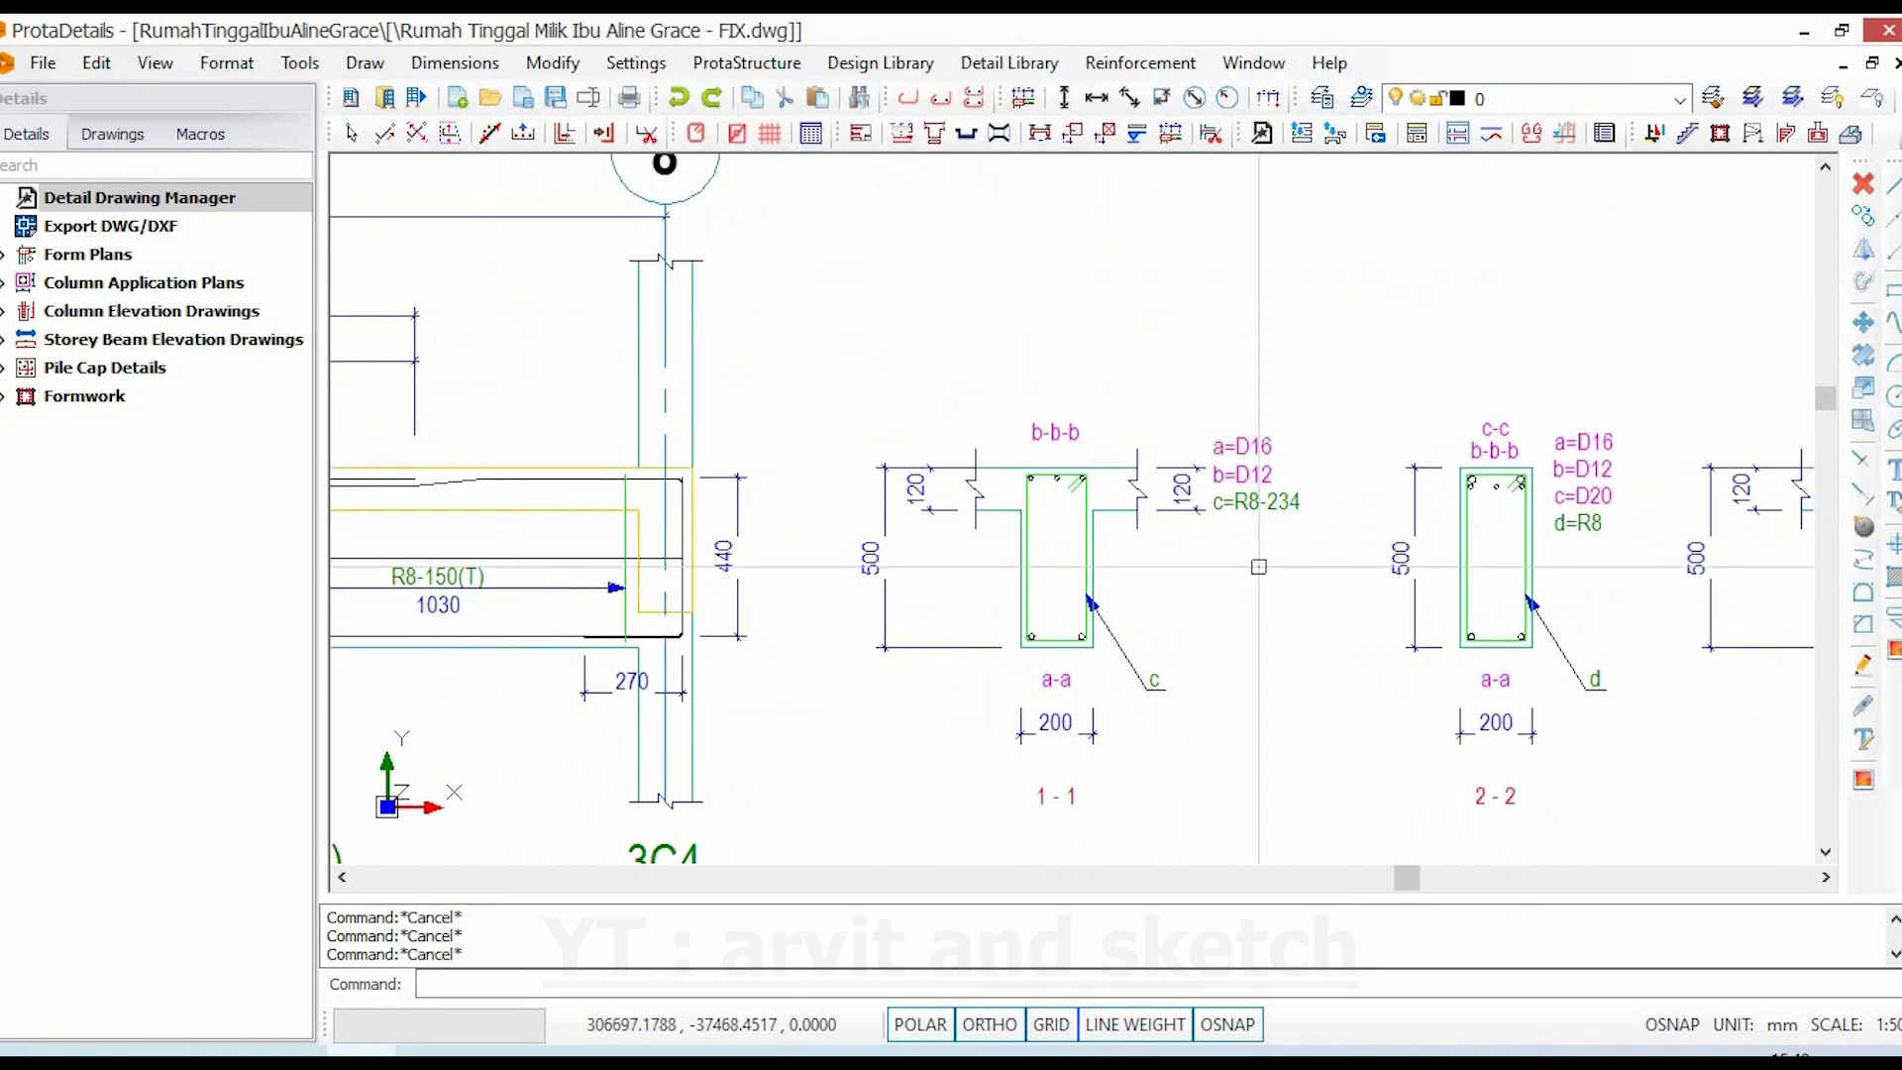
- Recheck the bottom bars of cross-section 1-1 and compare the bar layout with sections 2-2 and 3-3
scroll(1084, 637, up, 5)
double_click(1075, 632)
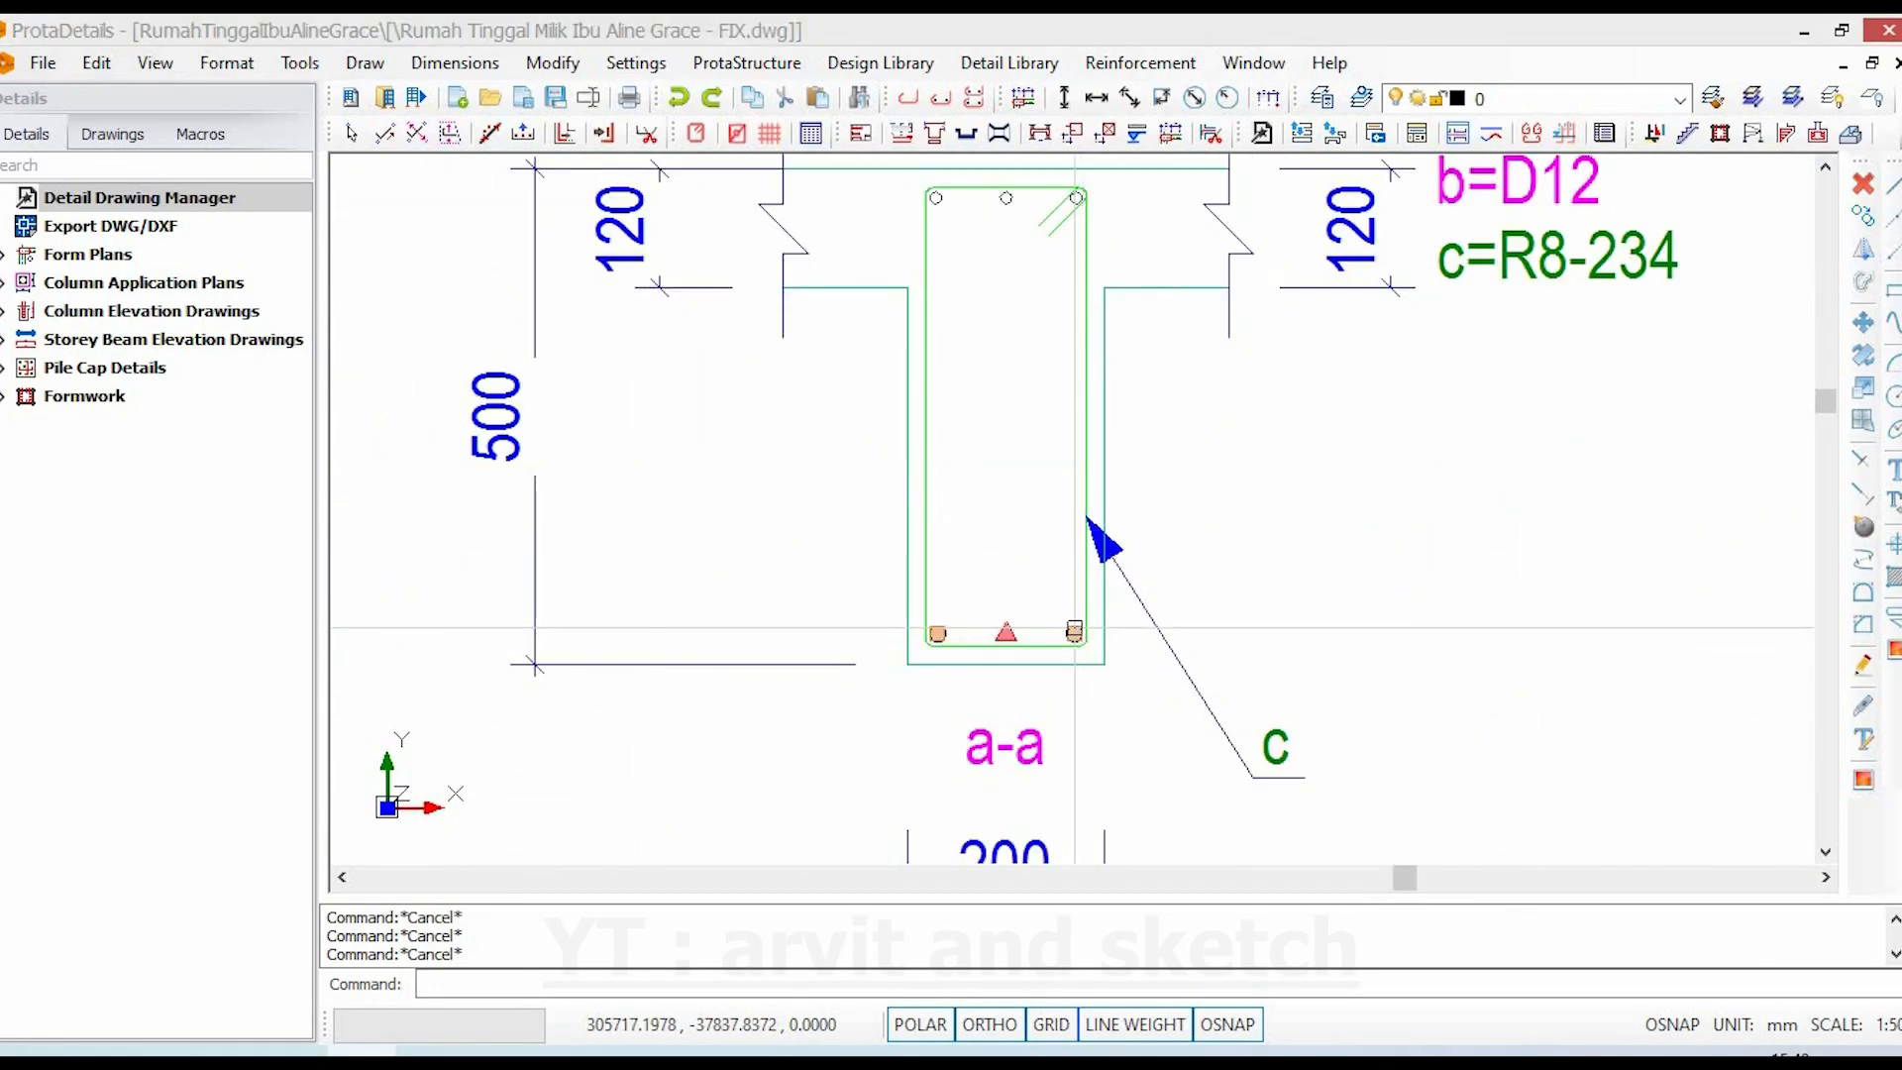
key(Escape)
scroll(1074, 632, down, 3)
middle_drag(812, 525, 412, 552)
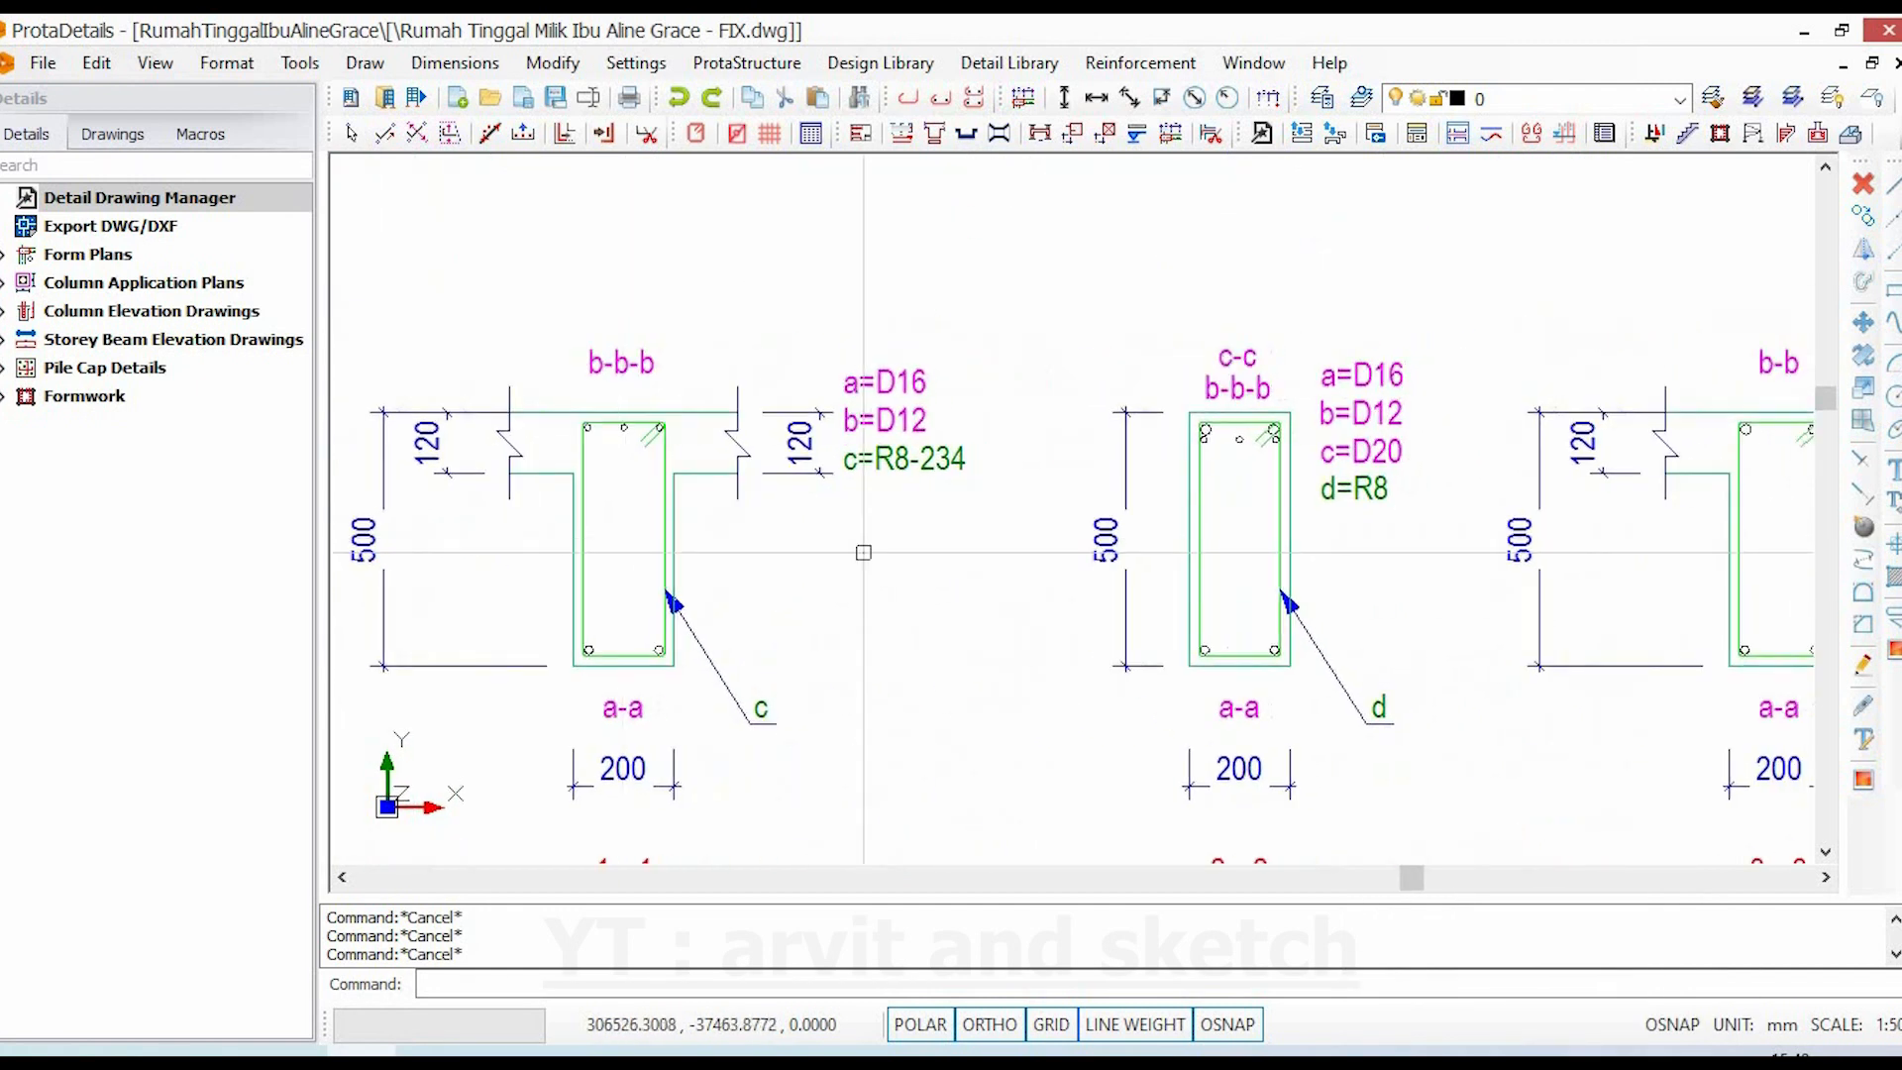
middle_drag(1230, 526, 865, 541)
scroll(1424, 478, down, 2)
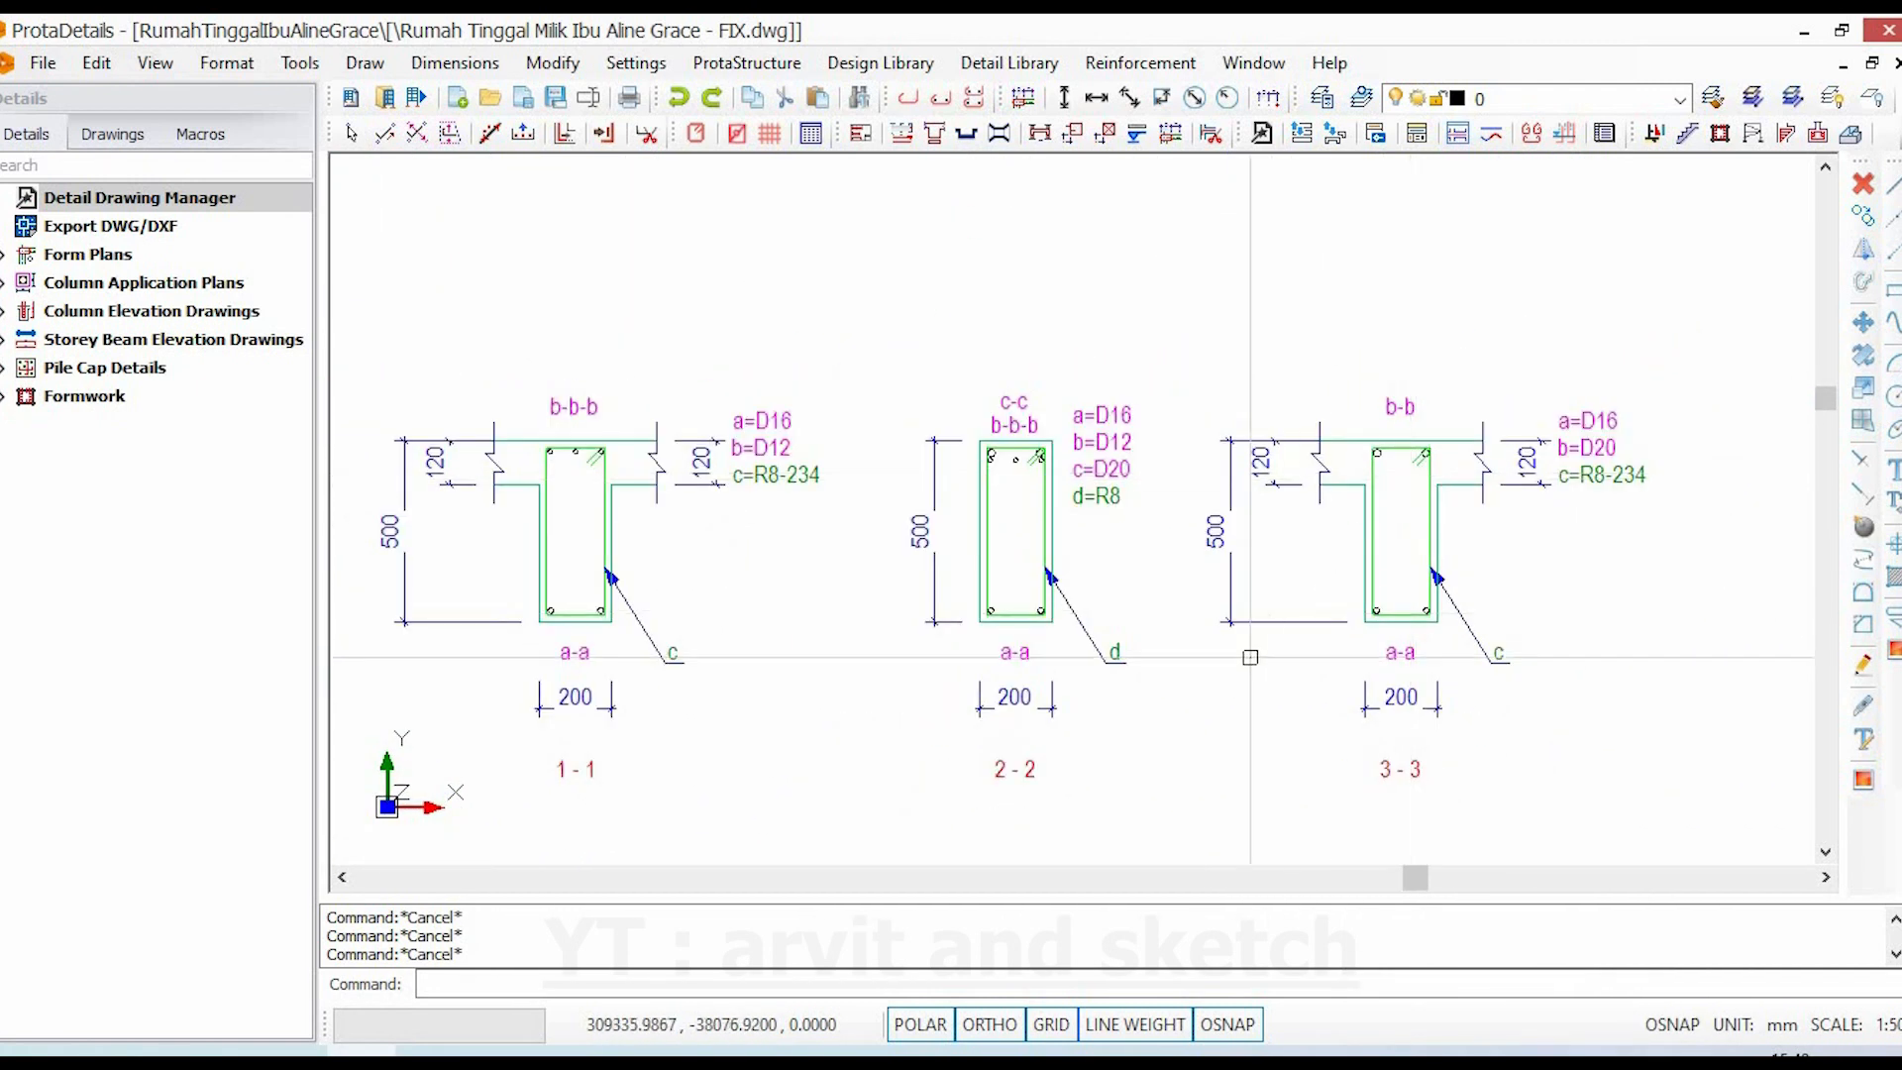
scroll(1293, 664, down, 1)
- Examine the top bars and stirrup zones along the elevation of beams 3B8 and 3B9
mouse_move(1293, 662)
middle_down()
mouse_move(1482, 615)
mouse_move(1797, 632)
middle_up()
middle_drag(853, 591, 1516, 586)
scroll(942, 503, up, 2)
click(951, 480)
key(Escape)
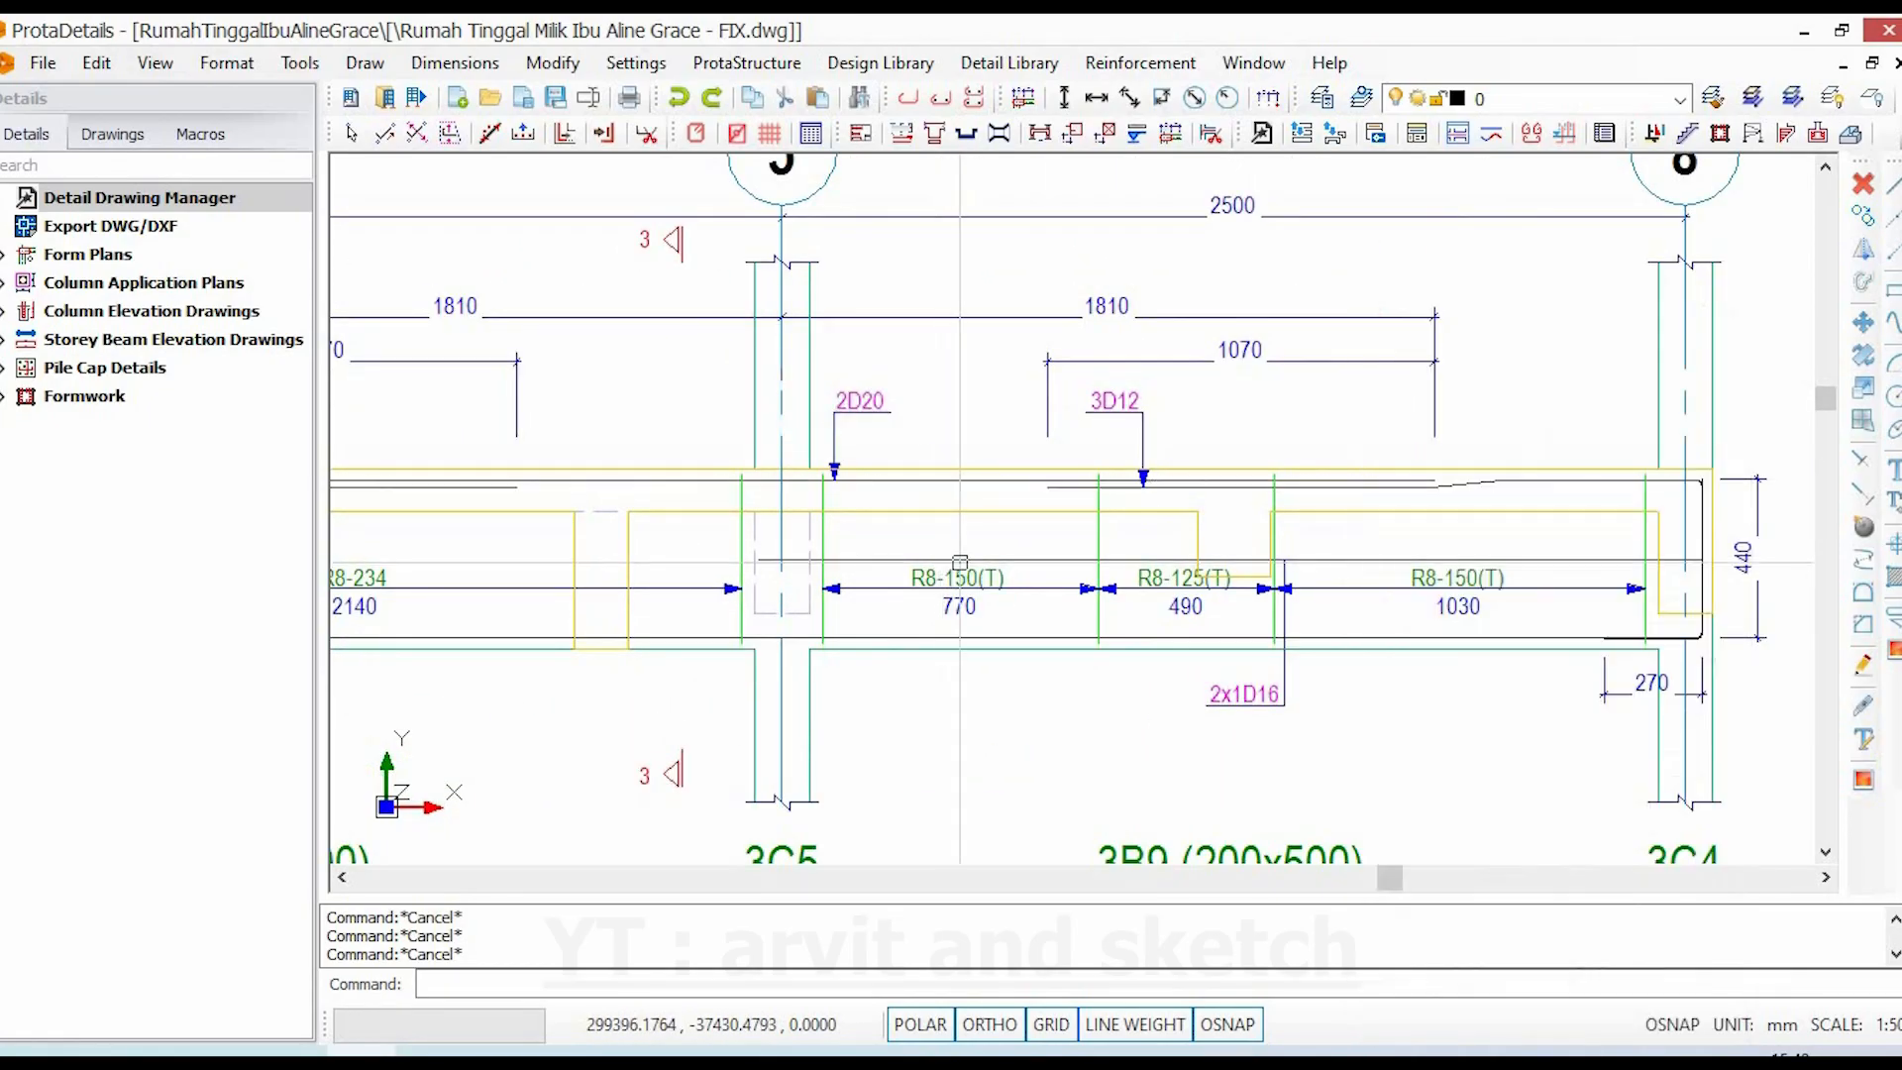
scroll(960, 563, down, 2)
middle_drag(798, 430, 974, 430)
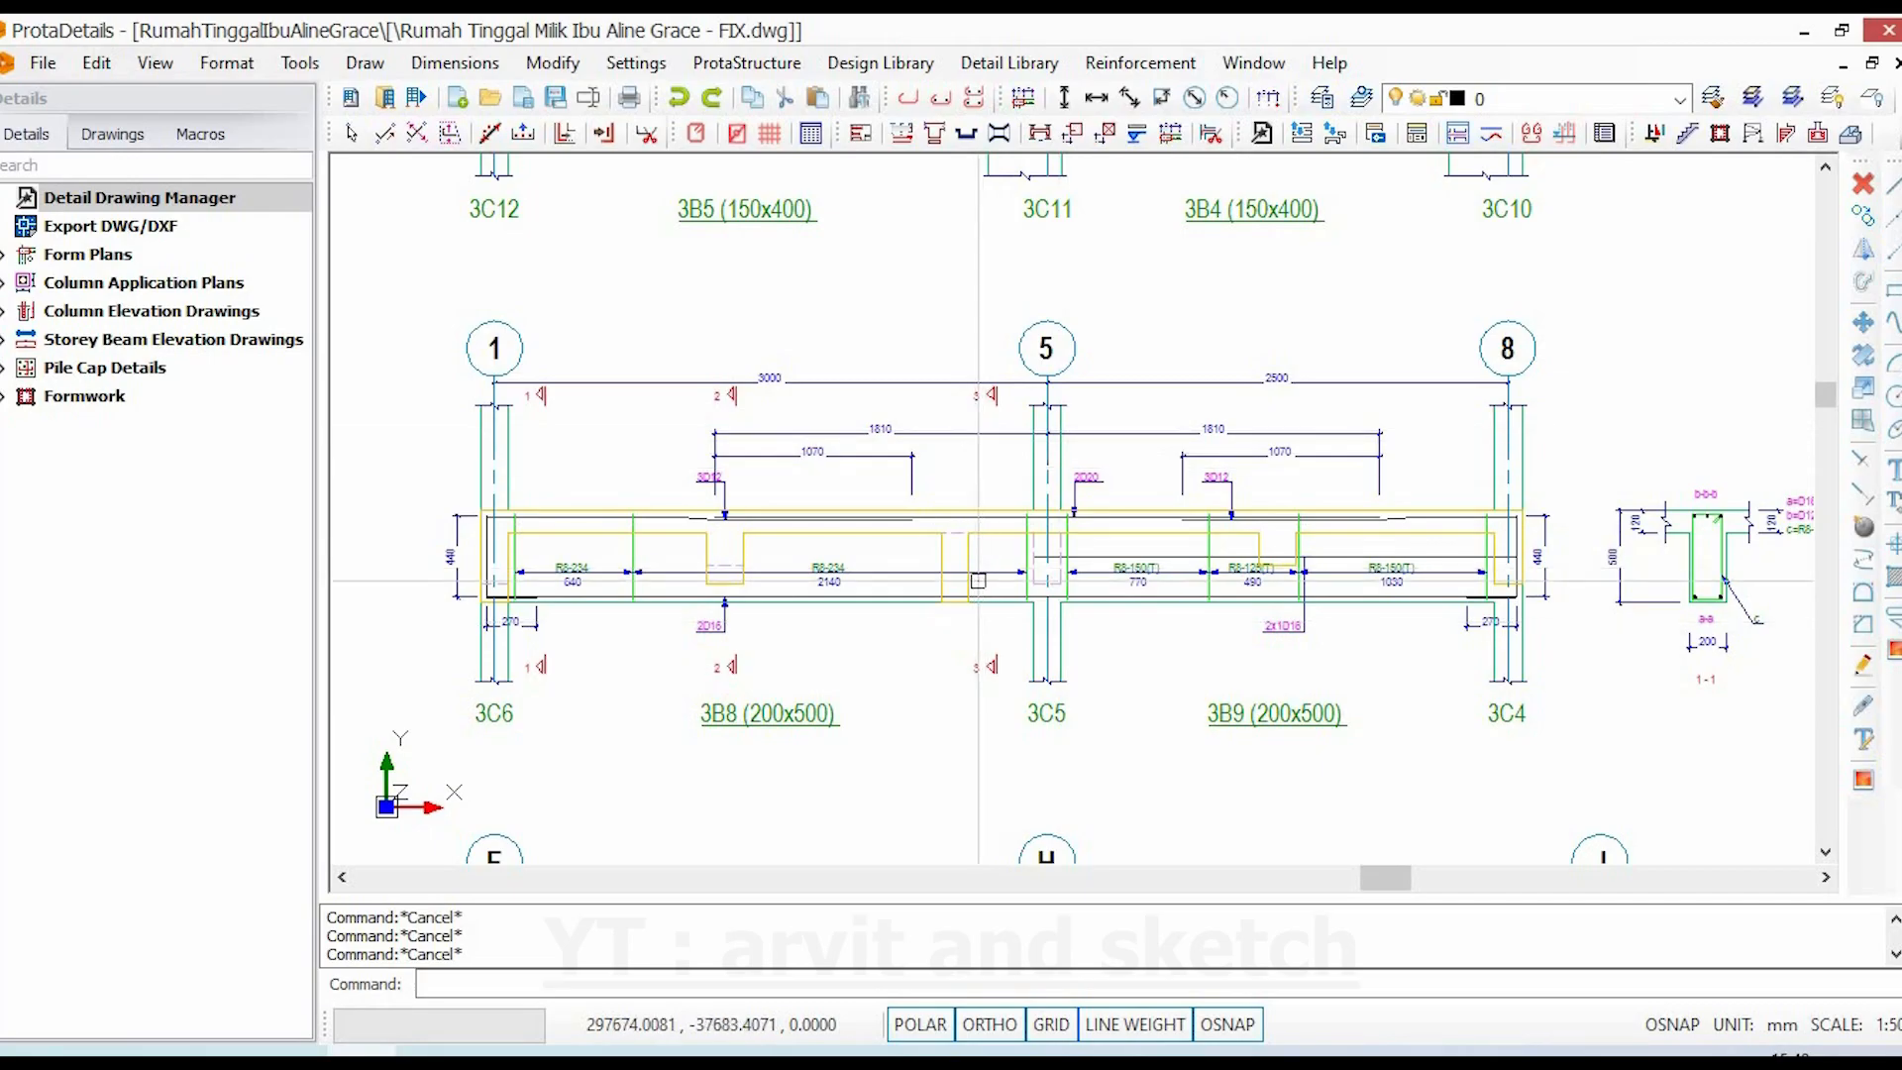
mouse_move(1166, 598)
middle_down()
mouse_move(697, 579)
mouse_move(955, 579)
middle_up()
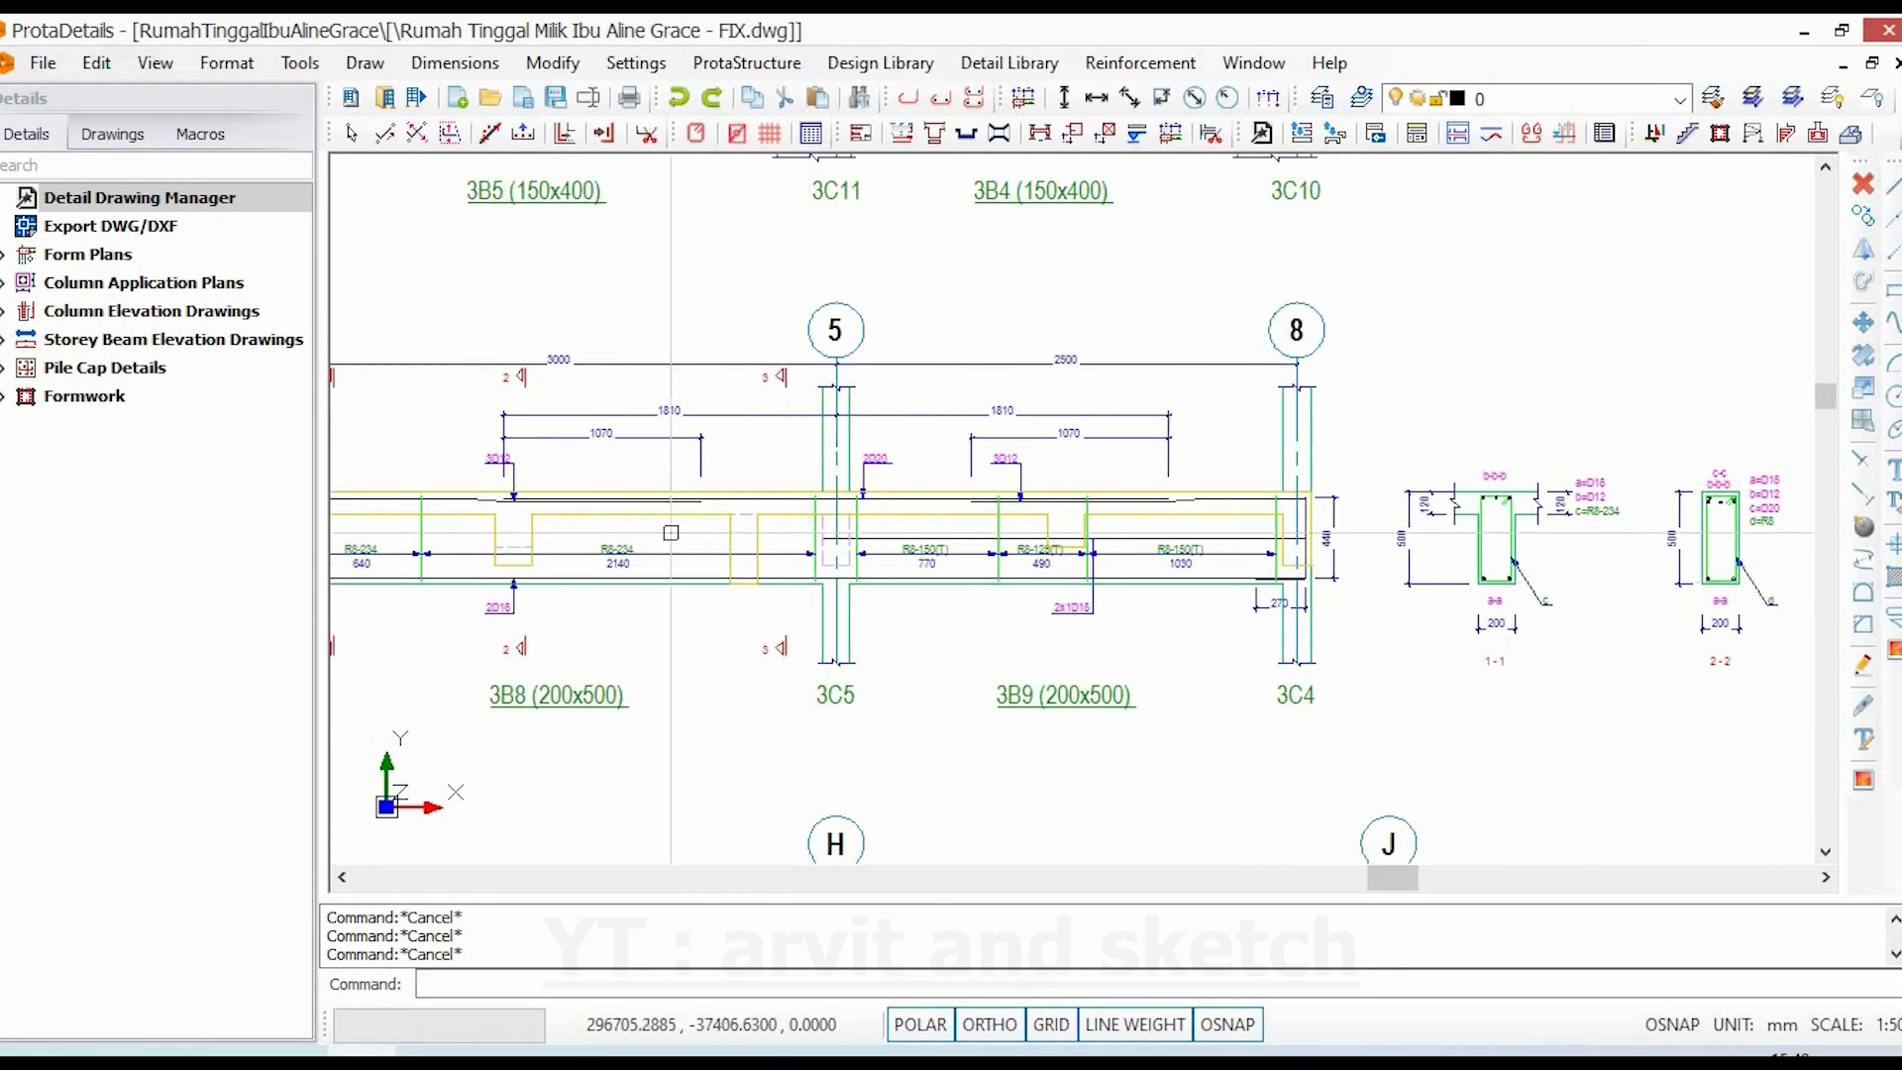
- Compare the top bars of beam 3B8 on the elevation with the bars in cross-sections 1-1, 2-2 and 3-3
scroll(536, 472, up, 3)
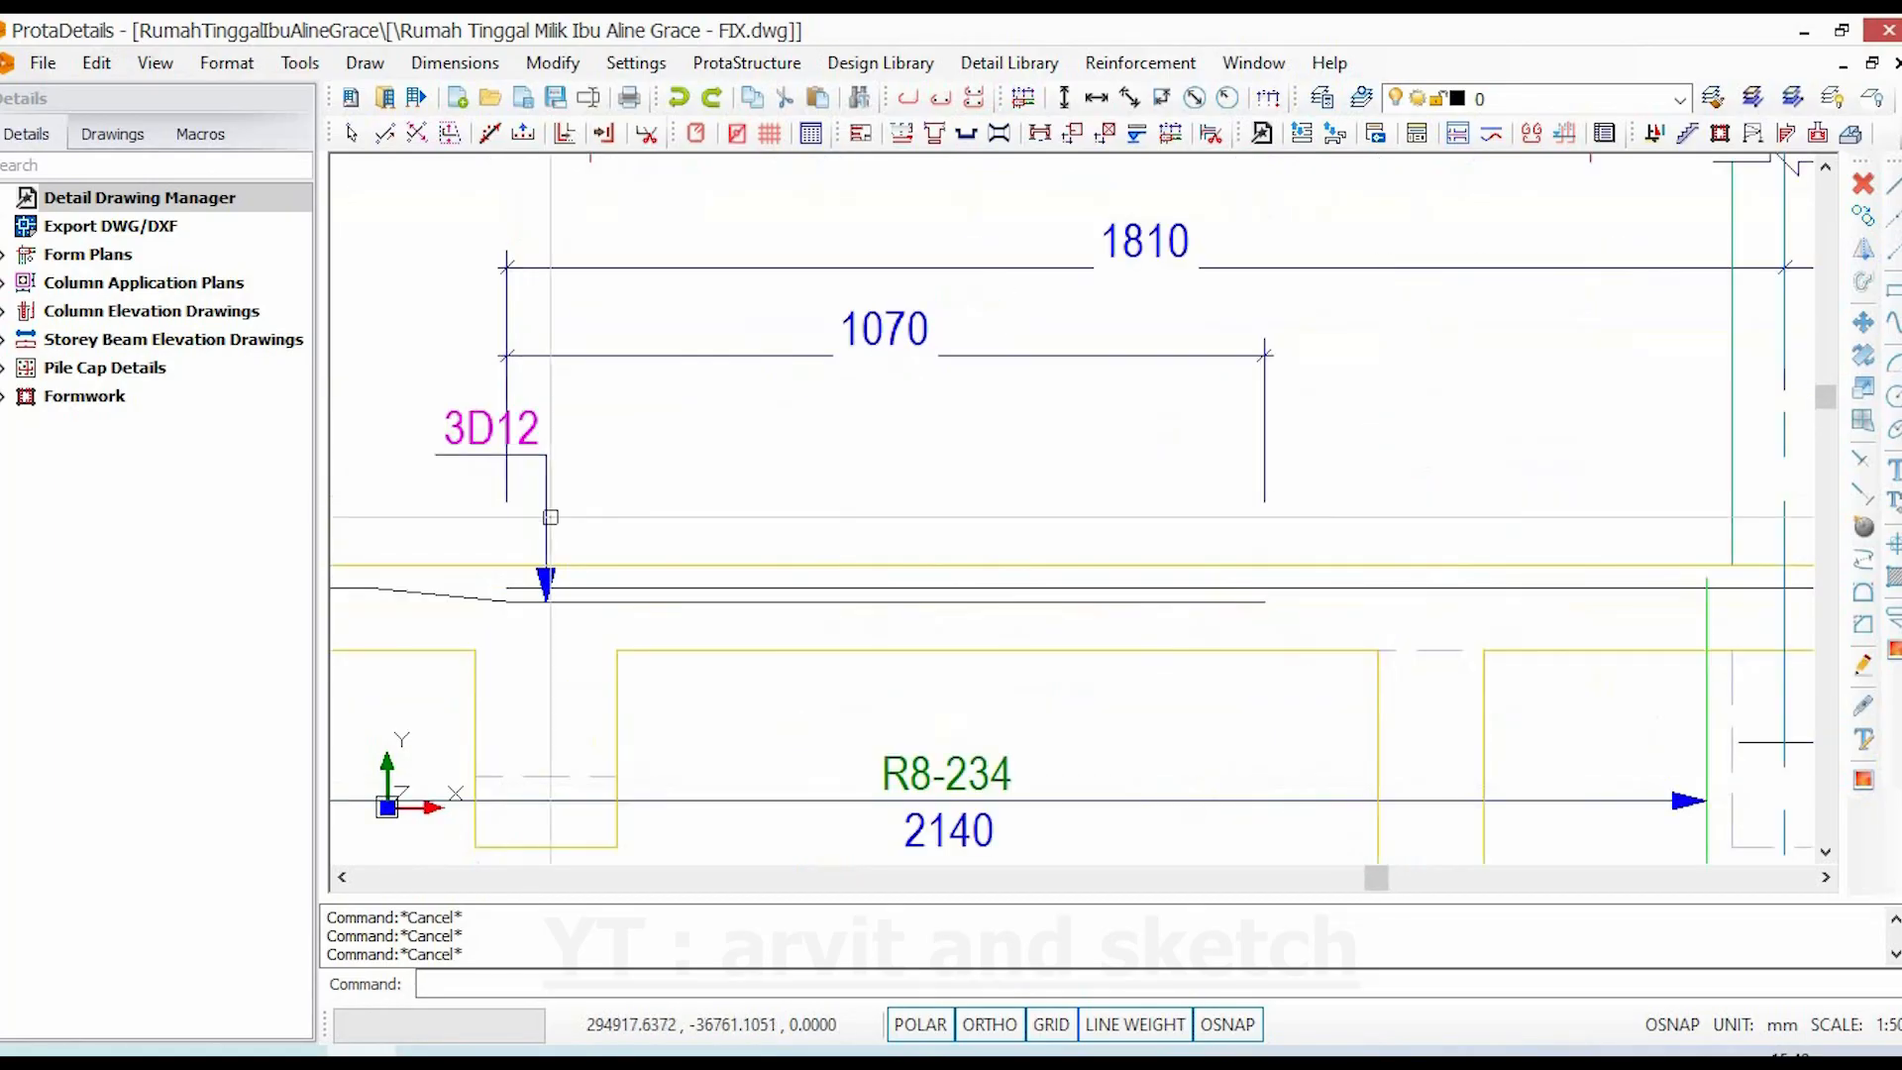
scroll(726, 573, down, 2)
middle_drag(1003, 578, 573, 578)
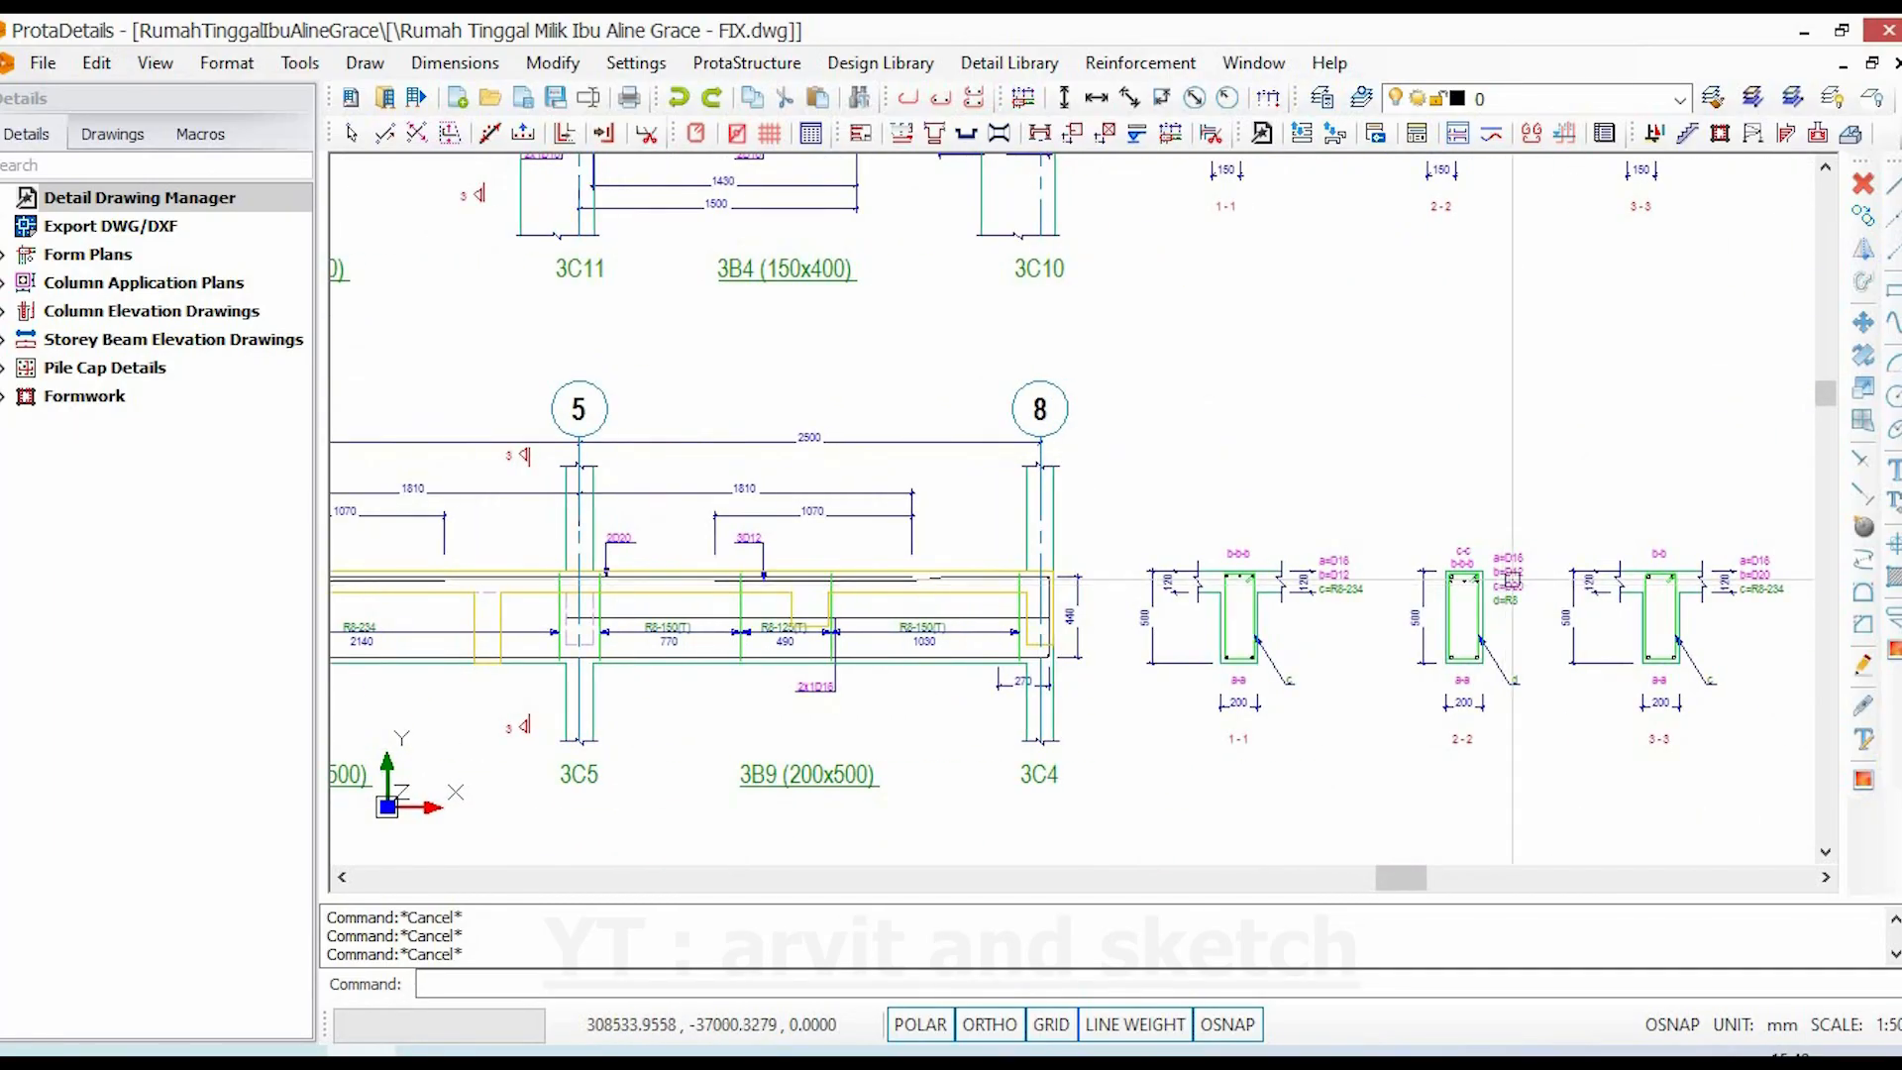
scroll(943, 518, up, 5)
scroll(990, 505, down, 3)
scroll(1033, 494, up, 3)
scroll(1391, 586, down, 5)
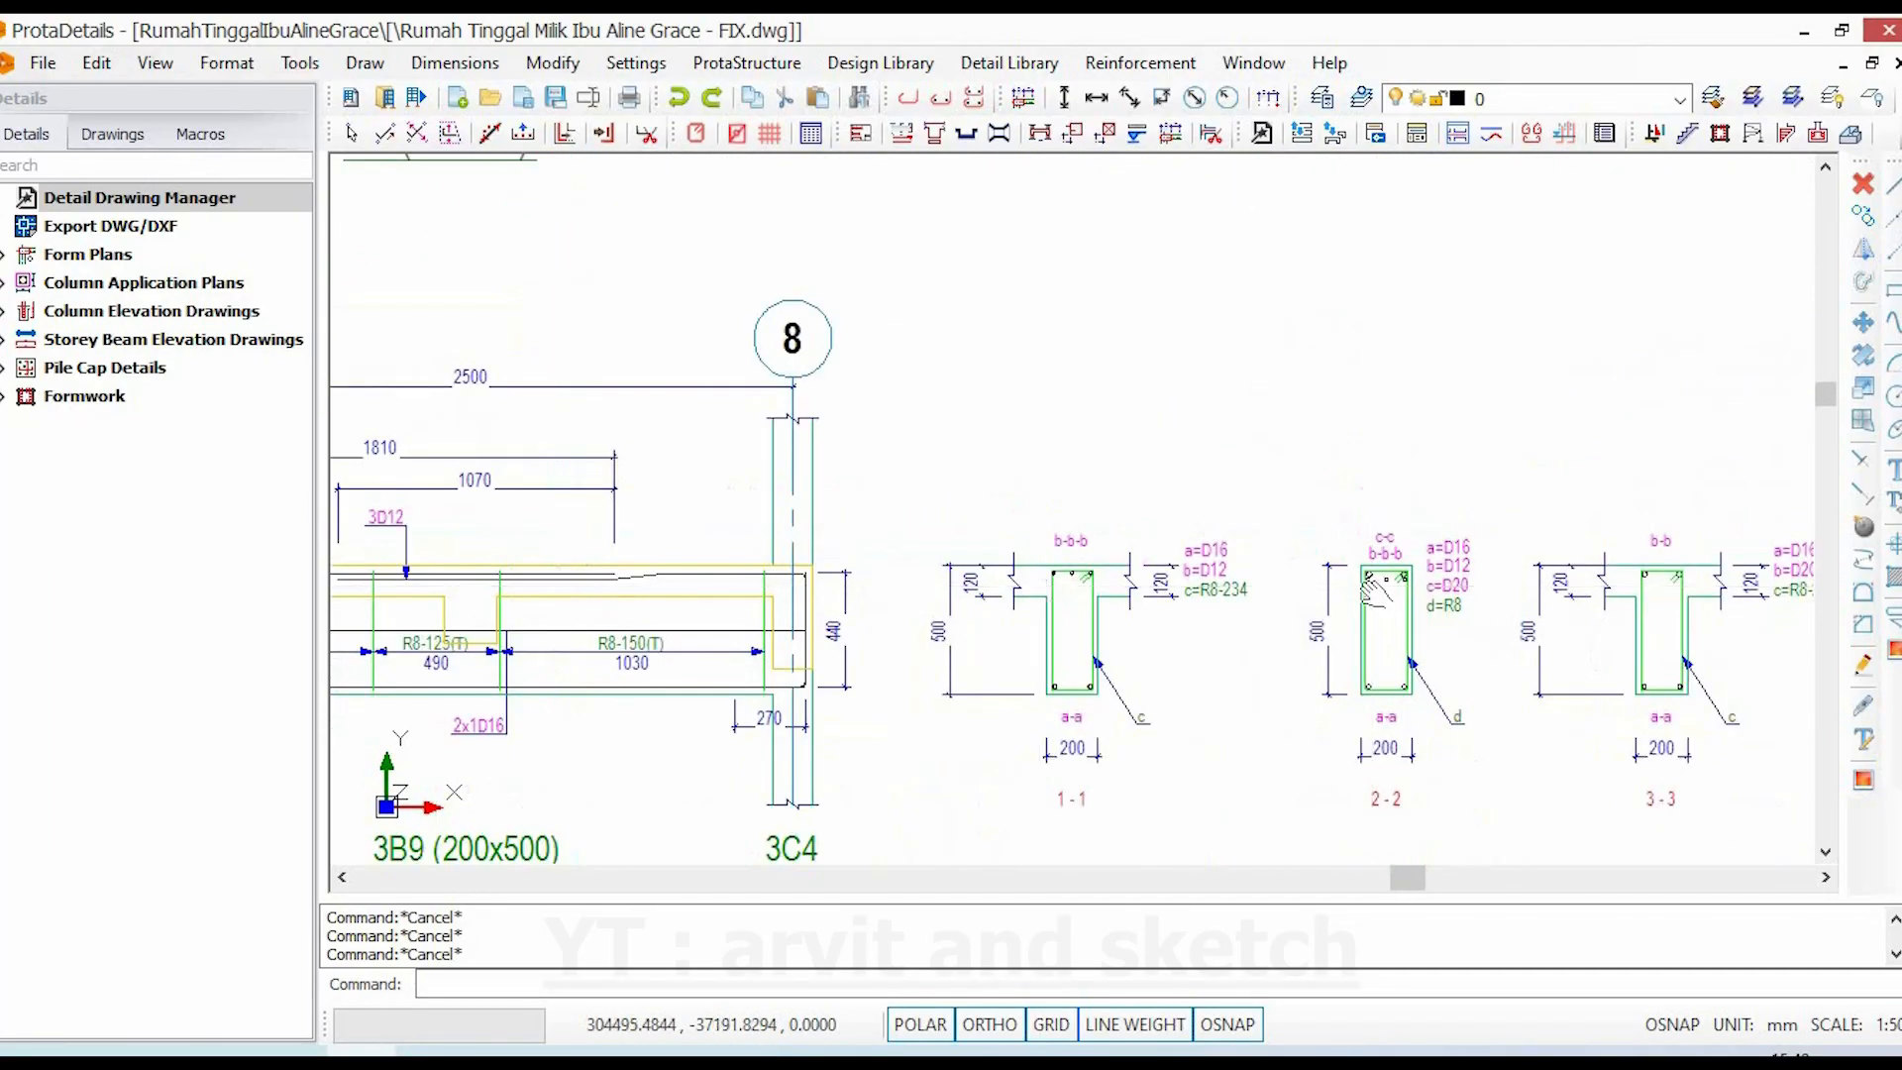
- Return to the elevation of beam 3B8 and select its 3D12 top bar to trace its extent
middle_drag(936, 591, 1391, 591)
middle_drag(484, 590, 960, 591)
scroll(745, 591, up, 2)
click(766, 560)
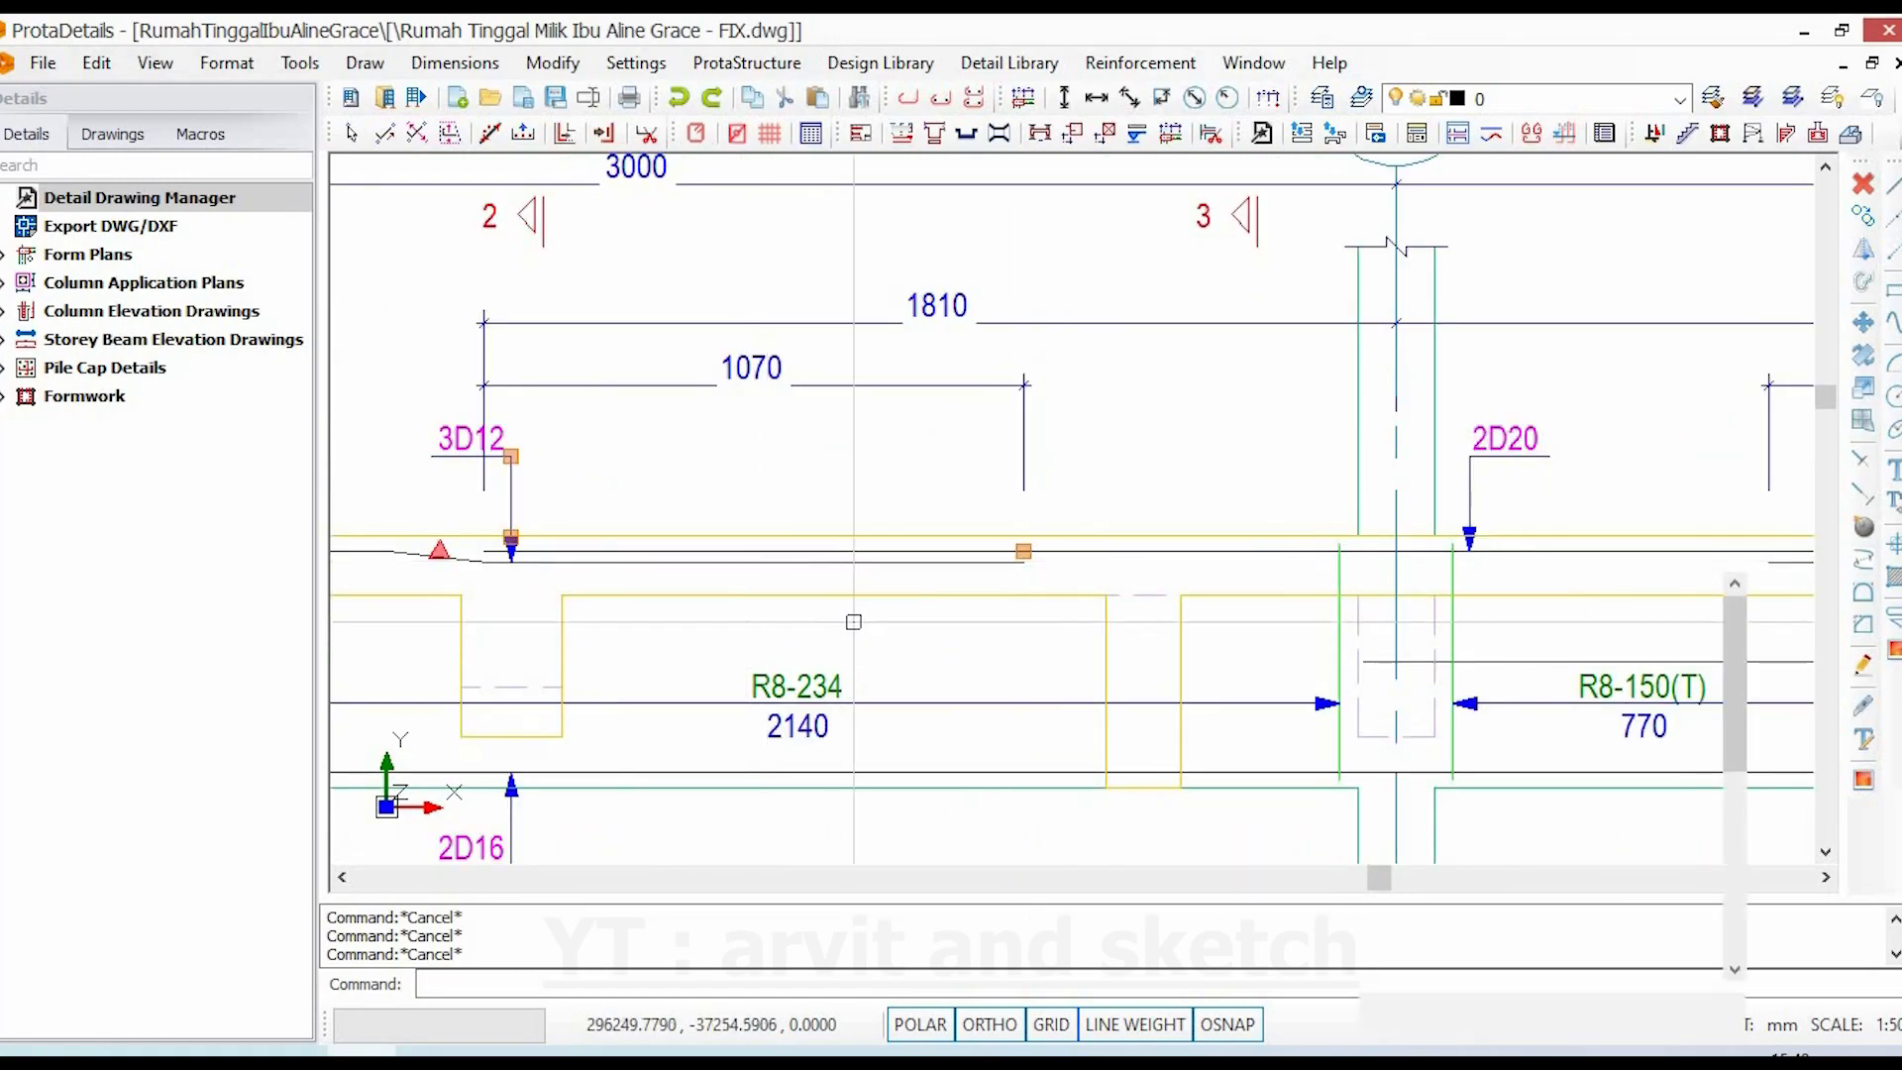
- Inspect the rebar properties of the bottom bar of beam 3B8 on the elevation
scroll(767, 560, down, 4)
scroll(767, 561, up, 3)
scroll(1011, 693, up, 1)
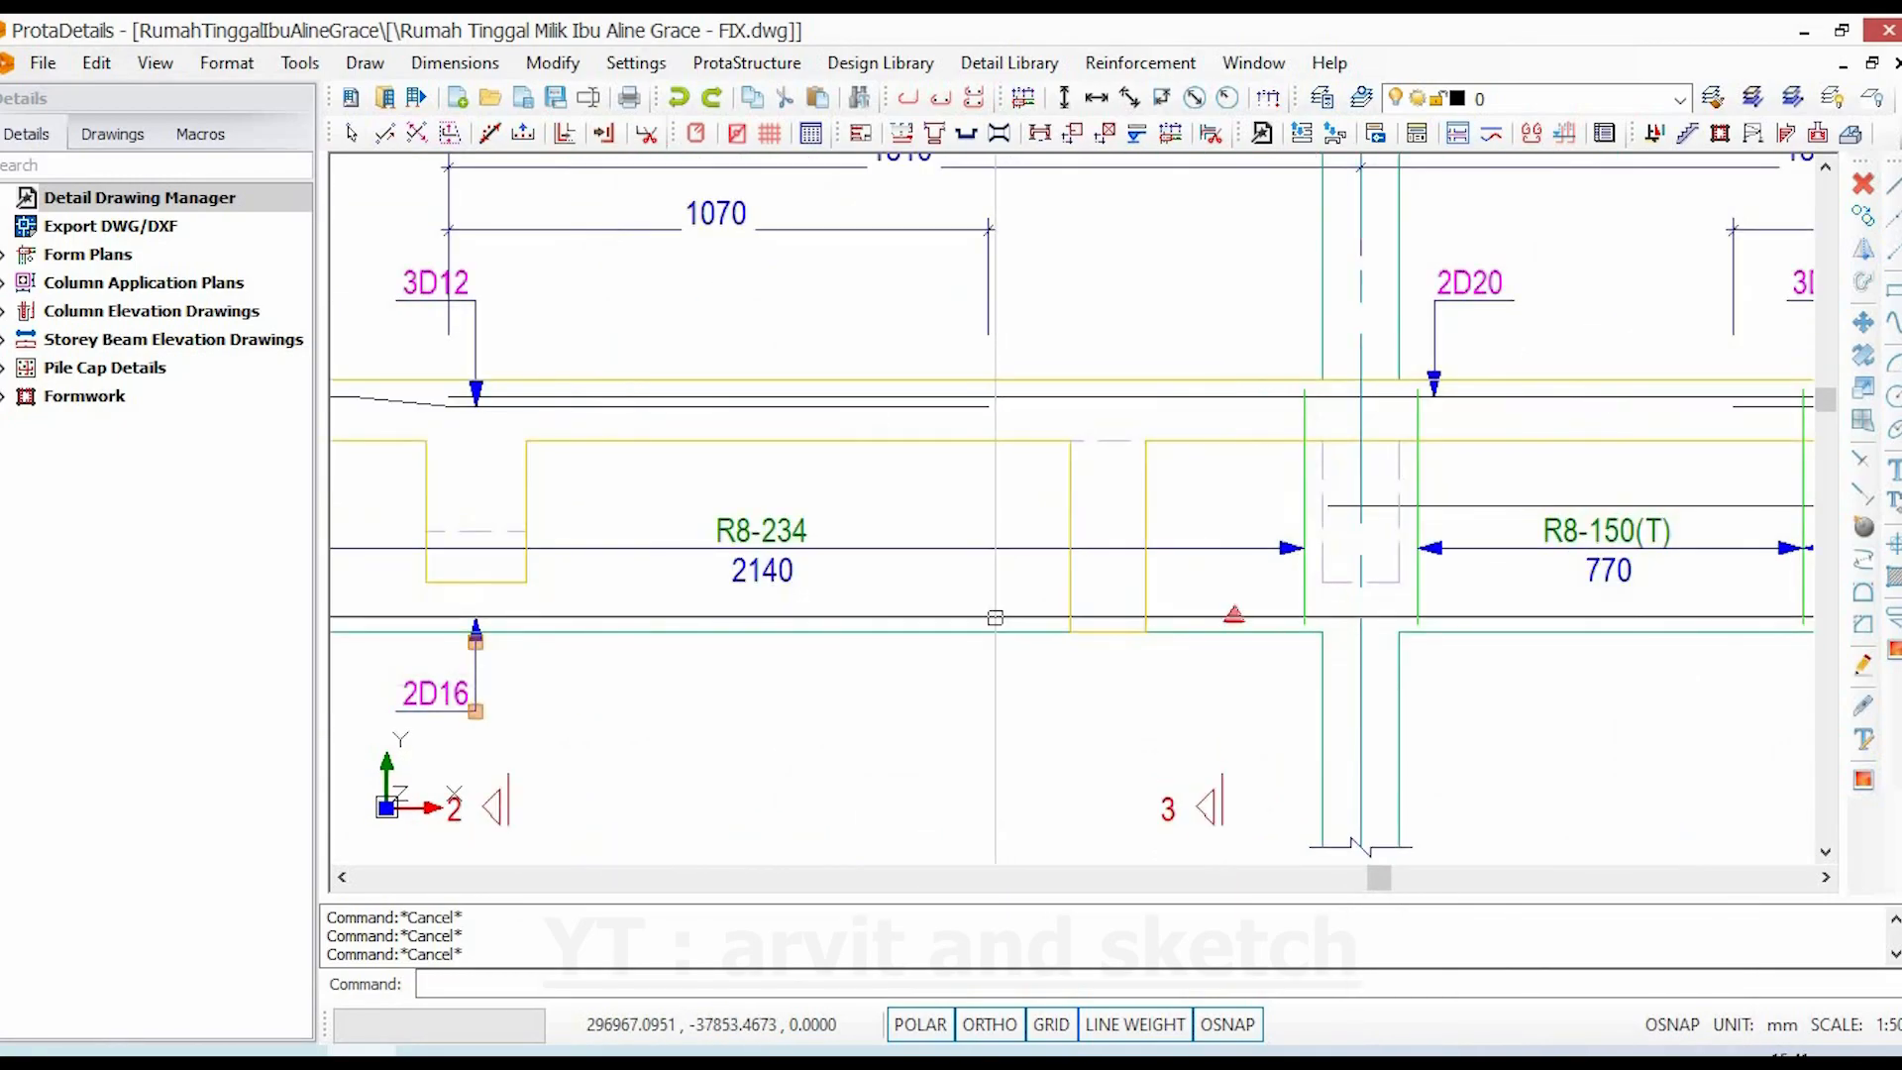
click(867, 616)
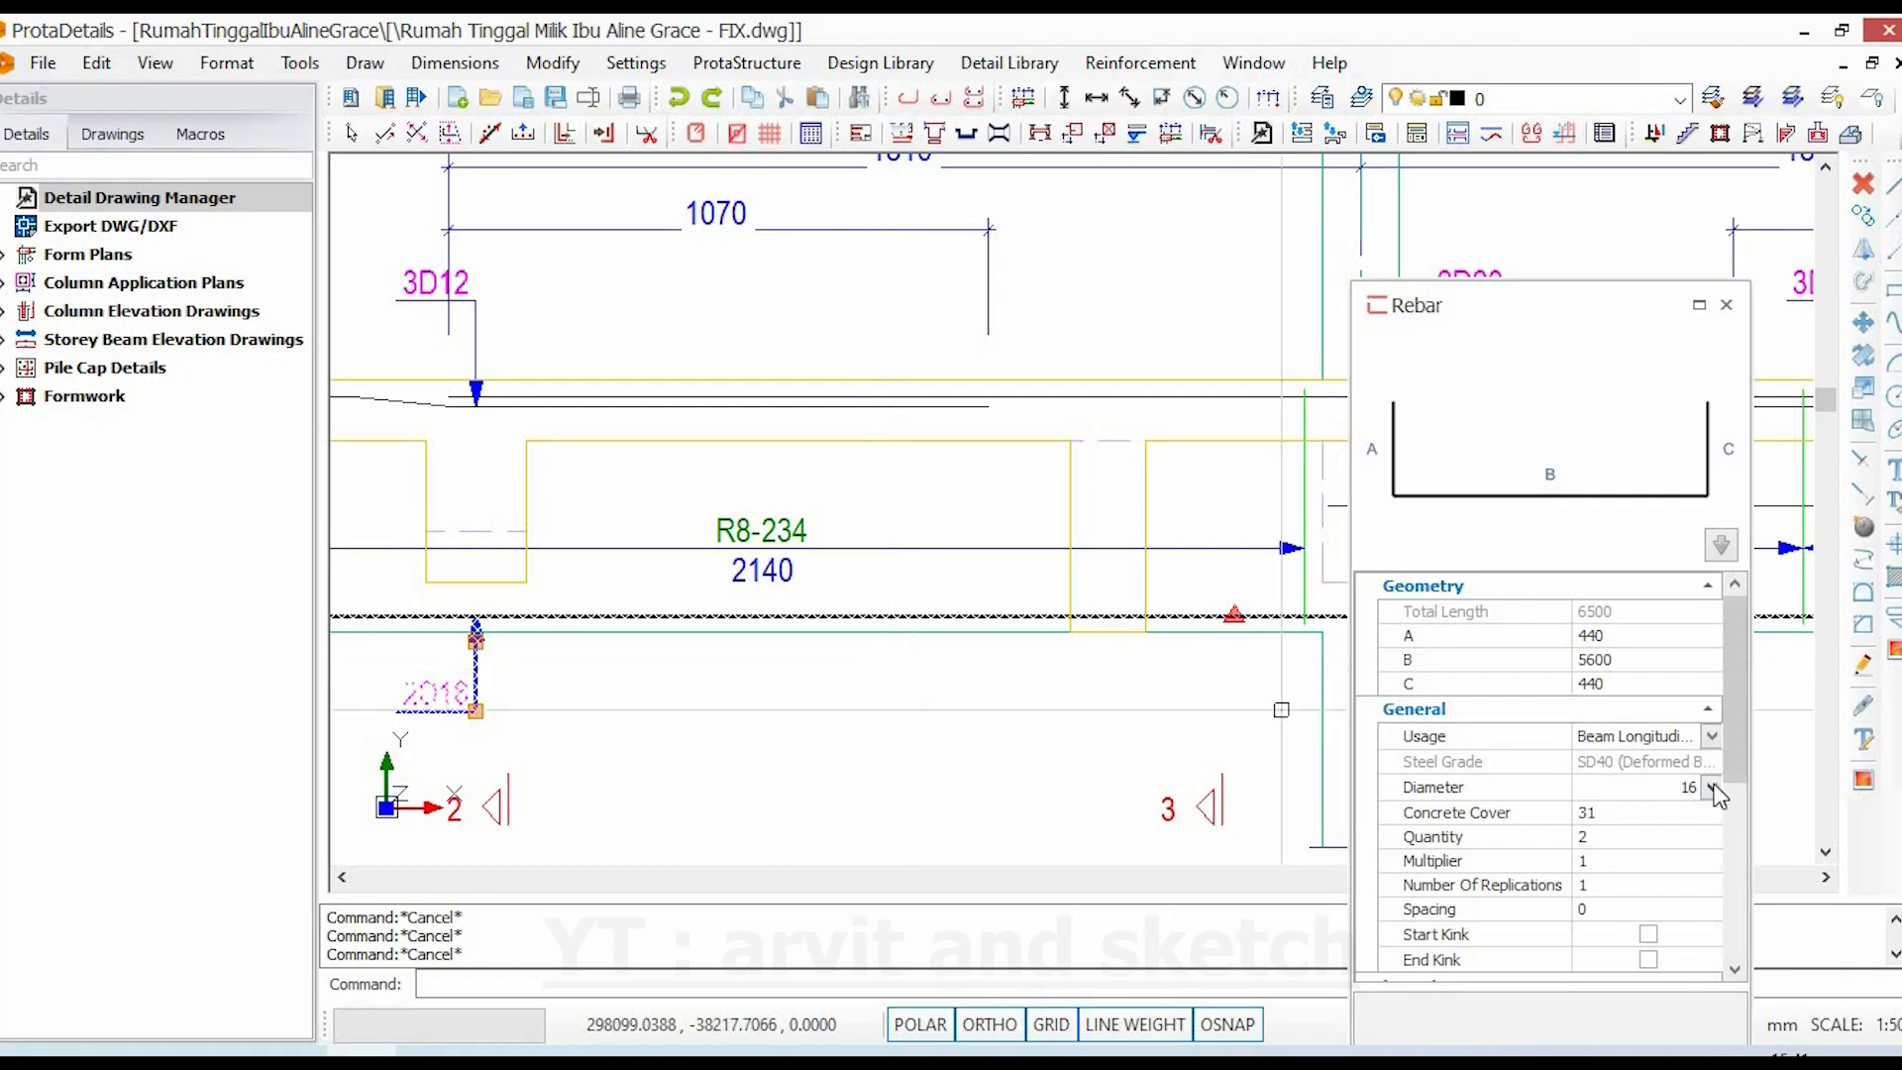
key(Escape)
scroll(904, 392, down, 5)
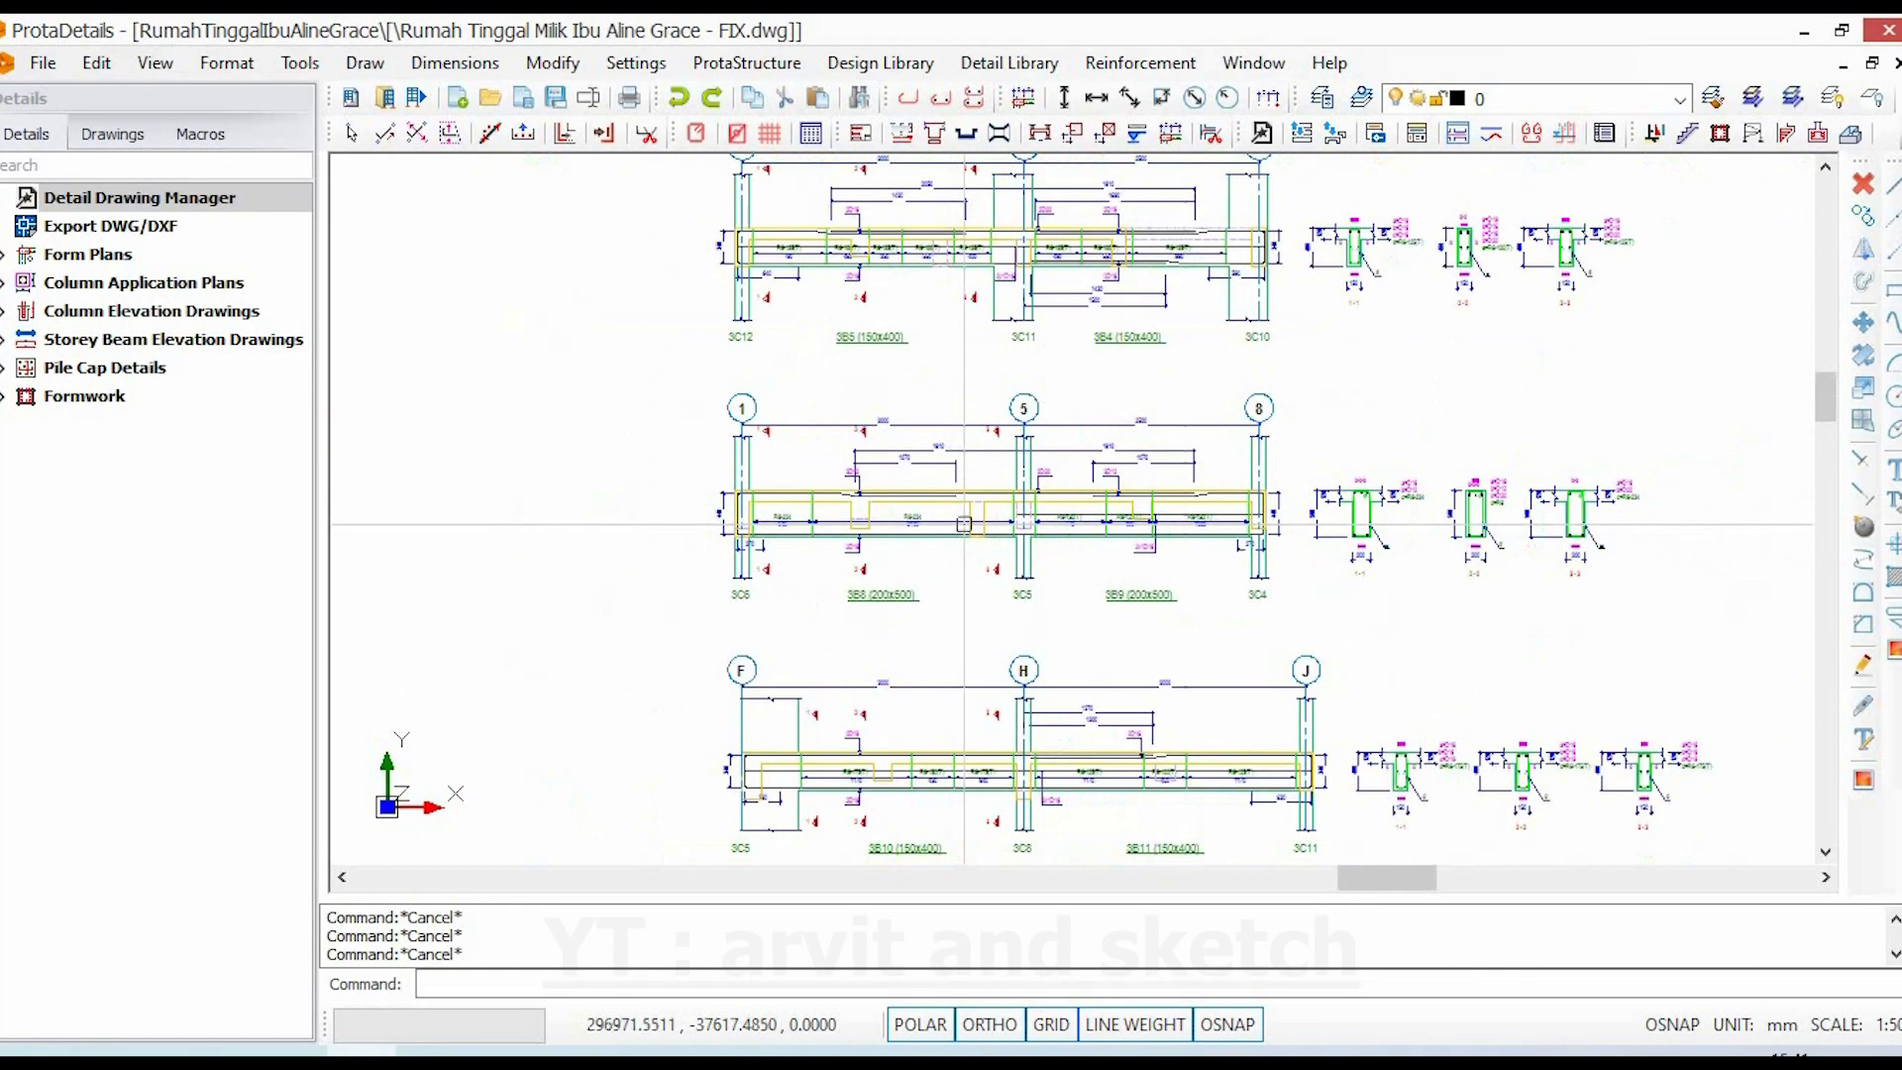
- Examine the bar positions and stirrups in beam 3B8's cross-sections, focusing on section 1-1
scroll(1391, 490, up, 6)
middle_drag(1275, 503, 1212, 508)
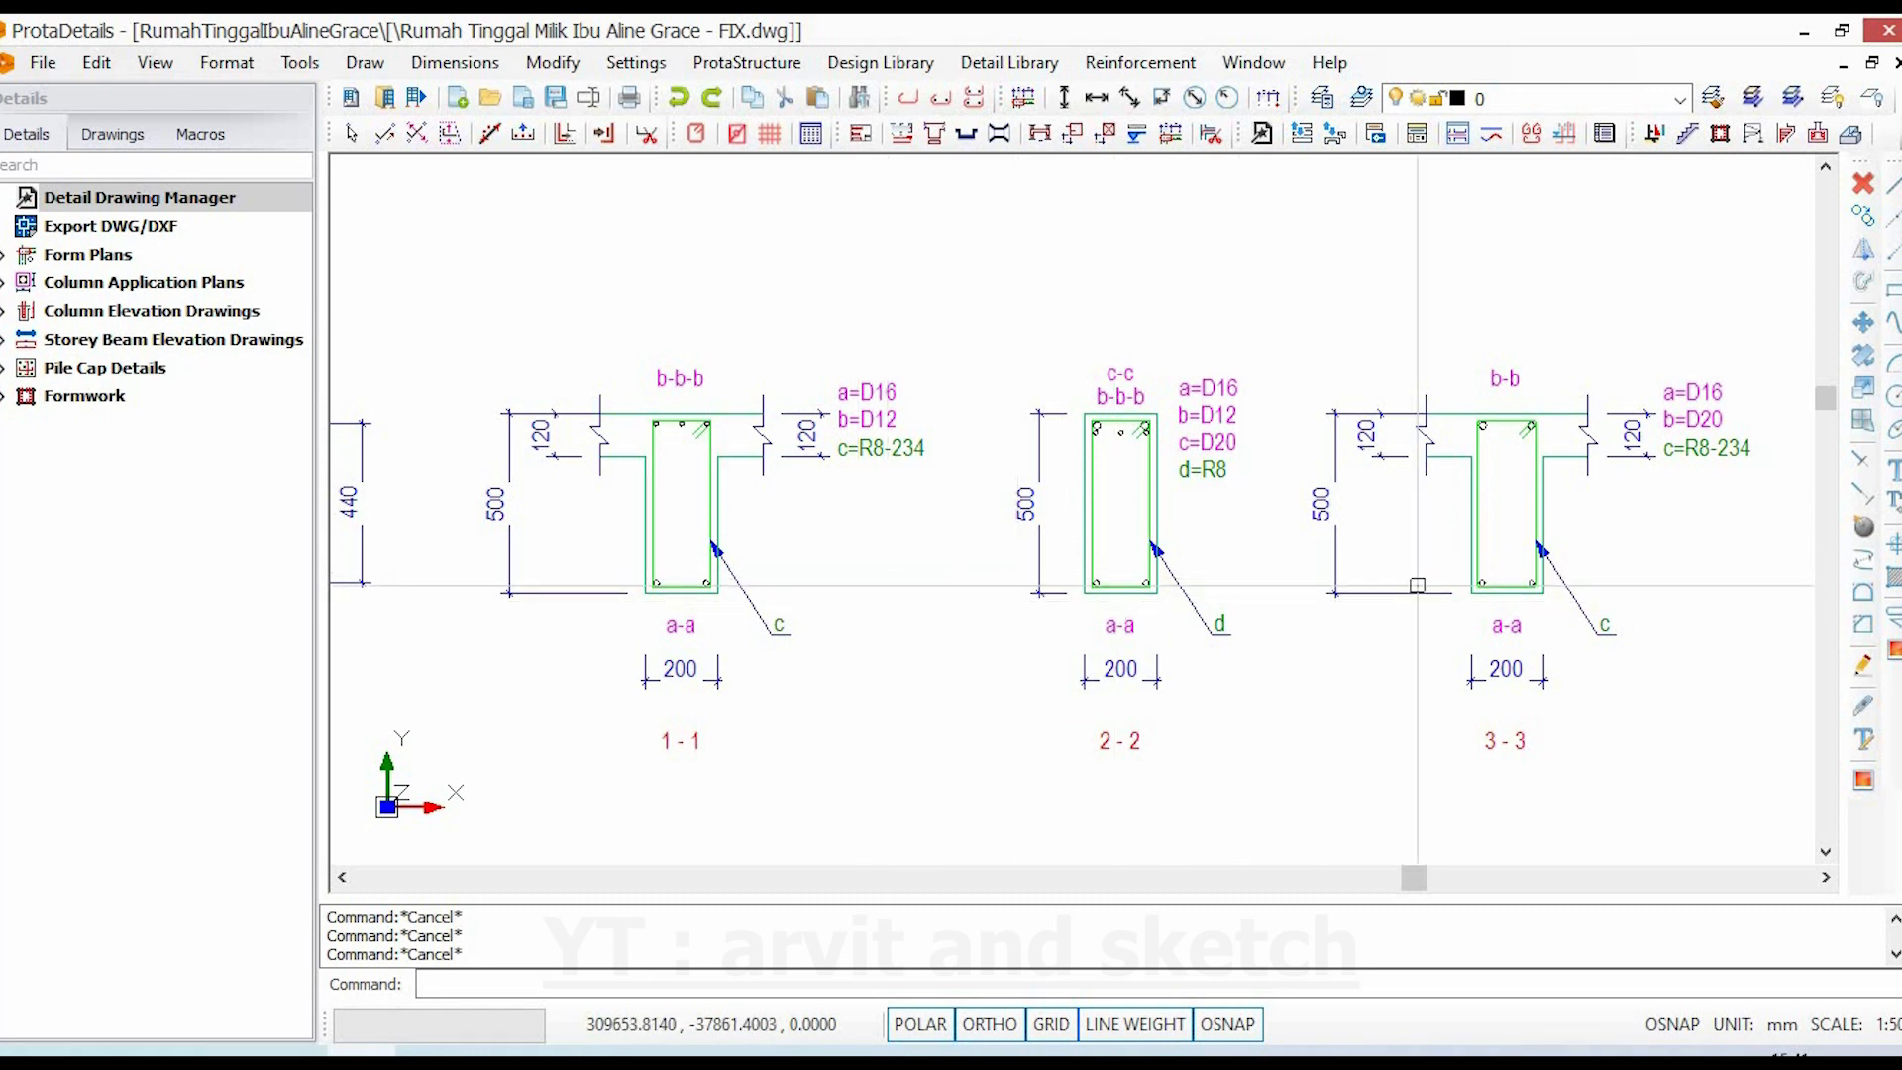
scroll(733, 600, up, 1)
scroll(793, 594, down, 1)
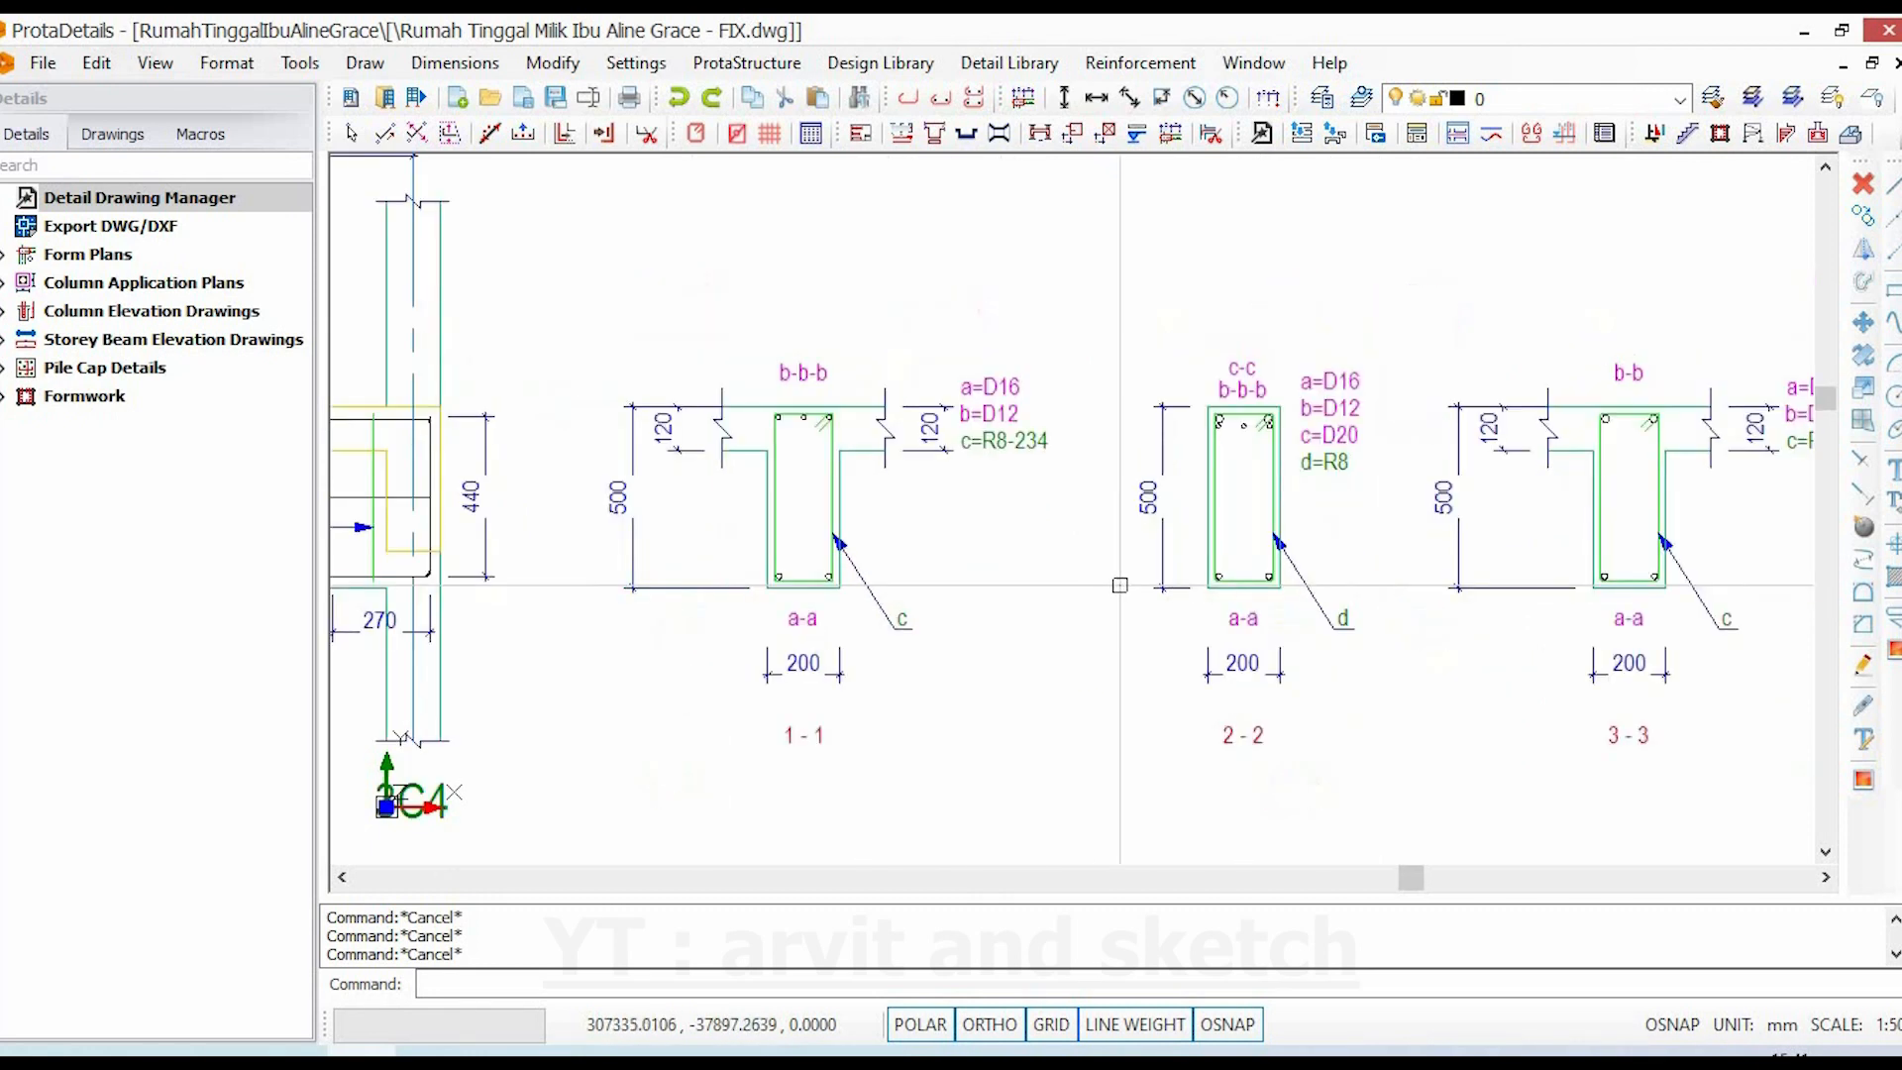
scroll(852, 515, up, 3)
key(Escape)
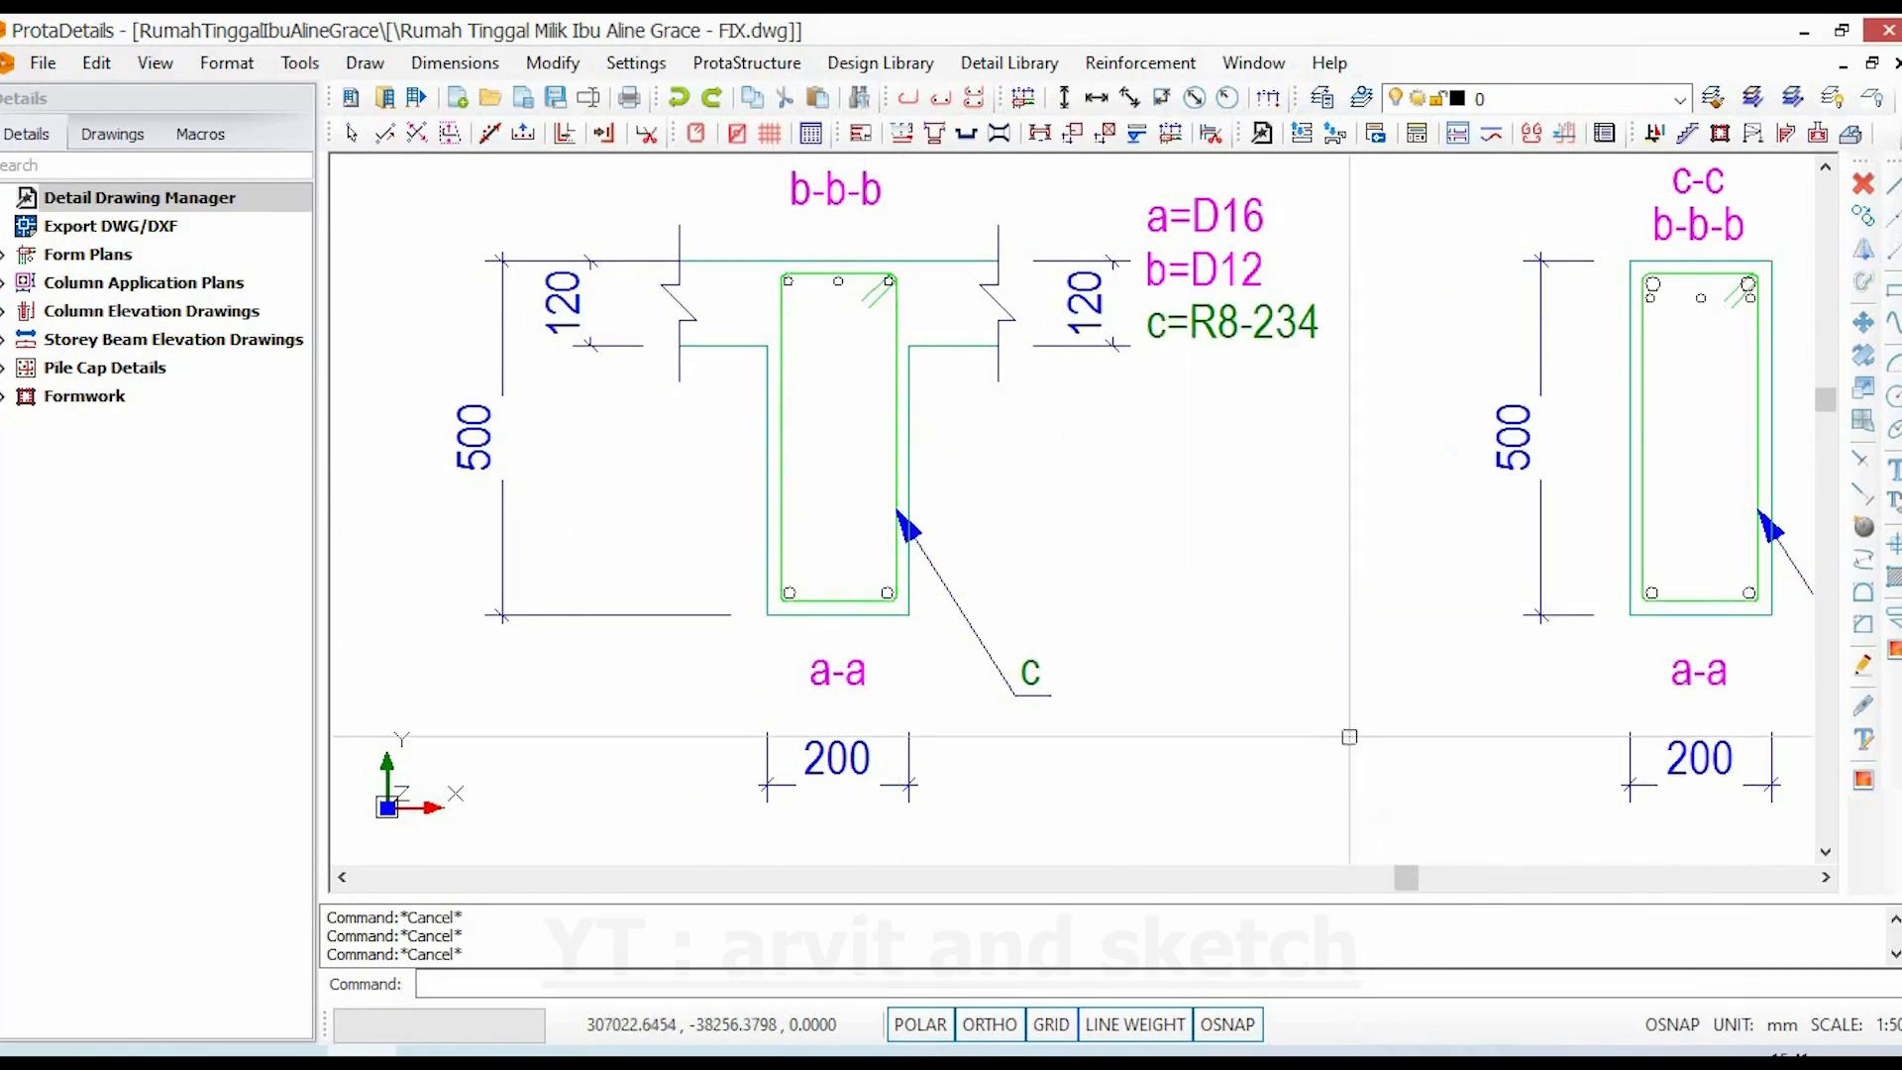
scroll(999, 585, down, 3)
middle_drag(1087, 603, 989, 603)
- Go from the beam elevations to the third-storey slab reinforcement plan and look over the area north of beams 3B29 and 3B30
scroll(999, 584, down, 10)
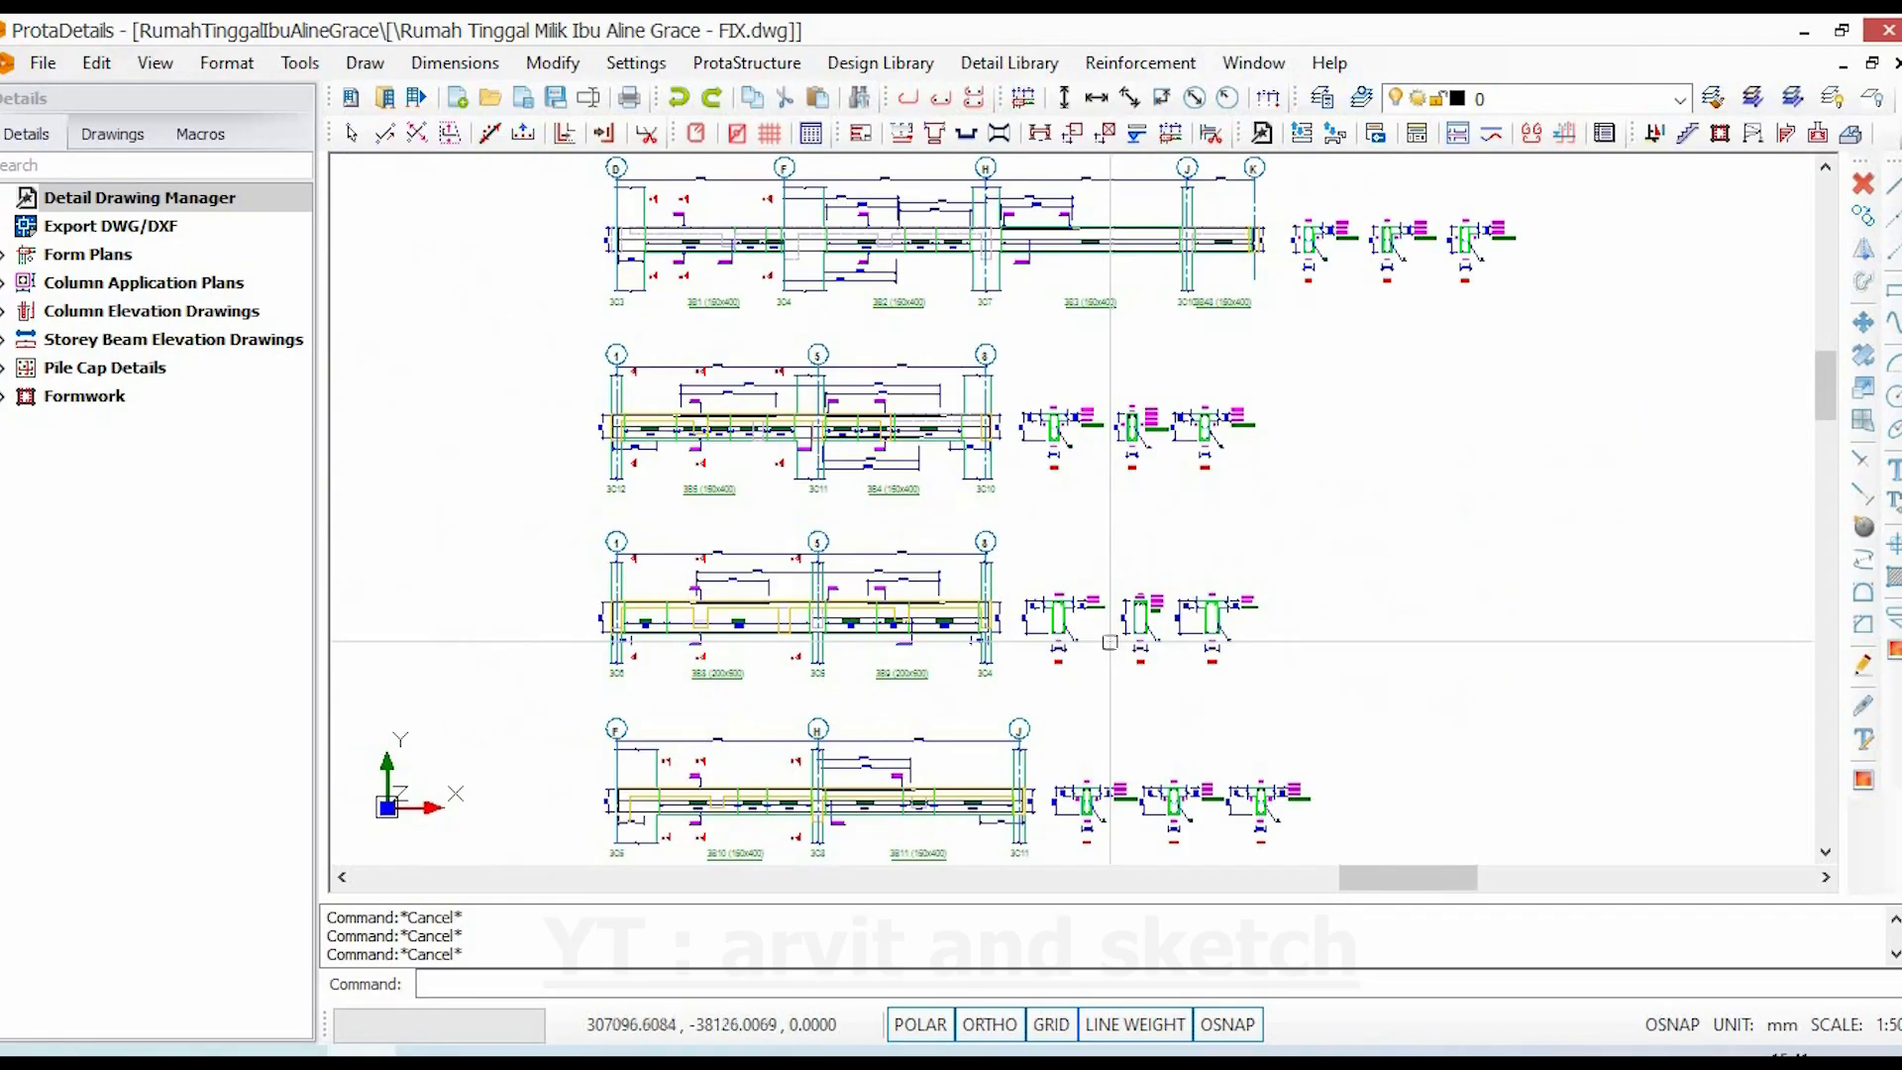
scroll(763, 603, up, 10)
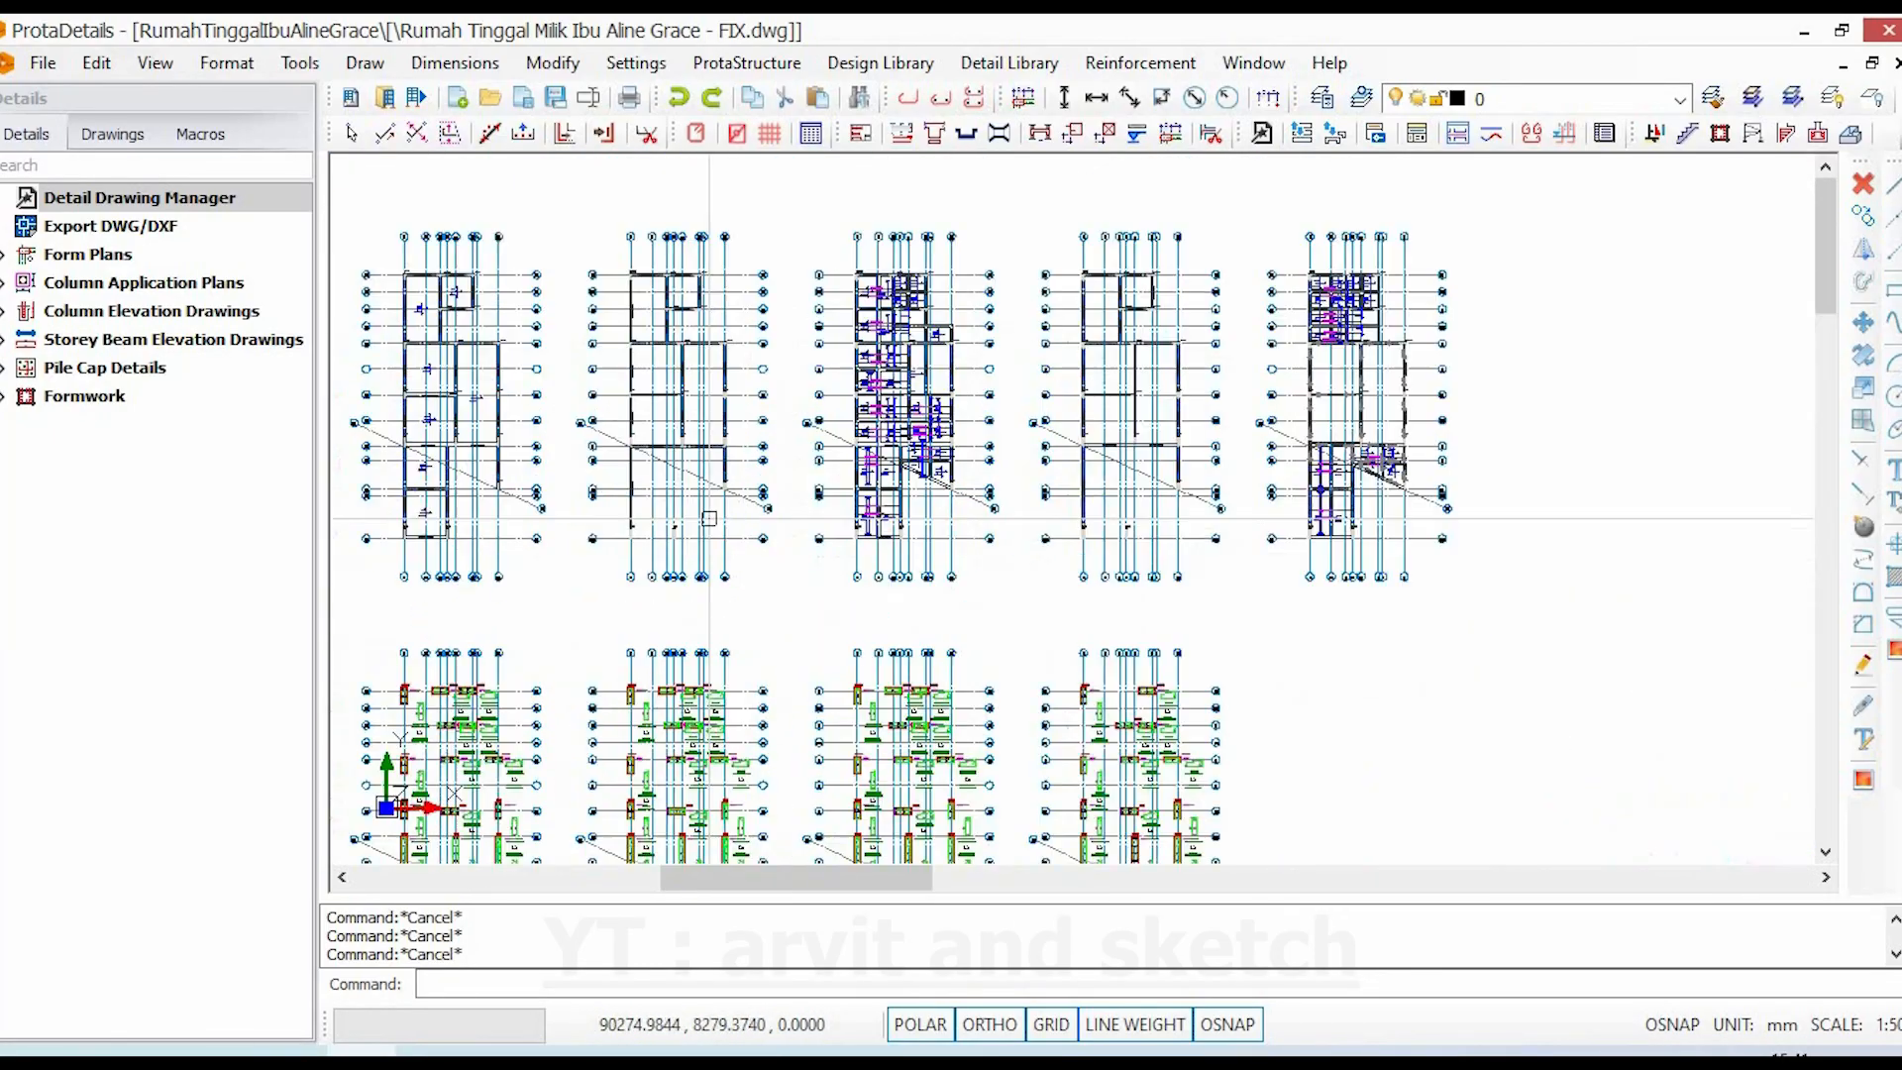
scroll(957, 430, up, 3)
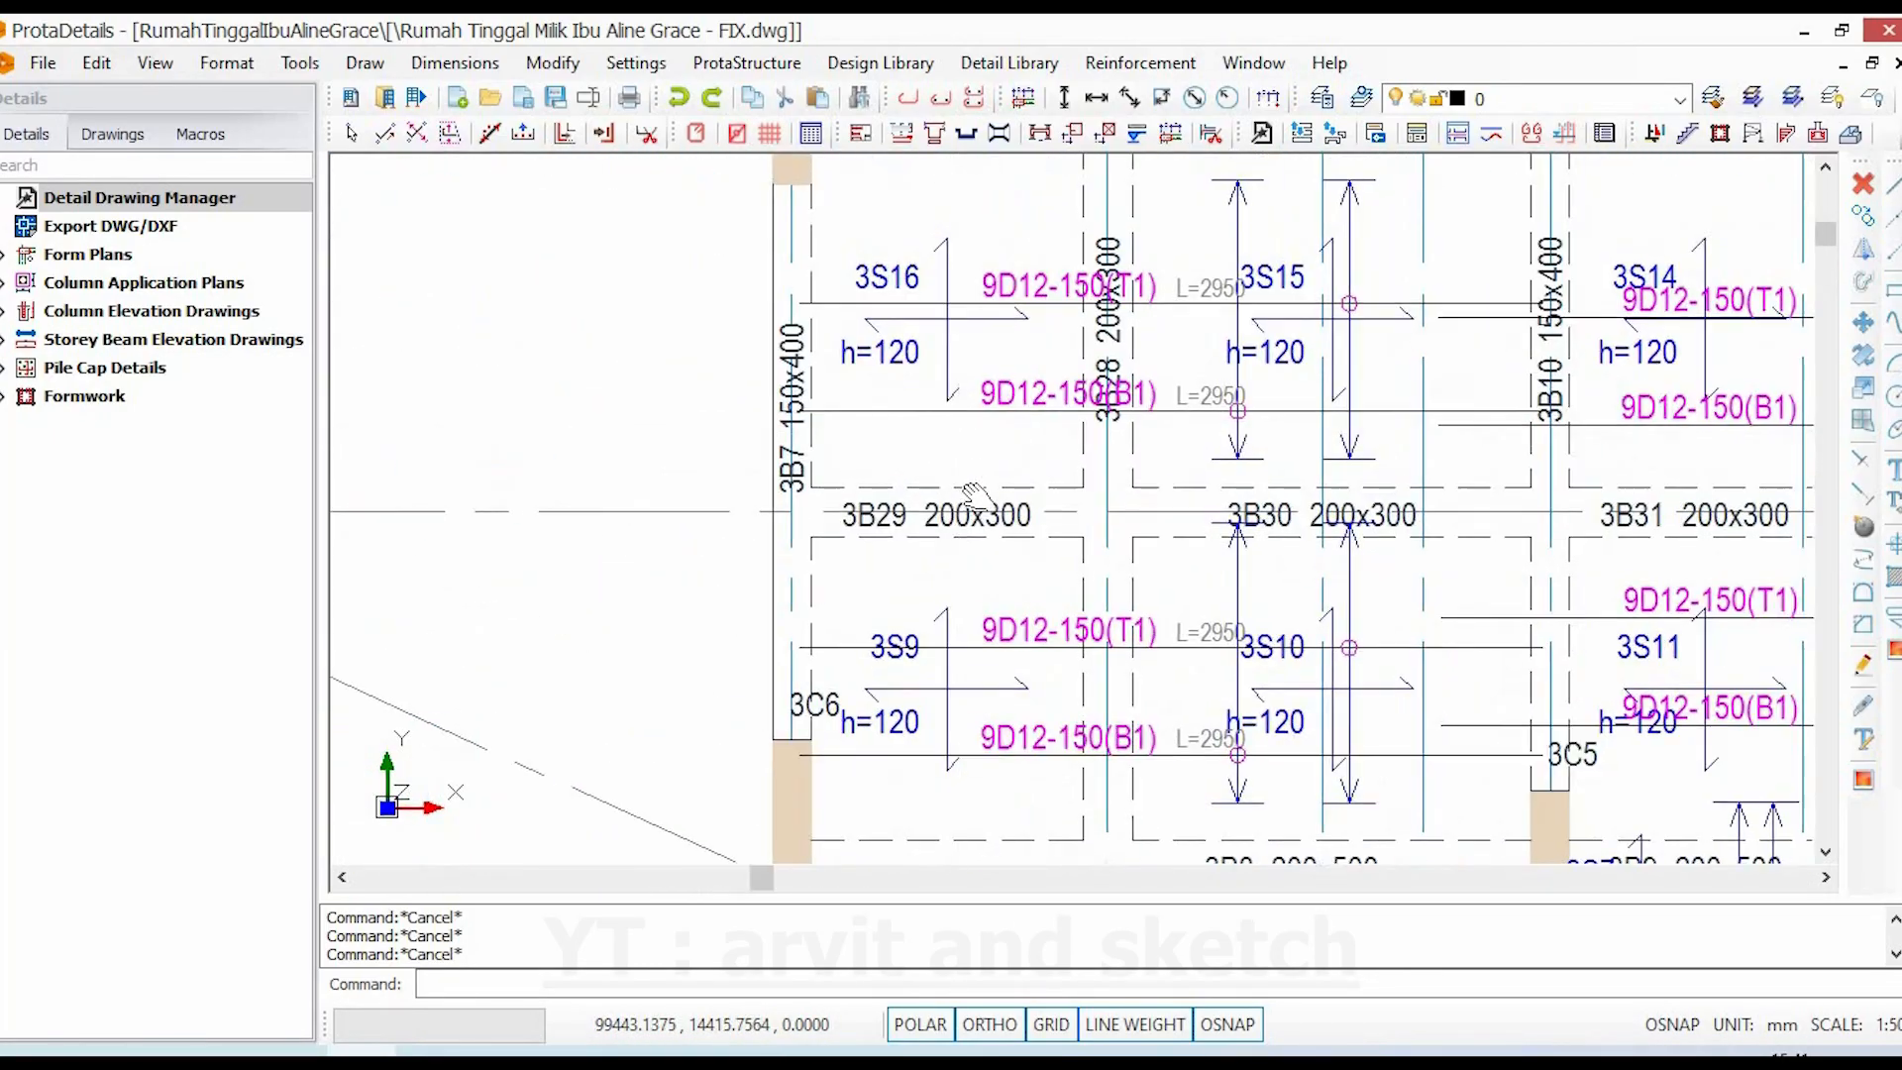
middle_drag(972, 496, 1138, 857)
middle_drag(1063, 484, 1080, 956)
scroll(940, 382, down, 3)
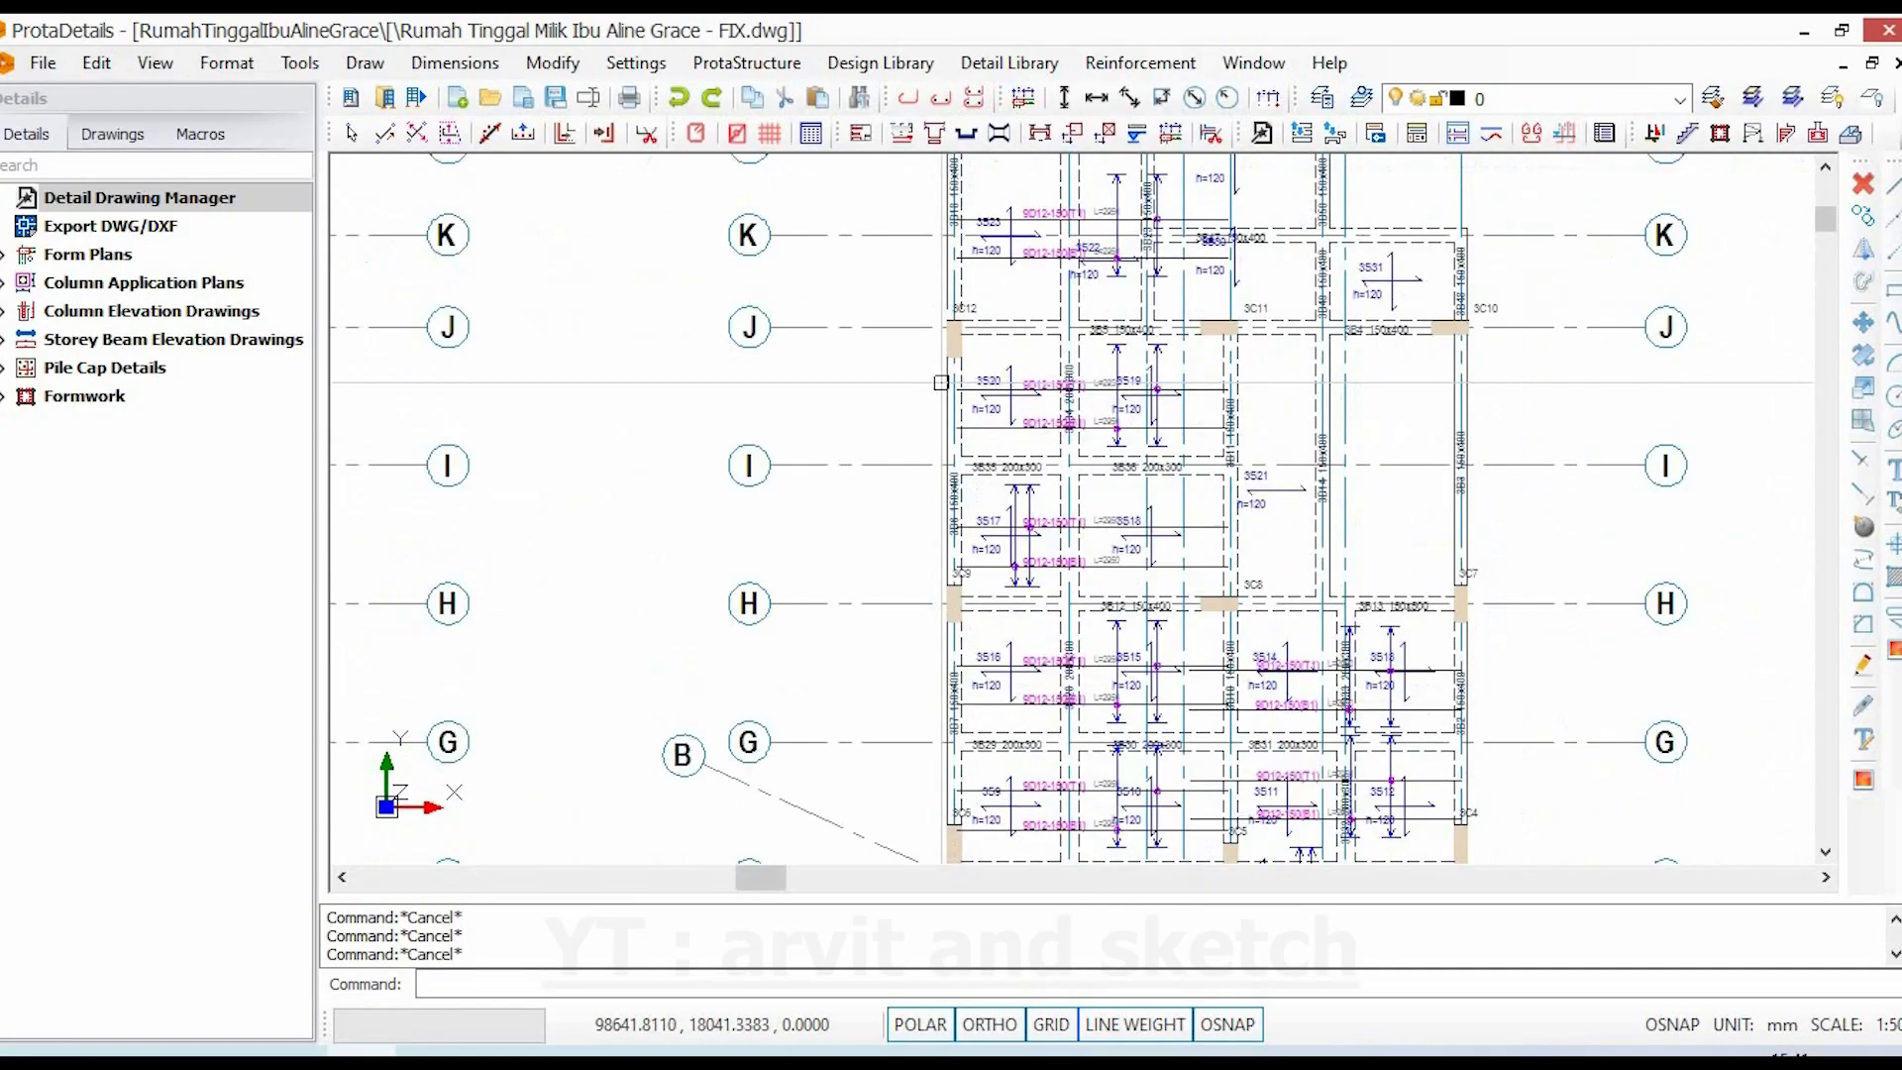
- Examine beam 3B18 beside slab 3S23 on the third-storey plan
middle_drag(951, 347, 971, 633)
scroll(990, 498, up, 4)
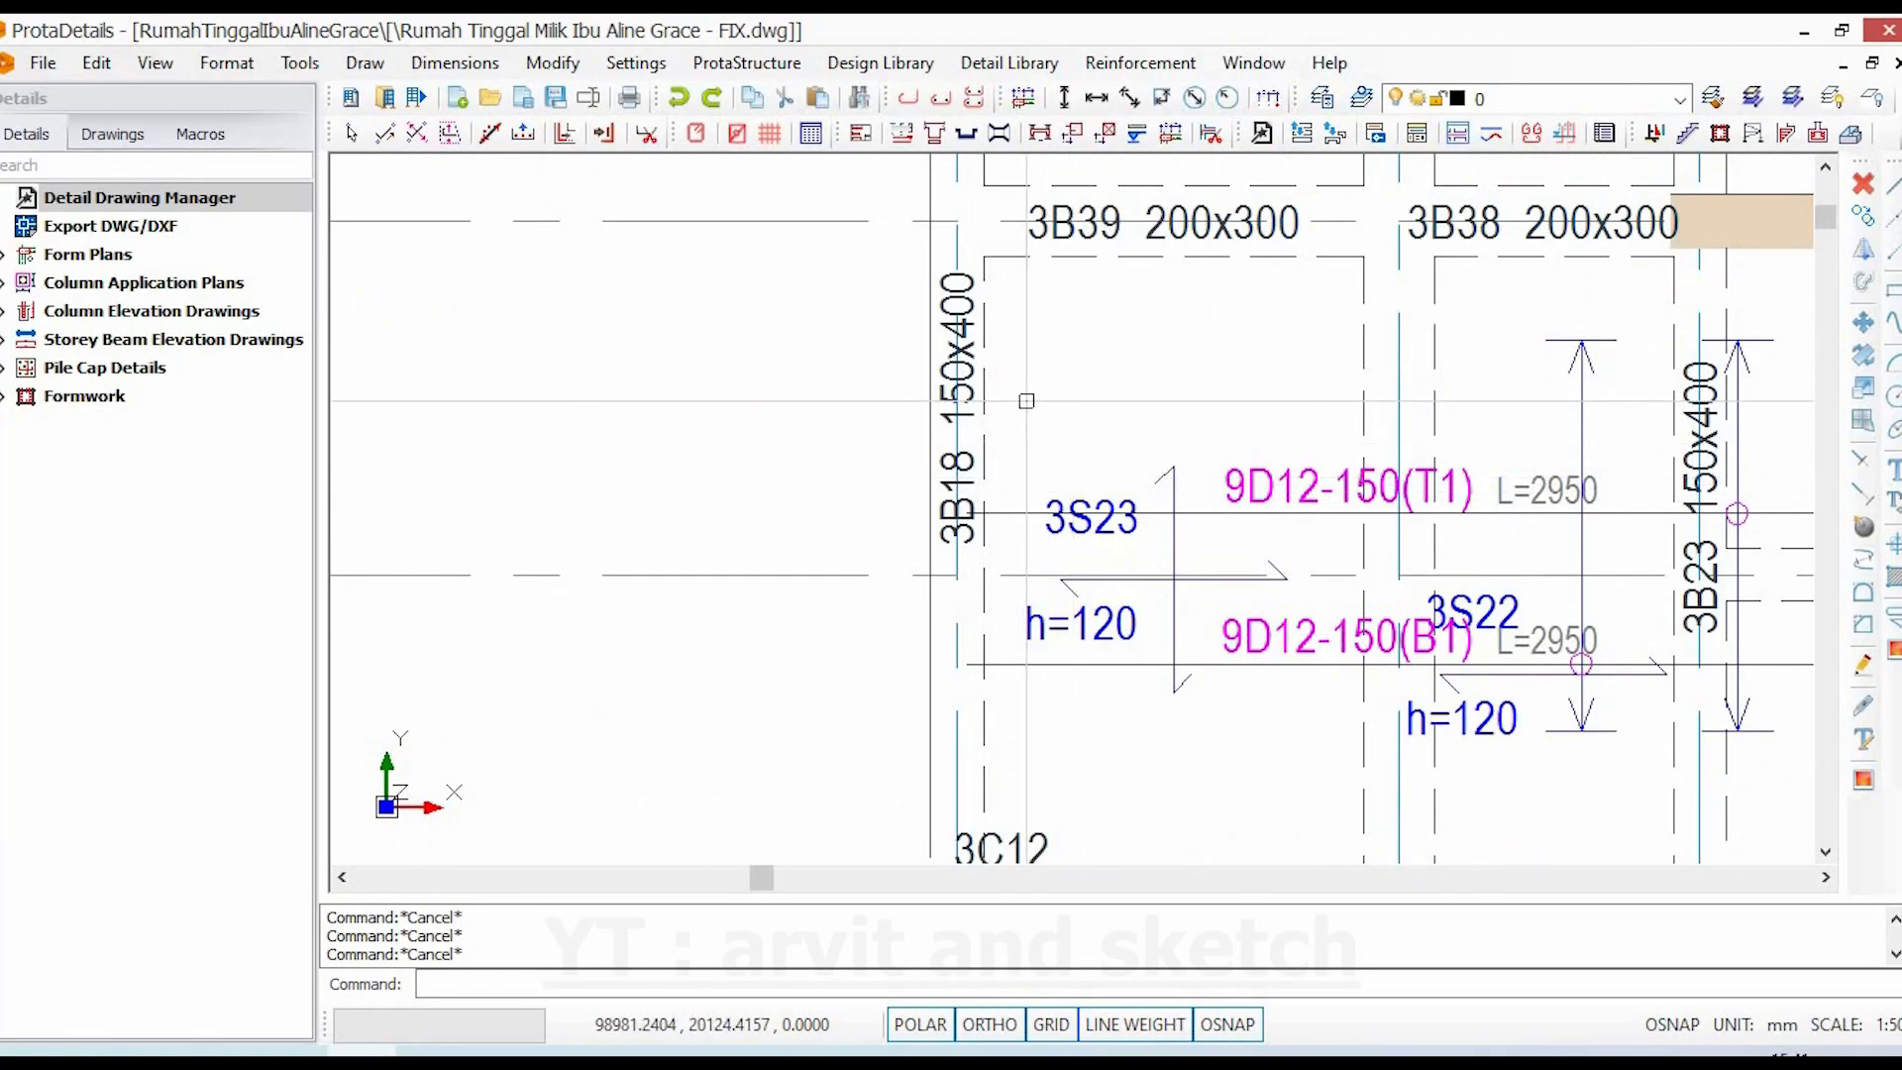
scroll(1026, 401, up, 2)
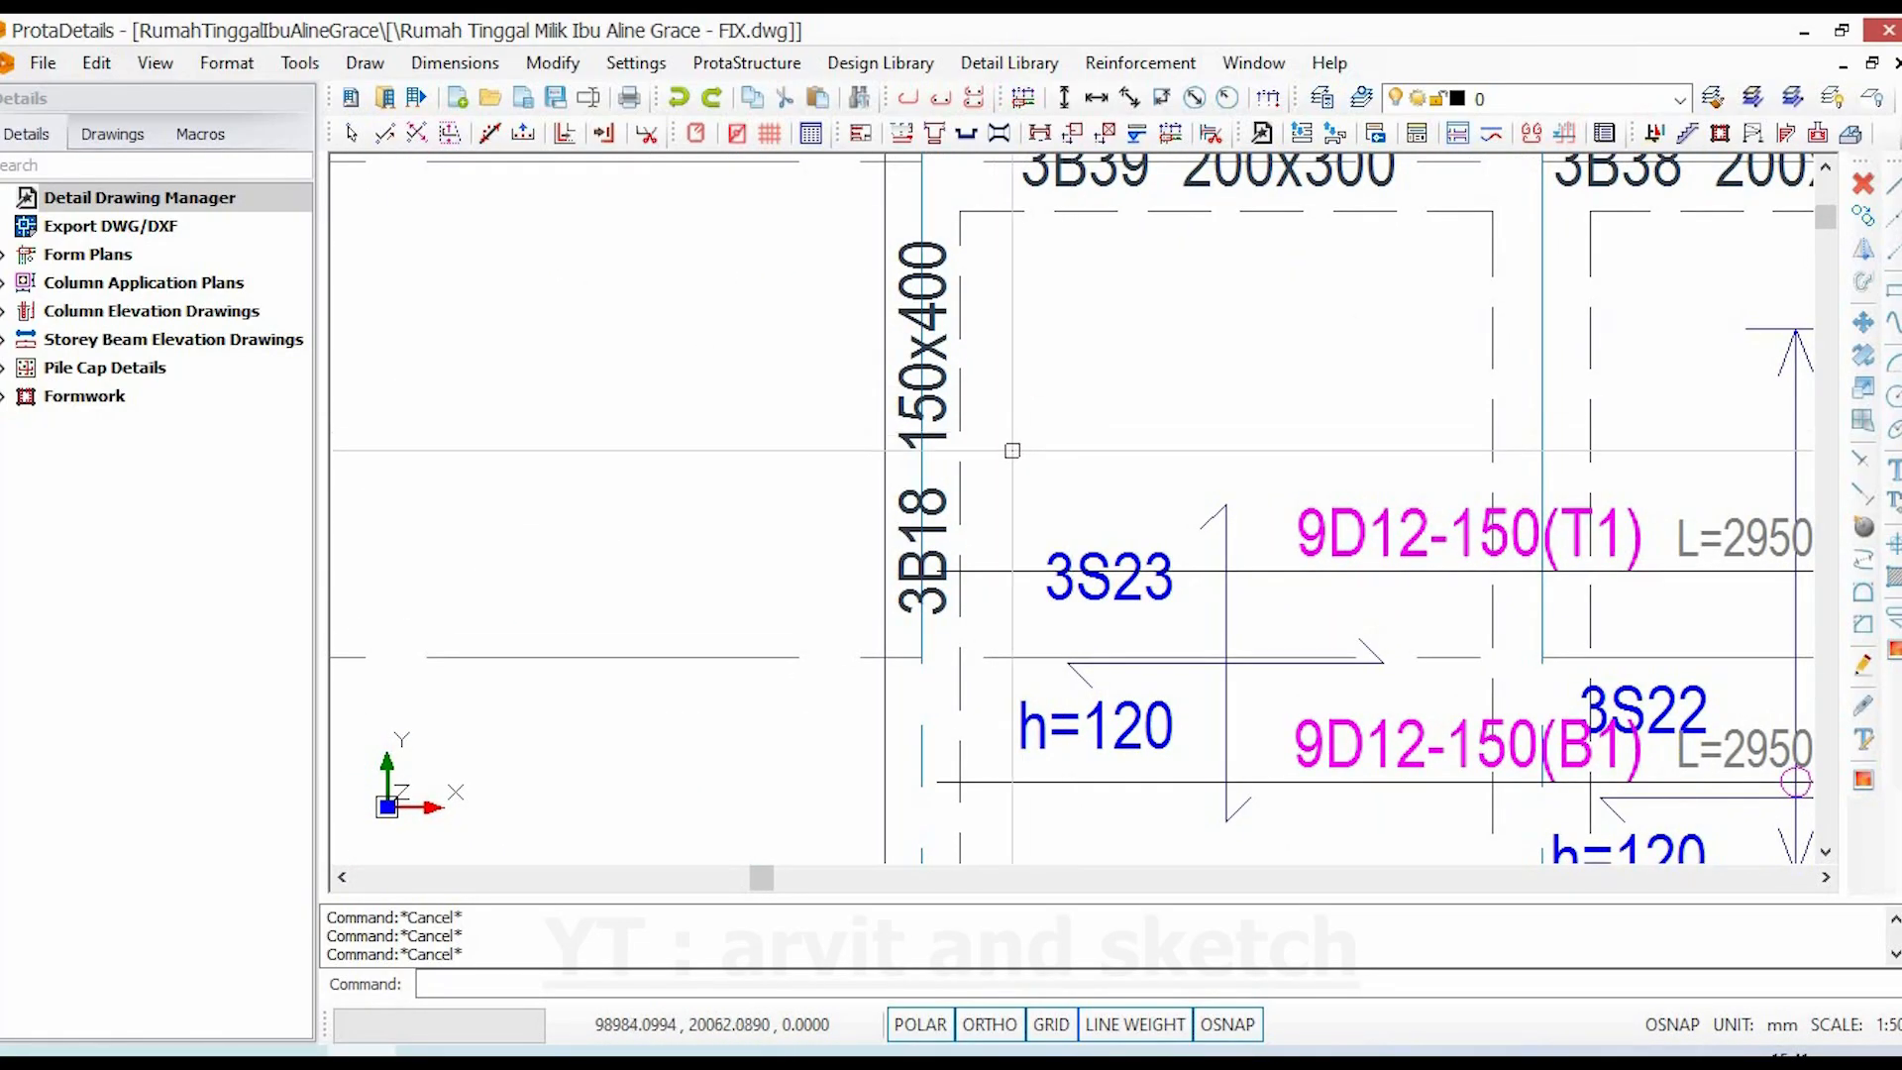
scroll(1010, 537, down, 1)
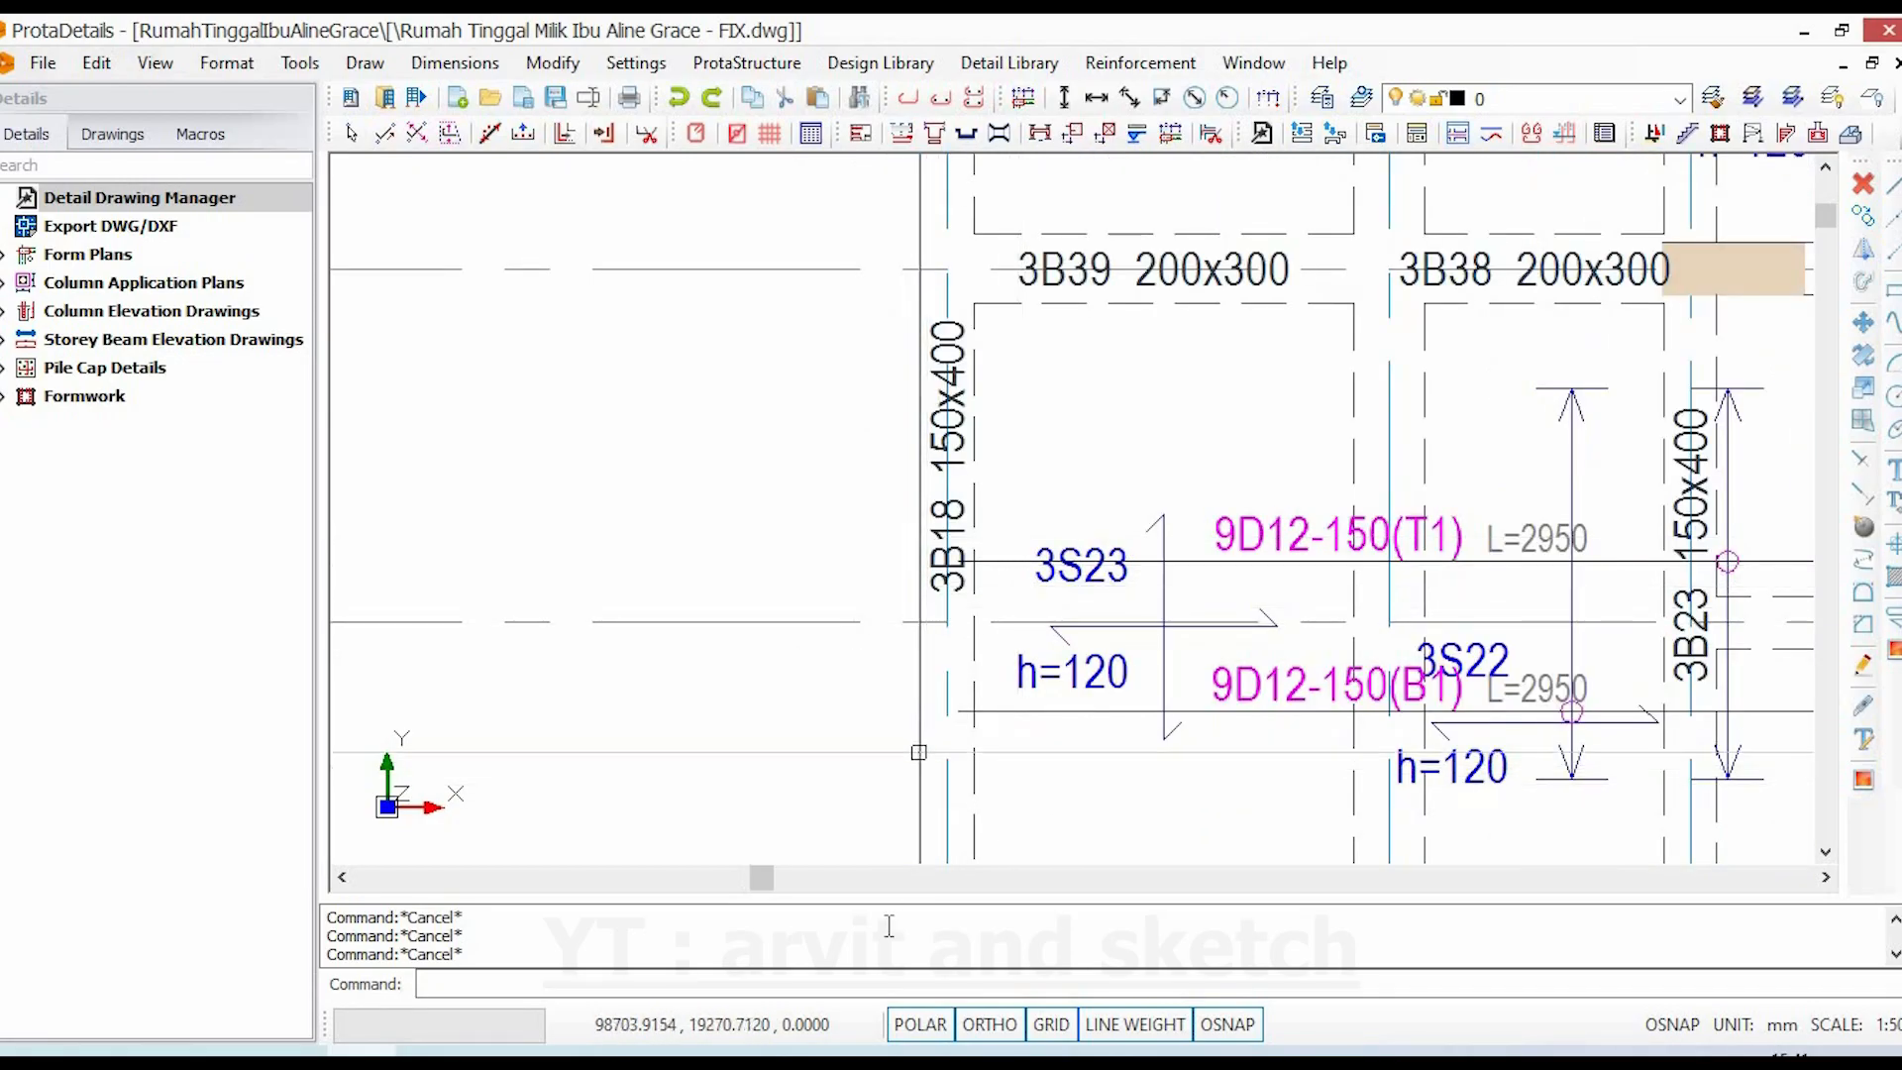
scroll(791, 570, down, 1)
middle_drag(911, 556, 832, 897)
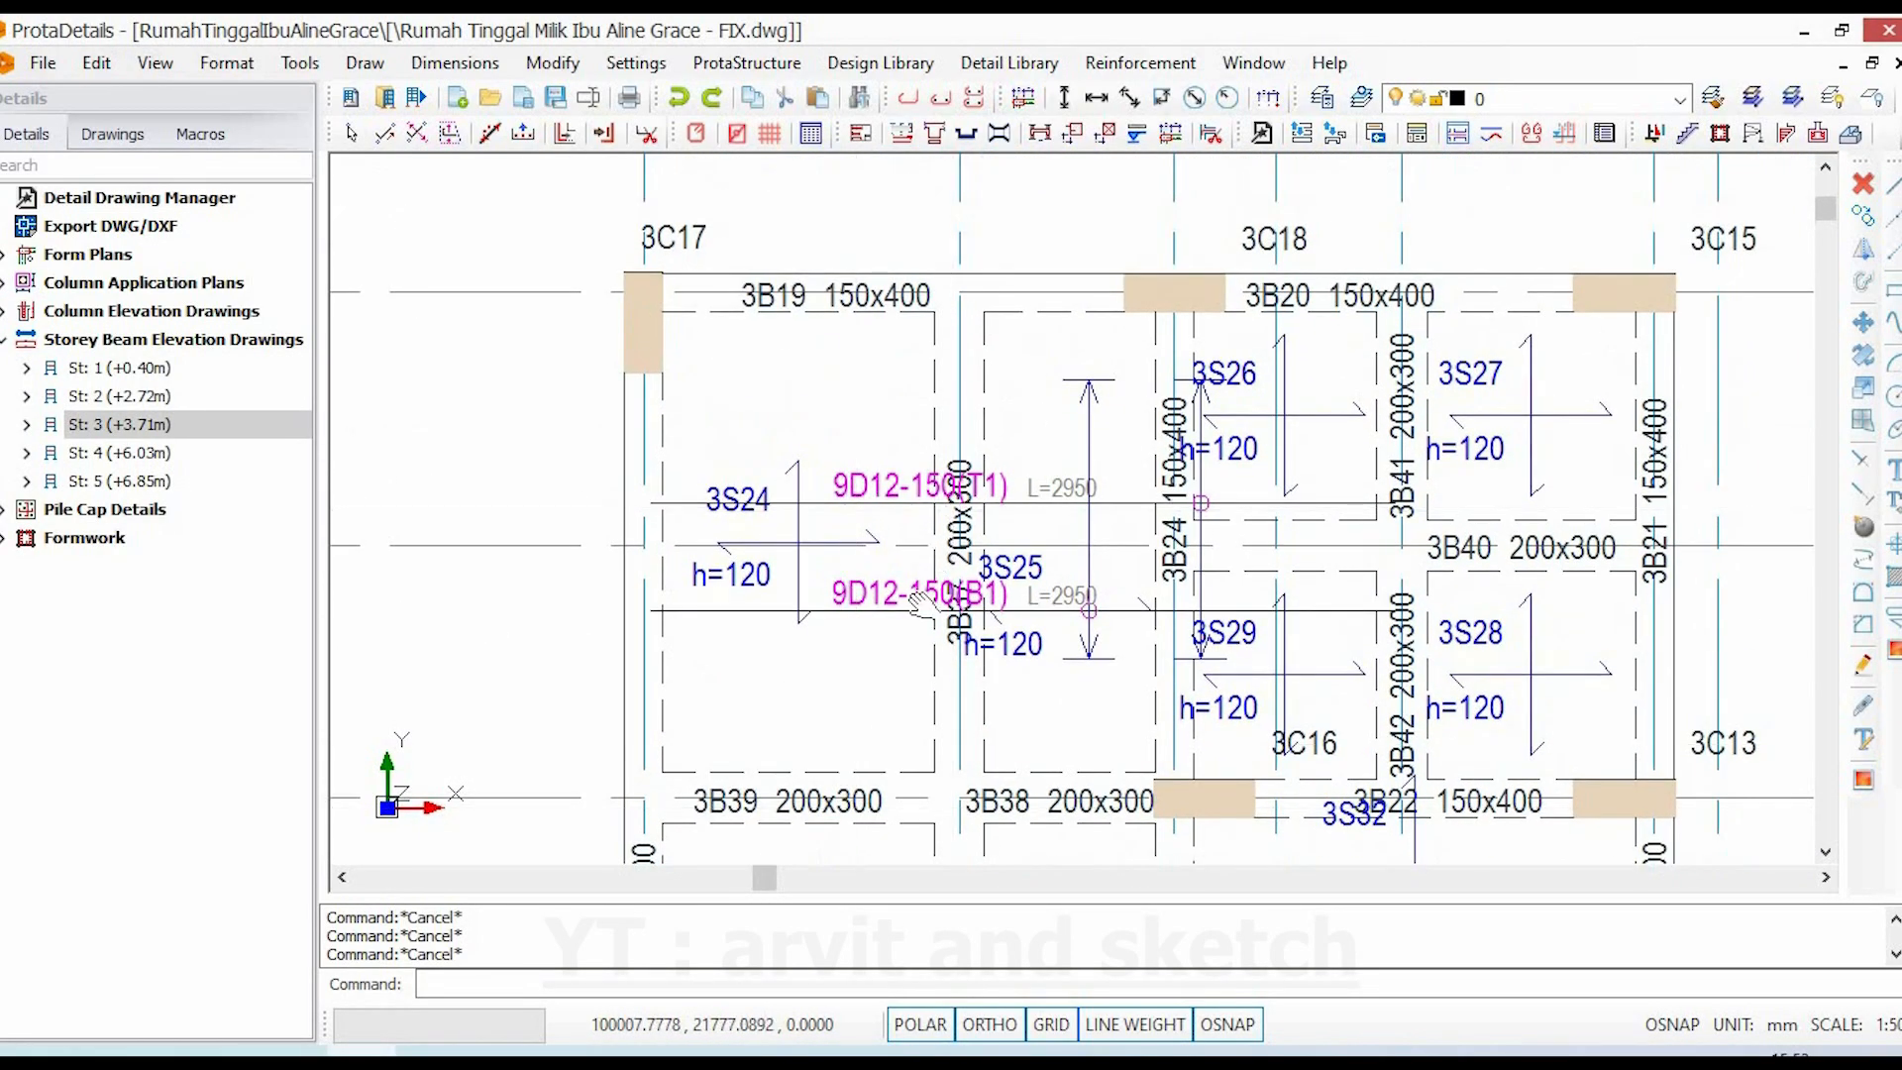
- Locate beams 3B19 and 3B20 between columns 3C17 and 3C15 on the third-storey plan
middle_drag(924, 603, 899, 709)
scroll(838, 373, up, 1)
scroll(850, 396, up, 2)
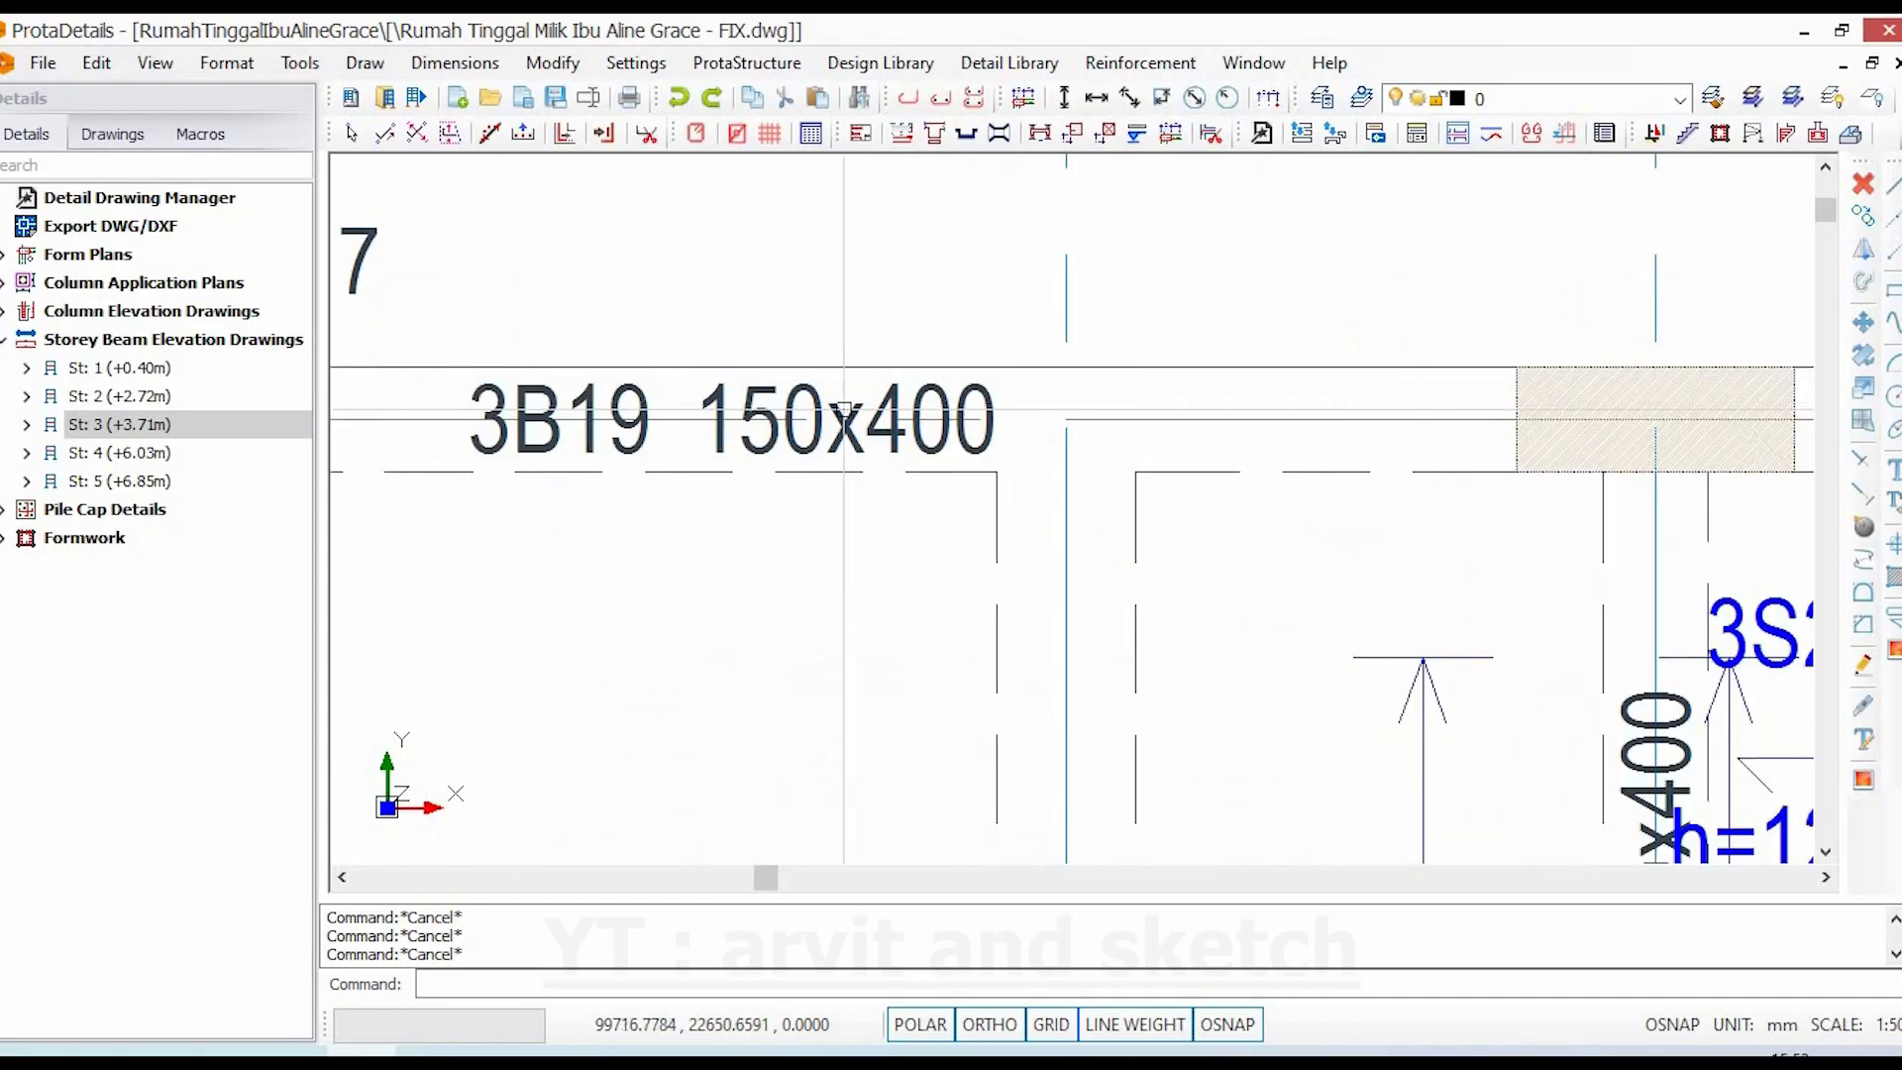
scroll(812, 411, down, 3)
scroll(1140, 402, up, 3)
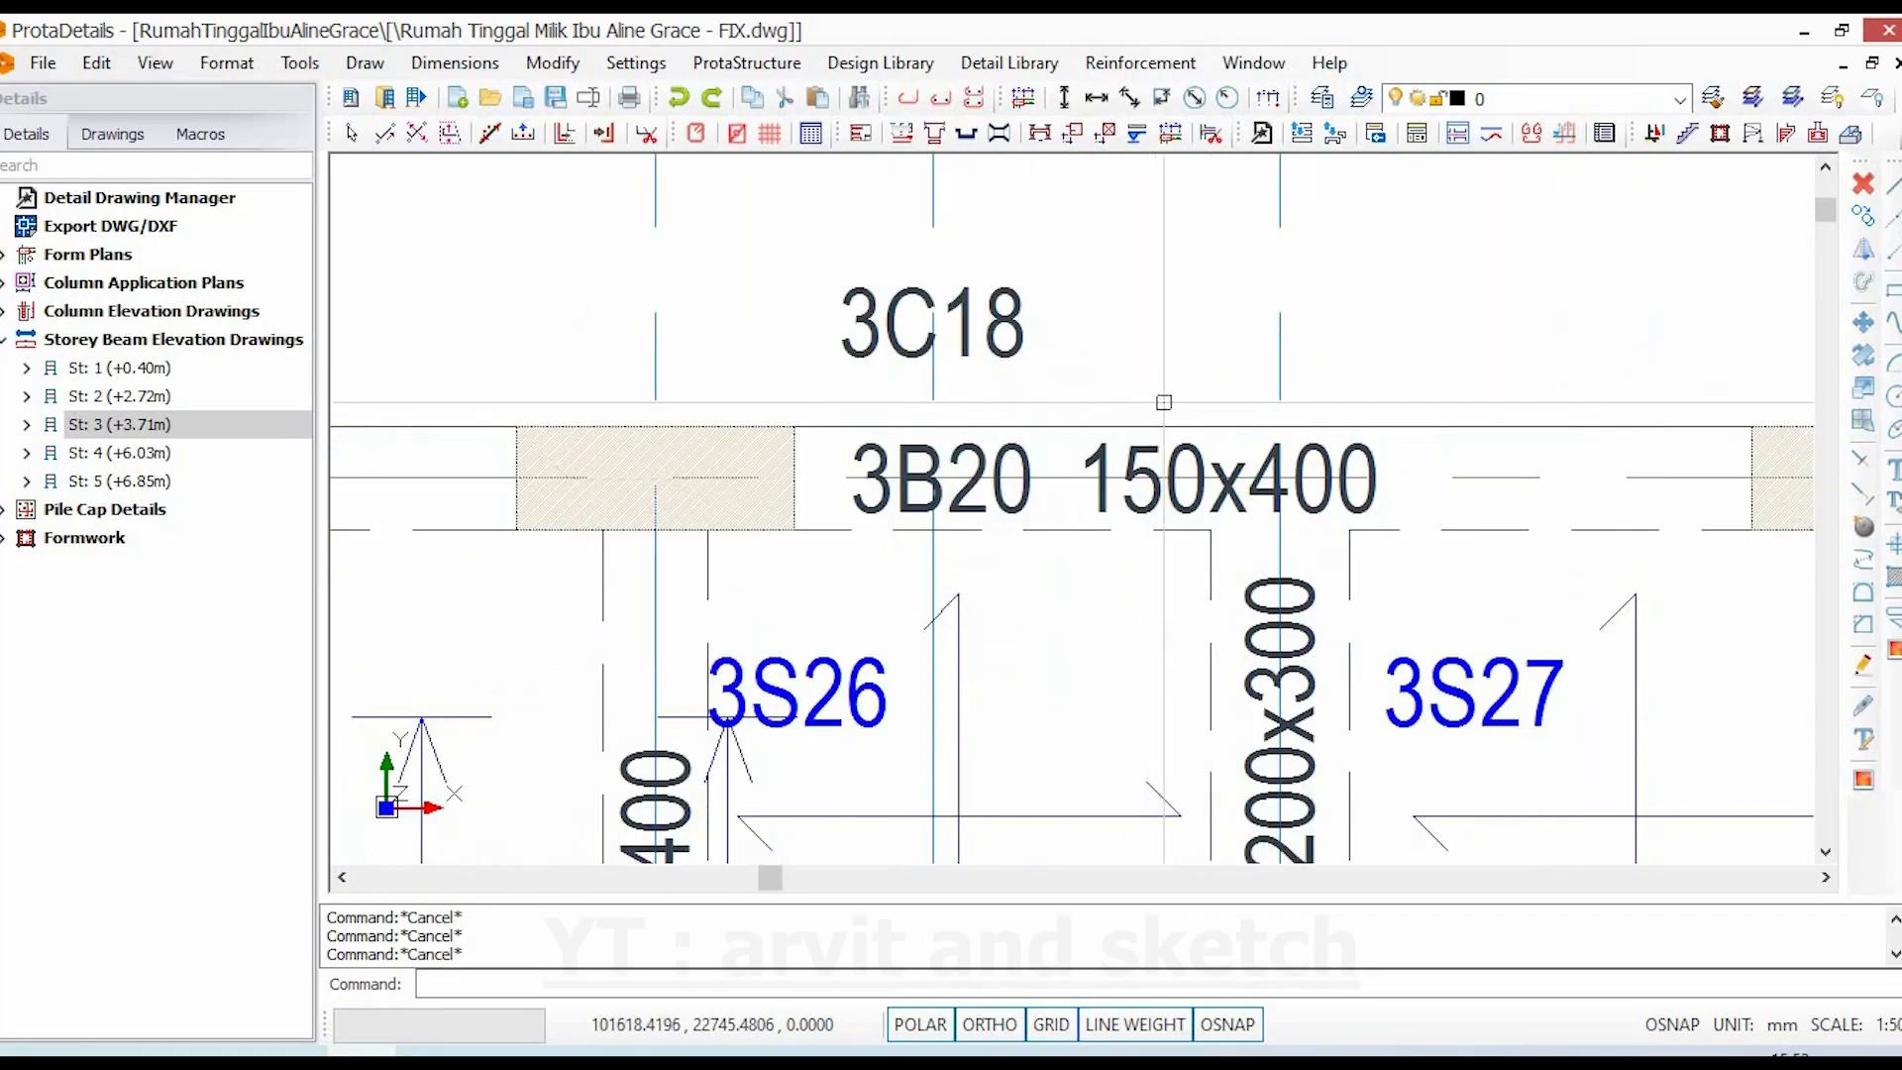
scroll(1171, 403, down, 3)
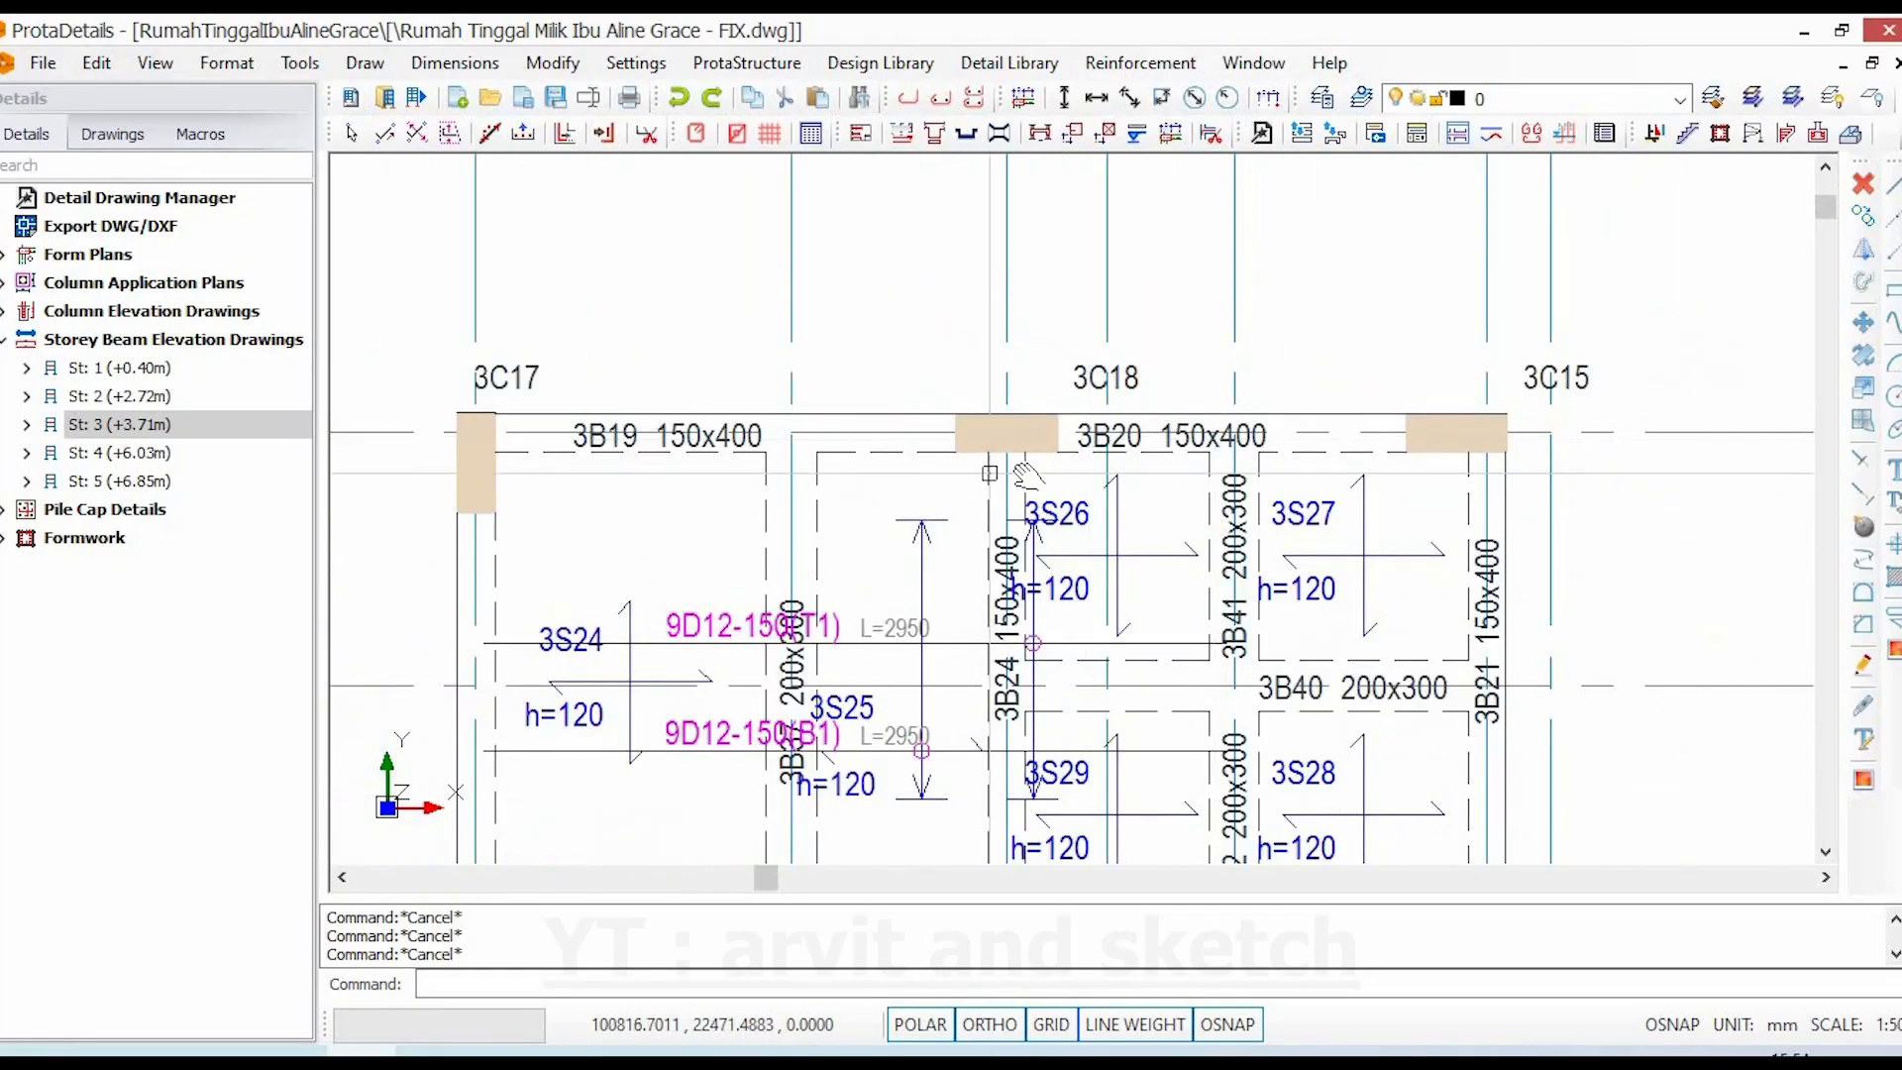
middle_drag(881, 448, 921, 466)
scroll(921, 465, up, 1)
- Switch to Archicad and examine the beam reinforcement along grid N in the 3D model
click(291, 1052)
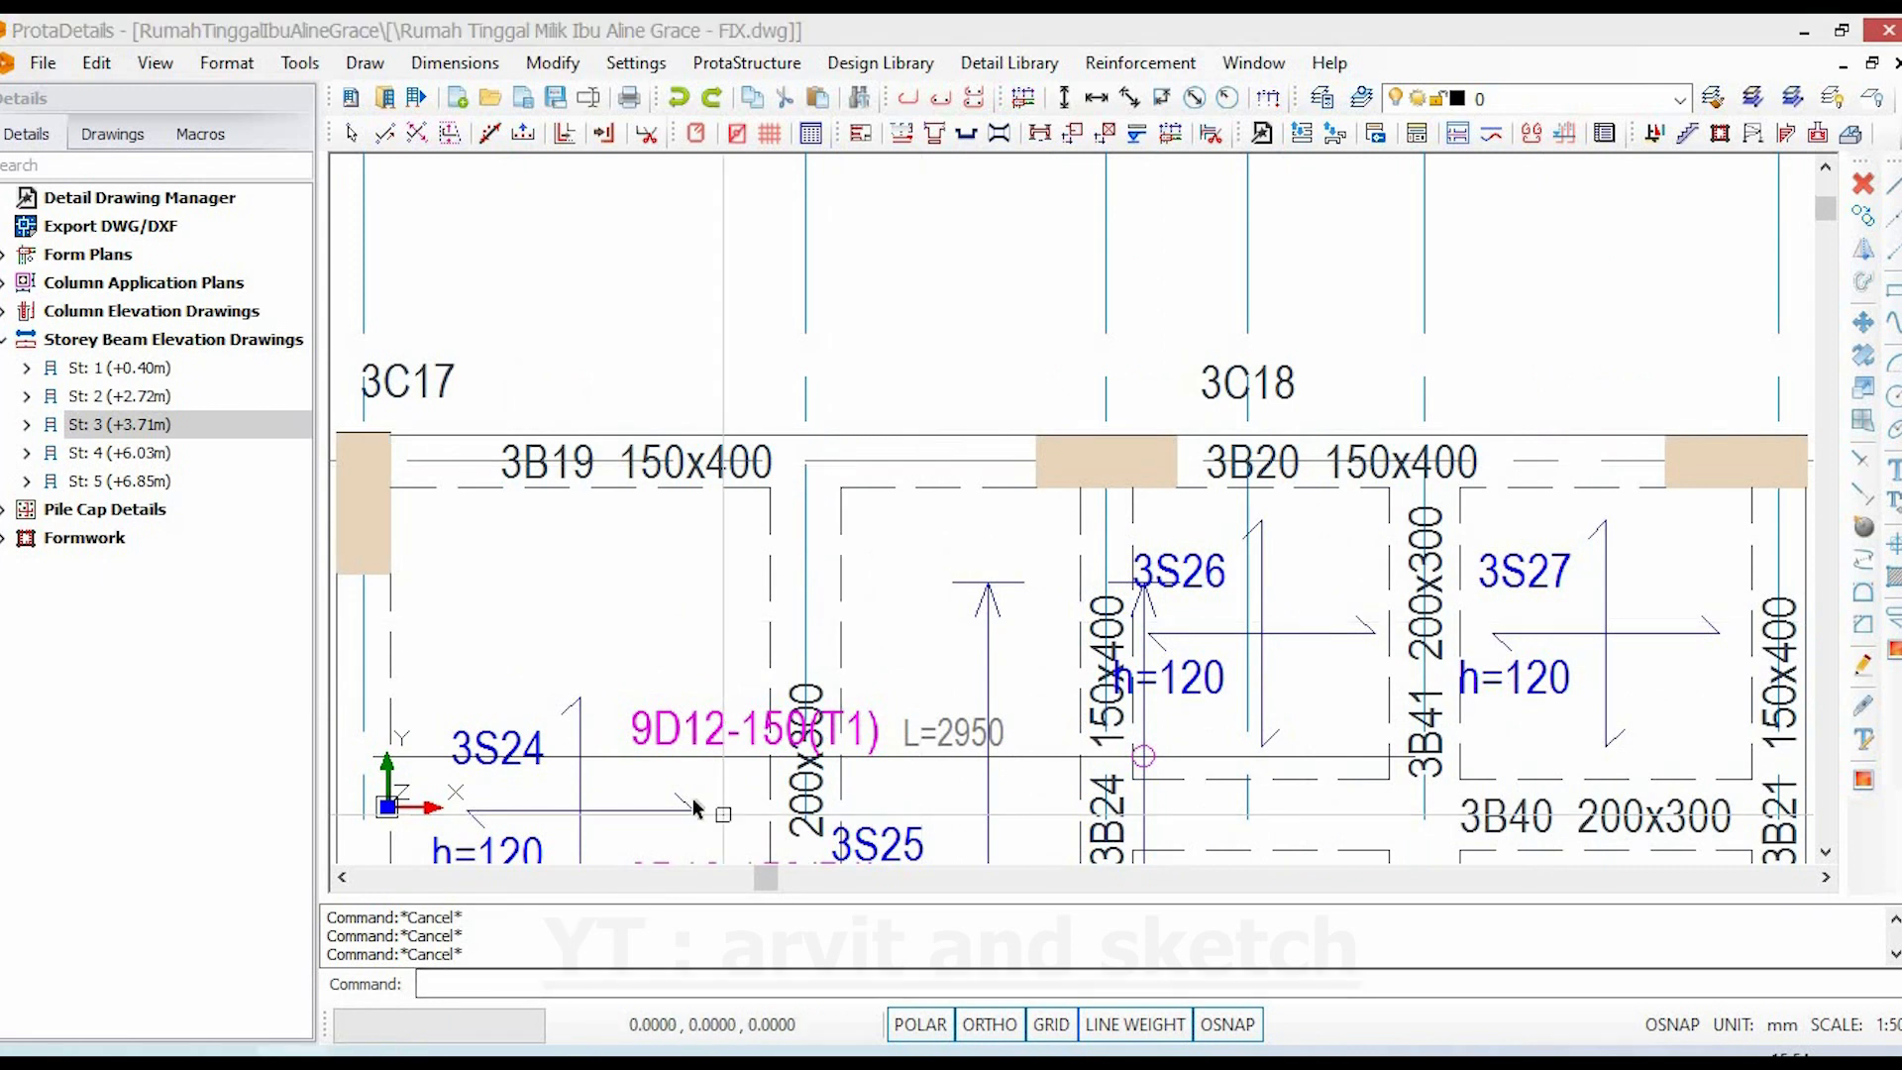
scroll(999, 628, down, 3)
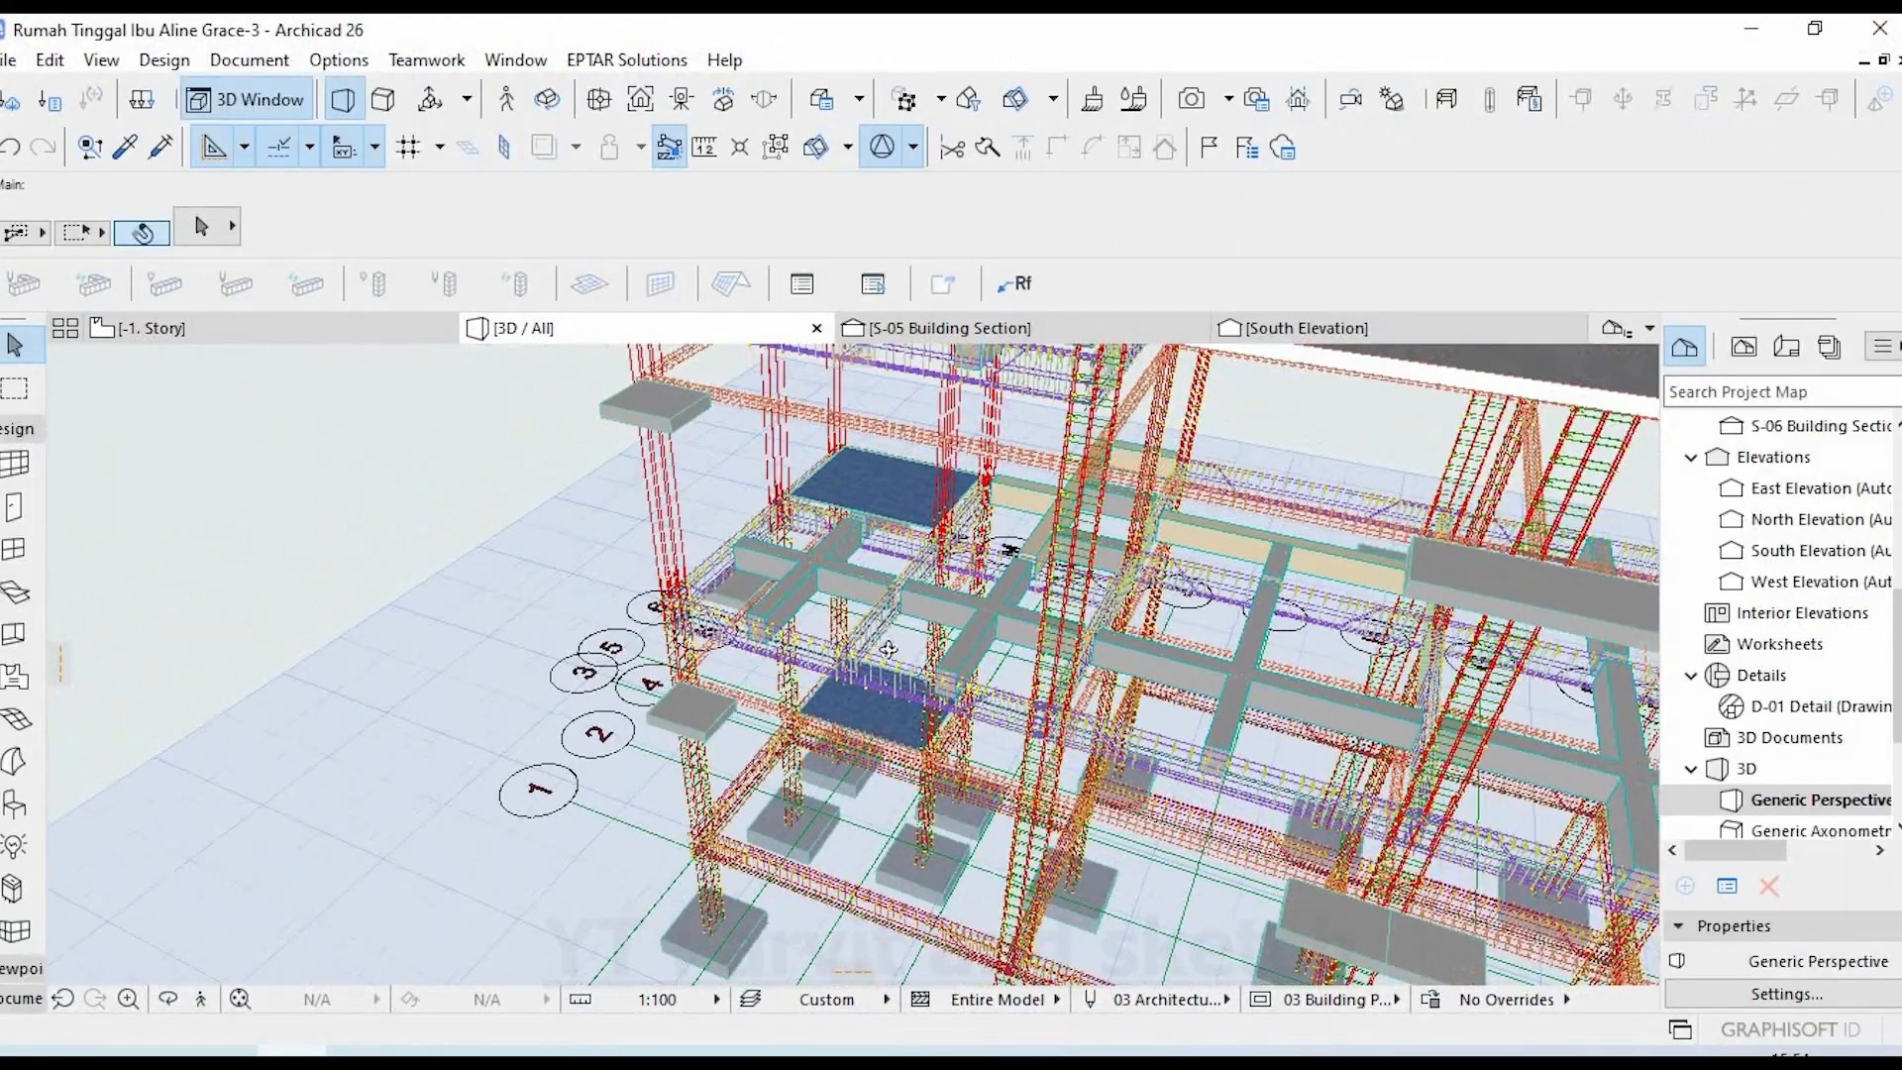
shift+middle_drag(1002, 628, 1211, 858)
scroll(1211, 858, up, 5)
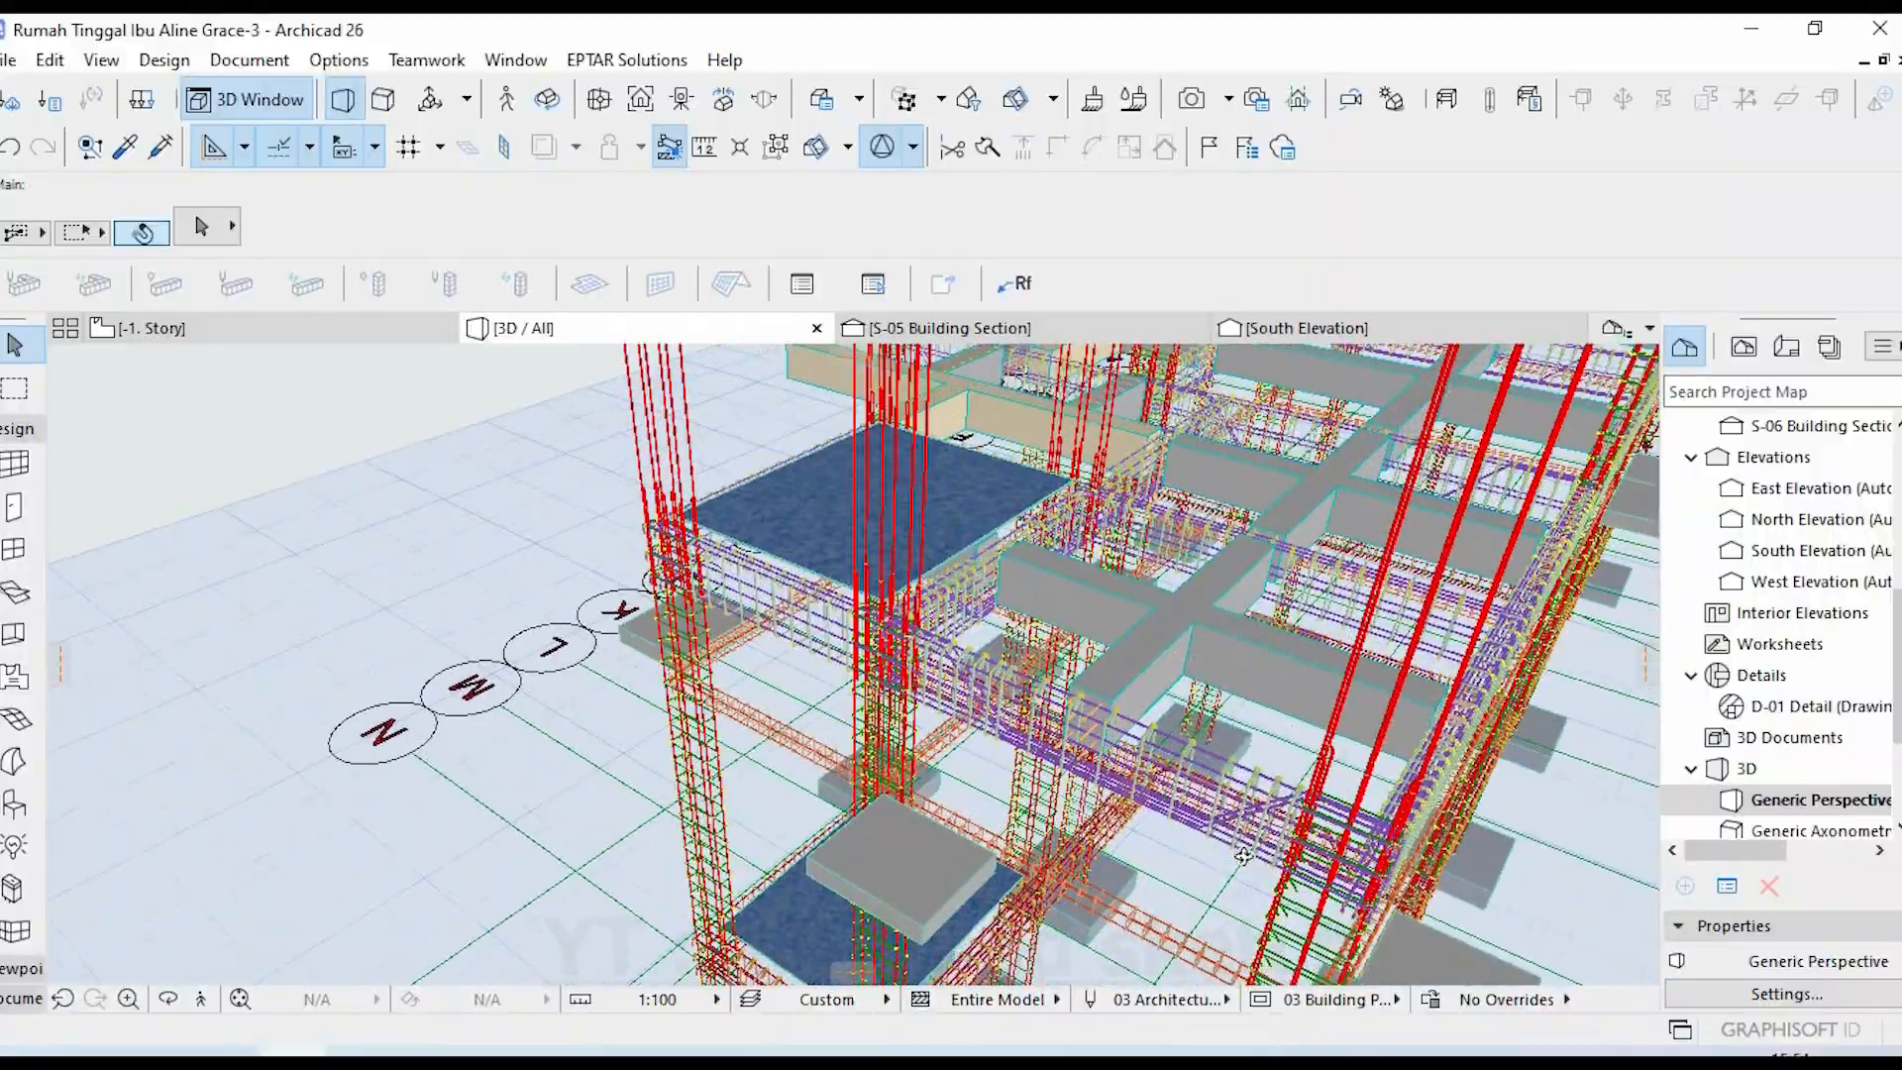
shift+middle_drag(1220, 783, 1129, 736)
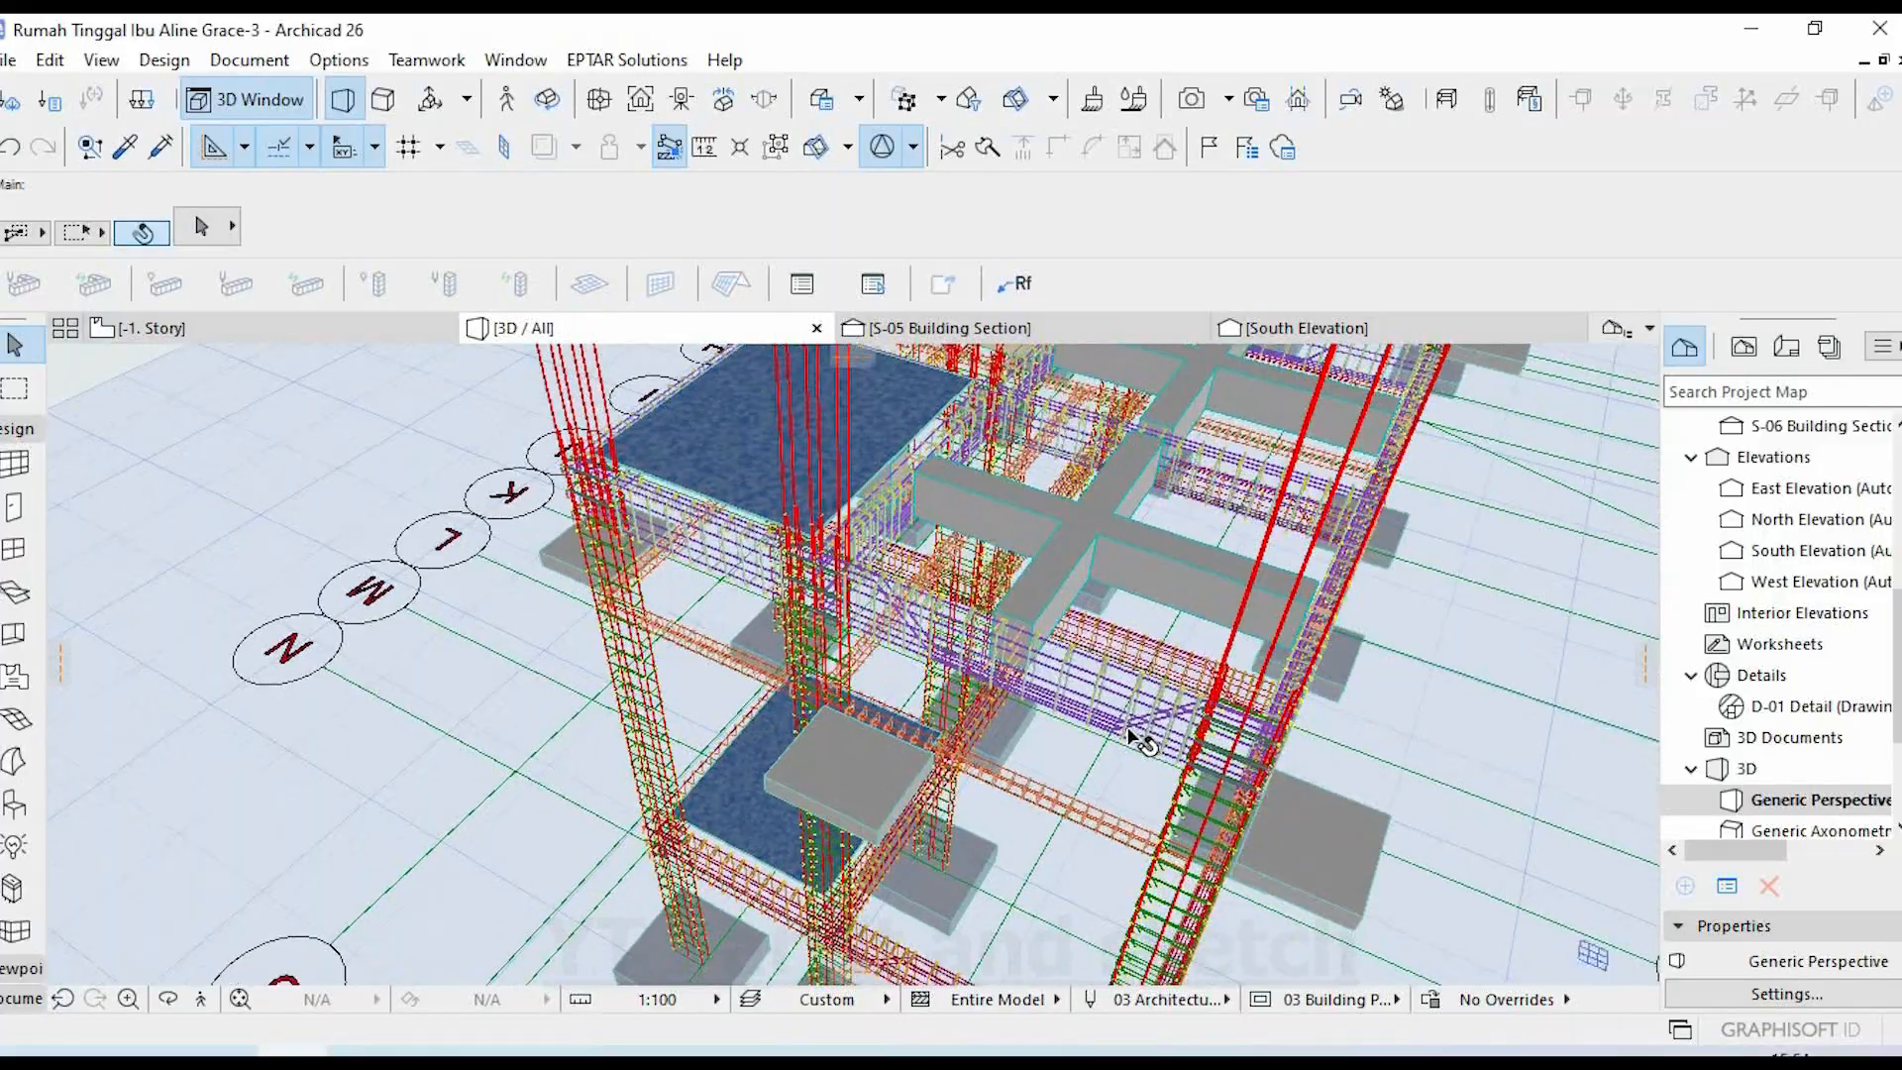
scroll(1129, 736, up, 4)
scroll(1097, 733, up, 3)
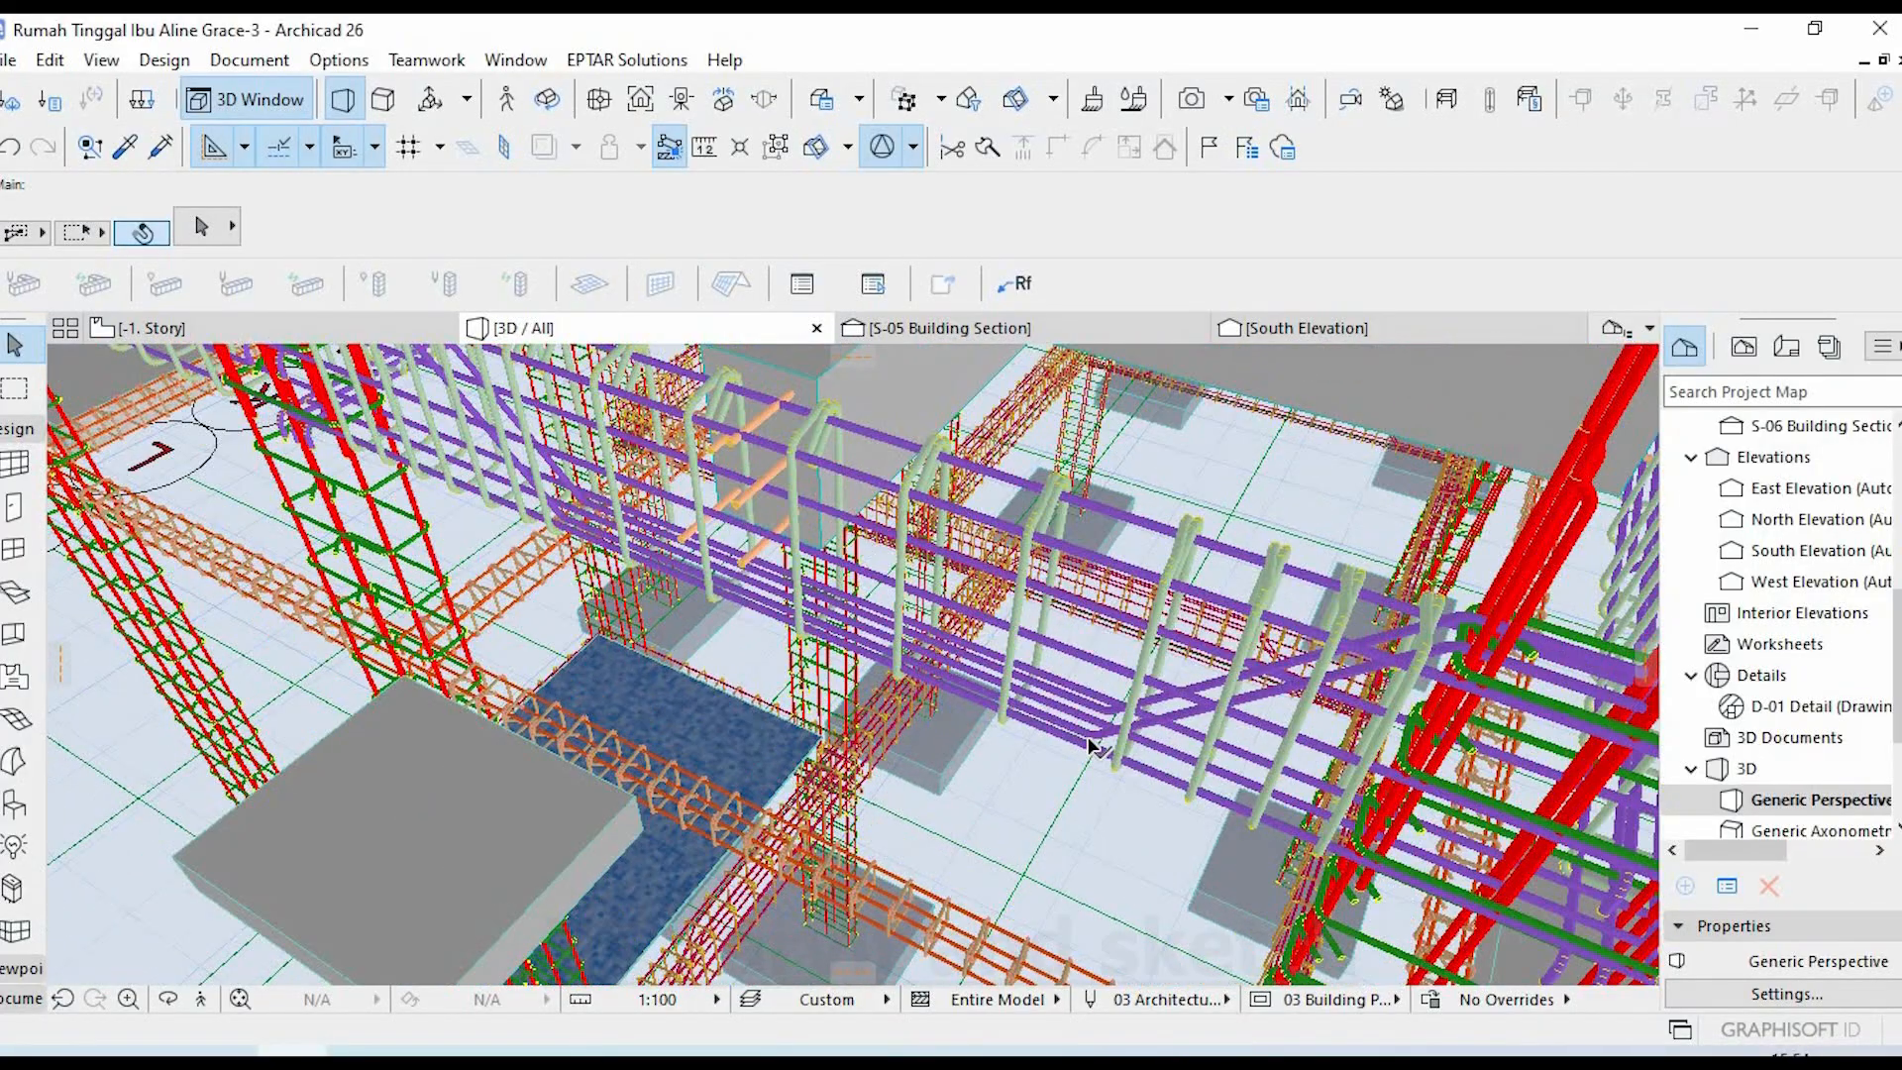
- Check the rebar diameters in the object settings of a longitudinal bar and a stirrup of that beam
click(1169, 787)
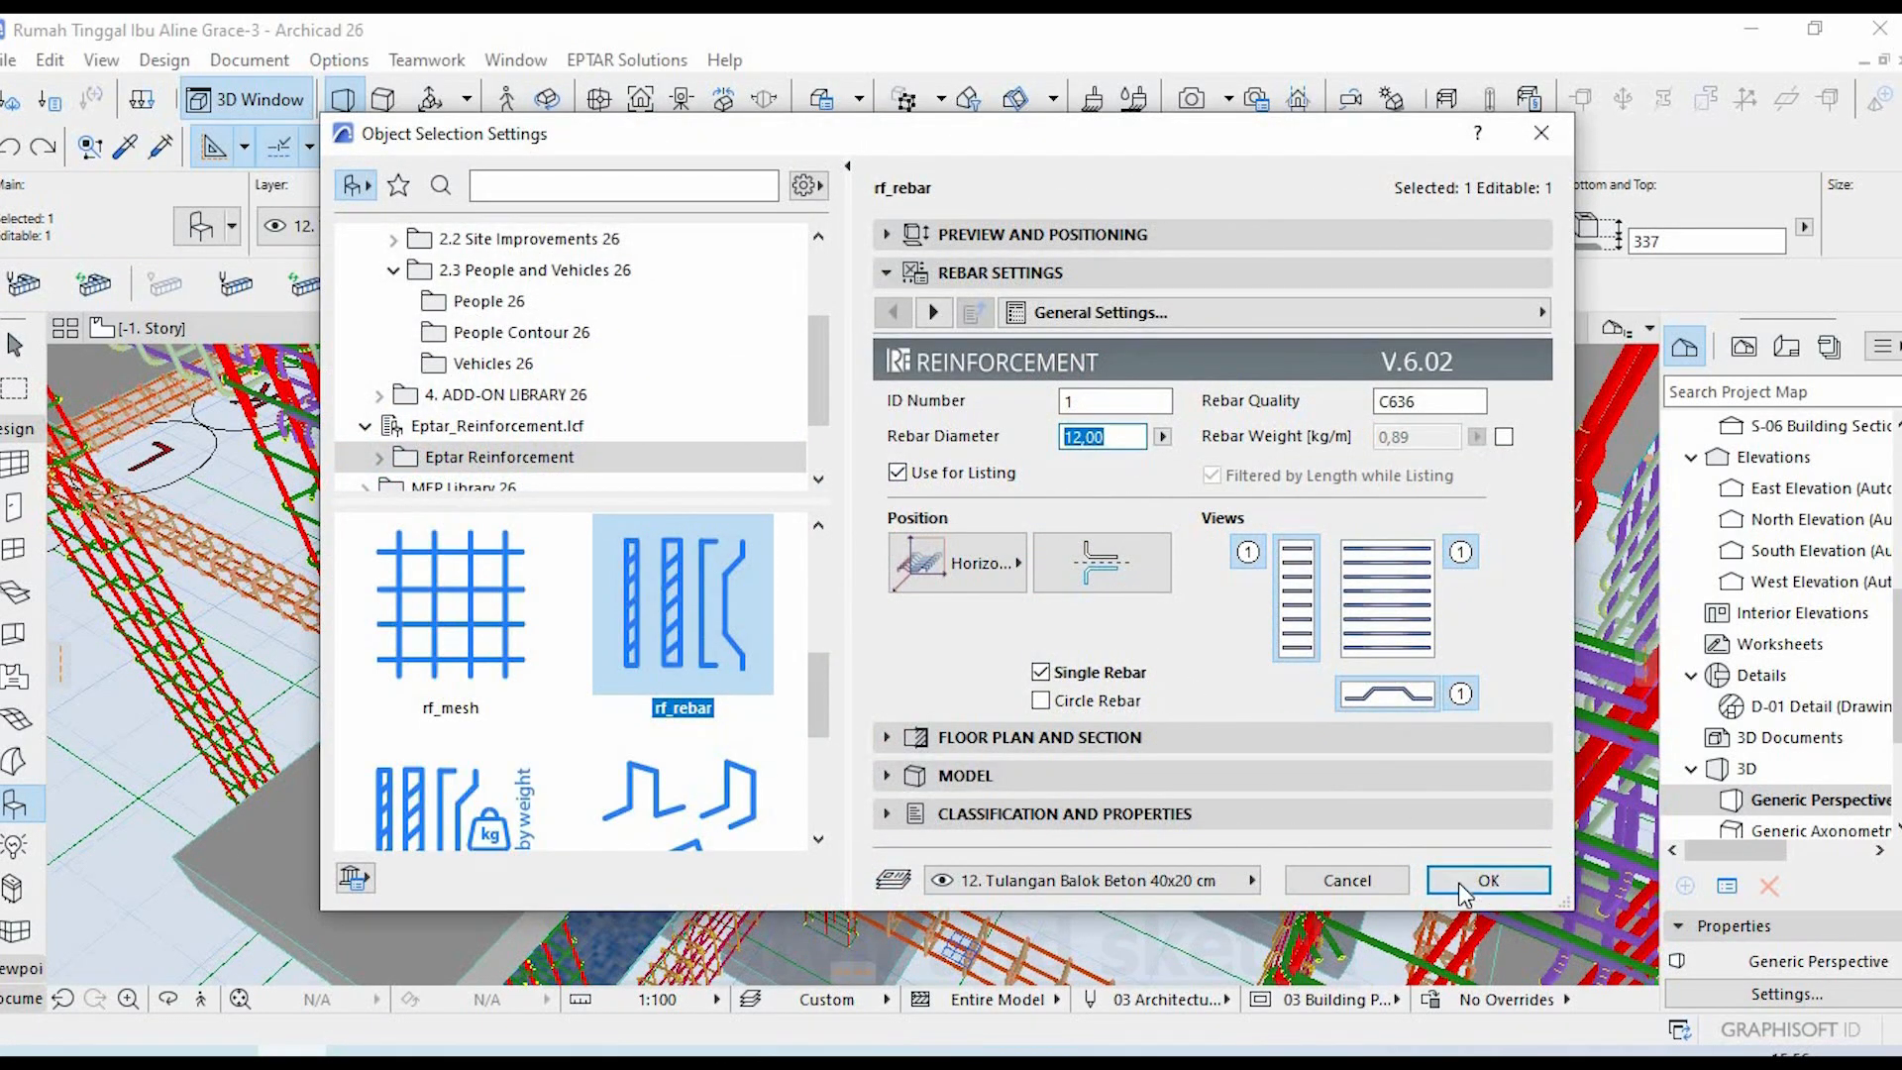
click(1460, 884)
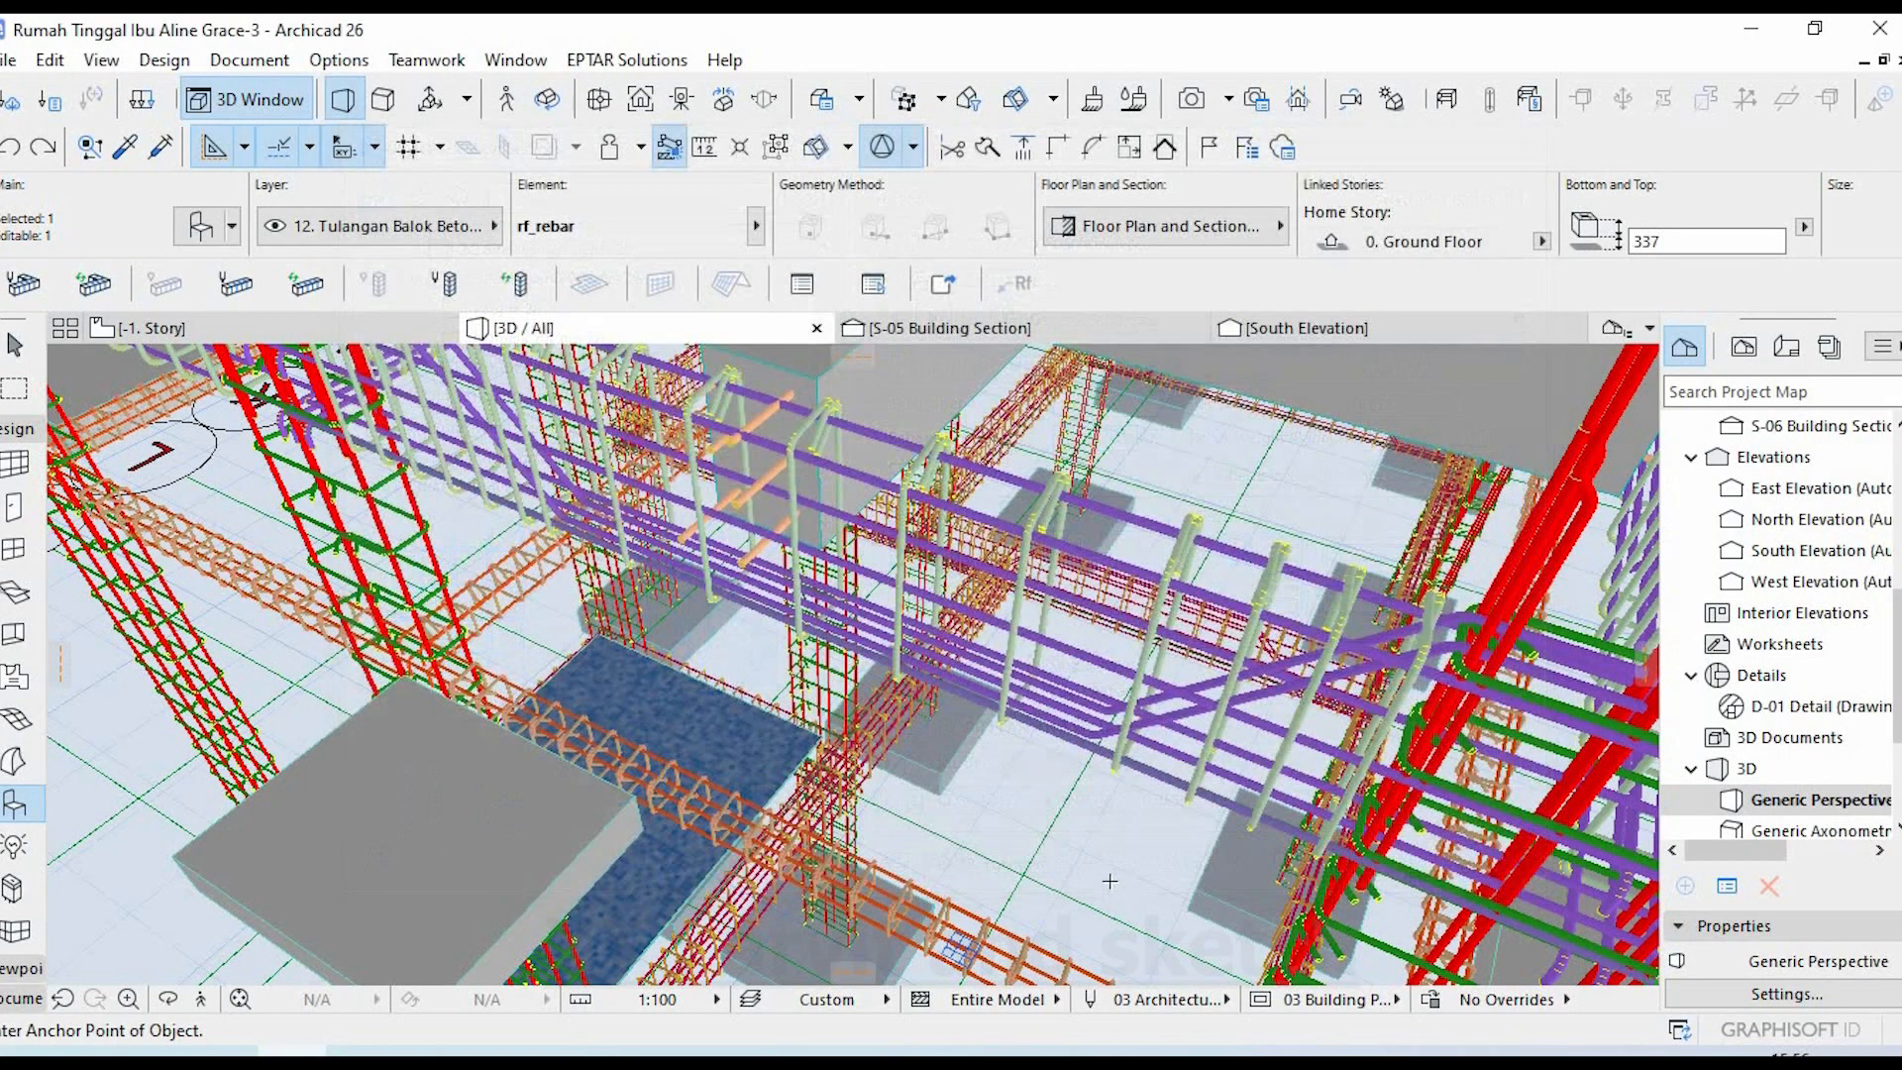
scroll(1020, 624, up, 5)
click(1020, 624)
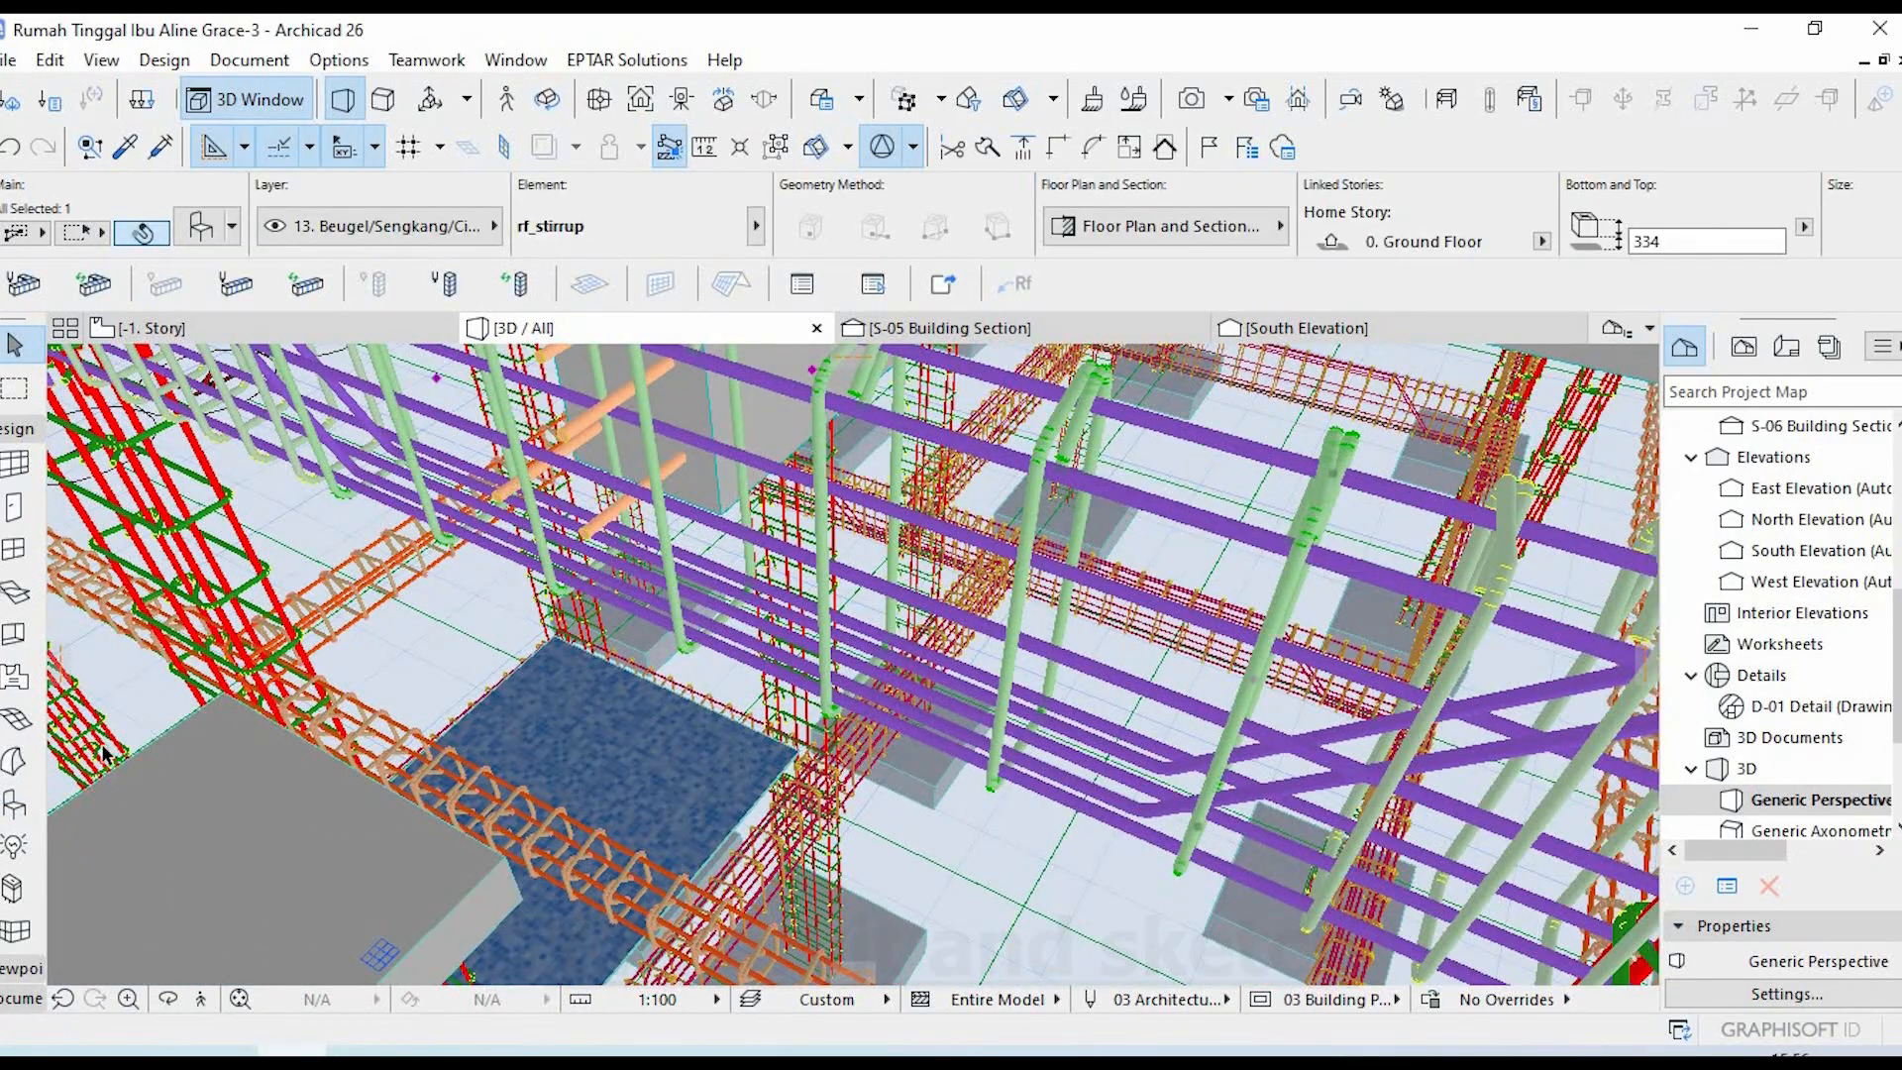
key(ctrl+t)
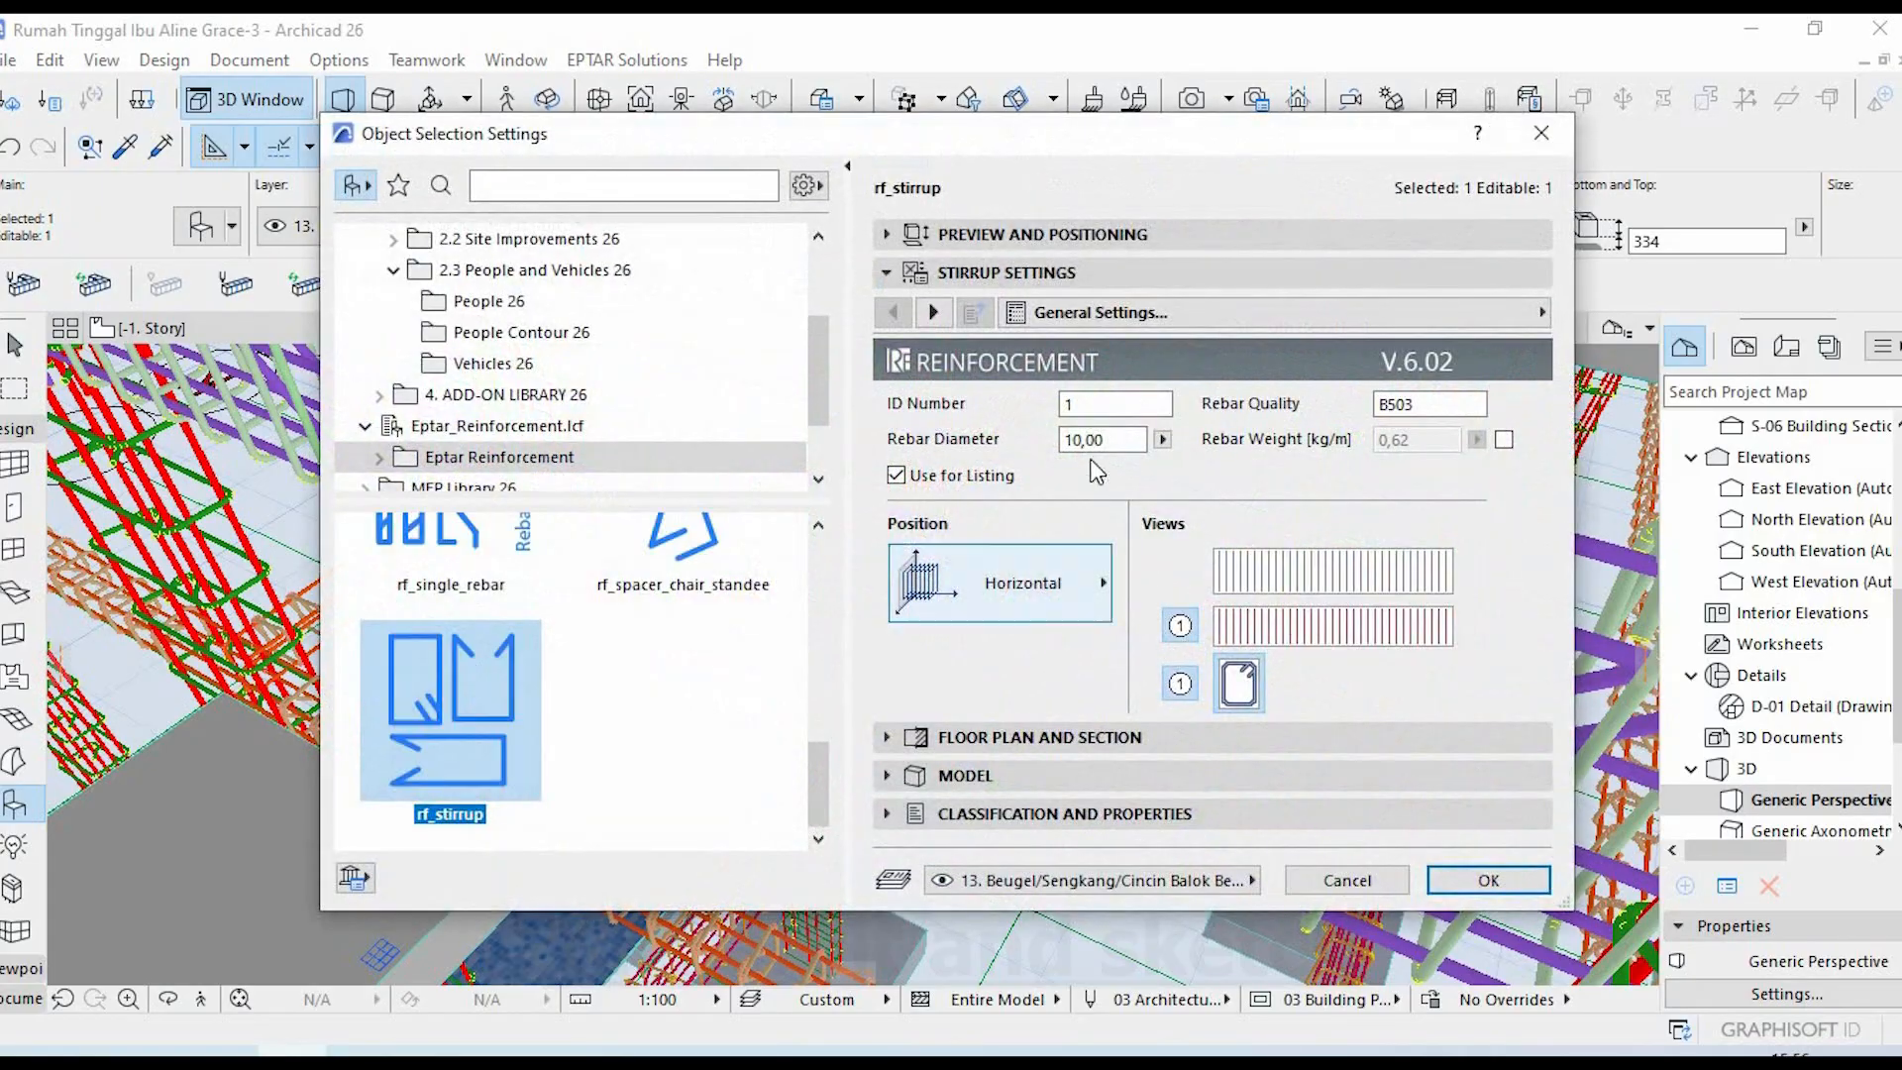
drag(1114, 440, 965, 441)
click(1466, 879)
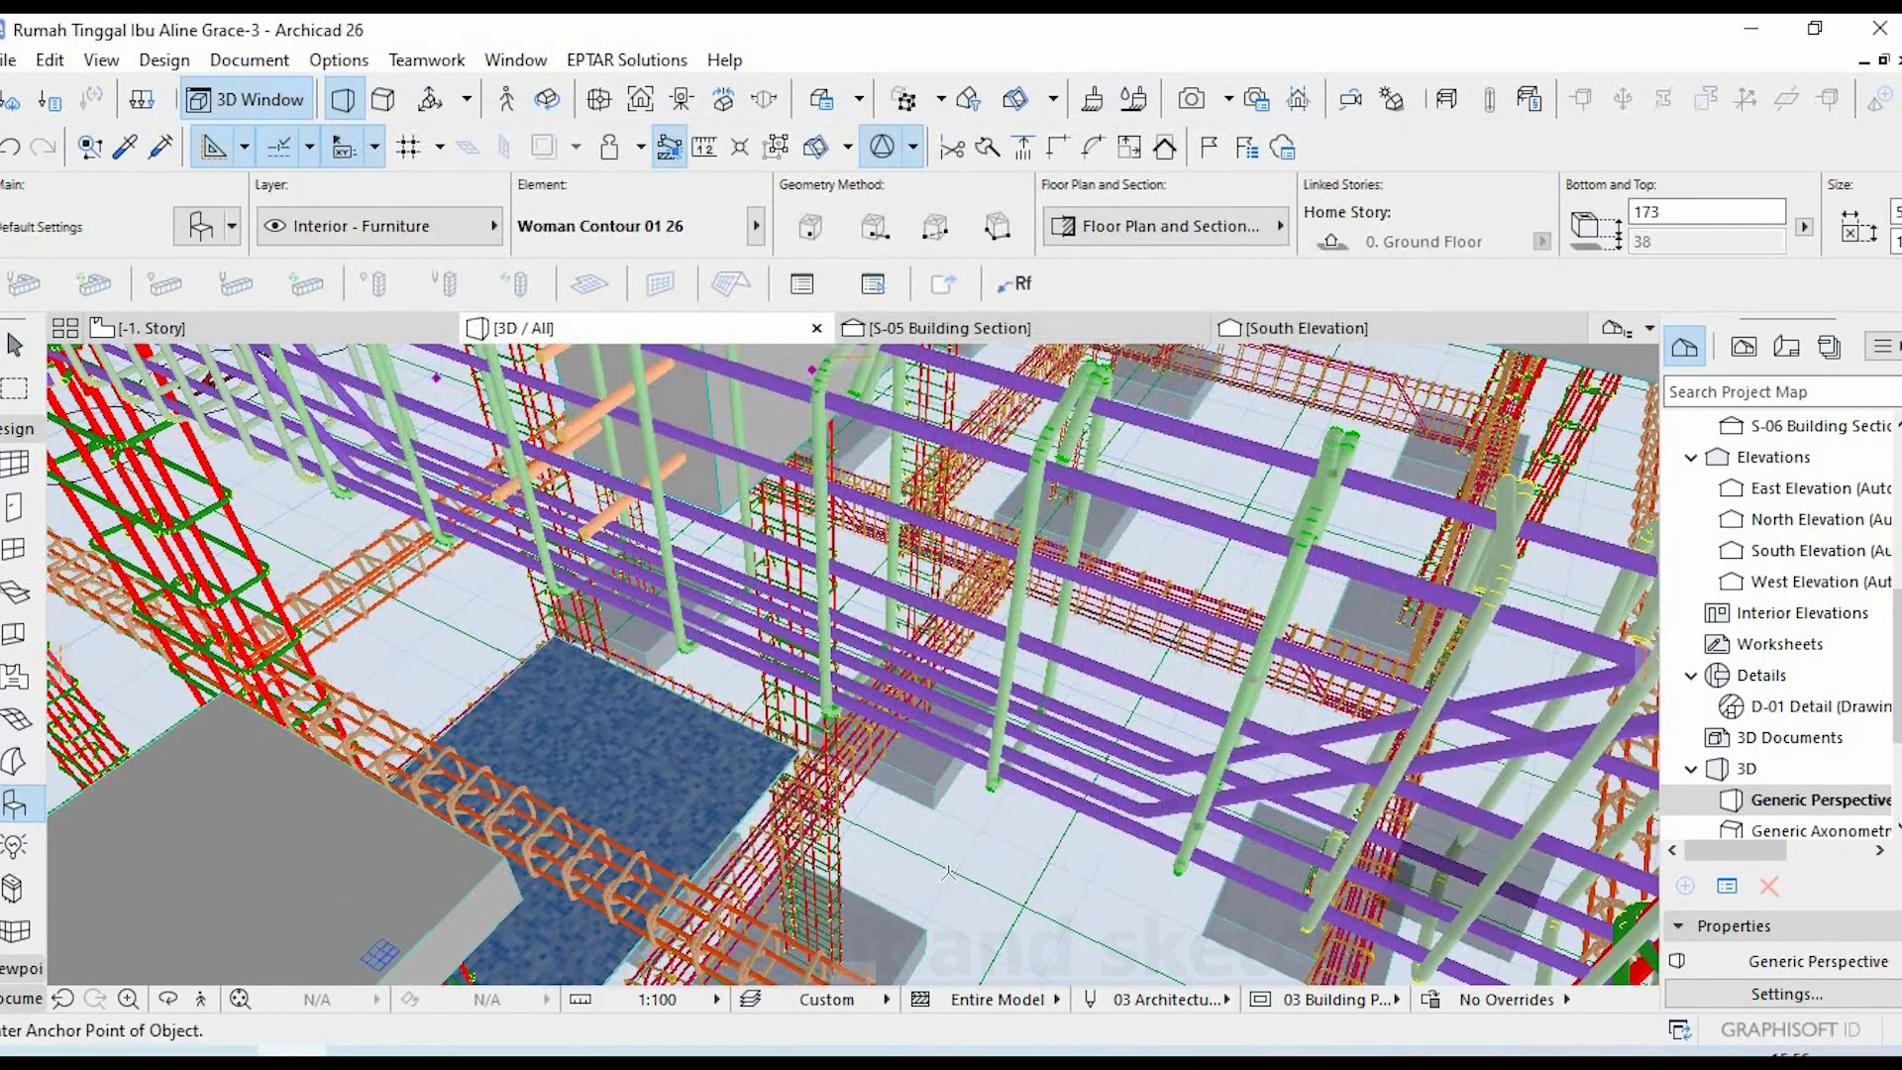
scroll(912, 723, up, 3)
scroll(911, 723, down, 5)
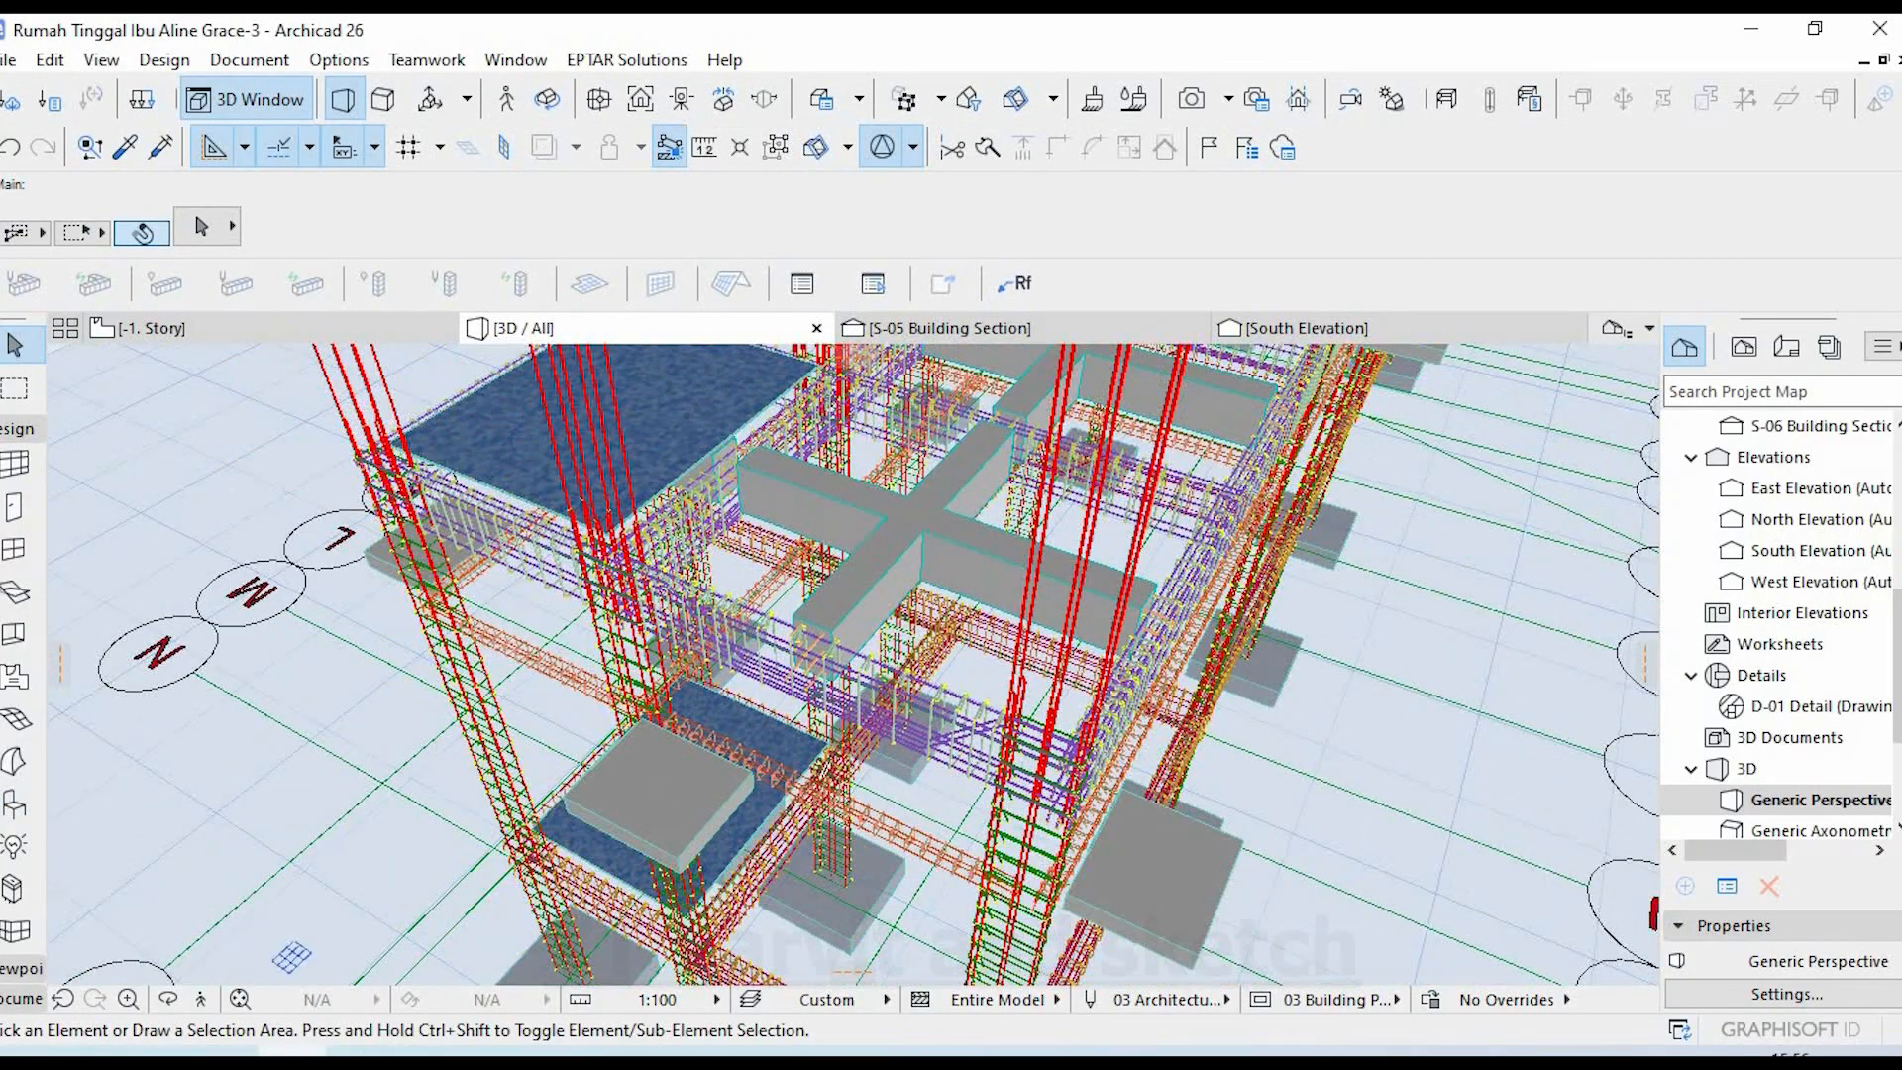
- Switch to ProtaDetails and review beams 3B19 and 3B20 along grid N on the third-storey plan
click(362, 1052)
middle_drag(1076, 642, 1225, 670)
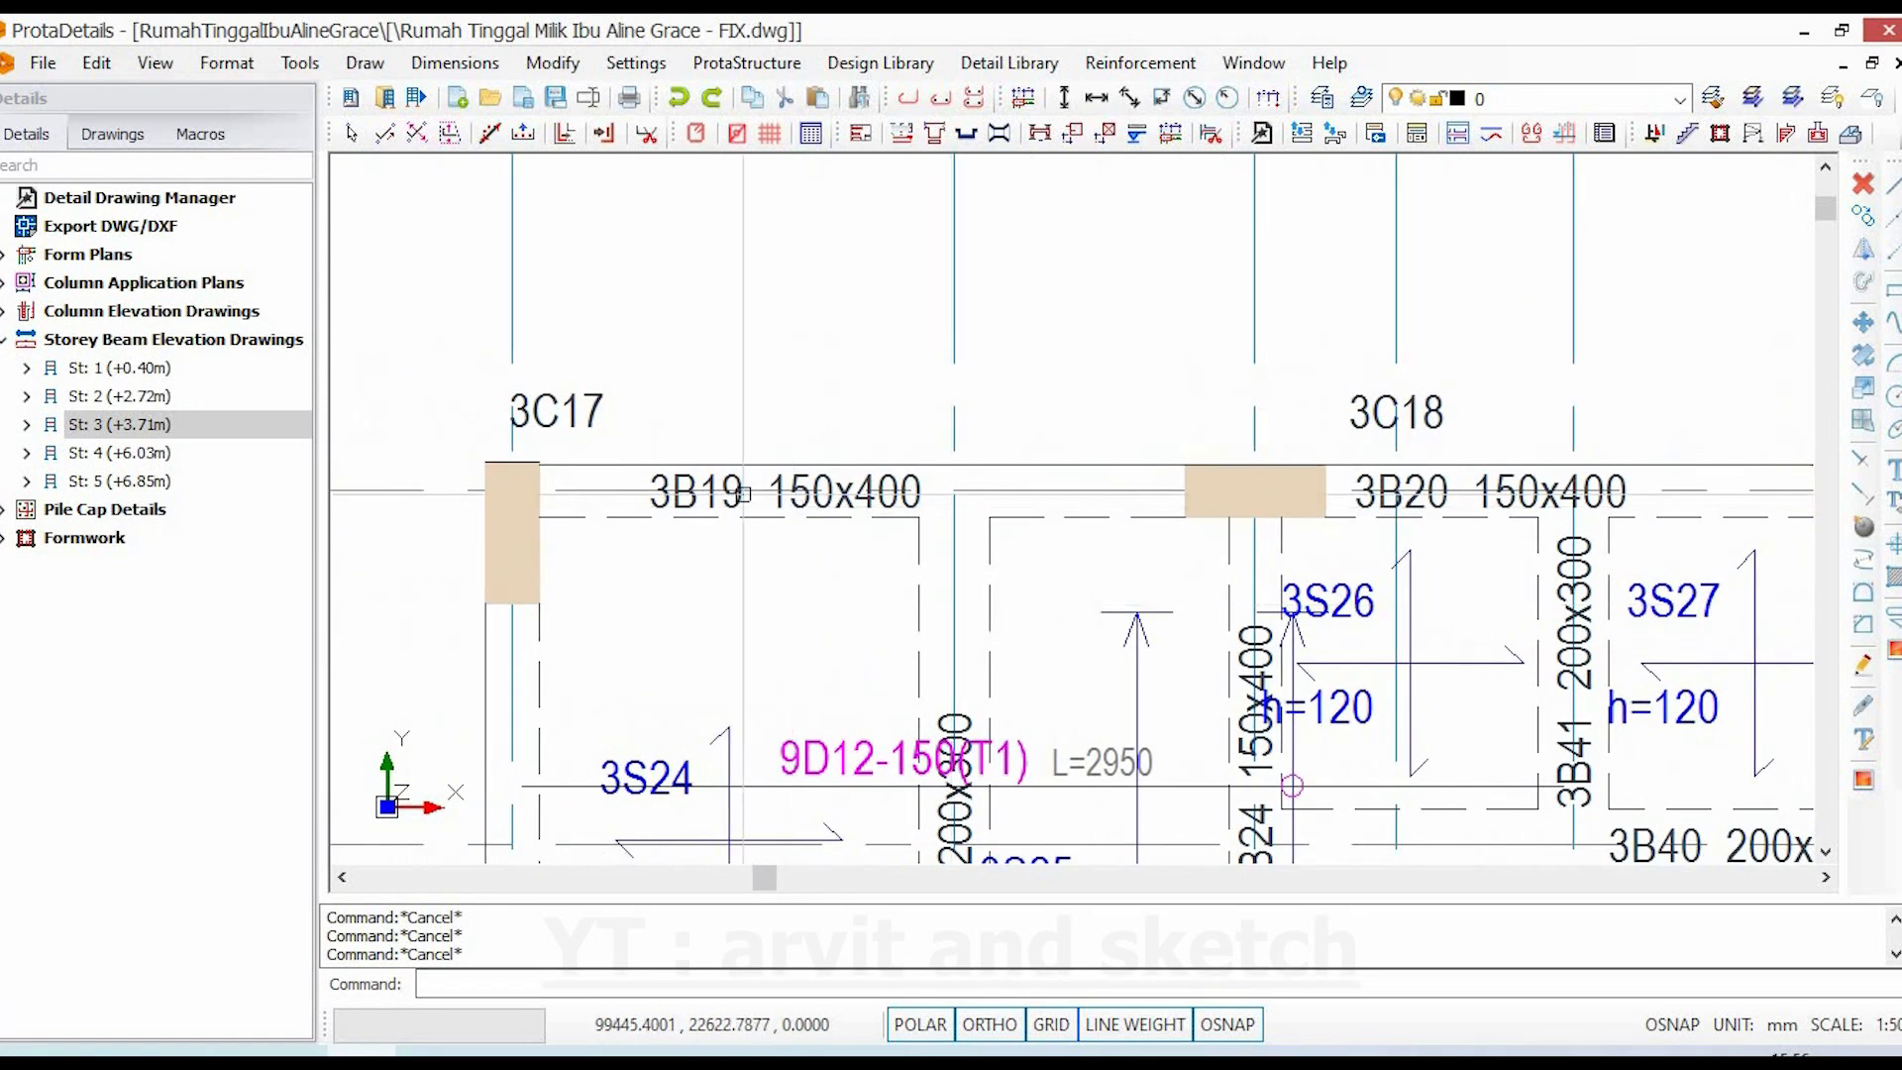
scroll(743, 492, up, 2)
scroll(967, 644, down, 6)
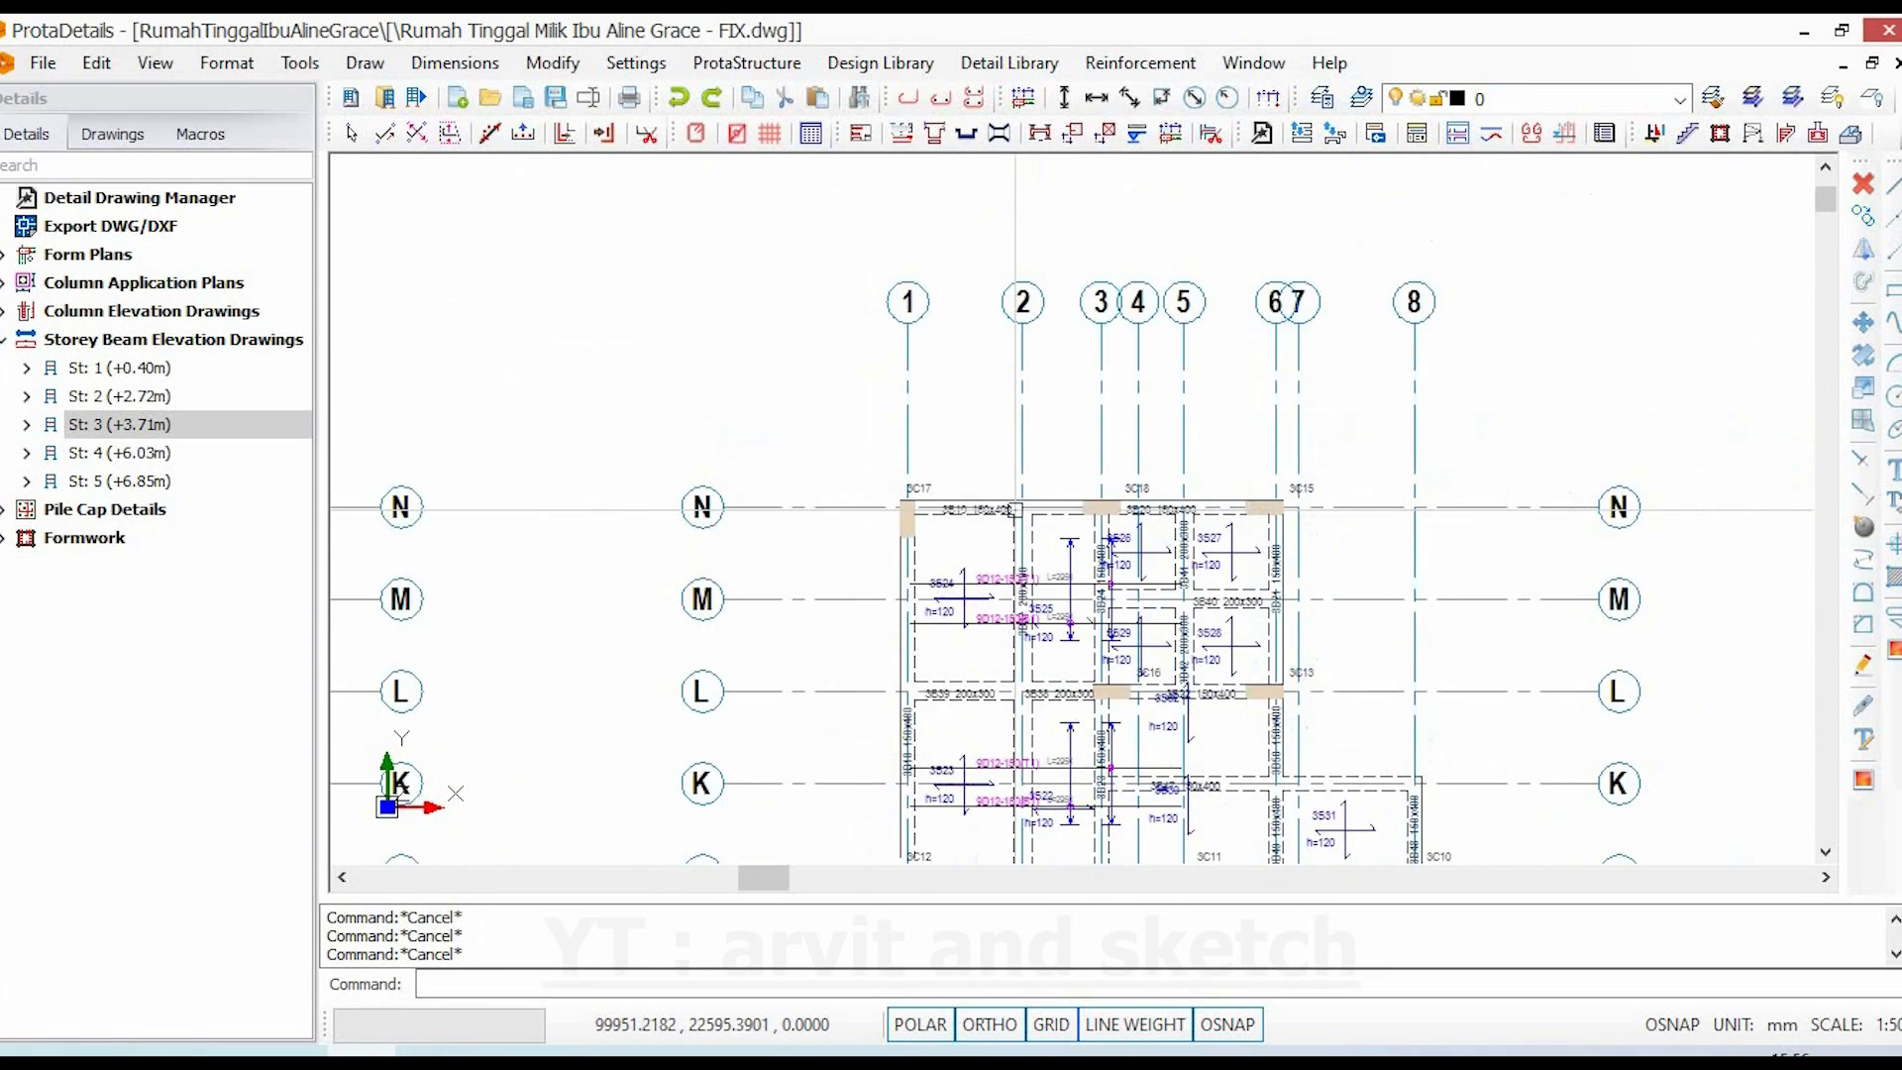
scroll(1029, 518, down, 7)
- Look through the second-storey beam elevation drawings from beams 2B4 and 2B5 down to 2B19 and 2B20
middle_drag(1097, 439, 949, 228)
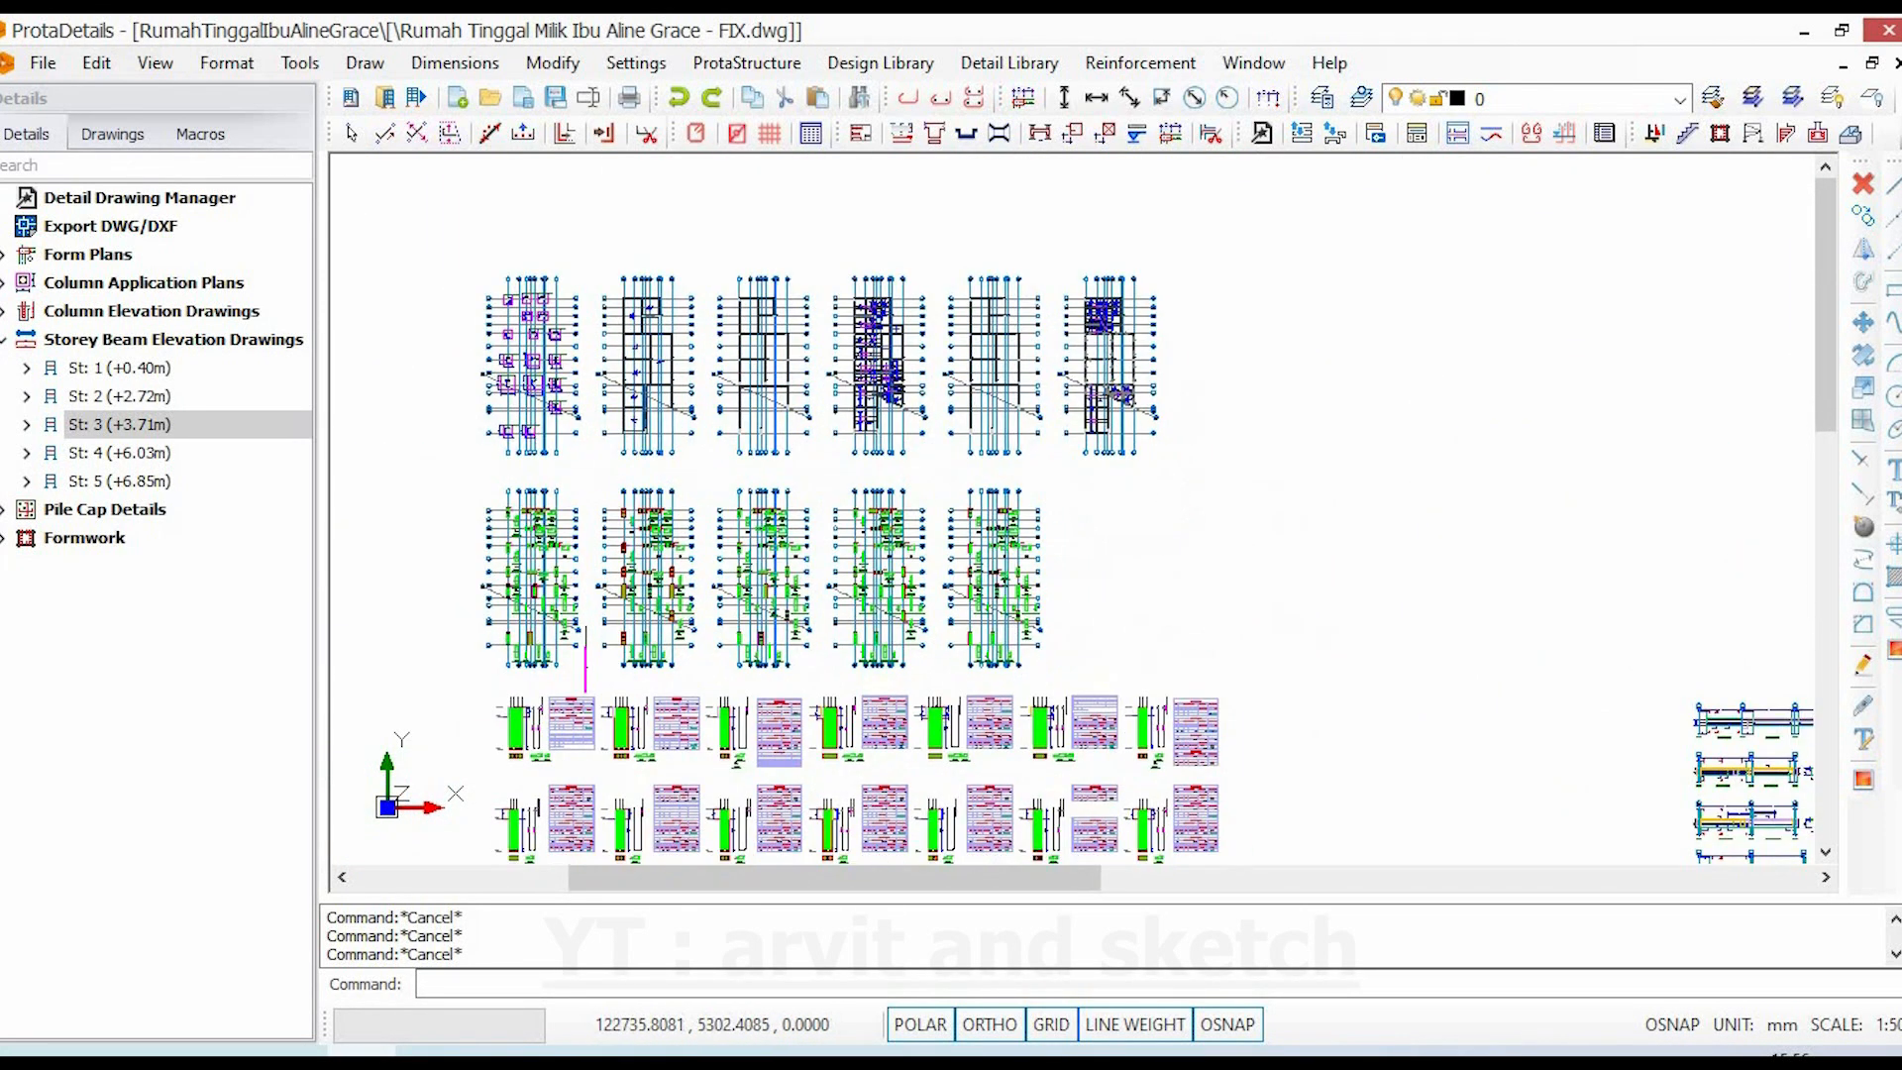
scroll(1044, 459, down, 2)
middle_drag(1743, 693, 1187, 491)
scroll(1308, 515, up, 4)
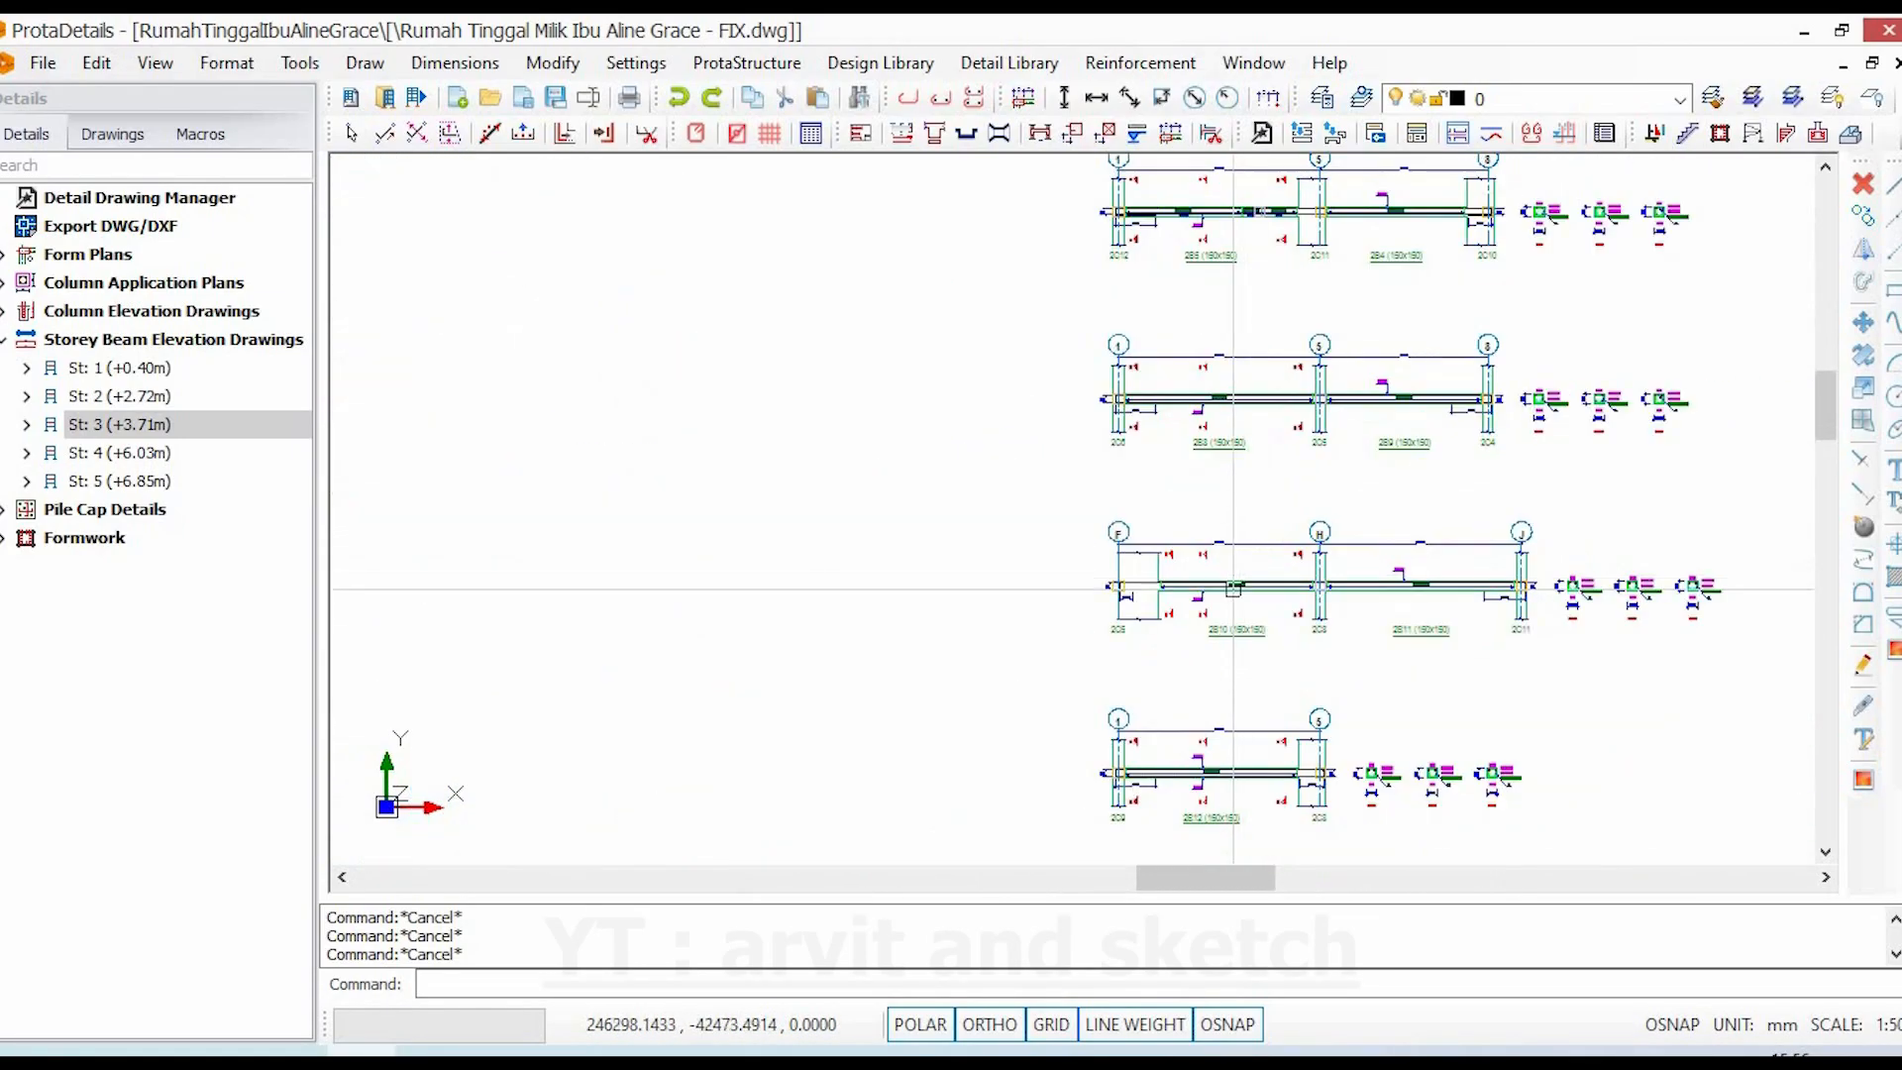
scroll(1249, 604, up, 2)
middle_drag(1237, 475, 1225, 798)
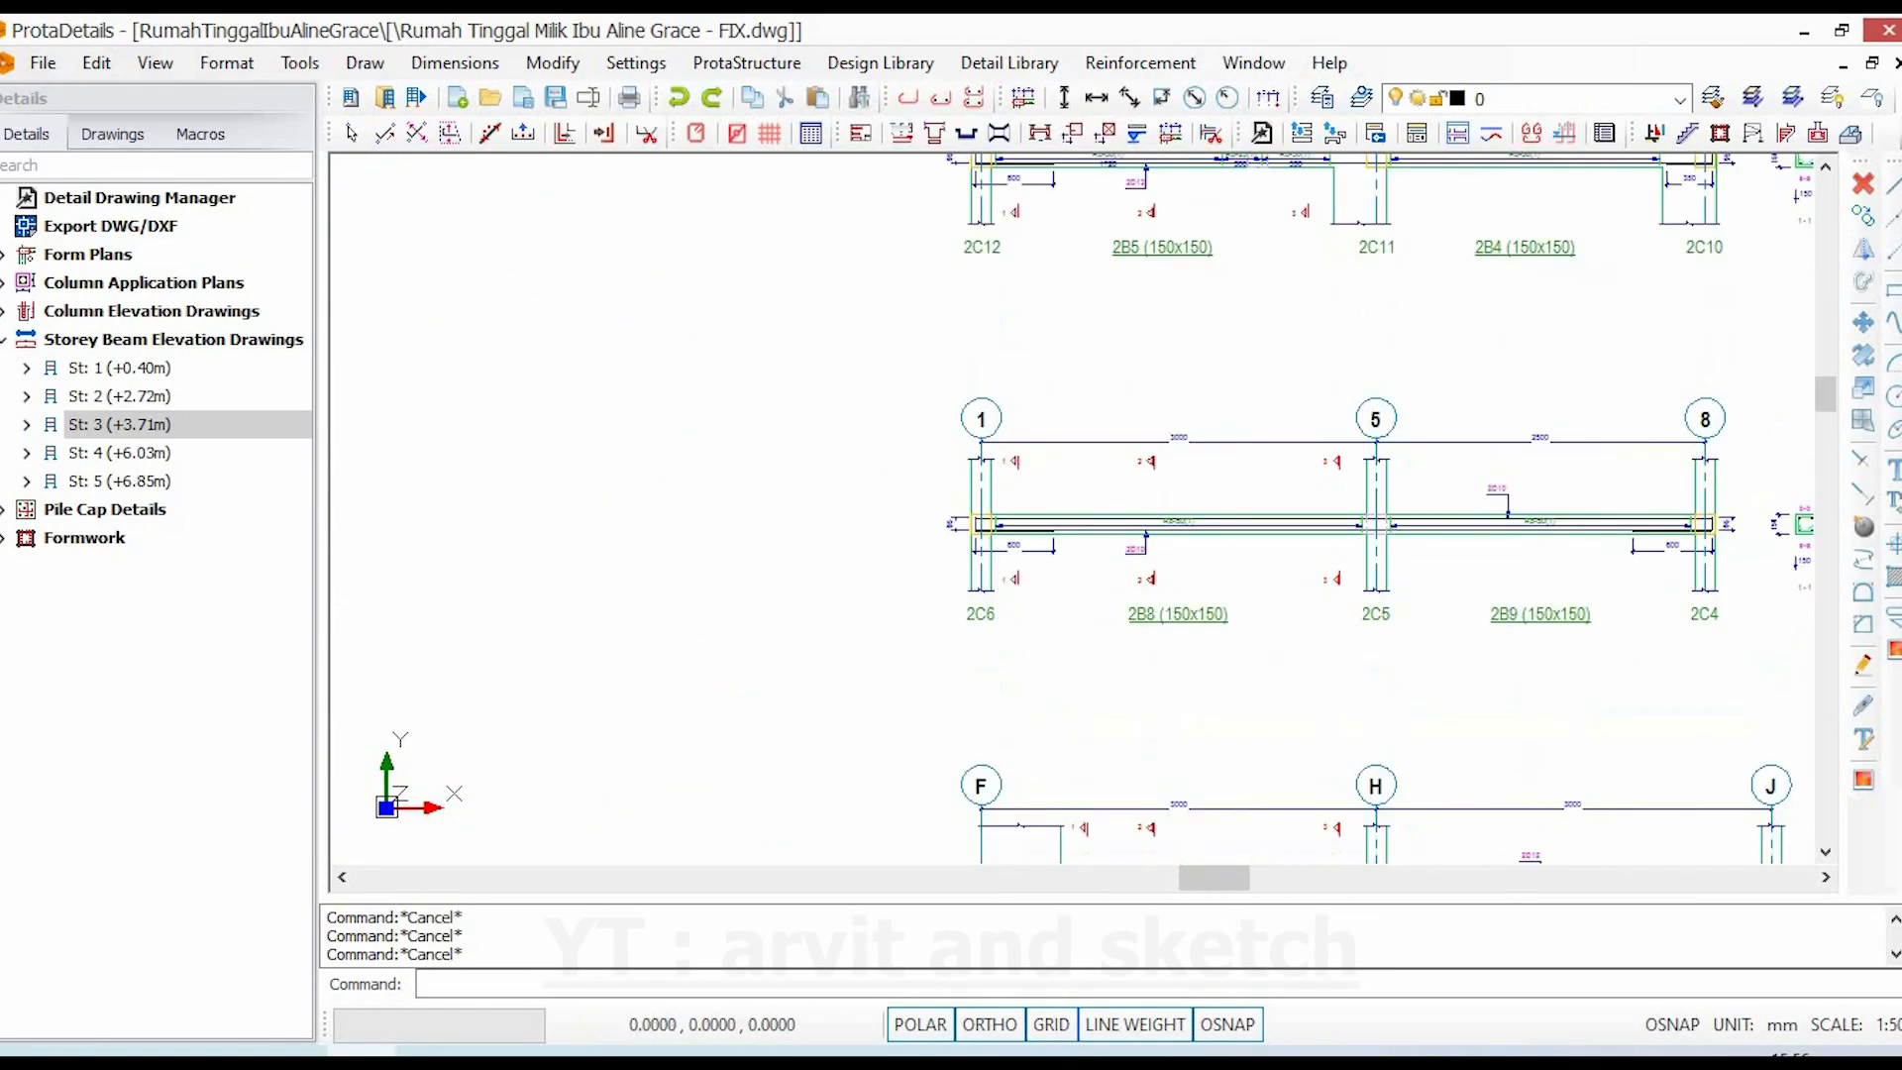
mouse_move(1222, 166)
middle_down()
mouse_move(1180, 532)
mouse_move(1185, 326)
middle_up()
scroll(1186, 501, down, 3)
scroll(1193, 594, up, 3)
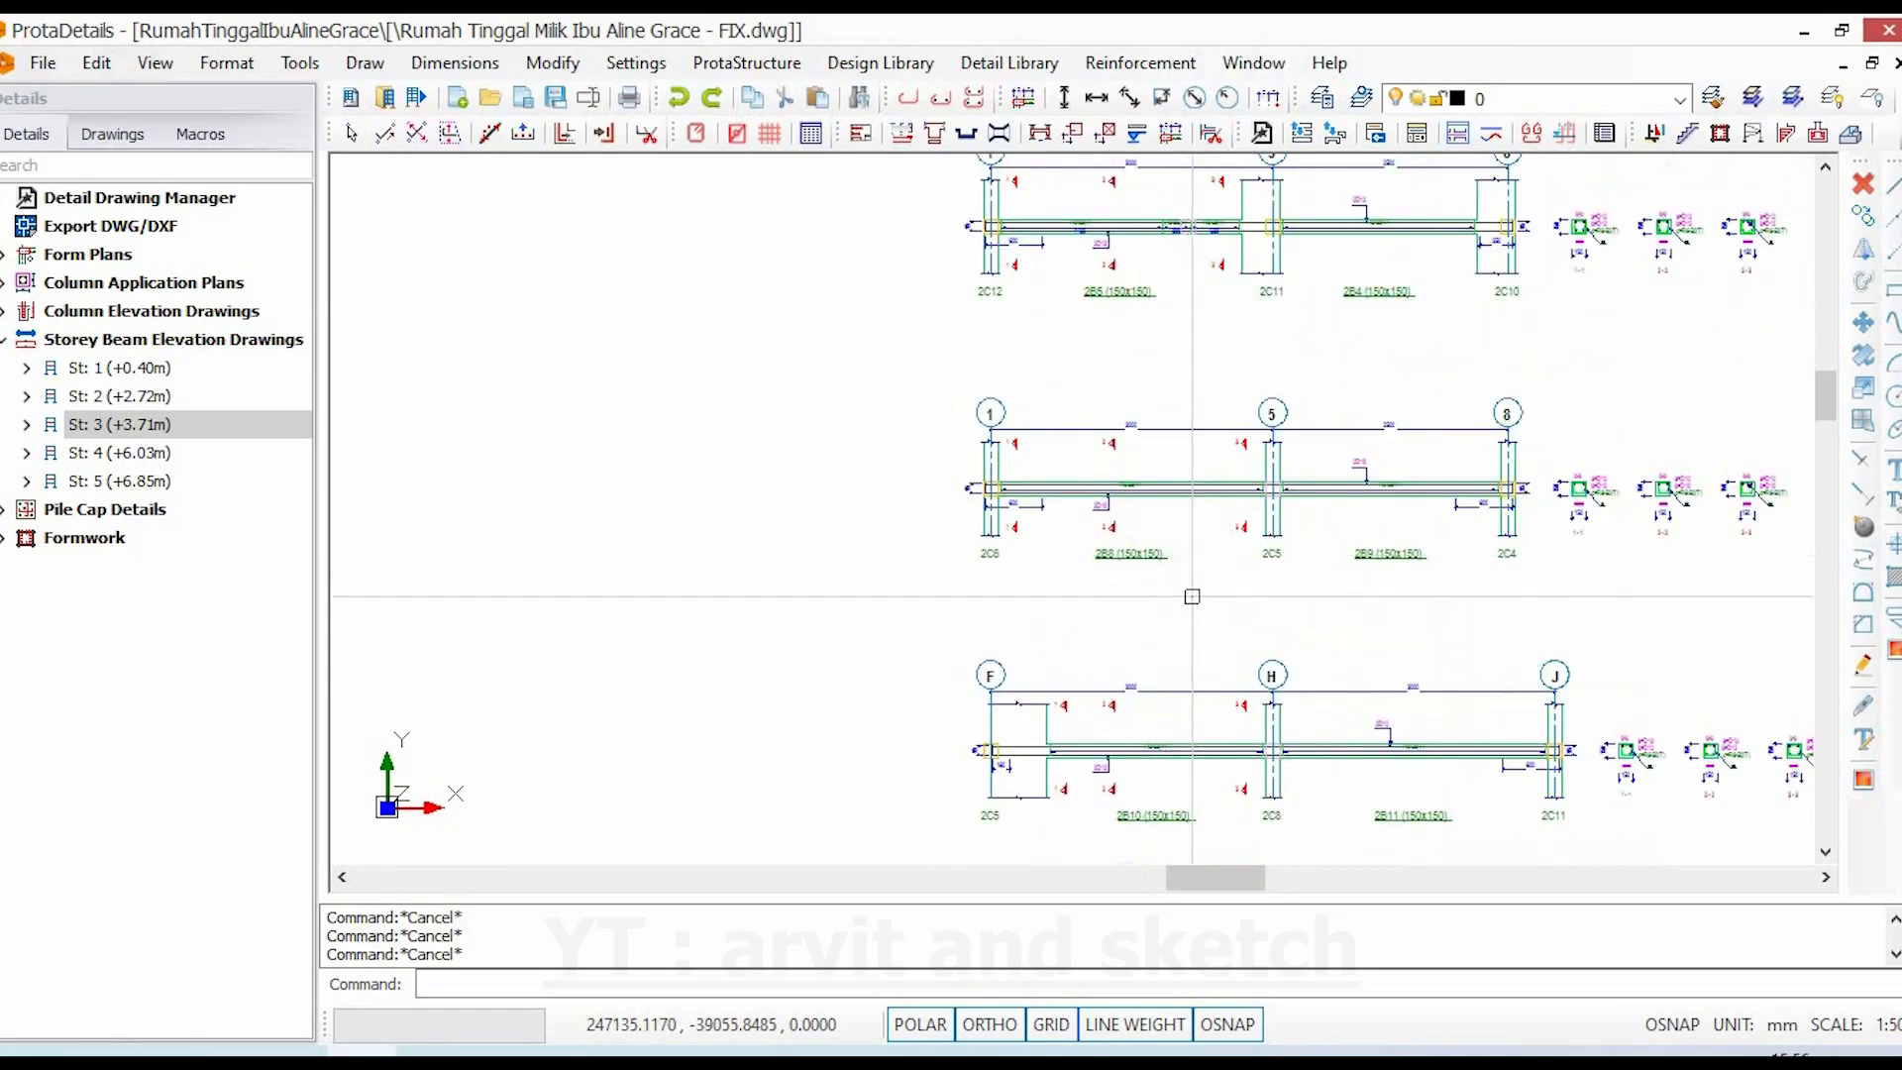
mouse_move(1193, 595)
middle_down()
mouse_move(1129, 268)
mouse_move(1137, 190)
mouse_move(1124, 354)
middle_up()
scroll(1120, 363, down, 1)
scroll(1057, 667, up, 2)
mouse_move(1030, 787)
middle_down()
mouse_move(1073, 597)
mouse_move(1045, 357)
middle_up()
scroll(1051, 618, down, 3)
middle_drag(1048, 663, 1046, 539)
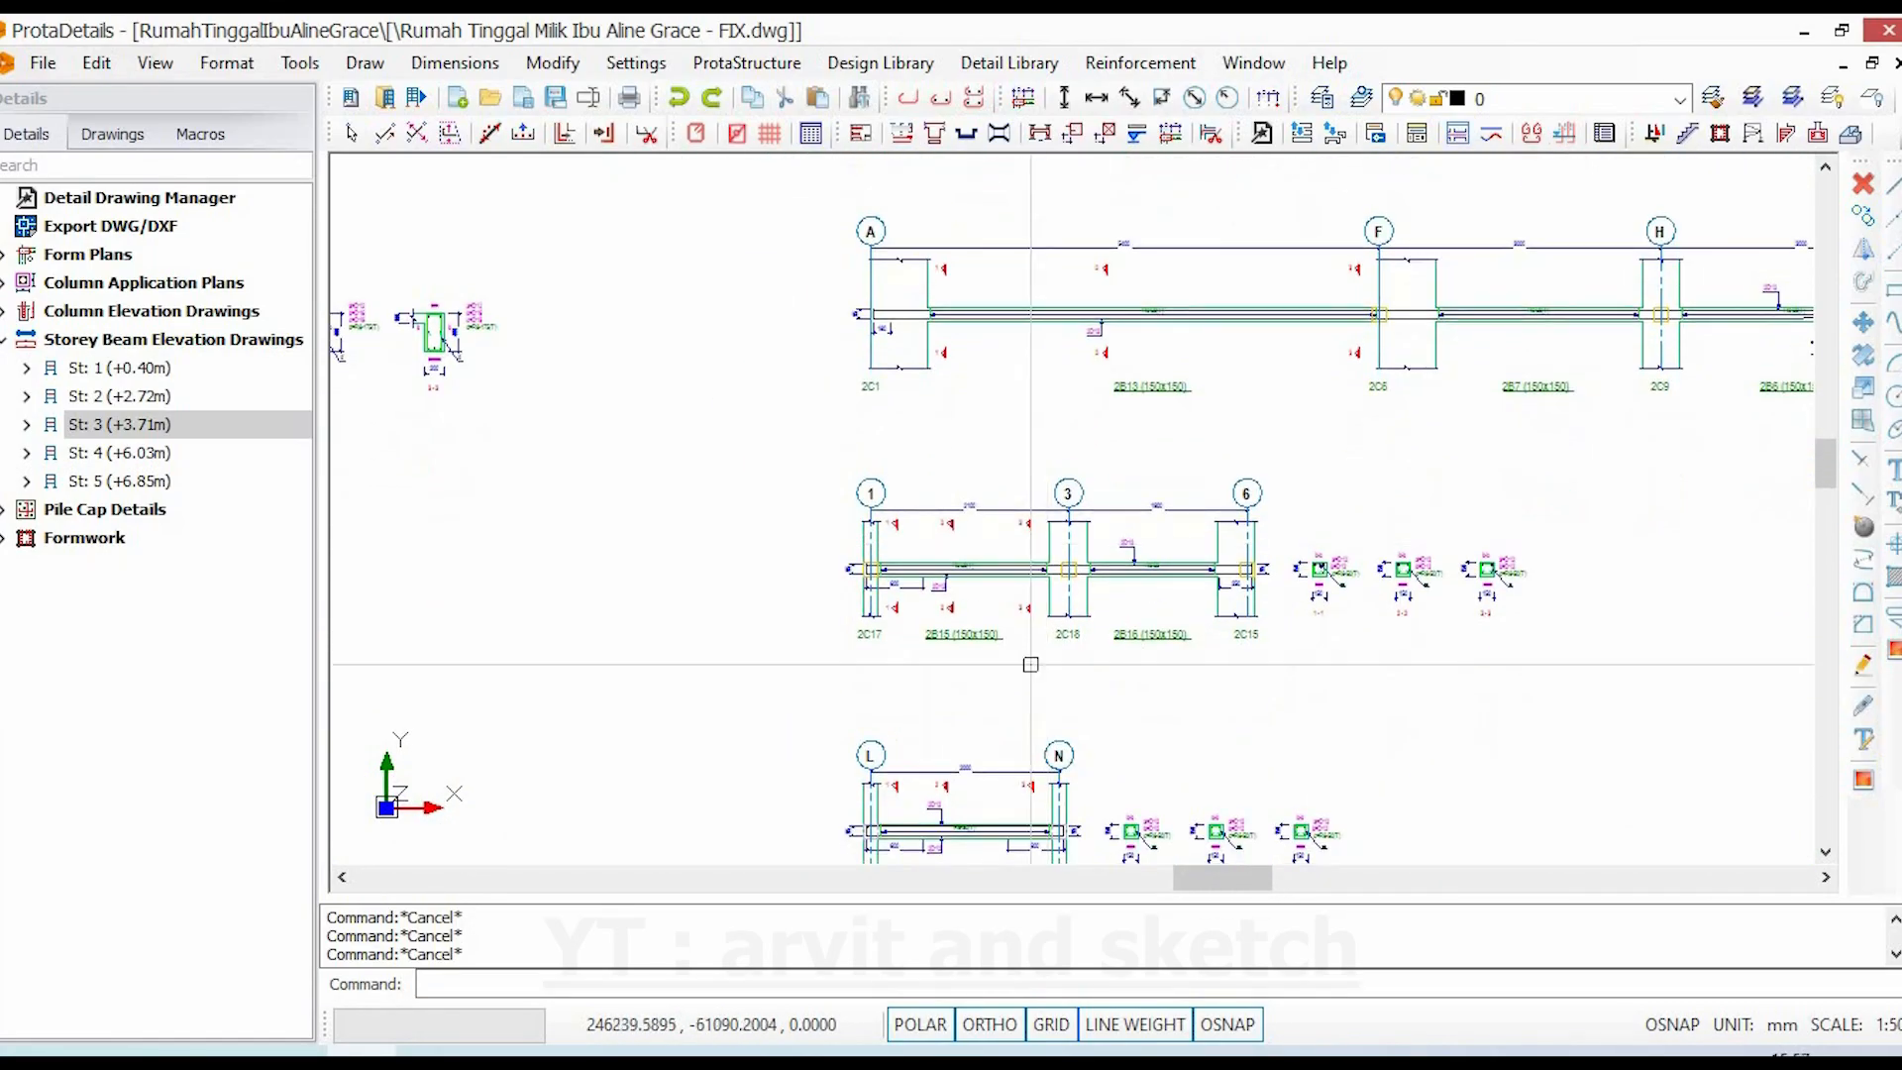
scroll(1058, 555, up, 2)
scroll(1059, 595, down, 2)
mouse_move(1063, 676)
middle_down()
mouse_move(1063, 595)
mouse_move(1132, 501)
middle_up()
scroll(1125, 561, up, 2)
scroll(1126, 561, down, 2)
scroll(1101, 821, up, 2)
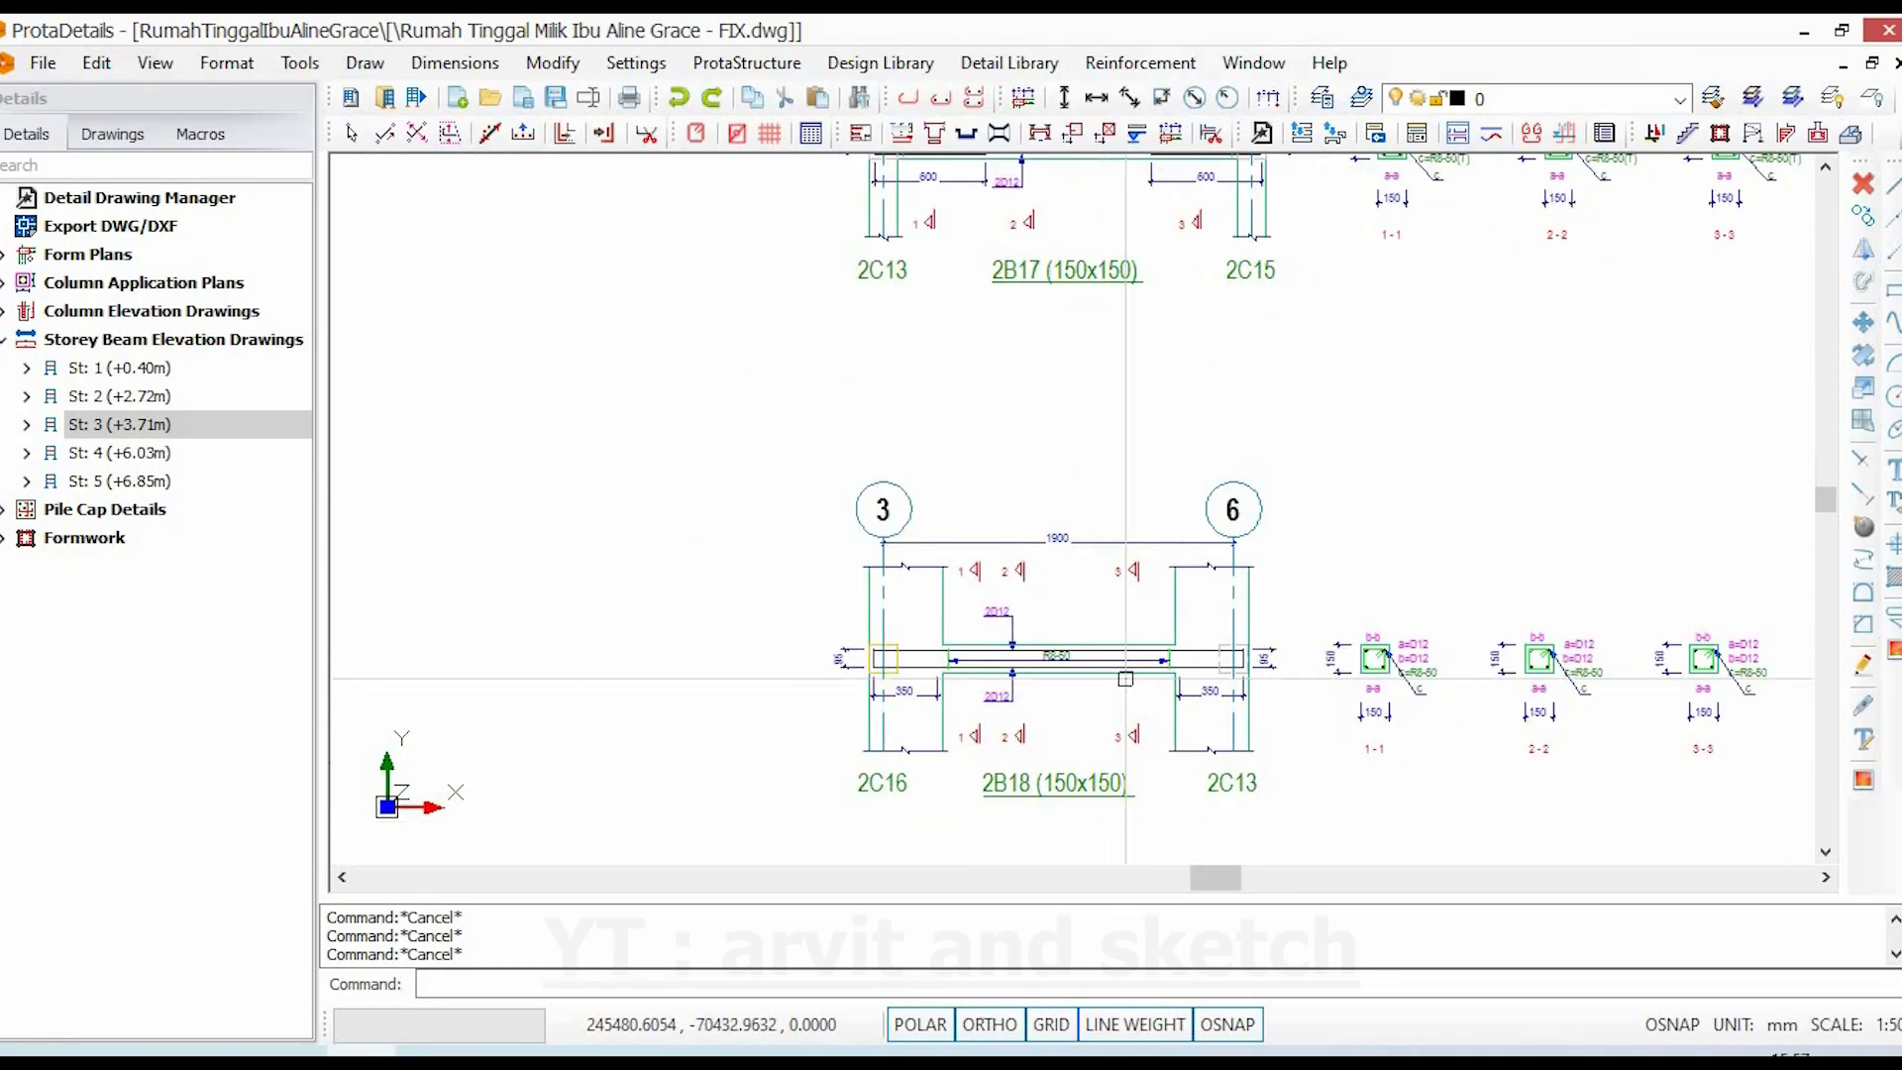
middle_drag(1125, 679, 1119, 652)
scroll(1094, 602, down, 3)
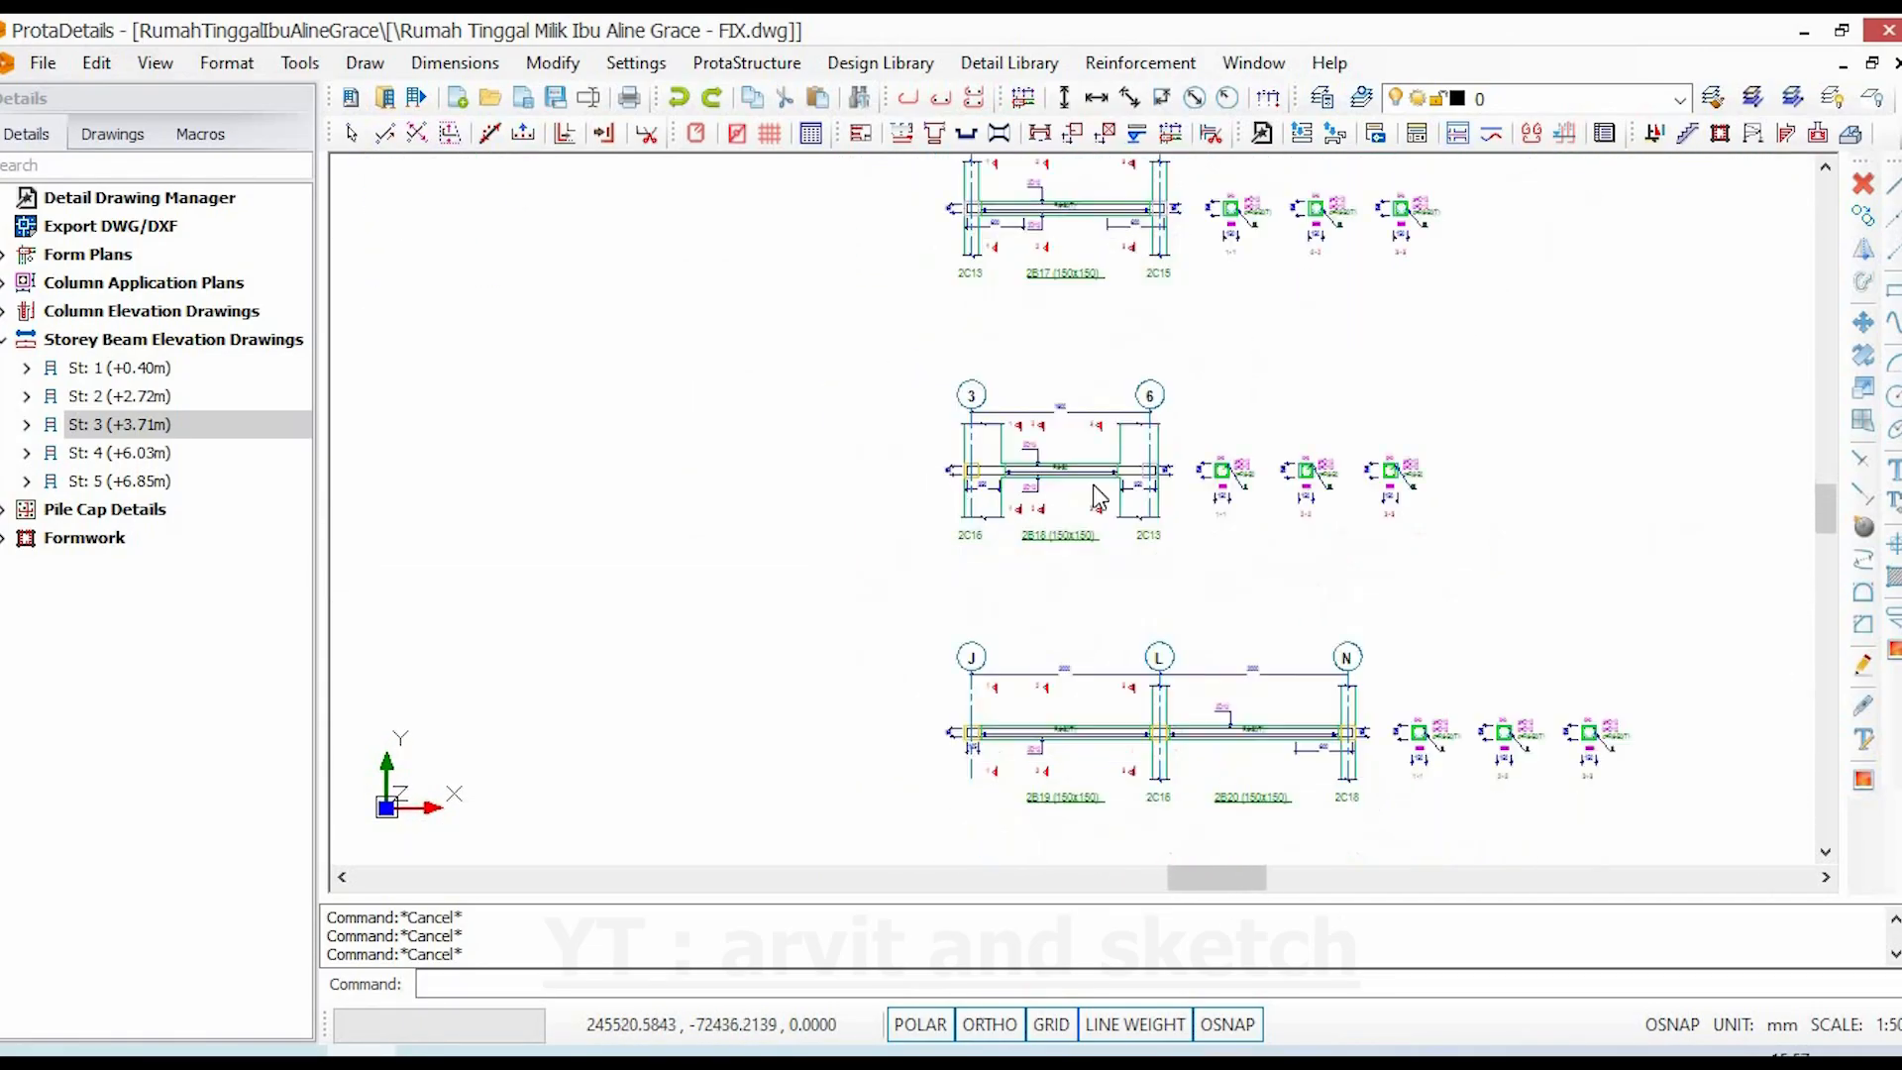
middle_drag(1095, 486, 1089, 371)
scroll(1095, 692, up, 2)
middle_drag(1073, 679, 954, 820)
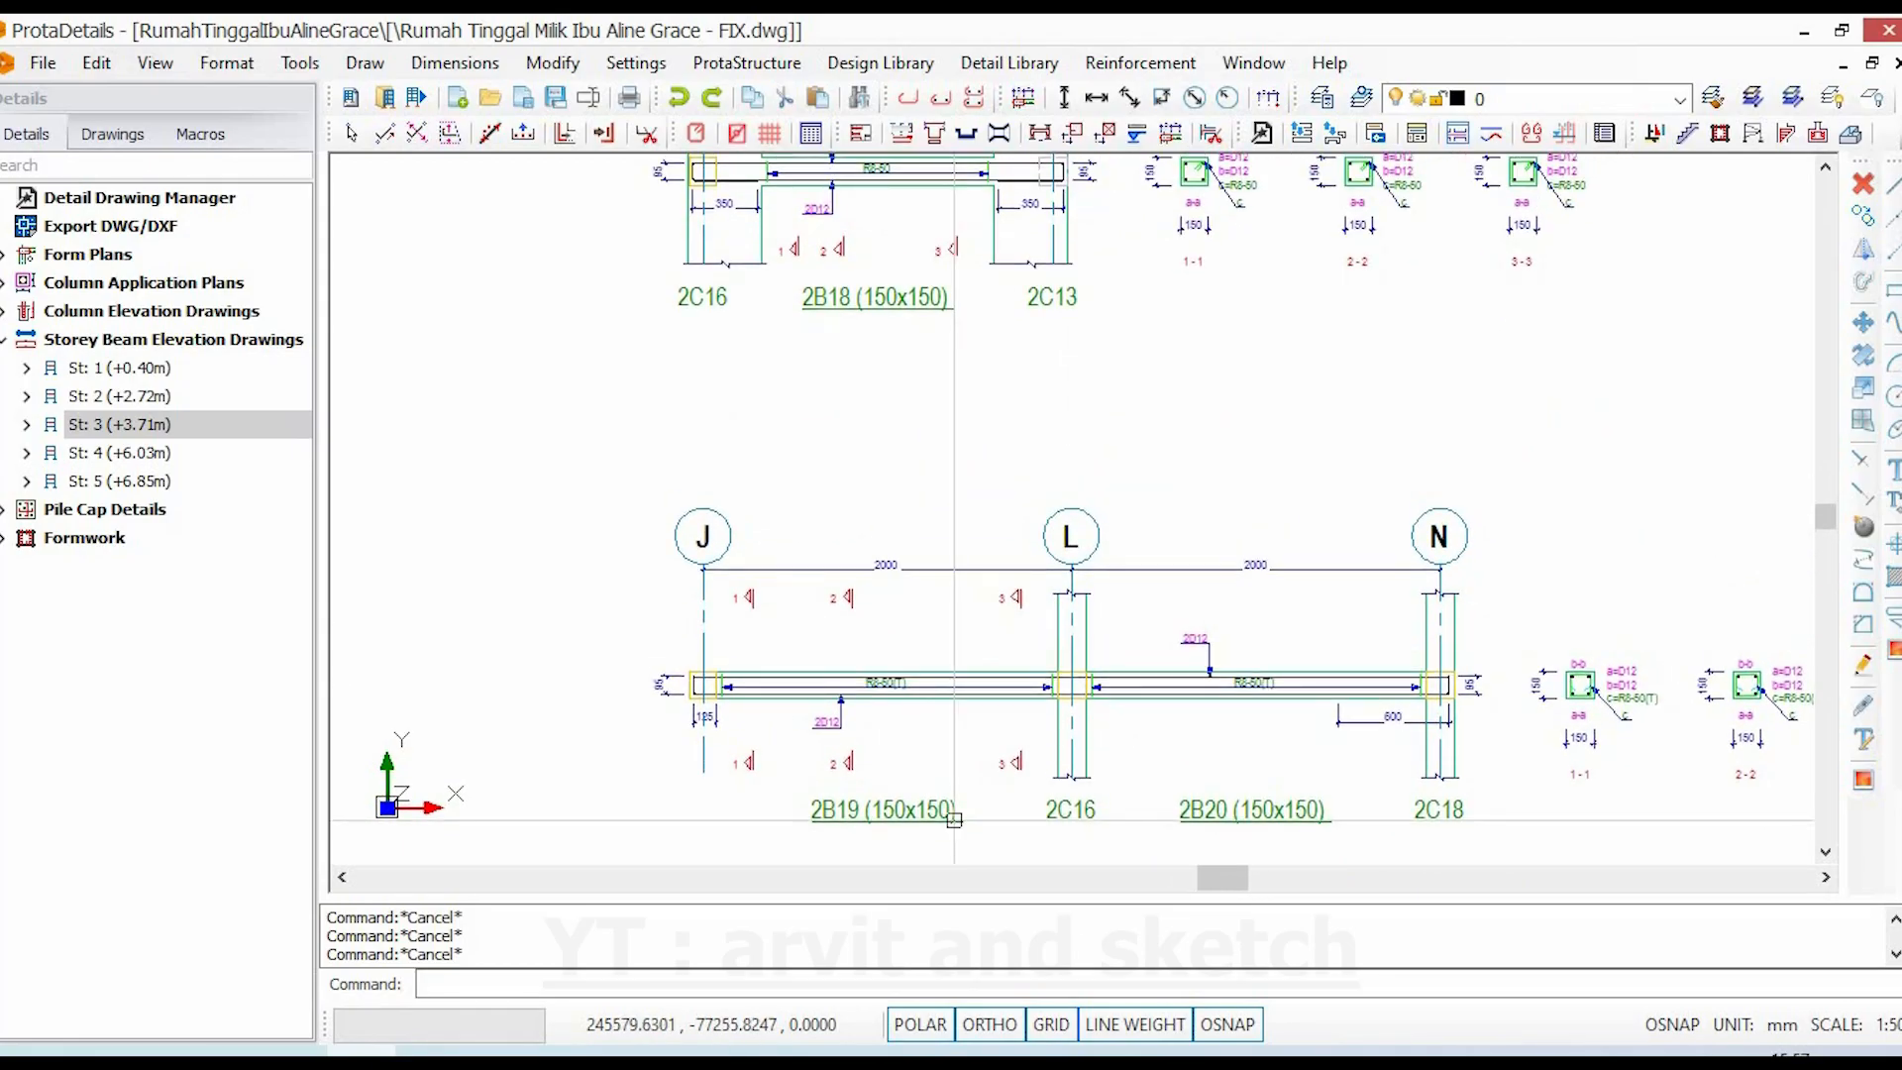
scroll(935, 706, down, 10)
- Locate the elevation of beams 3B19 and 3B20 between columns 3C17 and 3C15 among the third-storey beam elevations
middle_drag(1284, 578, 904, 628)
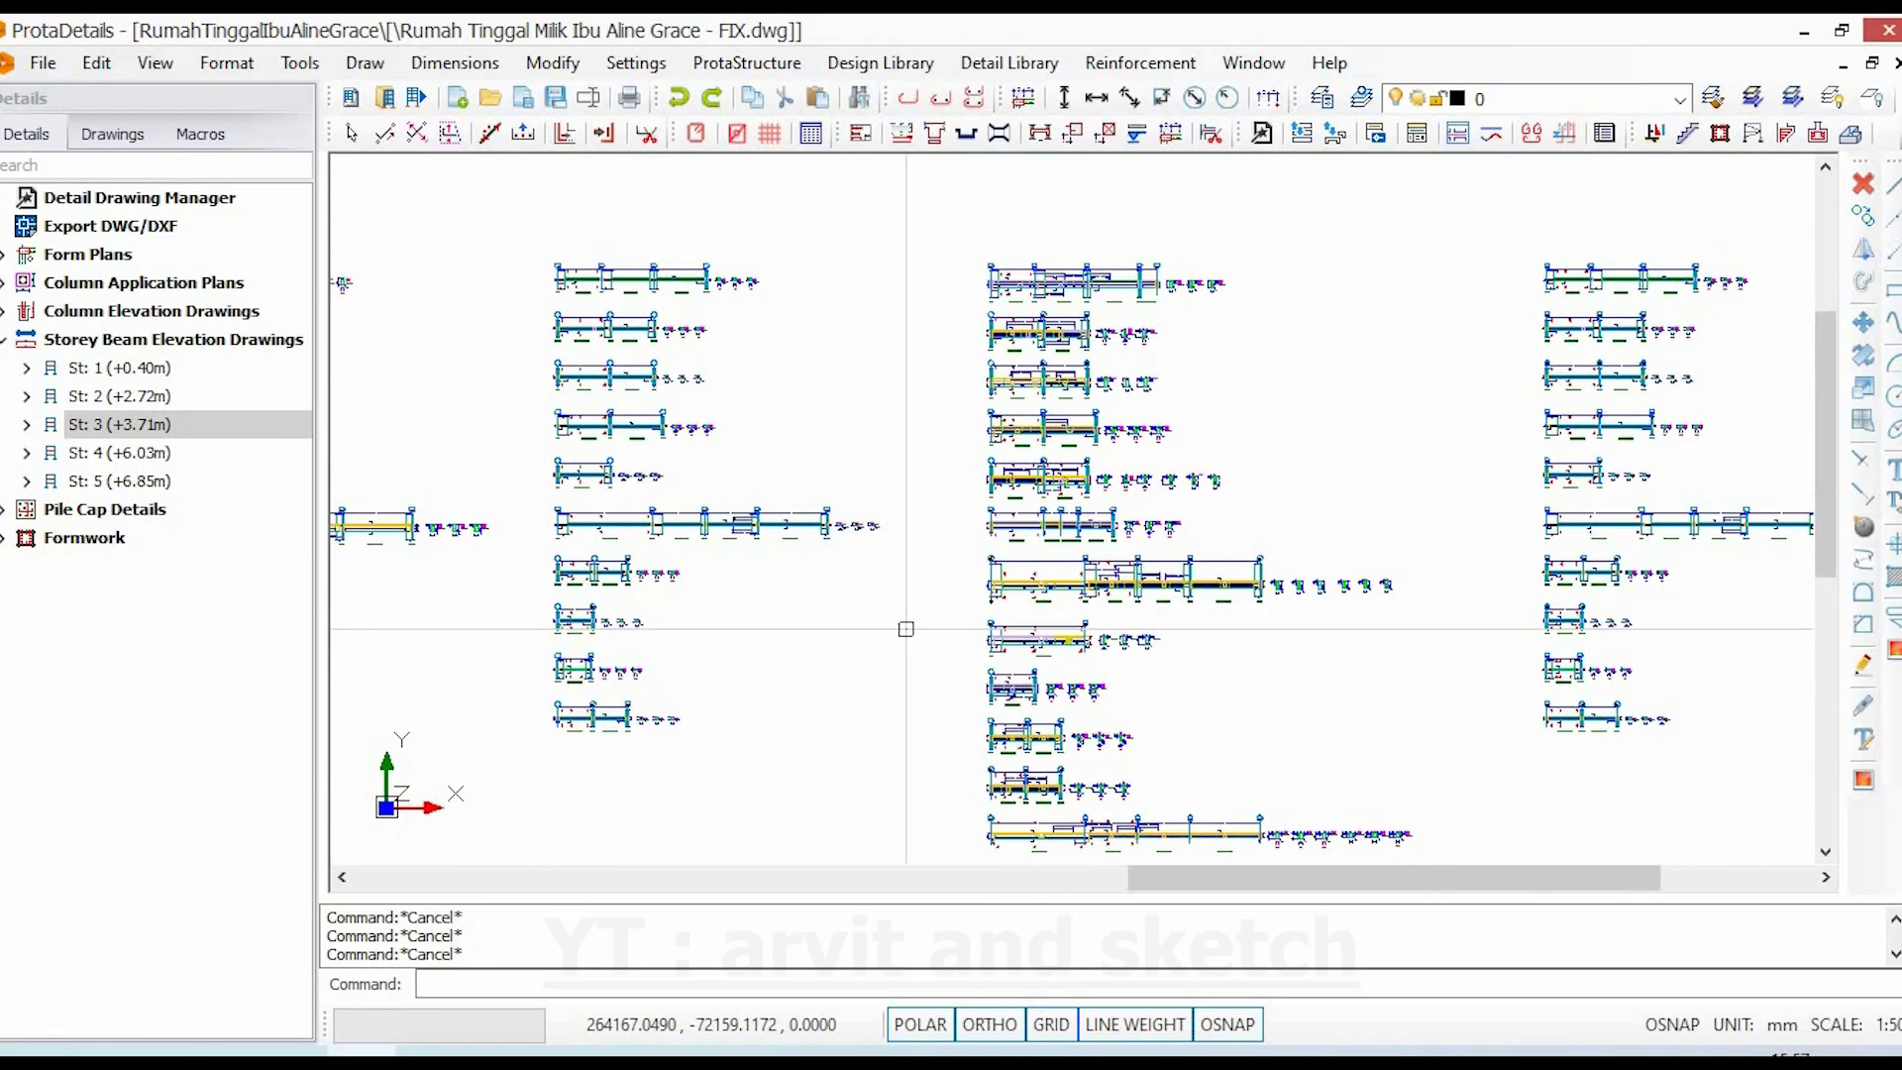
scroll(1095, 286, up, 3)
scroll(998, 281, up, 5)
scroll(976, 332, down, 3)
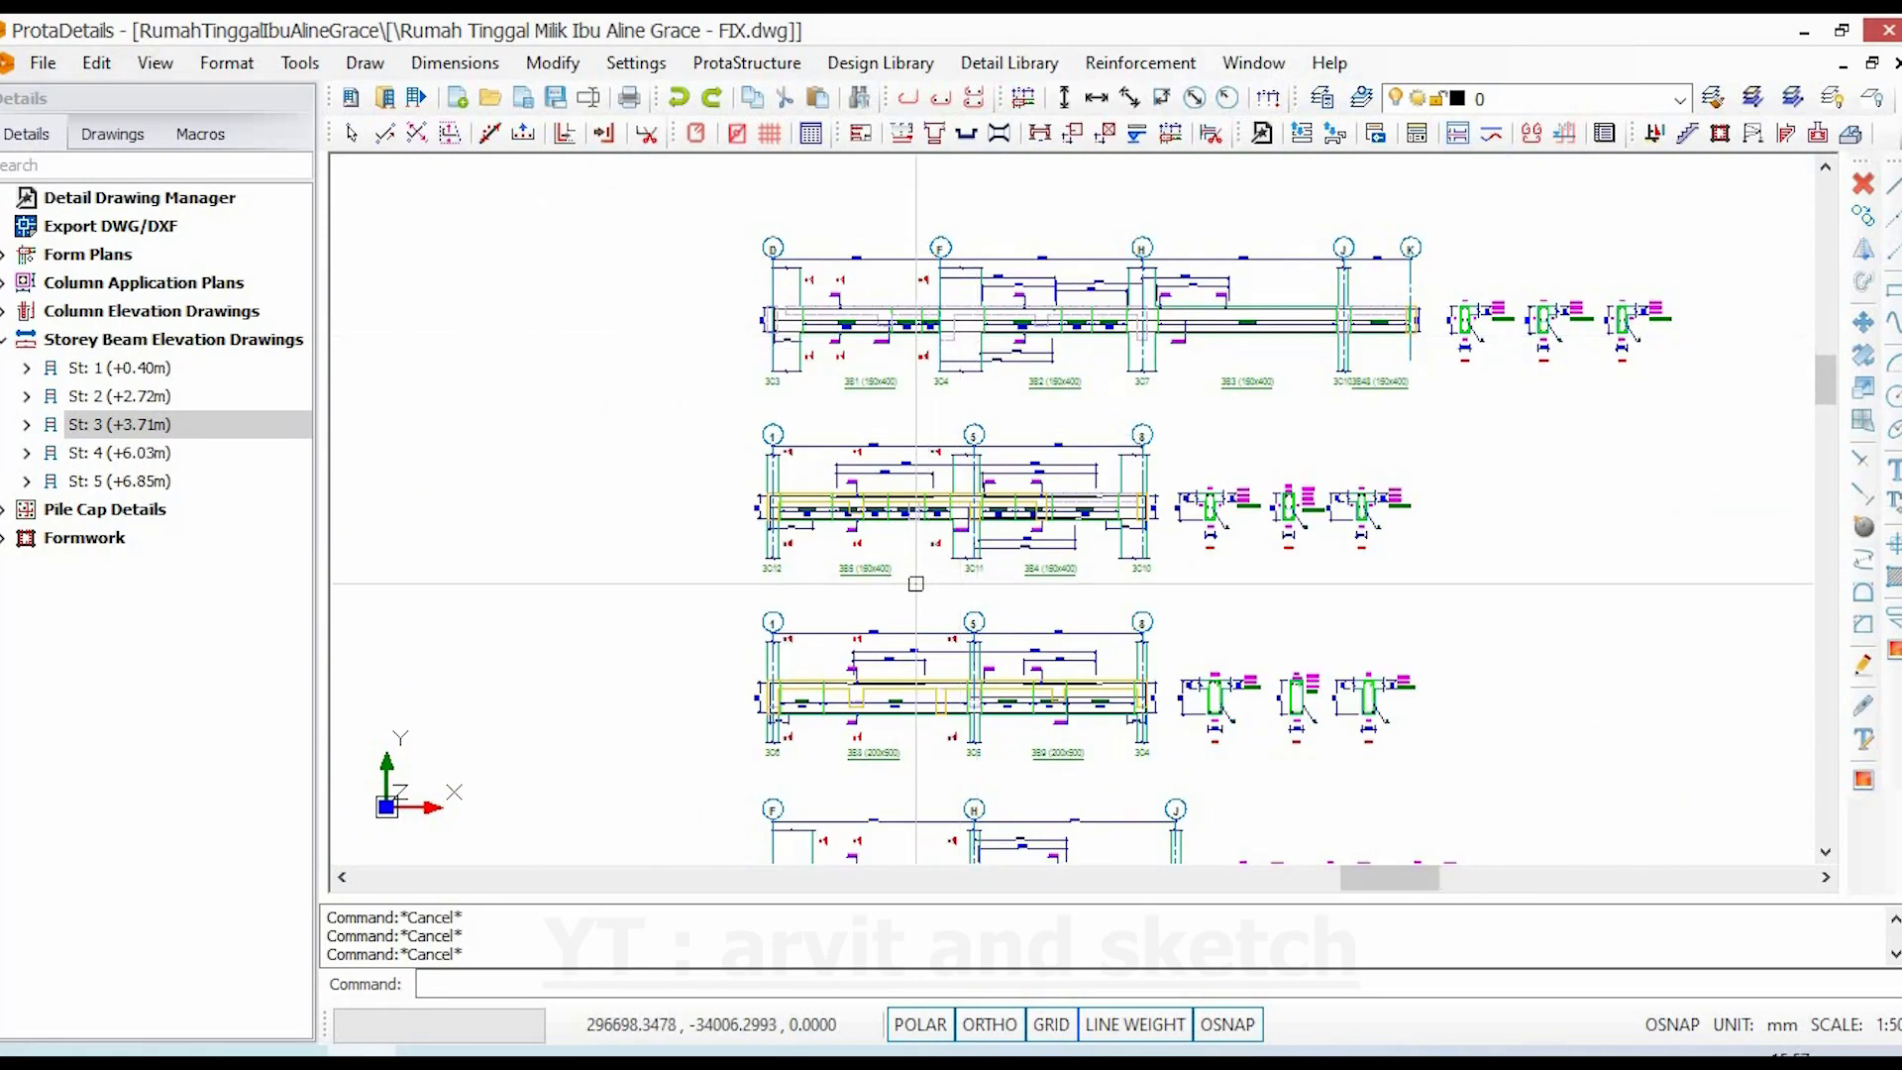
scroll(914, 582, up, 3)
scroll(915, 581, down, 5)
scroll(956, 628, up, 5)
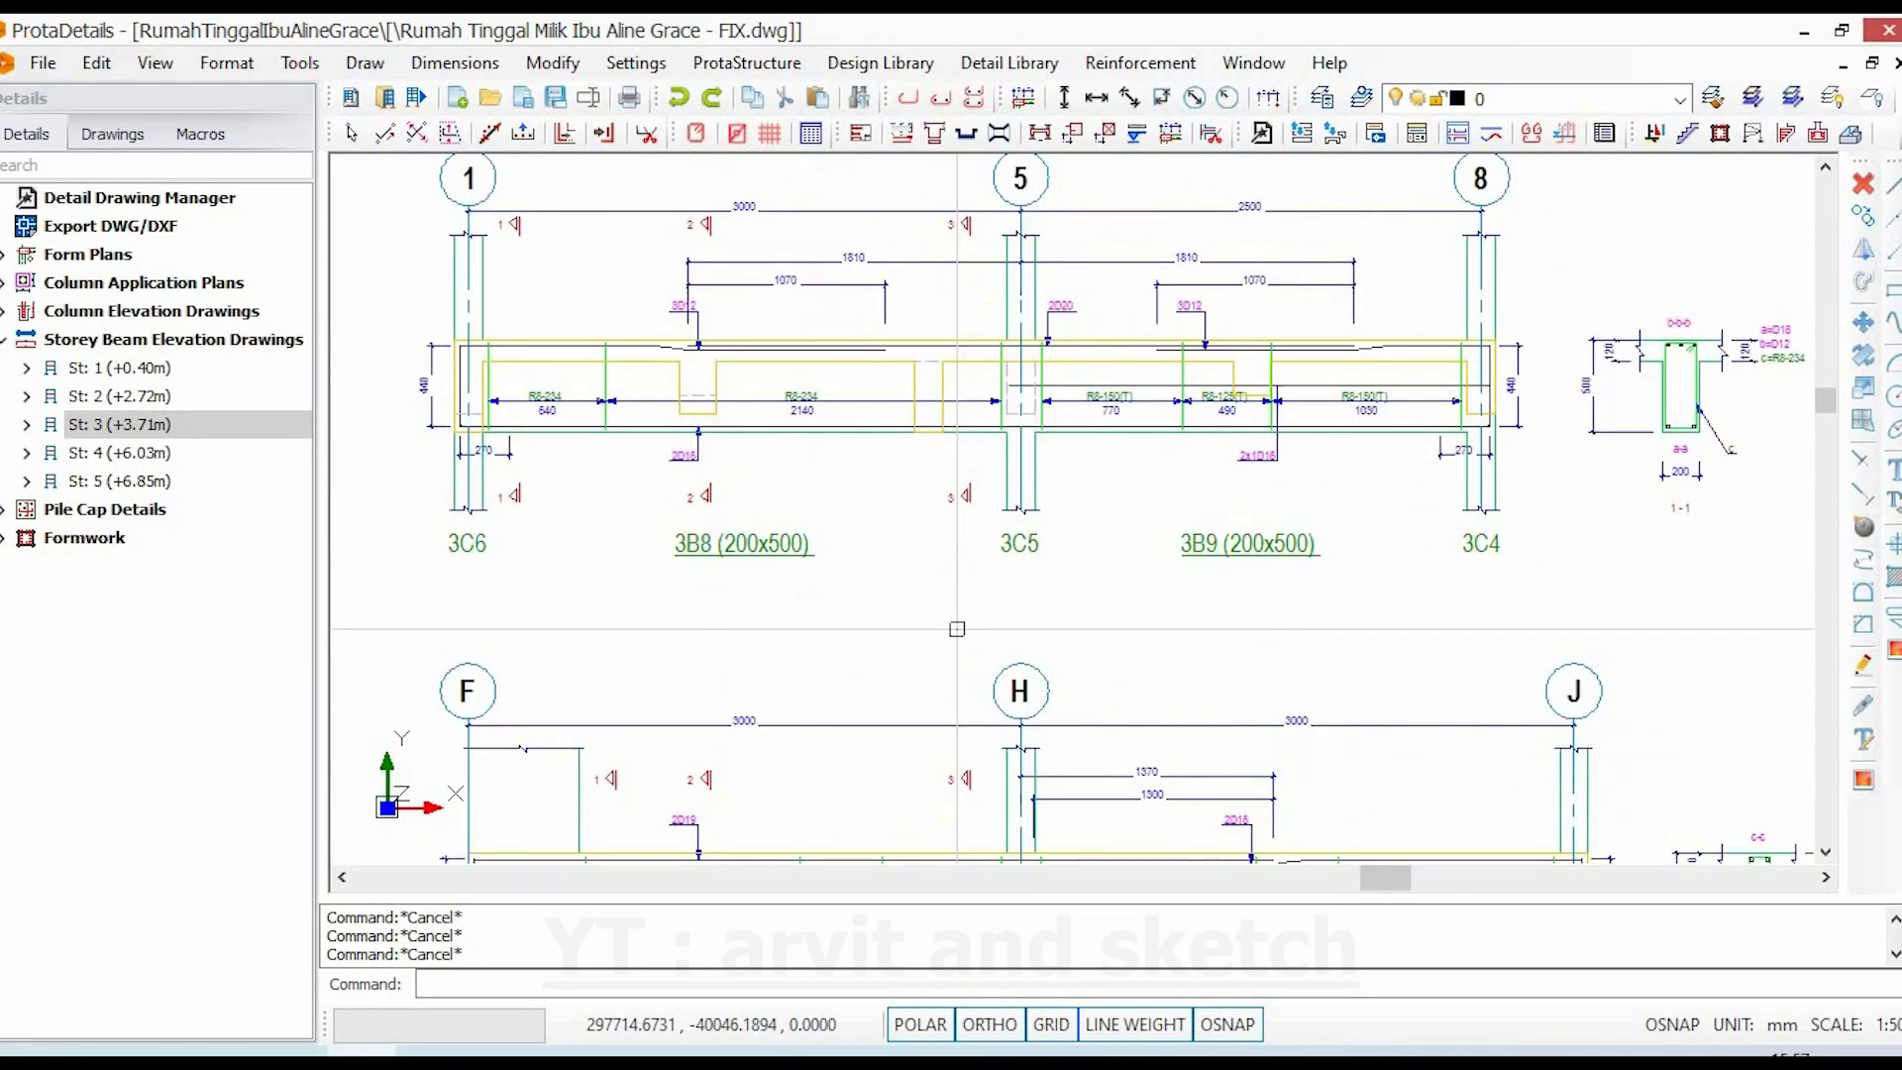
scroll(975, 545, down, 2)
middle_drag(976, 545, 959, 359)
scroll(948, 598, up, 3)
scroll(1018, 489, down, 3)
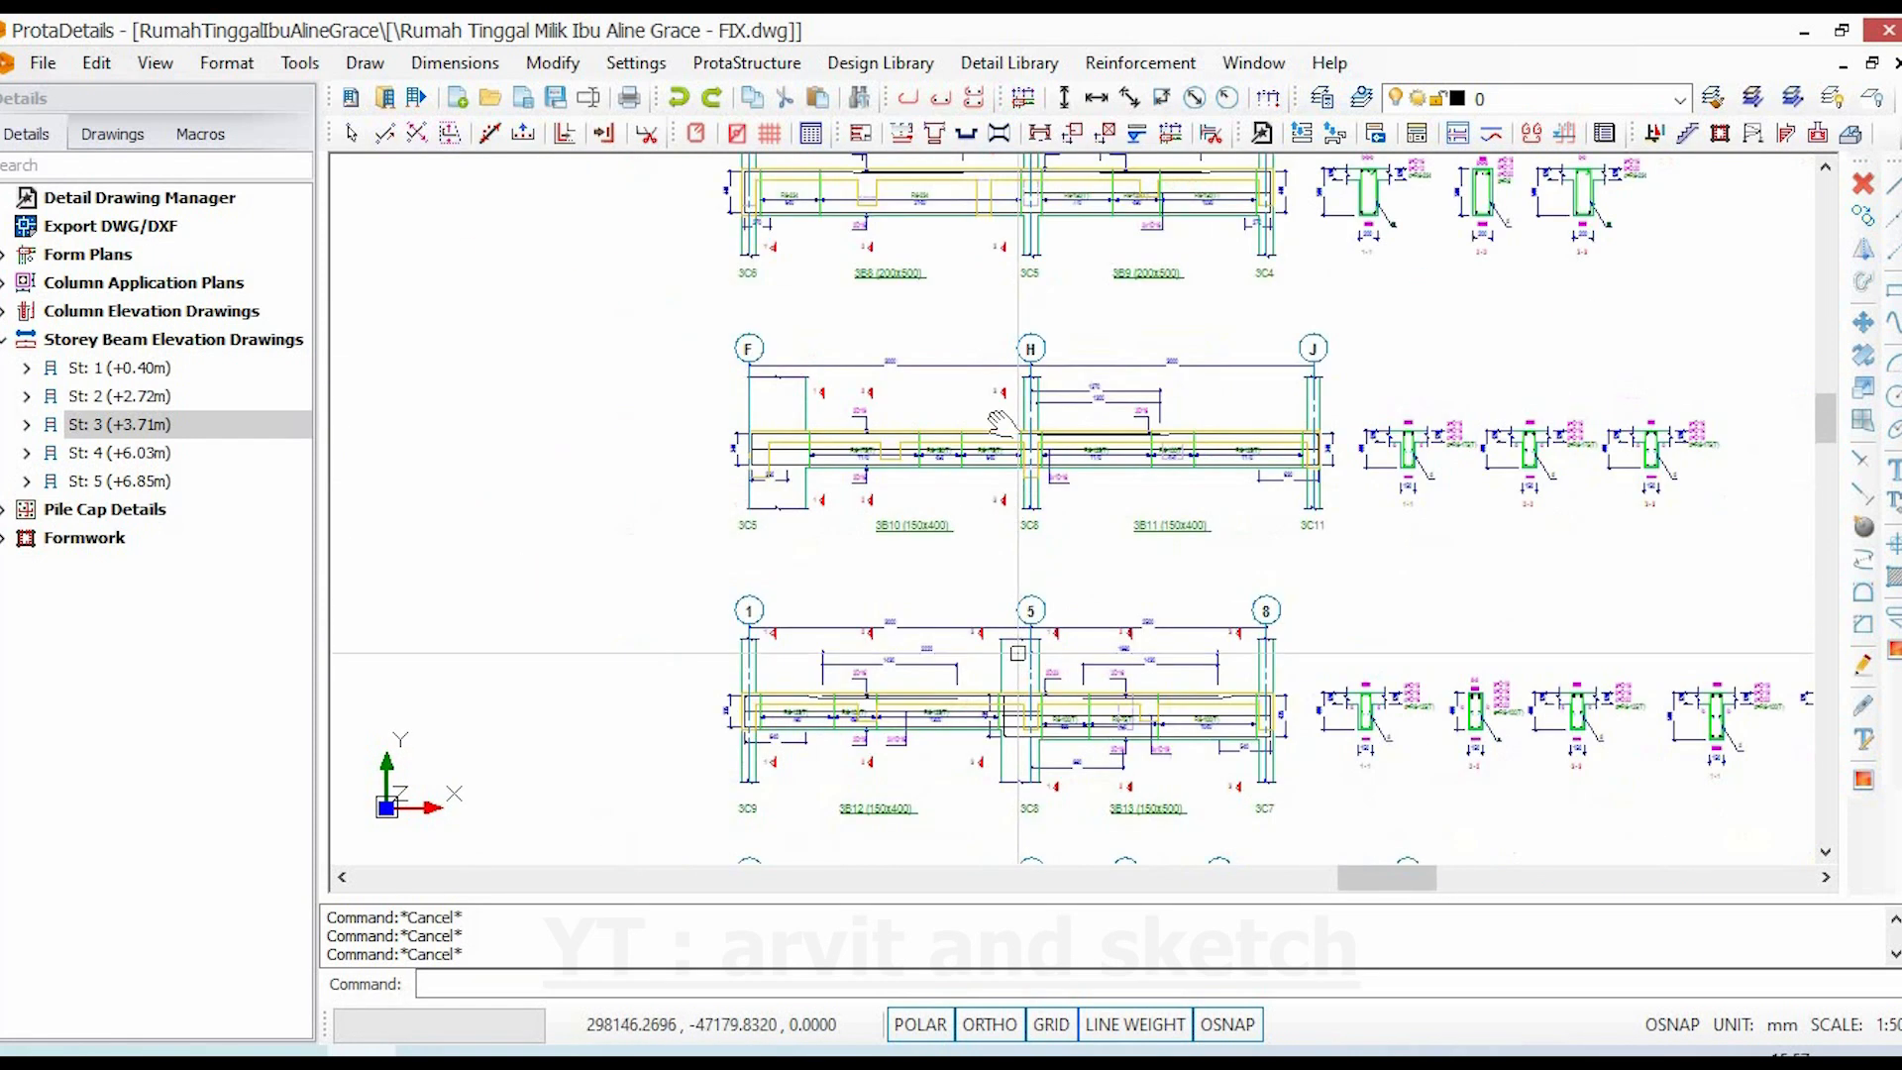
mouse_move(1019, 649)
middle_down()
mouse_move(1010, 498)
mouse_move(950, 376)
mouse_move(926, 184)
middle_up()
scroll(957, 682, up, 4)
scroll(994, 505, down, 4)
mouse_move(988, 678)
middle_down()
mouse_move(964, 501)
mouse_move(900, 331)
middle_up()
middle_drag(906, 401, 656, 451)
scroll(1743, 454, up, 4)
middle_drag(1597, 404, 1311, 632)
scroll(1274, 500, down, 2)
scroll(1274, 501, down, 3)
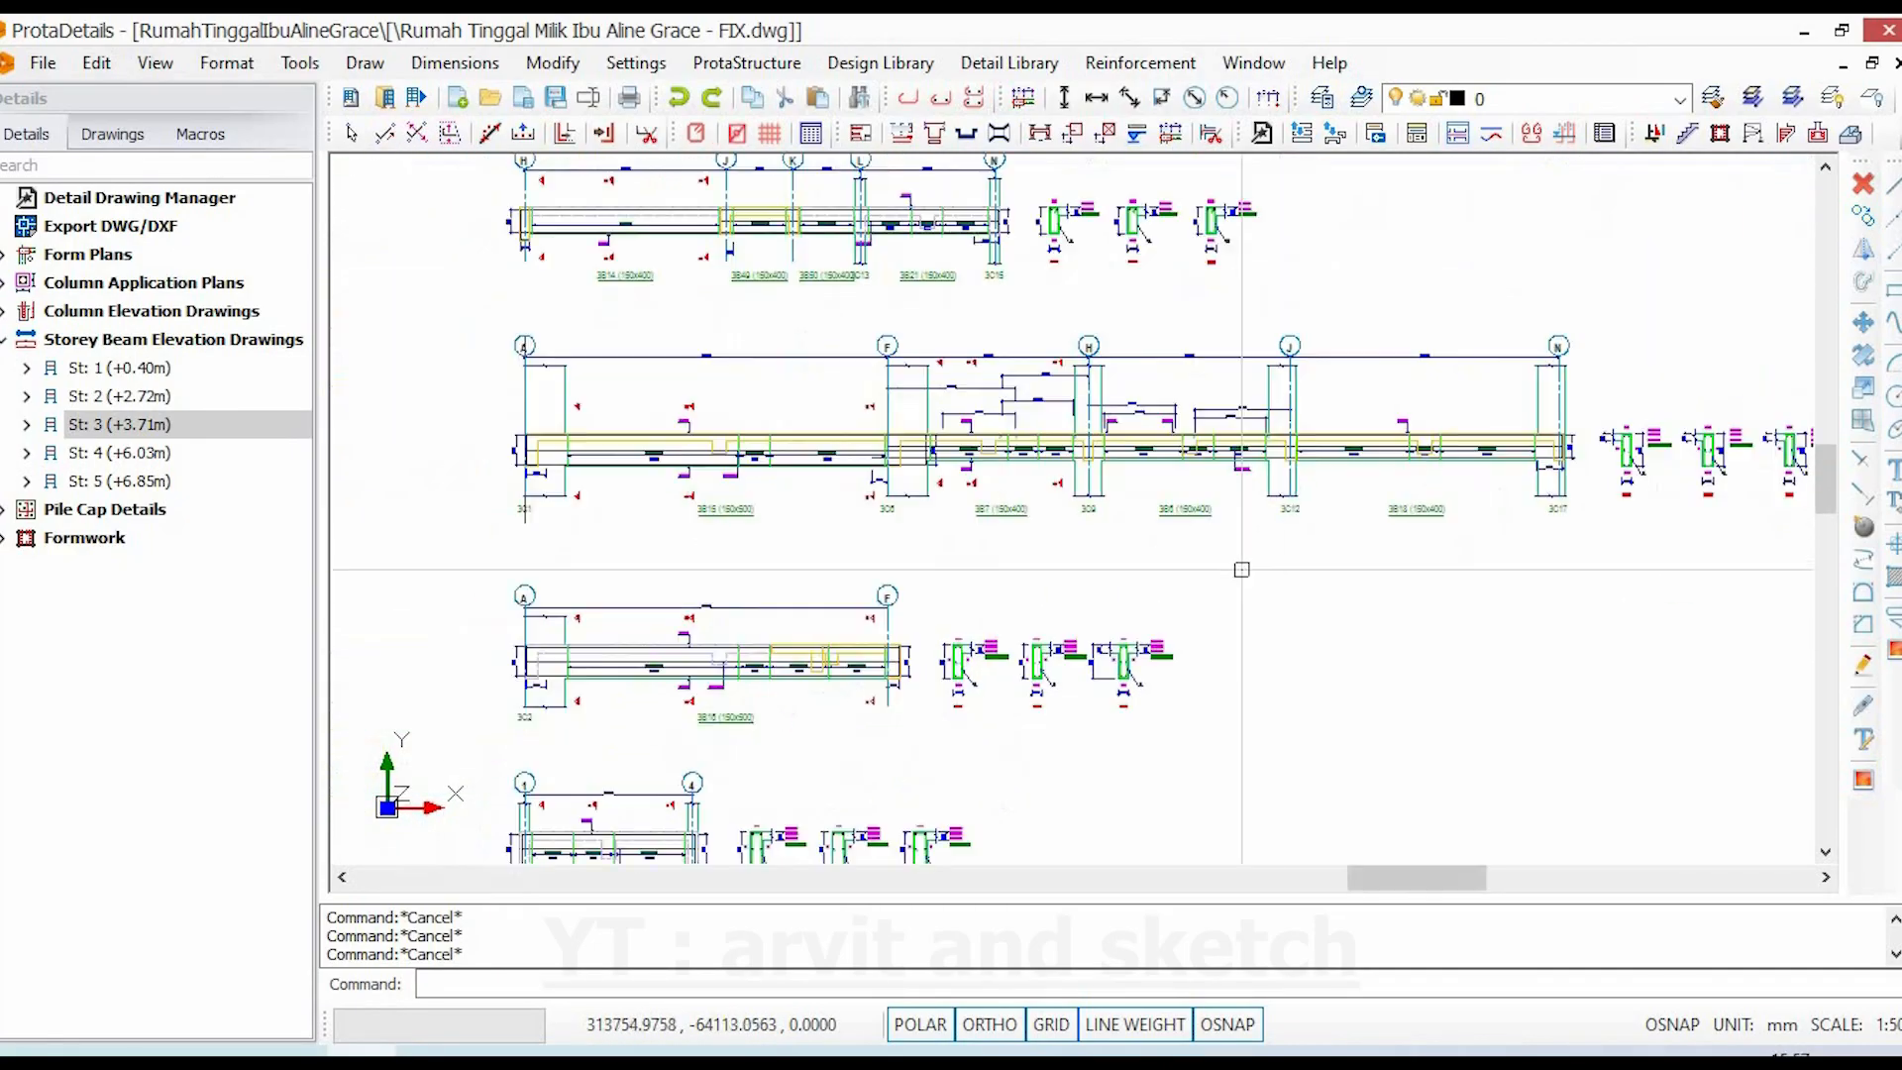
middle_drag(1239, 555, 968, 586)
scroll(968, 587, up, 4)
scroll(970, 576, down, 3)
mouse_move(968, 674)
middle_down()
mouse_move(997, 403)
mouse_move(987, 443)
middle_up()
scroll(888, 587, up, 3)
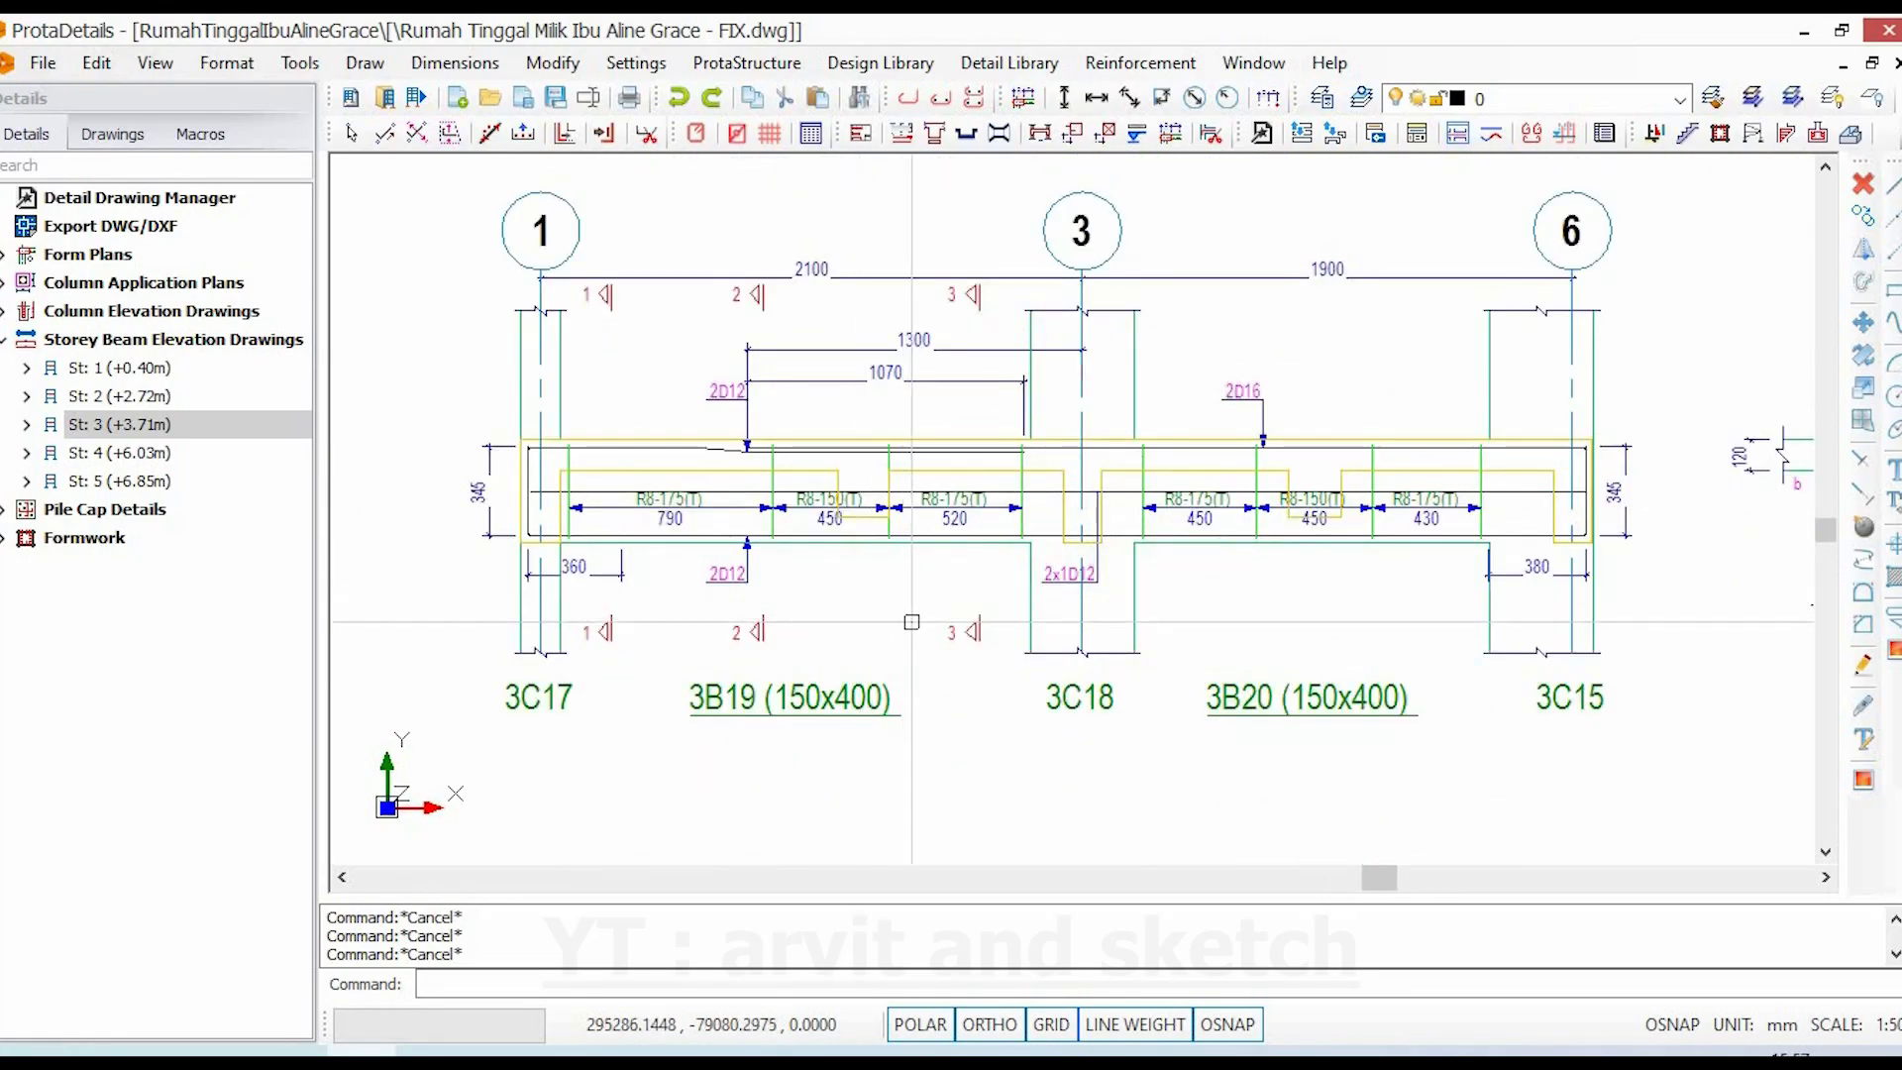
- Compare the elevation of beams 3B19 and 3B20 with cross-section 1-1 and its mark near grid 1
middle_drag(911, 622, 799, 625)
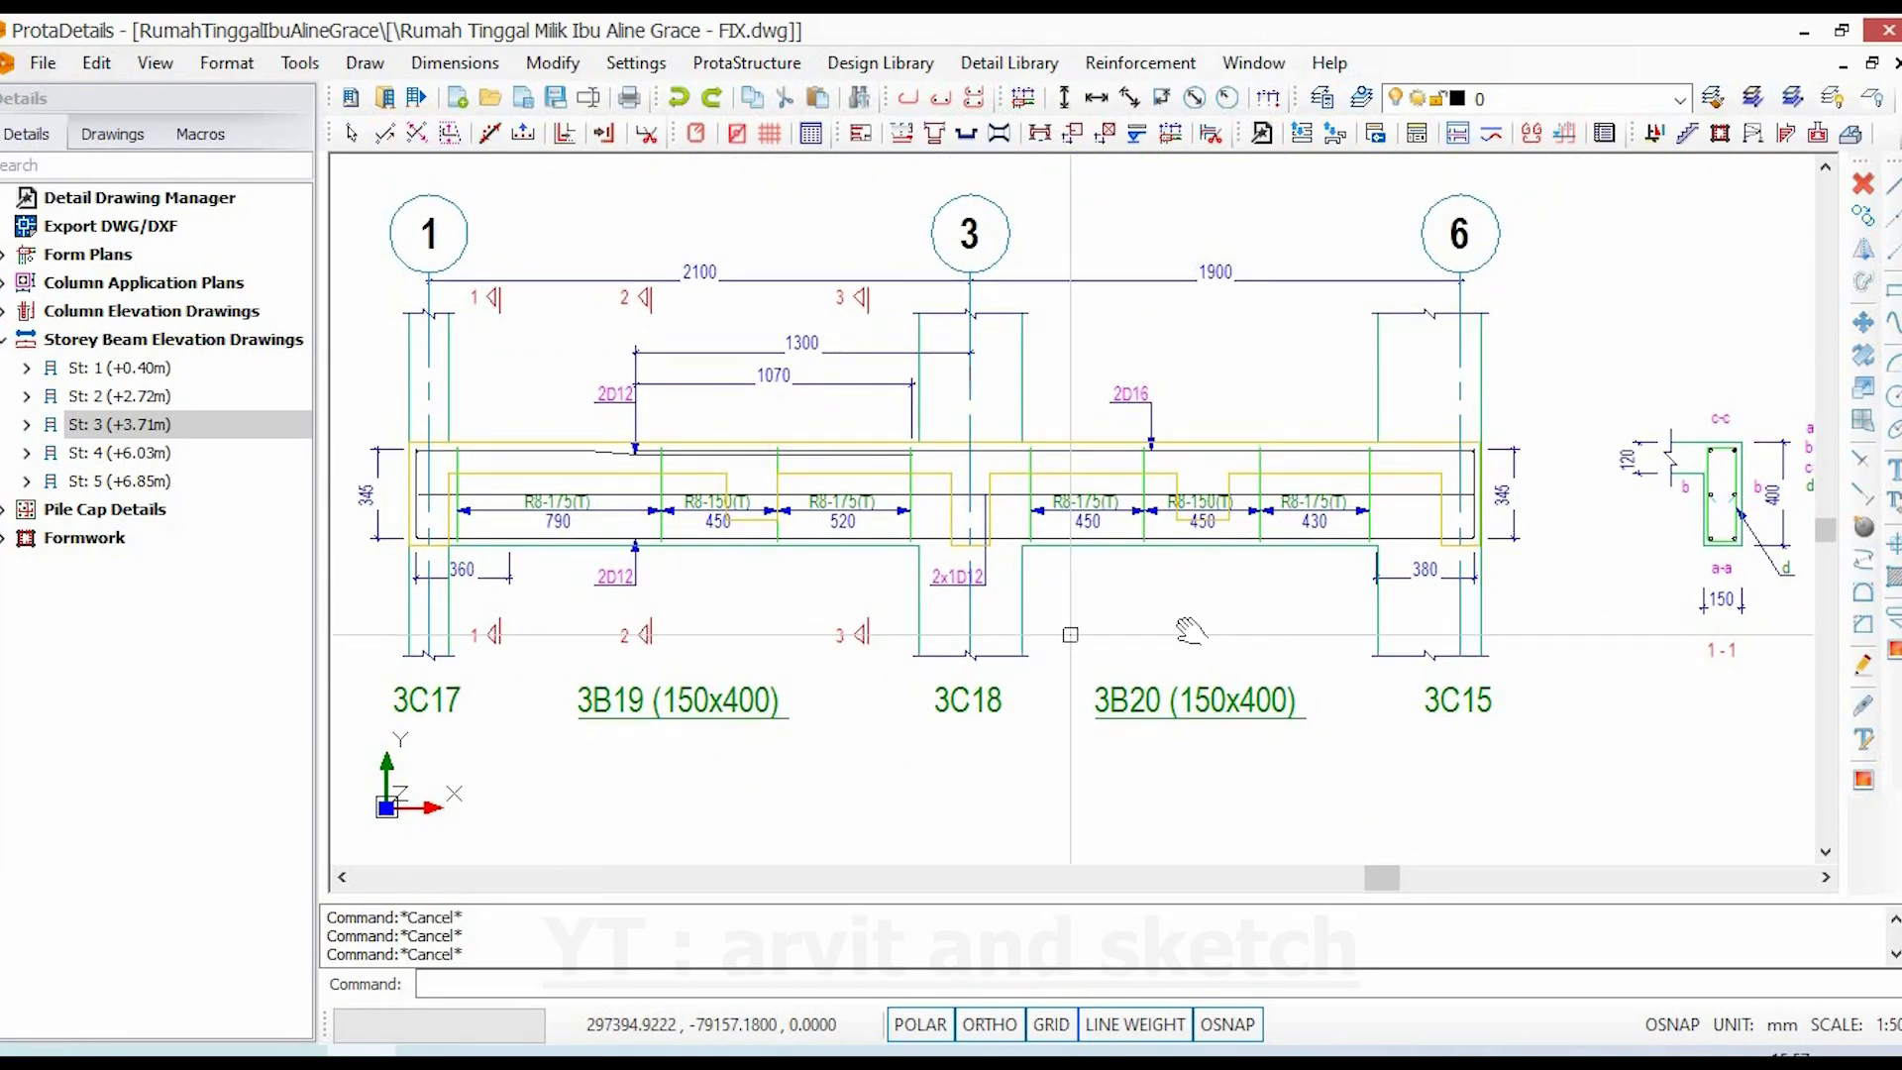
middle_drag(1190, 630, 678, 630)
scroll(1345, 486, up, 2)
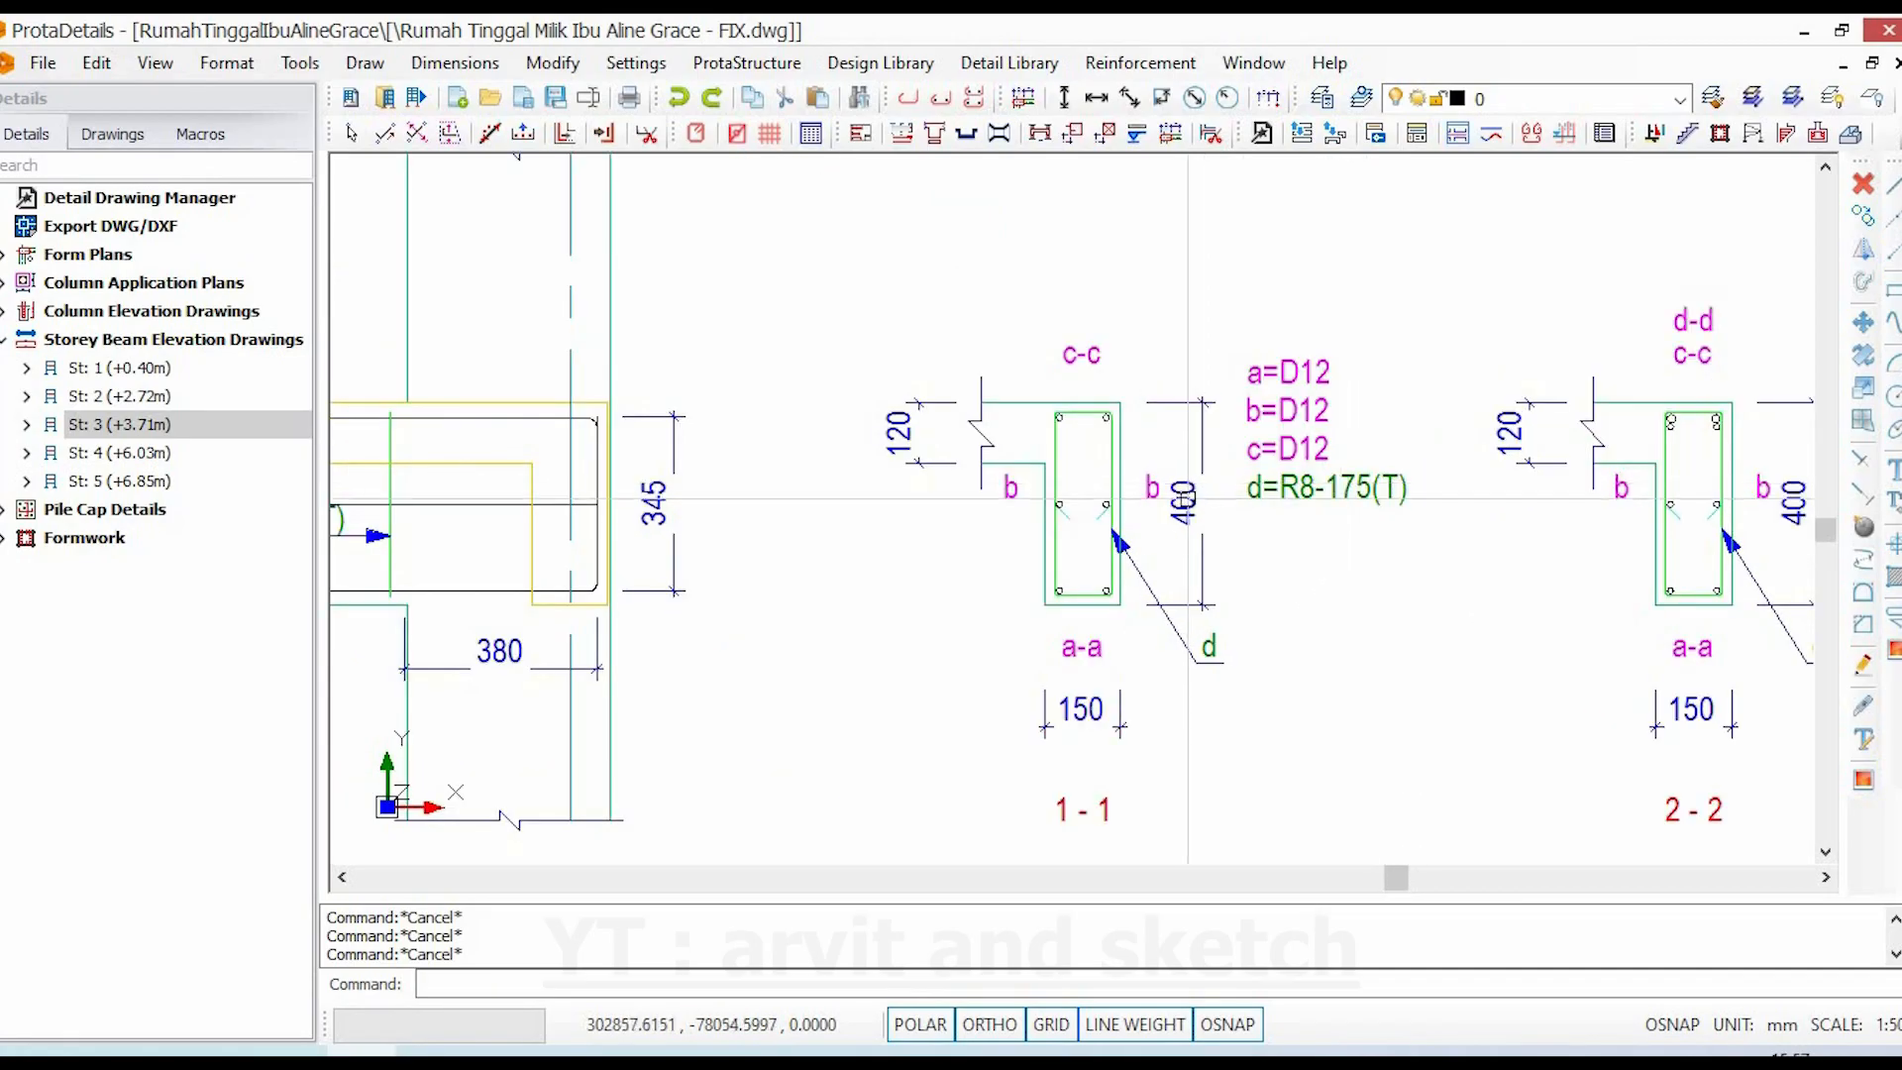
scroll(1085, 622, down, 5)
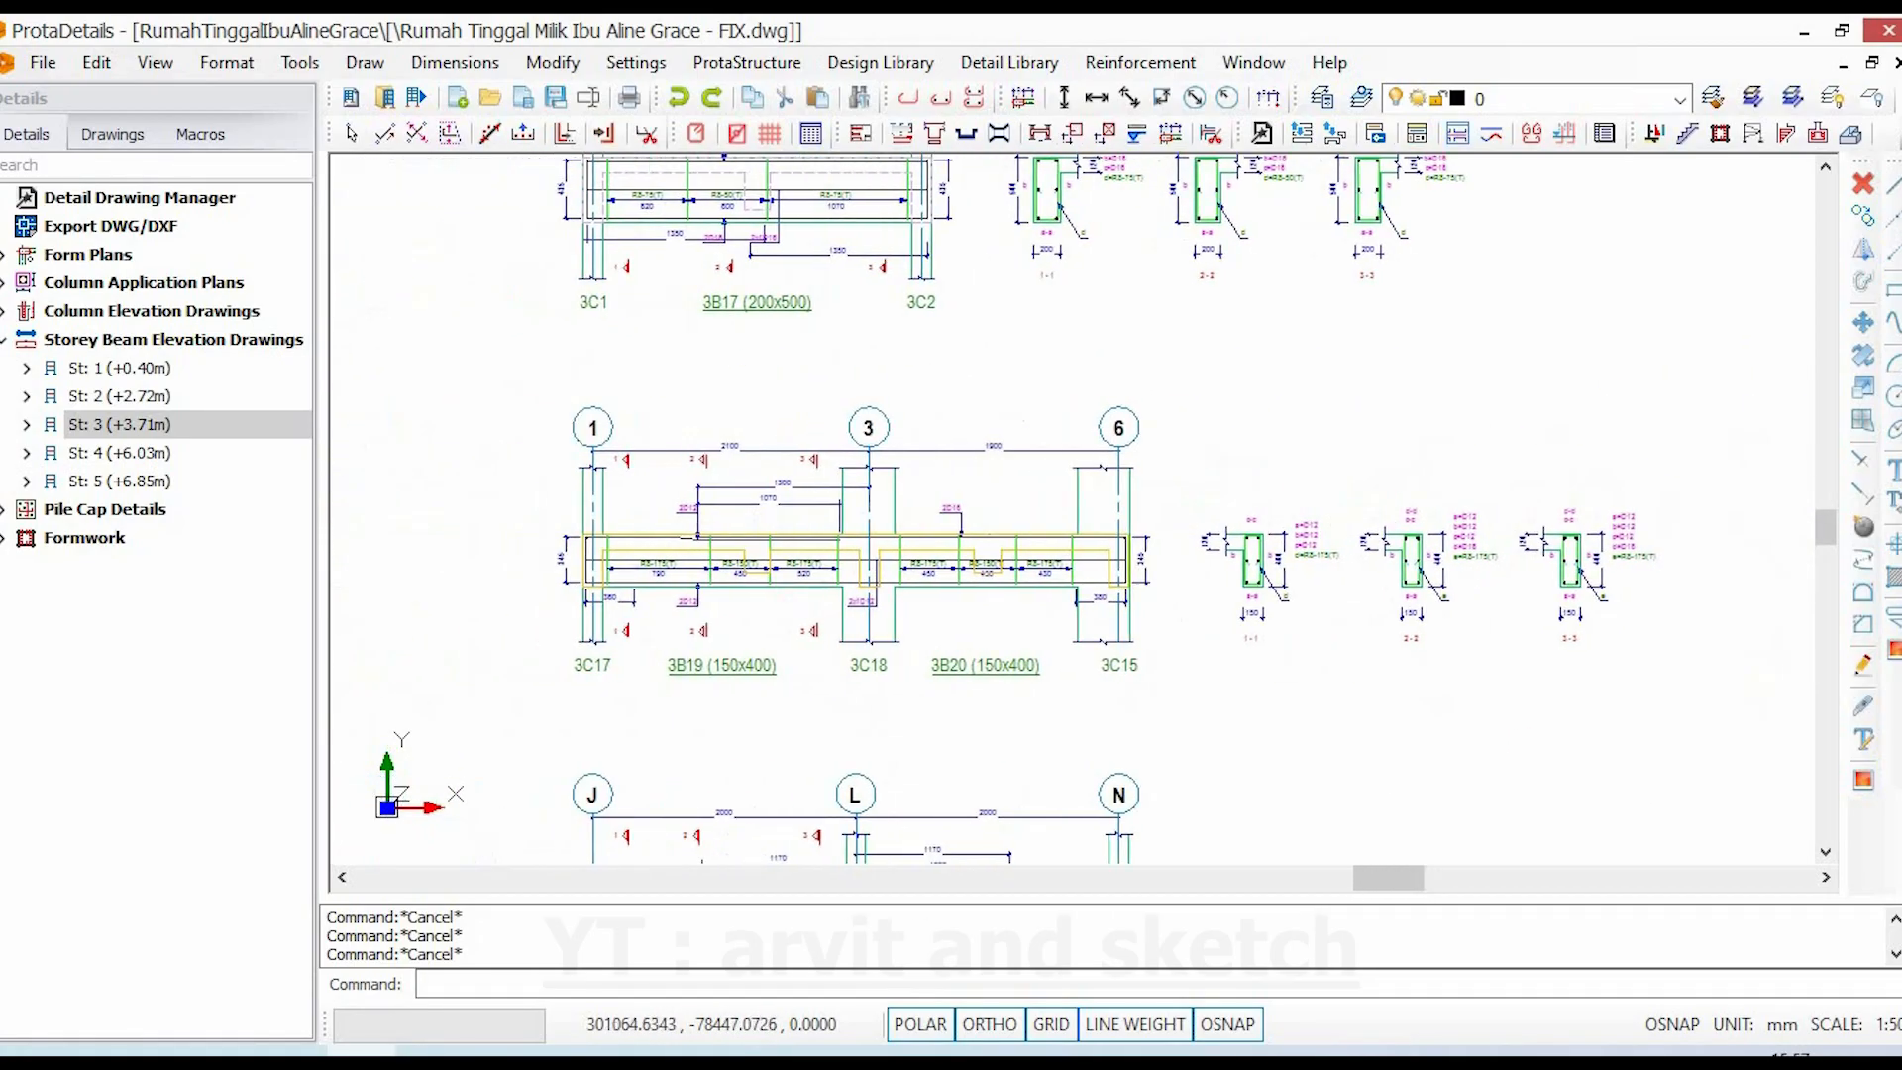
scroll(703, 432, up, 5)
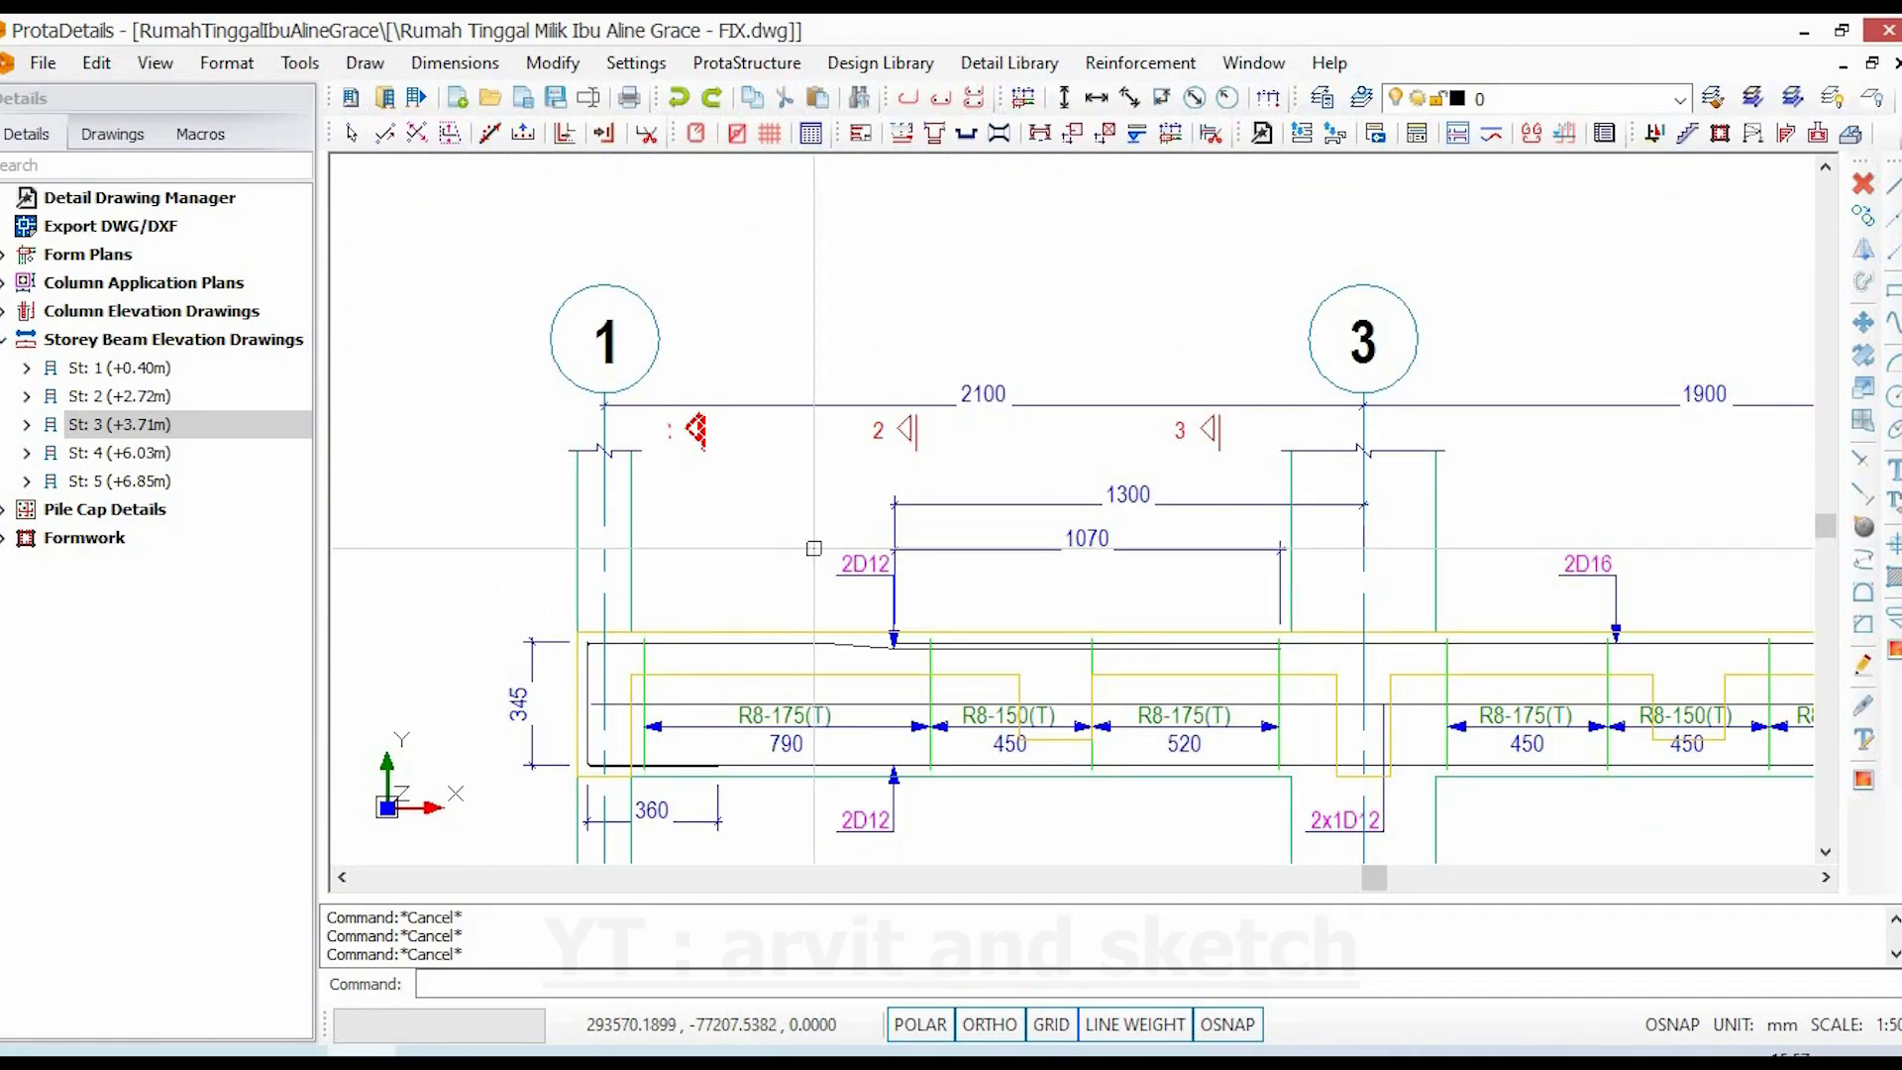
scroll(815, 547, down, 4)
scroll(1217, 548, up, 6)
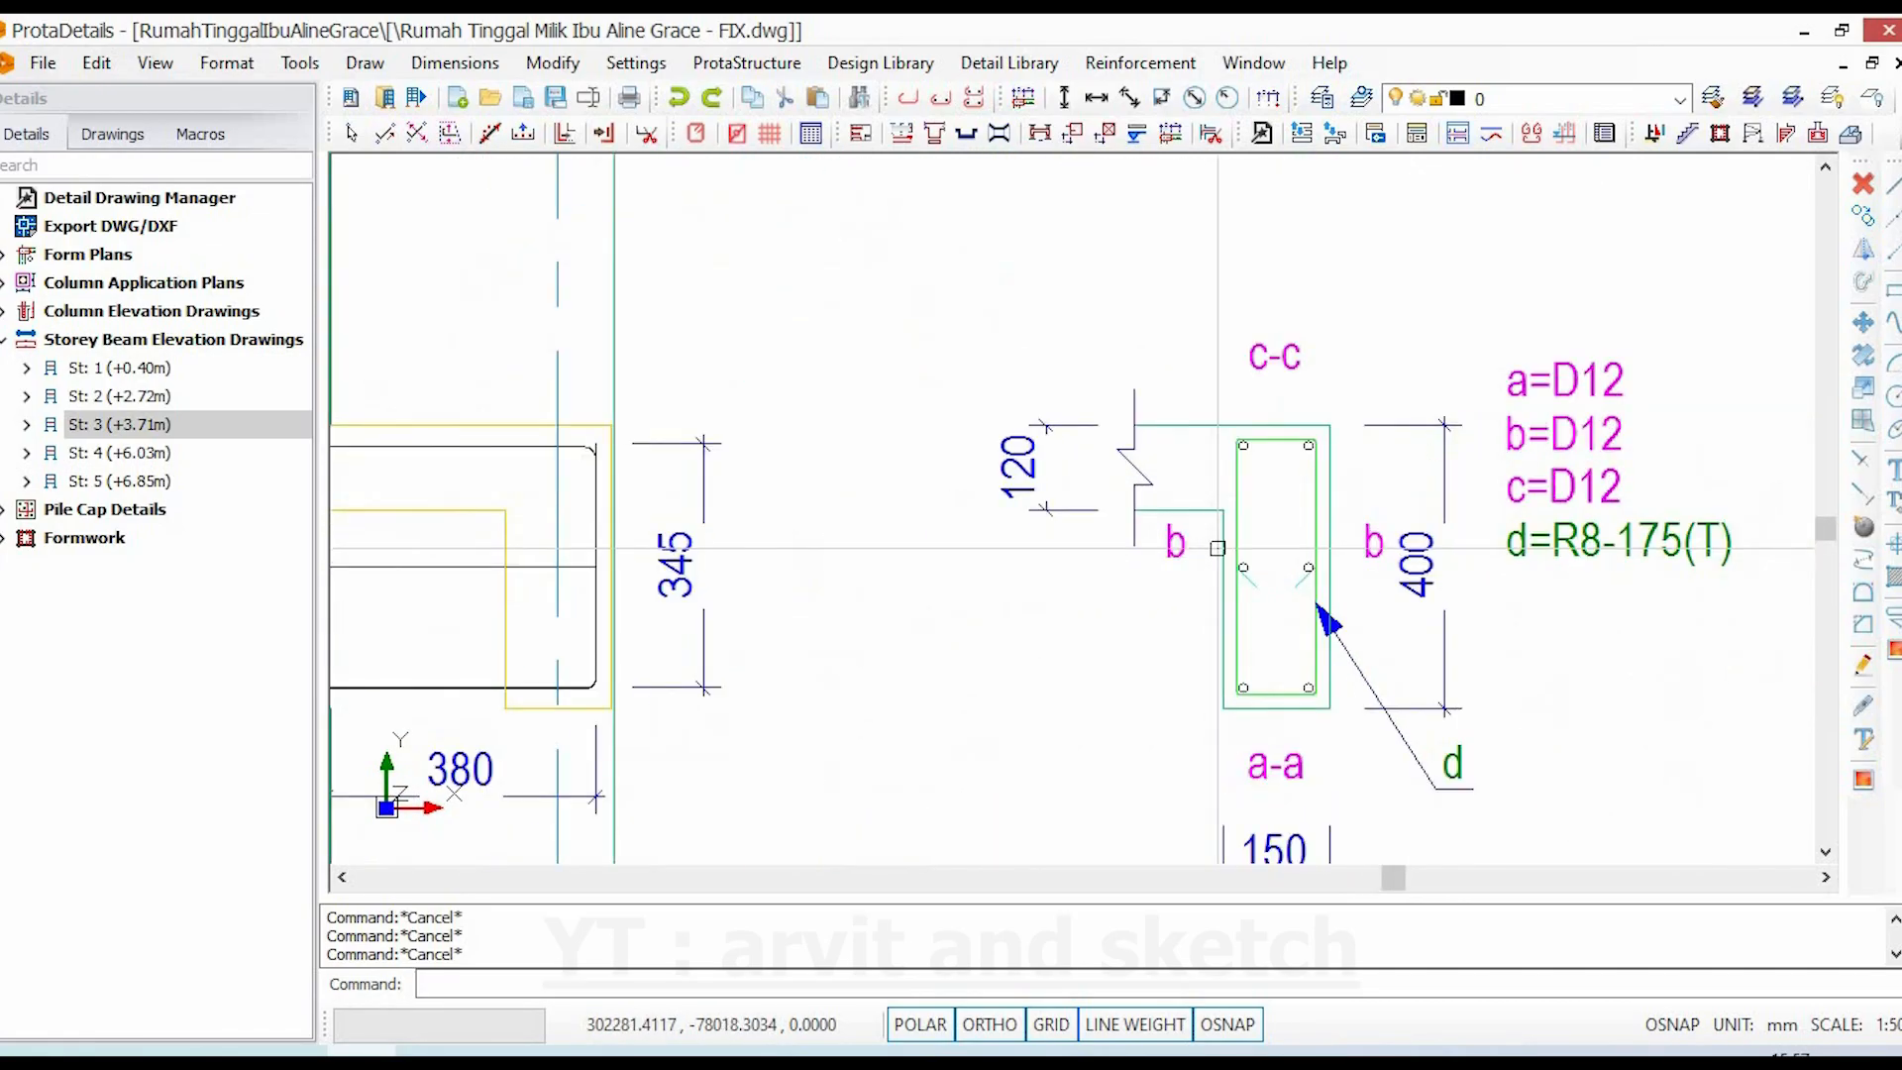
- Check the top, middle and bottom longitudinal bars of section 1-1 in their rebar properties
scroll(1217, 548, up, 5)
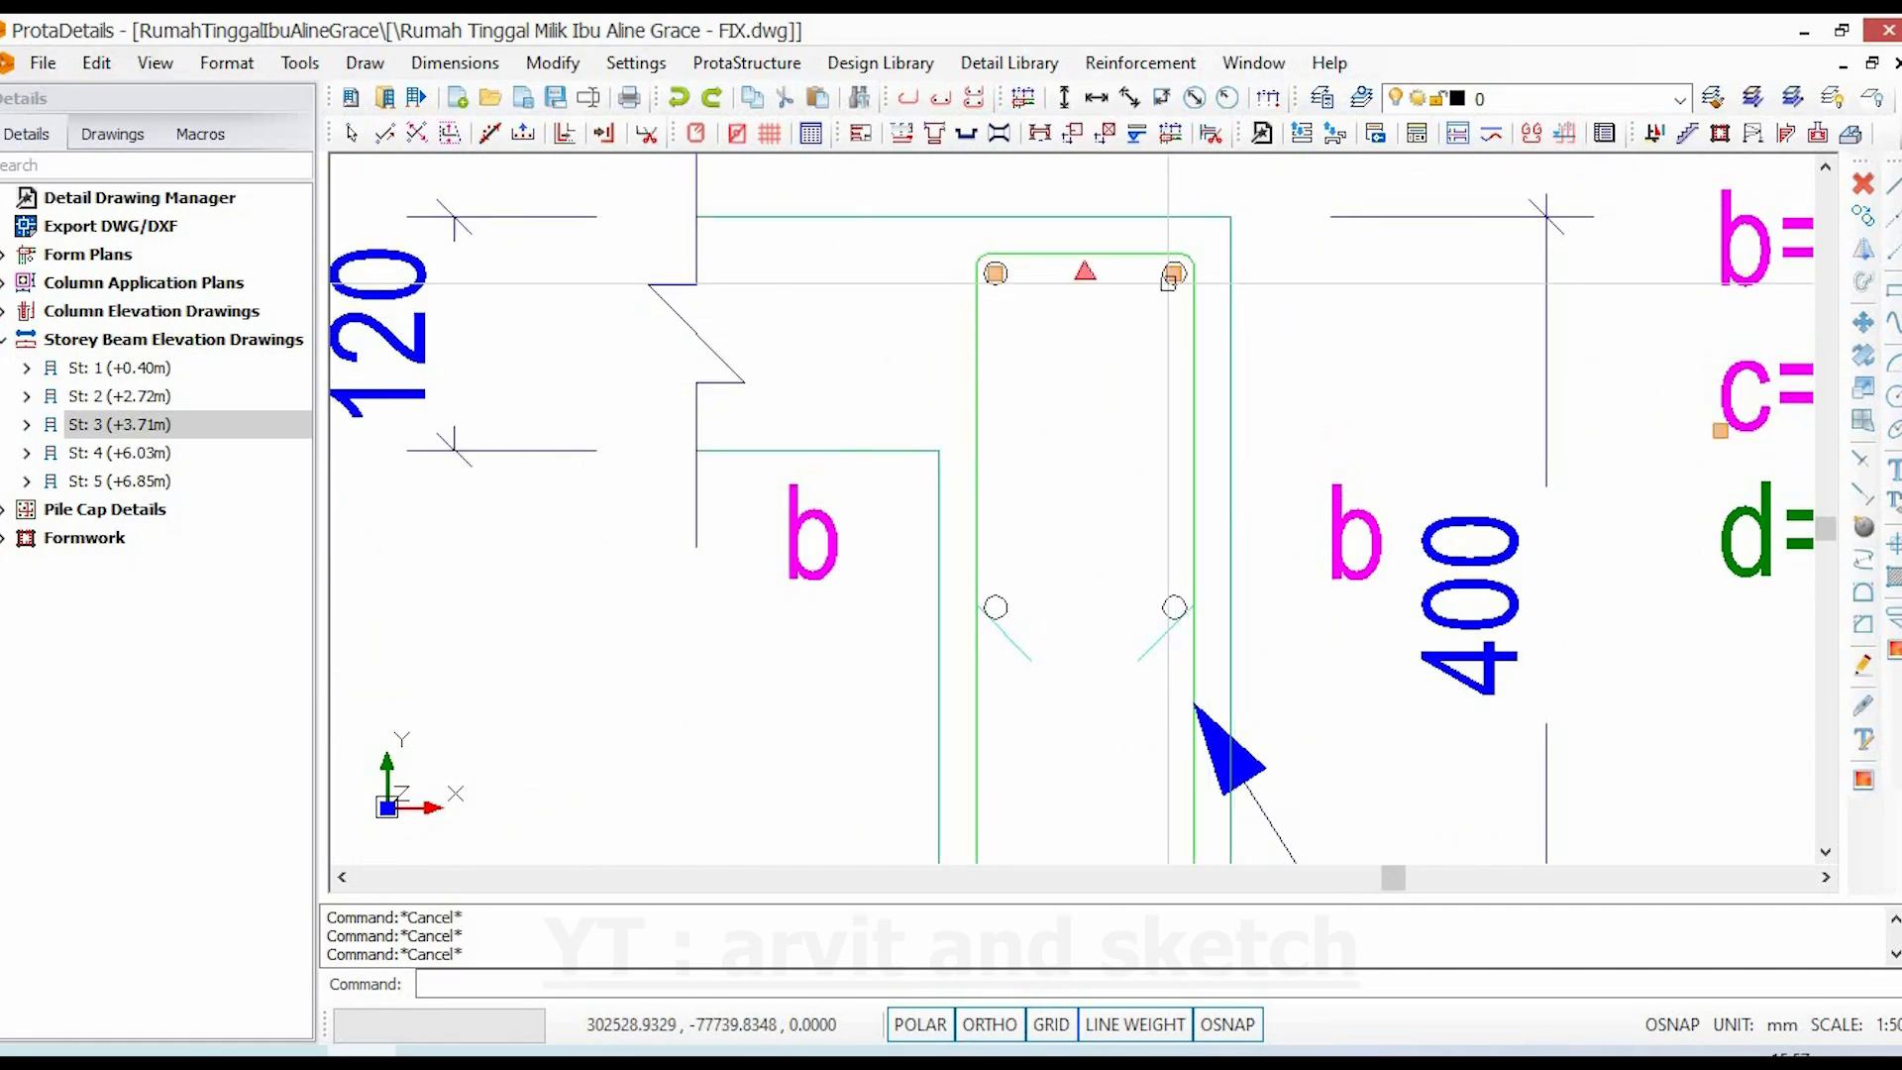
key(Escape)
scroll(1168, 281, down, 2)
scroll(1080, 545, up, 2)
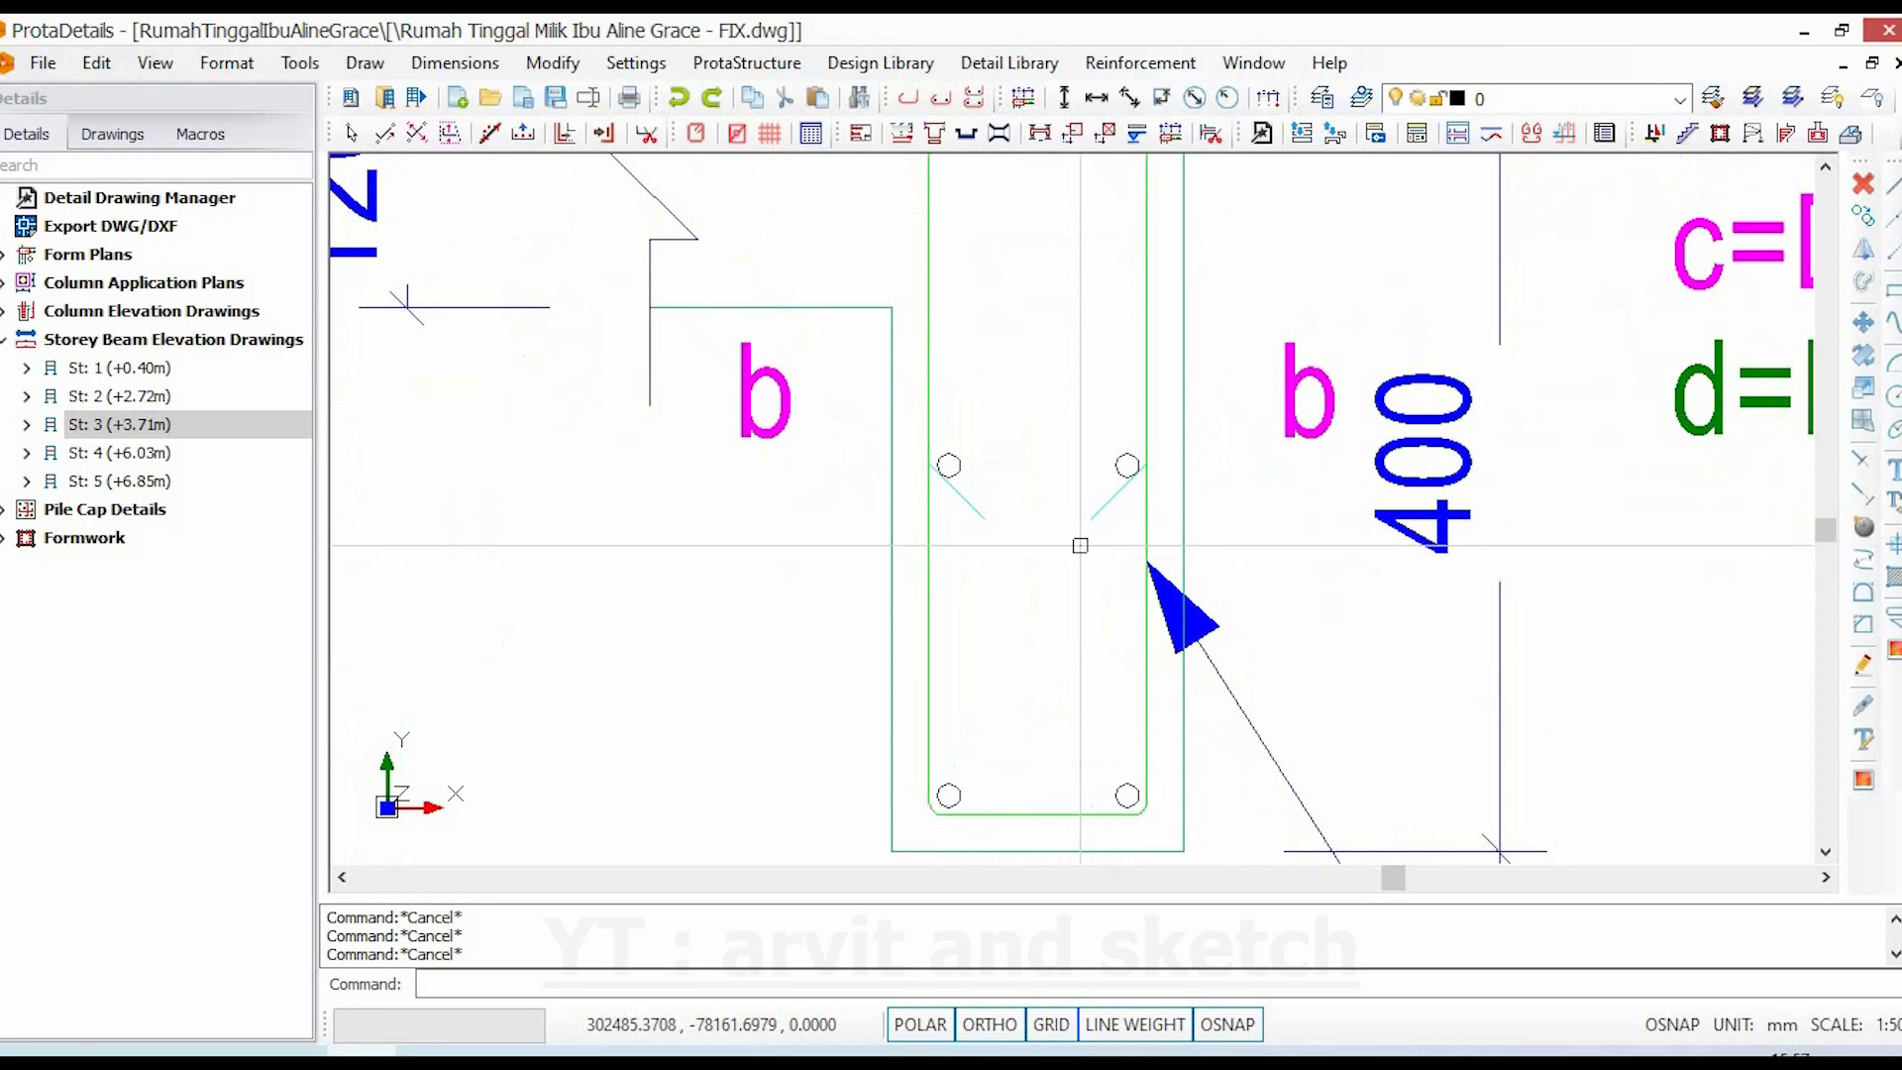
double_click(1126, 466)
key(Escape)
scroll(1034, 548, down, 5)
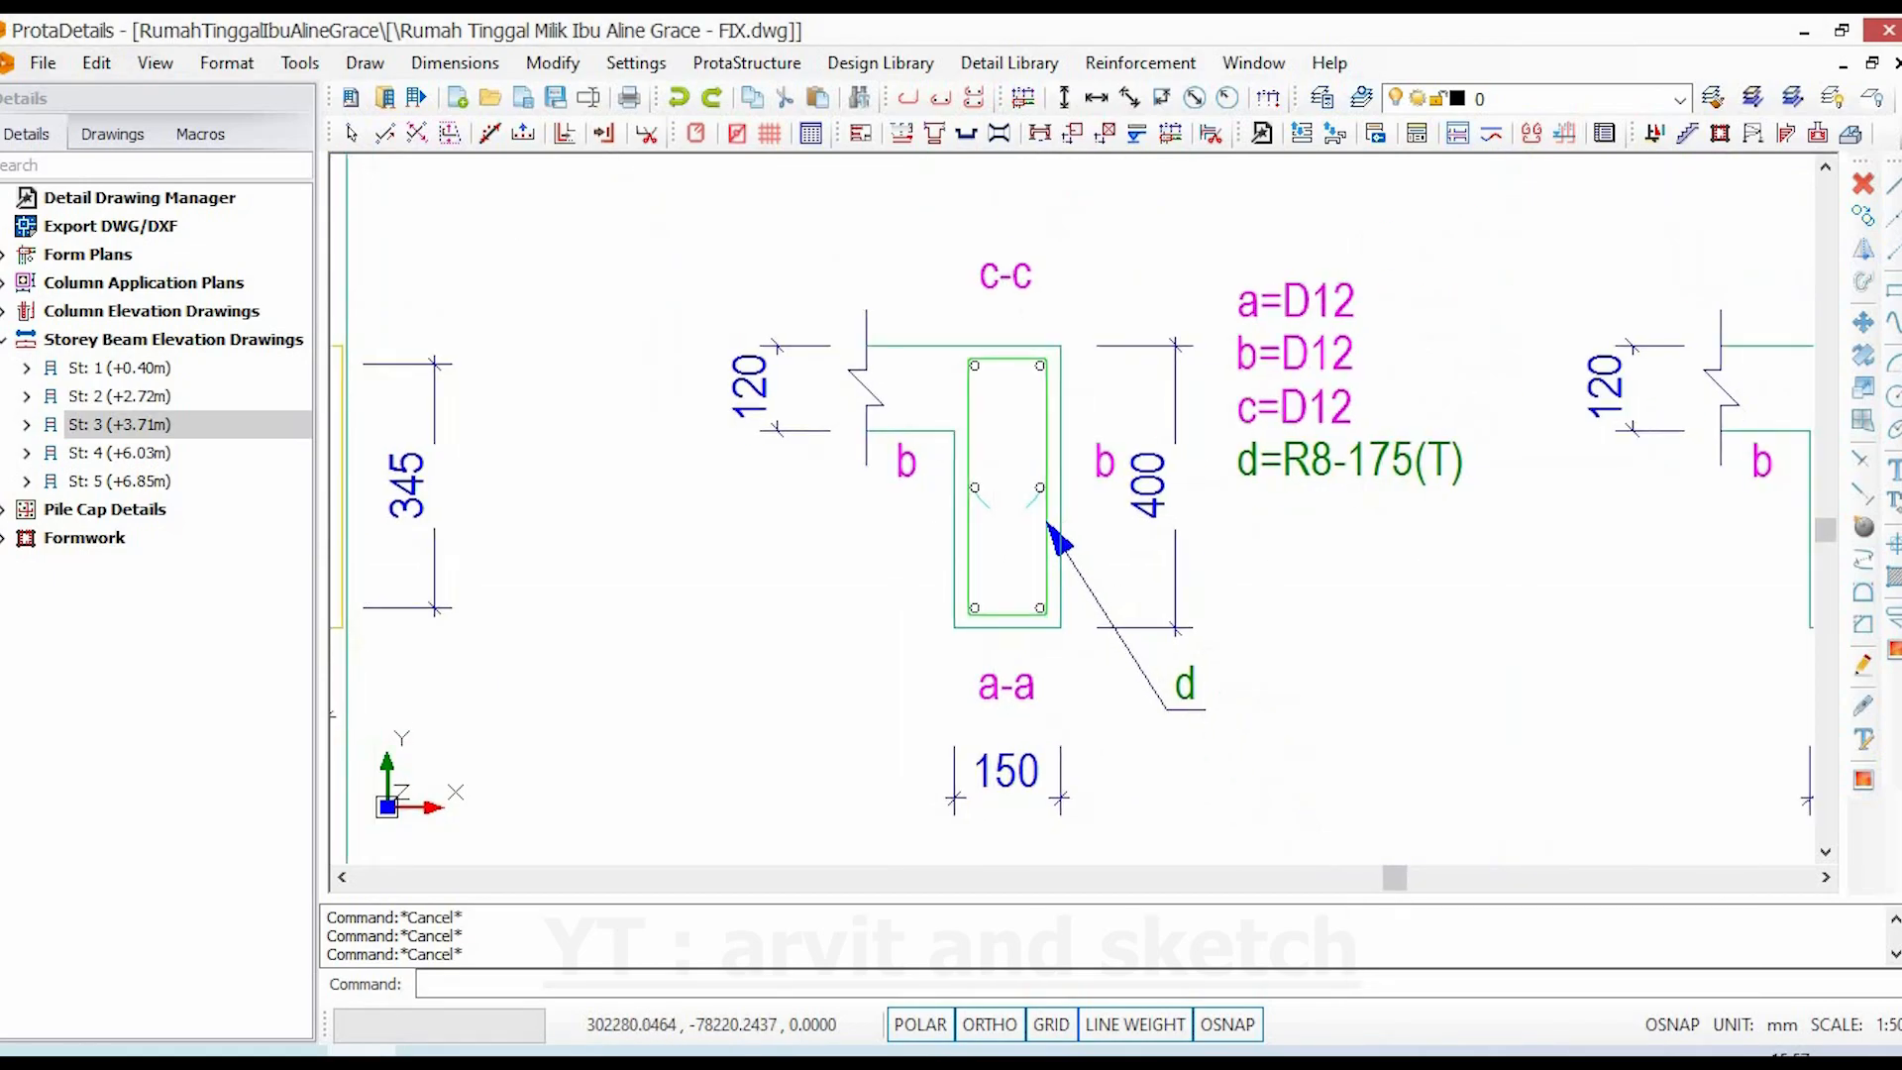
scroll(1066, 634, up, 5)
click(1070, 636)
double_click(1070, 636)
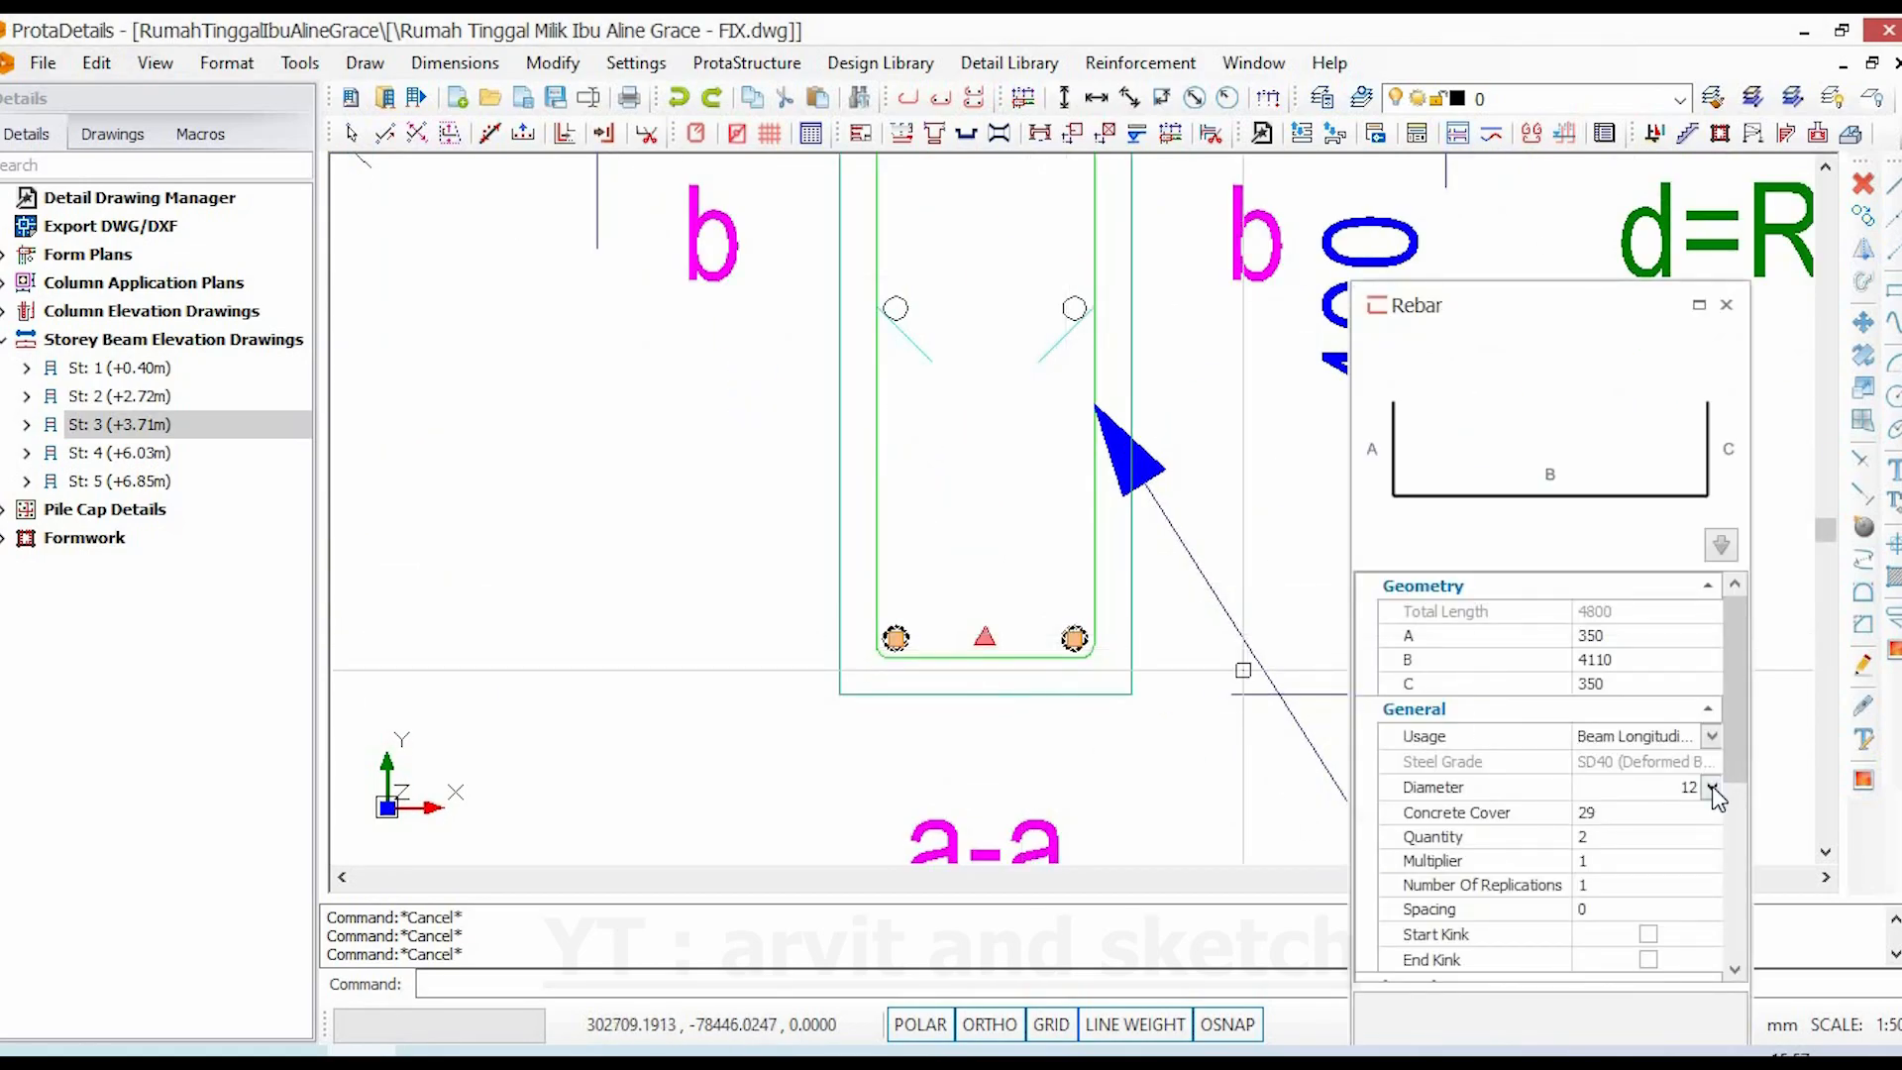
click(1711, 786)
key(Escape)
scroll(936, 594, down, 5)
middle_drag(1011, 602, 959, 645)
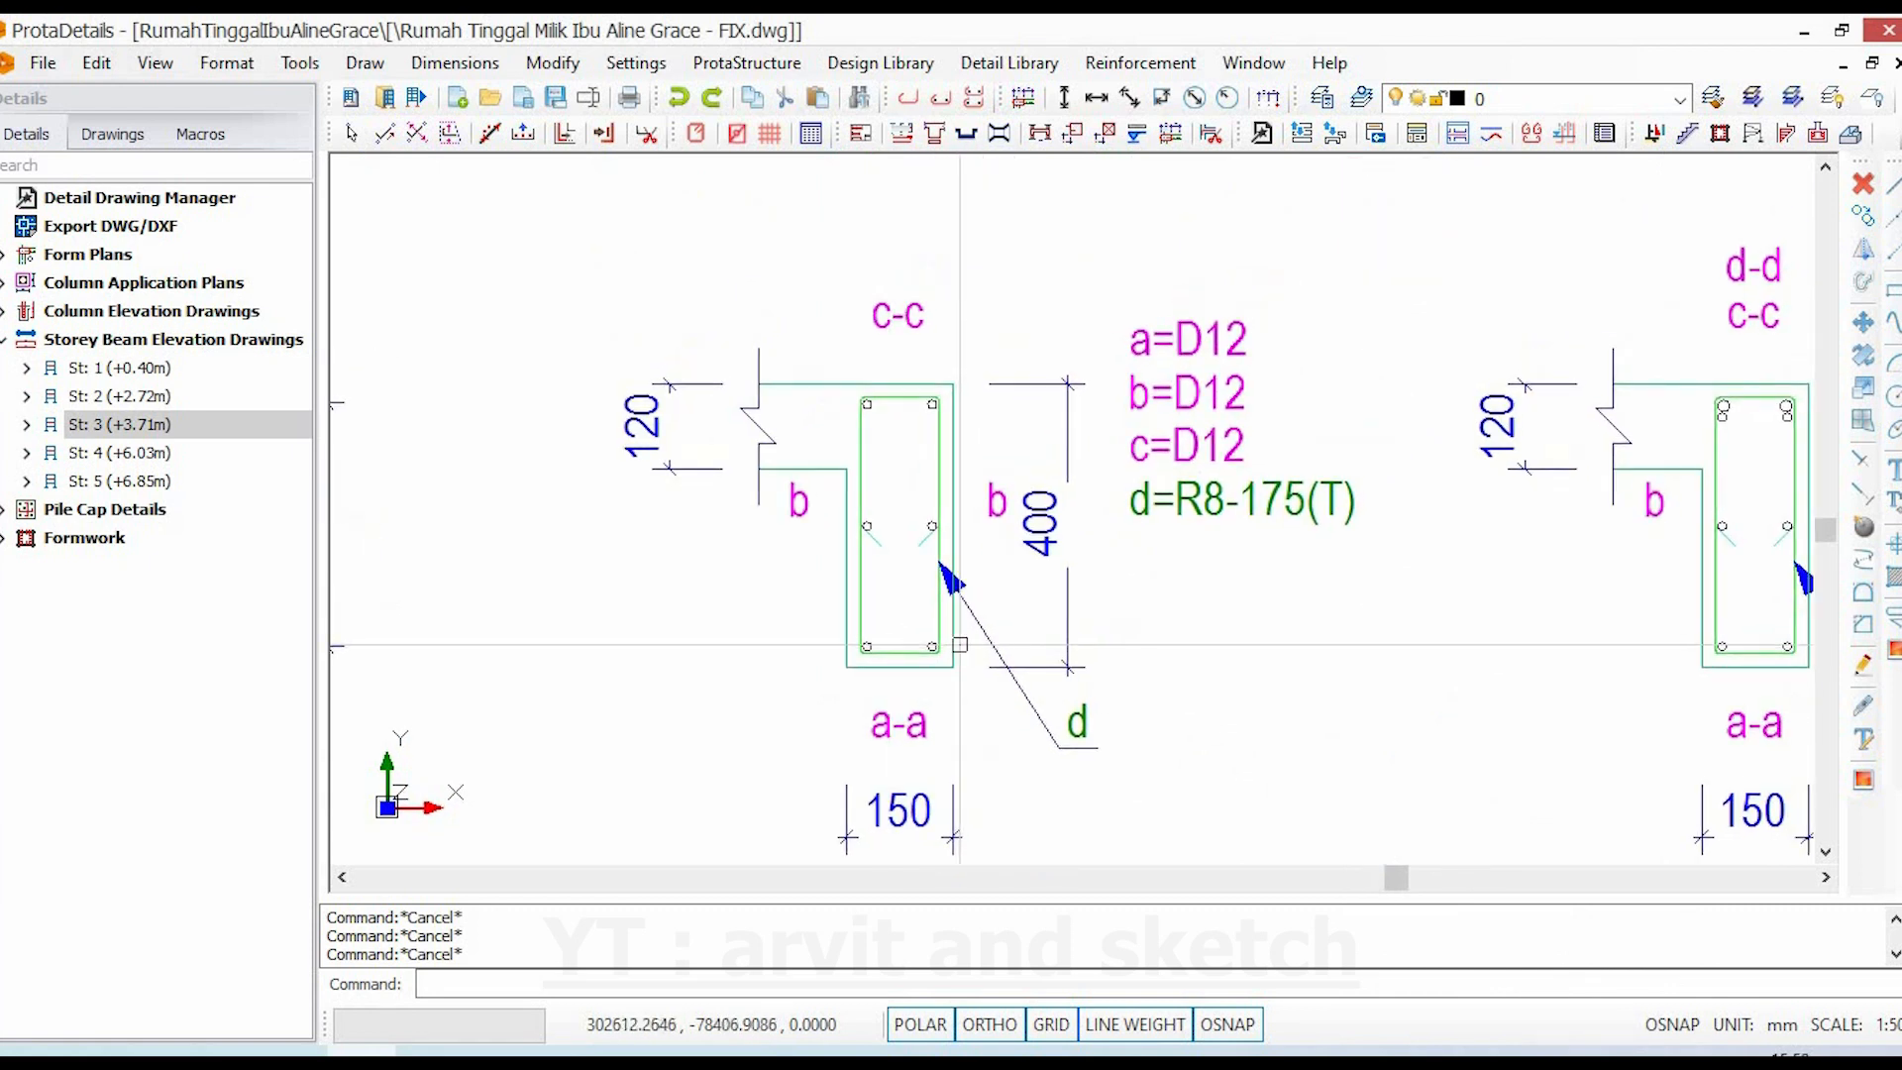
- Check the stirrup's diameter in the link properties of section 1-1
scroll(938, 587, up, 2)
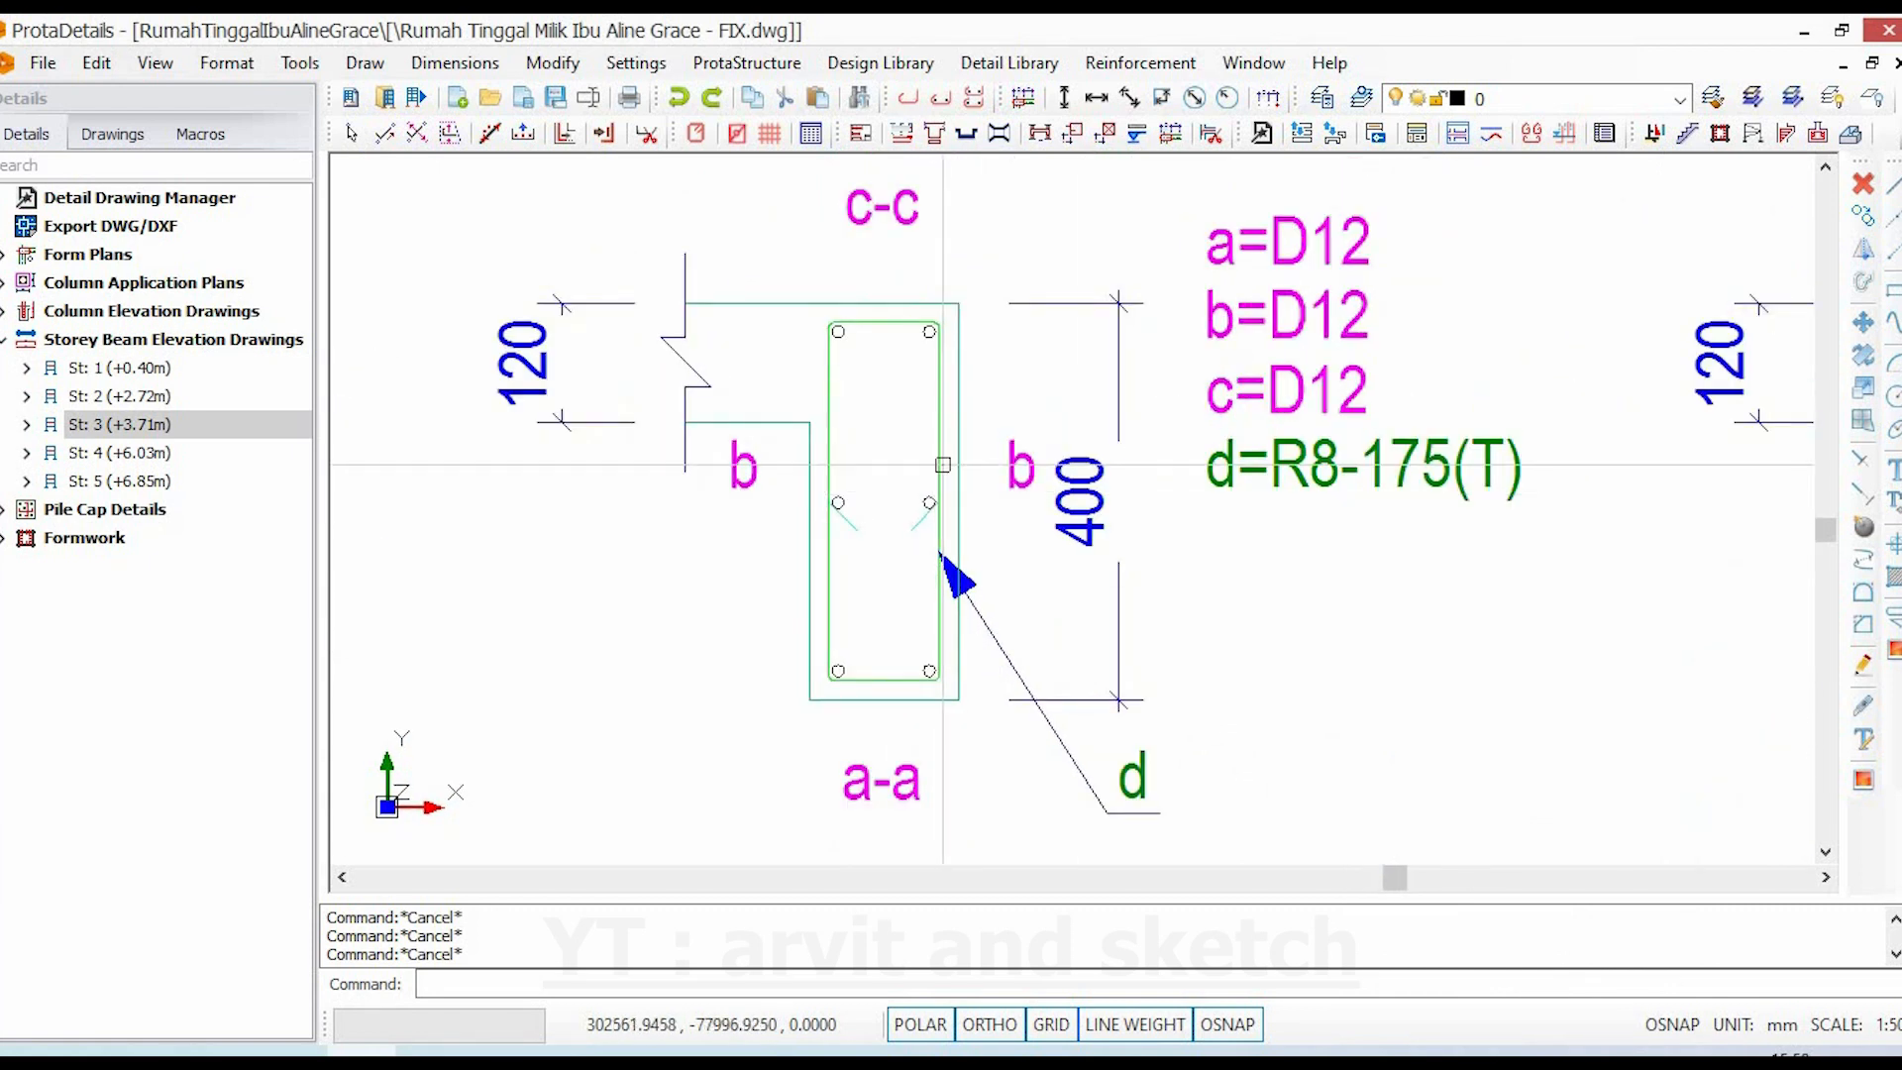
double_click(940, 422)
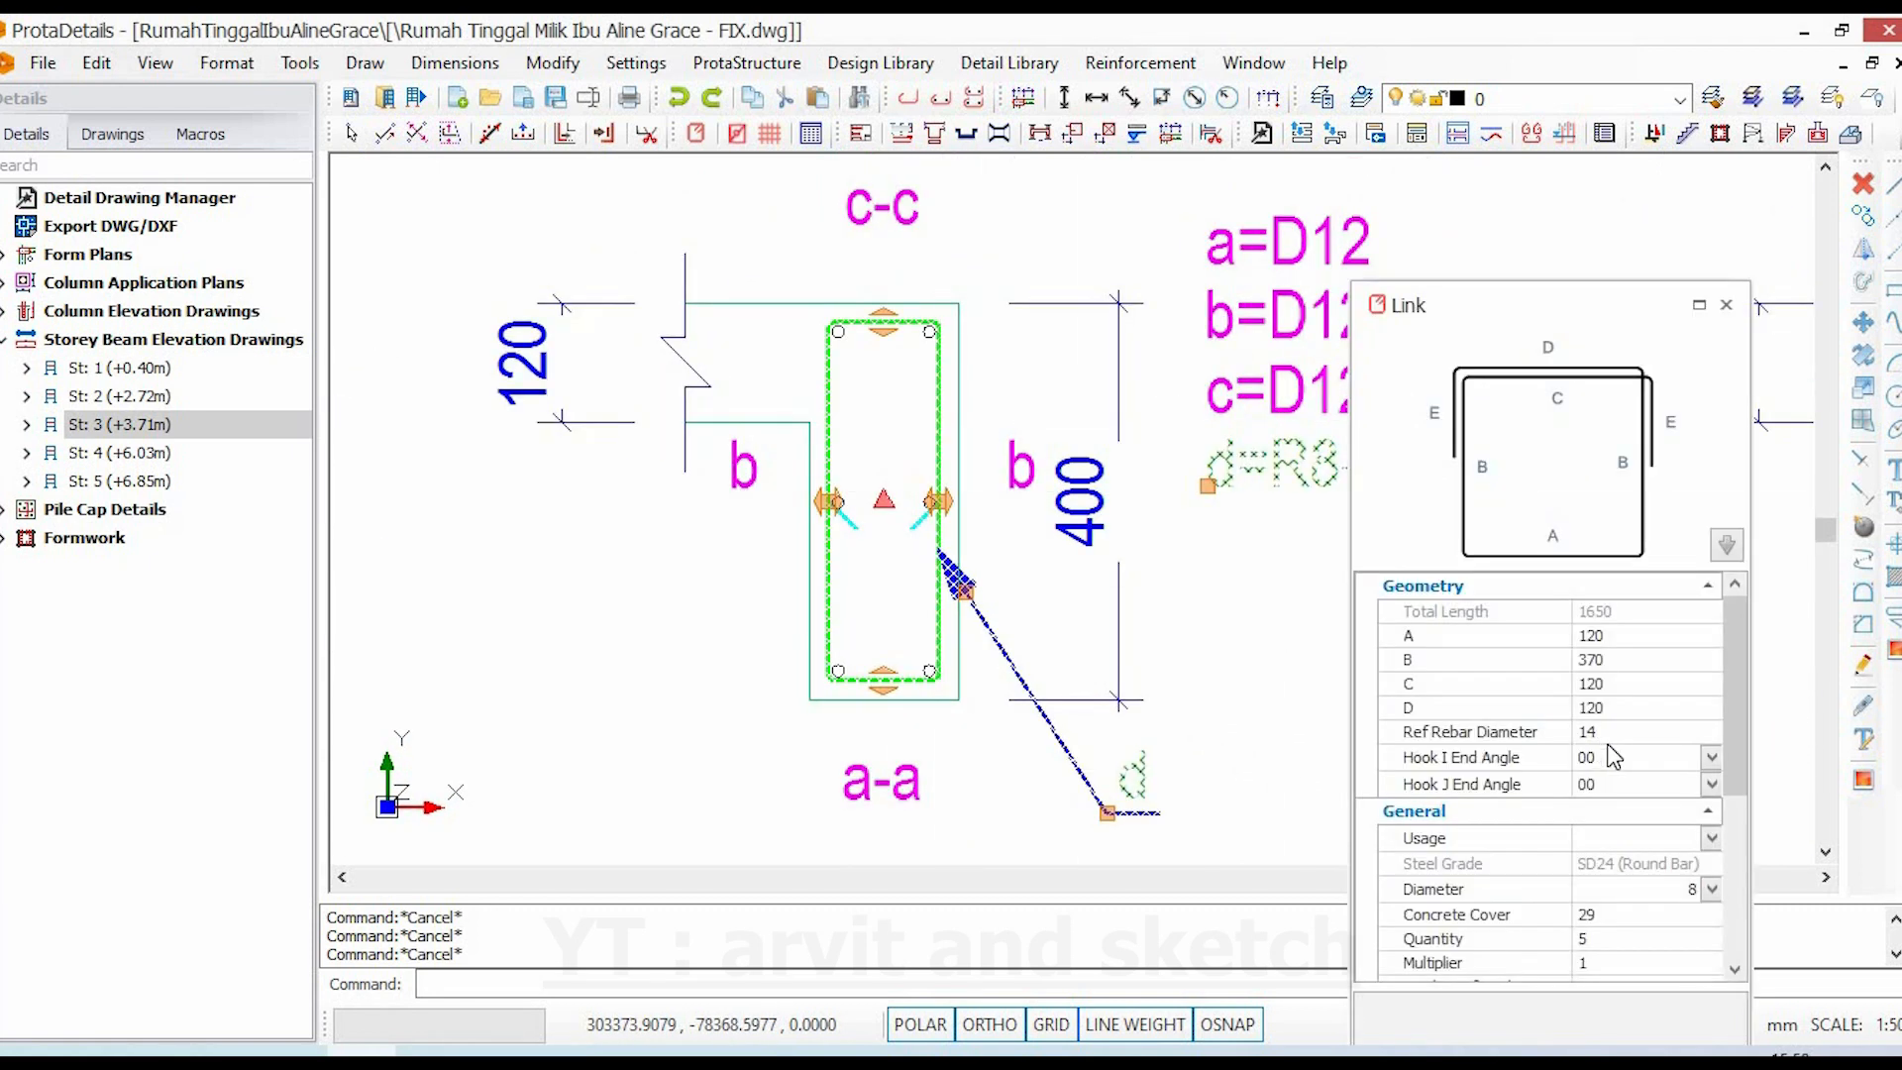
click(1712, 890)
key(Escape)
scroll(1287, 550, down, 4)
middle_drag(1288, 550, 1143, 554)
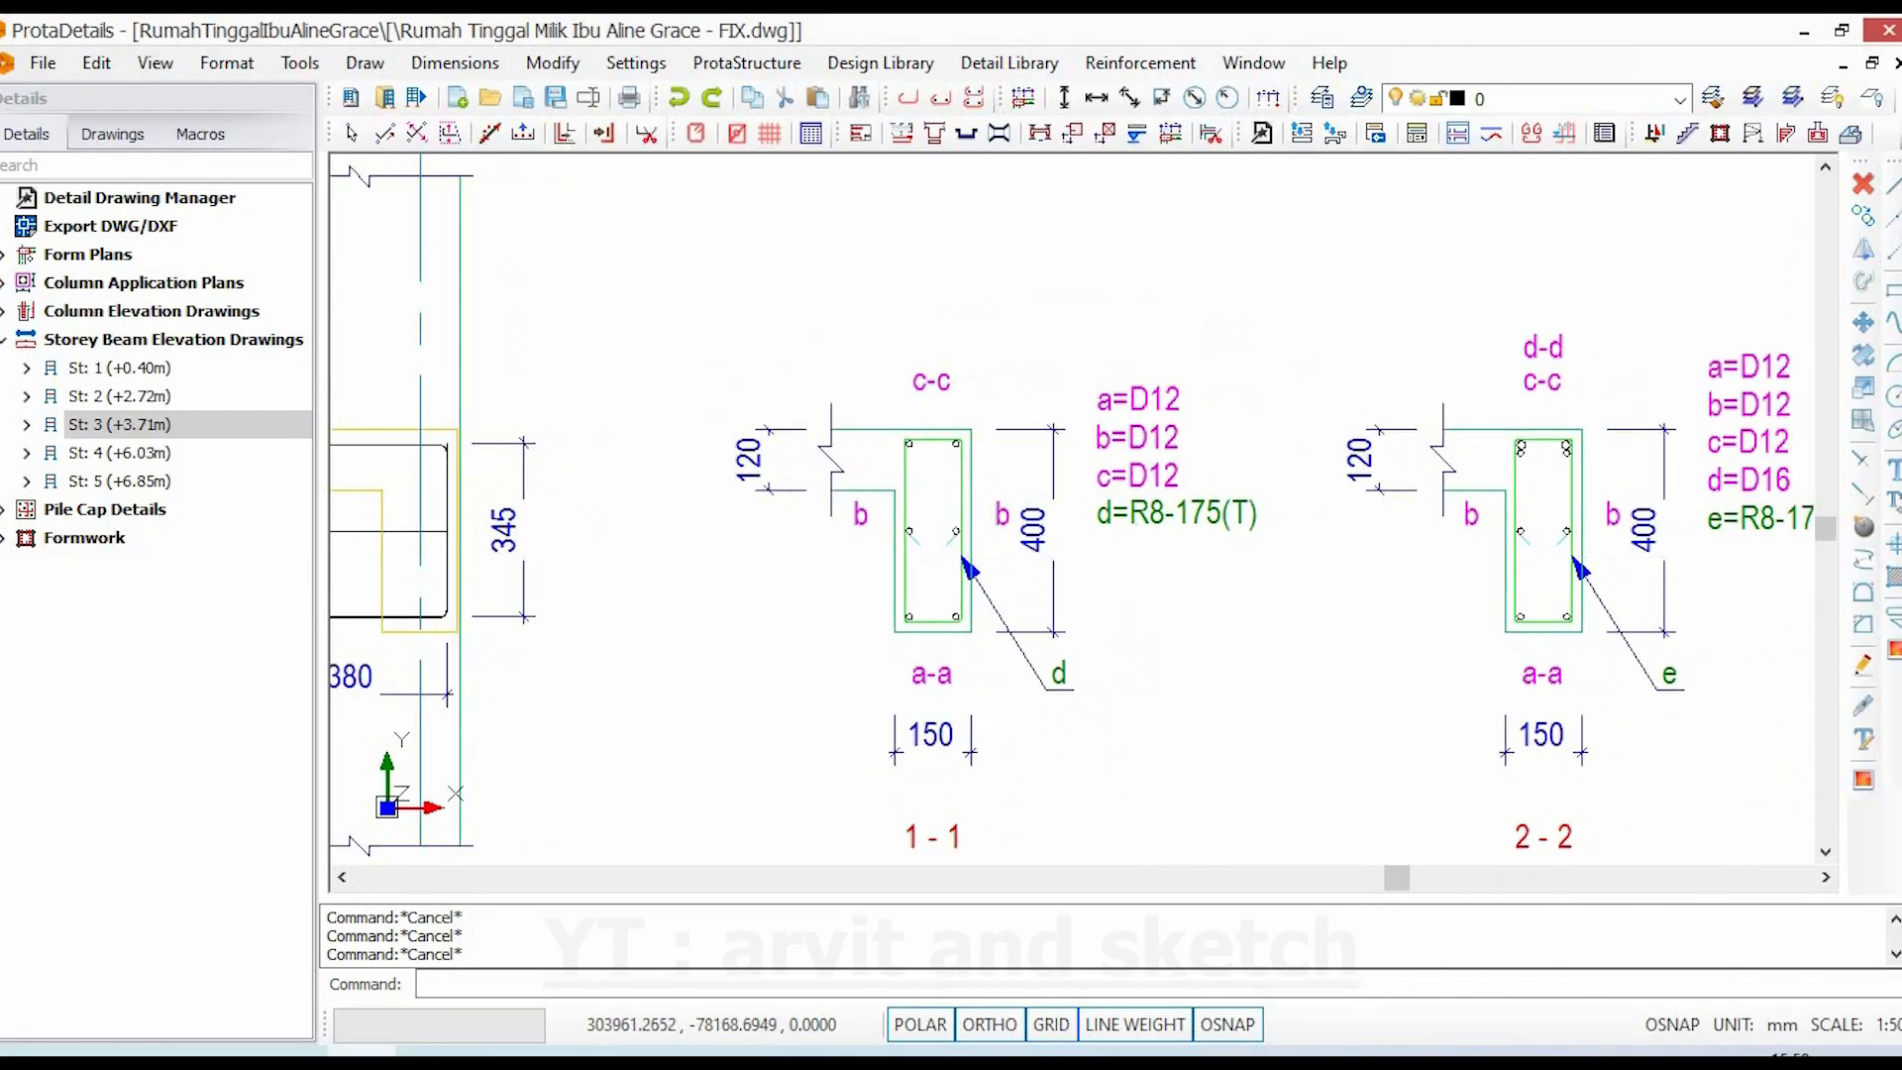
- Examine the top bars and stirrup zones of beam 3B19 between section mark 2 and grid 3
middle_drag(1038, 612, 1649, 614)
scroll(1650, 614, down, 4)
middle_drag(525, 562, 724, 564)
scroll(723, 378, up, 4)
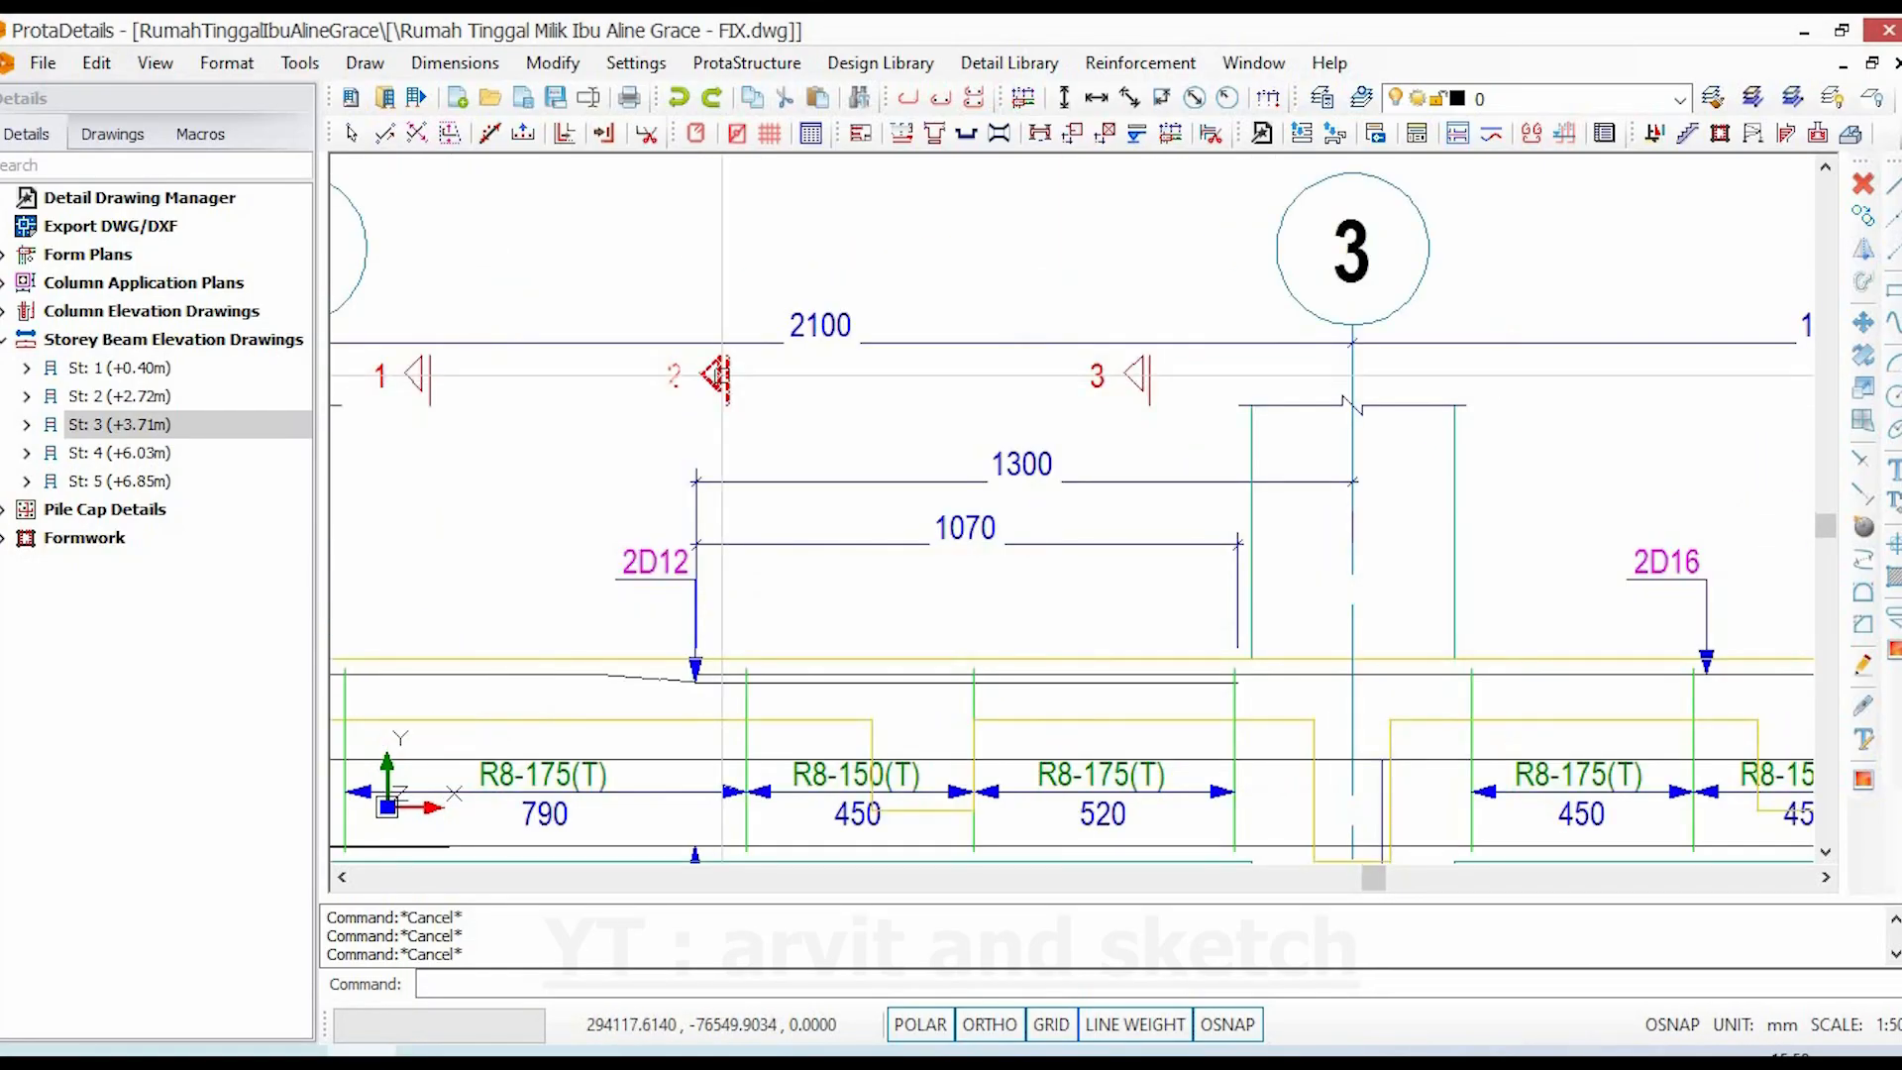
scroll(849, 436, down, 4)
middle_drag(849, 436, 751, 395)
scroll(720, 475, up, 8)
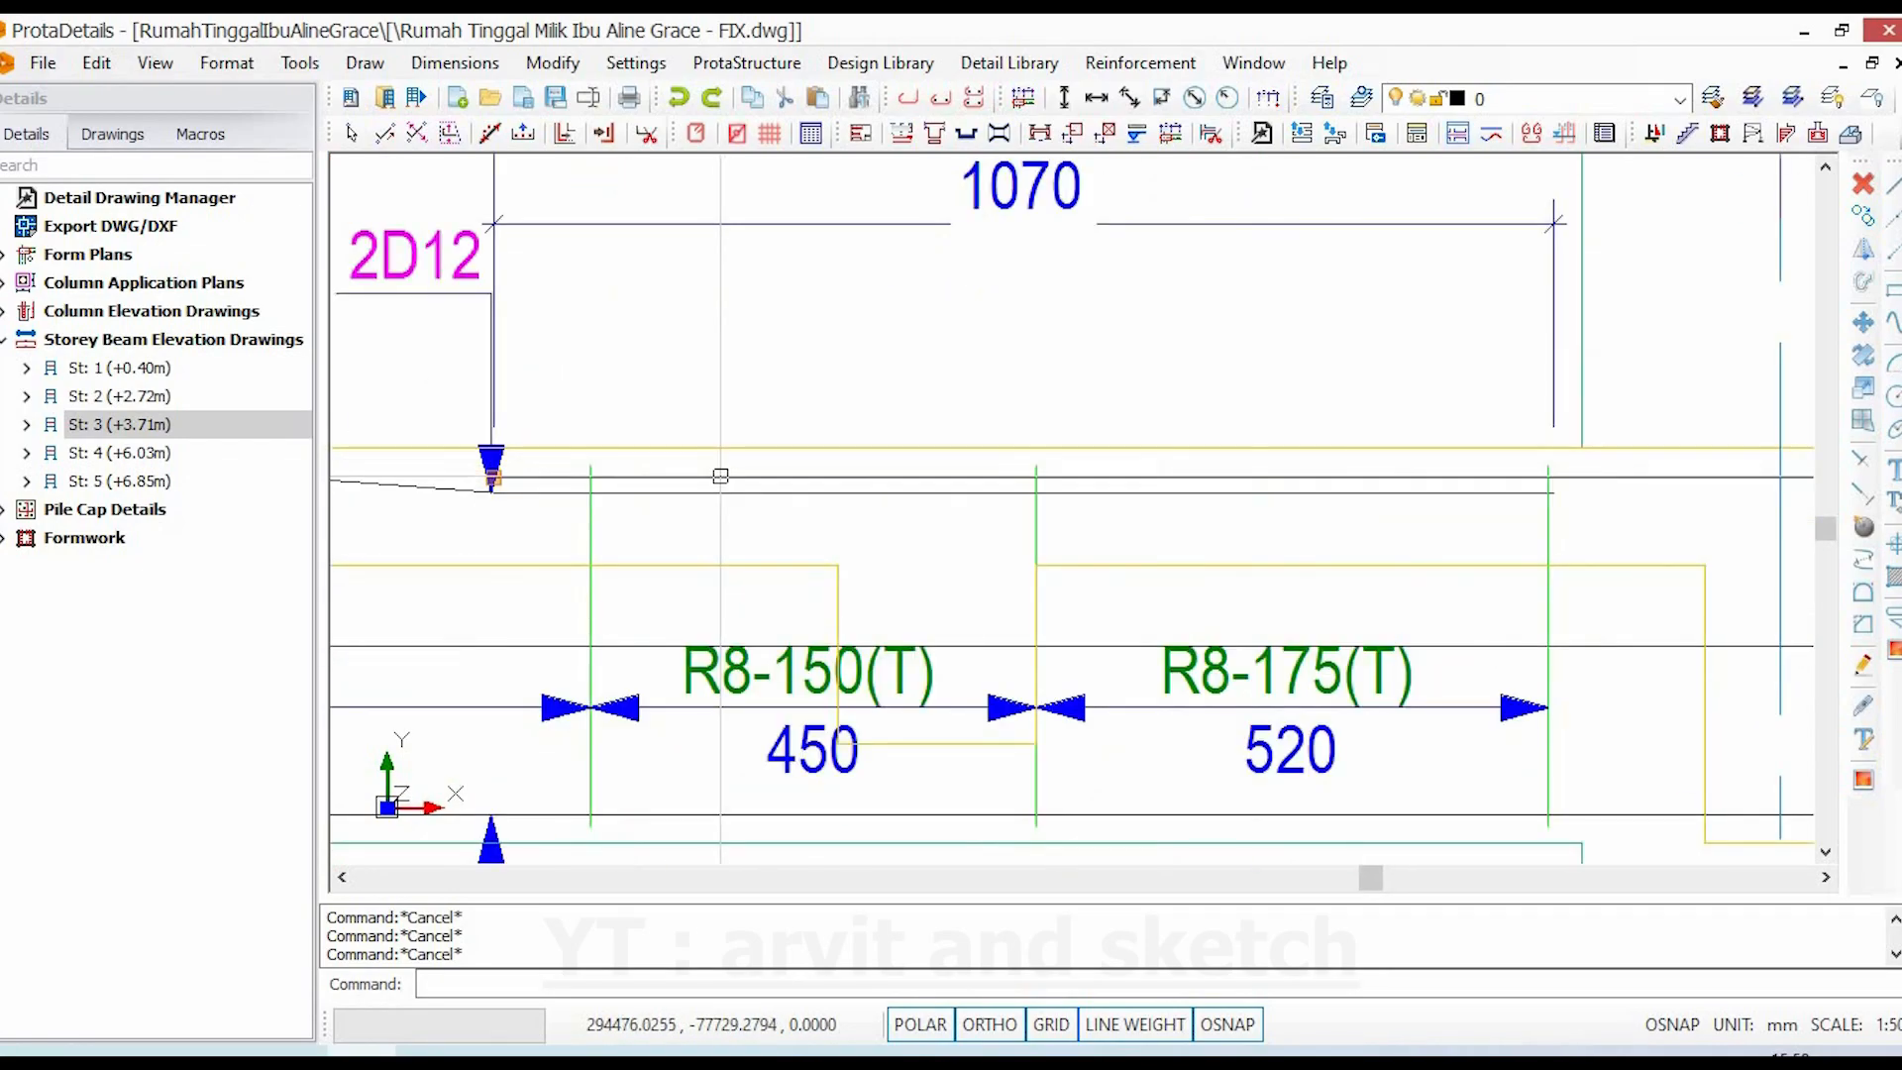
middle_drag(752, 555, 812, 380)
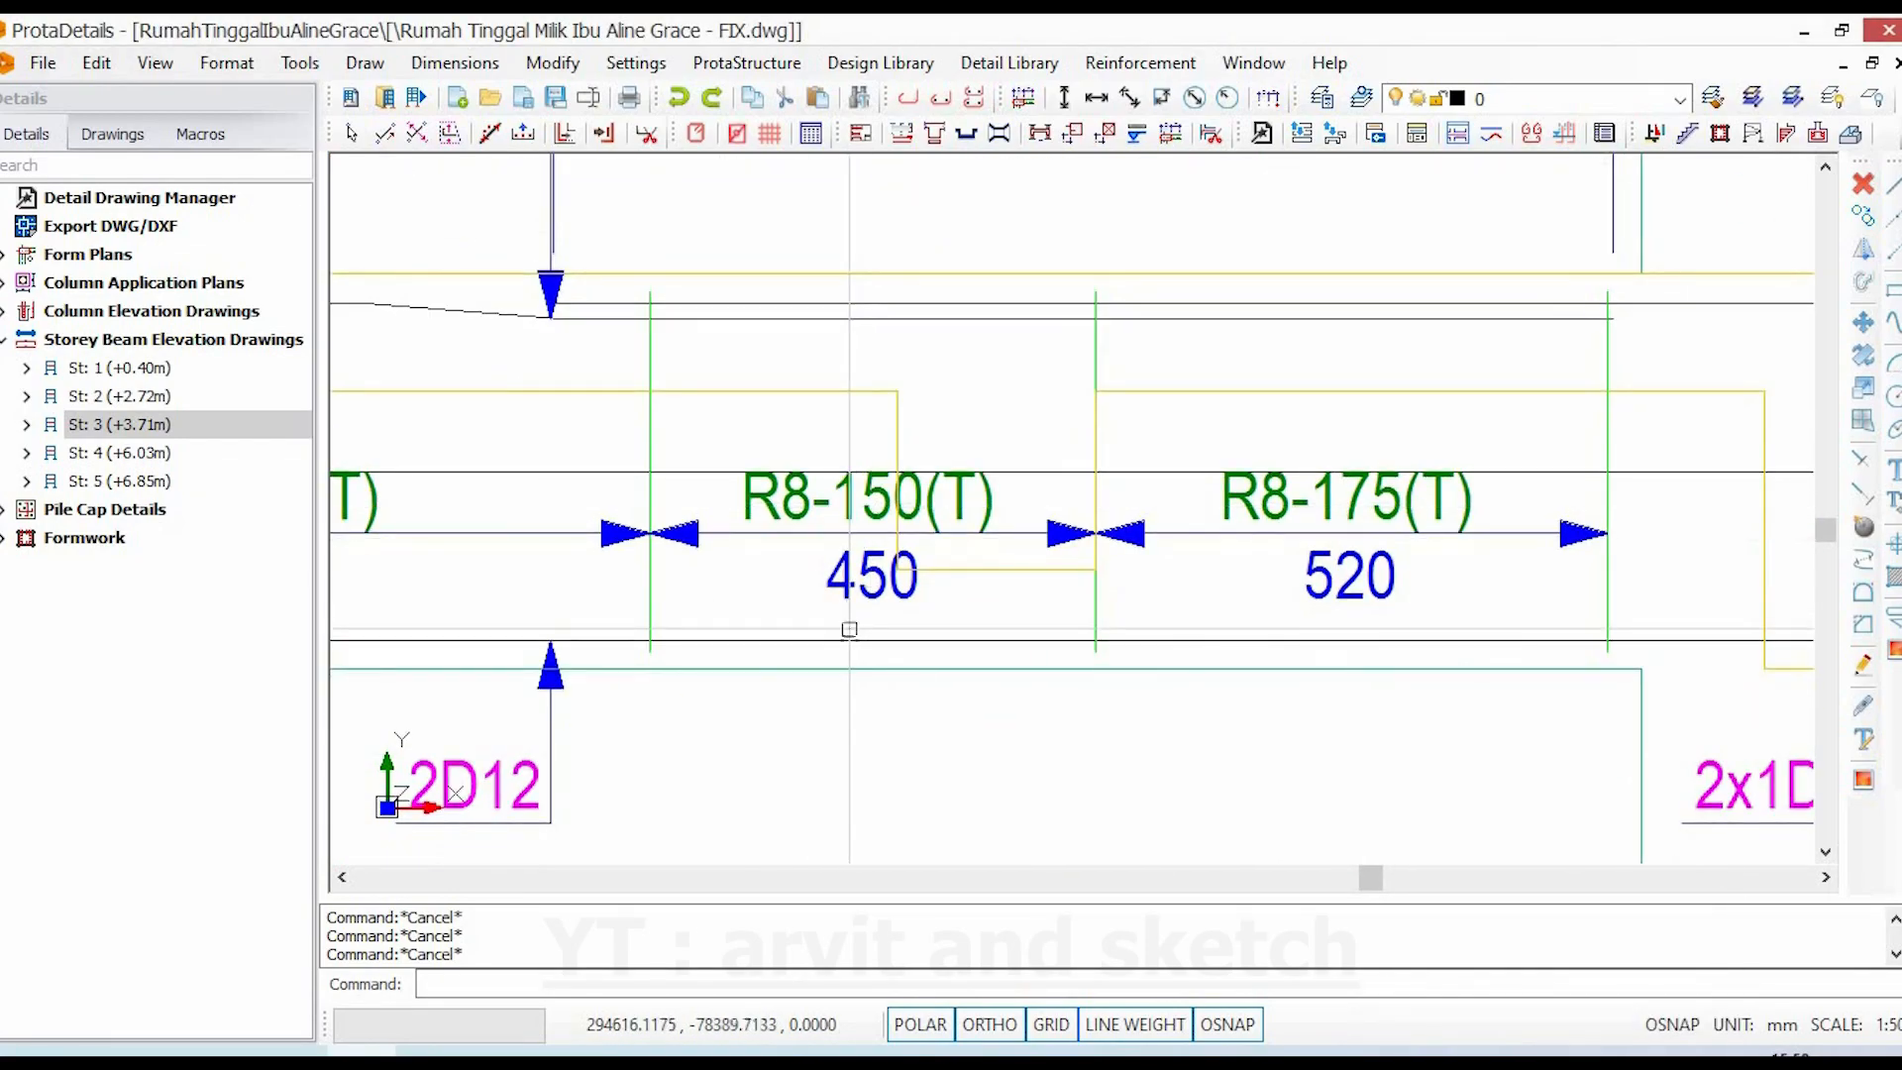
scroll(849, 639, down, 12)
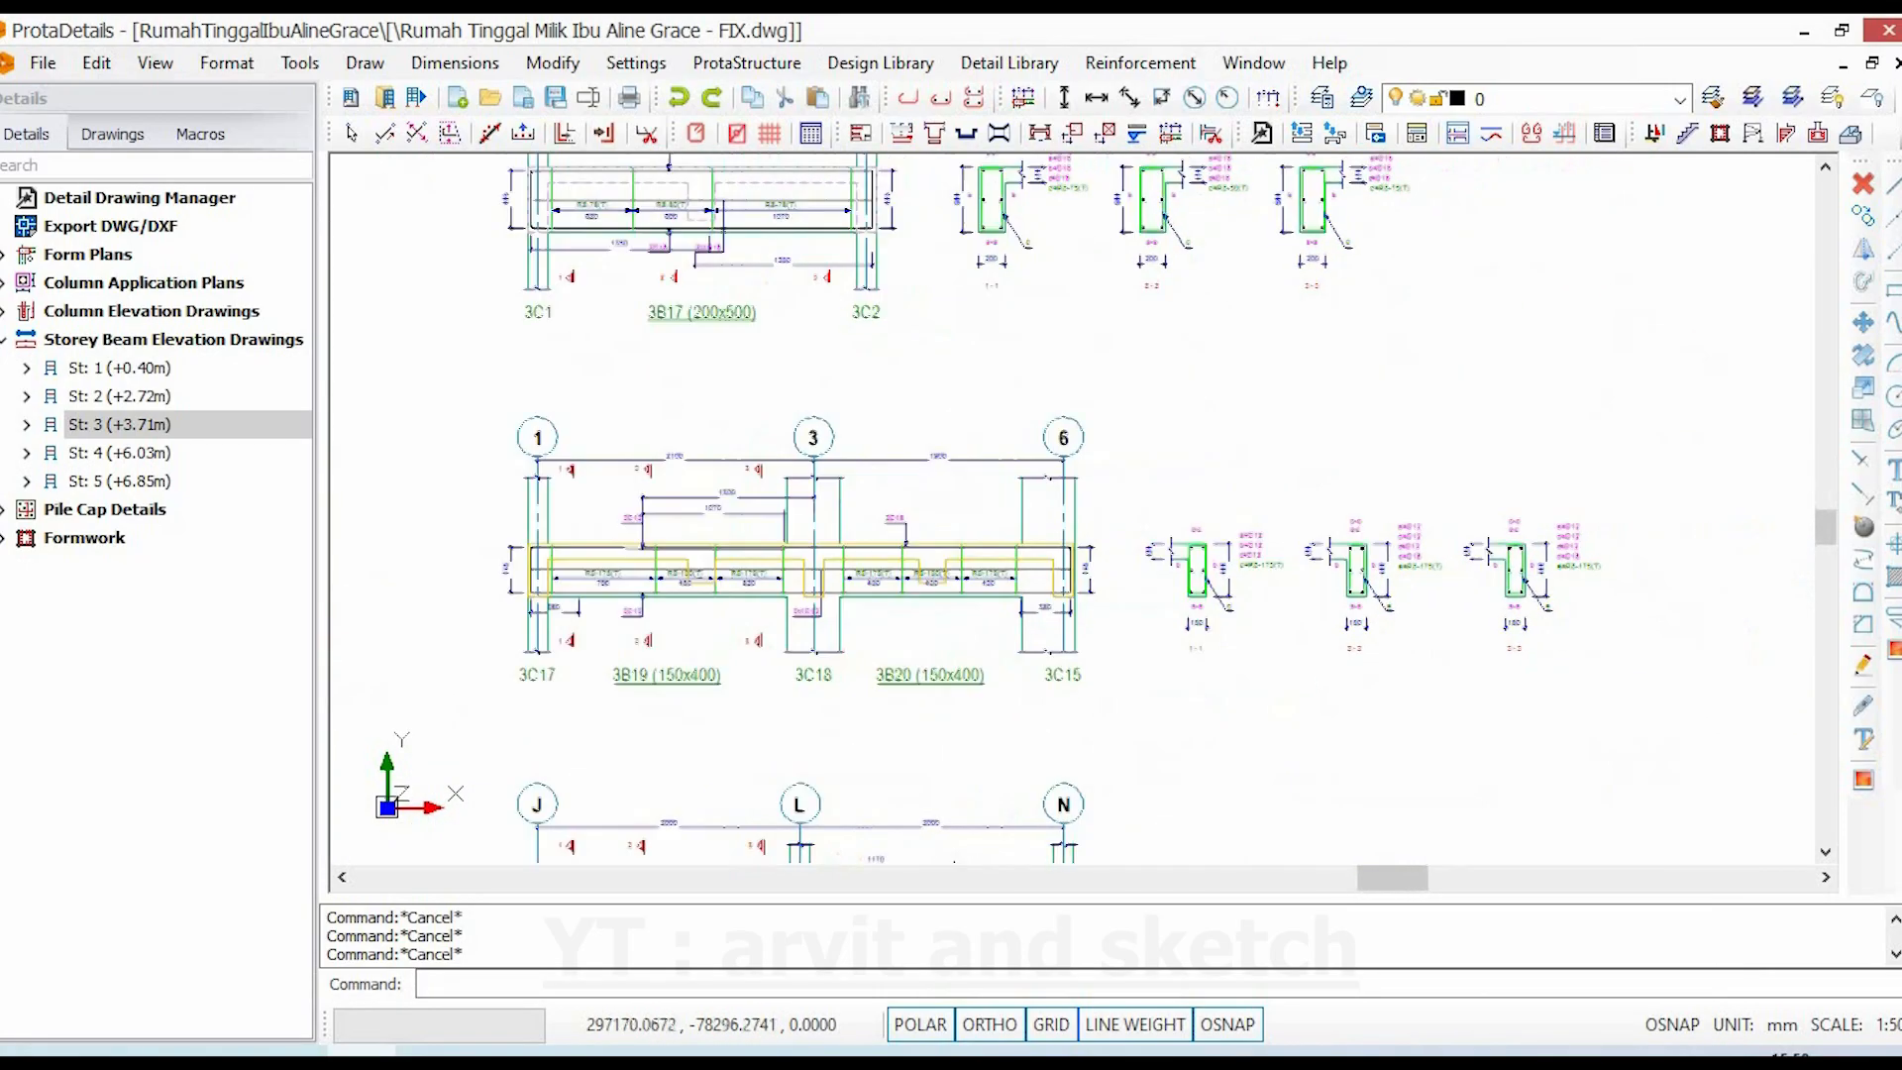
- Check the upper longitudinal bars of section 2-2 of beams 3B19 and 3B20 in their rebar properties
scroll(1328, 581, up, 2)
scroll(1343, 588, up, 6)
middle_drag(1343, 589, 807, 701)
scroll(1267, 479, up, 3)
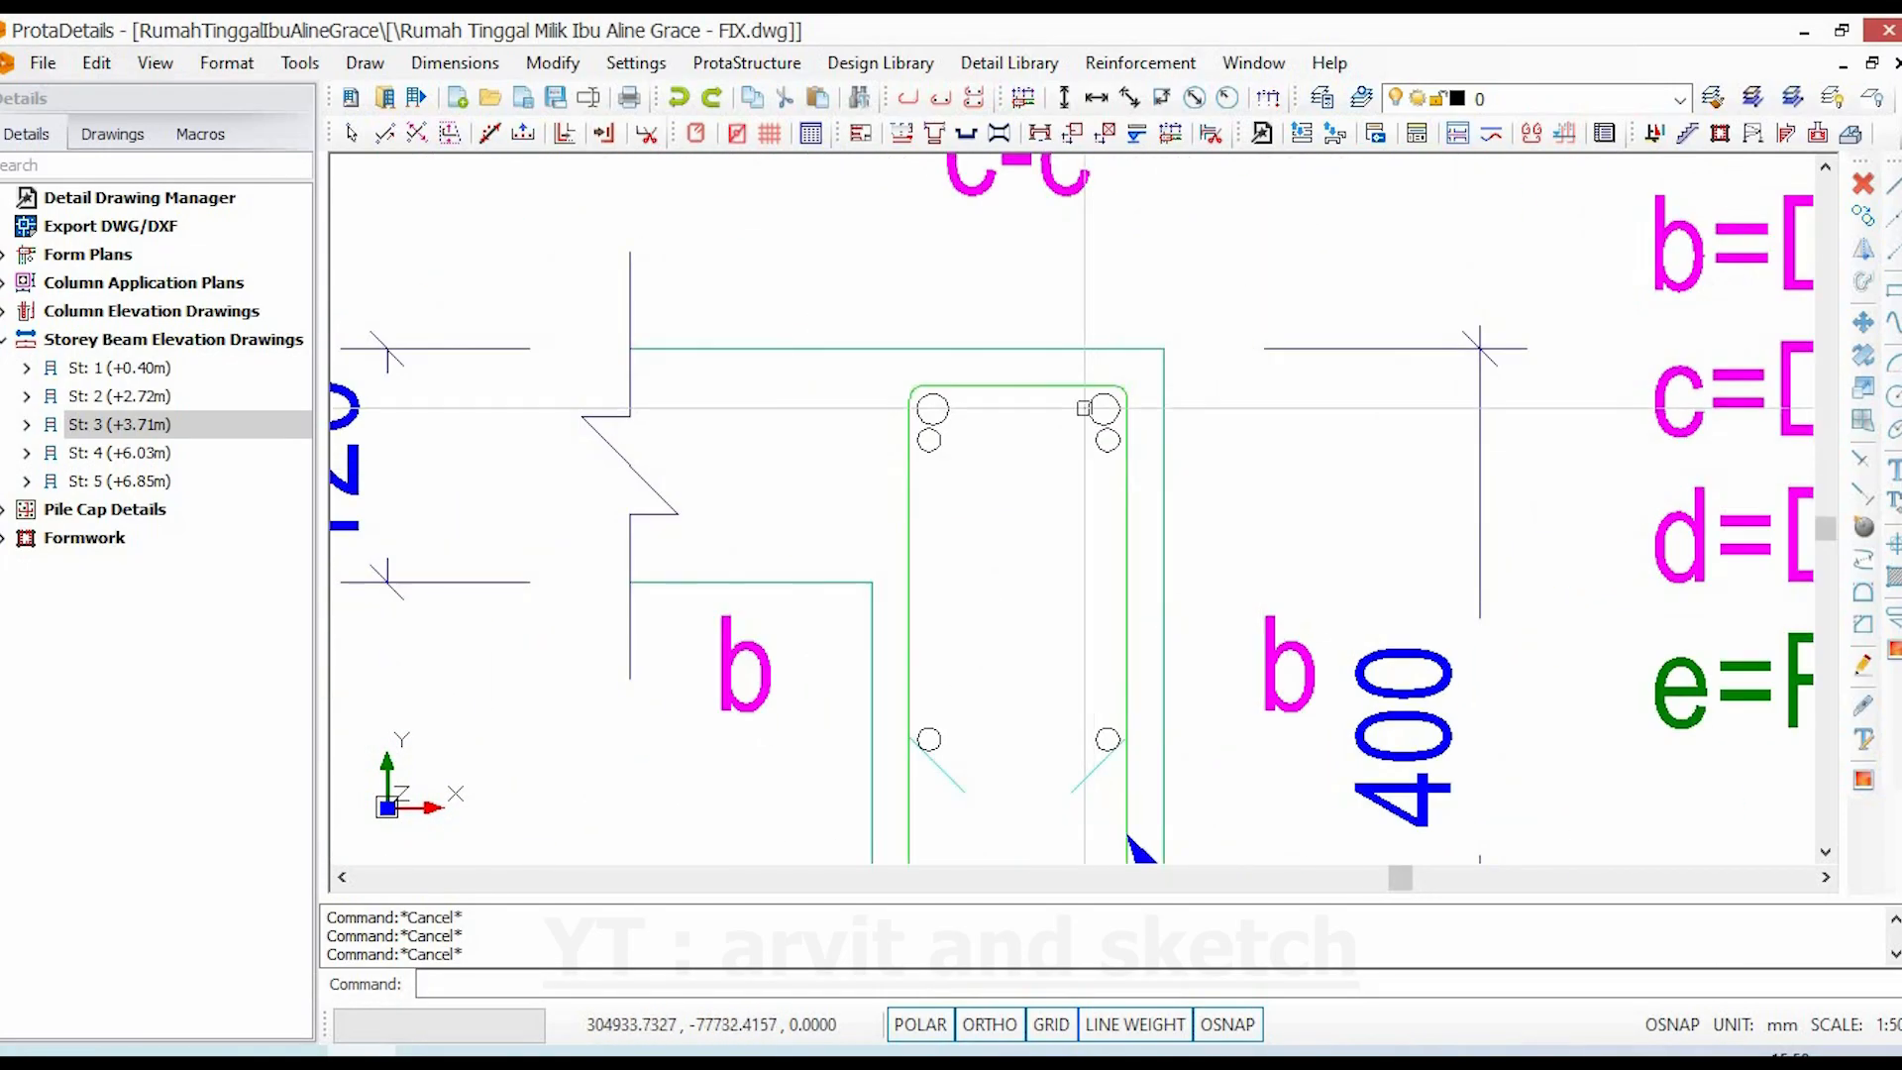
double_click(1088, 404)
key(Escape)
scroll(1073, 489, down, 2)
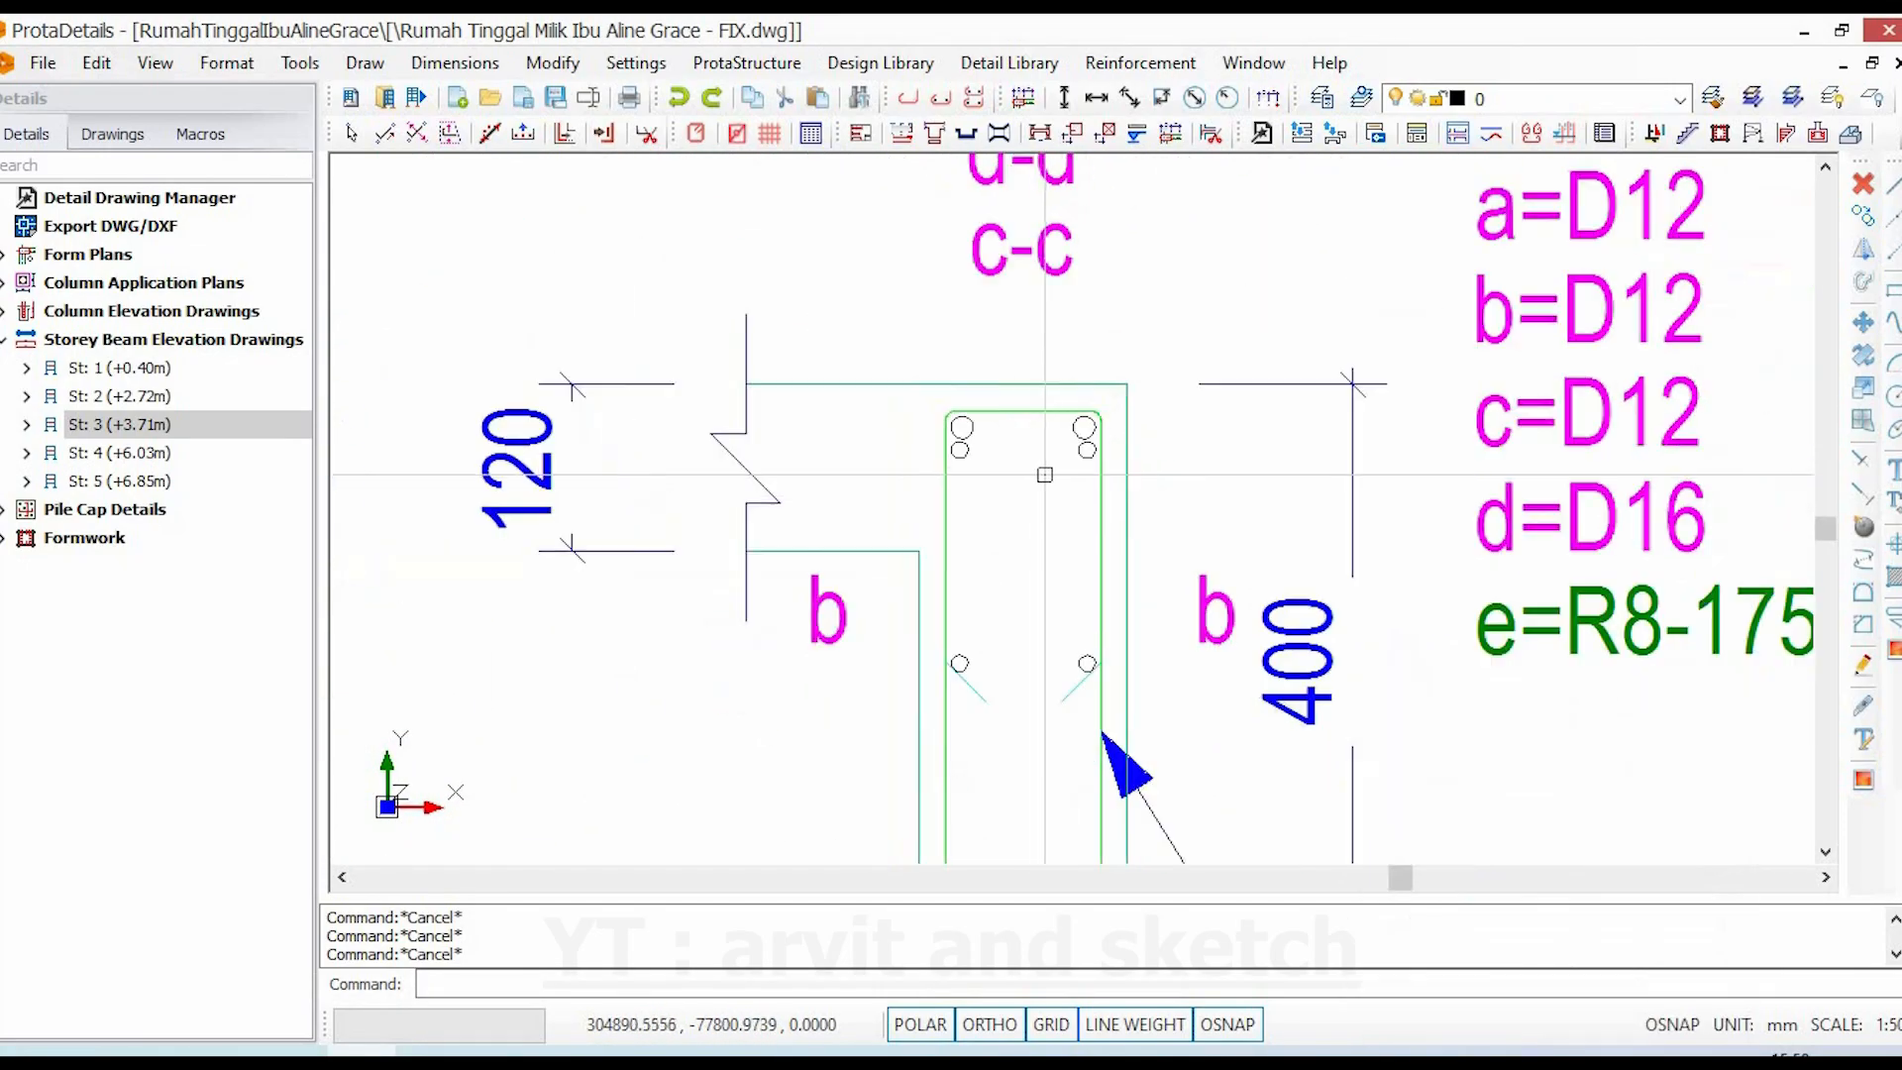
- Check the diameter of the second-layer top bars of section 2-2 in their rebar properties
scroll(1070, 476, up, 3)
double_click(1098, 429)
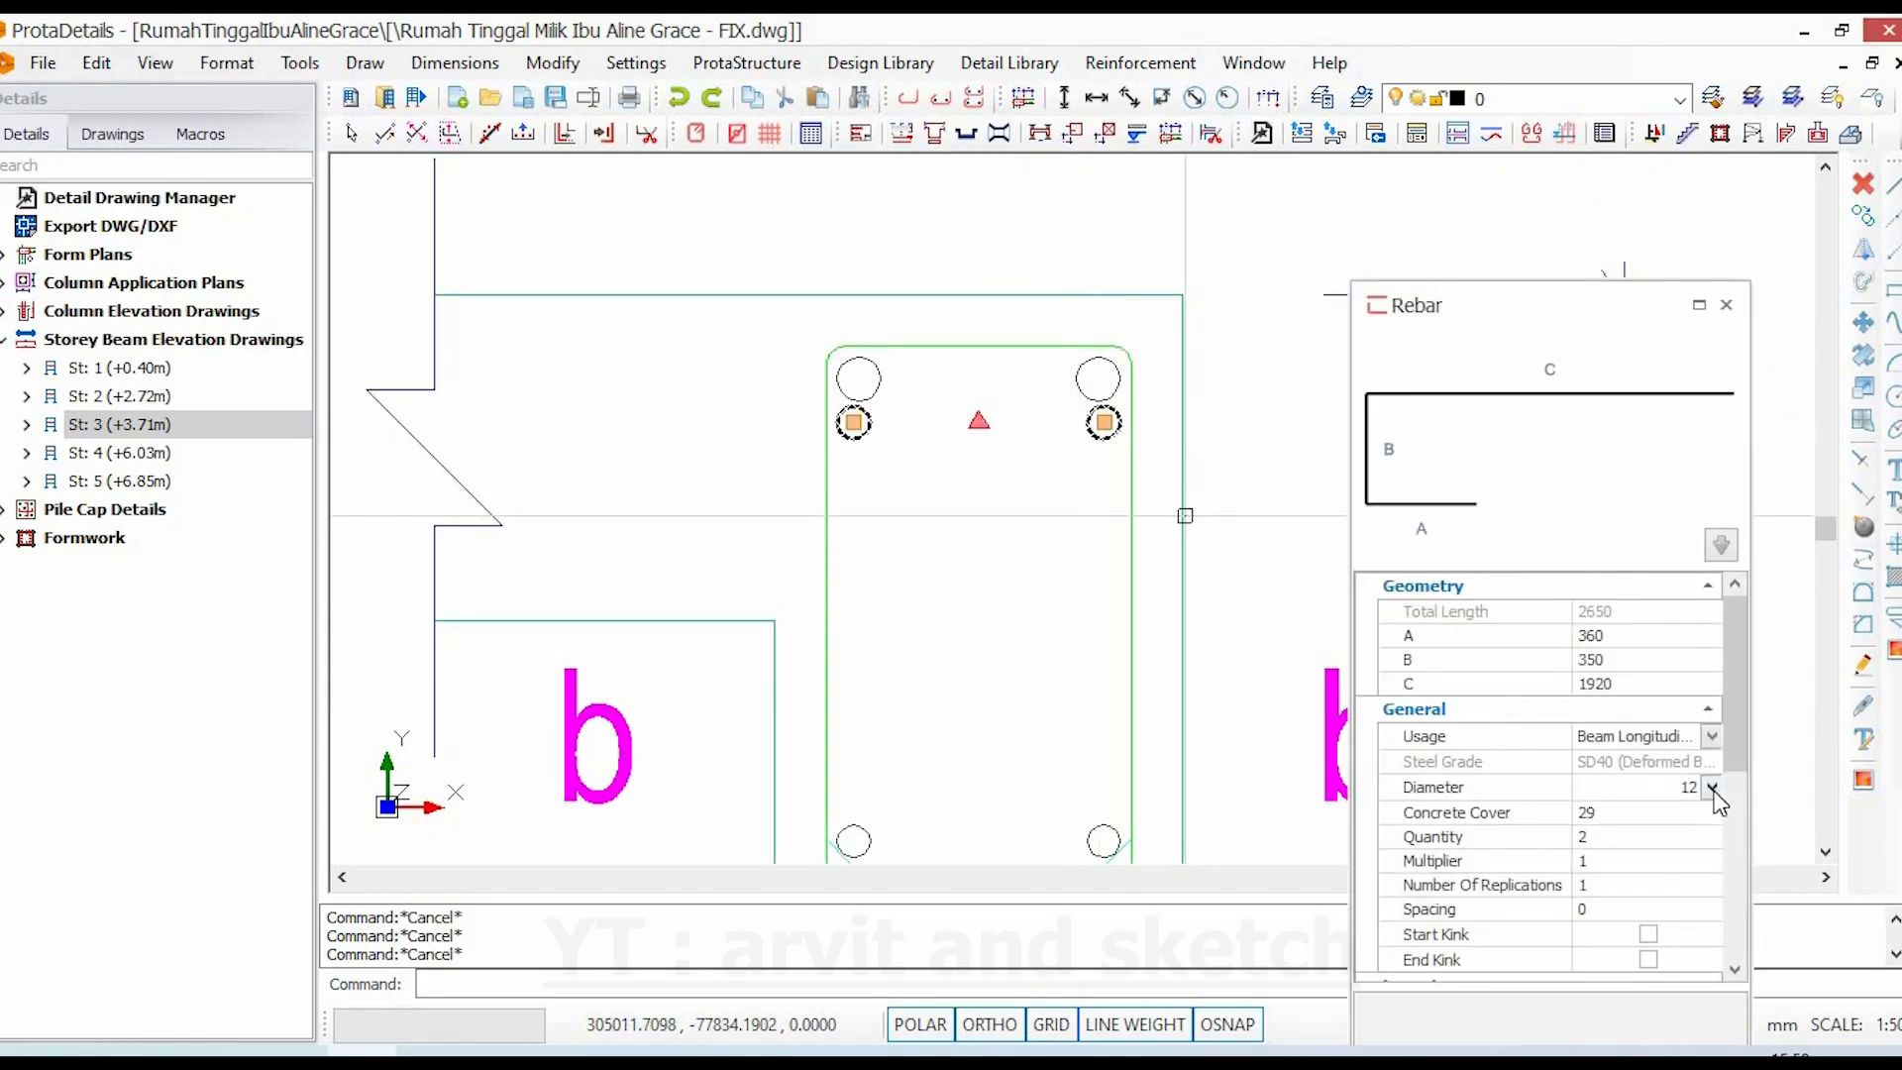
click(1713, 789)
key(Escape)
key(Escape)
- Check the bottom and middle longitudinal bars of section 2-2 in their rebar properties
scroll(1210, 568, down, 5)
middle_drag(1207, 693, 982, 798)
scroll(1125, 710, up, 3)
double_click(1126, 705)
key(Escape)
scroll(1209, 616, down, 2)
scroll(1022, 666, up, 3)
double_click(963, 530)
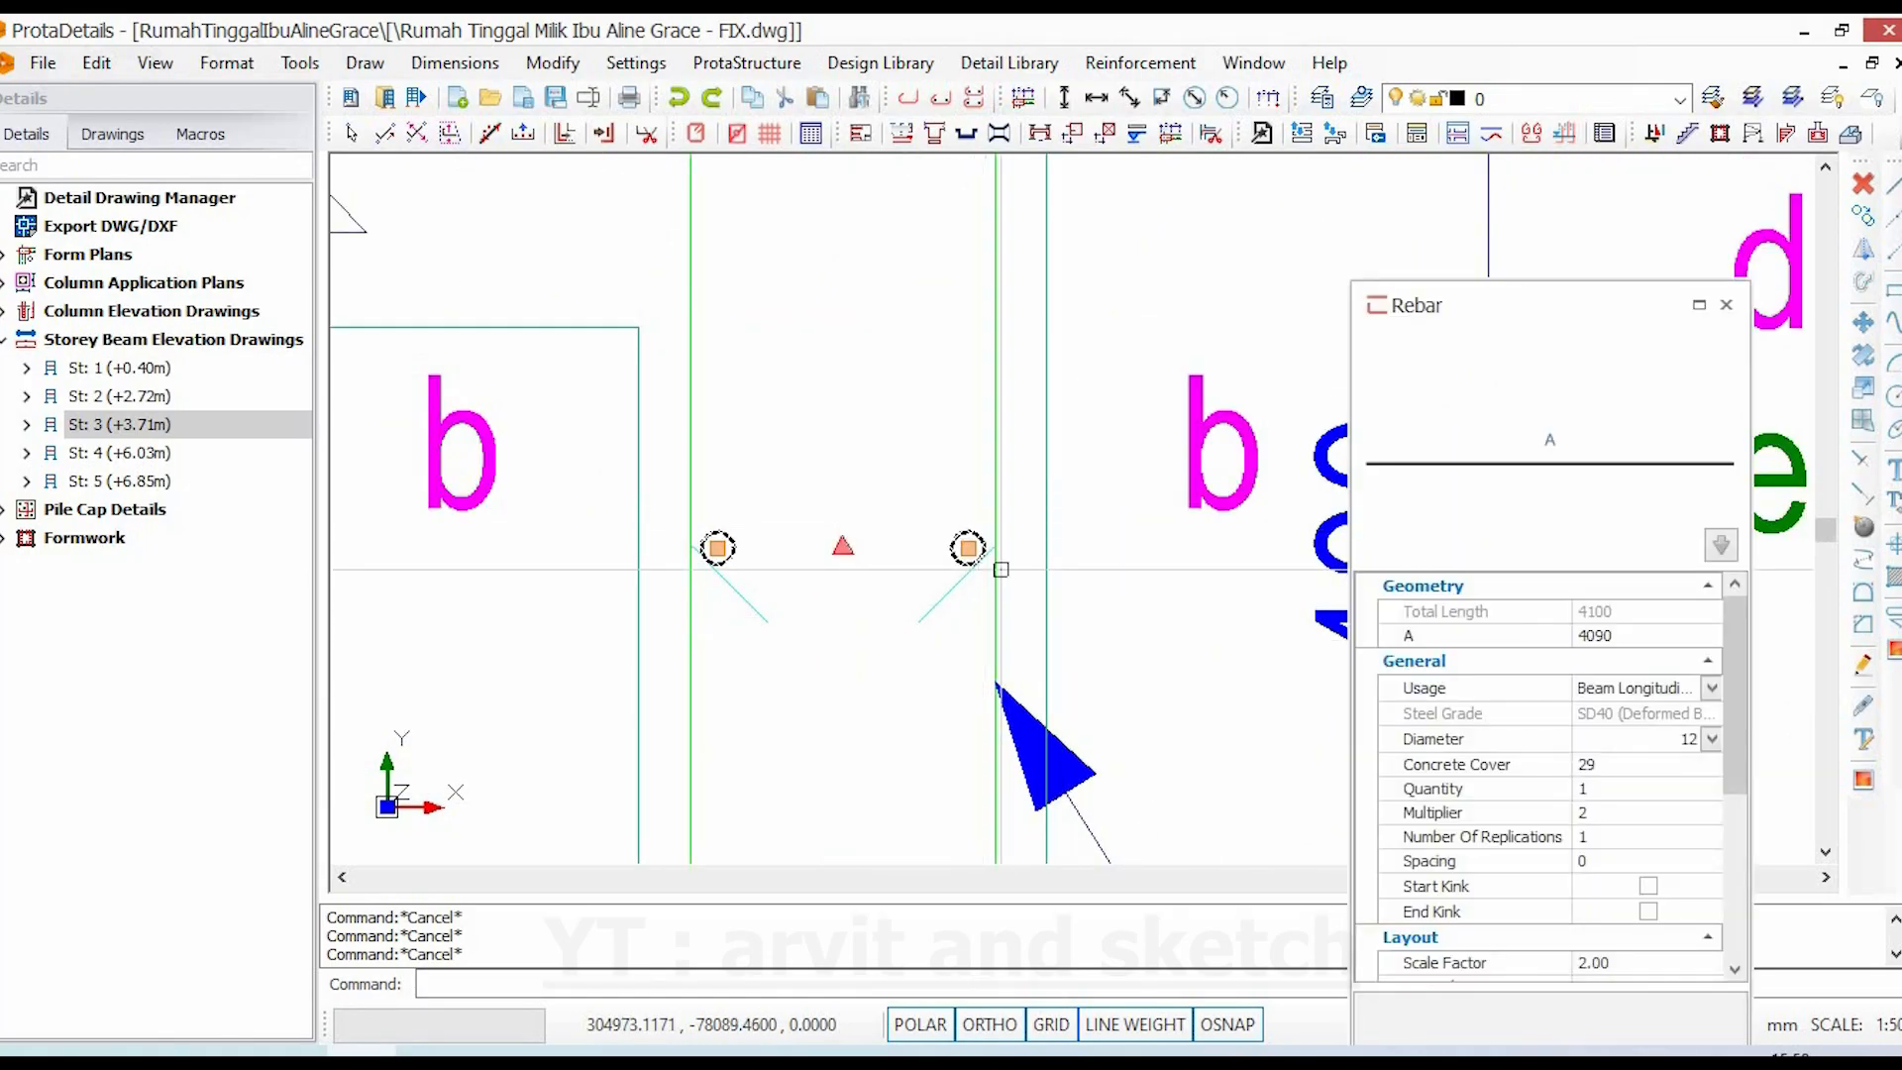
key(Escape)
scroll(975, 562, down, 3)
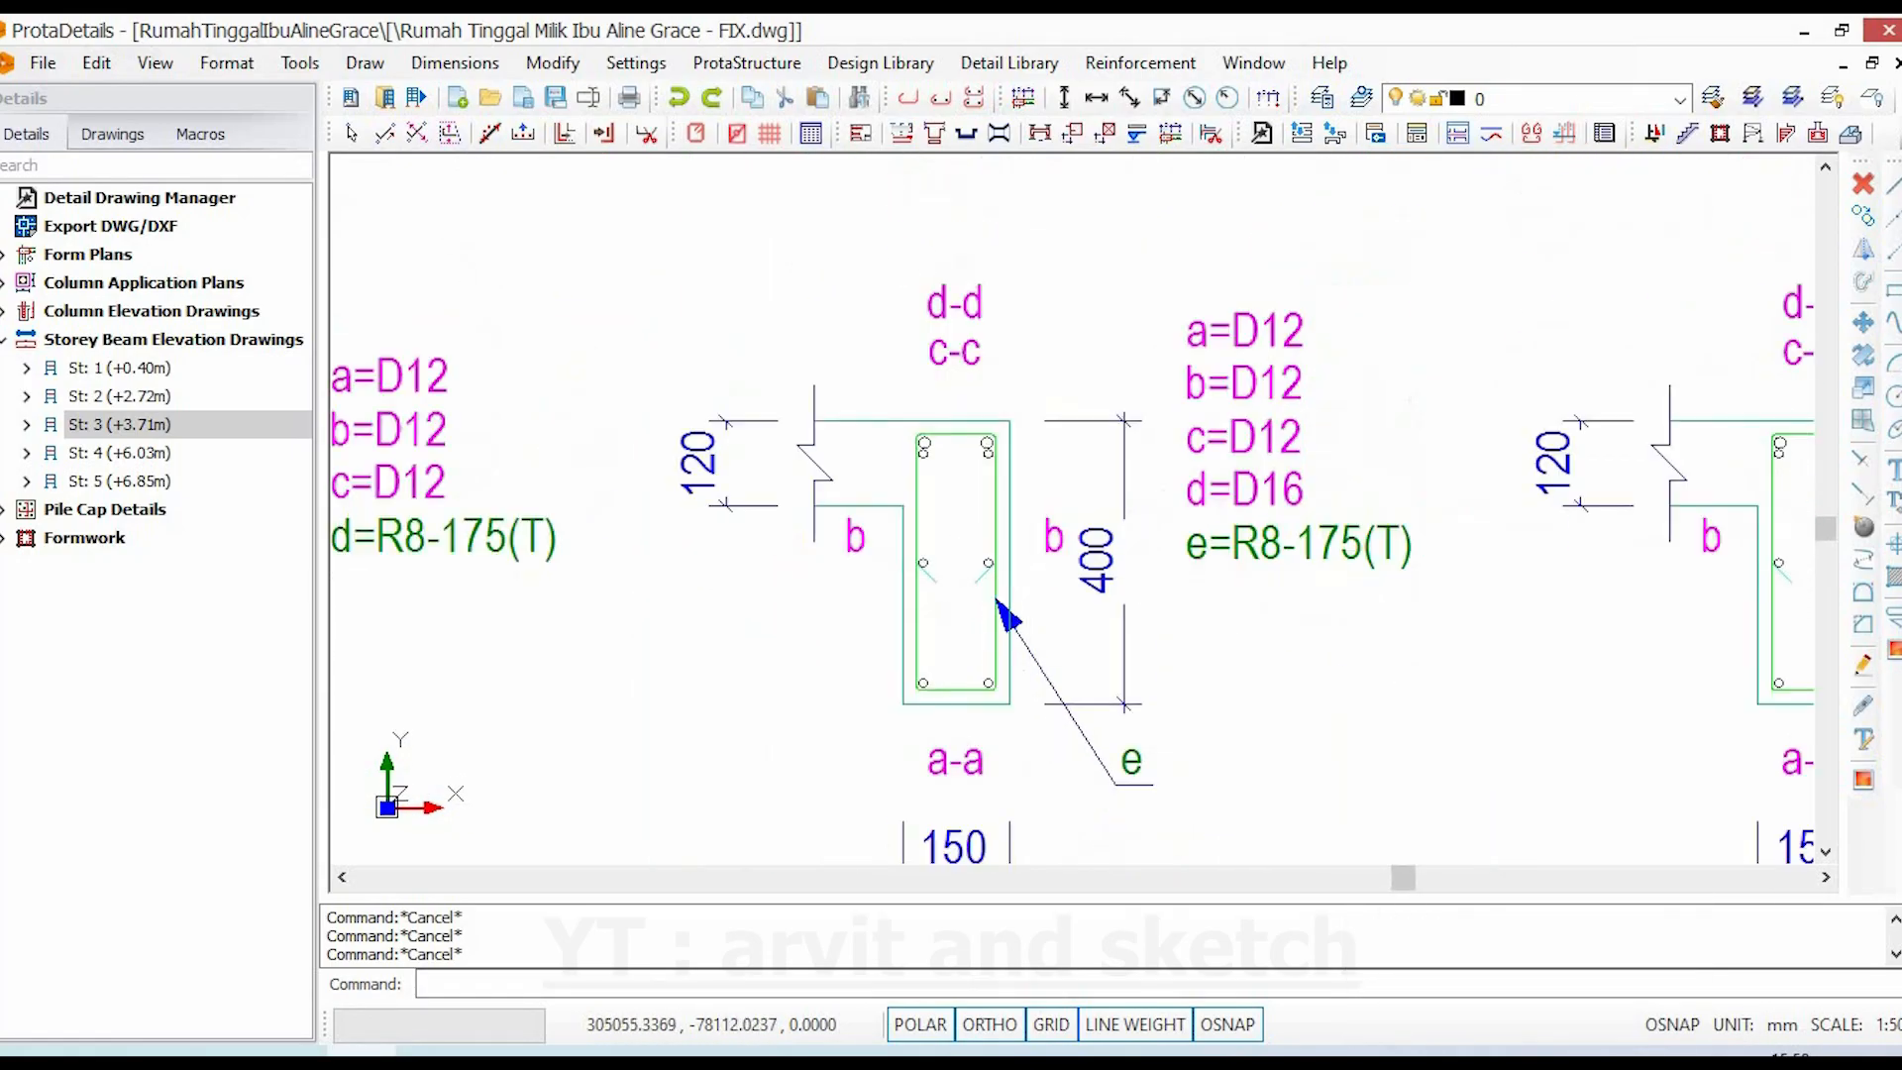
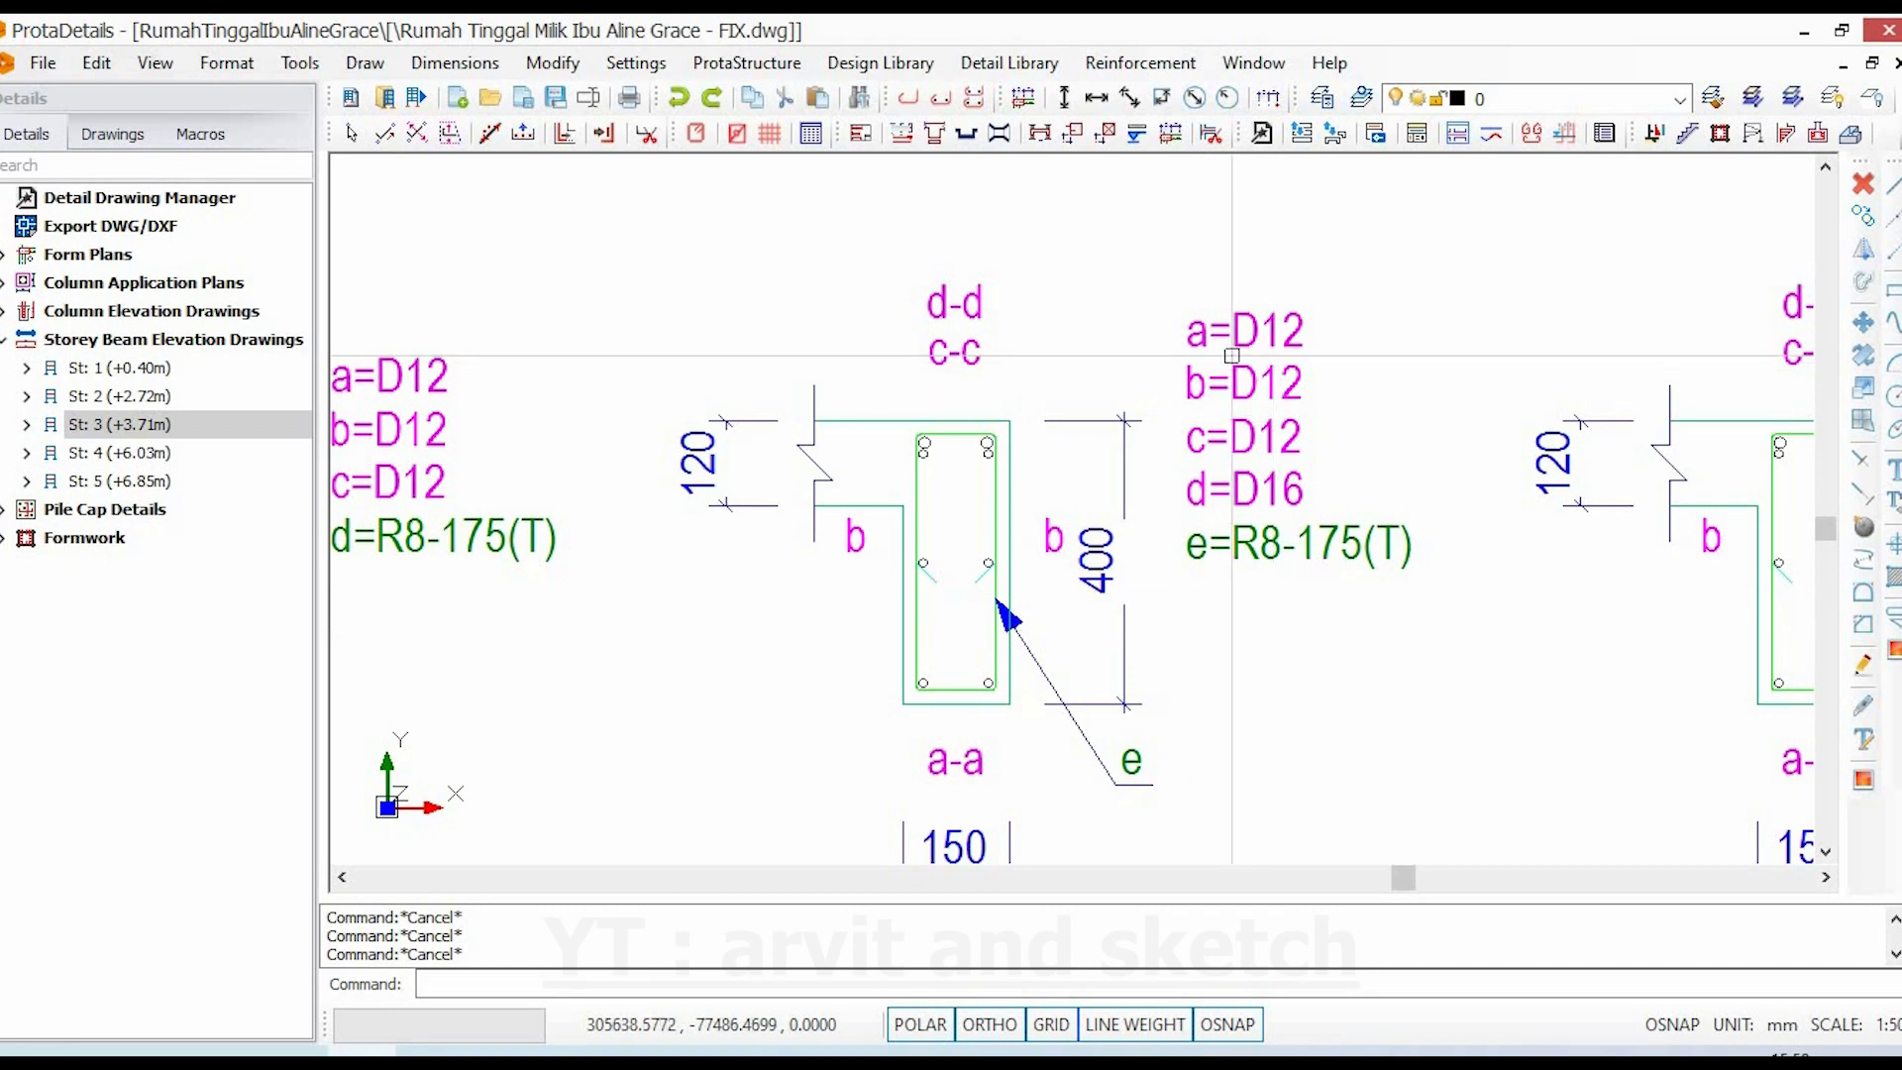
- Examine the bar lists of the cross-sections and the reinforcement around section mark 3 on the elevation of beams 3B19 and 3B20
scroll(989, 456, down, 5)
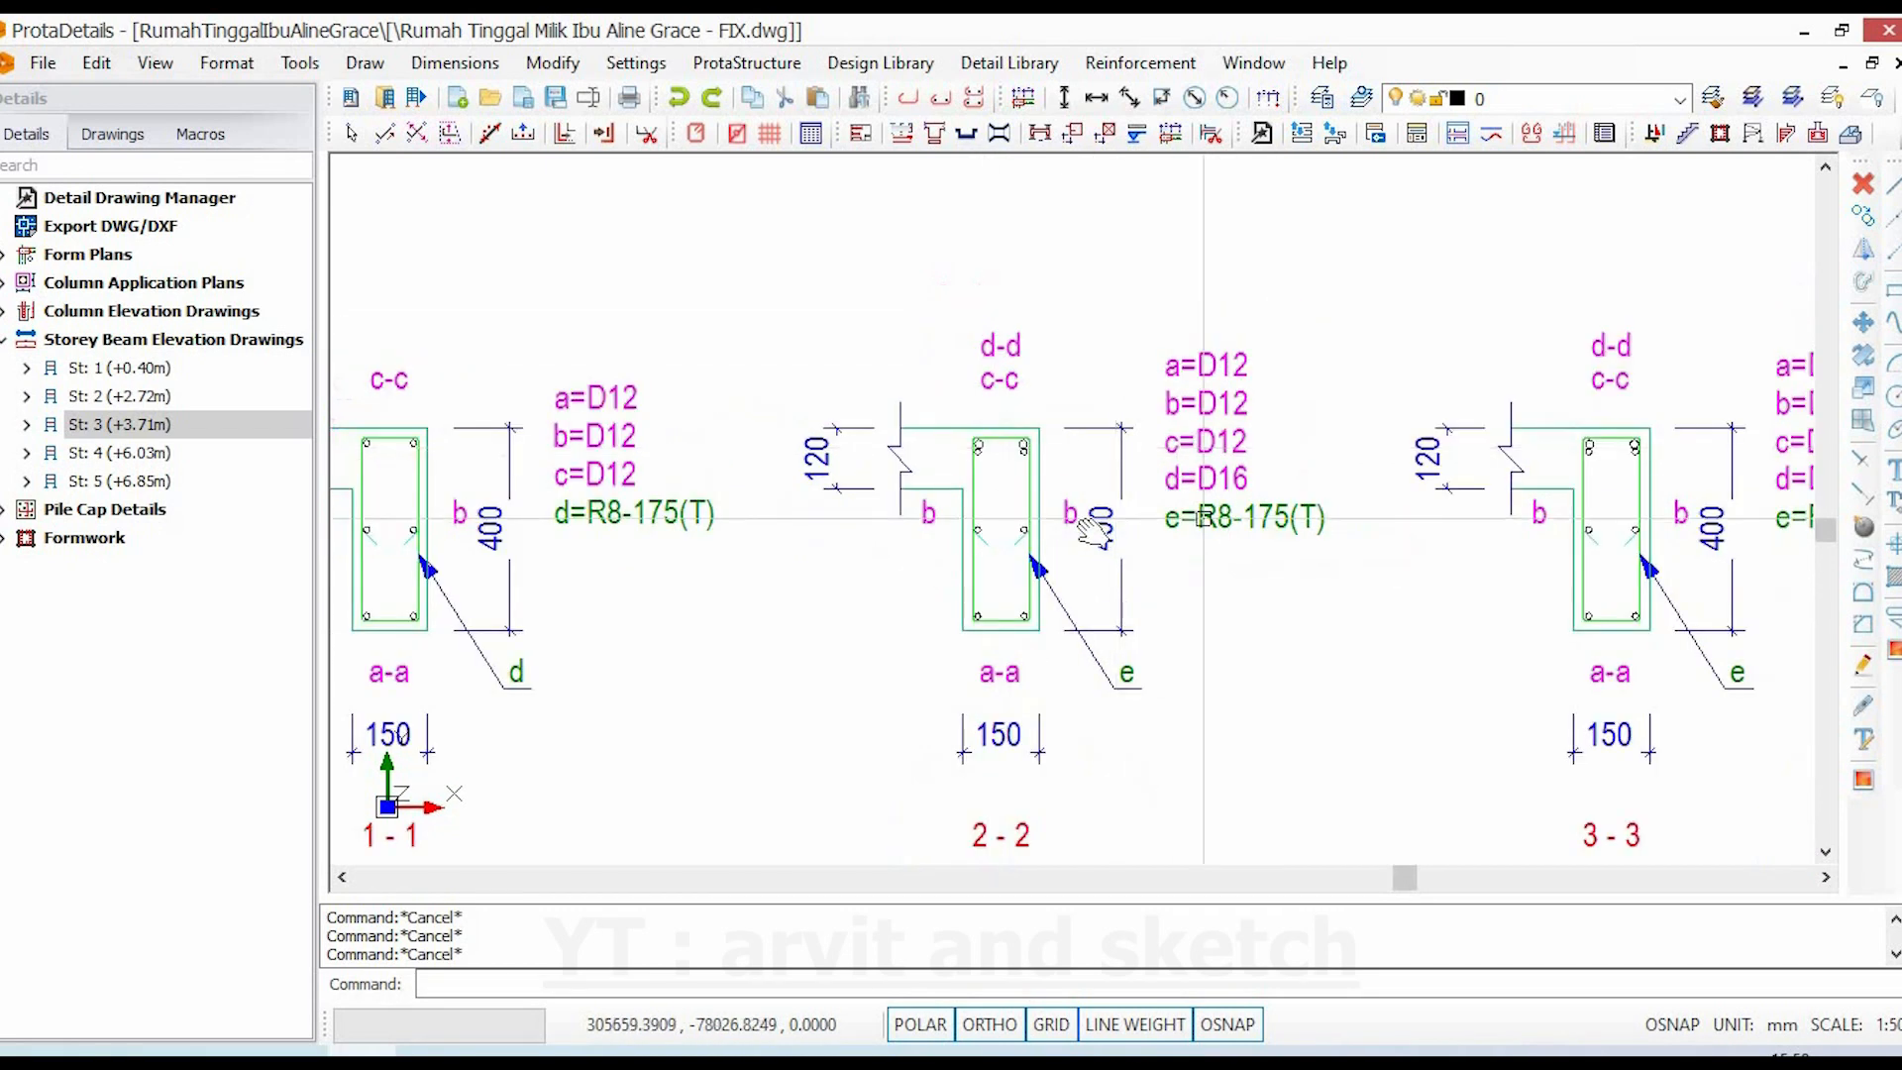
scroll(950, 571, up, 5)
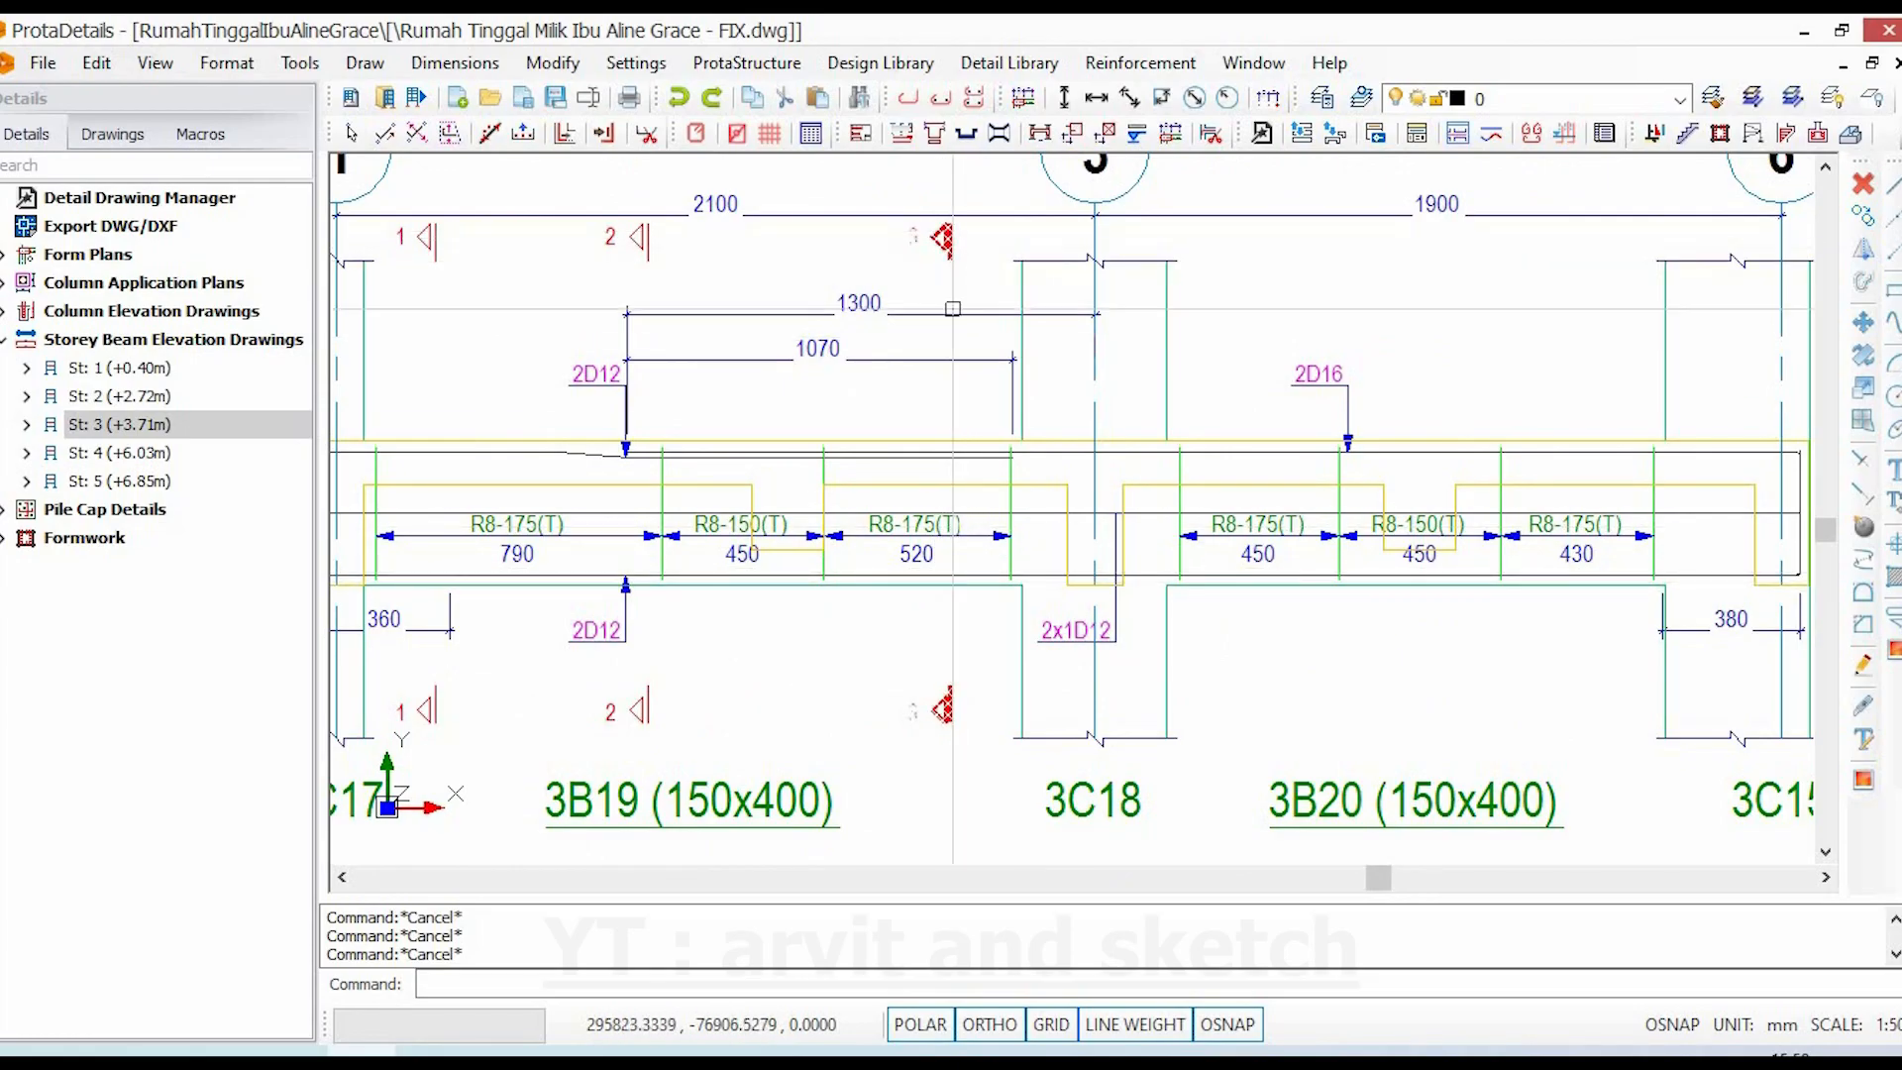
scroll(966, 451, up, 3)
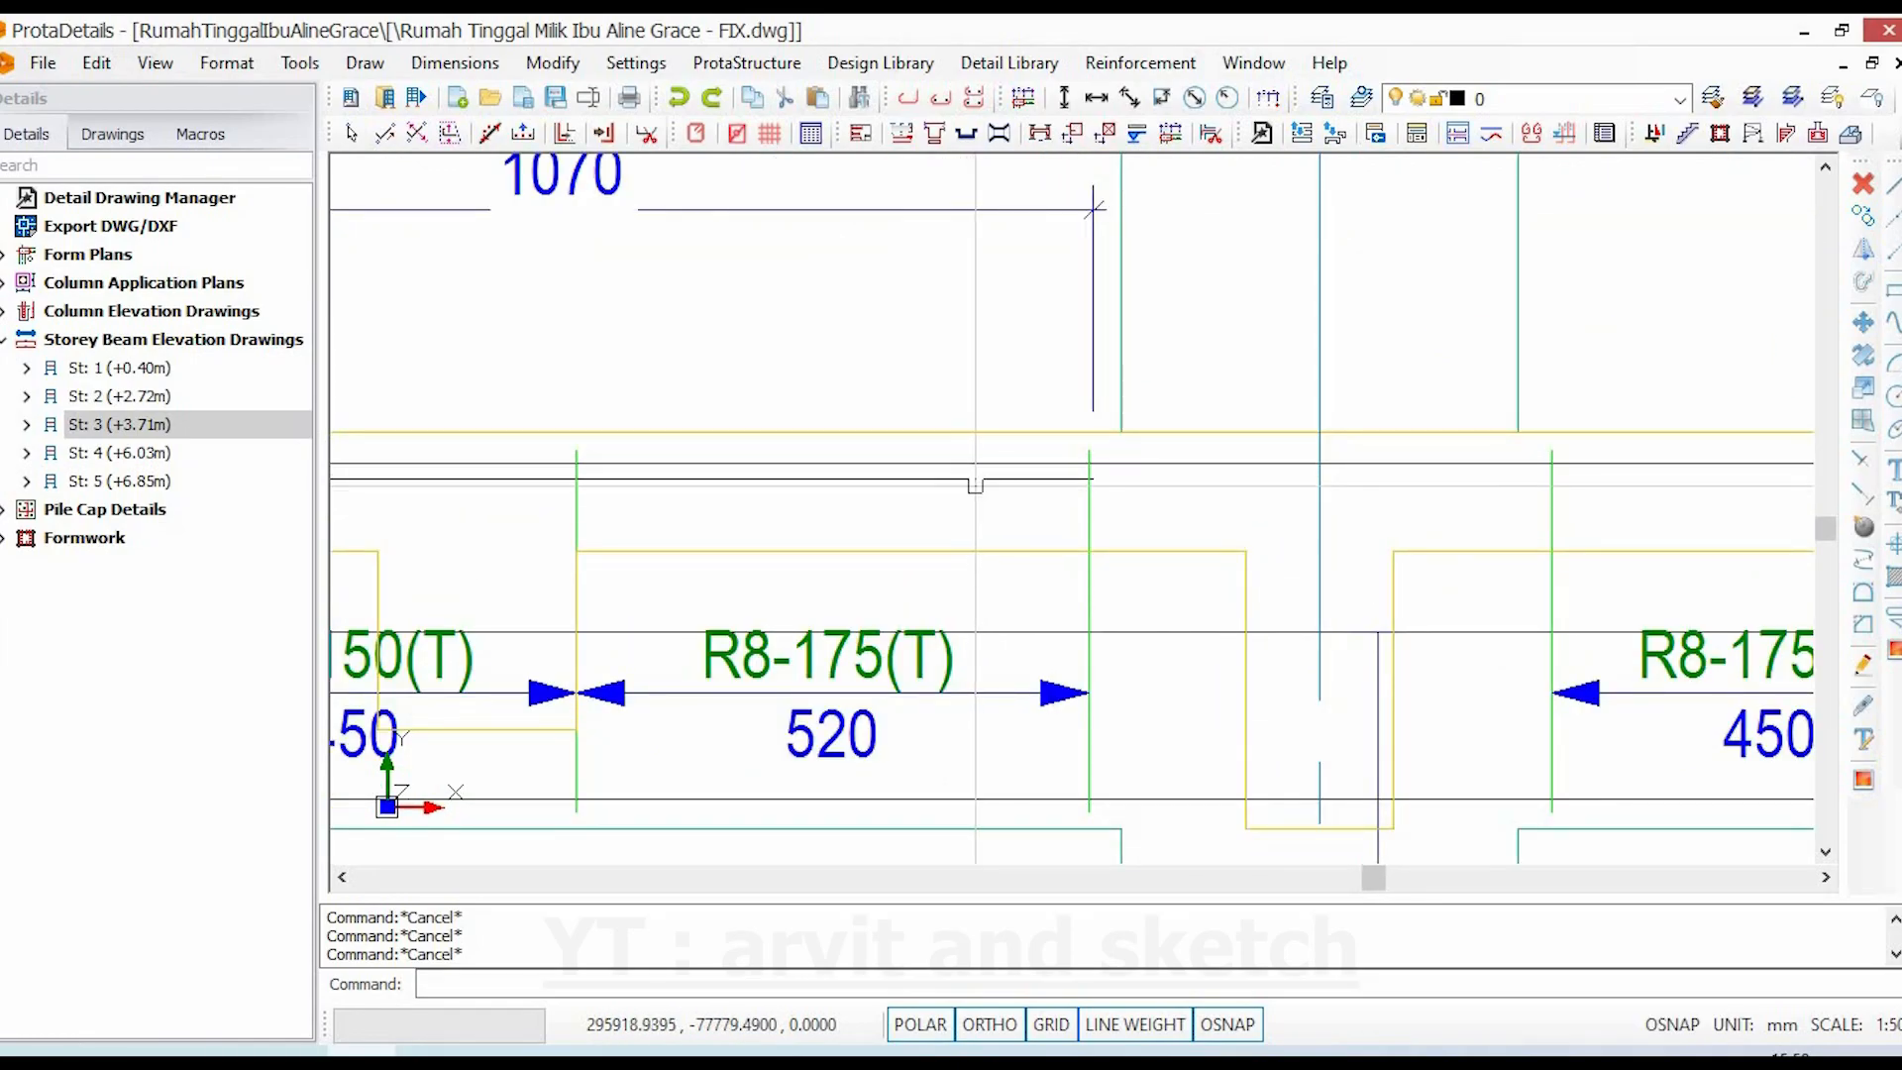
scroll(975, 485, down, 2)
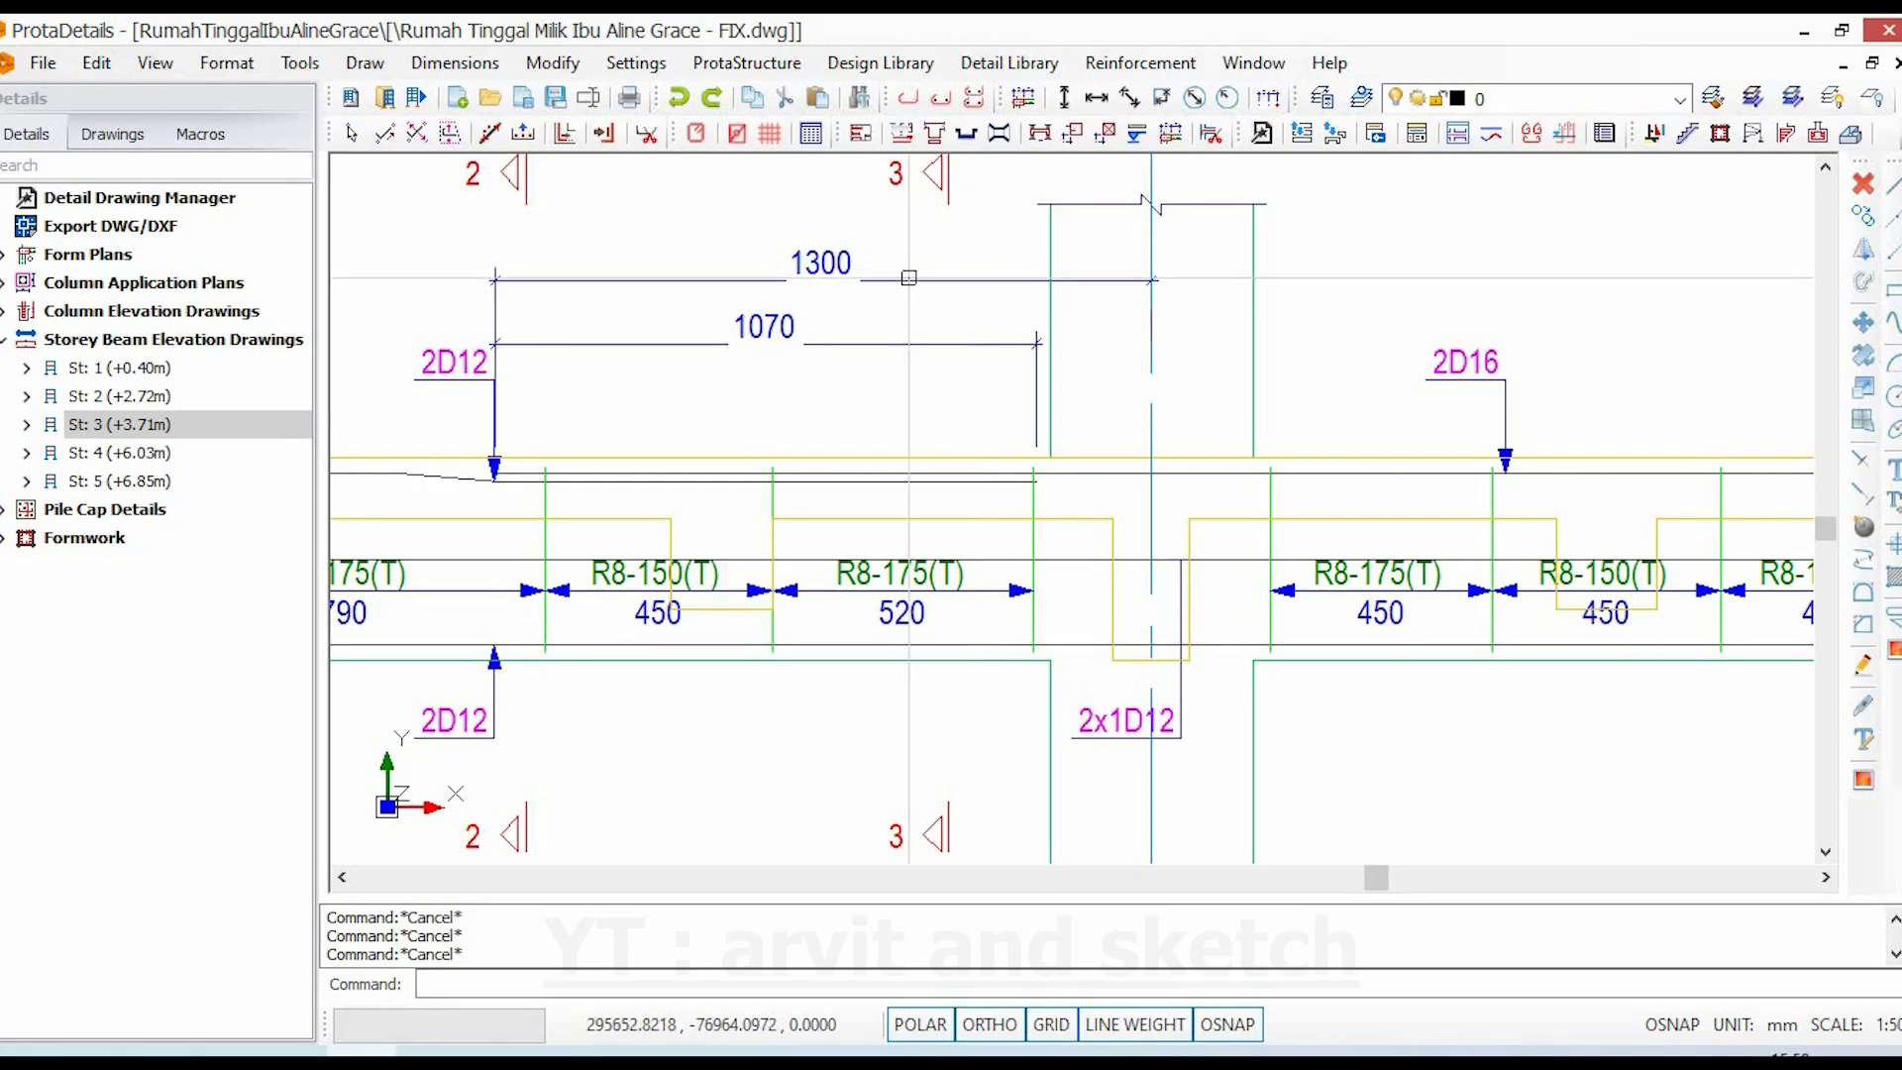
scroll(908, 277, down, 3)
scroll(857, 532, up, 1)
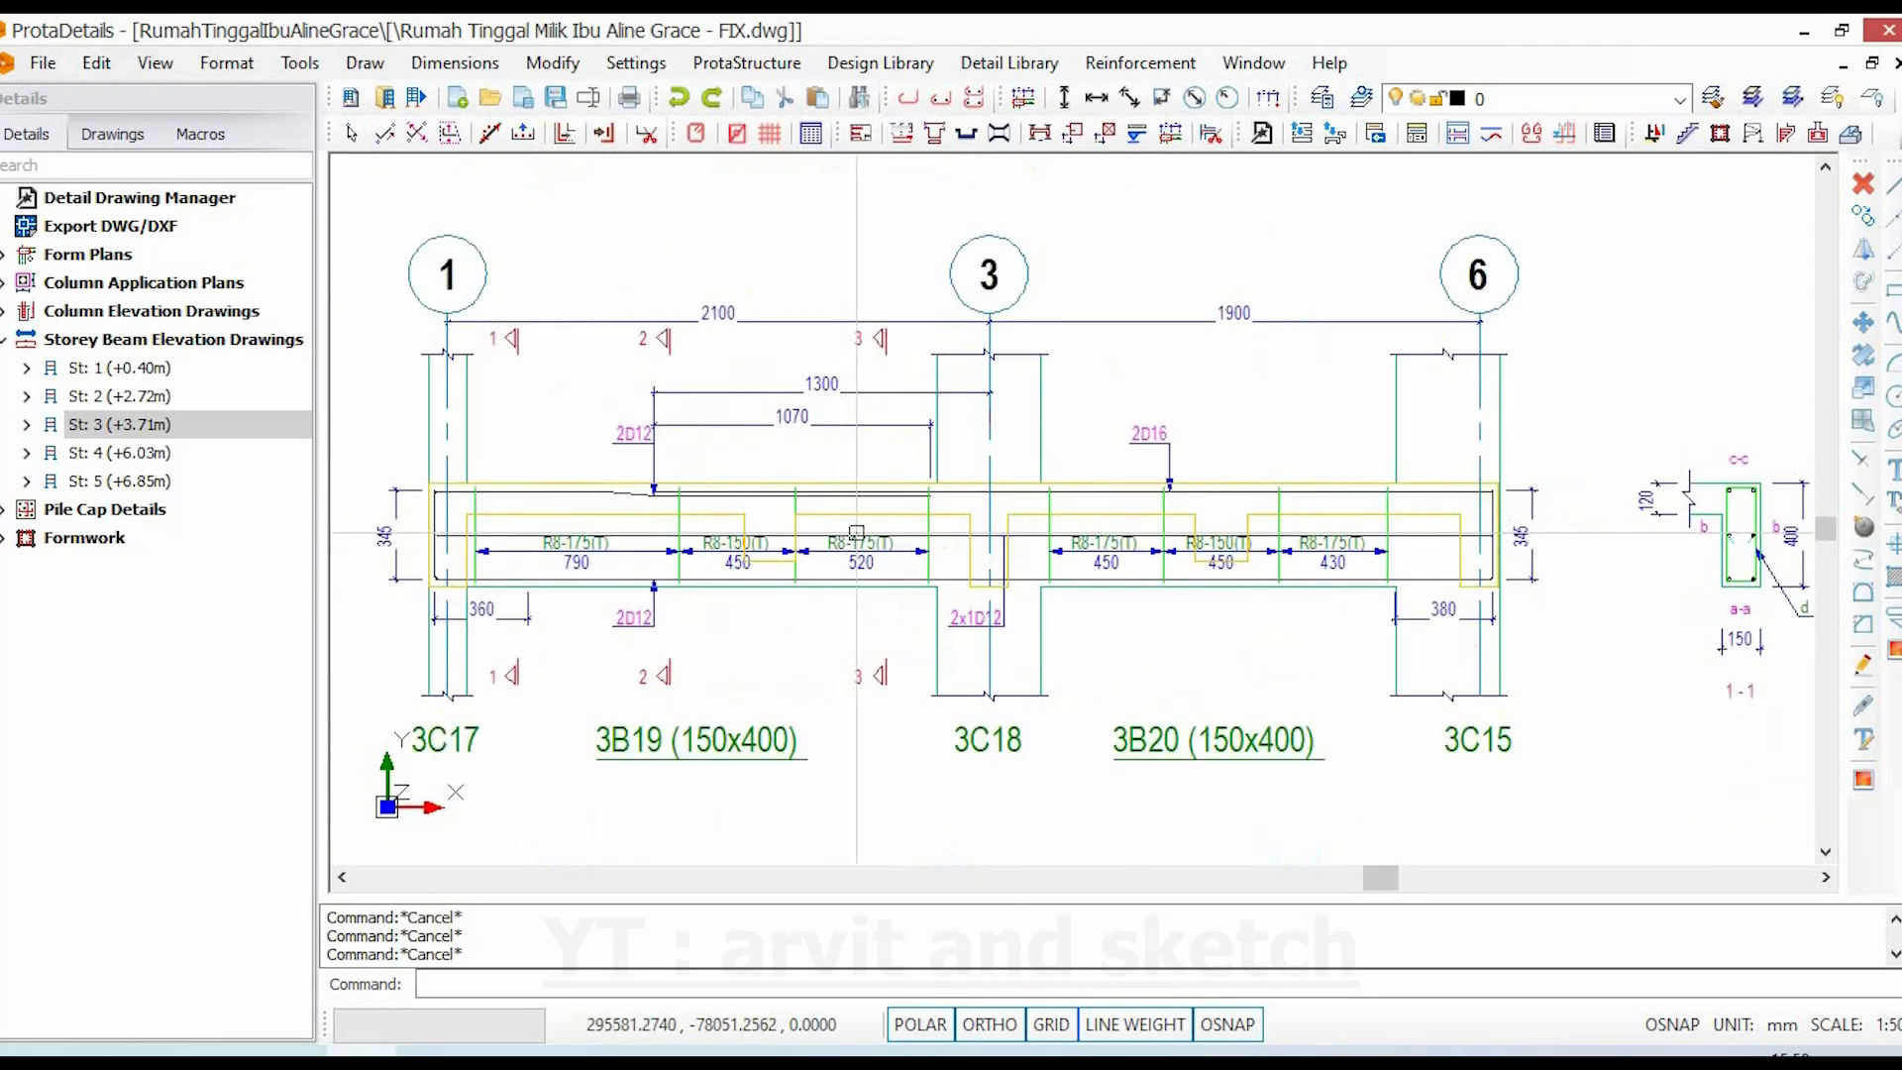
scroll(907, 562, down, 1)
middle_drag(1221, 620, 1186, 621)
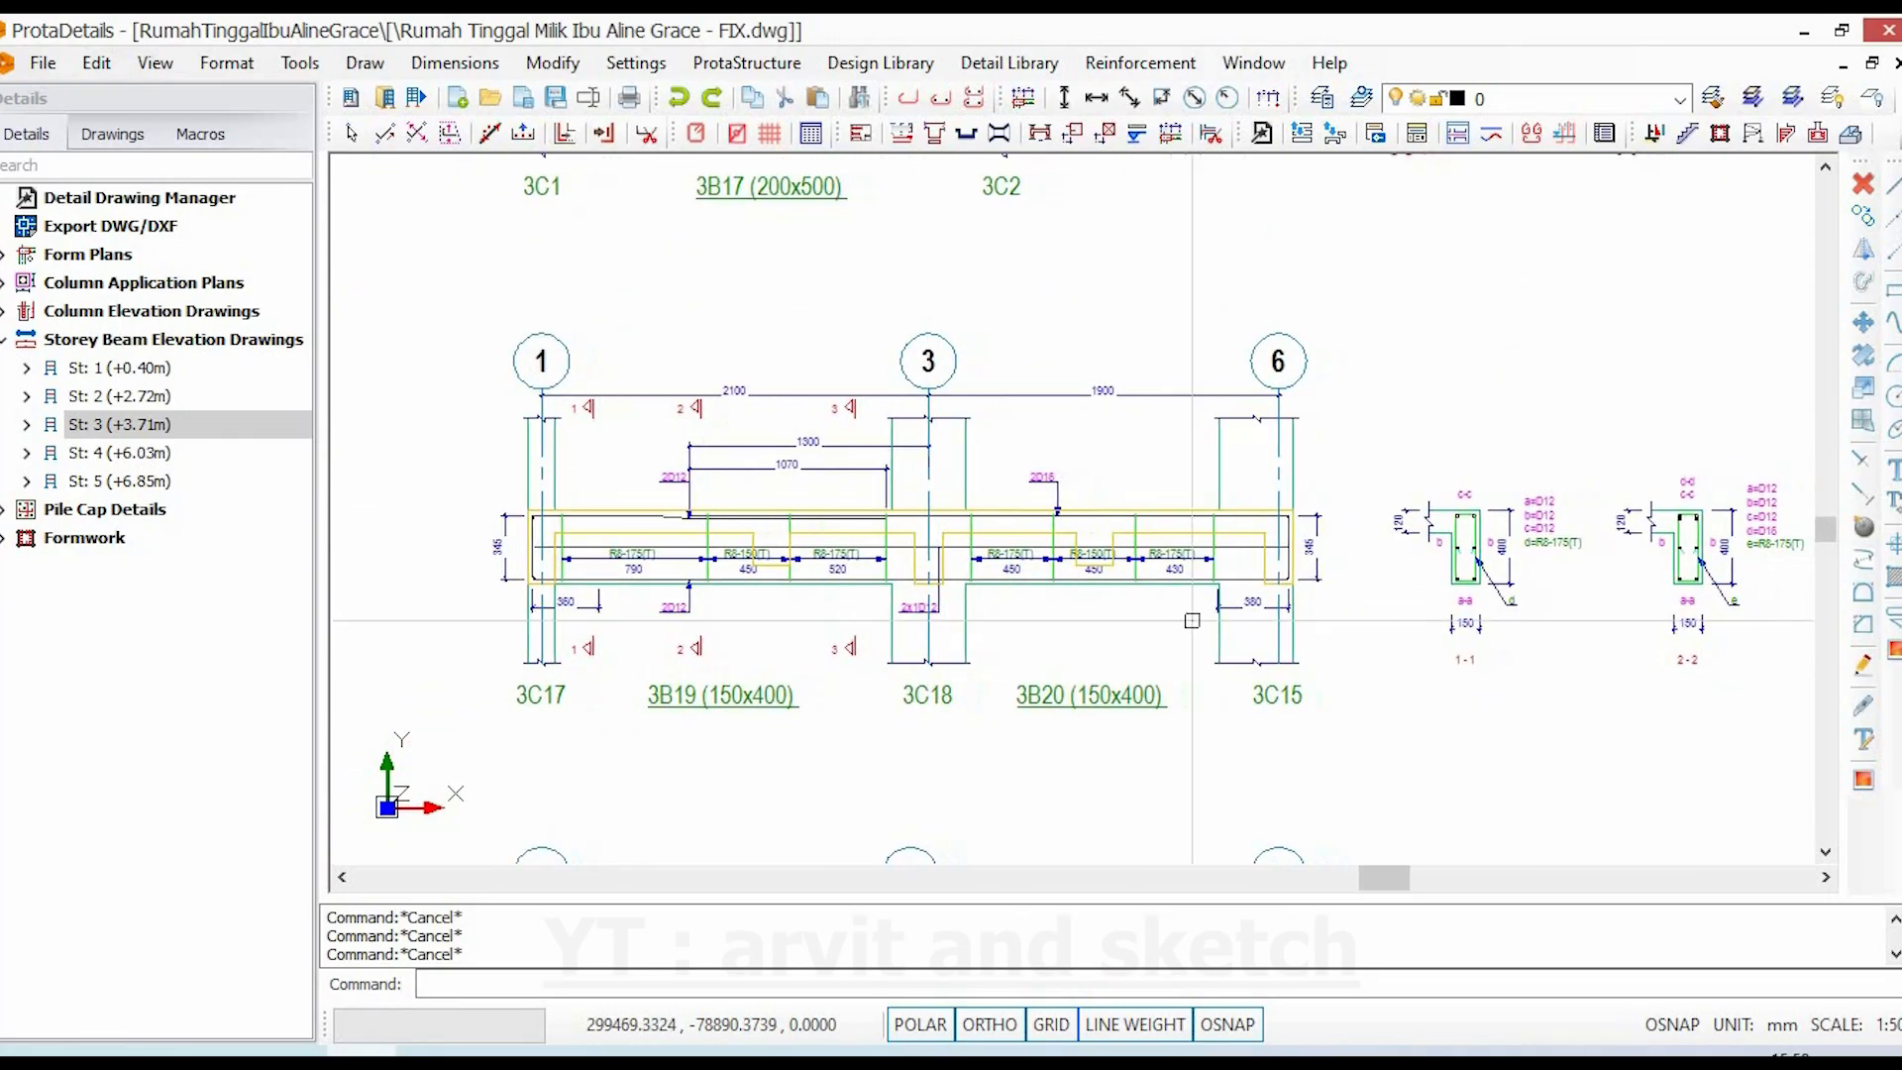
scroll(1203, 574, up, 2)
scroll(1010, 589, down, 2)
scroll(782, 560, up, 3)
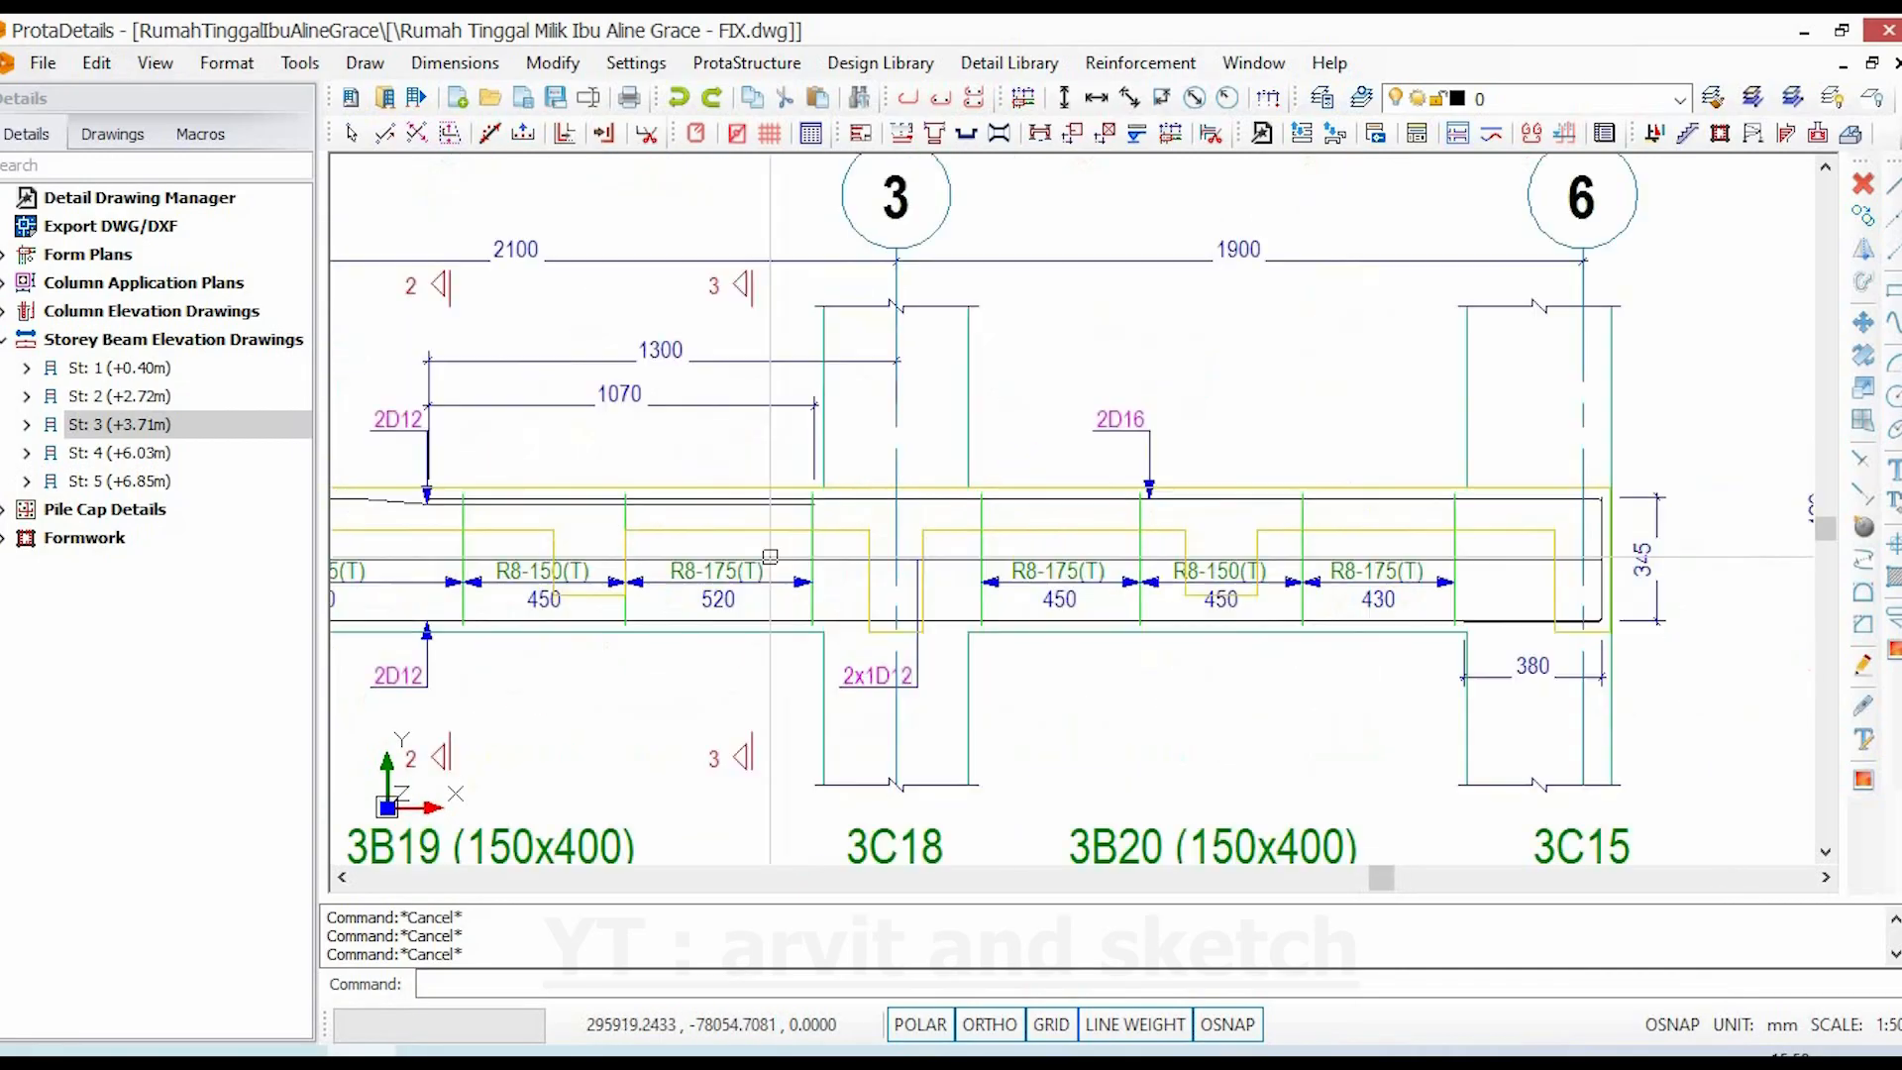
- Check the diameter of the 2x1D12 middle bar running through column 3C18 in its rebar properties
double_click(793, 567)
click(1717, 745)
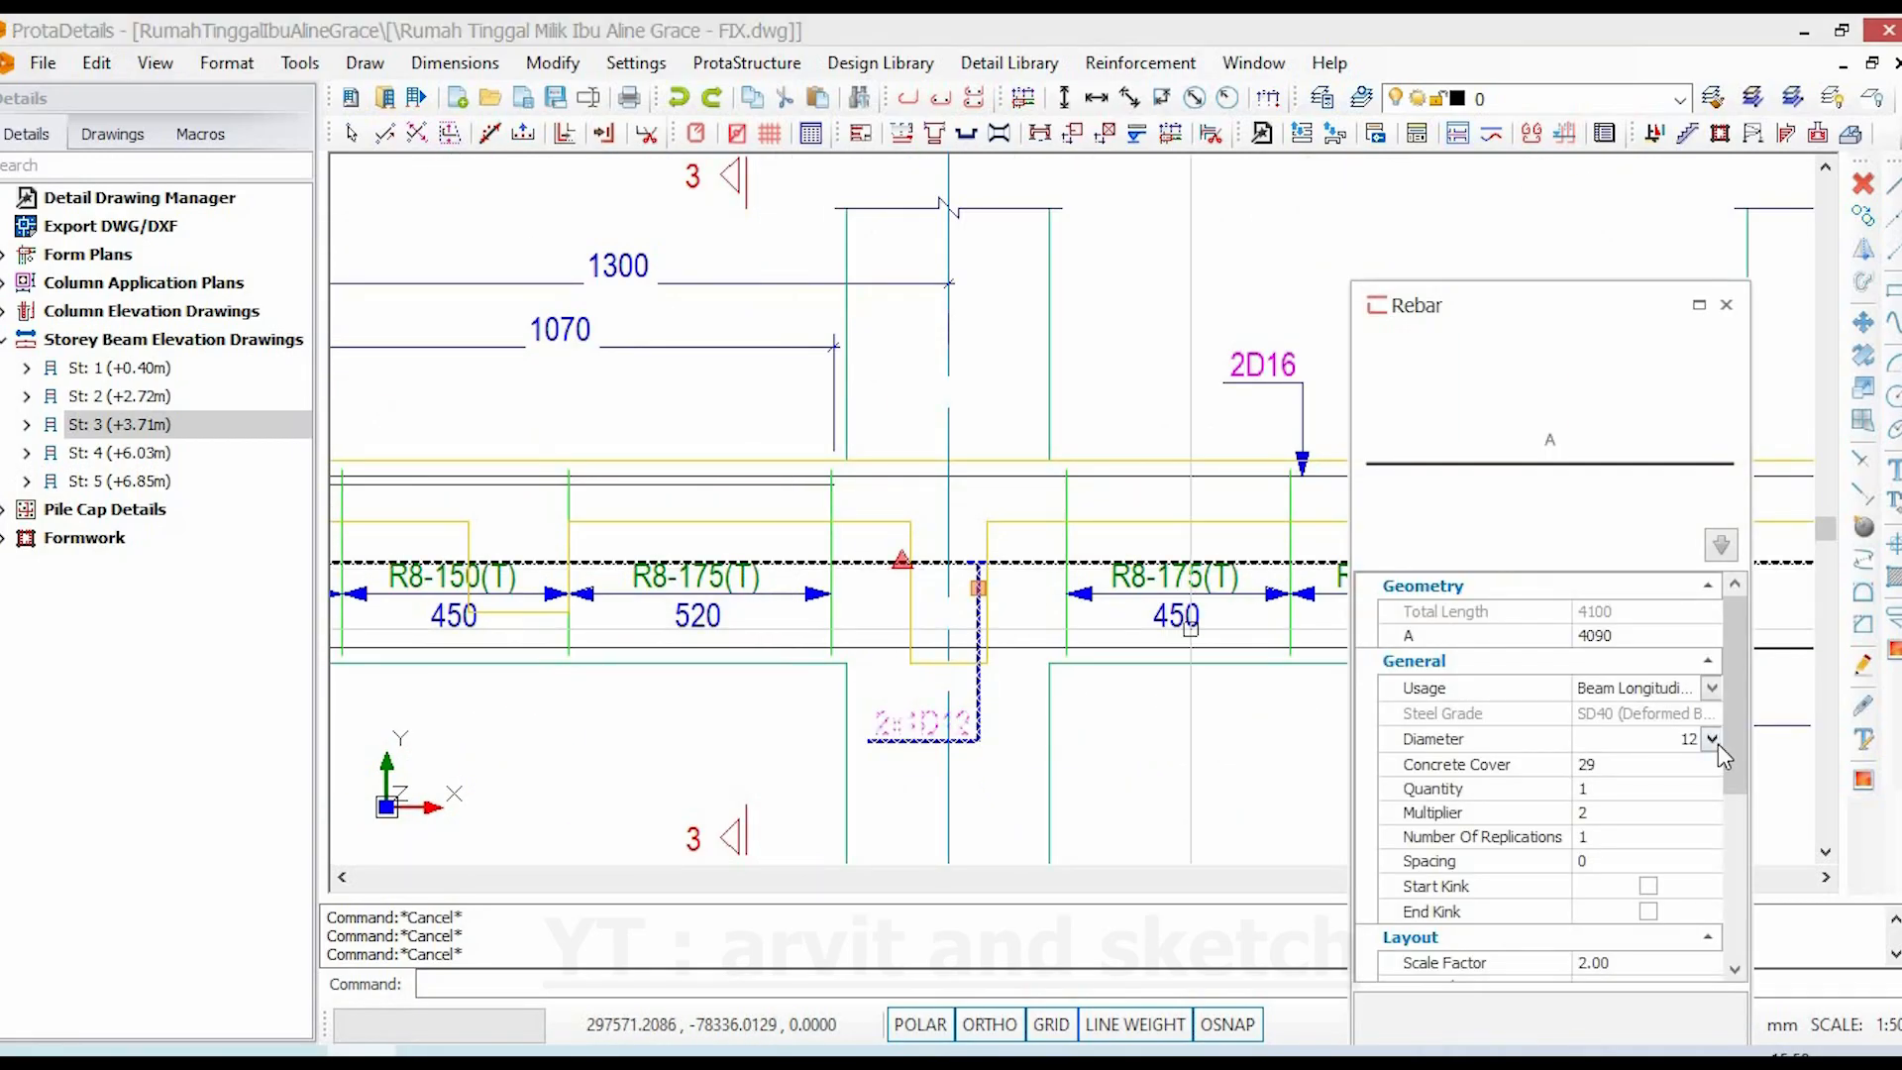
key(Escape)
- Check the bottom and middle longitudinal bars of section 3-3 of beams 3B19 and 3B20
scroll(891, 634, down, 3)
mouse_move(1155, 644)
middle_down()
mouse_move(1278, 649)
mouse_move(847, 649)
middle_up()
middle_drag(1469, 650, 1316, 654)
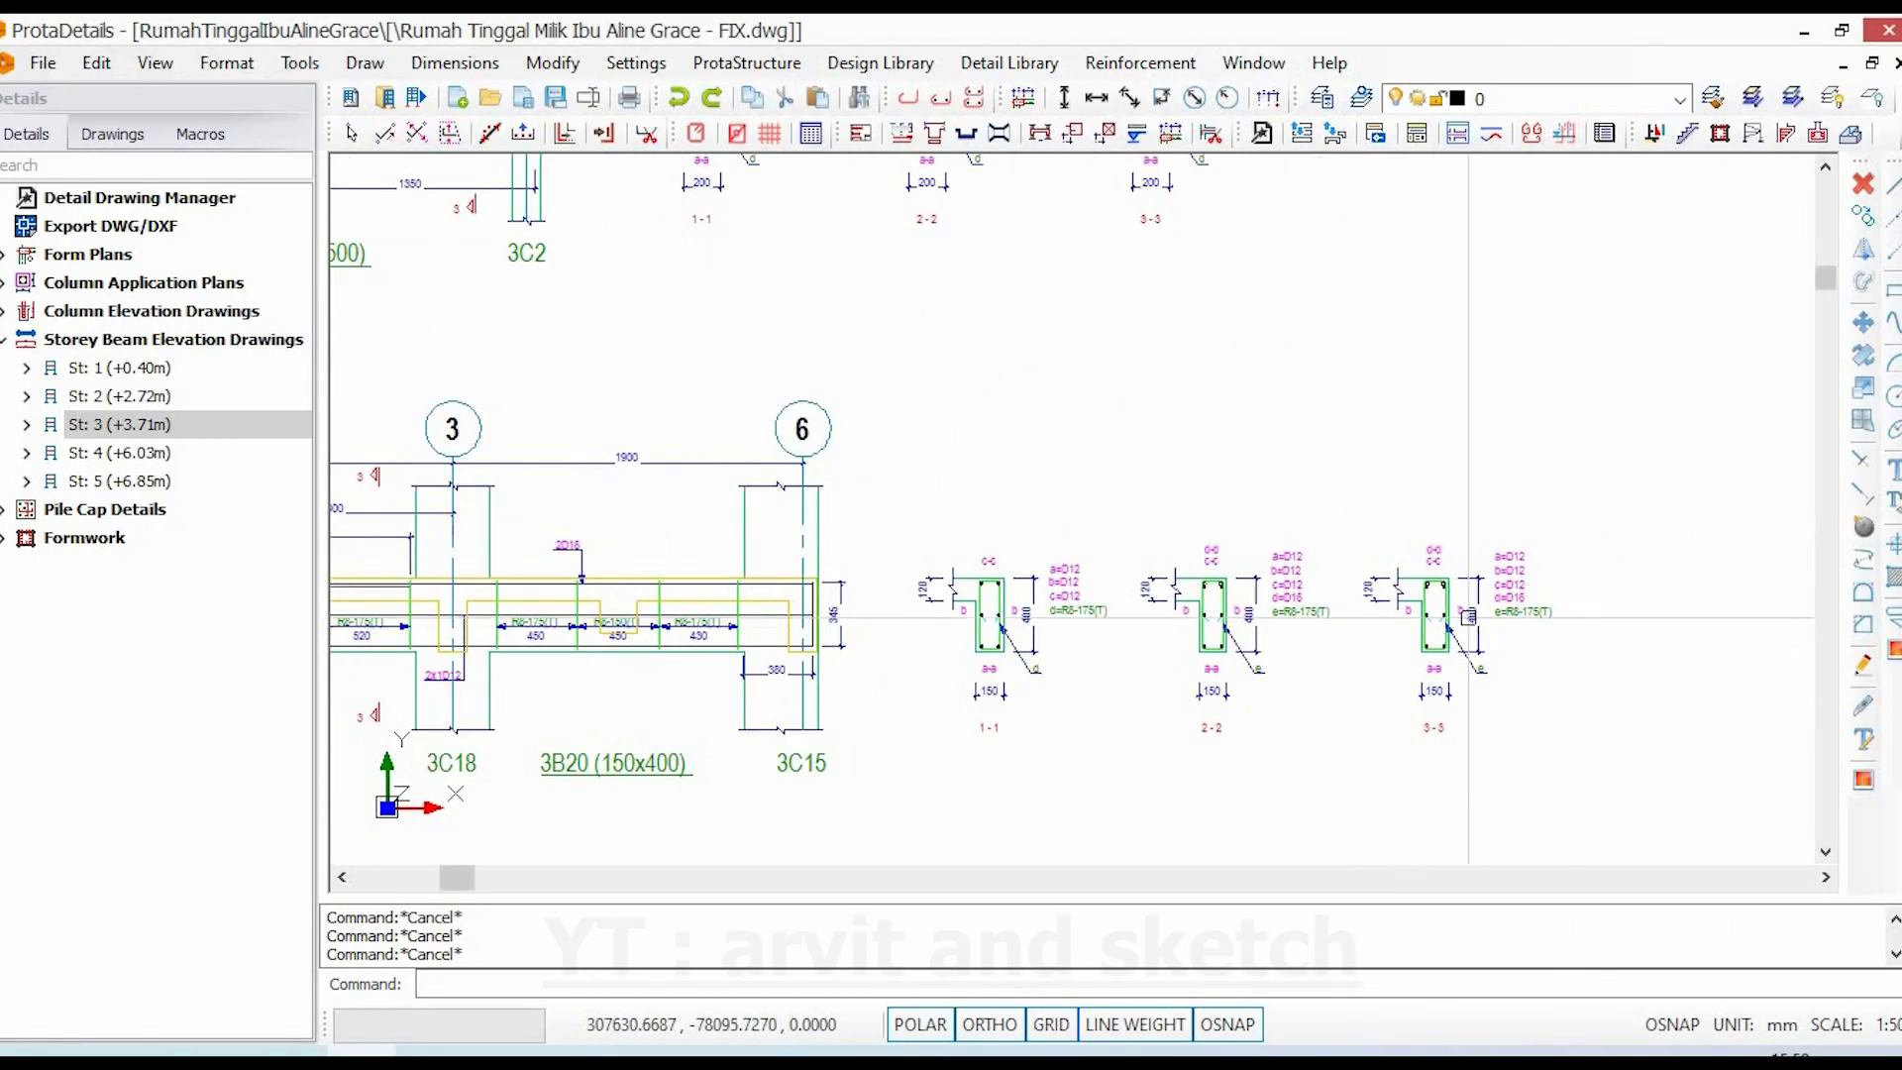
scroll(1445, 607, up, 5)
mouse_move(1405, 551)
middle_down()
mouse_move(1239, 510)
mouse_move(1099, 440)
middle_up()
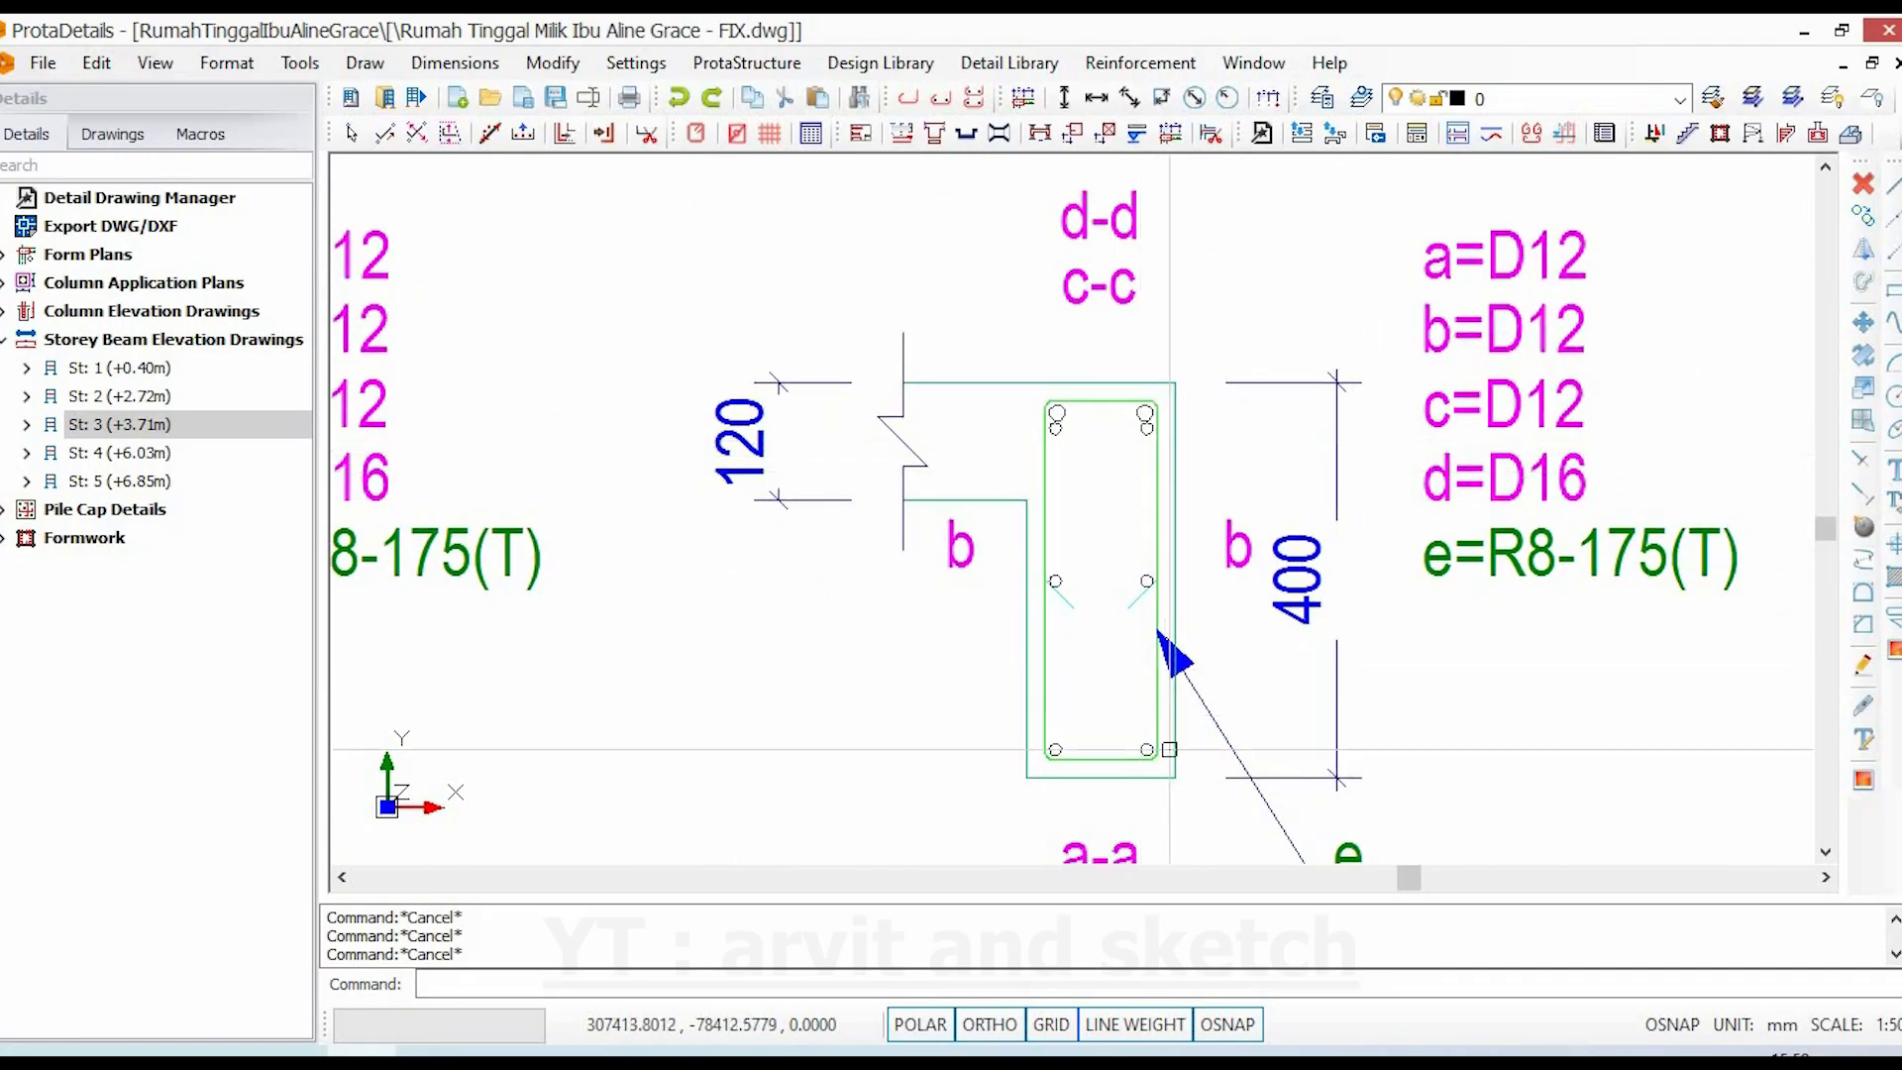
double_click(1149, 750)
key(Escape)
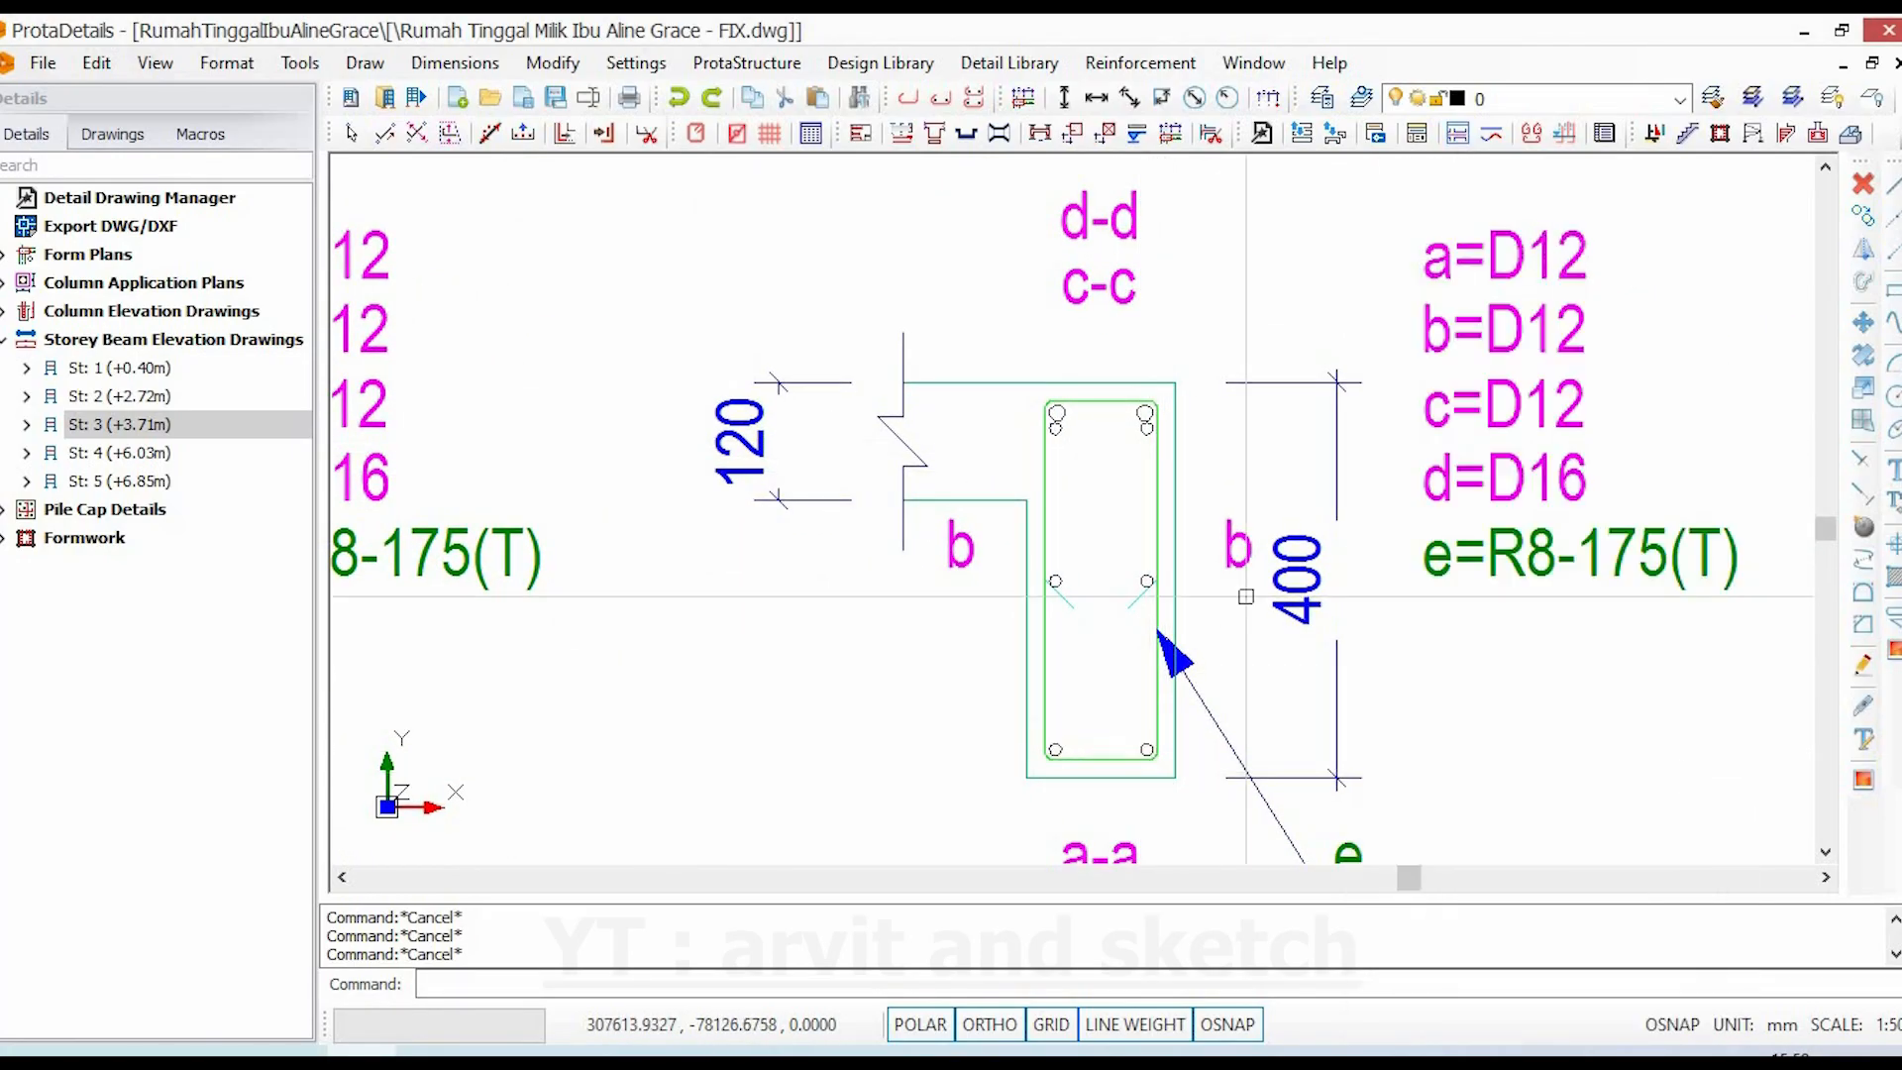
double_click(1144, 578)
key(Escape)
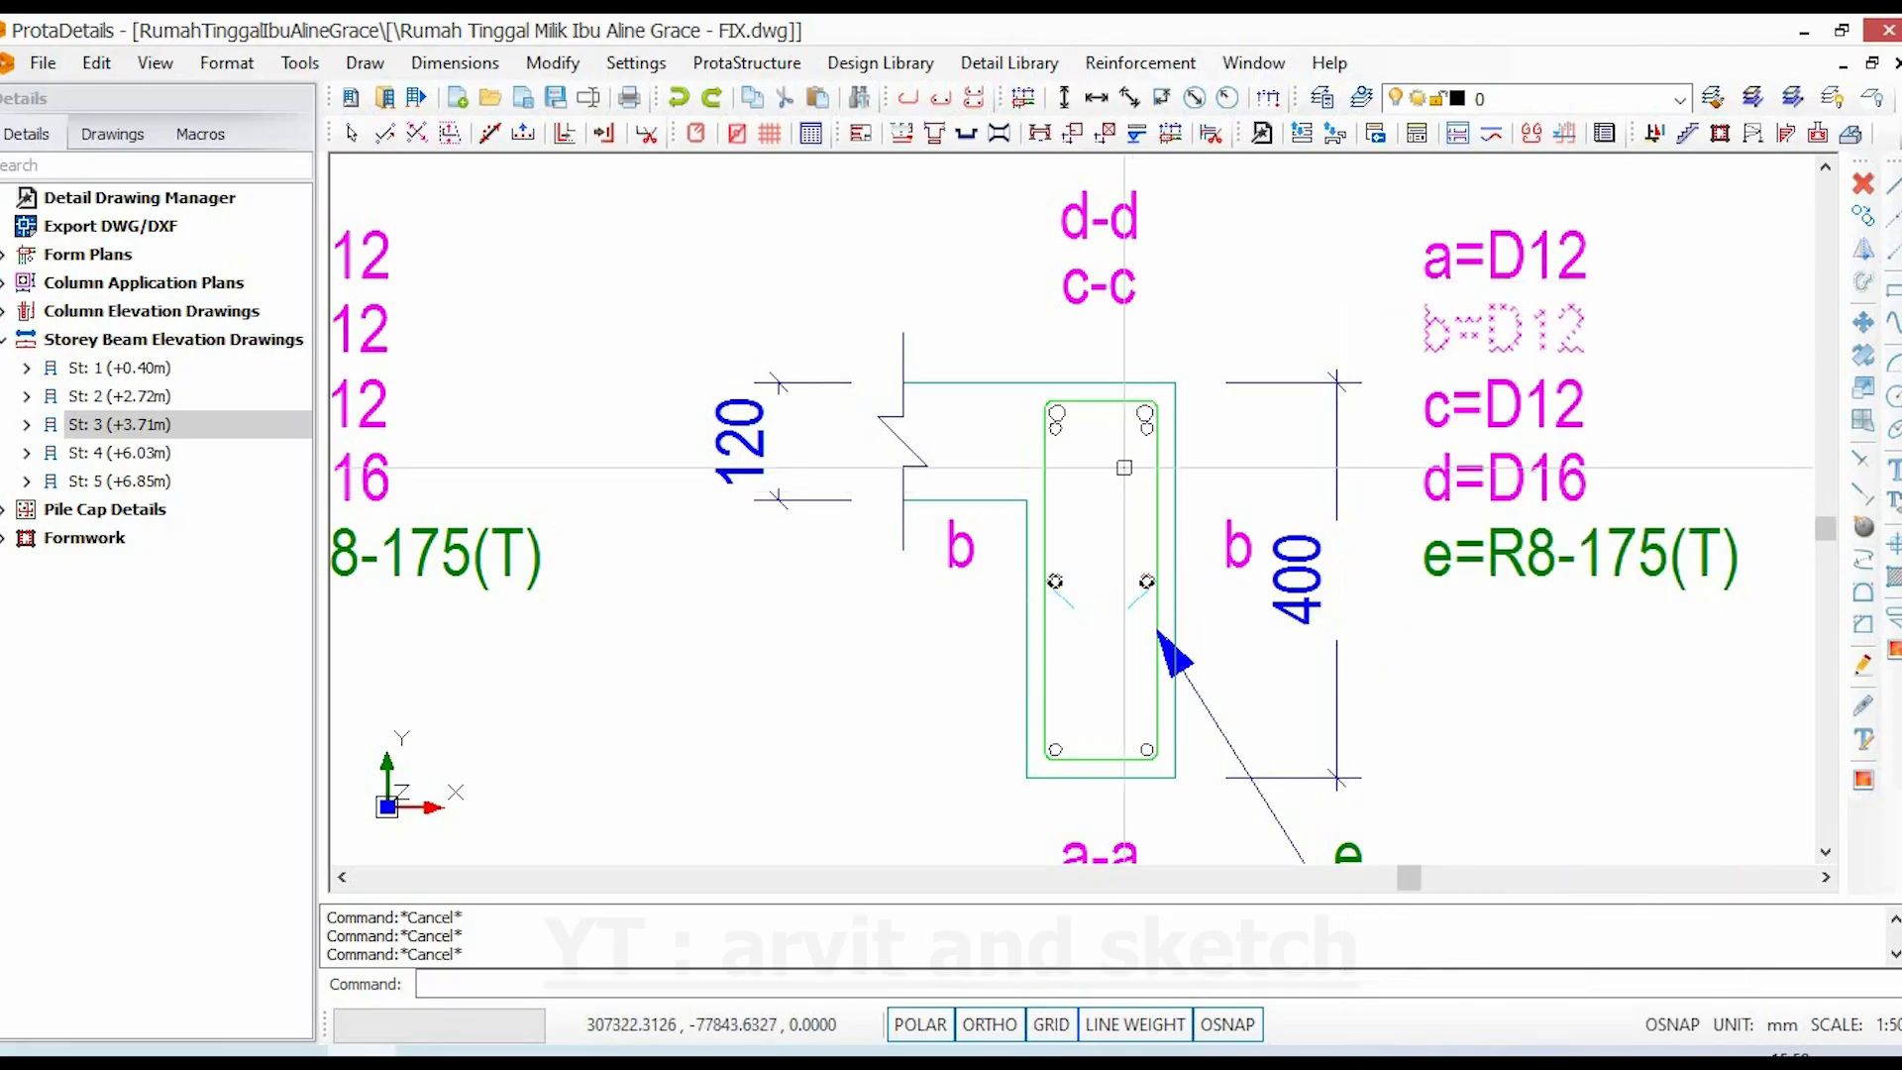
- Check the diameter of the outer top bars of section 3-3 in their rebar properties
scroll(1187, 424, up, 4)
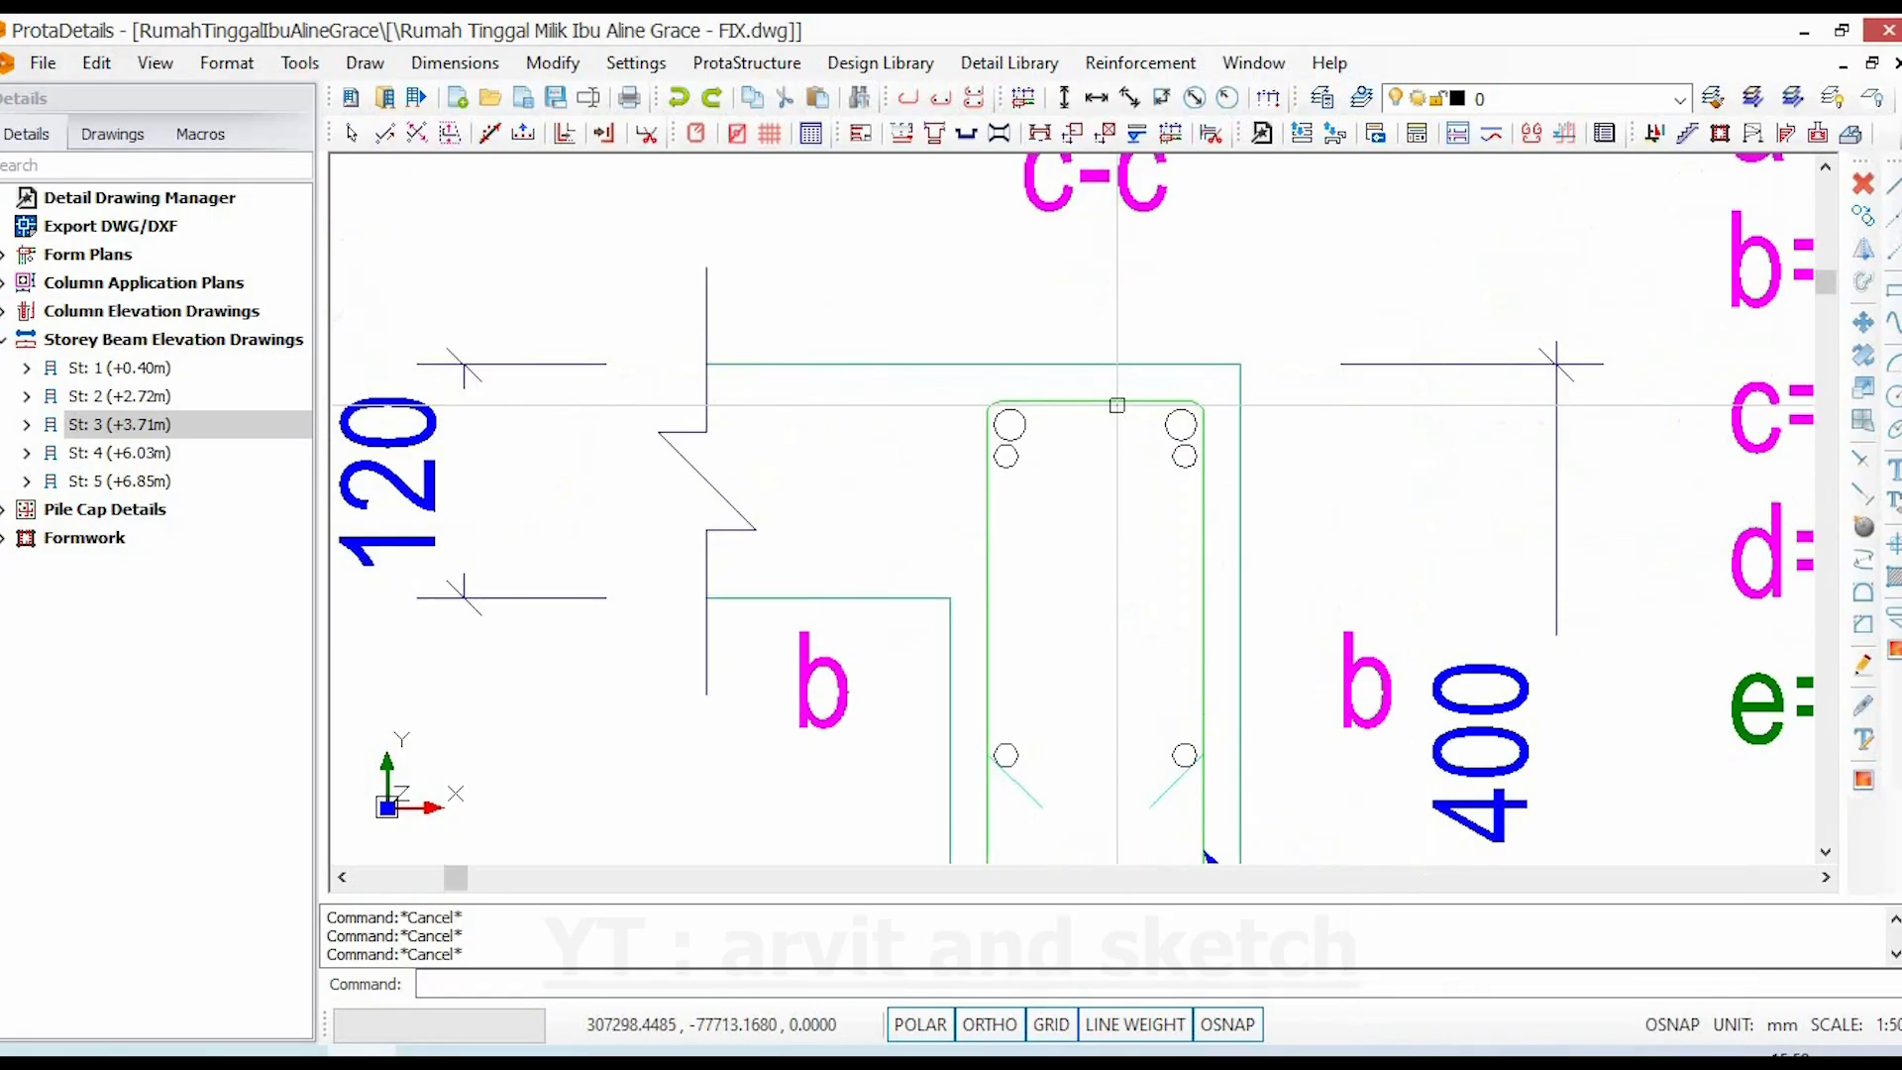
click(1187, 424)
scroll(1027, 514, down, 4)
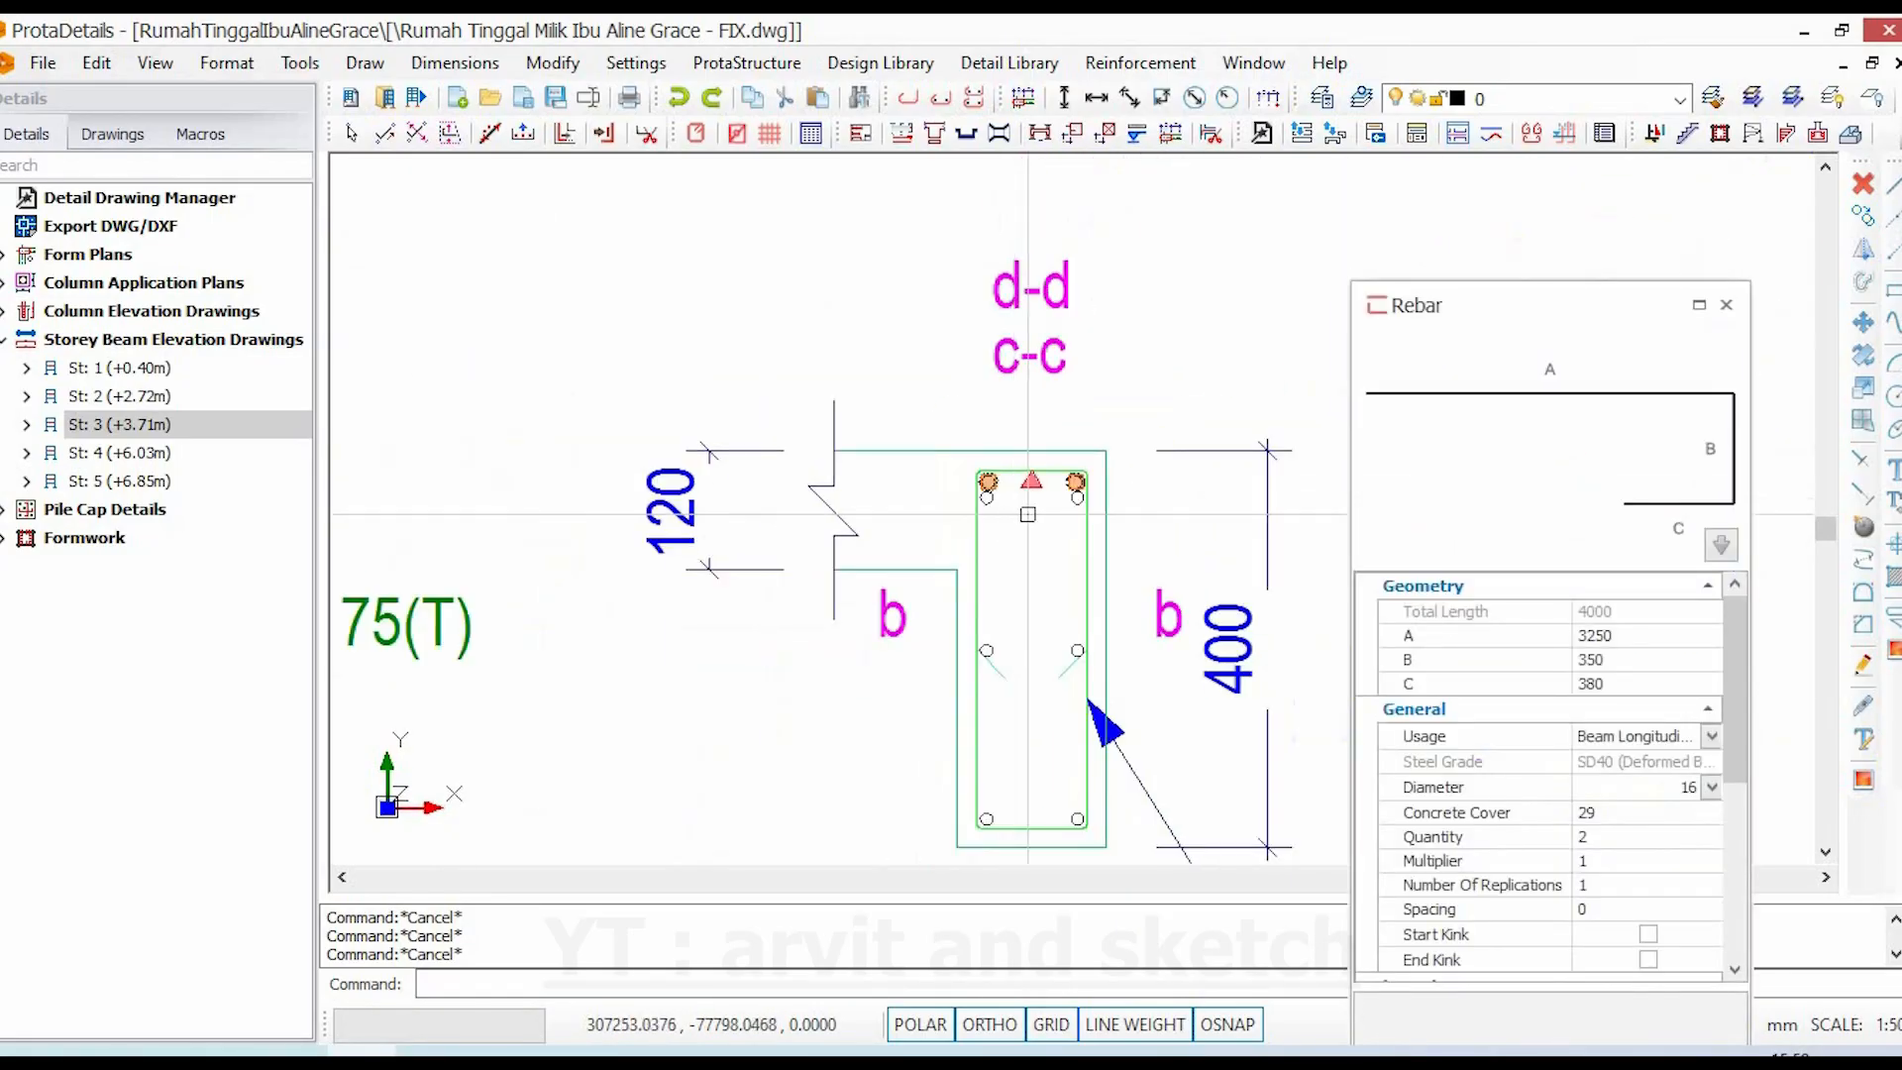
click(1712, 788)
key(Escape)
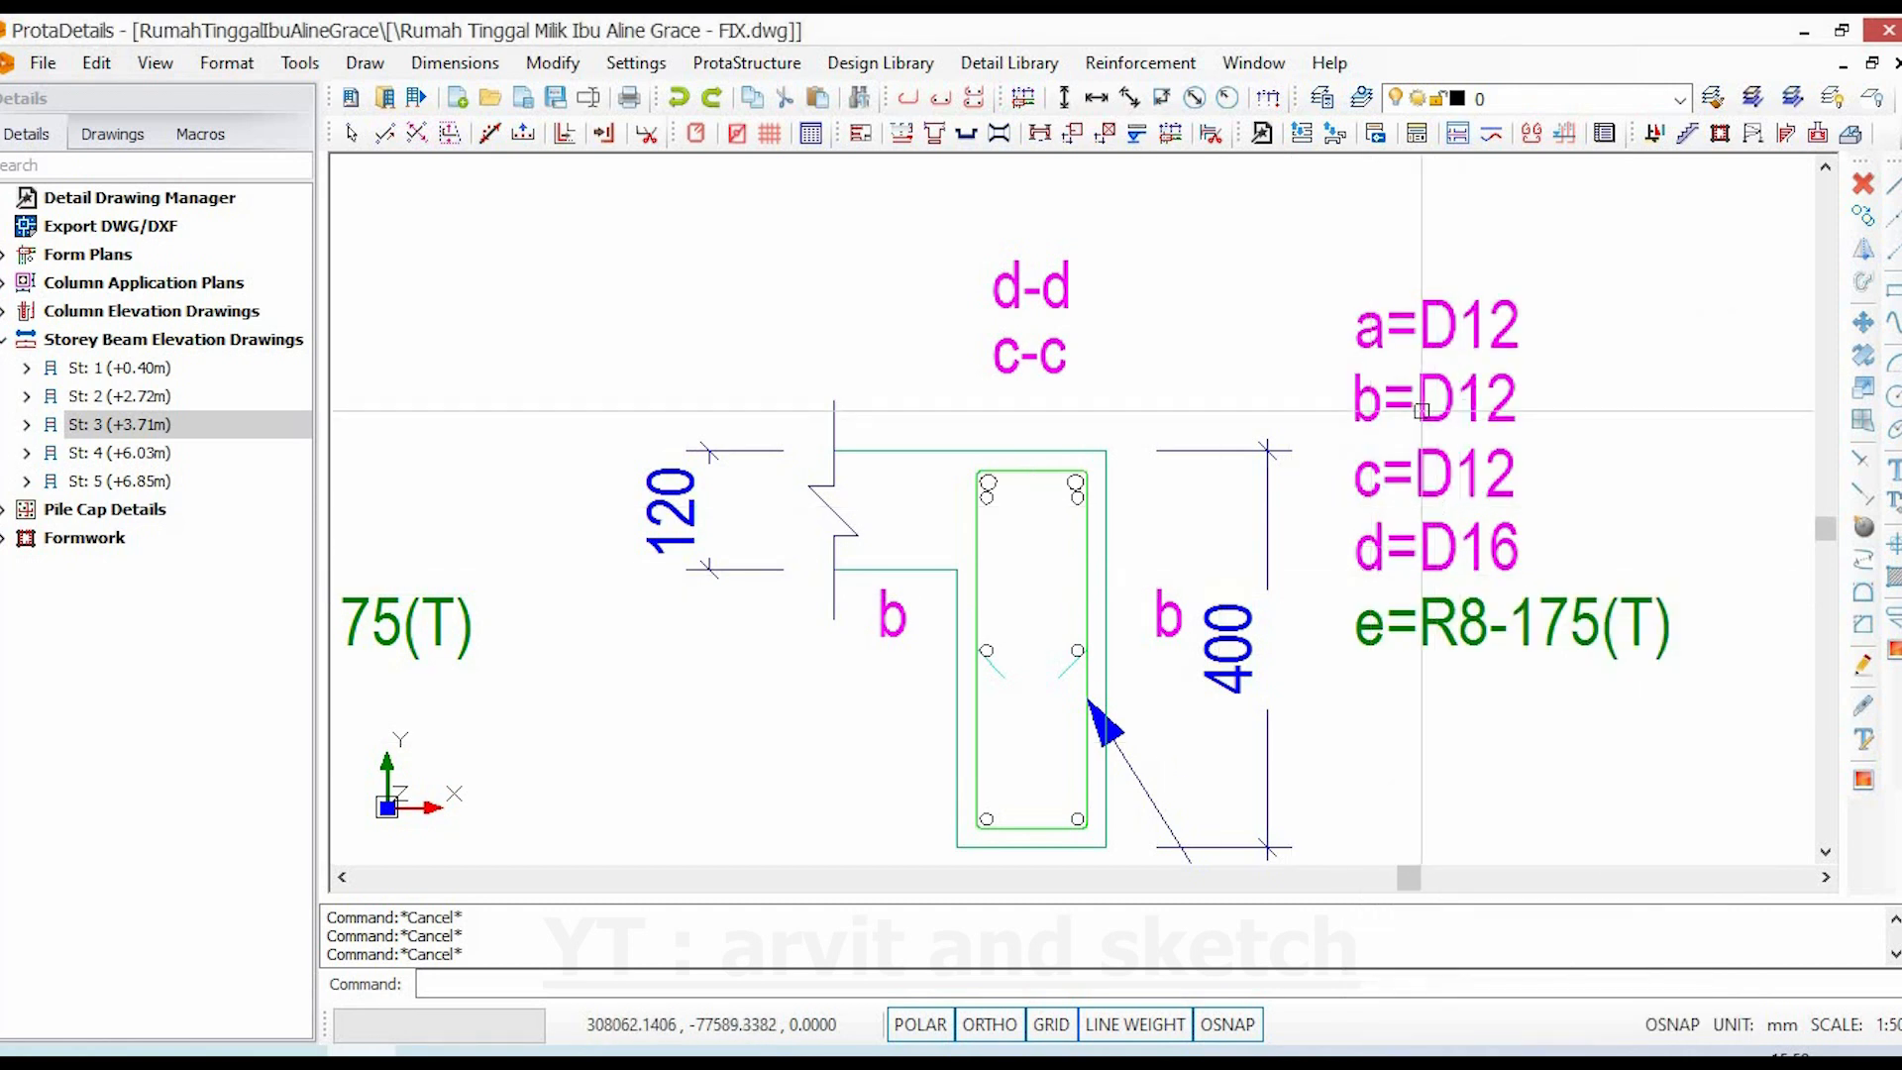
- Go from the elevation of beams 3B19 and 3B20 to the storey 3 slab plan and find beam 3B25
scroll(1486, 399, down, 6)
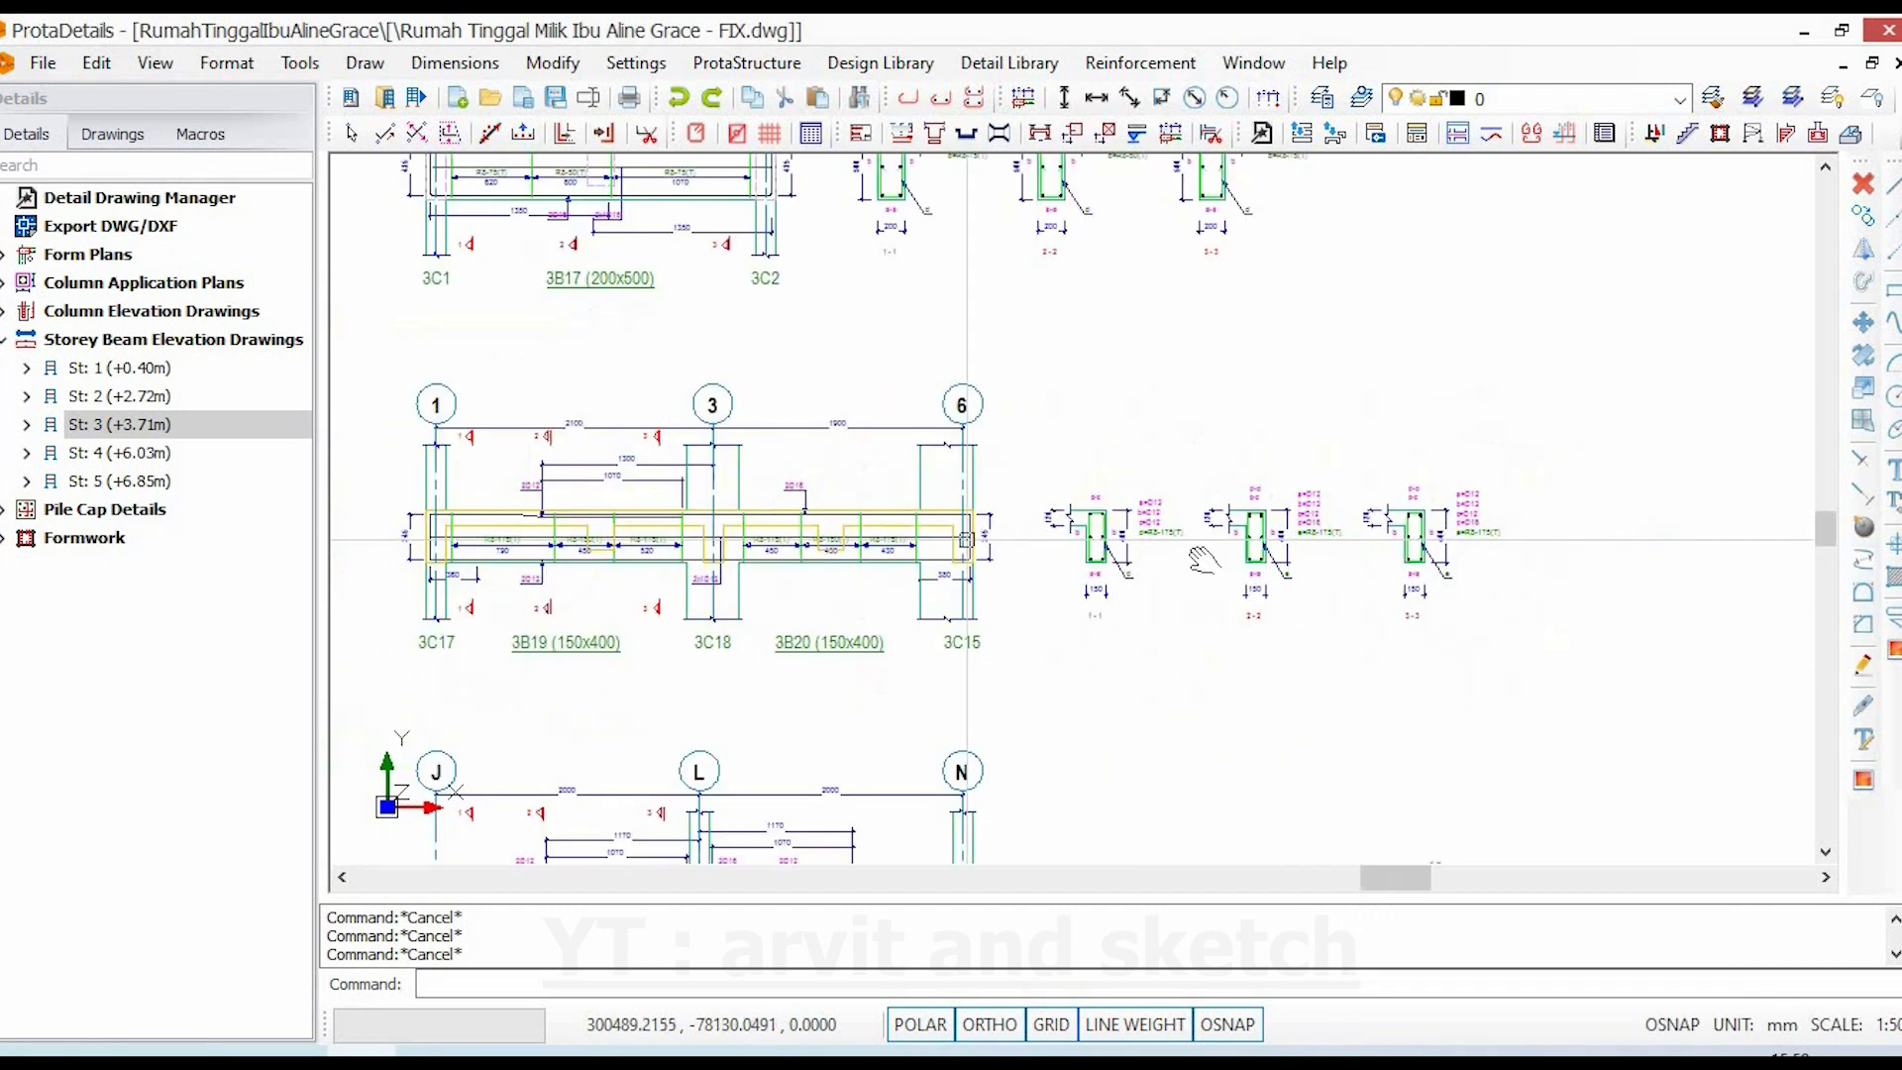
middle_drag(684, 514, 938, 541)
scroll(938, 540, up, 3)
scroll(944, 537, down, 8)
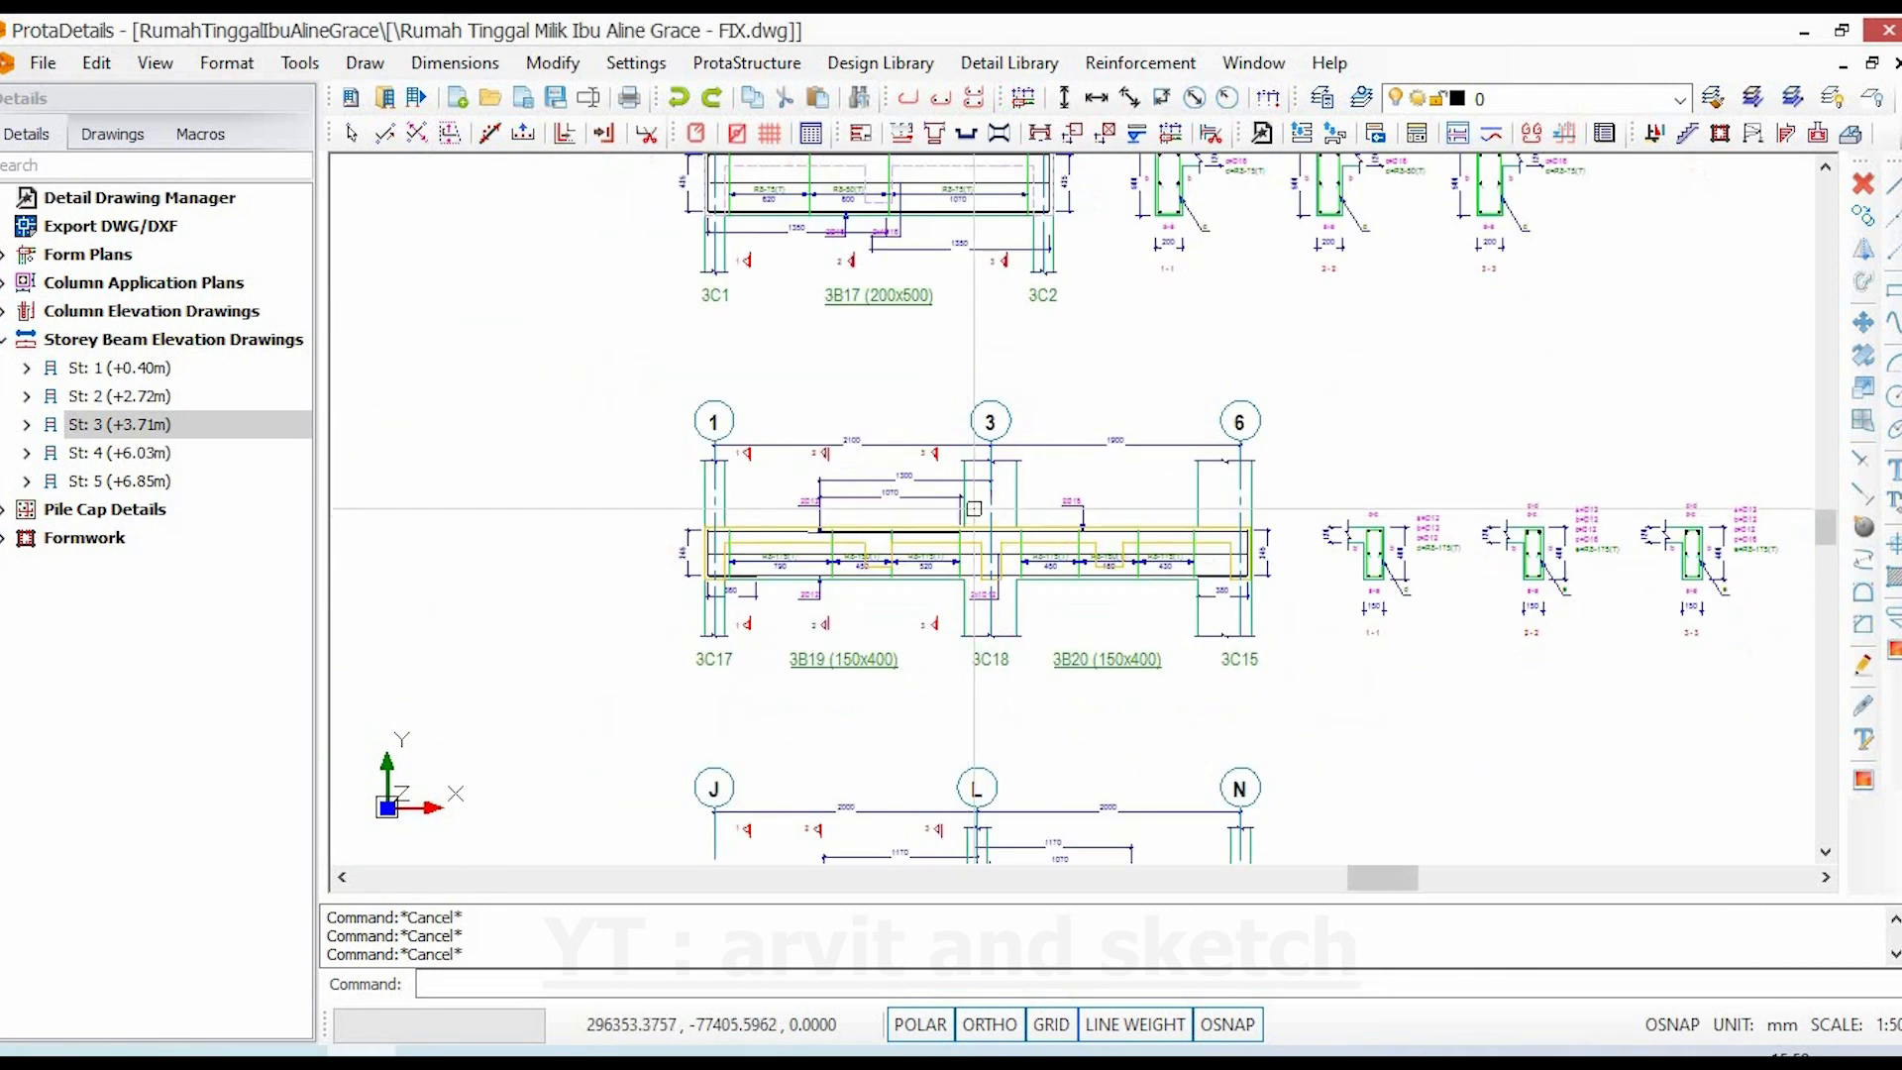
middle_drag(904, 485, 1049, 658)
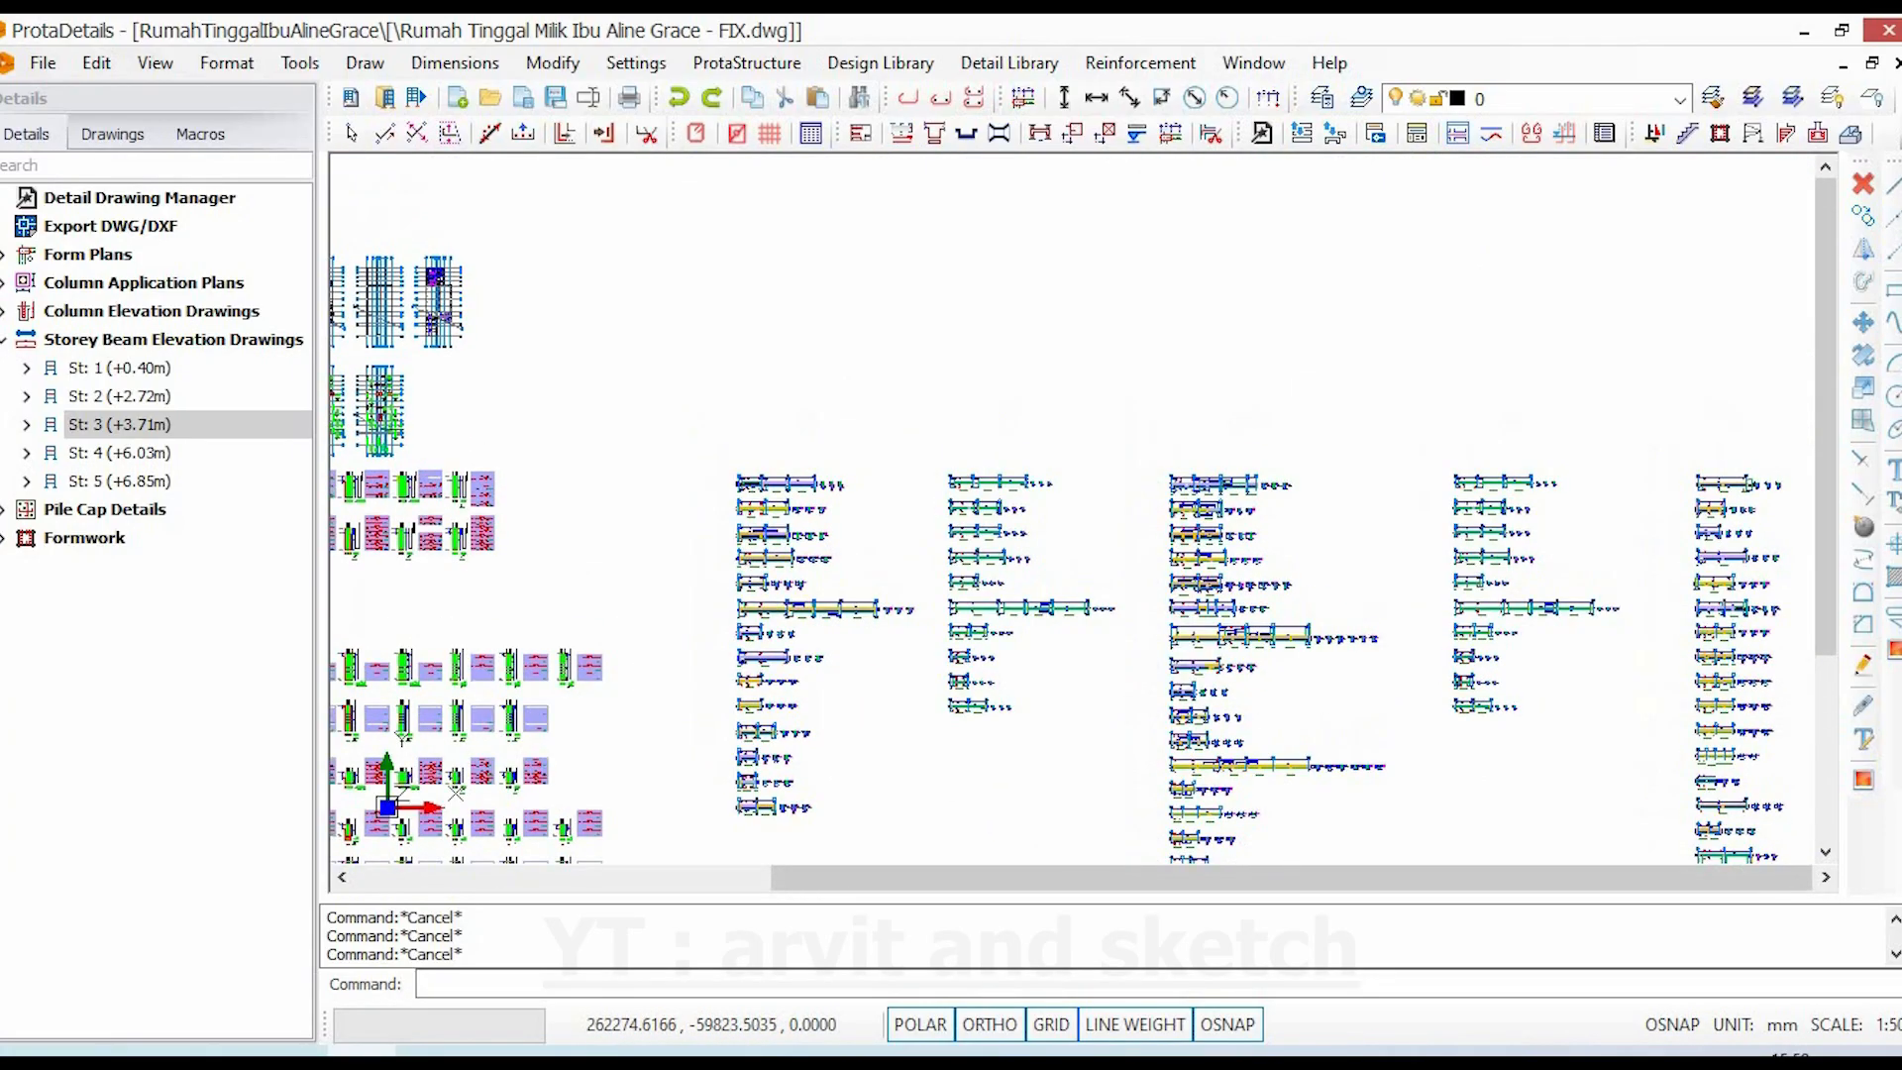
middle_drag(743, 503, 1096, 603)
middle_drag(834, 523, 990, 573)
scroll(843, 389, up, 6)
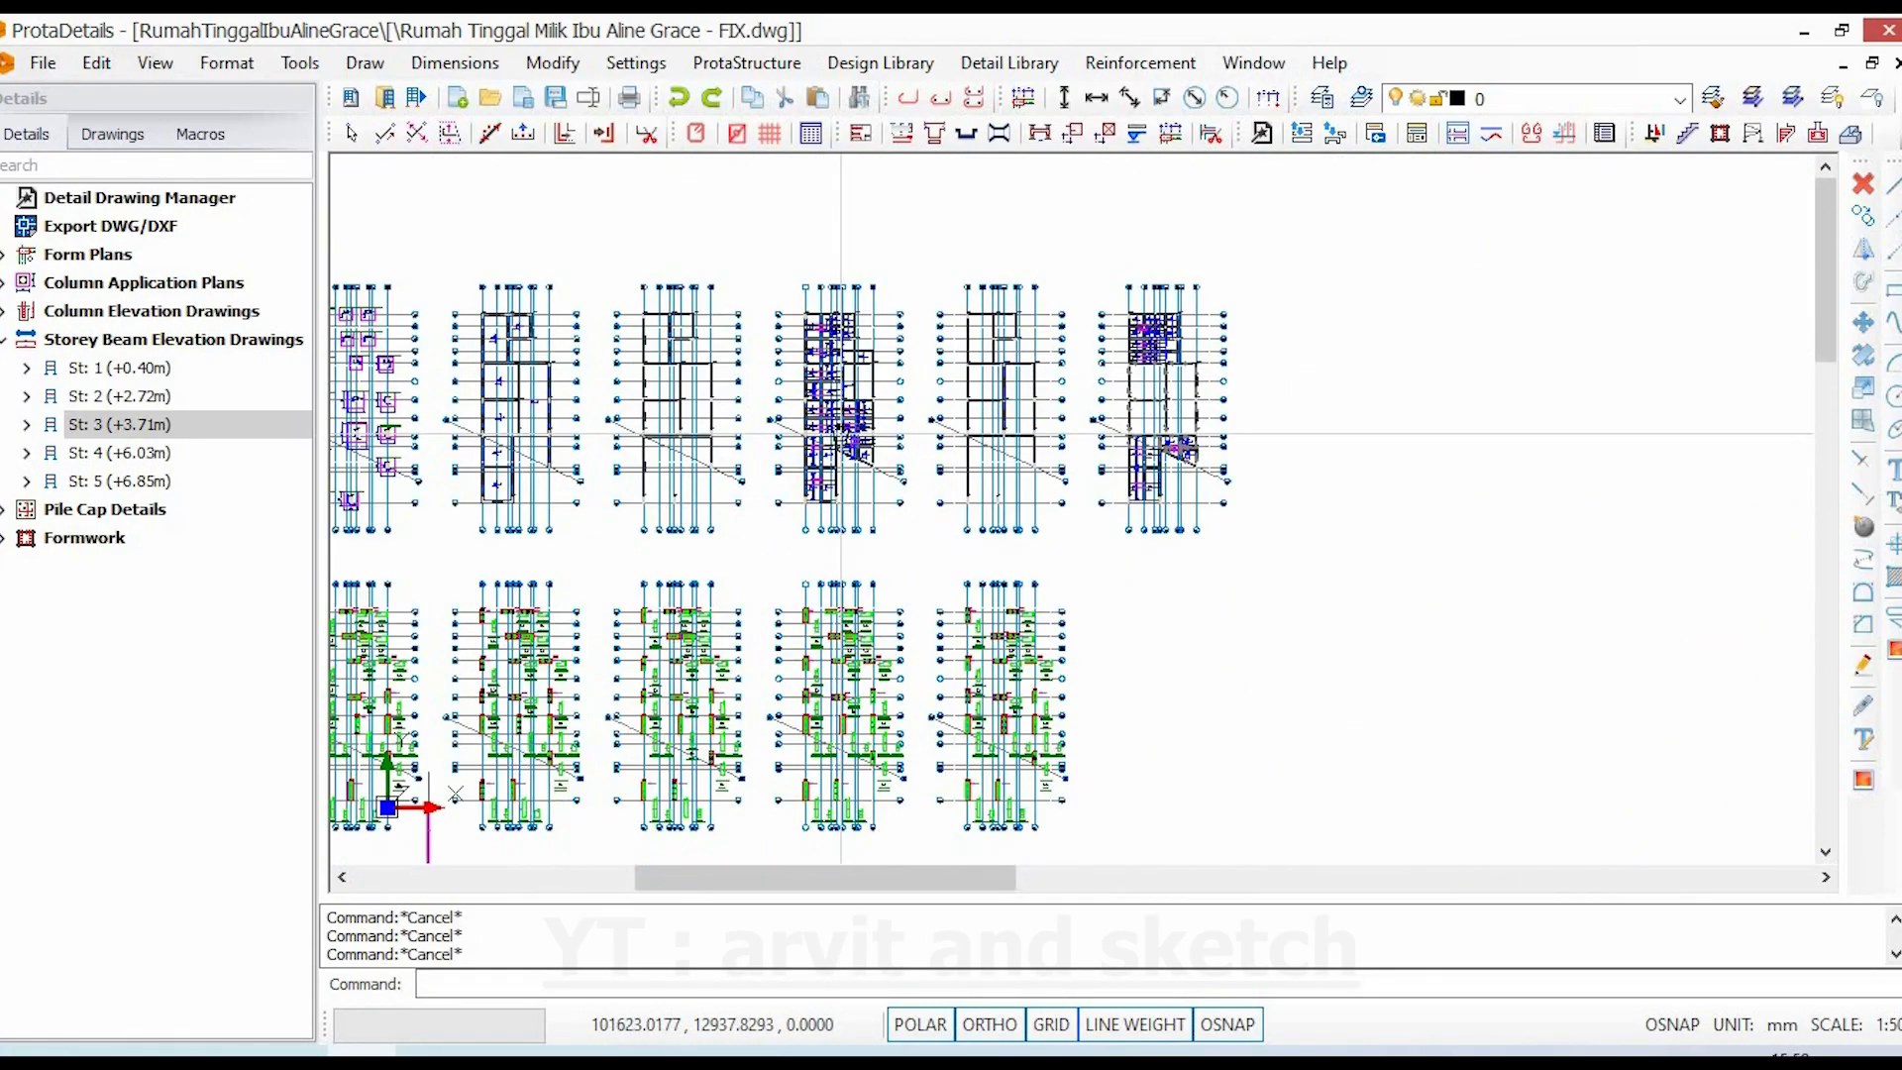
scroll(814, 438, up, 6)
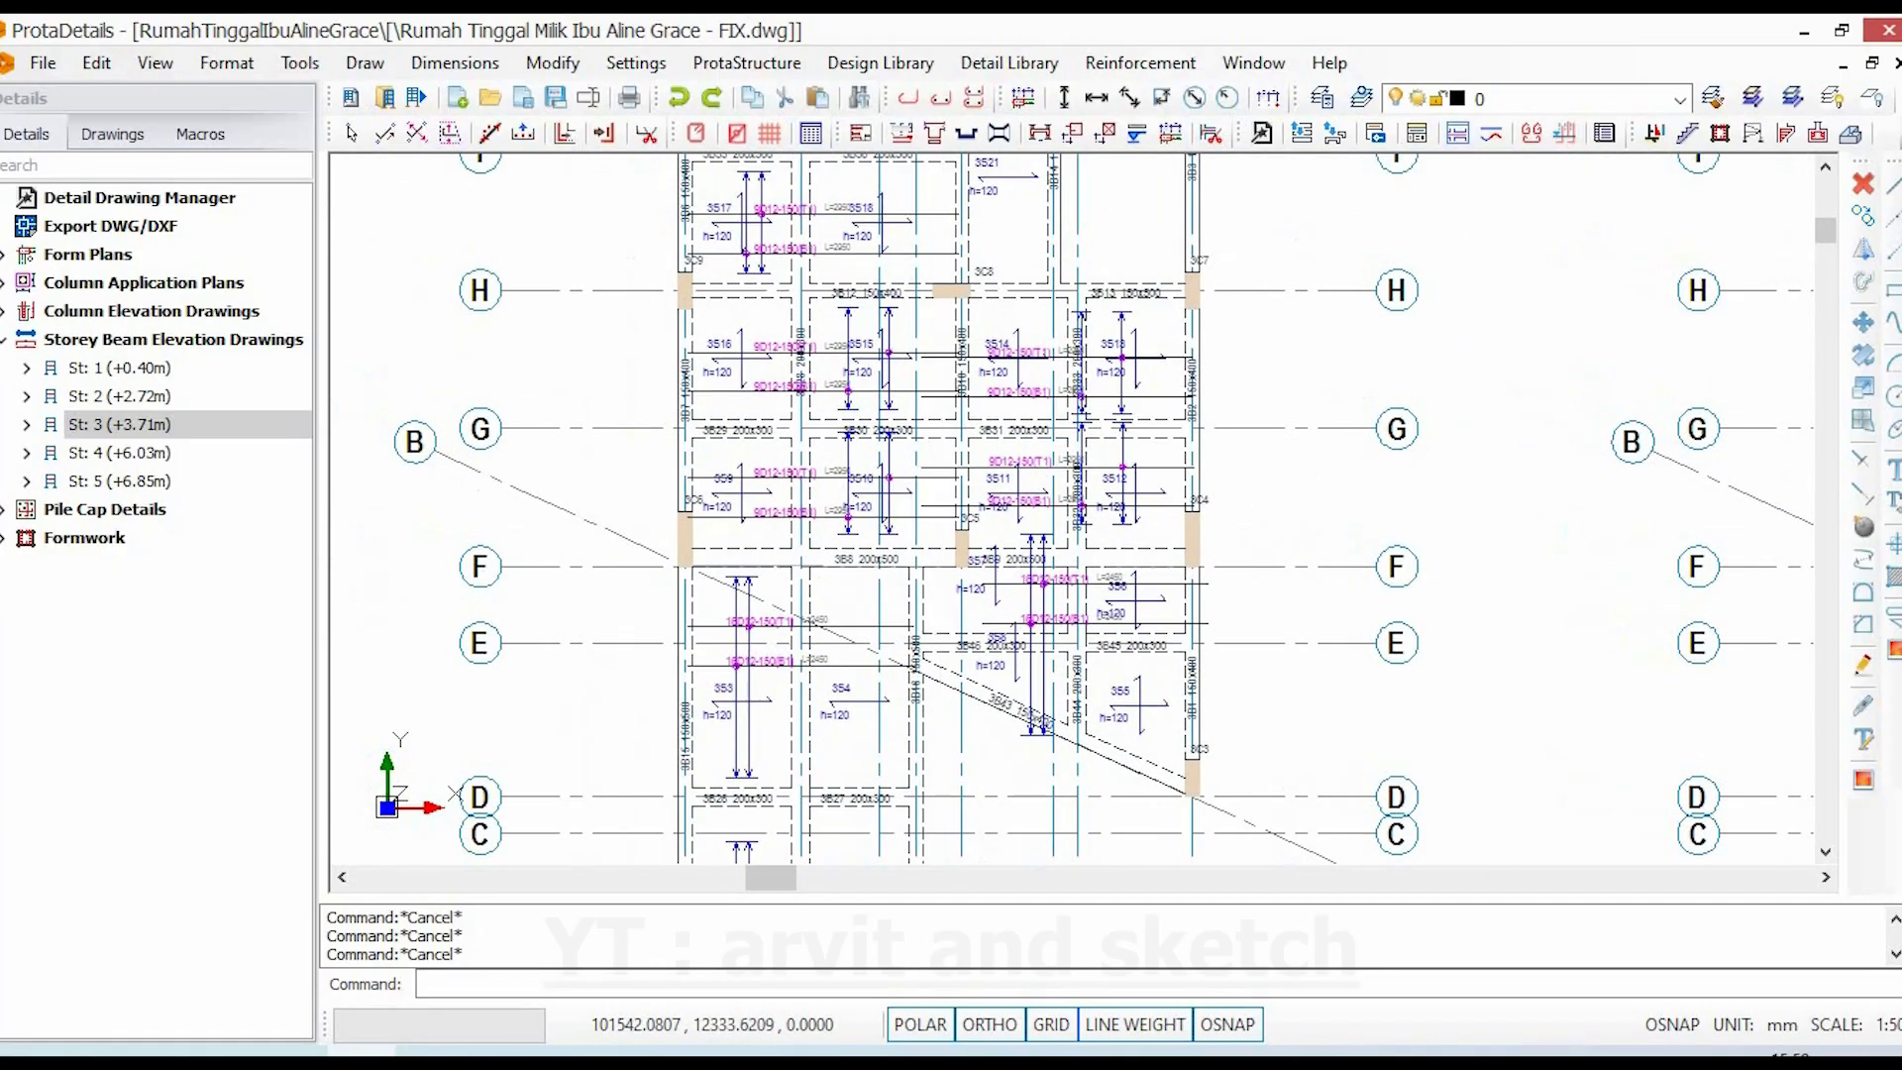
middle_drag(824, 531, 997, 188)
middle_drag(942, 532, 997, 245)
middle_drag(974, 520, 984, 327)
scroll(938, 433, up, 4)
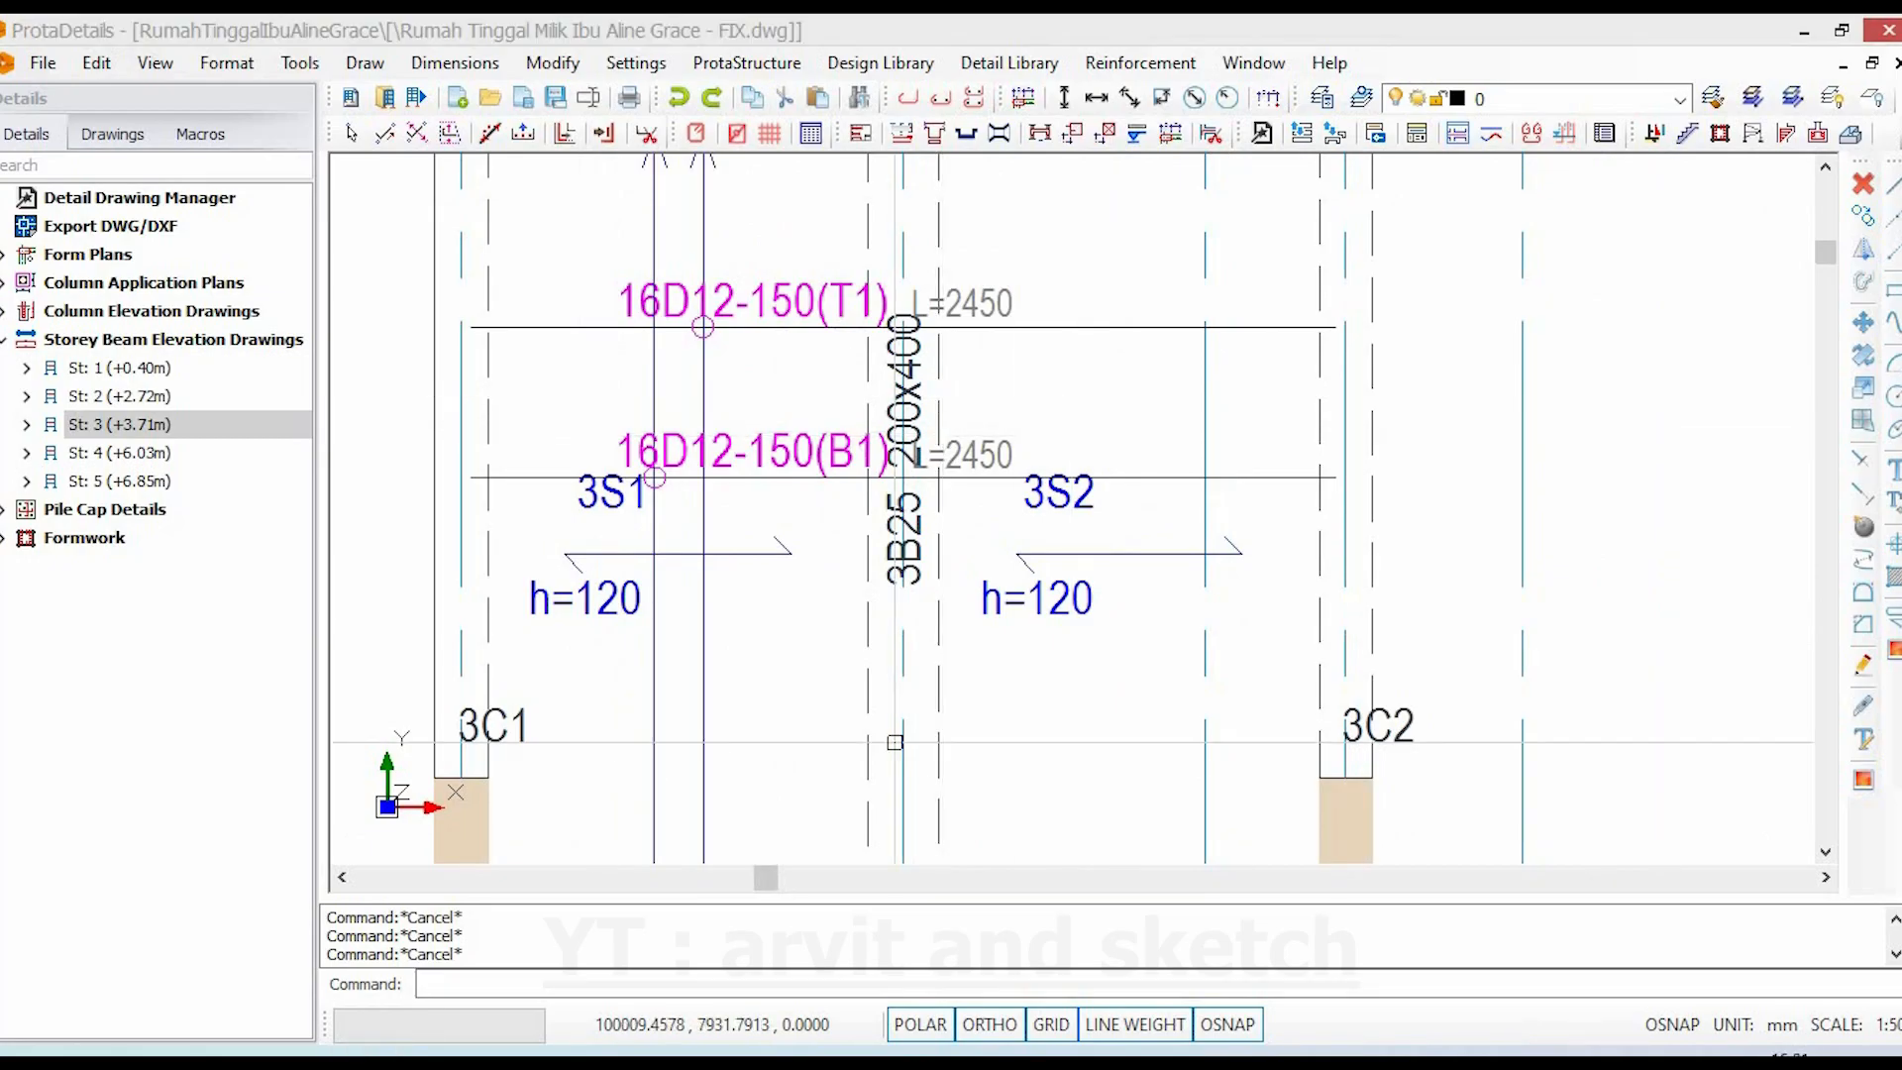
- Examine the size labels of beams 3B25, 3B26 and 3B27 on the storey 3 slab plan
middle_drag(879, 664, 842, 746)
scroll(862, 545, up, 2)
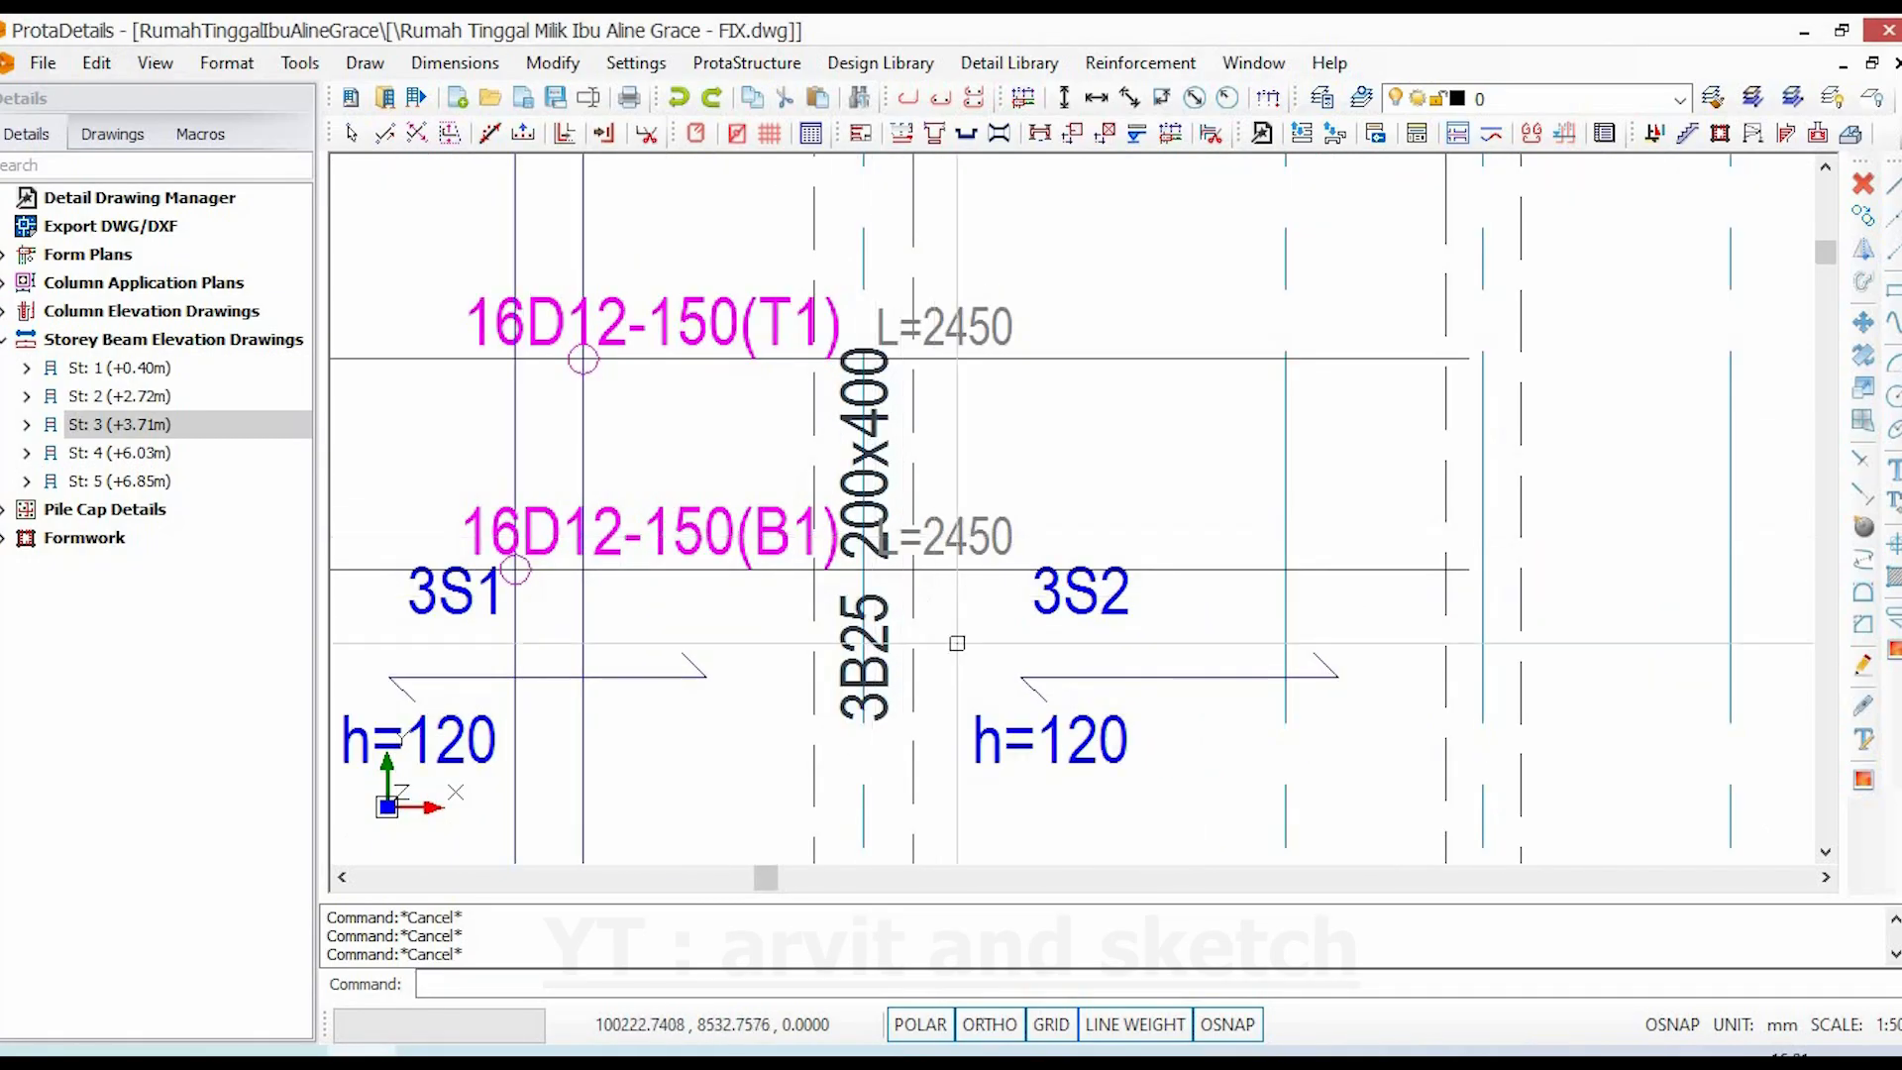
scroll(919, 588, down, 4)
scroll(866, 384, up, 4)
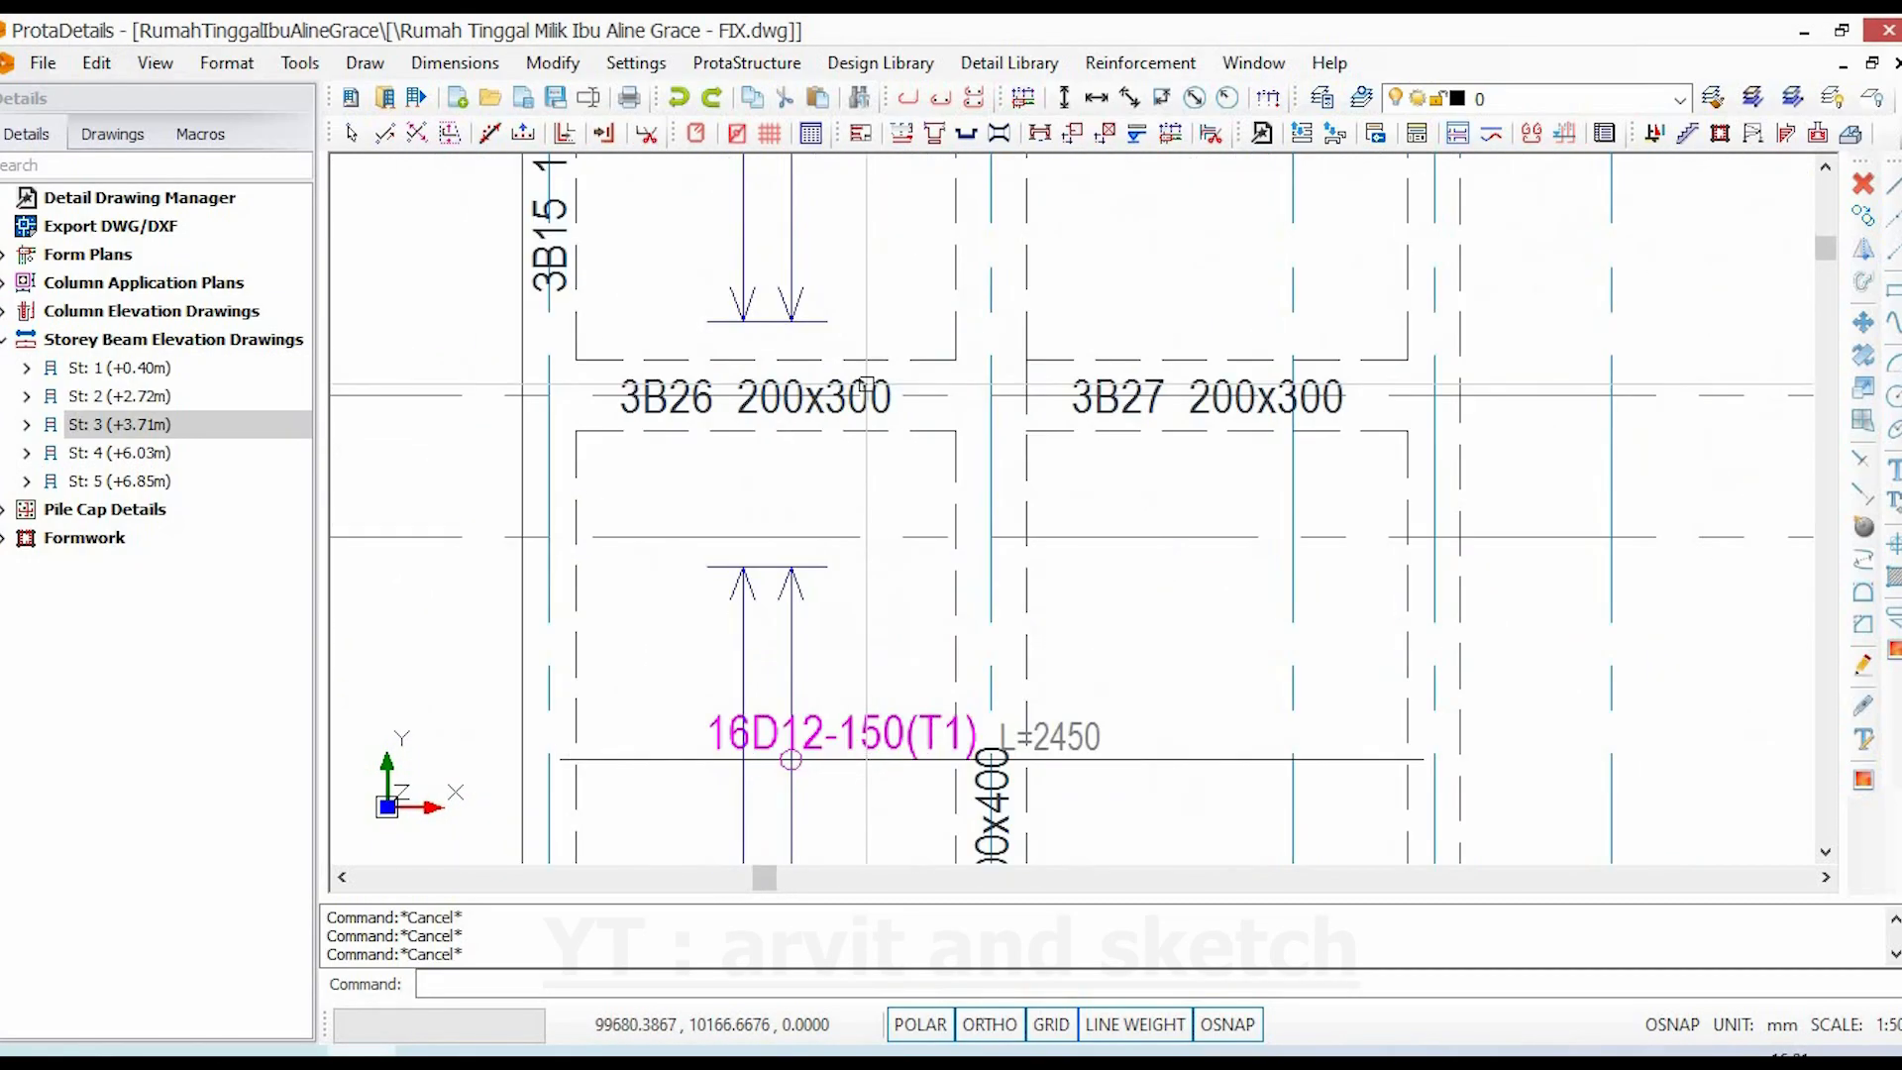
middle_drag(894, 418, 882, 269)
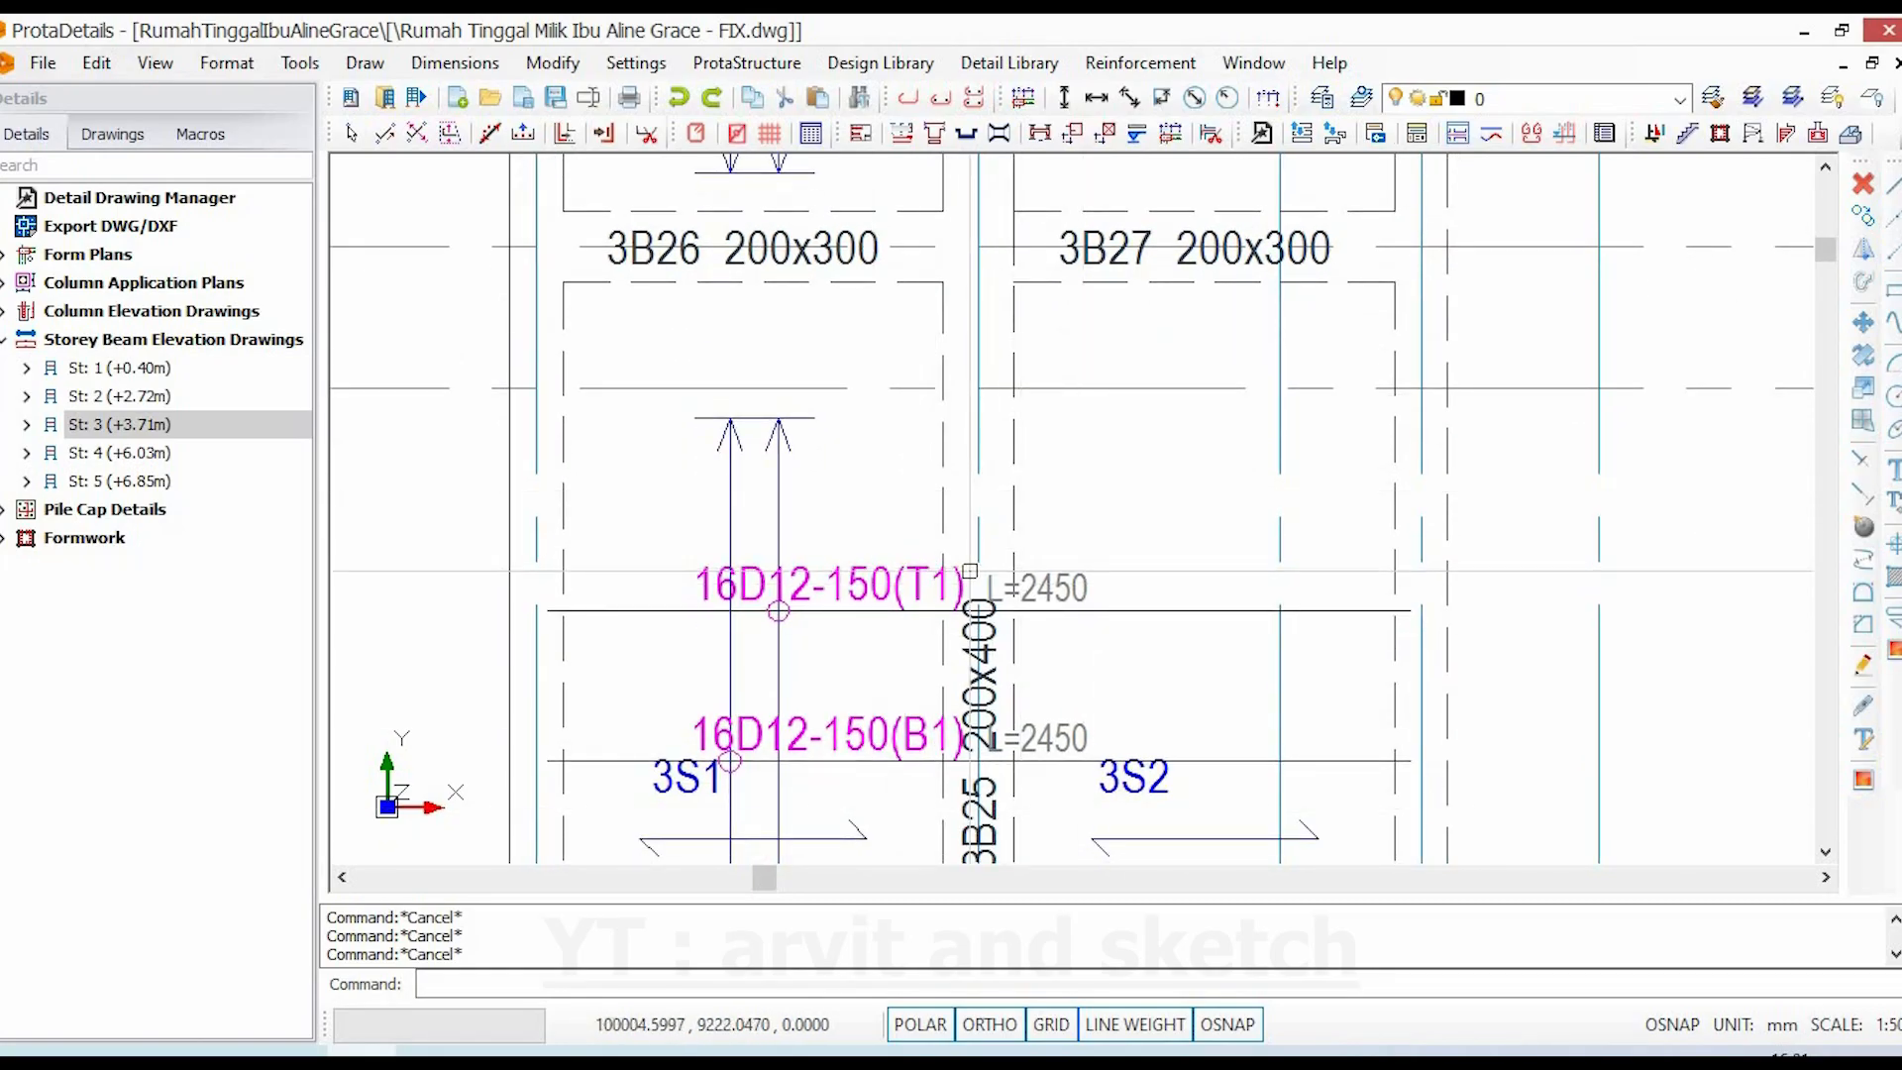
scroll(969, 572, down, 2)
middle_drag(969, 572, 961, 667)
scroll(1108, 423, up, 2)
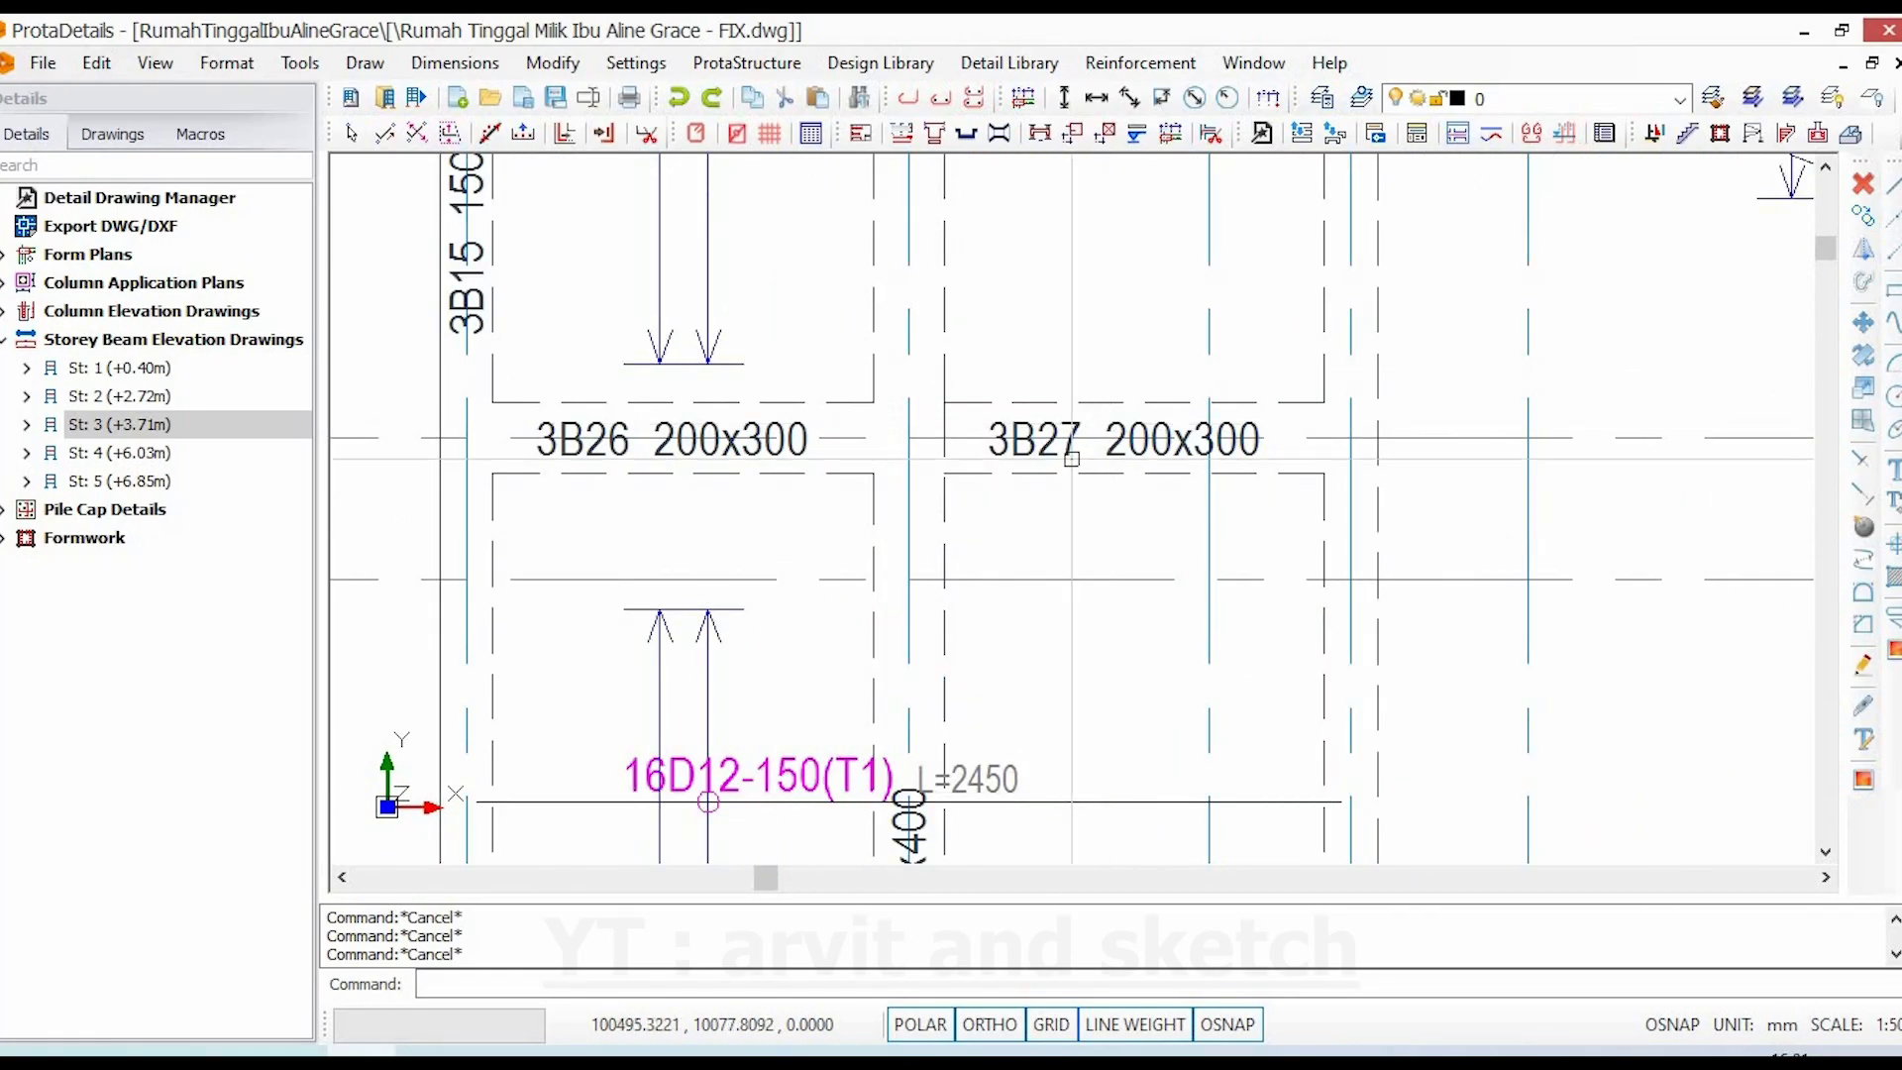
scroll(949, 632, down, 2)
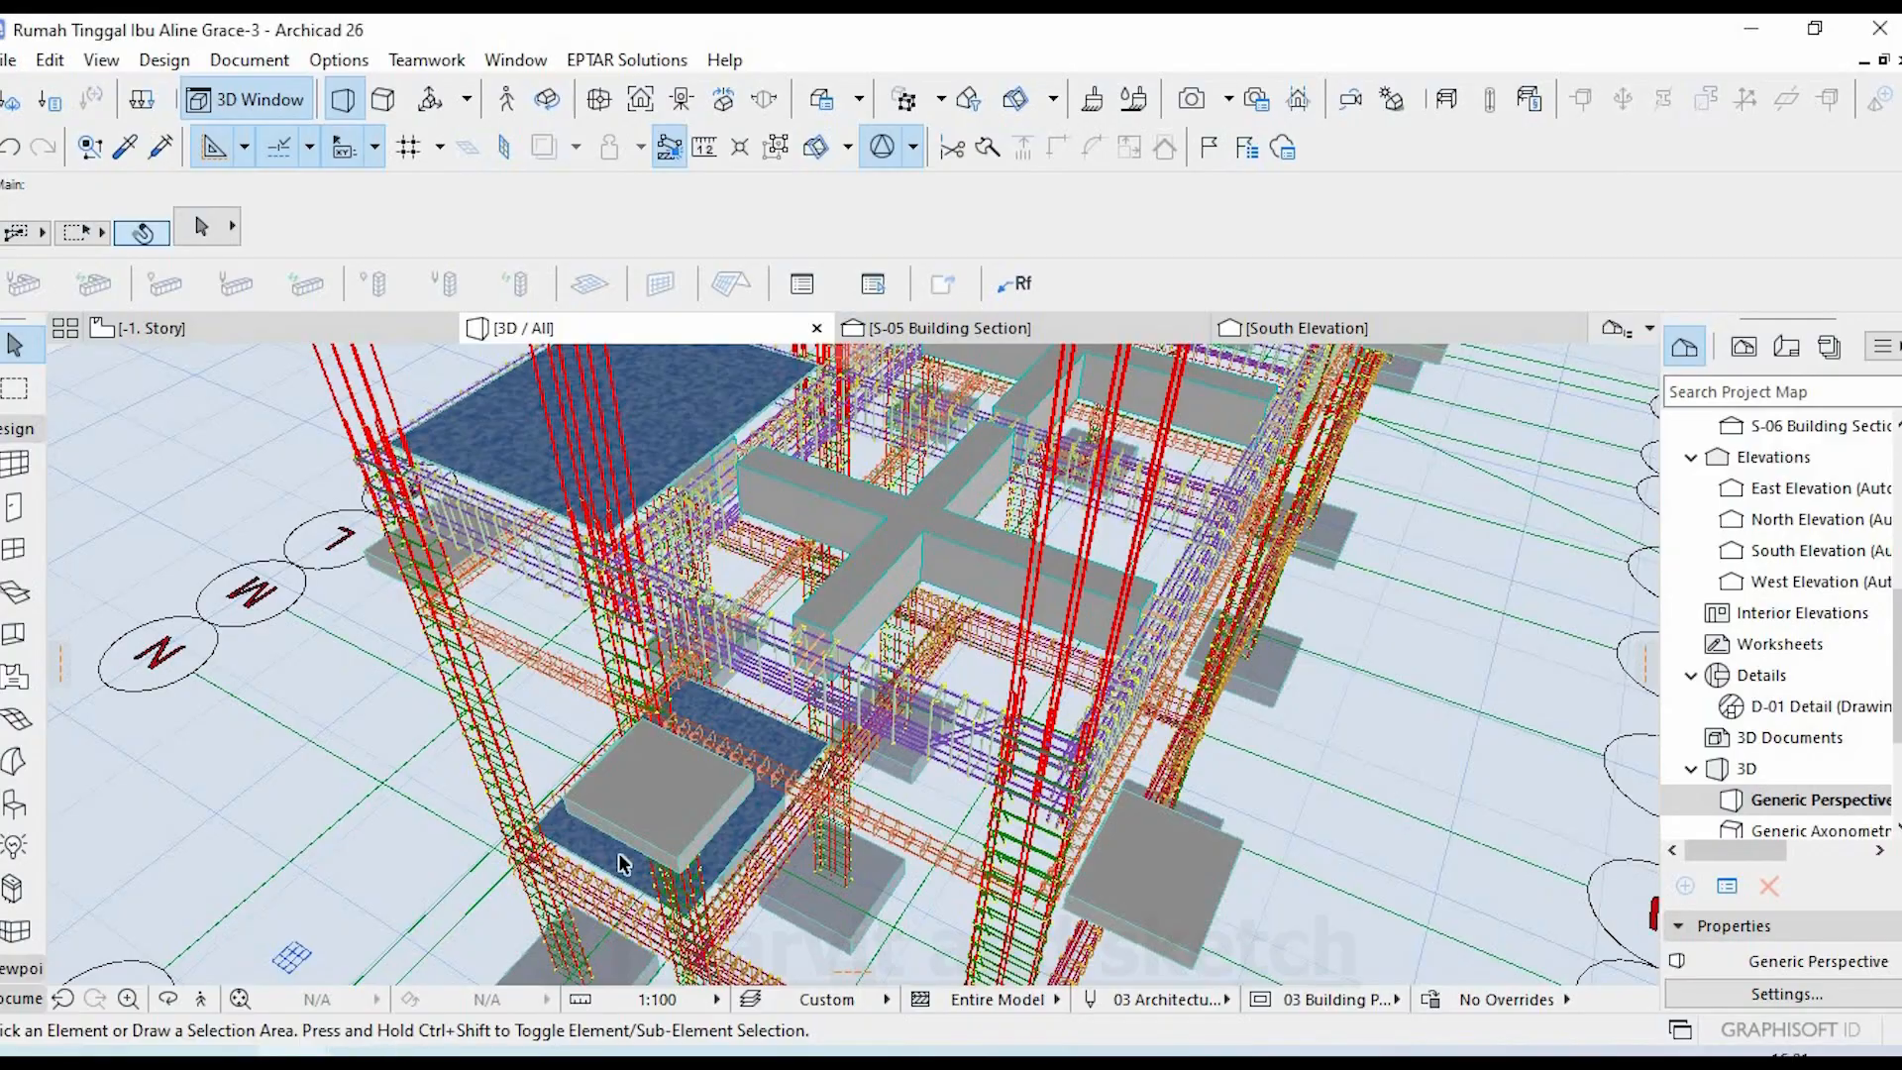
- Switch to the Archicad 3D model and review the dimension settings of the long secondary beam near grids C and D
scroll(787, 731, down, 3)
shift+middle_drag(773, 753, 376, 673)
shift+middle_drag(1288, 723, 907, 798)
scroll(859, 753, up, 4)
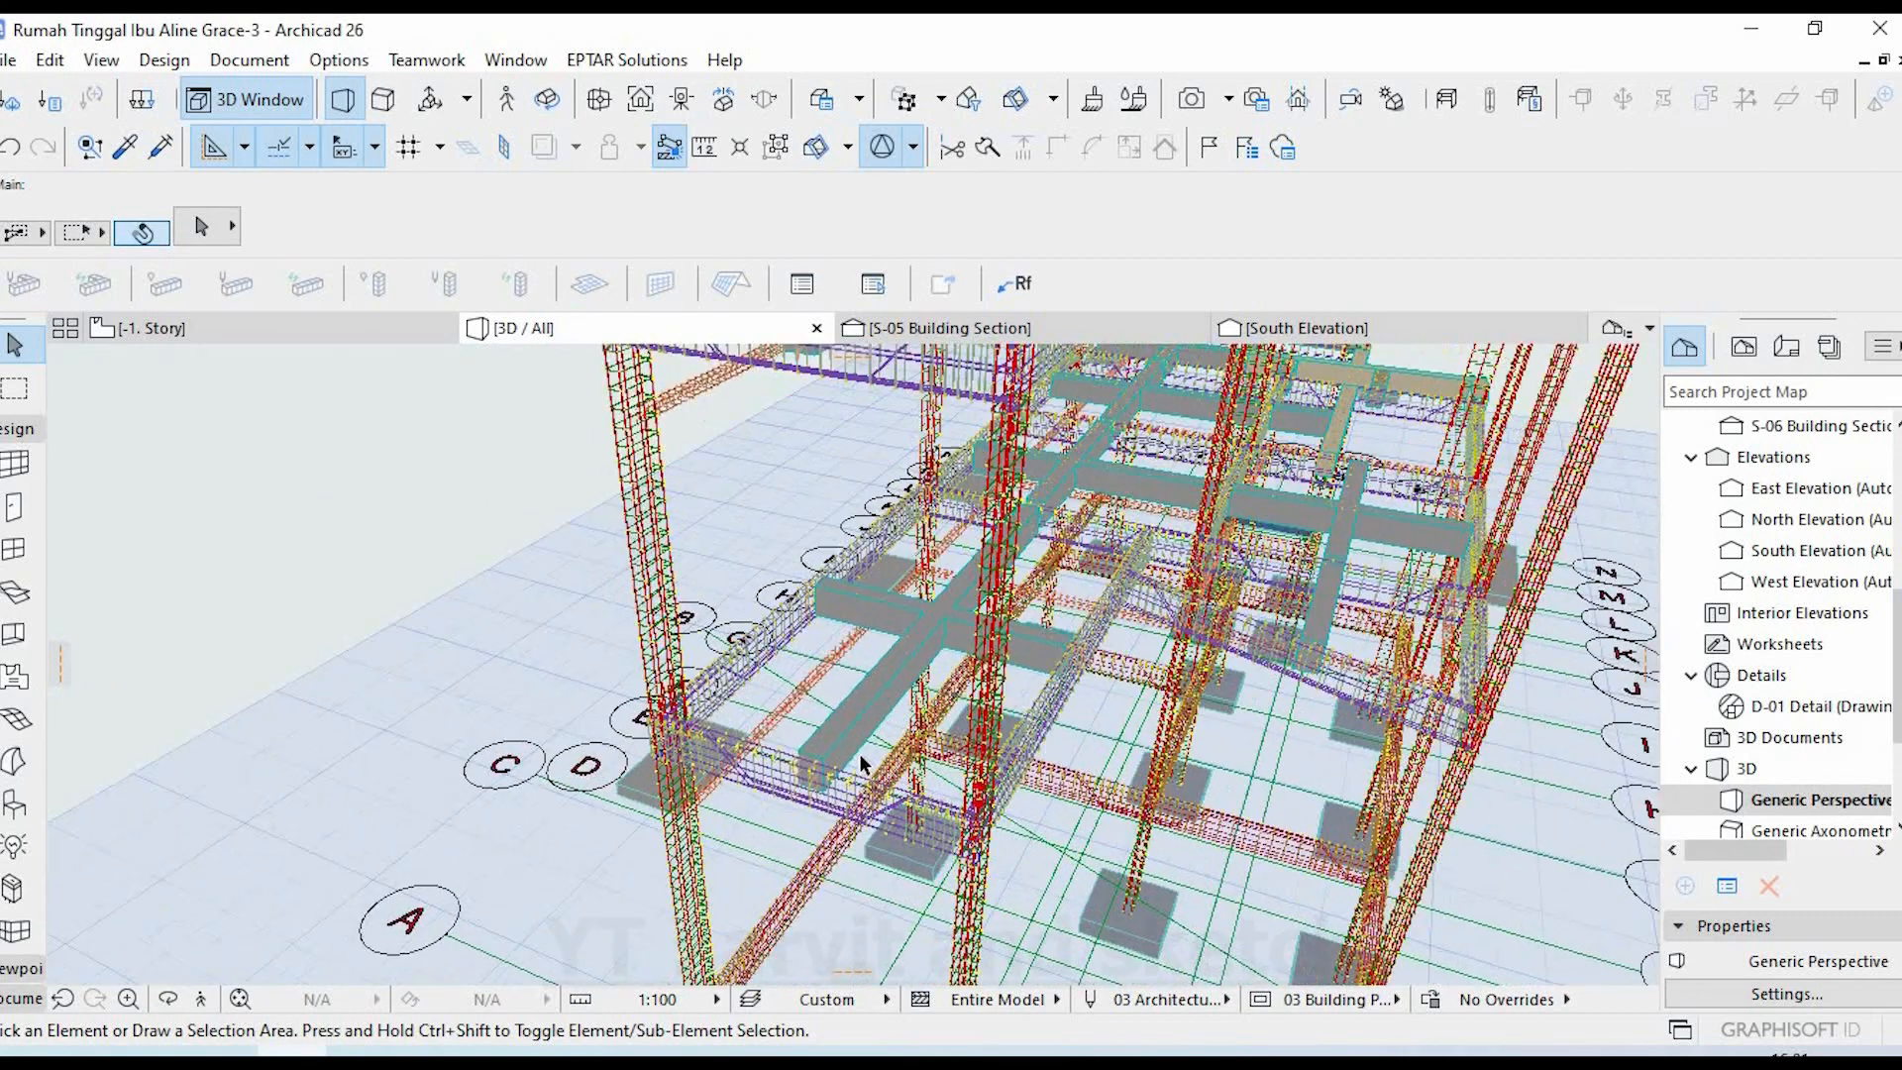
click(832, 750)
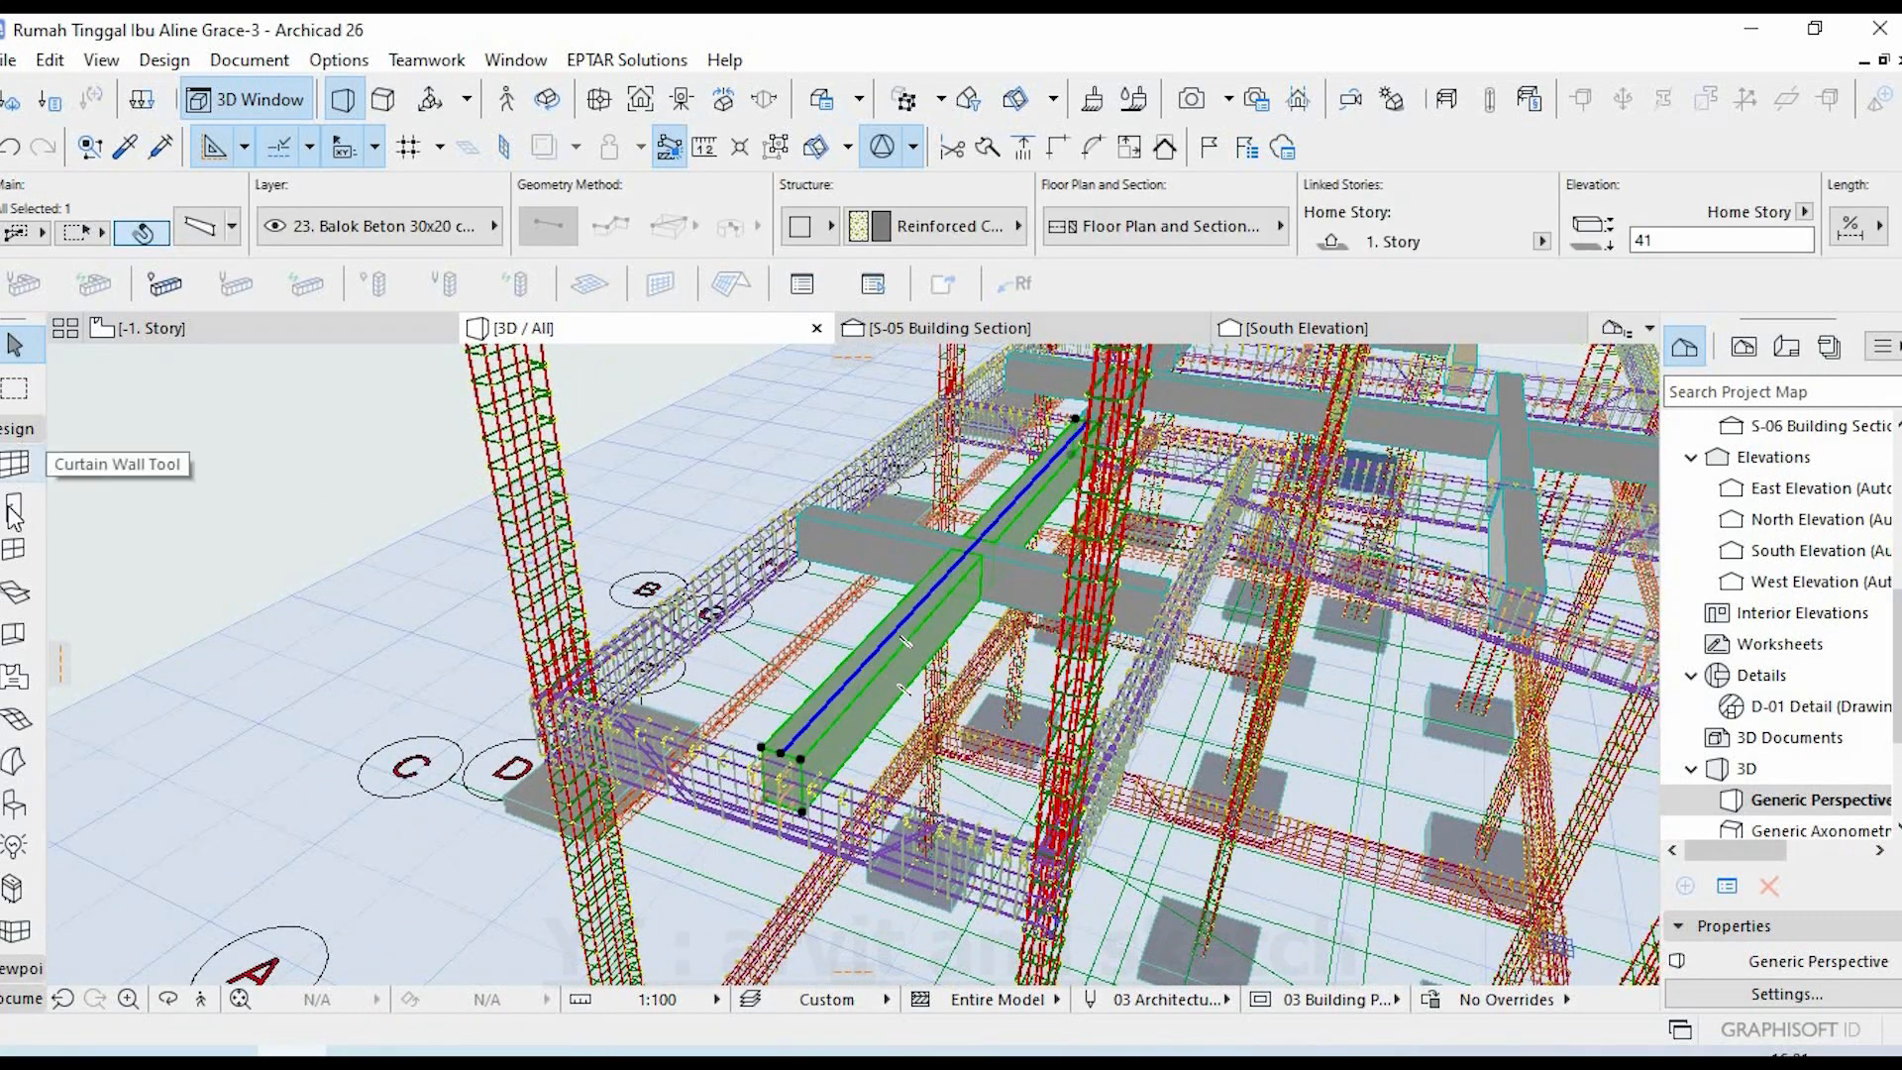
double_click(22, 548)
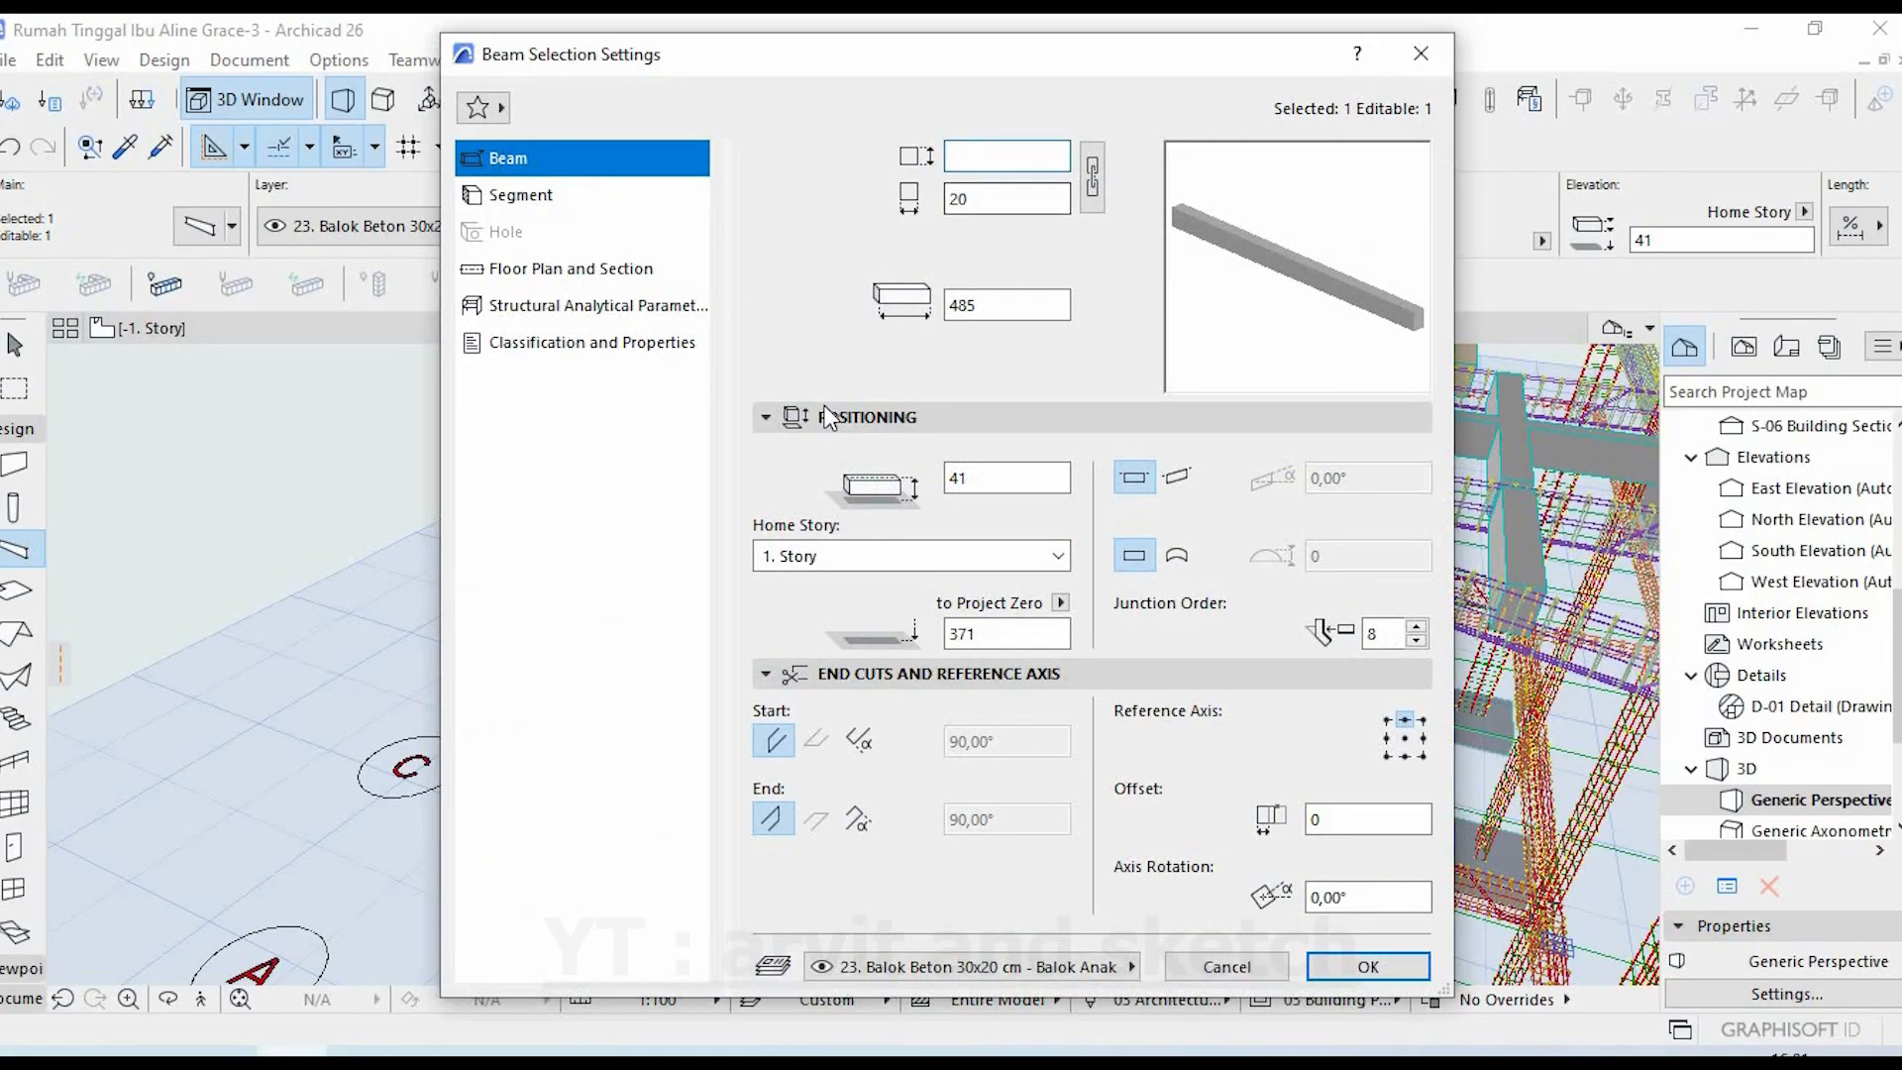
click(1365, 968)
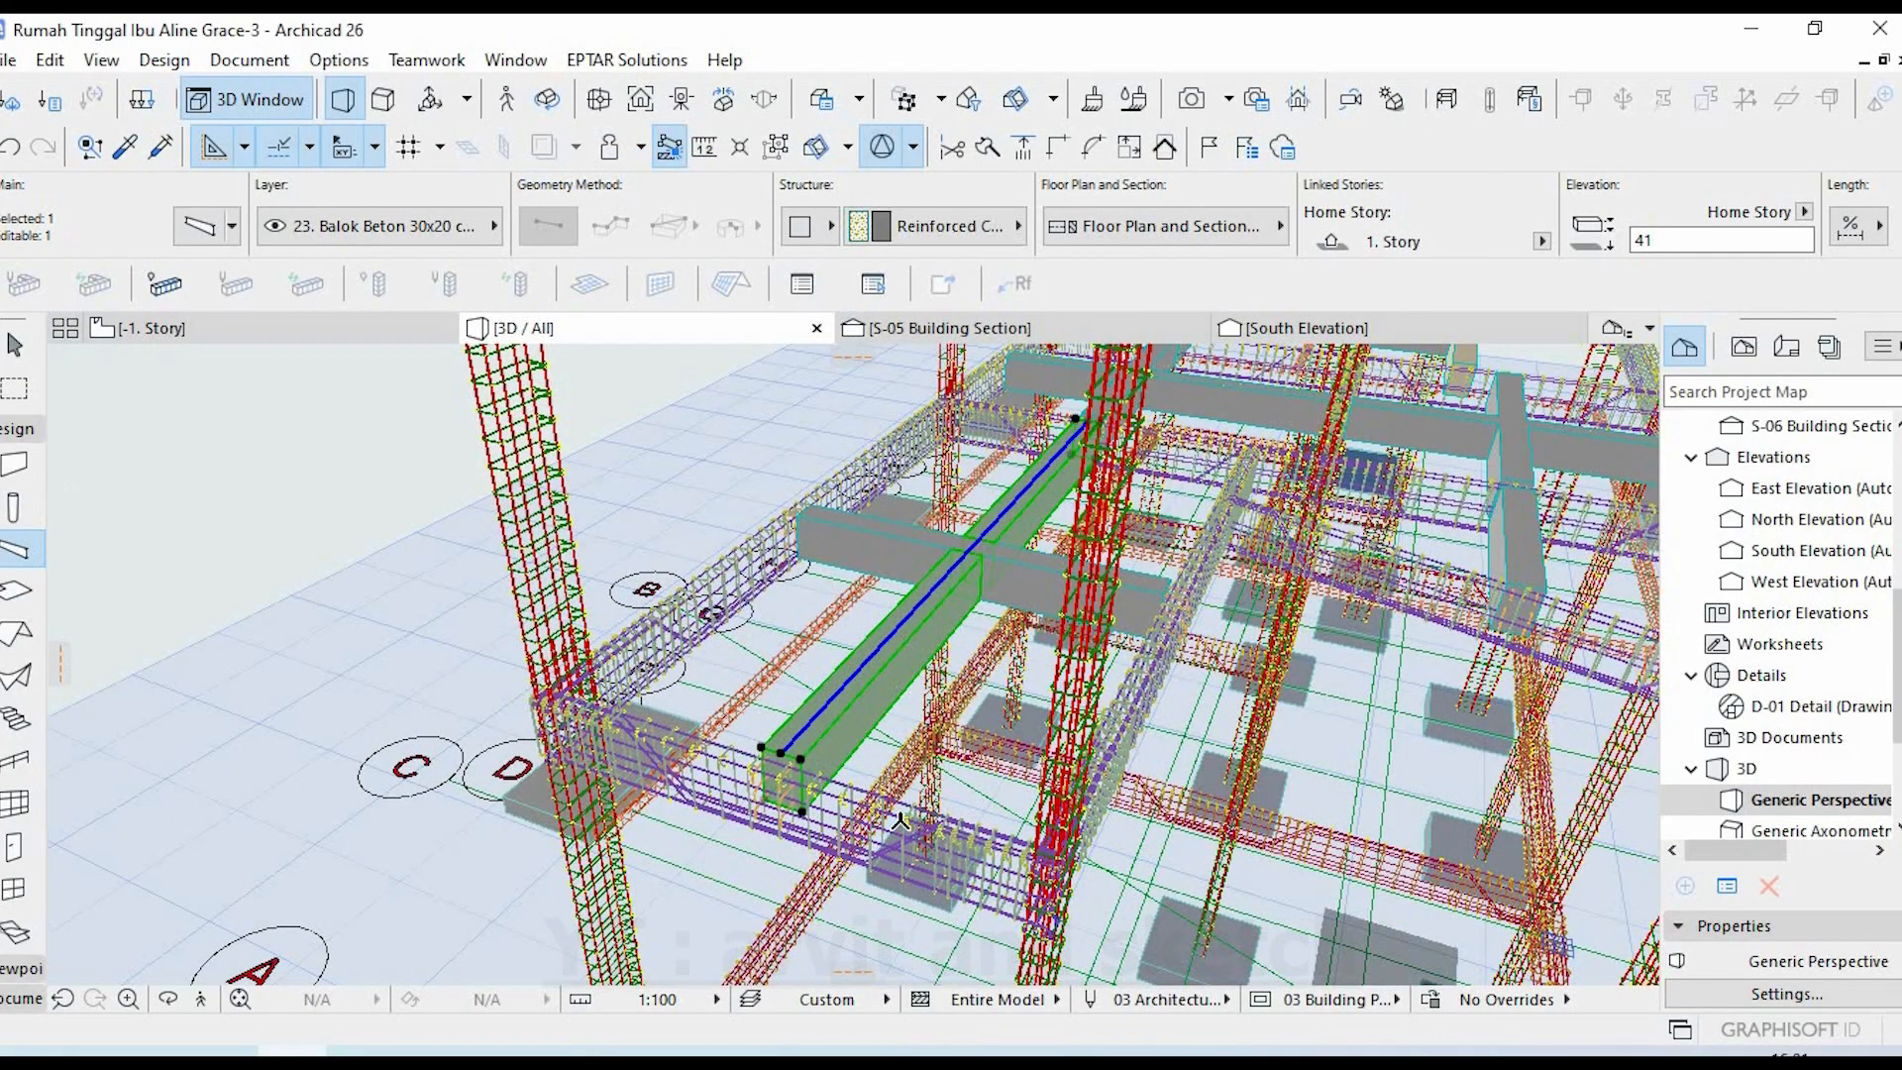
- Hide the concrete beam layer 23. Balok Beton 30x20 of the selected secondary beam in the 3D model
click(863, 725)
right_click(864, 726)
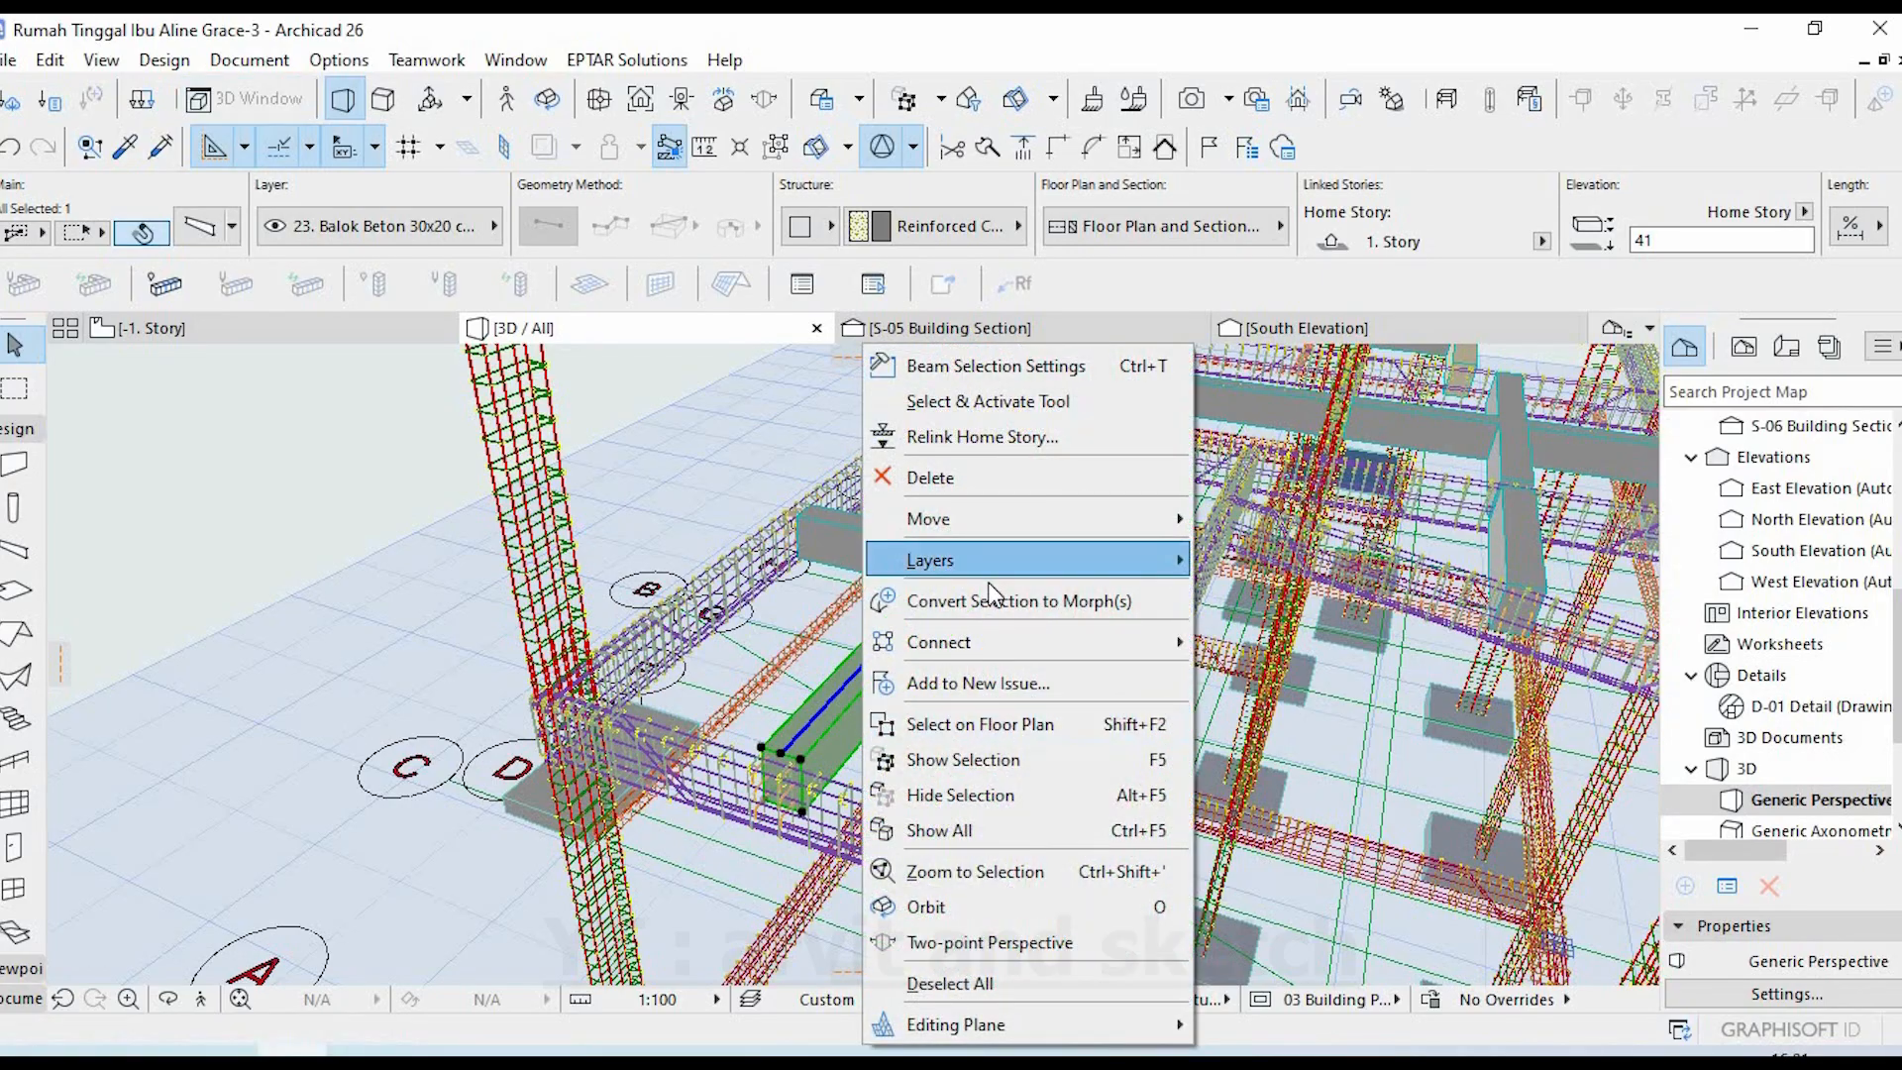
mouse_move(905, 556)
click(1270, 595)
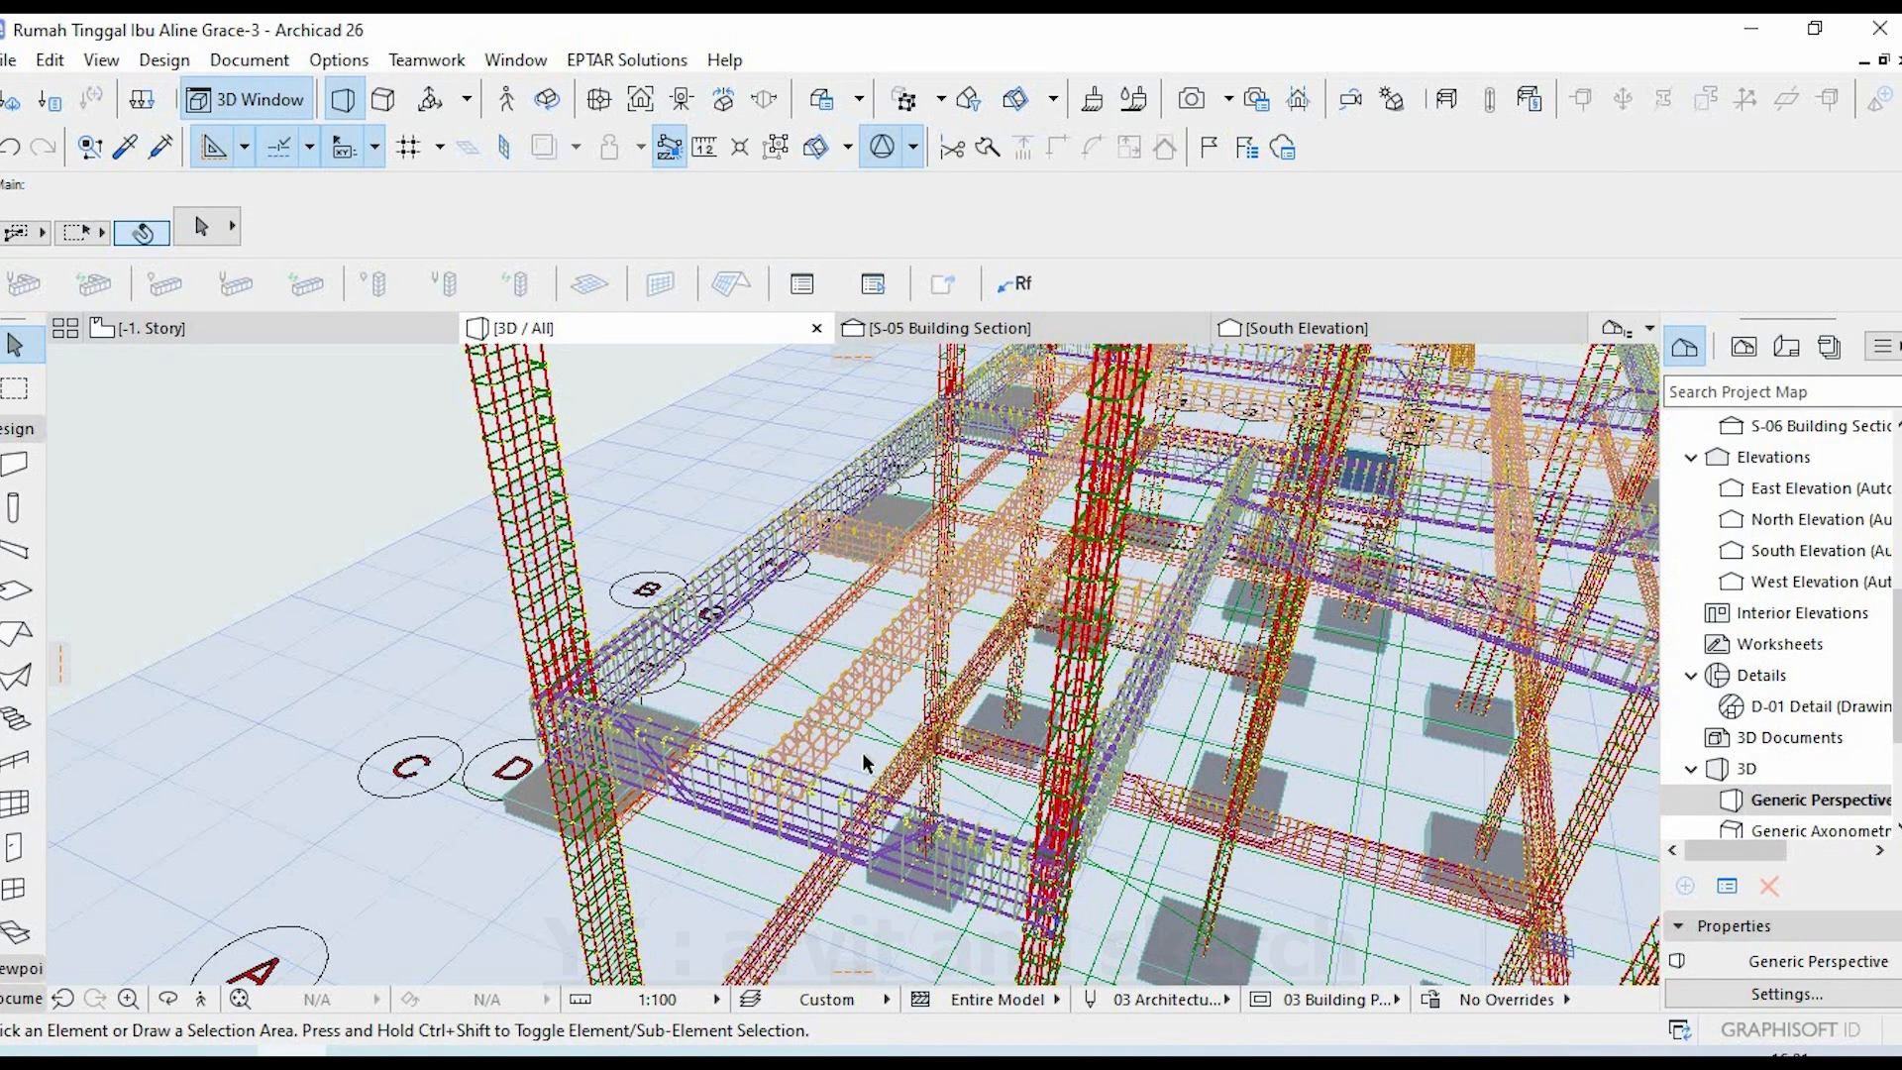
- Check the diameter of the long secondary beam's bottom longitudinal bar in its rebar settings
scroll(857, 762, up, 1)
shift+middle_drag(849, 768, 629, 642)
scroll(788, 823, up, 3)
scroll(574, 733, up, 2)
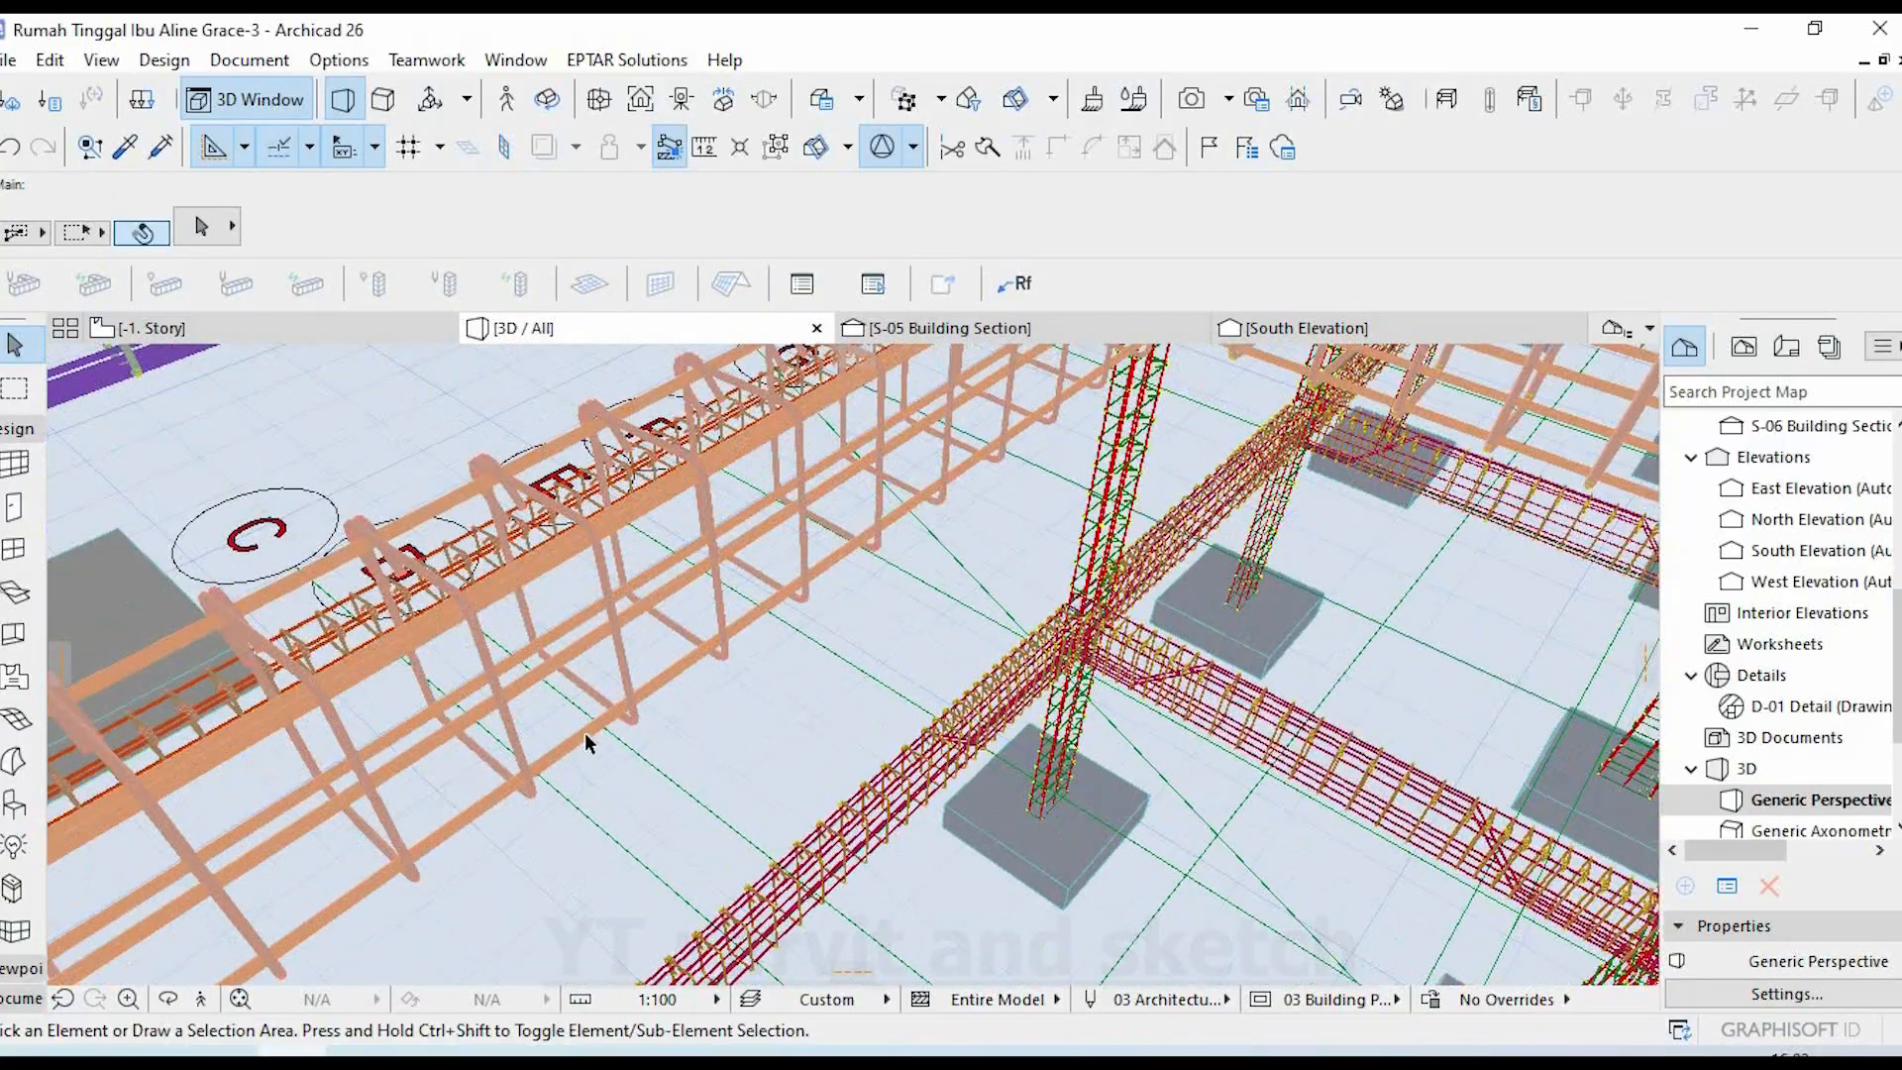
click(394, 841)
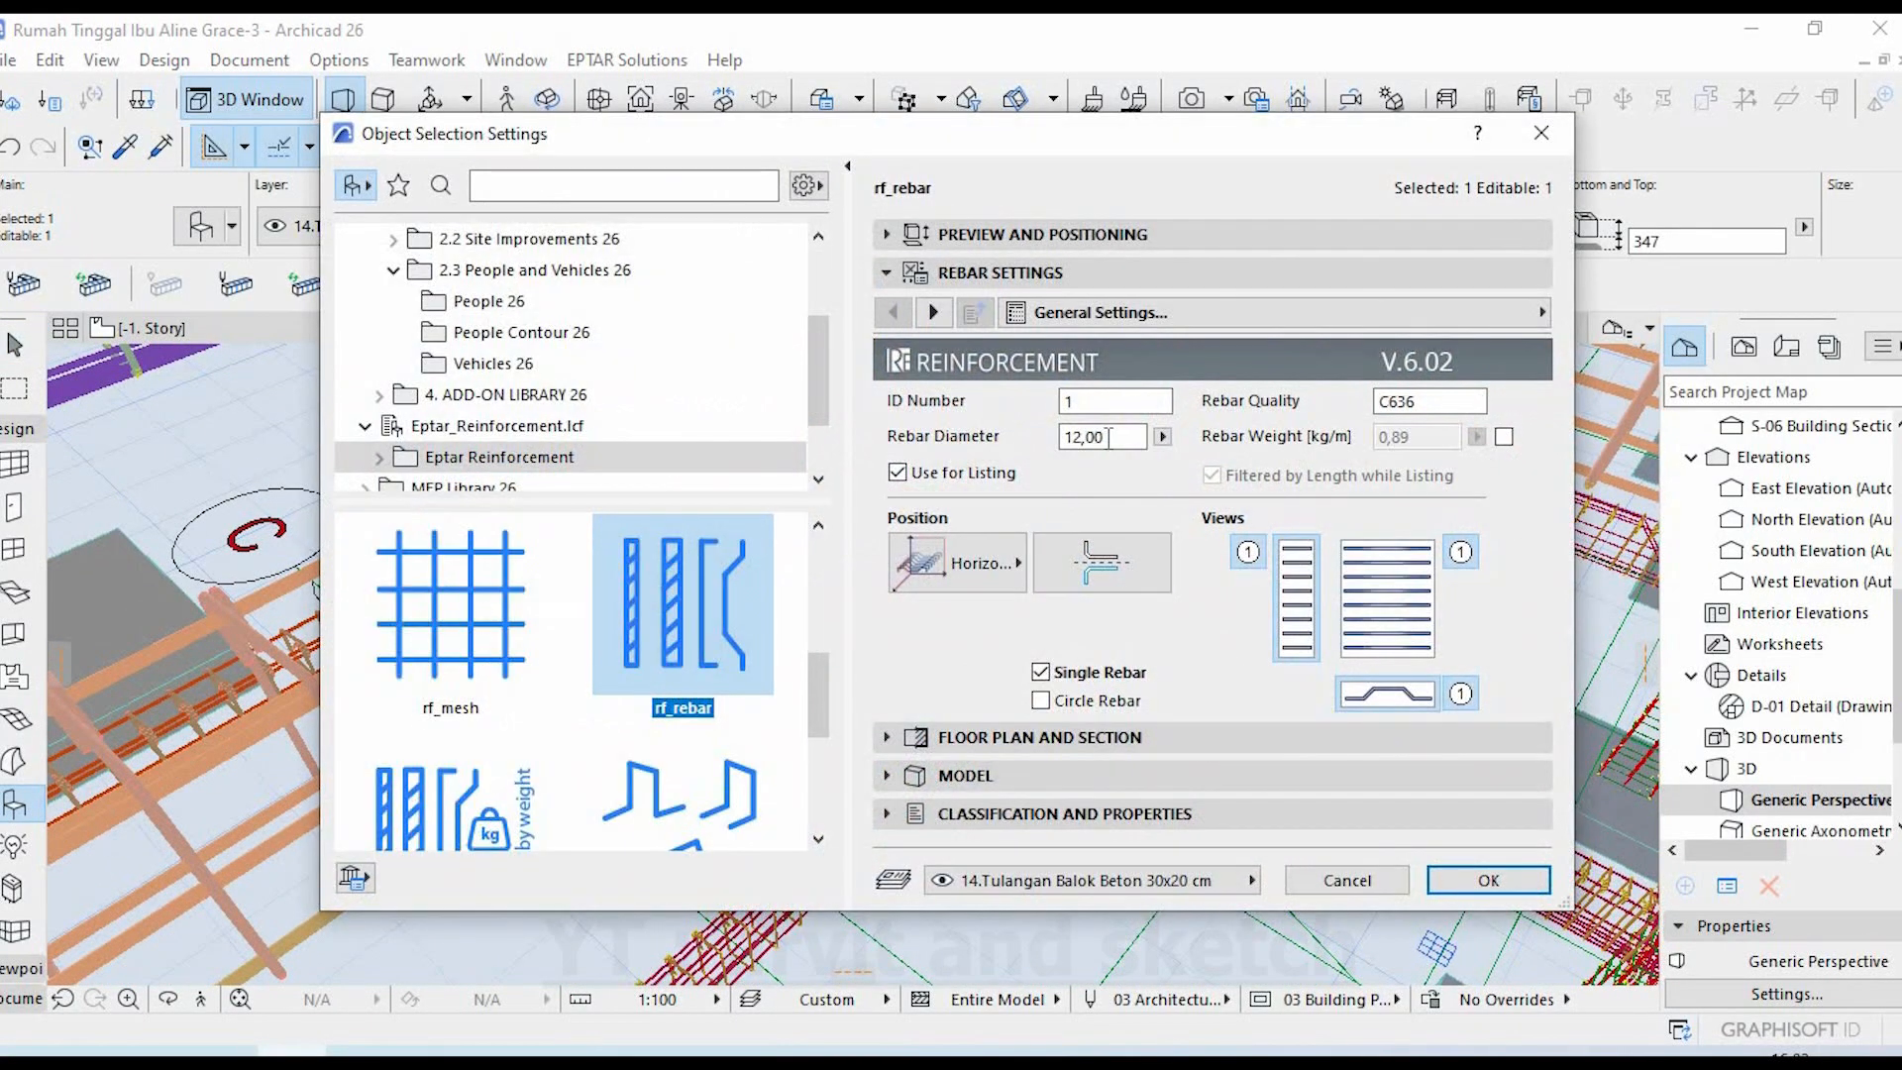
click(1103, 436)
click(1486, 879)
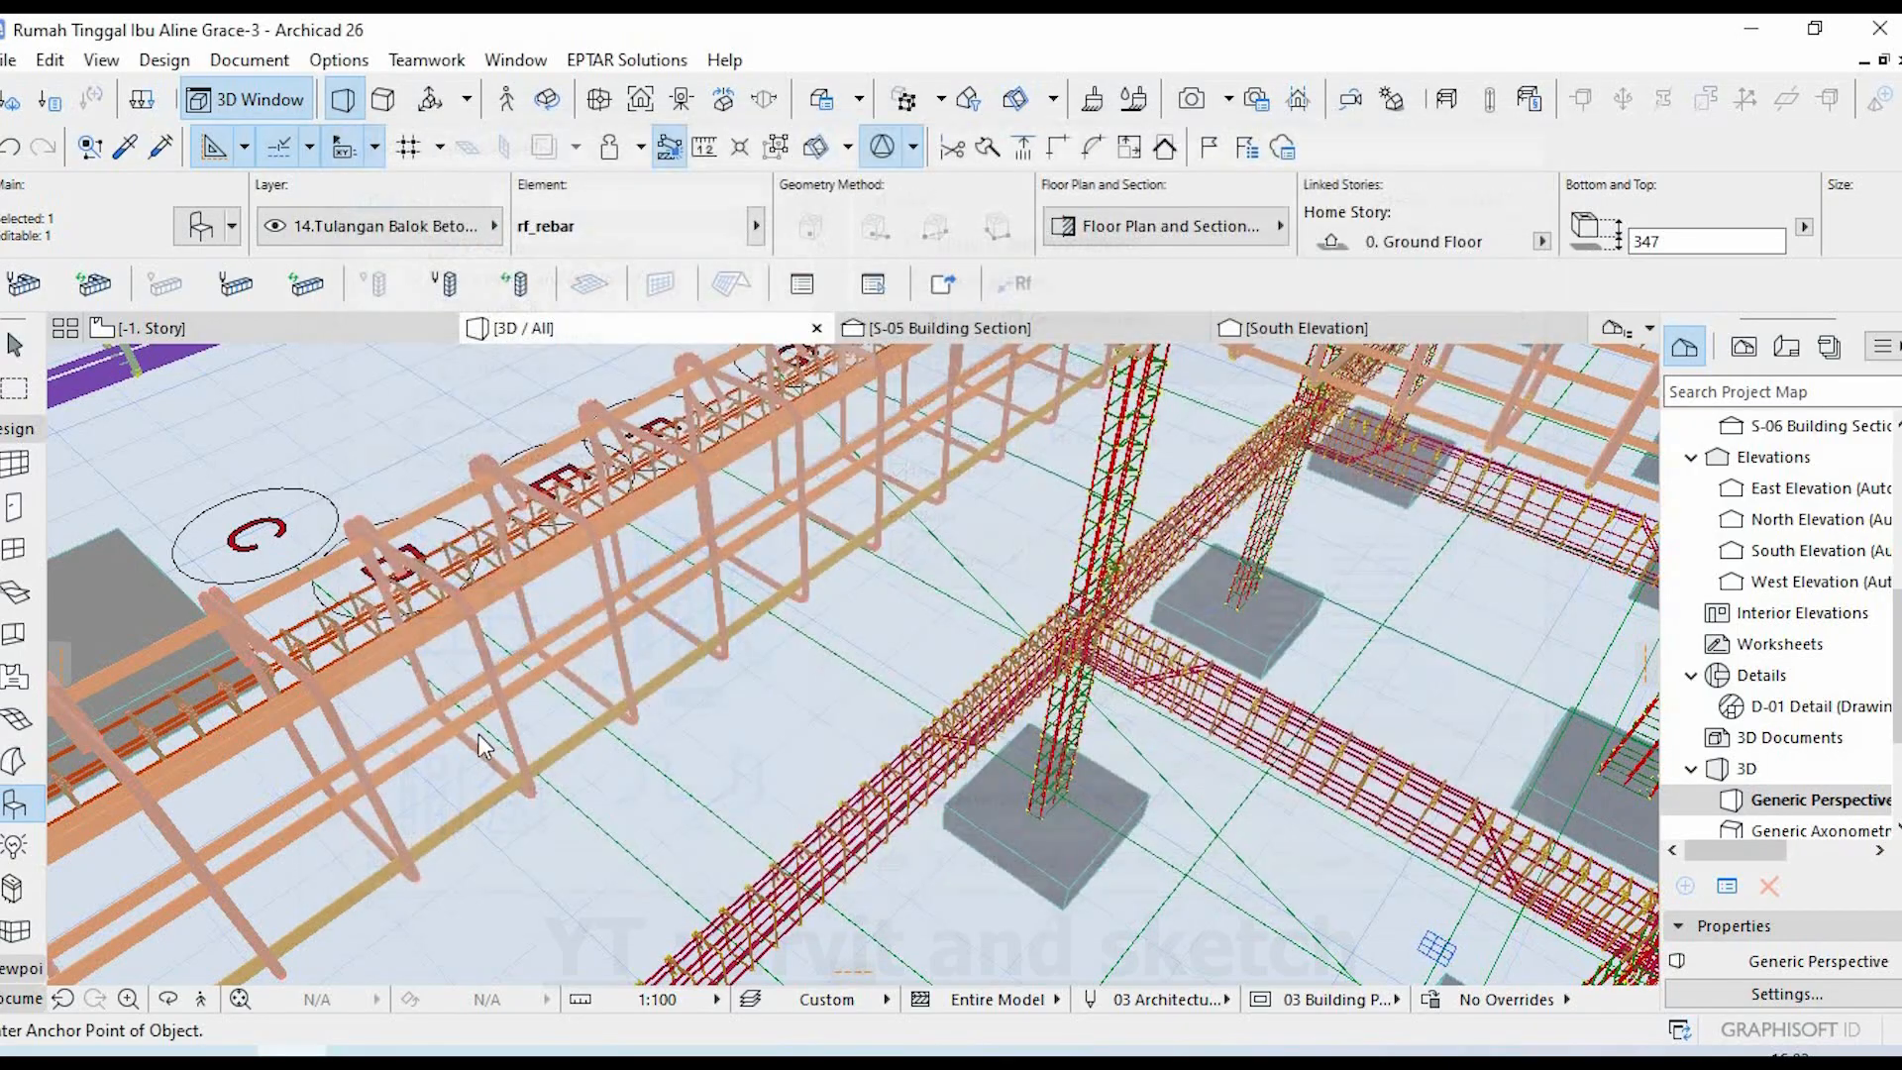
key(Escape)
- Check the diameter of the same beam's stirrups in their settings and examine the surrounding reinforcement cages
click(525, 755)
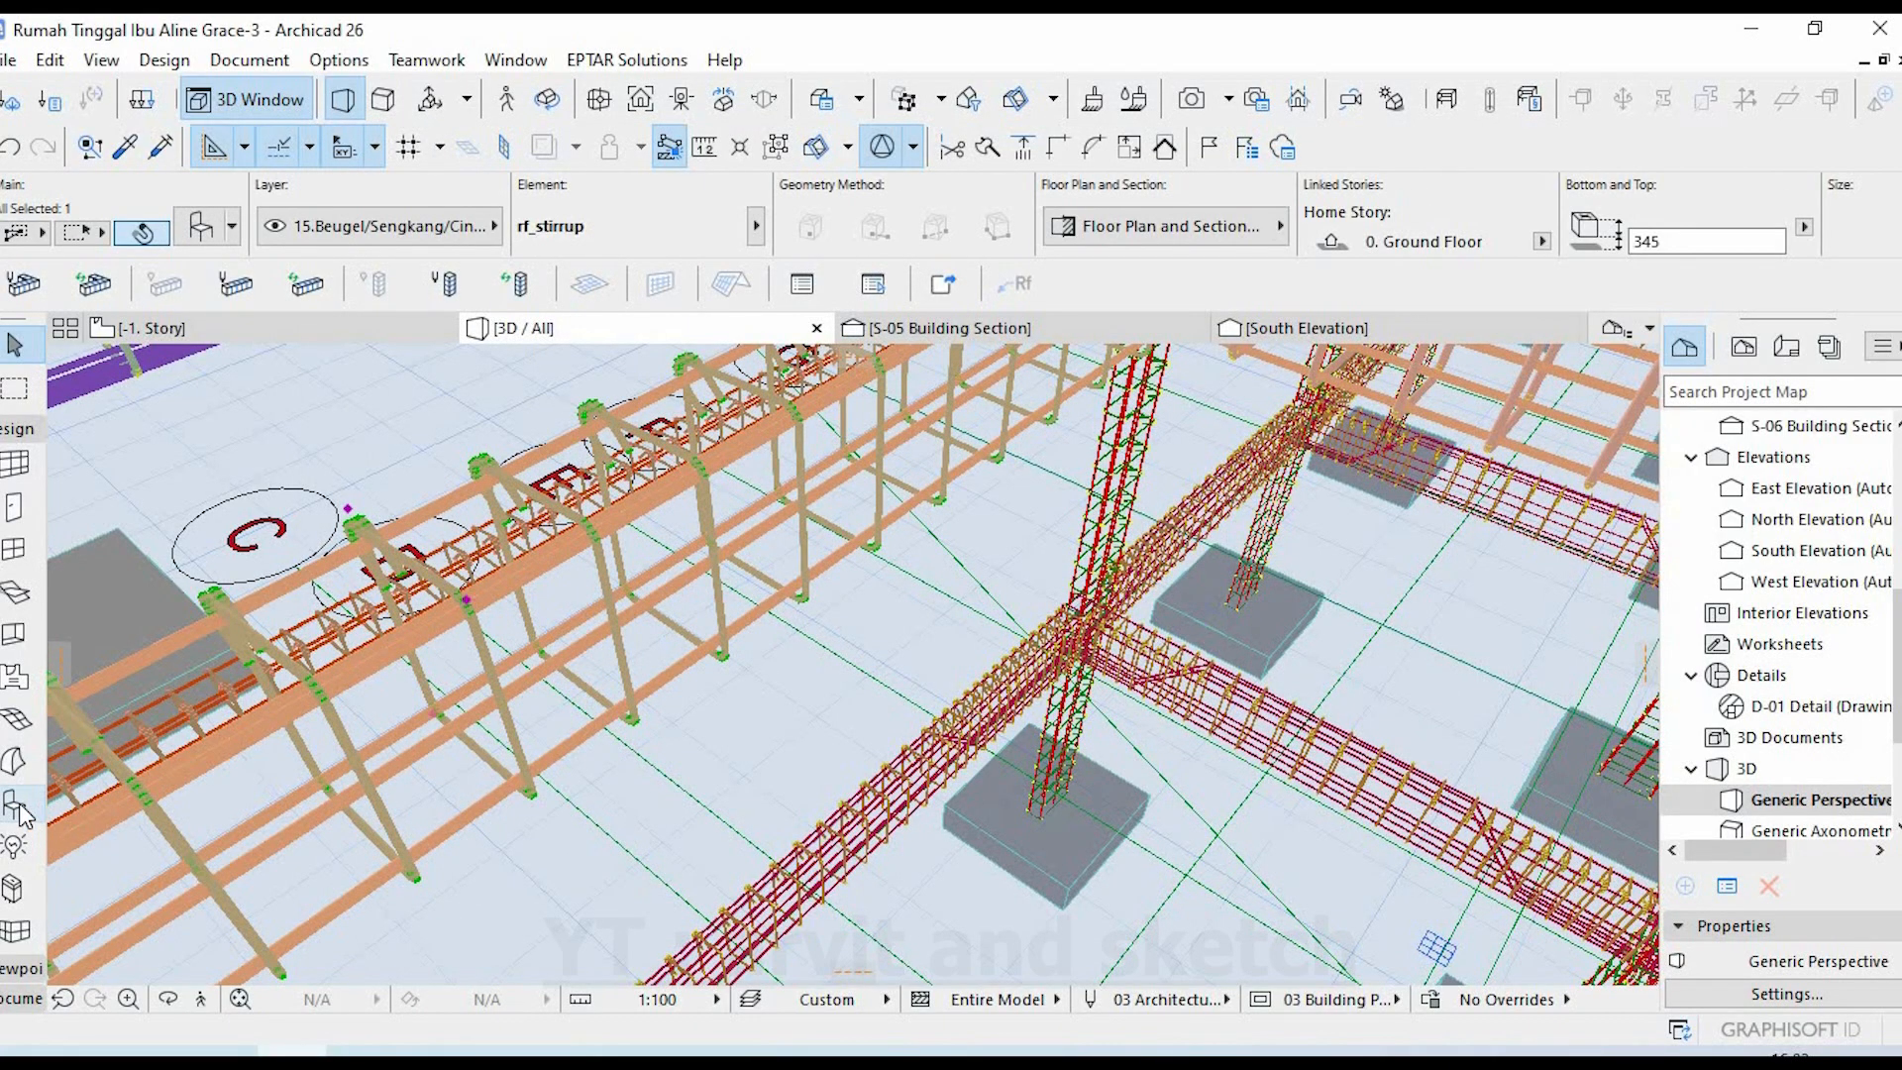
key(ctrl+t)
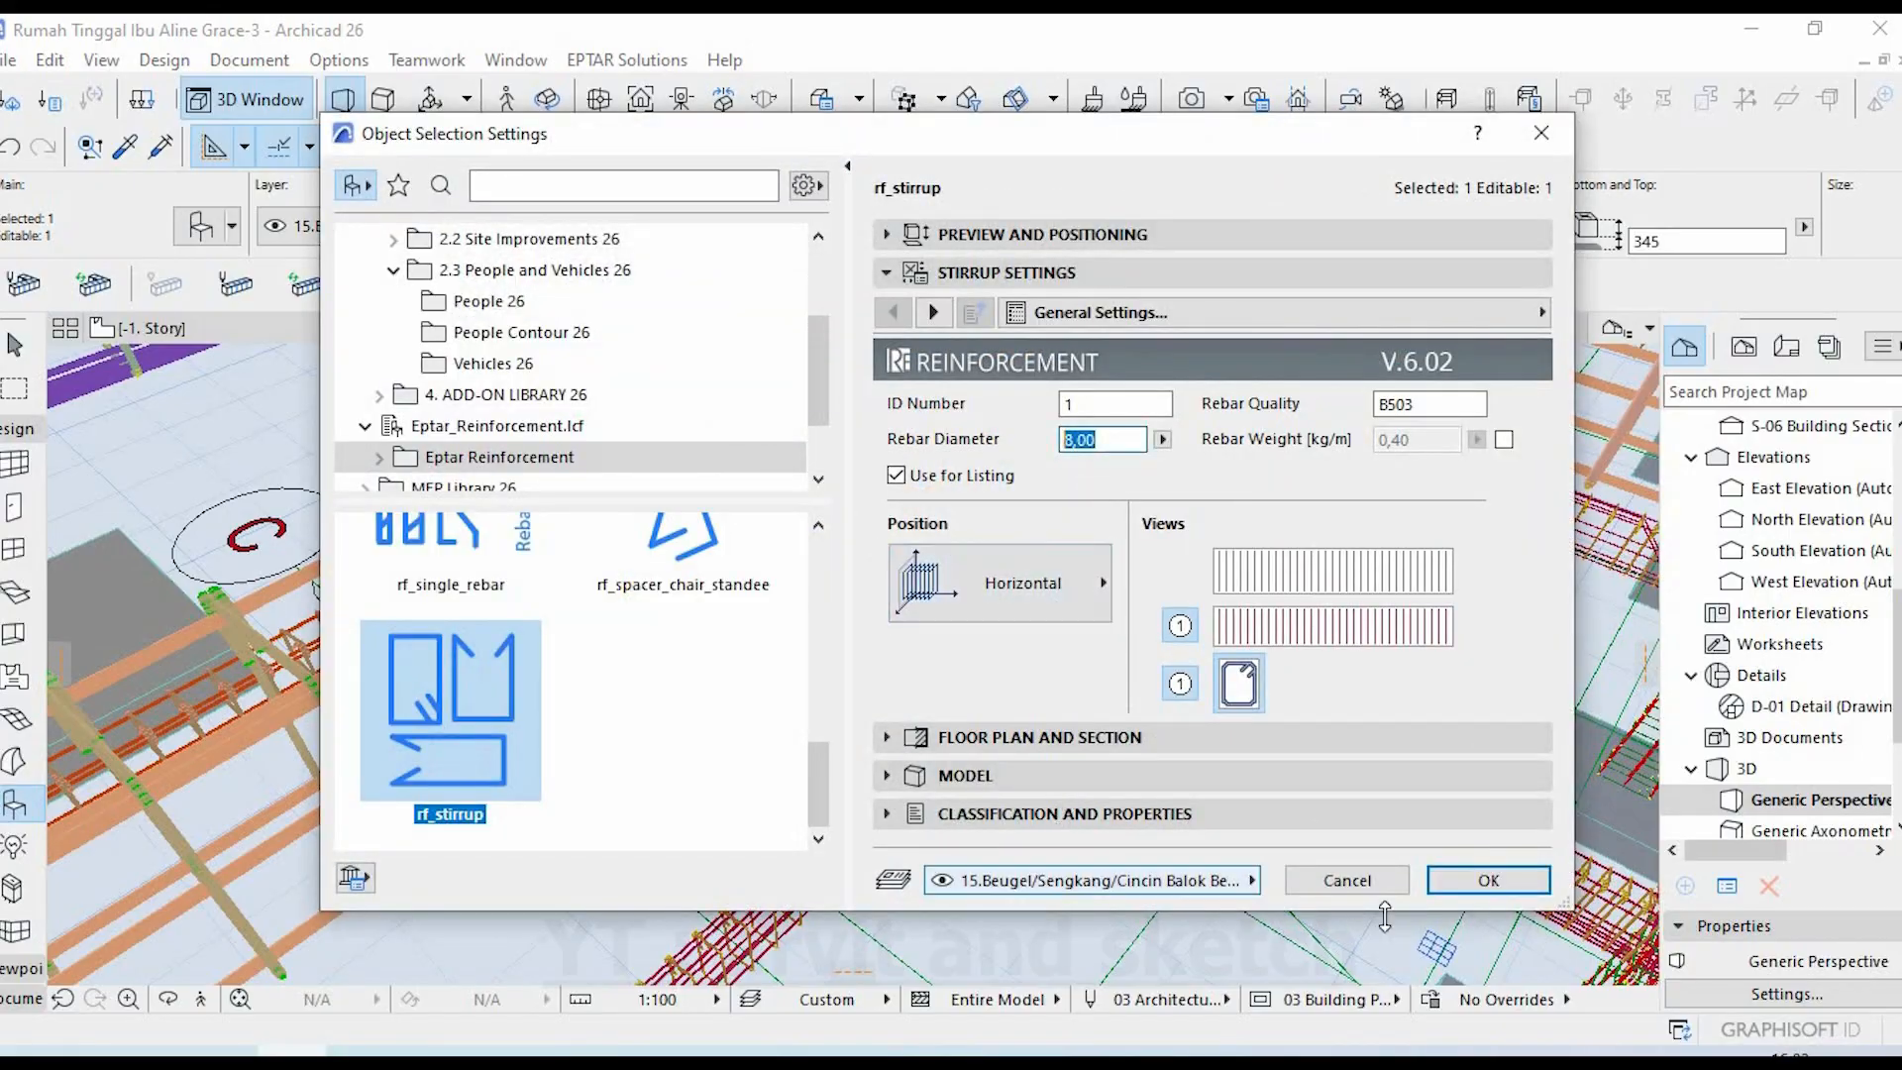
click(1342, 882)
key(Escape)
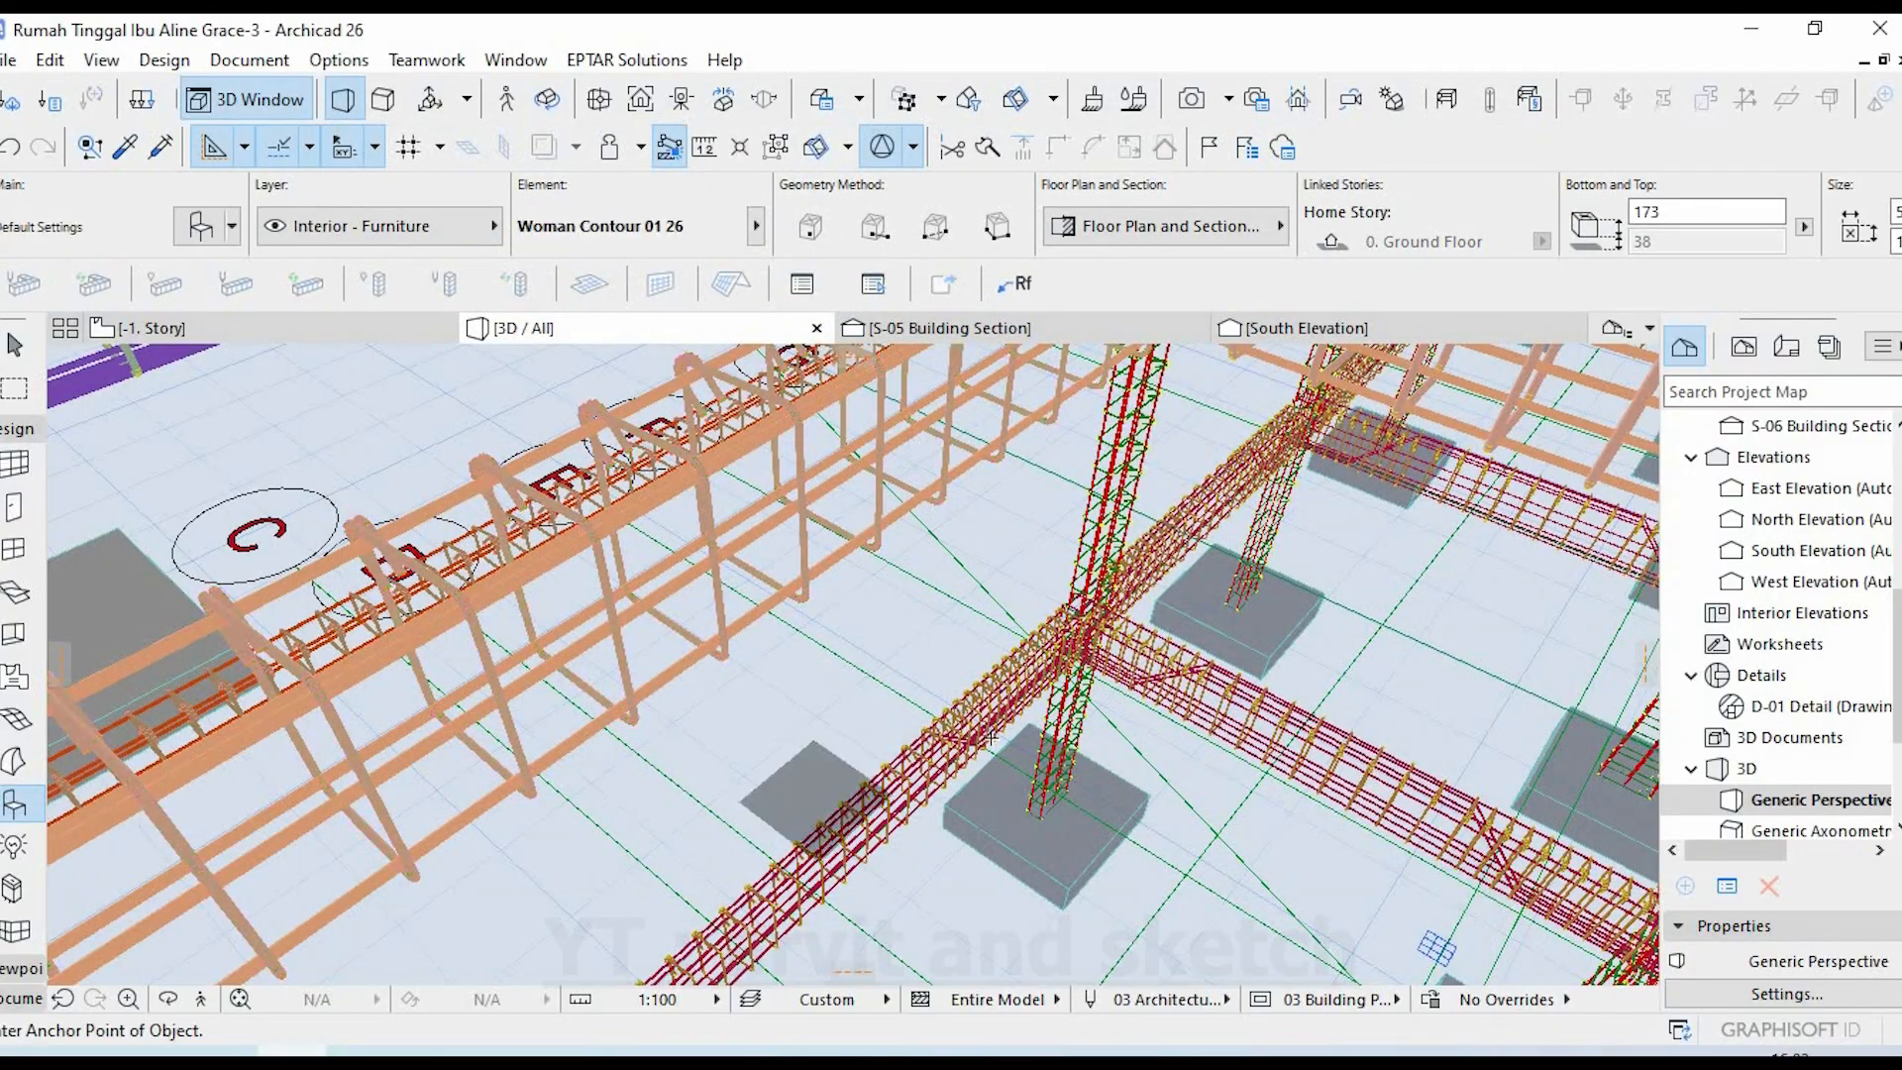
shift+middle_drag(989, 733, 1015, 686)
scroll(716, 601, down, 4)
scroll(1041, 644, up, 3)
scroll(1015, 686, up, 10)
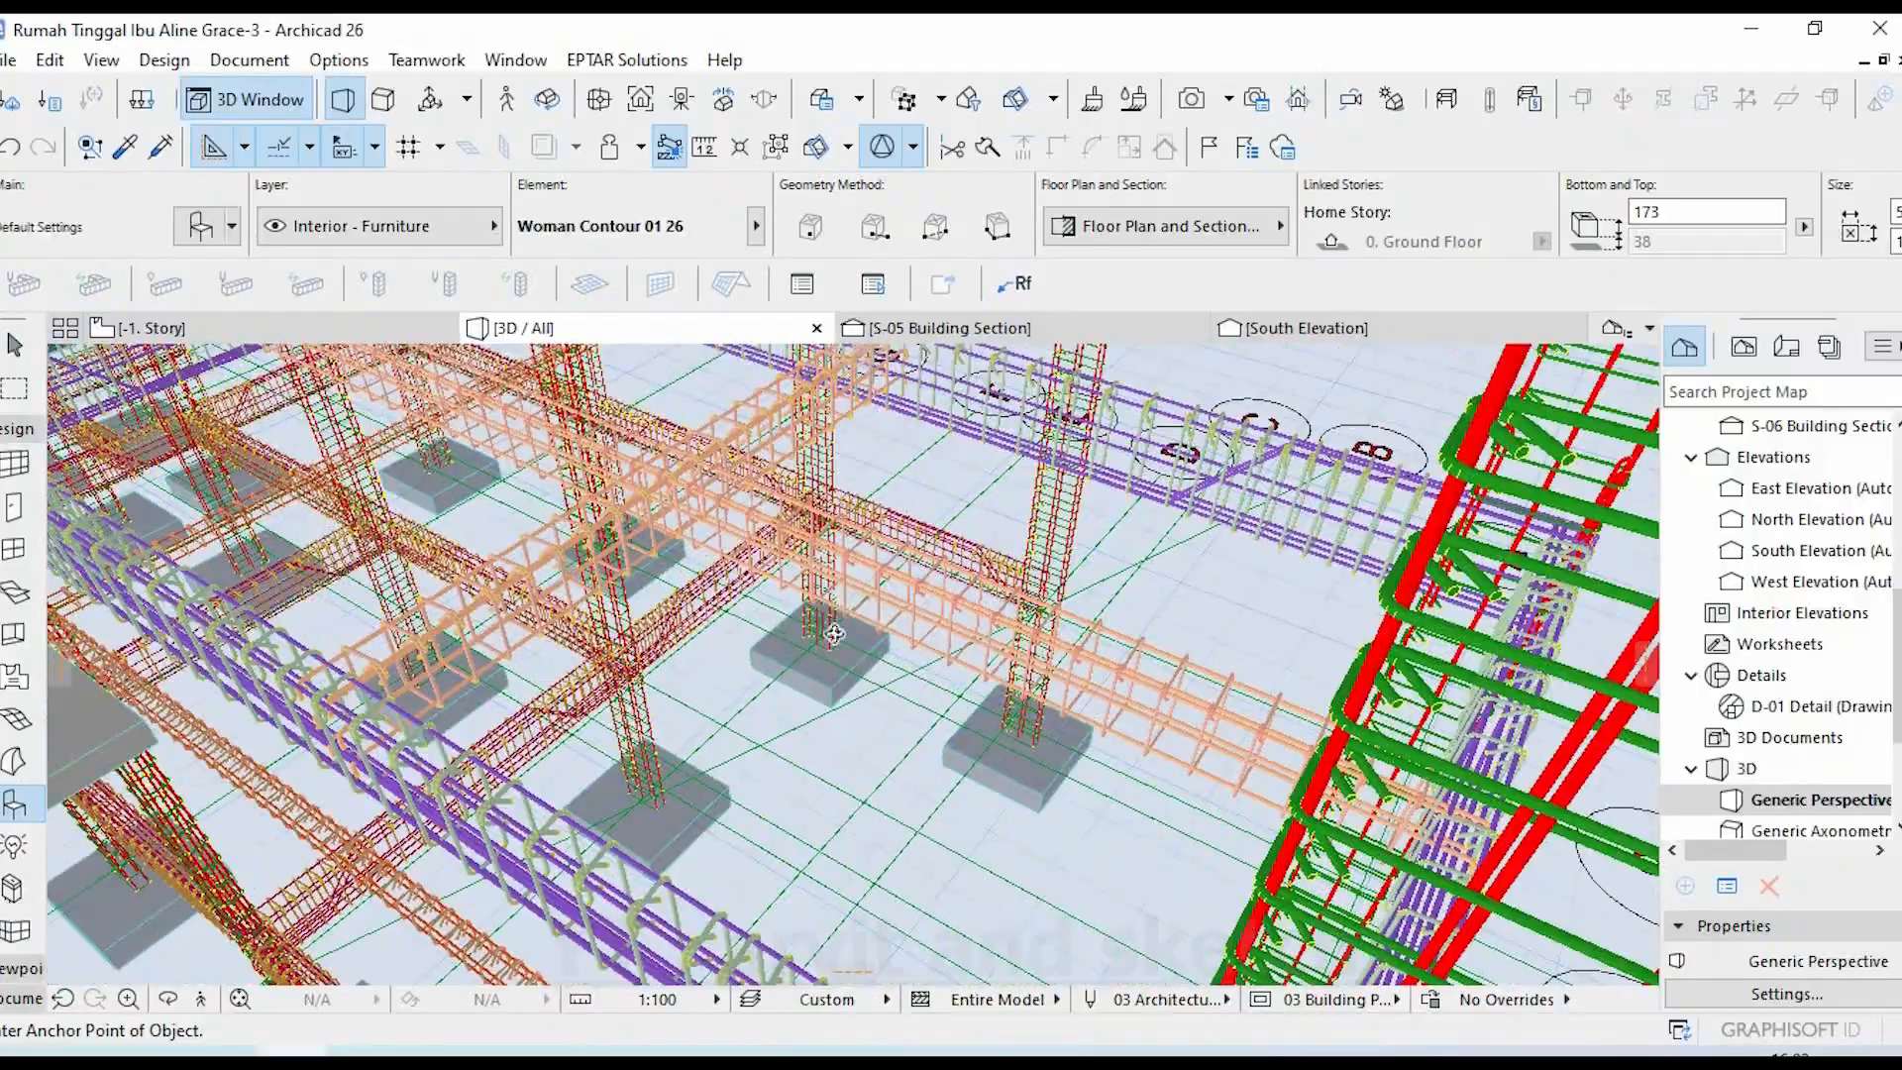
shift+middle_drag(835, 634, 836, 627)
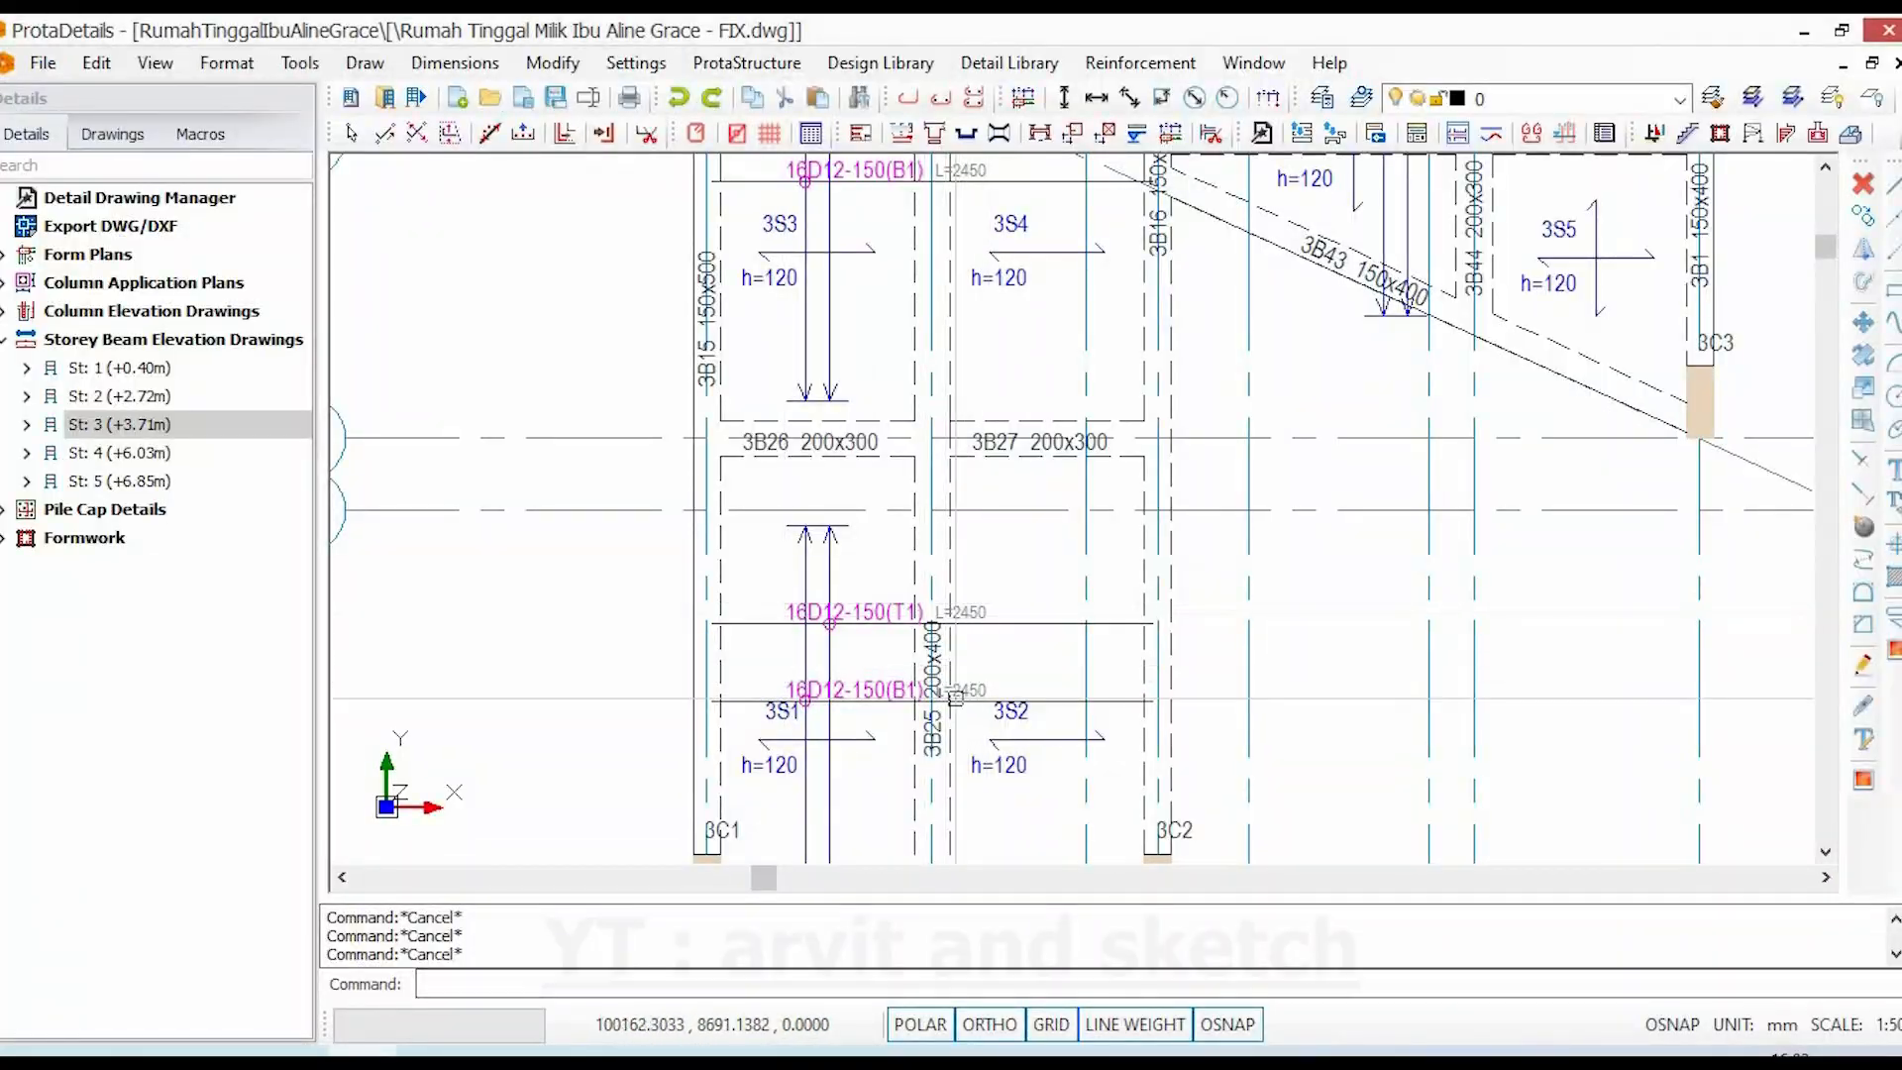
- Switch to ProtaDetails and go from beam 3B25 on the slab plan to its storey 3 beam elevation
scroll(955, 696, up, 4)
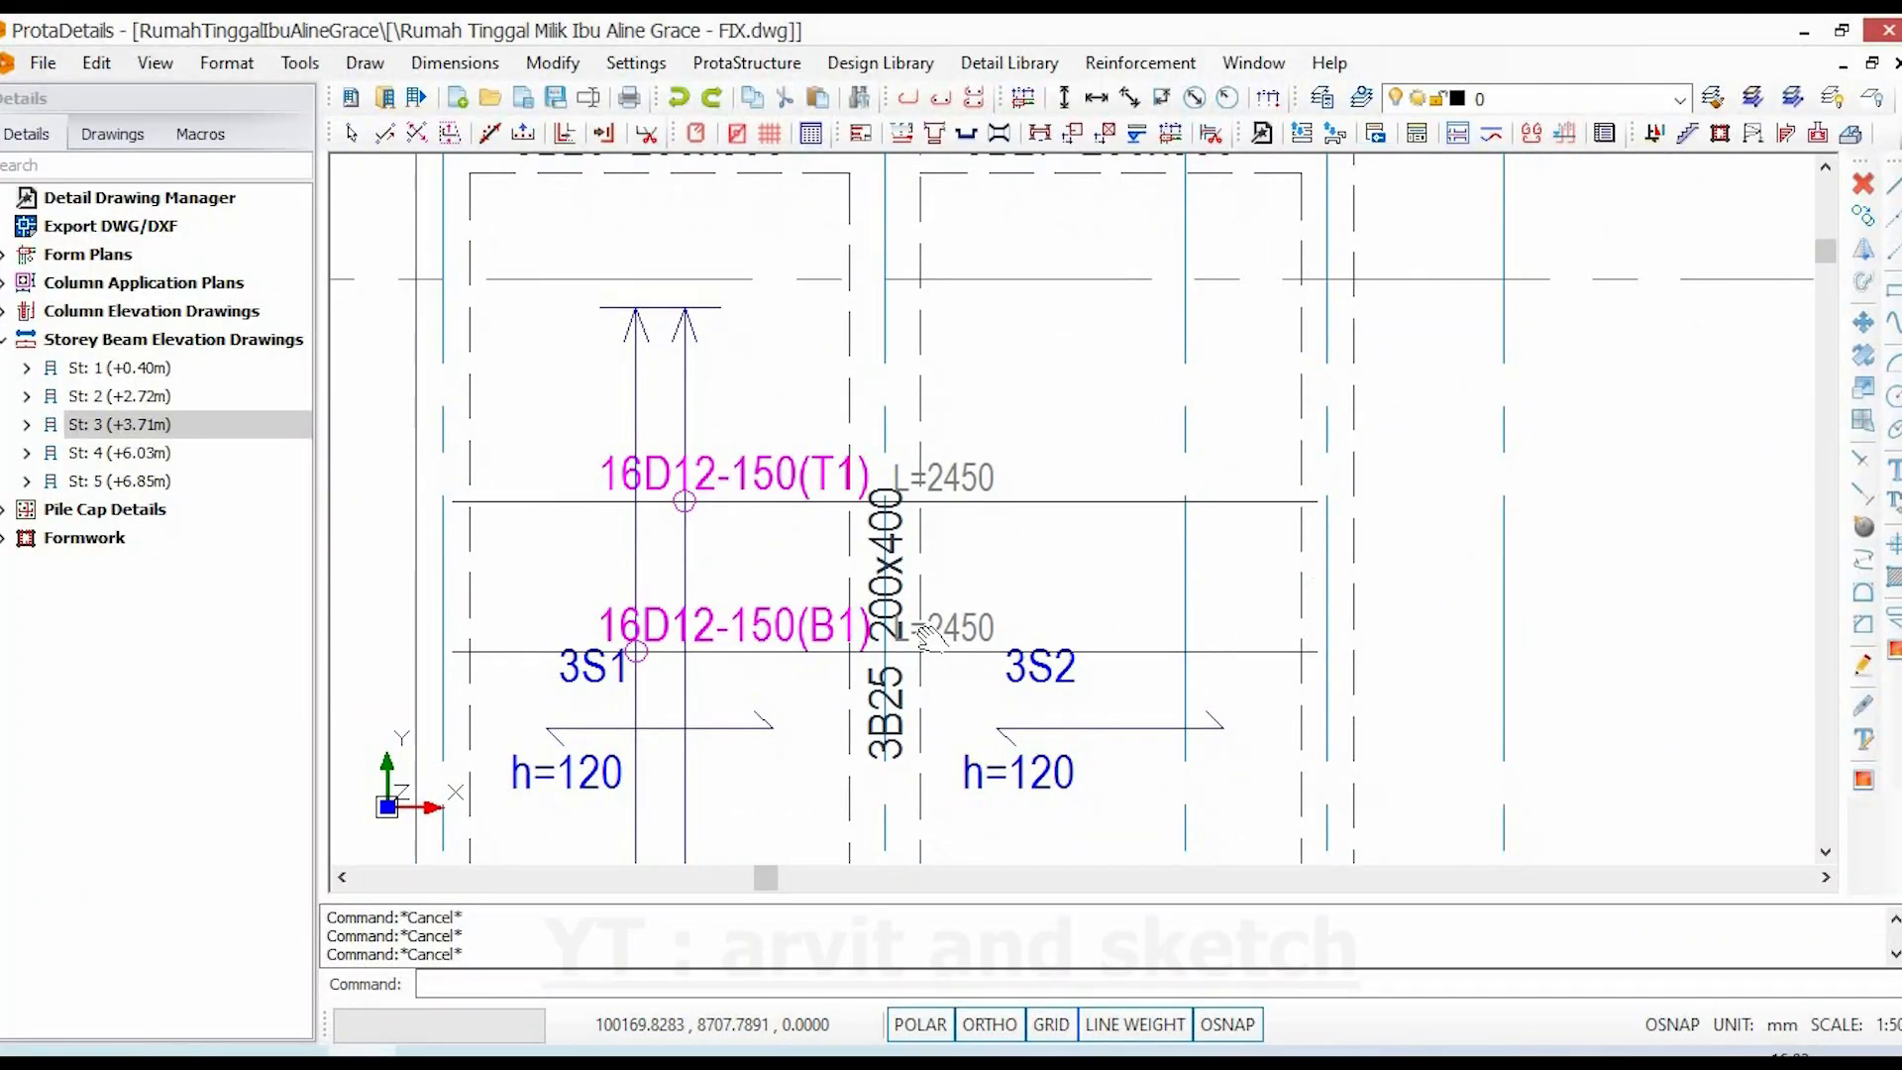
scroll(690, 594, down, 10)
mouse_move(1053, 679)
middle_down()
mouse_move(1095, 671)
mouse_move(789, 399)
middle_up()
middle_drag(1210, 562, 1199, 559)
scroll(1198, 560, up, 7)
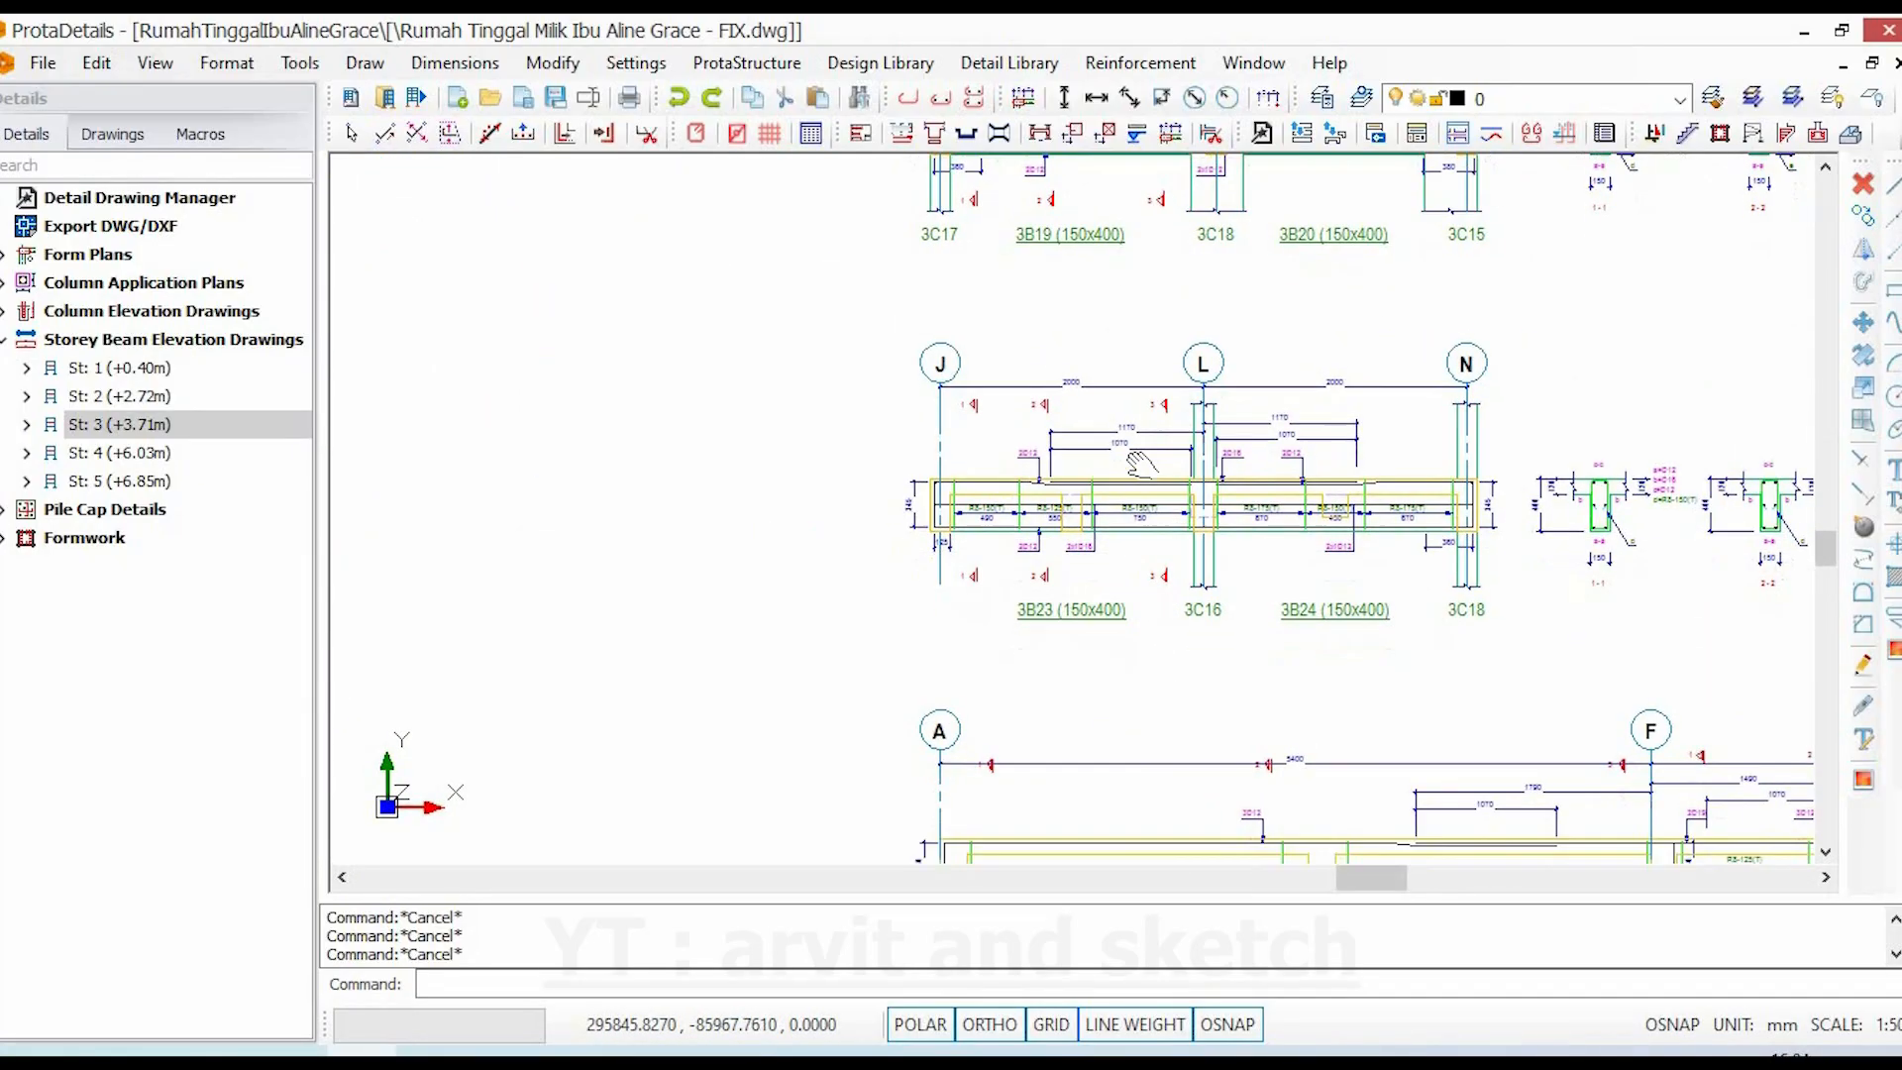
middle_drag(1168, 694, 1135, 476)
middle_drag(1258, 803, 1190, 681)
scroll(1191, 681, up, 4)
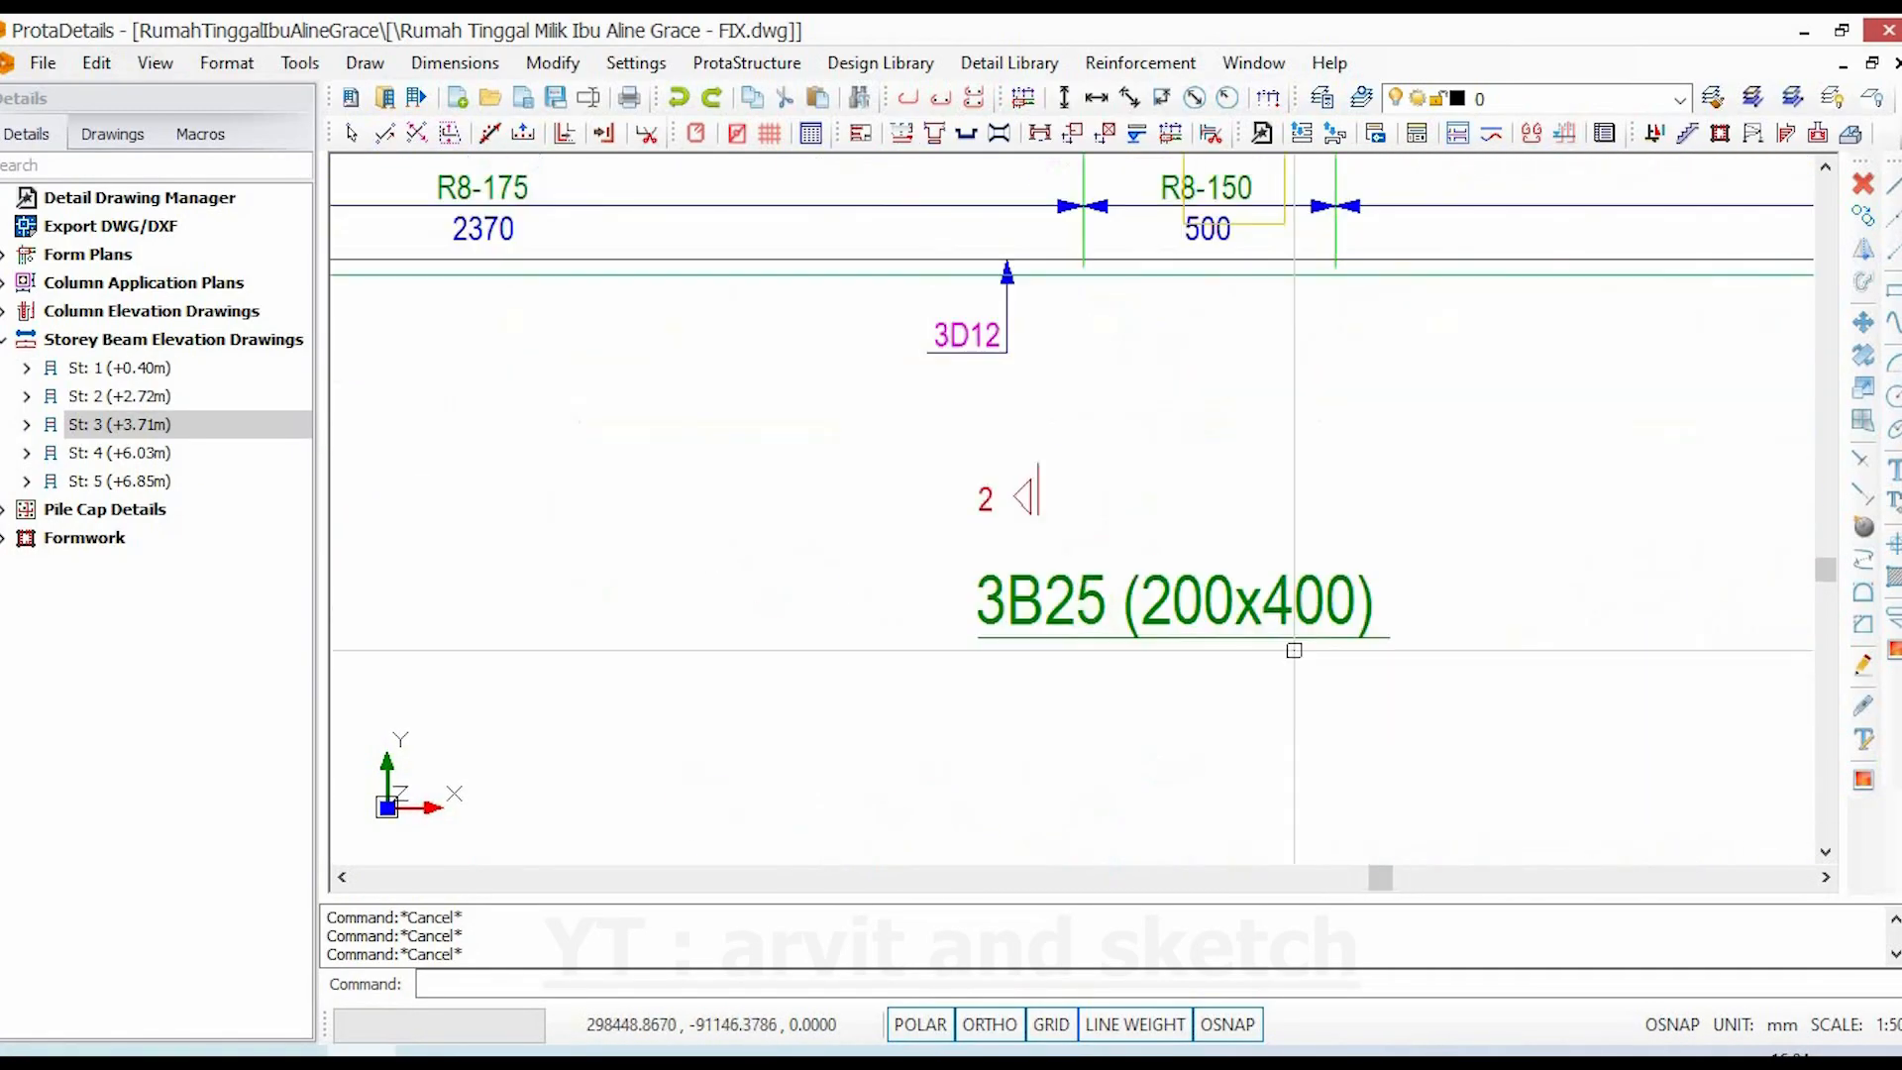
- Examine the longitudinal bar and stirrup labels along the elevation of beam 3B25 between grids A and F
scroll(1515, 640, down, 5)
scroll(874, 575, up, 3)
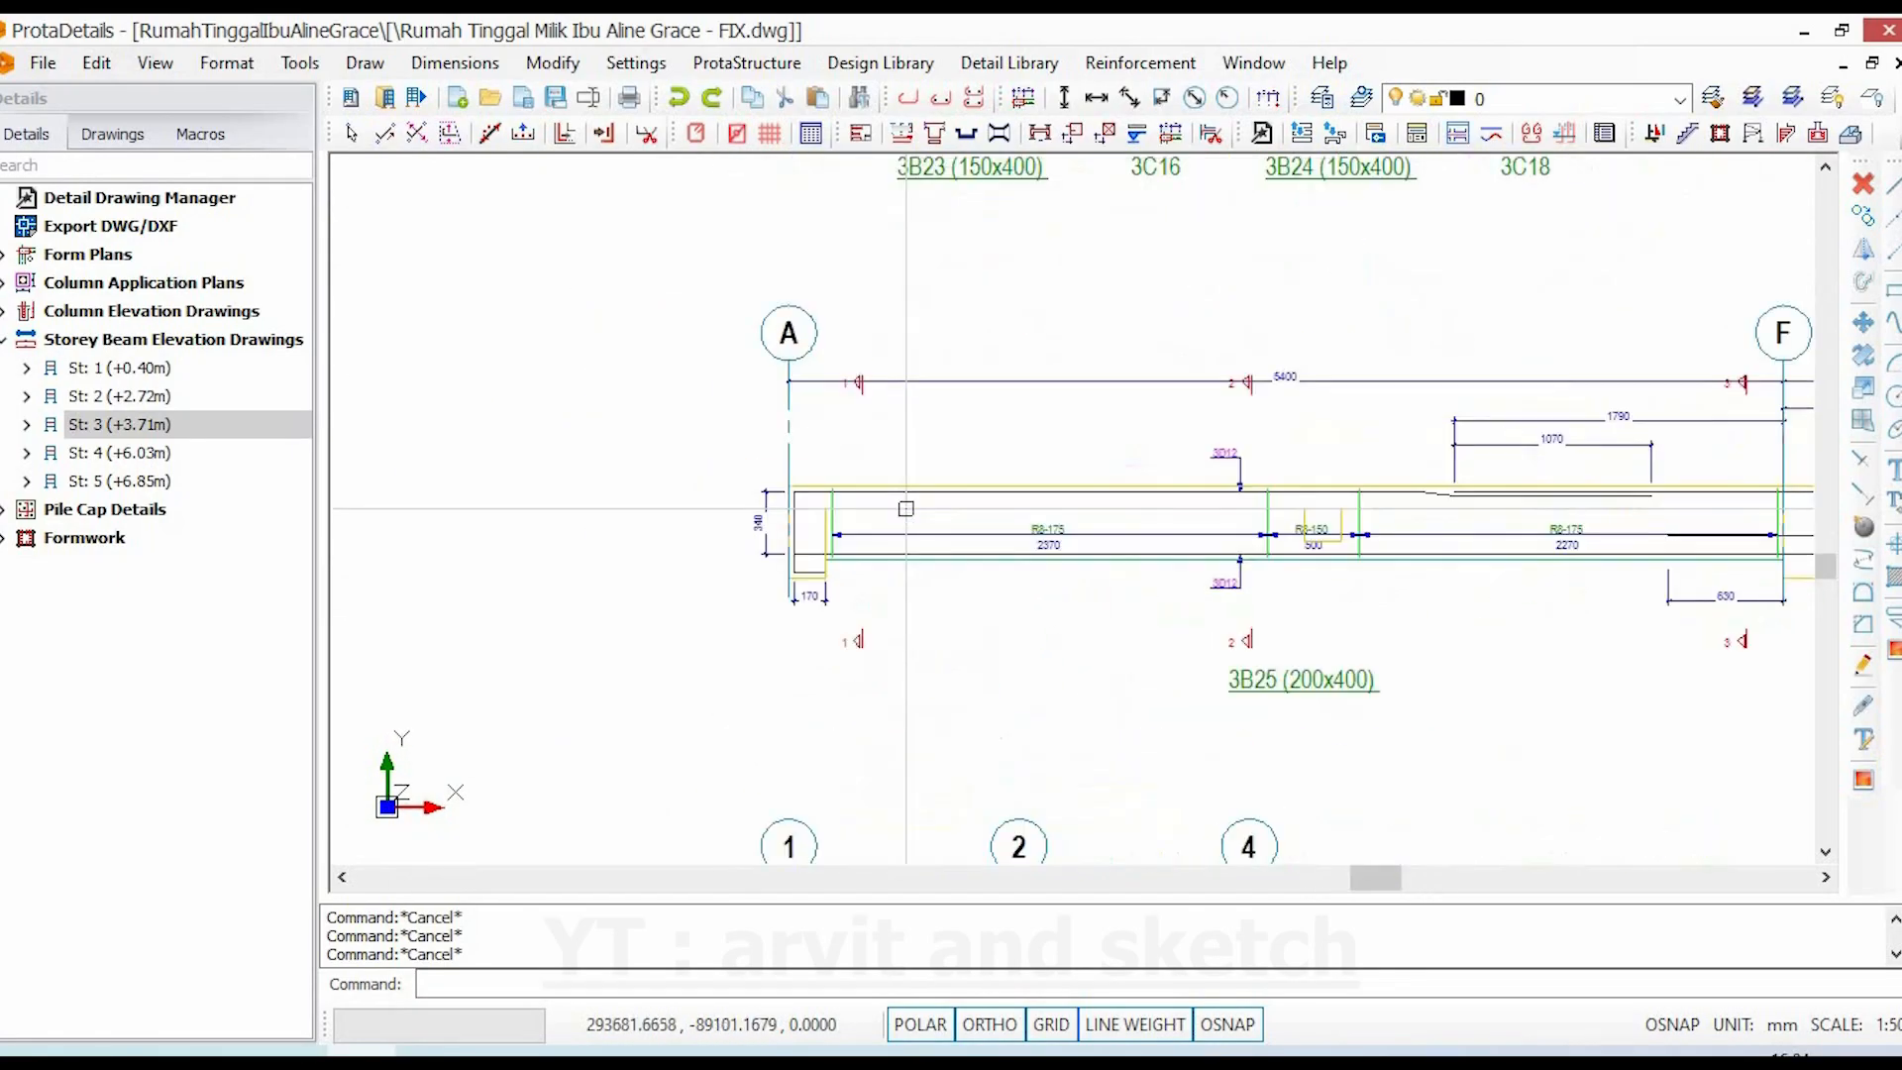
middle_drag(875, 574, 525, 575)
scroll(1267, 430, up, 2)
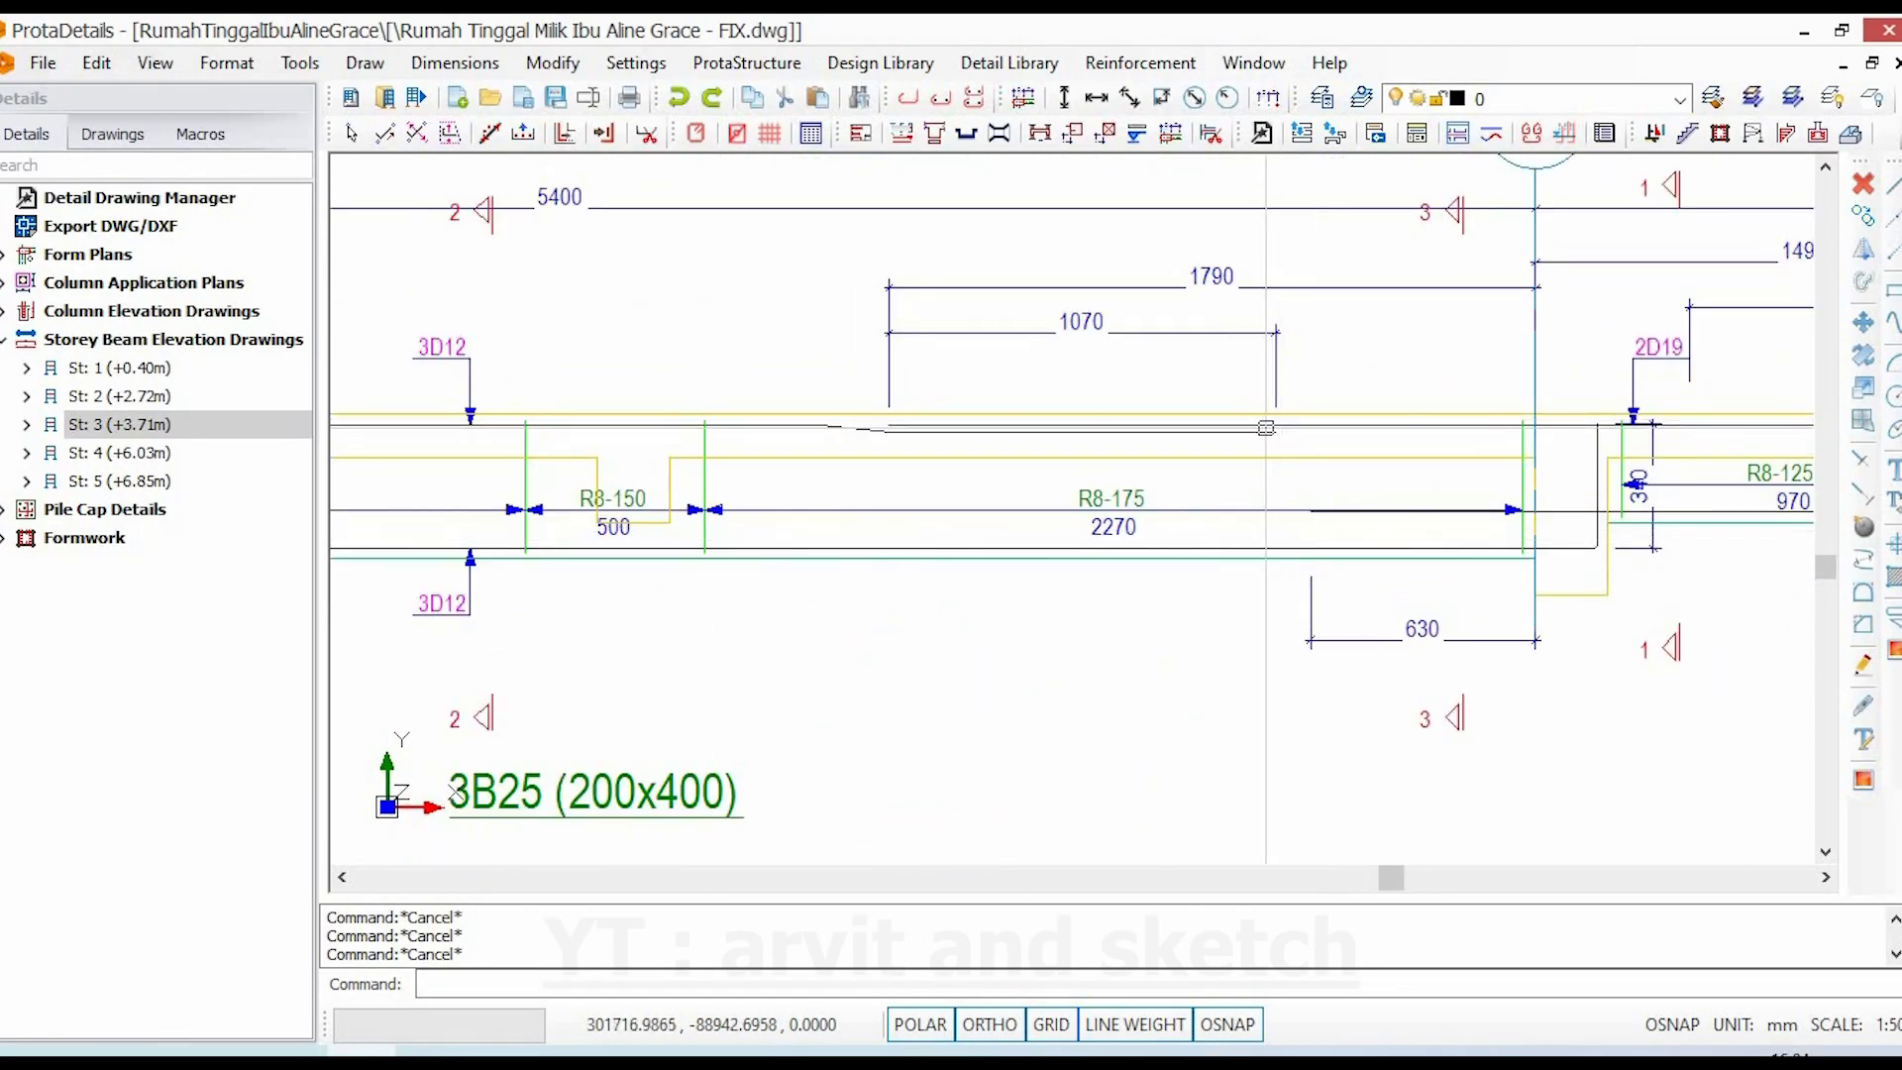
scroll(1131, 619, down, 2)
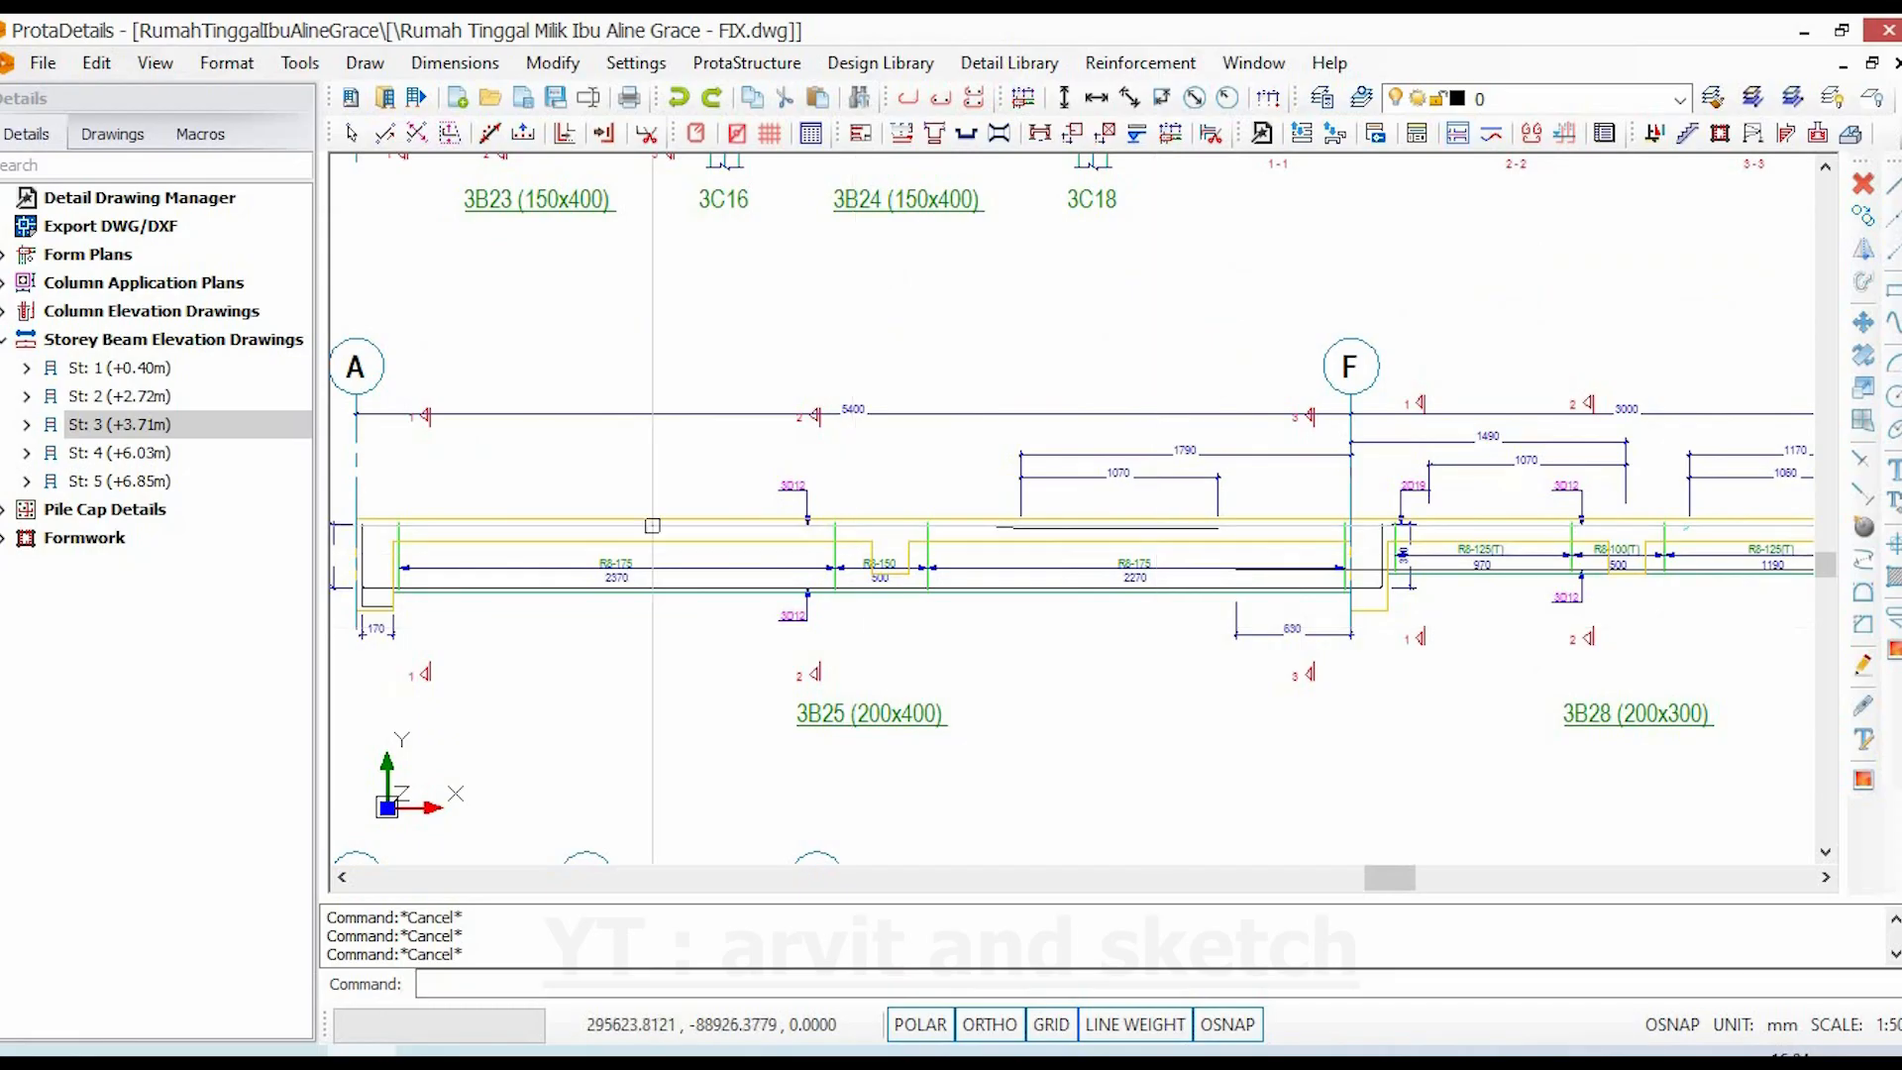
- Examine the bar and stirrup labels on the first cross-section beside the elevation of beam 3B25
middle_drag(500, 606, 721, 603)
scroll(667, 715, down, 3)
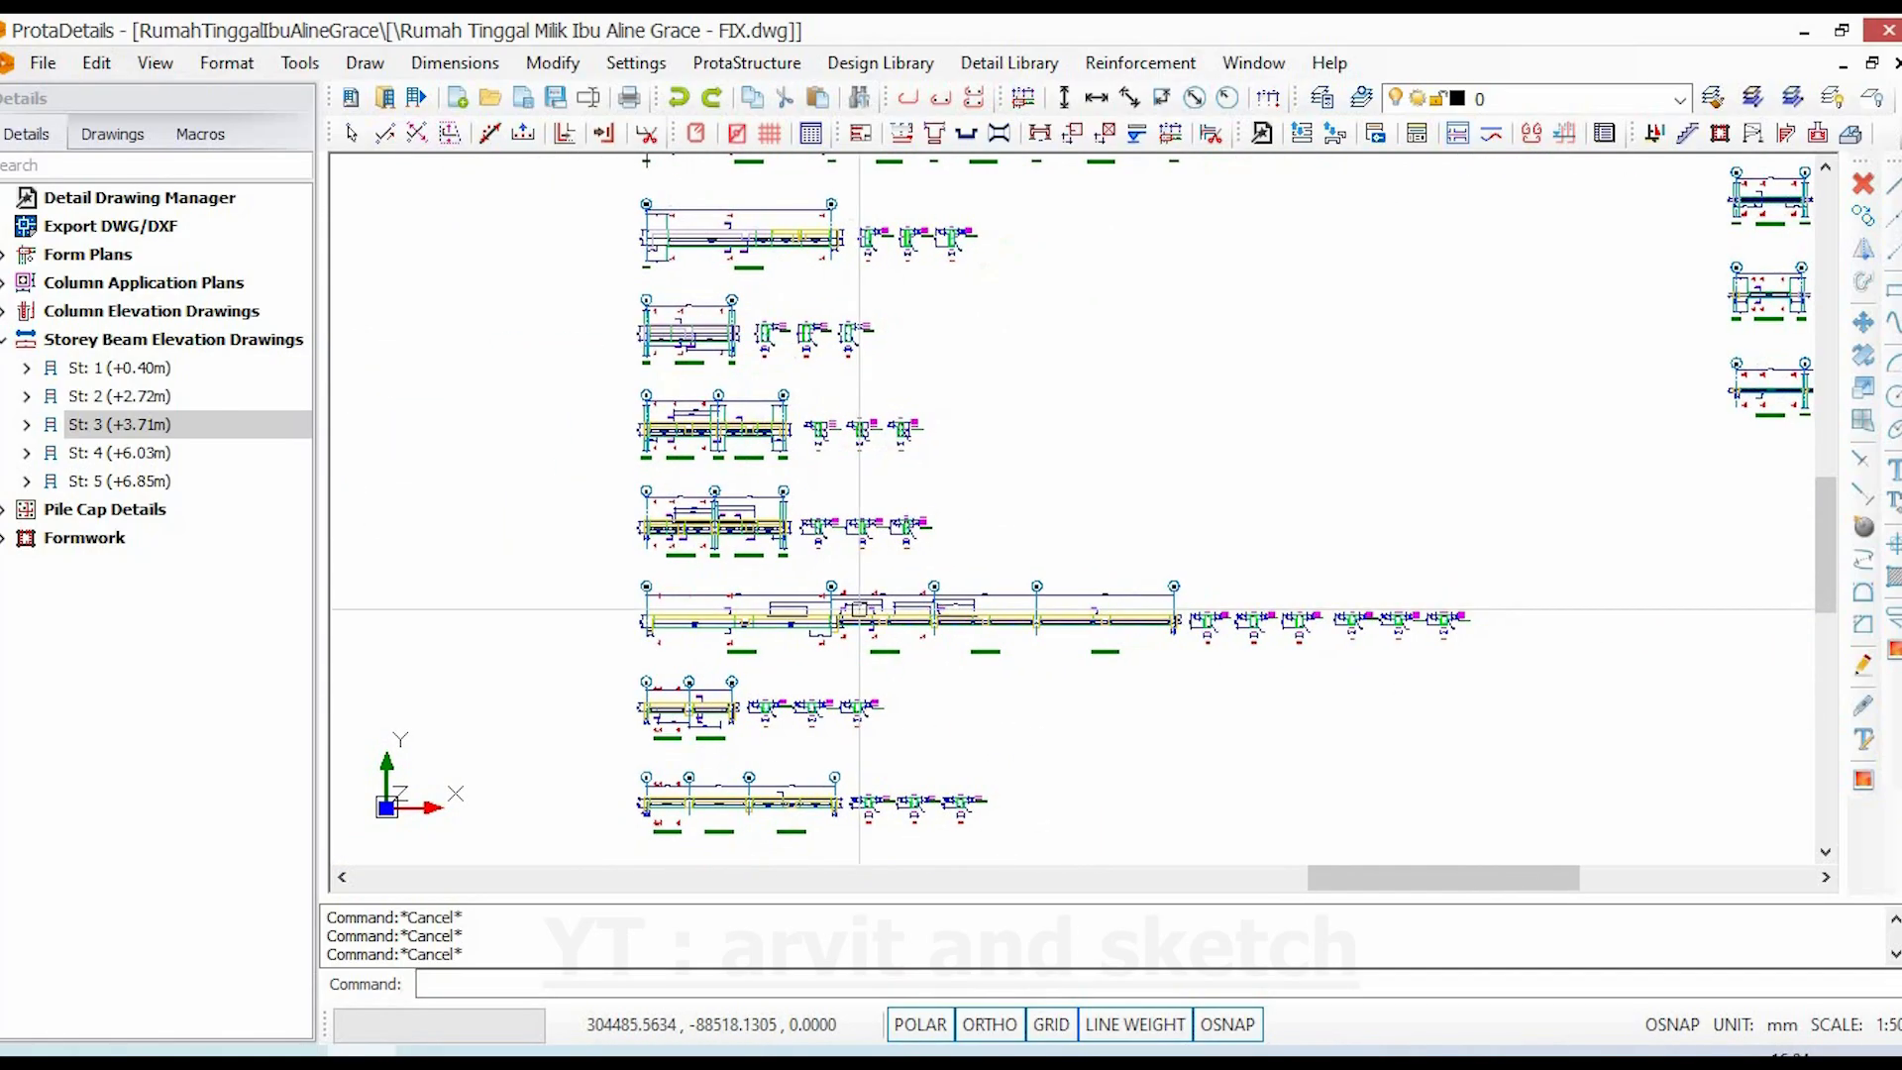
scroll(1203, 703, up, 4)
scroll(1204, 703, up, 8)
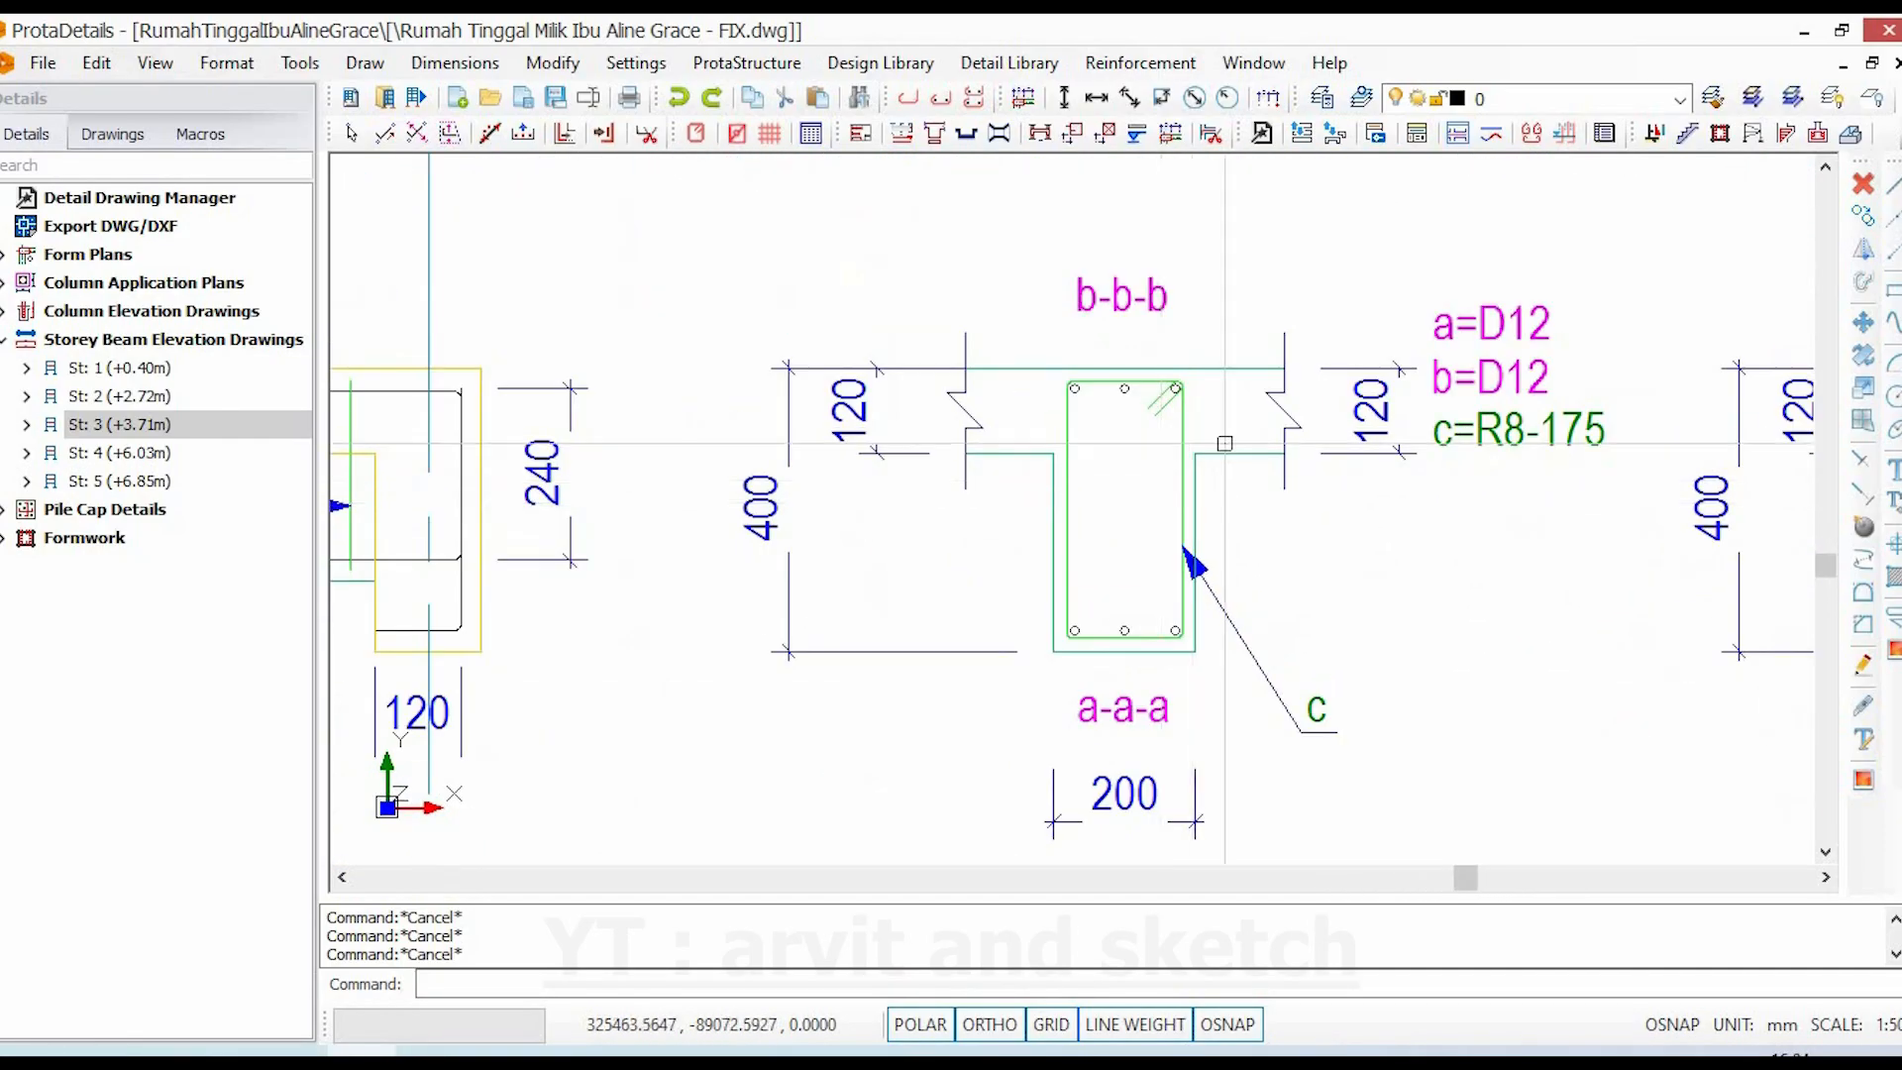
- Inspect the bottom longitudinal bars in section 1-1 of beam 3B25 and view their diameter options
double_click(1052, 382)
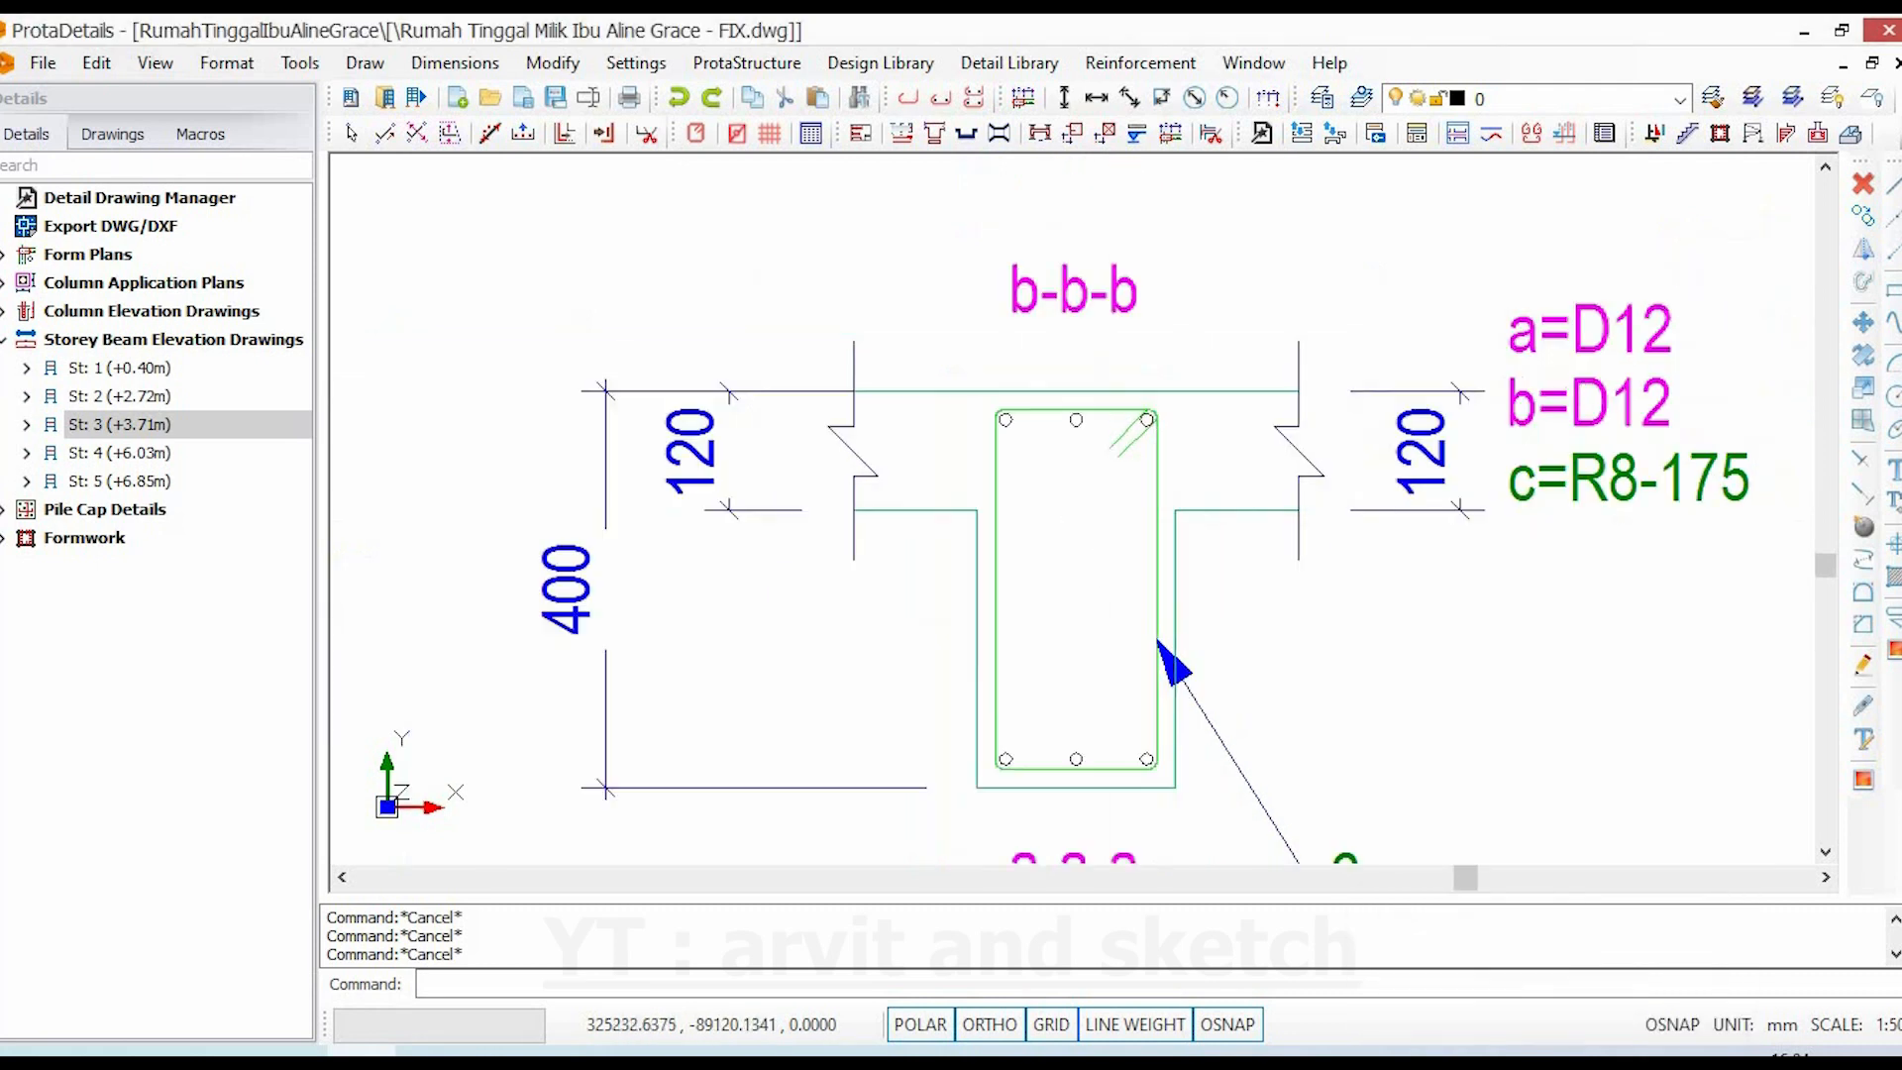
scroll(1091, 535, down, 1)
scroll(1132, 642, up, 1)
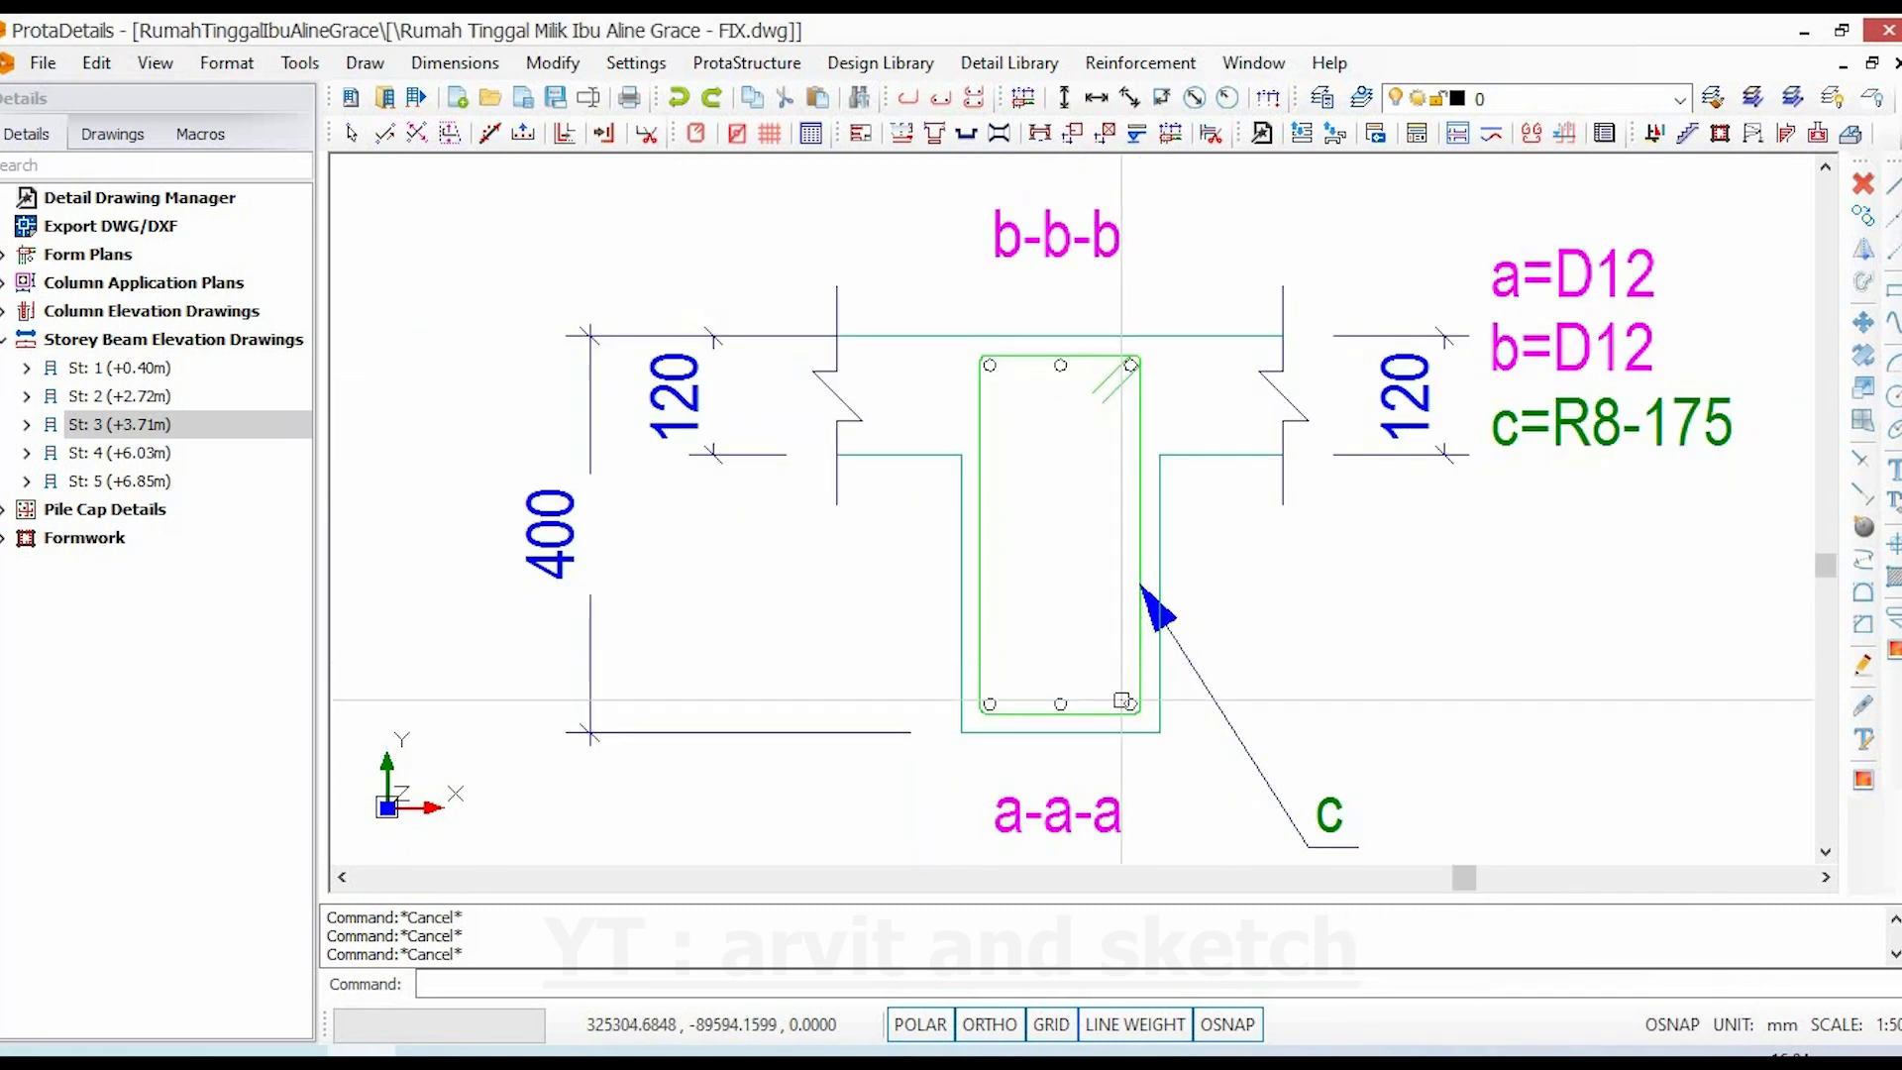
double_click(1128, 702)
click(1711, 790)
key(Escape)
key(Escape)
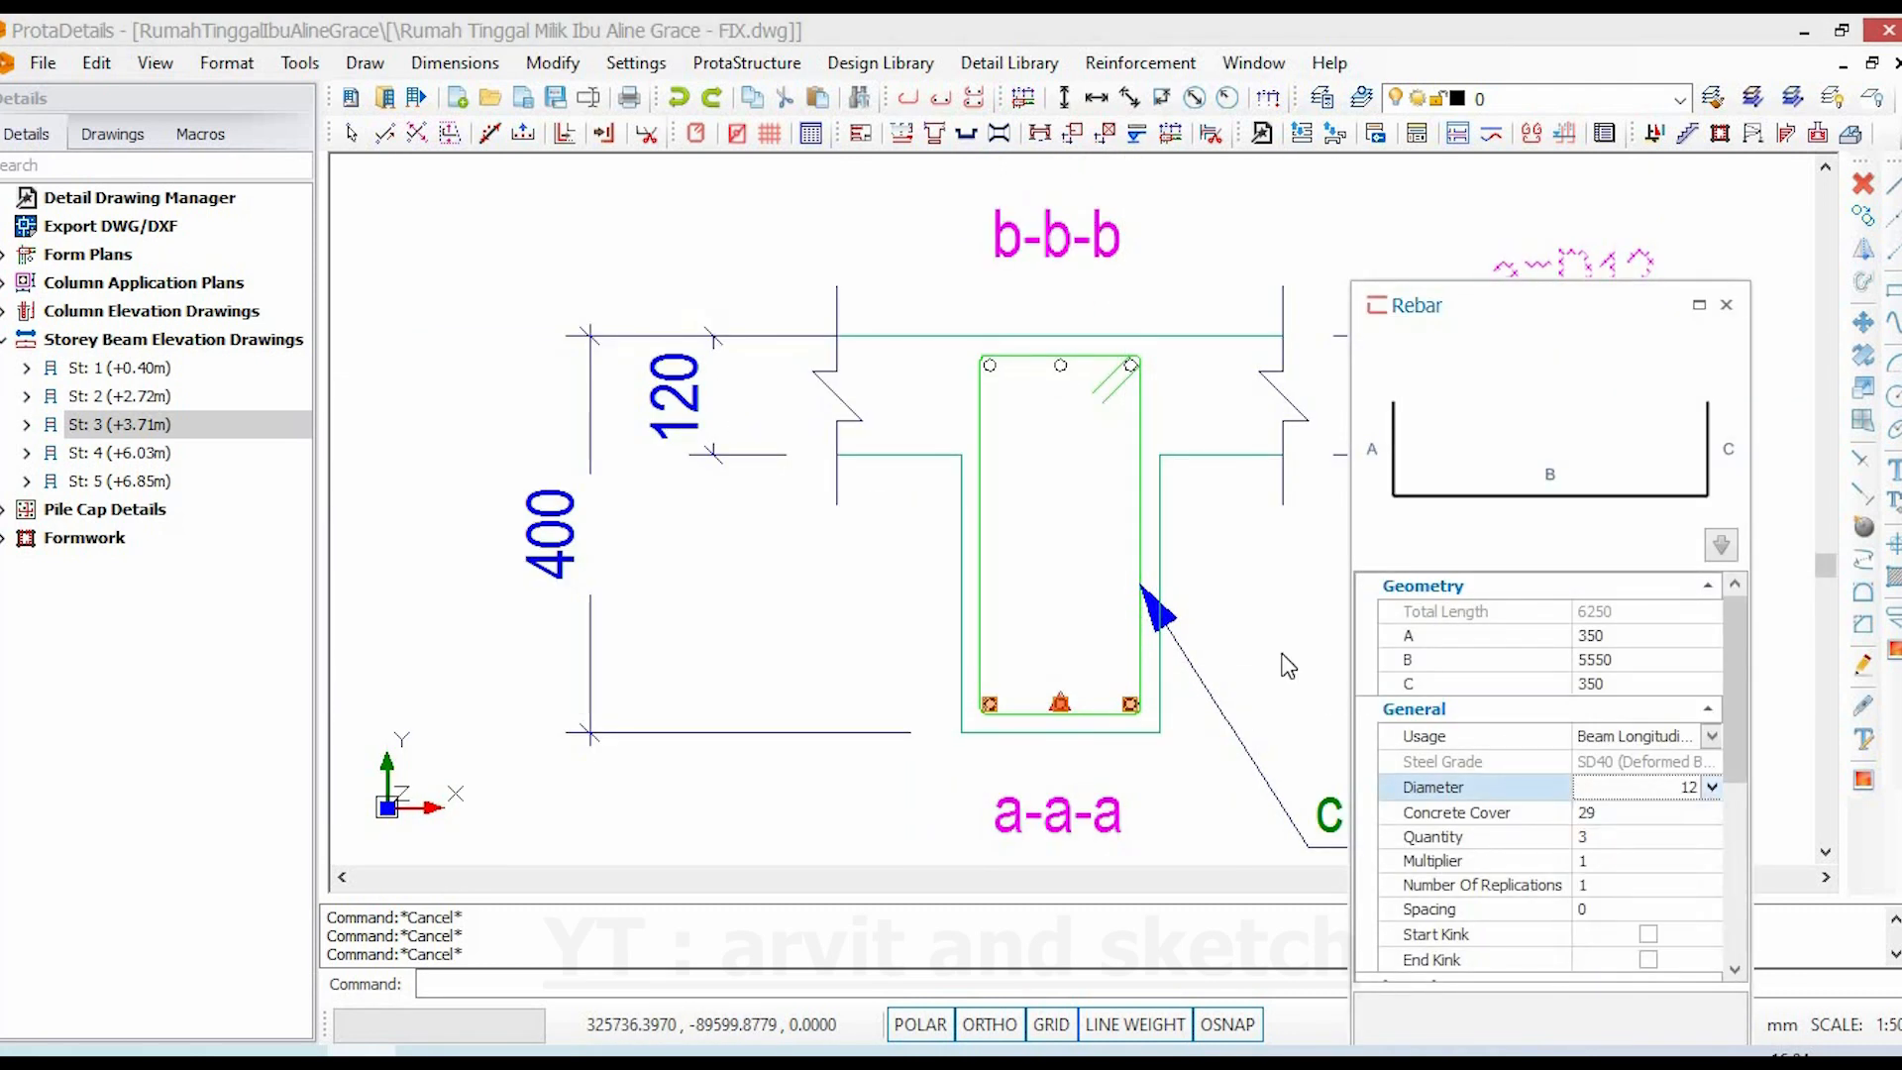
- Inspect the link in section 1-1 of beam 3B25 and view its diameter options
double_click(1142, 515)
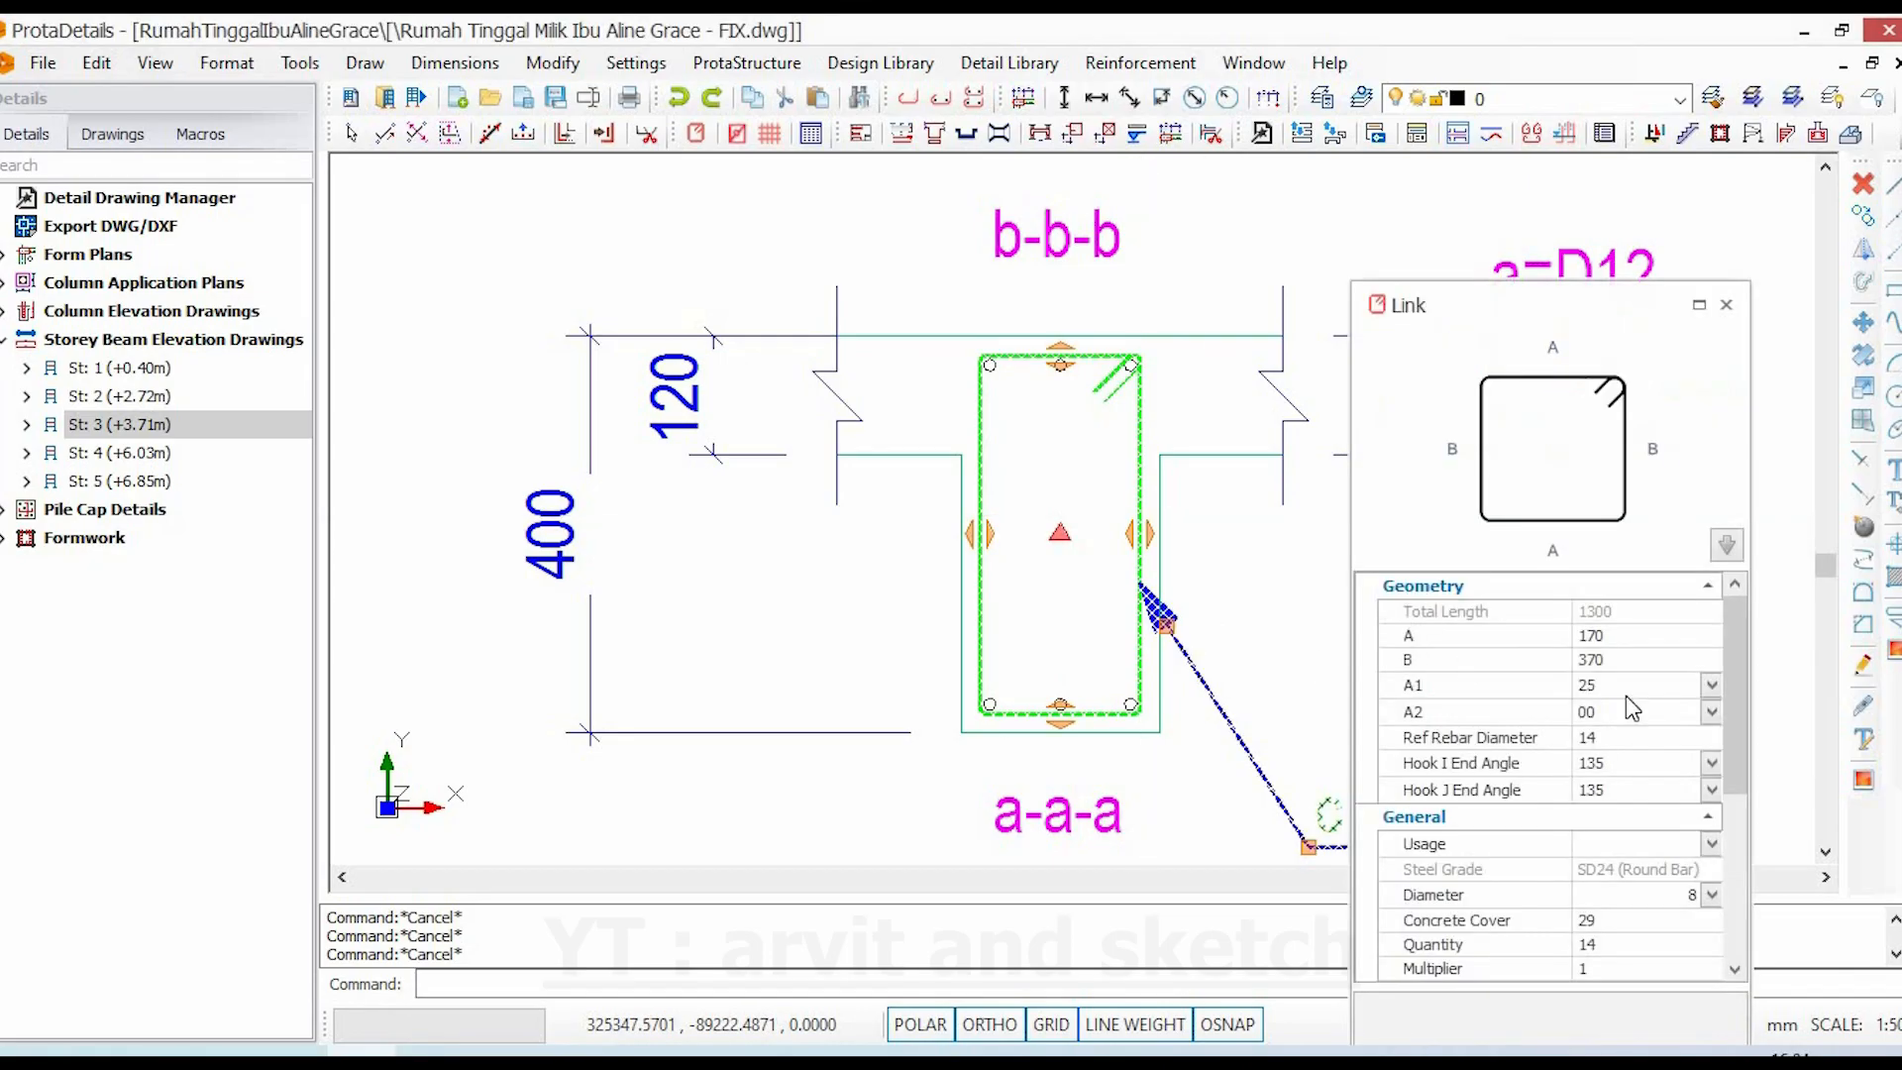
click(1712, 894)
key(Escape)
key(Escape)
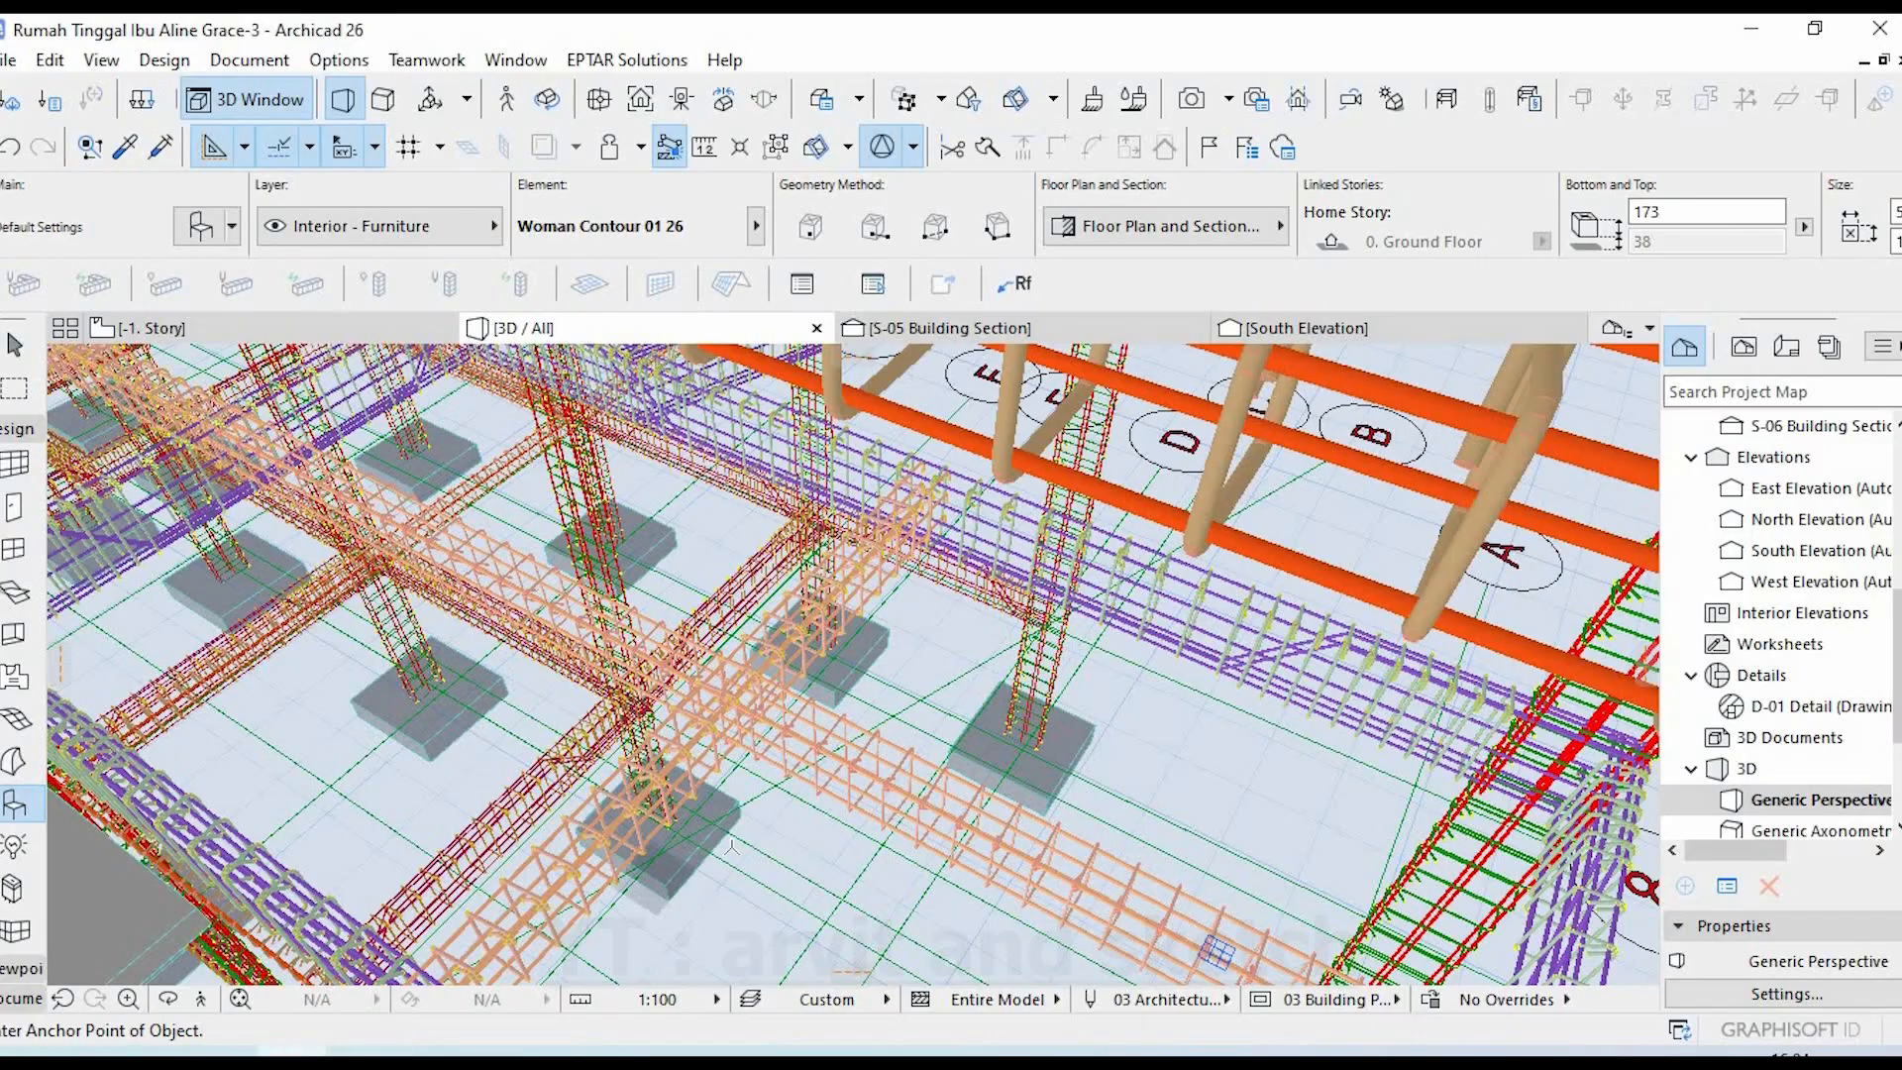
- Switch to Archicad and examine the beam and column reinforcement cages in the 3D model
middle_drag(732, 847, 624, 624)
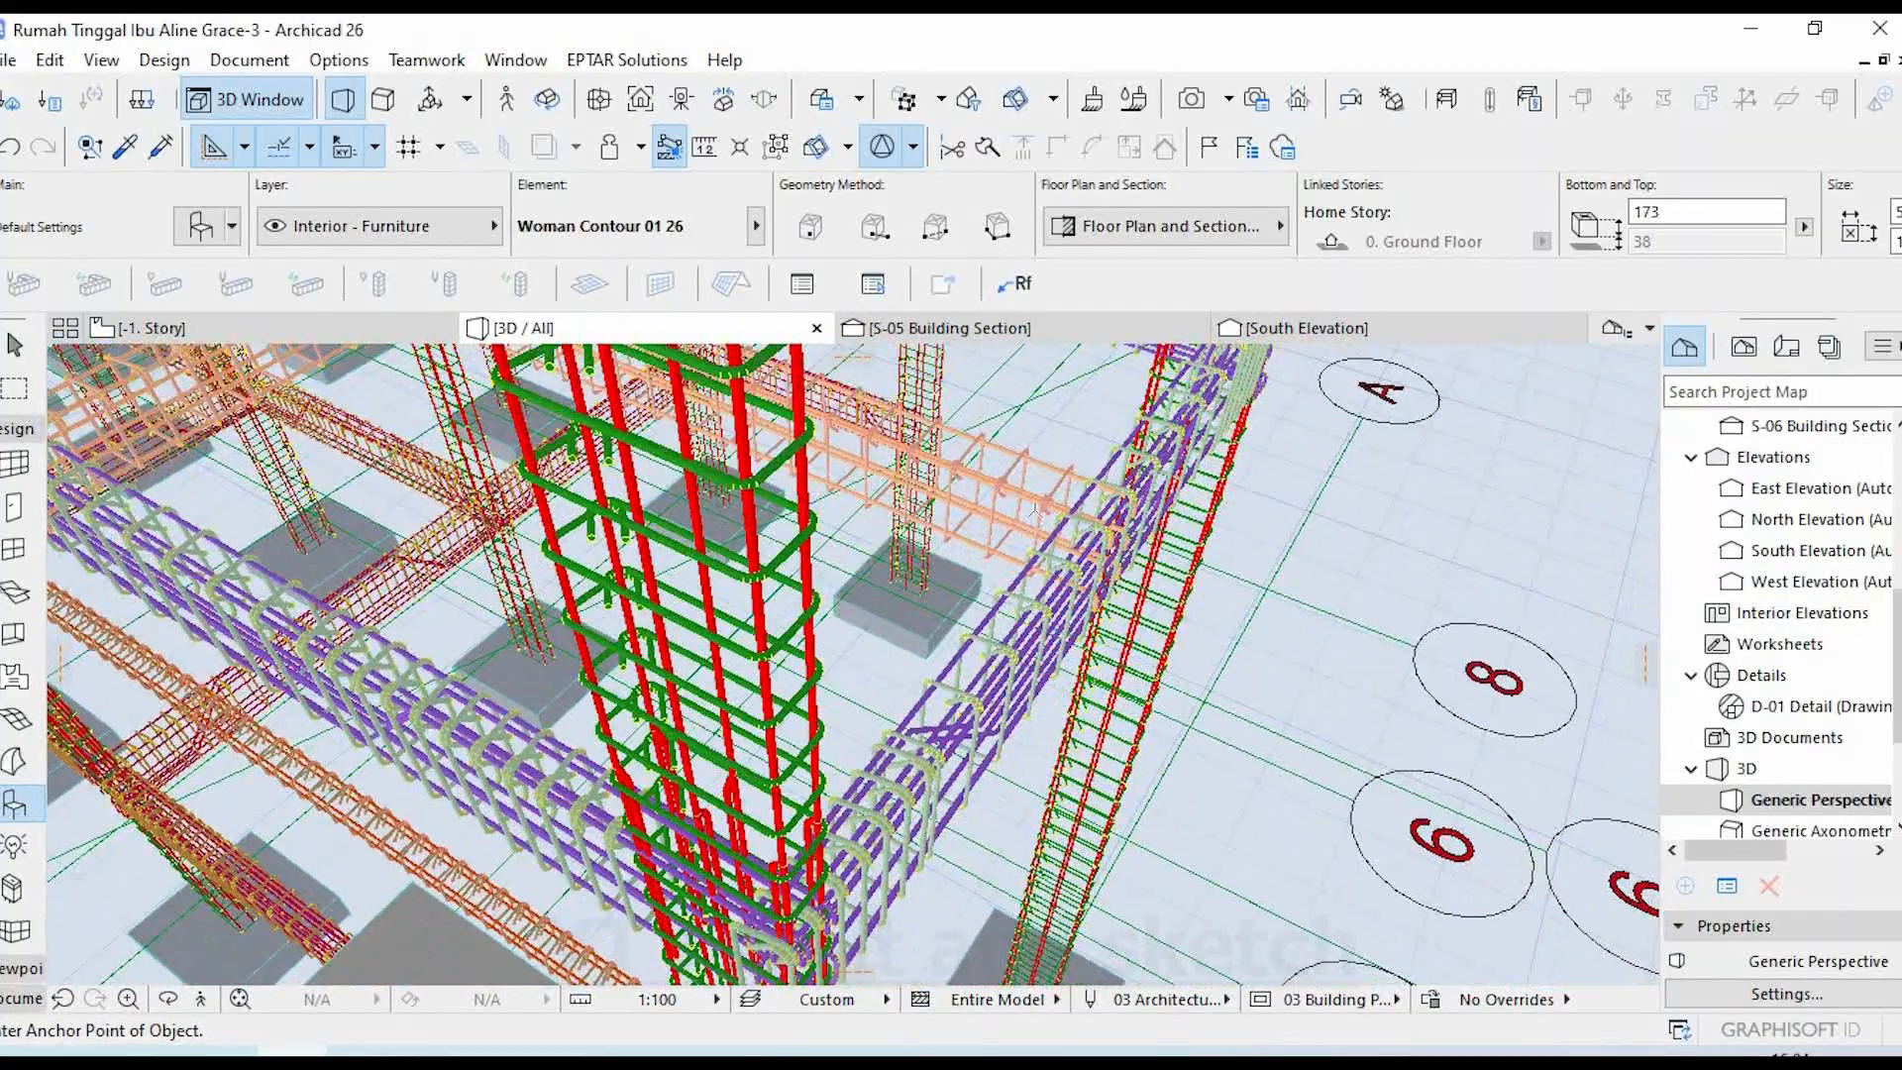
middle_drag(1036, 510, 771, 640)
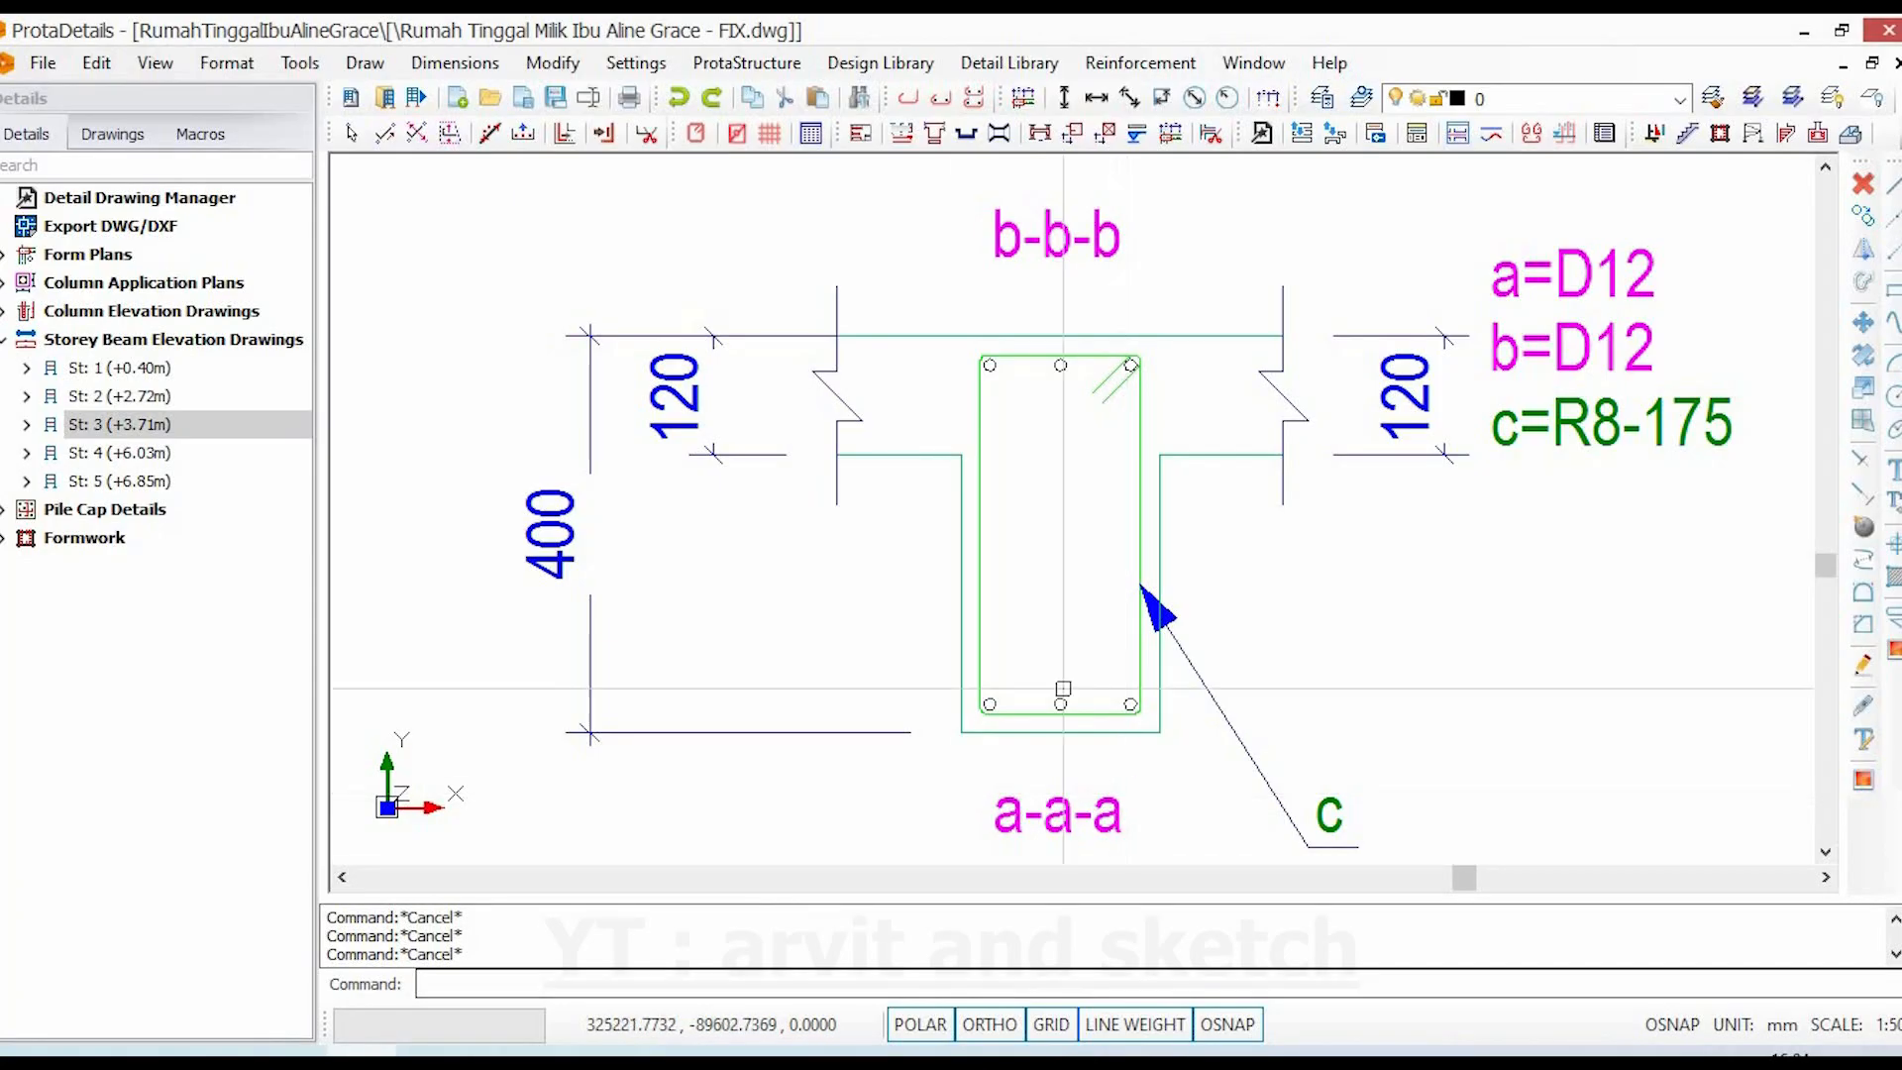
- Return to ProtaDetails and check the a and b bars in section 2-2 of beam 3B25 against the elevation
scroll(1091, 631, down, 4)
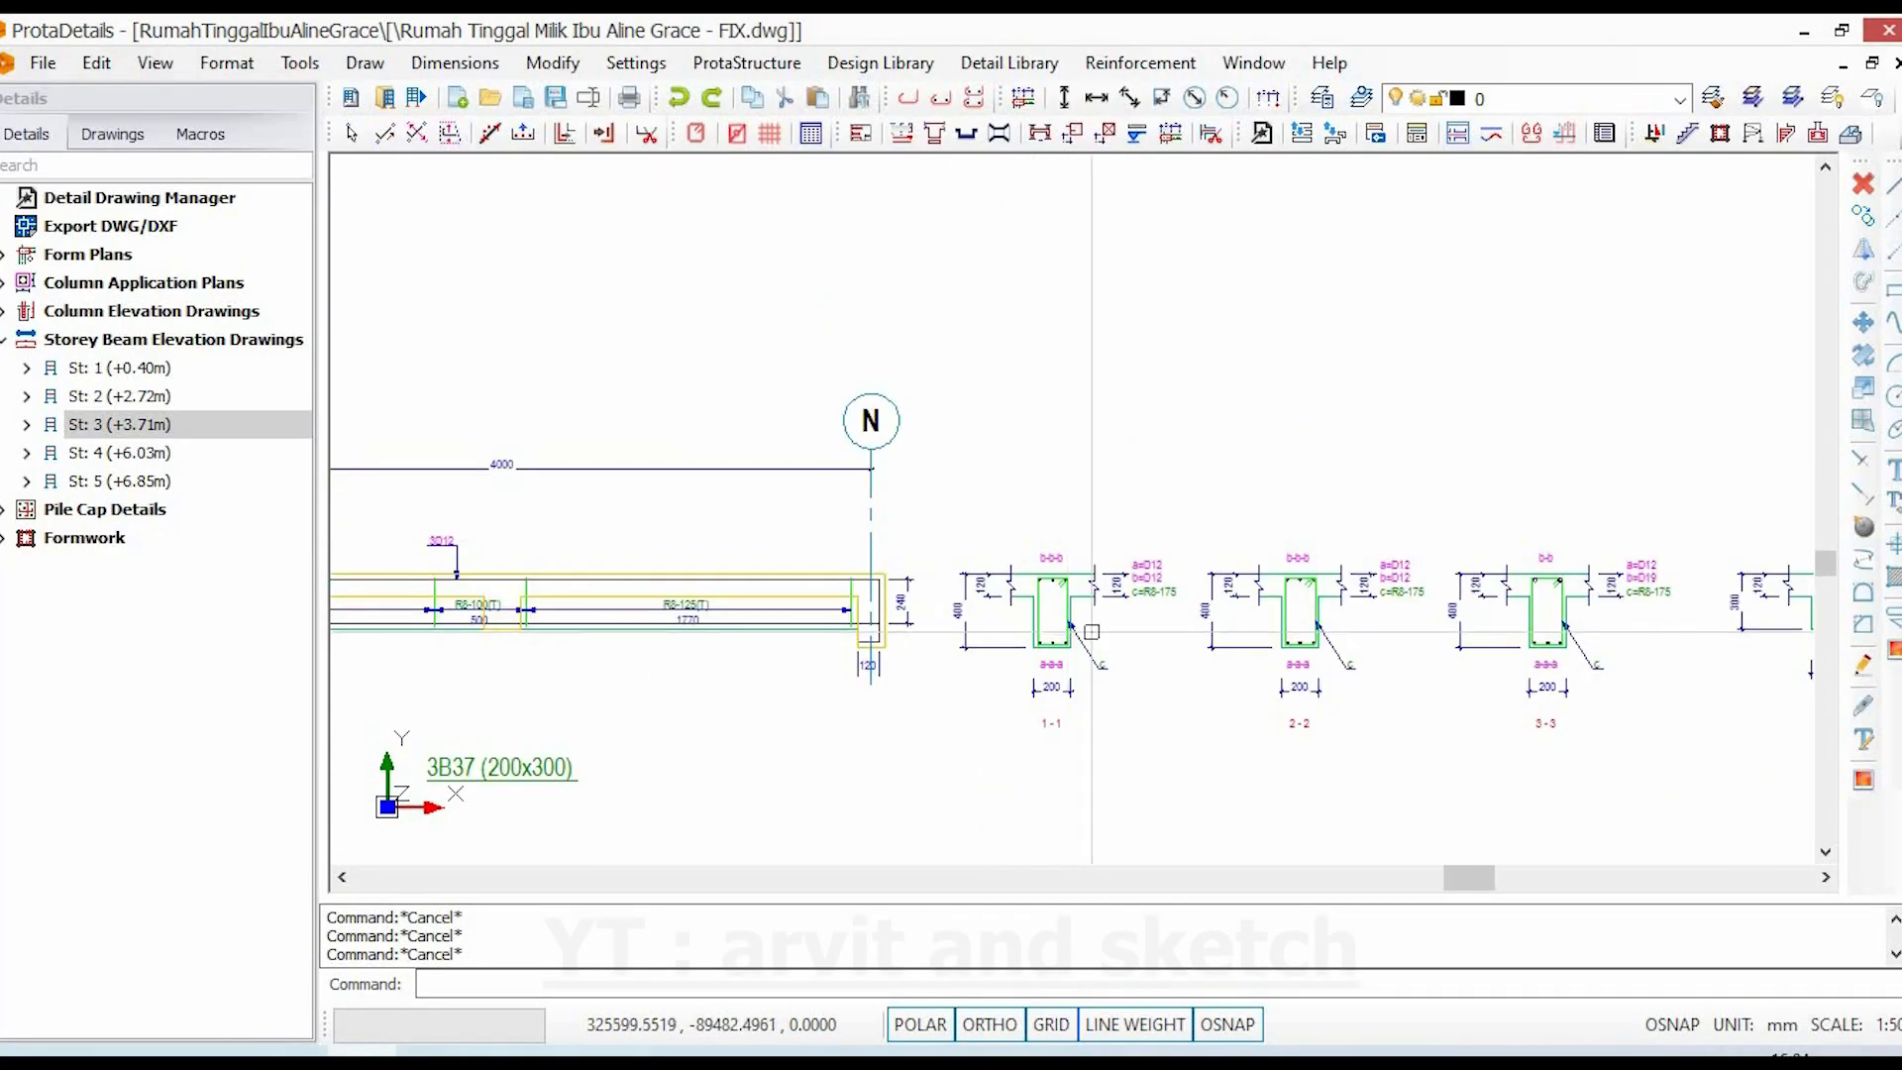
scroll(1092, 631, down, 4)
scroll(582, 679, up, 5)
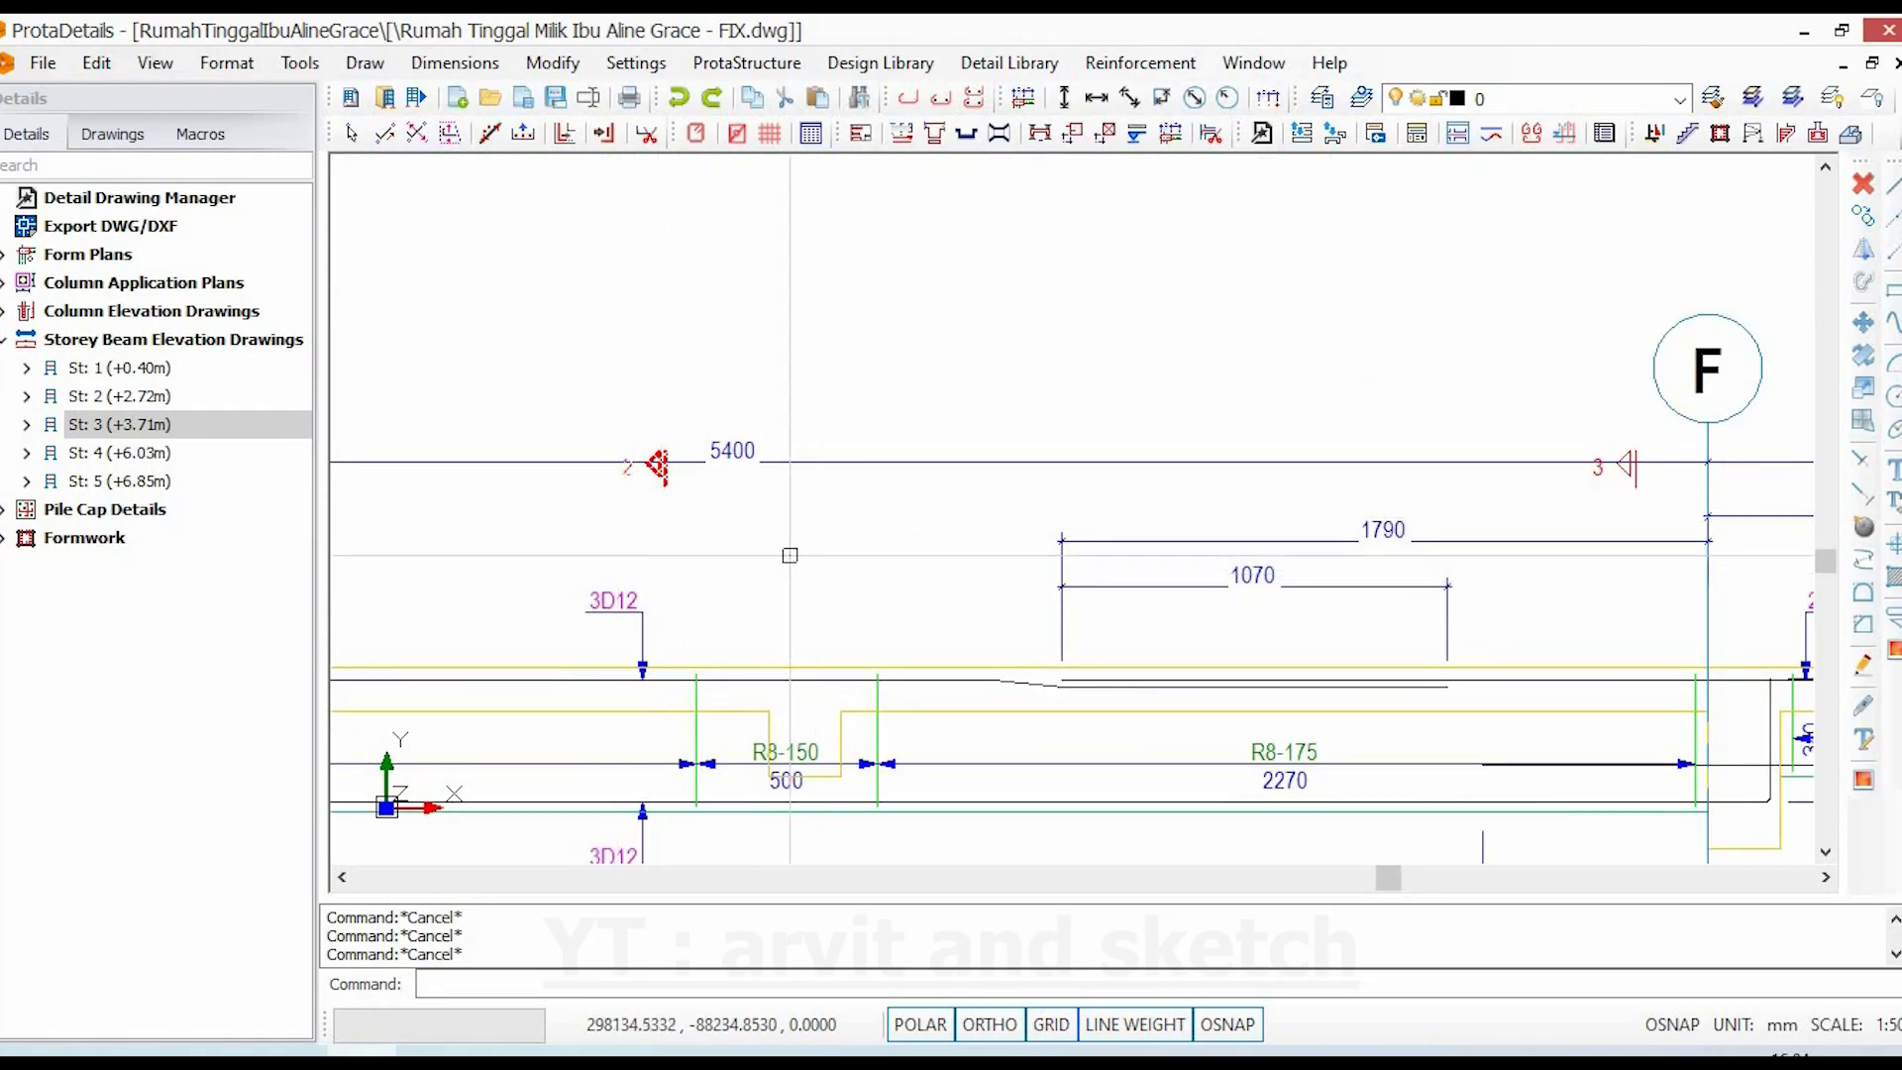
scroll(789, 555, down, 5)
scroll(1186, 565, up, 6)
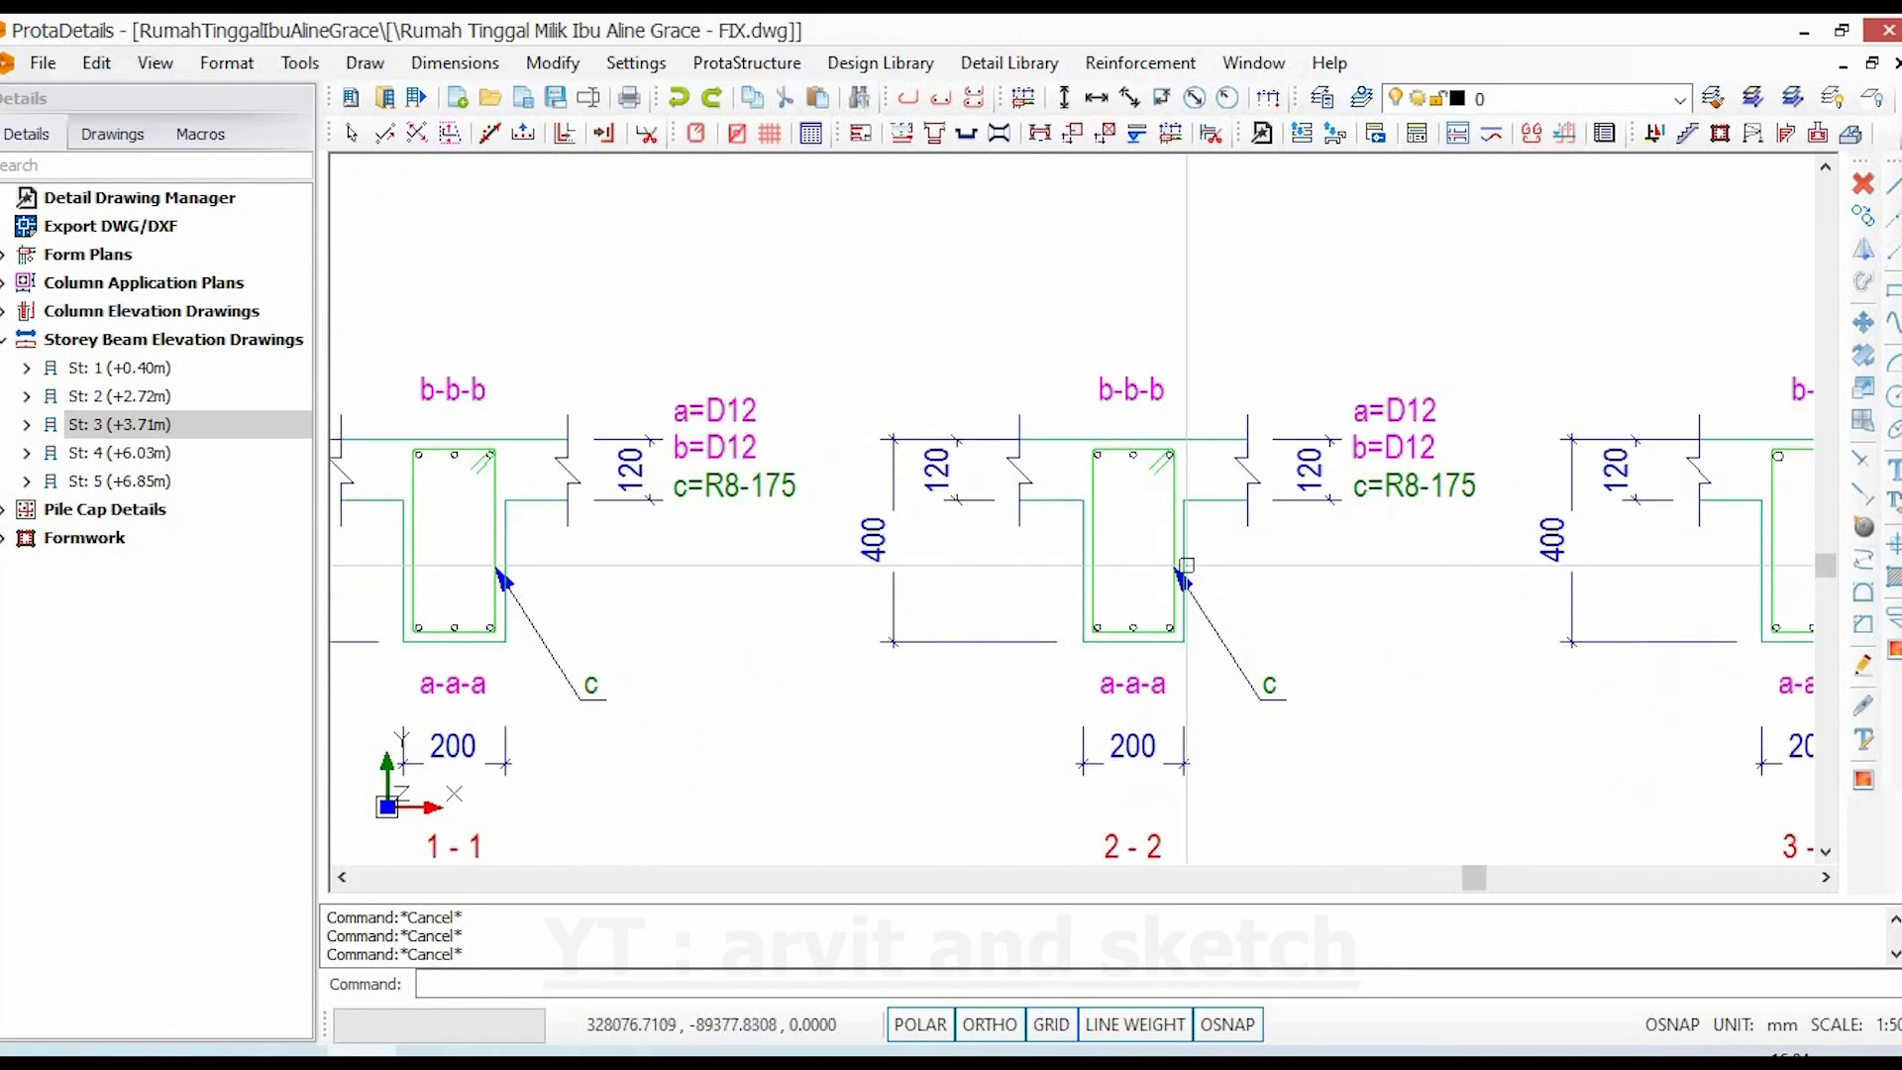
scroll(1186, 565, up, 2)
click(1476, 368)
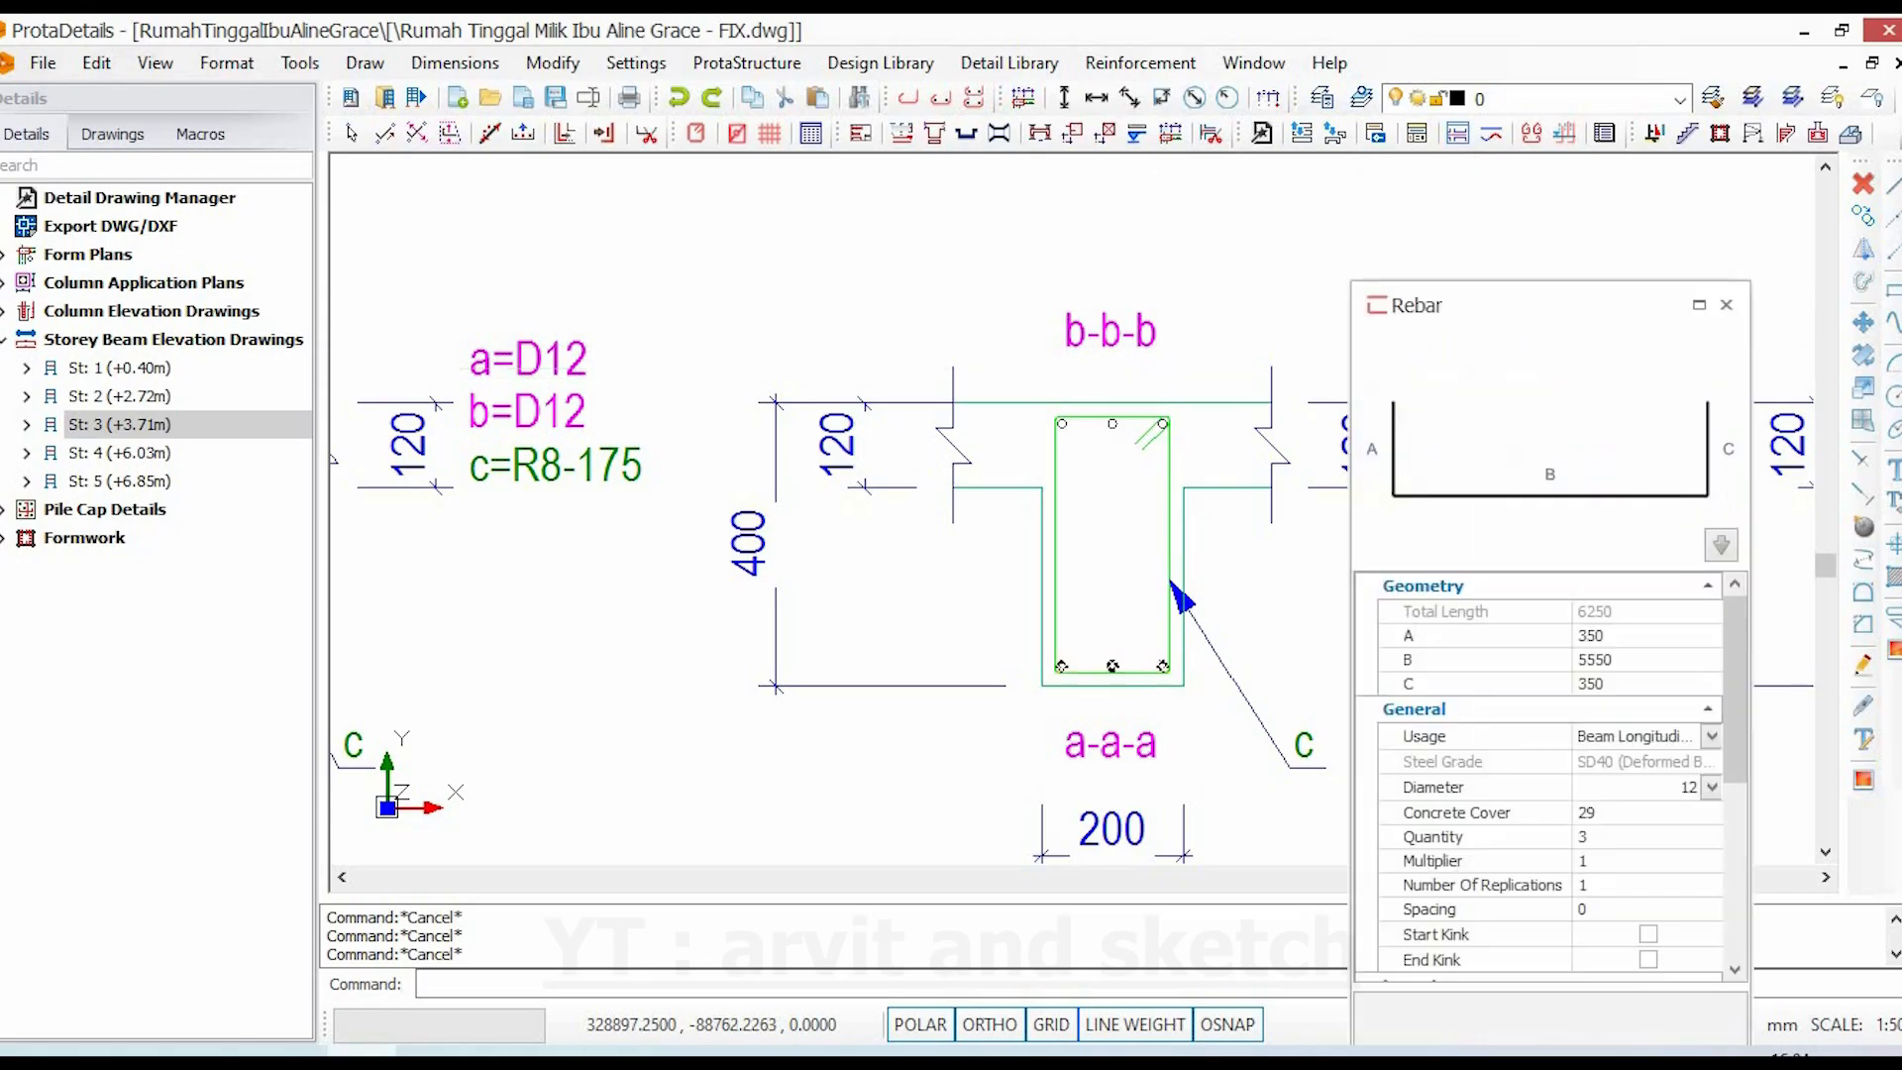
key(Escape)
middle_drag(1492, 410, 1451, 326)
click(1451, 315)
scroll(1185, 598, down, 3)
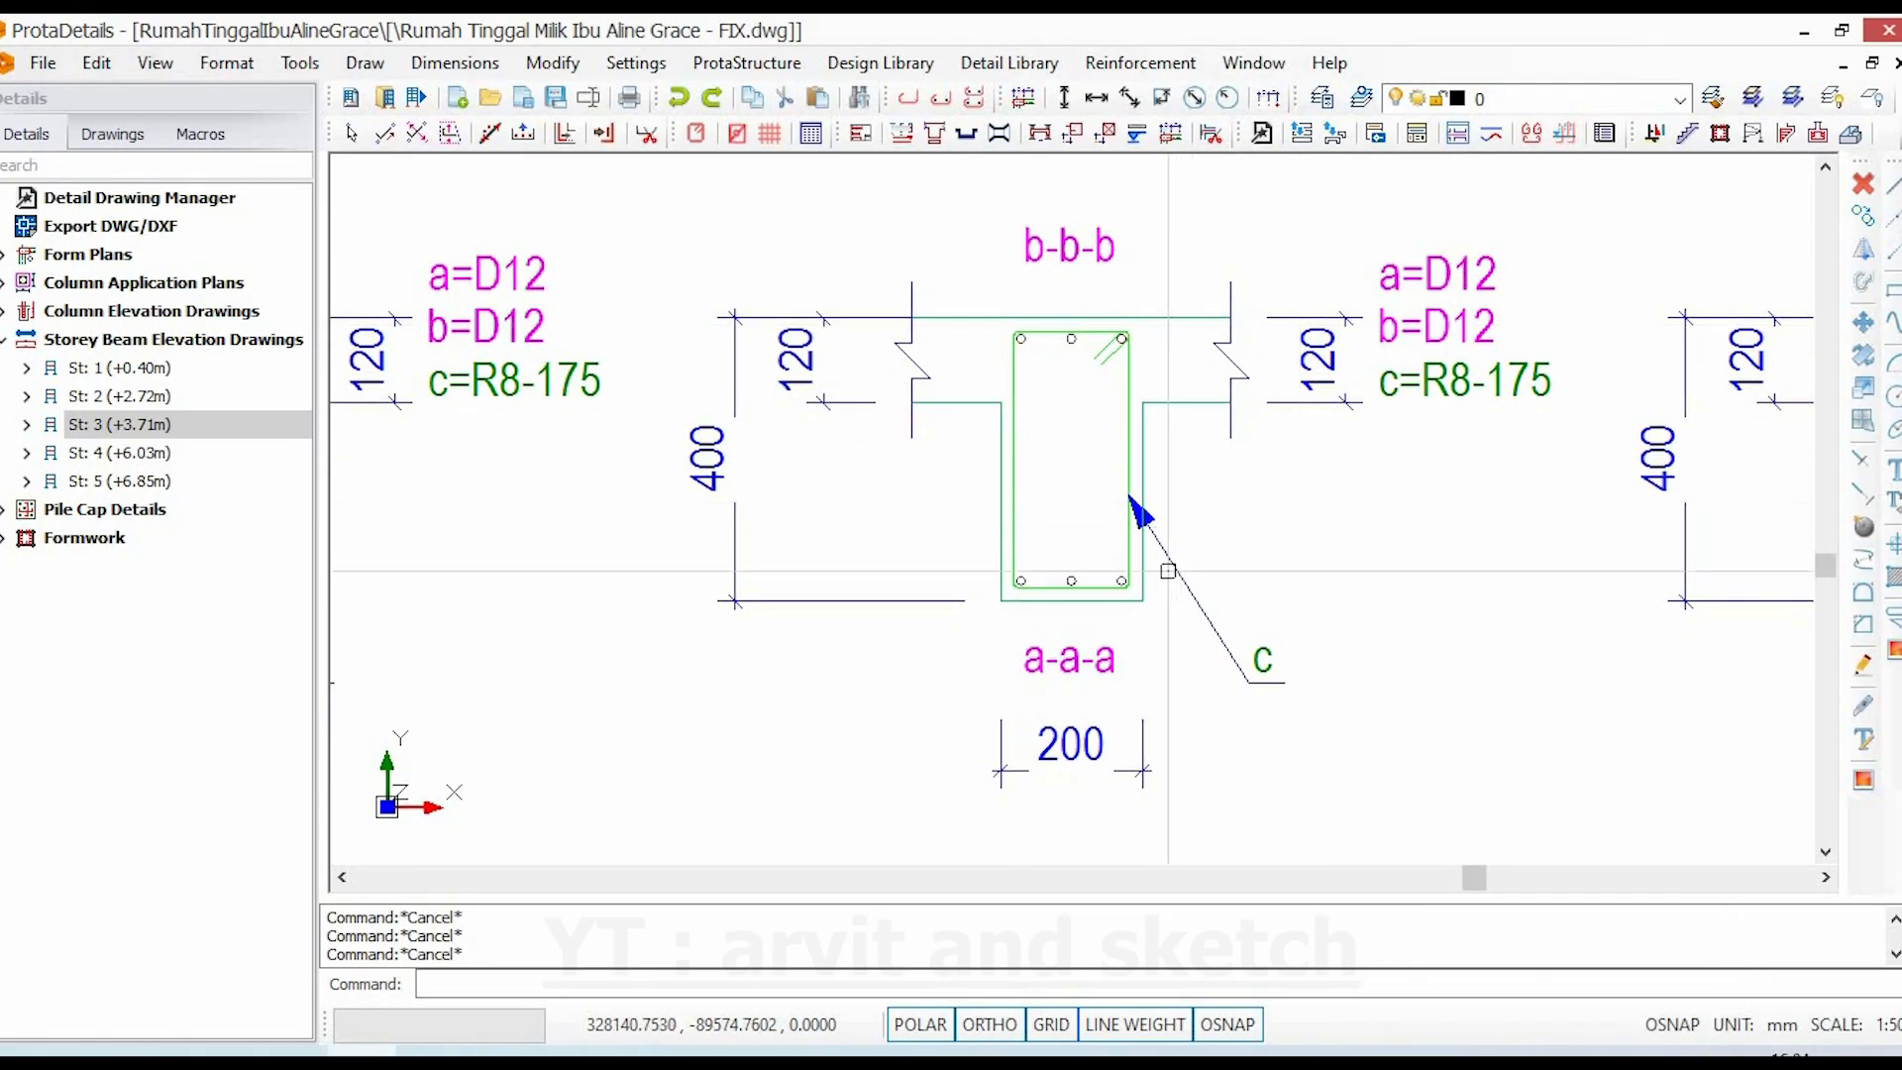
key(Escape)
- Examine the reinforcement at axis F in the elevation, where beam 3B25 meets beam 3B28
middle_drag(563, 611, 1859, 657)
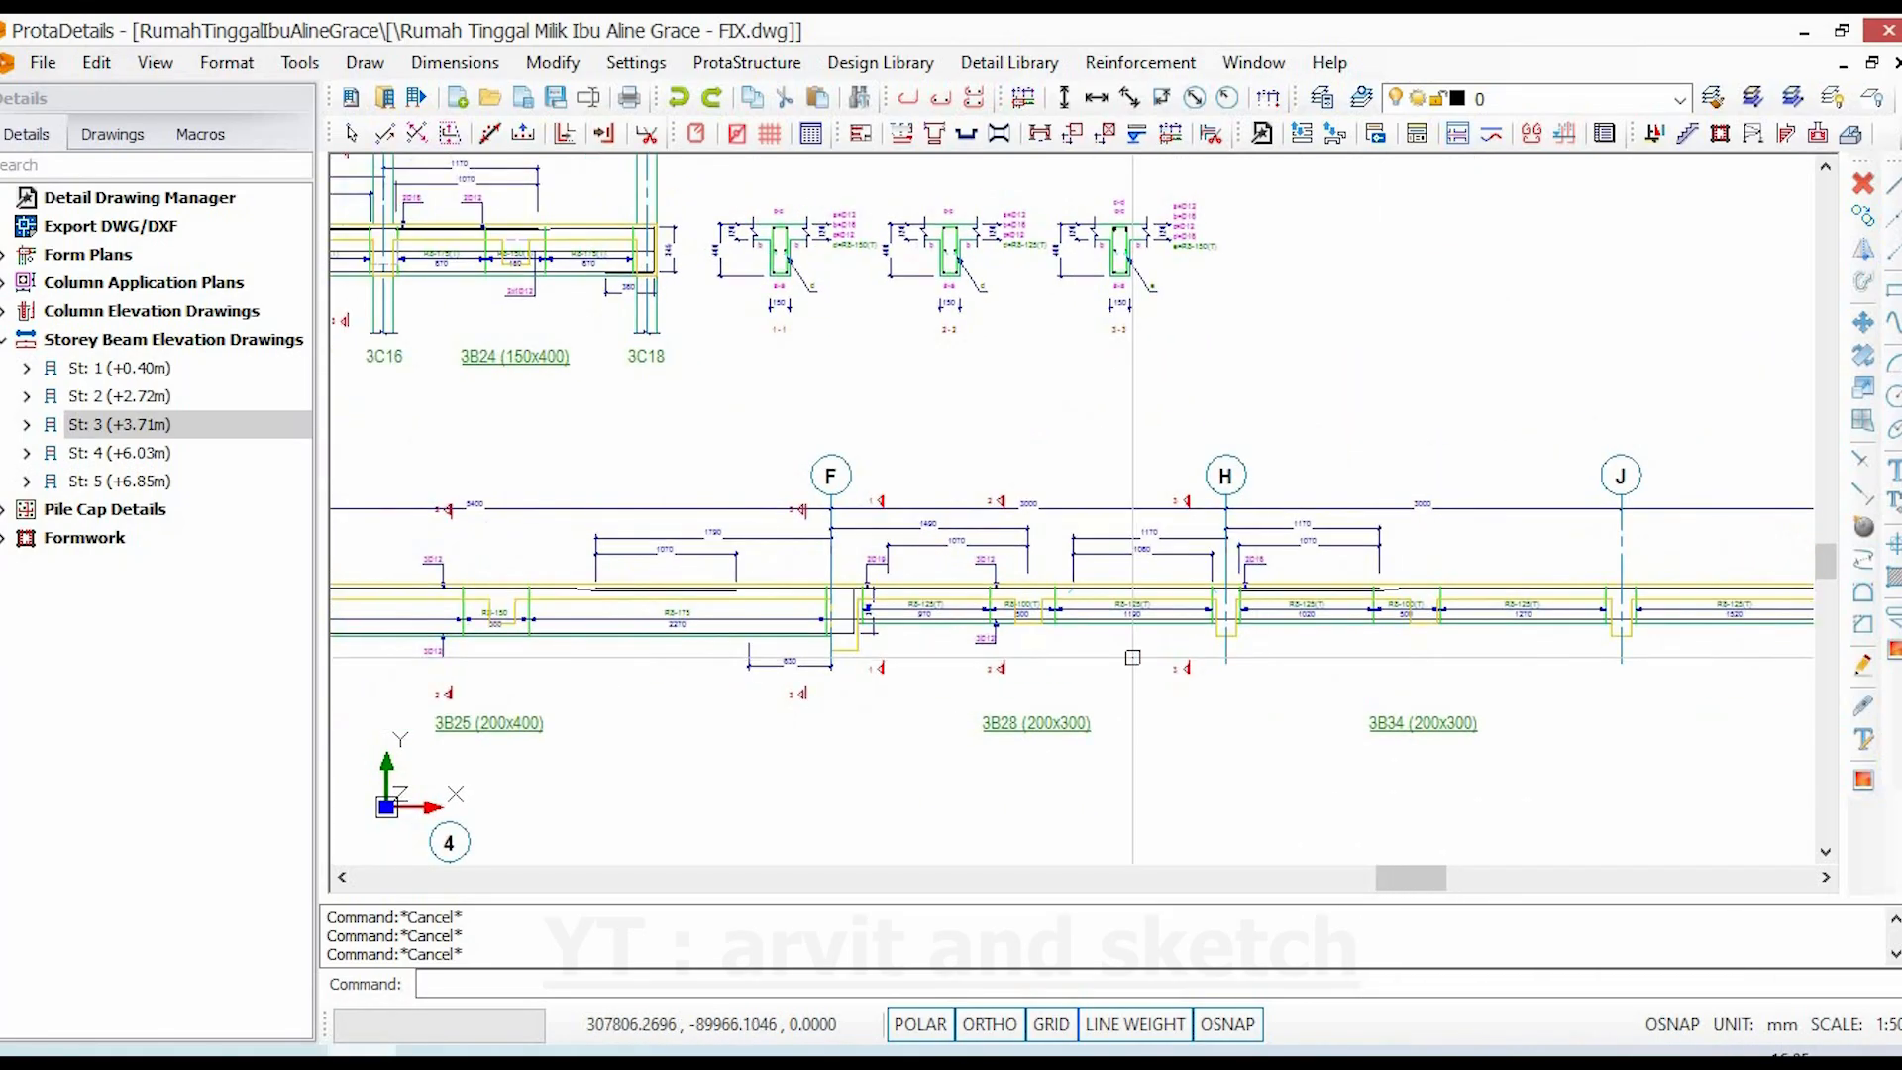
scroll(805, 554, up, 6)
scroll(809, 606, down, 4)
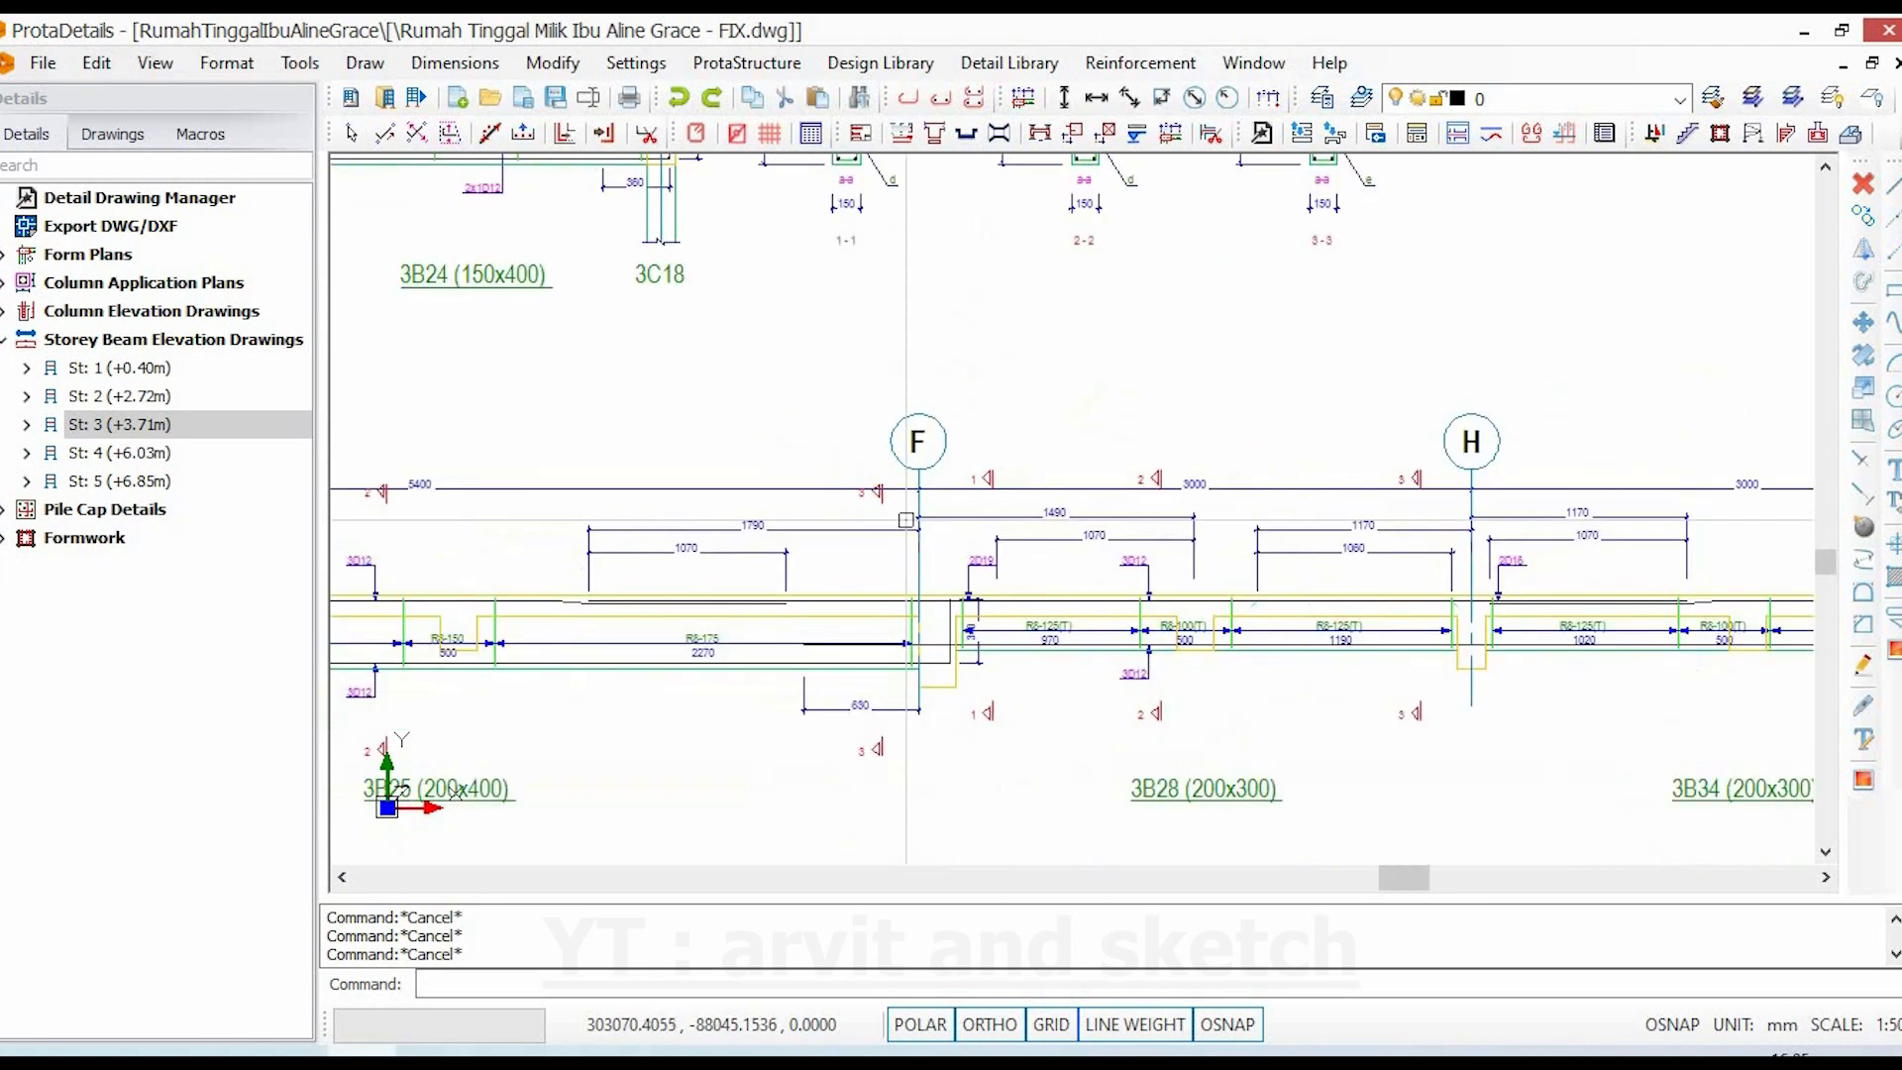
scroll(872, 594, up, 3)
scroll(931, 581, down, 2)
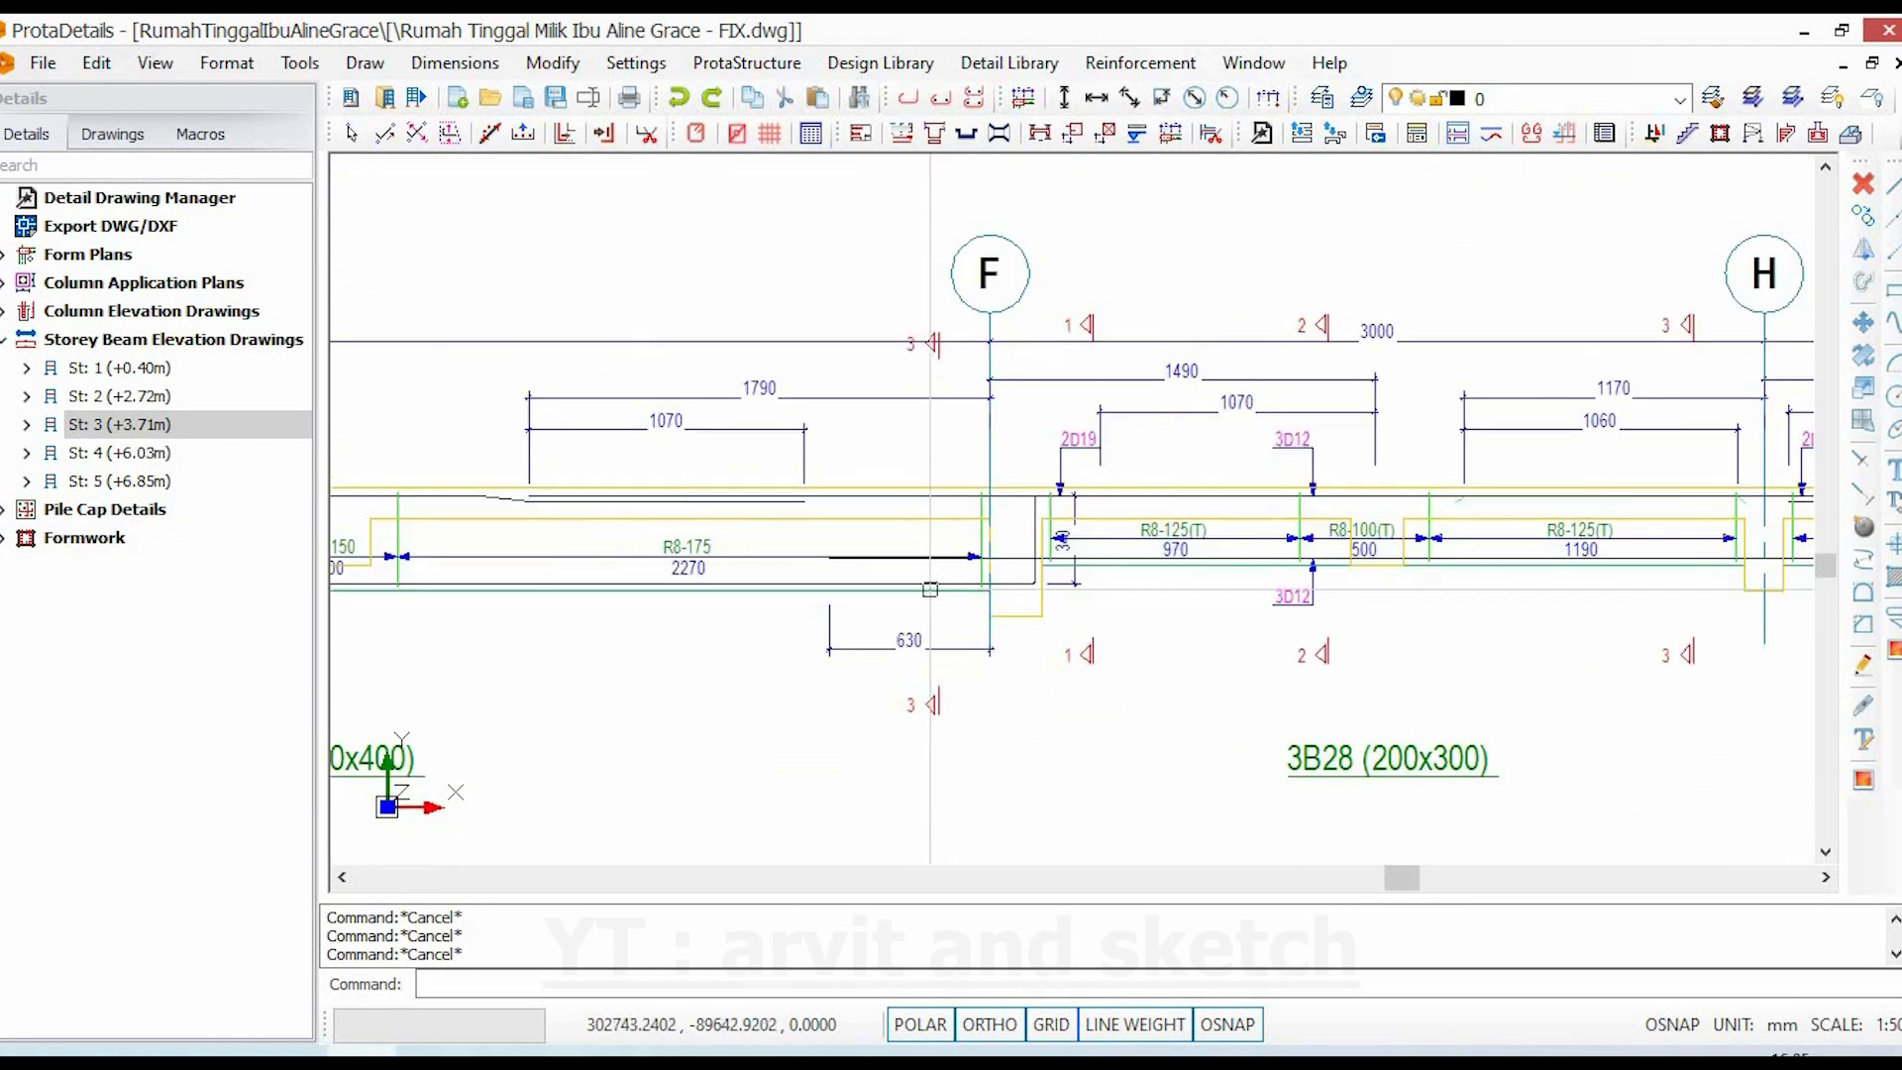
- Check the a and b bars in section 3-3 of beam 3B25
scroll(930, 589, down, 3)
middle_drag(1054, 596, 254, 614)
scroll(1436, 590, up, 5)
middle_drag(1414, 585, 1307, 586)
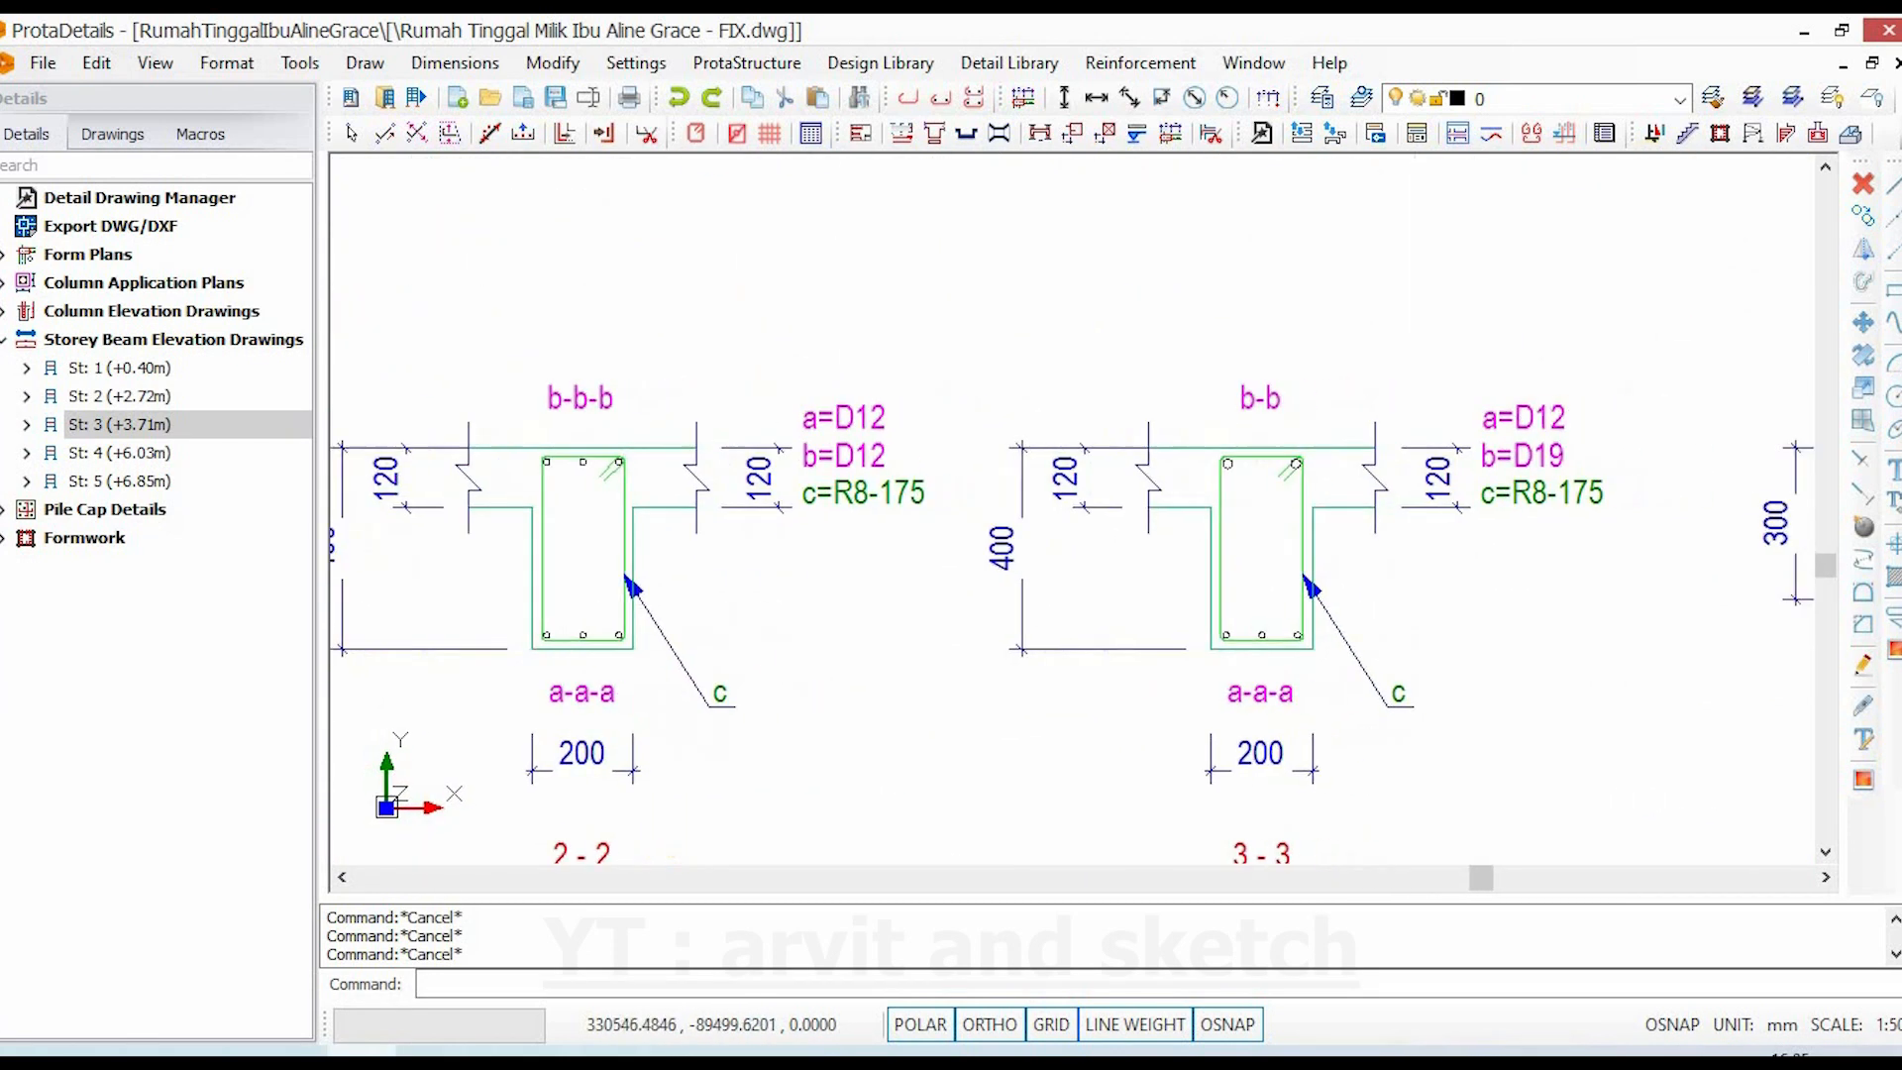
scroll(1447, 515, up, 2)
click(1448, 355)
key(Escape)
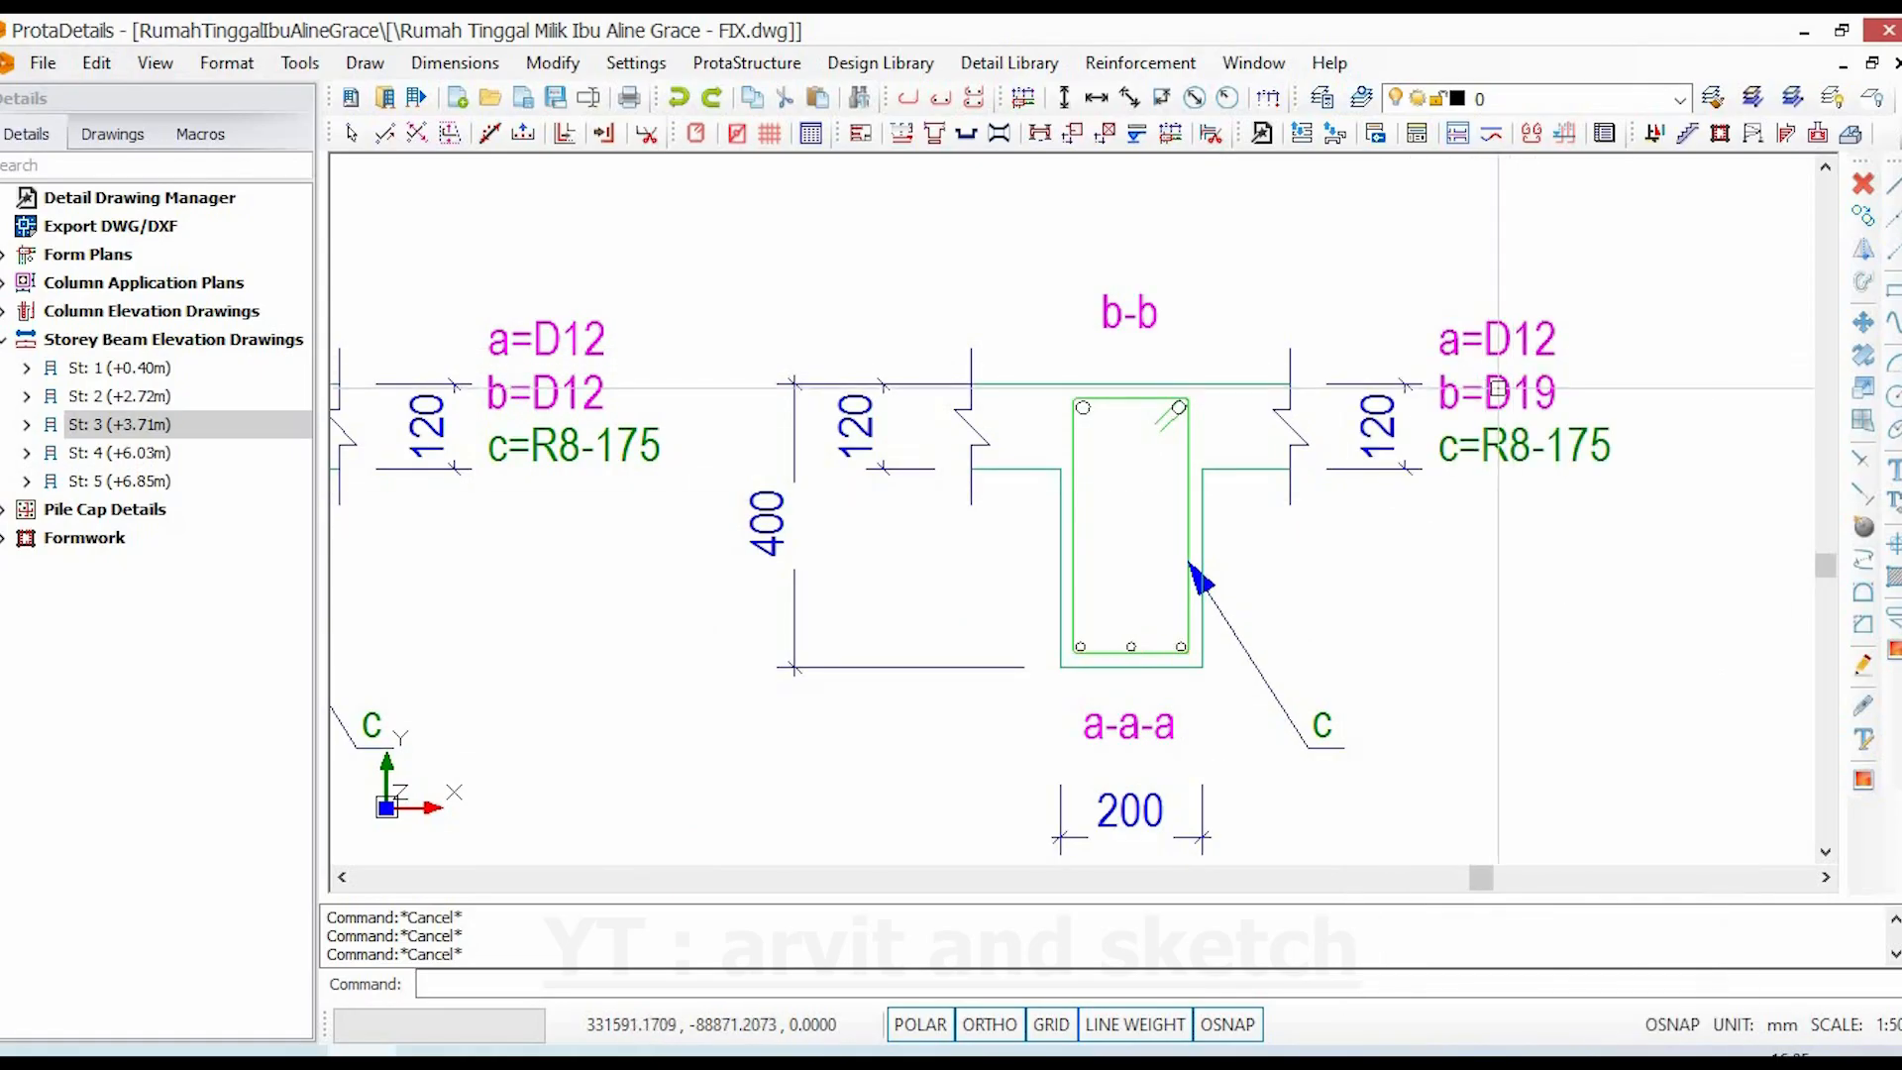
click(1501, 386)
key(Escape)
scroll(1476, 557, down, 5)
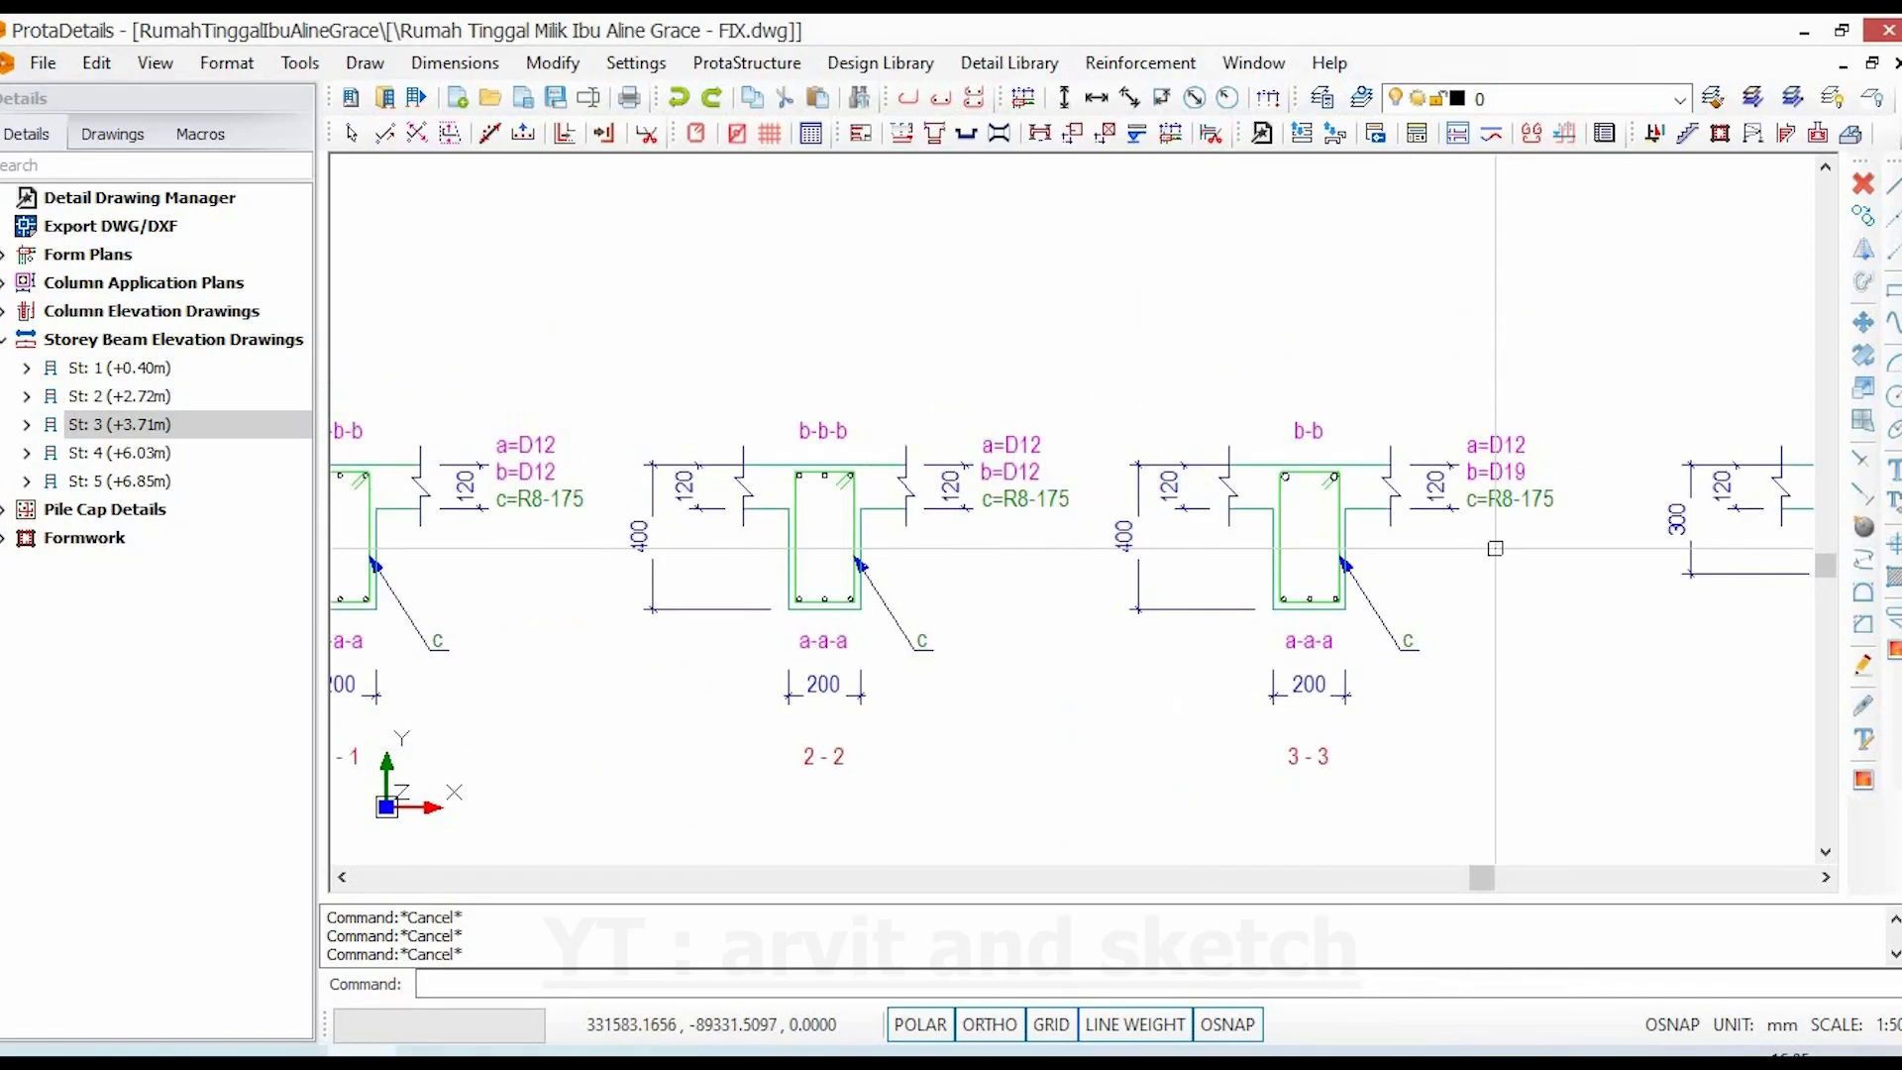
- Select and check the bottom and top main bars of beam 3B25 beside axis F in the elevation
middle_drag(778, 619, 1288, 630)
scroll(722, 563, up, 3)
middle_drag(707, 568, 966, 560)
scroll(871, 584, up, 2)
scroll(1015, 586, down, 3)
scroll(910, 638, up, 2)
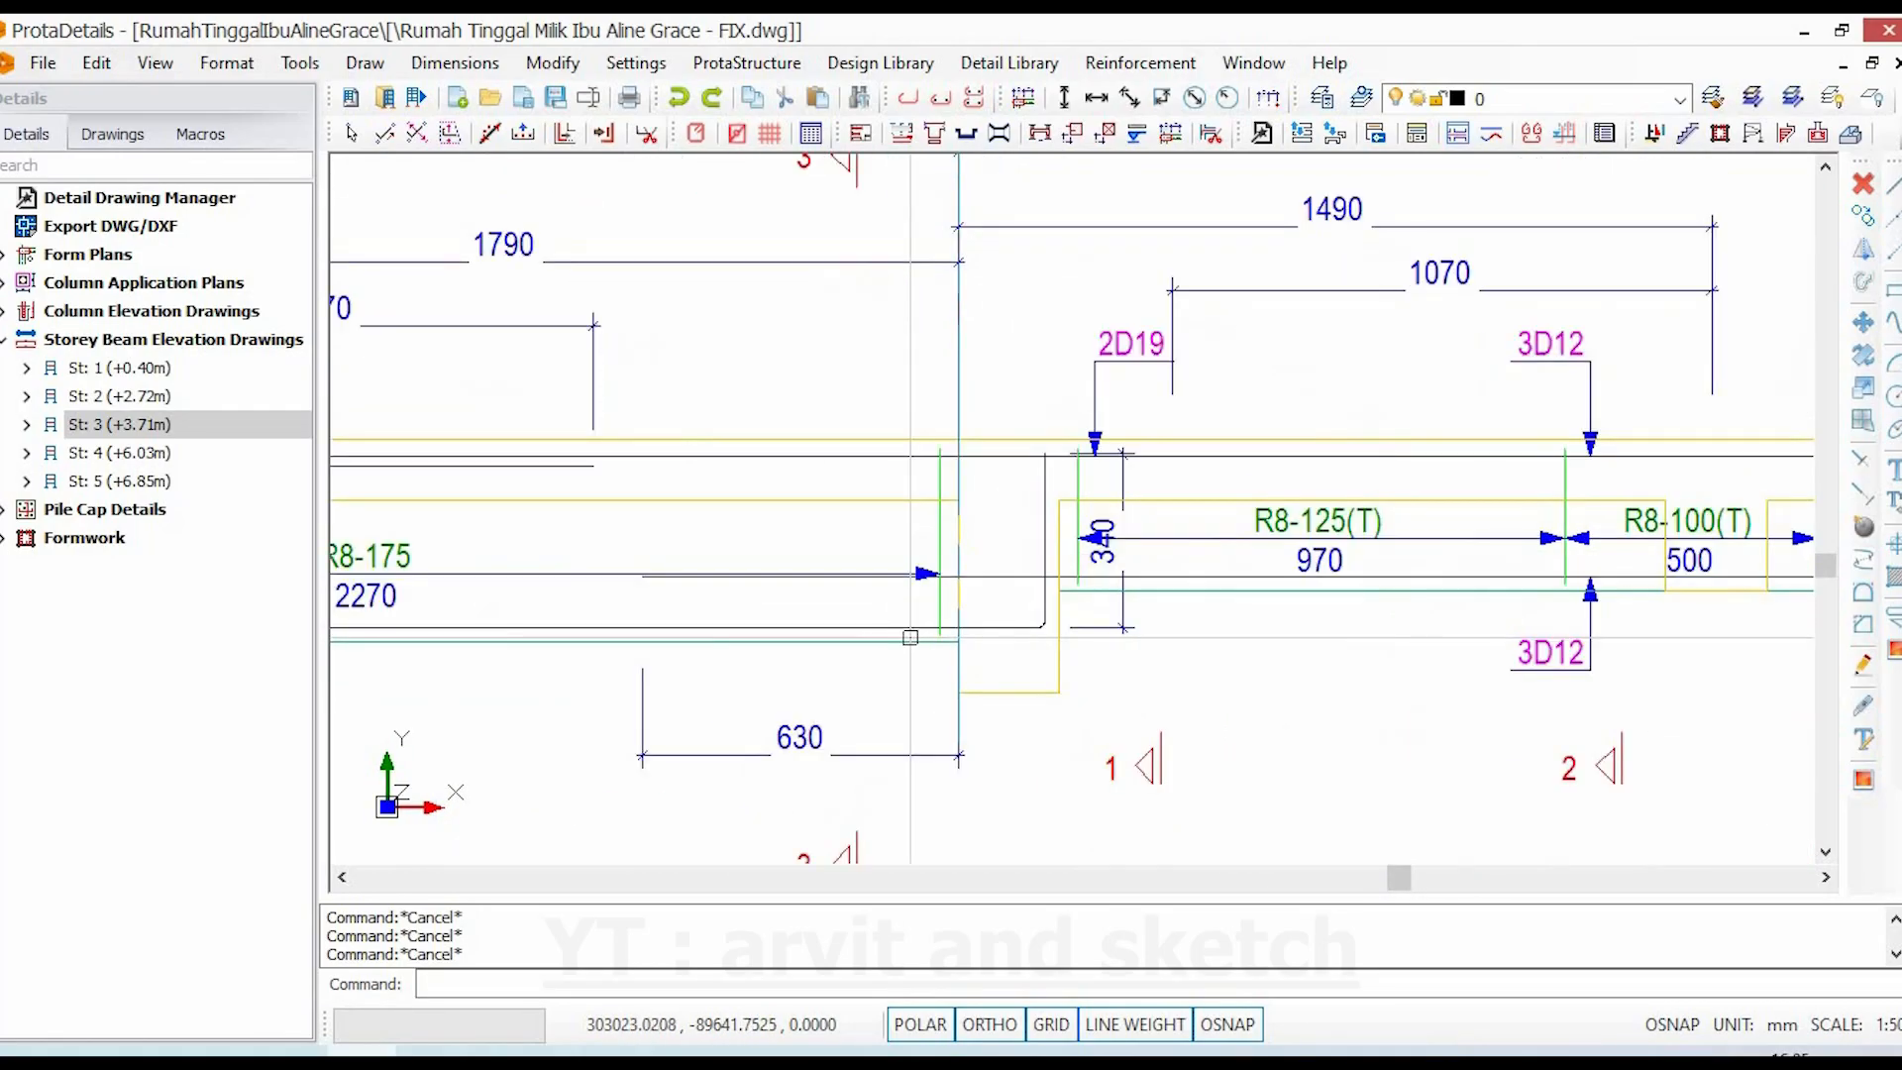
click(907, 627)
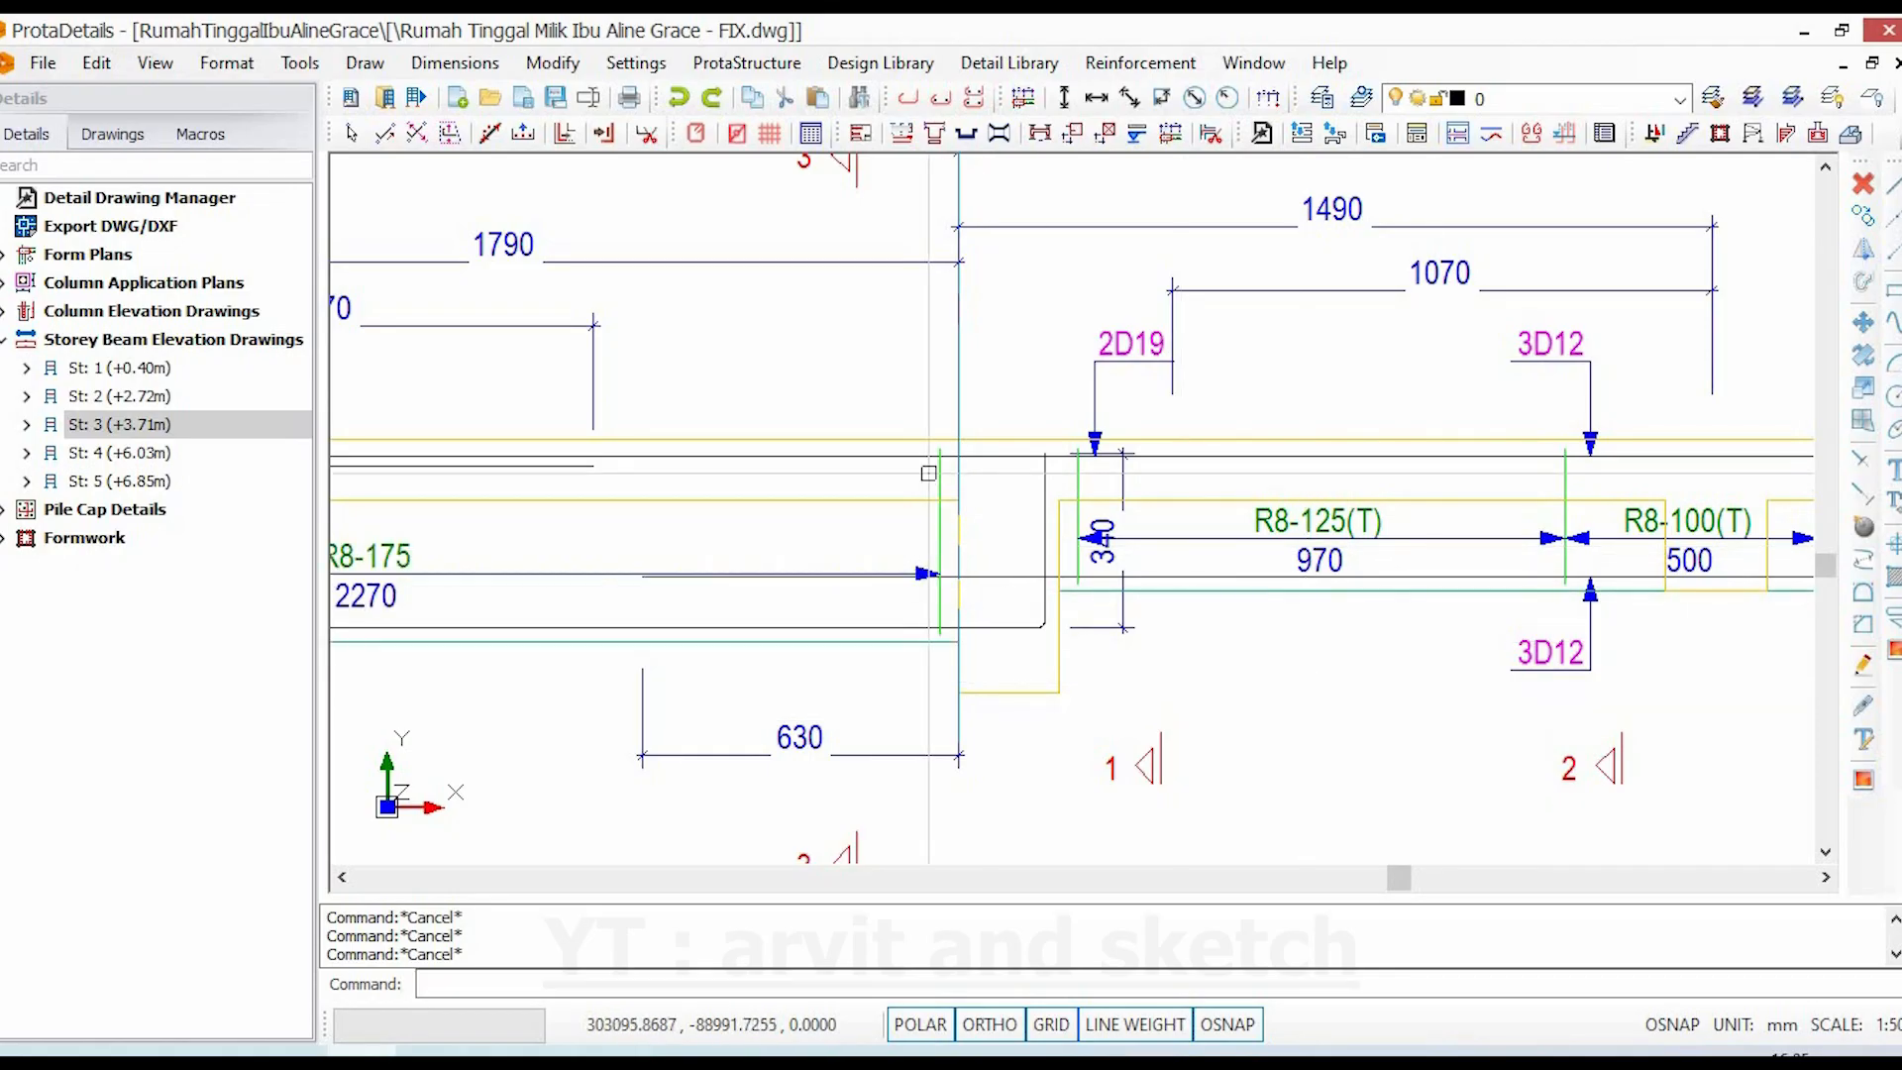
click(922, 455)
key(Escape)
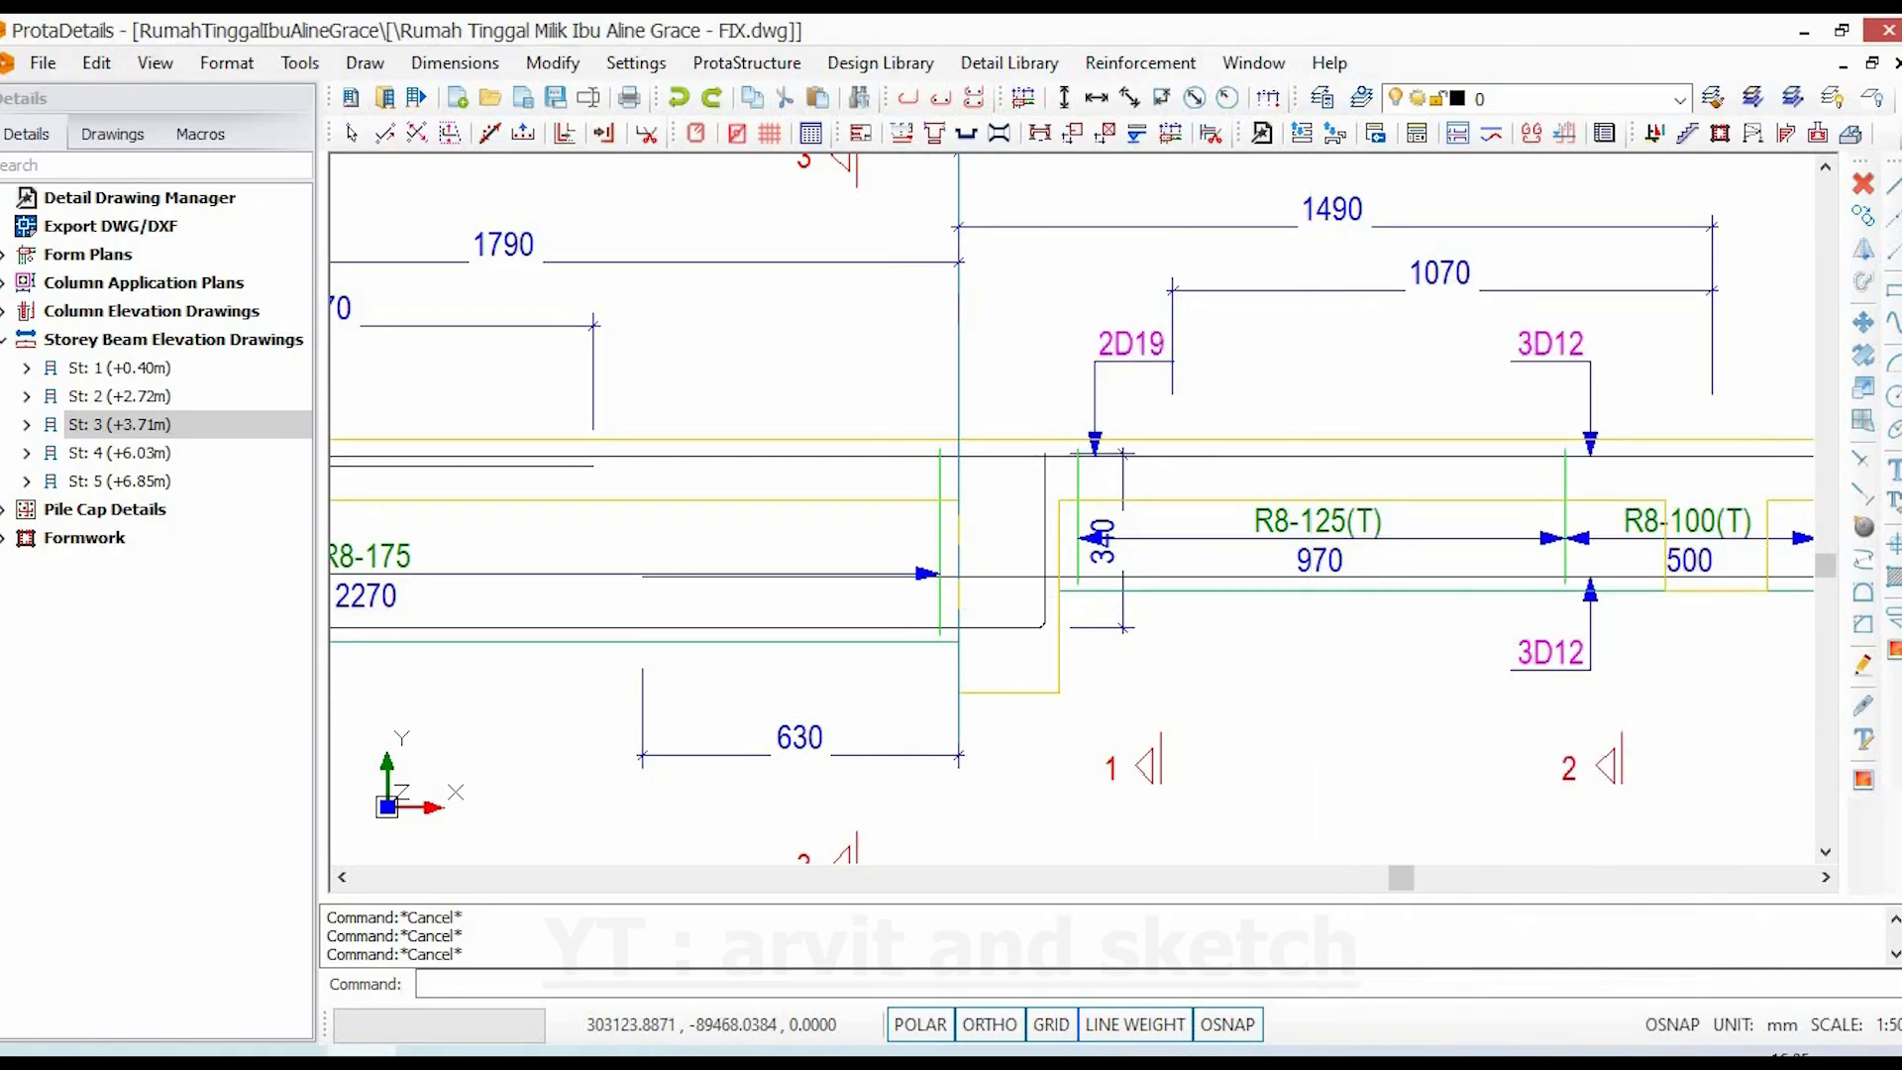
- Inspect the properties and extent of the 2D19 top bar at axis F in the beam elevation
scroll(662, 673, down, 2)
click(1106, 510)
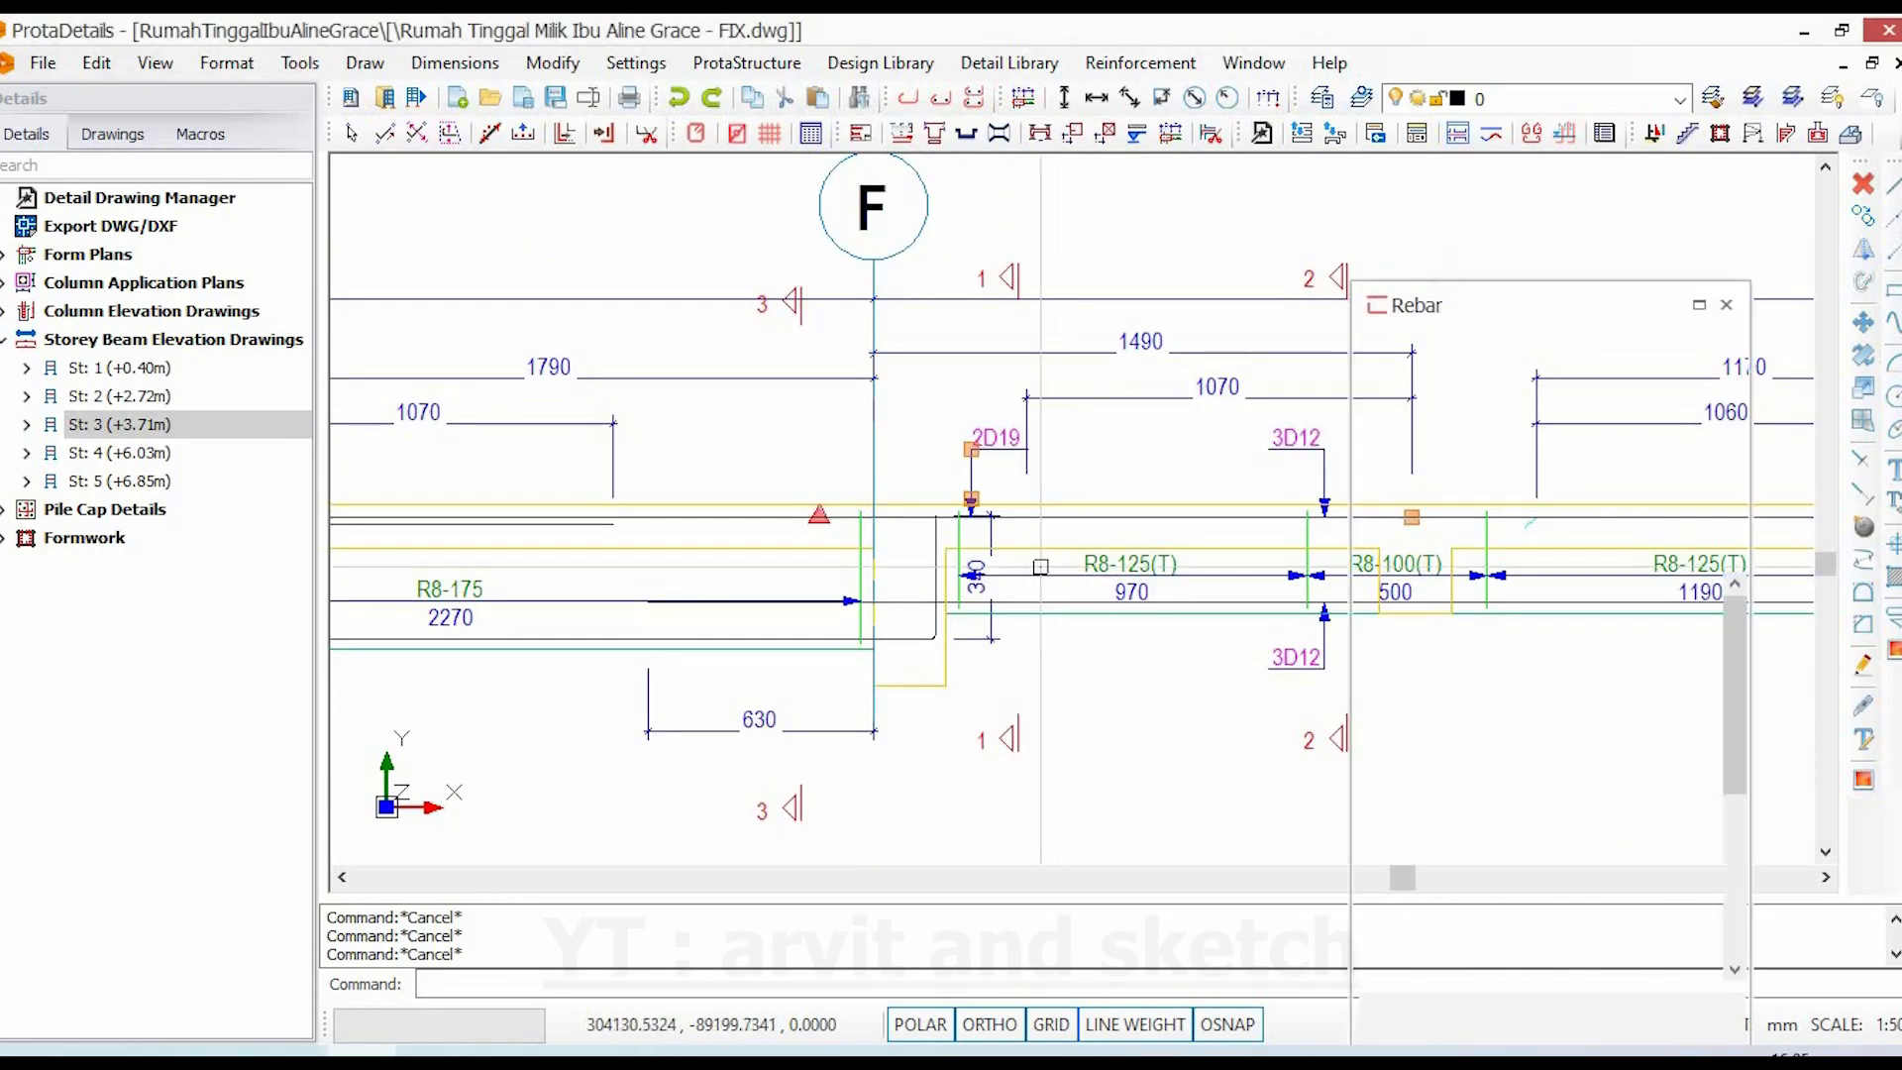
scroll(976, 622, down, 1)
middle_drag(973, 622, 743, 612)
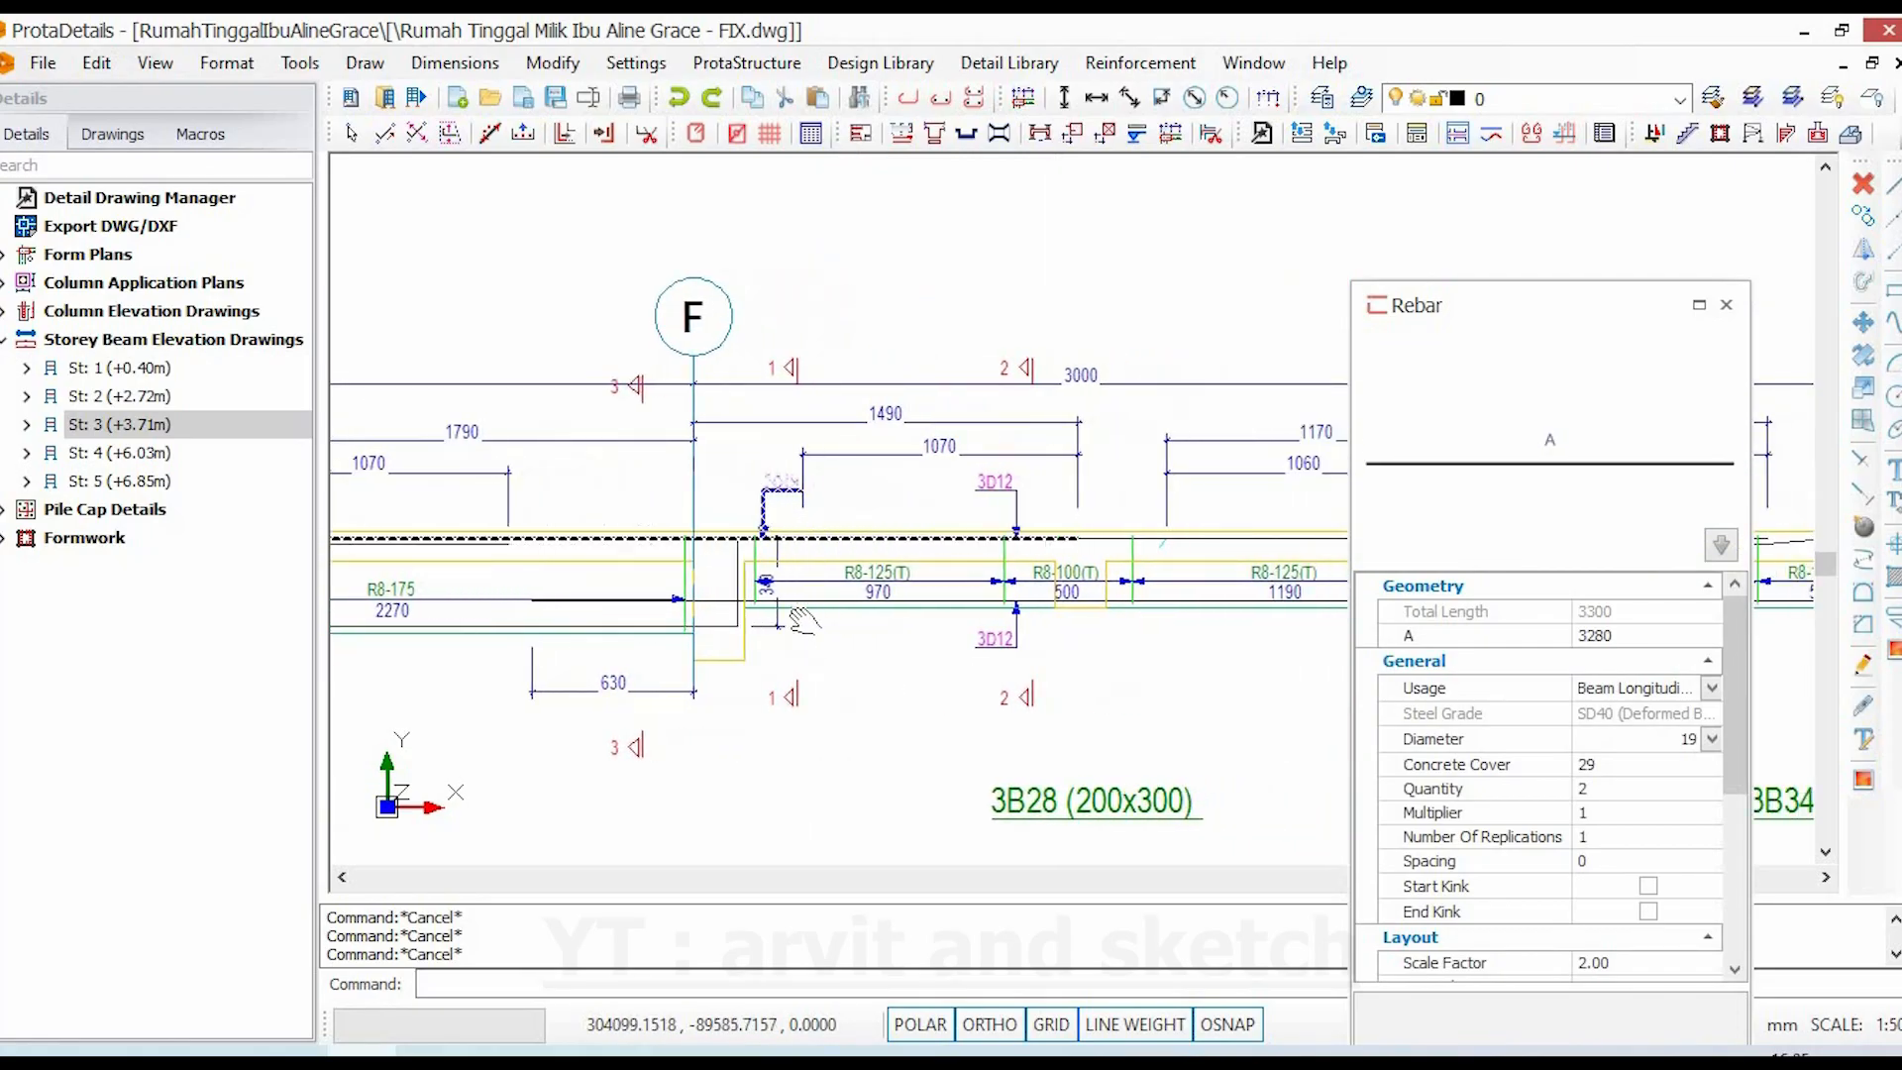
scroll(829, 636, up, 1)
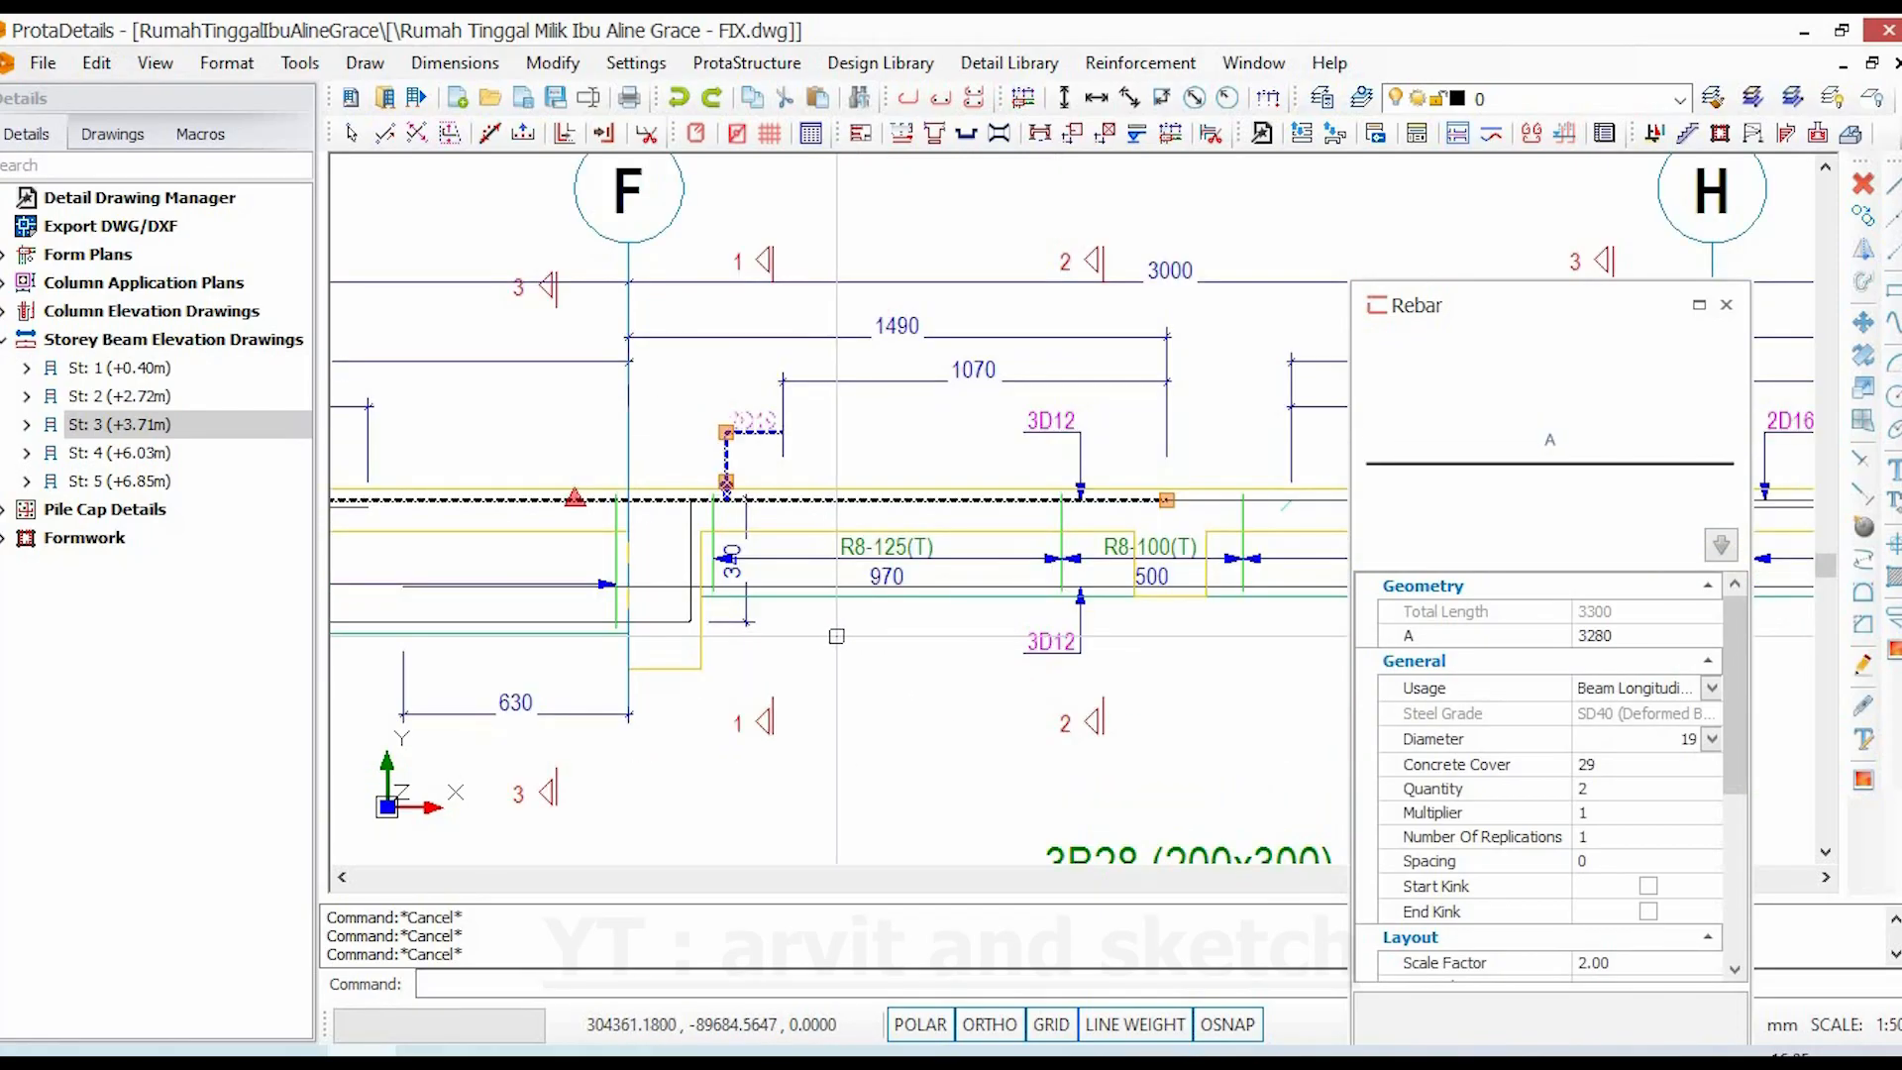
key(Escape)
- Compare the bars of beam 3B28 in the elevation with its section 1-1 detail
scroll(1025, 614, down, 2)
scroll(1004, 522, up, 1)
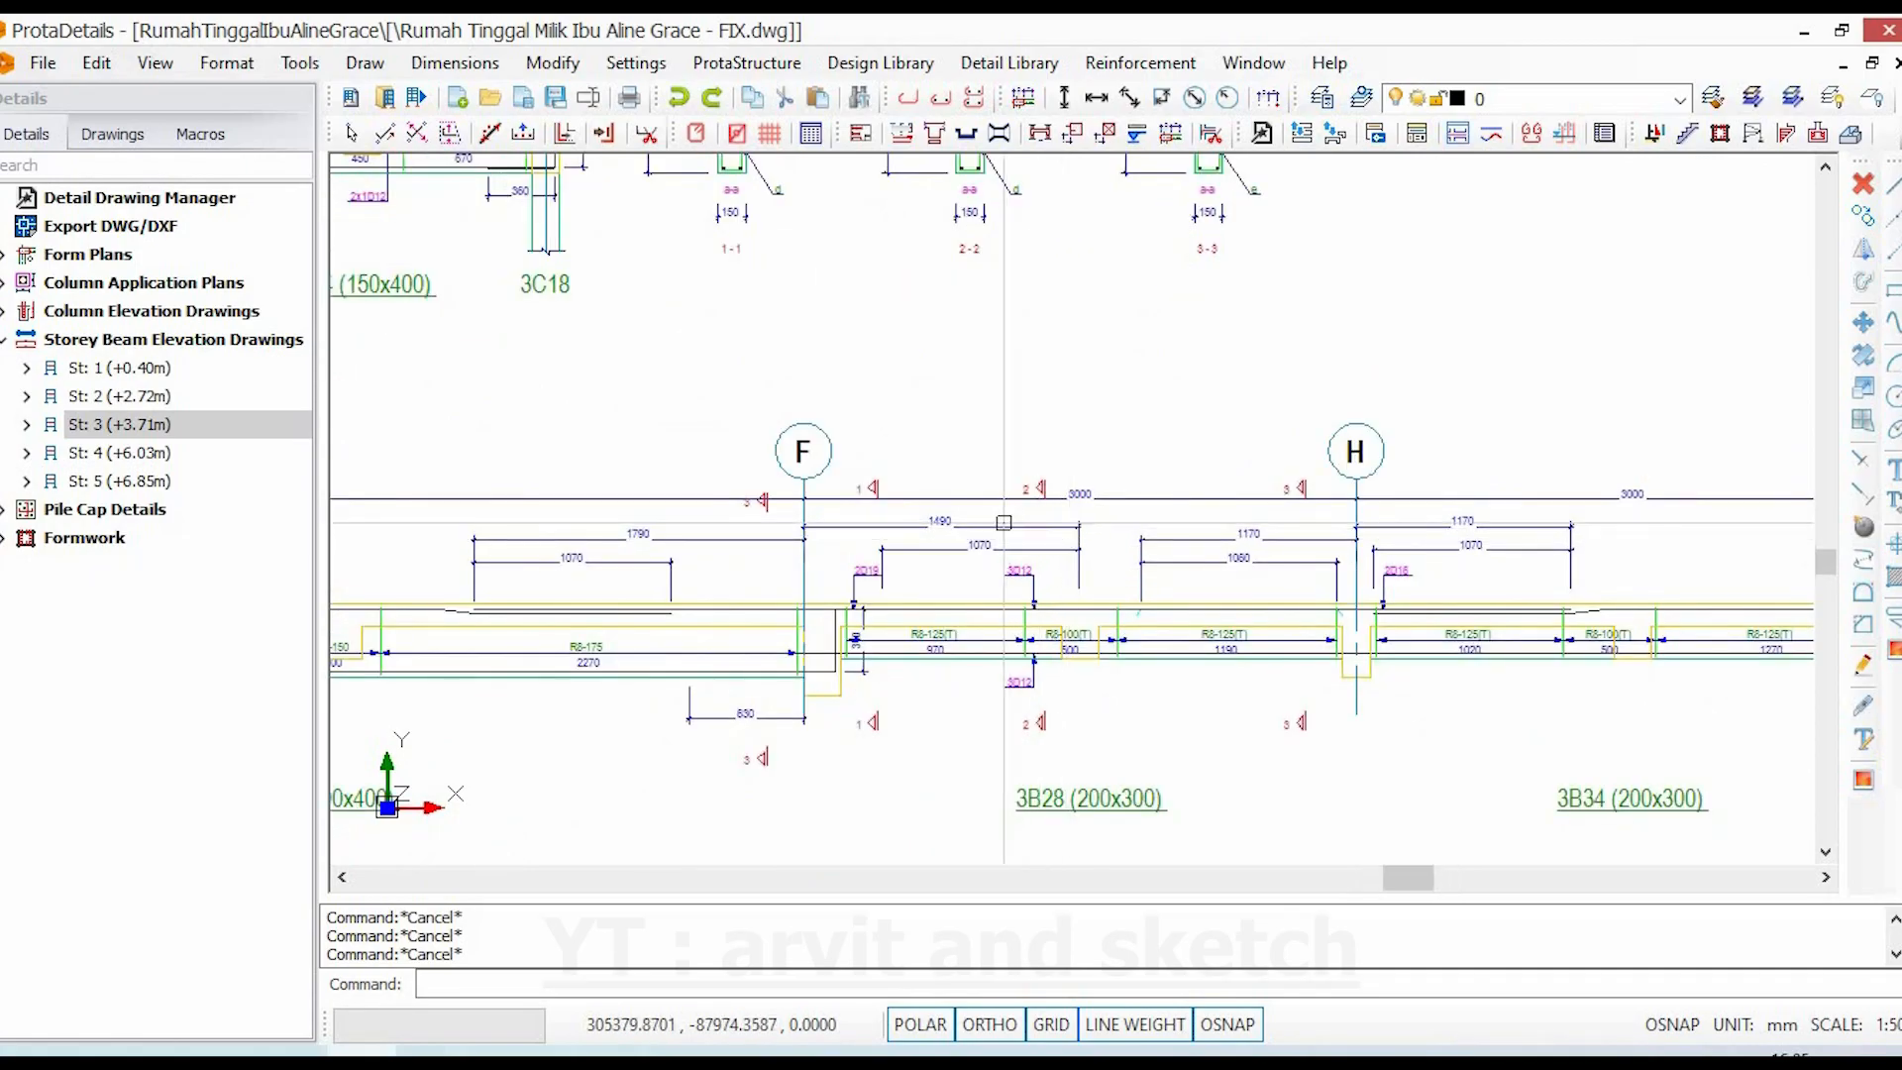
scroll(1004, 522, up, 1)
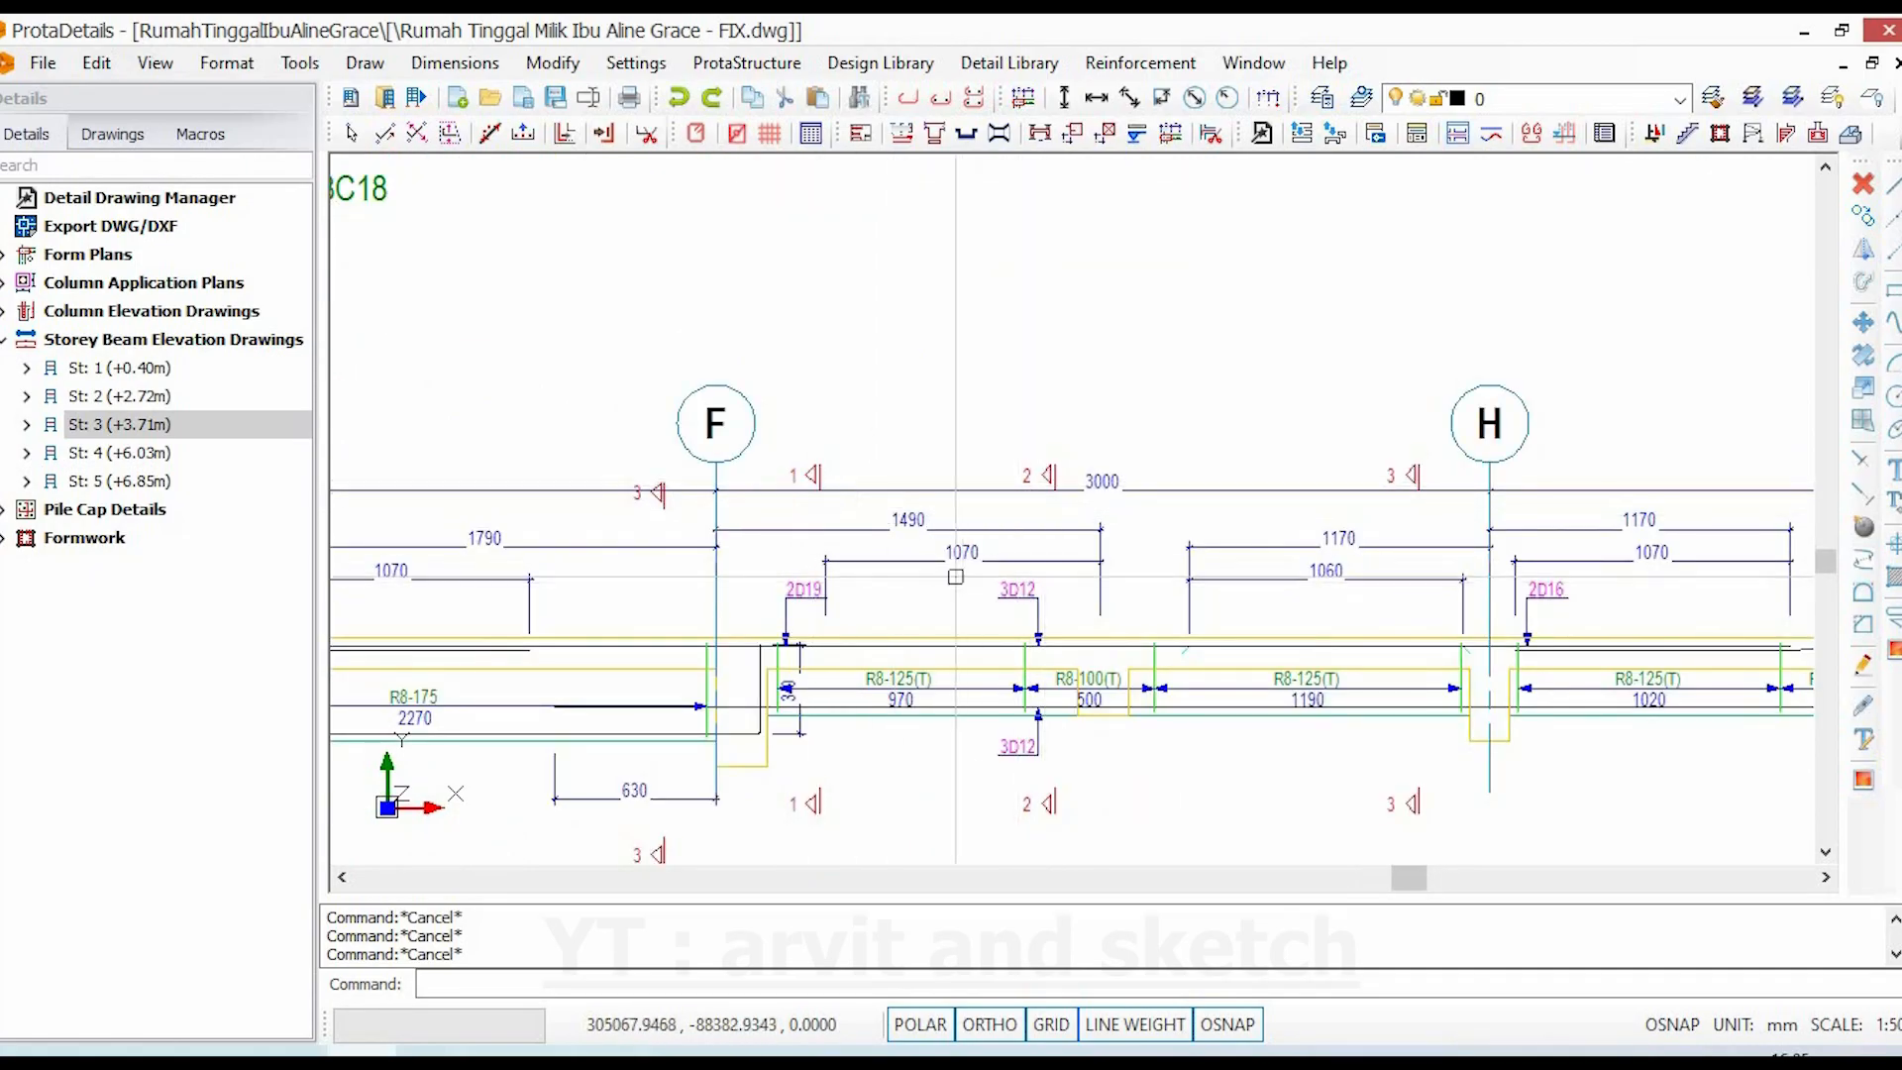
scroll(1237, 571, down, 3)
middle_drag(1349, 580, 797, 571)
scroll(1320, 619, up, 4)
mouse_move(1388, 628)
middle_down()
mouse_move(1256, 662)
mouse_move(1258, 682)
middle_up()
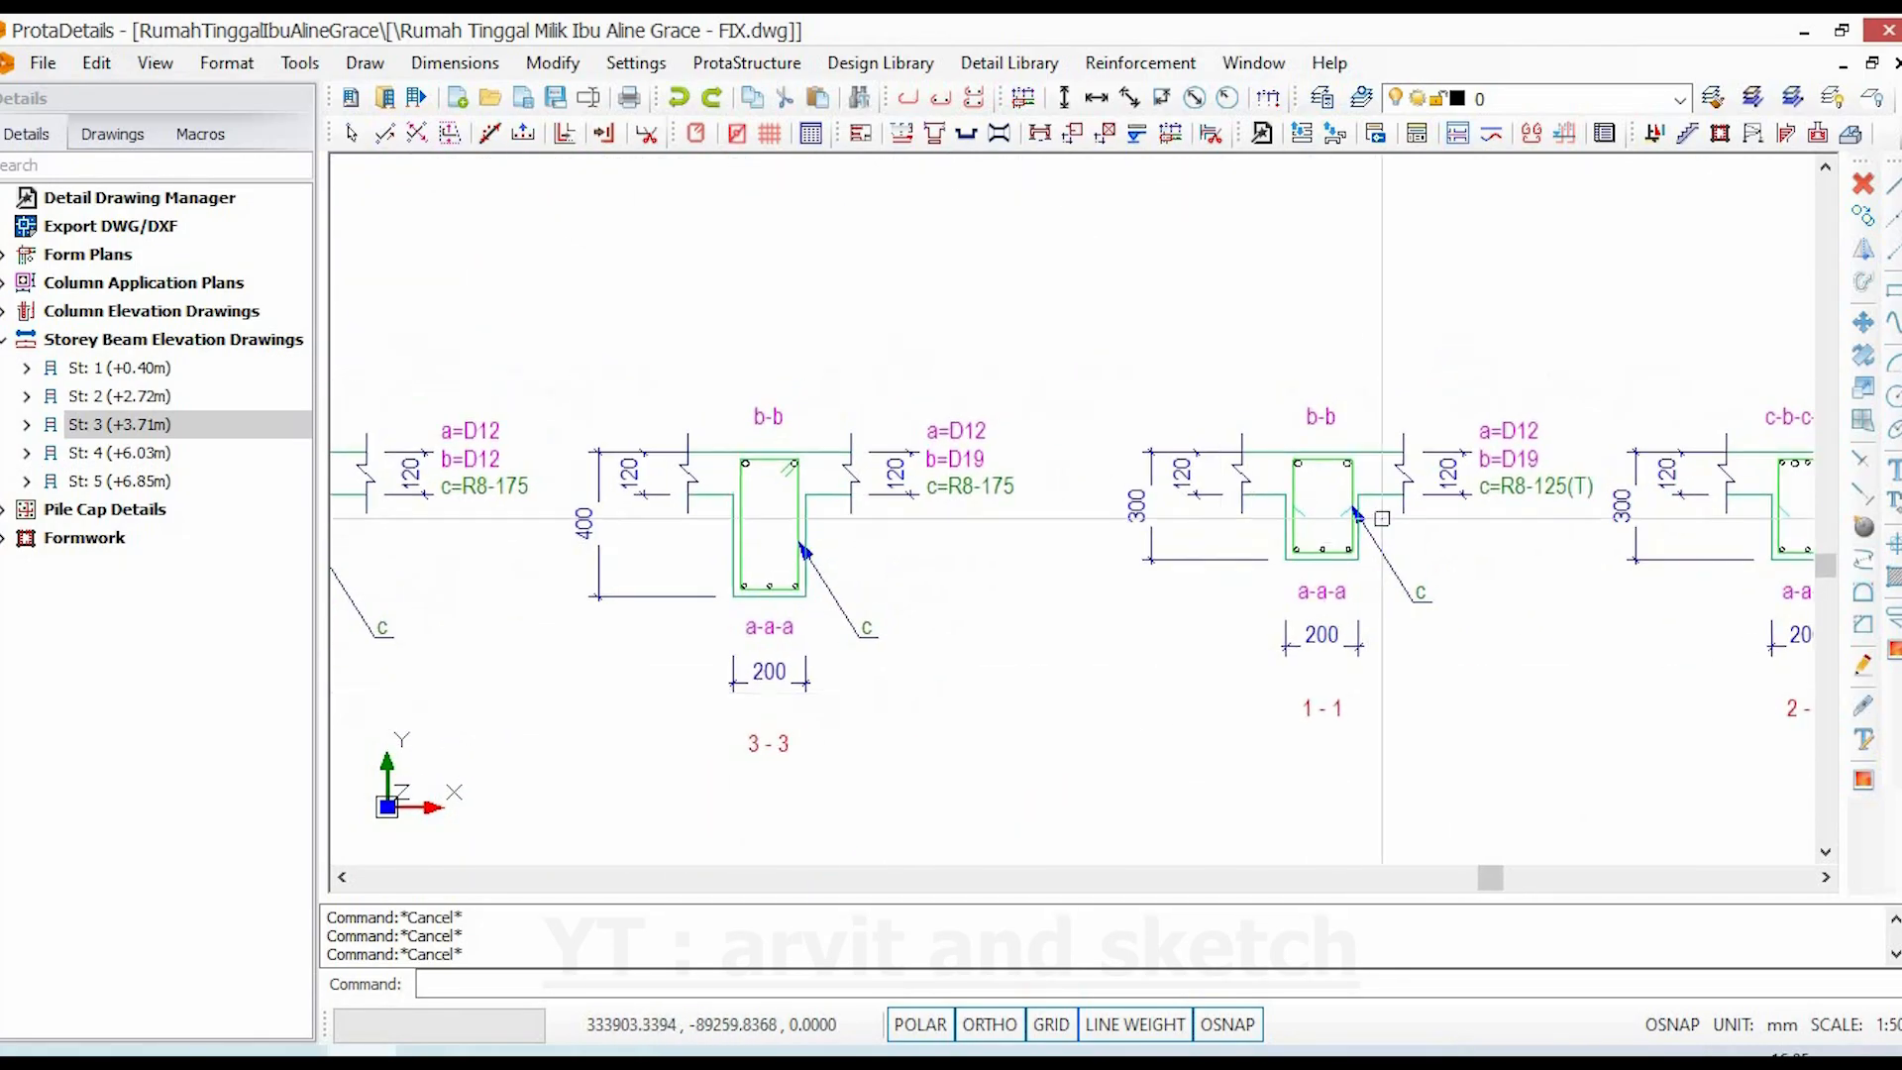
scroll(1382, 518, up, 2)
scroll(1337, 540, down, 3)
scroll(1304, 559, up, 2)
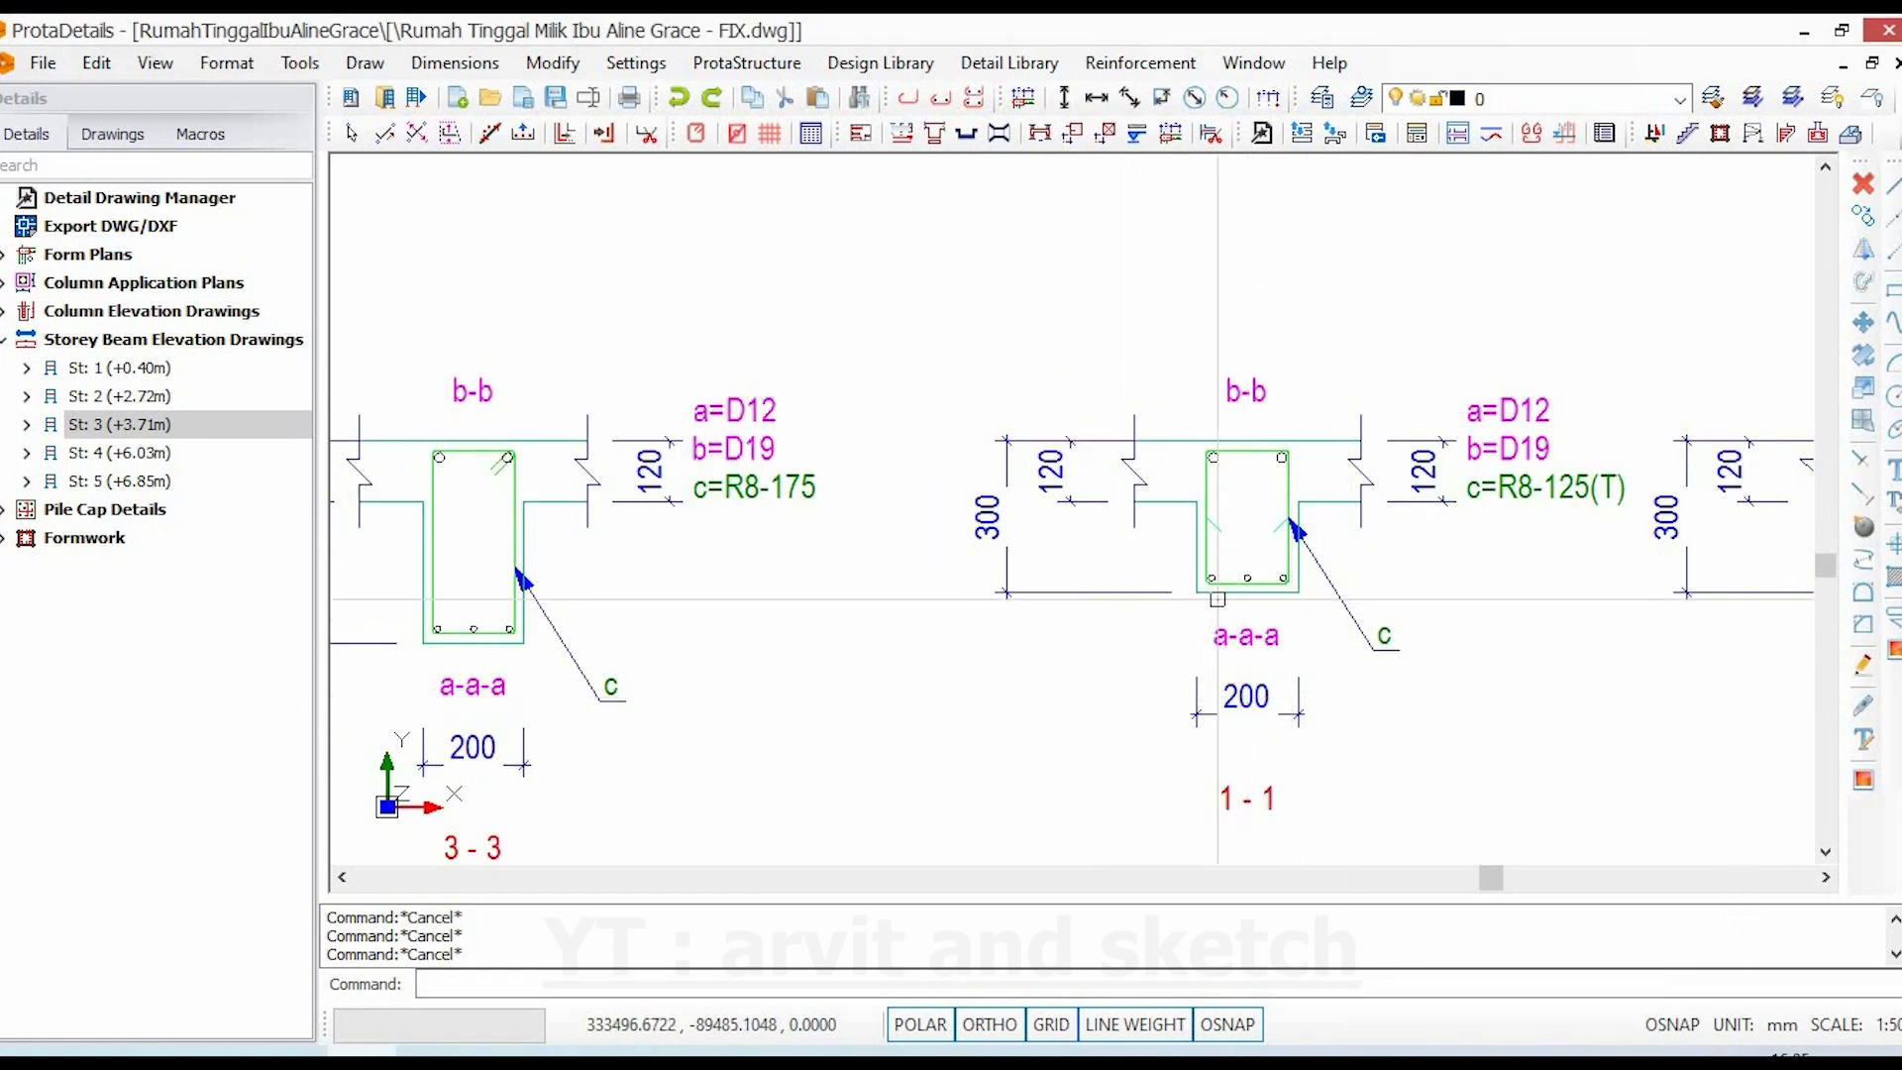
scroll(1276, 514, up, 2)
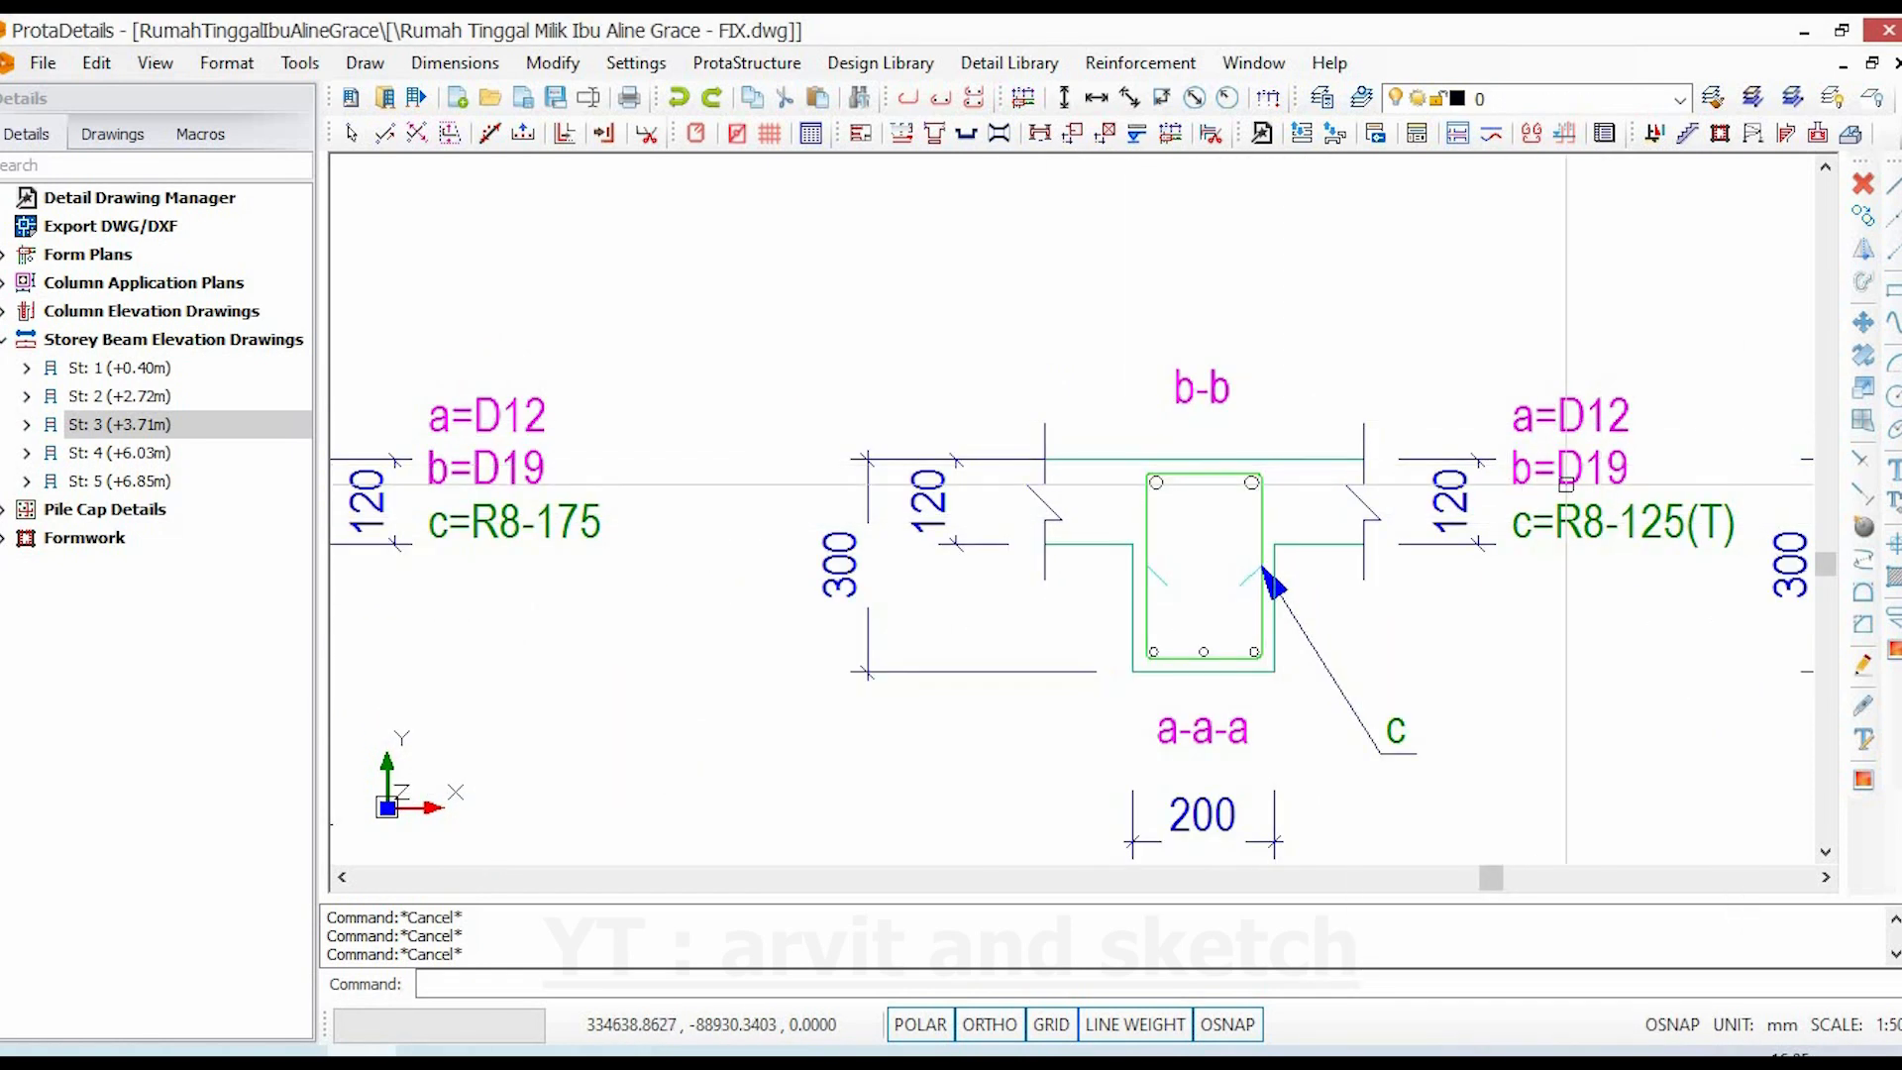
- Examine the full elevation of beams 3B25, 3B28, 3B34 and 3B37 between axes A and N
scroll(1618, 421, down, 5)
scroll(967, 569, up, 3)
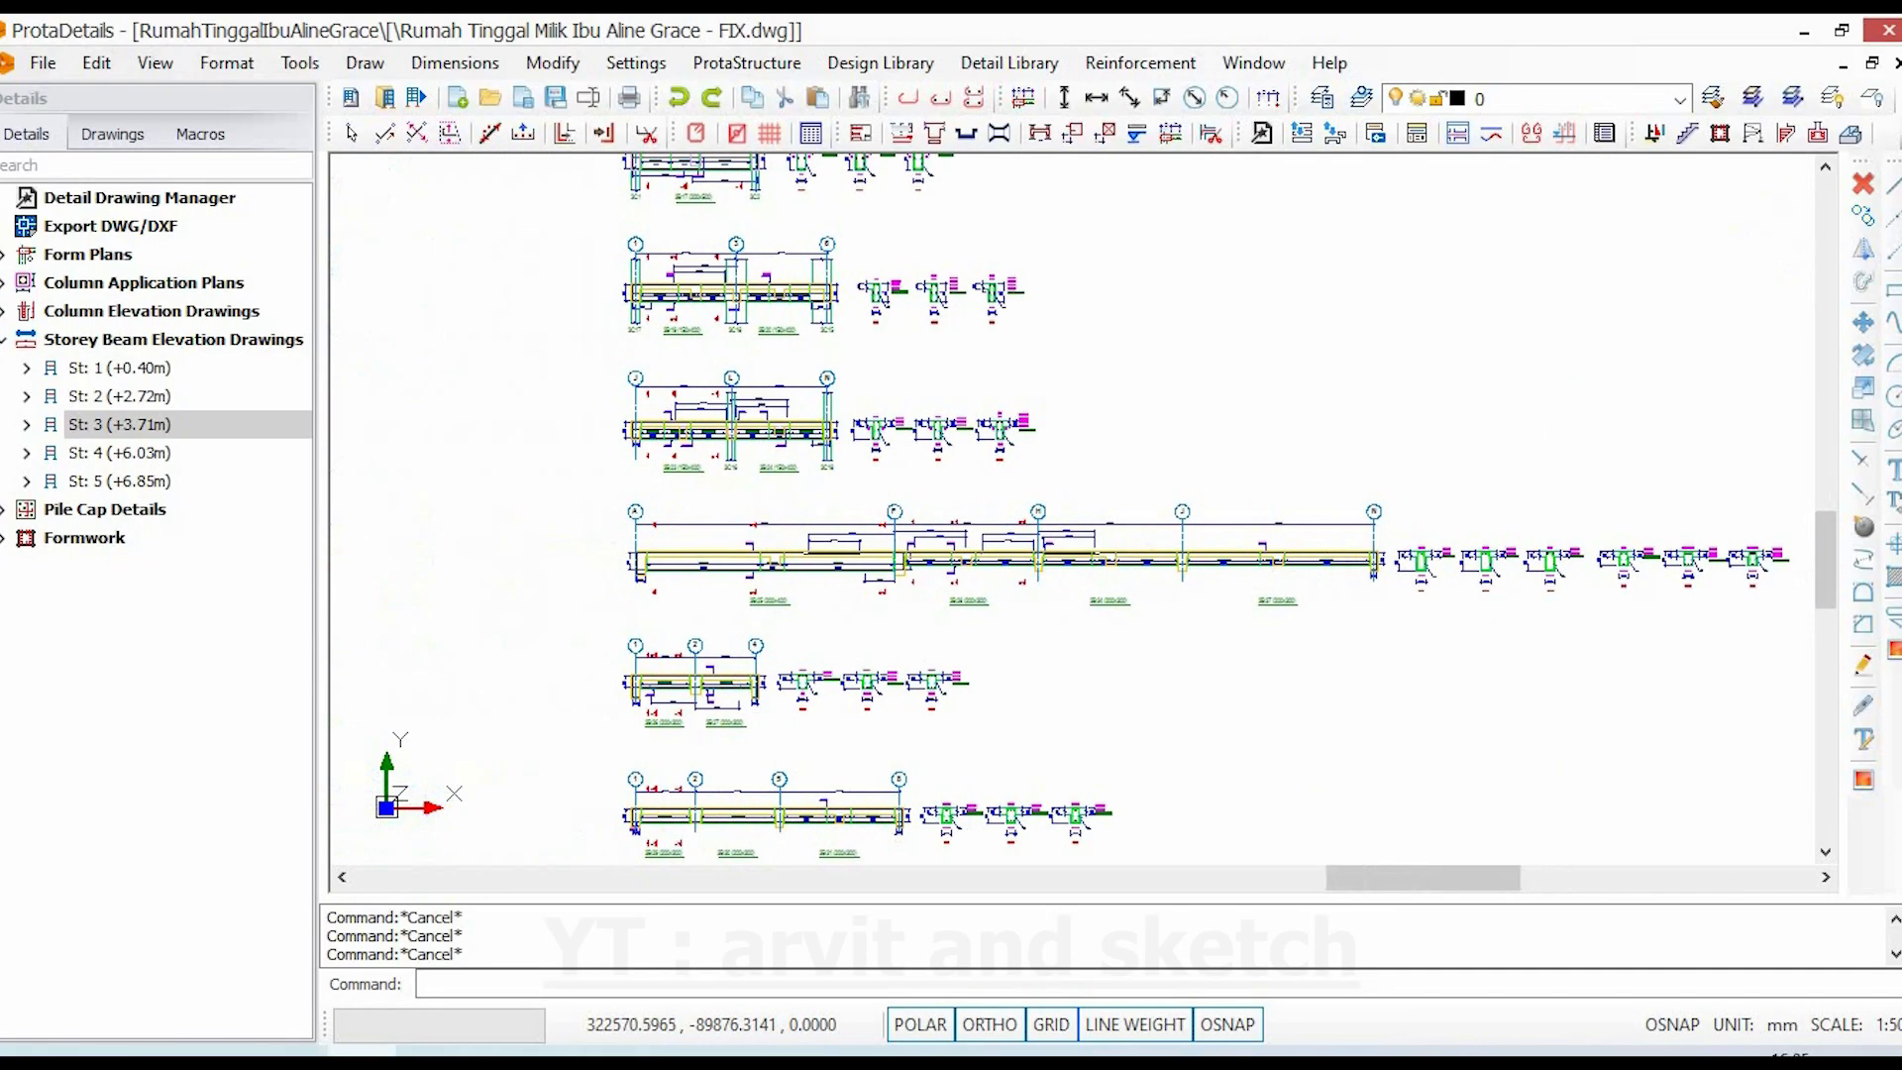
scroll(967, 570, up, 1)
middle_drag(1060, 624, 1155, 624)
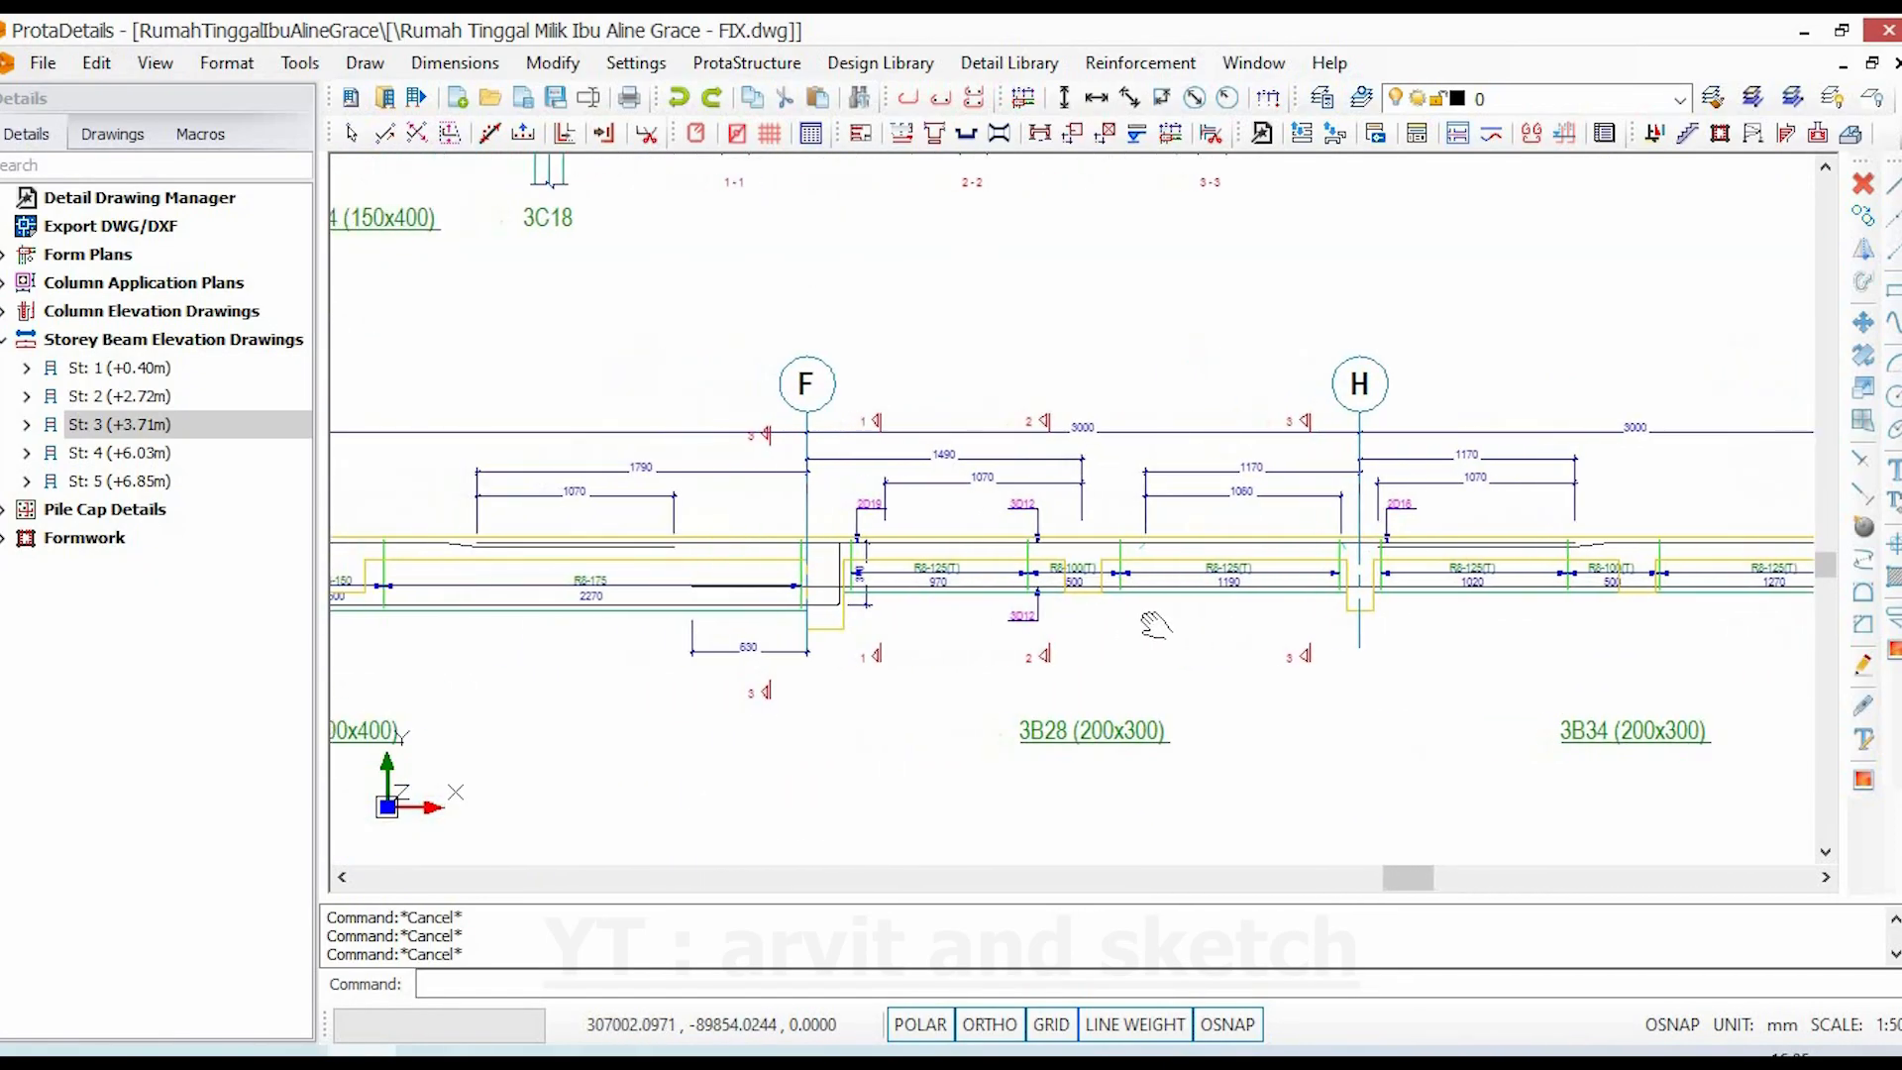
mouse_move(1070, 741)
middle_down()
mouse_move(1223, 712)
mouse_move(1158, 725)
mouse_move(994, 700)
middle_up()
scroll(1079, 694, down, 1)
scroll(1088, 708, up, 2)
scroll(995, 699, down, 2)
scroll(1109, 684, down, 1)
scroll(1058, 701, down, 1)
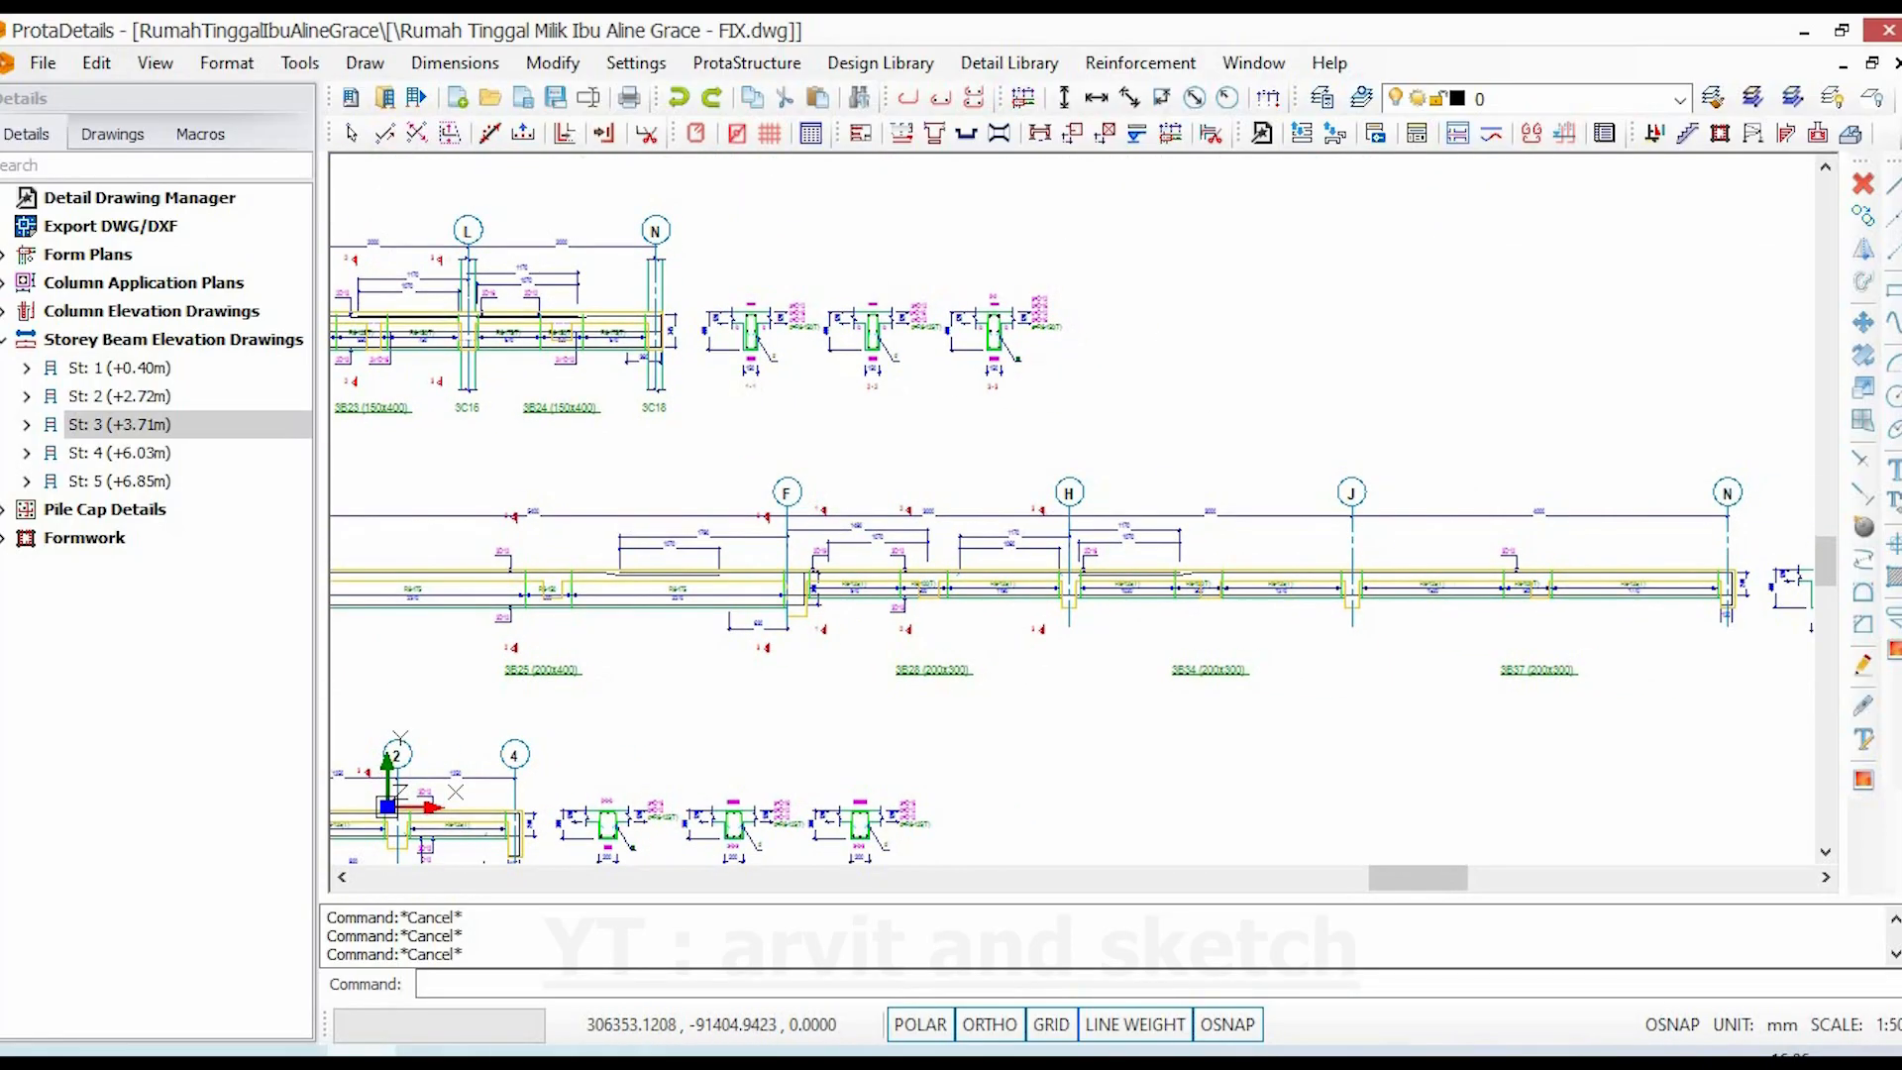
scroll(1461, 684, up, 4)
scroll(1453, 677, down, 5)
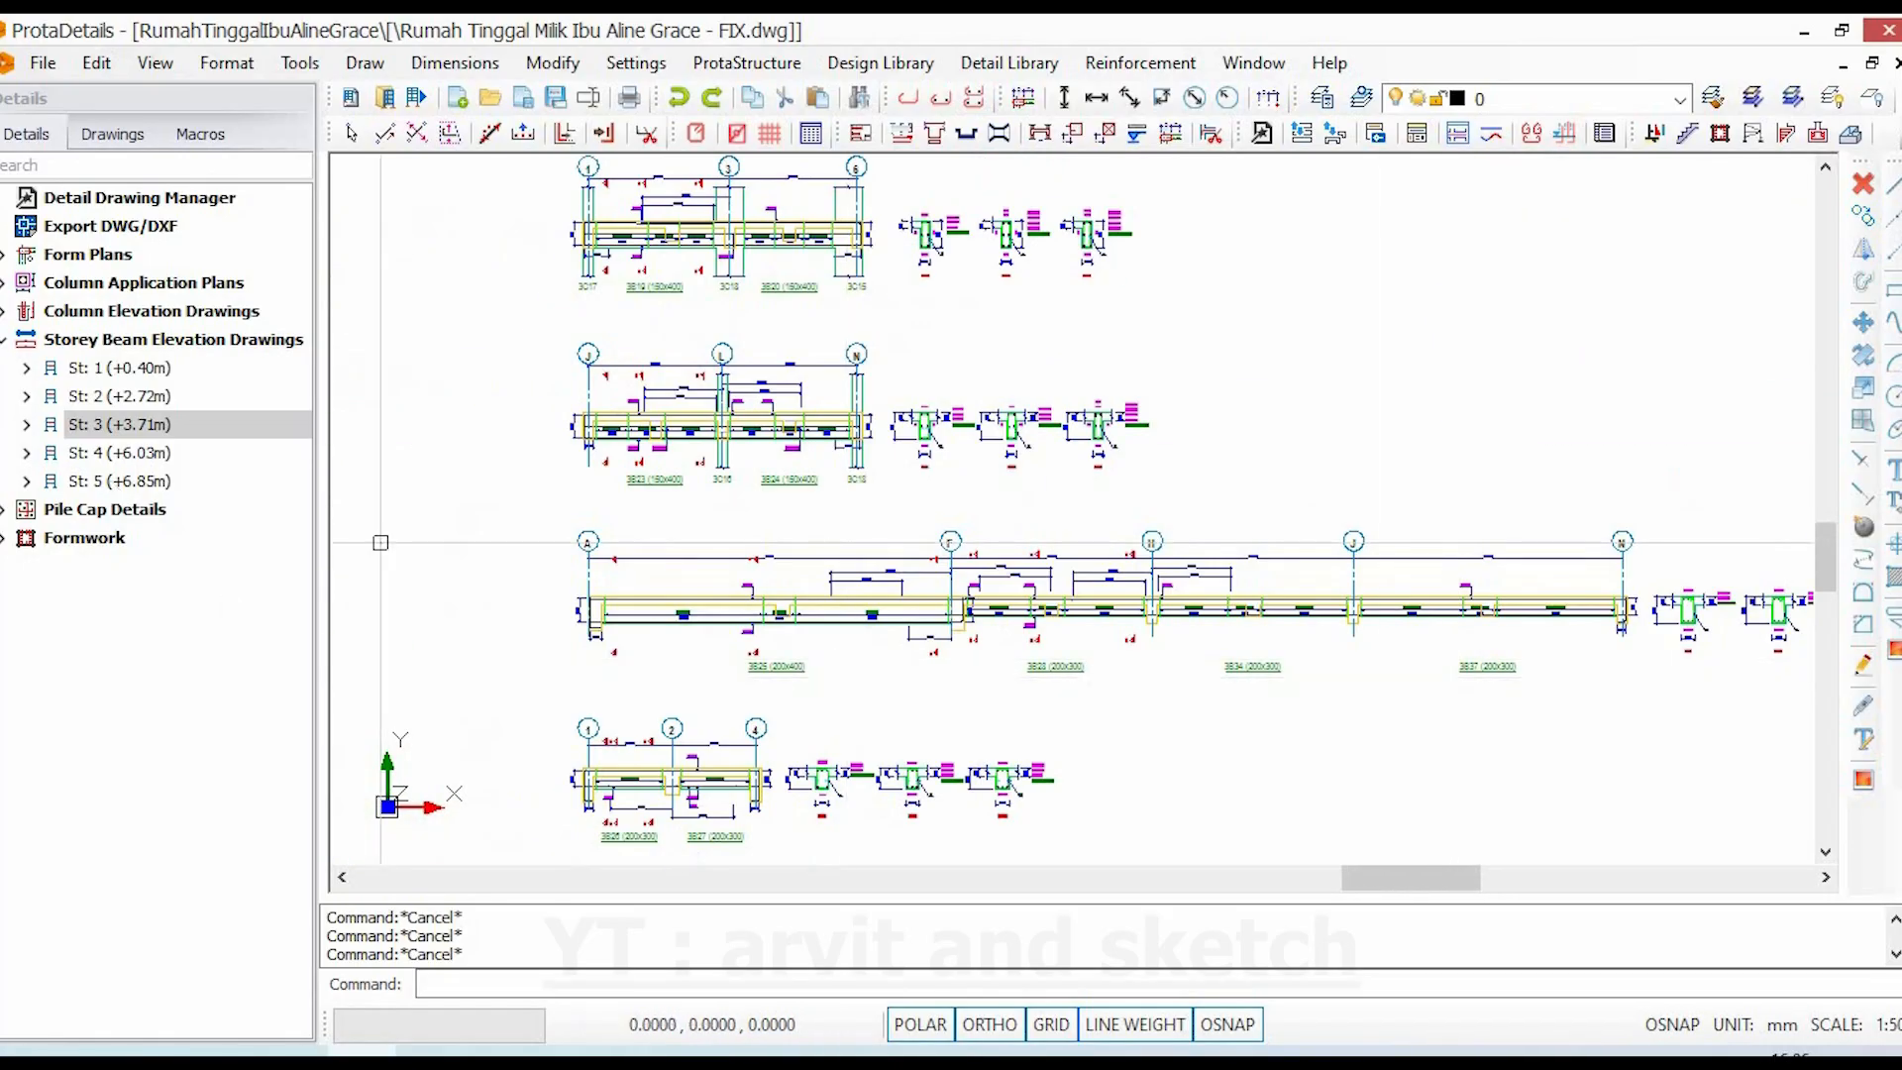
- Locate the third-storey form plan and view its beams and slabs around axes E to I
scroll(1106, 681, up, 3)
scroll(1064, 691, down, 10)
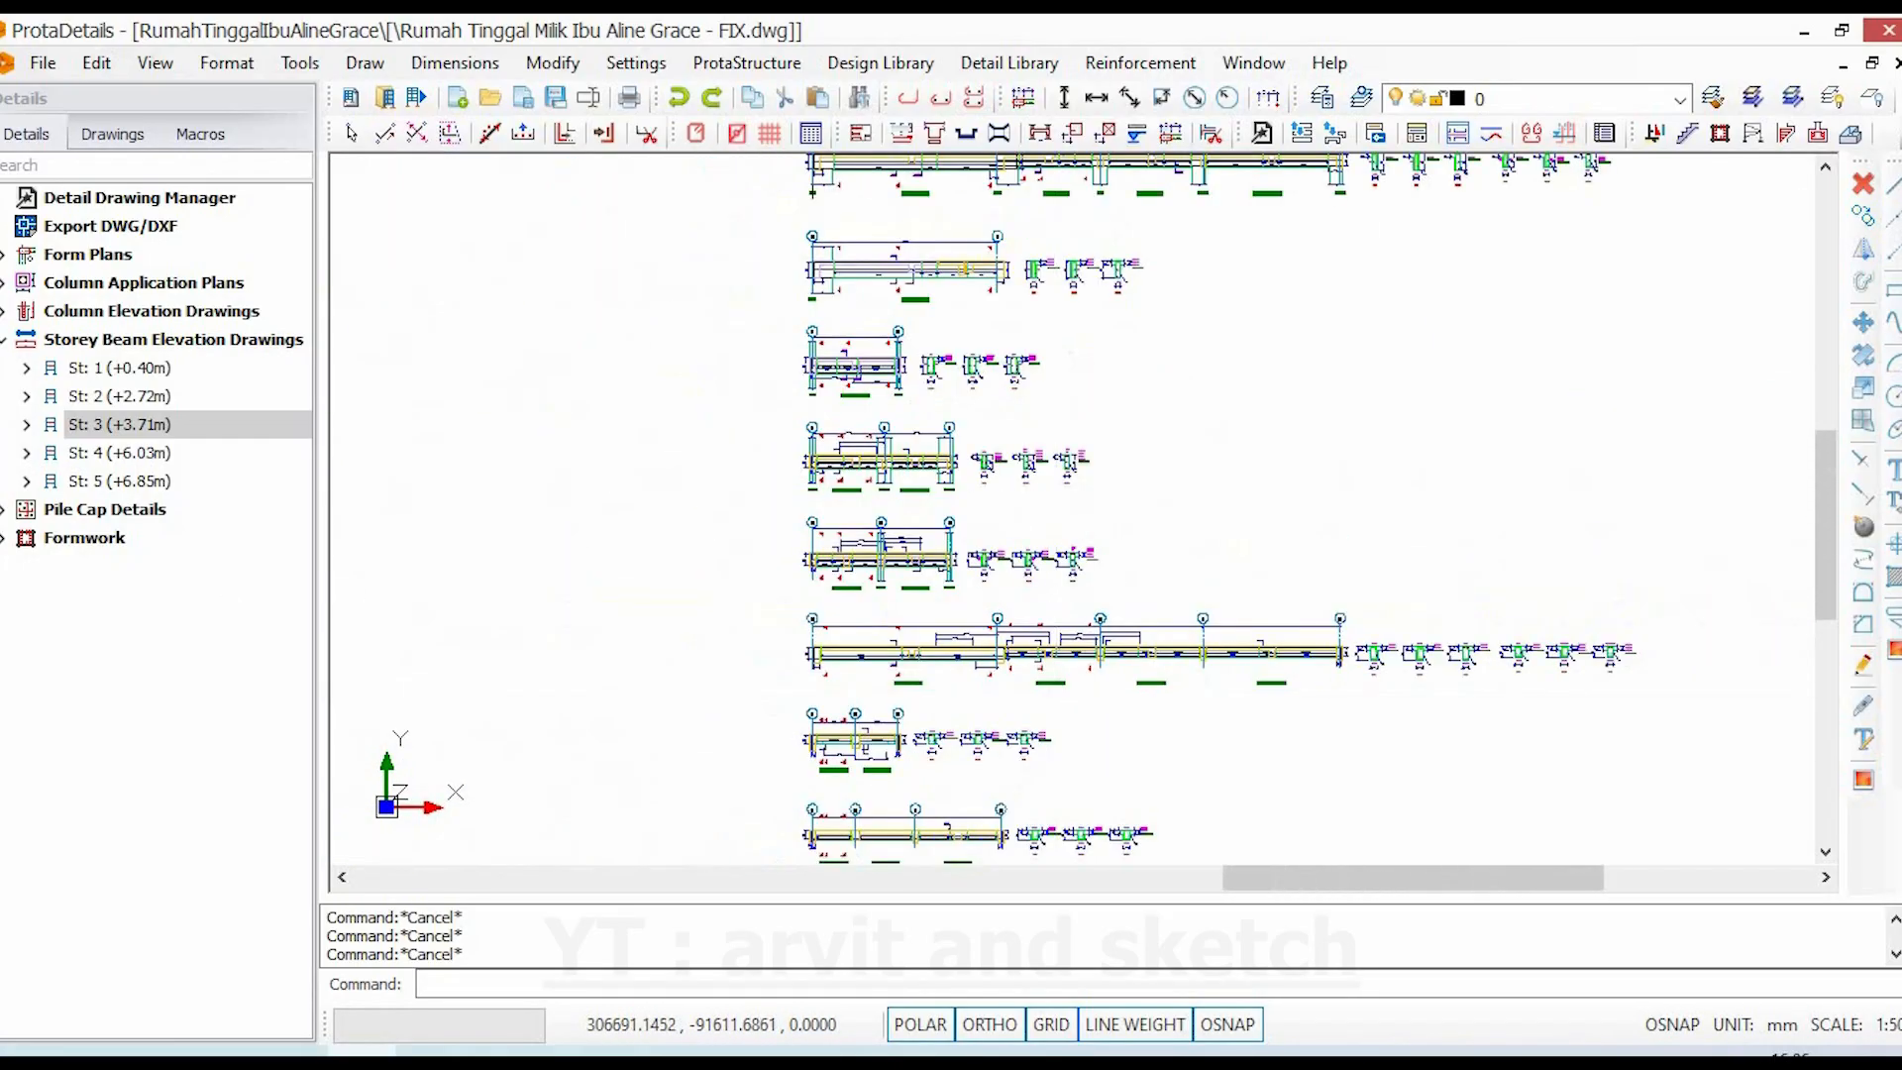
middle_drag(1004, 378, 1706, 750)
mouse_move(1240, 596)
middle_down()
mouse_move(1500, 758)
mouse_move(1684, 842)
middle_up()
middle_drag(525, 505, 966, 659)
scroll(1030, 693, up, 11)
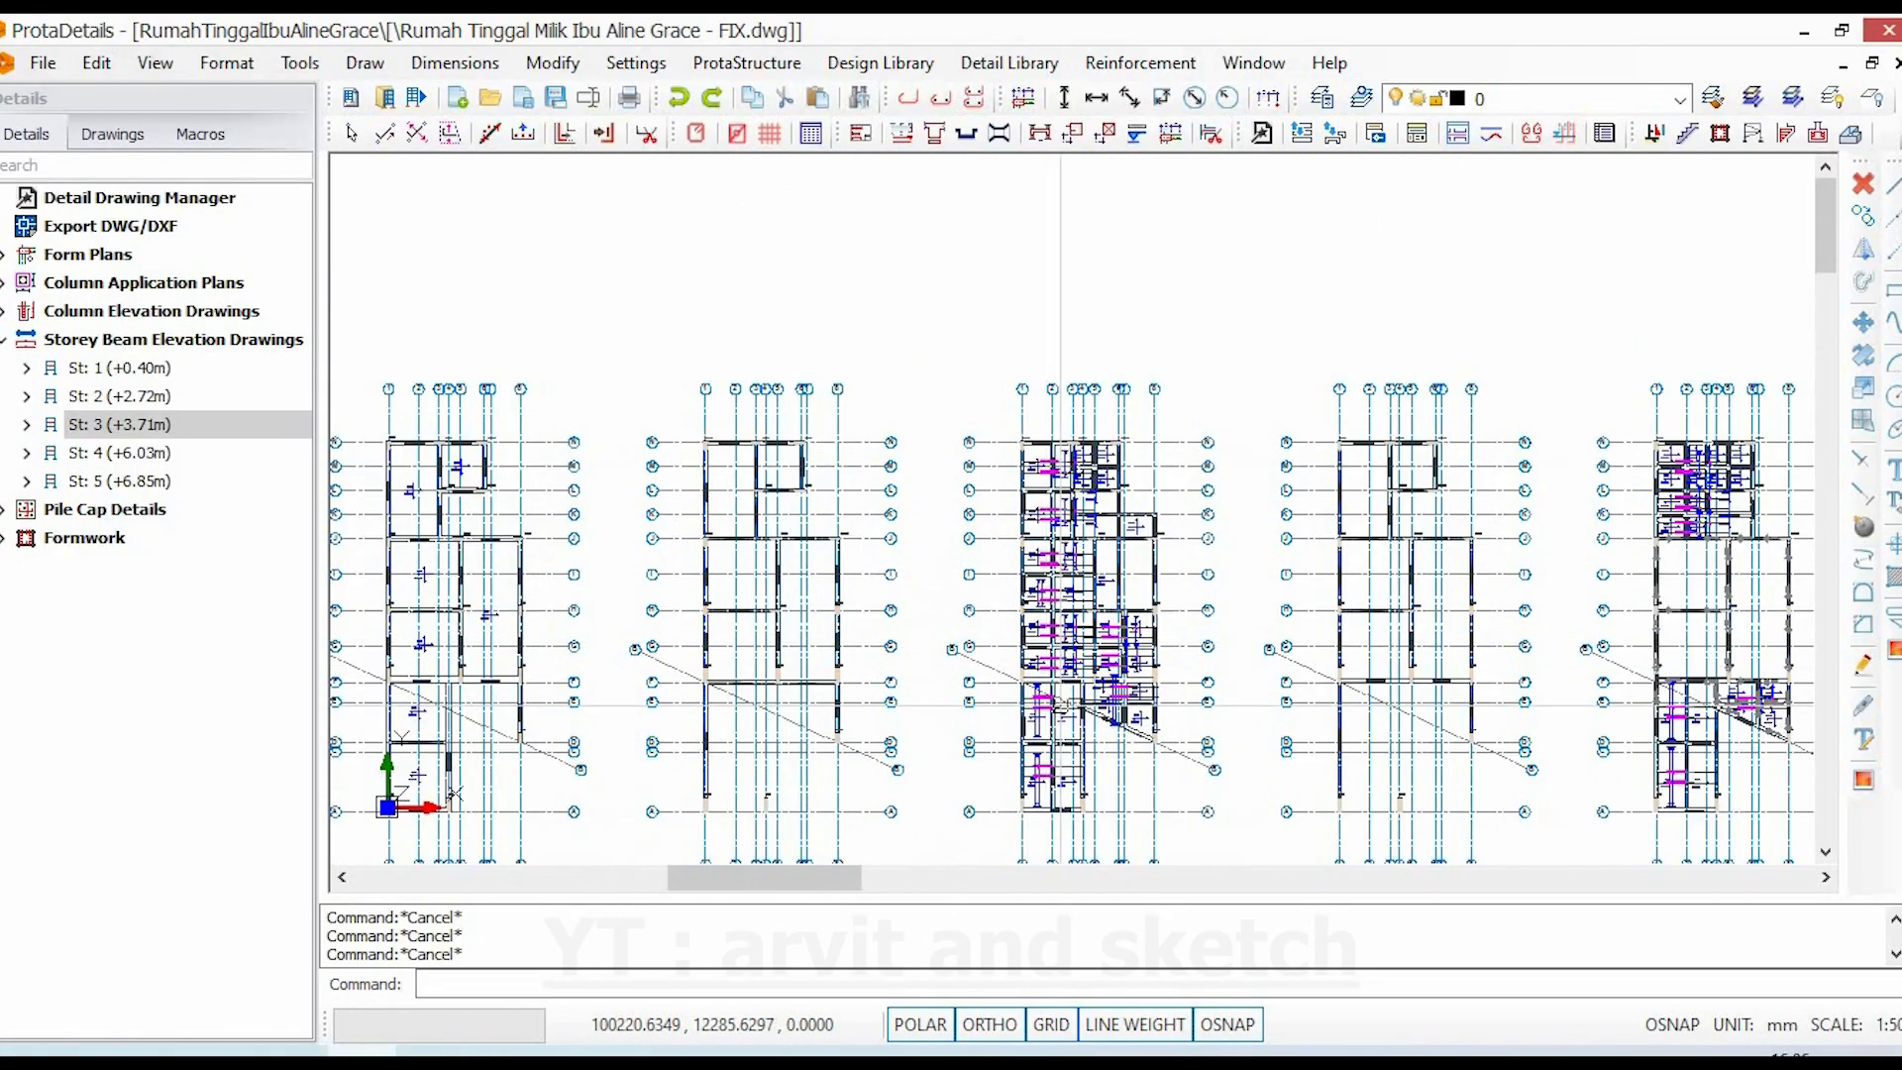
middle_drag(1101, 719, 1098, 663)
scroll(1046, 517, down, 8)
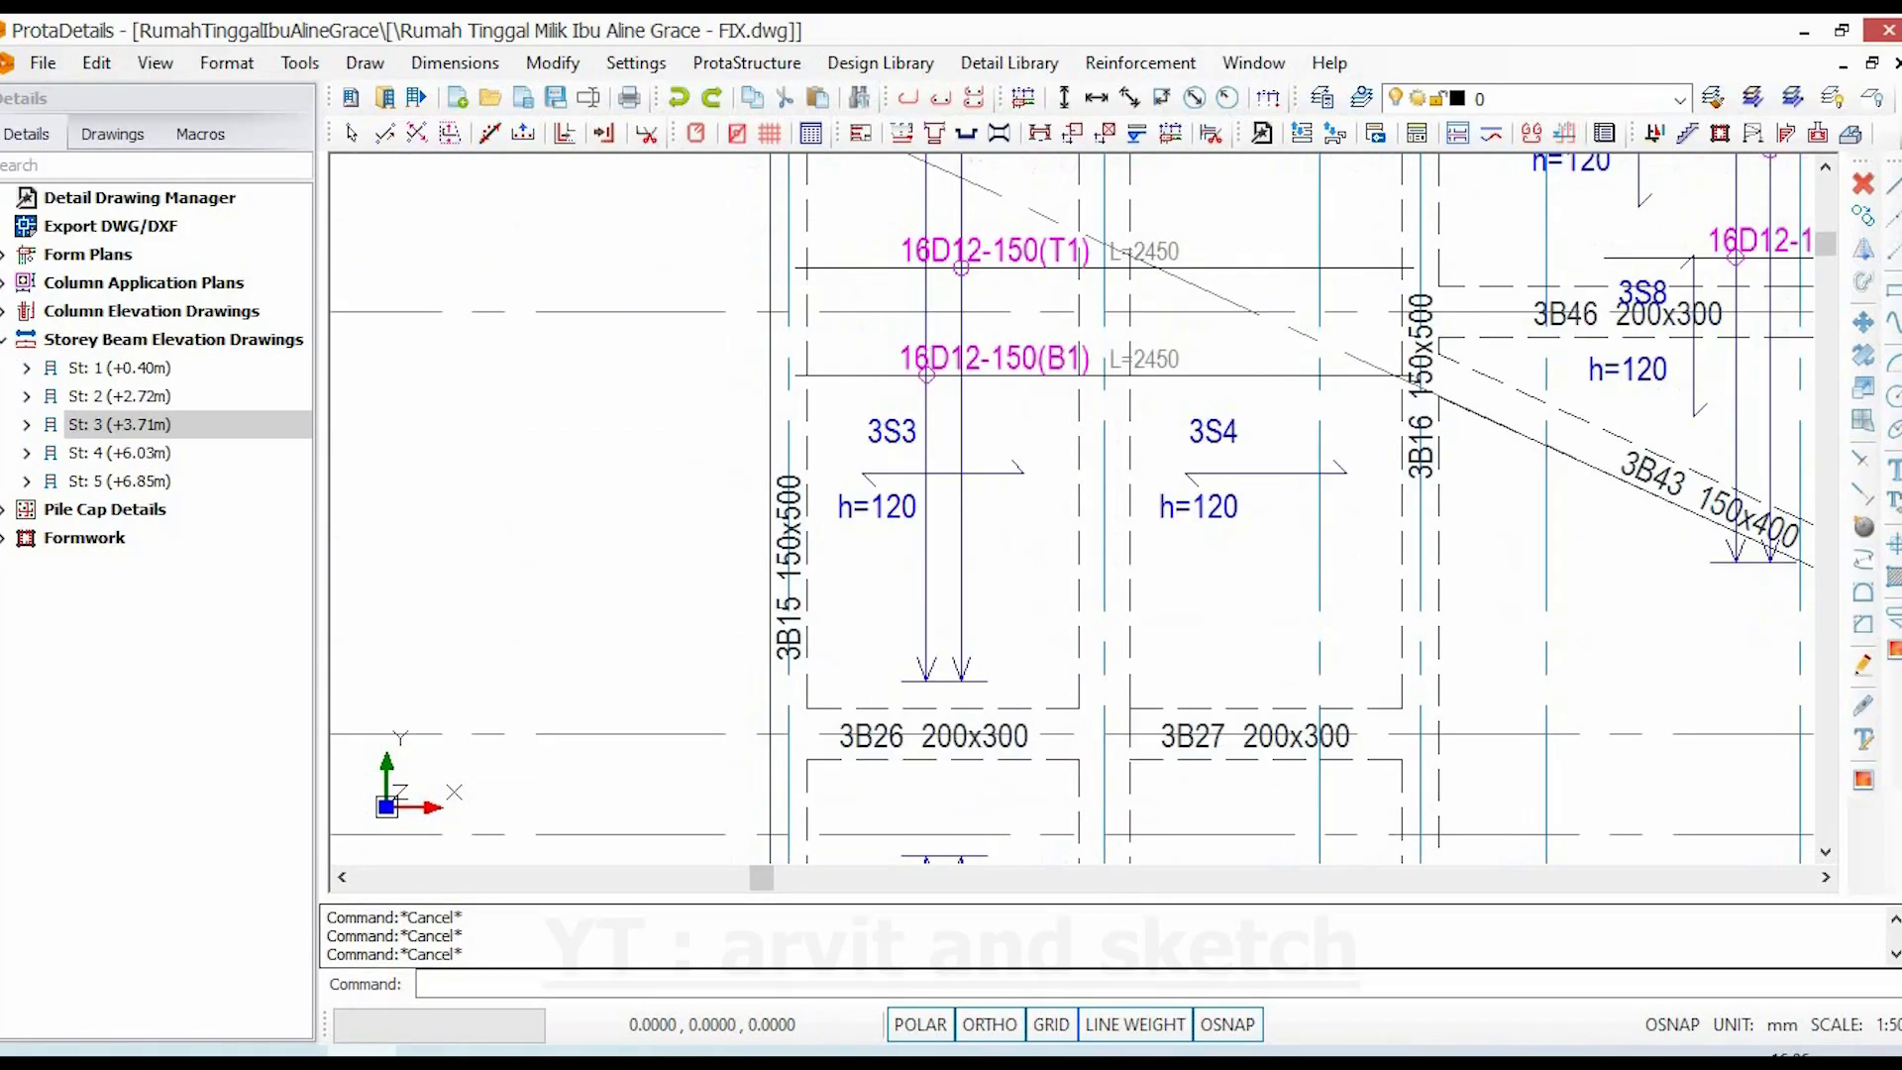
scroll(1065, 623, up, 2)
middle_drag(1070, 386, 1110, 733)
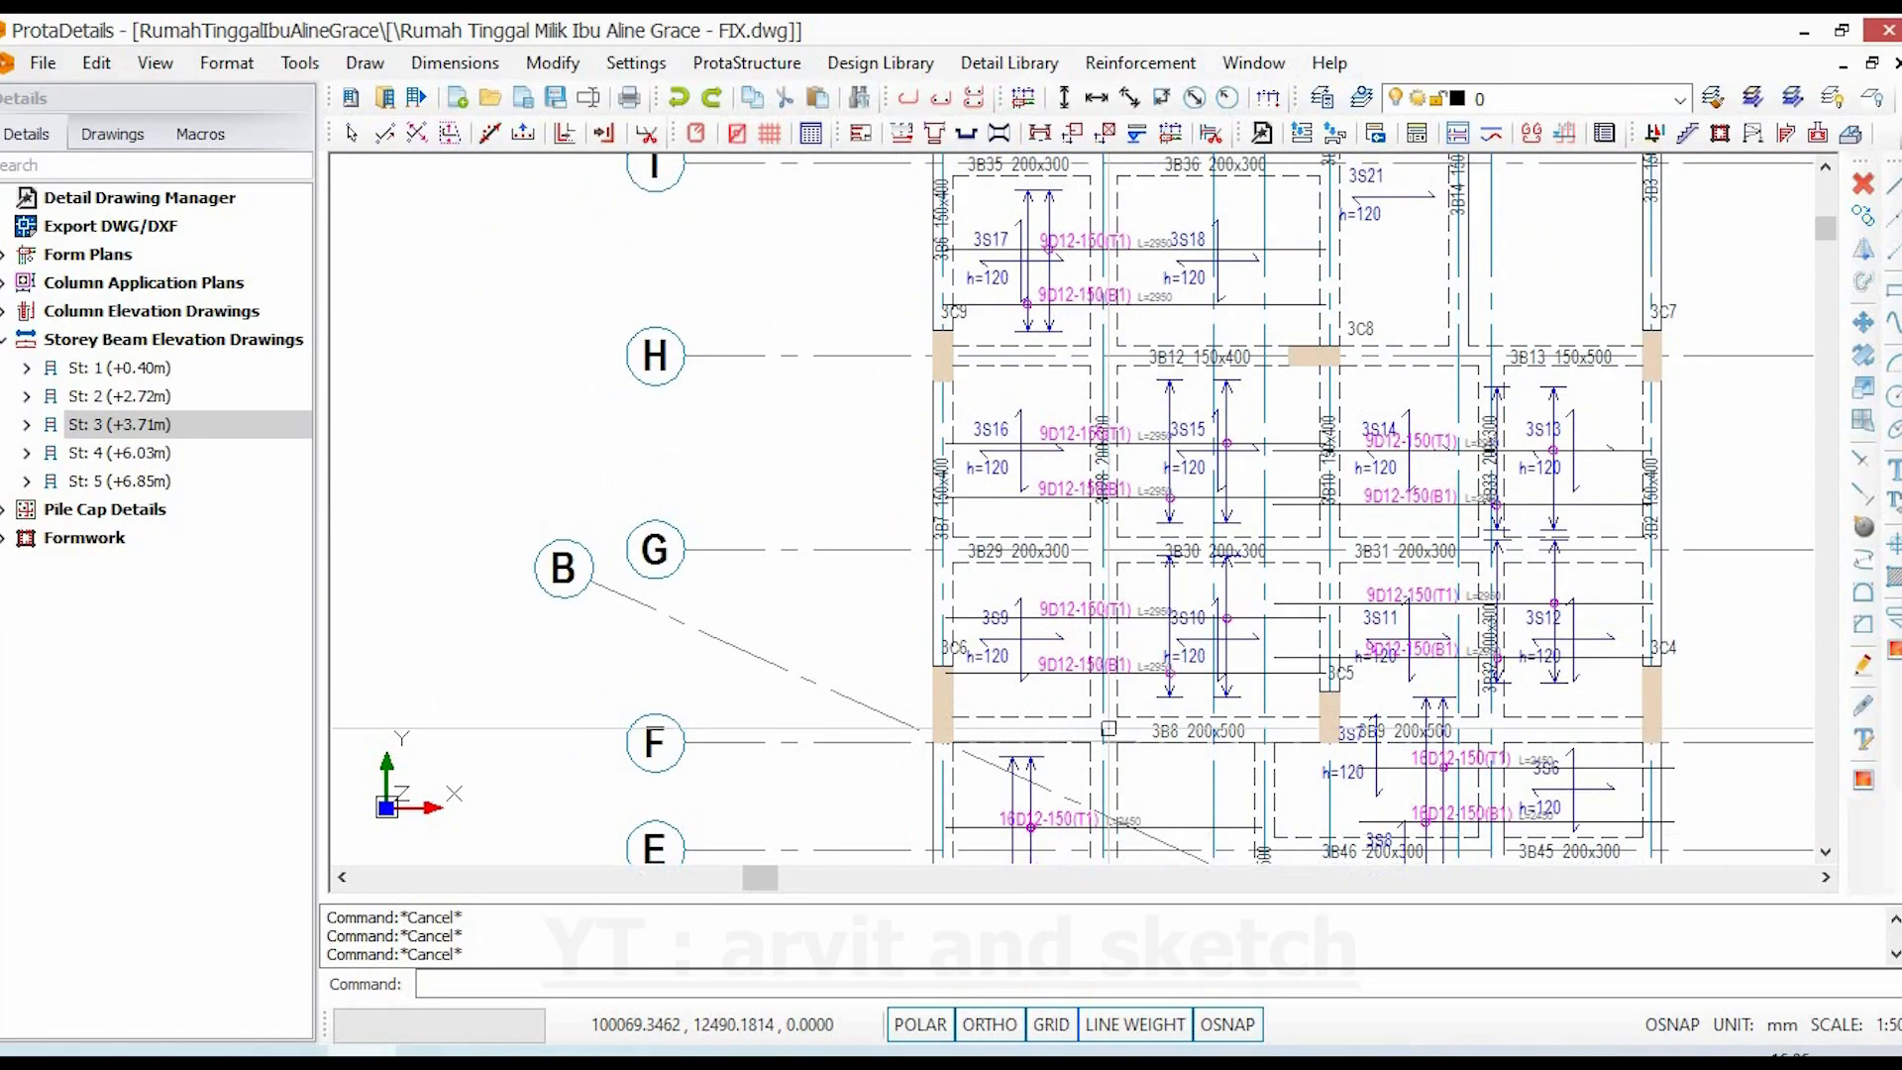
- Trace beams 3B28, 3B34 and 3B37 along their shared line in the third-storey form plan
scroll(1107, 495, up, 7)
scroll(1114, 522, up, 3)
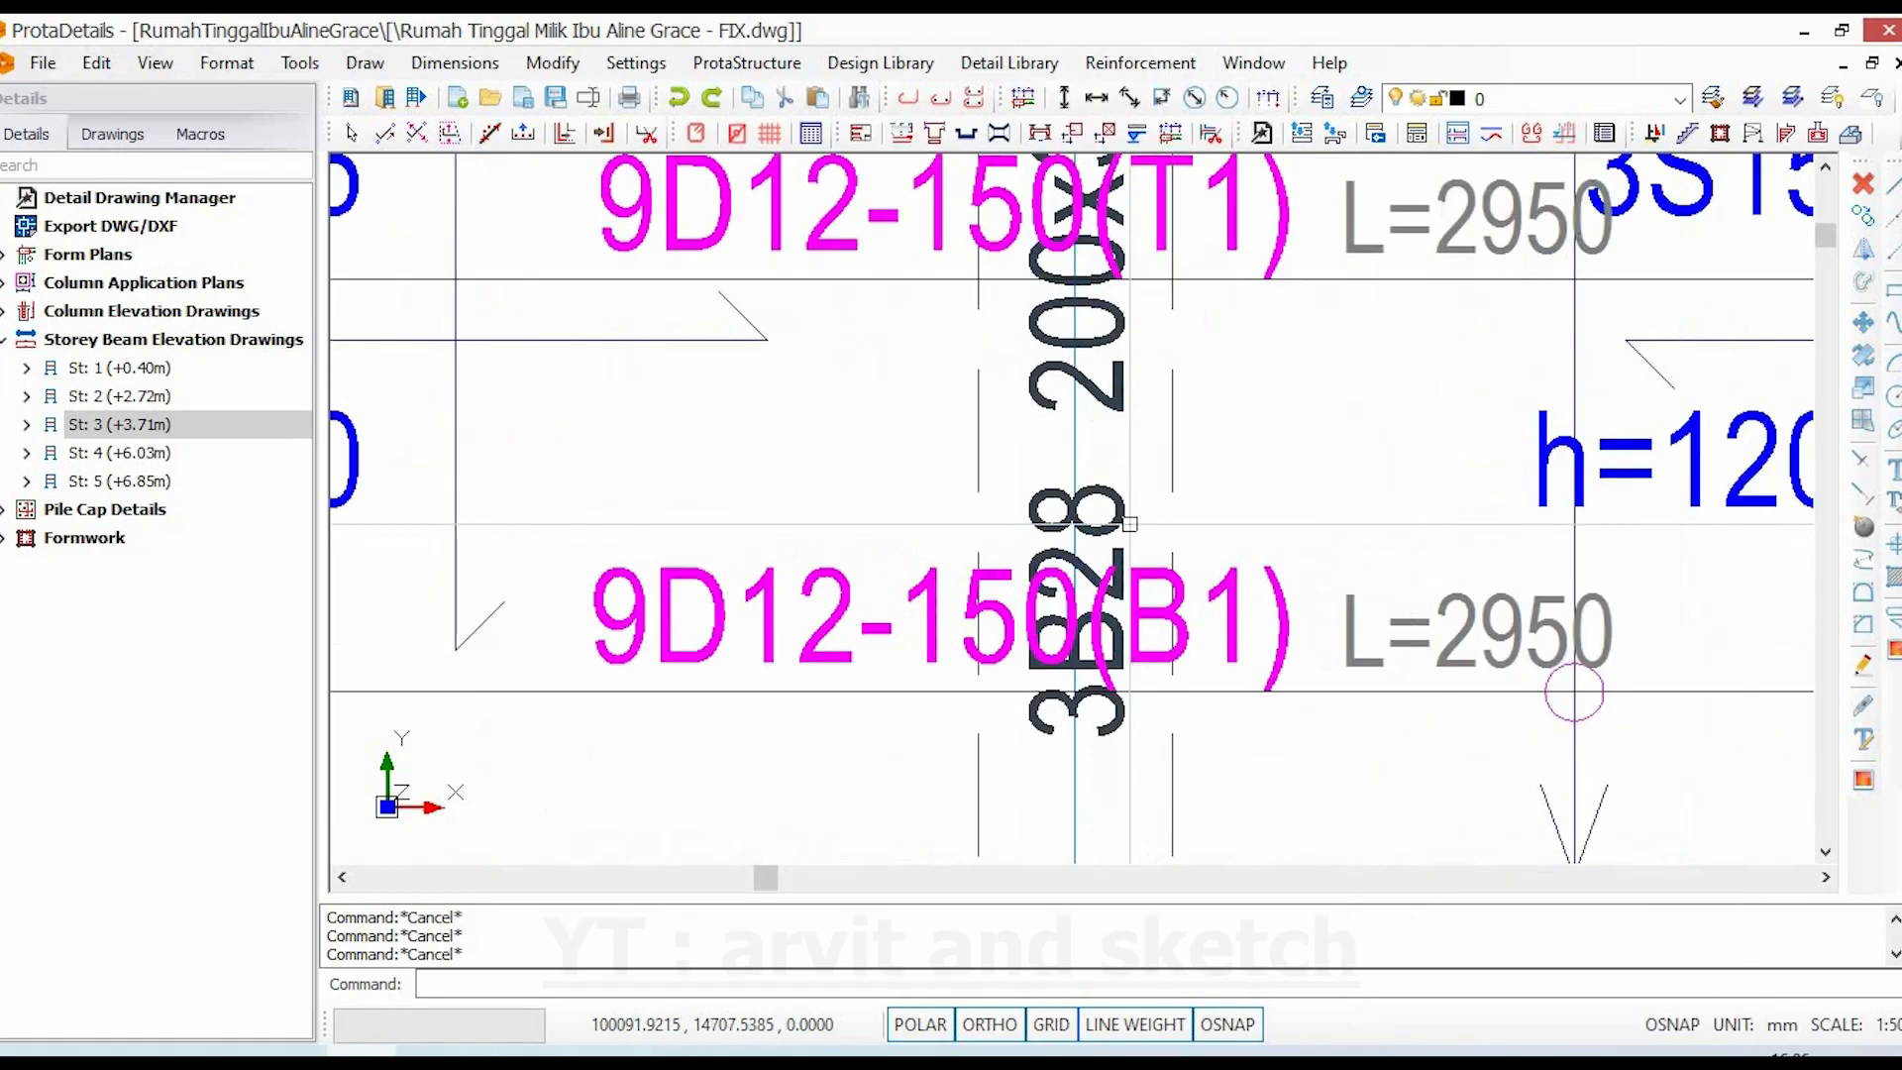
scroll(1060, 579, down, 6)
middle_drag(1089, 395, 1119, 750)
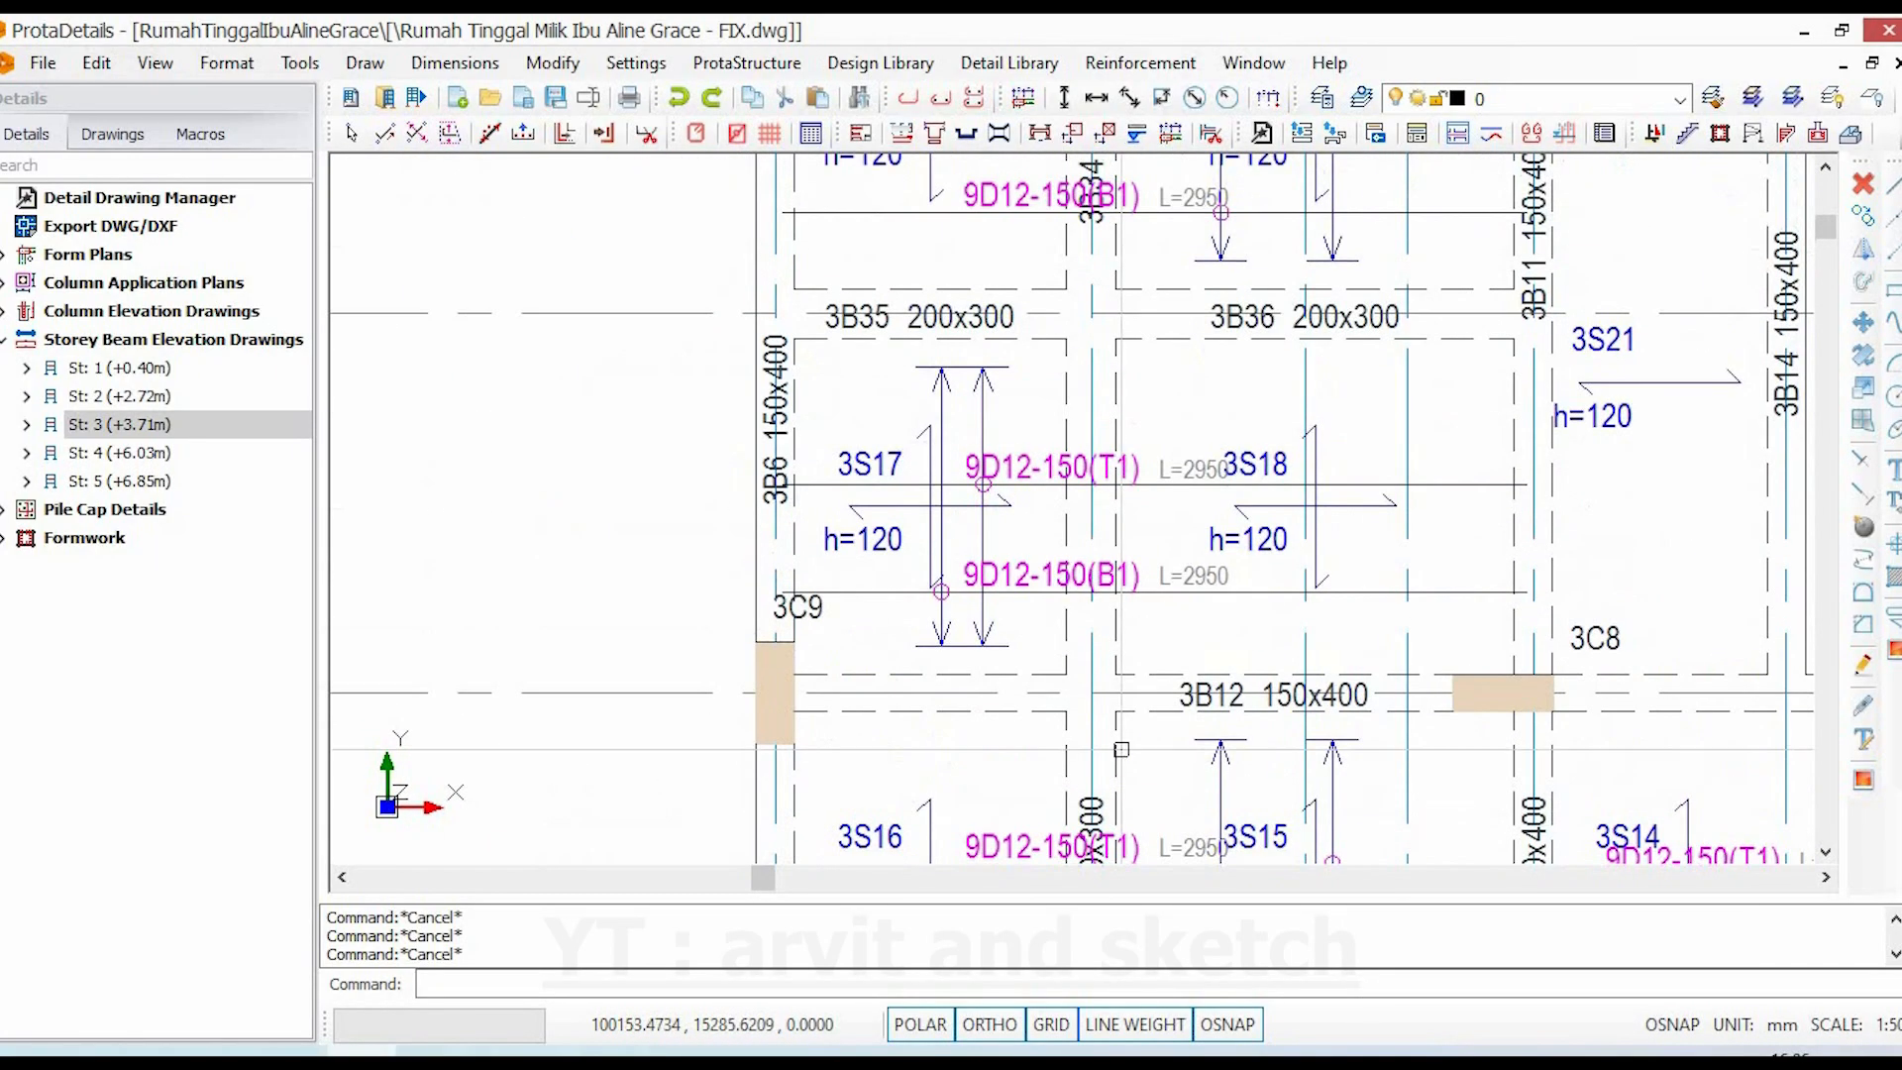
middle_drag(1131, 455, 1133, 697)
scroll(1093, 466, up, 5)
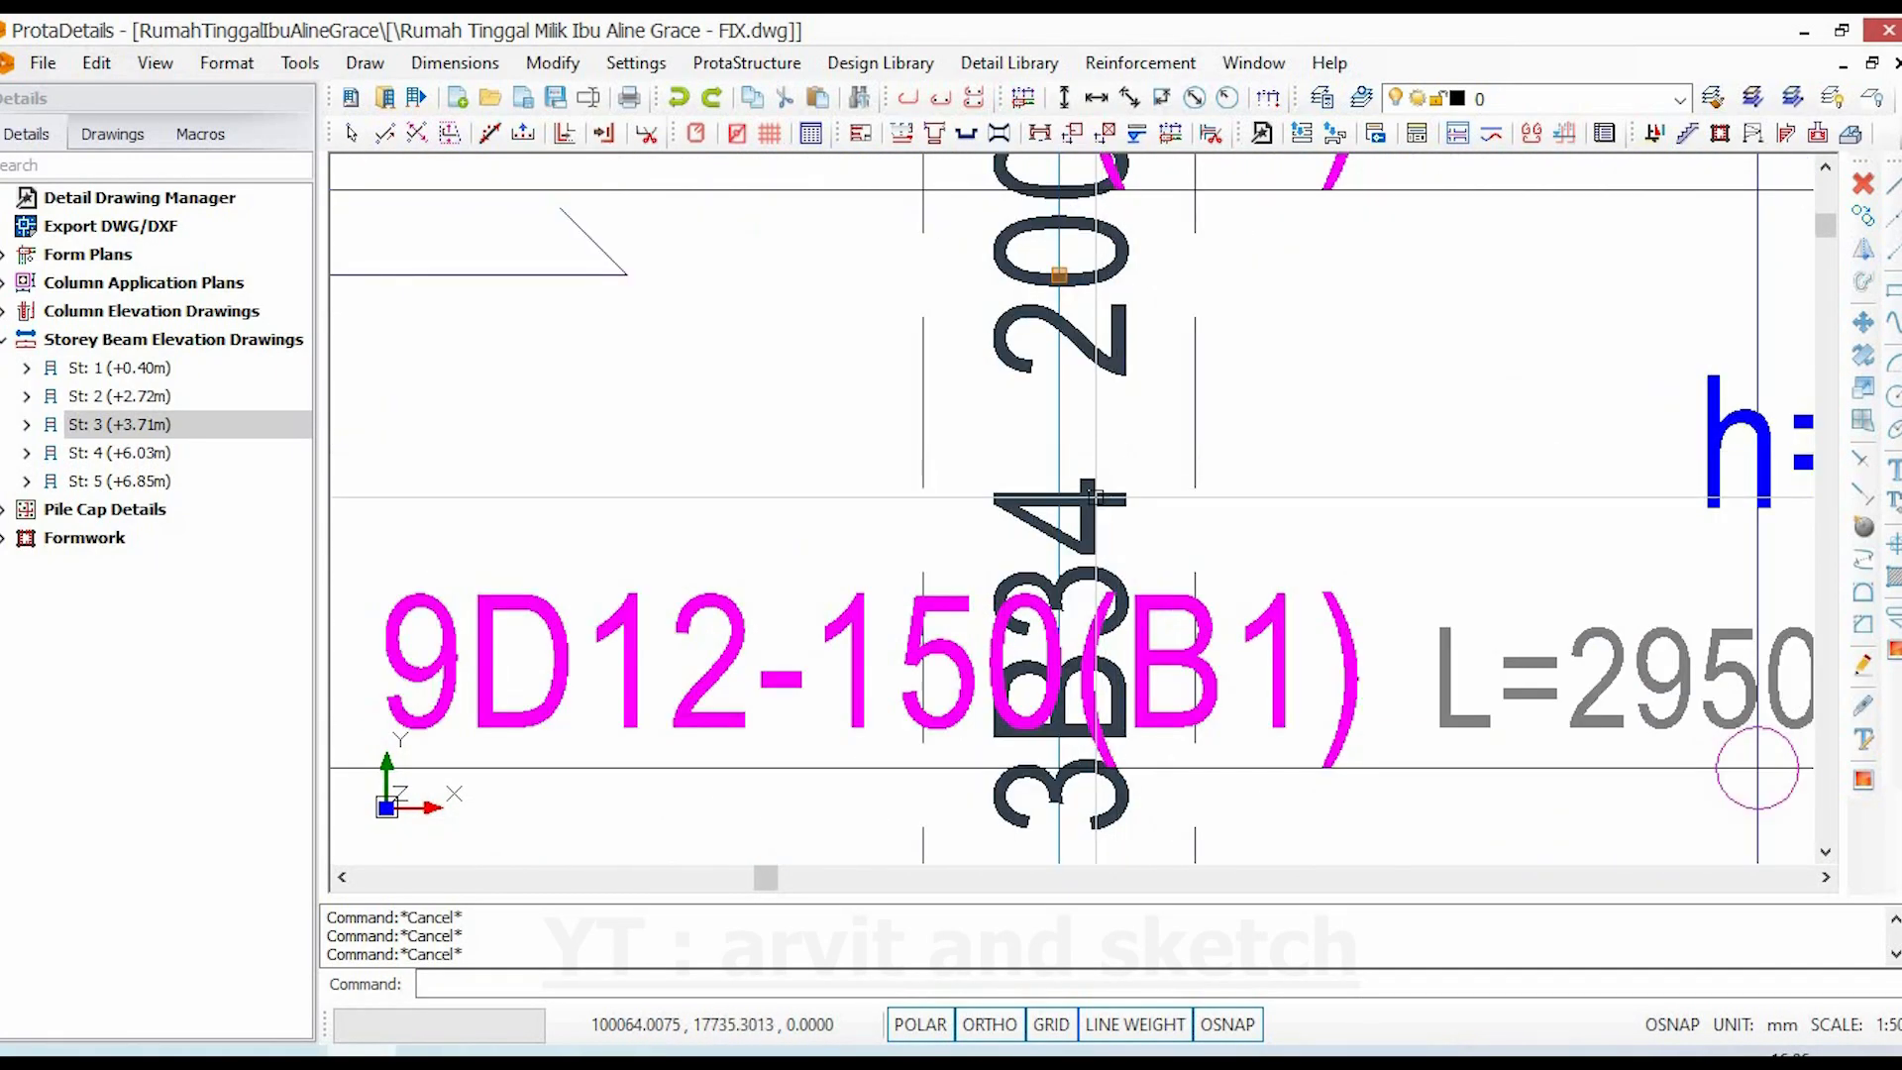
scroll(1052, 543, down, 5)
middle_drag(1089, 184, 1093, 491)
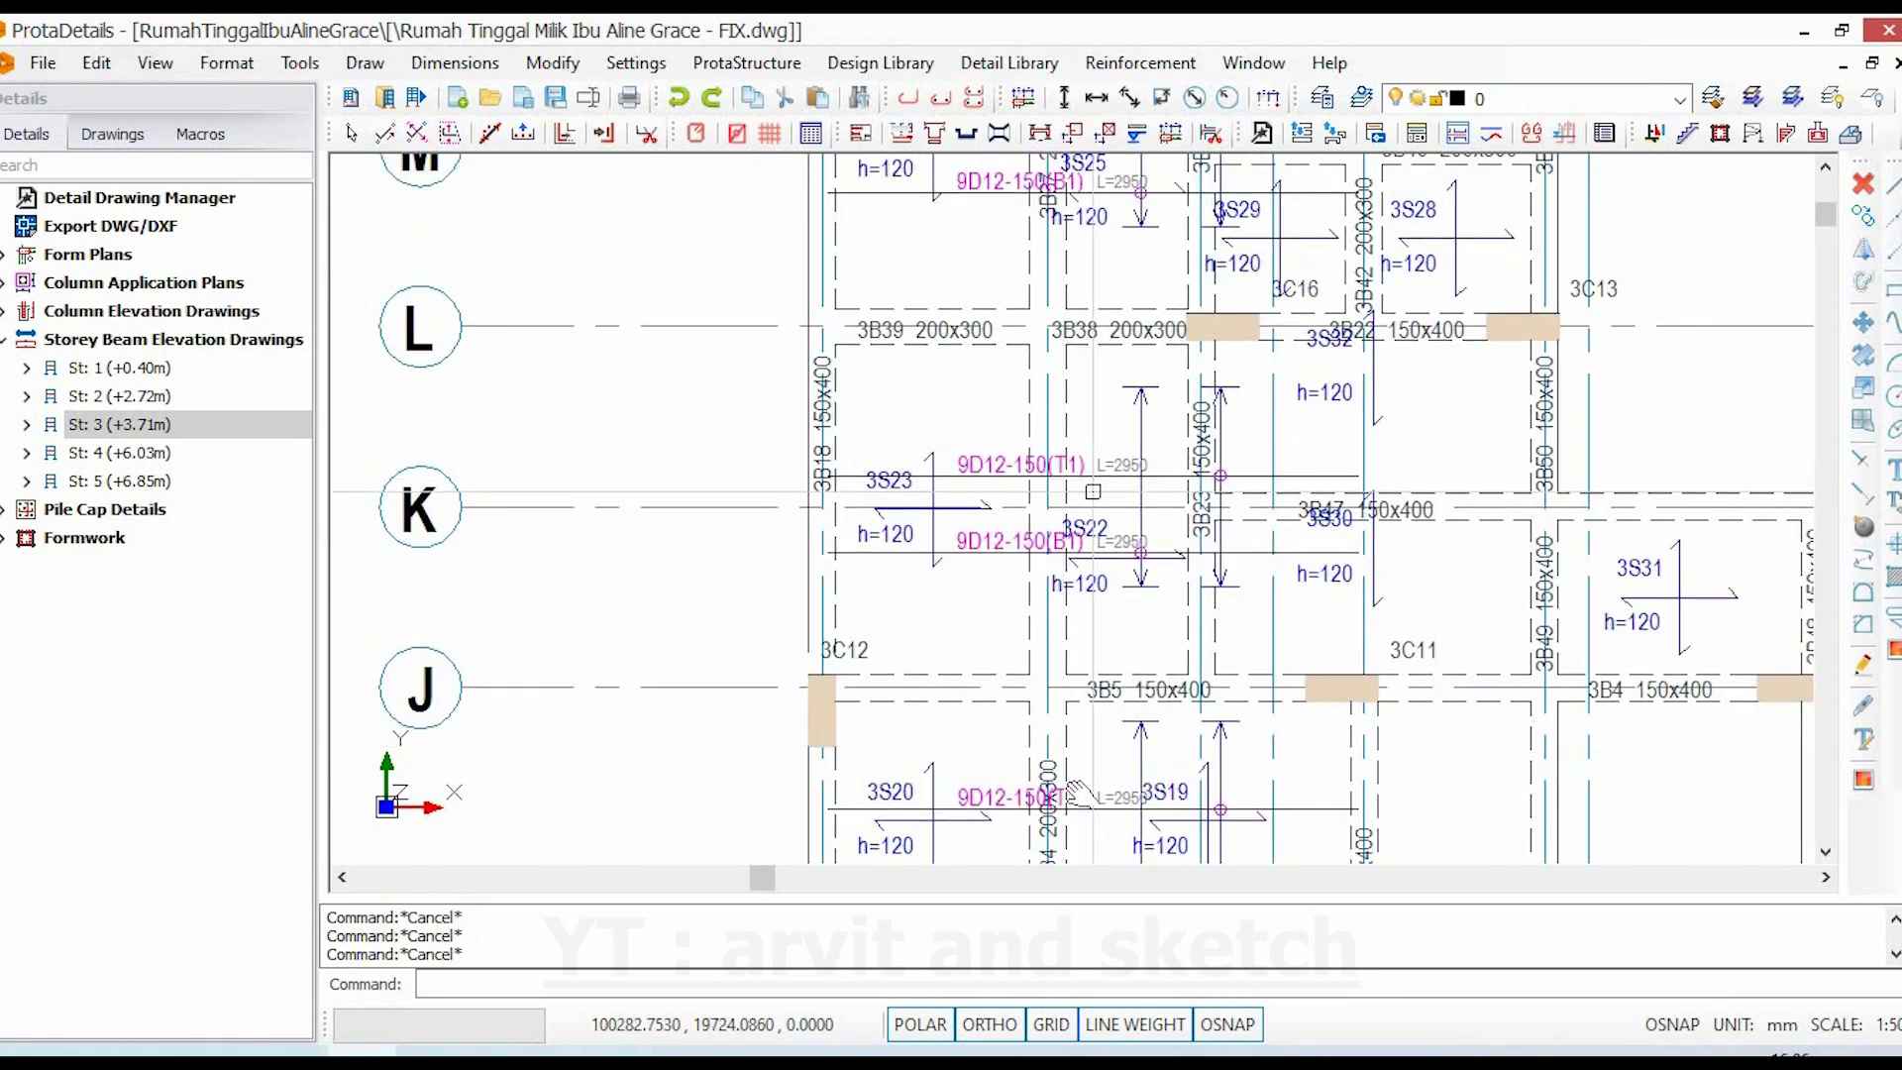
scroll(1027, 428, up, 5)
scroll(1053, 562, down, 8)
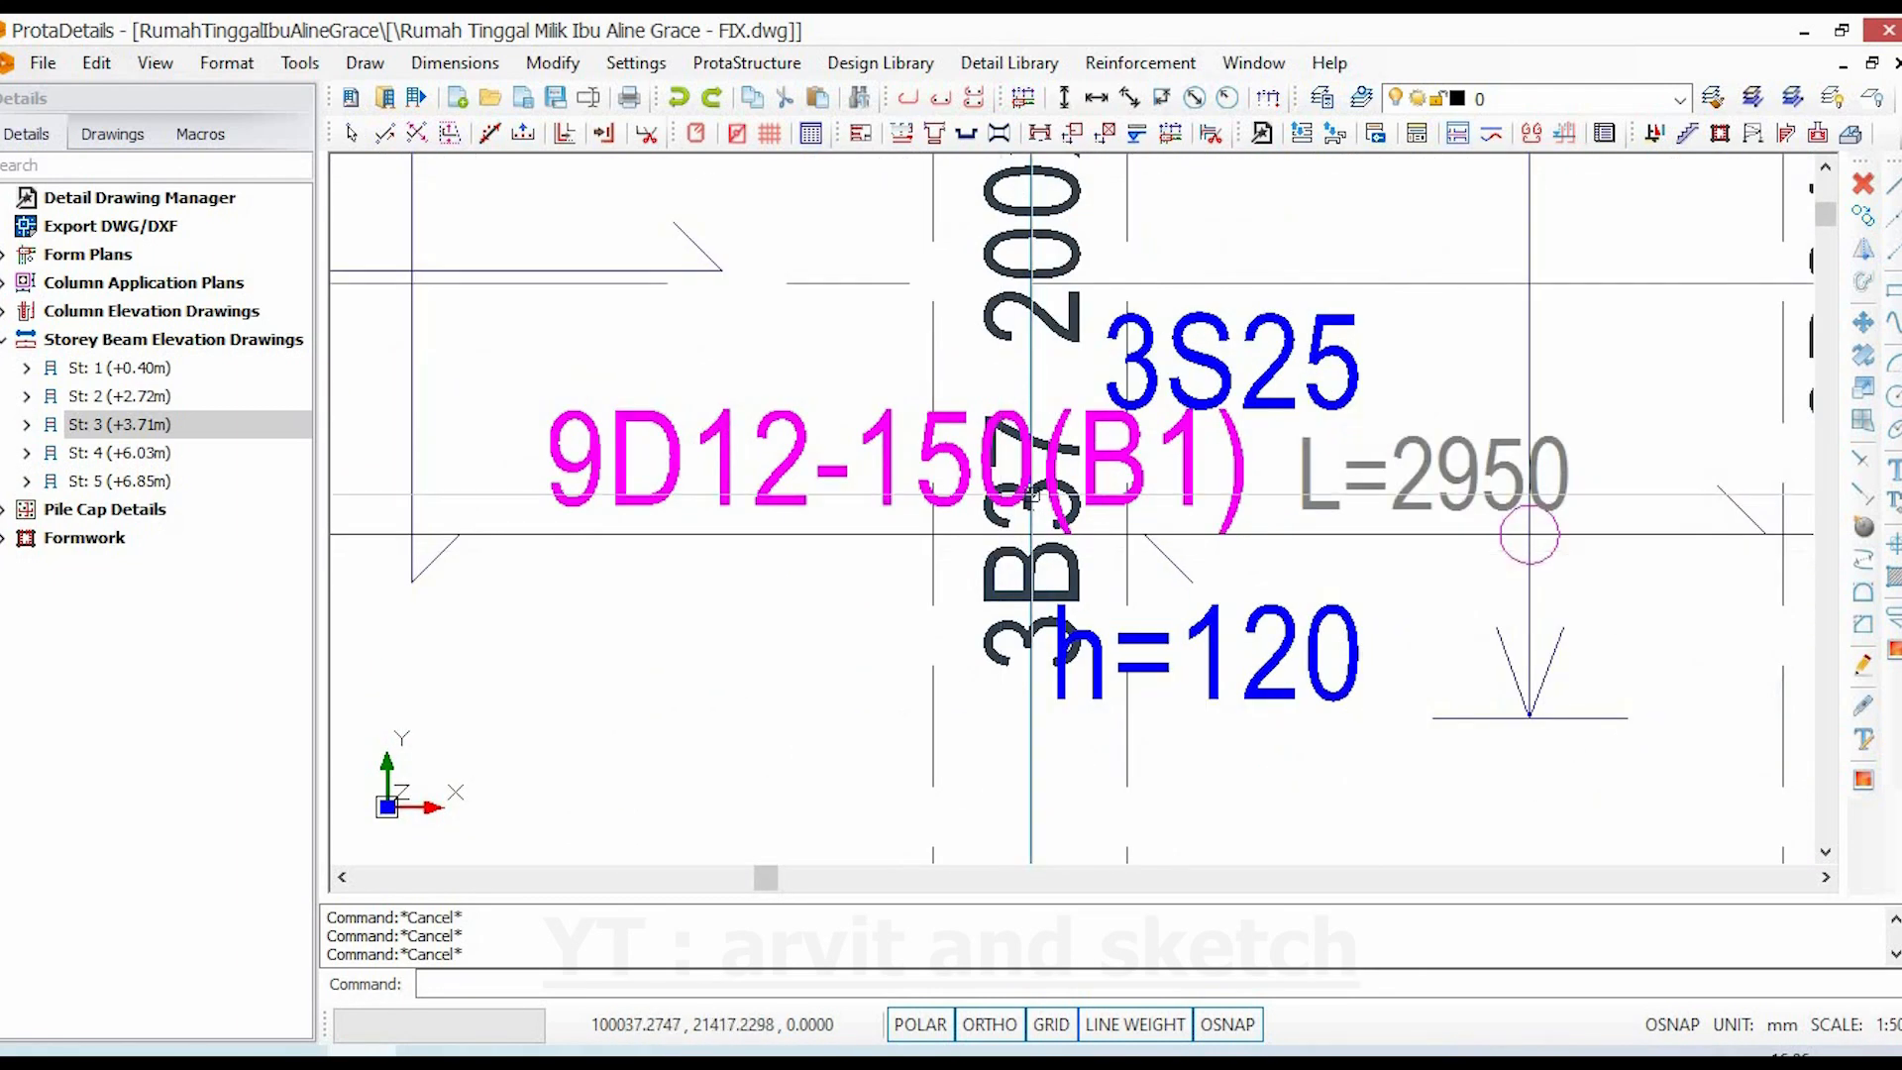
- Examine the reinforcement of beams 3B37, 3B34 and 3B28 in the third-storey beam elevation
scroll(1032, 477, down, 6)
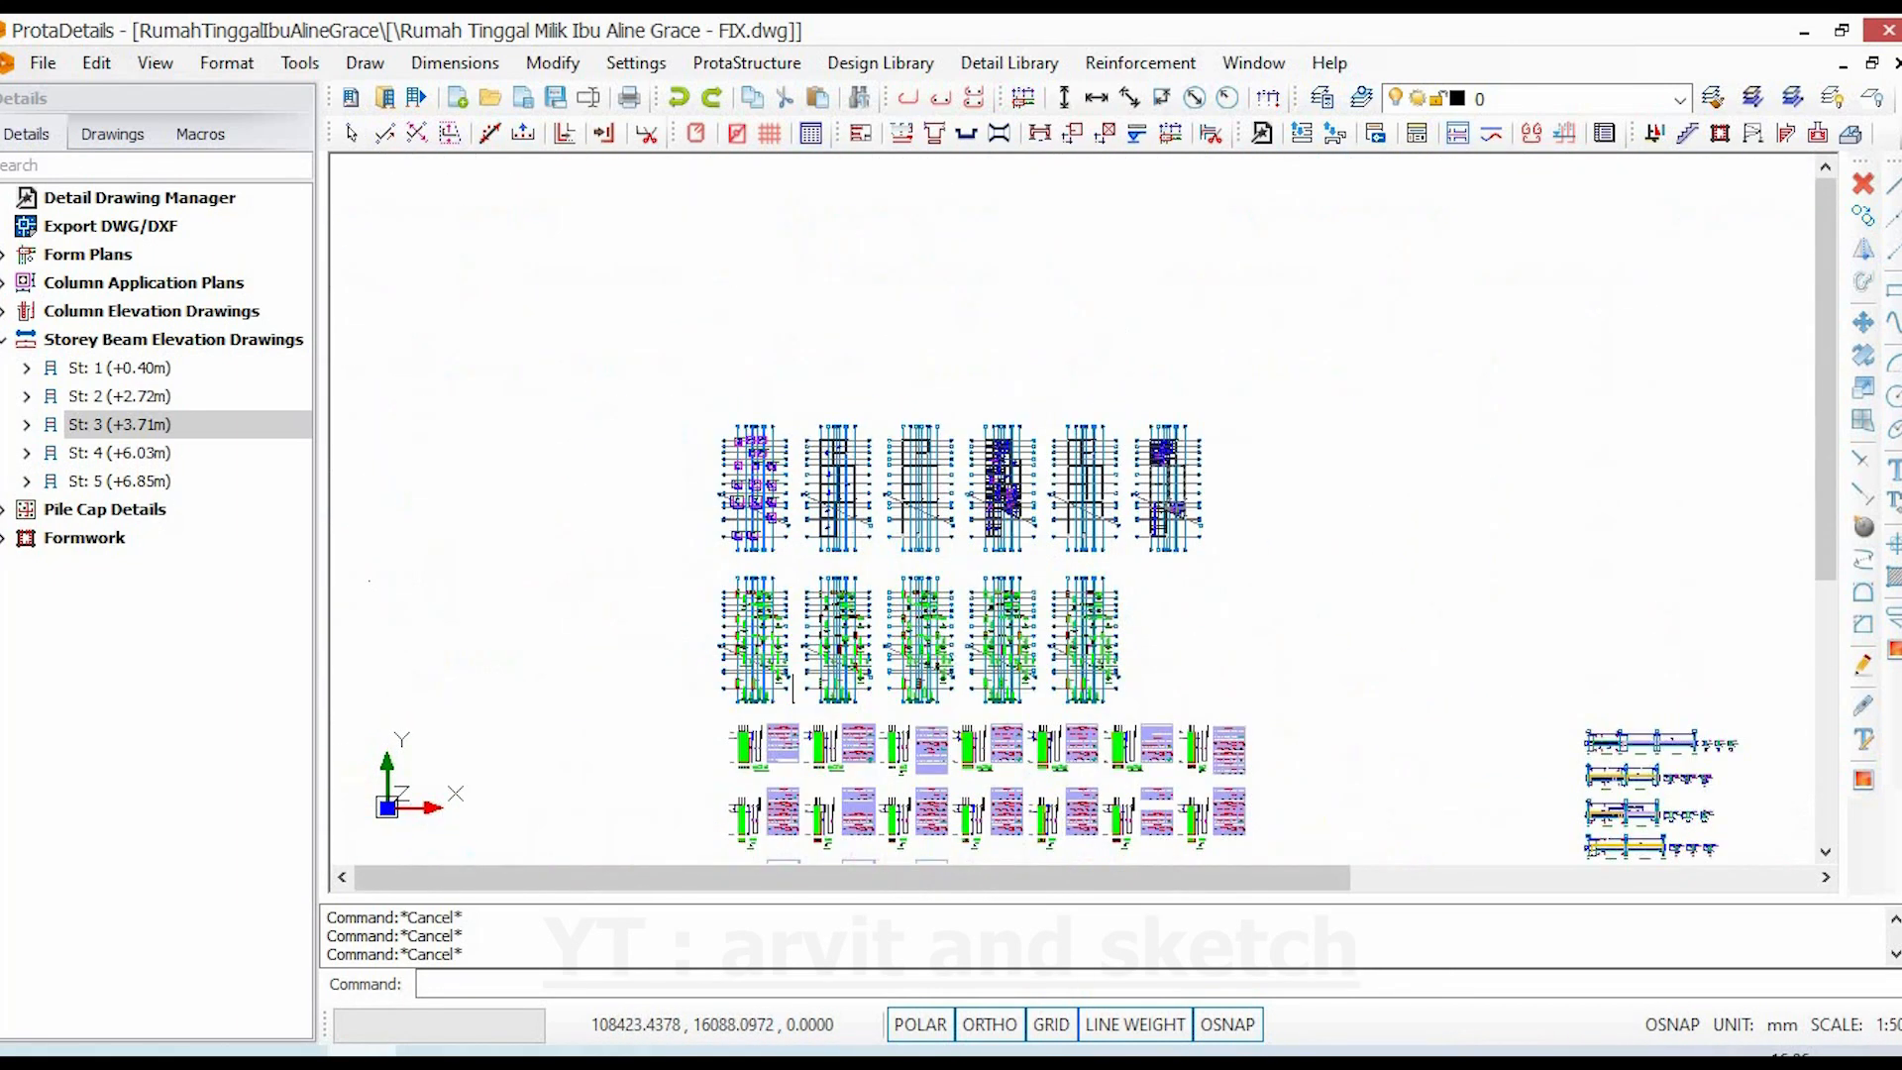
middle_drag(1050, 500, 774, 270)
middle_drag(1268, 547, 995, 437)
scroll(1248, 540, up, 8)
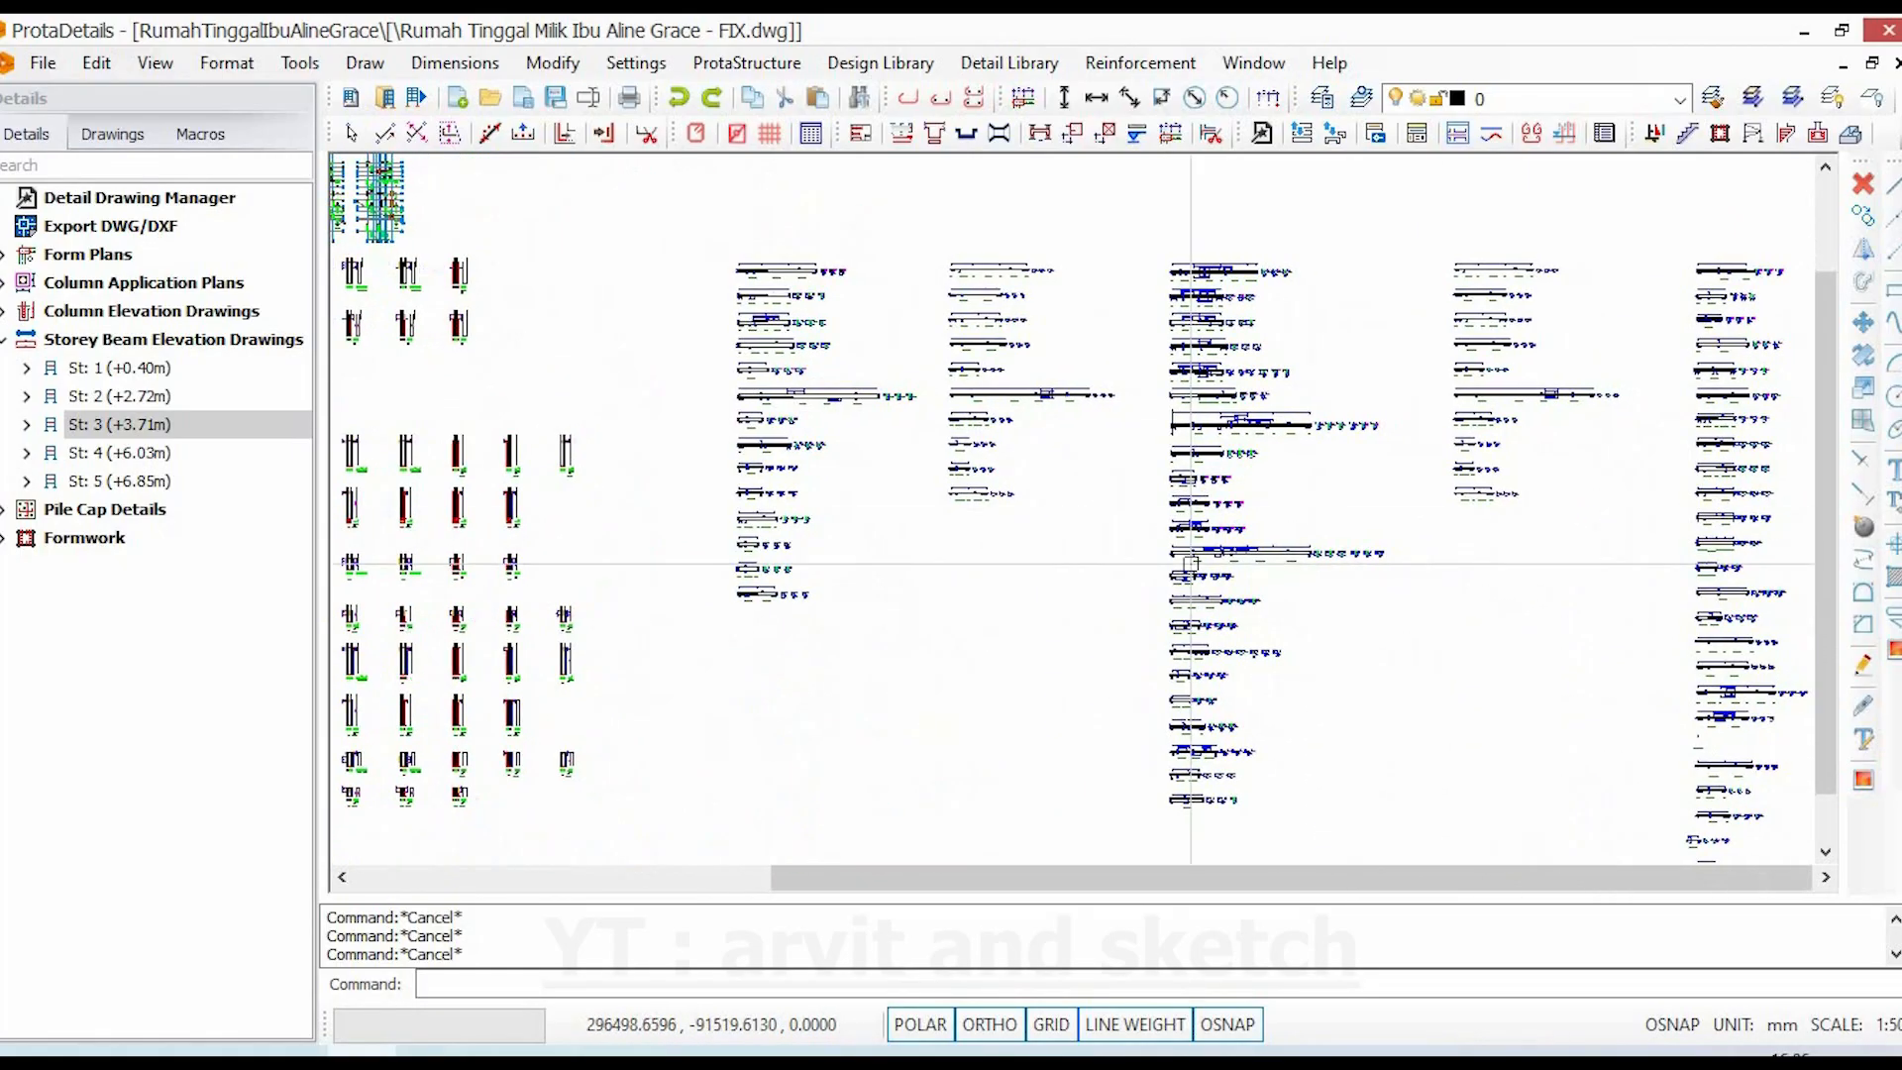
scroll(1241, 363, up, 3)
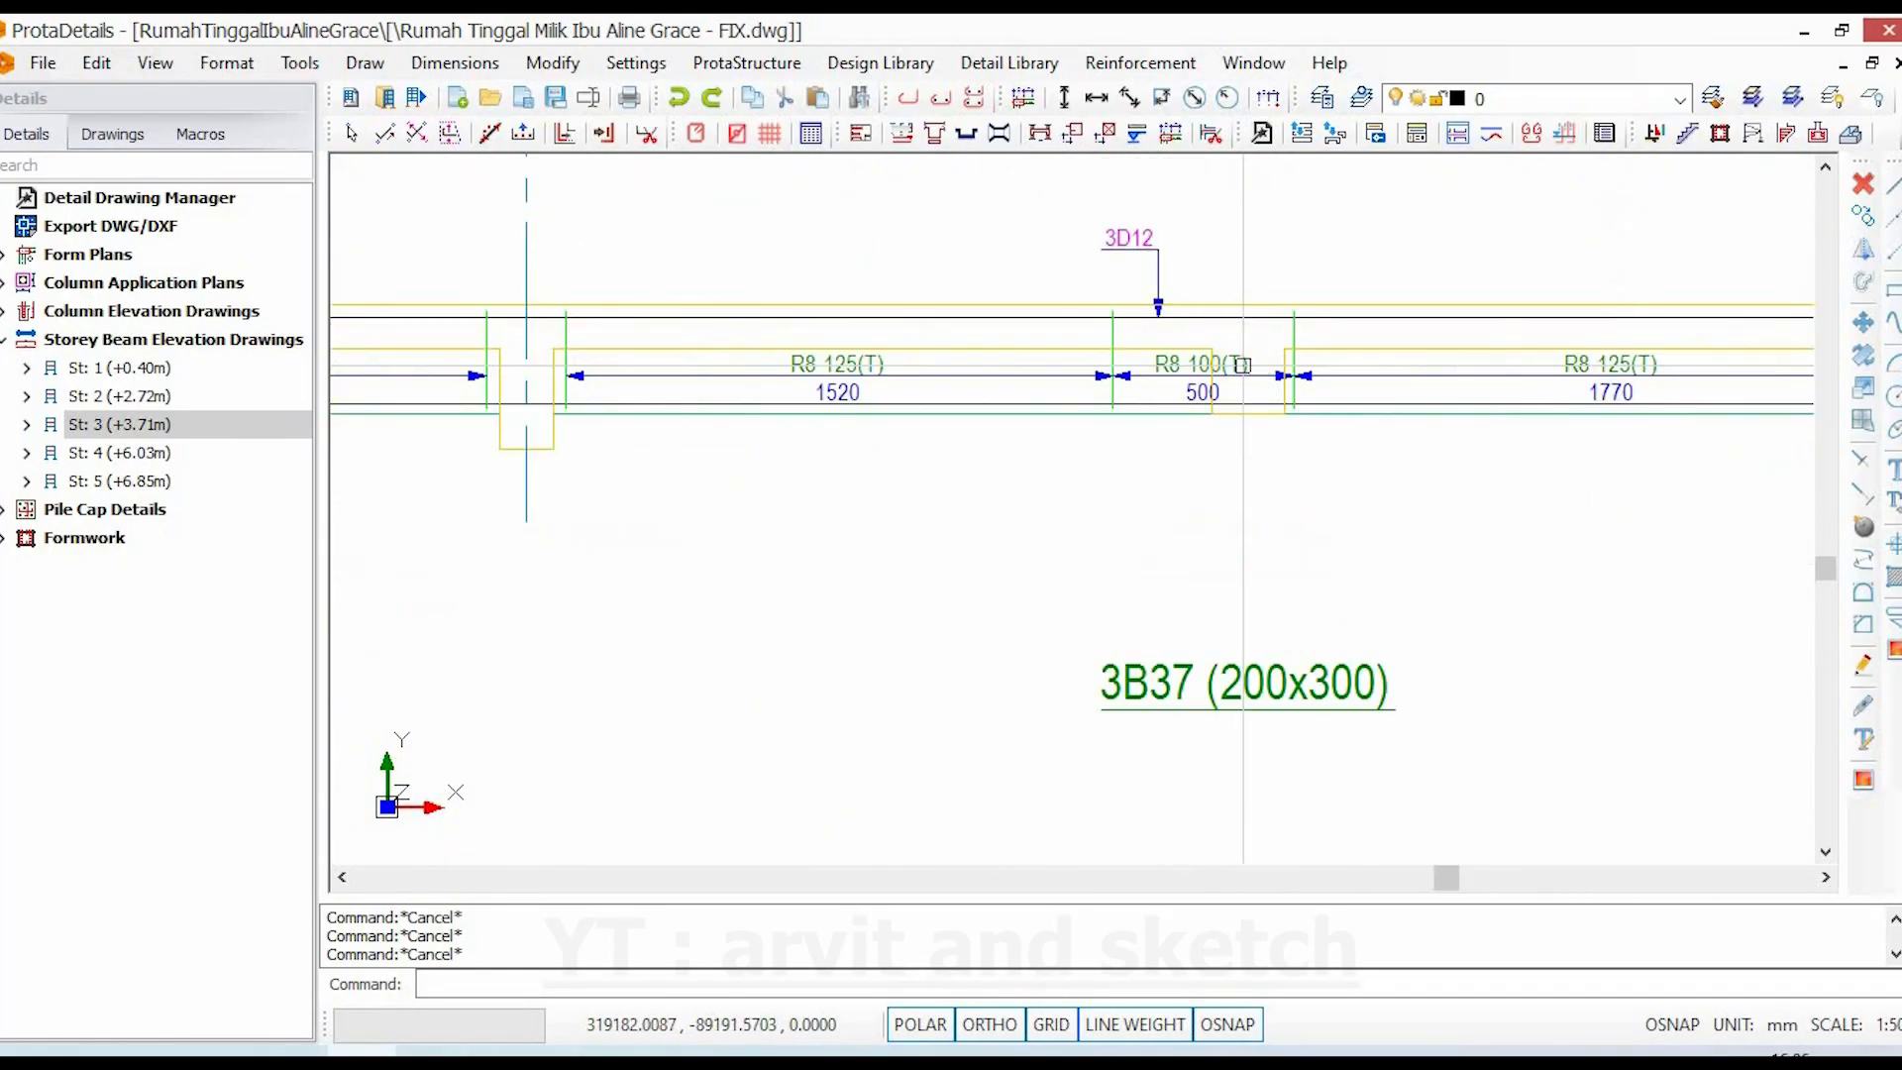
middle_drag(1241, 366, 1192, 462)
scroll(1099, 496, down, 6)
middle_drag(886, 511, 1084, 515)
scroll(1086, 495, up, 6)
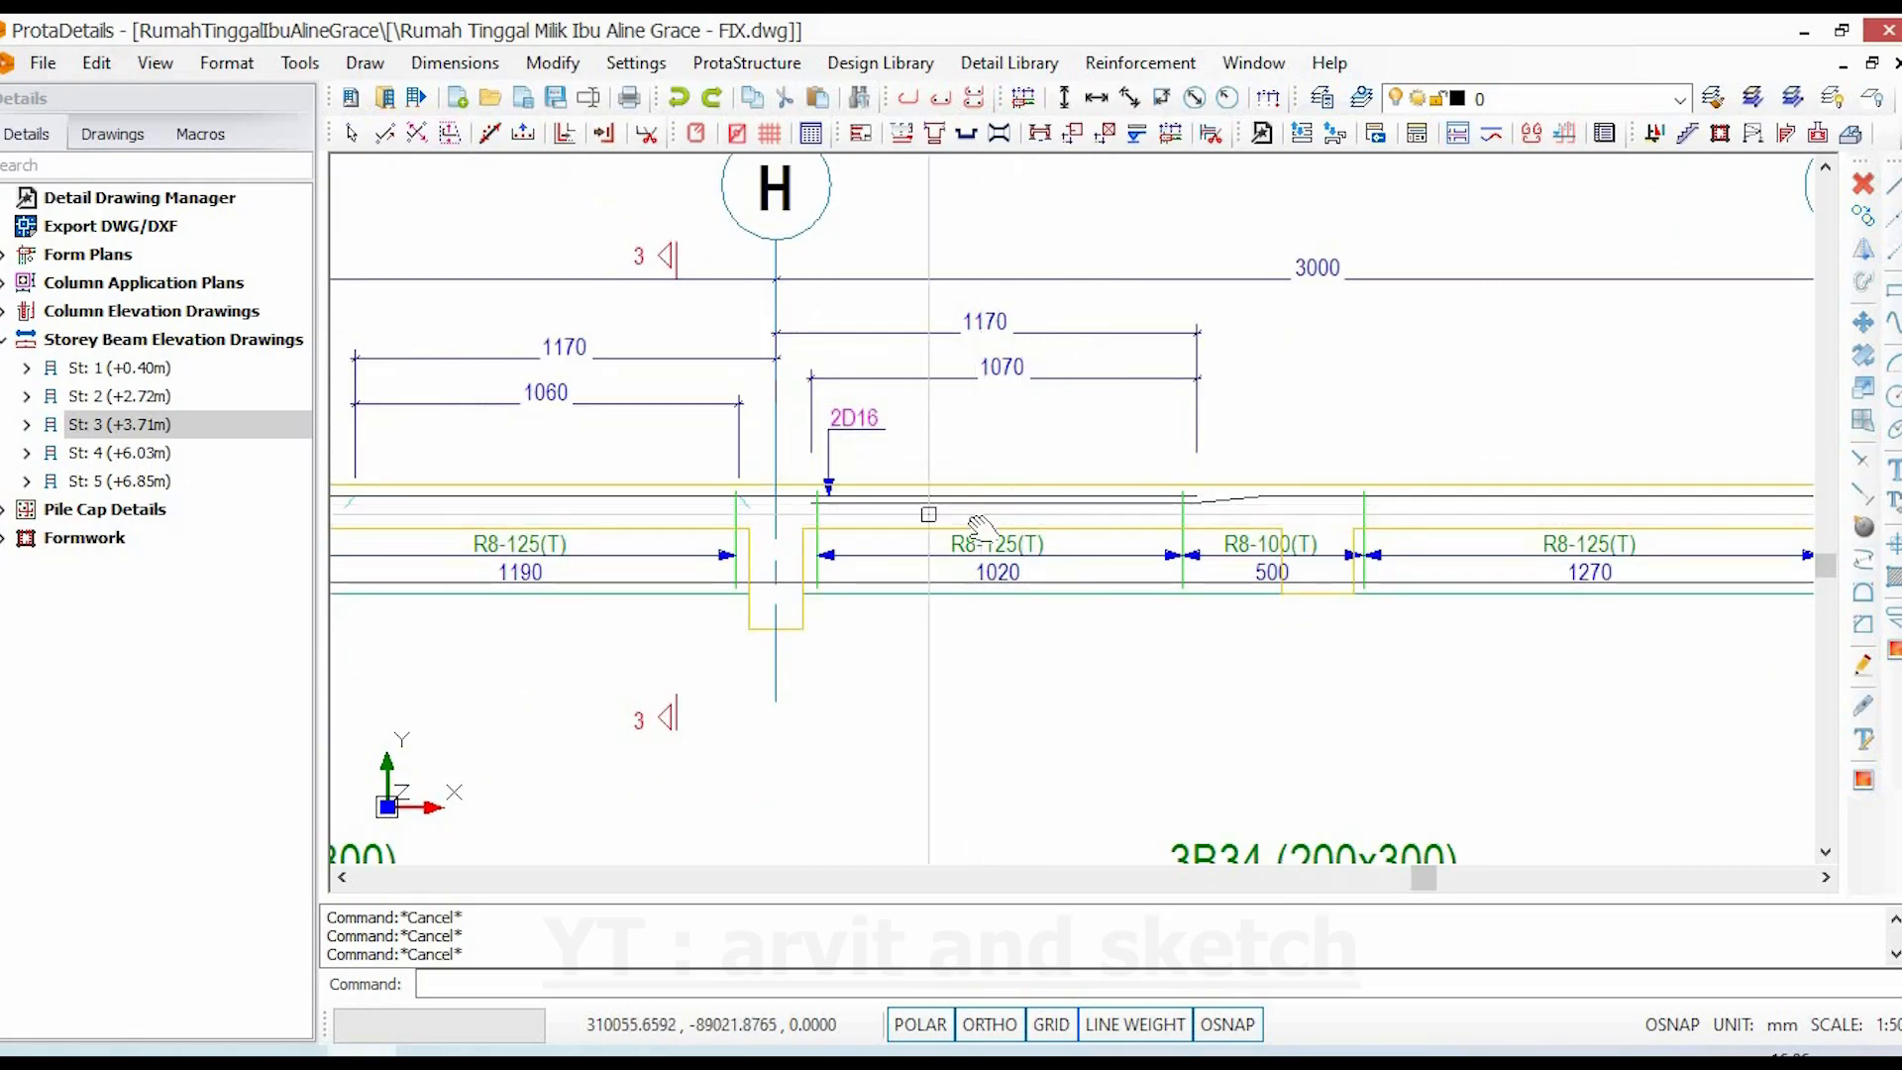
scroll(981, 522, down, 4)
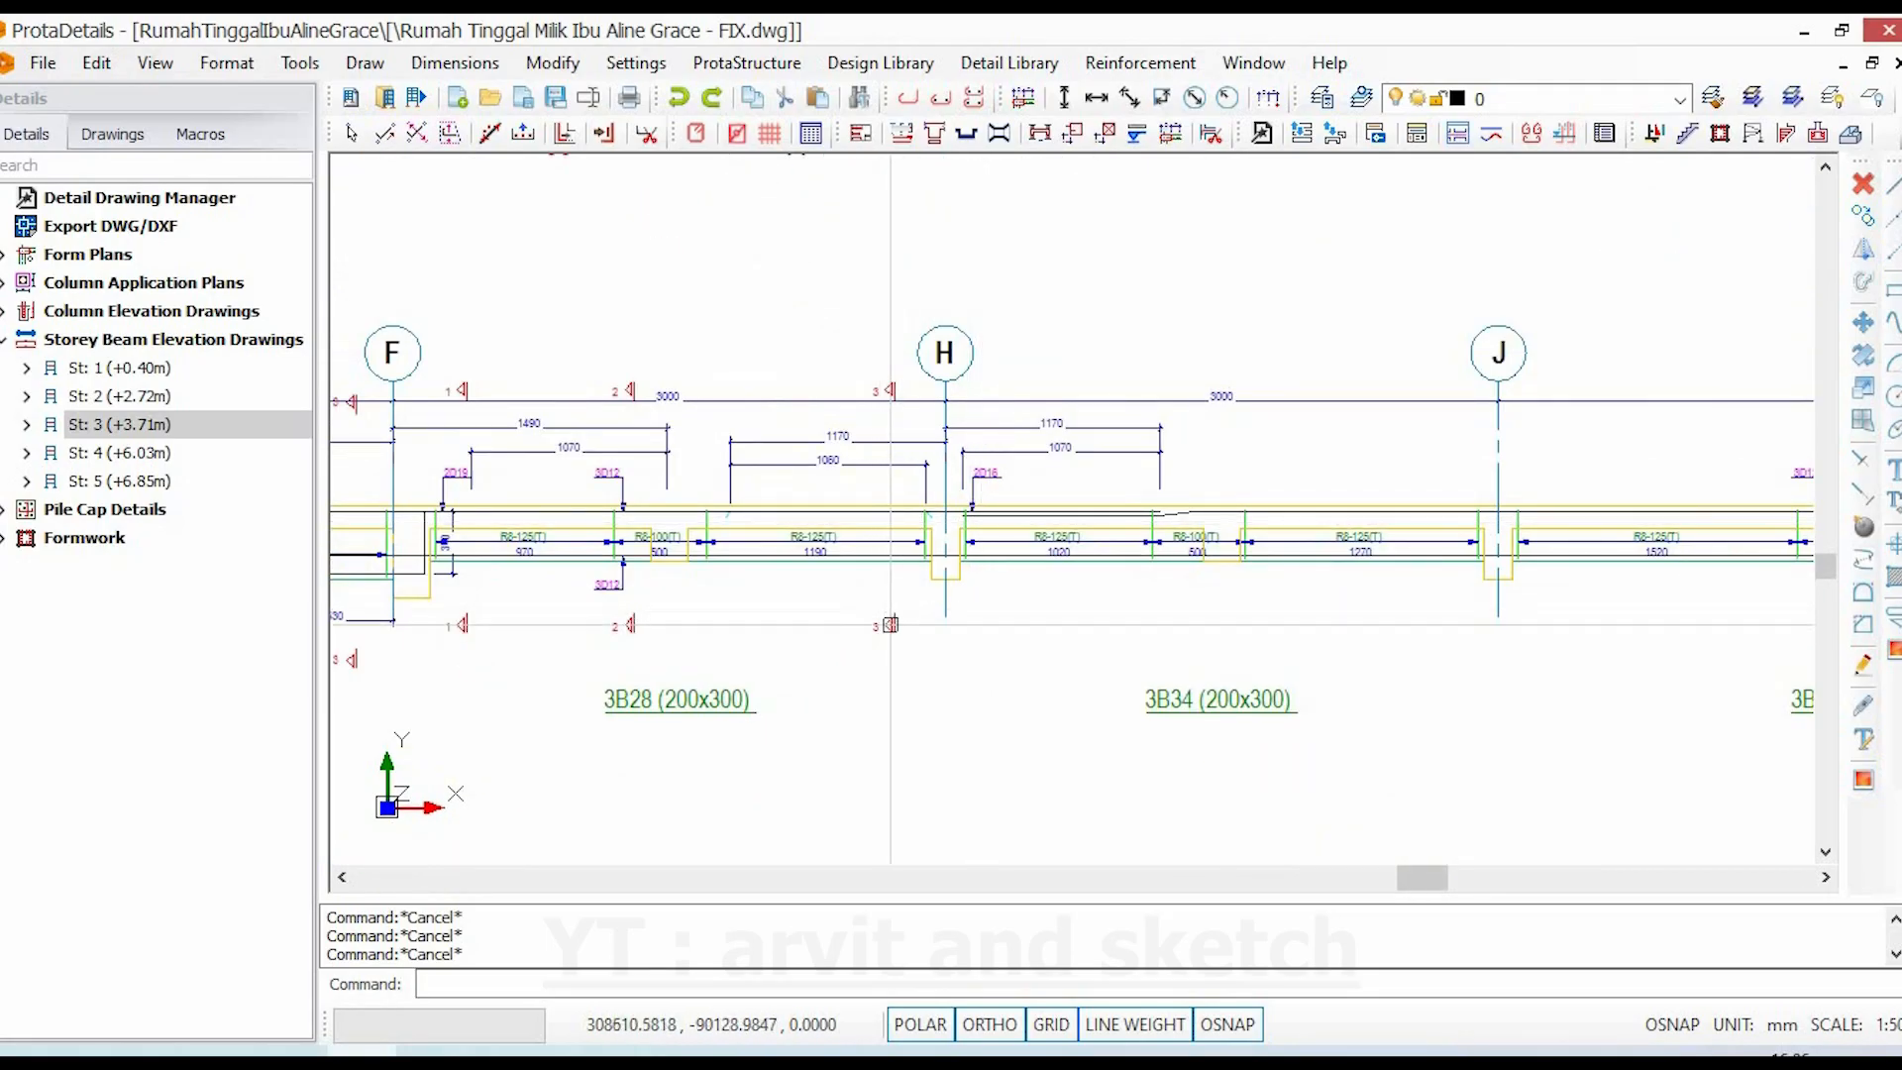
- Compare beam 3B28's section details 2-2 and 3-3, checking the properties of the D12 top bars in section 3-3
scroll(515, 530, down, 8)
scroll(1510, 541, up, 8)
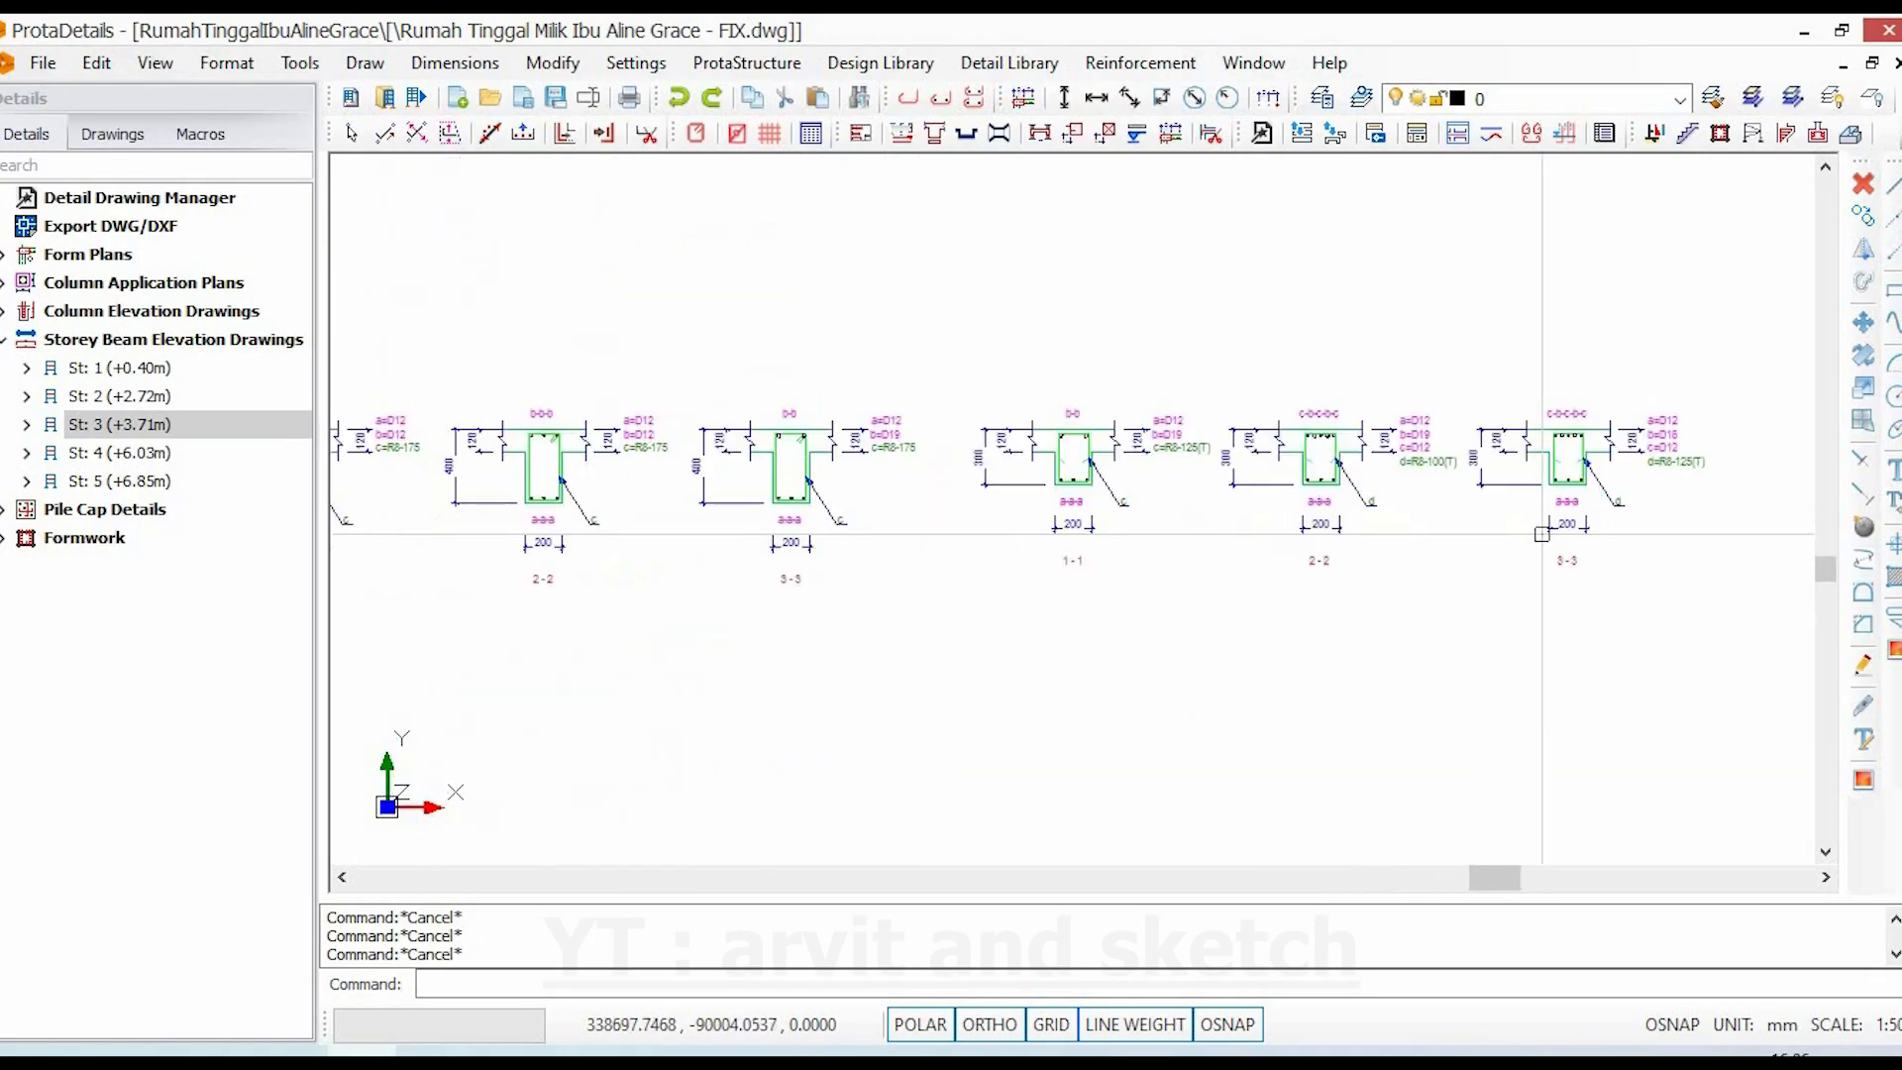
middle_drag(1515, 549, 1362, 561)
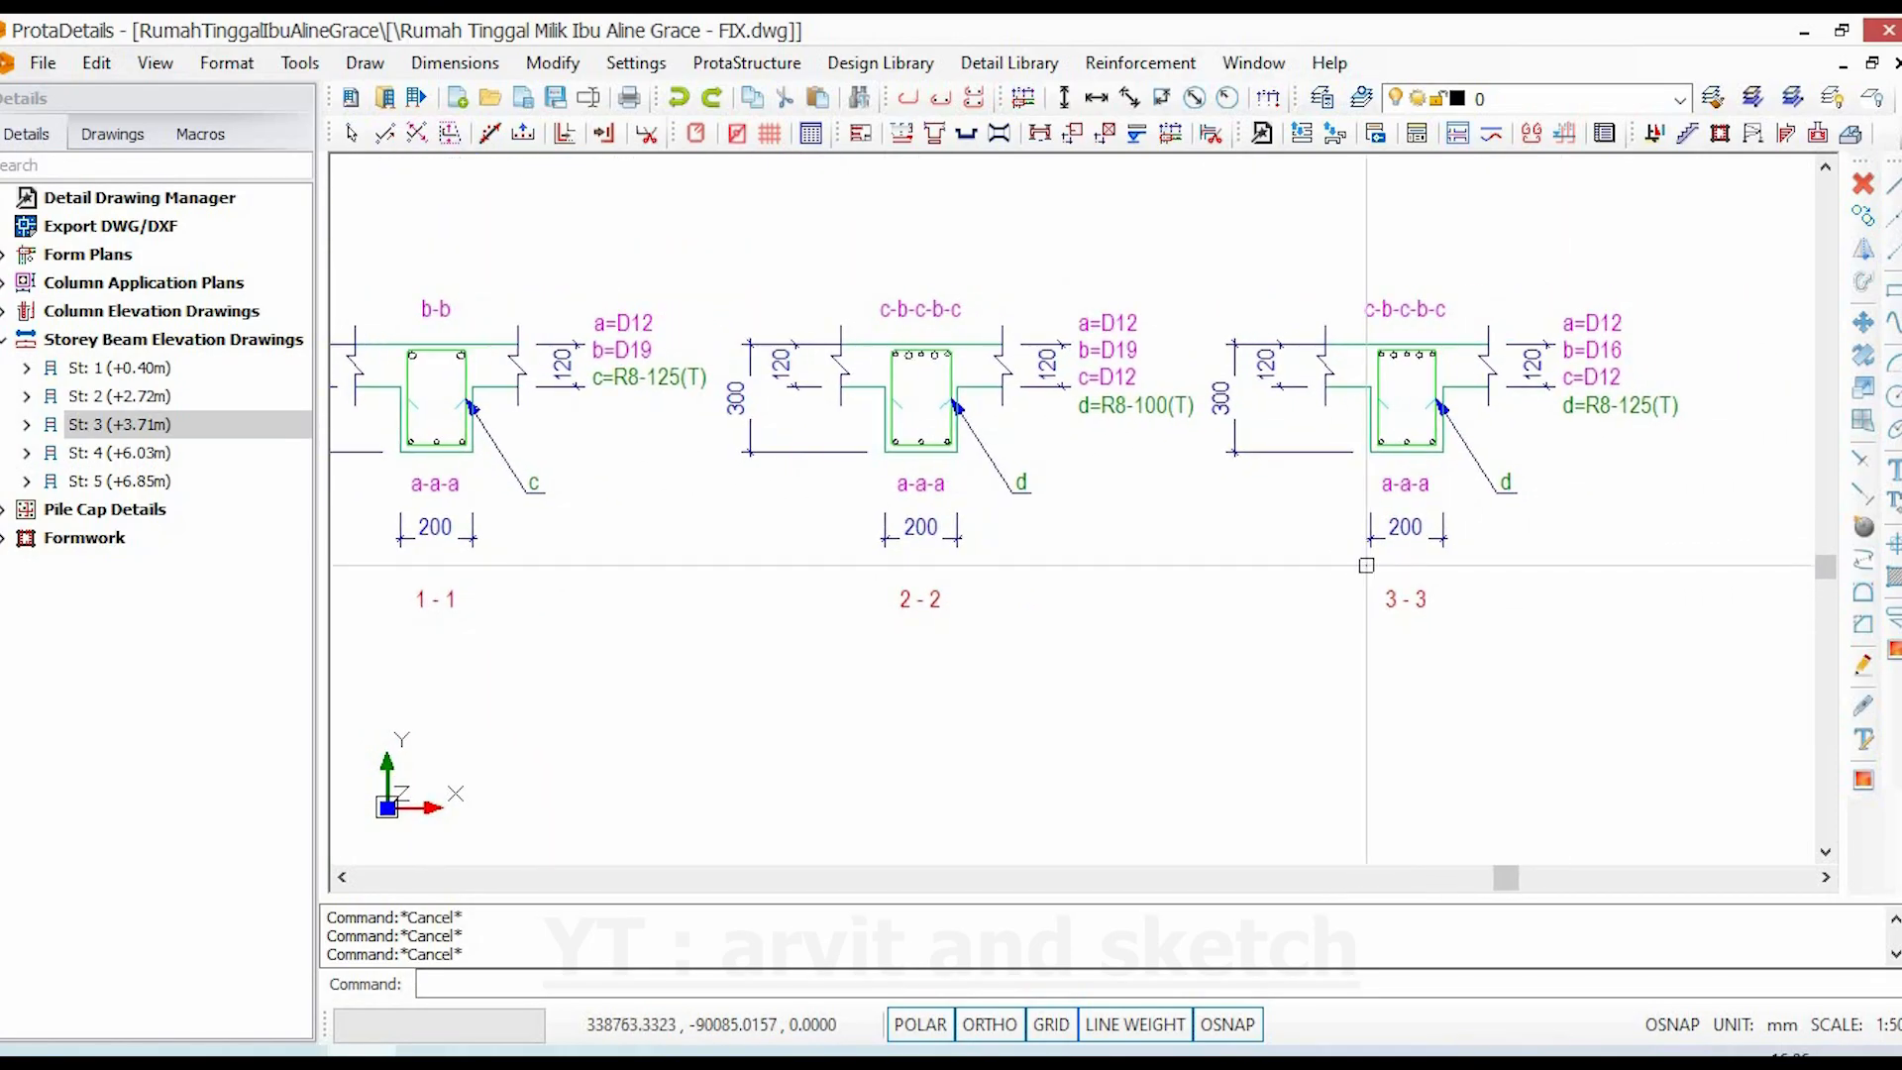
scroll(1366, 566, down, 4)
scroll(1510, 516, up, 4)
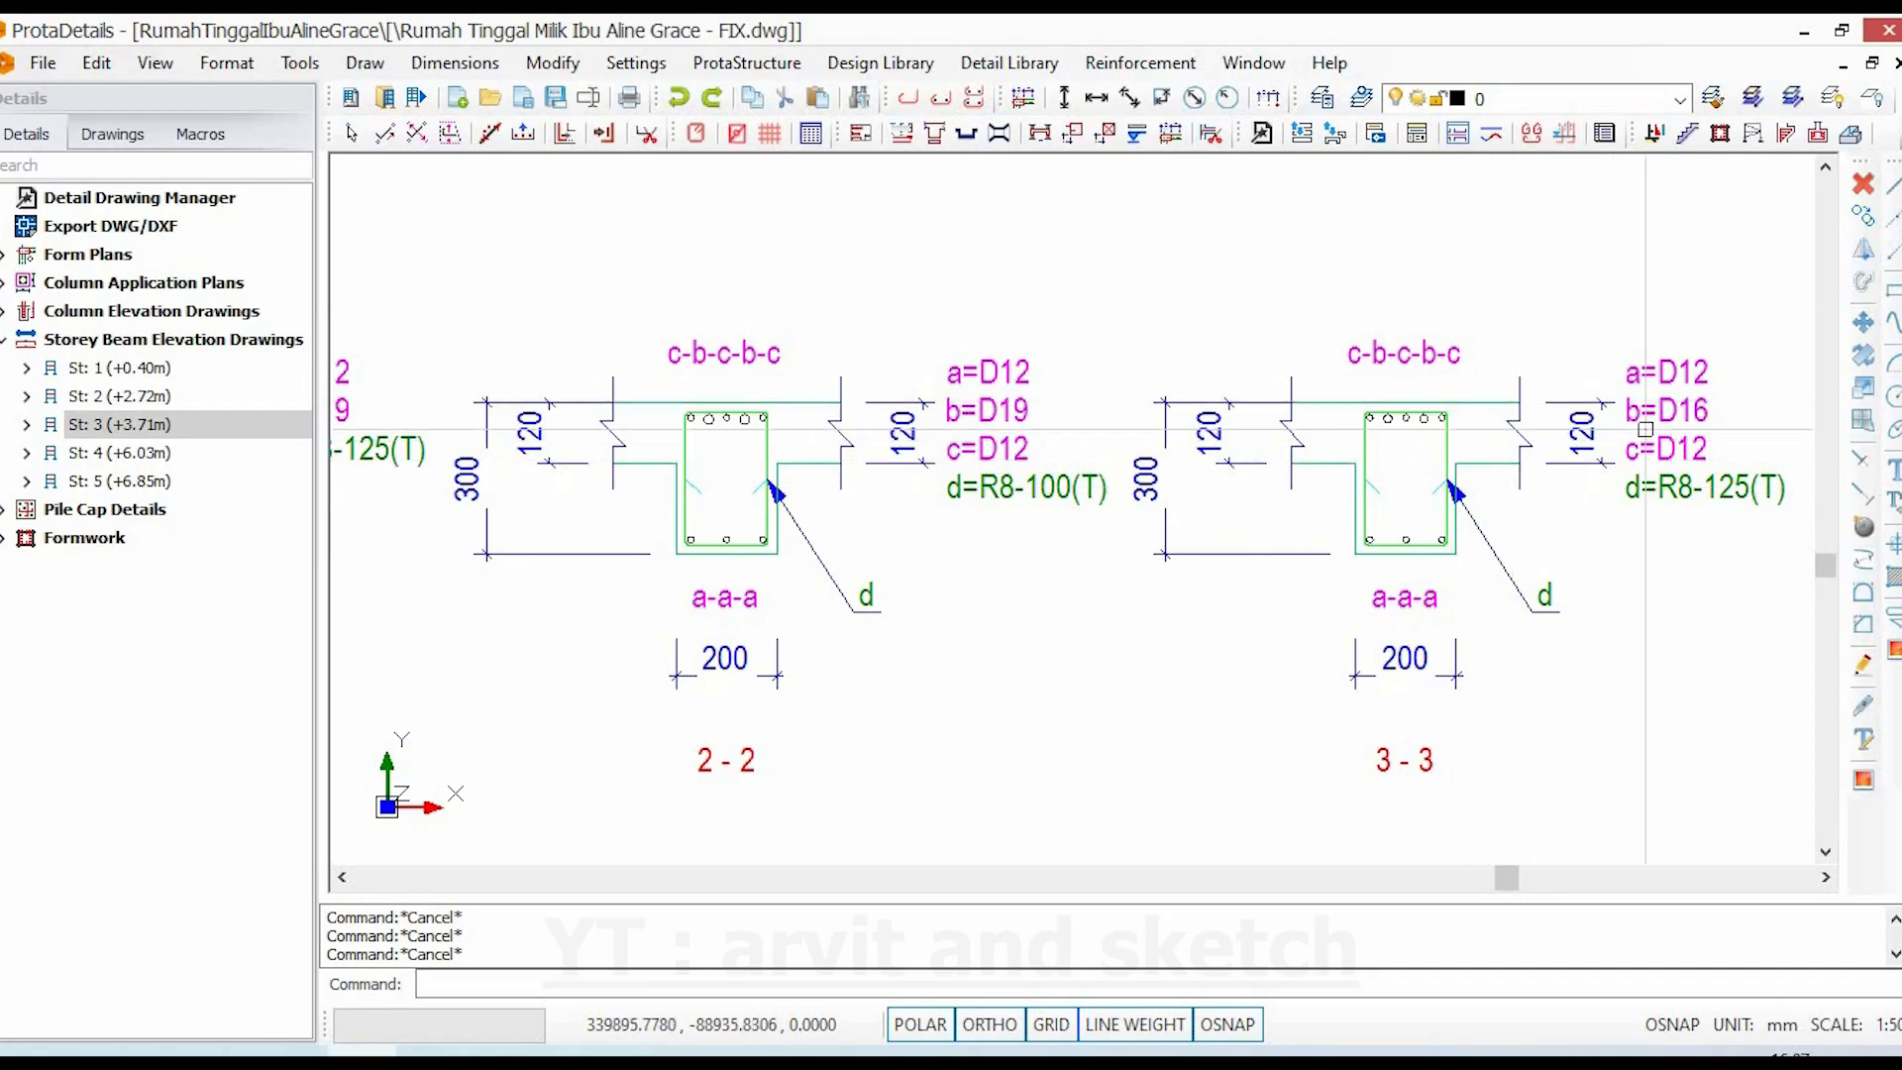
scroll(1644, 406, up, 3)
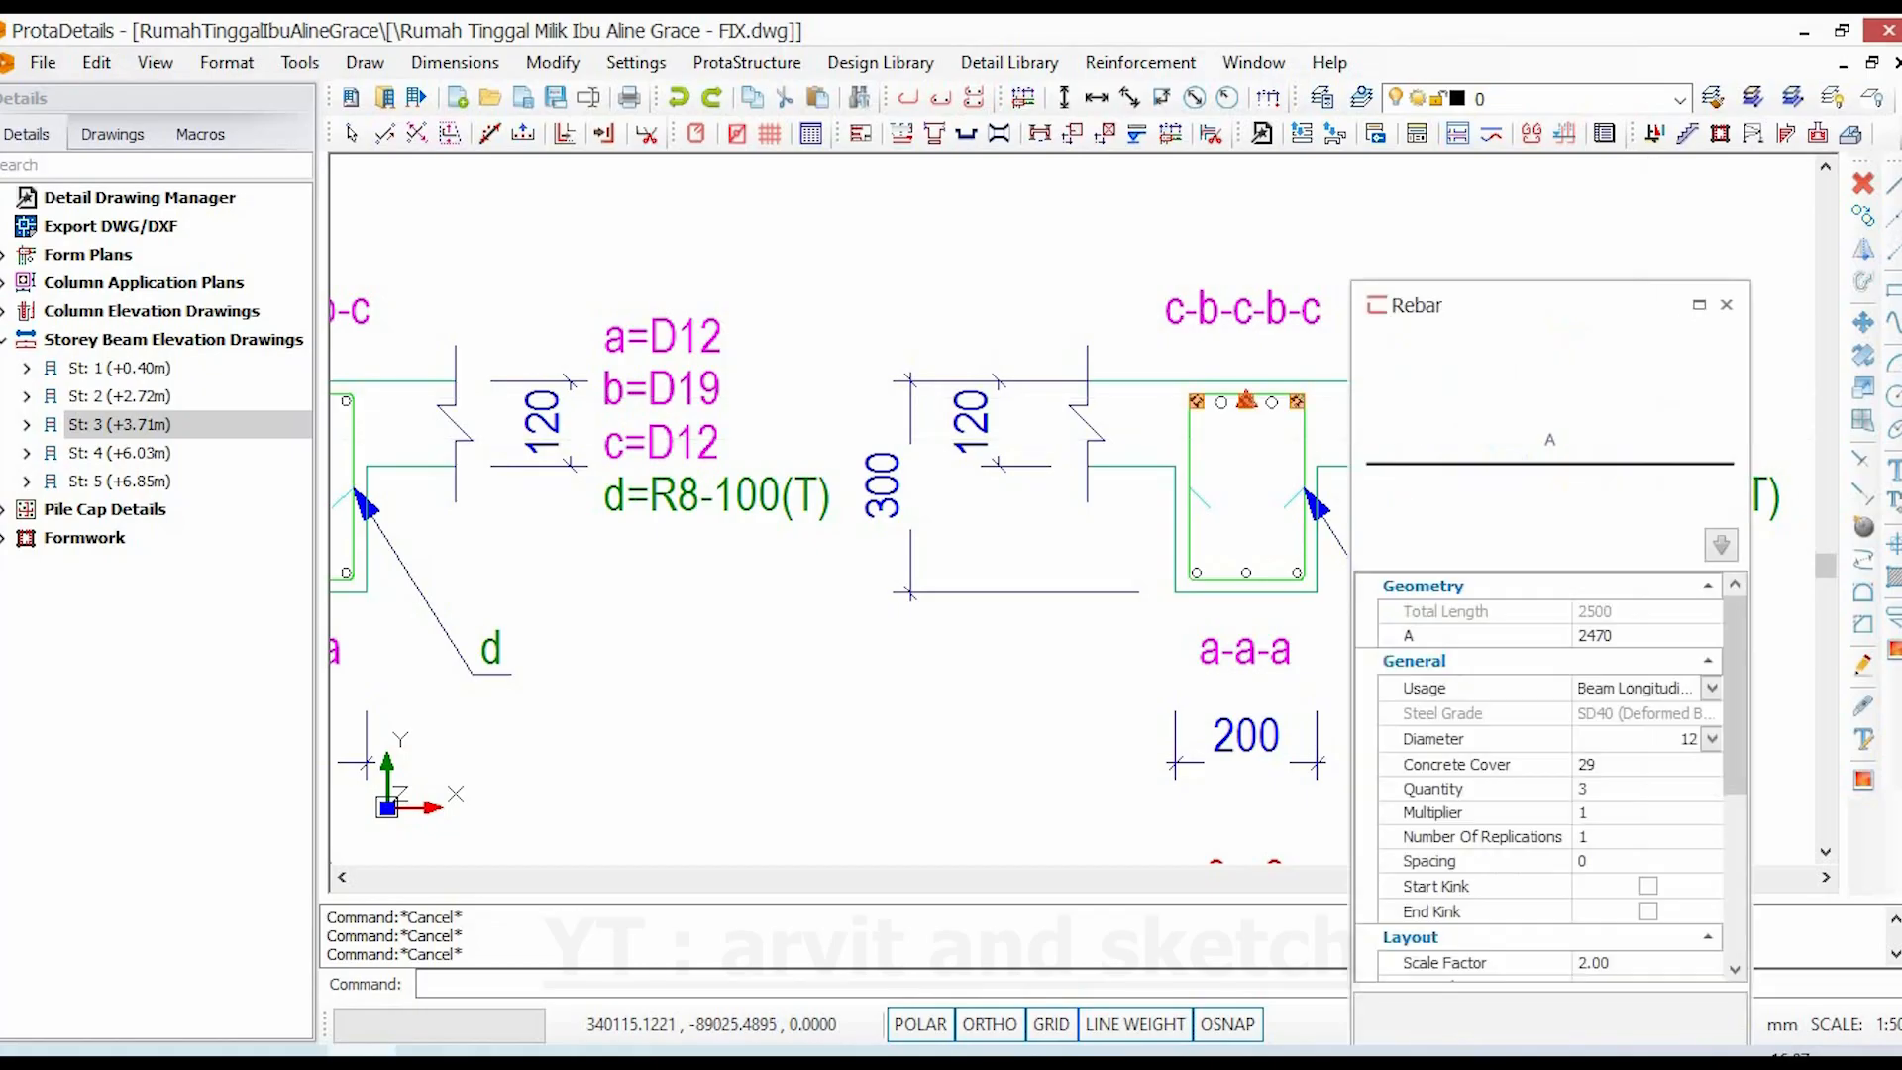
- Review the elevation of beams 3B28, 3B34 and 3B37 from axis F to N against the neighbouring beam elevations
scroll(1384, 445, down, 3)
scroll(1384, 446, down, 5)
scroll(1168, 511, up, 3)
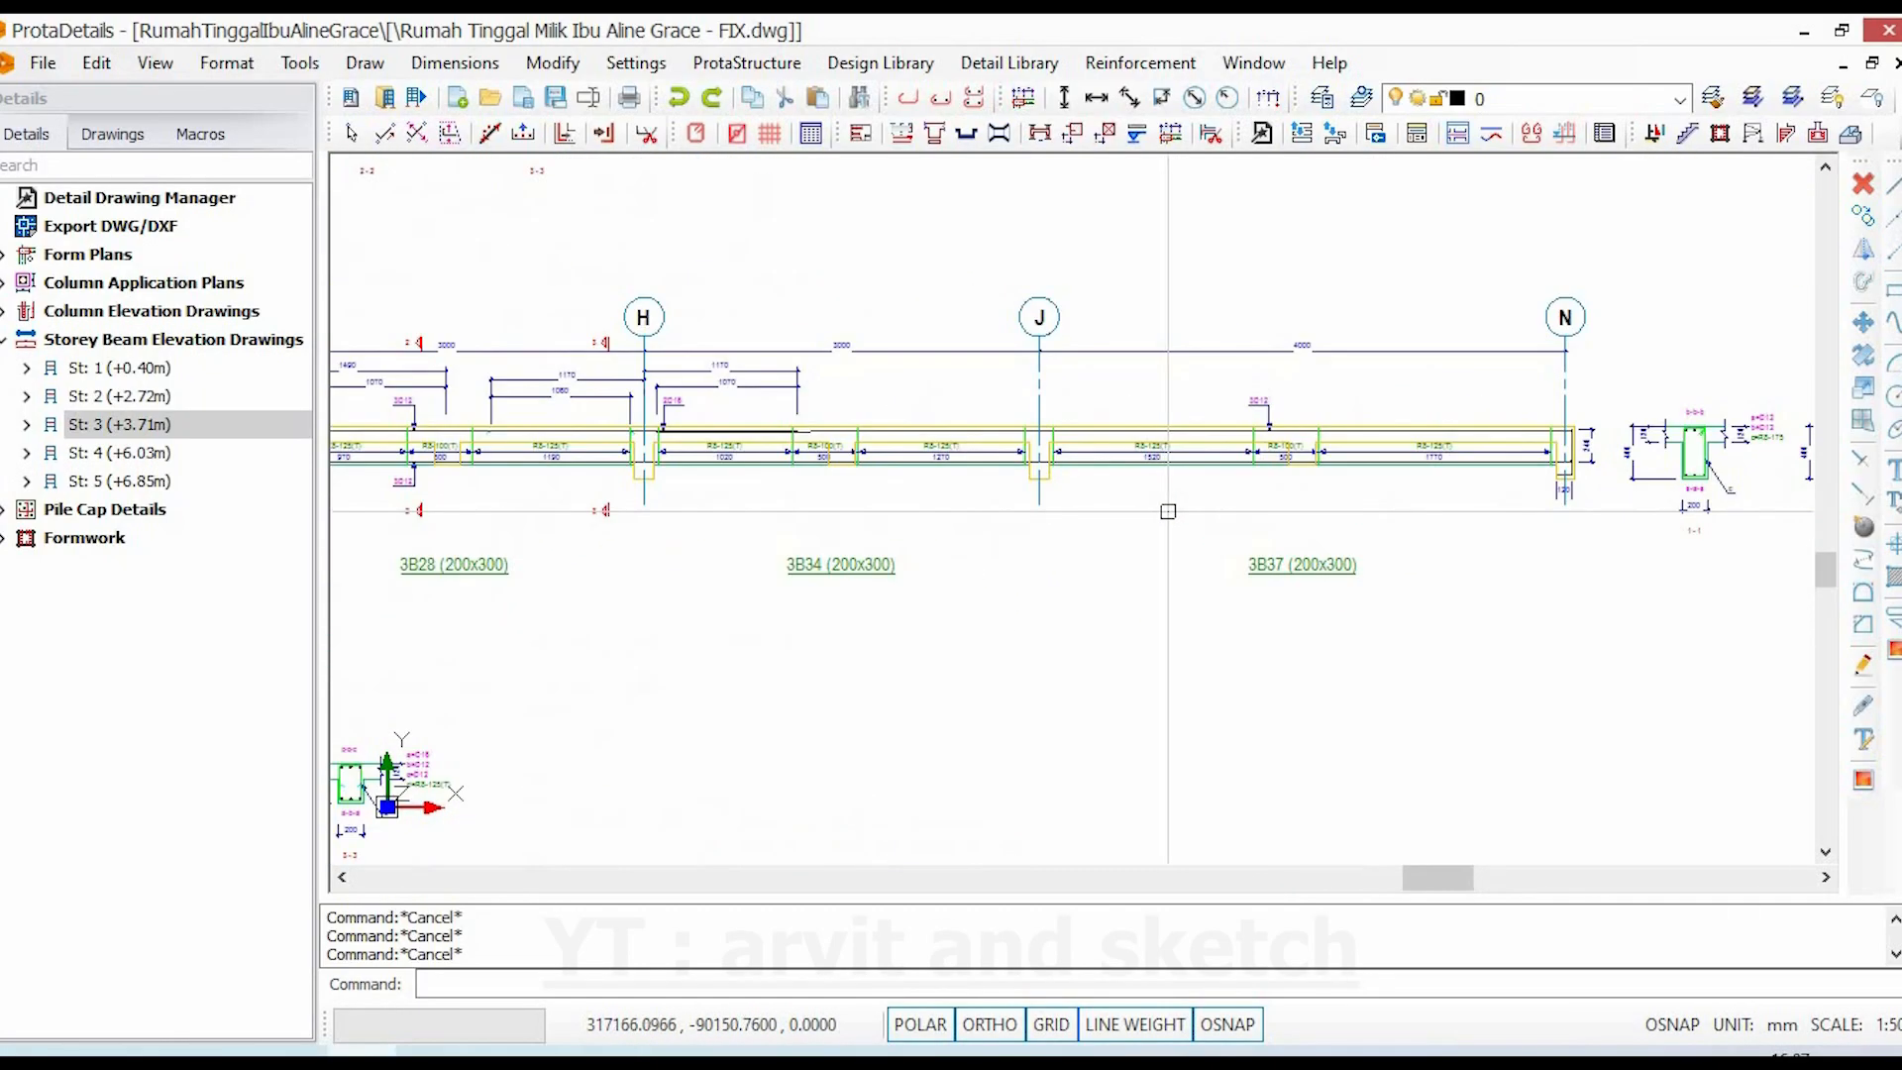
scroll(535, 456, up, 2)
scroll(910, 503, down, 5)
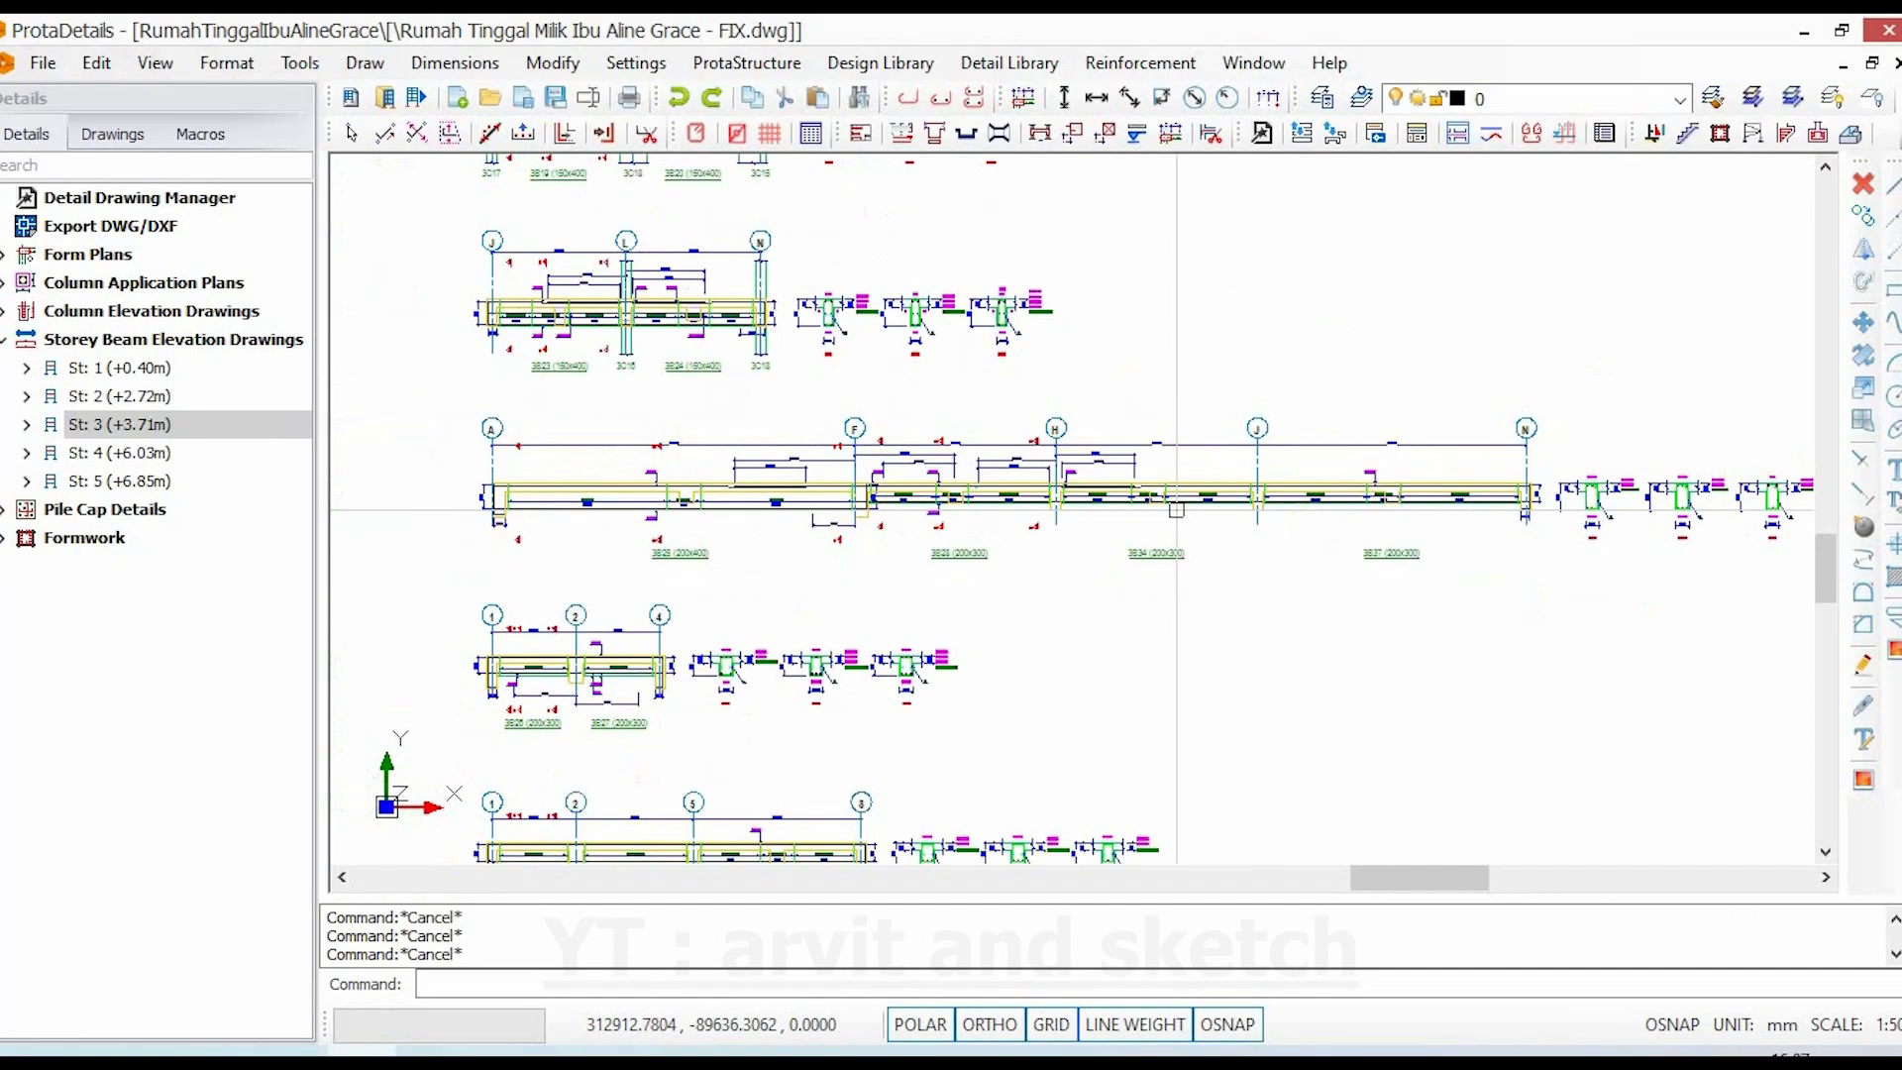
scroll(910, 503, up, 3)
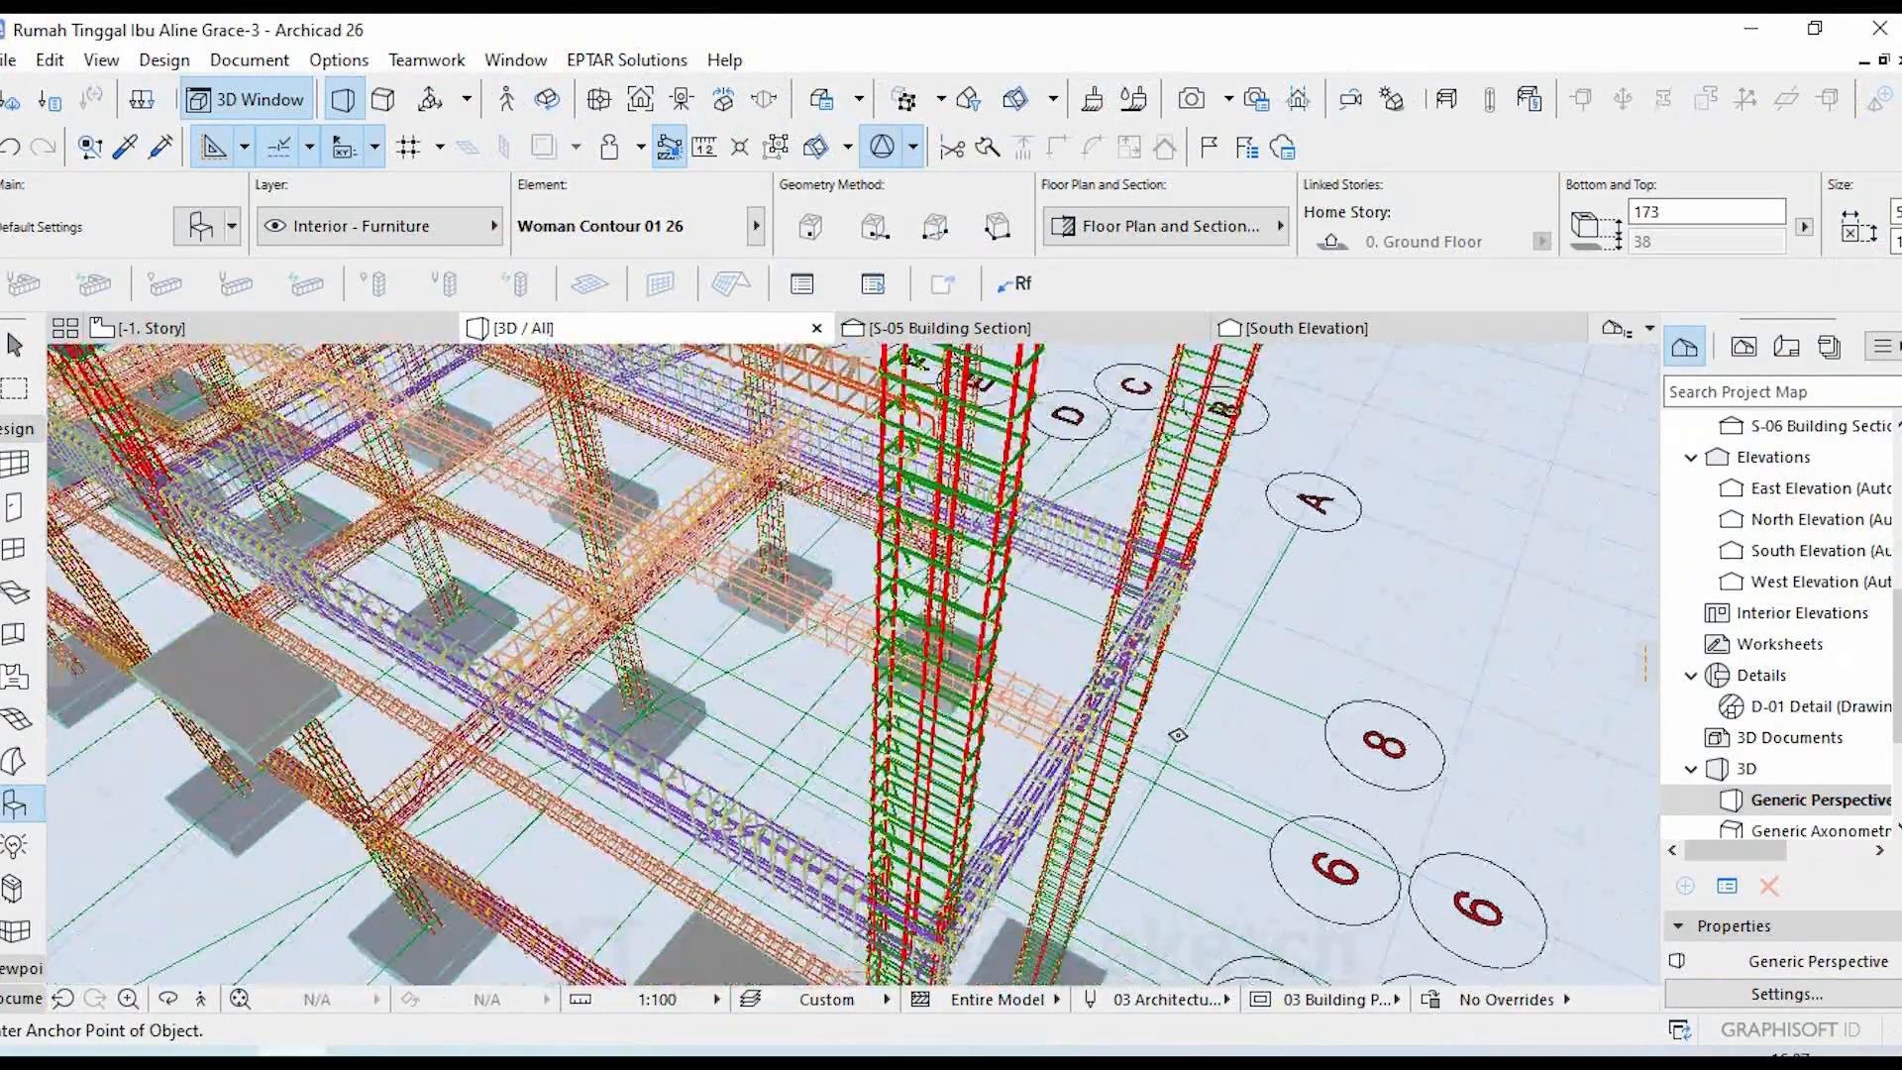
- Inspect the beam and column rebar cages in the Archicad 3D model from several sides
scroll(1177, 735, down, 2)
middle_drag(703, 527, 921, 557)
scroll(921, 557, up, 2)
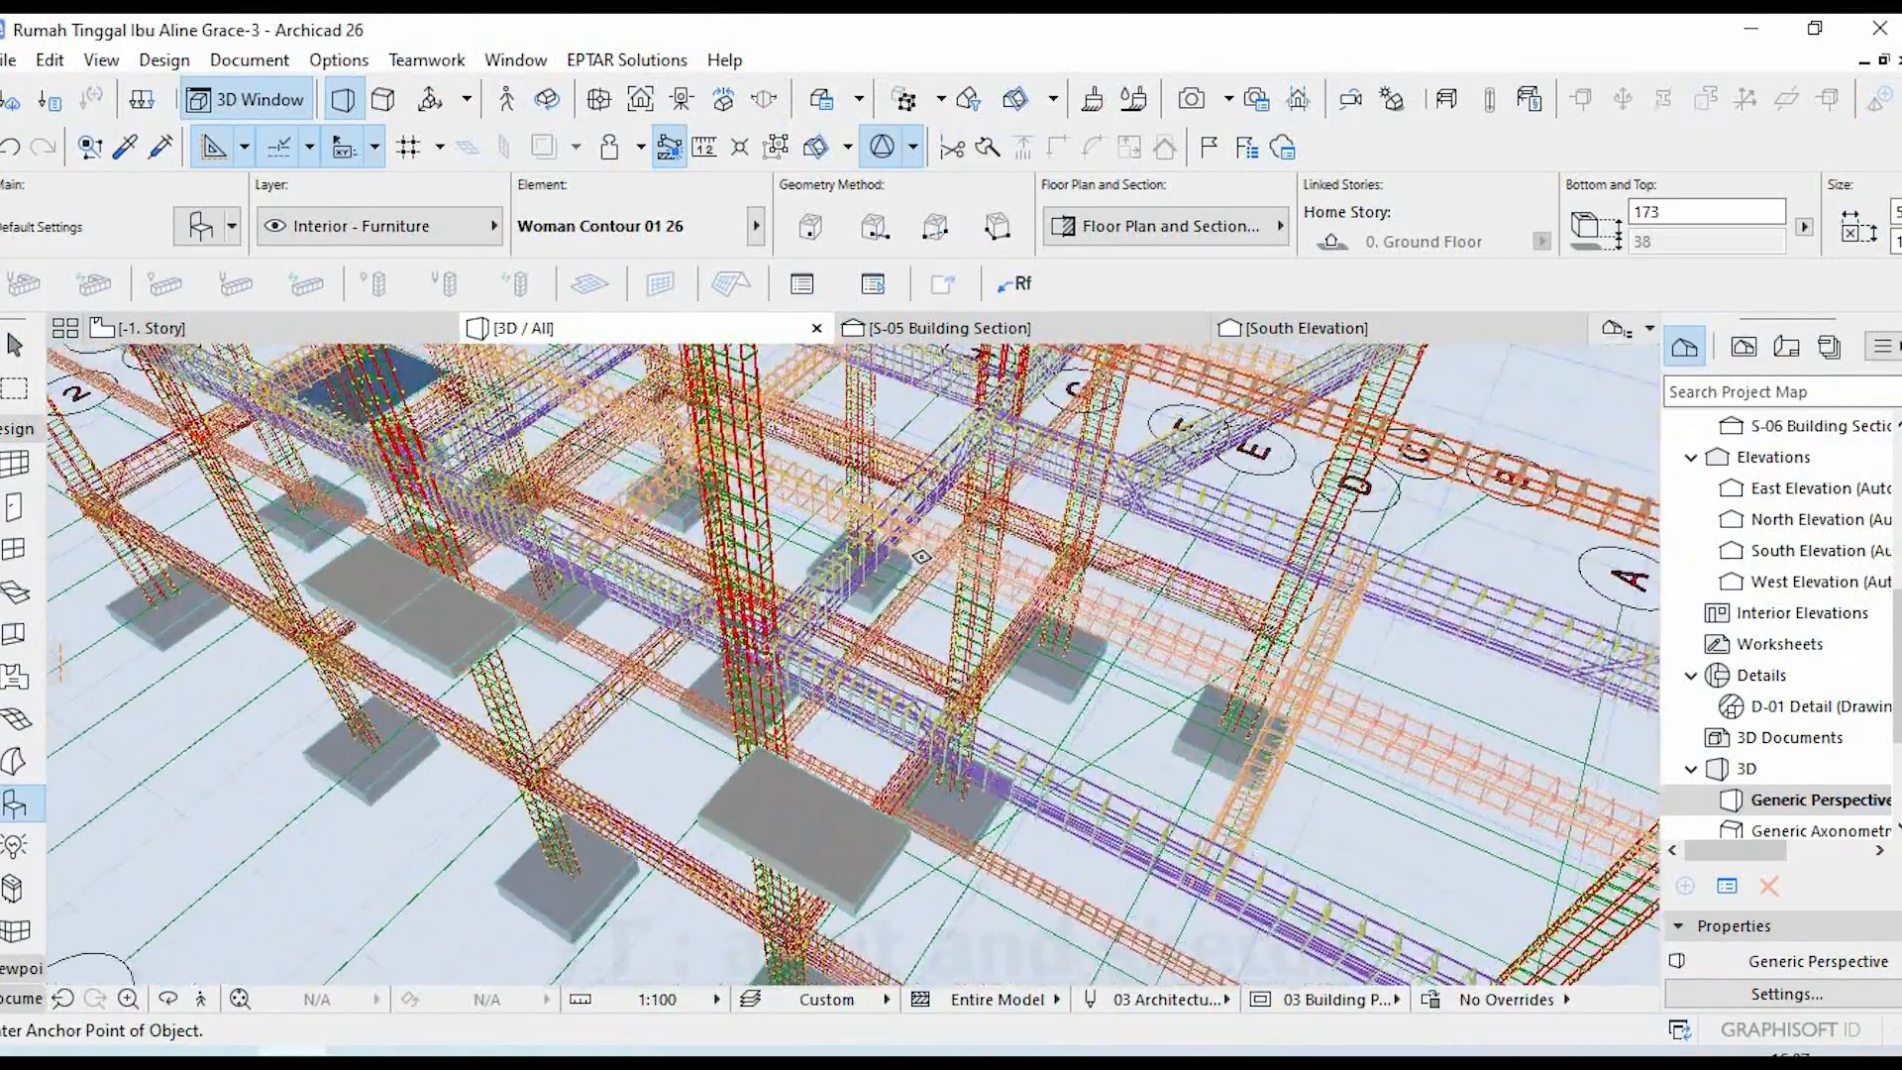
shift+middle_drag(1074, 730, 768, 530)
shift+middle_drag(856, 626, 1170, 635)
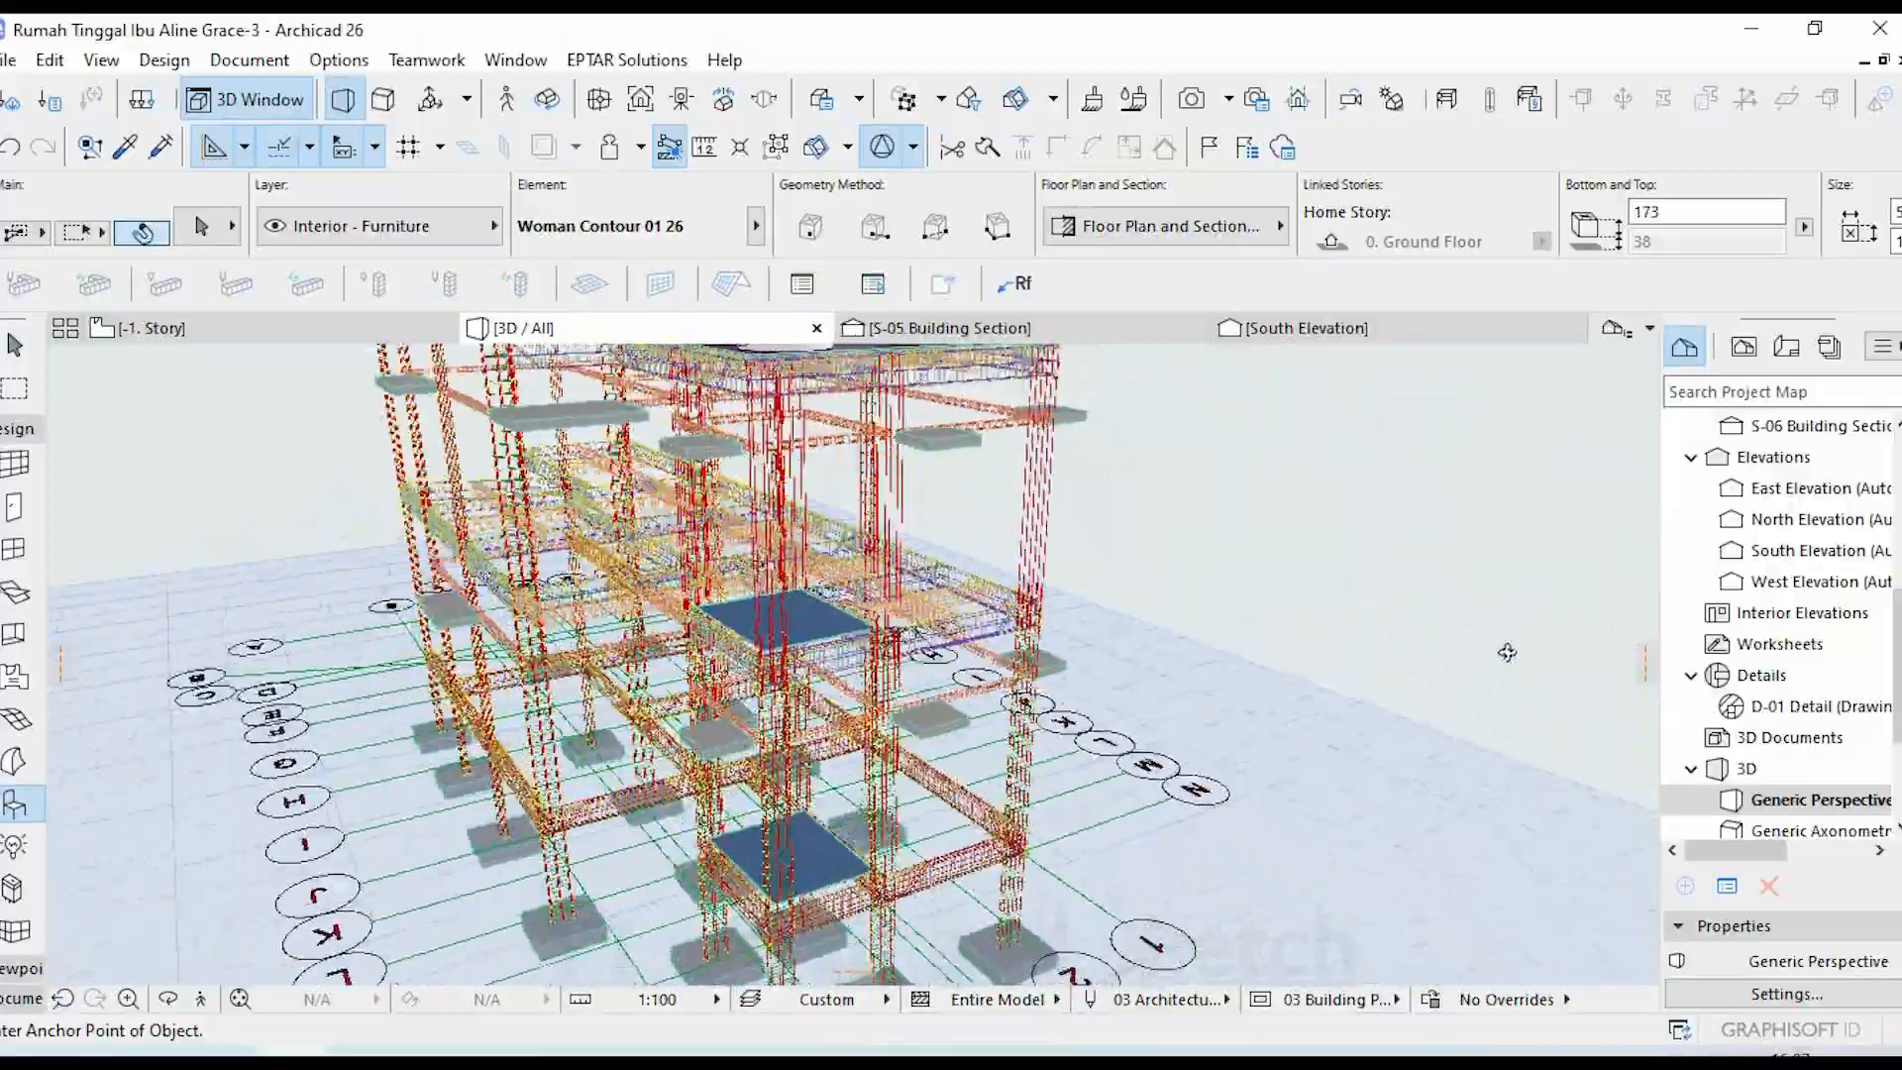
shift+middle_drag(1507, 651, 1109, 624)
scroll(720, 590, up, 3)
shift+middle_drag(720, 589, 452, 556)
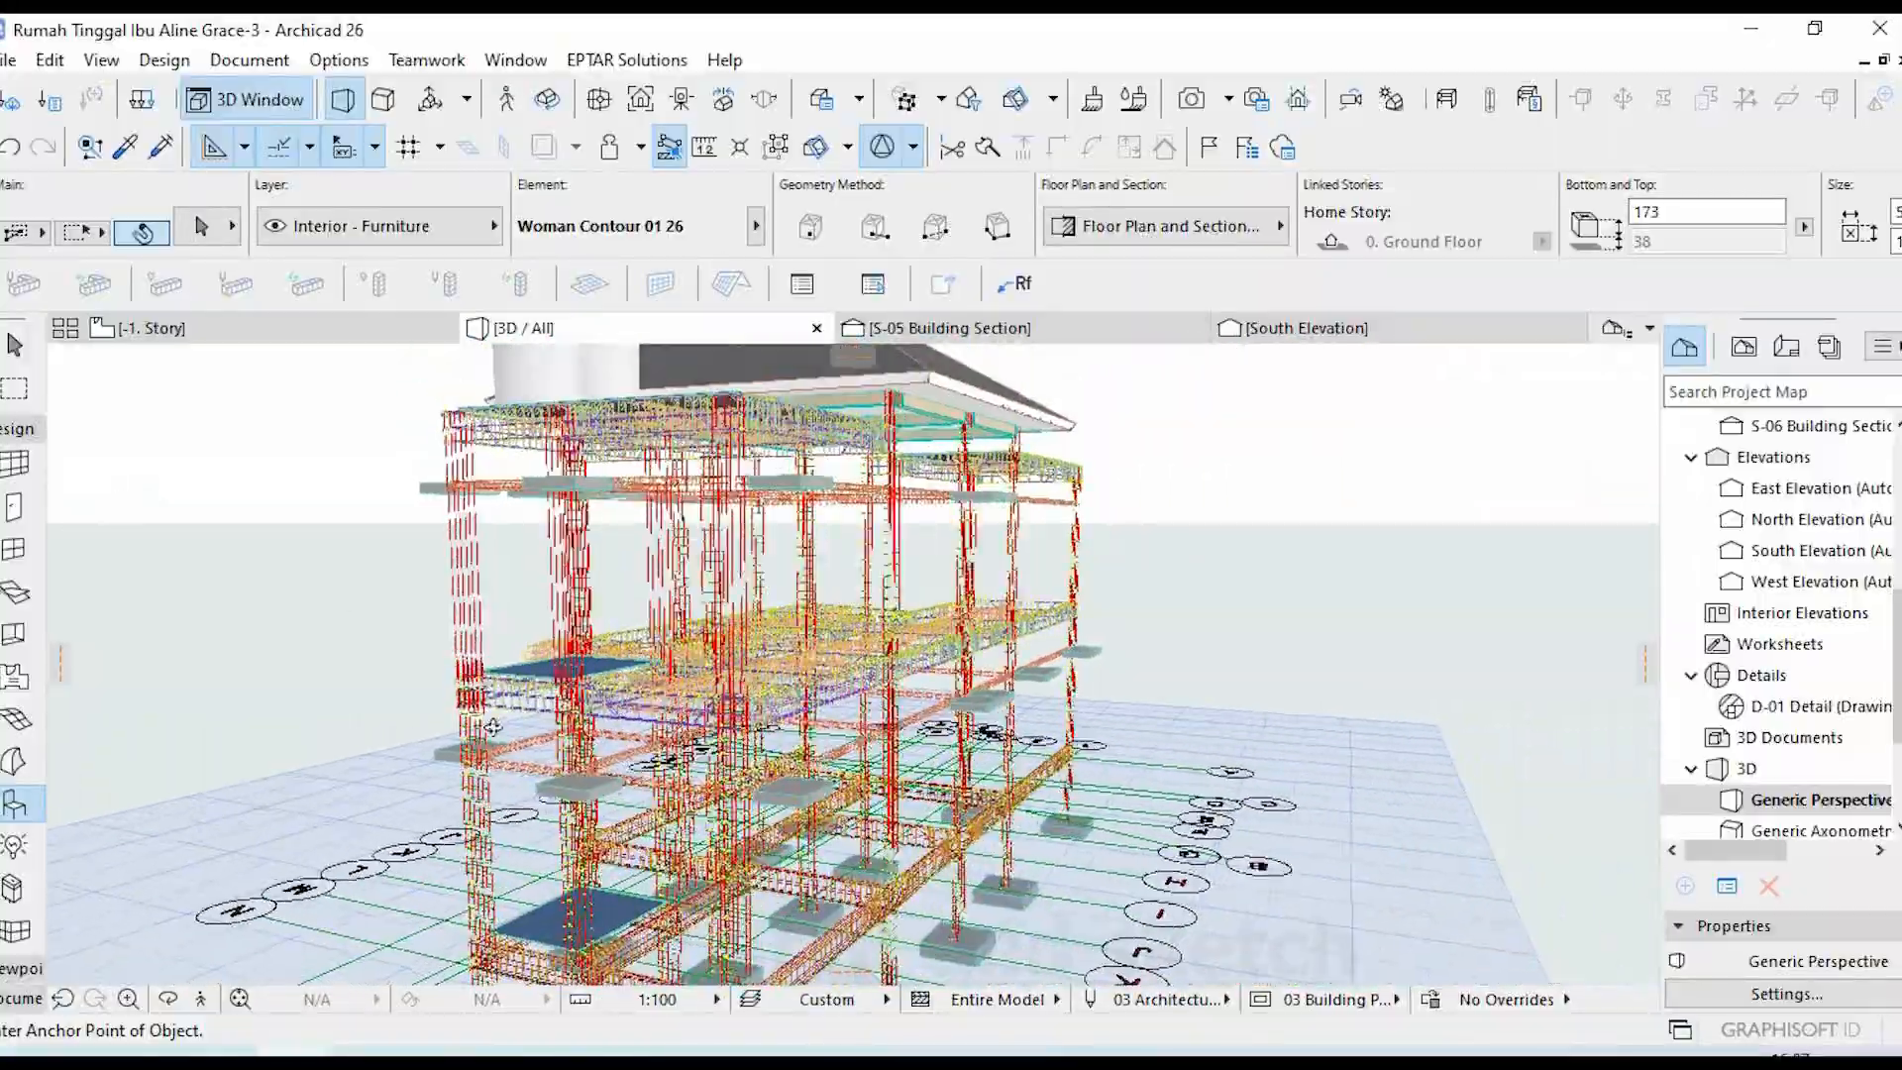
shift+middle_drag(492, 727, 159, 792)
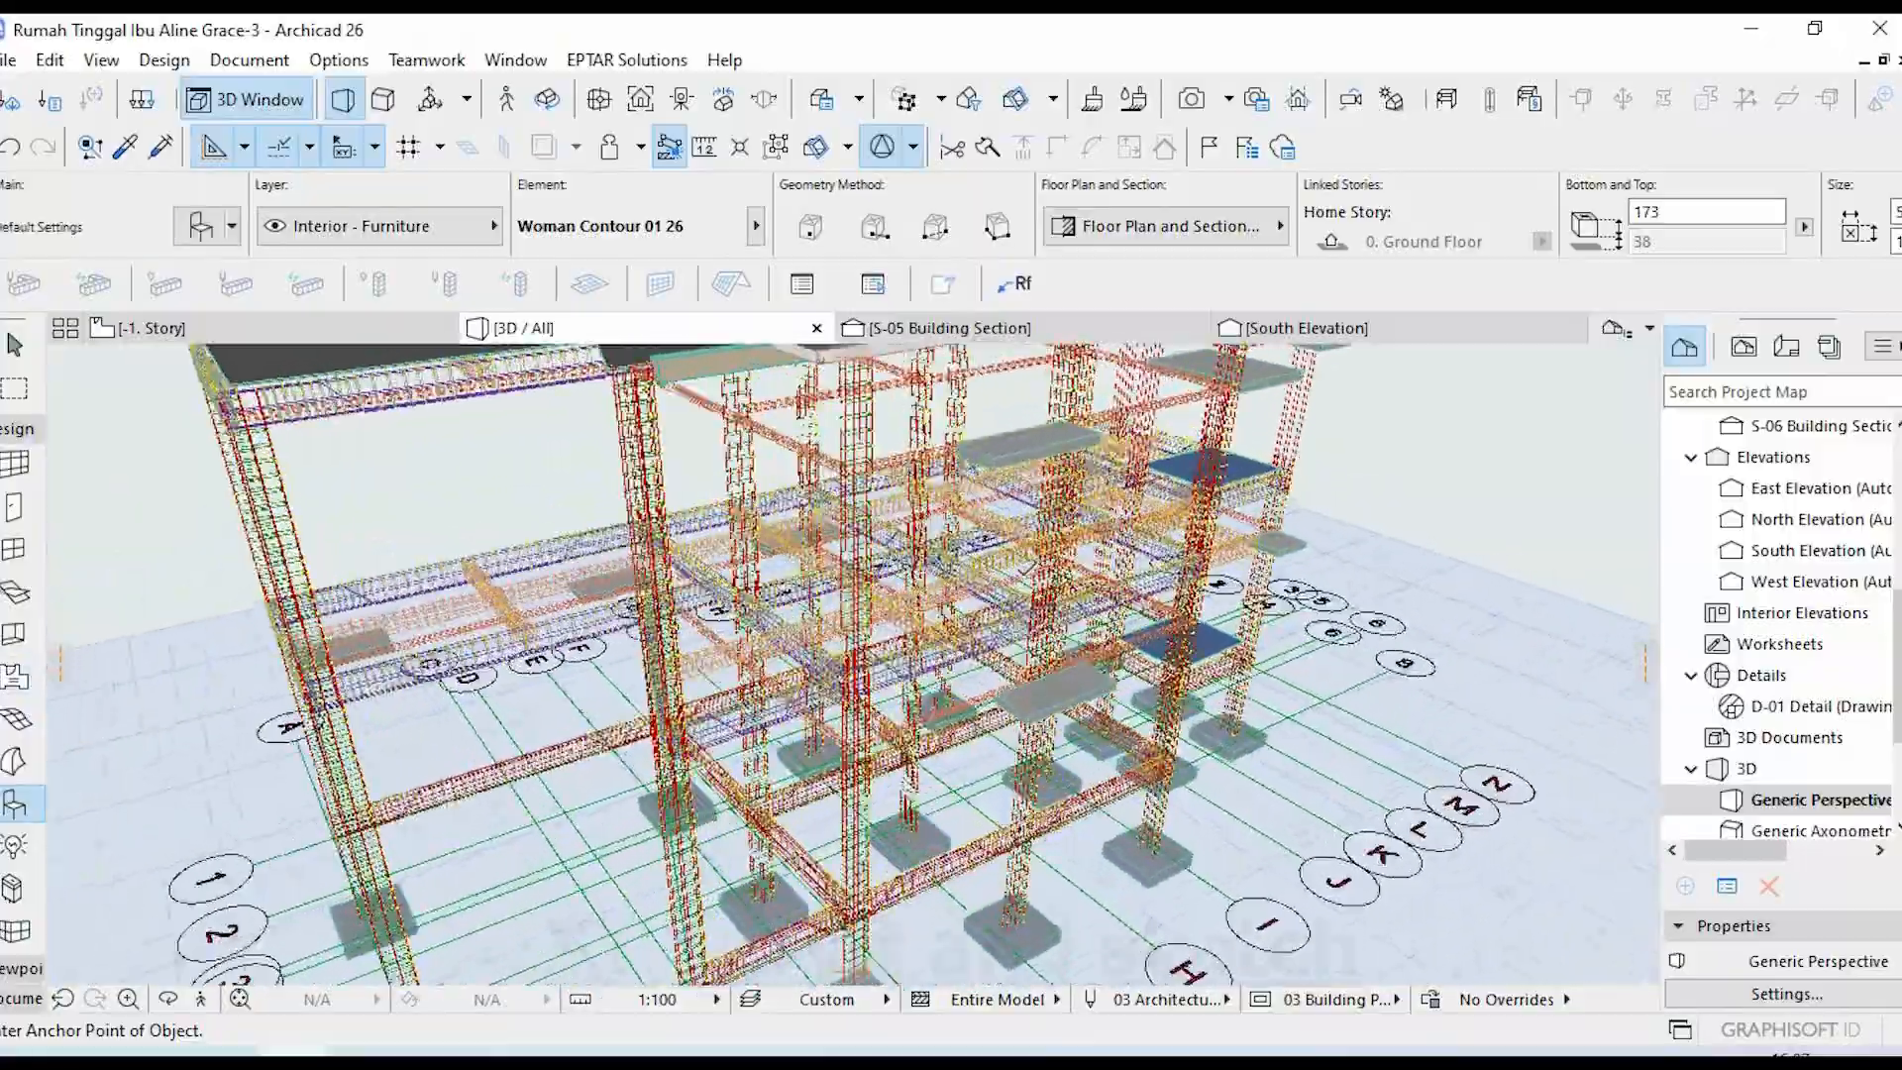
scroll(1027, 570, up, 3)
shift+middle_drag(1027, 570, 740, 724)
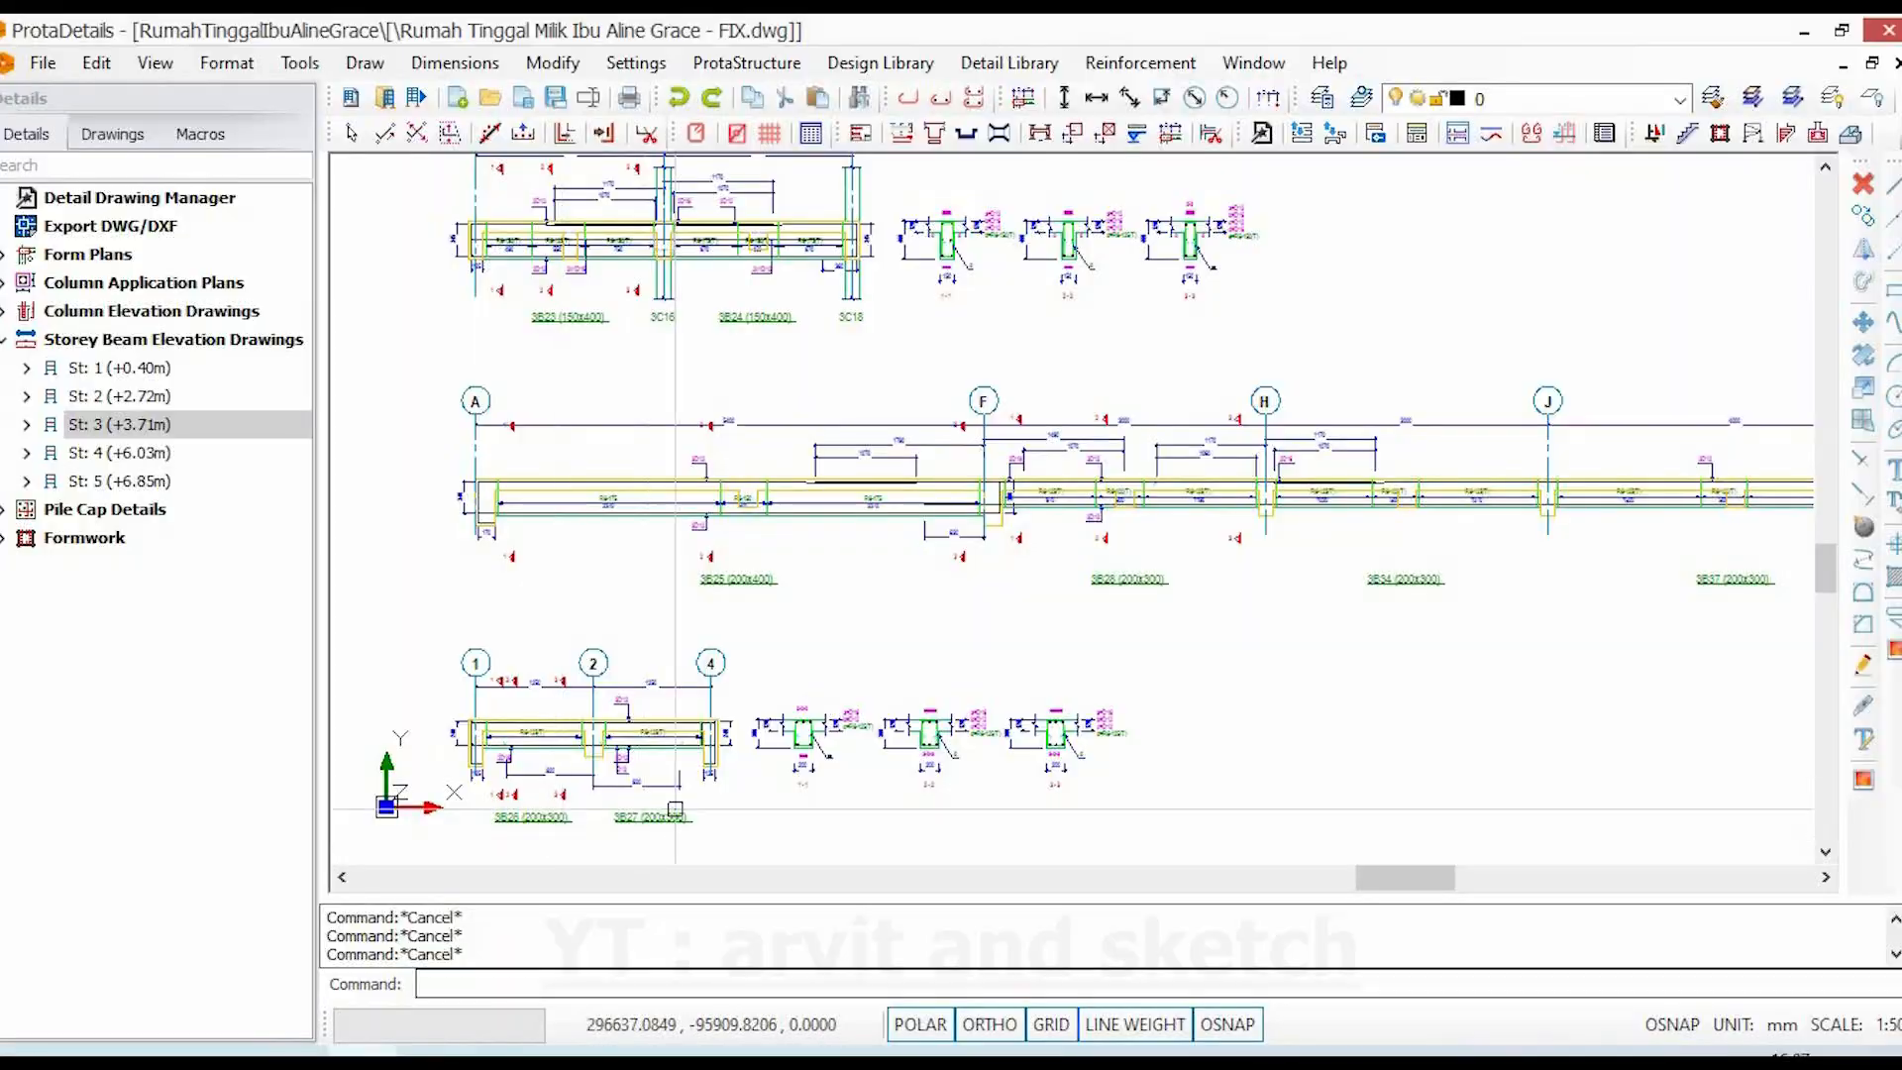
- Locate beams 3B31 and 3B32 between axes F and H in ProtaDetails' third-storey form plan
scroll(1149, 681, down, 5)
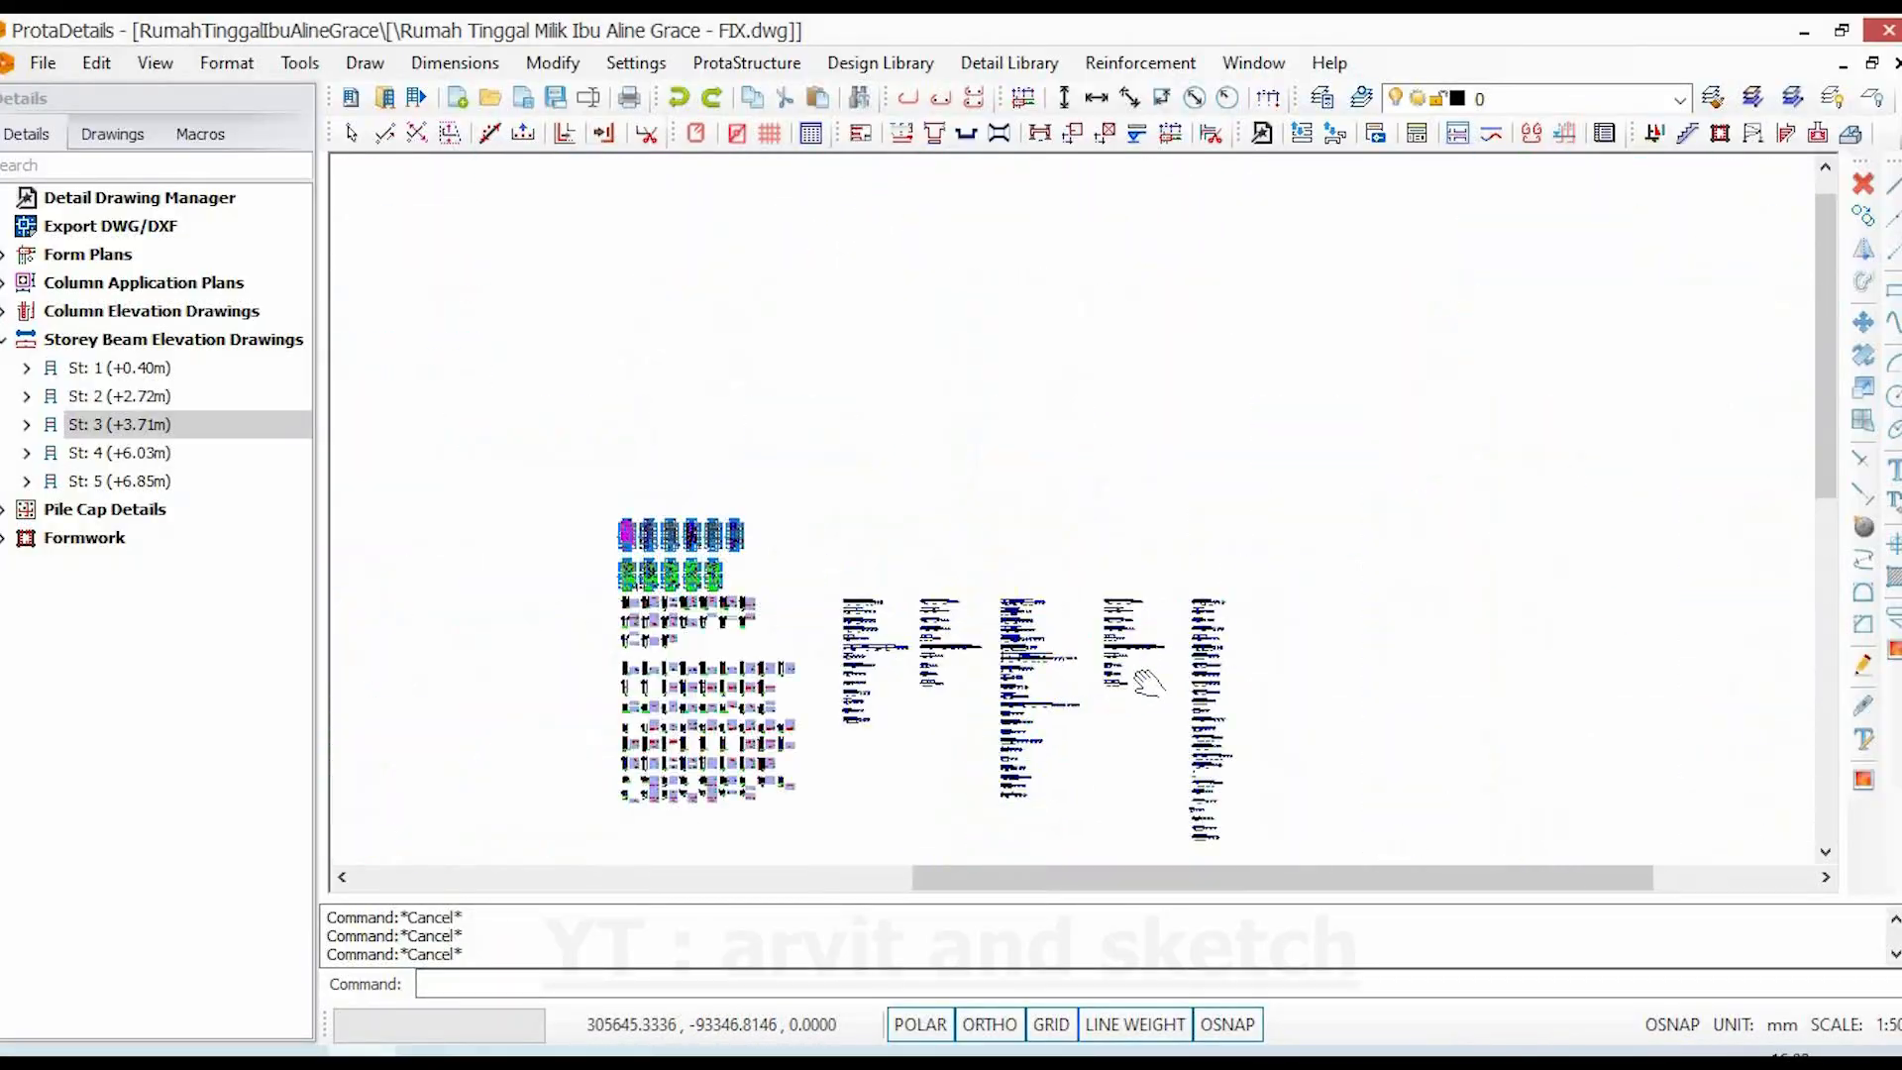
scroll(1174, 561, up, 10)
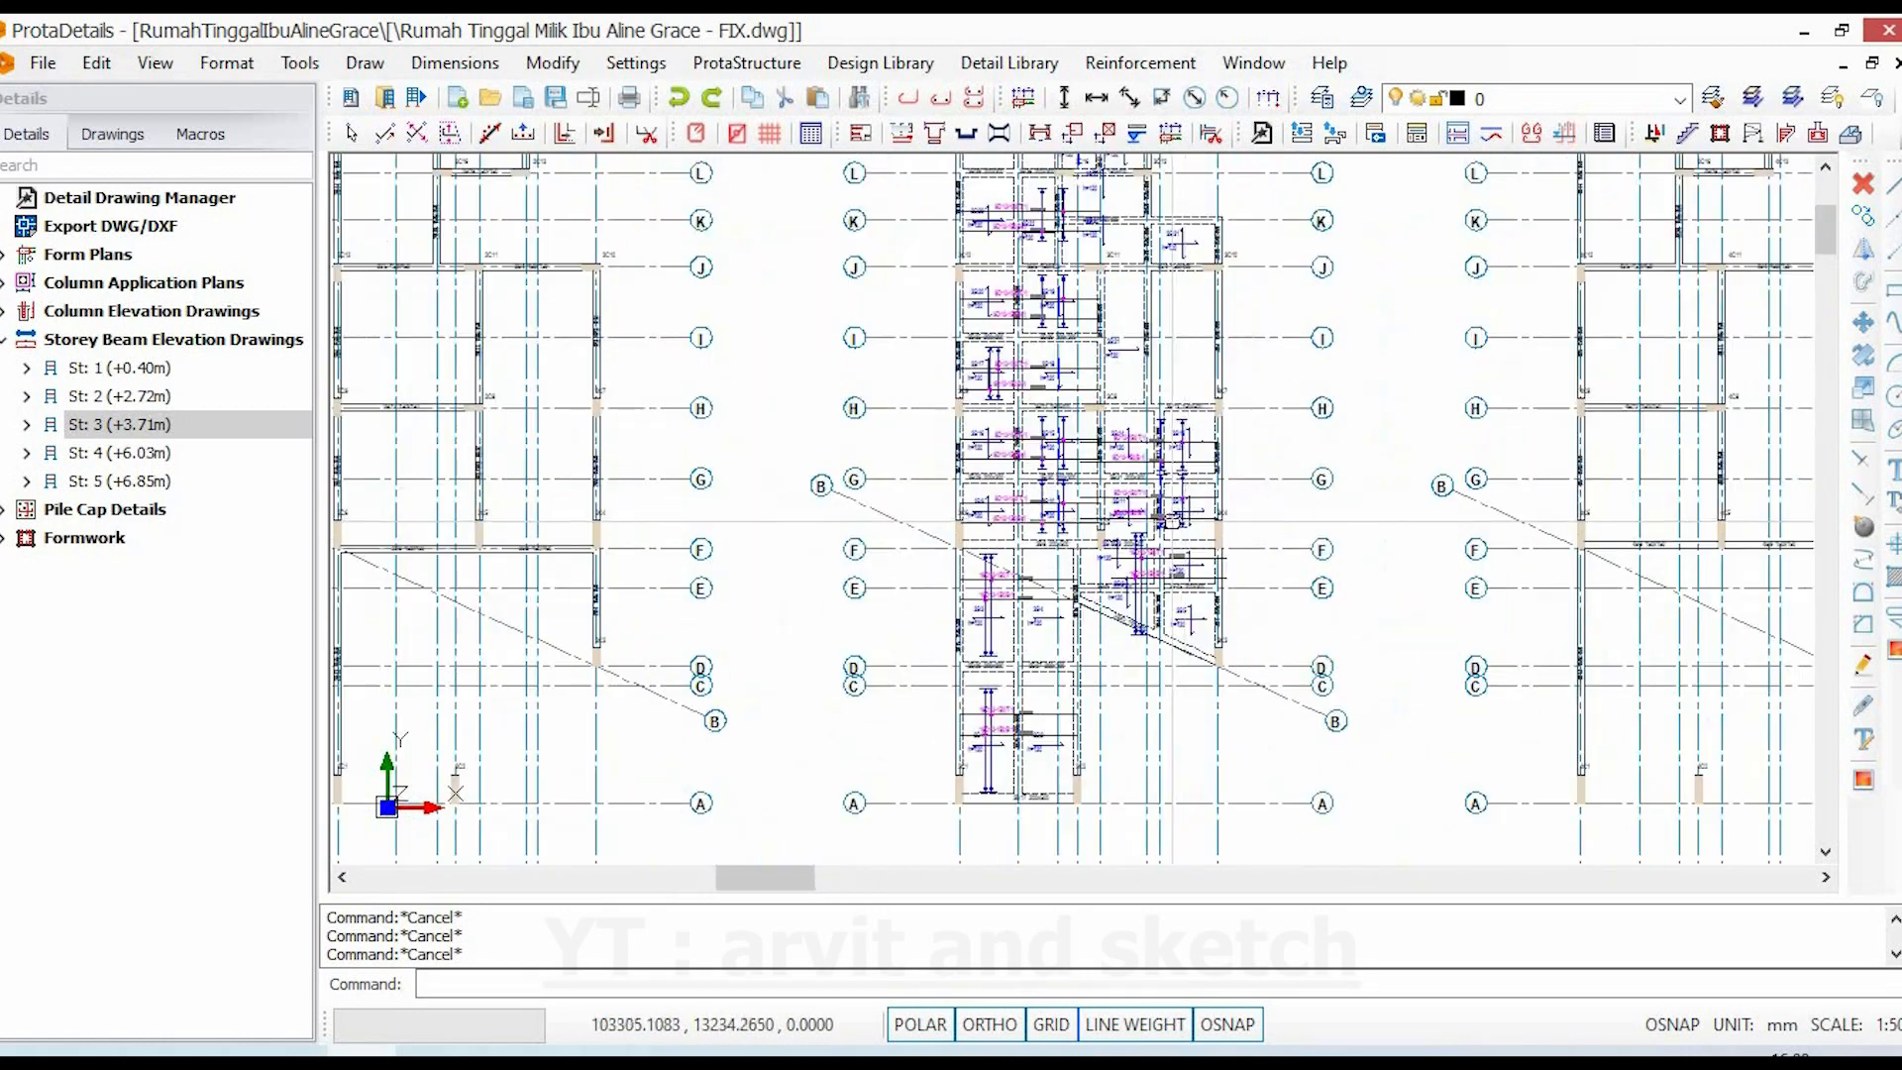
scroll(1139, 445, up, 5)
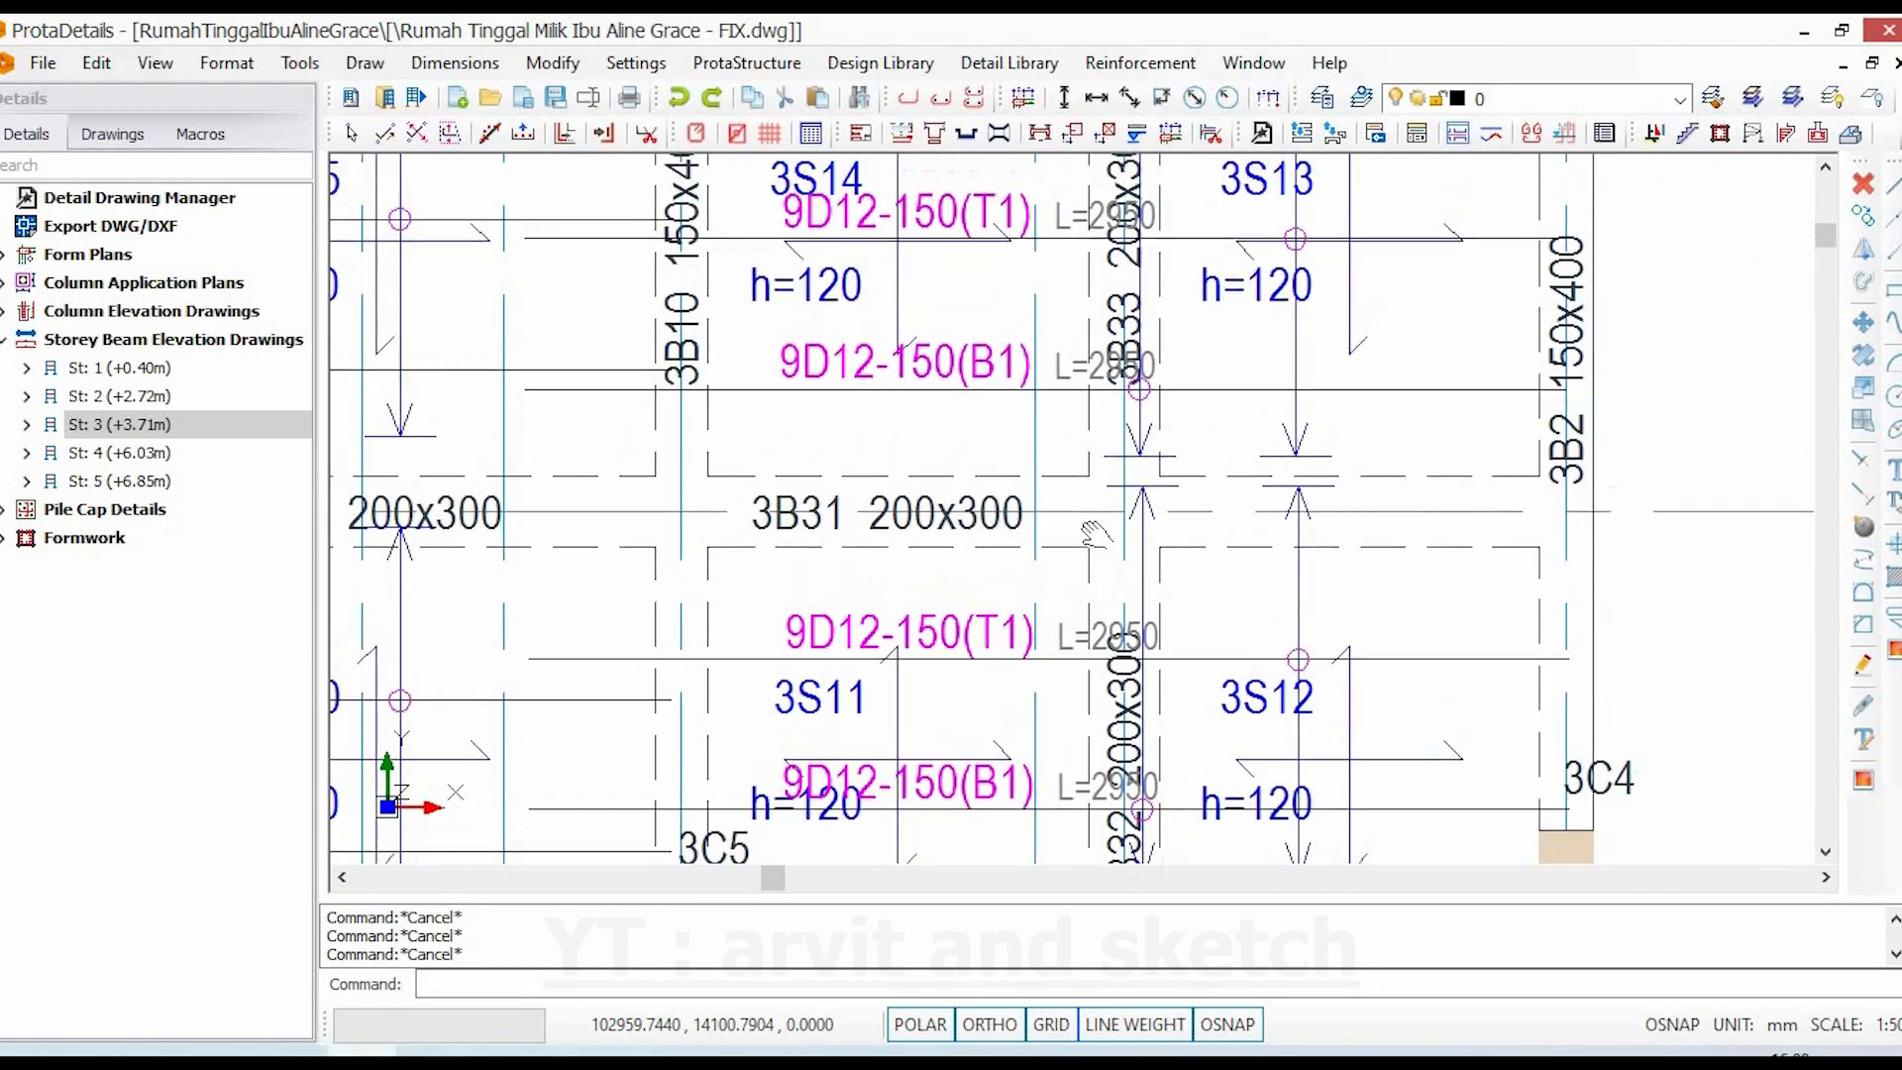
scroll(1049, 531, down, 3)
middle_drag(1035, 474, 996, 499)
scroll(996, 499, up, 3)
scroll(881, 500, up, 1)
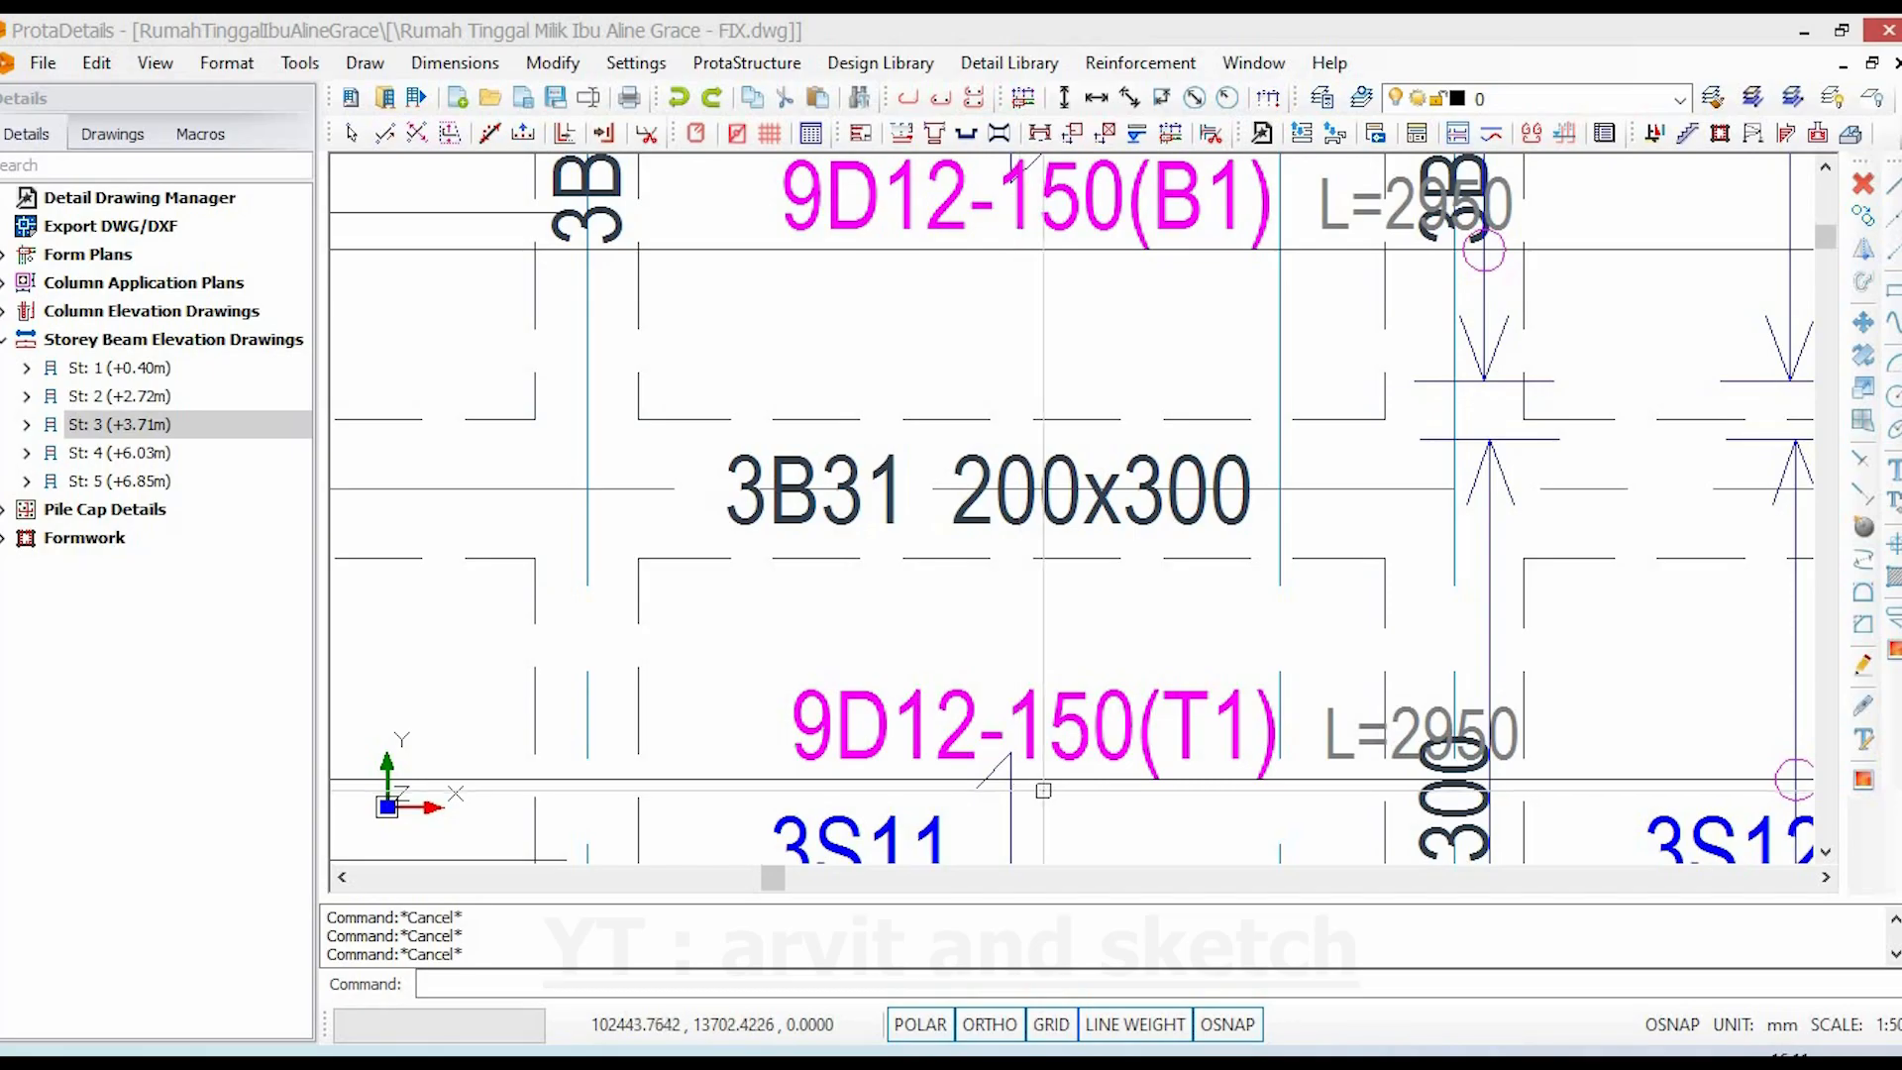
scroll(1095, 639, down, 4)
middle_drag(1103, 656, 1103, 475)
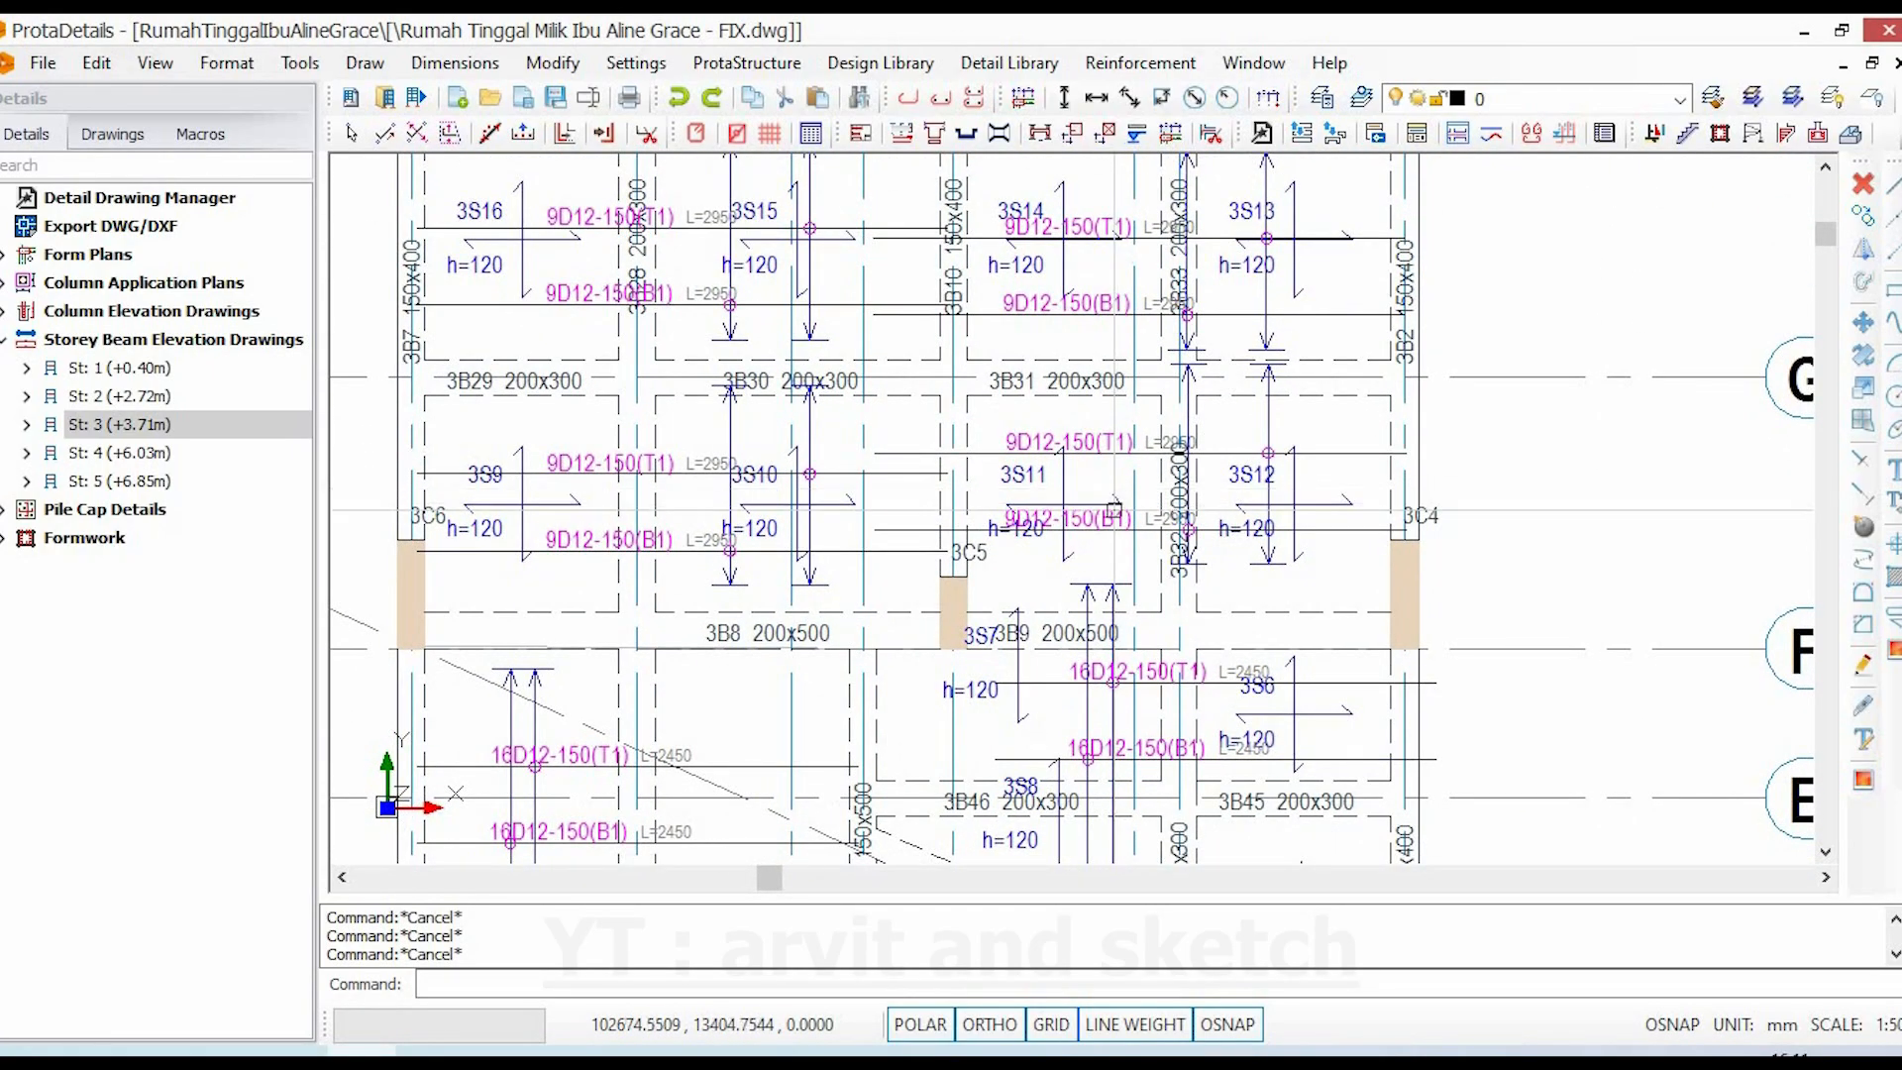
scroll(1151, 387, up, 1)
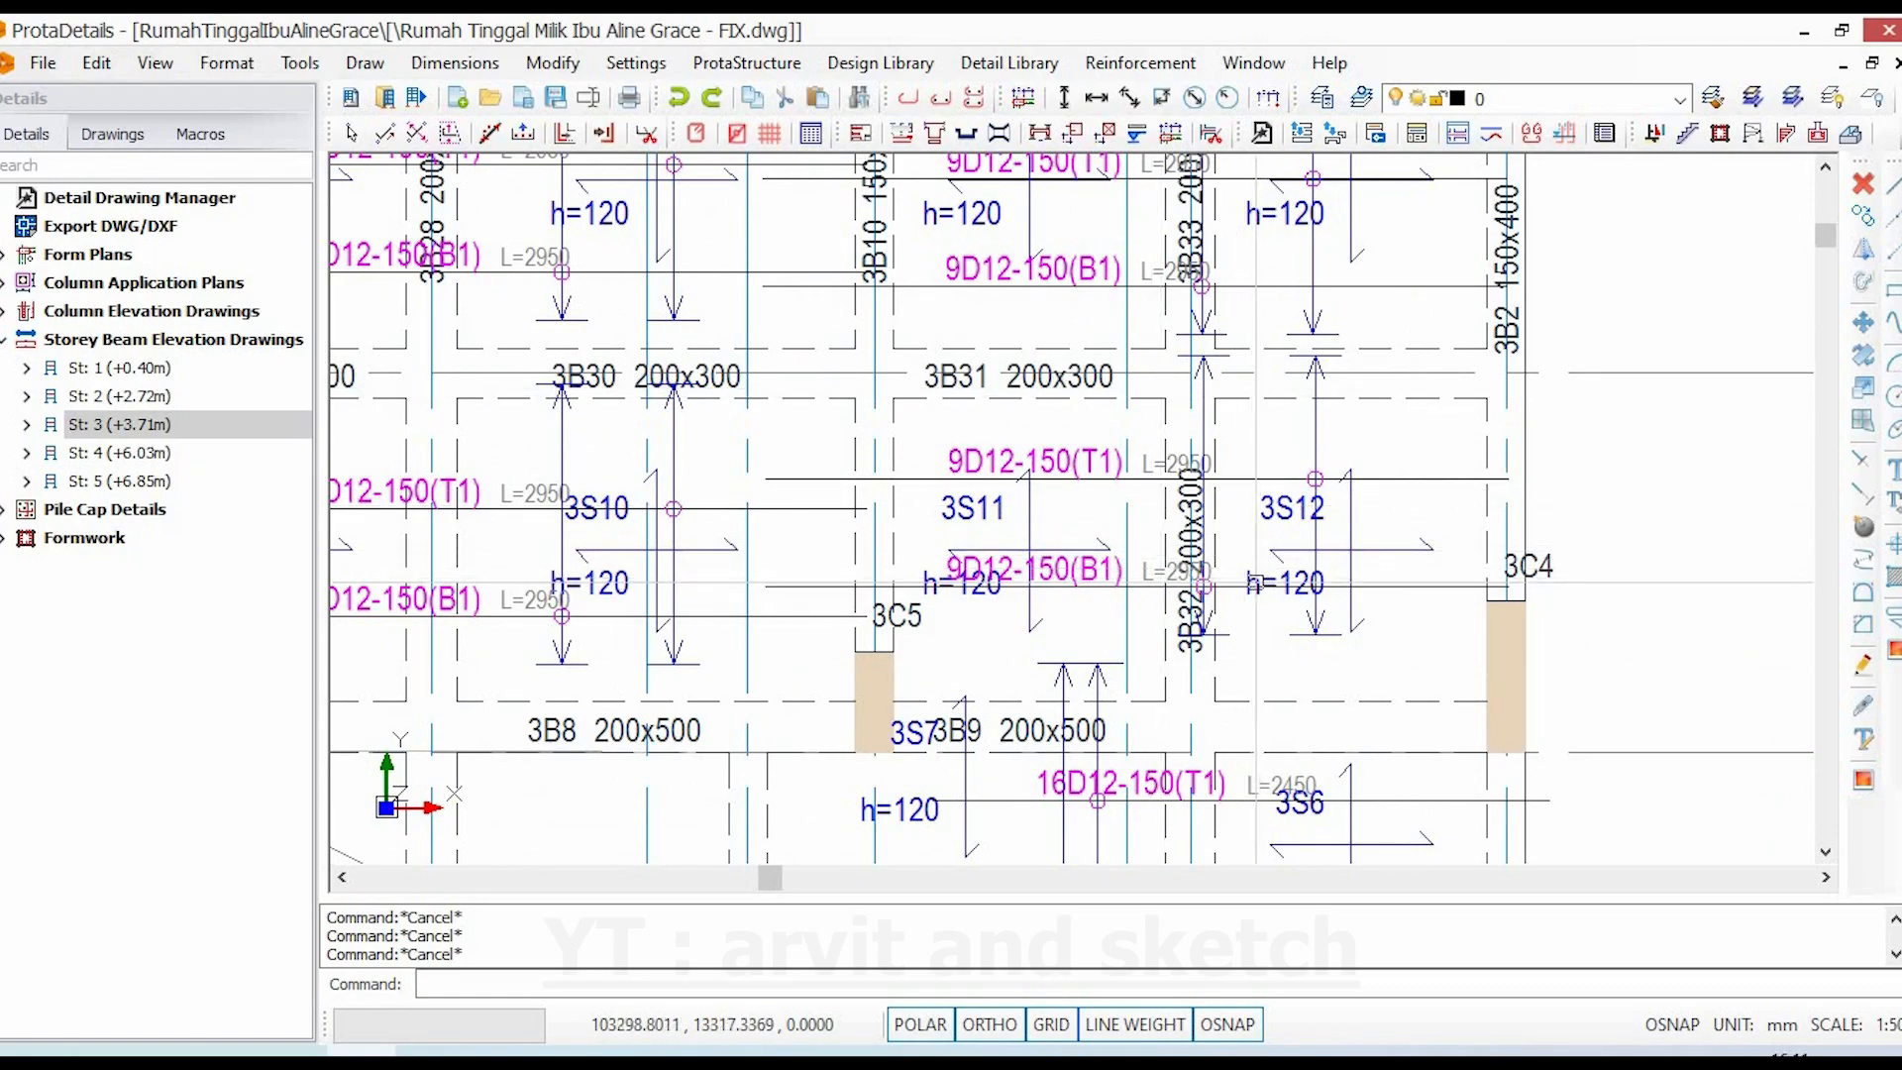
- Switch to Archicad and examine the rebar cages of the crossing beams in the 3D model up close
click(291, 1050)
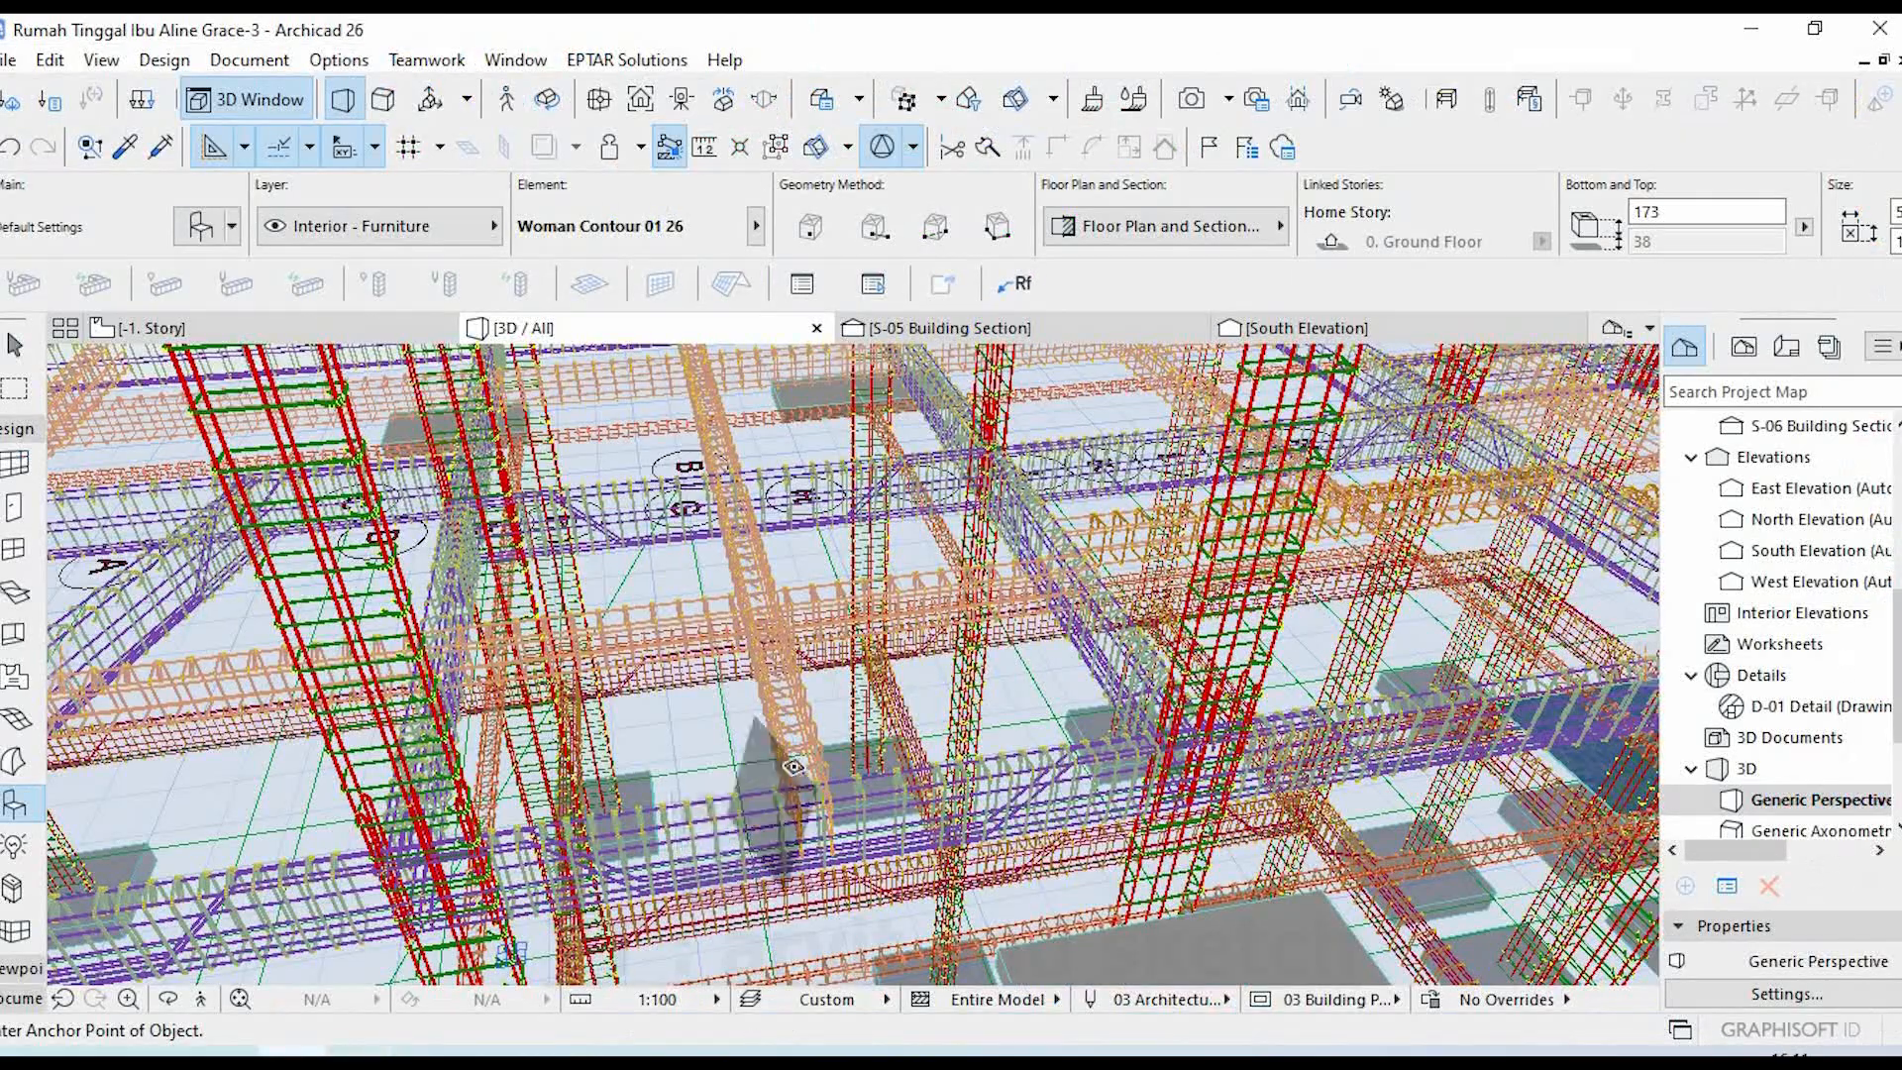
scroll(841, 709, down, 1)
mouse_move(856, 710)
middle_down()
mouse_move(912, 701)
mouse_move(848, 725)
mouse_move(844, 707)
middle_up()
scroll(852, 710, up, 2)
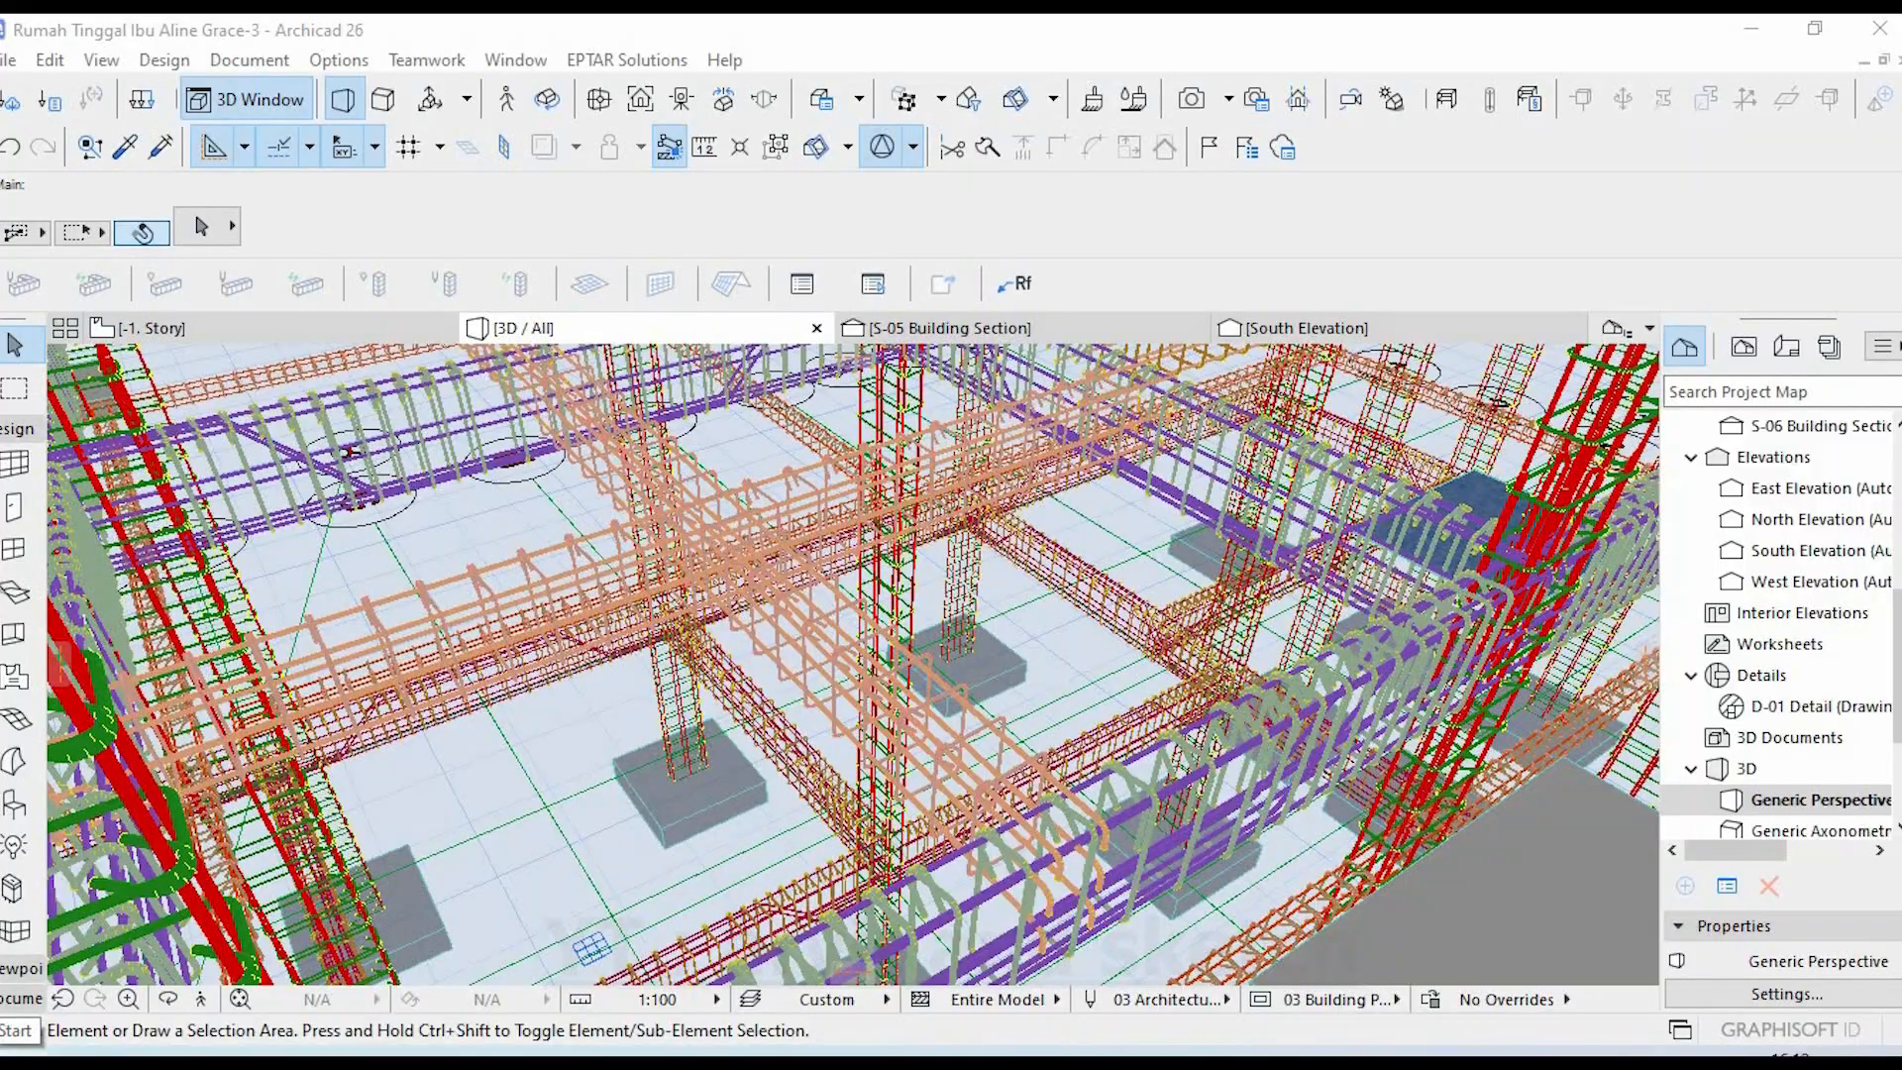
scroll(804, 788, up, 4)
scroll(804, 682, down, 5)
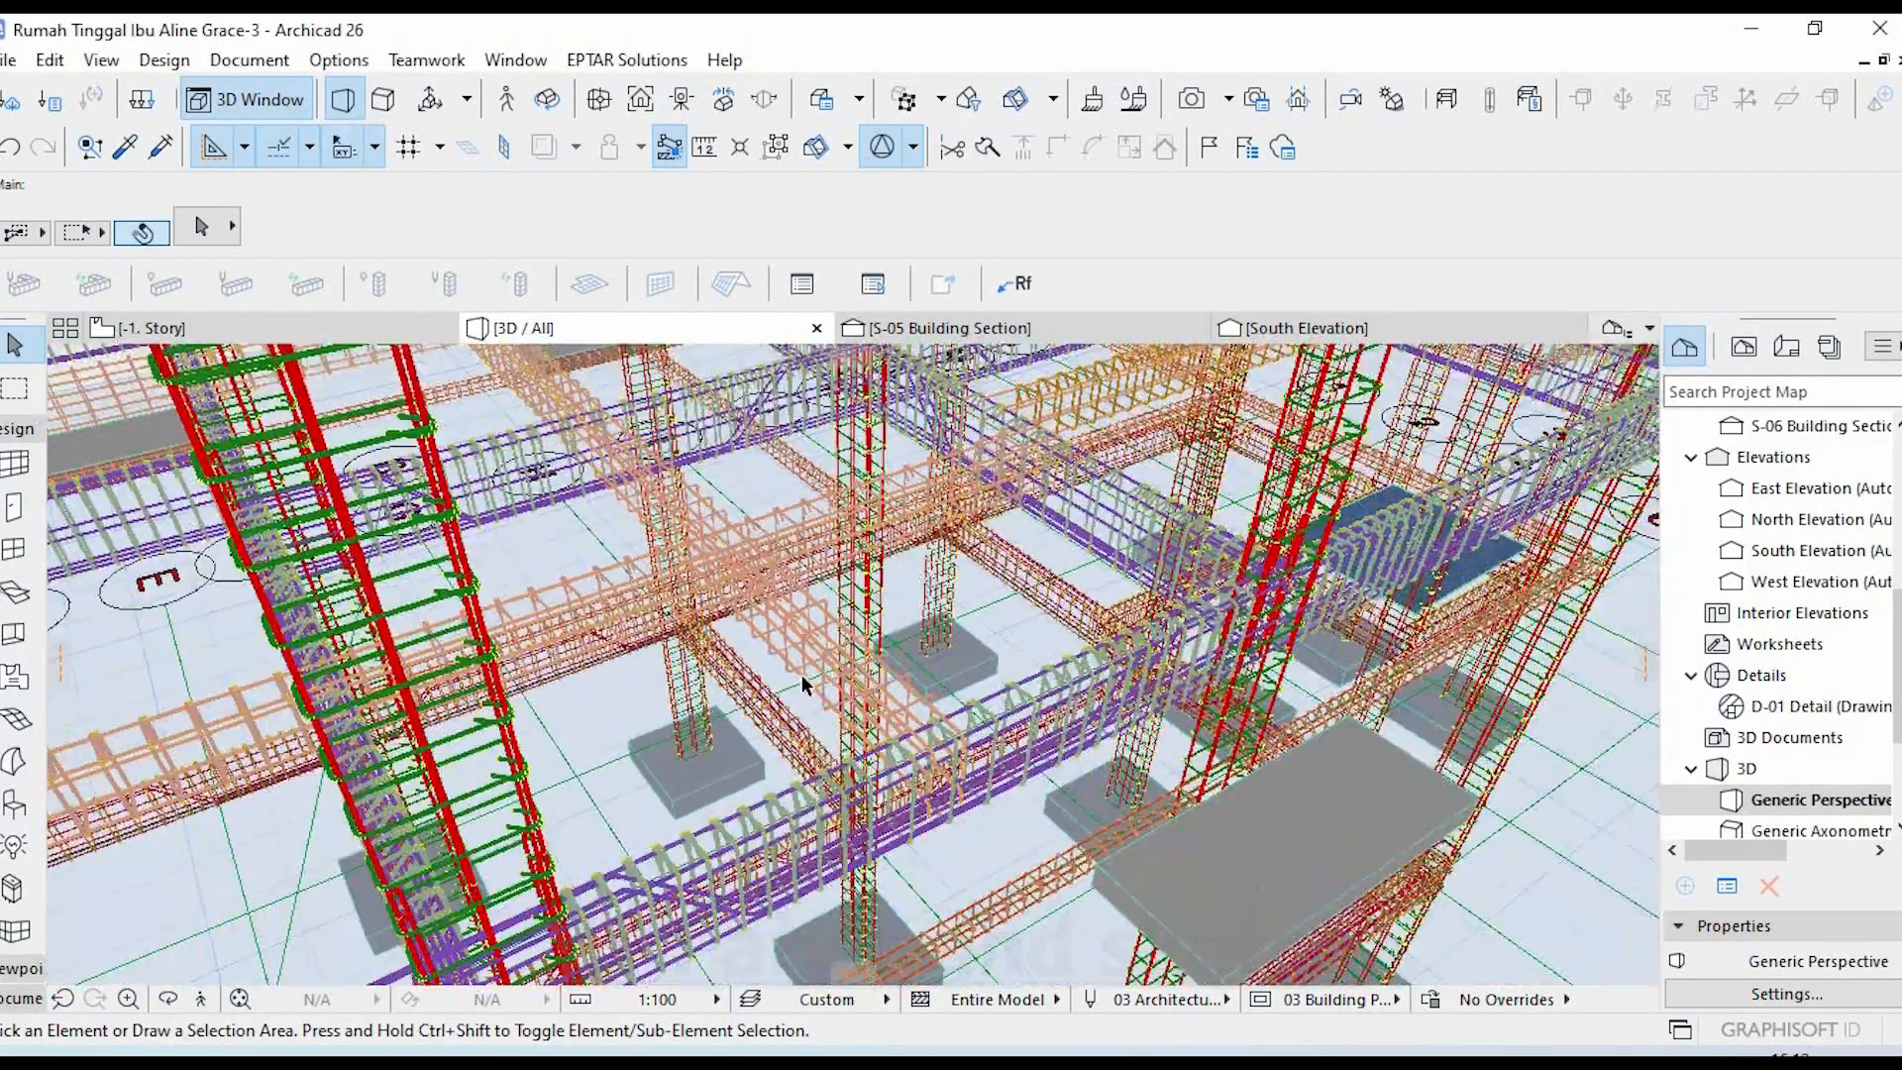
- Check the diameter of the crossing beam's longitudinal rebar in its object settings
scroll(798, 680, up, 2)
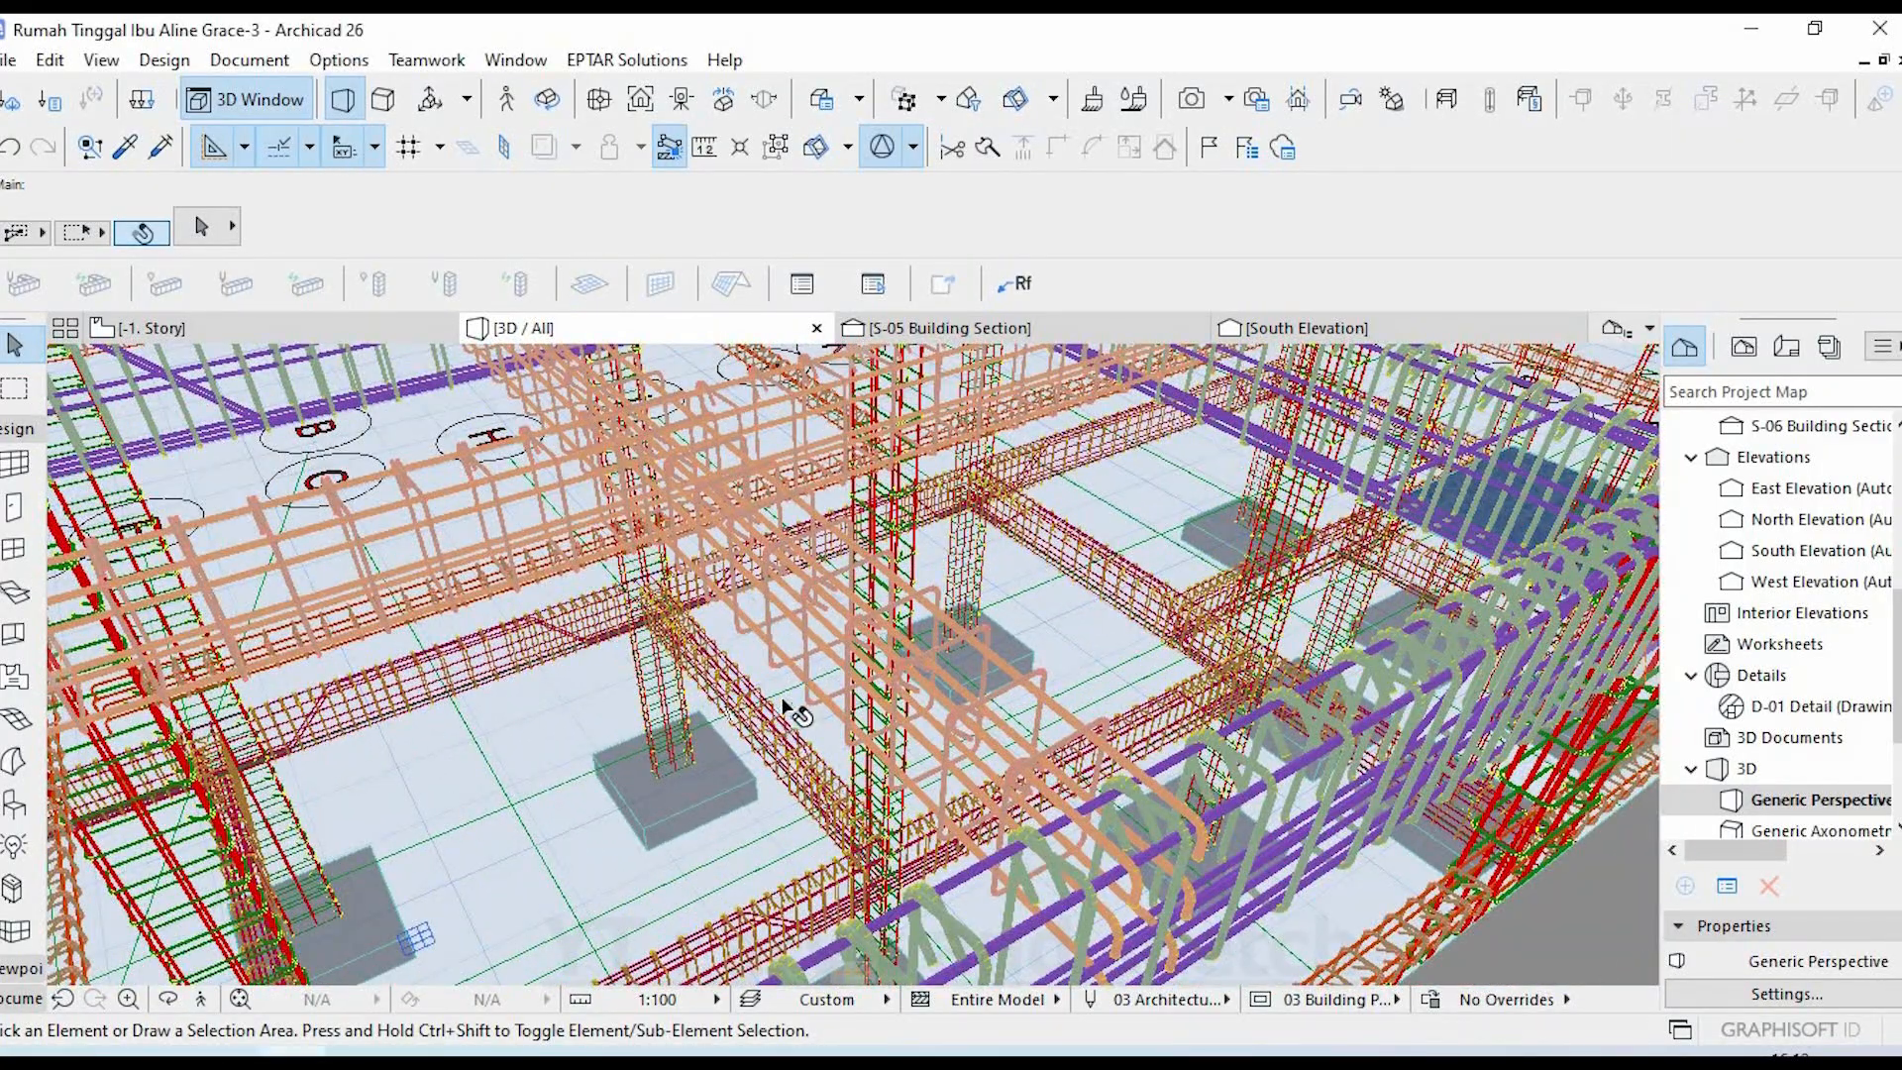
click(785, 705)
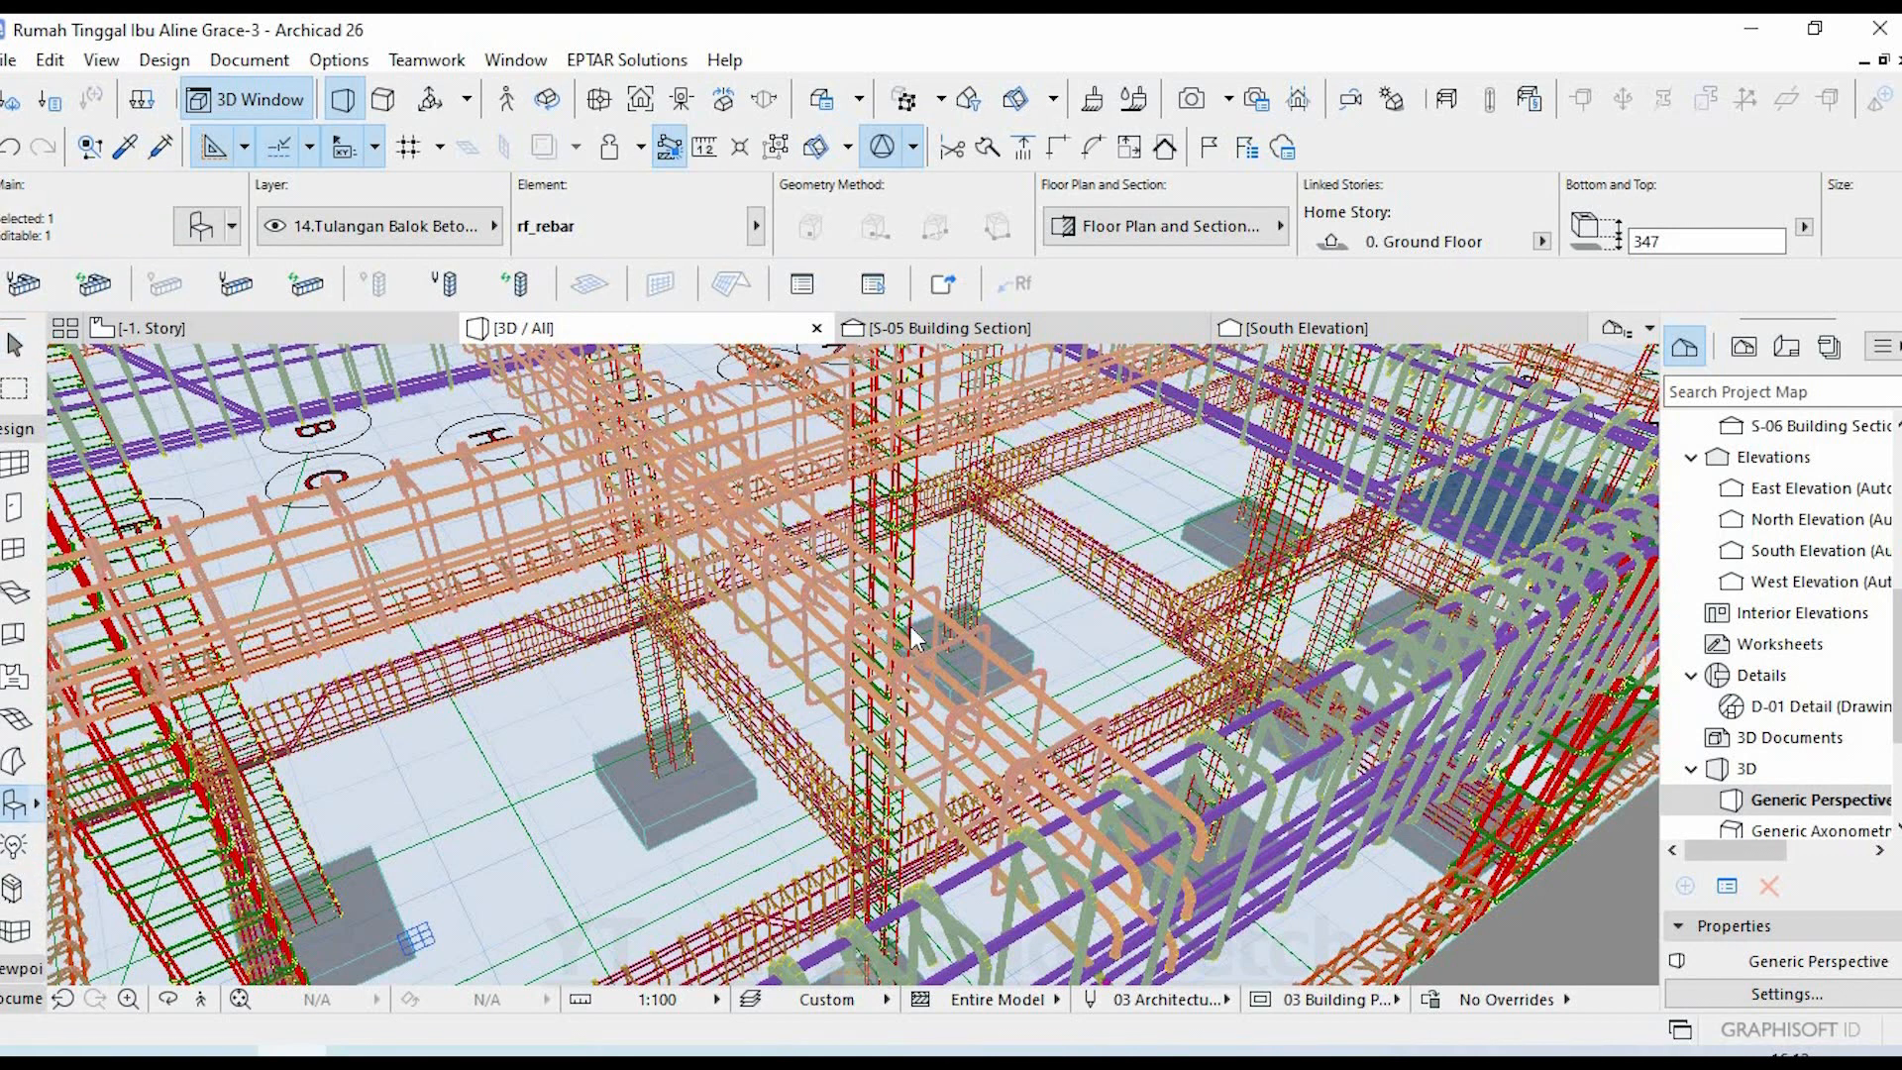
key(ctrl+t)
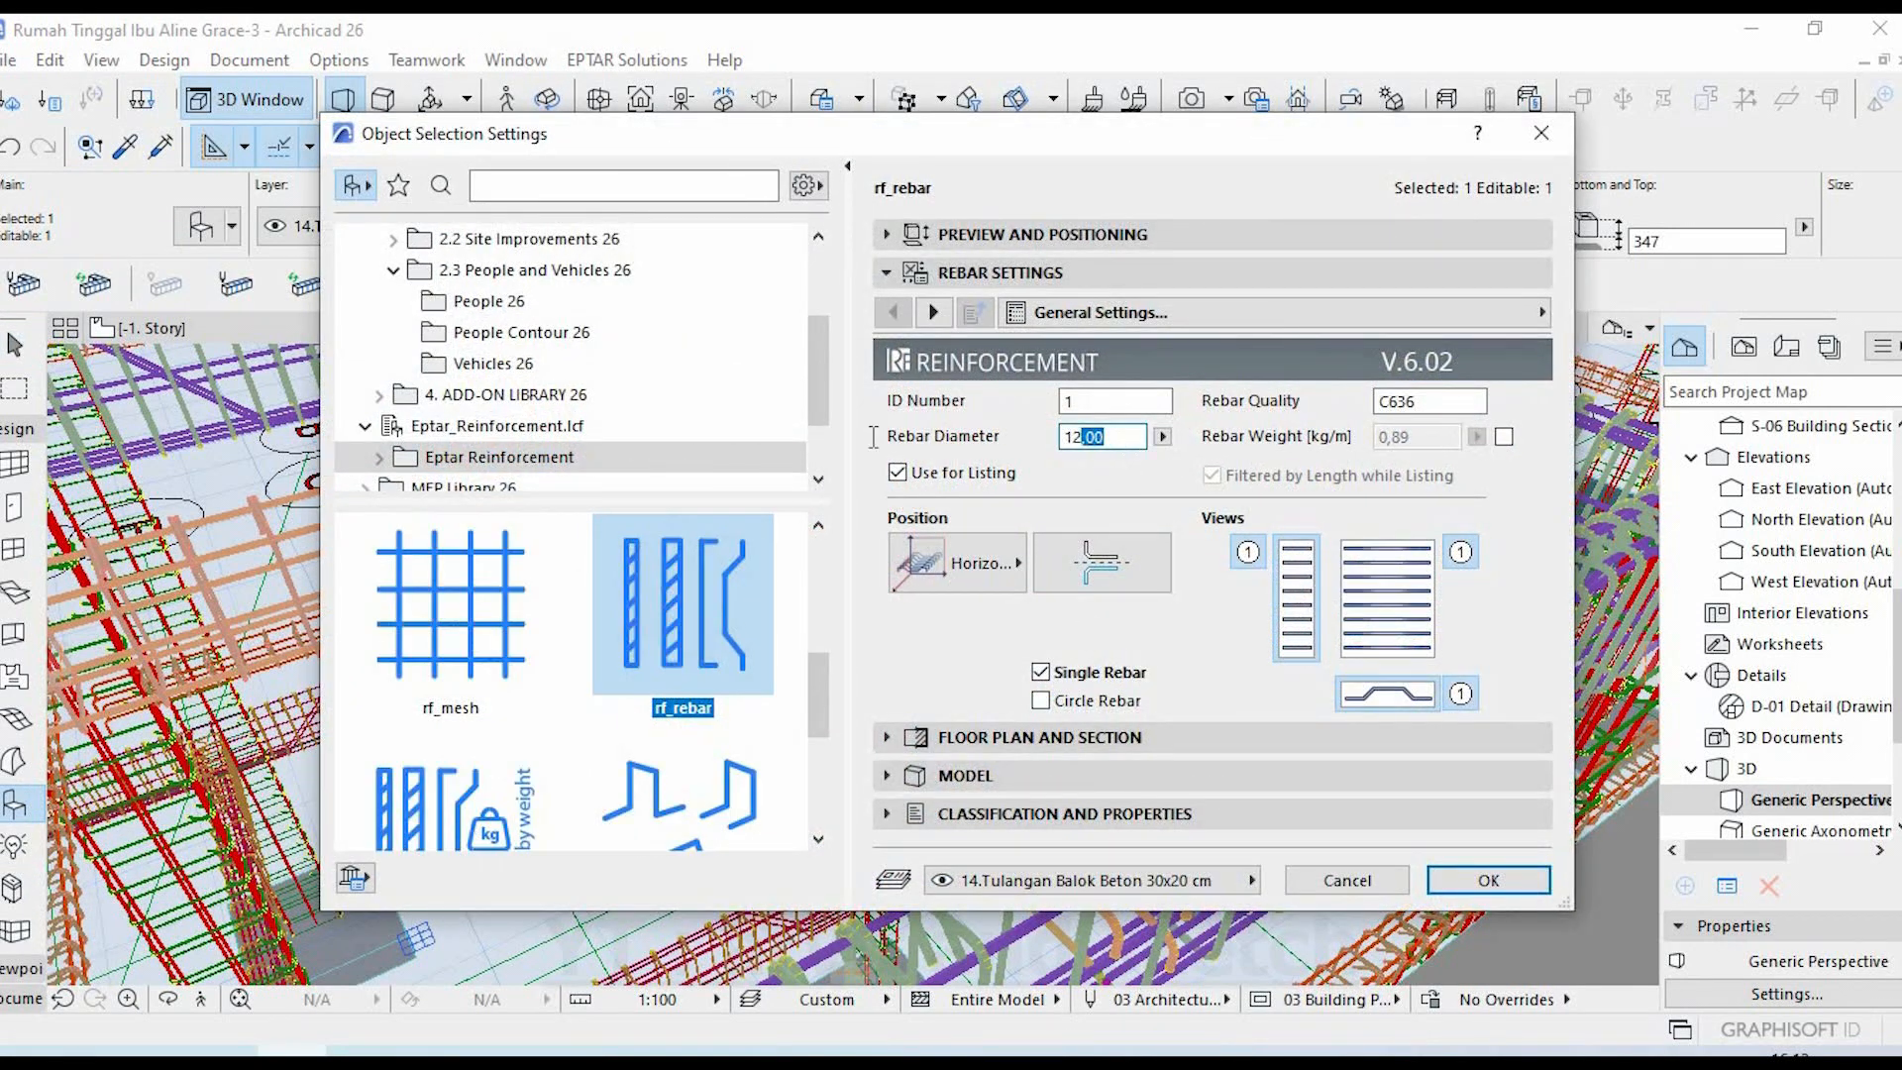
click(1468, 886)
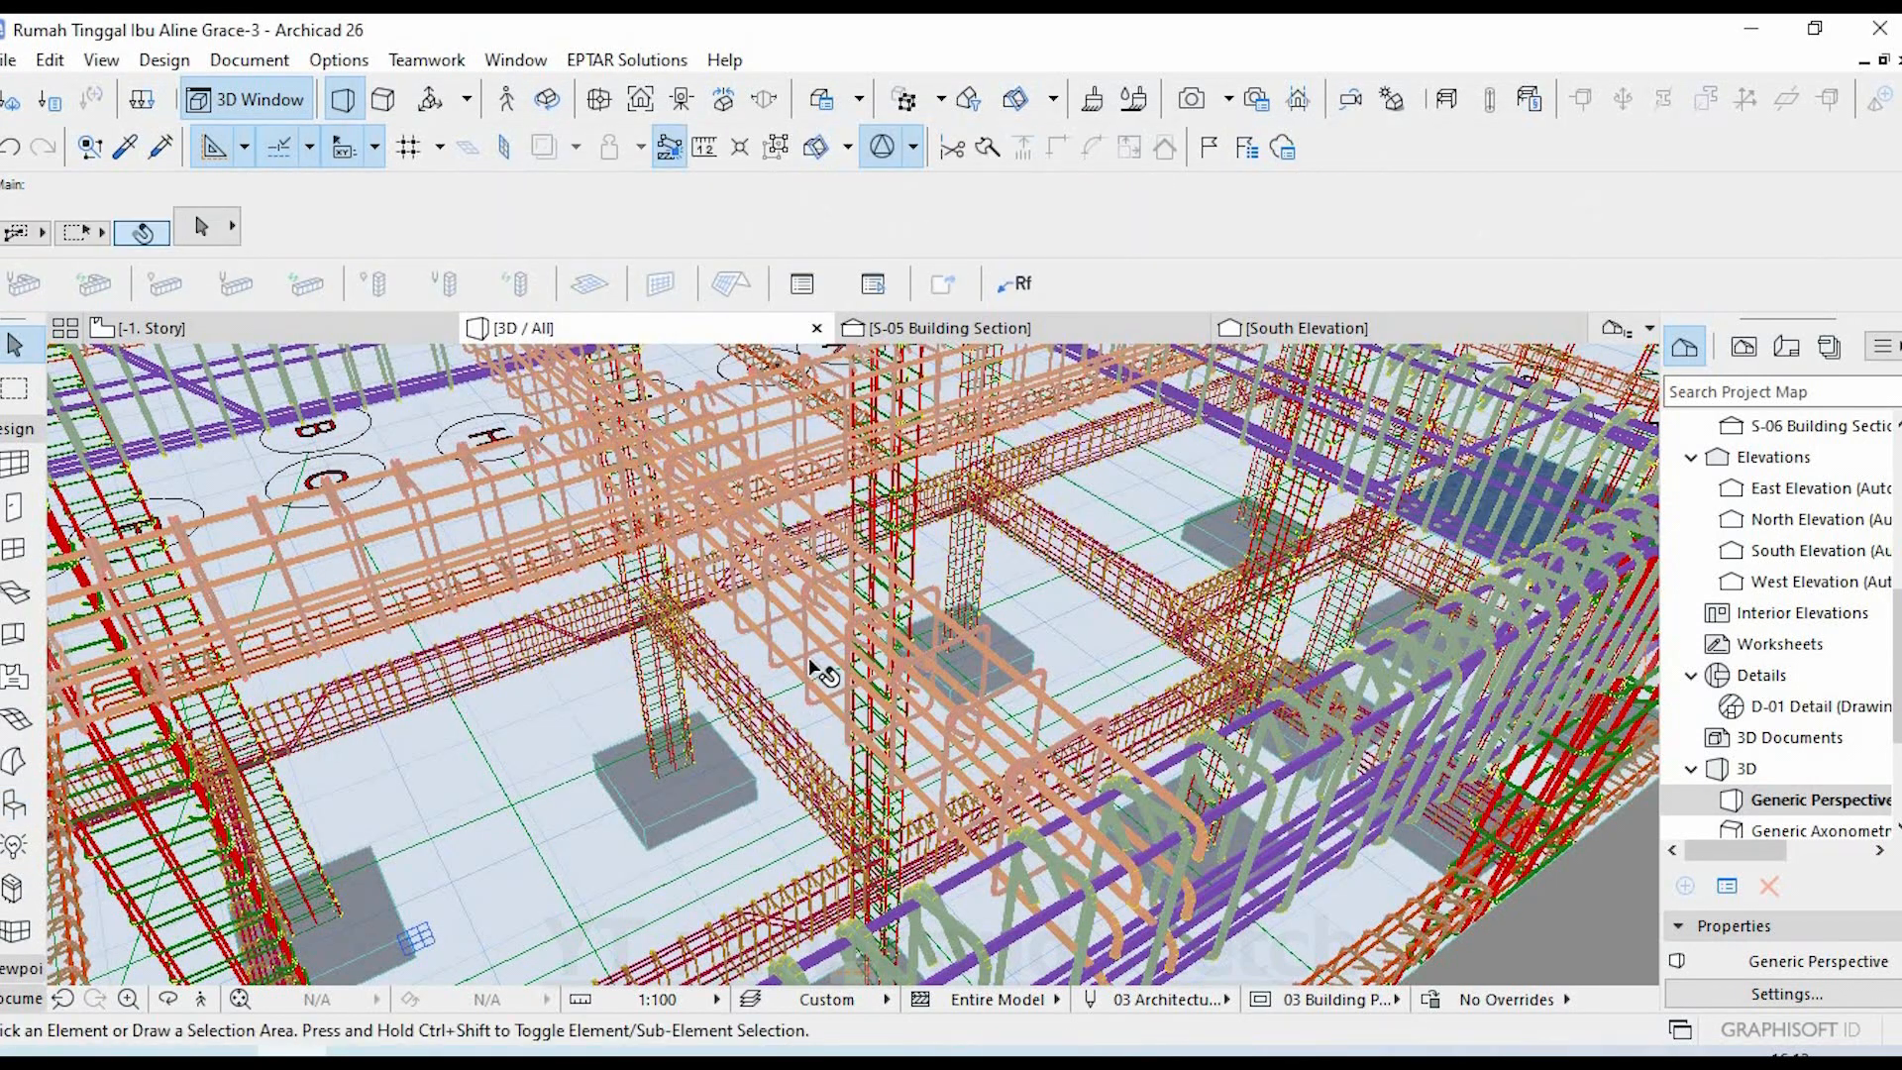
- Check the rebar diameter of the crossing beam's stirrups in their object settings
click(802, 733)
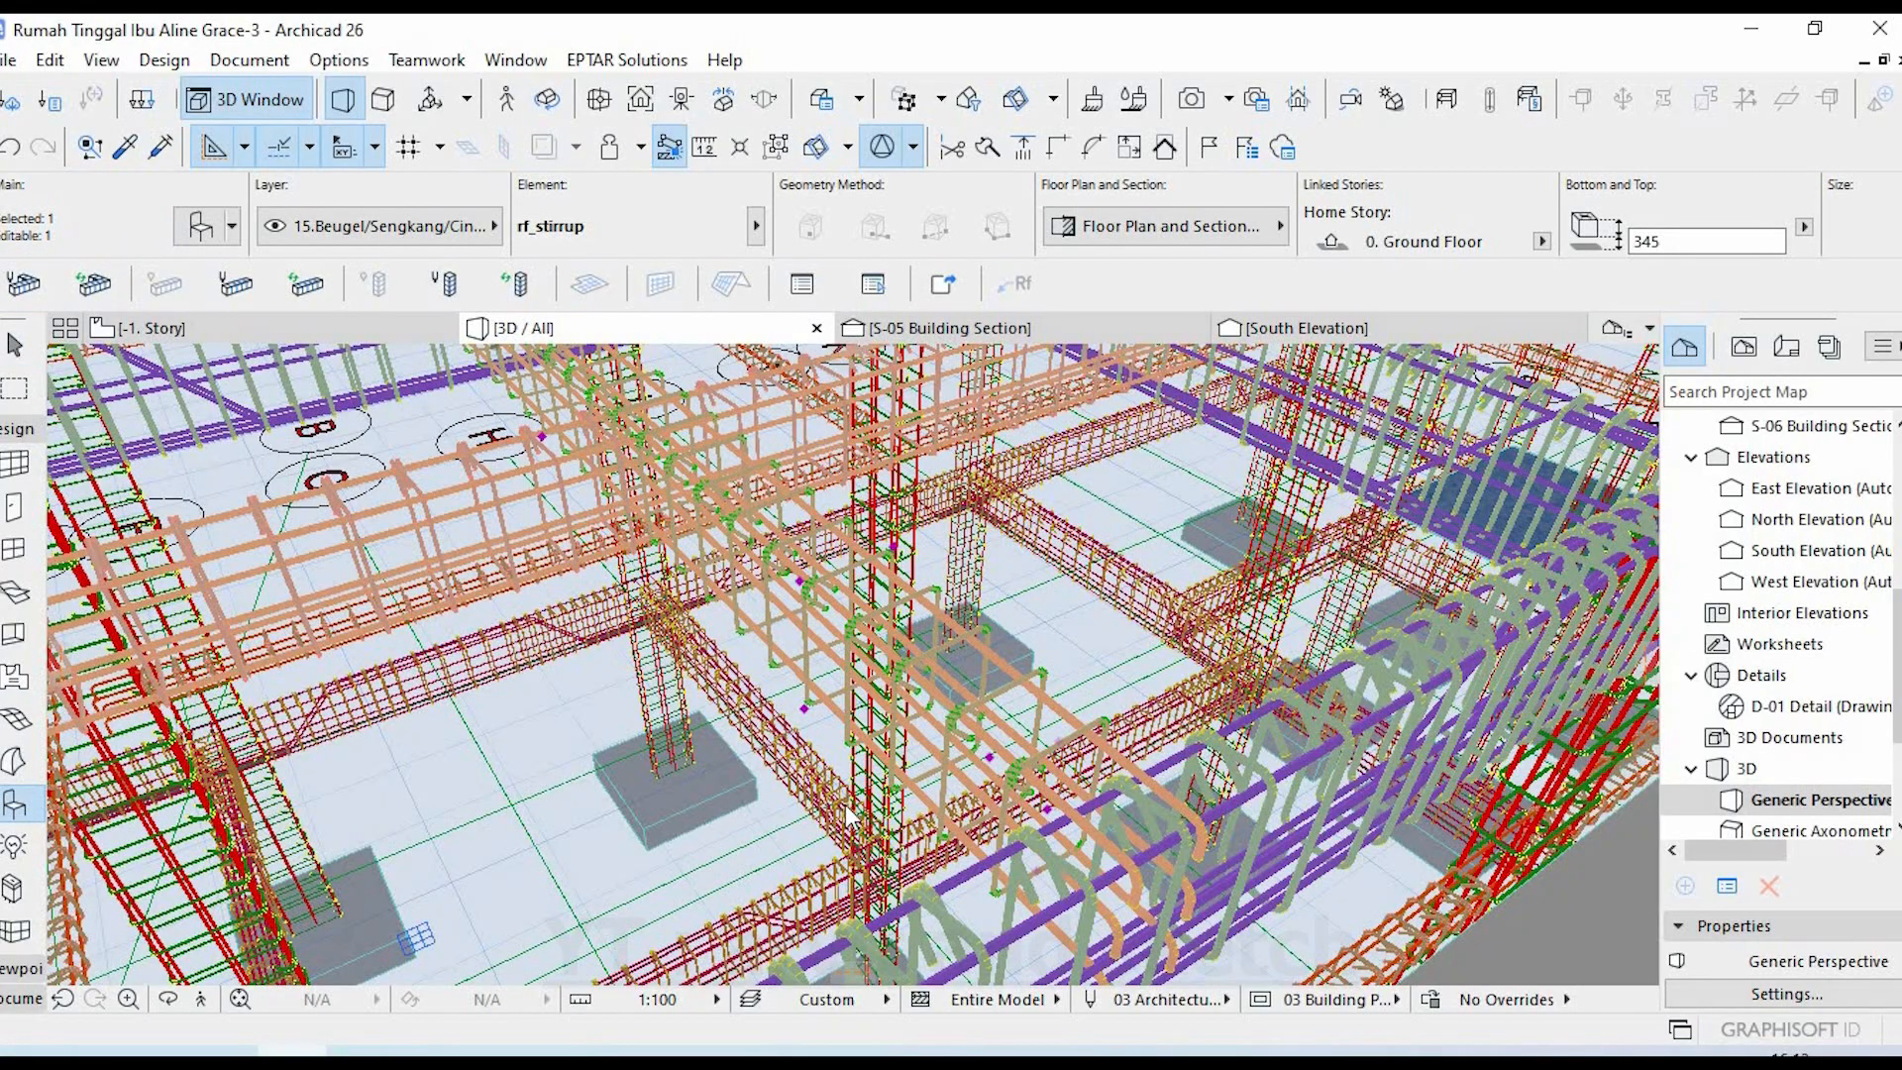
key(ctrl+t)
click(1126, 441)
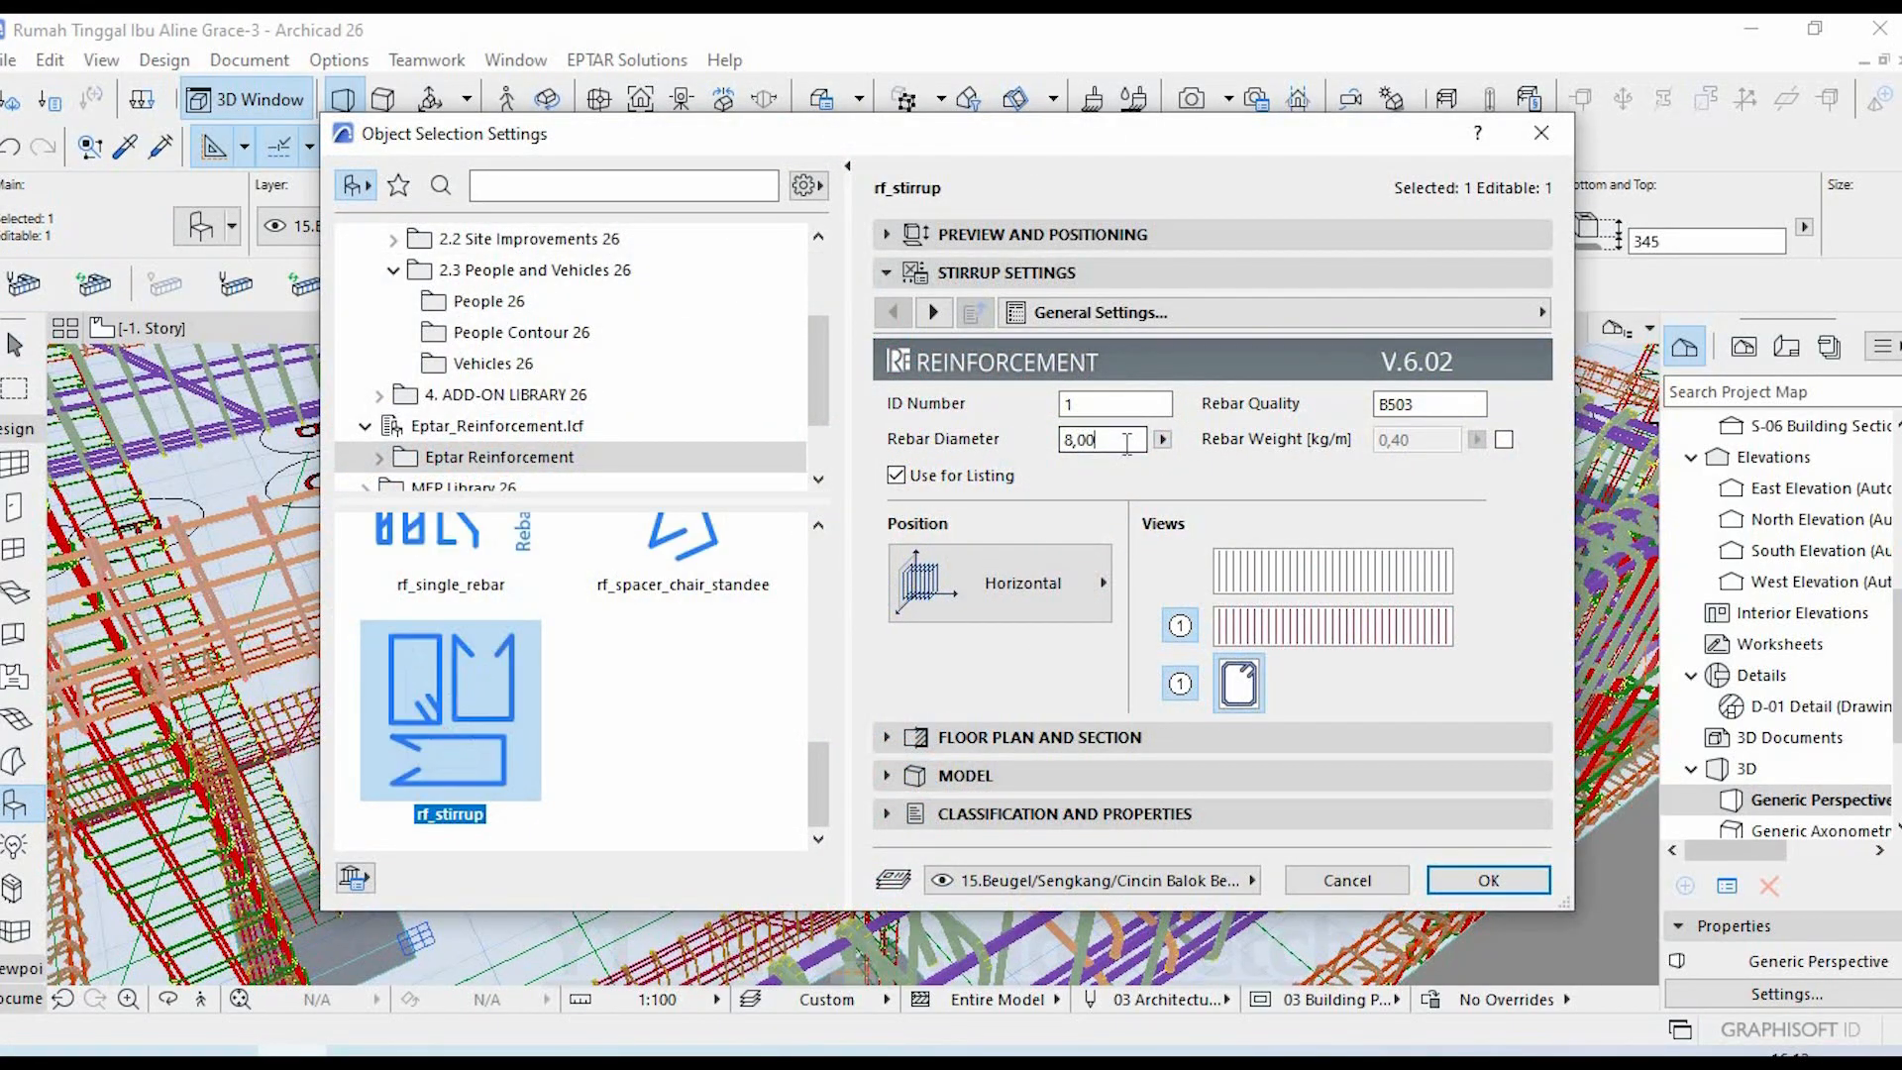
click(1393, 878)
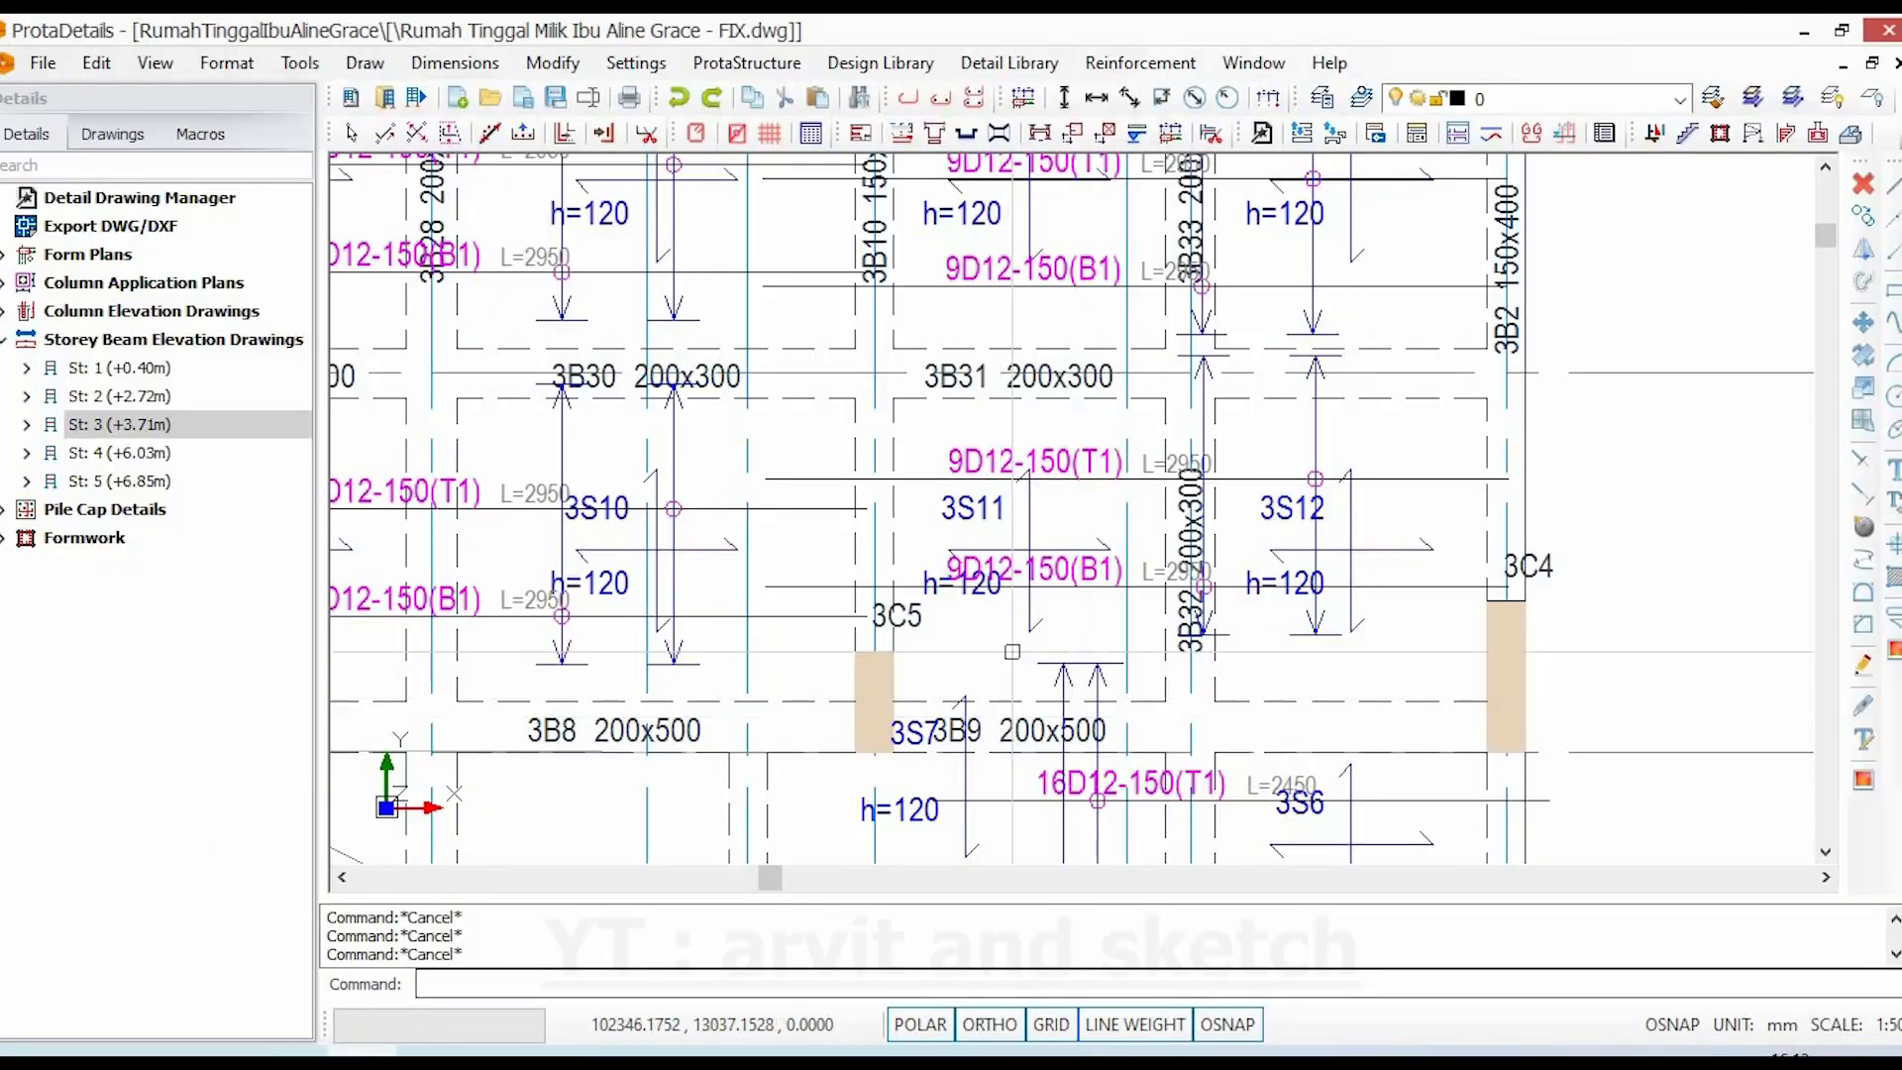
- Switch to ProtaDetails and locate beam 3B31 on axis G in the third-storey form plan
scroll(1011, 651, up, 1)
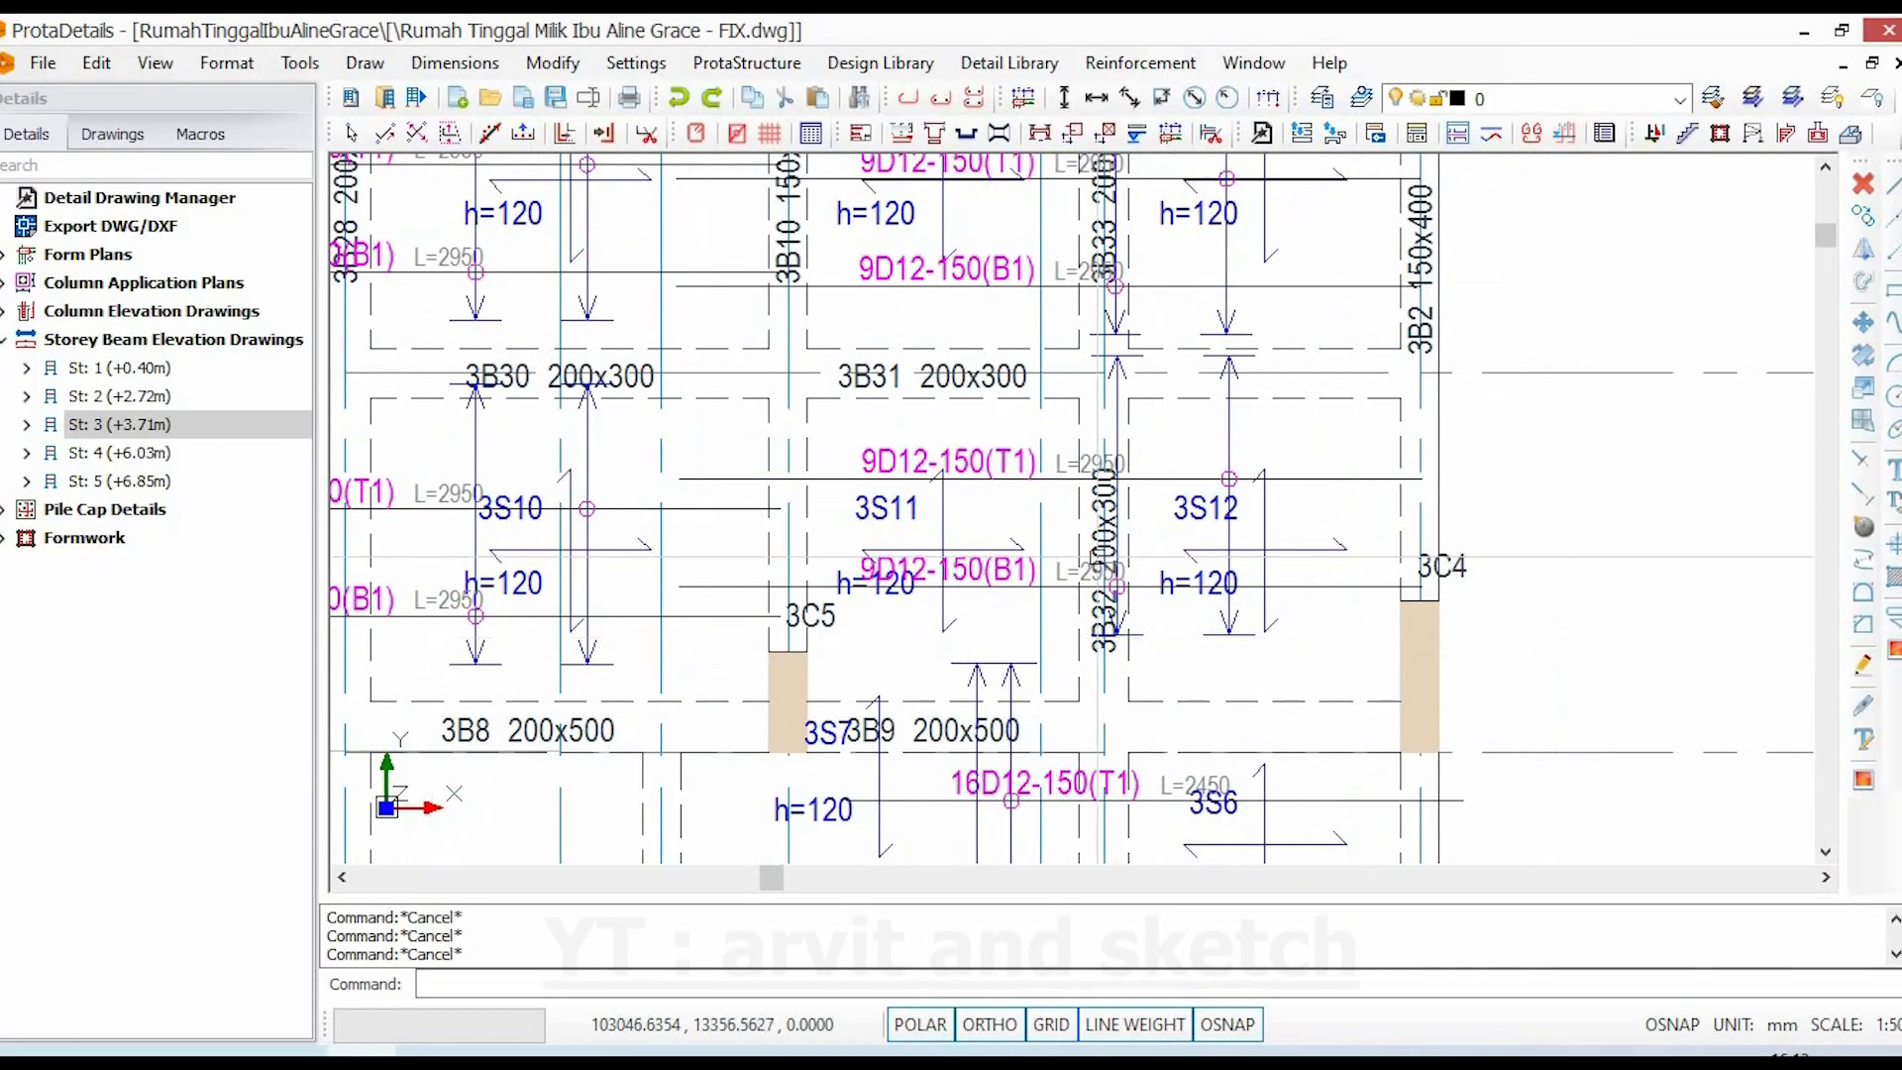
scroll(986, 368, up, 3)
middle_drag(820, 584, 899, 659)
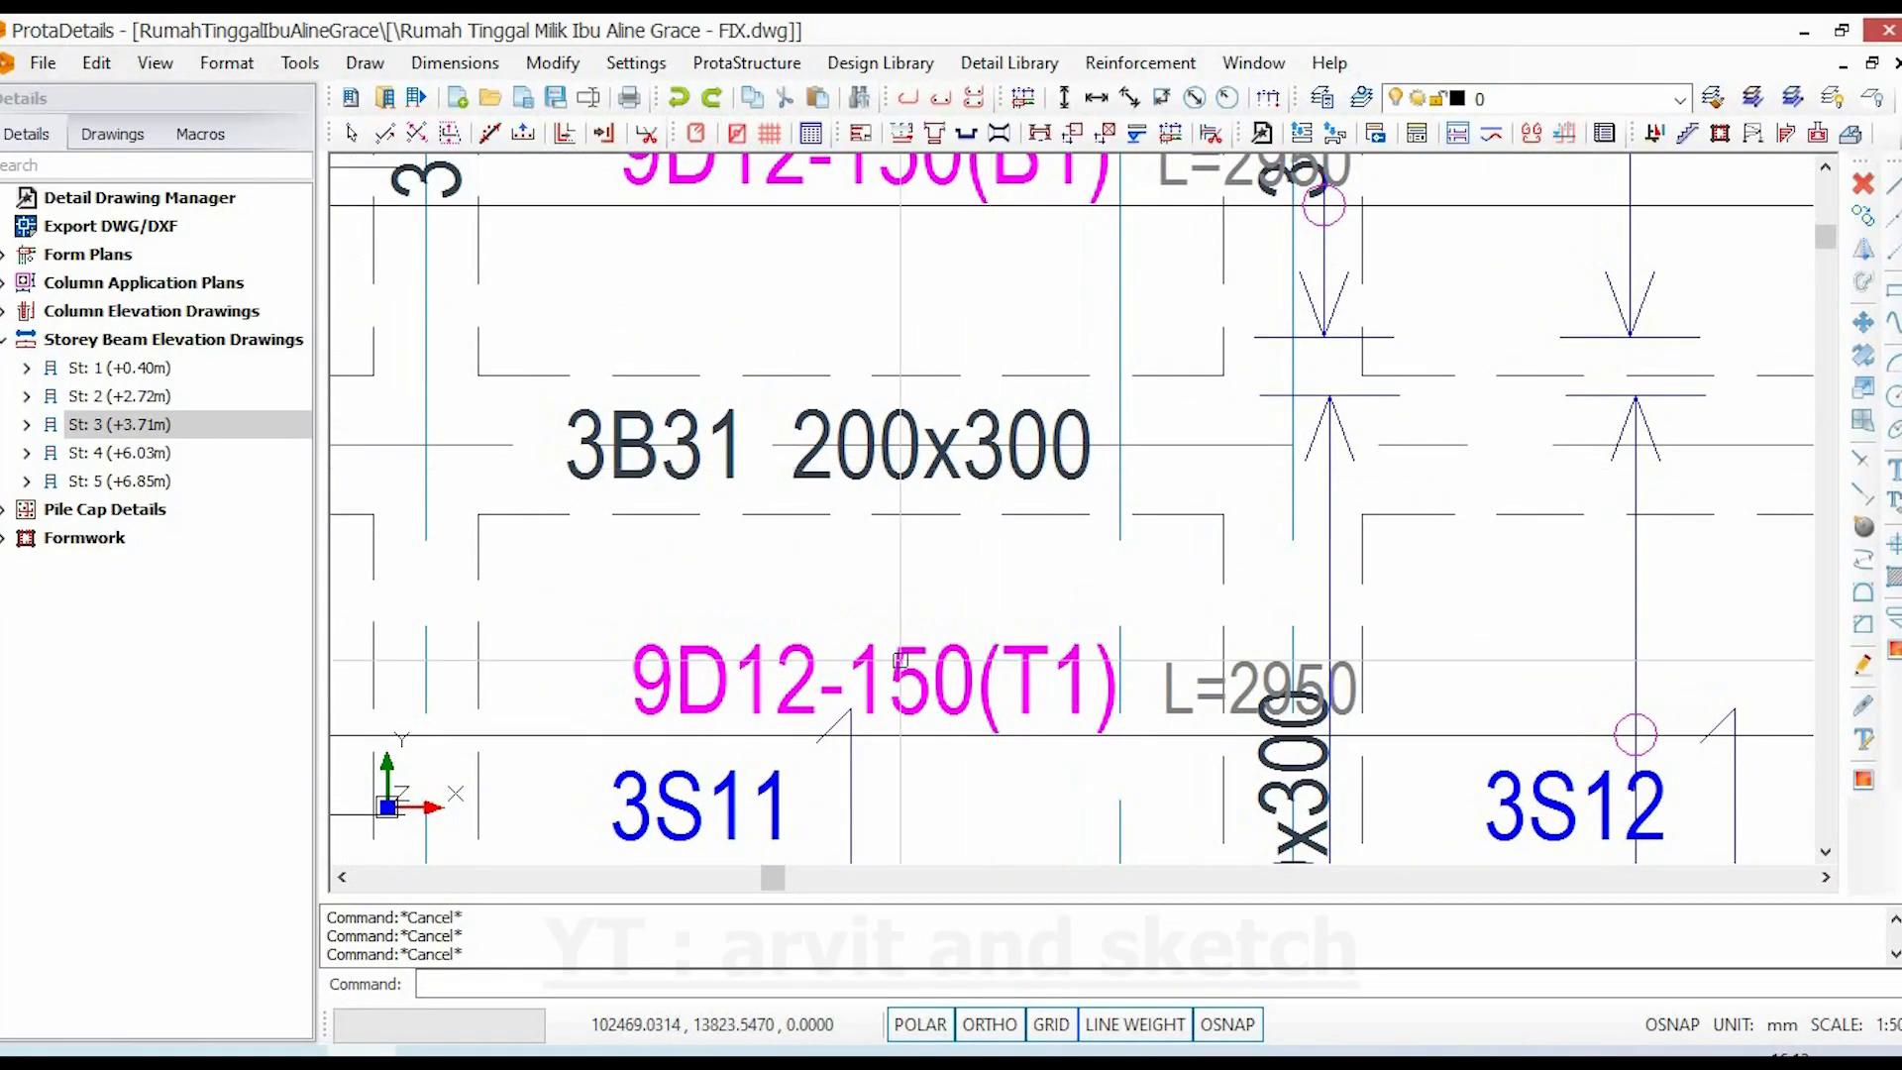
scroll(870, 634, down, 6)
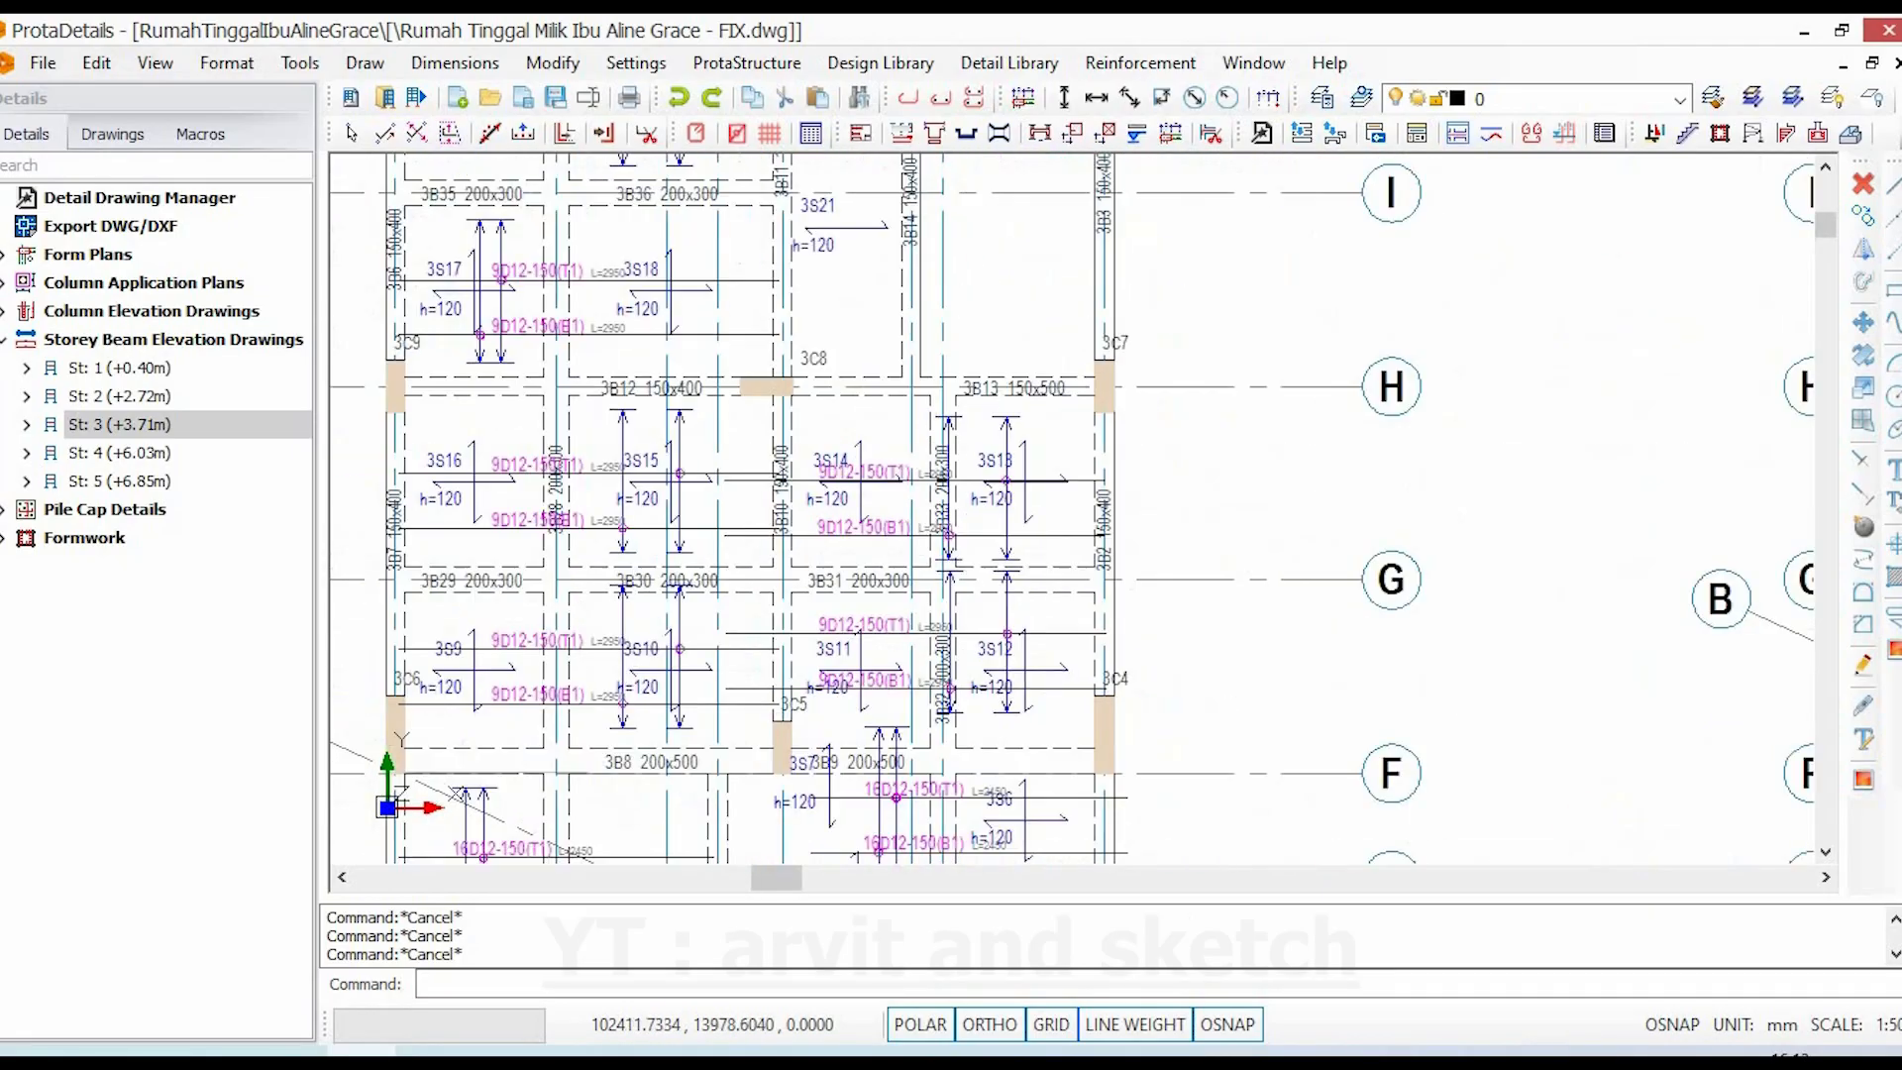
scroll(789, 414, down, 1)
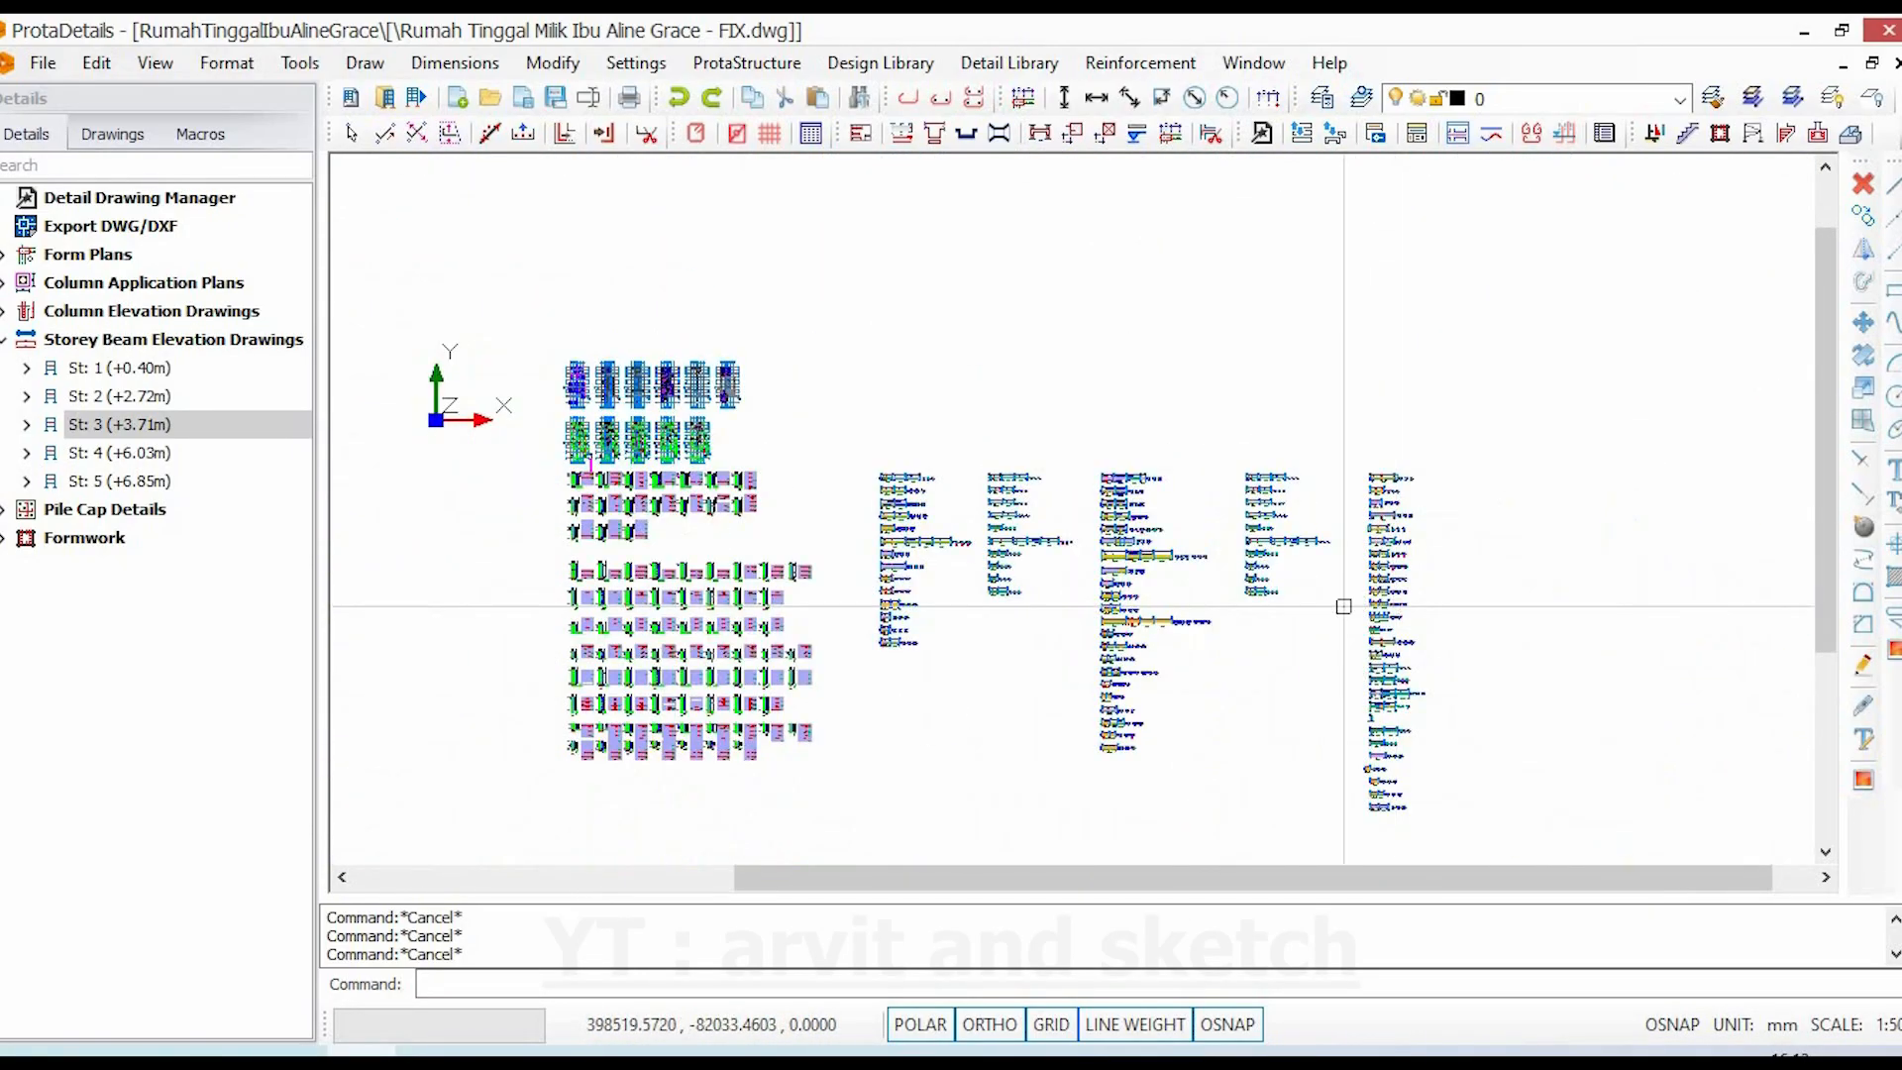
- Find the elevation of beams 3B29, 3B30 and 3B31 among the third-storey beam elevations and examine its reinforcement
scroll(1131, 562, up, 3)
middle_drag(1119, 652, 1110, 589)
scroll(1047, 686, up, 5)
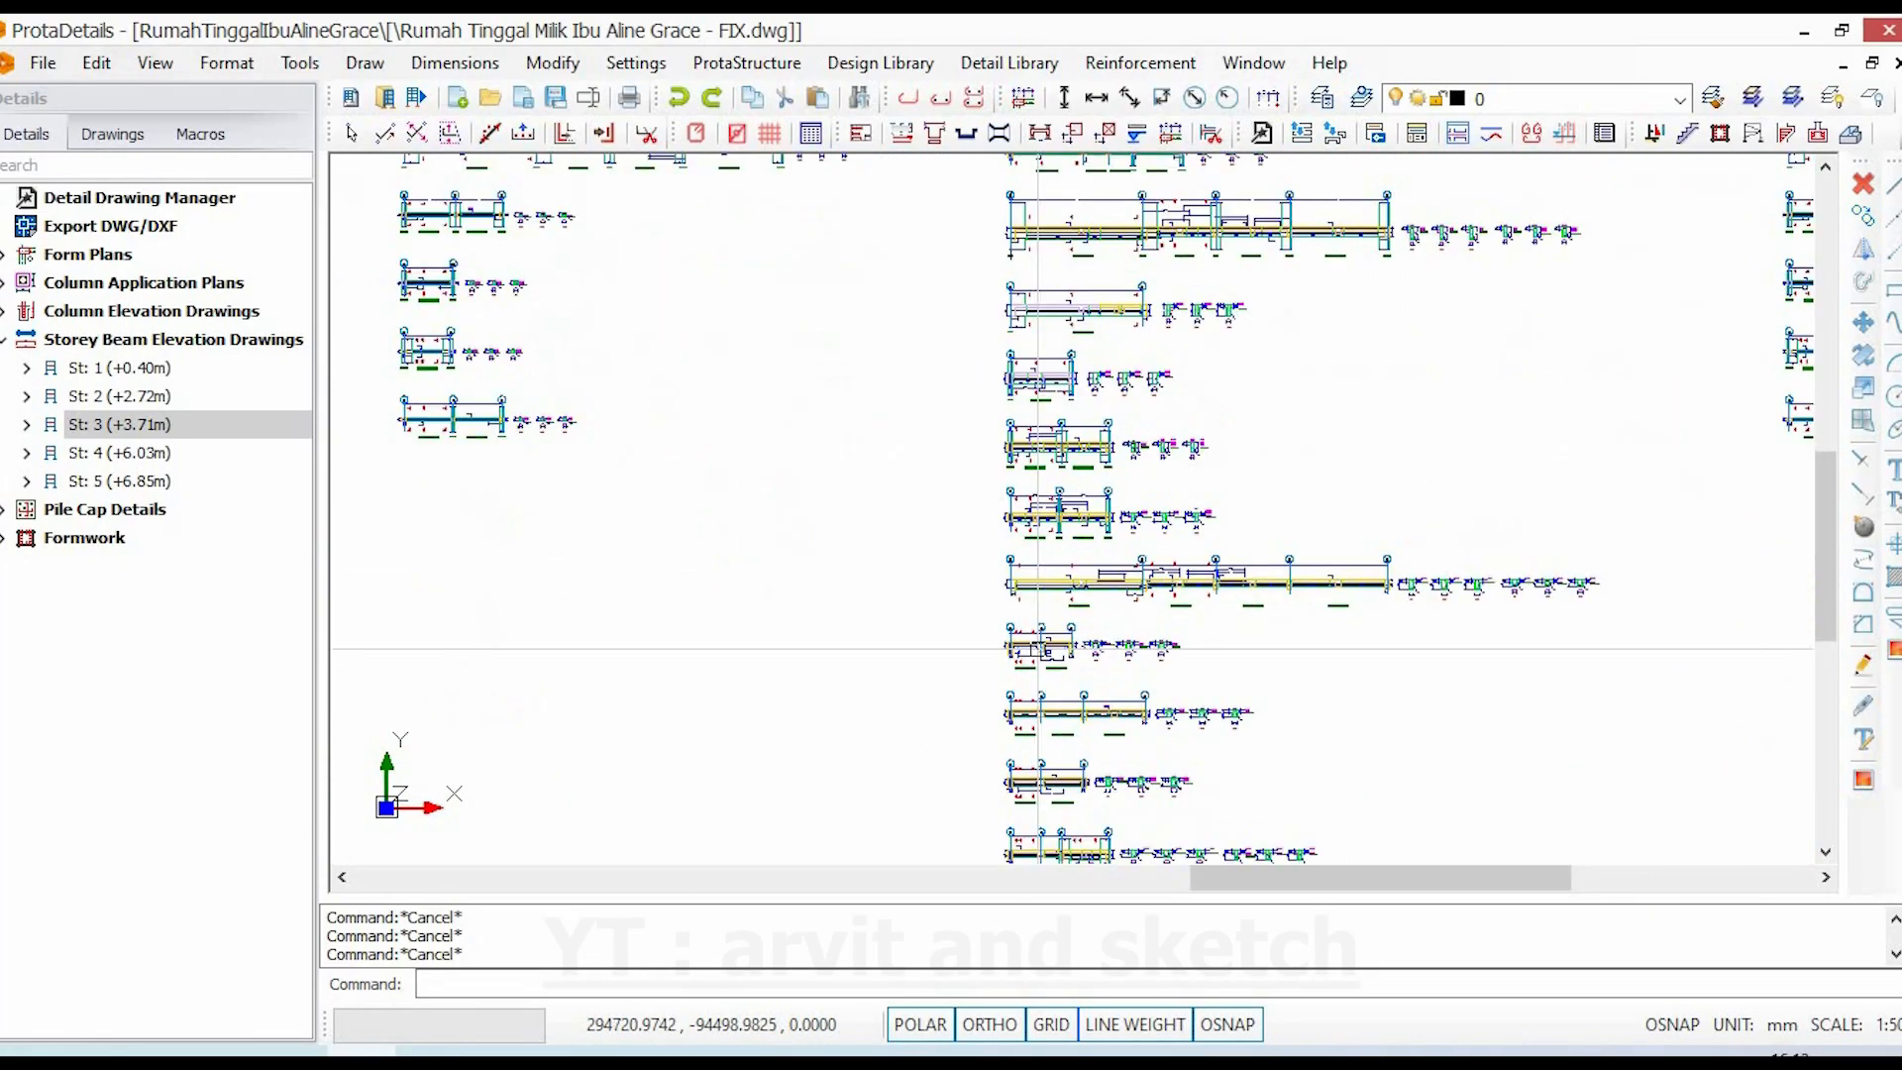
middle_drag(1044, 784, 1028, 488)
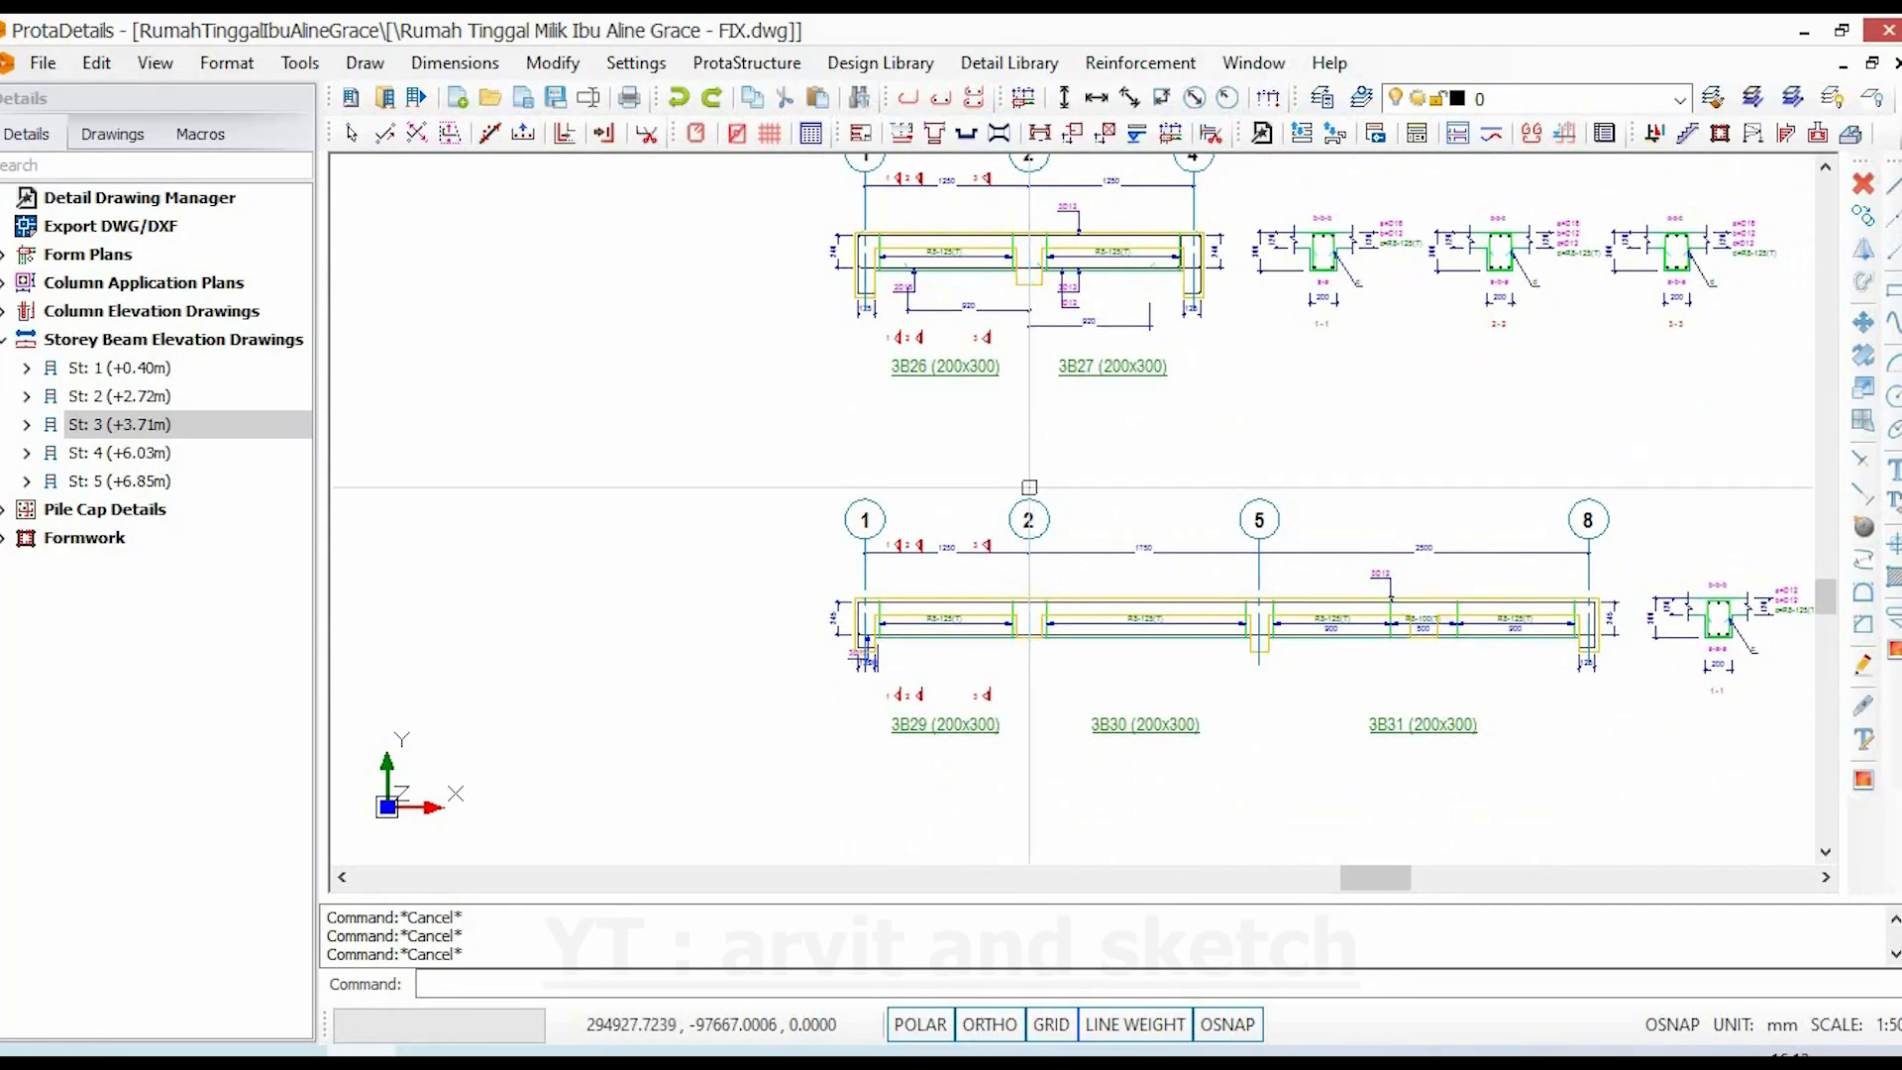
middle_drag(859, 654, 735, 648)
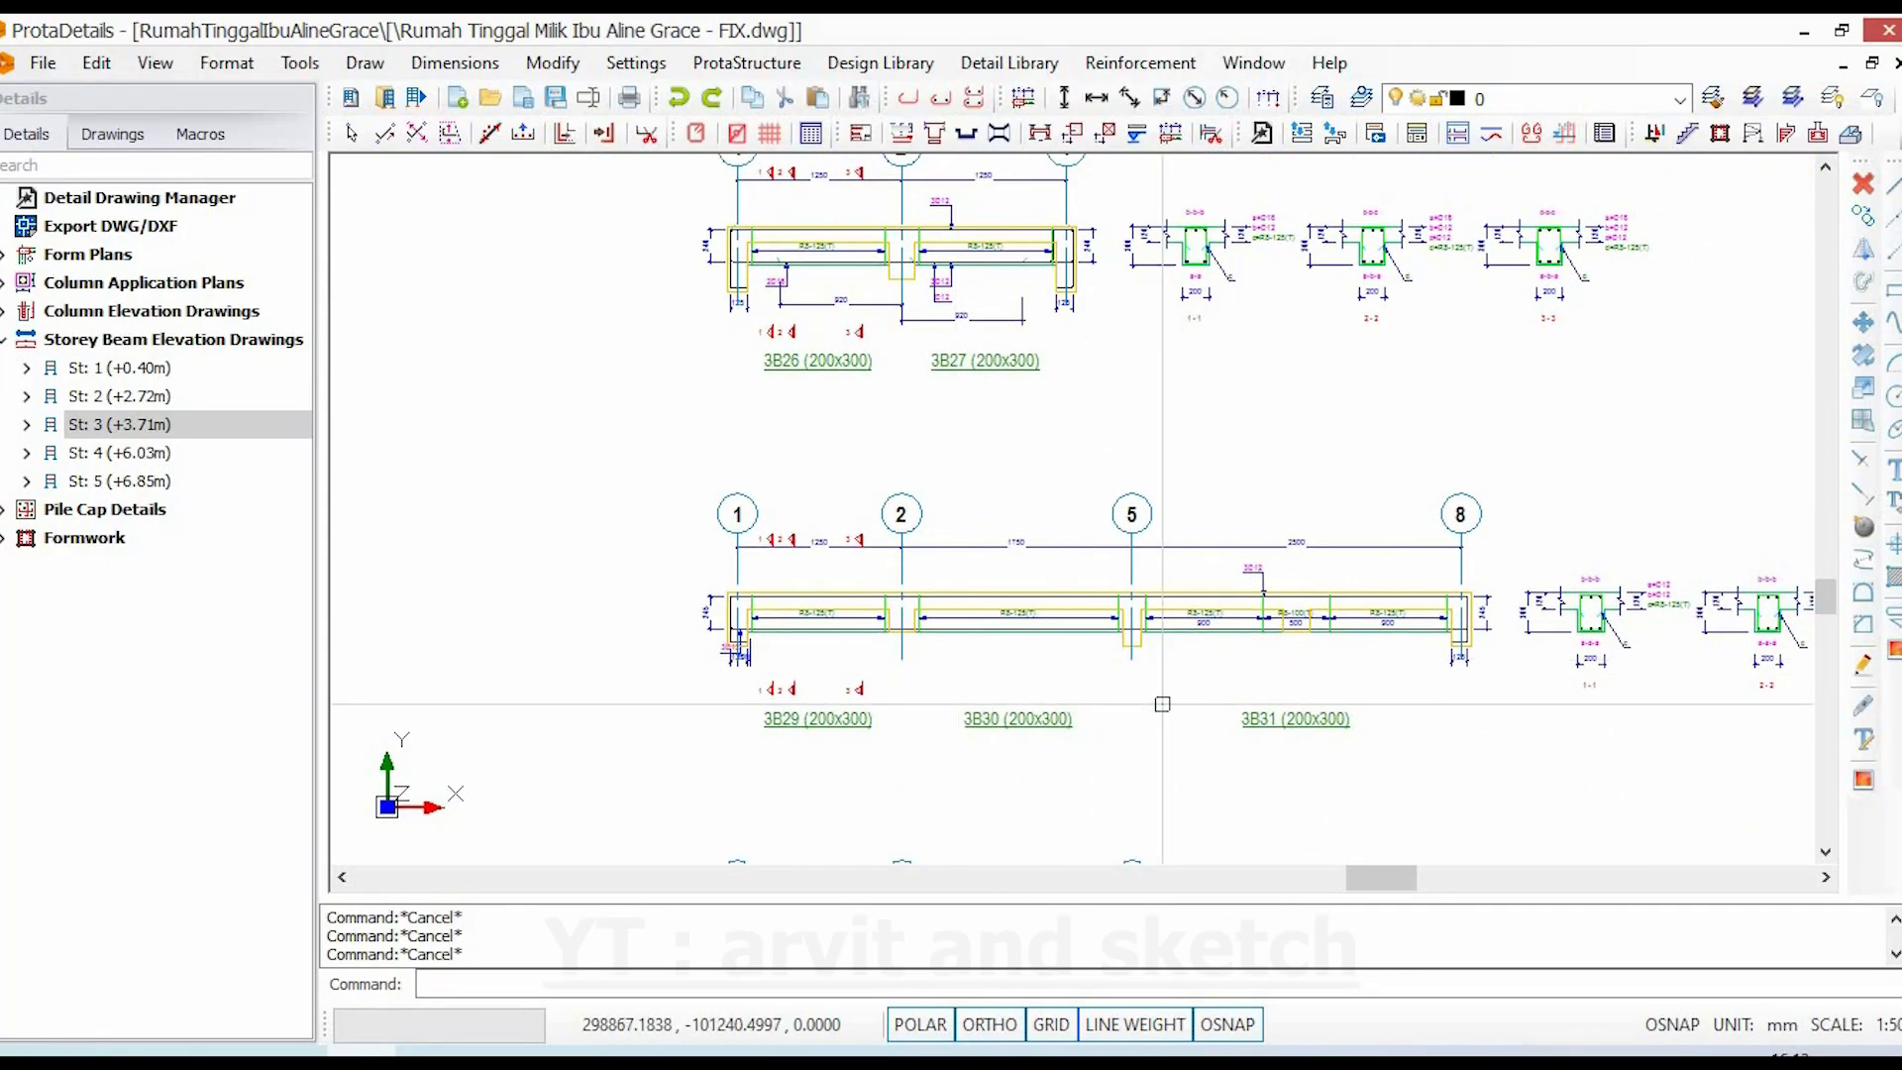
scroll(1304, 649, up, 1)
middle_drag(1270, 720, 1540, 694)
scroll(1128, 699, up, 2)
scroll(1081, 654, down, 2)
scroll(782, 391, up, 2)
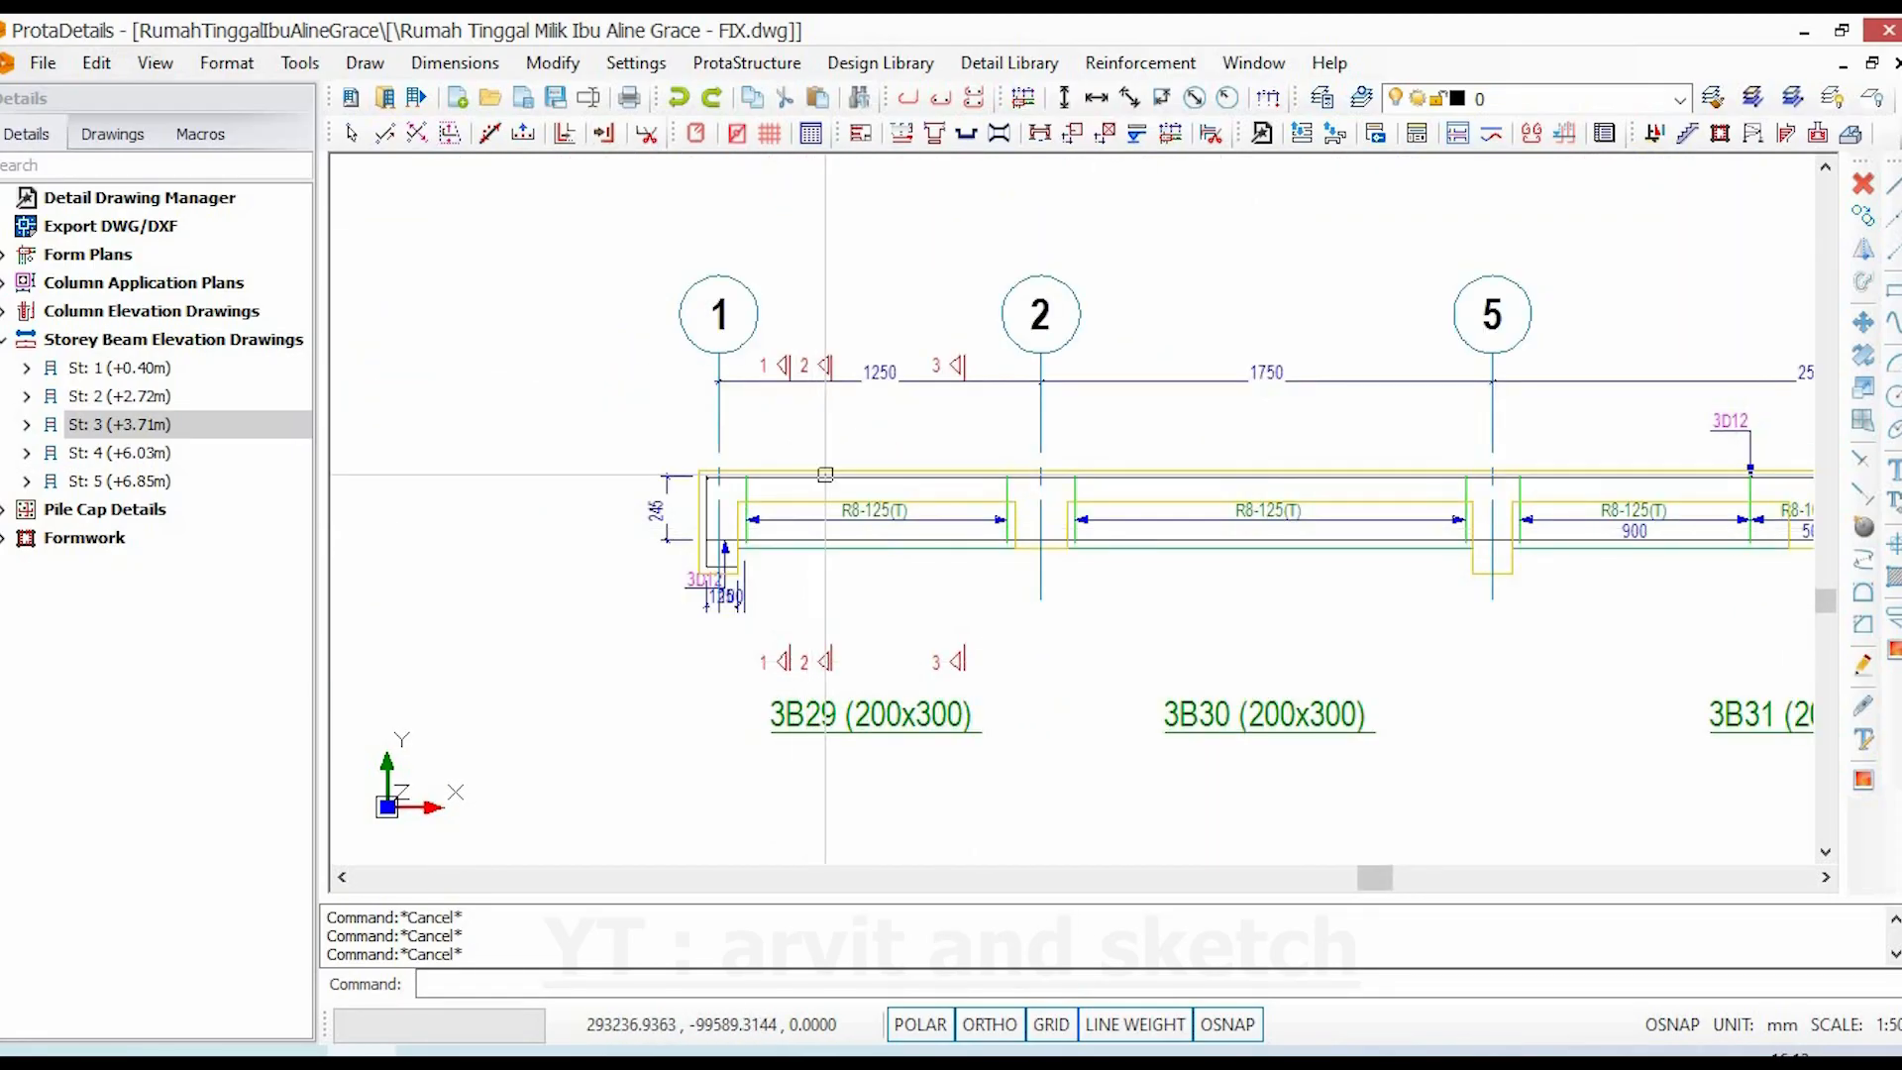
- Trace section mark 1 of beam 3B29 to section 1-1 and inspect the properties of its top bars
click(777, 374)
scroll(787, 557, down, 8)
scroll(1087, 557, up, 11)
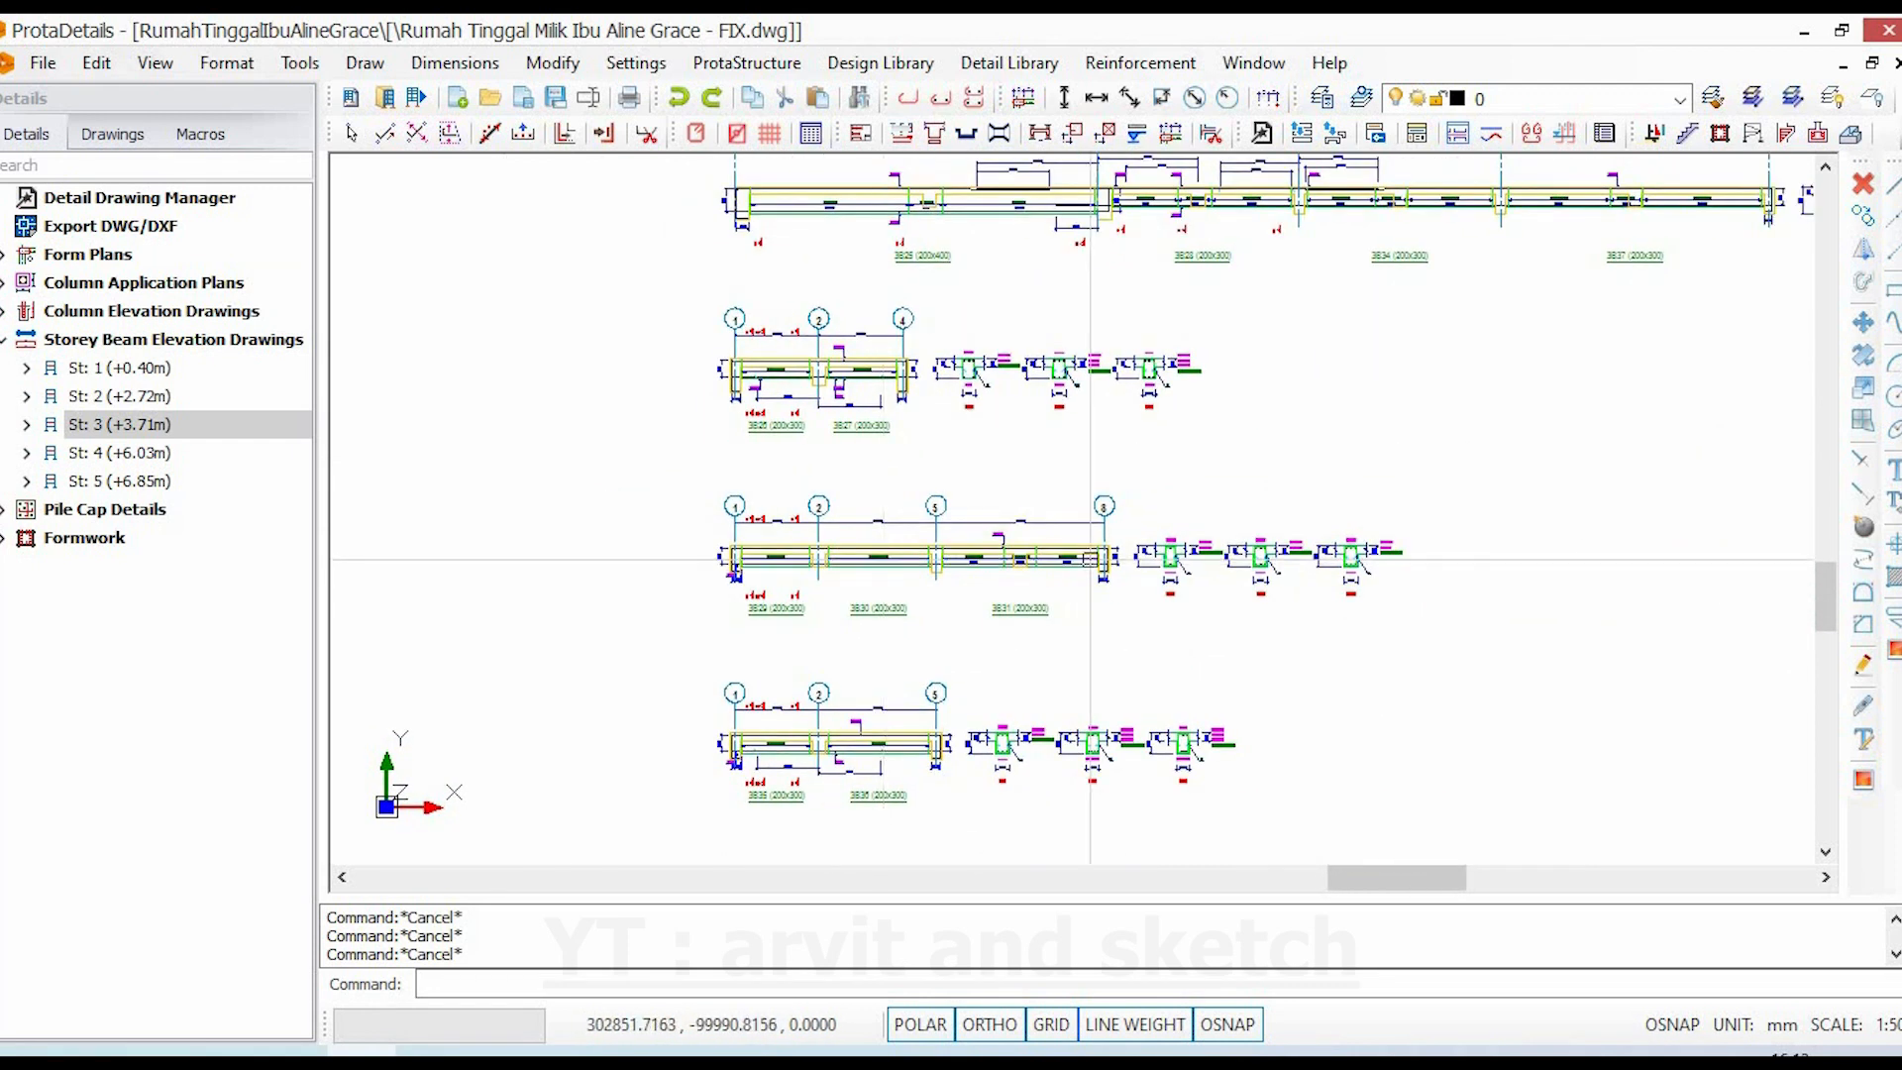
middle_drag(1093, 555, 1065, 715)
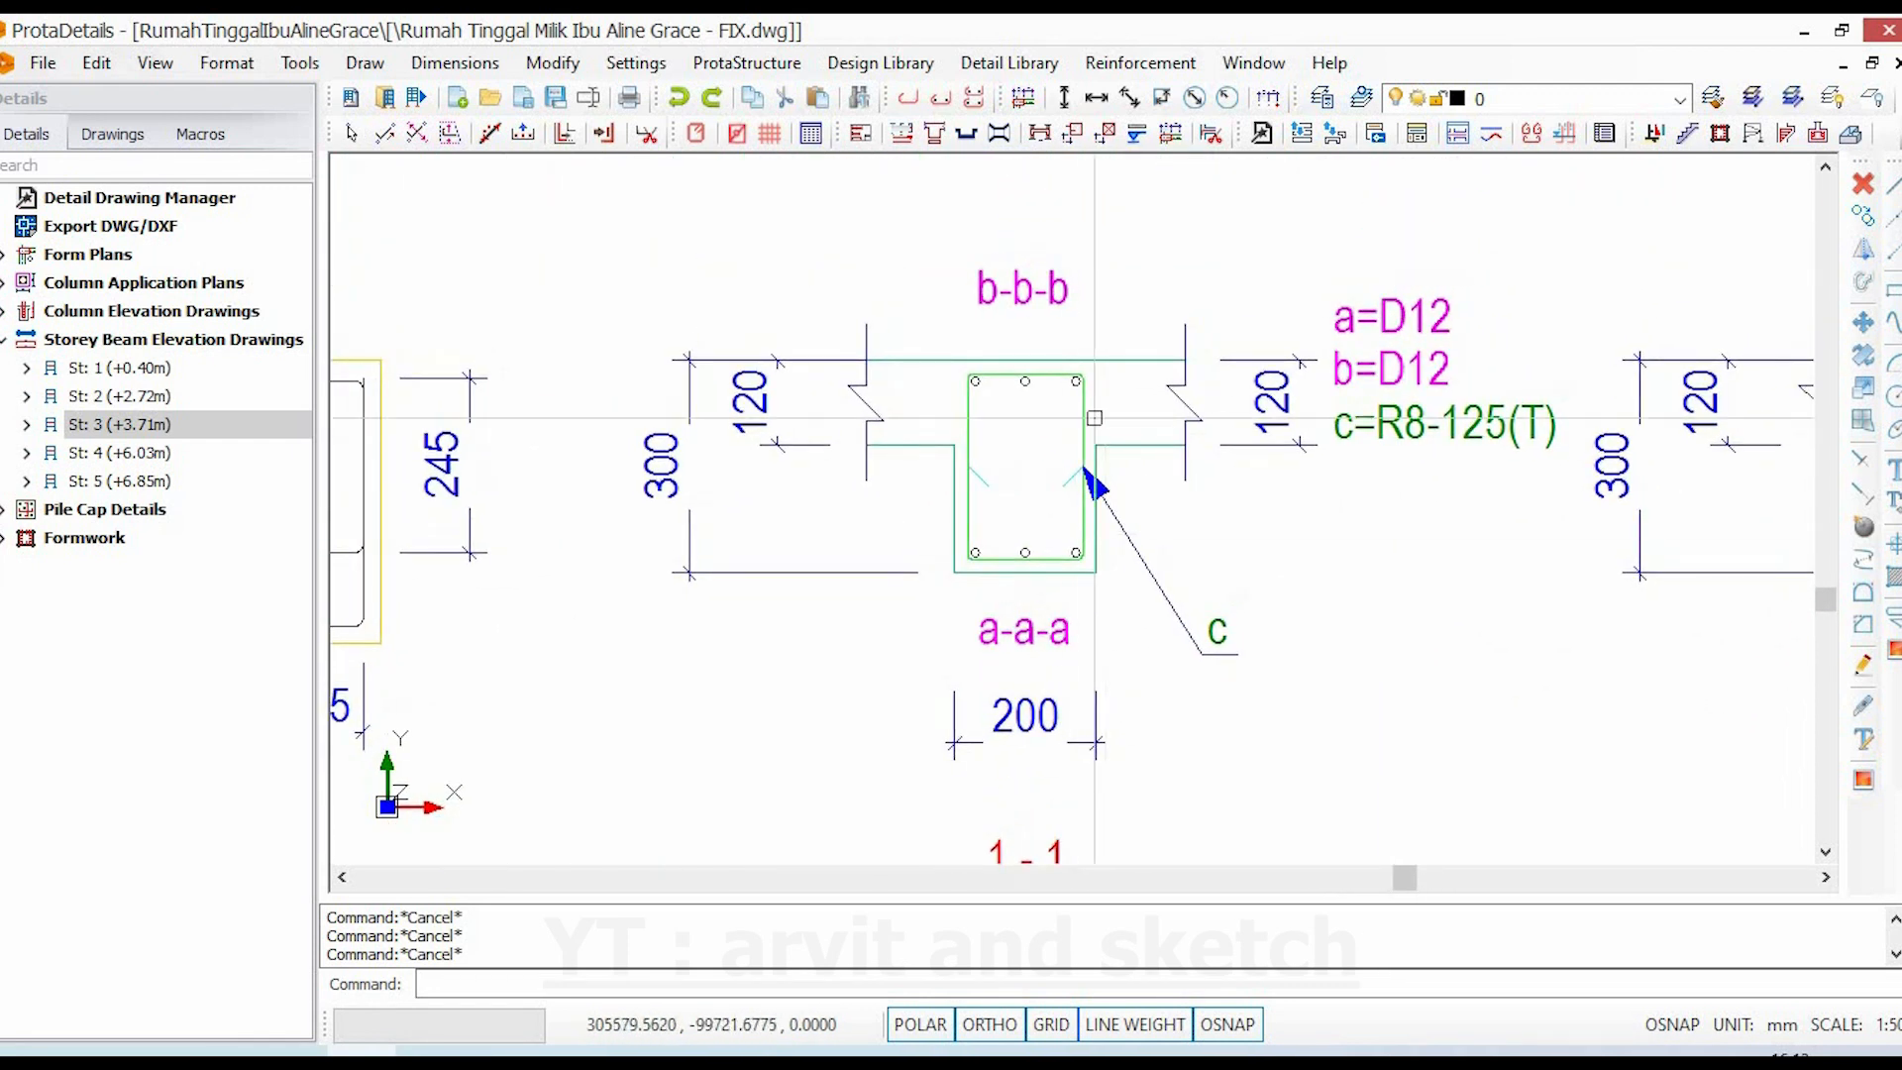
double_click(1365, 376)
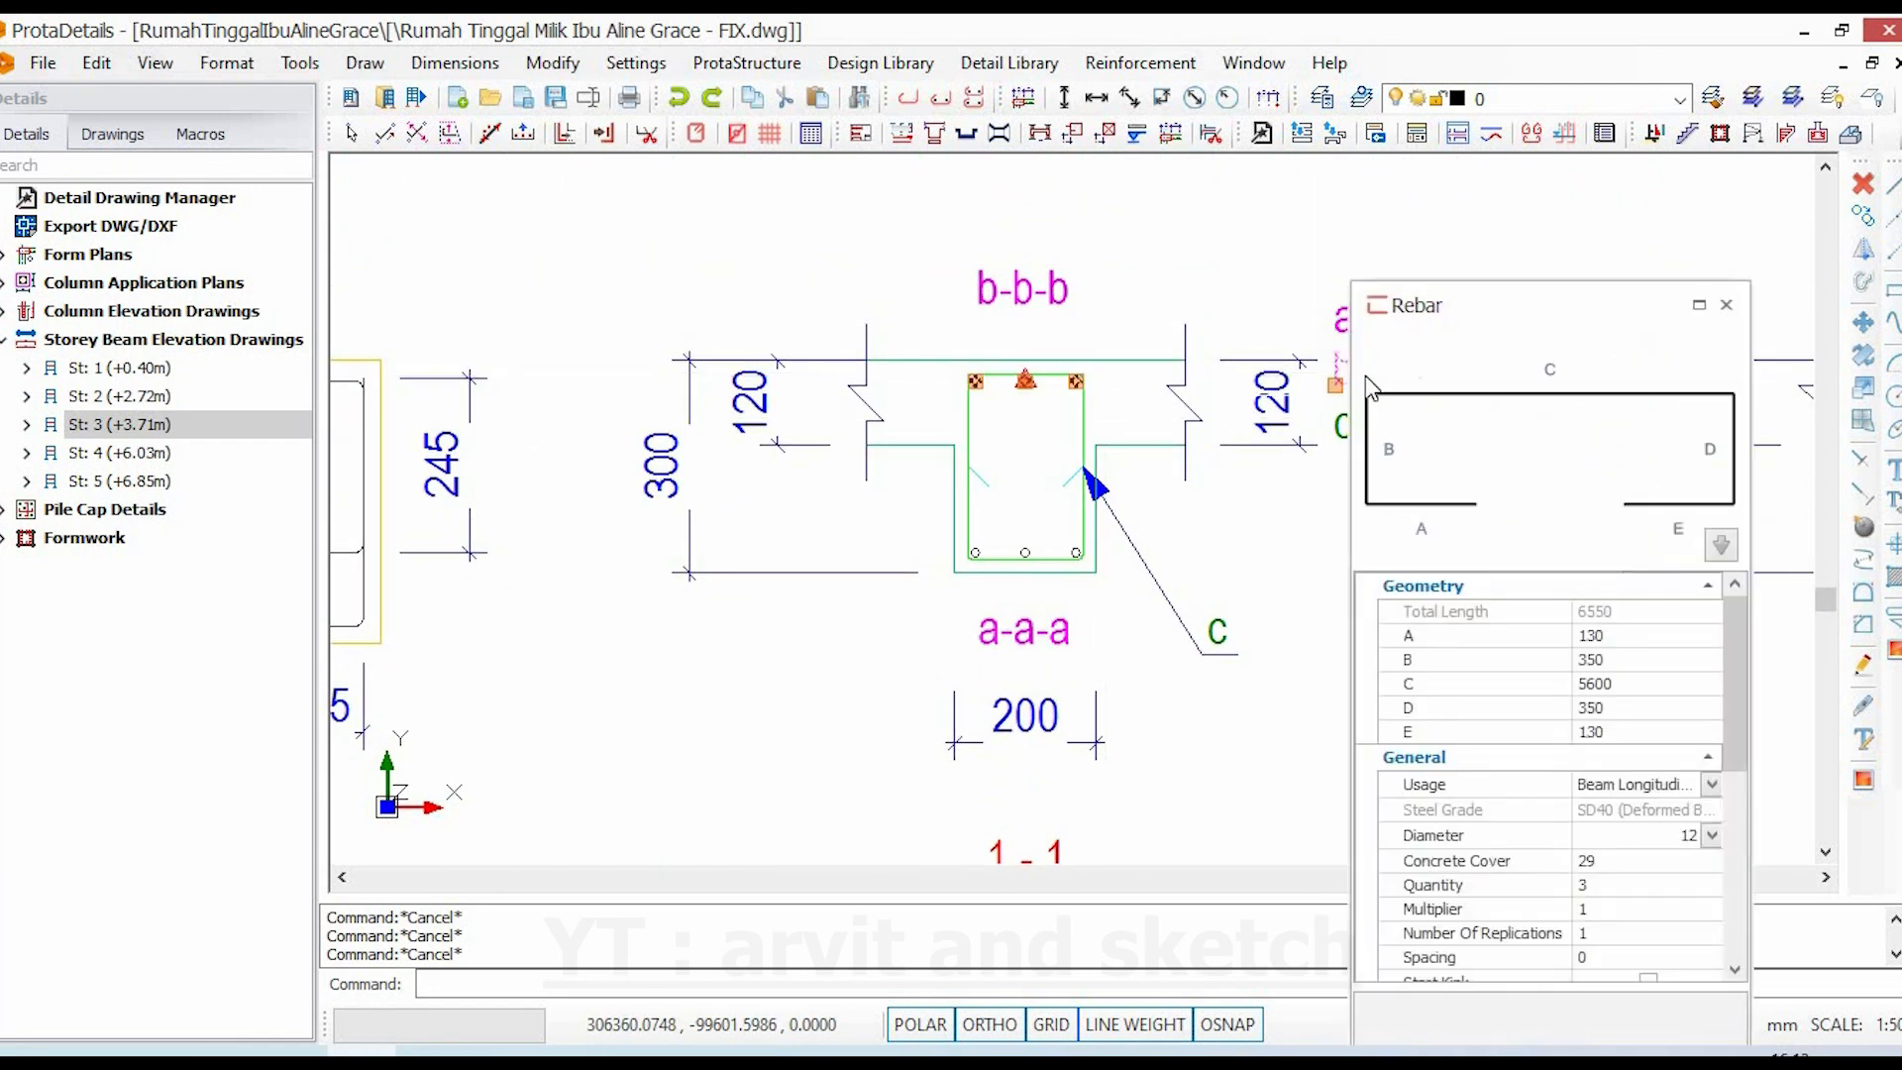
key(Escape)
scroll(1065, 445, down, 4)
middle_drag(1038, 542, 1714, 541)
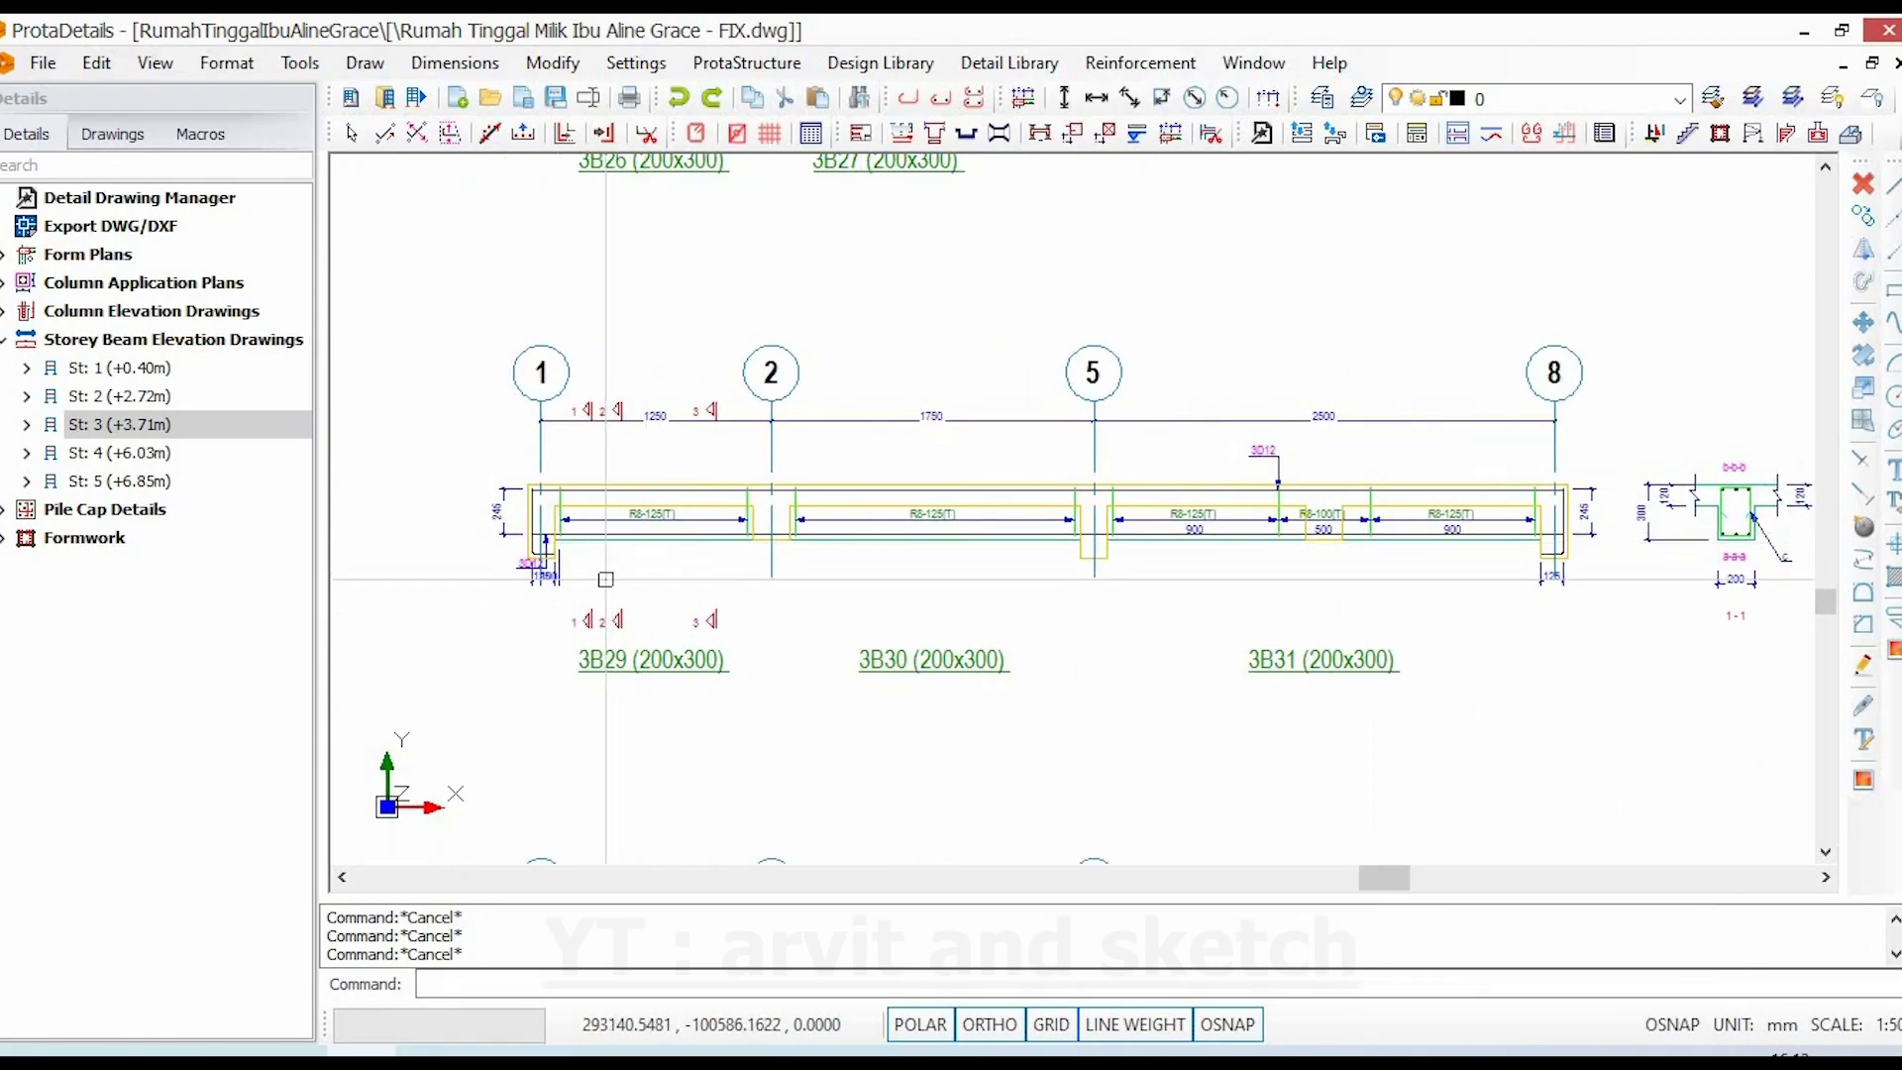
- Trace section mark 2 of beam 3B29 to section 2-2 and check the top bar and the stirrup
scroll(614, 644, up, 6)
scroll(533, 656, down, 4)
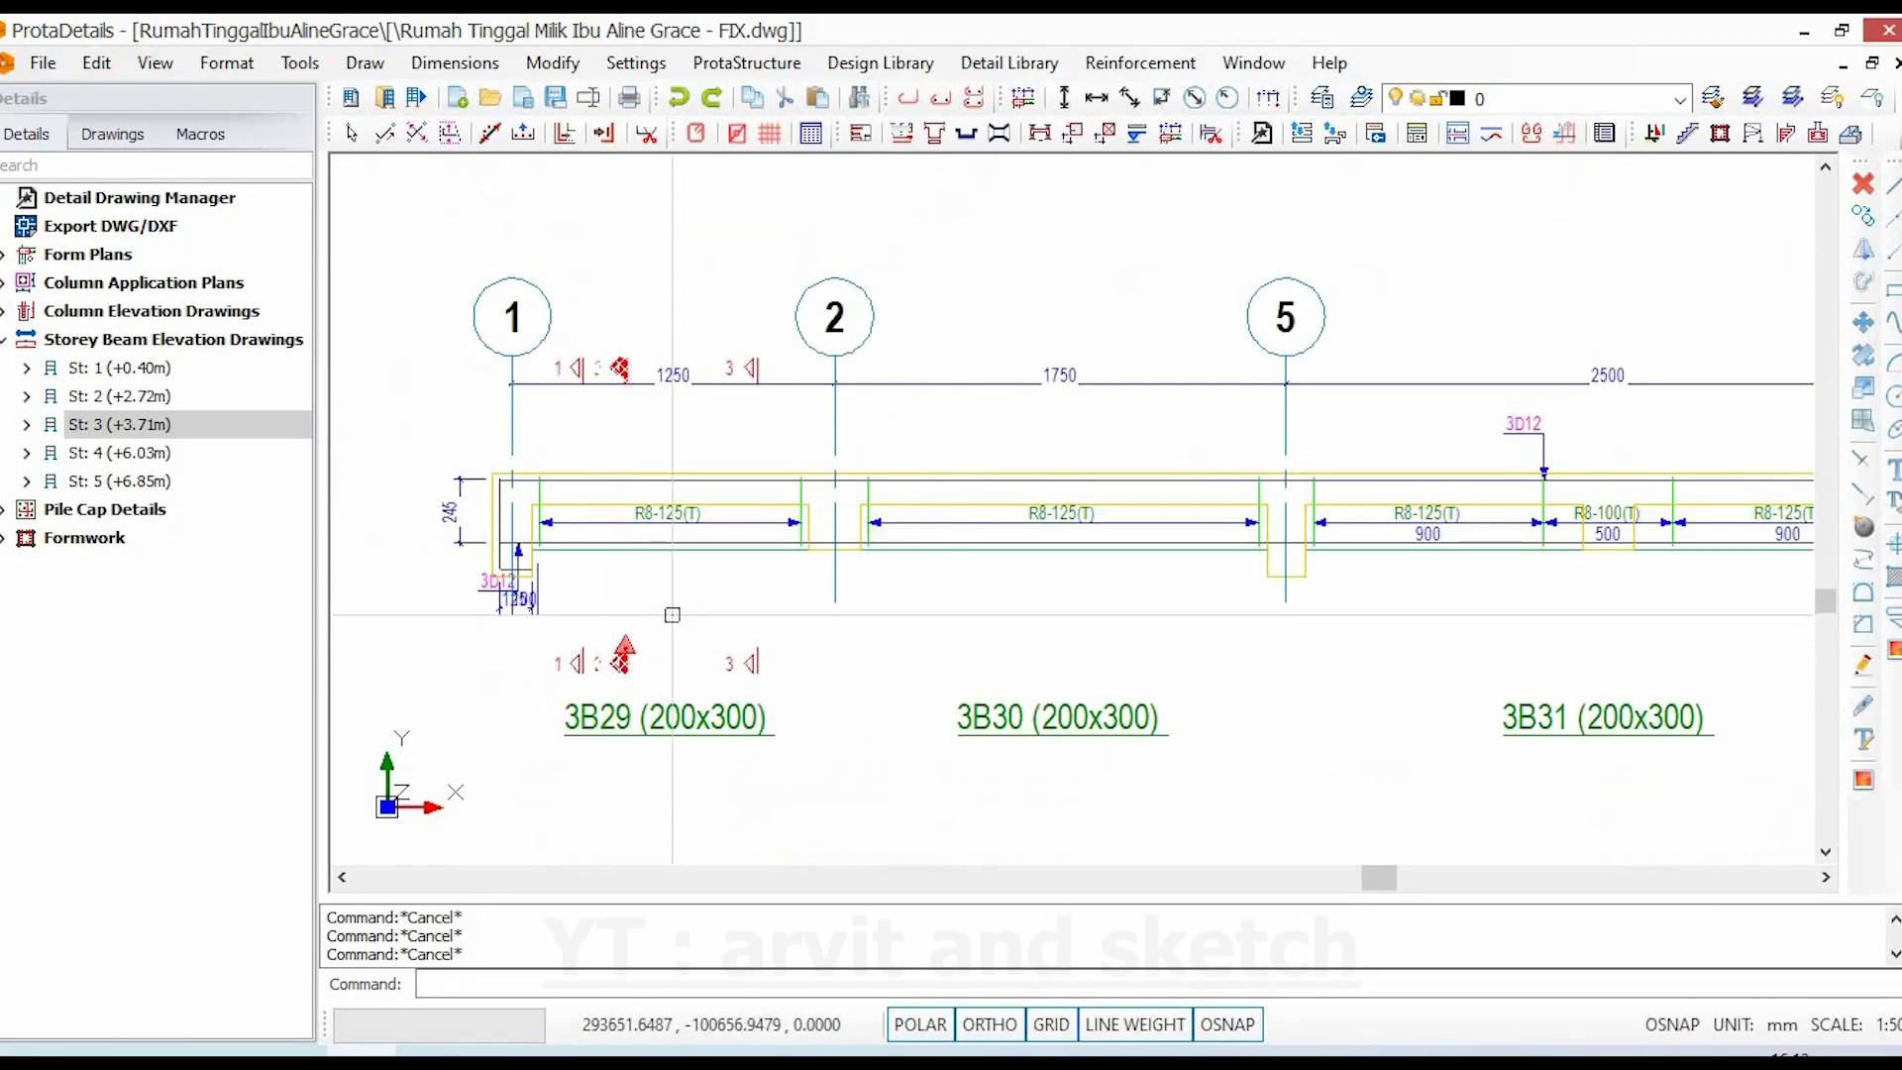
scroll(763, 527, up, 5)
double_click(764, 416)
key(Escape)
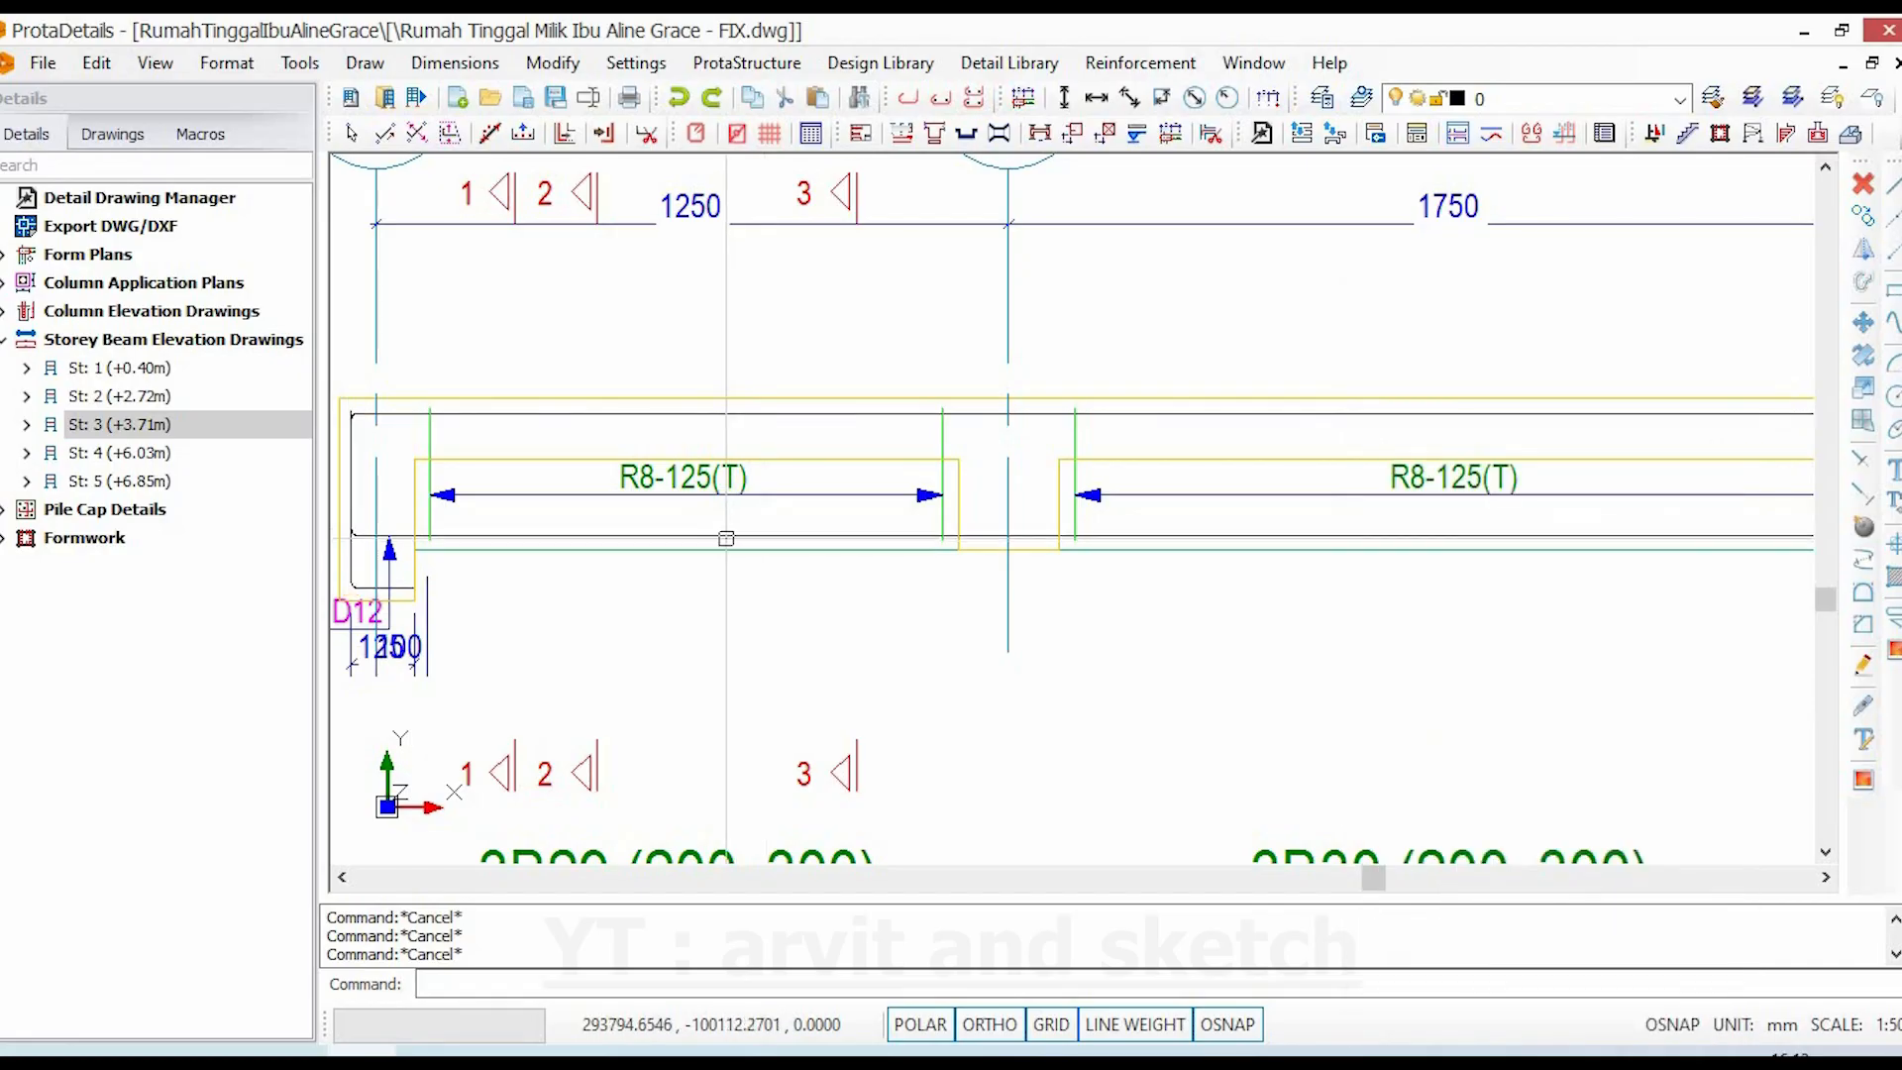
scroll(999, 613, down, 5)
scroll(1129, 564, up, 6)
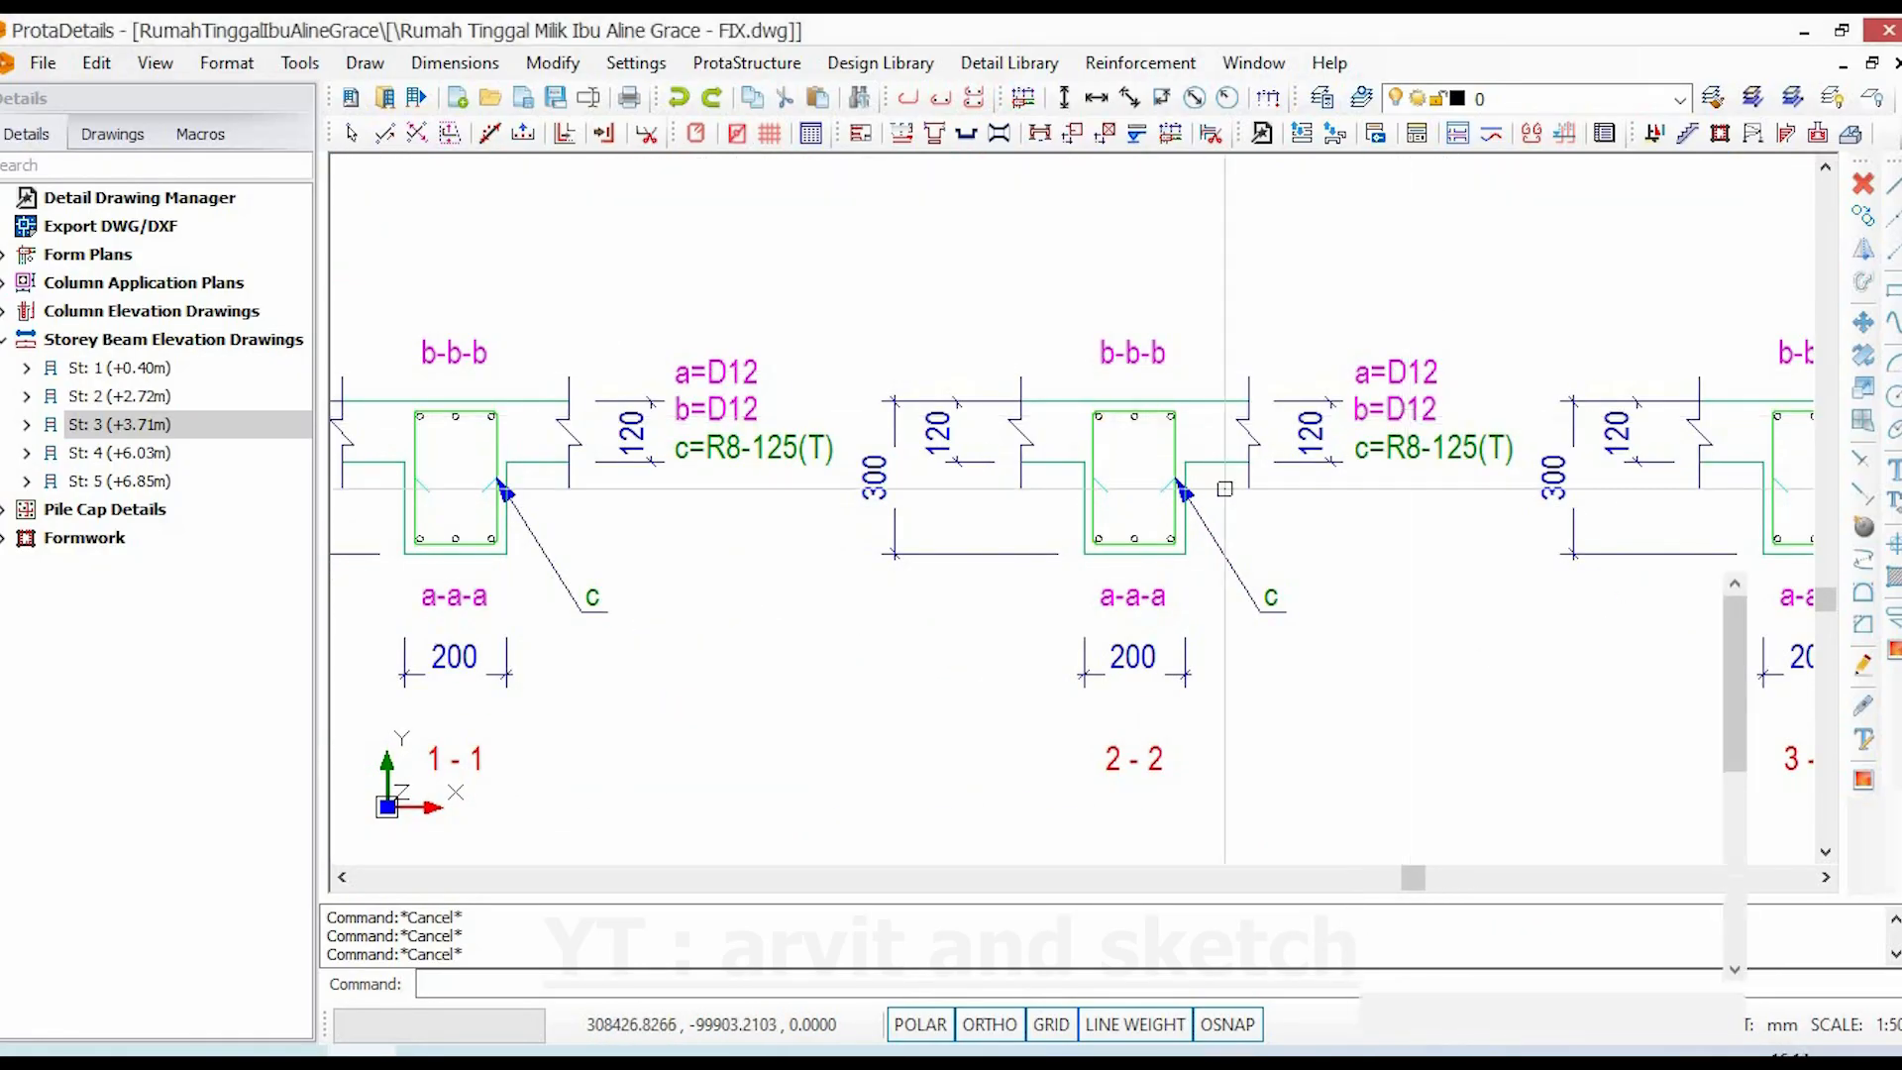
scroll(1296, 582, down, 3)
scroll(1219, 557, up, 3)
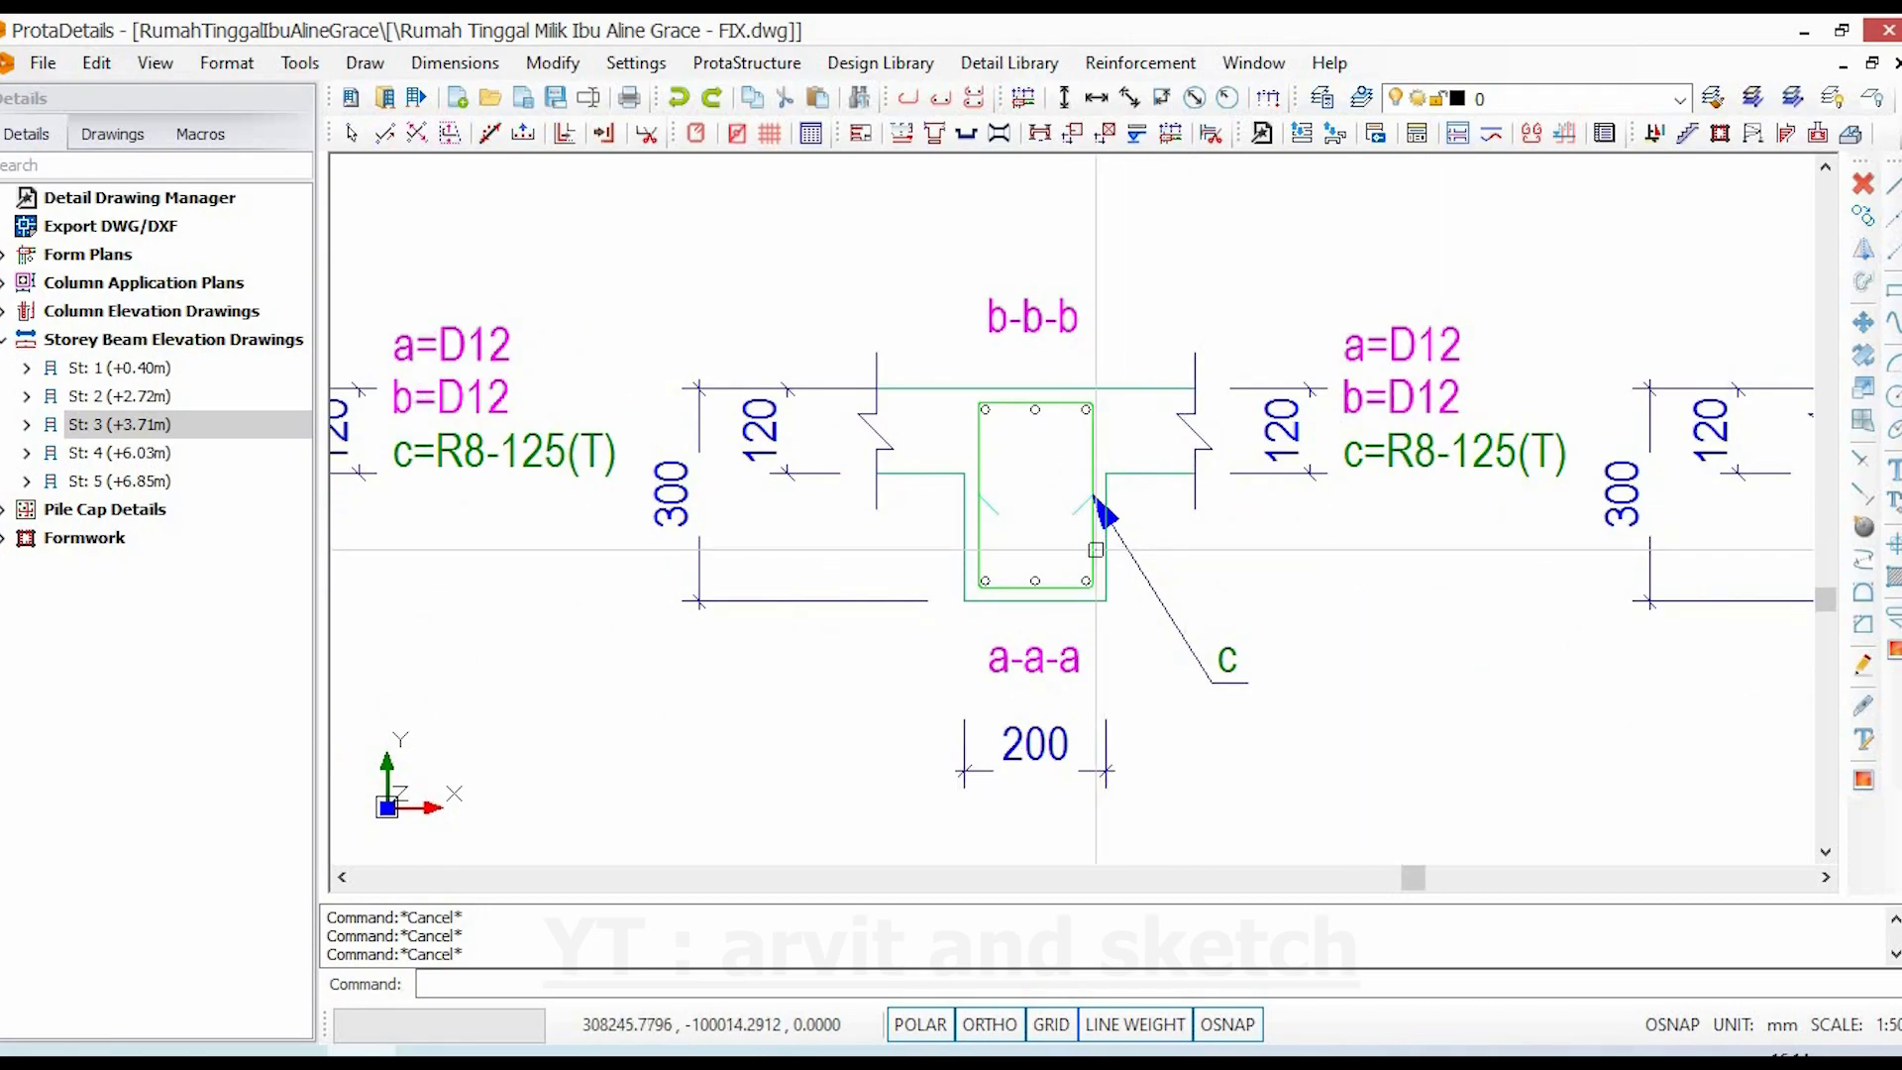
click(1095, 548)
key(Escape)
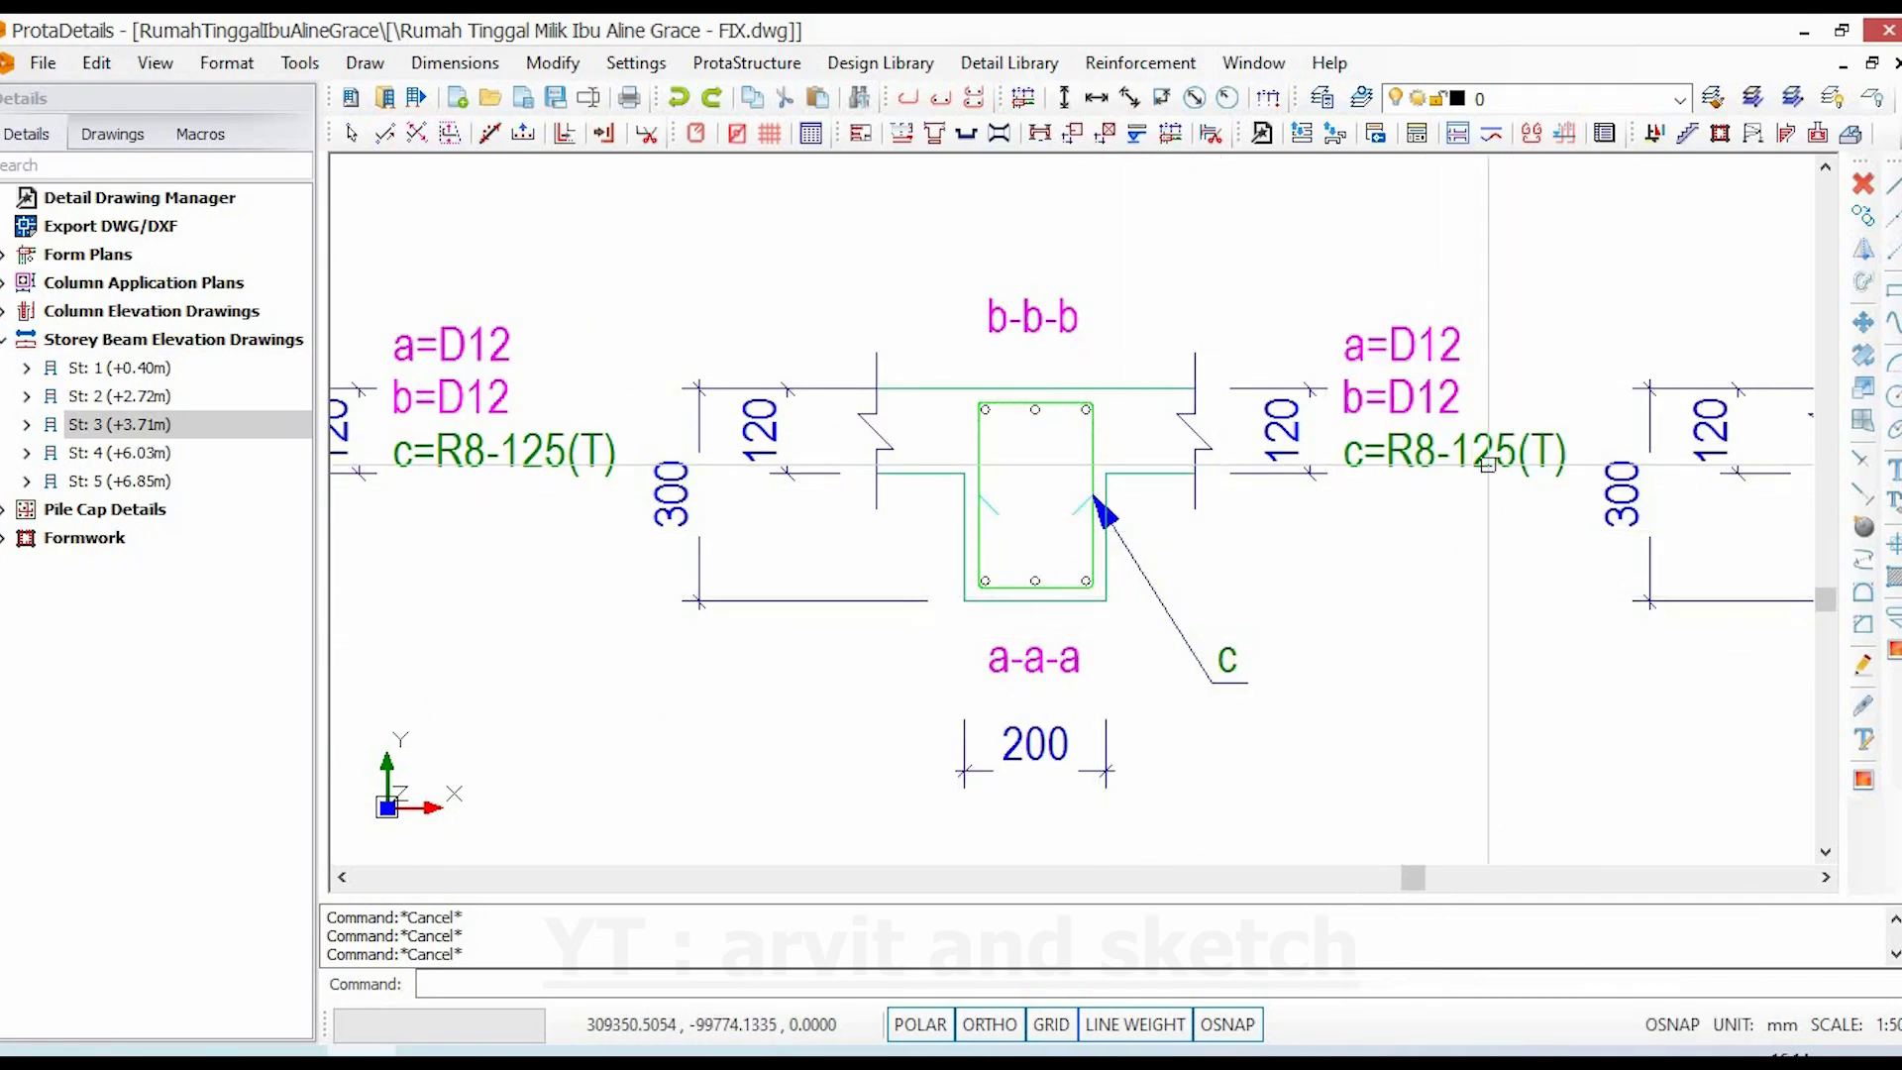
- Trace section mark 3 of beam 3B29 to section 3-3 and read its bar and stirrup labels
scroll(1256, 544, down, 3)
scroll(1213, 580, down, 3)
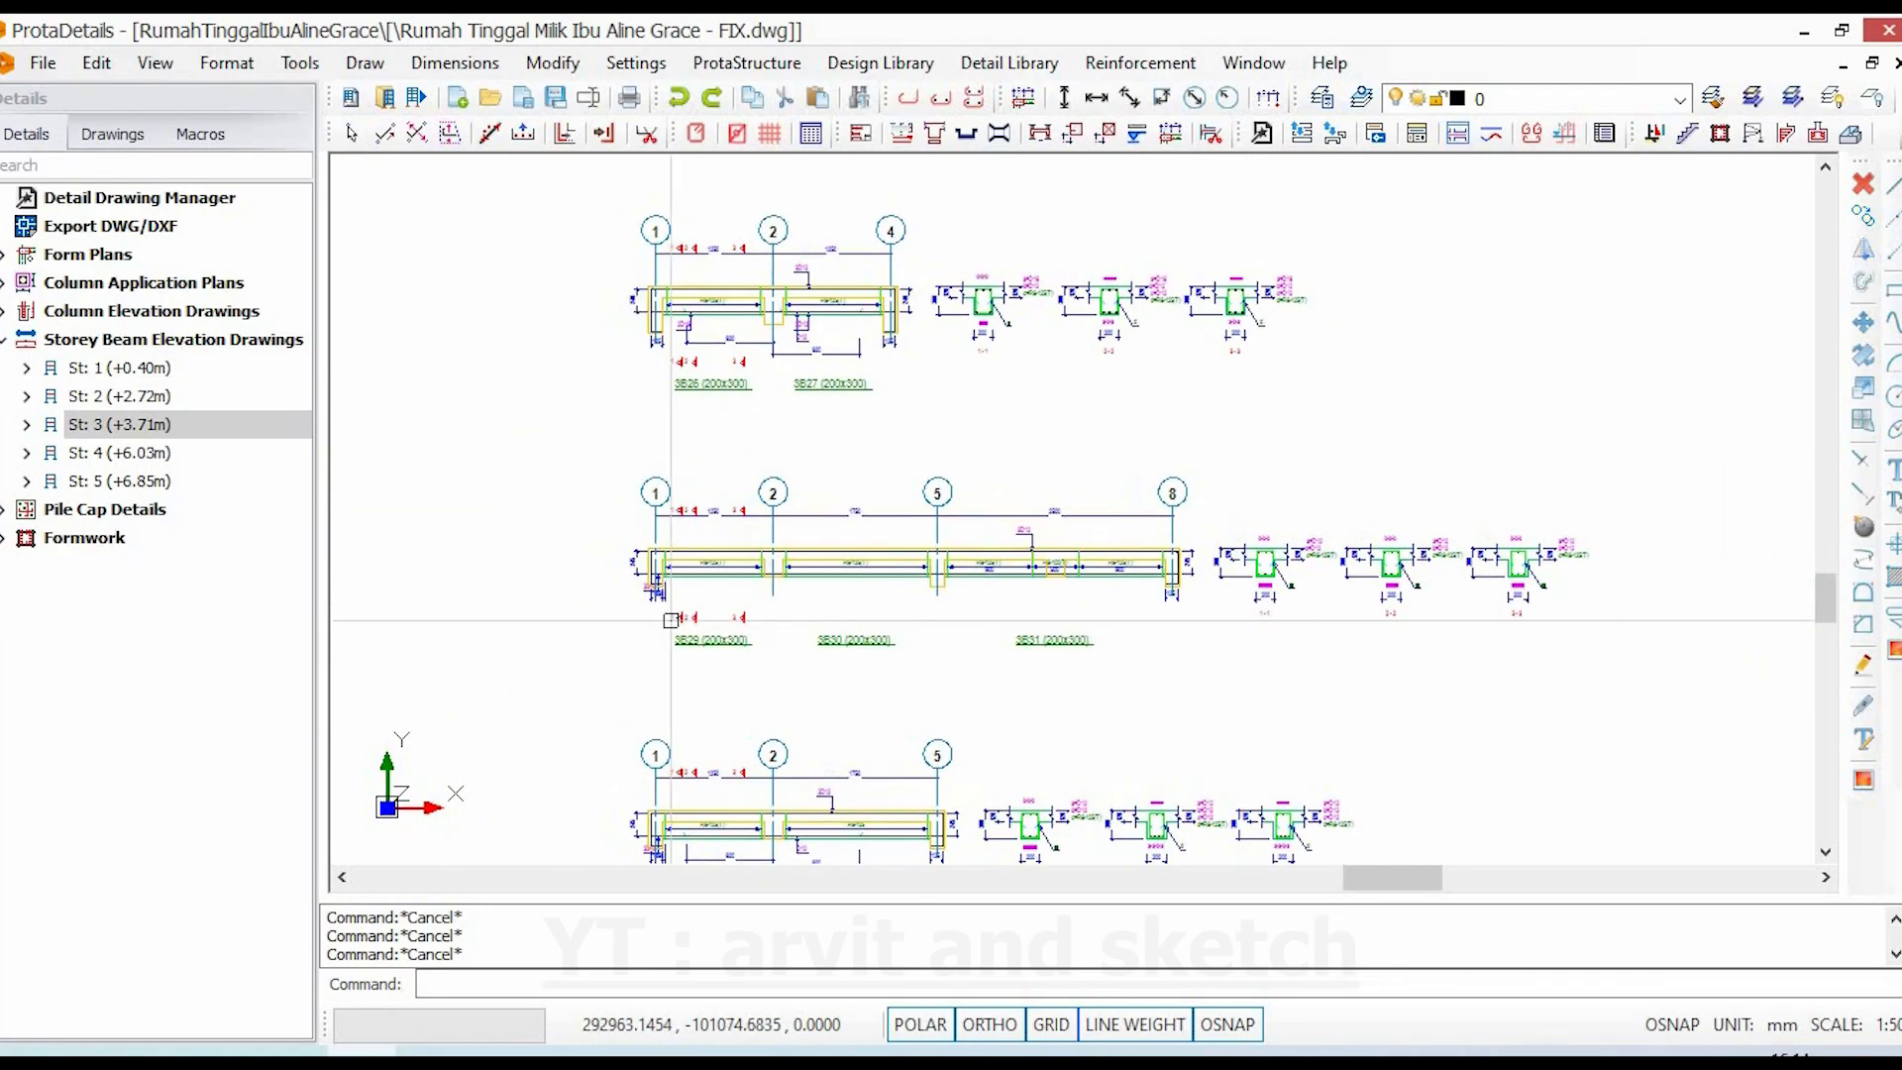
scroll(722, 584, up, 4)
scroll(1010, 640, down, 6)
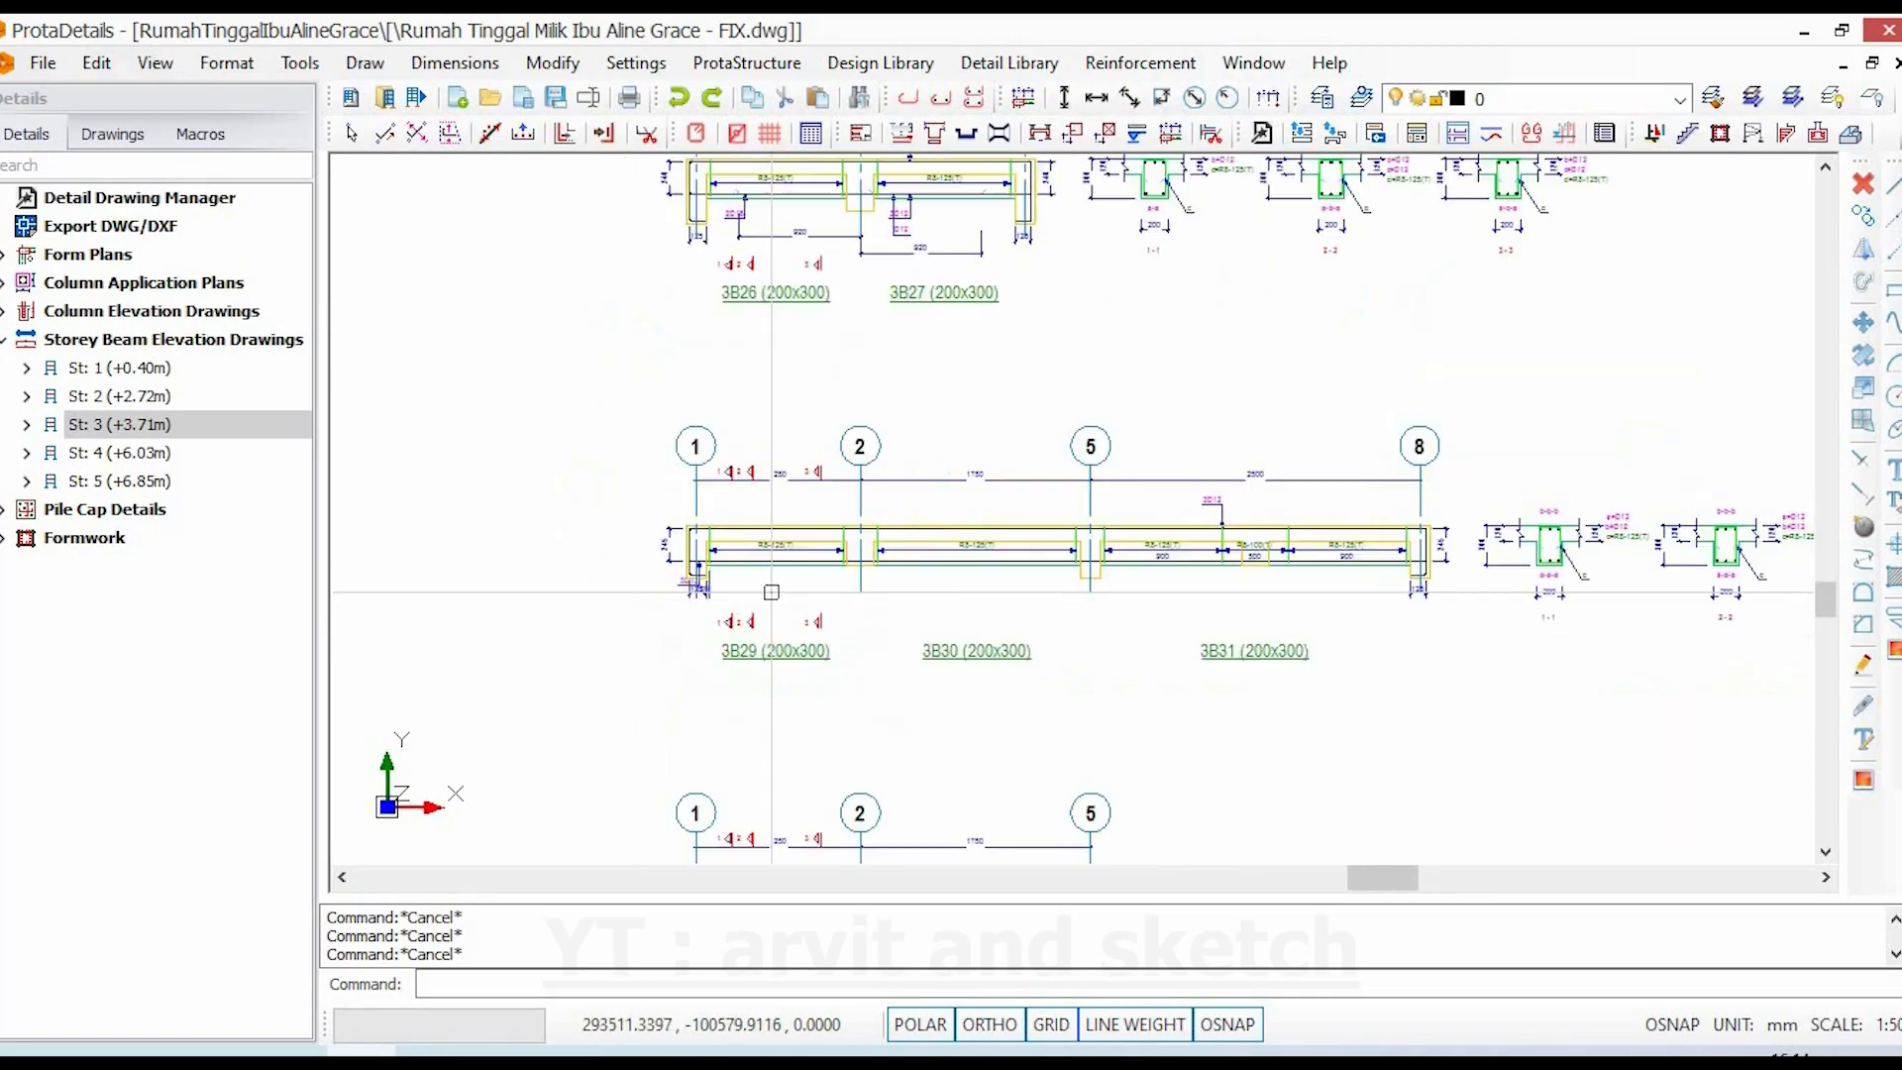
scroll(1089, 396, up, 5)
middle_drag(1423, 274, 1367, 369)
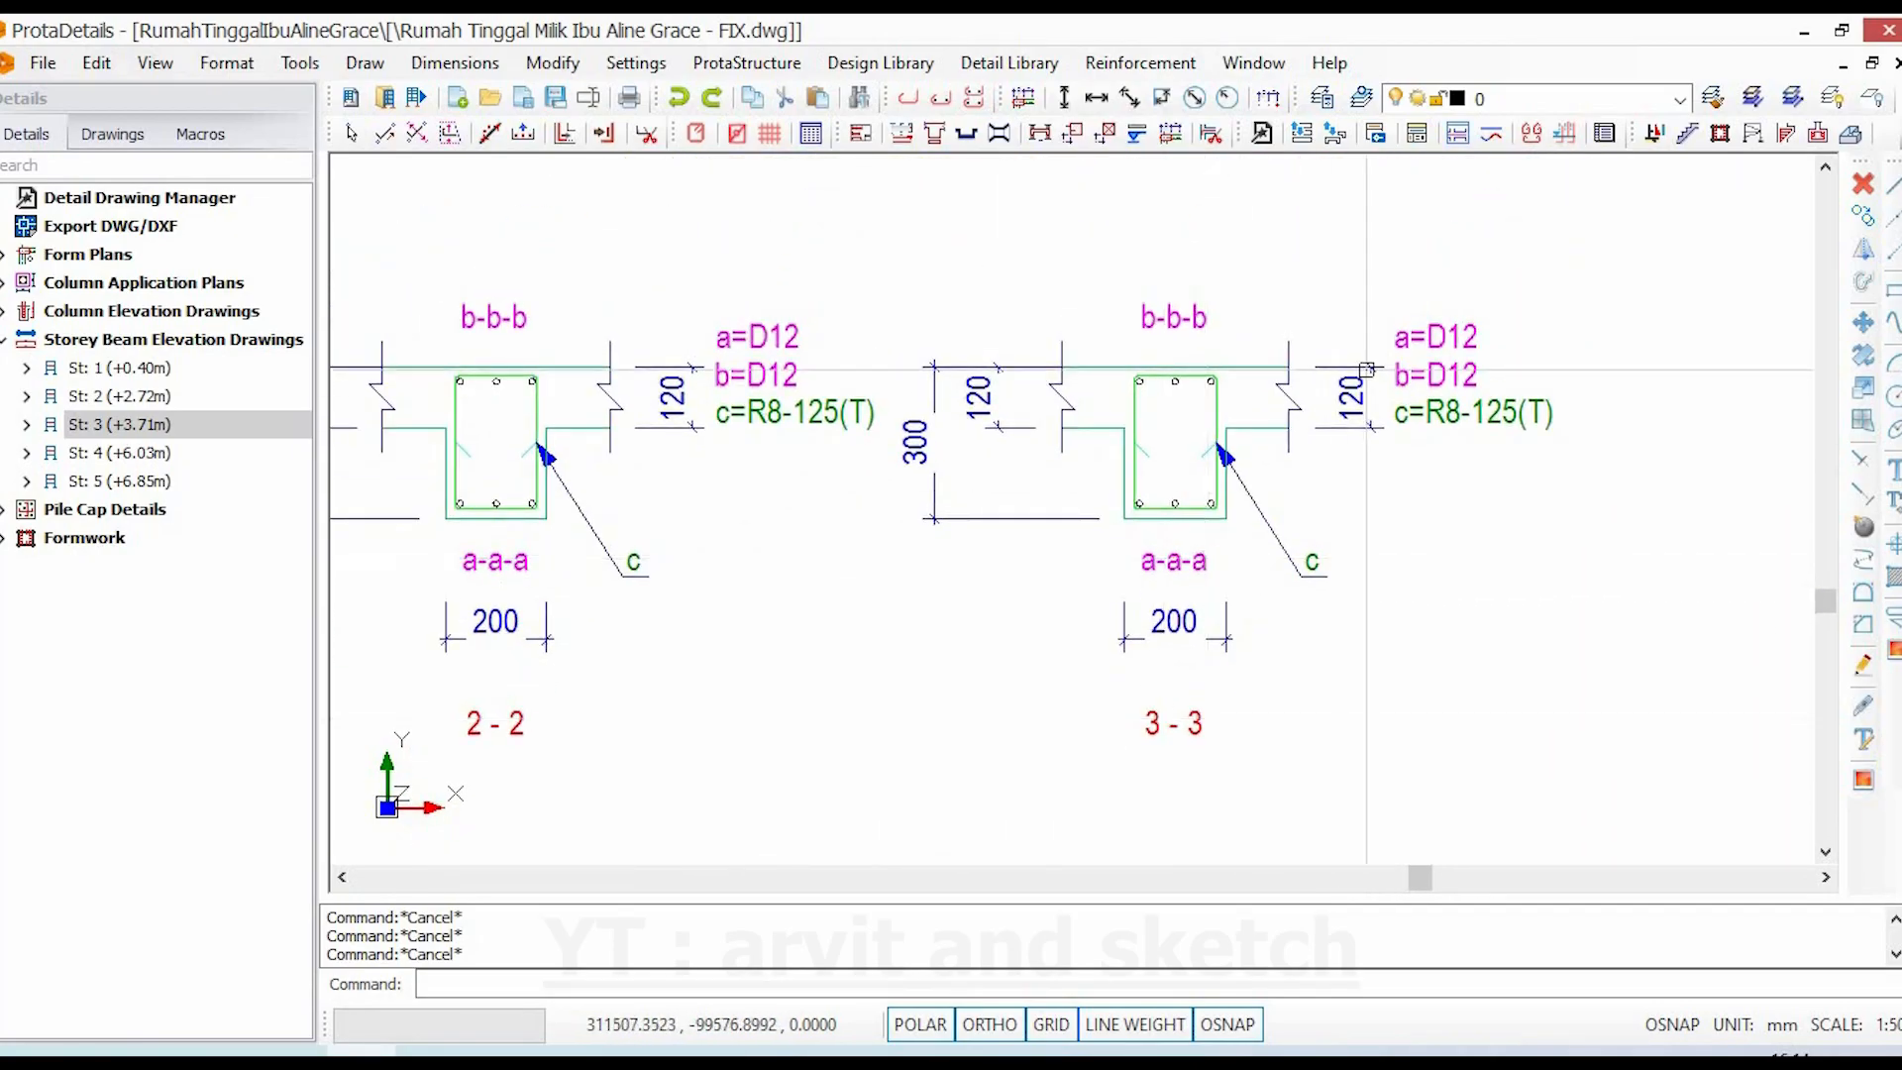
scroll(1339, 437, down, 4)
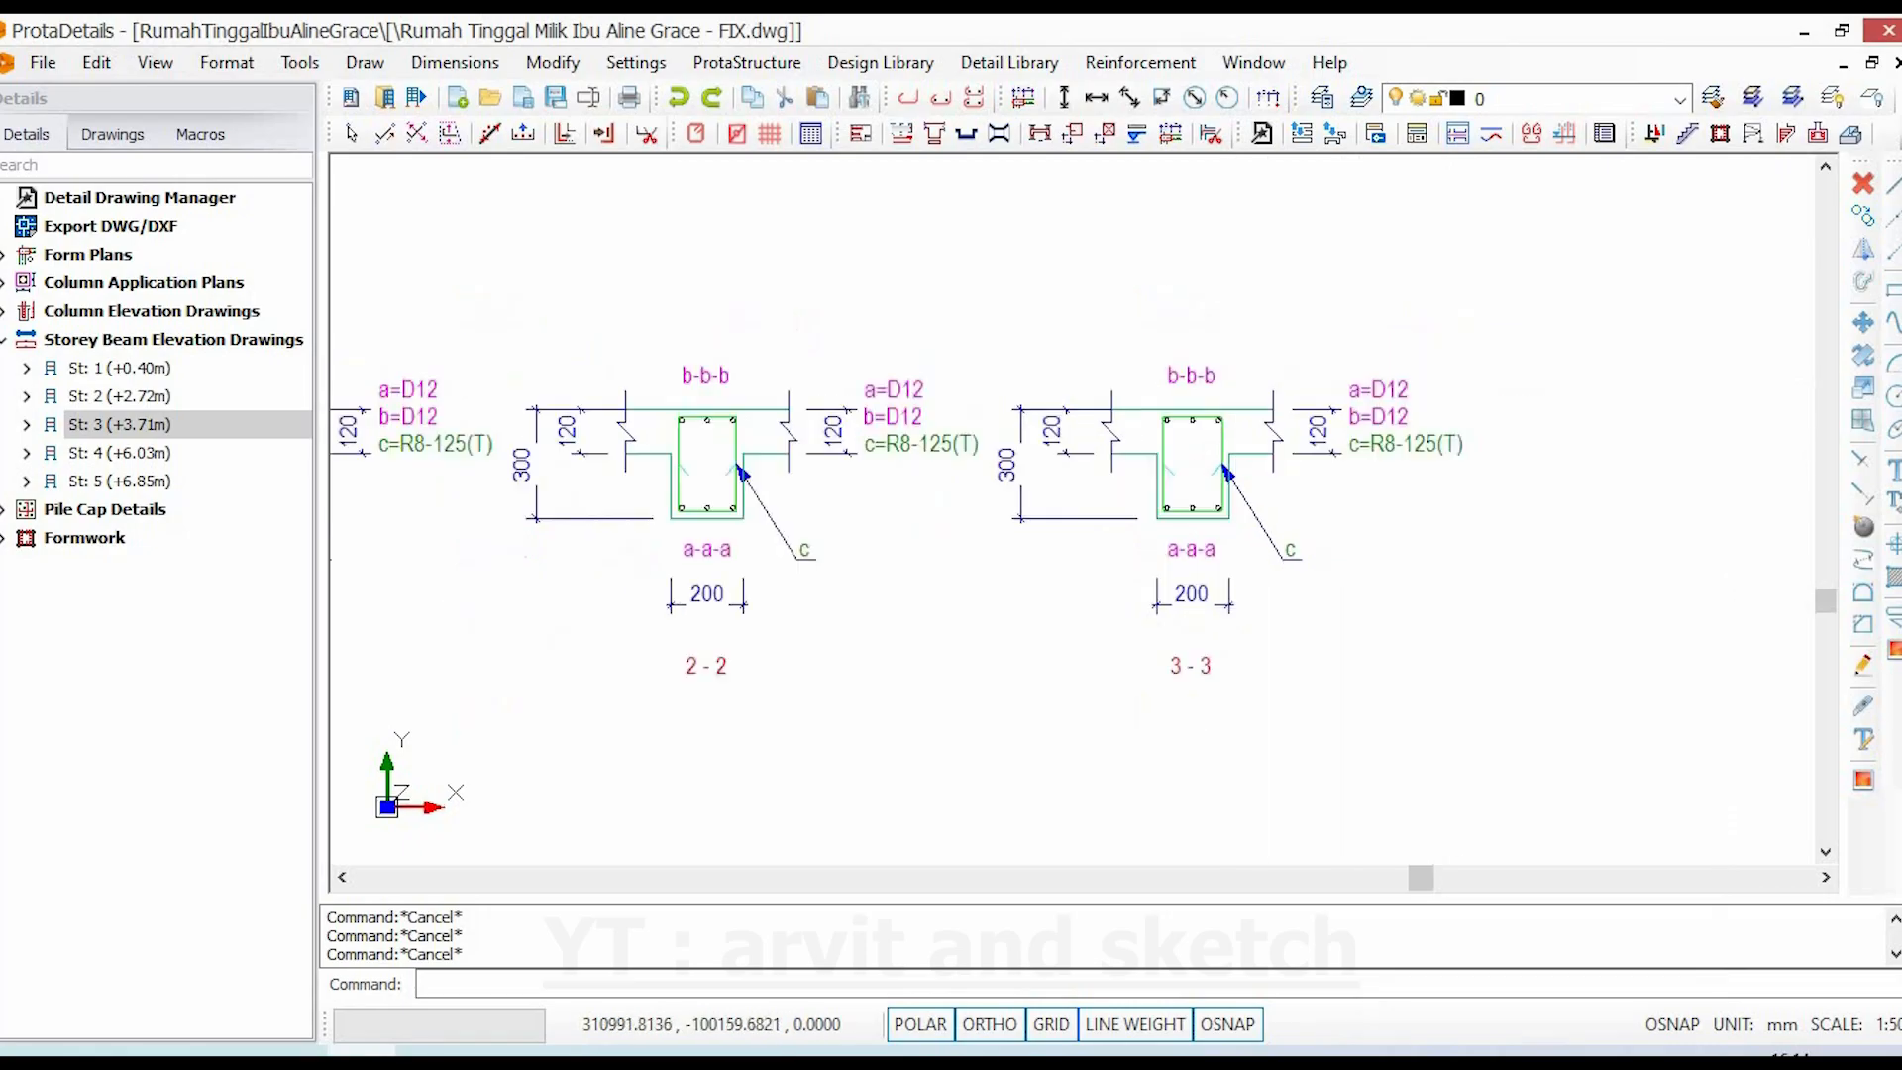
- Inspect the top bar's rebar properties and the extent of the bottom bar in beam 3B31's elevation
scroll(1001, 479, up, 6)
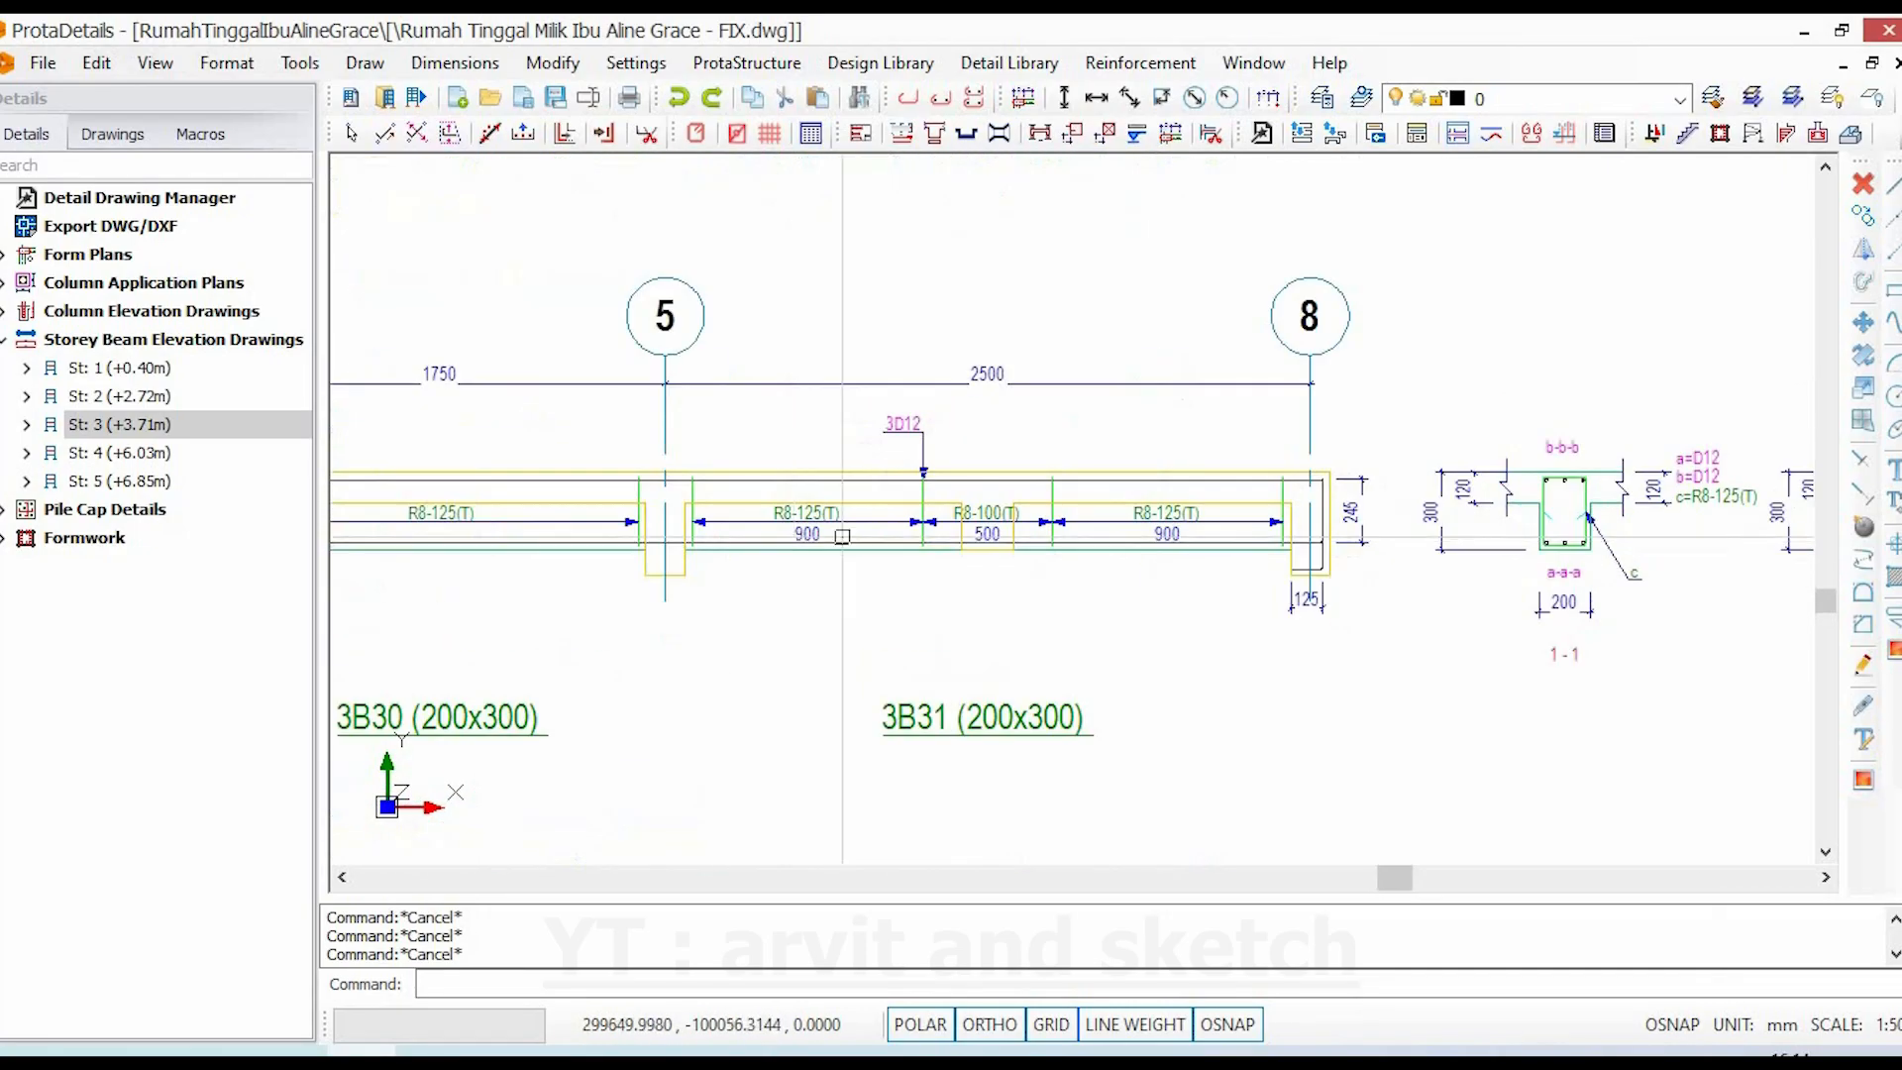
click(1001, 452)
click(1709, 841)
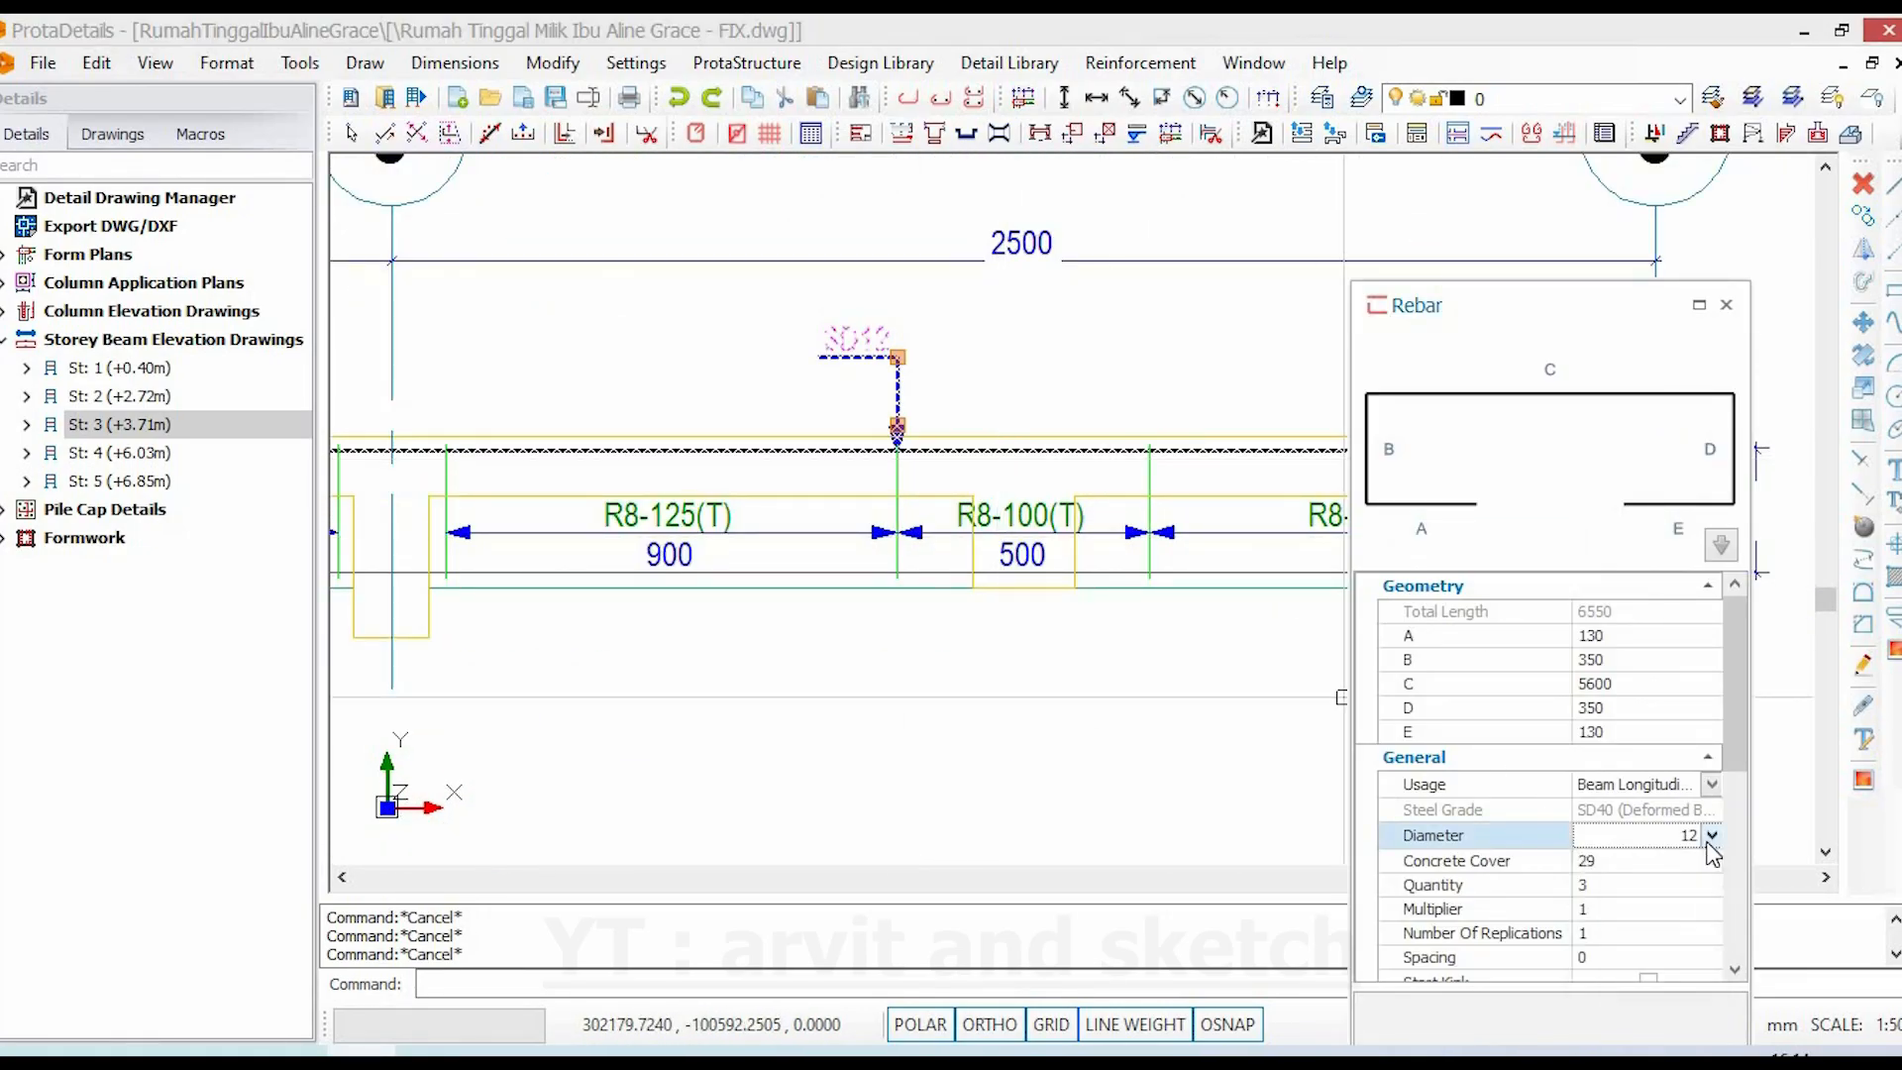
key(Escape)
click(922, 572)
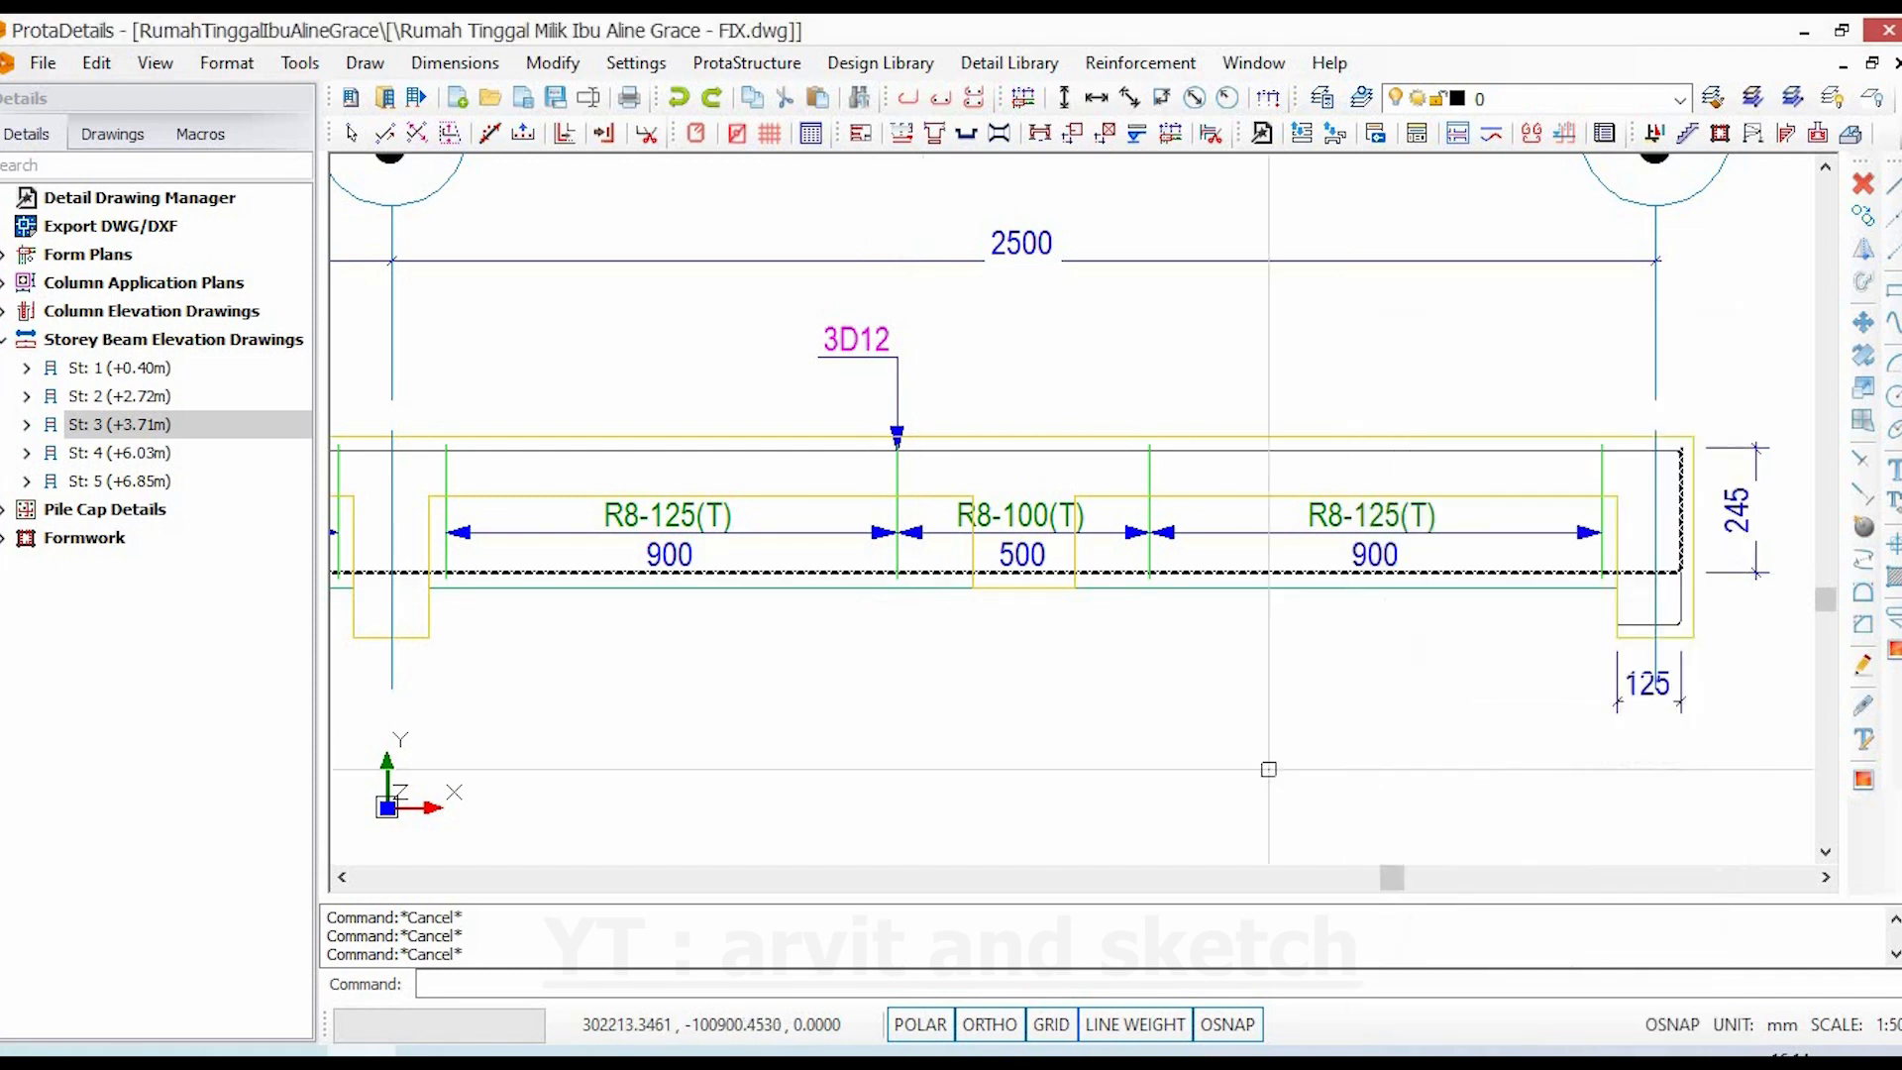
scroll(1015, 633, down, 5)
scroll(1010, 635, down, 10)
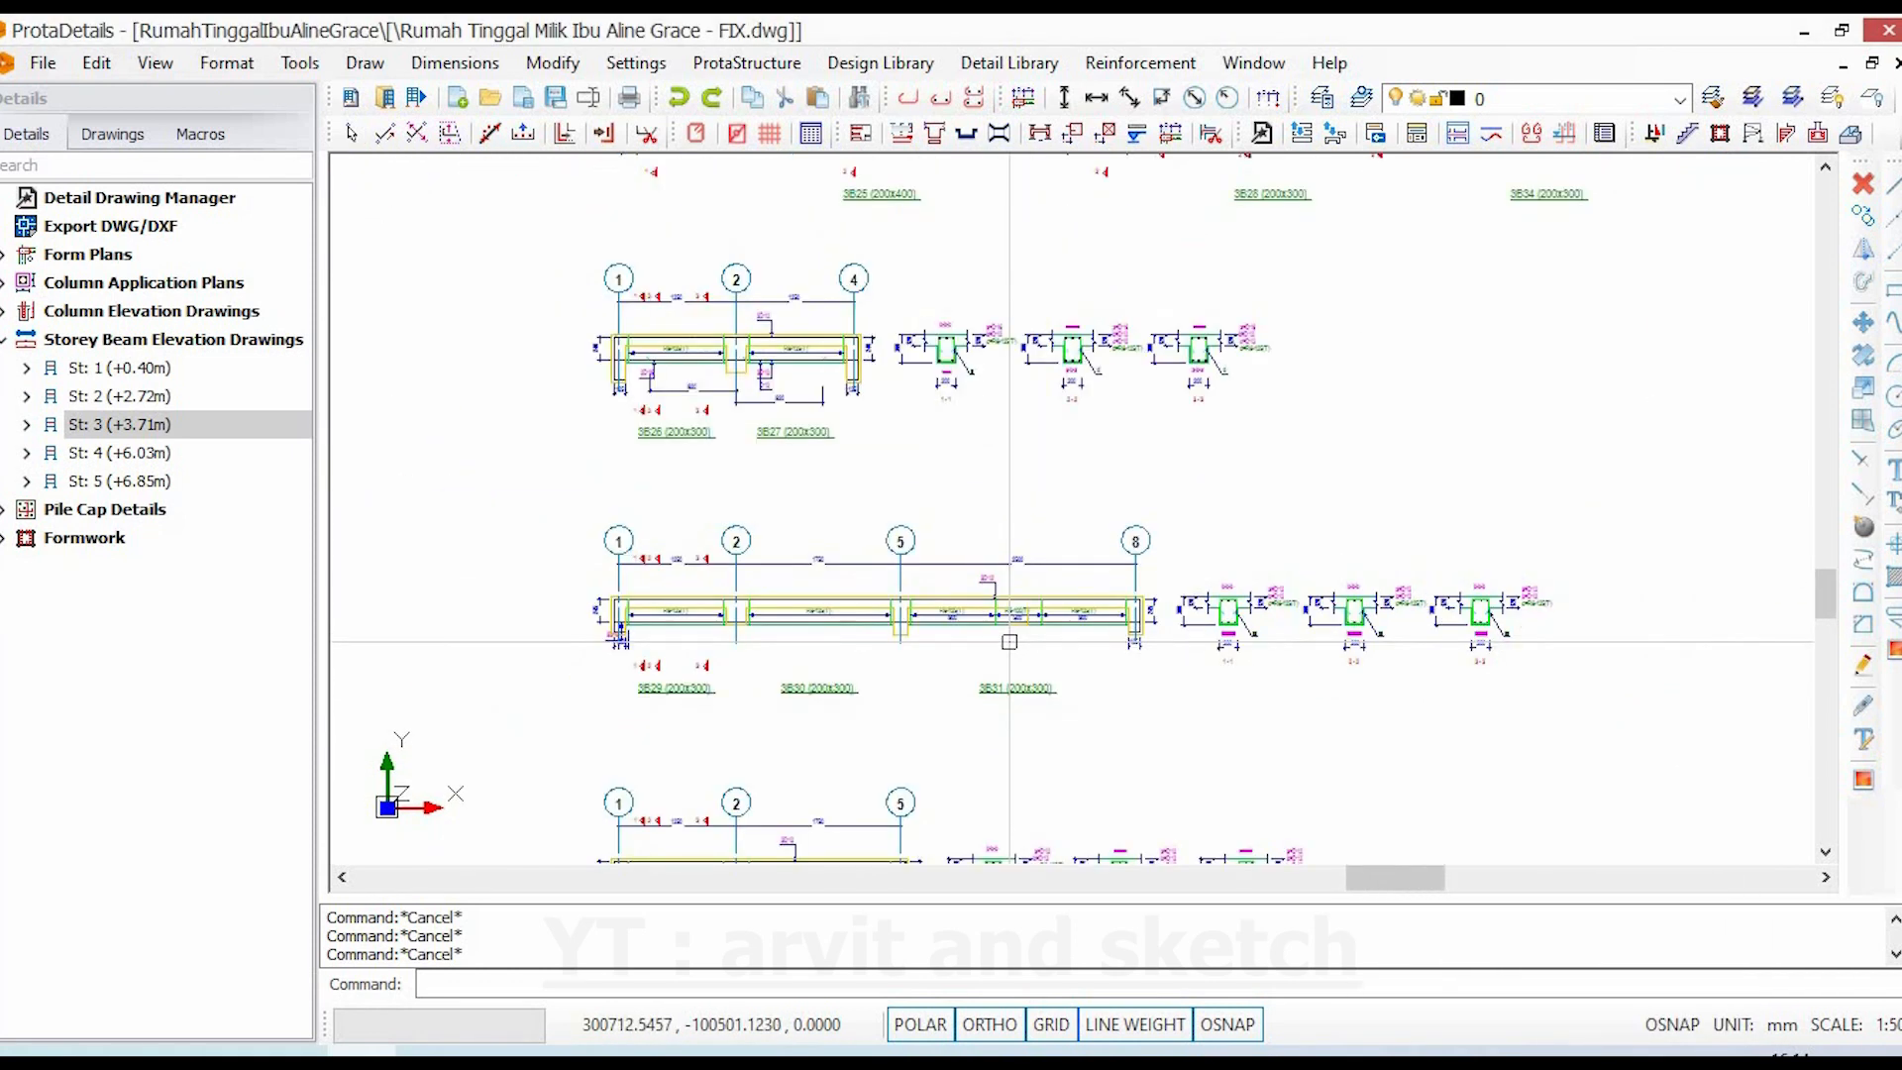
- Return to the third-storey form plan and locate beams 3B29, 3B30 and 3B31 in their row
middle_drag(1009, 635, 793, 545)
middle_drag(931, 701, 1004, 750)
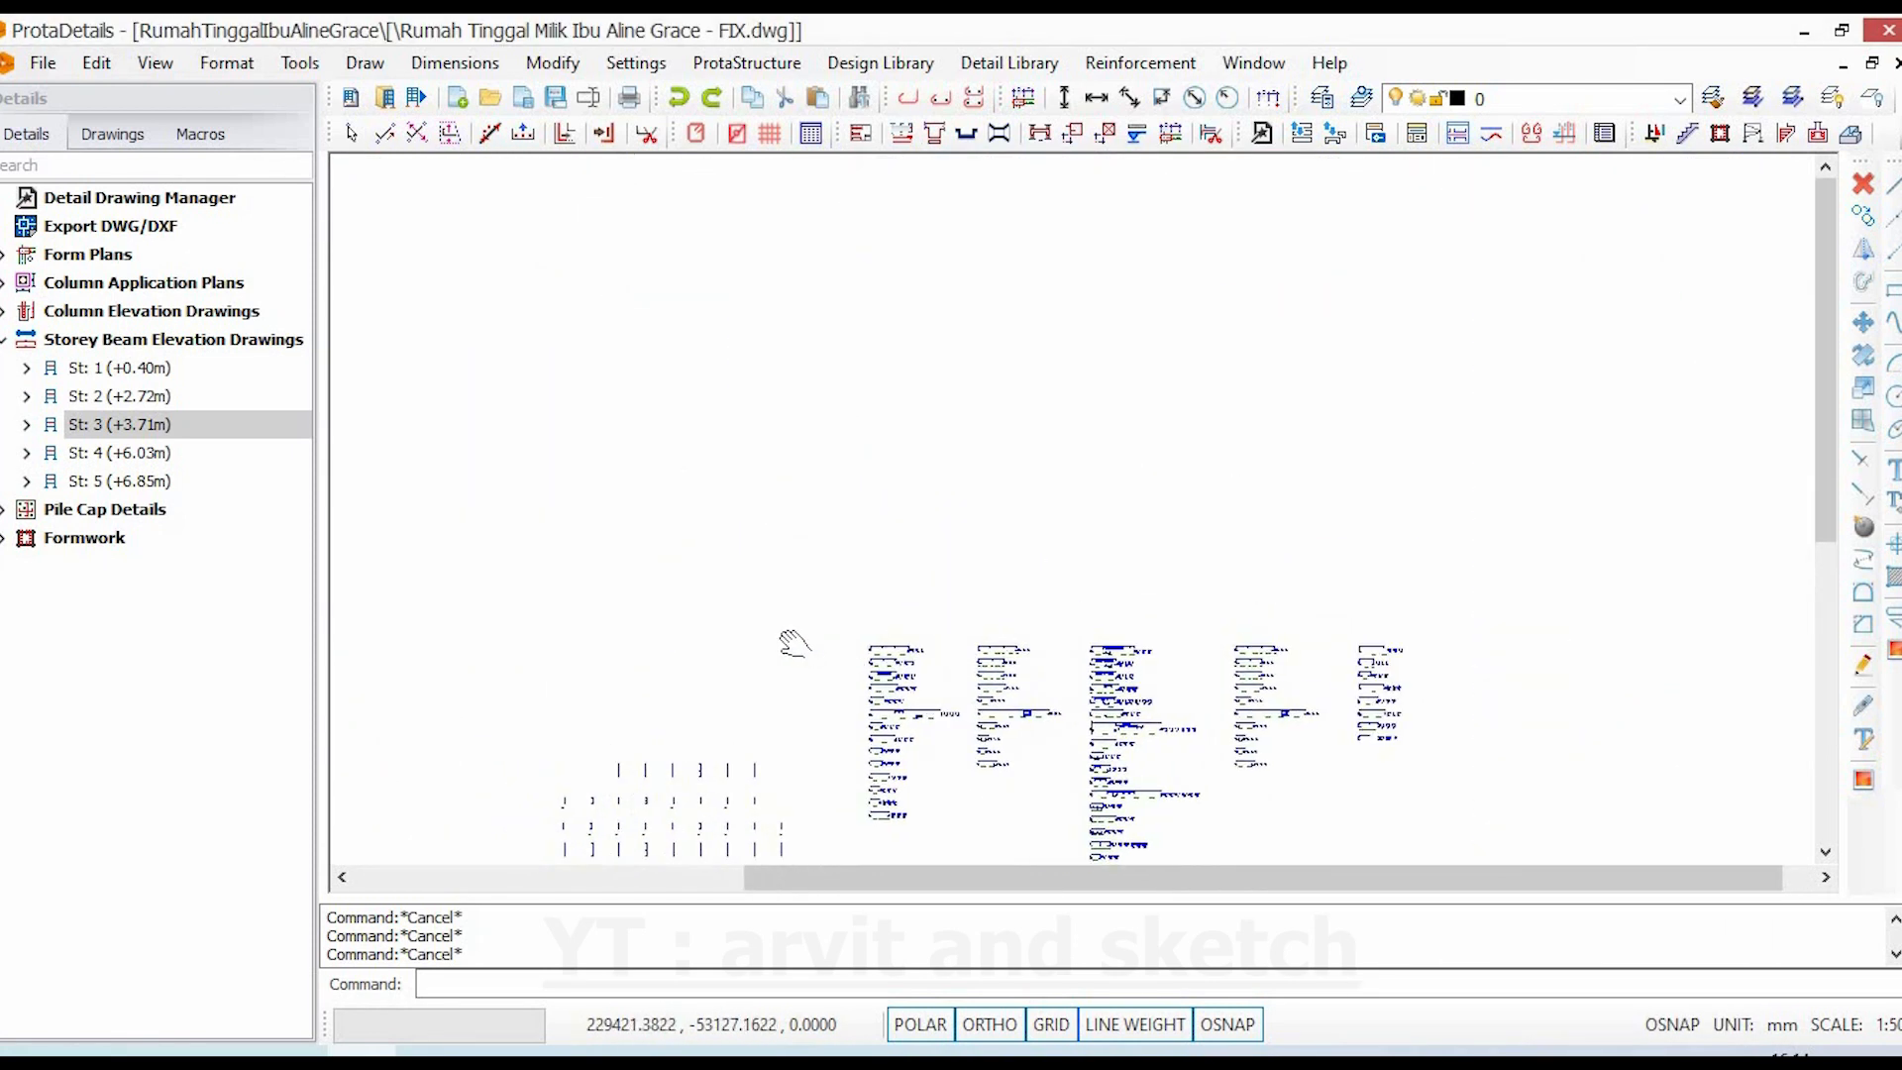
scroll(475, 713, up, 12)
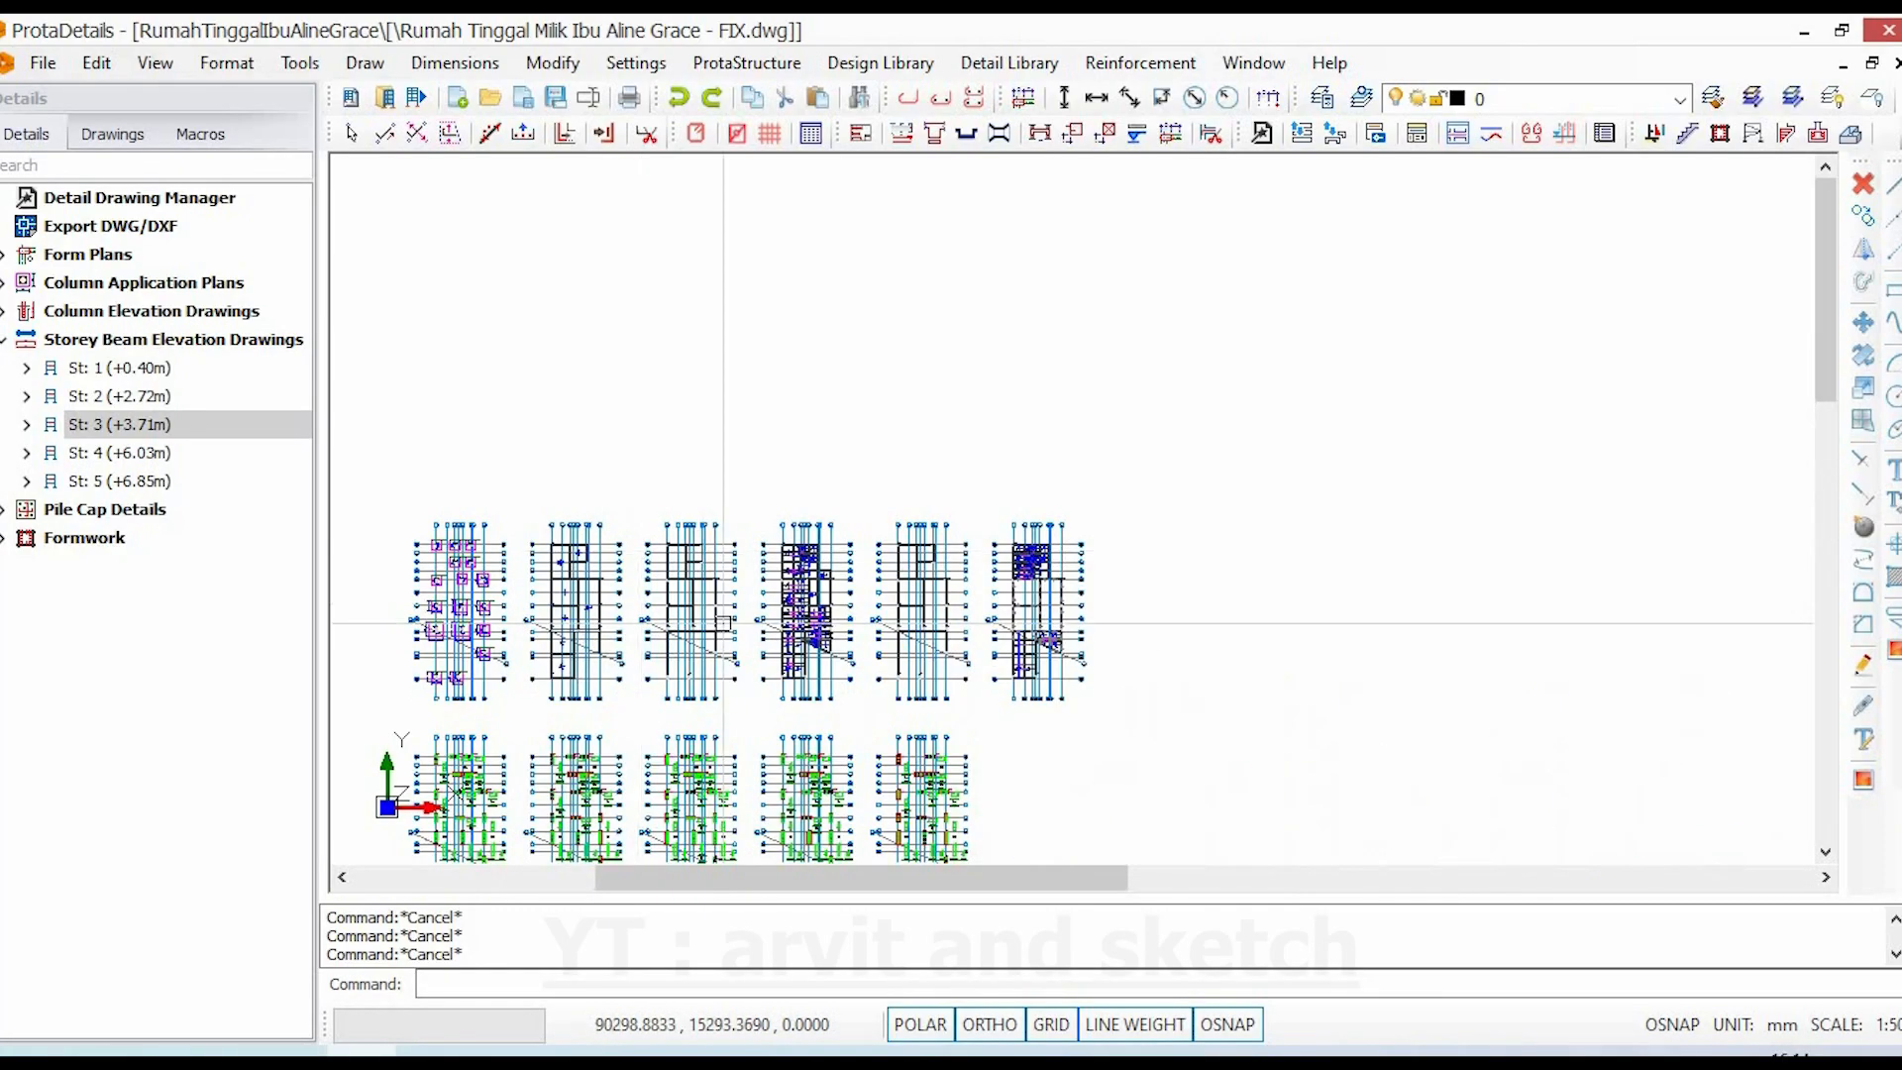
scroll(842, 535, up, 6)
mouse_move(1091, 555)
middle_down()
mouse_move(1112, 611)
mouse_move(1202, 691)
middle_up()
middle_drag(1112, 488, 1310, 535)
middle_drag(536, 528, 540, 528)
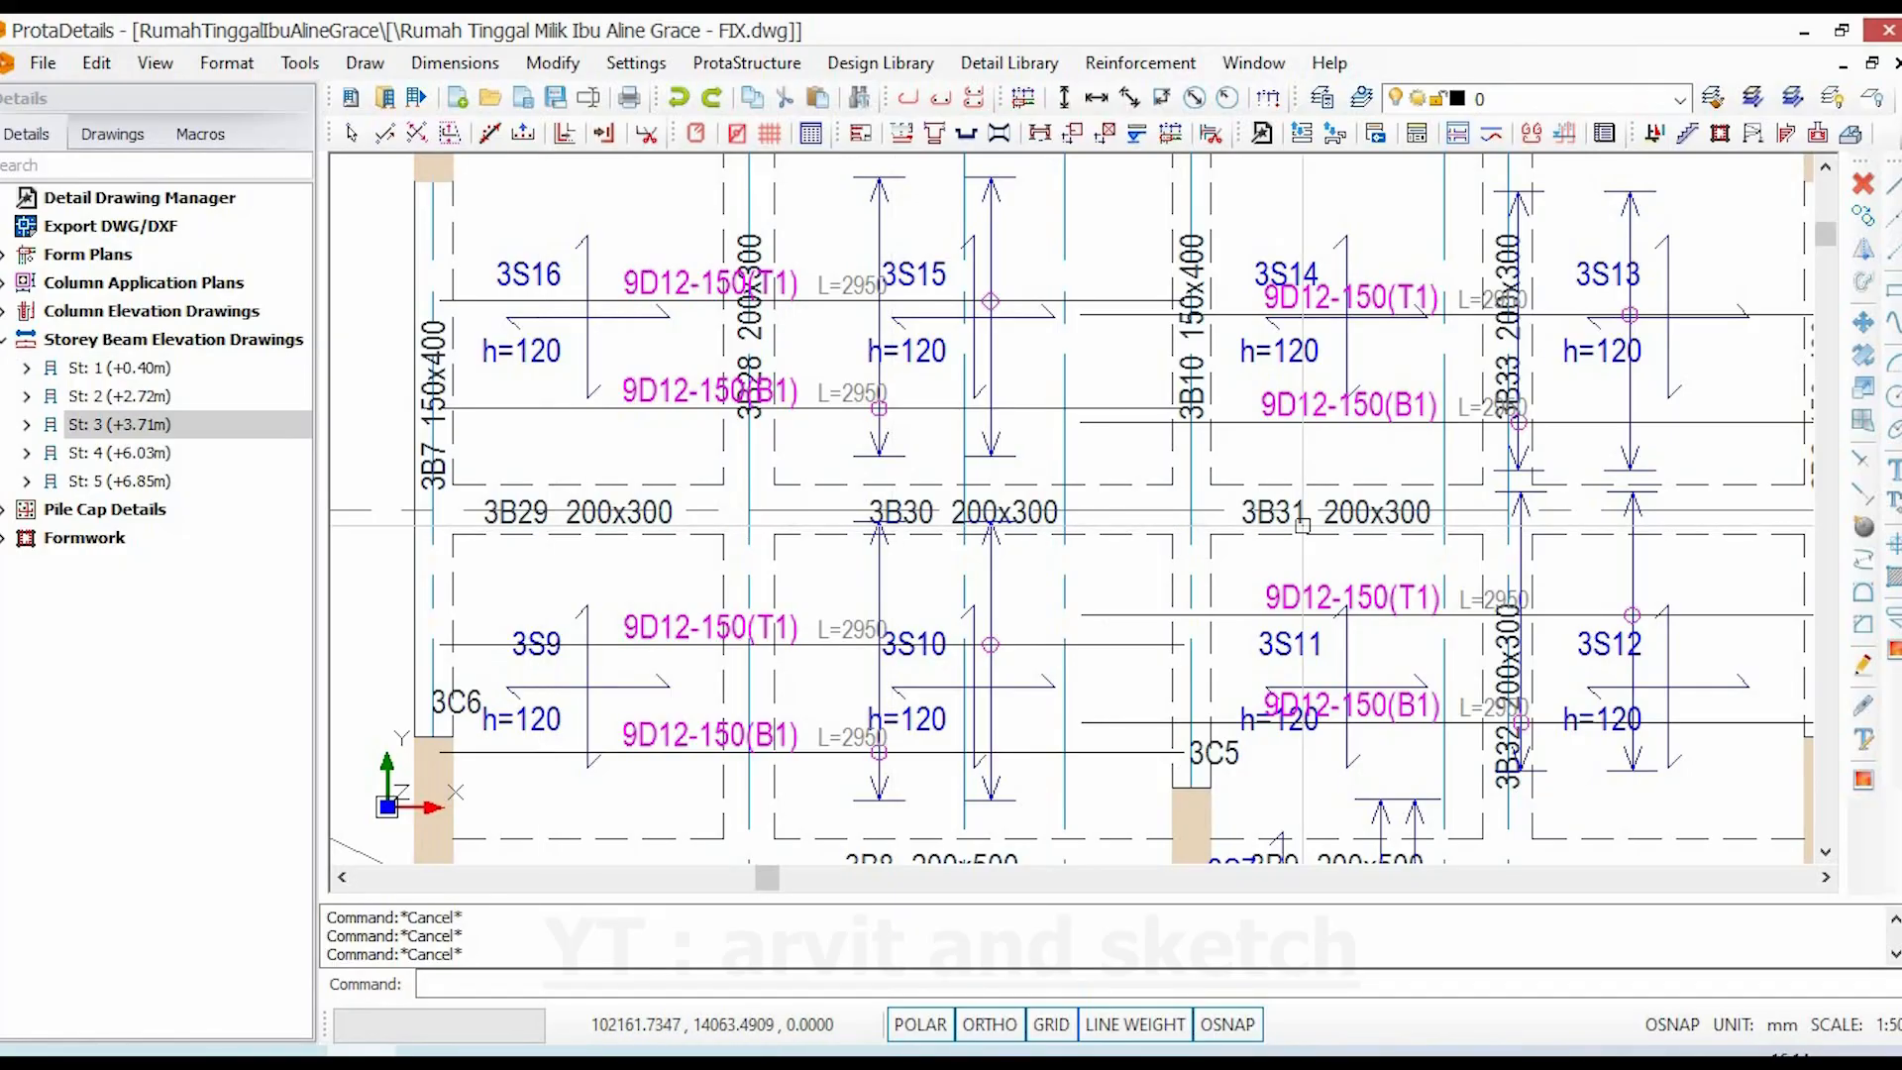
- Read the size labels of beams 3B29, 3B30 and 3B31 along grid line G of the form plan
scroll(1302, 525, down, 4)
scroll(698, 517, up, 5)
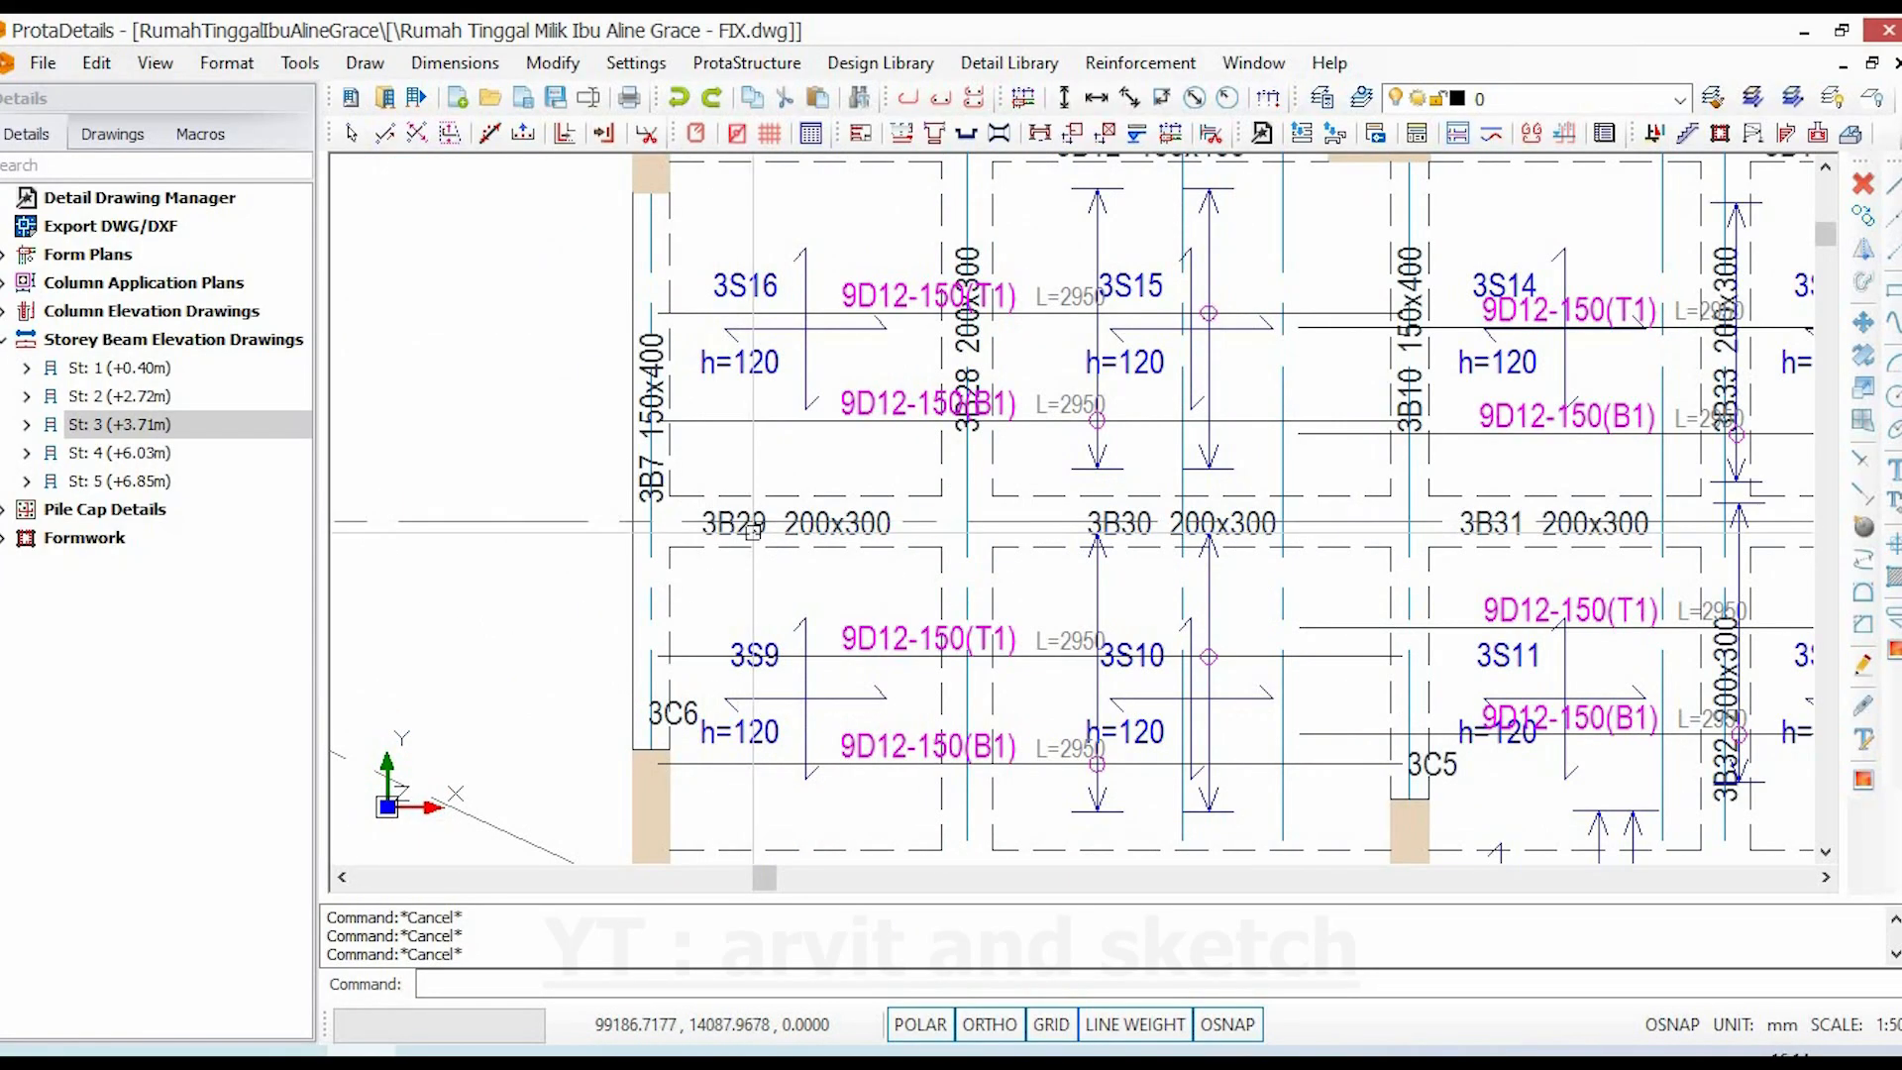
scroll(1129, 525, up, 5)
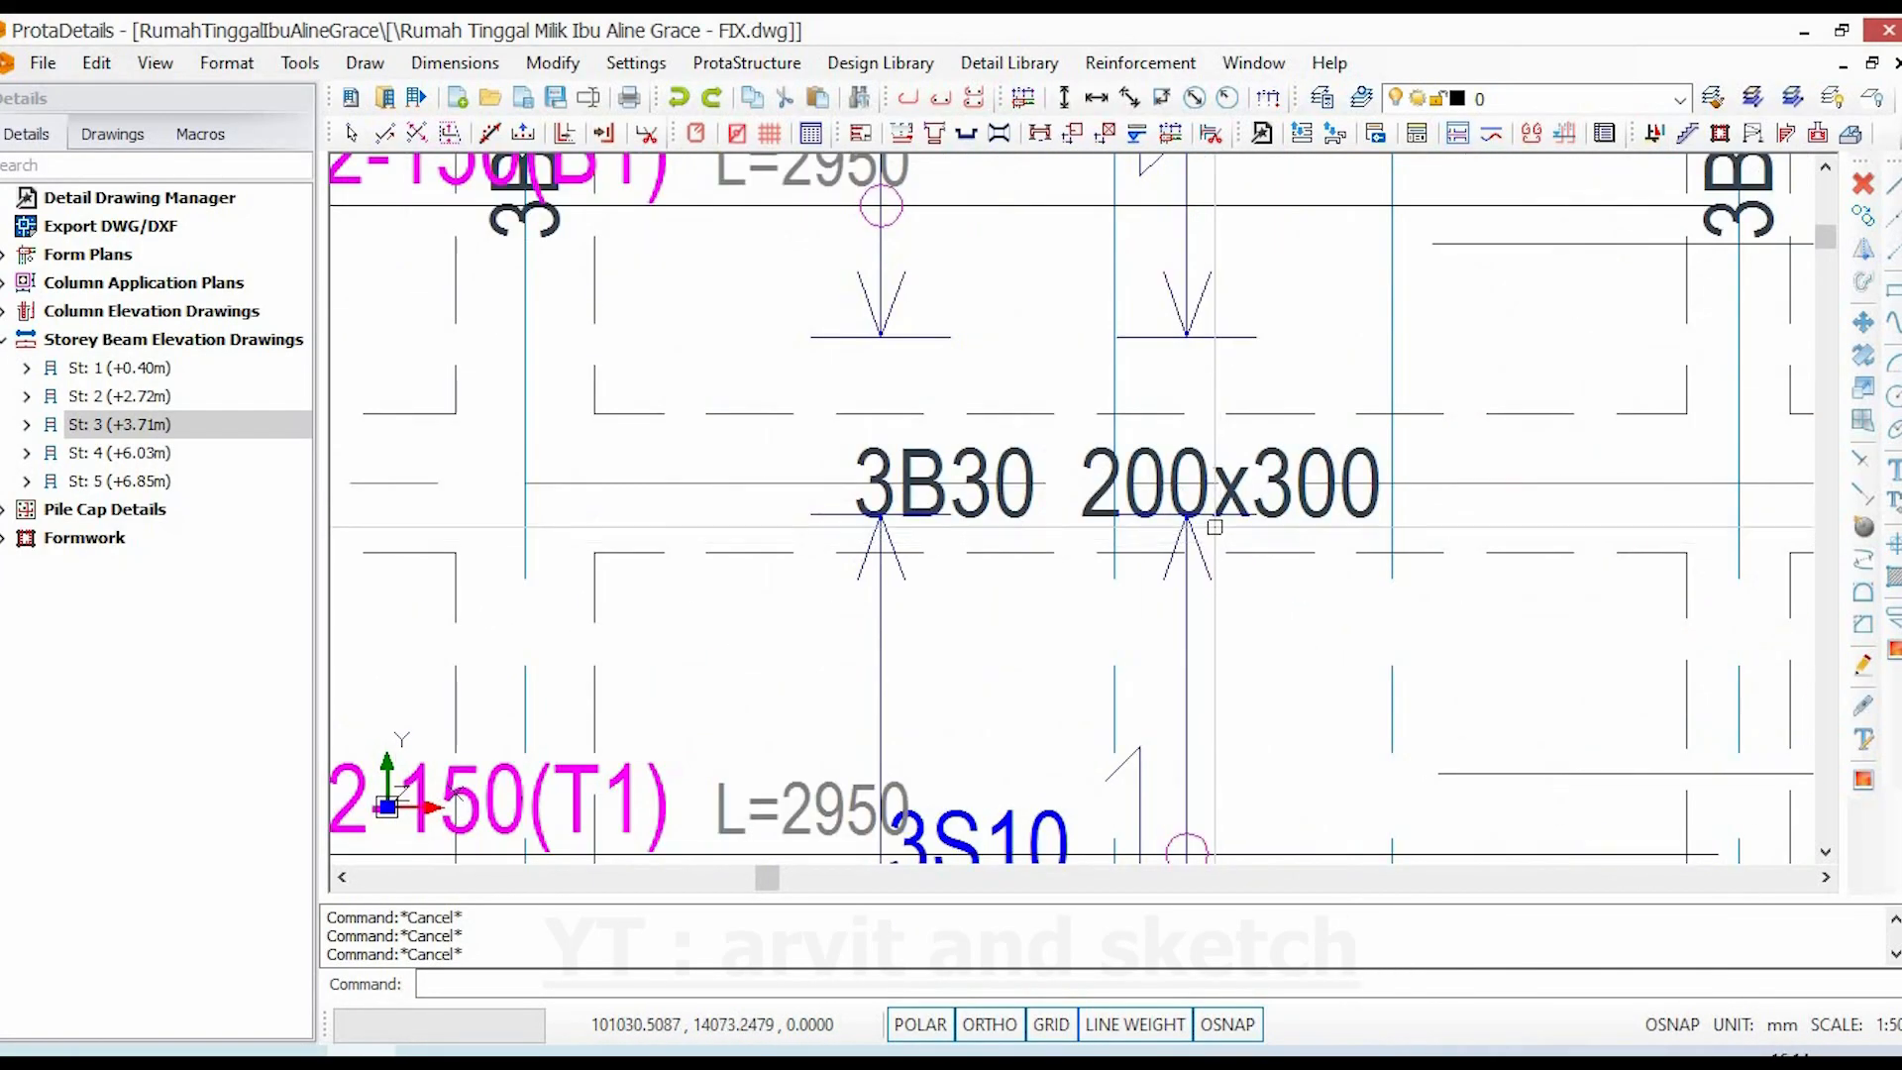
scroll(902, 528, down, 5)
middle_drag(902, 528, 650, 525)
scroll(1228, 525, up, 5)
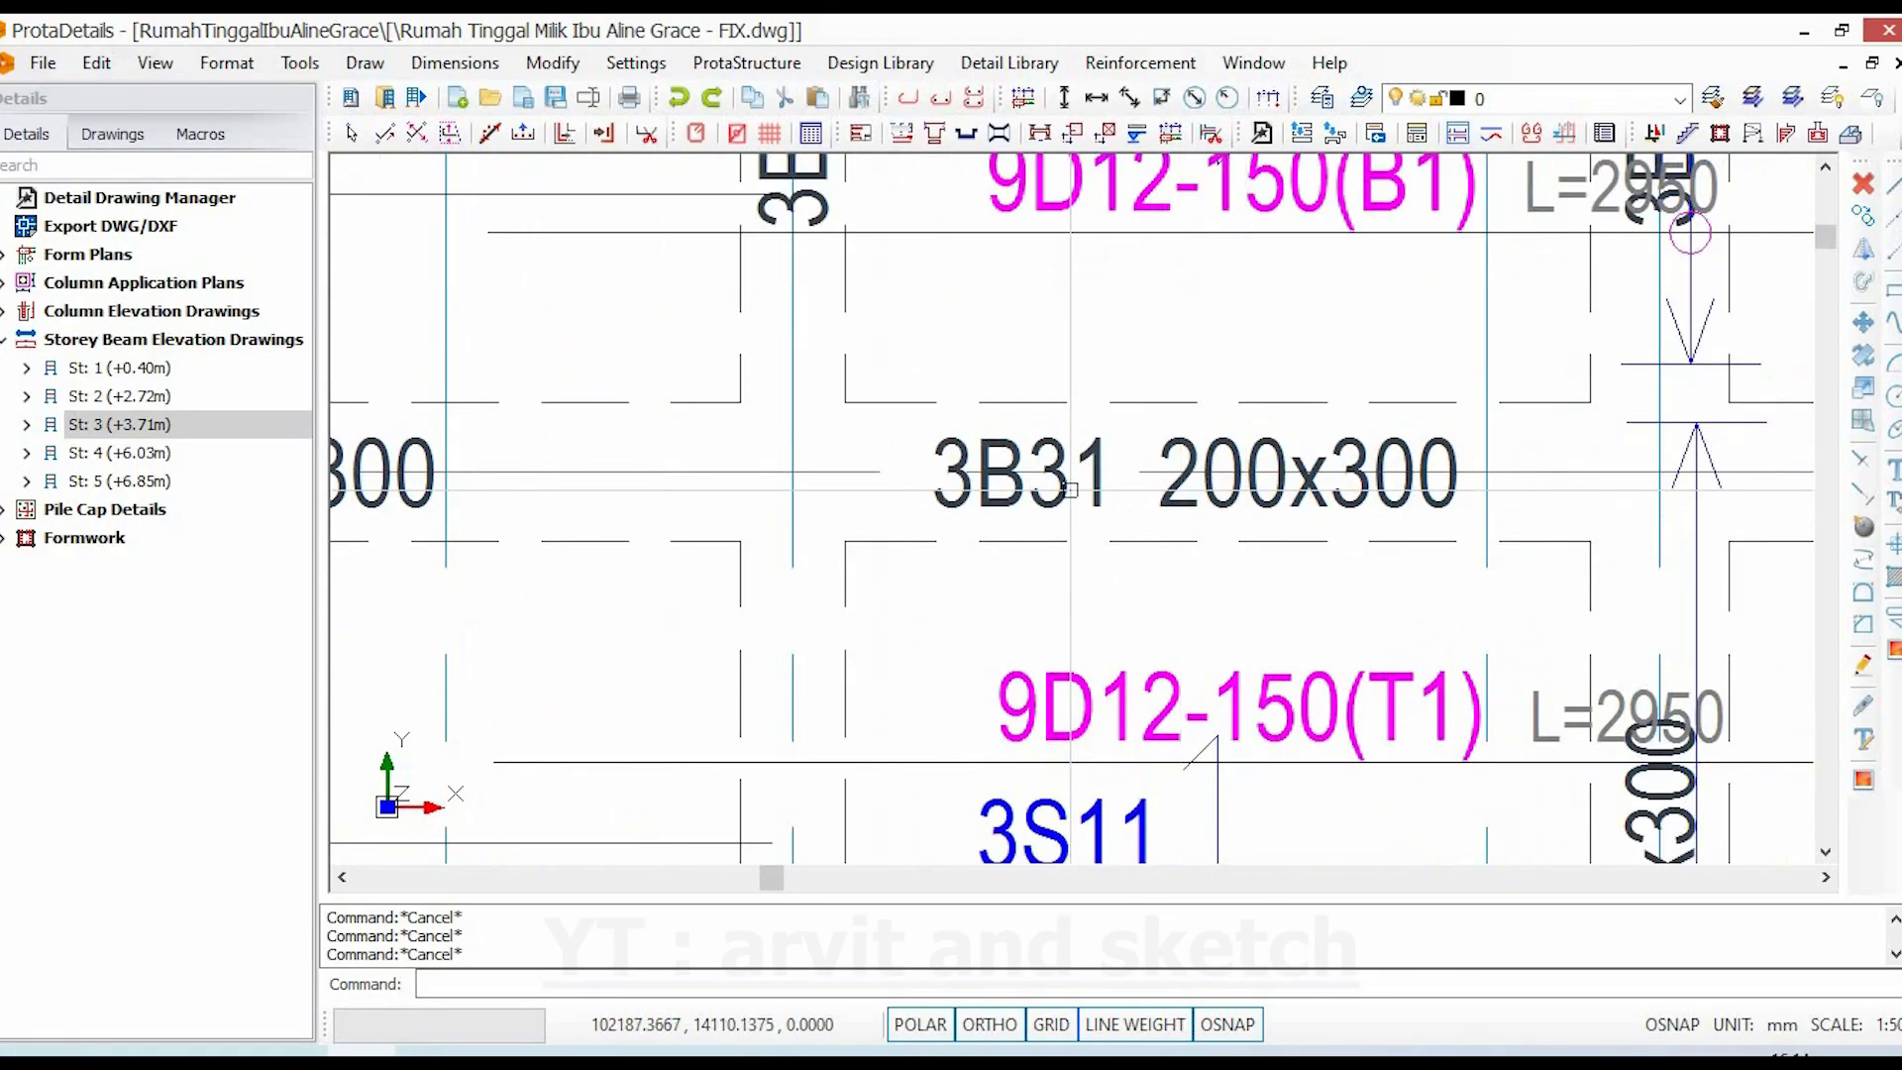
scroll(1019, 526, down, 3)
scroll(1036, 525, down, 5)
mouse_move(1036, 525)
middle_down()
mouse_move(1030, 557)
mouse_move(911, 401)
mouse_move(916, 515)
middle_up()
scroll(964, 433, up, 3)
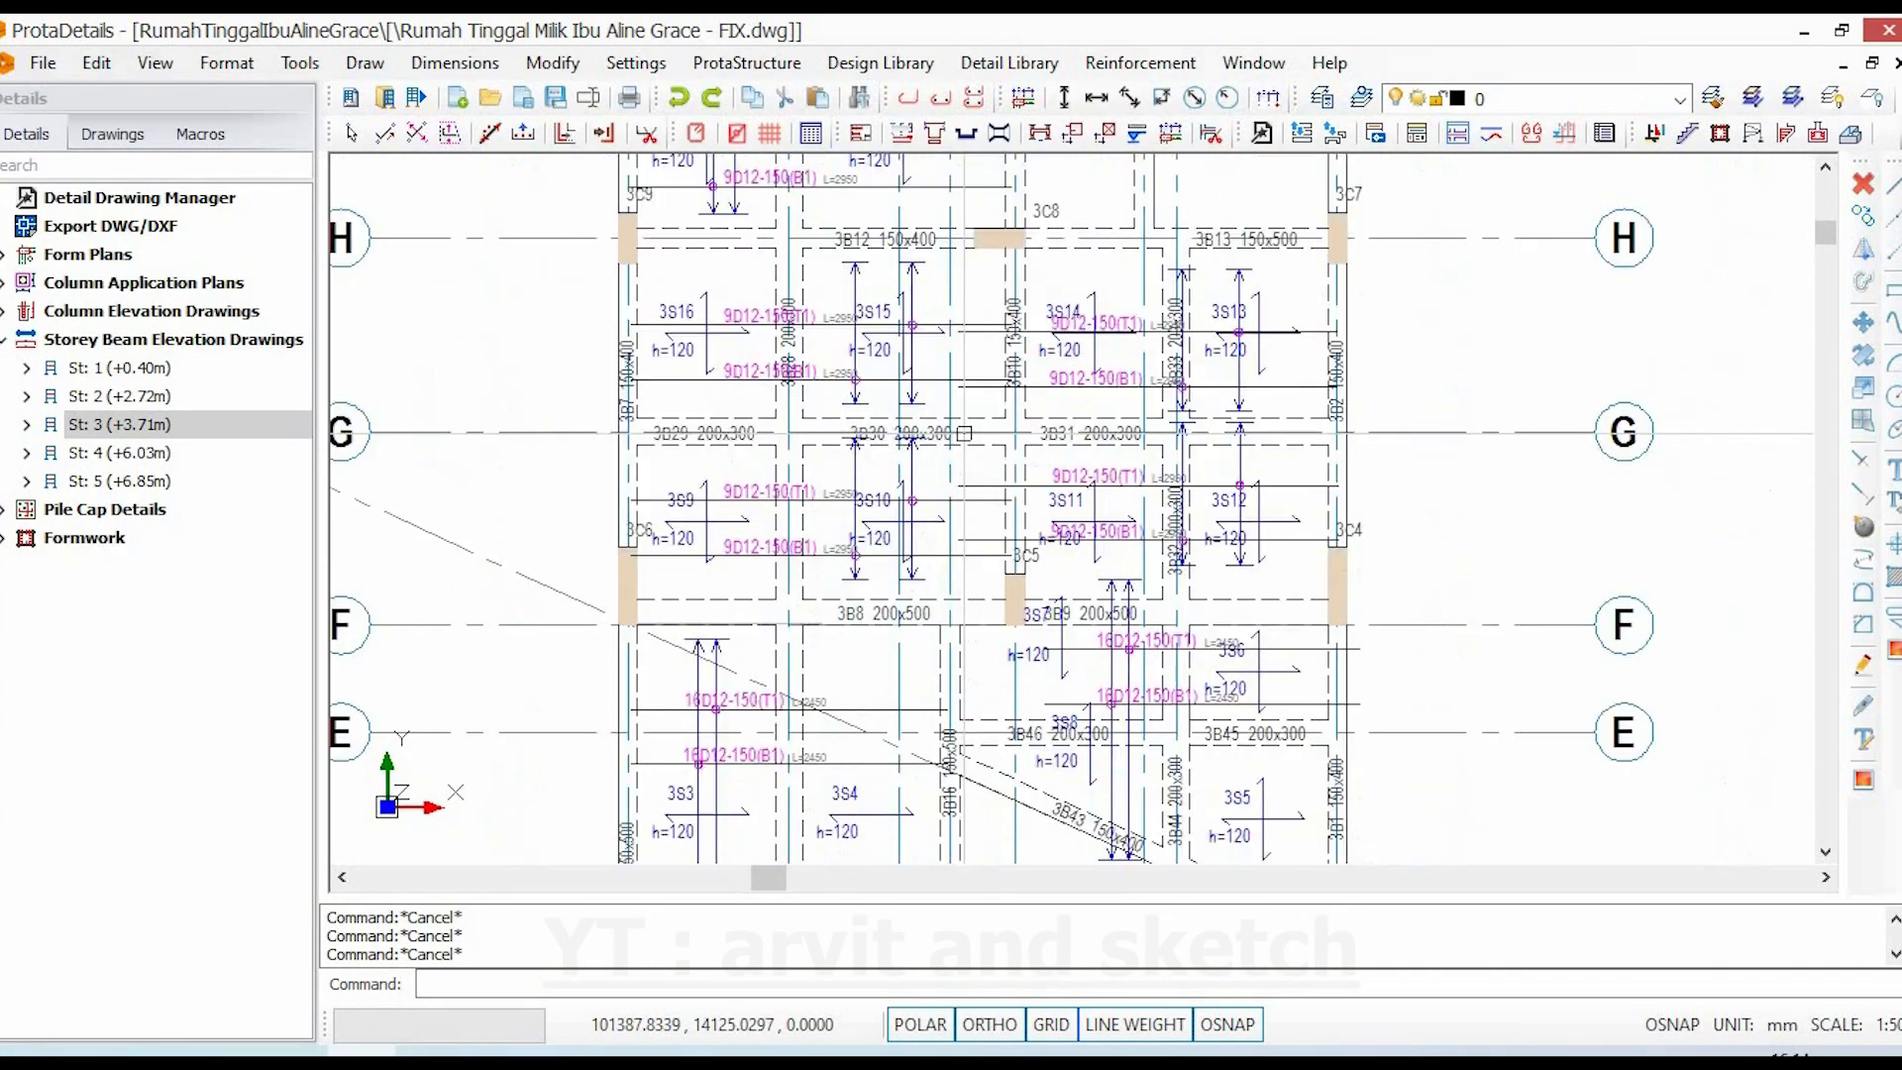
- Inspect the rebar properties and diameter options of the 9D12-150(B1) bar across slabs 3S9 and 3S10
scroll(761, 553, up, 8)
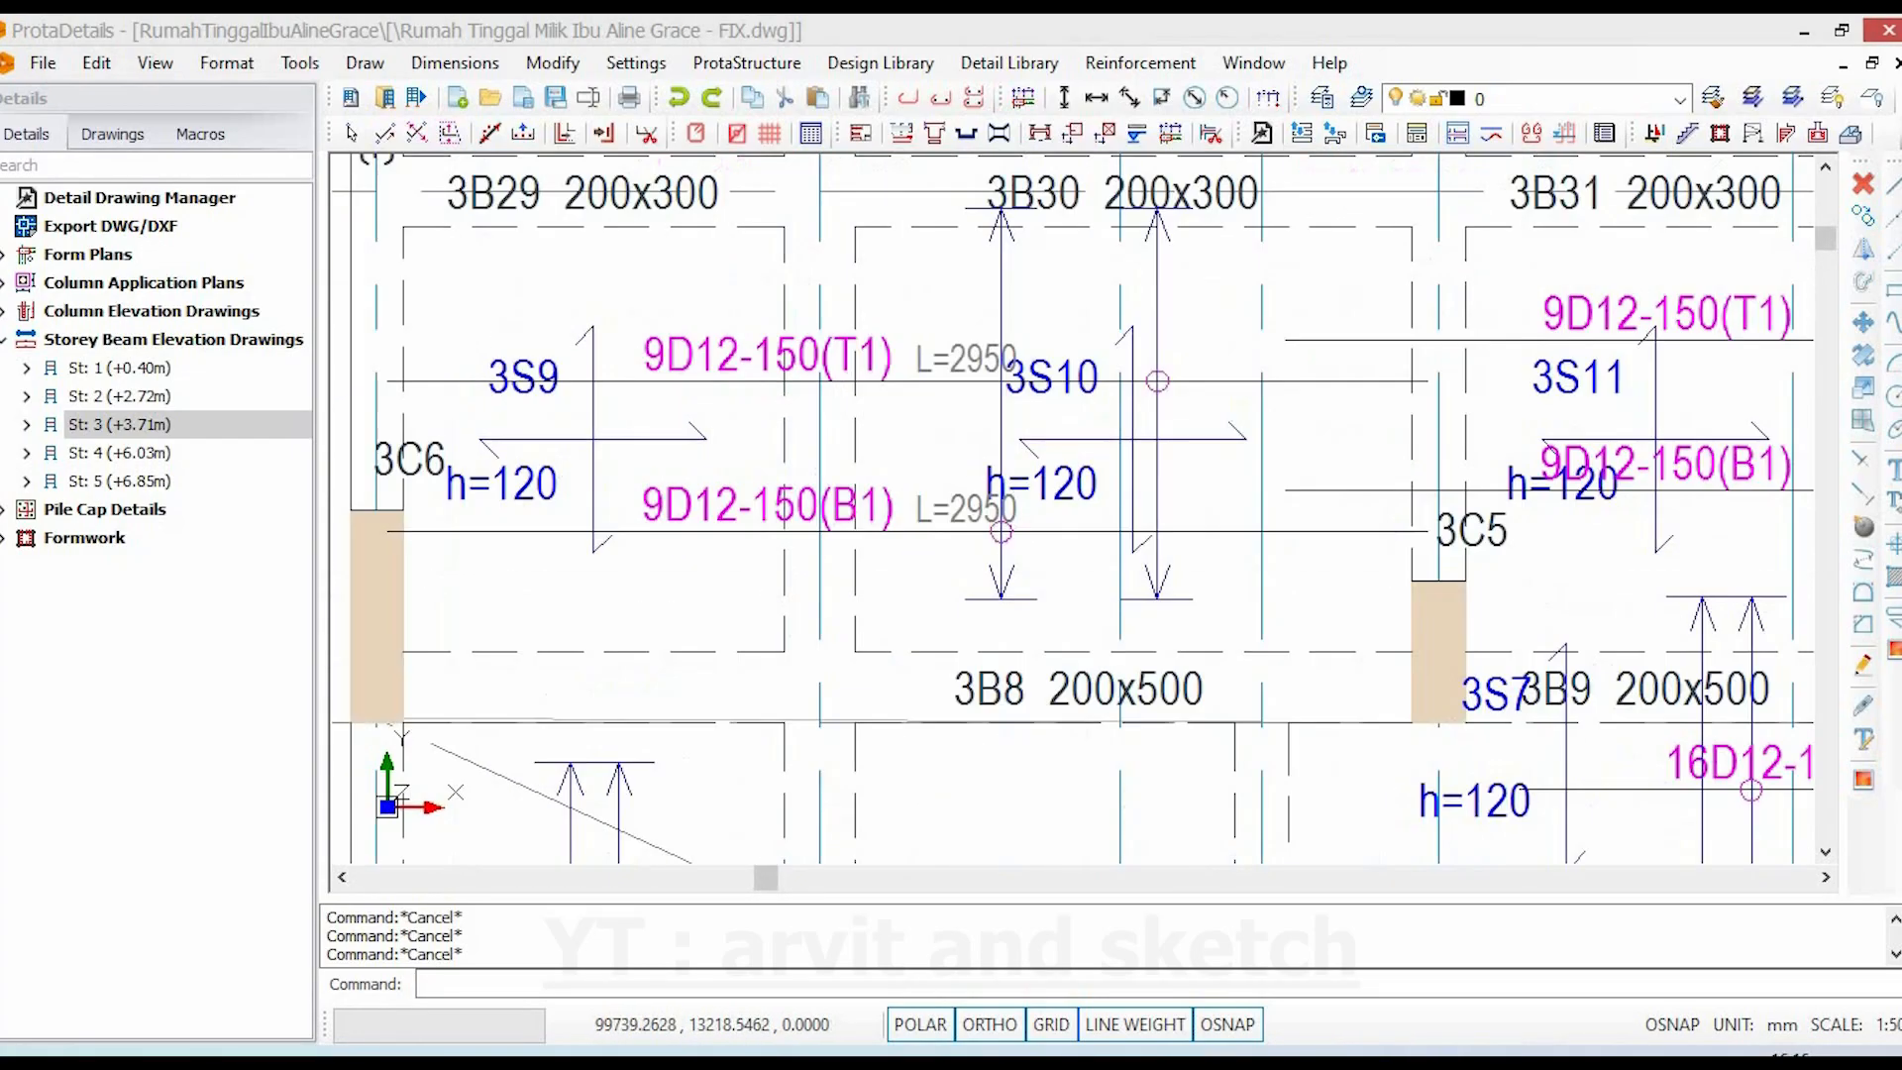
click(769, 524)
double_click(795, 545)
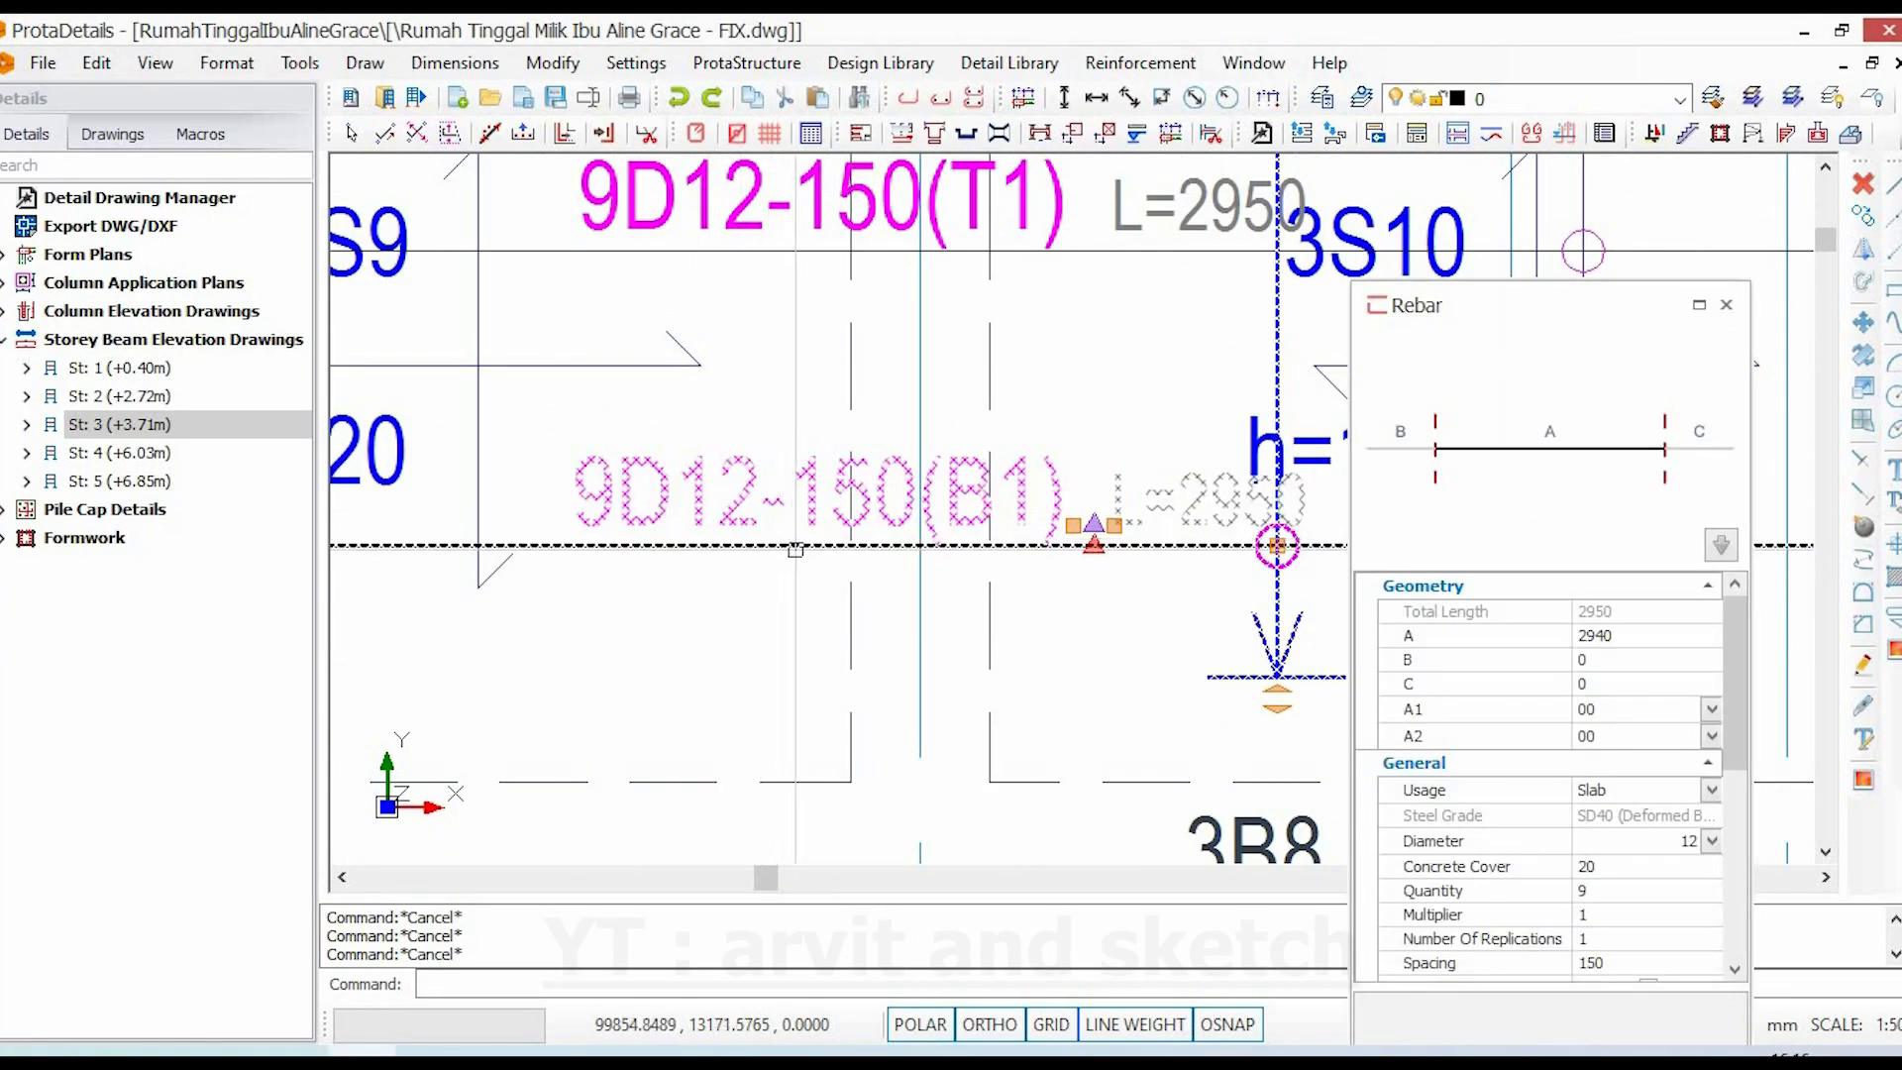
click(1713, 841)
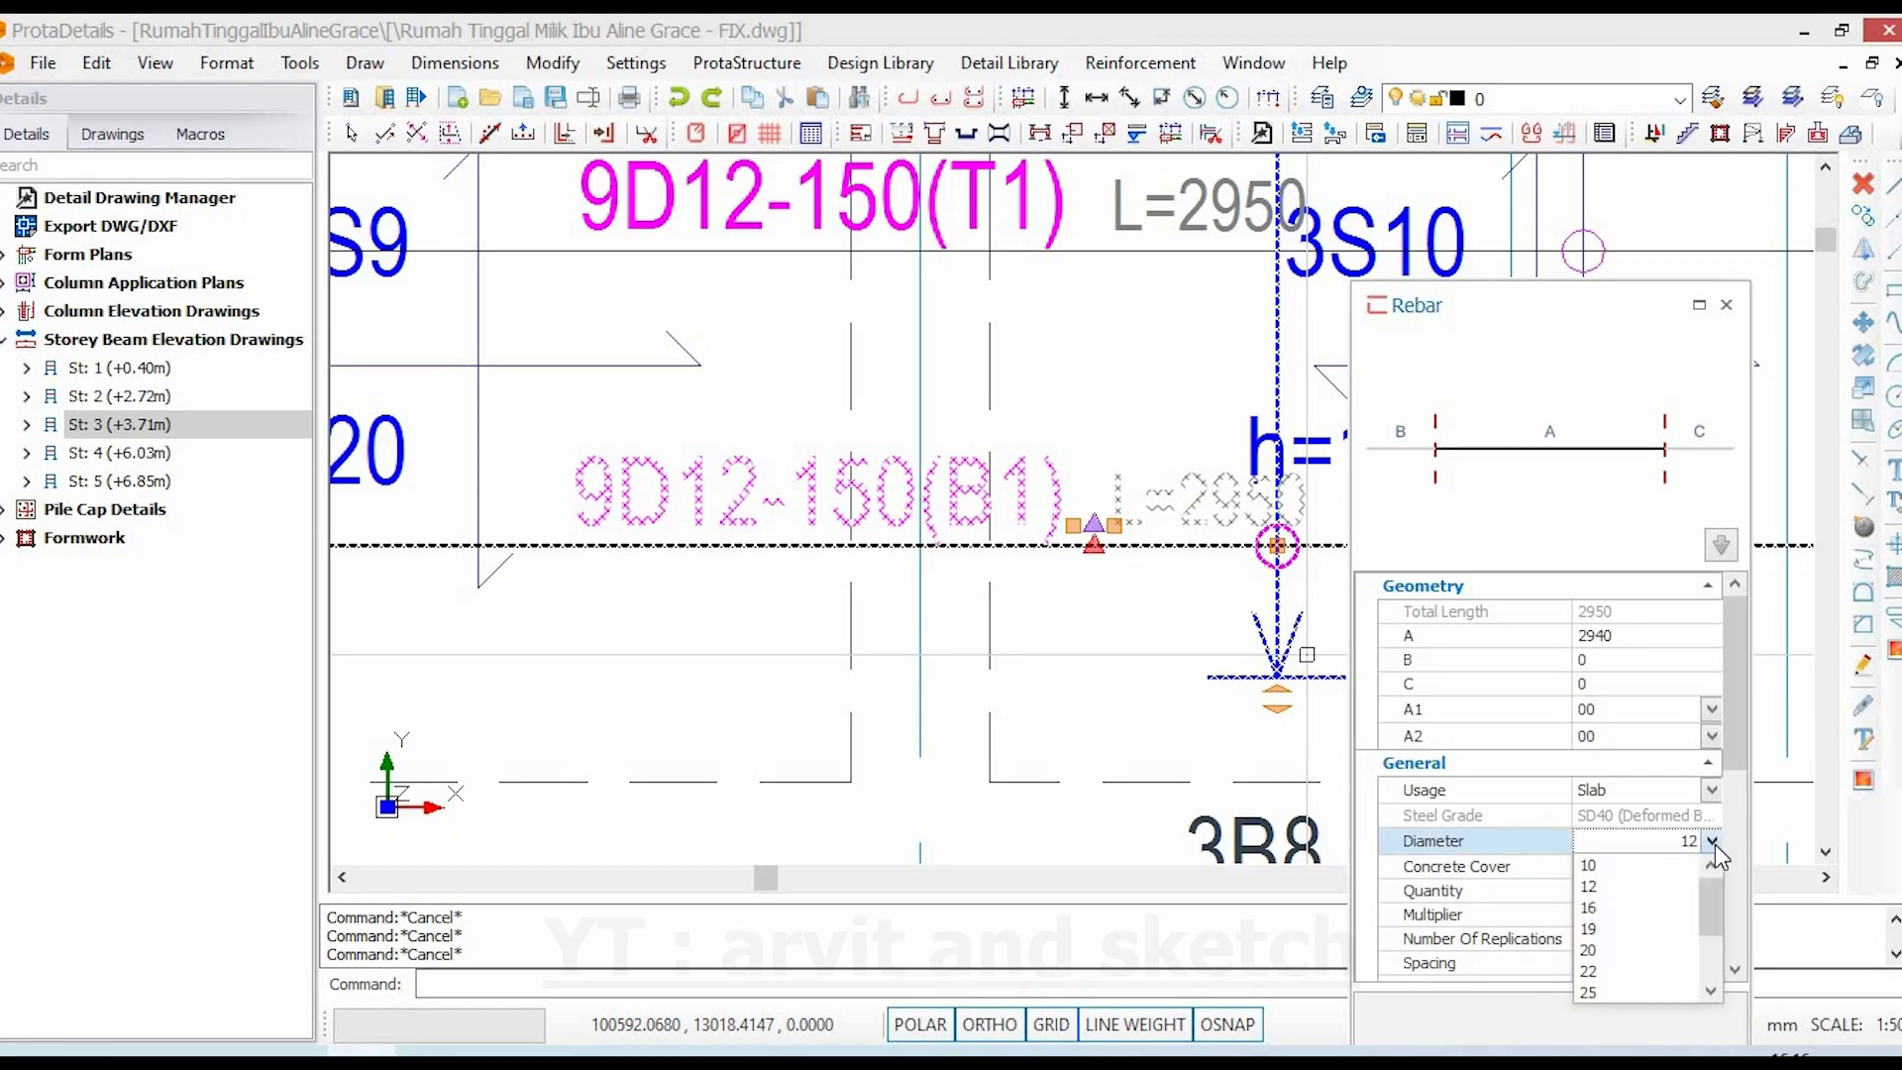
key(Escape)
key(Escape)
- Inspect the usage and layout position of the 9D12-150(T1) bar across slabs 3S9 and 3S10
scroll(881, 366, down, 2)
middle_drag(880, 367, 1031, 673)
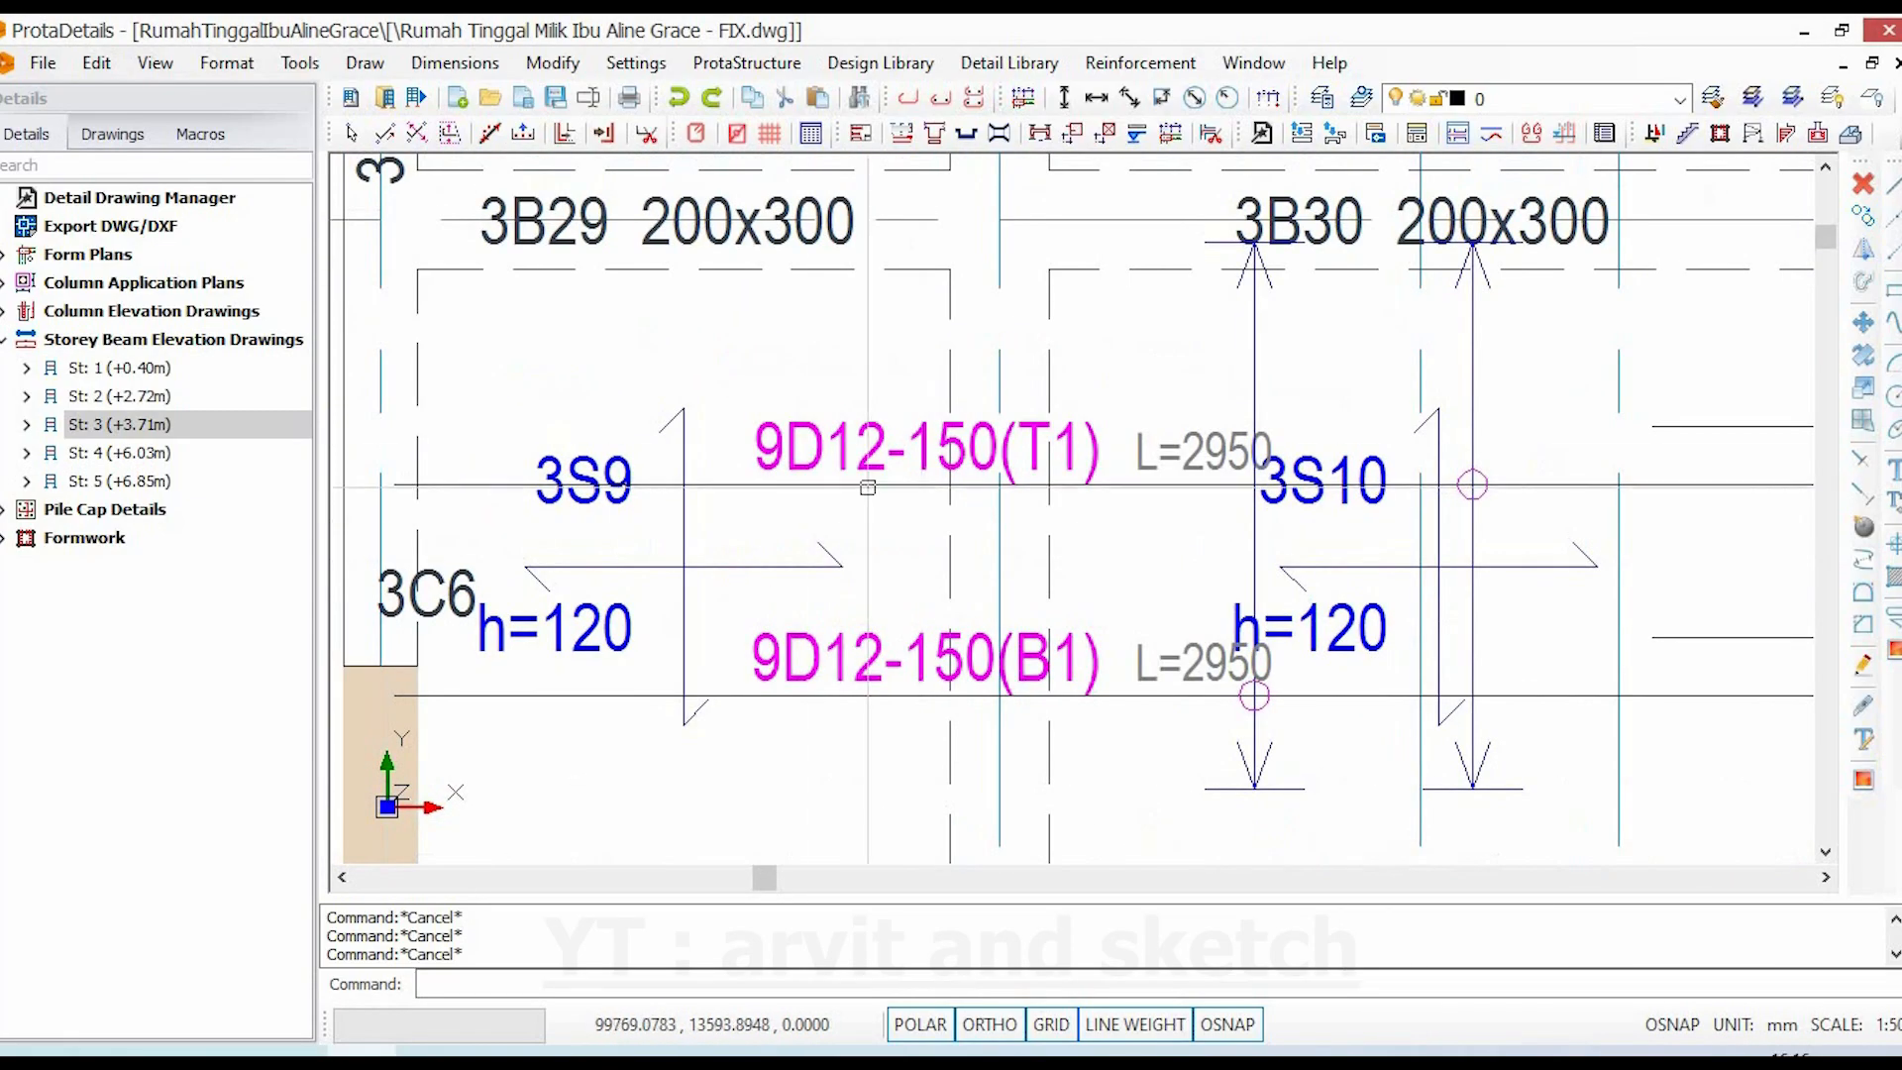
double_click(810, 436)
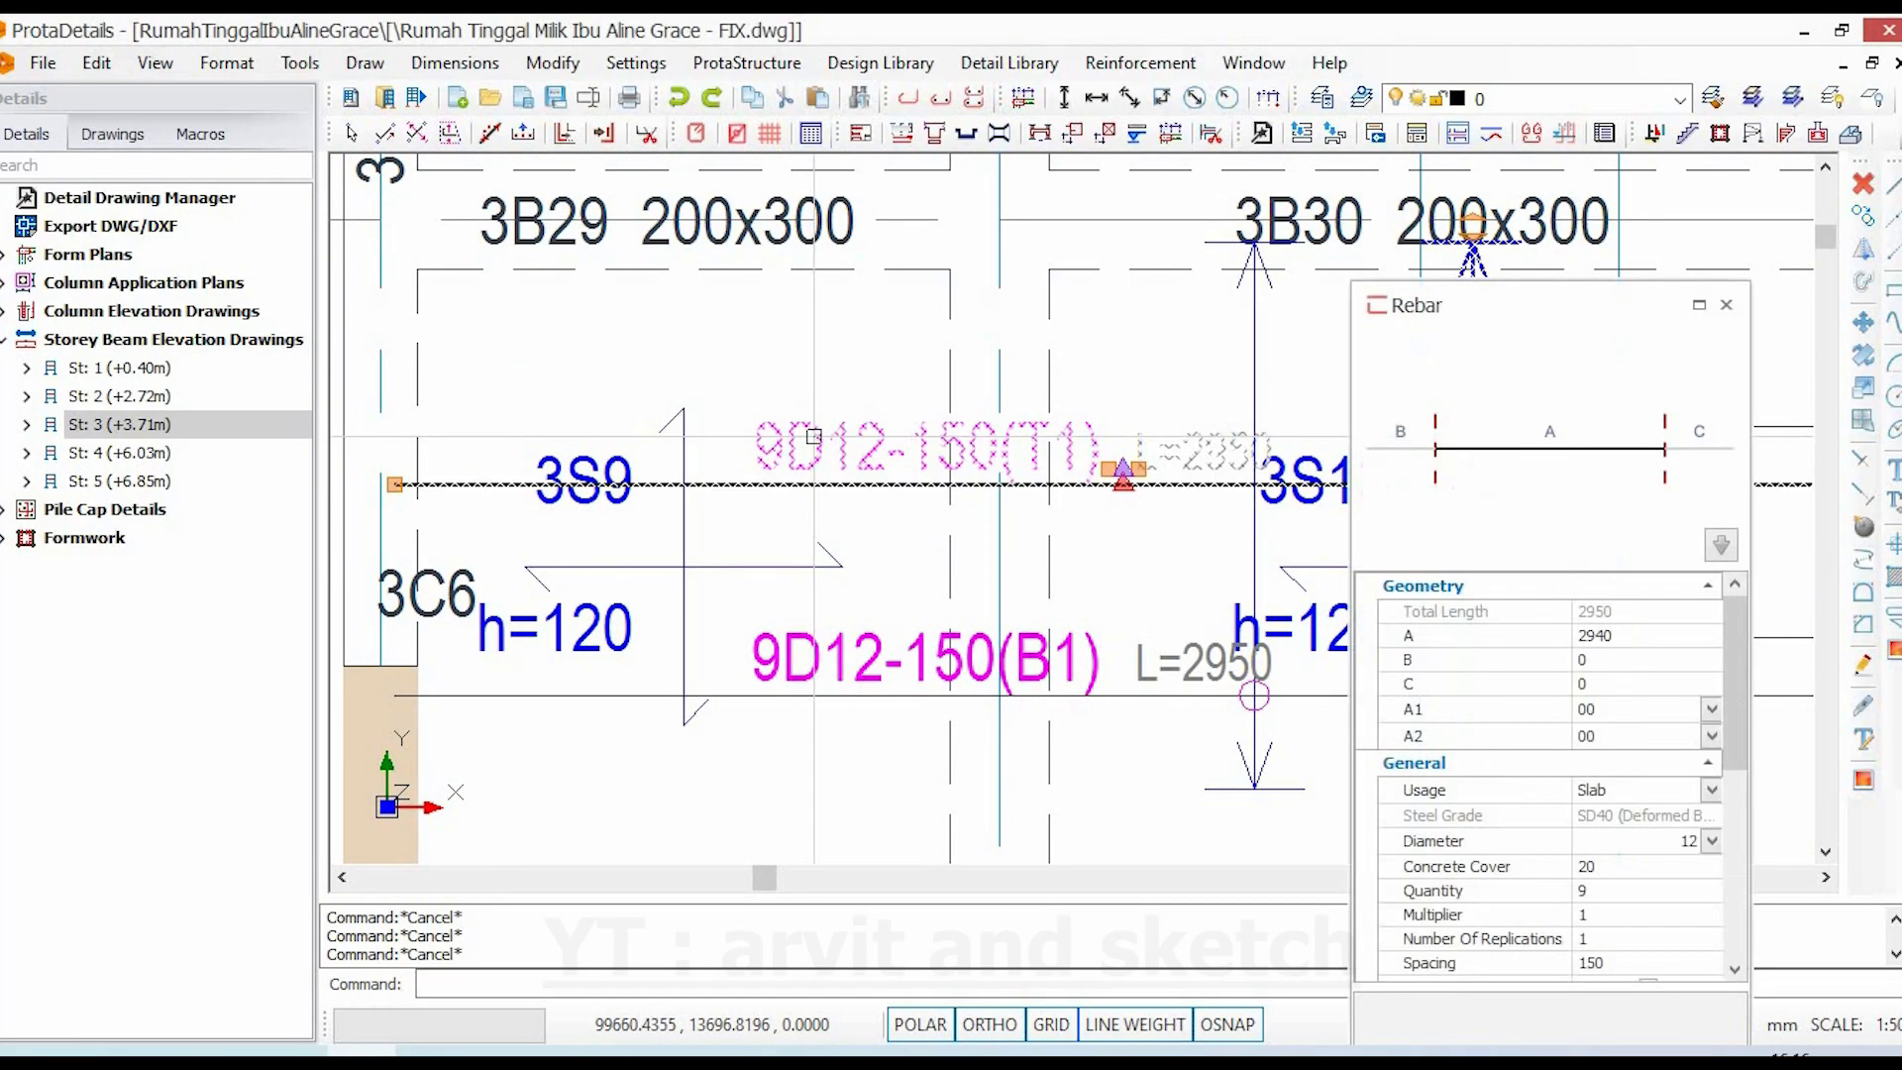
click(1711, 792)
click(1711, 793)
drag(1734, 749, 1735, 854)
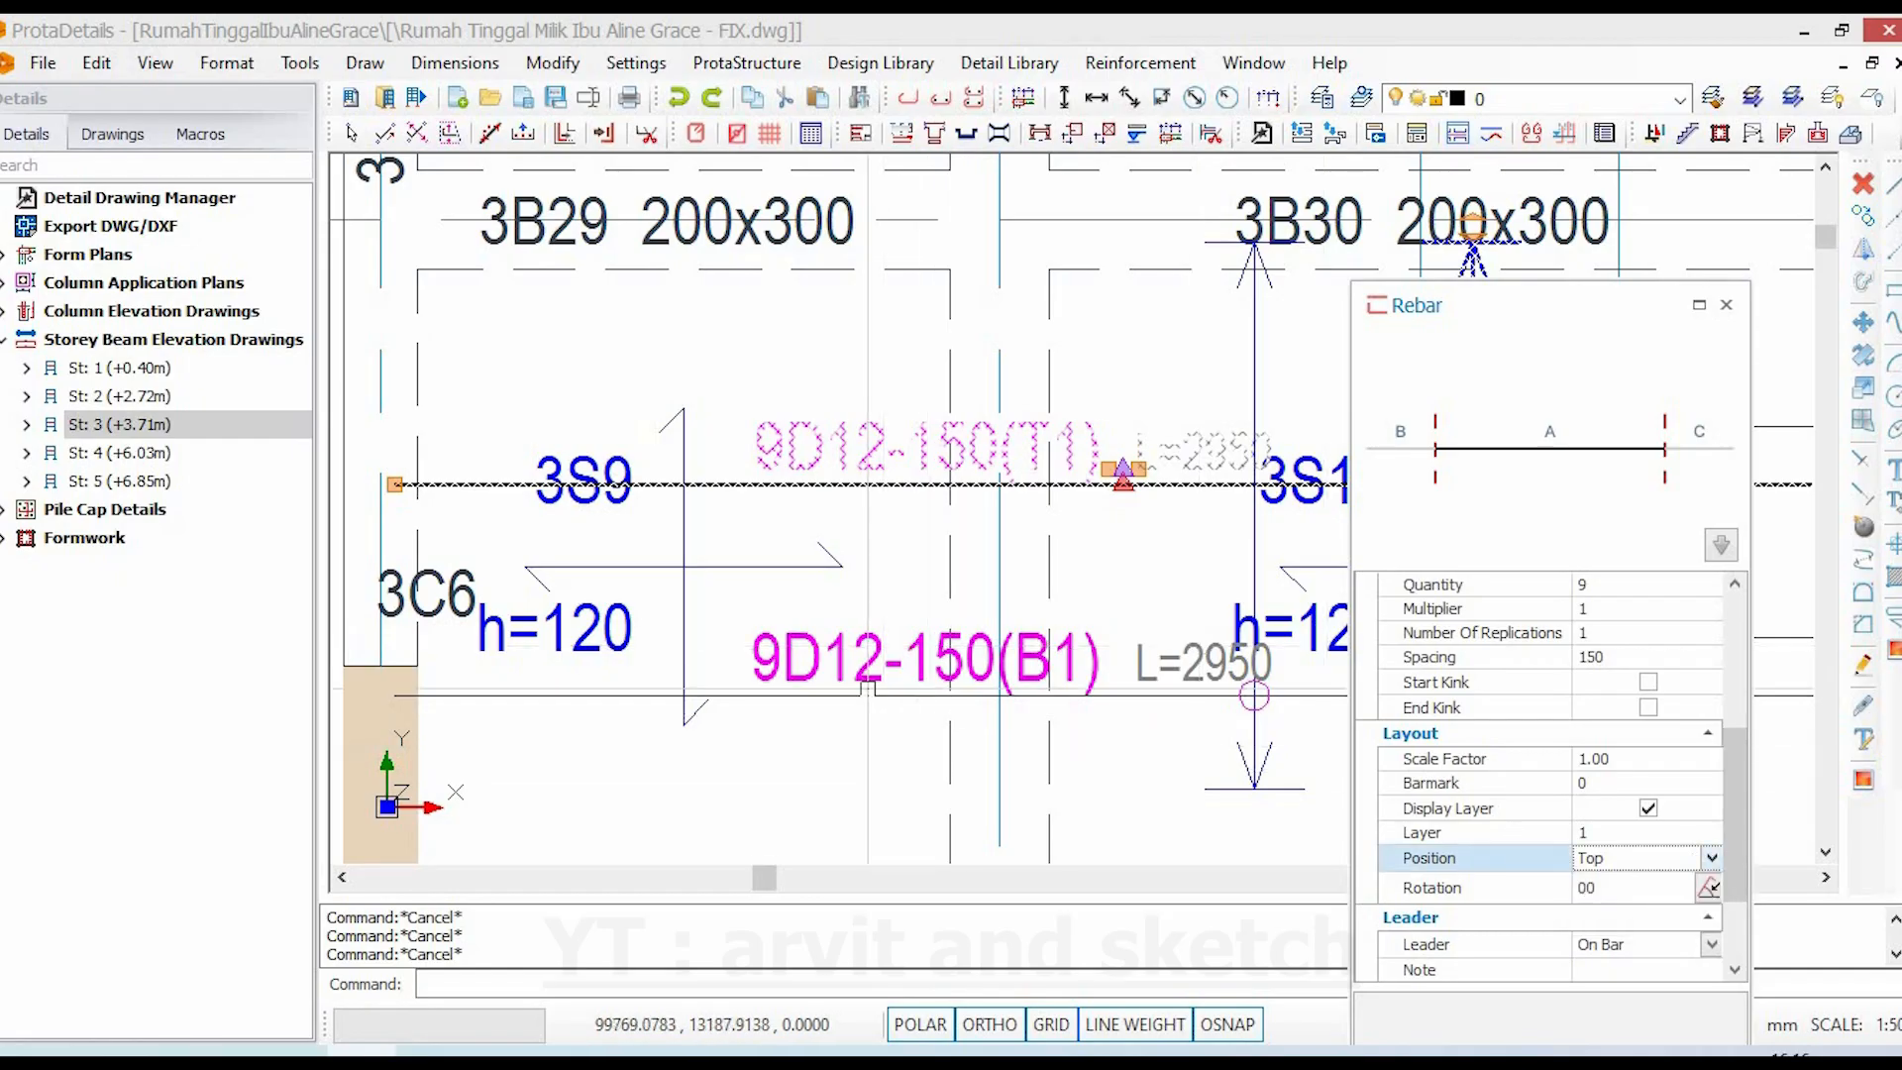
key(Escape)
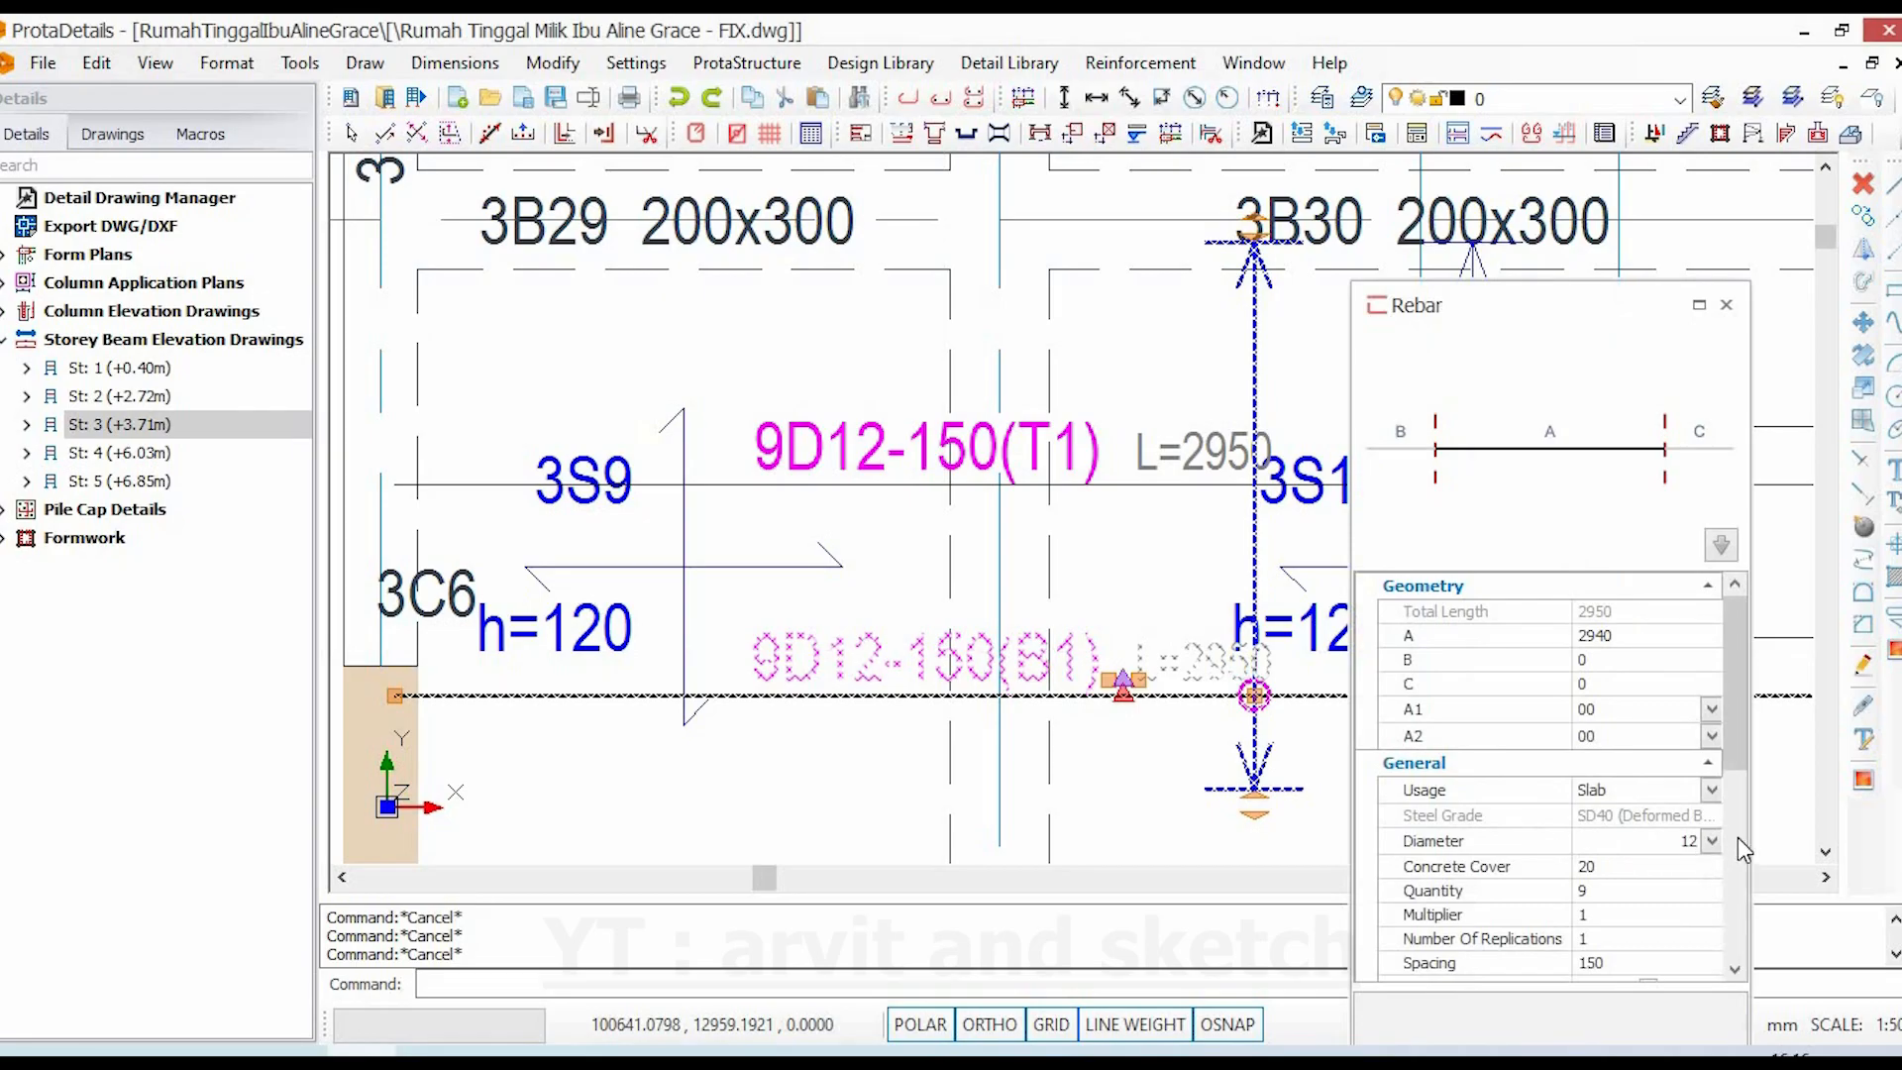
- Check the layout position of the 9D12-150(B1) bar across slabs 3S9 and 3S10
drag(1728, 788, 1733, 924)
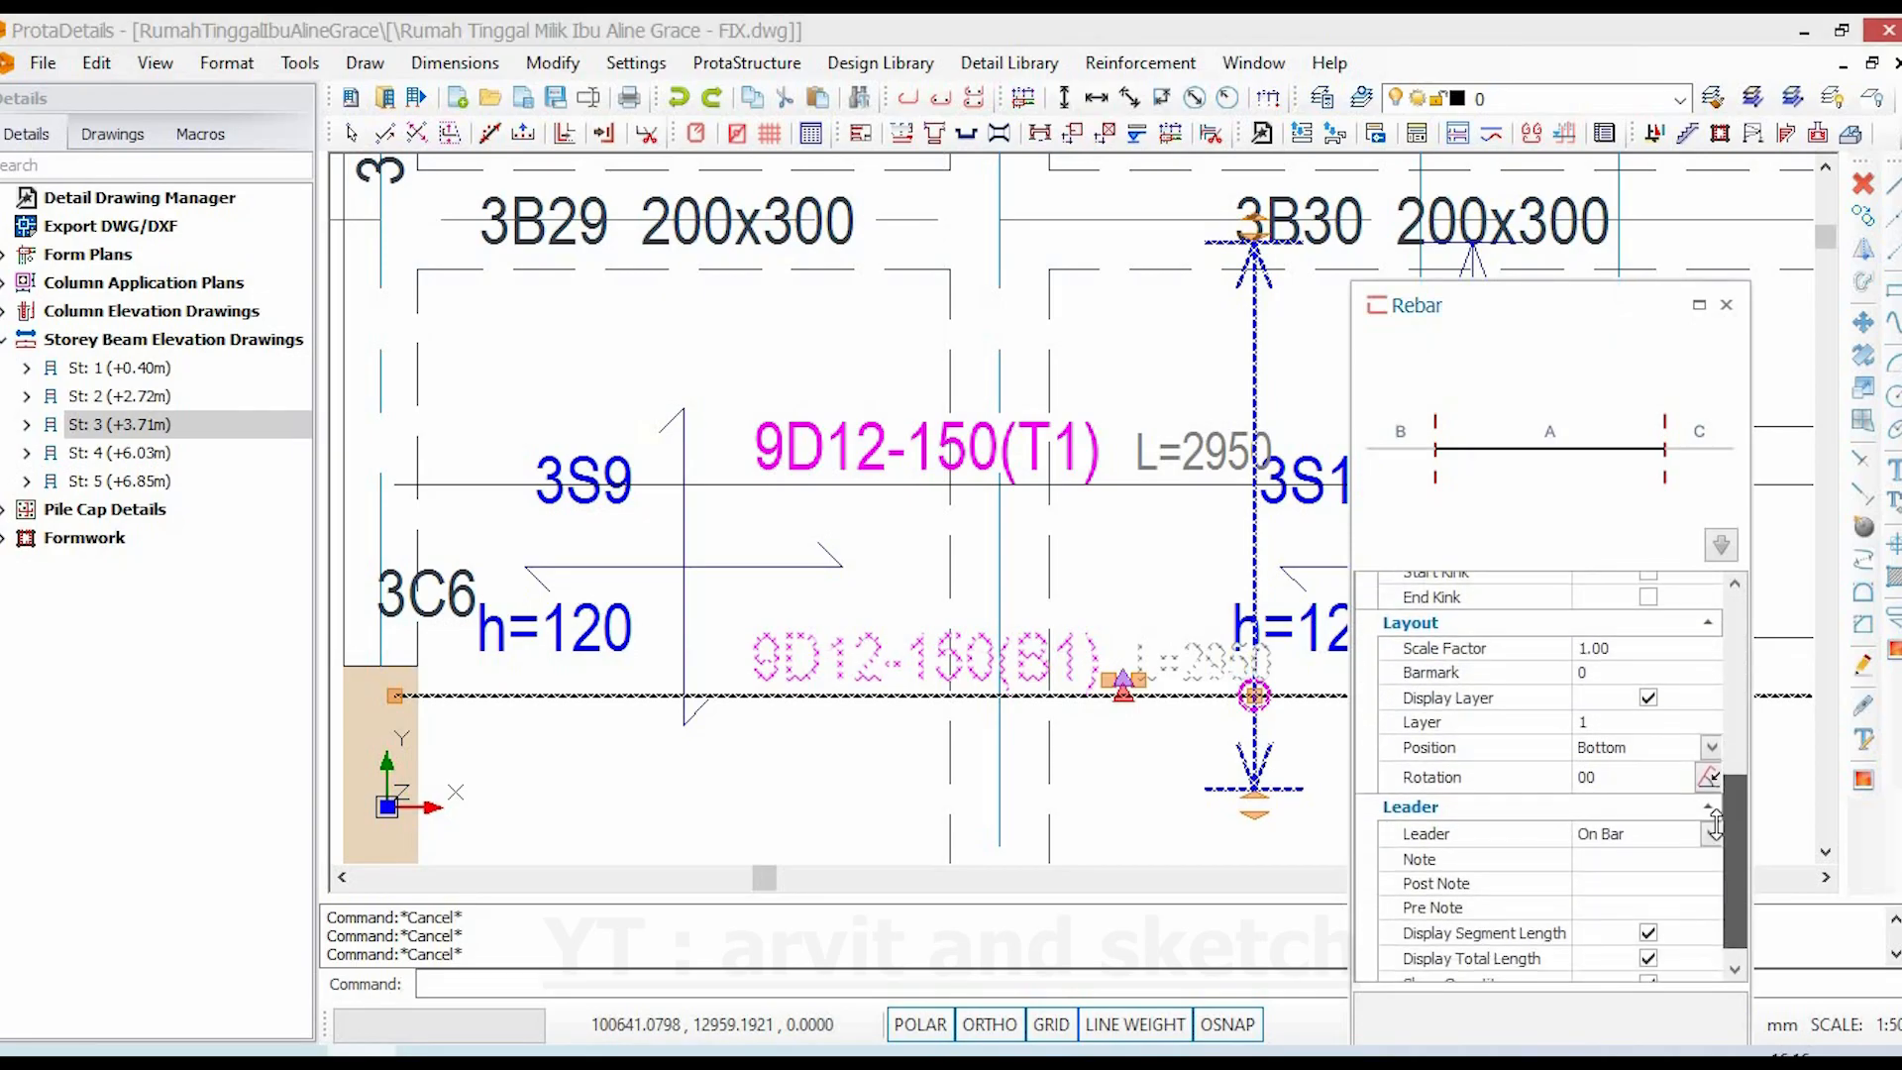
click(1712, 752)
key(Escape)
- Compare the top and bottom bar labels of slabs 3S11 and 3S14 on either side of beam 3B31
scroll(1073, 650, down, 4)
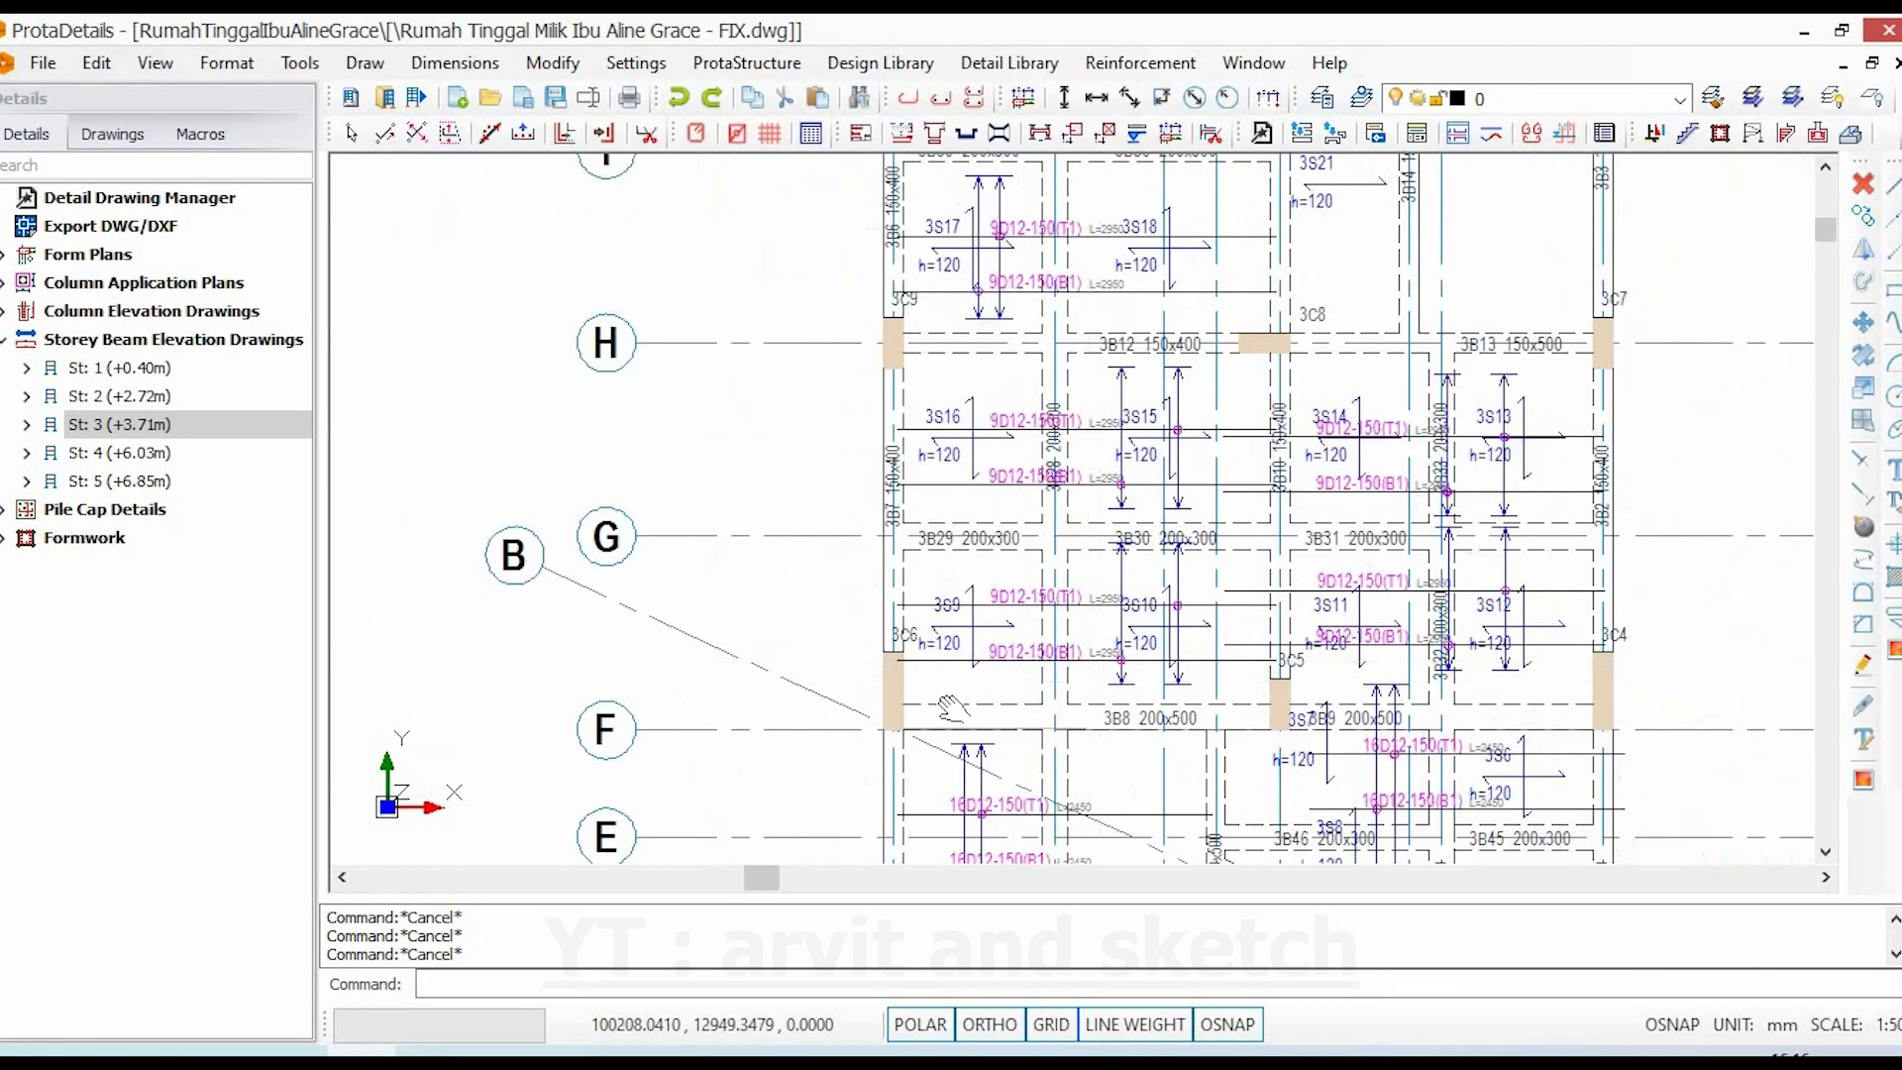
middle_drag(951, 707, 846, 722)
scroll(1288, 582, up, 5)
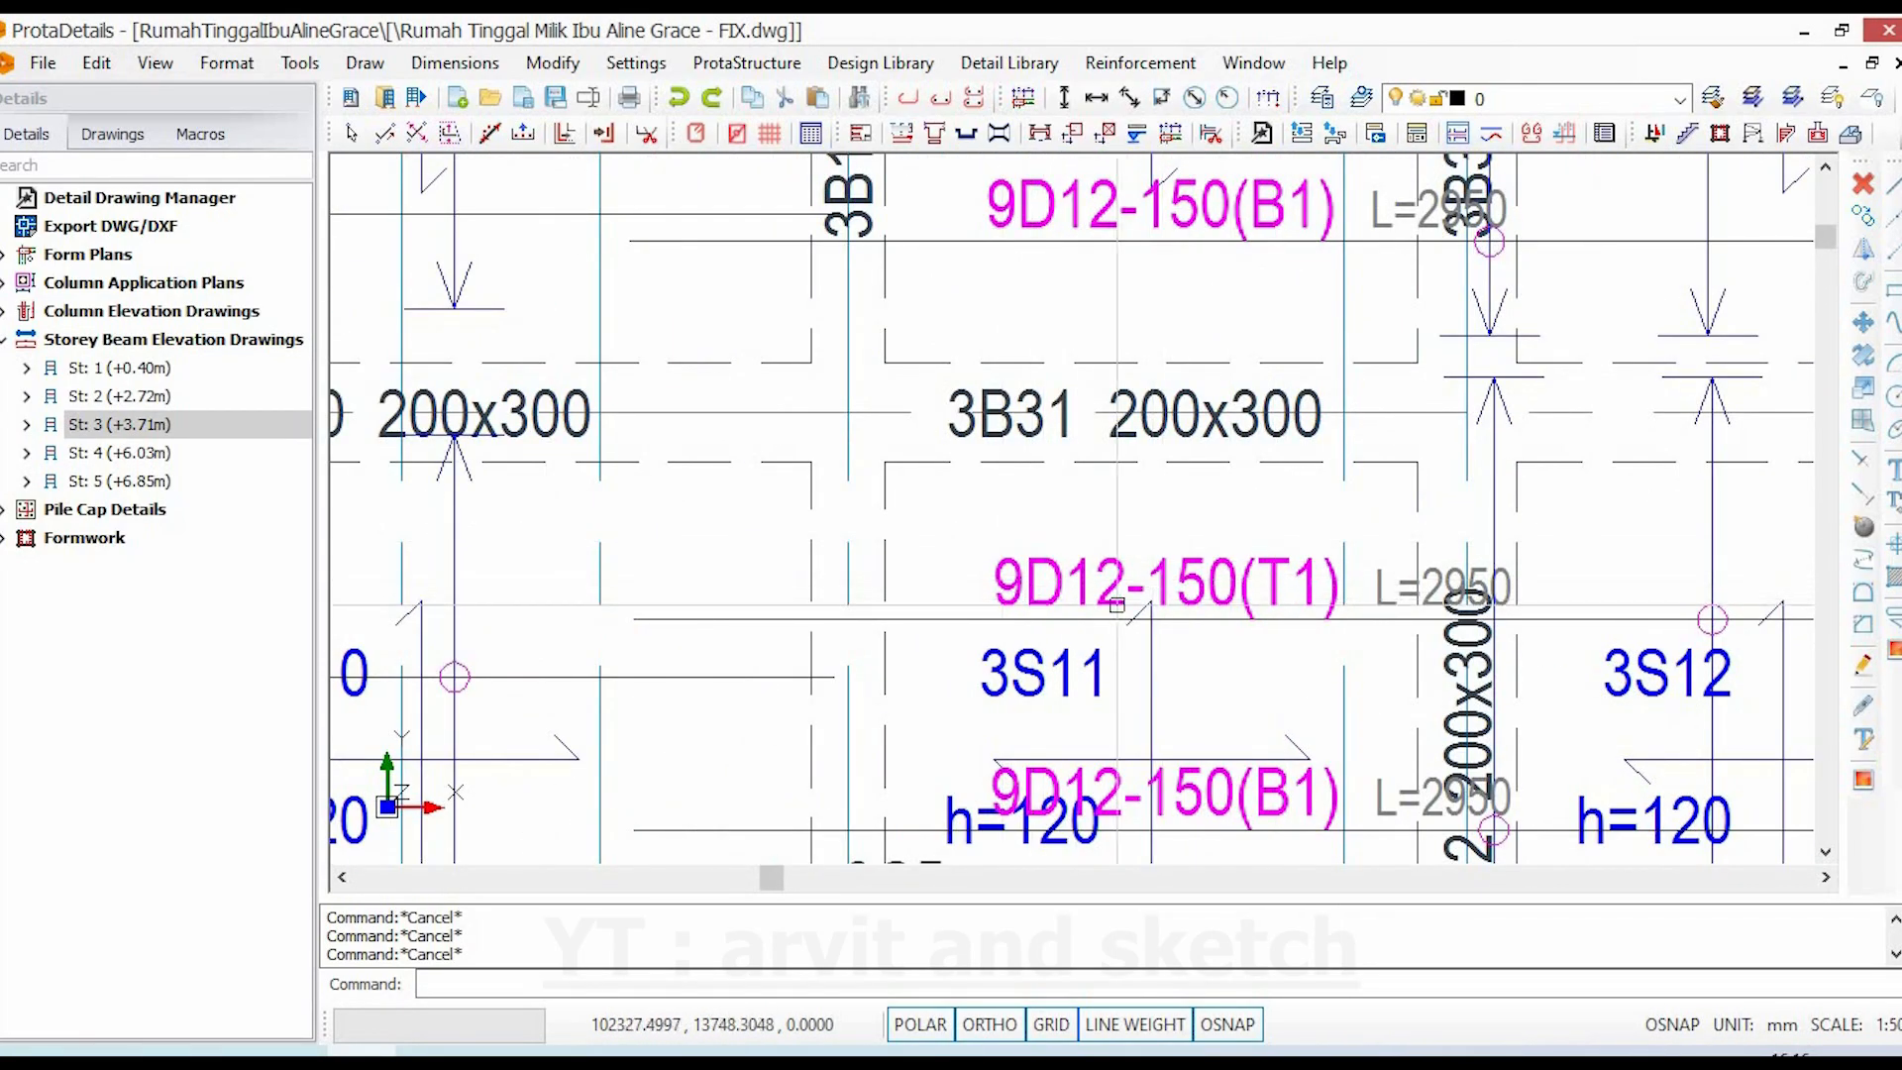
mouse_move(1172, 399)
middle_down()
mouse_move(1260, 678)
mouse_move(1271, 797)
middle_up()
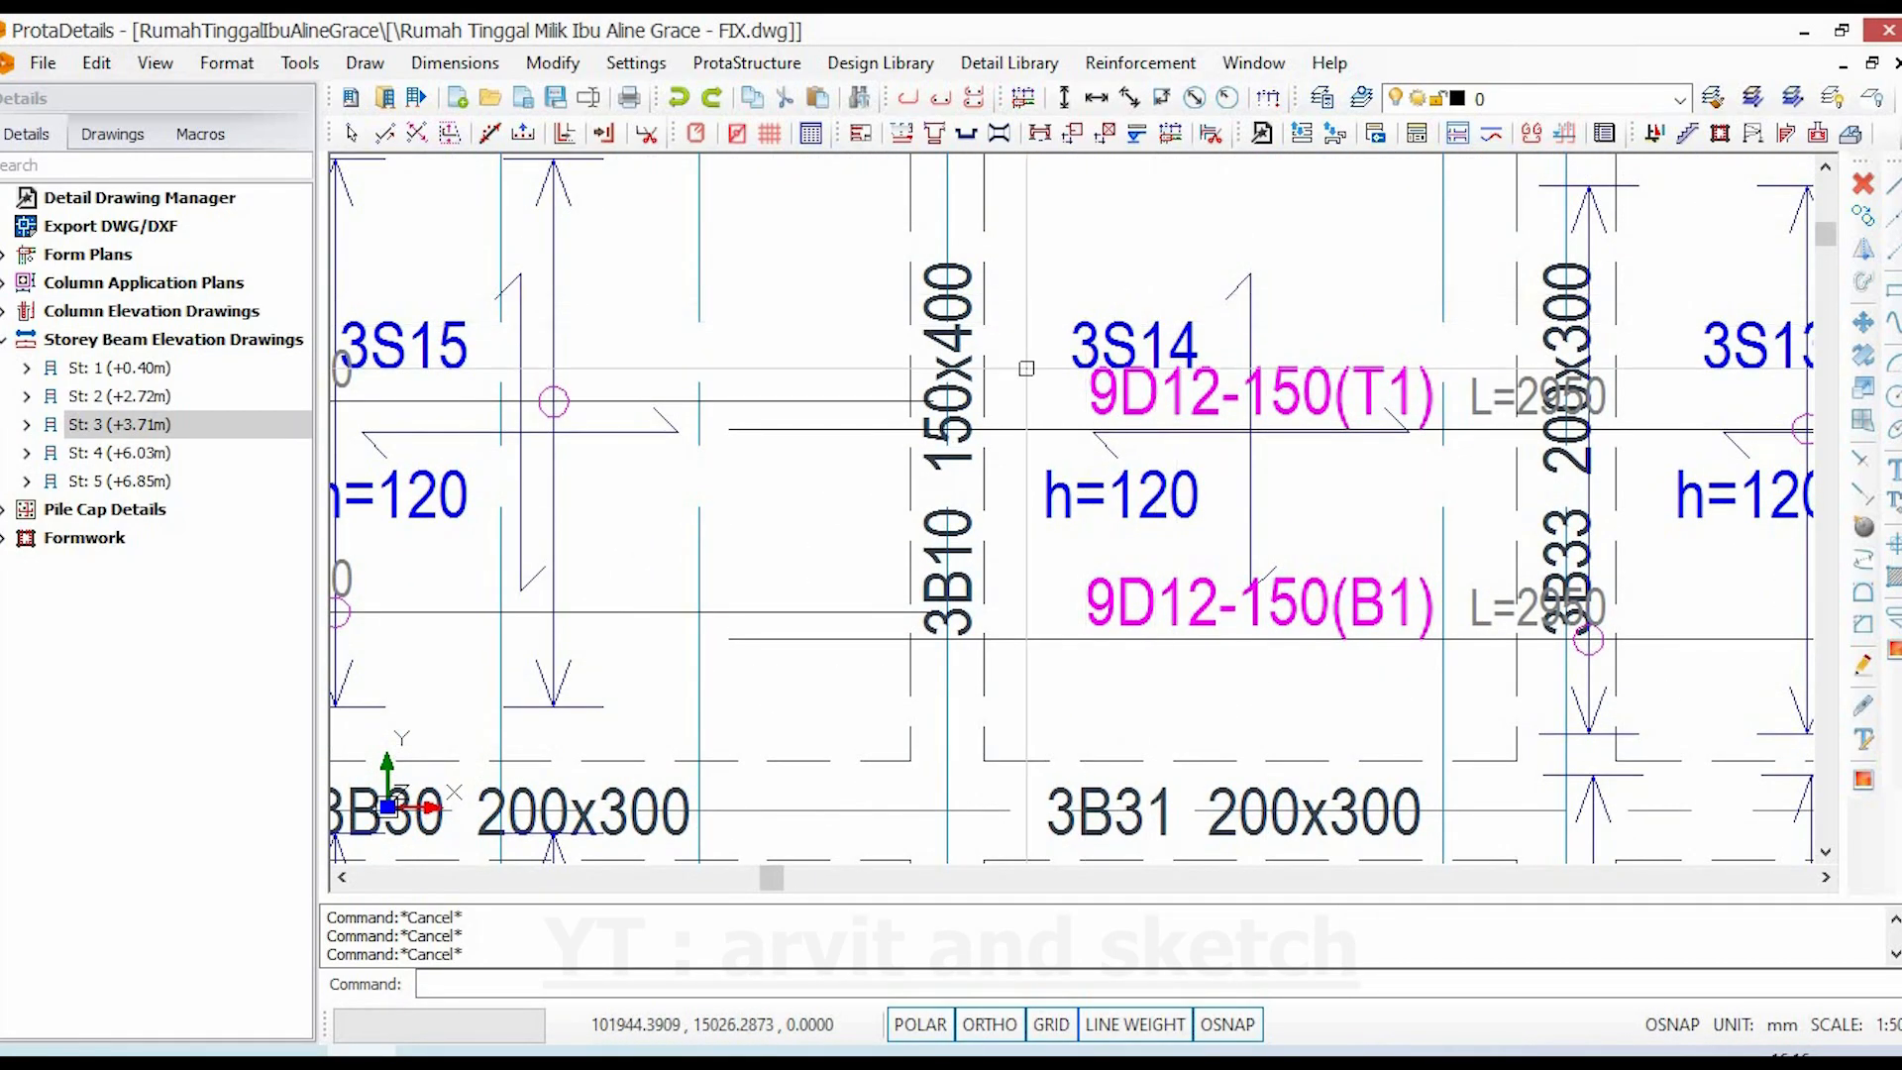
scroll(1296, 616, down, 4)
middle_drag(1213, 525, 1294, 651)
- Read the top and bottom bar labels spanning slabs 3S1 and 3S2 between grid lines A and C
scroll(1020, 468, down, 3)
scroll(1050, 594, up, 6)
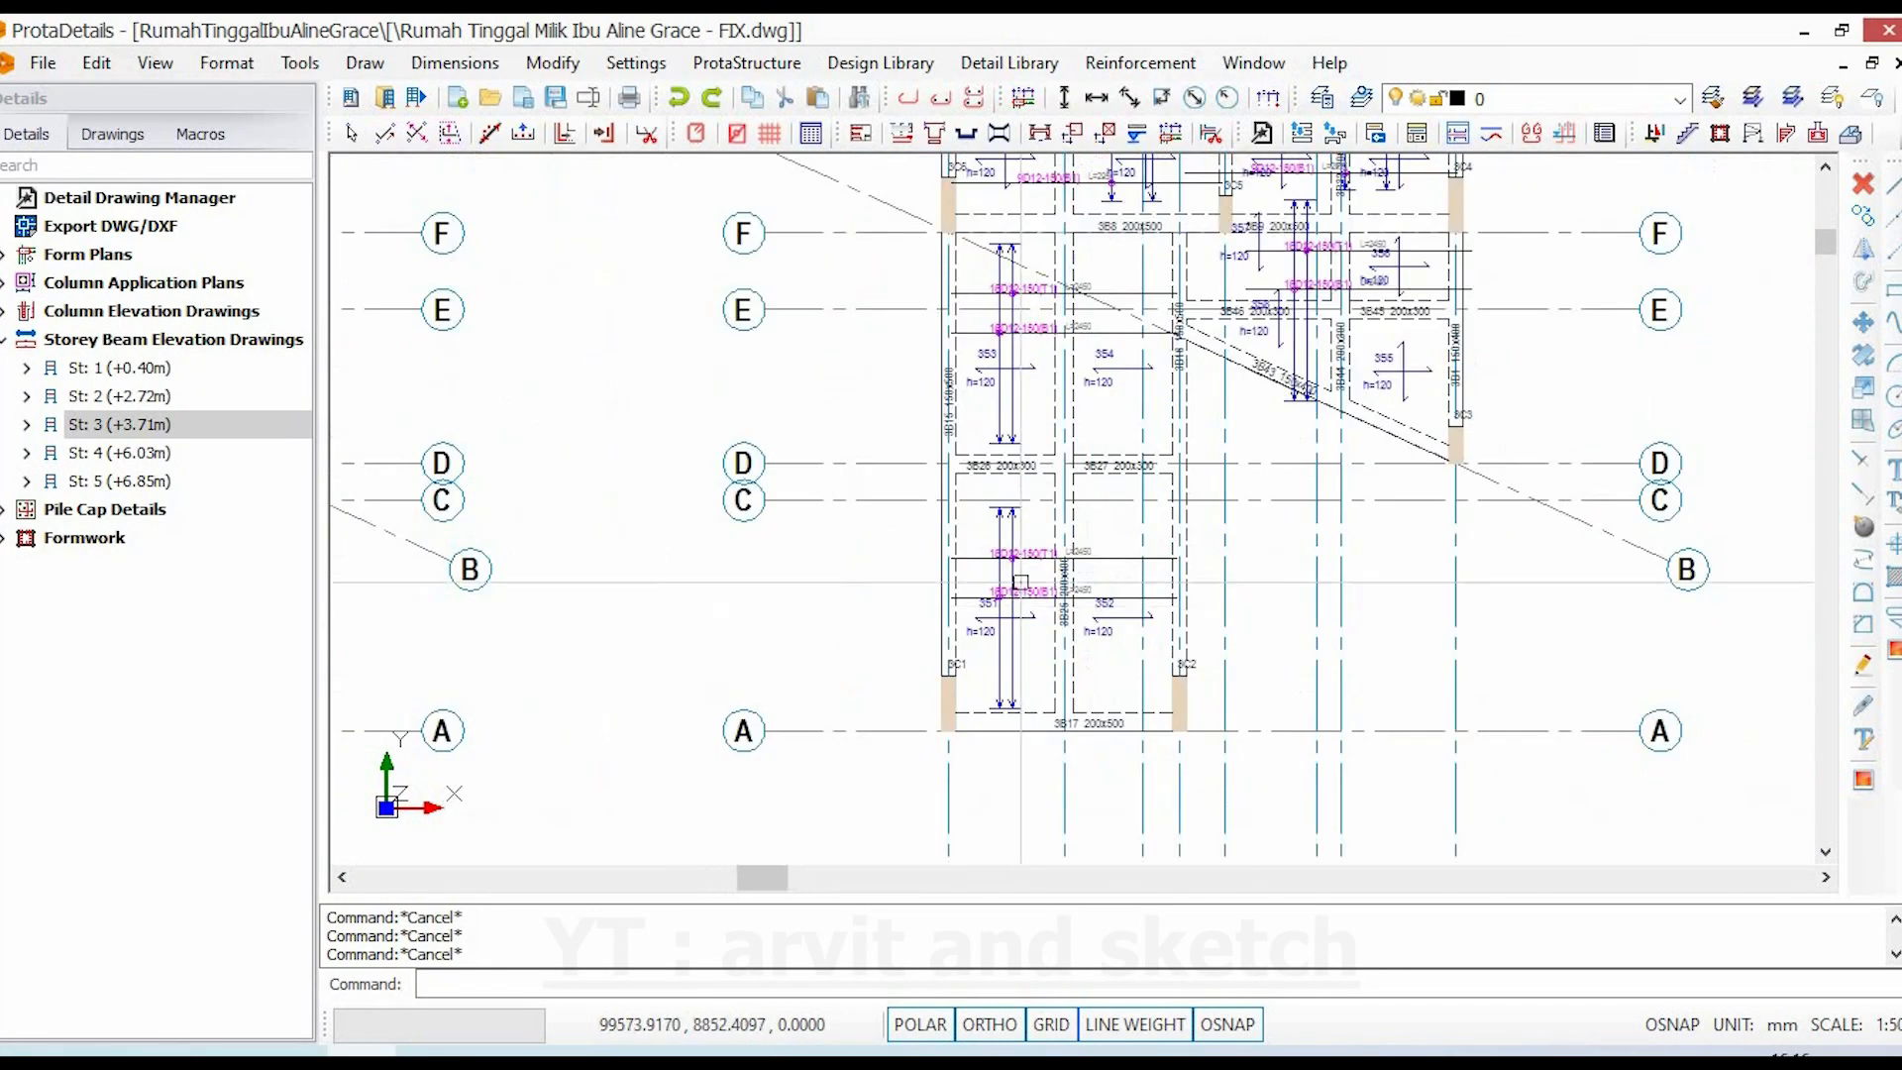
scroll(1017, 574, up, 2)
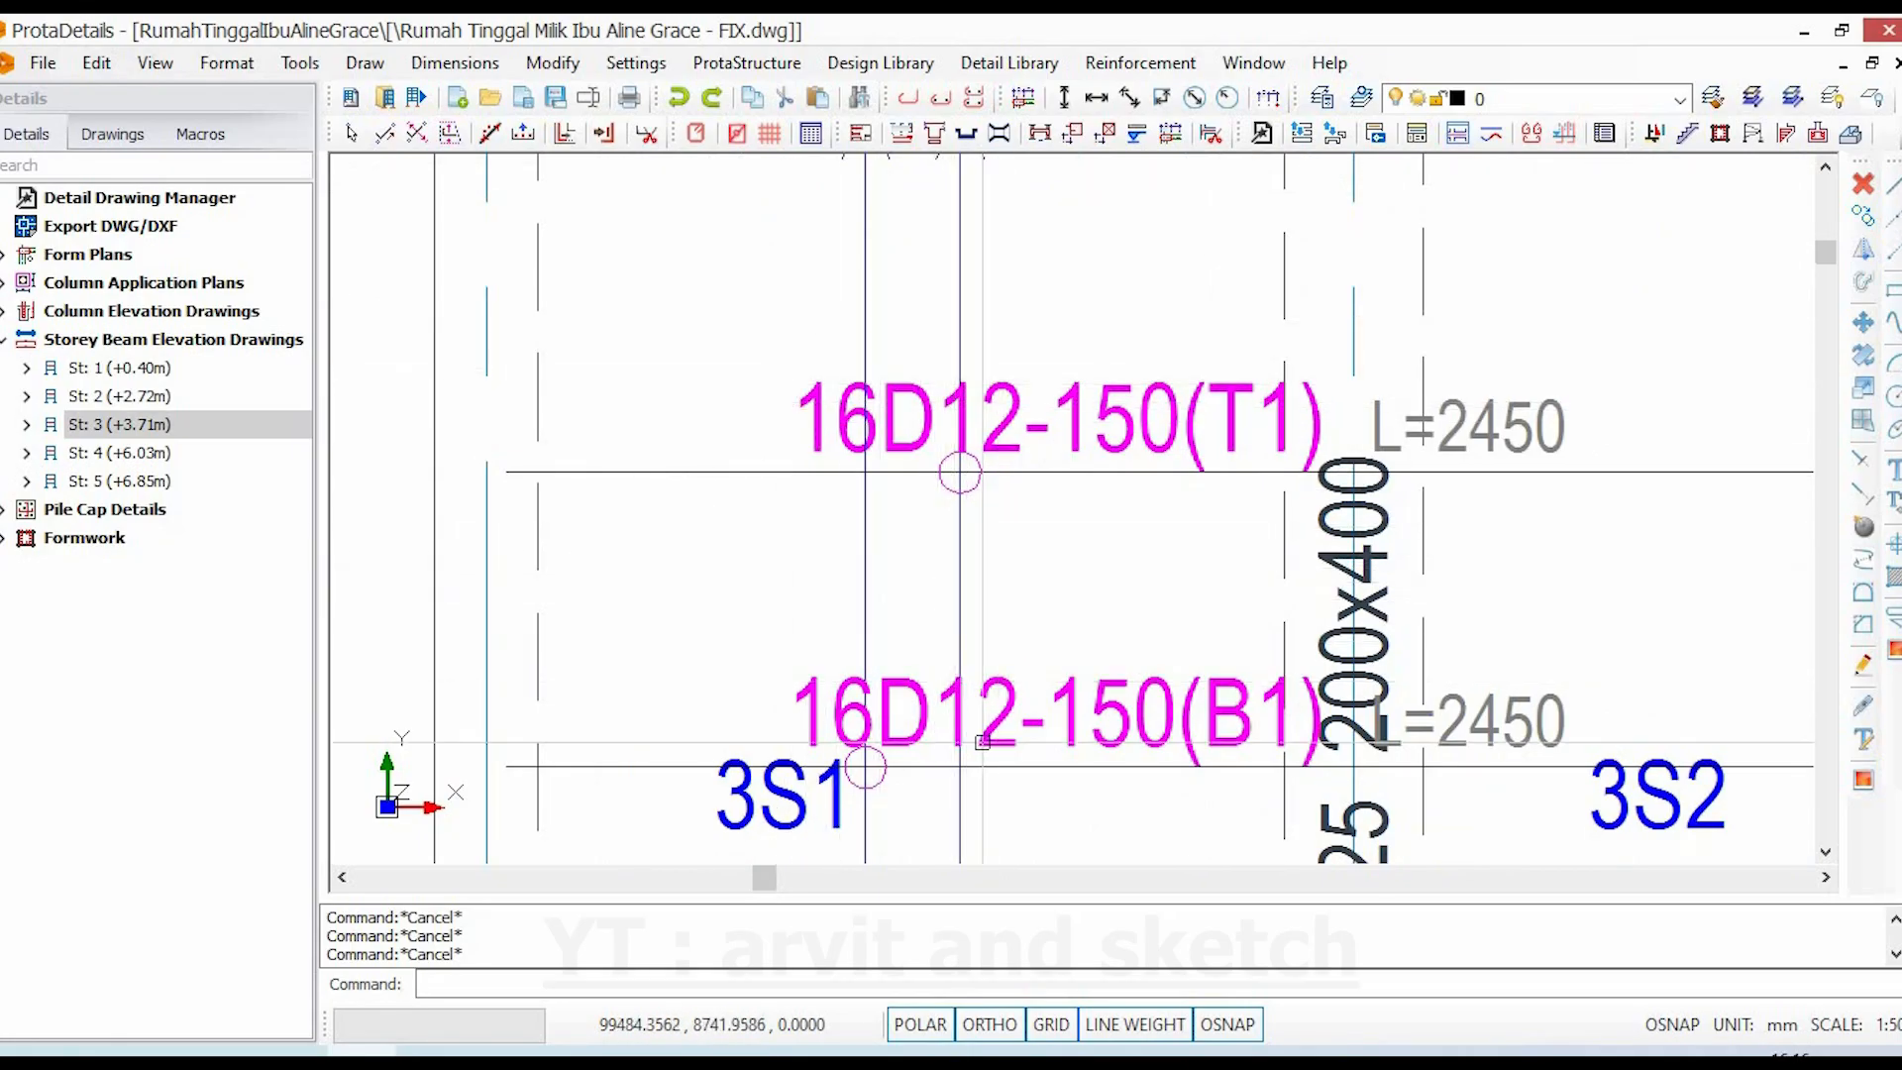
scroll(918, 601, down, 4)
scroll(918, 602, down, 4)
mouse_move(1000, 560)
middle_down()
mouse_move(916, 670)
mouse_move(896, 798)
middle_up()
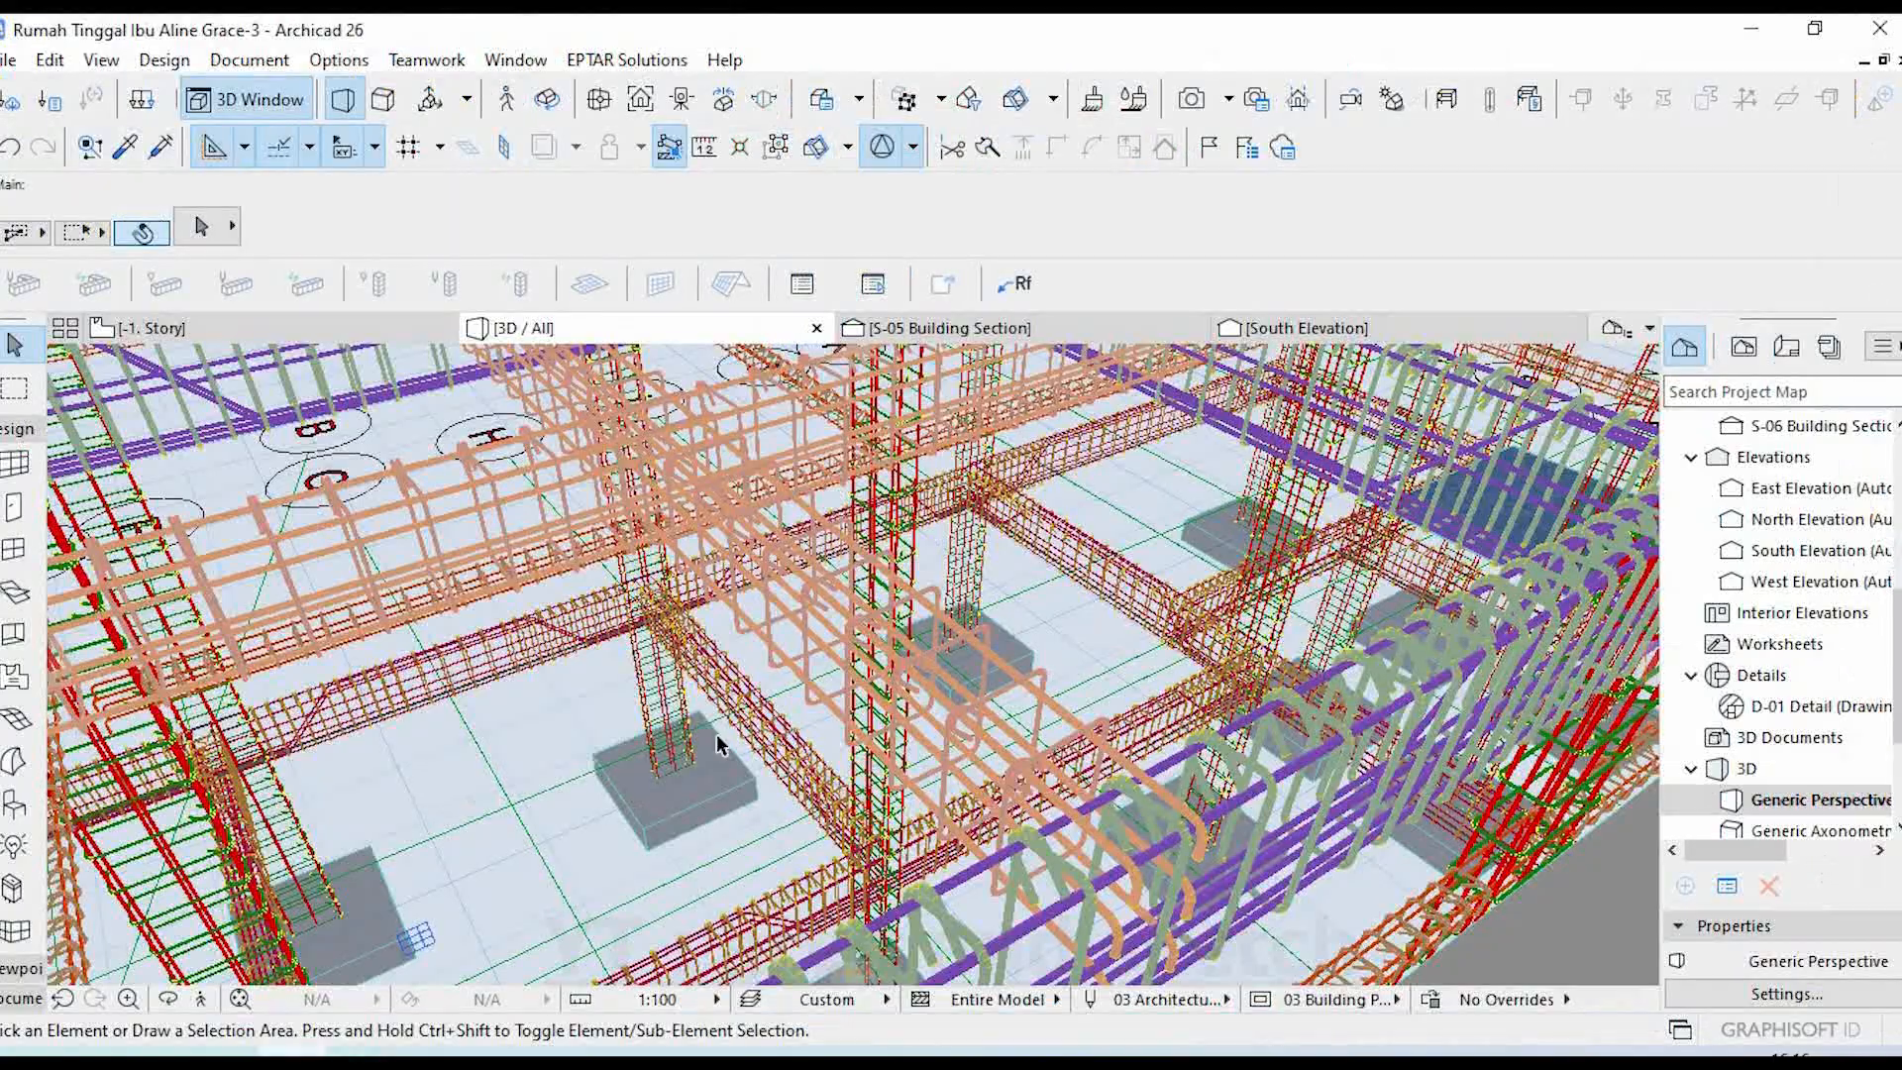
- Switch to the Archicad 3D model and make layer 21, Tulangan Plat Lantai Beton, visible by filtering the layers for "plat"
scroll(901, 615, down, 7)
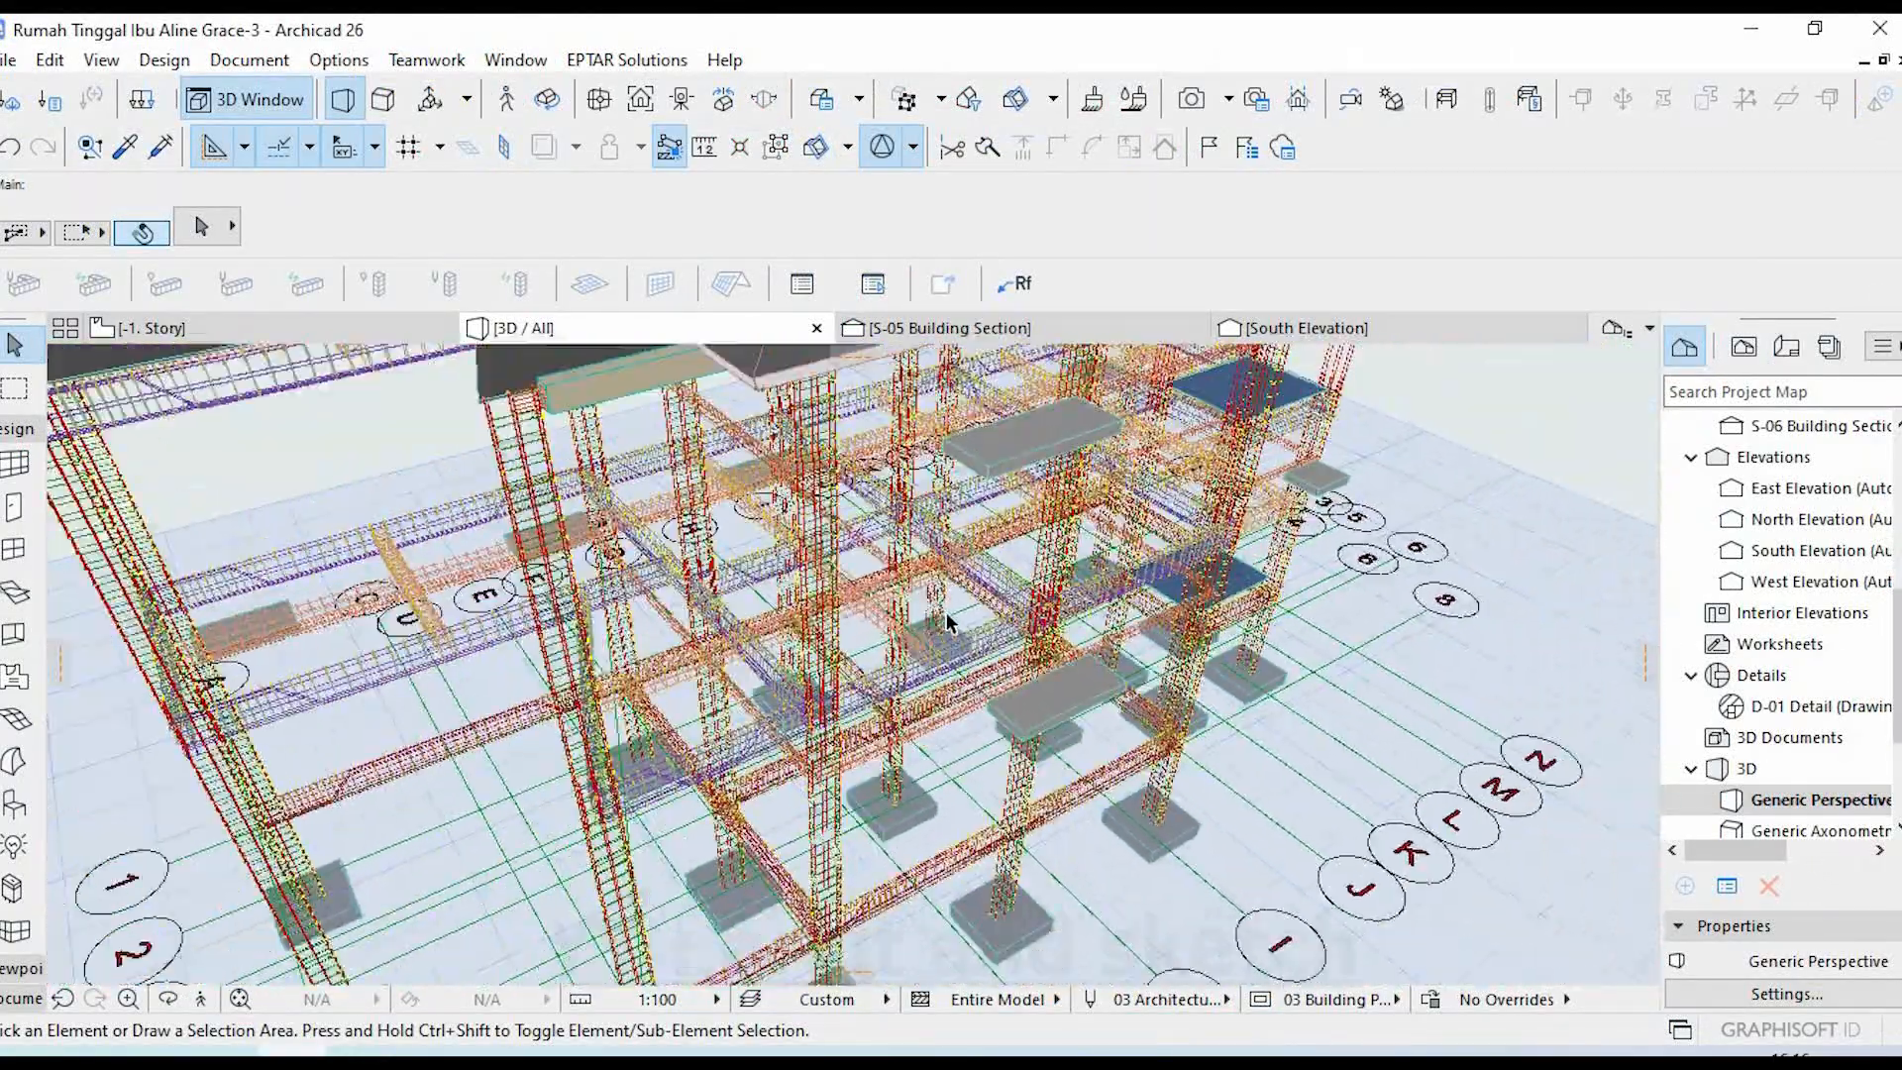
scroll(939, 615, down, 2)
shift+middle_drag(906, 582, 694, 416)
click(250, 59)
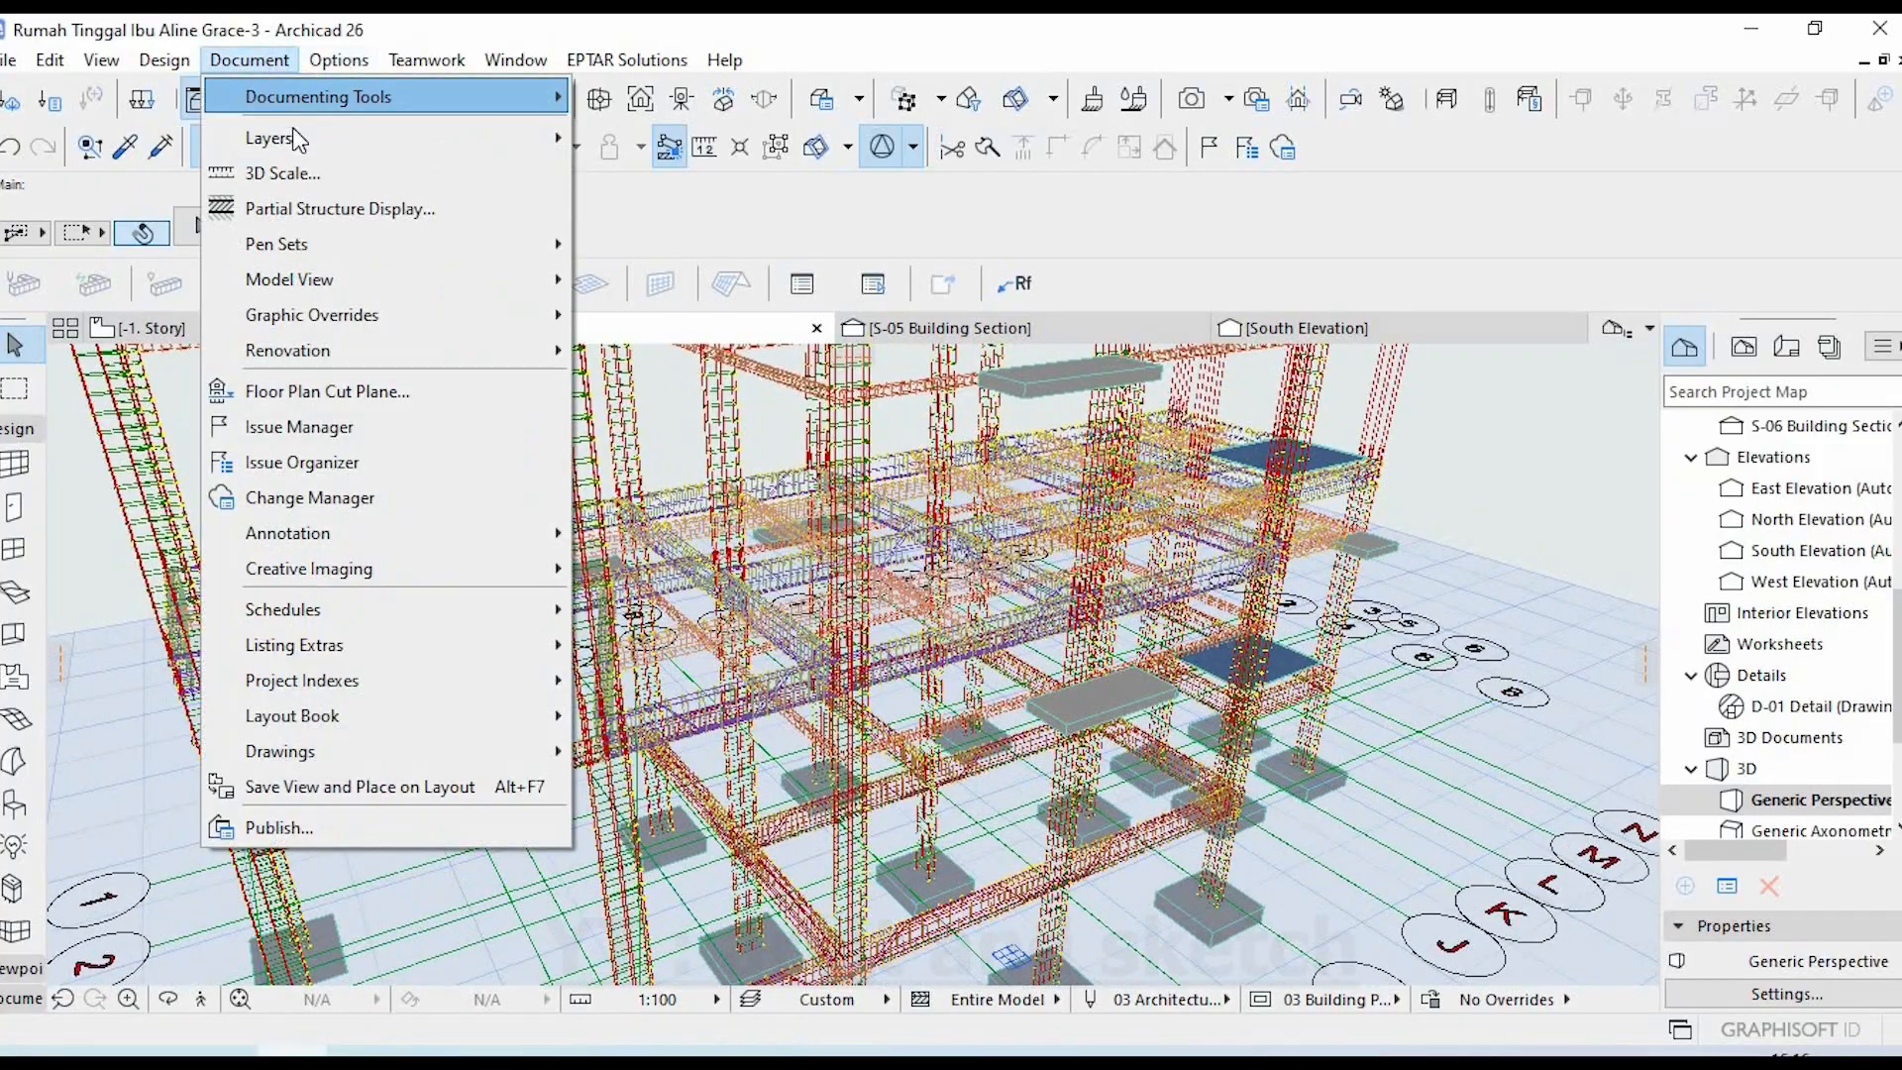
mouse_move(535, 149)
click(662, 137)
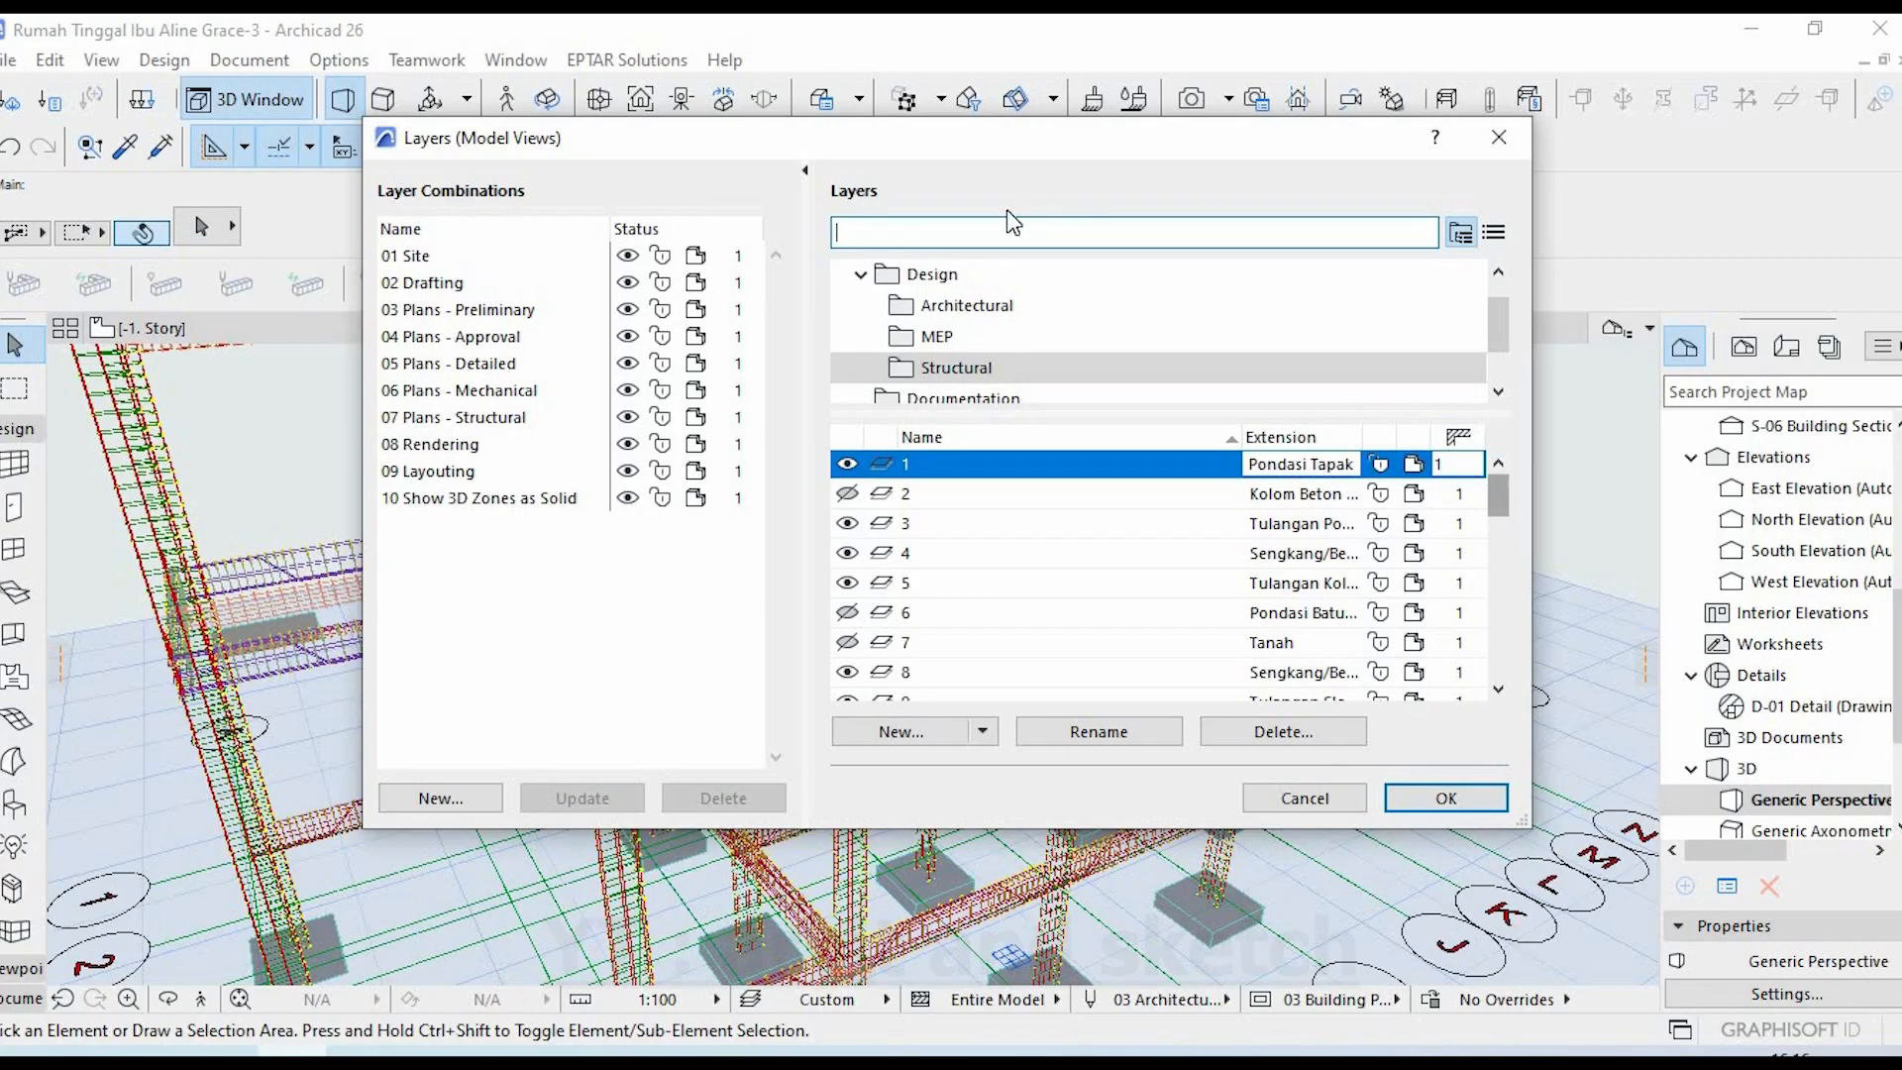
text(plat)
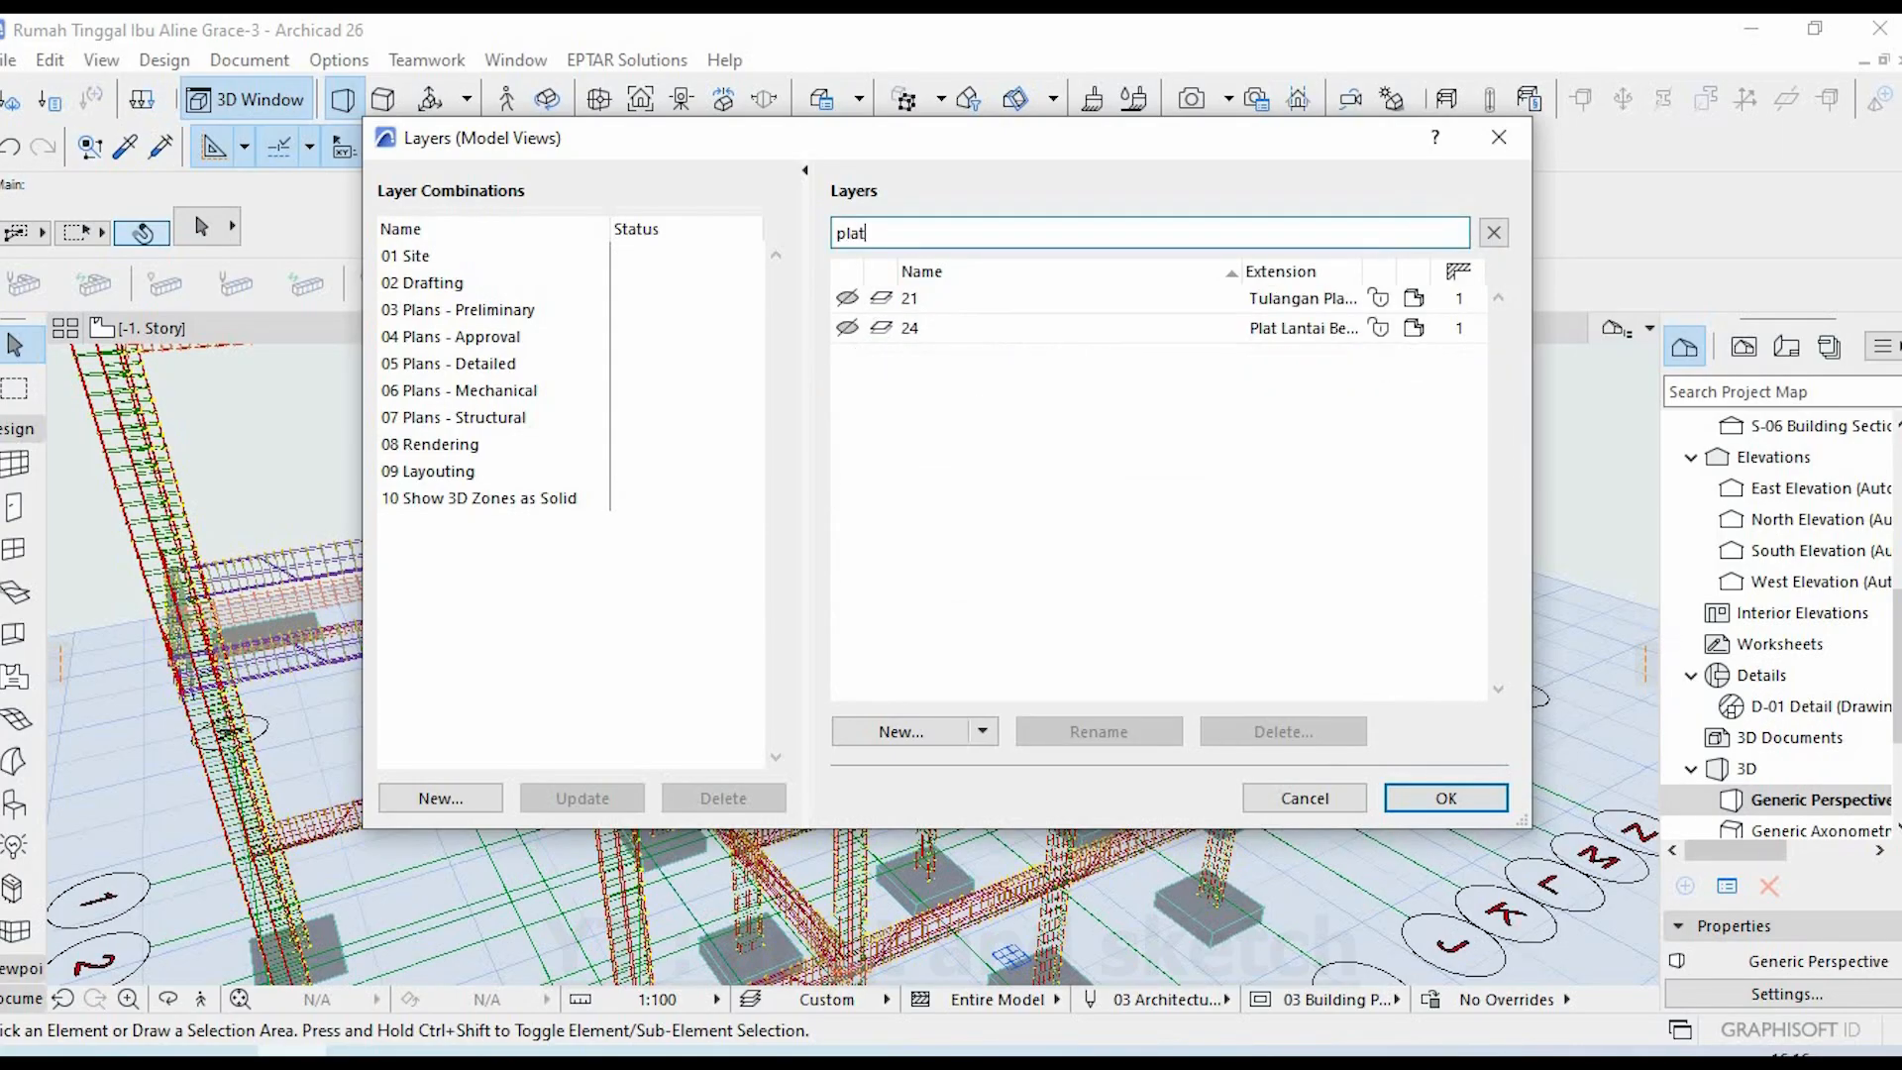
click(848, 298)
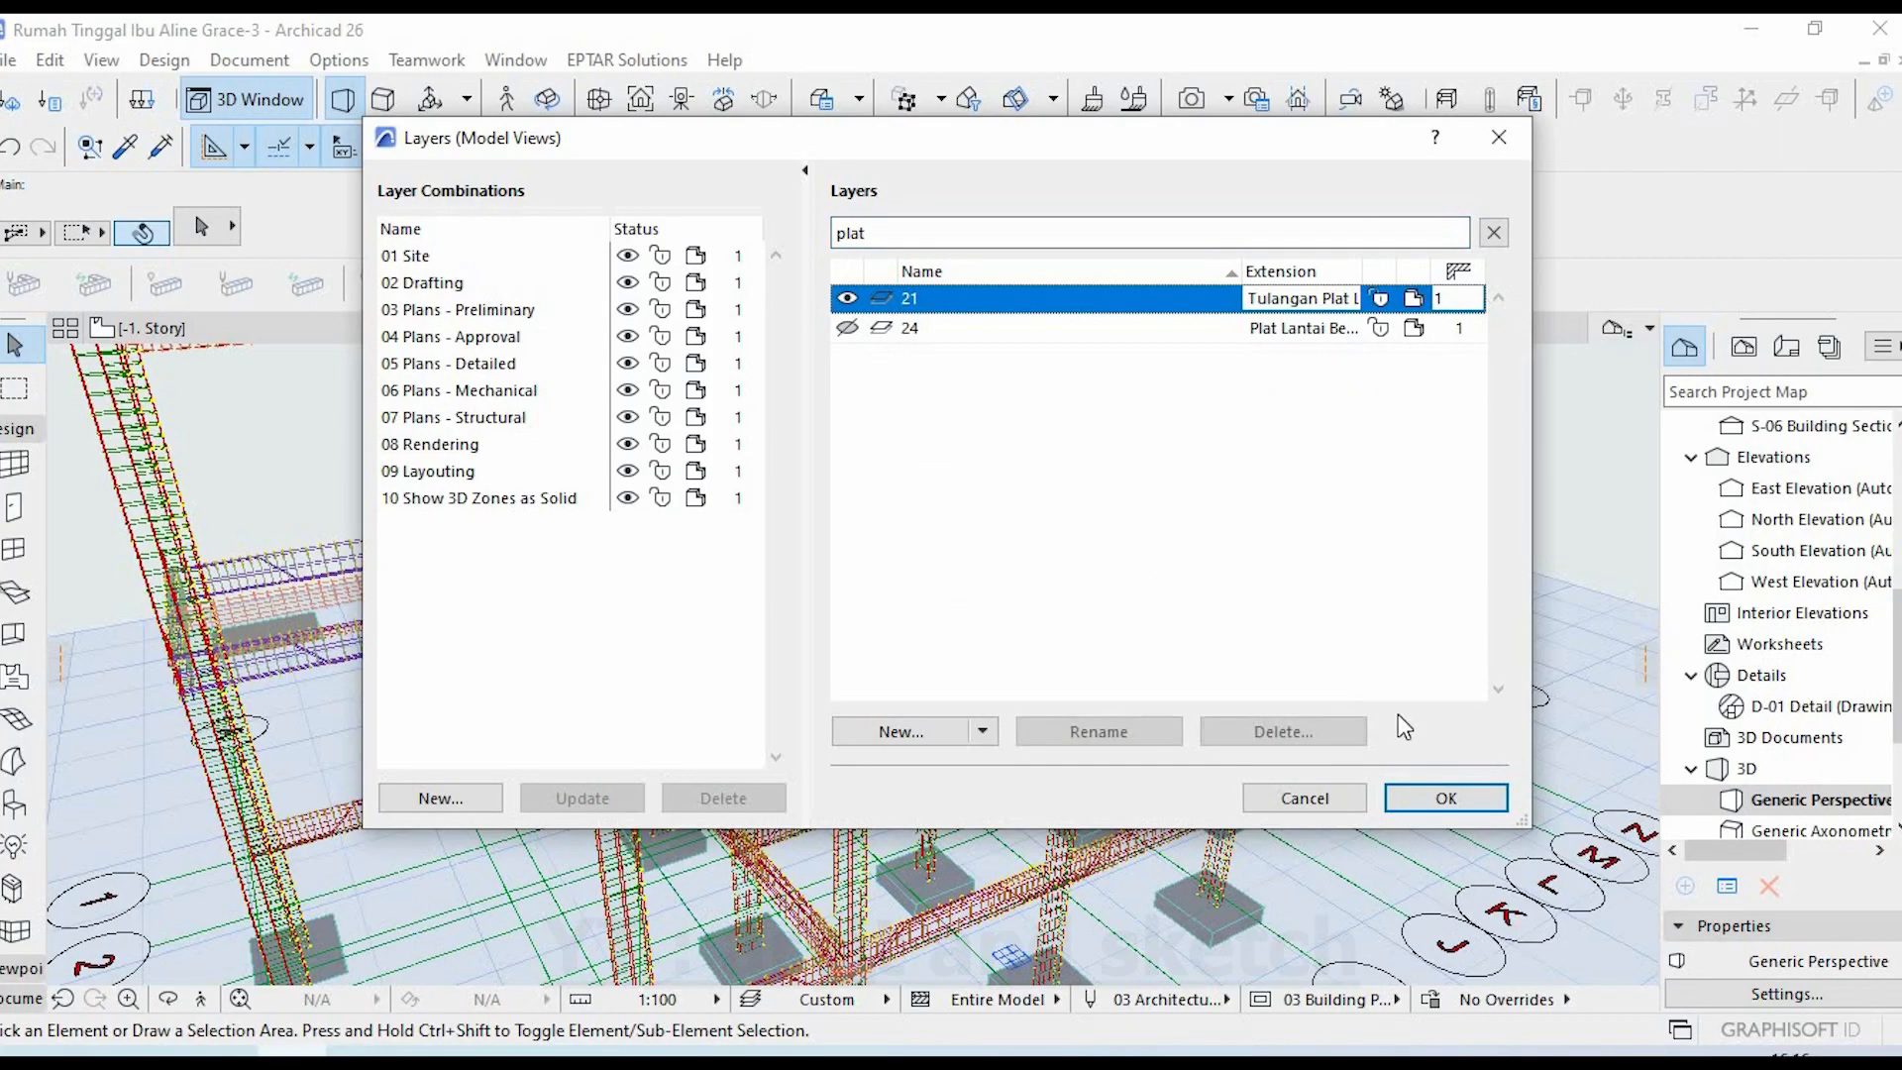
click(1446, 799)
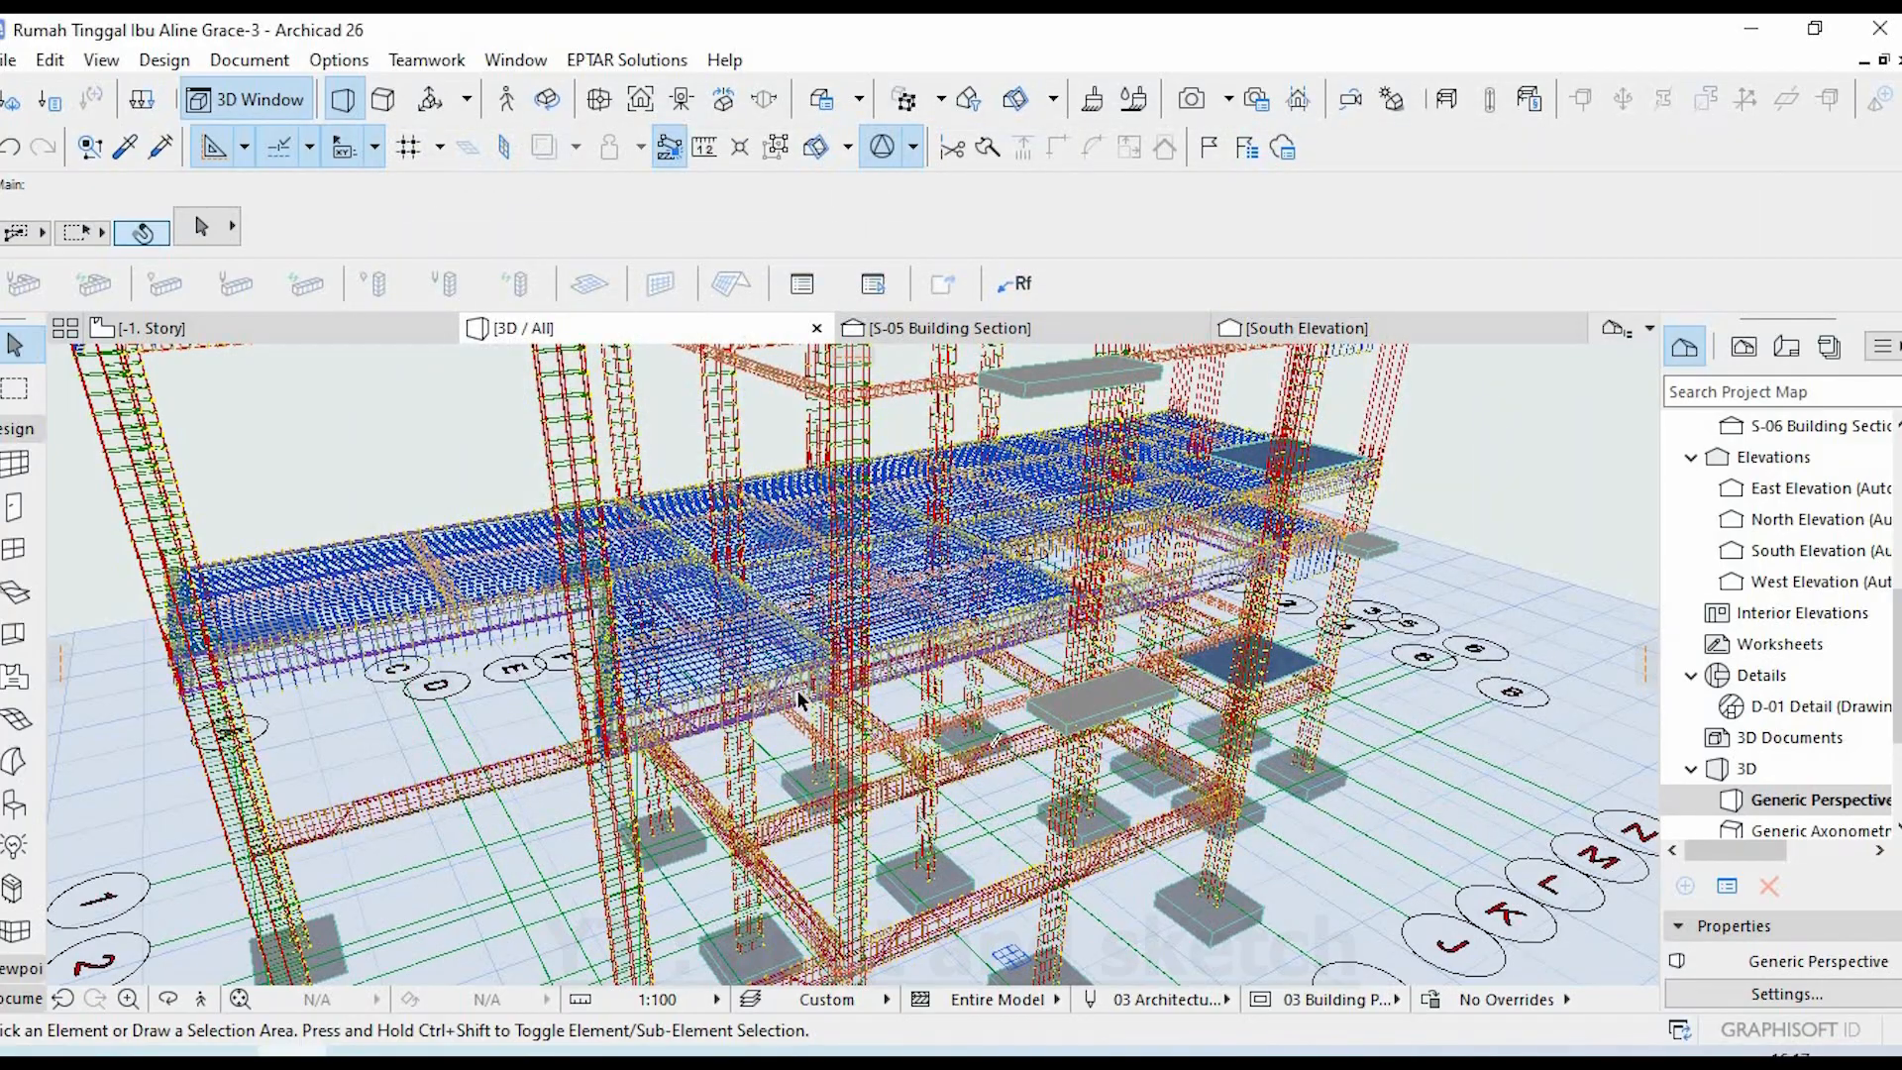
- Examine the slab reinforcement up close in 3D and check the elevations of its upper and lower meshes
shift+middle_drag(755, 661, 650, 622)
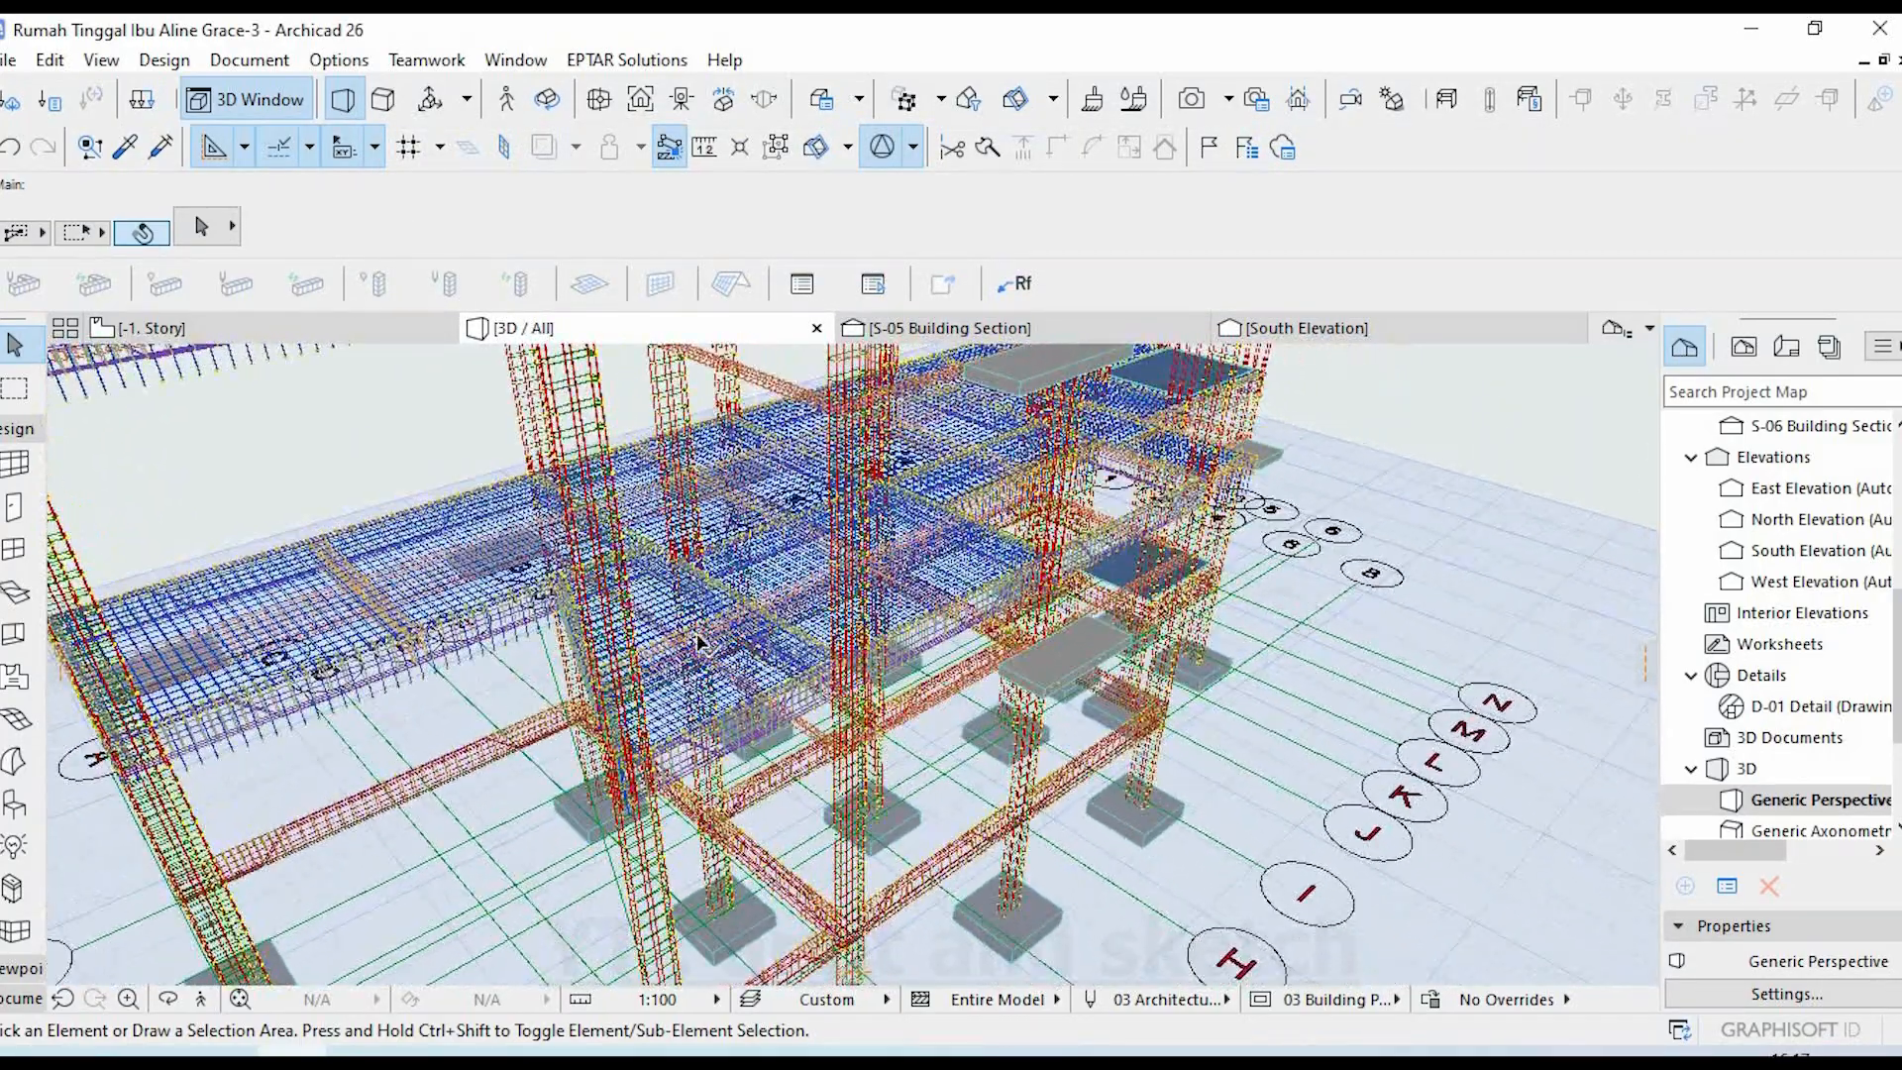
scroll(650, 622, up, 2)
scroll(650, 626, up, 6)
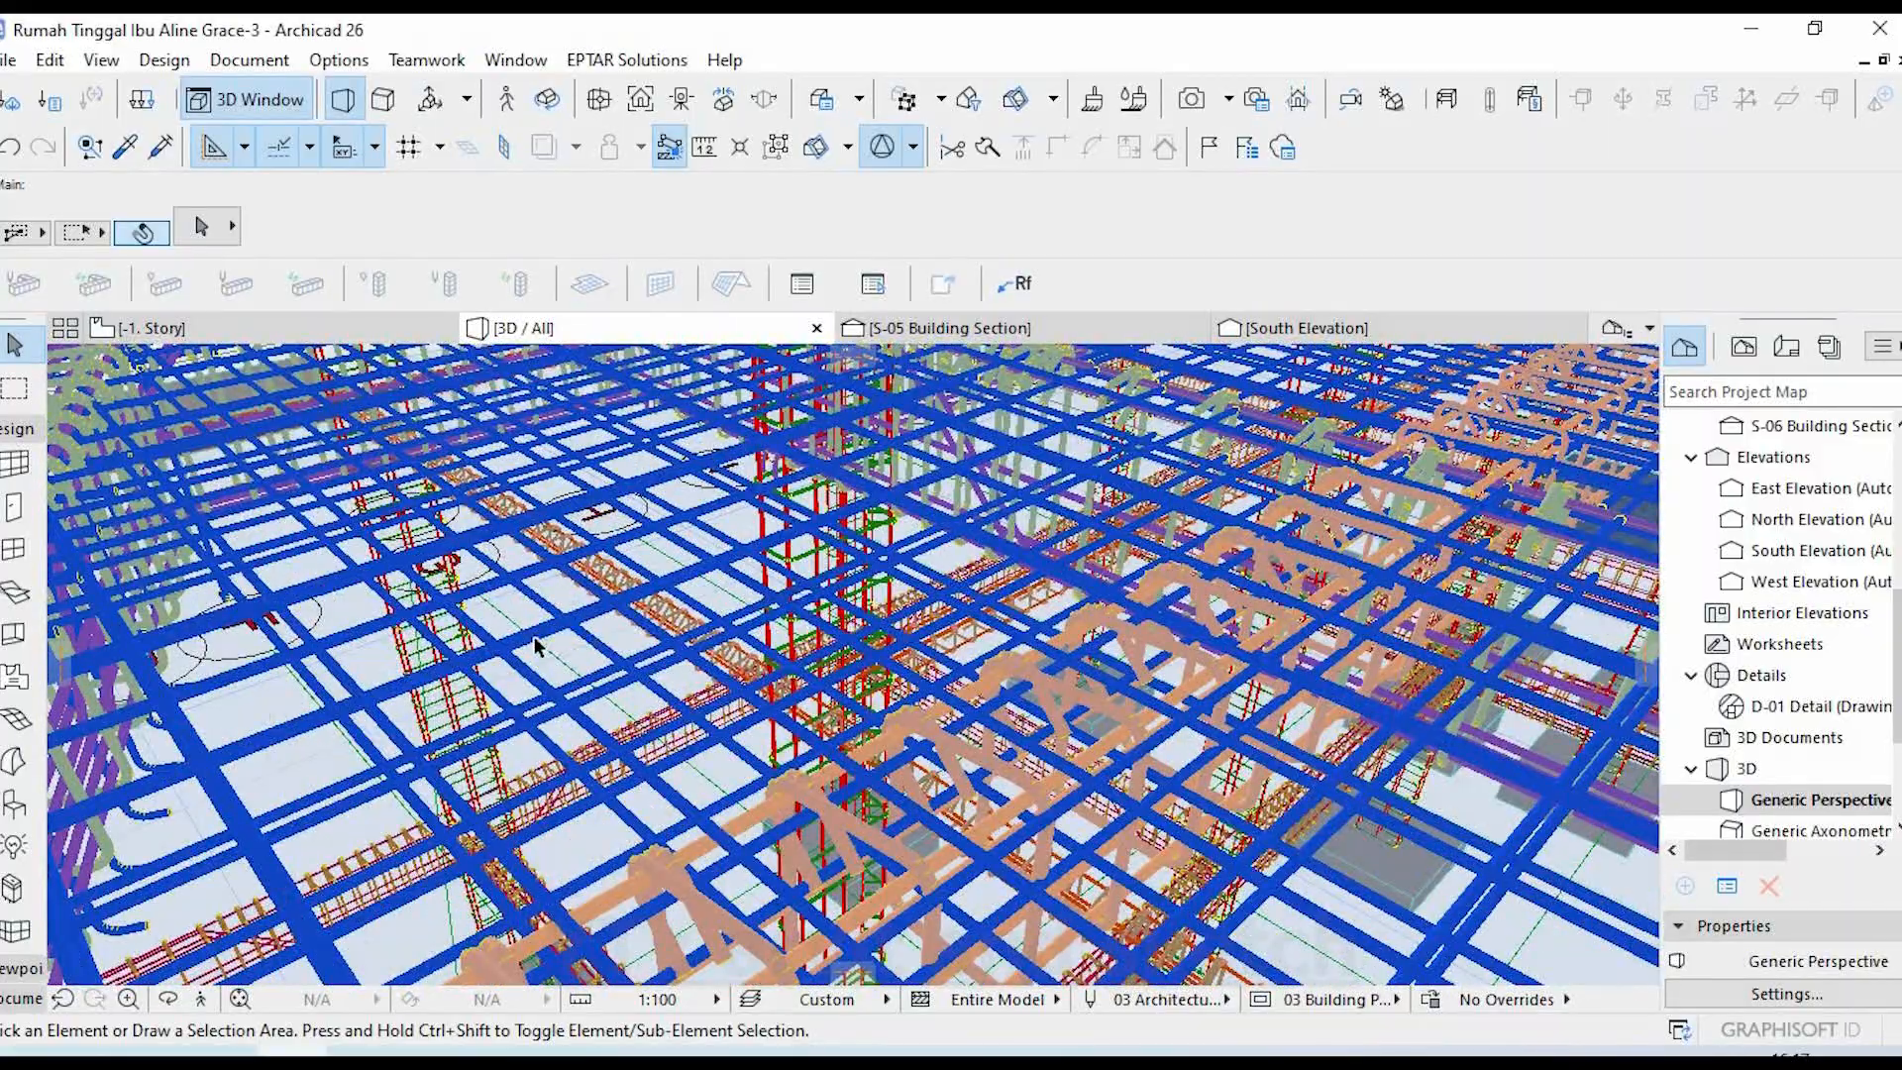
click(560, 677)
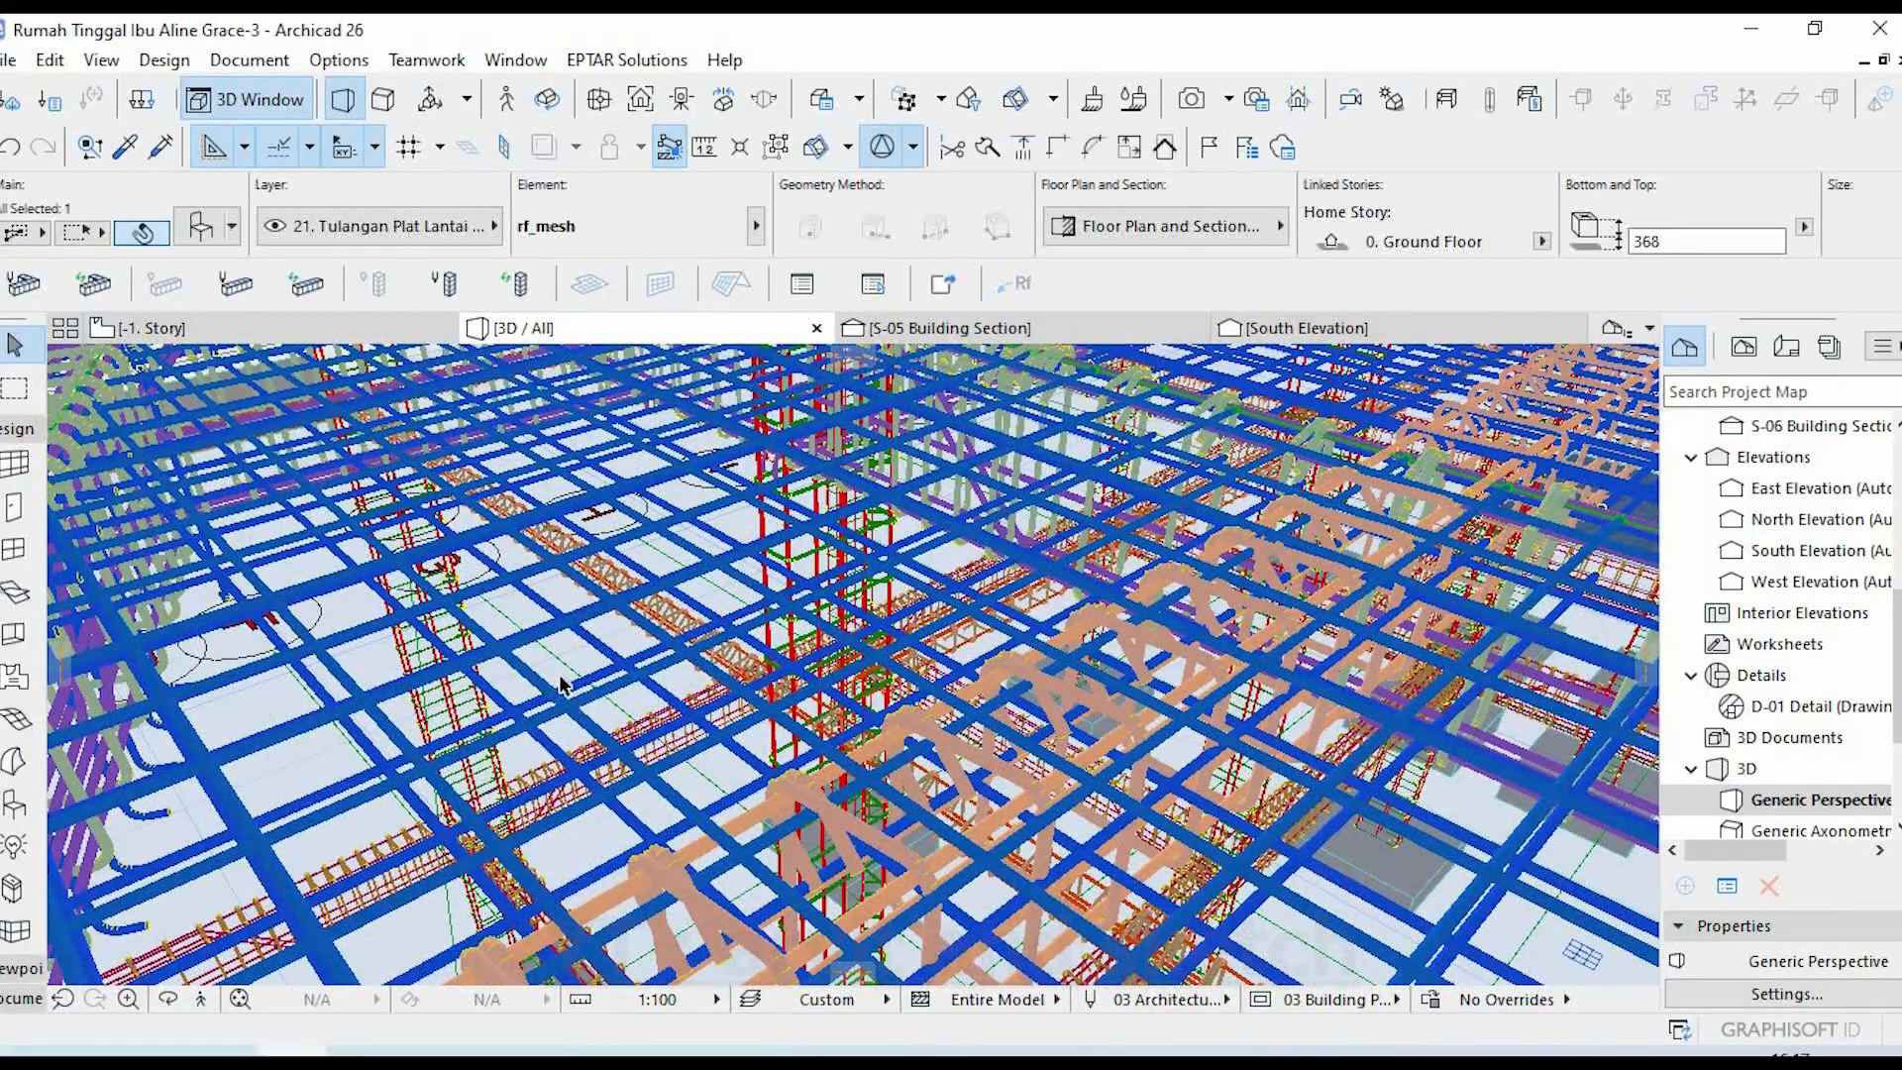
click(547, 614)
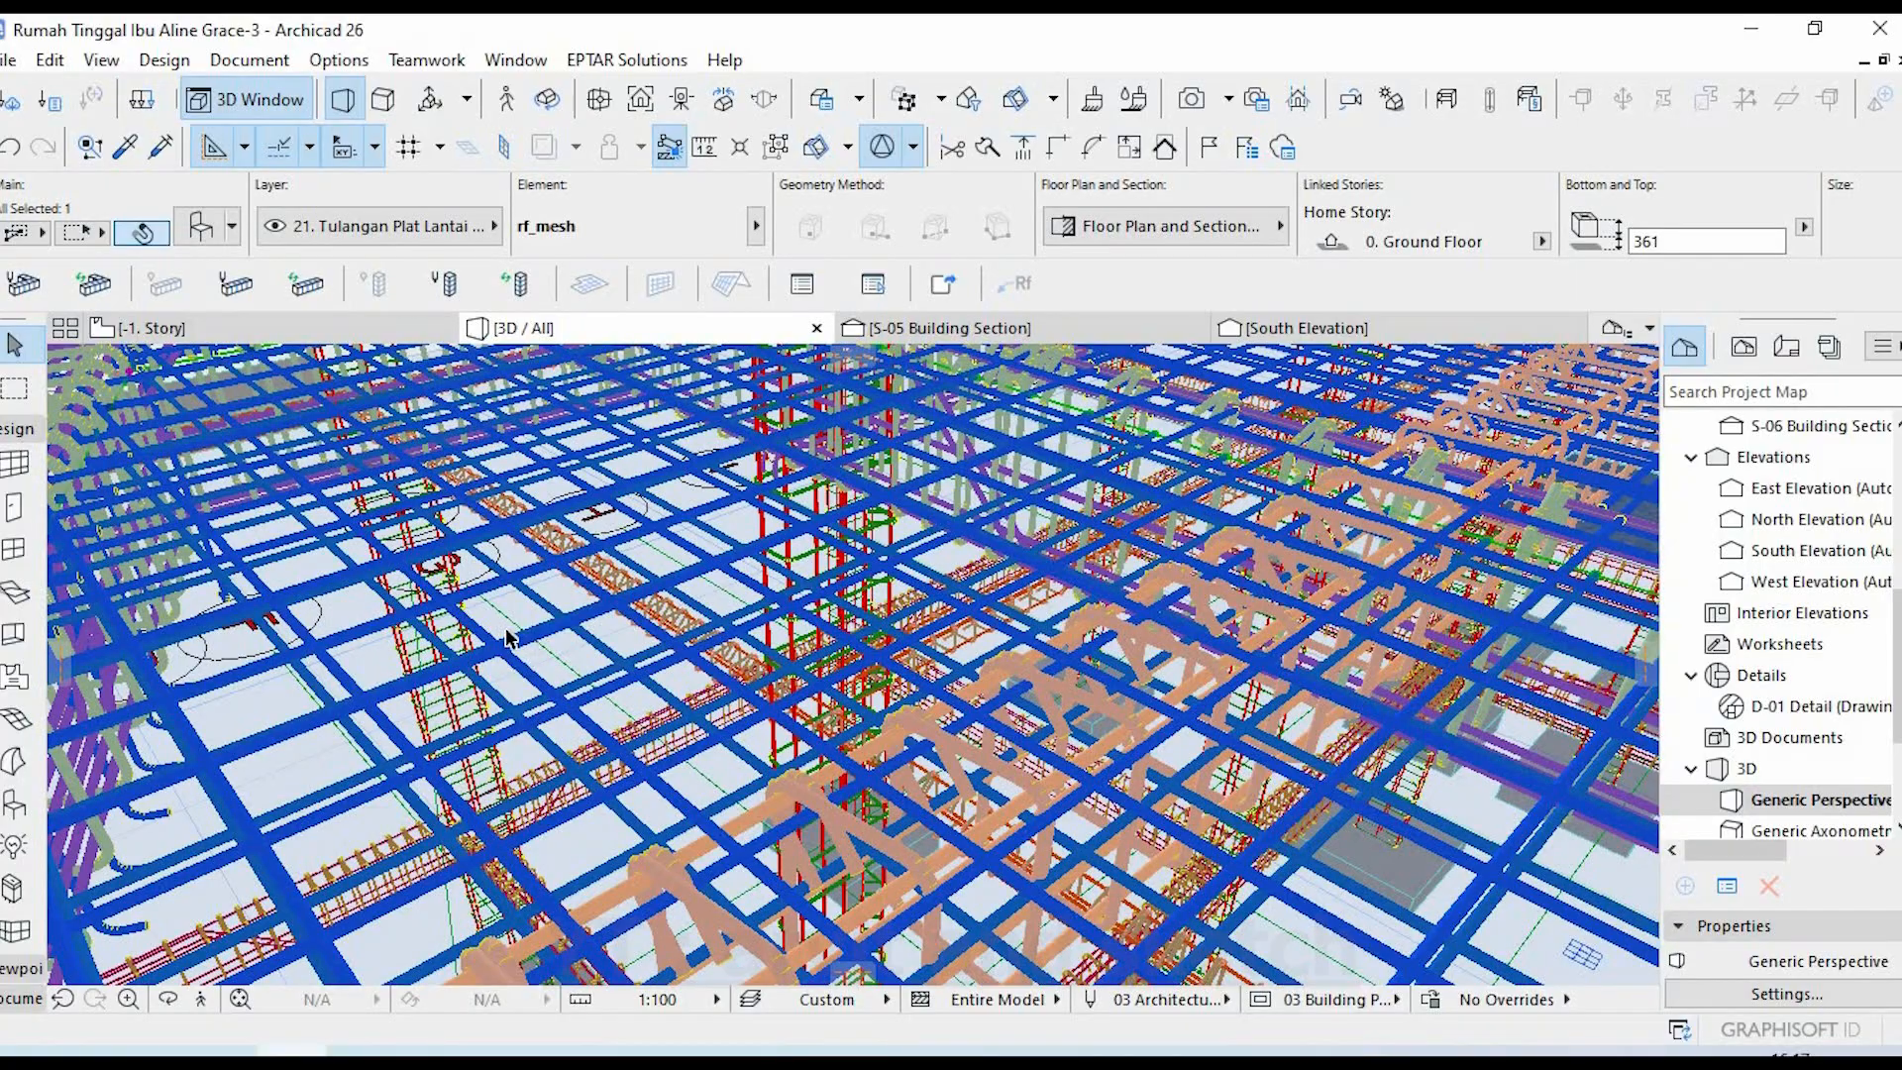
scroll(507, 634, up, 5)
scroll(510, 634, down, 6)
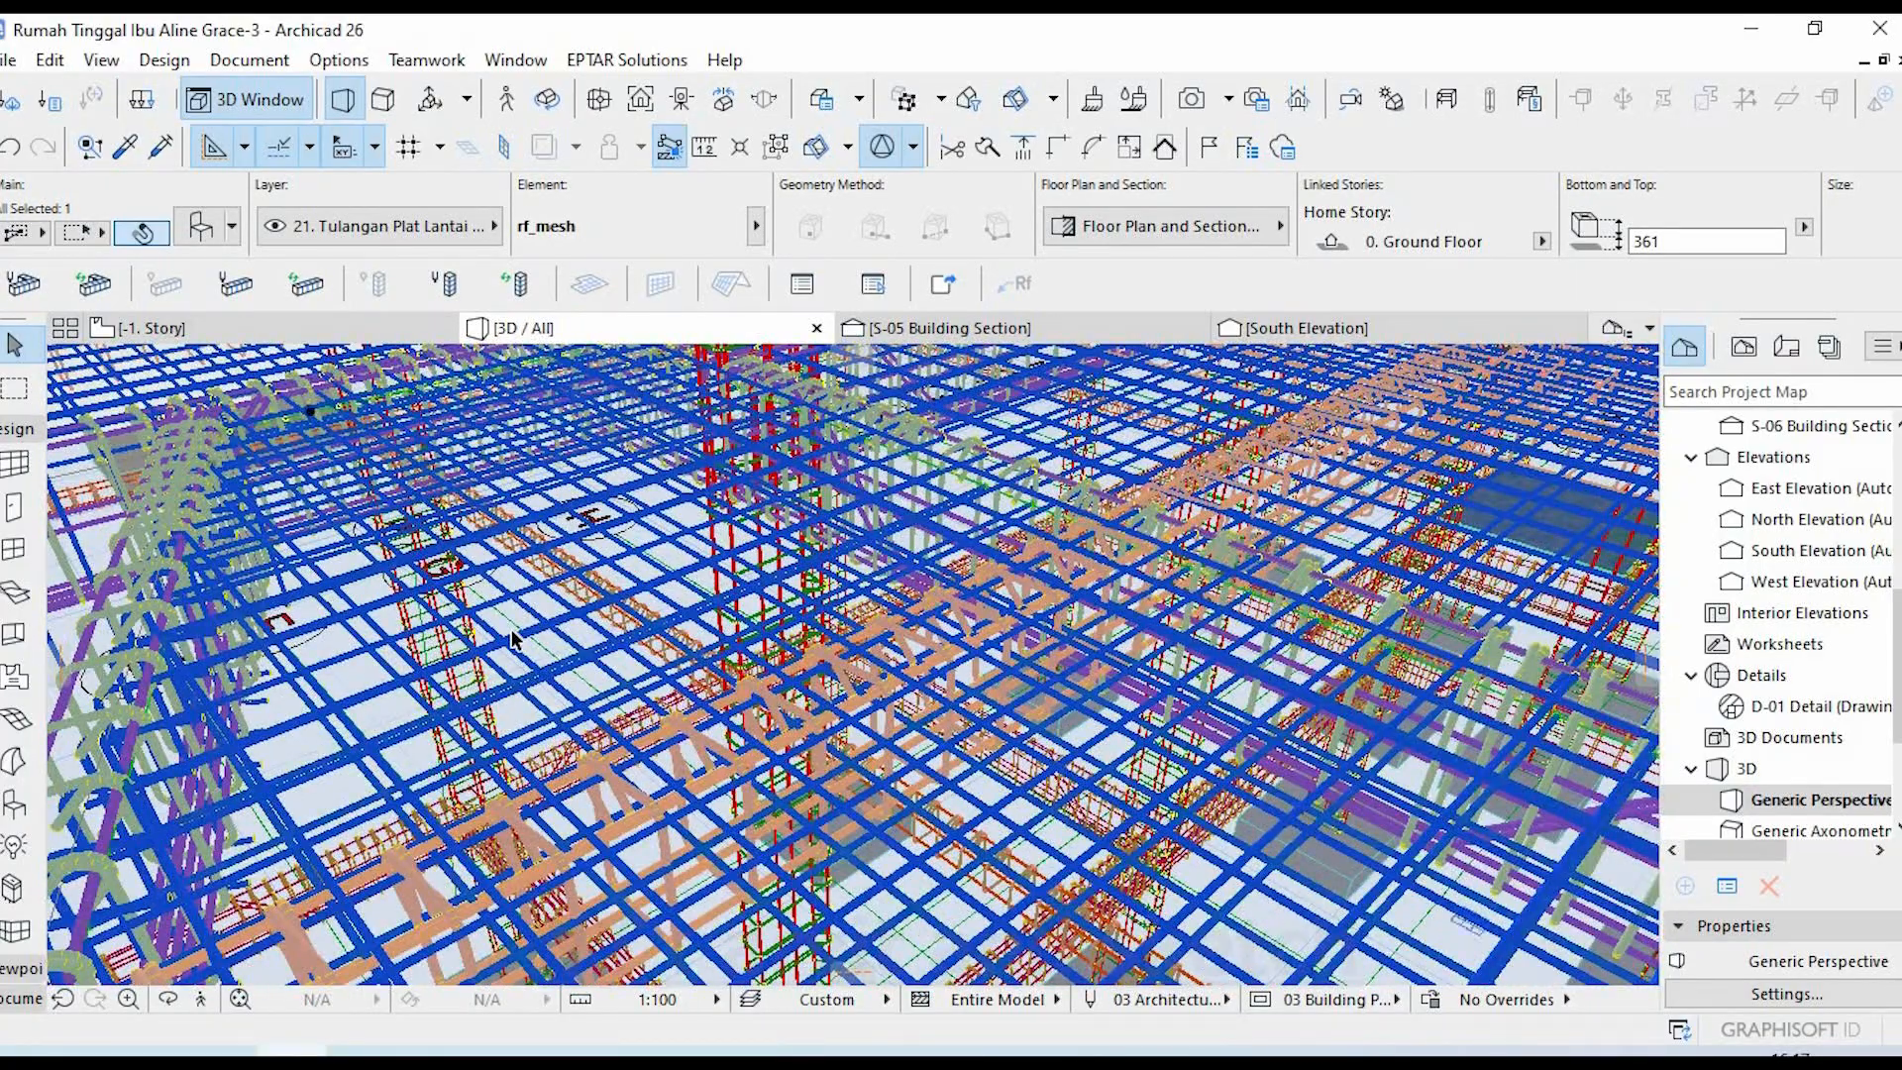
shift+middle_drag(514, 639, 543, 644)
key(Escape)
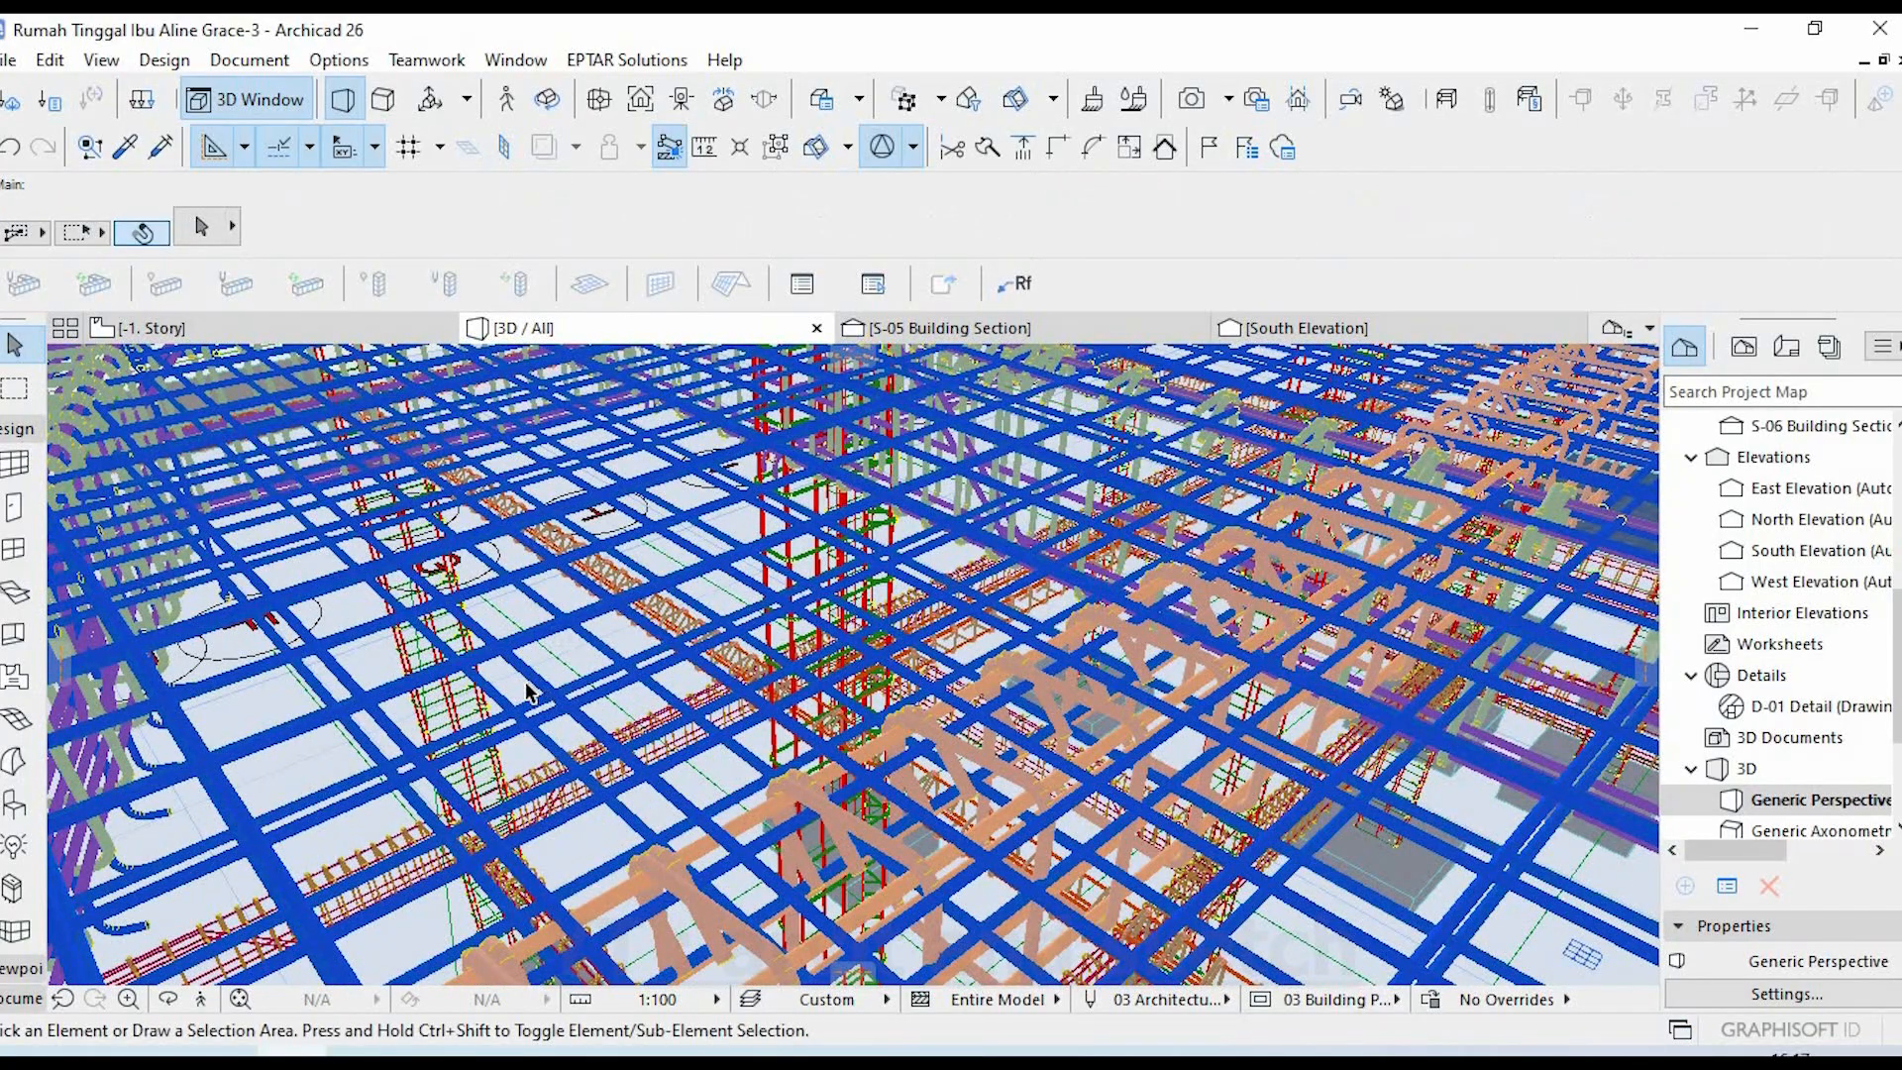
- Review the upper slab mesh's geometry and placement settings, including its bar spacing and iron diameter
click(414, 771)
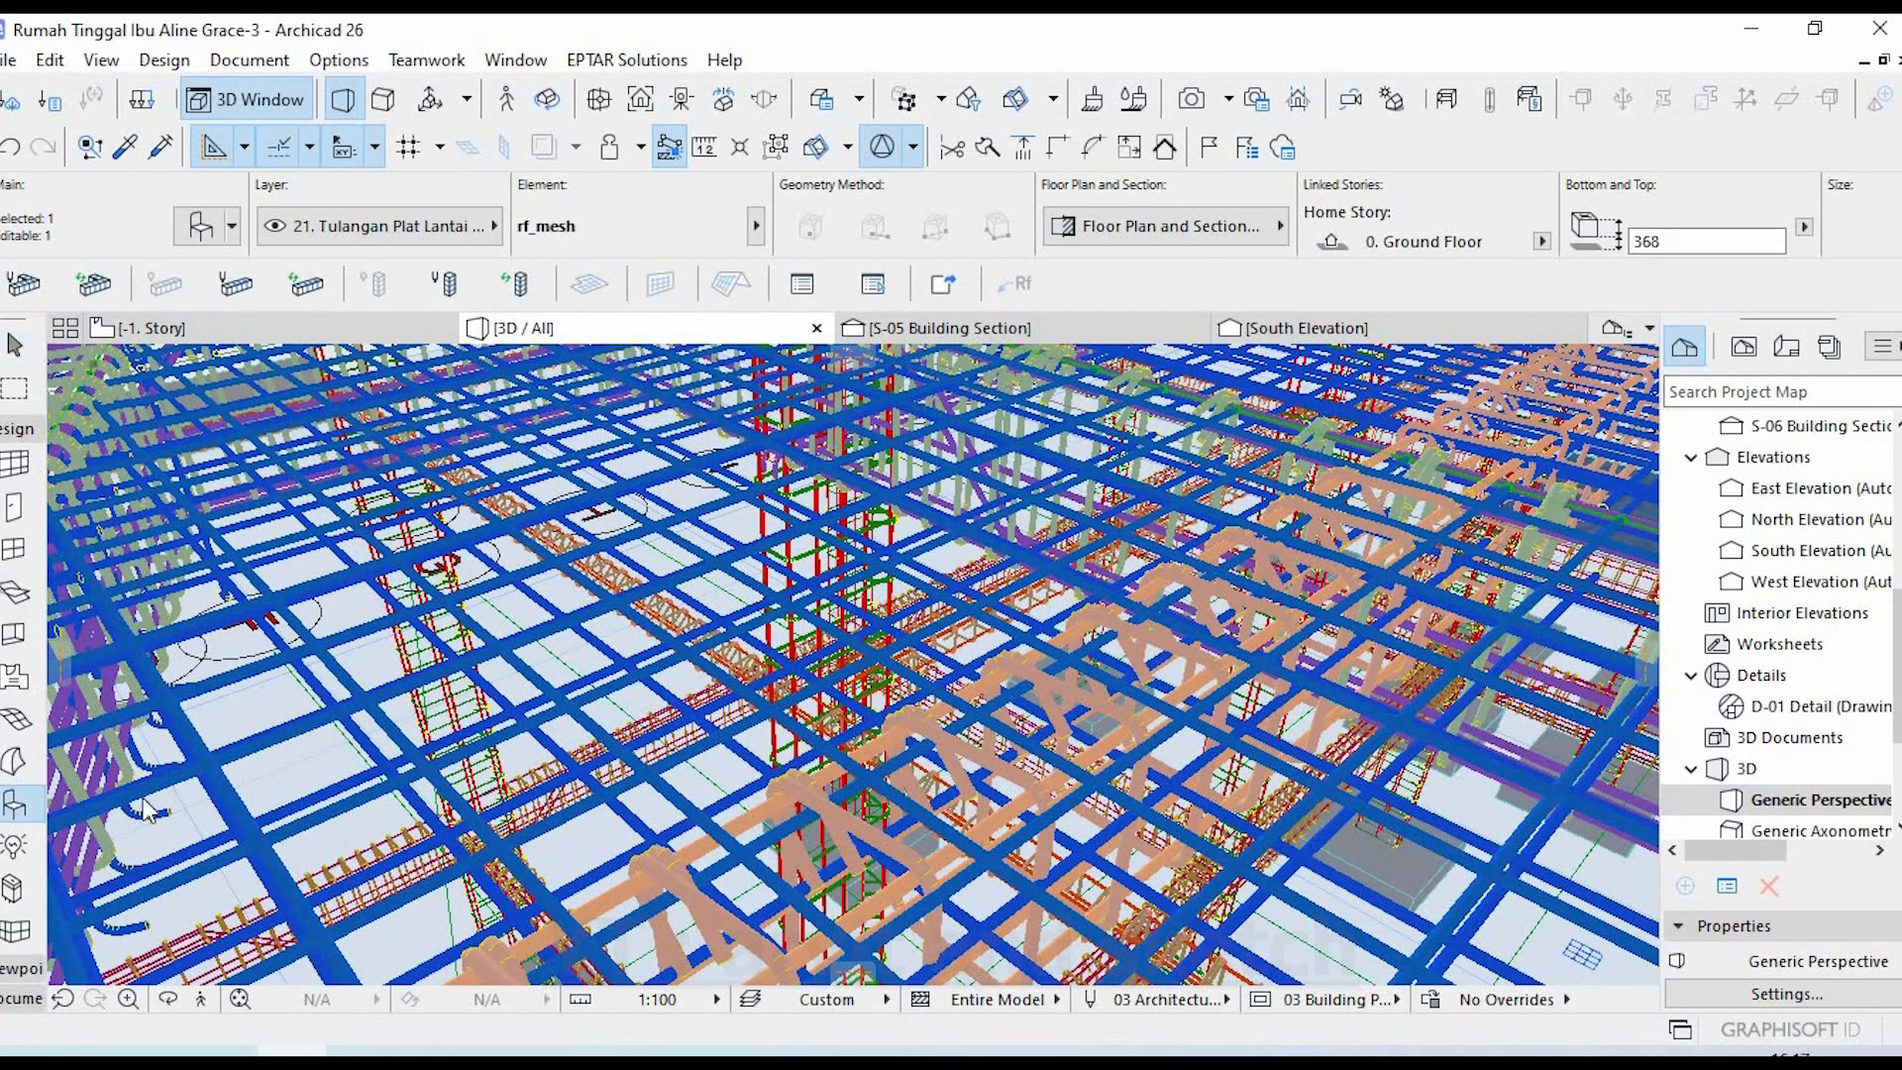
key(ctrl+t)
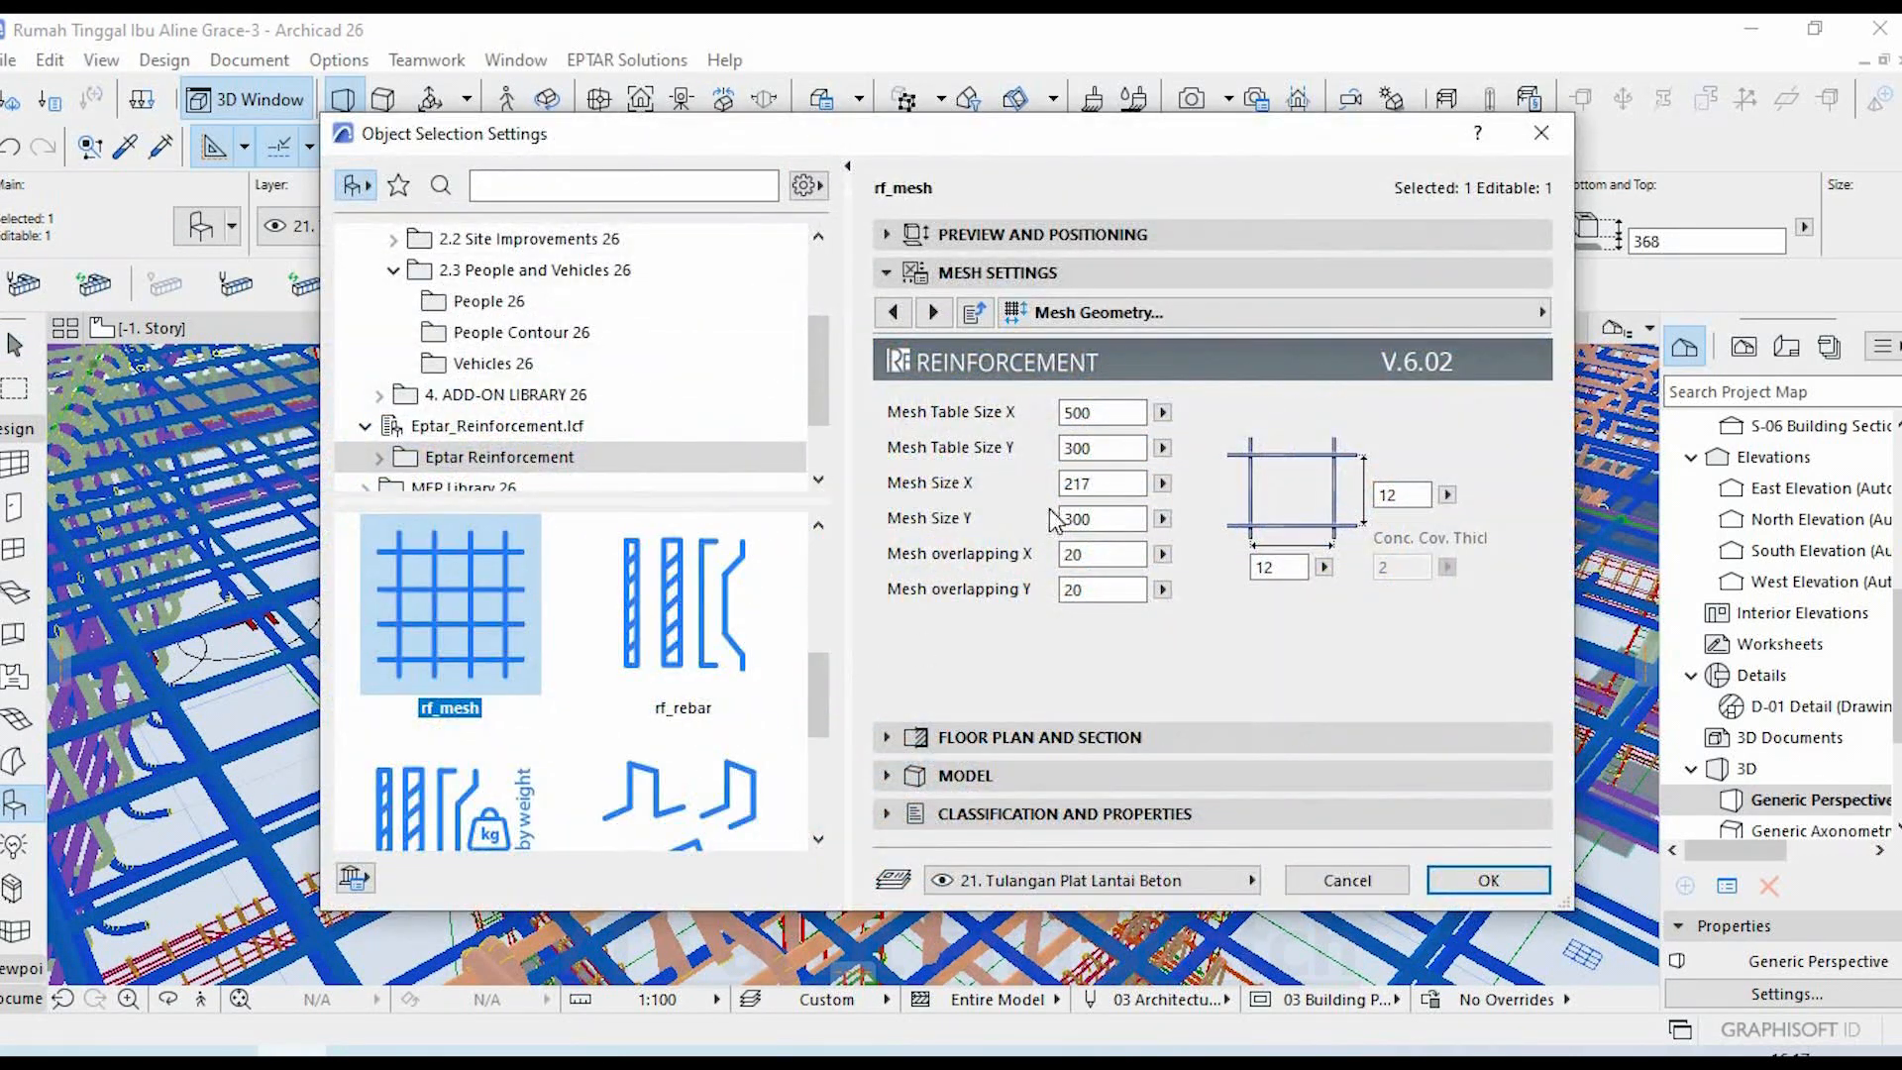
click(1502, 321)
click(1623, 317)
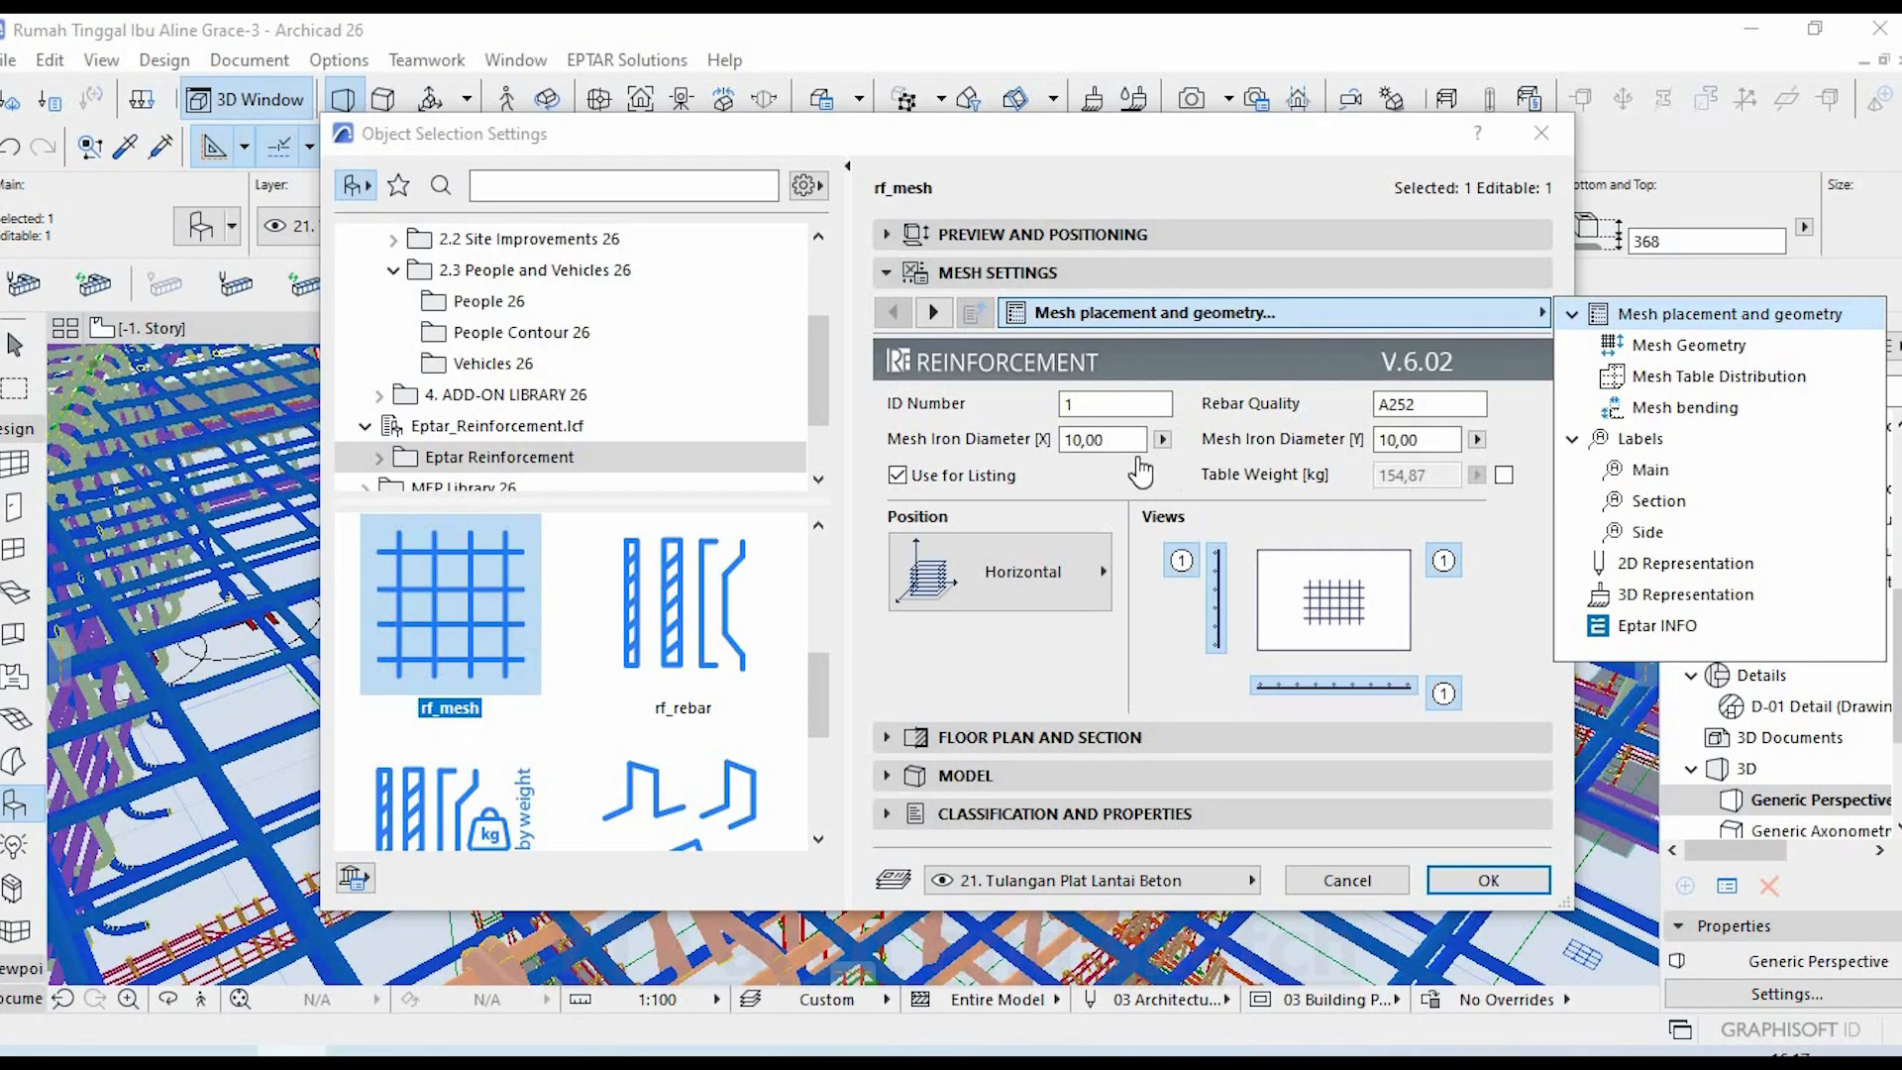
click(1124, 442)
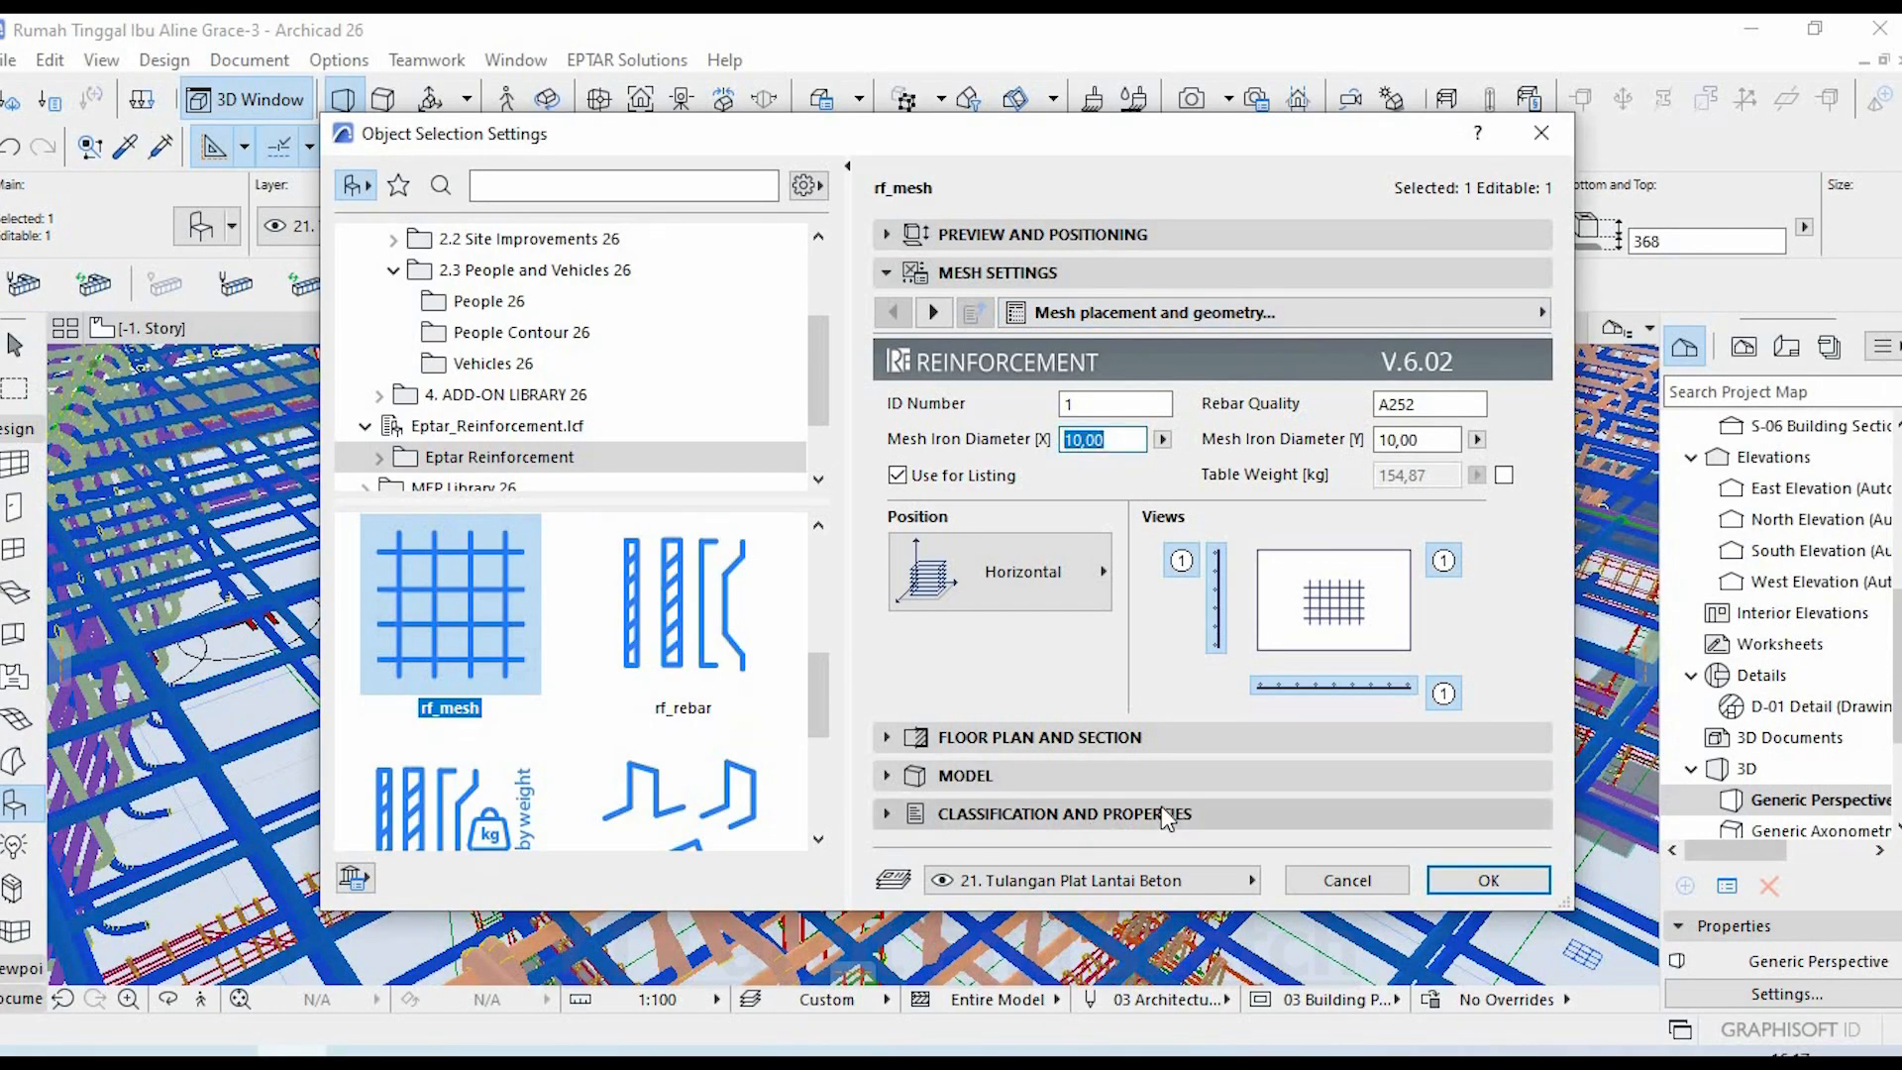
click(1497, 884)
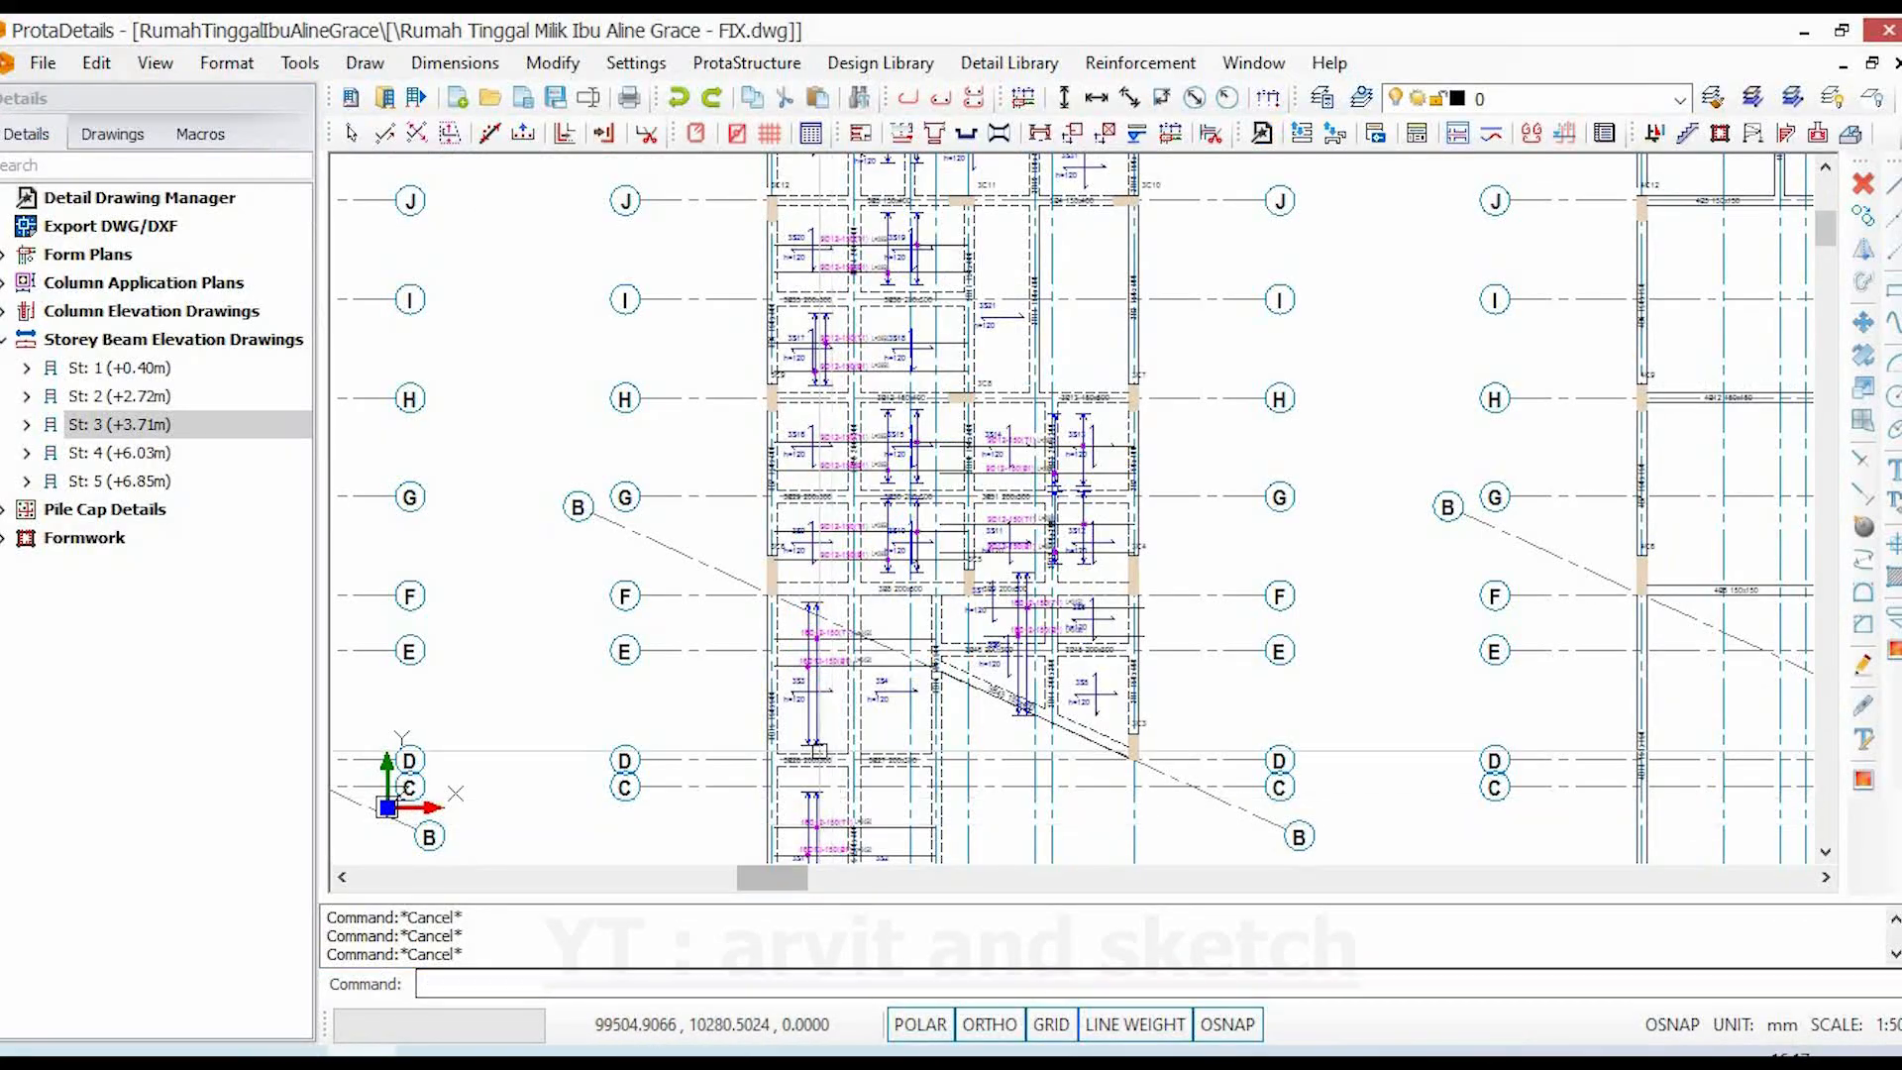
- Read the third-storey slab bar labels, from slabs 3S3 and 3S4 up through the slabs between grid lines J and N
scroll(990, 495, up, 5)
scroll(822, 436, up, 2)
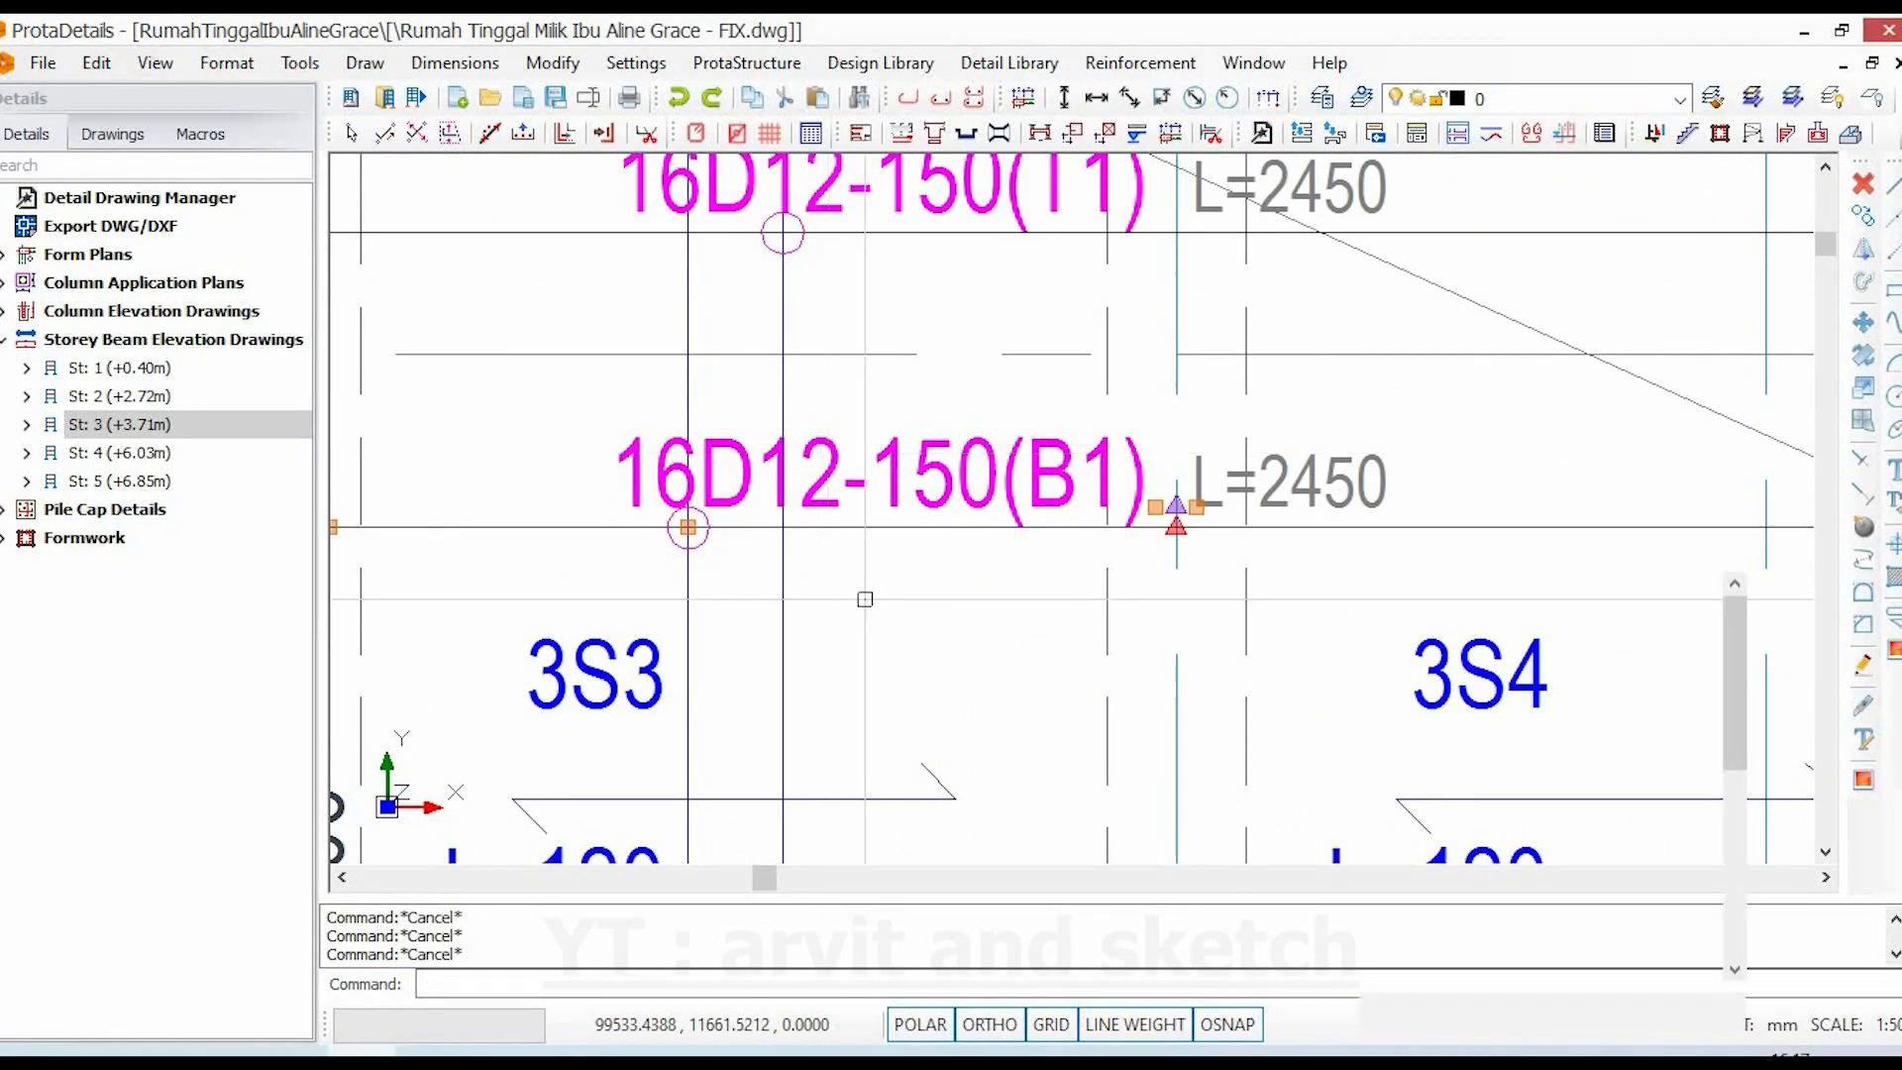
scroll(867, 533, down, 8)
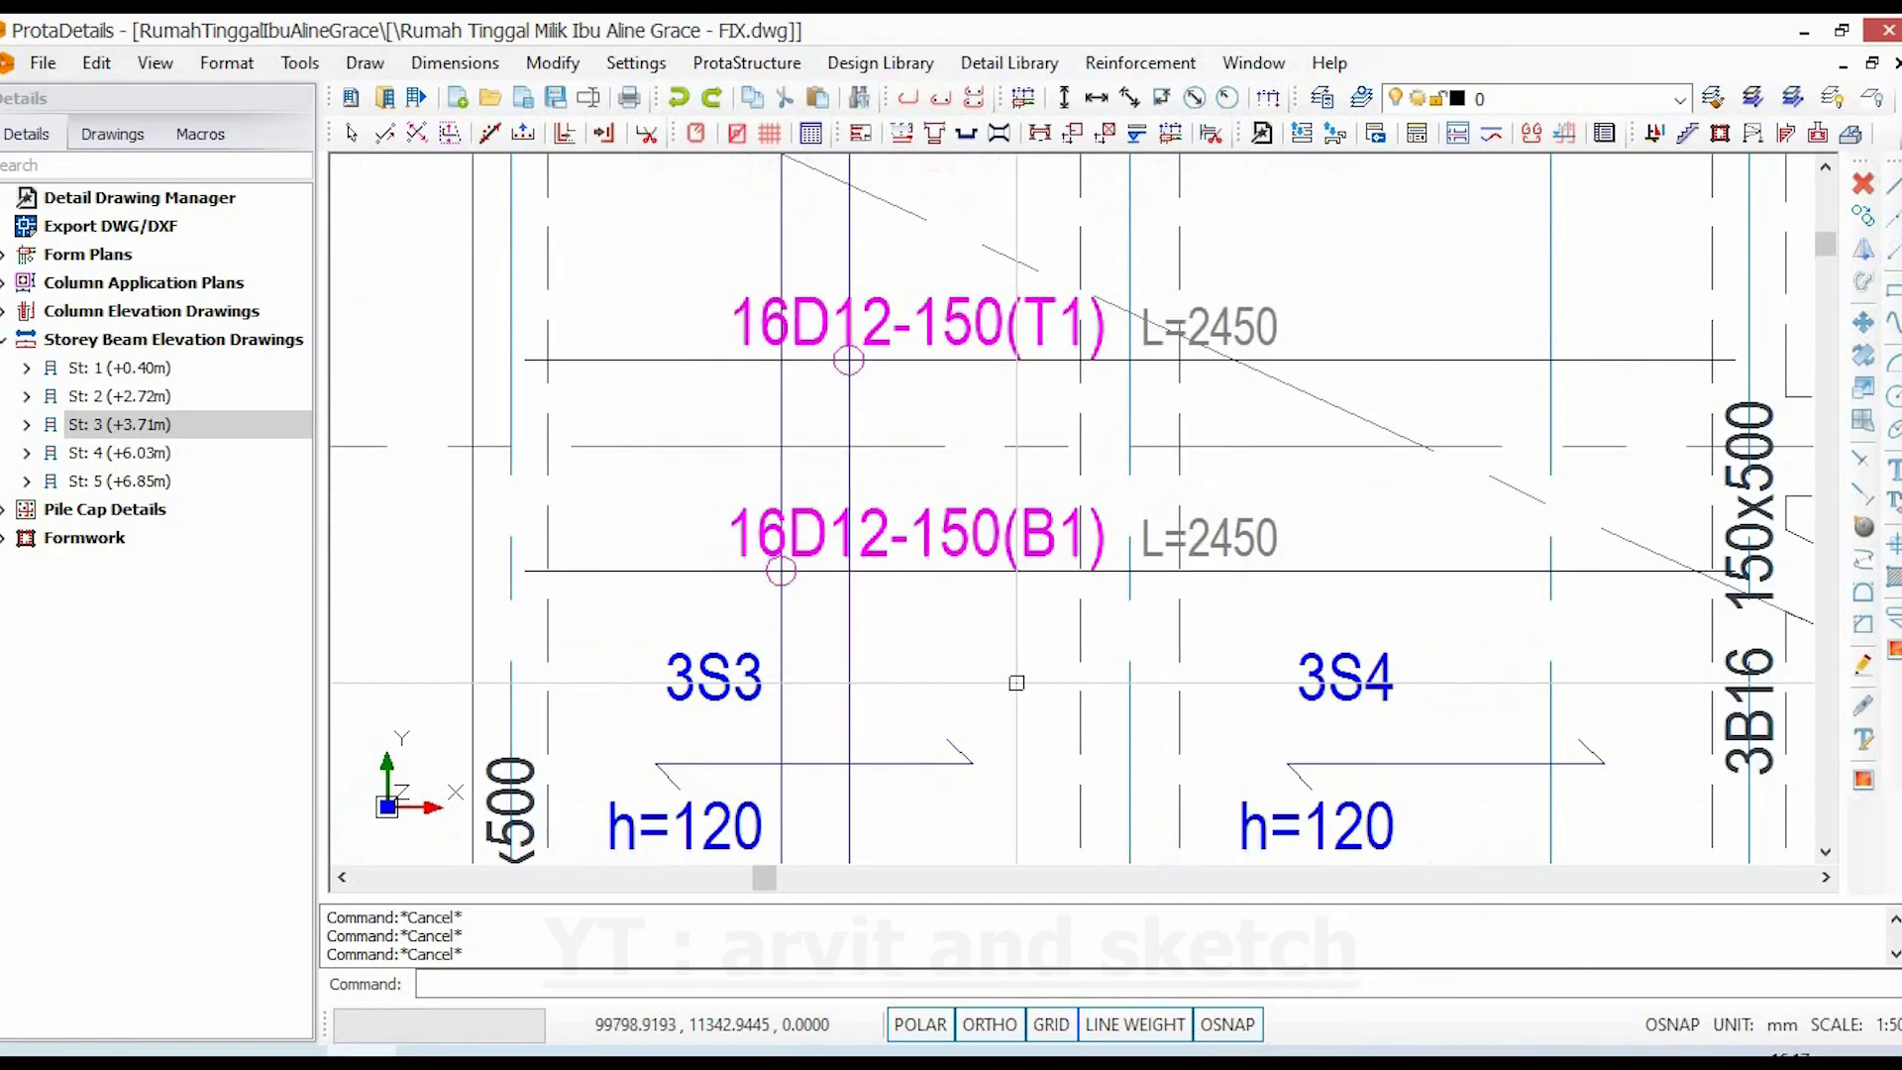
scroll(1002, 505, up, 6)
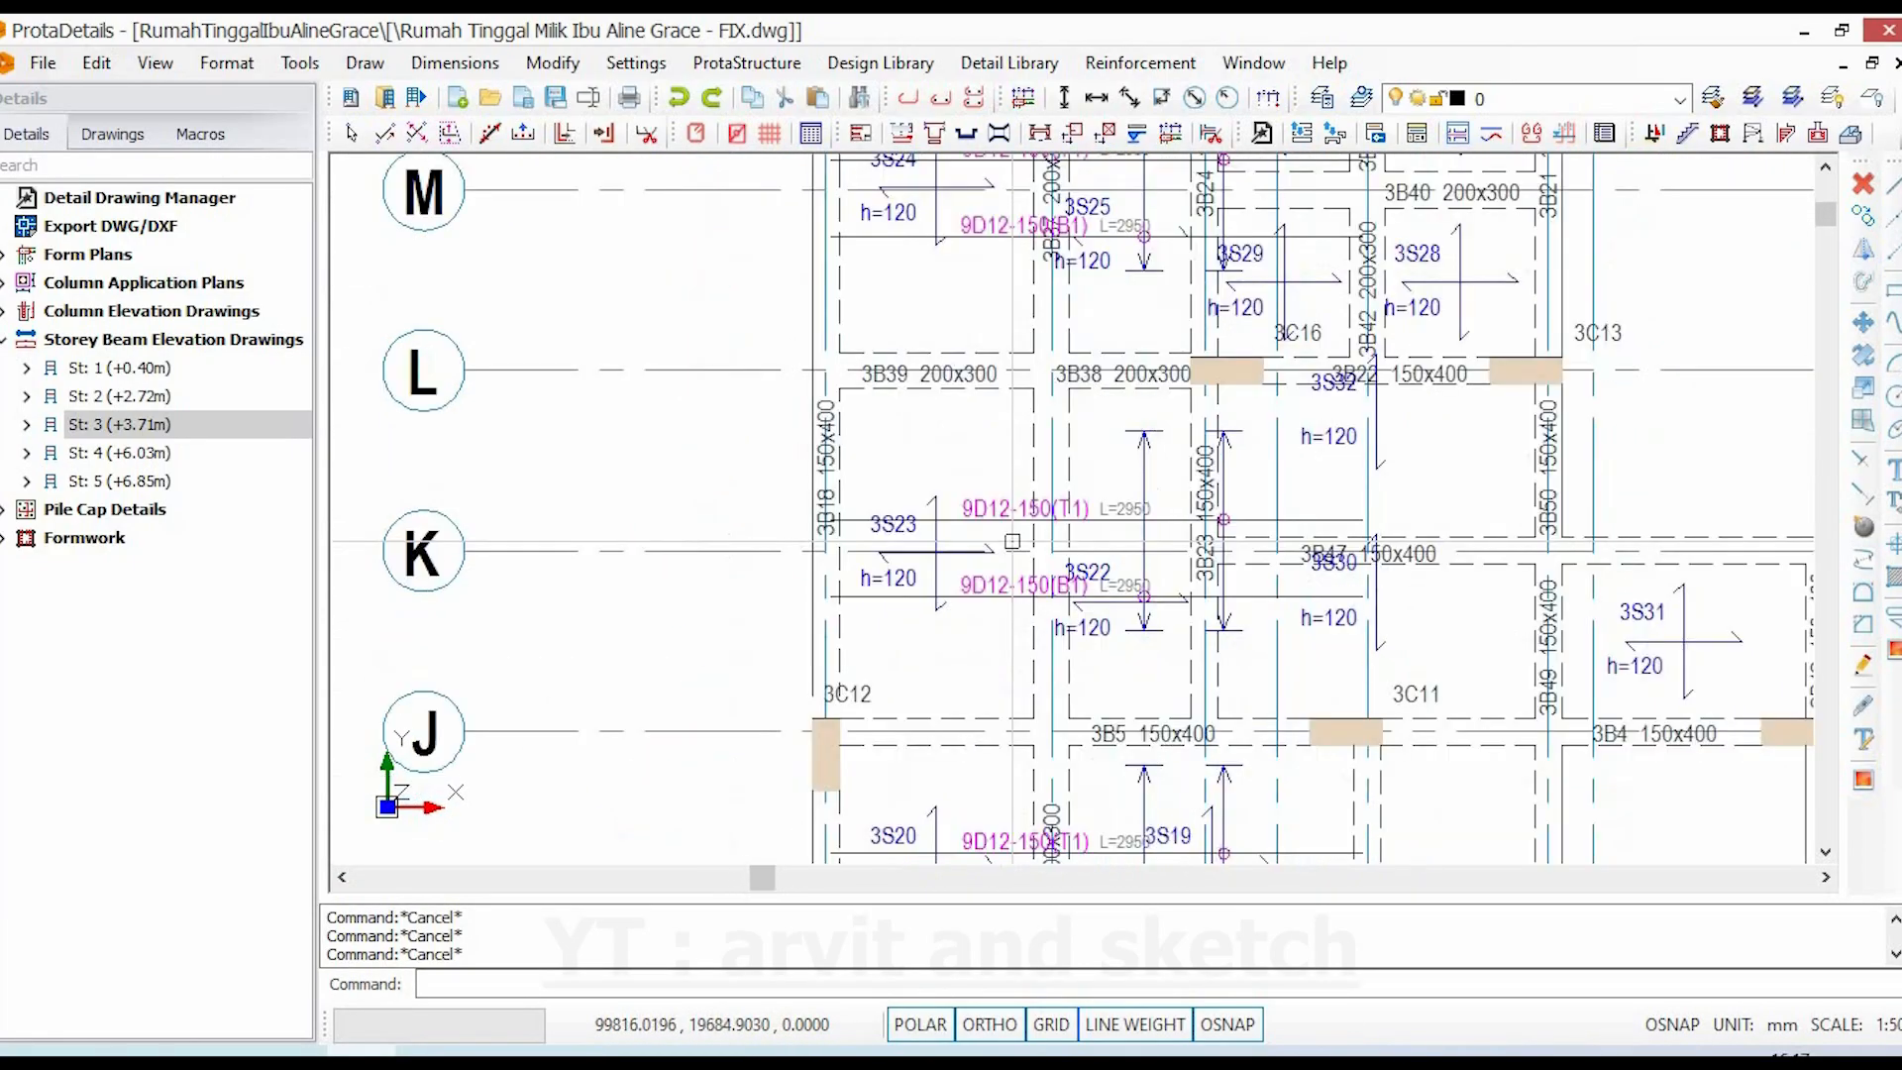
scroll(1050, 593, down, 5)
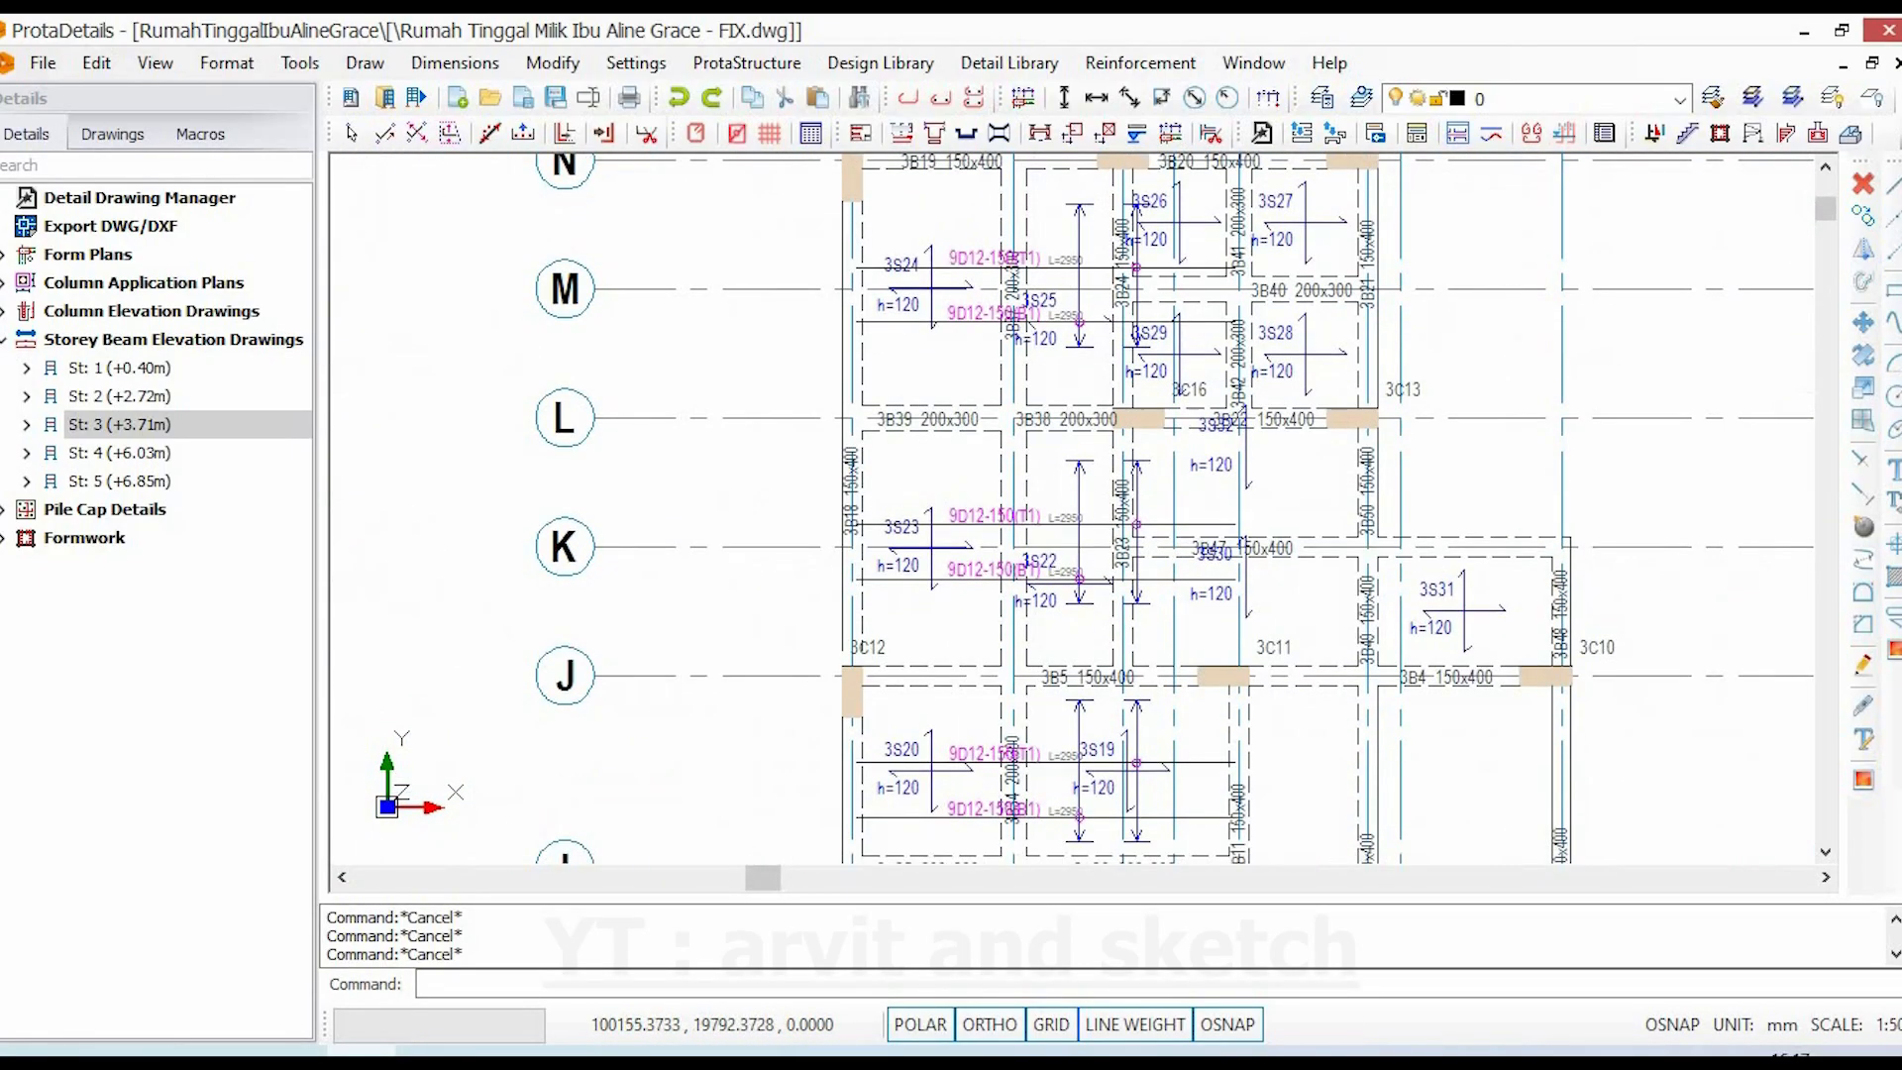
scroll(930, 392, up, 5)
scroll(885, 441, down, 8)
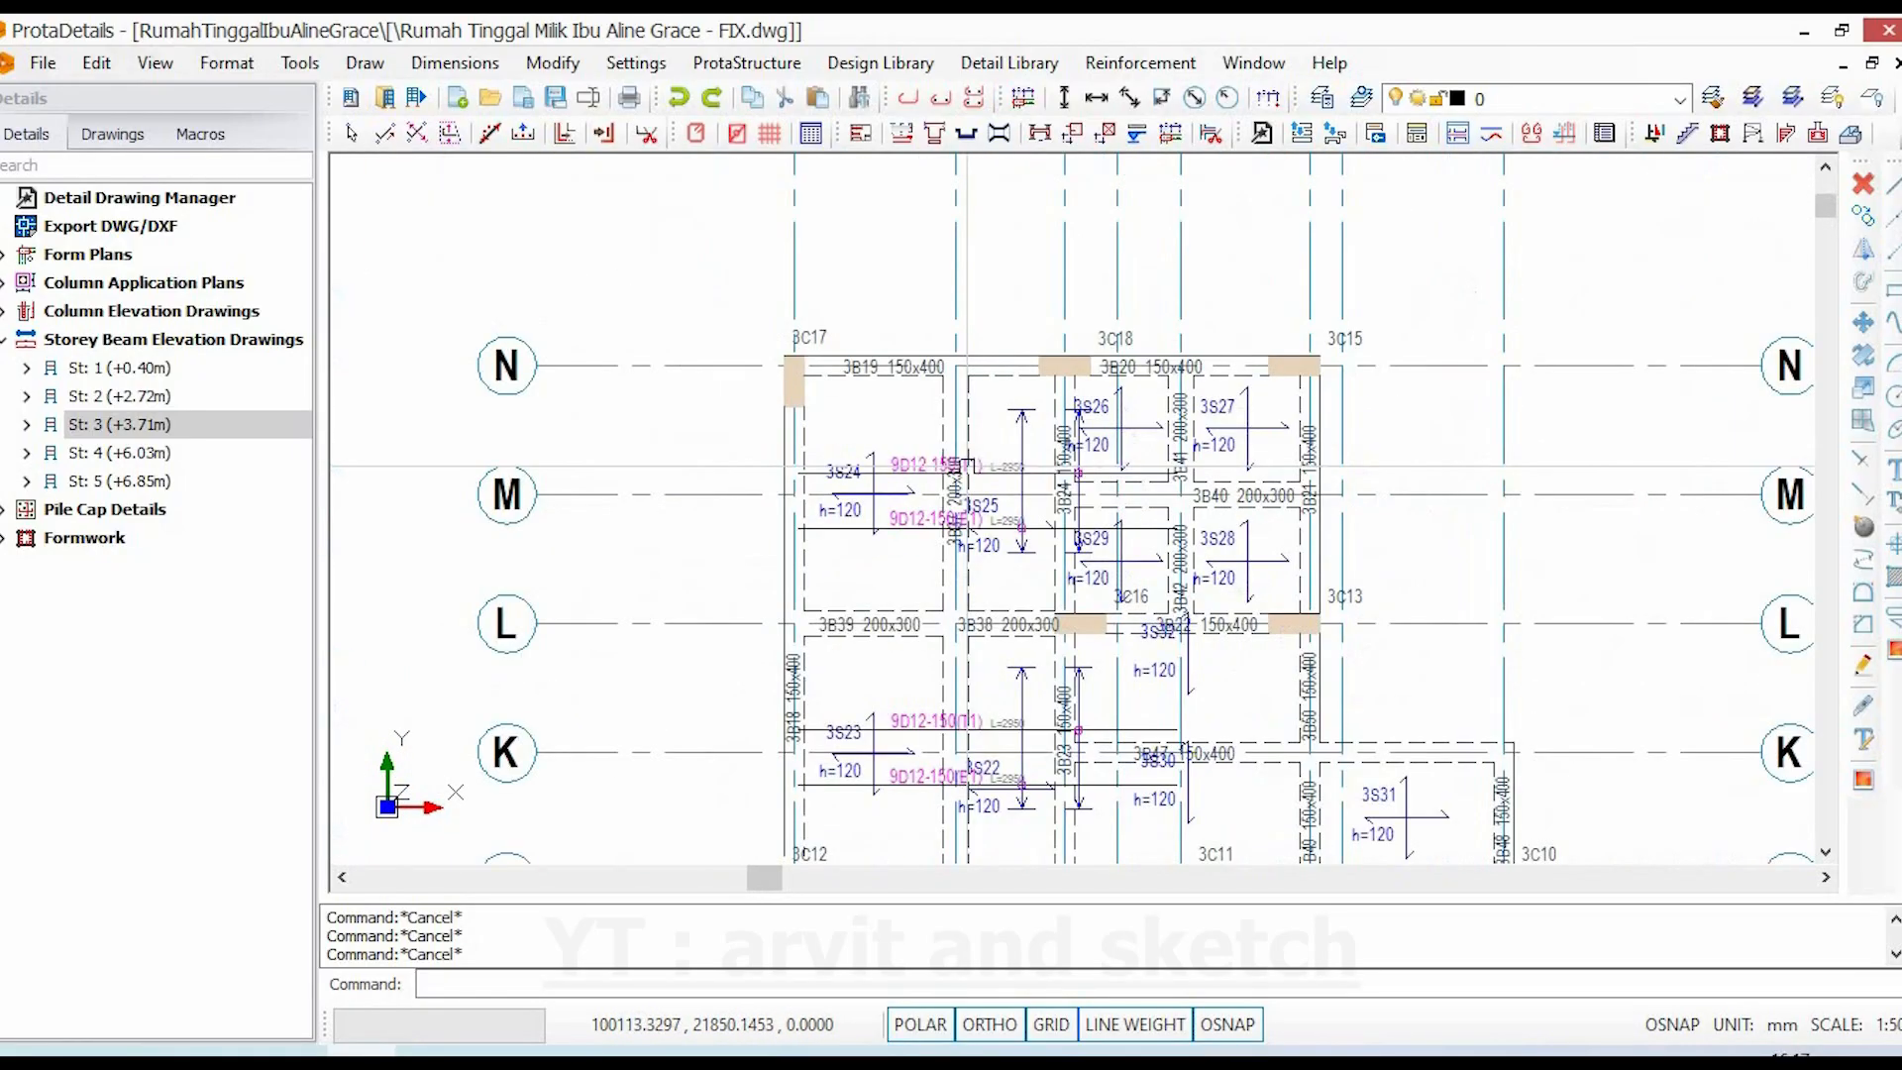
middle_drag(1037, 583, 963, 588)
middle_drag(1260, 627, 838, 637)
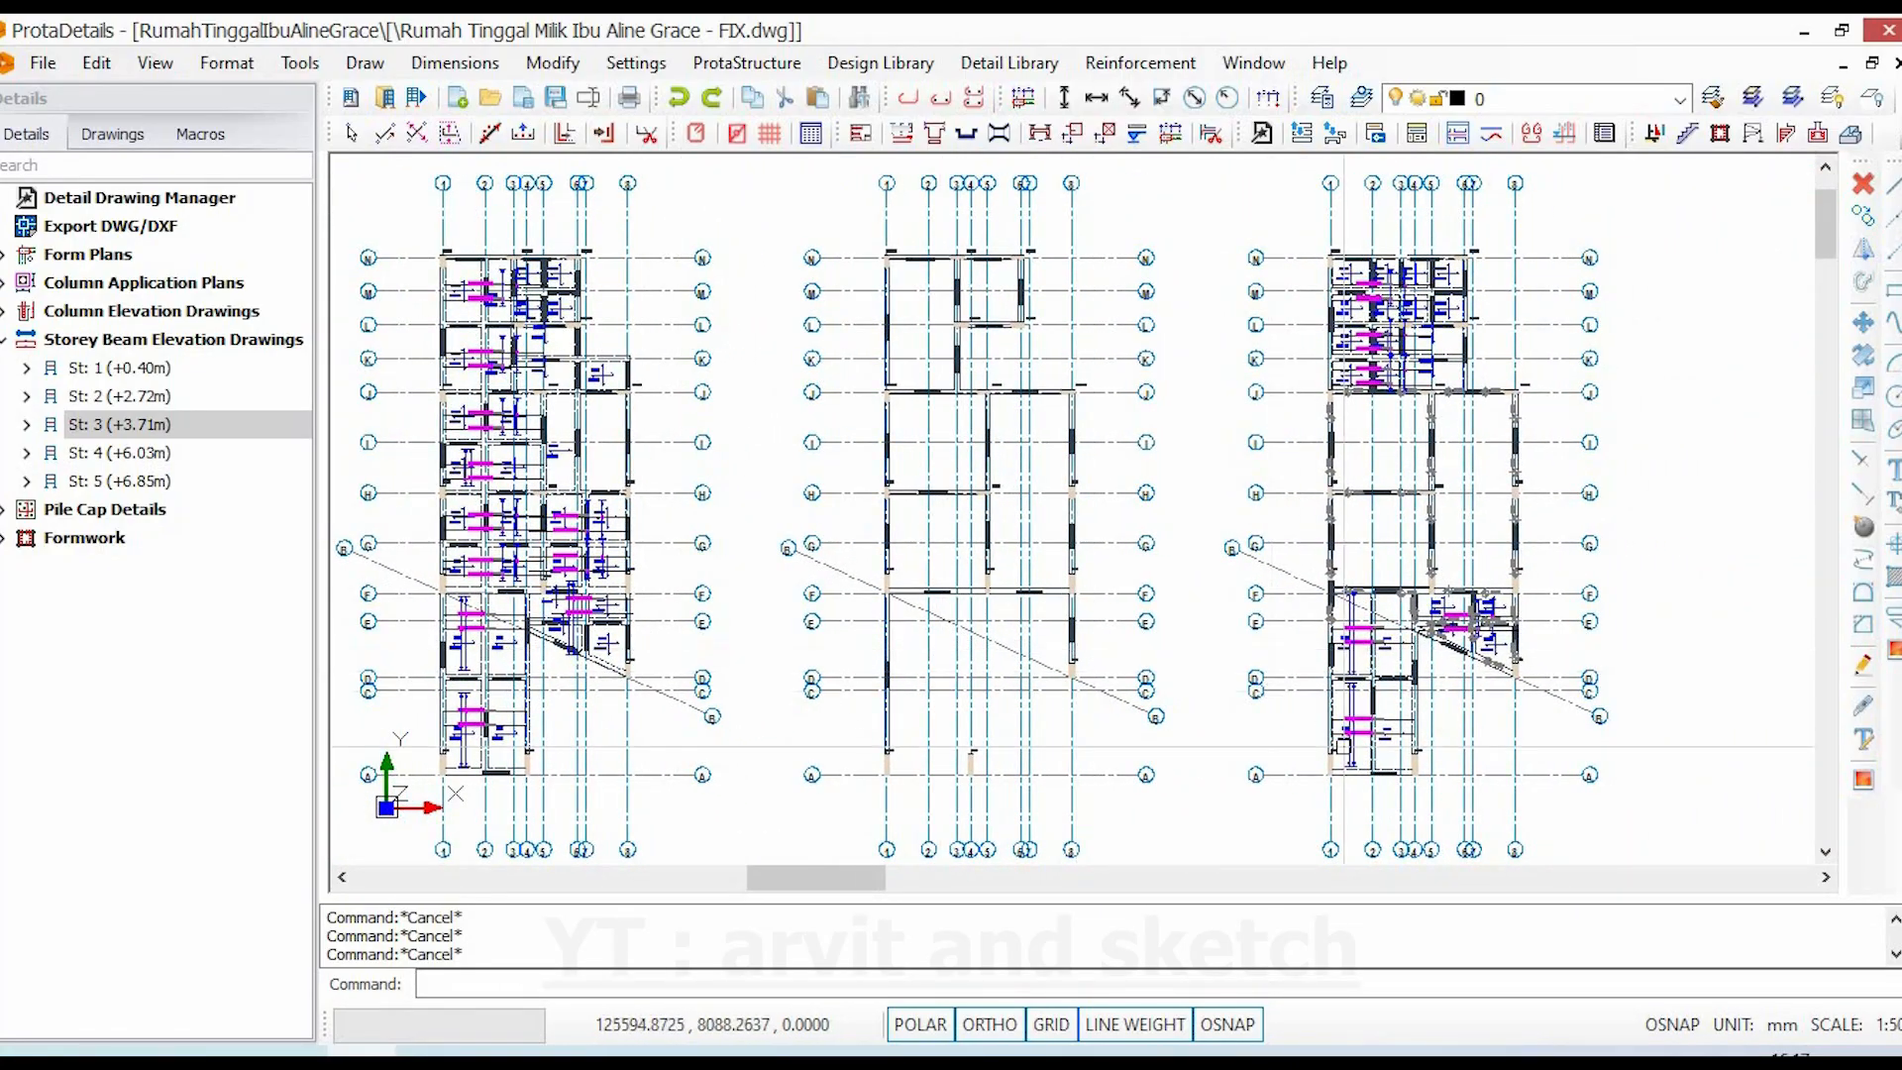
- Read the top and bottom bar labels of fifth-storey slabs 5S1 to 5S4 and of slabs 5S18 and 5S19
scroll(1343, 746, up, 8)
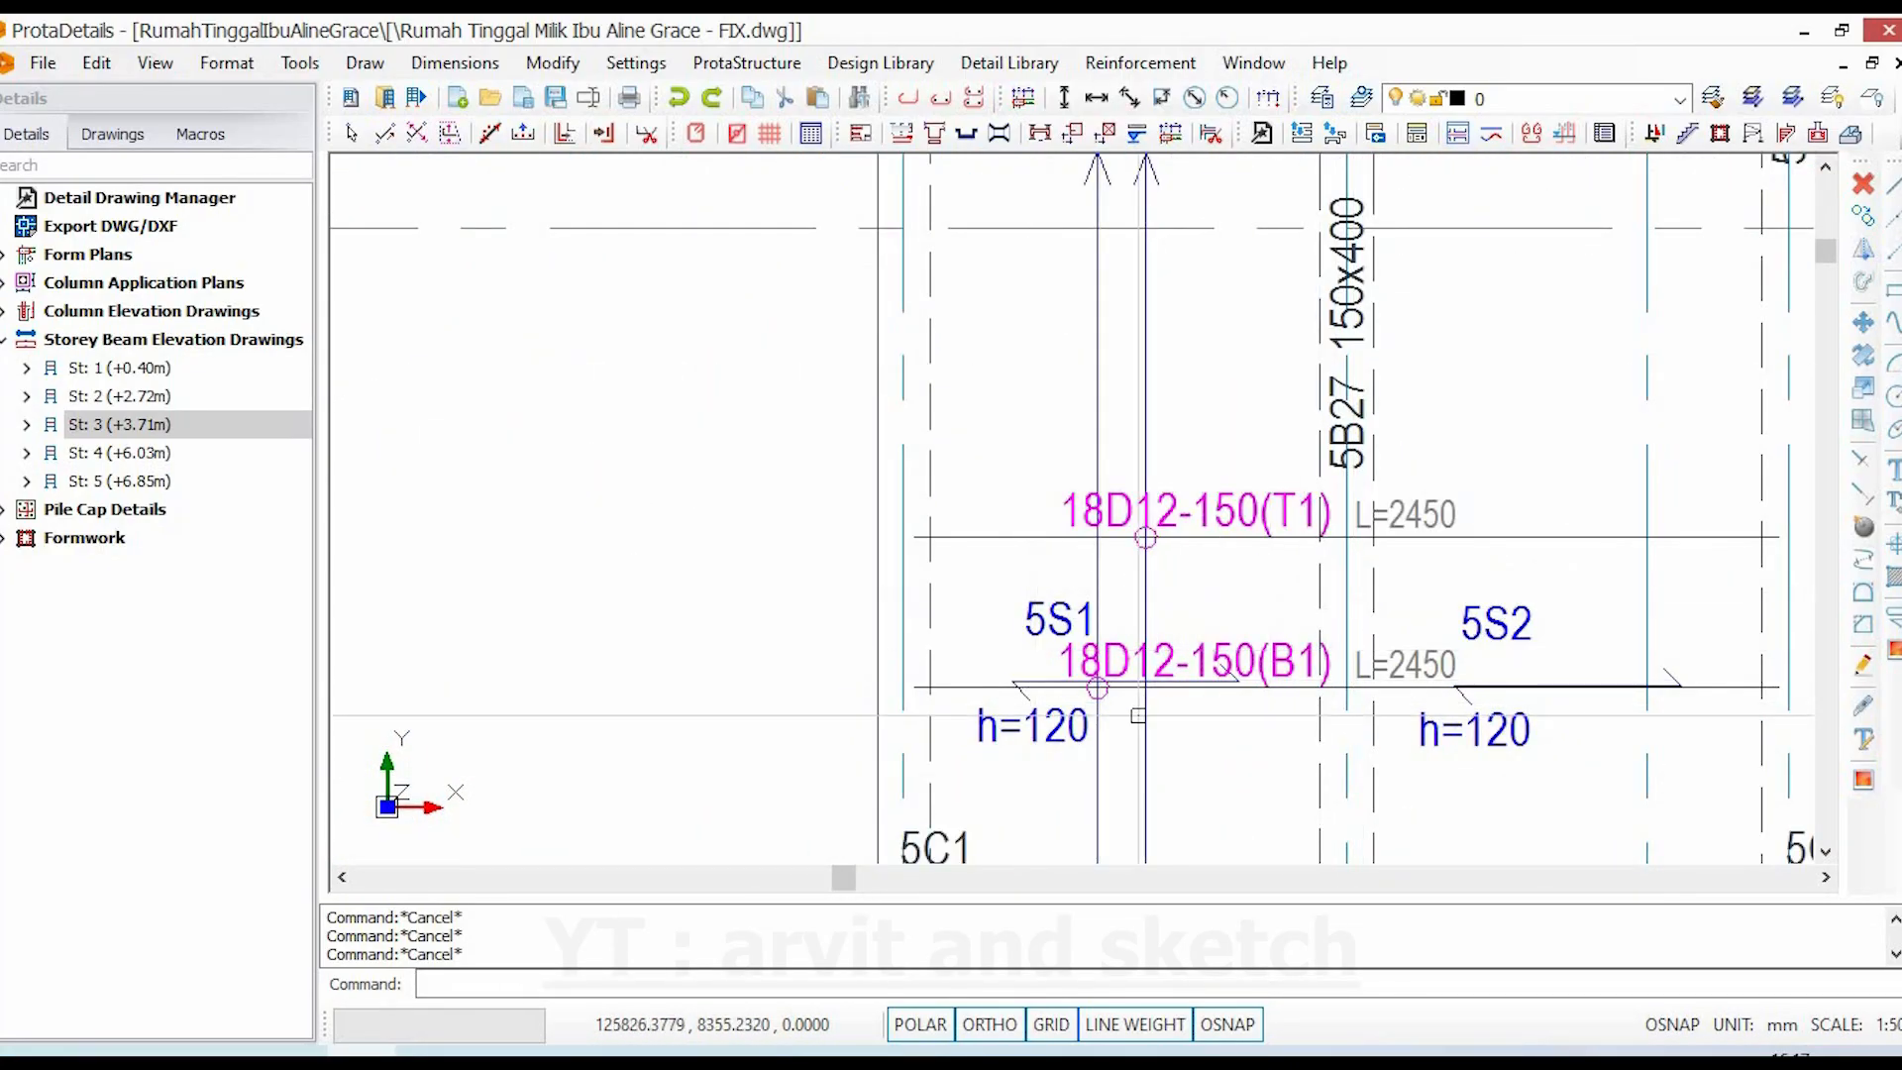
scroll(1178, 630, down, 3)
middle_drag(1216, 698, 1205, 1062)
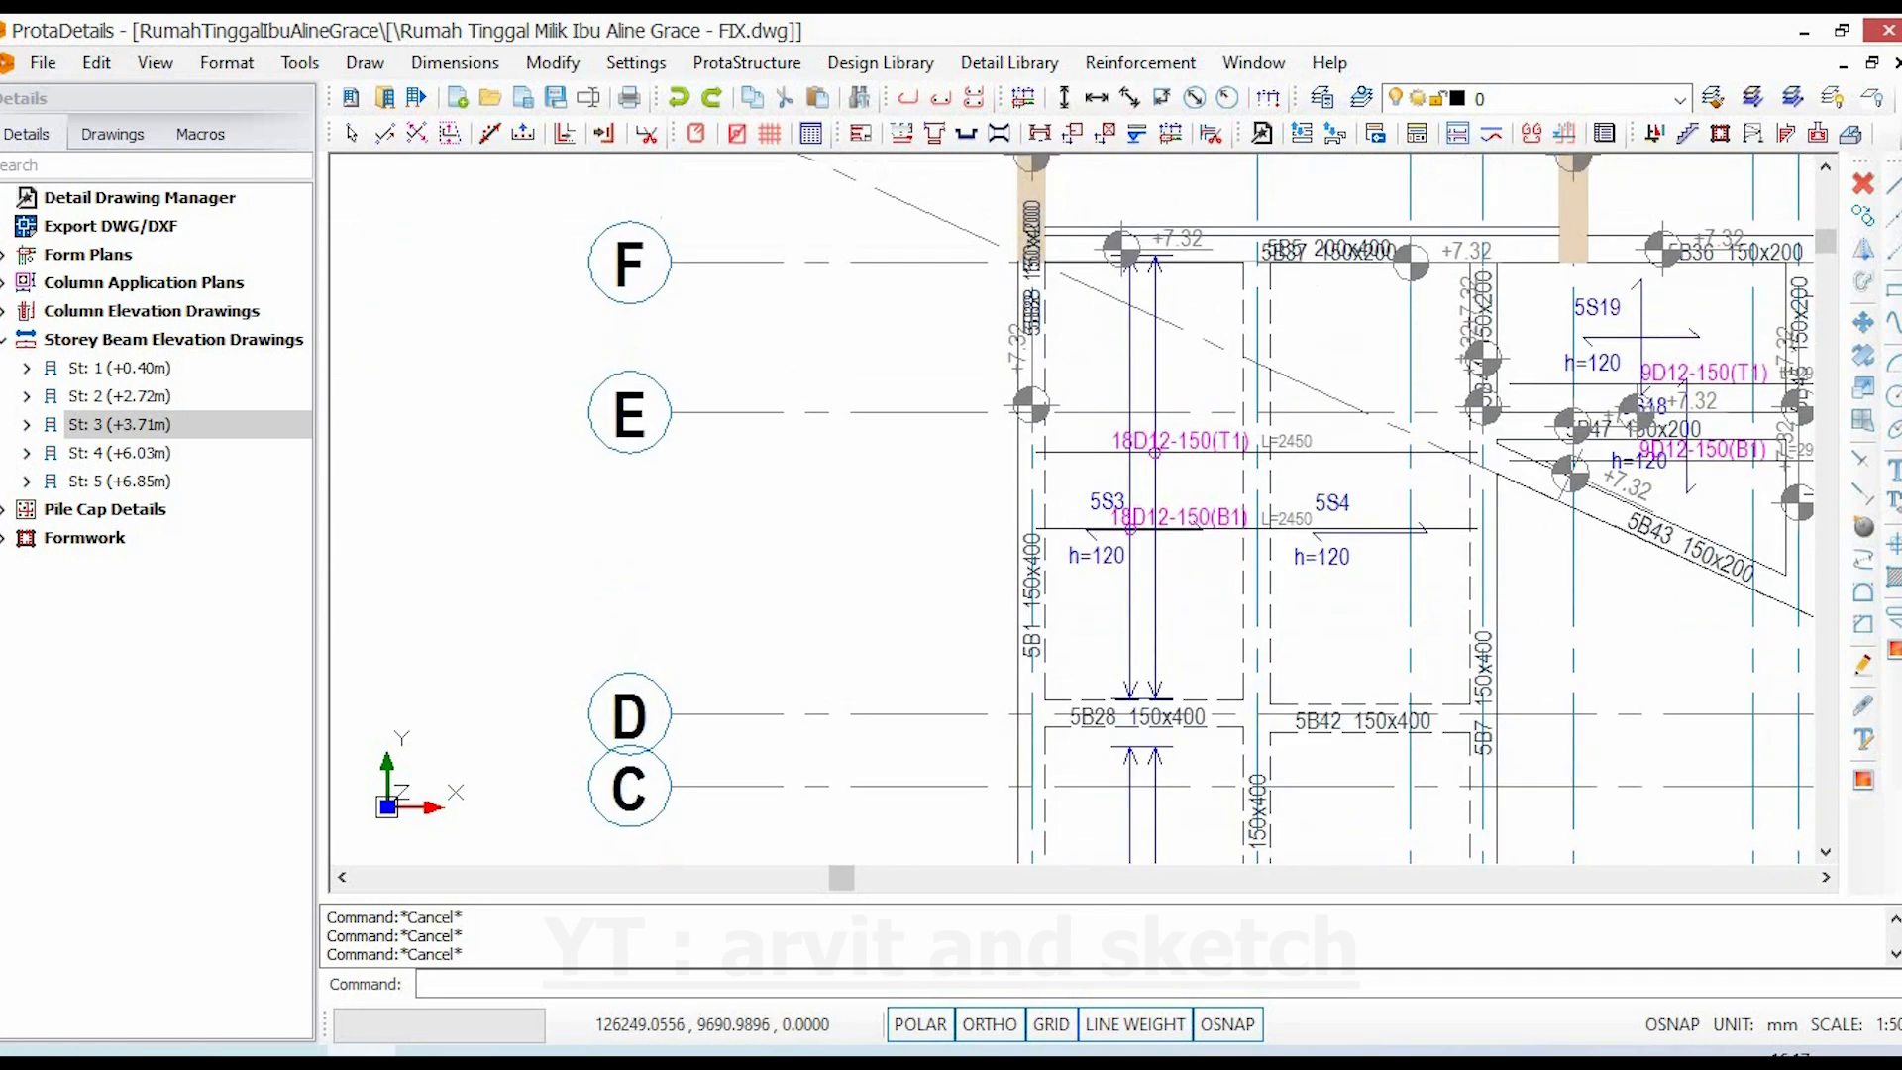
scroll(1188, 443, up, 3)
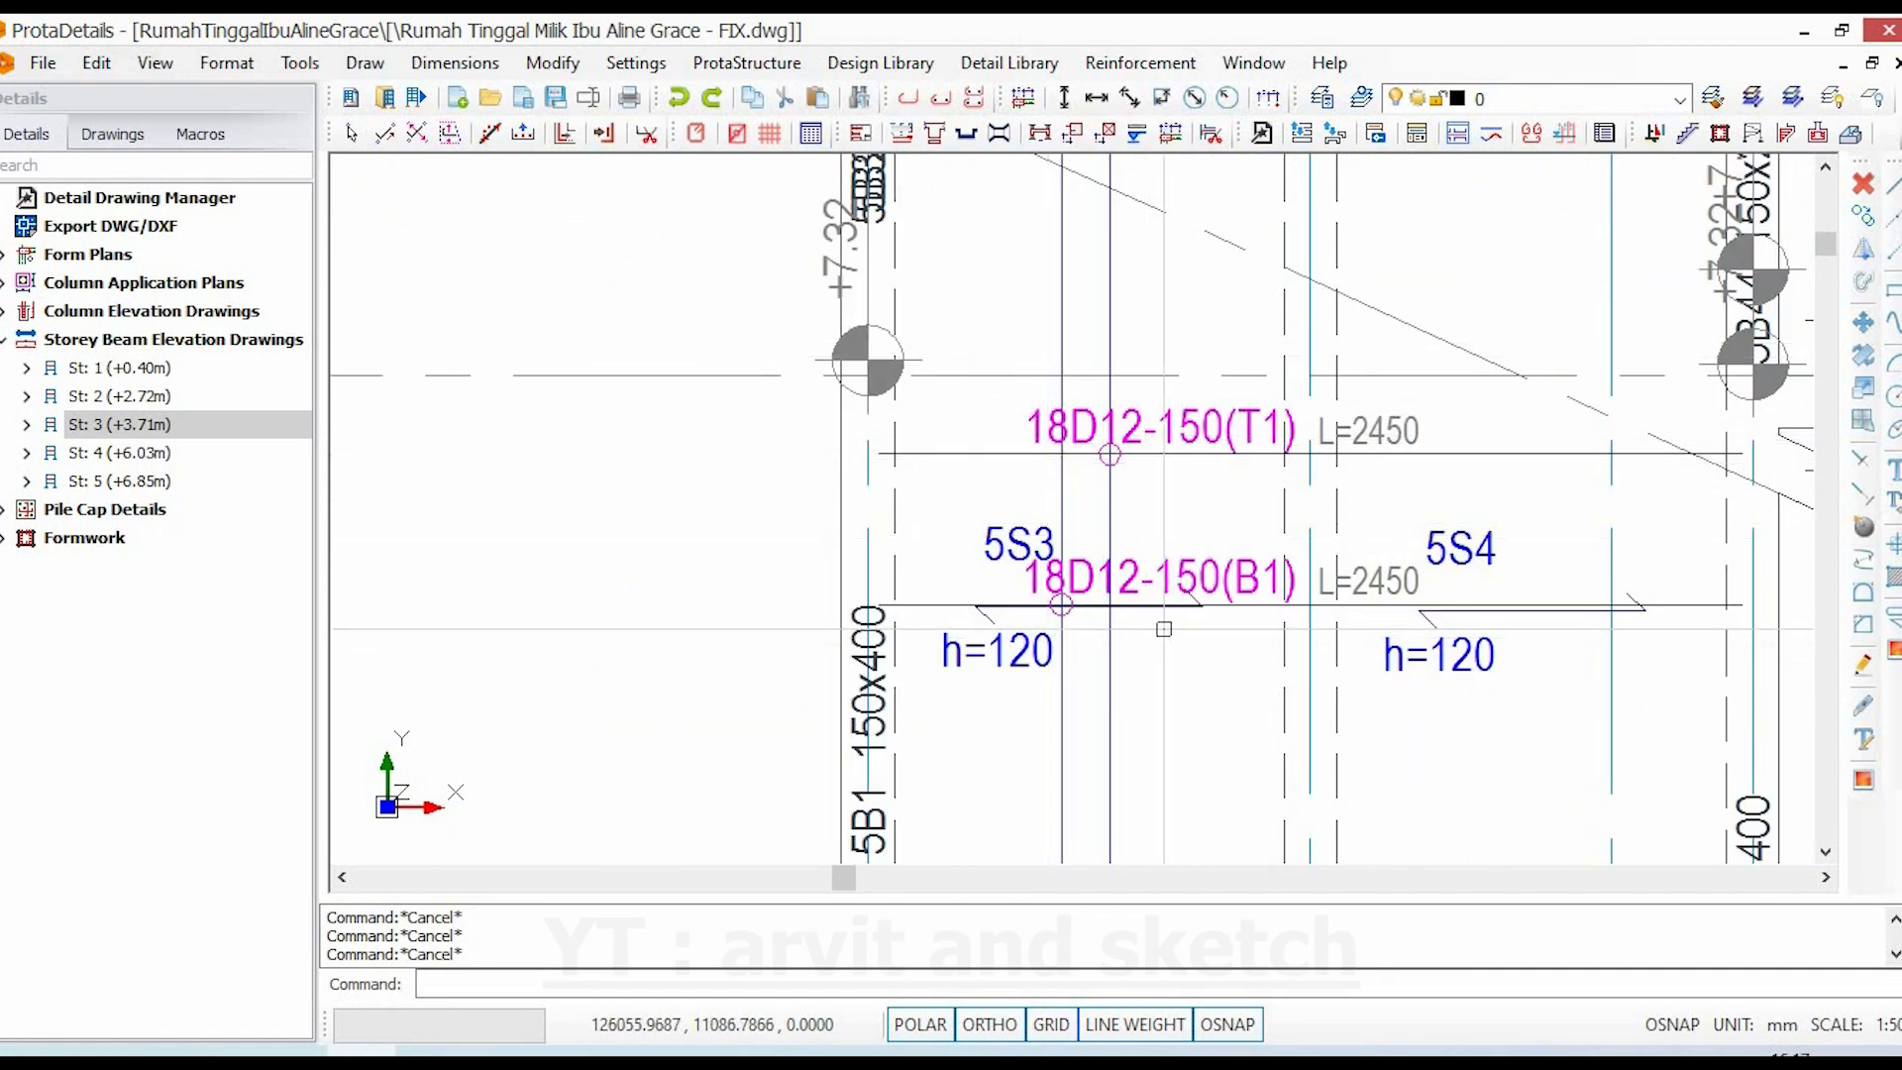
scroll(1164, 629, down, 3)
middle_drag(1295, 556, 1133, 588)
scroll(1388, 566, up, 3)
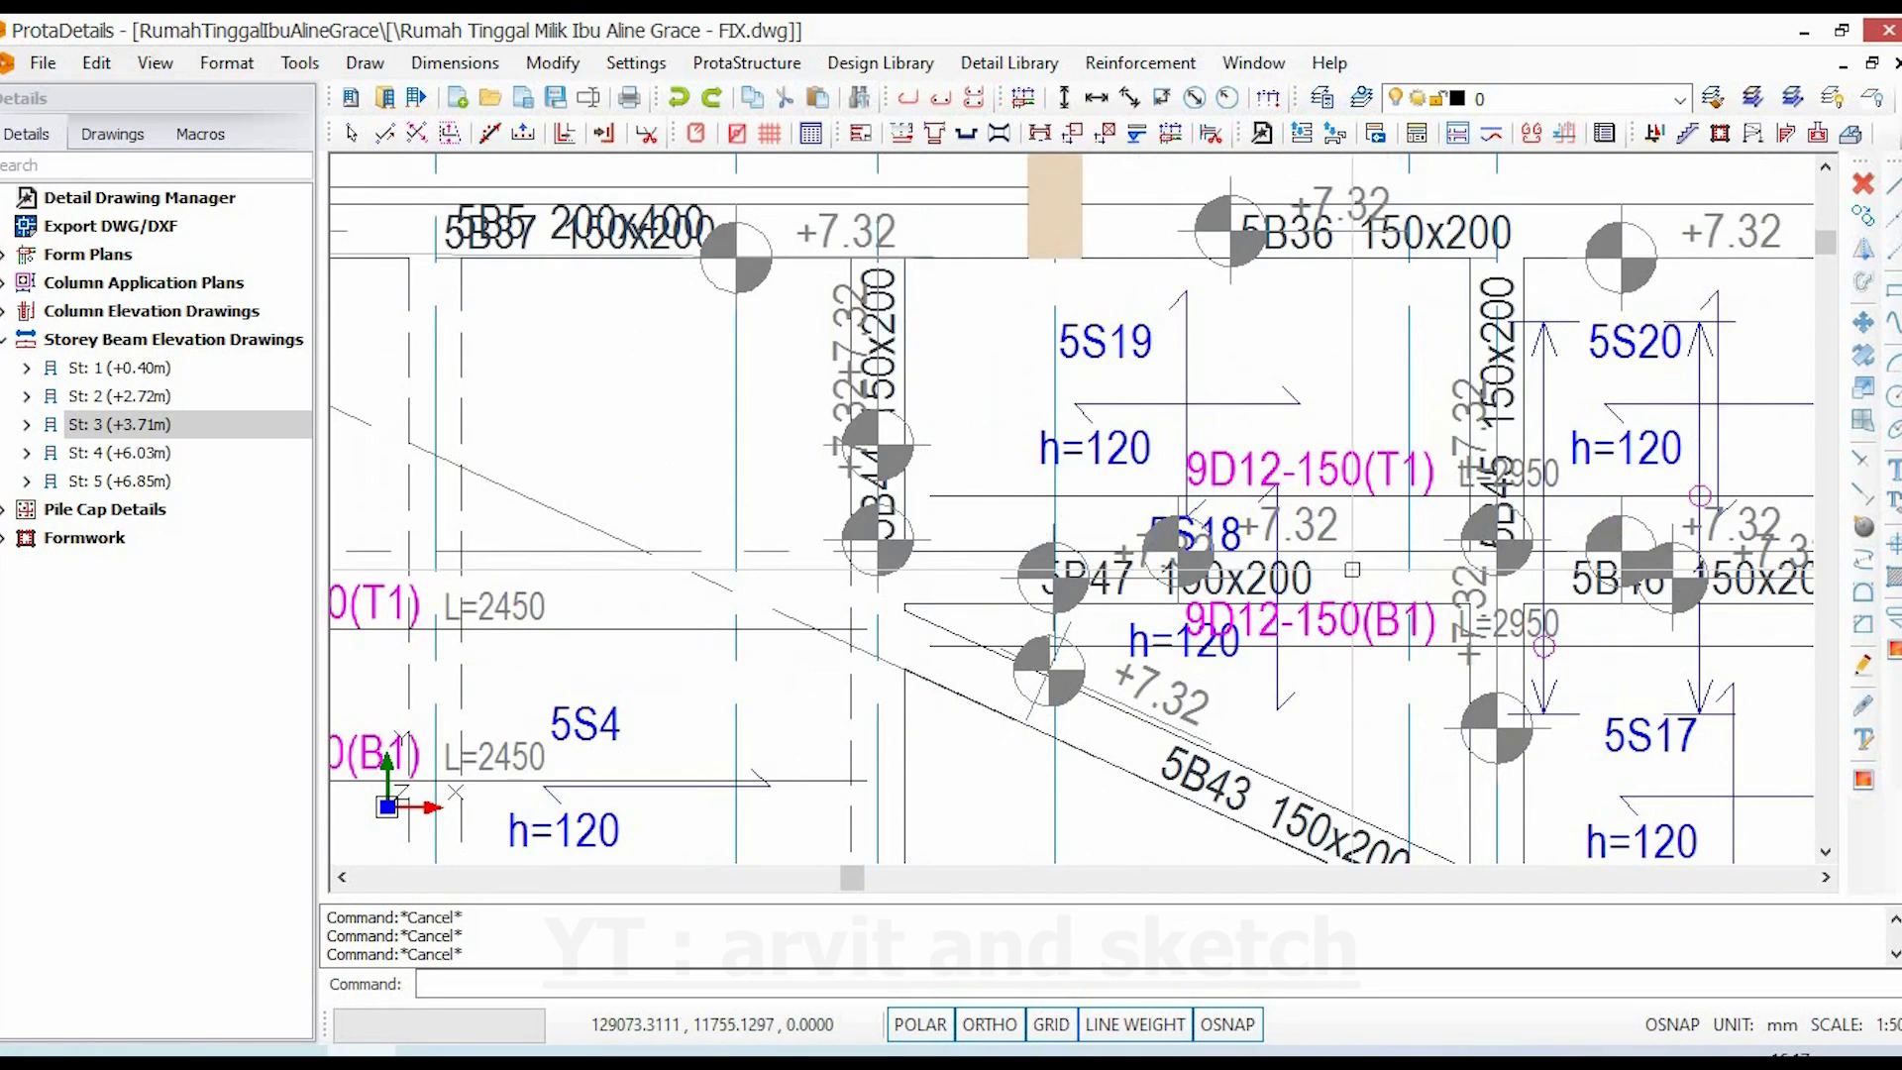
scroll(1297, 656, down, 3)
middle_drag(1296, 657, 1288, 1050)
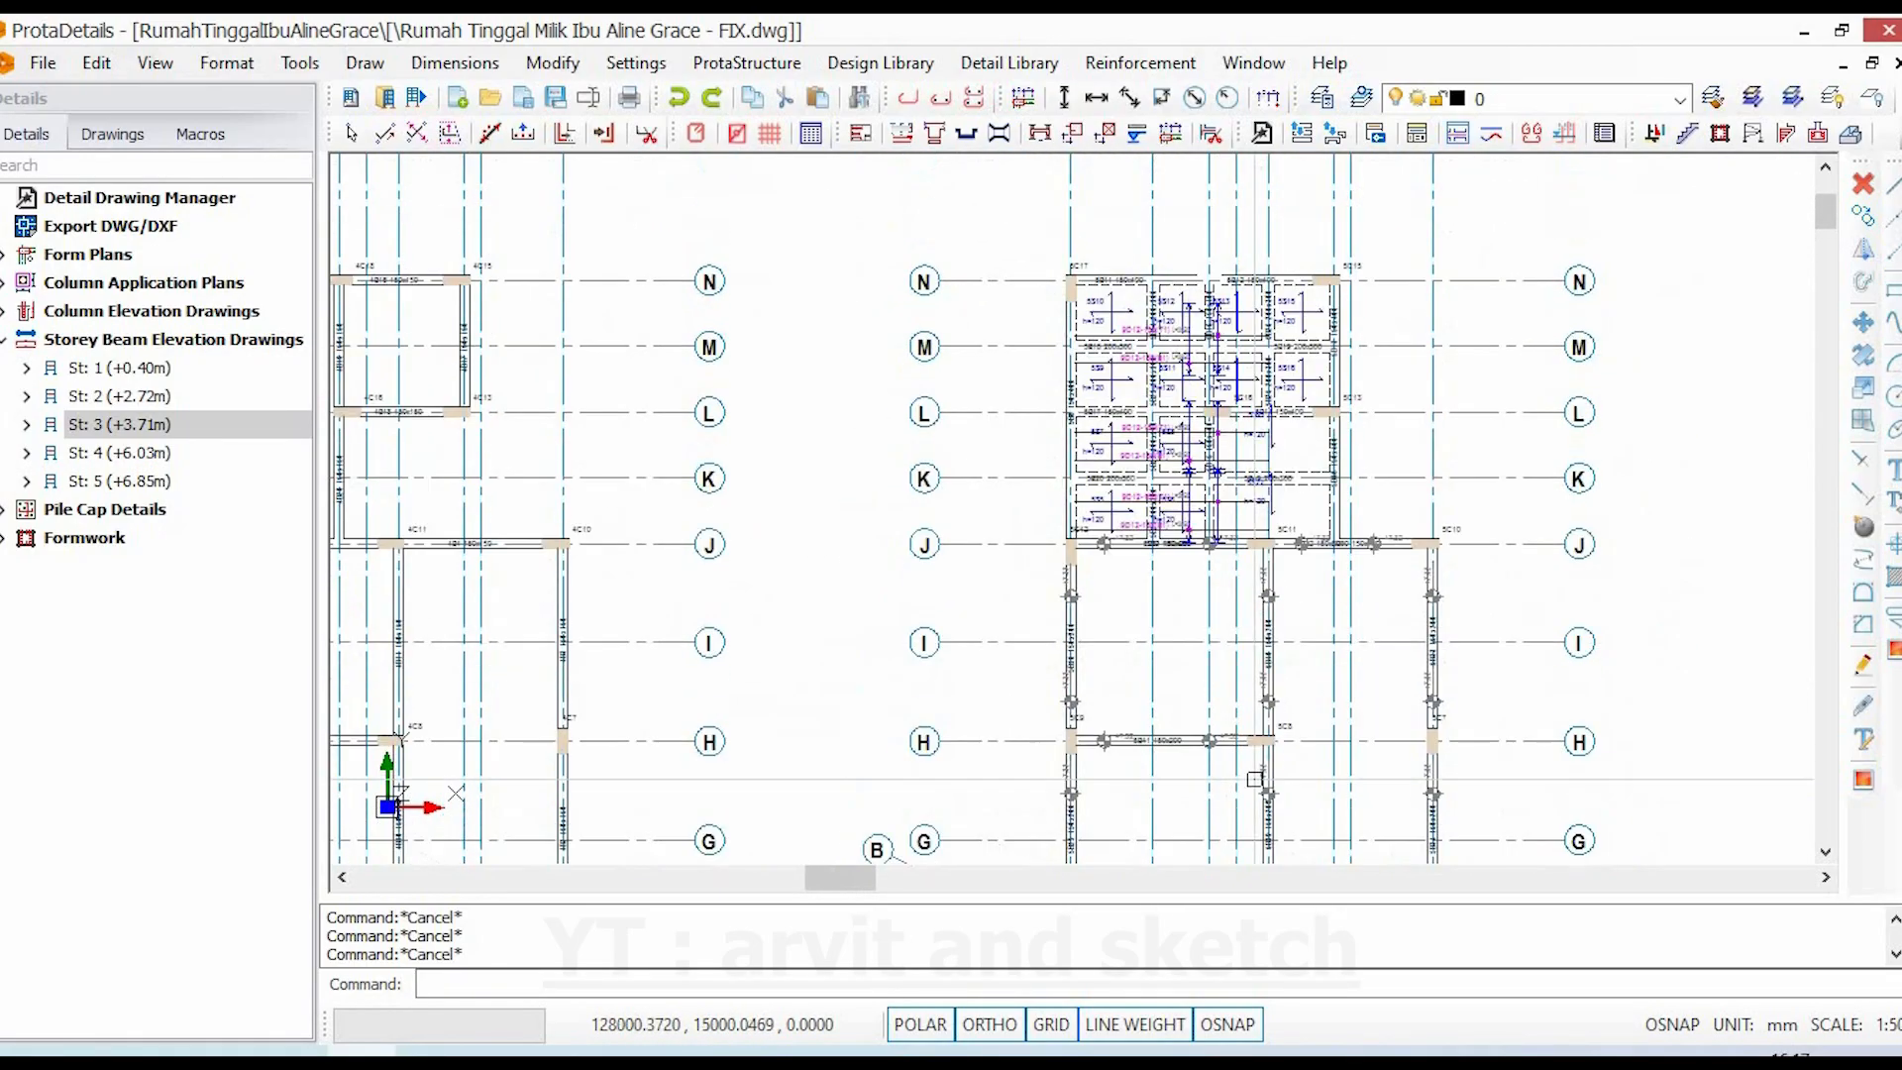
- Read the top and bottom bar labels of the fifth-storey slabs between grid lines J and N
scroll(1093, 388, up, 4)
scroll(1093, 388, up, 2)
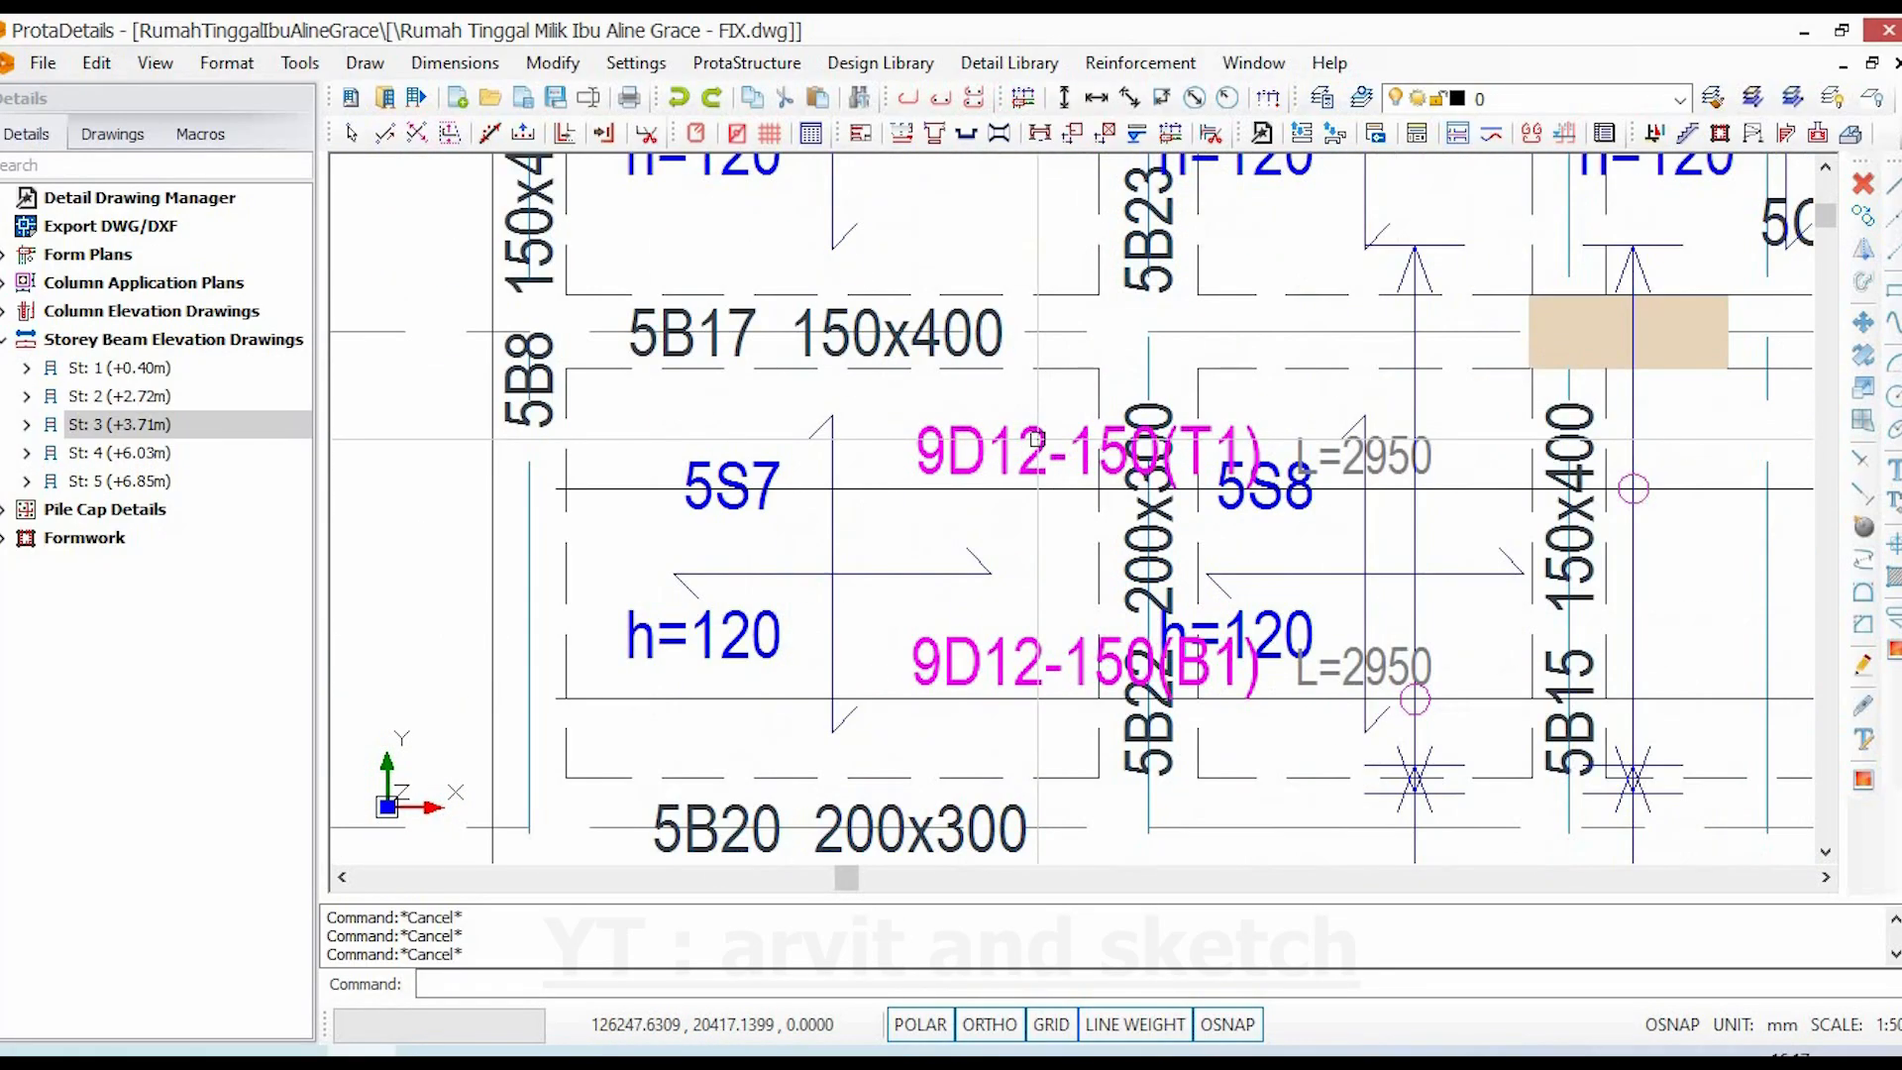
scroll(1037, 533, down, 3)
scroll(1080, 455, up, 2)
scroll(1079, 456, down, 2)
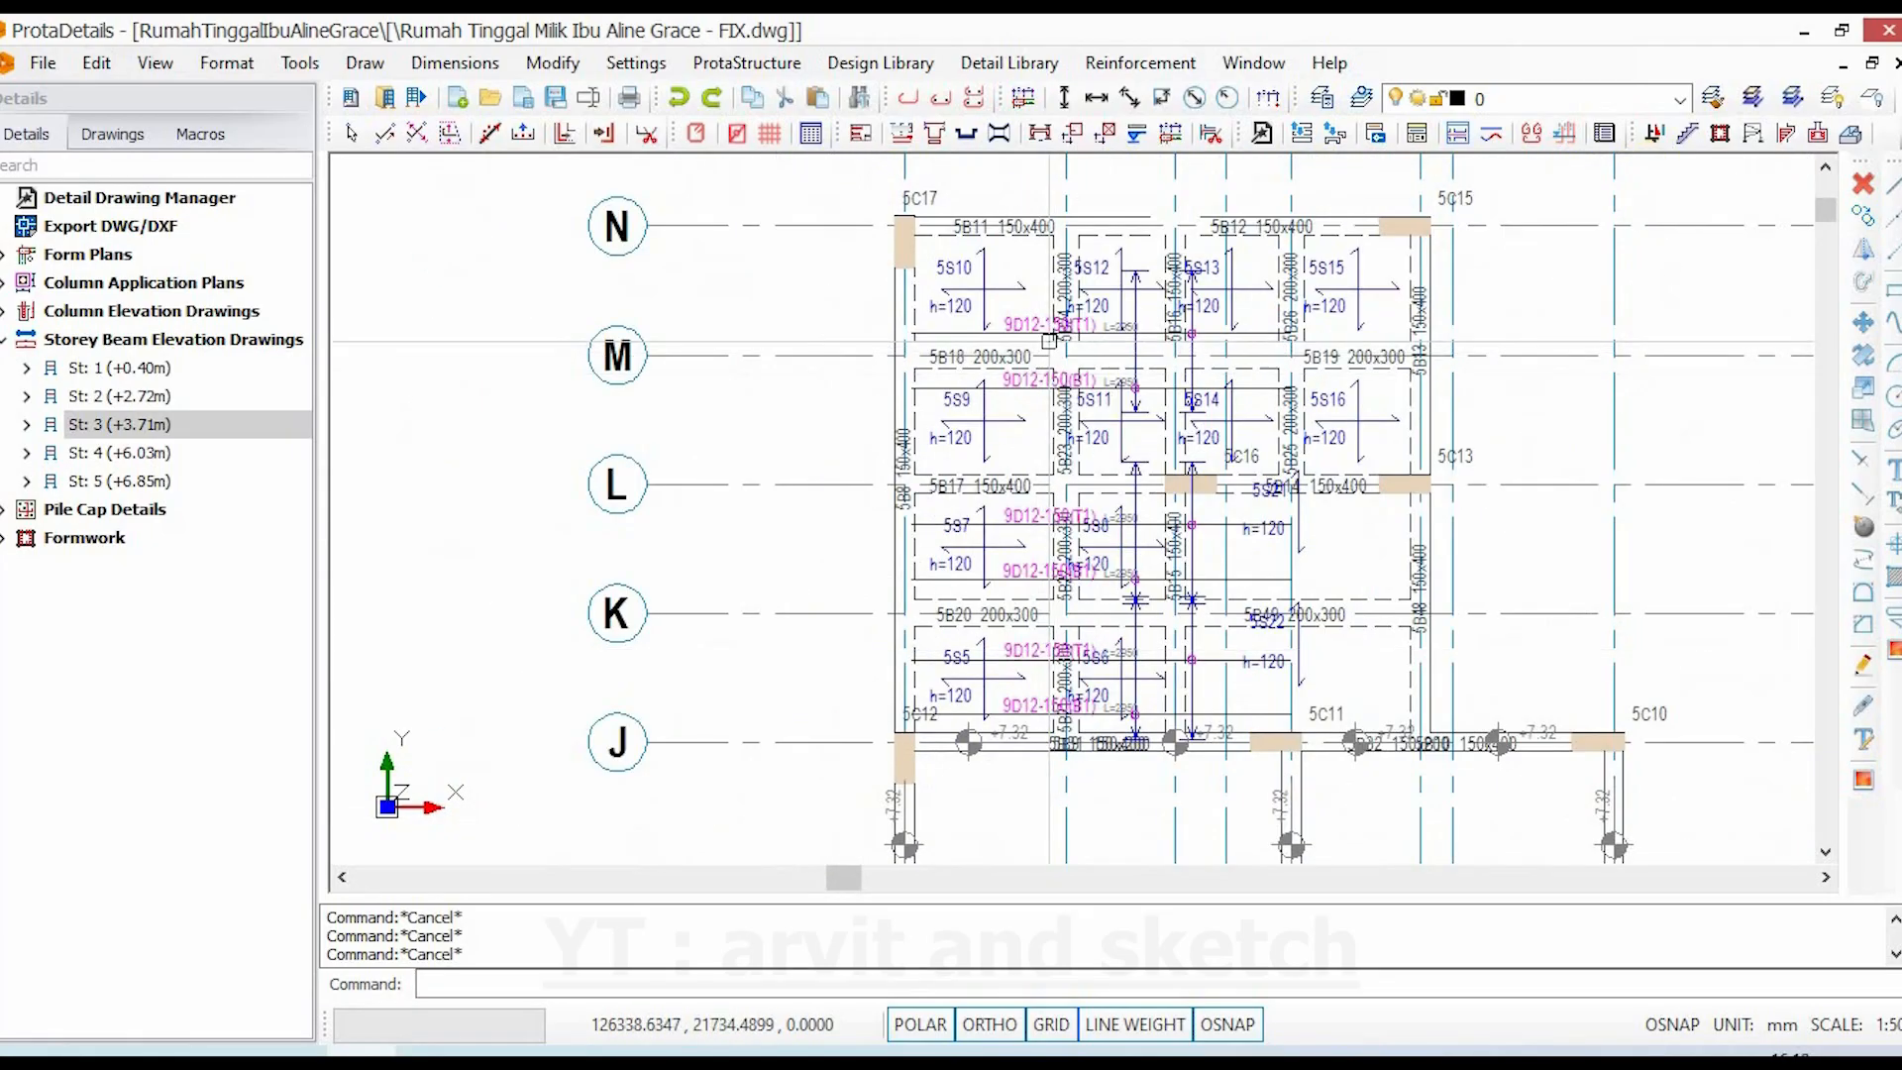
scroll(1122, 382, up, 3)
scroll(1122, 383, down, 4)
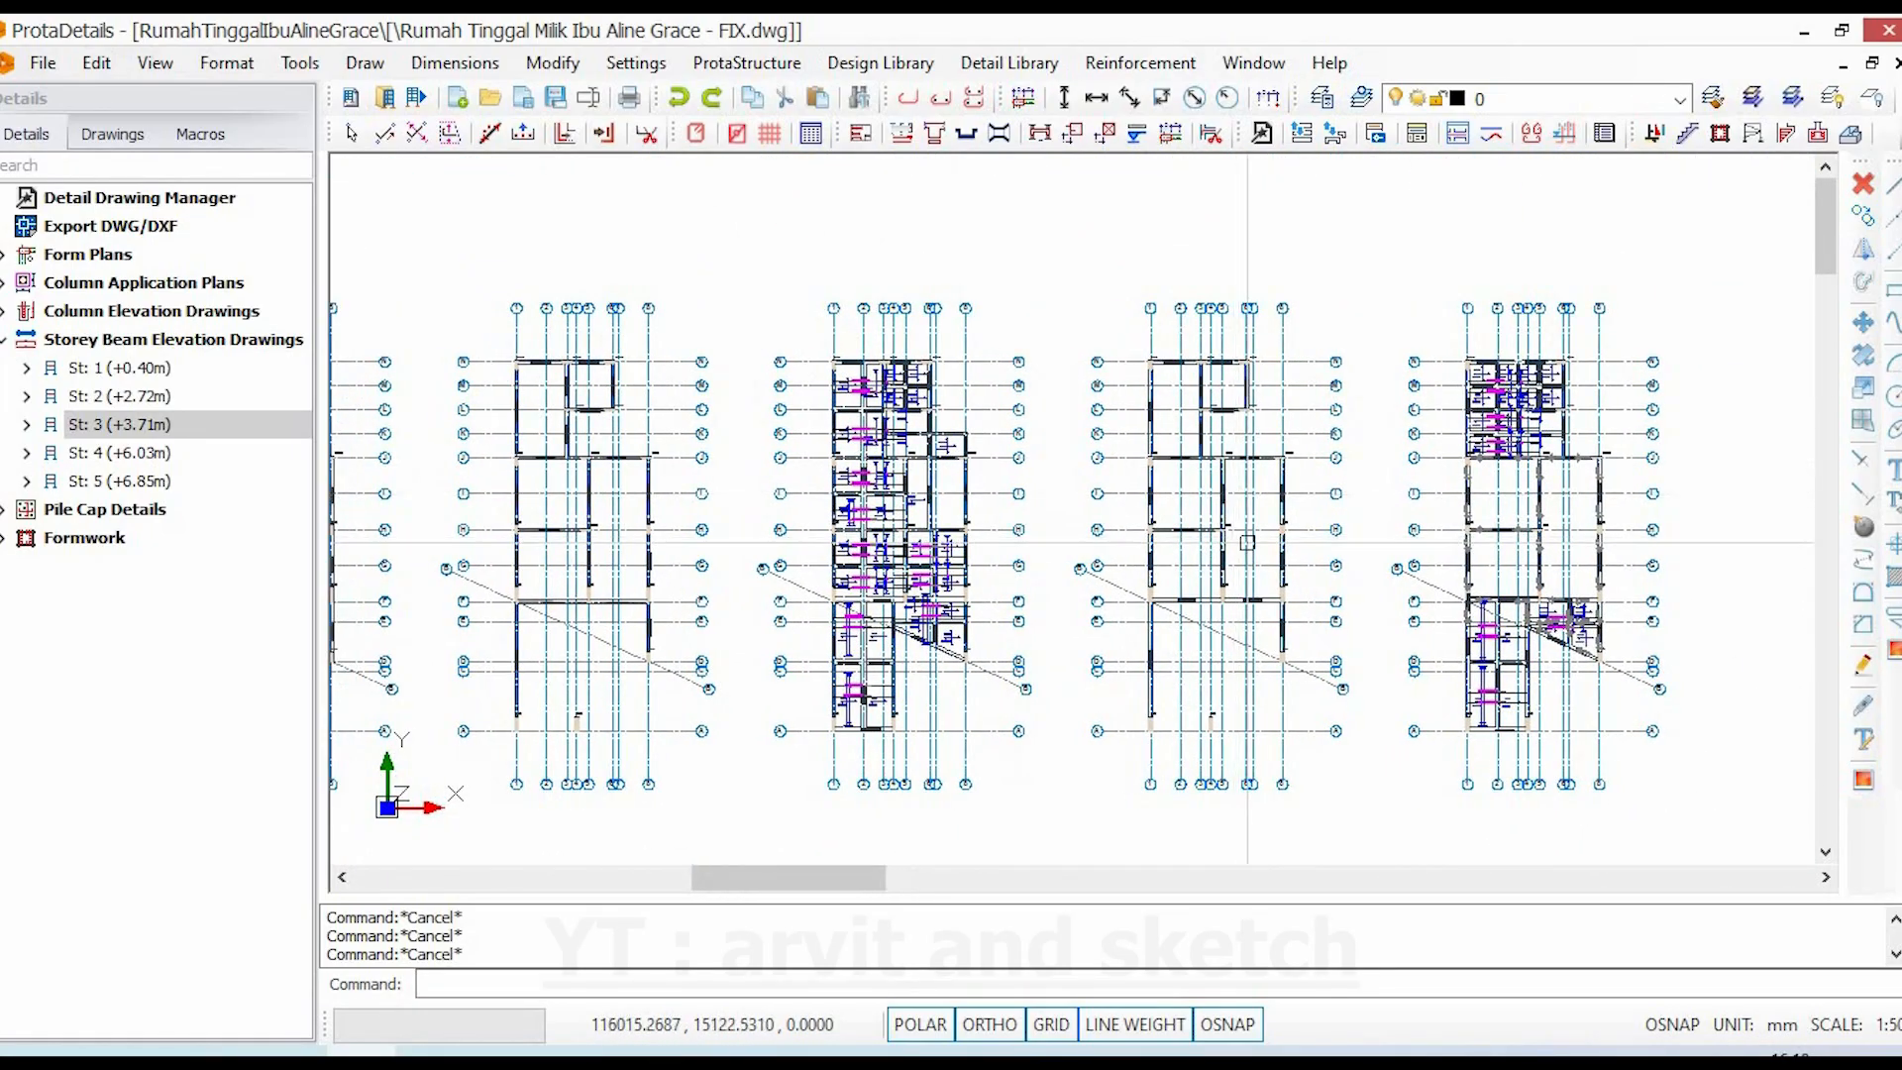
- Check the top and bottom bar labels of third-storey slabs 3S13 and 3S14 between grid lines G and H
scroll(1088, 474, up, 6)
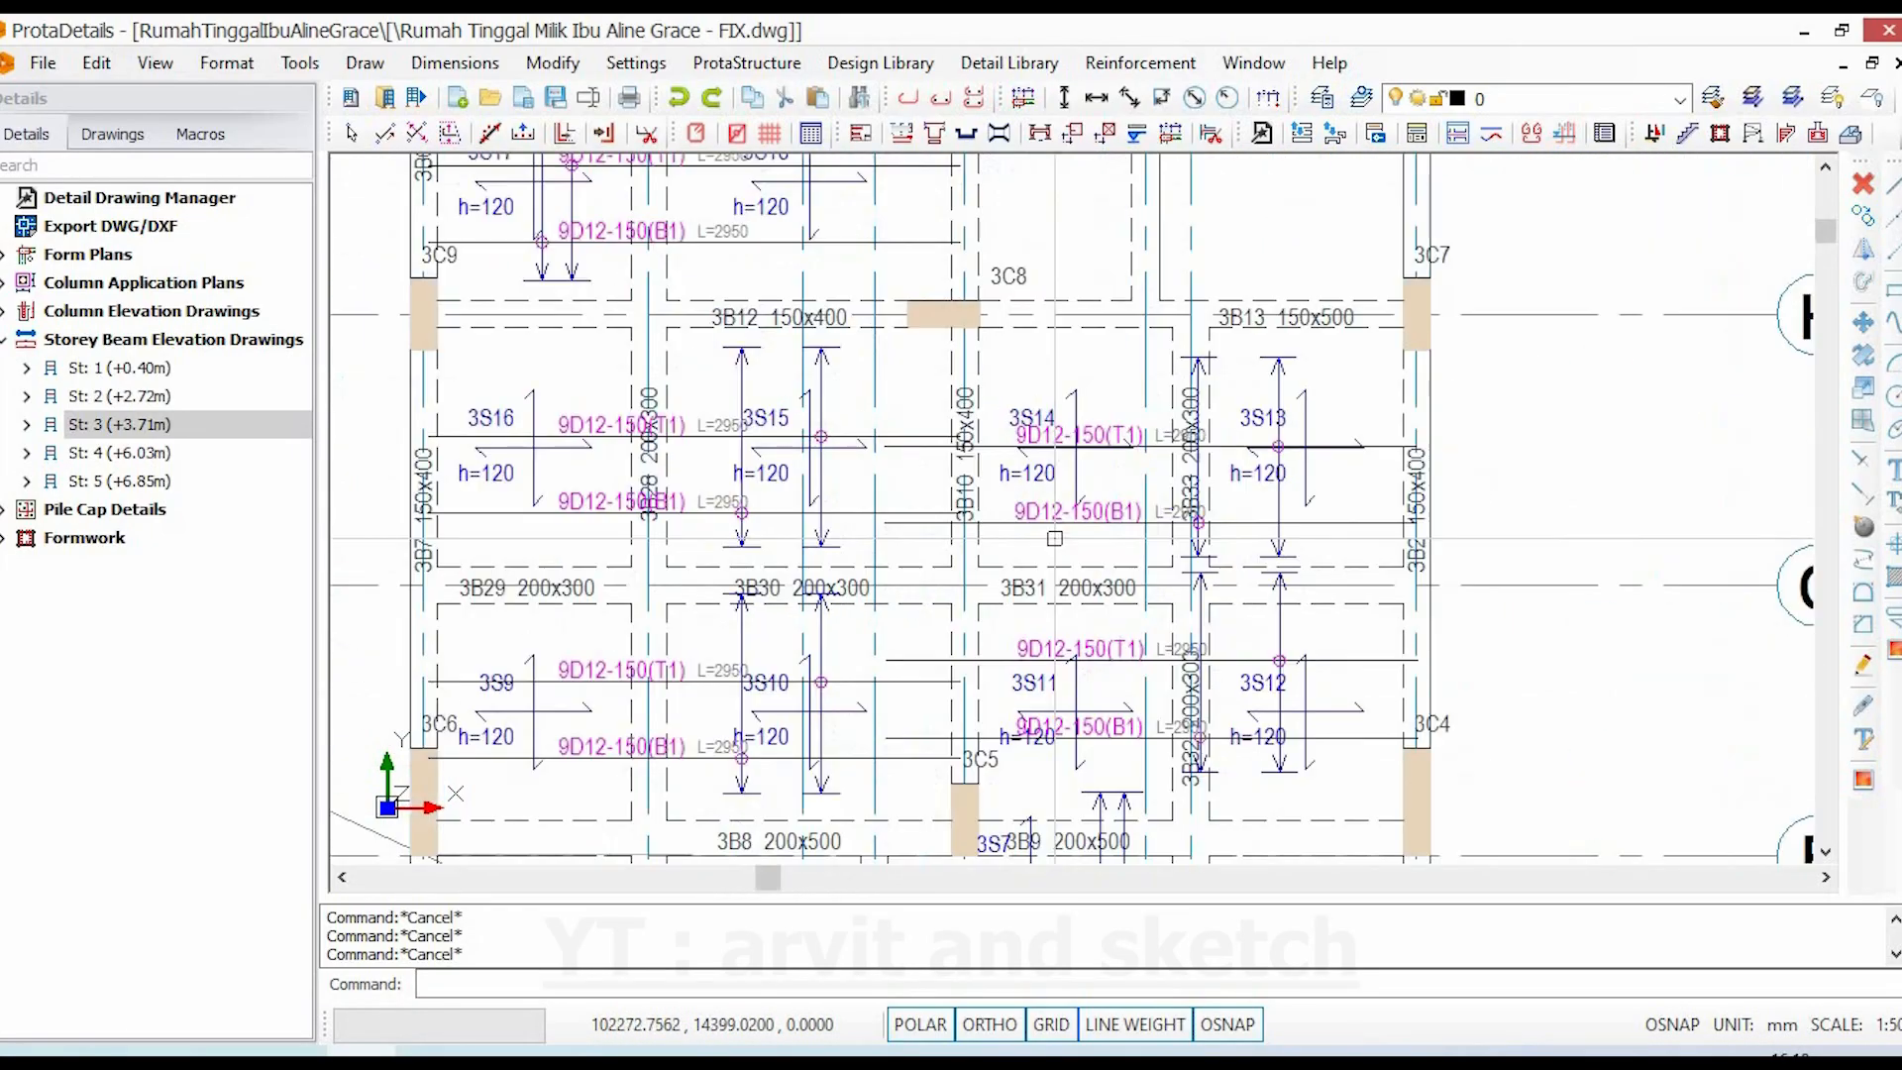
scroll(1235, 469, up, 2)
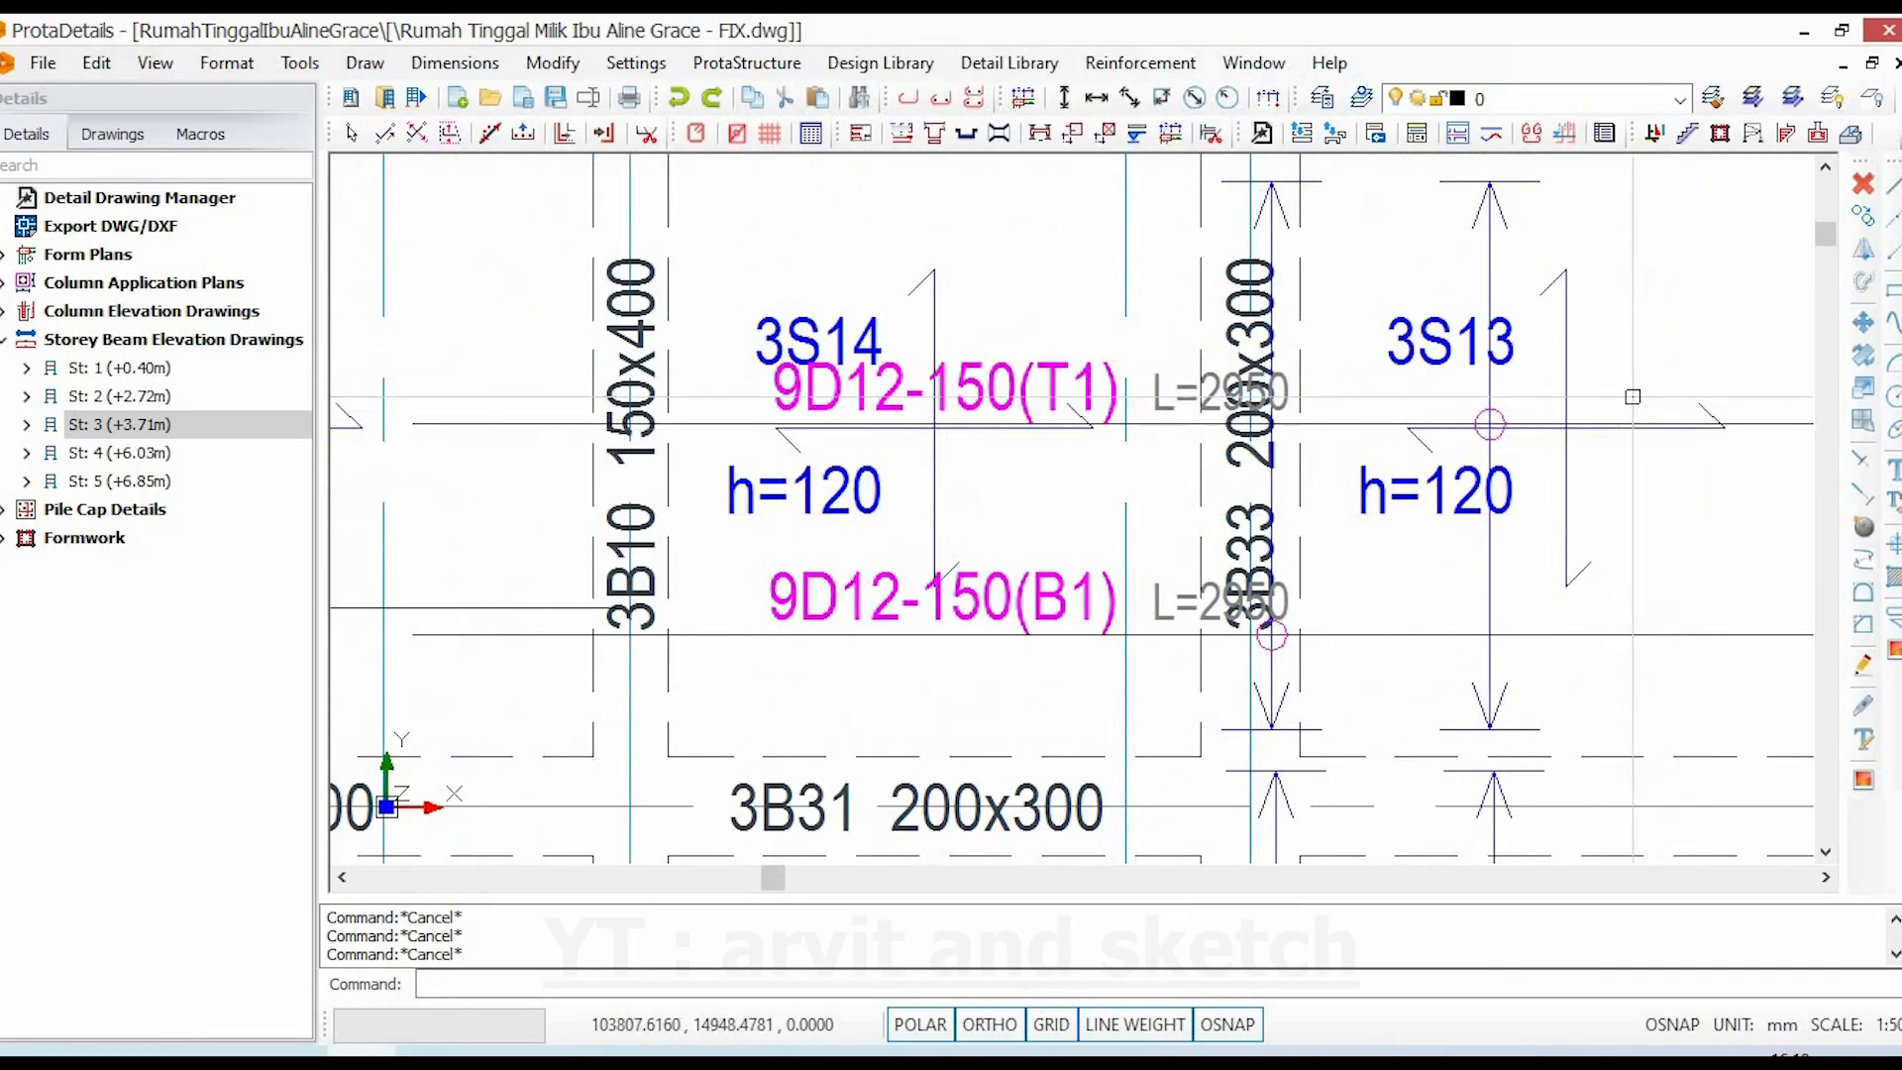
scroll(1159, 561, down, 7)
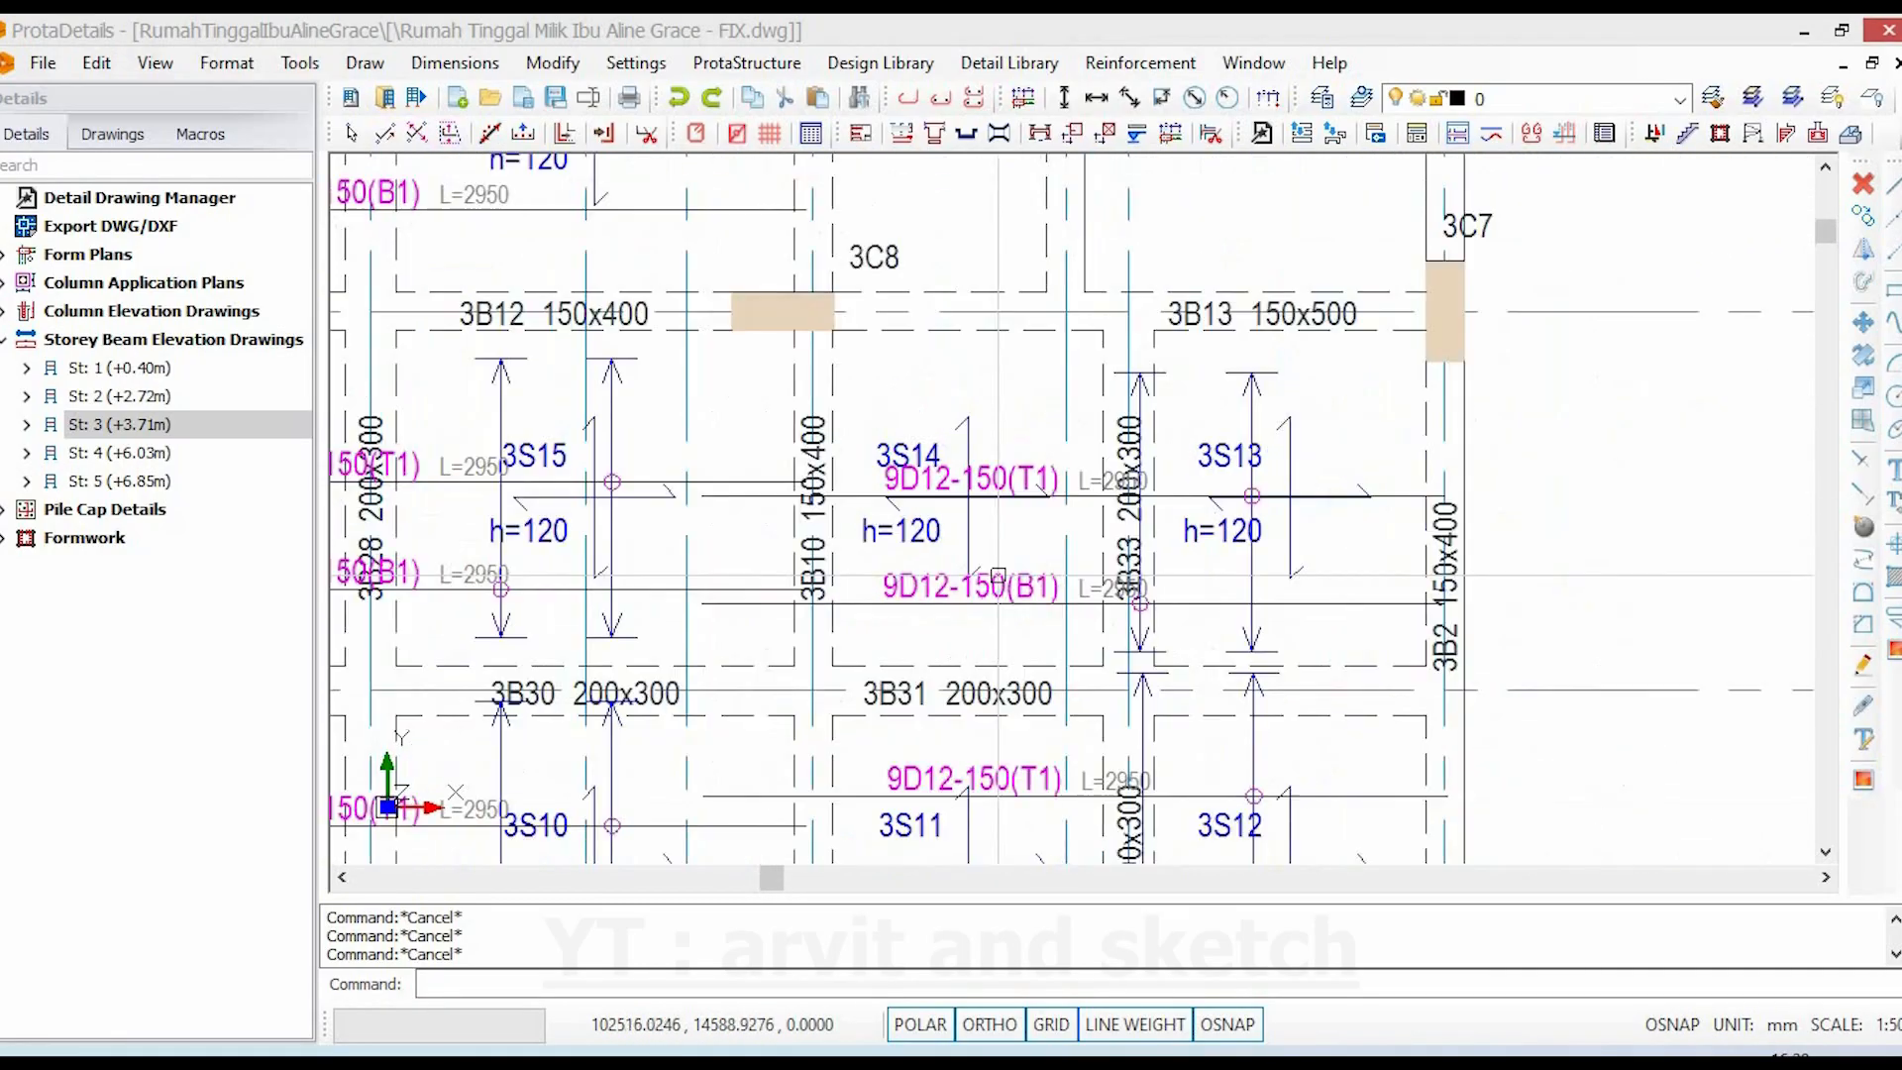
middle_drag(1045, 550, 839, 546)
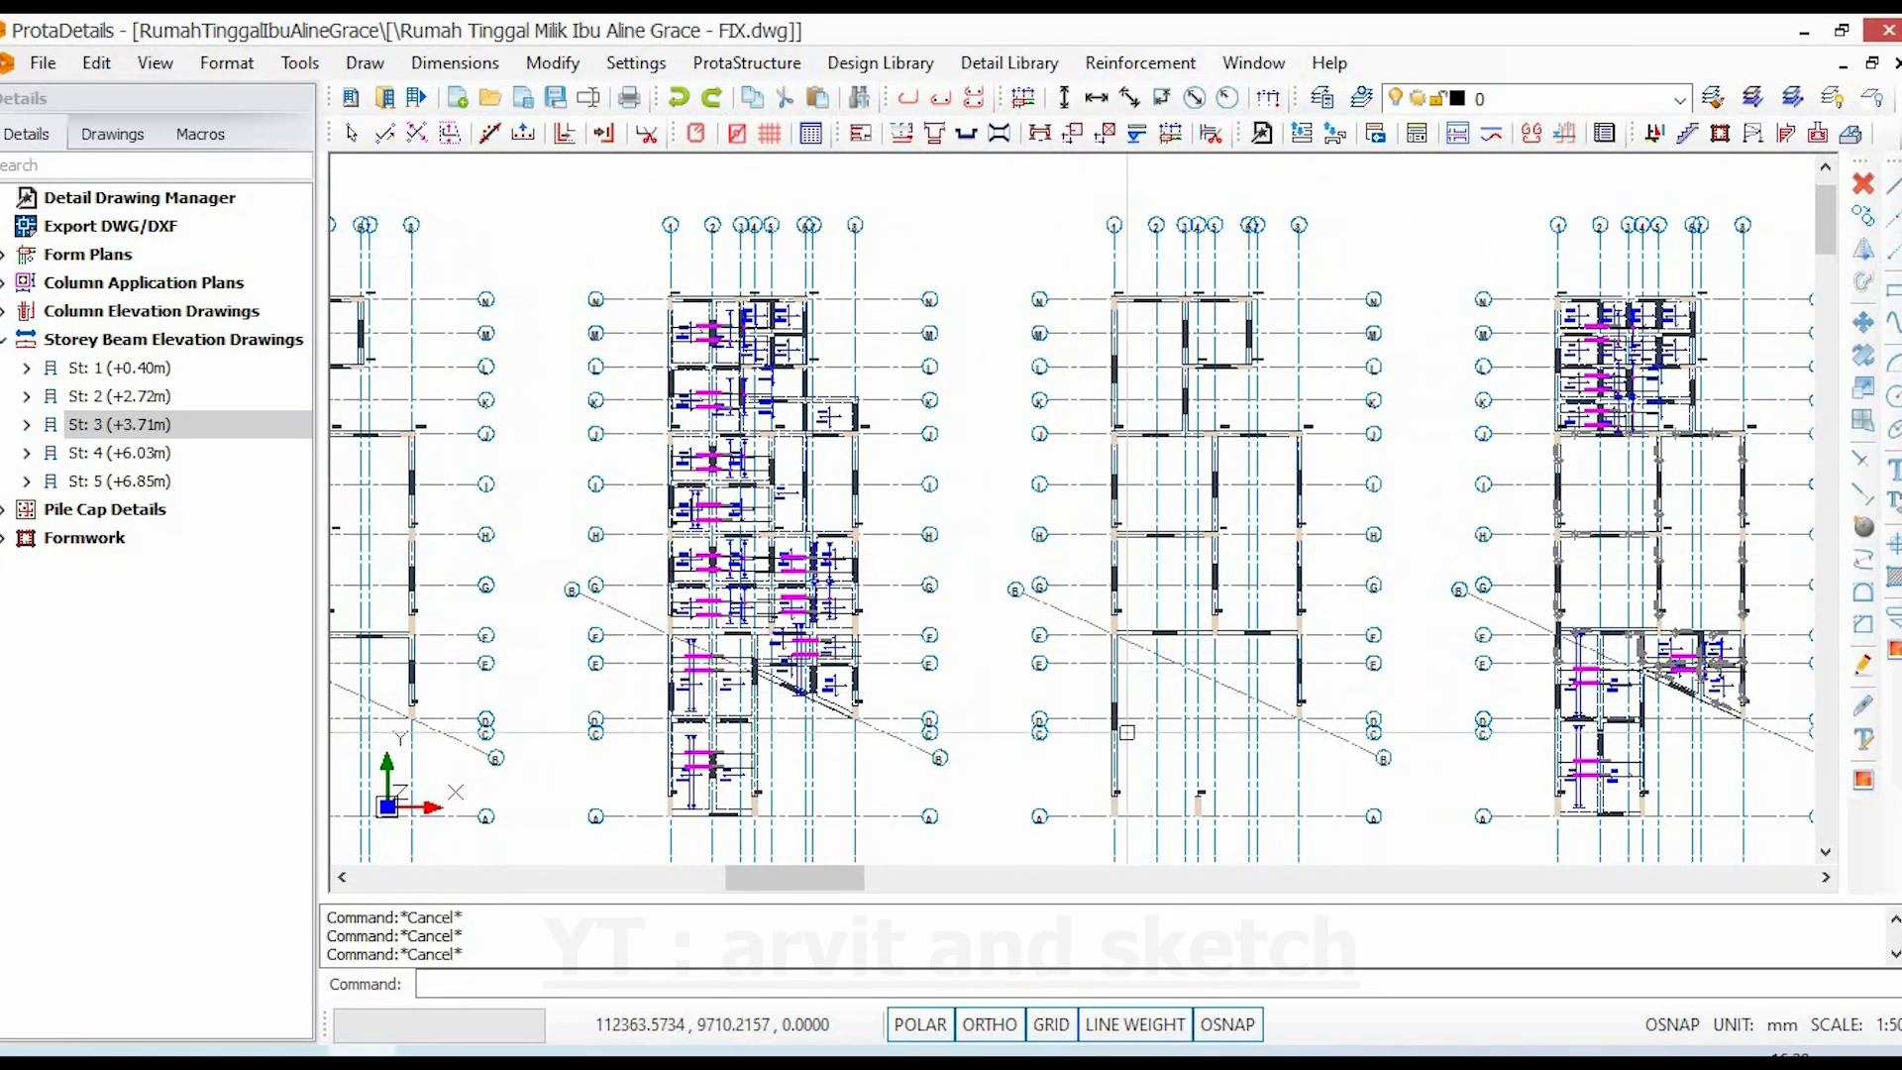
- Look over the fourth-storey plan's beam layout between grid lines A and I
scroll(1127, 732, up, 10)
scroll(985, 670, down, 7)
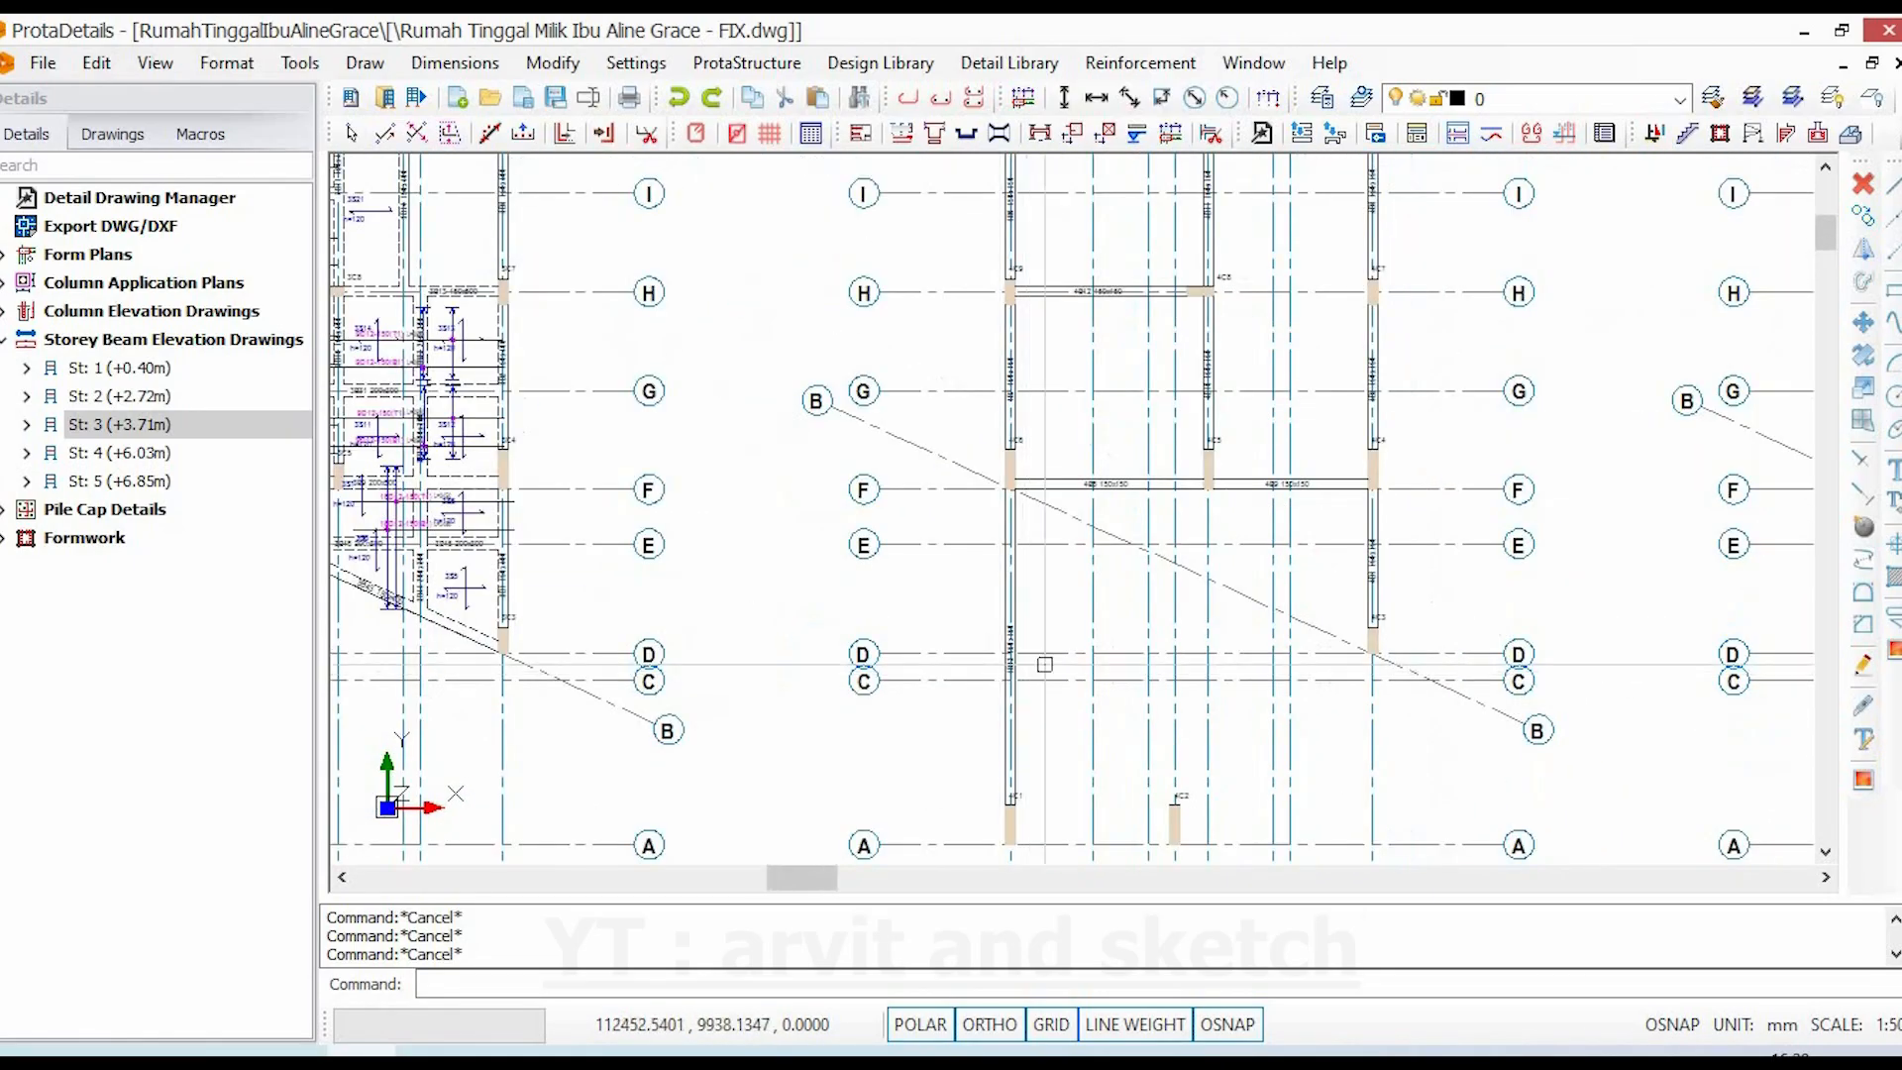
scroll(1045, 663, down, 3)
middle_drag(1120, 485, 1036, 489)
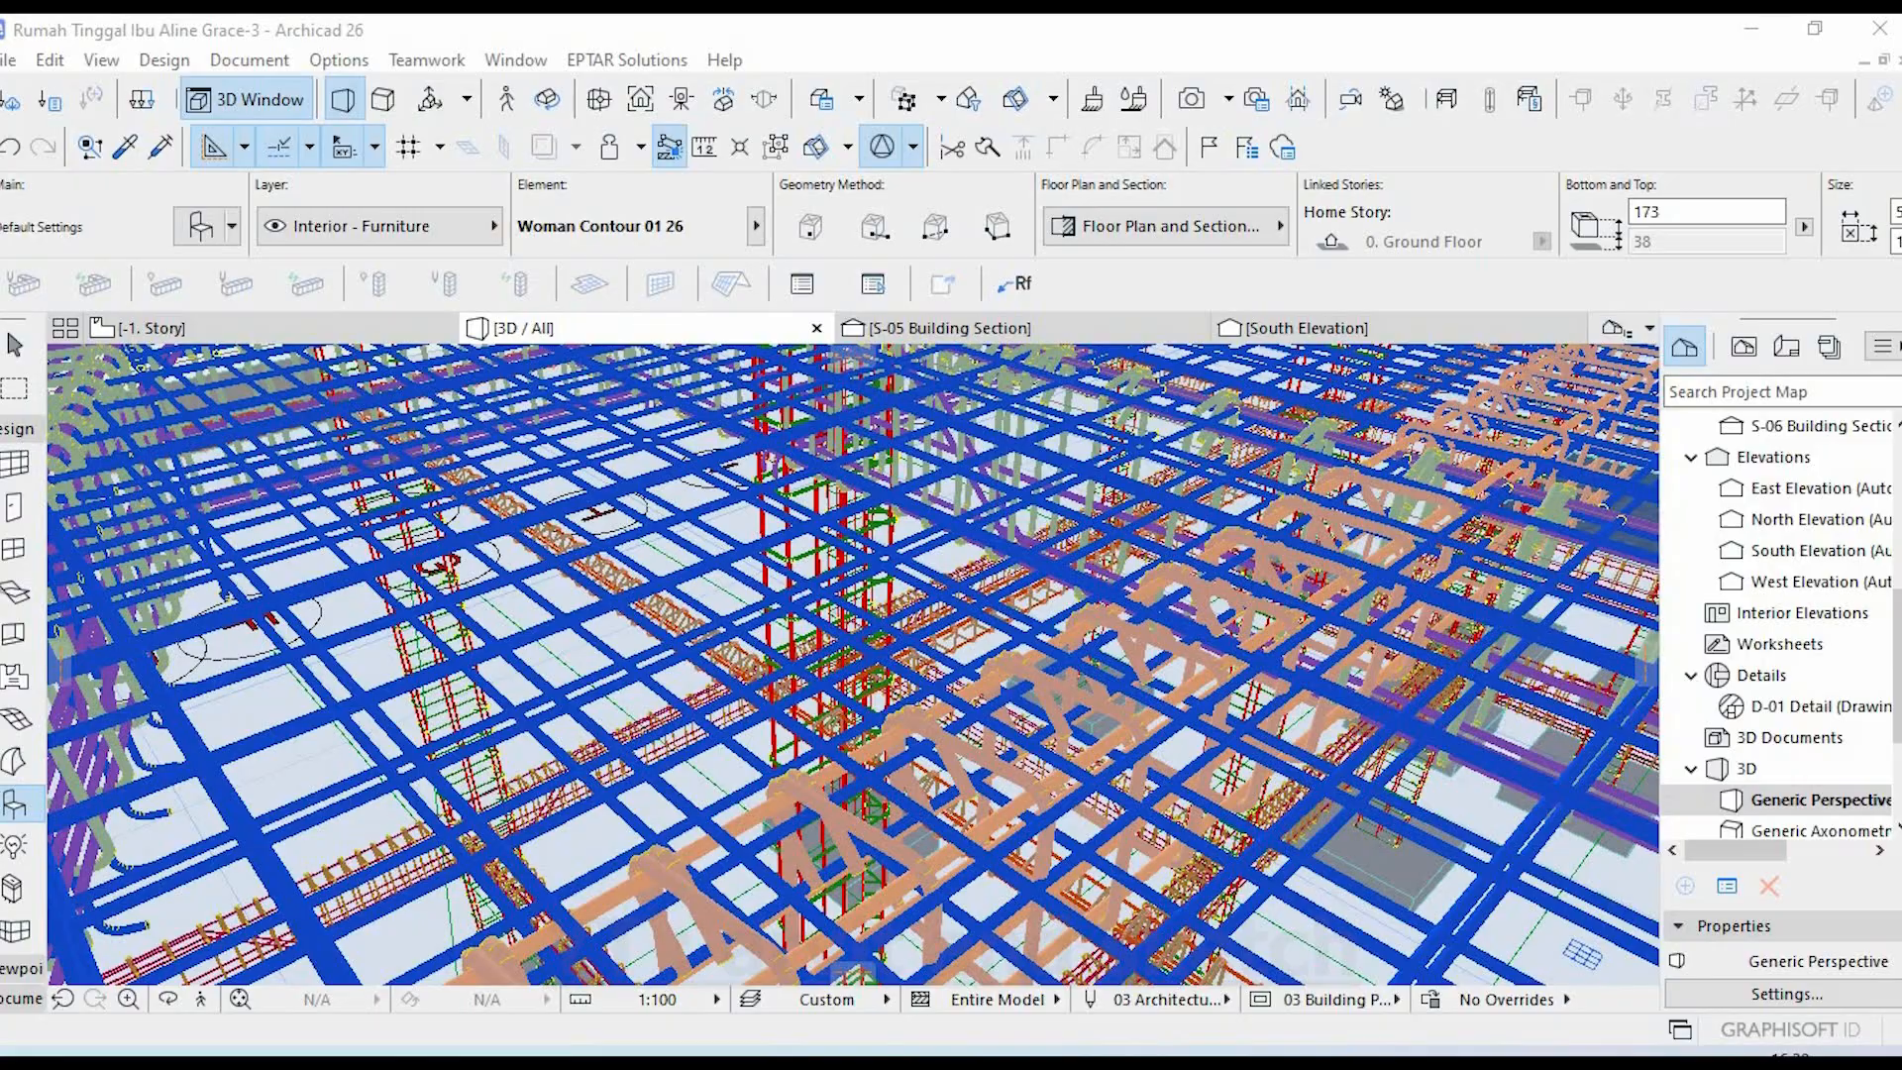
- Switch to the Archicad 3D model and hide the concrete canopy slabs' layer, 29. Kanopi Beton
shift+middle_drag(772, 694, 723, 922)
scroll(914, 639, up, 3)
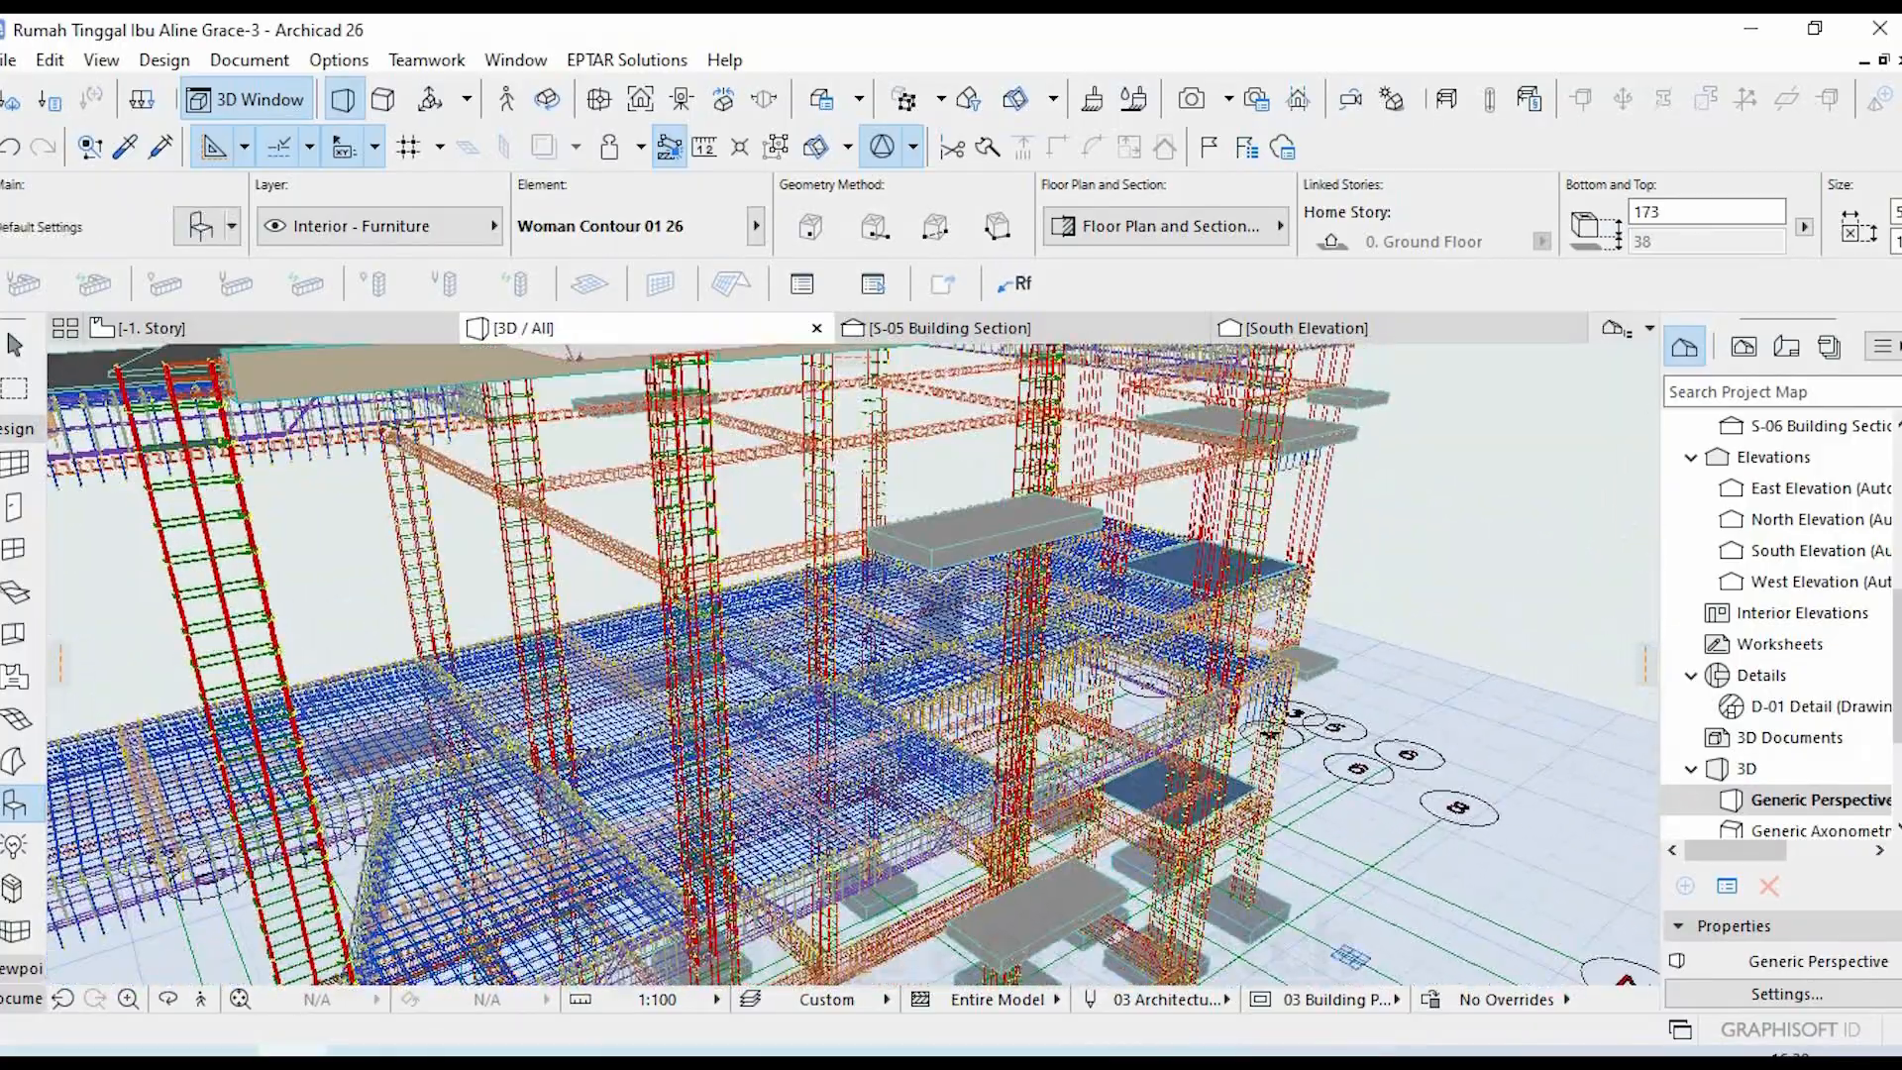
key(Escape)
click(950, 552)
right_click(950, 551)
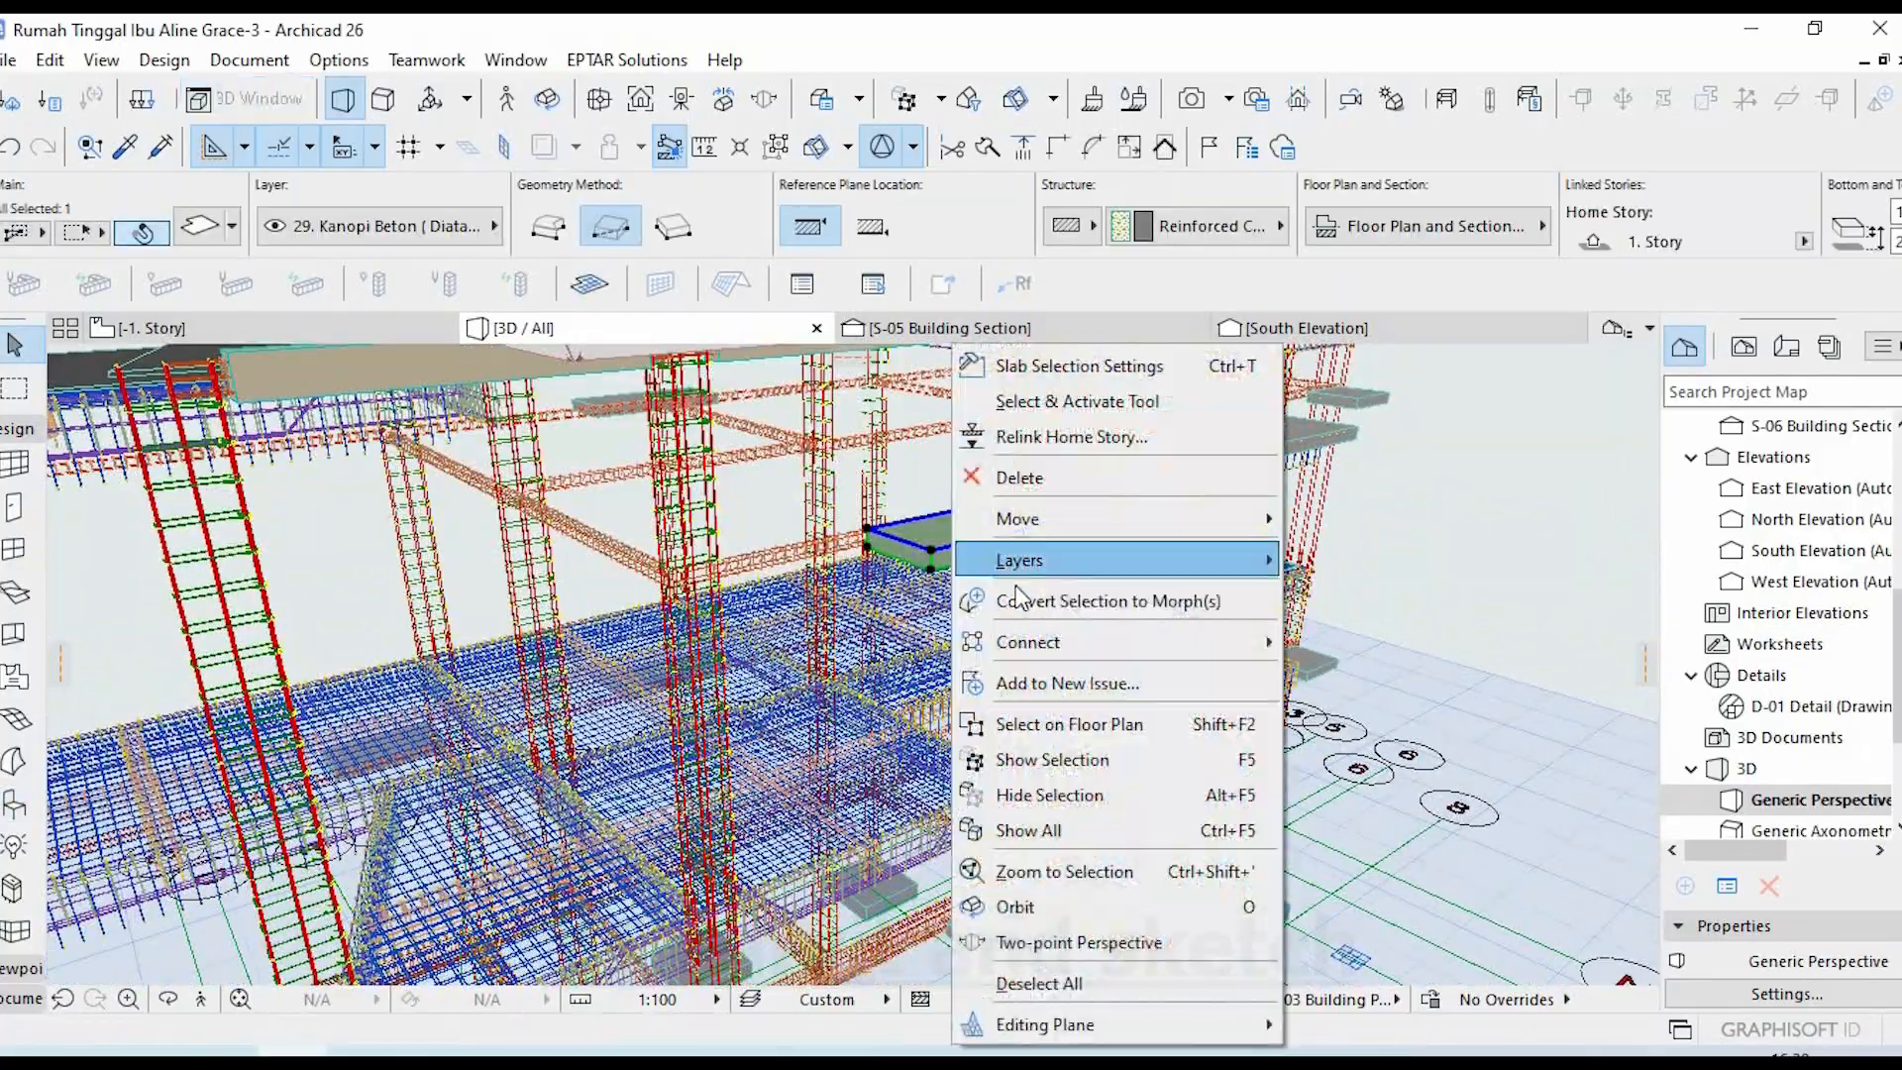
mouse_move(1281, 560)
click(1301, 595)
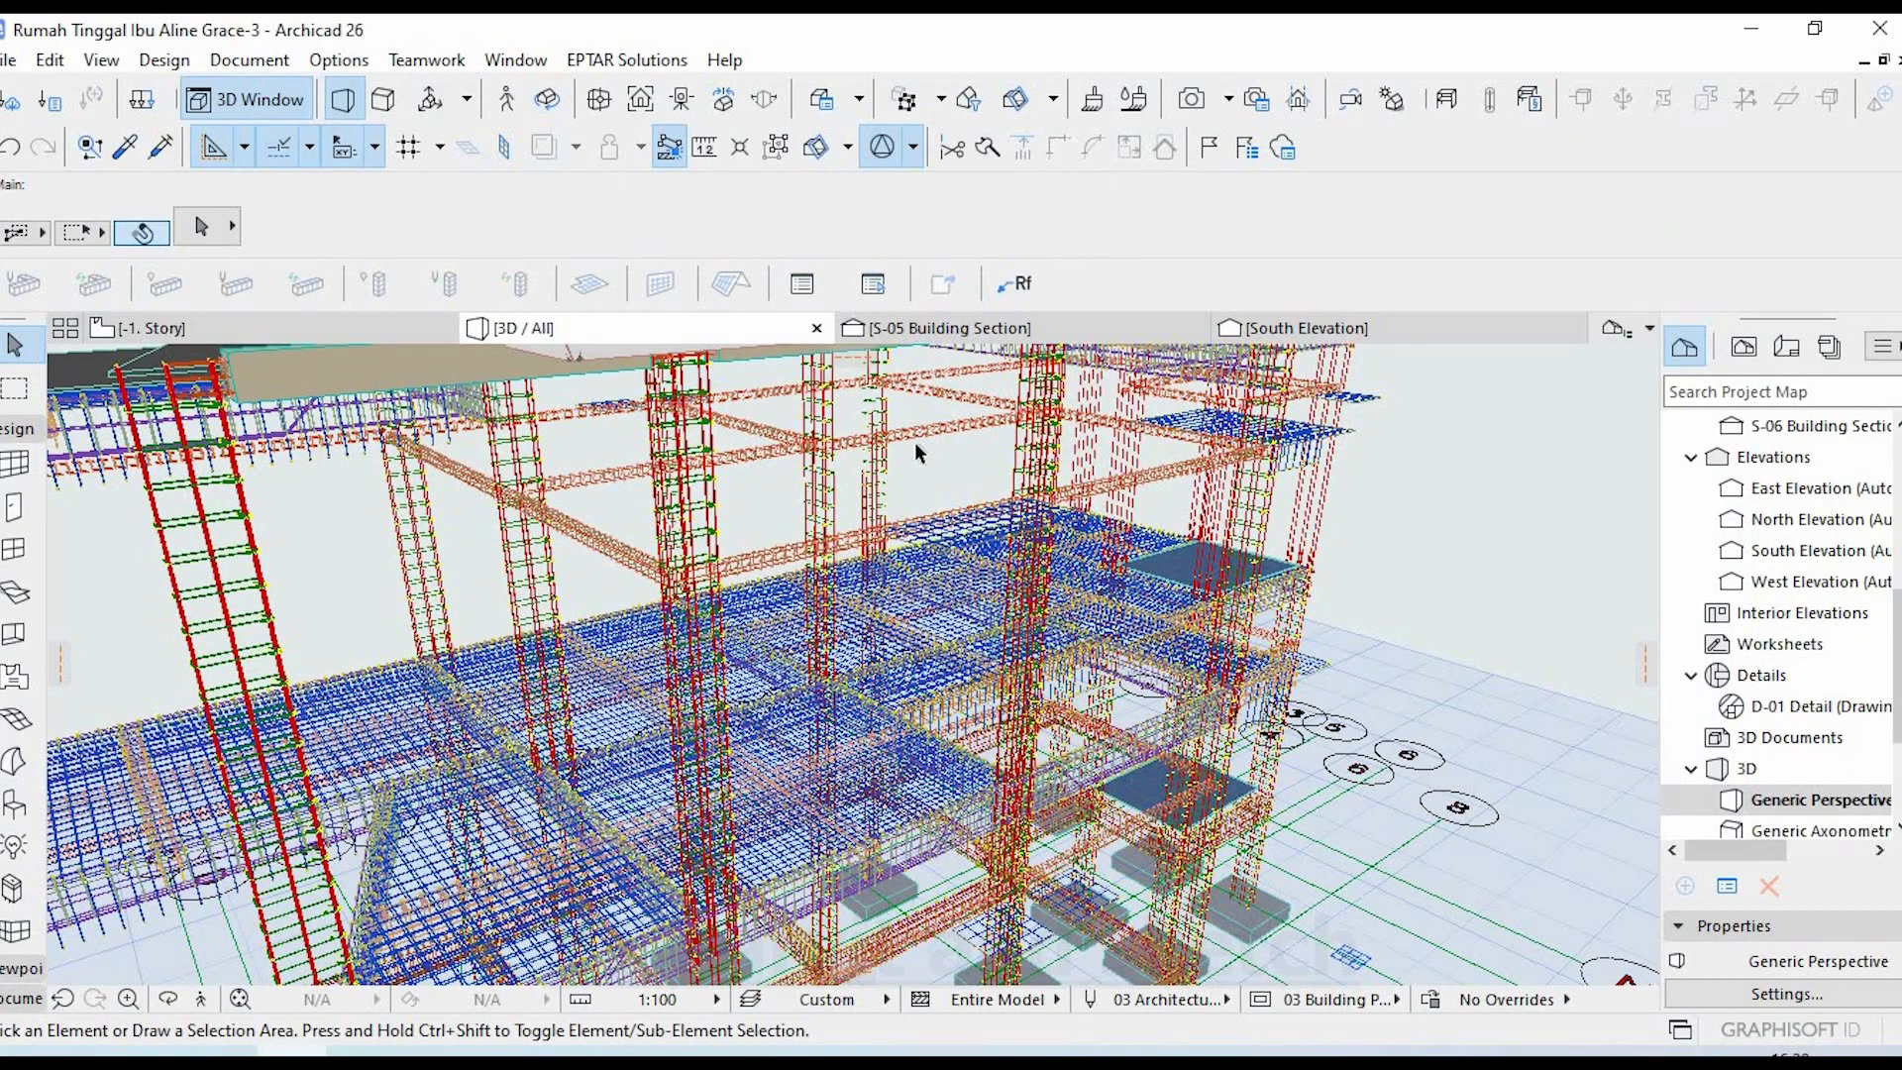
- Examine the beam cages above the slab reinforcement from several angles in the 3D model
scroll(913, 442, up, 3)
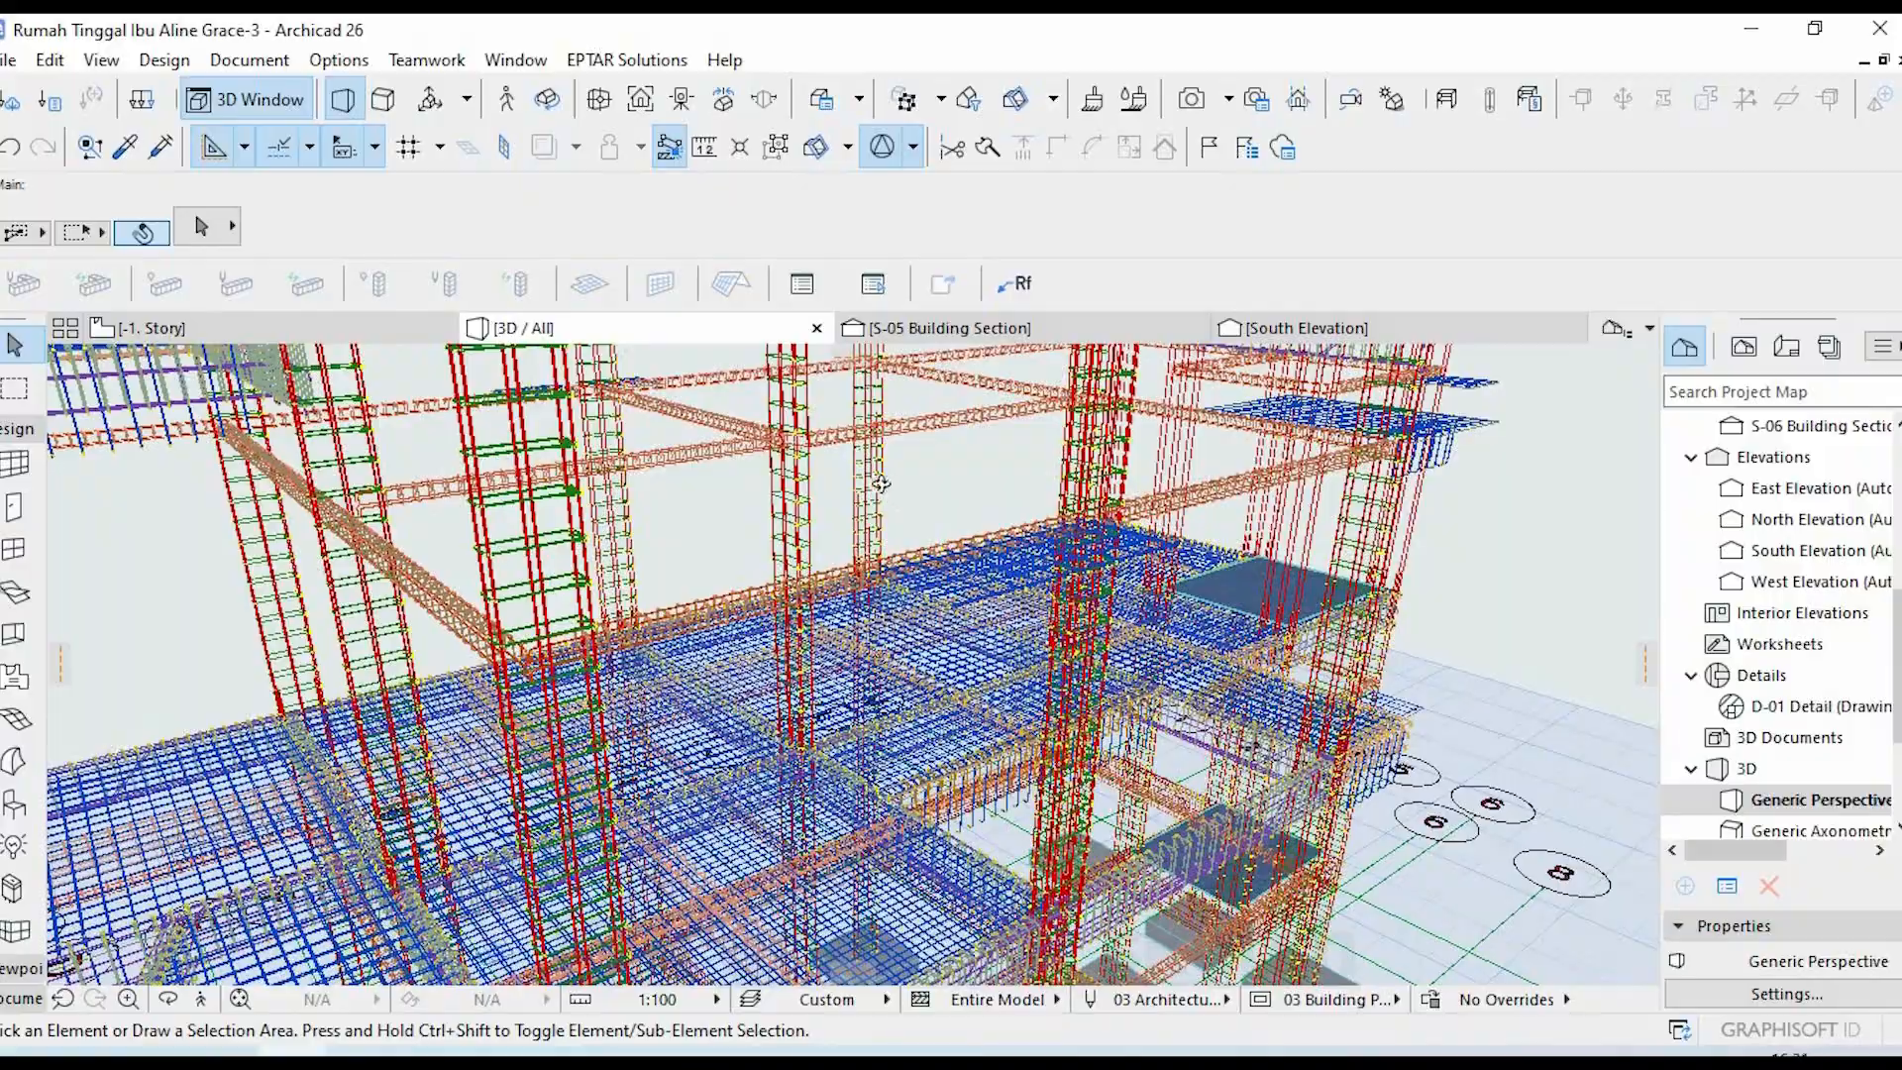
shift+middle_drag(888, 485, 868, 478)
shift+middle_drag(696, 518, 861, 586)
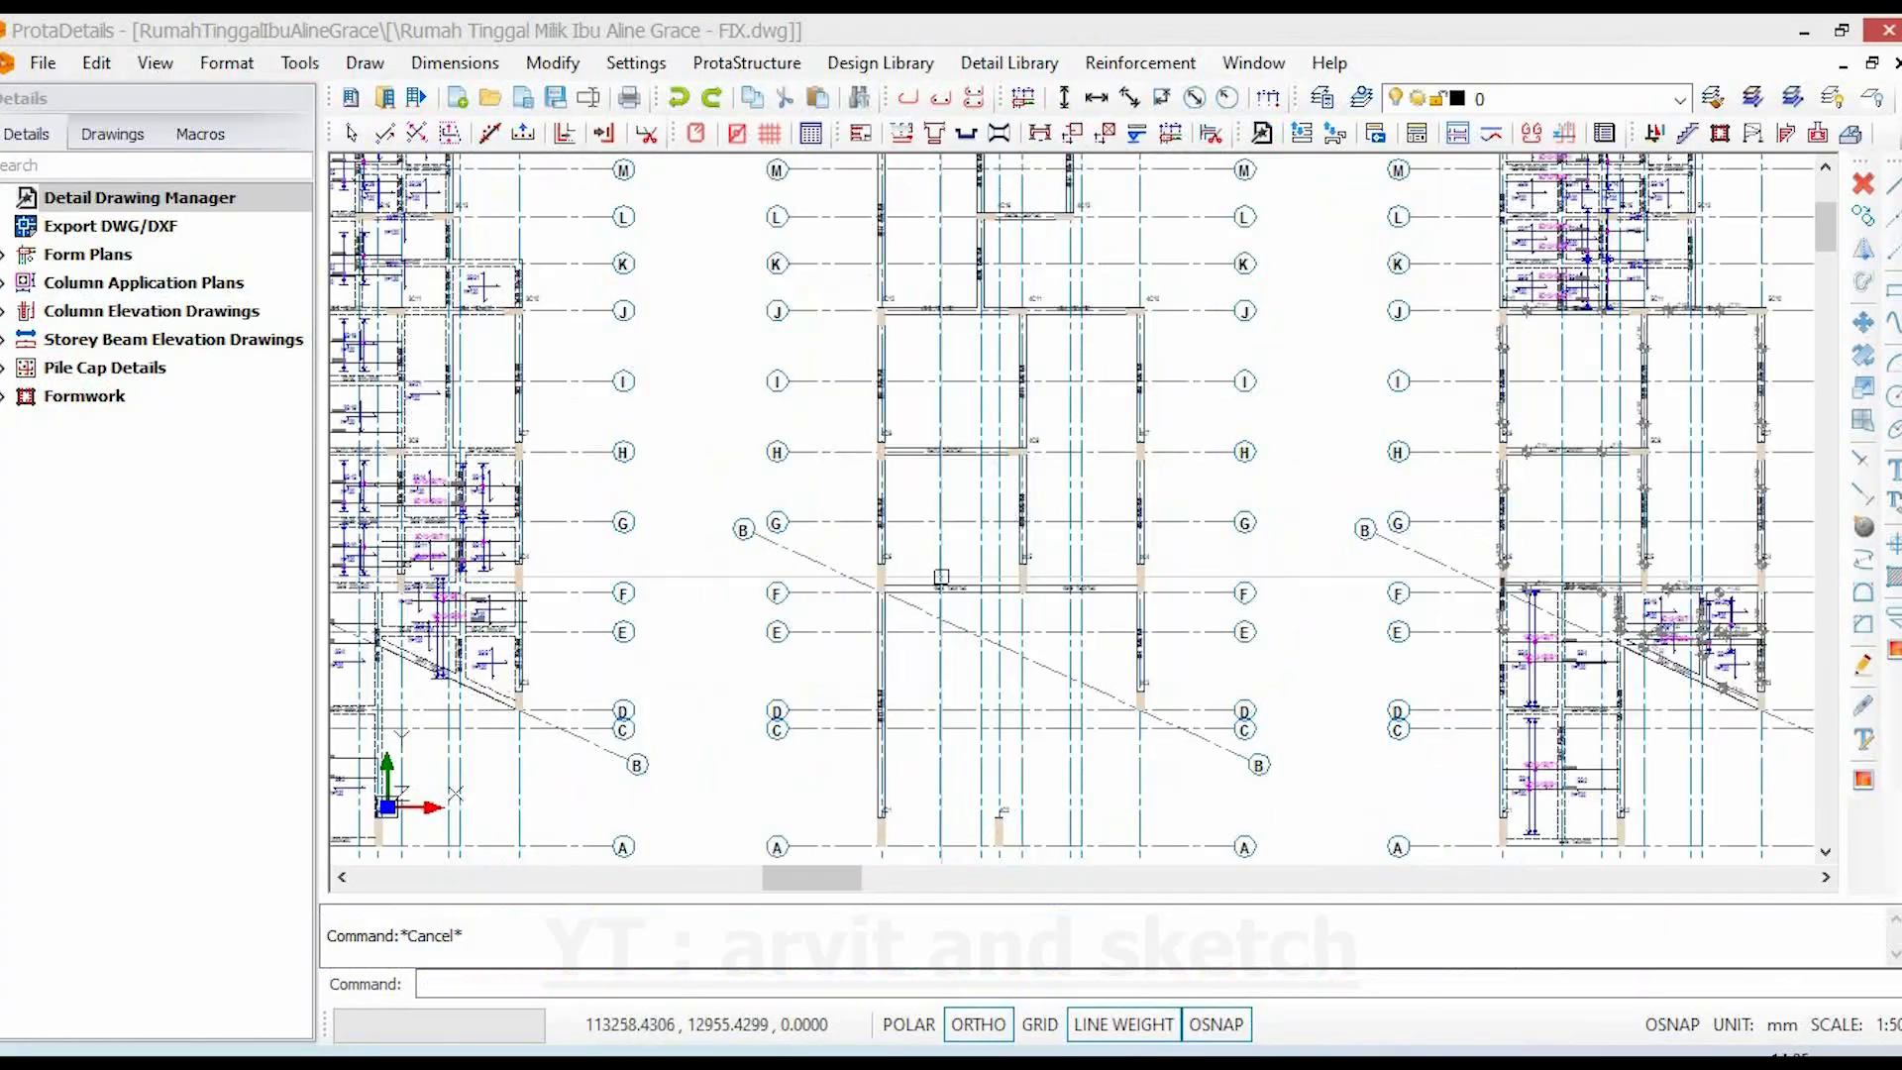
- Switch to the ProtaDetails drawing and read the fourth-storey beam labels from 4B8 on grid line F down to 4B13
scroll(968, 684, up, 6)
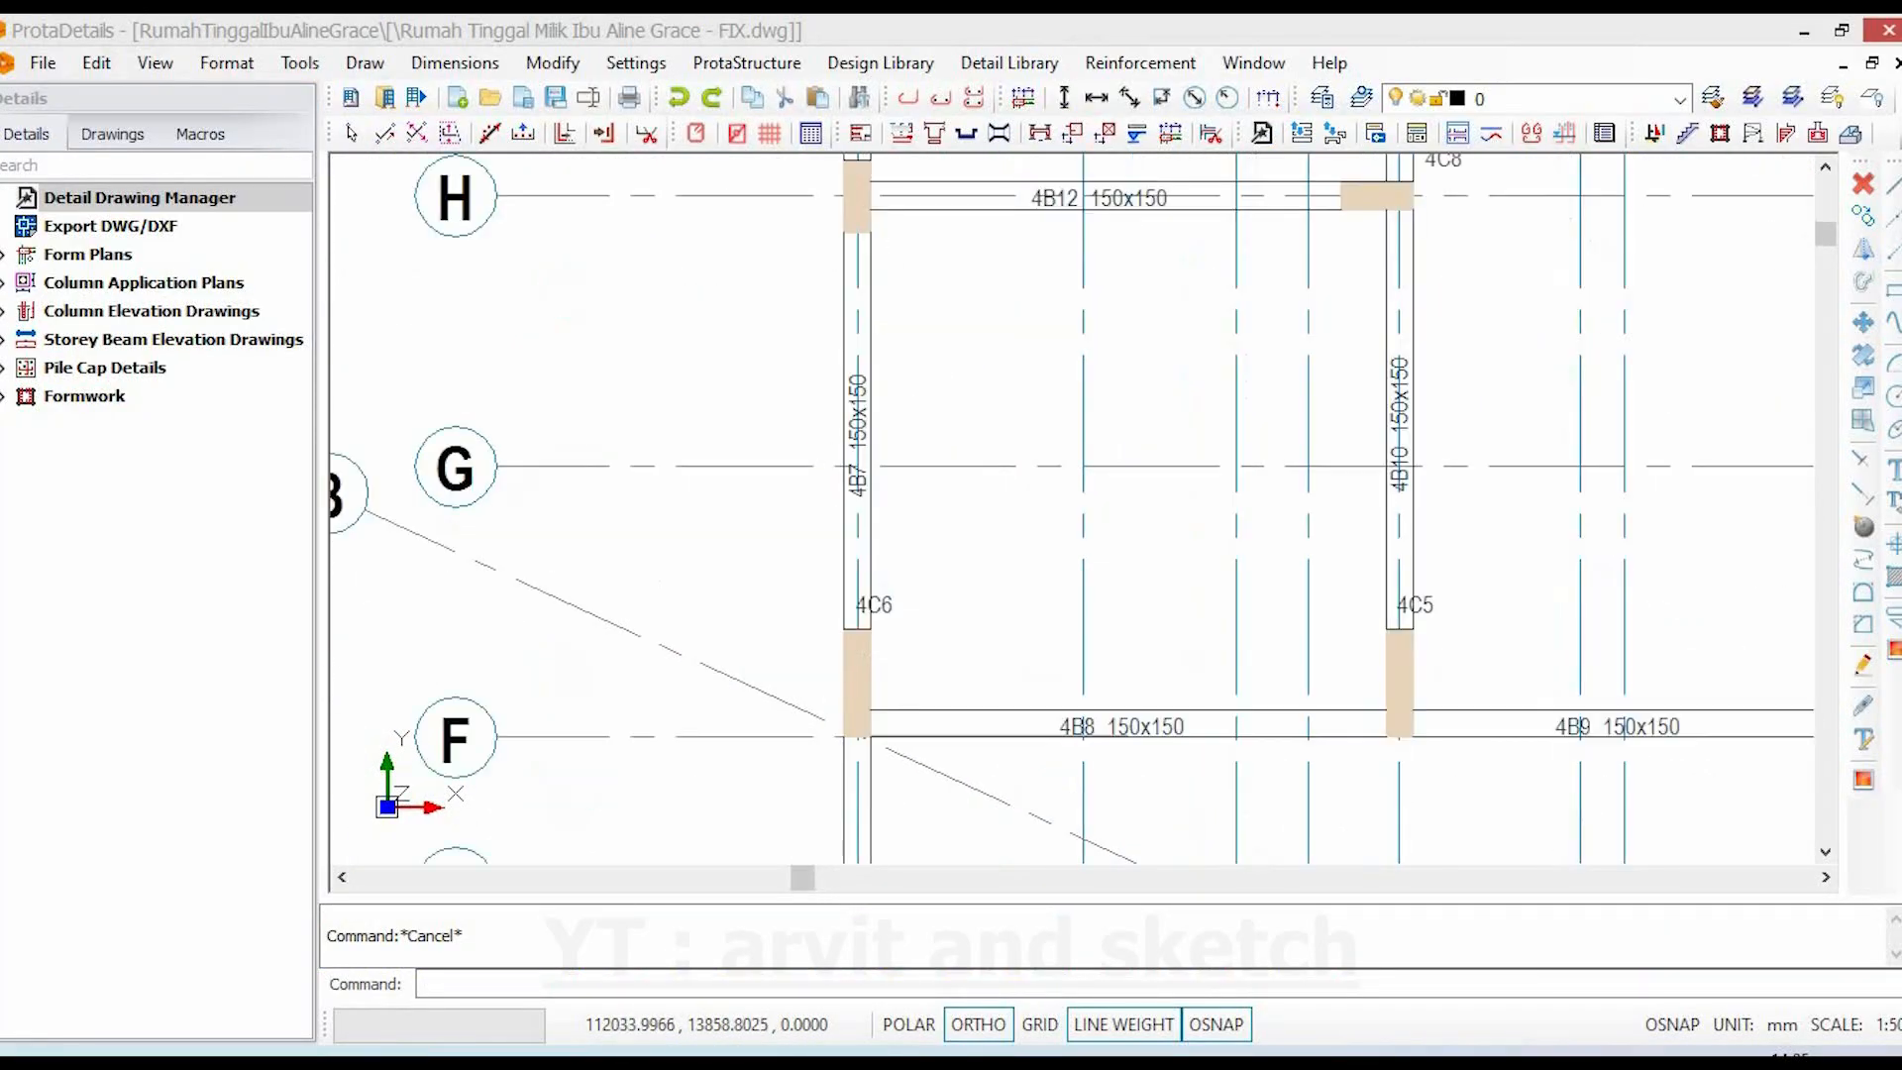
middle_drag(968, 702, 934, 502)
middle_drag(925, 592, 946, 193)
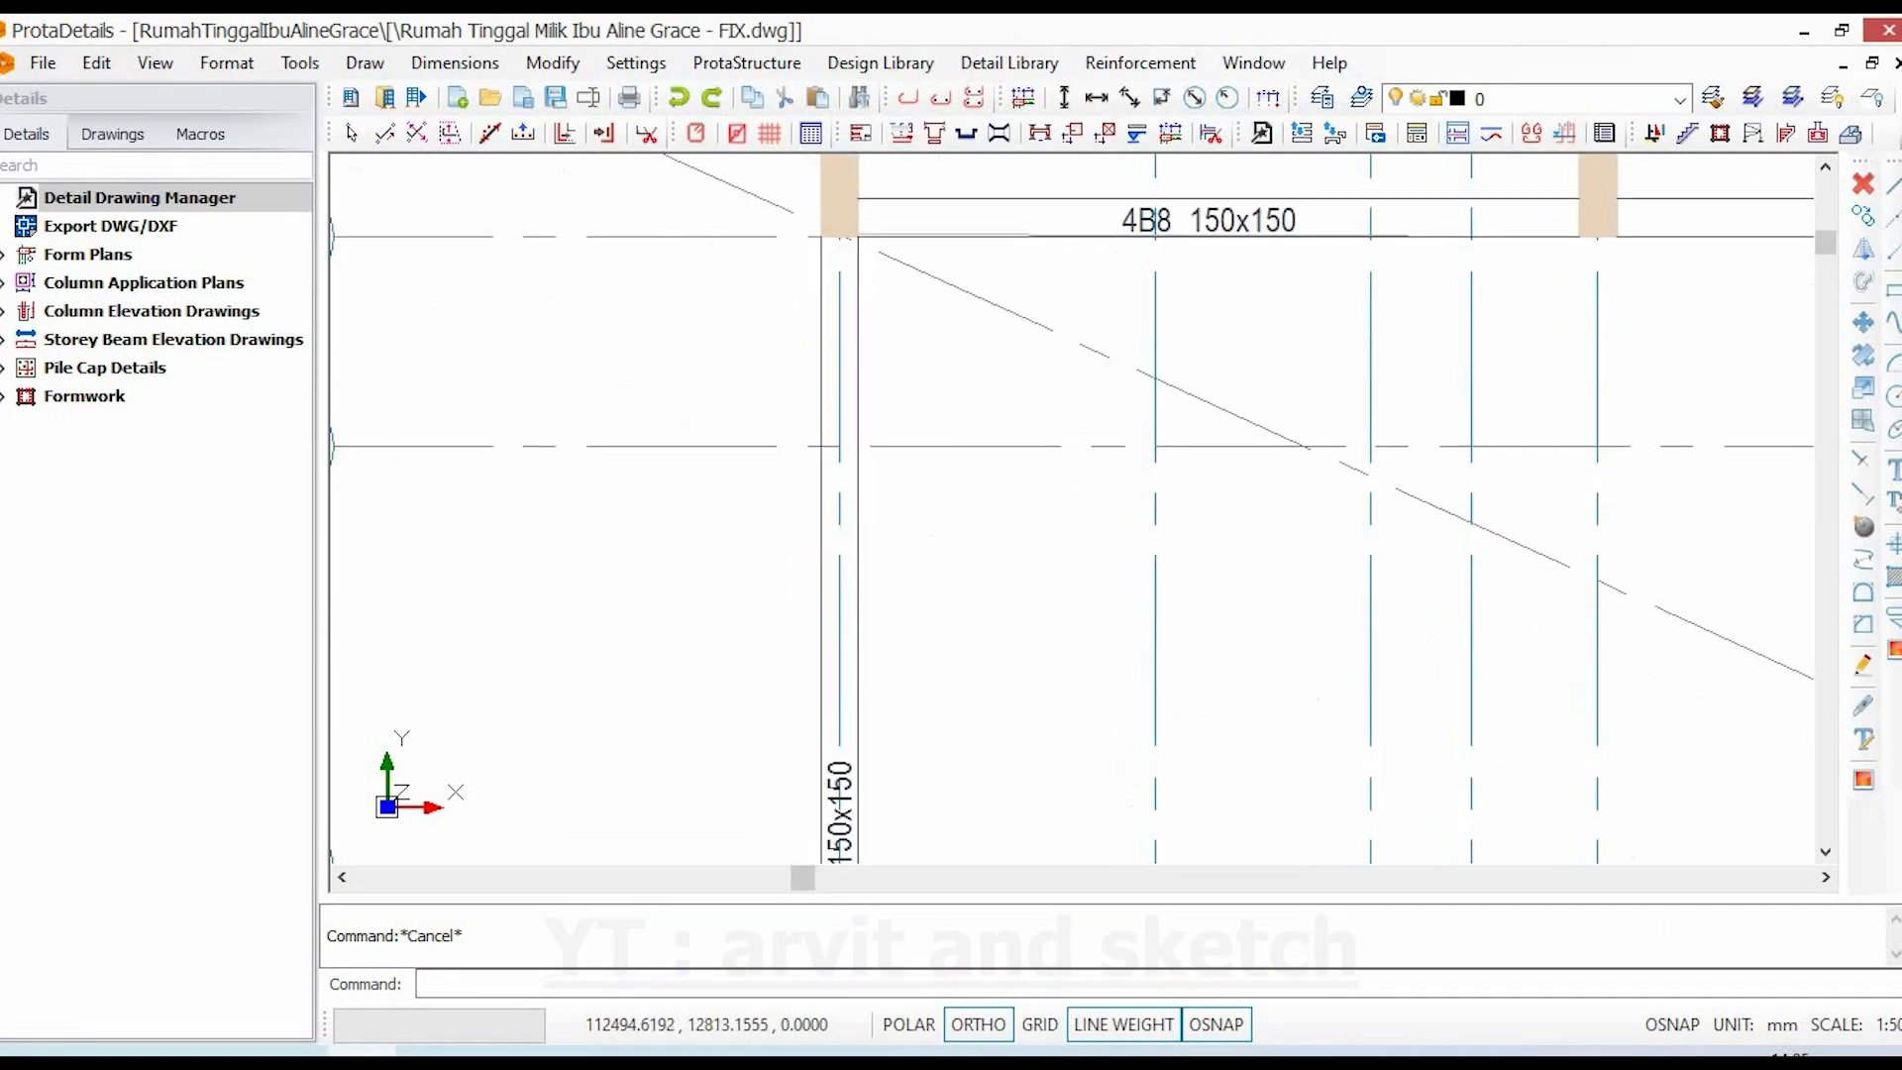
middle_drag(949, 696, 949, 379)
scroll(917, 391, down, 2)
scroll(898, 555, up, 2)
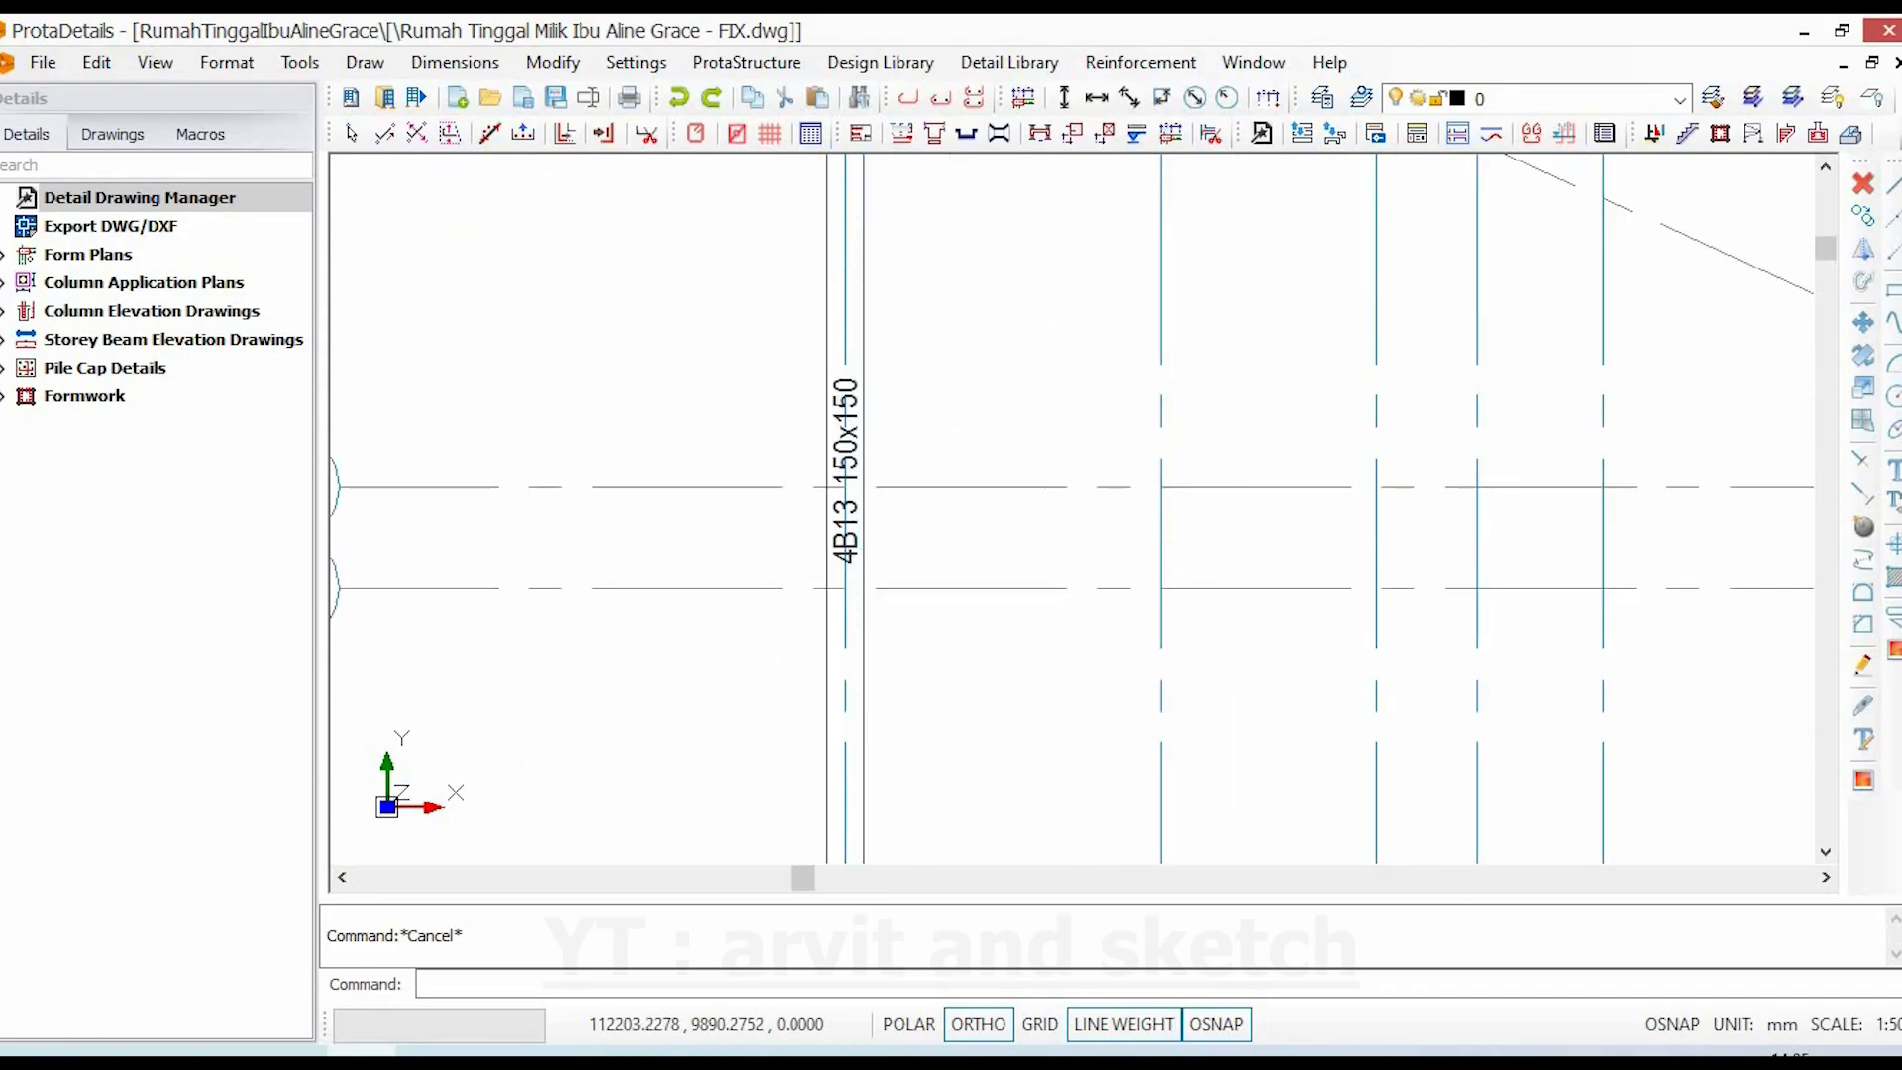
scroll(886, 523, up, 2)
middle_drag(1096, 461, 1117, 503)
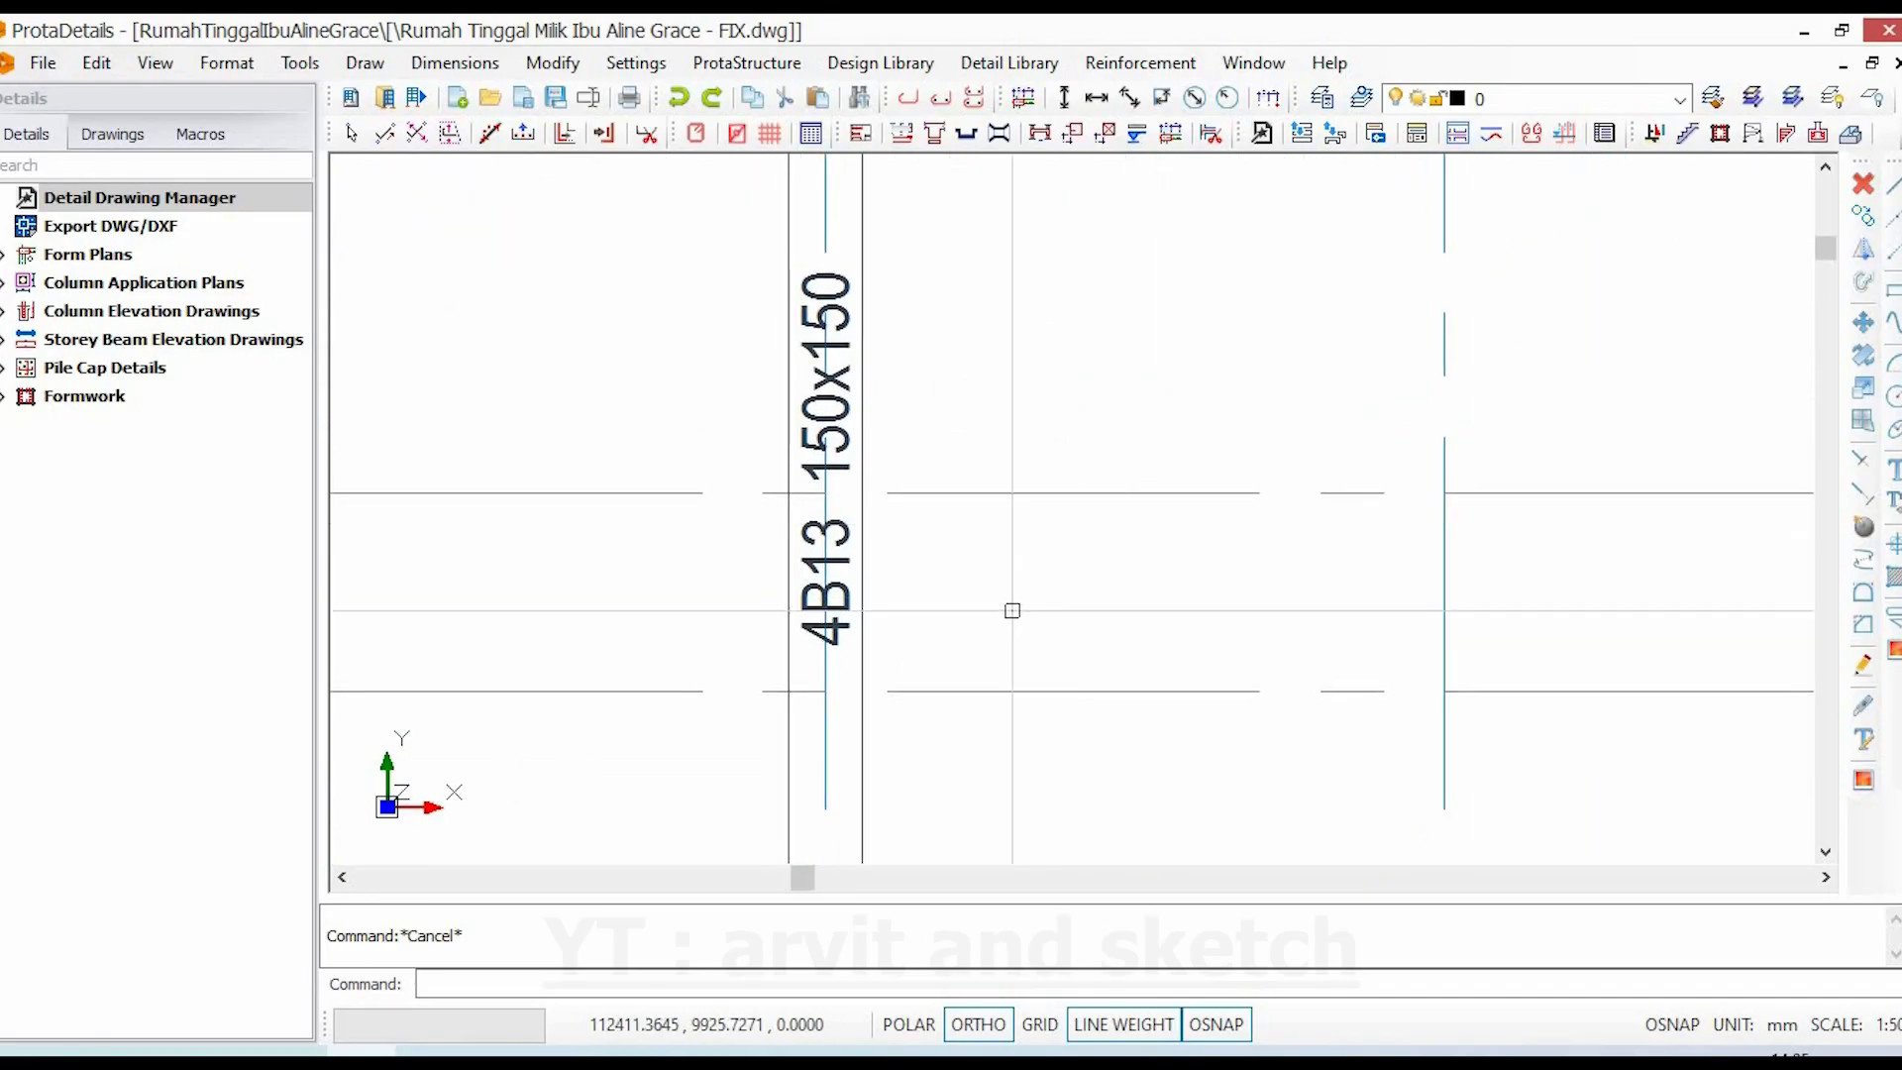
- Locate the elevation of fourth-storey beam 4B13 among the storey beam drawings and examine its labels up close
scroll(980, 610, down, 5)
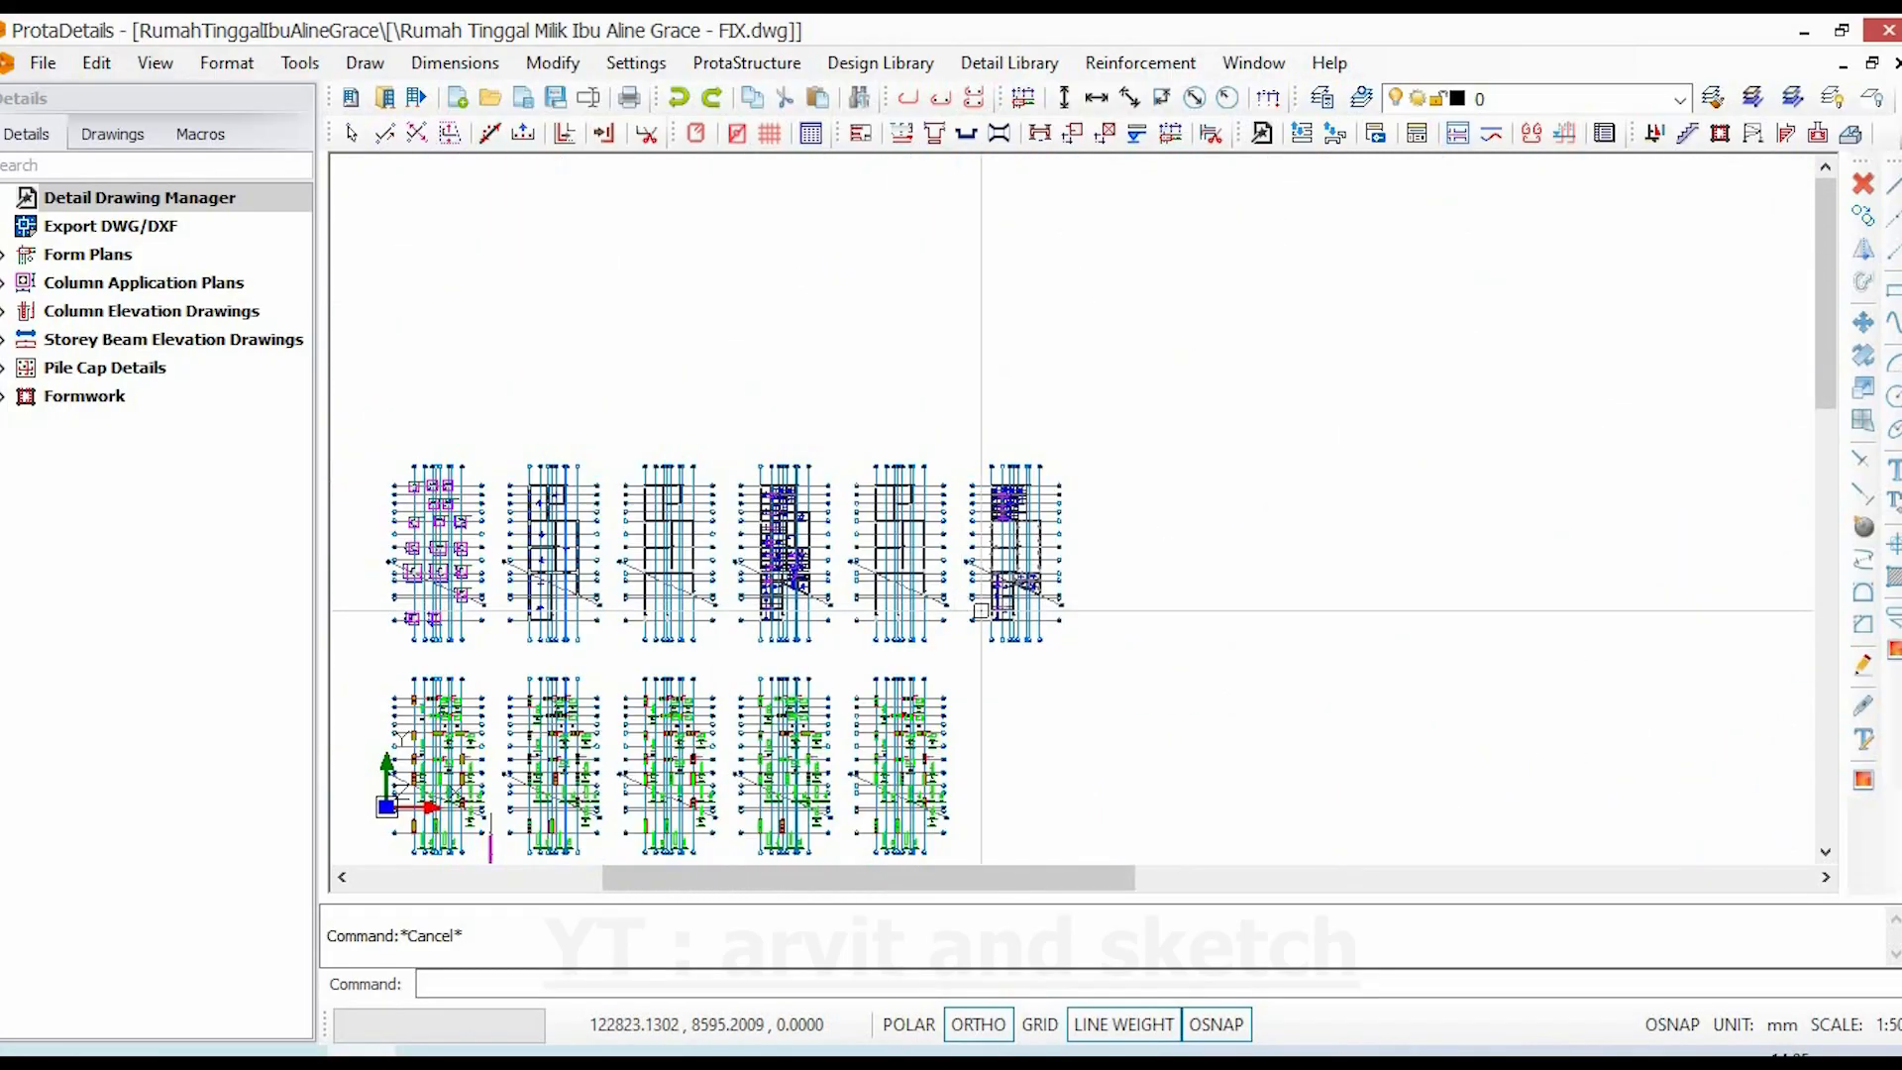
scroll(980, 610, down, 3)
scroll(1161, 498, up, 2)
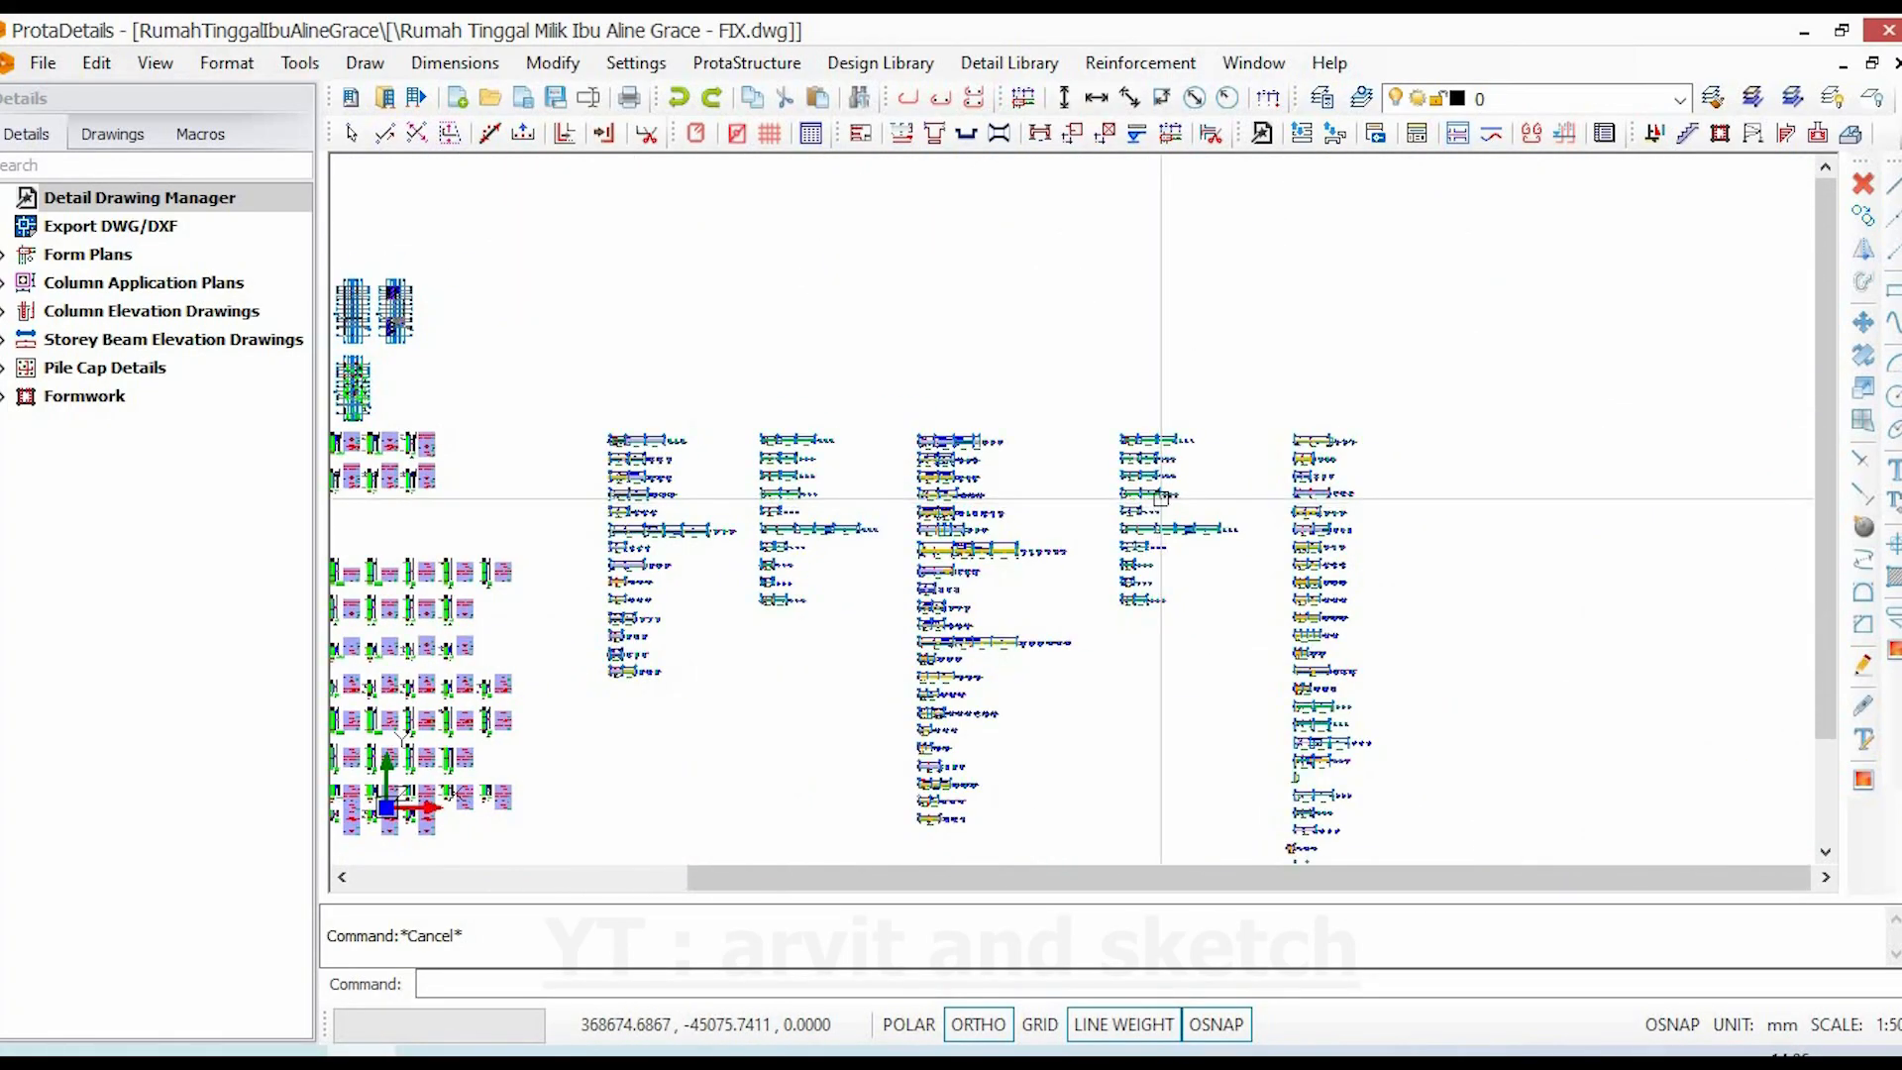
scroll(1164, 498, up, 4)
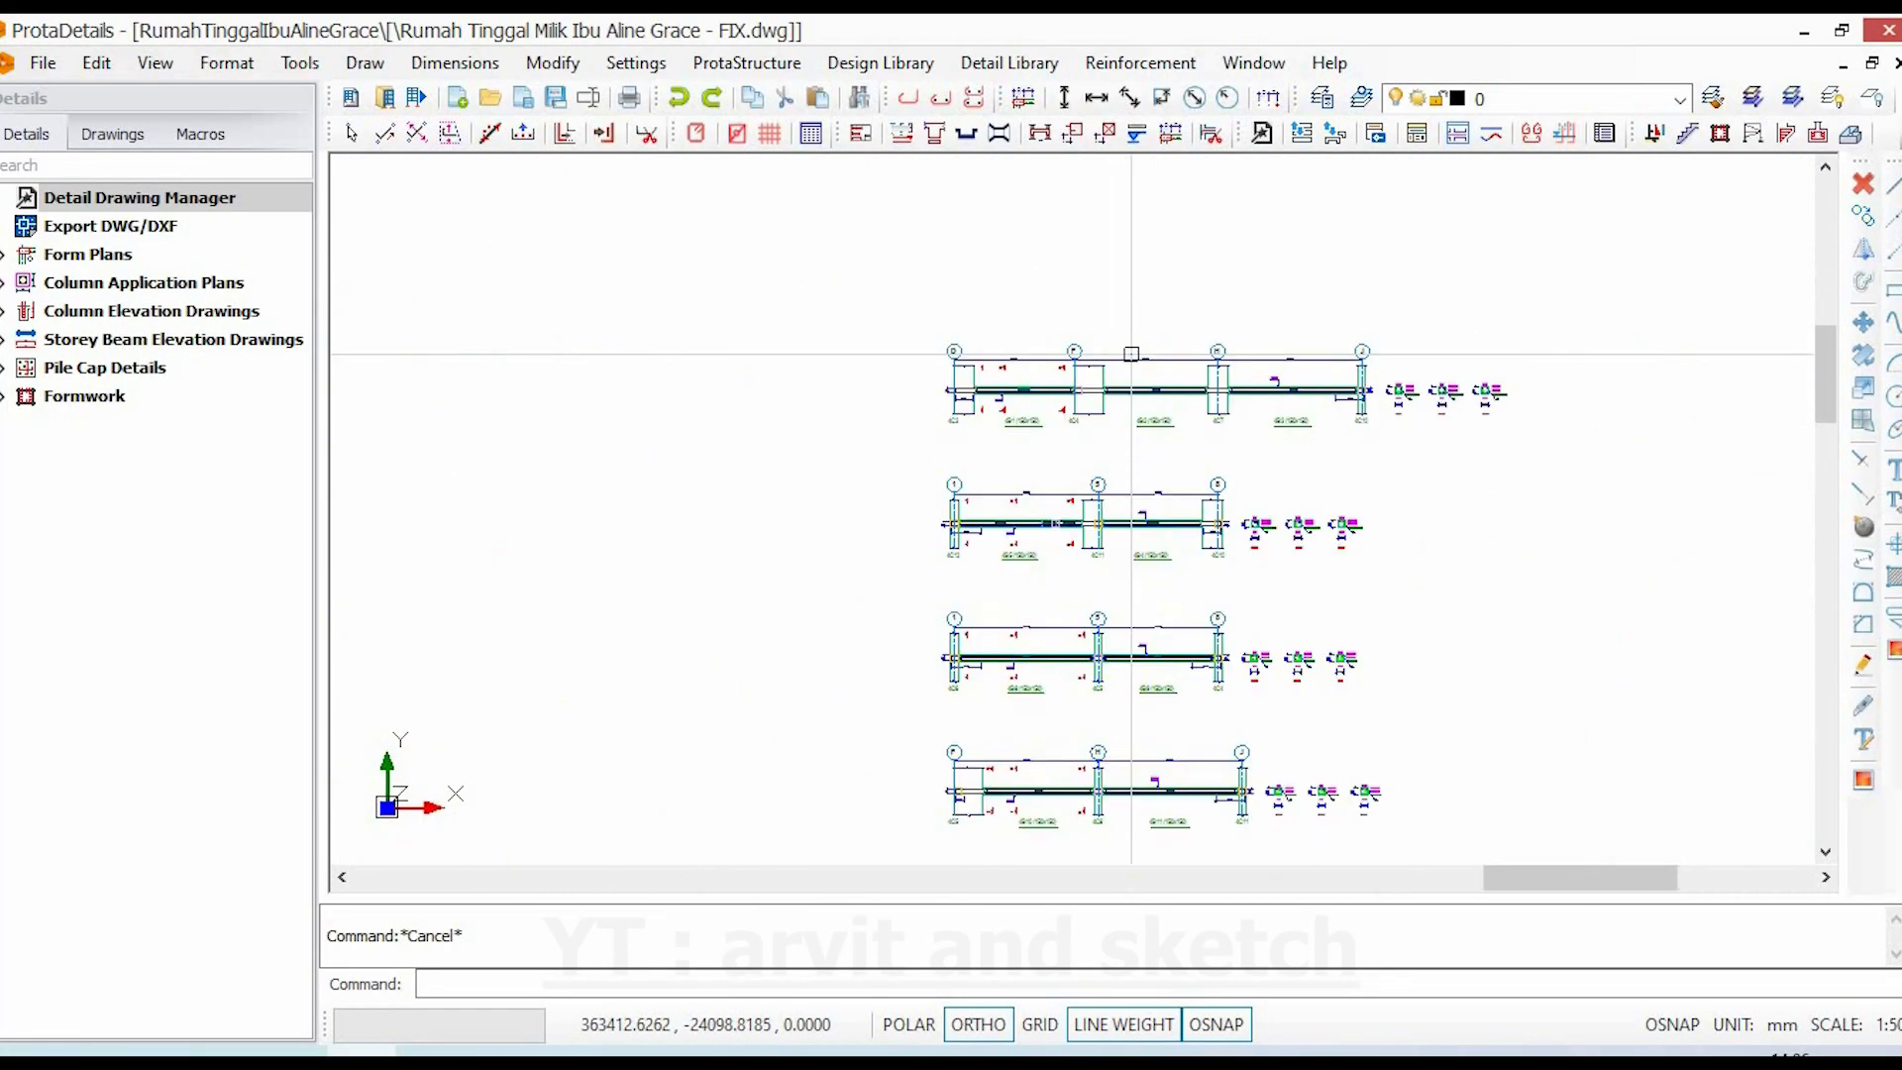
middle_drag(1245, 599, 1198, 398)
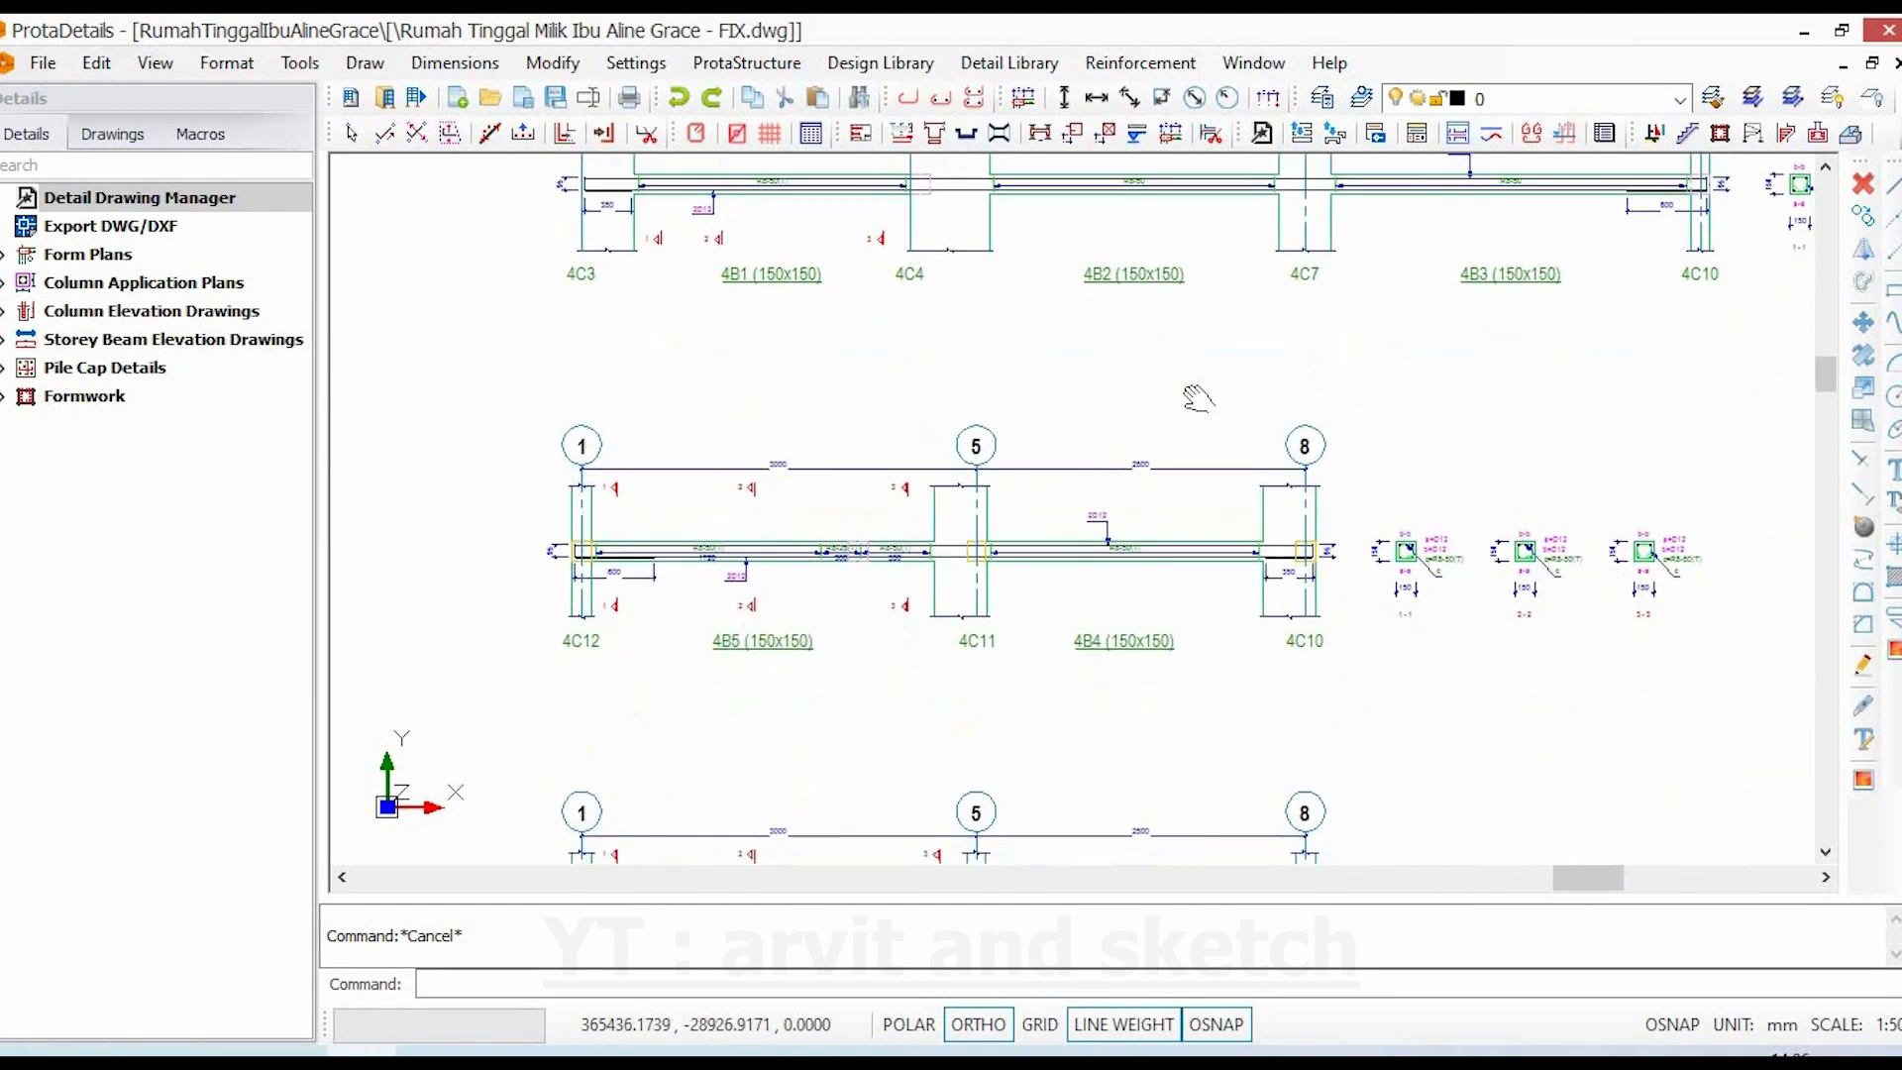
mouse_move(1177, 659)
middle_down()
mouse_move(1169, 281)
mouse_move(1176, 369)
mouse_move(1179, 335)
middle_up()
middle_drag(1171, 702, 1165, 328)
middle_drag(1041, 638, 1028, 315)
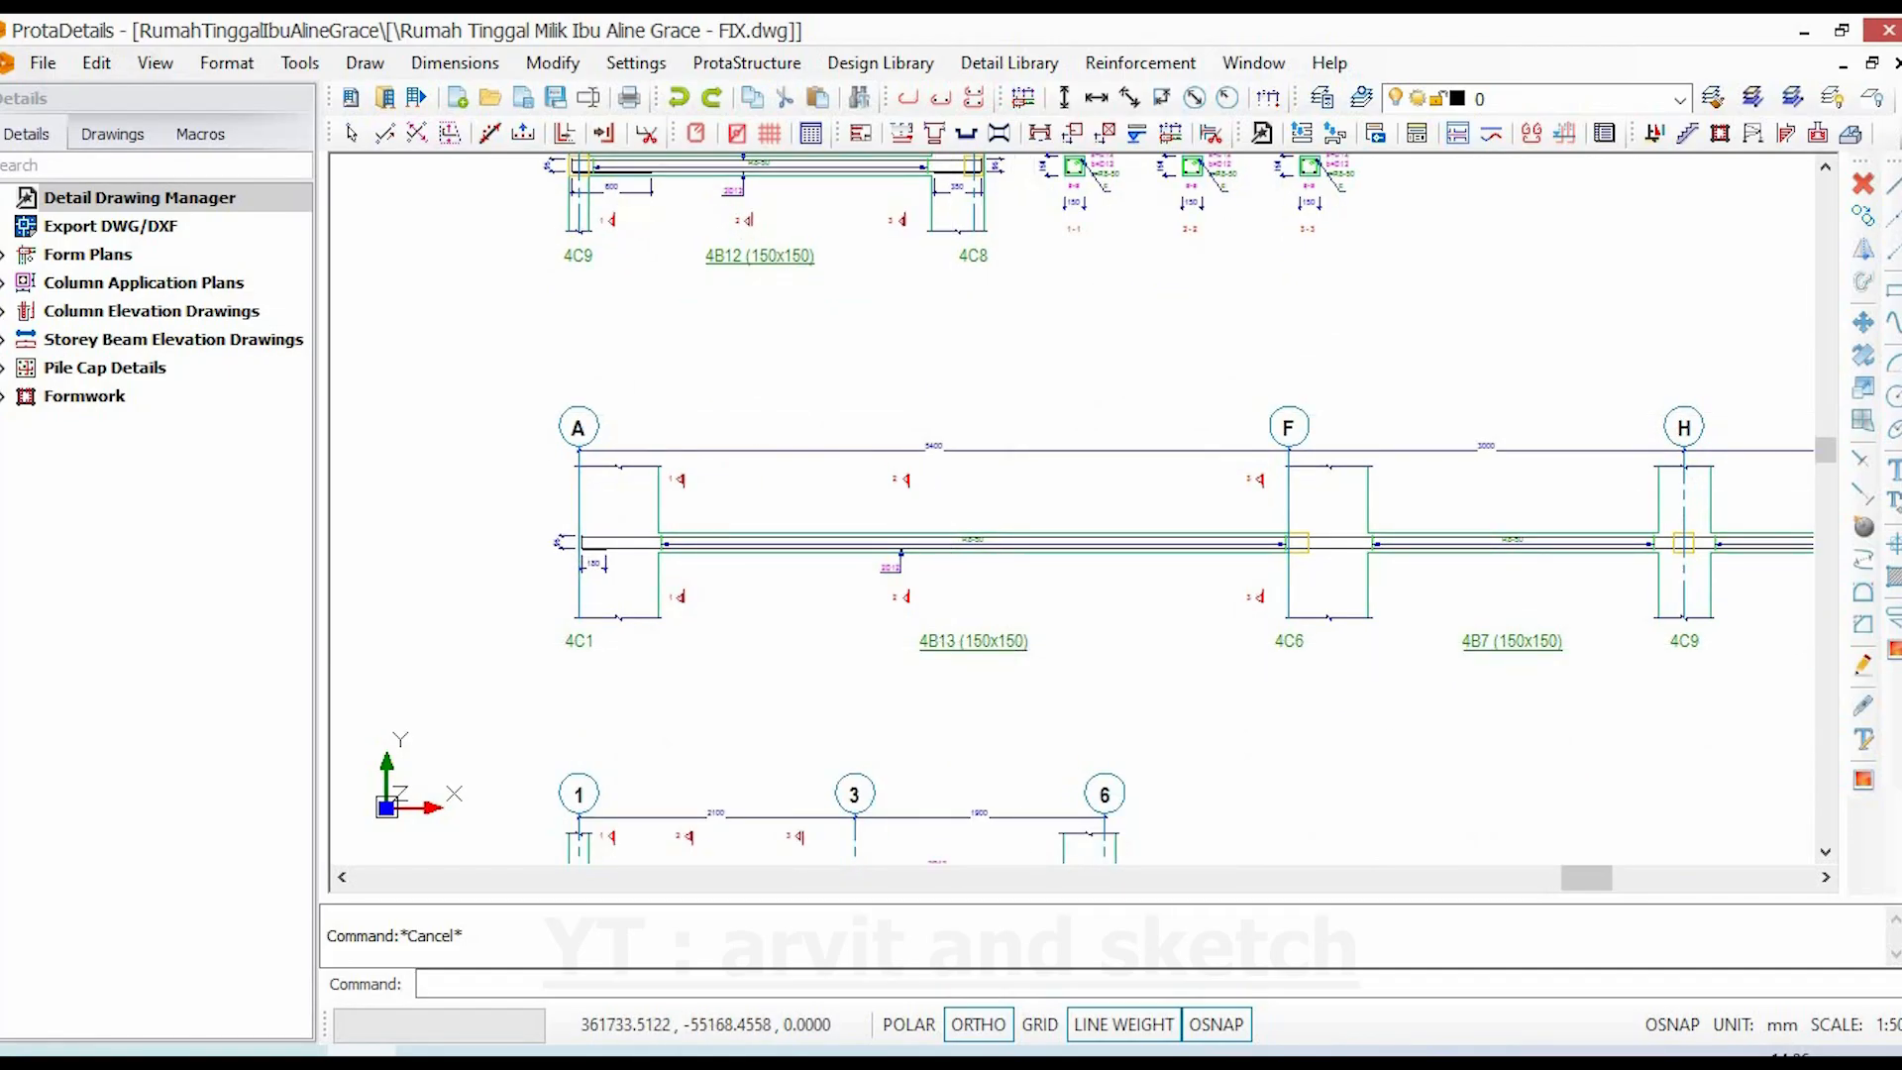
scroll(958, 642, up, 3)
scroll(931, 659, up, 1)
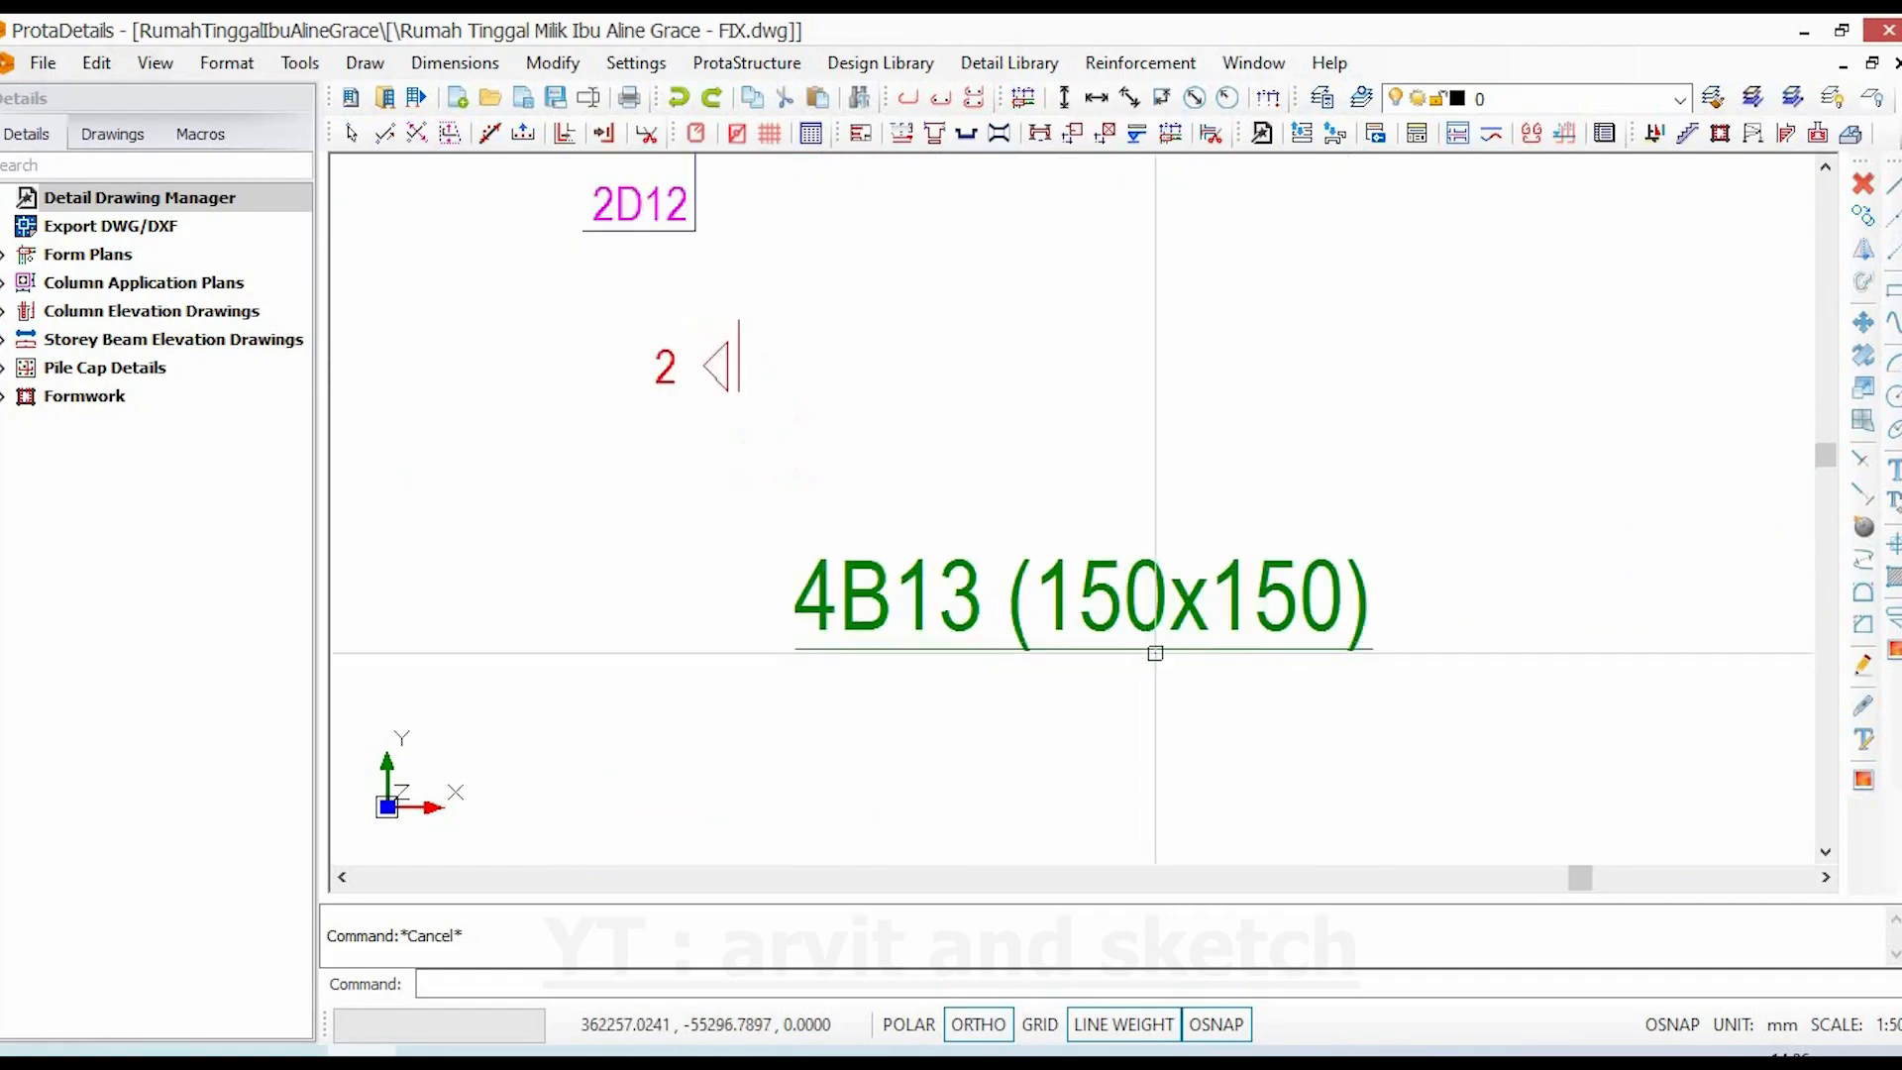
- Follow the fourth-storey beam 4B13 elevation from column 4C1 to column 4C17 and its cross-sections, reading the labels and dimensions
scroll(936, 592, down, 5)
middle_drag(962, 592, 456, 584)
middle_drag(1400, 591, 814, 593)
middle_drag(1513, 633, 1085, 630)
scroll(1395, 527, up, 2)
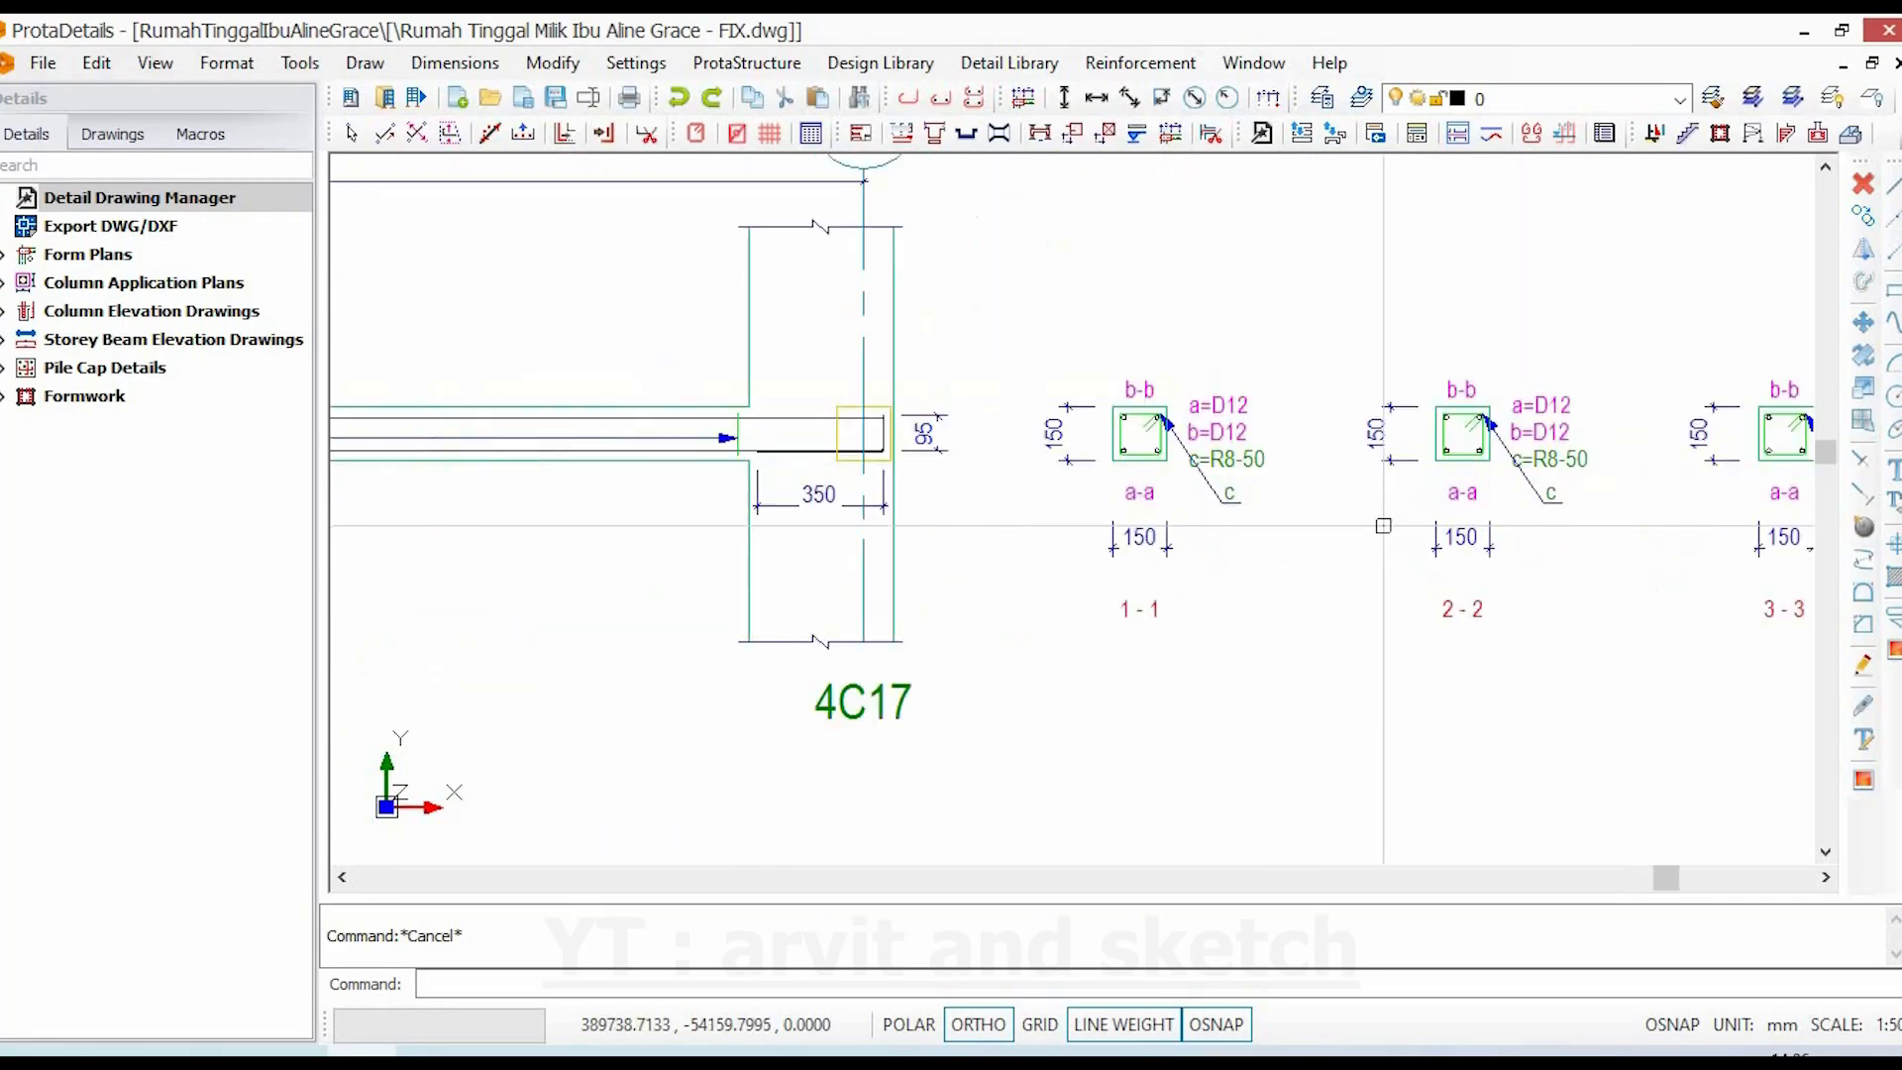
scroll(1395, 527, down, 2)
middle_drag(543, 593, 1575, 584)
scroll(1026, 580, up, 3)
scroll(1026, 581, down, 3)
scroll(738, 436, up, 2)
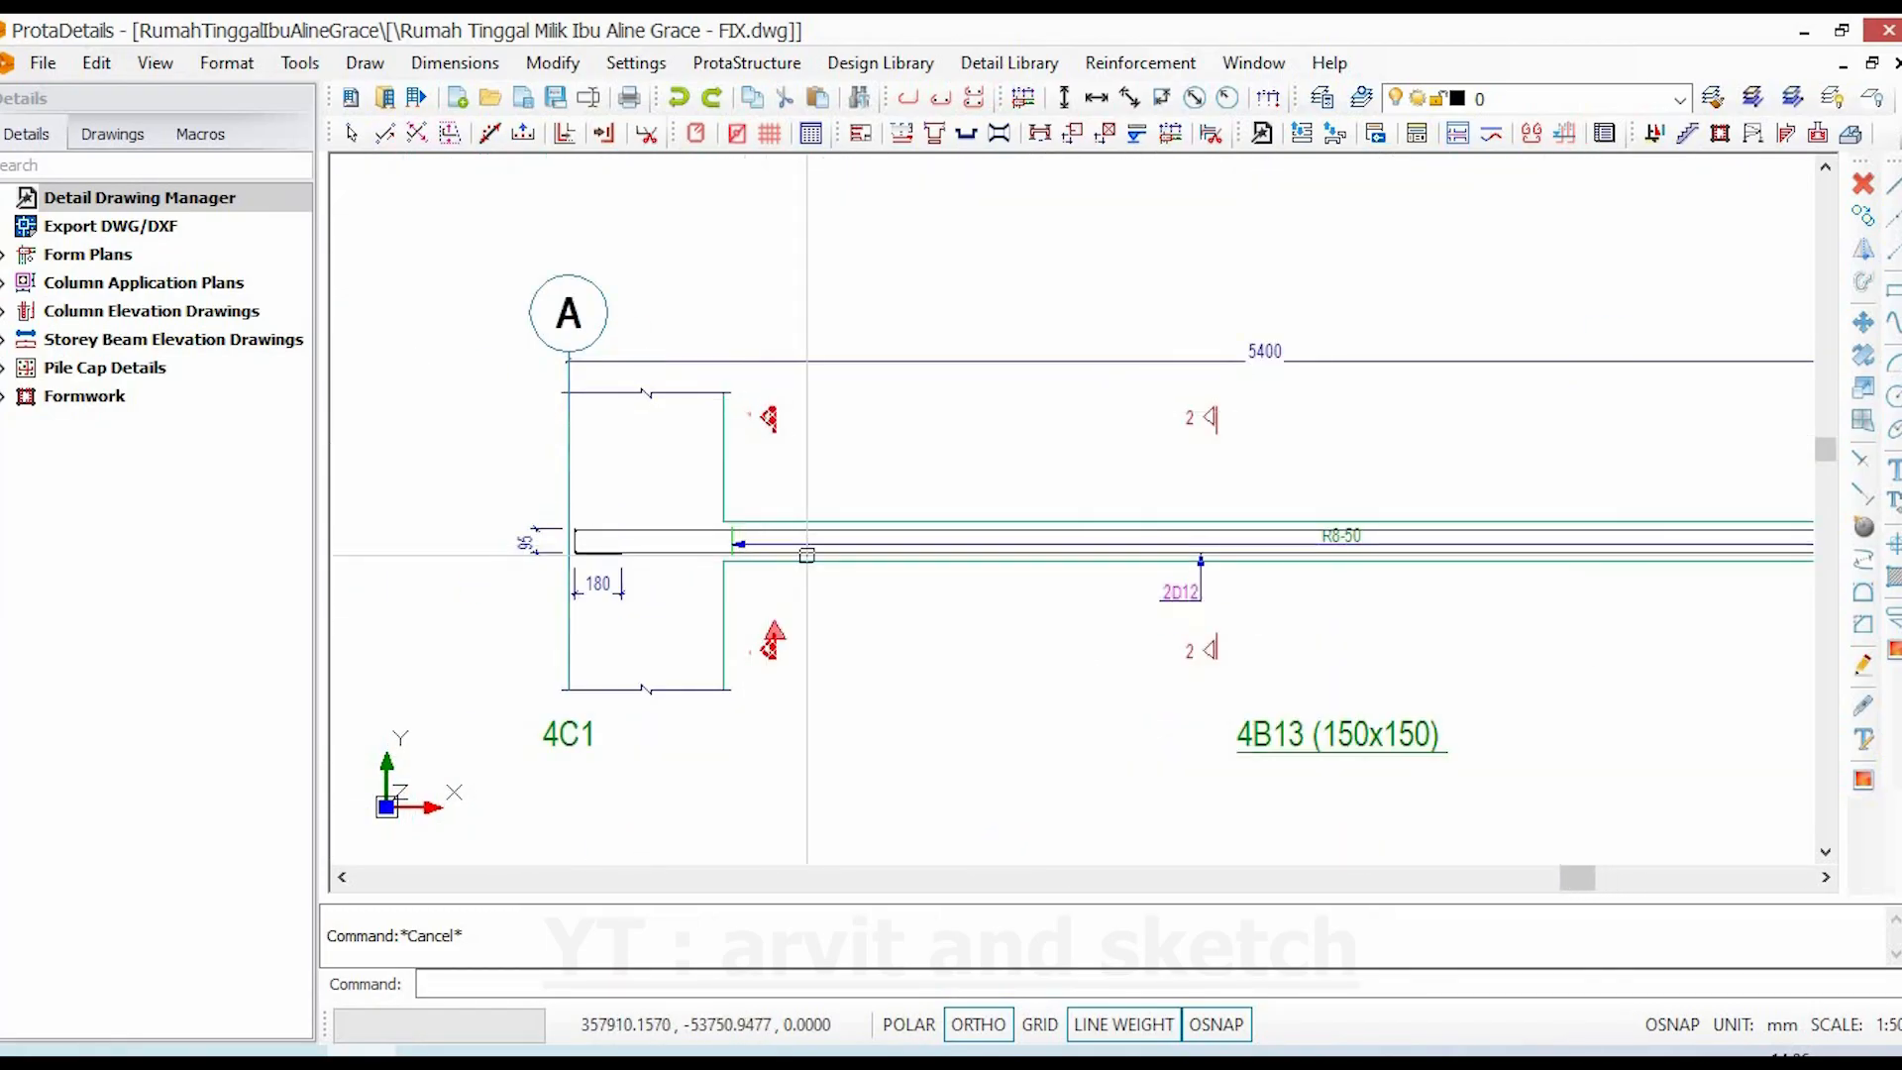
- Examine cross-section 1-1 of the beam row up close and identify which bars labels a and b refer to
scroll(801, 554, down, 4)
middle_drag(1690, 619, 1006, 612)
scroll(1189, 551, up, 7)
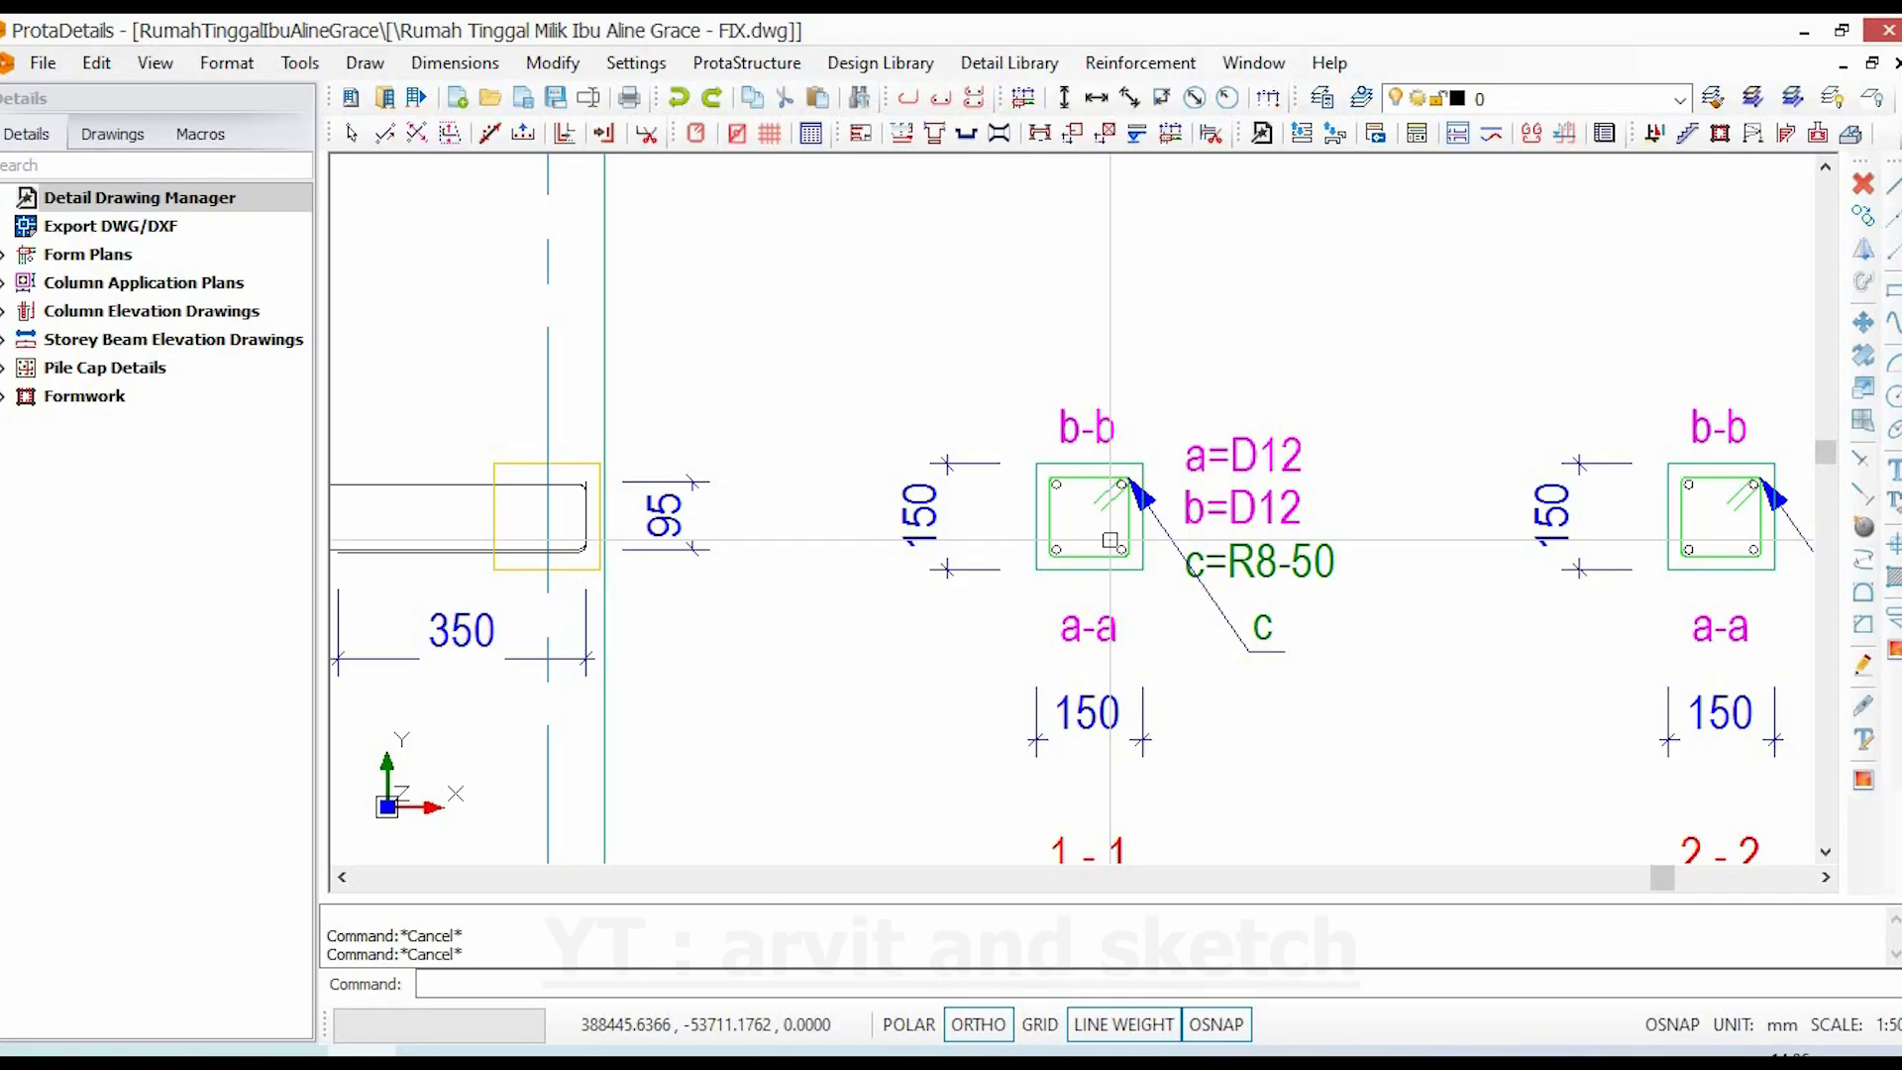
scroll(1110, 539, up, 2)
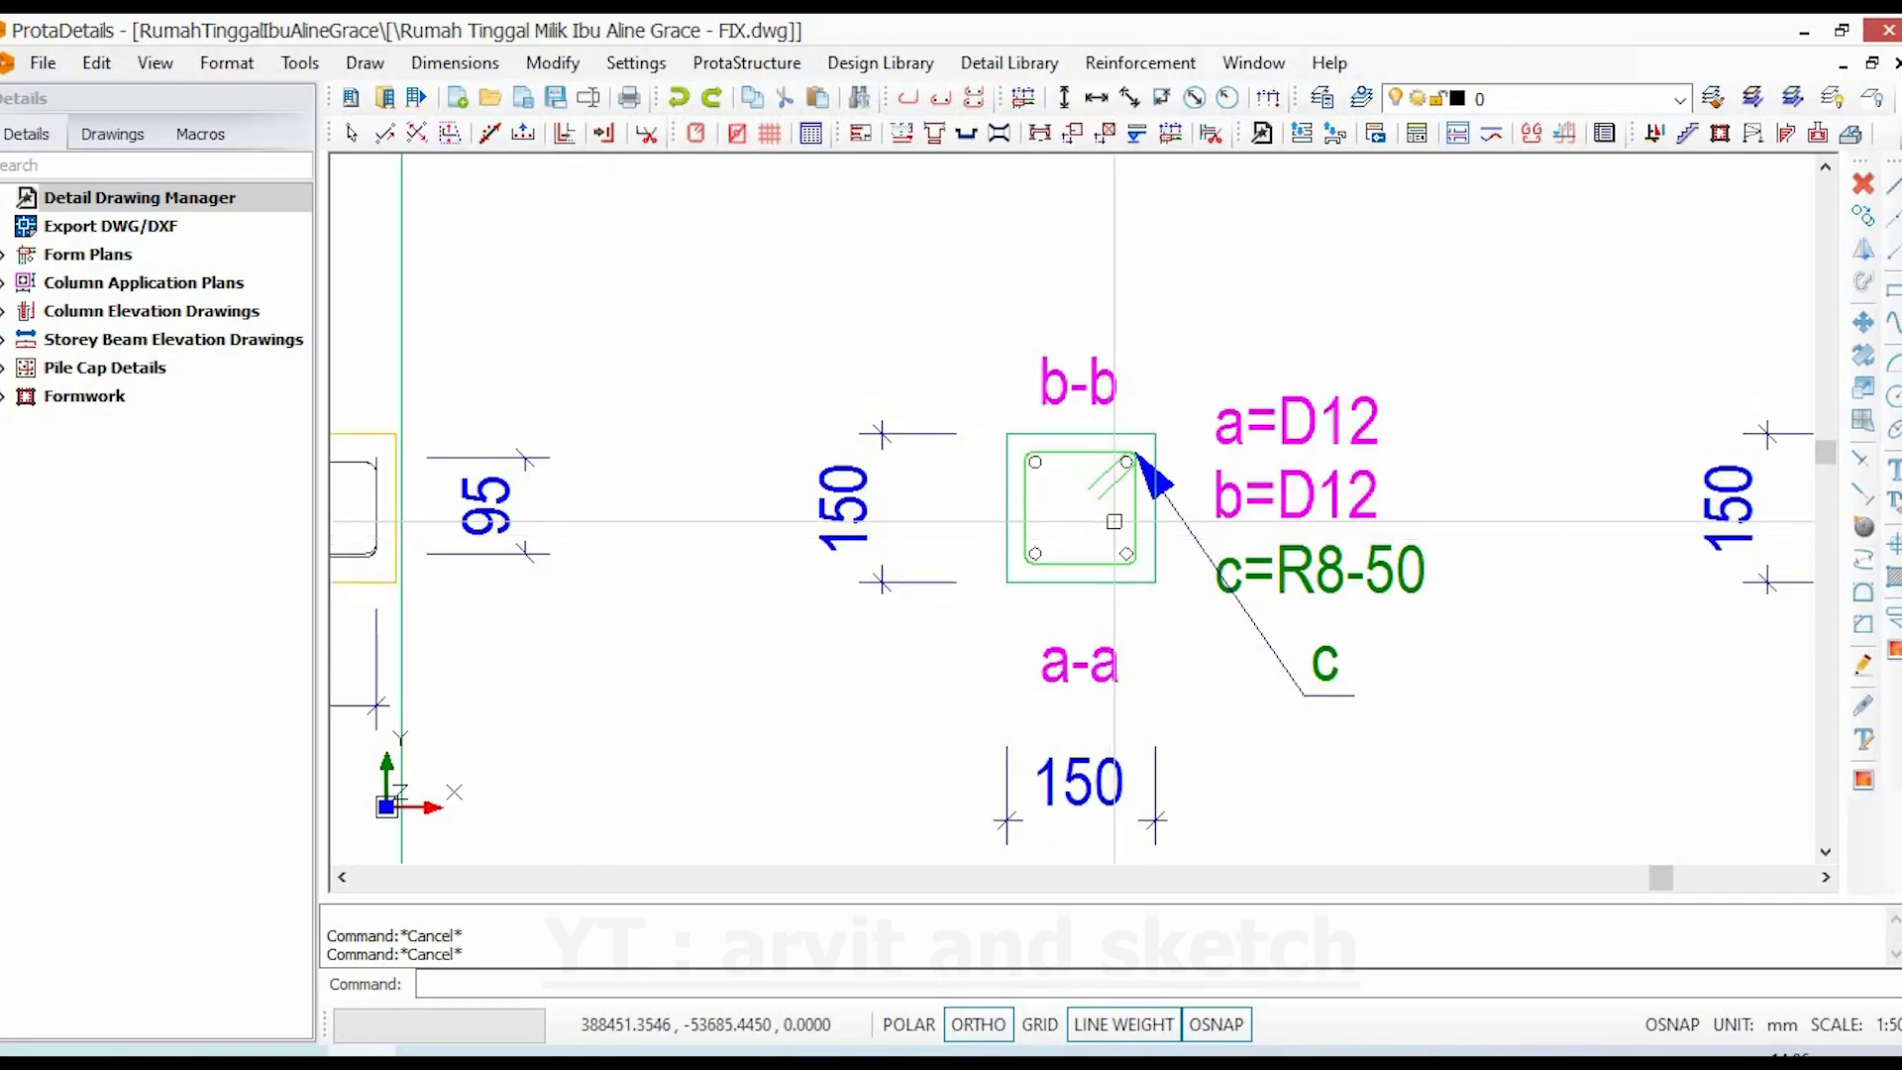
click(1257, 428)
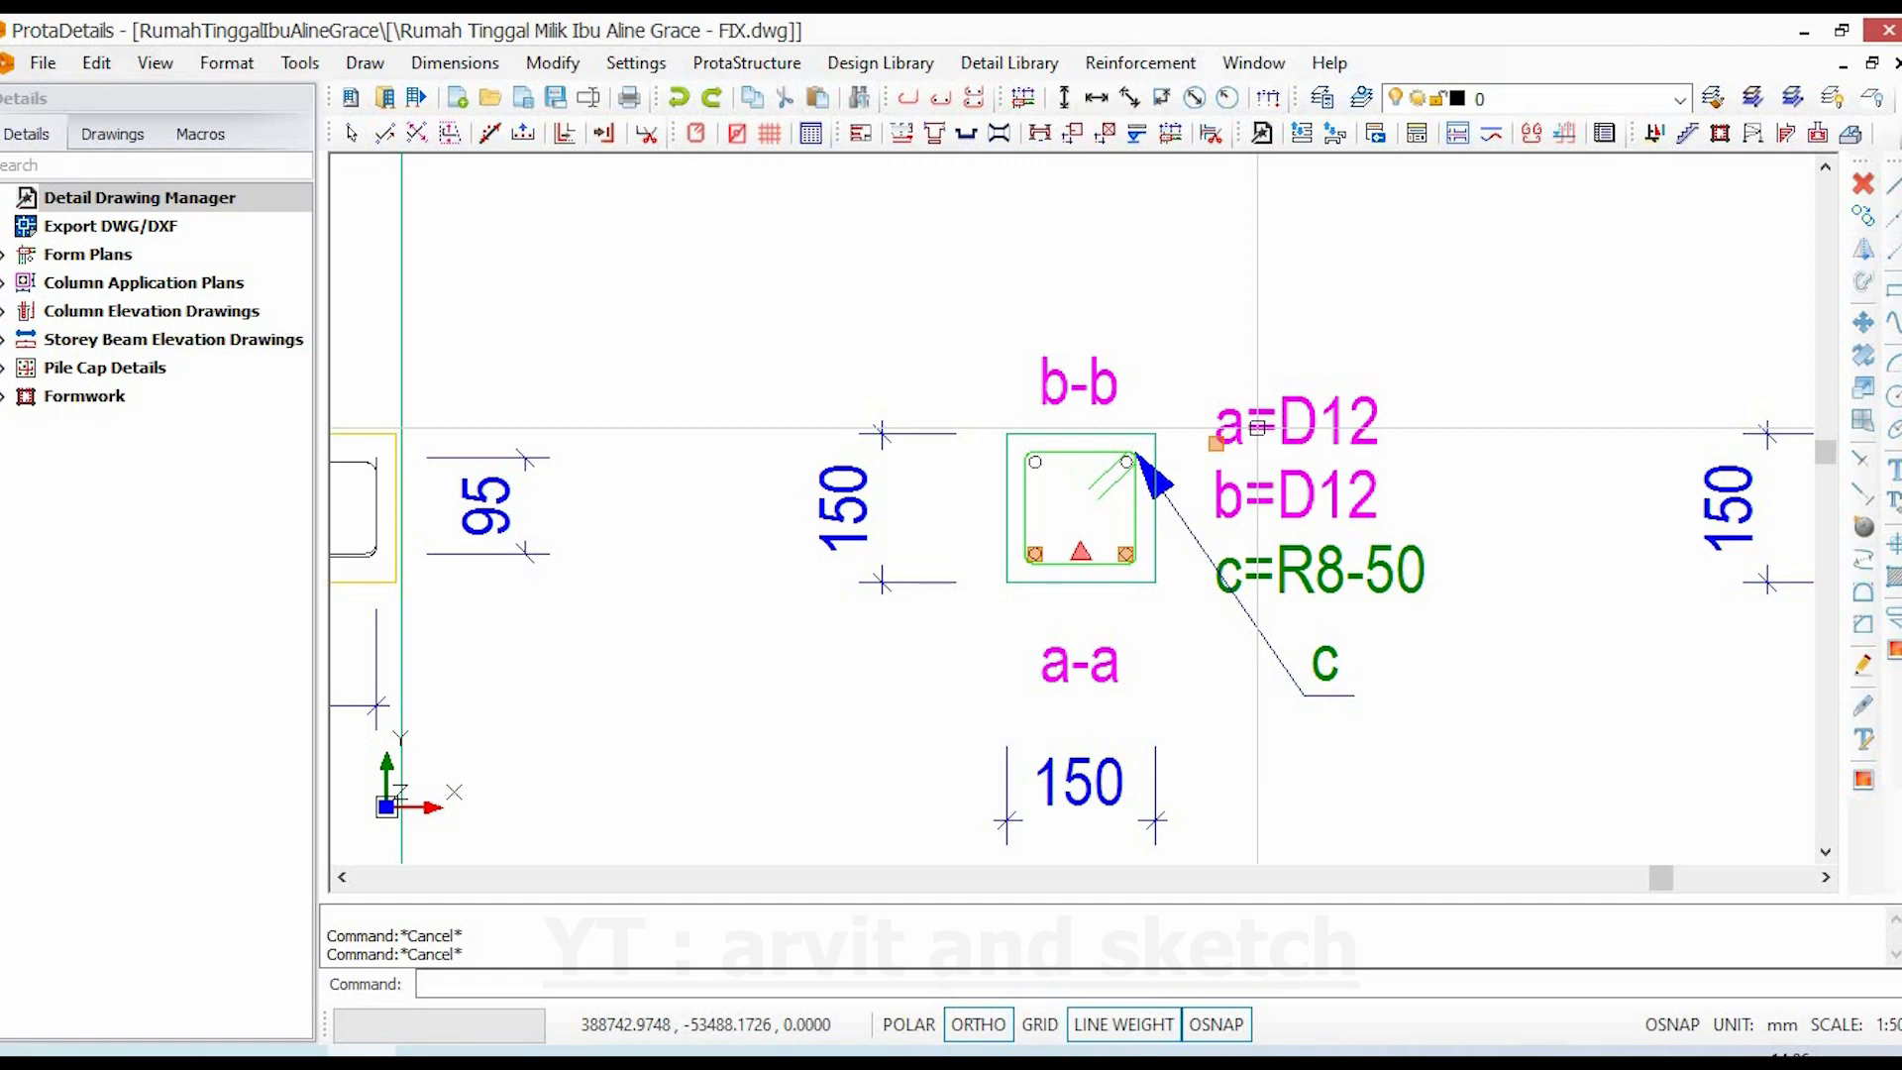
key(Escape)
double_click(1313, 469)
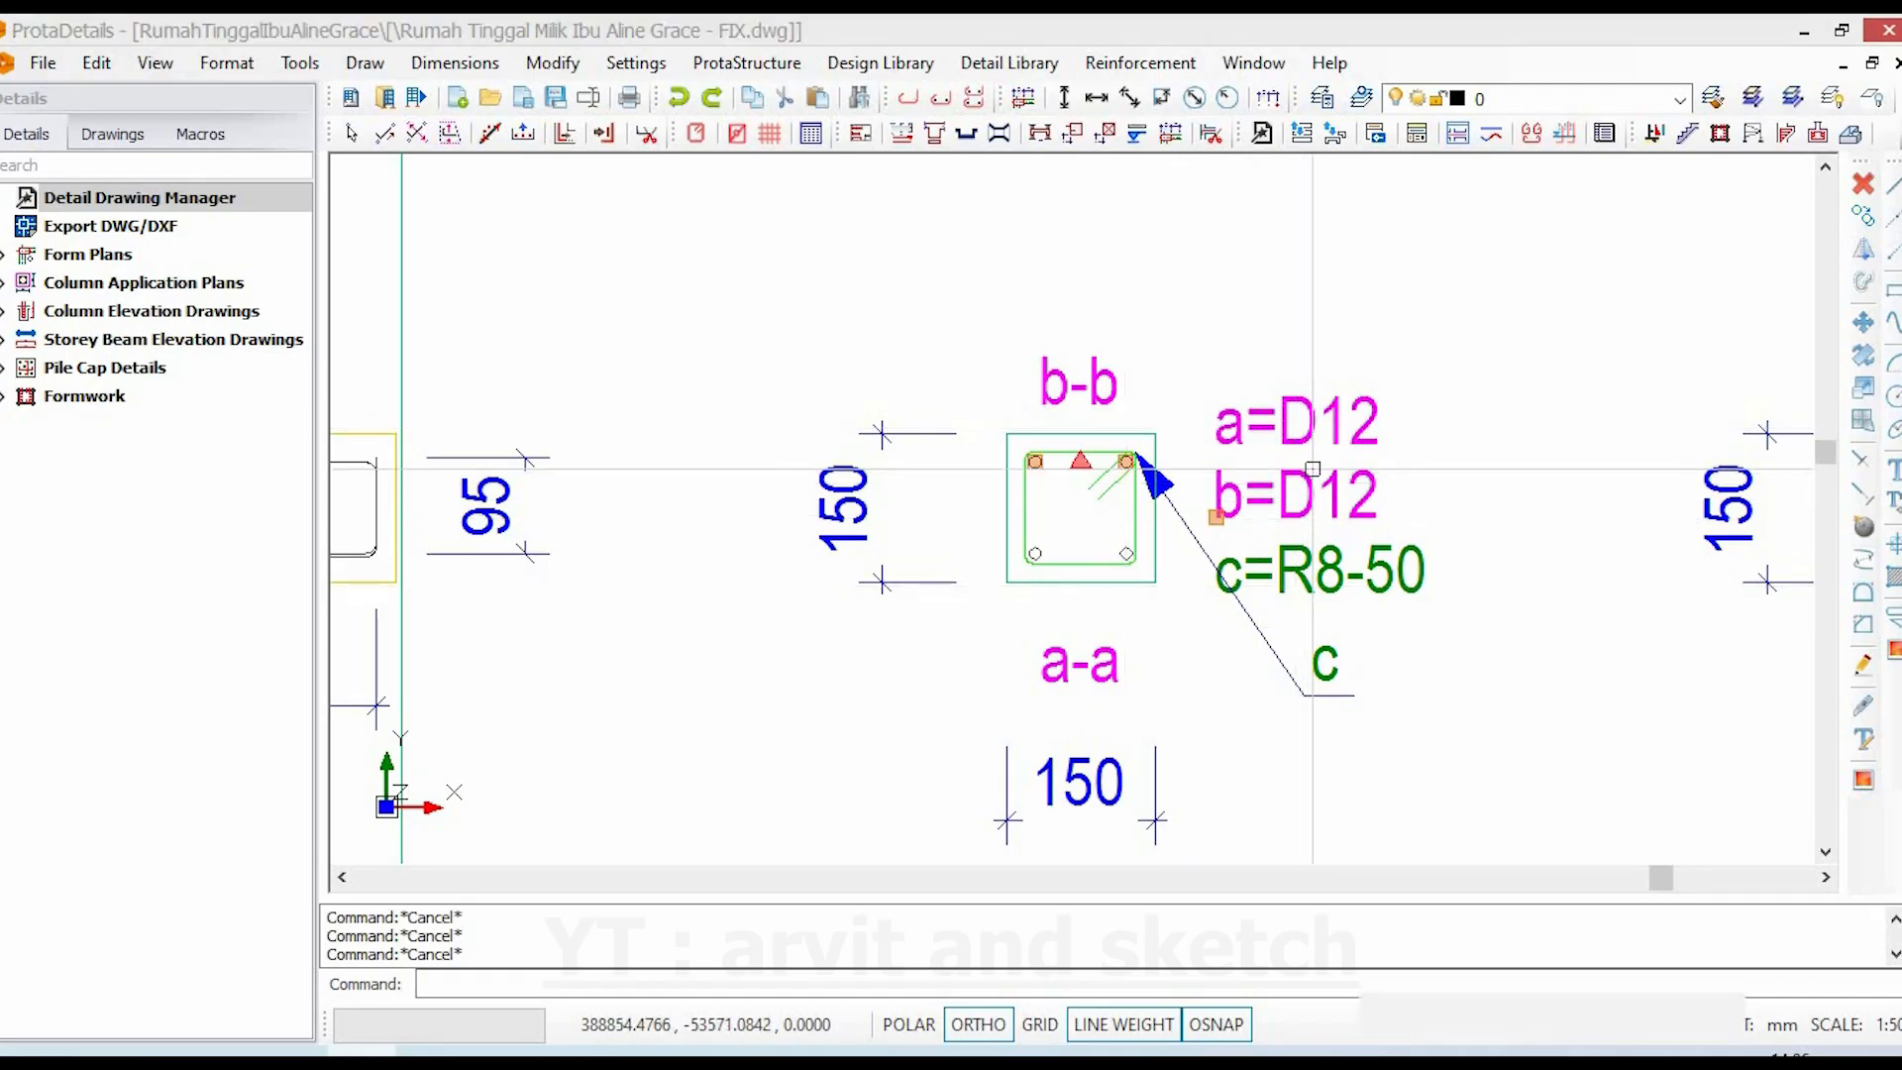
- Locate section mark 2 on the elevation of beam 4B13 and highlight it
scroll(1312, 469, down, 6)
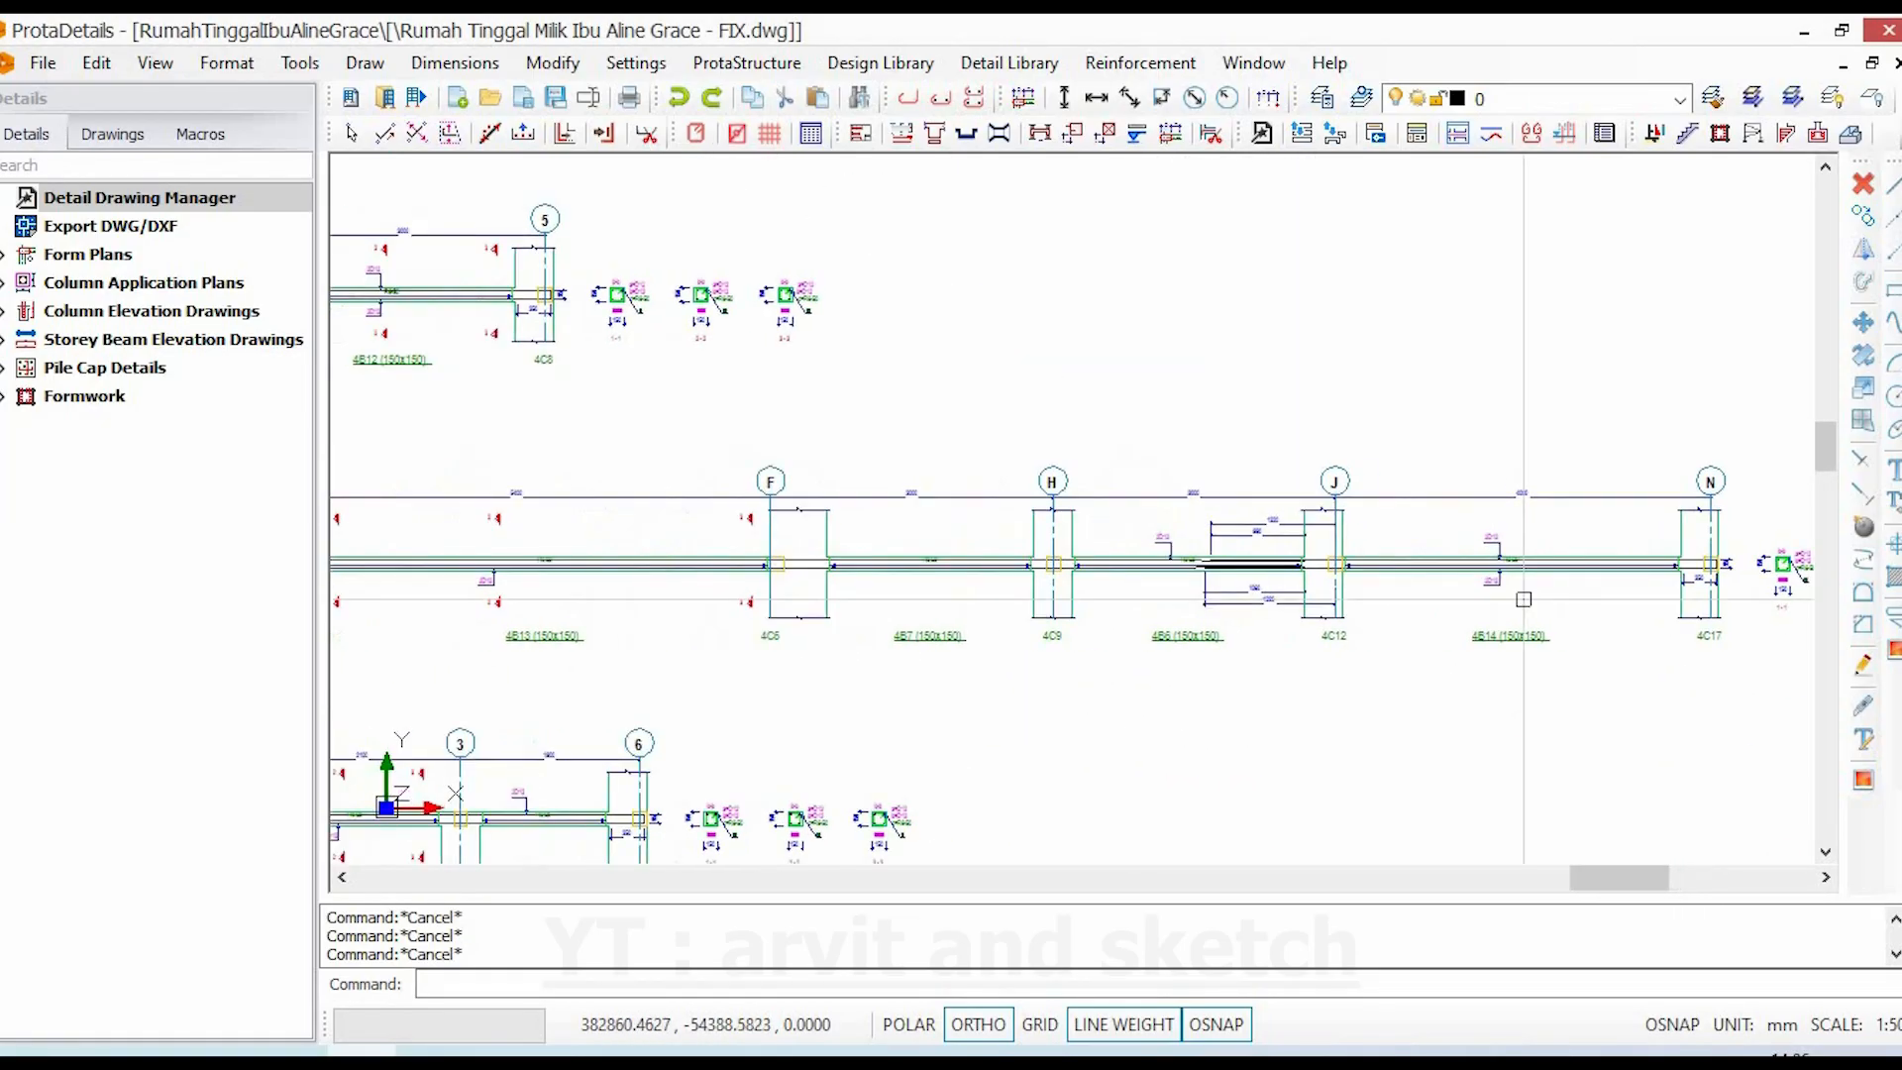
middle_drag(558, 582, 760, 586)
scroll(670, 554, up, 3)
click(743, 461)
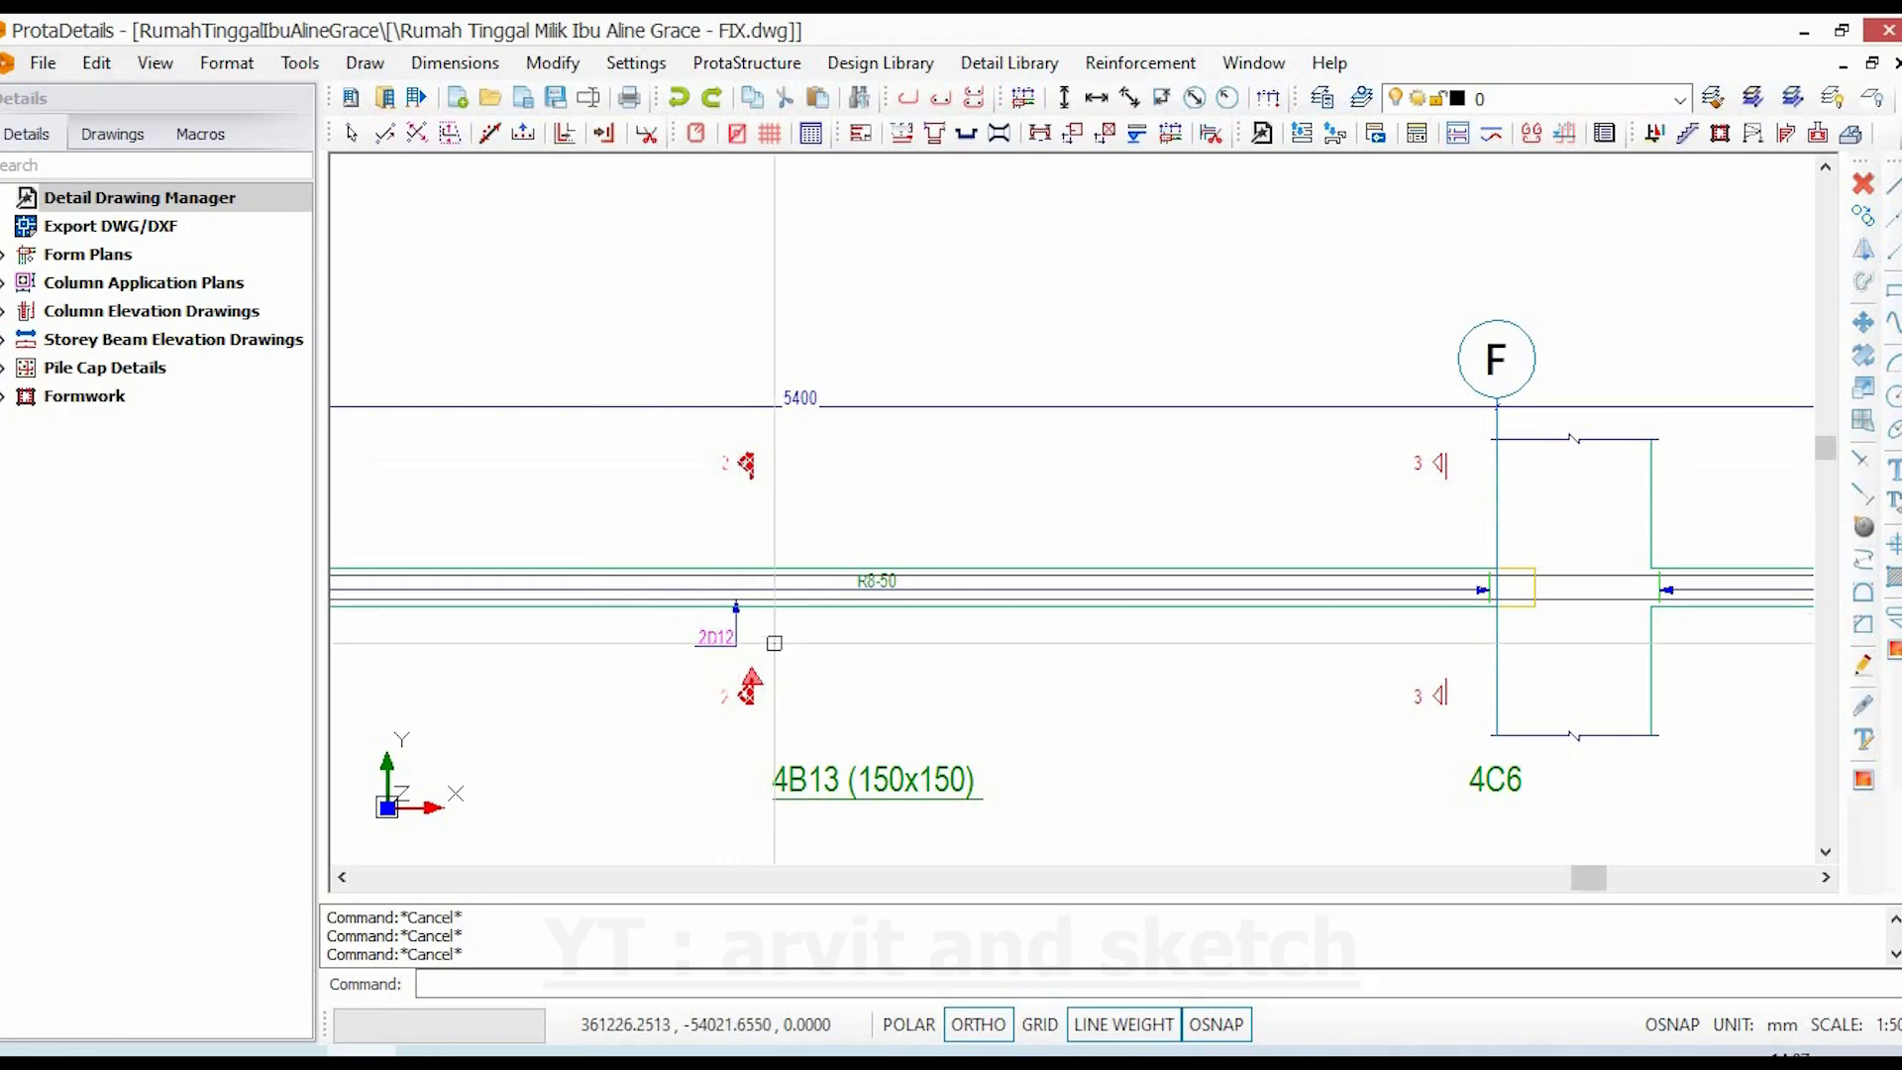
scroll(775, 643, up, 4)
scroll(793, 643, down, 8)
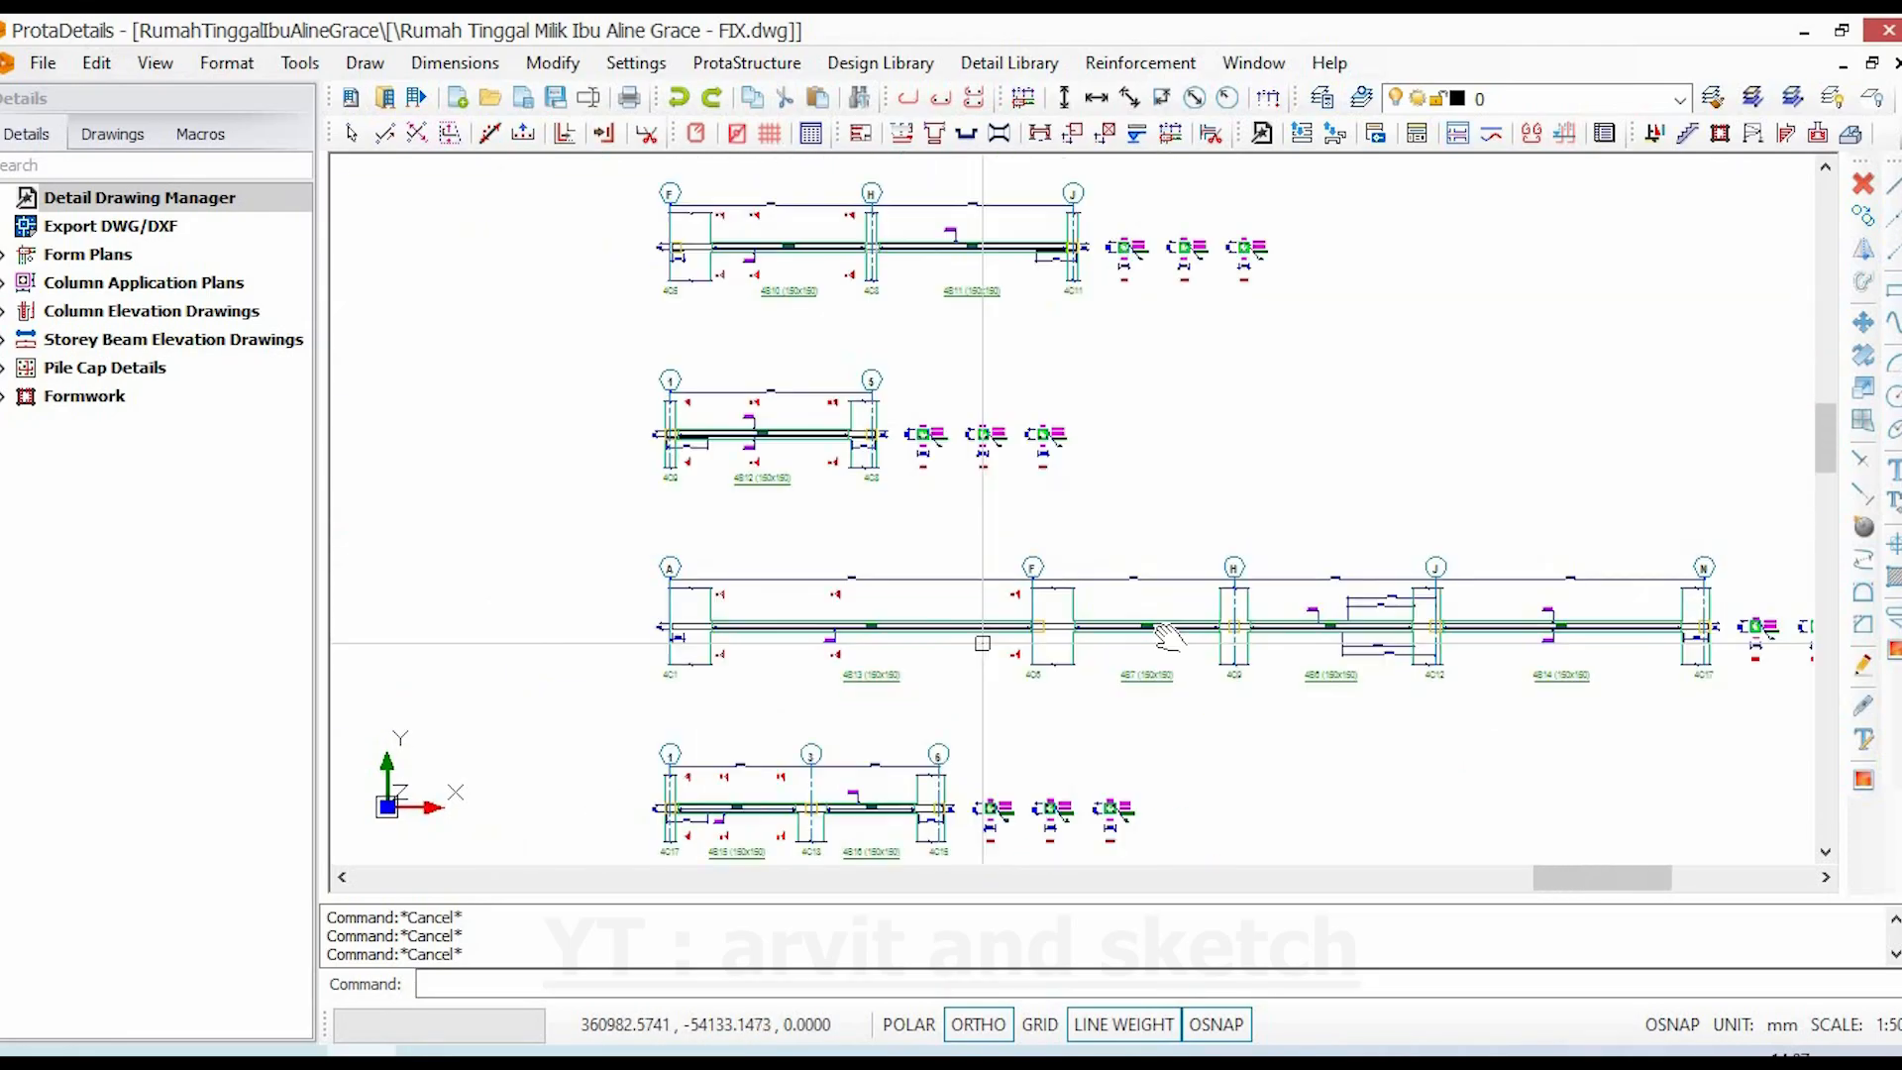
- Examine cross-section 2-2 of the beam row and view the properties of its link c, leaving them unedited
middle_drag(1161, 635, 357, 656)
scroll(819, 672, up, 7)
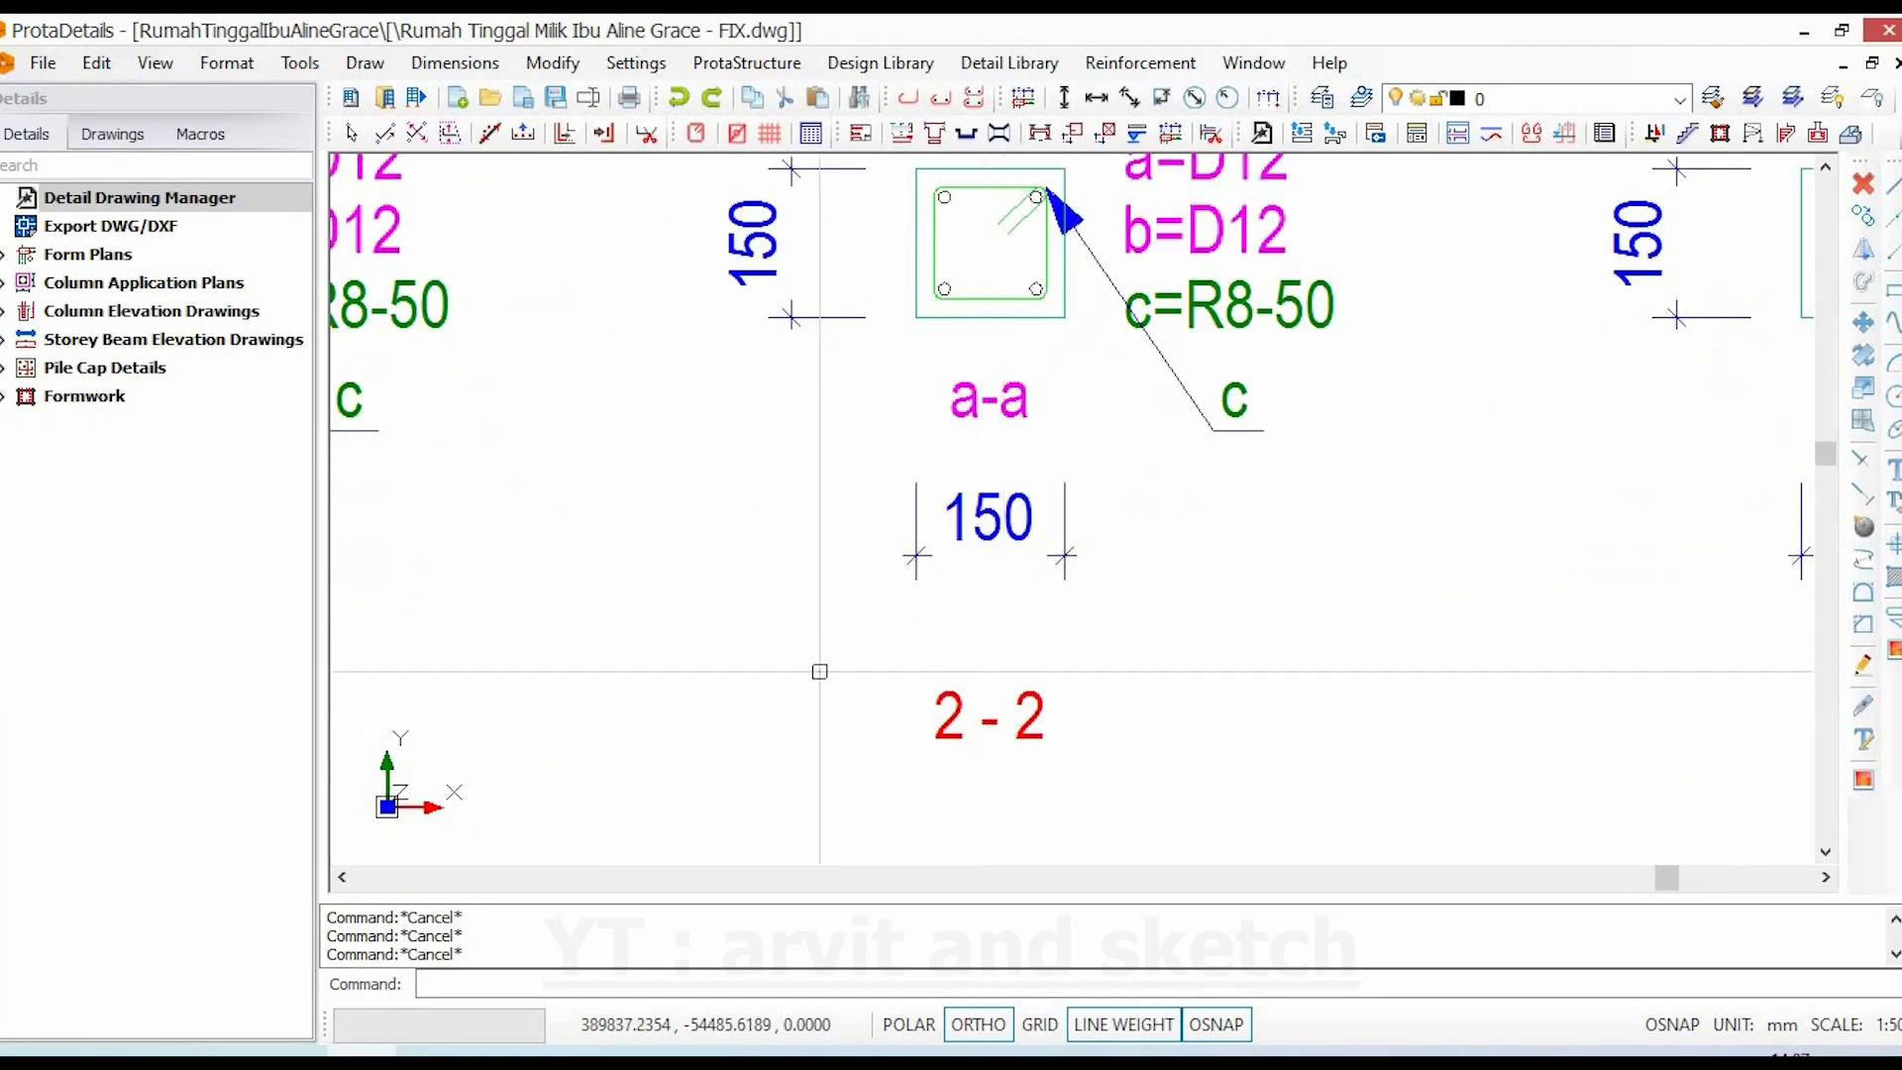
middle_drag(1097, 437, 1114, 645)
scroll(1135, 438, up, 3)
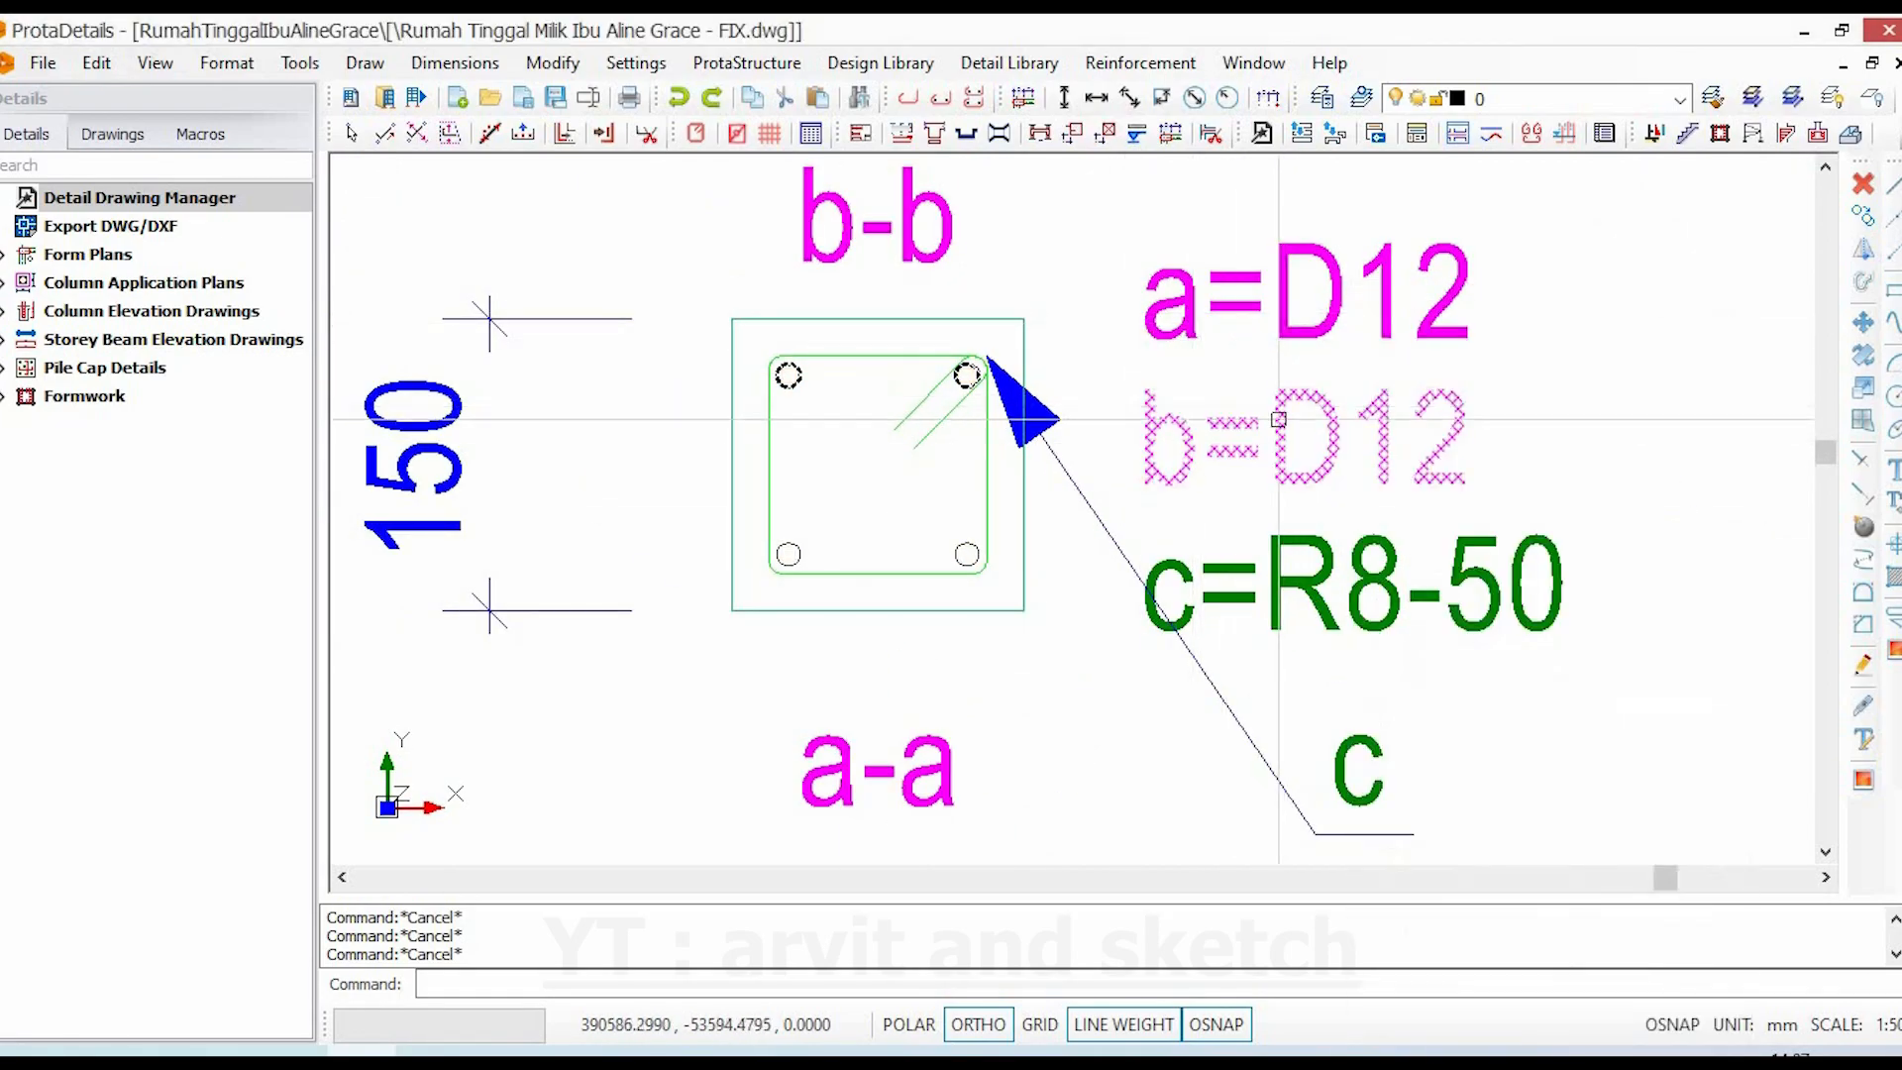
click(1275, 556)
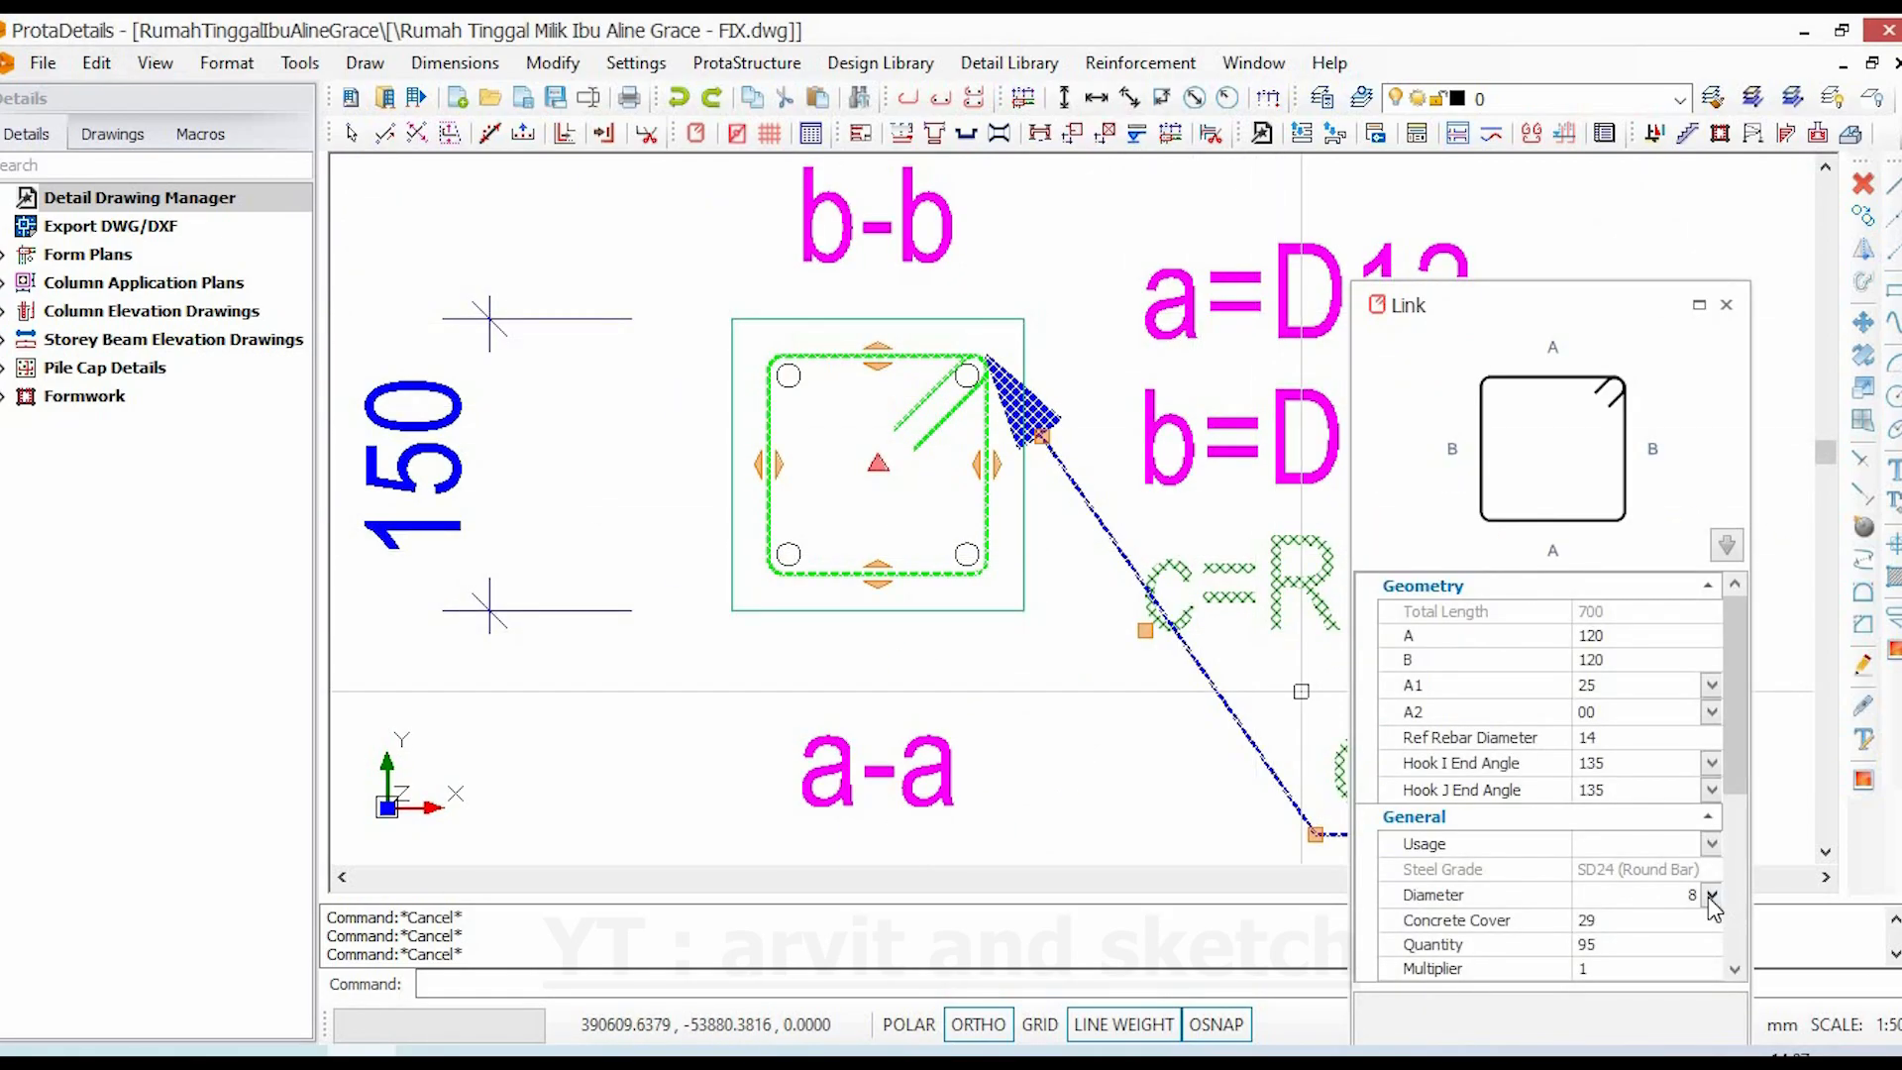
key(Escape)
scroll(1088, 660, down, 5)
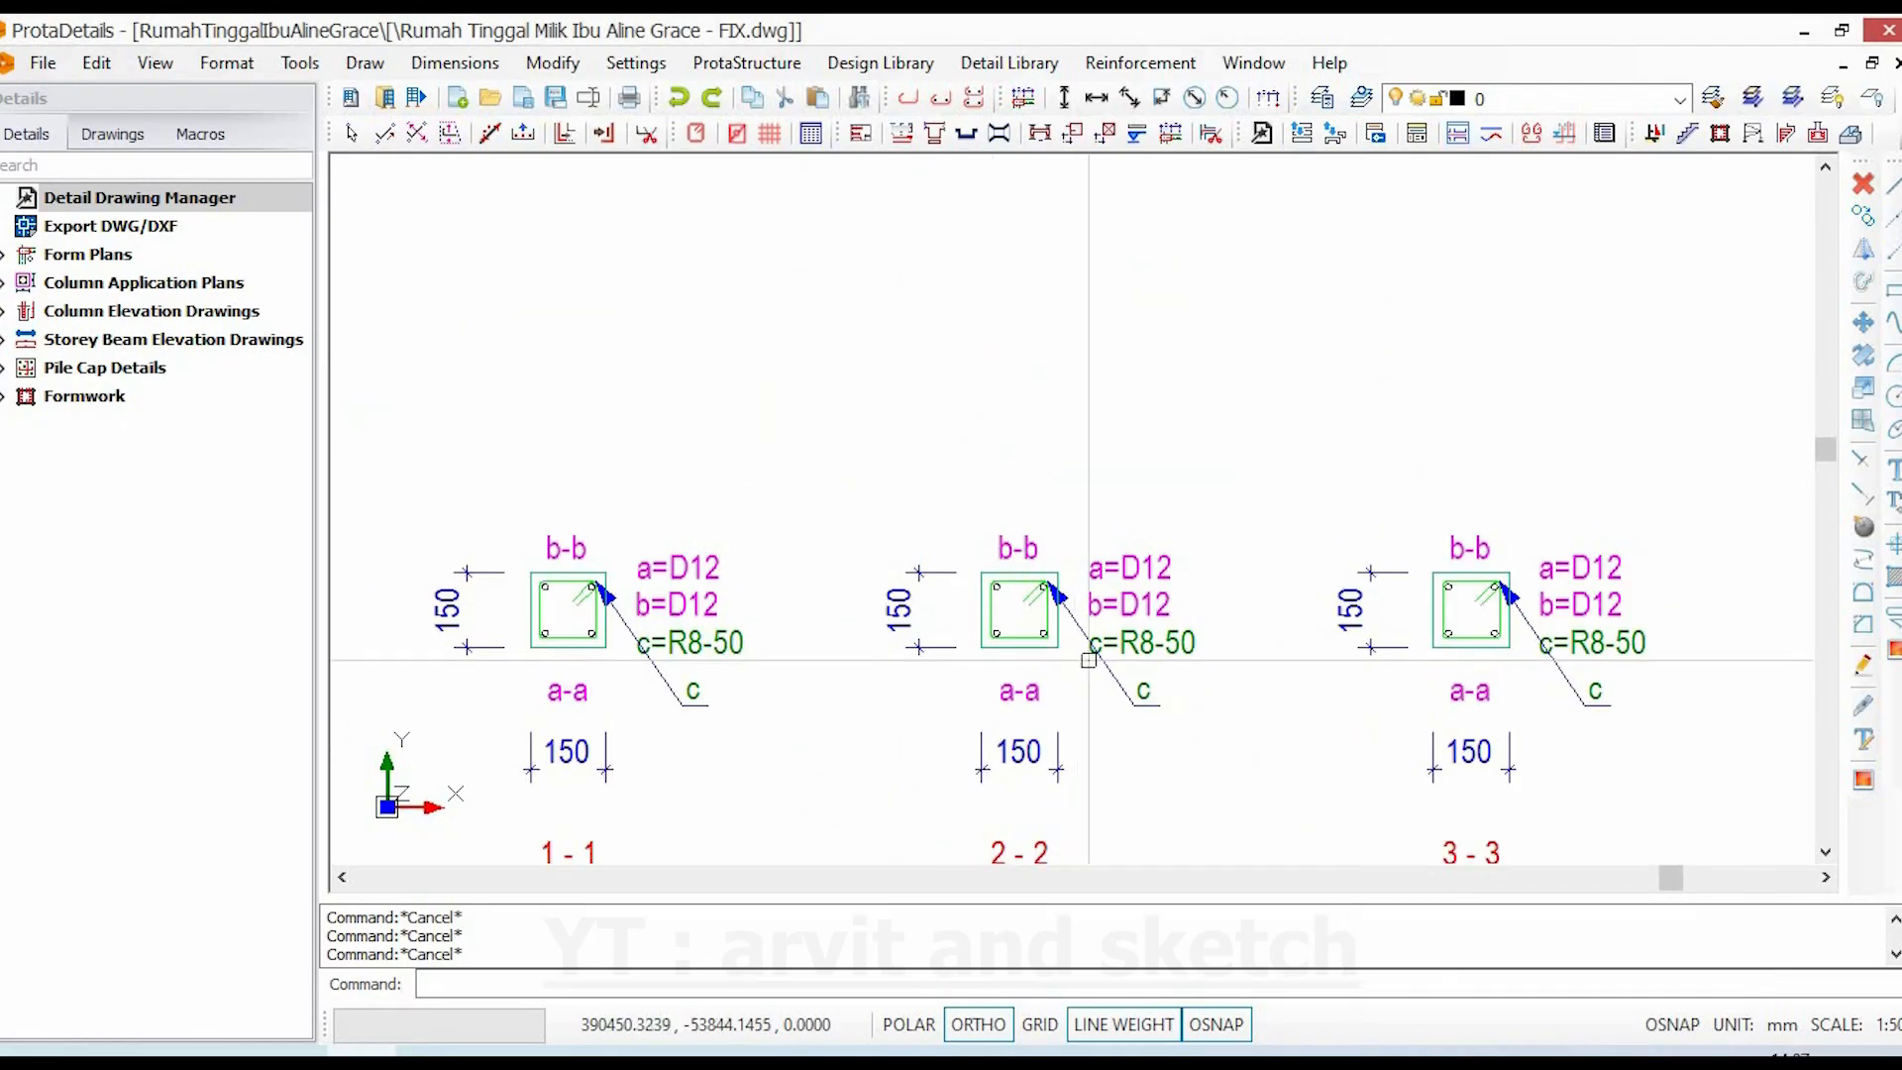
- Find section mark 3 on the beam 4B13 elevation beside grid line F
scroll(1088, 660, down, 6)
scroll(862, 505, up, 8)
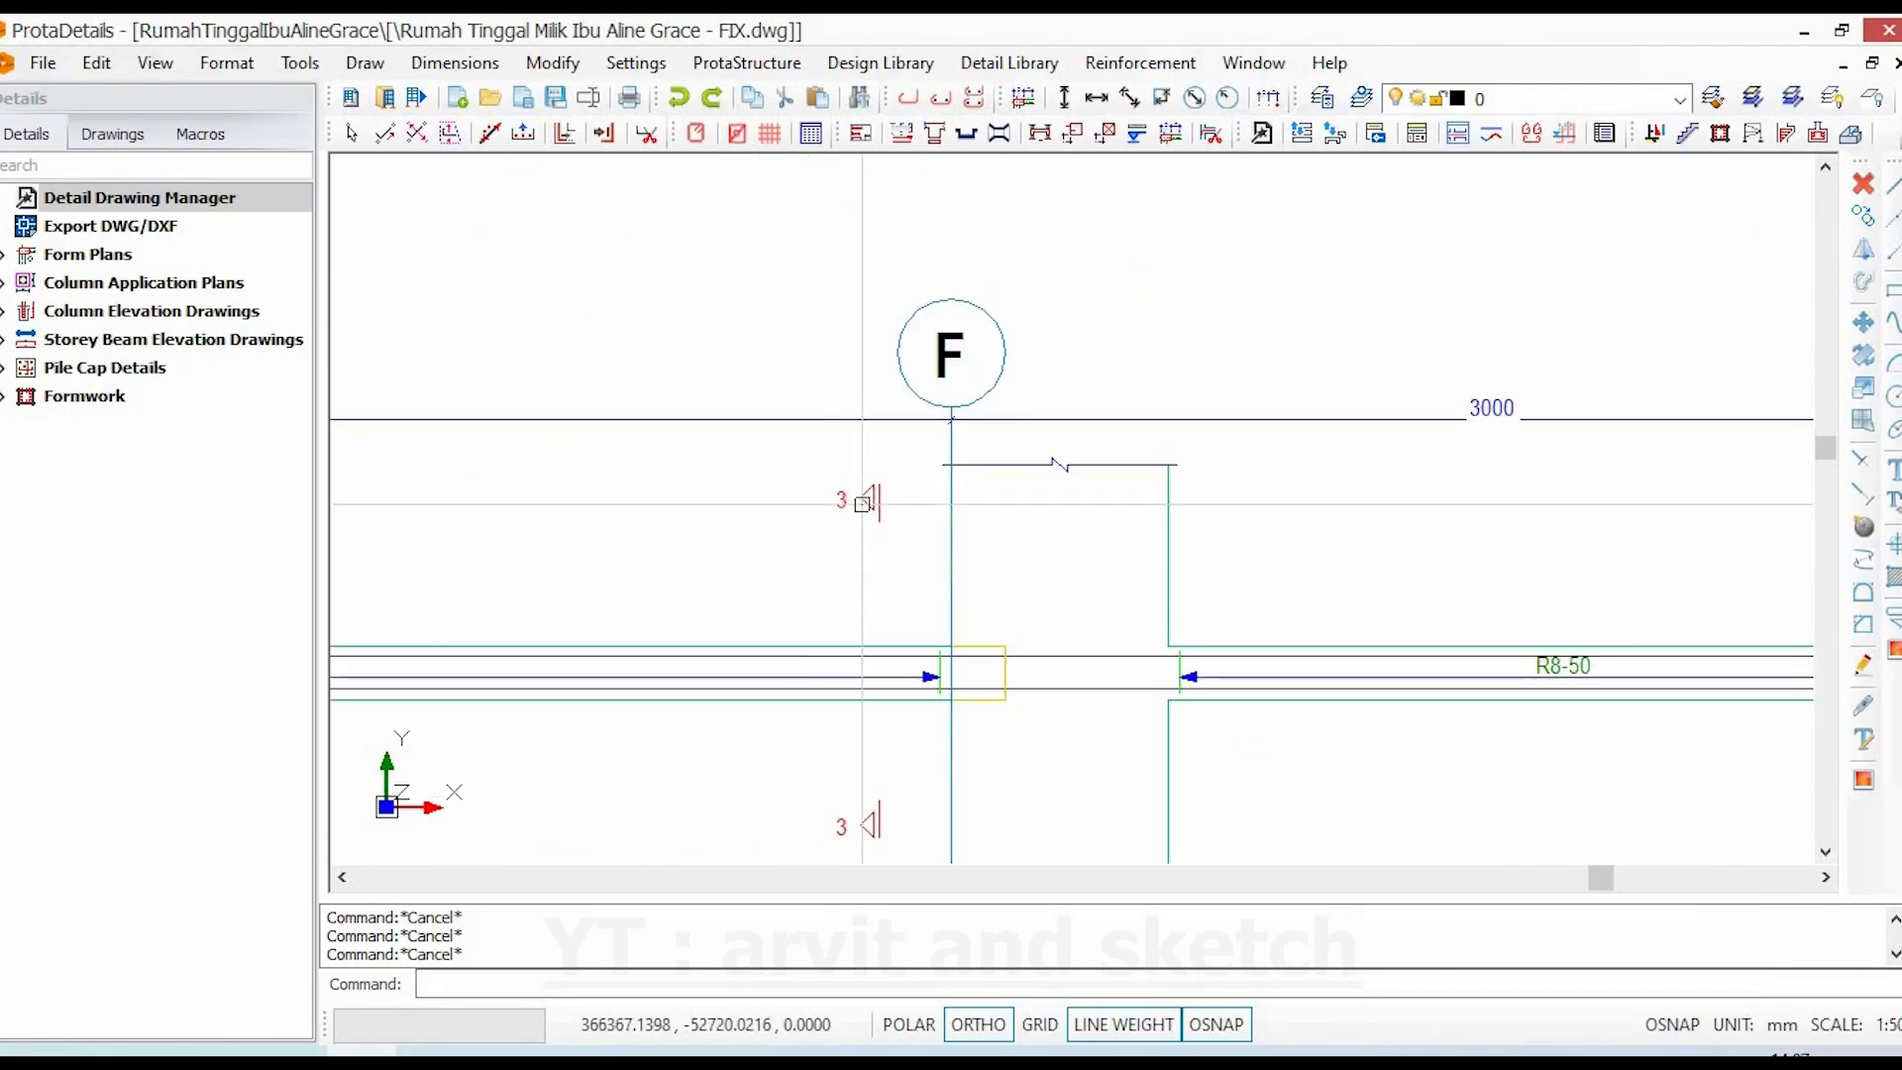
scroll(863, 504, down, 3)
scroll(863, 504, up, 2)
scroll(863, 504, down, 8)
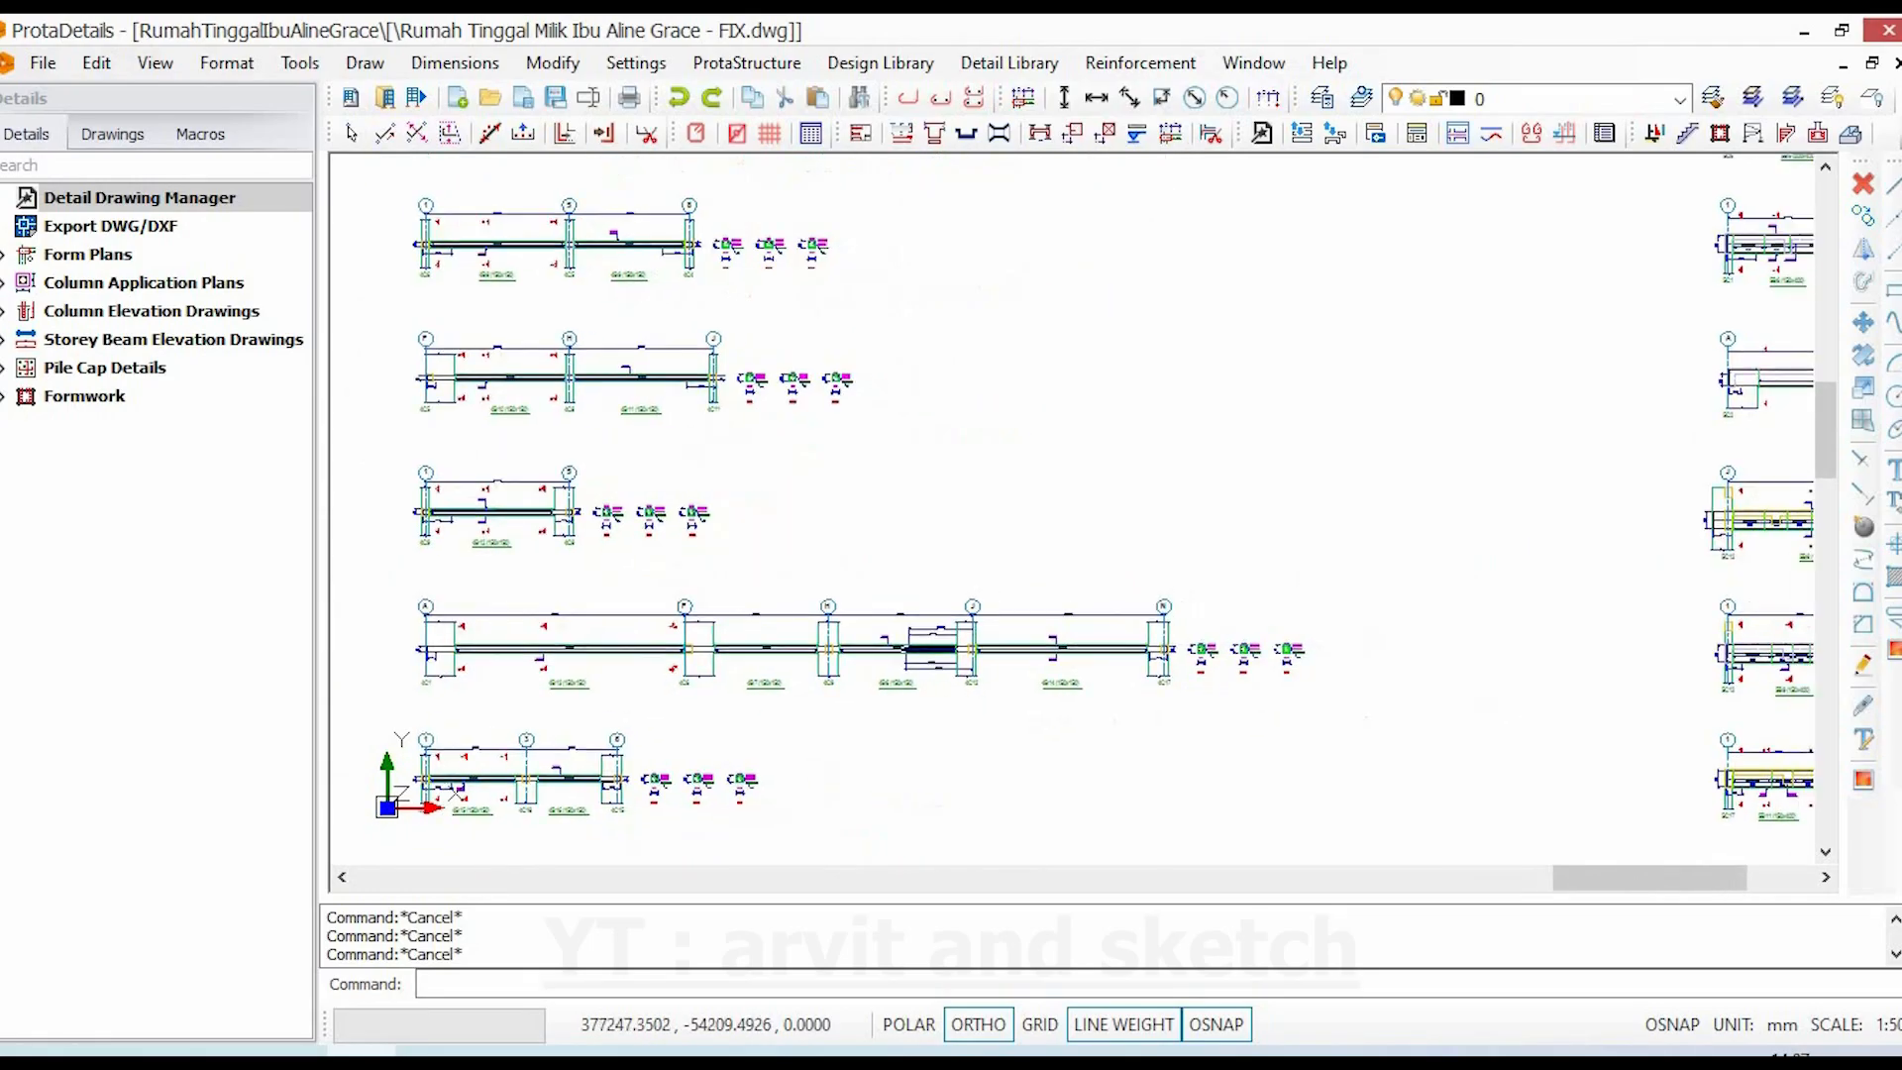
- Examine cross-section 3-3, view the properties of longitudinal rebar a, and identify the link labelled c
scroll(1288, 656, up, 10)
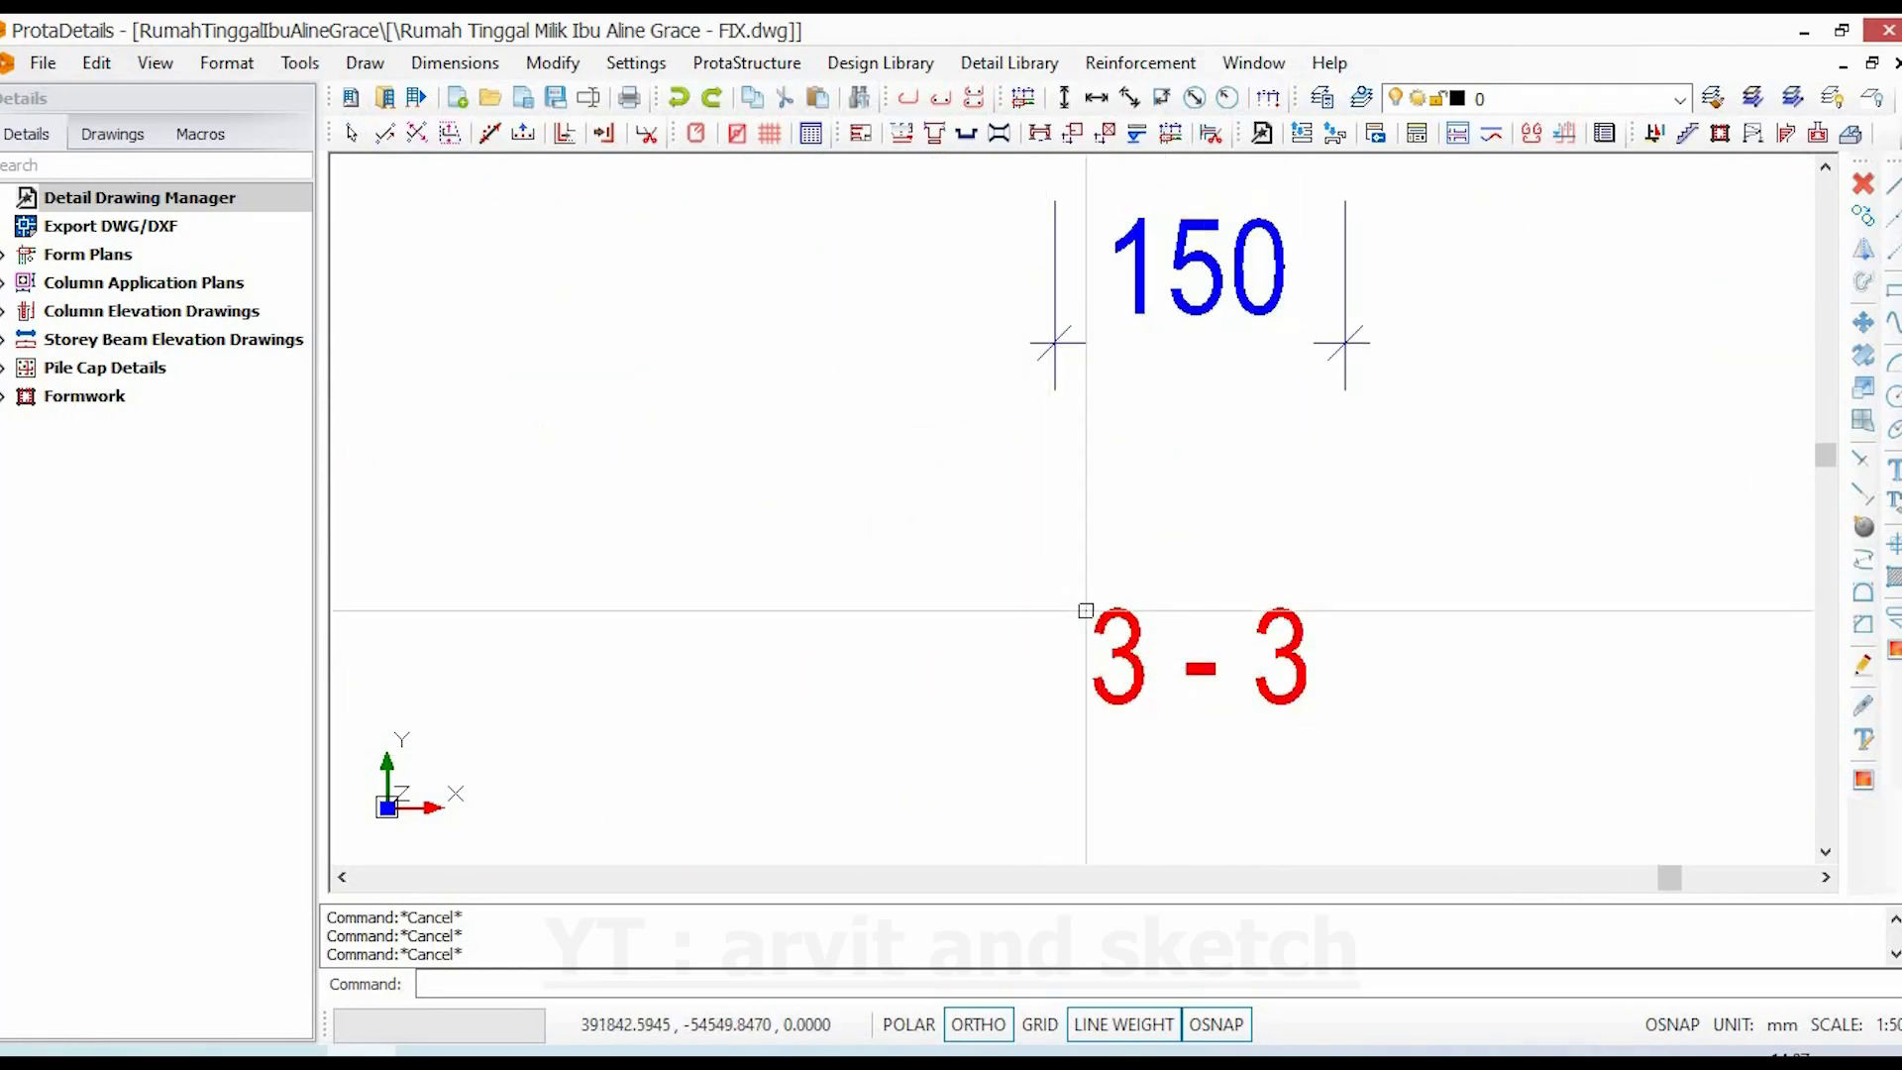
scroll(1086, 610, down, 3)
scroll(1139, 446, up, 4)
double_click(1377, 357)
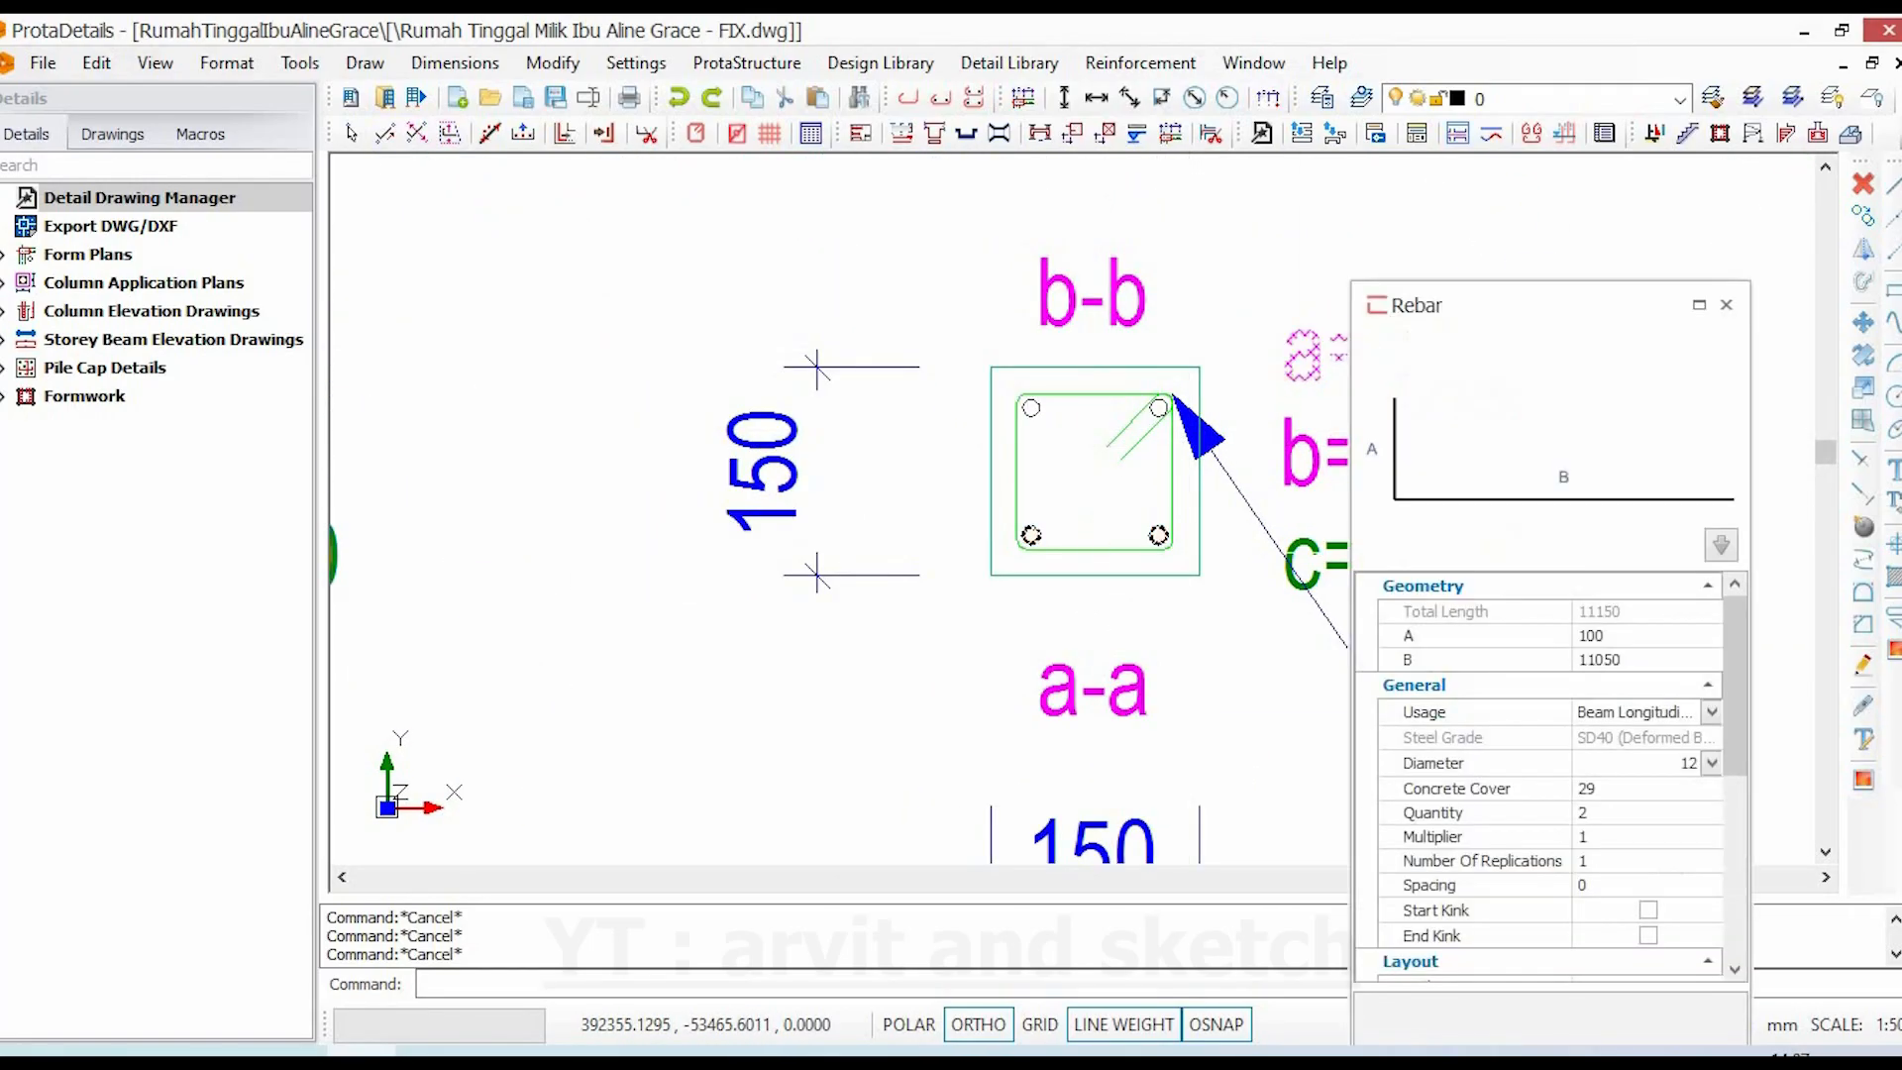
click(1726, 304)
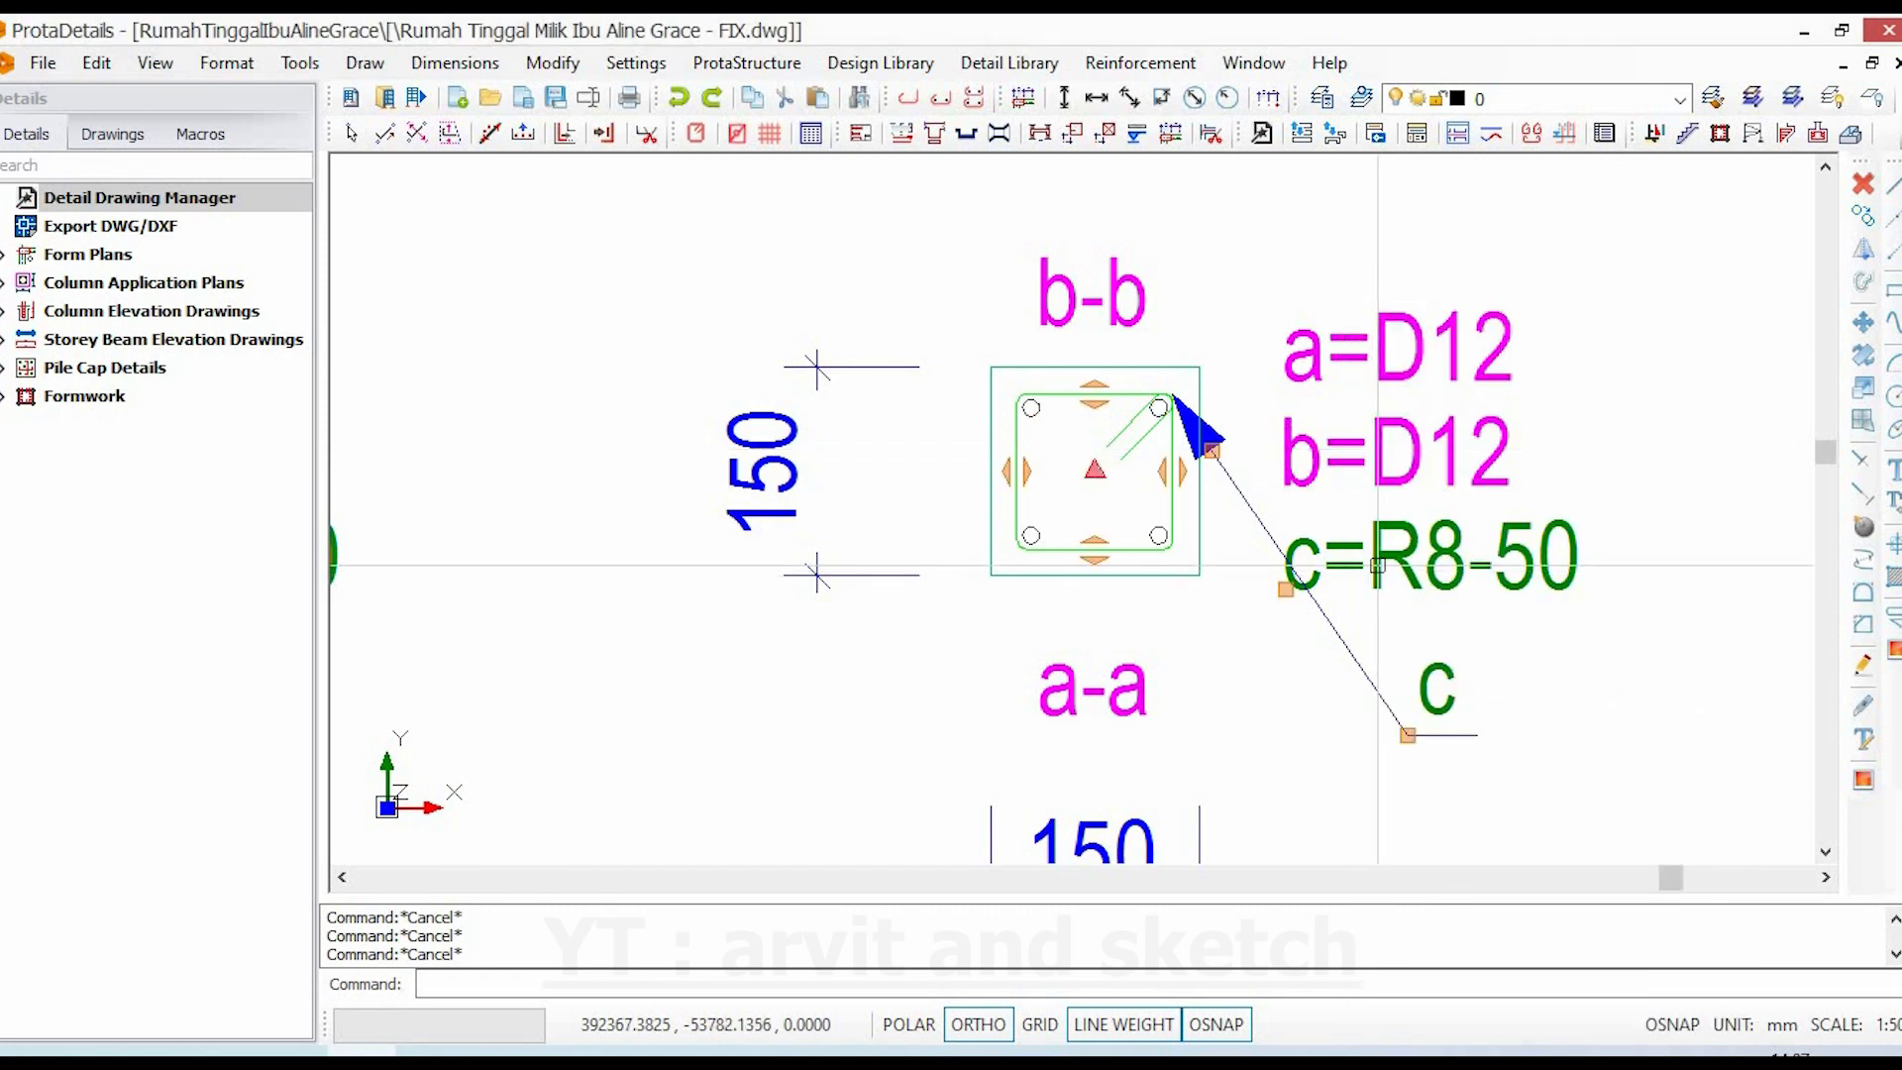
scroll(1244, 495, down, 6)
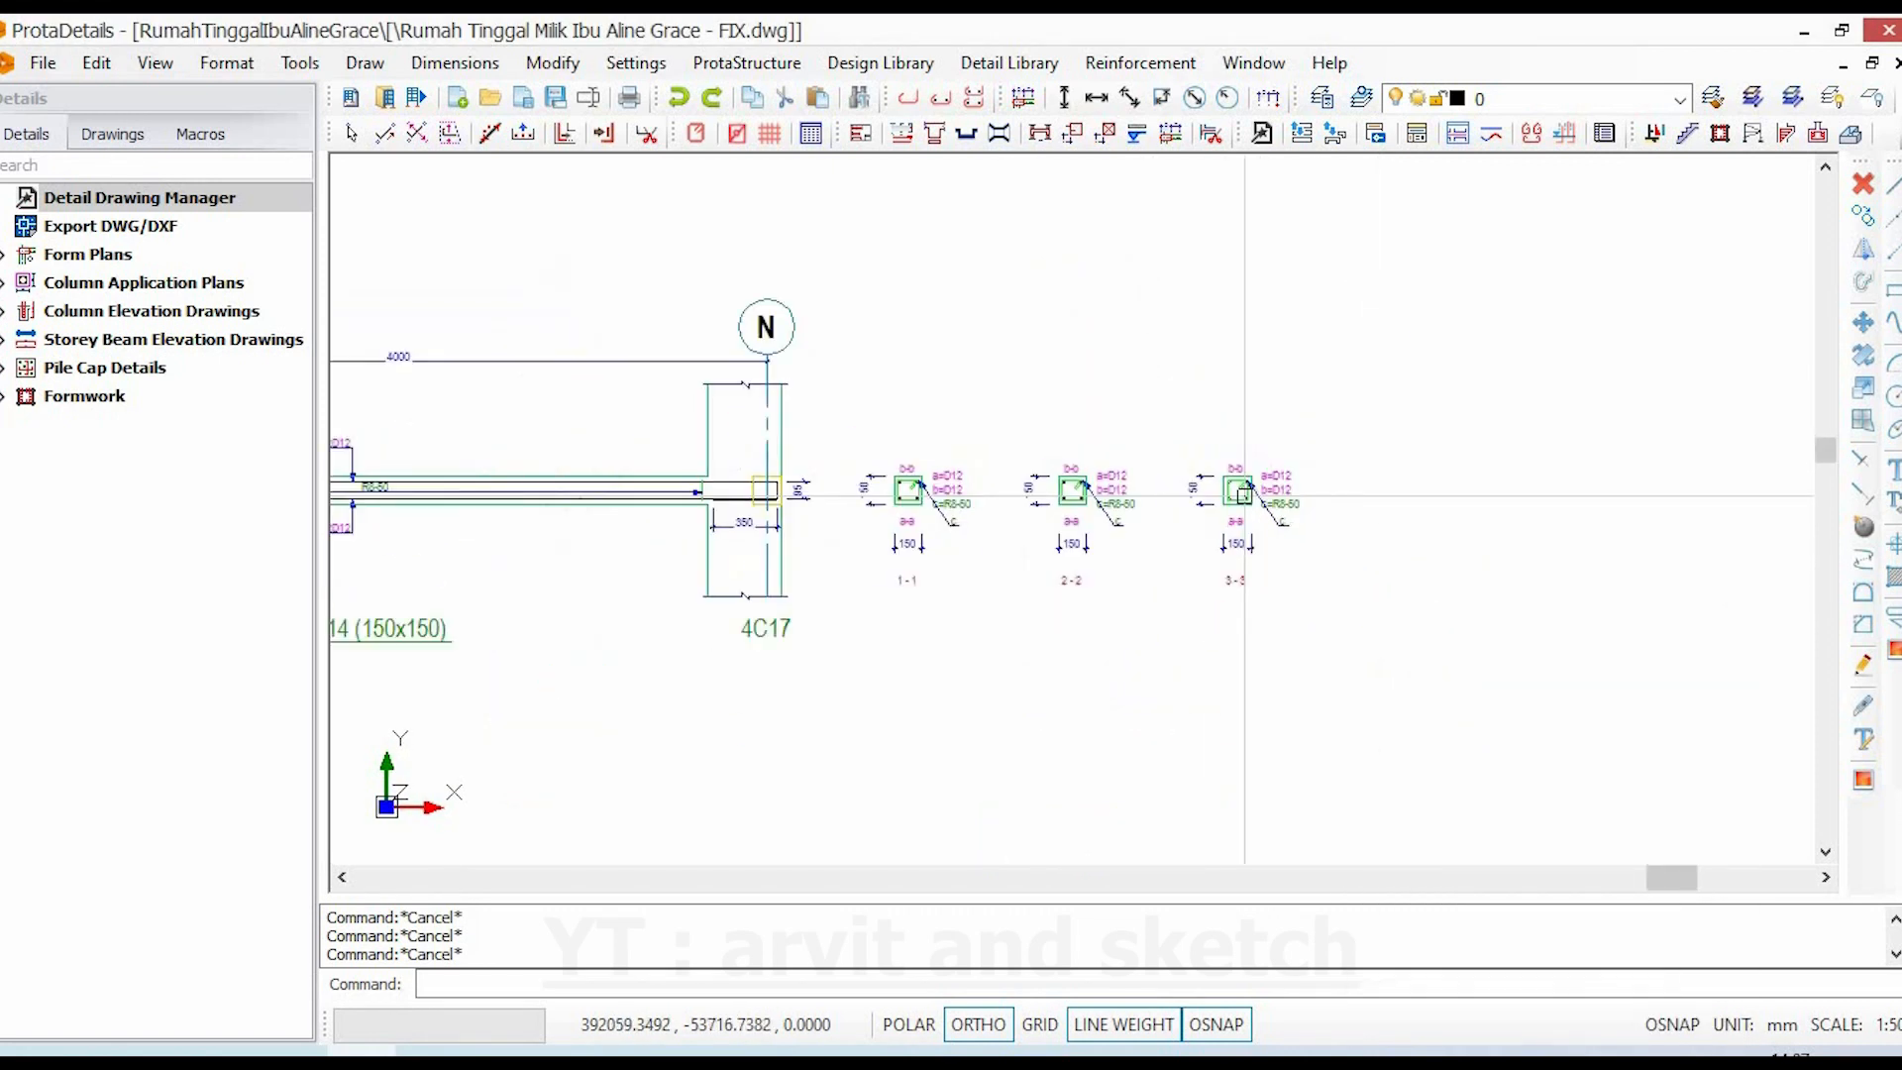
middle_drag(972, 535, 1275, 555)
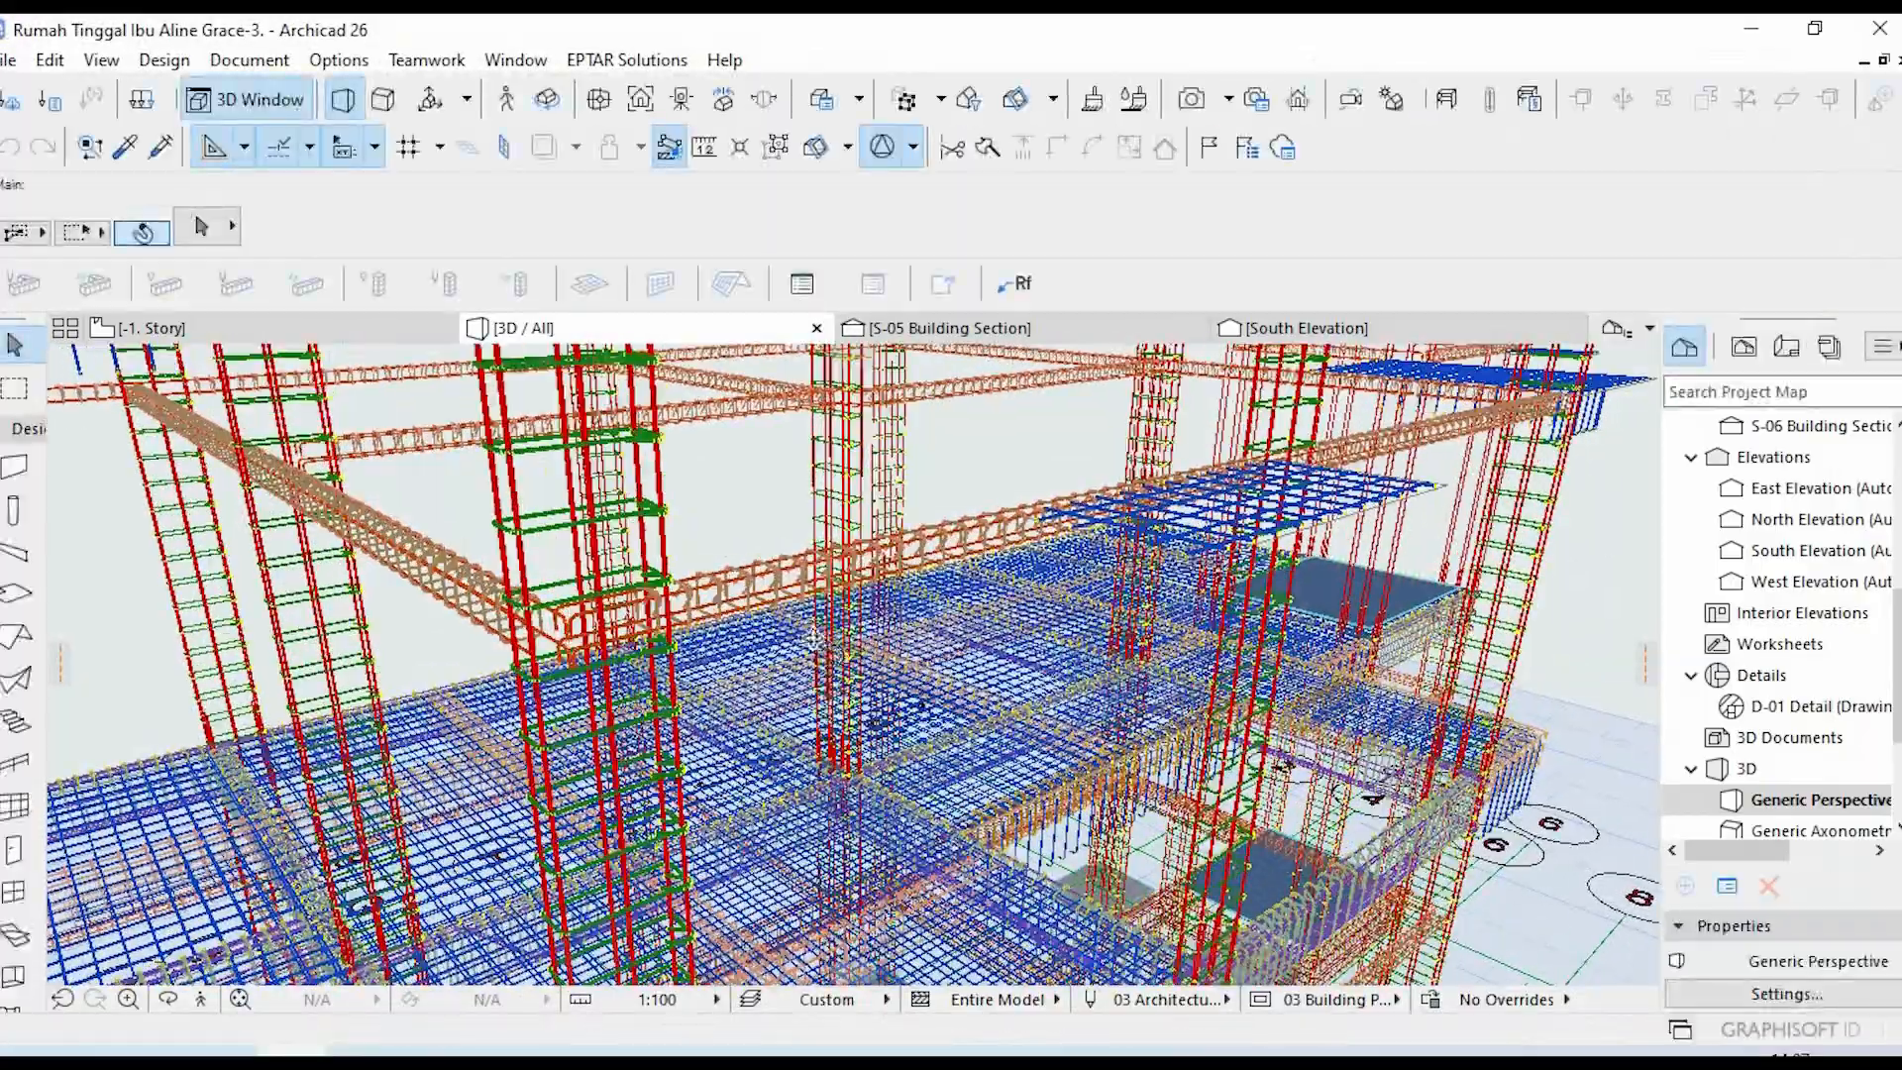
- Switch to the Archicad 3D model and select a longitudinal bar of the 15x15 cm beam cage above the slab
drag(813, 639, 626, 385)
scroll(693, 554, up, 5)
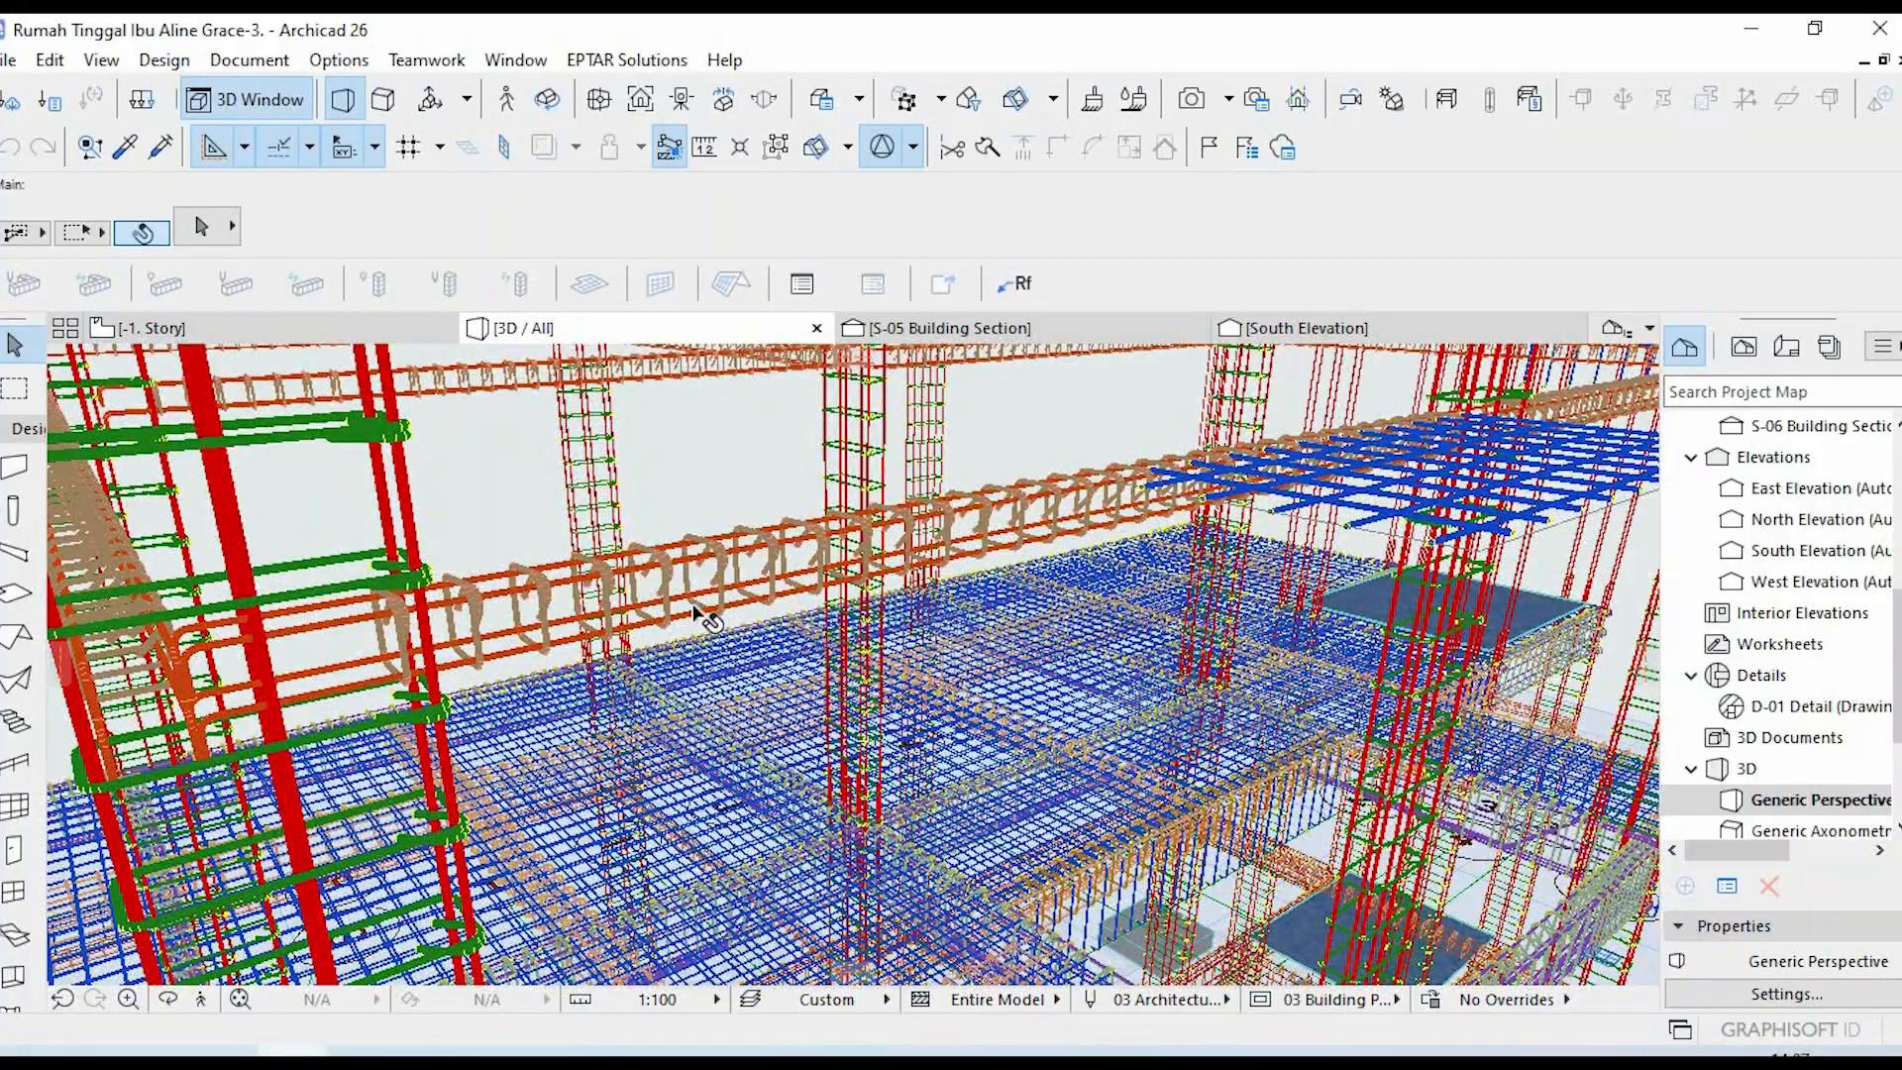
scroll(694, 624, up, 3)
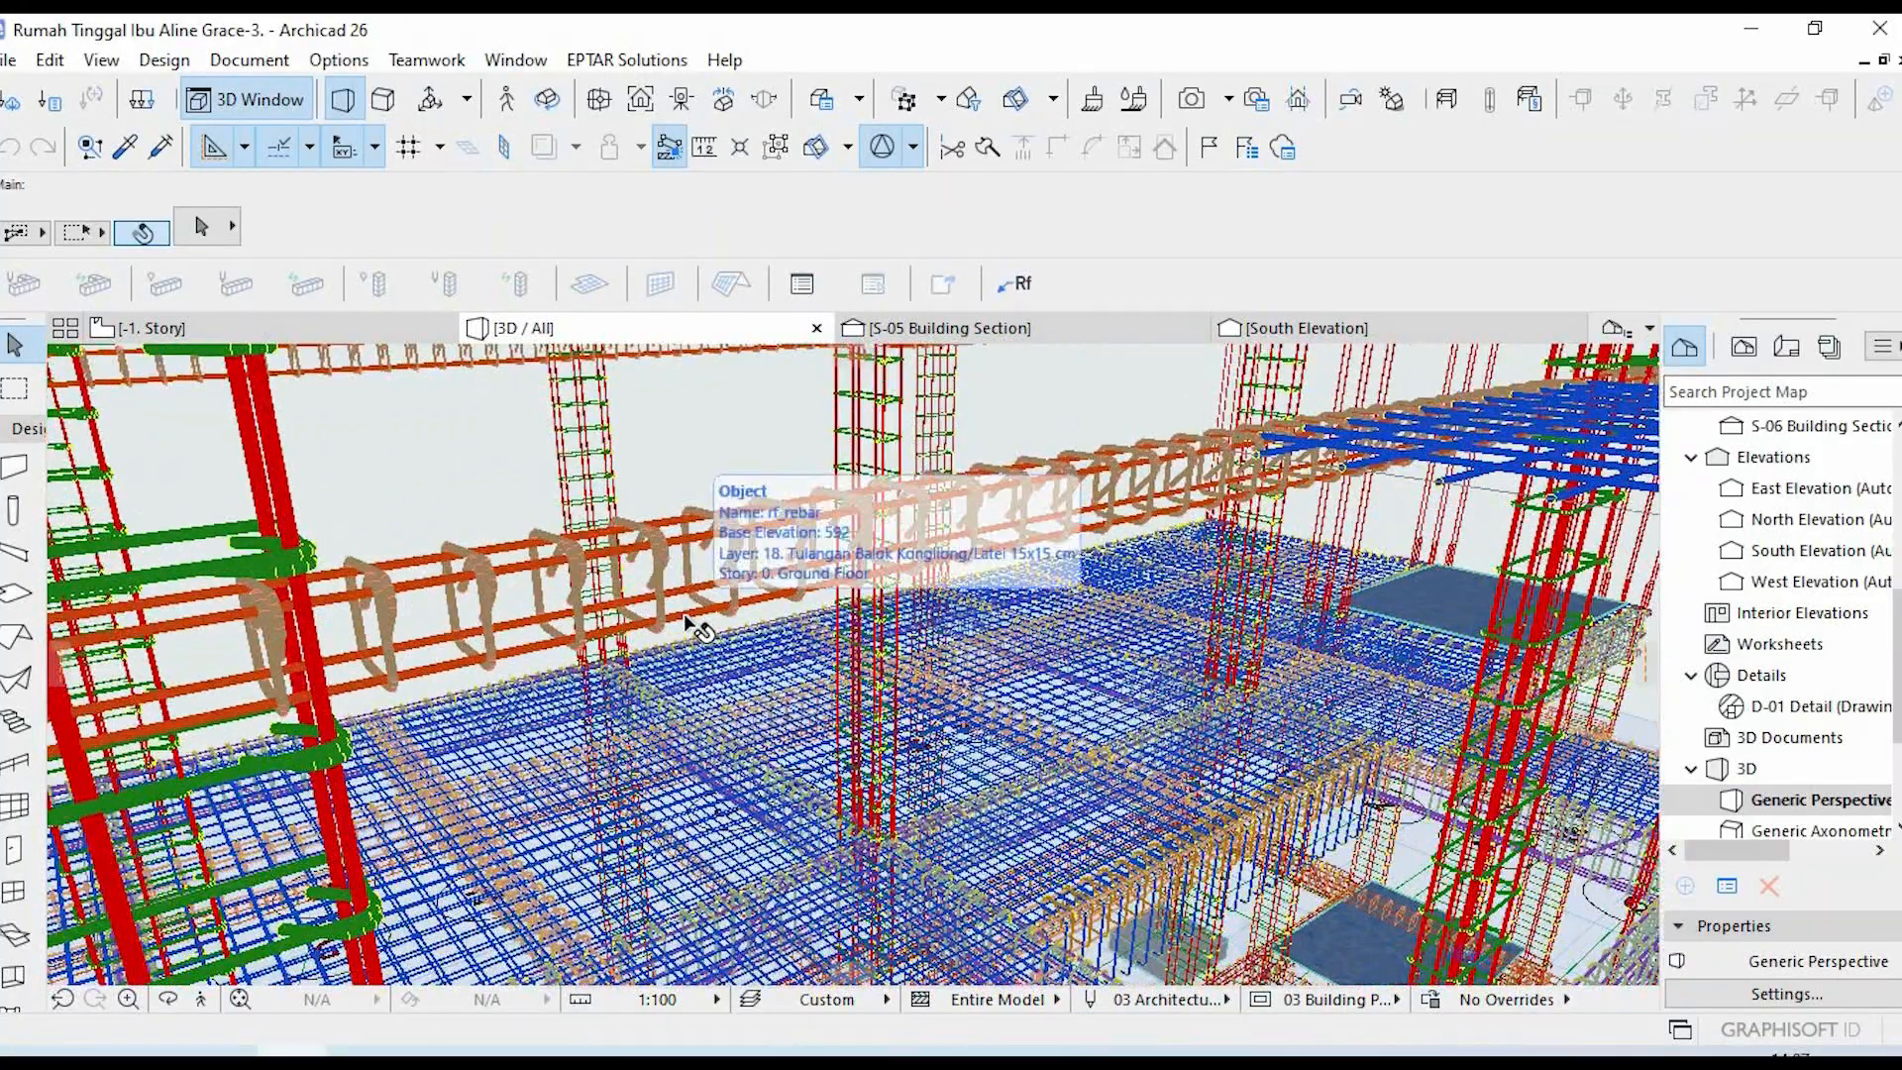
click(693, 624)
scroll(11, 818, down, 2)
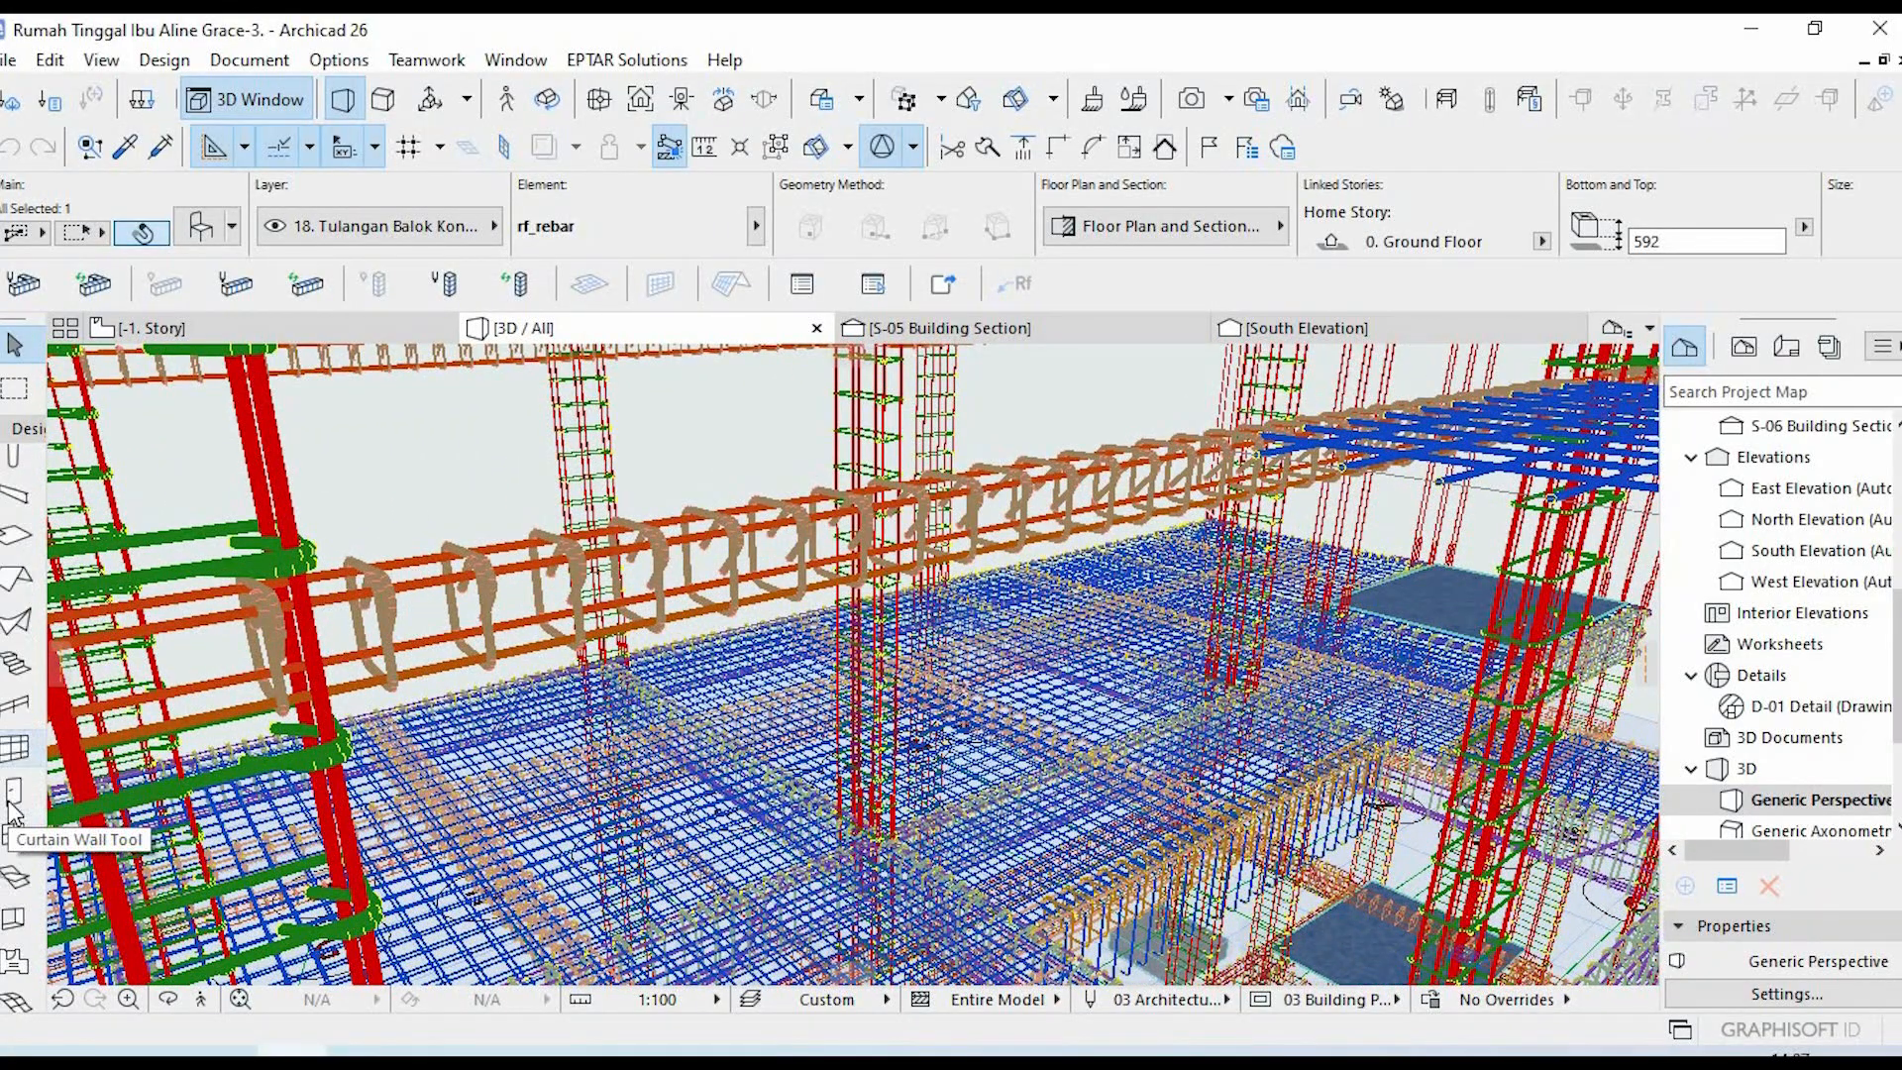
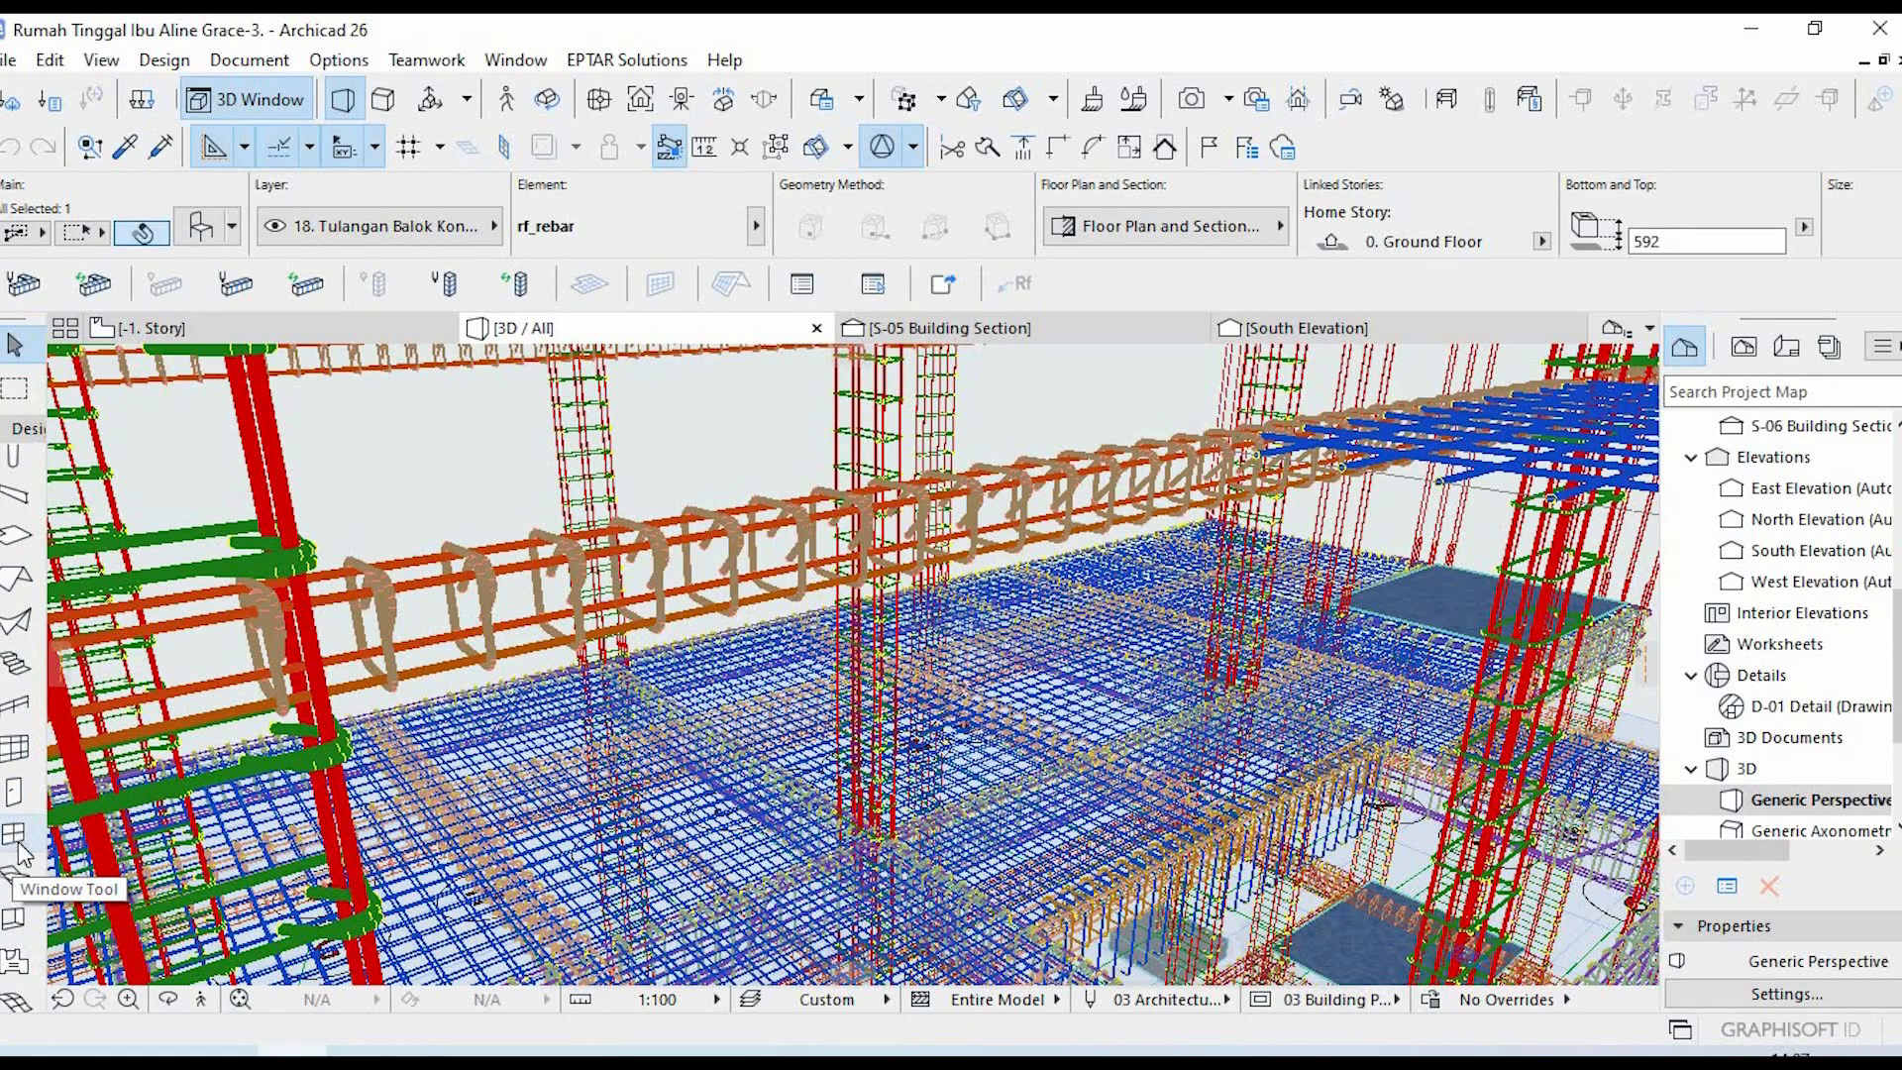
scroll(16, 919, up, 2)
scroll(16, 884, down, 2)
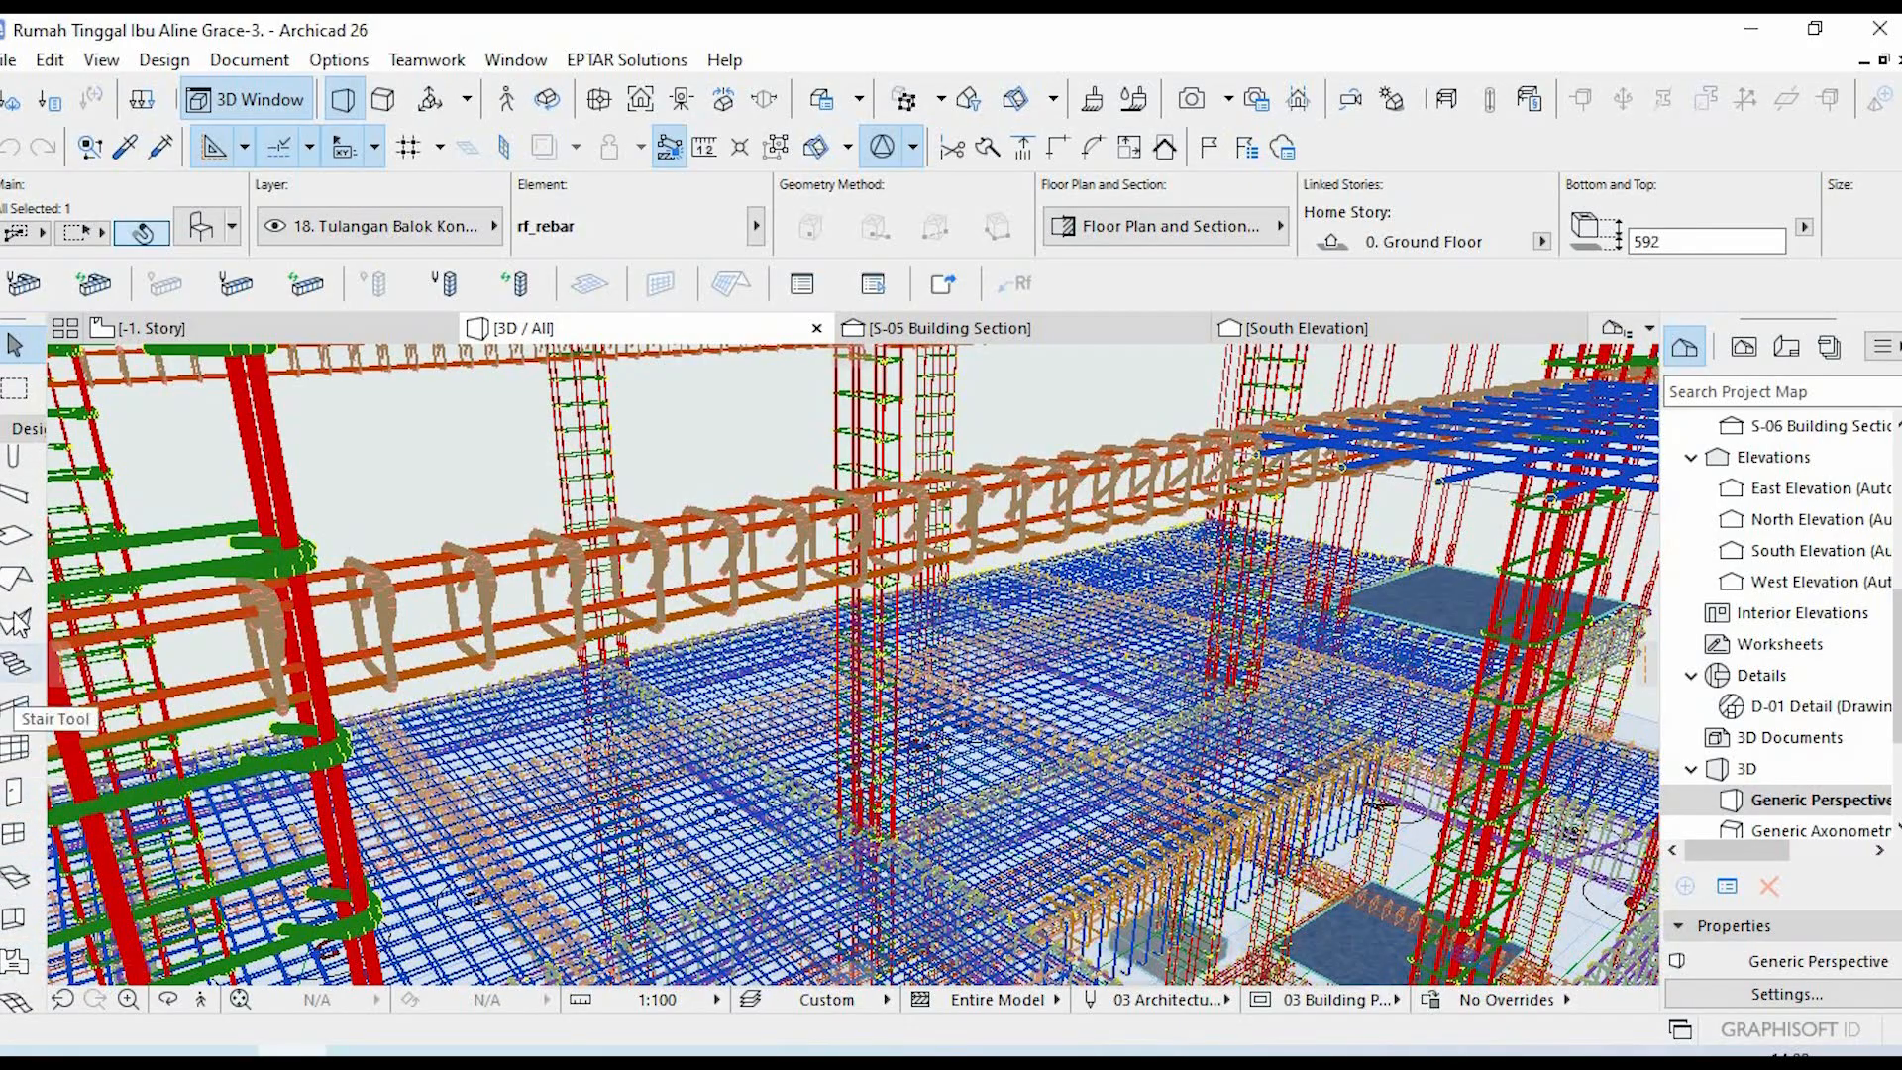
scroll(10, 594, up, 2)
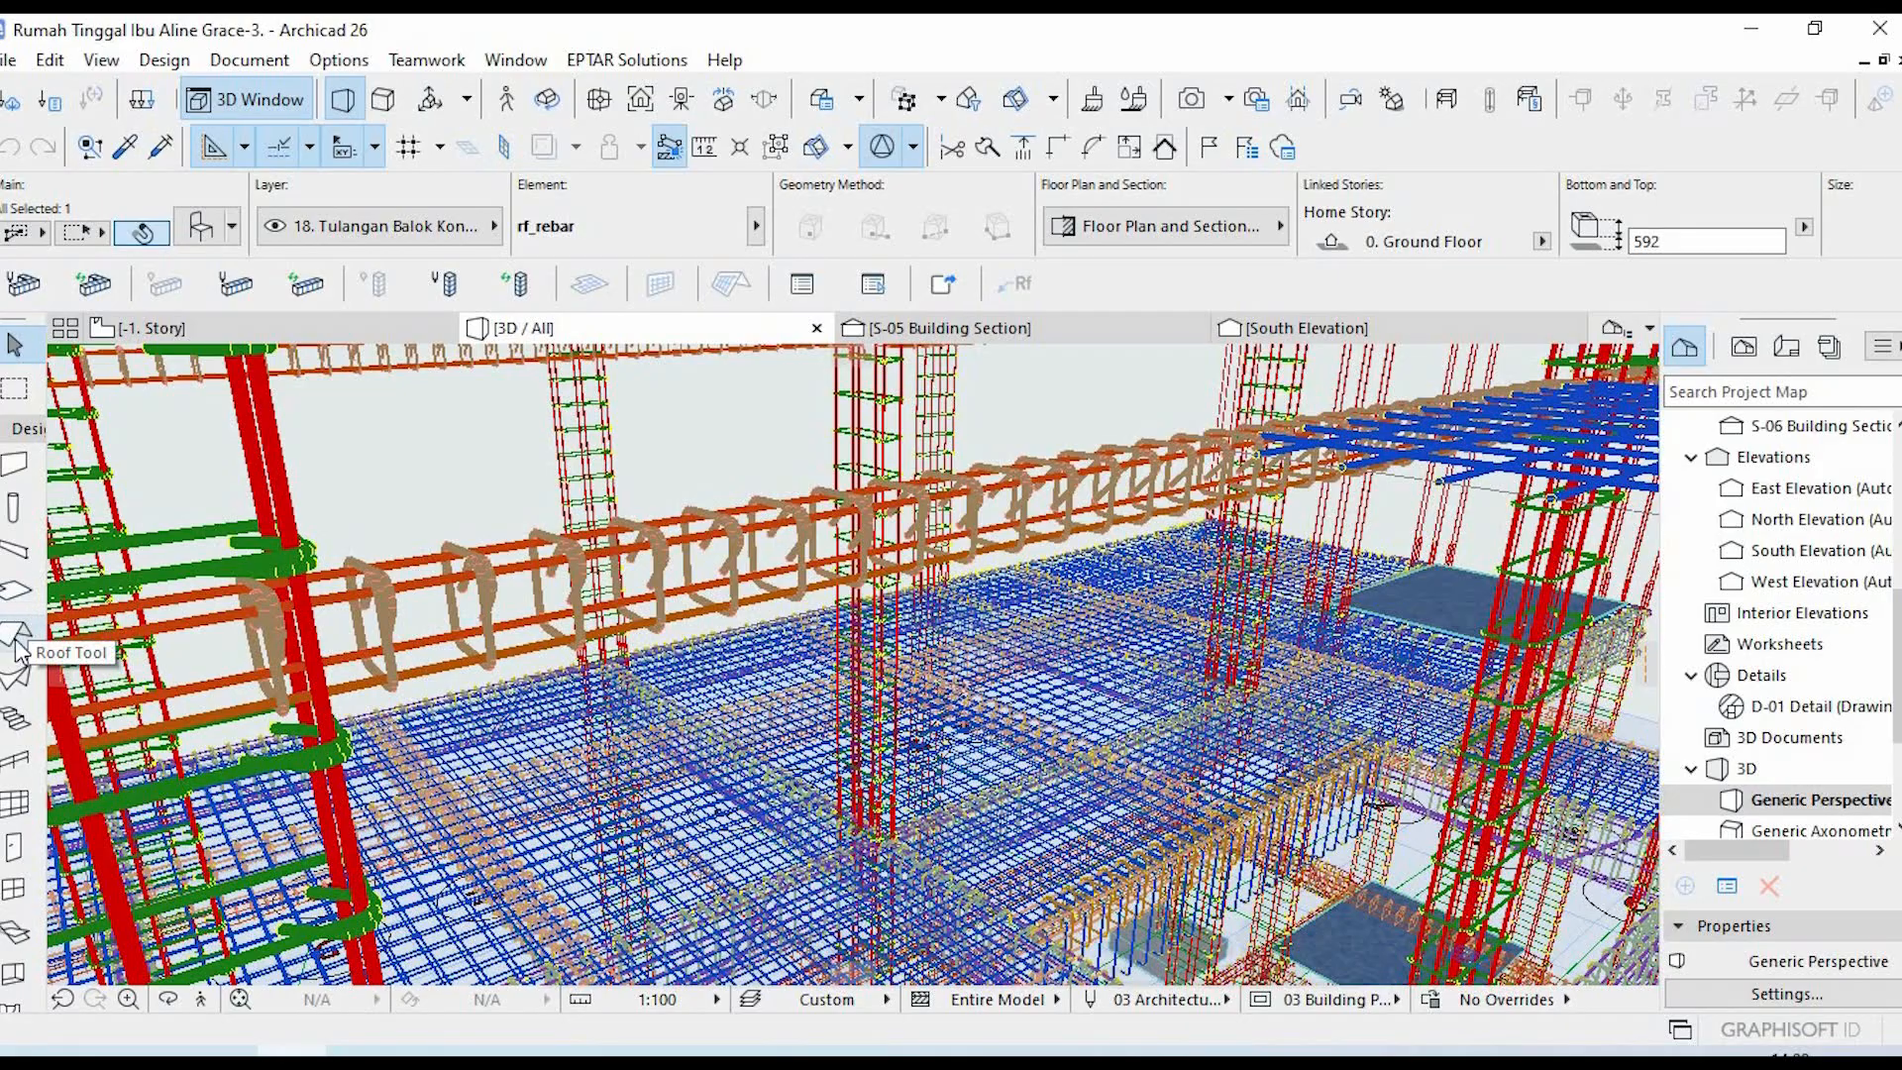
scroll(10, 793, down, 2)
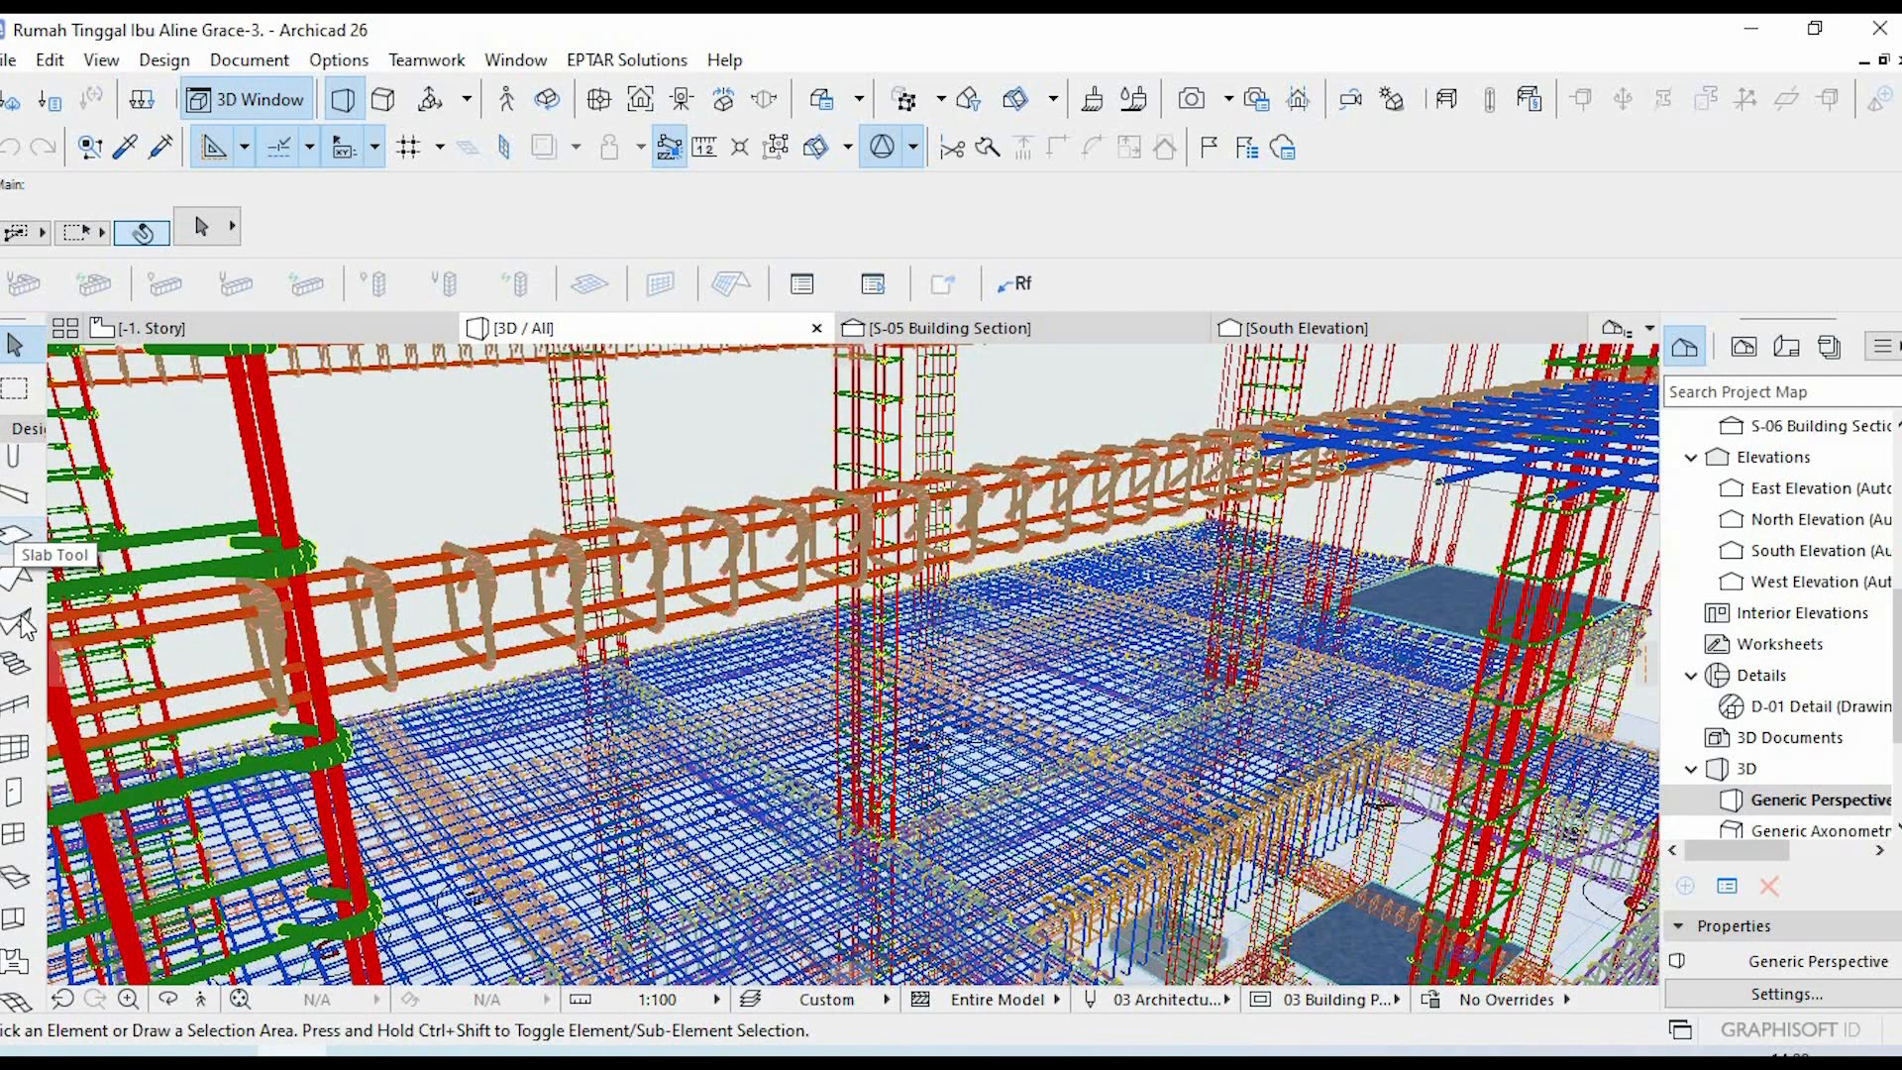
scroll(19, 594, up, 2)
- Select the 15x15 cm beam's longitudinal bar and check its diameter in the rebar General Settings, keeping the settings as they are
shift+middle_drag(366, 508, 258, 511)
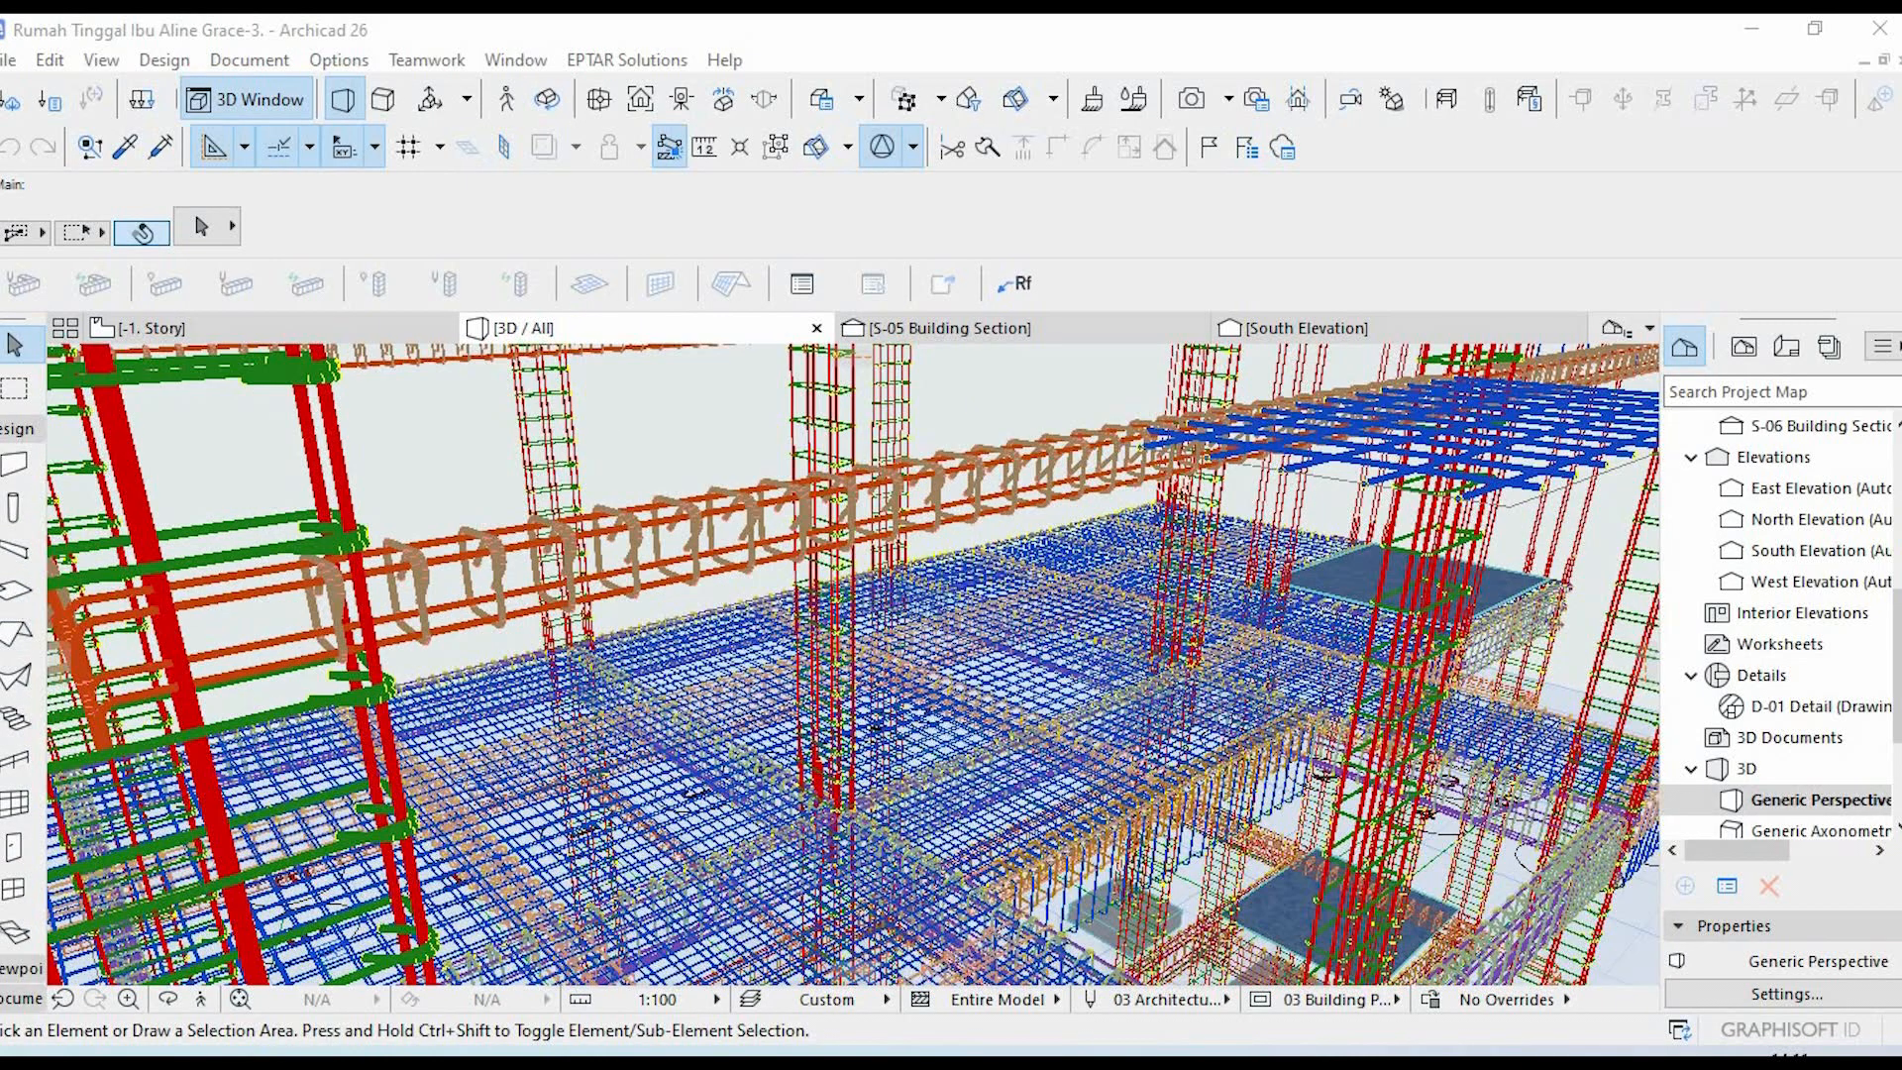
click(657, 590)
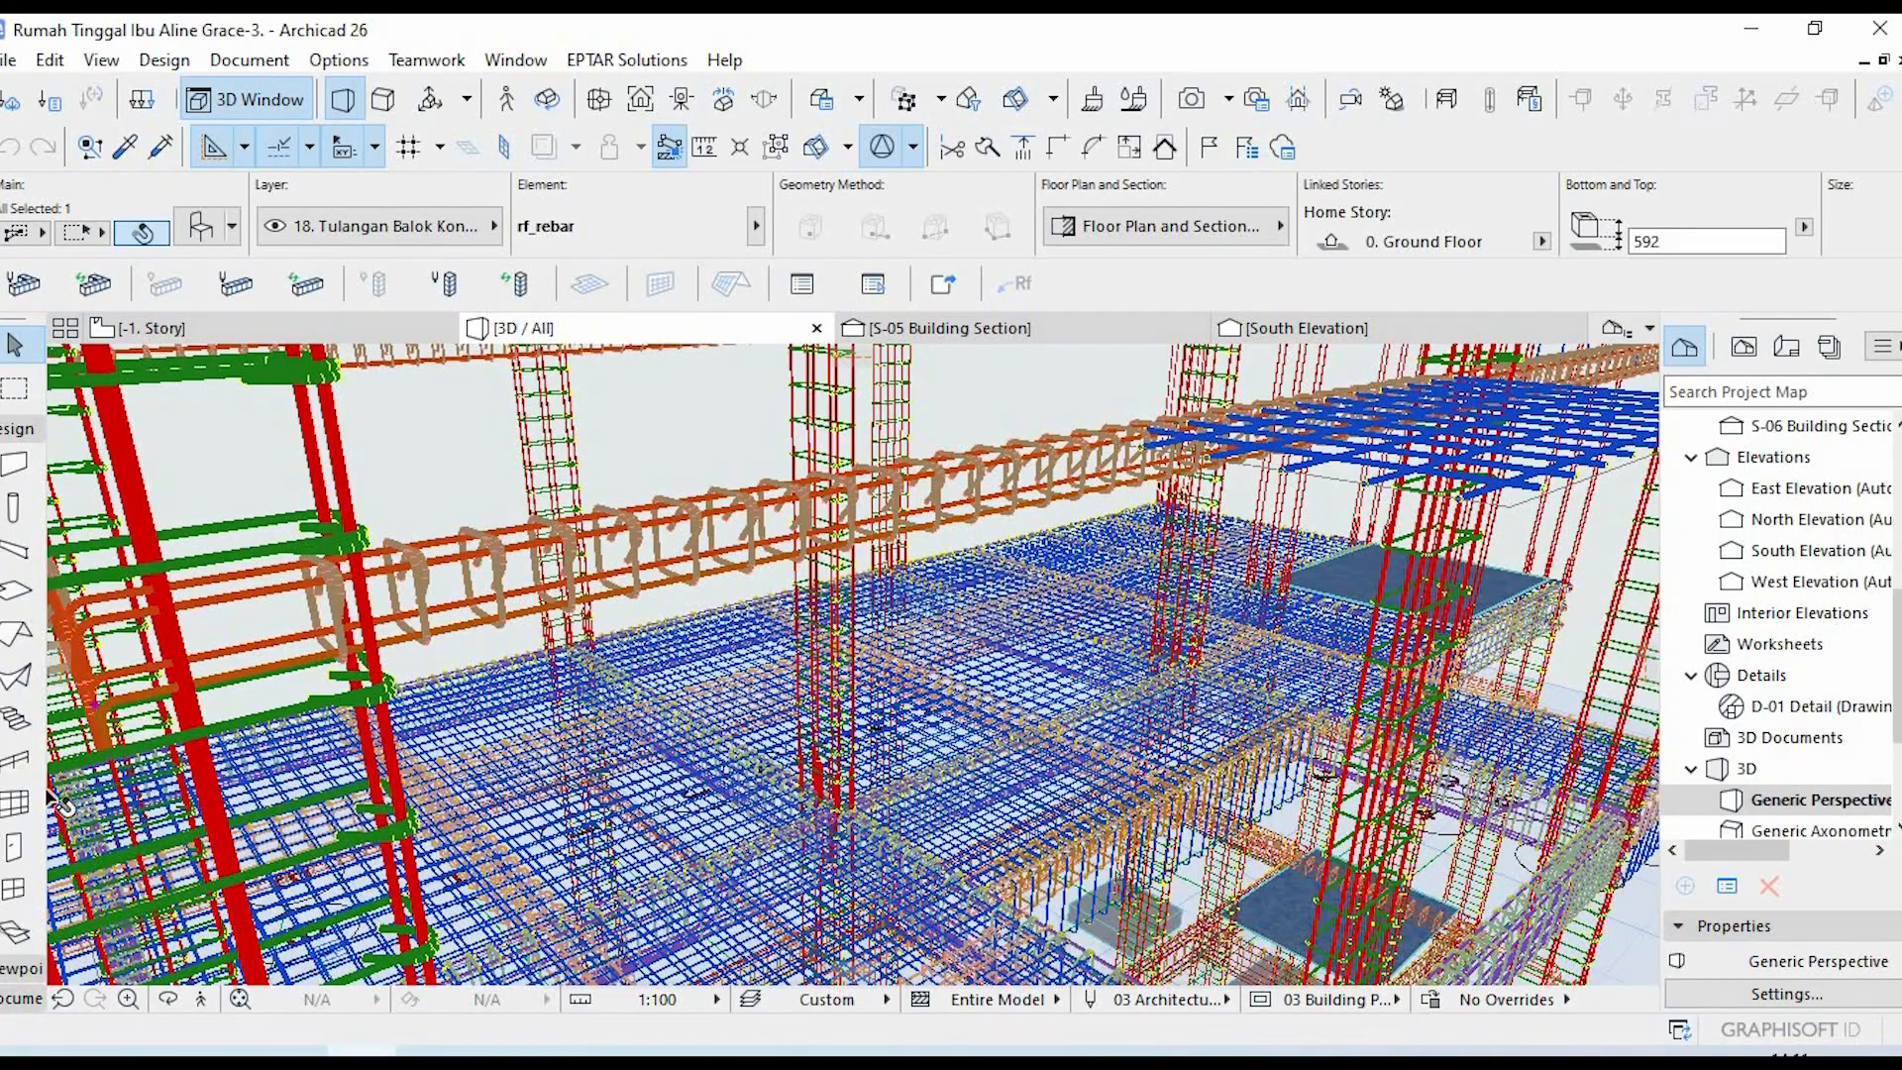
scroll(27, 792, down, 3)
click(18, 767)
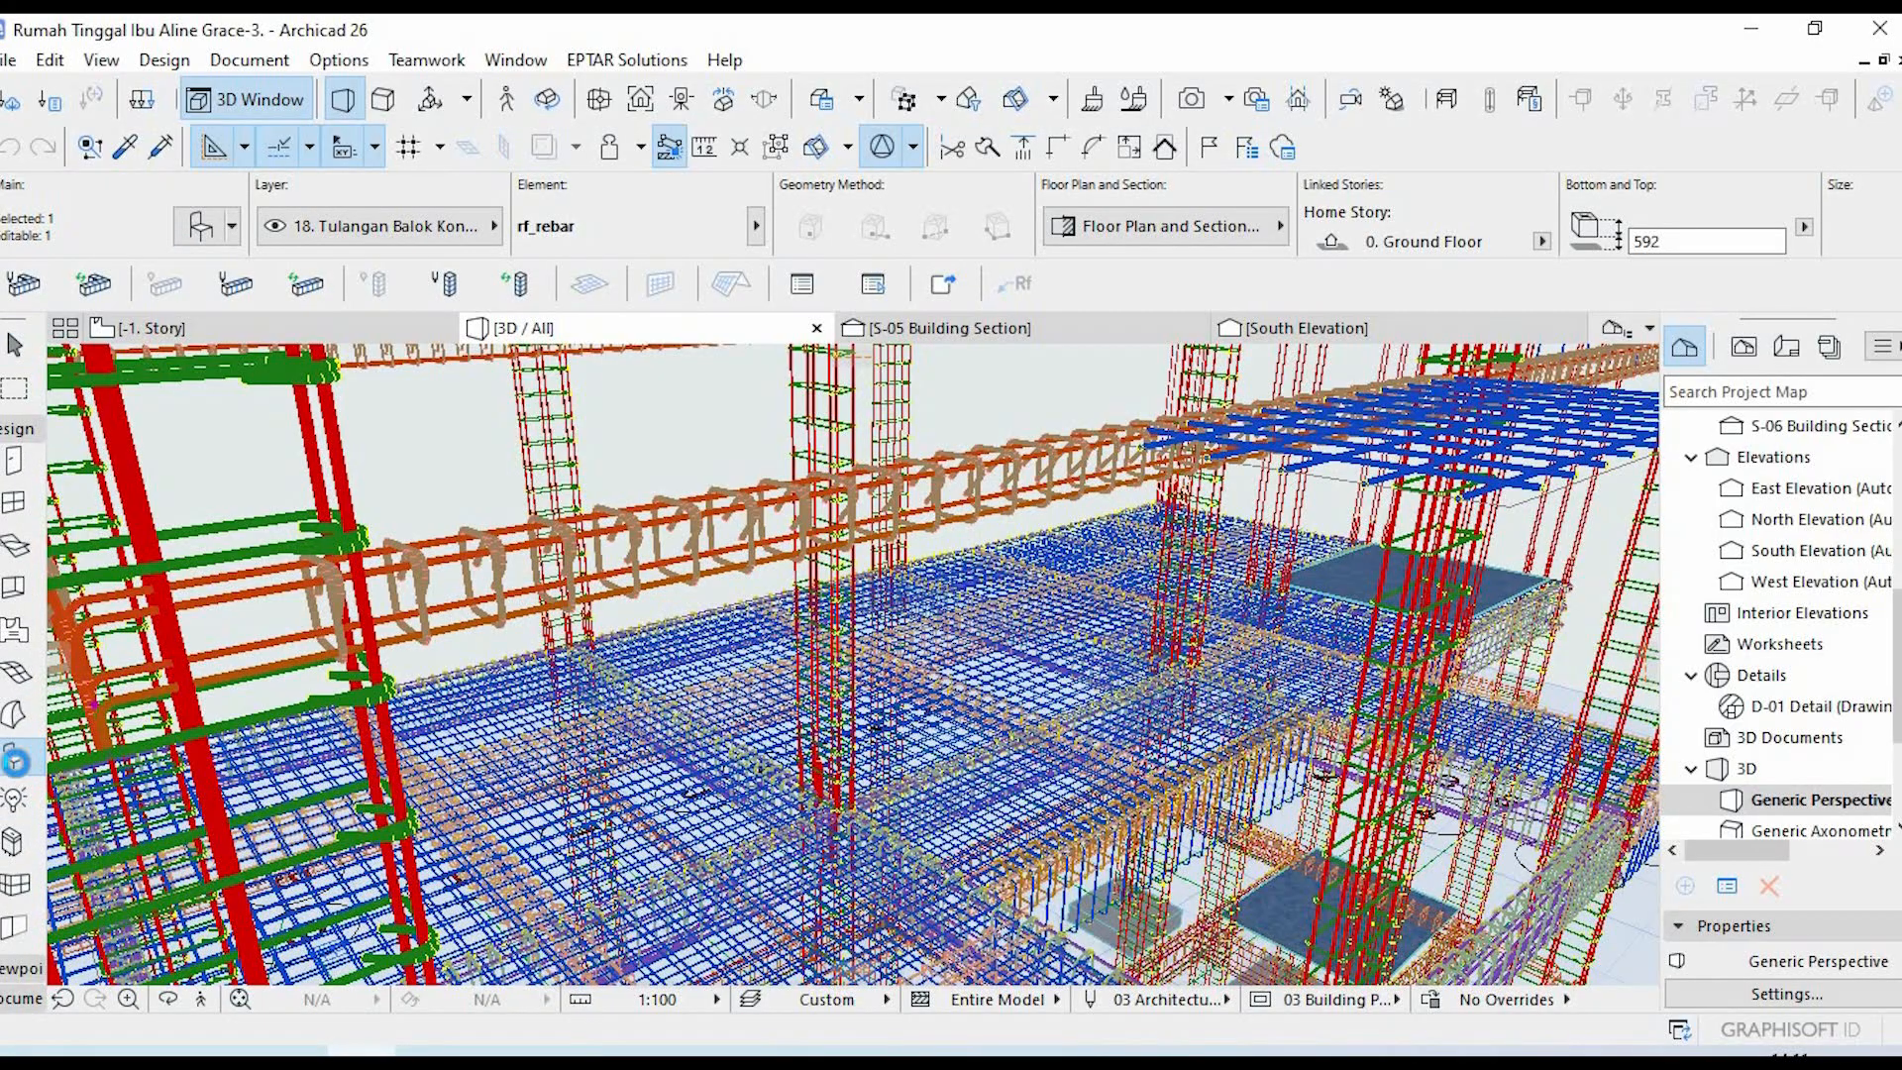
double_click(16, 763)
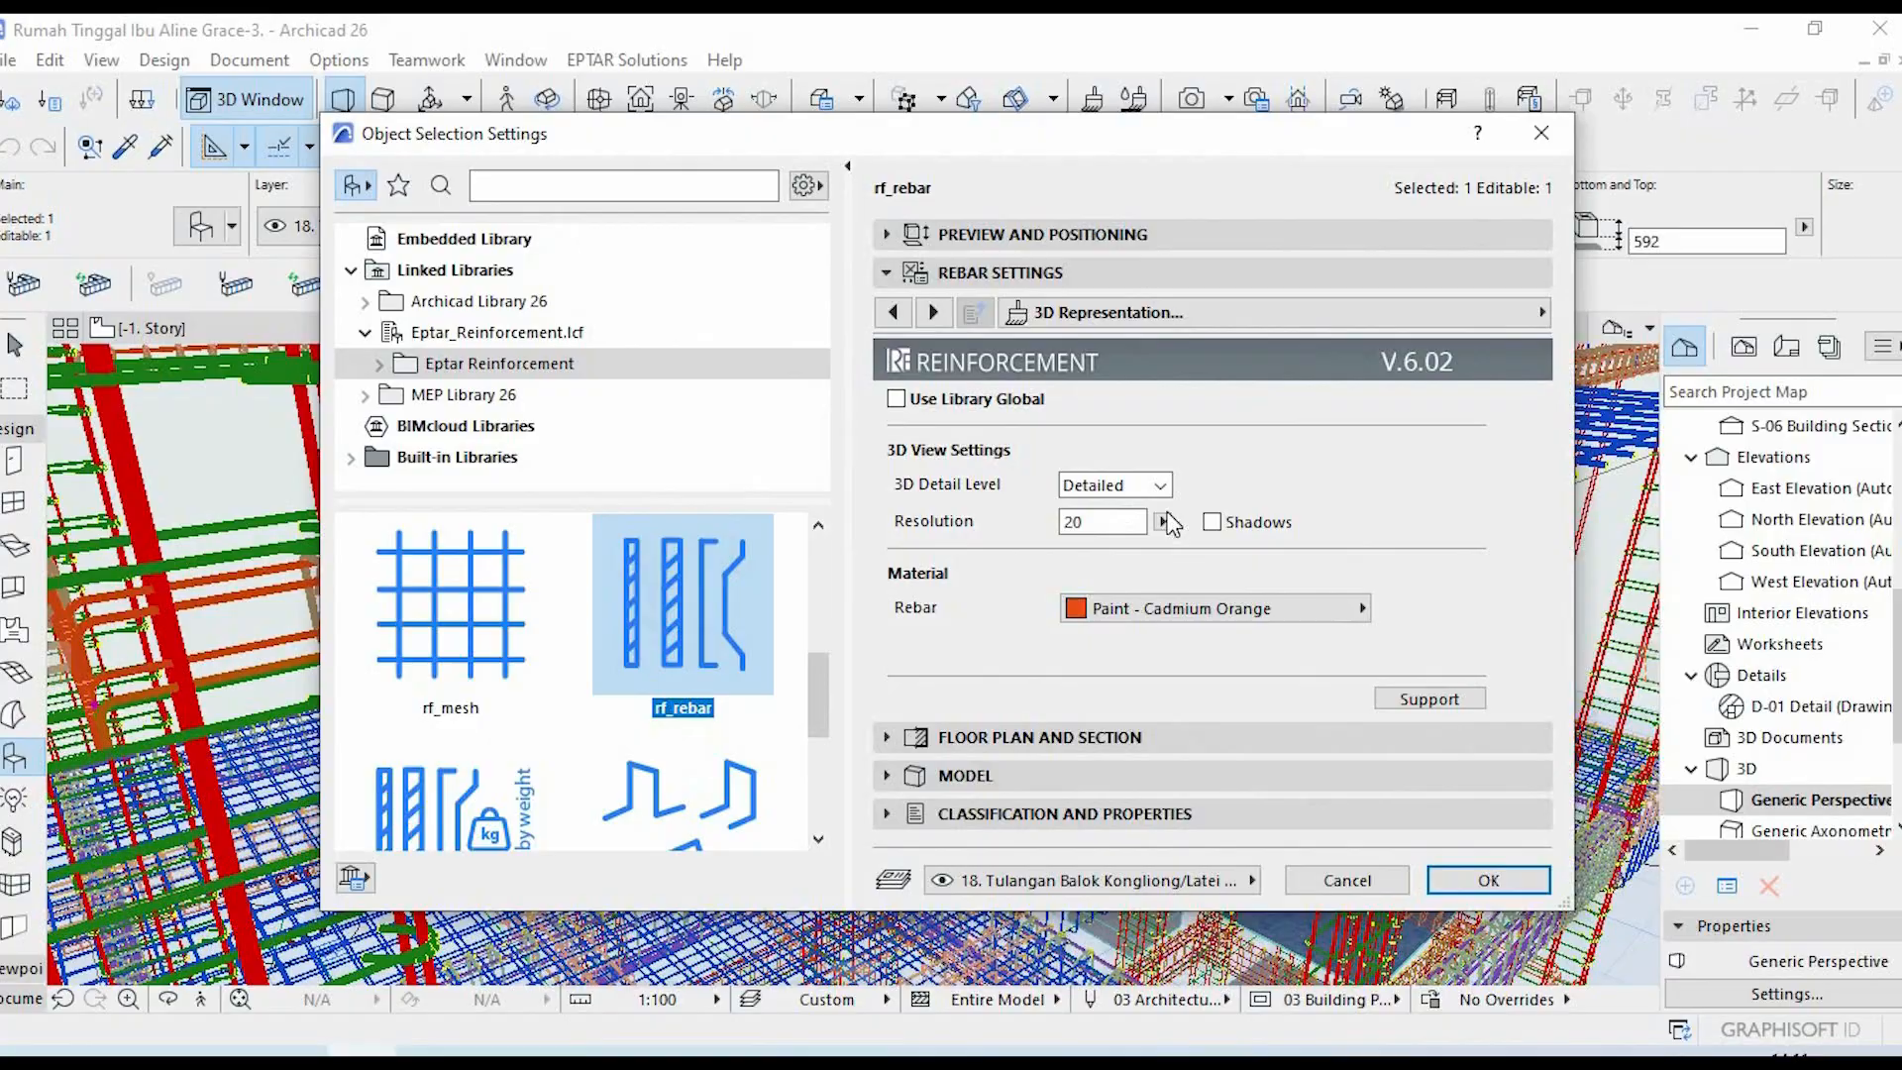
click(1541, 312)
click(1676, 314)
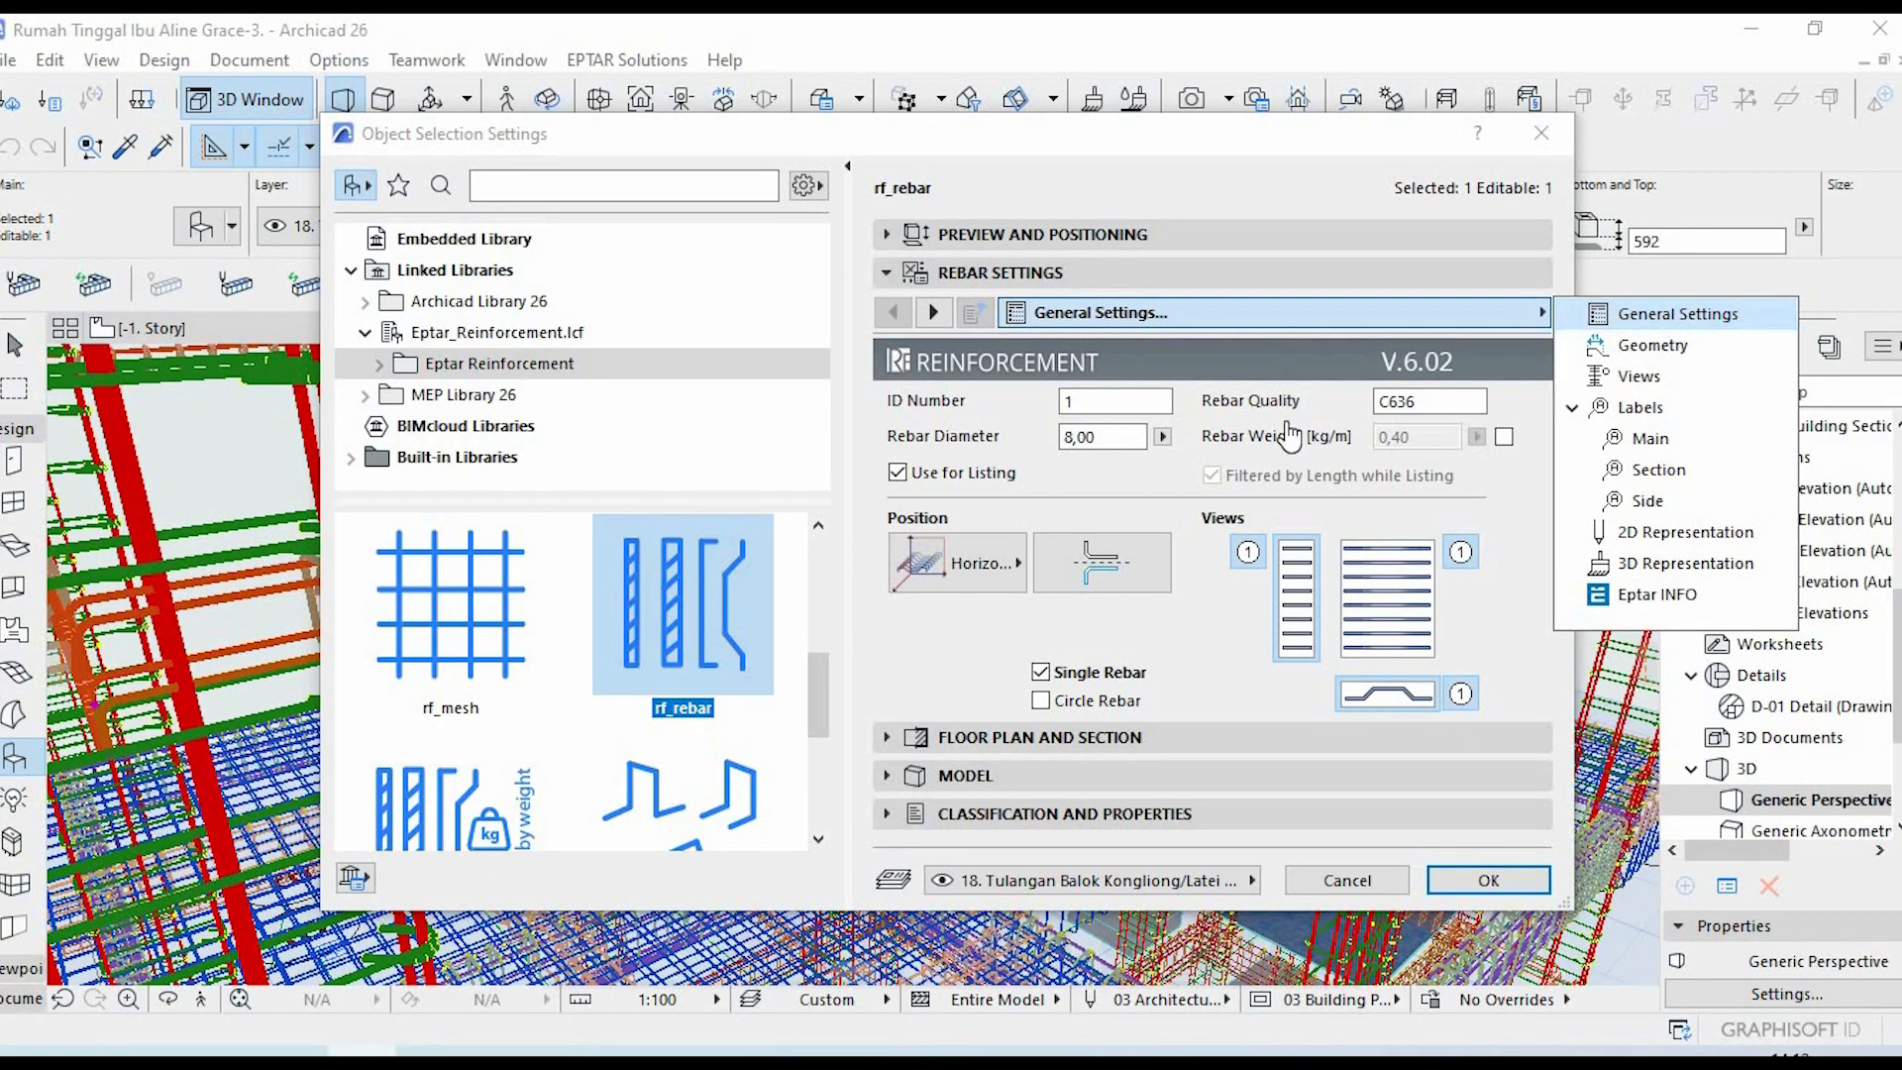
click(1114, 438)
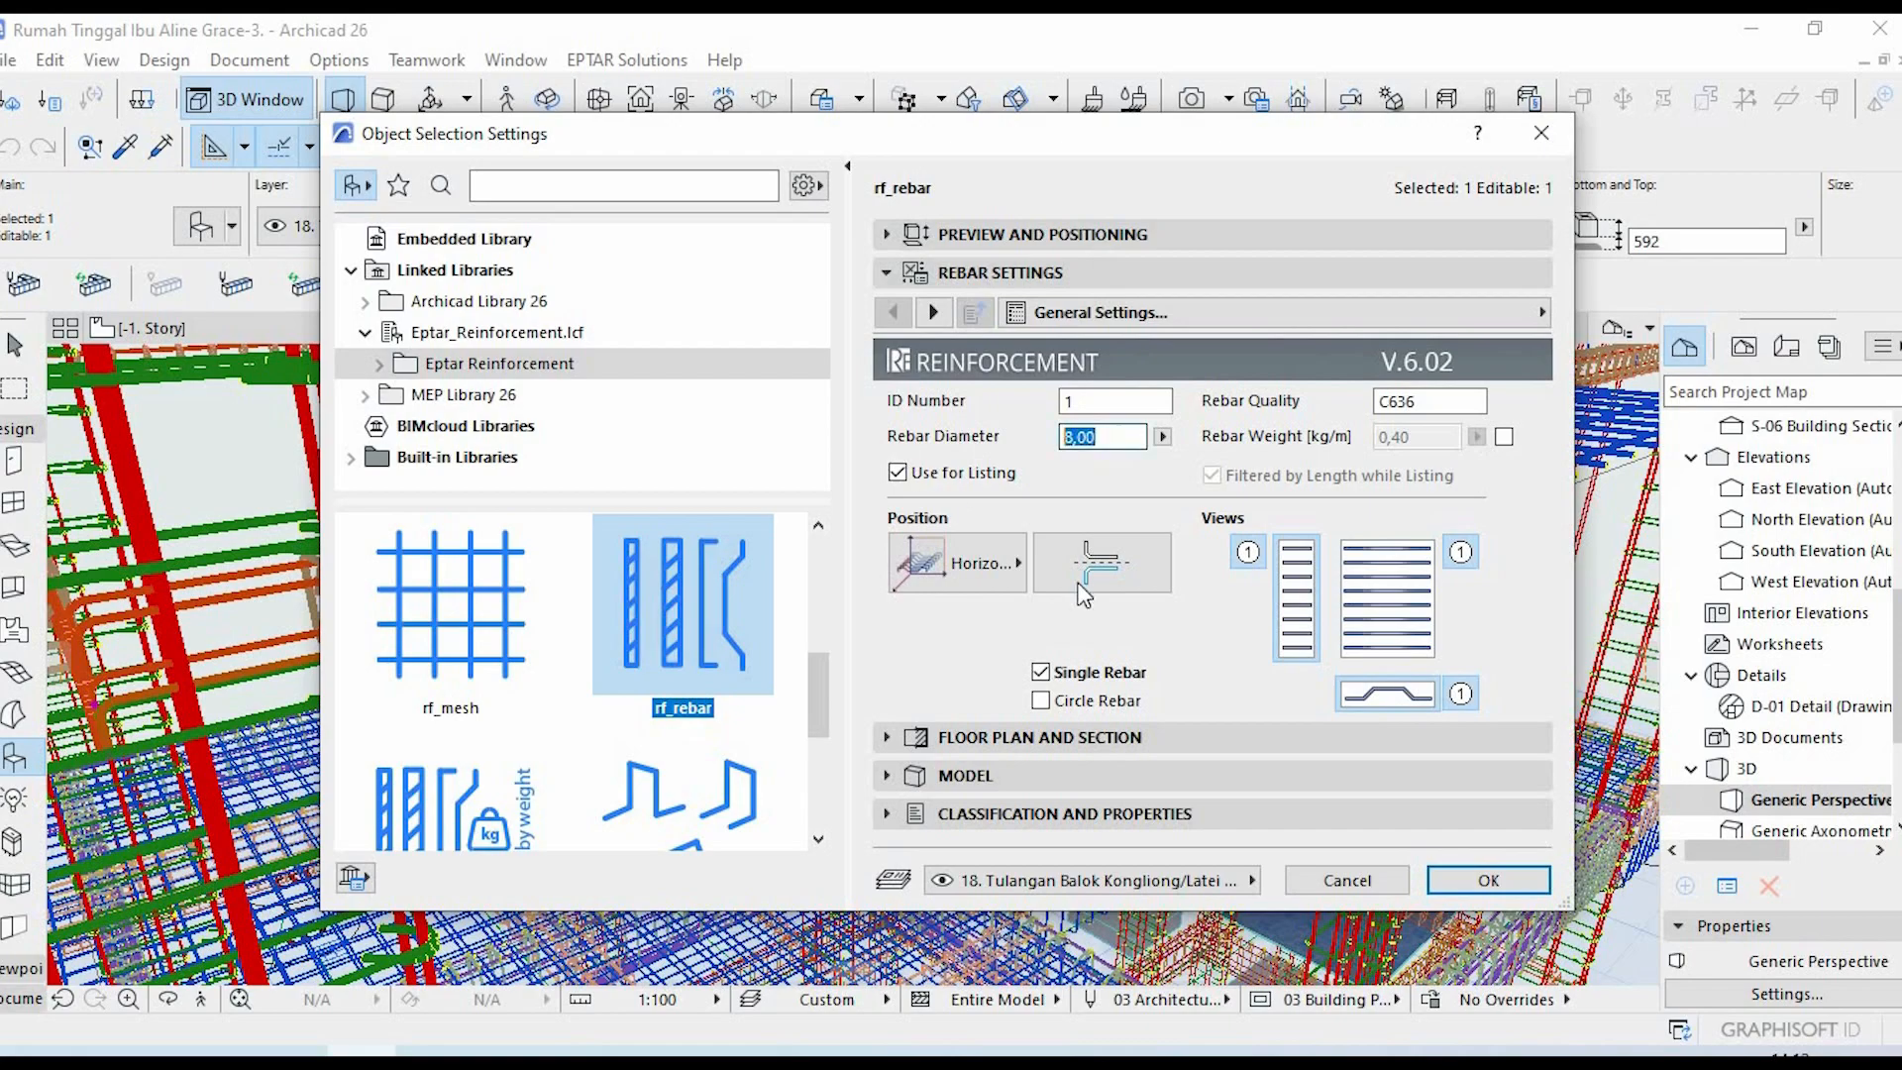
click(1494, 883)
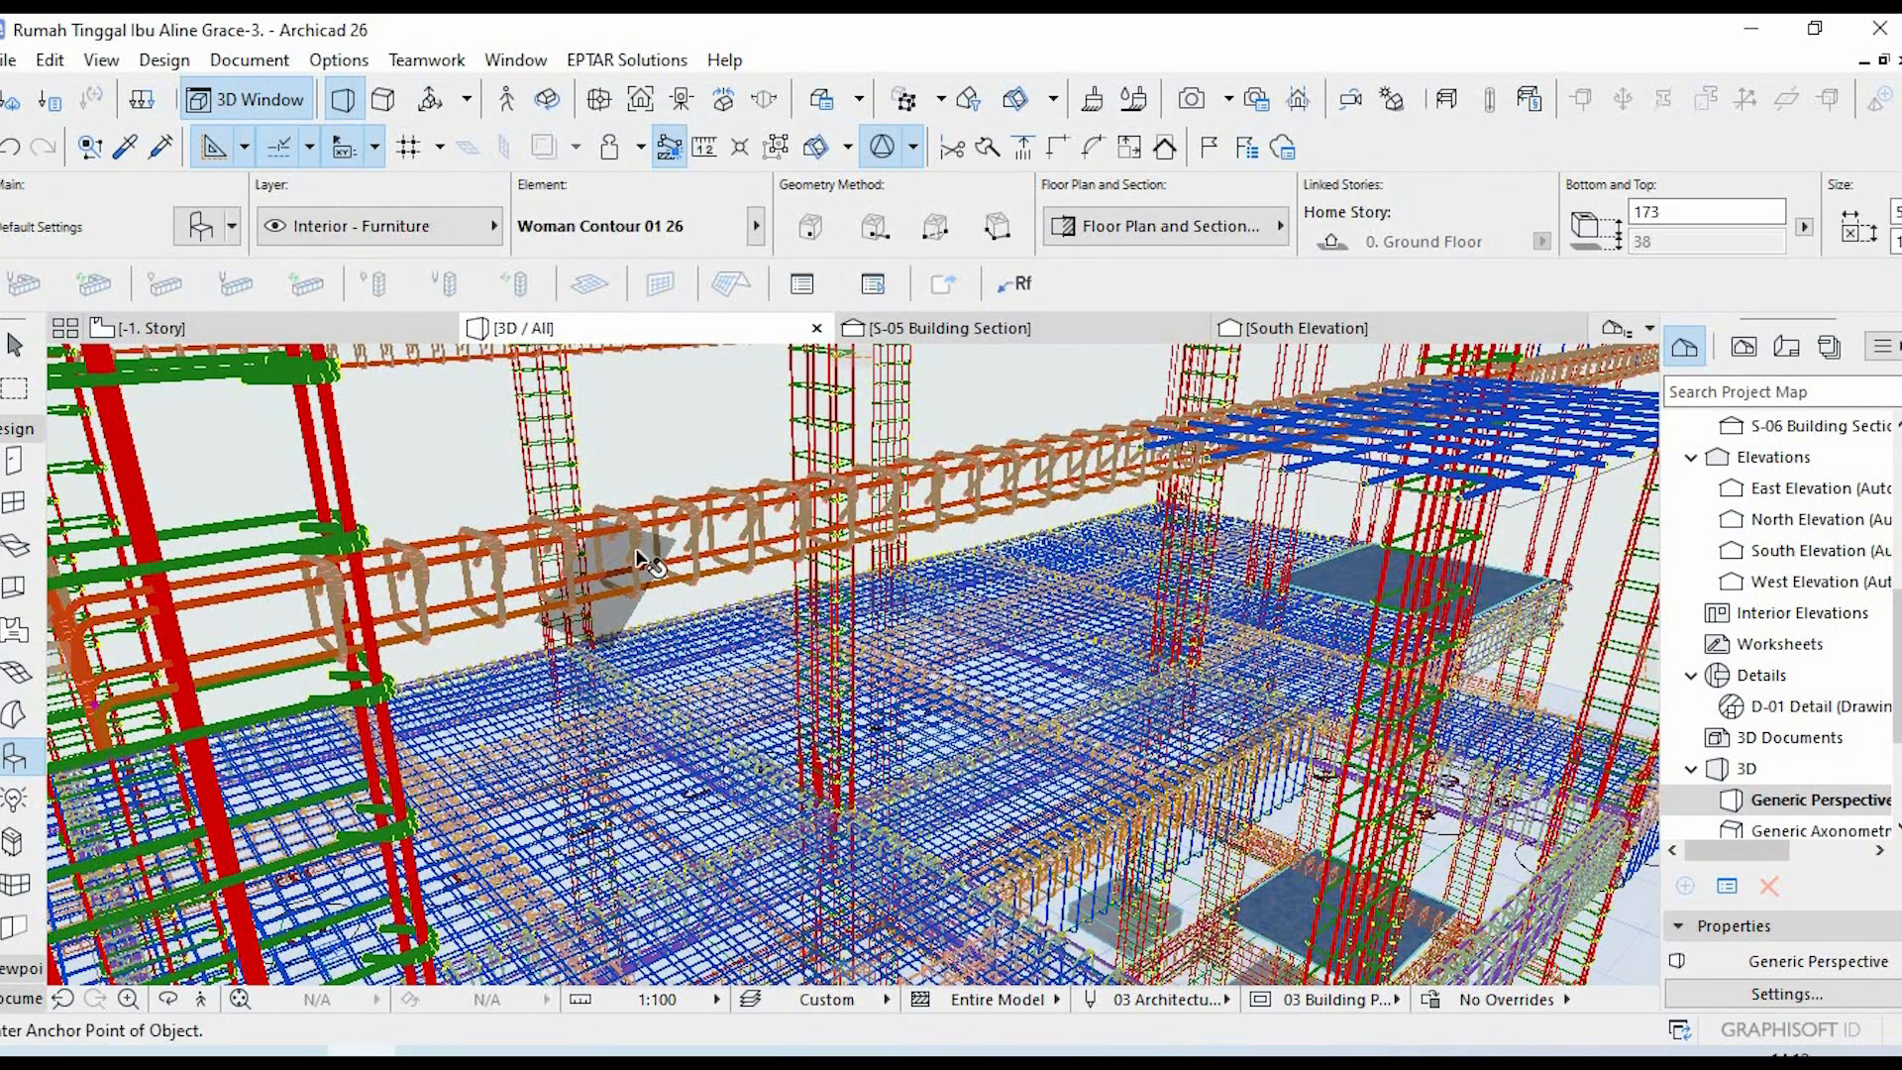
- Select the 15x15 cm beam's stirrups and check their diameter in the stirrup General Settings, keeping the settings as they are
key(Escape)
click(95, 840)
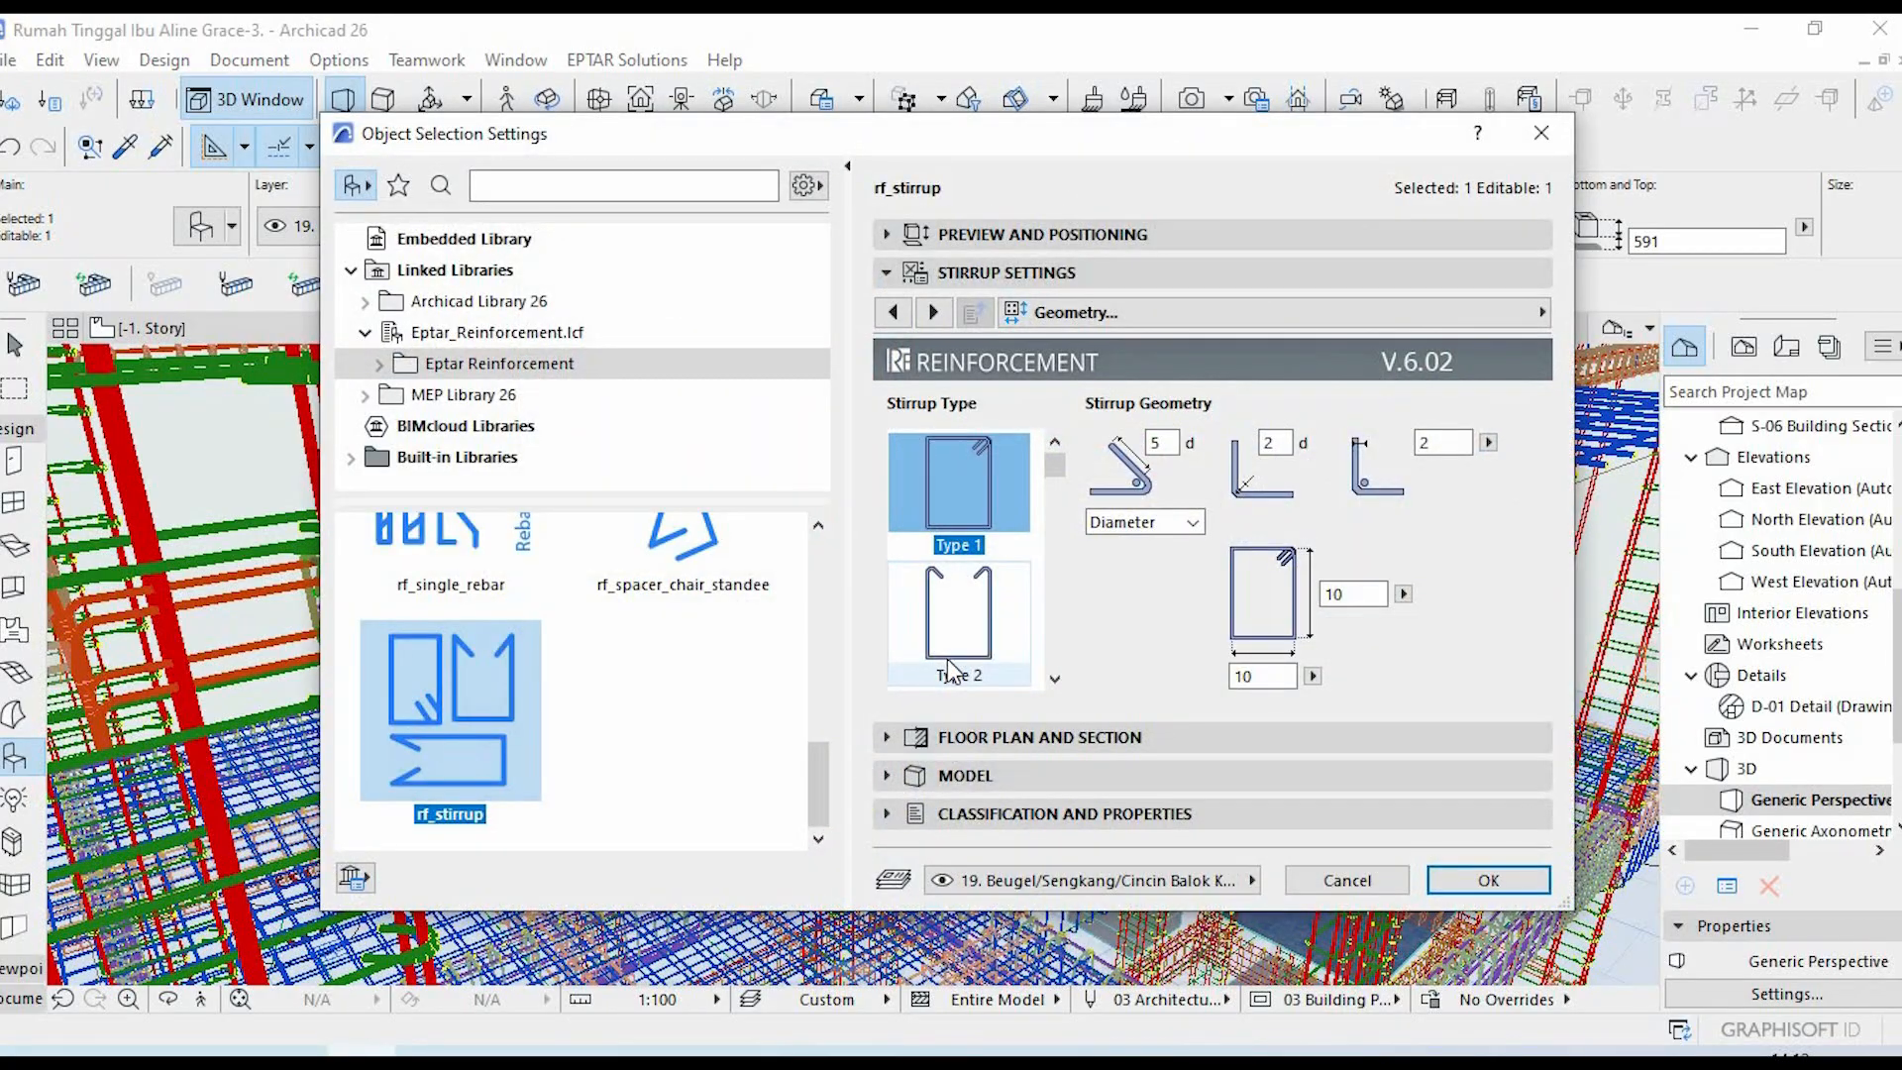
click(1476, 315)
click(1664, 314)
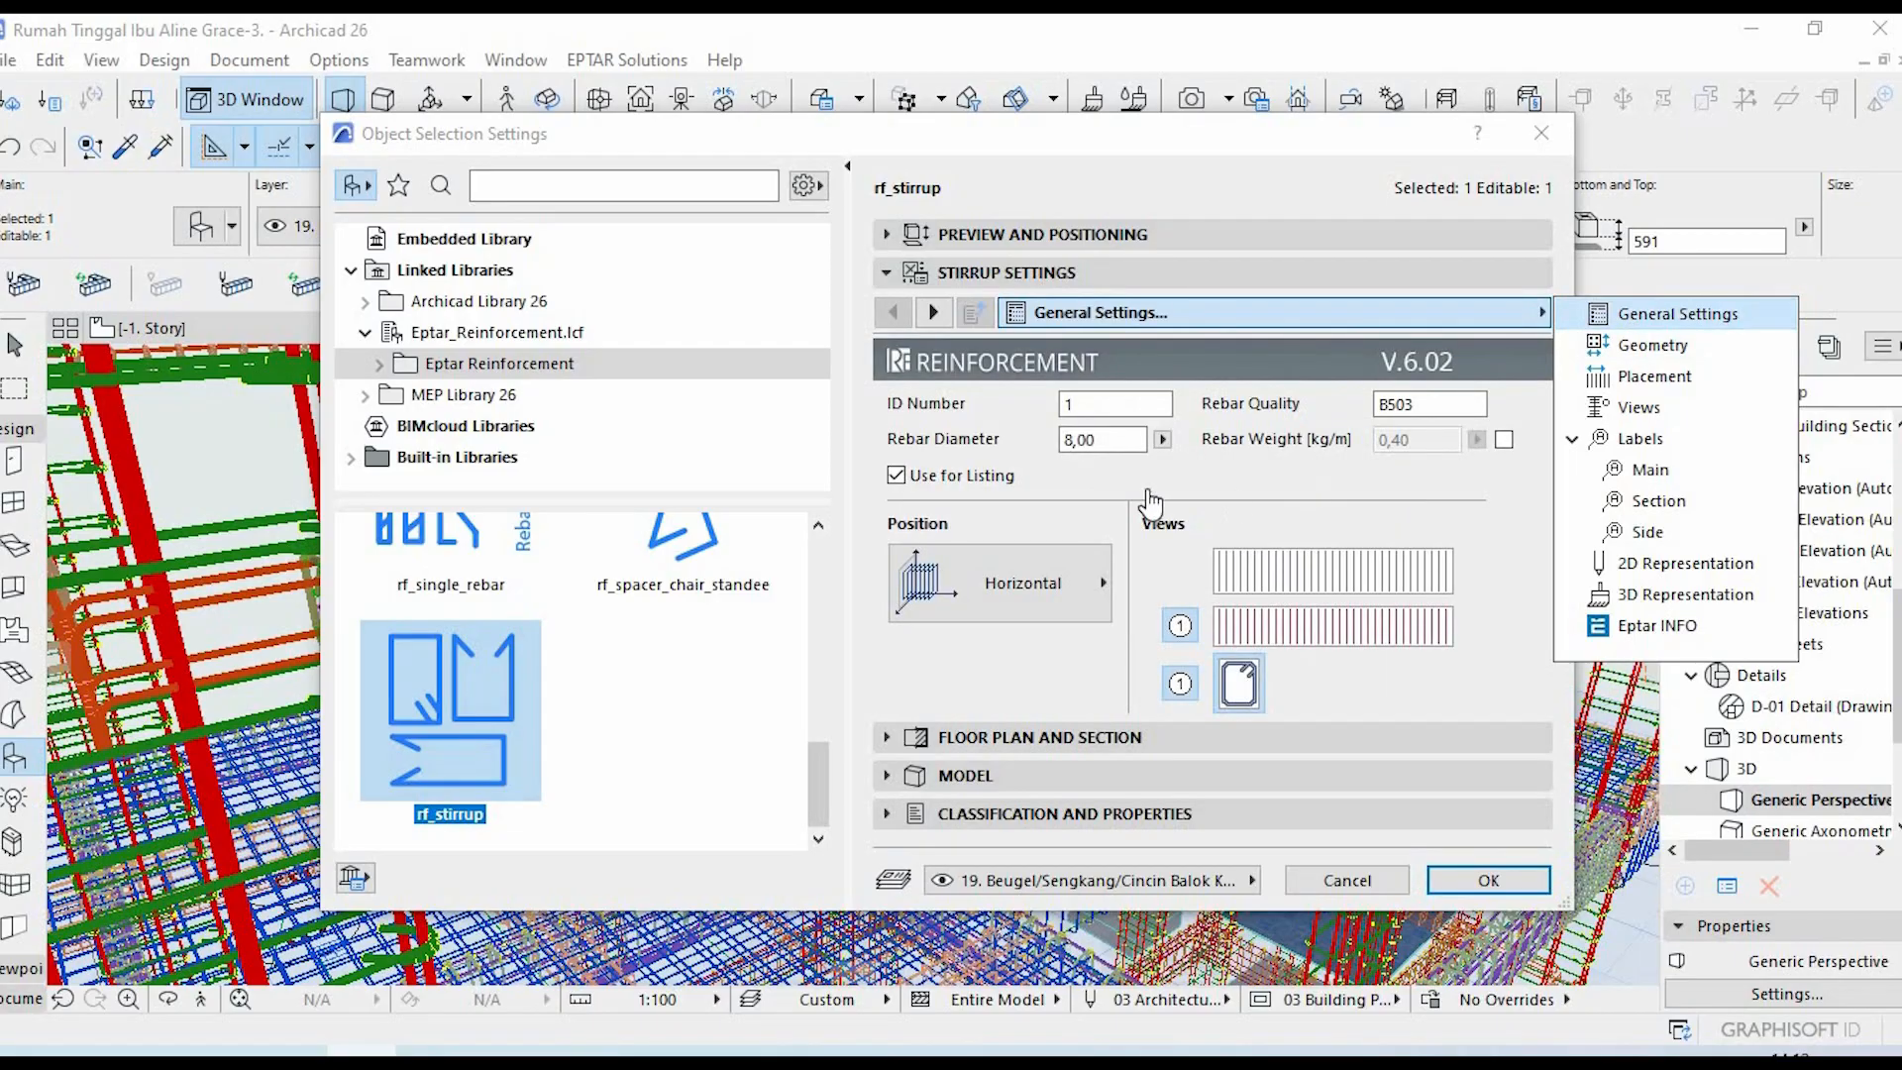
click(1487, 876)
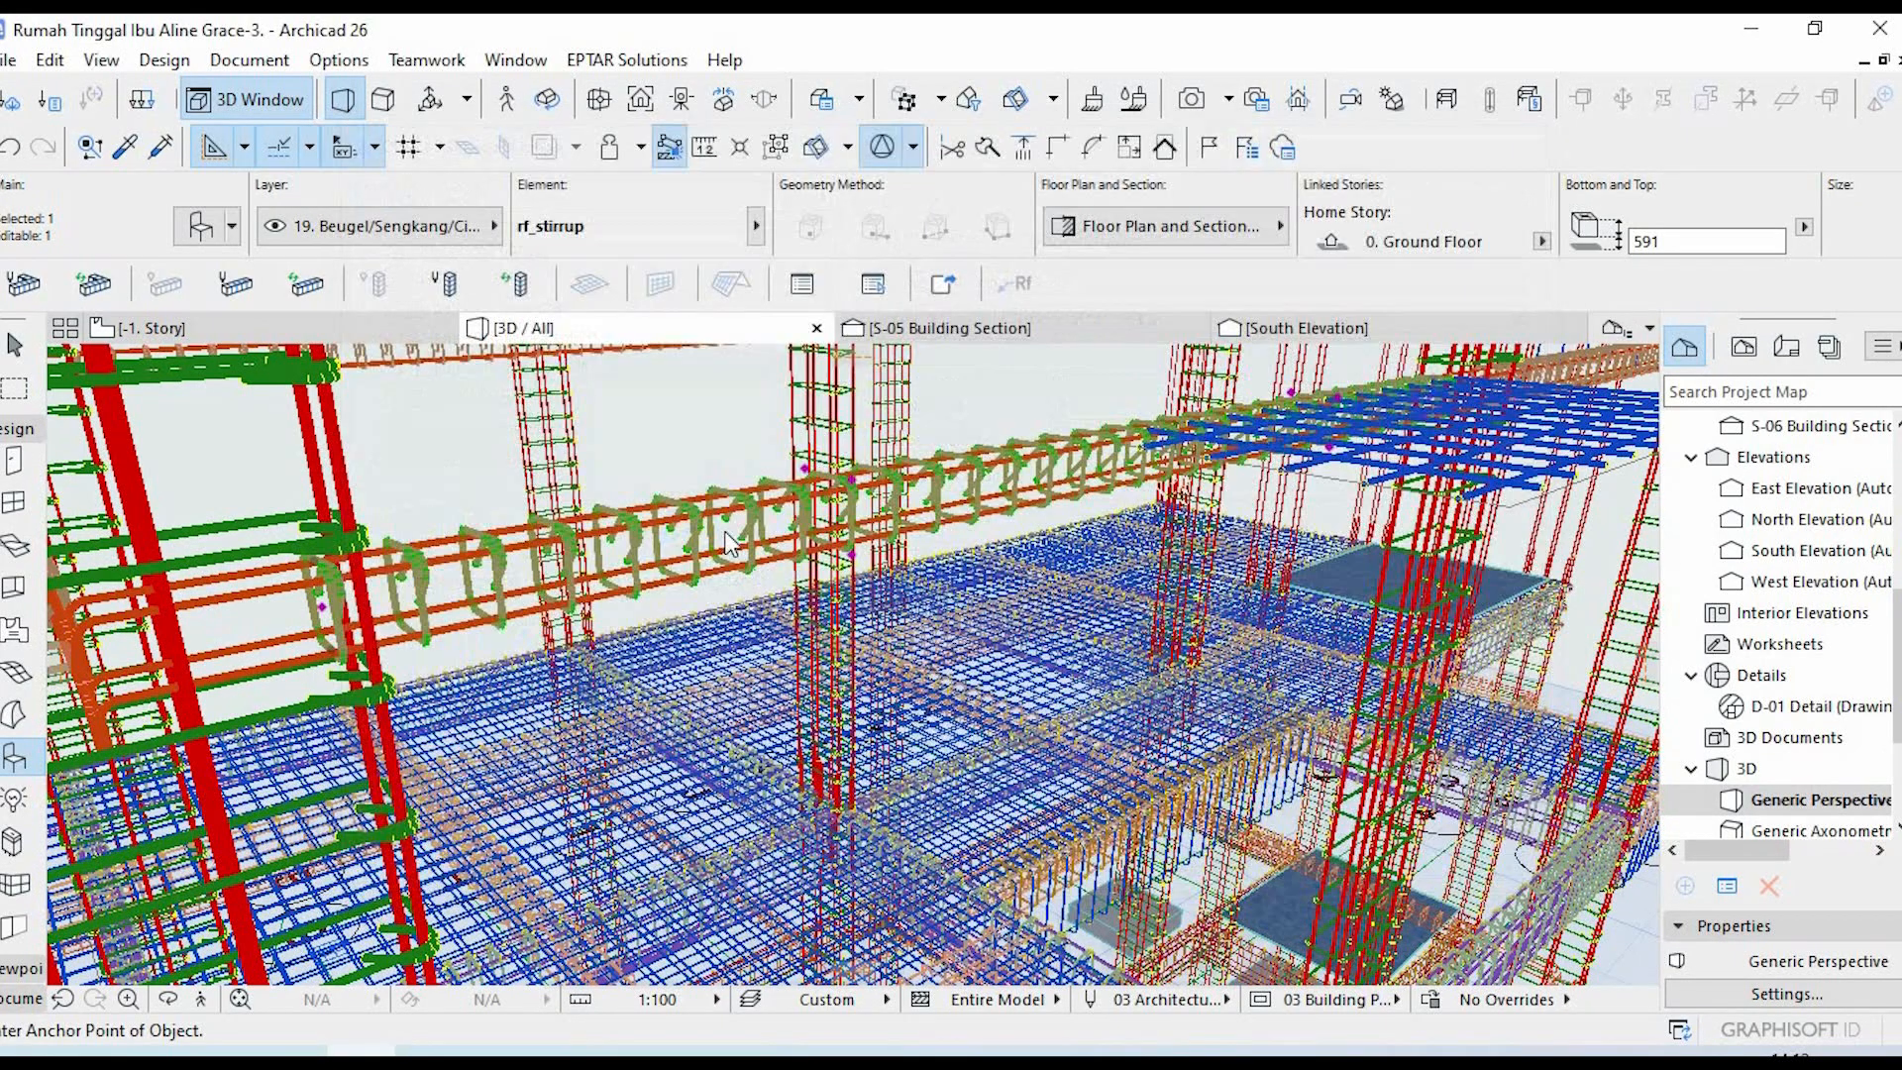
click(641, 502)
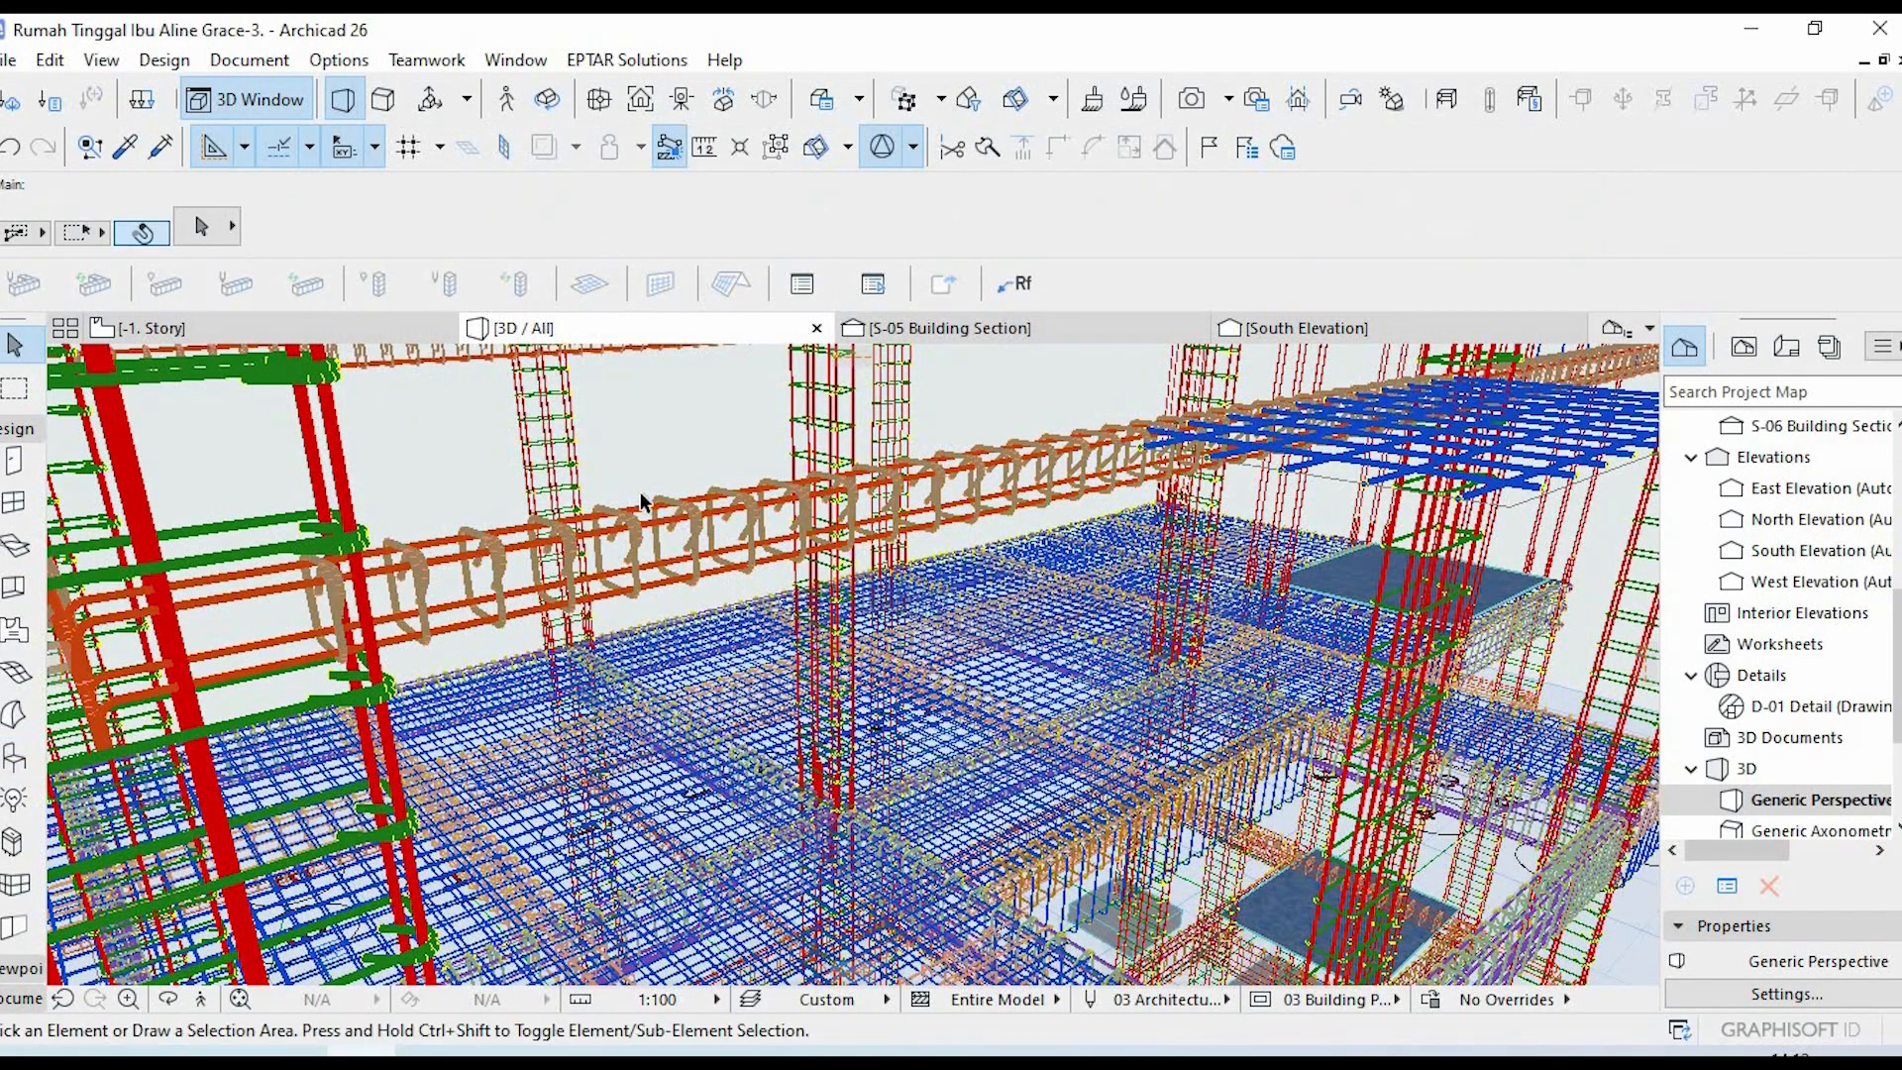
- Switch to the ProtaDetails drawing and find beam 4B8 on grid line F of the fourth-storey form plan
shift+middle_drag(824, 609, 614, 644)
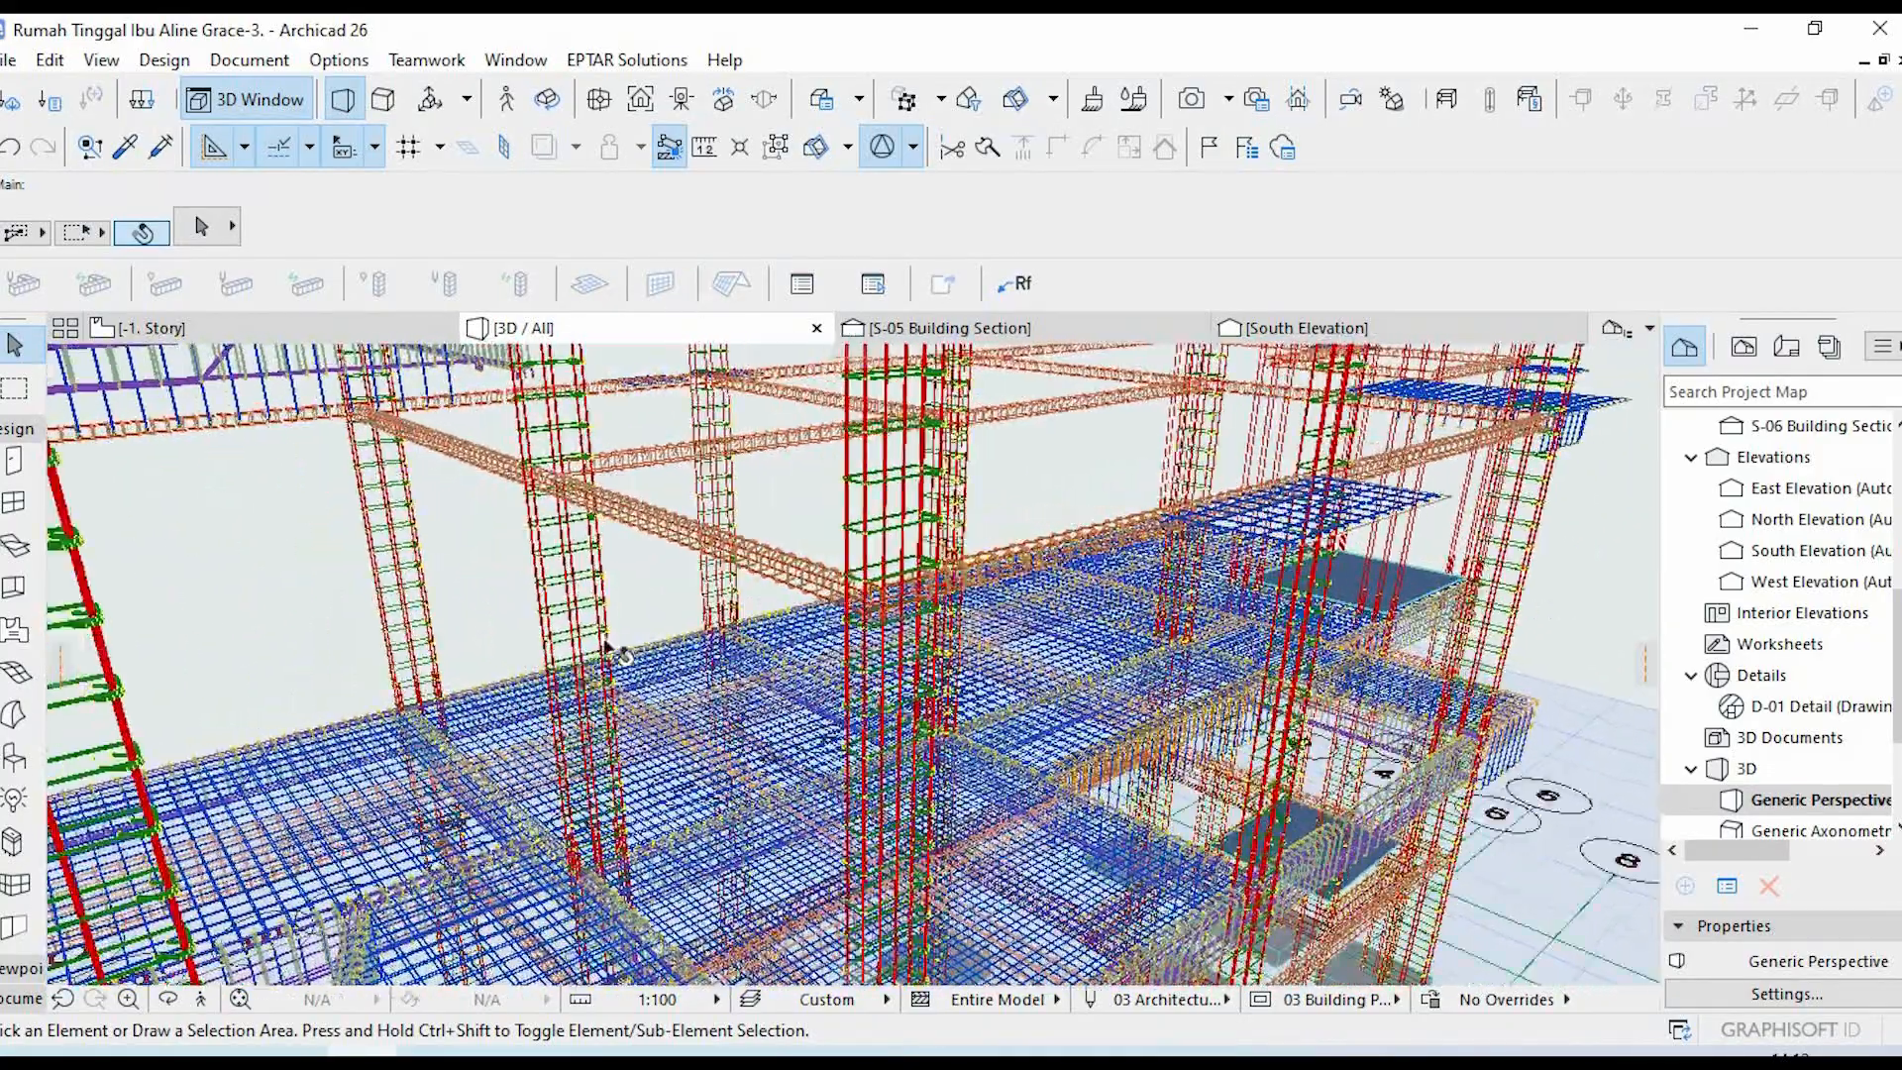
click(287, 1051)
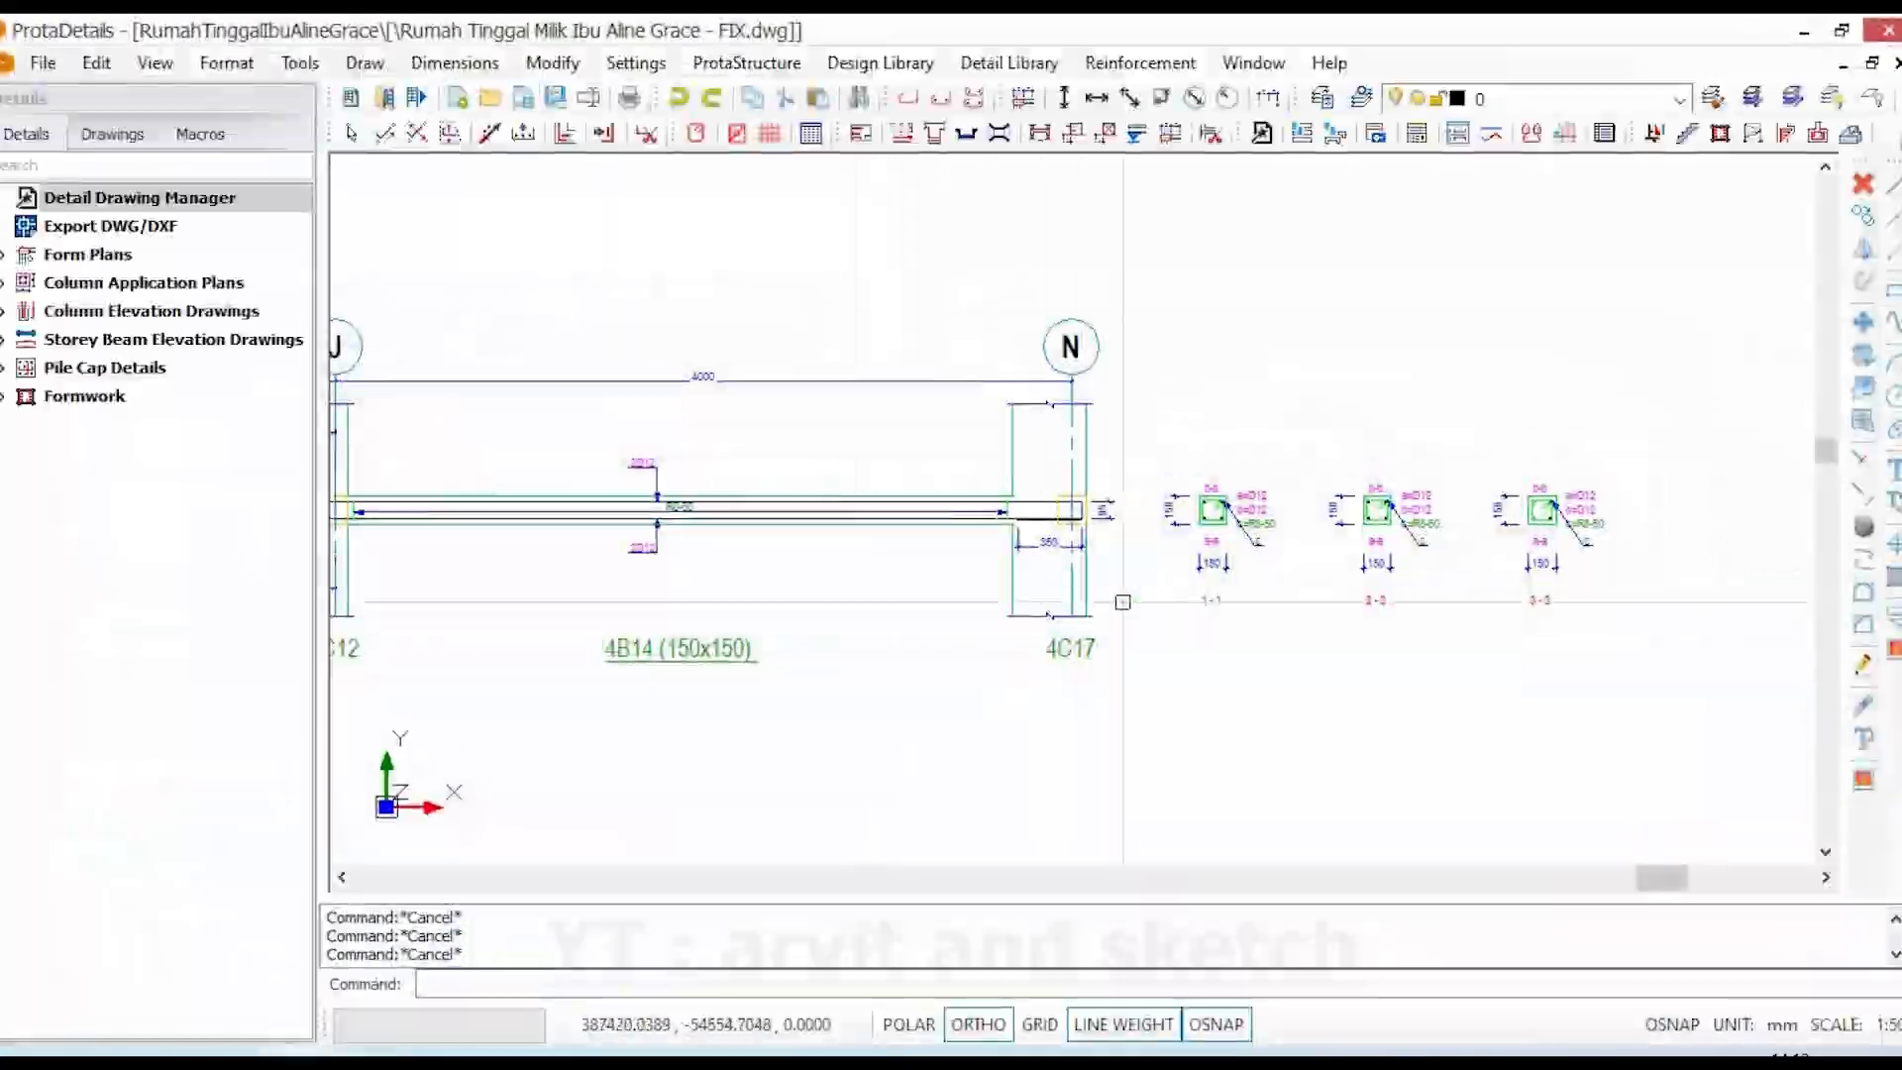
scroll(1126, 604, down, 6)
scroll(1188, 733, down, 8)
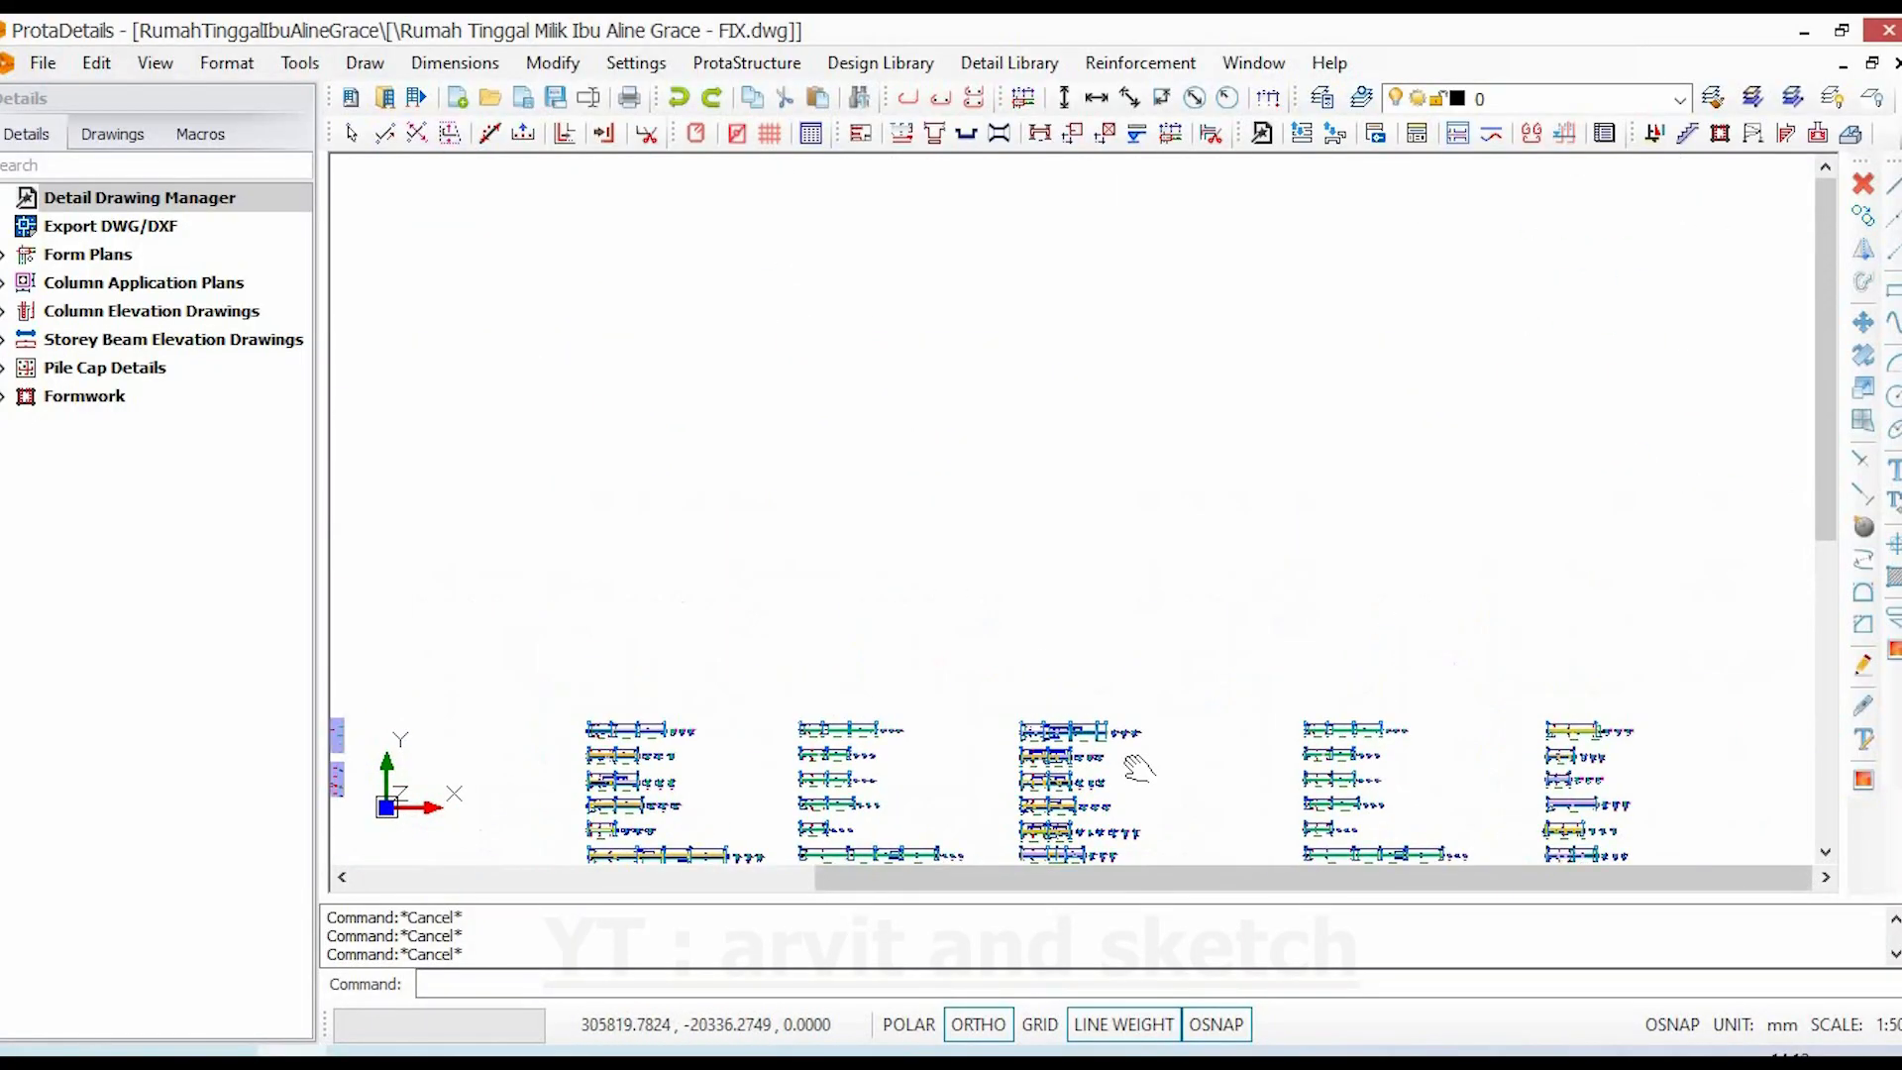
scroll(704, 466, up, 10)
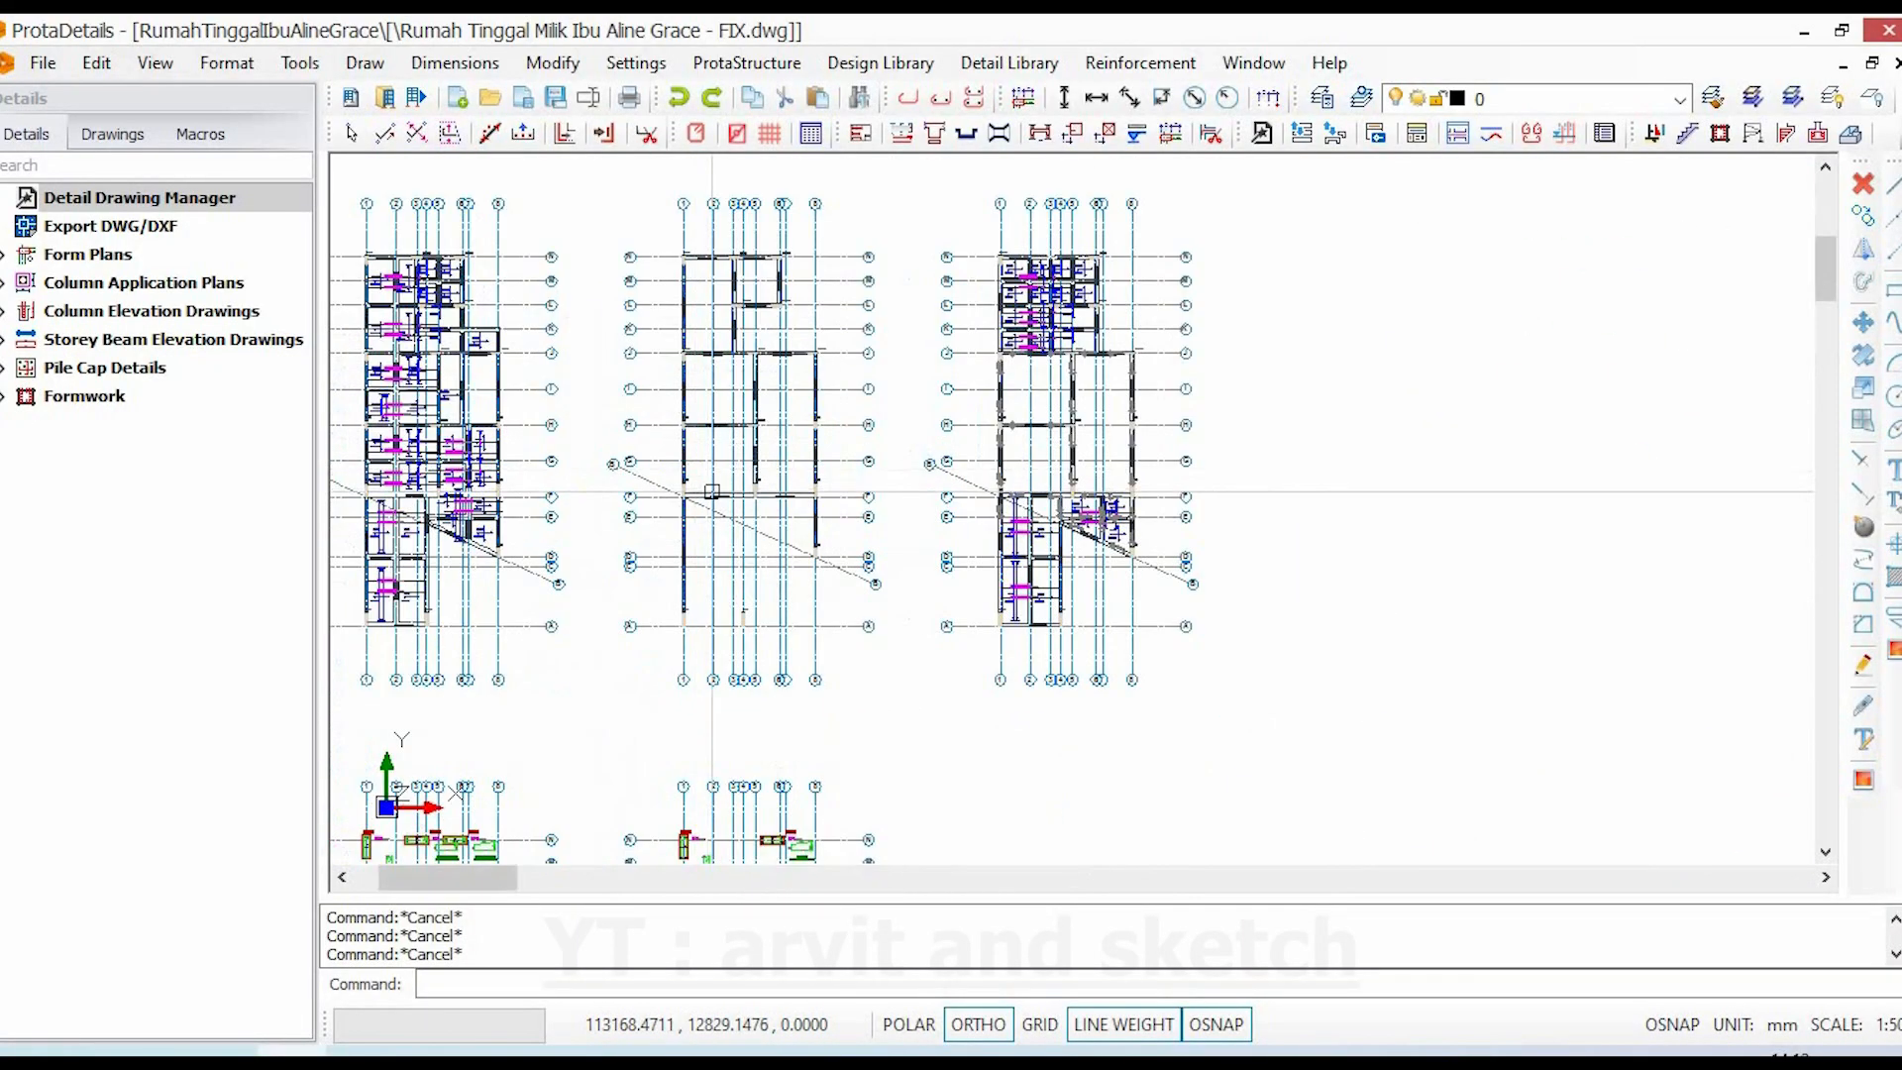
scroll(704, 466, up, 3)
scroll(614, 463, up, 3)
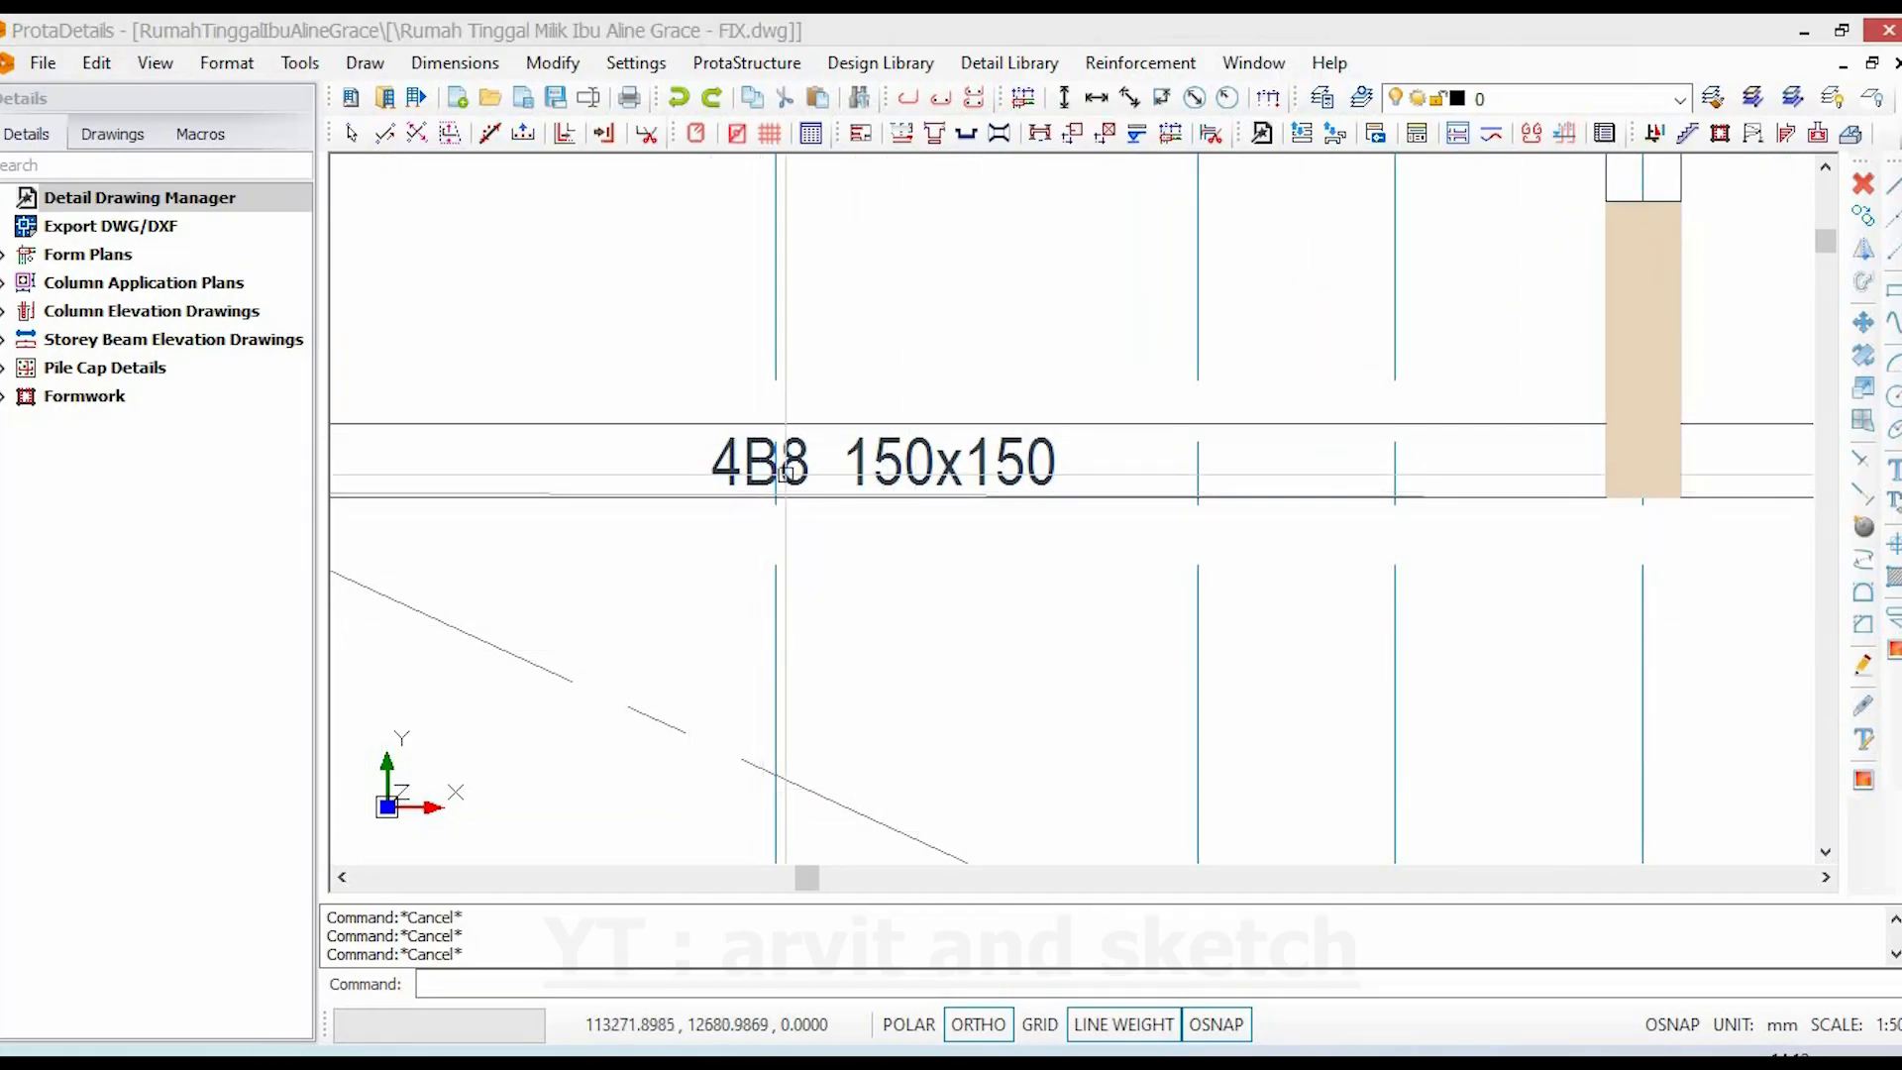
scroll(768, 450, up, 1)
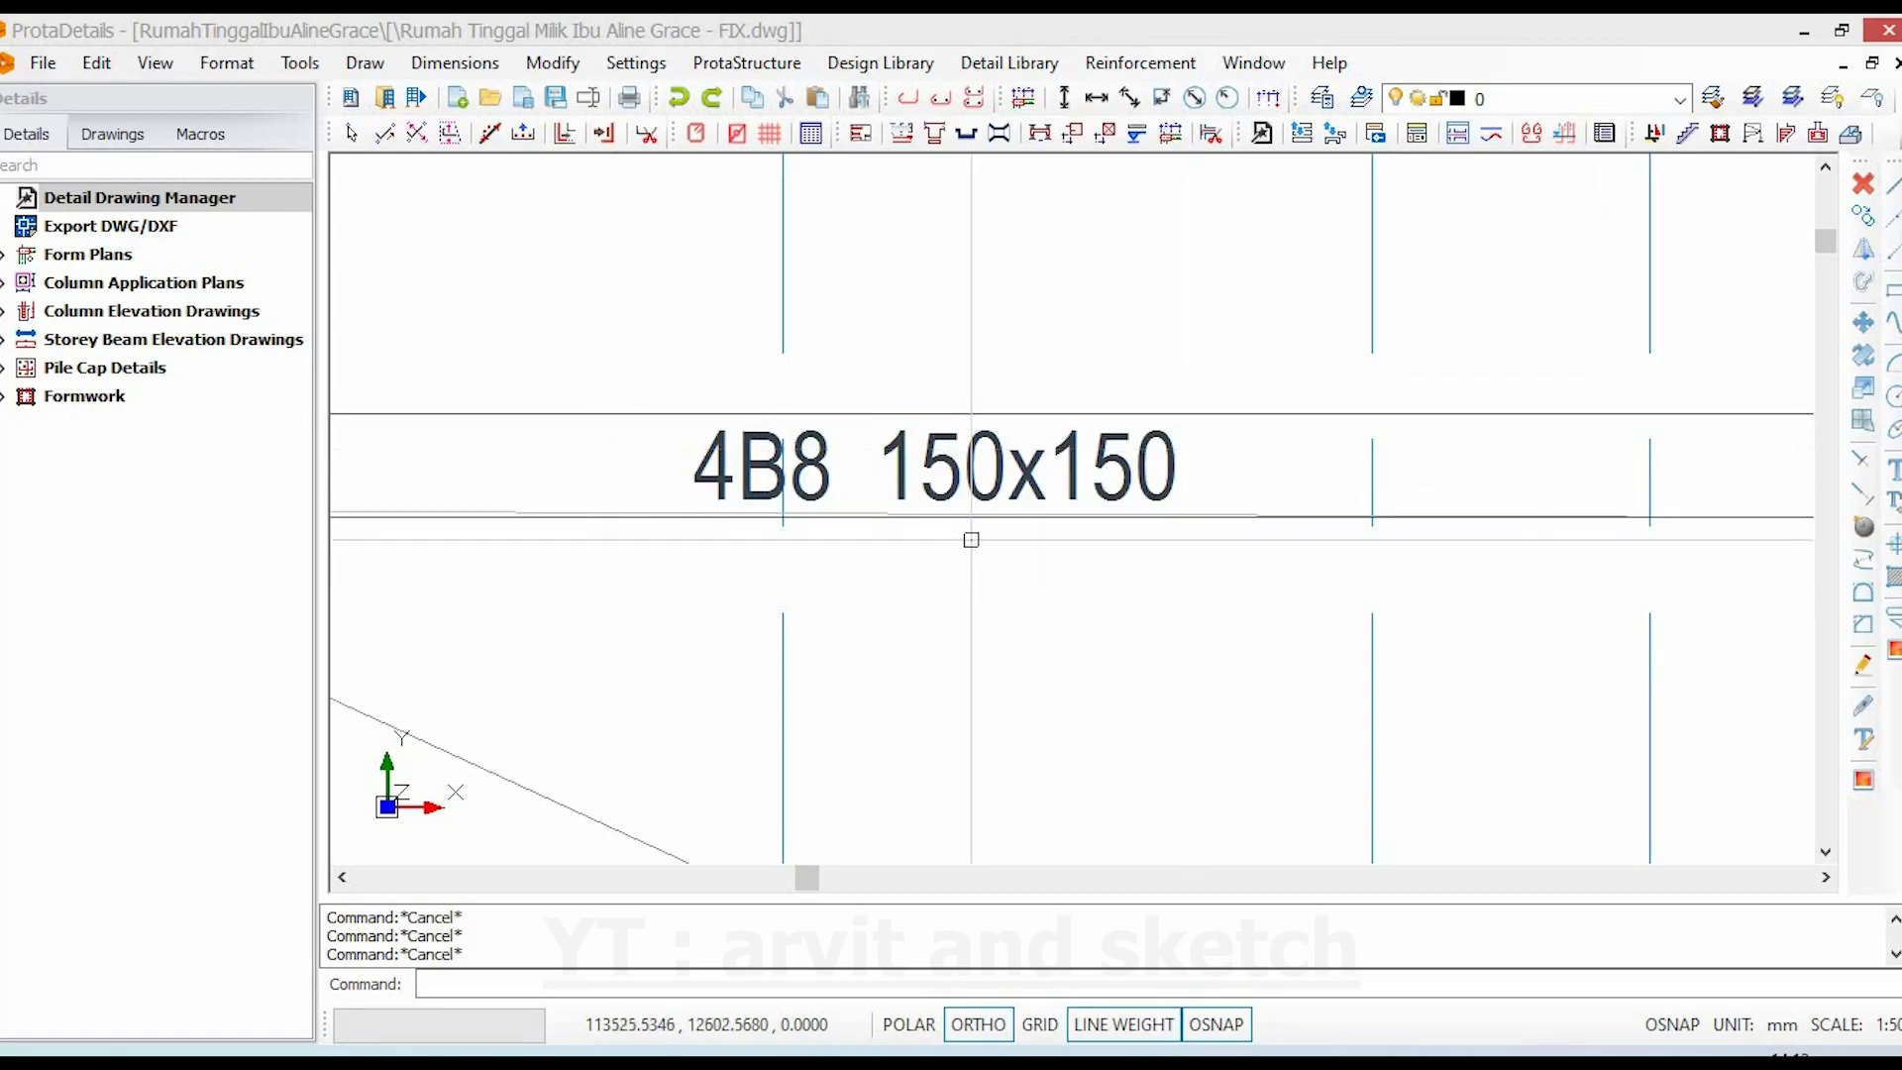
- Find the adjoining beam 4B9 between columns 4C5 and 4C4 on the same plan
scroll(971, 540, down, 6)
scroll(883, 479, up, 3)
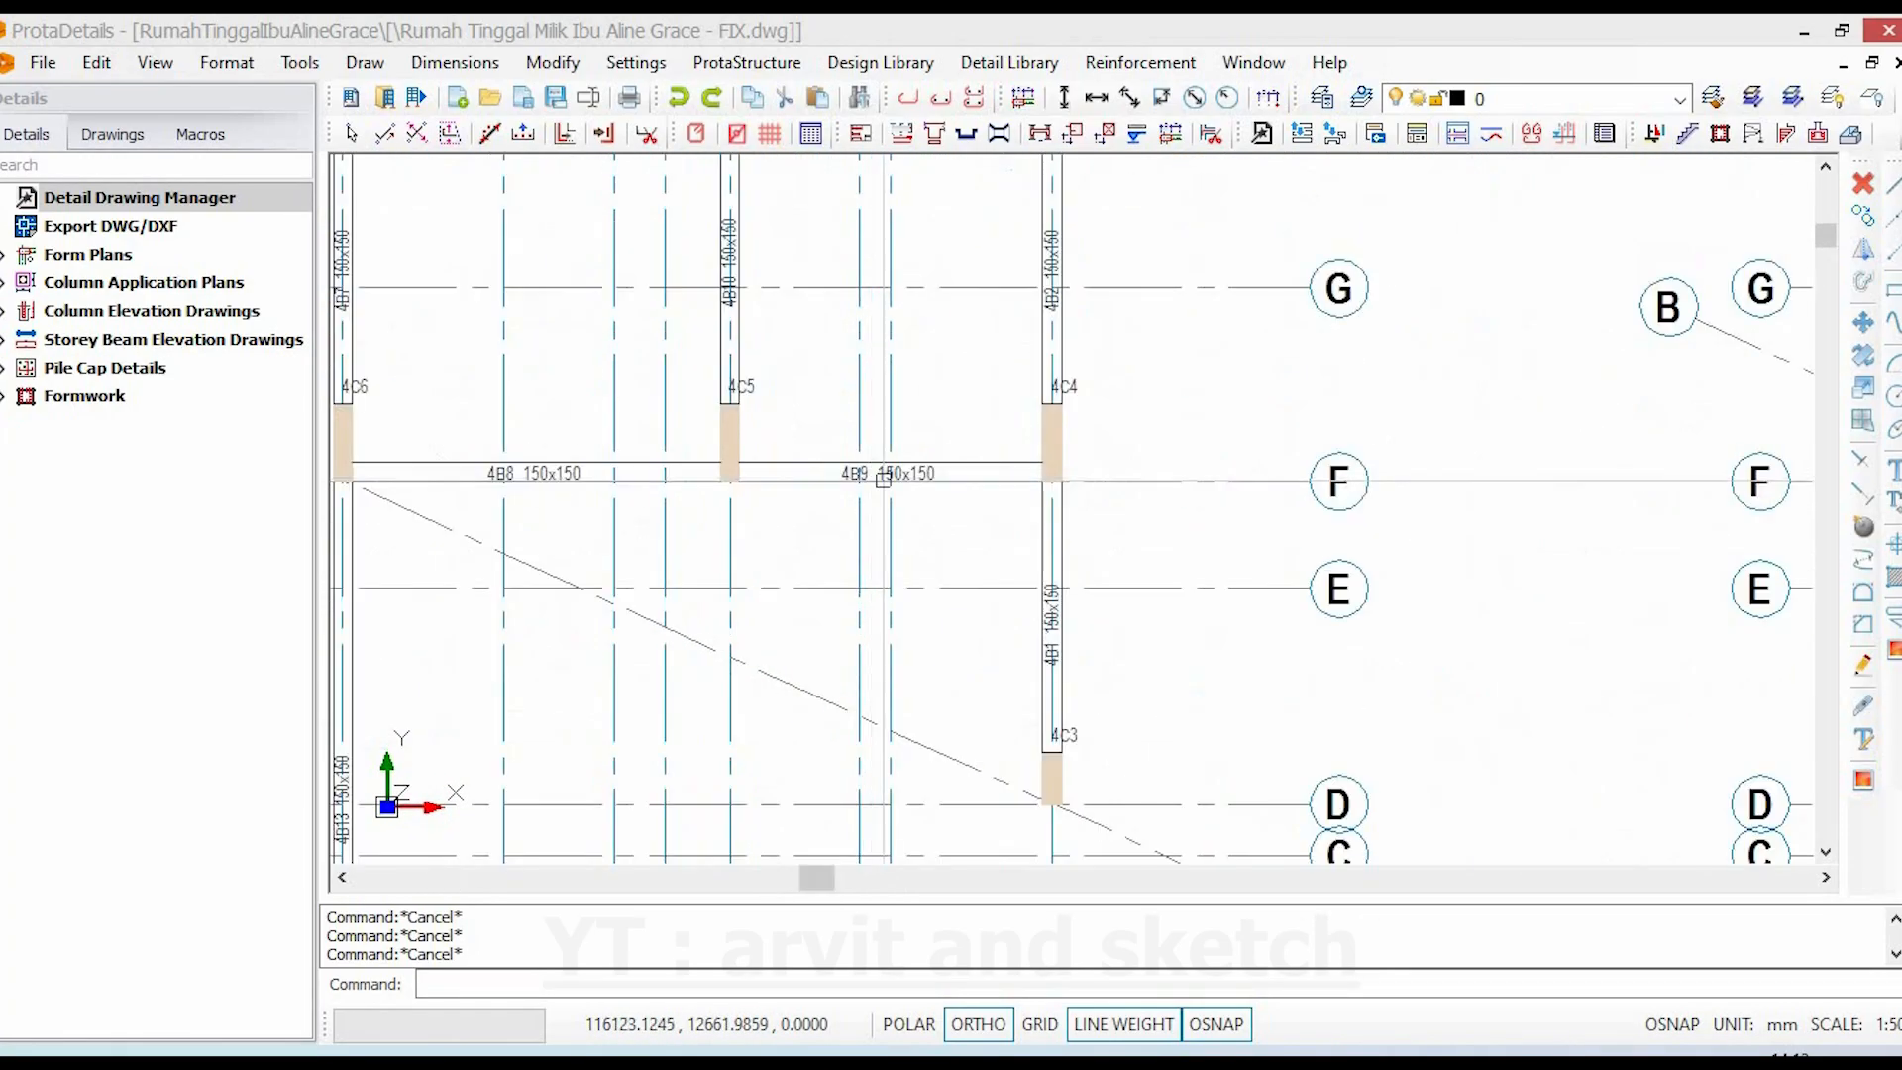
scroll(883, 479, up, 4)
- Go to the fourth-storey beam elevations and locate the elevation labelled 4B8 between columns 4C6 and 4C5
scroll(805, 466, down, 8)
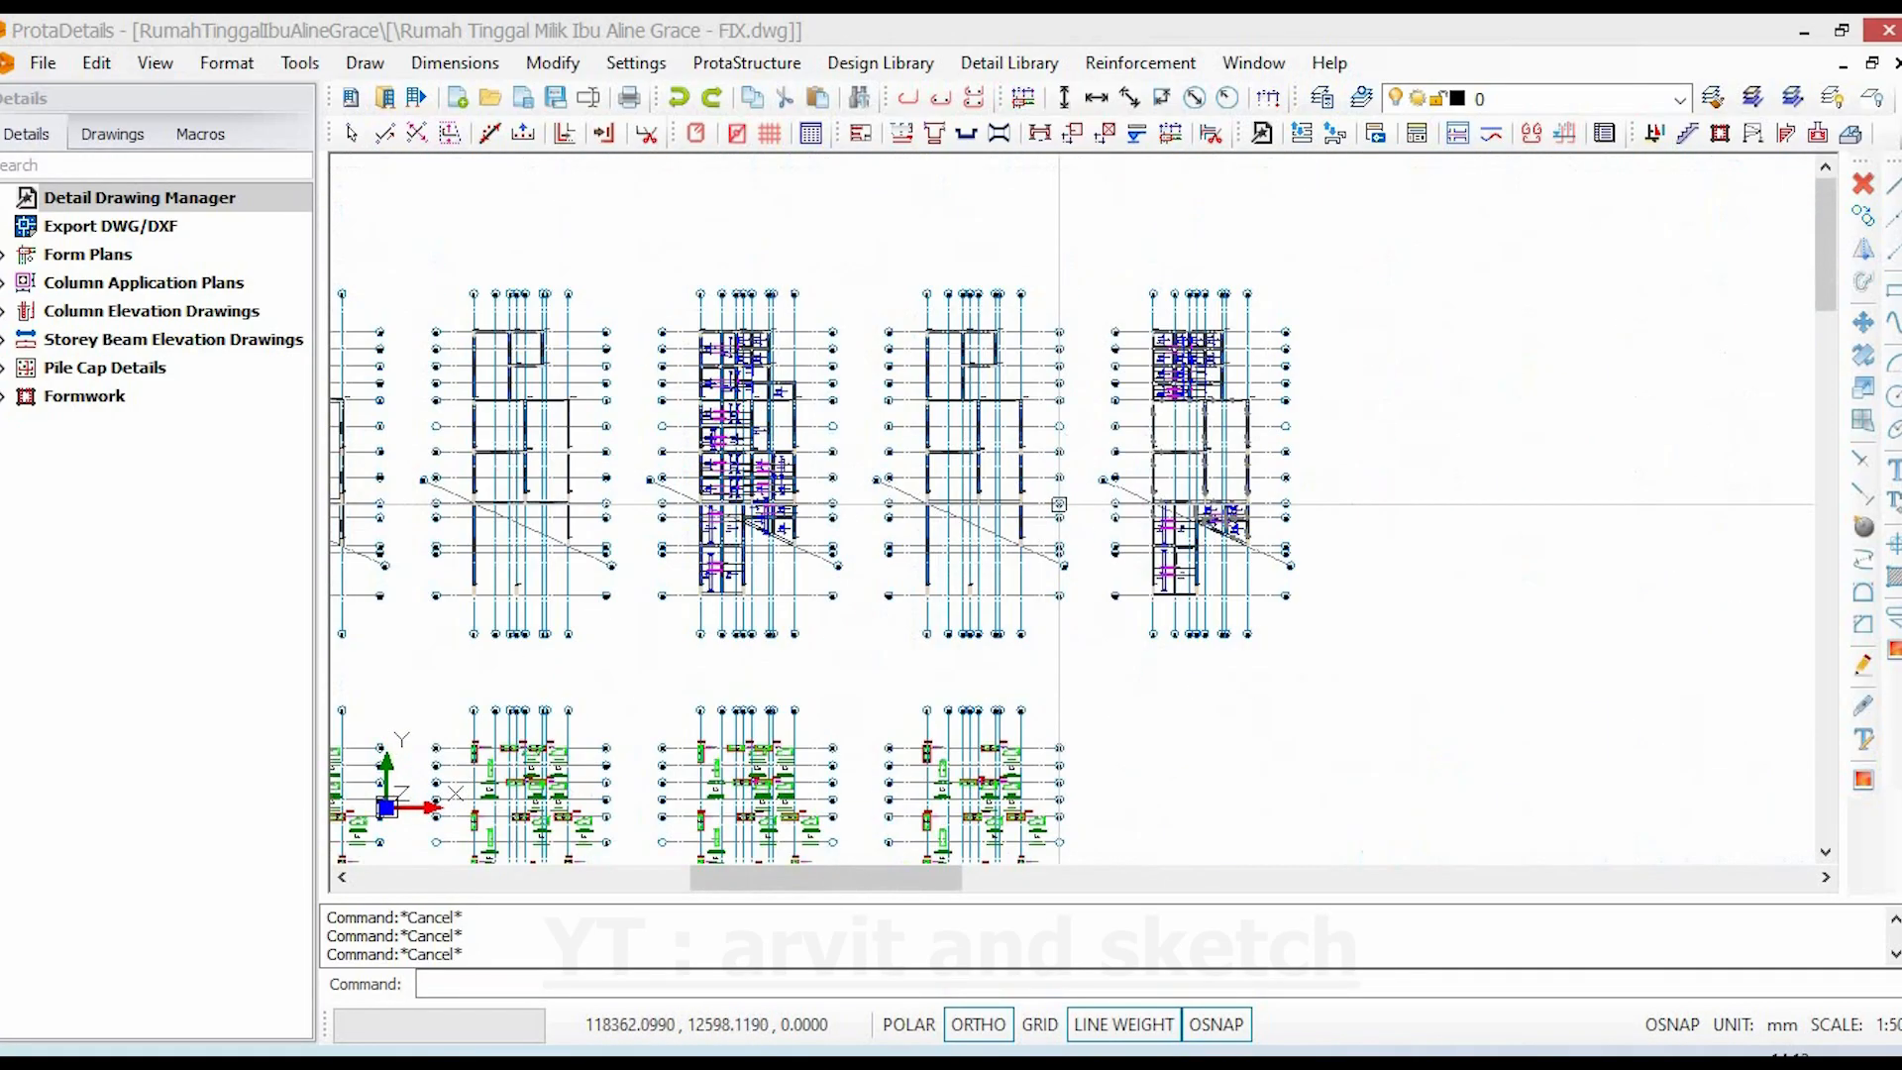
mouse_move(951, 406)
middle_down()
mouse_move(854, 448)
mouse_move(463, 375)
middle_up()
scroll(1225, 550, down, 2)
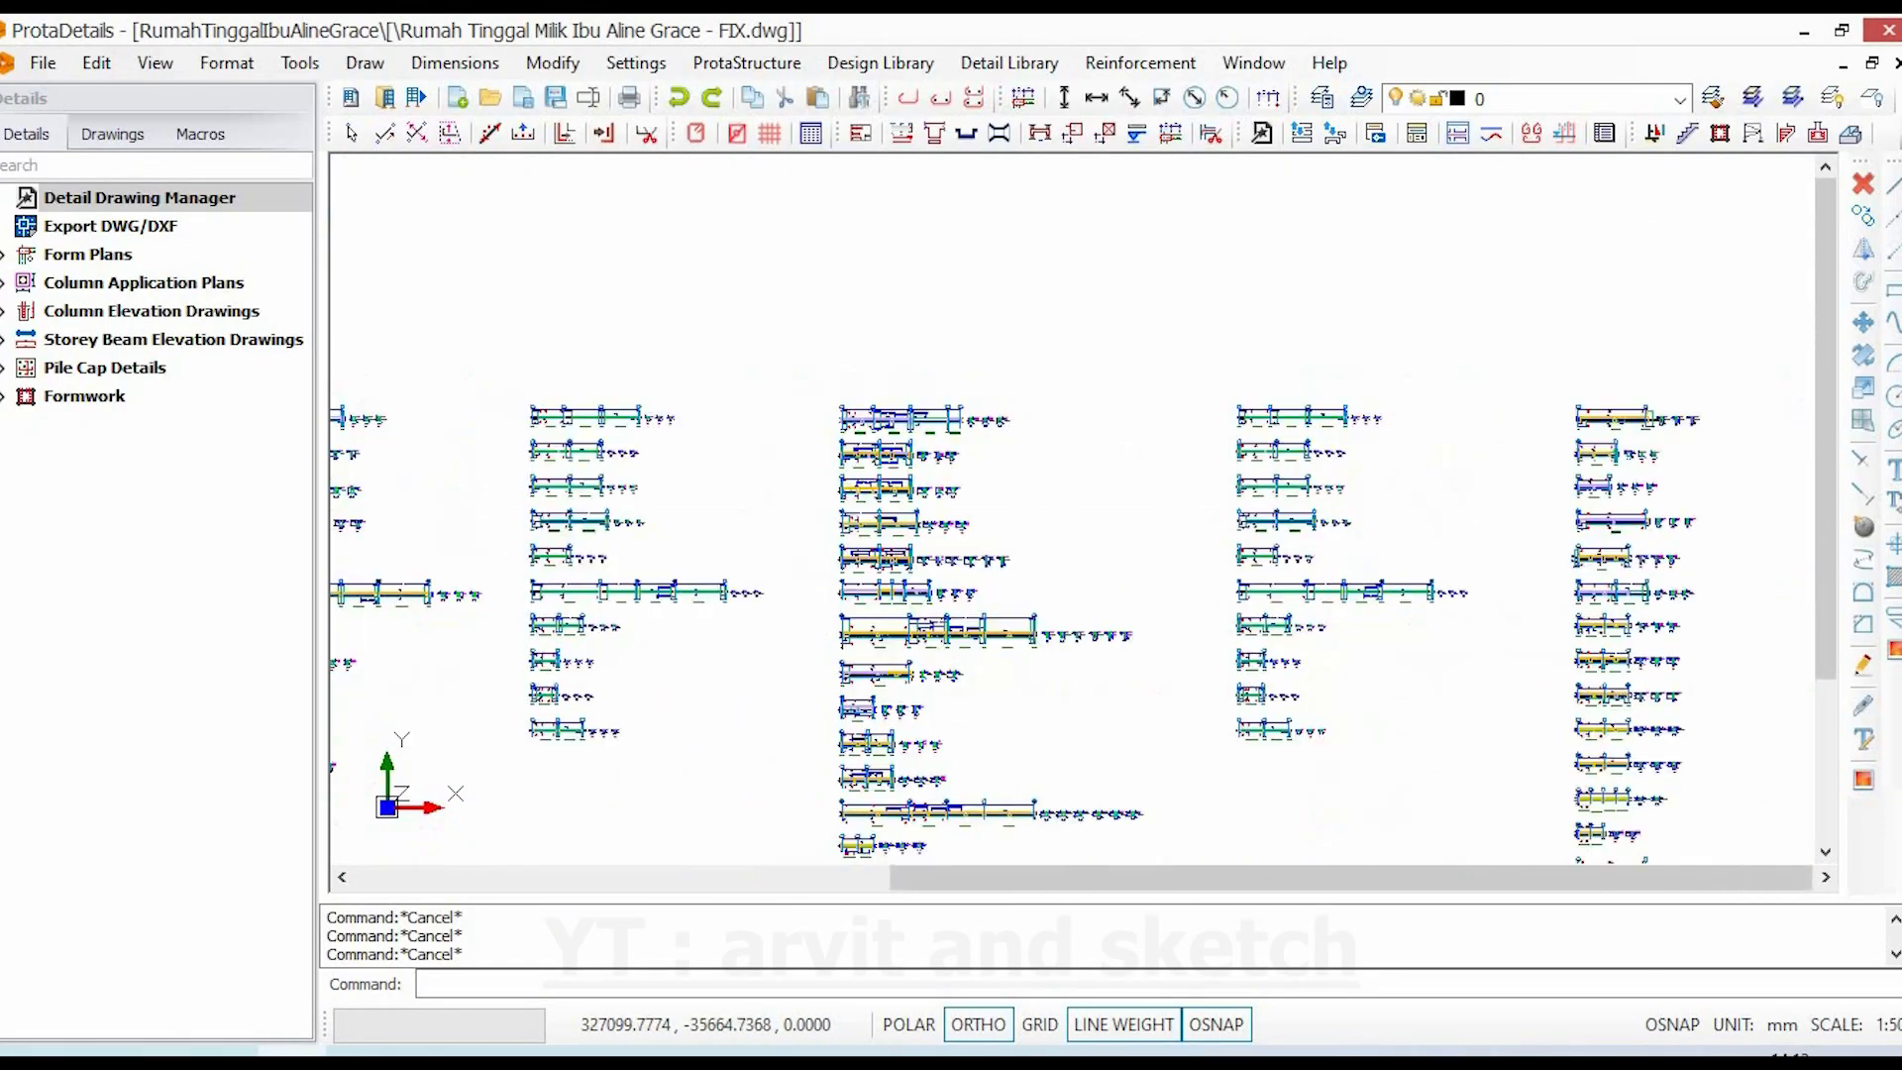
scroll(1228, 553, up, 2)
scroll(1184, 349, up, 5)
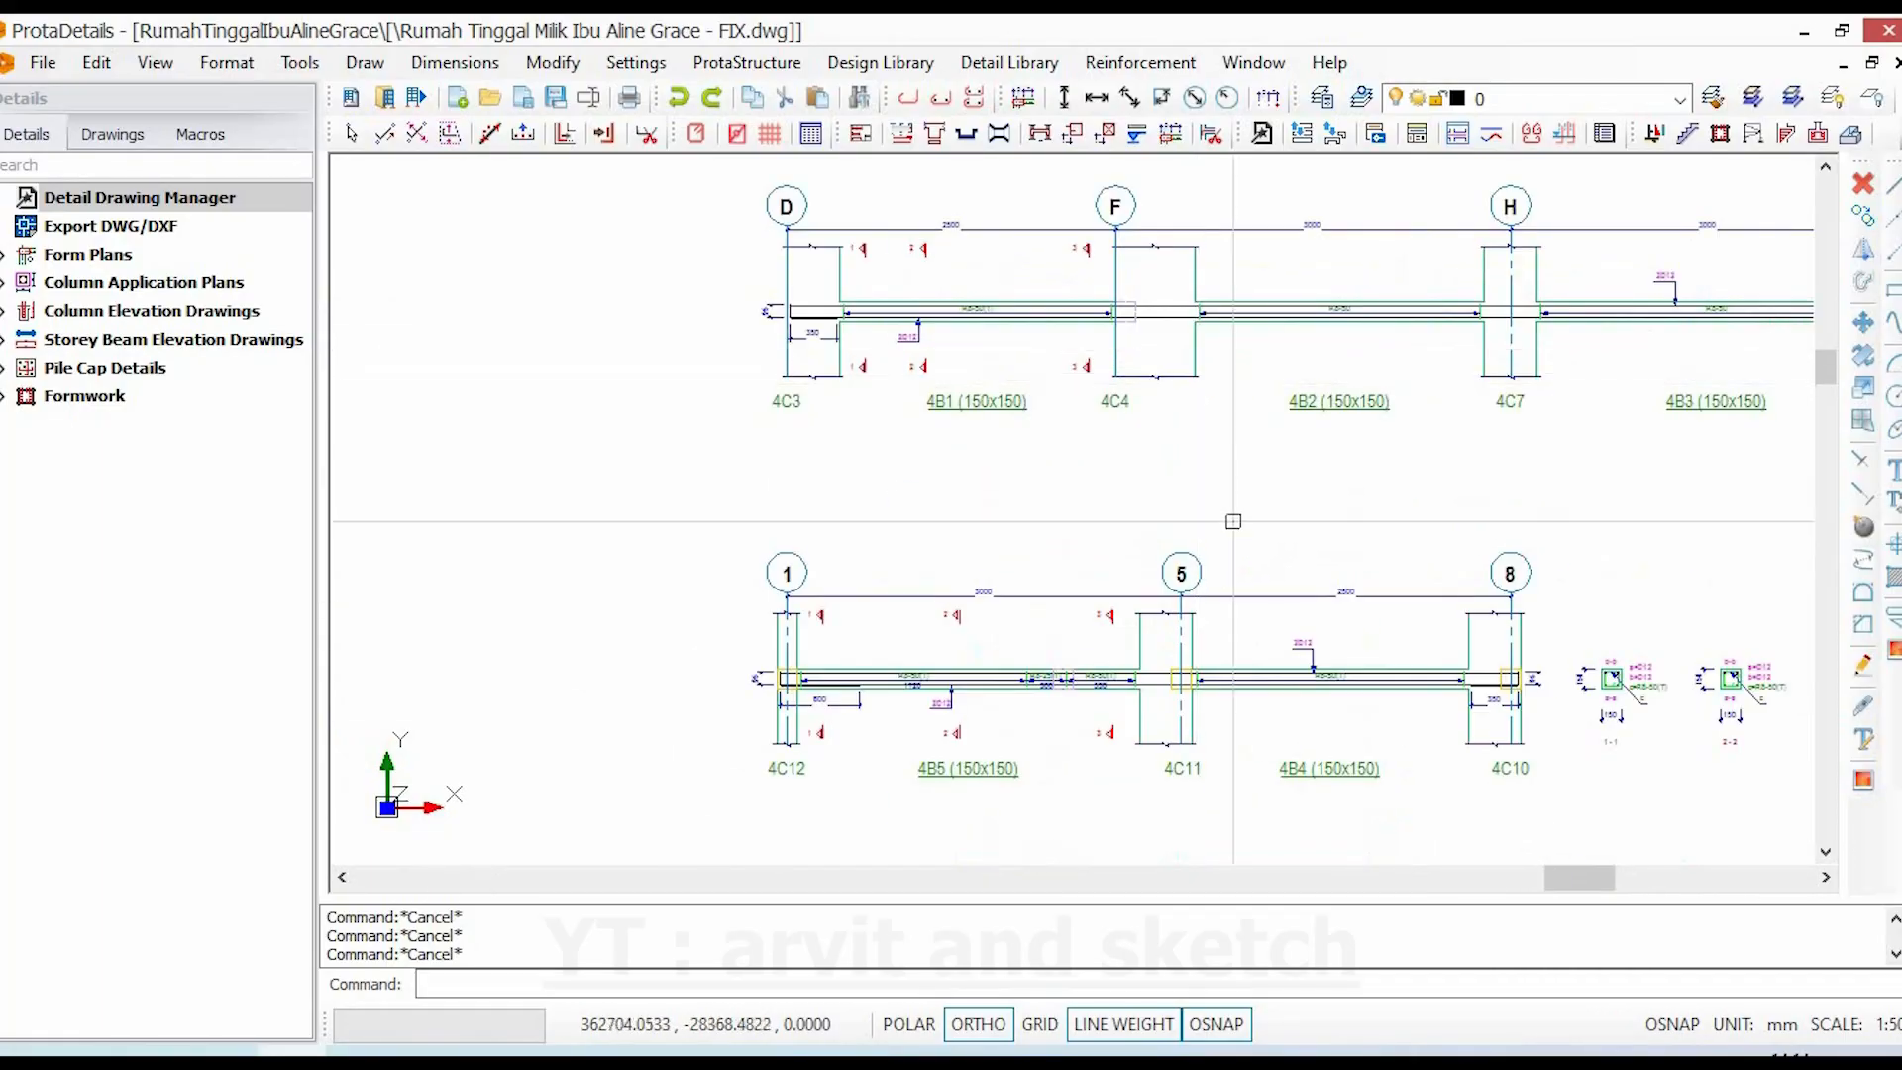
middle_drag(1129, 498, 1110, 213)
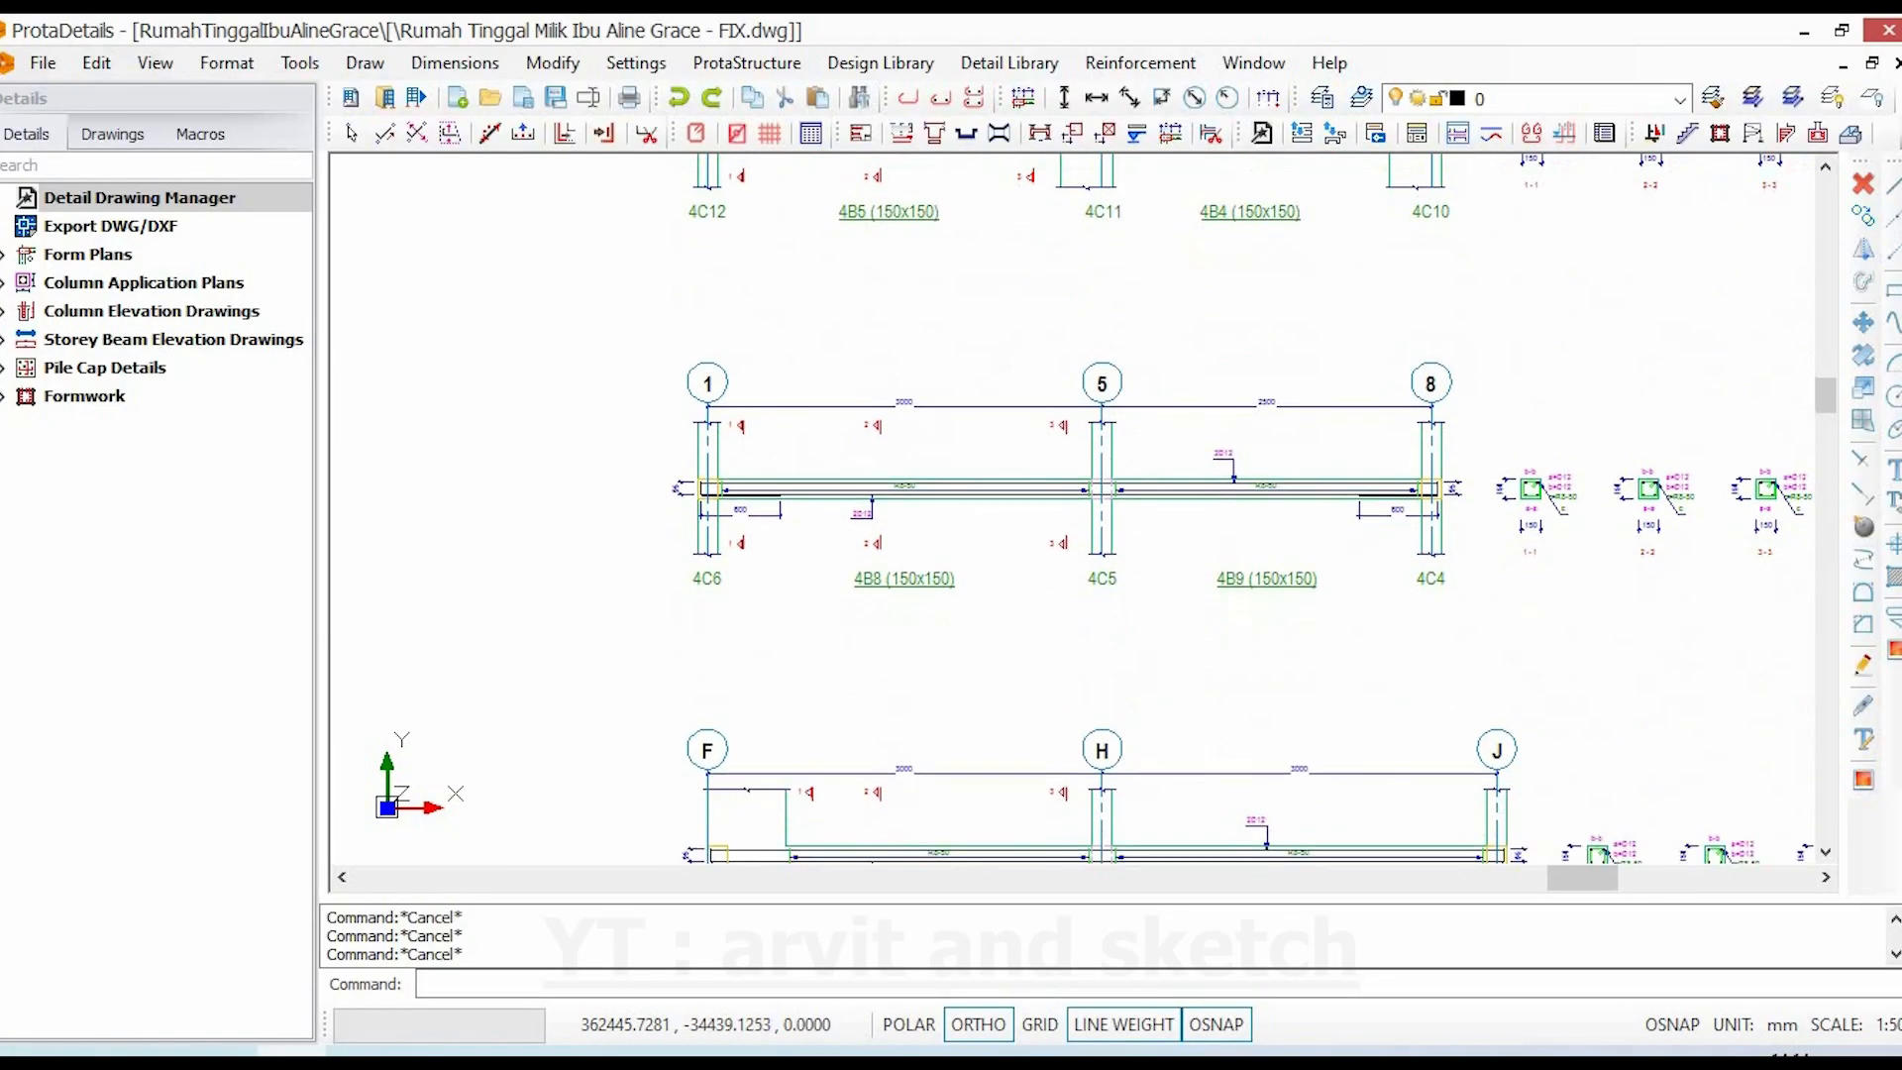
middle_drag(1184, 708, 1164, 652)
scroll(867, 466, up, 5)
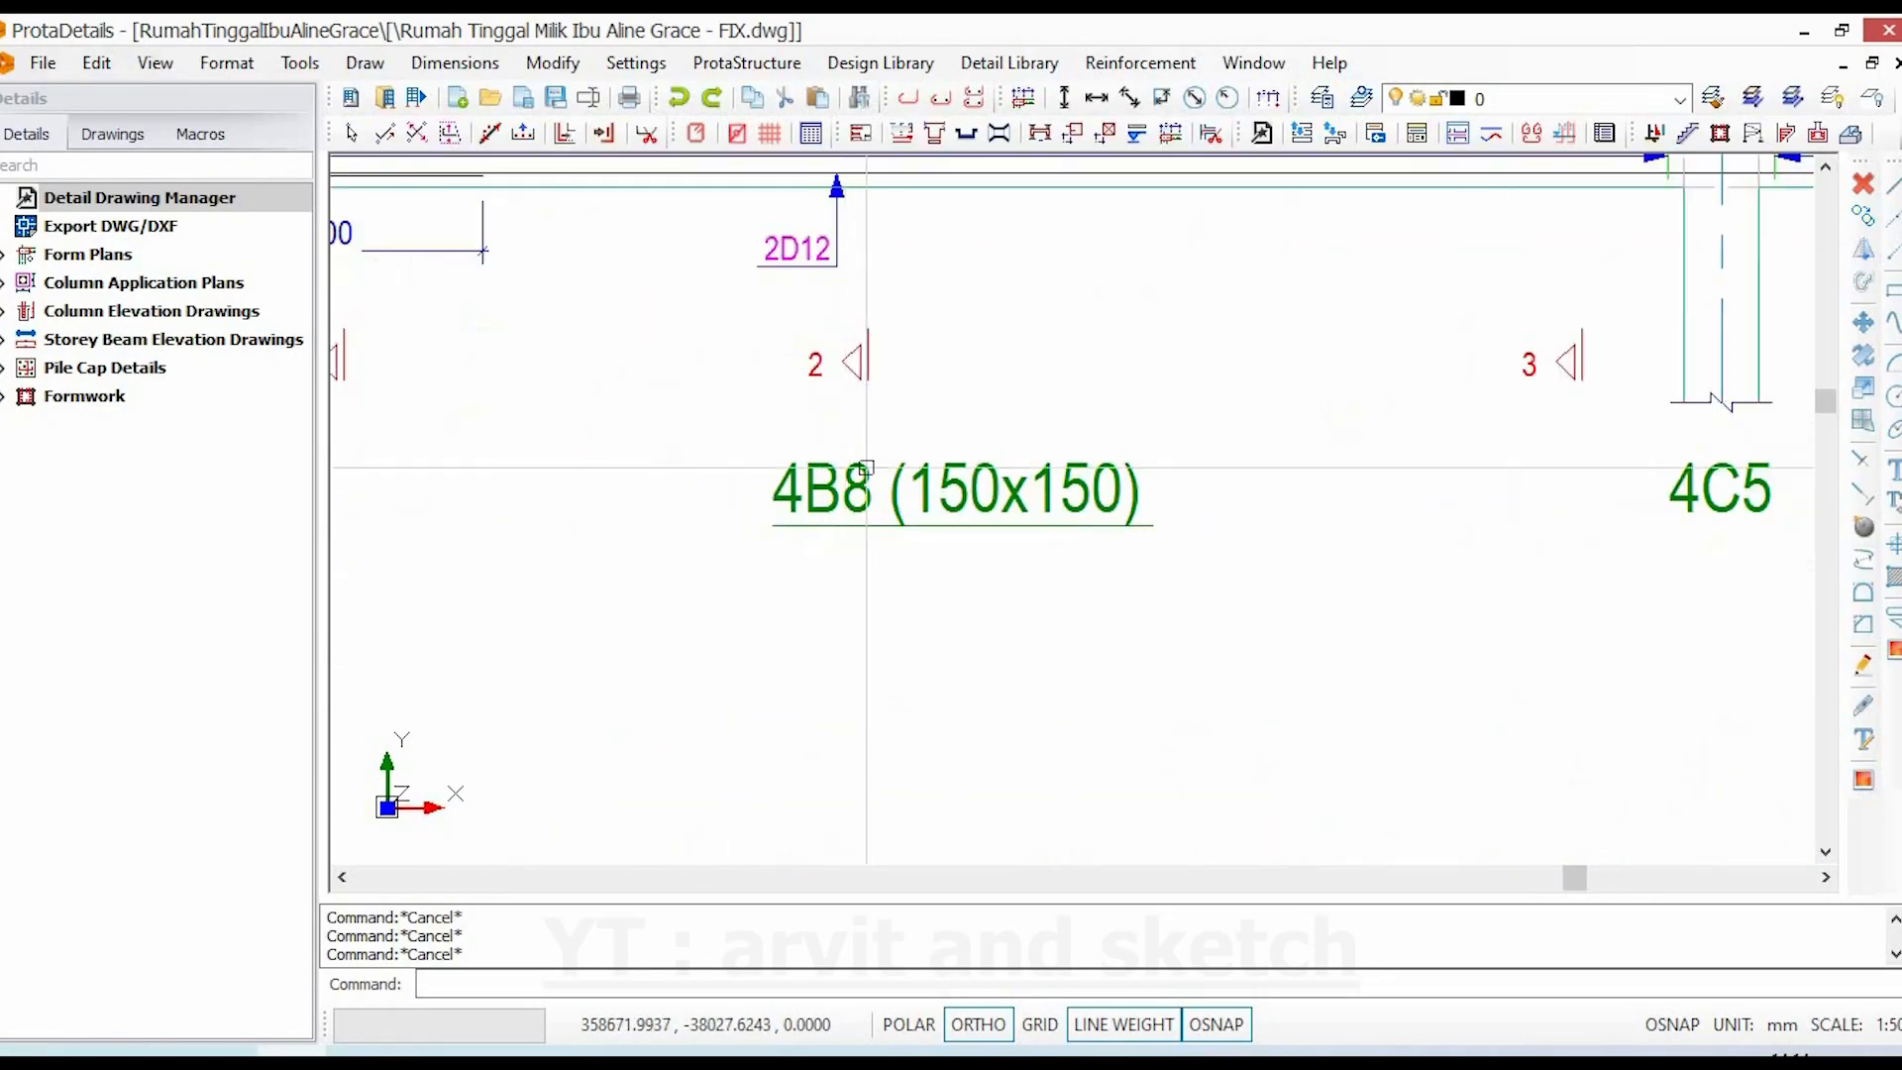
- Check the 4B9 label on the same elevation, and return to the 4B8 span beside grid line 1
scroll(1158, 500, down, 5)
middle_drag(1684, 496, 1382, 490)
scroll(1357, 483, up, 5)
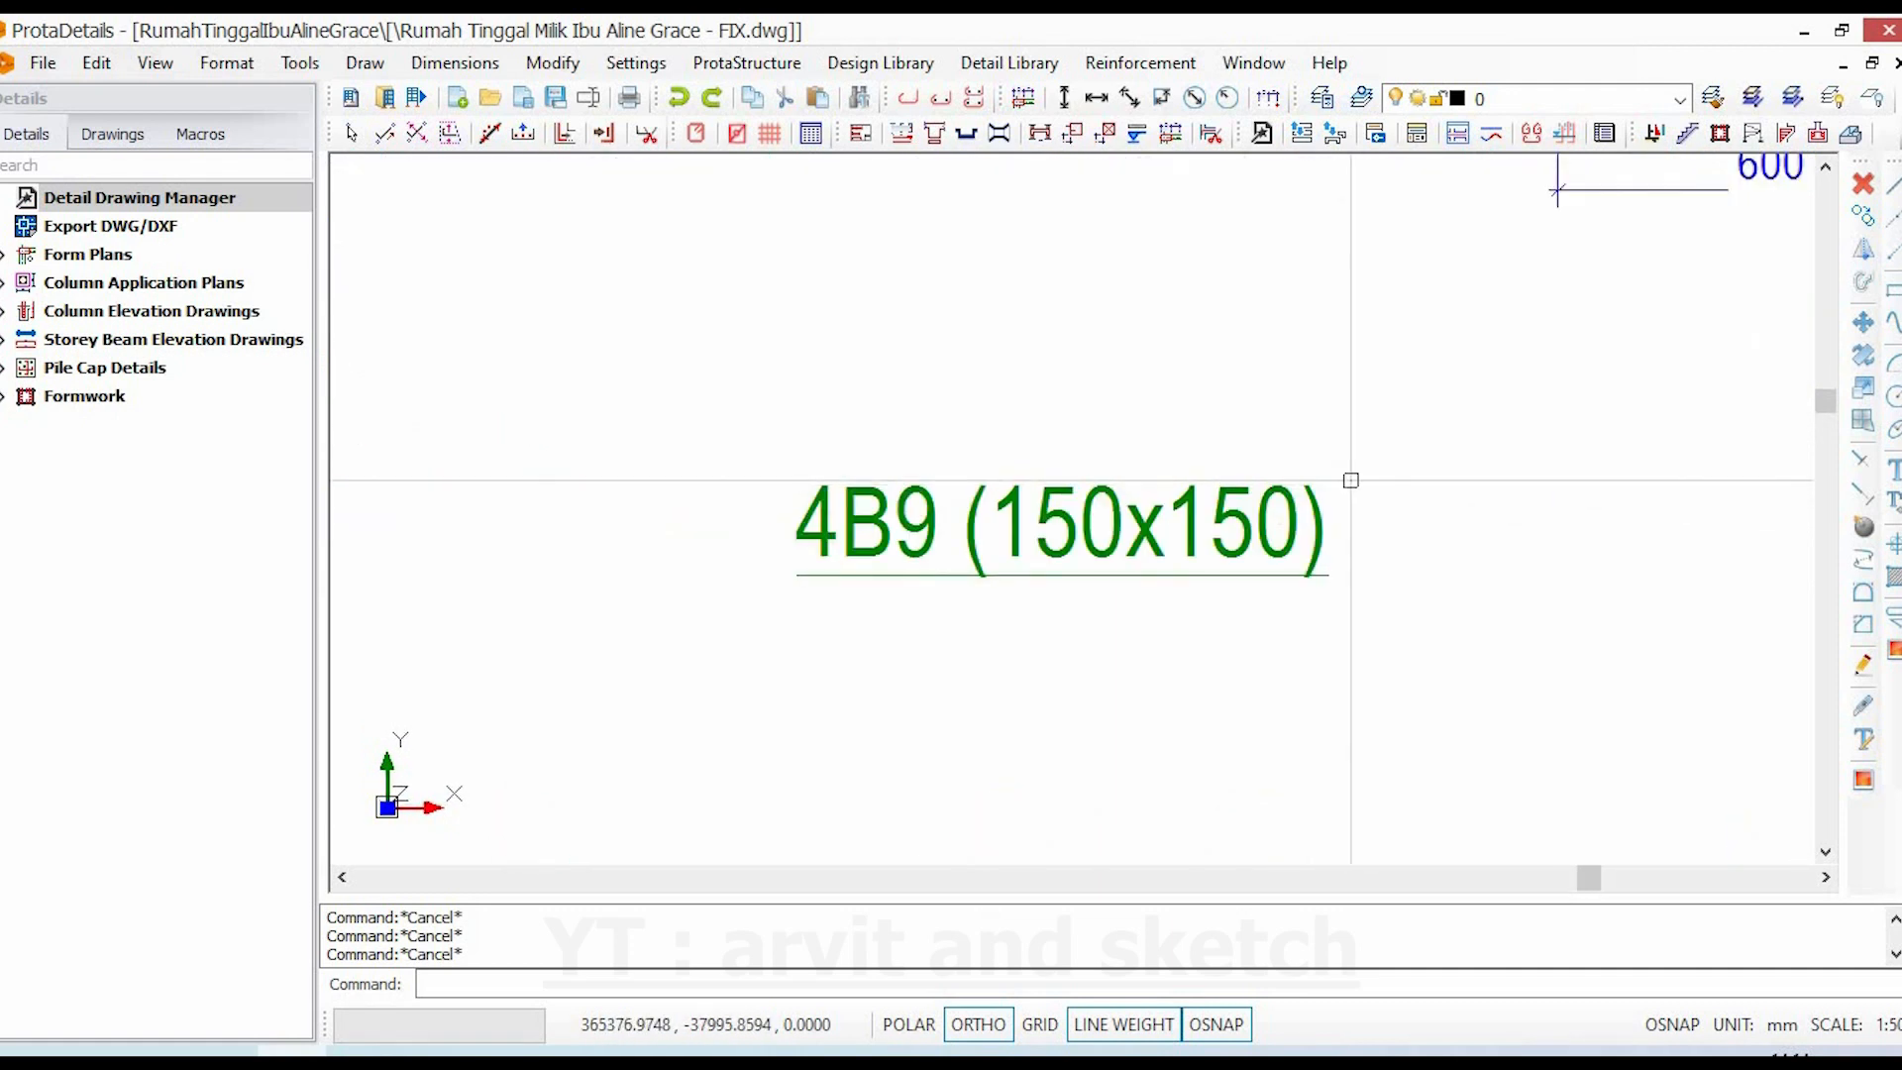
scroll(1243, 620, down, 5)
middle_drag(397, 348, 651, 388)
scroll(651, 387, up, 3)
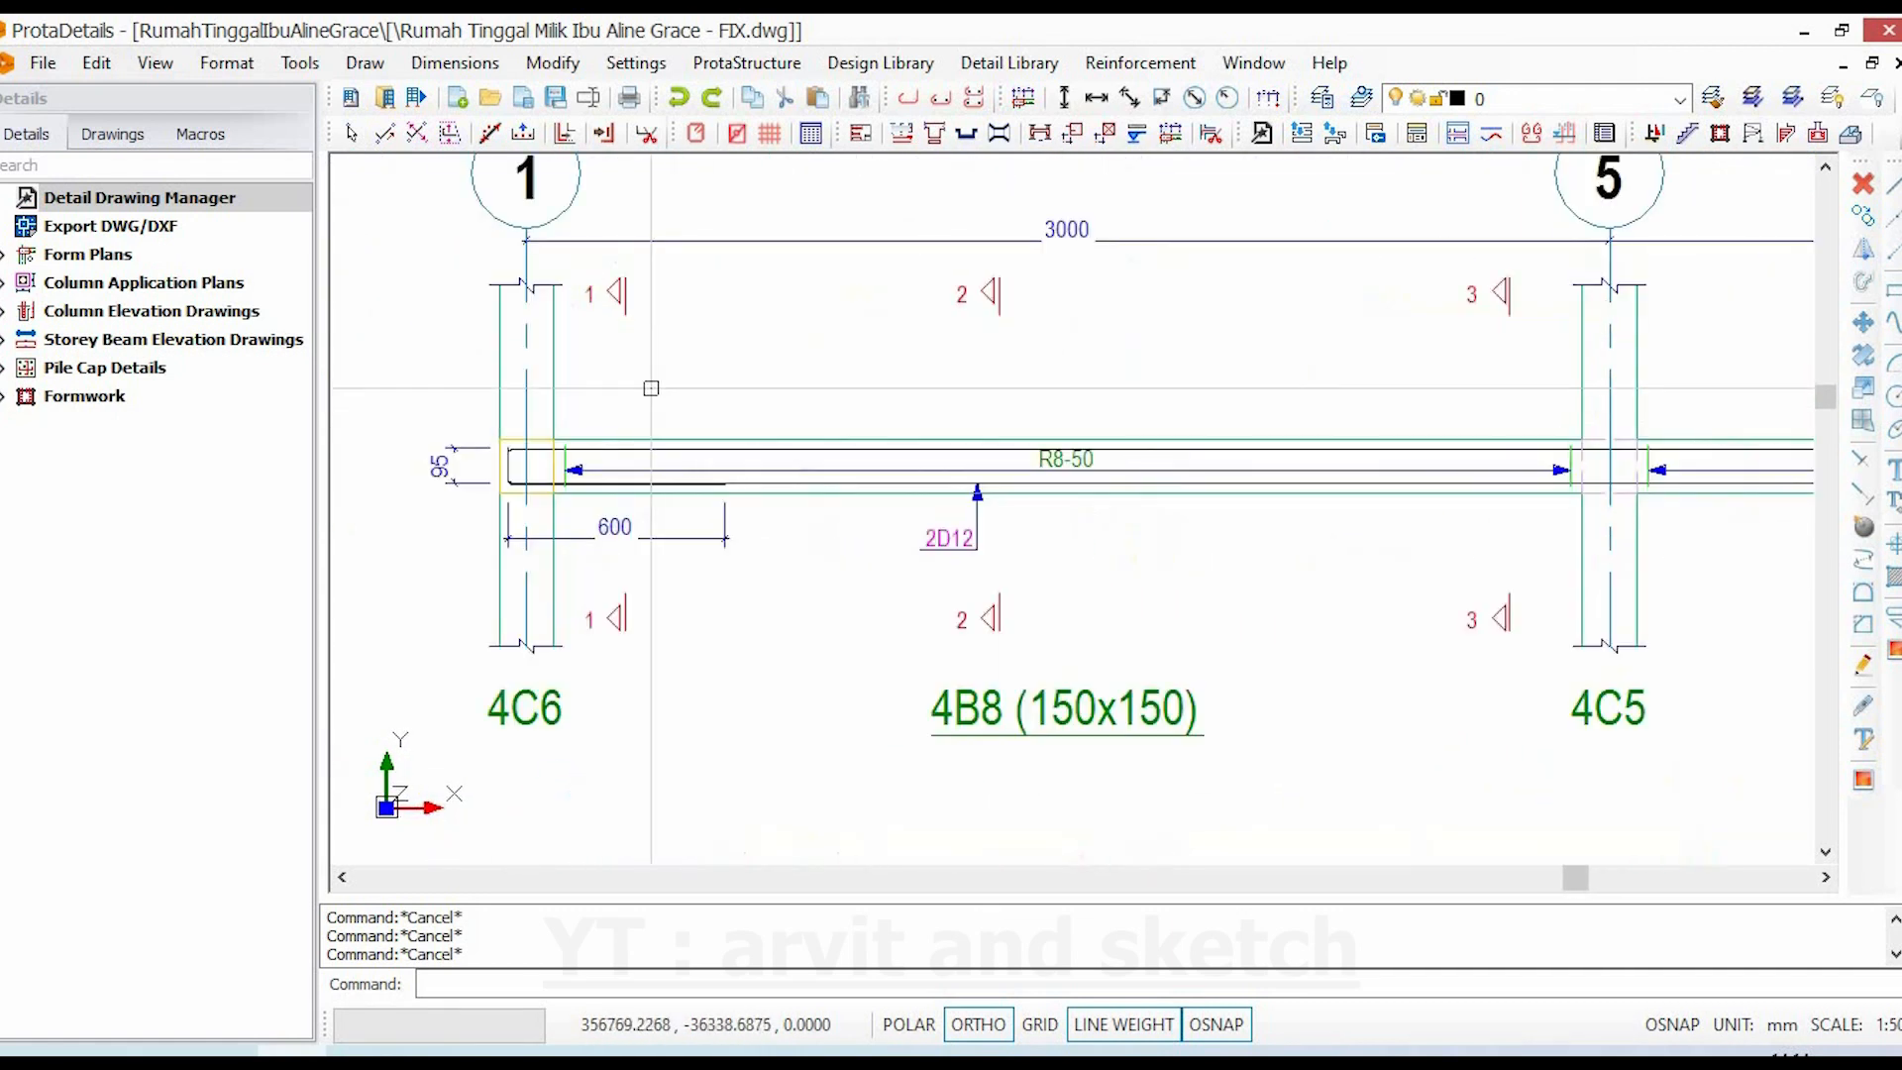
- Select section mark 1 on the beam 4B8 elevation and examine the reinforcement of cross-section 1-1
click(617, 290)
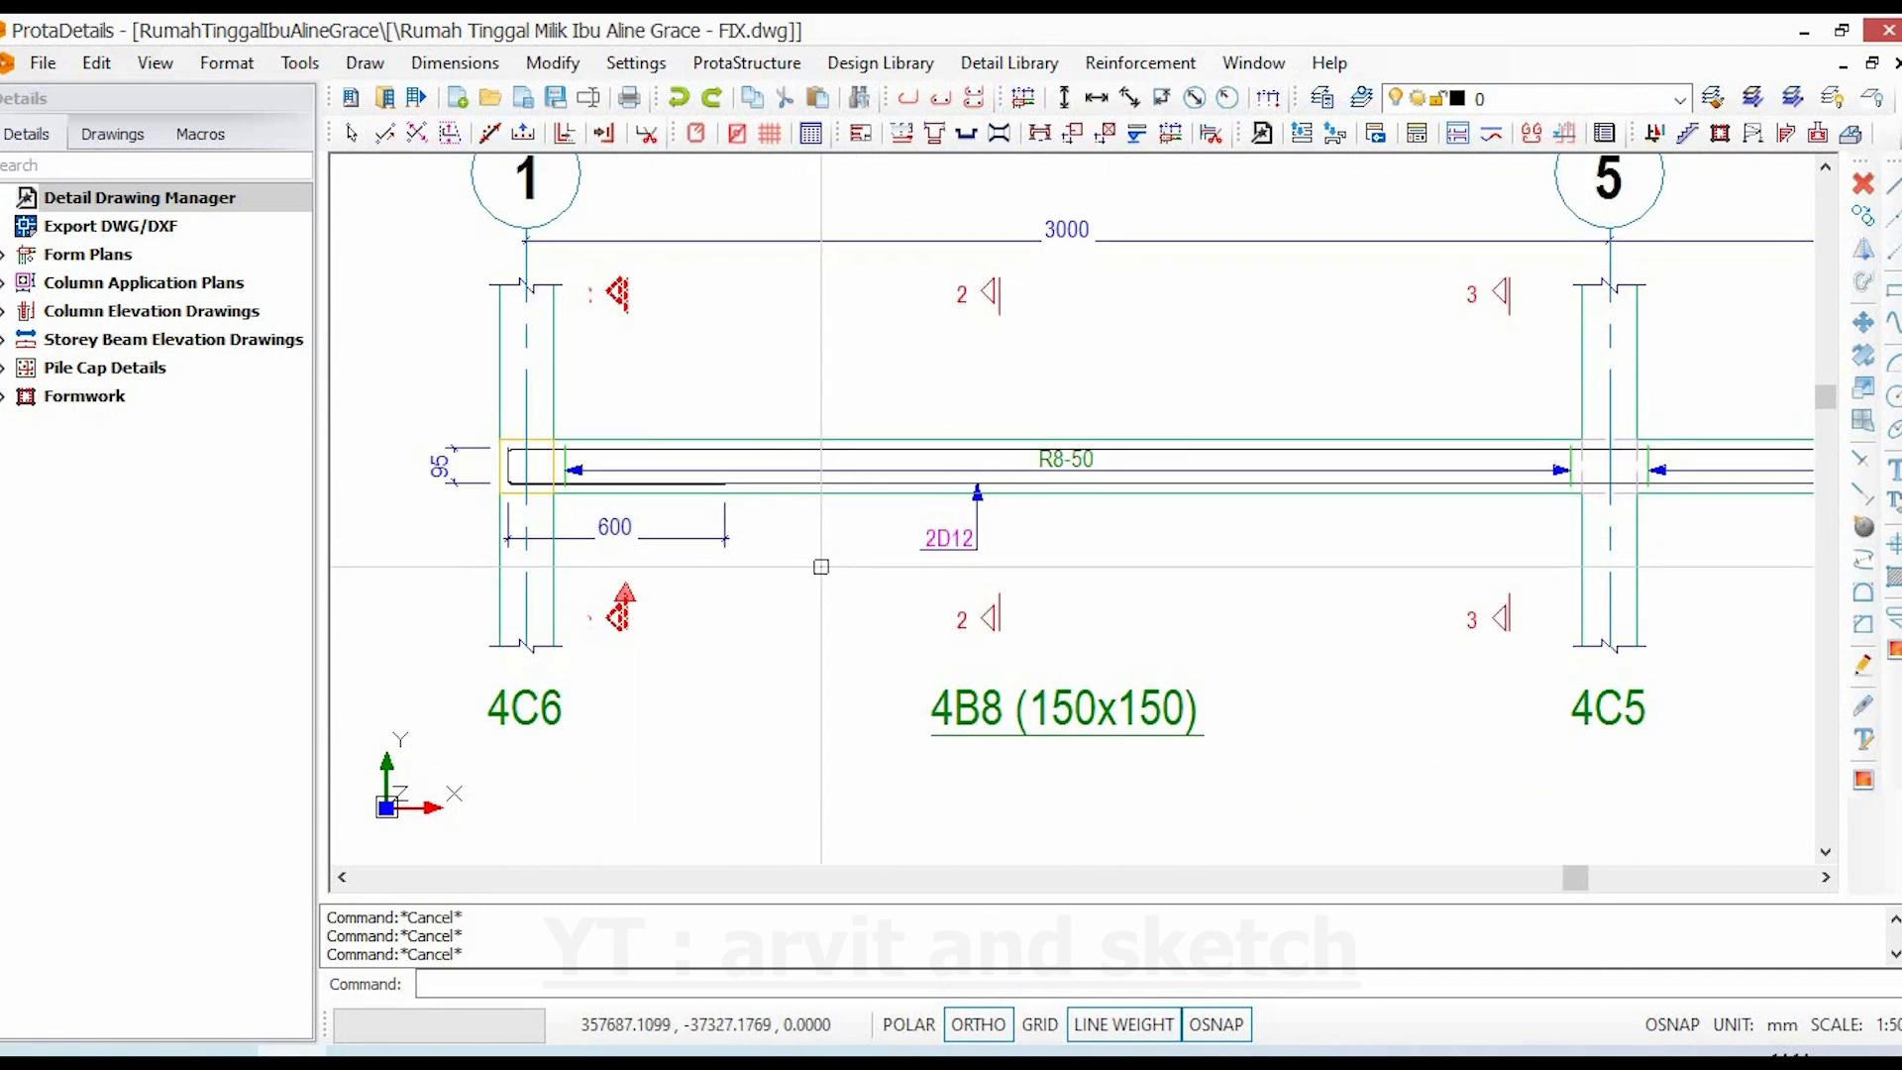
scroll(798, 580, down, 5)
middle_drag(991, 495, 694, 644)
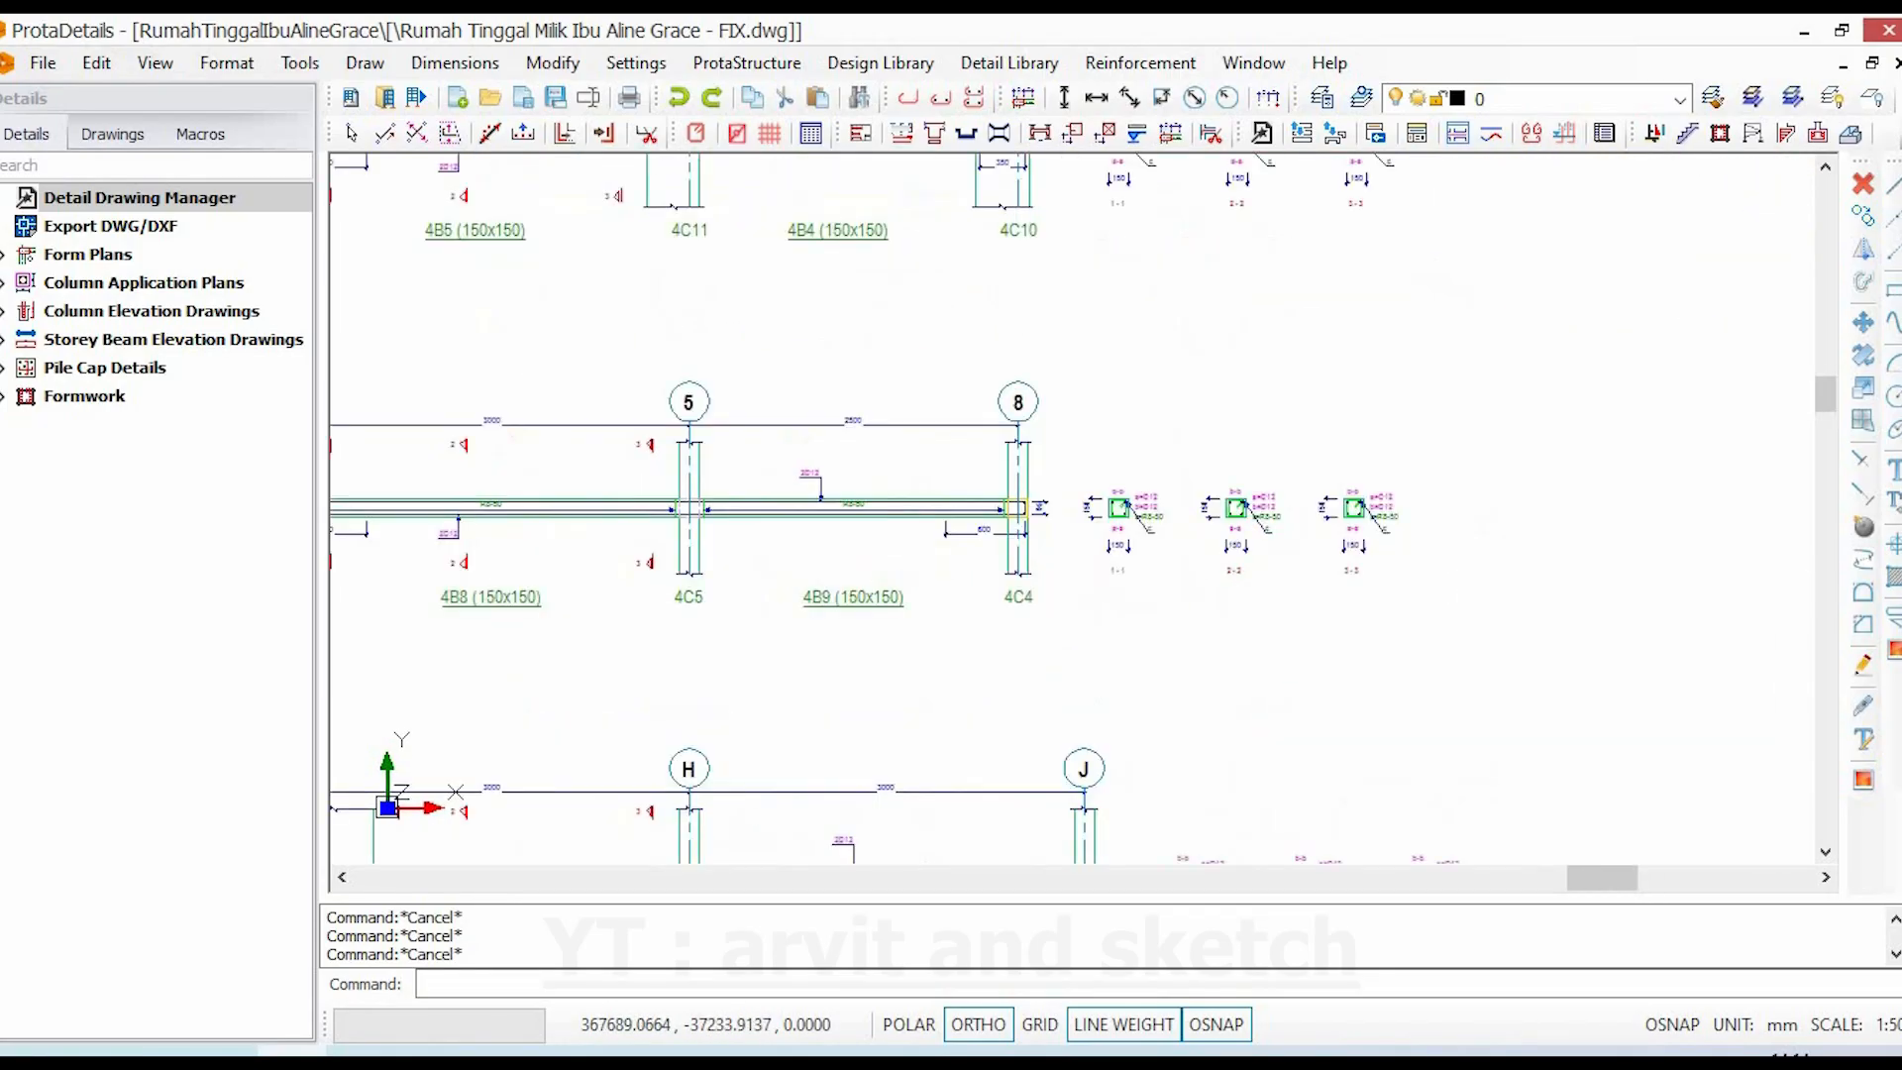
scroll(1090, 476, up, 5)
scroll(1238, 354, up, 2)
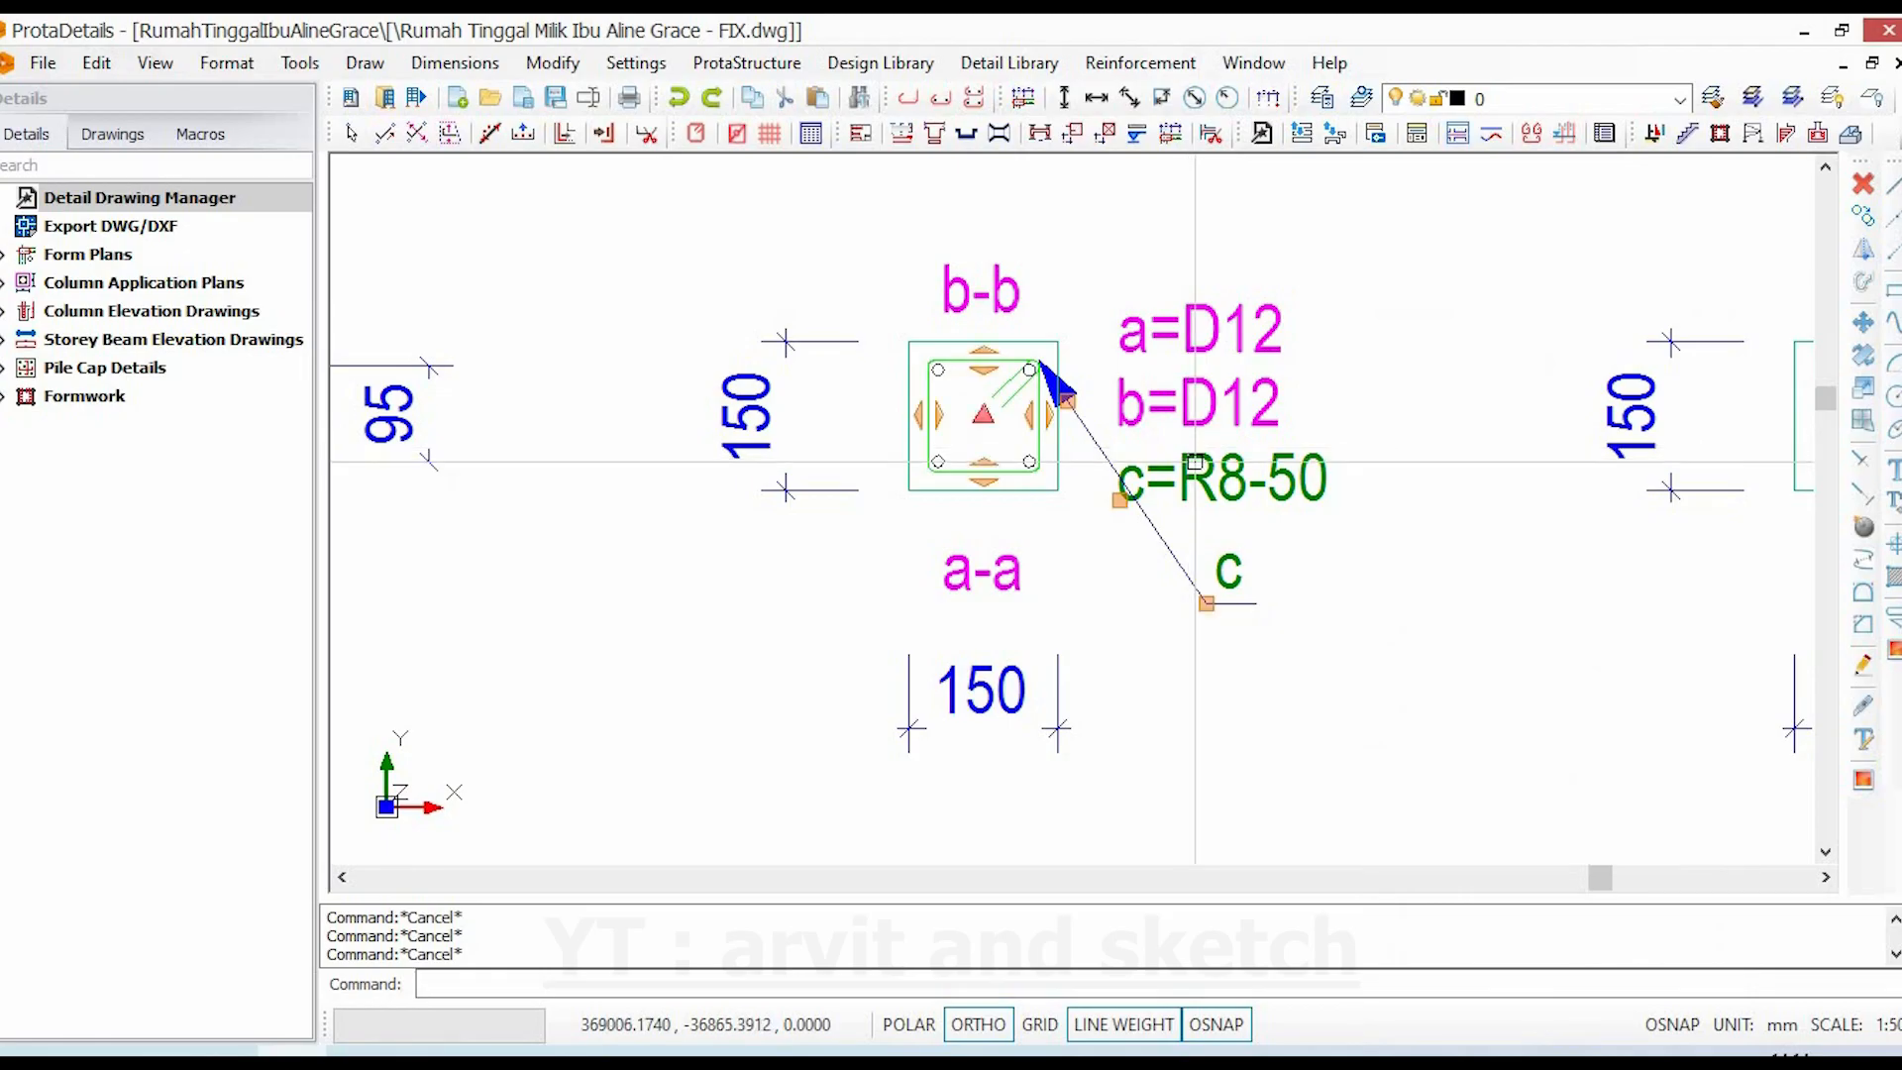
- Find section mark 2 on the beam 4B8 elevation and examine the bars and links of cross-section 2-2
scroll(1042, 367, down, 6)
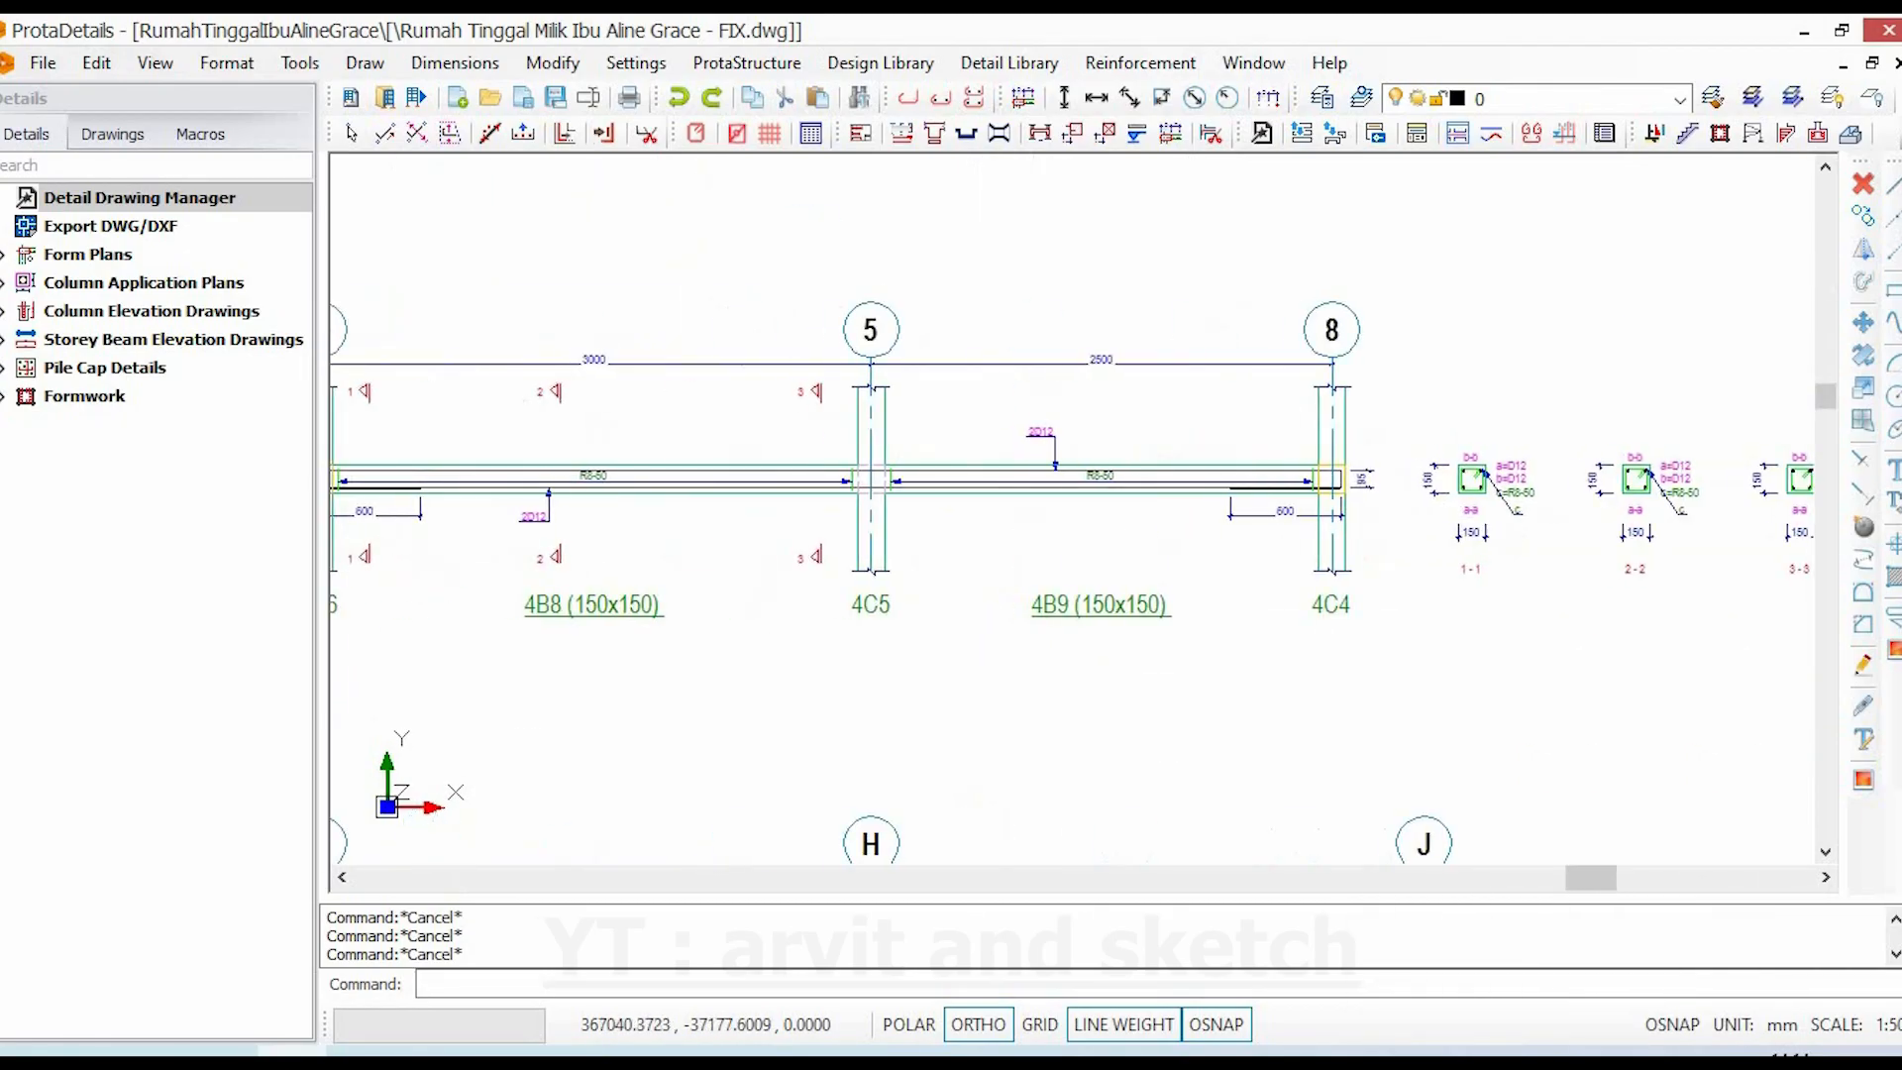
scroll(555, 393, up, 5)
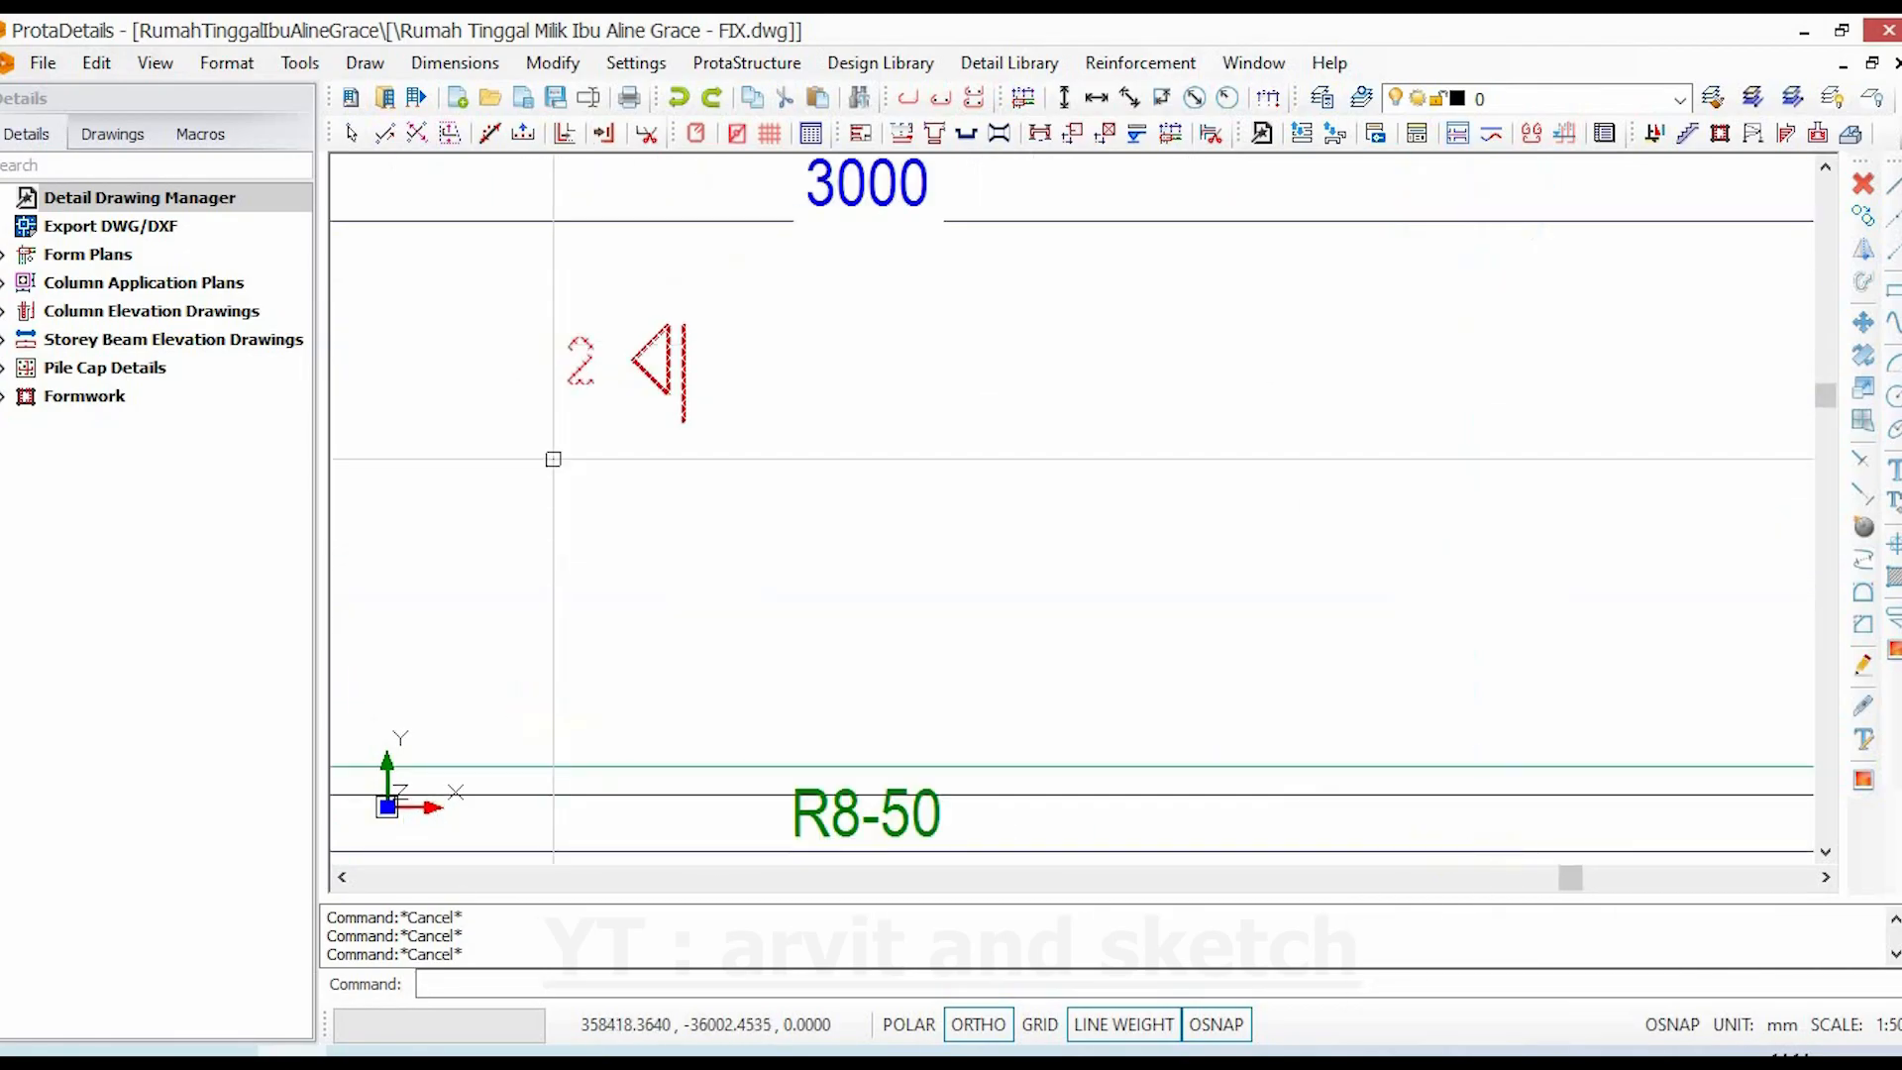
scroll(600, 426, down, 5)
scroll(919, 532, down, 3)
scroll(920, 533, up, 6)
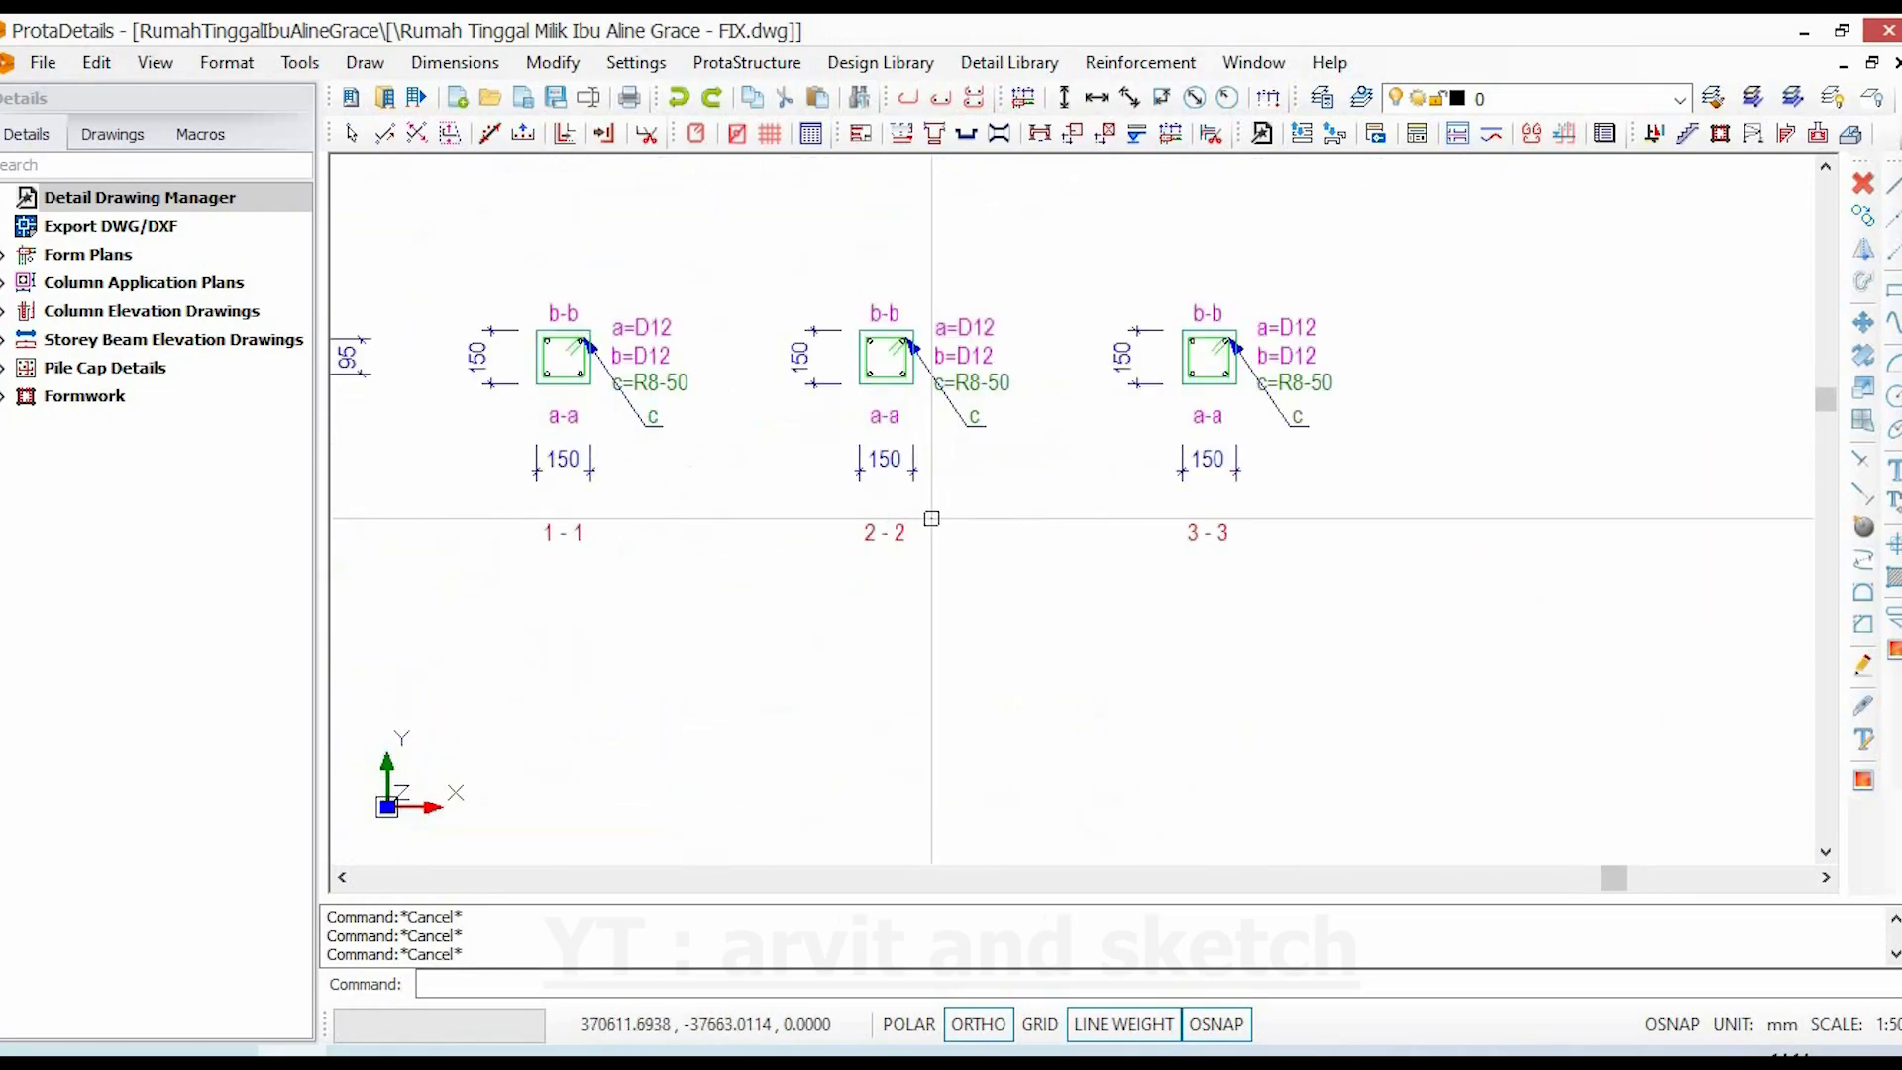
scroll(959, 611, down, 3)
scroll(1096, 552, up, 3)
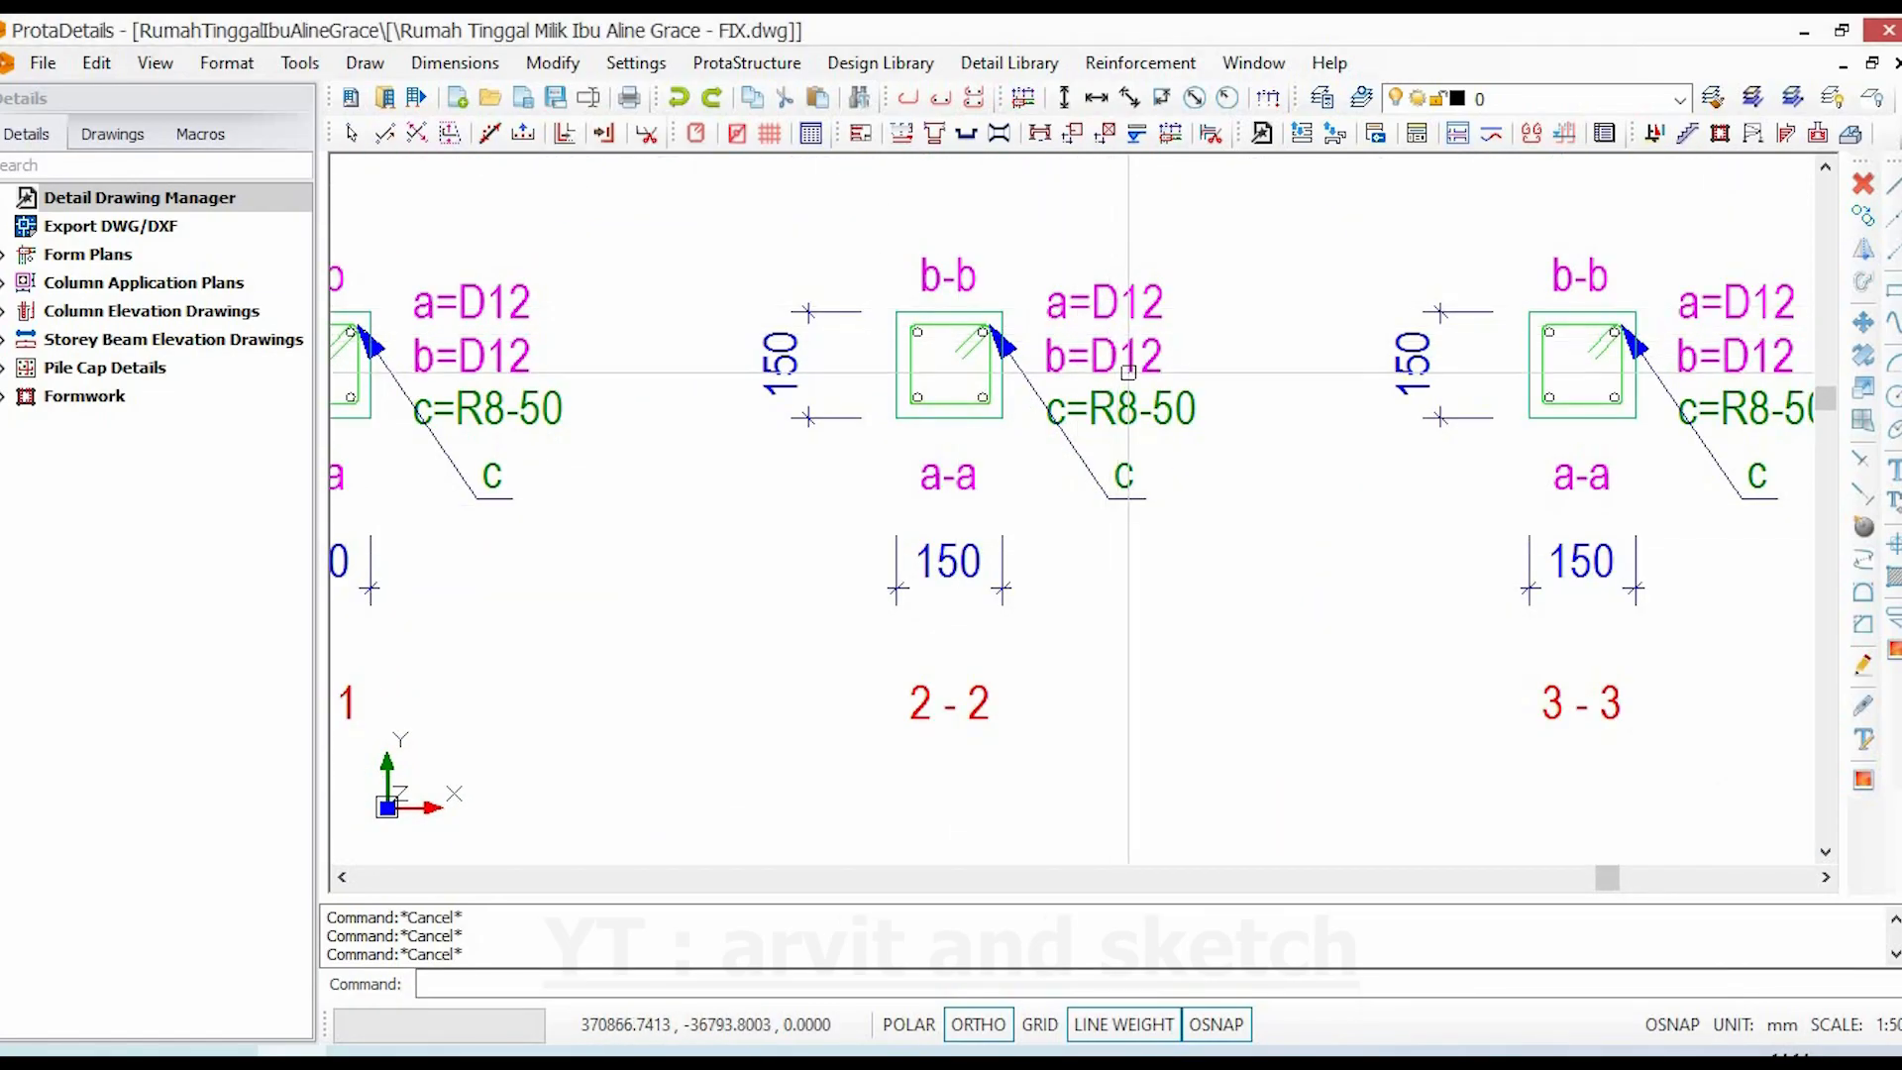
- Find section mark 3 beside column 4C5 and examine the bars and links of cross-section 3-3
scroll(1111, 404, down, 5)
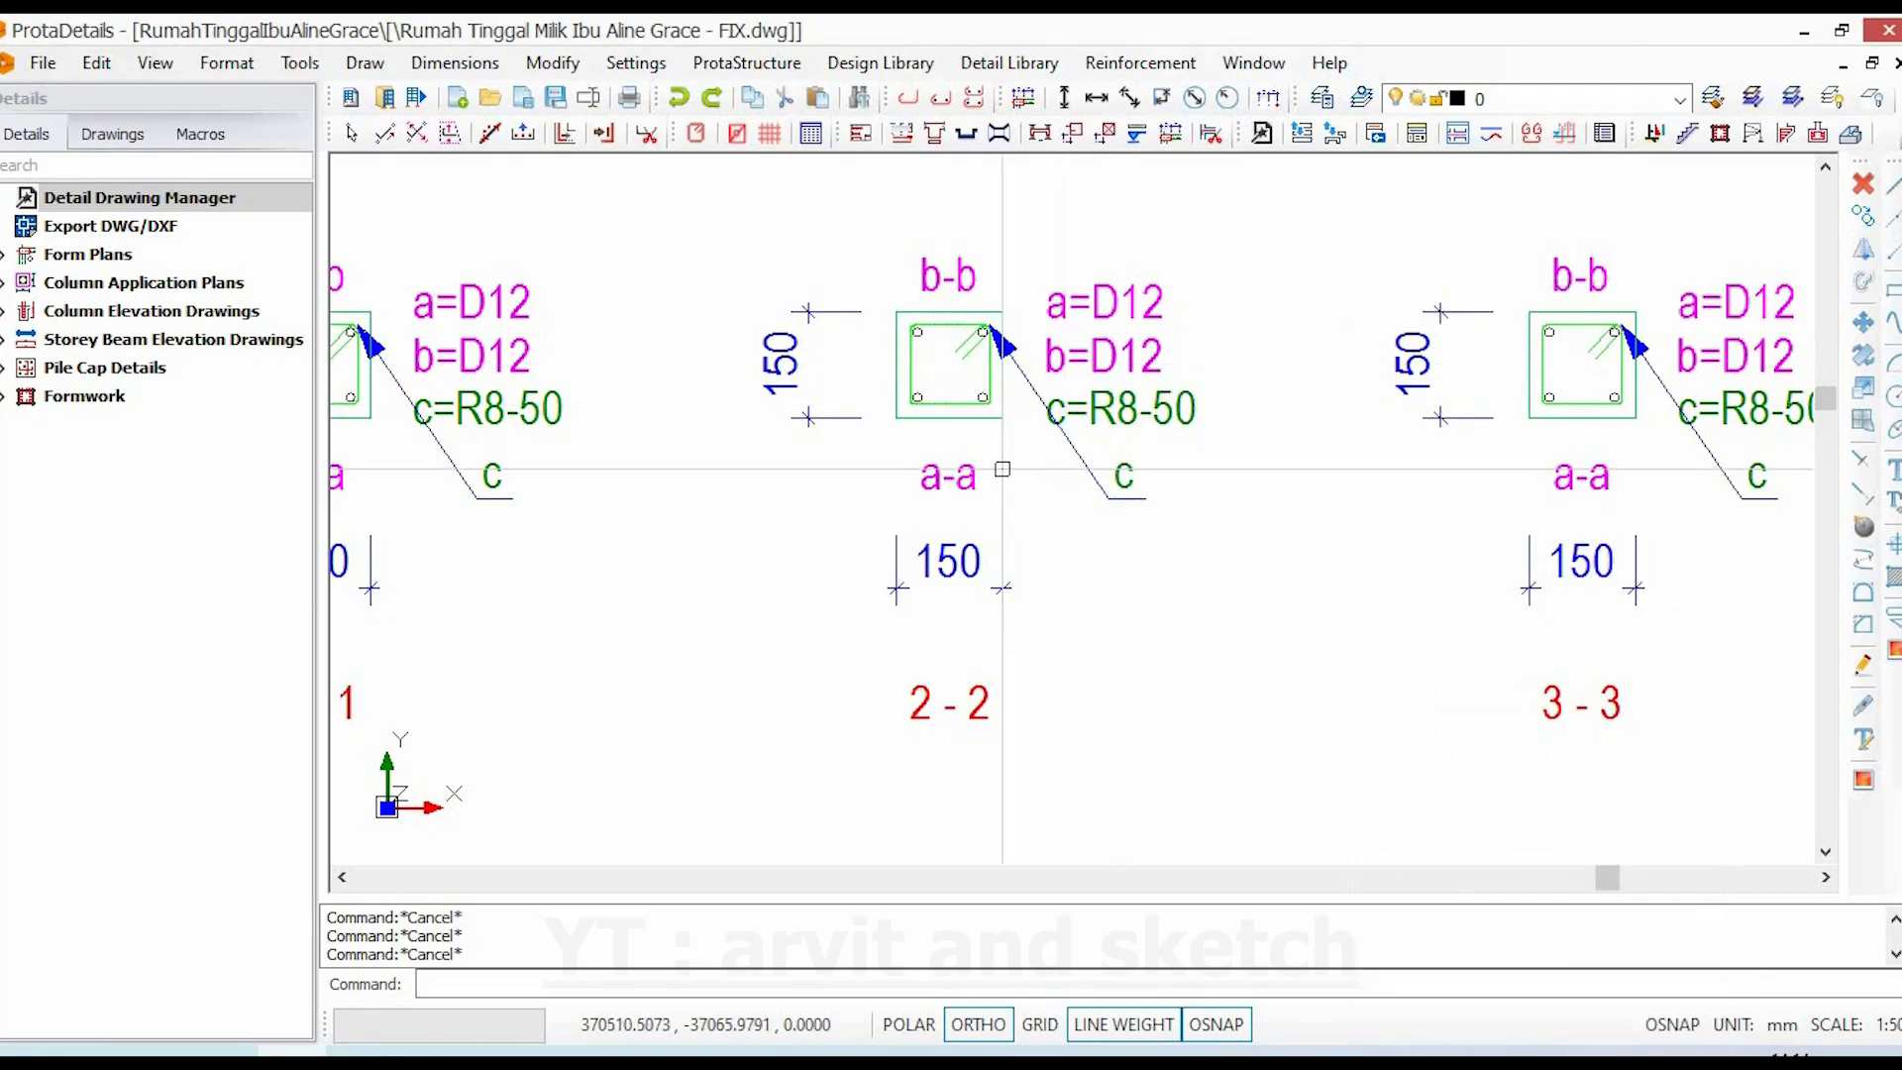
scroll(863, 483, up, 3)
scroll(863, 484, up, 4)
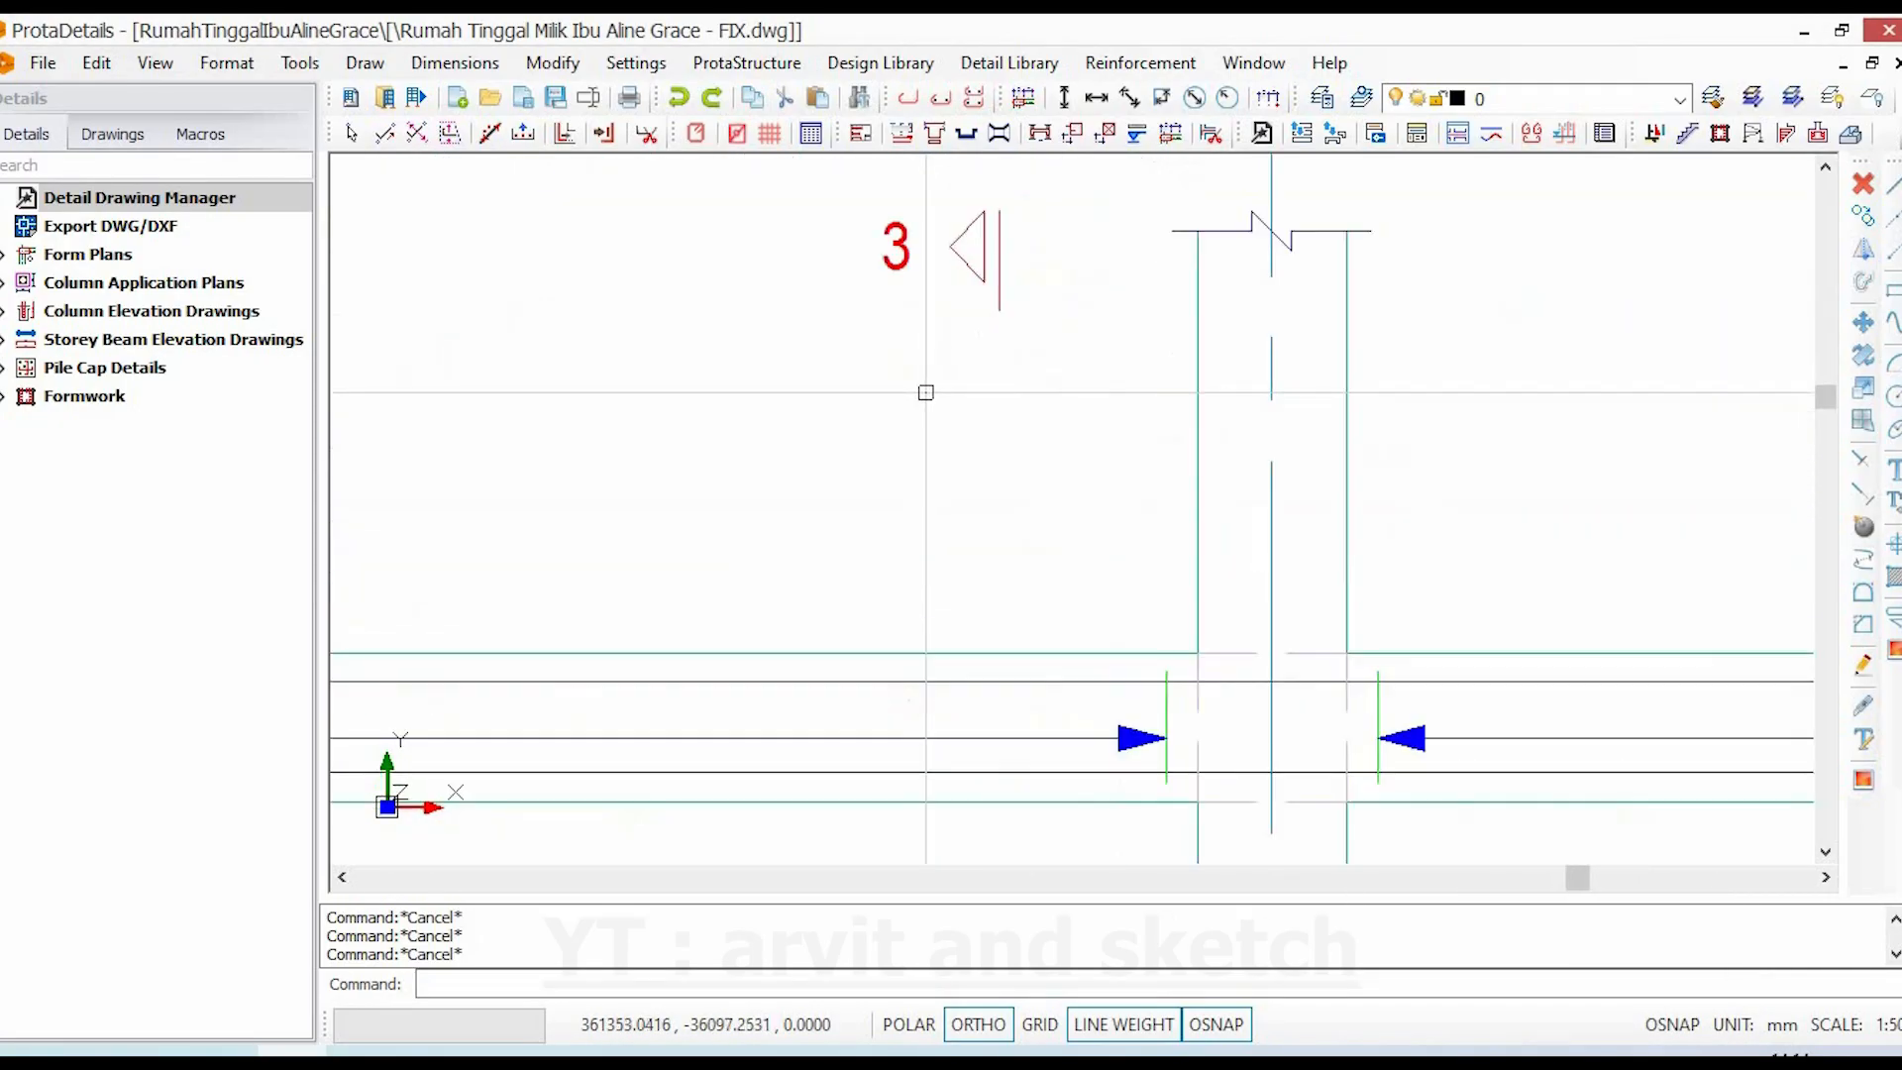
scroll(855, 304, down, 6)
scroll(1147, 455, up, 5)
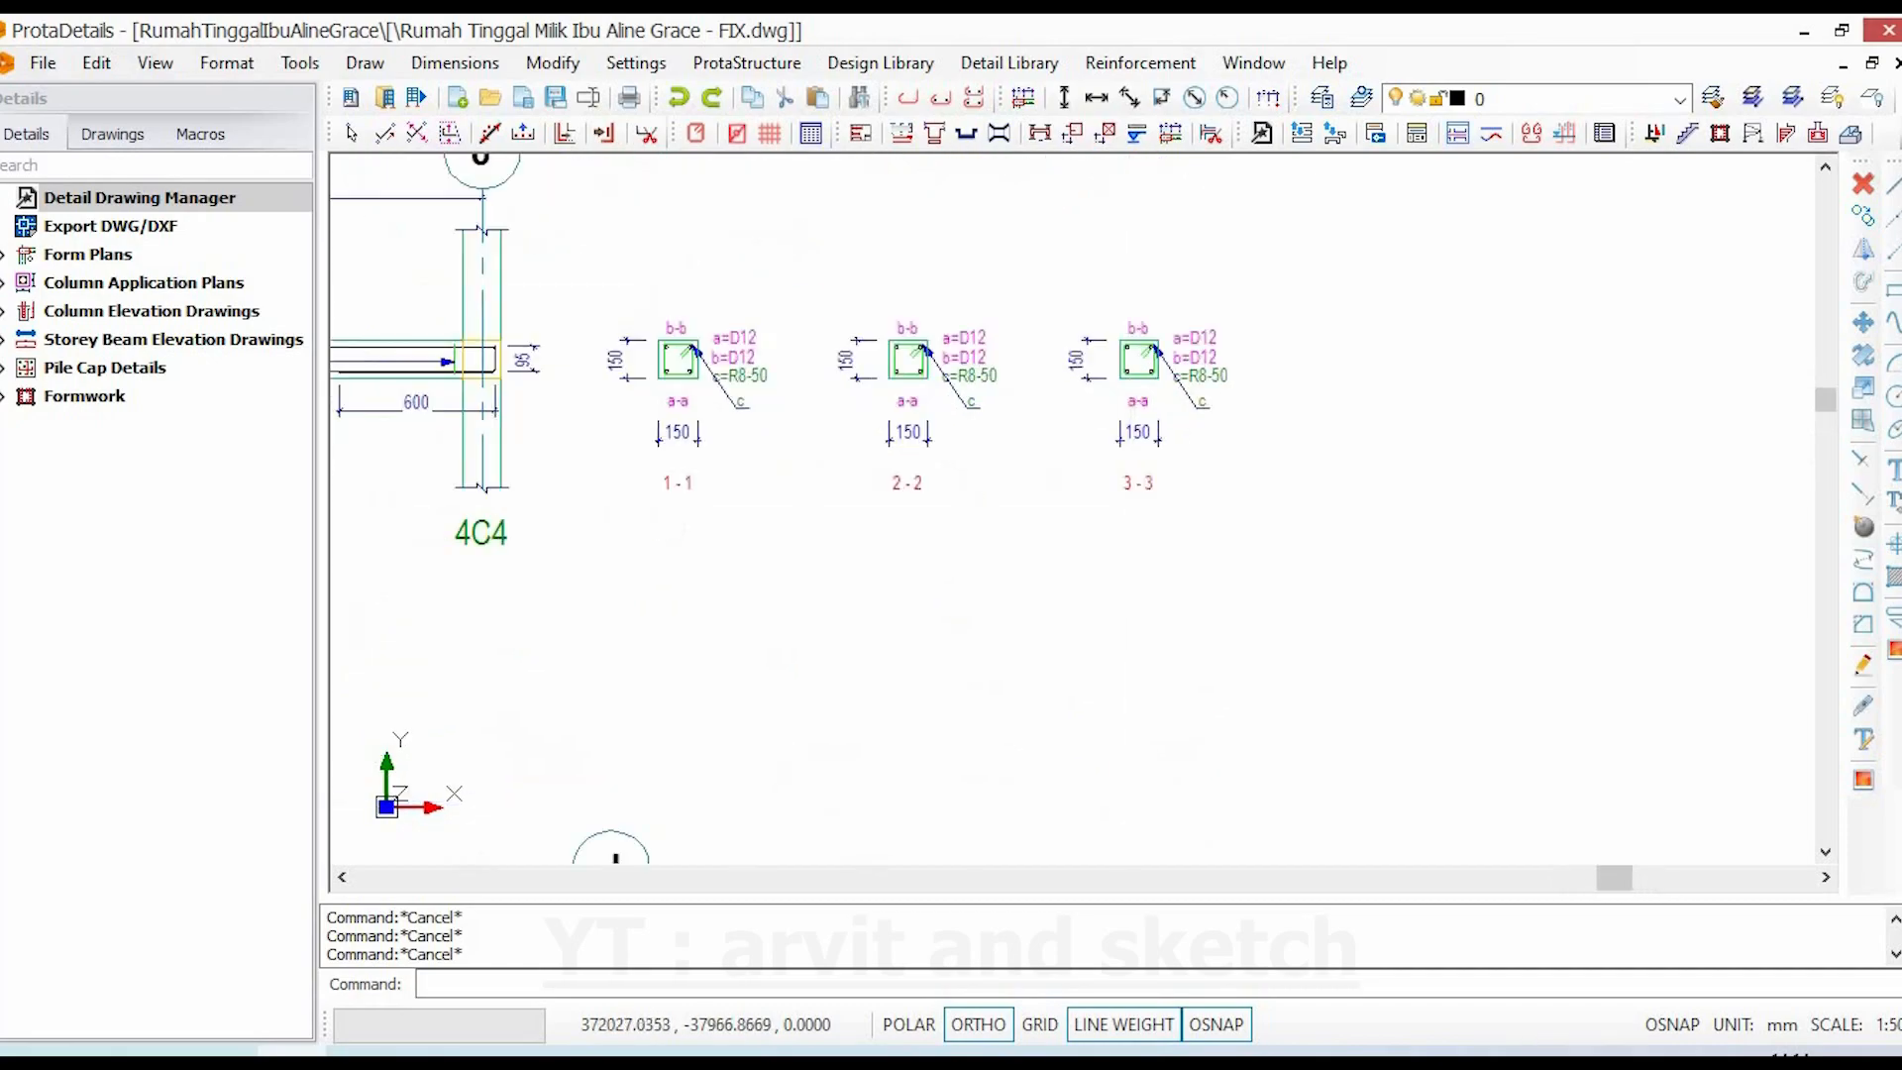
scroll(943, 446, down, 4)
scroll(1199, 353, up, 4)
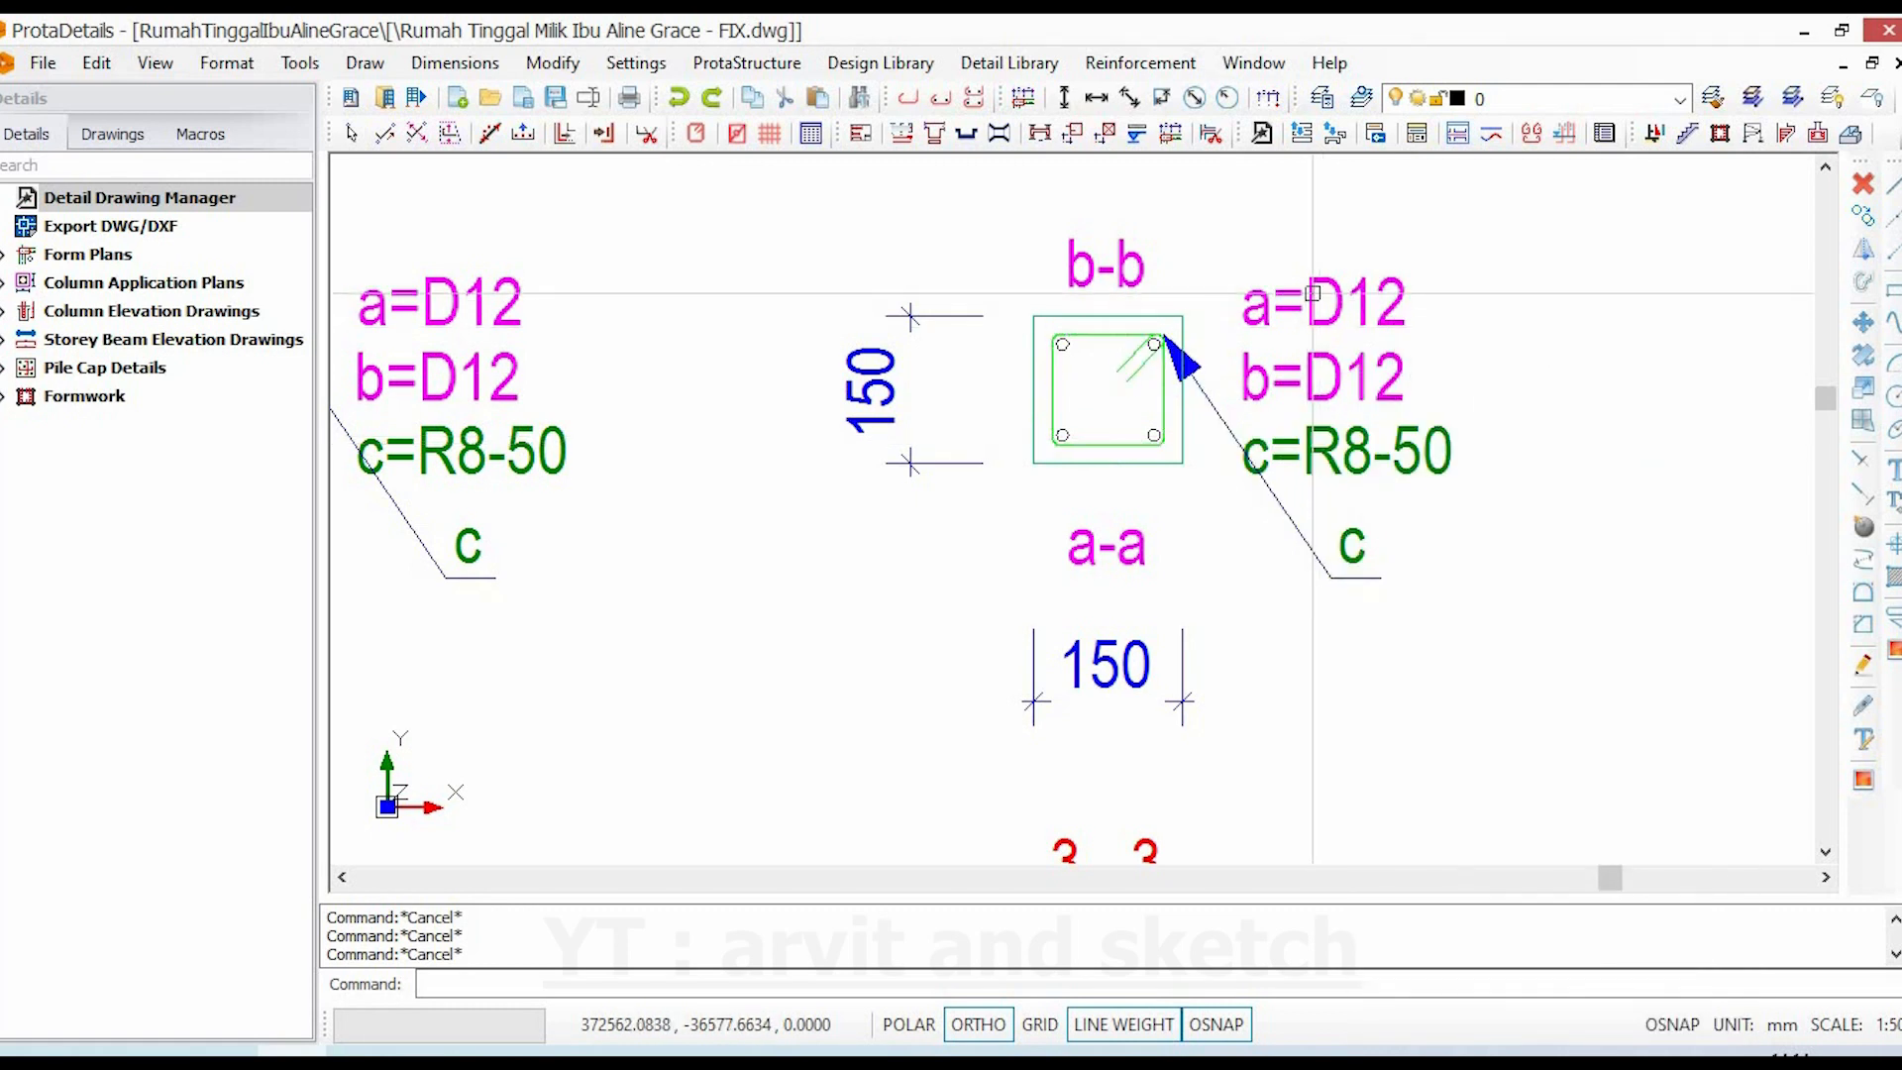
- Go to the fifth-storey form plan and find the label of beam 5B1 beside slab 5S3
scroll(1160, 503, down, 5)
scroll(1055, 518, down, 3)
middle_drag(993, 518, 1146, 569)
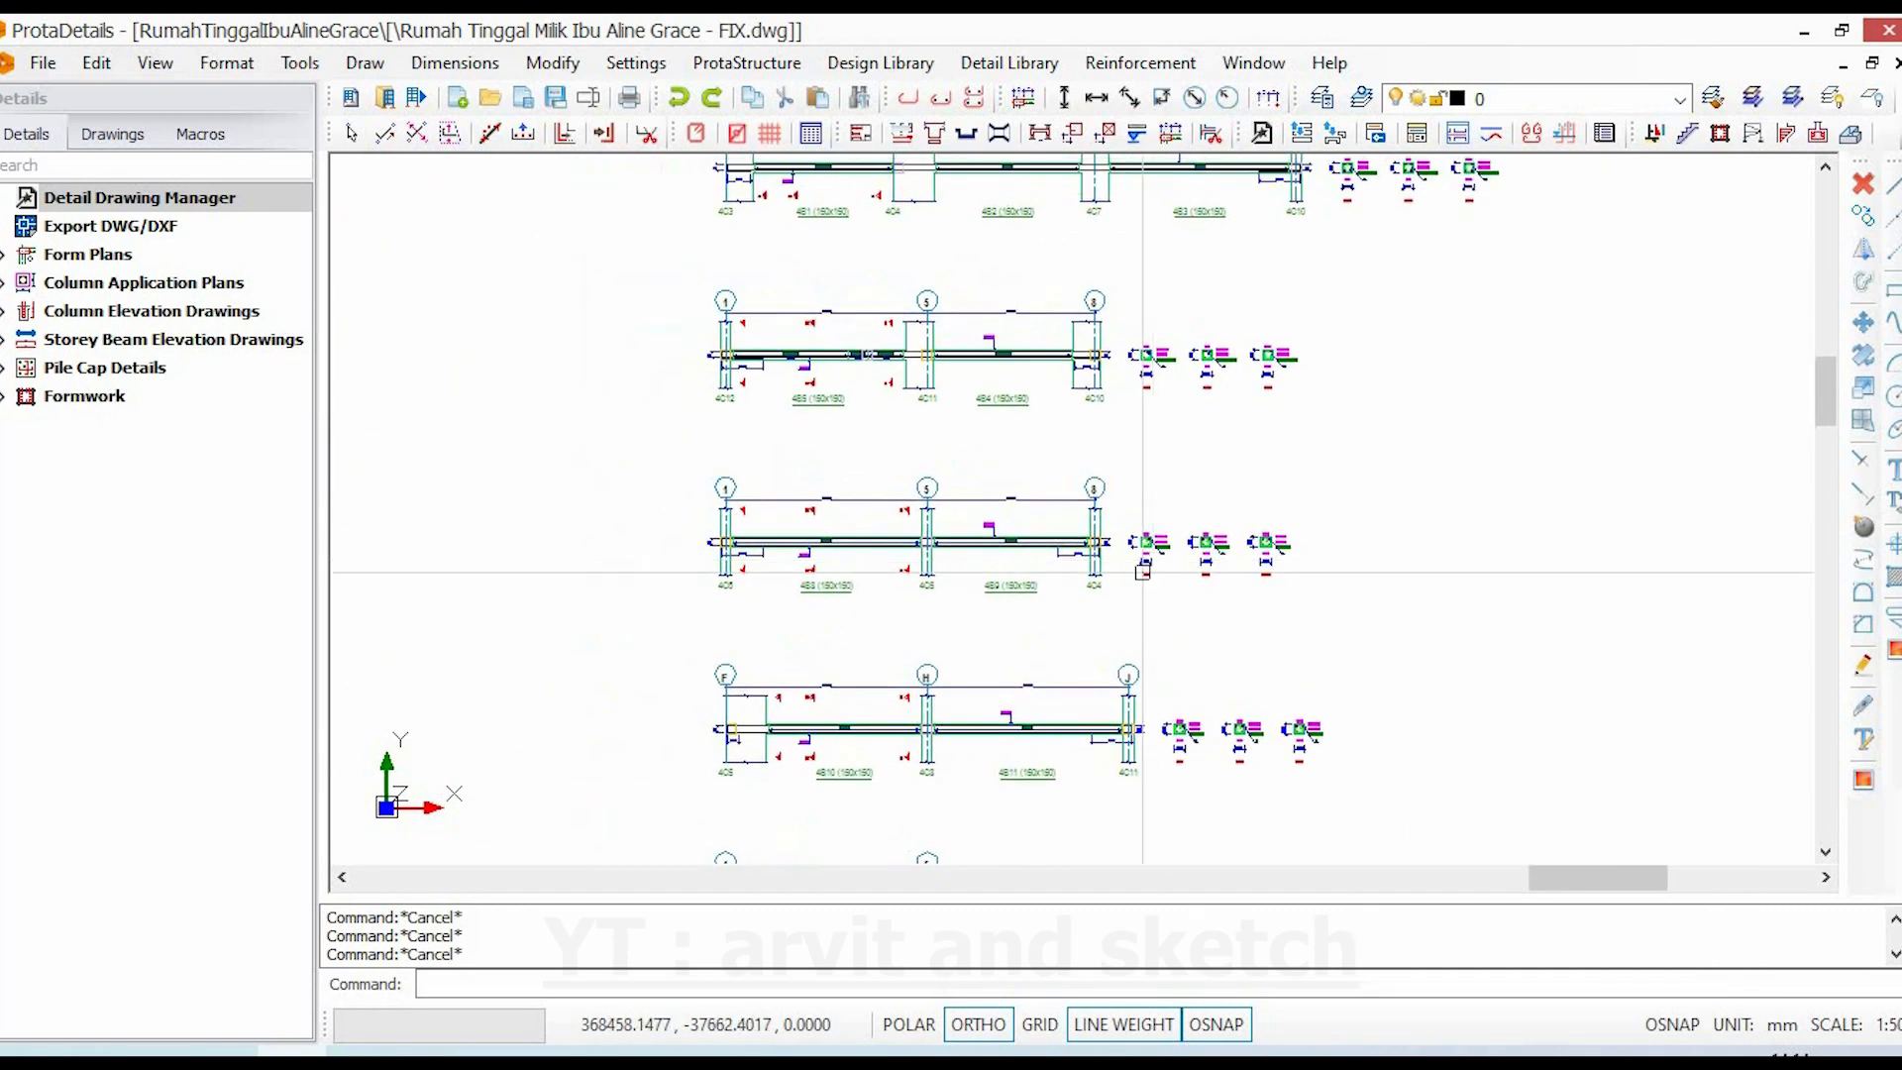
scroll(1115, 632, down, 10)
mouse_move(1179, 705)
middle_down()
mouse_move(1407, 812)
mouse_move(1347, 832)
middle_up()
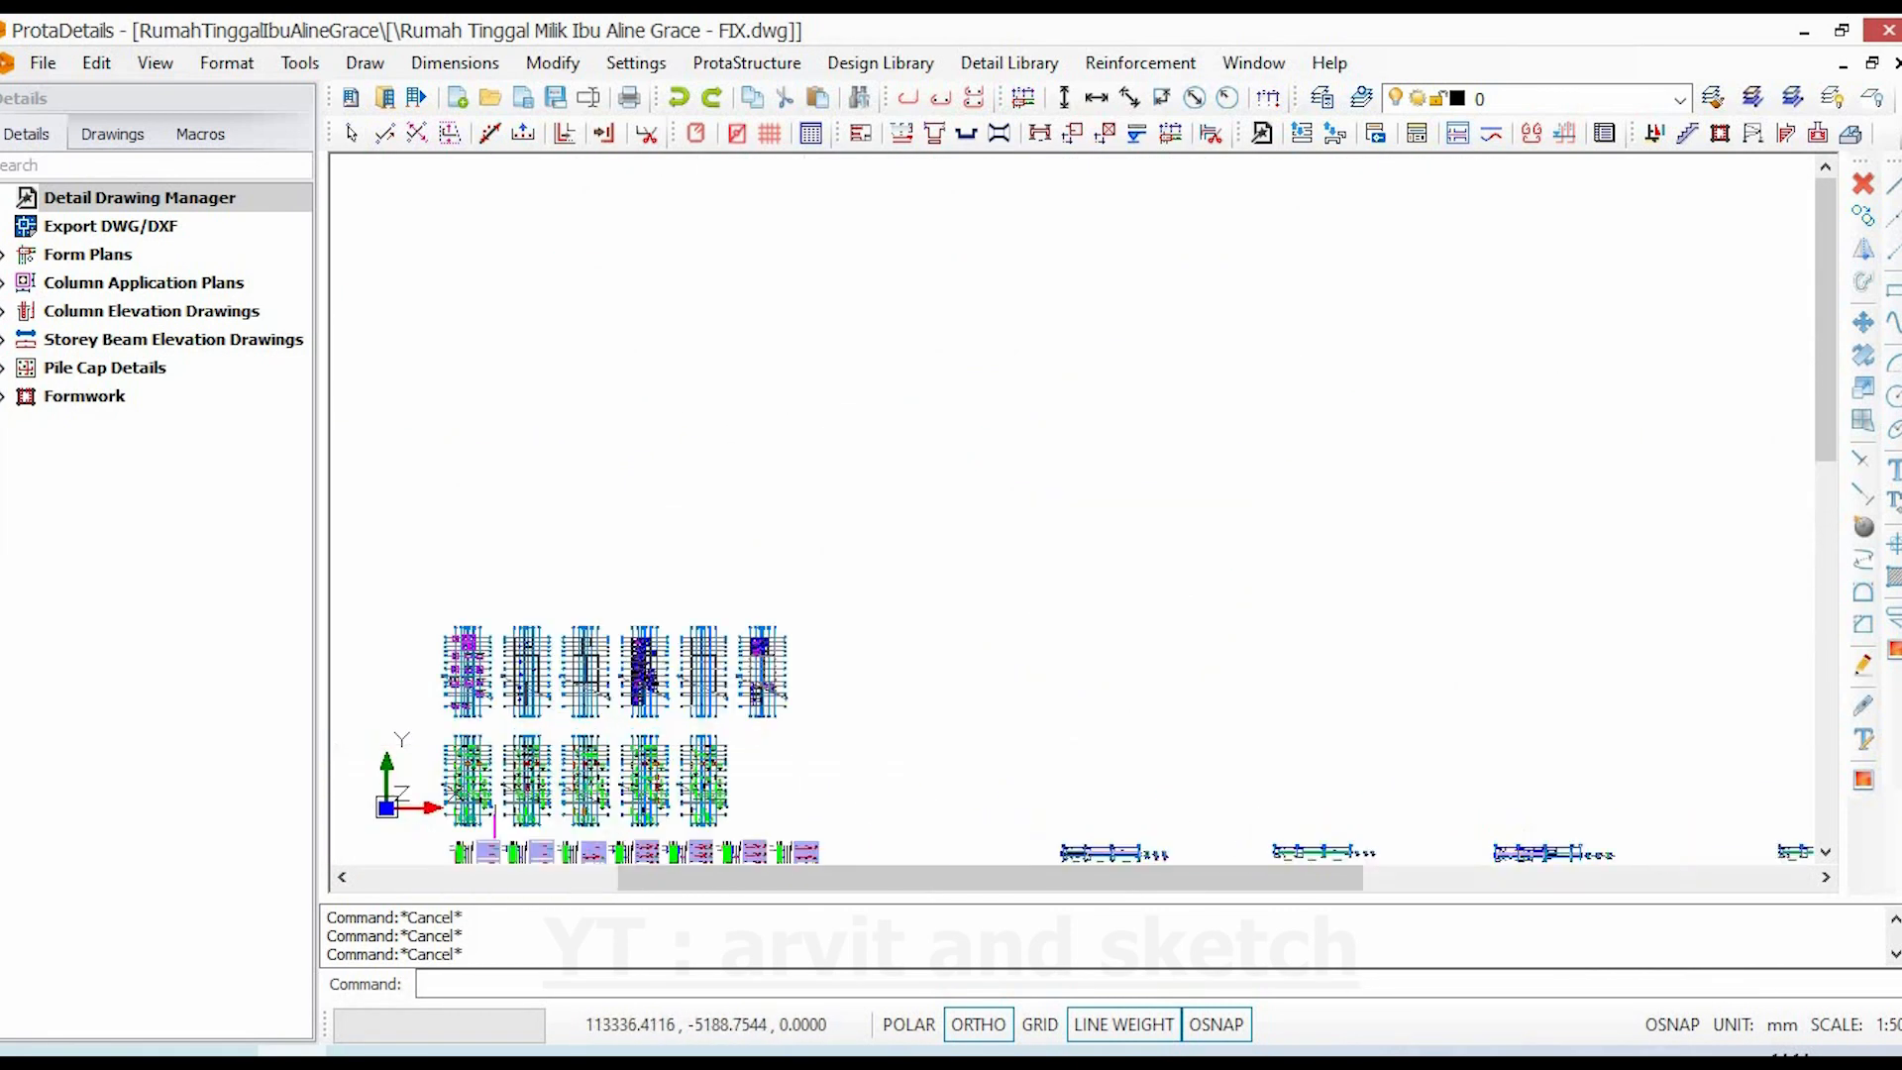
scroll(865, 650, up, 5)
scroll(865, 650, up, 5)
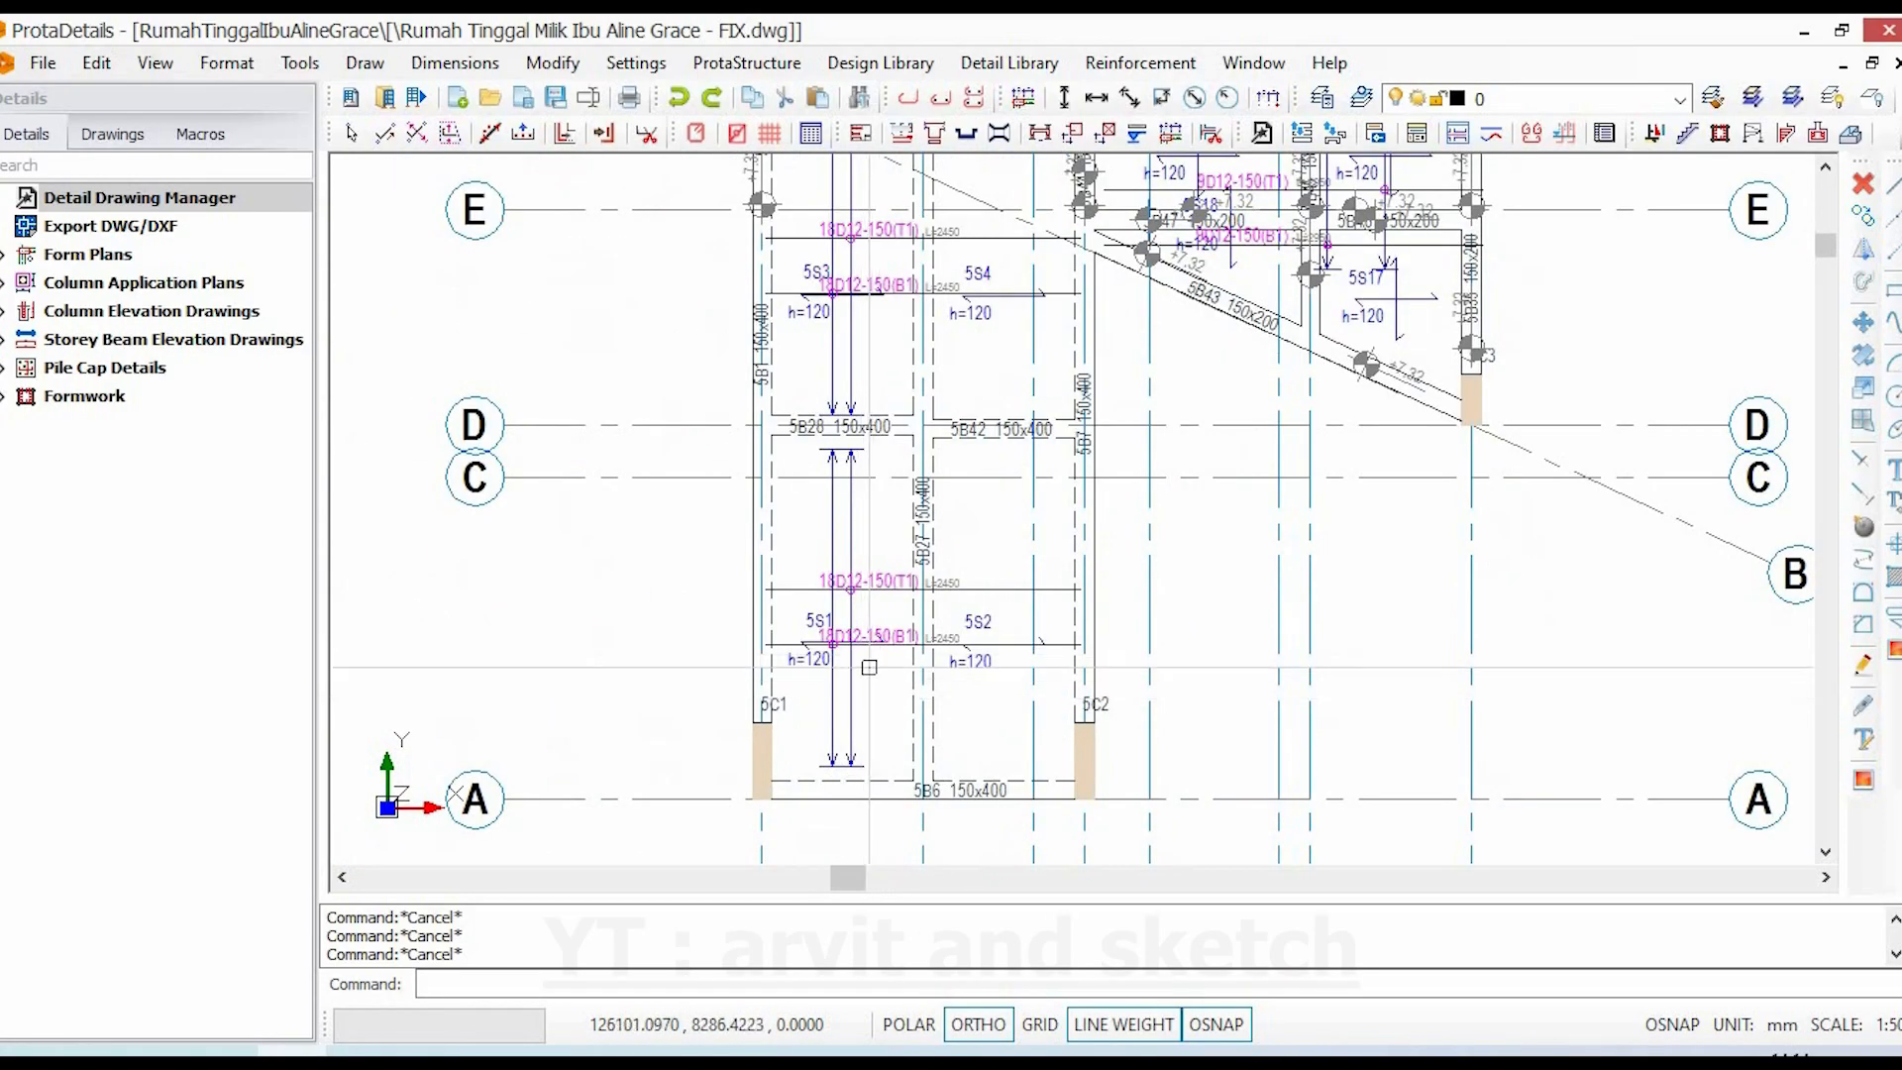
scroll(783, 551, up, 4)
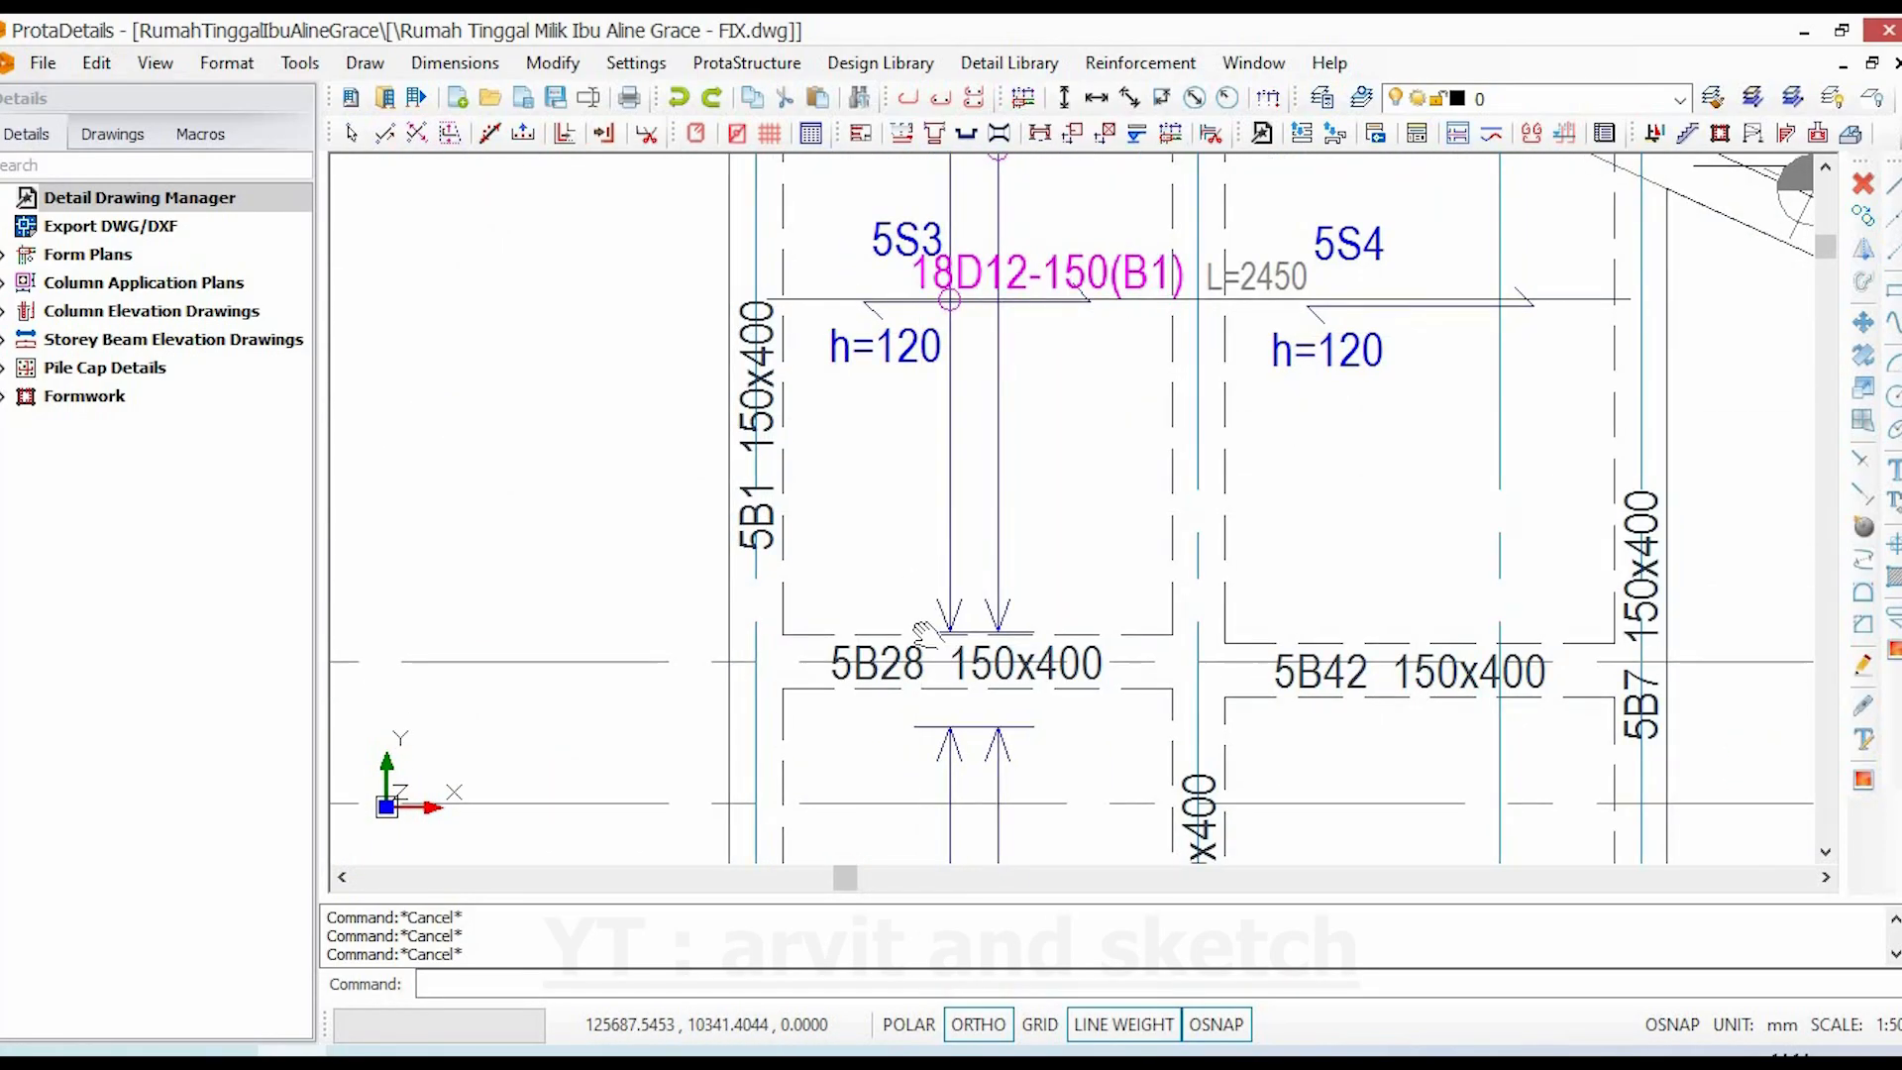
middle_drag(863, 515, 931, 654)
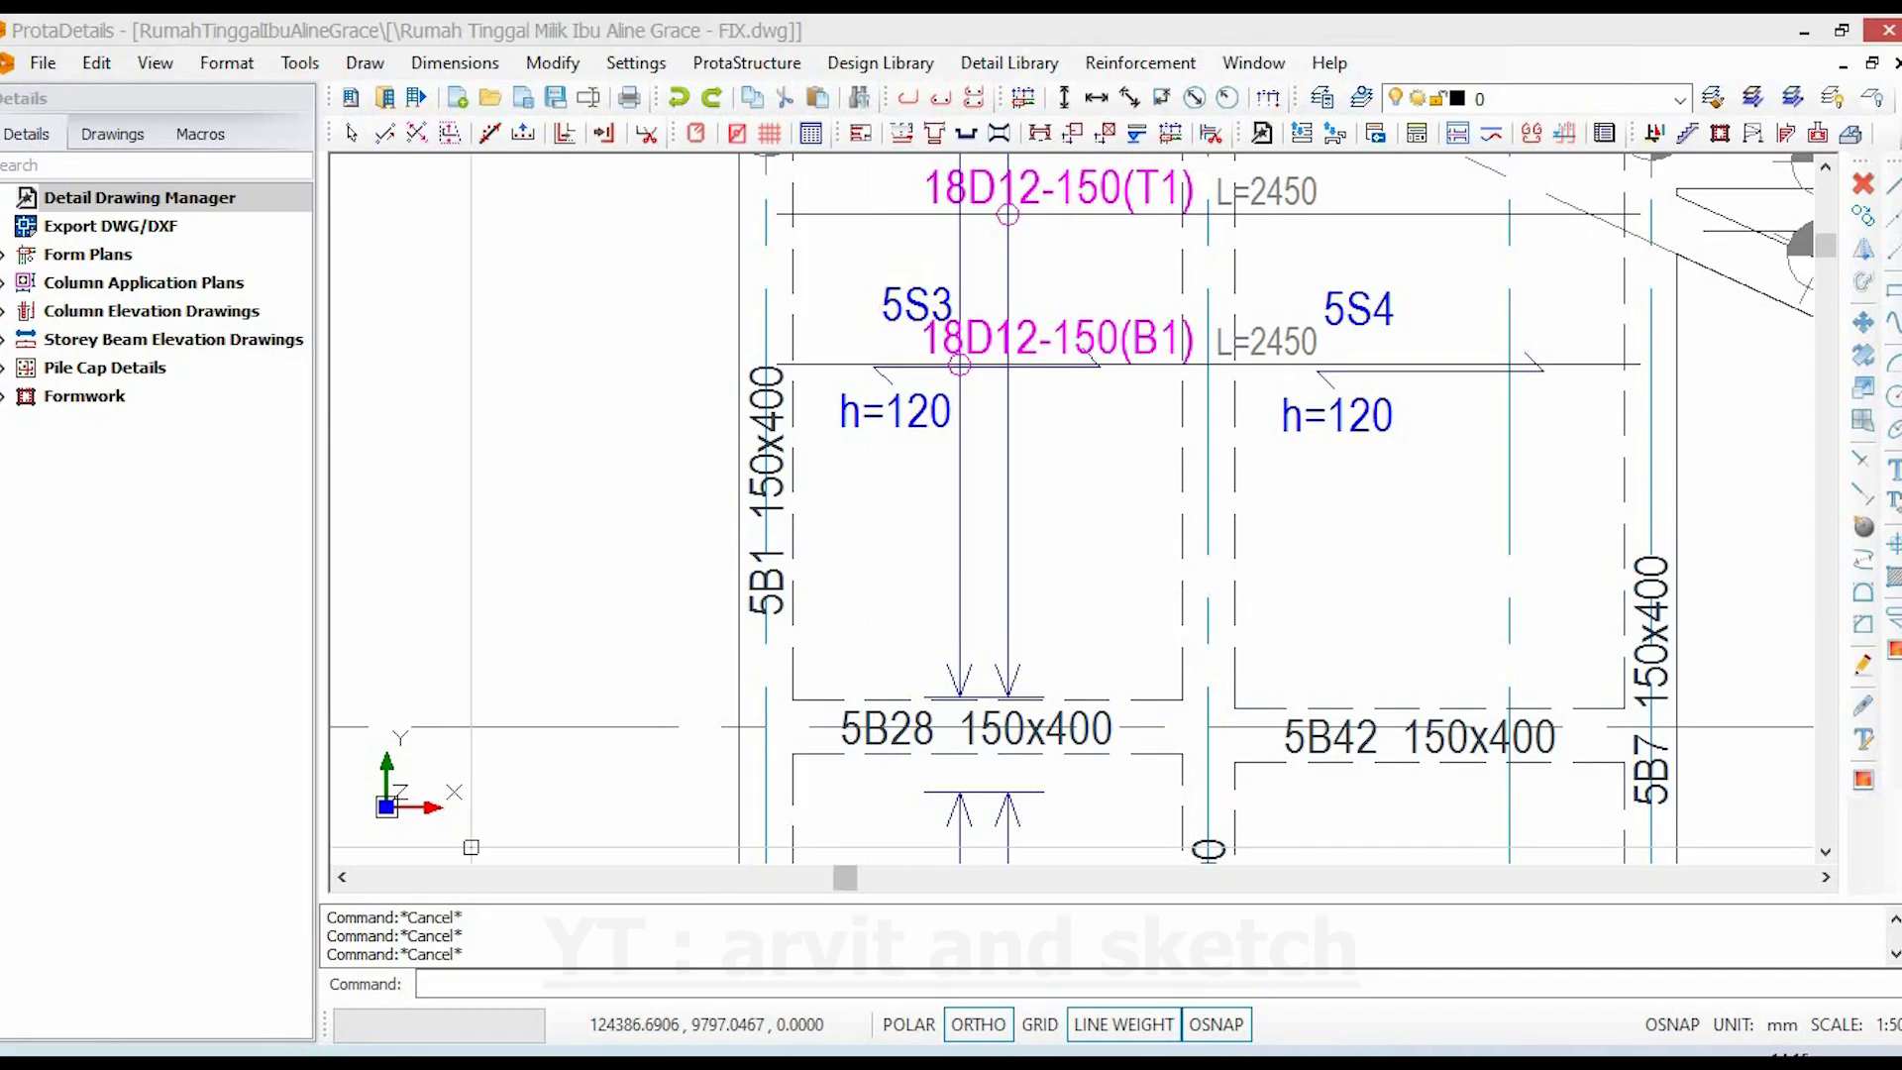
scroll(827, 554, up, 2)
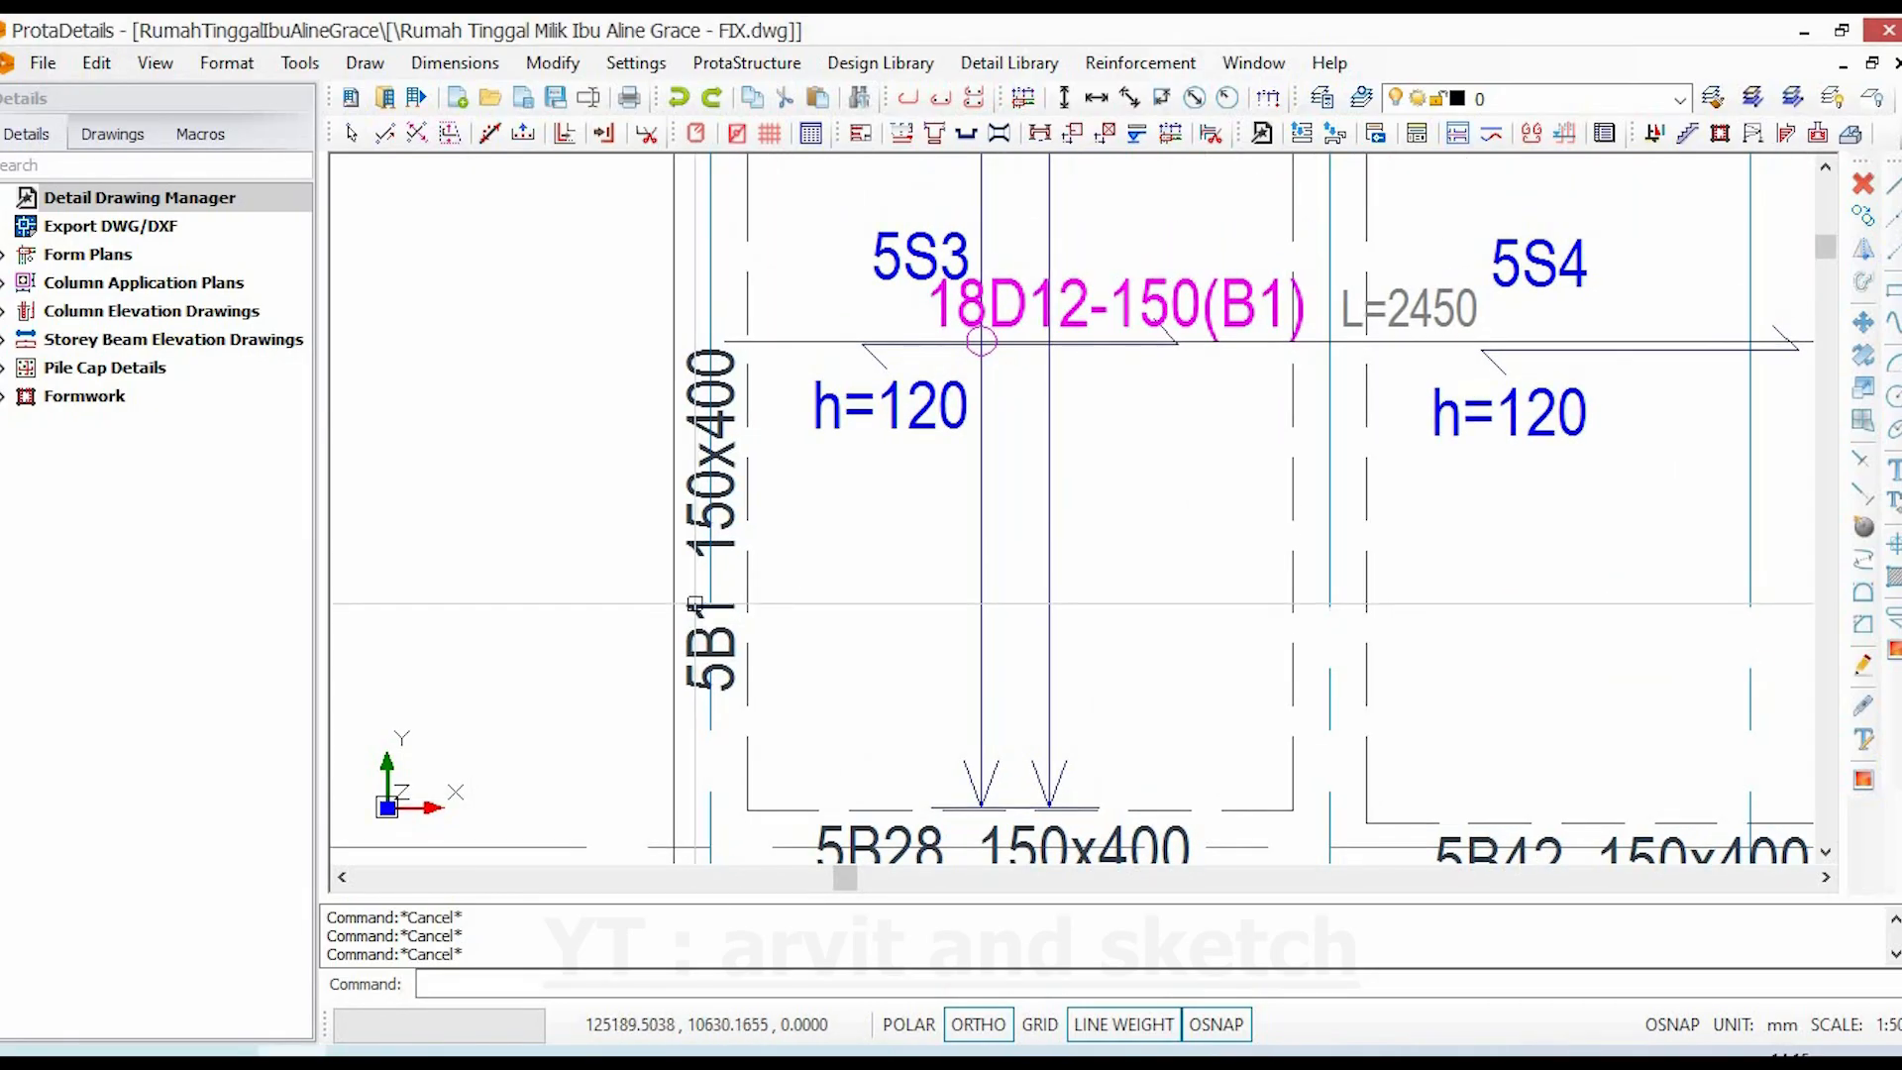
- Examine the 150x200 beams 5B29 and 5B41 around columns 5C6 and 5C9 on the fifth-storey form plan
scroll(768, 540, down, 5)
middle_drag(787, 459, 802, 503)
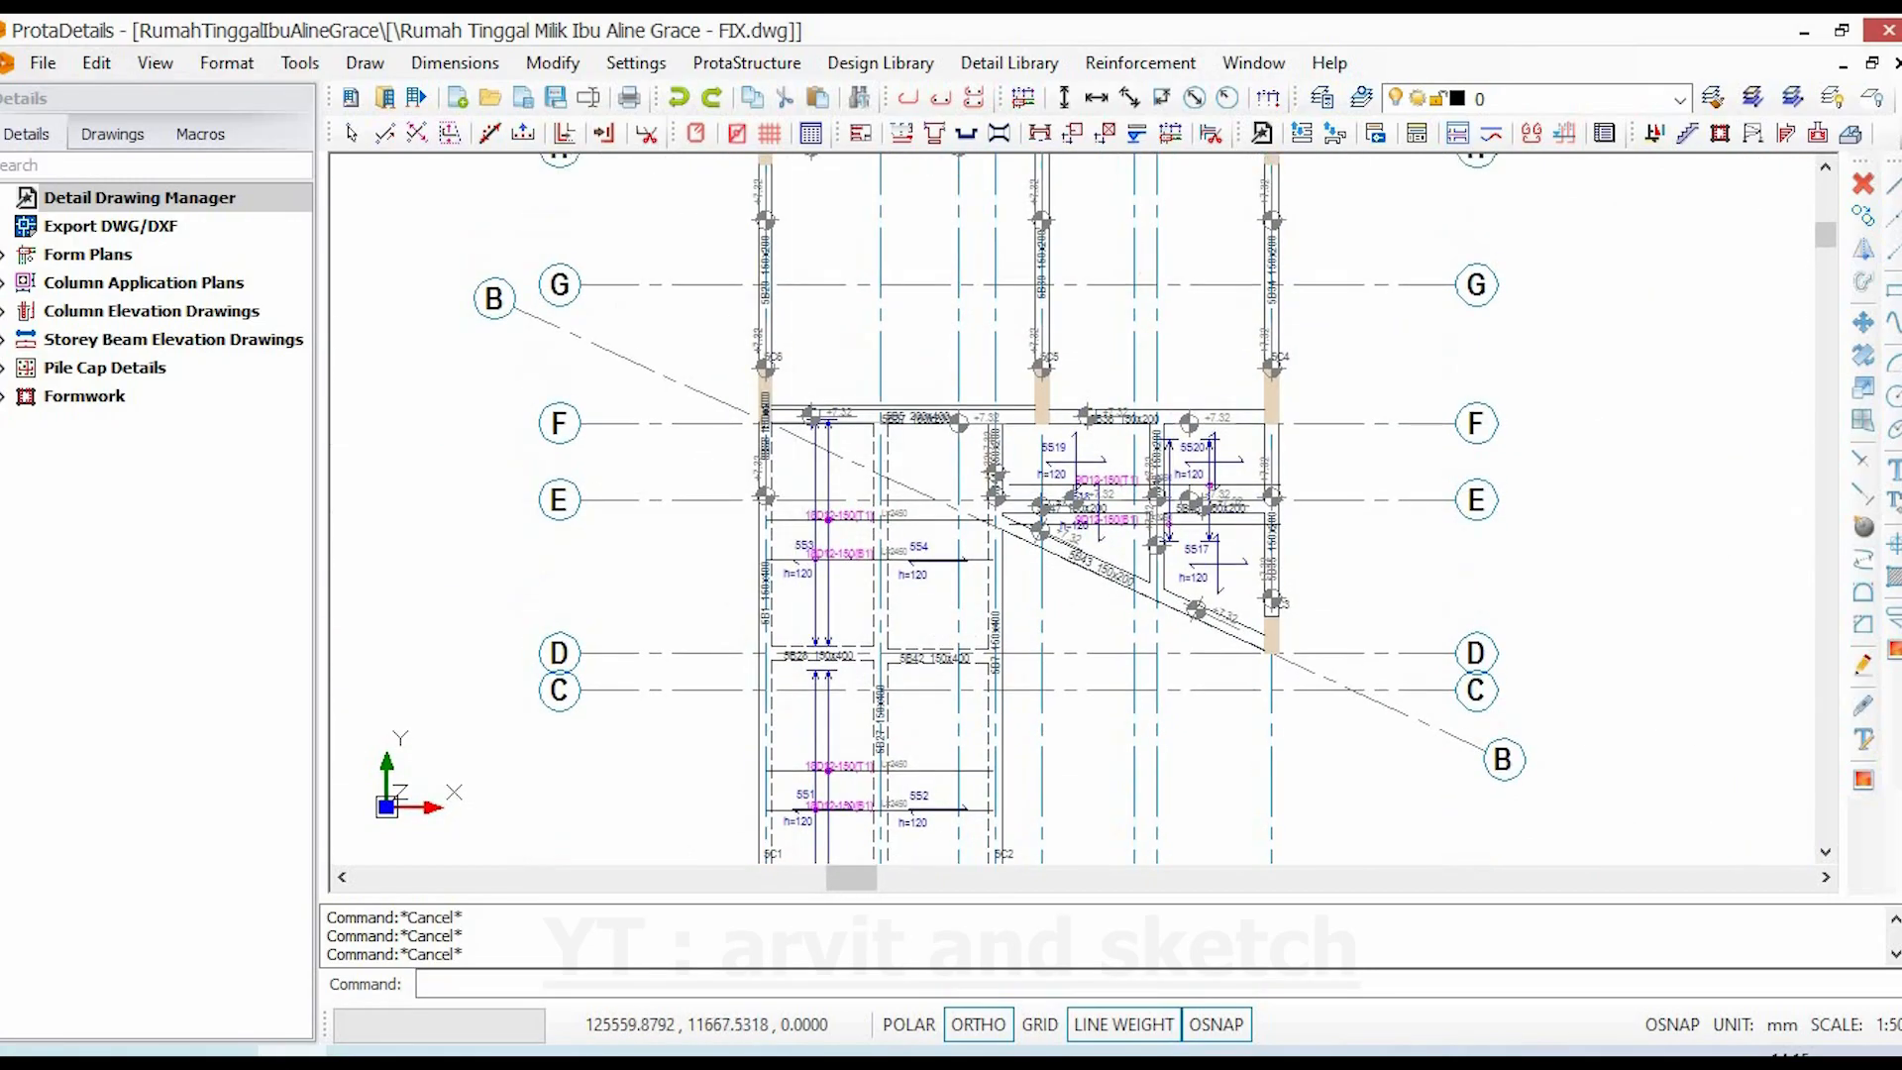
scroll(801, 505, up, 4)
middle_drag(763, 190, 808, 608)
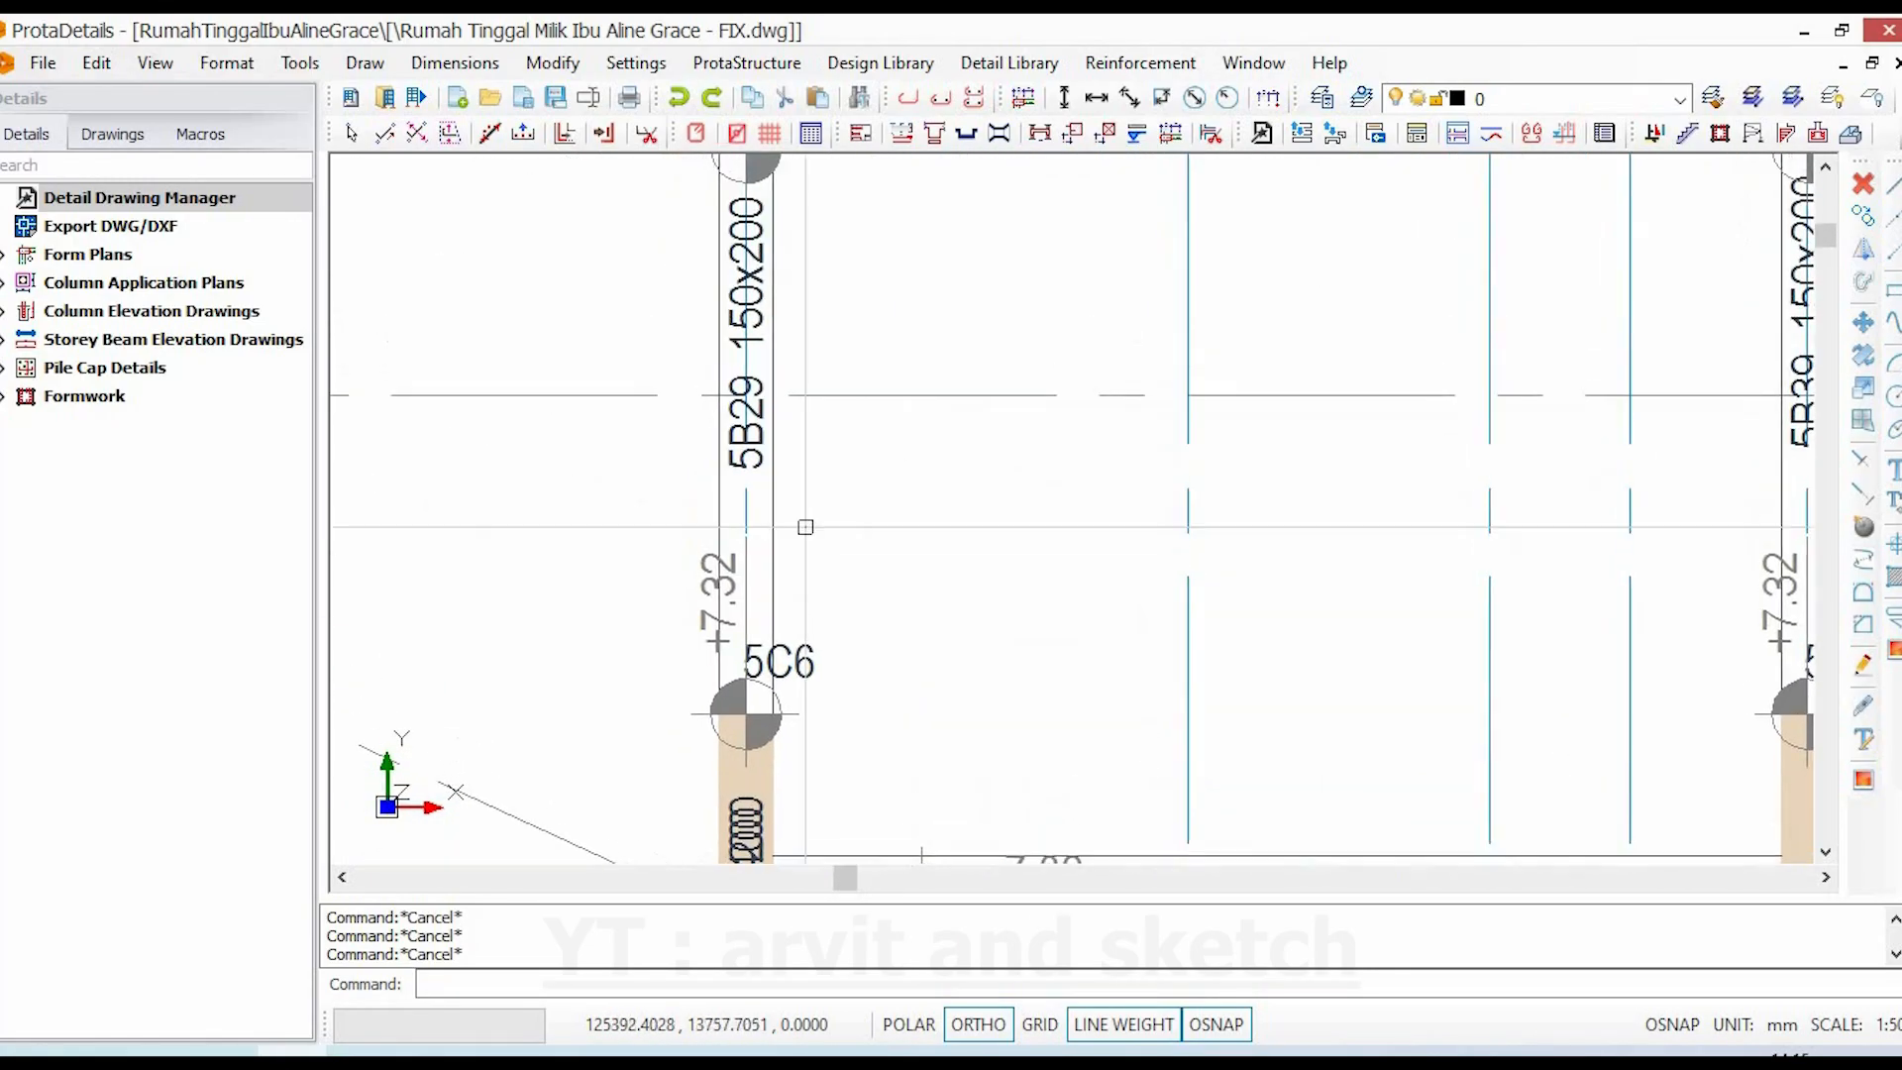
scroll(783, 429, up, 2)
scroll(847, 440, down, 2)
middle_drag(844, 297, 815, 717)
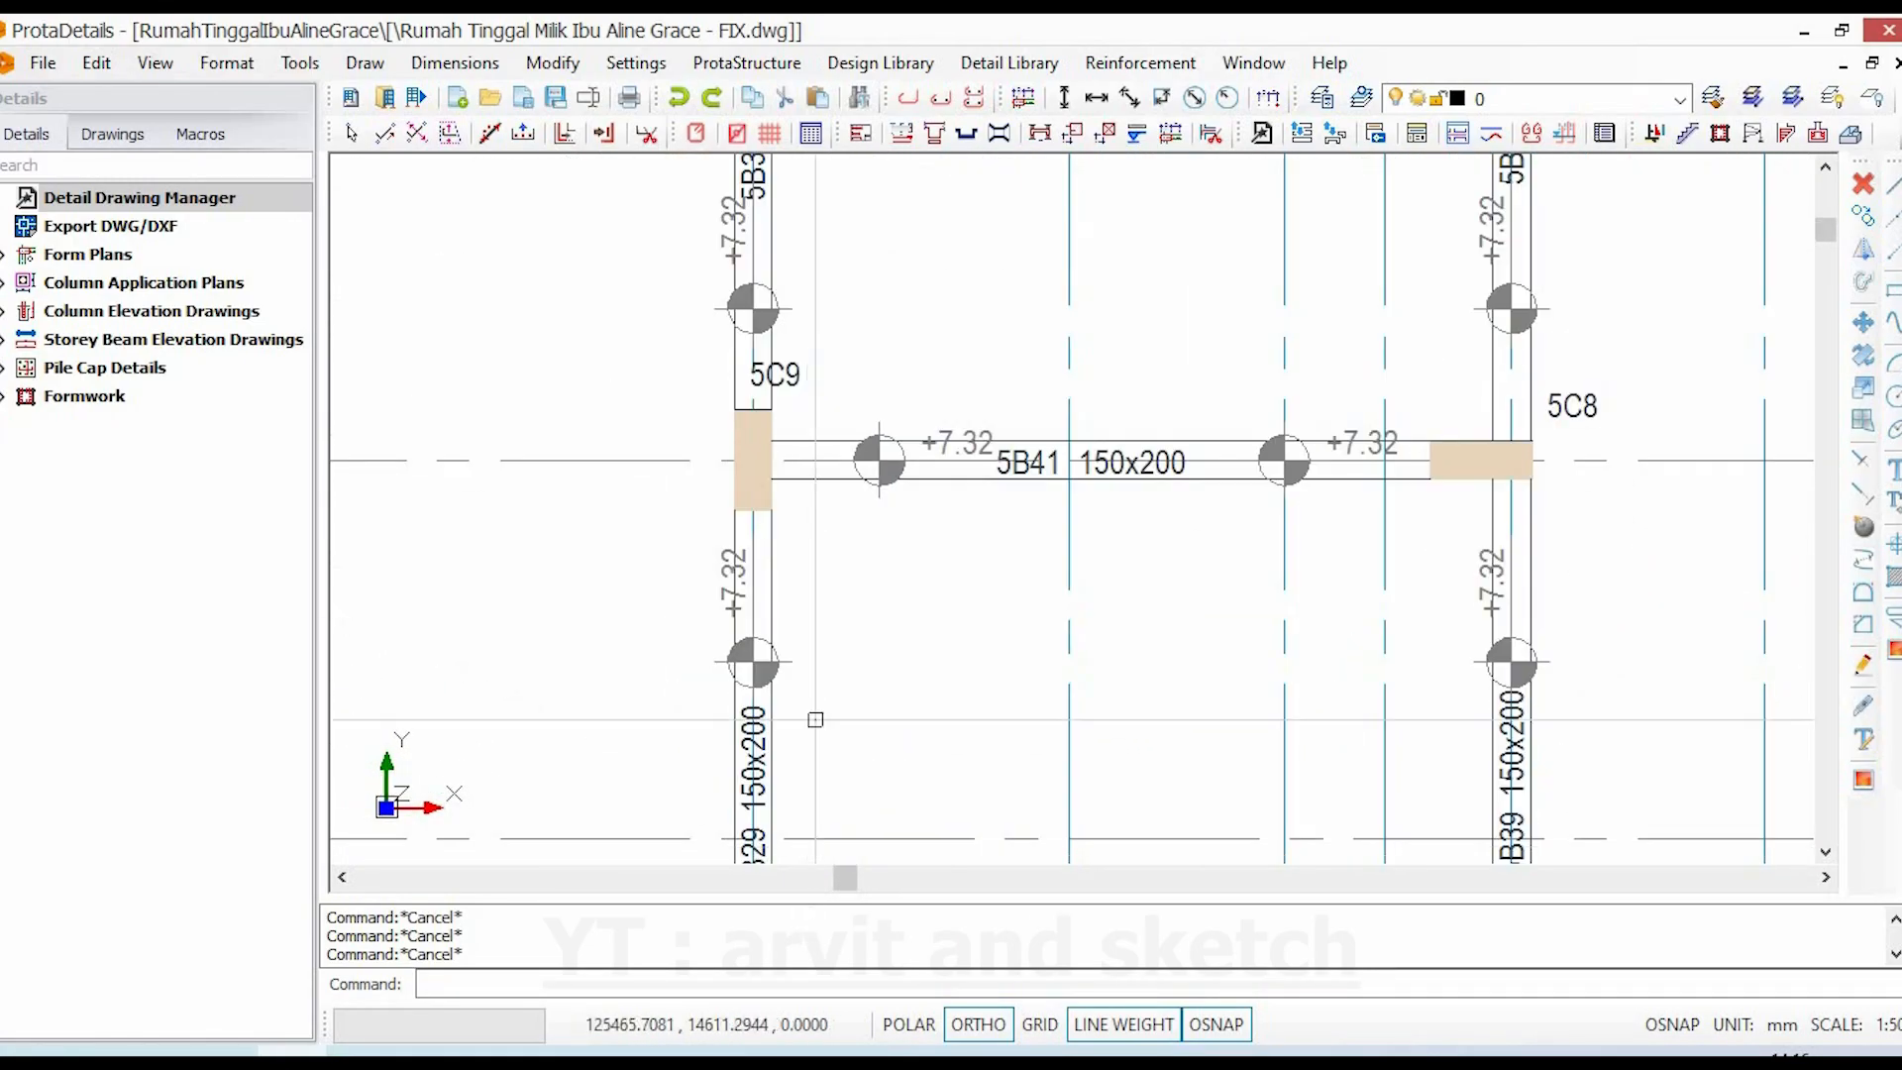
middle_drag(815, 199, 815, 463)
scroll(776, 393, up, 3)
scroll(835, 558, down, 6)
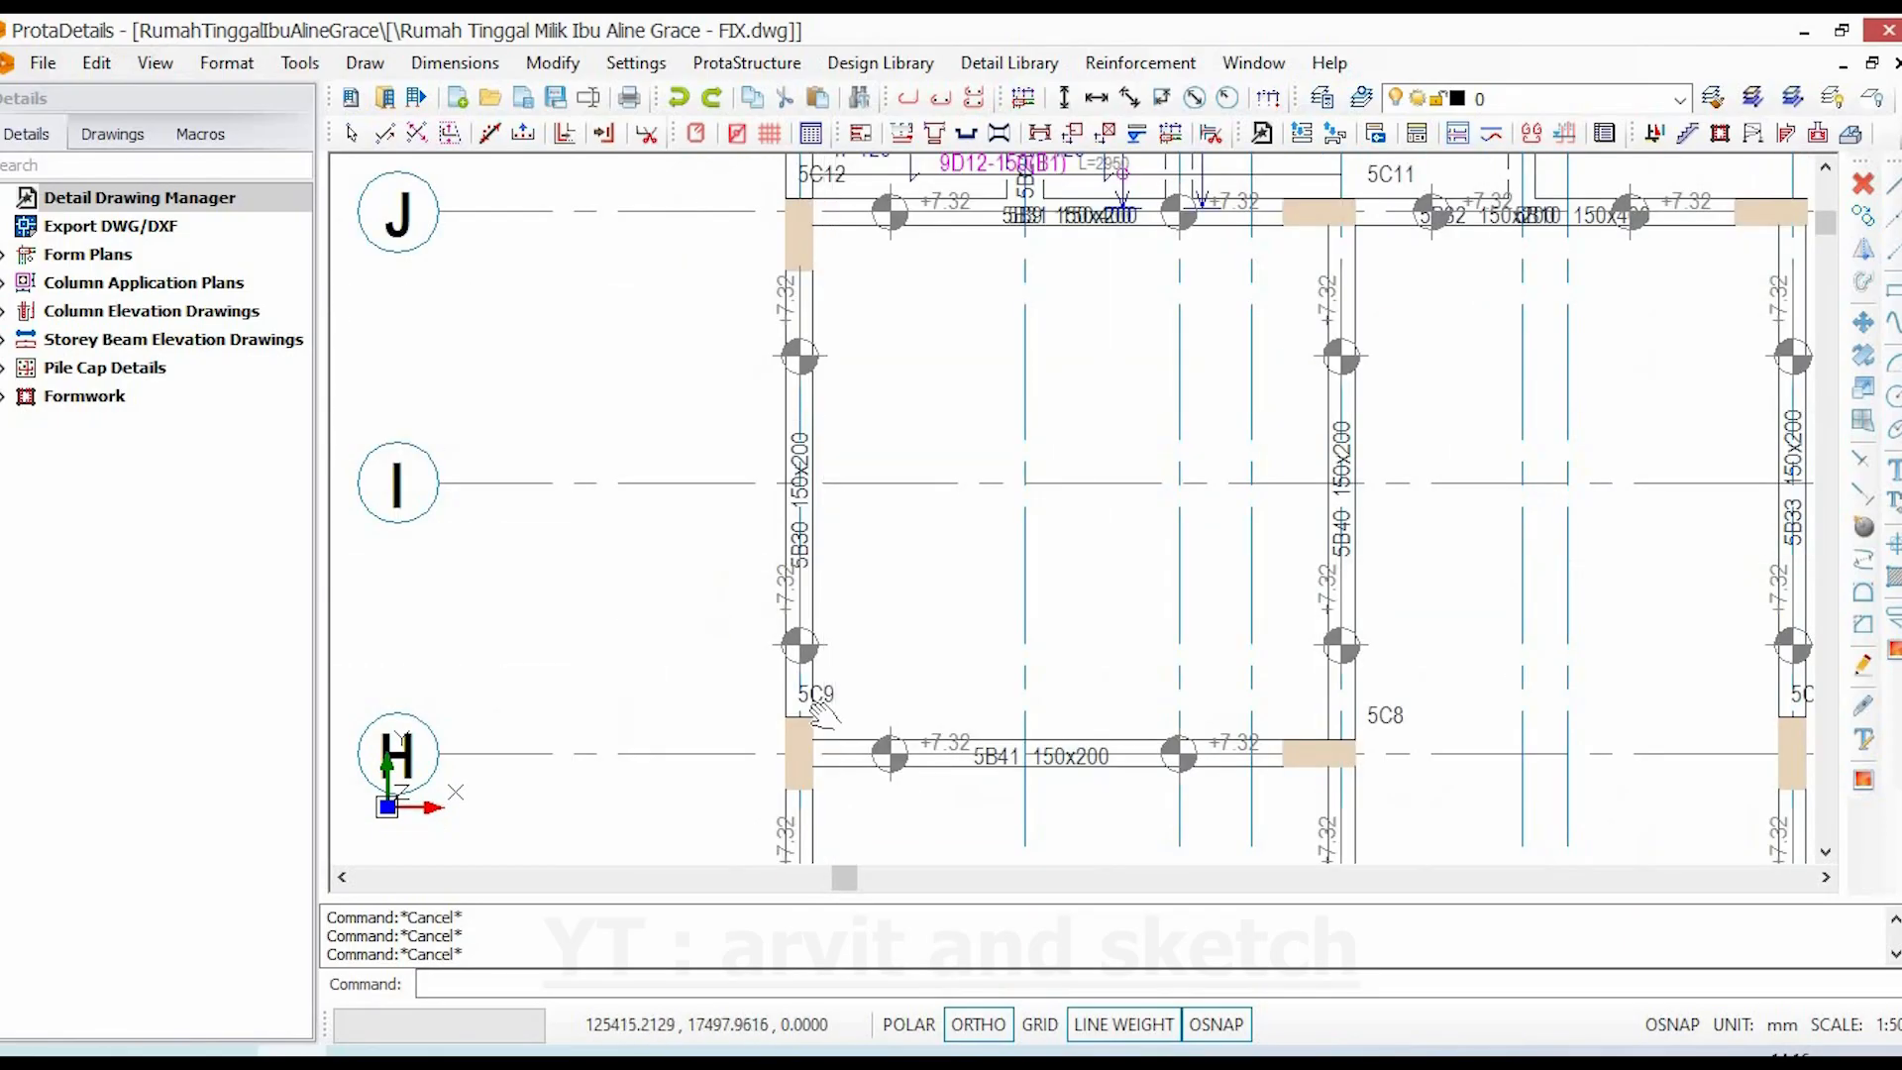
- Examine beams 5B8 and 5B17 beside slabs 5S7 and 5S9 on the fifth-storey form plan
middle_drag(834, 365, 824, 683)
middle_drag(813, 329, 810, 623)
scroll(795, 428, up, 3)
scroll(798, 510, up, 1)
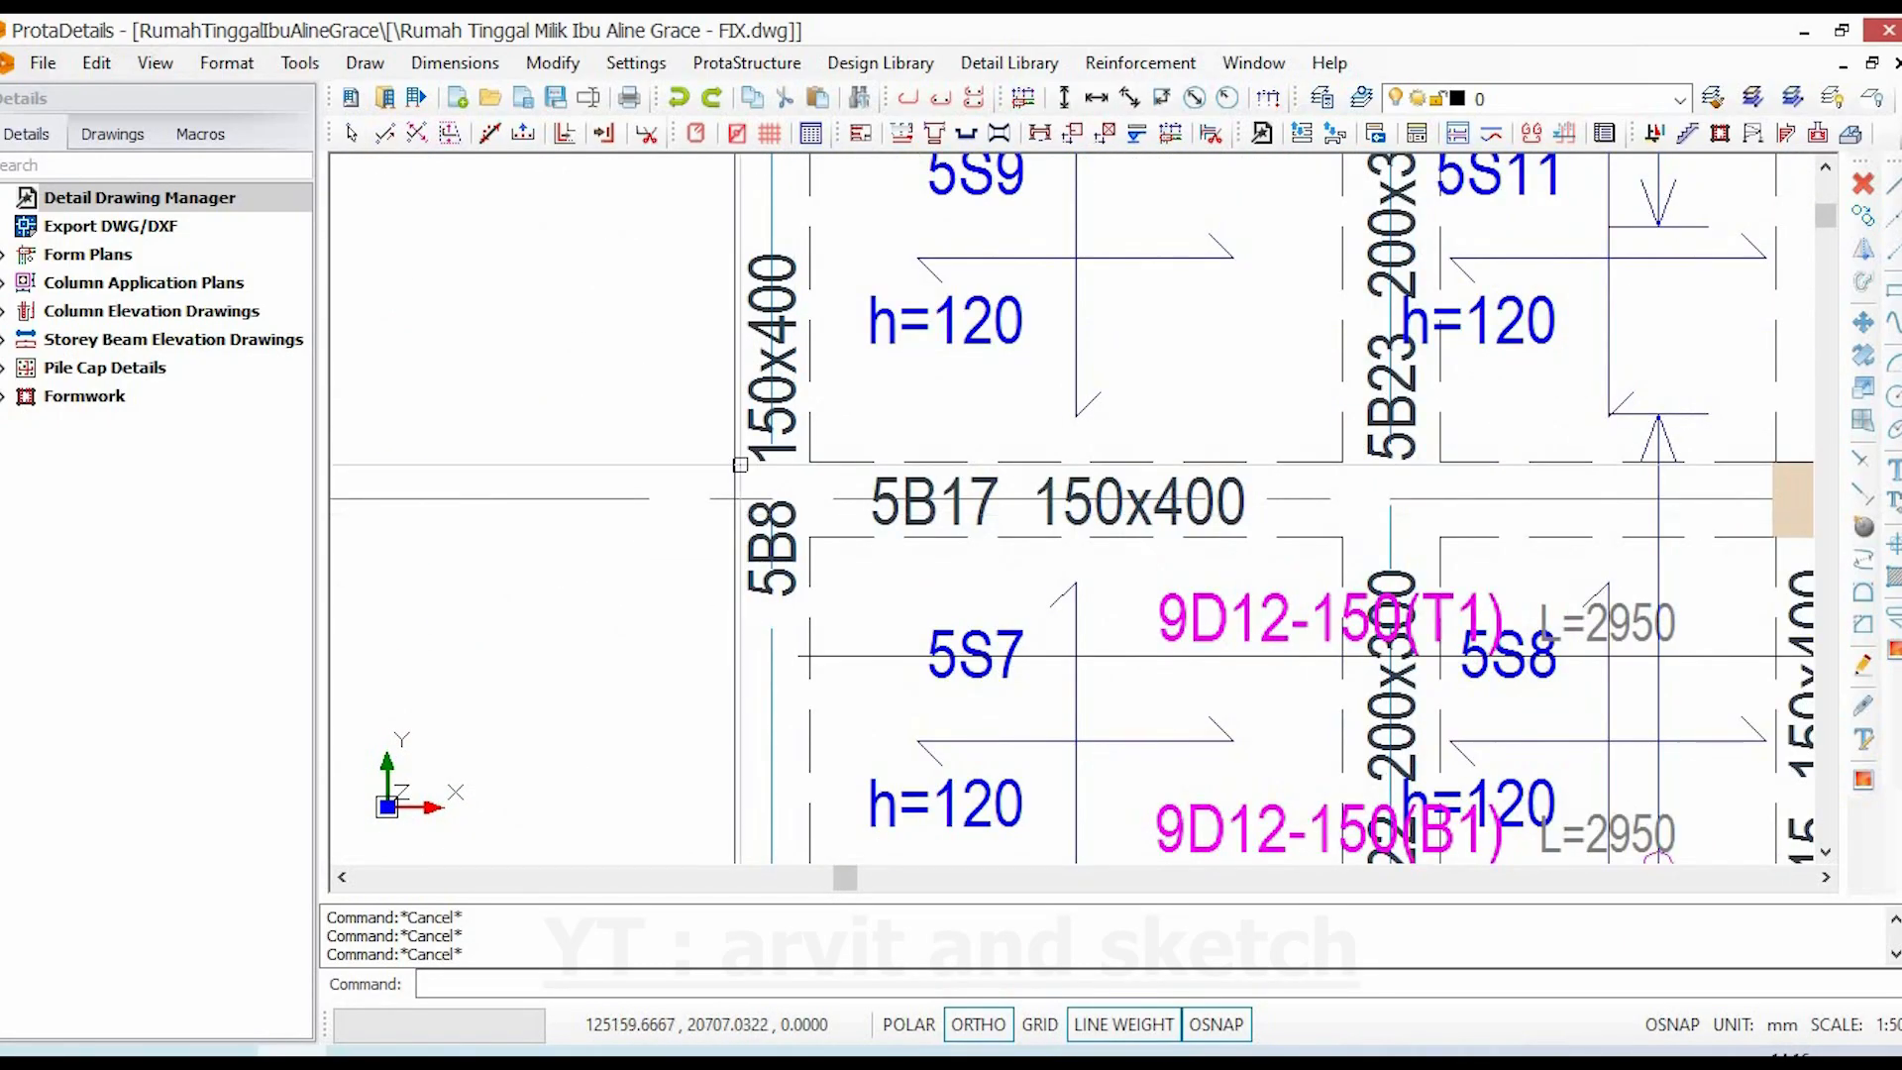
scroll(765, 514, down, 2)
middle_drag(797, 366, 711, 248)
scroll(711, 245, down, 3)
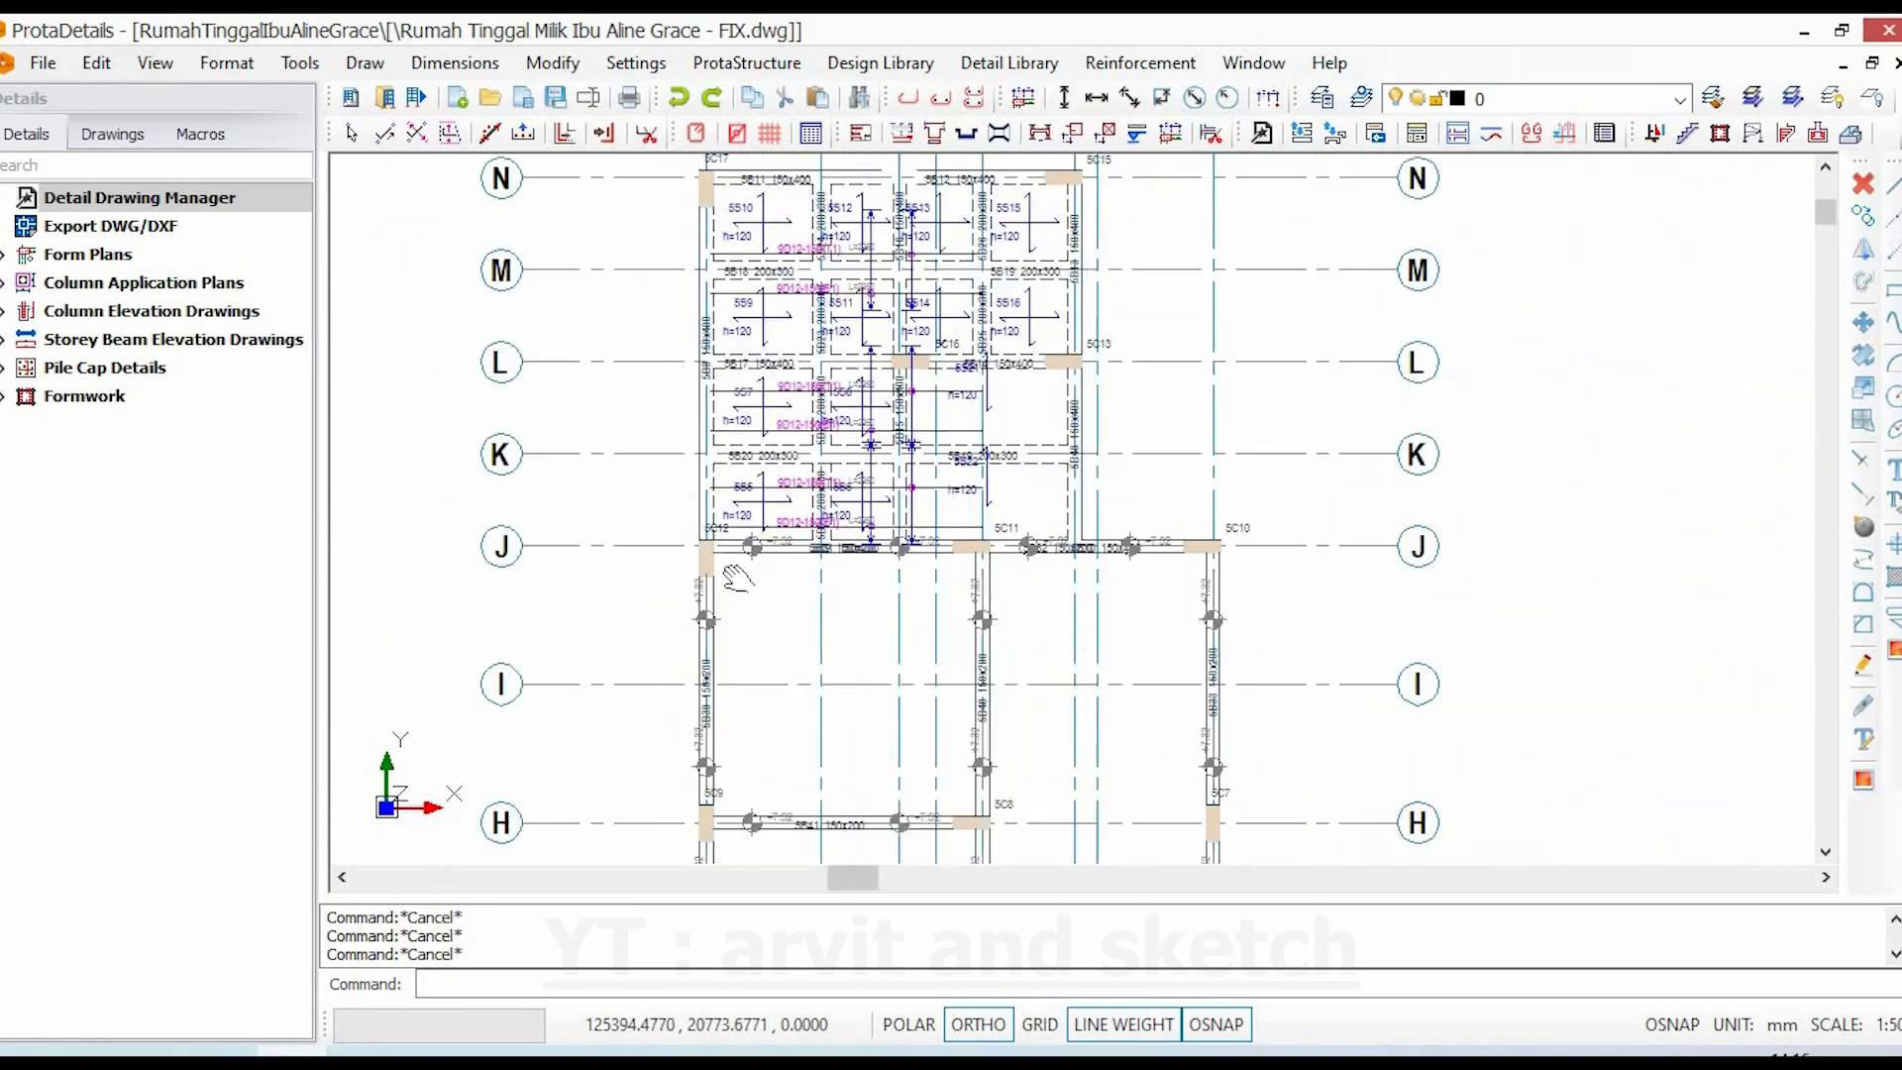
- Return to beam 5B1 and slabs 5S1 to 5S4 between grid lines A and E on the form plan
middle_drag(738, 832, 740, 471)
middle_drag(751, 792, 752, 559)
middle_drag(755, 647, 753, 327)
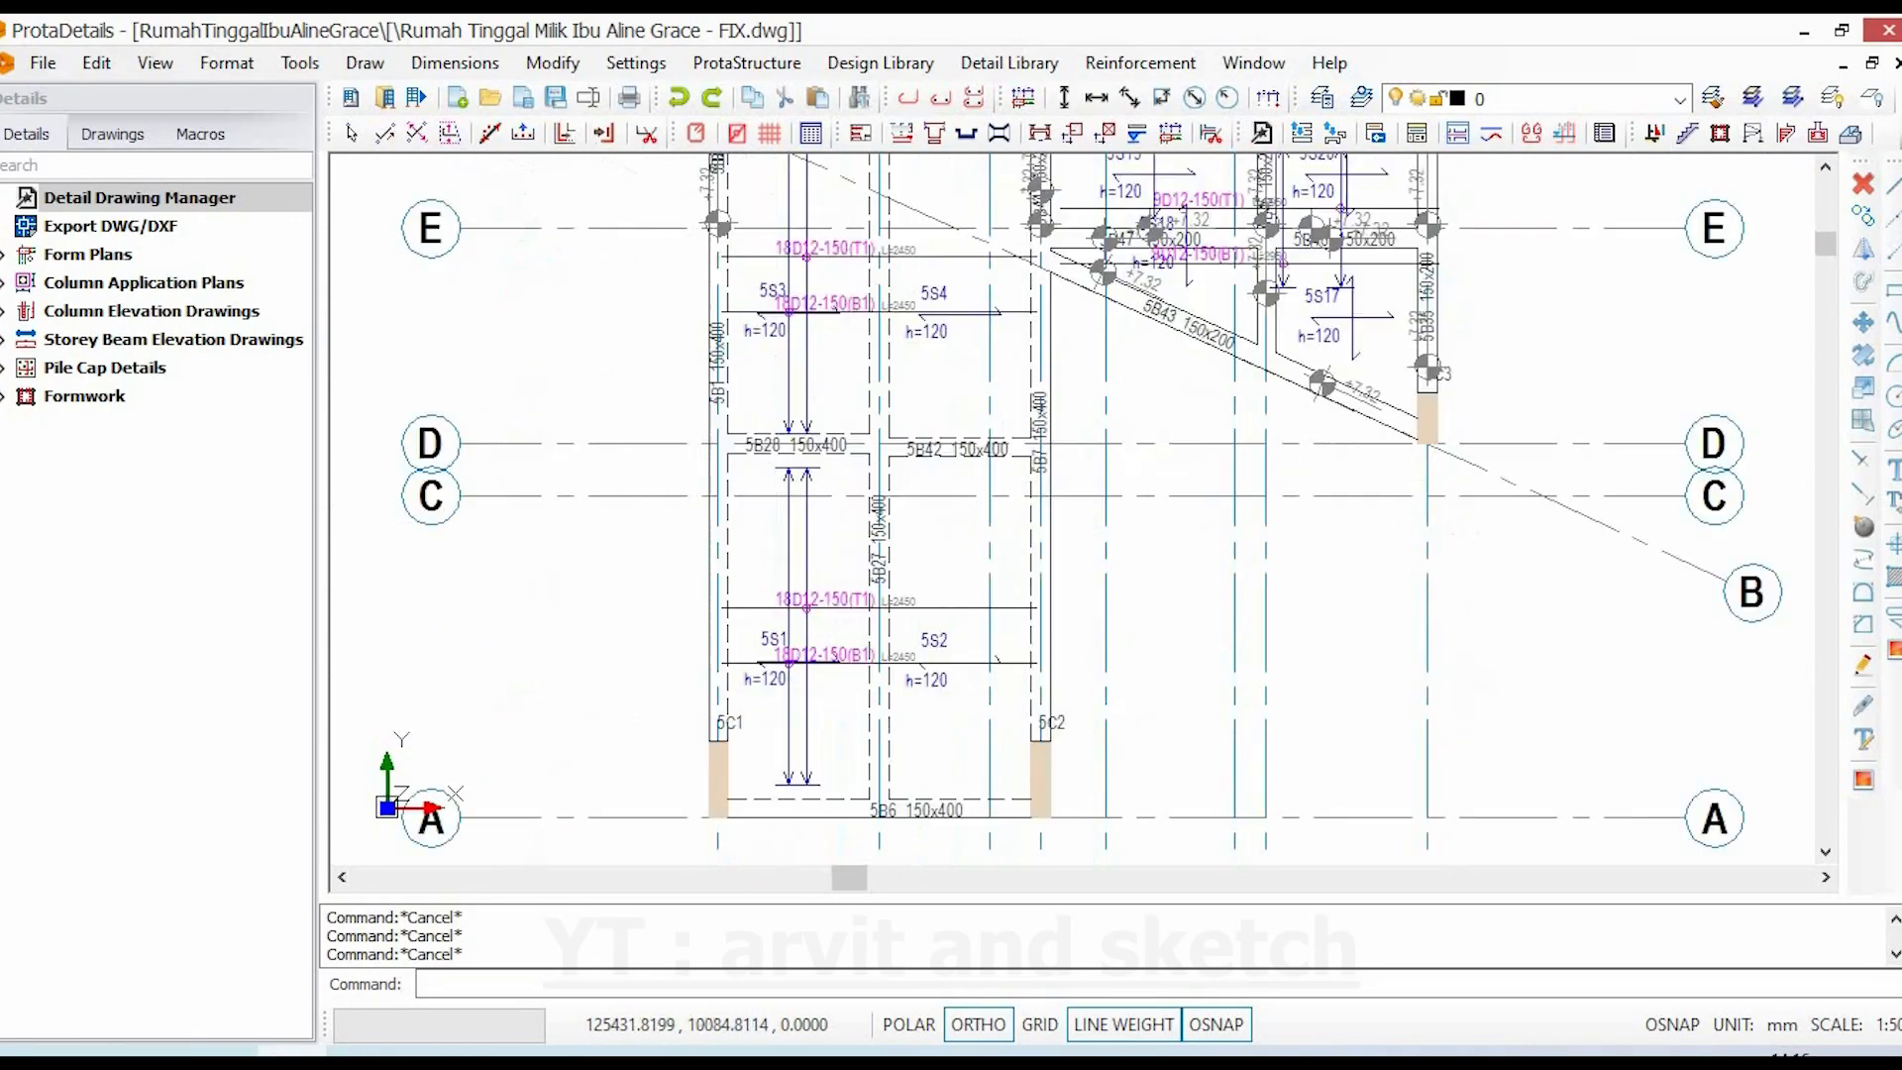
scroll(753, 354, up, 5)
- Go to the fifth-storey beam elevations and find the elevation of beams 5B1 and 5B2 between grids A and B
scroll(783, 354, down, 7)
scroll(995, 614, down, 7)
middle_drag(1129, 603, 581, 267)
scroll(495, 351, down, 3)
middle_drag(1419, 618, 1009, 575)
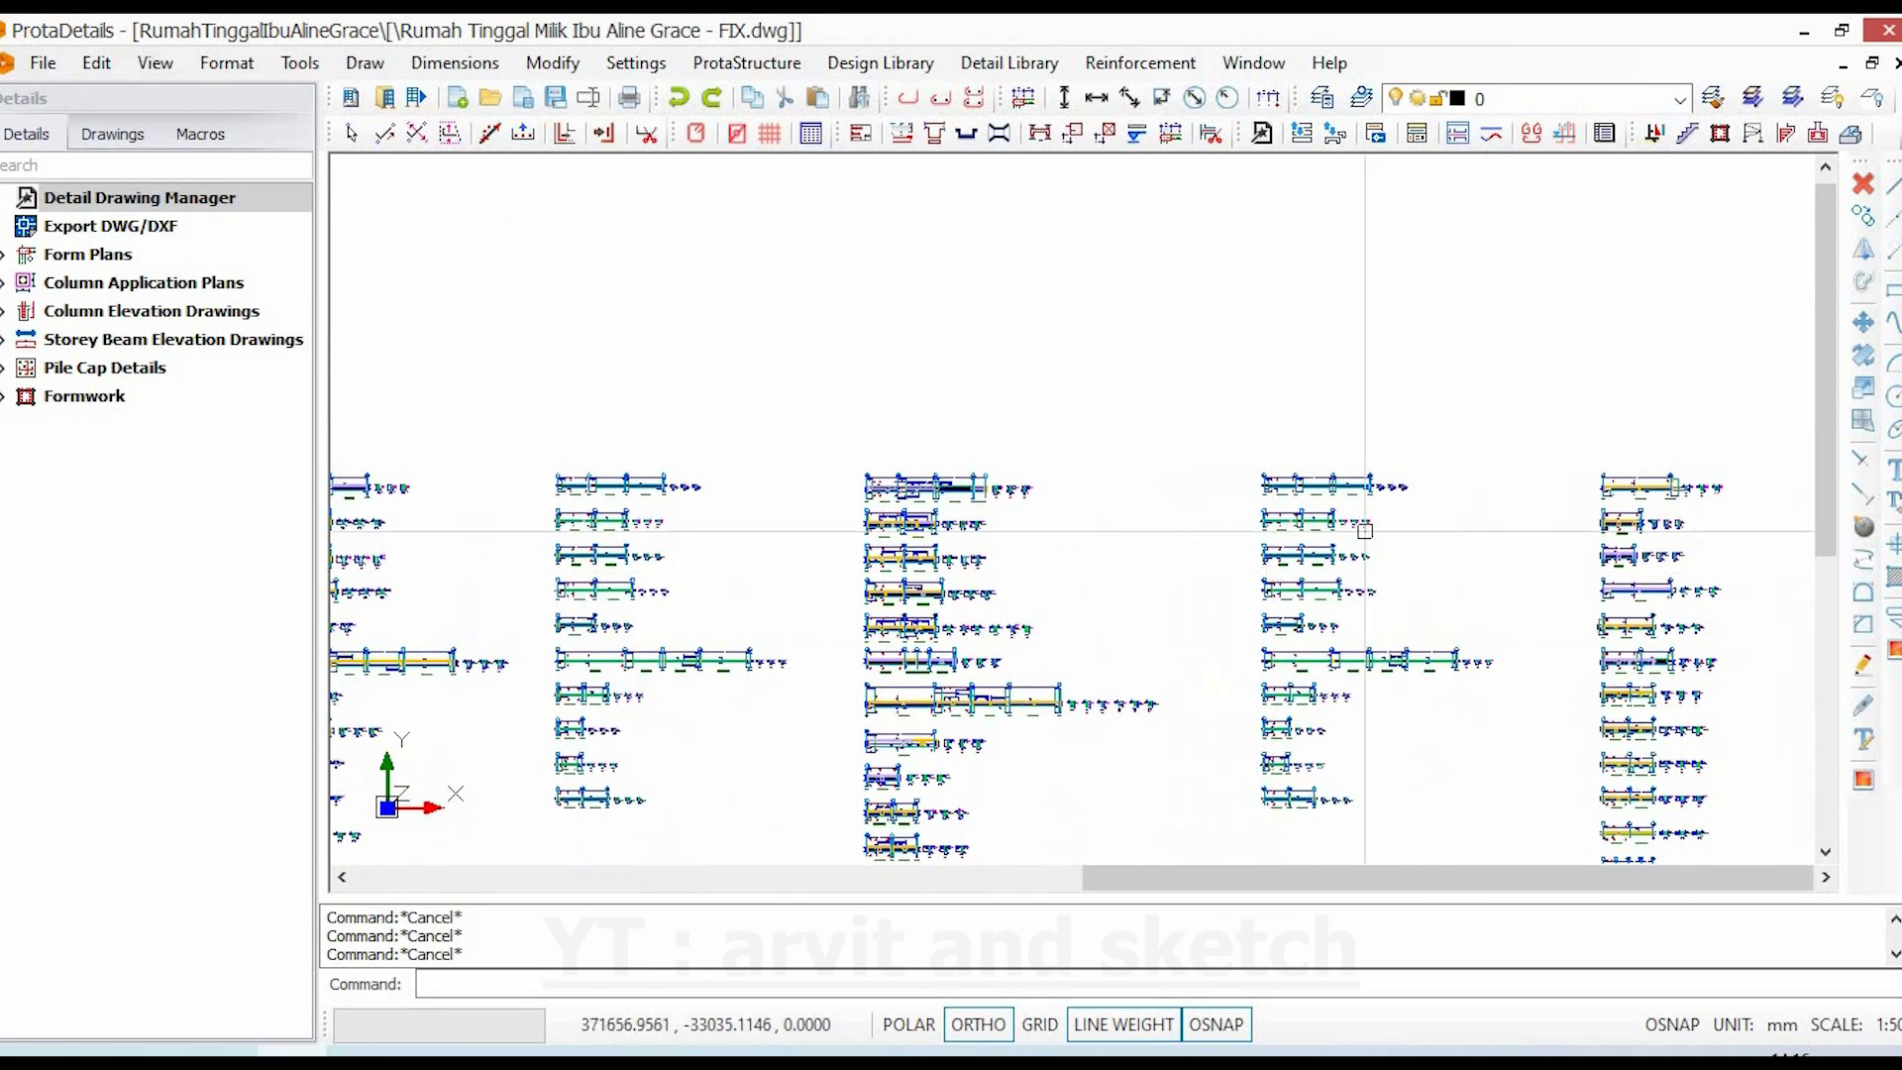
scroll(1178, 420, up, 6)
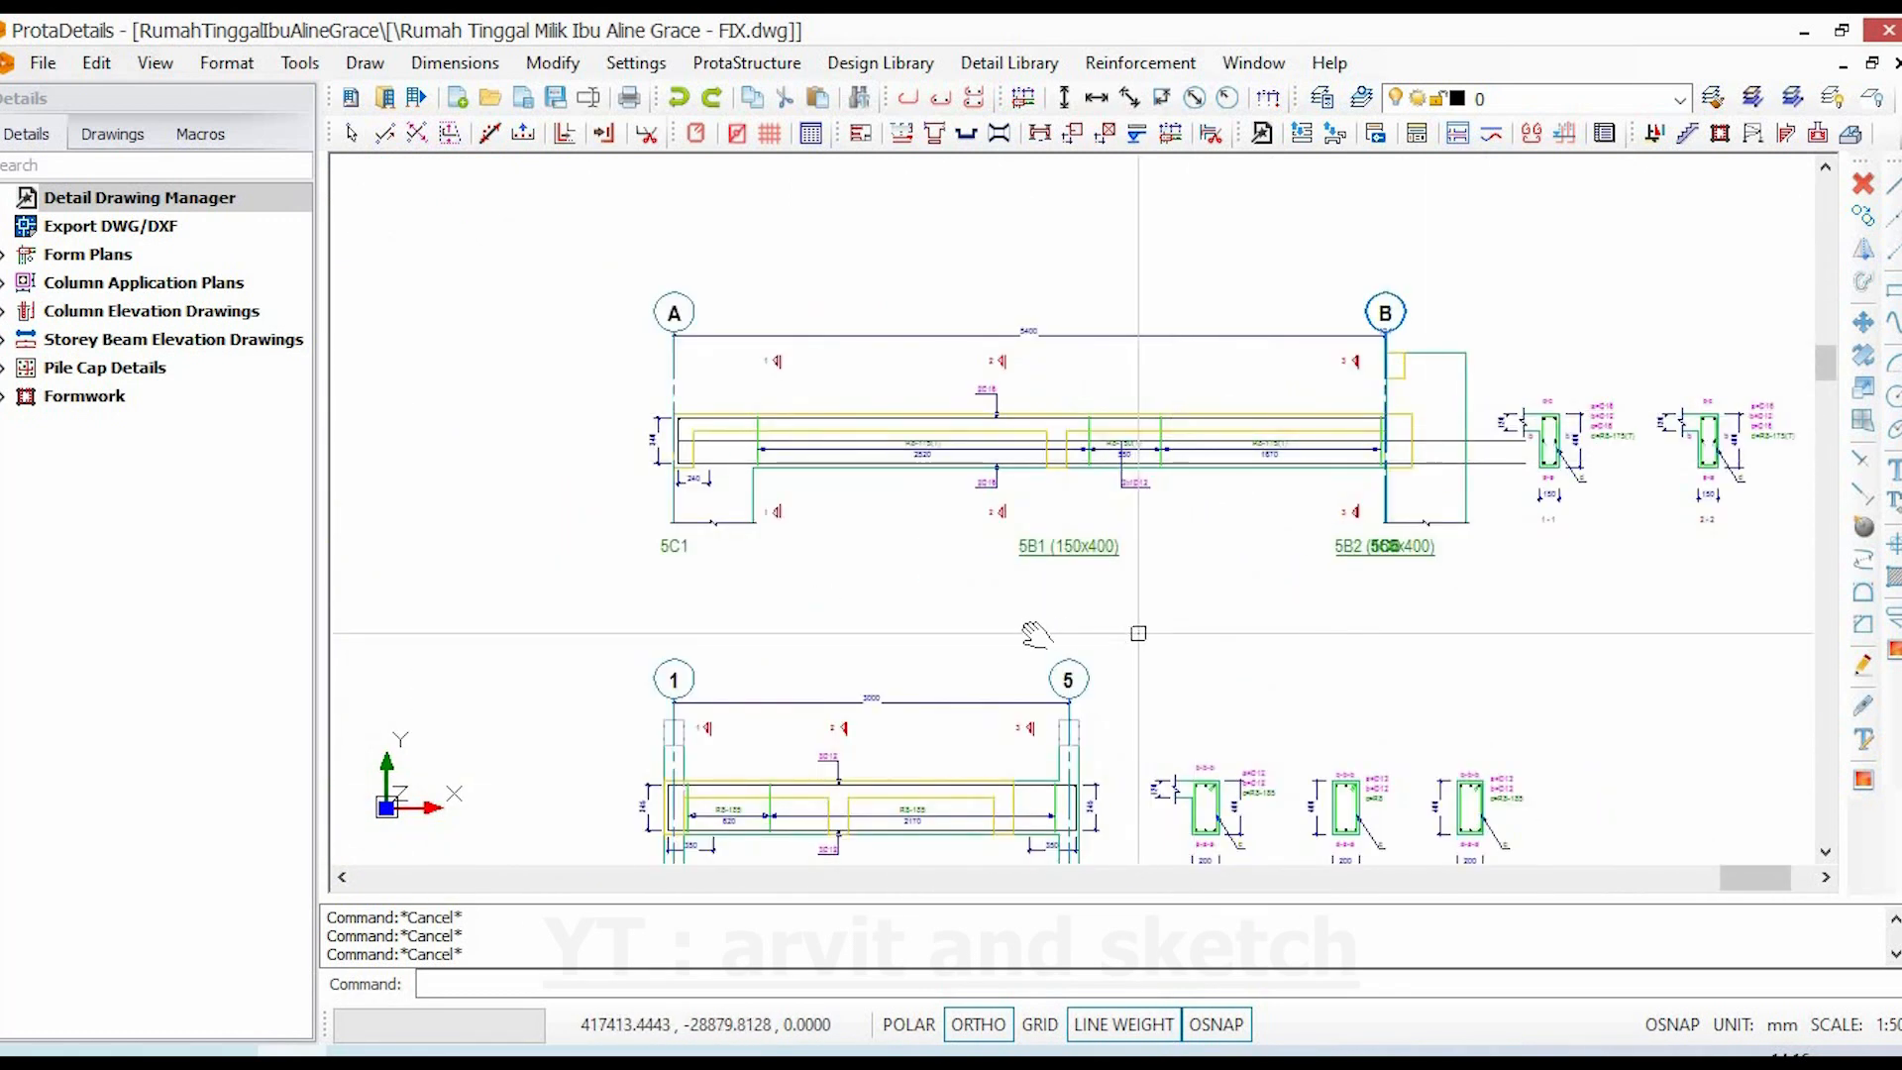
middle_drag(1138, 633, 1050, 641)
scroll(1365, 561, up, 5)
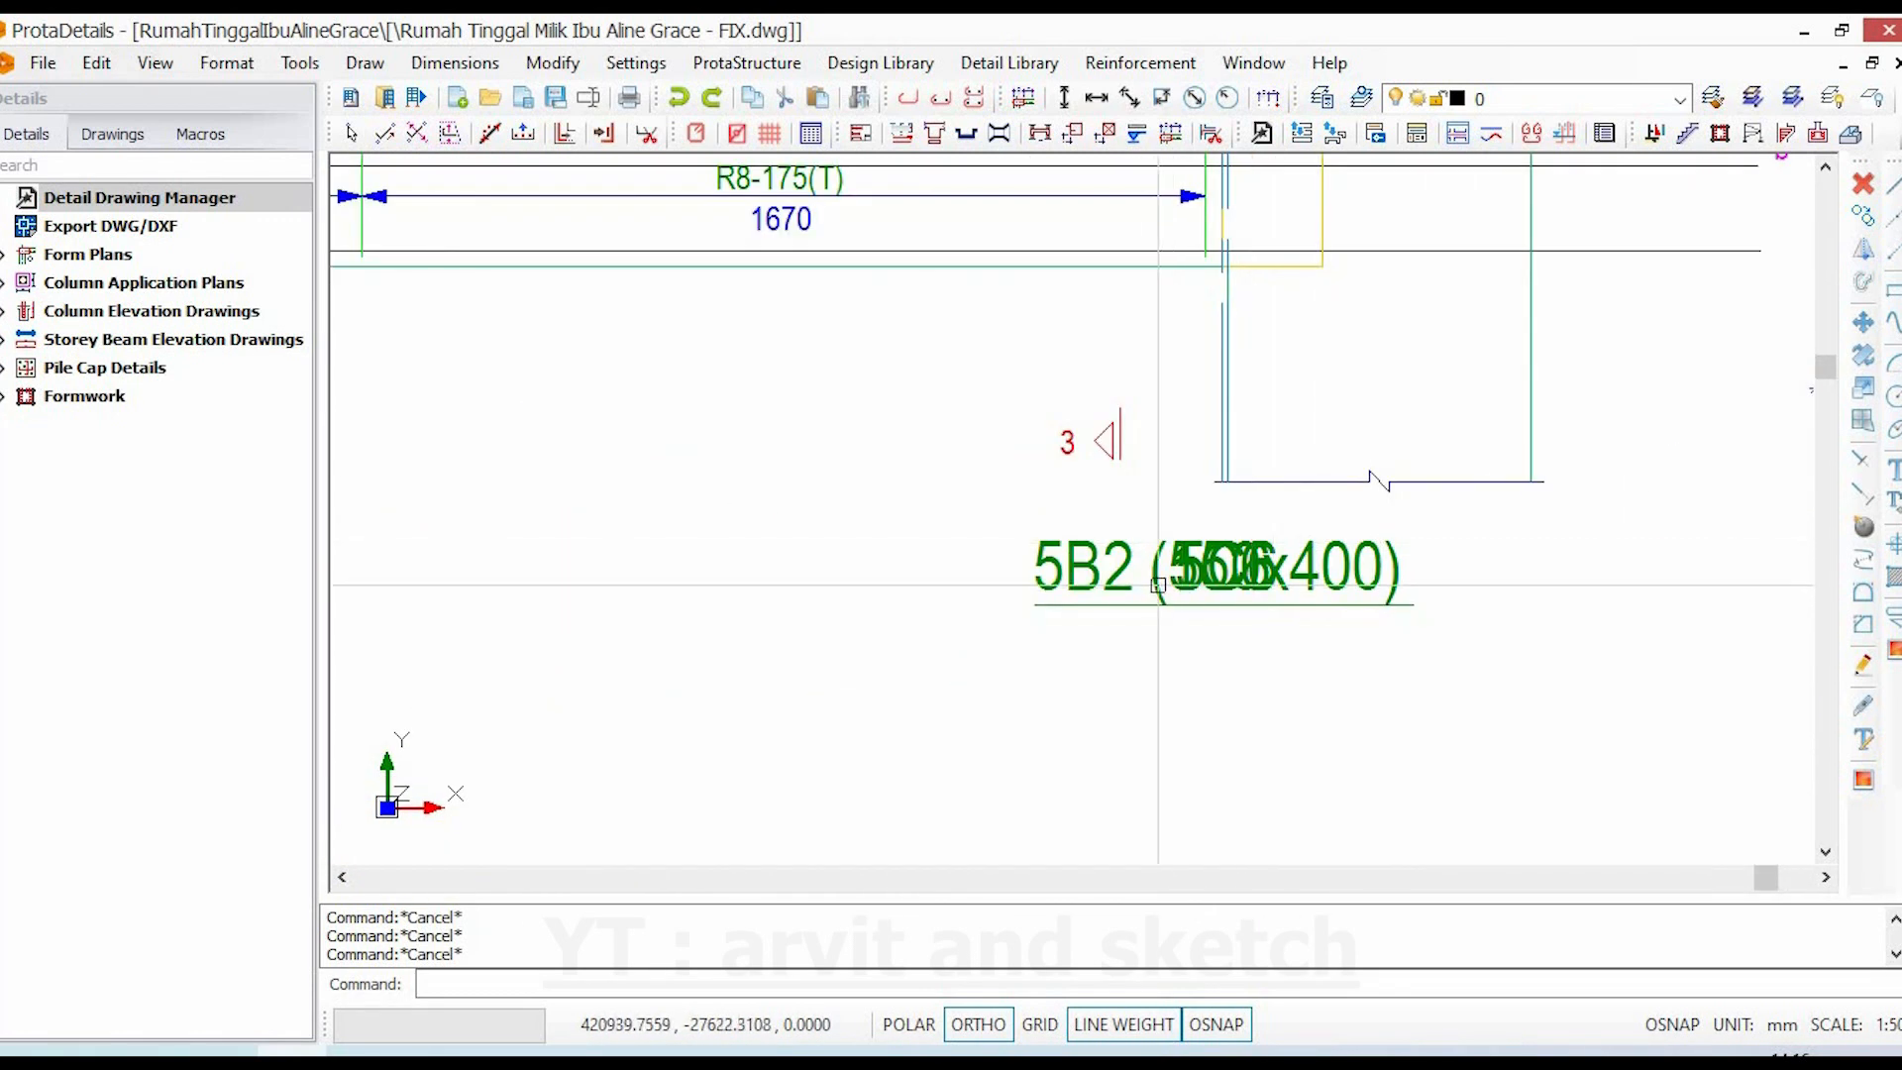
scroll(1158, 584, up, 3)
scroll(1179, 556, down, 7)
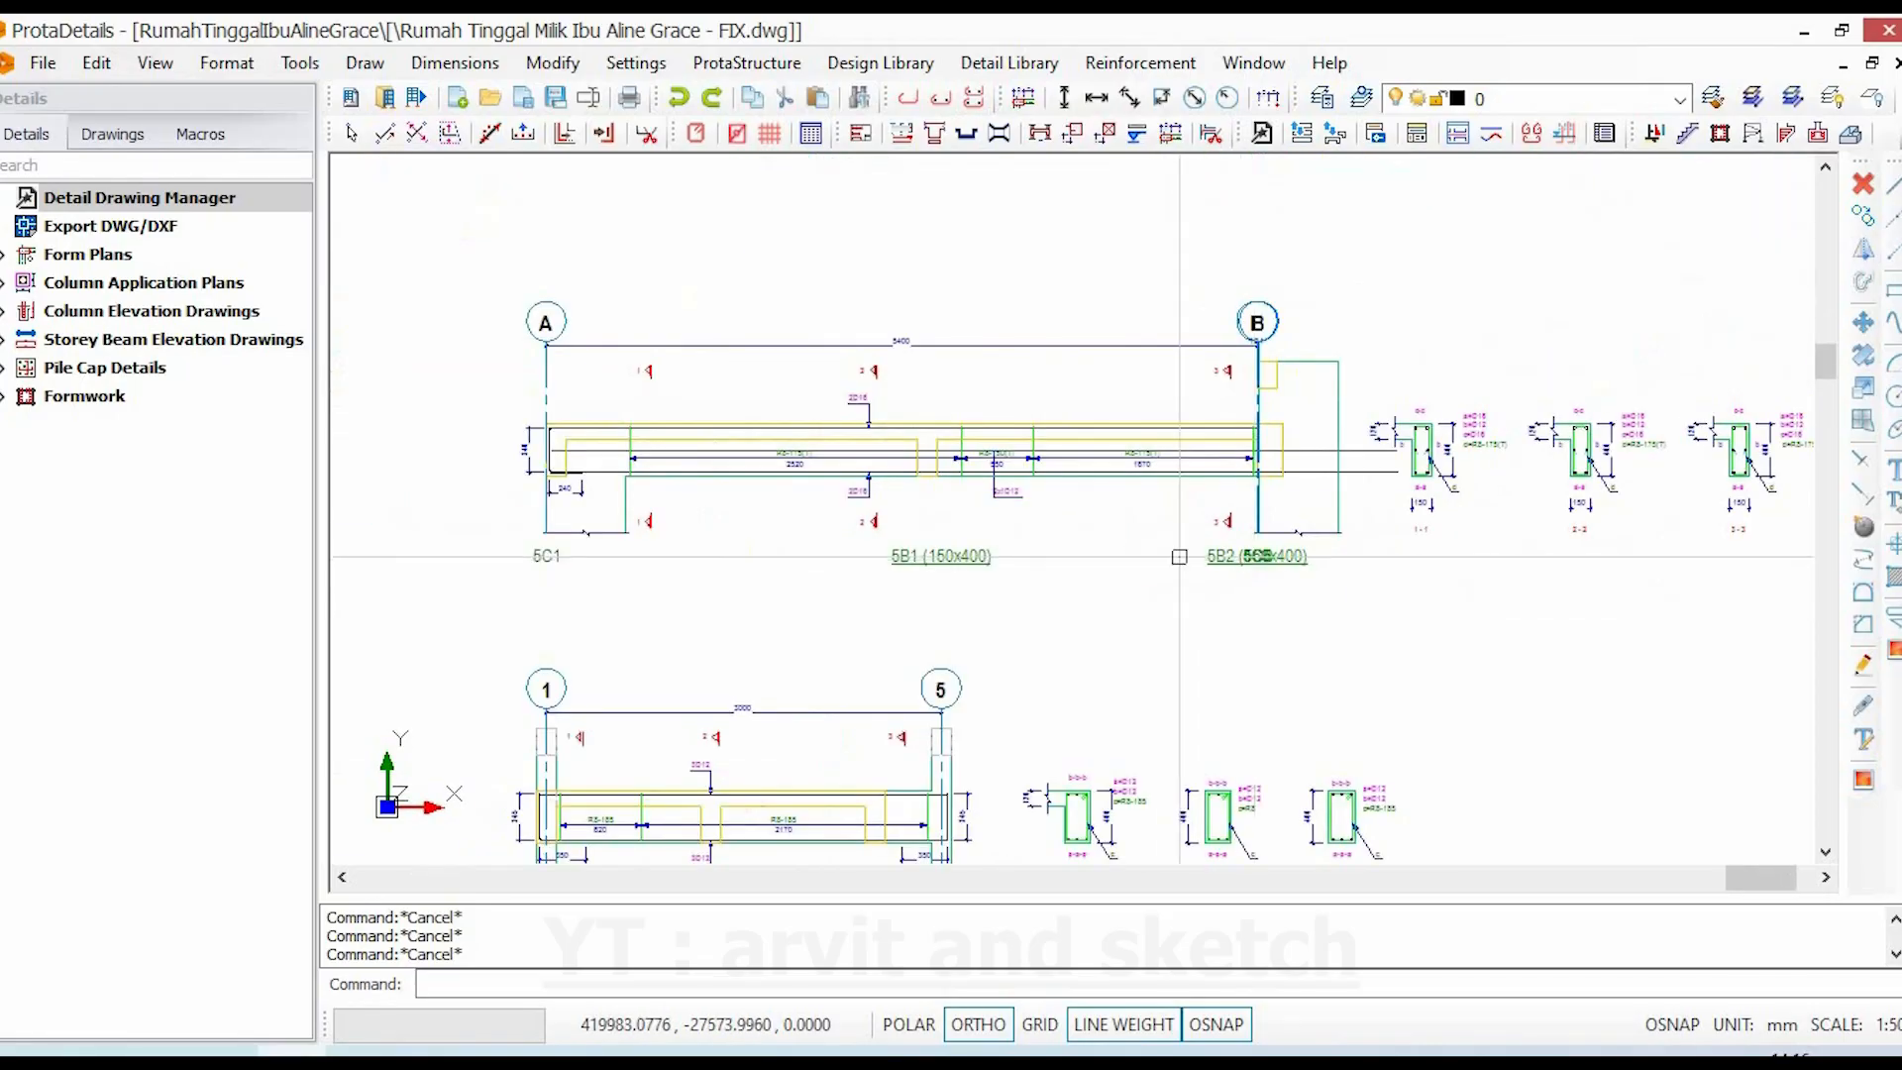
- Find section mark 1 on the beam 5B1 elevation and examine the bars and links of cross-section 1-1
scroll(638, 396, up, 2)
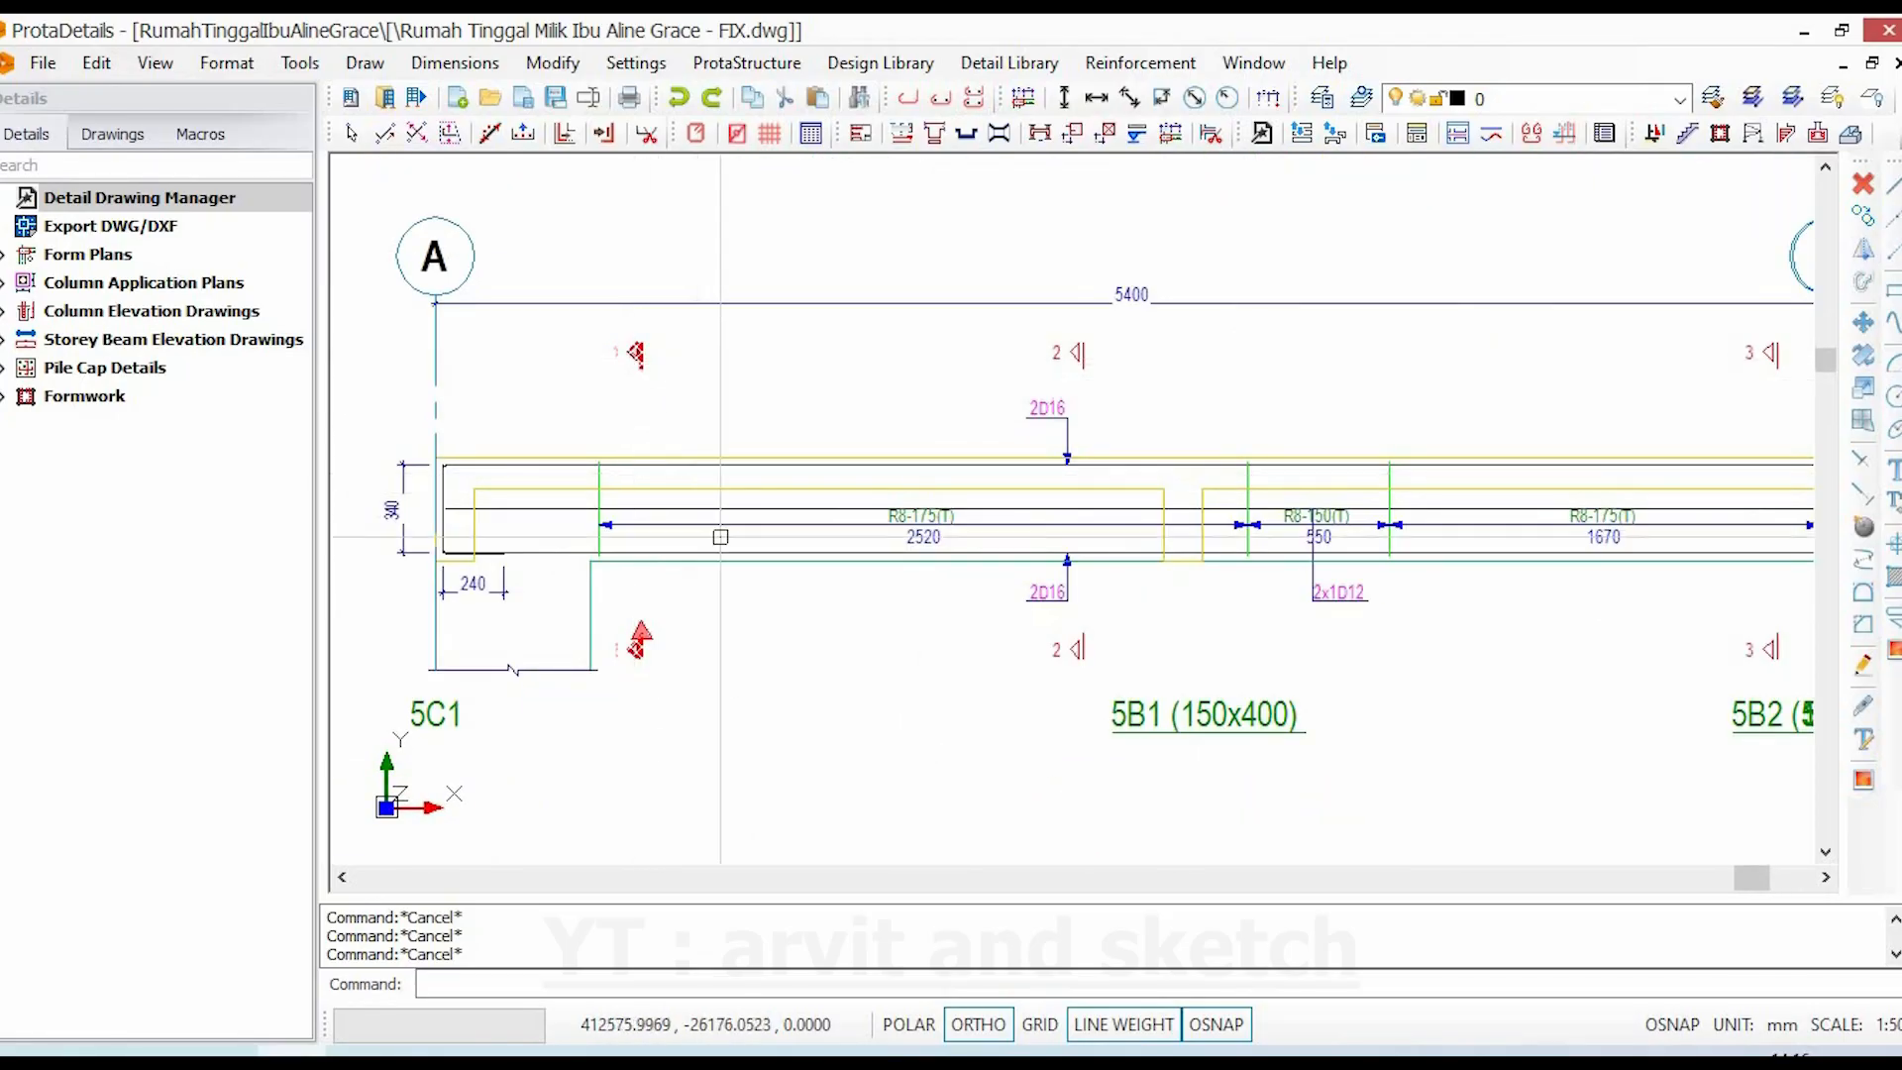
scroll(698, 563, down, 3)
scroll(923, 541, up, 5)
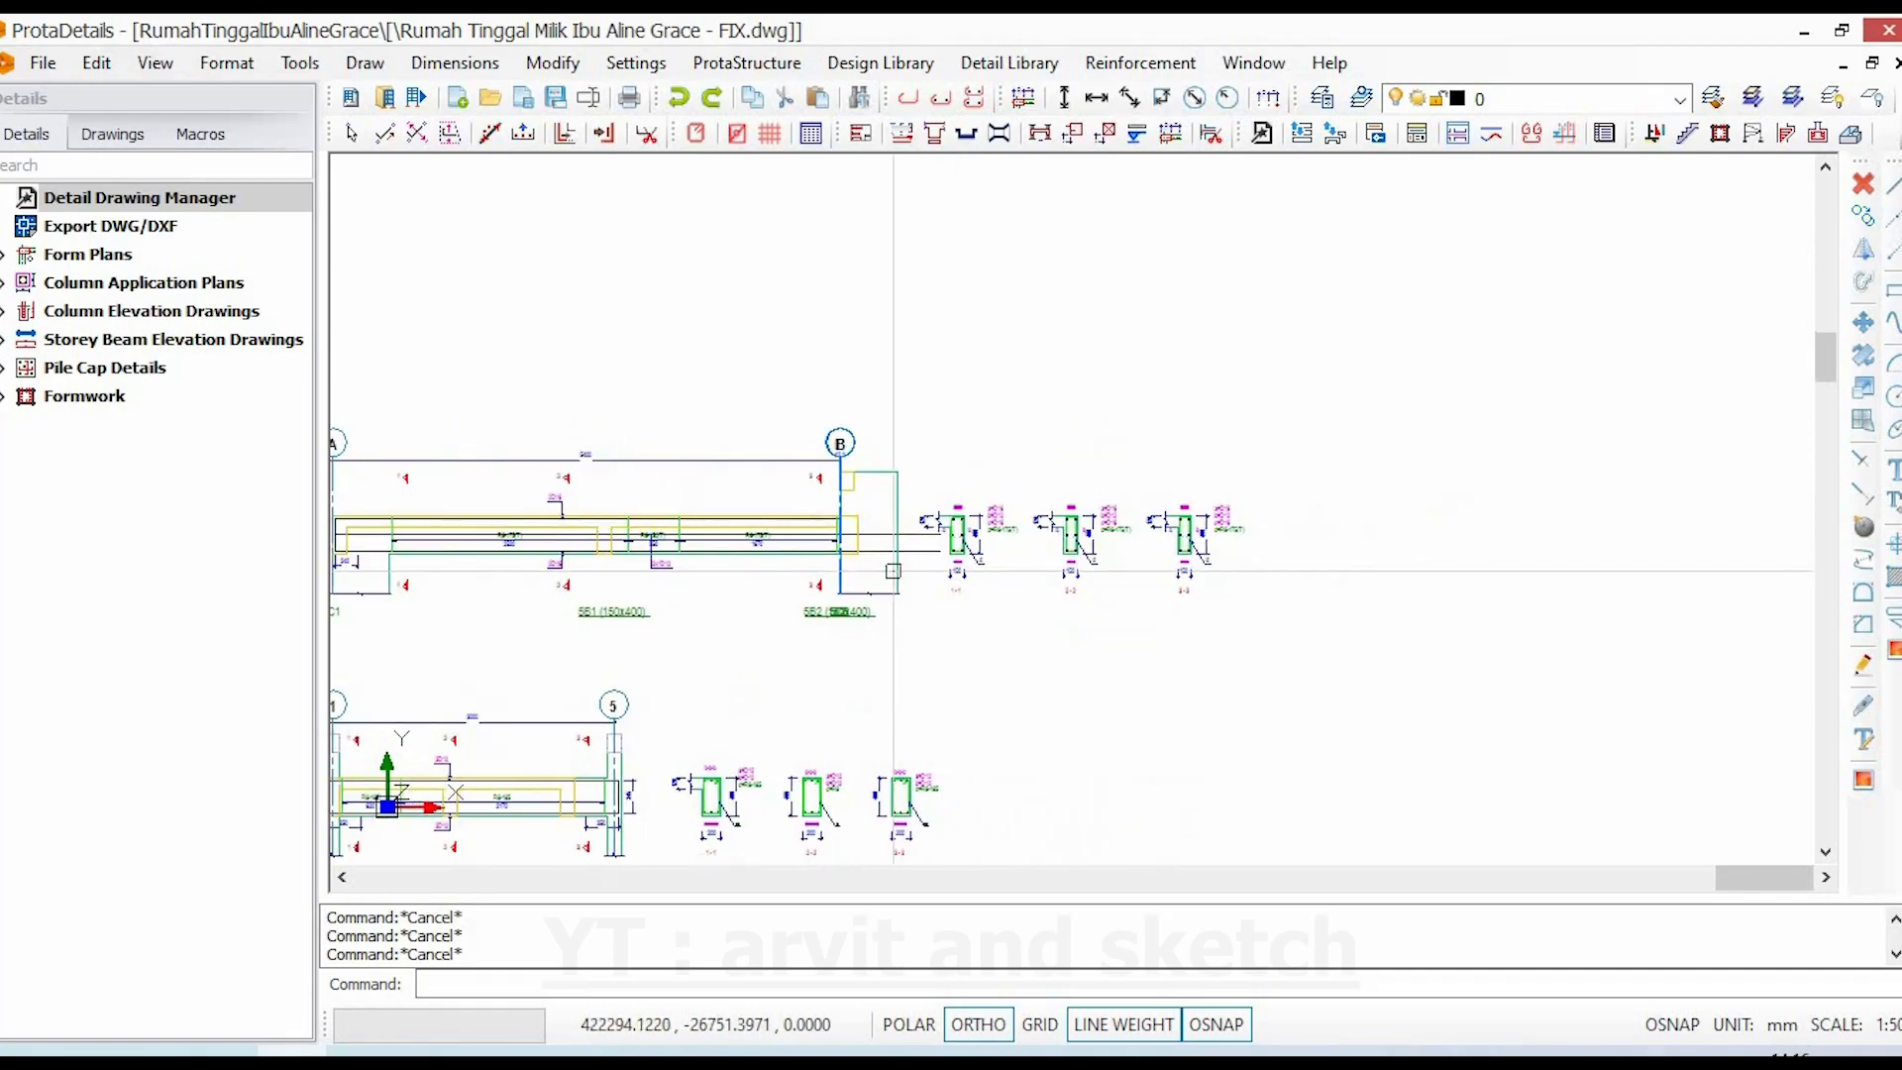
scroll(946, 545, up, 2)
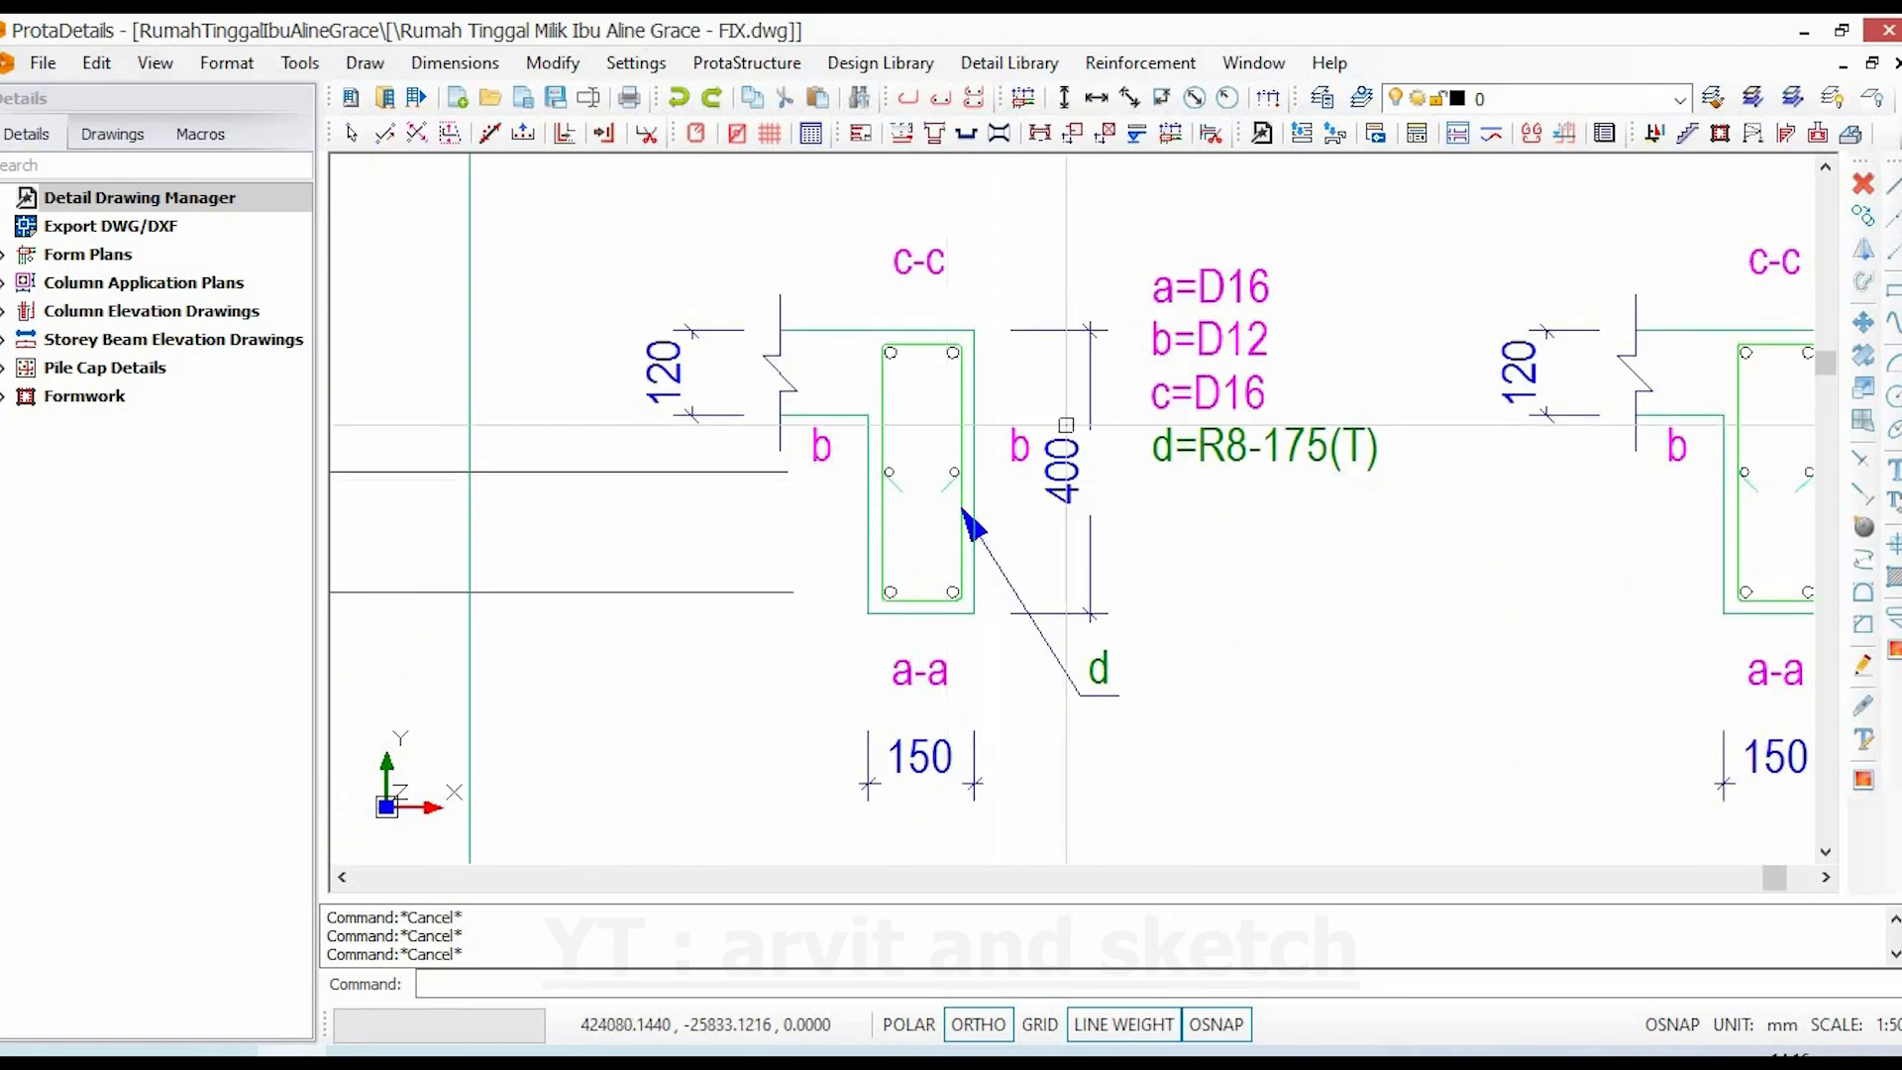
click(1201, 290)
key(Escape)
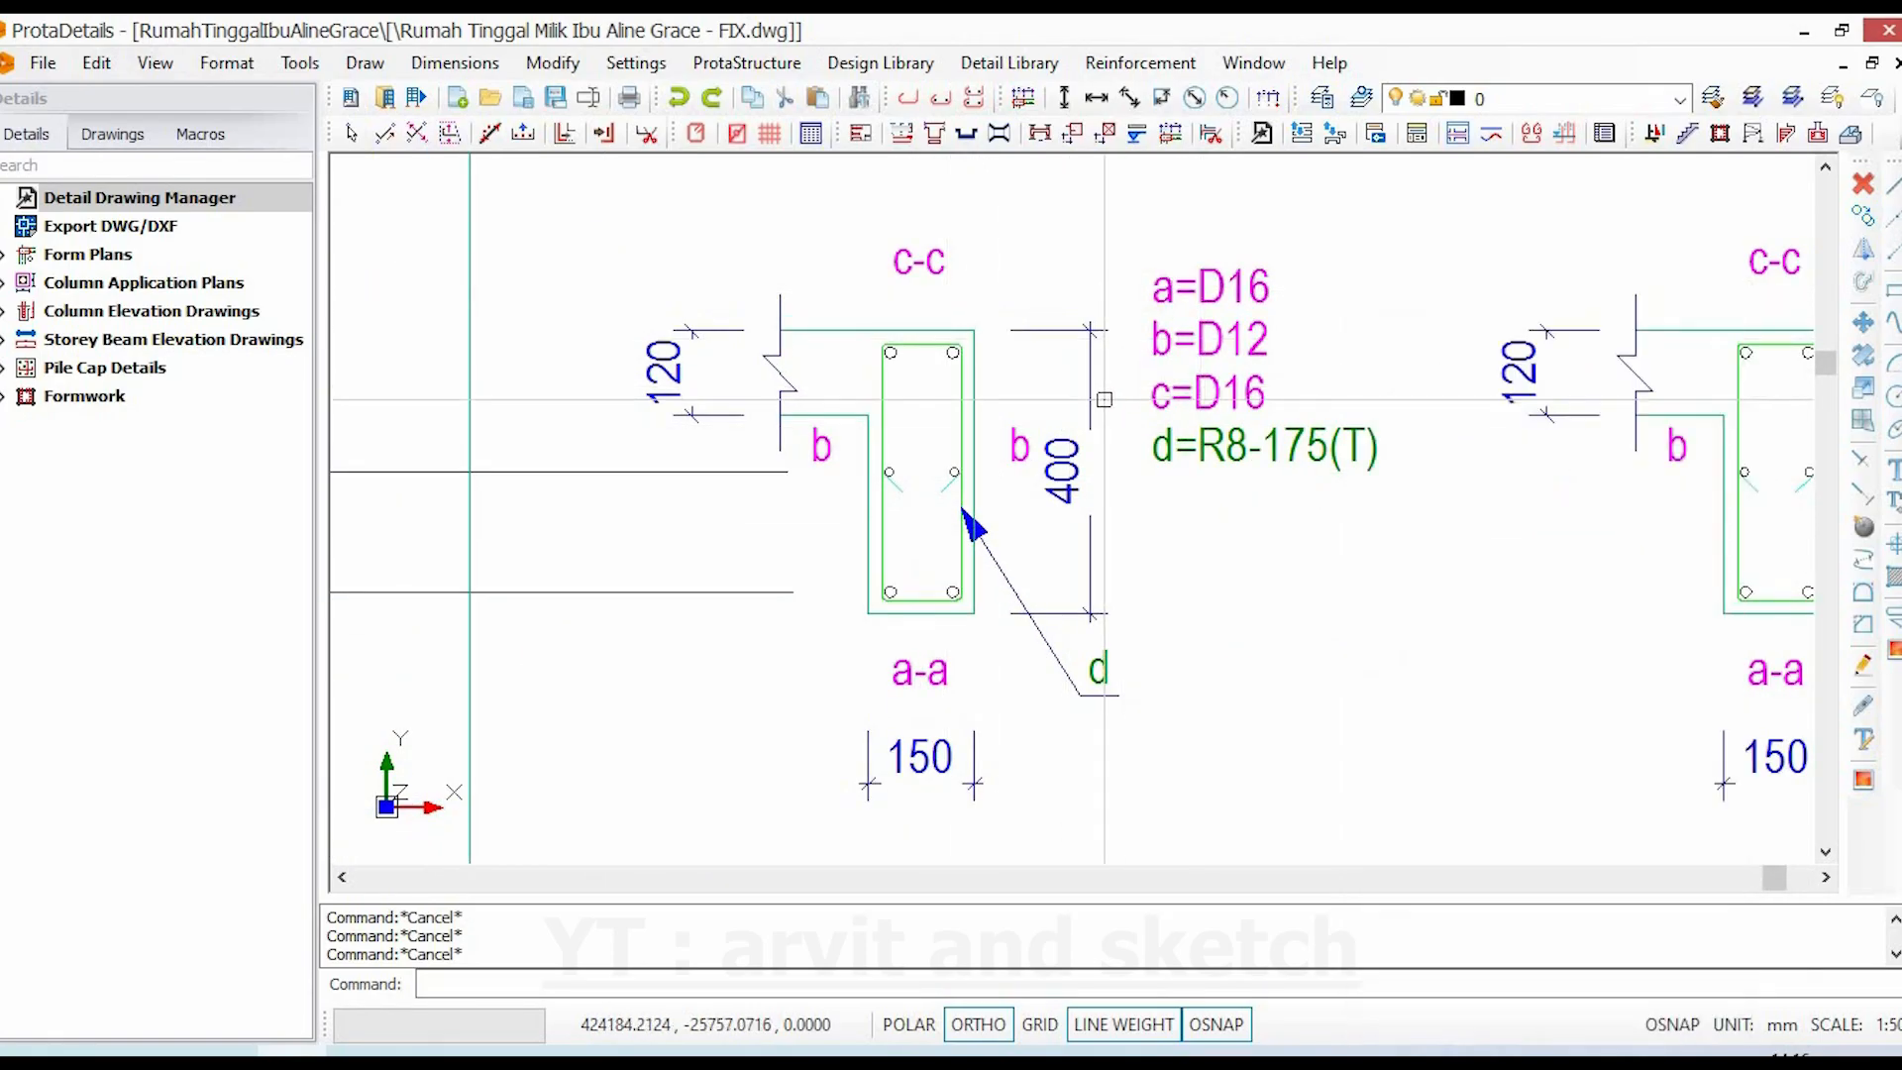
click(1202, 335)
key(Escape)
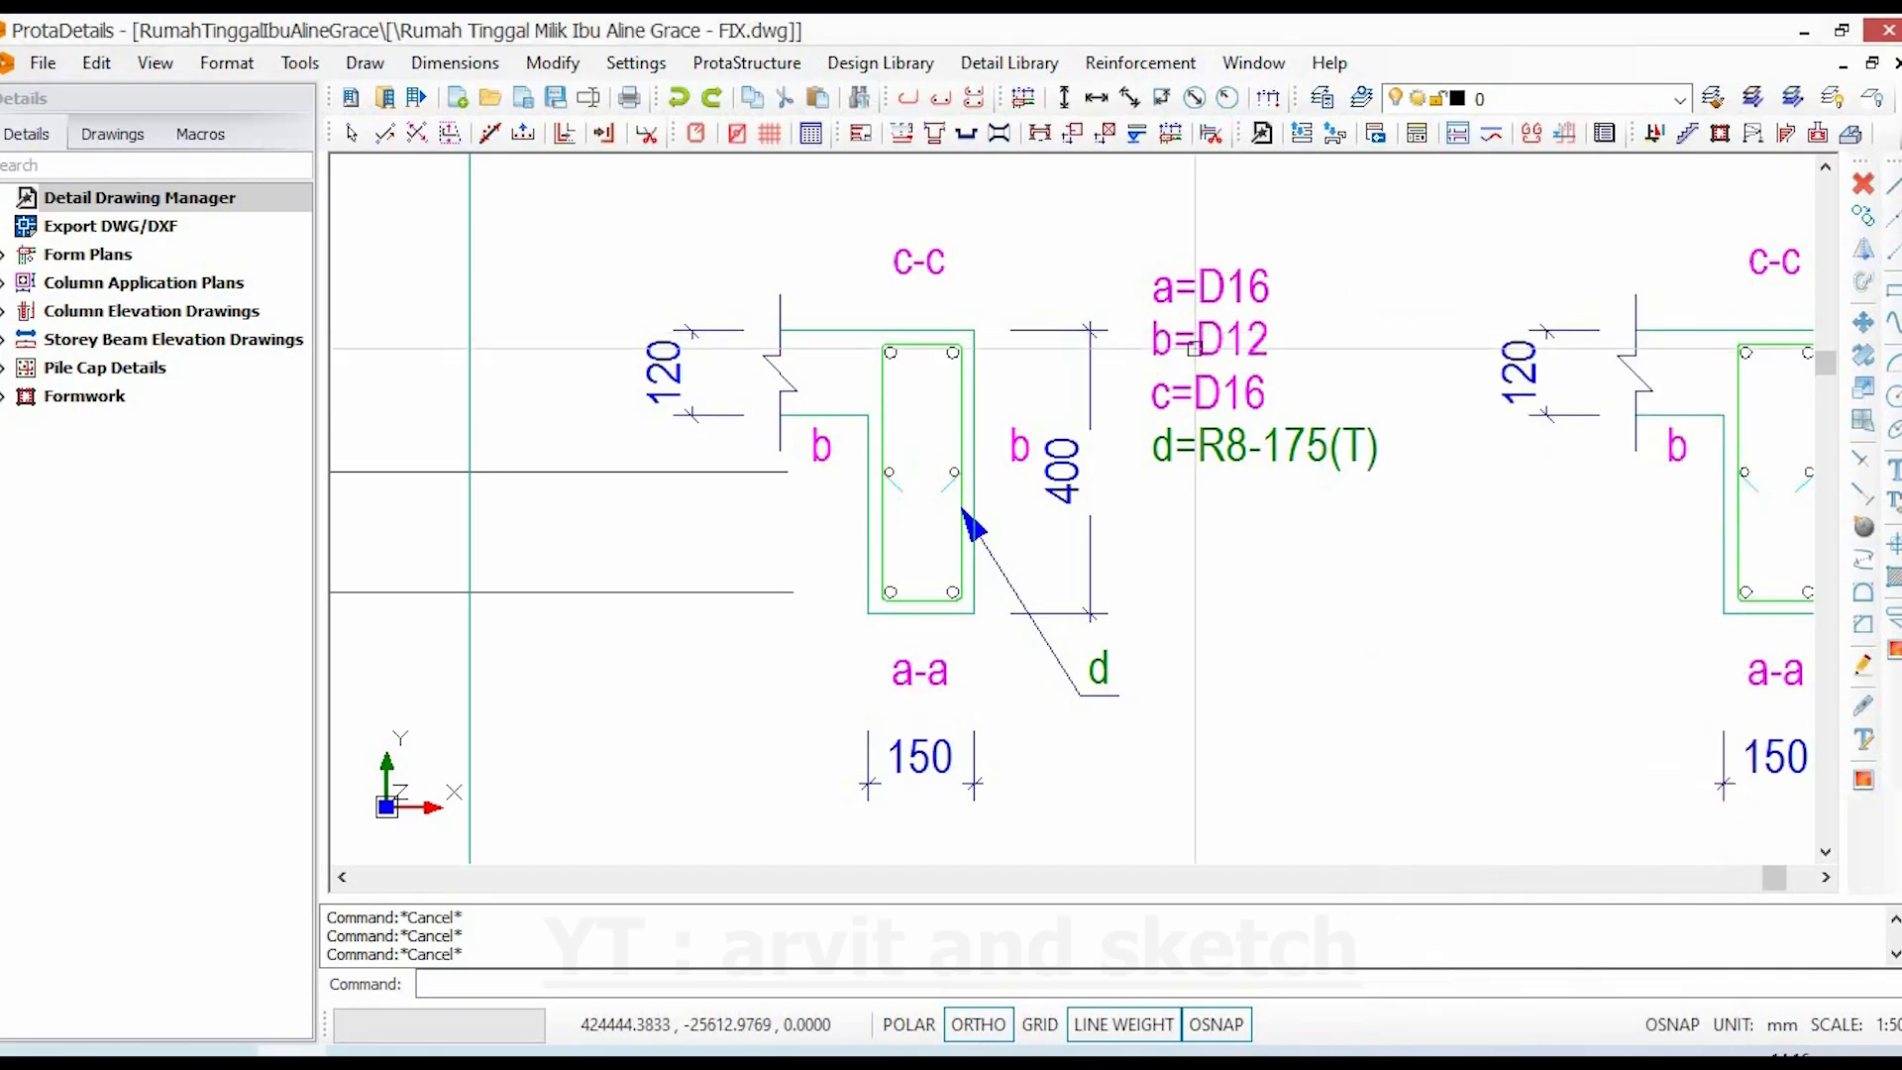
key(Escape)
click(1197, 445)
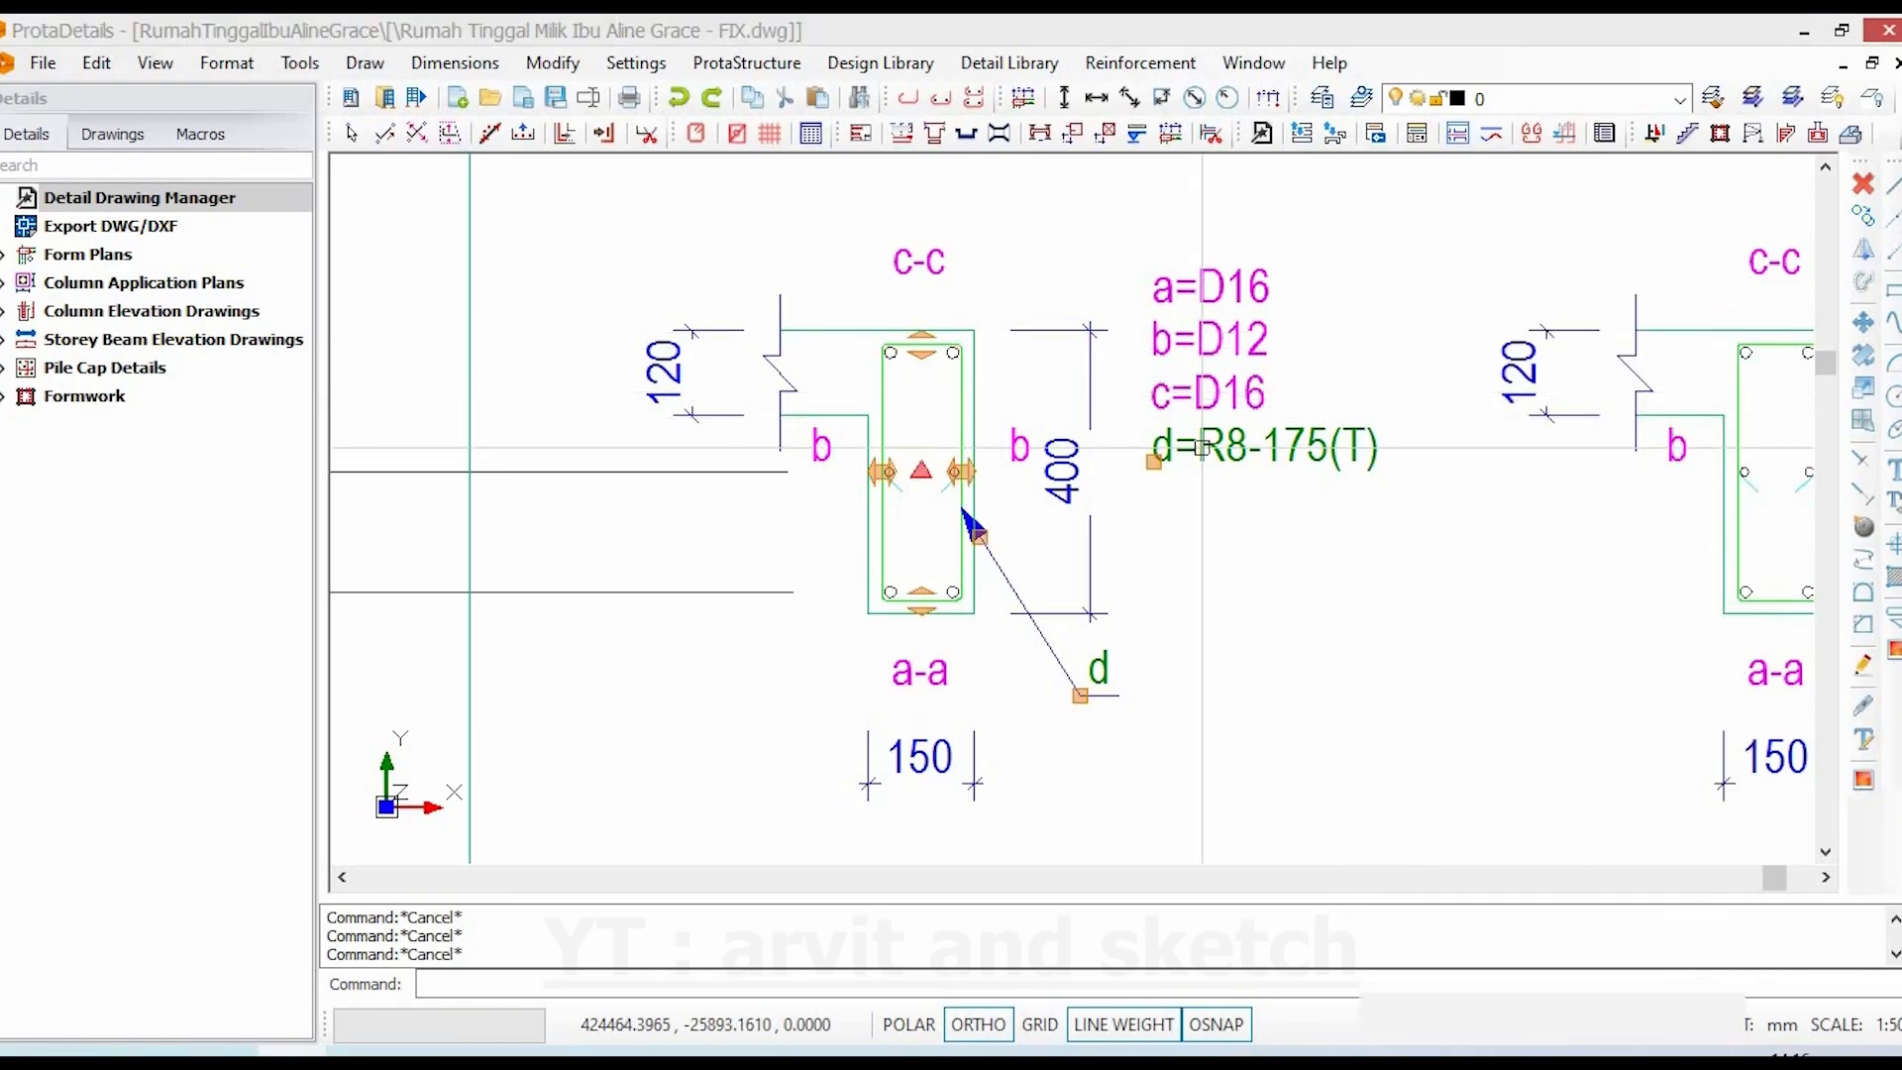
key(Escape)
- Examine the longitudinal bar and link labels around section mark 2 on the beam 5B1 elevation
scroll(1250, 518, down, 6)
scroll(877, 505, up, 4)
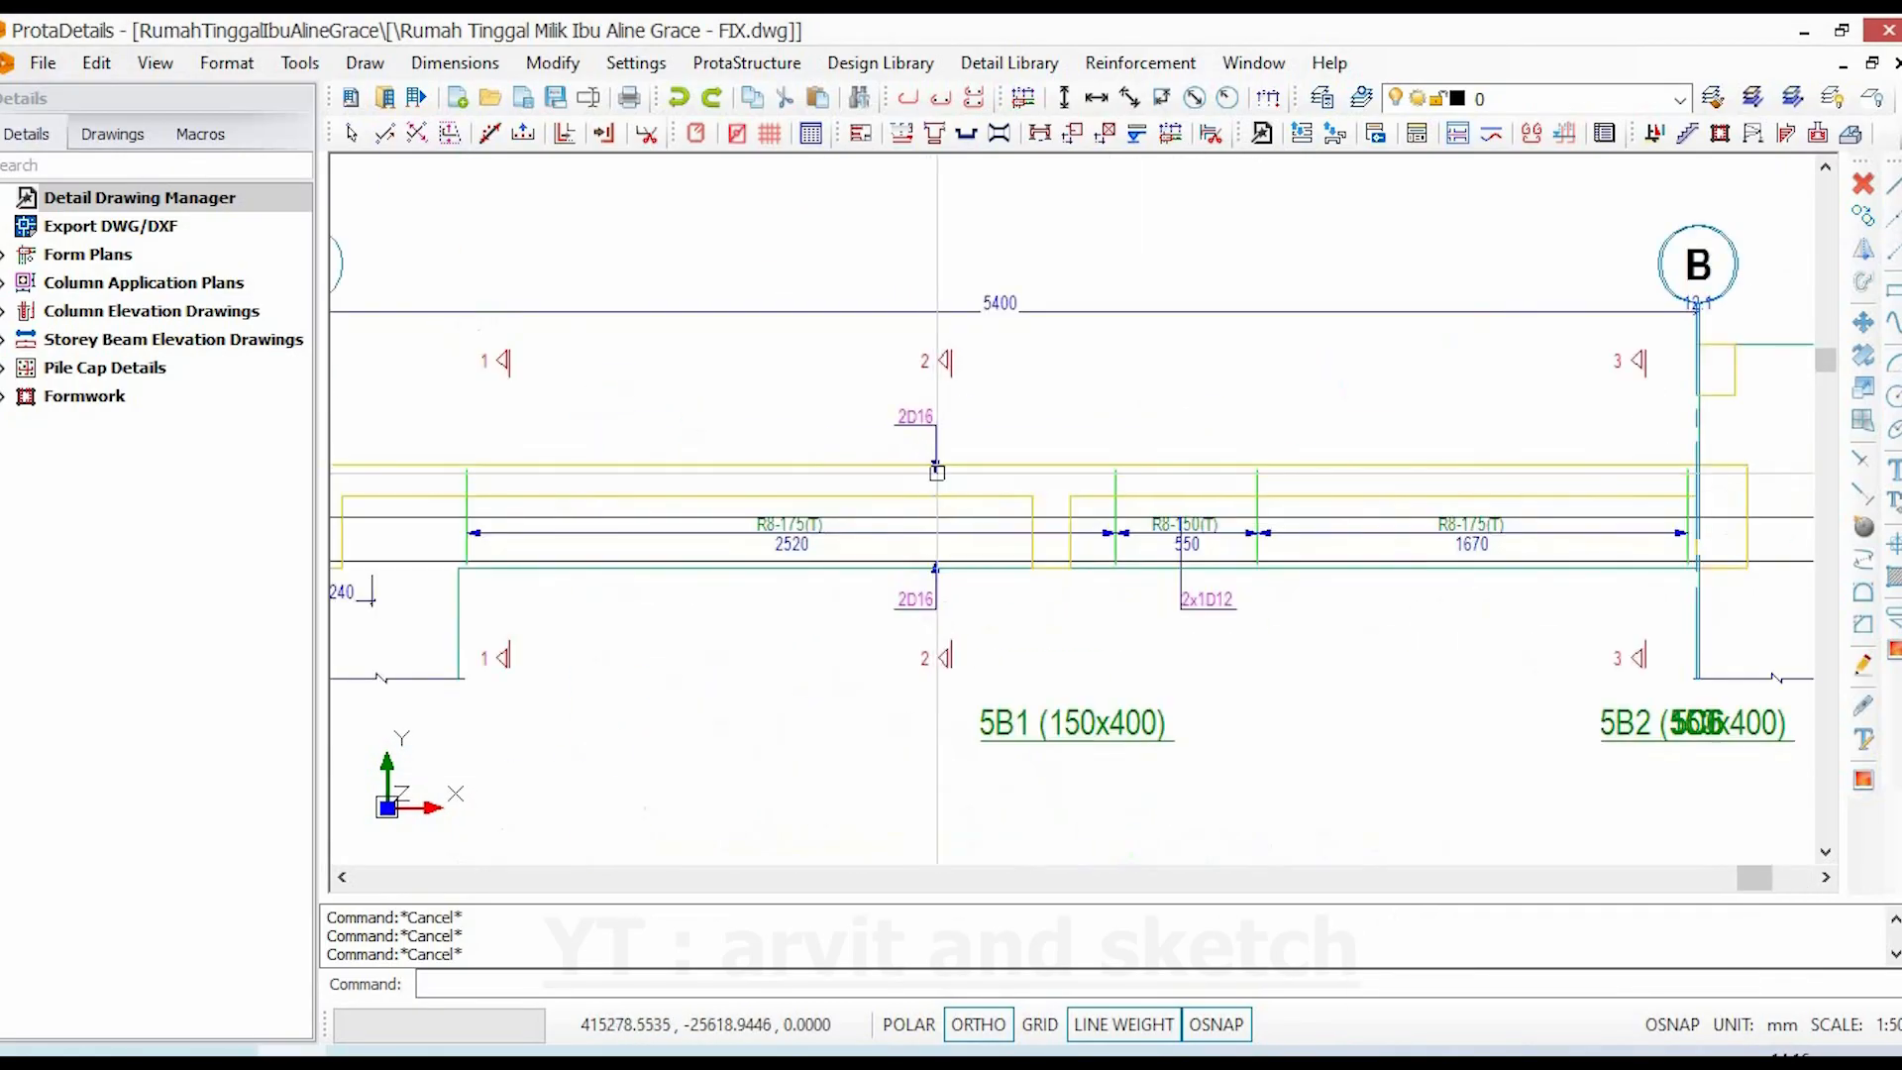
scroll(934, 412, up, 3)
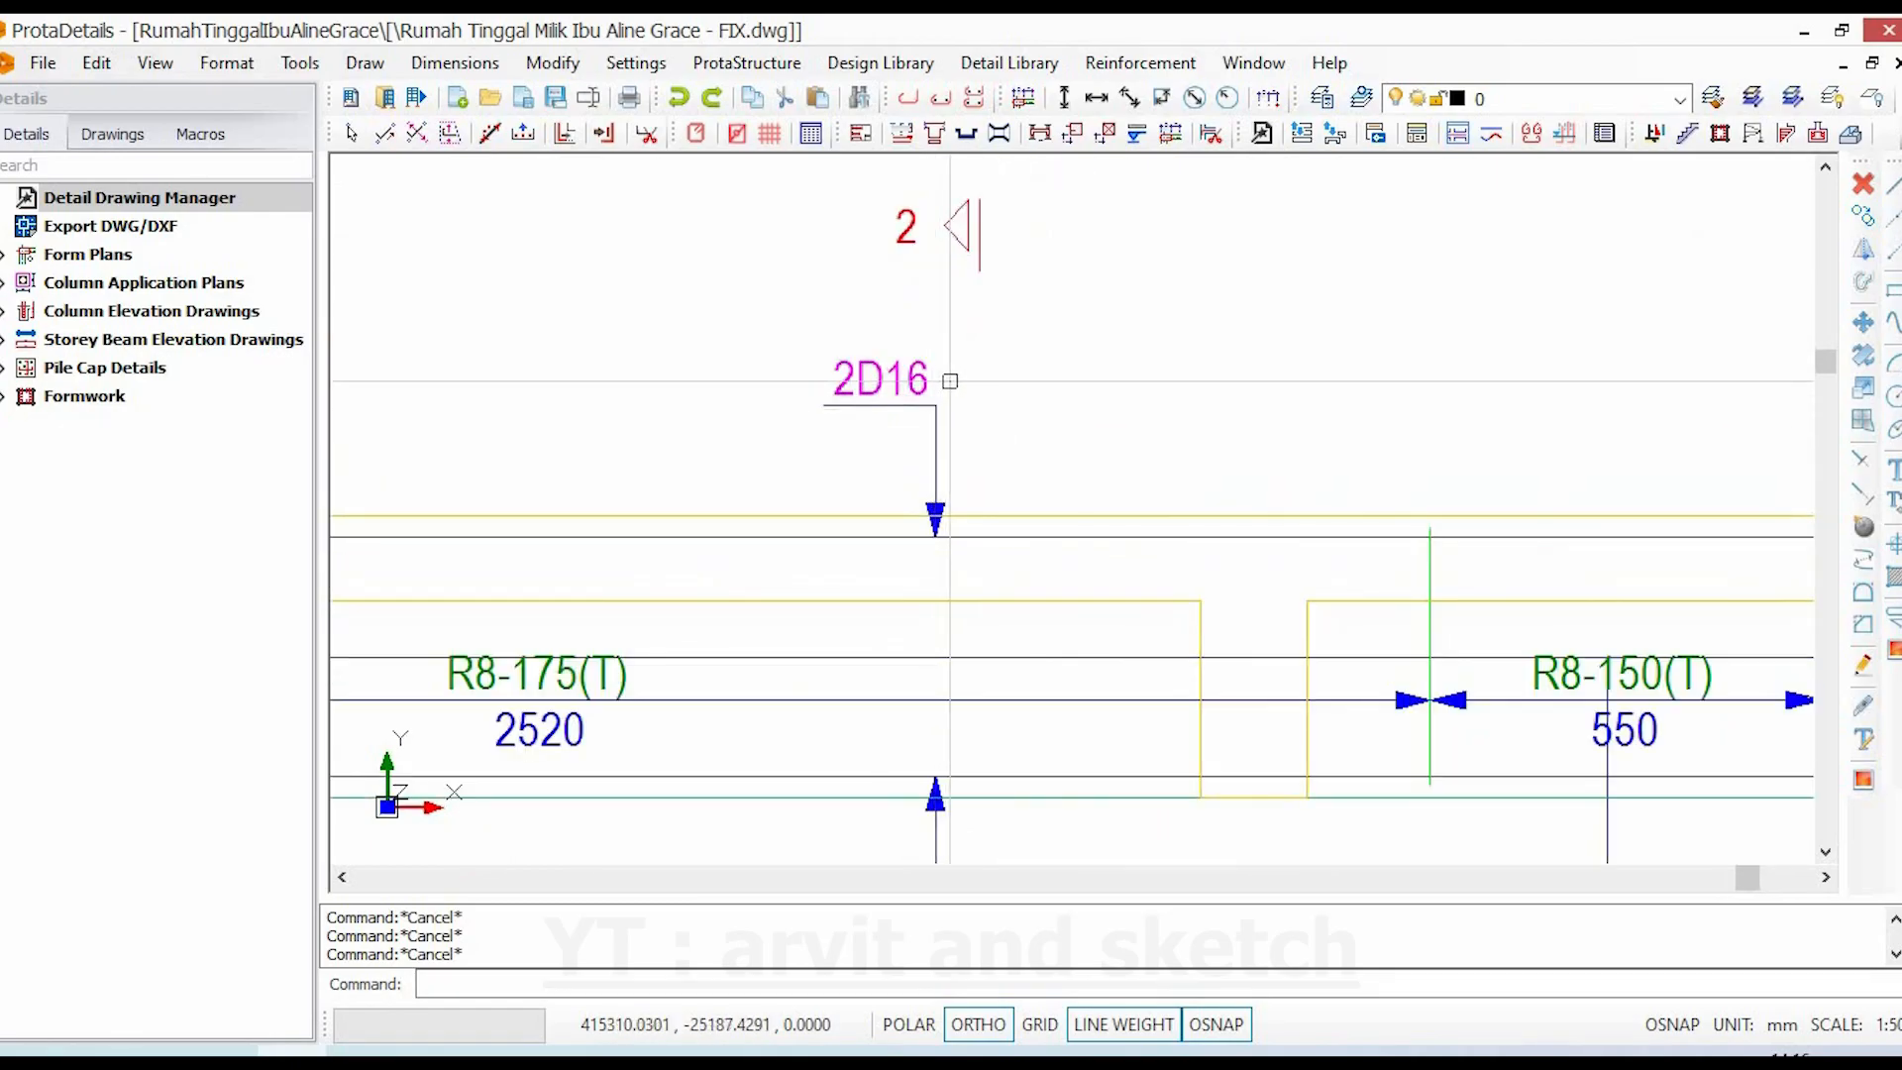
scroll(842, 484, down, 3)
scroll(882, 603, up, 3)
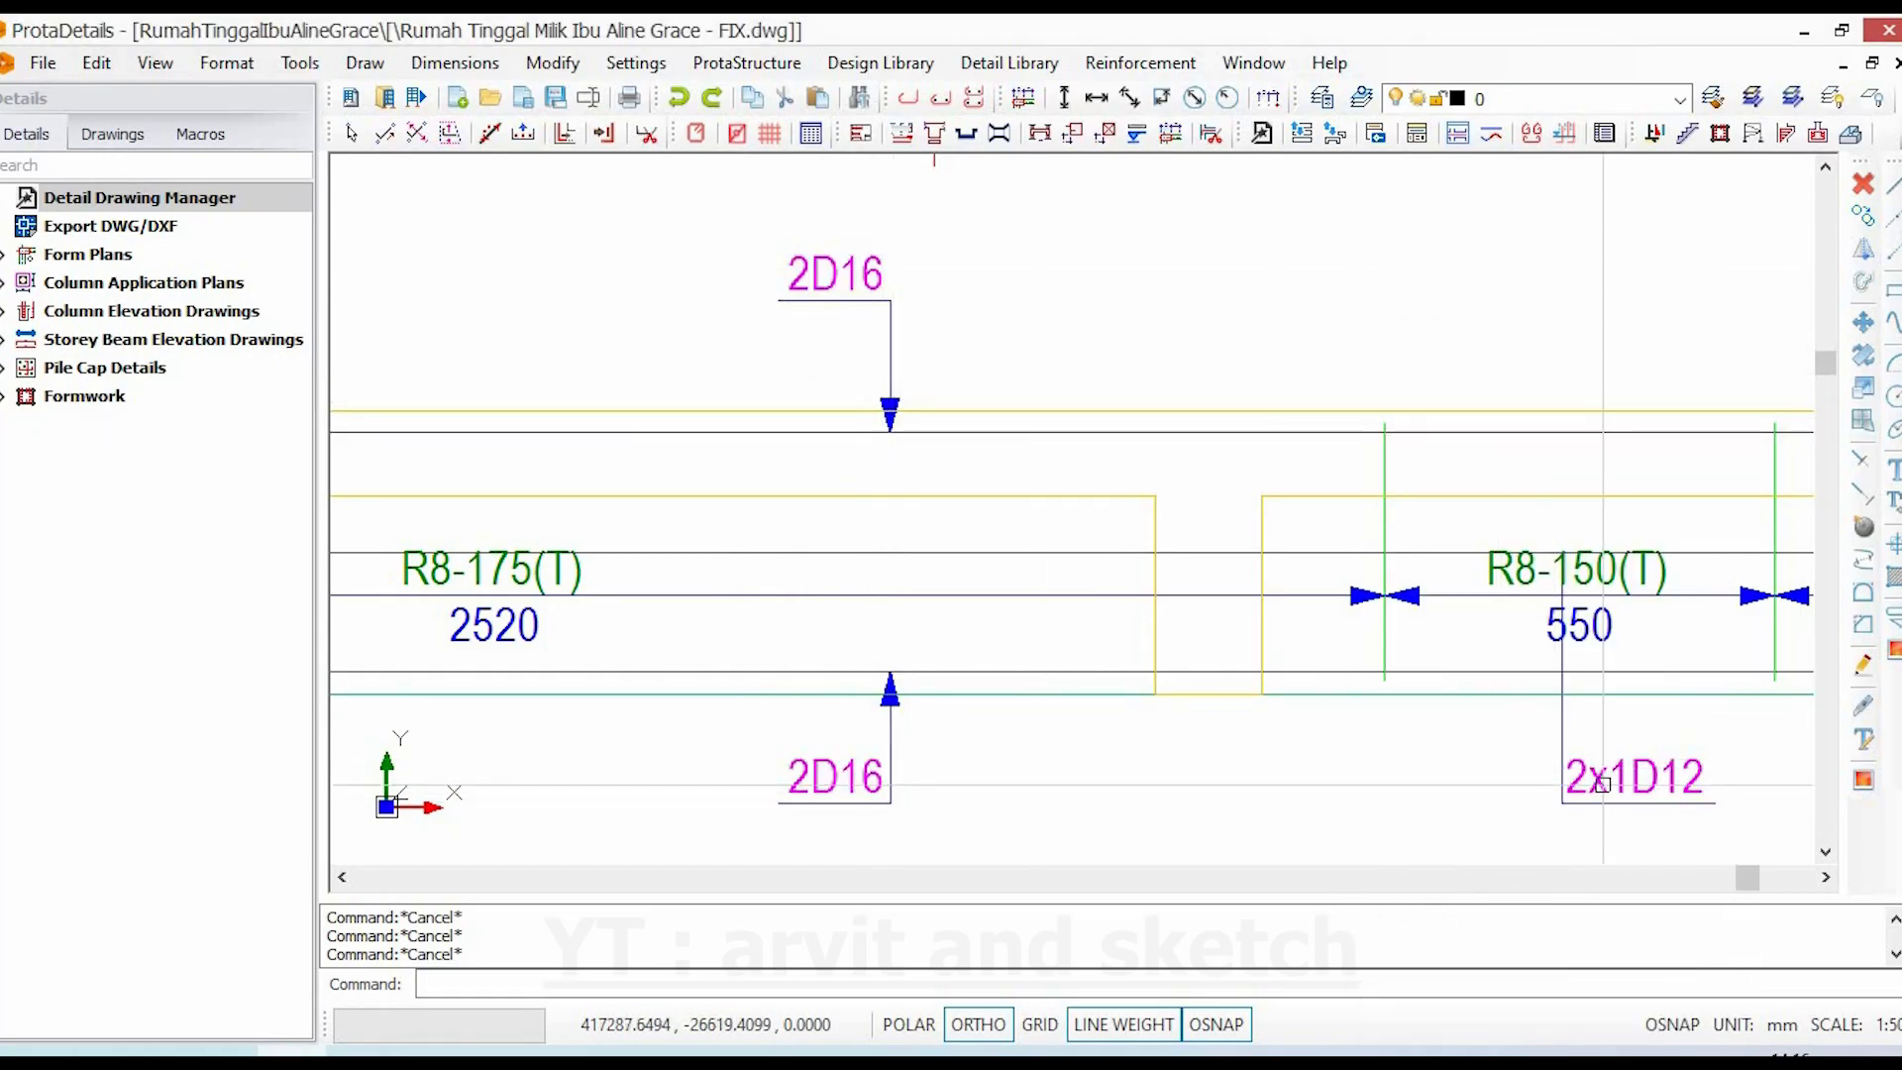
click(1457, 551)
key(Escape)
scroll(780, 626, down, 6)
- Examine bars a, b and c and link d of cross-section 2-2 for beam 5B1
middle_drag(1042, 613, 755, 579)
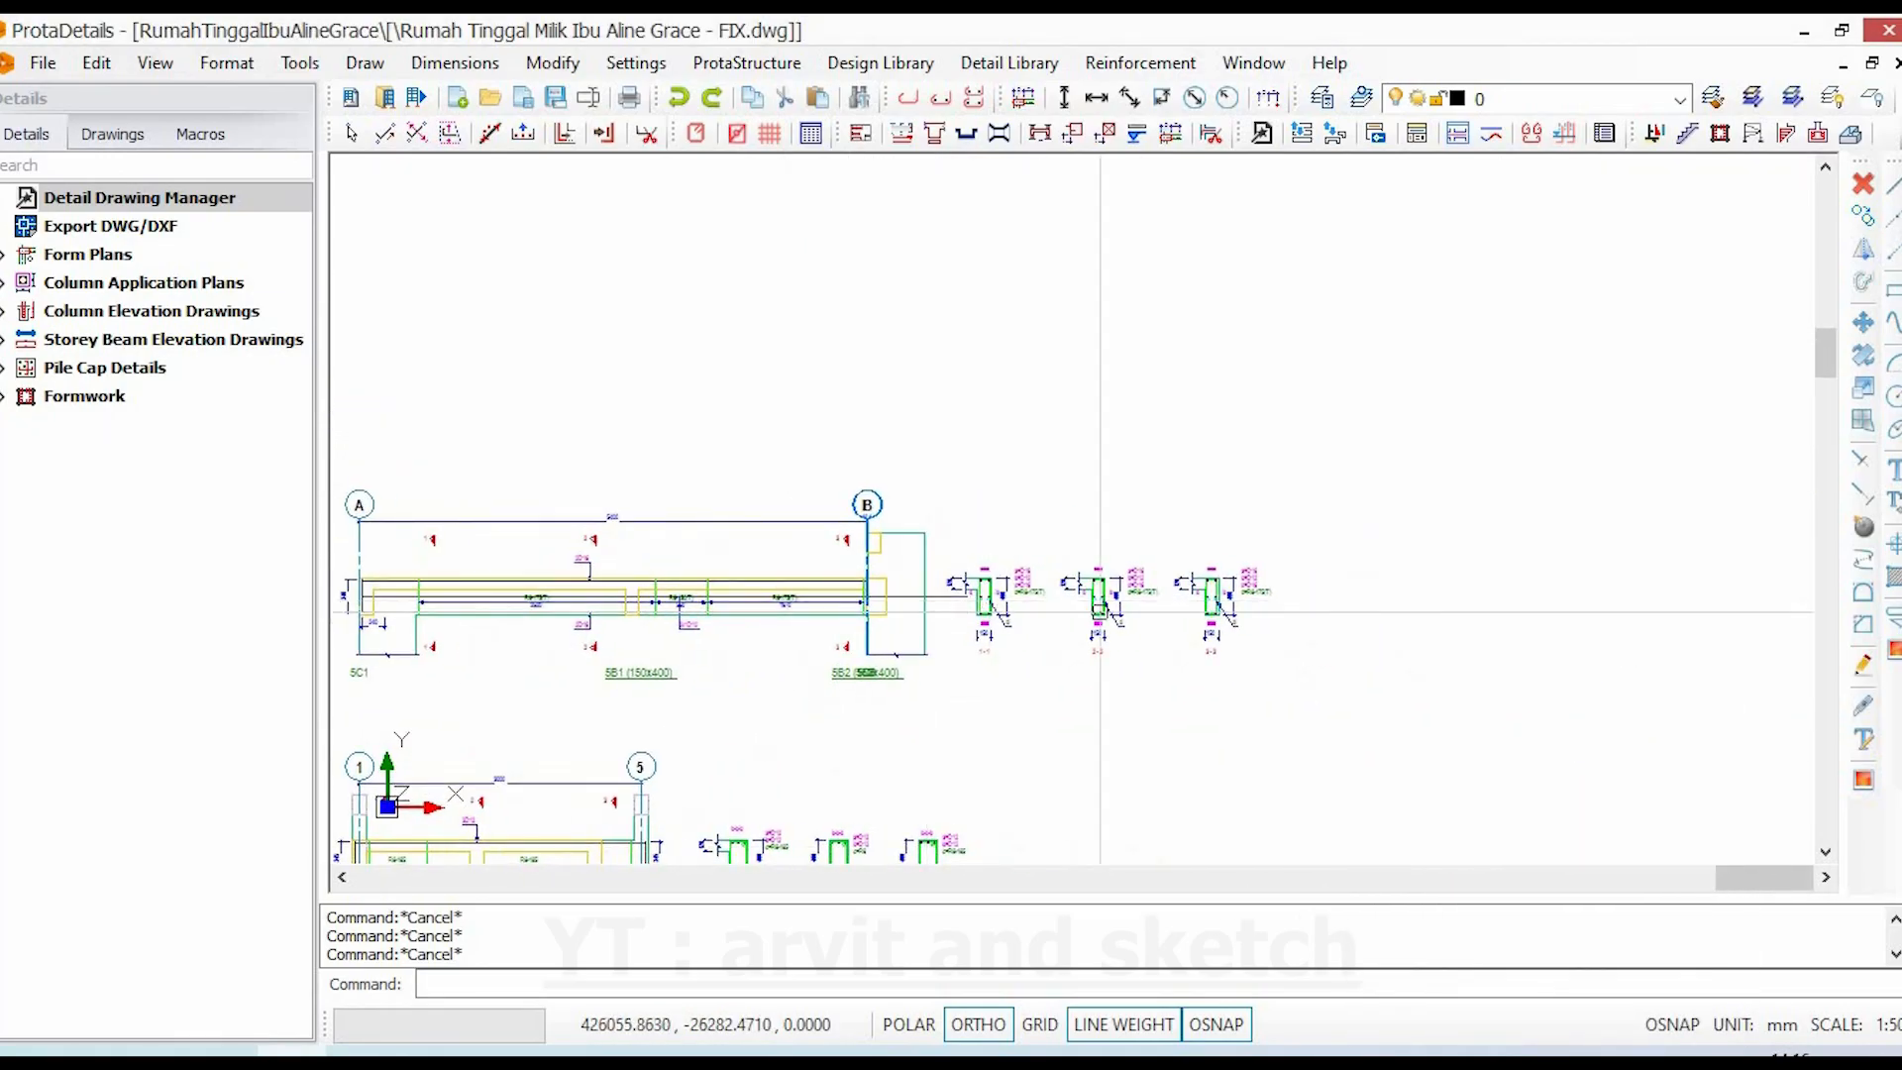
scroll(1097, 606, up, 8)
click(1395, 339)
key(Escape)
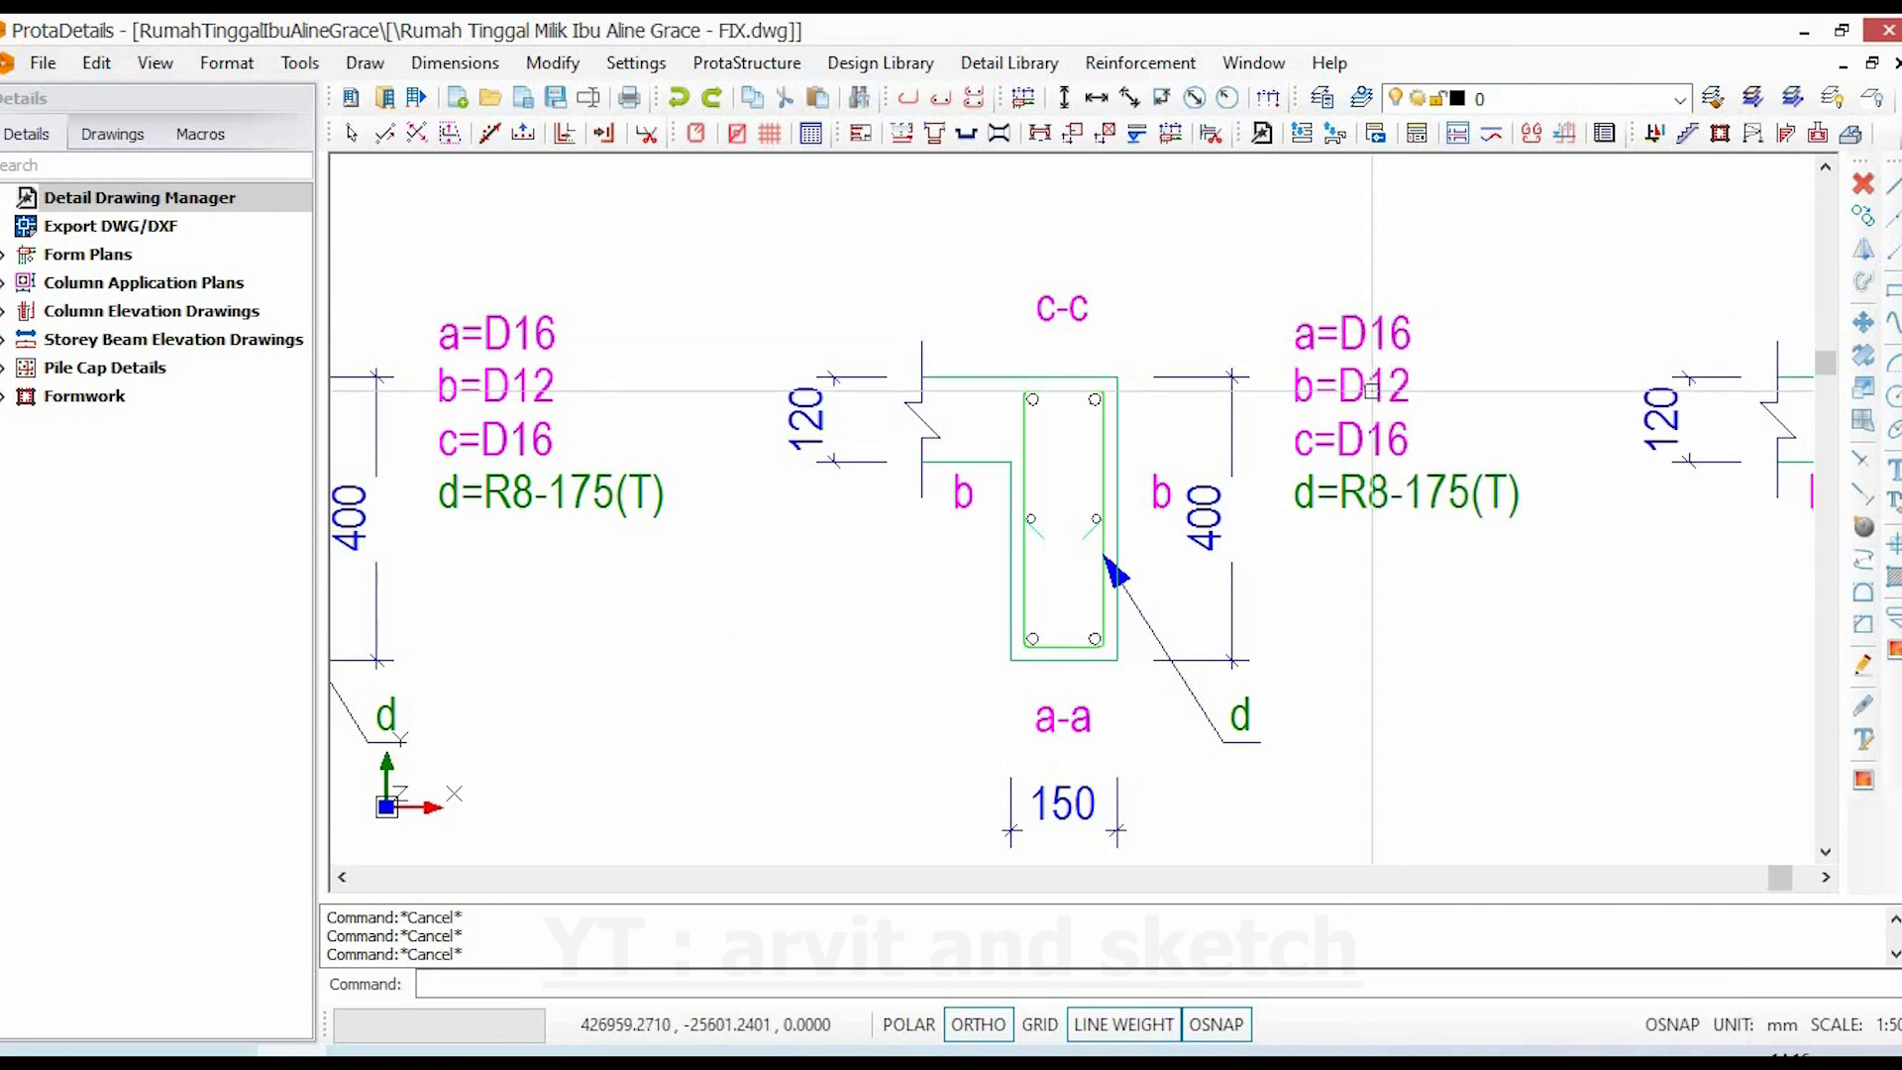
click(1374, 393)
key(Escape)
click(1367, 422)
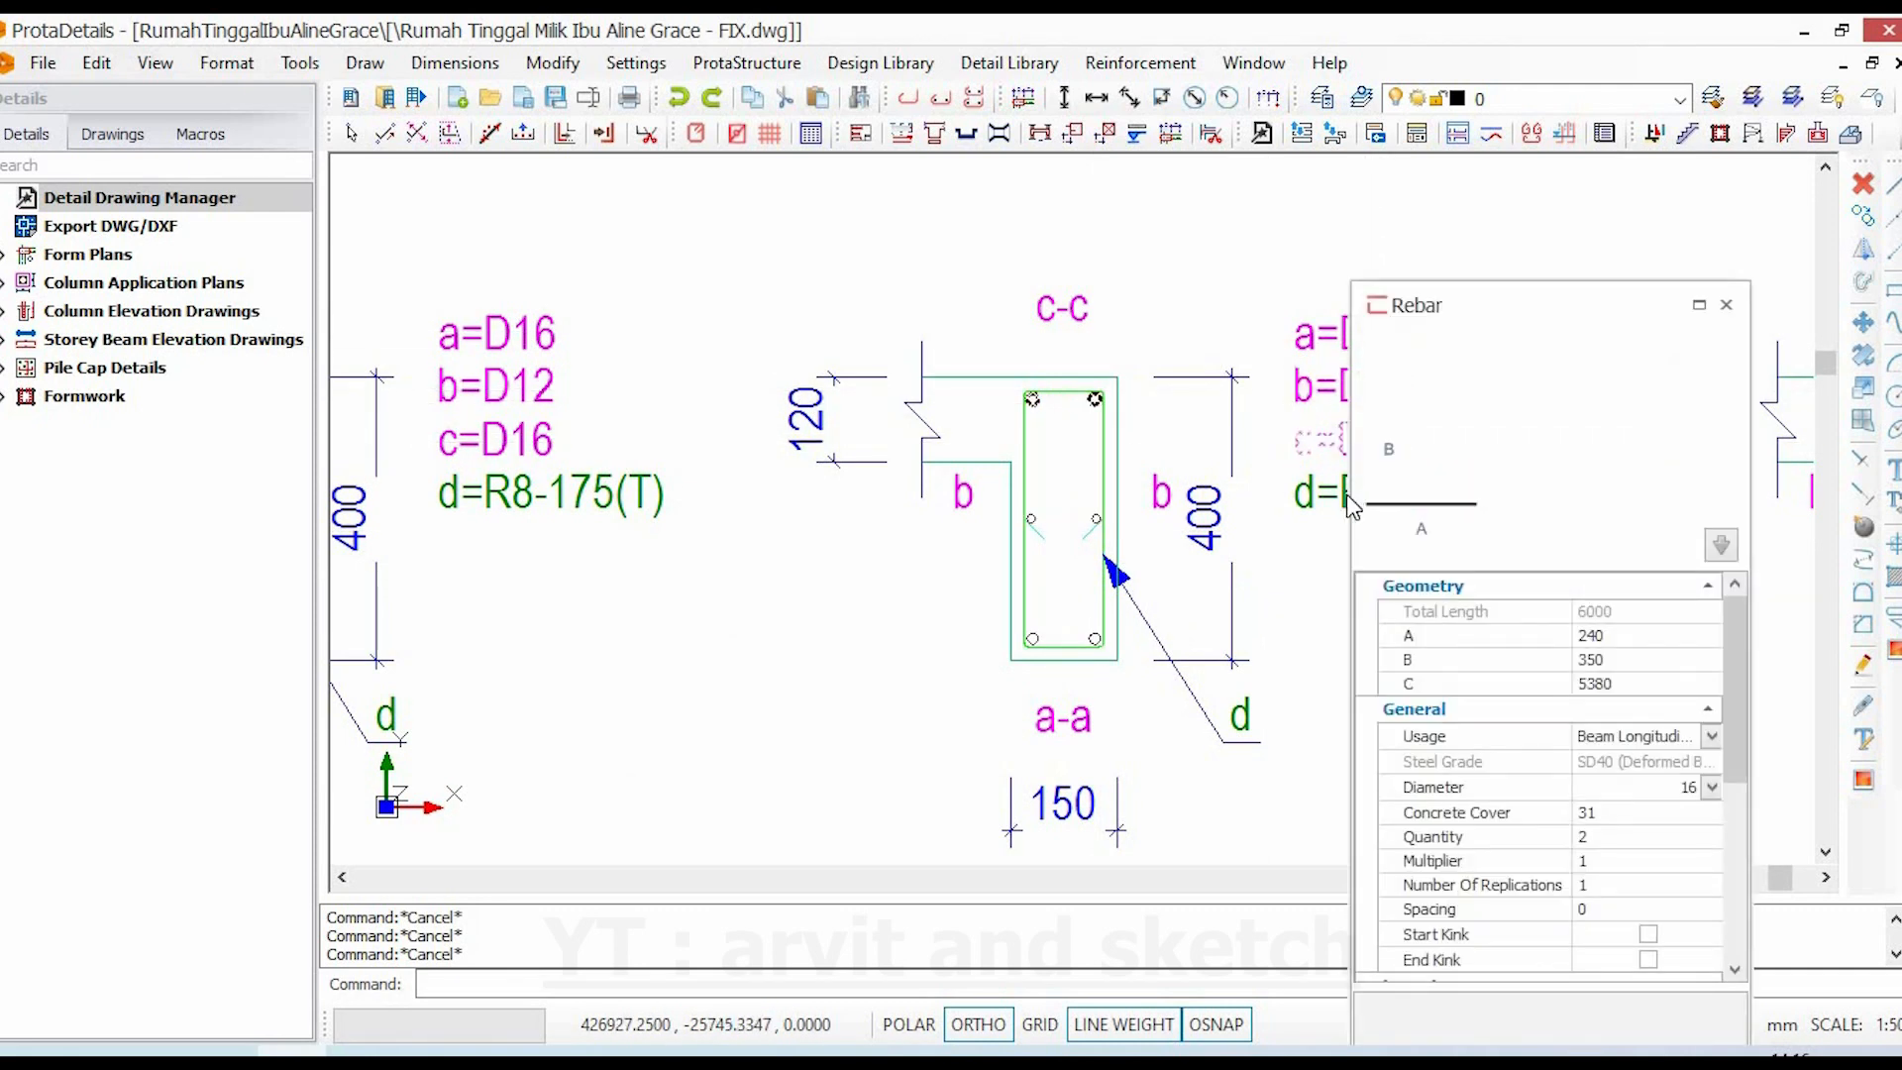
key(Escape)
click(1336, 493)
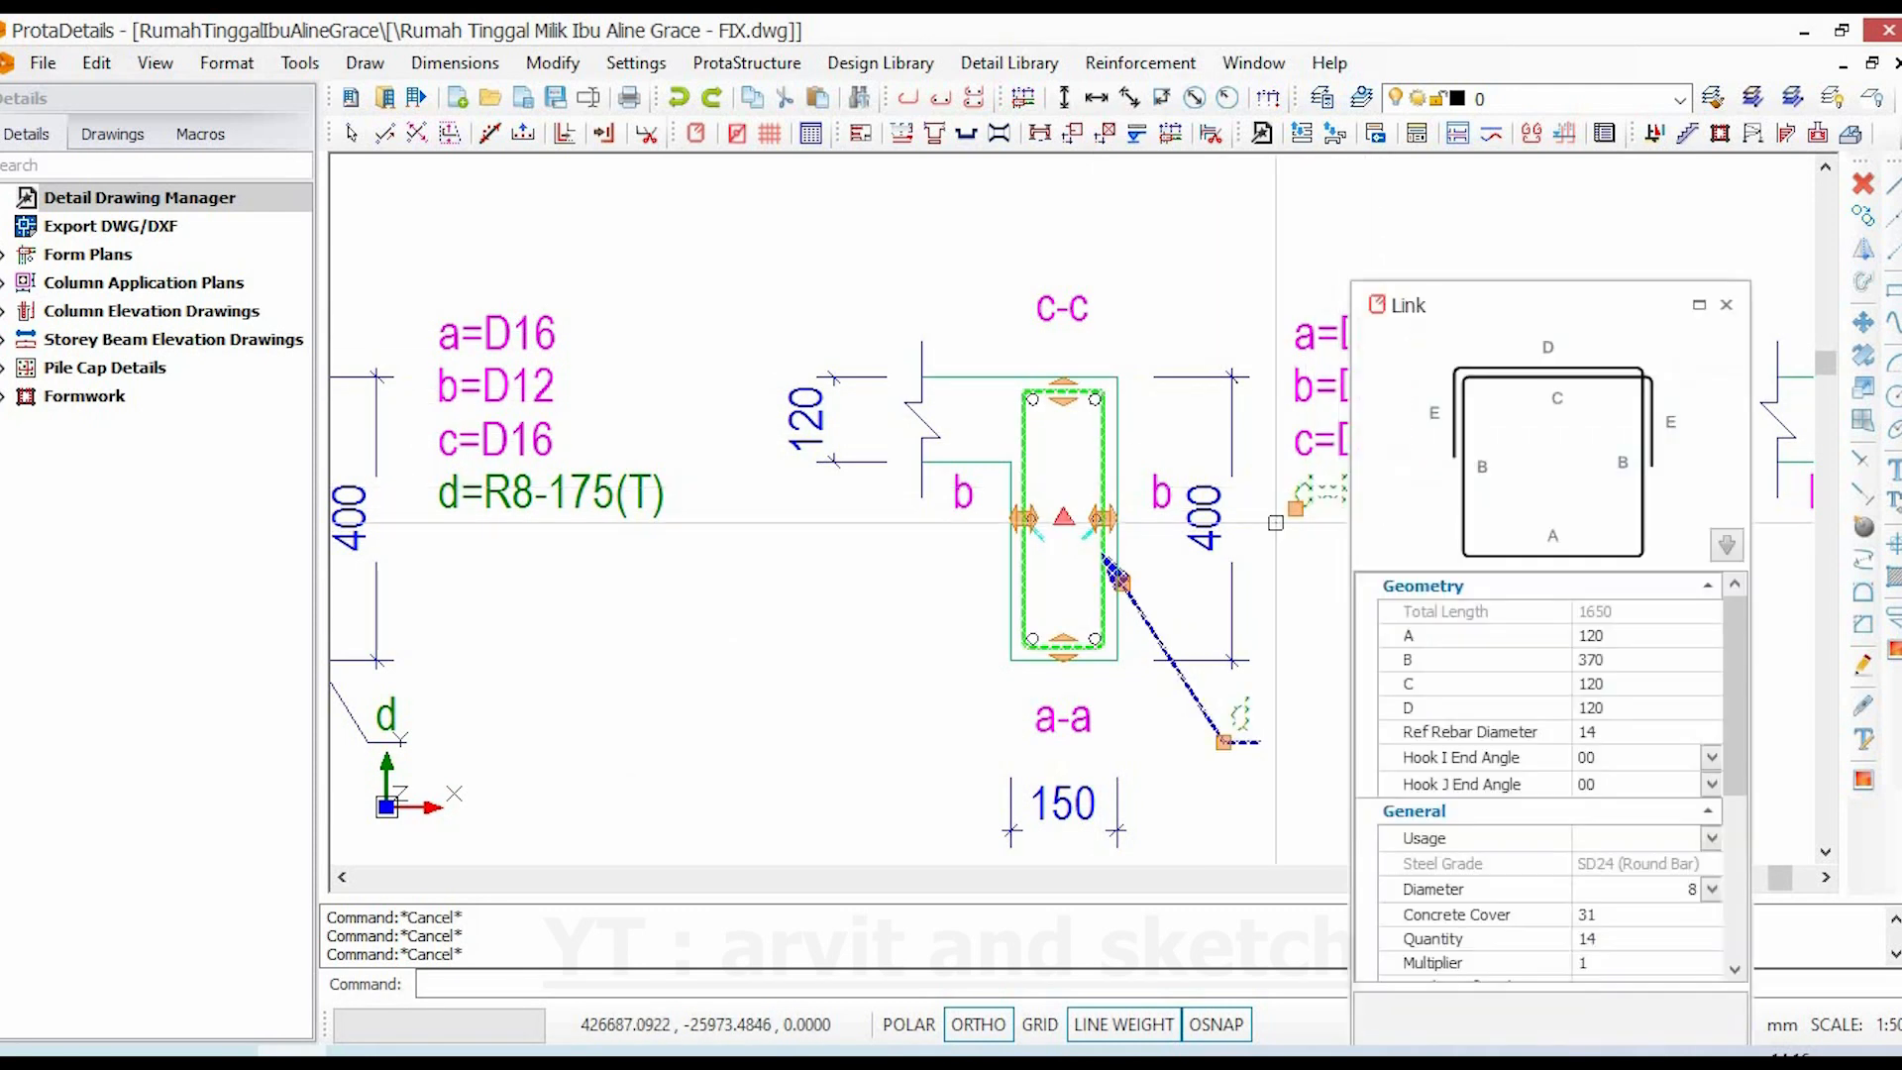
key(Escape)
- Find section mark 3 near grid B on the beam 5B1 elevation and examine the bars and links of cross-section 3-3
scroll(1037, 471, down, 8)
scroll(1037, 471, up, 4)
scroll(996, 793, up, 4)
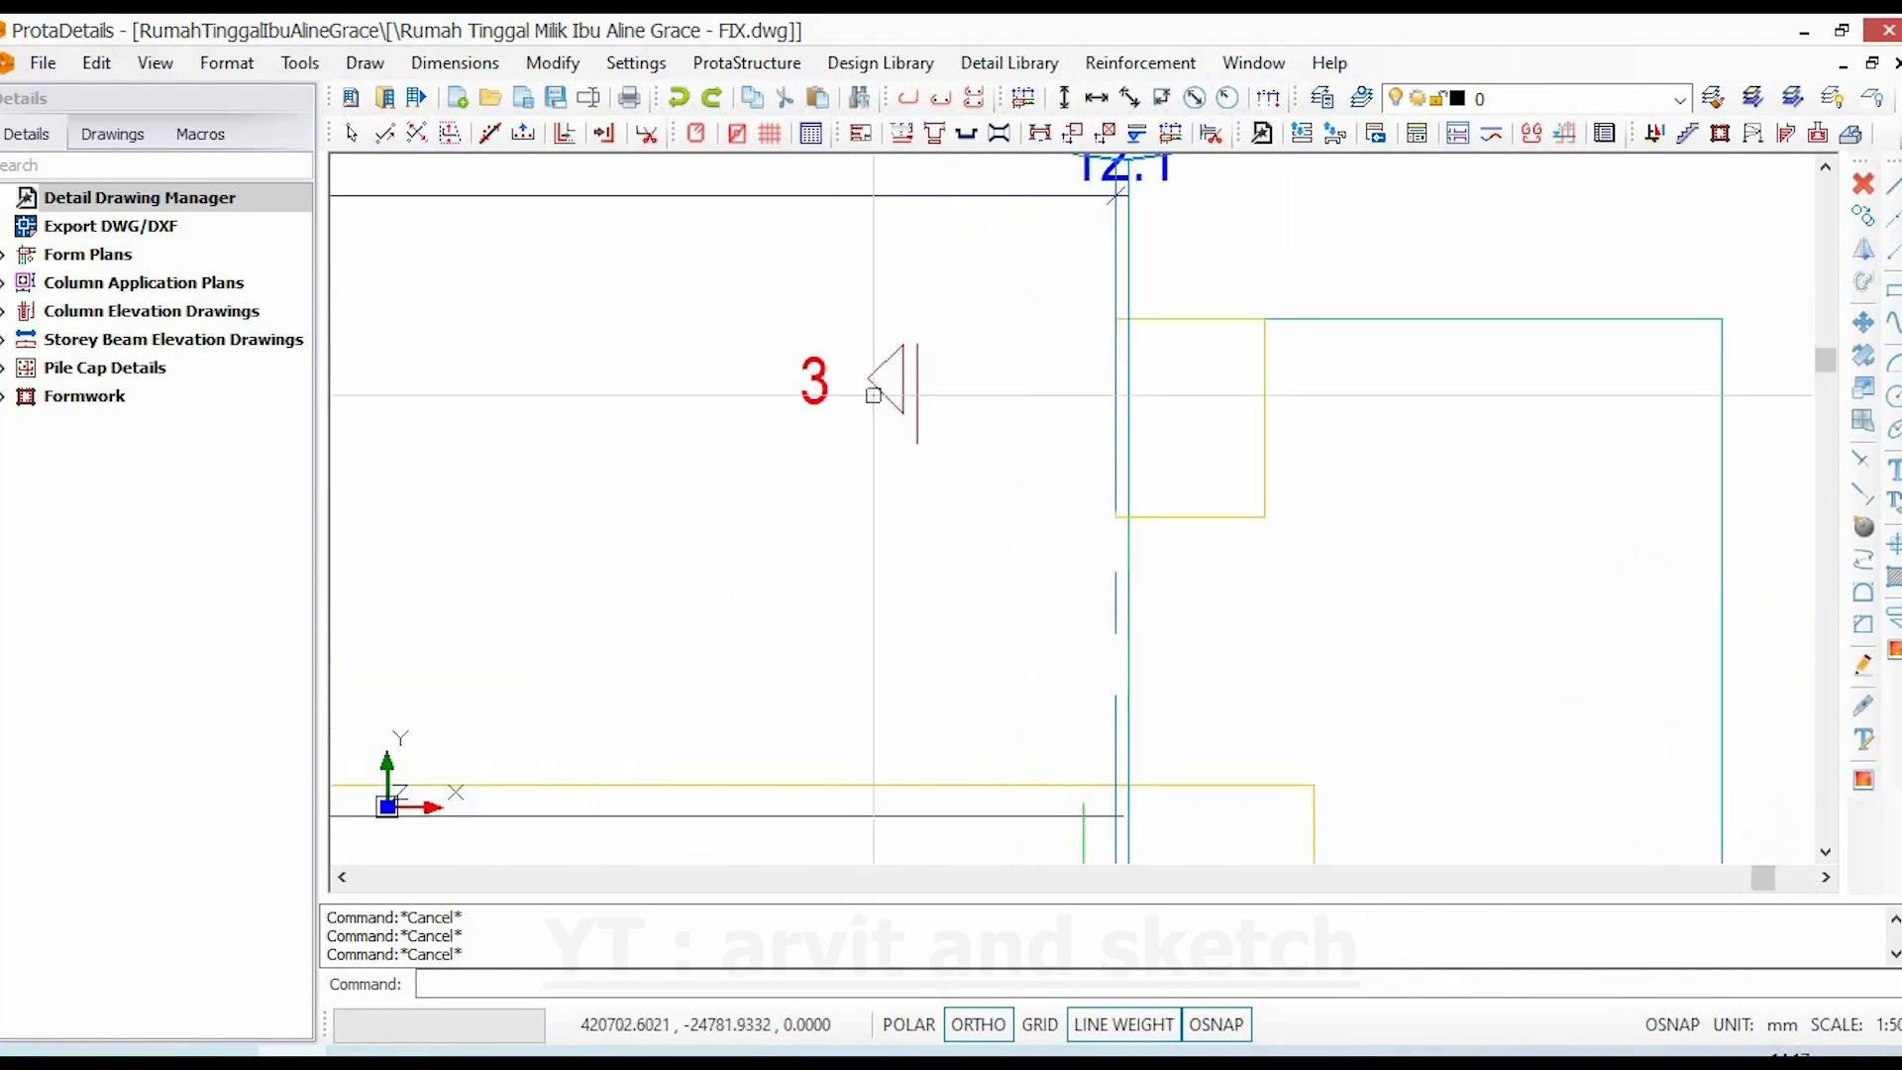
scroll(995, 782, down, 3)
scroll(995, 772, up, 3)
scroll(901, 665, down, 5)
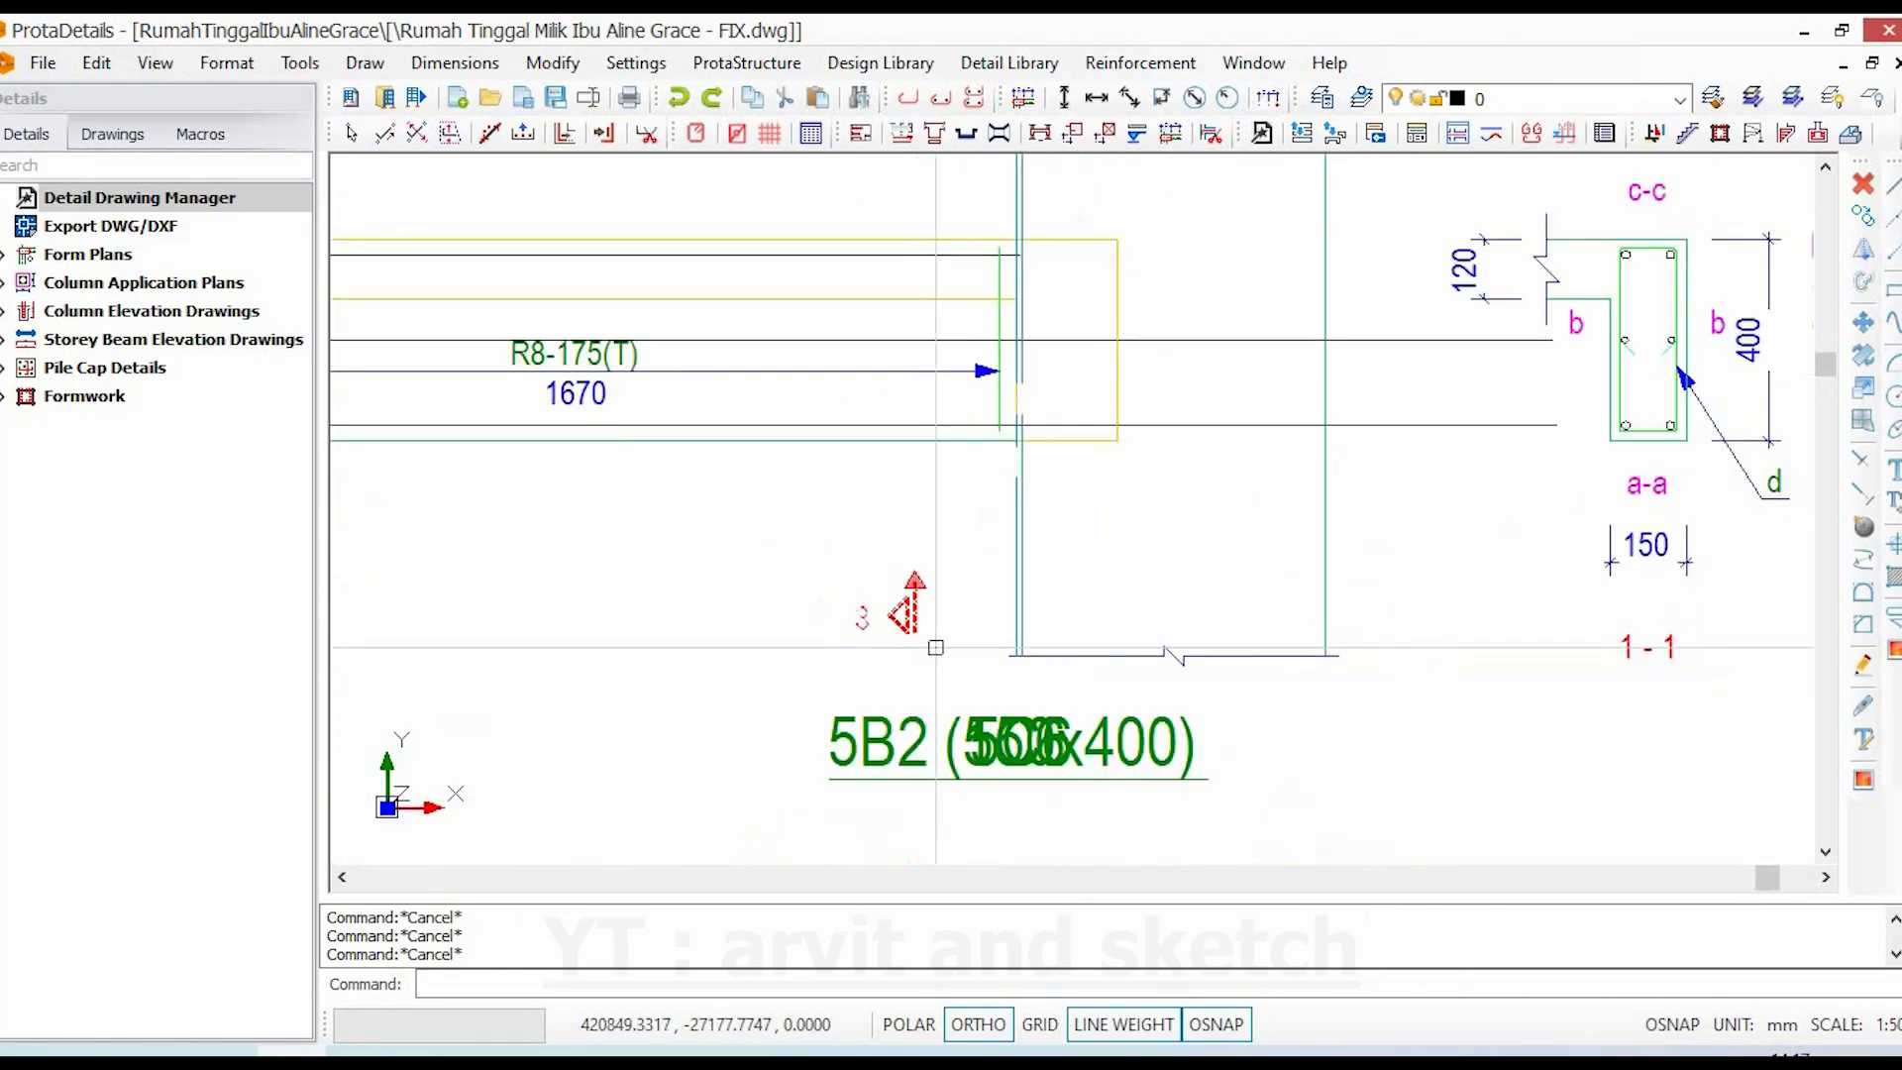
scroll(1593, 571, up, 4)
scroll(1395, 544, up, 2)
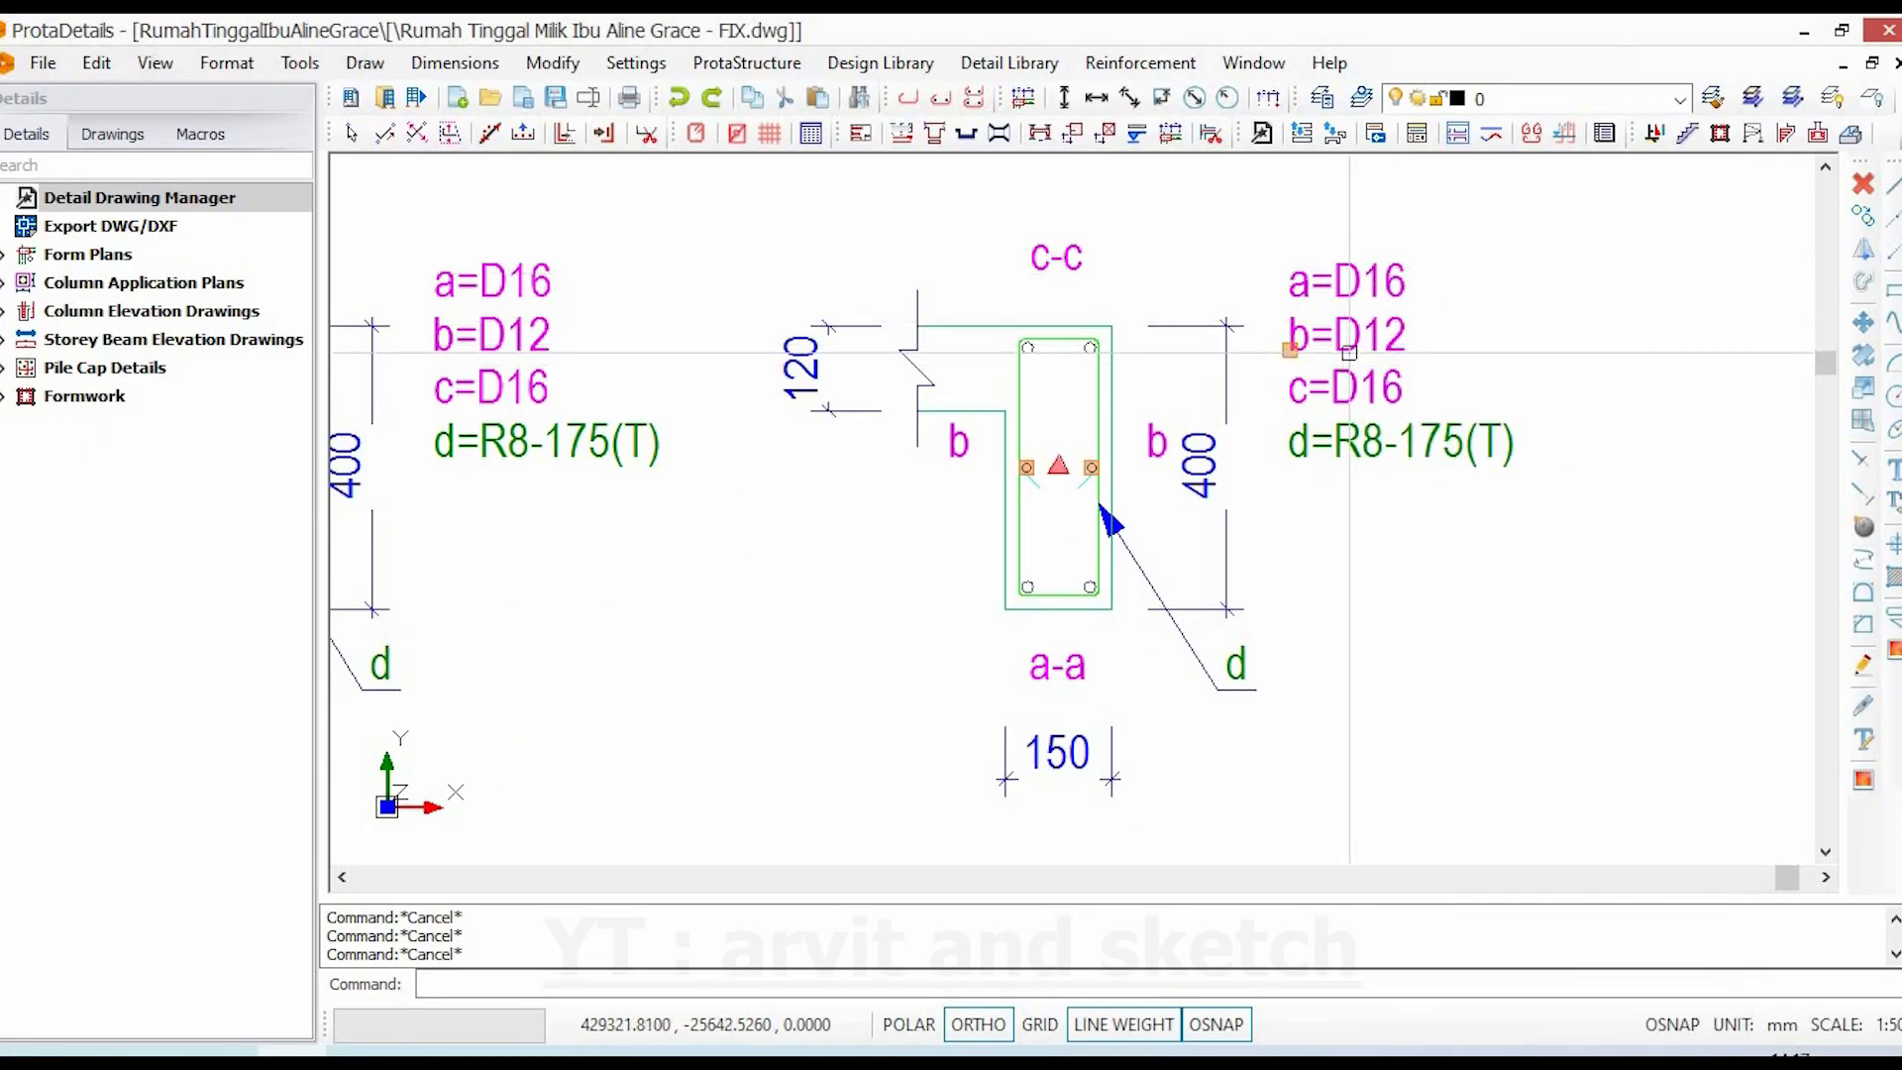
key(Escape)
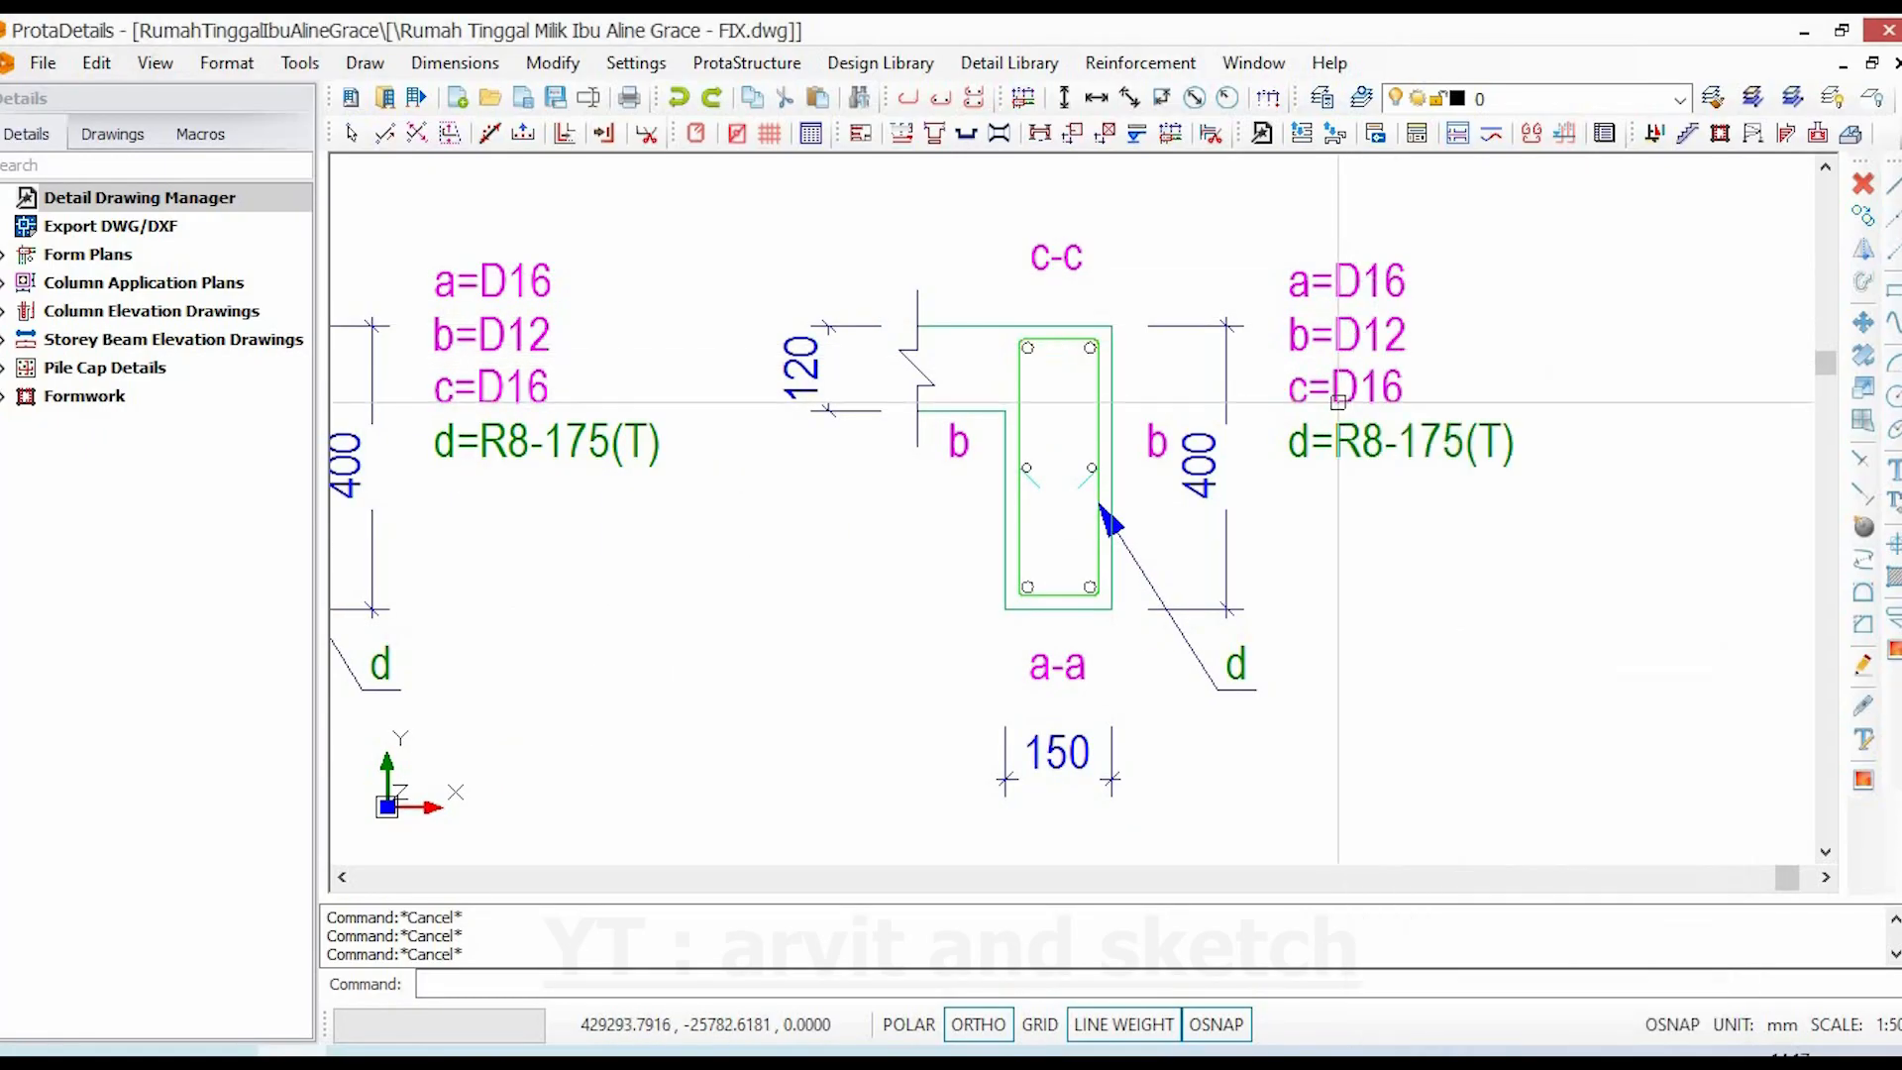
click(1339, 450)
key(Escape)
middle_drag(1080, 857, 1116, 612)
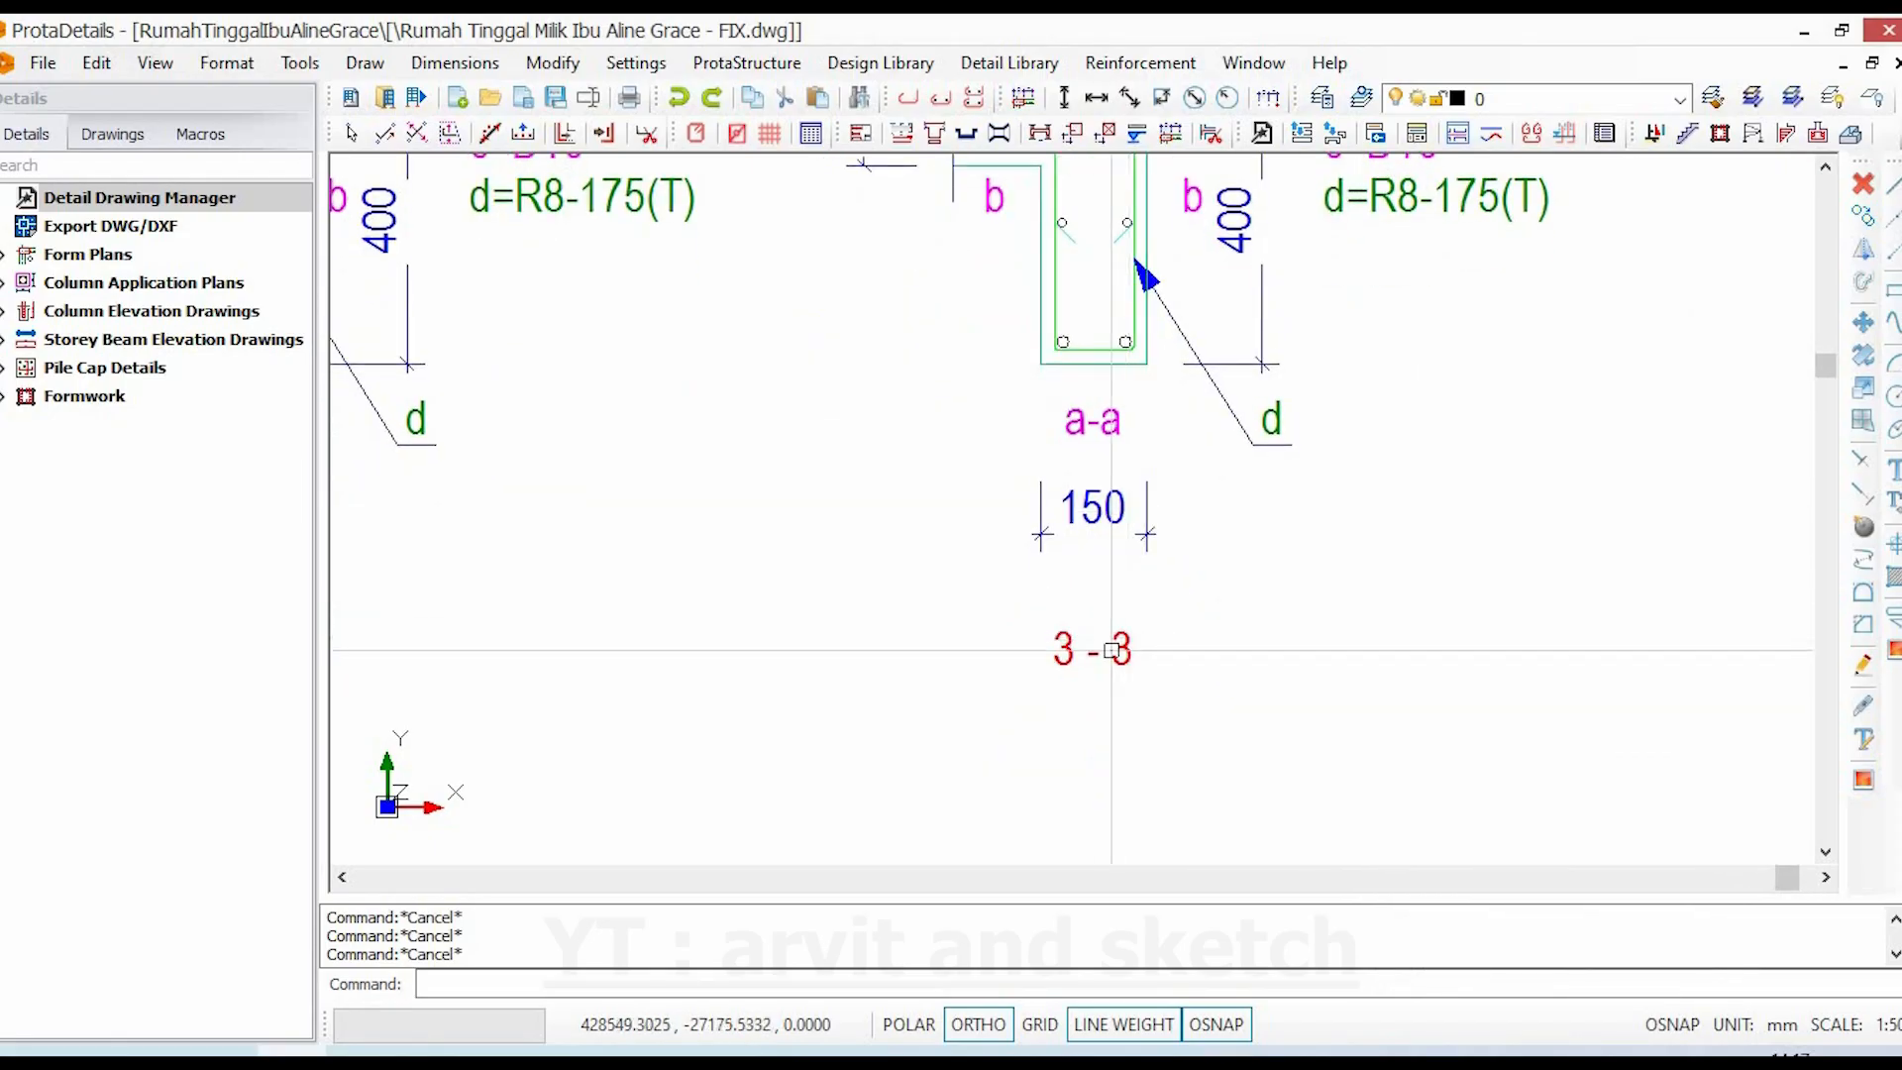
scroll(1111, 650, down, 5)
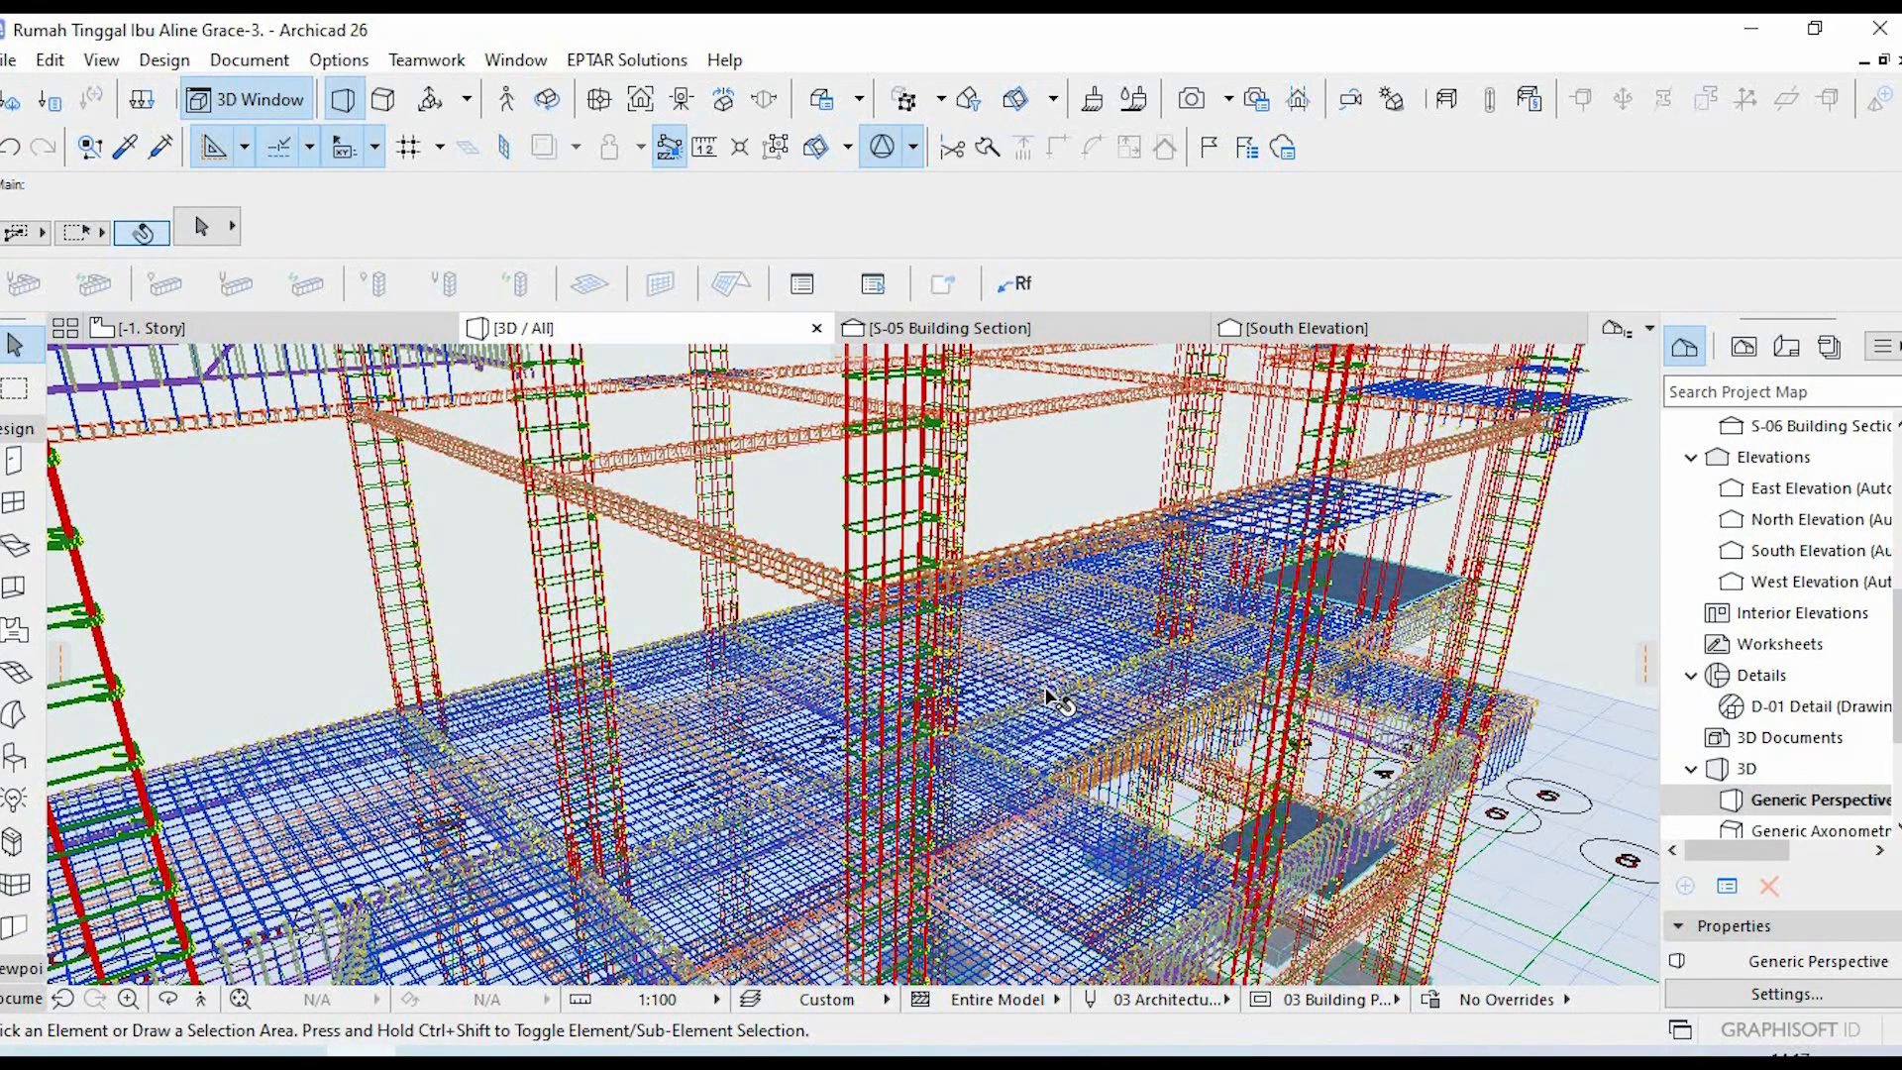
- Switch to Archicad's 3D view and hide the screed mortar layer of the dark slab covering the front upper-storey reinforcement
drag(1046, 691, 1154, 646)
scroll(877, 683, down, 5)
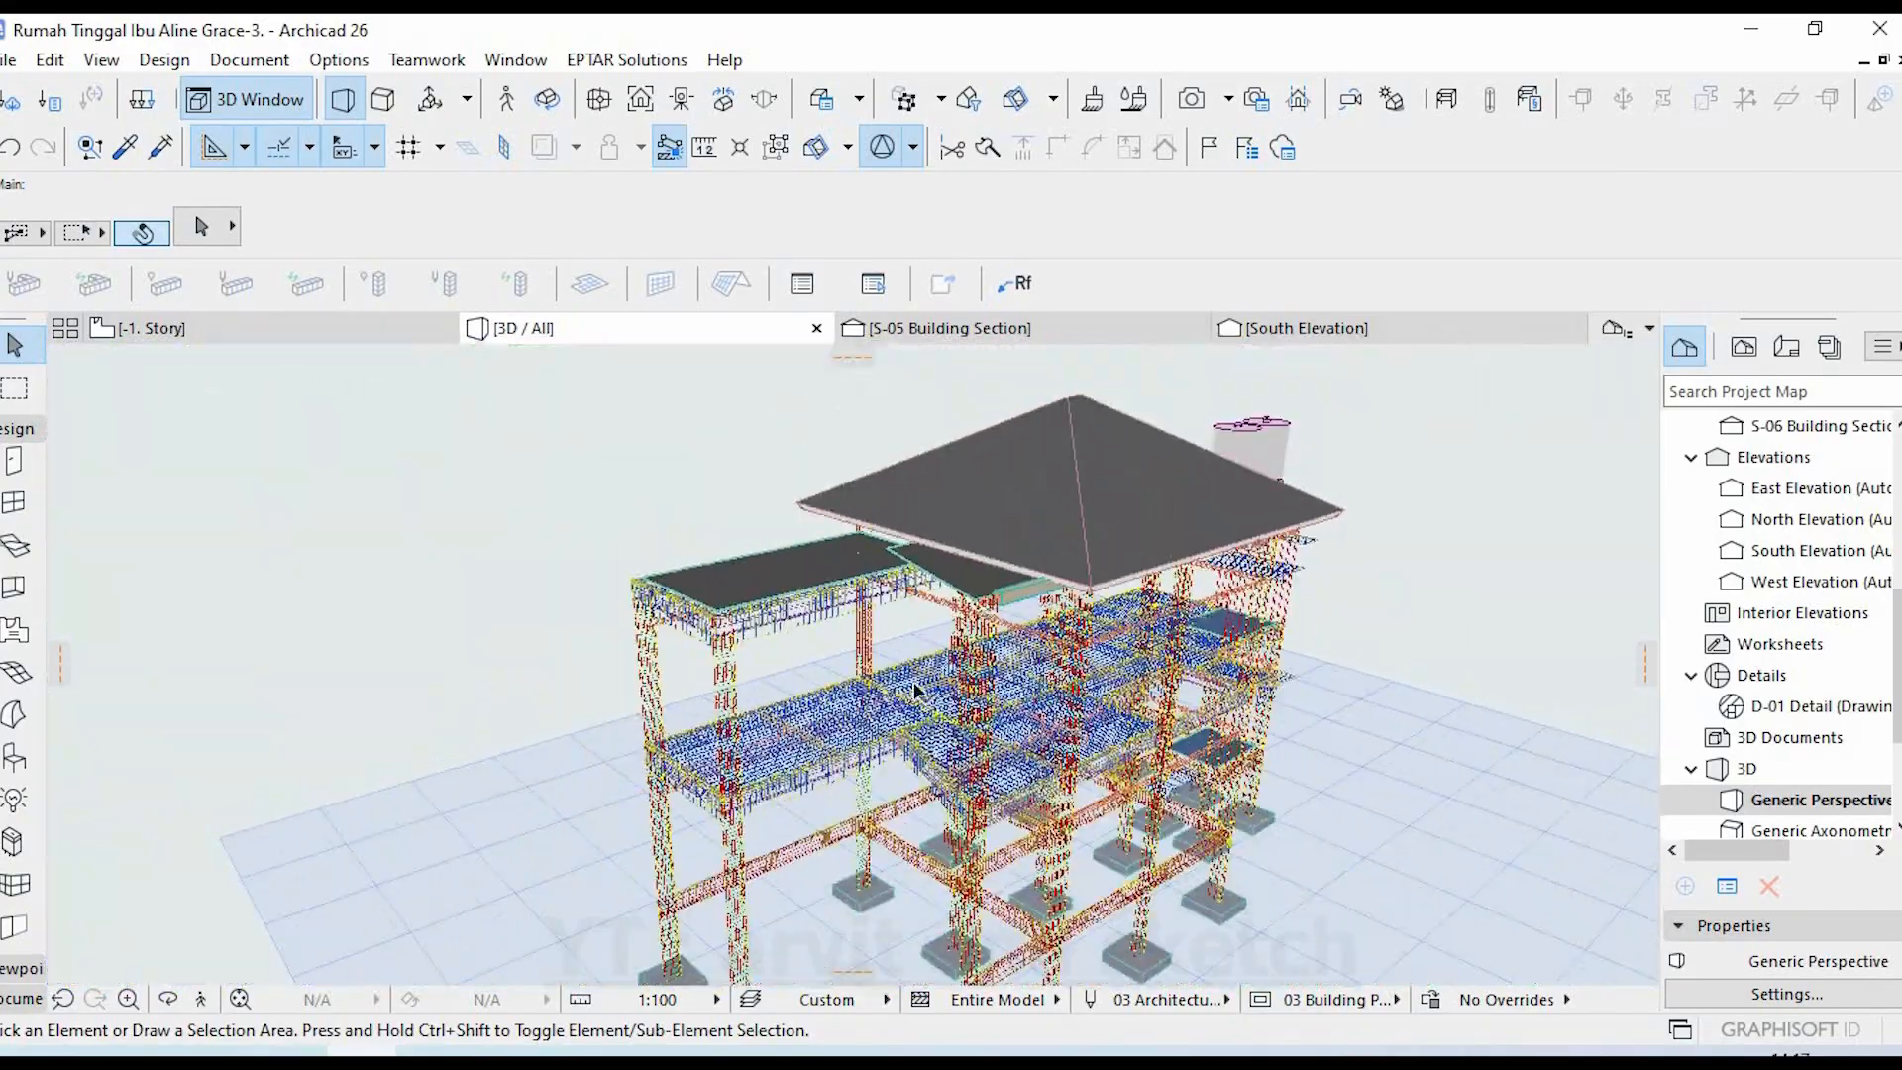
drag(975, 685, 1238, 736)
shift+middle_drag(1209, 723, 1104, 572)
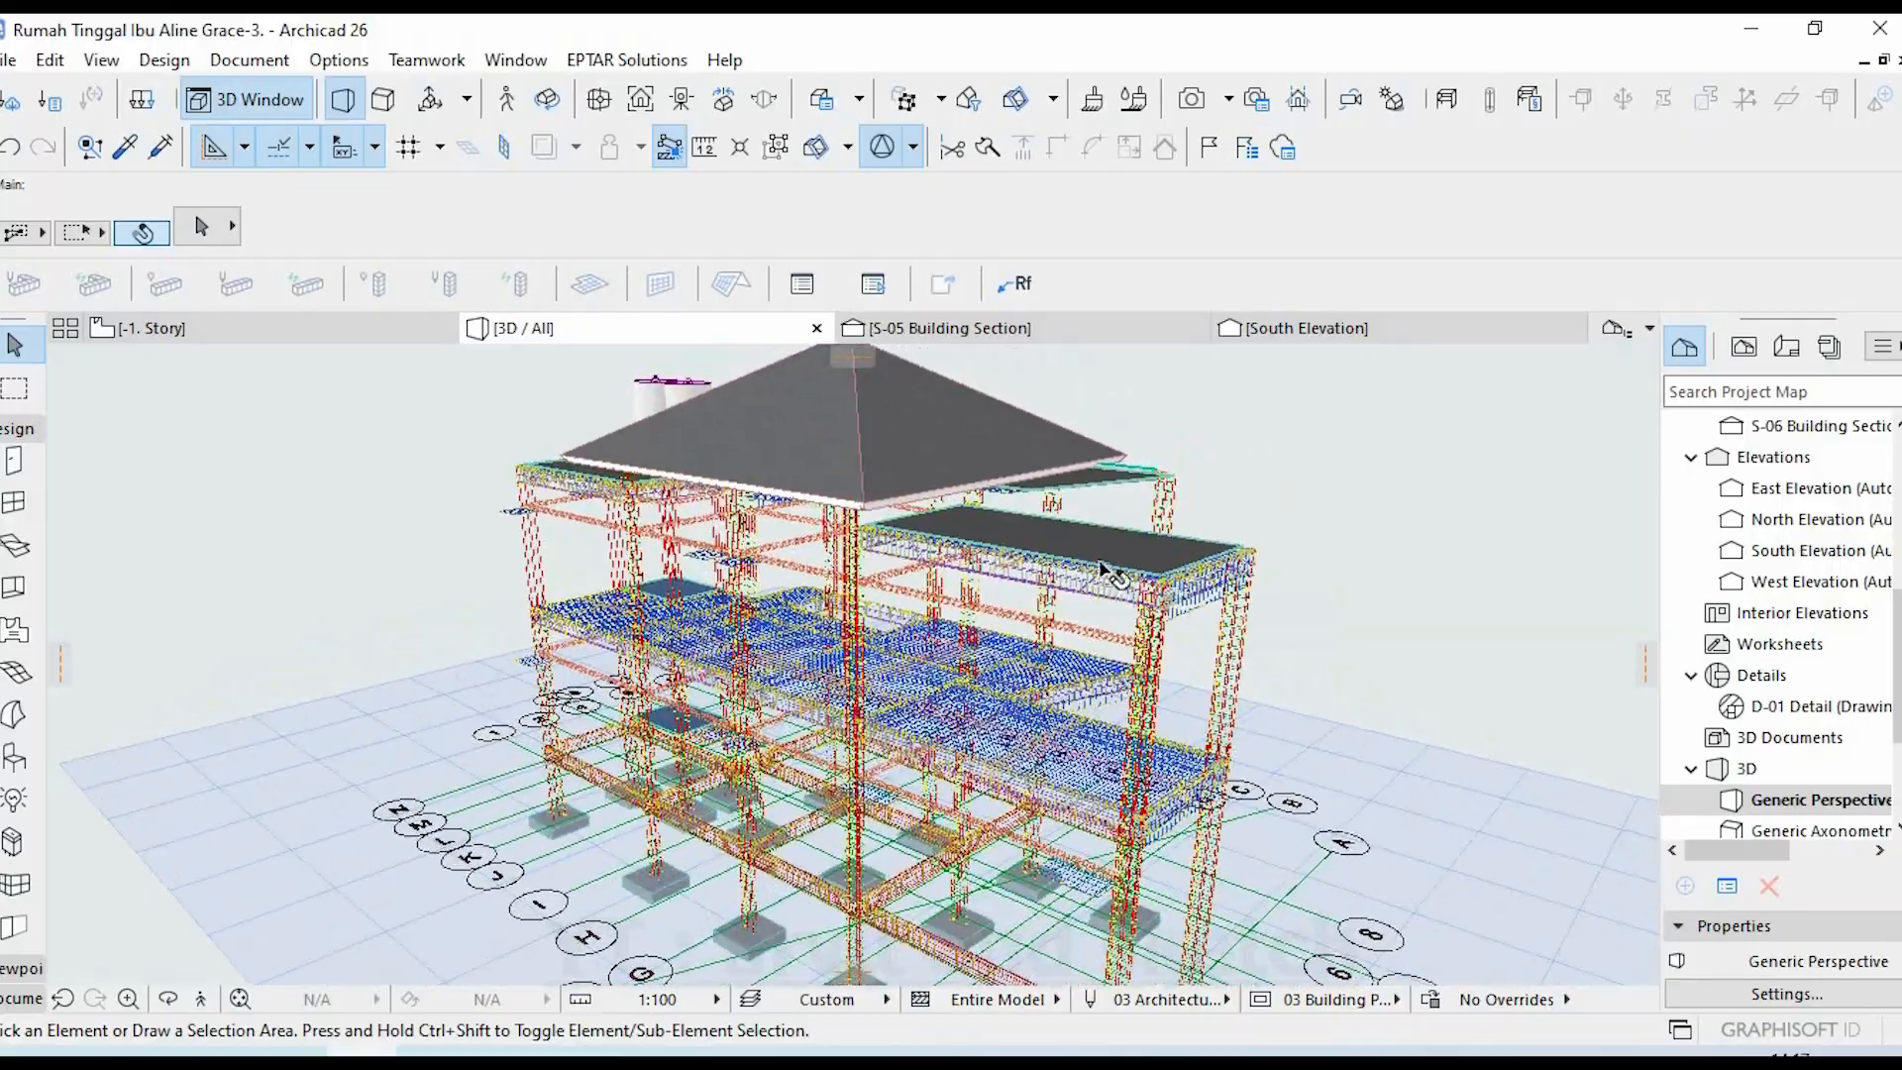
scroll(1105, 571, up, 4)
scroll(1102, 571, up, 5)
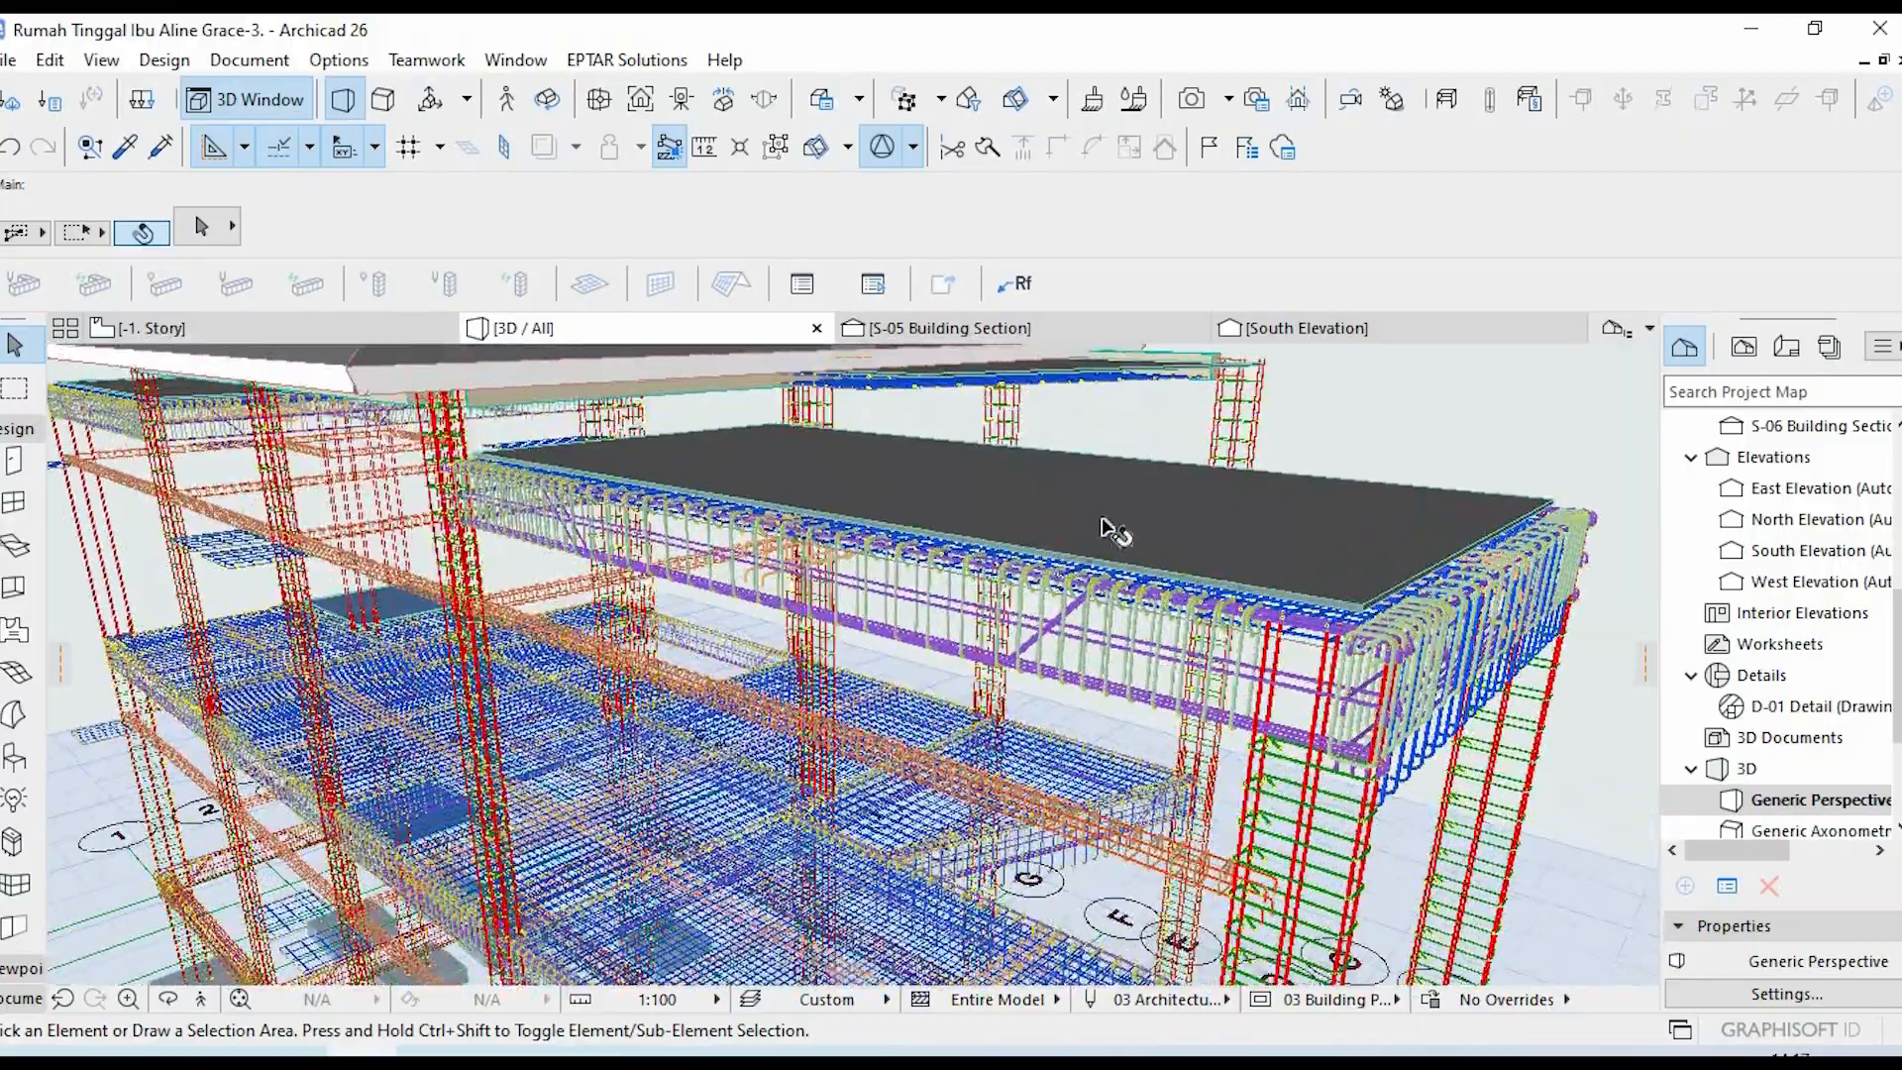
click(1103, 517)
right_click(1103, 517)
mouse_move(1263, 561)
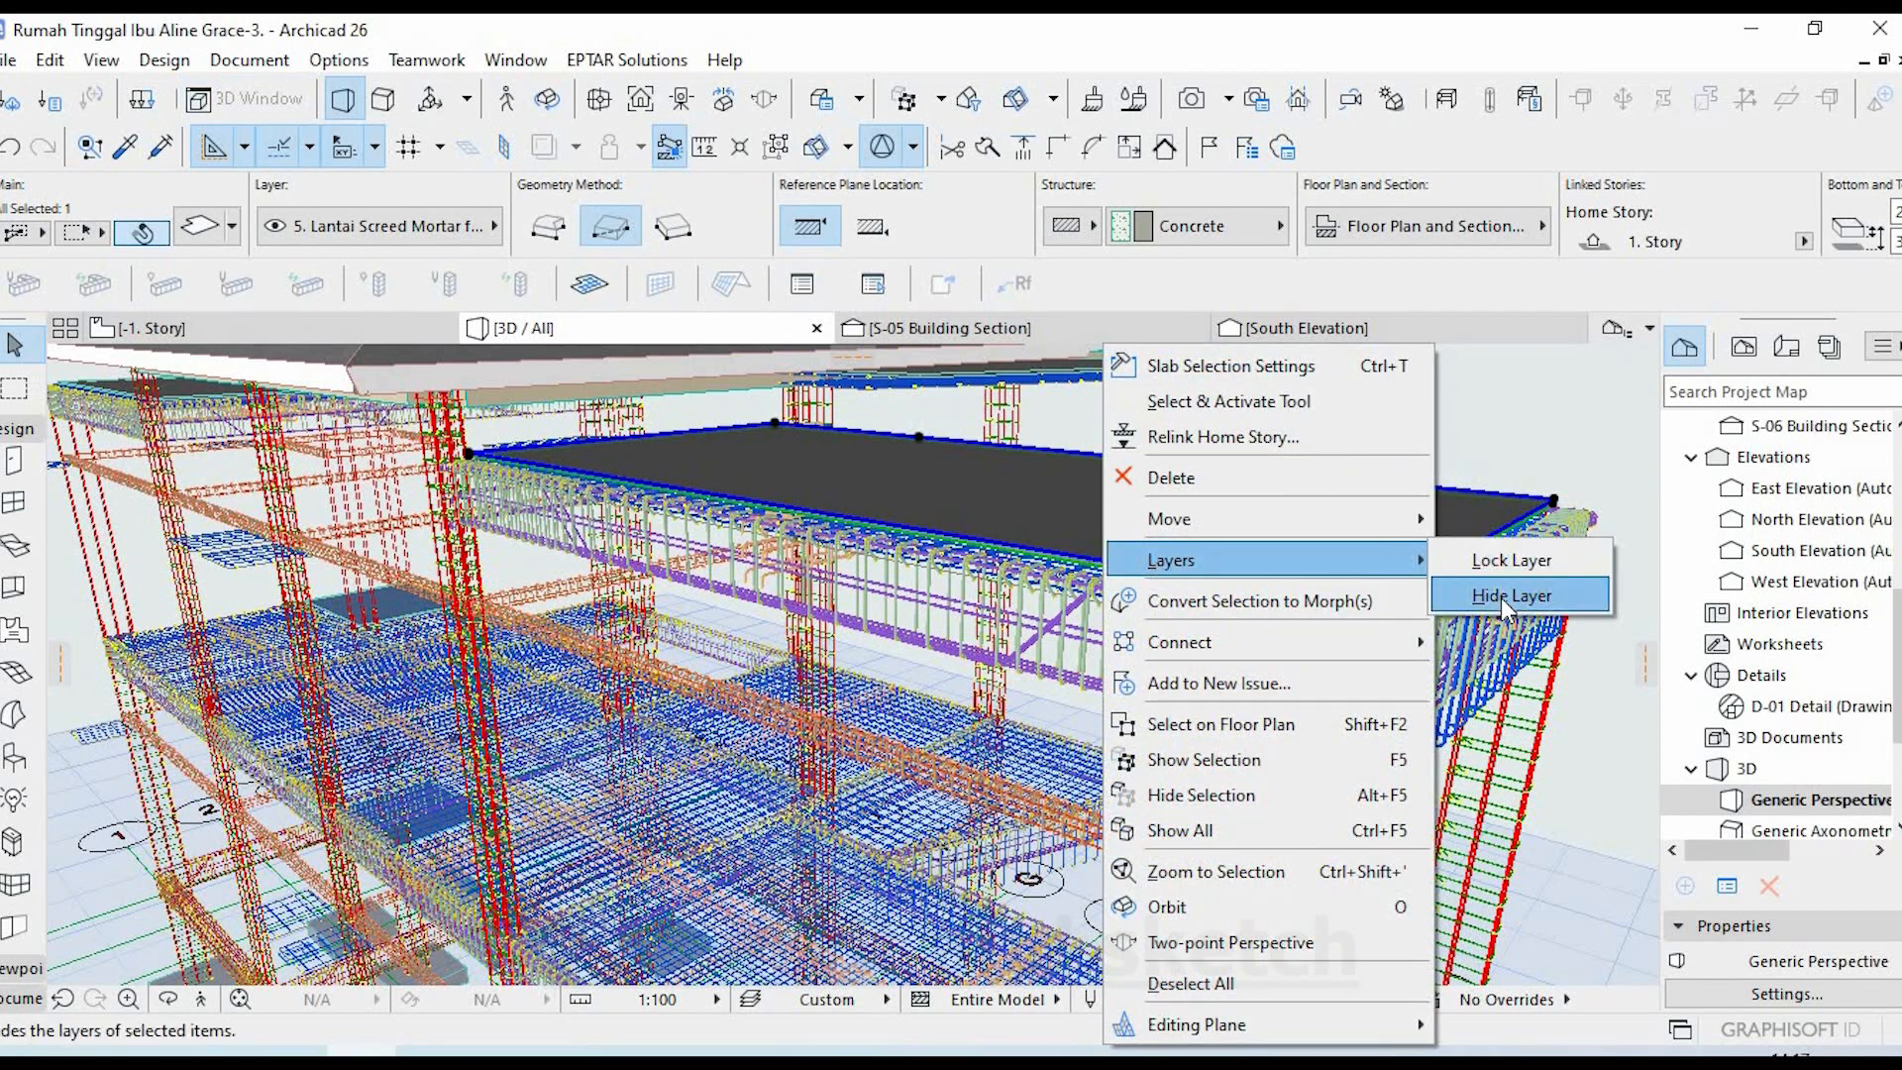
click(1500, 597)
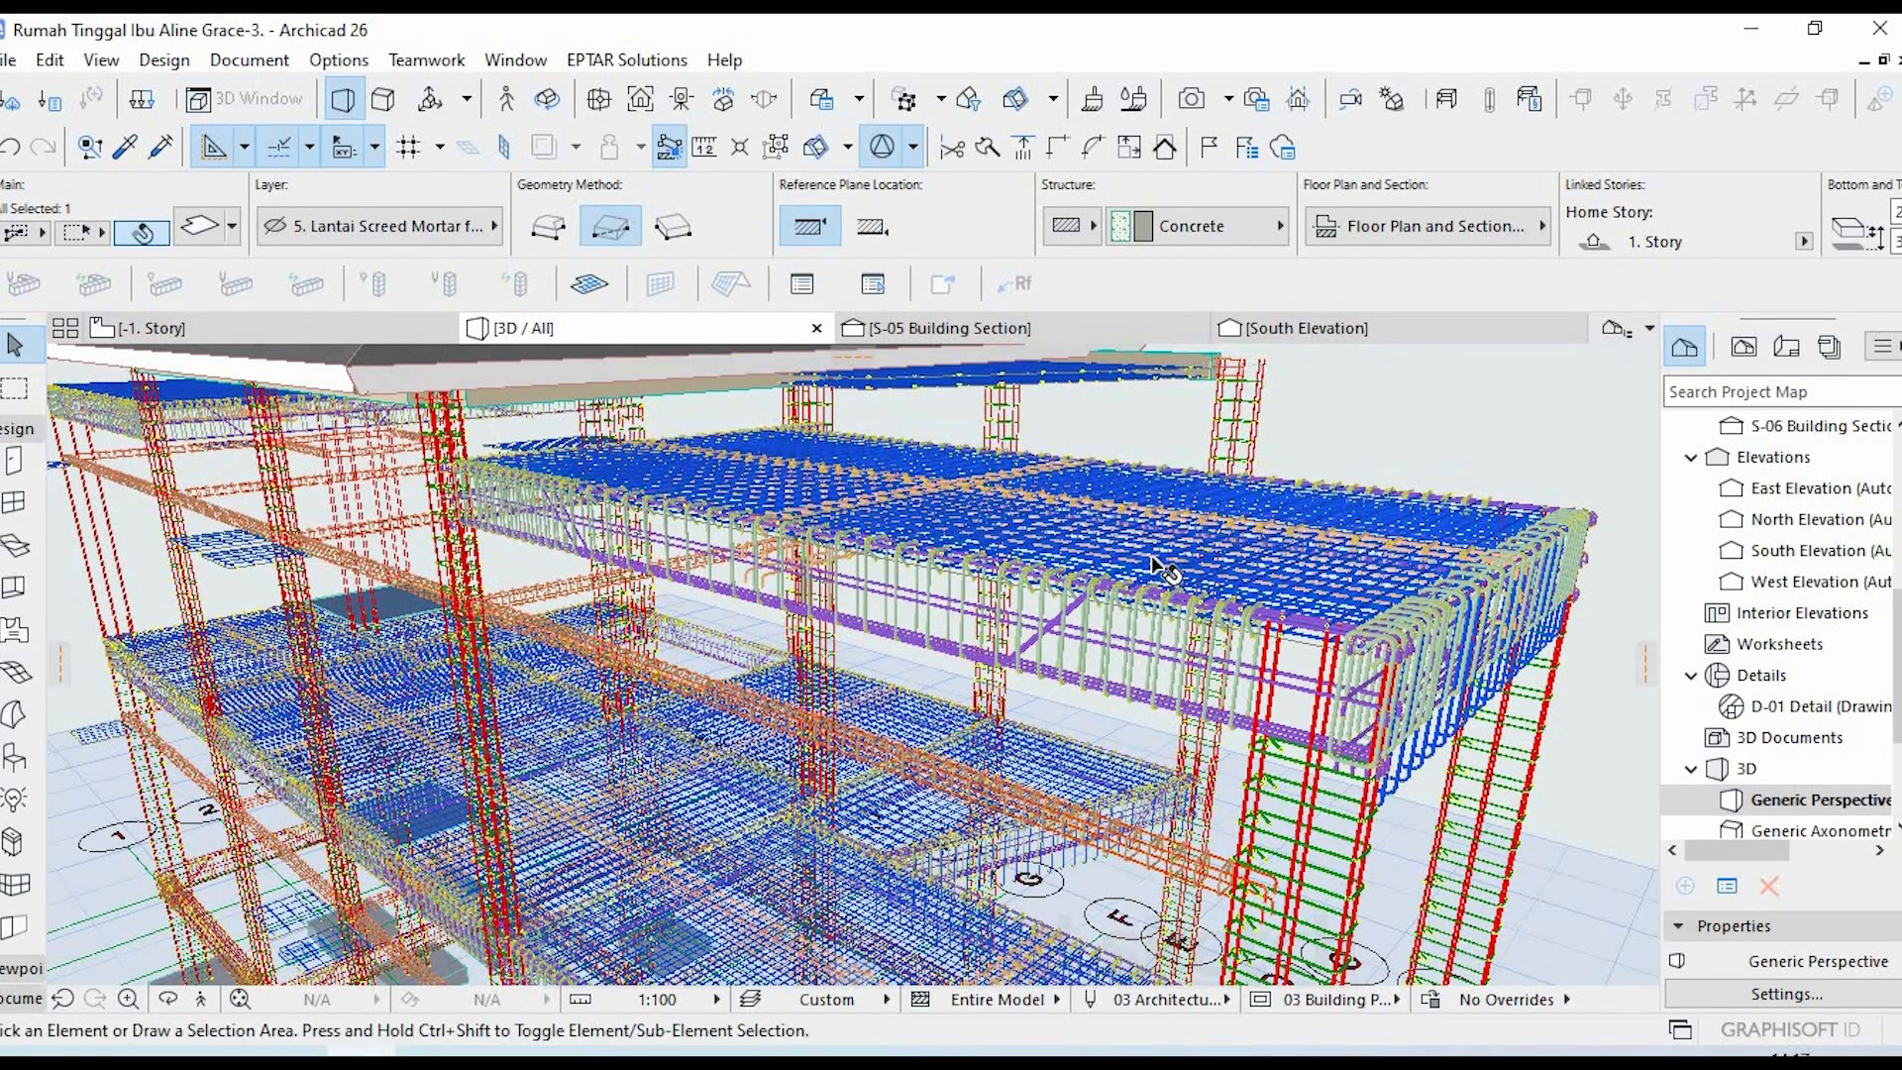
- Check the rebar diameter in the settings of a bottom longitudinal bar of the front upper-storey beam
scroll(1114, 649, up, 5)
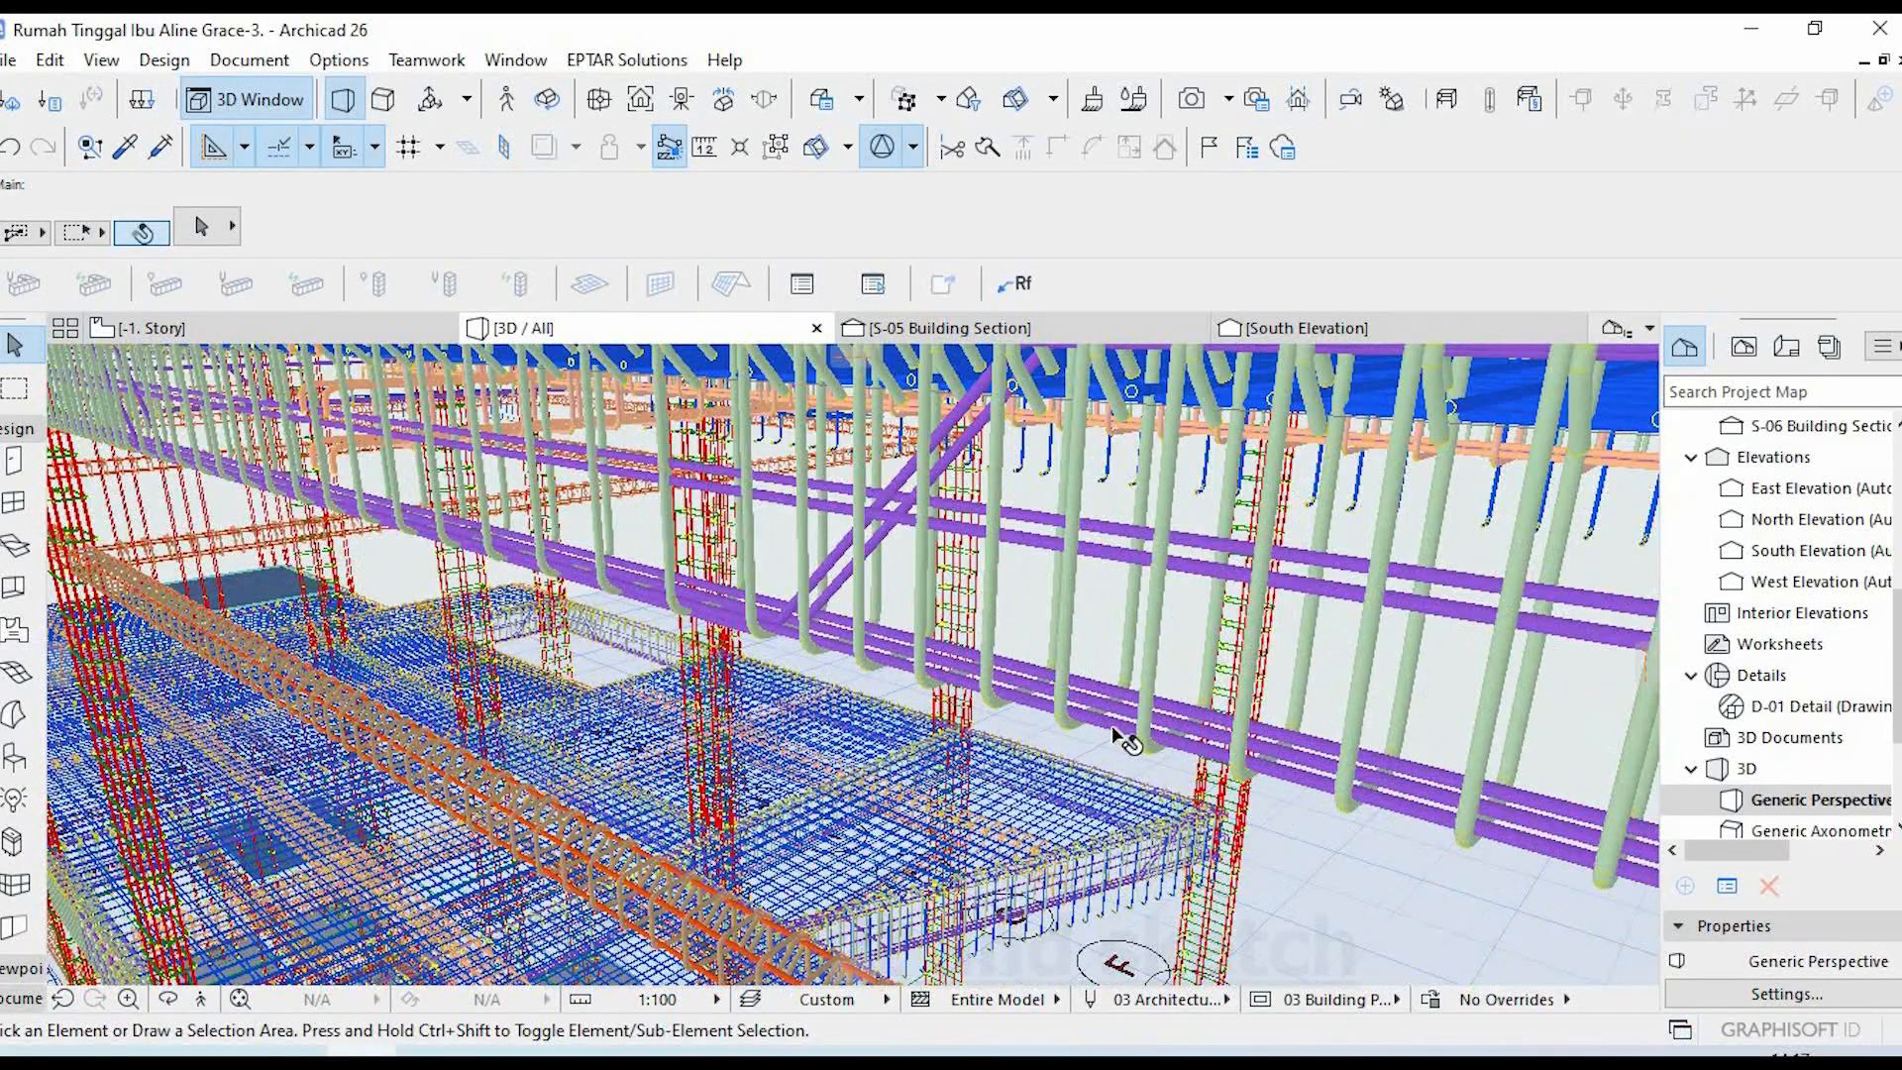
click(1113, 729)
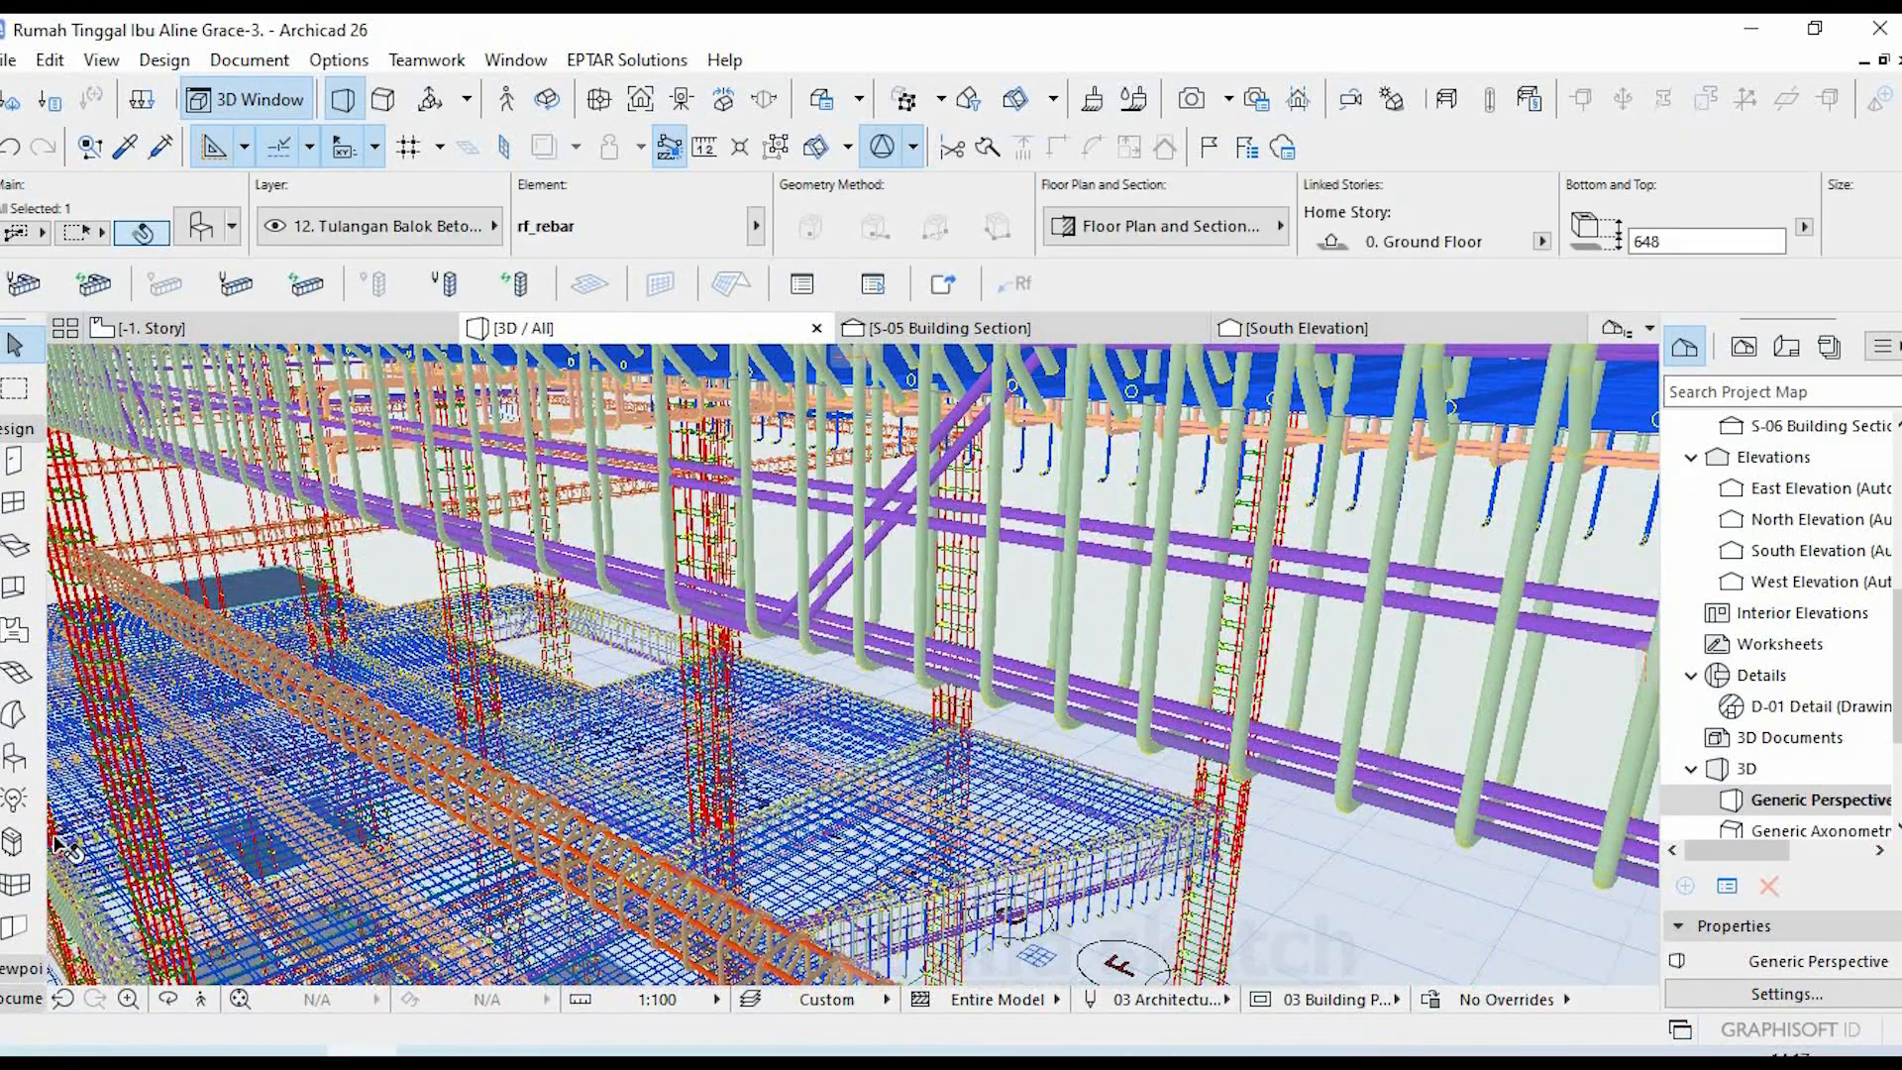
key(ctrl+t)
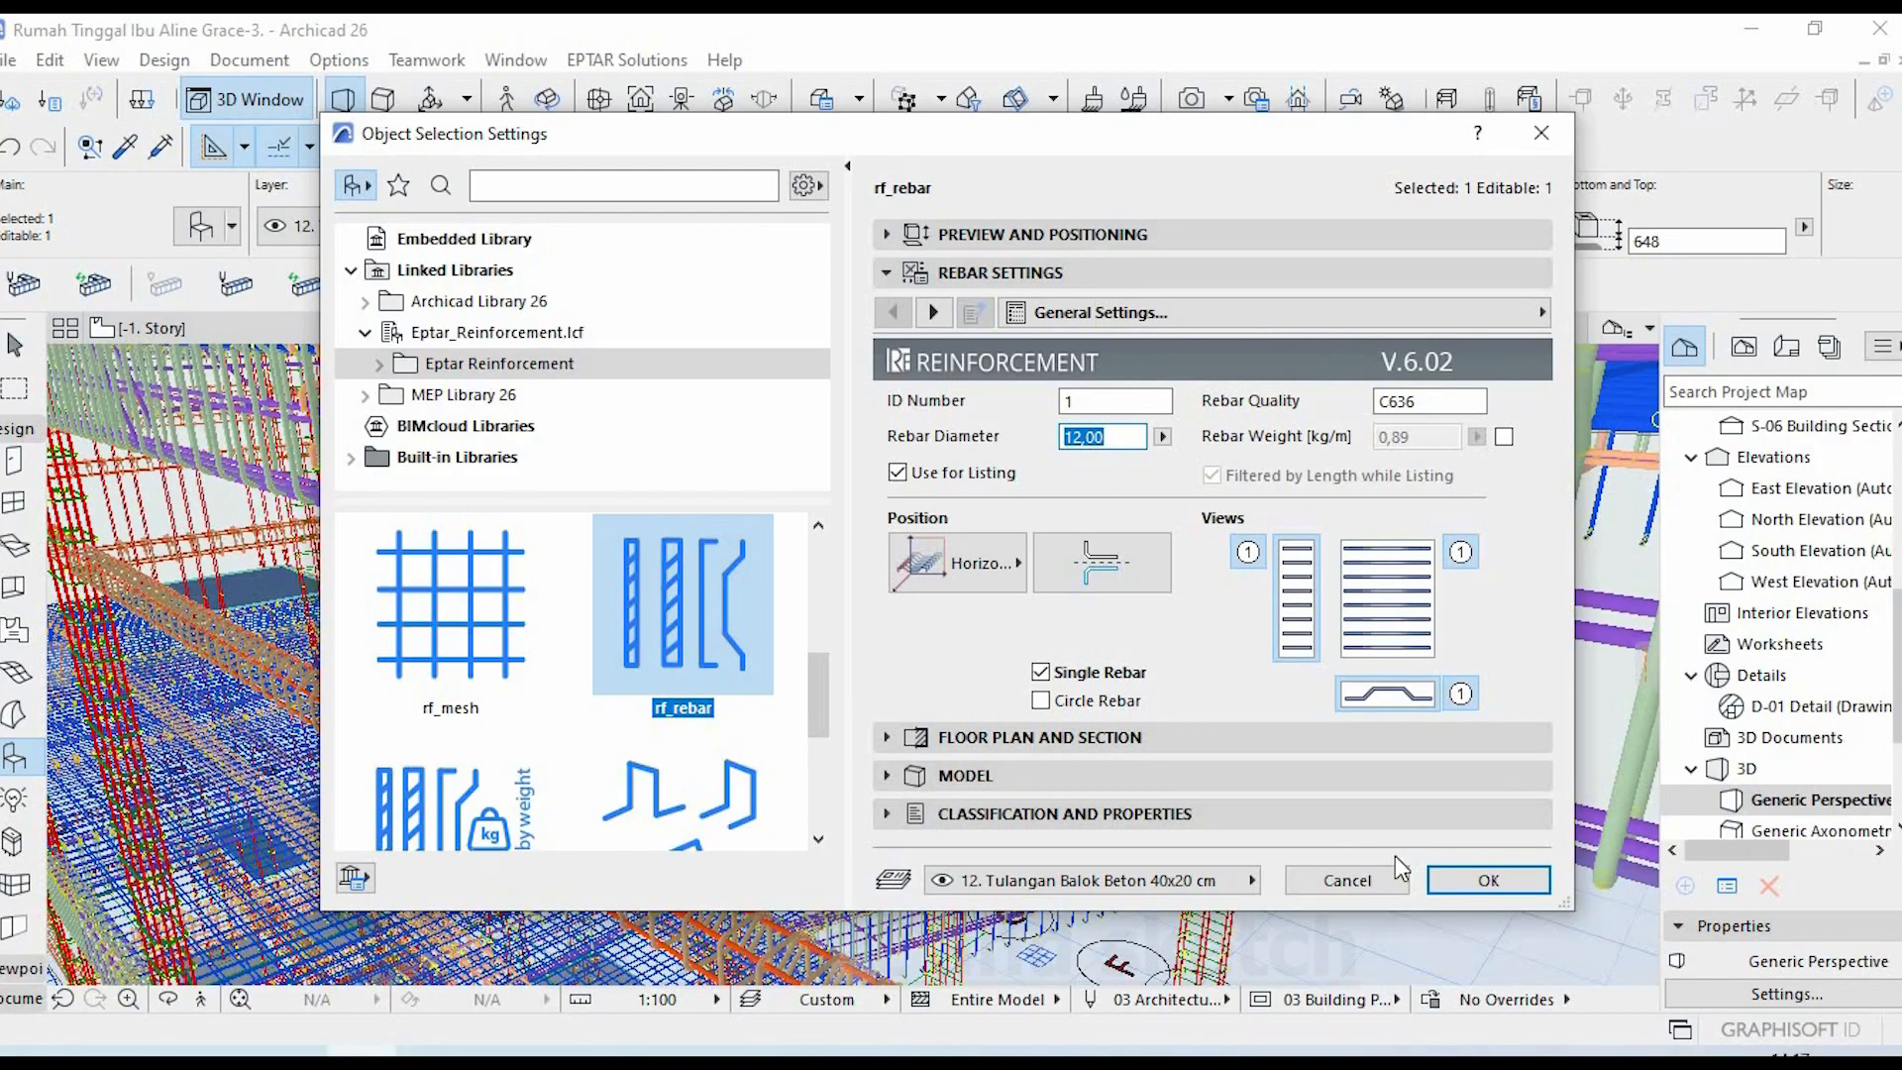
click(1345, 879)
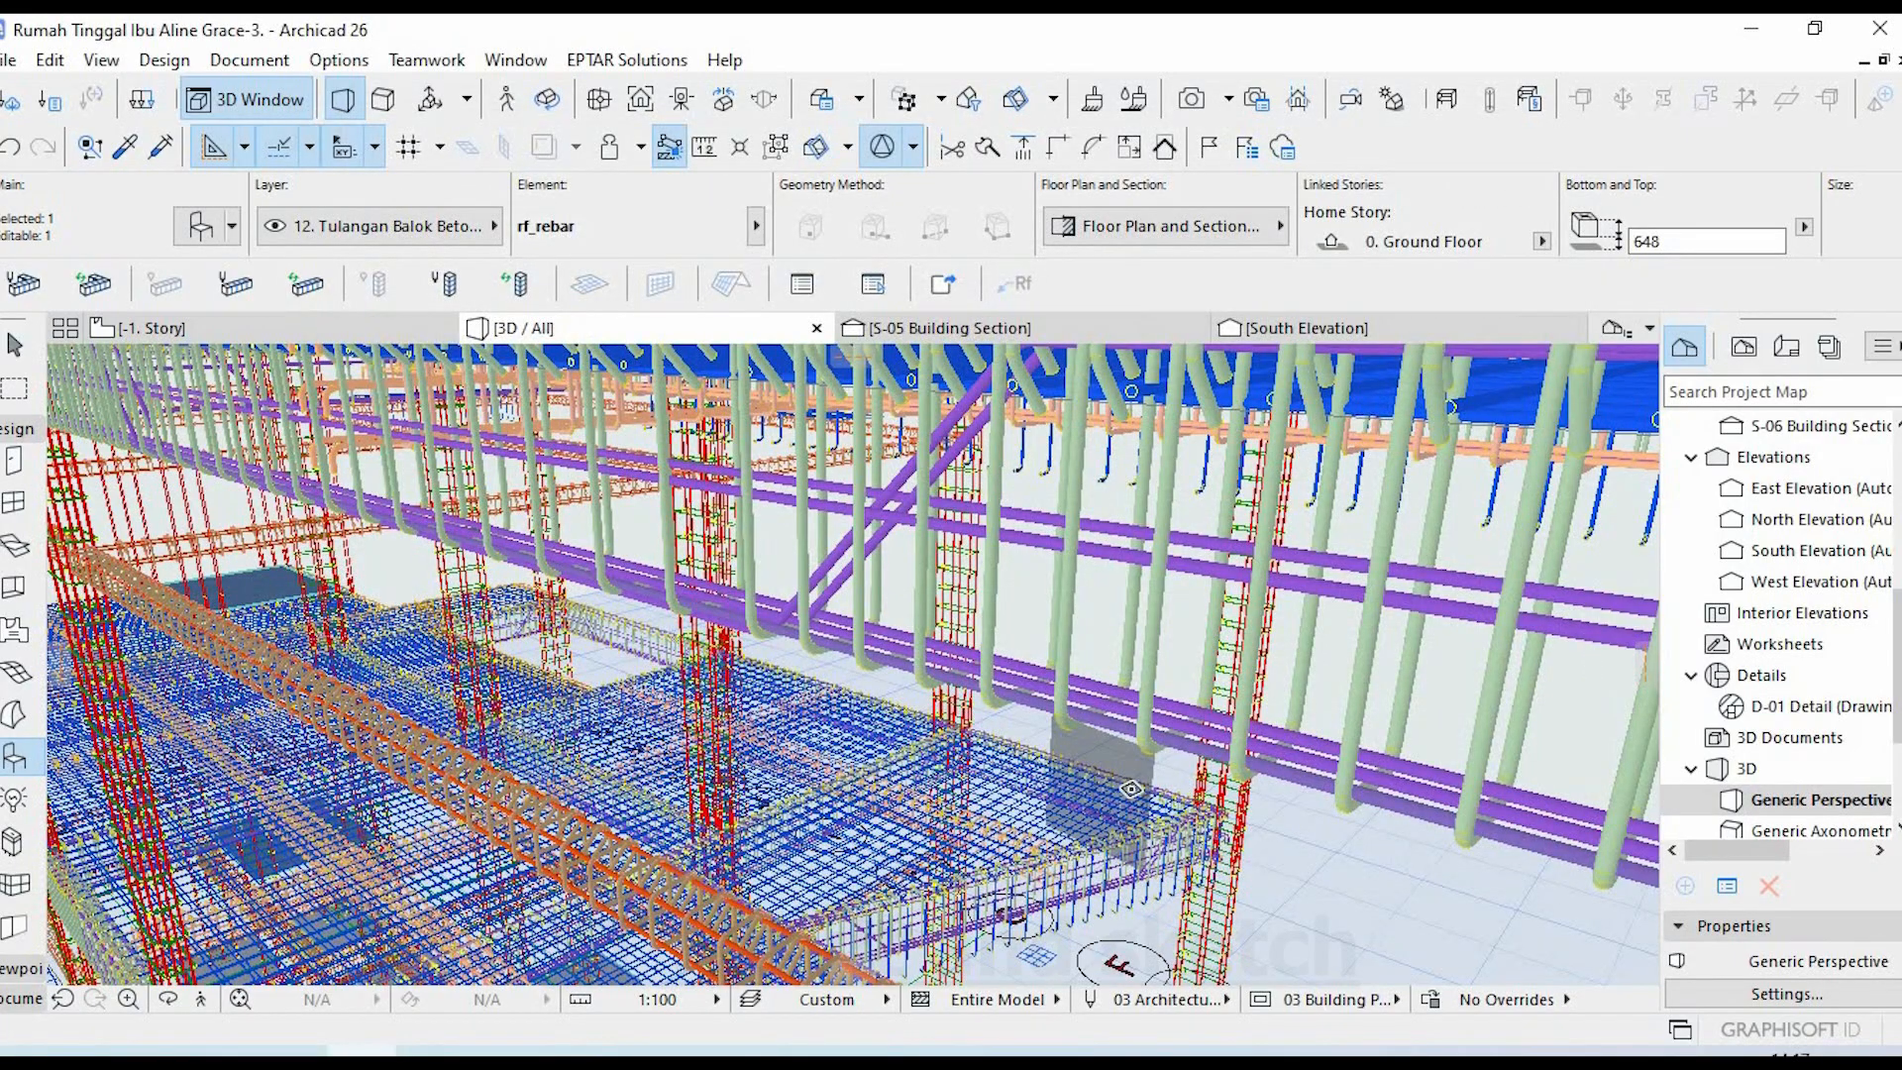
scroll(1100, 793, up, 3)
key(Escape)
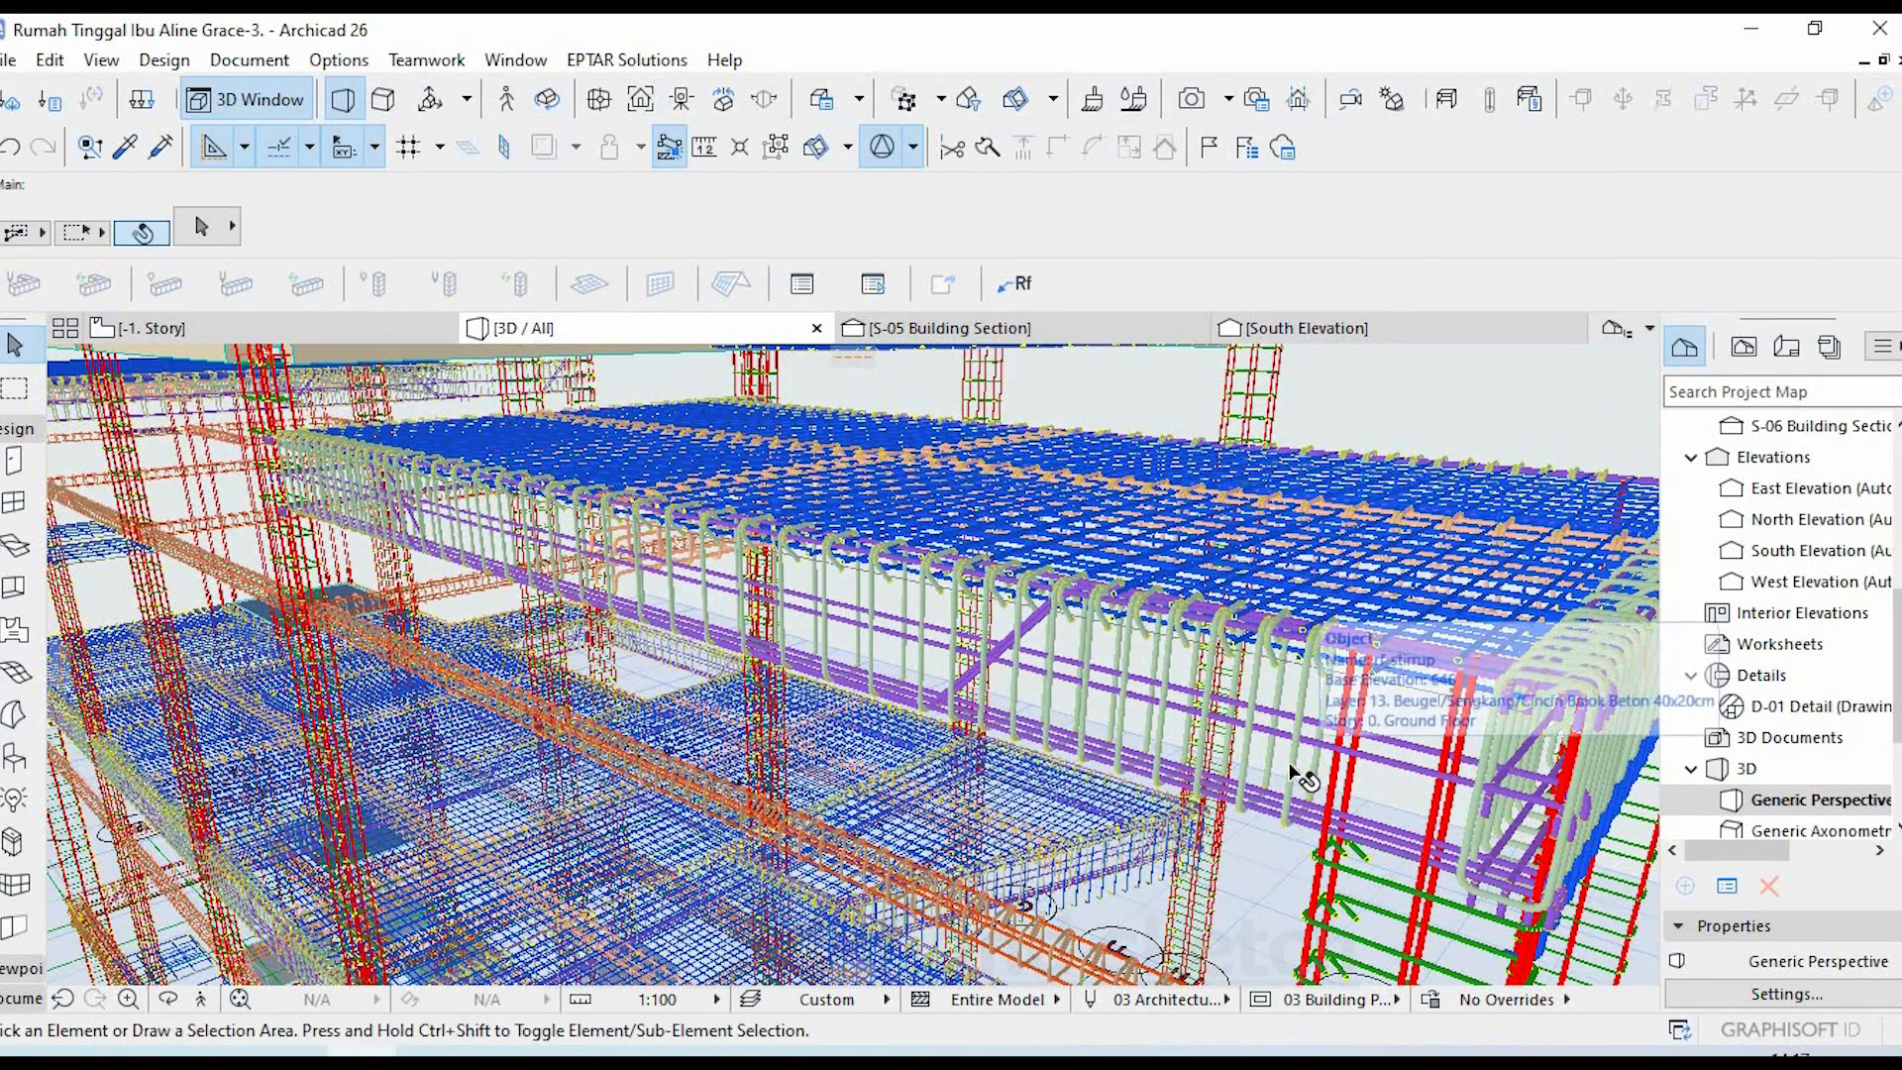
- Select the front upper-storey beam's stirrups and check their rebar diameter in the object settings
click(1289, 763)
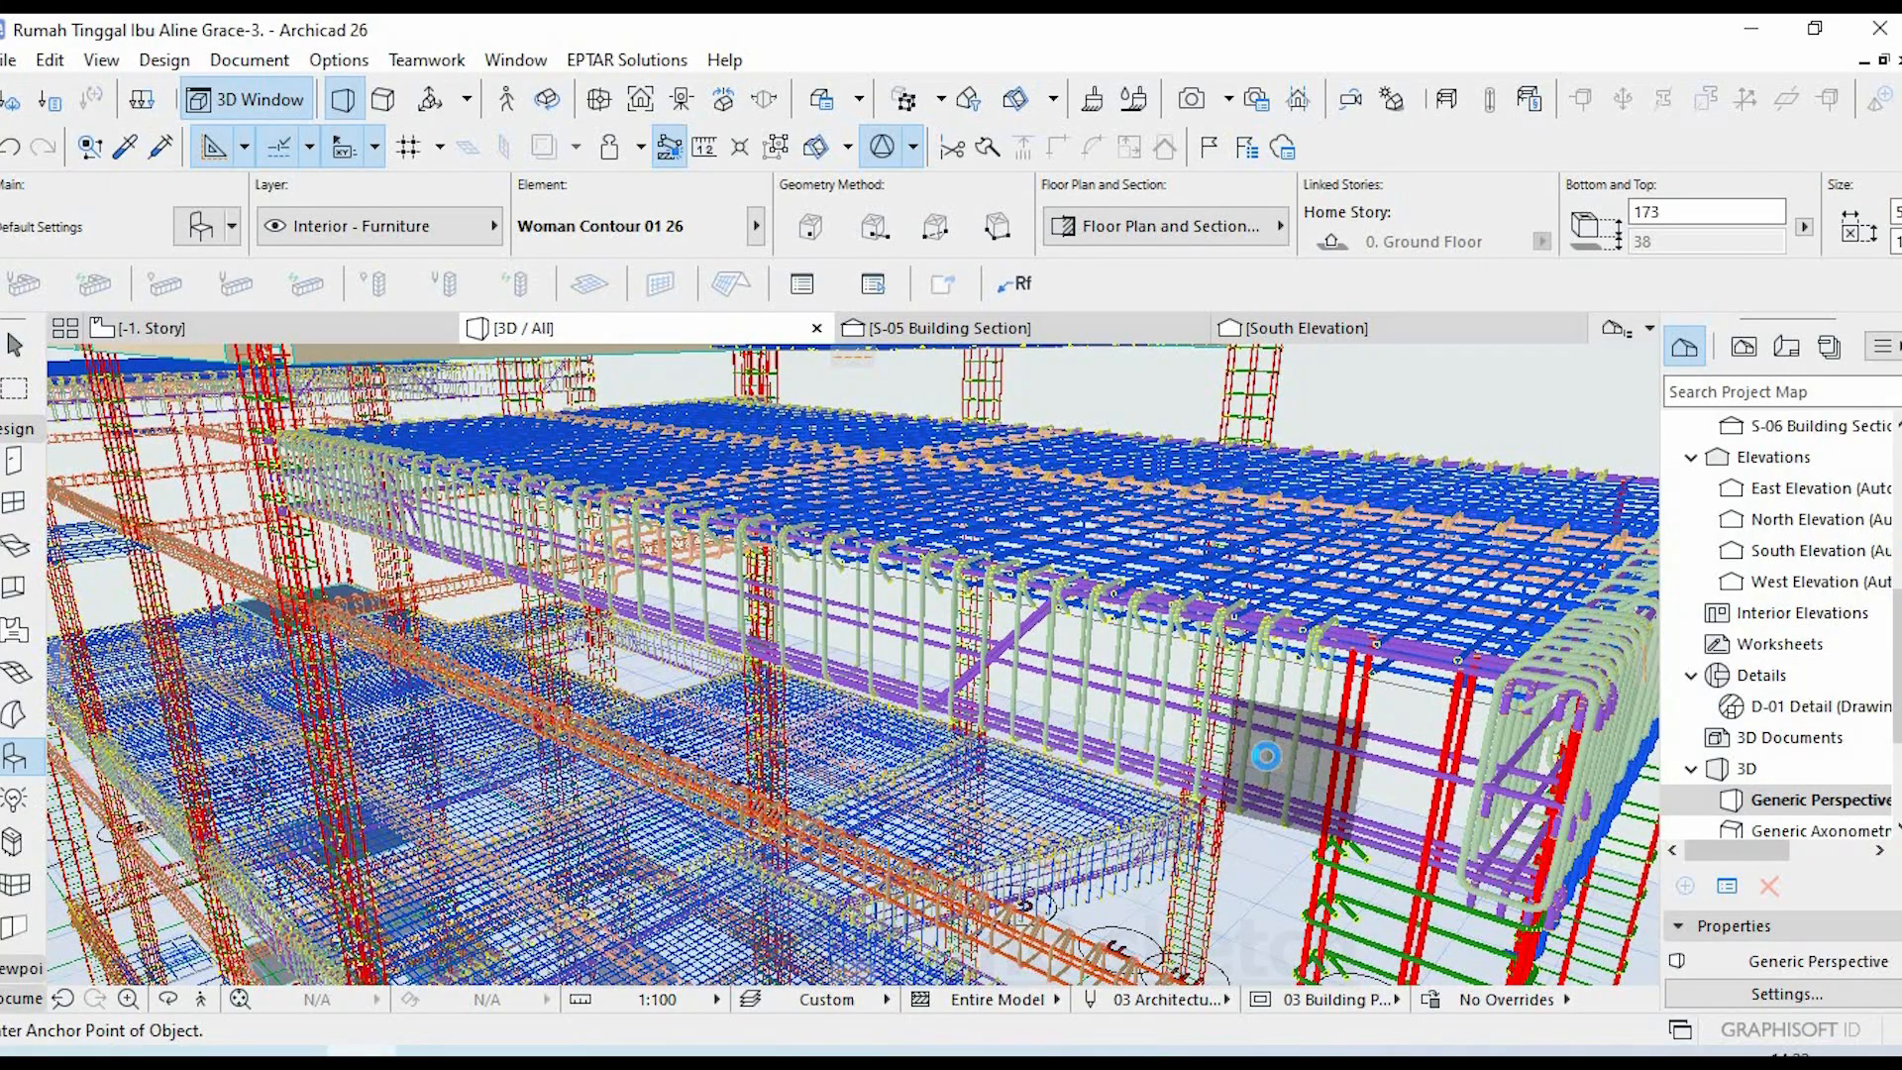
key(Escape)
click(1297, 788)
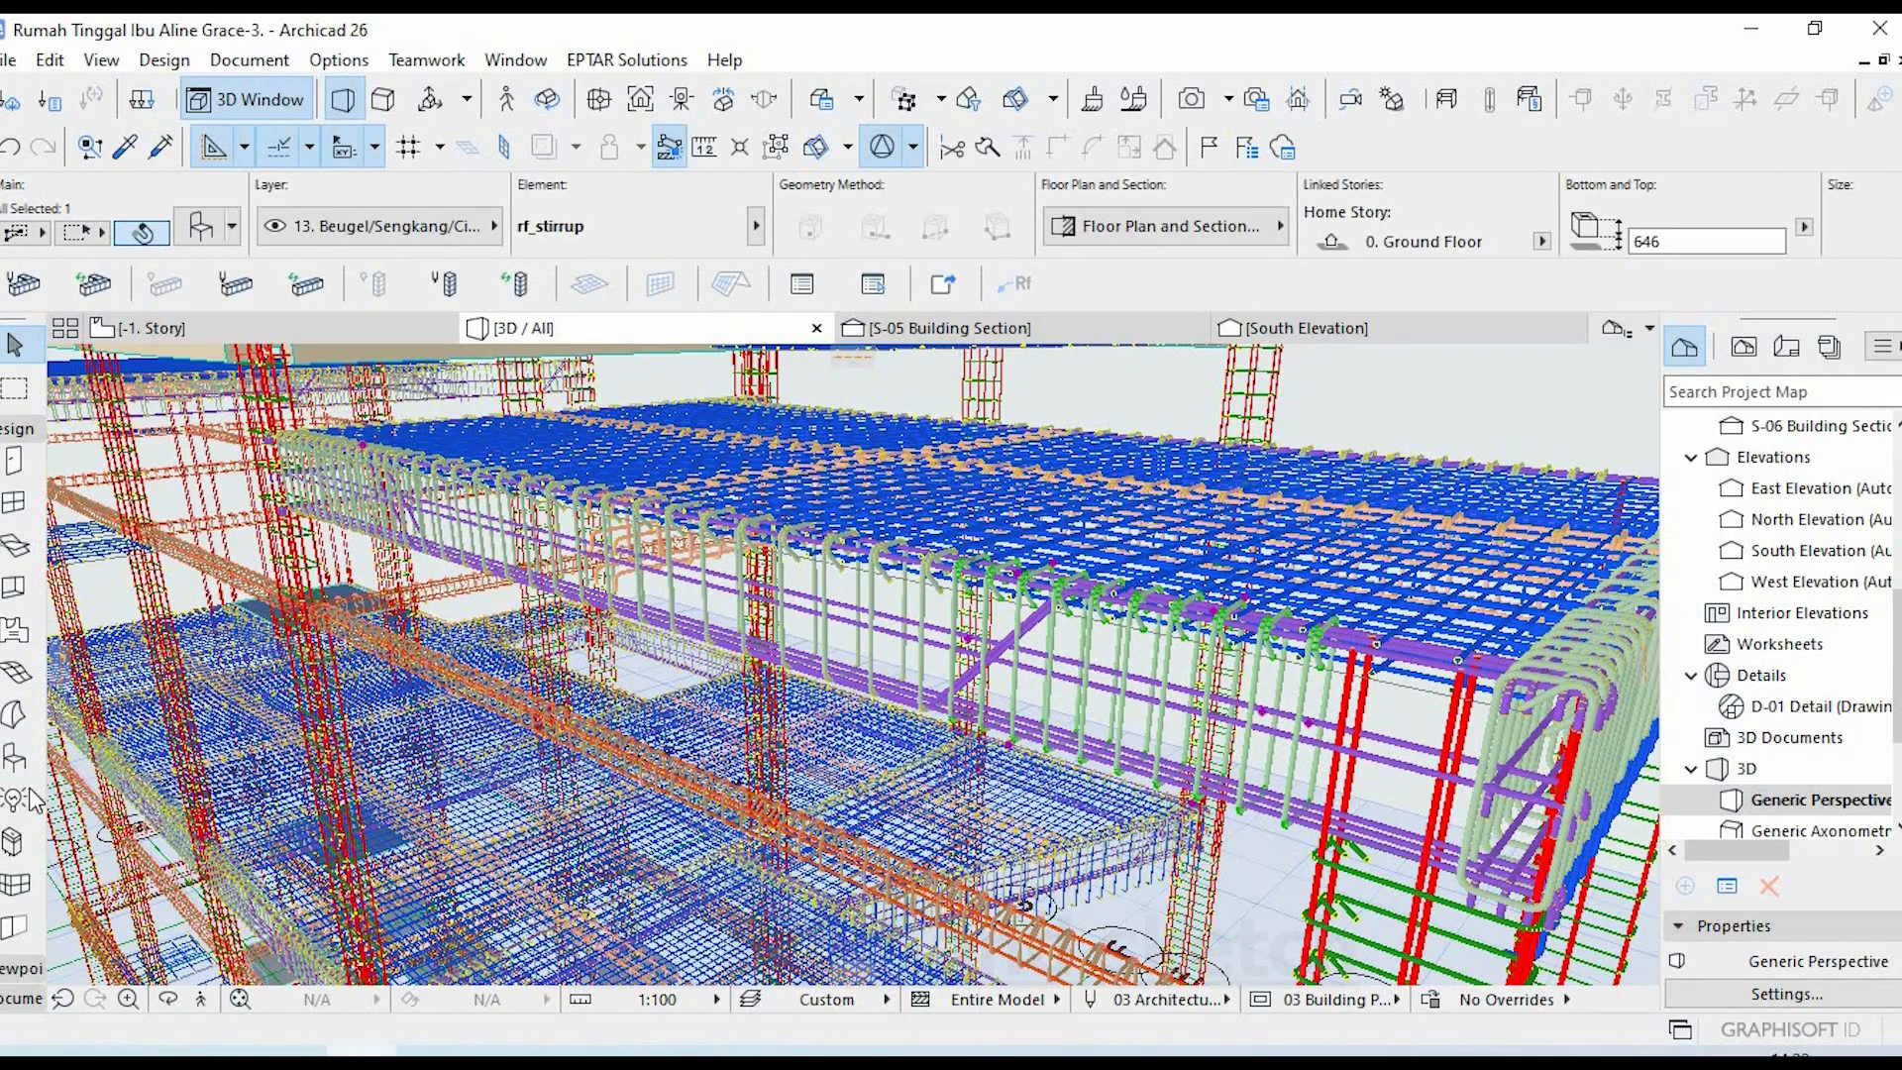
double_click(931, 682)
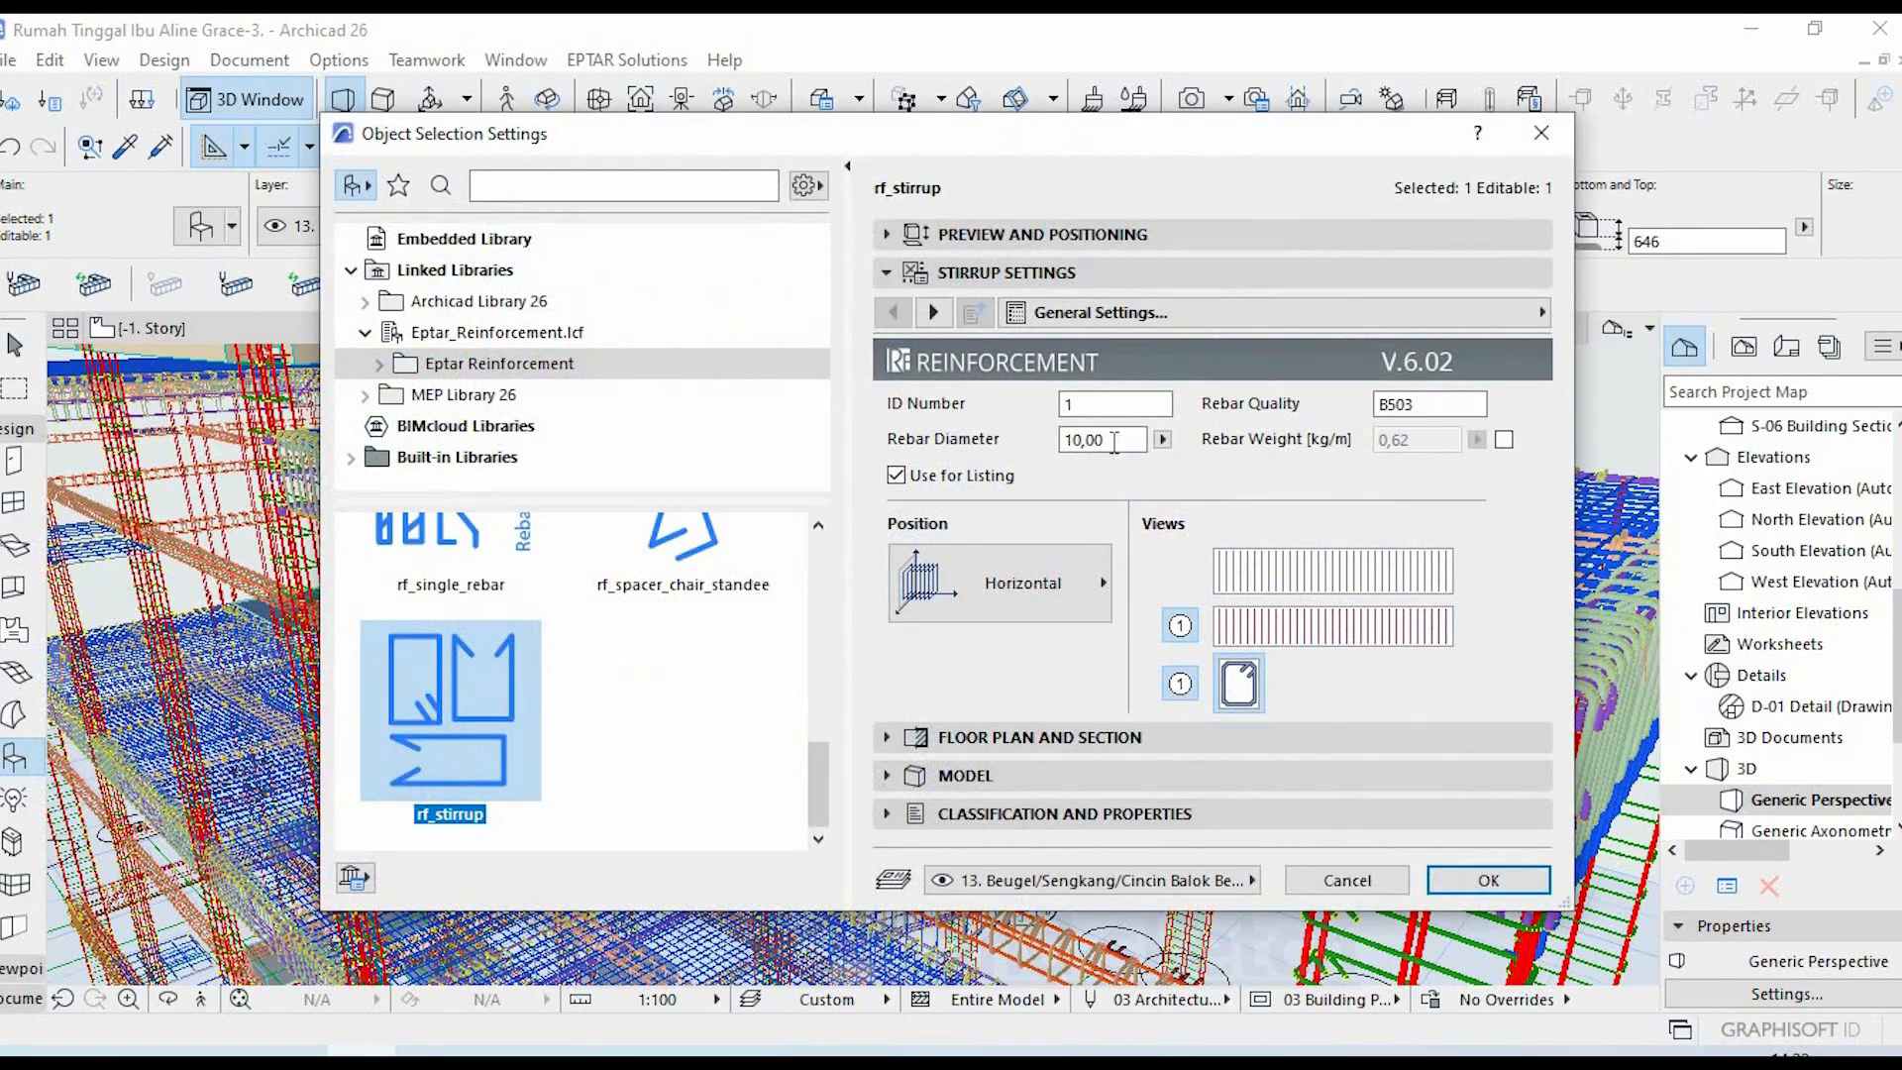
double_click(1072, 443)
click(1465, 879)
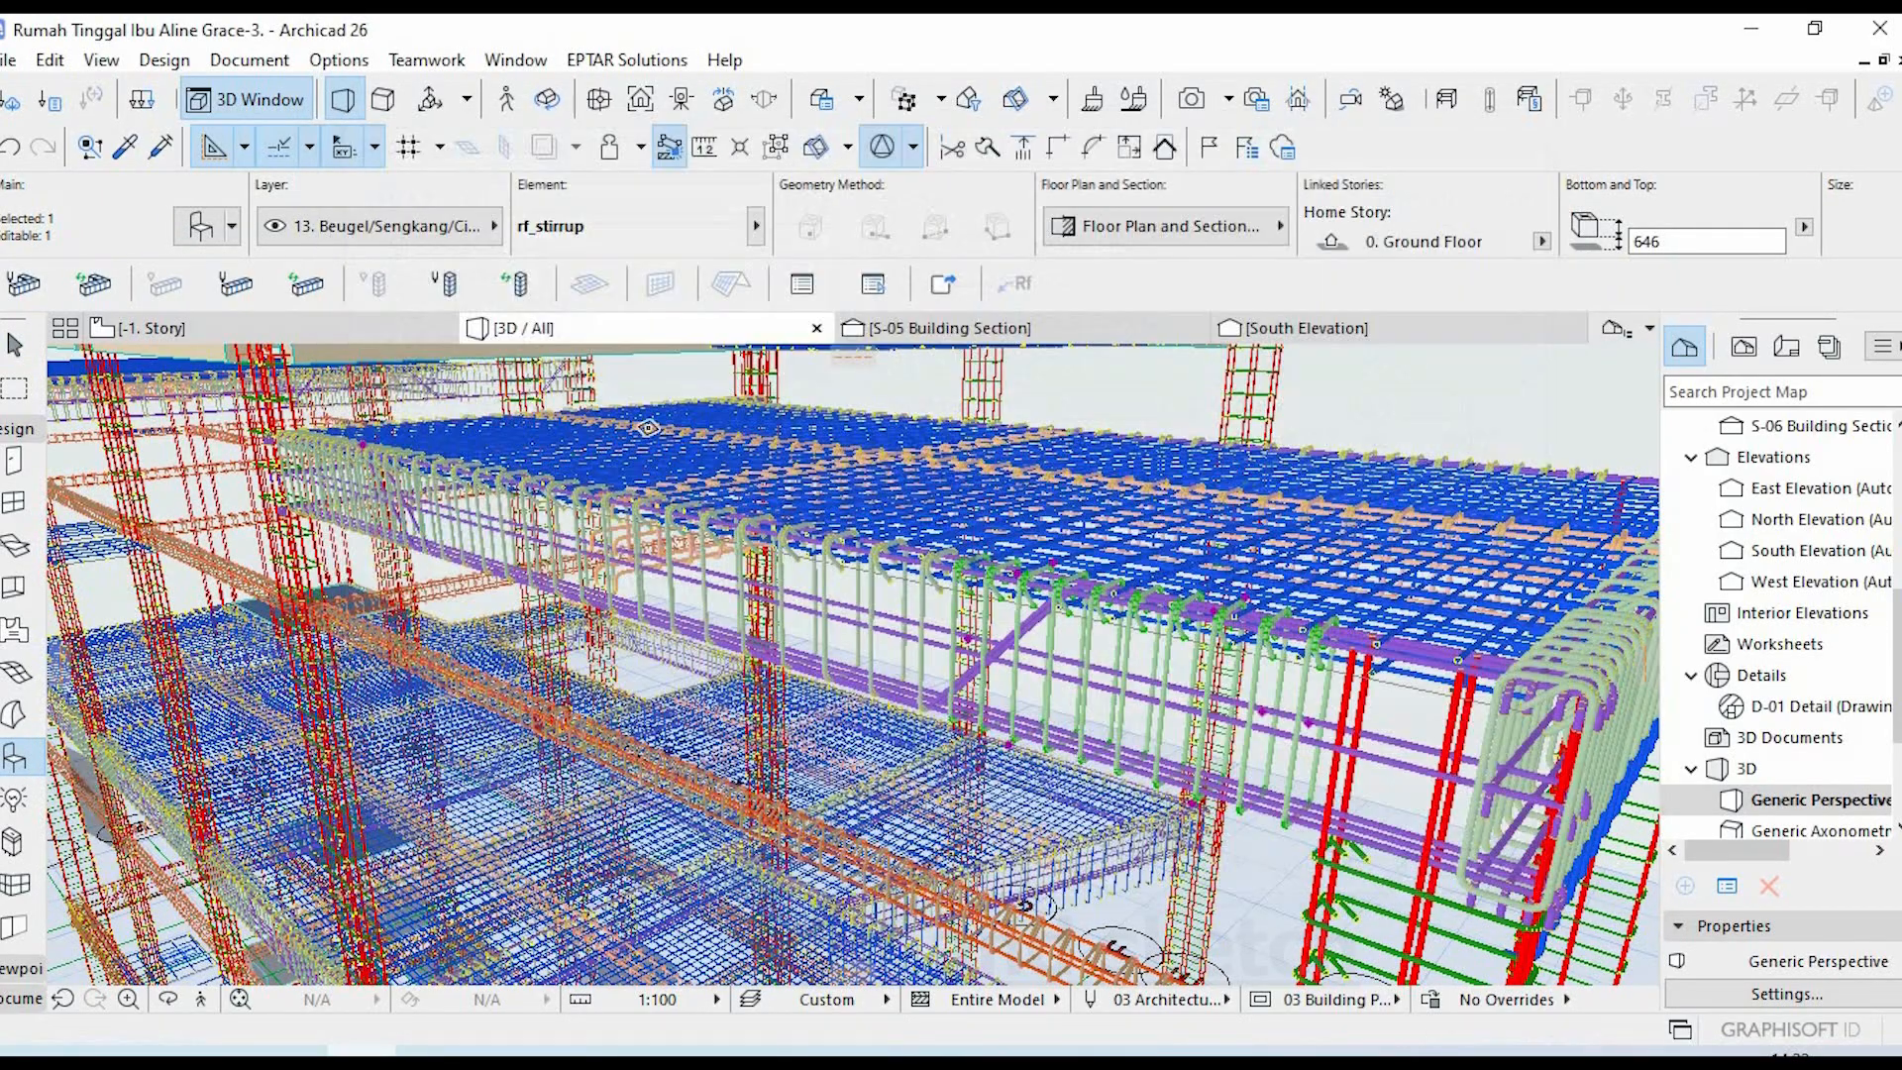
key(Escape)
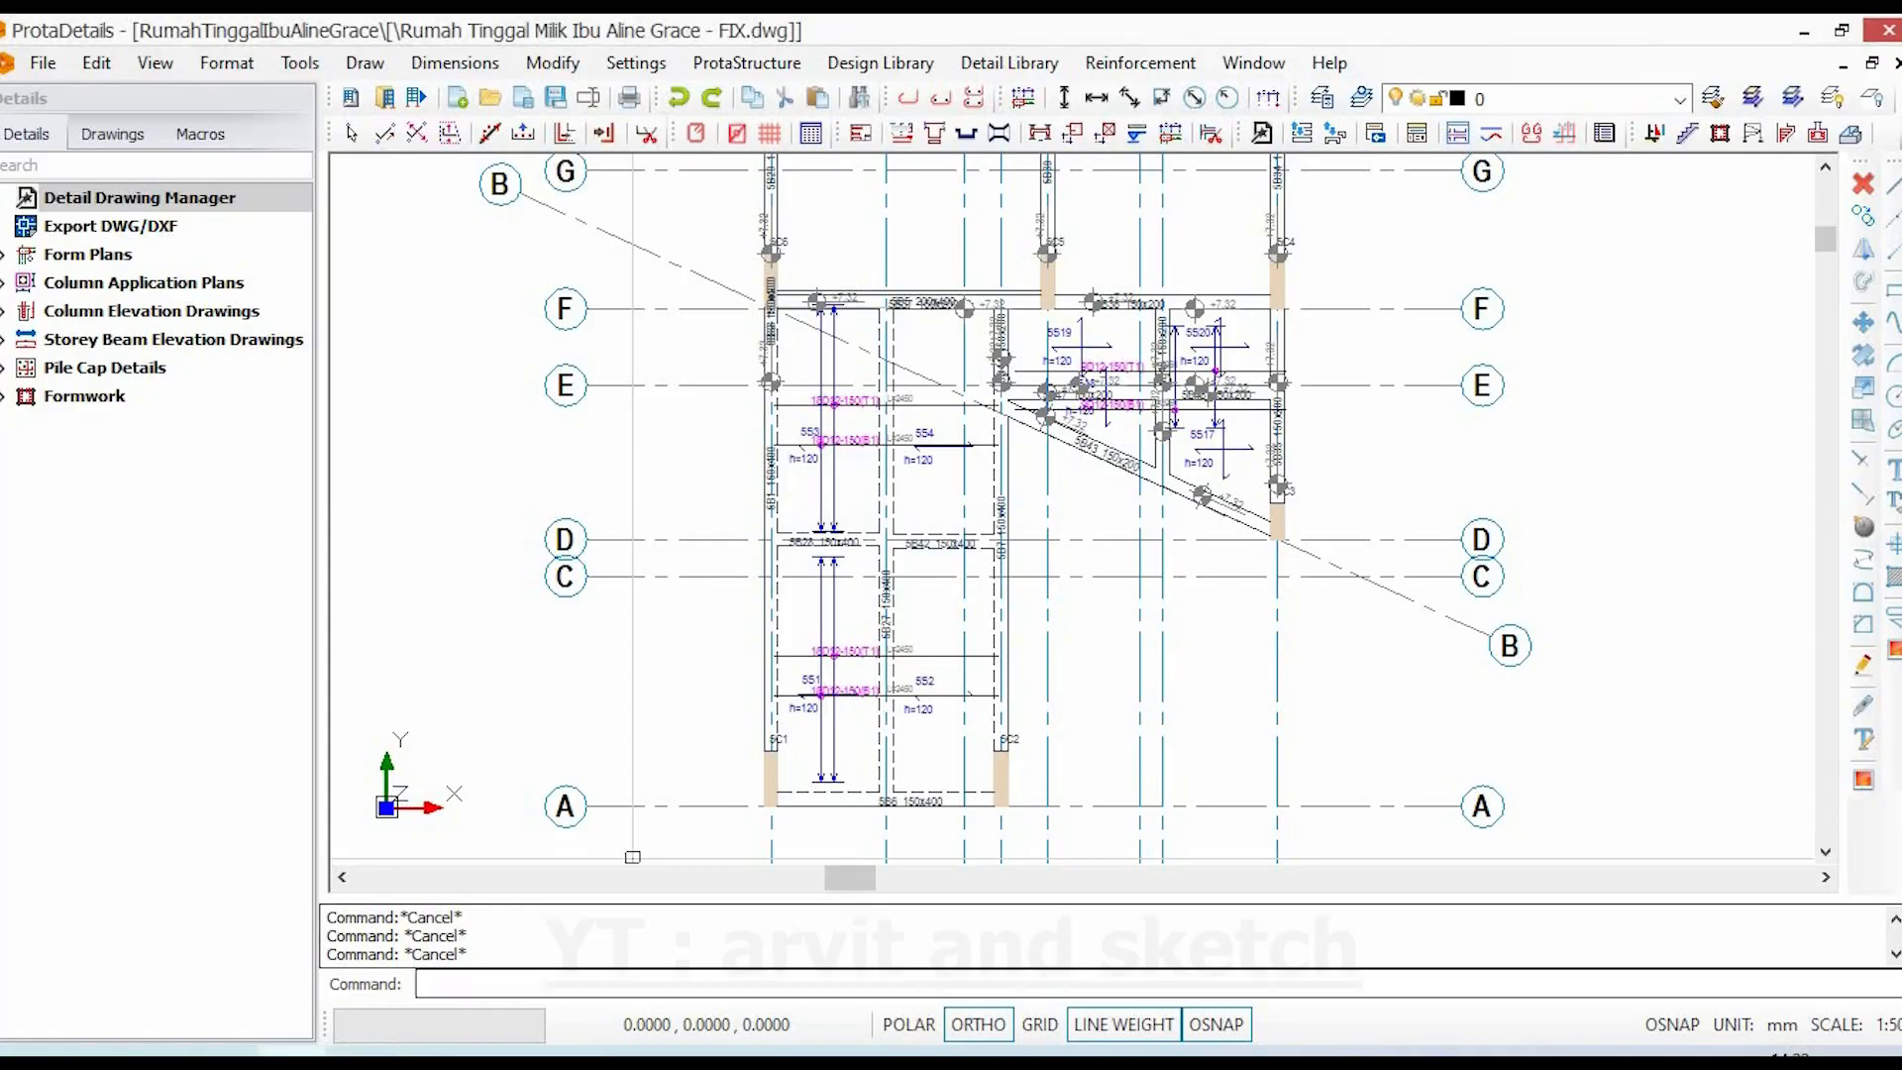
- Switch to ProtaDetails and examine slabs 5S17 to 5S20 and sloping beam 5B43 on the fifth-storey plan
middle_drag(953, 651, 1007, 944)
mouse_move(1007, 515)
middle_down()
mouse_move(1010, 650)
mouse_move(1179, 674)
mouse_move(1113, 397)
middle_up()
scroll(1244, 804, up, 5)
scroll(1114, 373, down, 2)
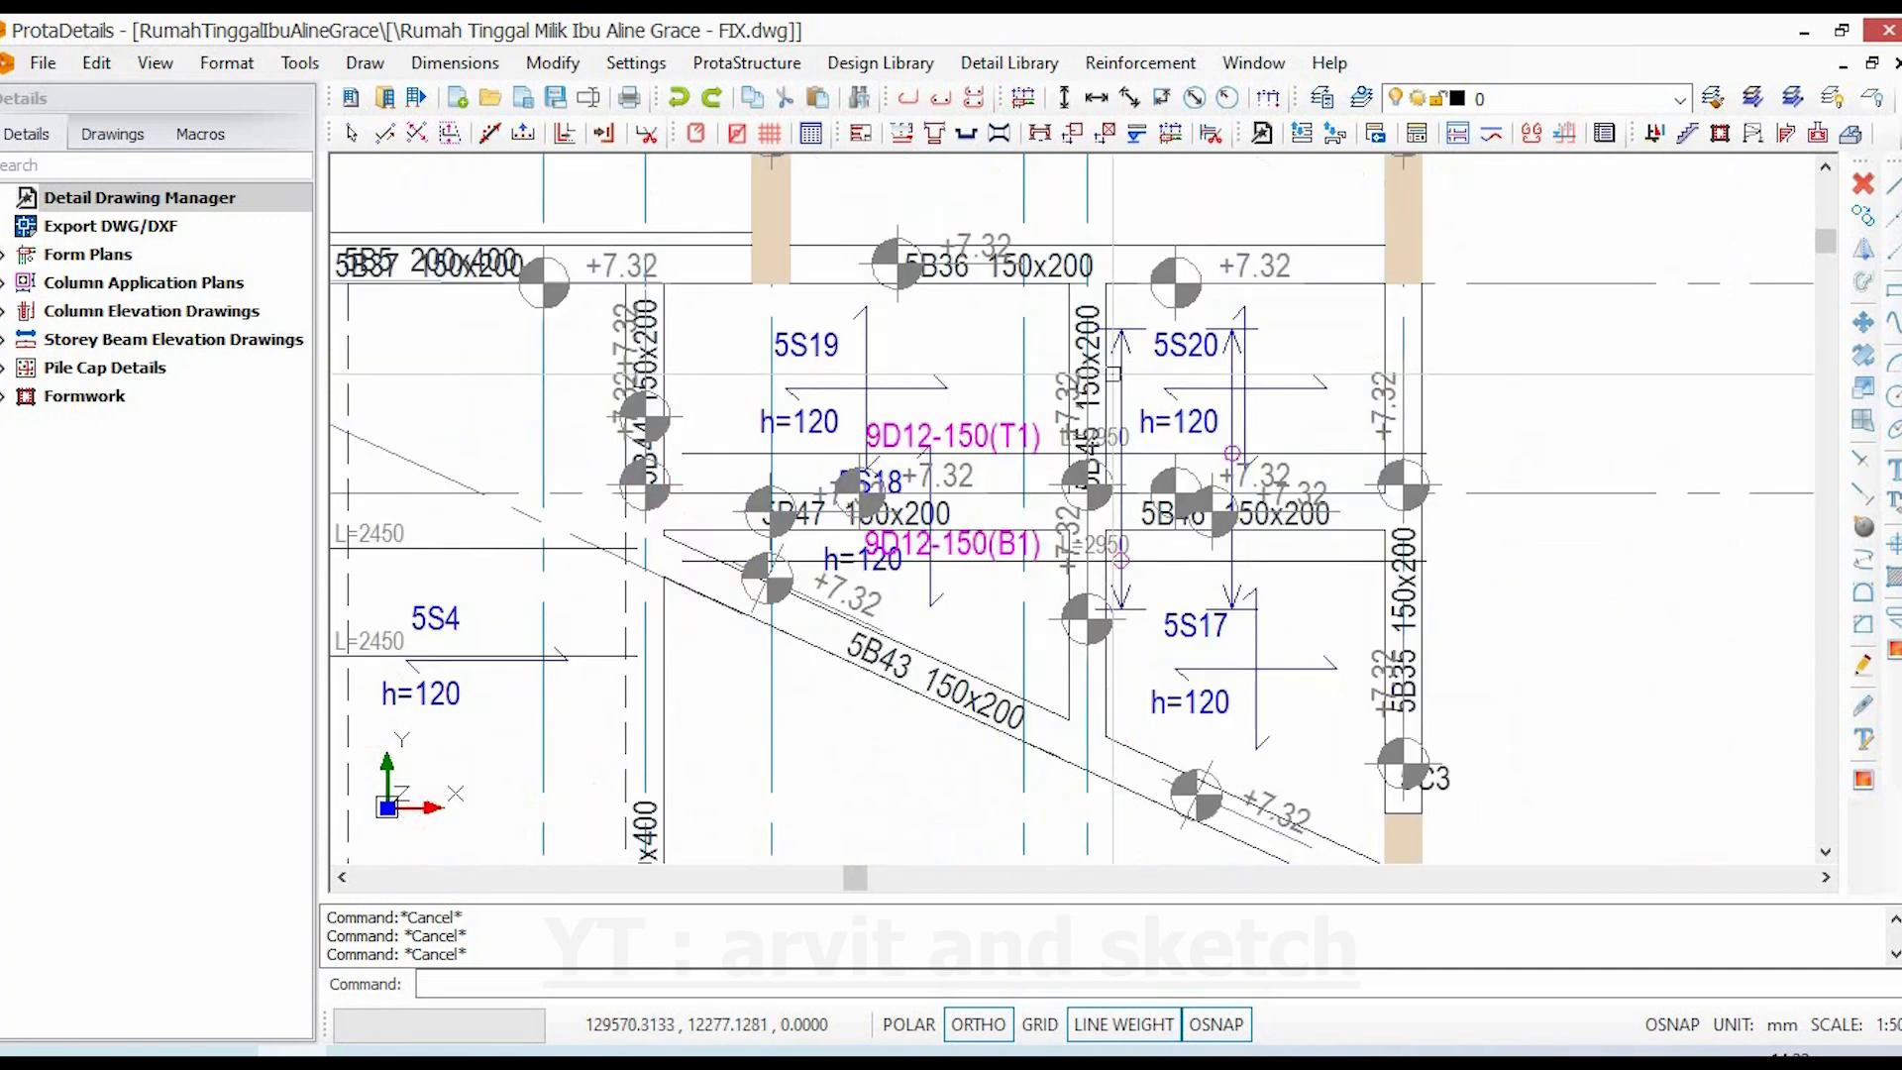
middle_drag(1191, 631, 1216, 585)
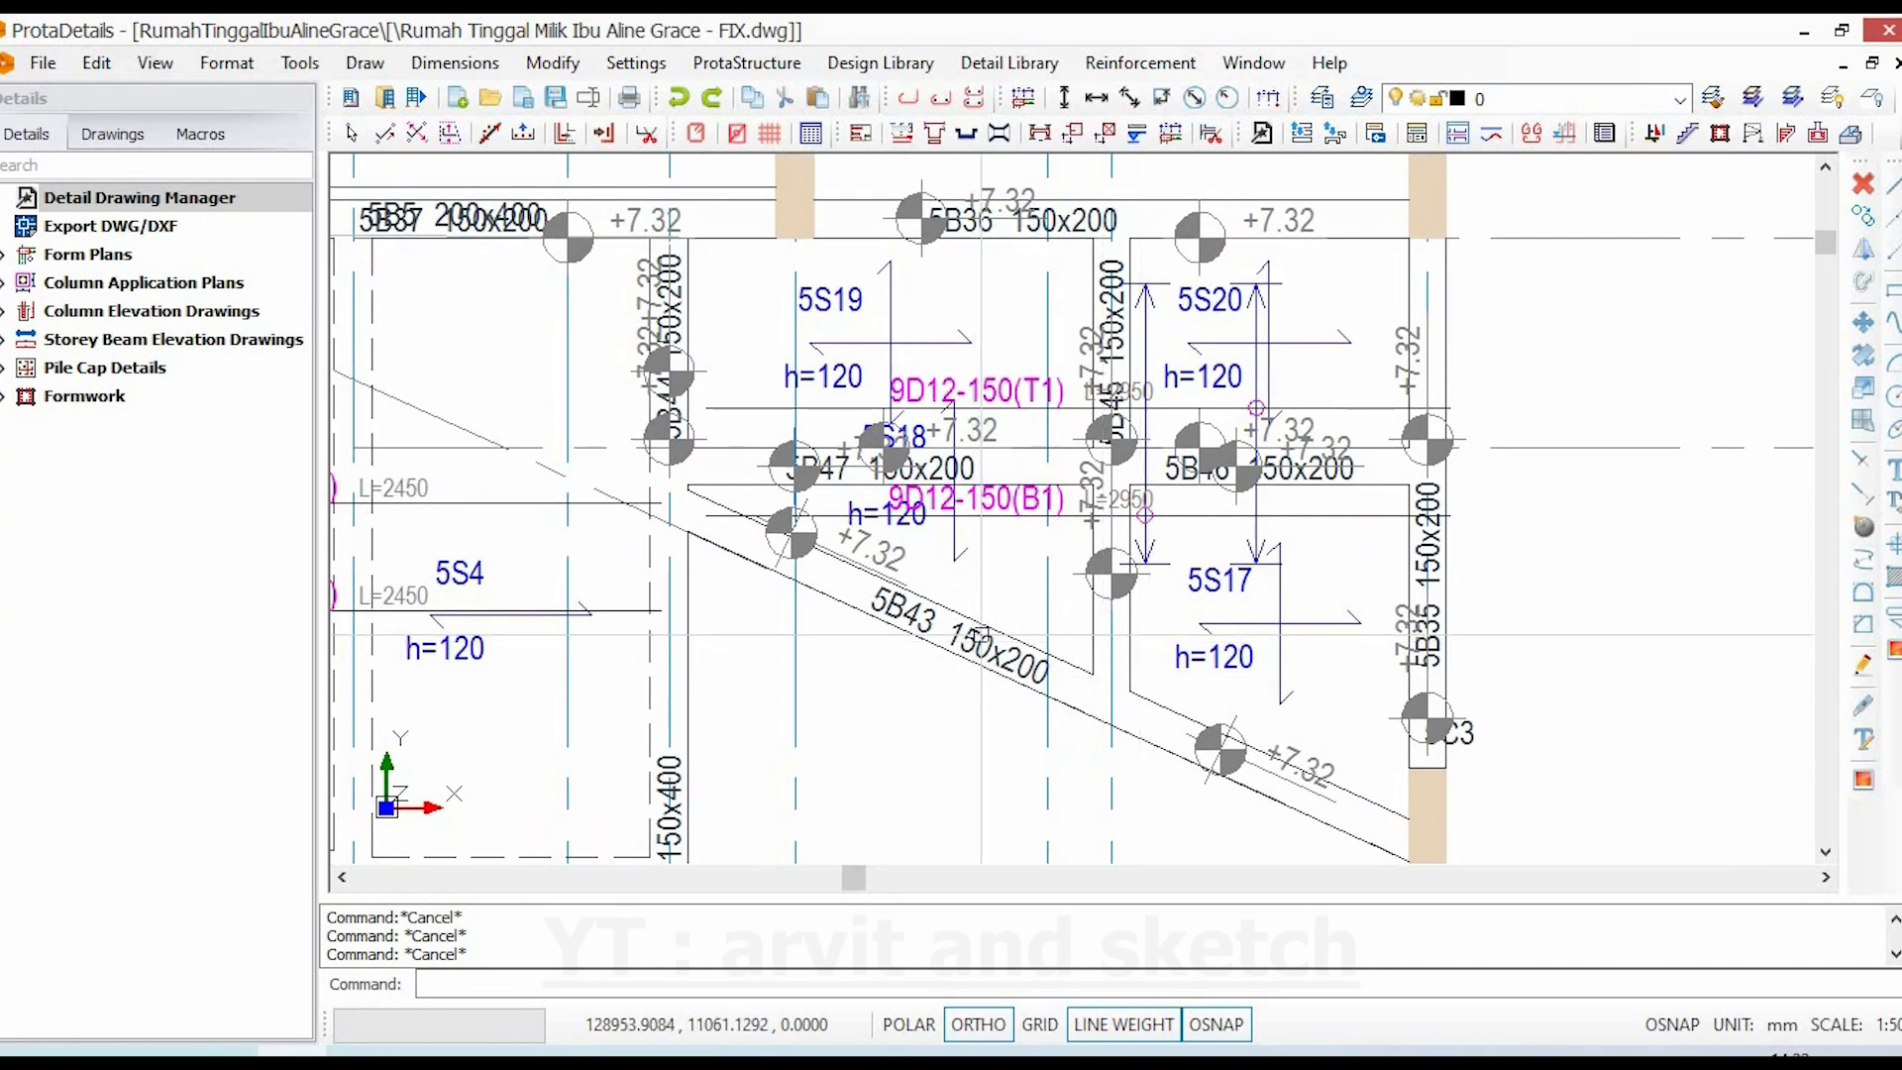
scroll(1054, 657, down, 2)
scroll(993, 678, up, 3)
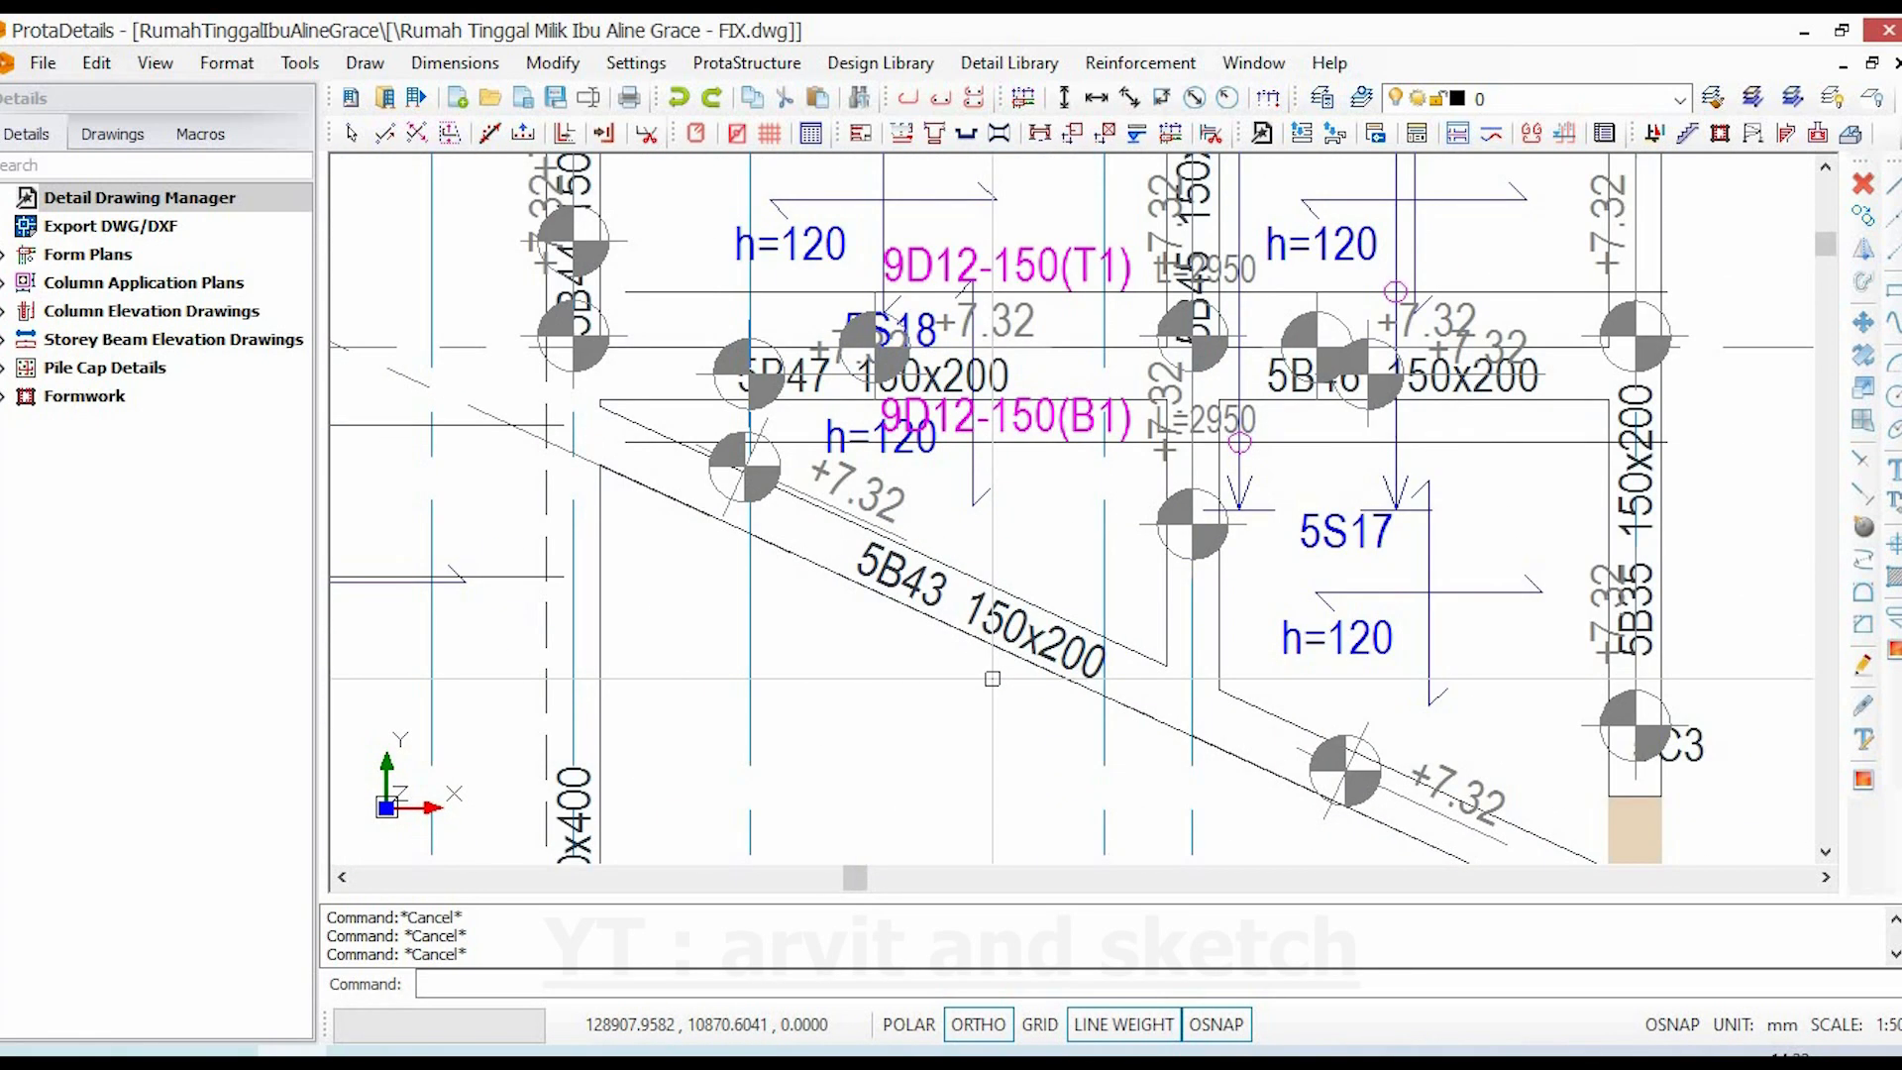
scroll(993, 677, down, 3)
- Find the slab panels around 5S9 to 5S12 on the fifth-storey plan and examine their T1 and B1 bar labels
middle_drag(886, 491, 1061, 844)
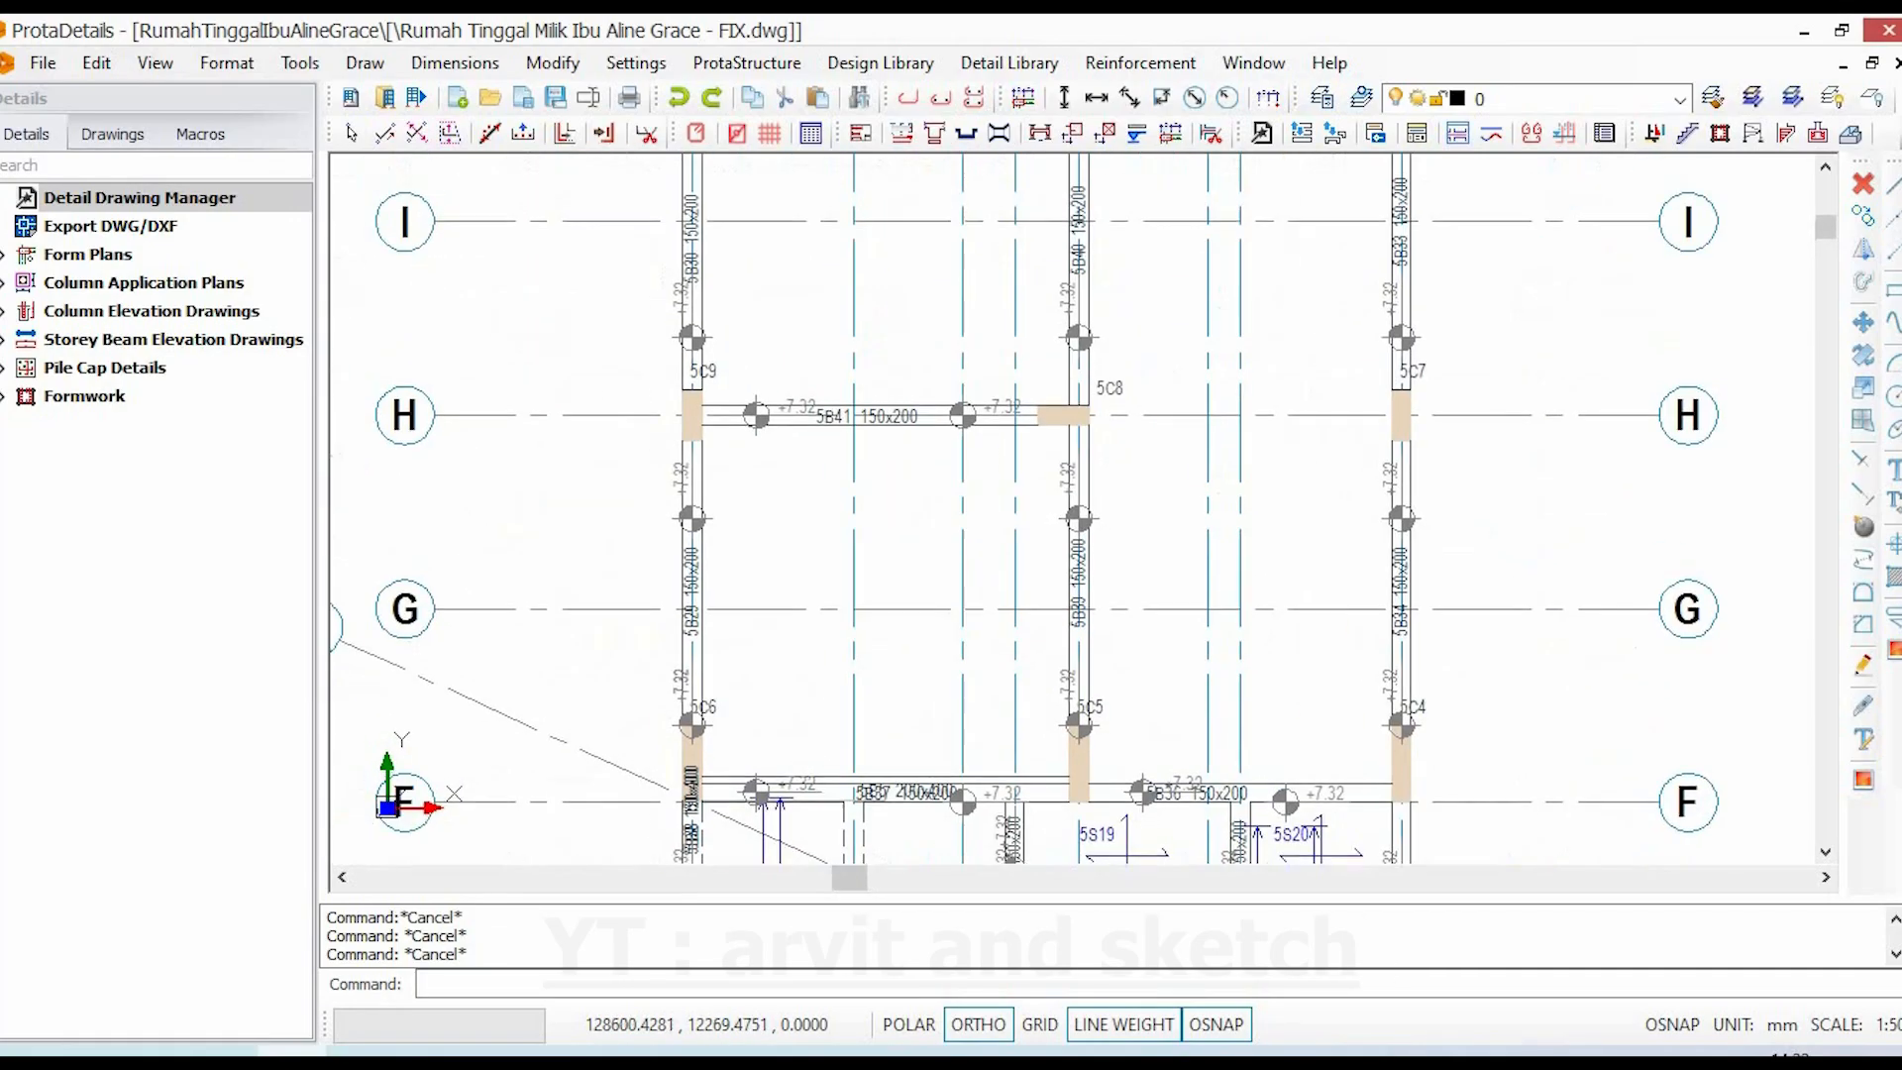
middle_drag(970, 382, 929, 805)
scroll(813, 406, up, 2)
middle_drag(821, 461, 872, 637)
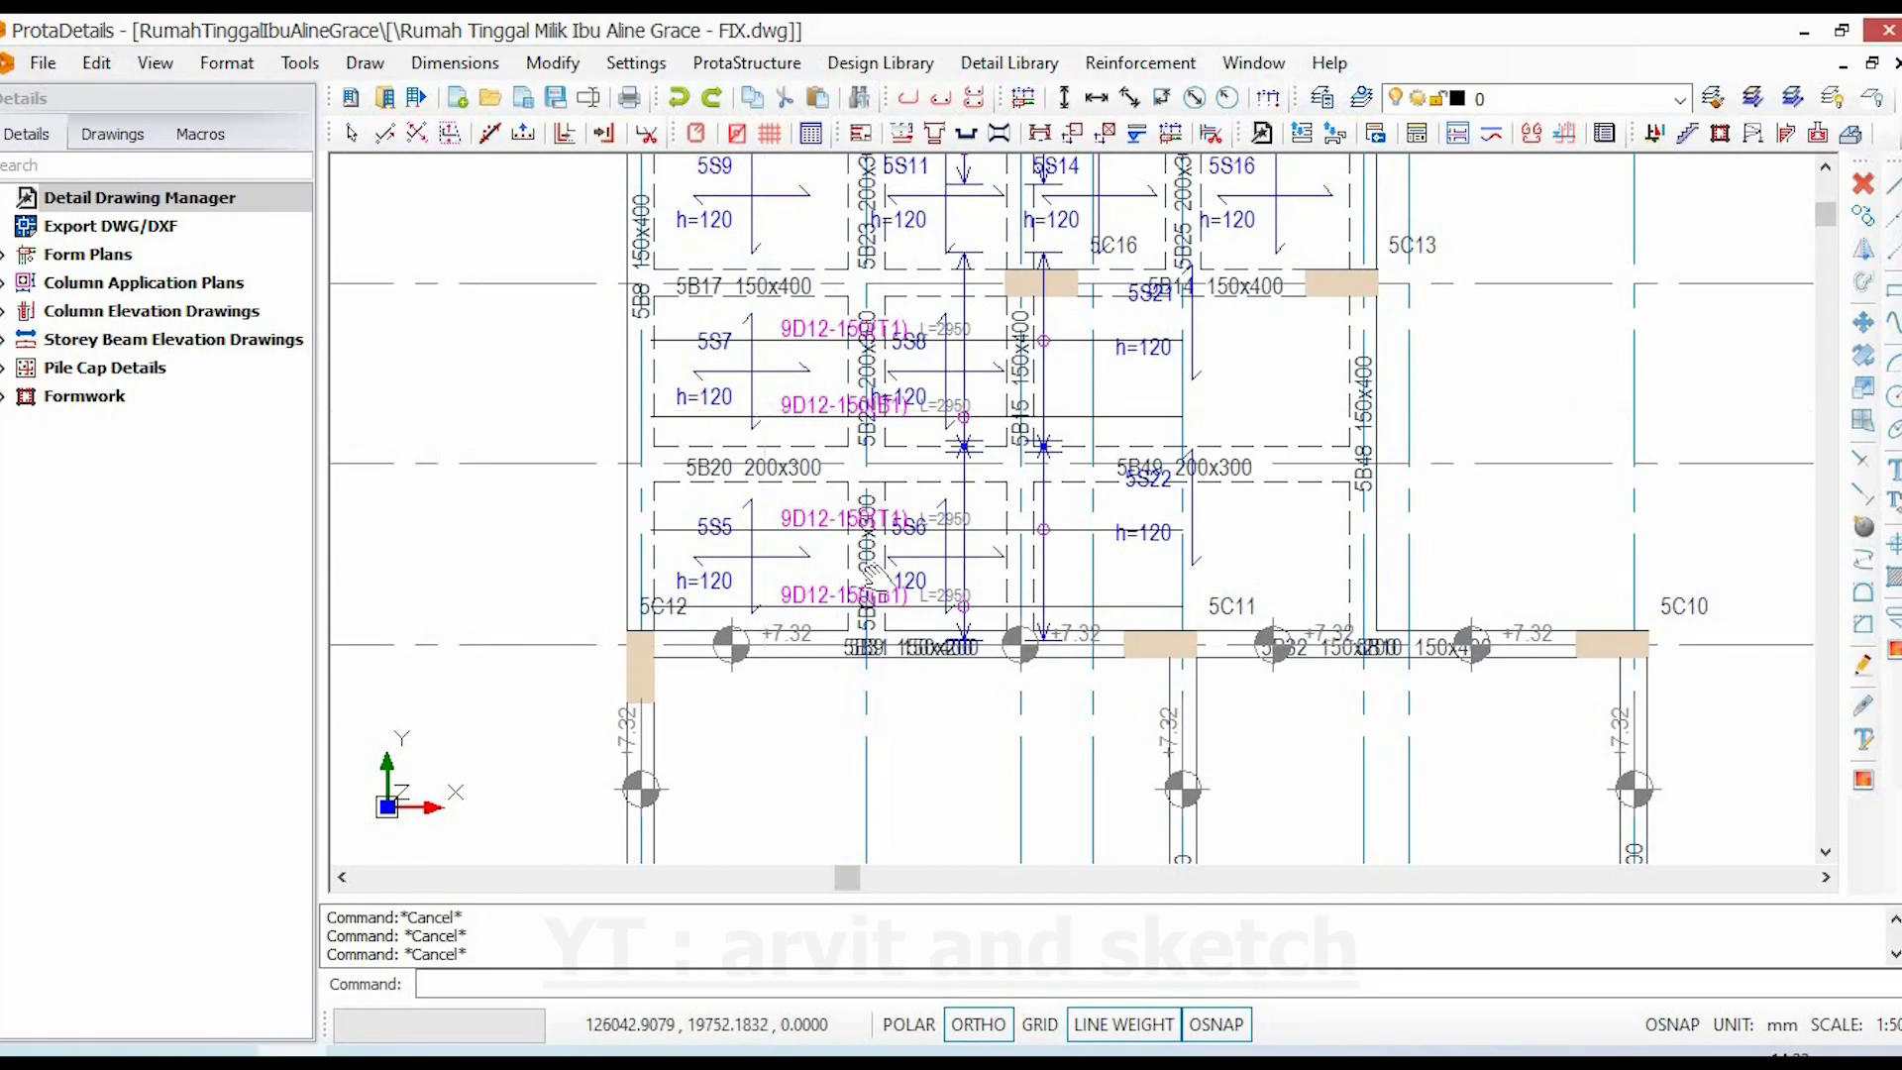
middle_drag(943, 557, 1032, 697)
middle_drag(1021, 480, 968, 676)
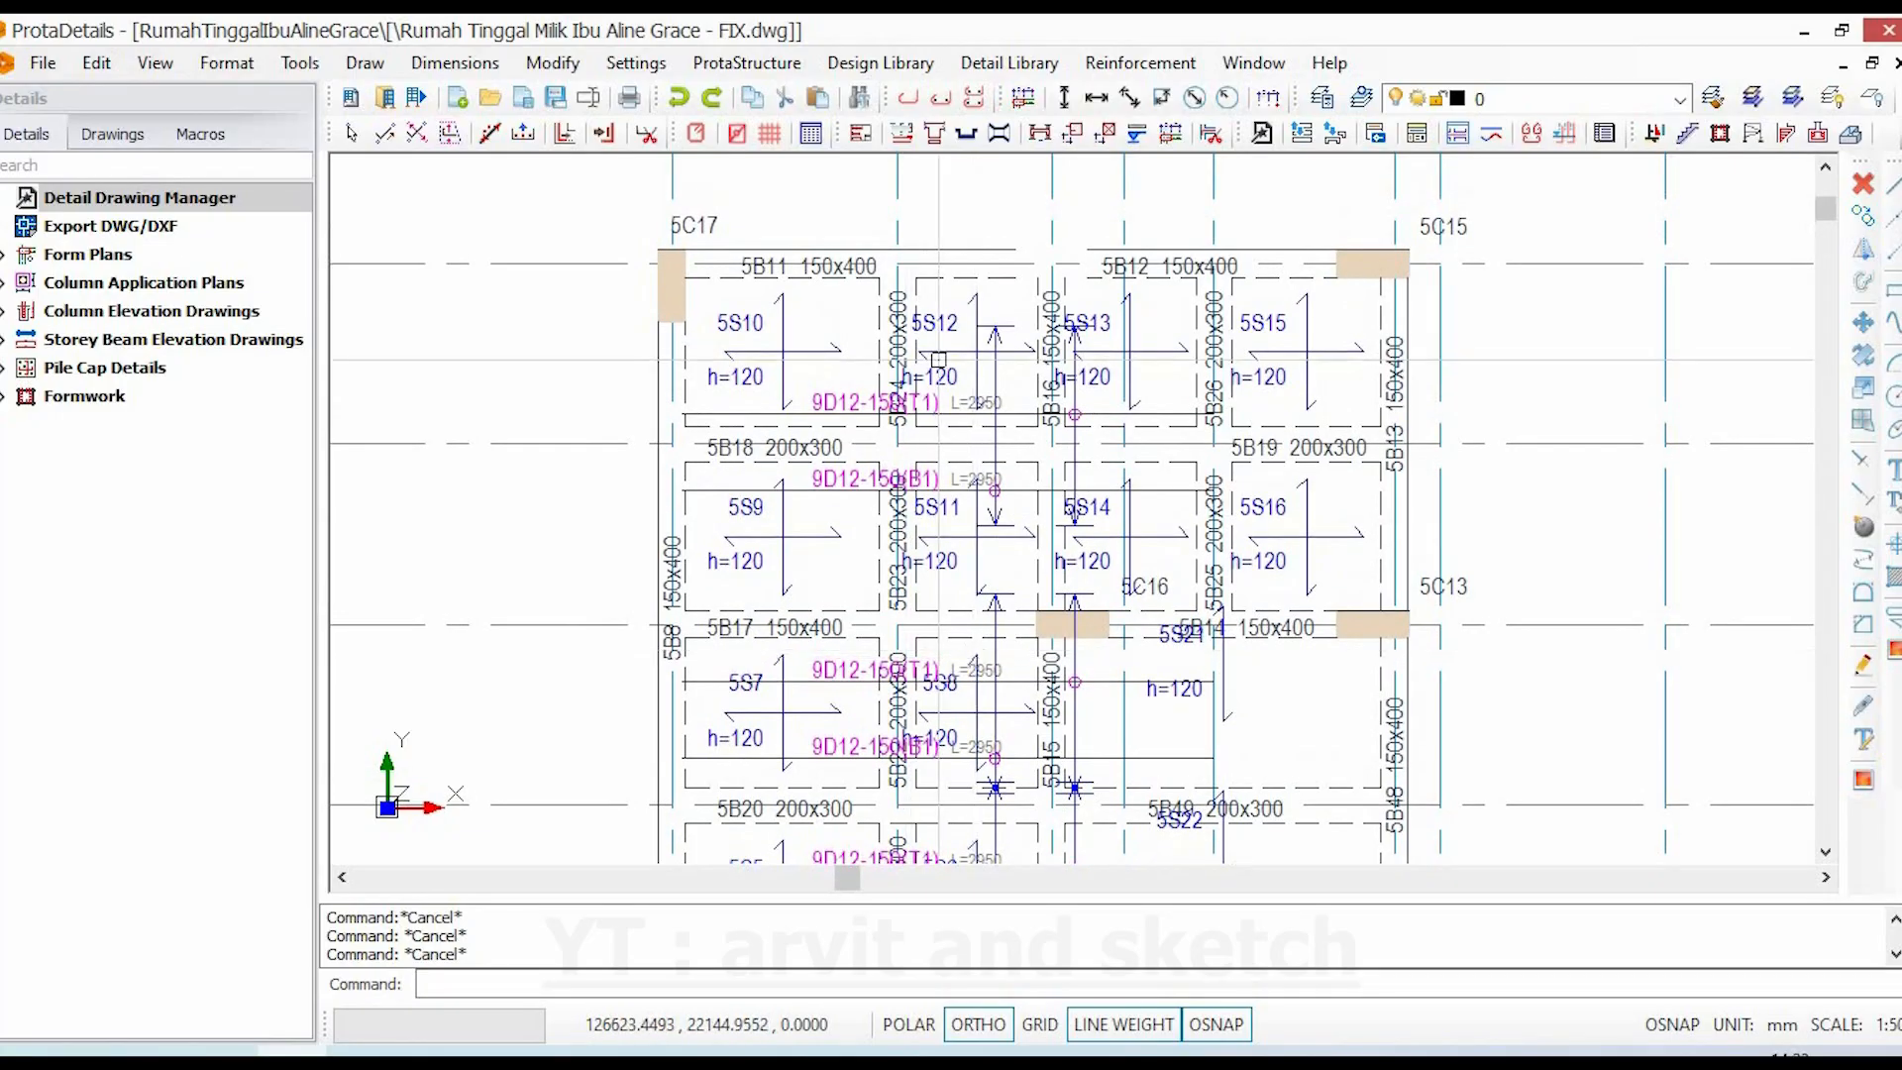
scroll(862, 477, up, 3)
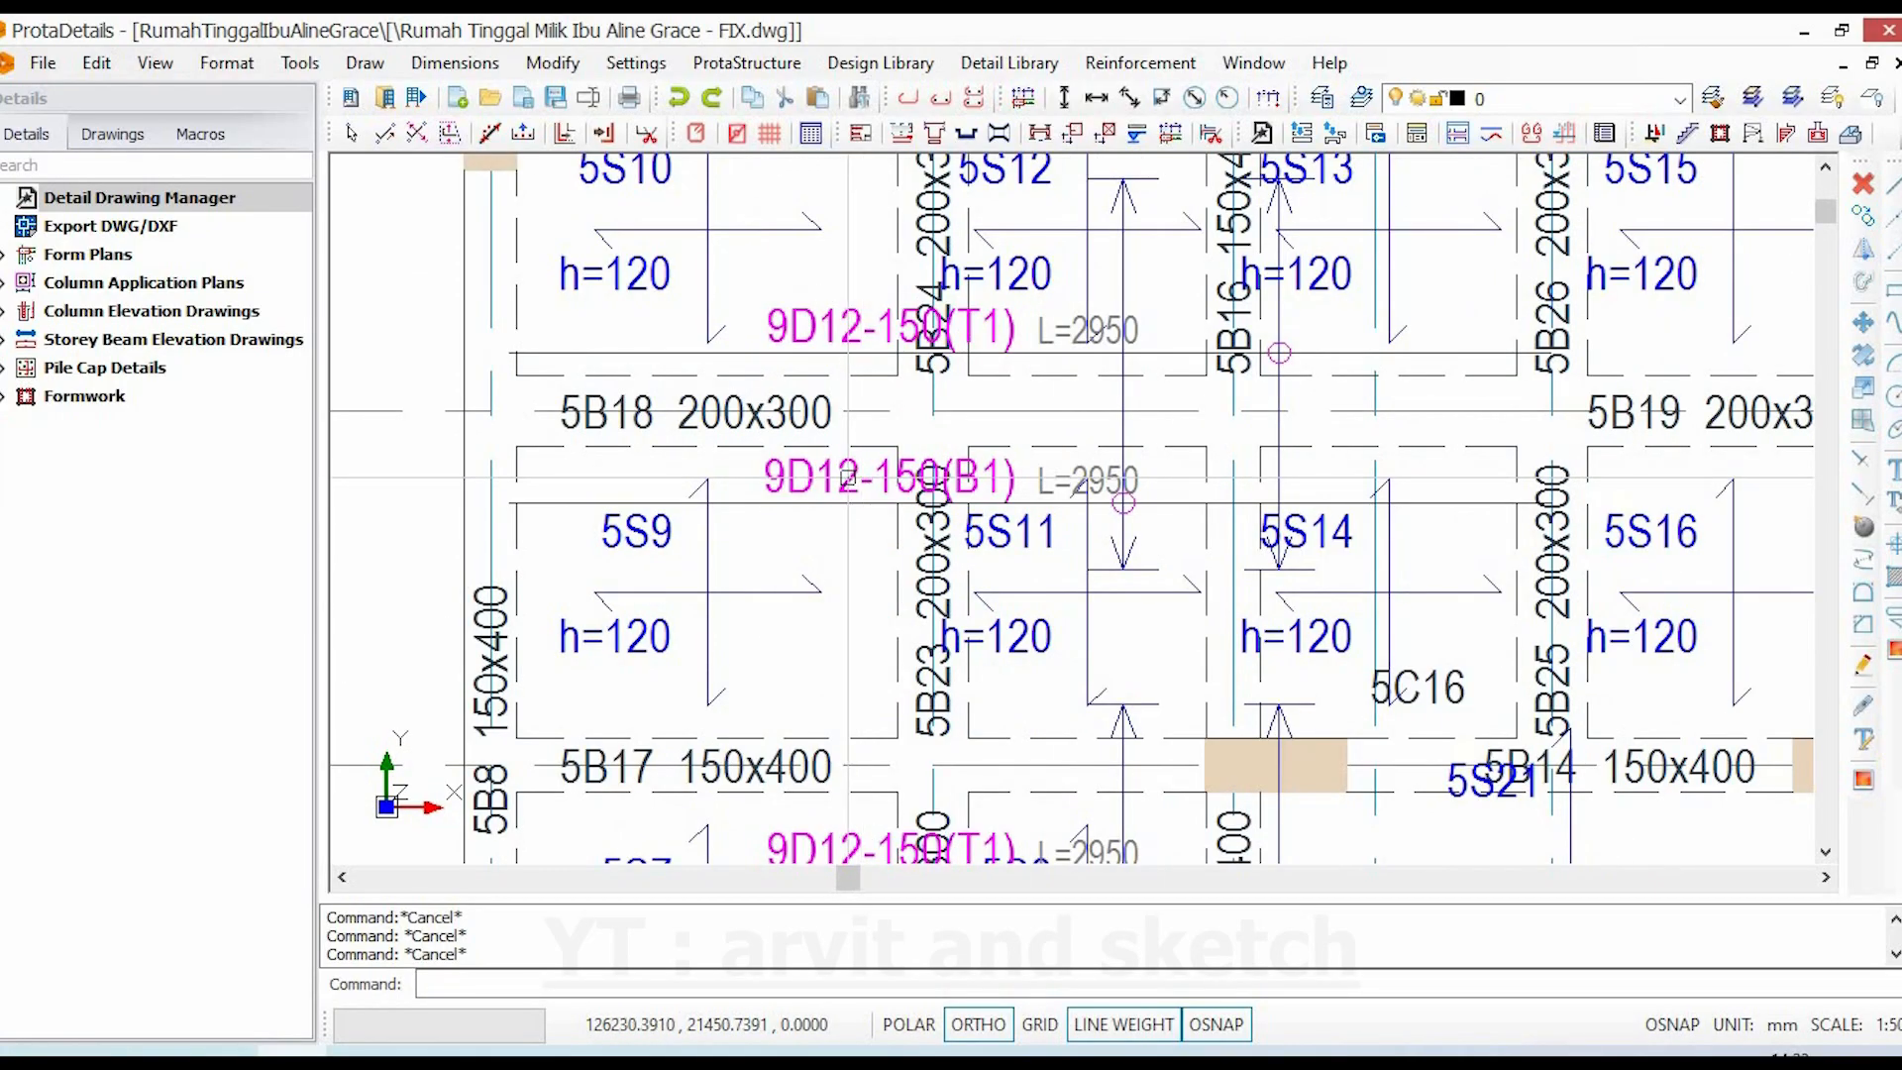
- Examine the slab bar labels over 5S7 and 5S8, and the beam label and slab bars between 5S9 and 5S10
scroll(846, 478, down, 4)
middle_drag(1021, 659, 1002, 507)
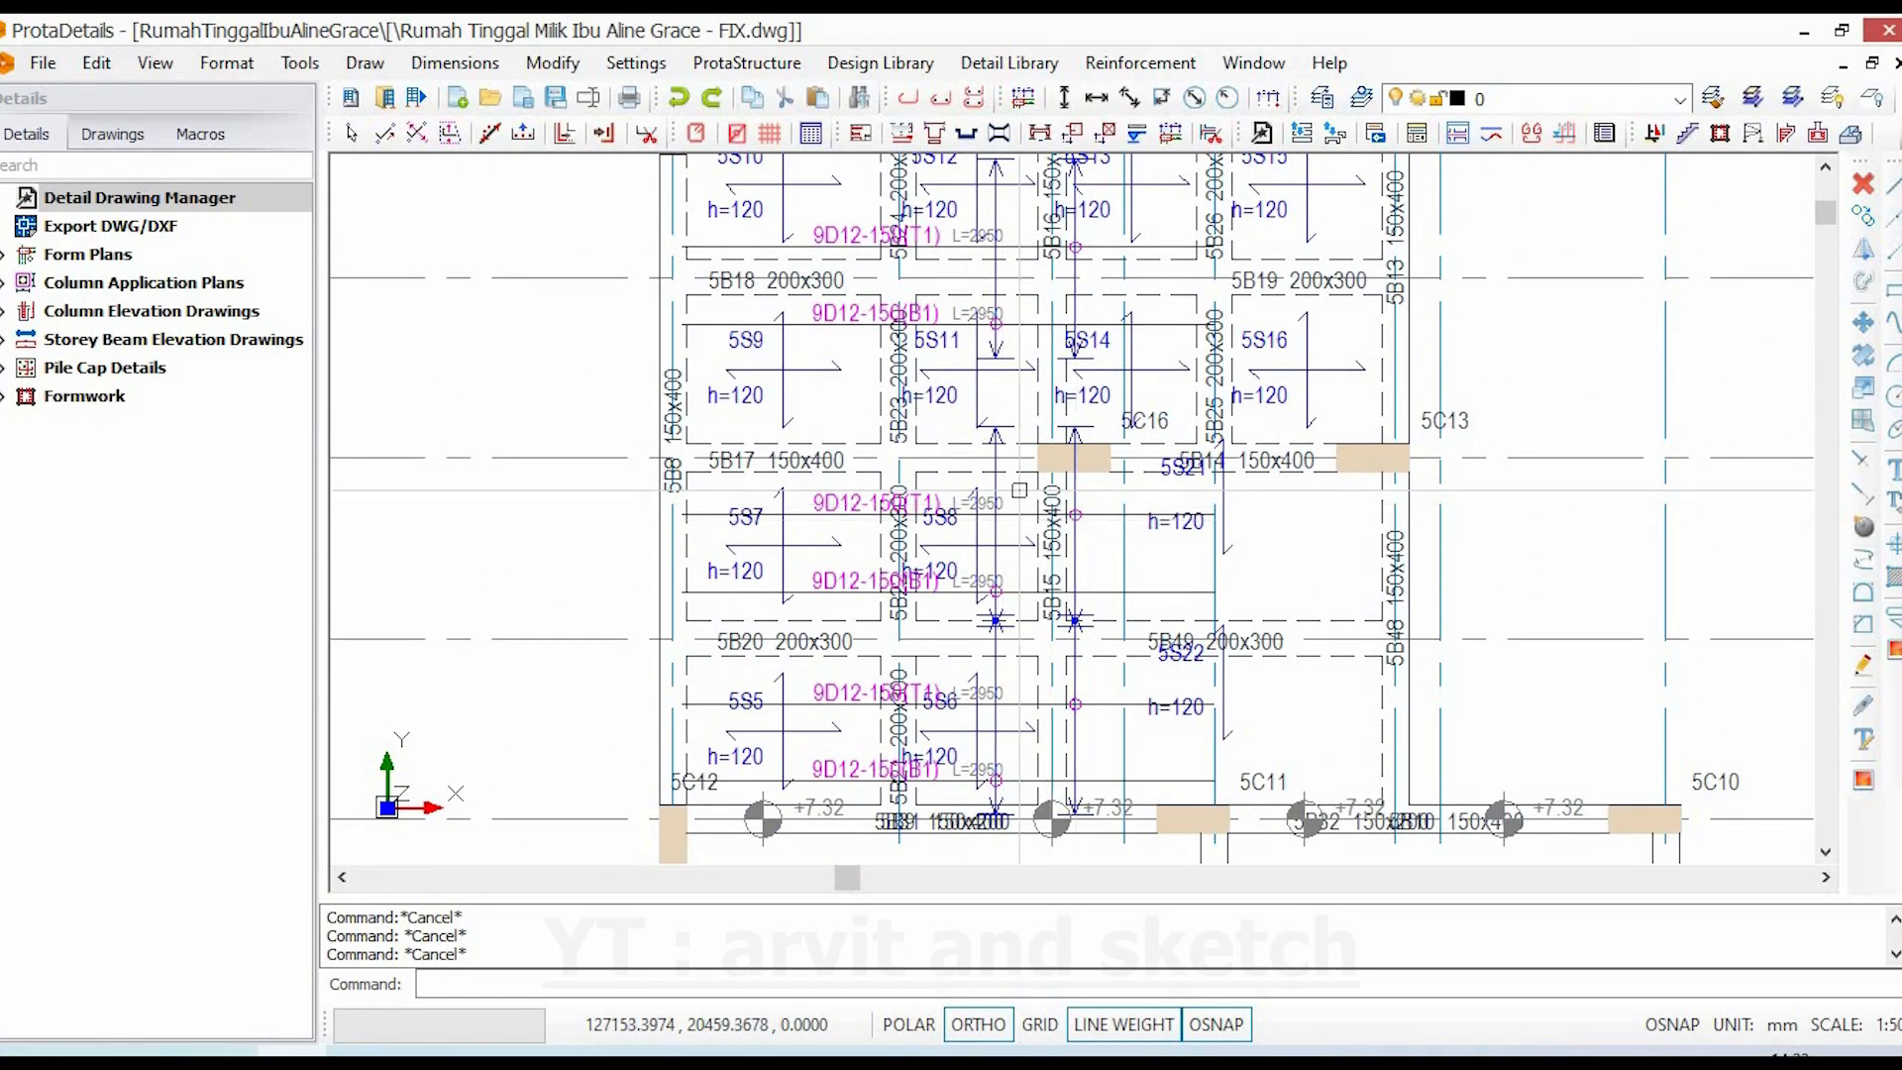
scroll(919, 508, up, 3)
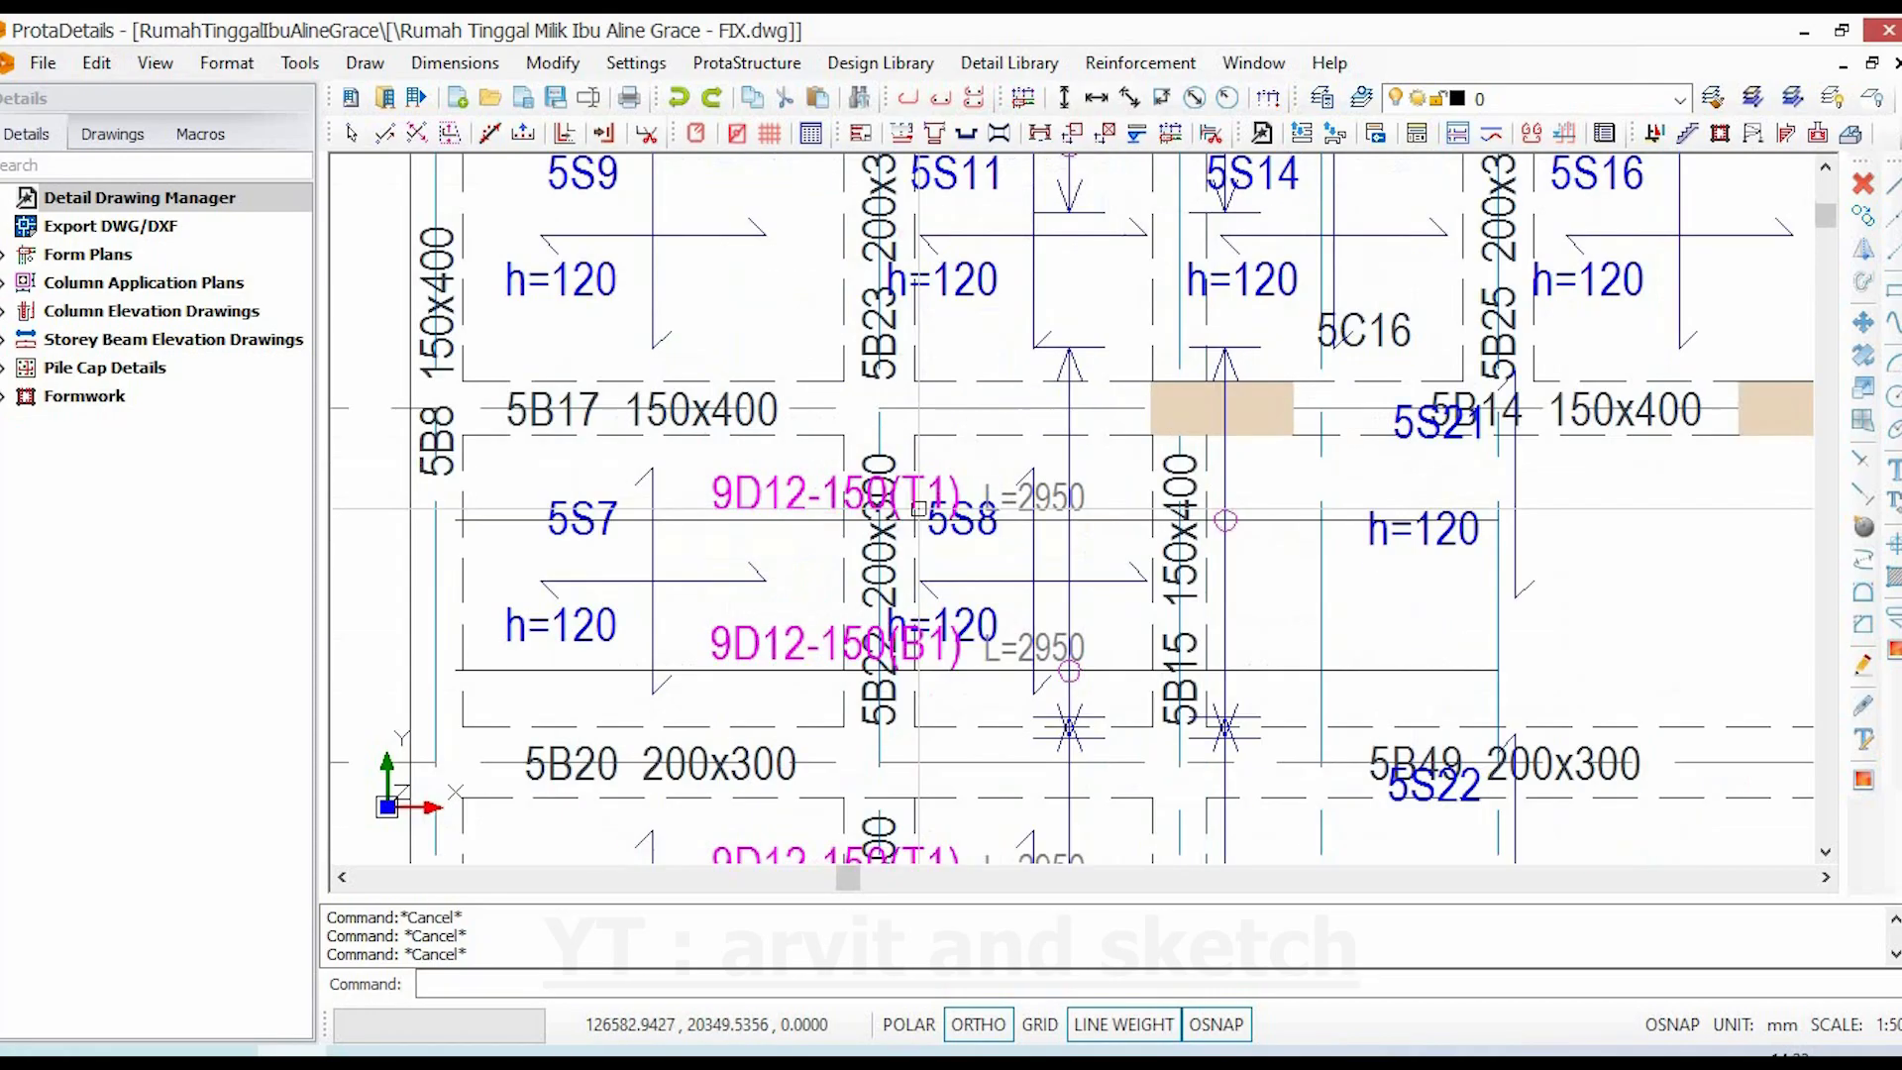
middle_drag(990, 624, 1009, 670)
scroll(742, 324, up, 2)
middle_drag(770, 358, 819, 406)
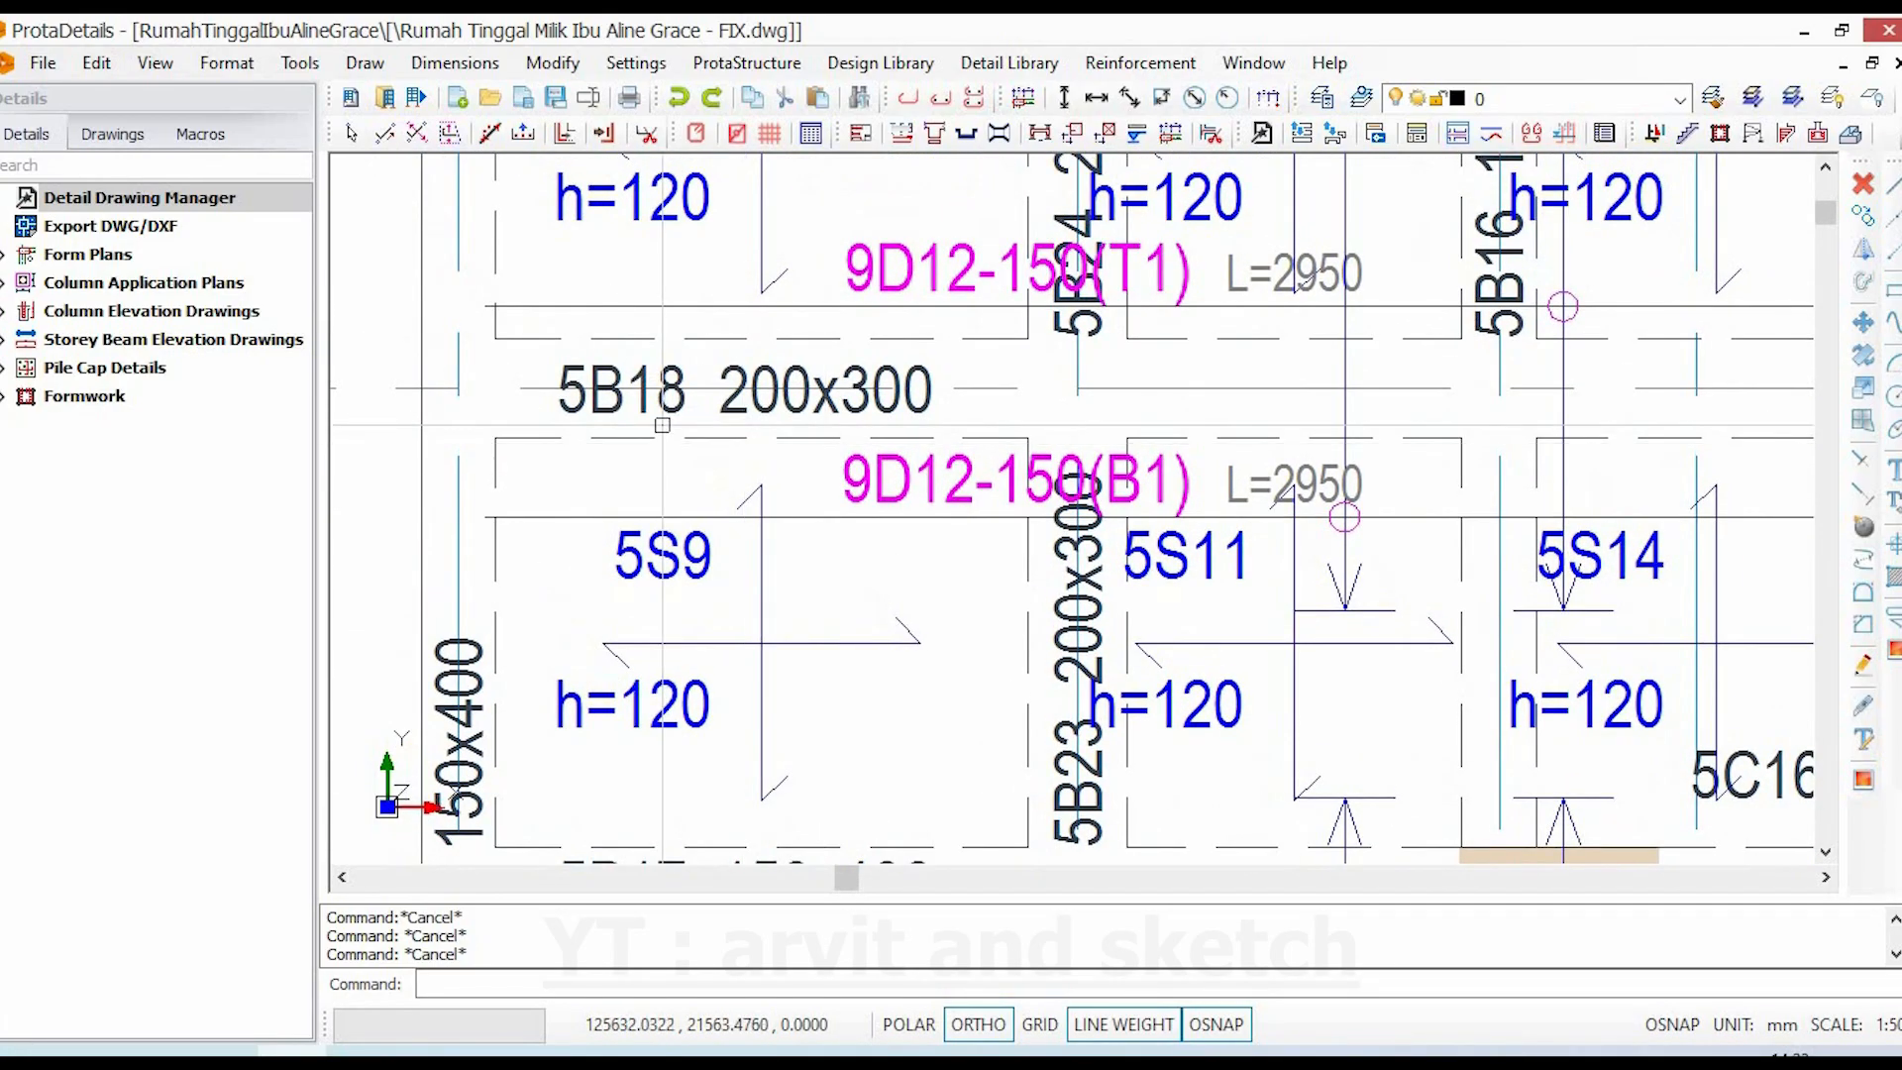
scroll(715, 376, up, 3)
scroll(738, 406, down, 2)
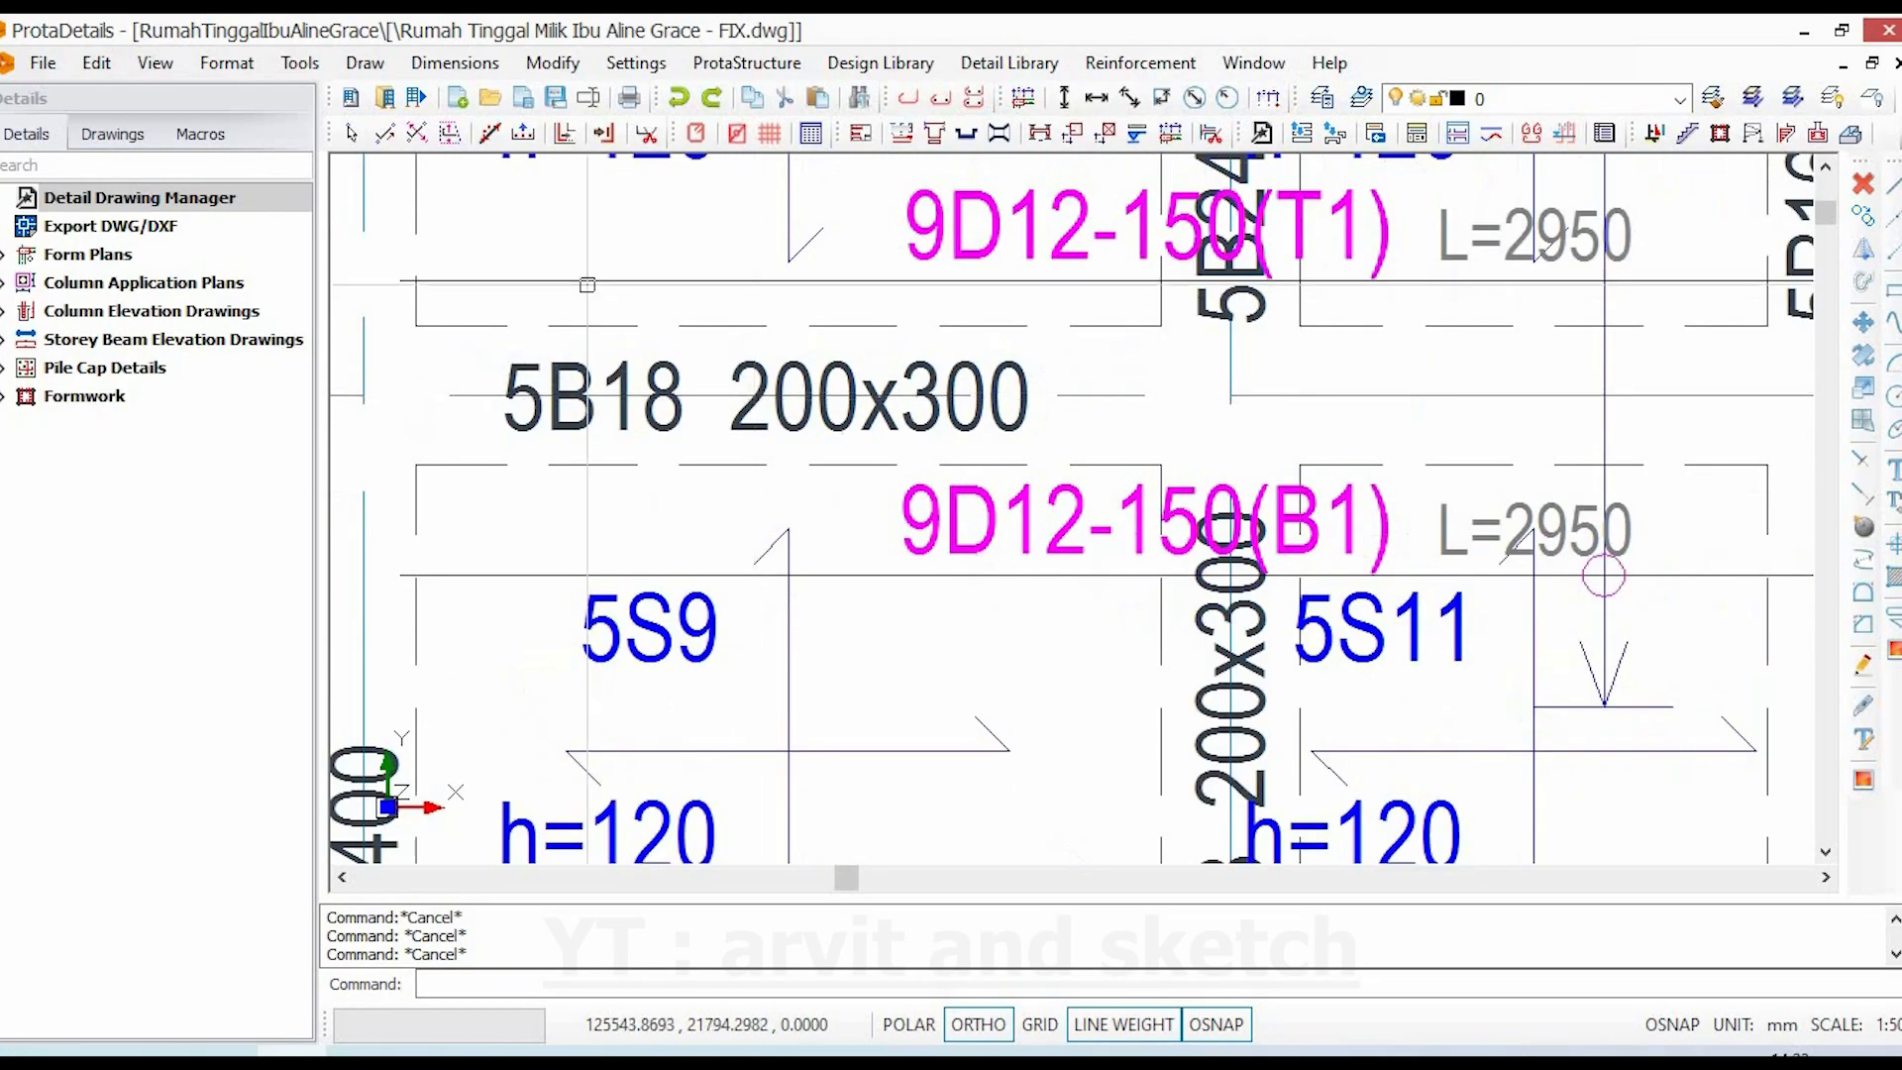
- Find the elevation of beam 5B18 (200x300) among the beam elevation drawings
scroll(872, 401, down, 12)
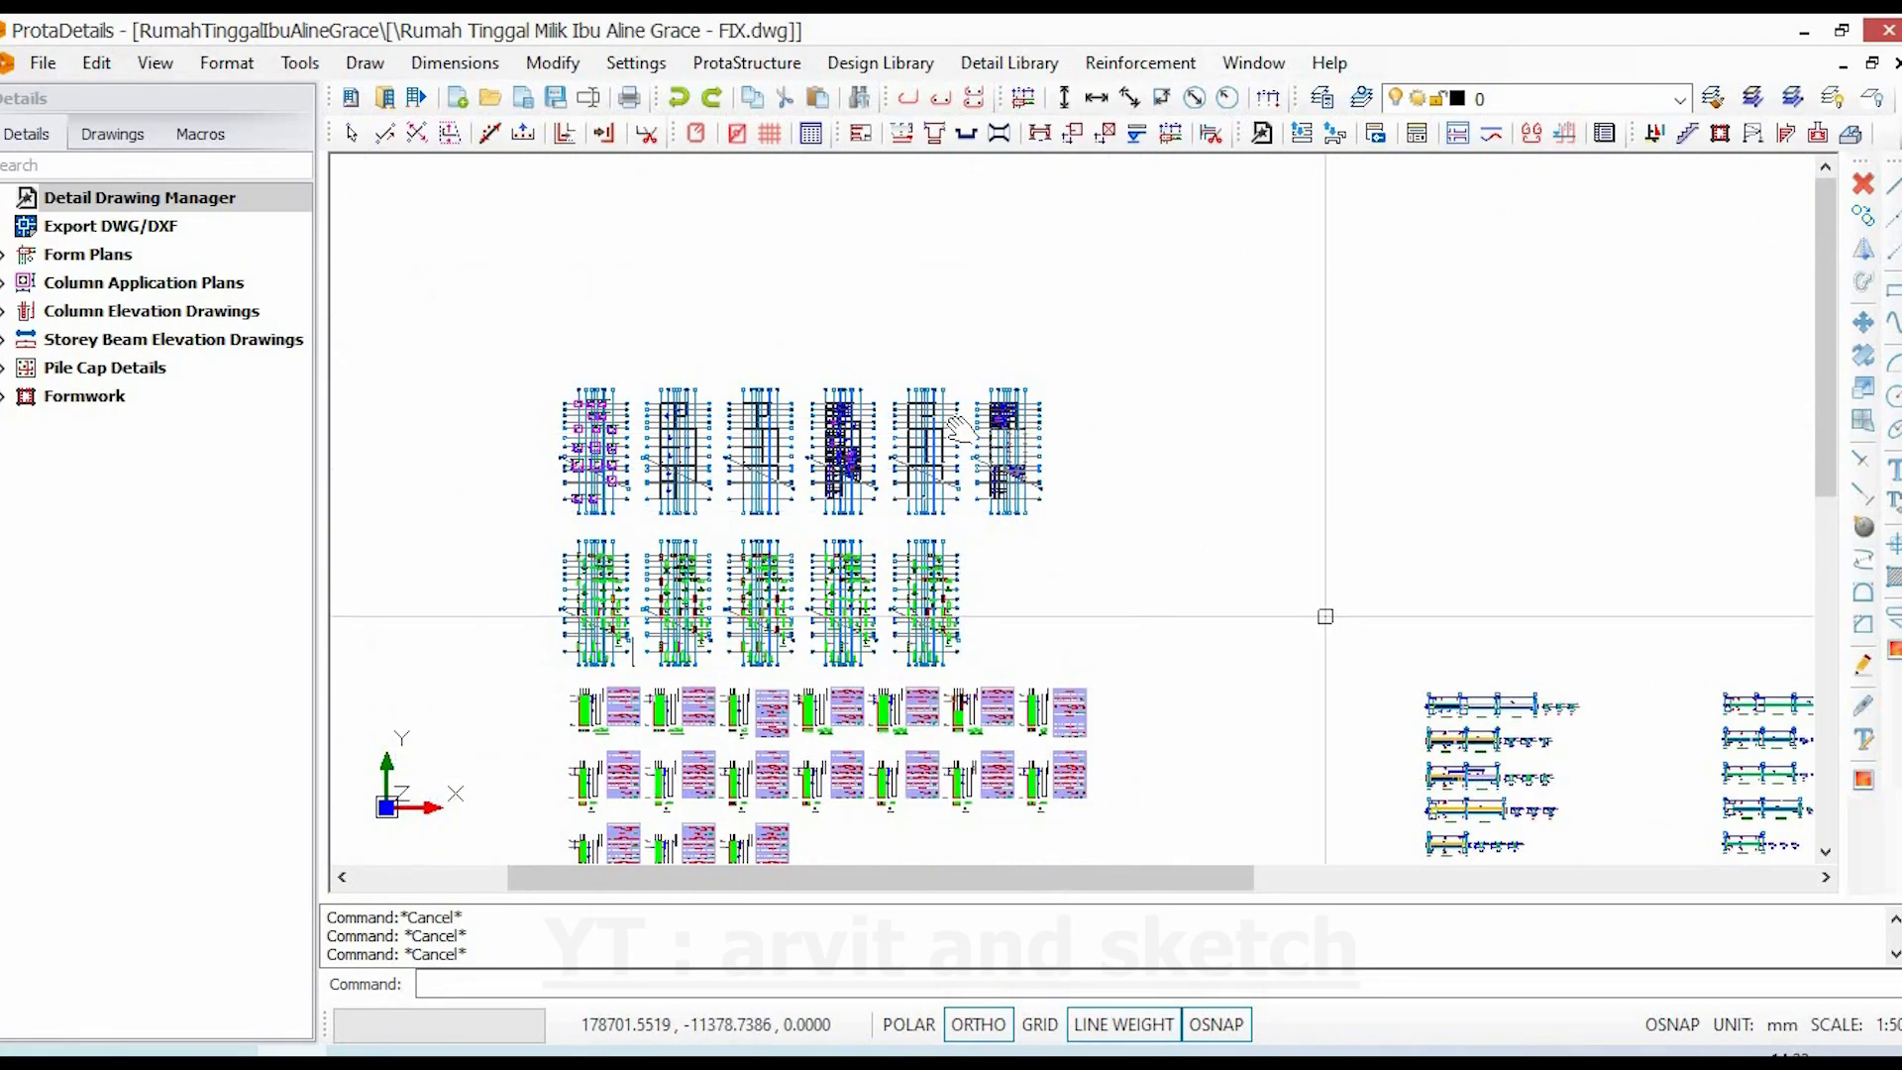
middle_drag(1324, 615, 804, 435)
mouse_move(1482, 658)
middle_down()
mouse_move(1323, 587)
mouse_move(609, 449)
middle_up()
scroll(1406, 545, up, 9)
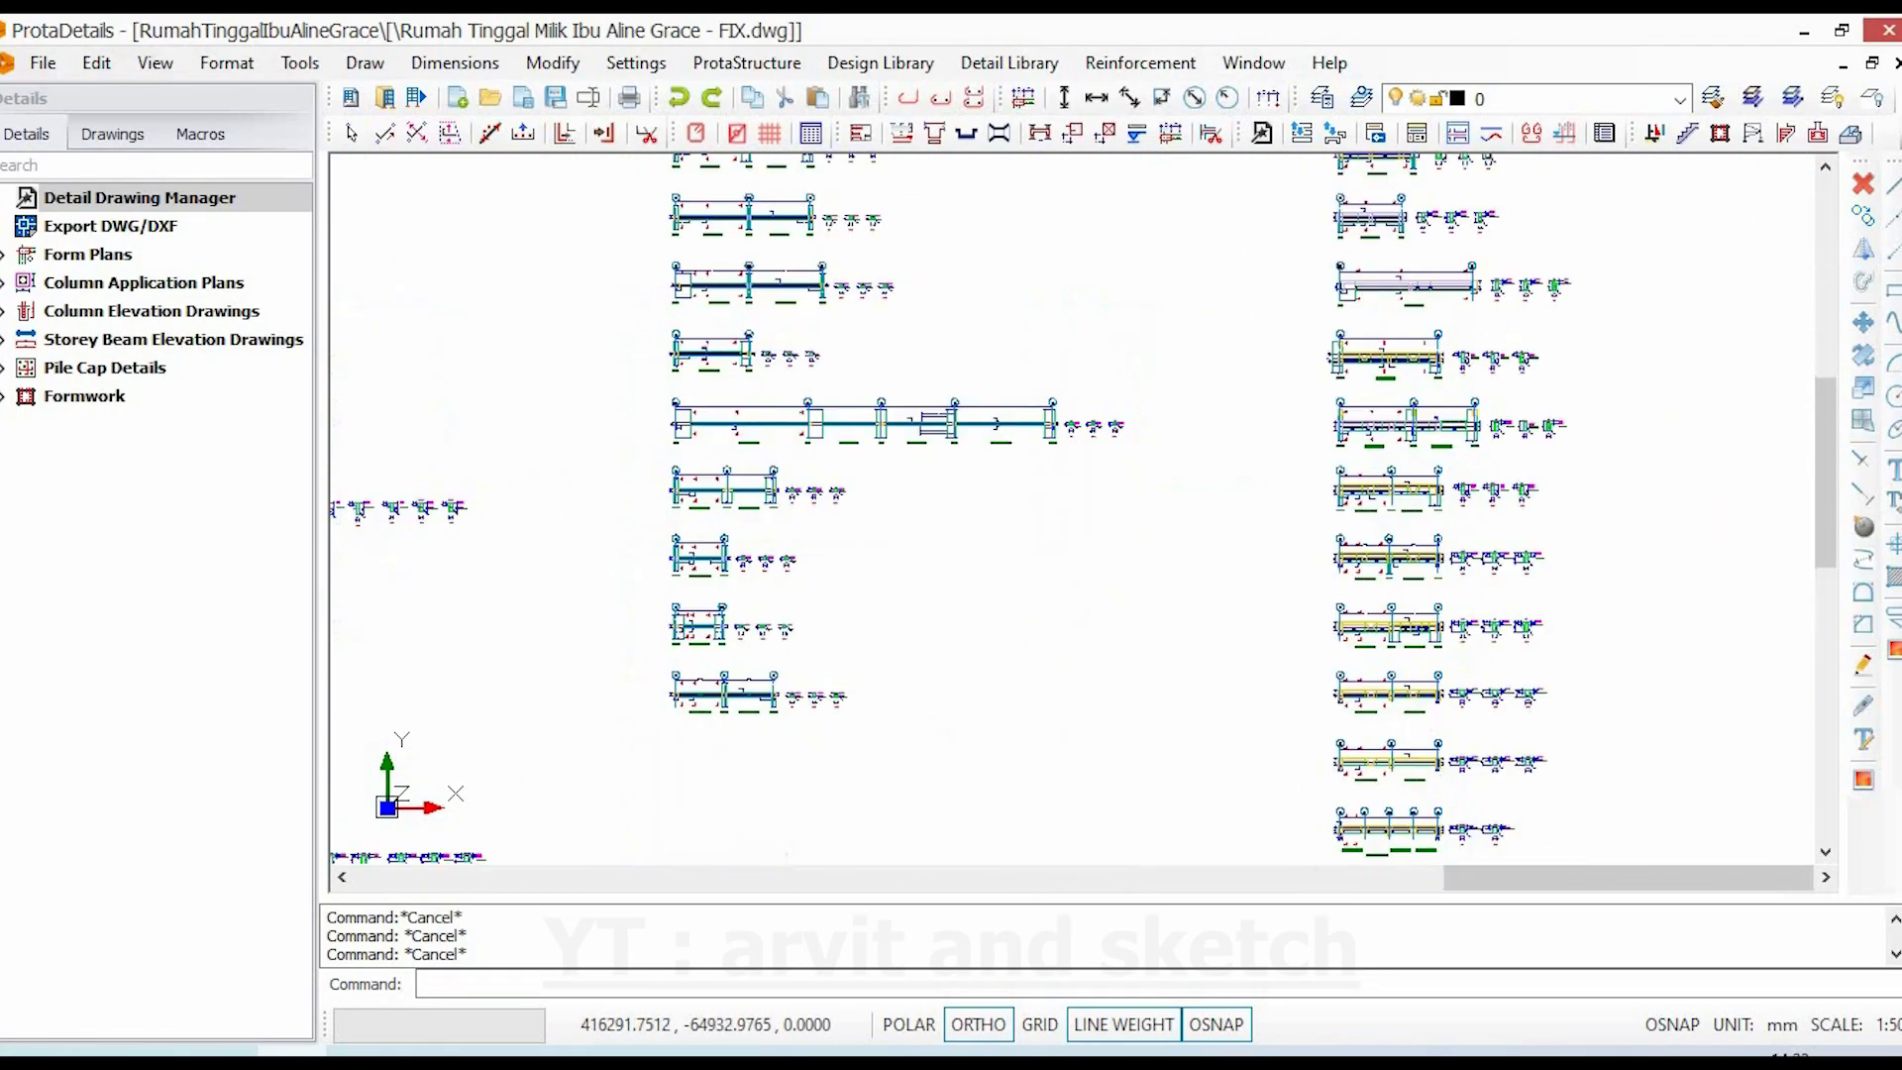
scroll(1406, 535, up, 3)
middle_drag(1295, 381, 1259, 230)
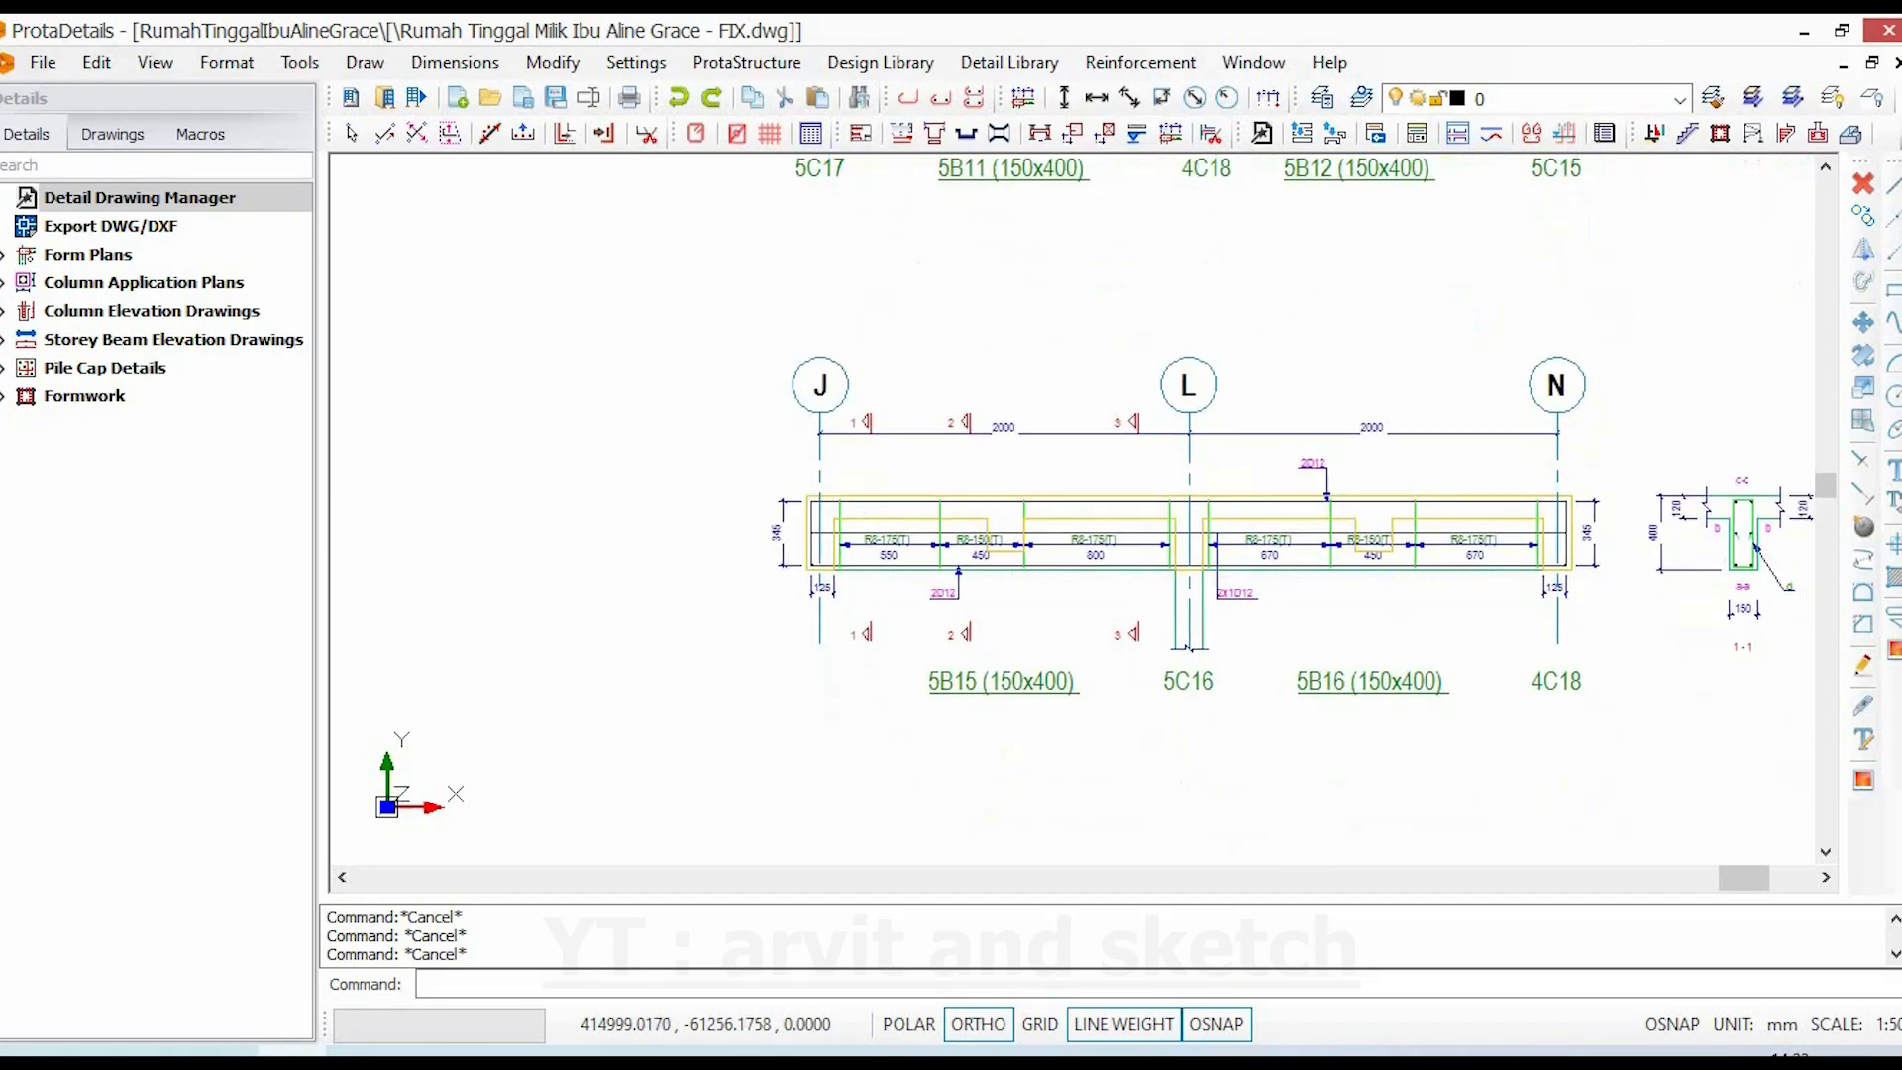
middle_drag(1250, 625, 1202, 174)
middle_drag(1218, 597, 1123, 256)
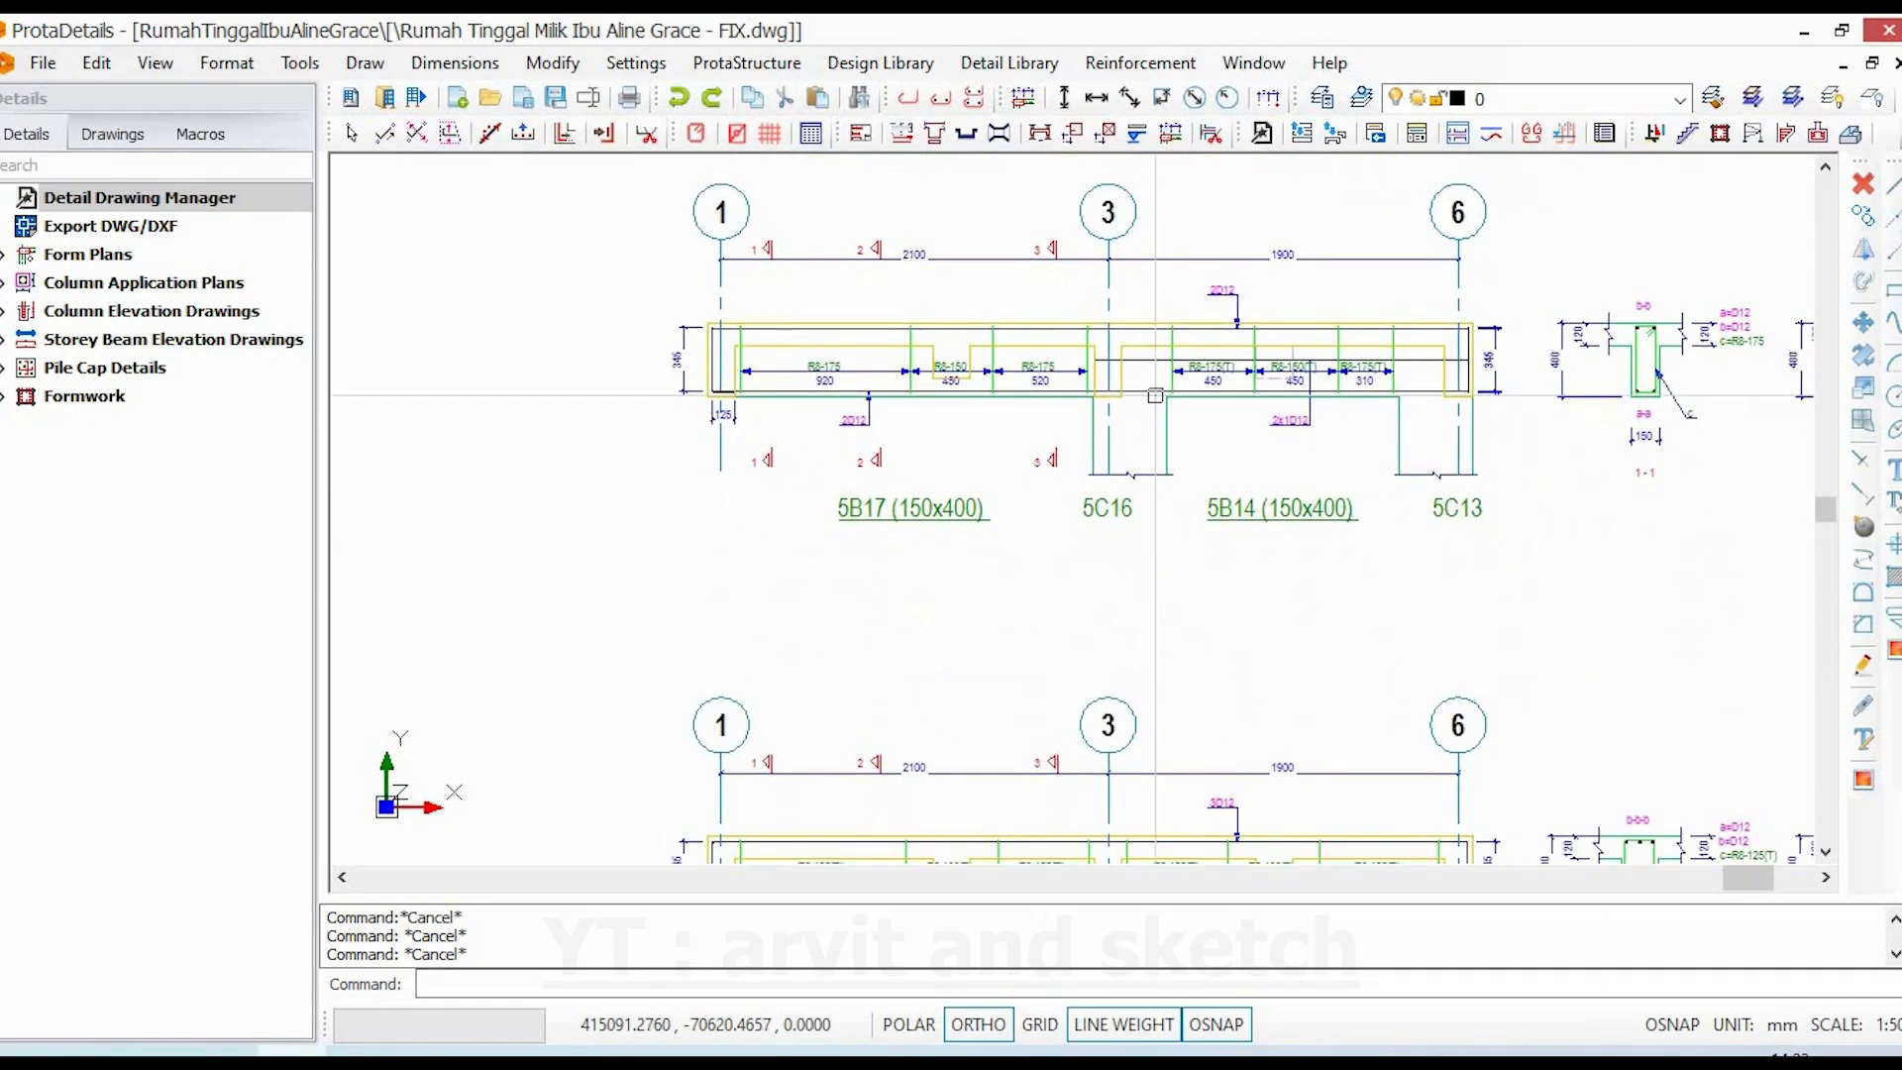
scroll(1155, 398, down, 3)
scroll(1116, 745, up, 5)
scroll(935, 694, up, 2)
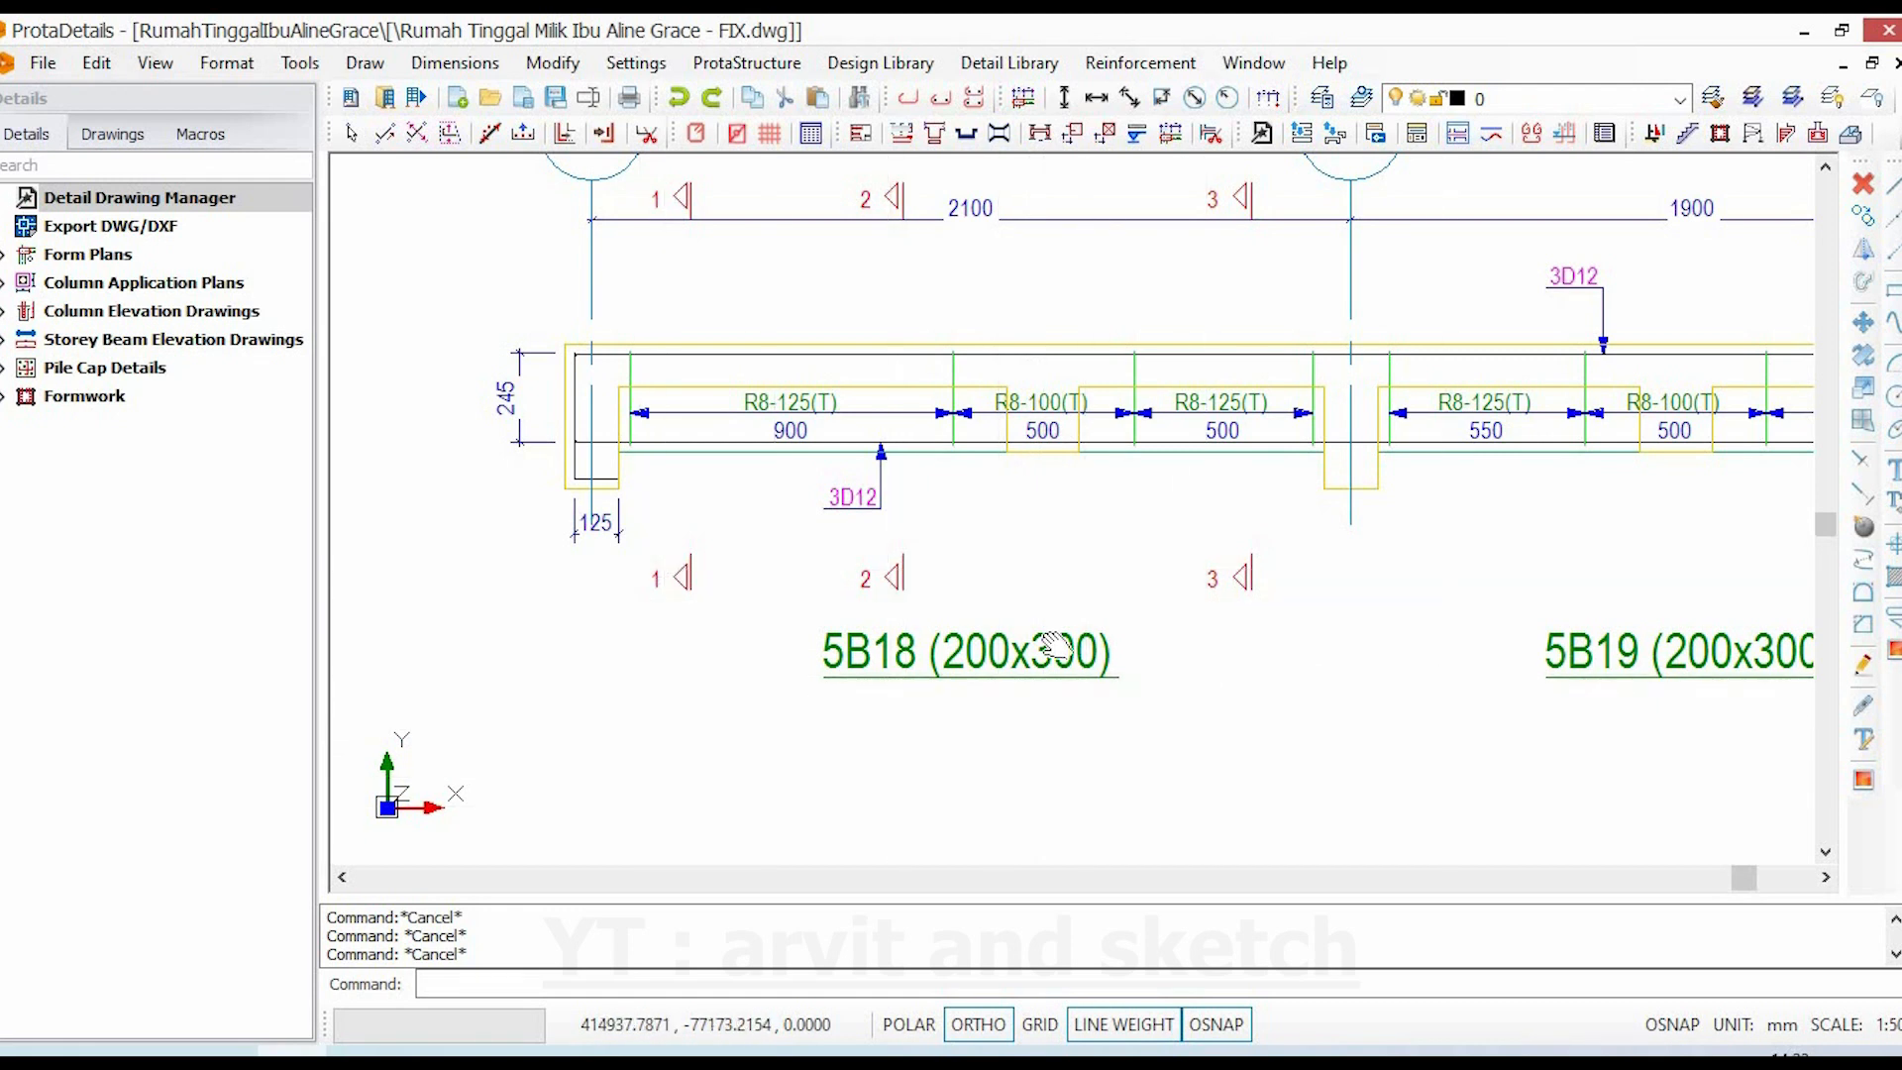
- Examine the 5B18 and 5B19 elevation, and check the bottom bars a in cross-section 1-1
mouse_move(1055, 646)
middle_down()
mouse_move(732, 633)
mouse_move(831, 606)
middle_up()
scroll(1600, 710, down, 2)
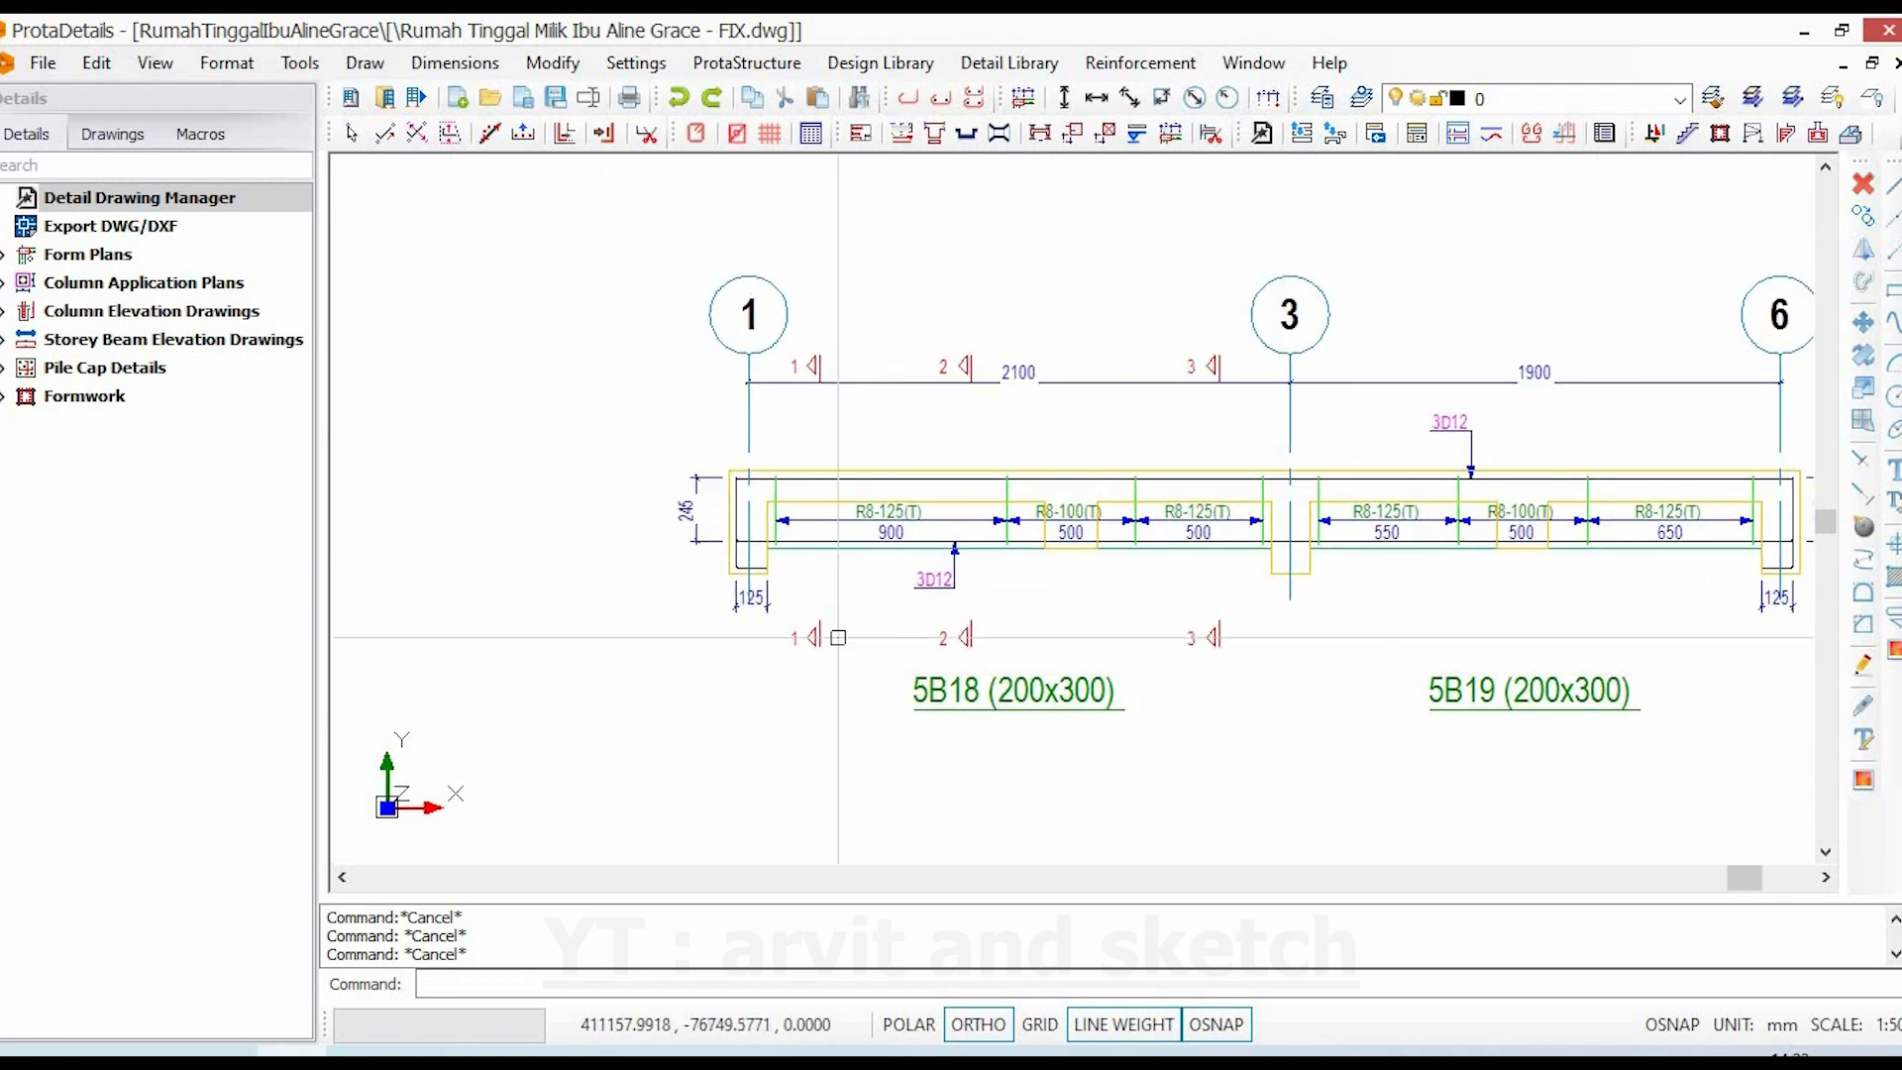
scroll(831, 606, up, 2)
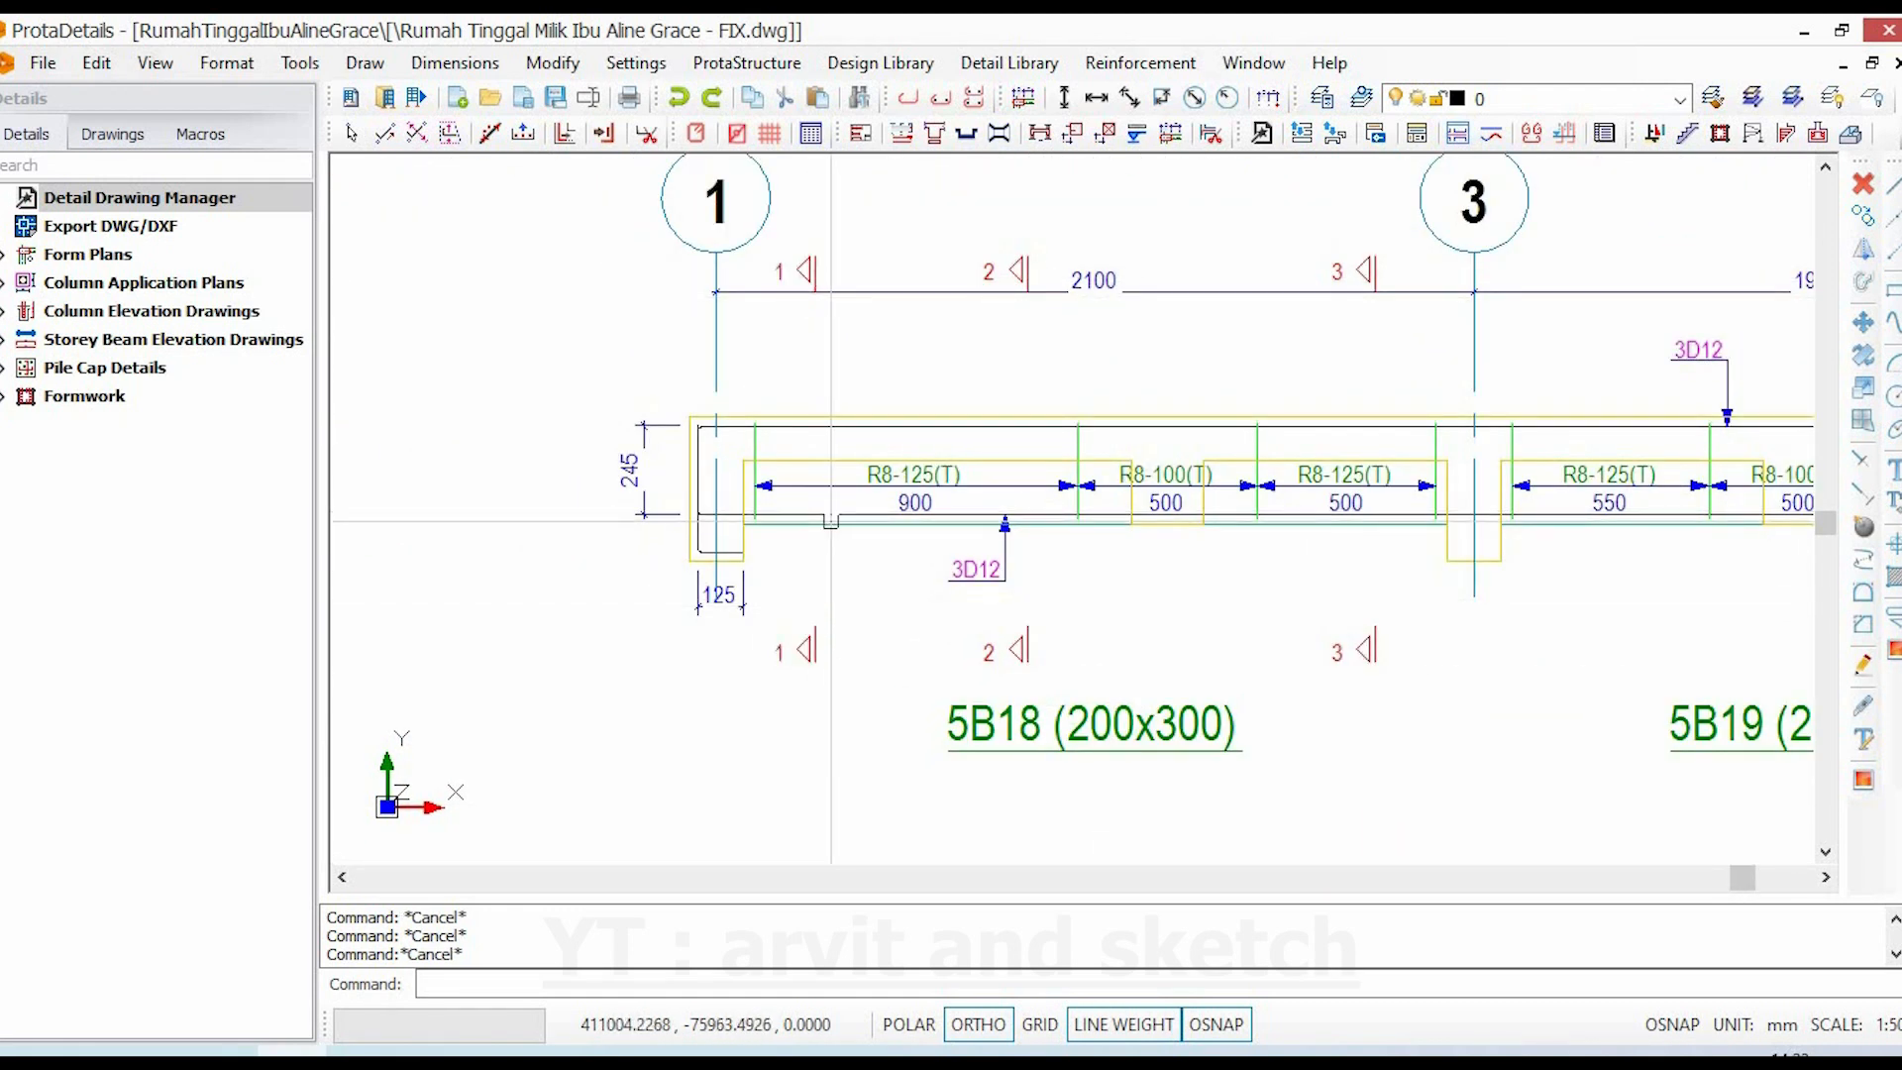
scroll(831, 521, down, 3)
scroll(1218, 574, up, 5)
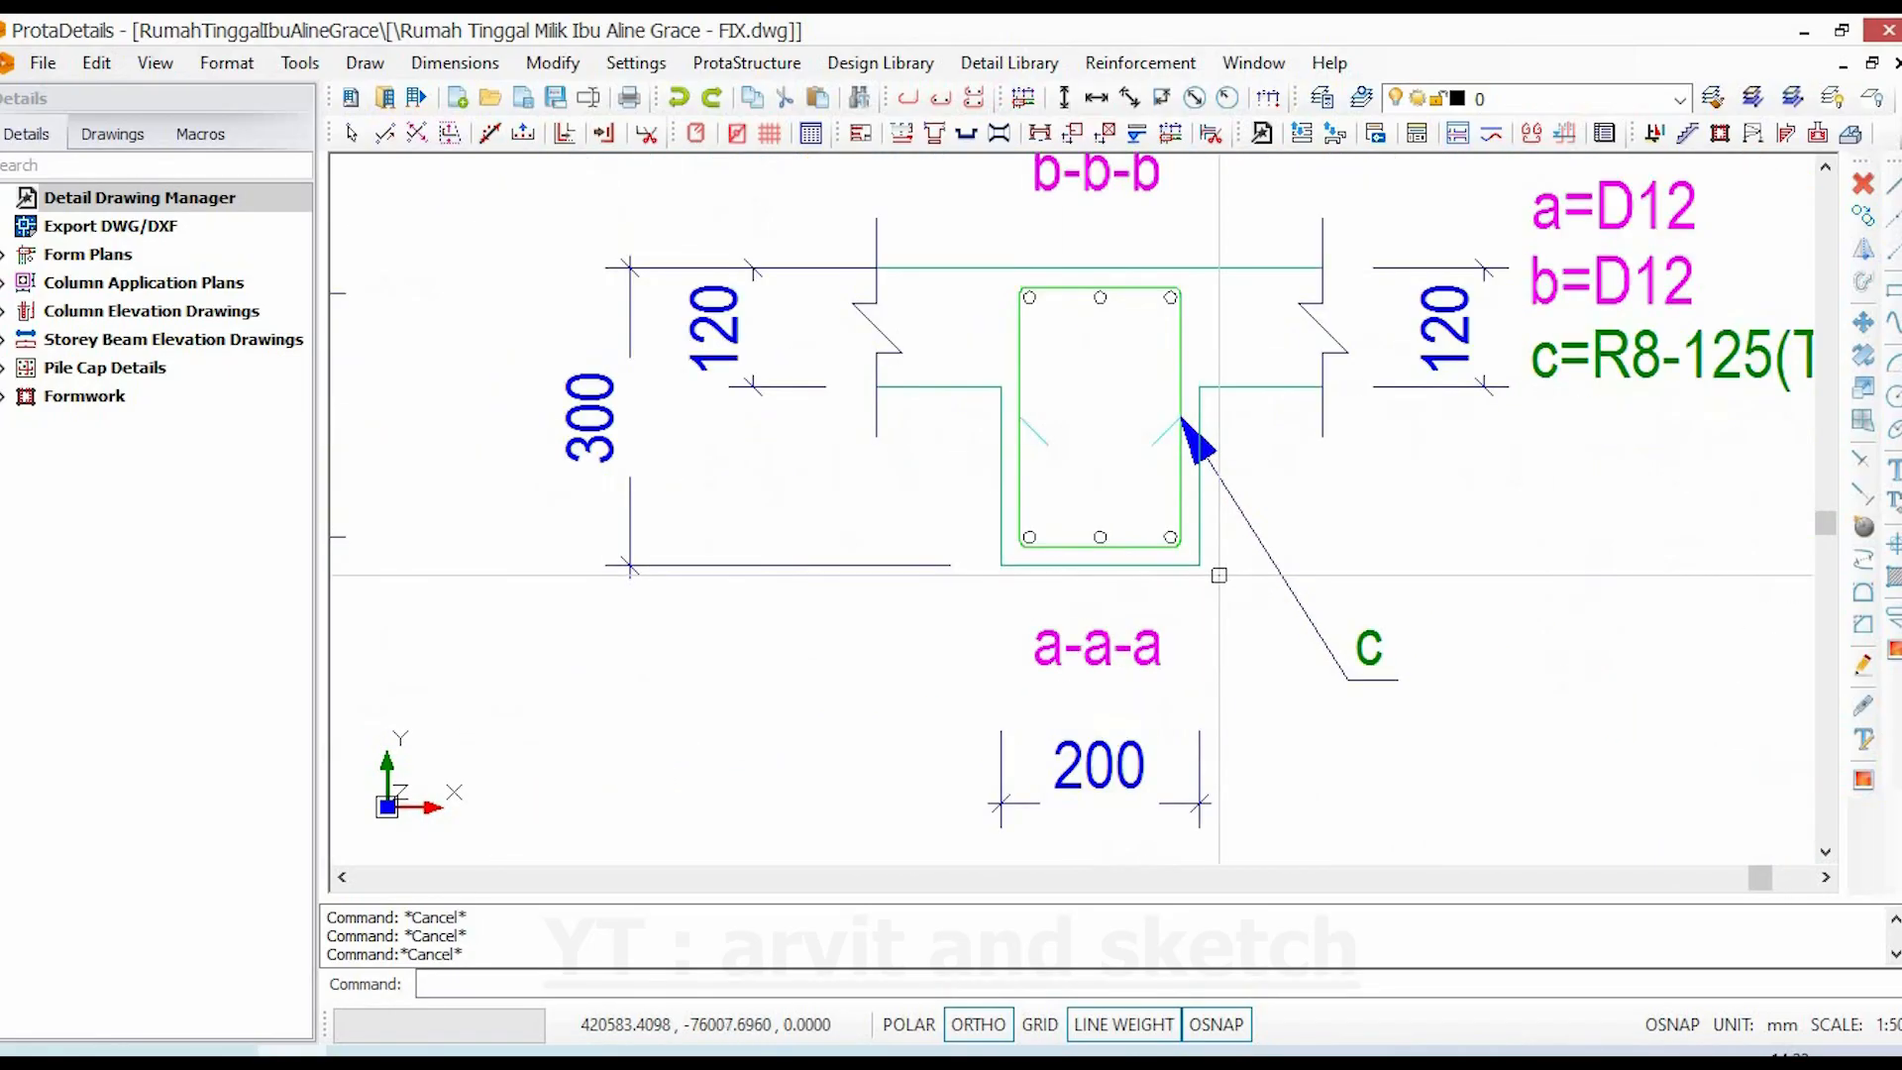
middle_drag(1218, 575, 1116, 575)
click(1540, 191)
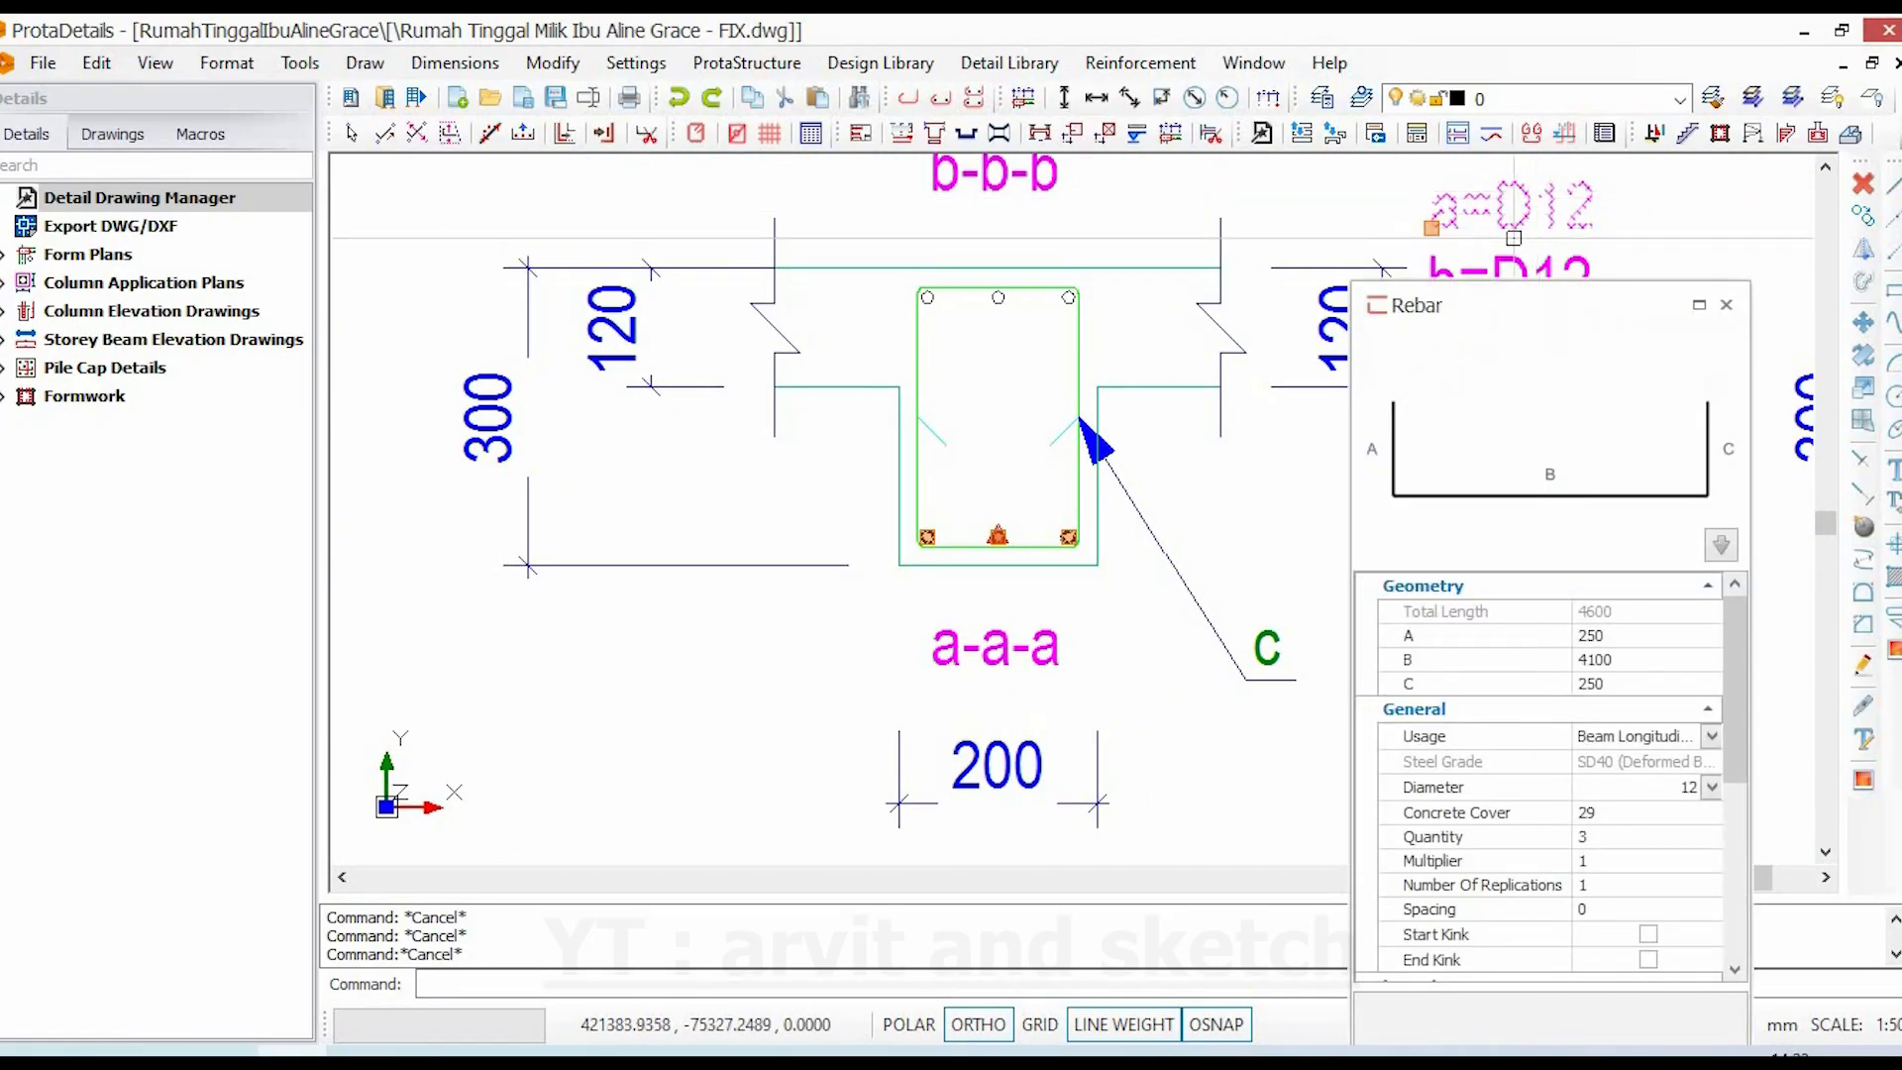
key(Escape)
- Return to the 5B18 elevation and check the bottom longitudinal bar label
scroll(1486, 445, down, 5)
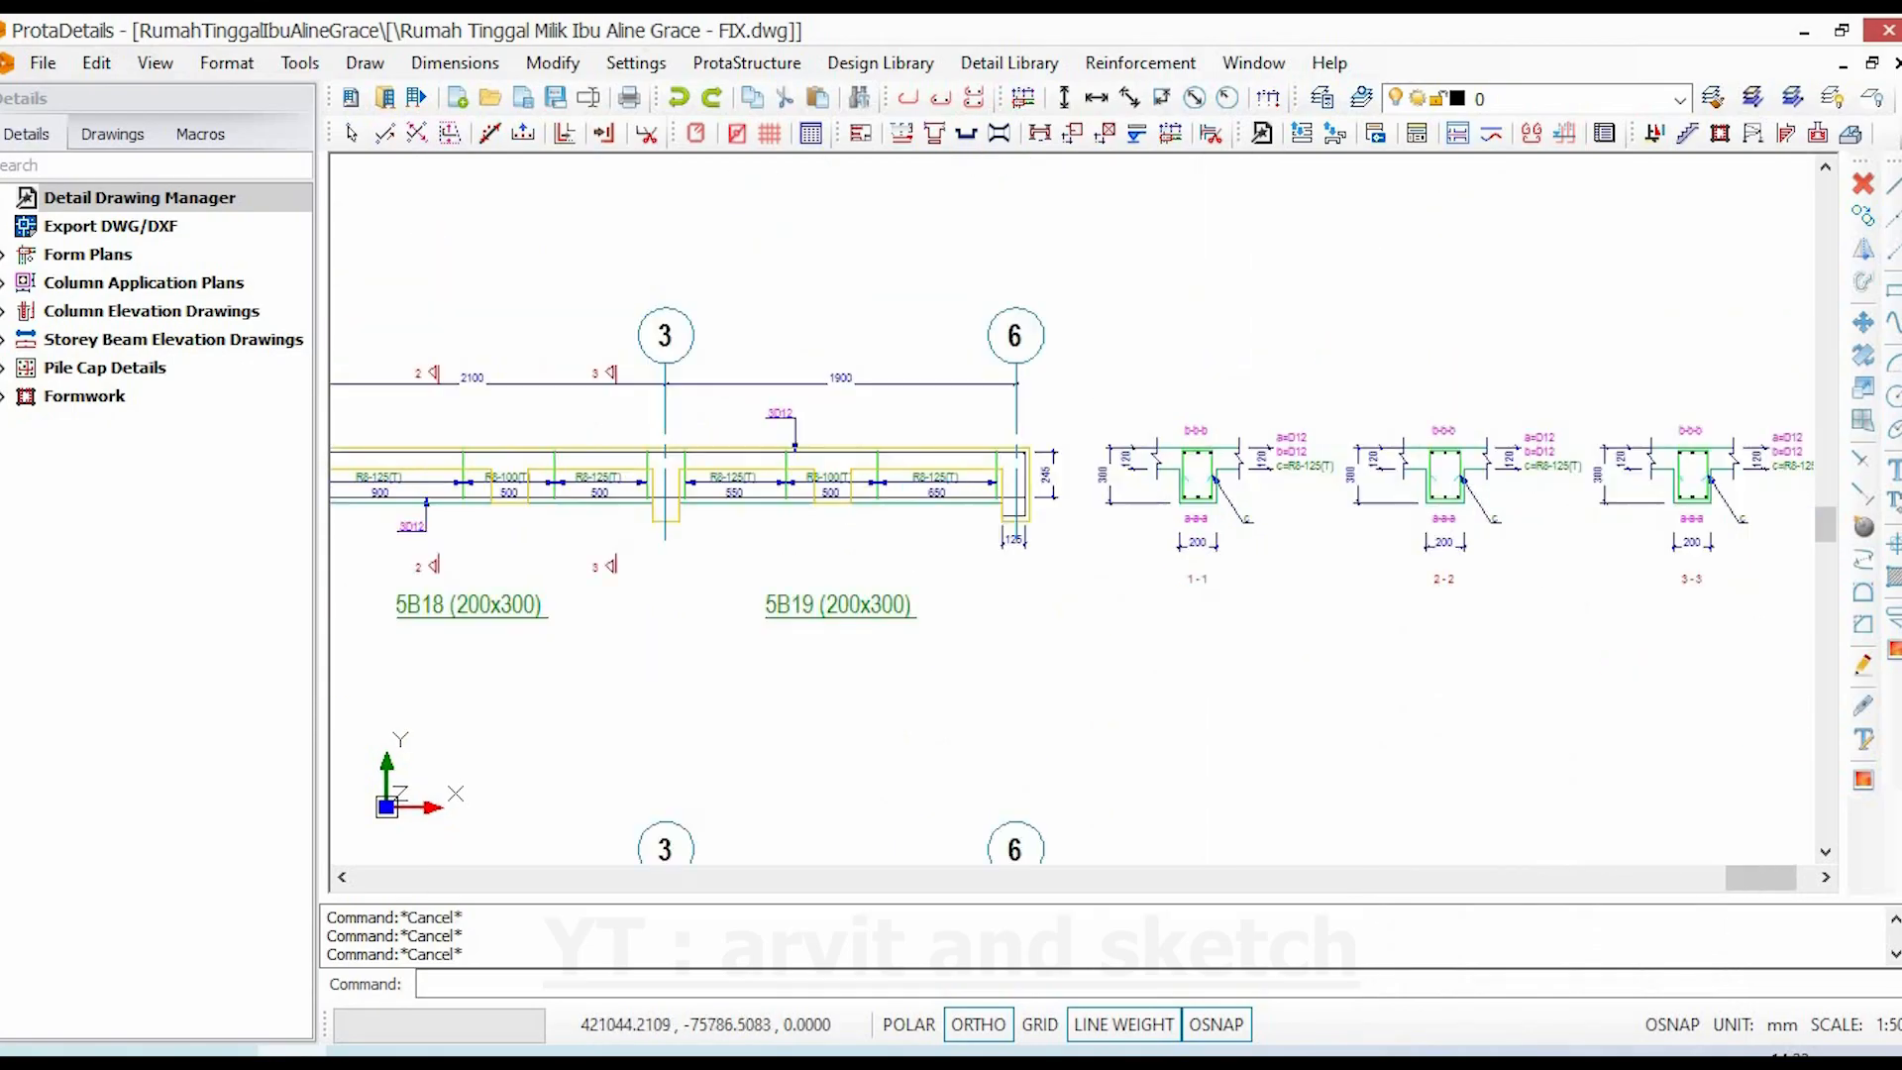
scroll(834, 501, up, 5)
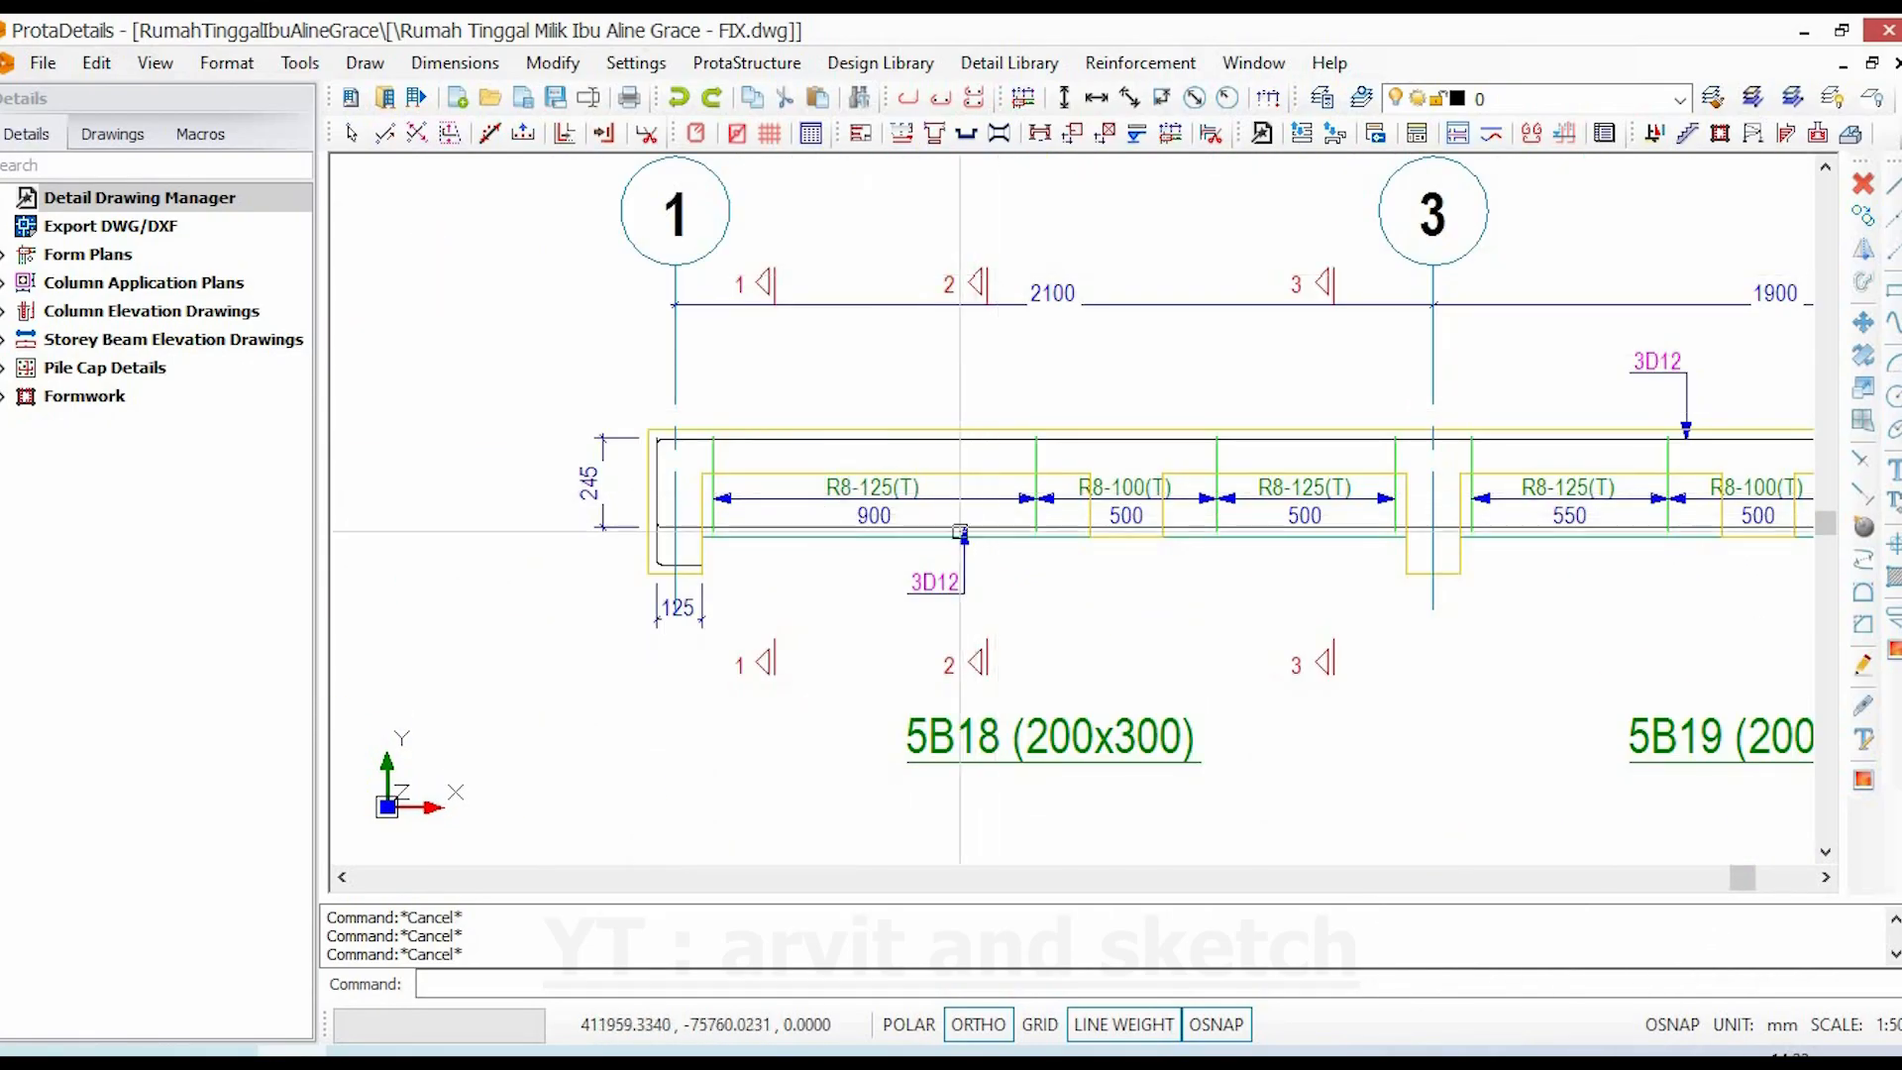
click(924, 585)
key(Escape)
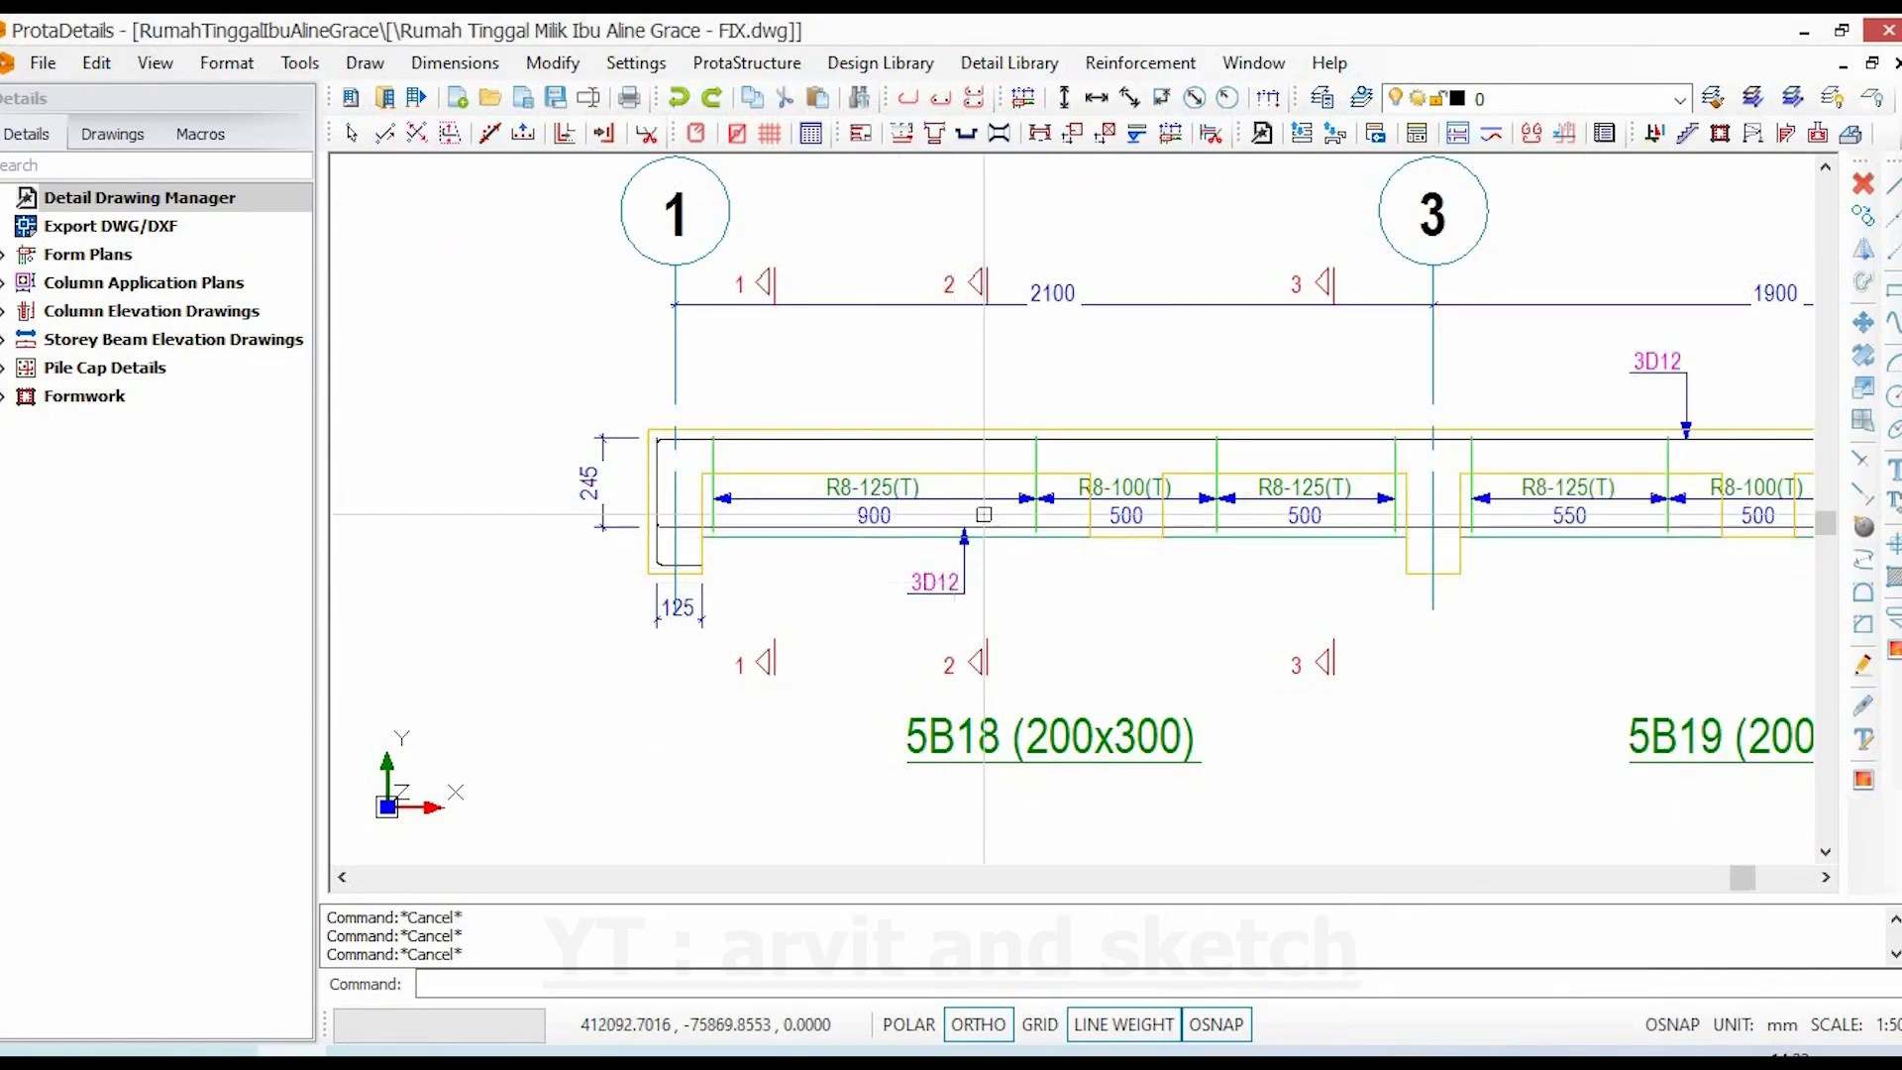
- Find section mark 2 on the 5B18 elevation and examine the bottom bars a of cross-section 2-2
scroll(980, 589, up, 3)
scroll(793, 565, down, 3)
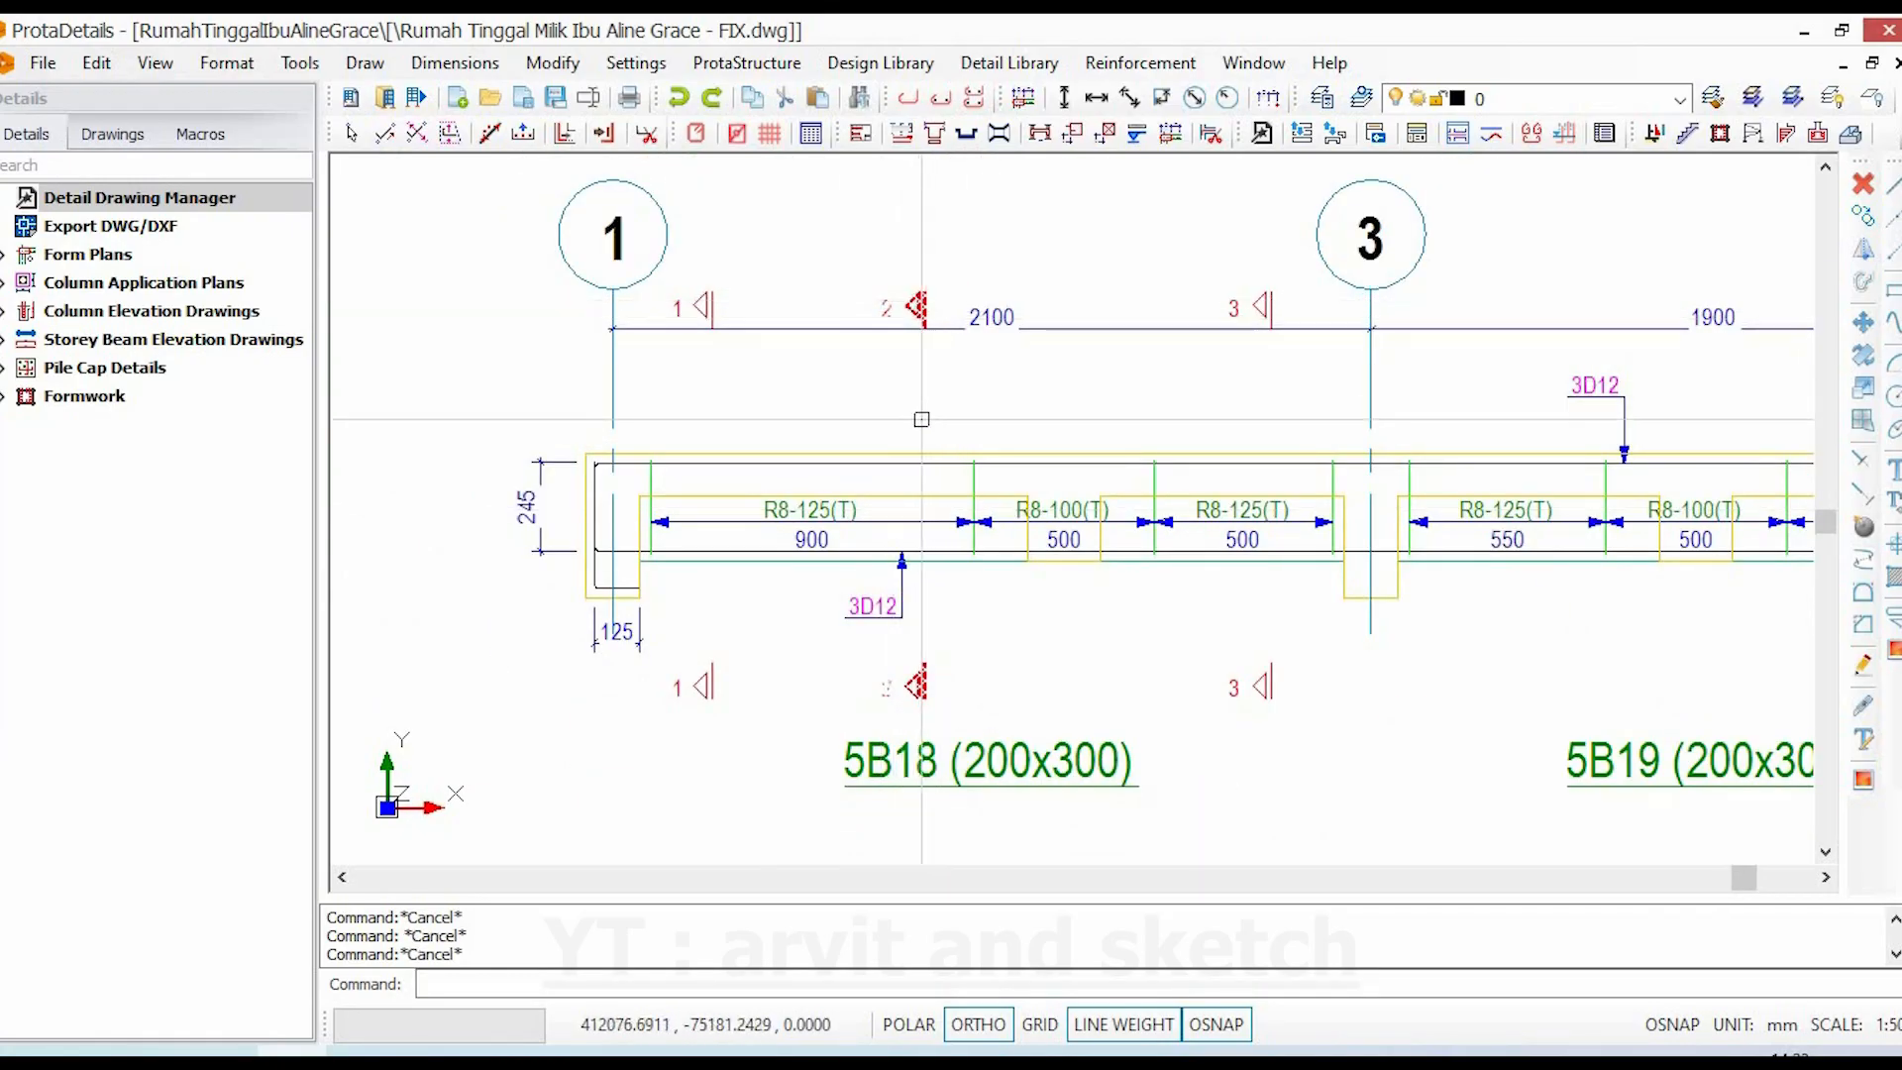
scroll(919, 301, down, 4)
scroll(1097, 514, up, 5)
scroll(1098, 514, up, 5)
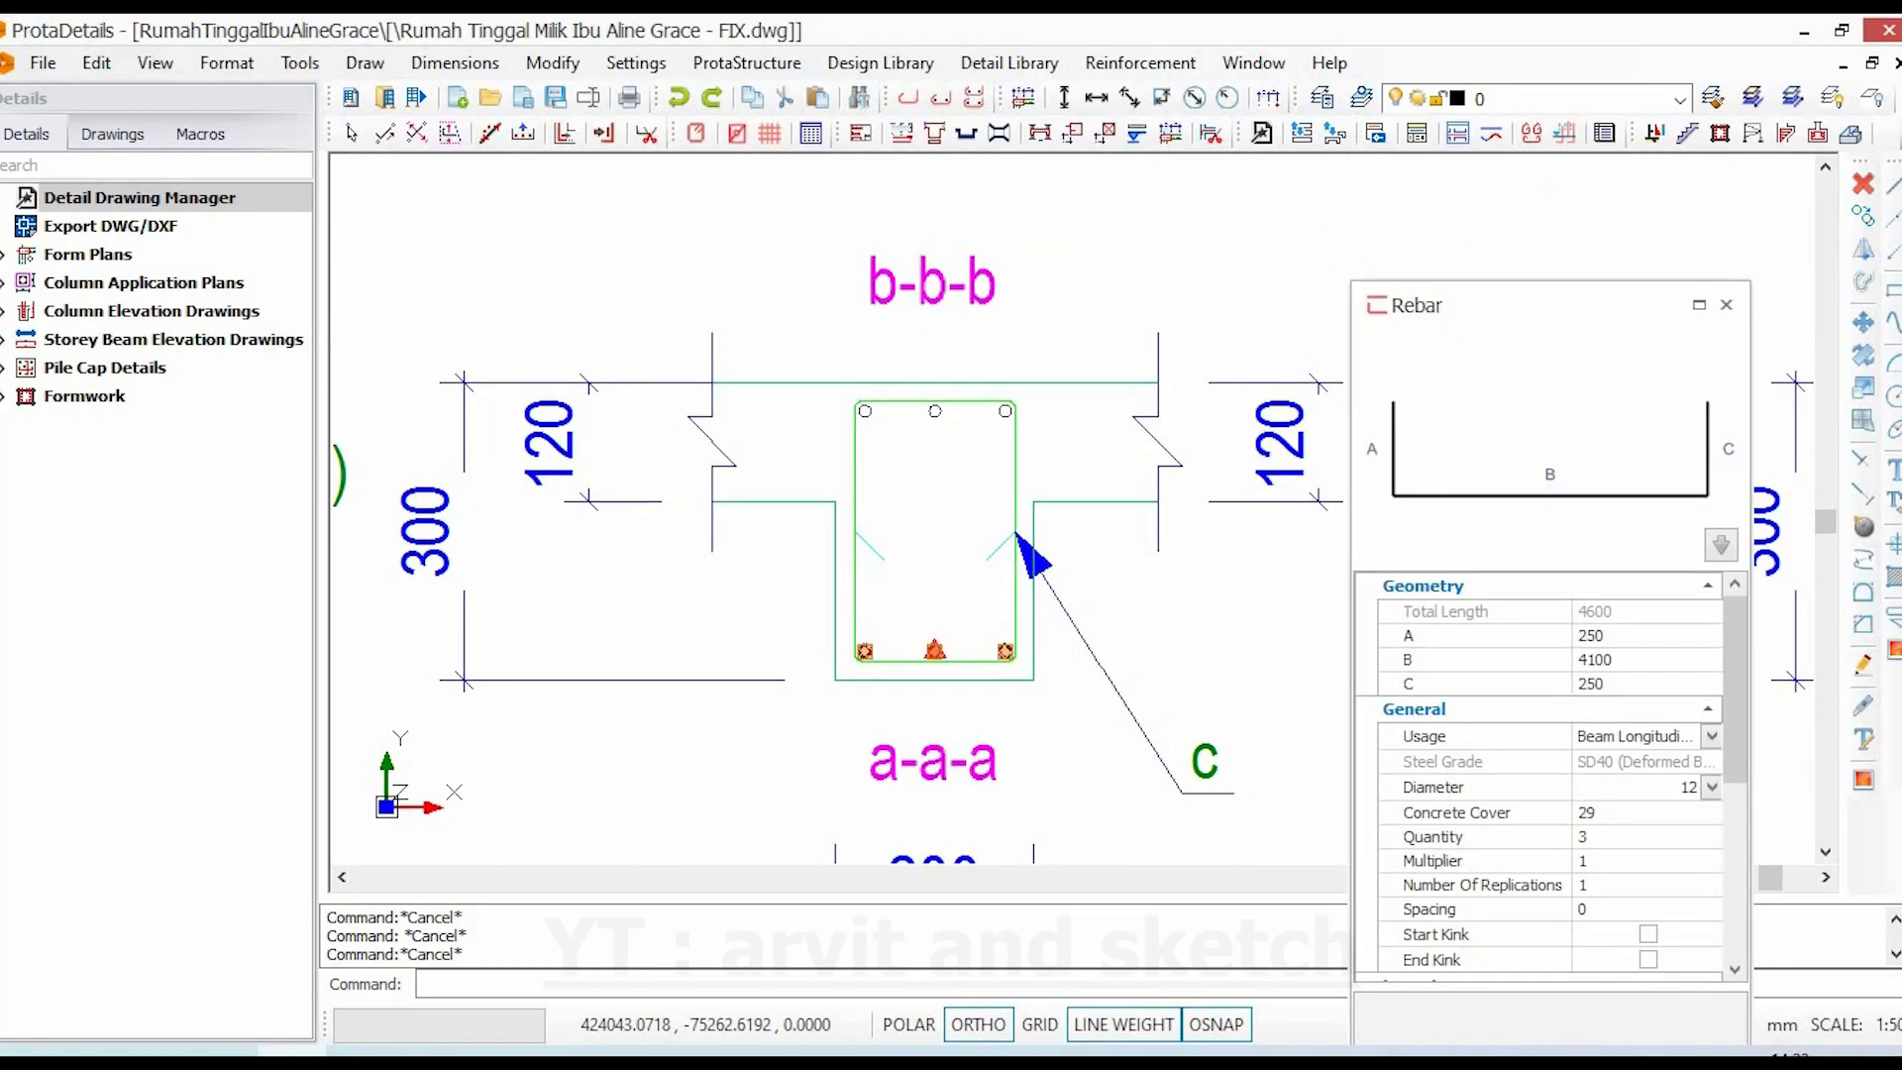
- Check the top longitudinal bars b in cross-section 2-2 of beam 5B18
key(Escape)
click(1438, 396)
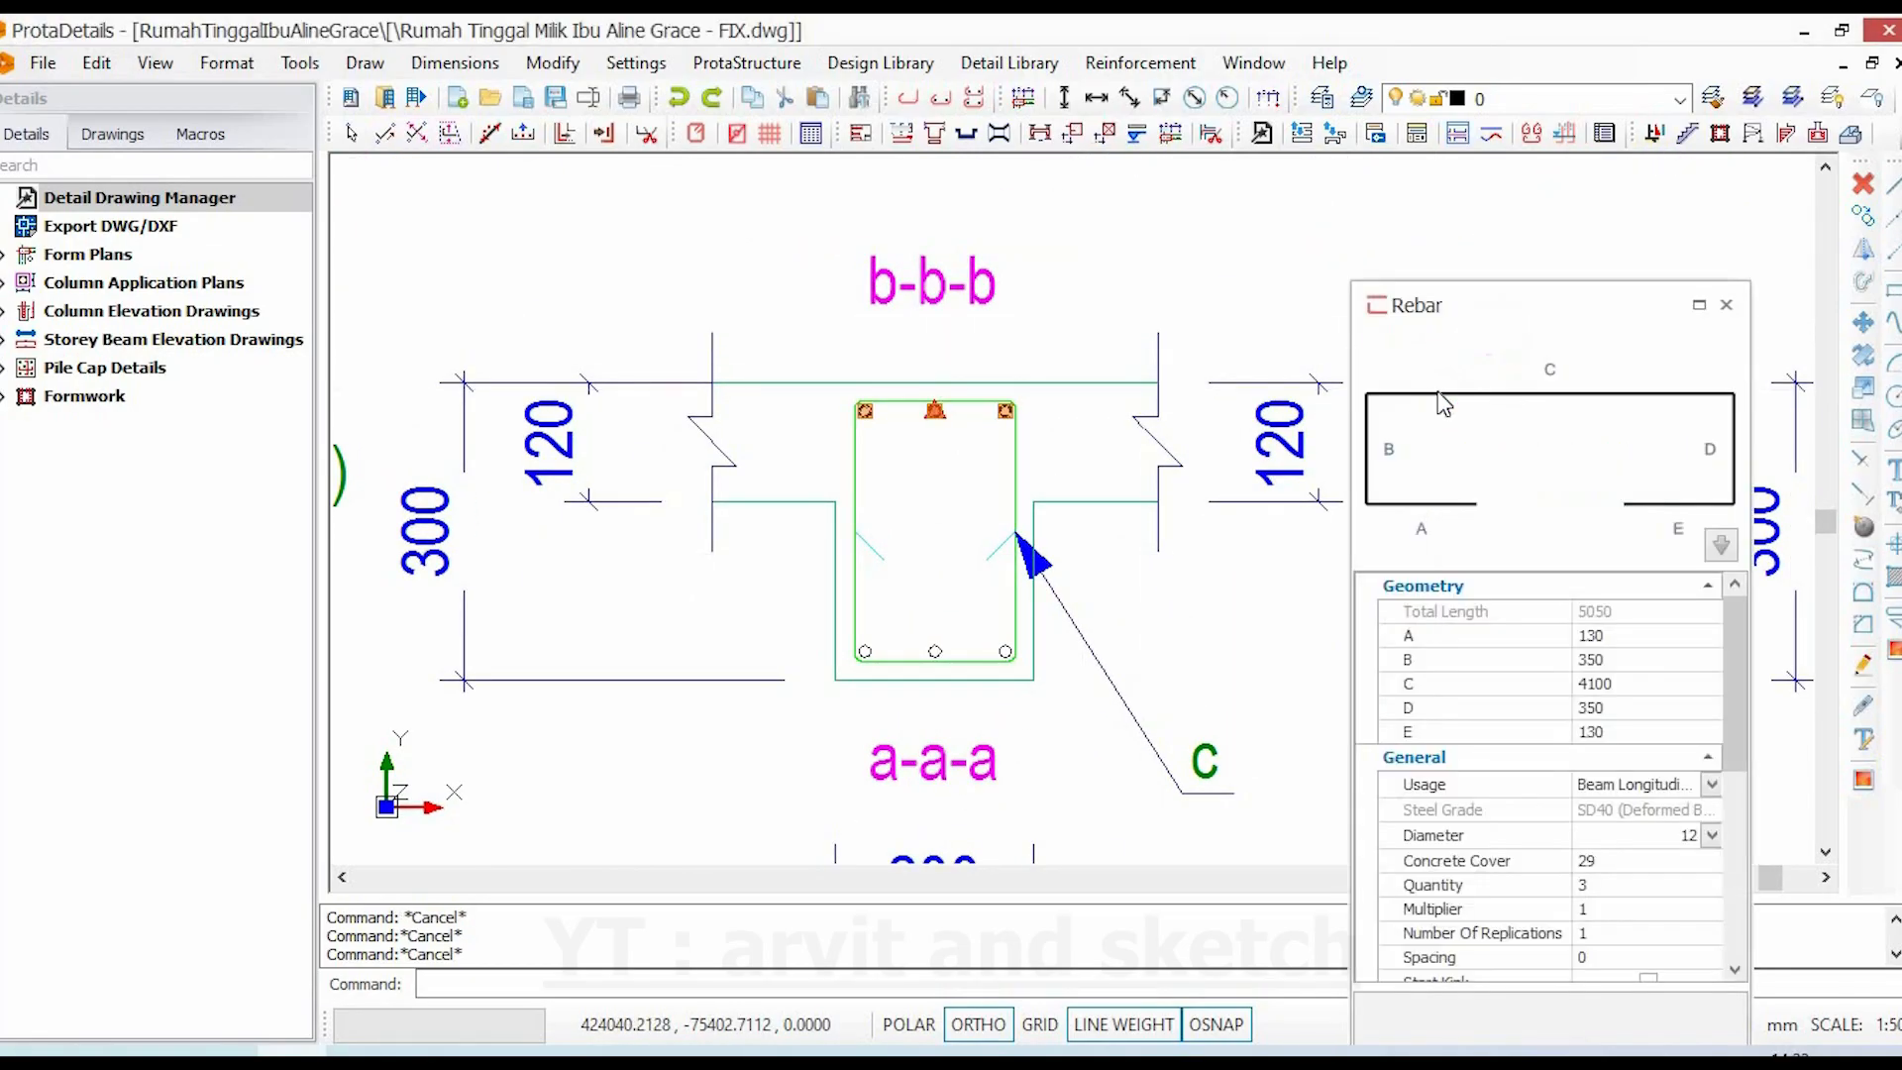
key(Escape)
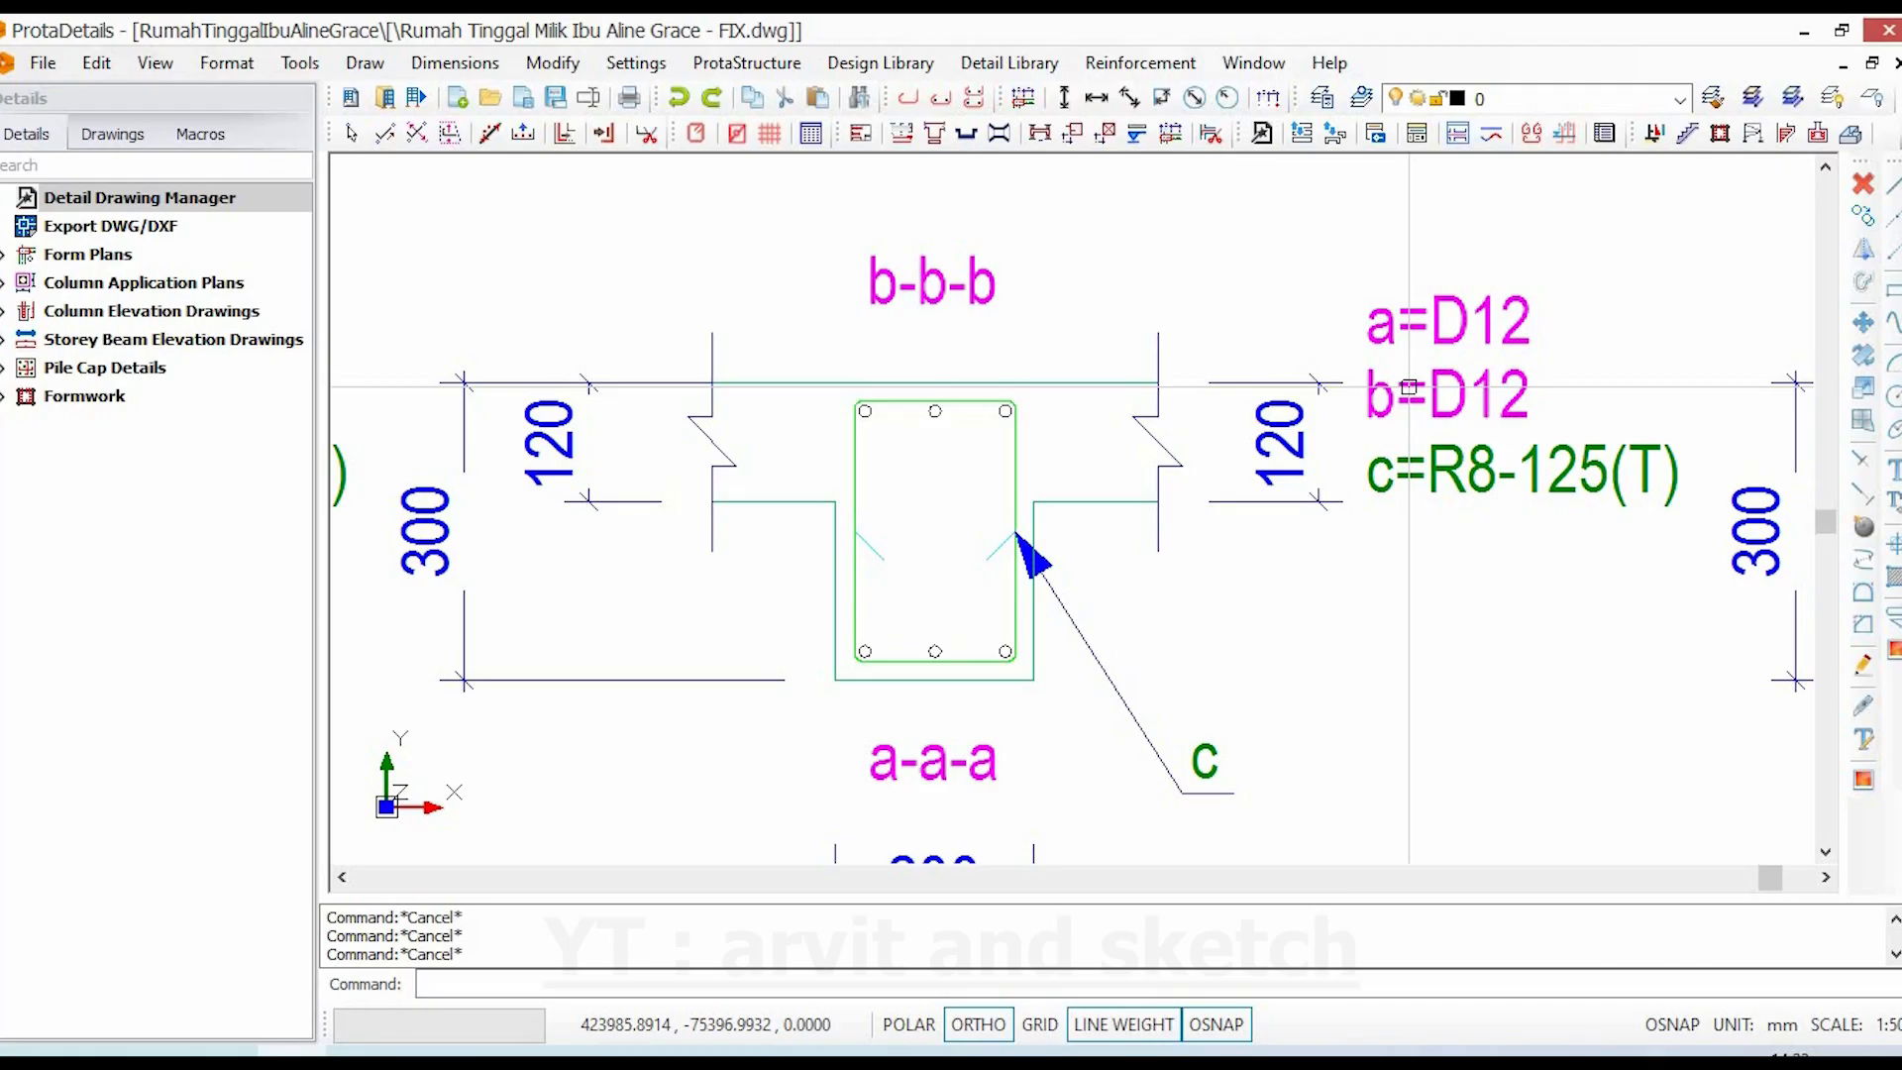
- Return to the 5B18 elevation and locate section mark 3
scroll(1409, 387, down, 5)
scroll(904, 470, up, 5)
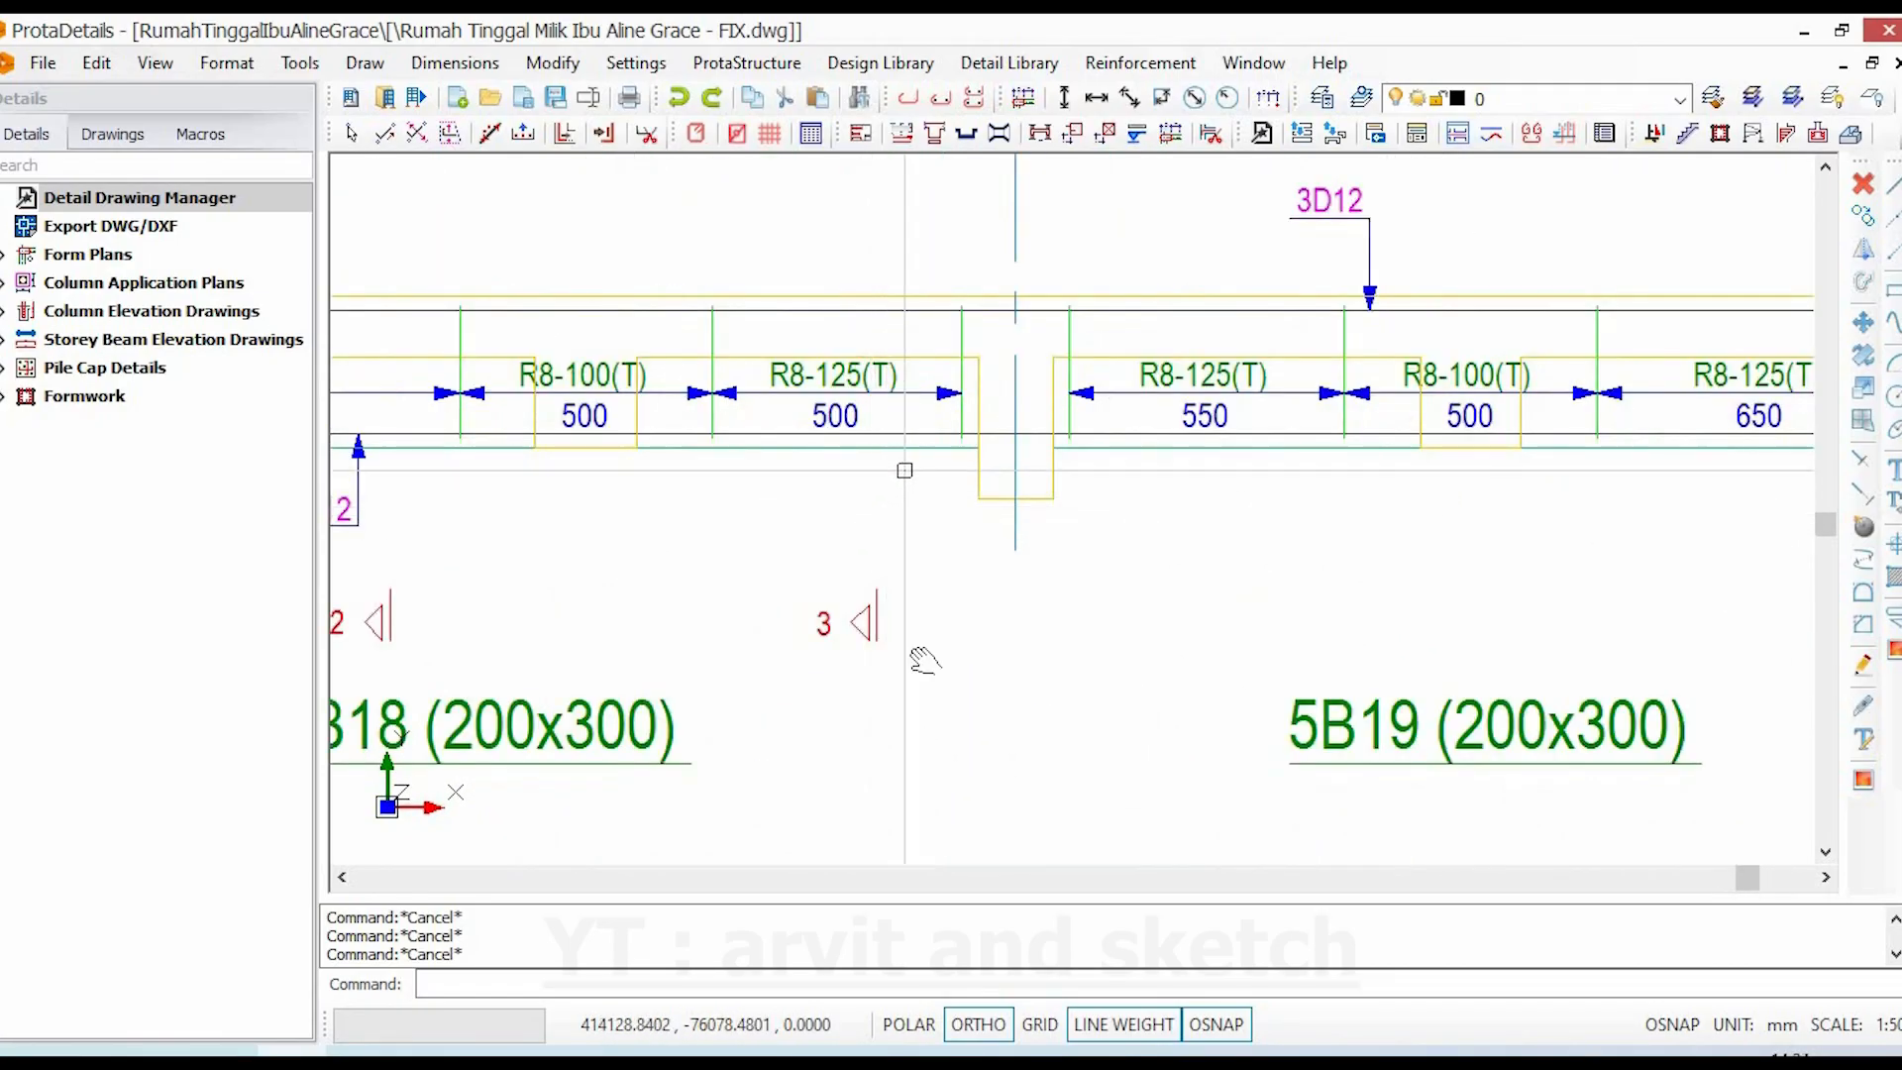
middle_drag(924, 660, 938, 864)
scroll(866, 289, up, 4)
scroll(951, 340, down, 6)
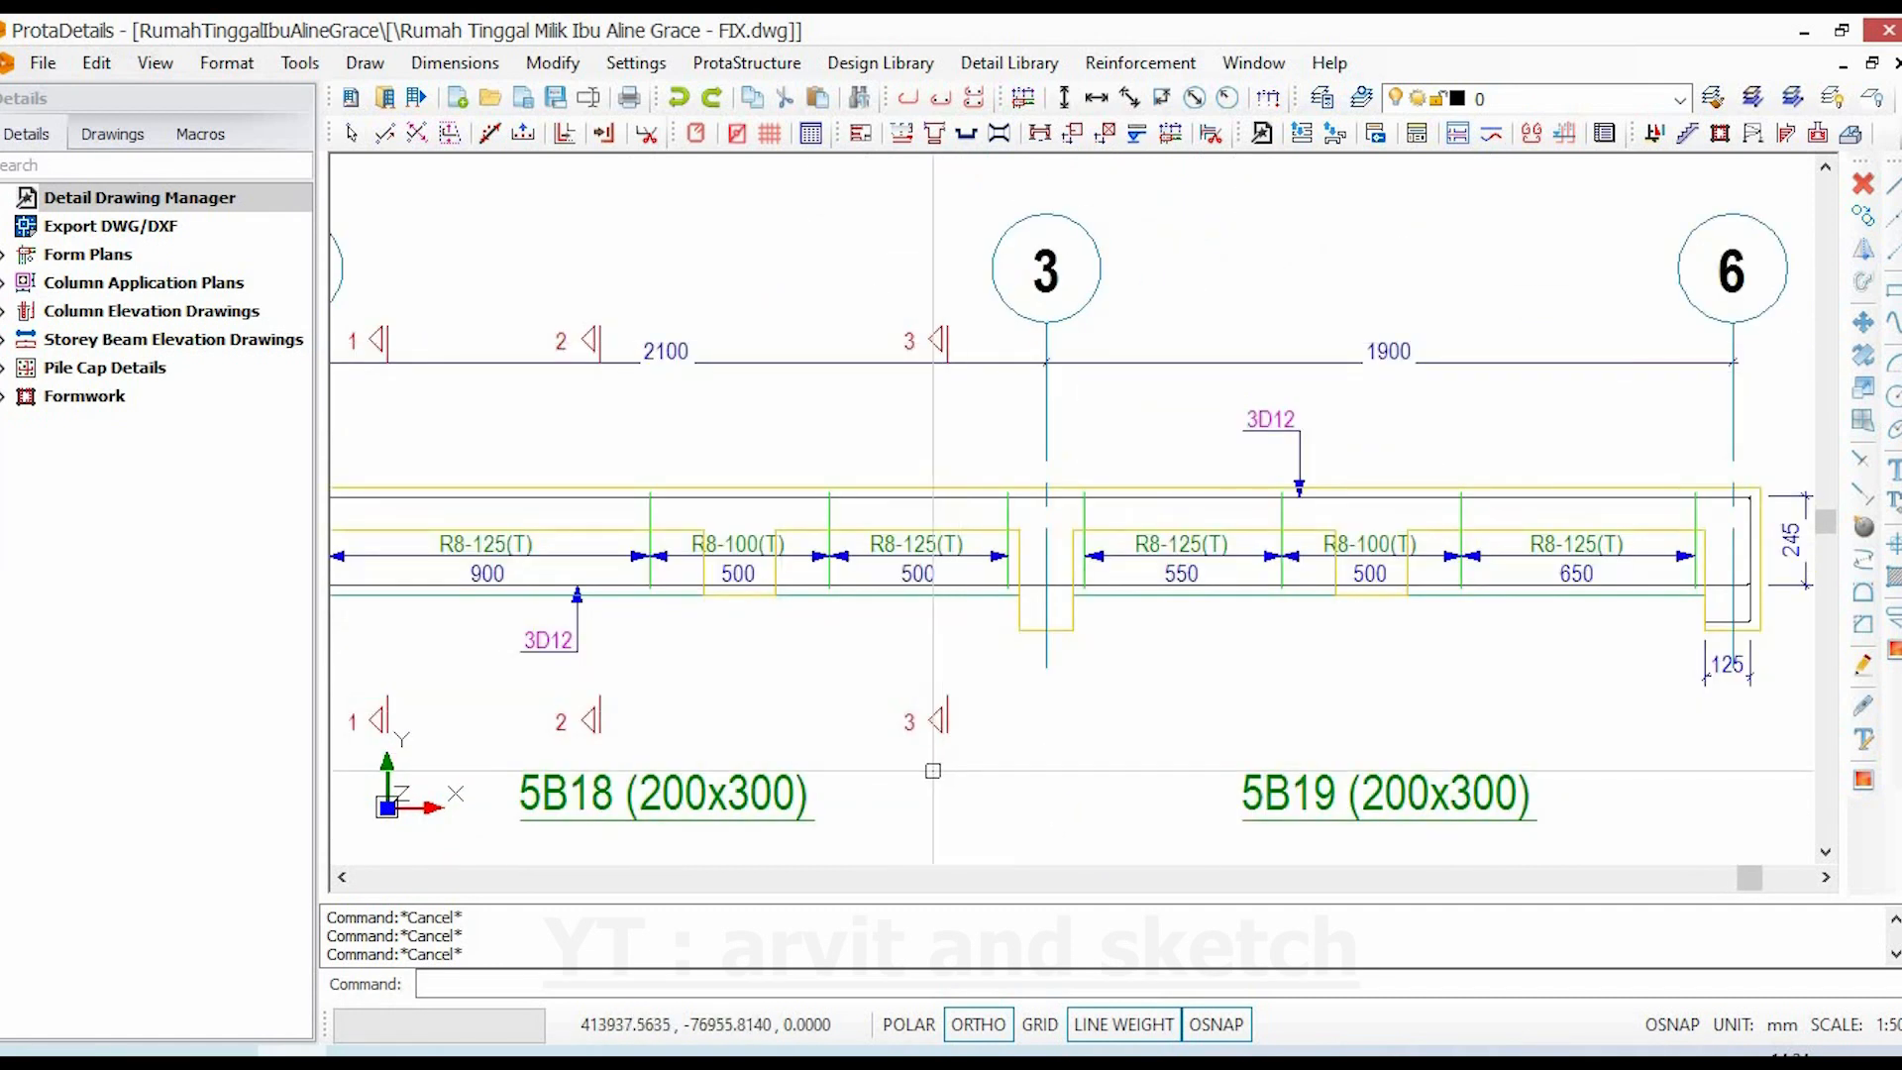
- Examine cross-section 3-3 beside the 5B18 and 5B19 elevation, including its longitudinal bar and stirrup labels
scroll(932, 771, up, 2)
scroll(951, 644, down, 3)
middle_drag(1684, 515, 1020, 495)
scroll(1408, 529, up, 2)
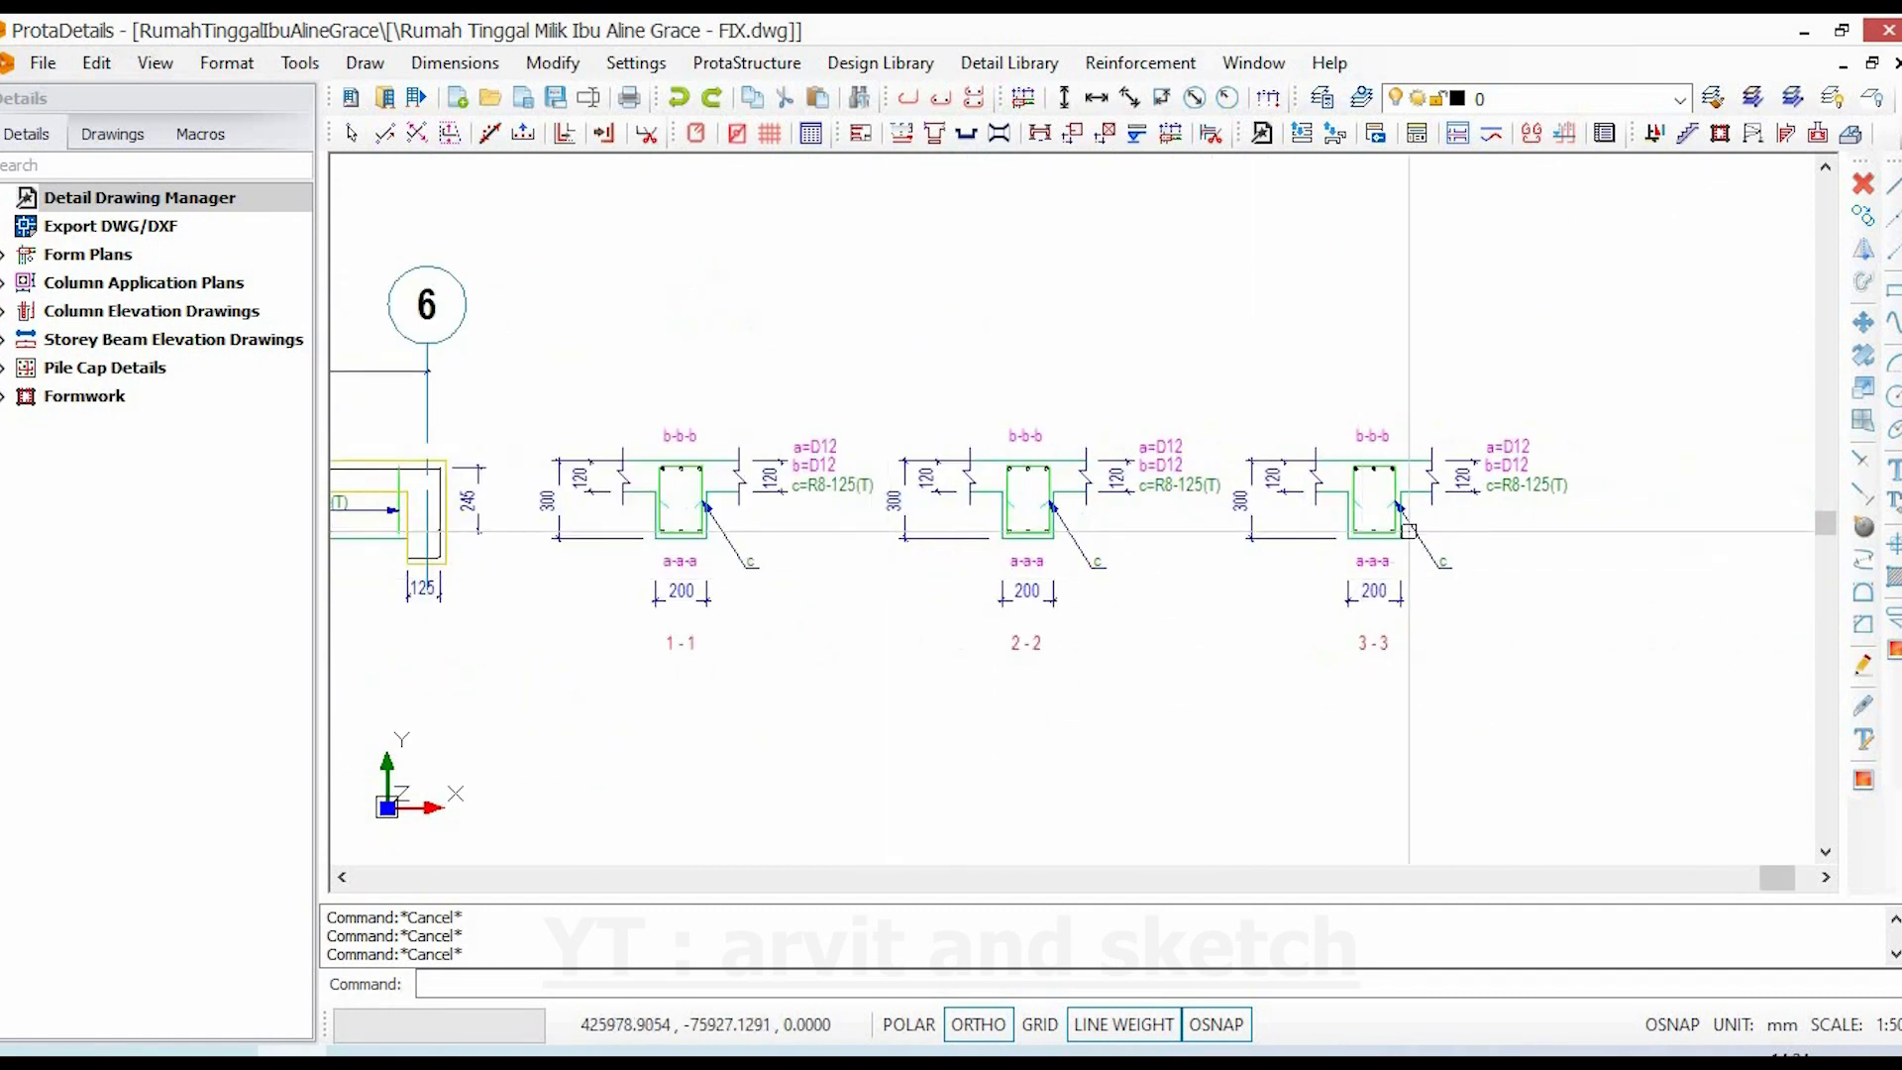
scroll(923, 509, up, 3)
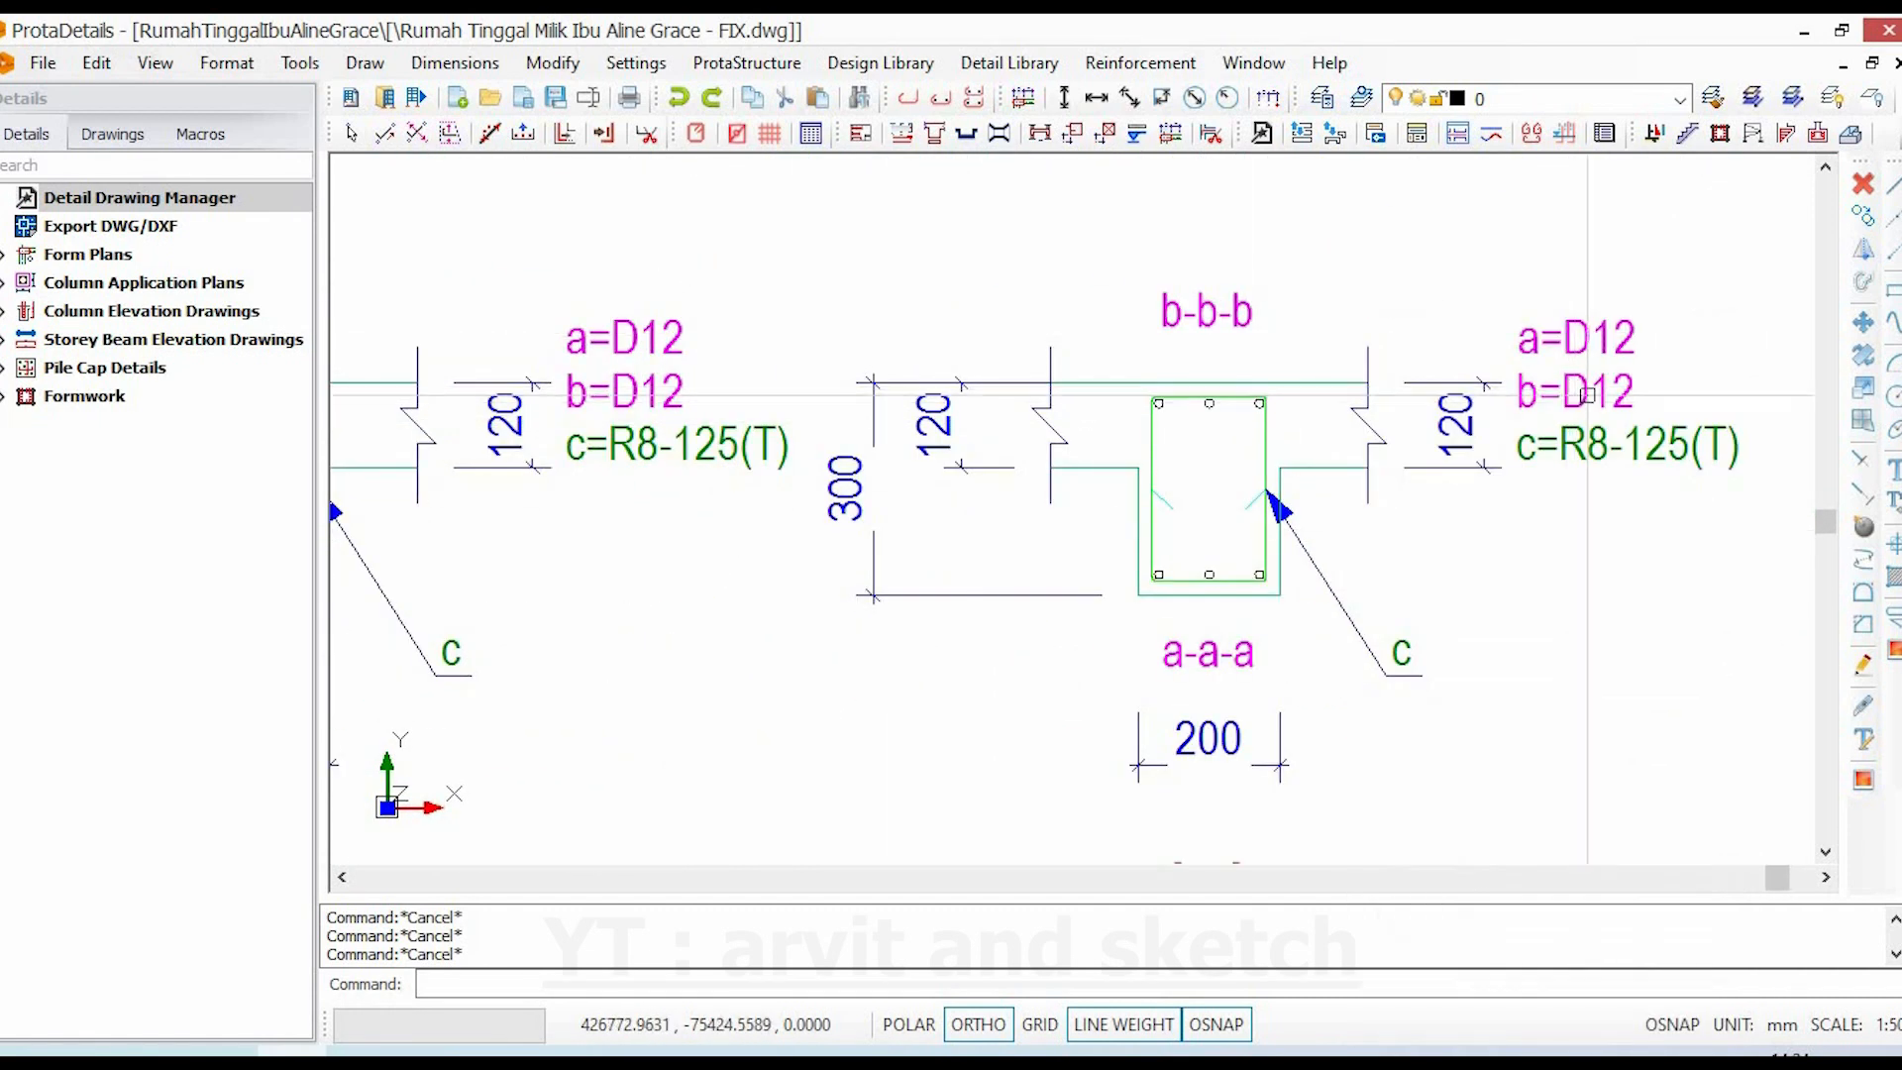
scroll(1236, 588, down, 5)
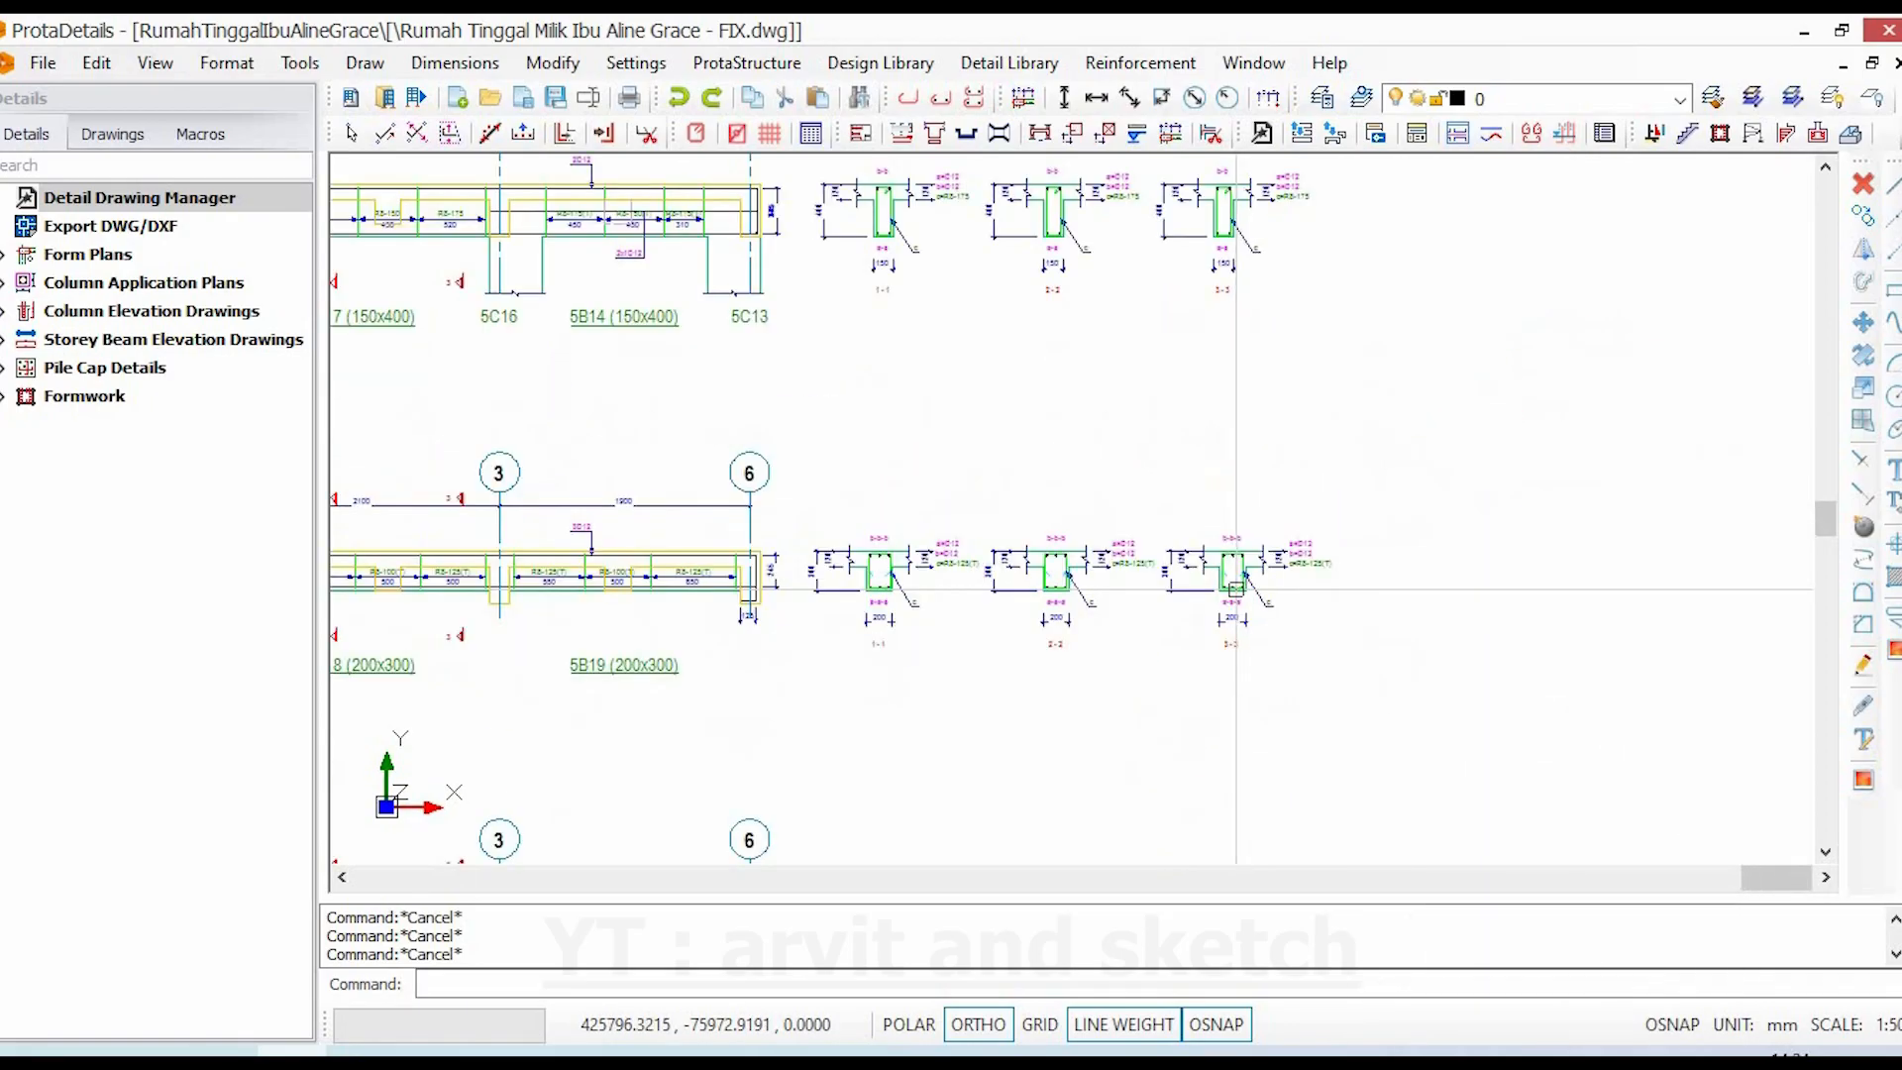
middle_drag(935, 629, 1067, 659)
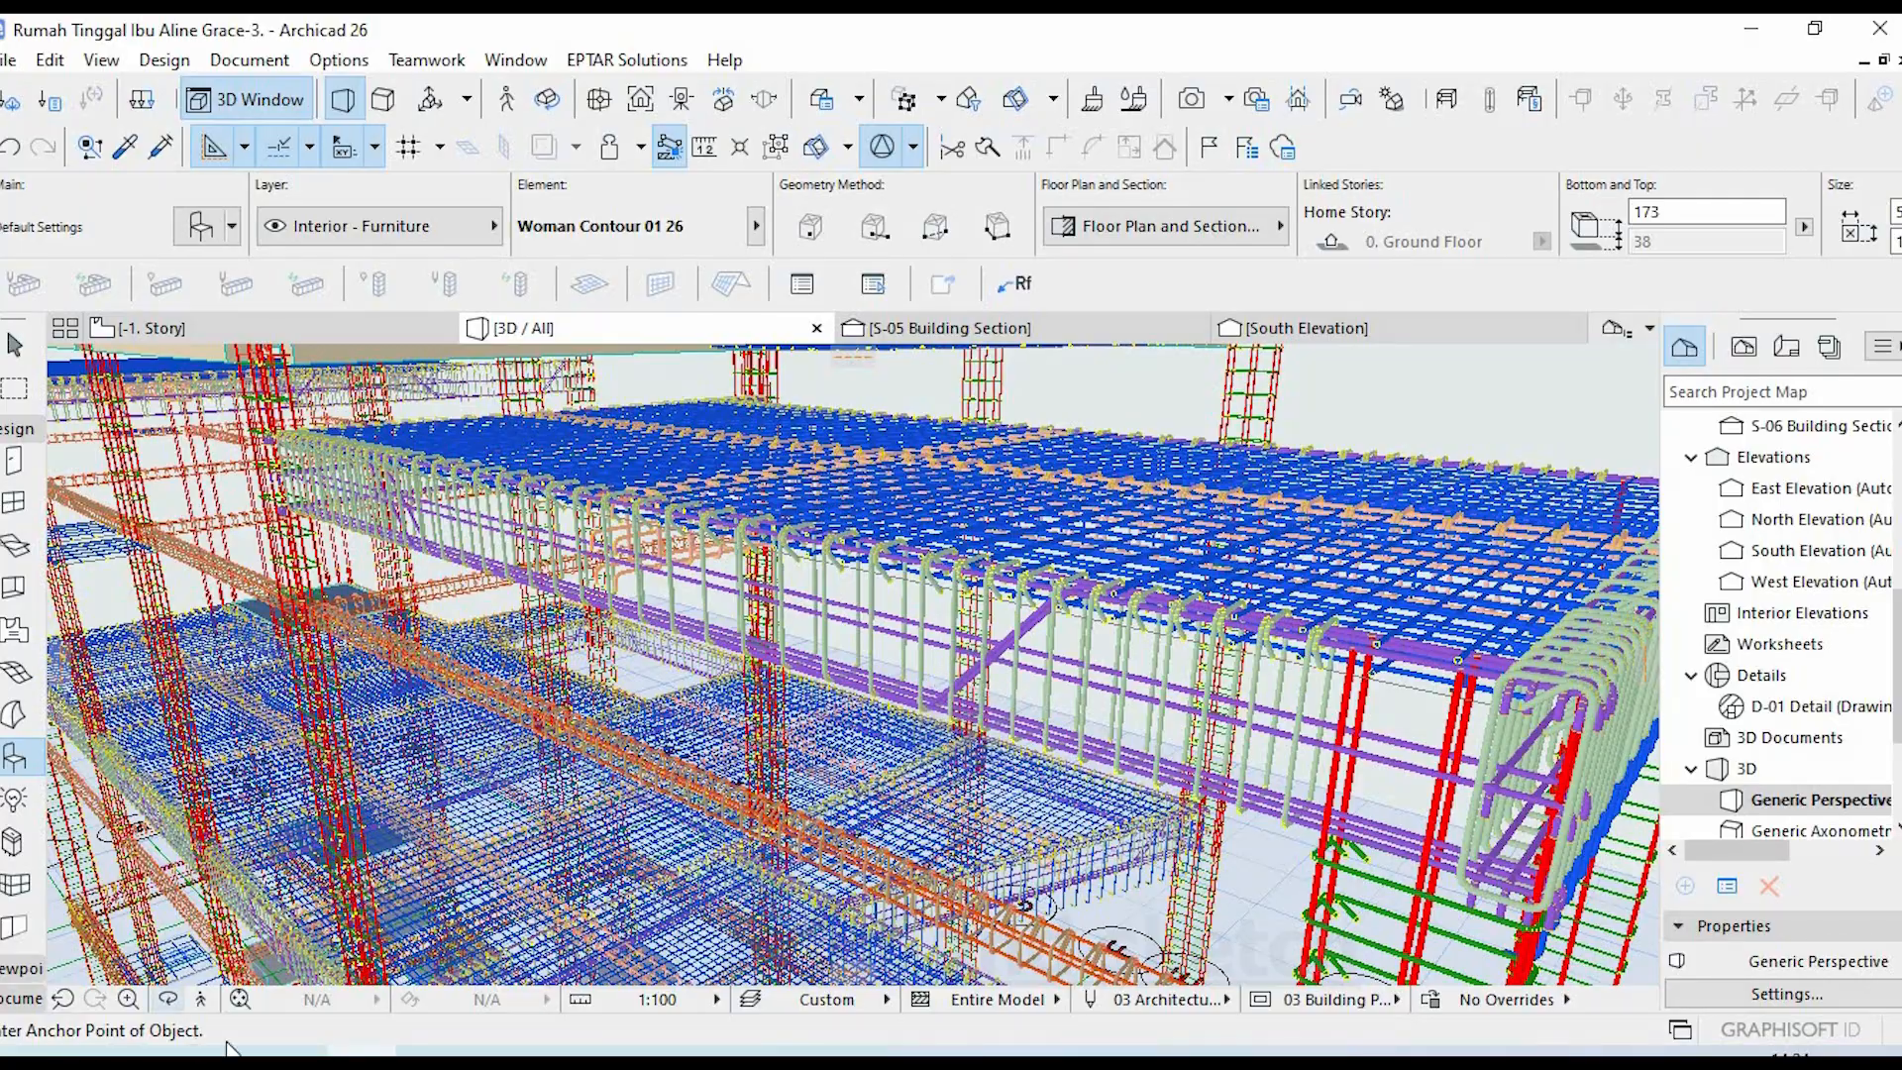
- Switch to the Archicad 3D model and check the longitudinal rebar diameter of the 30x20 cm beam under the upper slab mesh
scroll(1030, 649, down, 10)
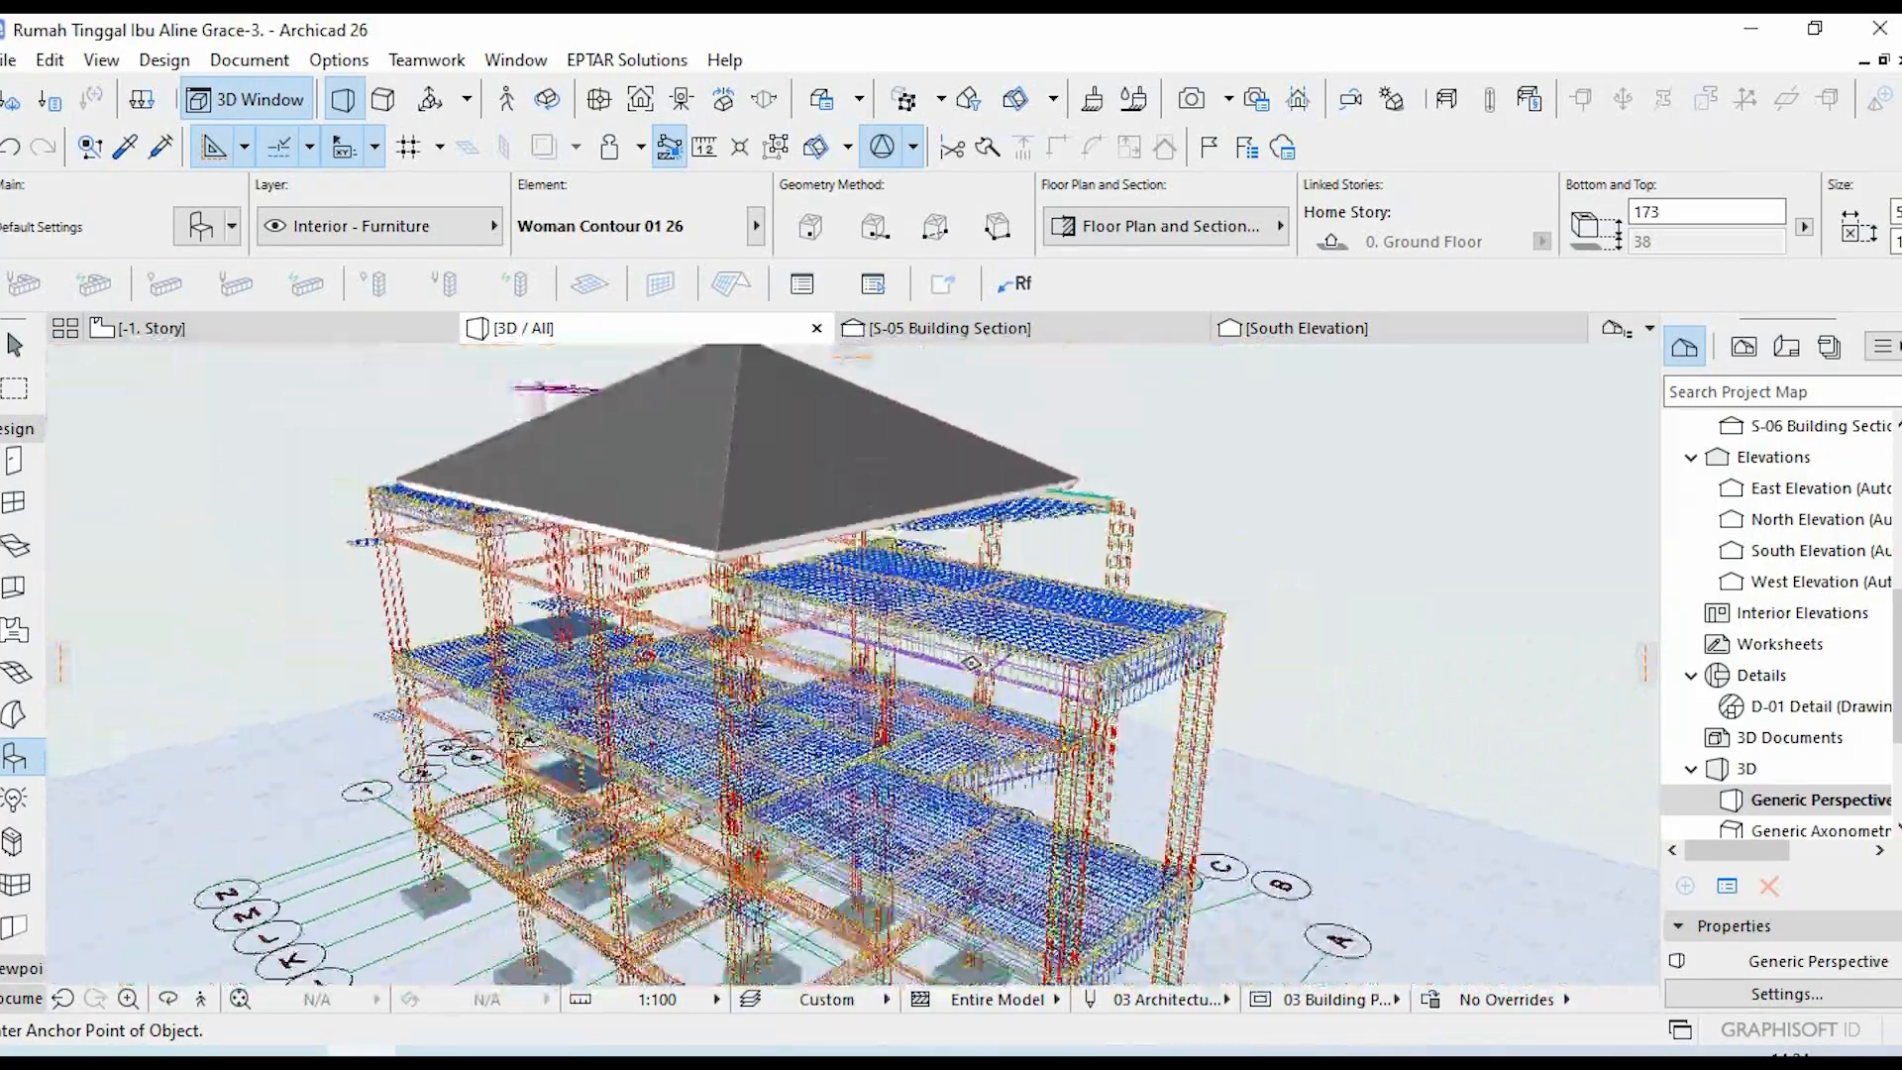
shift+middle_drag(832, 665, 1090, 763)
scroll(1119, 696, up, 10)
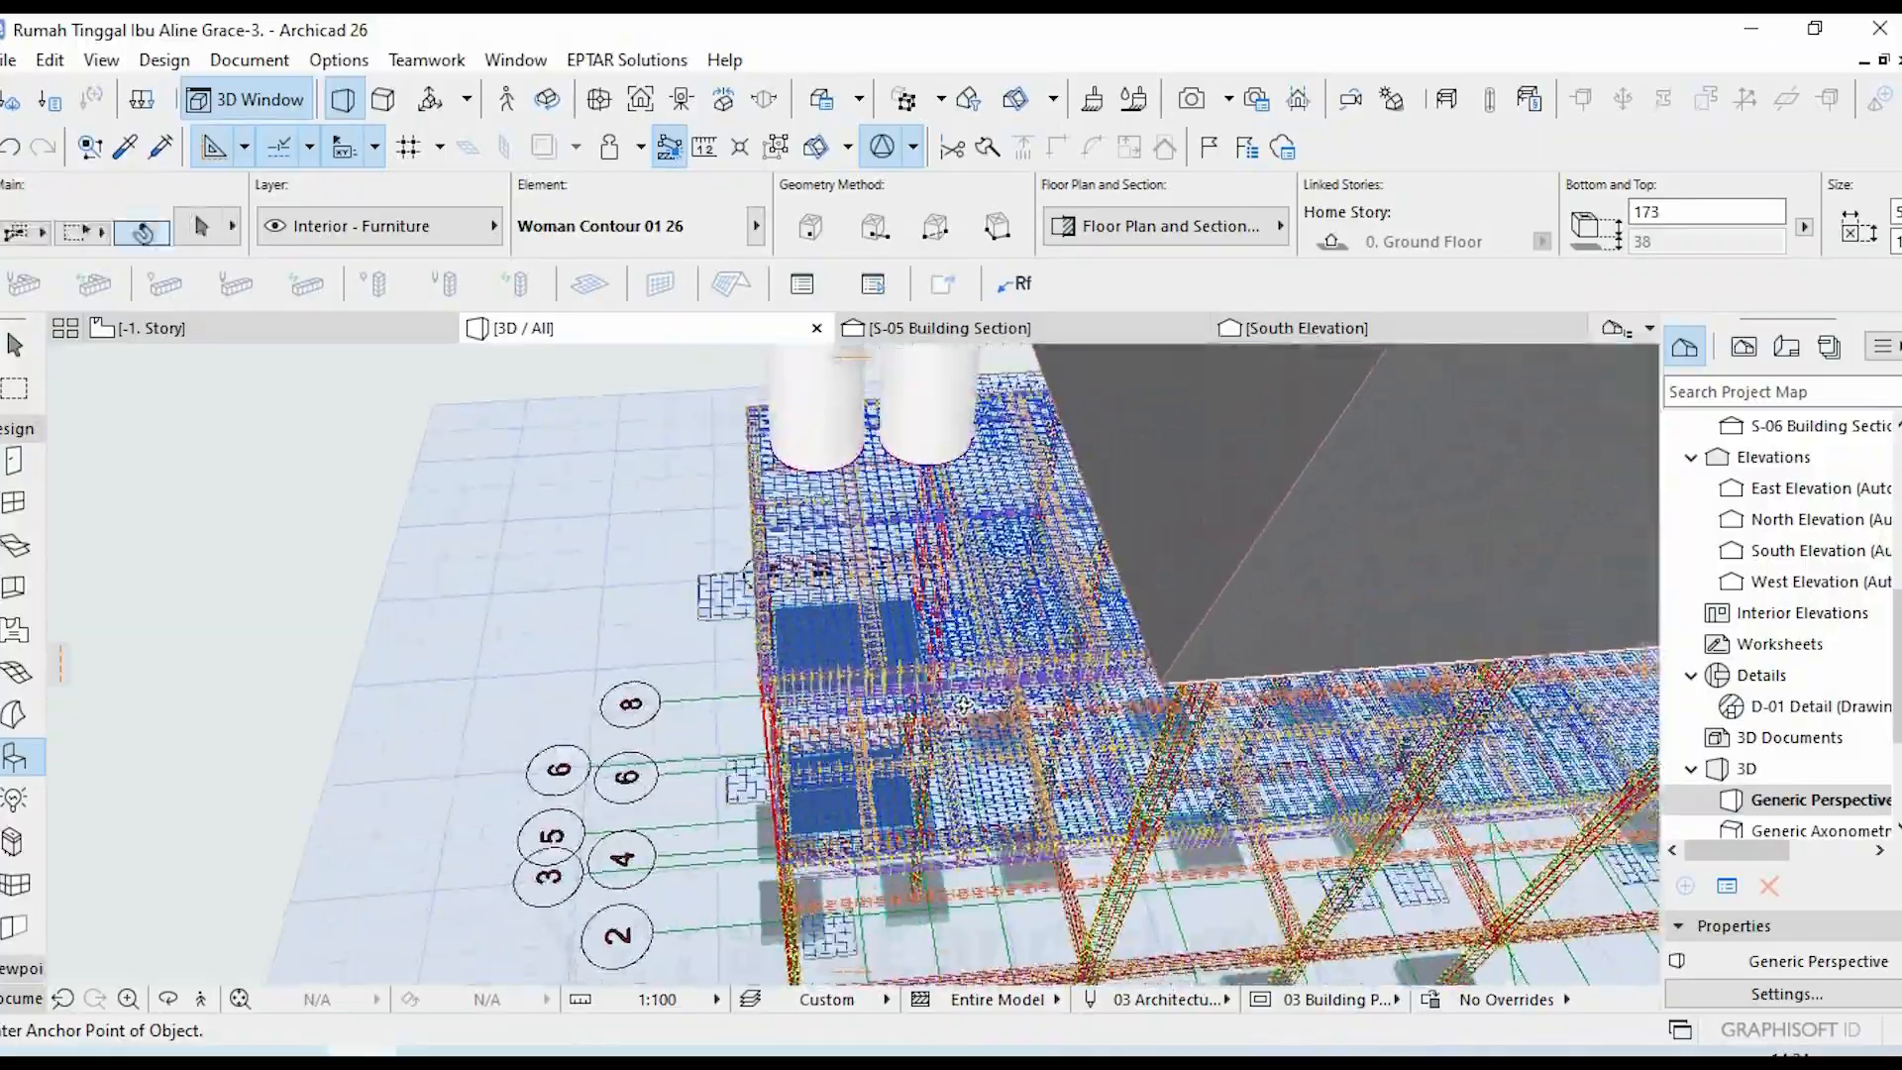
shift+middle_drag(1119, 697, 734, 772)
scroll(803, 706, up, 2)
scroll(734, 772, up, 3)
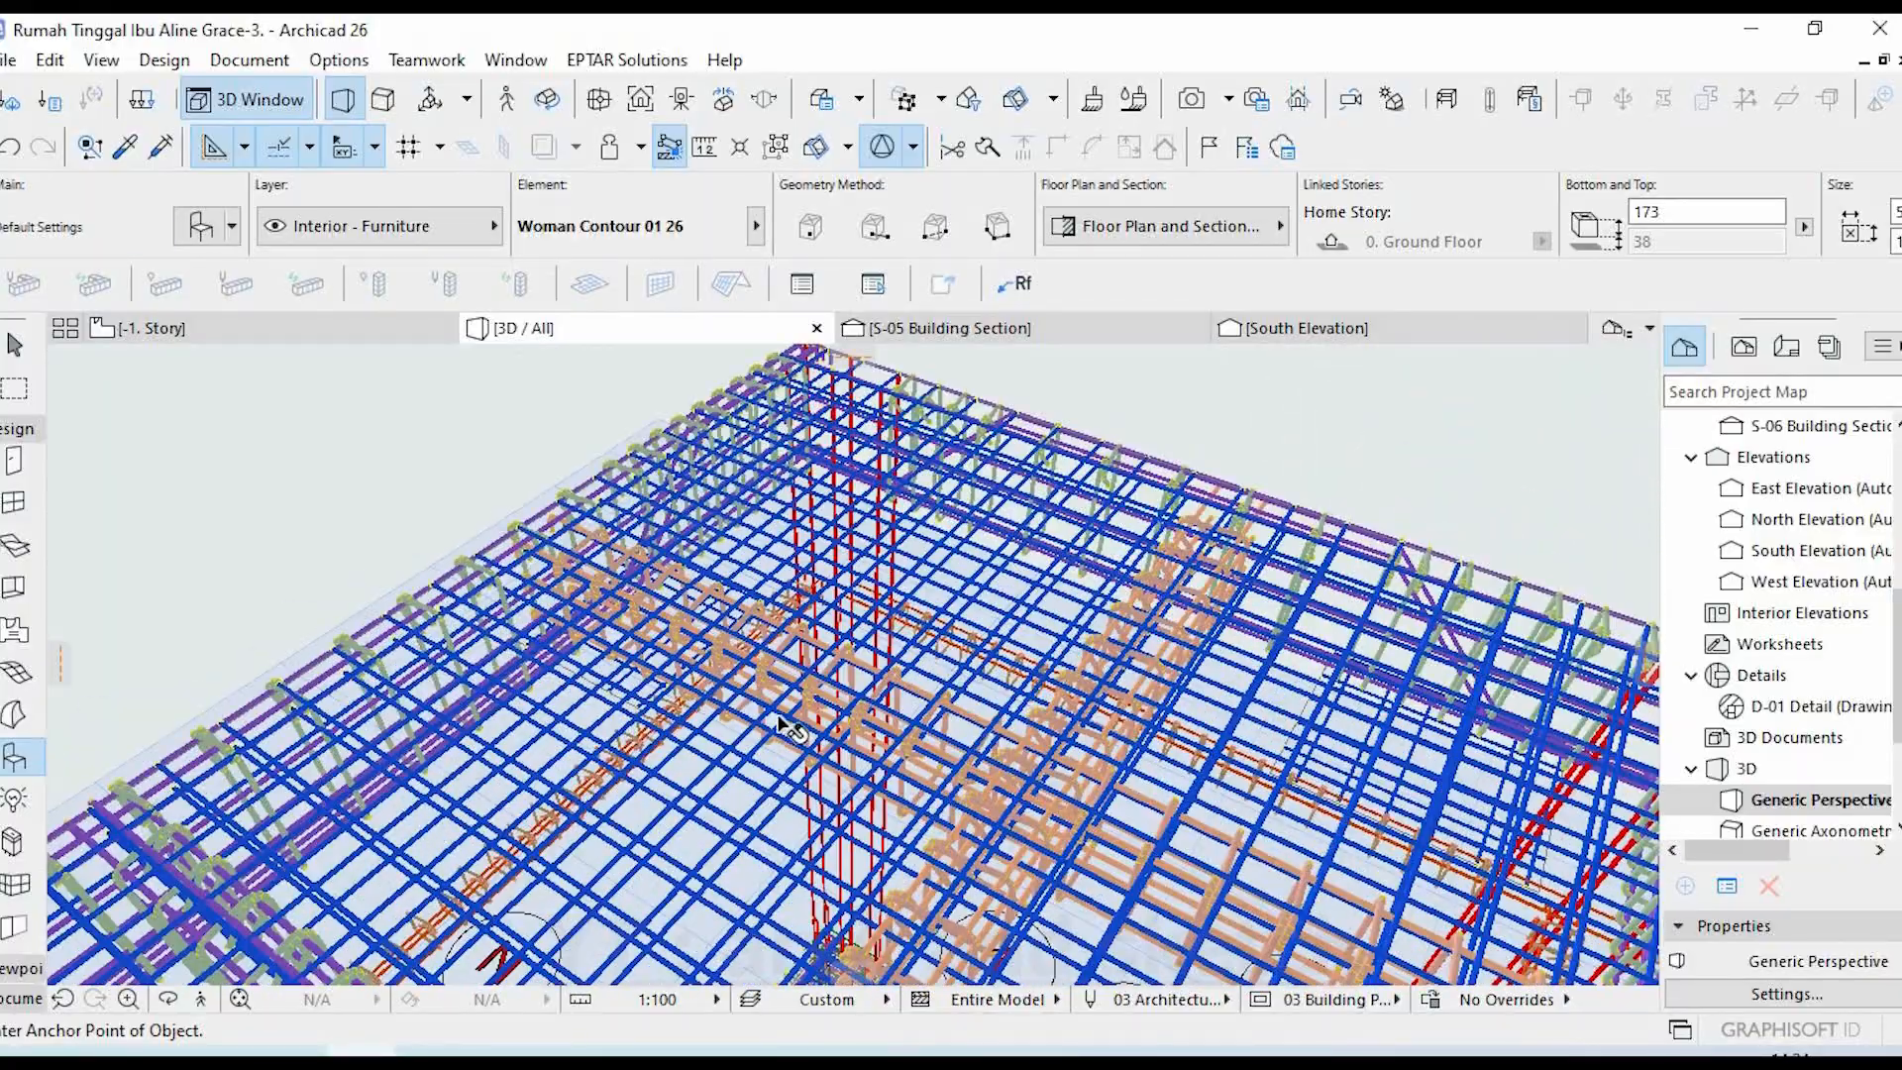
key(Escape)
scroll(787, 713, up, 3)
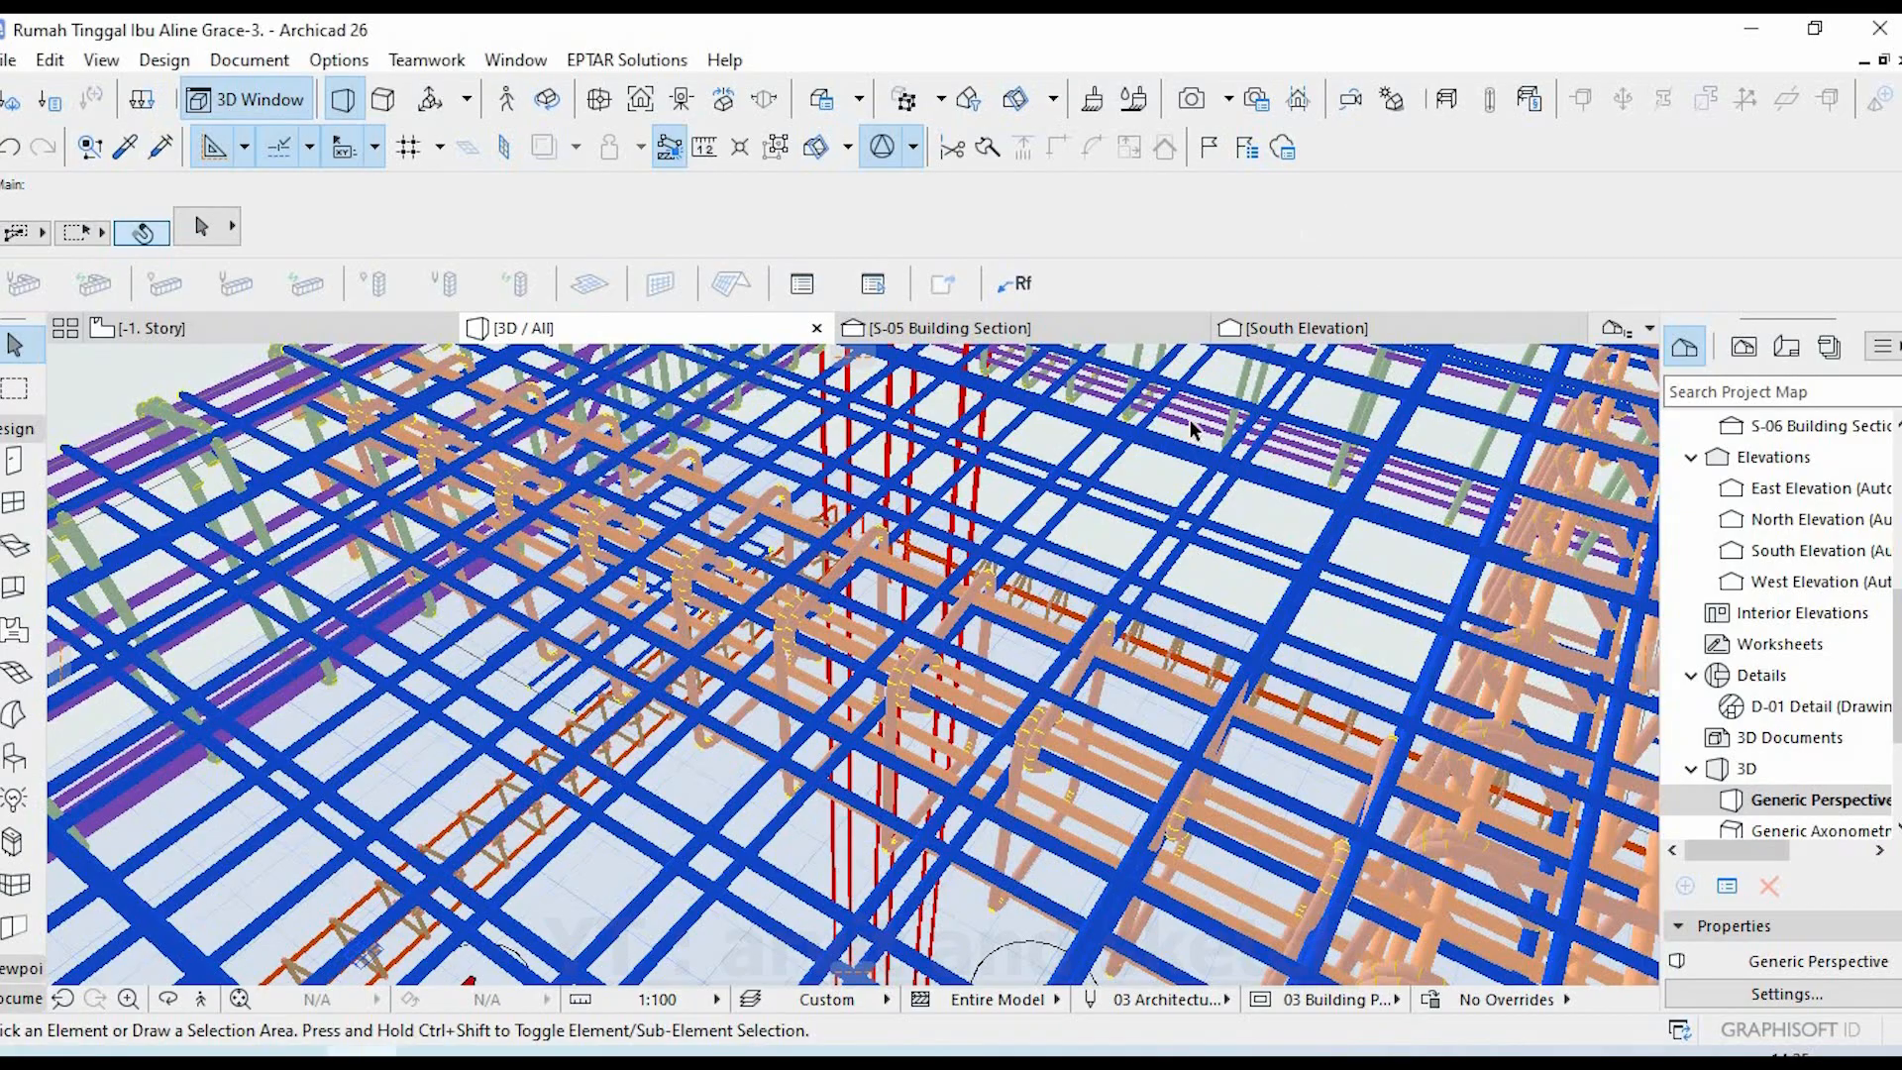
click(1009, 649)
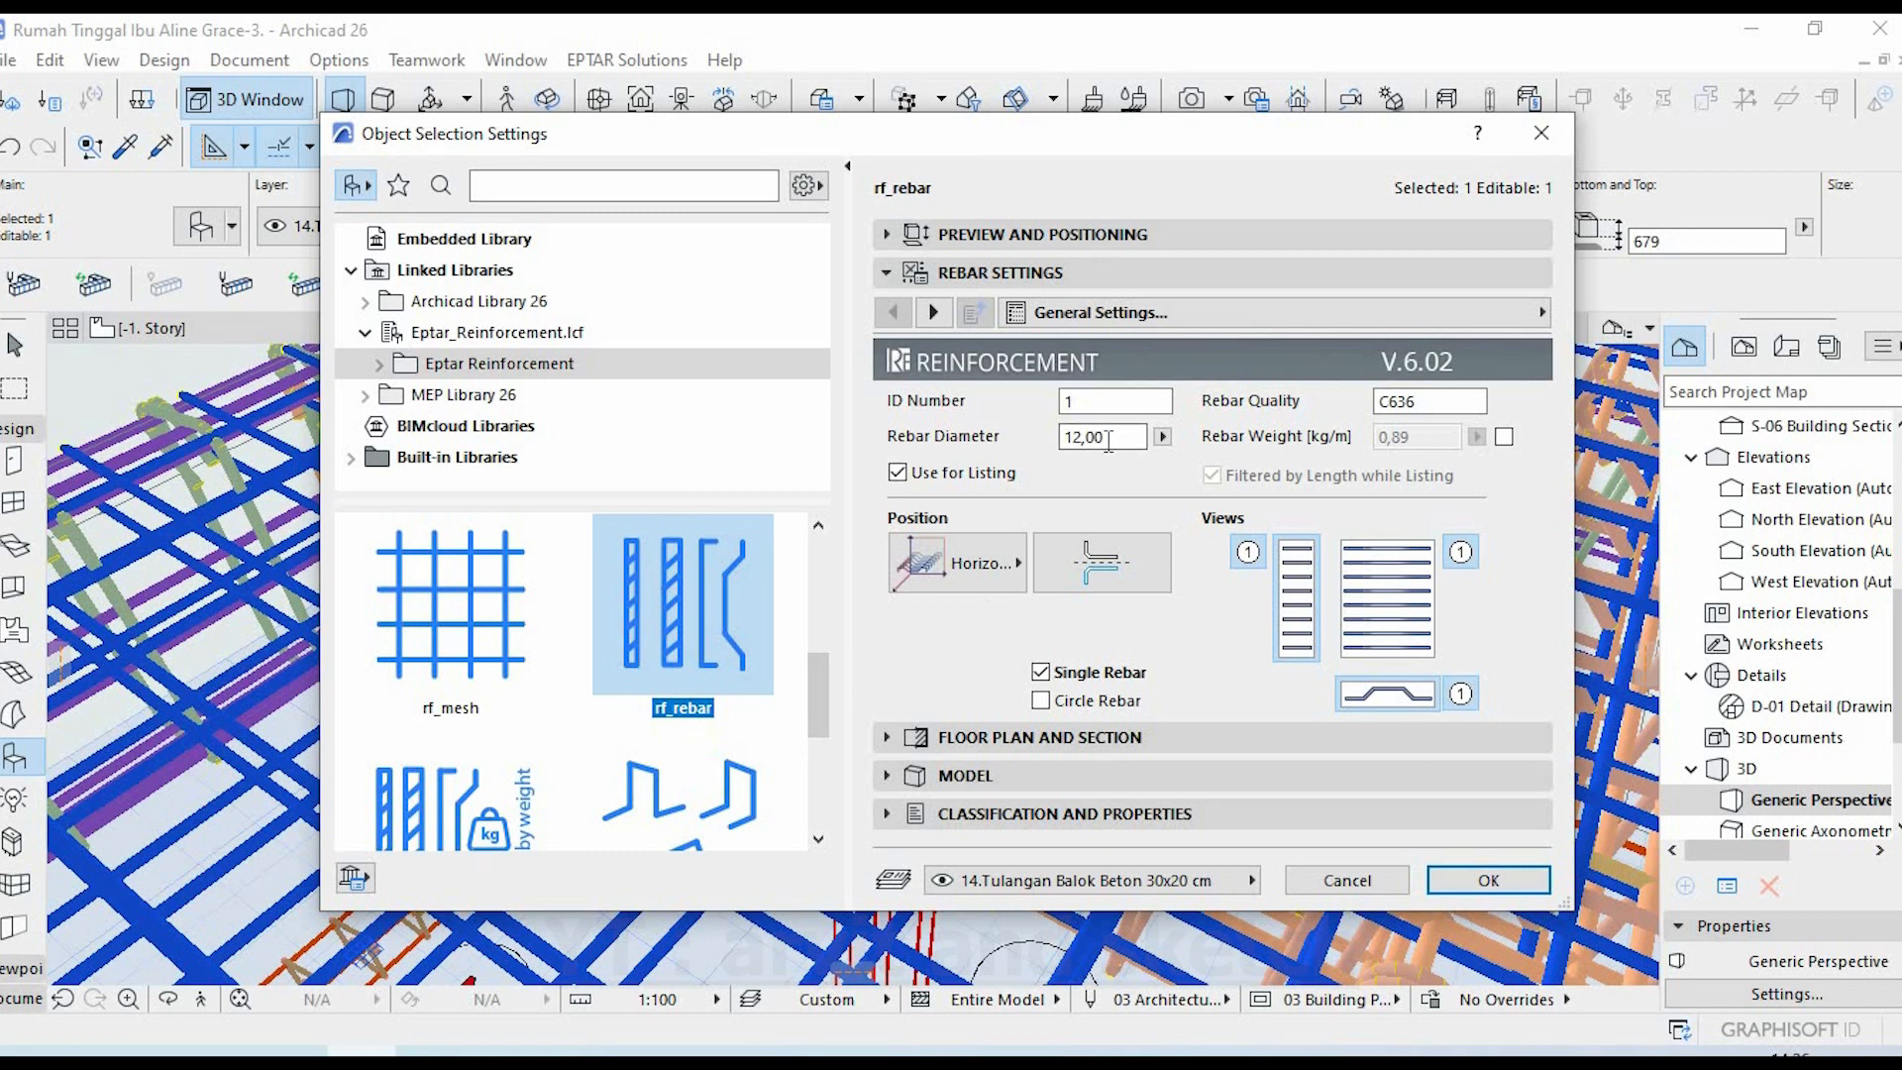
drag(1117, 438, 901, 454)
click(1488, 880)
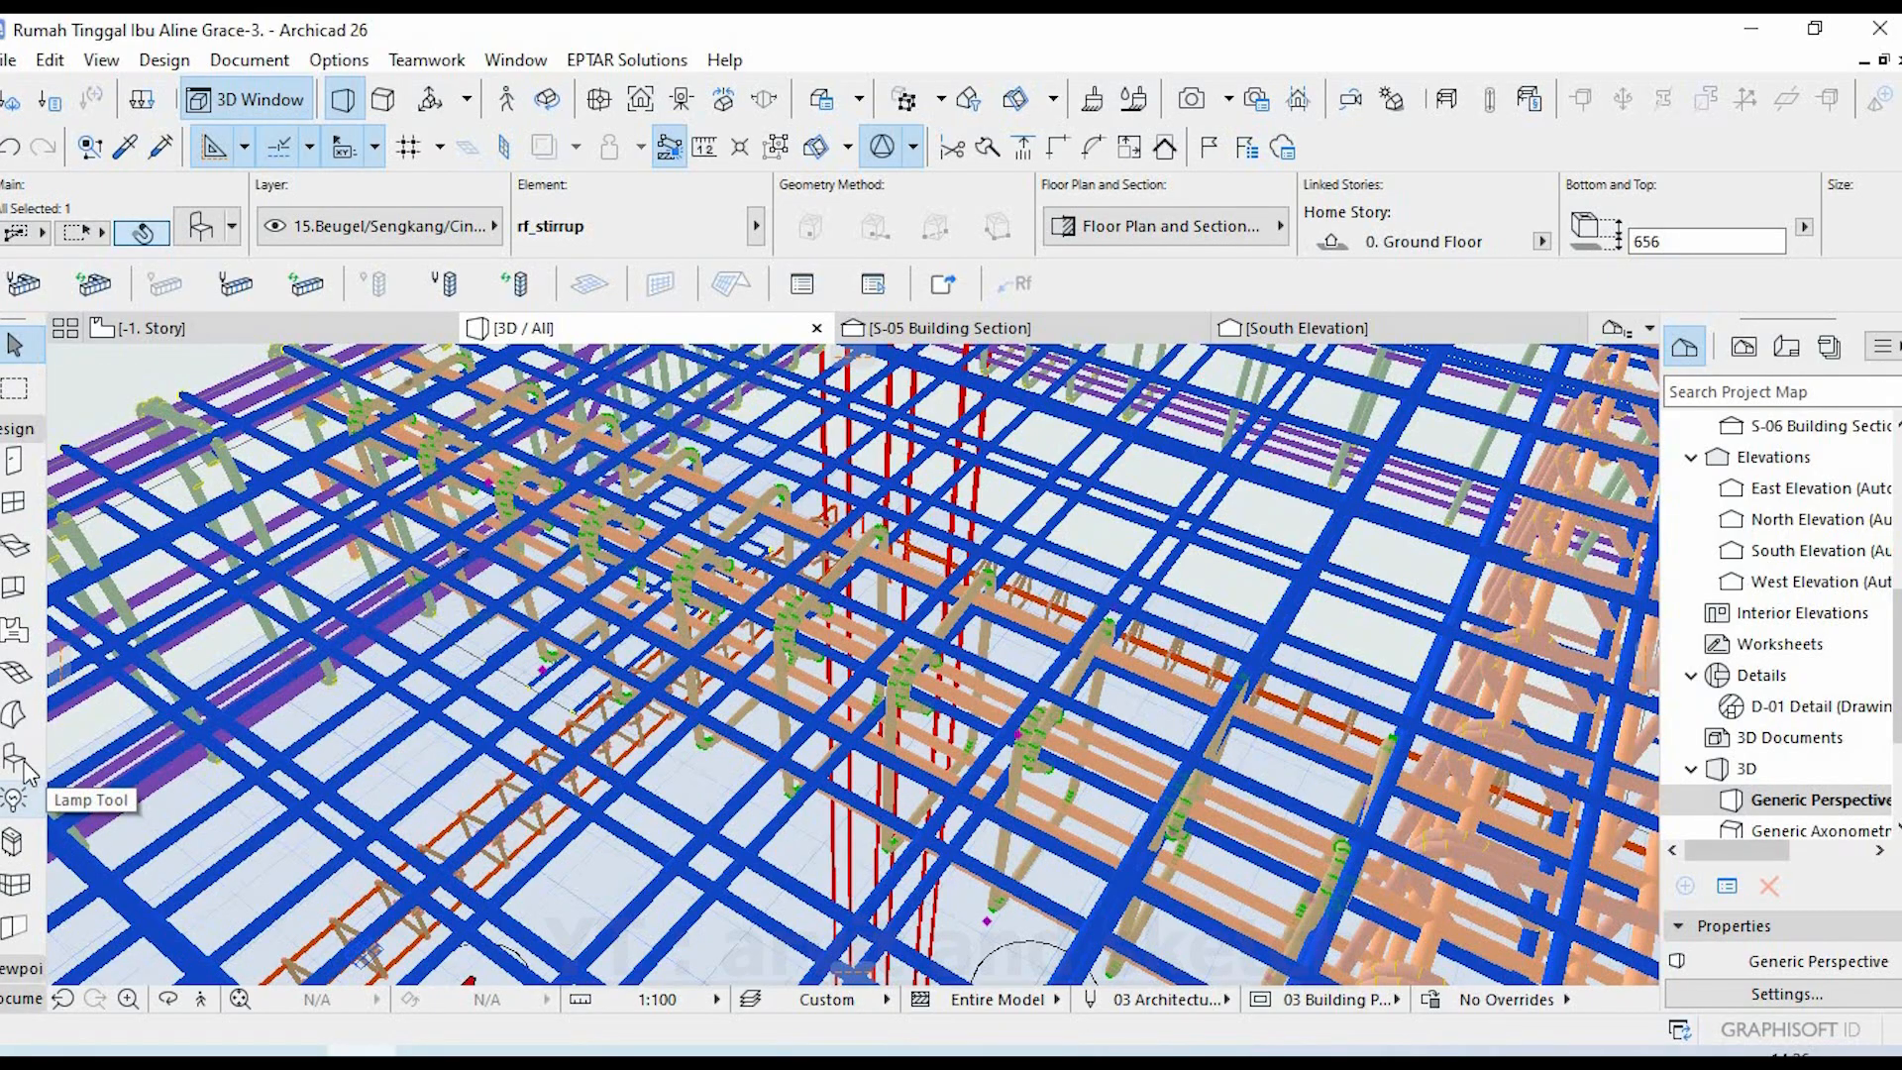
- Check the diameter of the same beam's stirrups in the object settings, and clear the selection
double_click(937, 727)
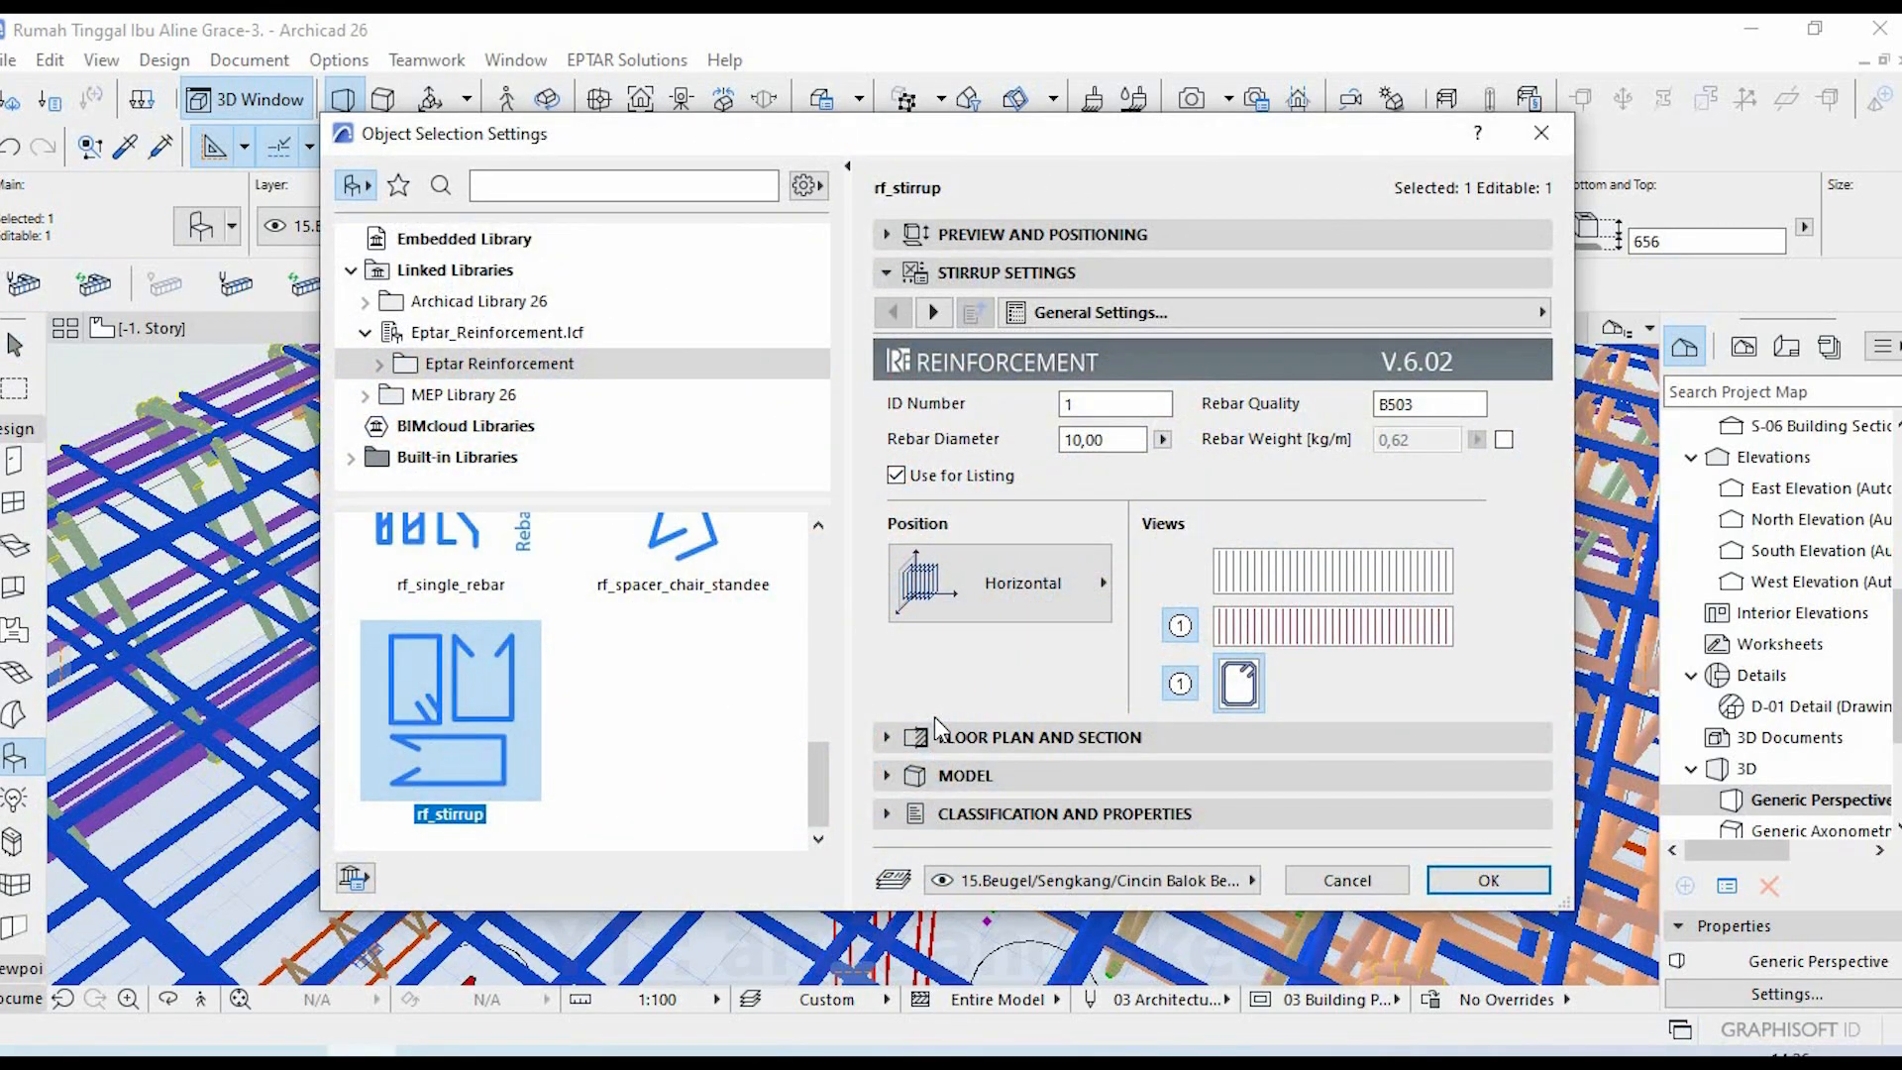
drag(1116, 436, 981, 478)
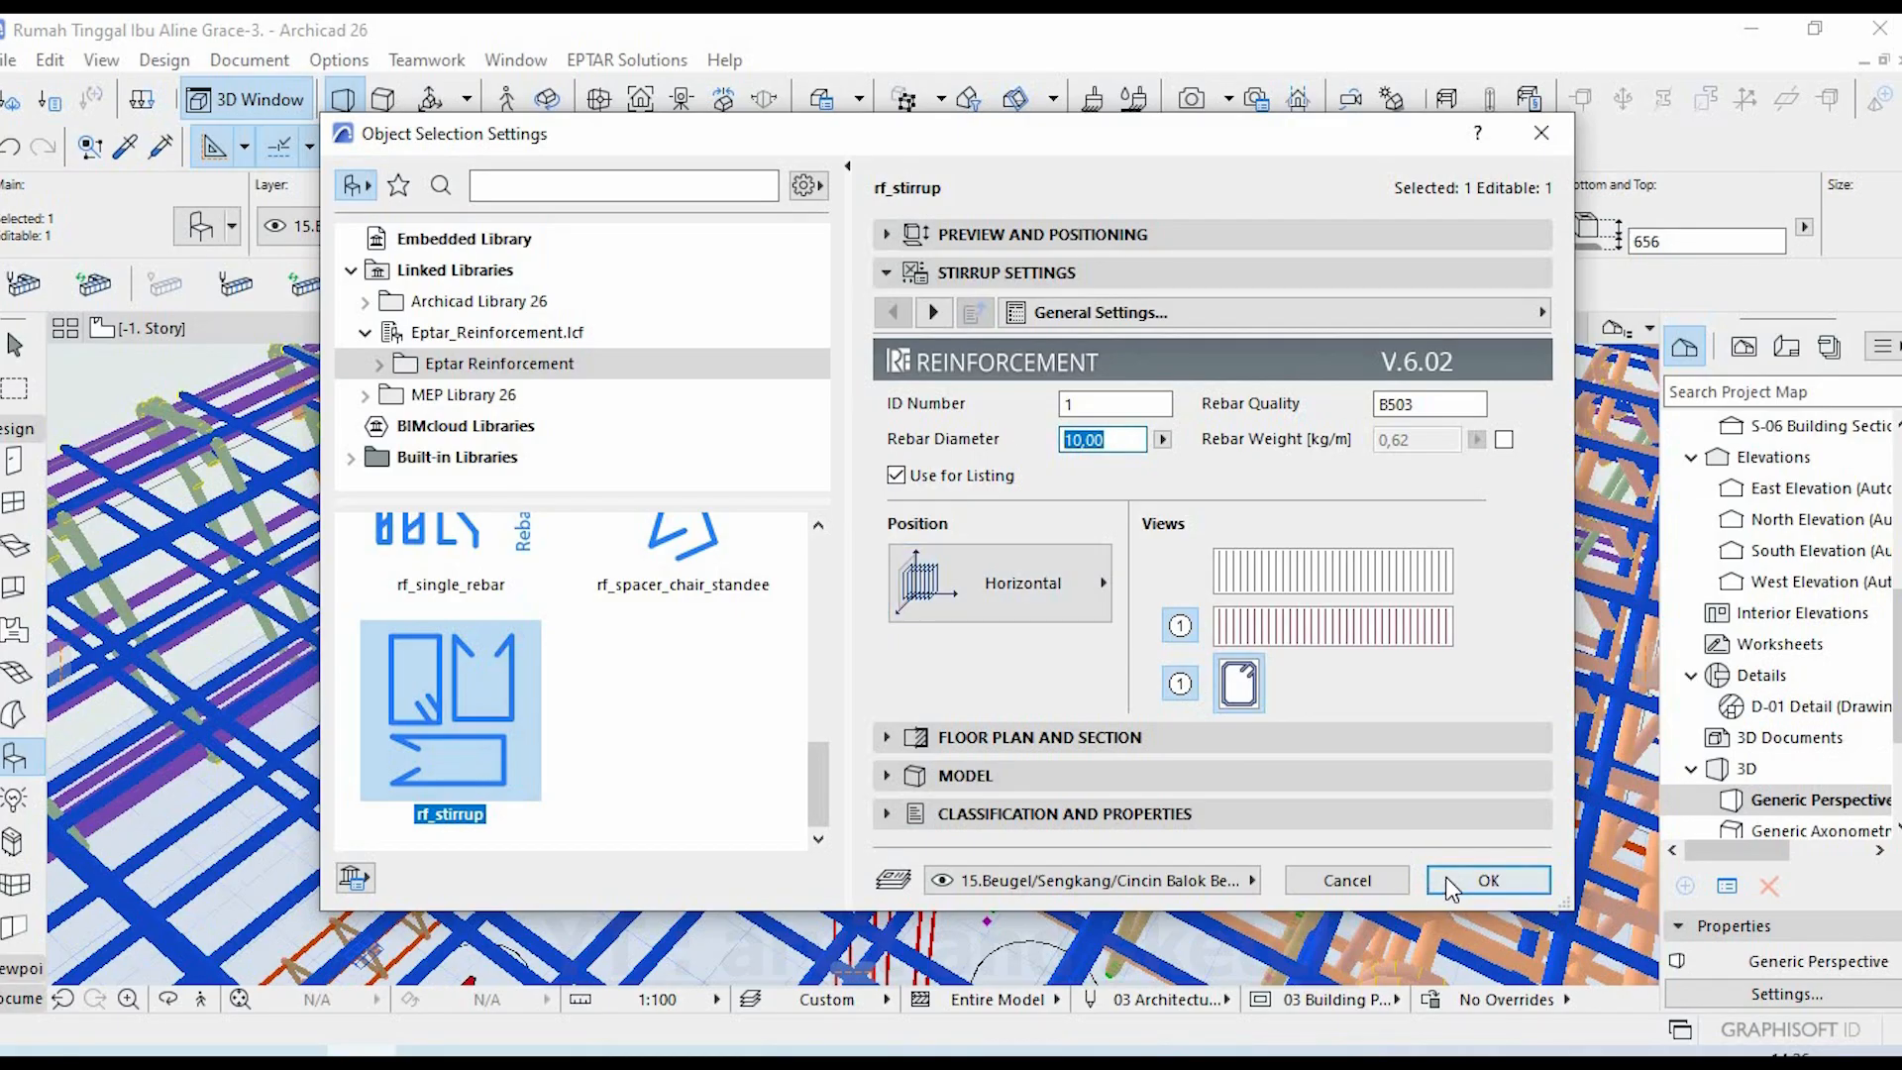
click(1488, 880)
click(25, 355)
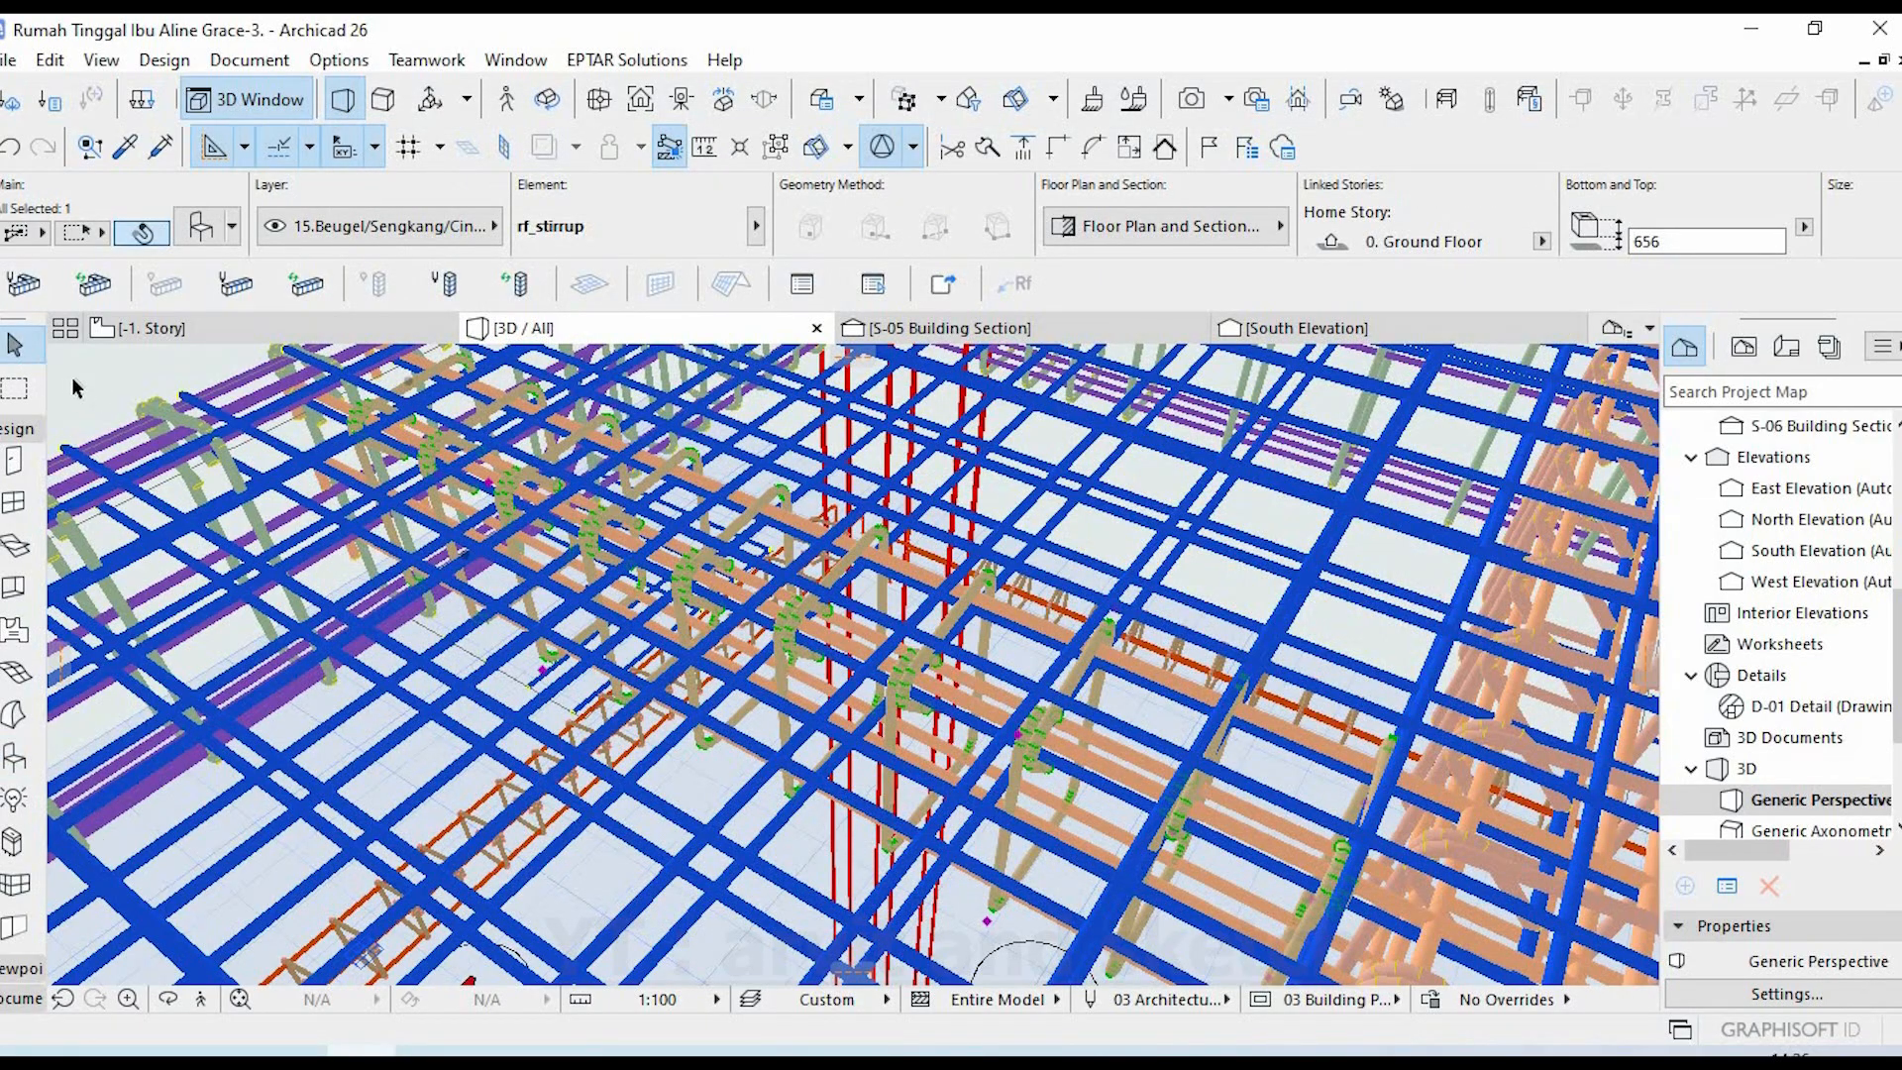
click(72, 378)
scroll(749, 660, down, 10)
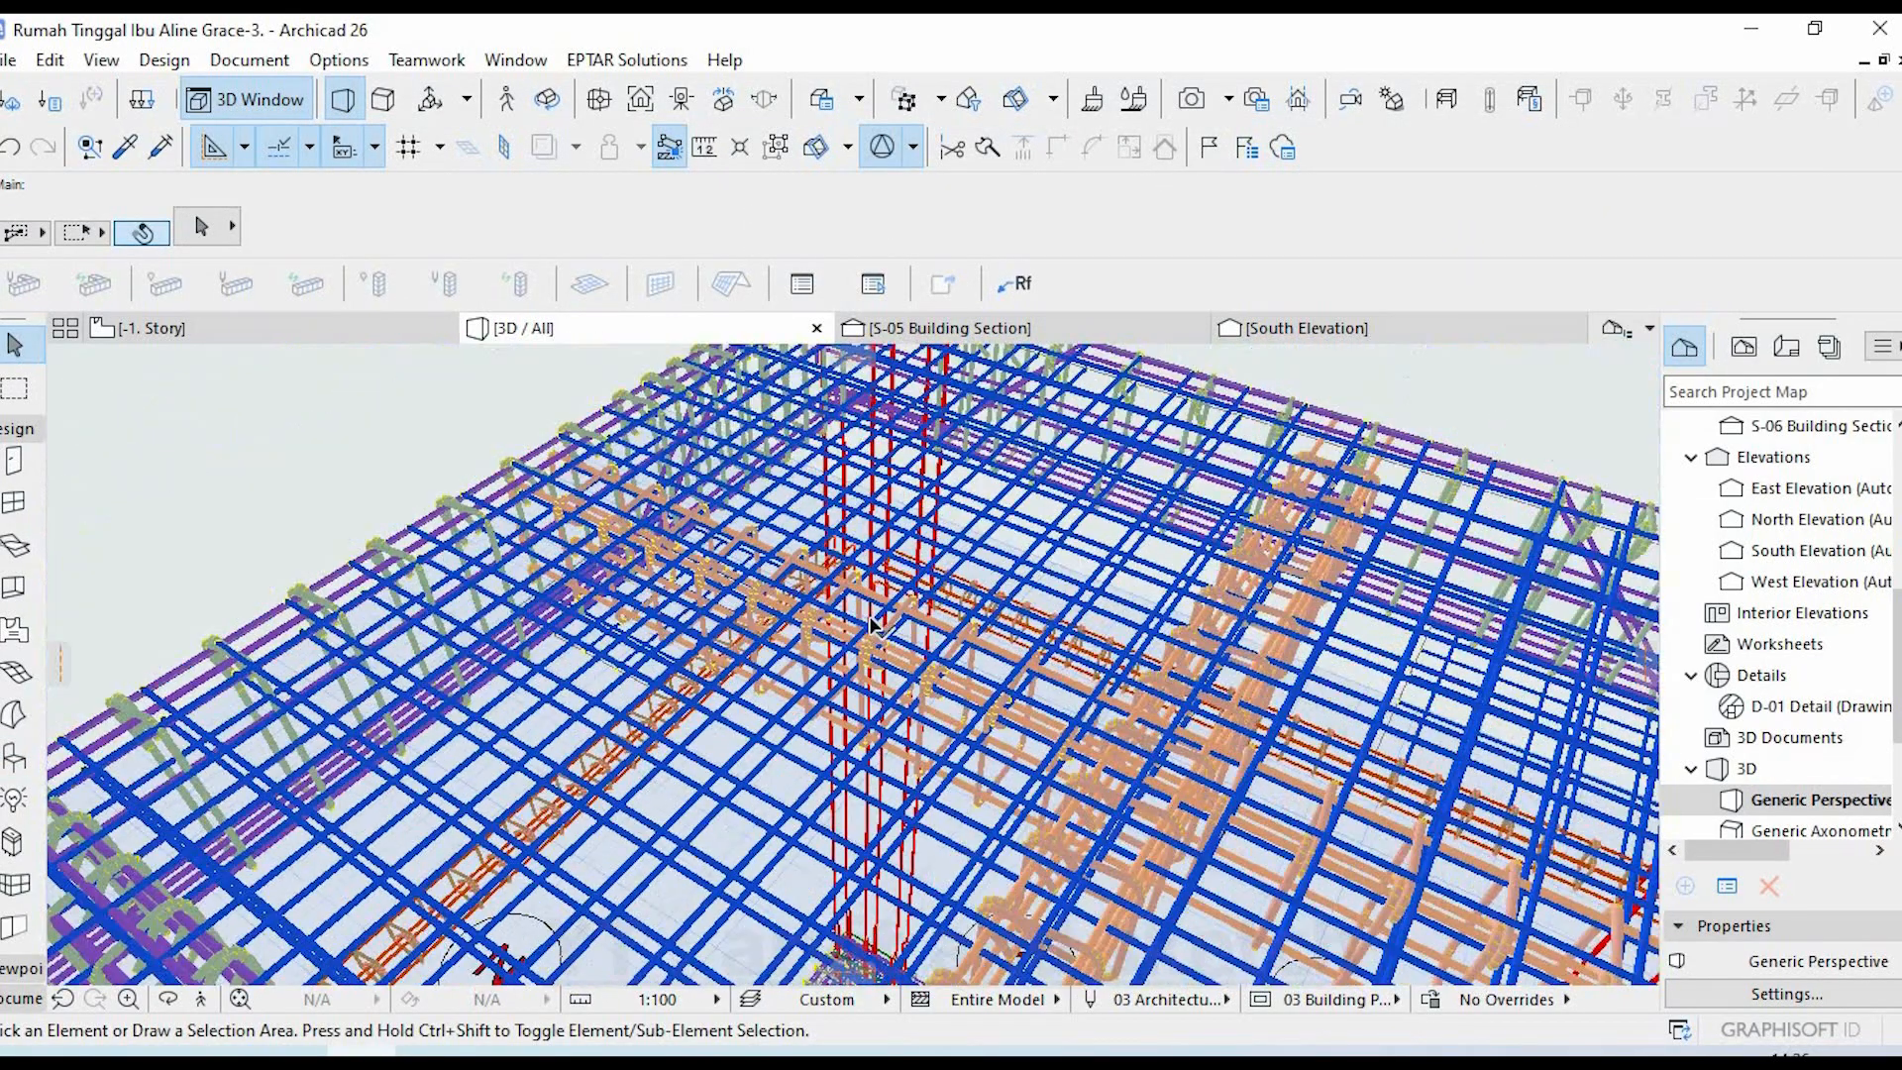
scroll(1030, 752, down, 10)
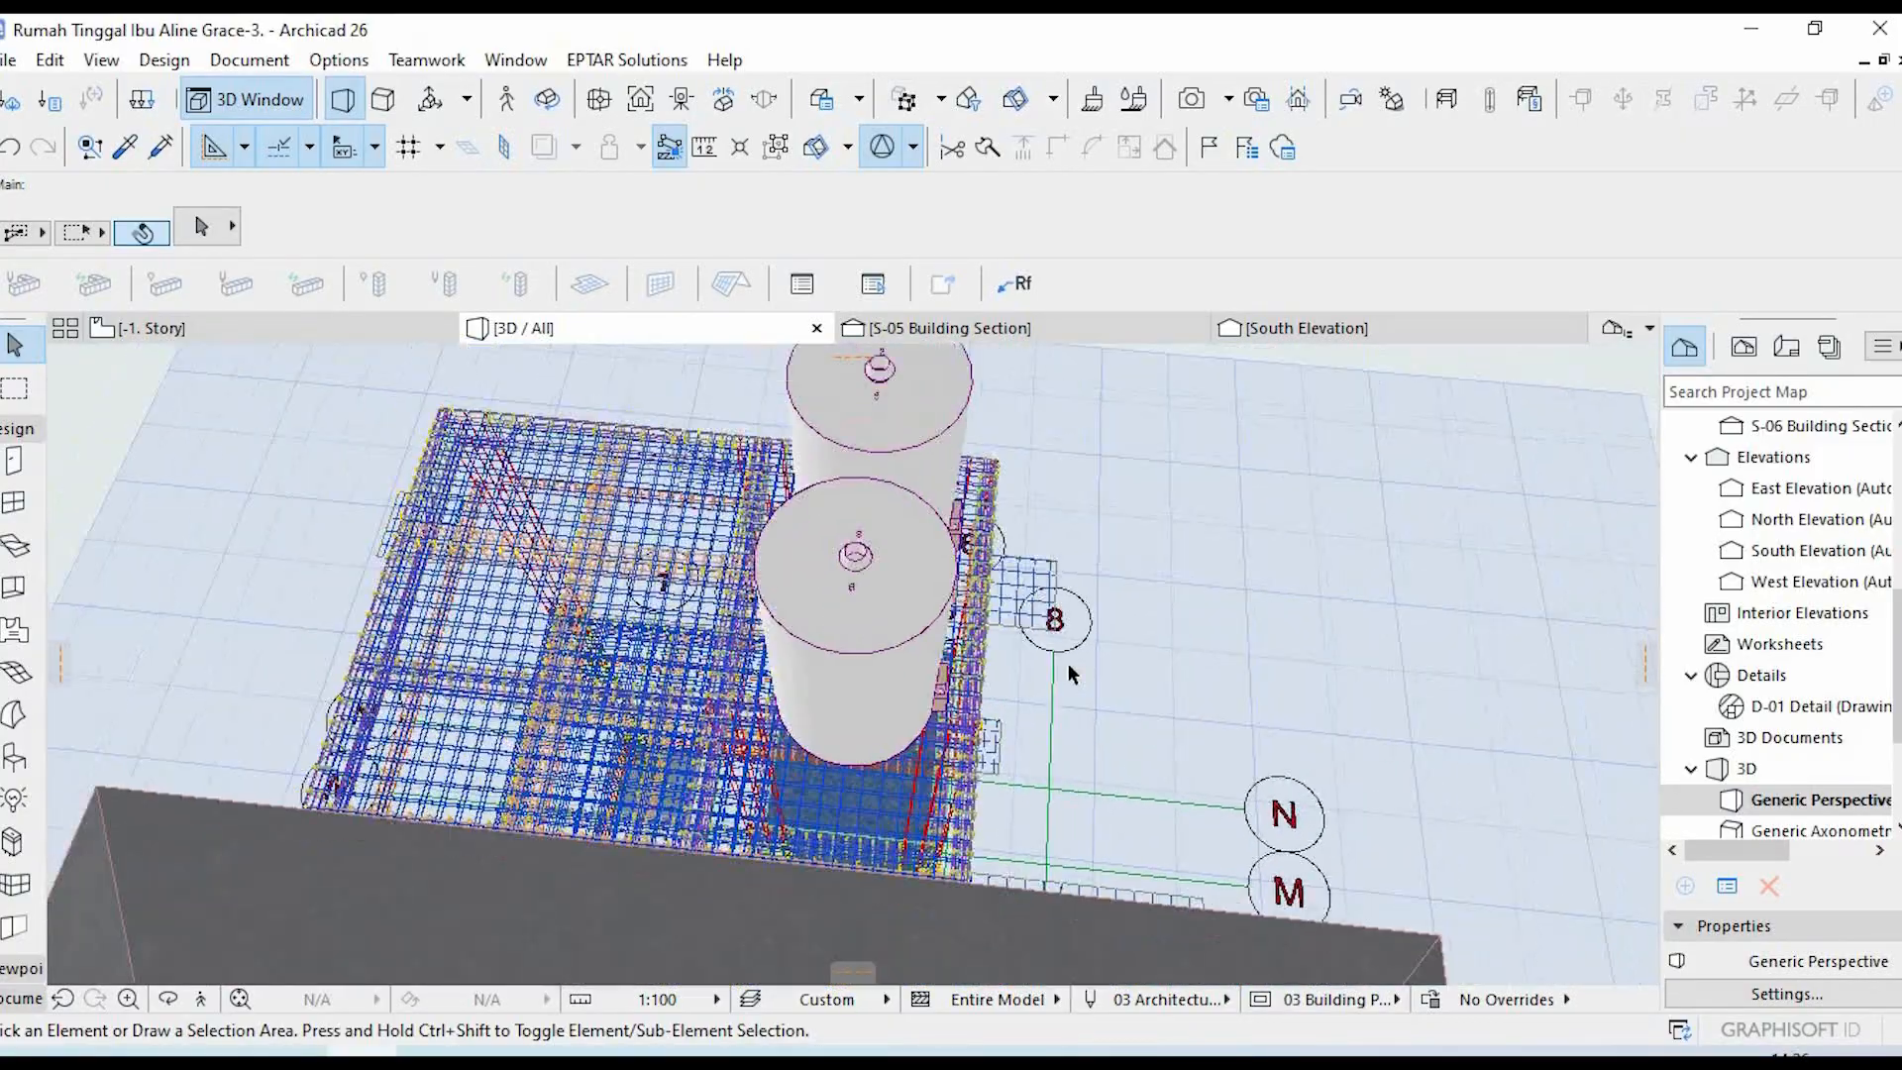
shift+middle_drag(976, 661, 768, 487)
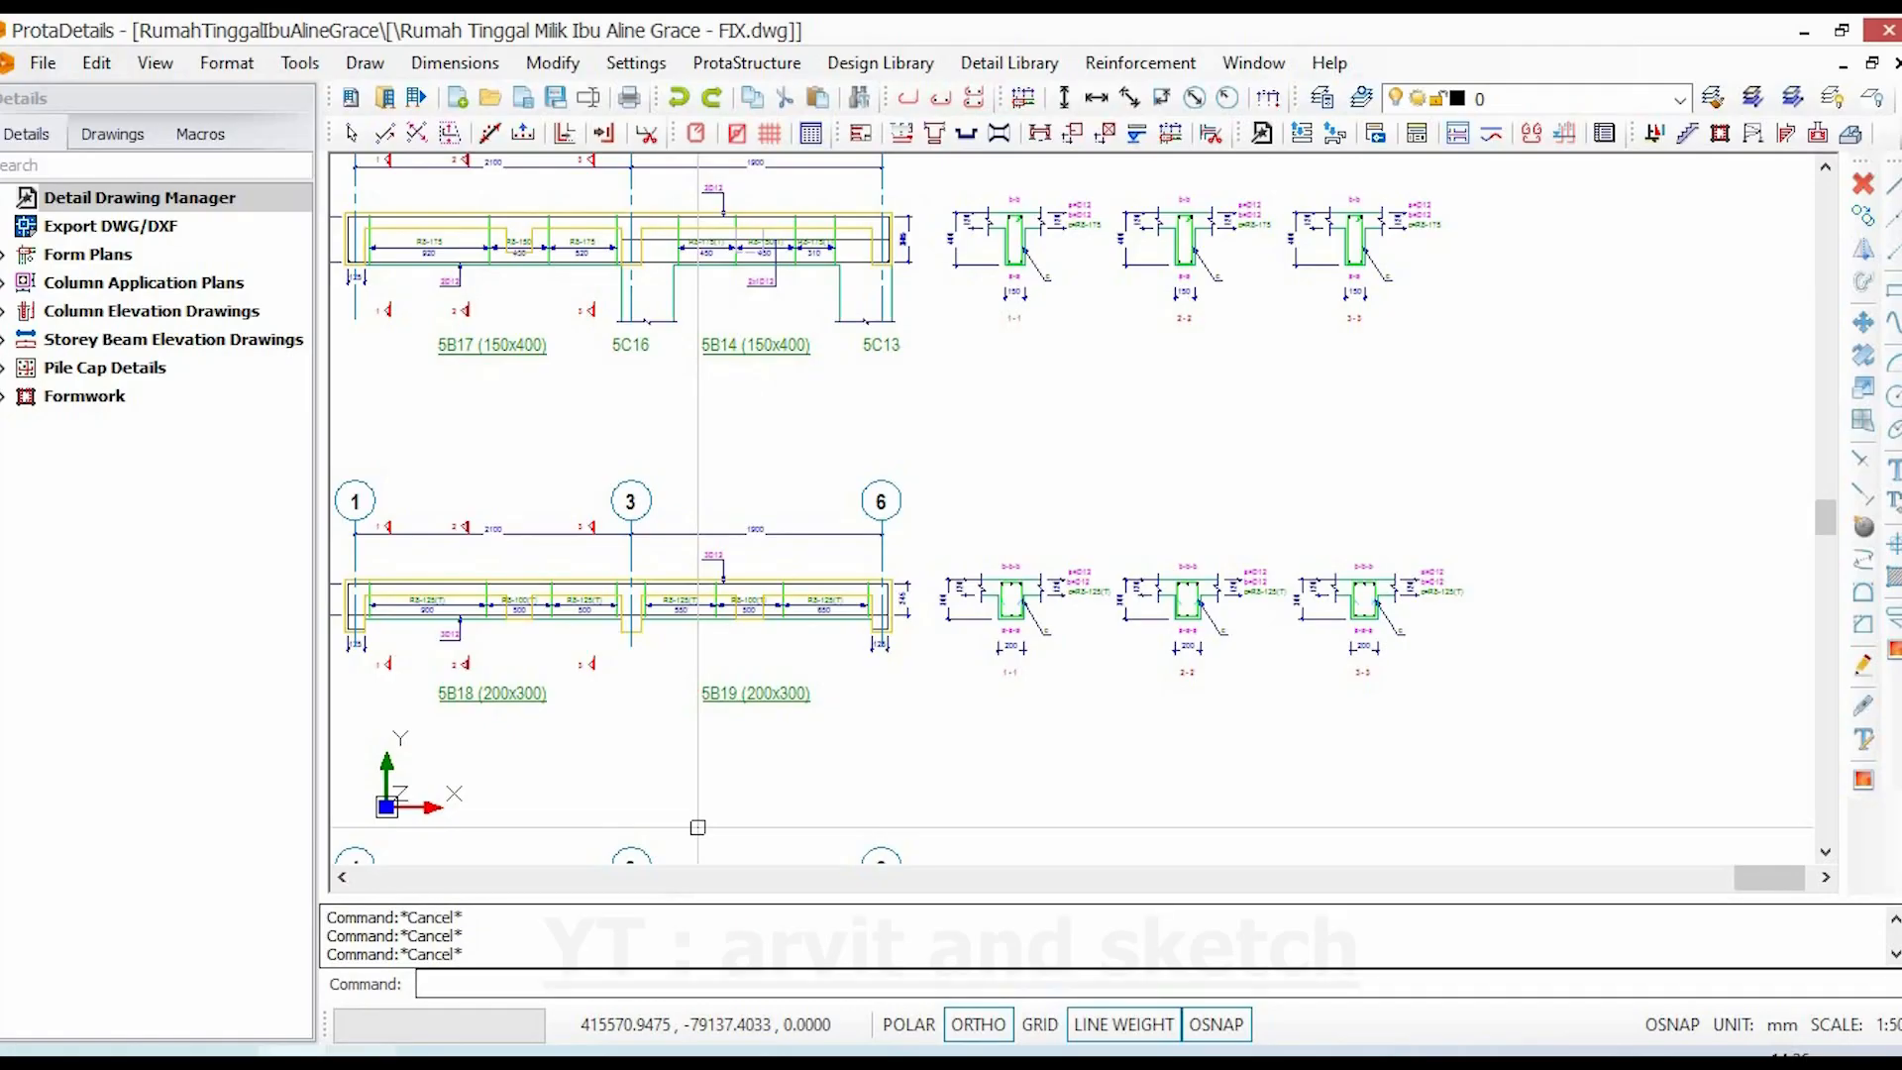
- Switch to ProtaDetails and find the slab reinforcement labels of 5S7 and 5S8 on the fifth-storey form plan
scroll(1114, 674, down, 10)
middle_drag(1003, 626, 966, 636)
scroll(966, 636, down, 1)
middle_drag(618, 561, 871, 722)
scroll(617, 637, up, 7)
scroll(891, 523, up, 8)
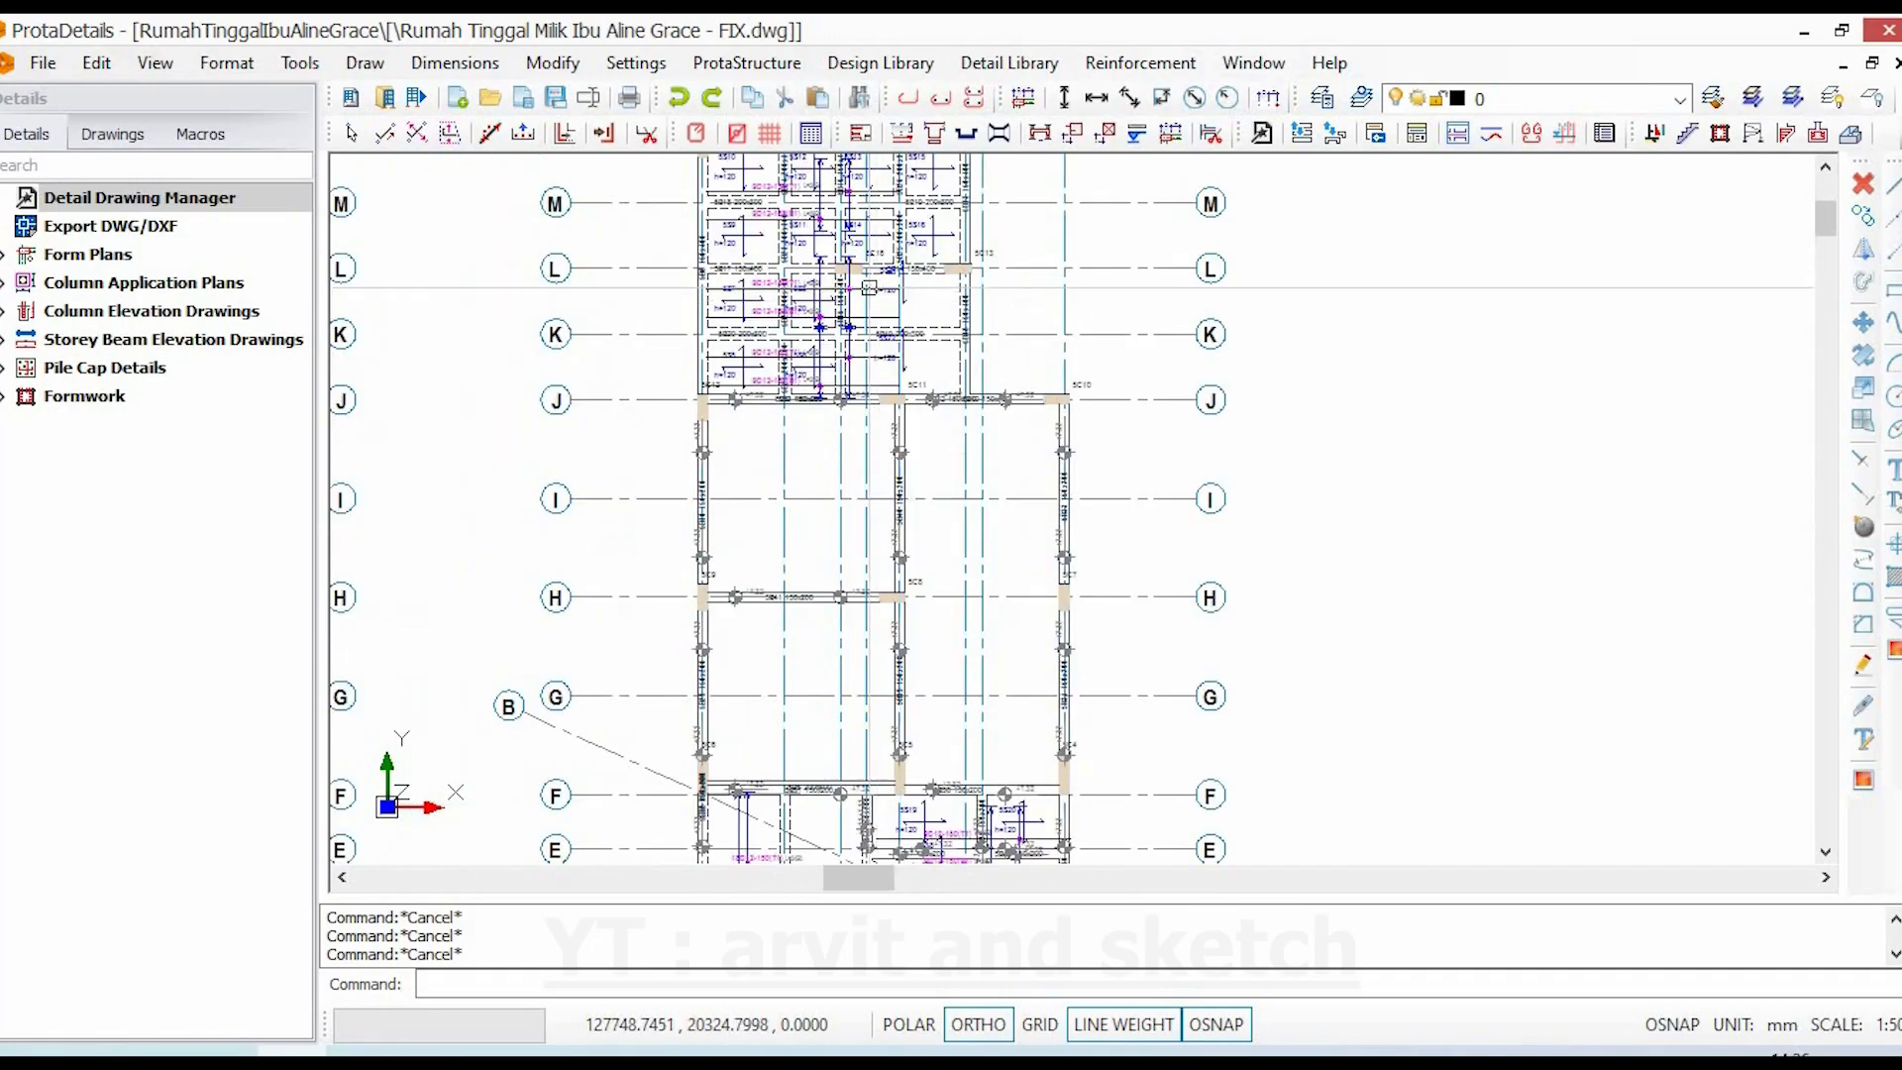
scroll(793, 348, up, 3)
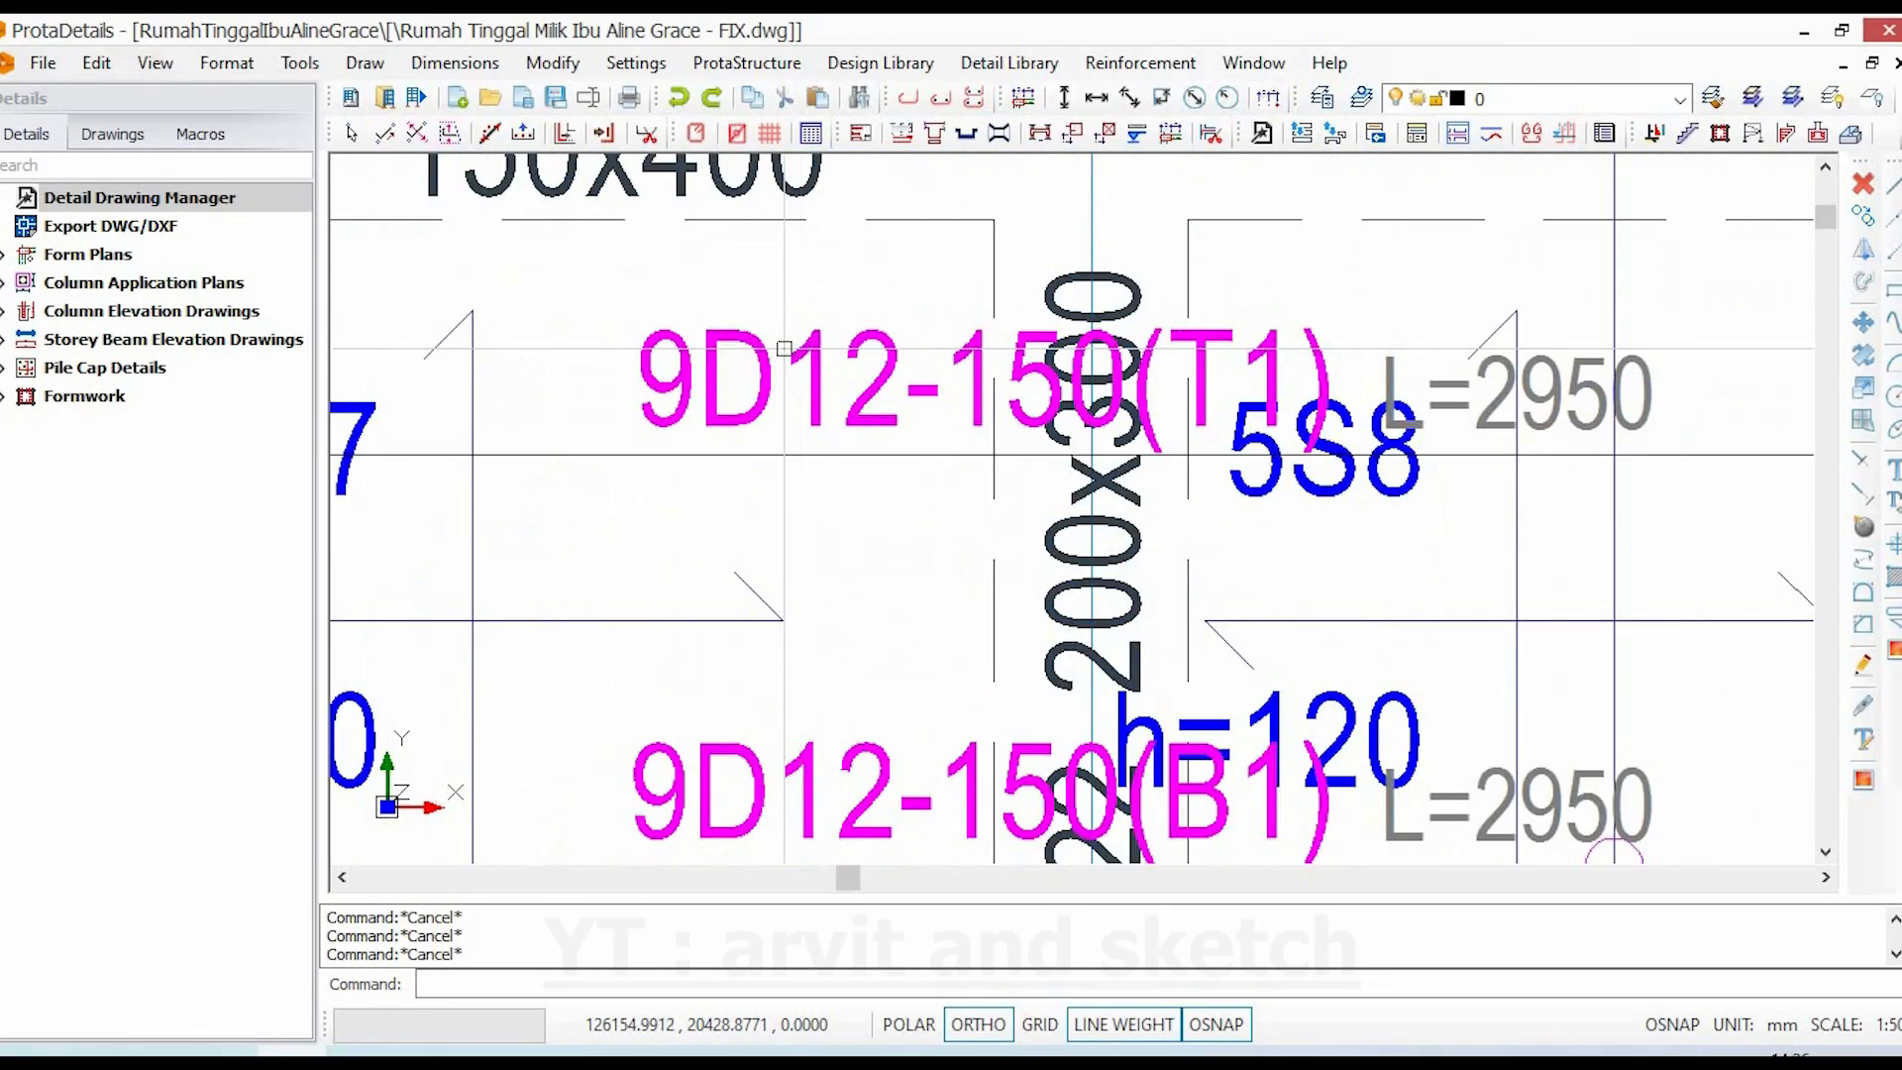
double_click(809, 411)
key(Escape)
scroll(832, 377, down, 2)
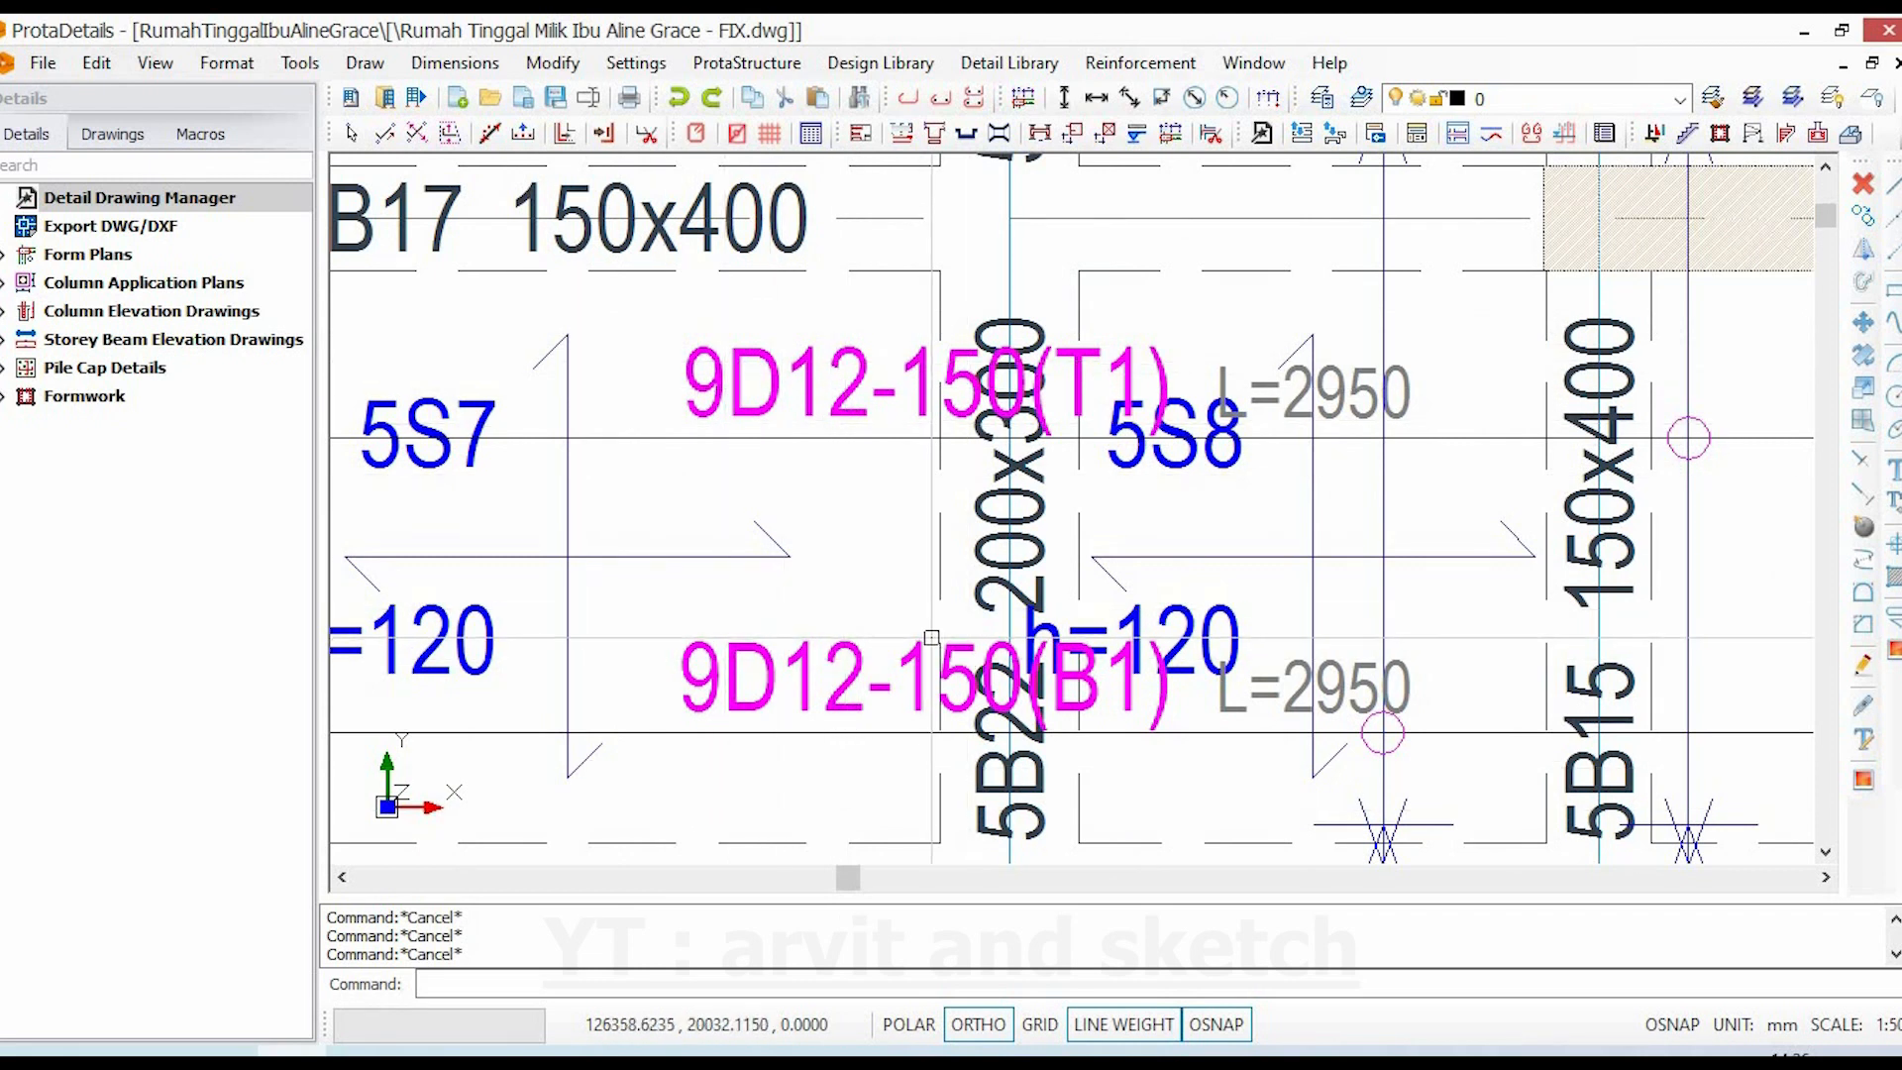
- Examine the top and bottom bar labels of slabs 5S9 to 5S14, and those of 5S5 and 5S6
scroll(931, 637, down, 3)
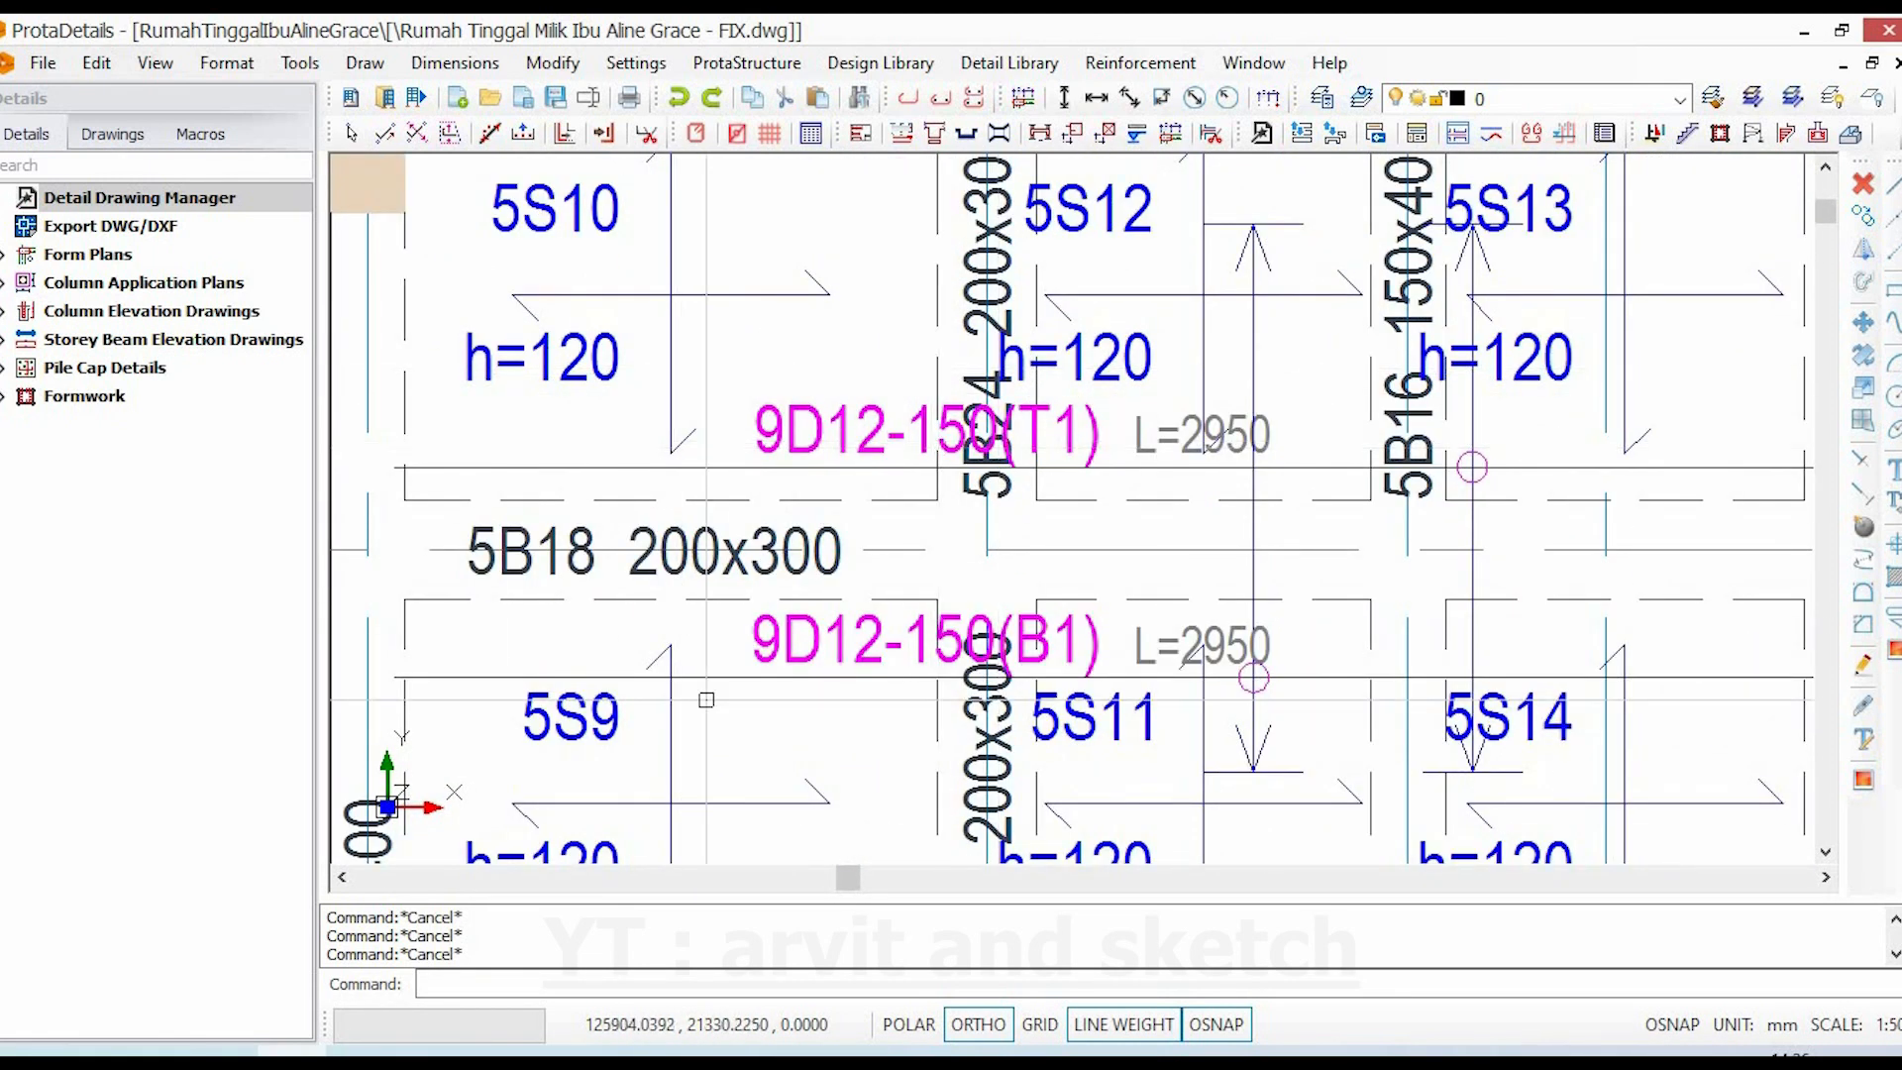
scroll(984, 552, down, 2)
scroll(677, 591, down, 5)
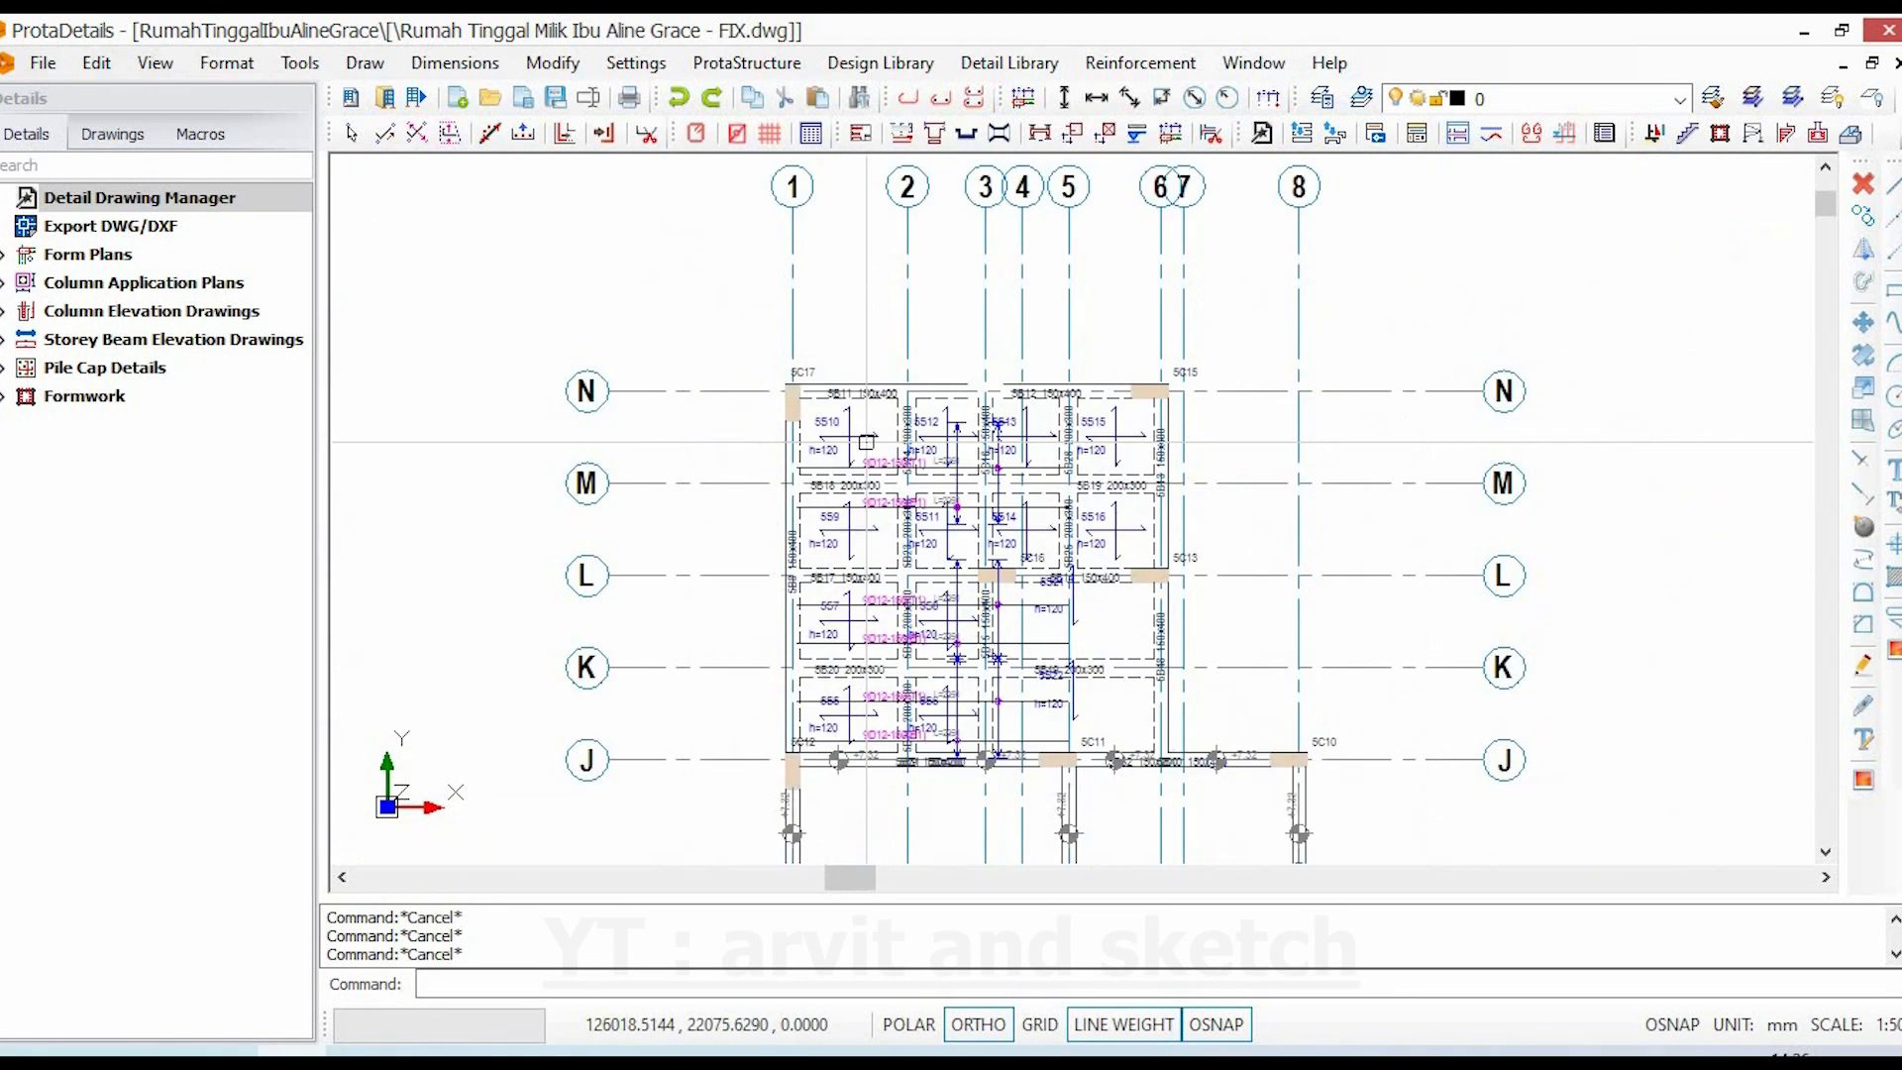
scroll(948, 323, up, 7)
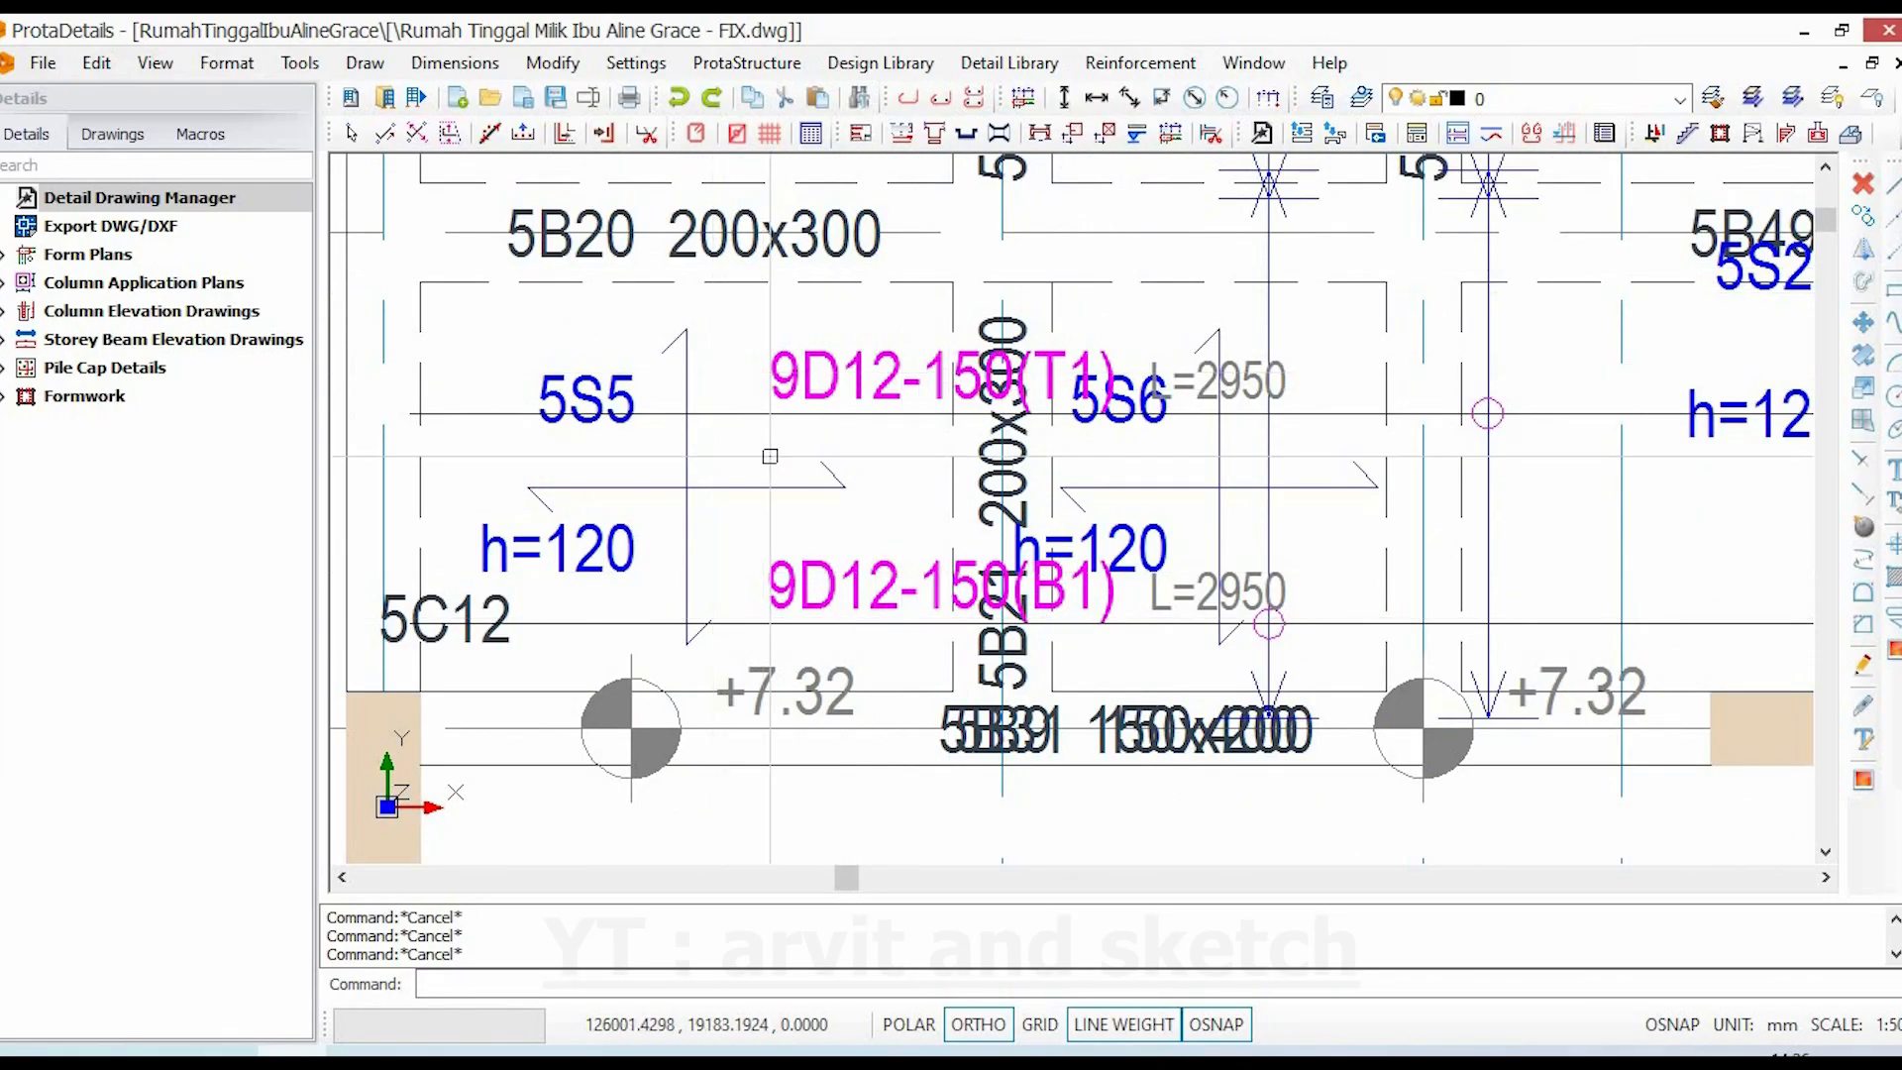
- Examine the top and bottom bar labels of slabs 5S3 and 5S4 and the neighbouring fifth-storey slab panels
scroll(770, 456, down, 5)
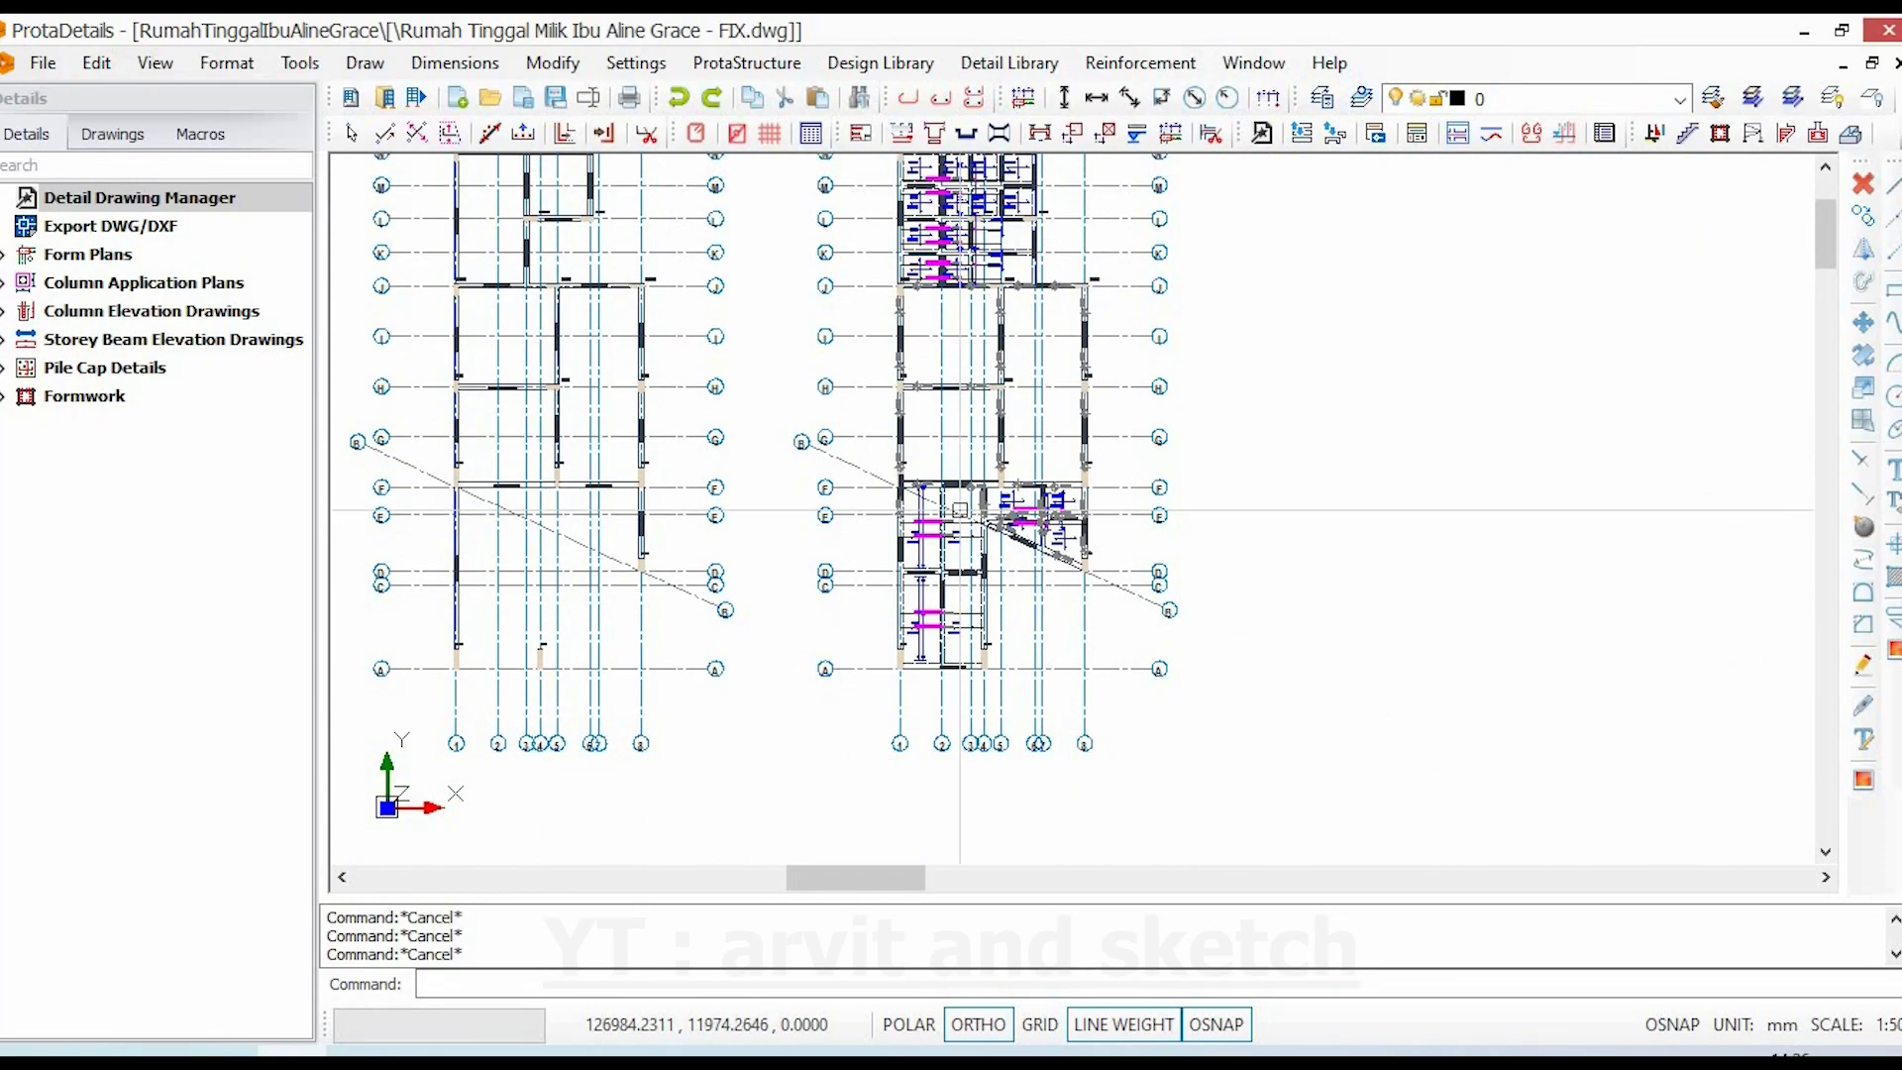
scroll(959, 510, up, 8)
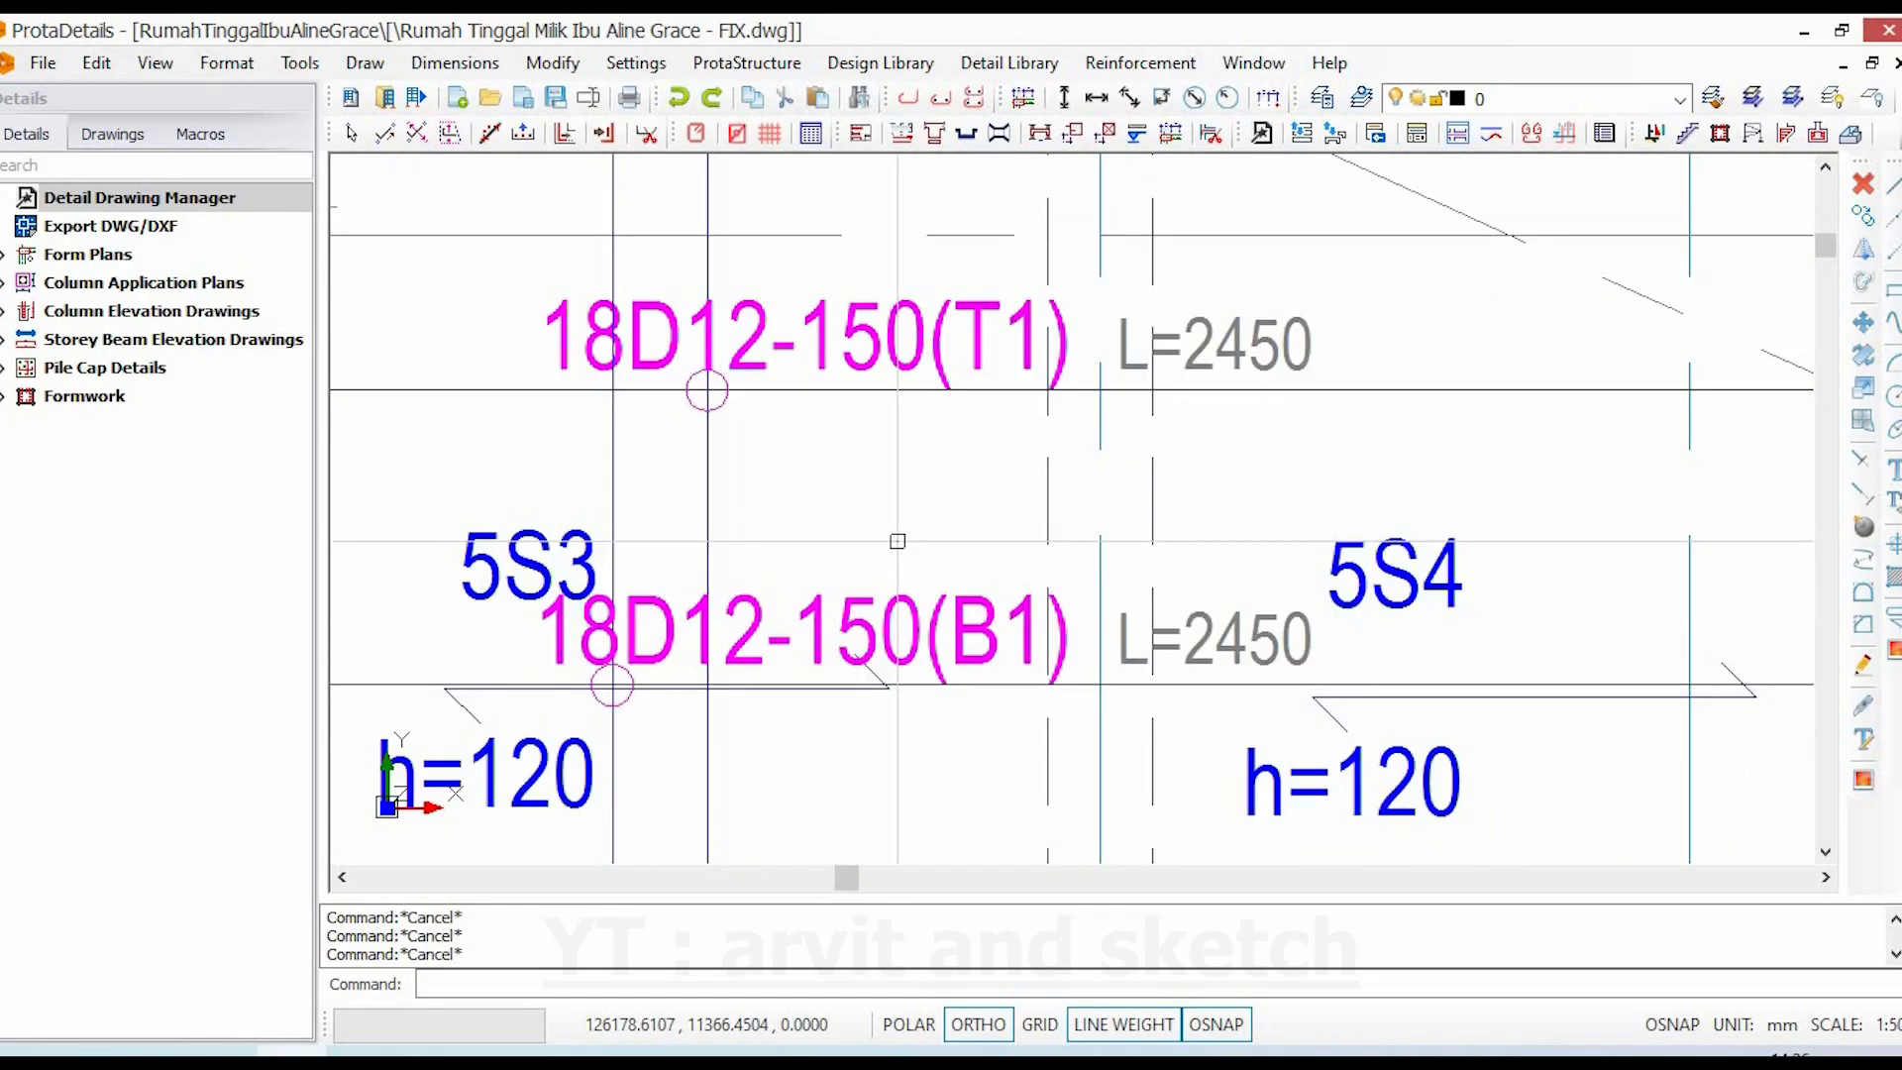
scroll(835, 437, down, 2)
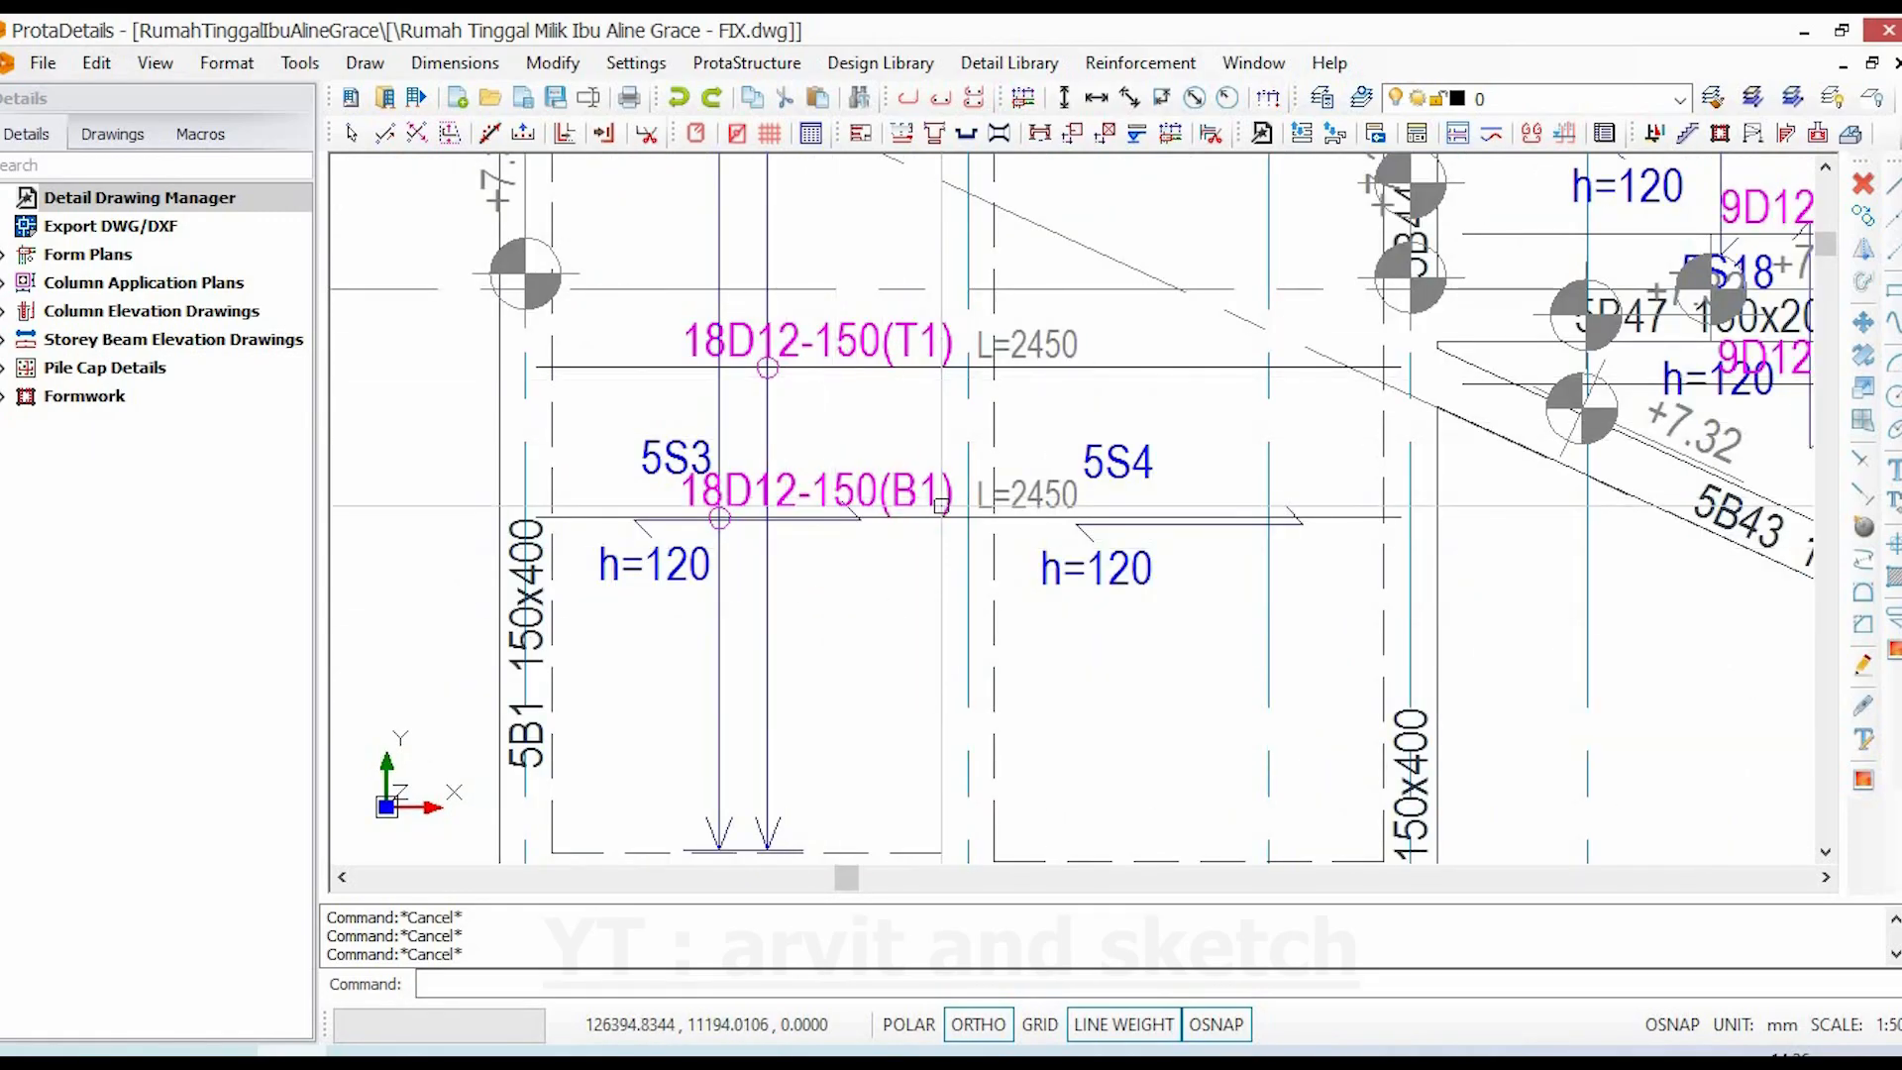
scroll(940, 506, down, 3)
scroll(908, 694, up, 4)
mouse_move(908, 717)
middle_down()
mouse_move(908, 678)
mouse_move(899, 727)
middle_up()
scroll(887, 709, down, 3)
middle_drag(1324, 260, 1068, 485)
scroll(1158, 358, up, 3)
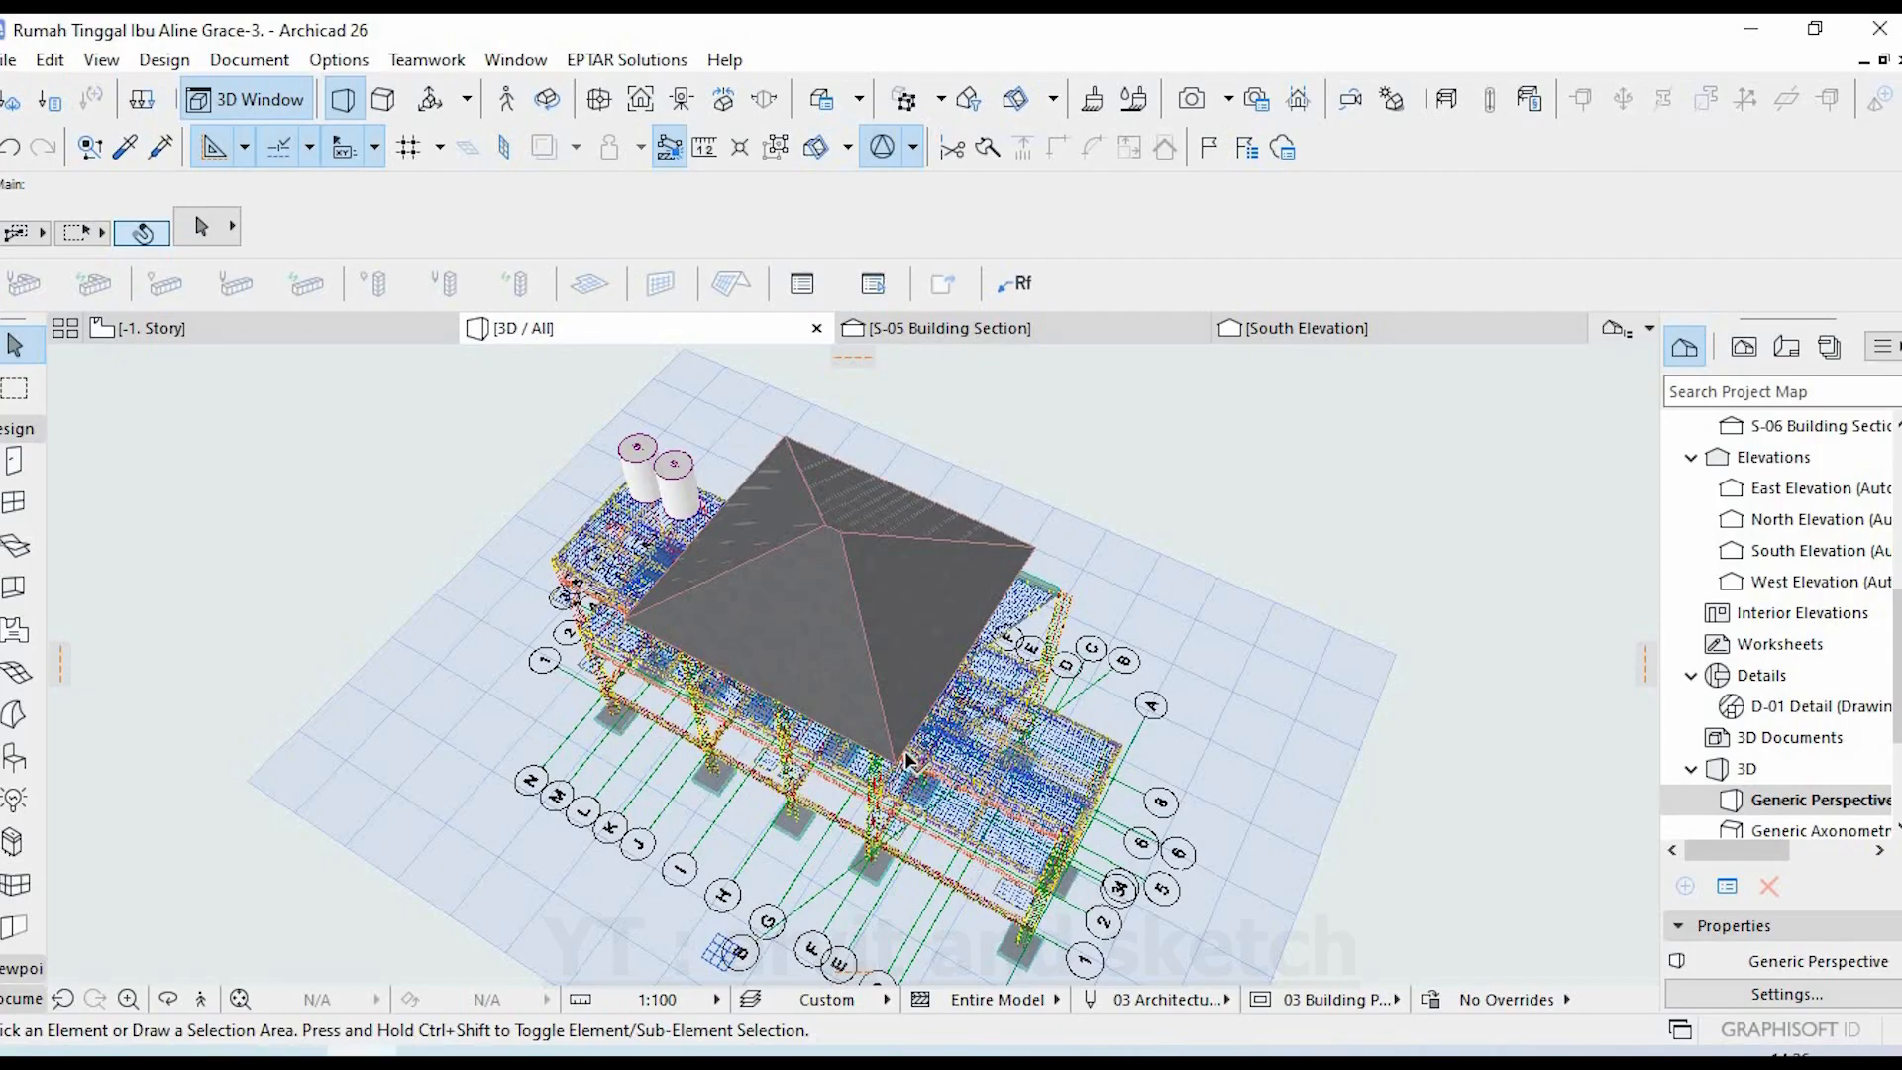
- Check the spacing and bar diameters of the slab mesh near axes A and B in Archicad's object settings, and clear the selection
scroll(1040, 824, up, 8)
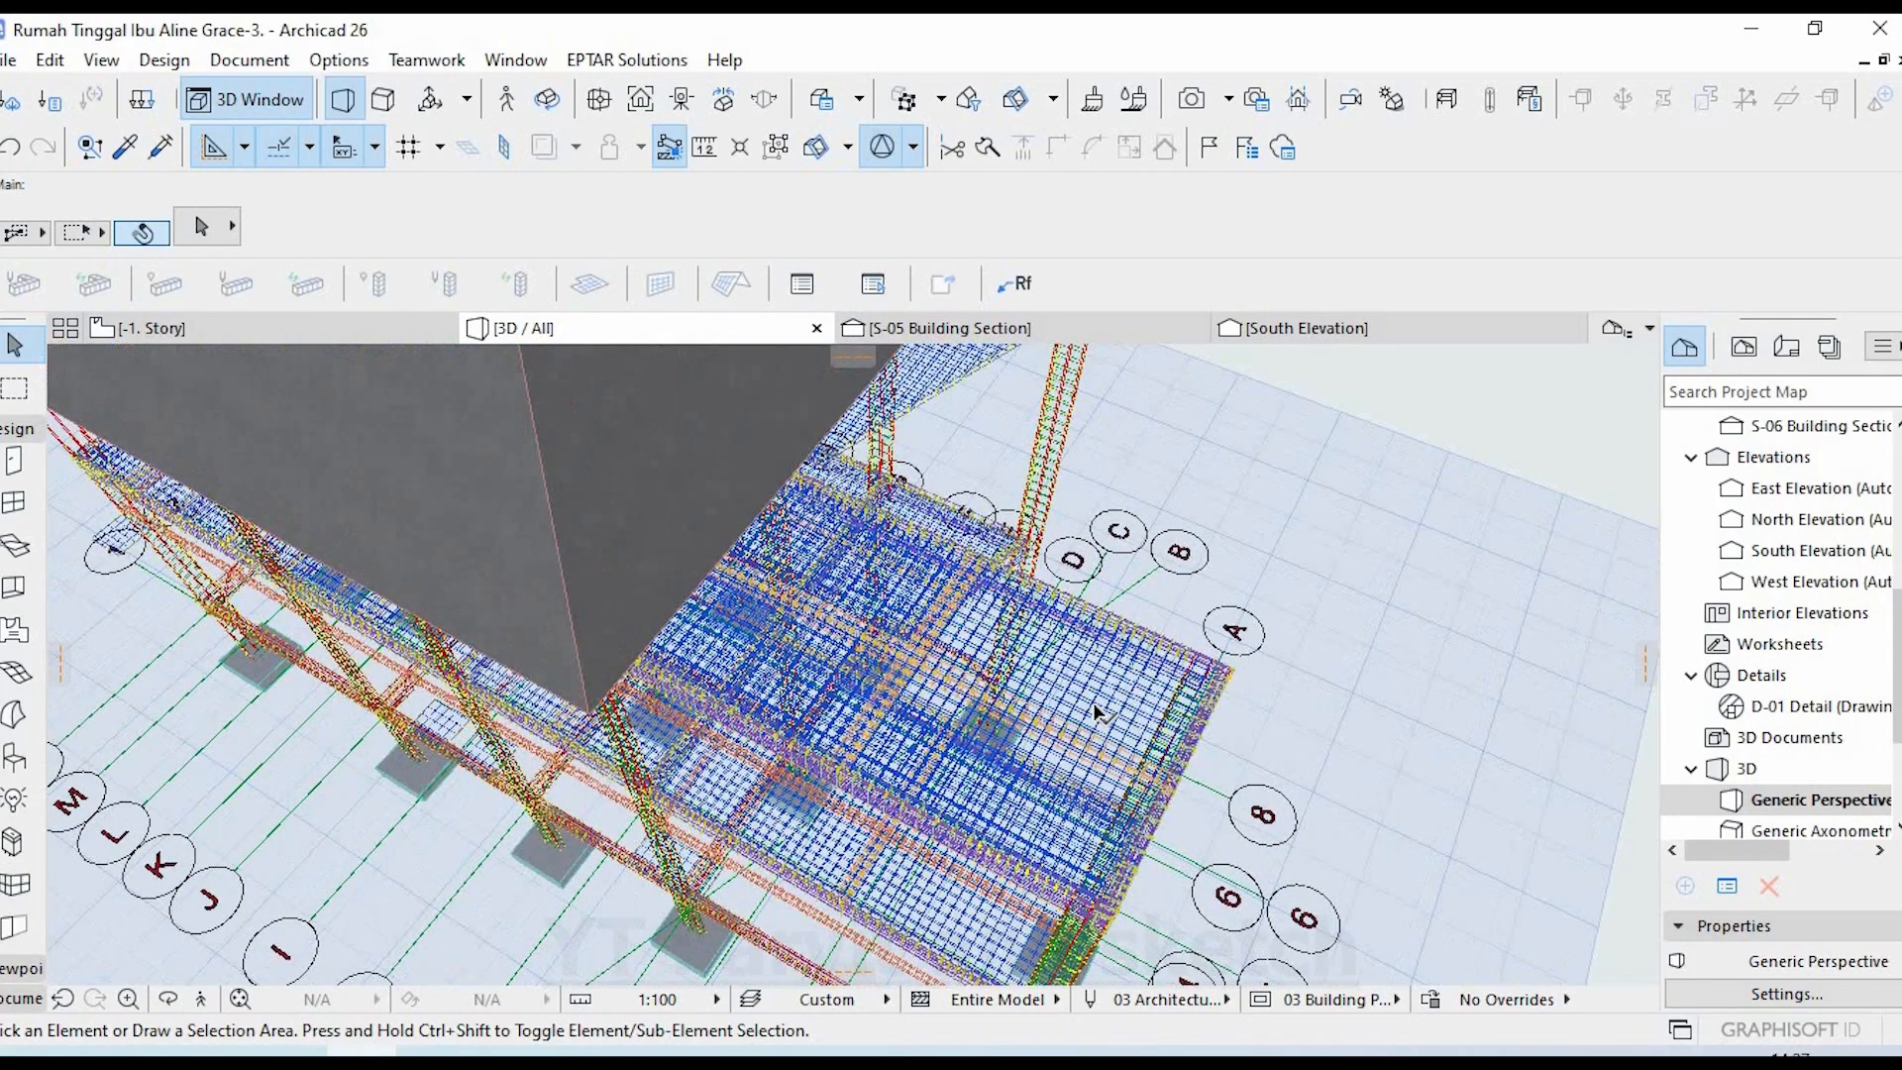
scroll(1096, 699, up, 8)
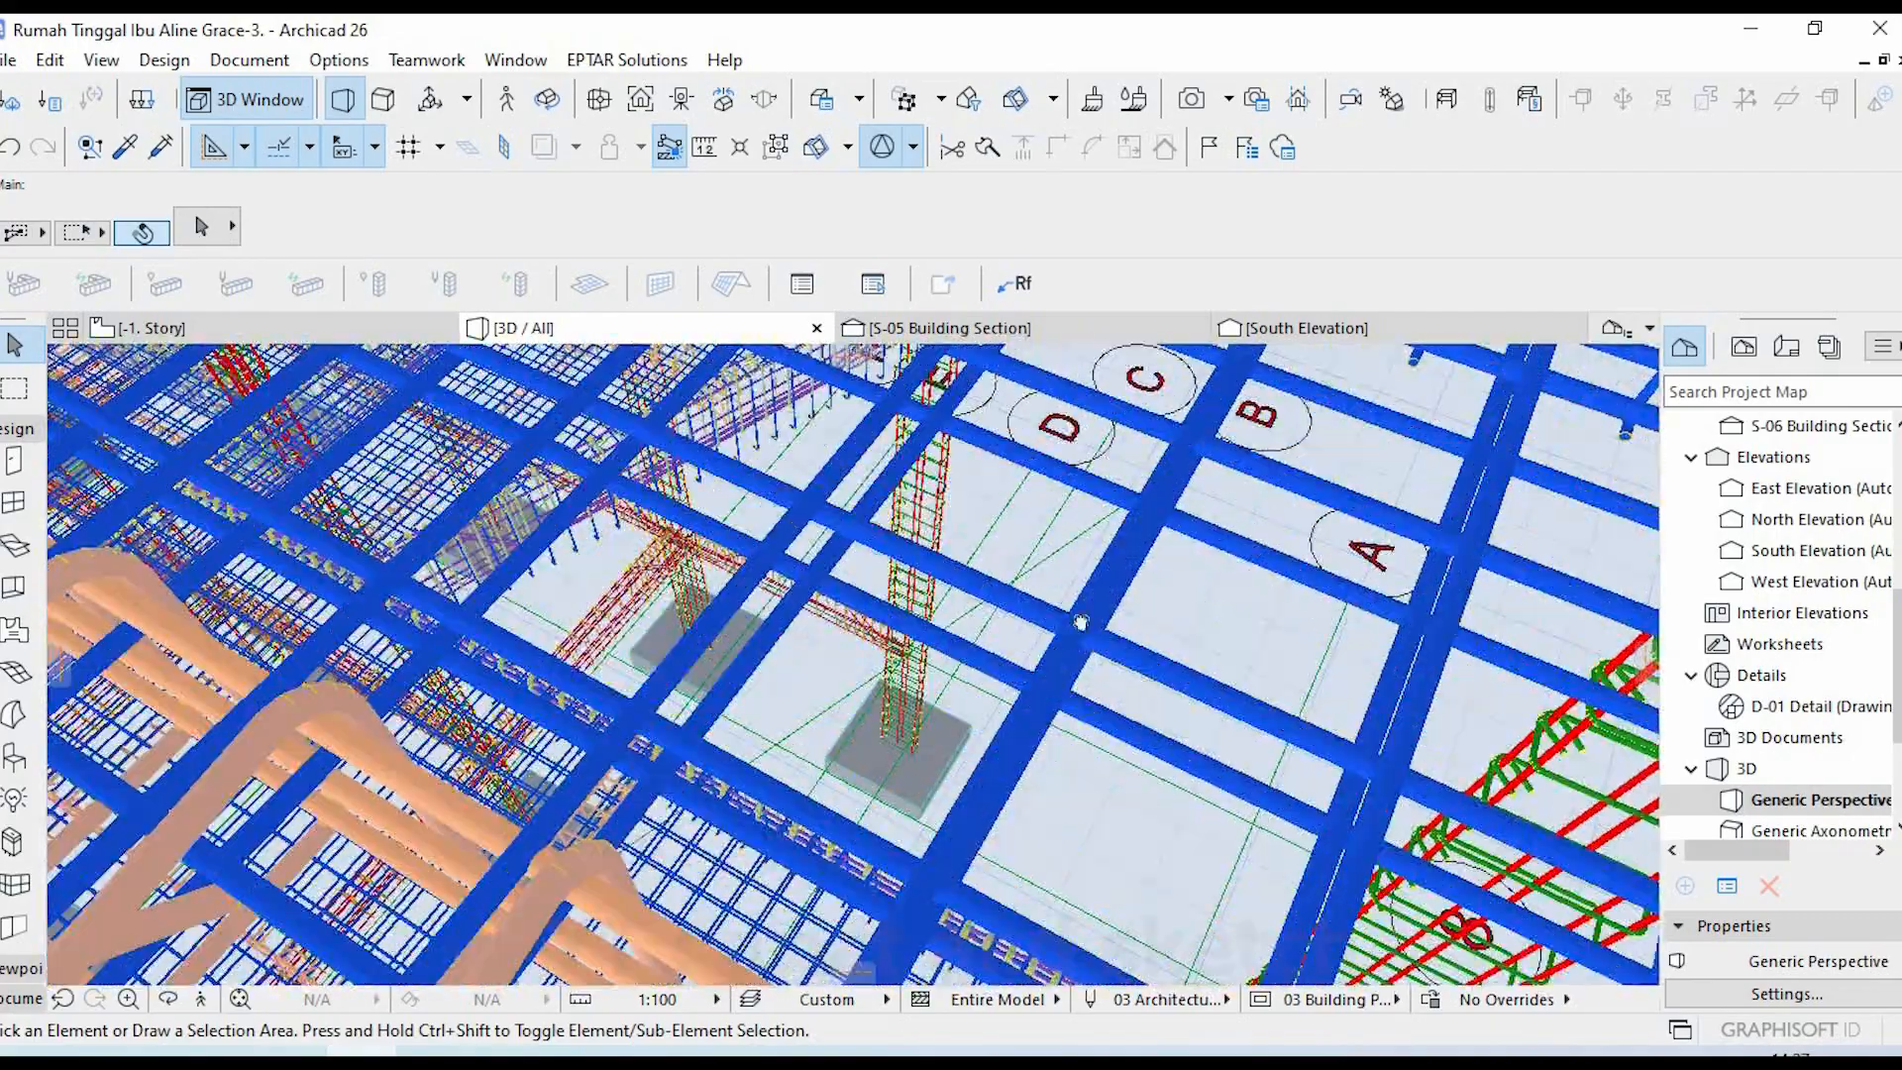
middle_drag(914, 598, 1189, 630)
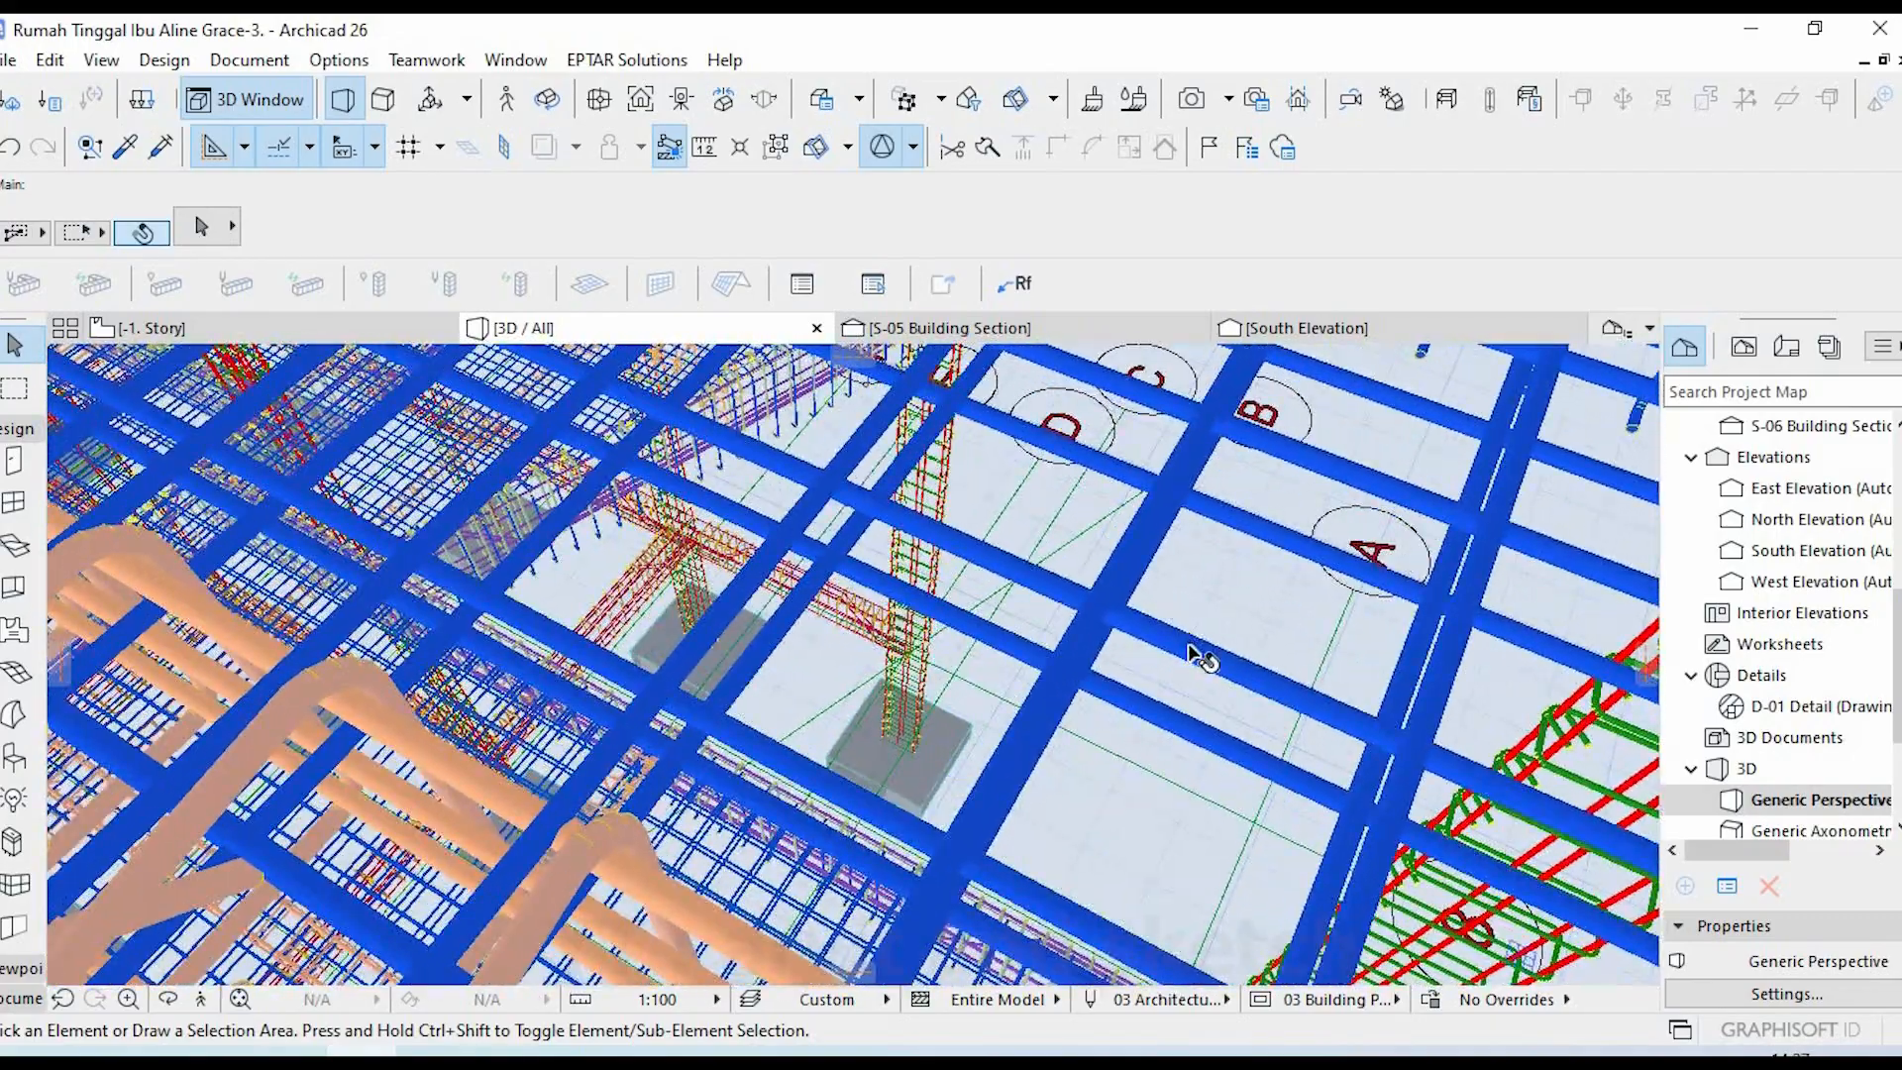
click(13, 760)
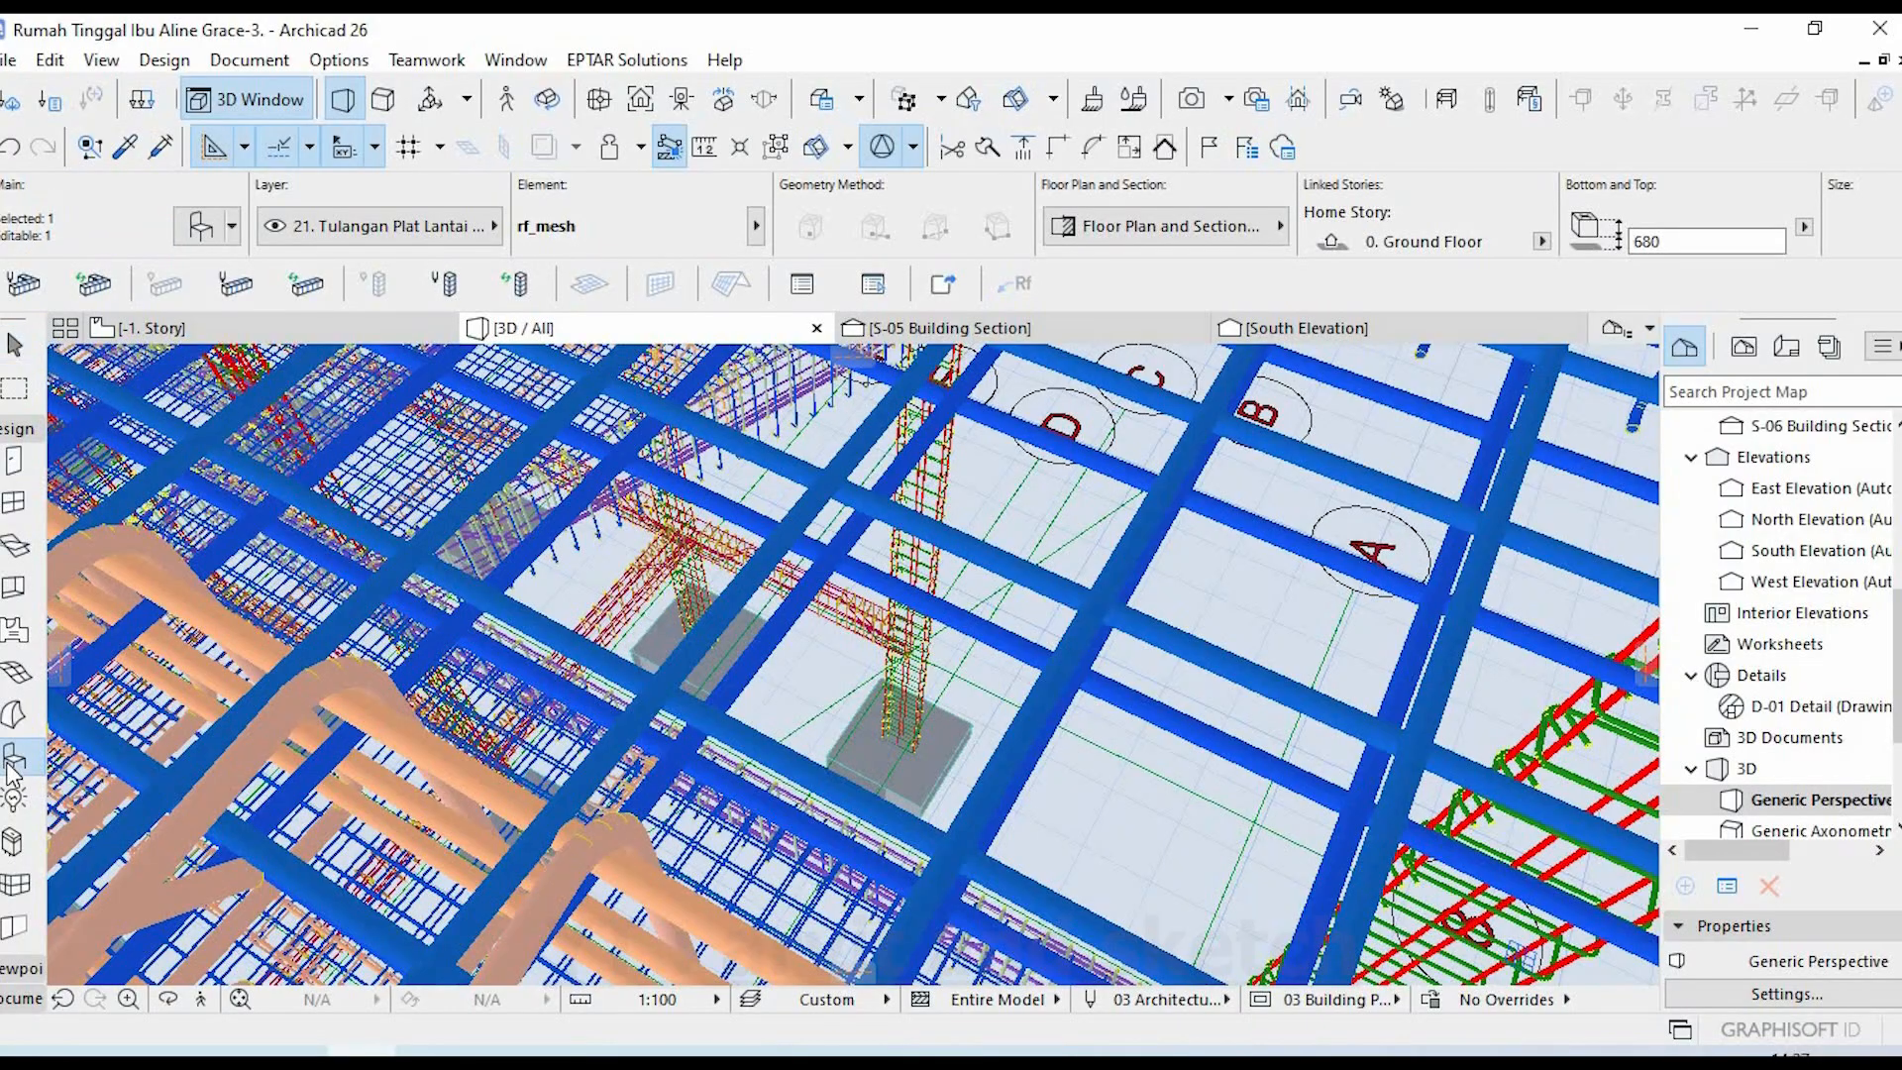
key(ctrl+t)
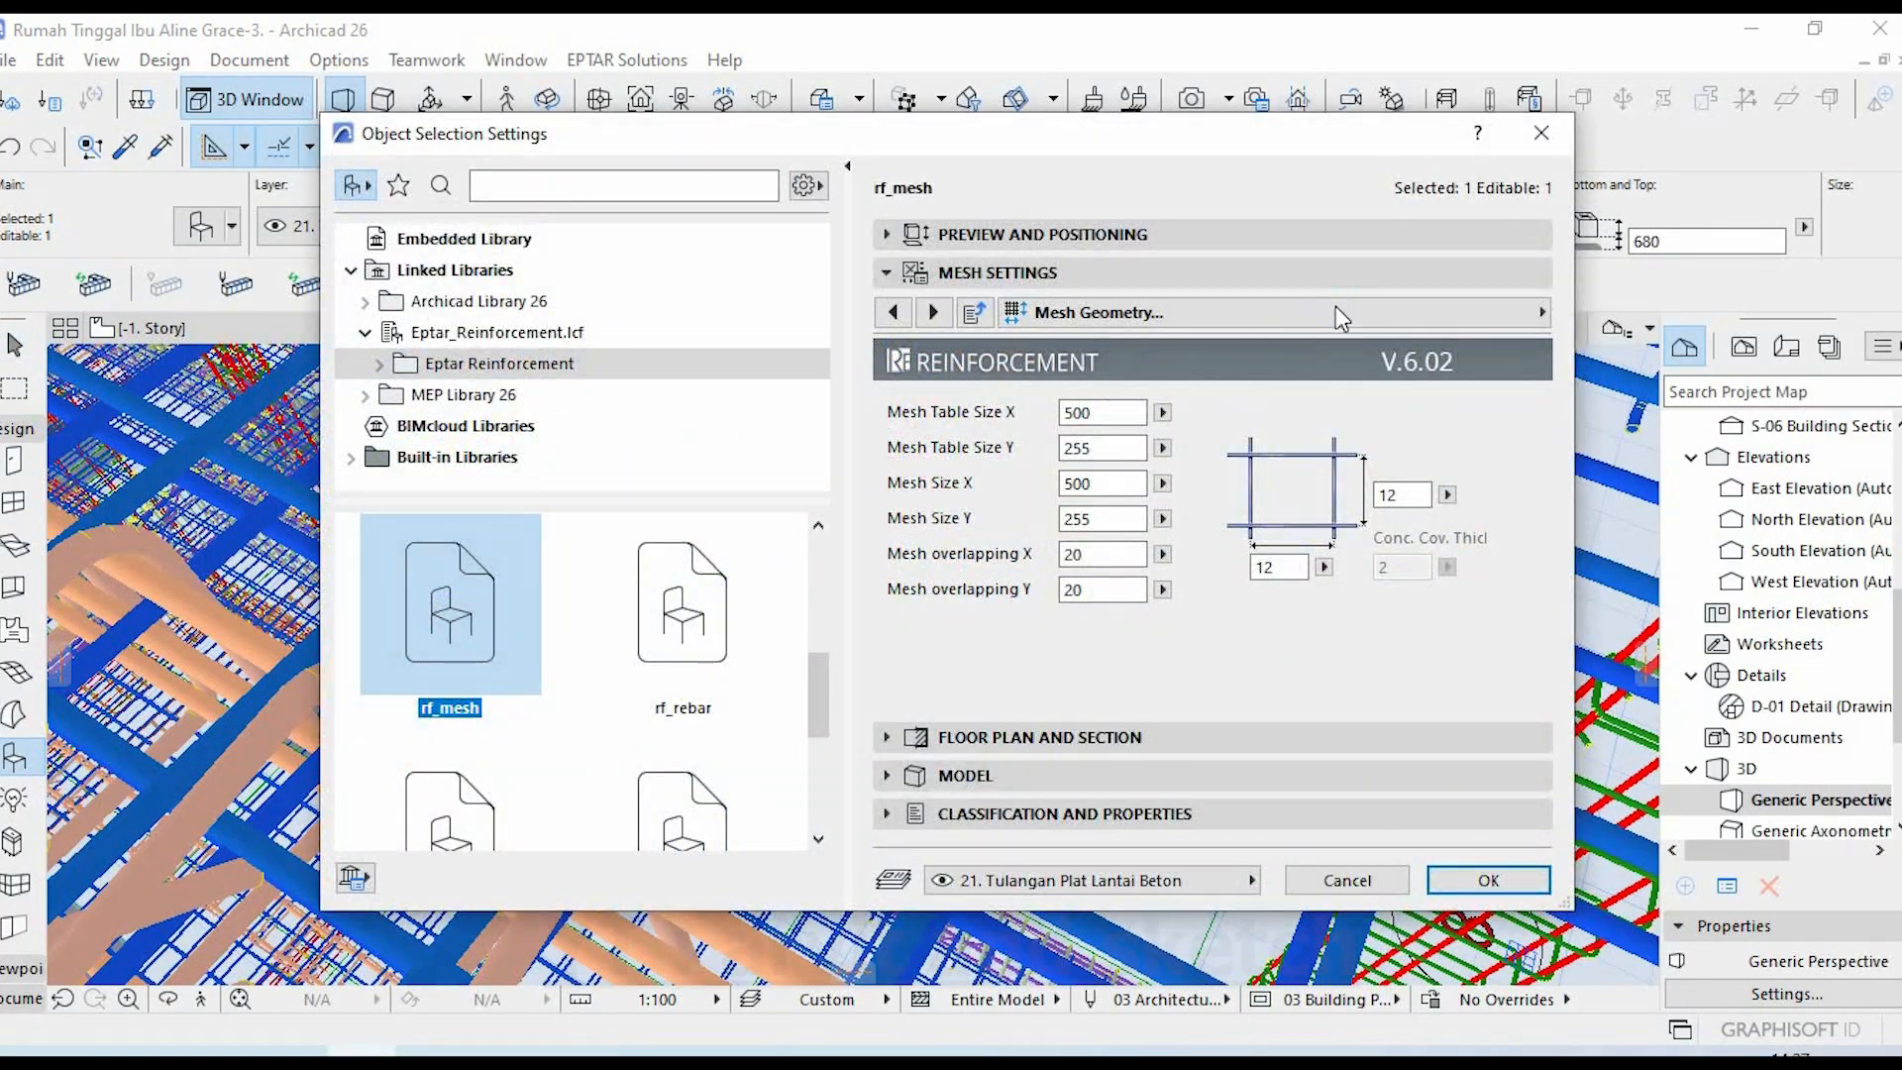
click(1337, 315)
click(1703, 314)
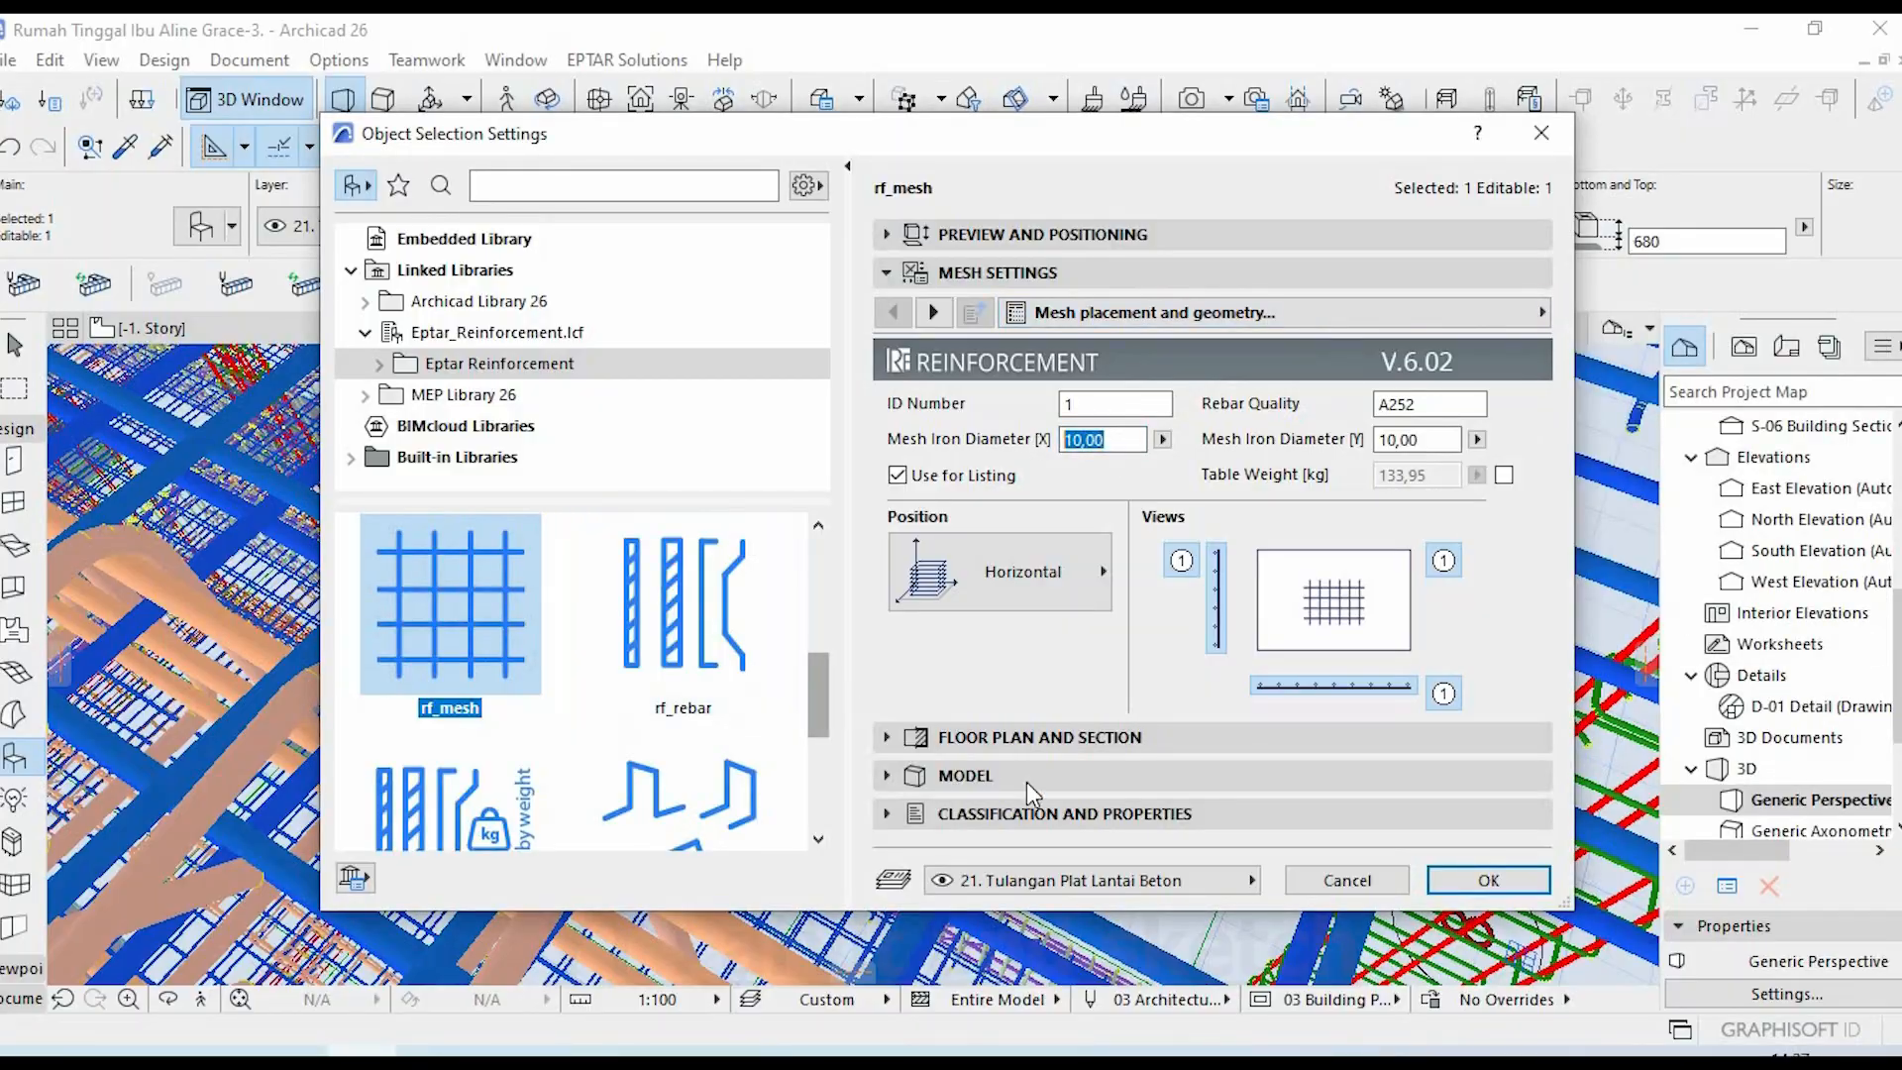
click(1489, 879)
key(Escape)
- Check the spacing and bar diameters of the slab mesh beside the water tanks in the object settings, and clear the selection
scroll(760, 606, down, 10)
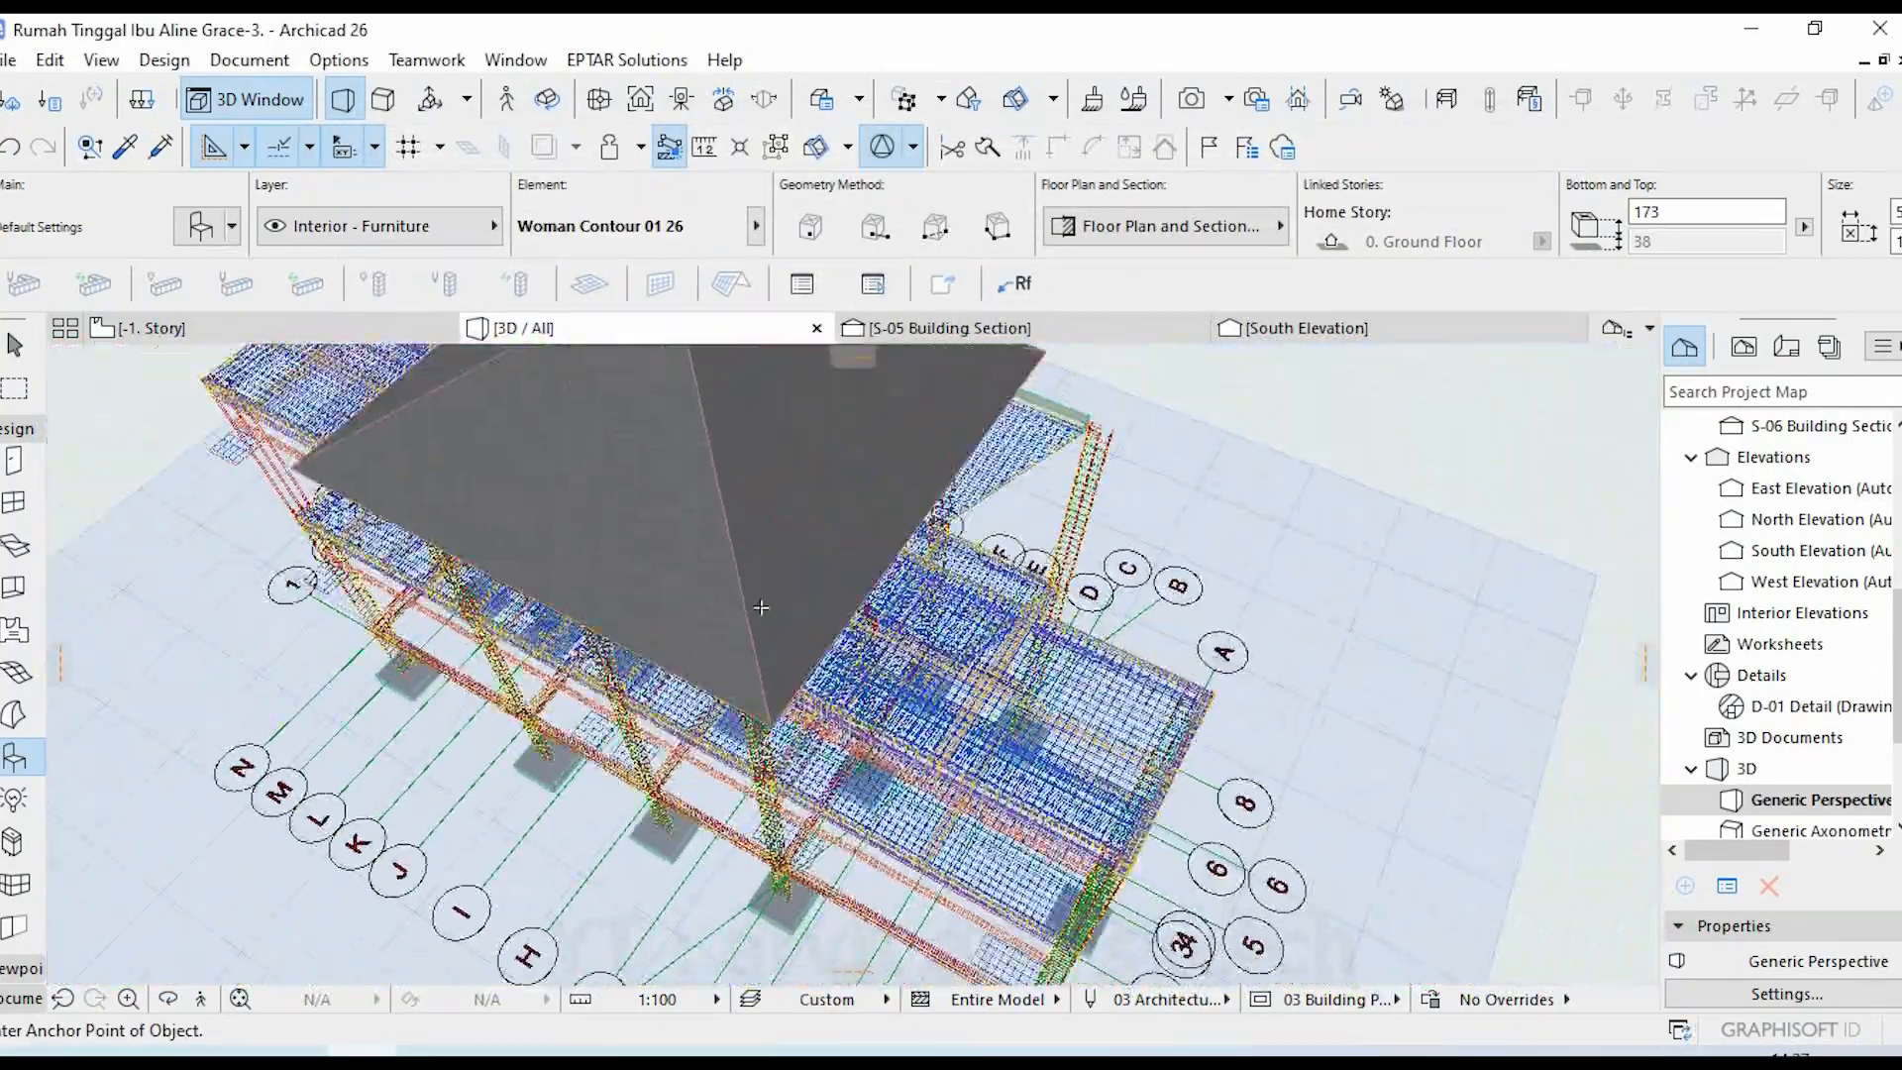
scroll(761, 606, down, 1)
middle_drag(317, 396, 624, 550)
scroll(624, 551, up, 6)
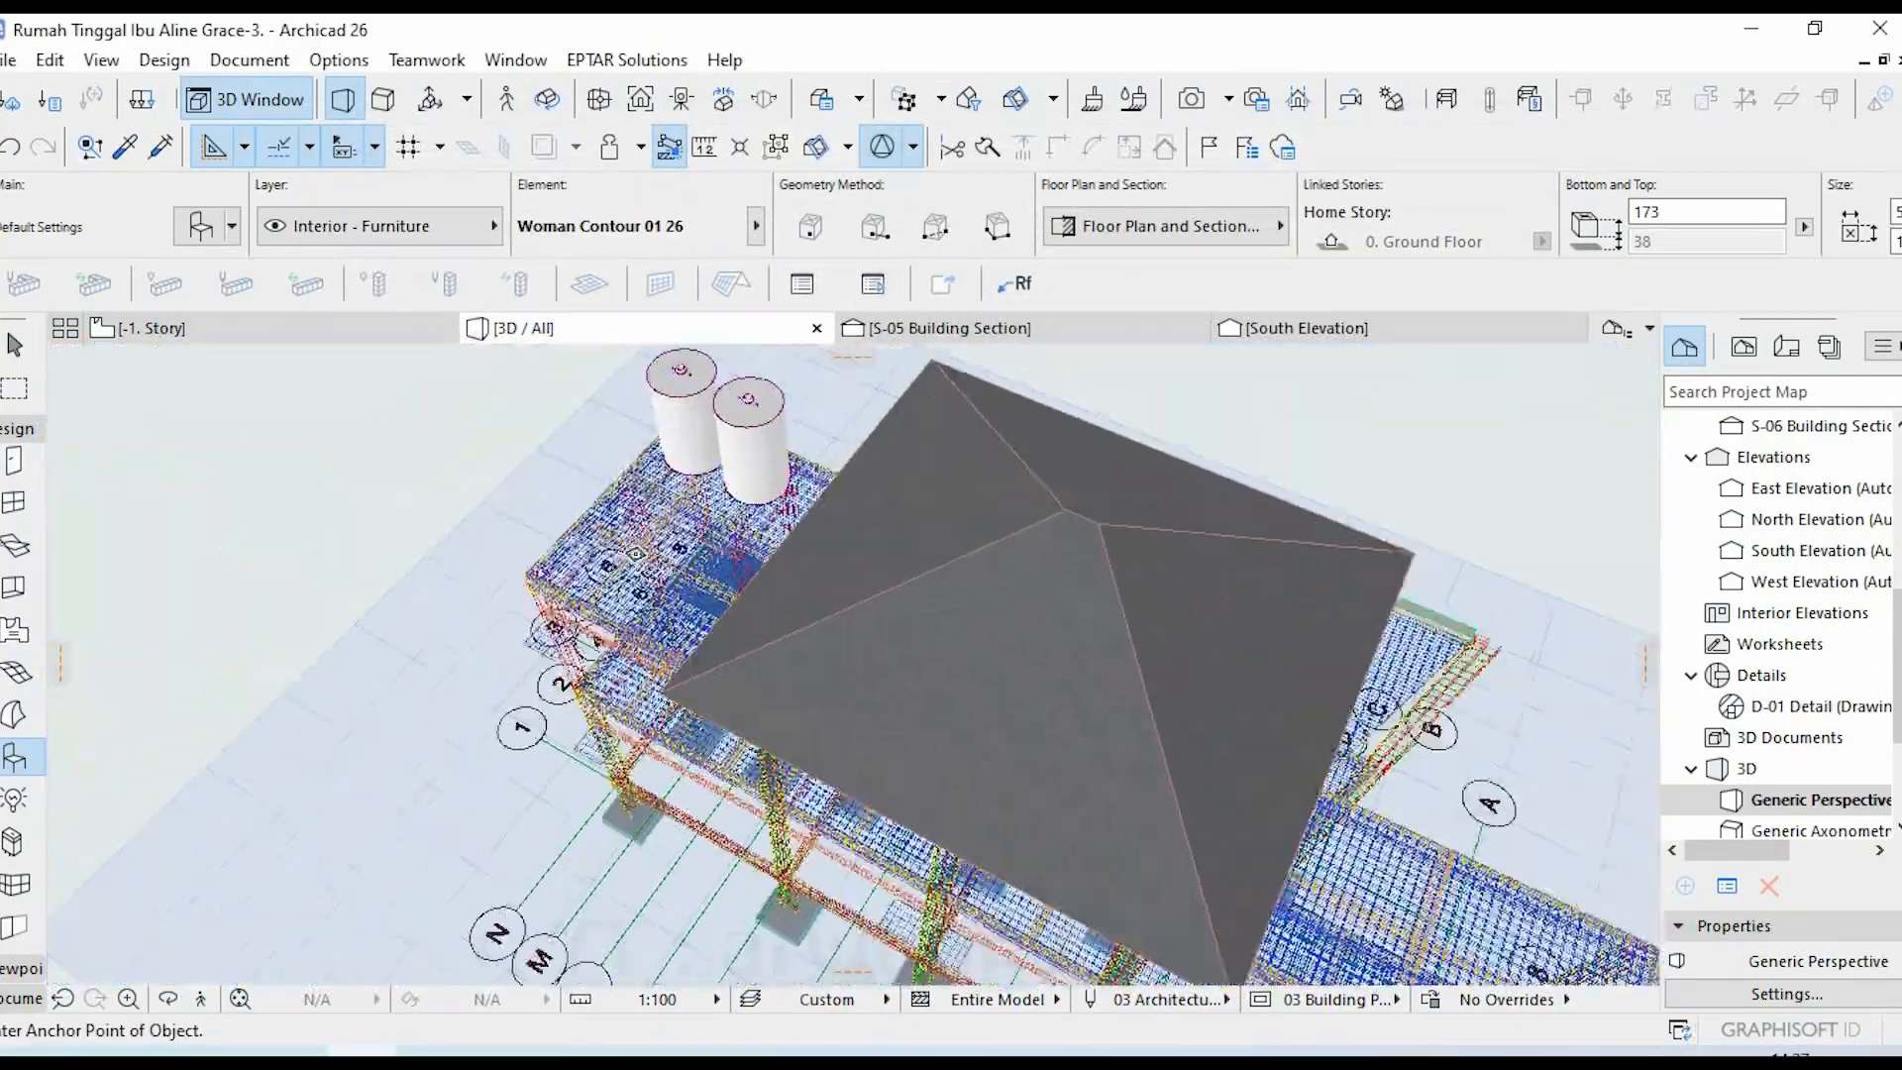
scroll(624, 551, up, 3)
key(Escape)
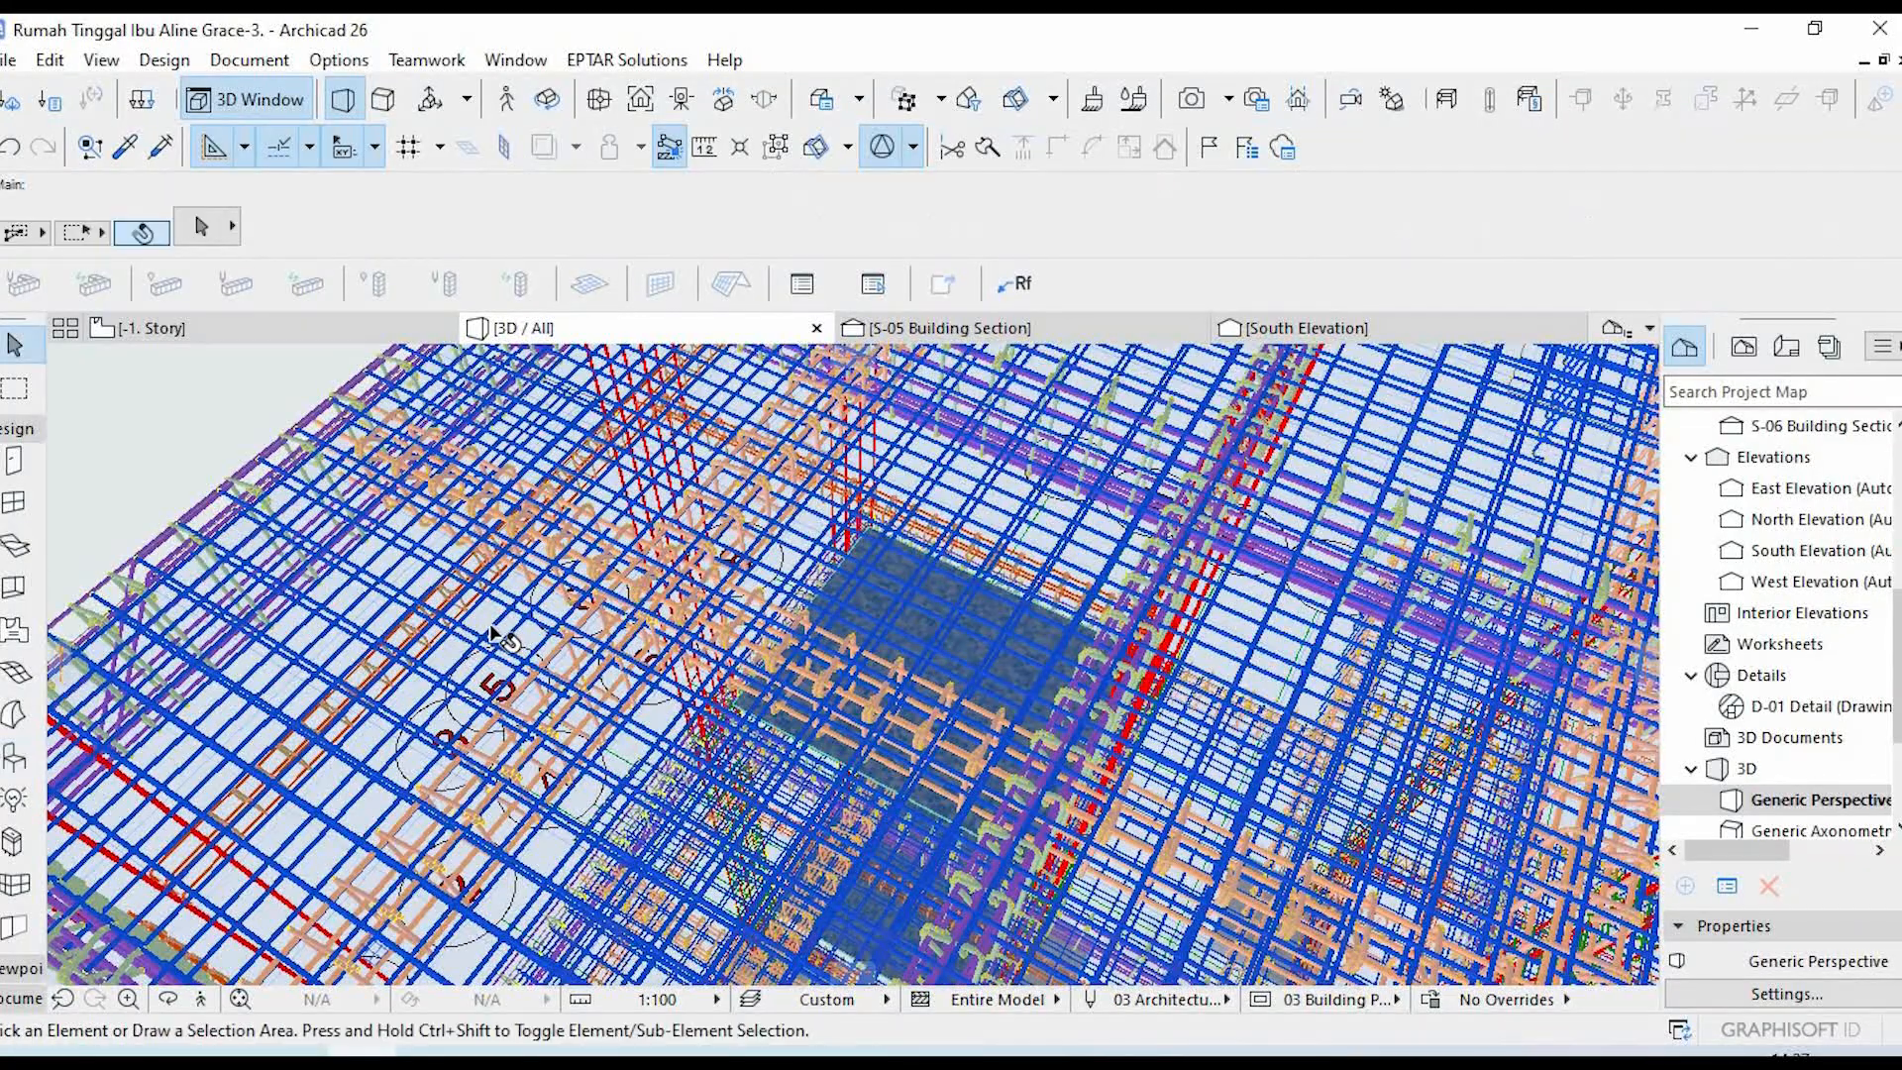
scroll(496, 626, up, 3)
click(496, 627)
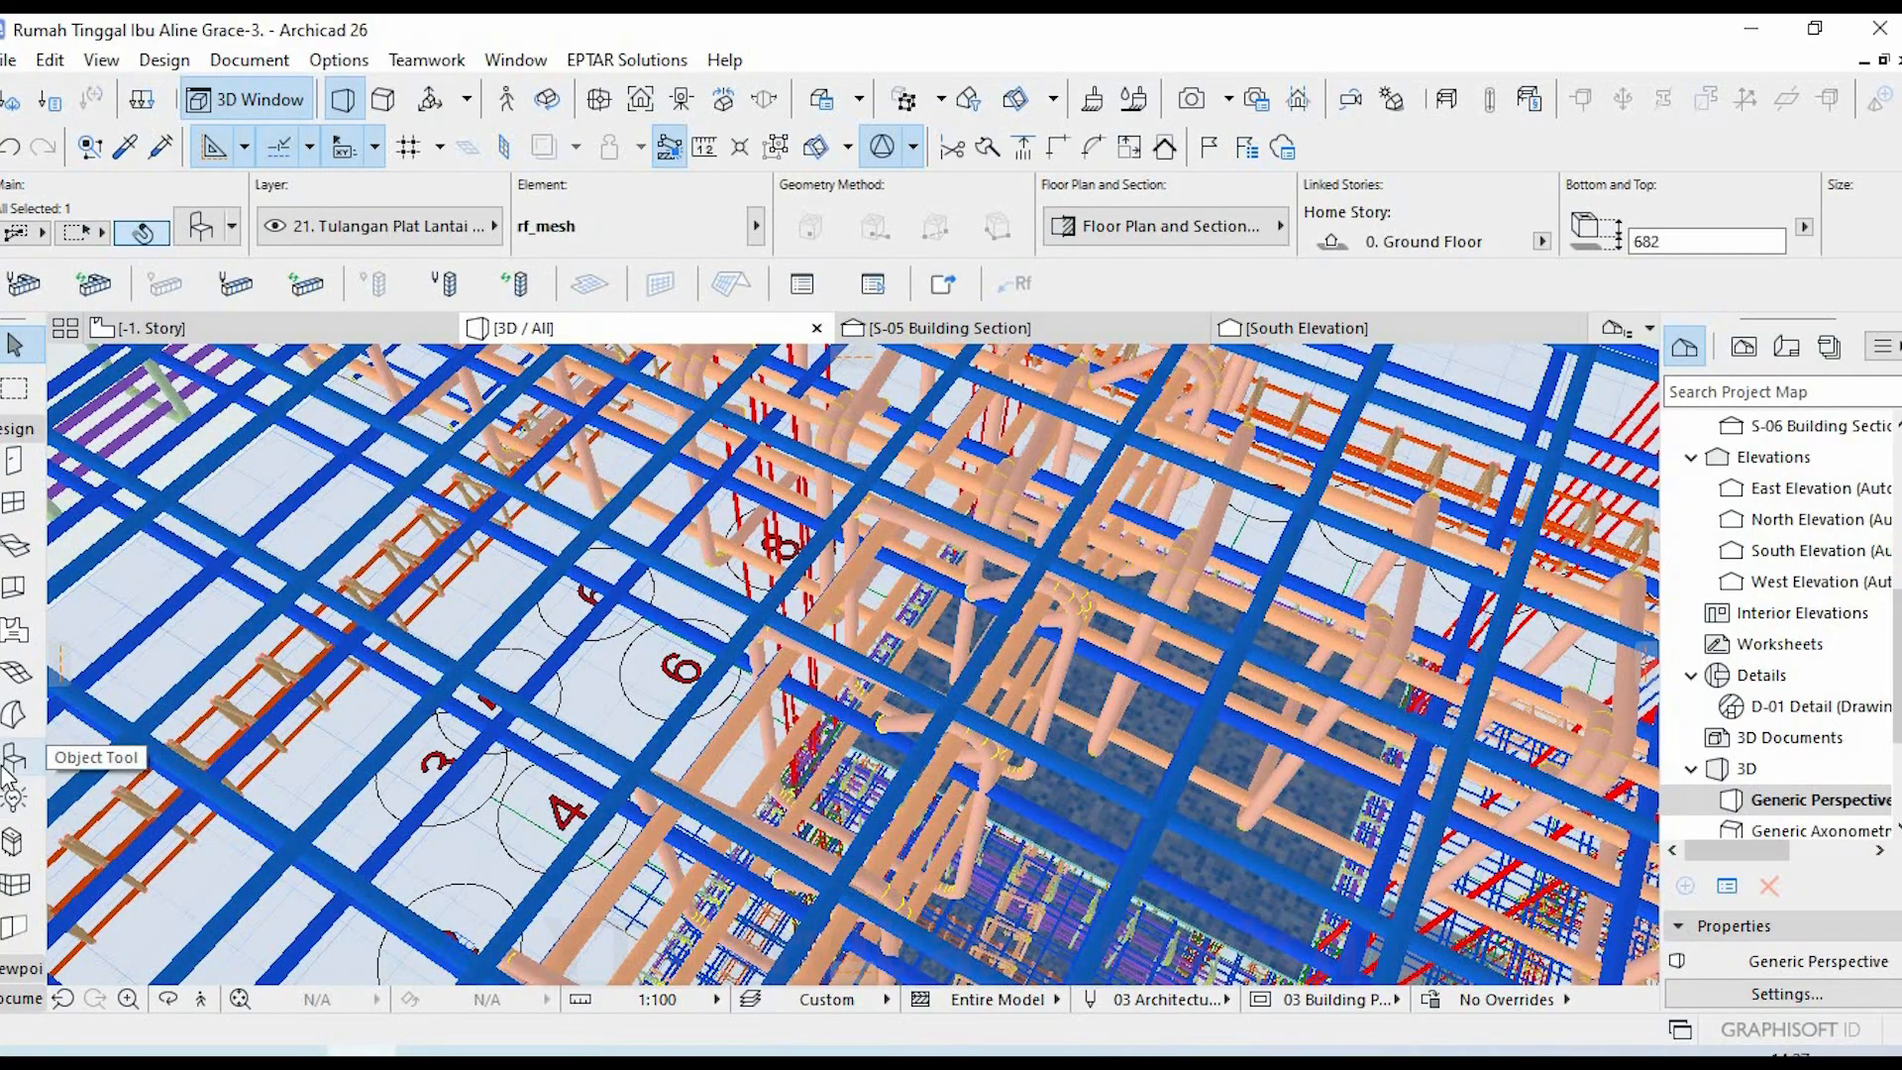
key(ctrl+t)
click(1139, 314)
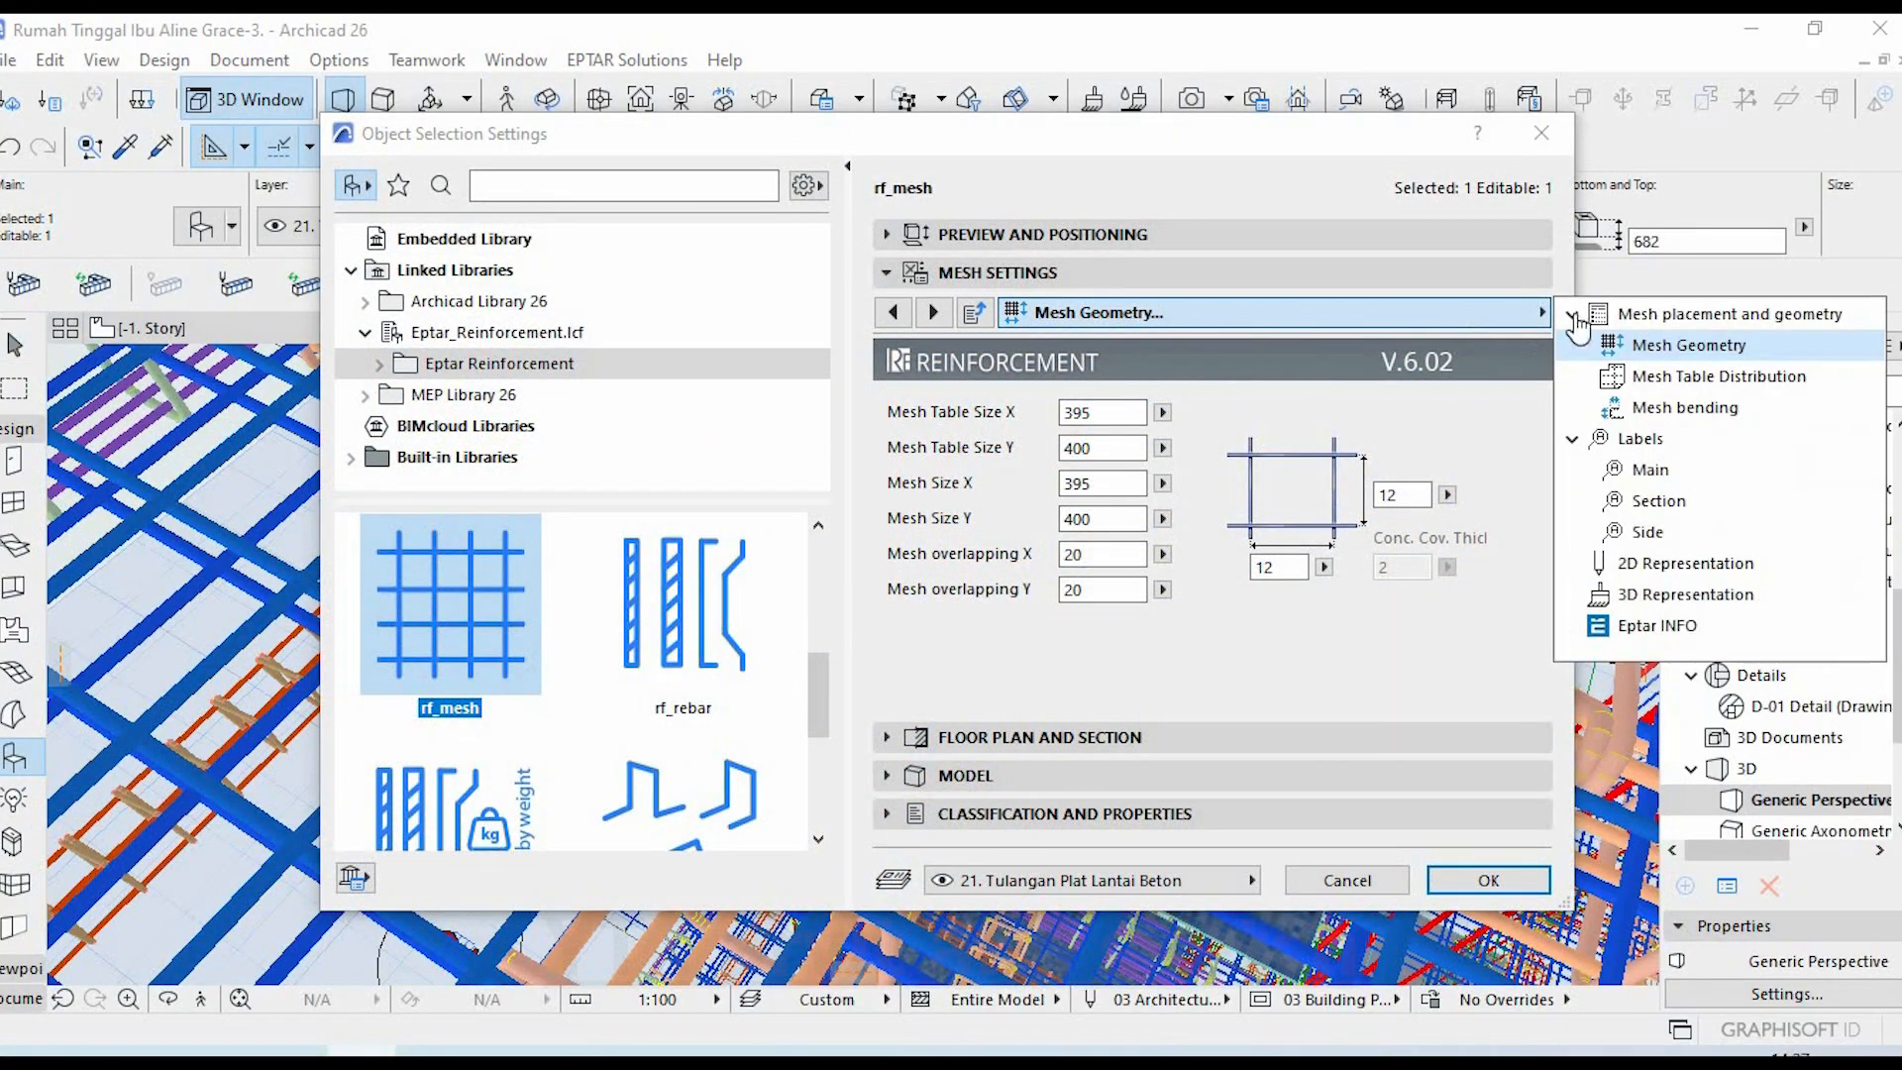
click(1704, 310)
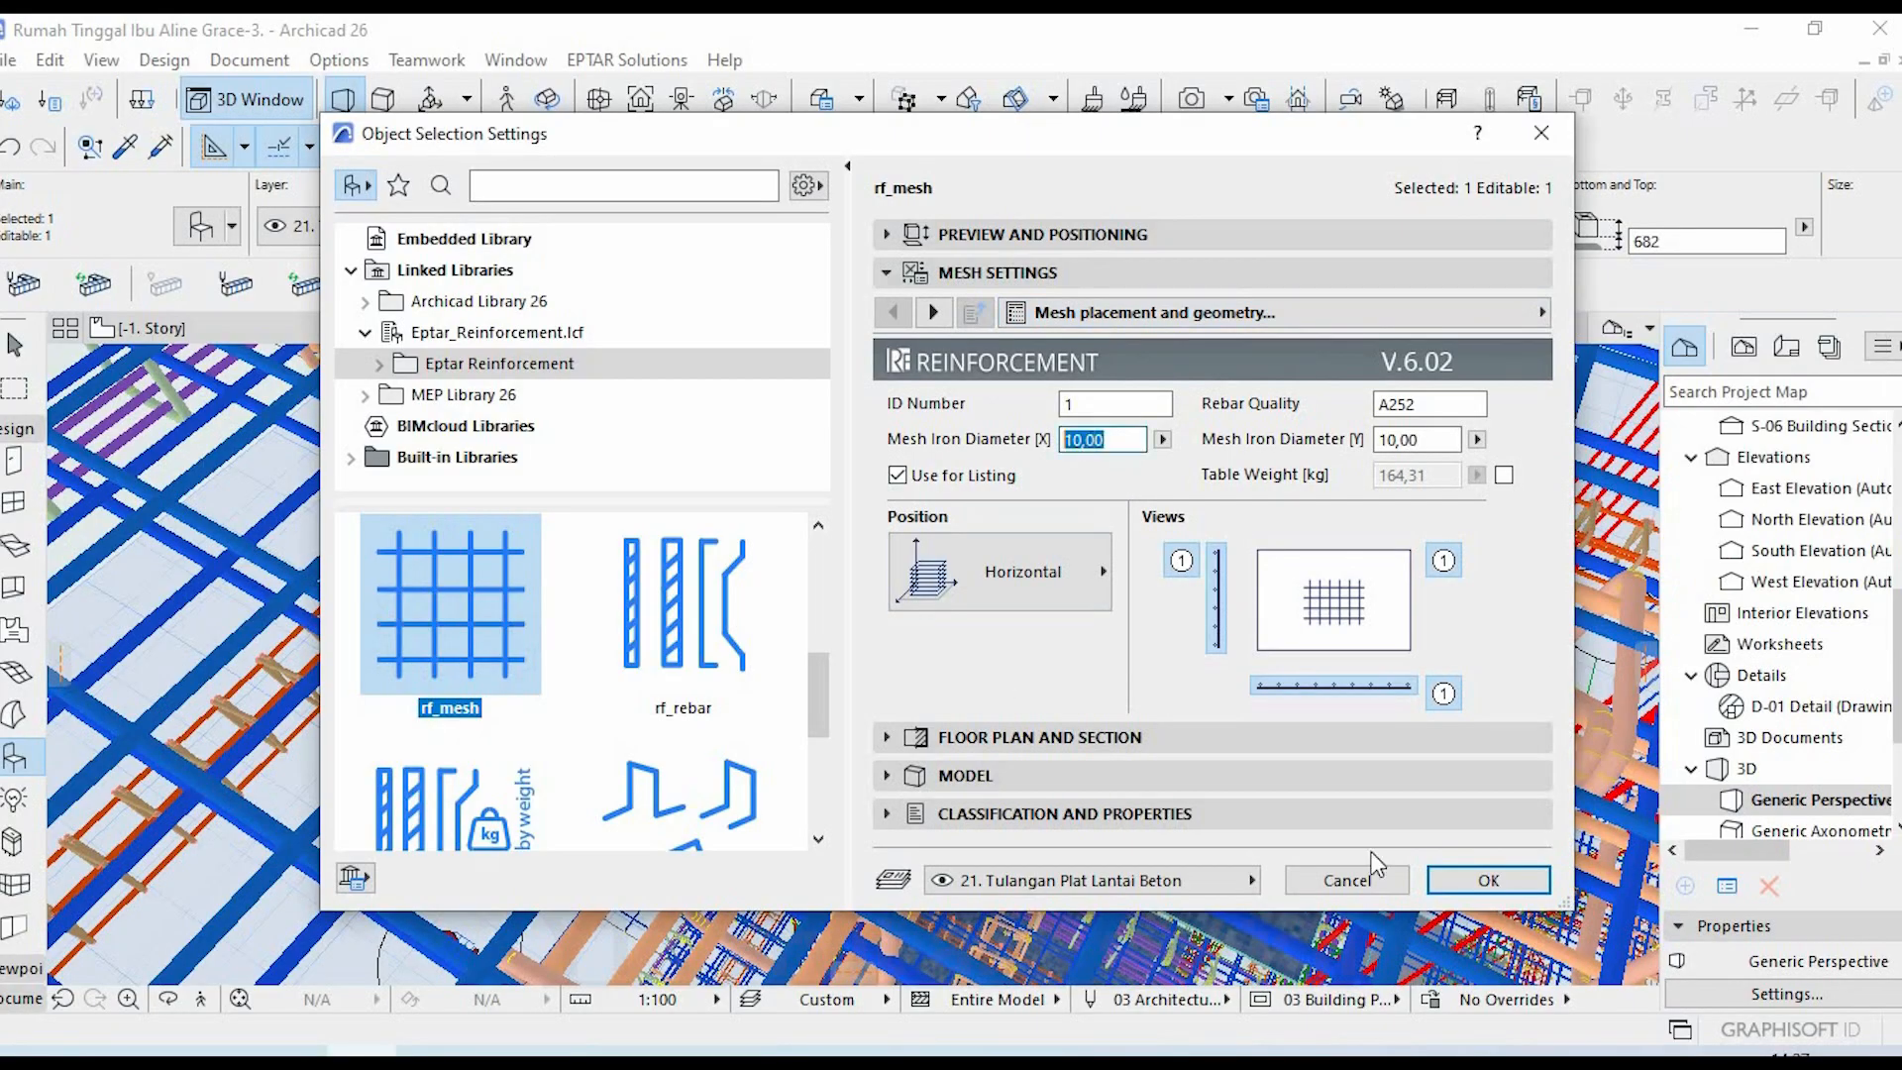
click(1485, 888)
key(Escape)
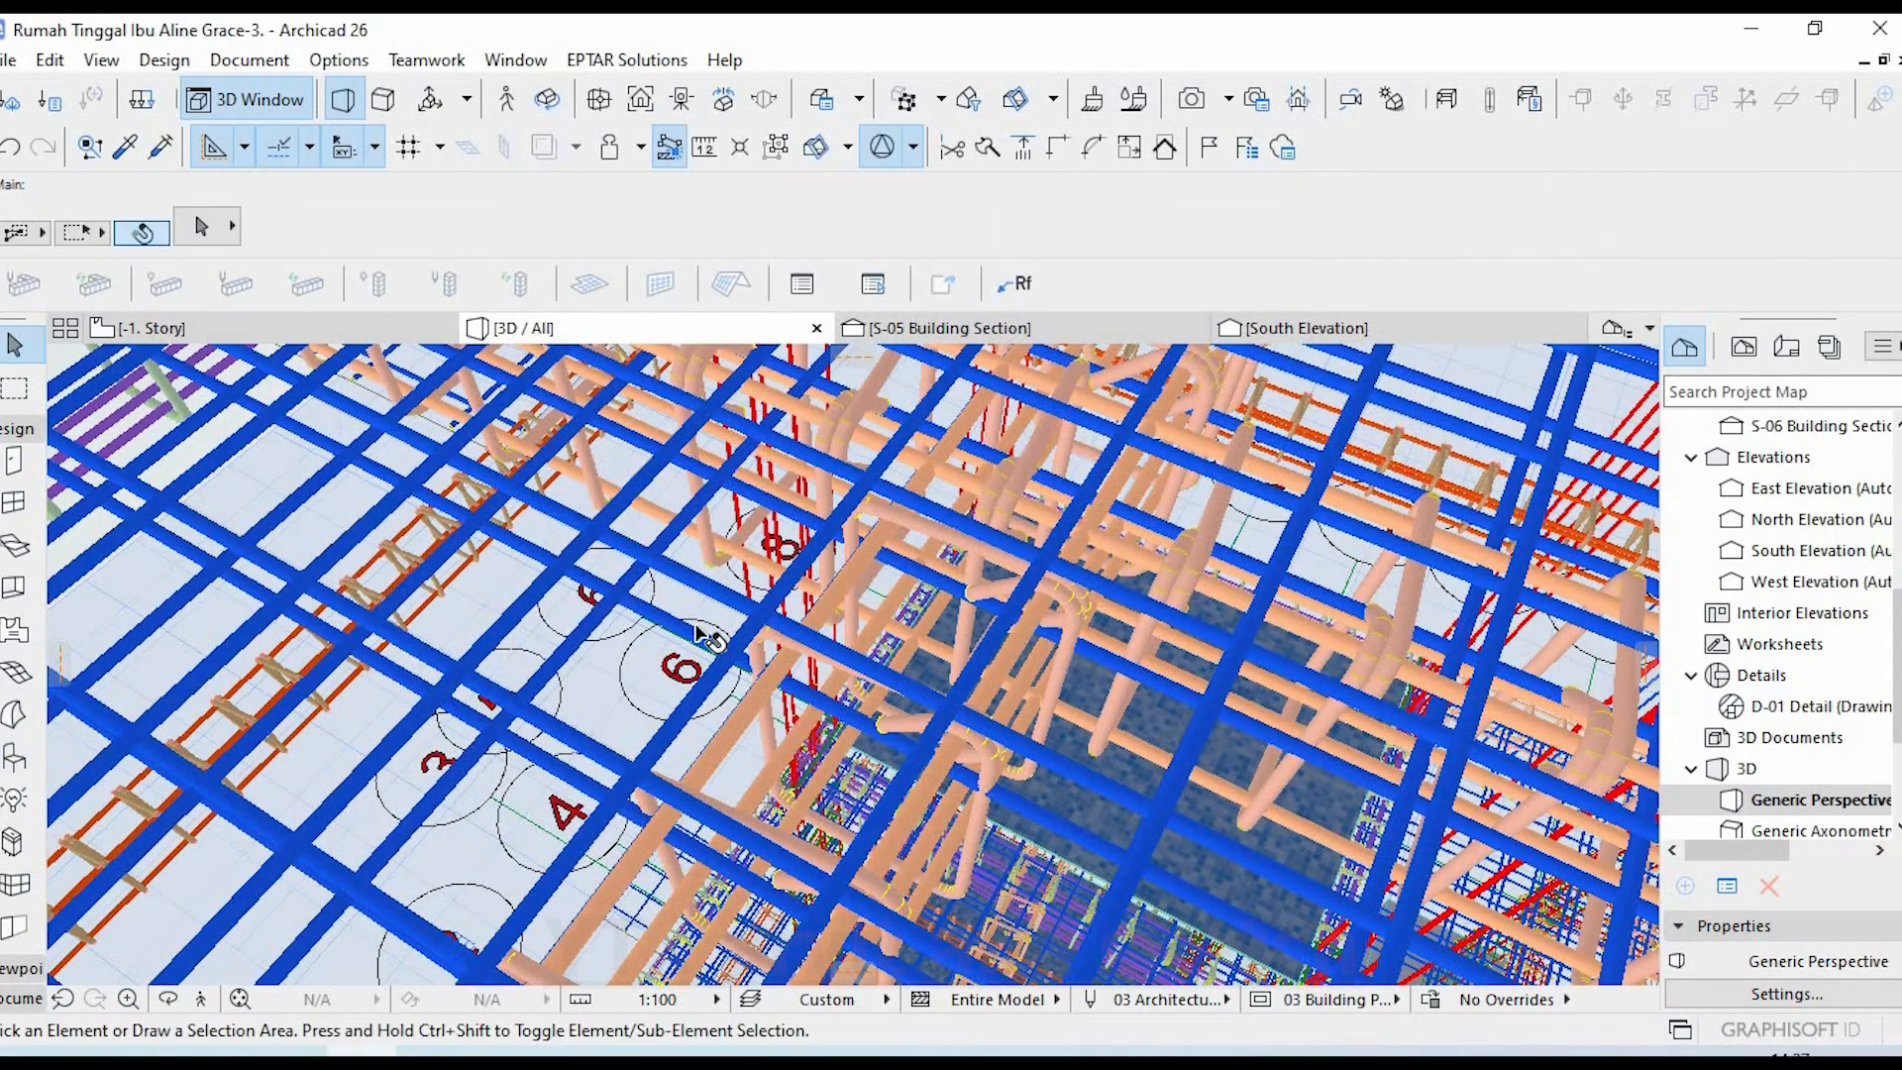
- Examine the whole reinforcement model in 3D from the opposite side of the building
scroll(709, 630, down, 7)
scroll(741, 626, down, 10)
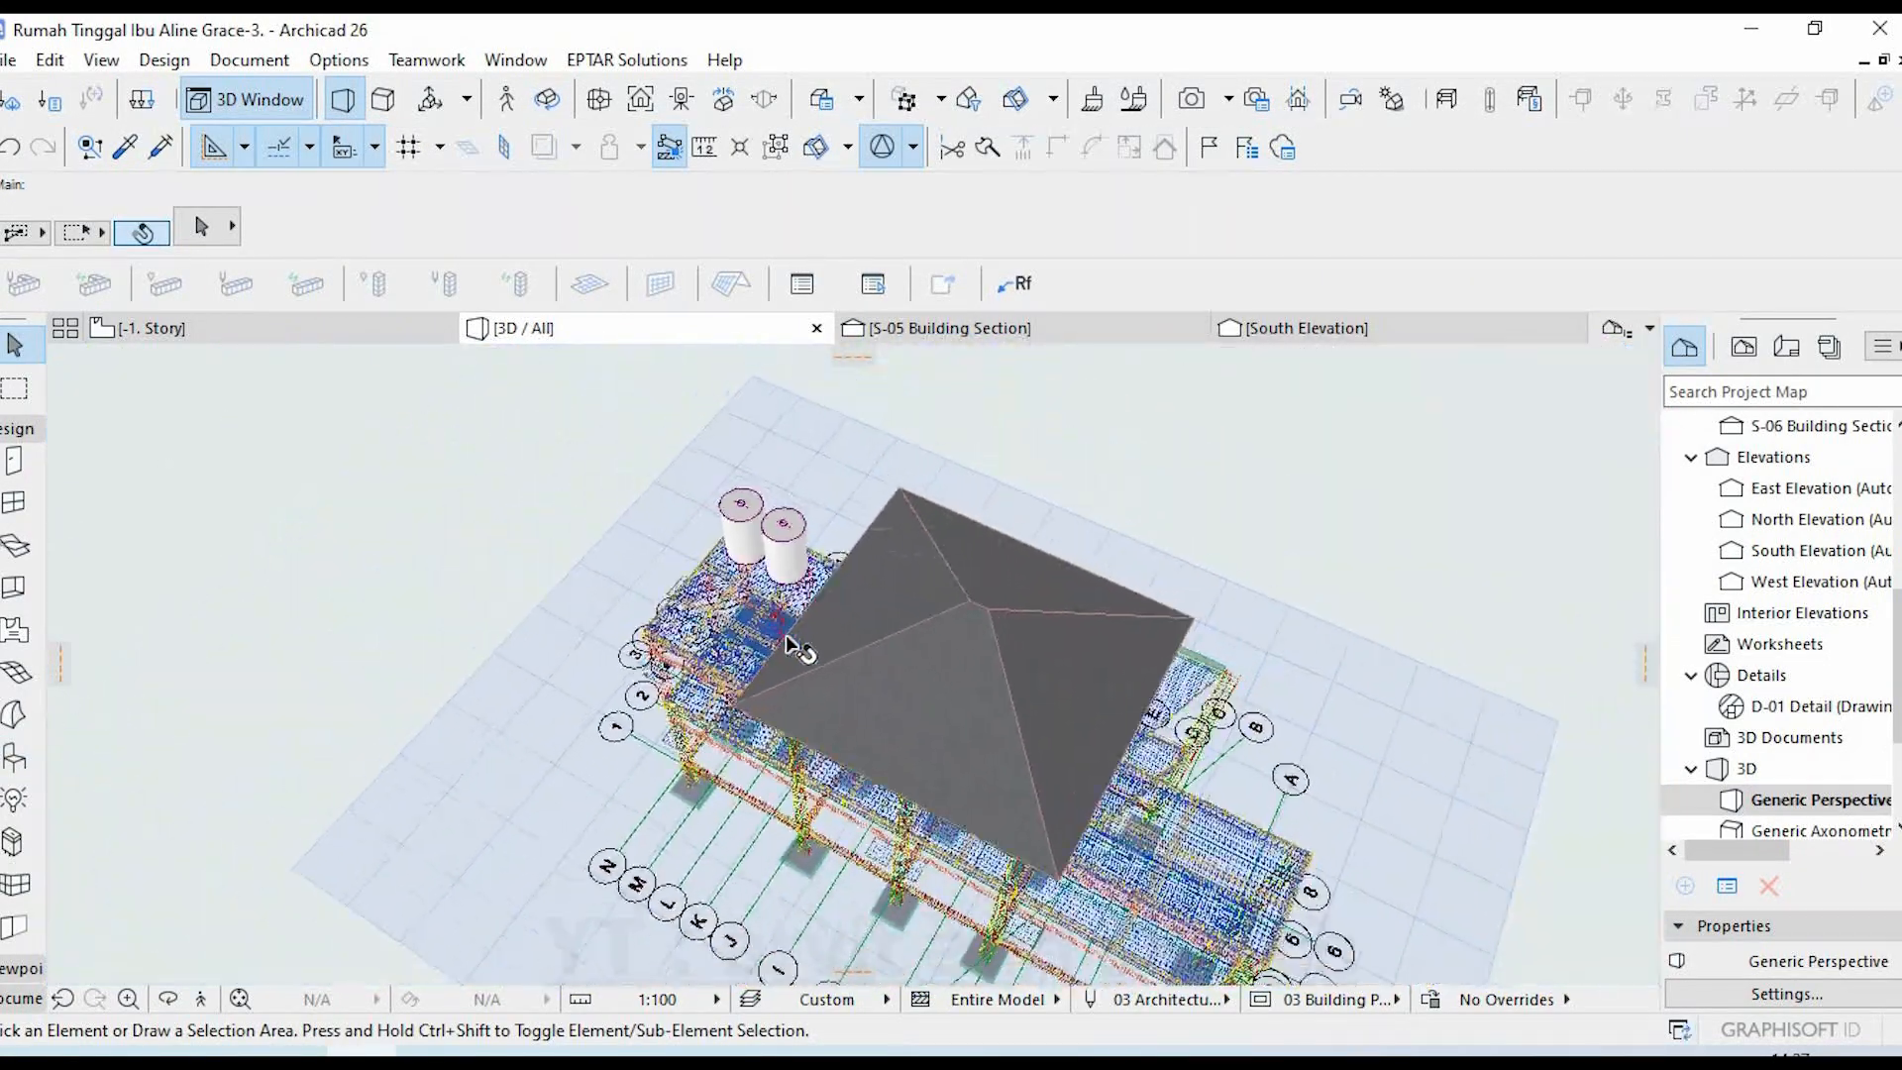
drag(543, 738, 862, 884)
scroll(862, 885, up, 6)
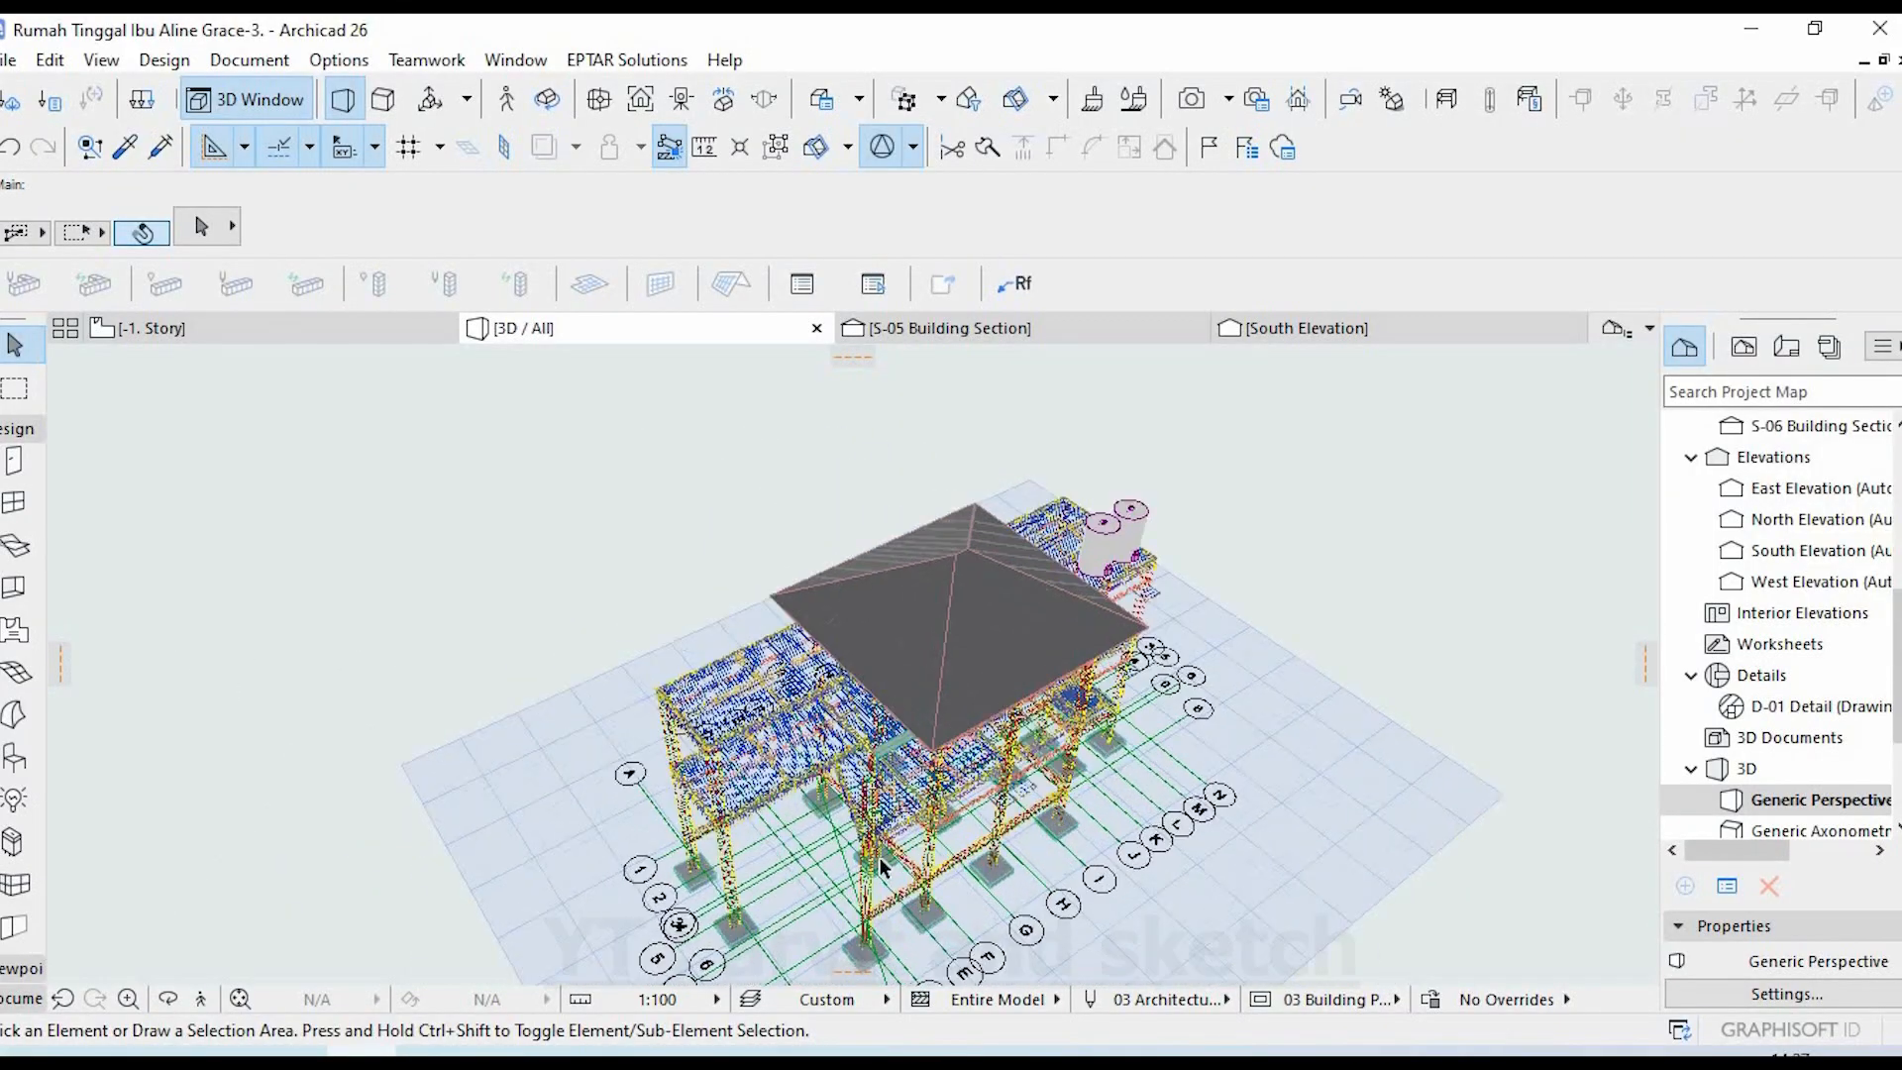
middle_drag(939, 885, 864, 915)
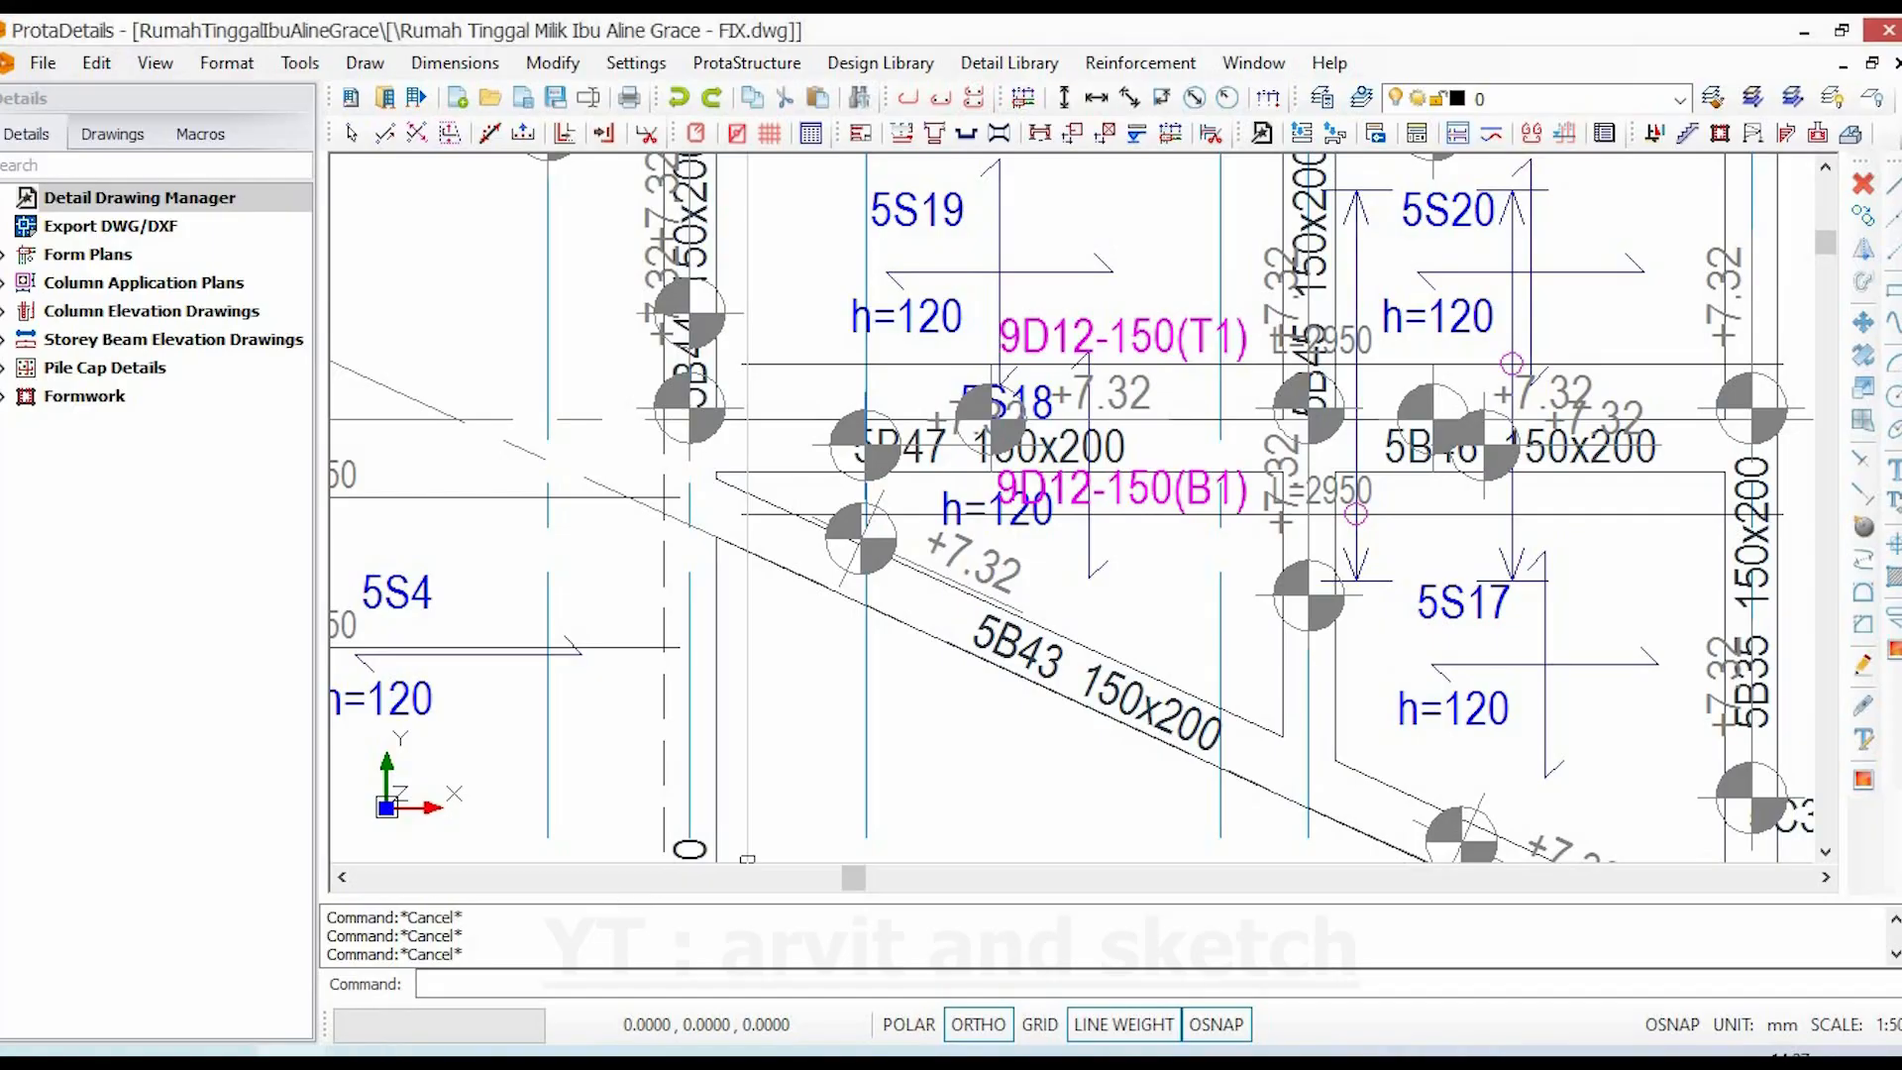
- Switch to ProtaDetails and show the complete layout of form plans, column drawings and storey beam elevations
scroll(454, 793, down, 6)
scroll(1056, 761, down, 8)
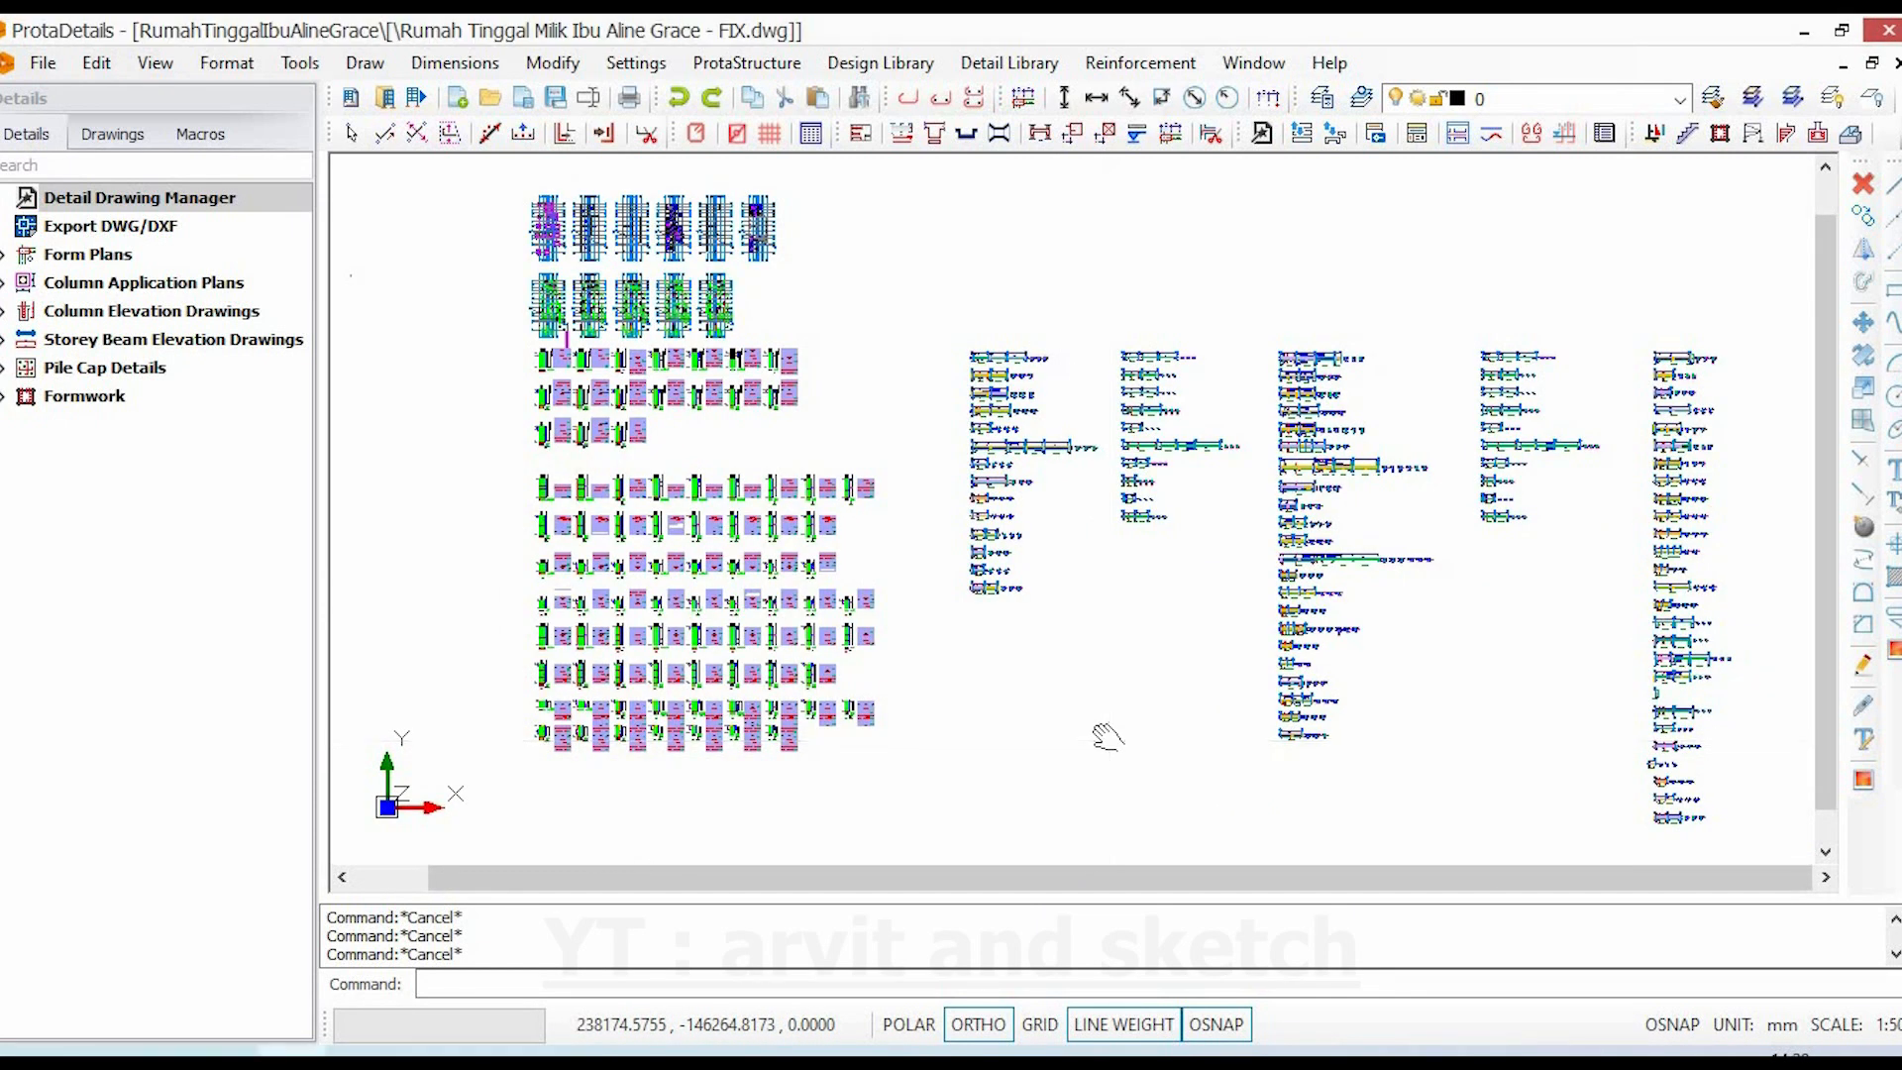
middle_drag(1074, 736, 1038, 722)
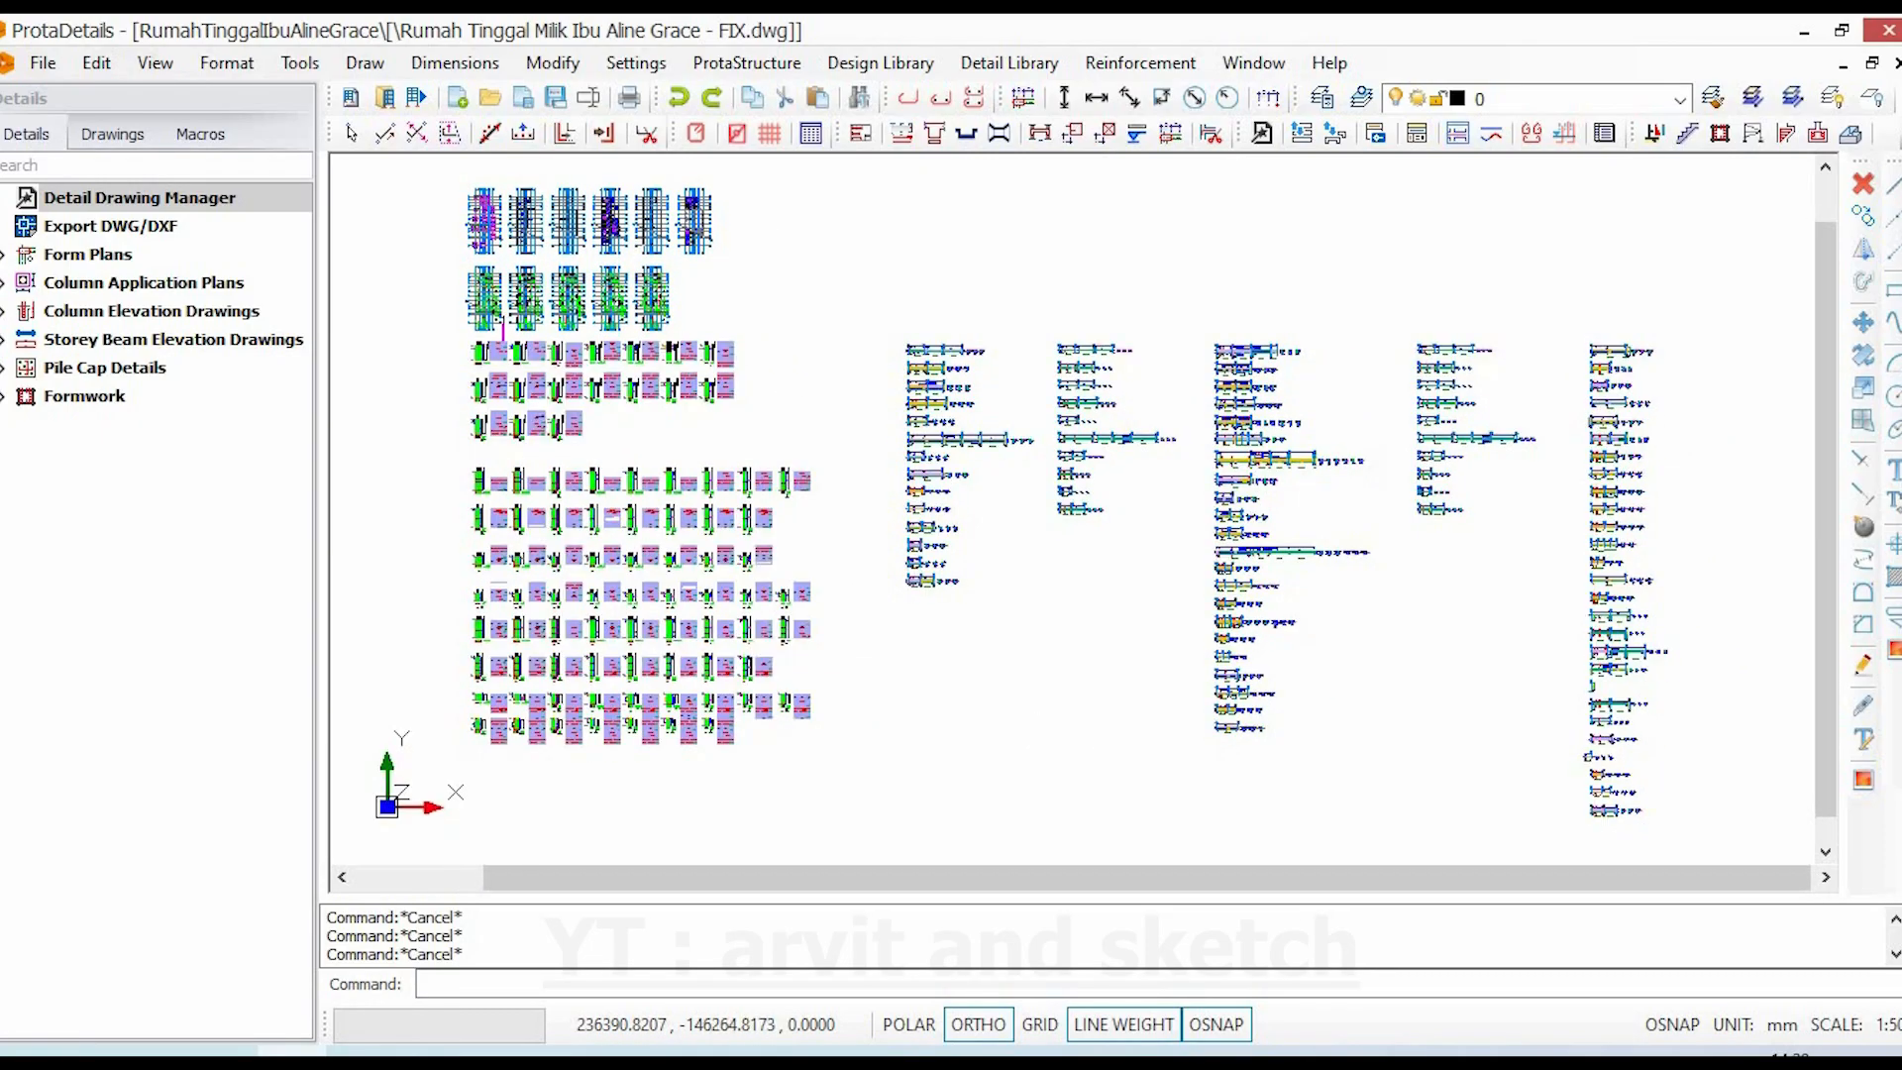